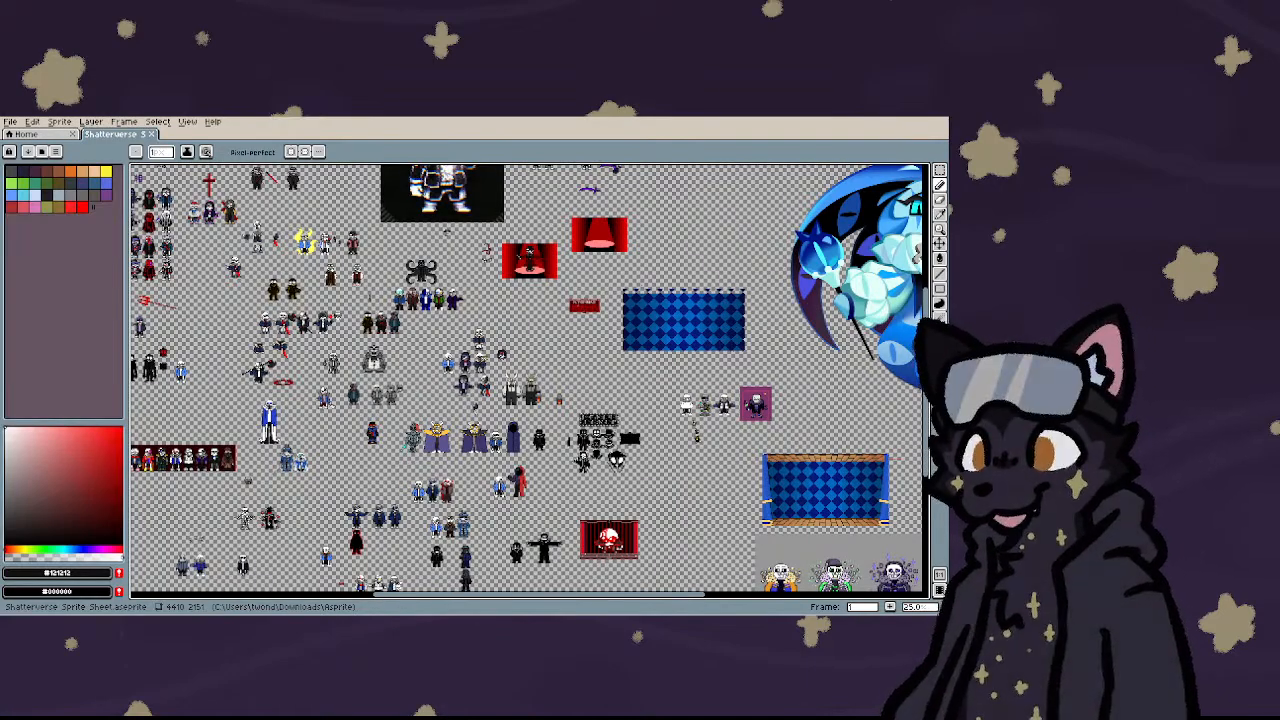
- Delete the large blue crescent-shaped character artwork, including the dark orb beside it, from the sprite sheet's upper-right area
scroll(420, 360, down, 1)
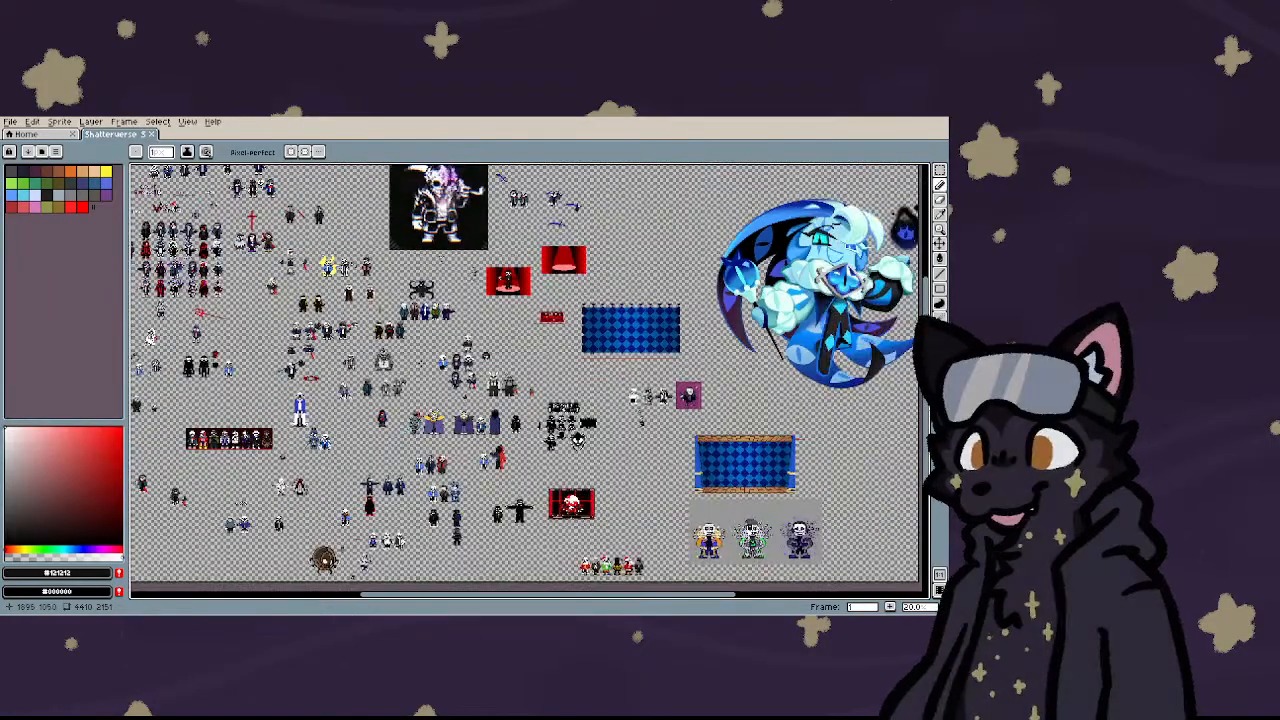
scroll(520, 380, down, 1)
scroll(520, 380, up, 2)
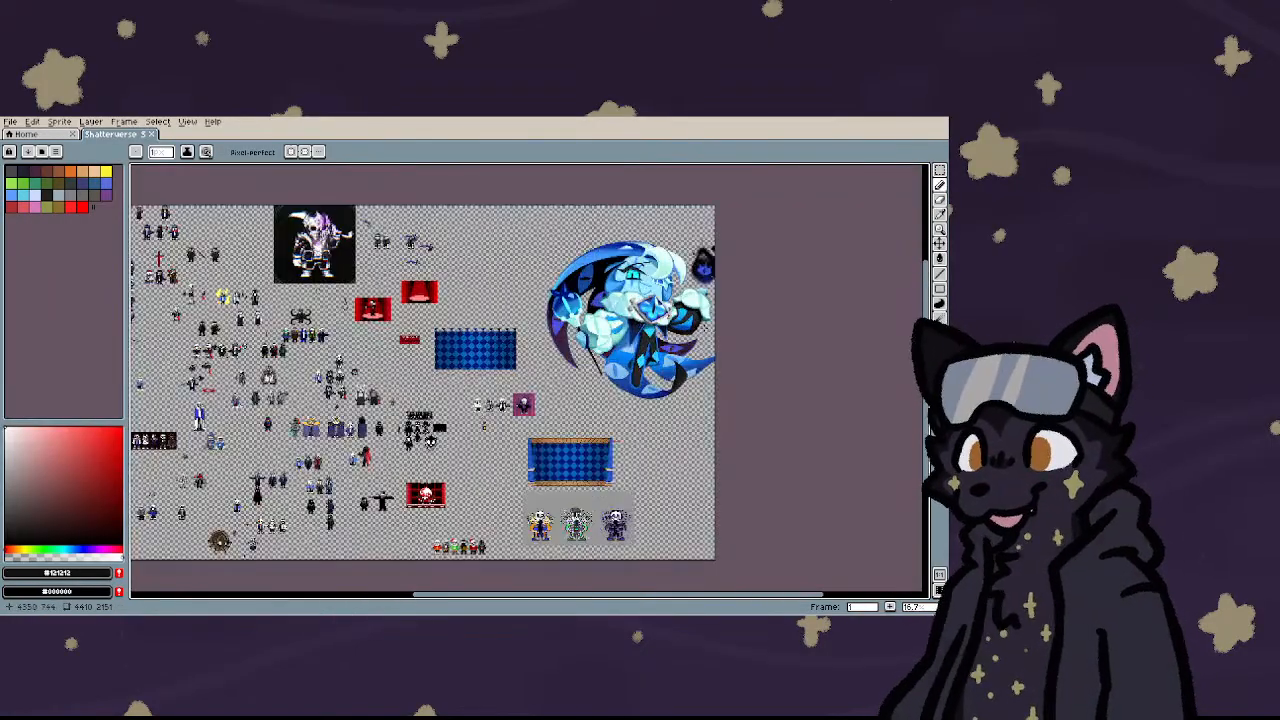
key(m)
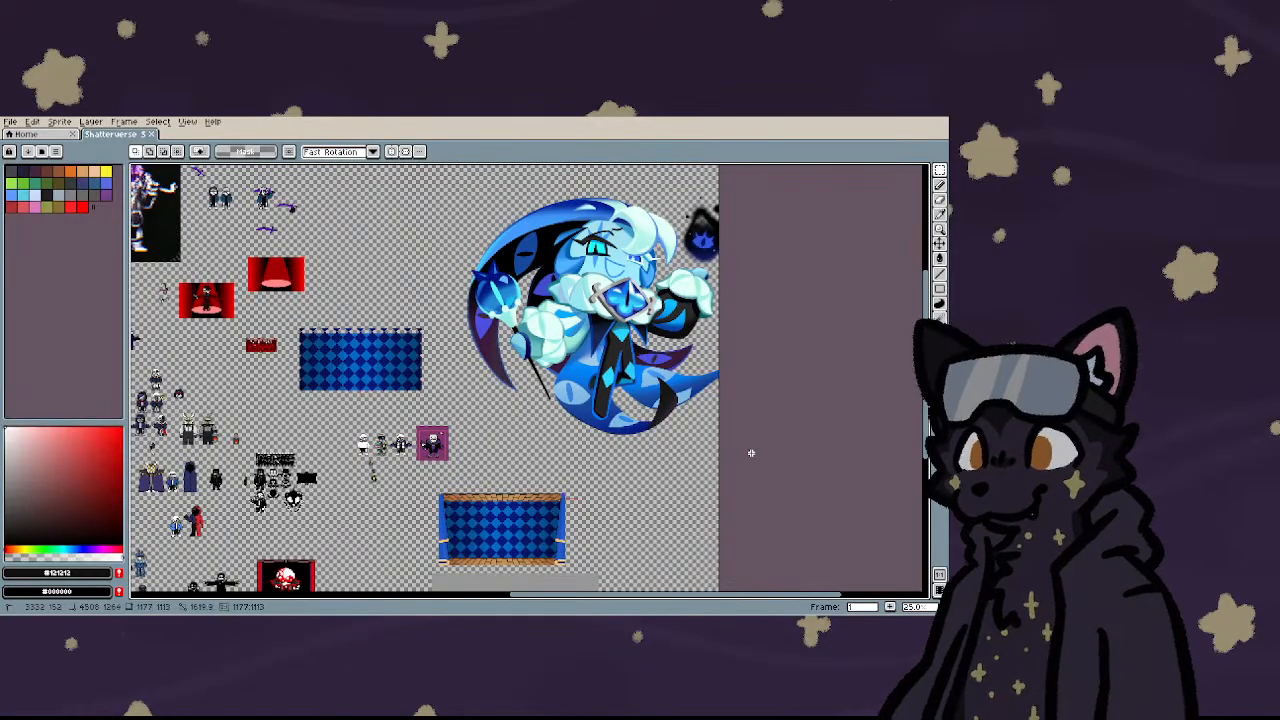
drag(450, 180, 763, 449)
key(Delete)
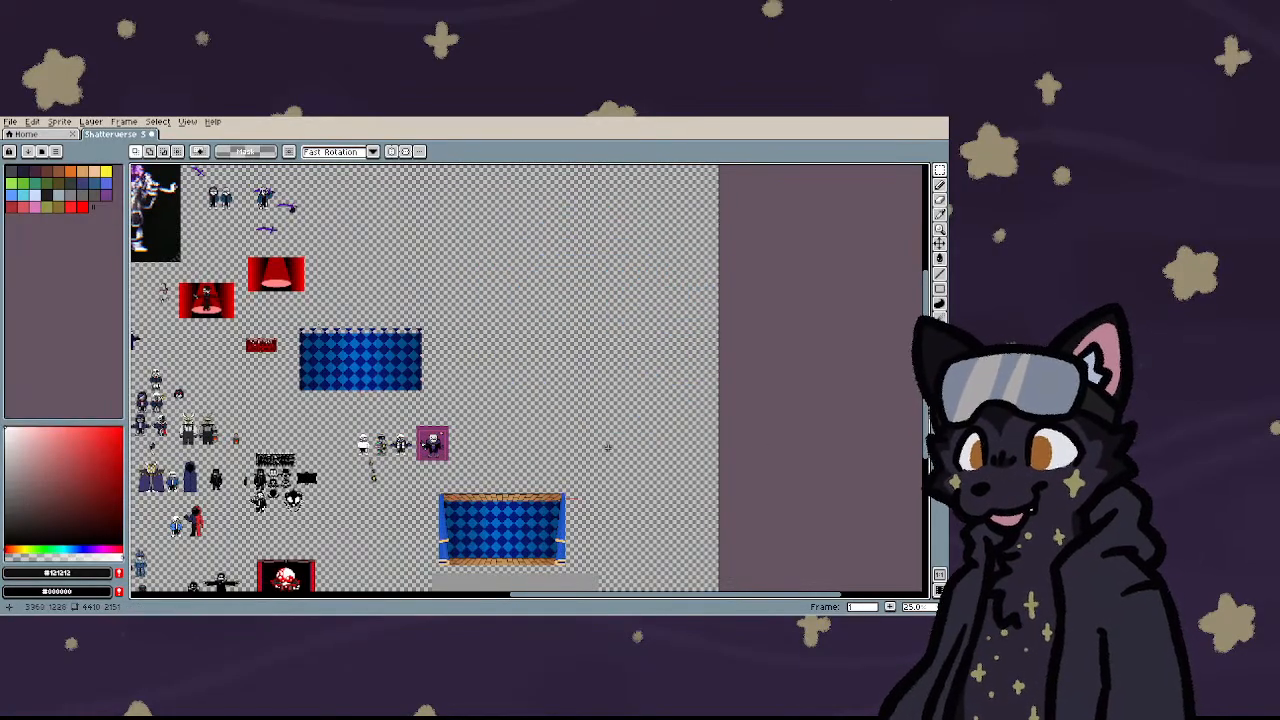
click(37, 135)
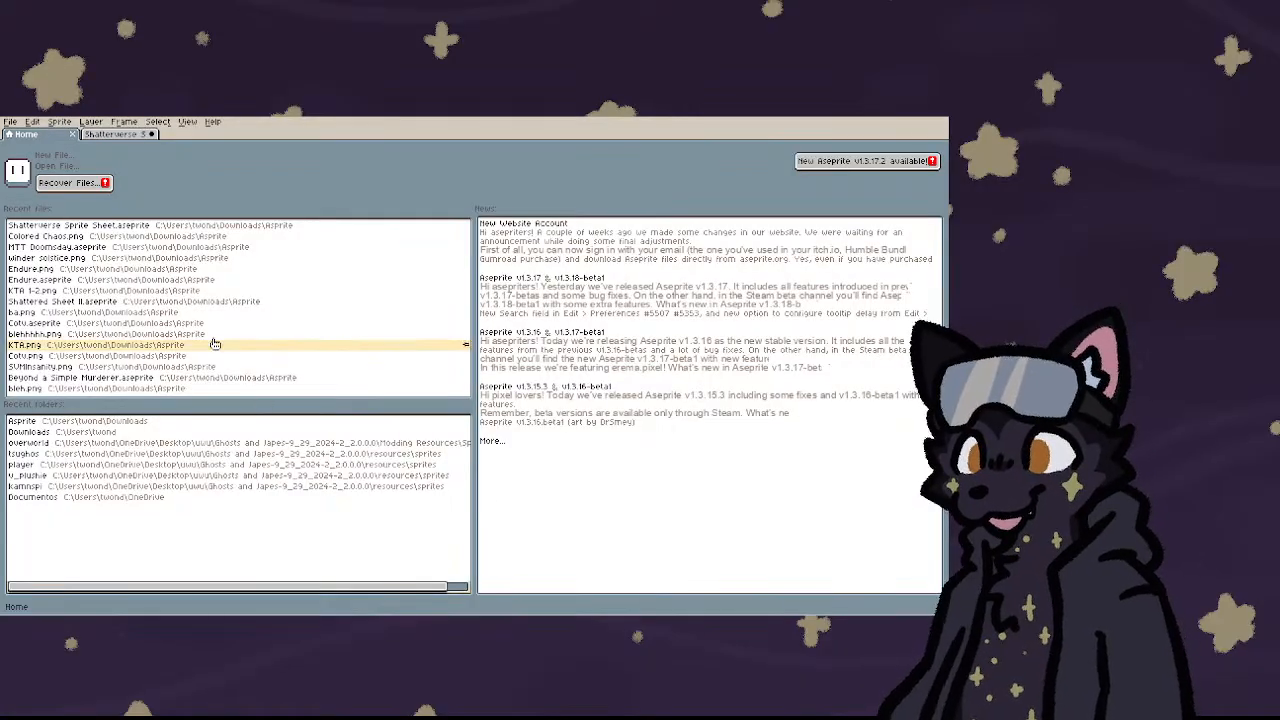
click(117, 134)
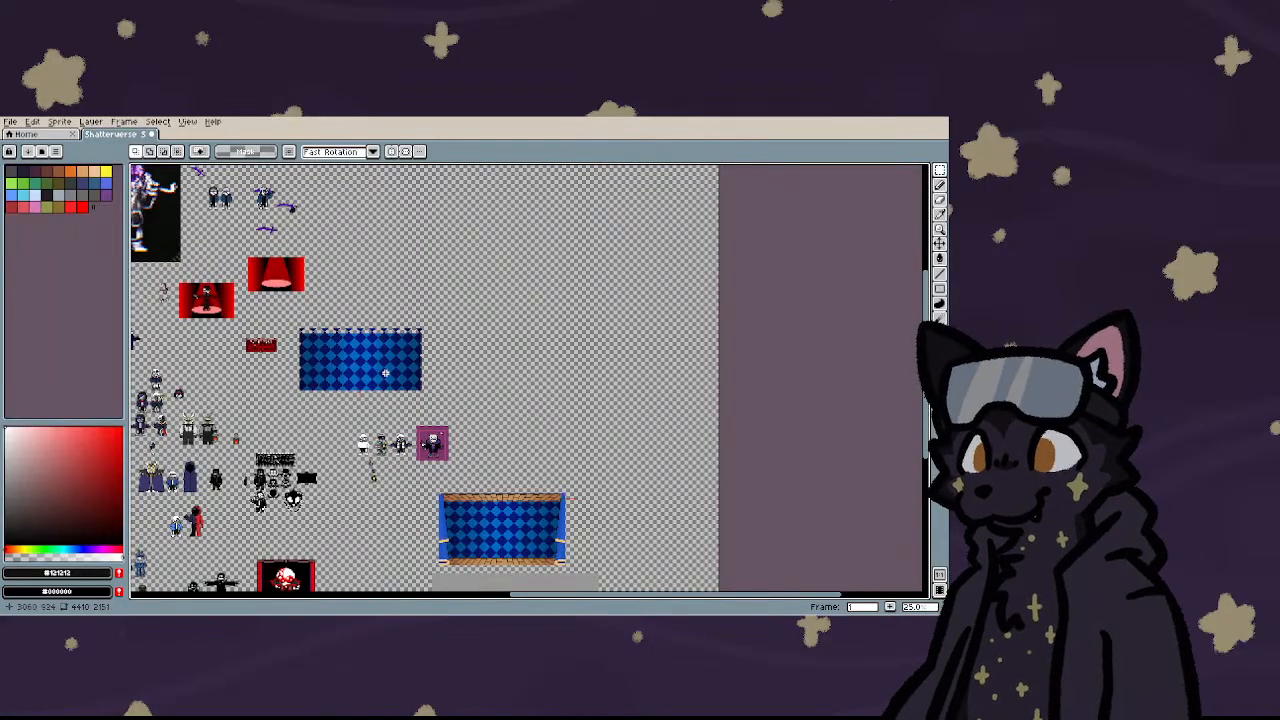
- Look over the whole sprite sheet, including the blue checkered stage backgrounds, for other oversized artwork
scroll(385, 372, down, 1)
scroll(385, 372, up, 1)
scroll(450, 535, up, 5)
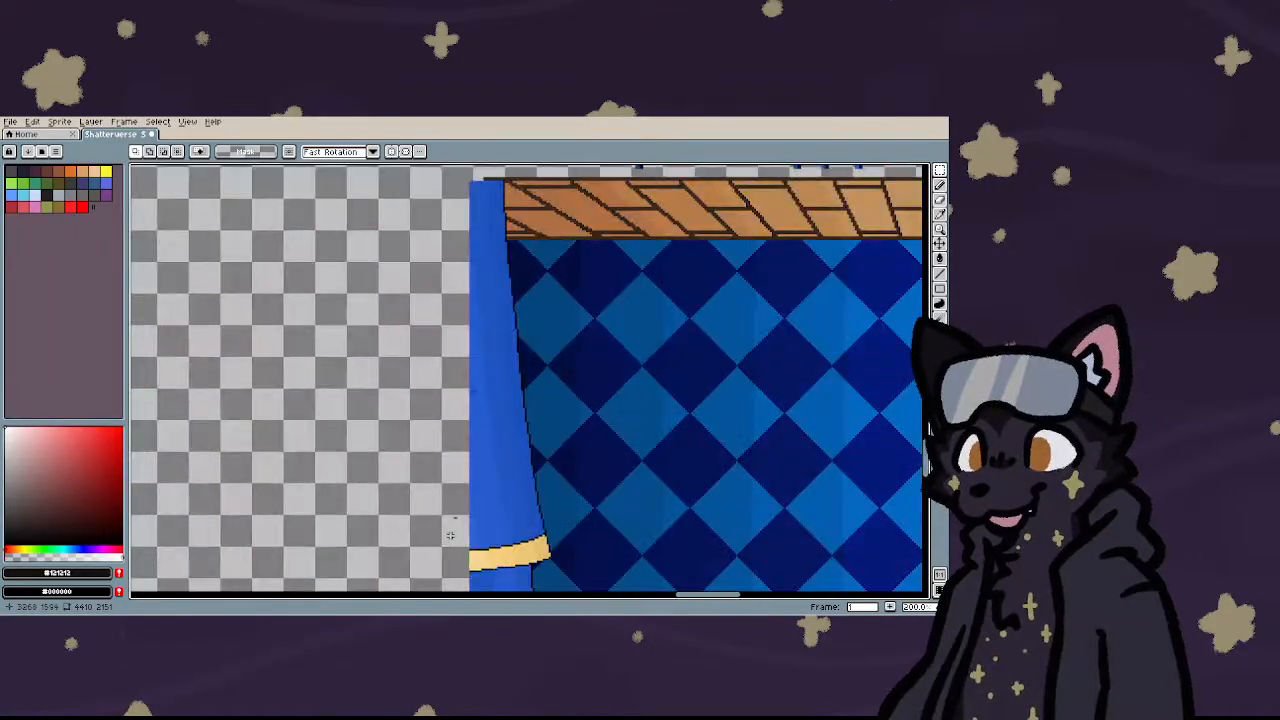
scroll(450, 535, down, 5)
scroll(537, 340, down, 1)
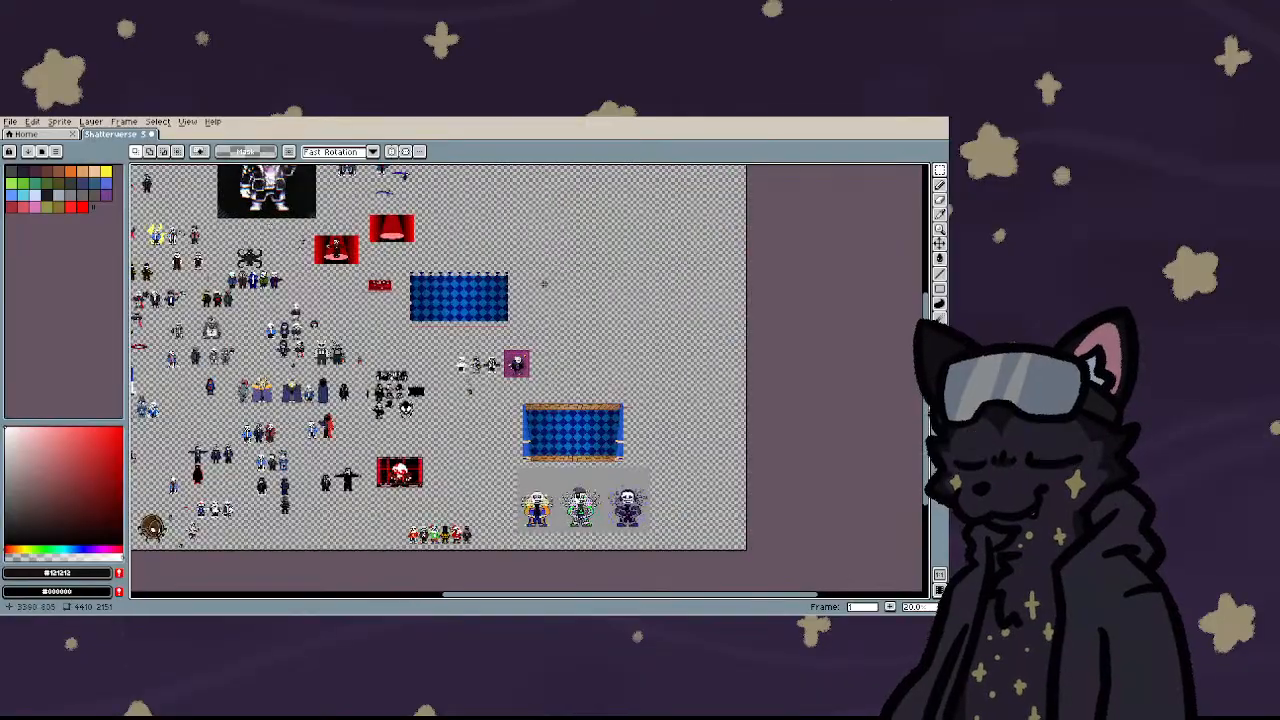
scroll(544, 284, up, 1)
scroll(544, 300, down, 1)
scroll(576, 371, down, 1)
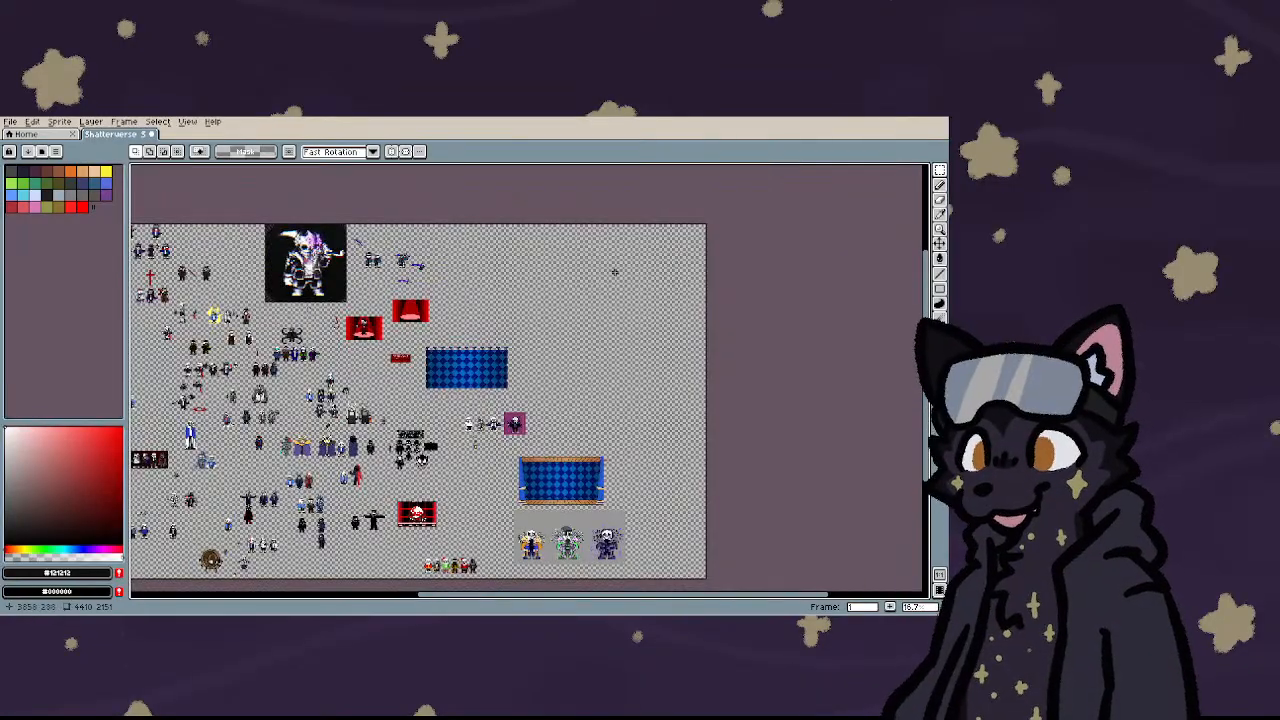
scroll(605, 290, up, 1)
scroll(585, 323, down, 1)
scroll(585, 323, down, 1)
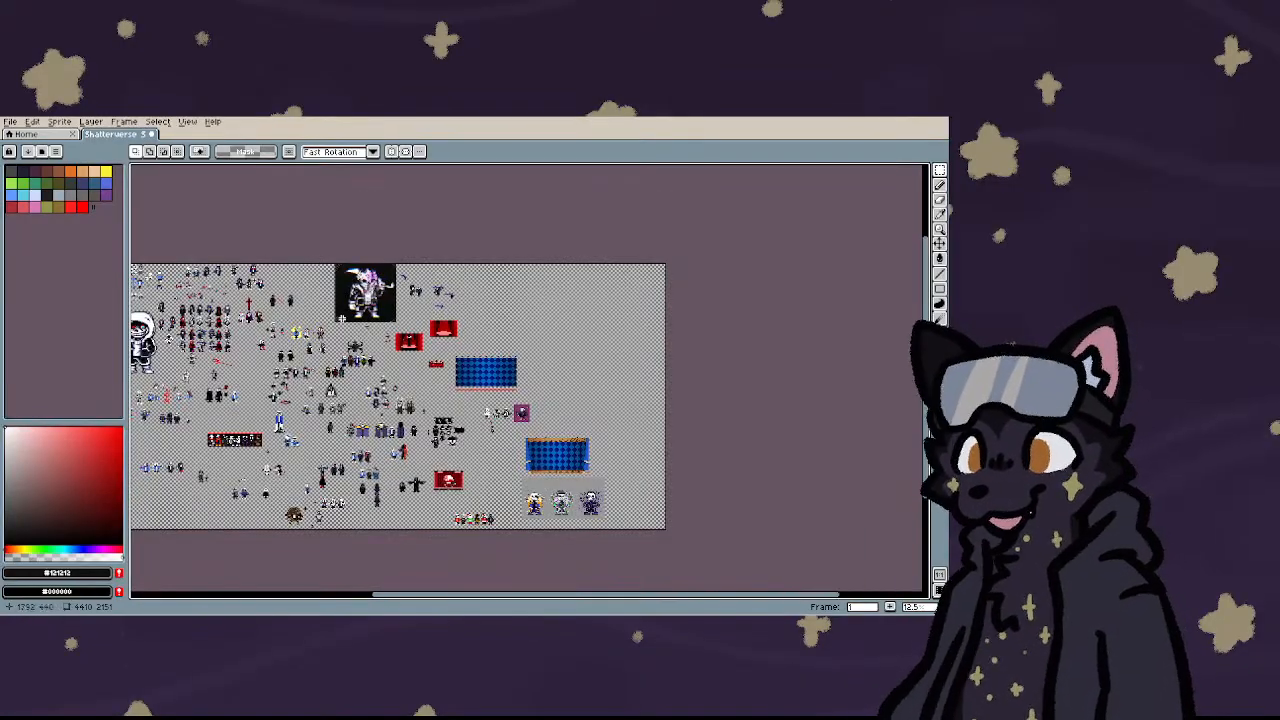
scroll(402, 436, down, 3)
scroll(302, 480, up, 1)
scroll(297, 487, up, 4)
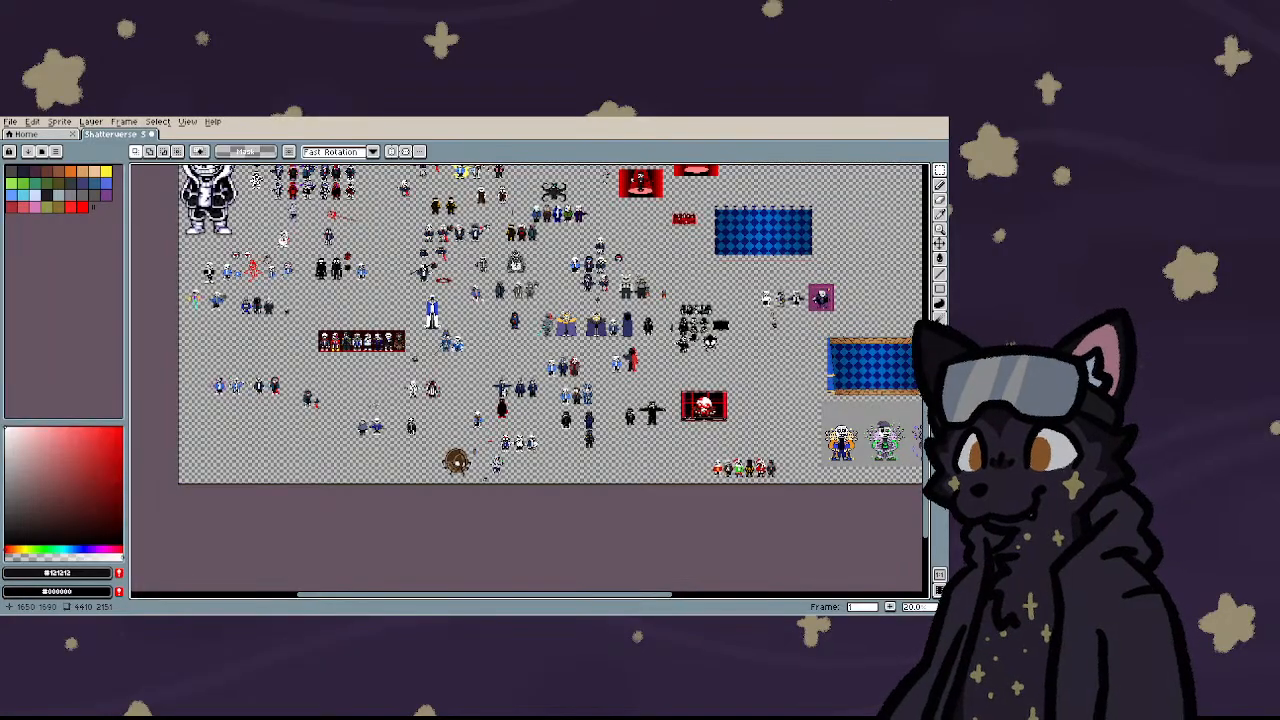
scroll(505, 398, down, 2)
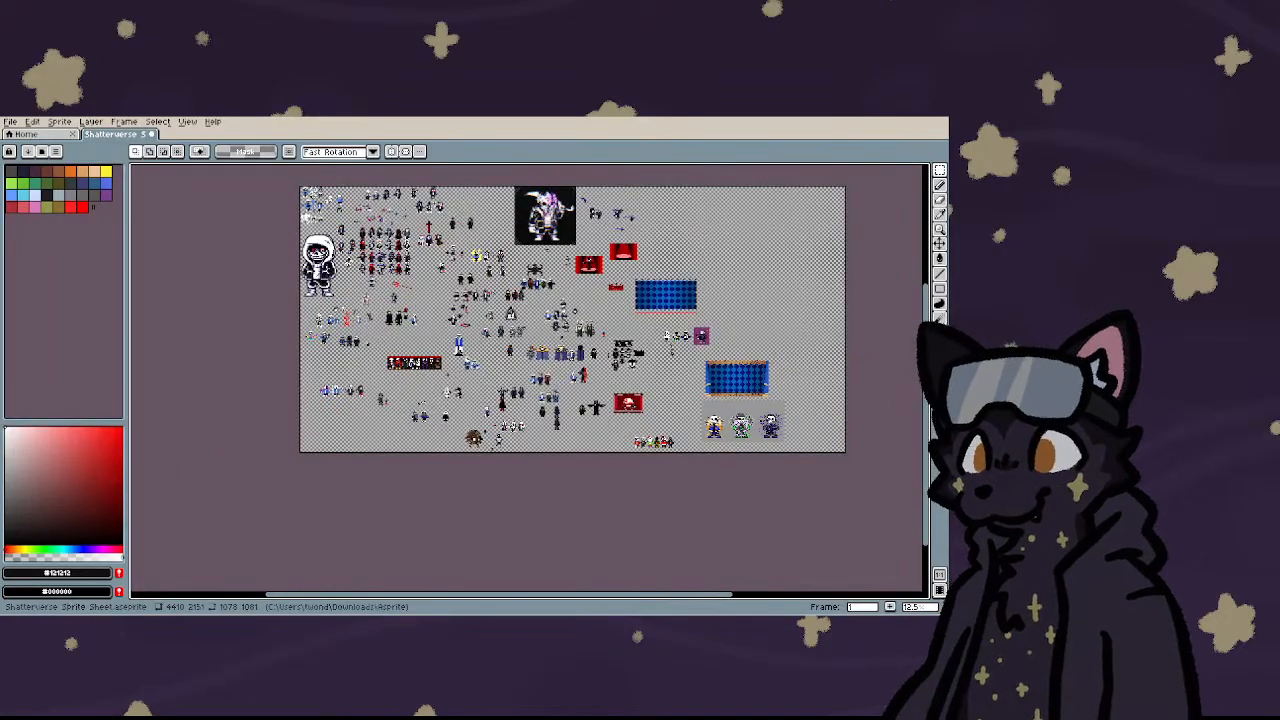
- Delete the large white-hooded skeleton at the left edge of the sprite sheet
scroll(296, 231, up, 3)
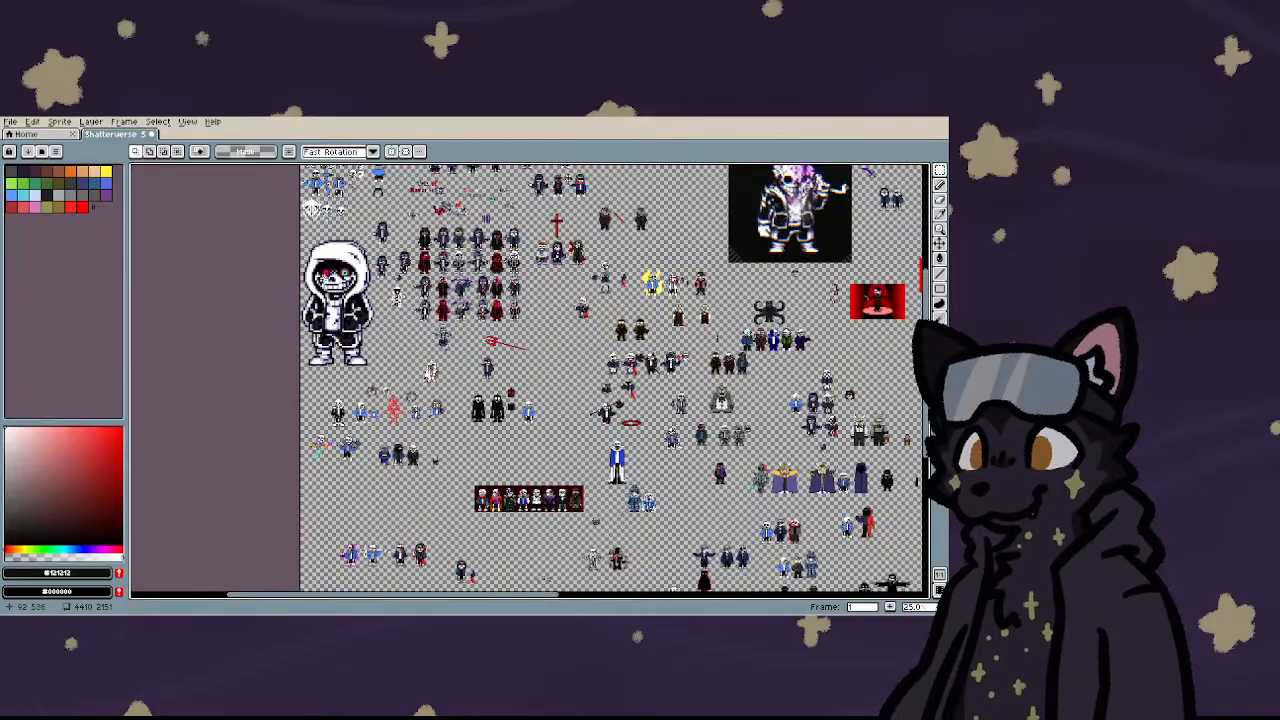
drag(275, 246, 450, 526)
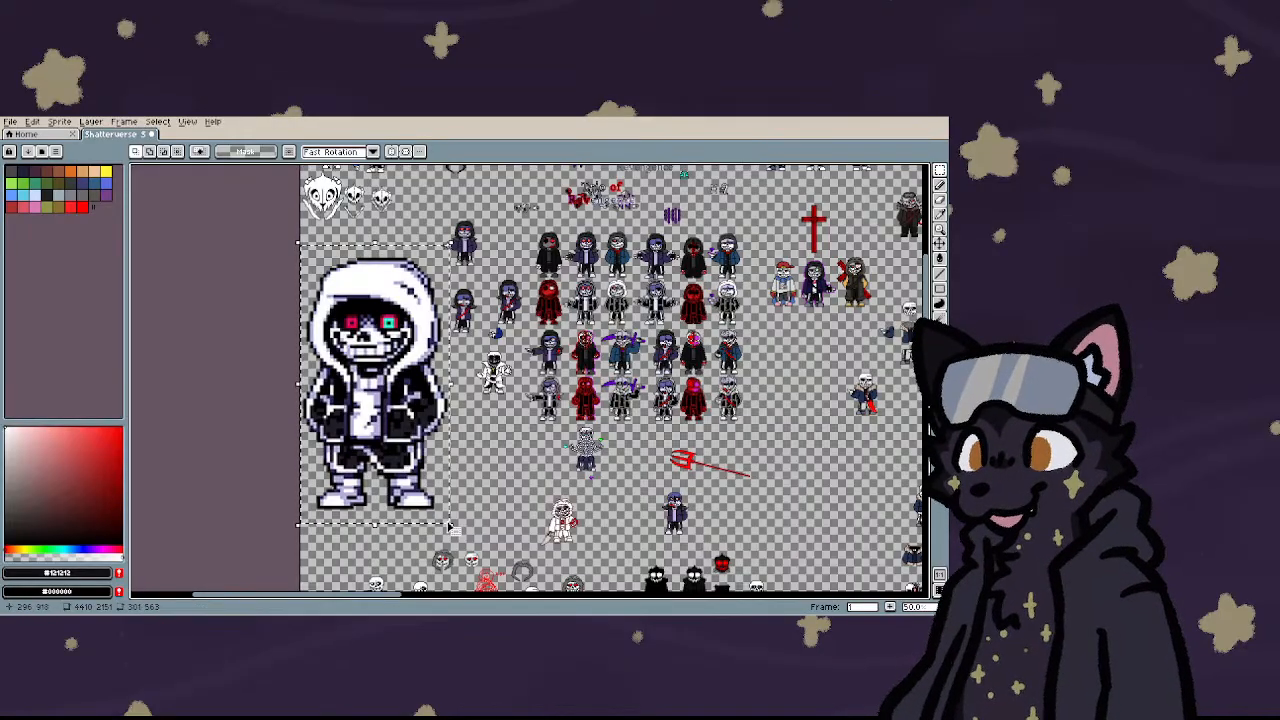
key(Delete)
- Examine the character sprites and Trio of Revengence titles along the upper part of the sheet
scroll(447, 522, down, 2)
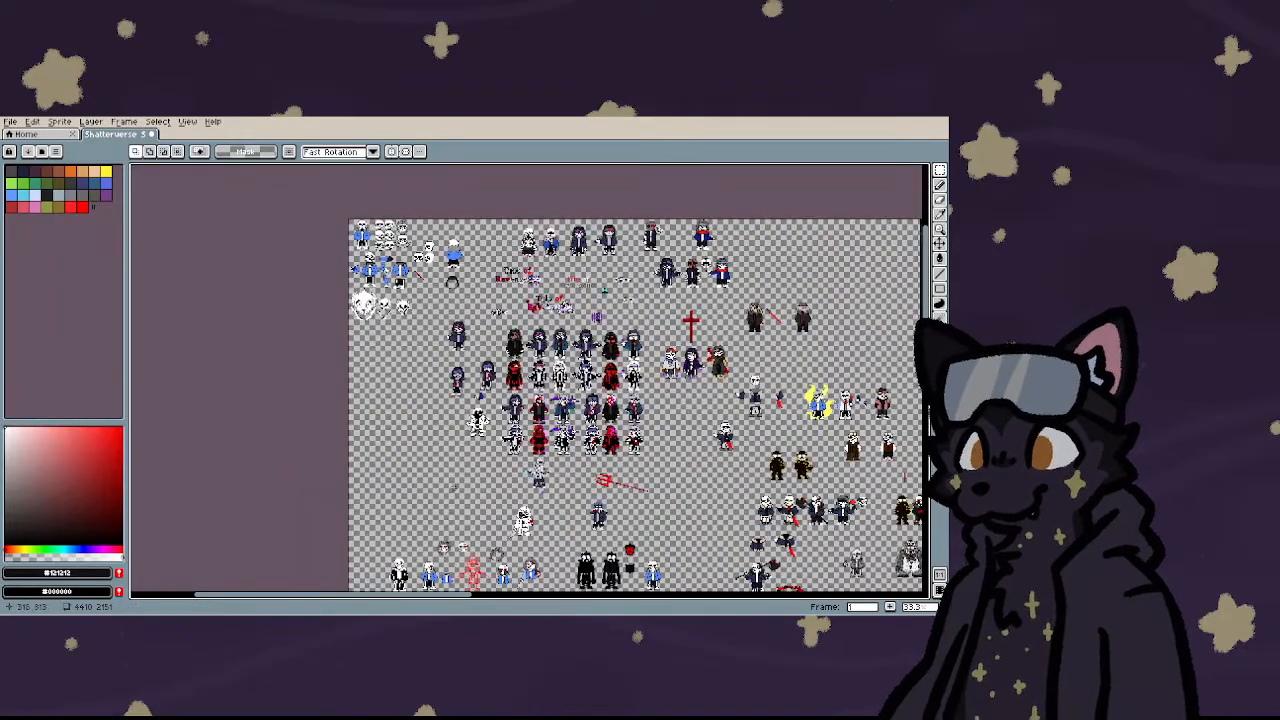
scroll(494, 300, up, 4)
scroll(673, 287, down, 3)
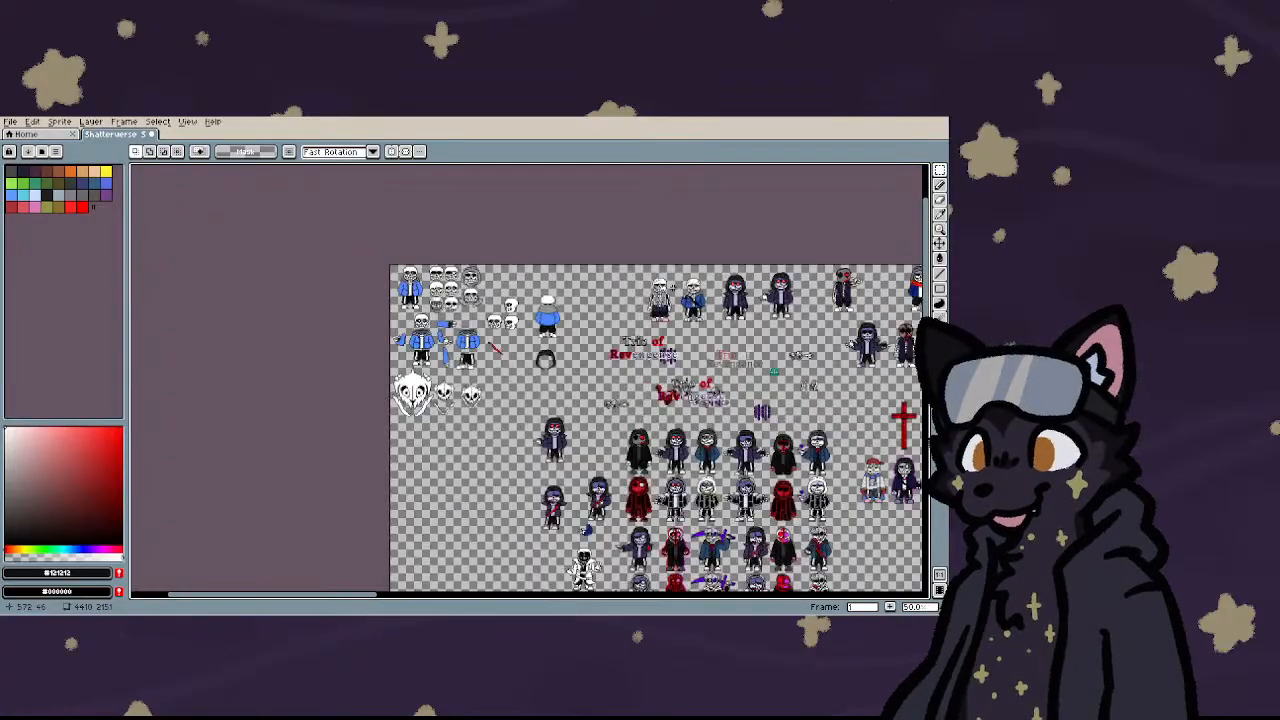
scroll(741, 286, up, 4)
scroll(551, 341, down, 1)
scroll(322, 375, down, 2)
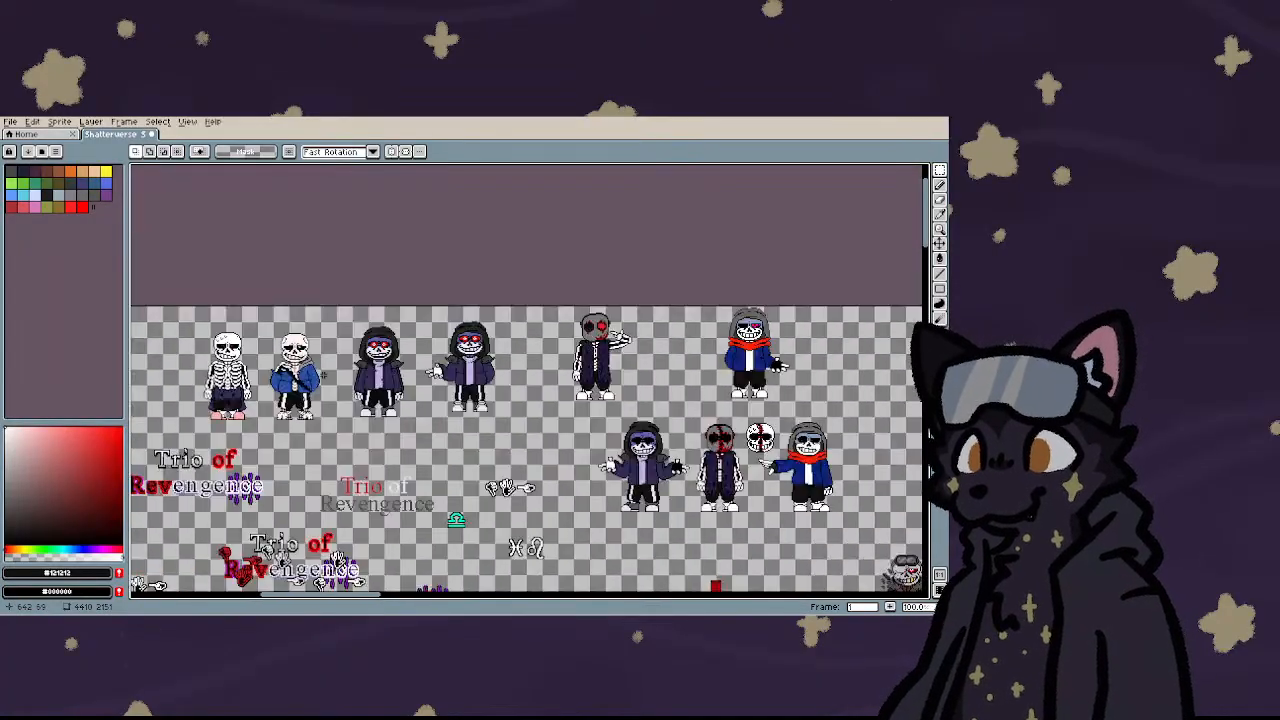
scroll(322, 378, down, 2)
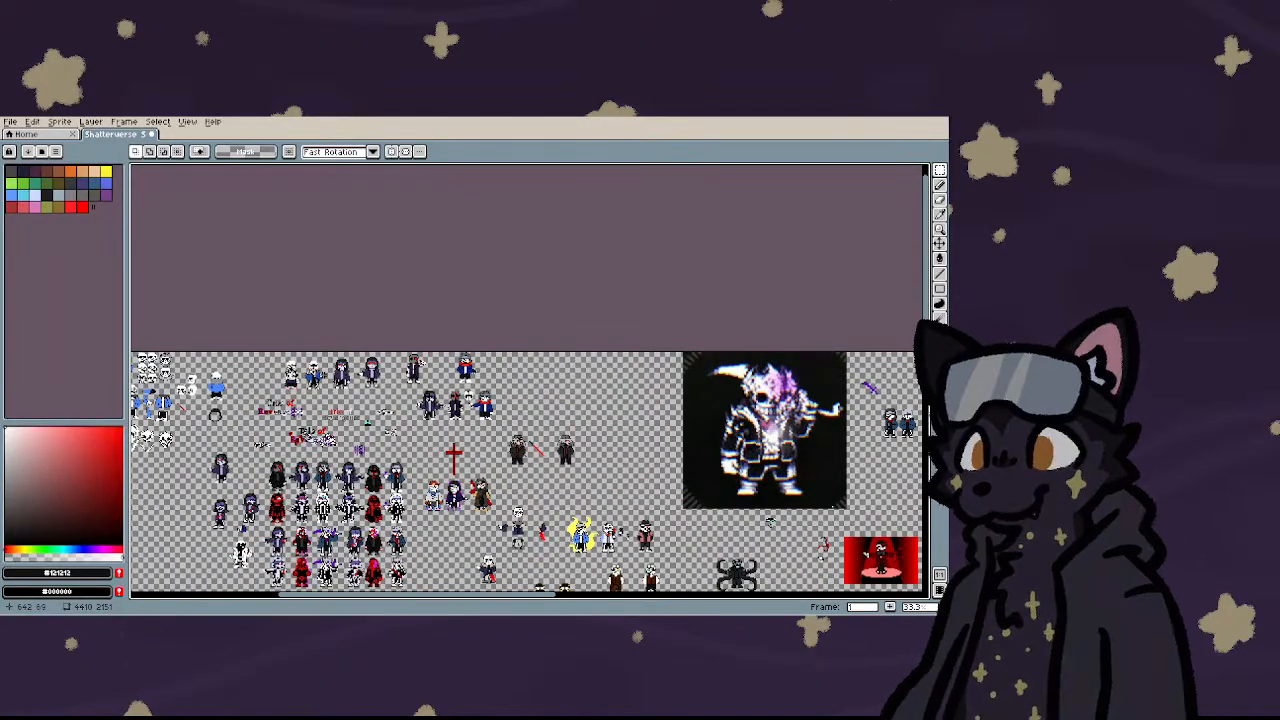
- Delete the large horned skeleton picture with the black background at the sheet's upper edge
scroll(322, 378, up, 2)
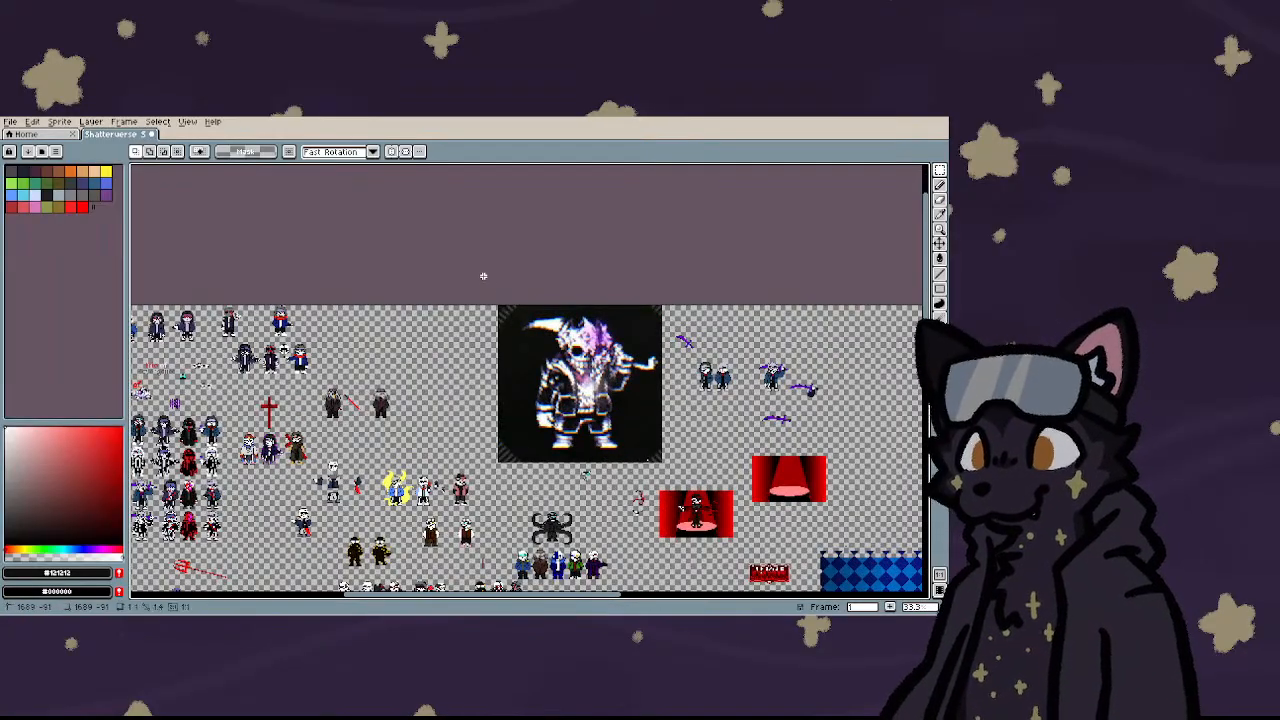
scroll(660, 470, up, 2)
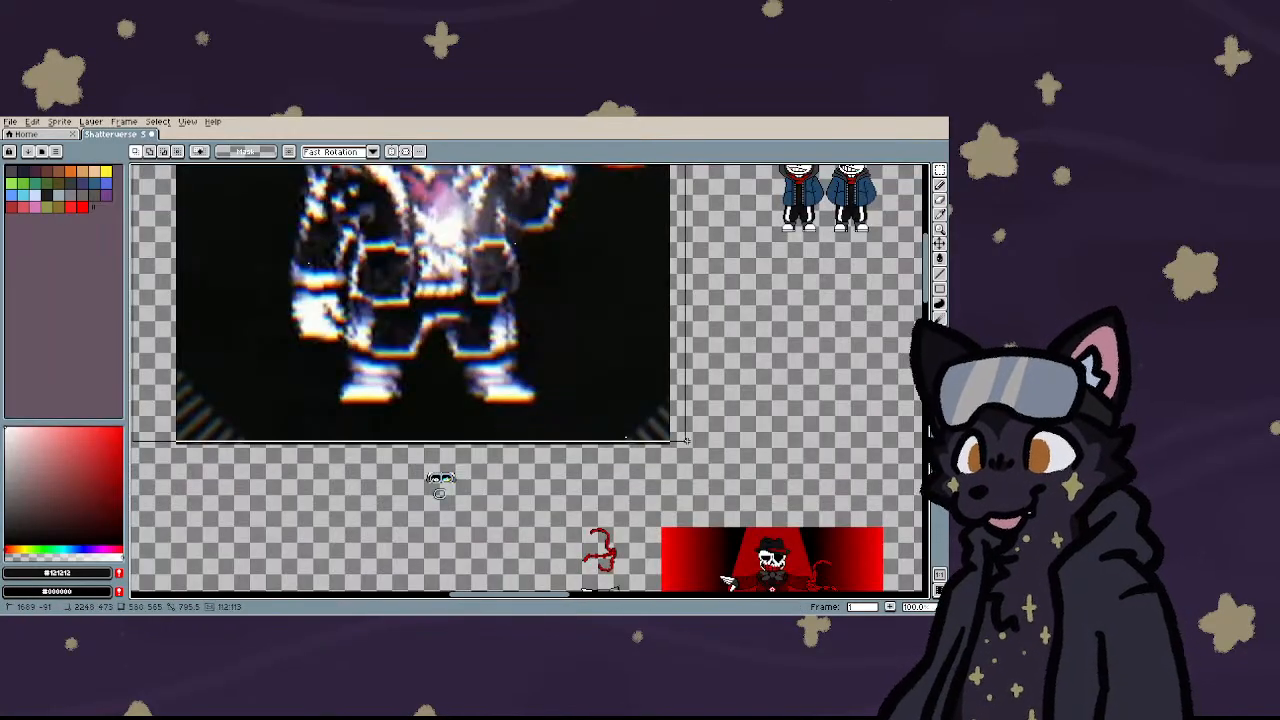
scroll(660, 448, down, 1)
scroll(660, 448, down, 3)
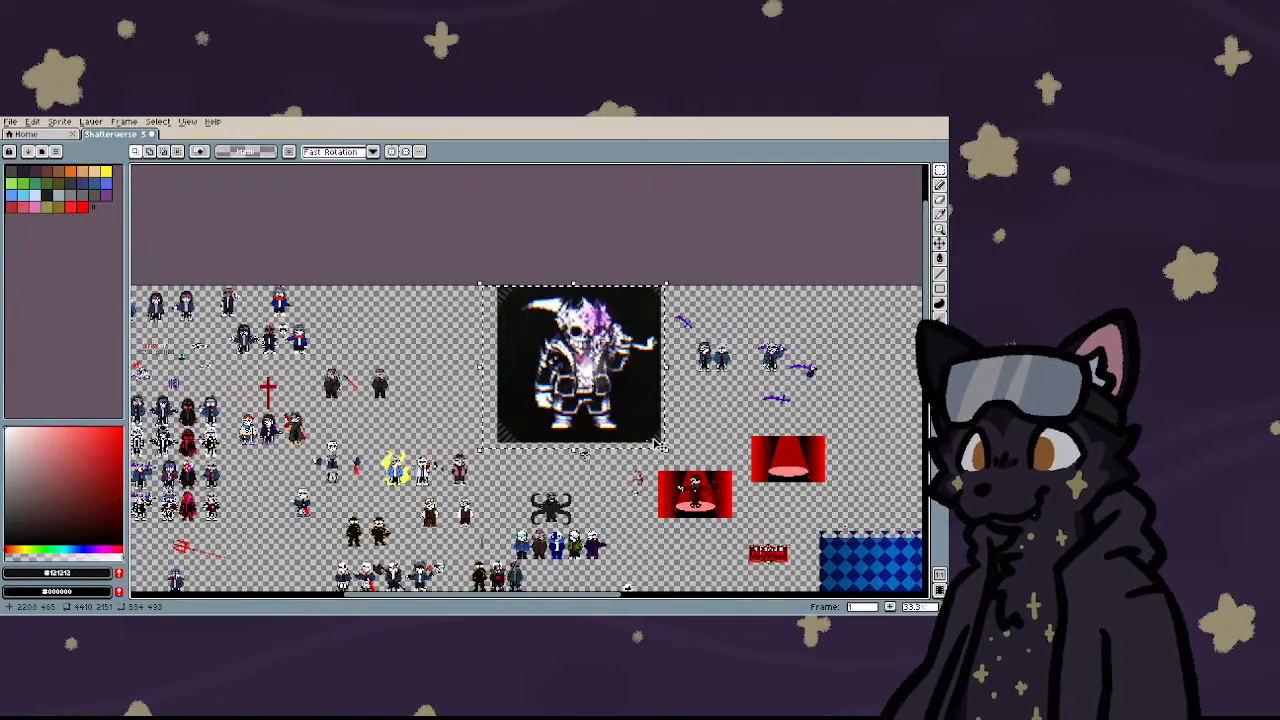
scroll(620, 450, up, 6)
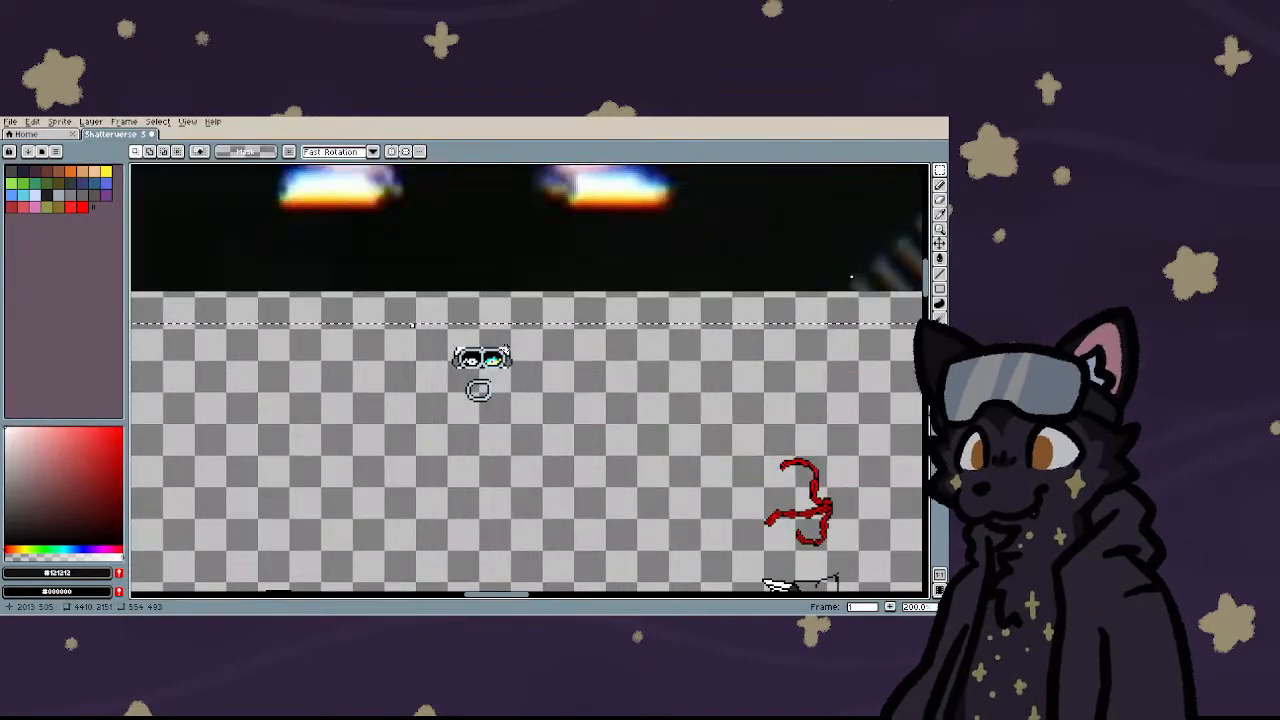
scroll(556, 370, down, 2)
scroll(556, 370, down, 1)
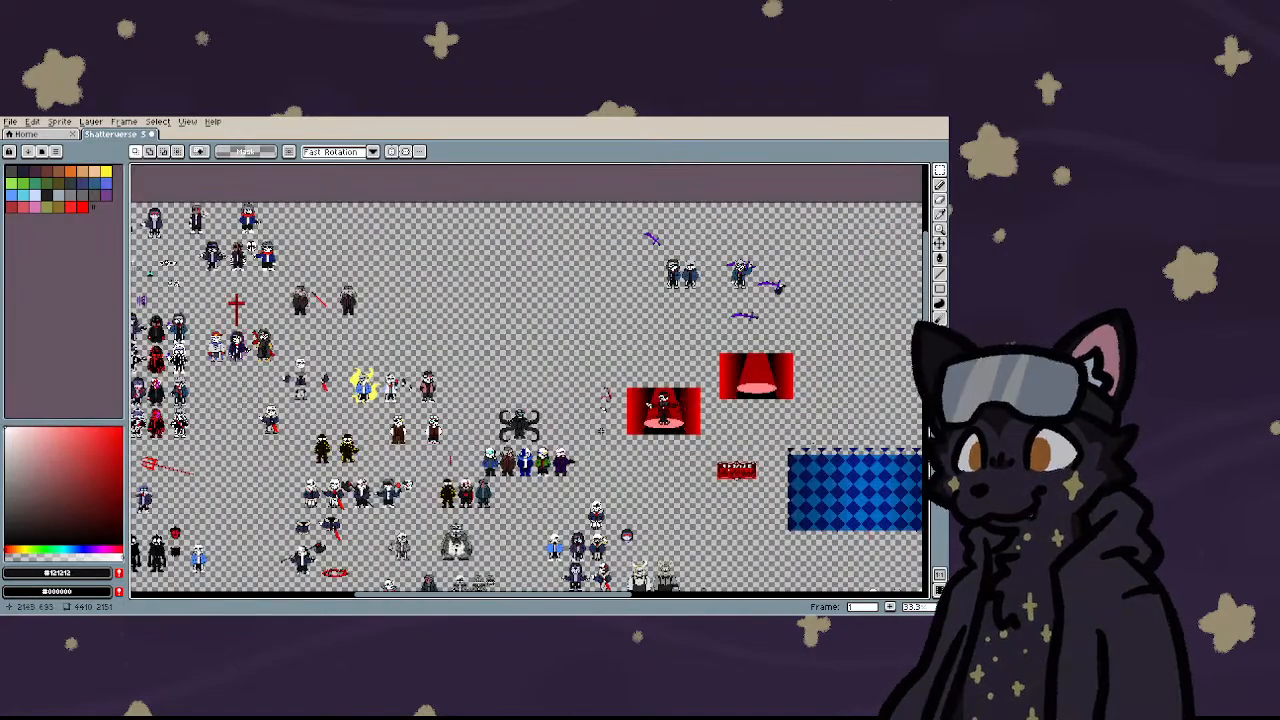
- Delete the large grey bear sprite below the row with the gold-outlined black figure
scroll(629, 416, up, 3)
scroll(616, 381, down, 3)
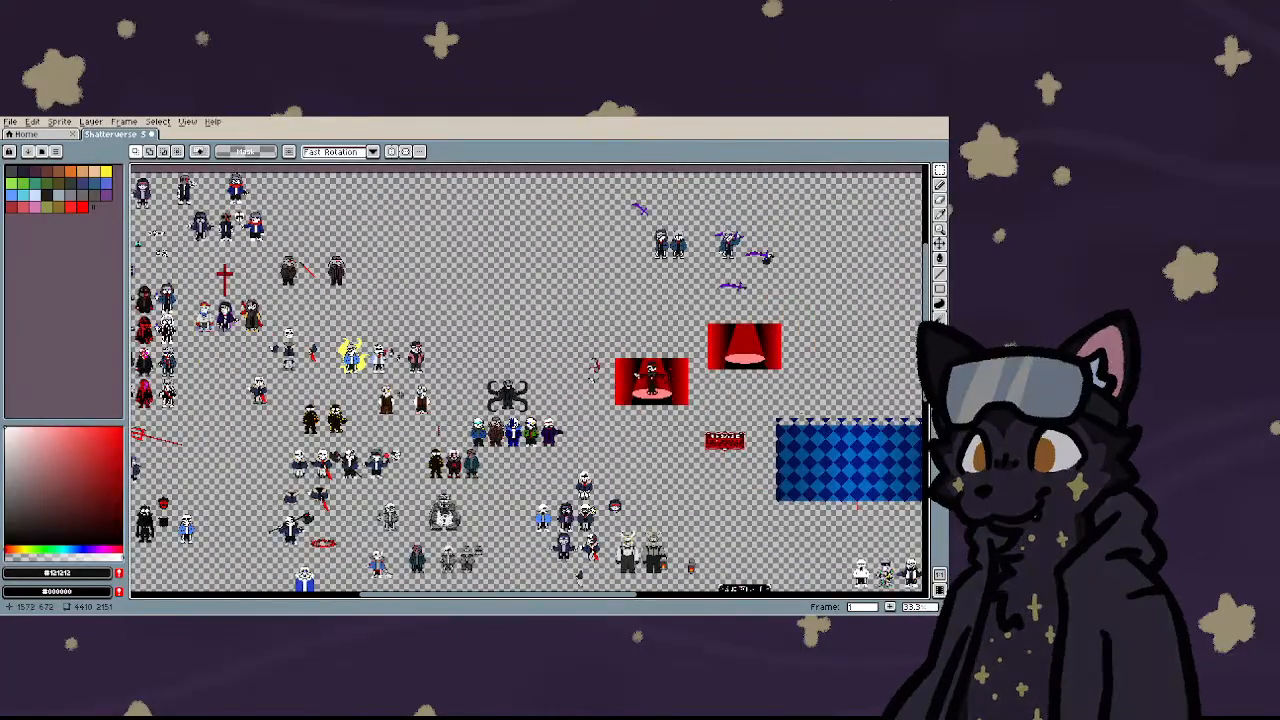
scroll(446, 452, up, 5)
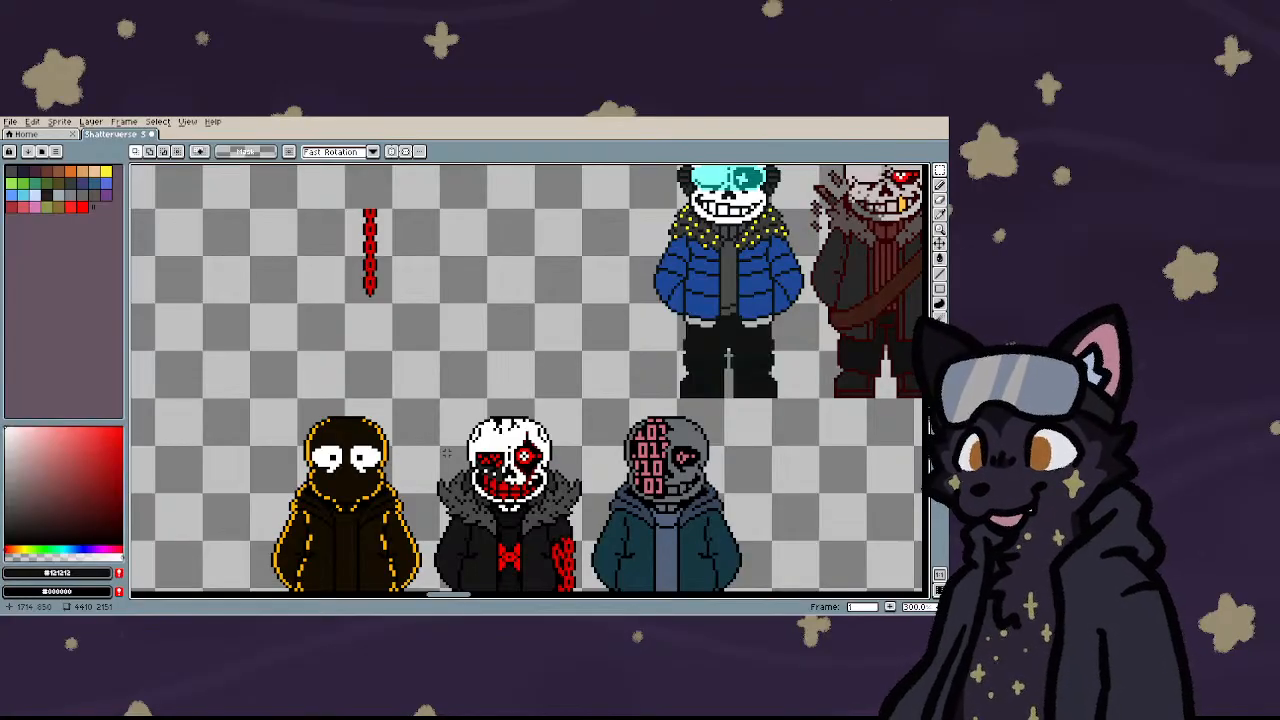
scroll(446, 451, down, 3)
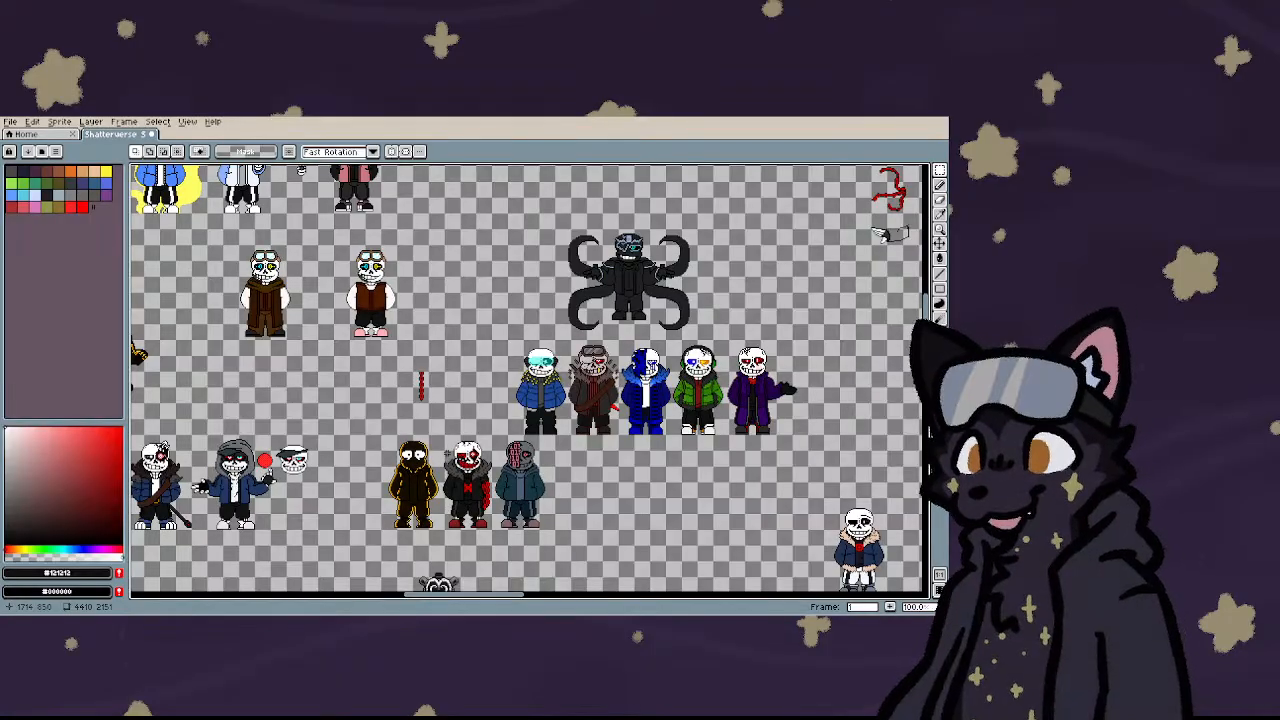
scroll(448, 450, down, 2)
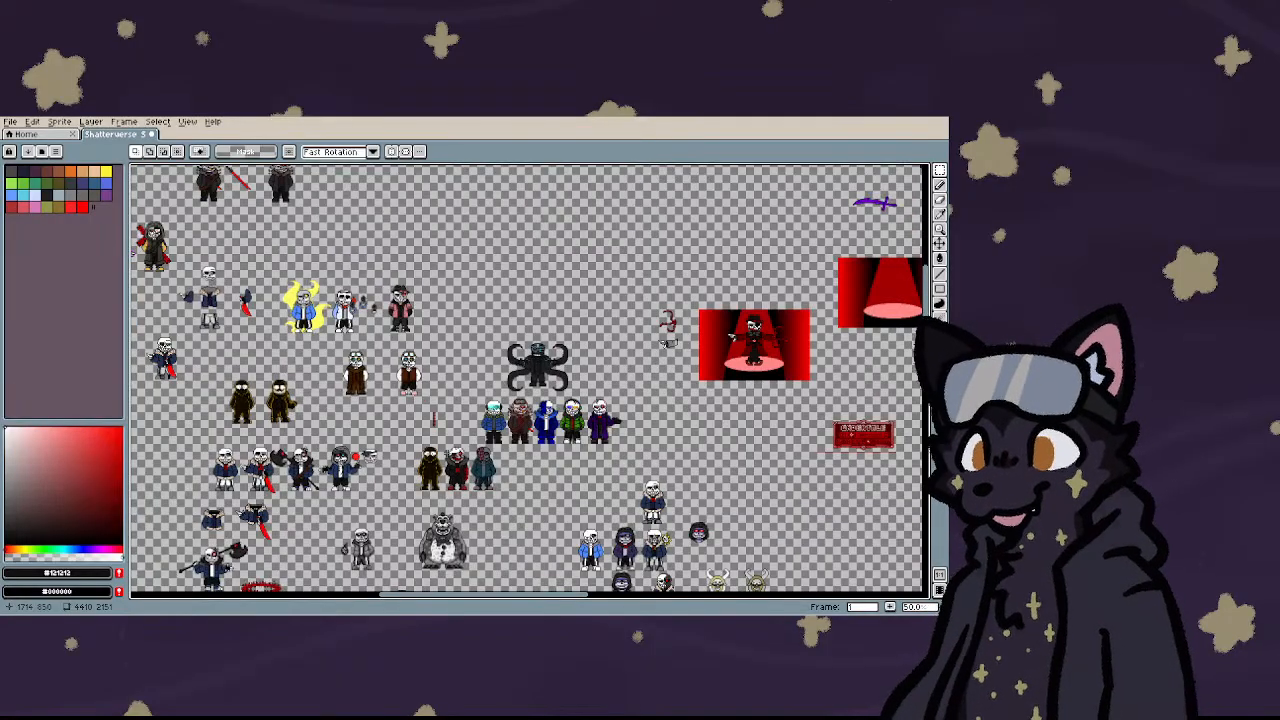
scroll(399, 415, down, 2)
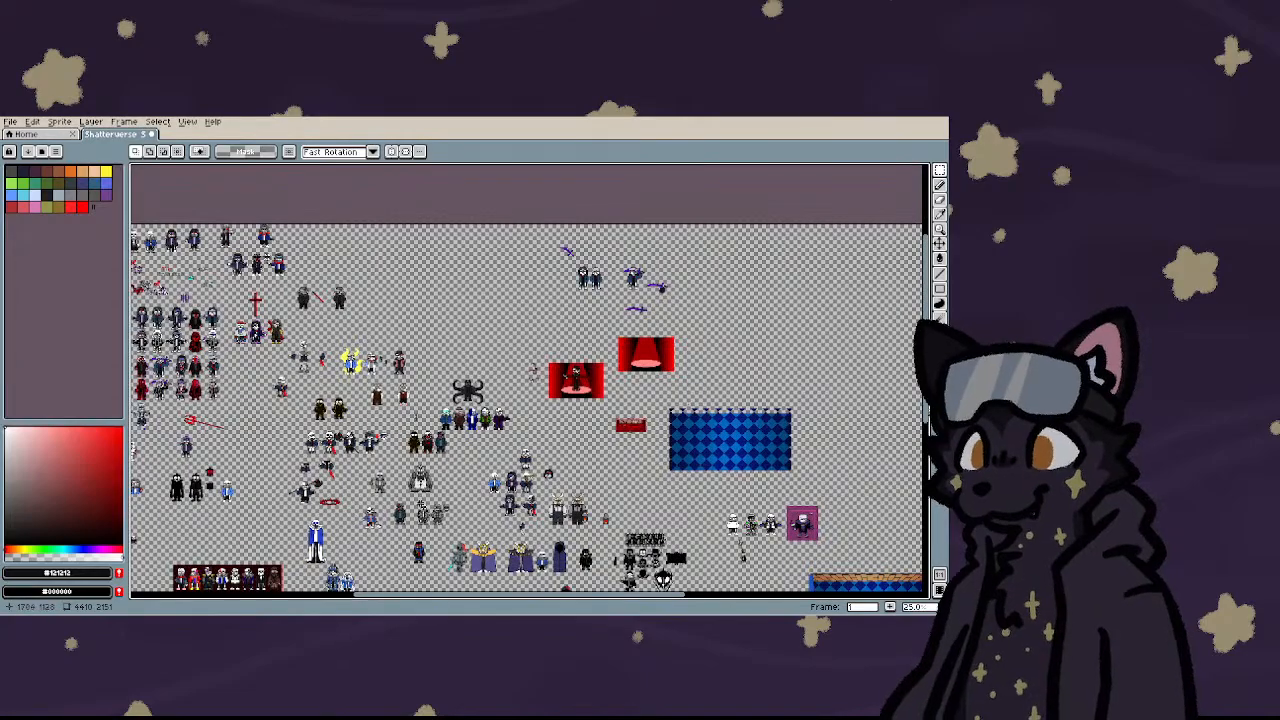
scroll(422, 502, up, 4)
scroll(421, 429, down, 1)
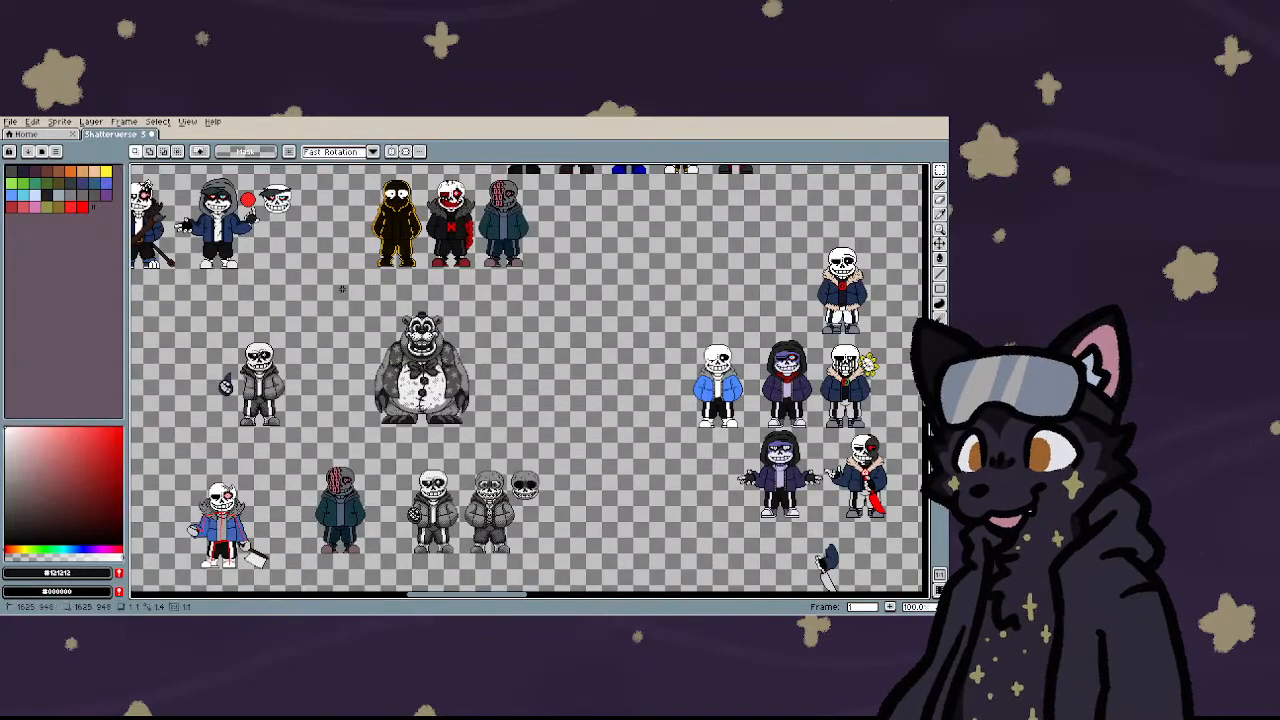
drag(340, 288, 497, 444)
key(Delete)
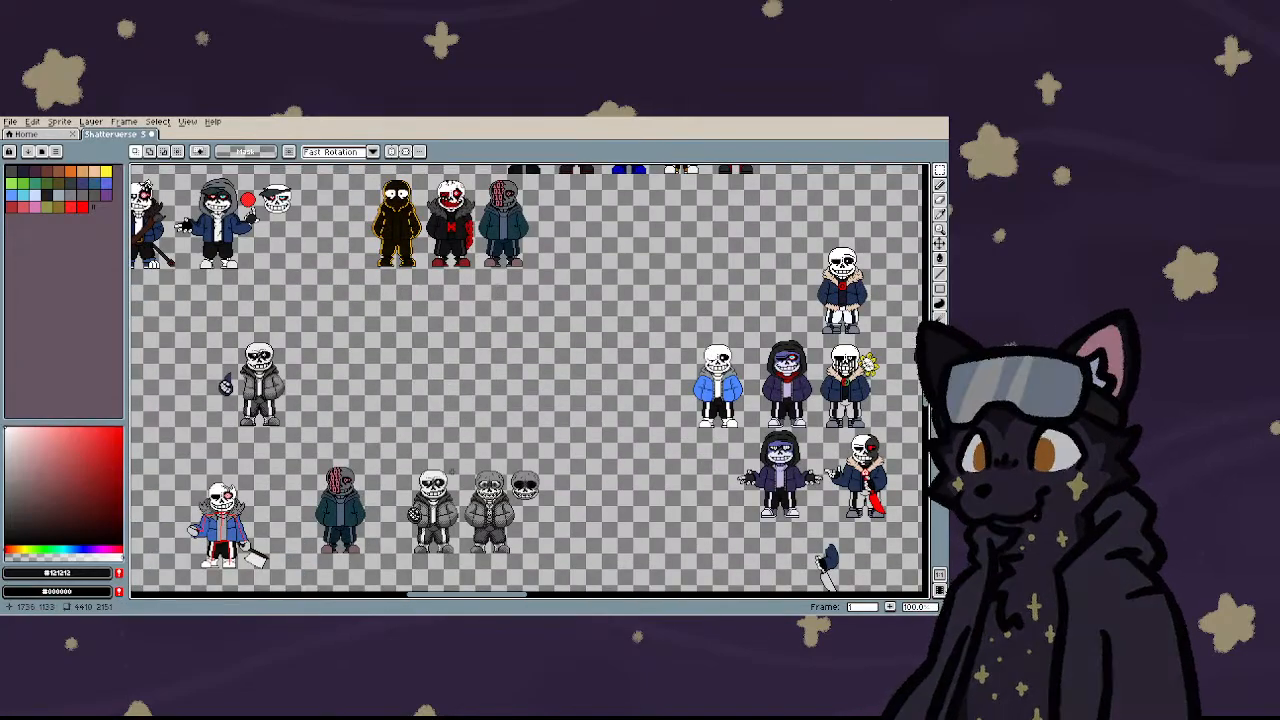
- Examine the grey skeleton sprites and the teal-coated figure below the cleared bear area
scroll(337, 531, up, 2)
scroll(386, 487, down, 2)
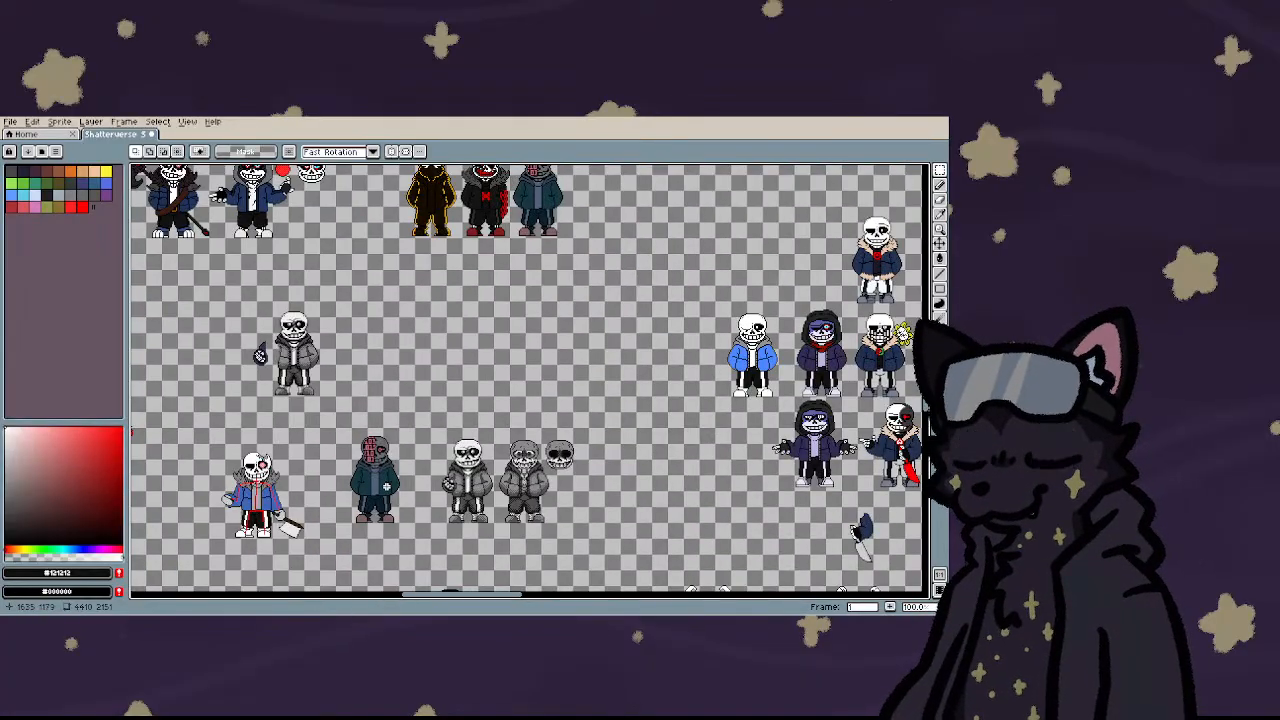
scroll(452, 545, up, 2)
scroll(452, 545, down, 2)
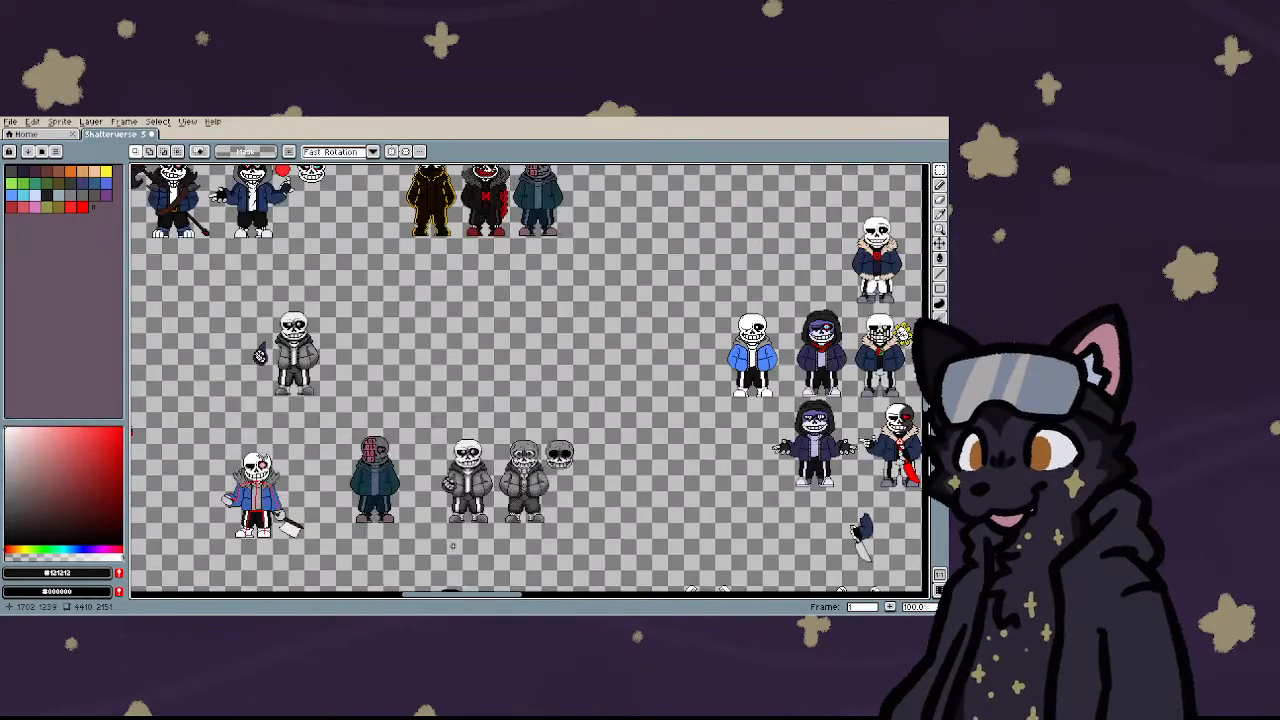
scroll(472, 525, up, 2)
scroll(472, 525, down, 1)
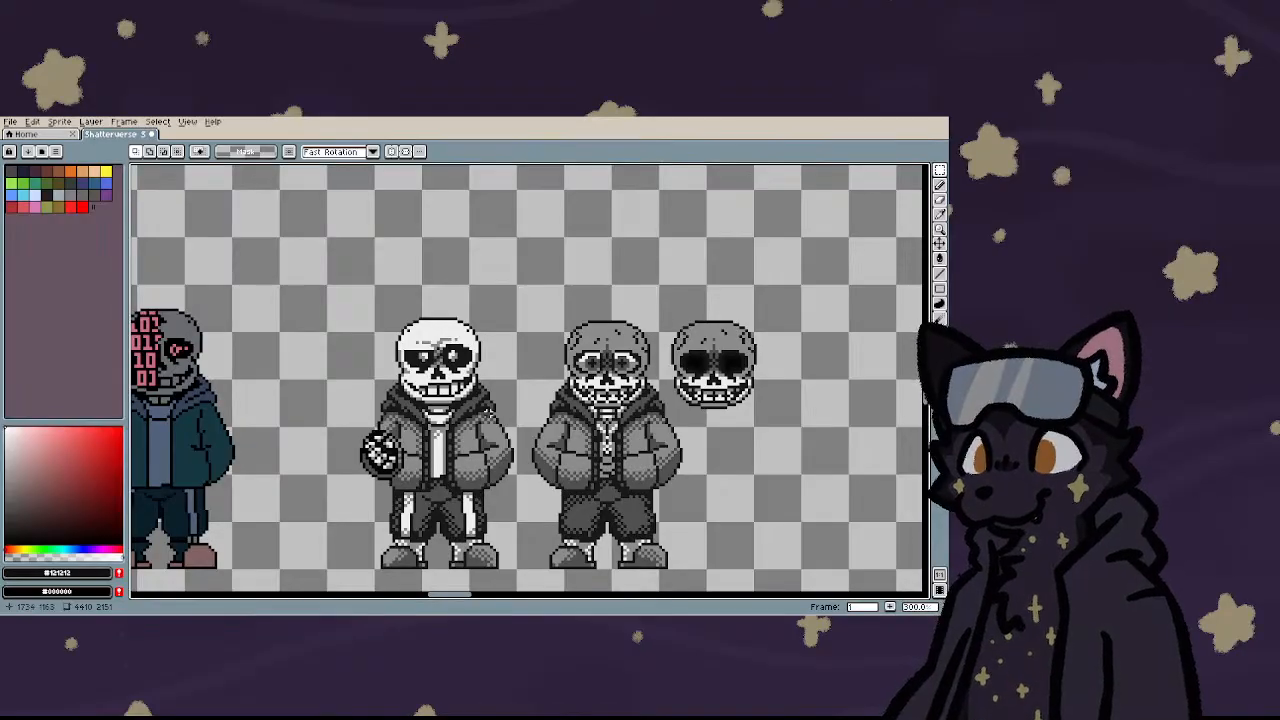
scroll(482, 448, up, 1)
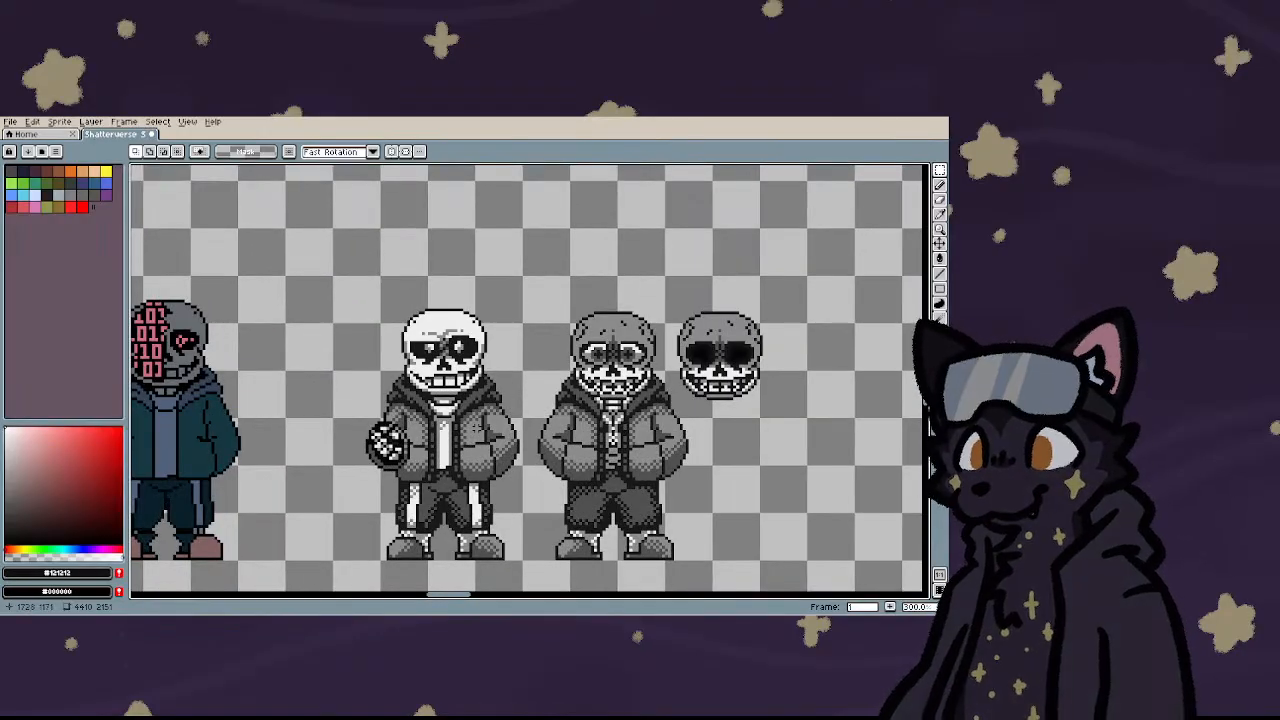
scroll(475, 430, down, 3)
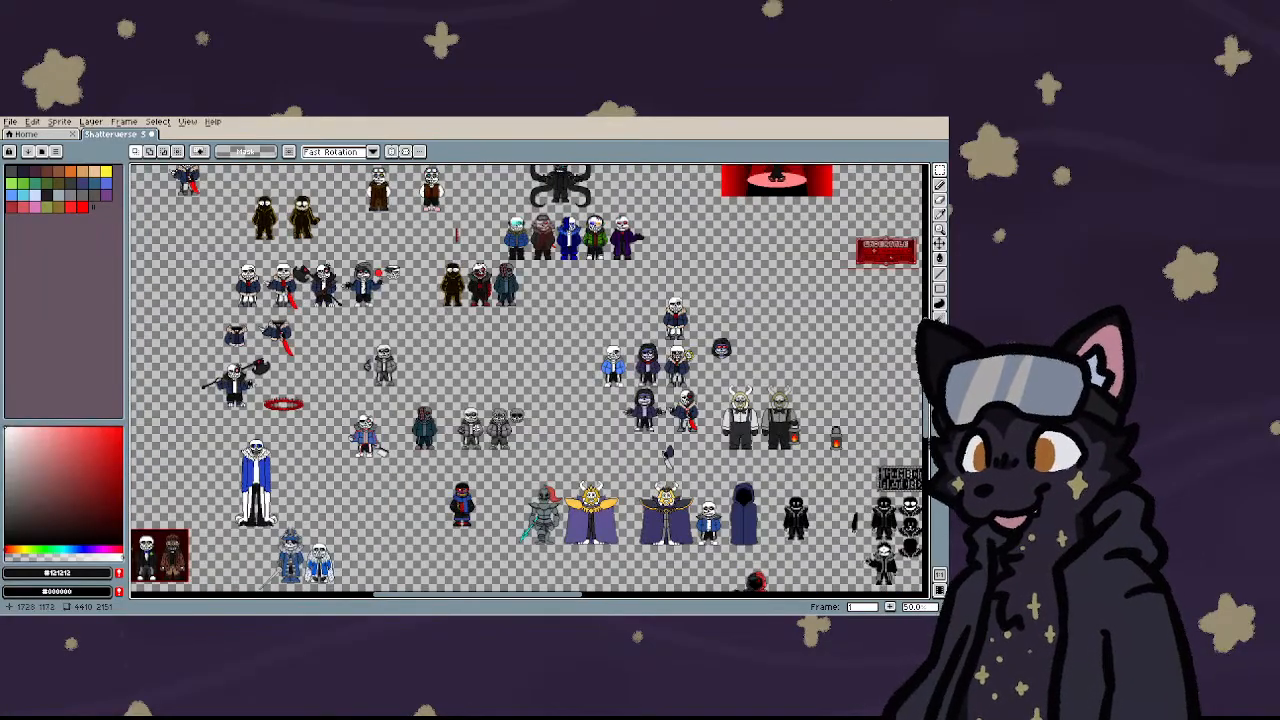
- Delete the blue-jacketed skeleton with red outline marks and a cleaver beside the teal-coated figure
scroll(478, 430, down, 1)
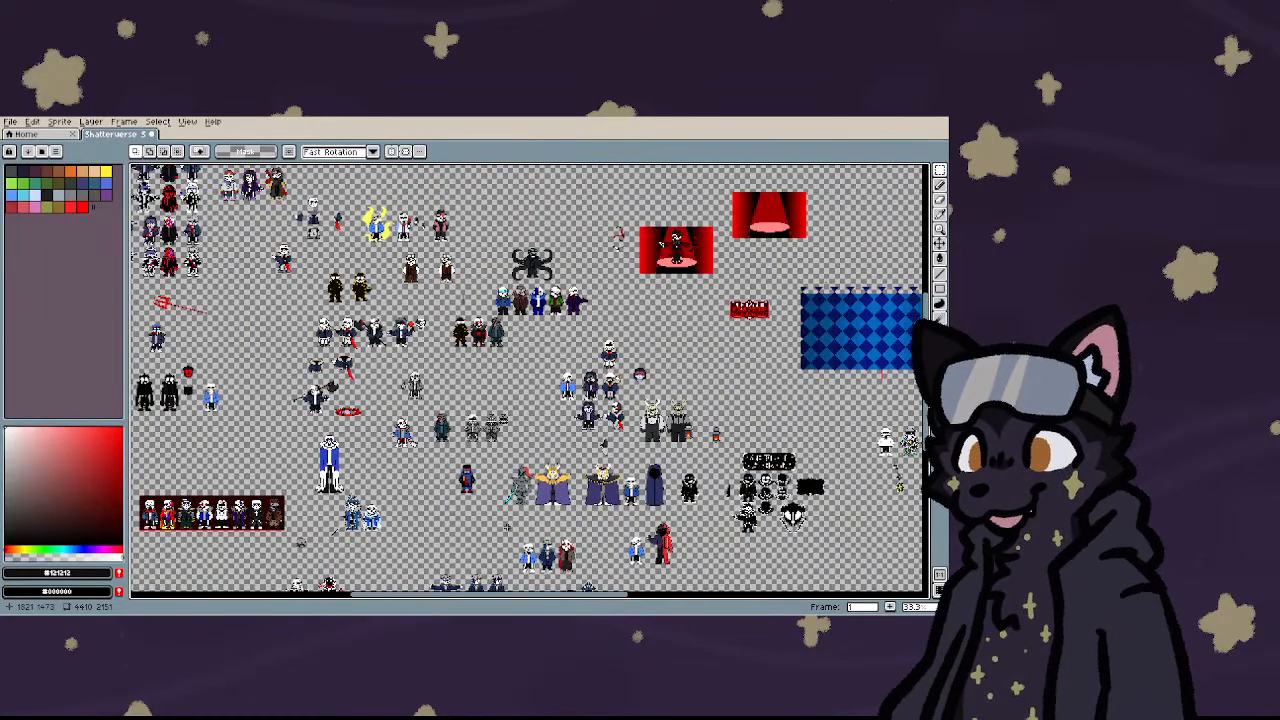
scroll(405, 440, up, 5)
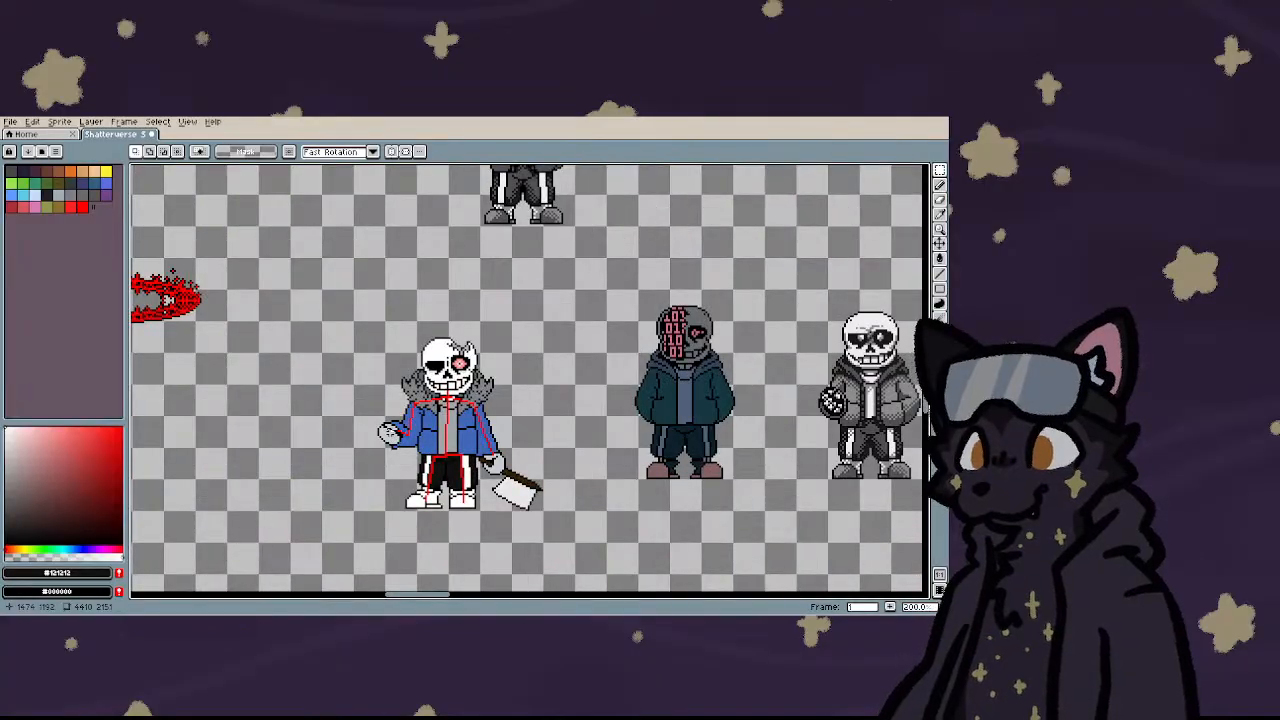
scroll(405, 440, down, 5)
scroll(405, 440, up, 1)
scroll(383, 436, up, 3)
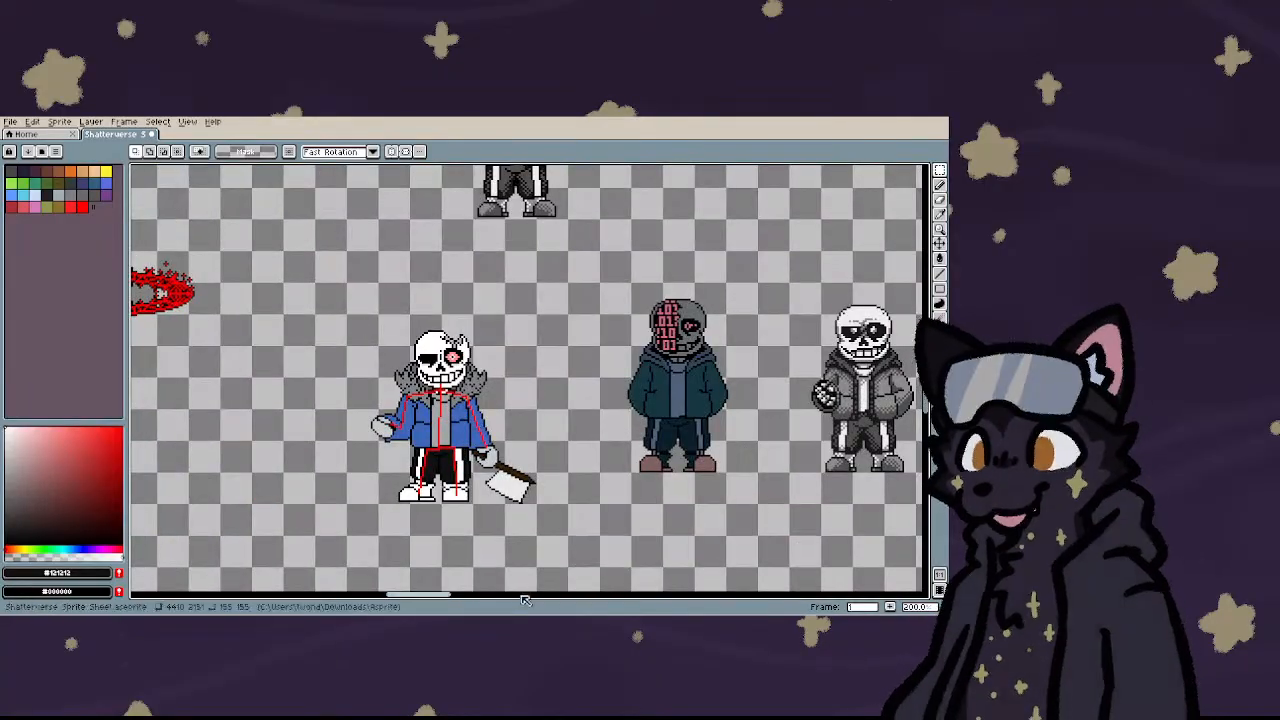
drag(338, 296, 566, 562)
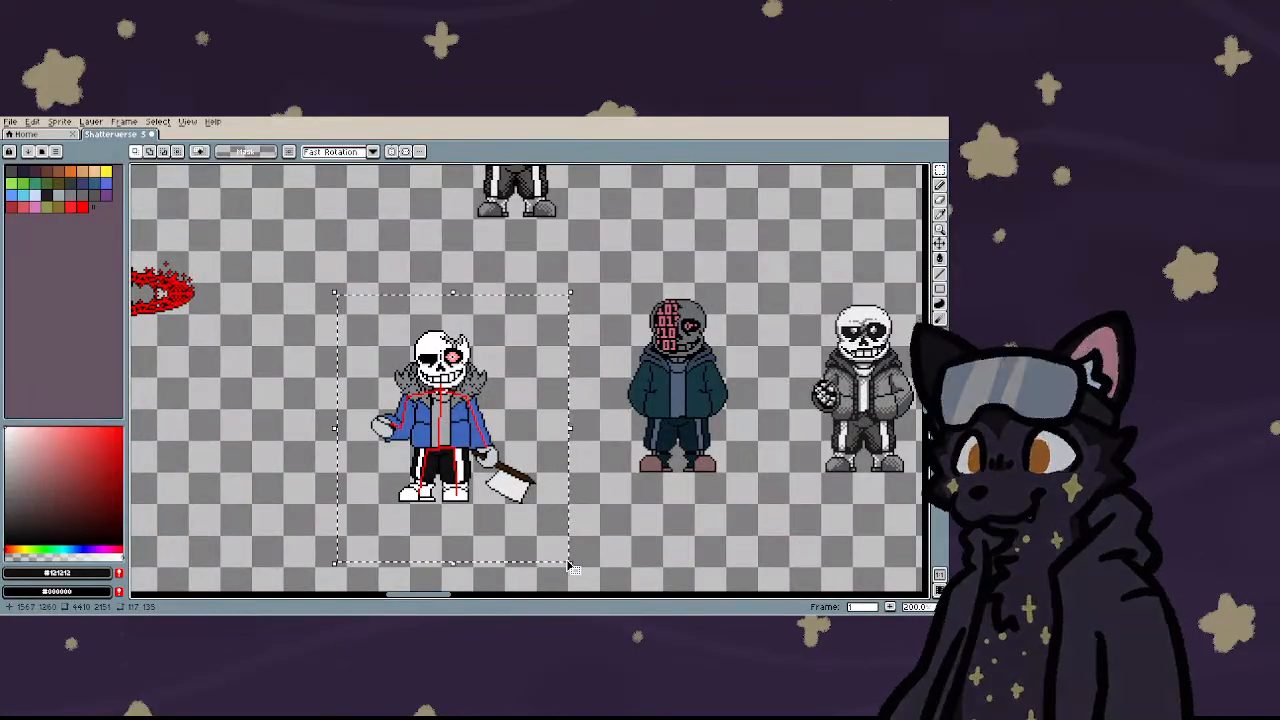
key(Delete)
- Set the foreground colour to a bright purple for recolouring the white-coated skeleton with the knife
scroll(566, 561, down, 1)
scroll(566, 561, down, 2)
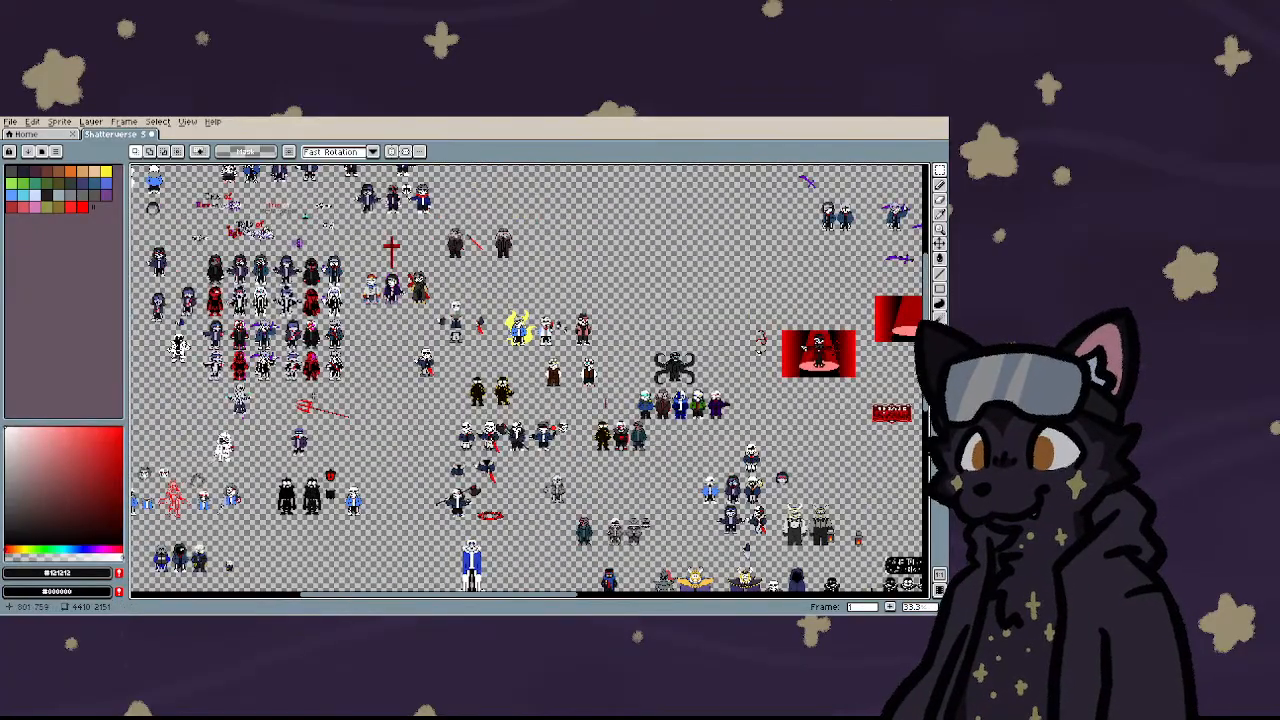
scroll(200, 428, up, 4)
scroll(240, 420, up, 1)
scroll(372, 413, down, 5)
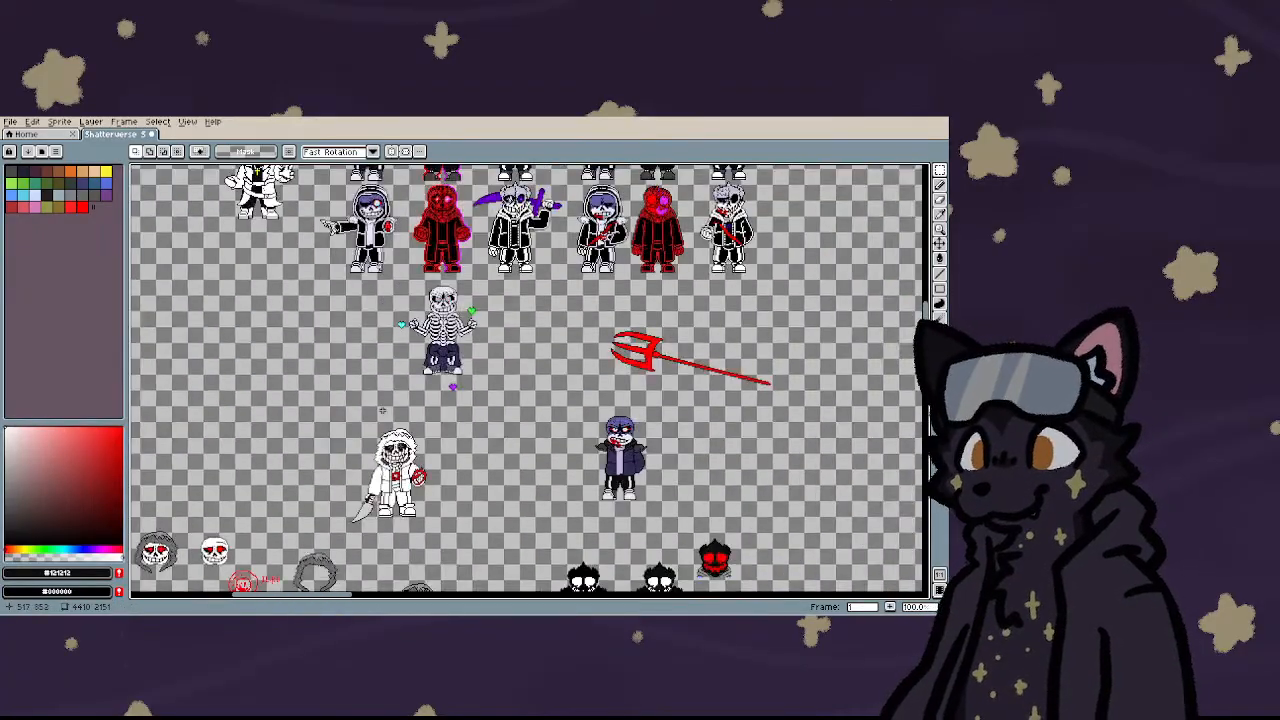
scroll(362, 537, up, 4)
scroll(371, 458, up, 1)
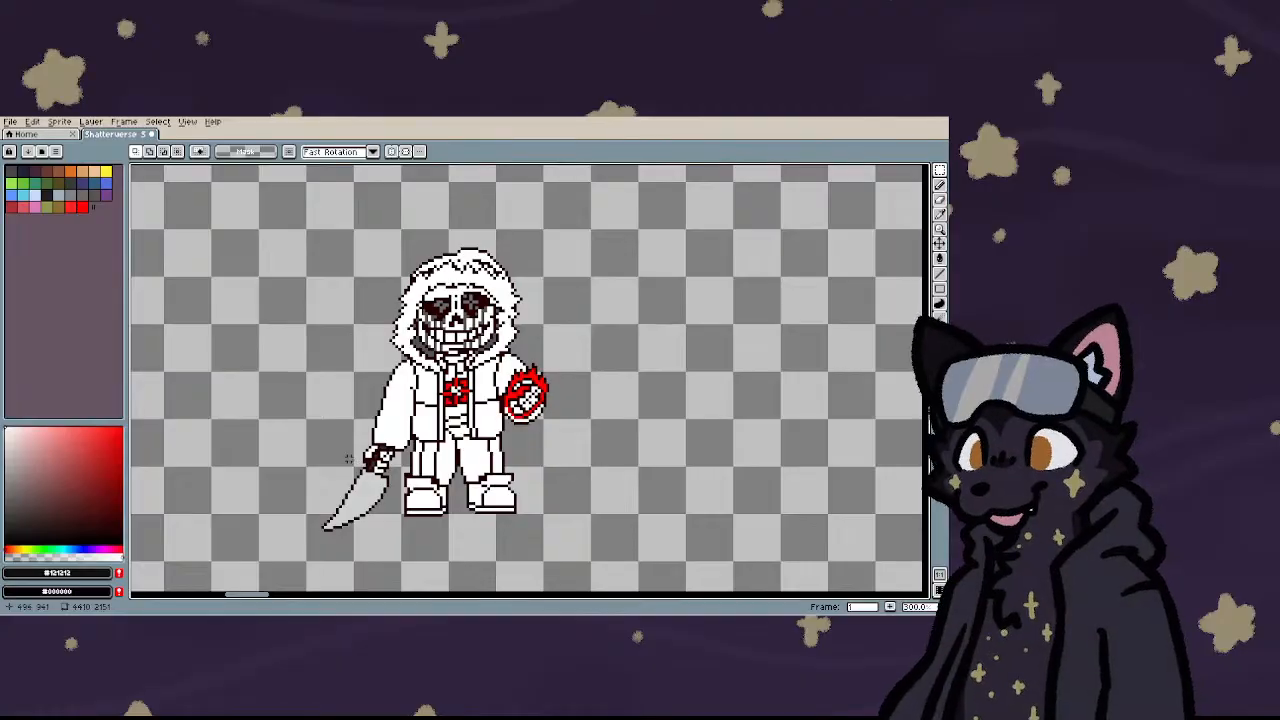
click(98, 548)
click(104, 547)
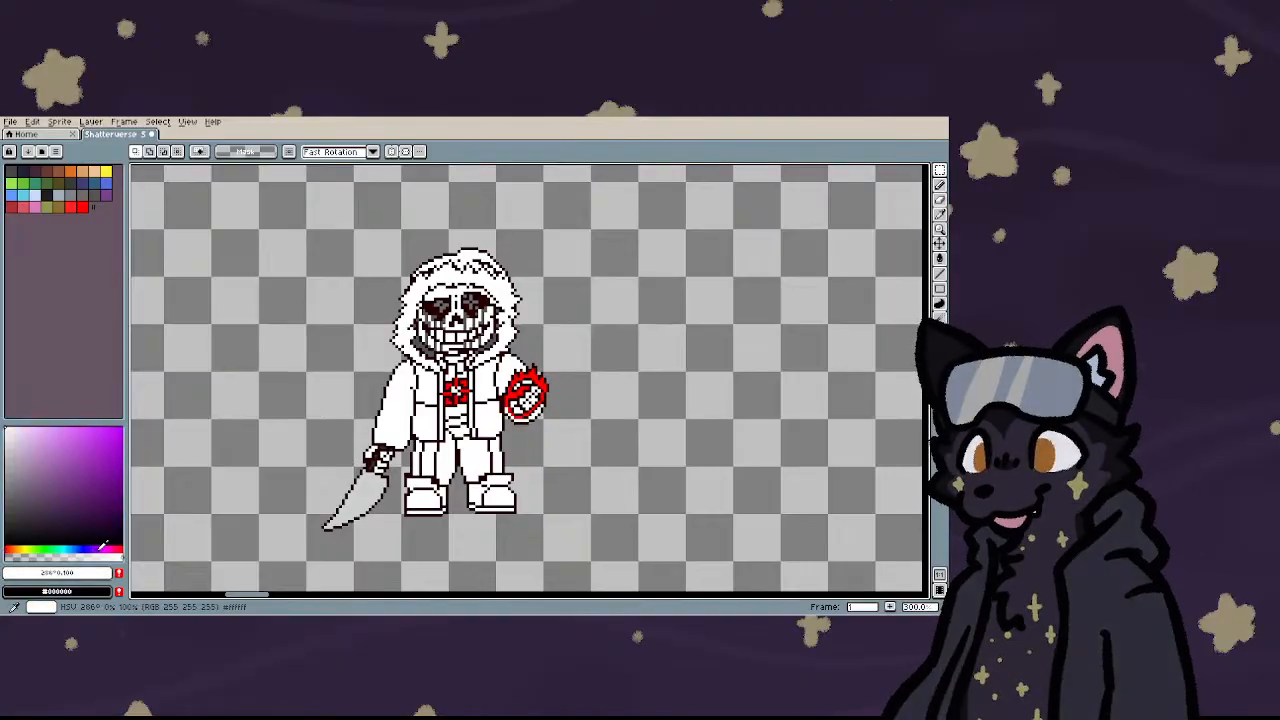
click(92, 438)
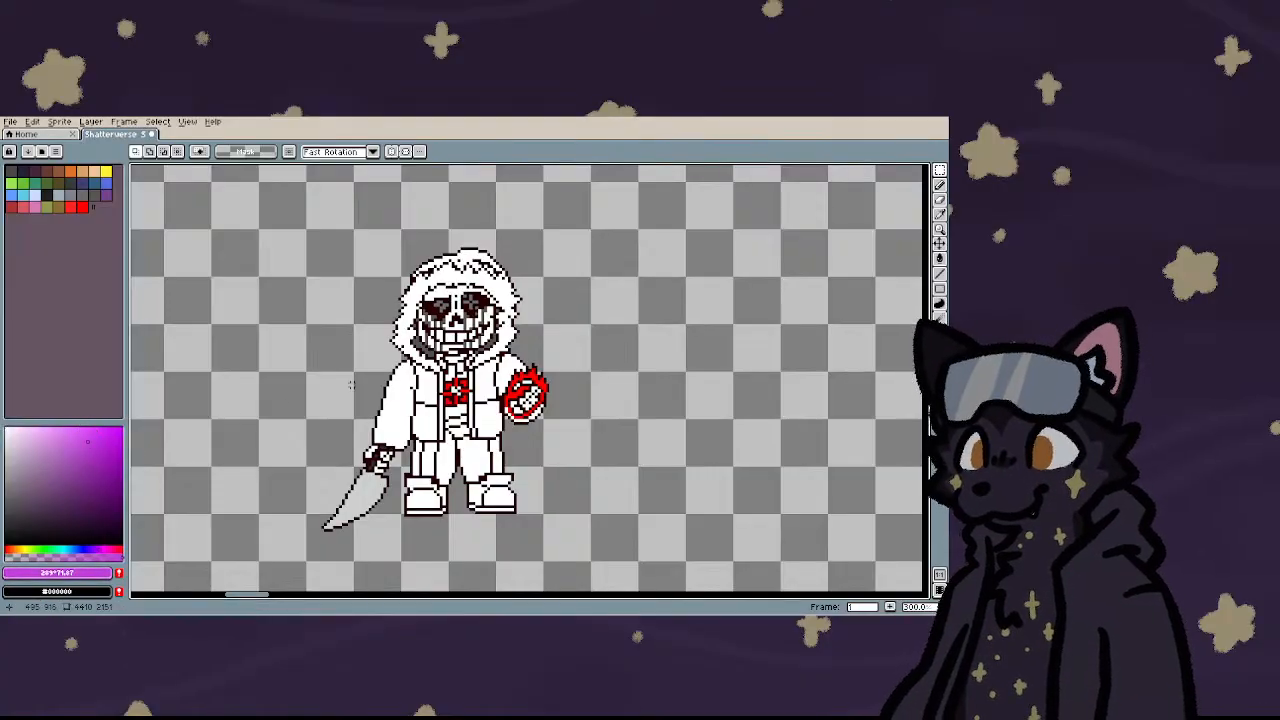
- Fill the white-coated skeleton's red chest emblem and hand flame with purple, using a non-contiguous fill limited to a selection around them
key(g)
scroll(406, 373, up, 5)
scroll(636, 263, down, 4)
scroll(567, 375, up, 1)
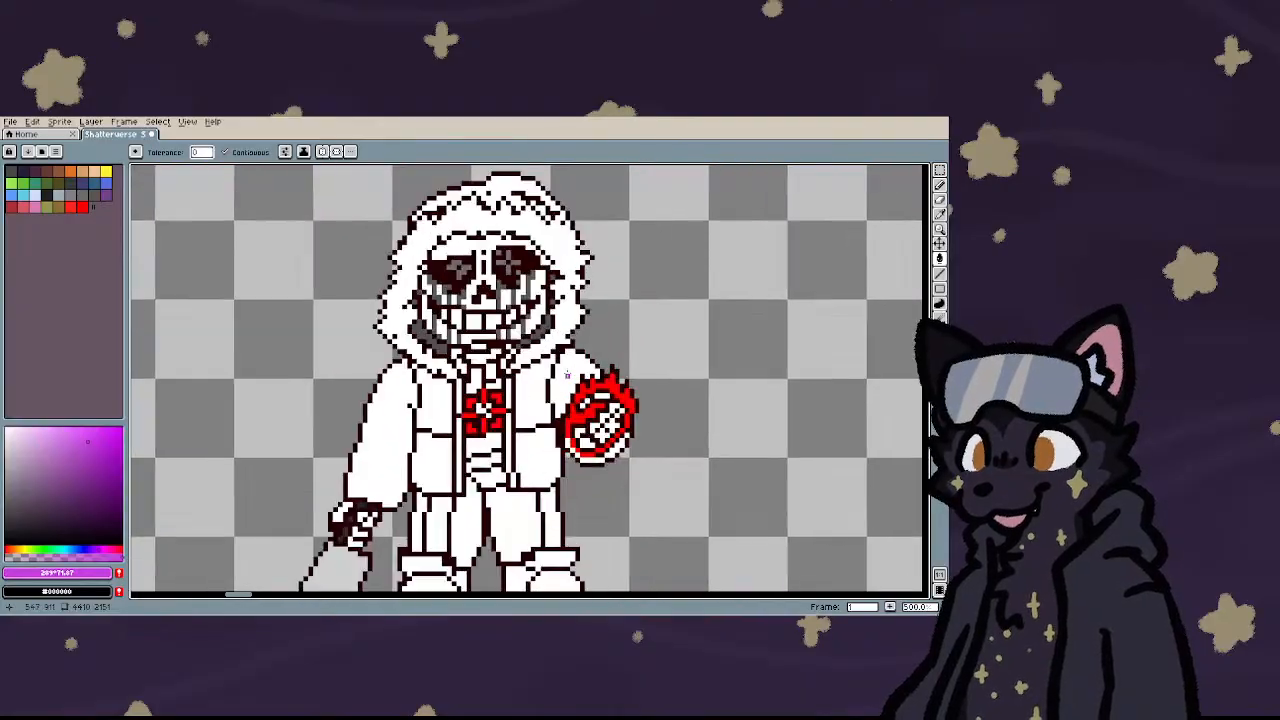
key(m)
drag(420, 345, 760, 576)
key(g)
scroll(483, 381, up, 4)
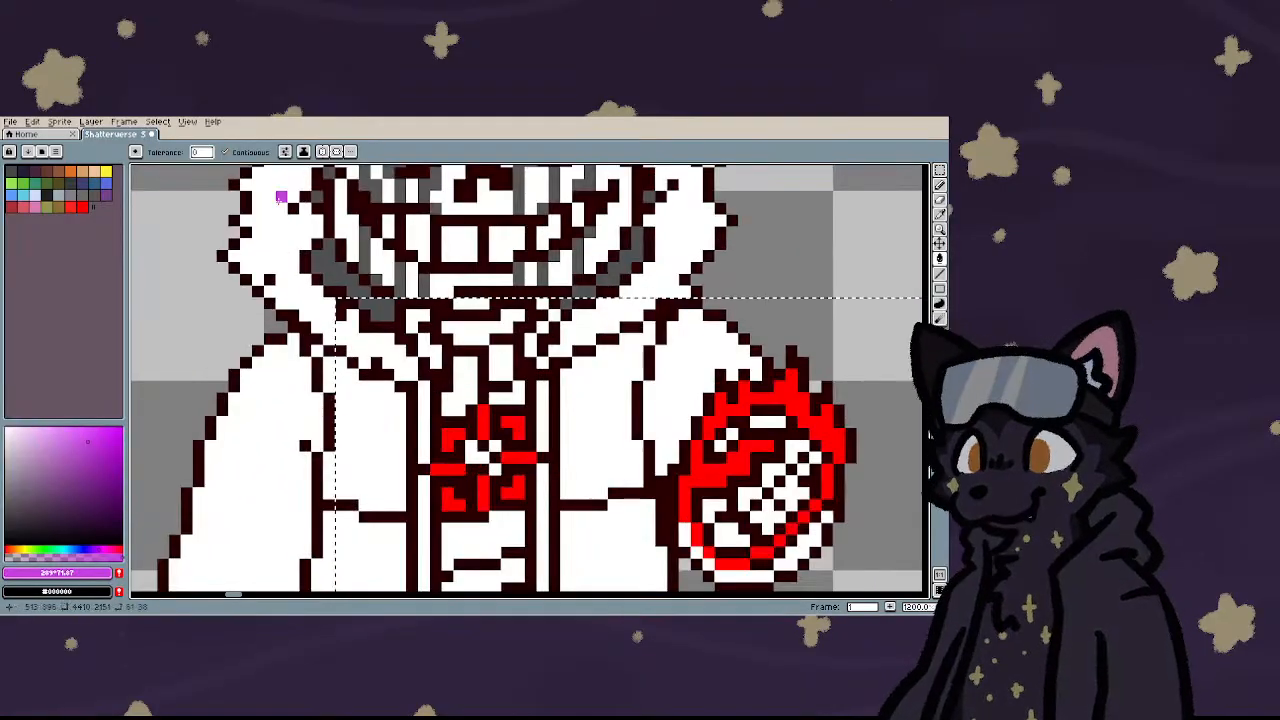
click(225, 152)
click(510, 488)
scroll(397, 383, down, 4)
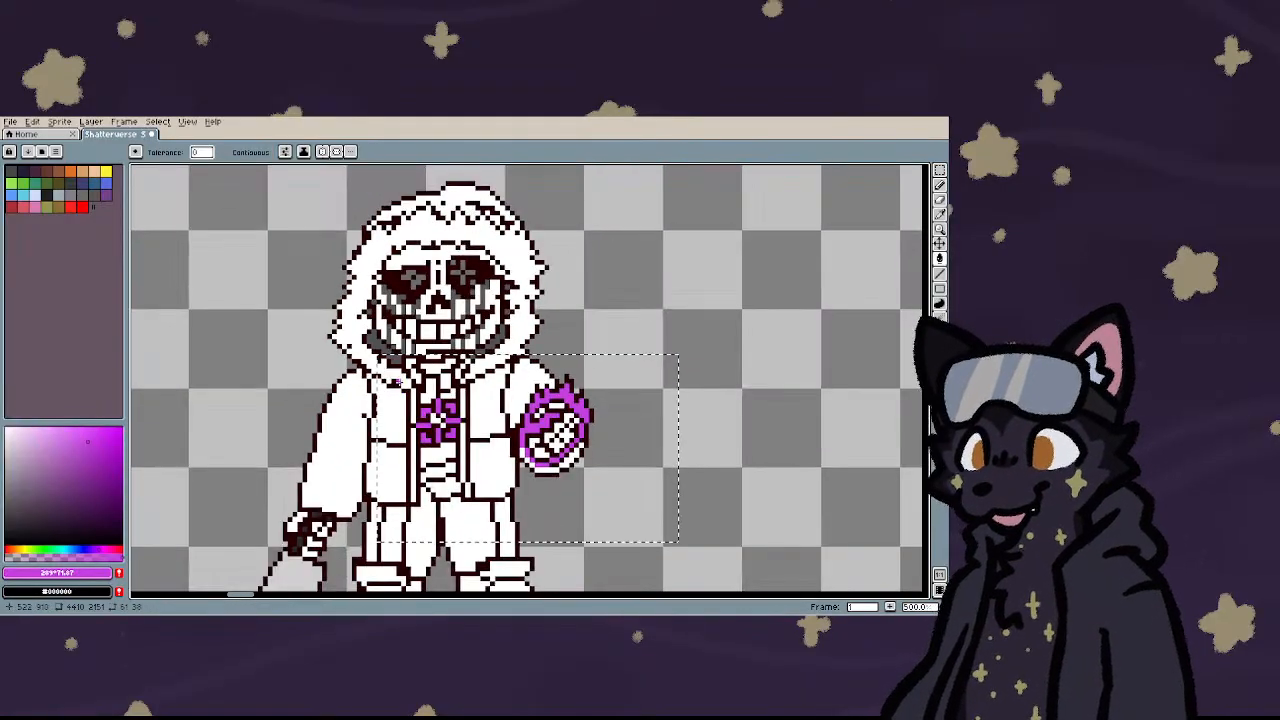
key(m)
click(225, 297)
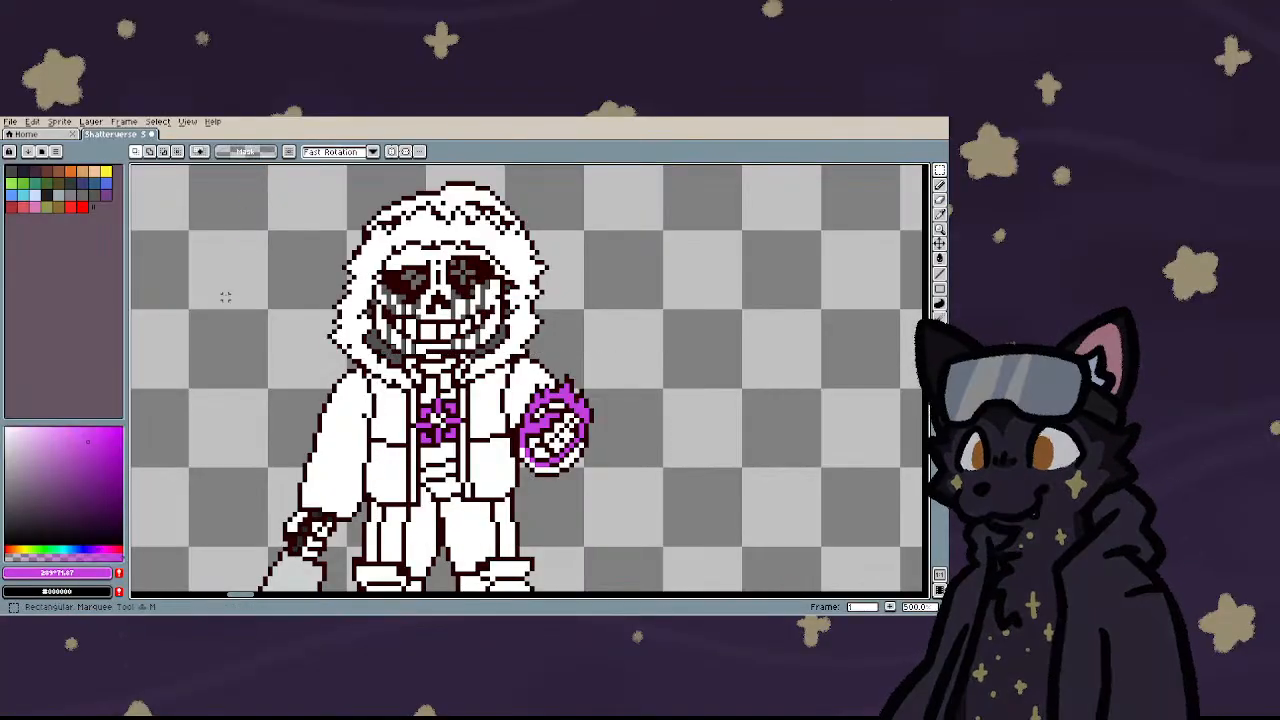
- Examine the white-coated skeleton and the hooded skeleton parts and red sketch below it
scroll(225, 297, down, 4)
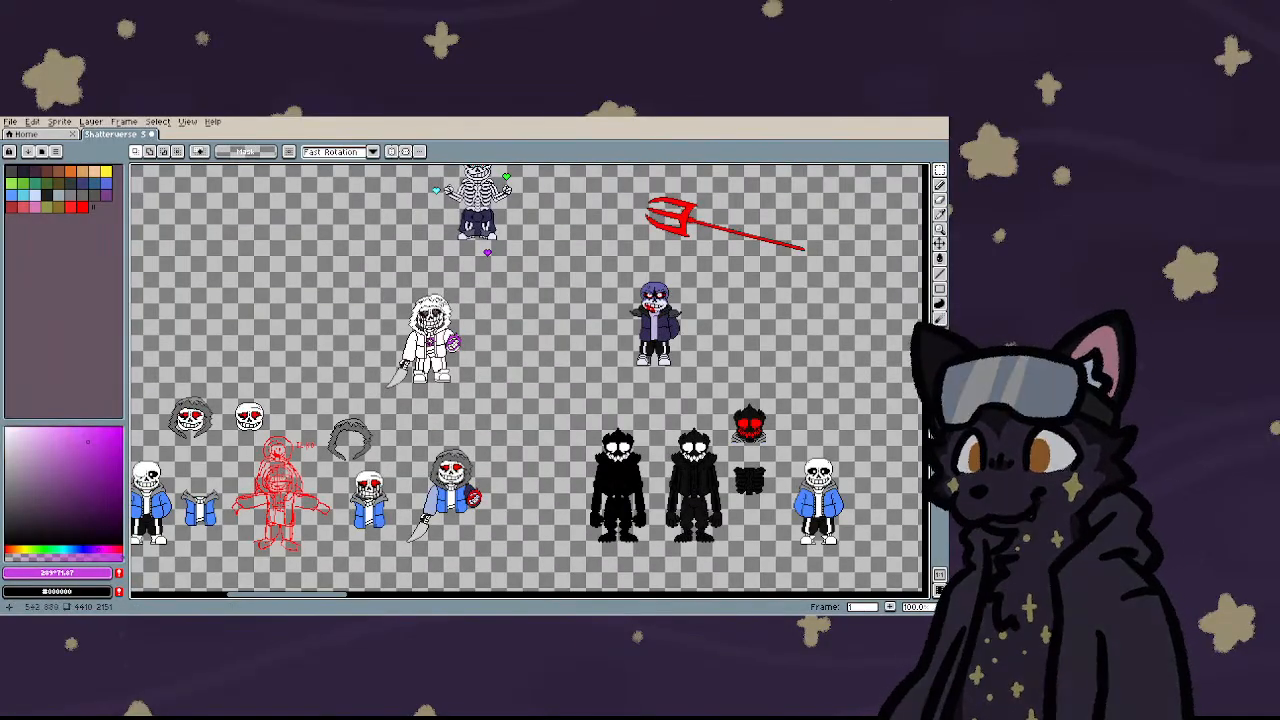
scroll(406, 286, up, 2)
scroll(406, 286, down, 3)
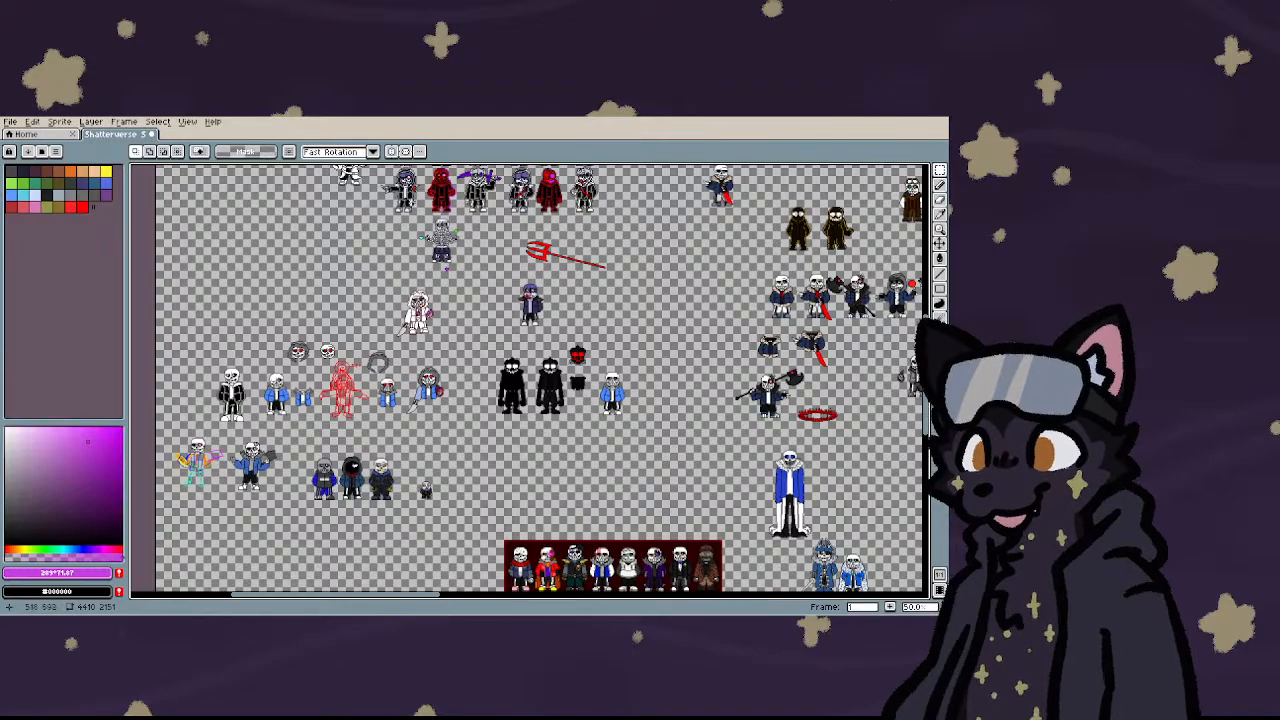
scroll(405, 200, up, 3)
scroll(412, 314, down, 3)
scroll(395, 450, up, 3)
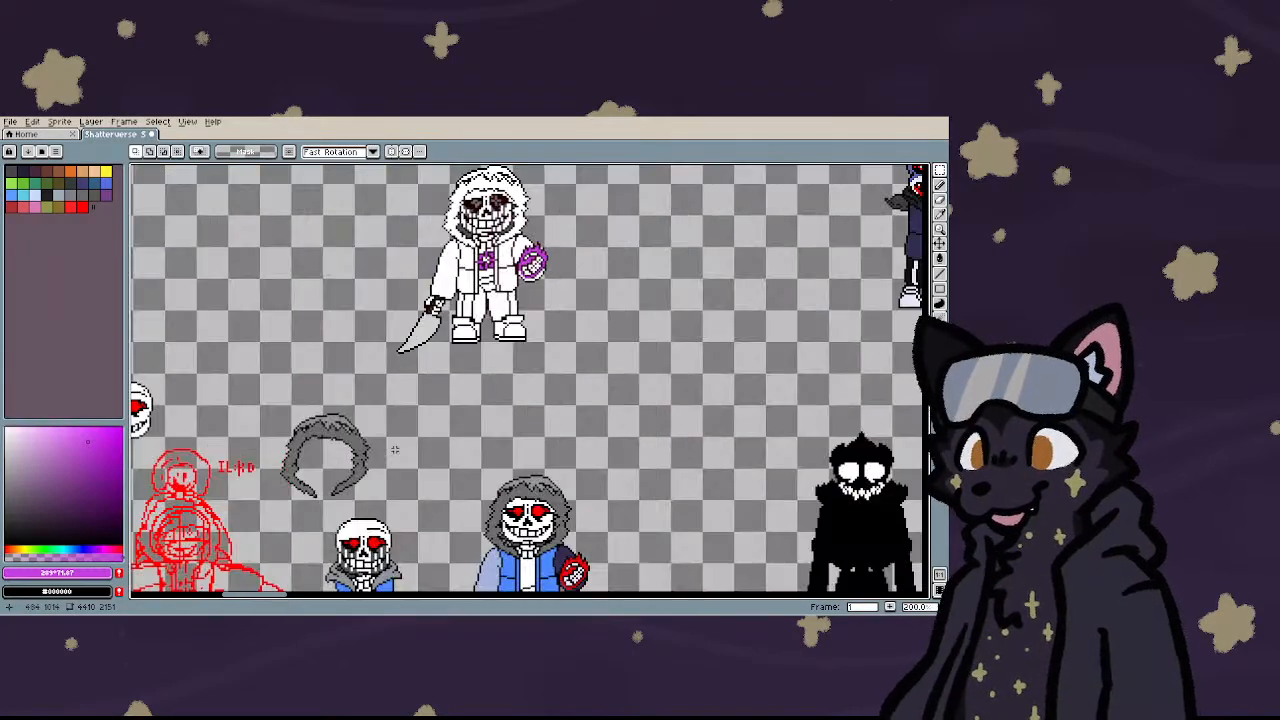
scroll(395, 450, down, 2)
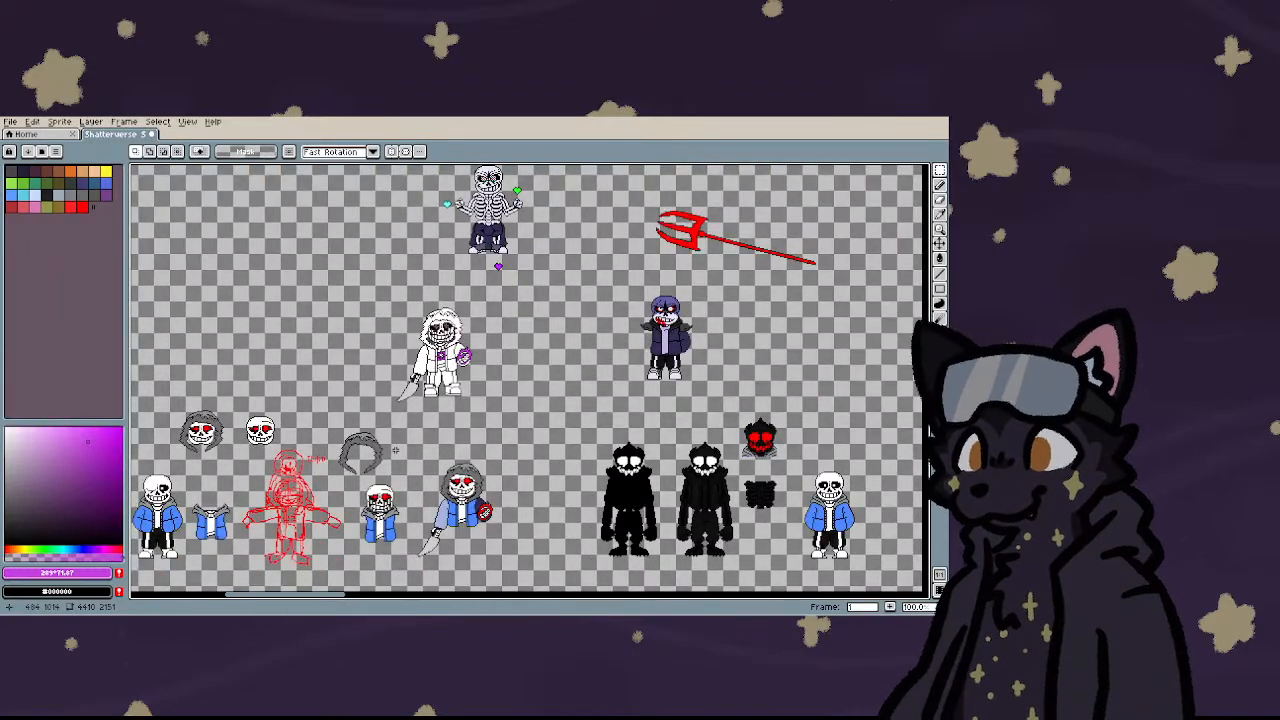
scroll(370, 486, down, 2)
scroll(338, 505, up, 3)
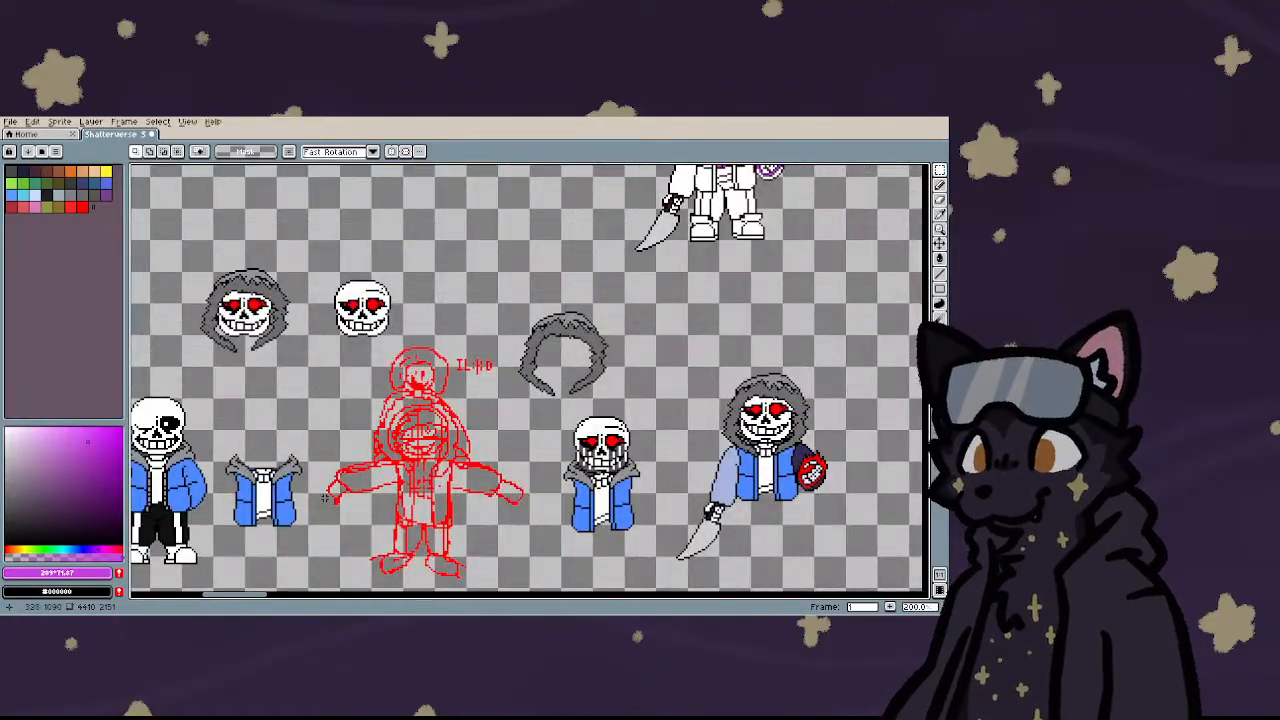
scroll(325, 497, down, 2)
scroll(388, 420, up, 4)
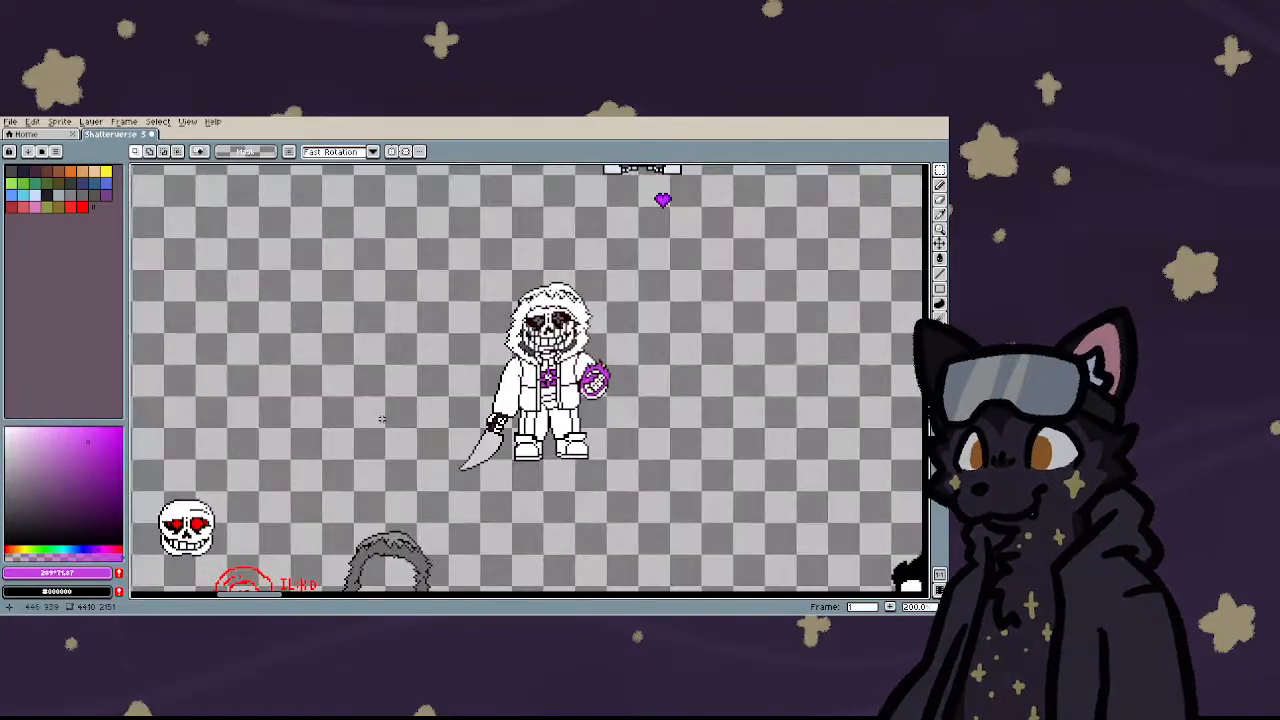
scroll(392, 420, down, 5)
scroll(383, 490, up, 2)
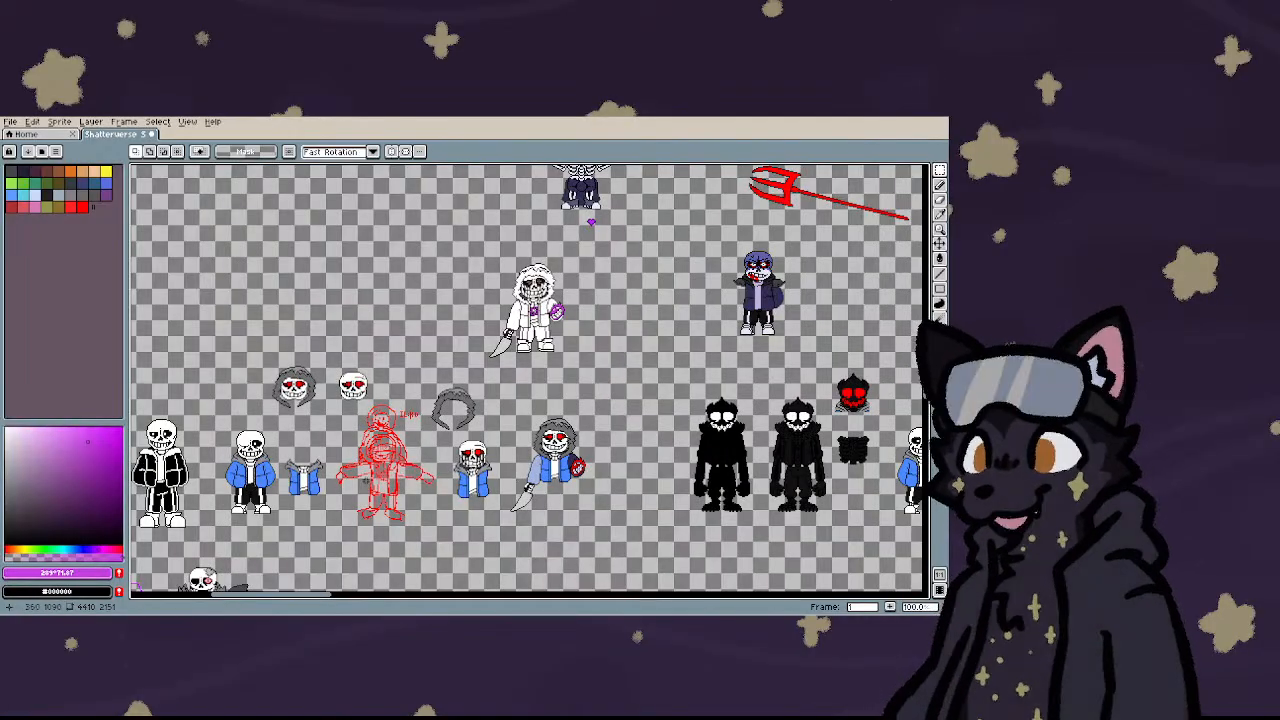
scroll(381, 436, down, 2)
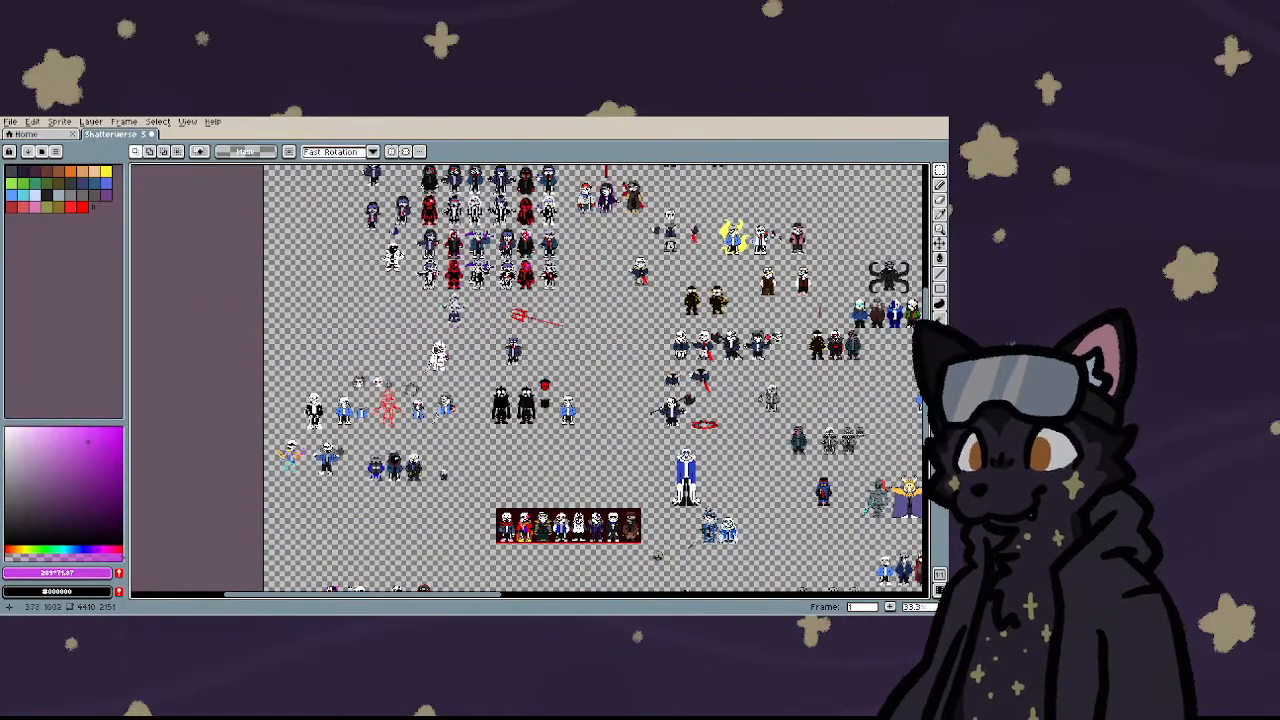
- Delete the large black-jacketed skeleton at the outer end of the row with the red sketch
scroll(314, 410, up, 3)
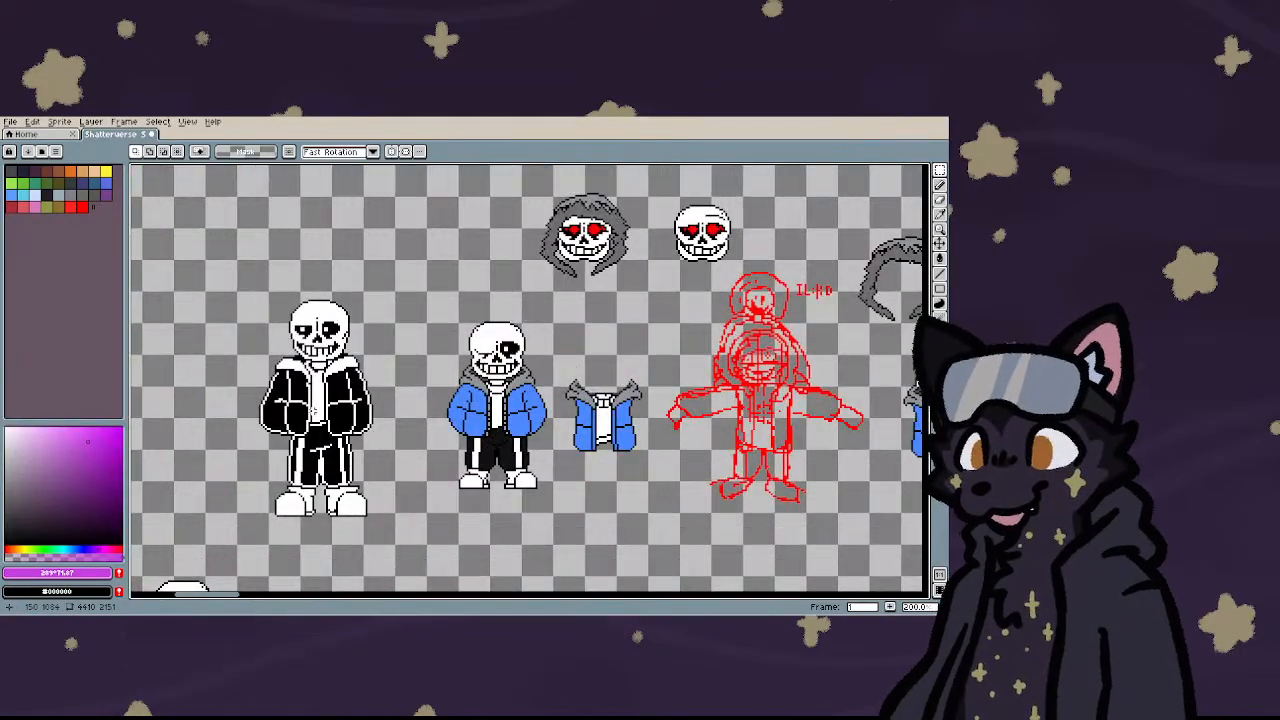
scroll(316, 405, down, 1)
drag(247, 323, 362, 483)
key(Delete)
- Delete the multicoloured skeleton and the adjacent blue-jacketed skeleton with outstretched arms below the red sketch's row
scroll(220, 474, down, 1)
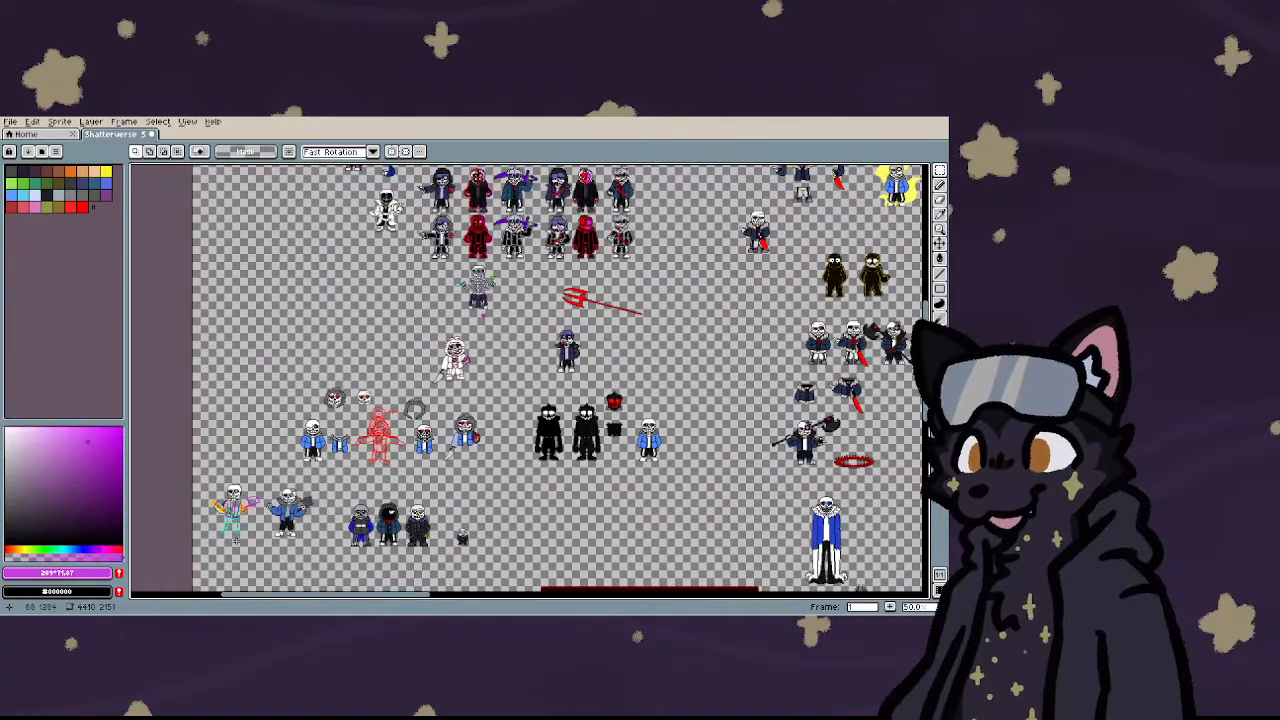
scroll(236, 541, up, 1)
drag(172, 410, 406, 562)
key(Delete)
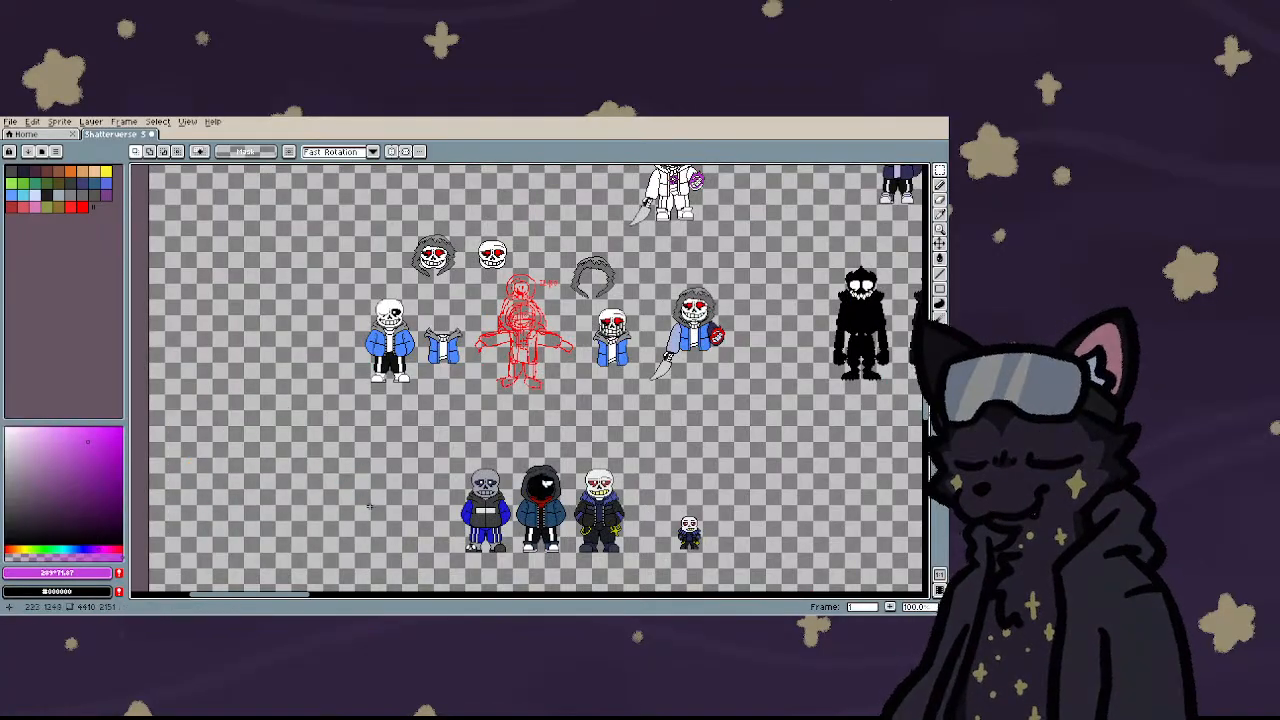
- Examine the whole sheet and the row of outlined skeleton sprites below the dark red lineup banner
scroll(365, 503, down, 1)
scroll(706, 583, down, 1)
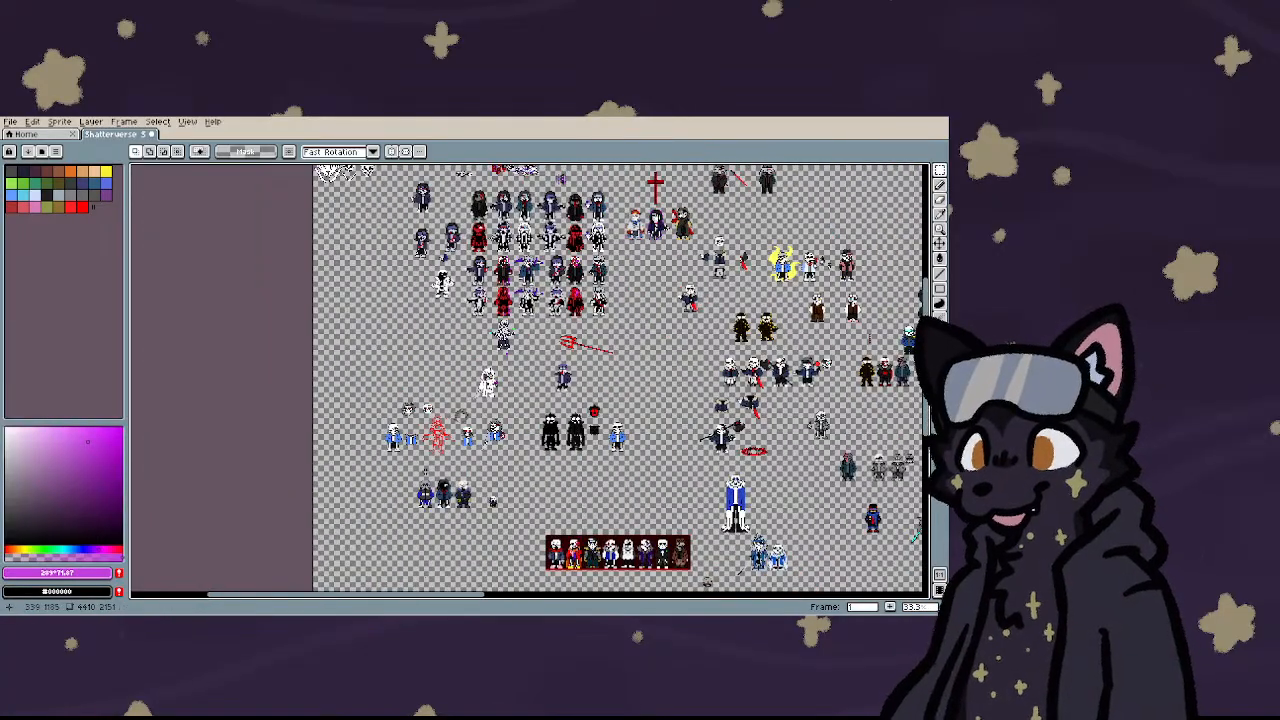
scroll(461, 482, down, 3)
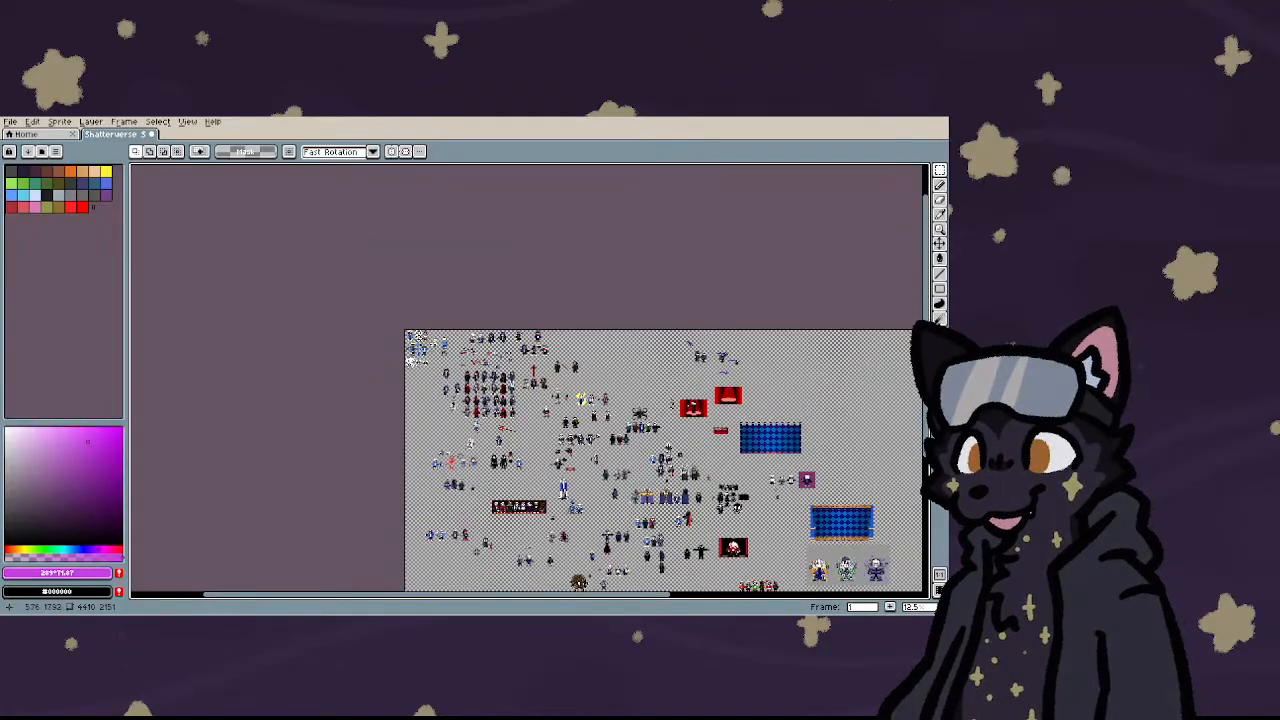
scroll(476, 548, up, 3)
scroll(380, 536, up, 2)
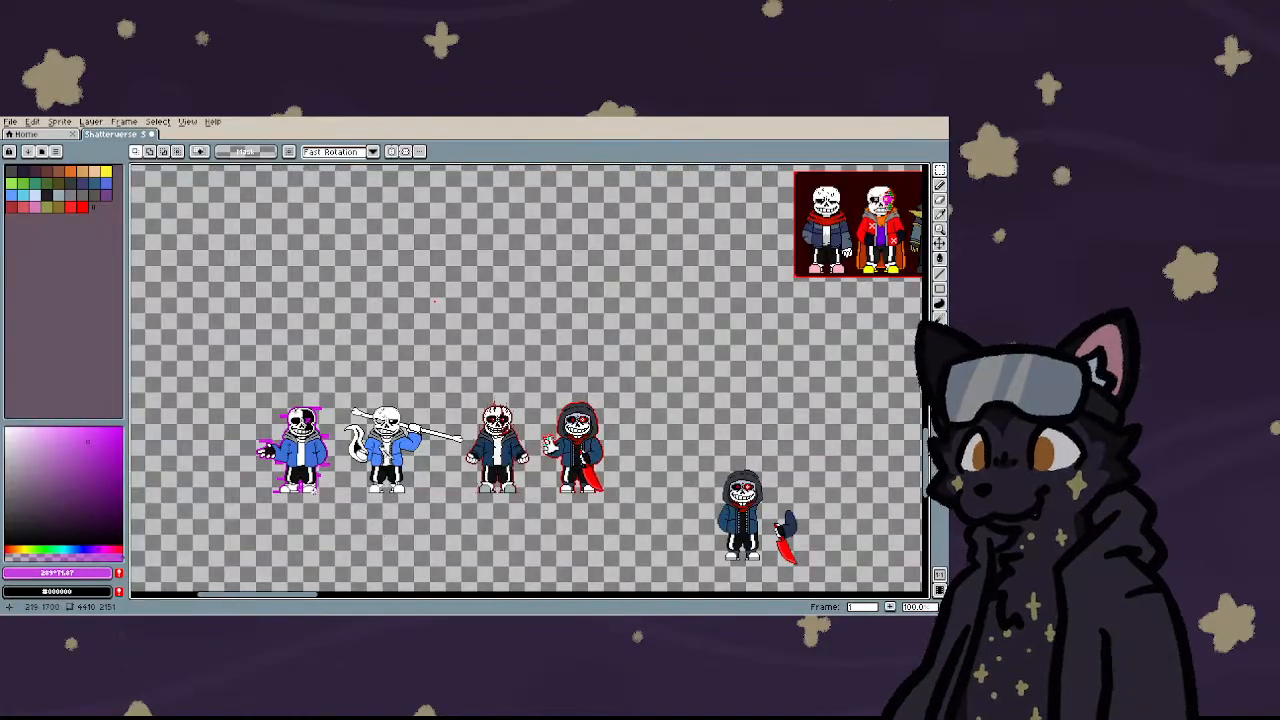
scroll(336, 468, up, 1)
scroll(400, 450, down, 3)
- Delete the skeleton in black and gold armour, including its background, from the dark red lineup banner
scroll(620, 355, up, 3)
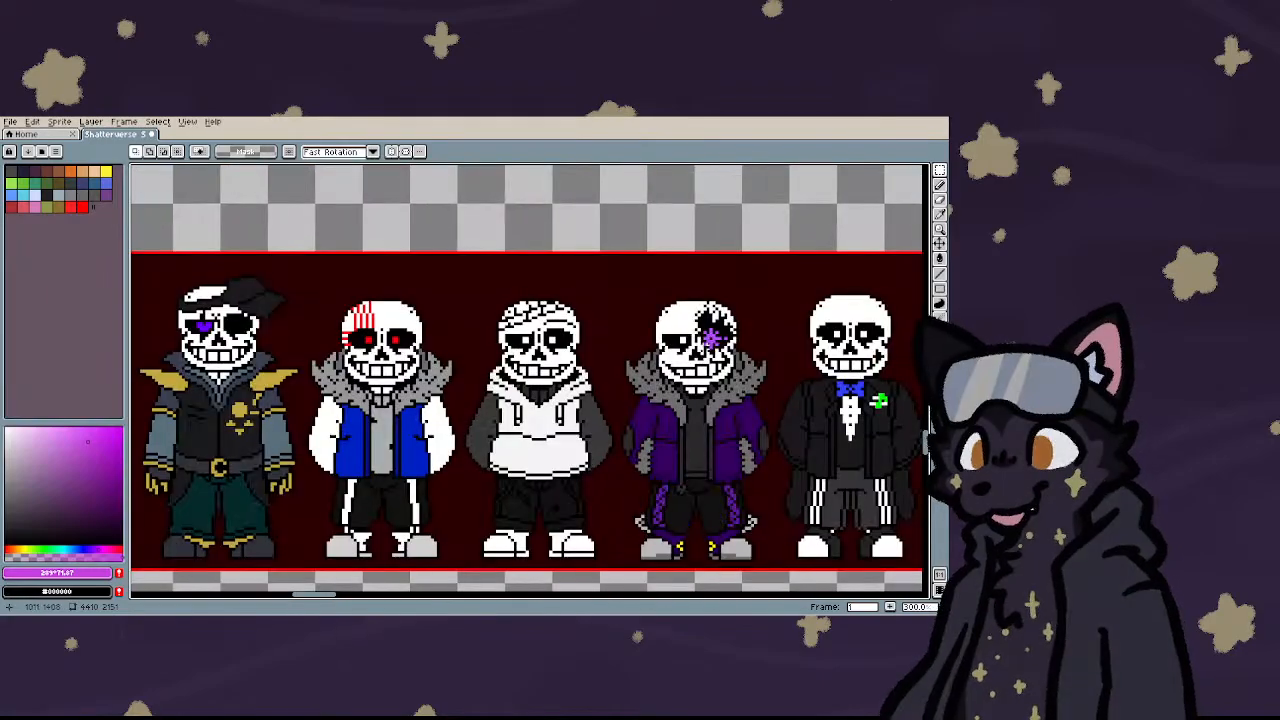
scroll(337, 313, down, 3)
scroll(240, 326, up, 3)
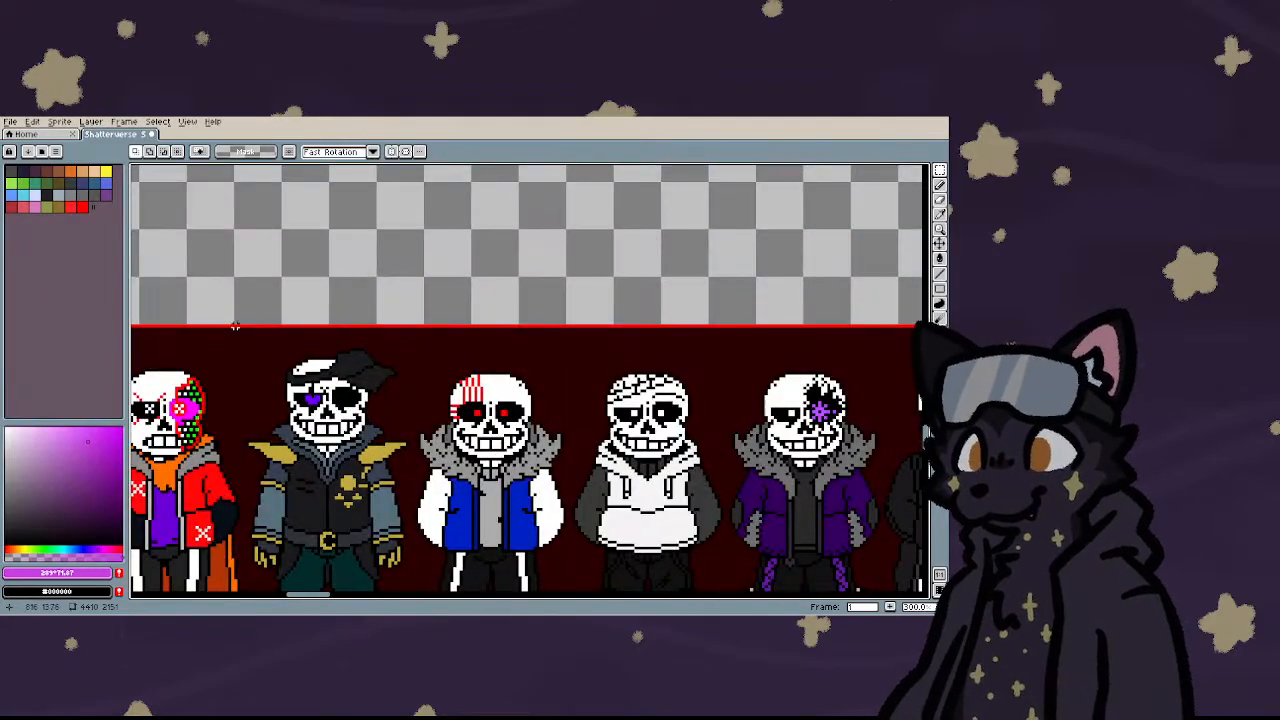
mouse_move(250, 328)
mouse_down()
mouse_move(306, 543)
mouse_move(366, 556)
mouse_up()
scroll(306, 543, down, 3)
scroll(310, 540, up, 4)
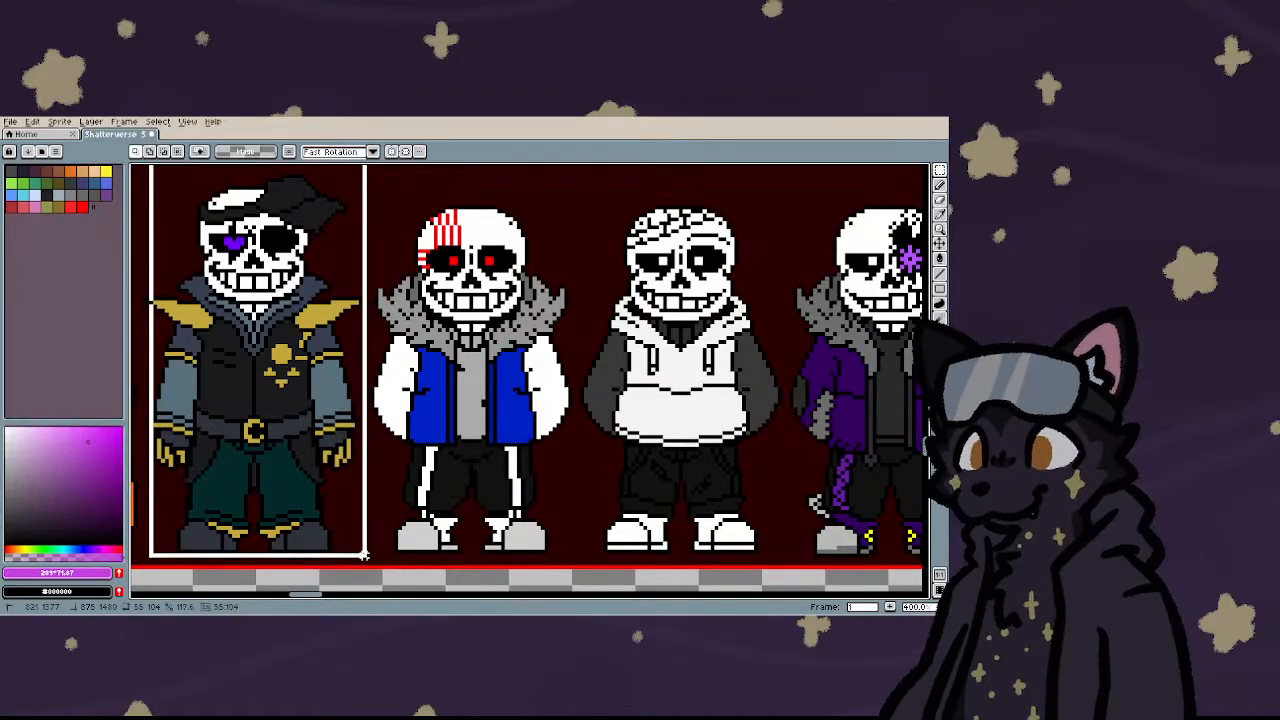
key(Delete)
- Shift the banner section with the red-scarfed and red-jacketed skeletons right to close the gap, and deselect it
scroll(456, 474, down, 4)
scroll(442, 472, down, 2)
scroll(351, 385, up, 5)
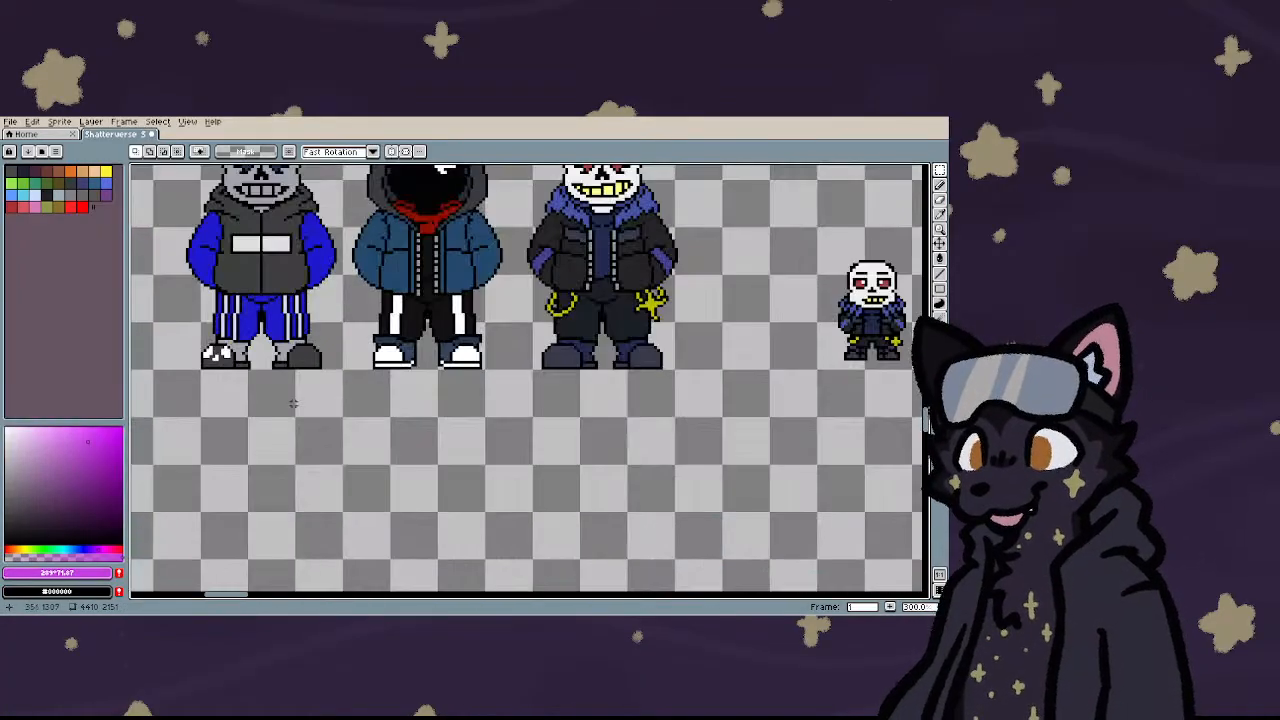
scroll(295, 403, down, 1)
scroll(407, 290, down, 3)
scroll(140, 280, up, 5)
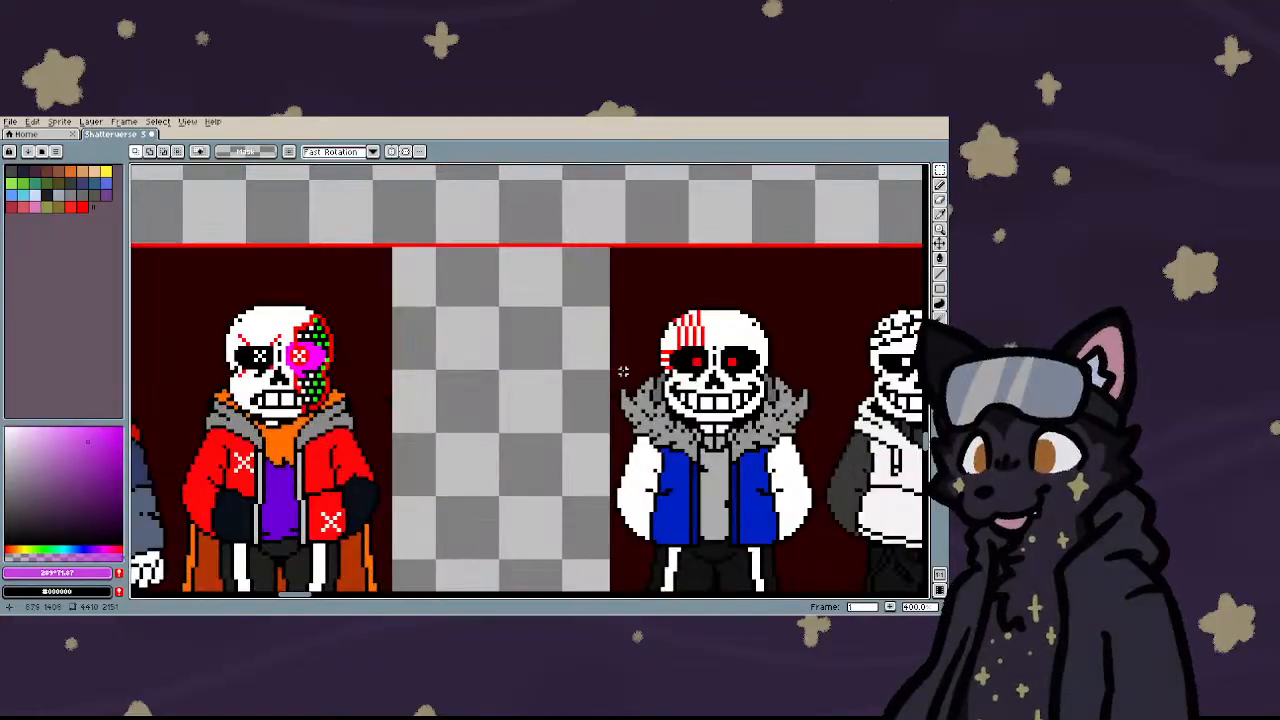
scroll(135, 276, down, 2)
drag(137, 260, 386, 560)
key(Right)
key(Right)
key(Right)
key(Right)
key(Right)
key(Right)
key(Right)
key(Right)
key(Right)
key(Right)
key(Right)
key(Right)
key(Right)
key(Right)
key(Right)
key(Right)
key(Right)
key(Right)
key(Right)
key(Right)
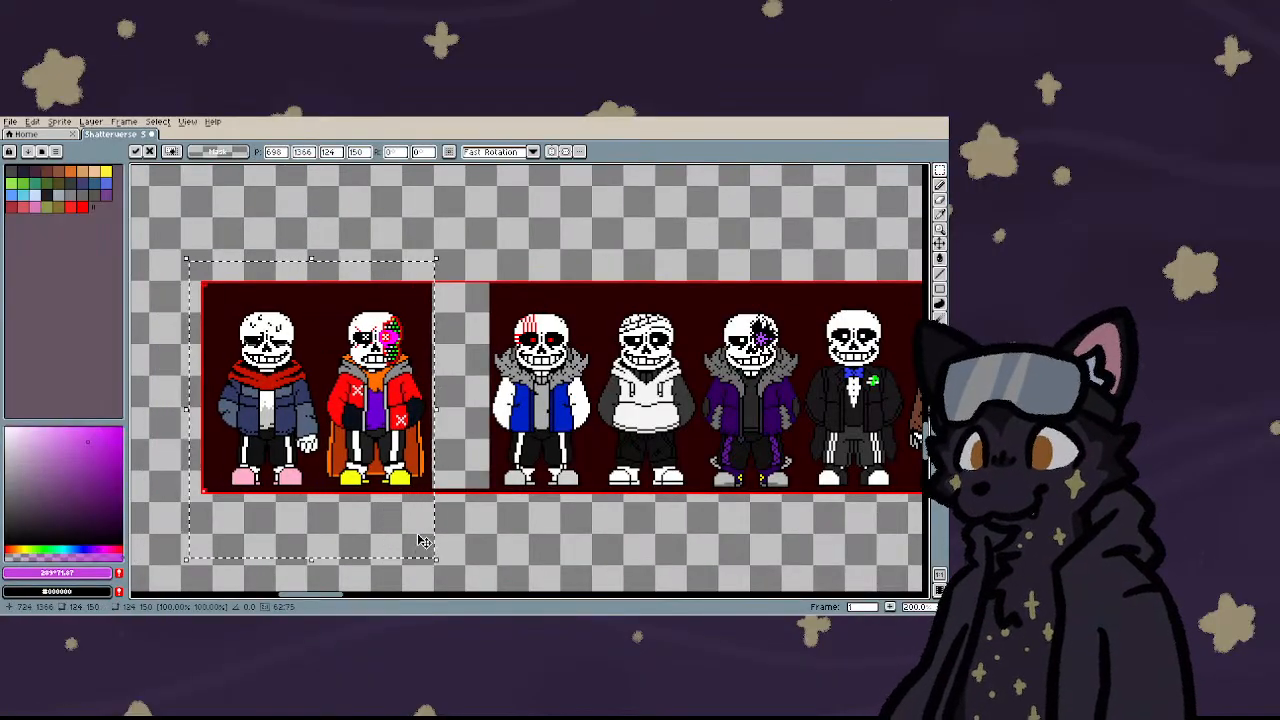
key(Right)
key(Right)
key(Right)
key(Right)
key(Right)
key(Right)
scroll(560, 375, up, 3)
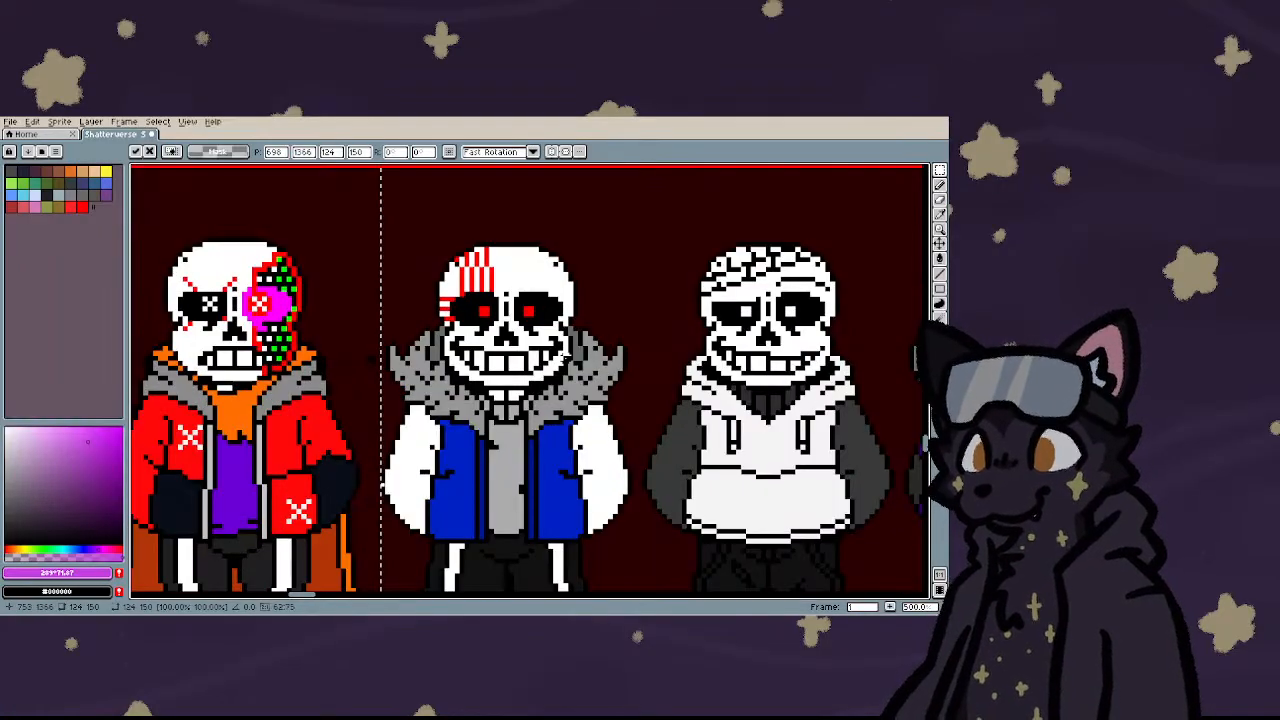
key(ctrl+d)
scroll(490, 371, down, 4)
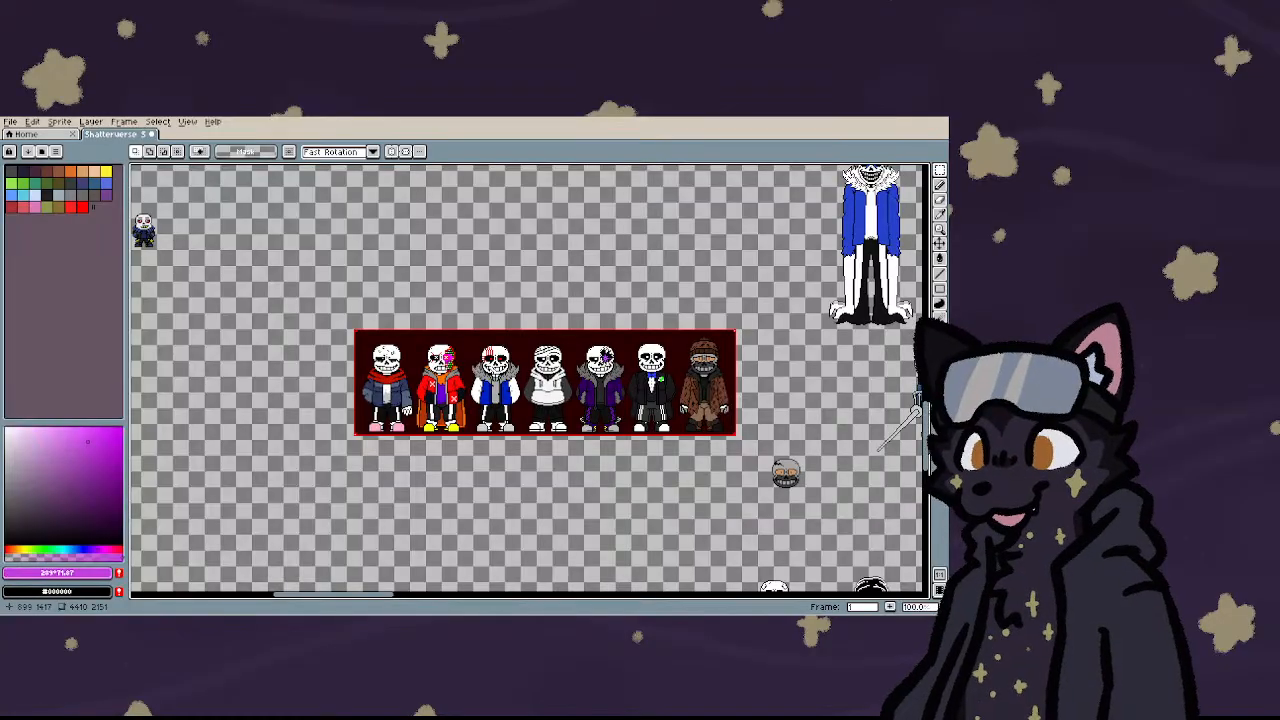
- Delete the large brown beetle near the sheet's lower edge
scroll(659, 440, down, 1)
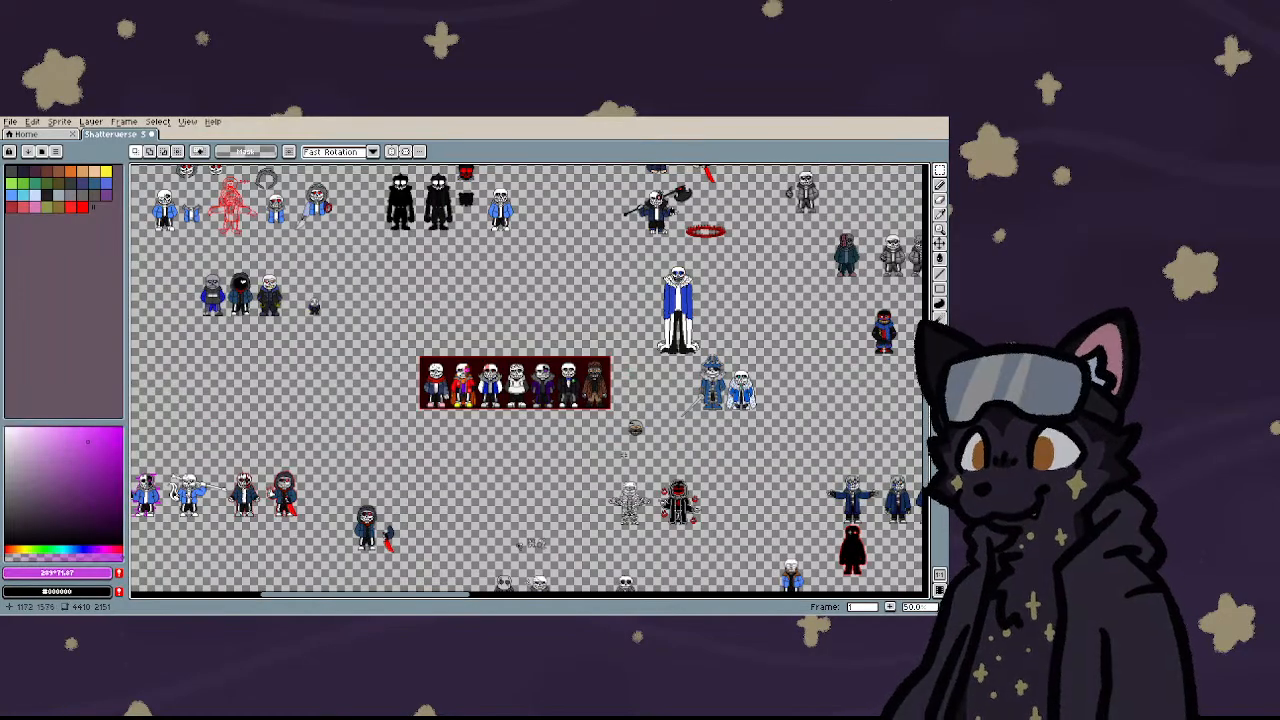
scroll(659, 440, up, 2)
scroll(572, 399, down, 2)
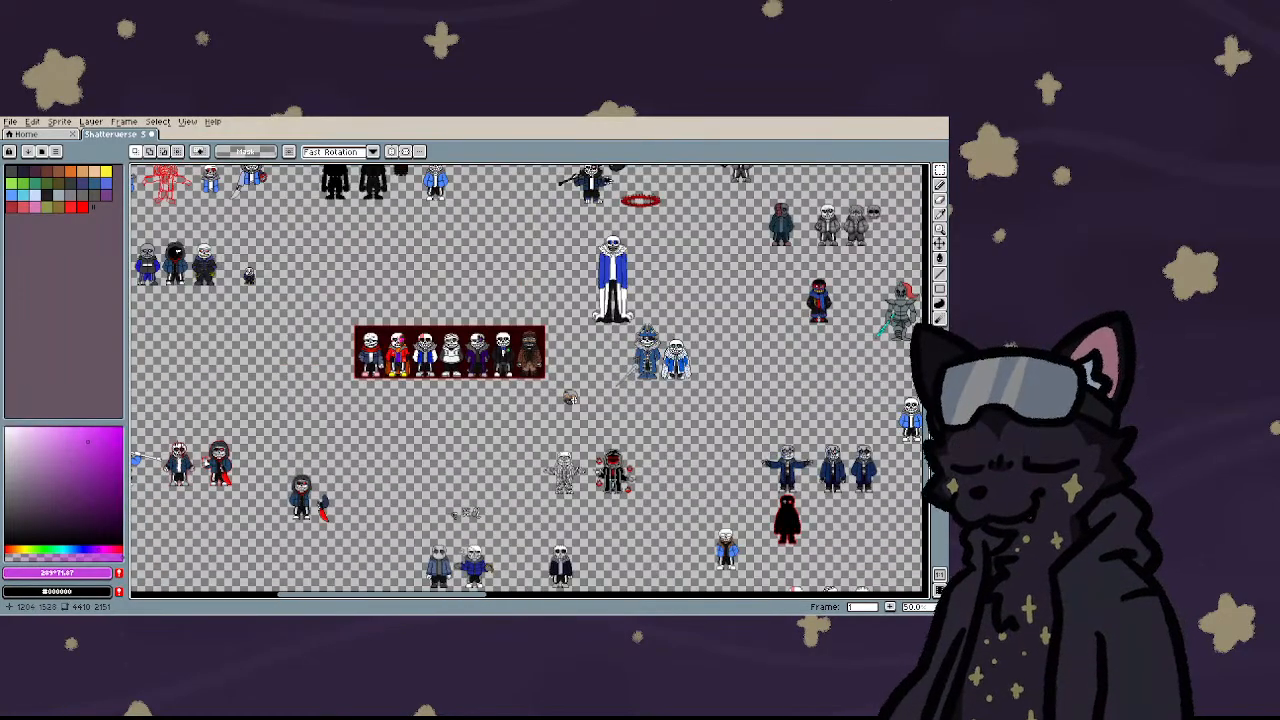
scroll(570, 398, down, 2)
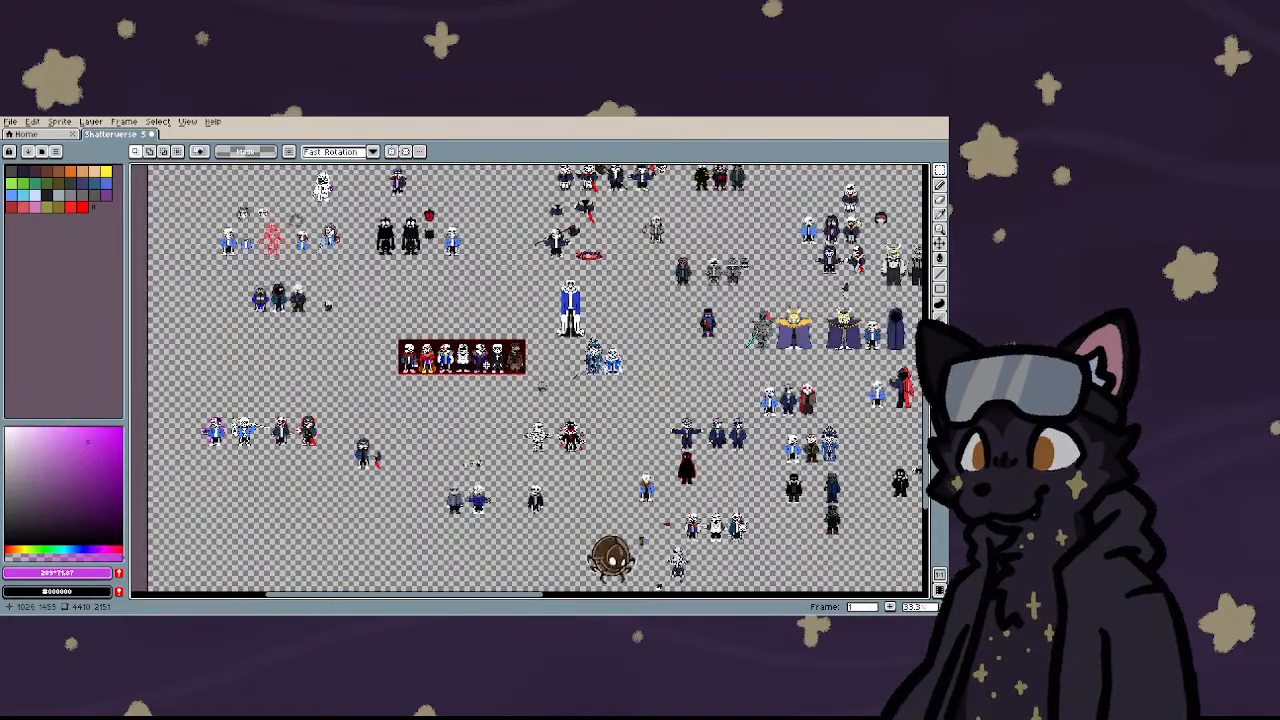
scroll(600, 510, up, 3)
scroll(600, 510, down, 1)
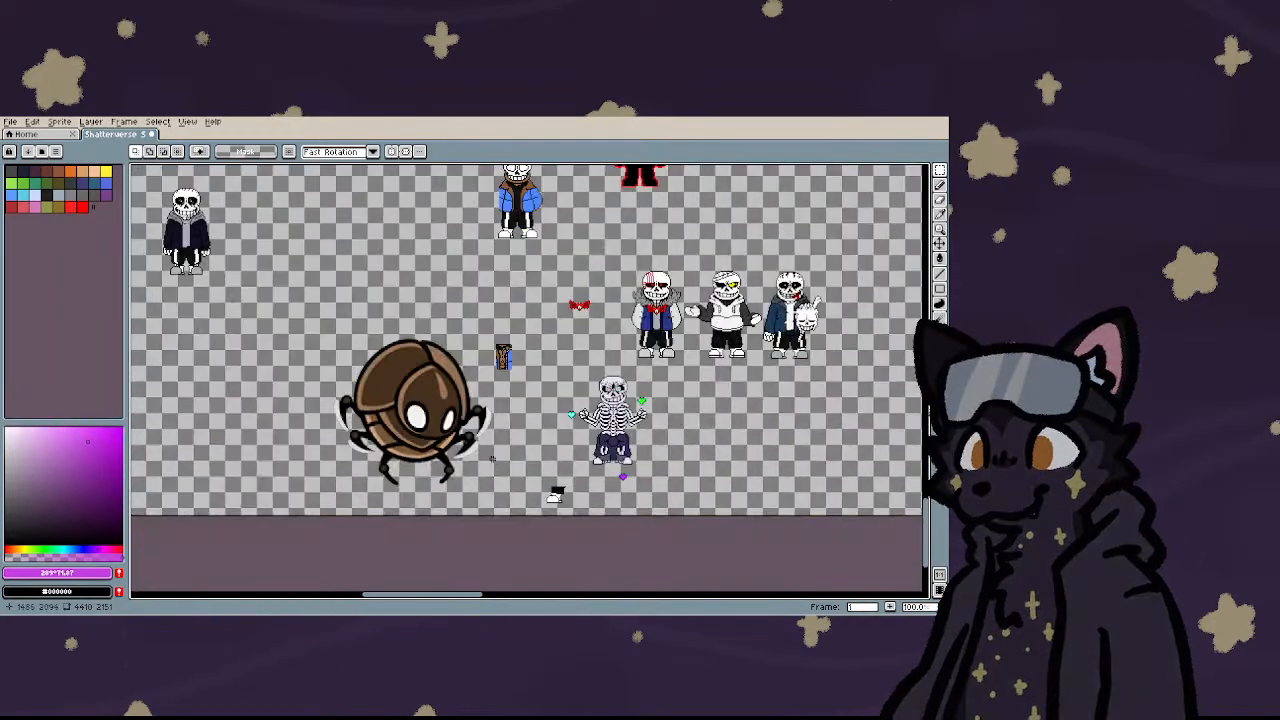
drag(304, 300, 494, 519)
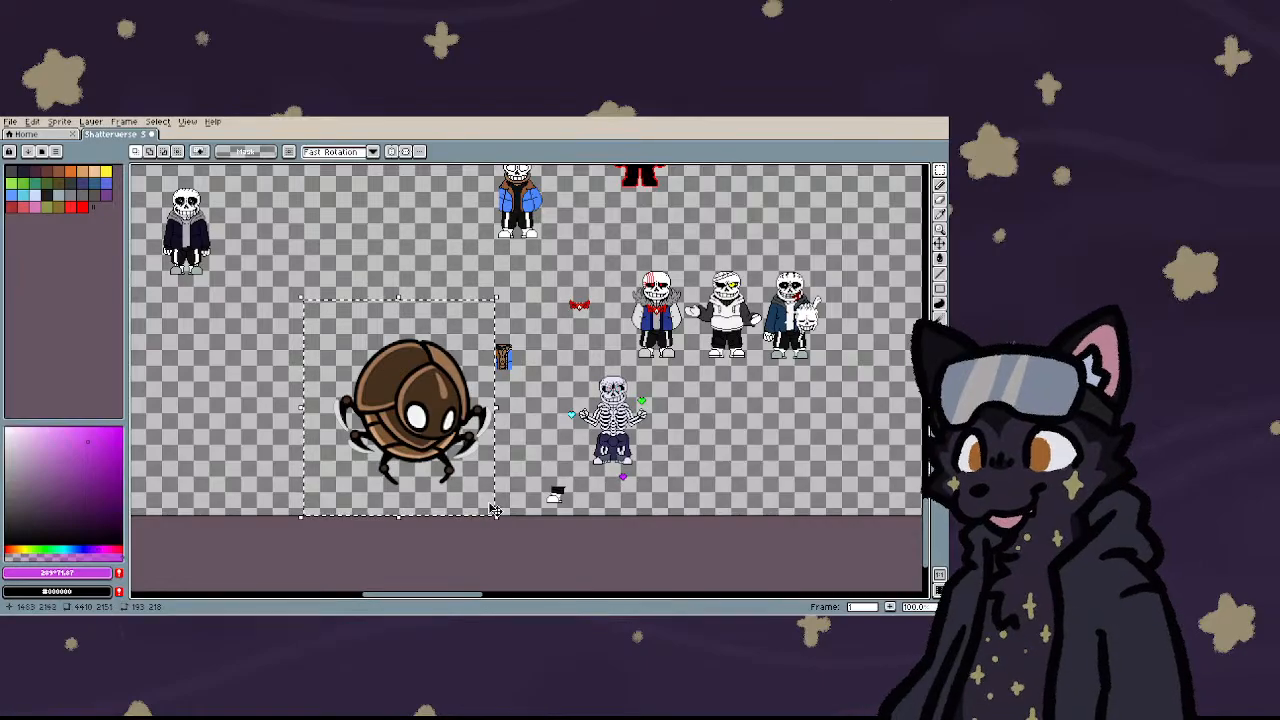
key(Delete)
- Delete the skeleton in the blue jacket with brown trim above the loose jacket fragment
scroll(494, 510, down, 2)
scroll(494, 510, up, 1)
scroll(484, 355, up, 3)
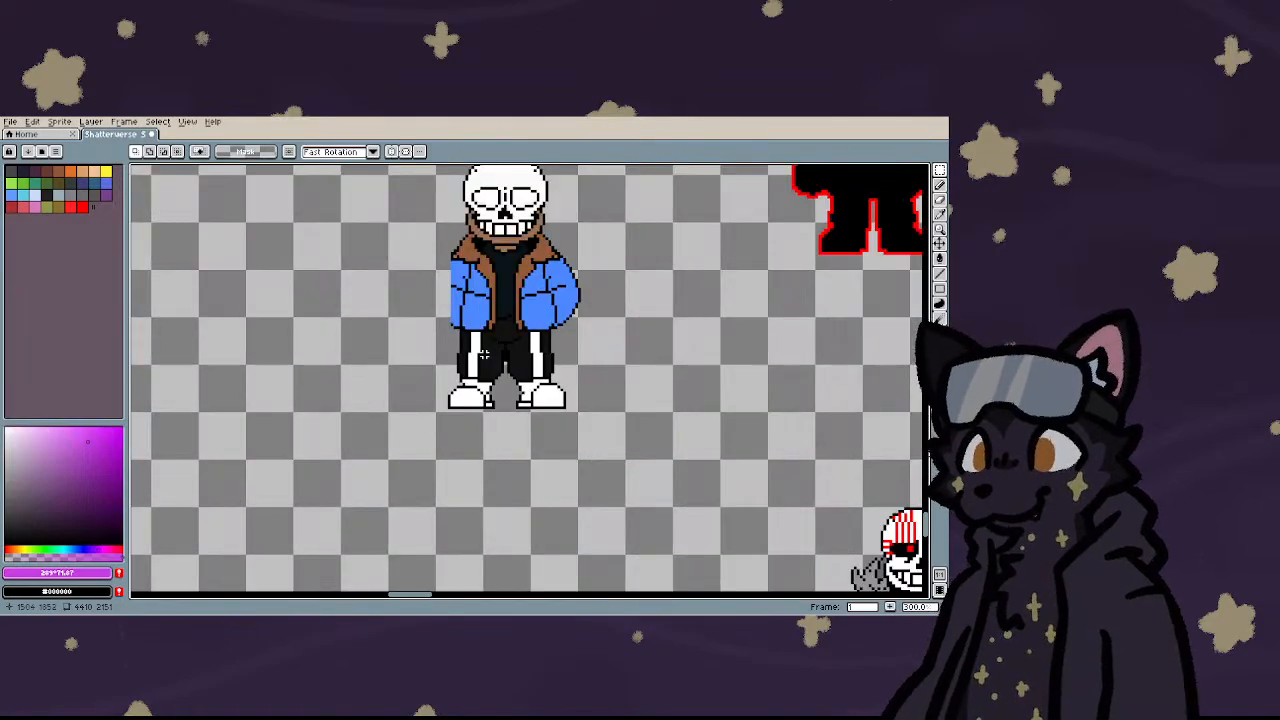
scroll(484, 355, down, 4)
scroll(503, 335, up, 4)
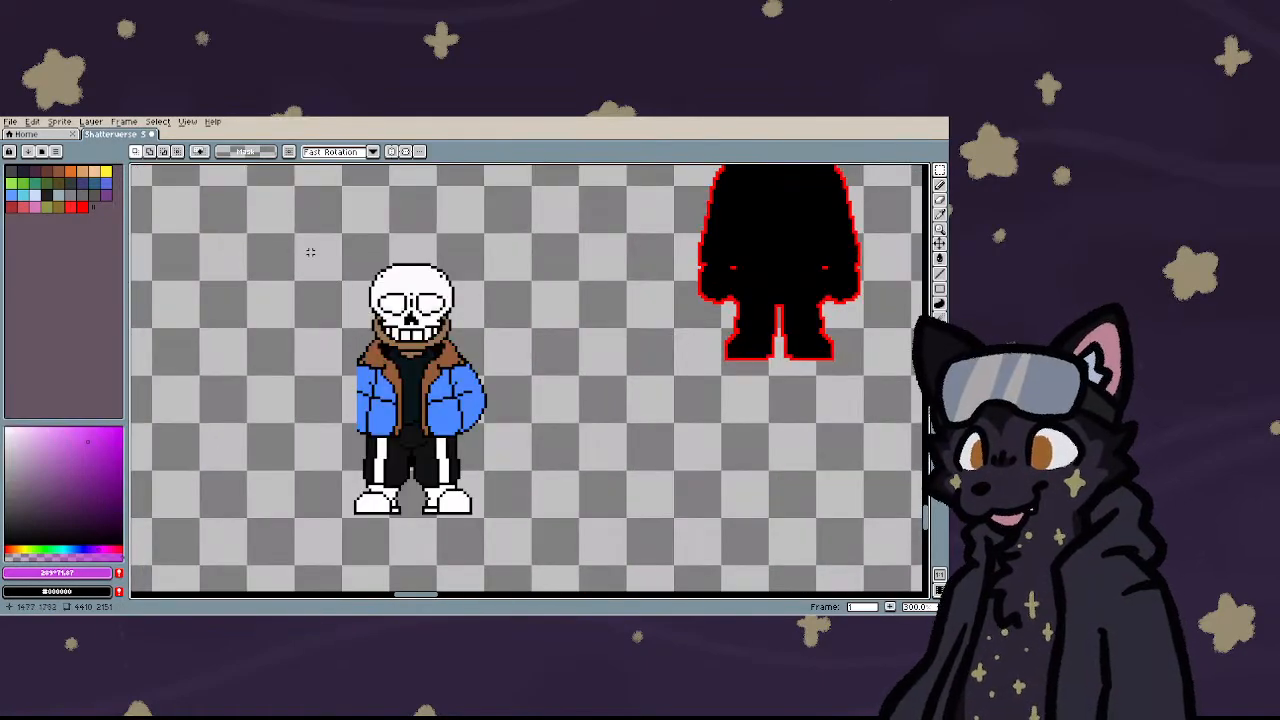
drag(310, 252, 515, 557)
key(Delete)
- Move the loose brown and blue jacket fragment just above the goggled skeleton beside the blue pirate, and deselect it
scroll(420, 510, down, 4)
scroll(348, 473, up, 3)
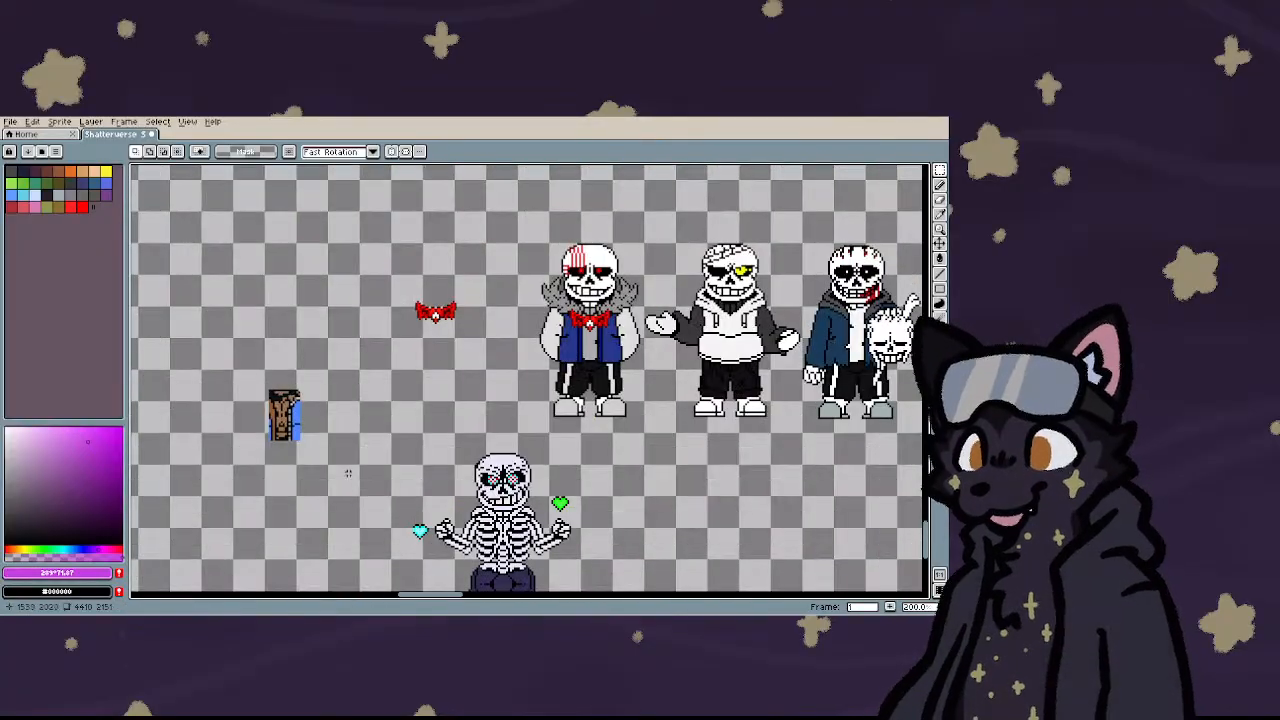
scroll(233, 358, down, 2)
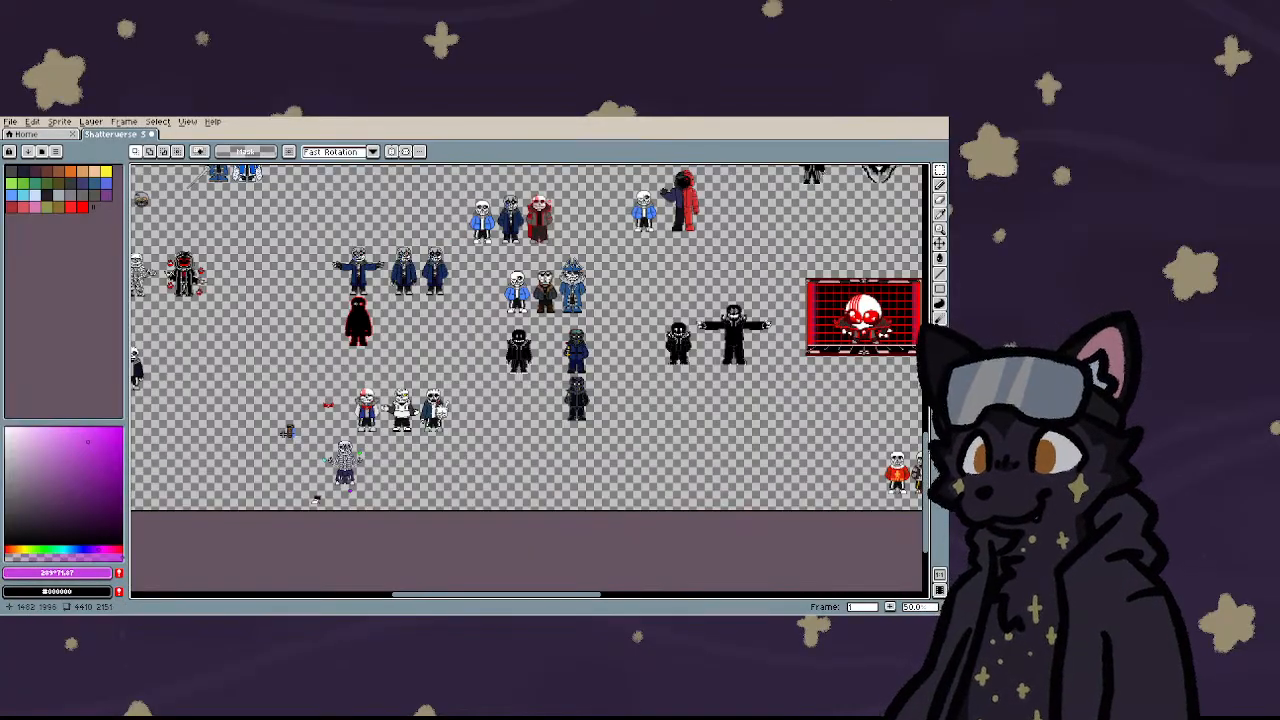
scroll(287, 432, up, 4)
drag(286, 339, 414, 549)
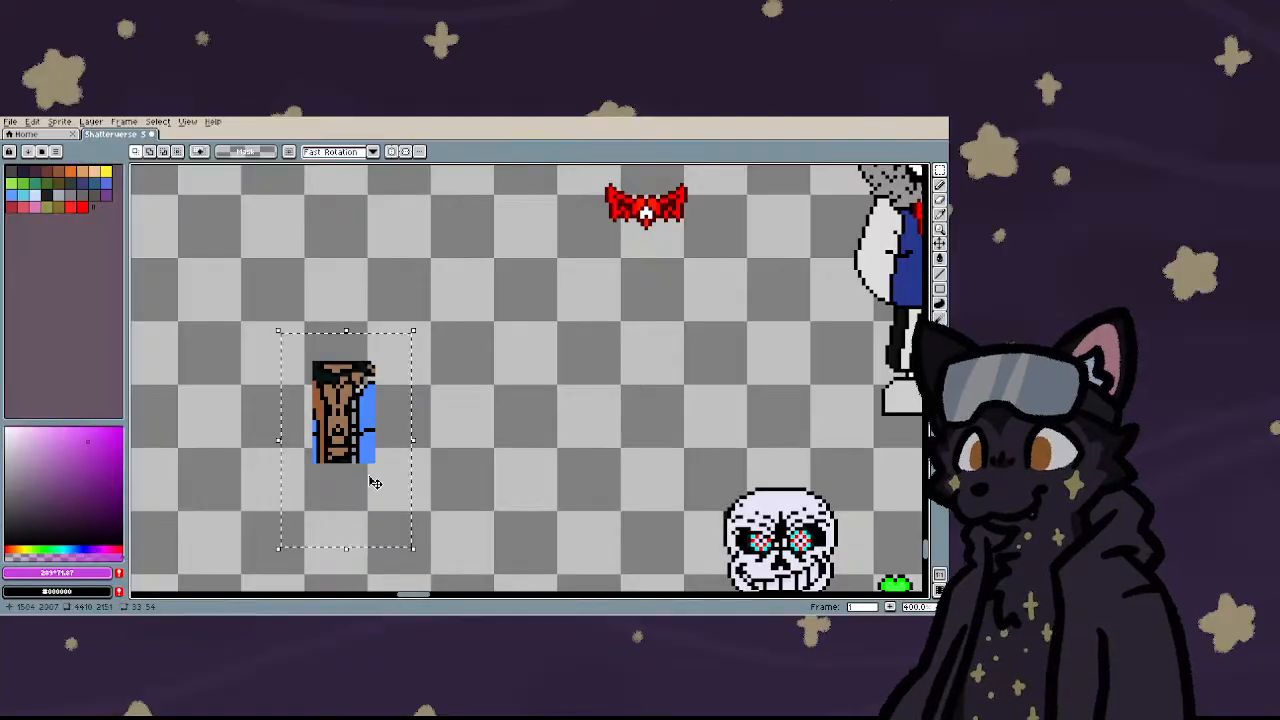
drag(343, 457, 573, 307)
scroll(327, 481, down, 2)
scroll(561, 336, down, 2)
scroll(652, 283, up, 3)
scroll(600, 330, up, 1)
scroll(600, 330, down, 2)
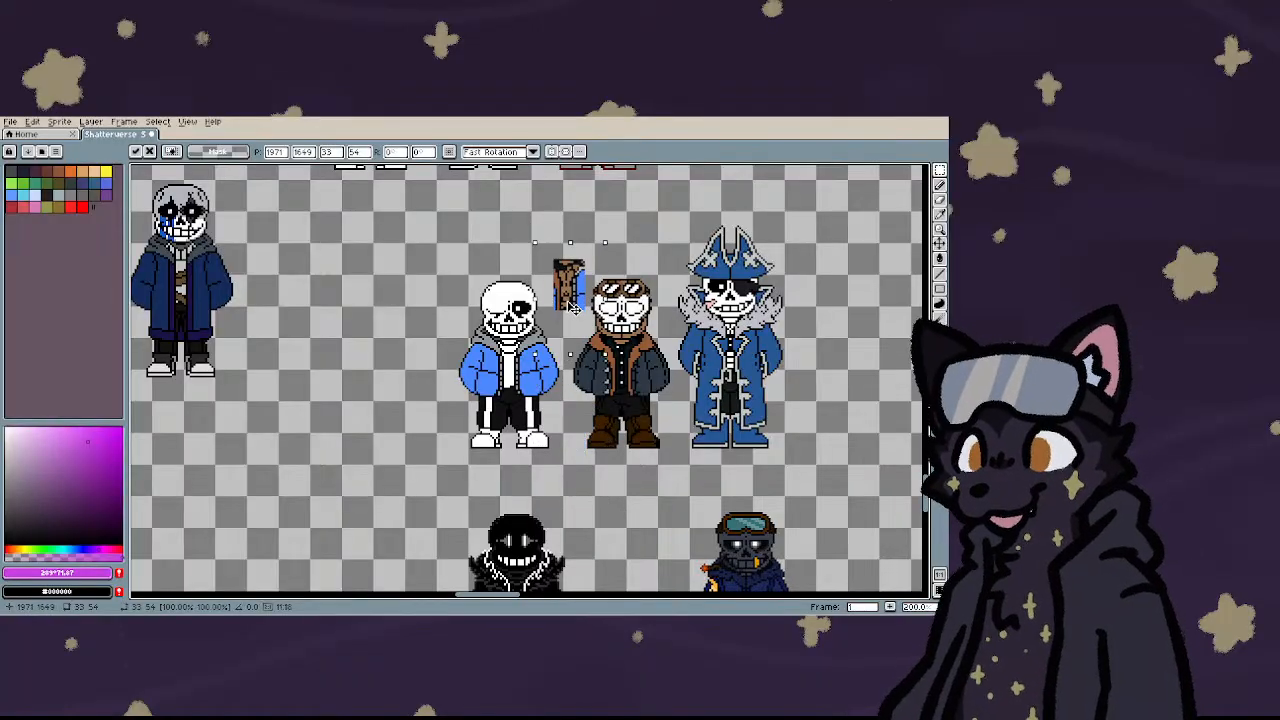
key(ctrl+d)
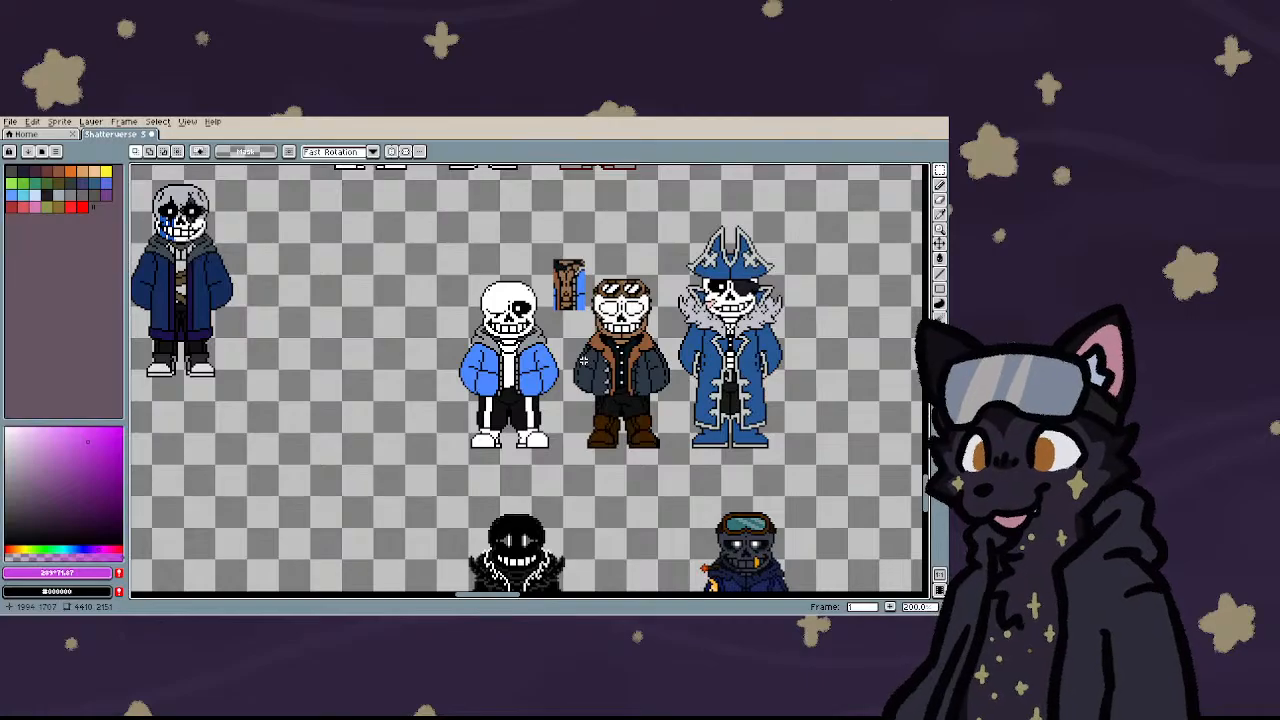
- Delete the red and grey caped skeleton, including its small red symbol, from the trio above the pirate's row
scroll(584, 360, down, 3)
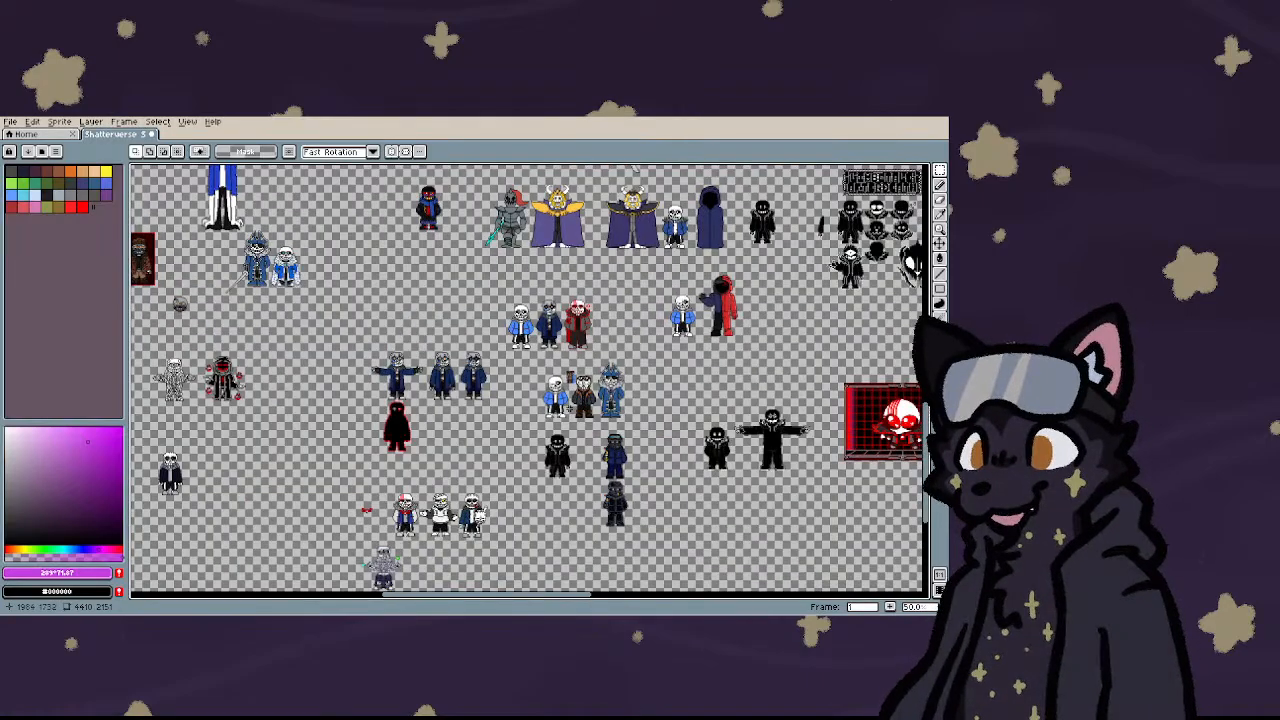
scroll(582, 322, up, 3)
scroll(582, 322, down, 3)
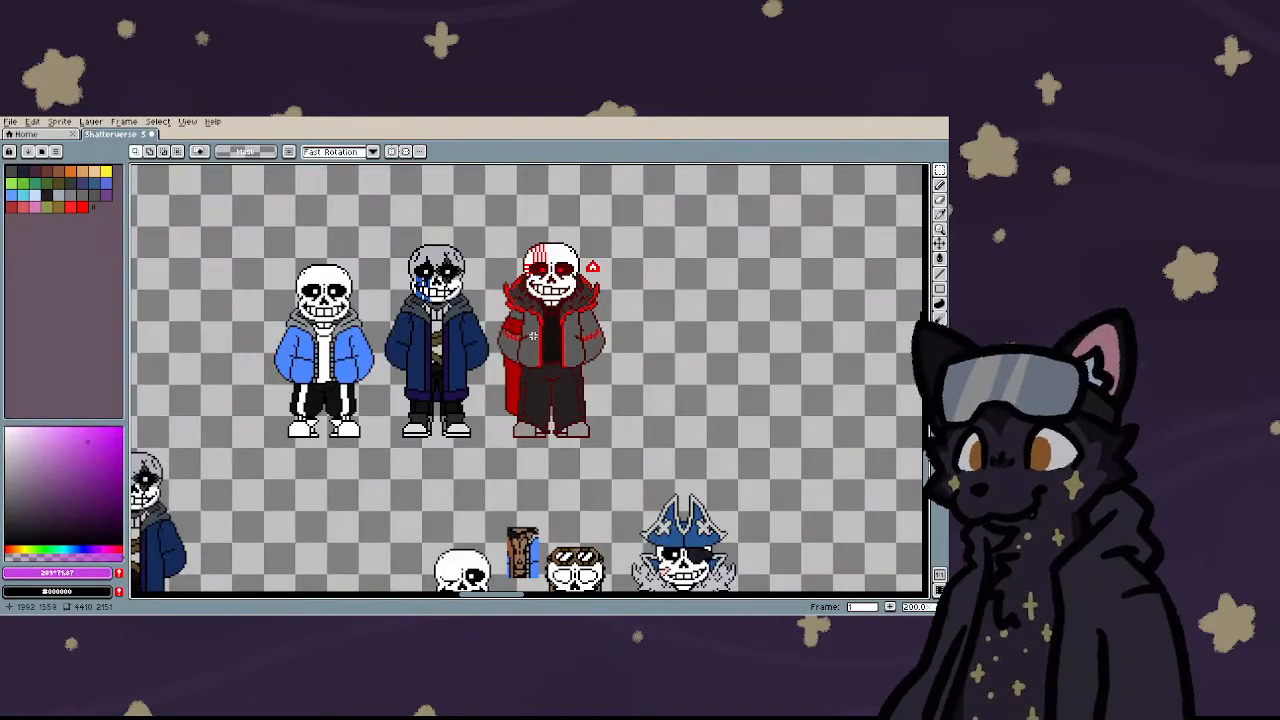
scroll(582, 322, up, 3)
drag(472, 220, 724, 550)
click(312, 345)
drag(479, 224, 700, 571)
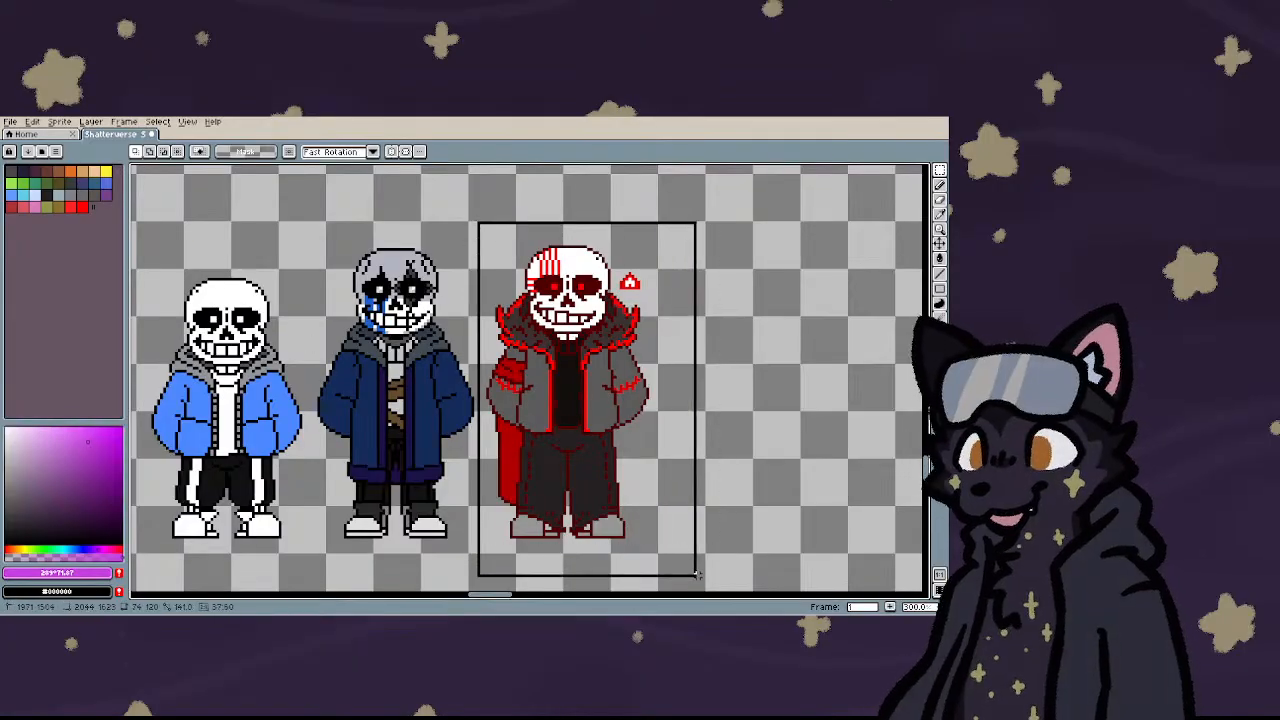
key(Delete)
- Delete the framed red grid scene containing the big-headed, red-eyed skeleton
scroll(529, 491, down, 5)
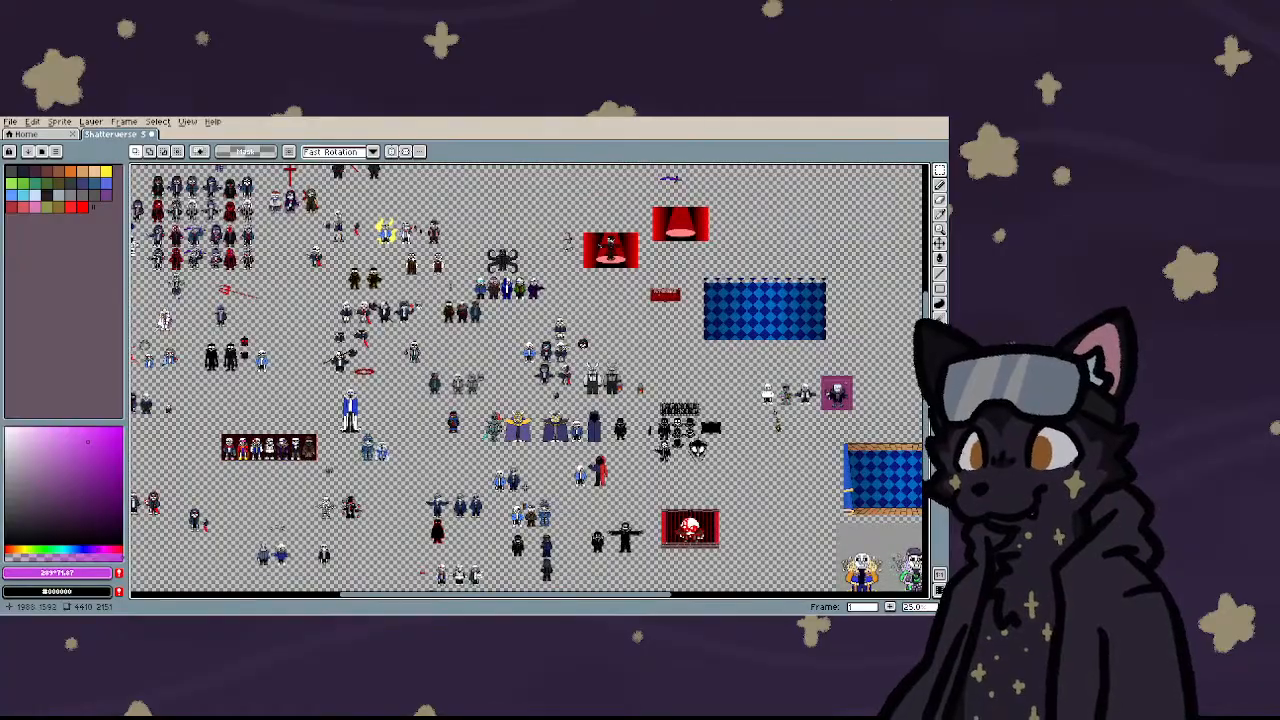
scroll(704, 565, up, 3)
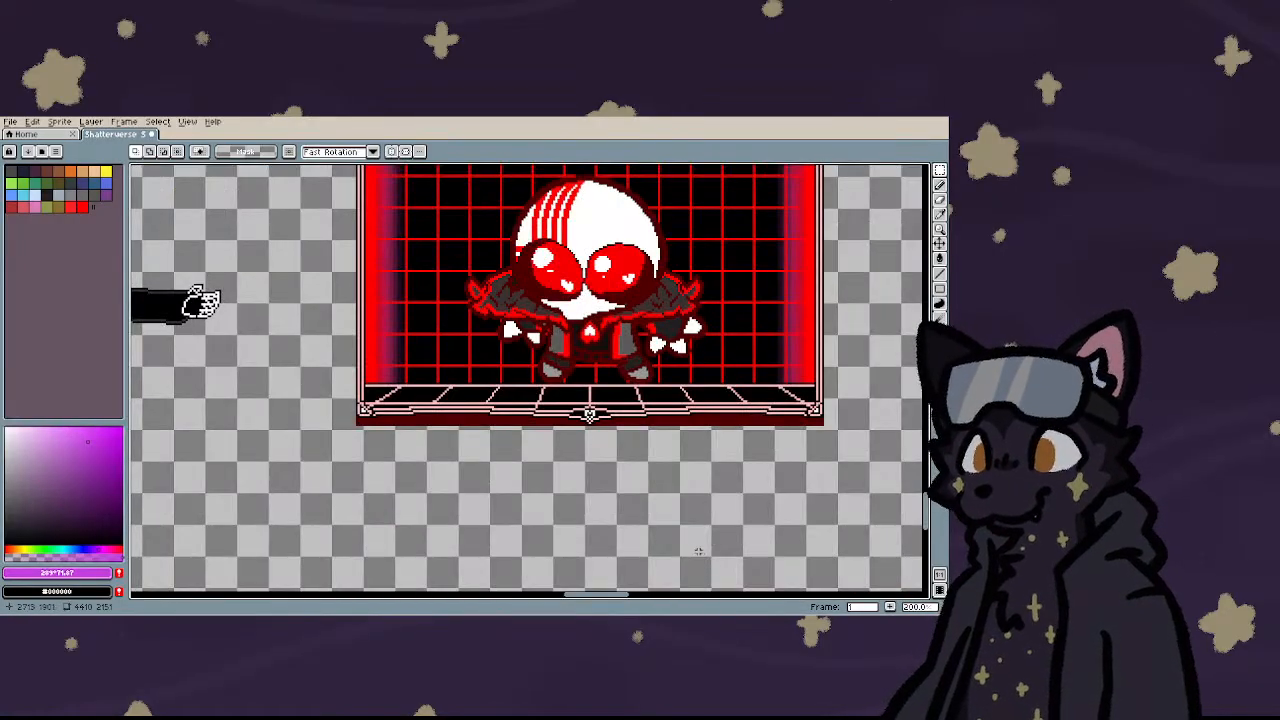
scroll(698, 551, down, 1)
drag(504, 316, 790, 560)
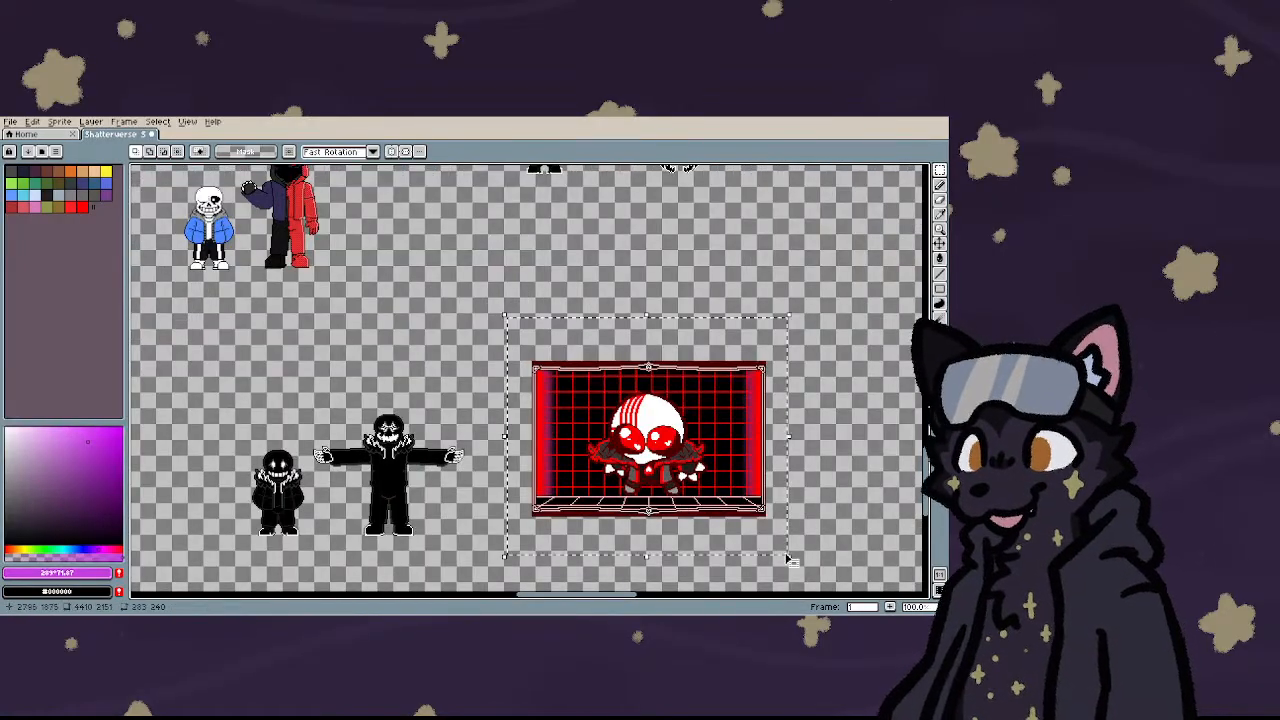
key(Delete)
- Delete the tall black skeleton with outstretched arms, keeping the smaller black skeleton beside it
scroll(404, 508, up, 1)
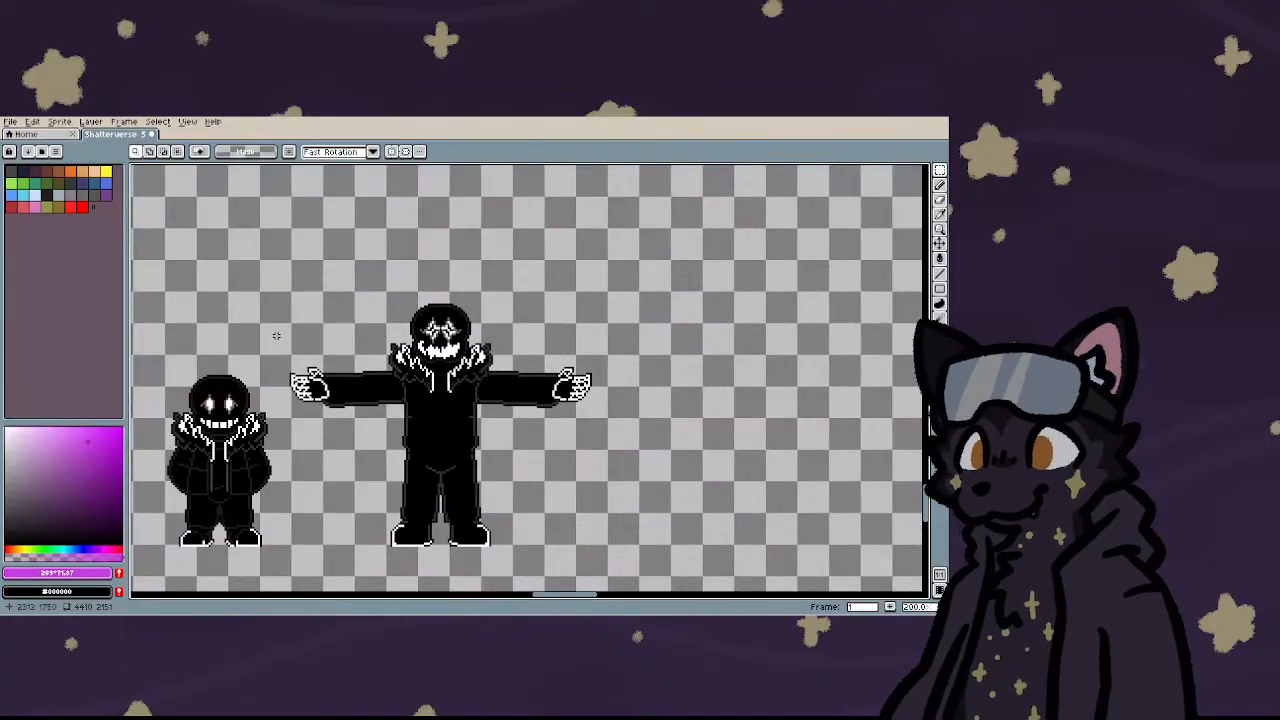
drag(280, 283, 649, 562)
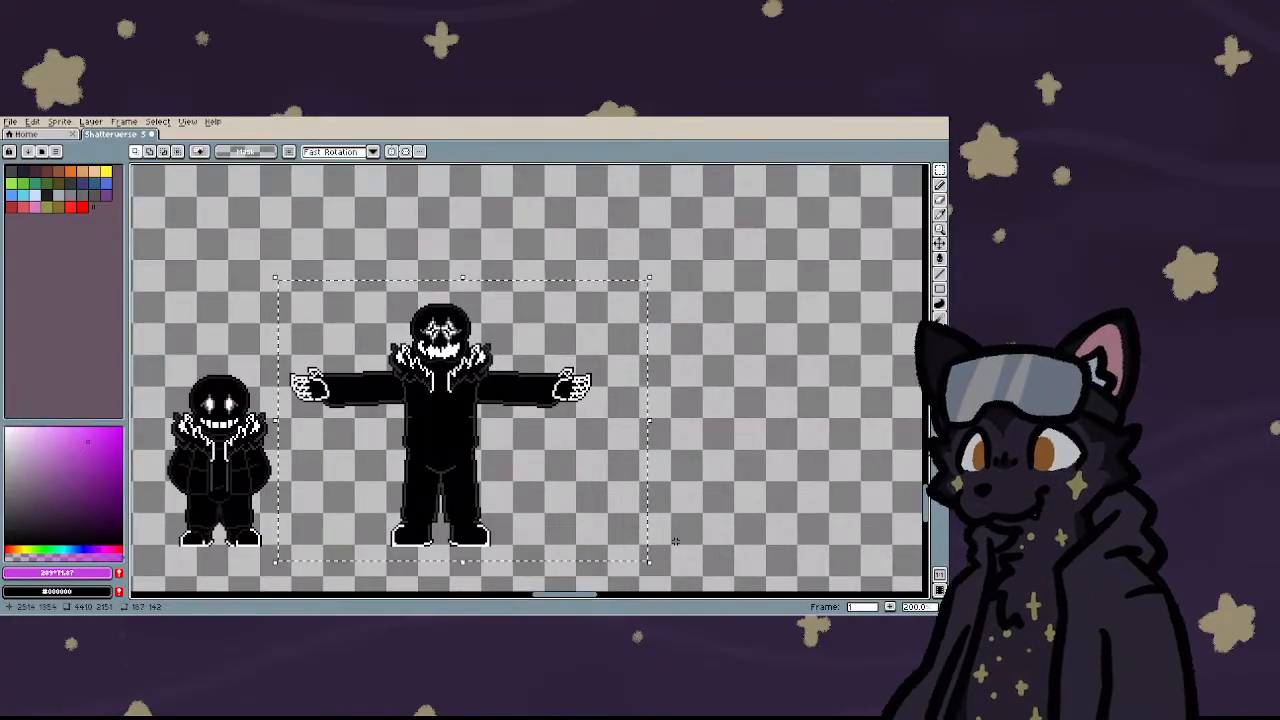
key(Delete)
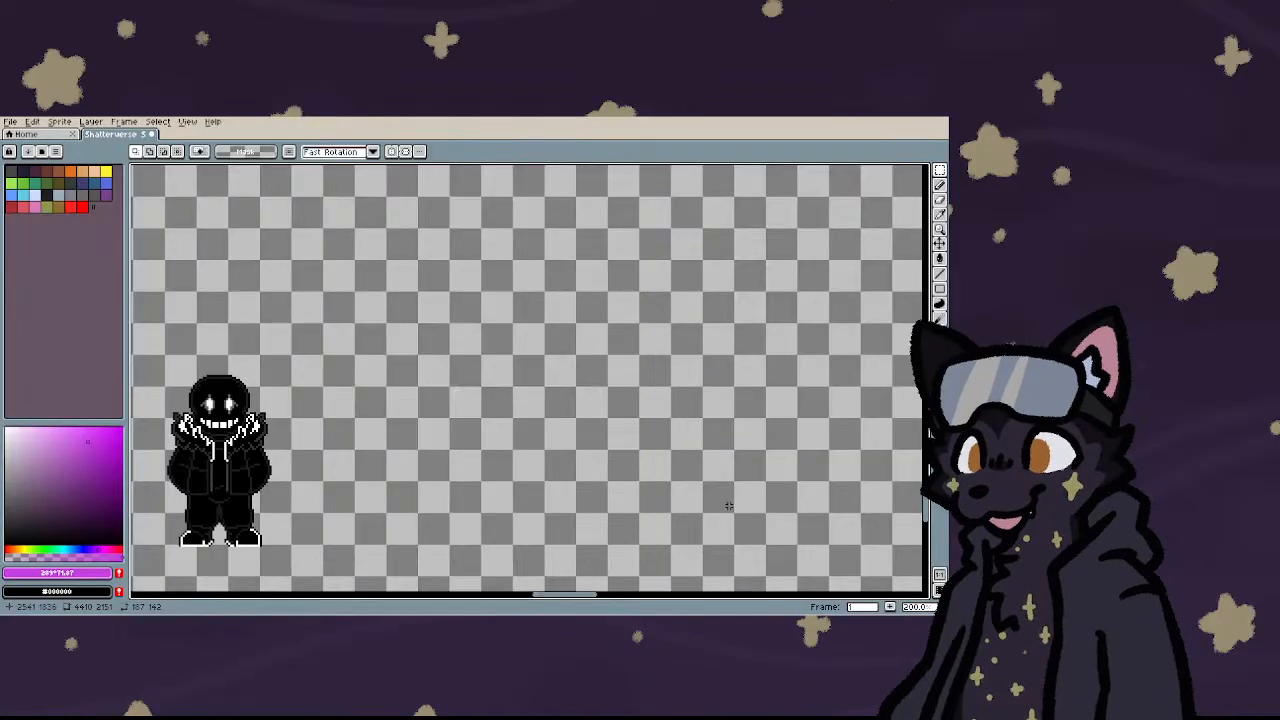
- Delete the three fur-collared skeletons and their grey background below the blue curtained stage
scroll(664, 452, down, 5)
scroll(664, 452, down, 3)
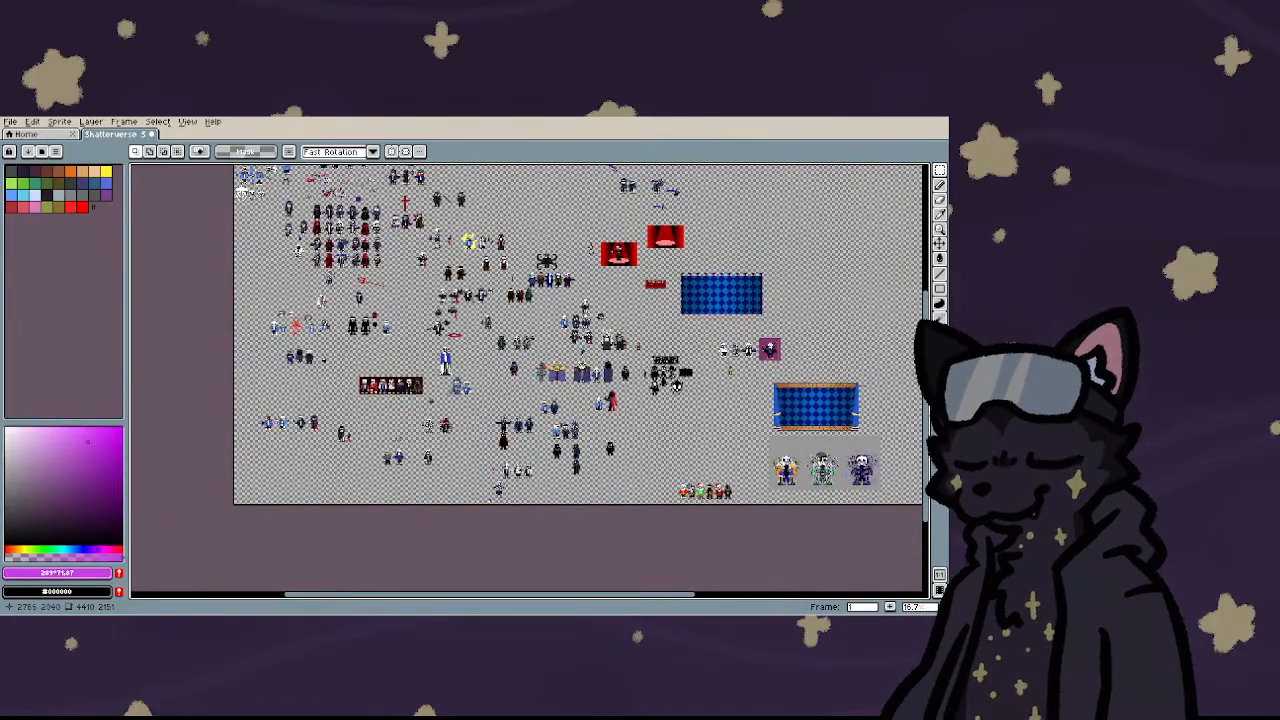
scroll(841, 467, up, 3)
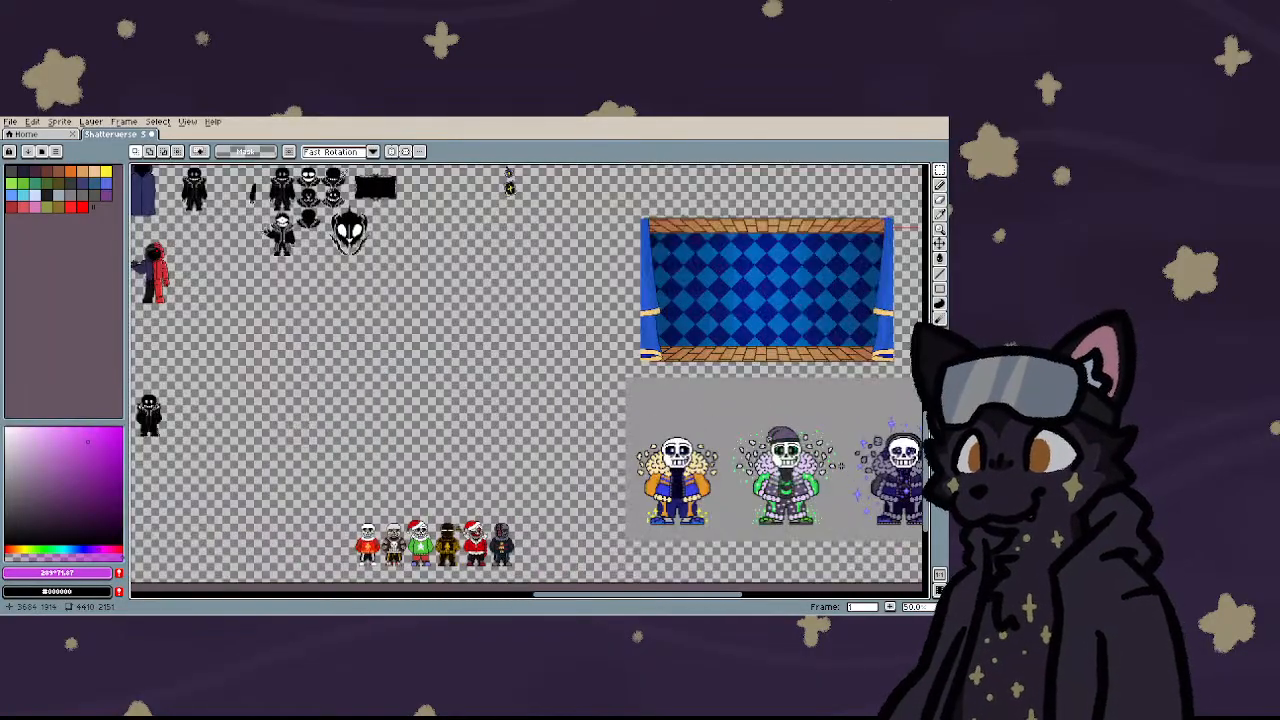
scroll(396, 474, down, 2)
scroll(525, 475, up, 4)
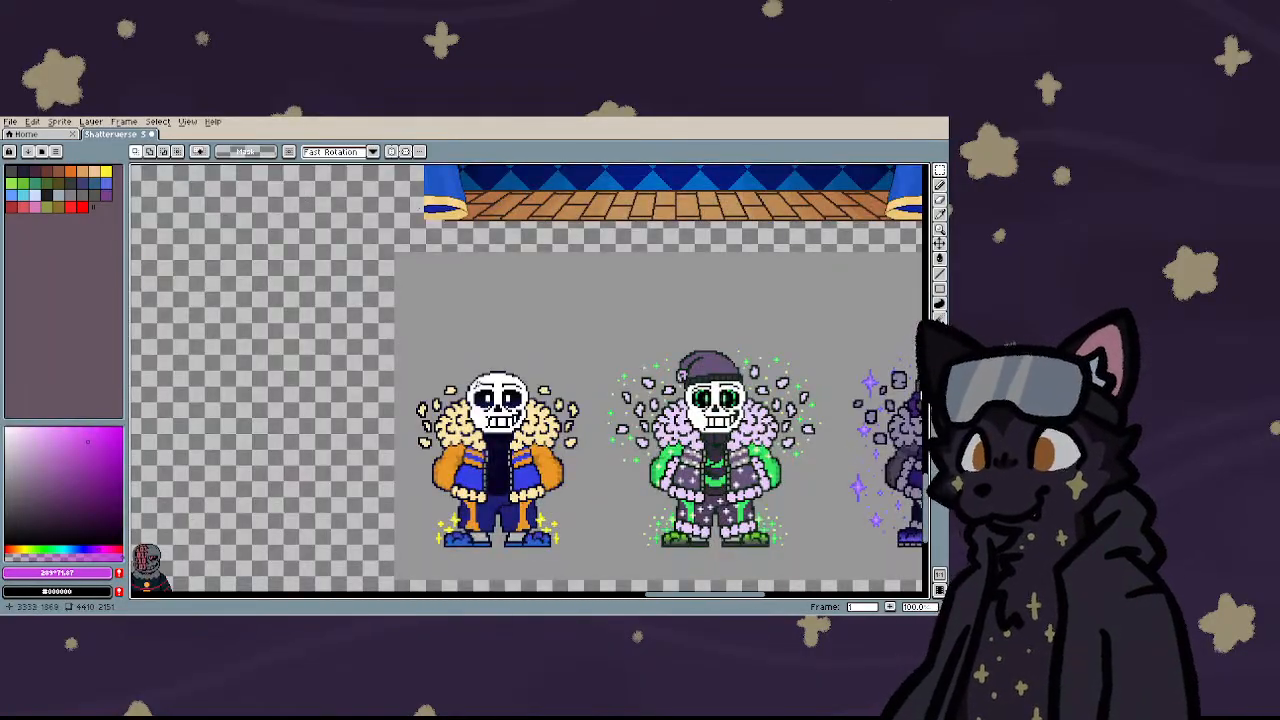
scroll(477, 383, down, 1)
drag(416, 300, 828, 524)
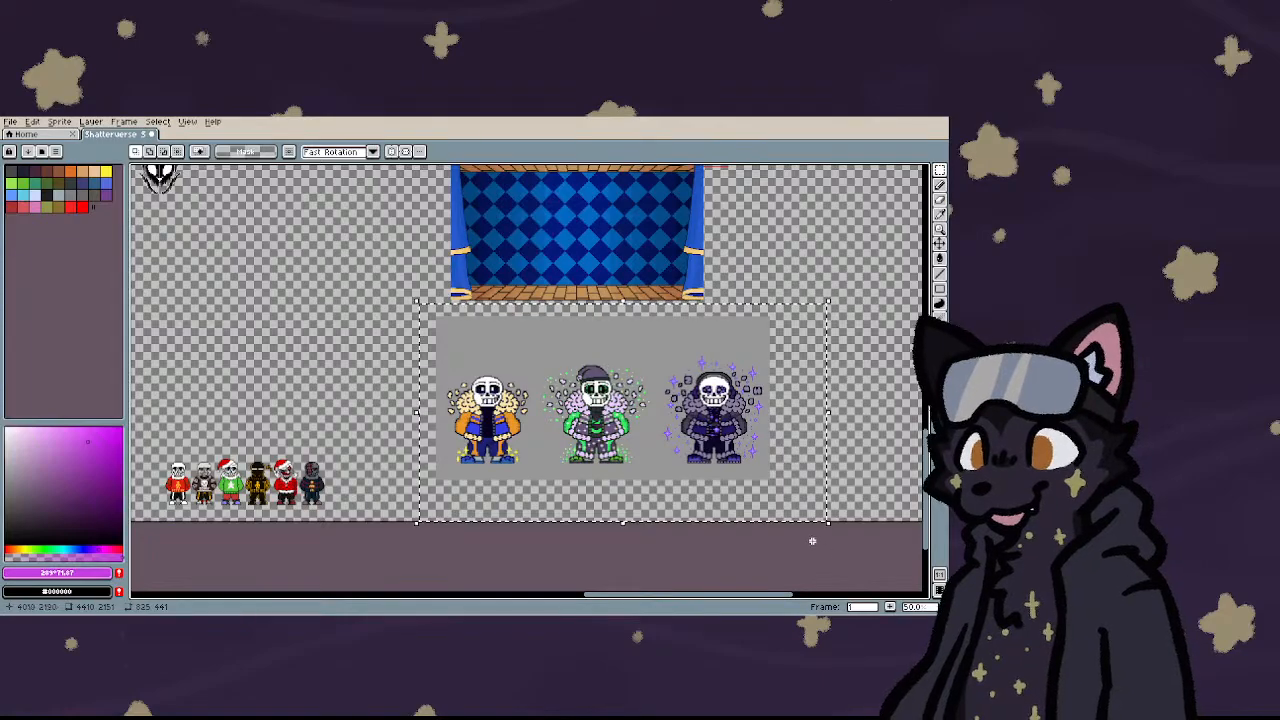
key(Delete)
- Examine the purple-framed skeleton's row and the blue stage, and view Colored Chaos.png before closing it
scroll(706, 490, down, 3)
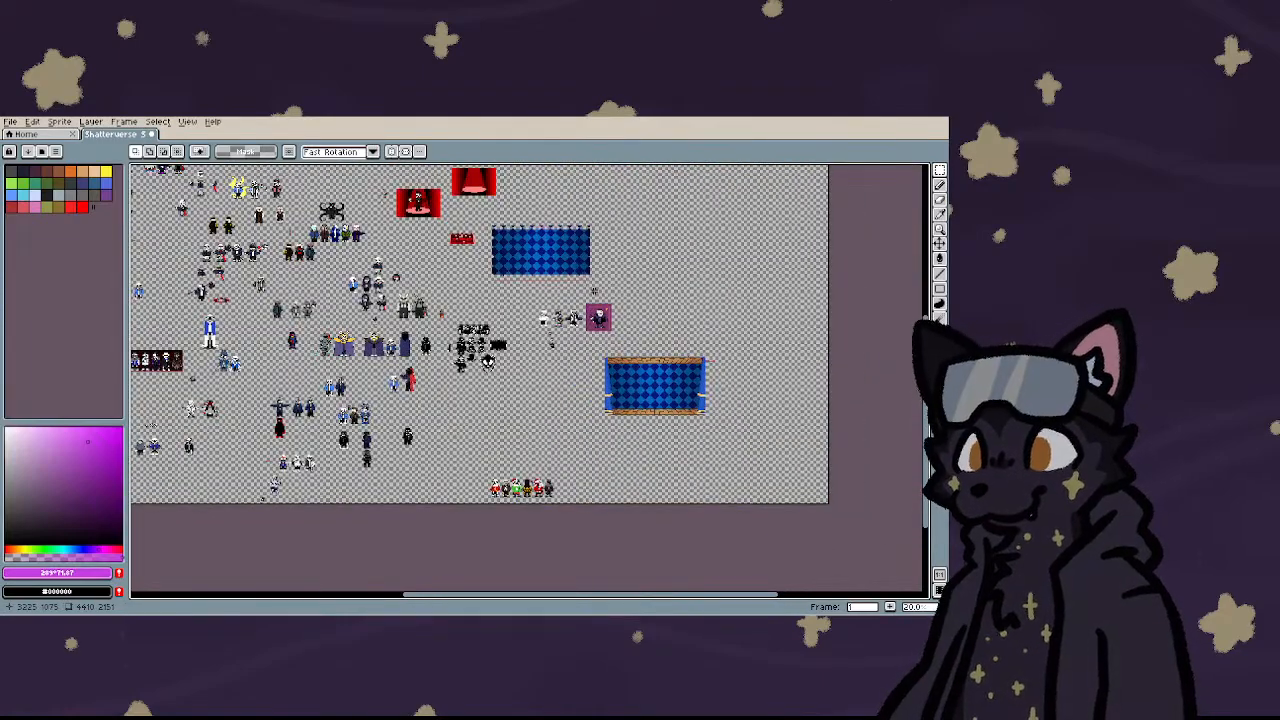
scroll(594, 291, up, 4)
scroll(535, 405, down, 1)
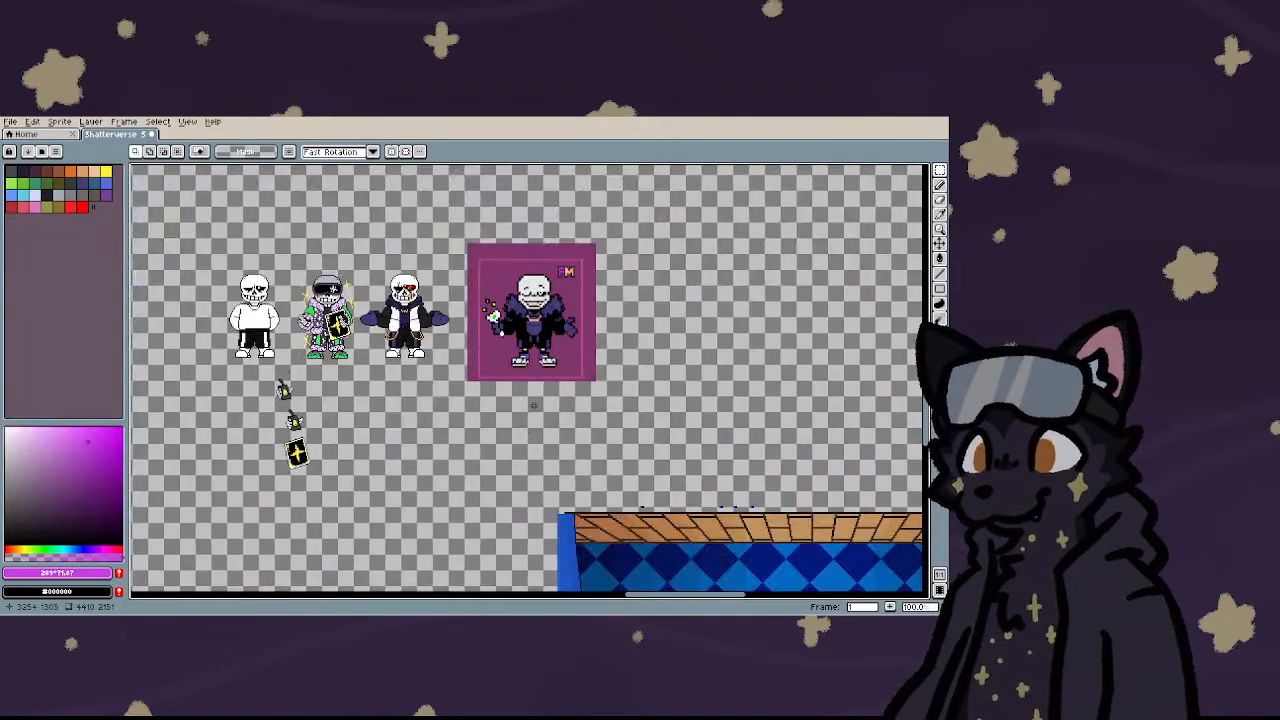
scroll(533, 405, down, 1)
scroll(525, 423, down, 1)
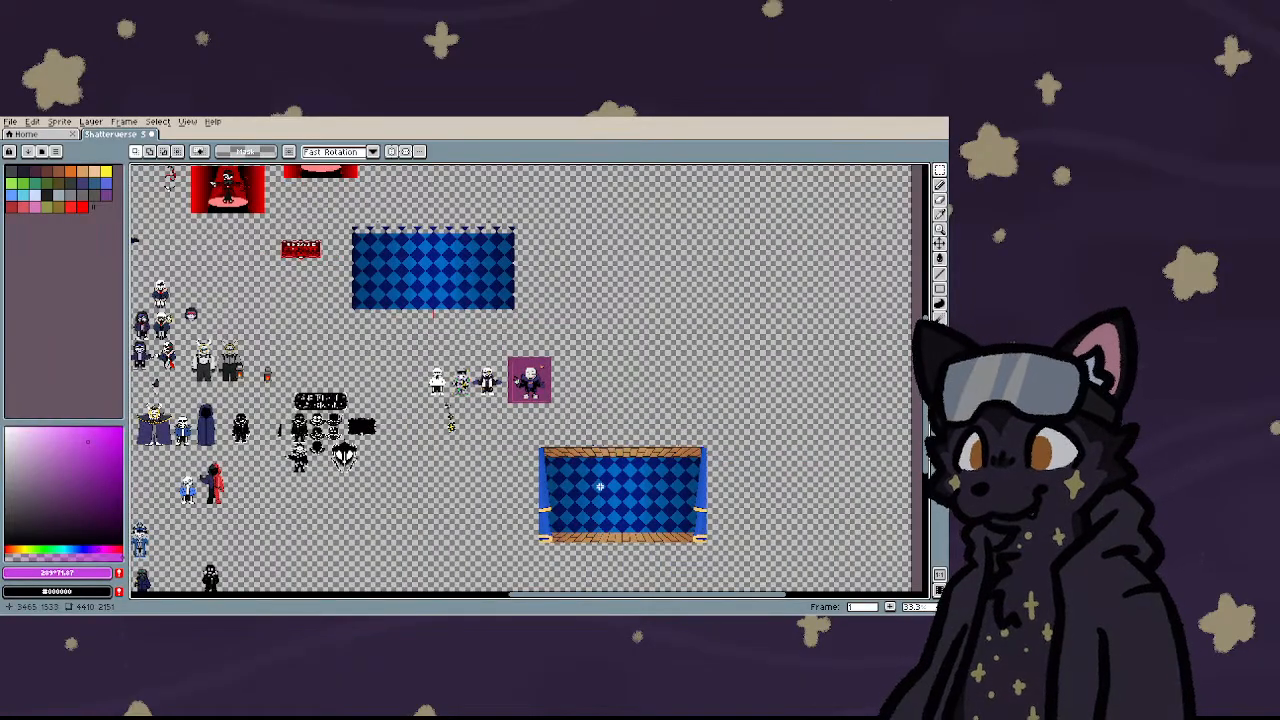
scroll(537, 371, up, 2)
click(24, 133)
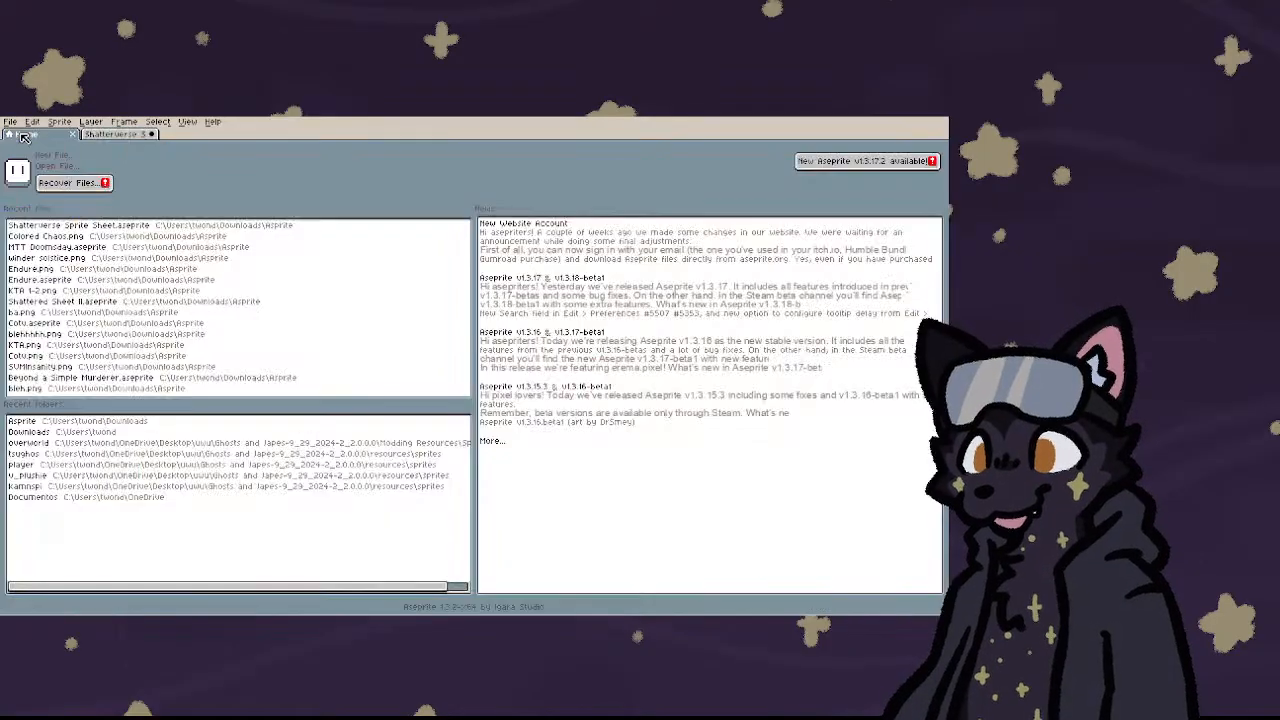
click(42, 240)
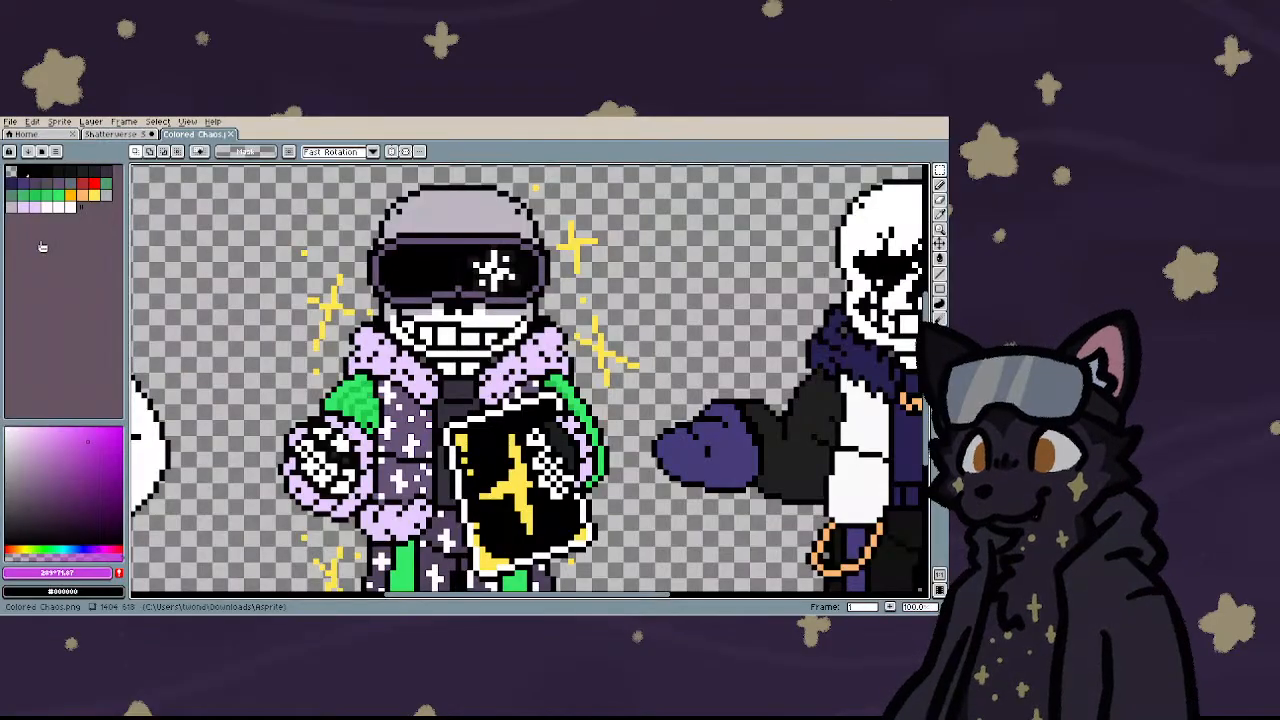
click(231, 134)
- Open MTT Doomsday.aseprite to check its blue curtained stage, and return to the Shatterverse sprite sheet
click(24, 134)
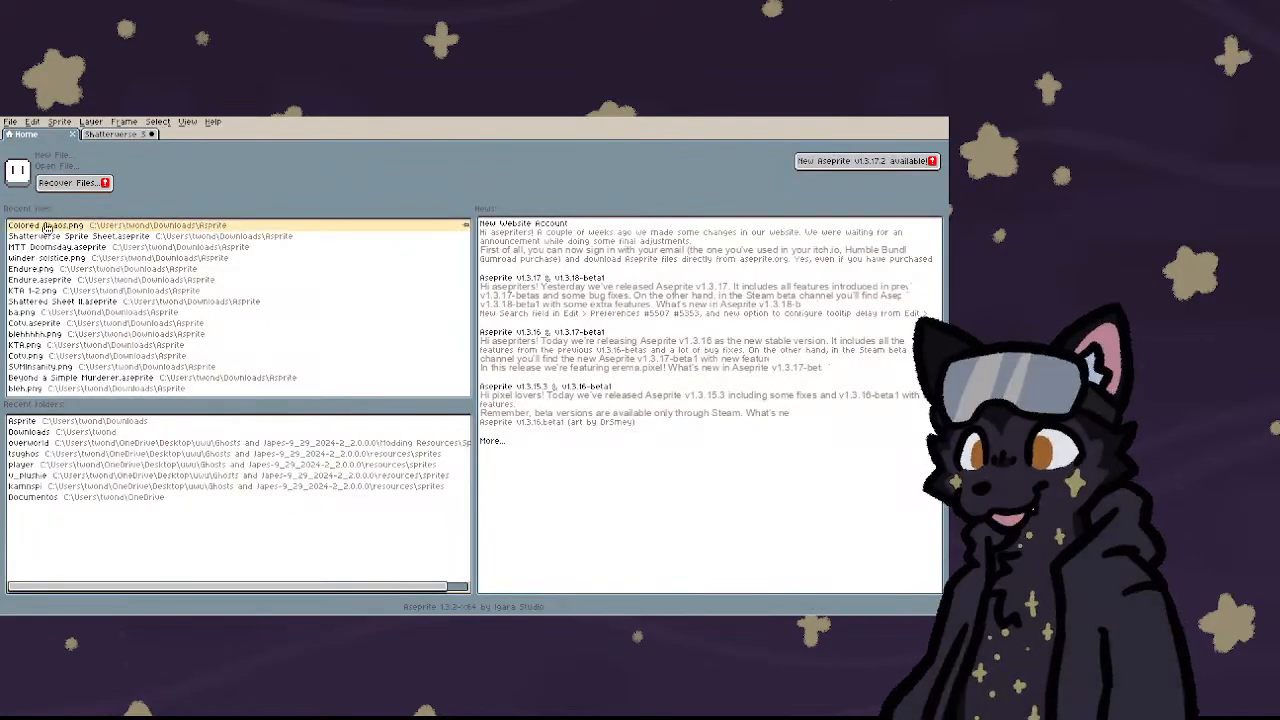
click(45, 246)
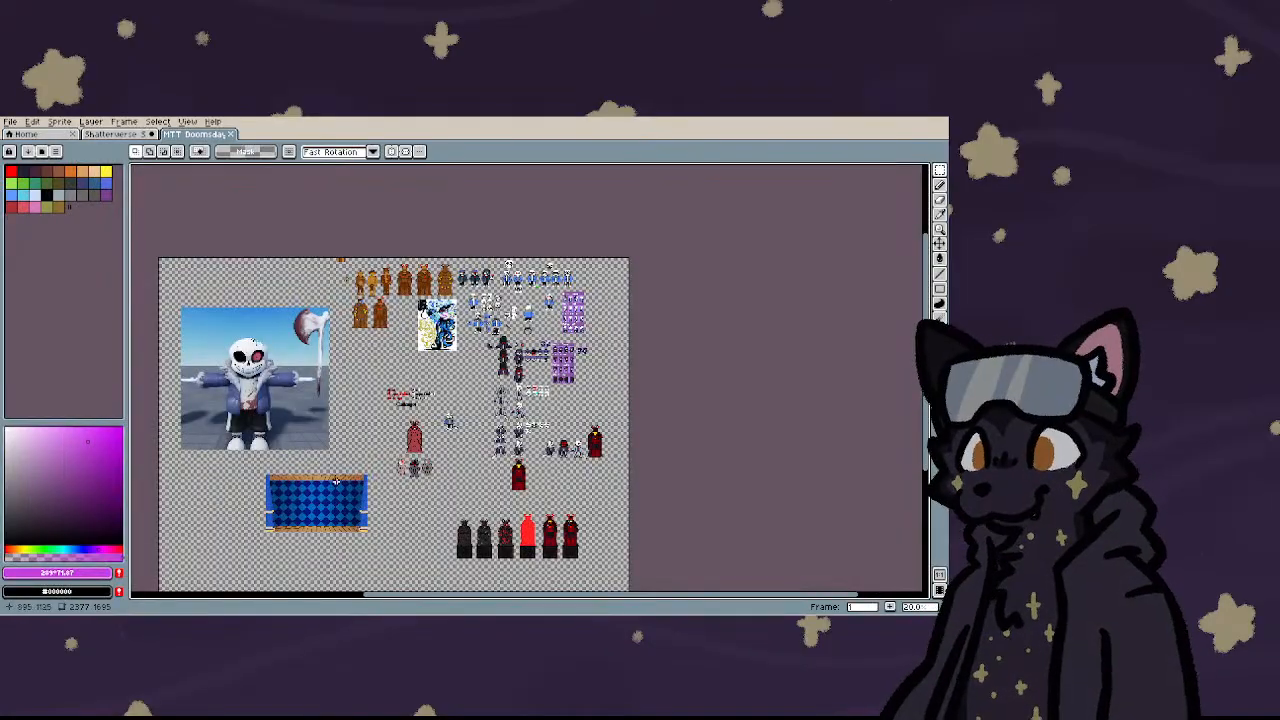
scroll(298, 532, up, 1)
click(118, 135)
- Delete the blue checkered stage with curtains and brick borders below the purple-framed skeleton
scroll(578, 303, down, 4)
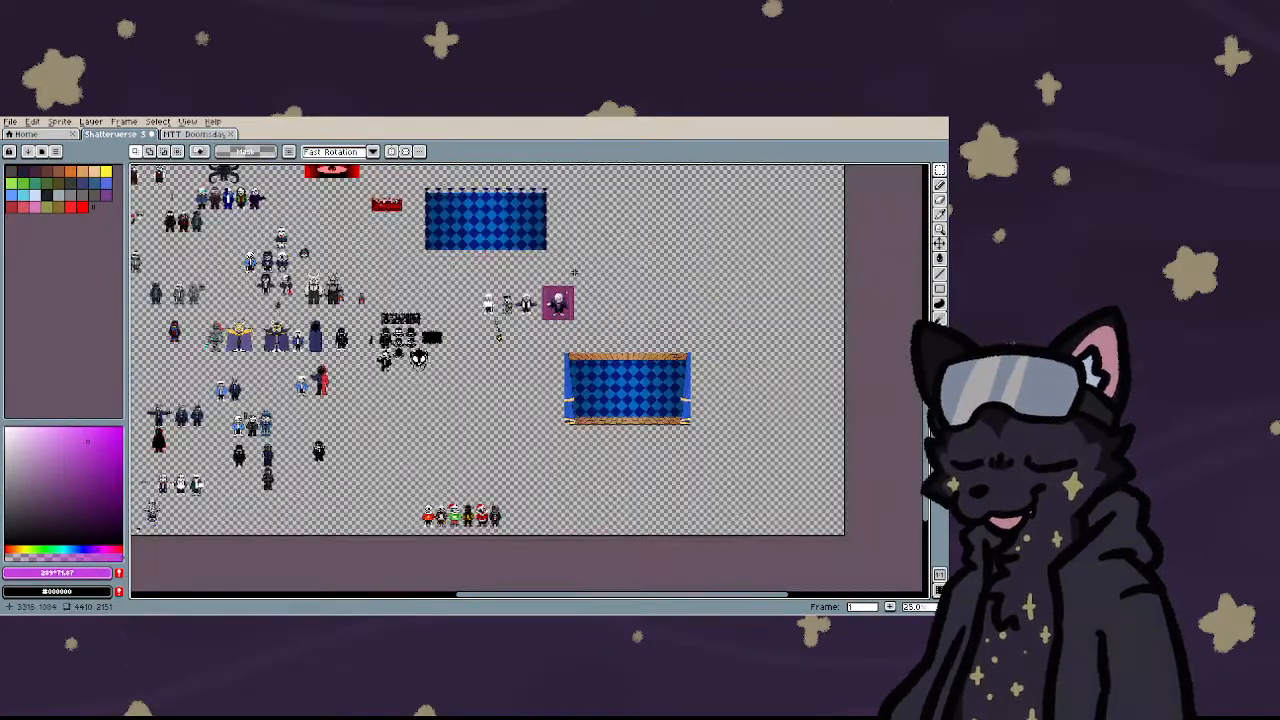
scroll(544, 342, up, 2)
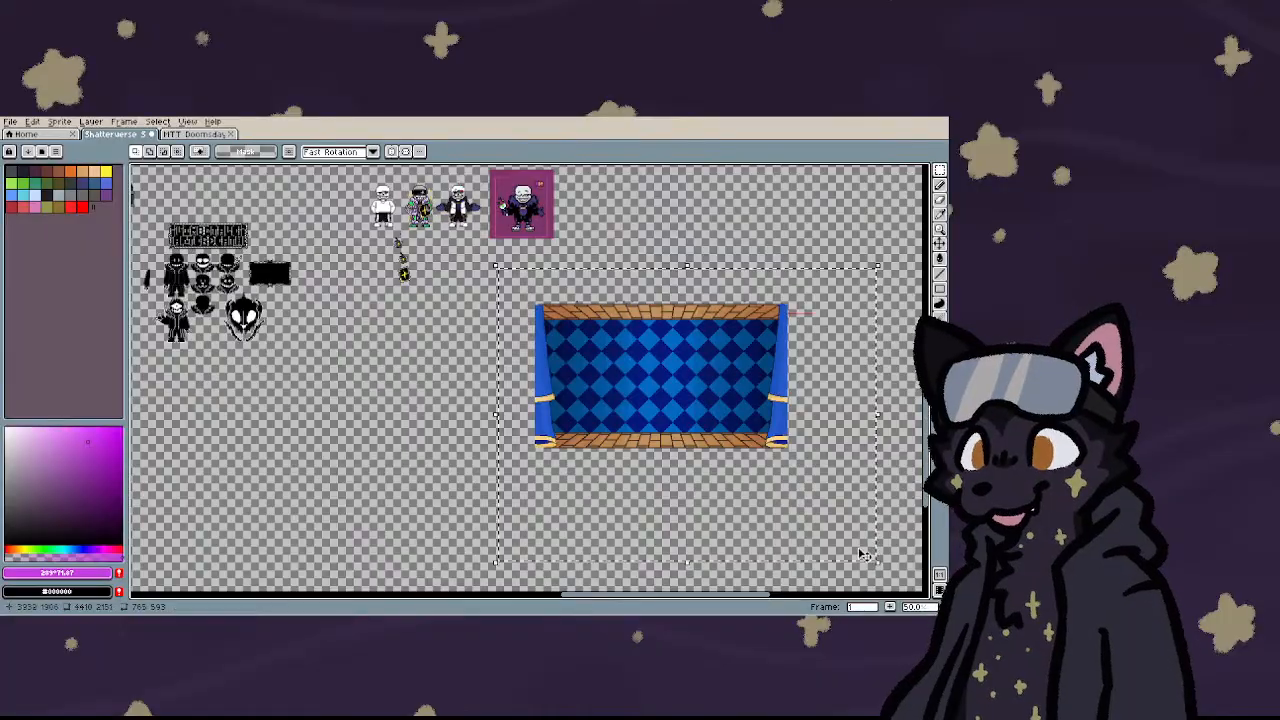
key(Delete)
scroll(463, 268, down, 3)
scroll(463, 268, up, 3)
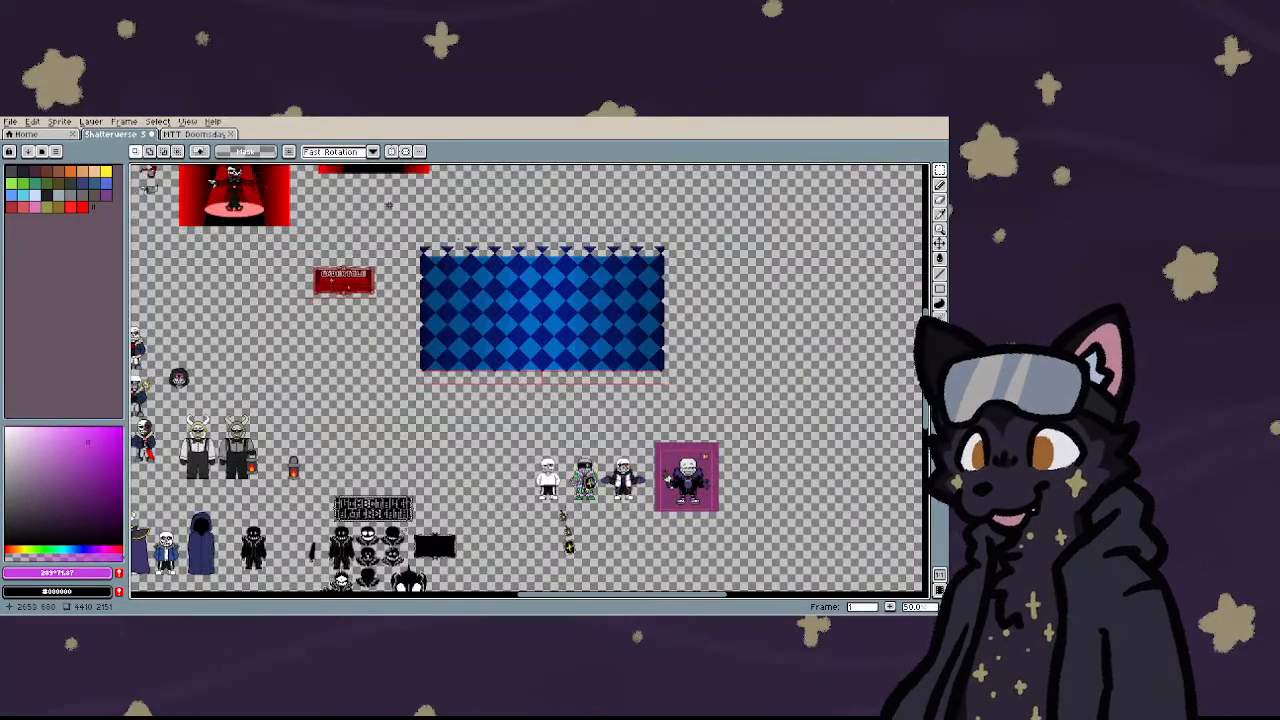
- Delete the remaining blue checkered panel above the row with the purple-framed skeleton
drag(402, 211, 706, 408)
key(Delete)
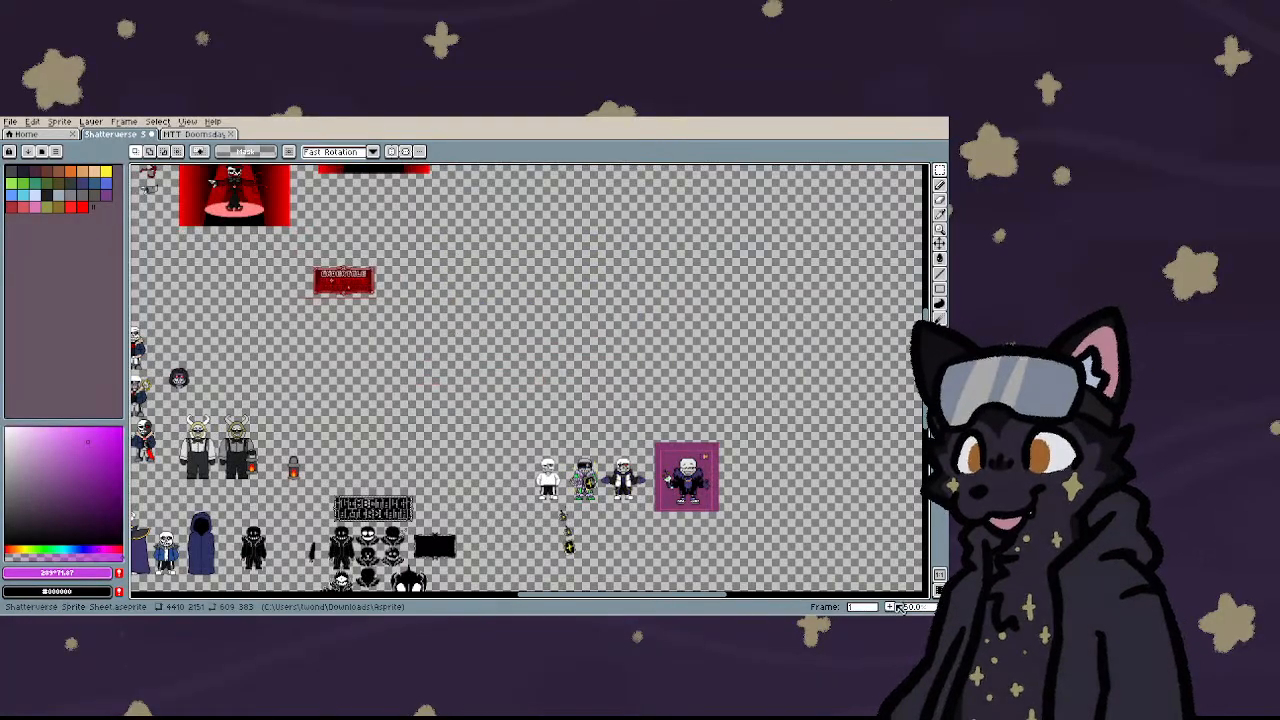
- Delete the hidden Layer 2 and Layer 3 from the Shatterverse sprite sheet, and hide the timeline
key(Tab)
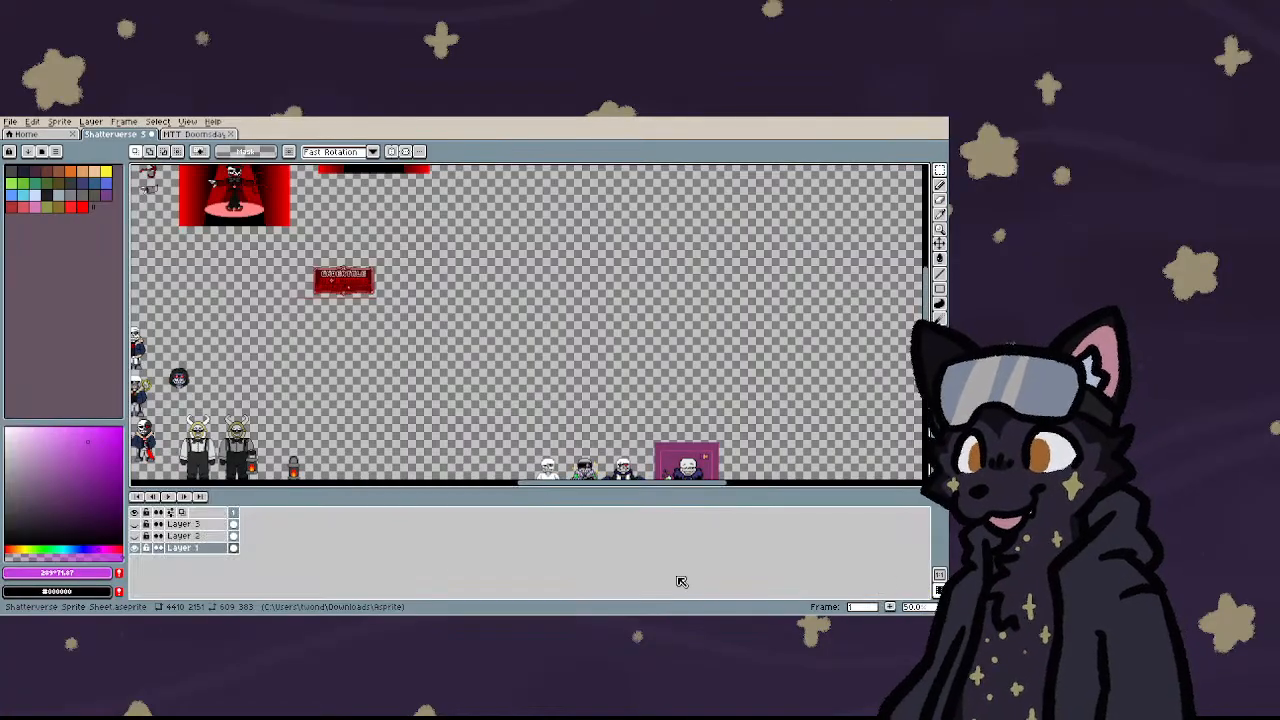
click(197, 540)
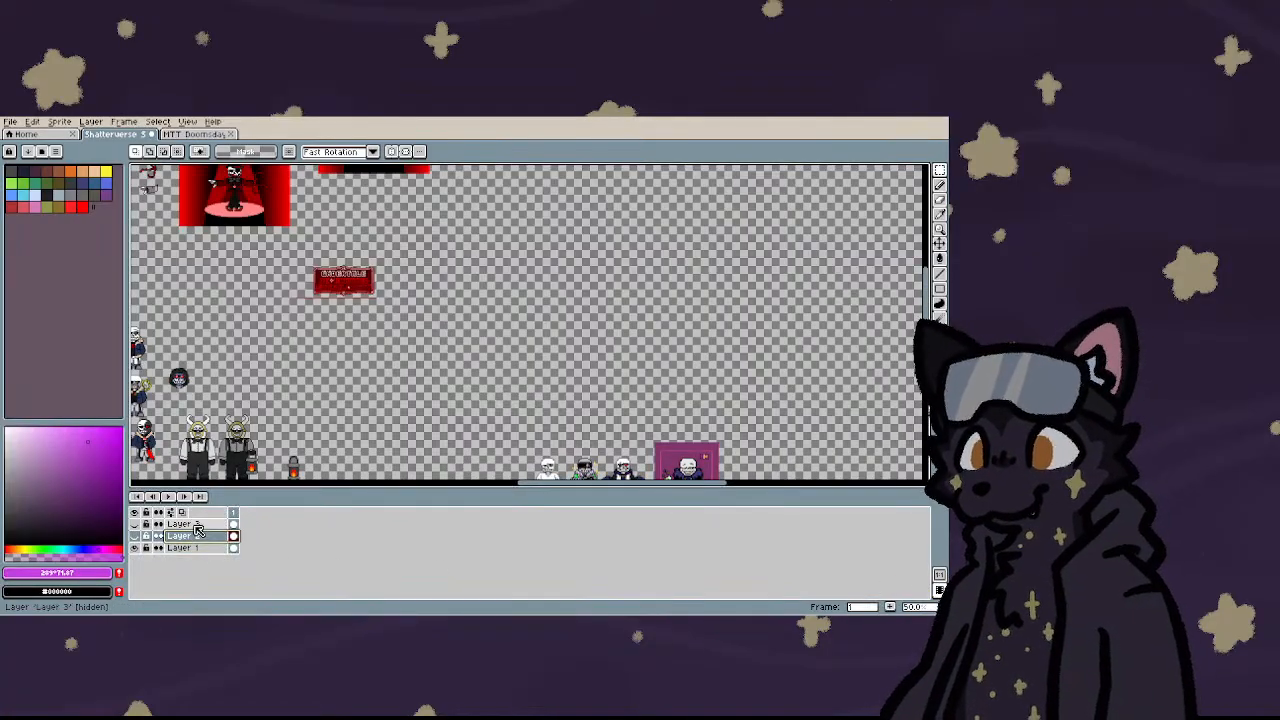
click(205, 550)
right_click(205, 537)
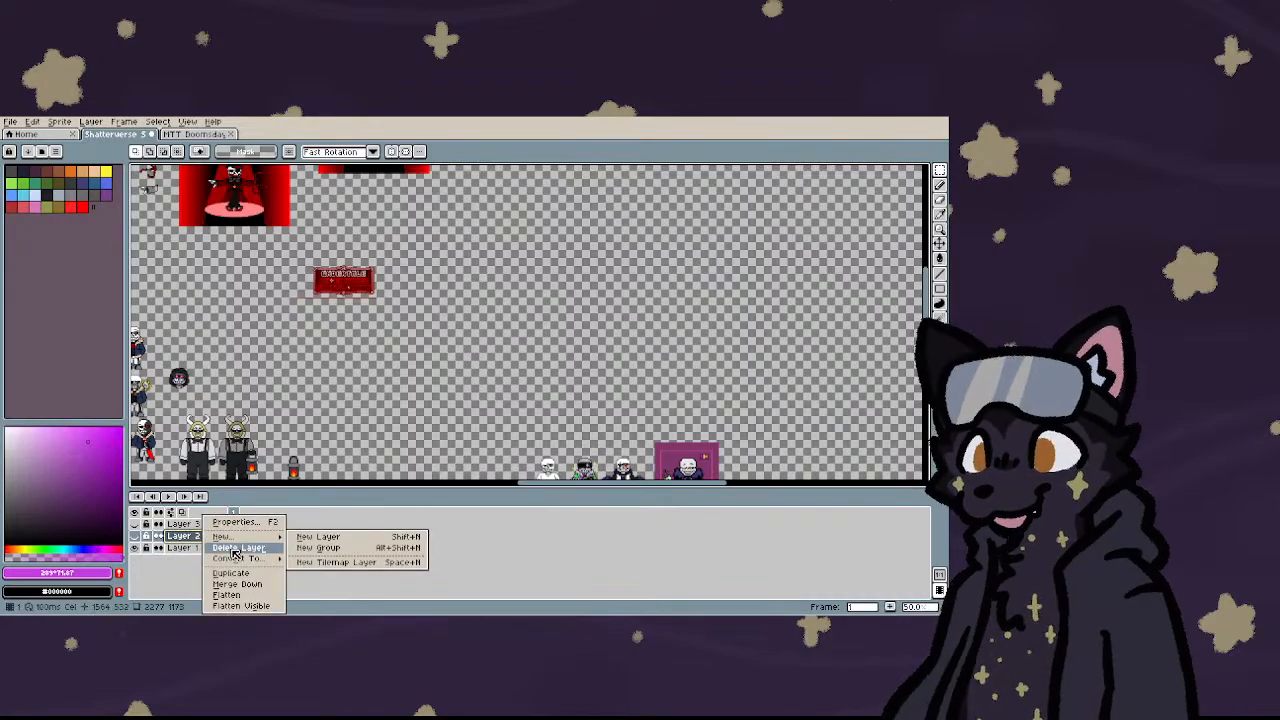
click(234, 549)
right_click(218, 524)
click(239, 549)
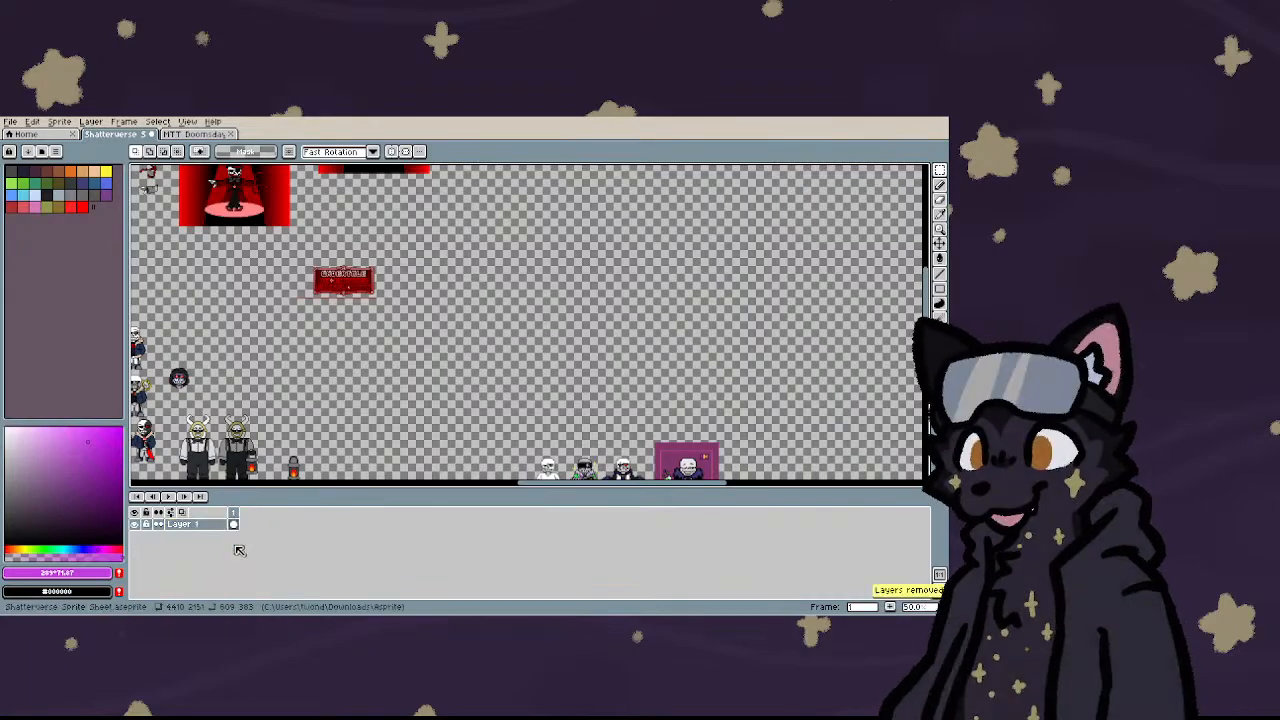
click(941, 573)
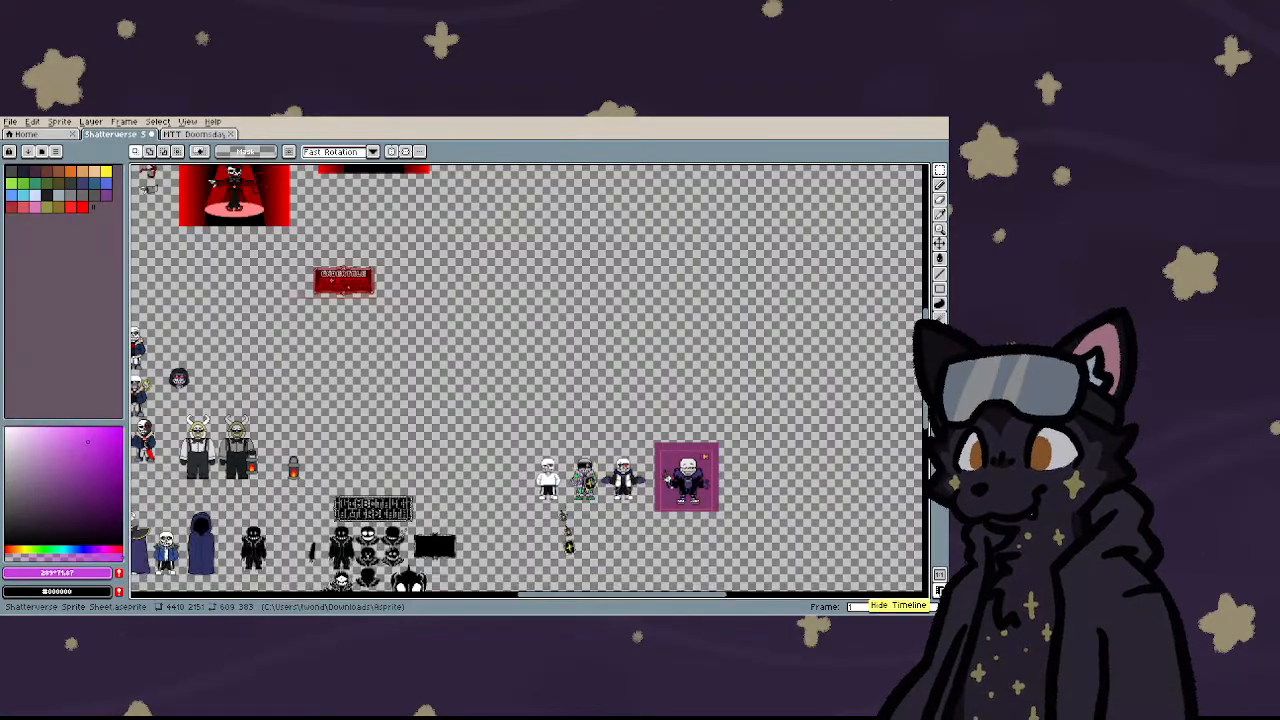
- Compare the overall contents of the Shatterverse sprite sheet with the MTT Doomsday sheet
key(minus)
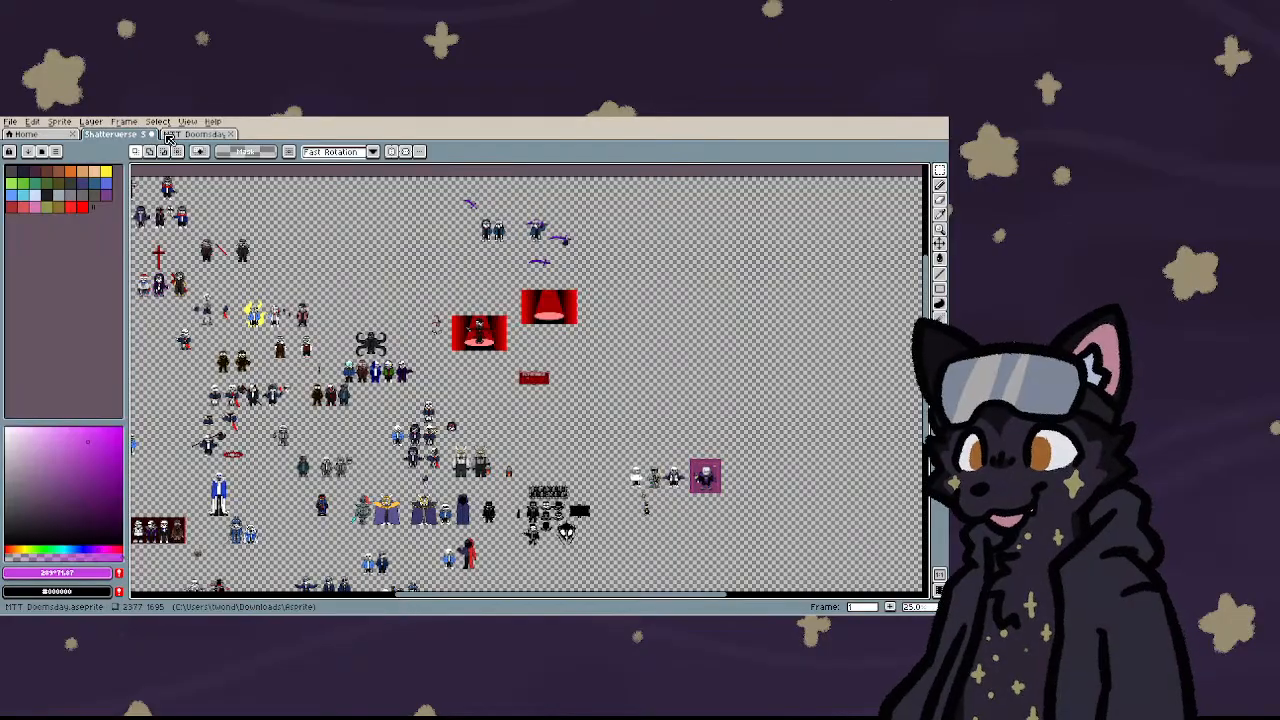
click(172, 136)
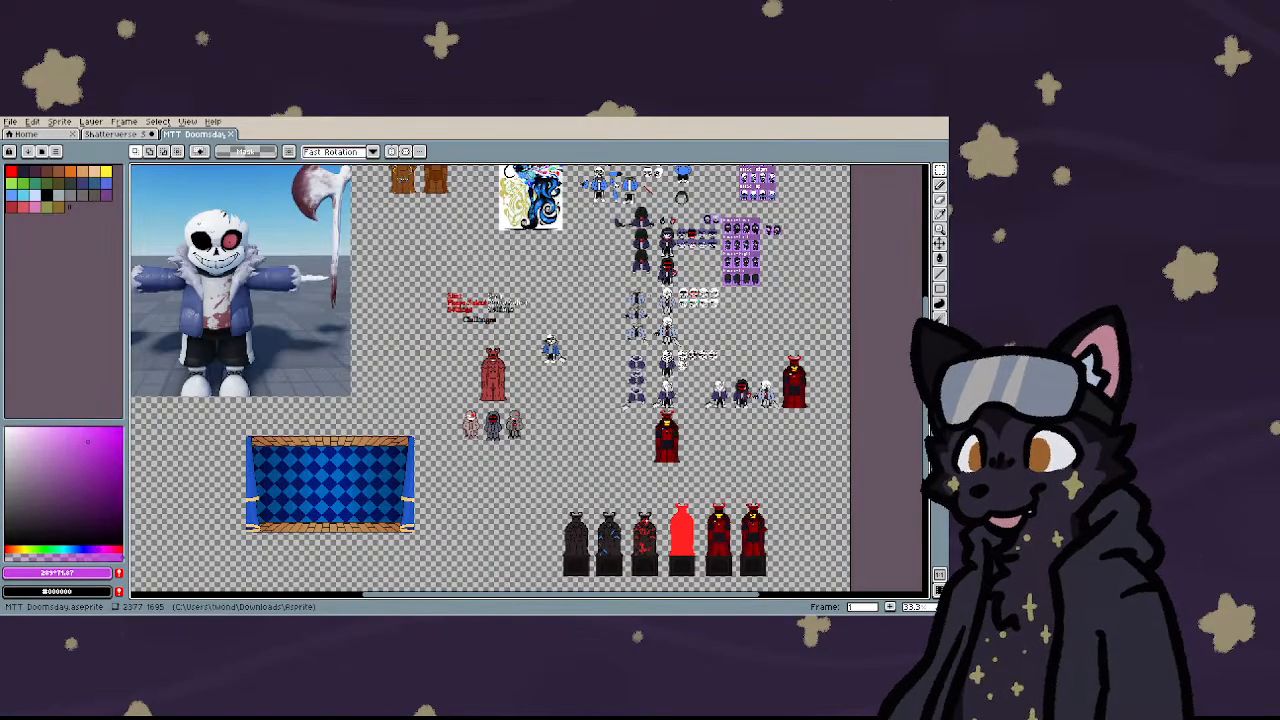
scroll(515, 435, down, 3)
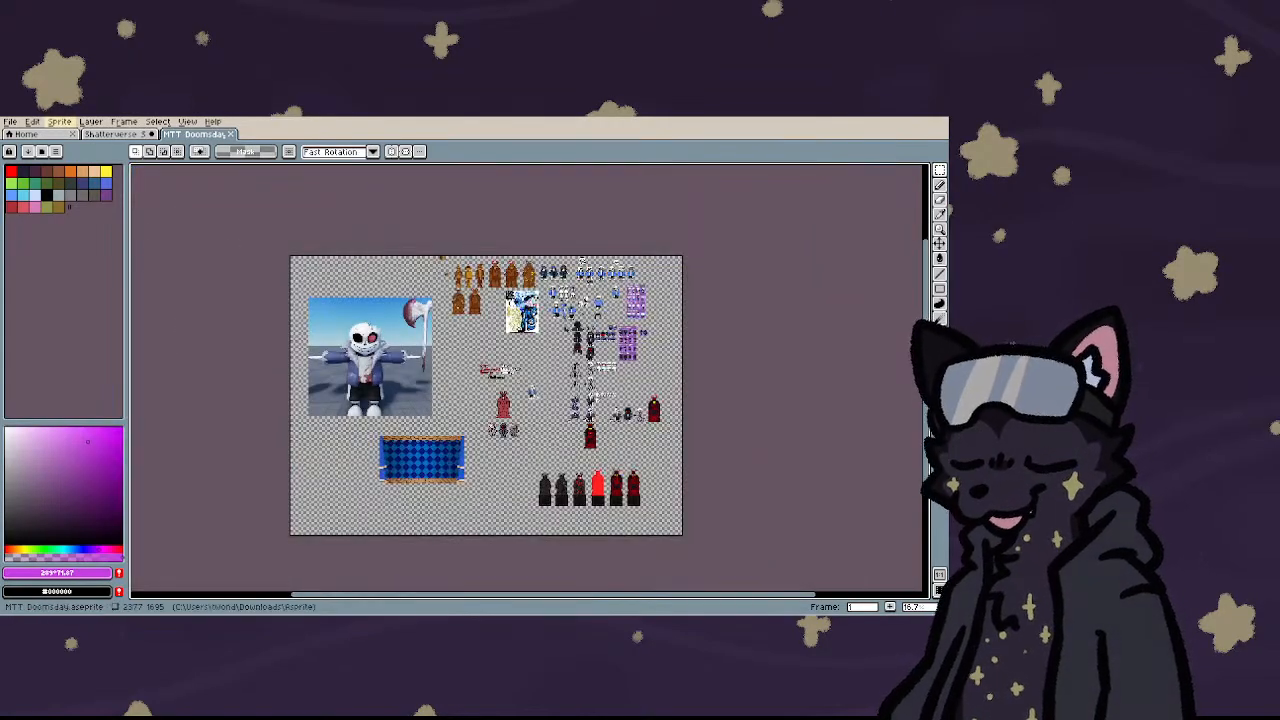
click(98, 136)
scroll(392, 408, down, 1)
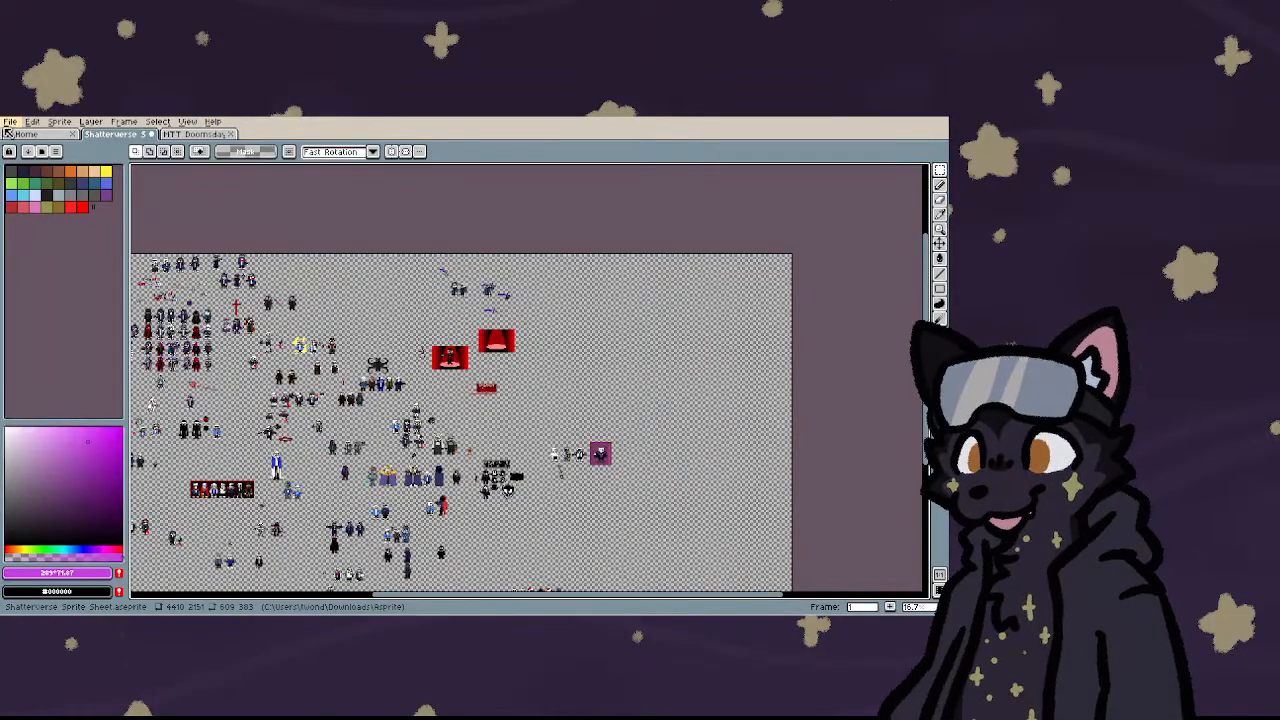
- Open Shattered Sheet II.aseprite and look over its red-trimmed, coated skeleton sprites
click(26, 136)
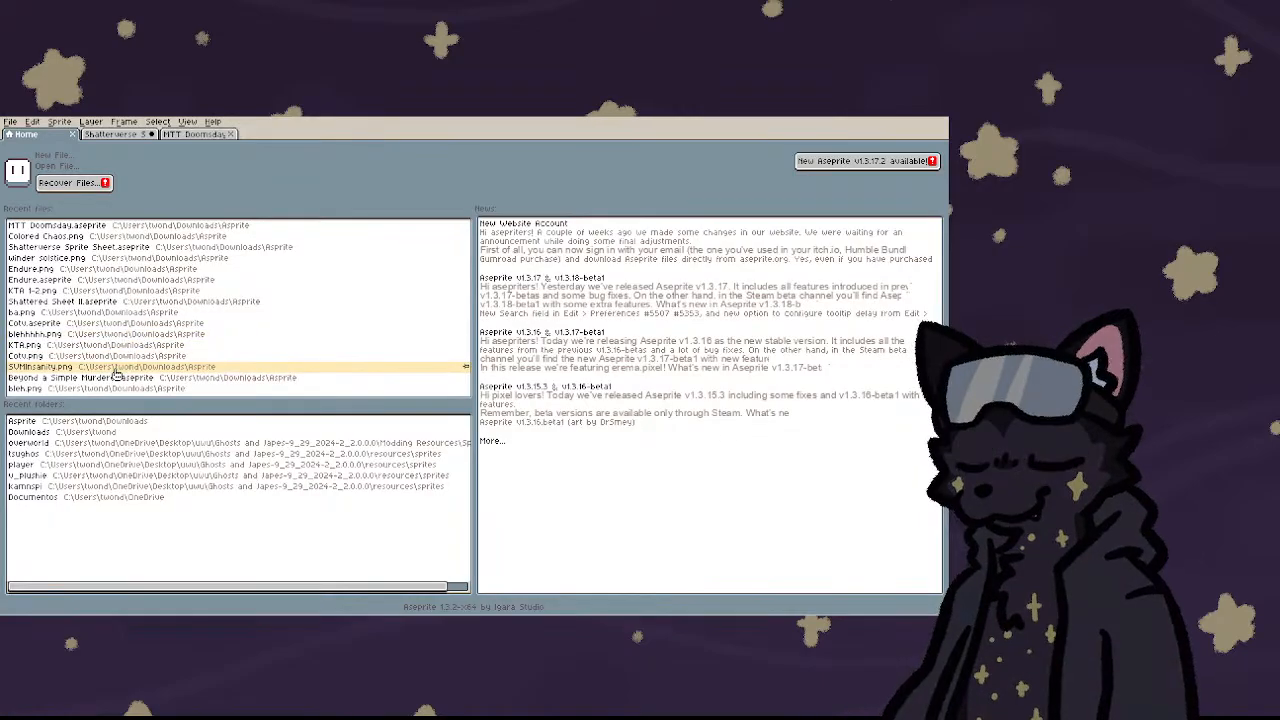
click(88, 302)
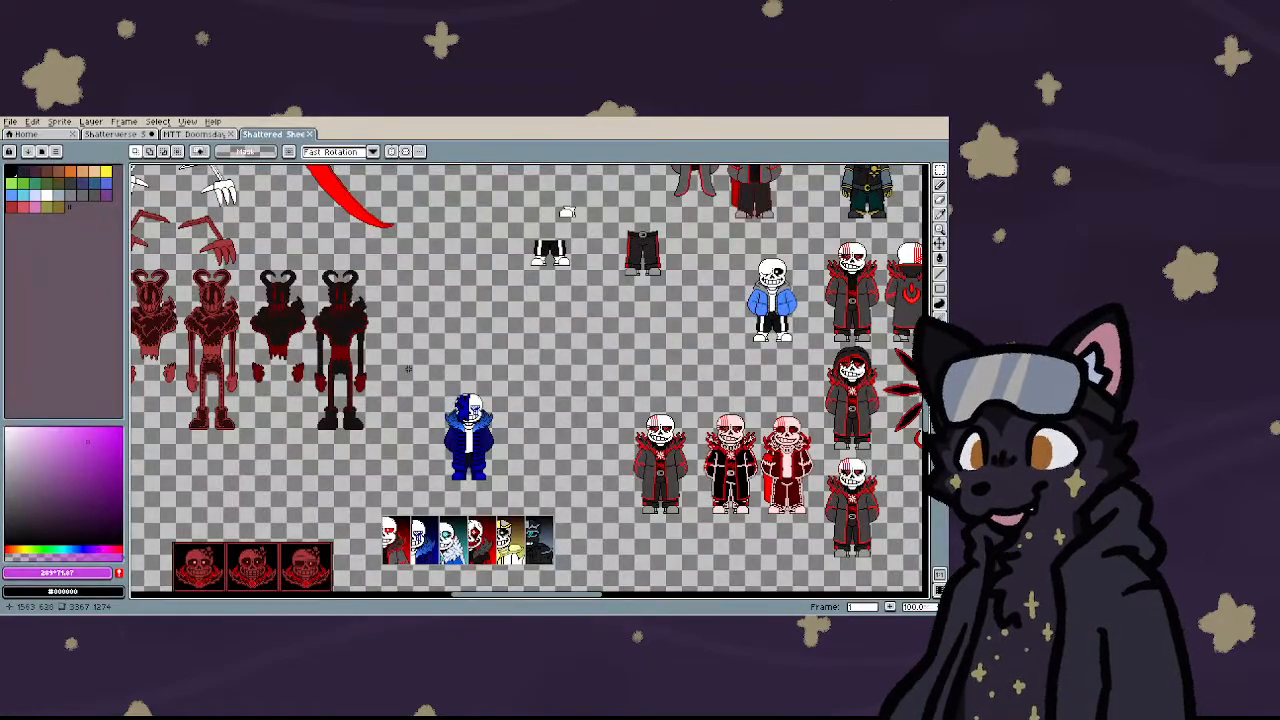
scroll(424, 372, down, 2)
scroll(424, 372, up, 6)
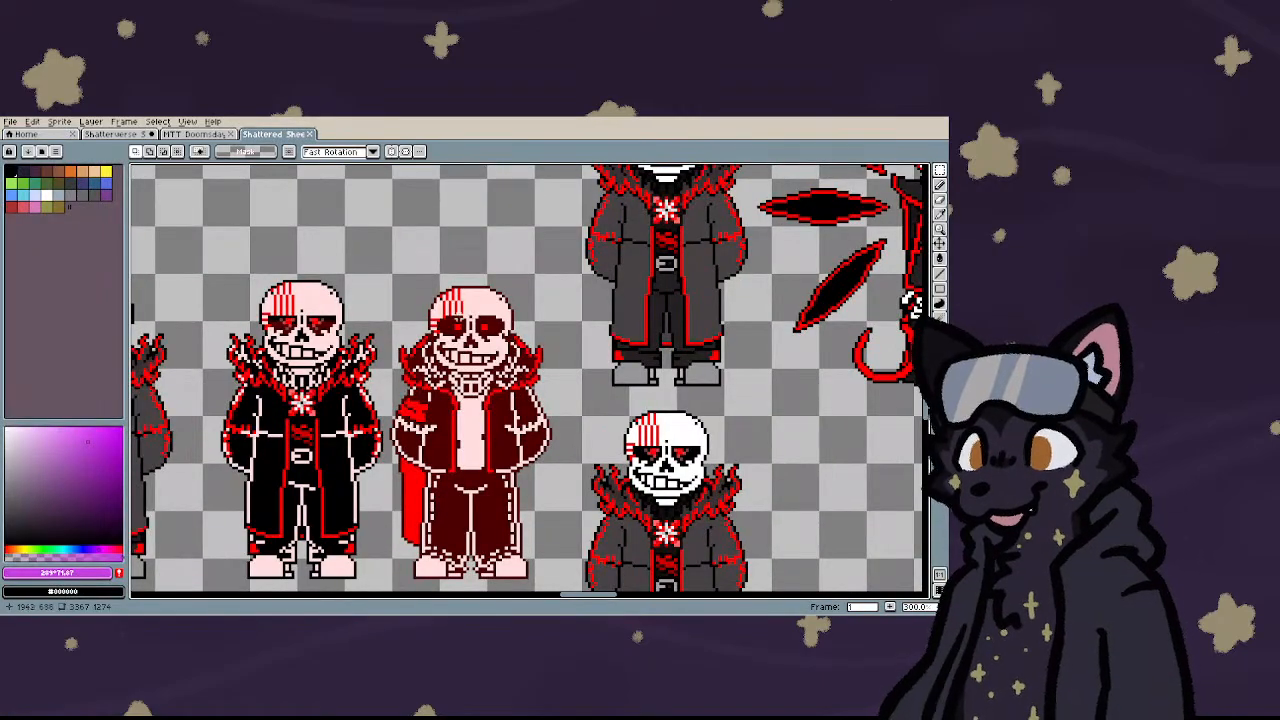
scroll(485, 548, down, 1)
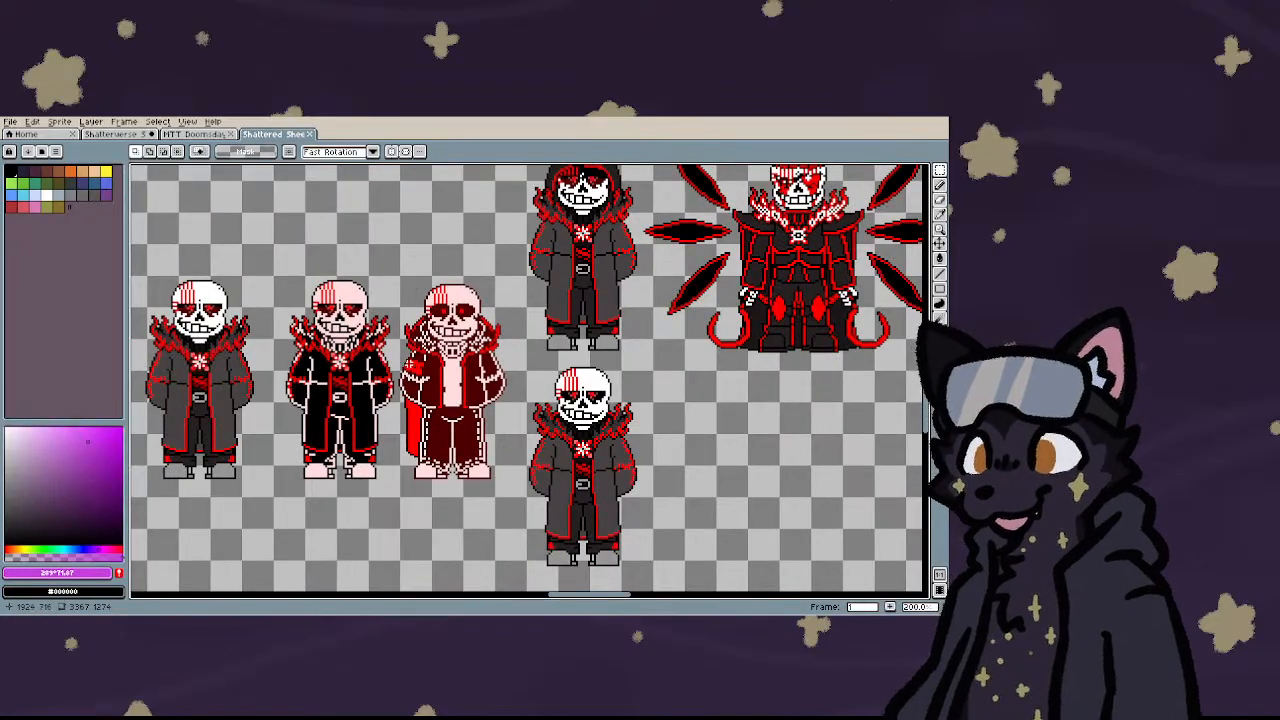
scroll(296, 383, down, 3)
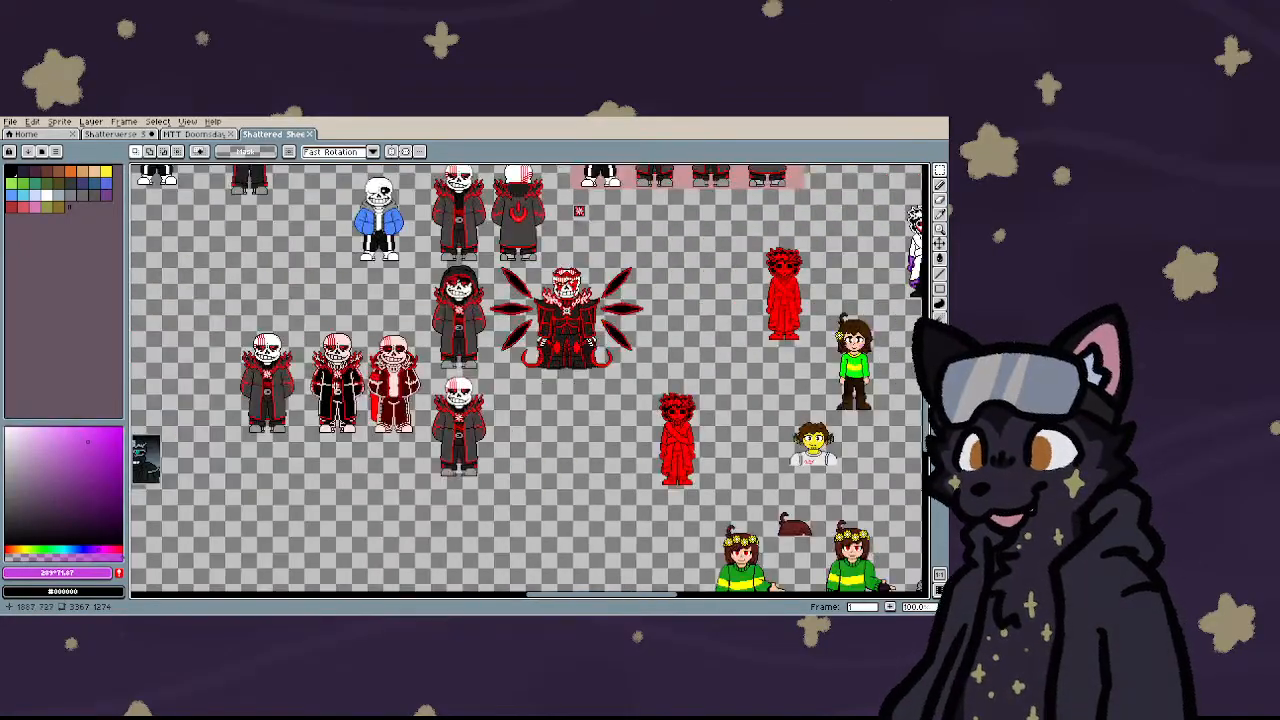
scroll(296, 383, up, 3)
scroll(296, 383, down, 2)
scroll(449, 447, down, 3)
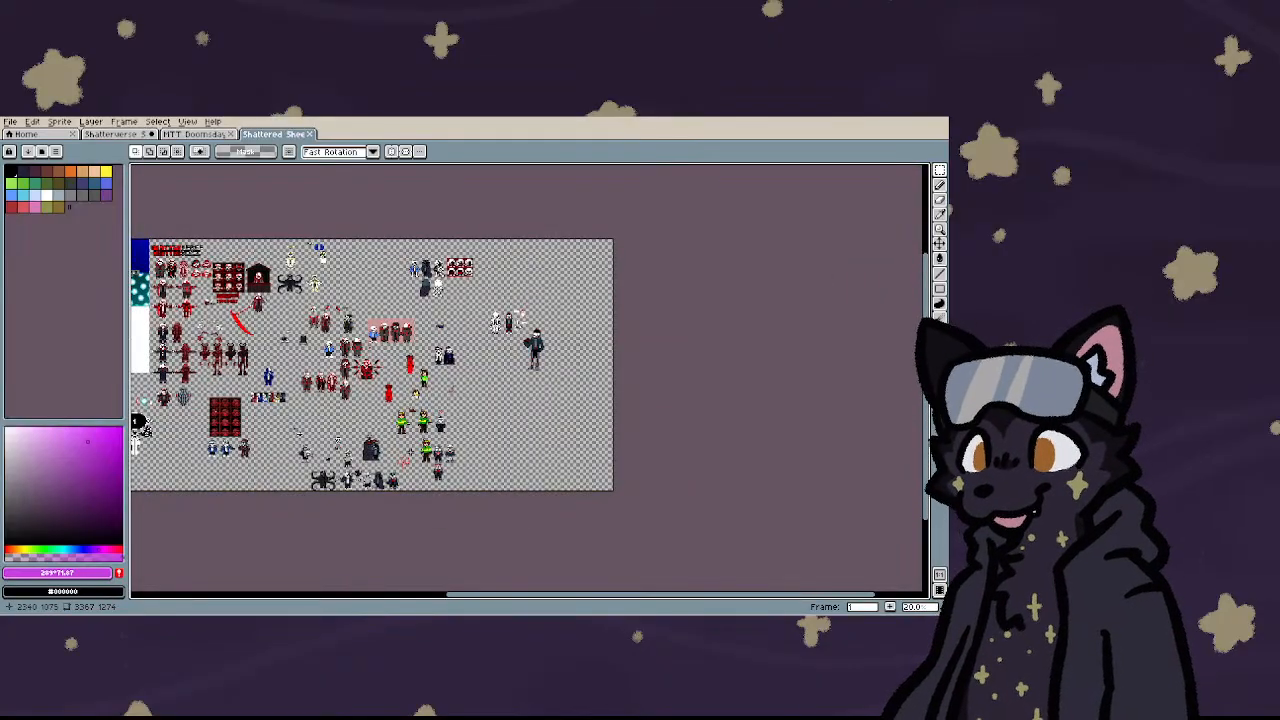
- Examine the green-sweatered, flower-crowned figures and the neighbouring skeletons in the lower part of the sheet
scroll(392, 420, up, 5)
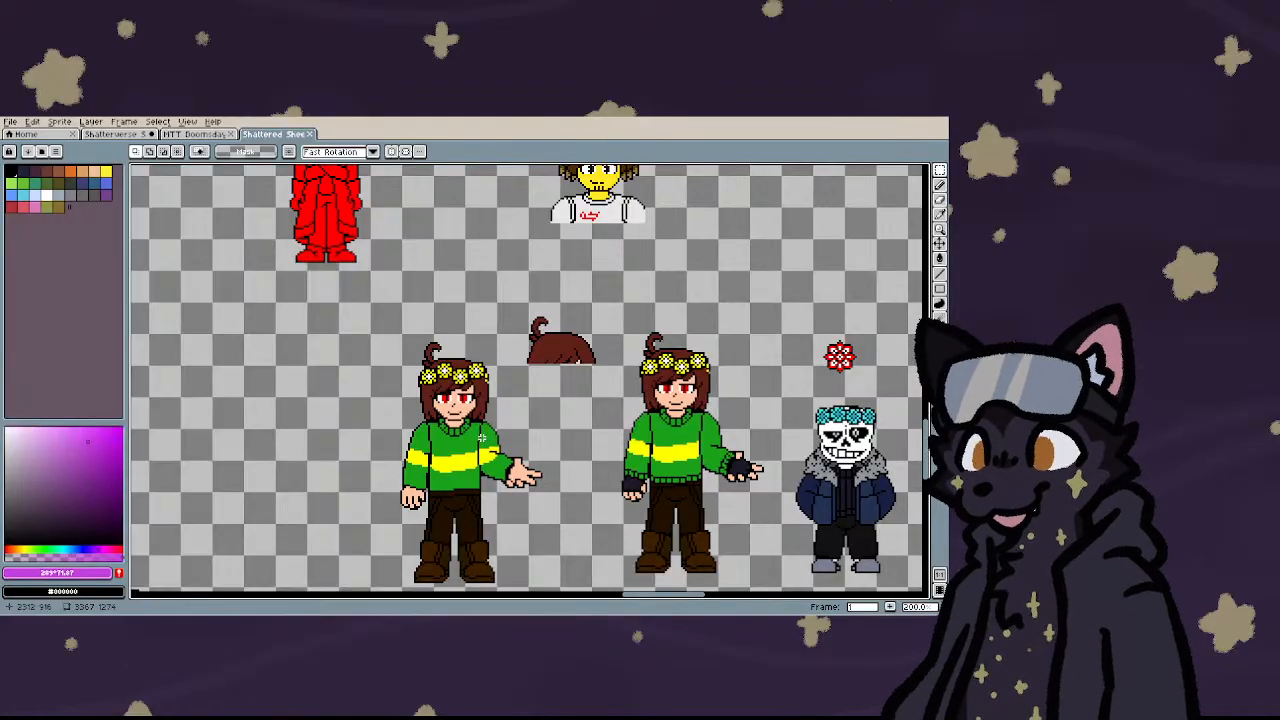
scroll(481, 437, down, 4)
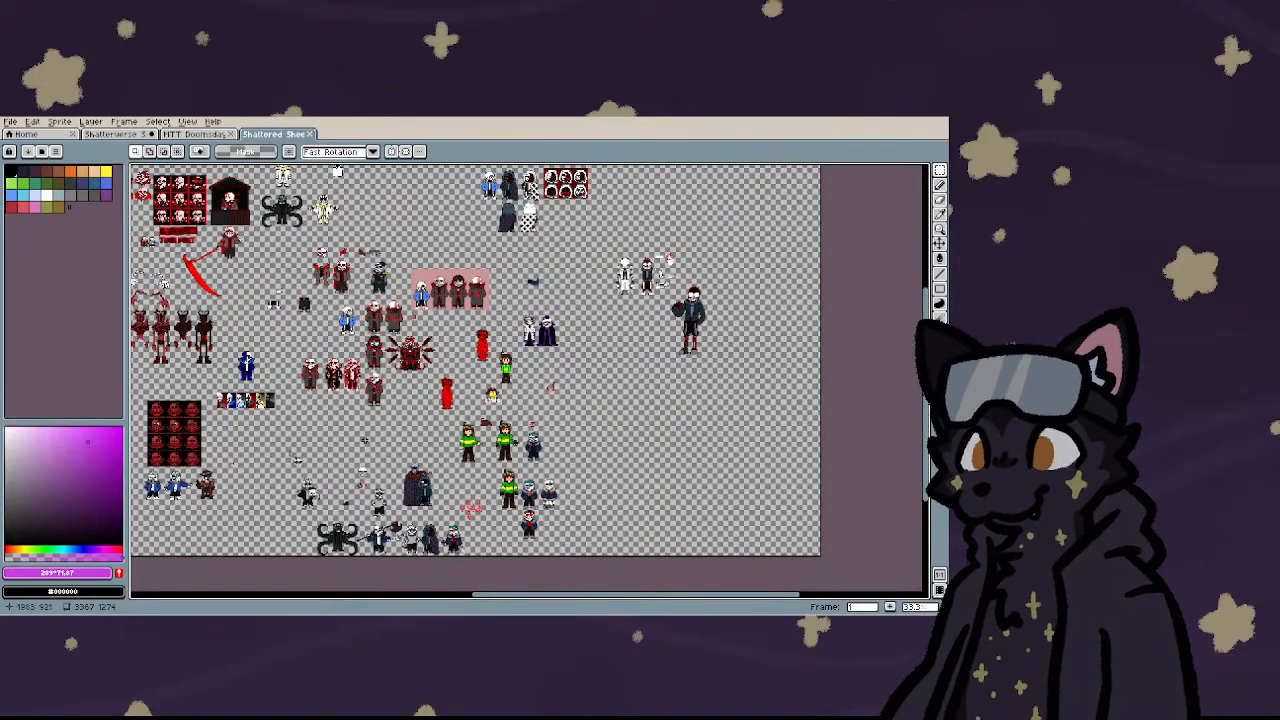
scroll(345, 362, up, 4)
scroll(437, 314, down, 4)
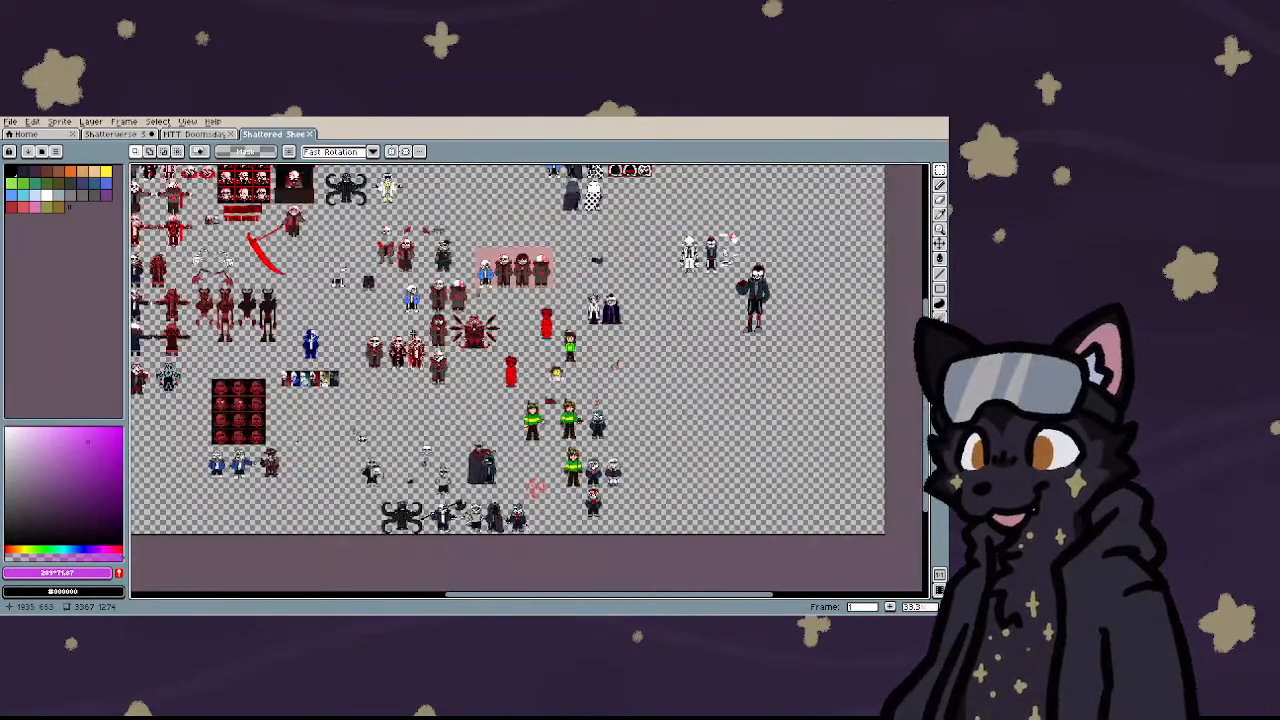
scroll(414, 328, up, 4)
scroll(400, 357, down, 4)
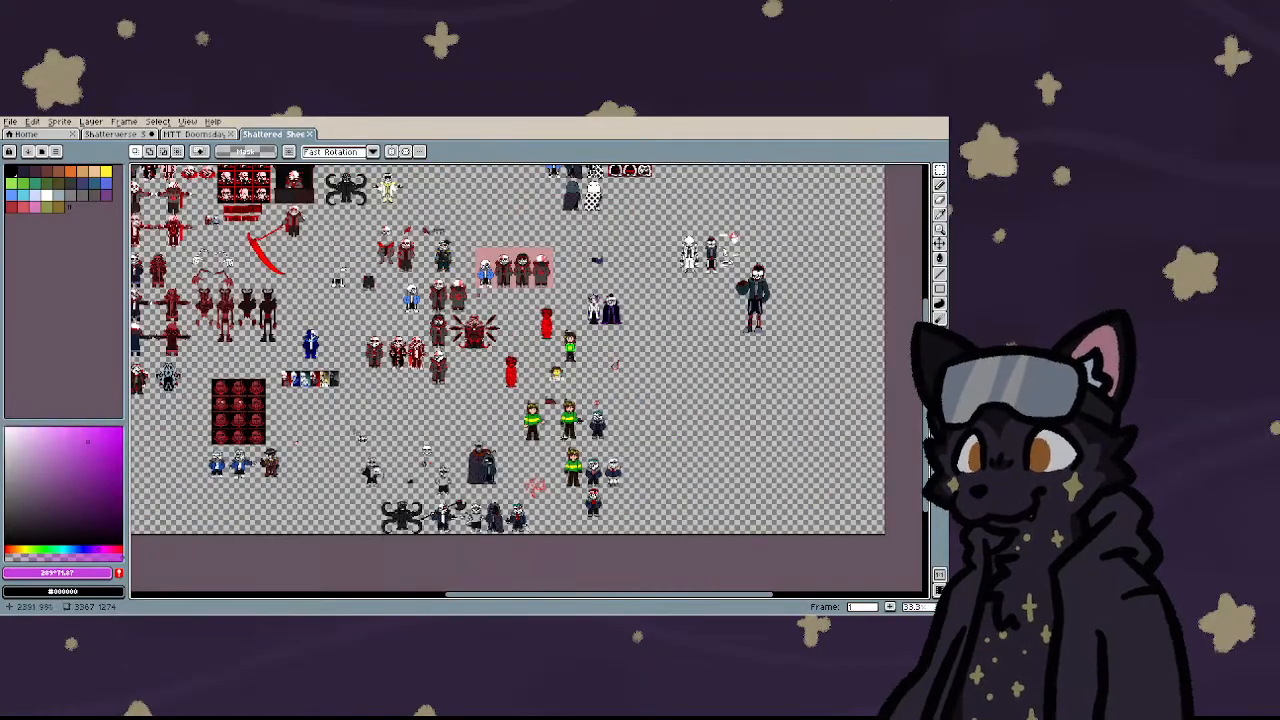
scroll(562, 430, up, 3)
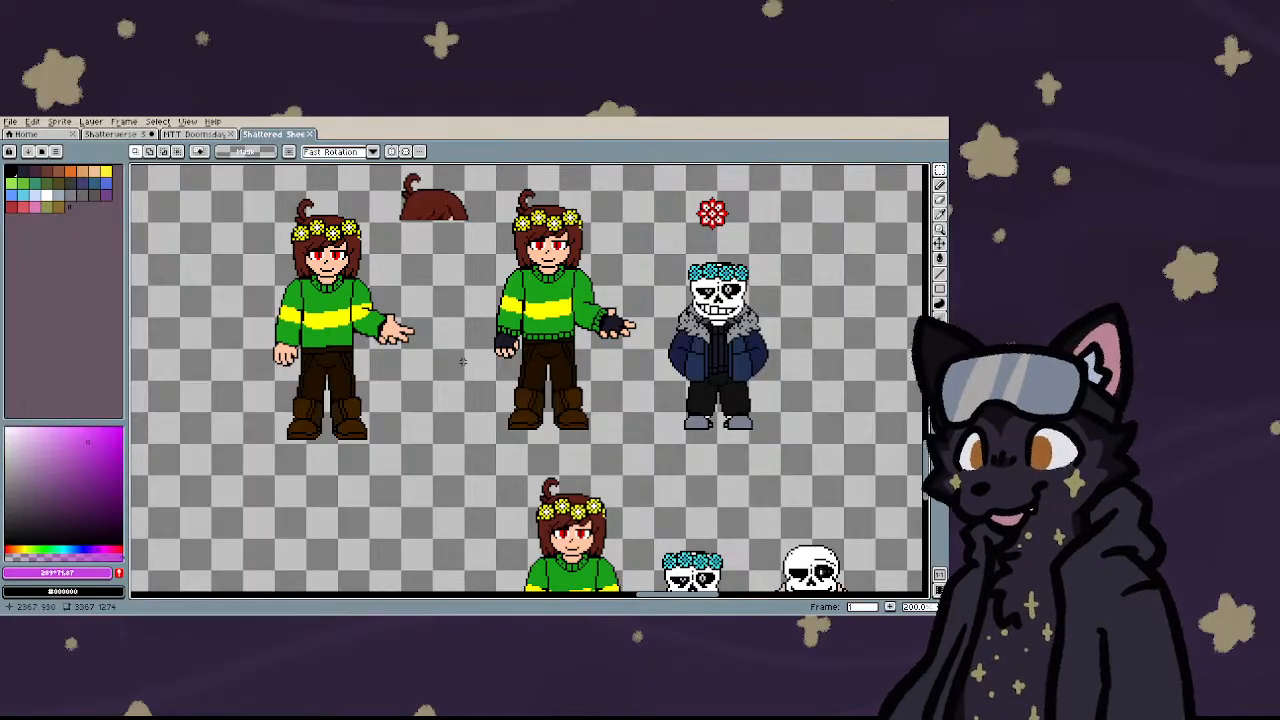
scroll(462, 362, down, 1)
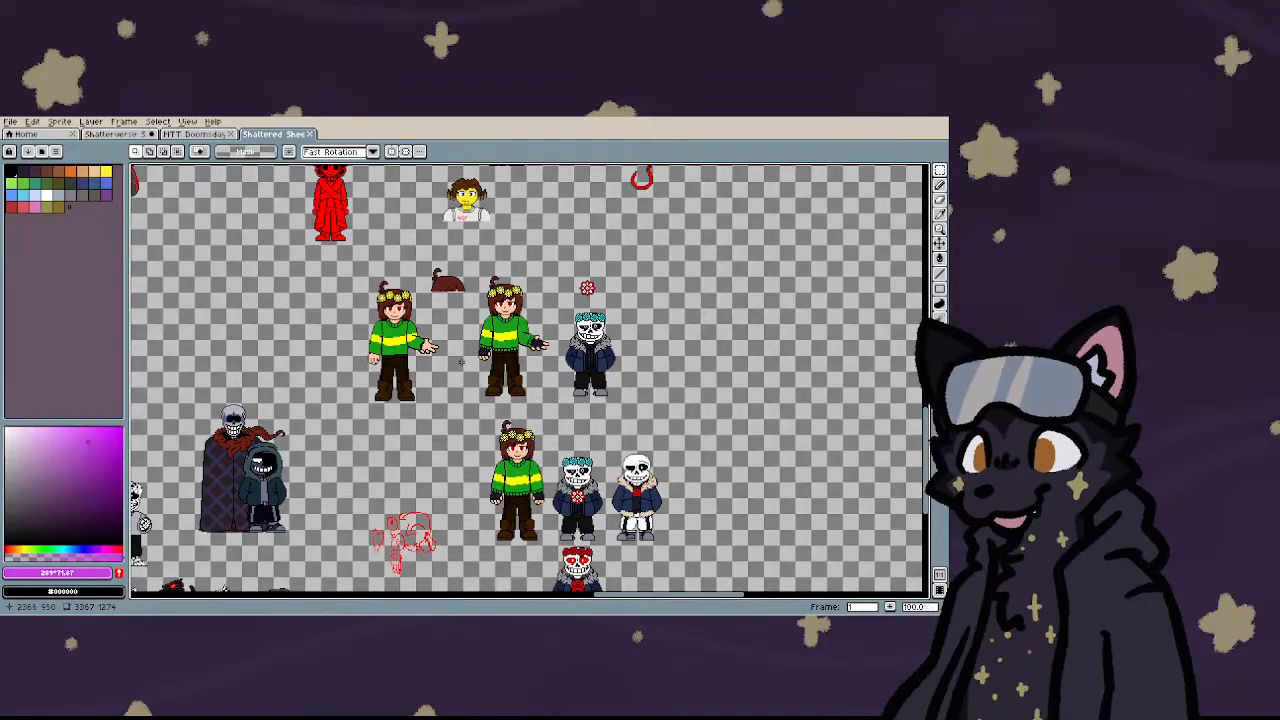
scroll(462, 362, down, 1)
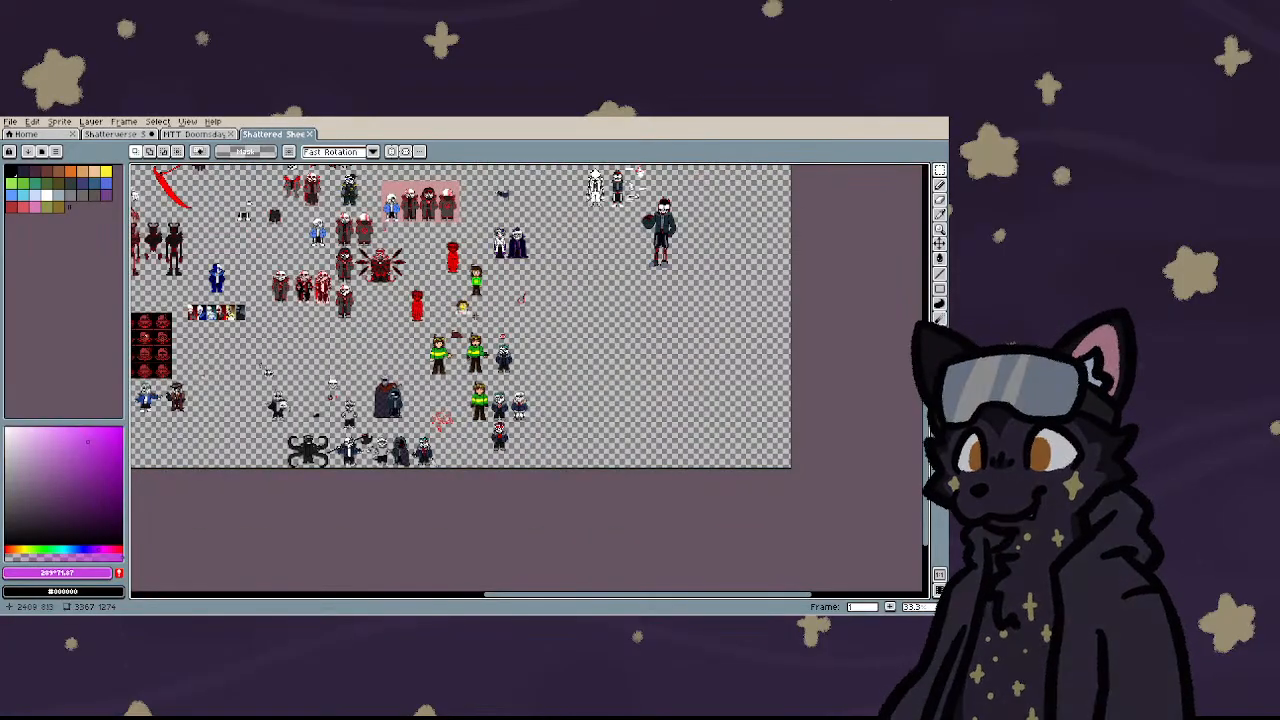
- Delete the yellow-faced bust in the white shirt above the flower-crowned figures
scroll(463, 358, up, 2)
drag(336, 242, 547, 368)
key(Delete)
scroll(581, 287, down, 3)
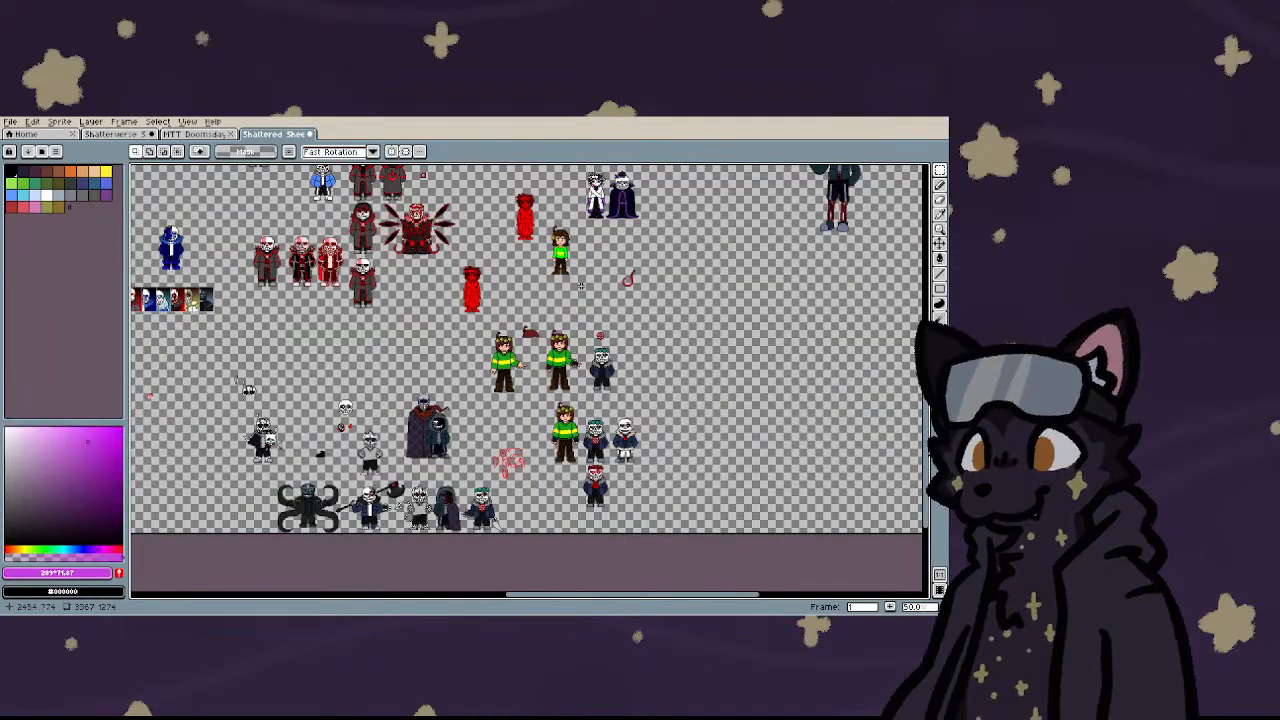
- Examine the tall red-boned skeleton in the dark jacket and the smaller versions and loose parts beside it
scroll(526, 380, up, 2)
scroll(526, 380, down, 3)
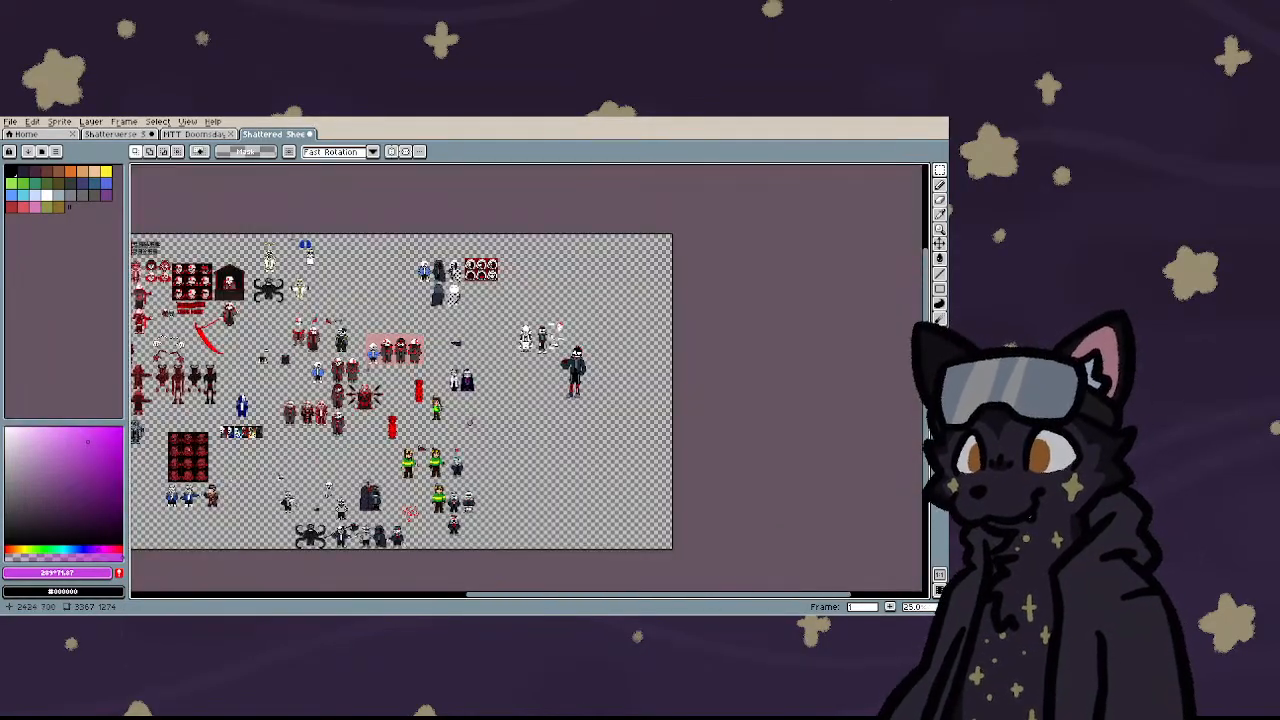
scroll(526, 380, up, 3)
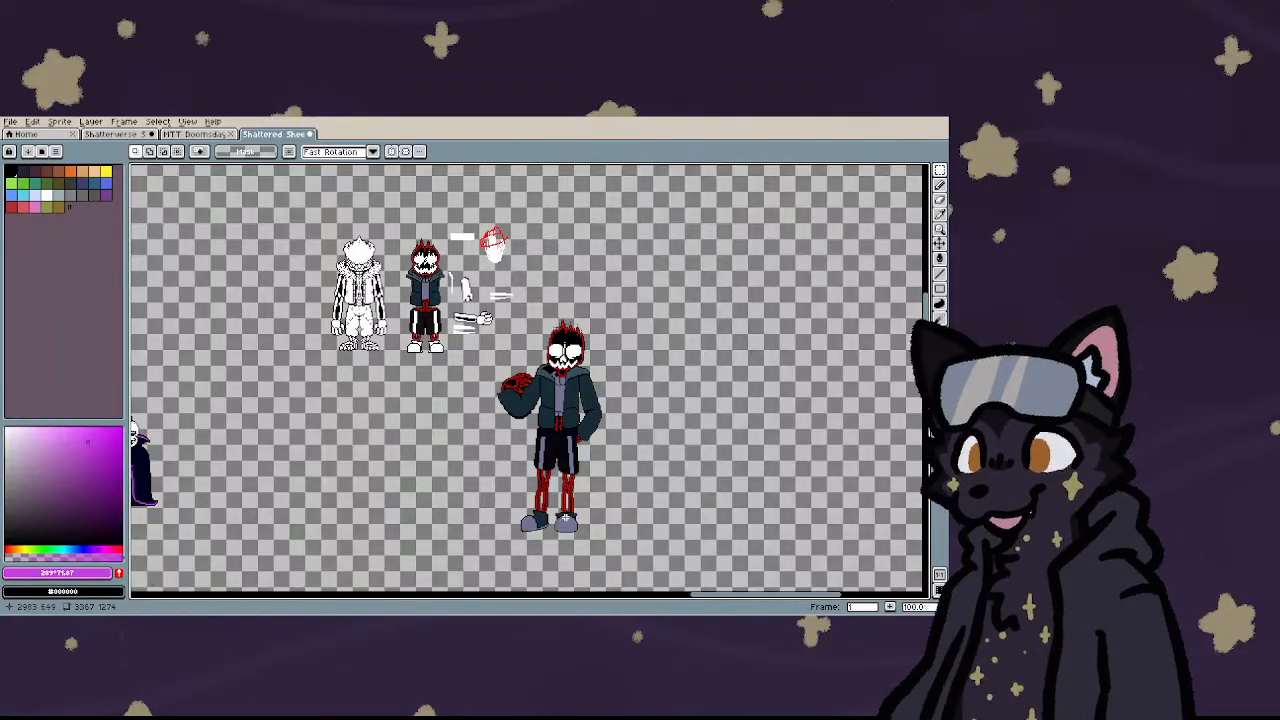
scroll(565, 520, up, 1)
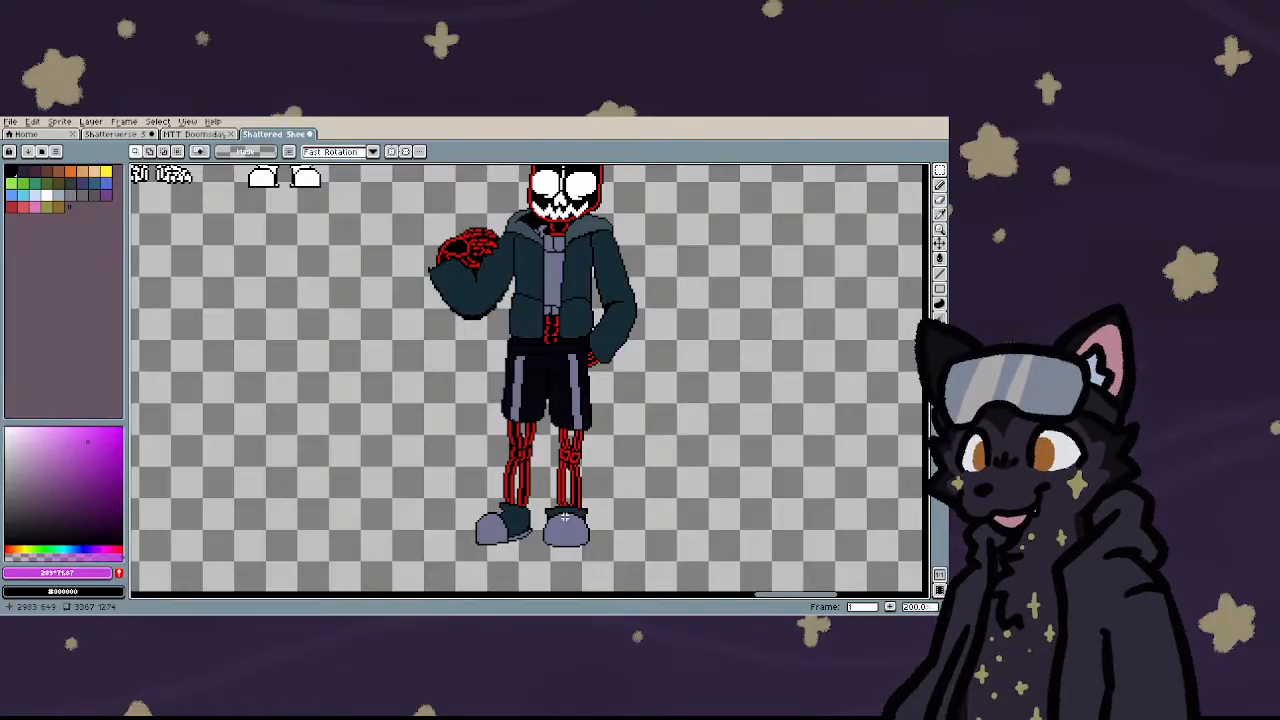
scroll(565, 517, down, 2)
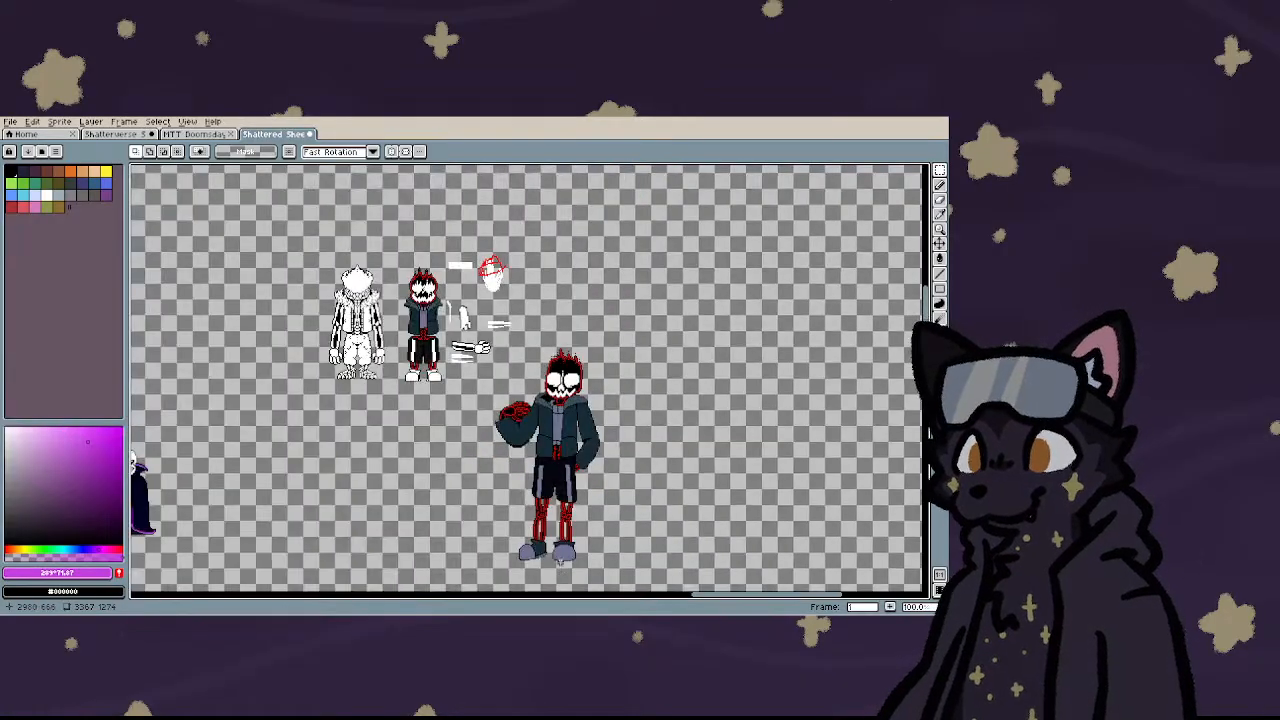
scroll(560, 470, up, 2)
scroll(535, 414, down, 2)
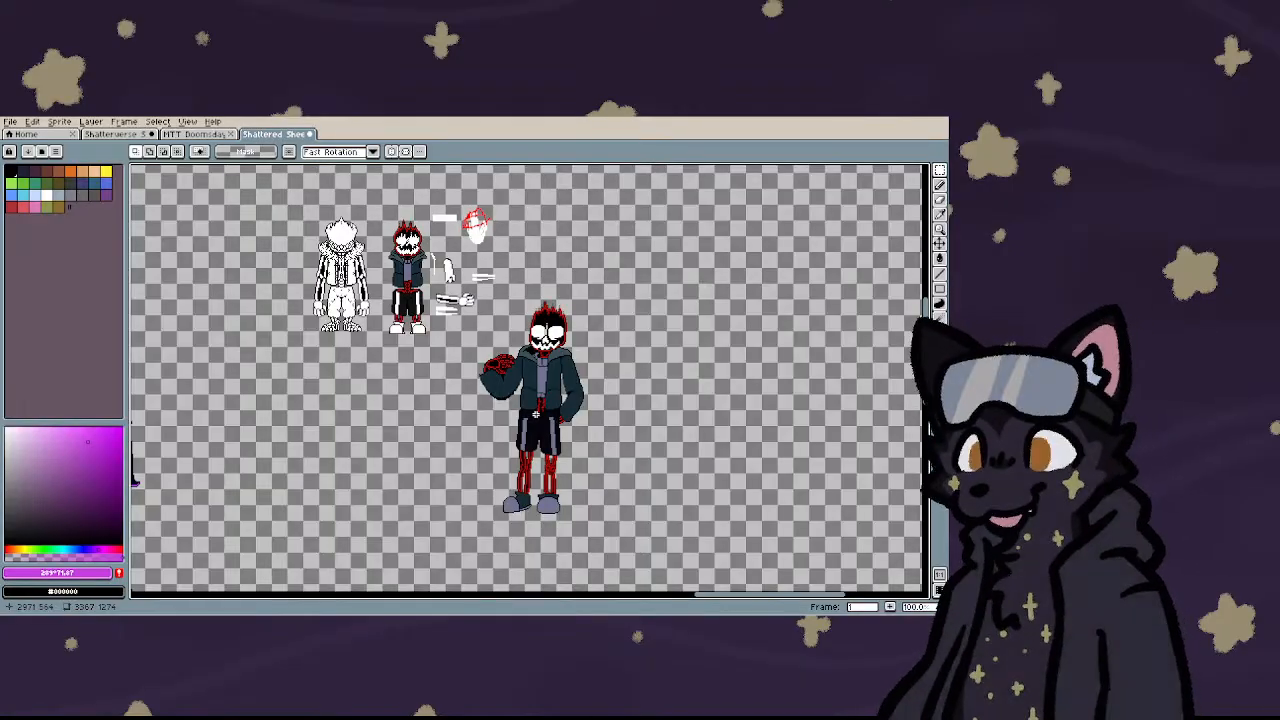
scroll(536, 414, up, 1)
scroll(487, 260, down, 2)
scroll(490, 232, up, 2)
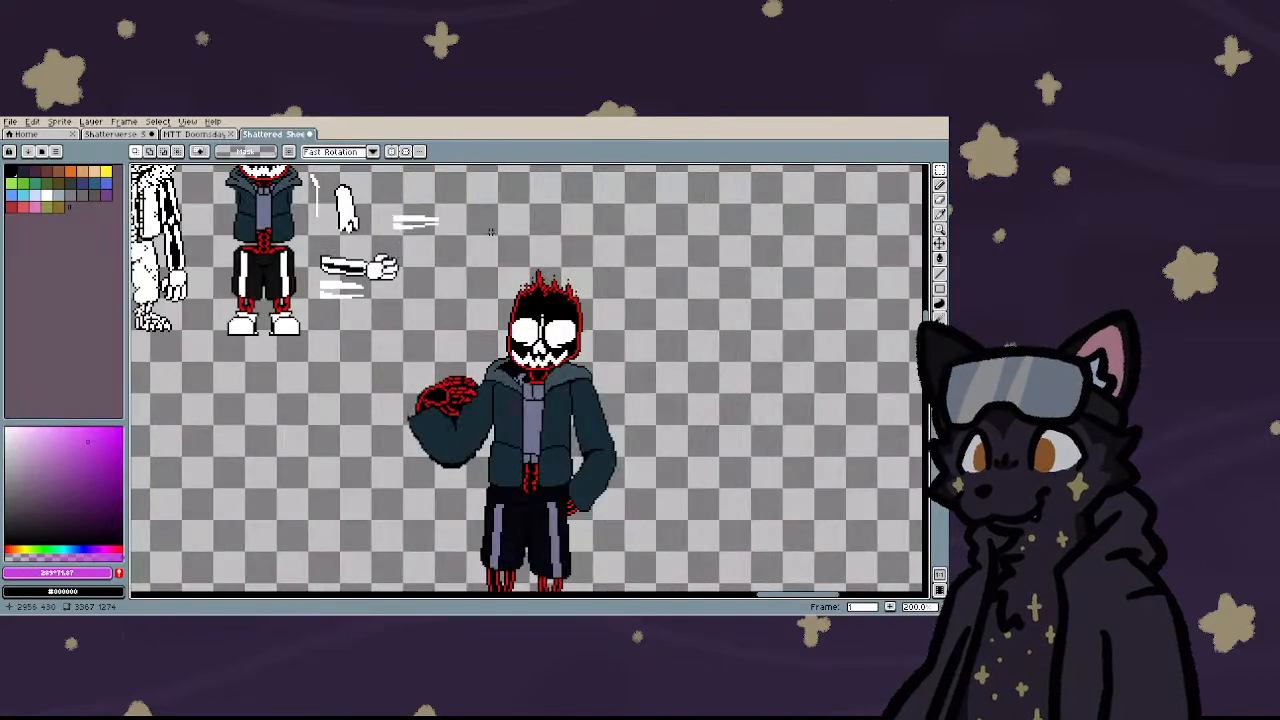
scroll(472, 249, down, 1)
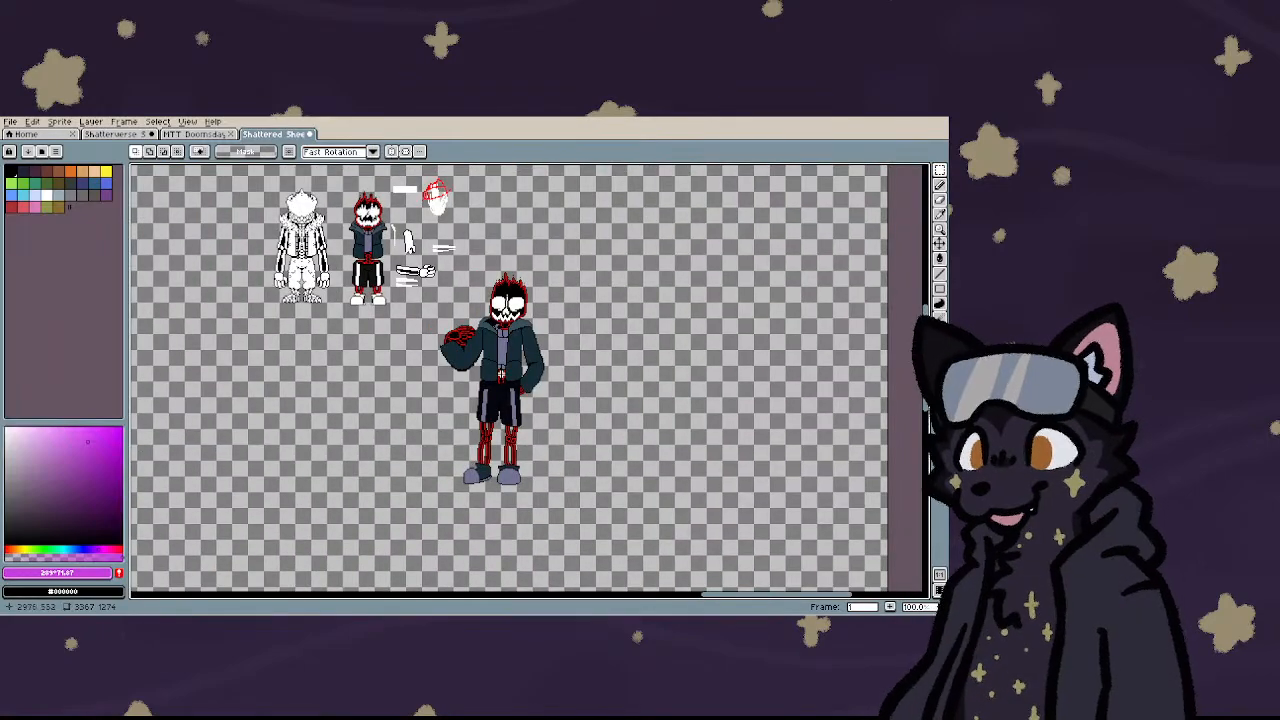
scroll(516, 390, up, 1)
scroll(516, 390, down, 1)
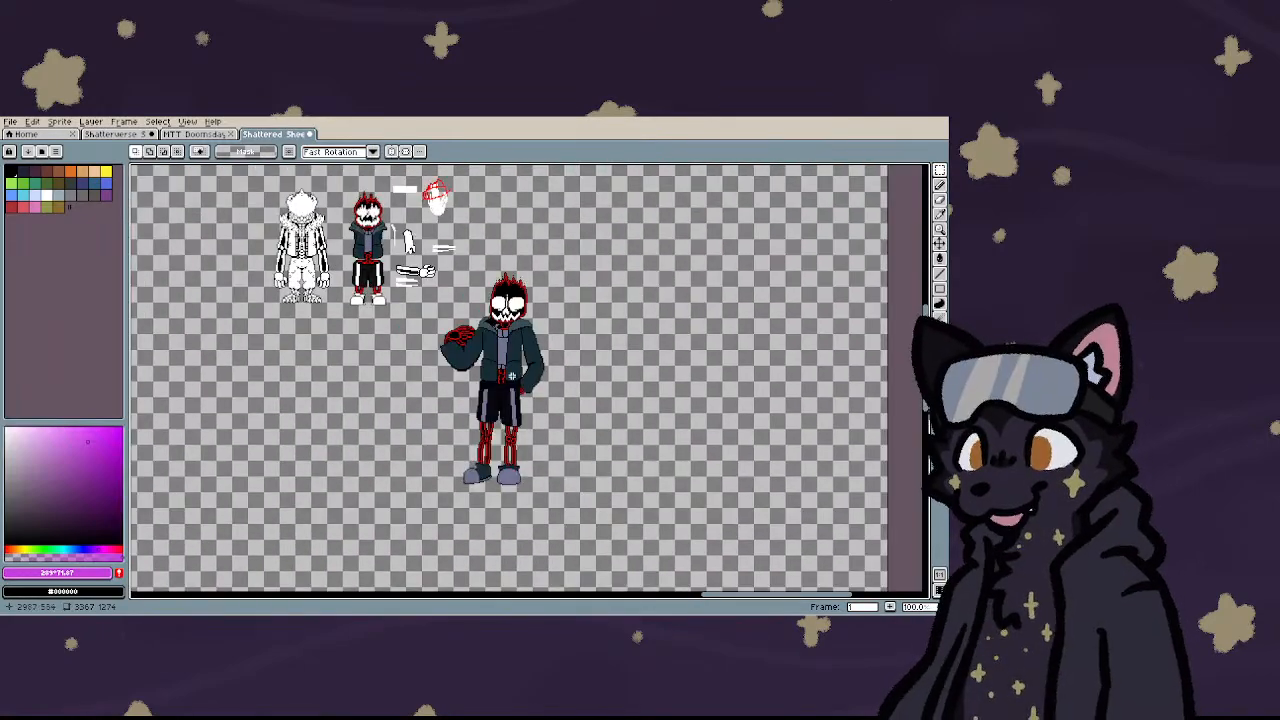
scroll(514, 392, up, 1)
scroll(514, 392, down, 1)
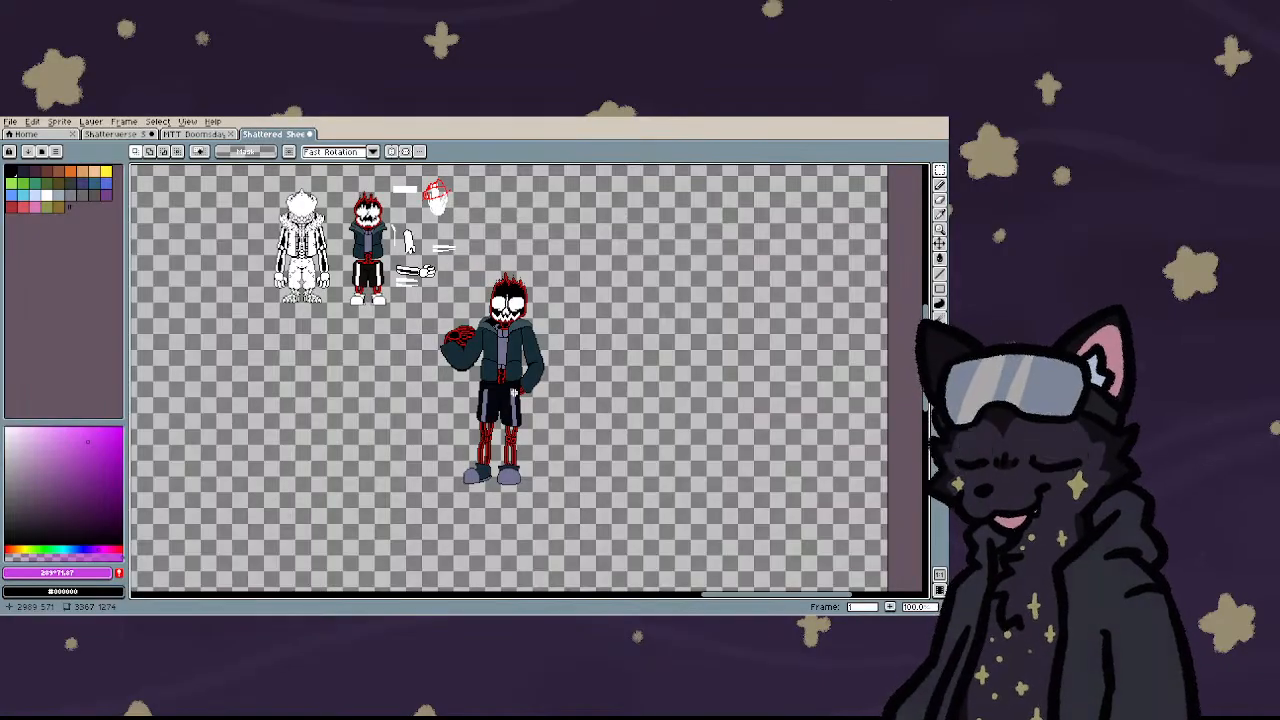
- Examine the dark hooded skeleton with the checkered cloak beside the blue-jacketed one in the upper part of the sheet
scroll(513, 392, down, 1)
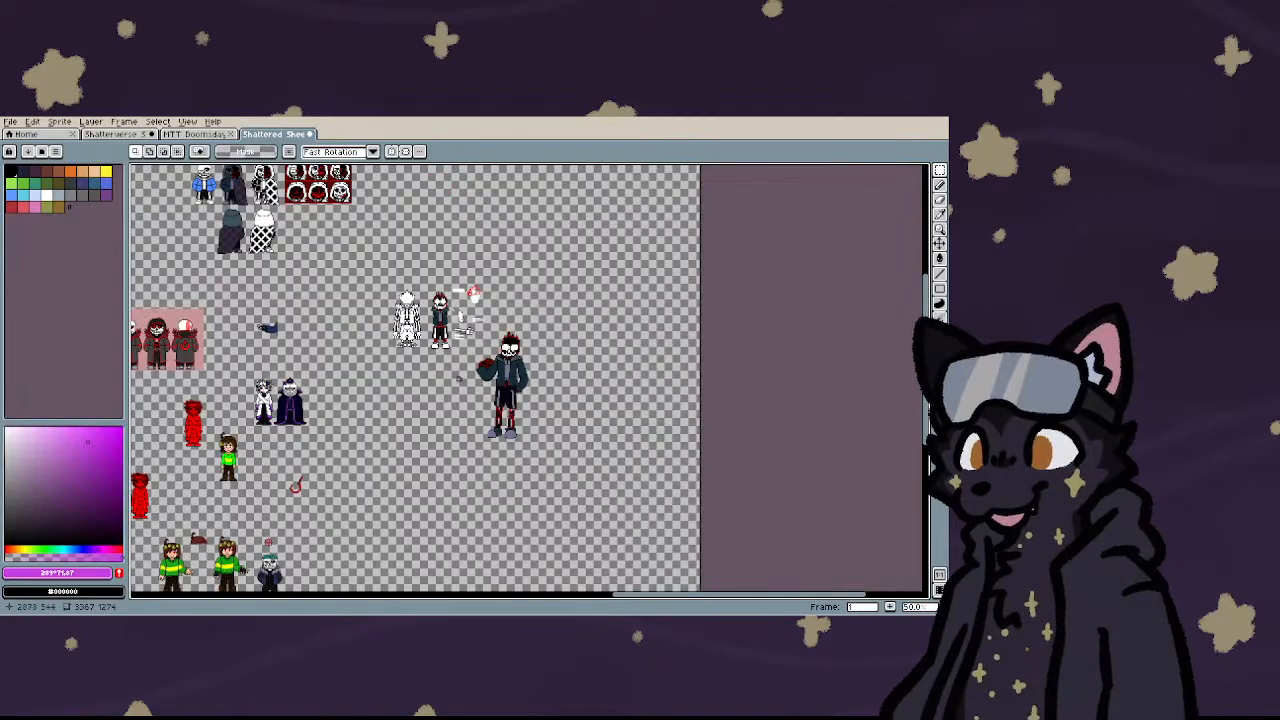
scroll(286, 249, down, 1)
scroll(268, 212, up, 4)
scroll(330, 290, down, 3)
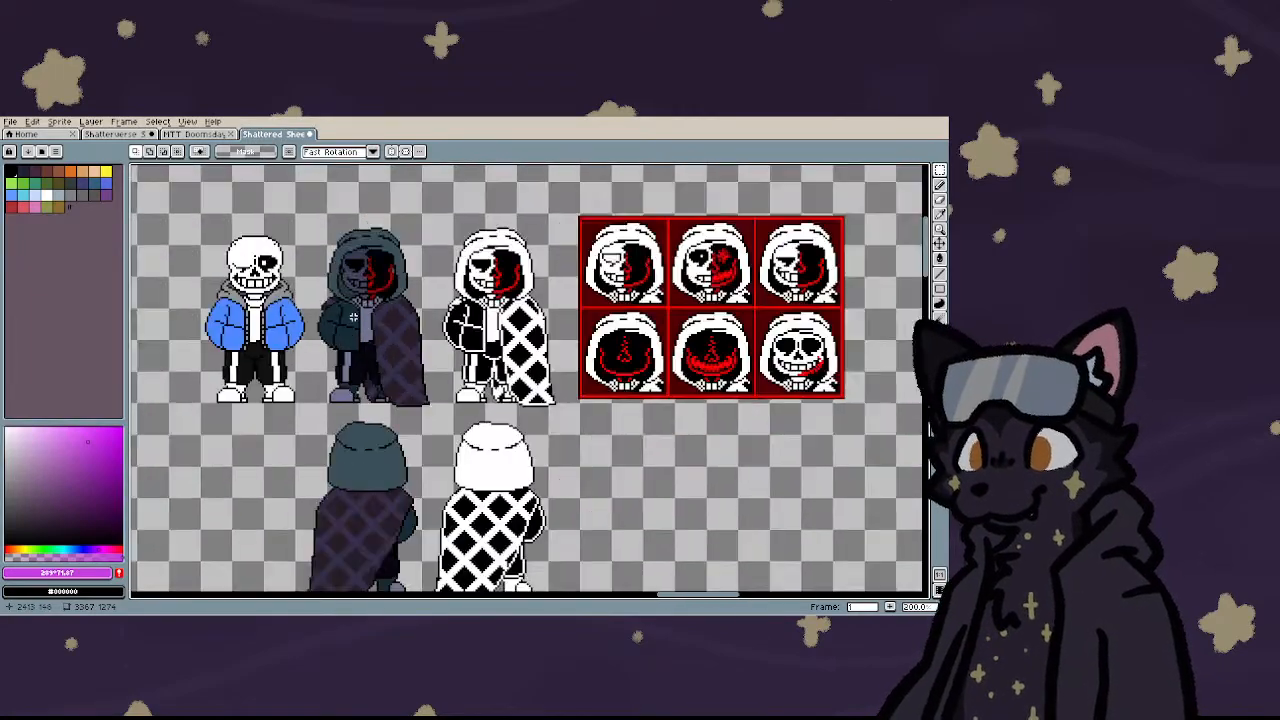
scroll(350, 315, up, 3)
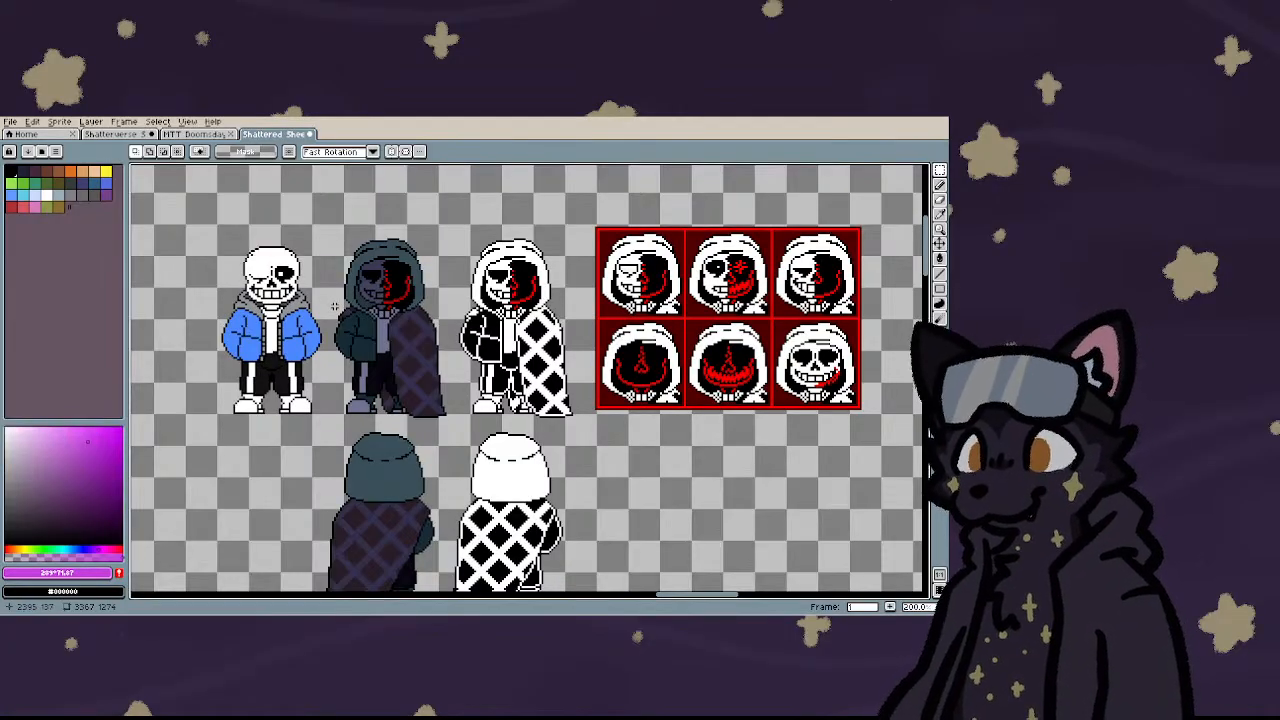
scroll(336, 275, up, 1)
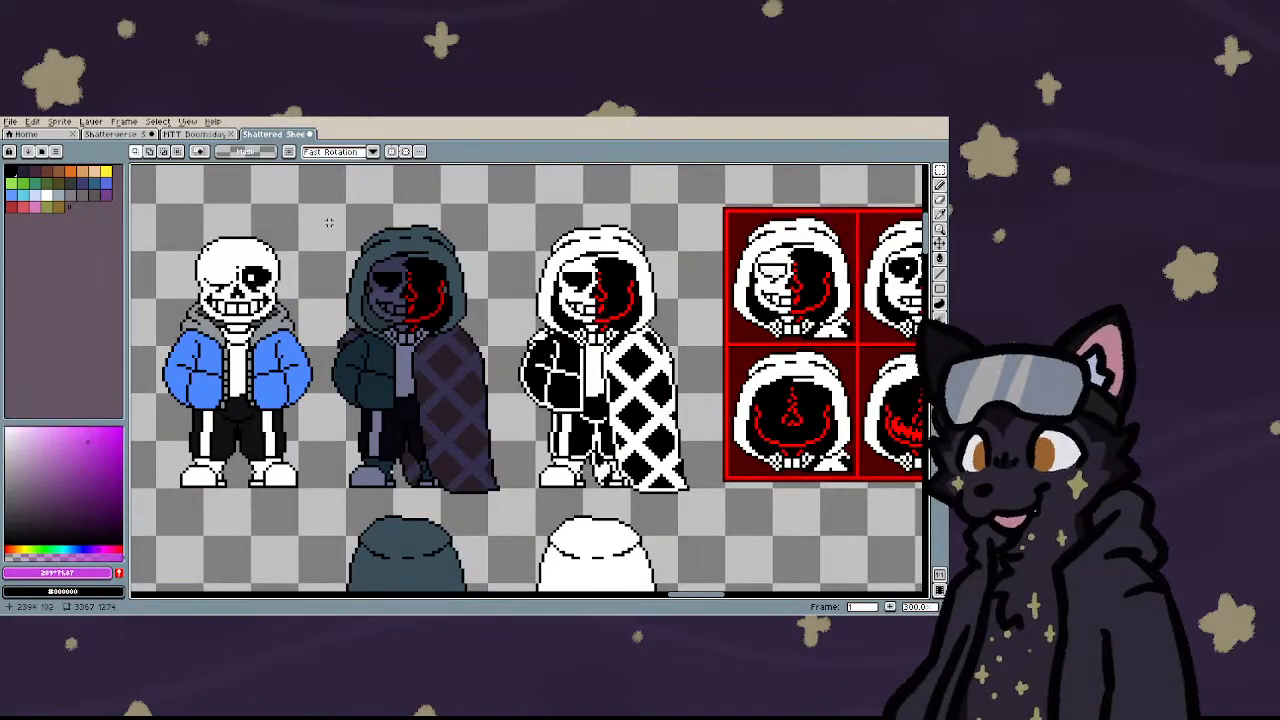
drag(317, 202, 501, 497)
- Examine the red-framed grid of hooded faces, focusing on the black face with the jagged red grin
scroll(457, 365, down, 4)
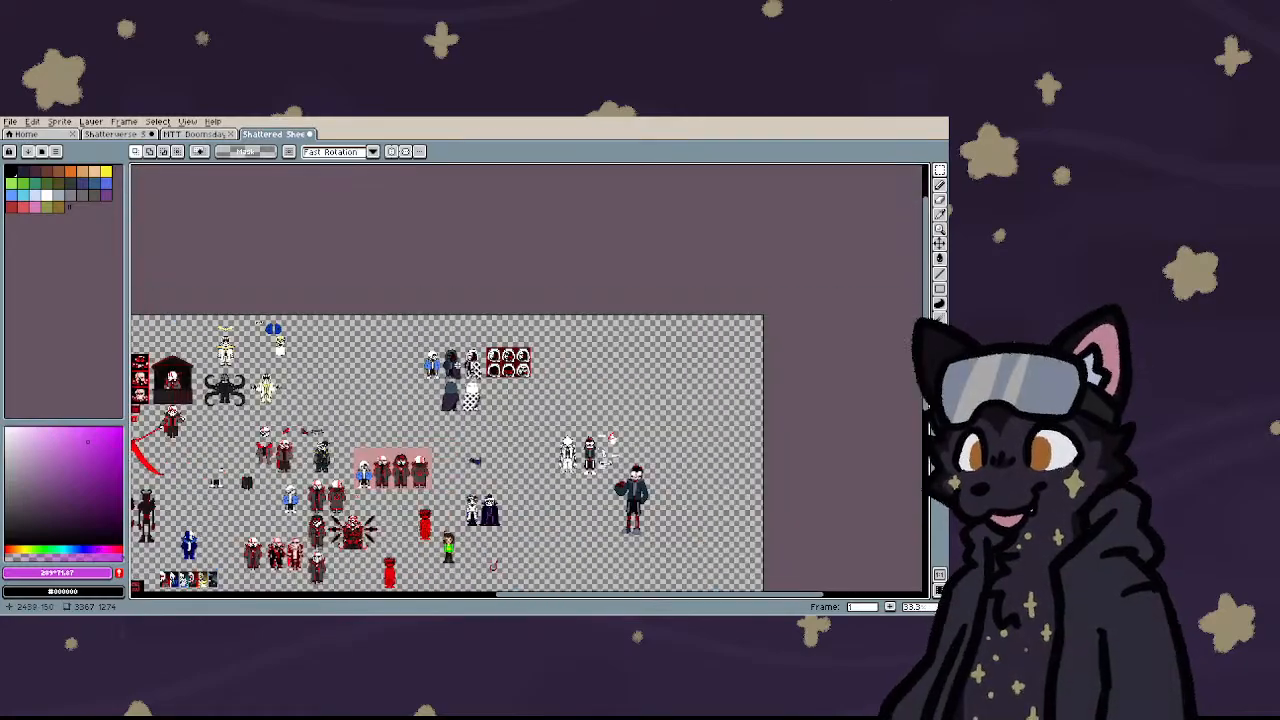
scroll(505, 385, up, 4)
scroll(505, 385, up, 2)
drag(468, 196, 703, 484)
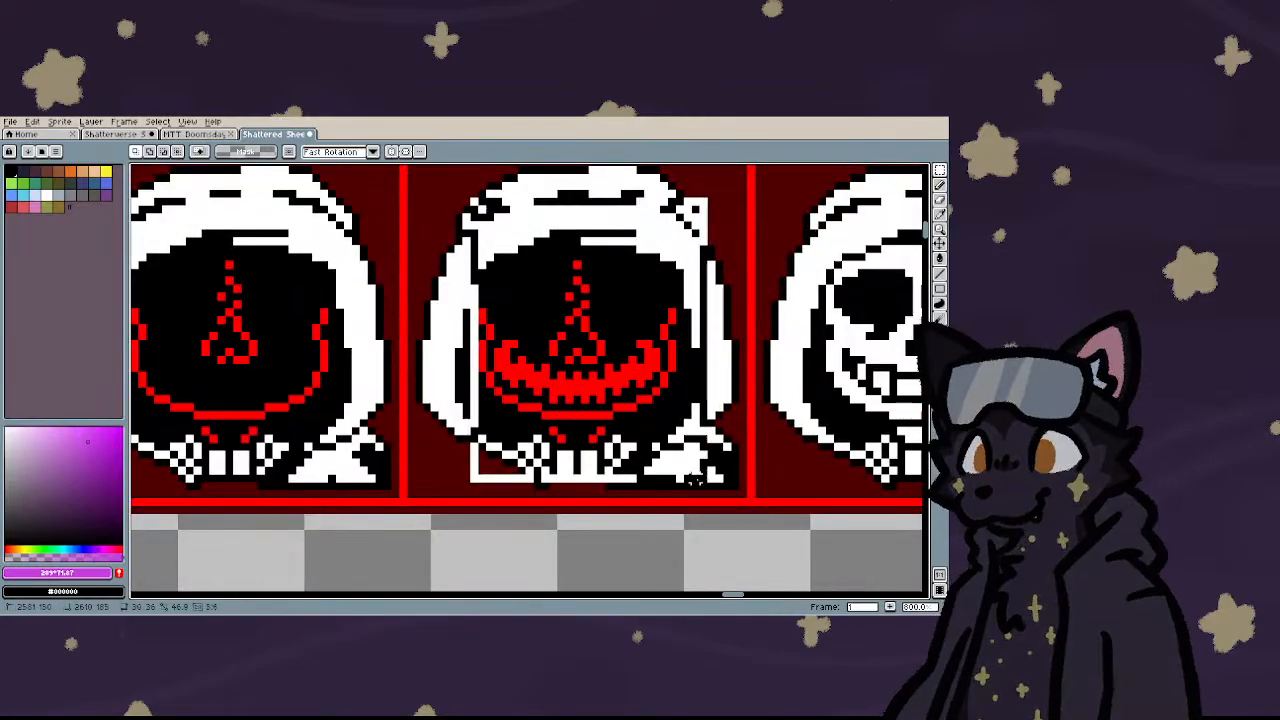
scroll(448, 375, down, 2)
scroll(470, 328, up, 3)
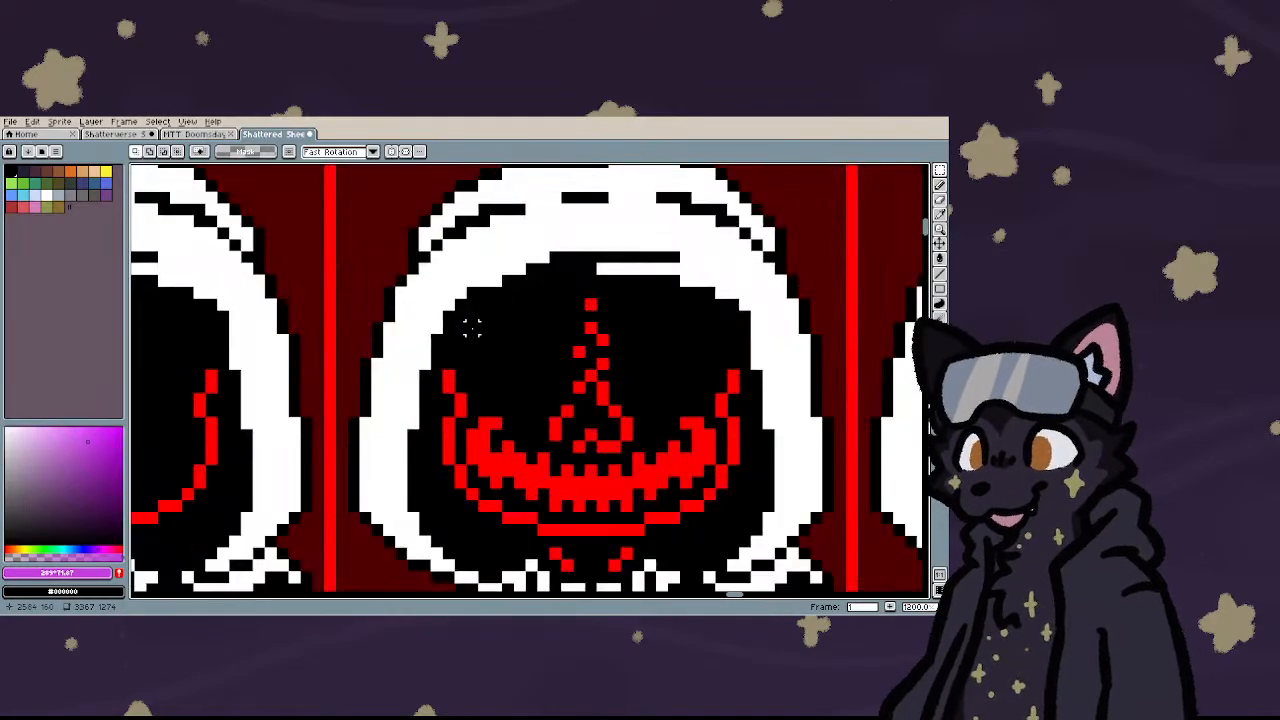
drag(418, 250, 776, 560)
scroll(800, 424, down, 3)
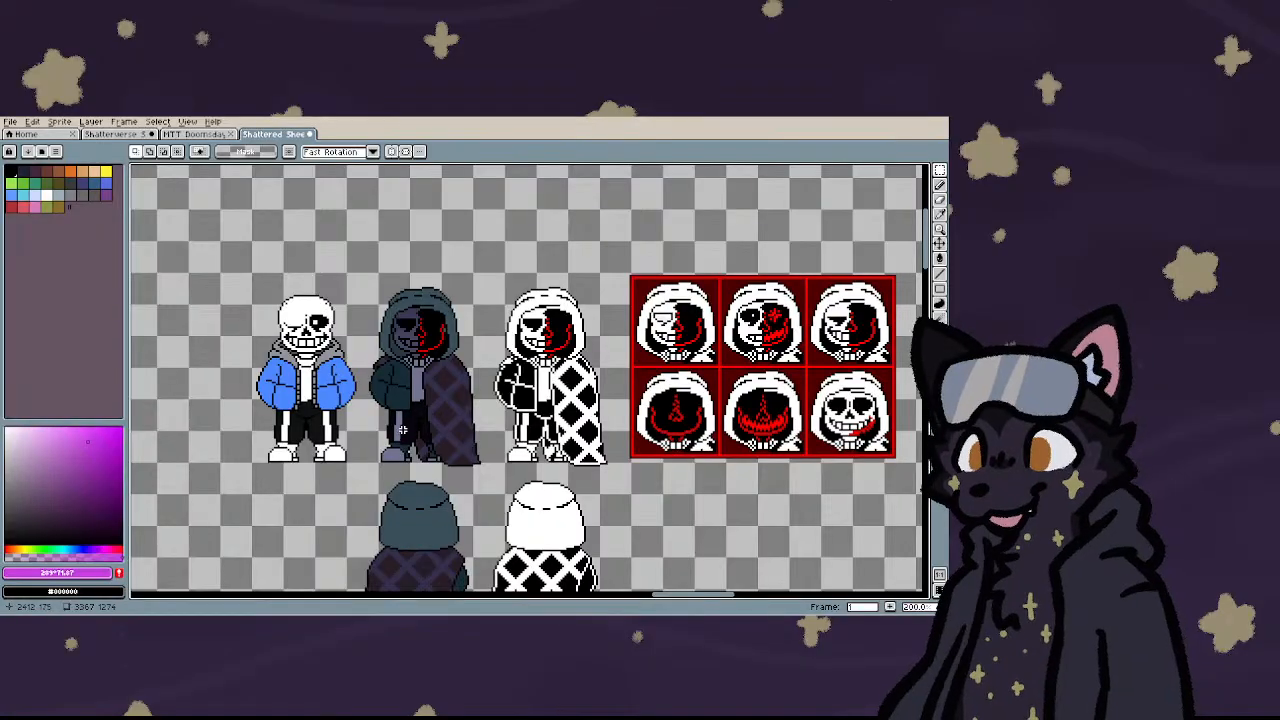
- Look over the cloaked figures' back views, the Shatterverse logos and the red-trimmed skeletons below the logos
scroll(403, 429, down, 2)
scroll(398, 405, up, 4)
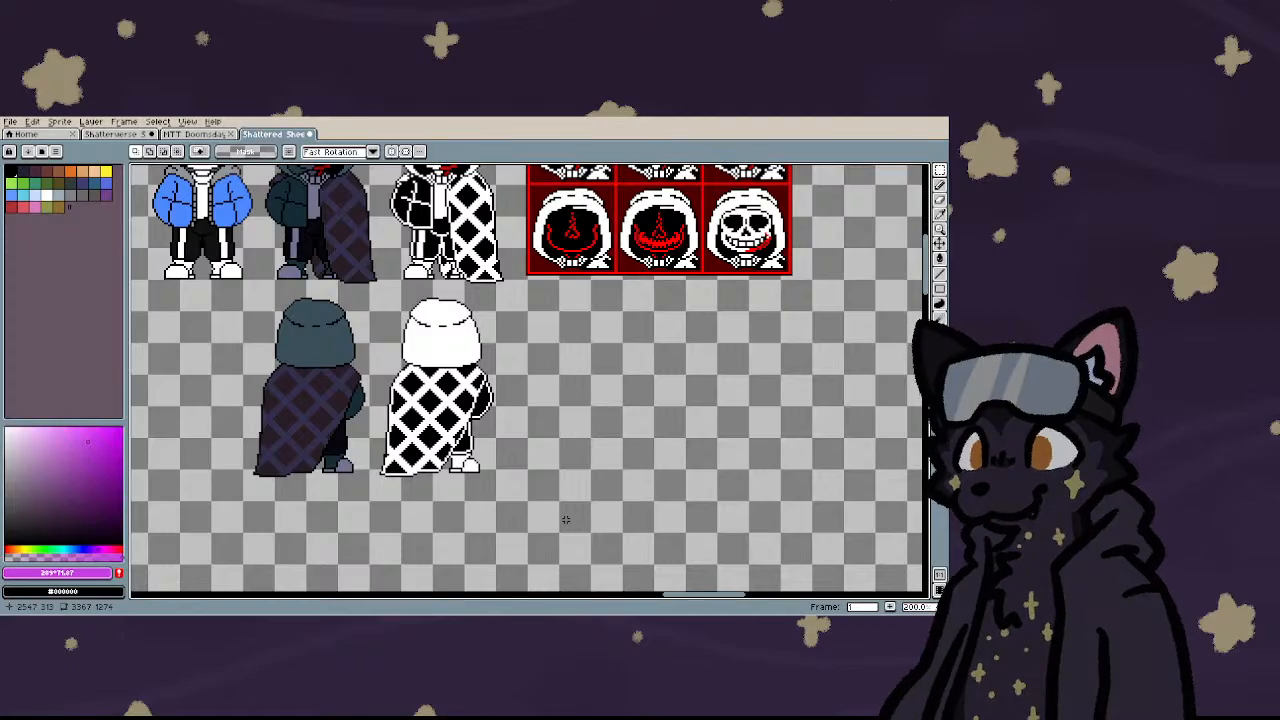
scroll(565, 519, down, 3)
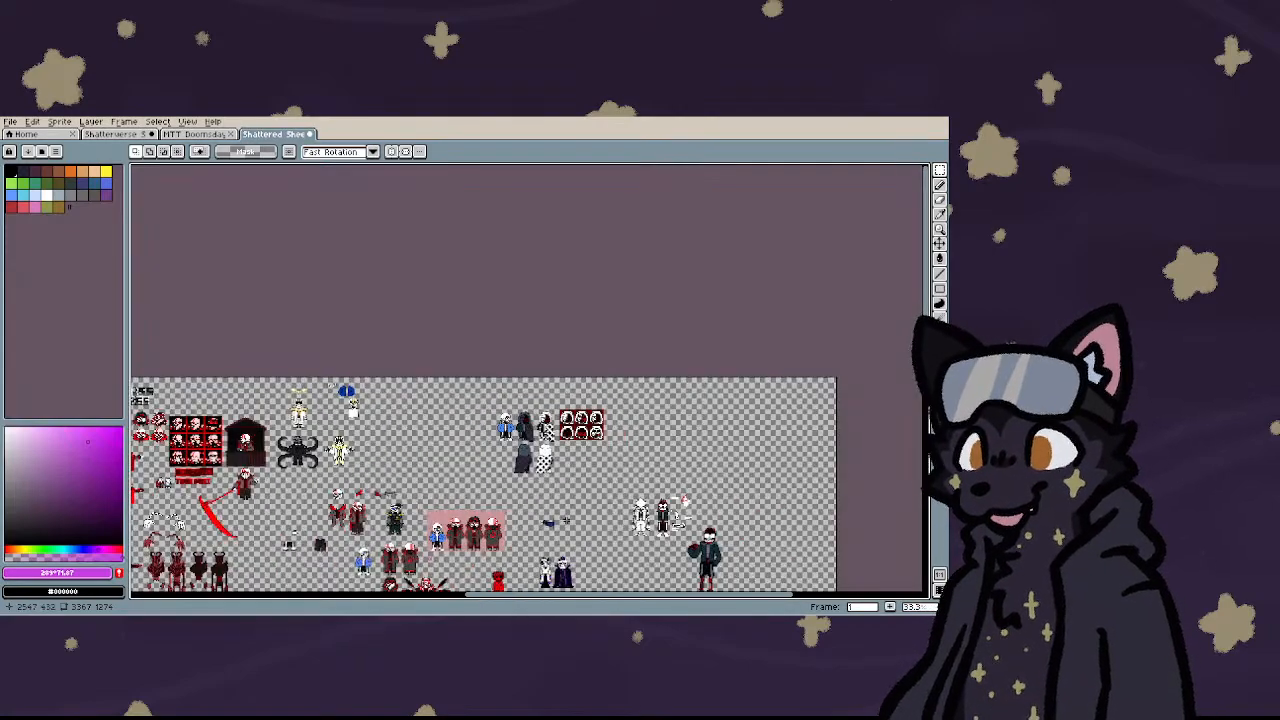
scroll(193, 427, up, 2)
scroll(303, 430, down, 2)
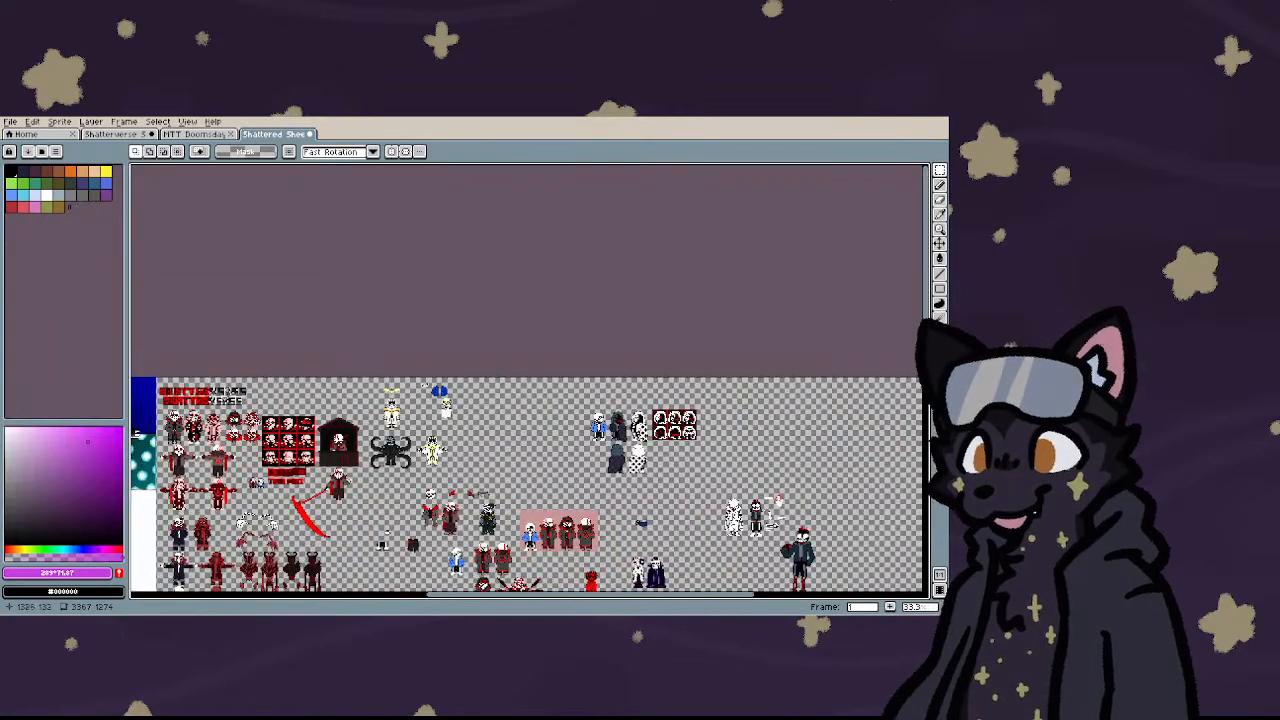
scroll(258, 420, up, 3)
scroll(367, 380, down, 1)
scroll(380, 424, down, 2)
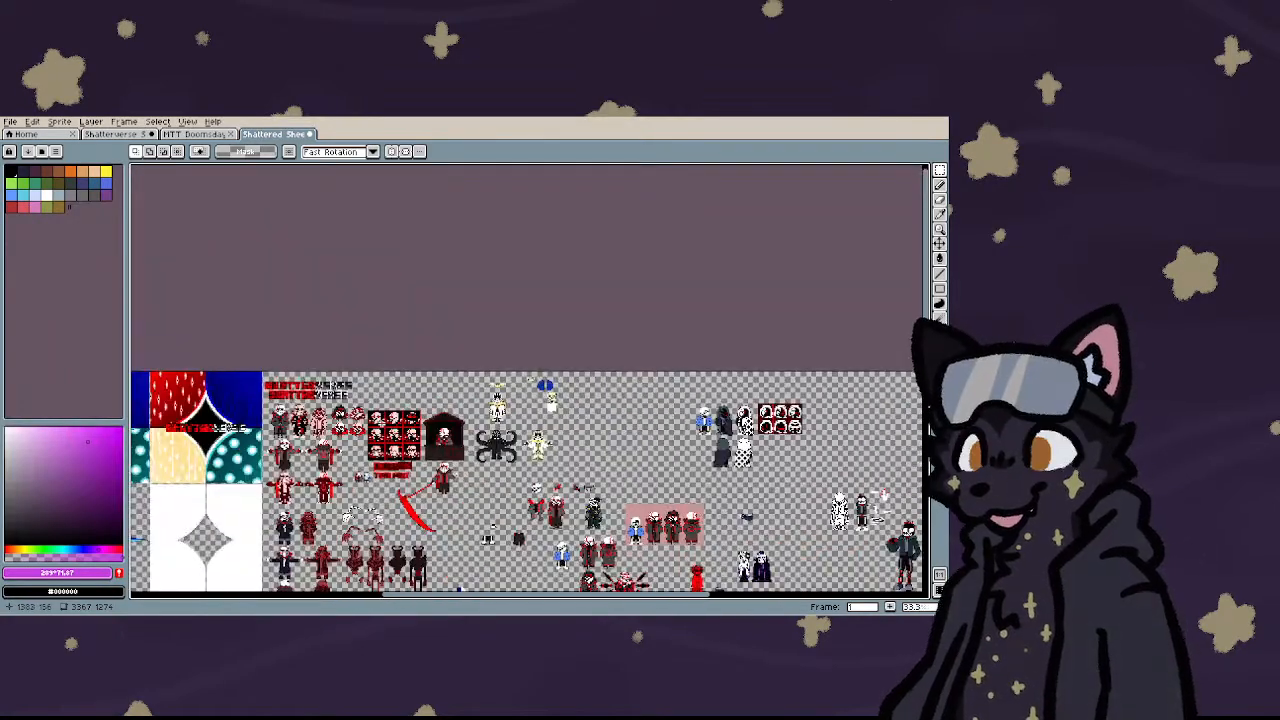
scroll(299, 401, up, 3)
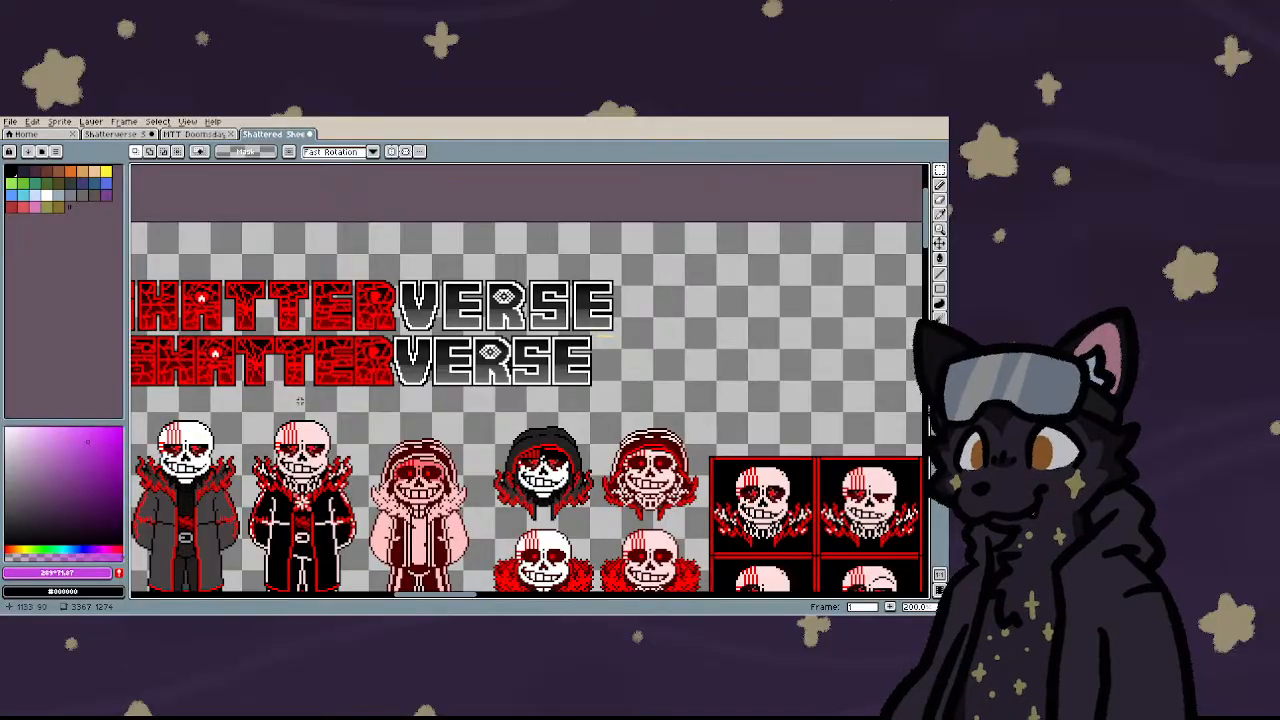
scroll(299, 401, down, 1)
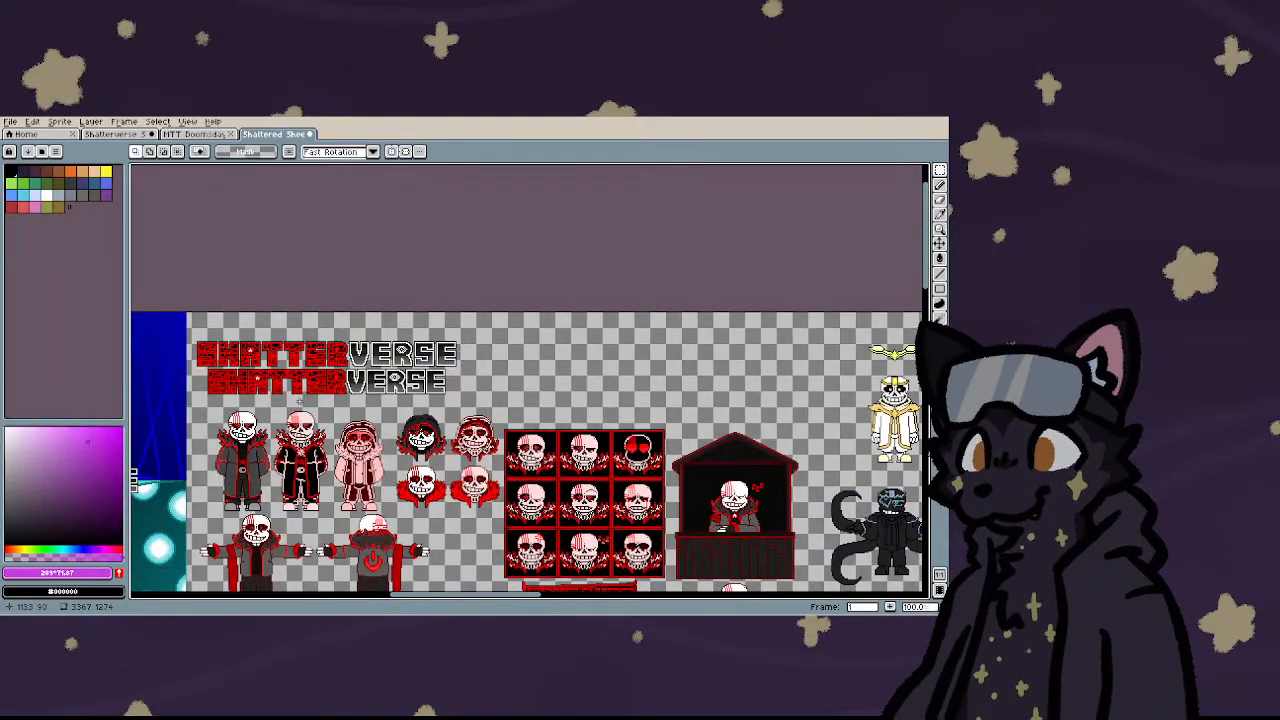
scroll(346, 440, down, 4)
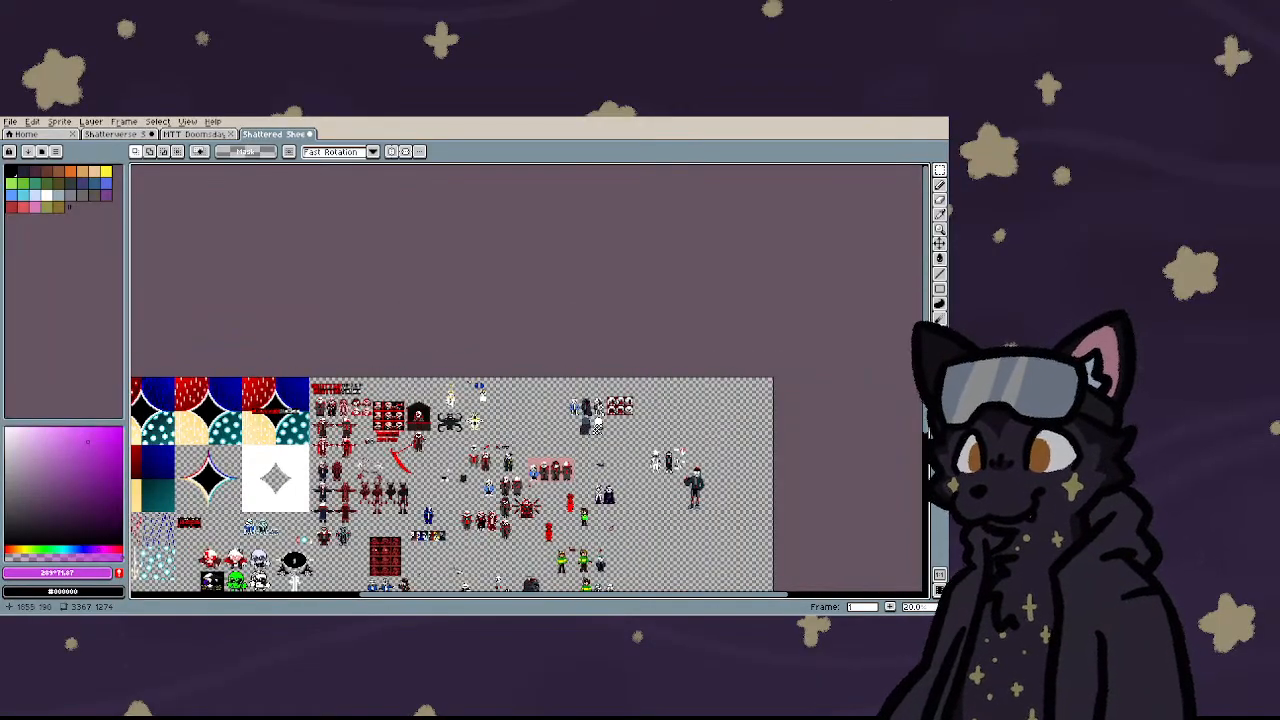
- Compare the hooded skeletons with the tall red-boned skeleton and the flower-crowned figures elsewhere on the sheet
scroll(593, 395, up, 2)
scroll(597, 428, up, 3)
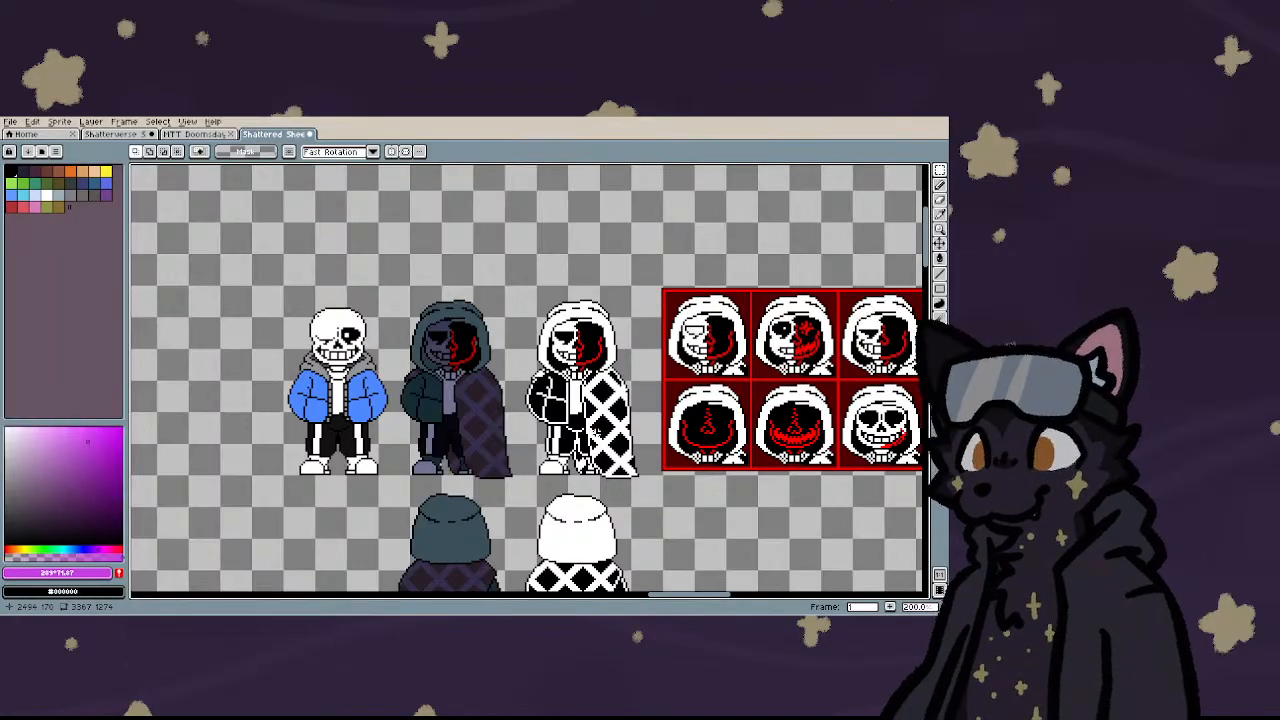
scroll(475, 393, up, 1)
scroll(400, 420, down, 2)
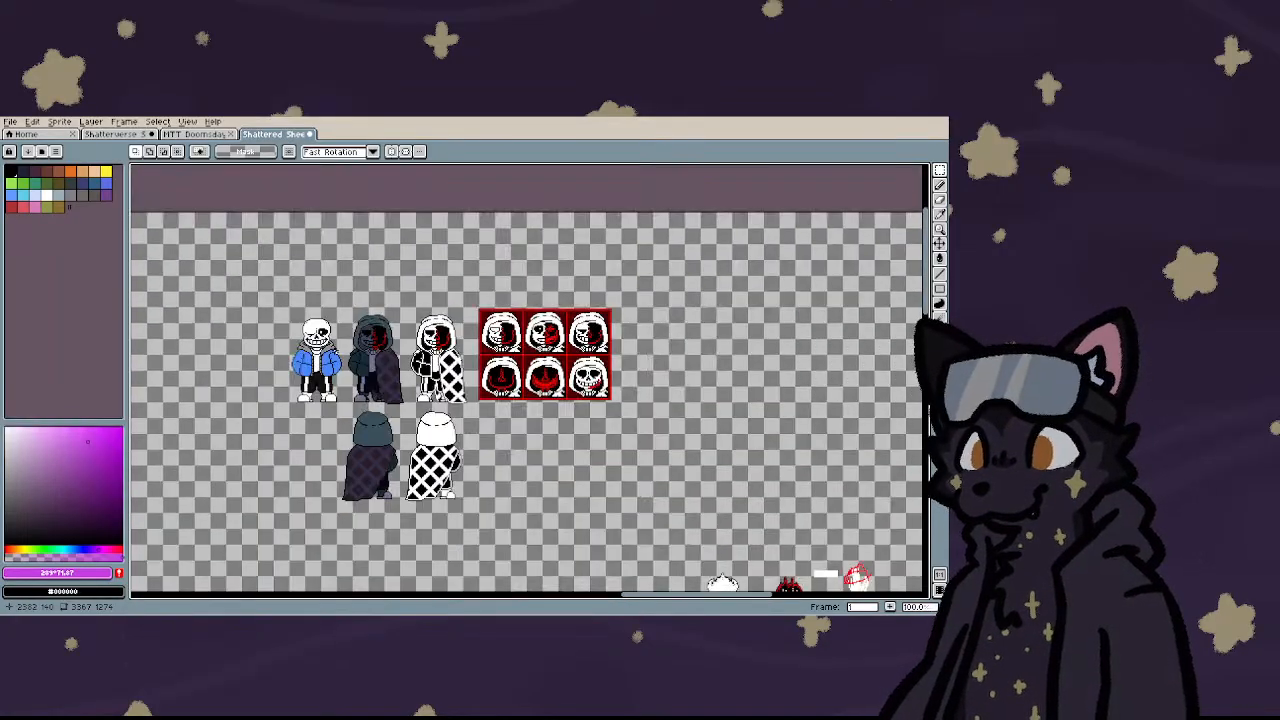
scroll(398, 422, down, 2)
scroll(533, 450, up, 4)
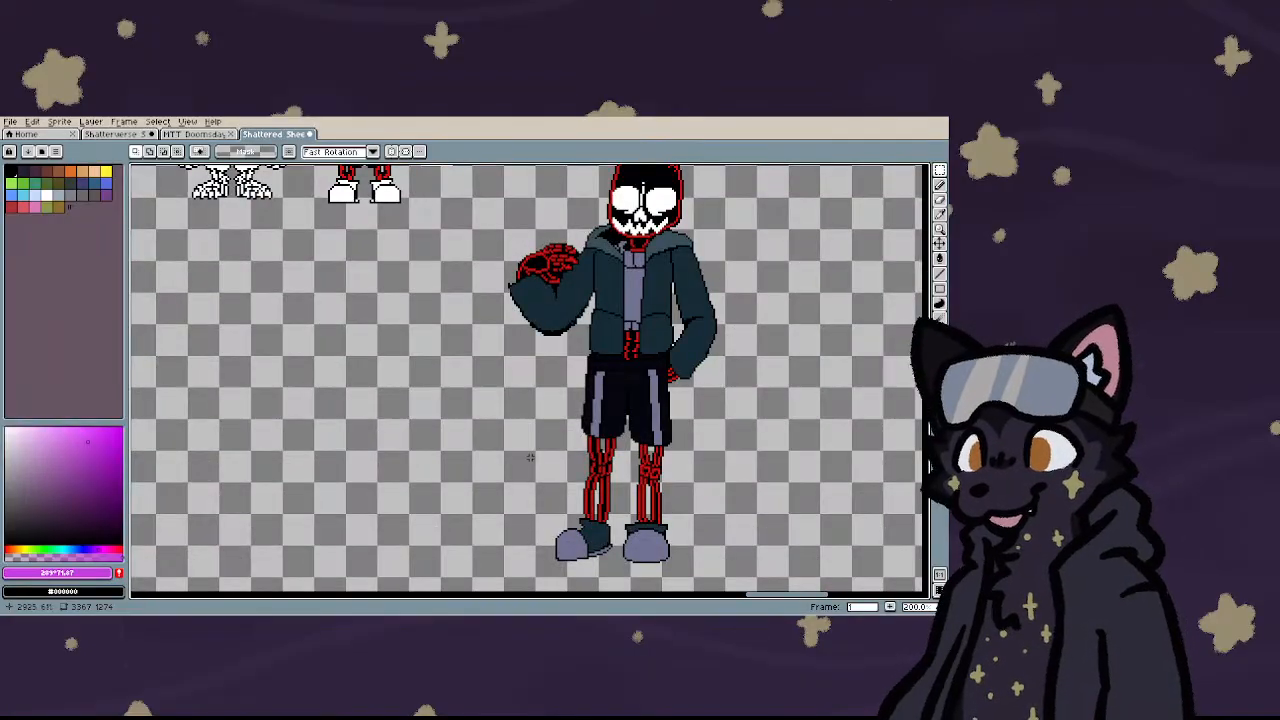
scroll(533, 450, down, 4)
scroll(529, 455, down, 2)
scroll(444, 540, up, 5)
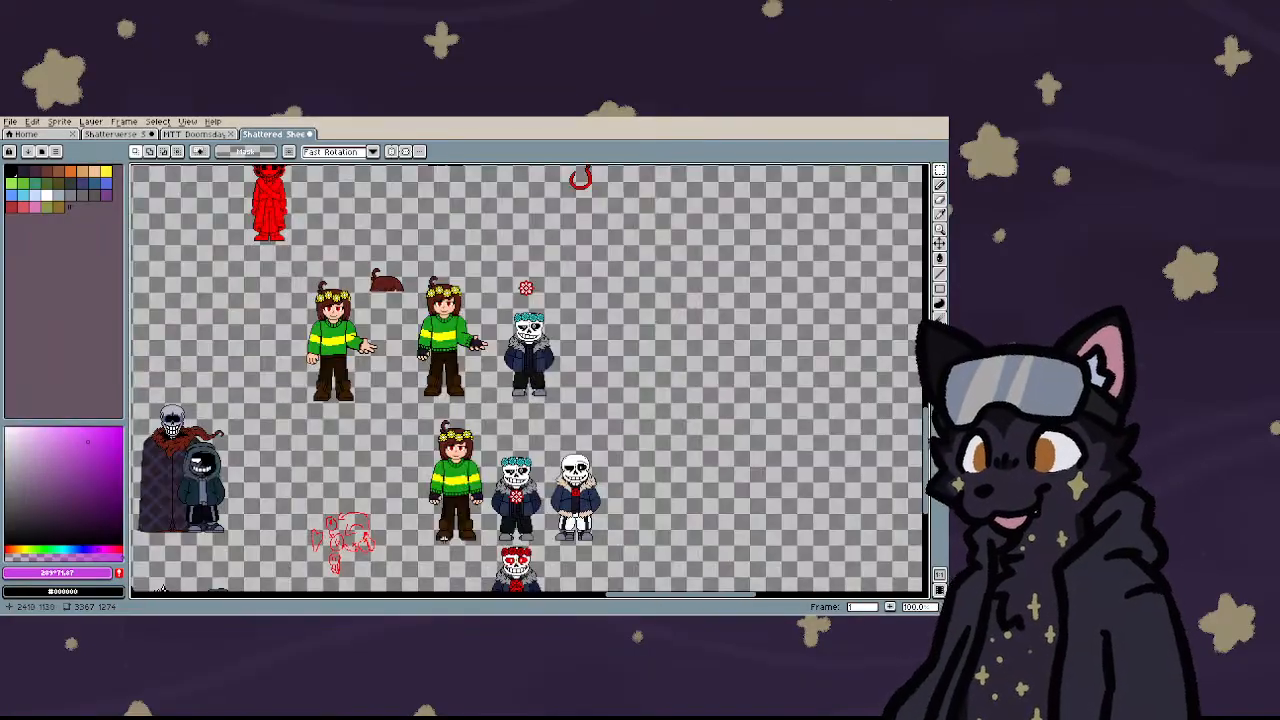
scroll(449, 419, down, 3)
scroll(450, 428, up, 4)
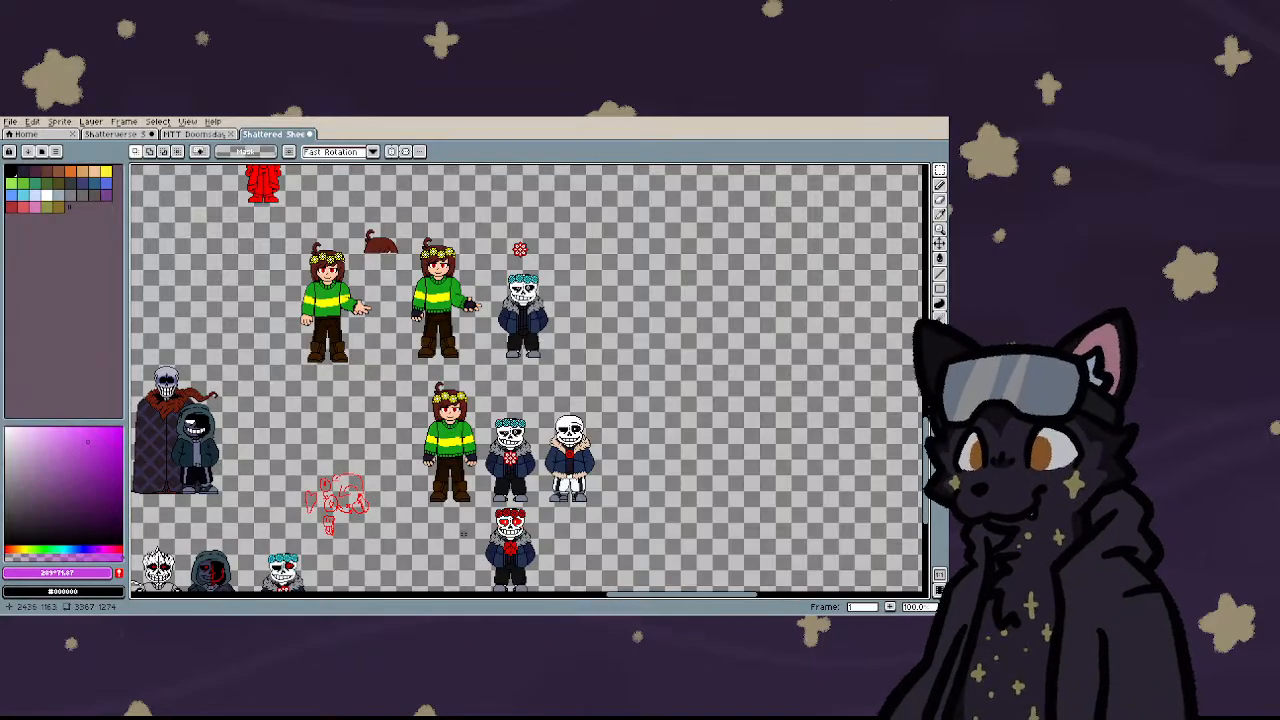
scroll(452, 428, down, 3)
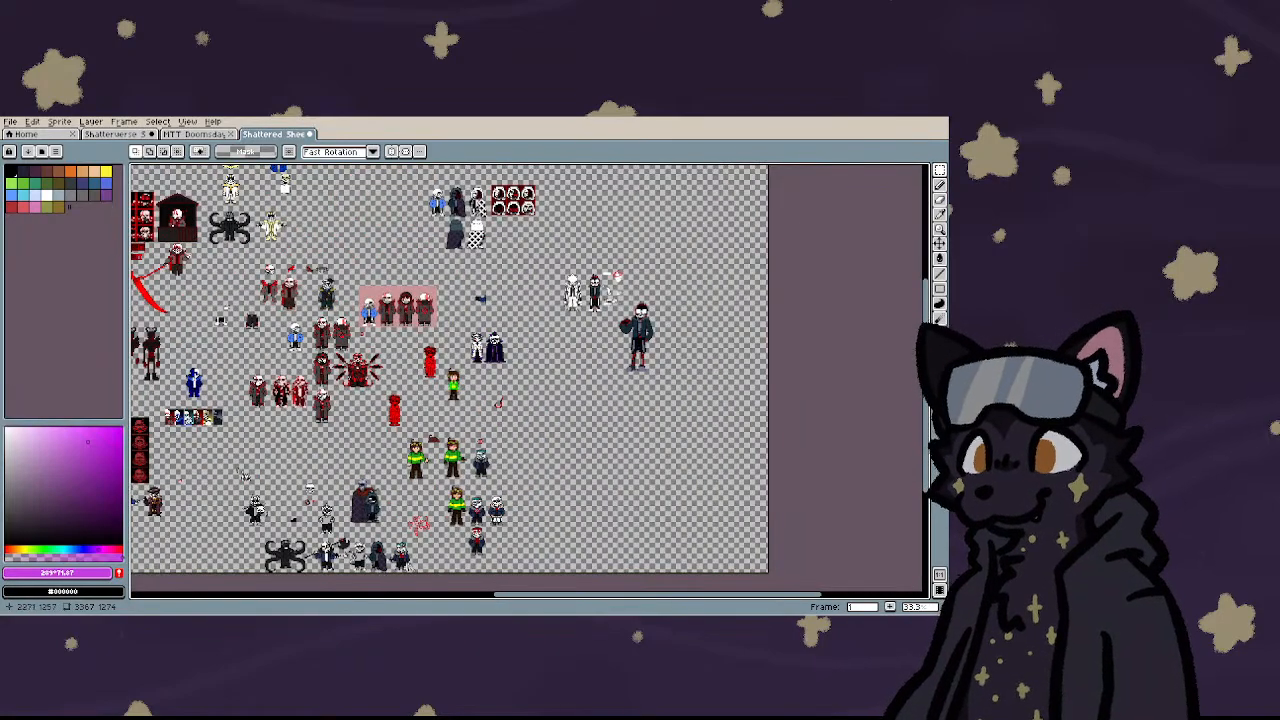
- Examine the row of skeletons along the sheet's lower edge, from the tentacled figure to the flower-crowned knife holder
scroll(453, 563, up, 3)
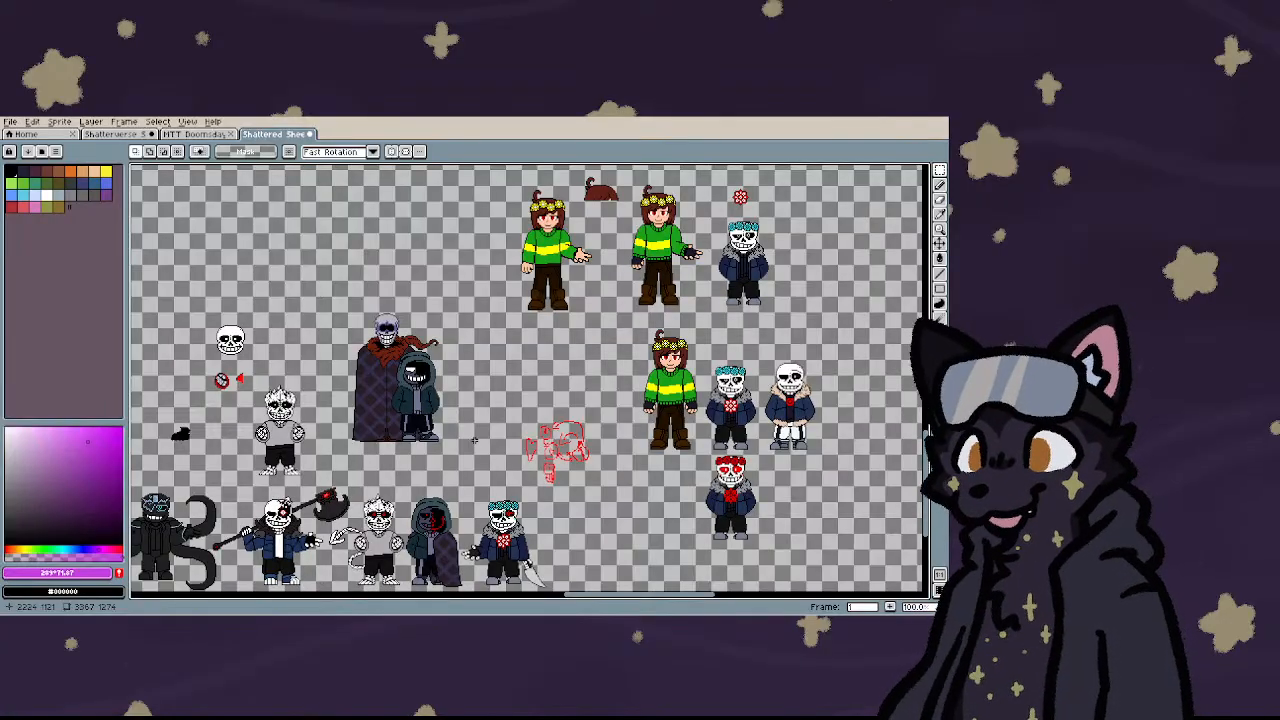
scroll(492, 483, down, 2)
scroll(444, 538, up, 4)
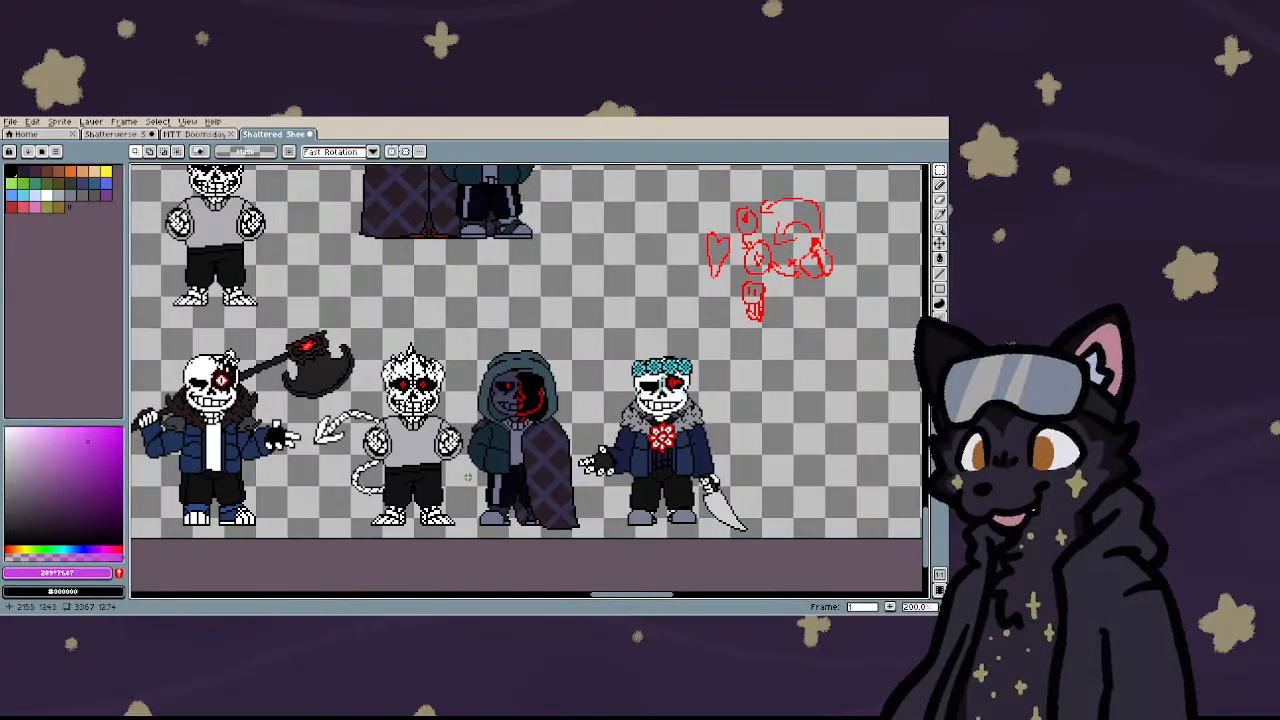
scroll(467, 477, down, 3)
scroll(467, 477, up, 3)
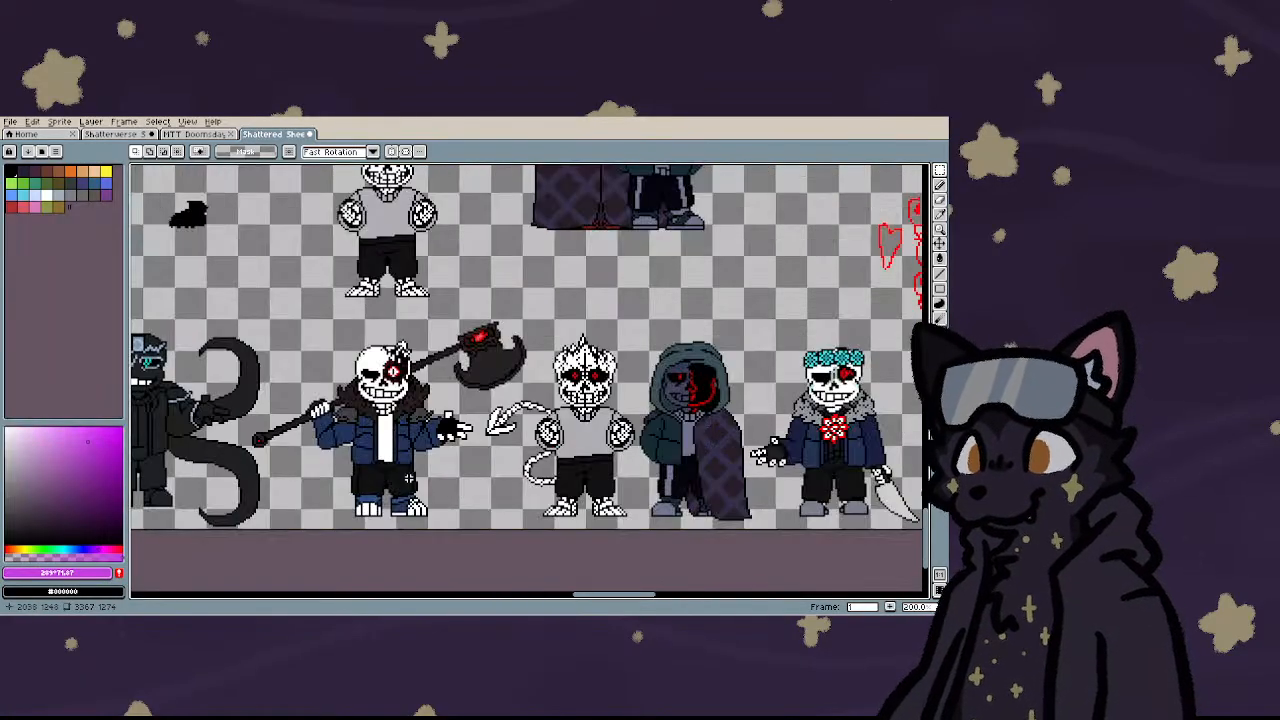
scroll(467, 477, down, 1)
scroll(302, 482, up, 1)
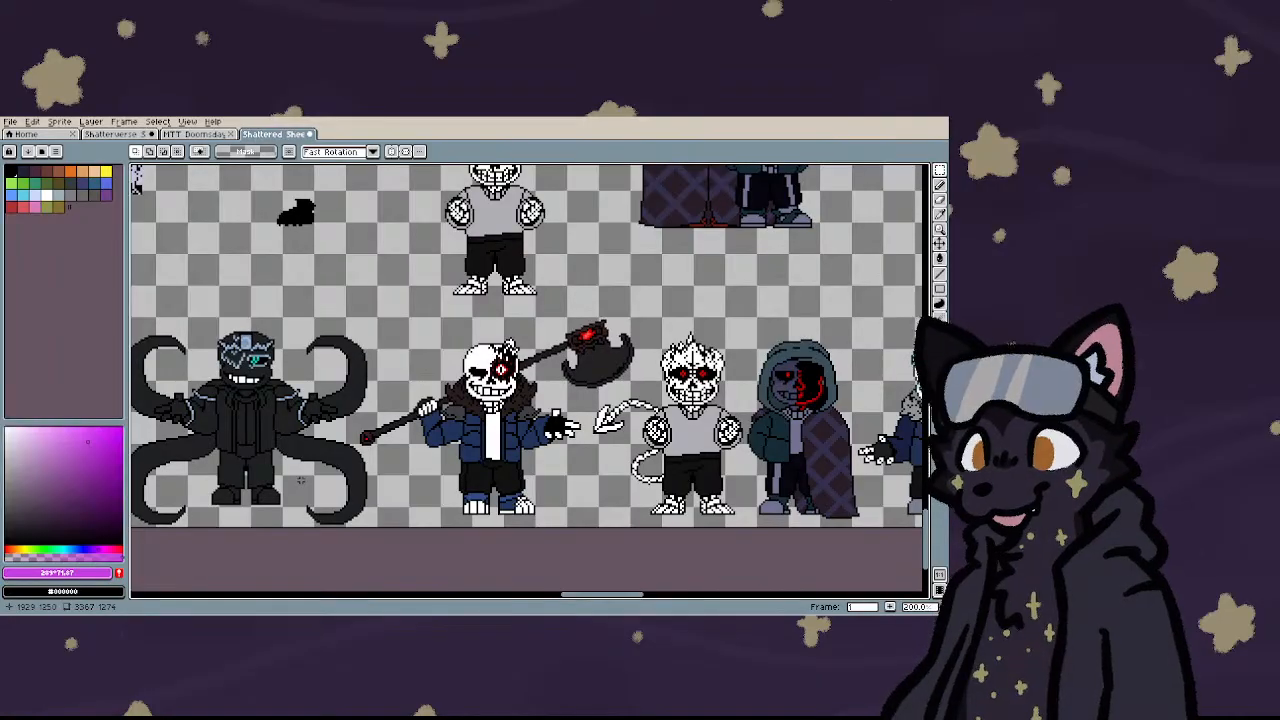
scroll(300, 480, down, 1)
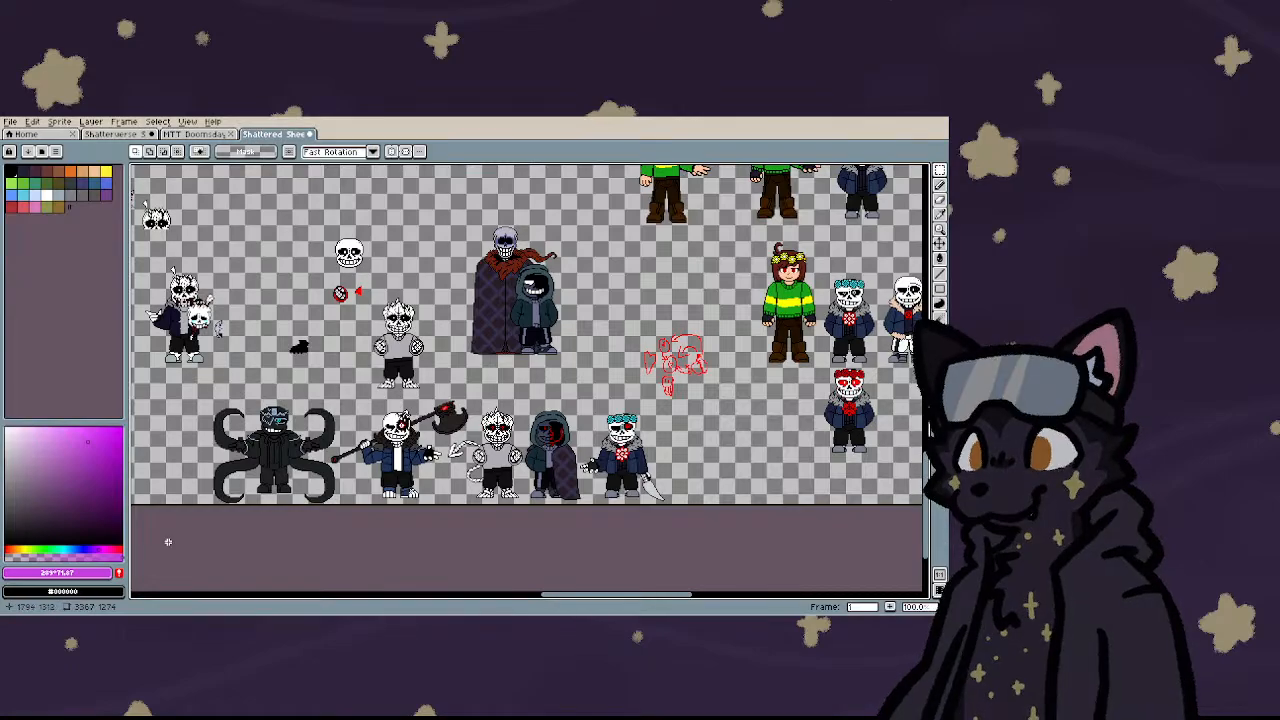
scroll(378, 490, up, 1)
scroll(378, 490, down, 1)
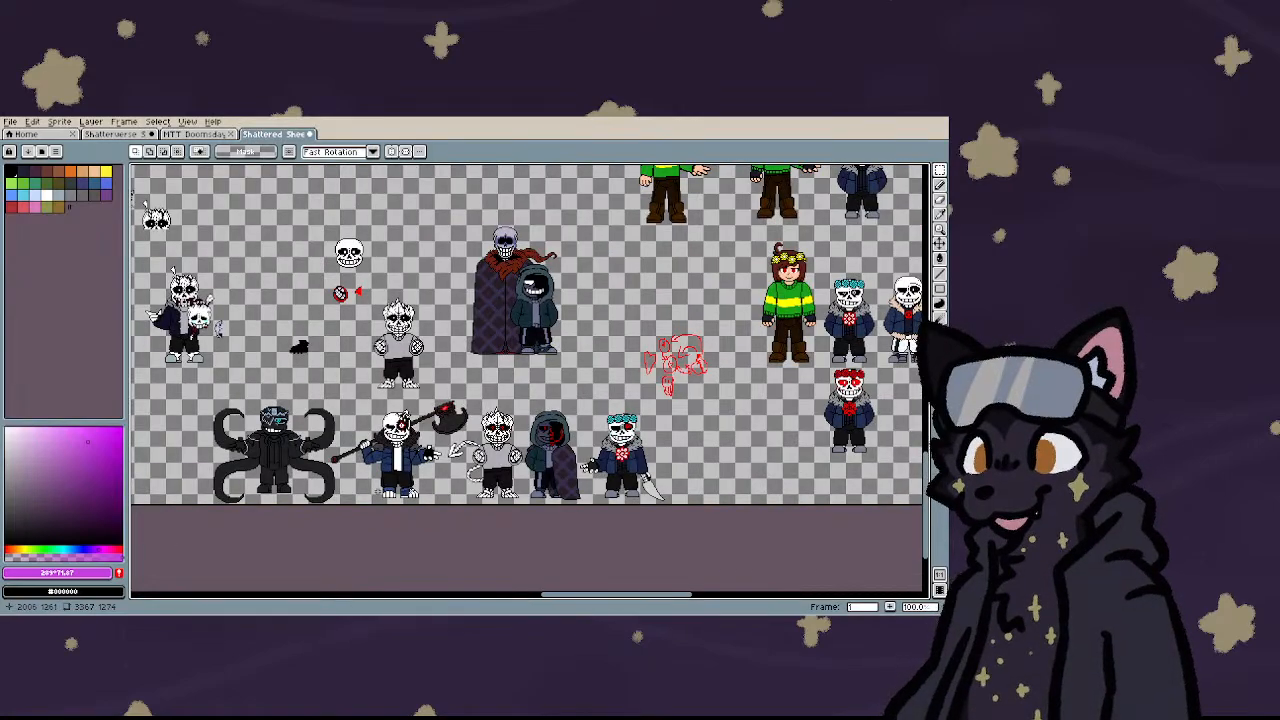
scroll(393, 490, up, 1)
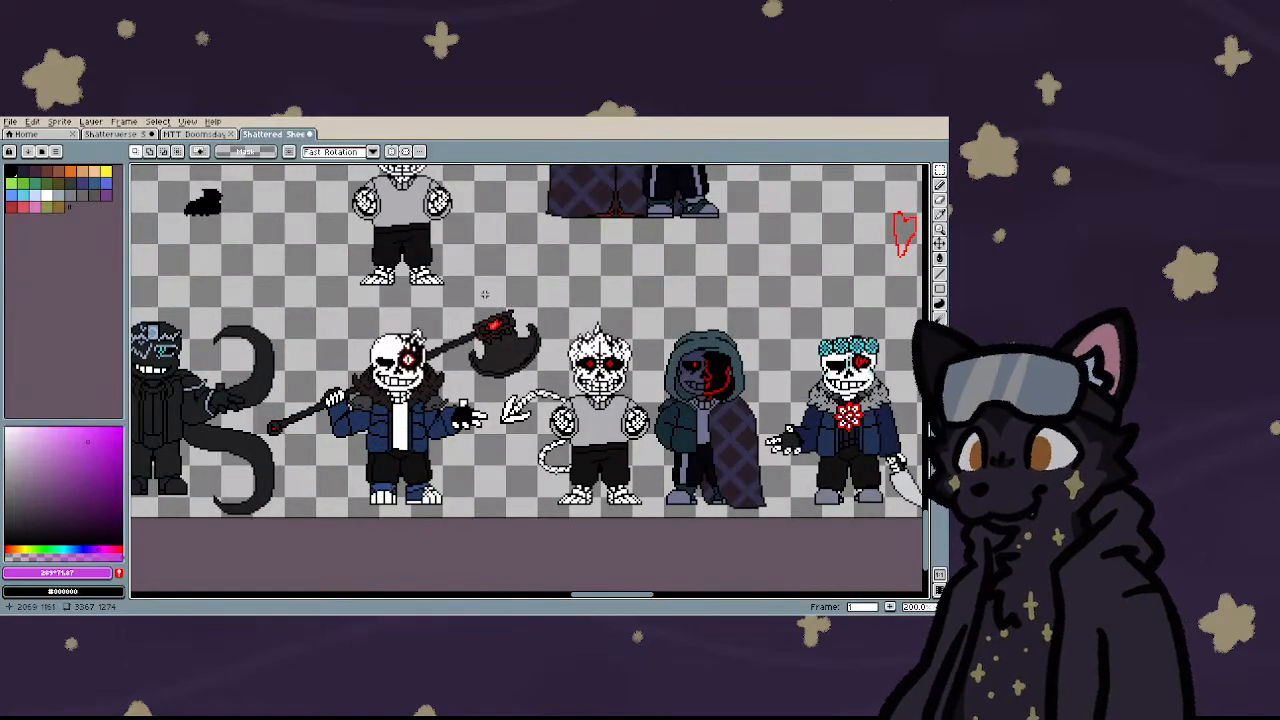
scroll(410, 350, down, 1)
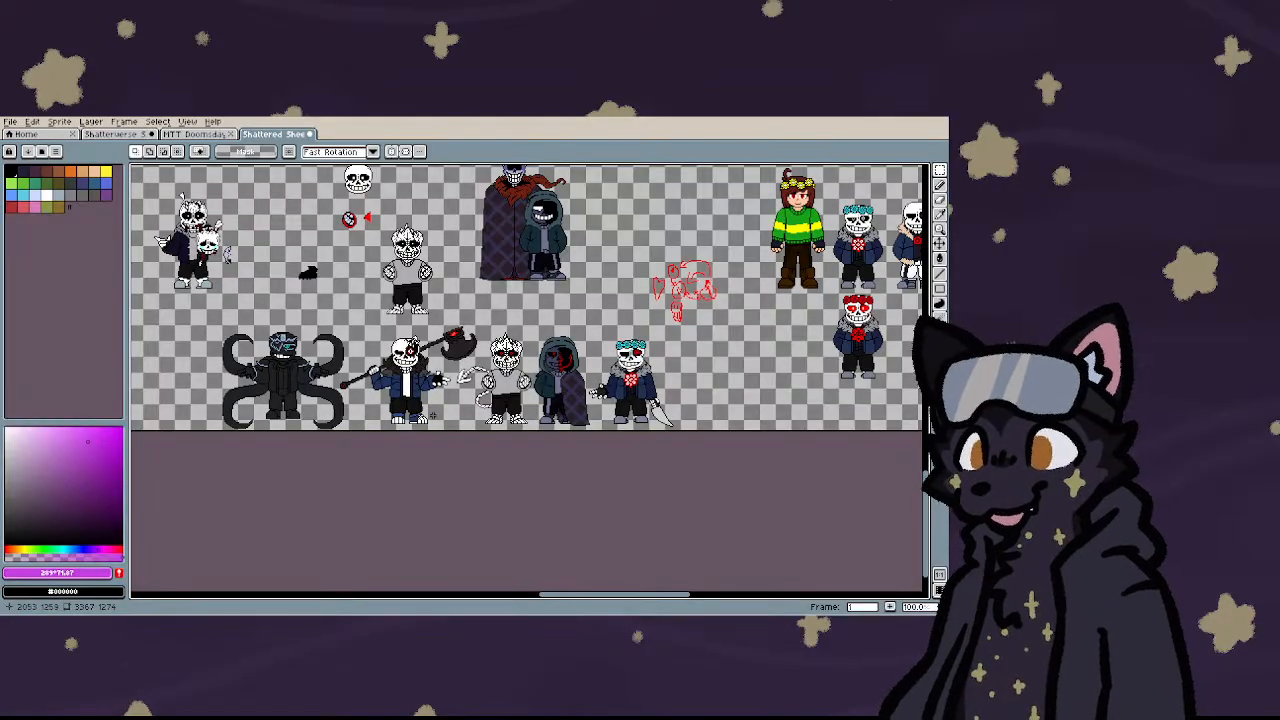
- Inspect the axe-carrying skeleton and the grey-shirted skeleton beside it up close, including the arrow-shaped tip of its bone tail
scroll(433, 414, up, 2)
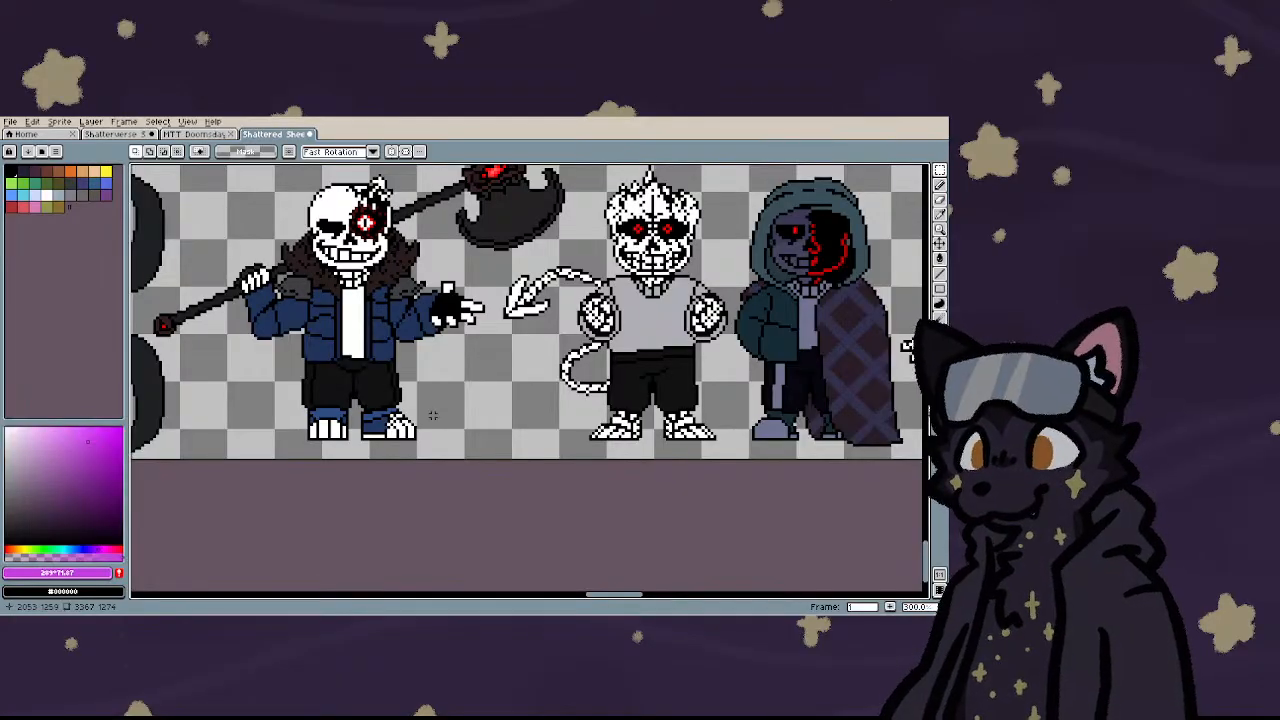
scroll(433, 414, down, 3)
scroll(560, 410, up, 3)
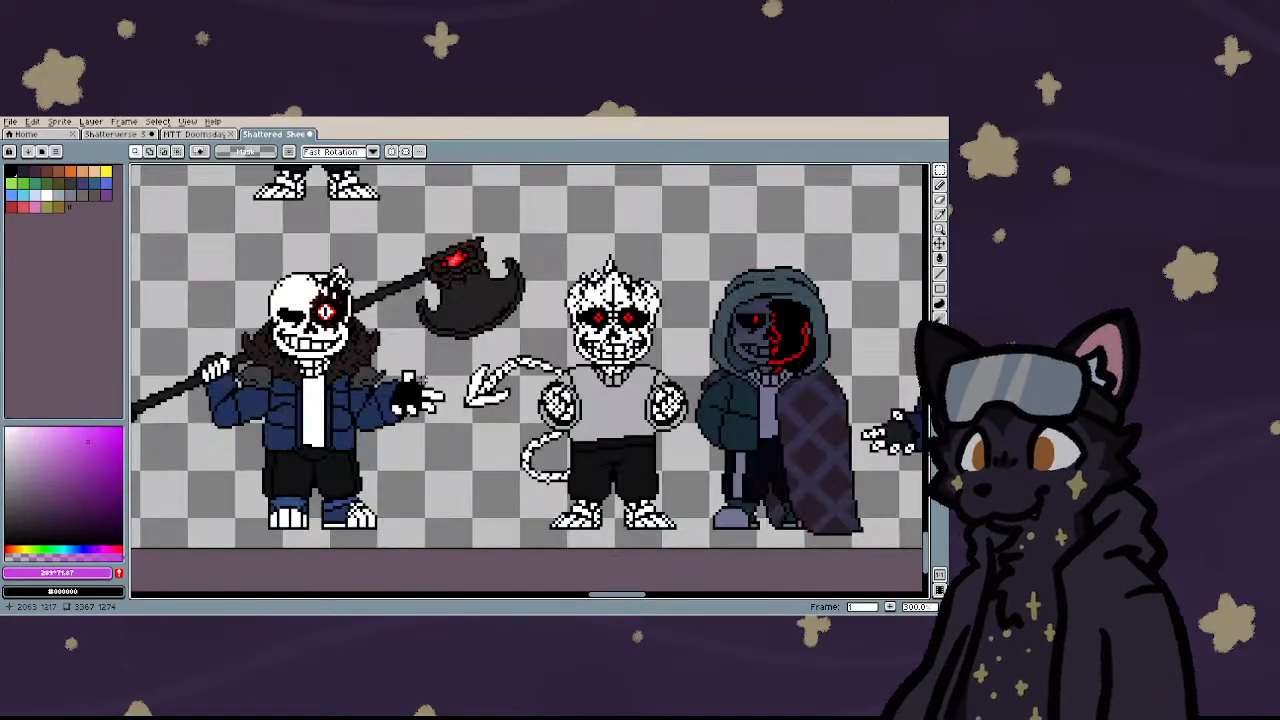
scroll(421, 380, up, 1)
scroll(623, 352, down, 2)
scroll(708, 358, up, 3)
scroll(404, 390, down, 4)
scroll(360, 404, up, 2)
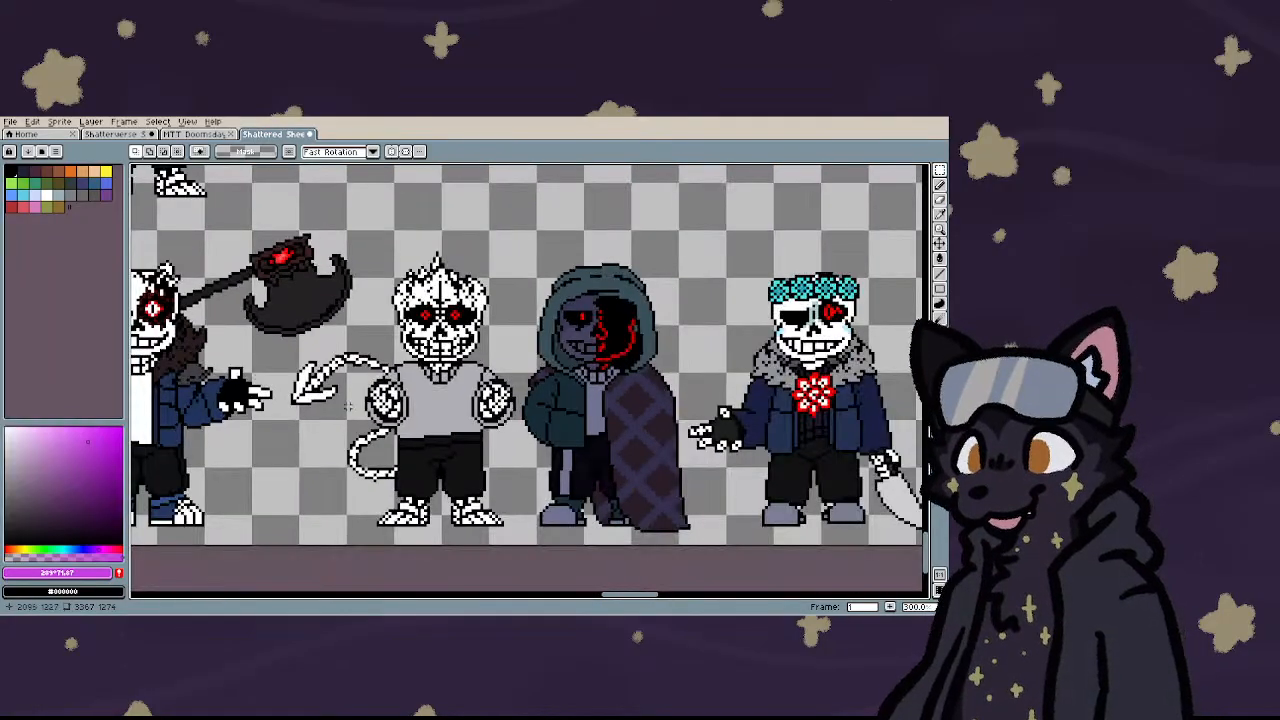
scroll(348, 405, up, 1)
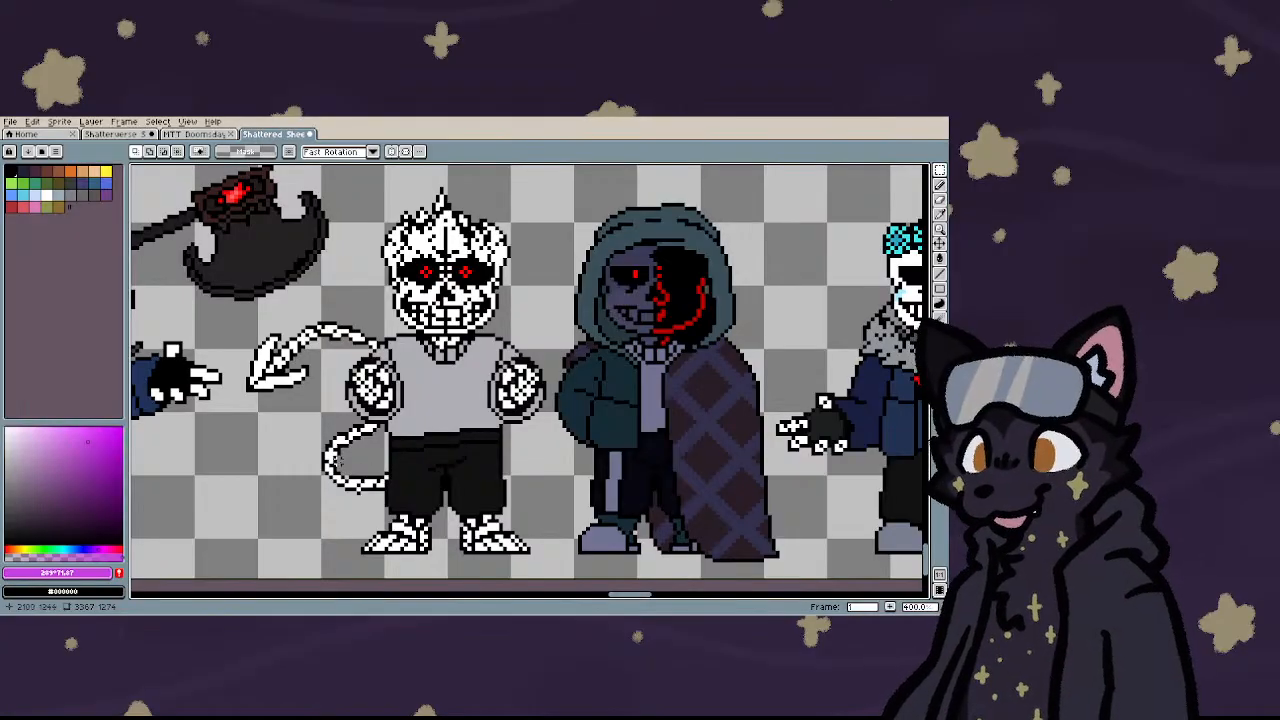
scroll(425, 440, up, 8)
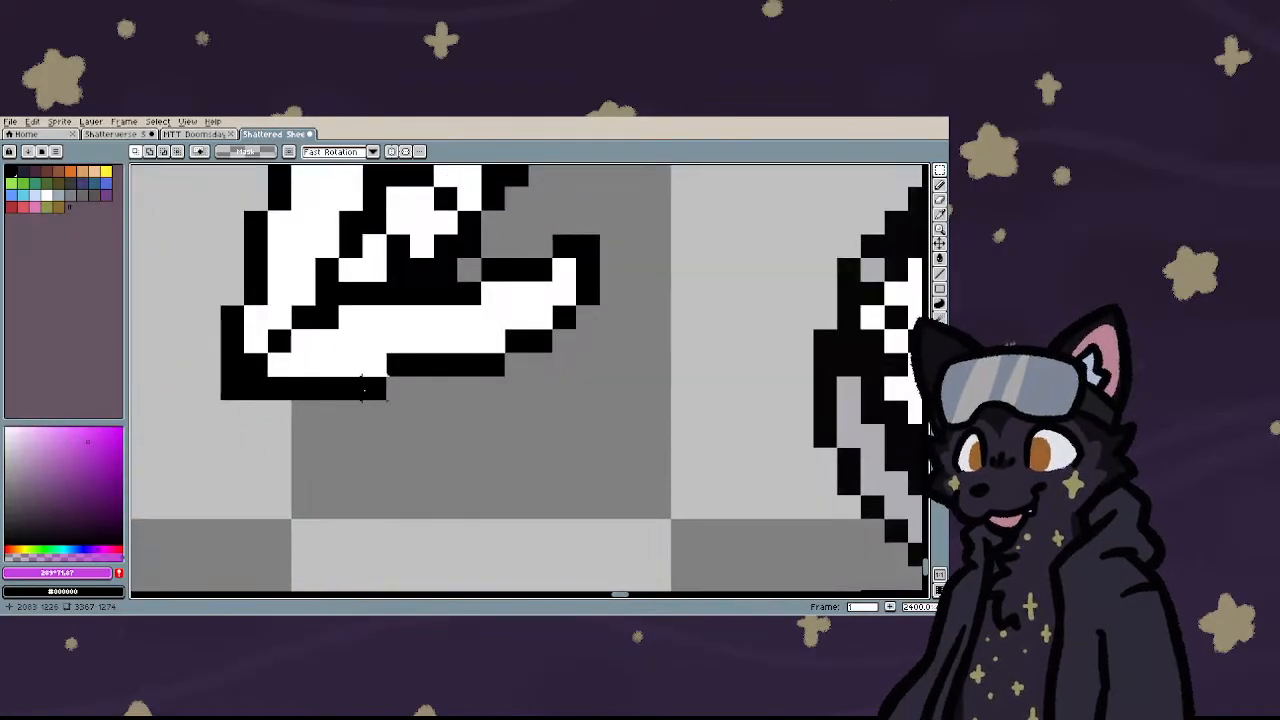
scroll(362, 390, down, 8)
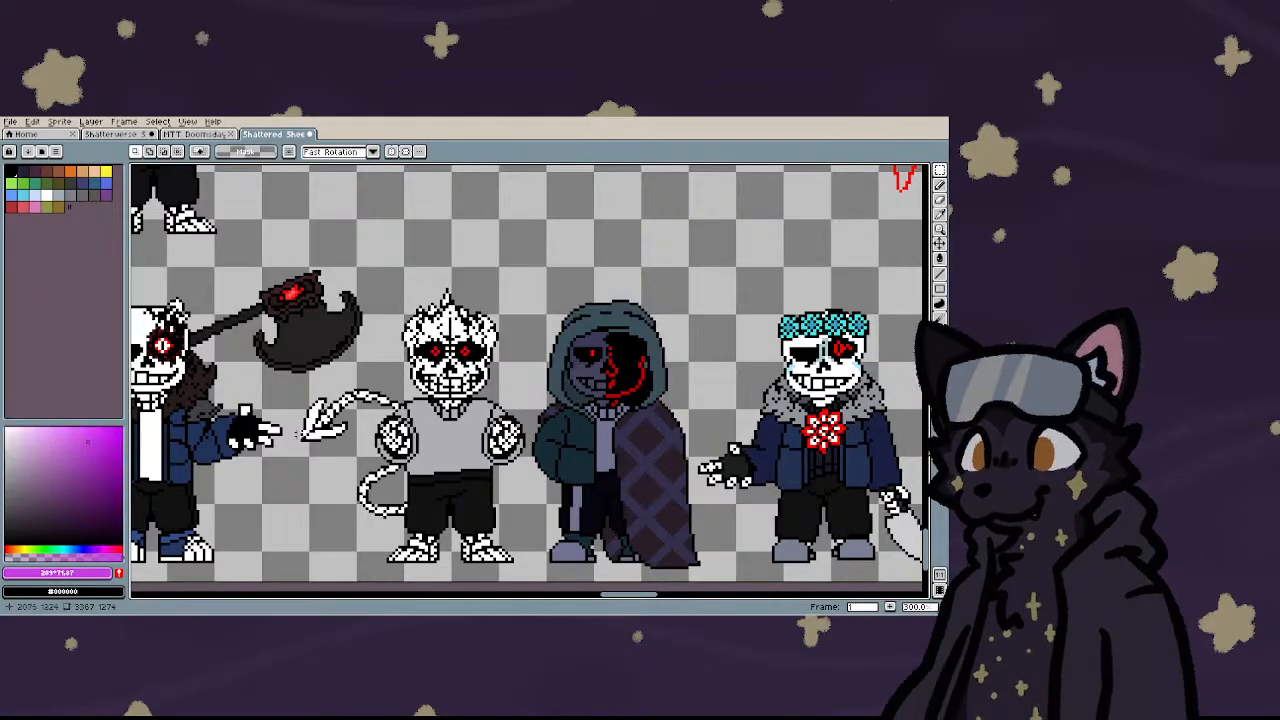
- Examine the grey-shirted skeleton with the bone tail and the half-red-faced hooded figure beside it along the sheet's lower edge
scroll(292, 440, up, 1)
scroll(300, 440, up, 2)
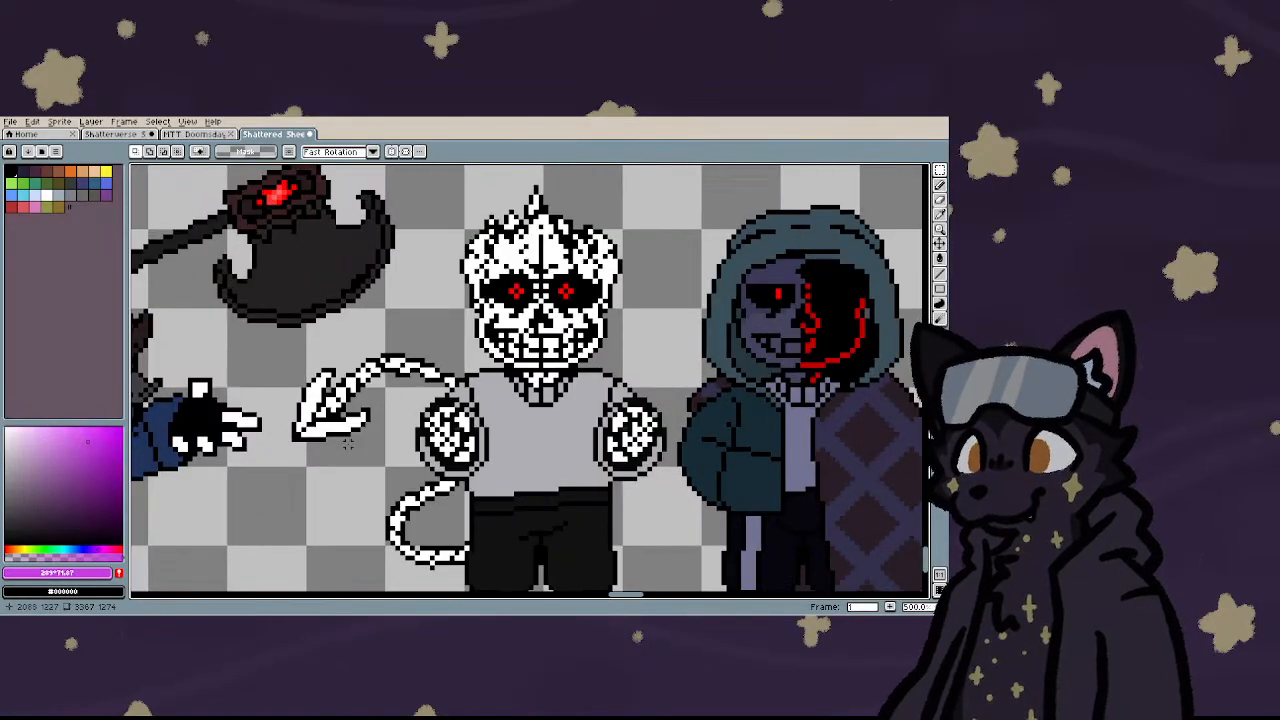
scroll(347, 444, down, 3)
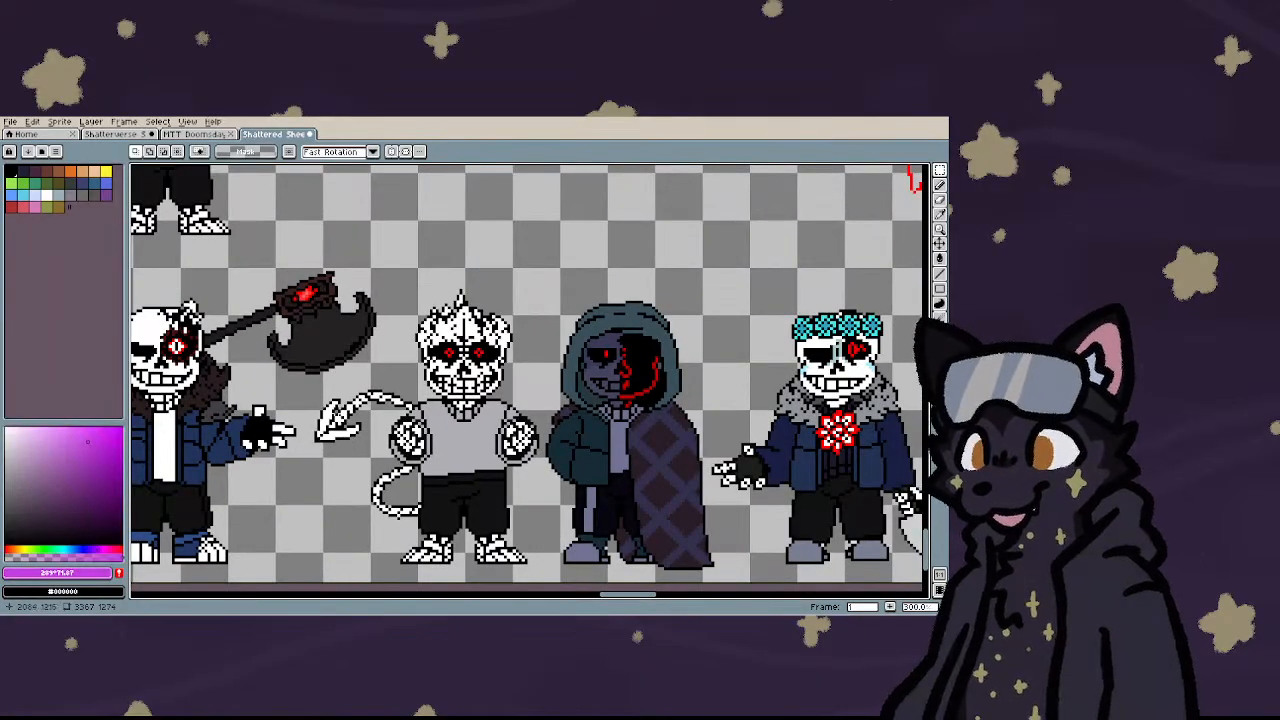
scroll(371, 479, down, 2)
scroll(414, 446, up, 3)
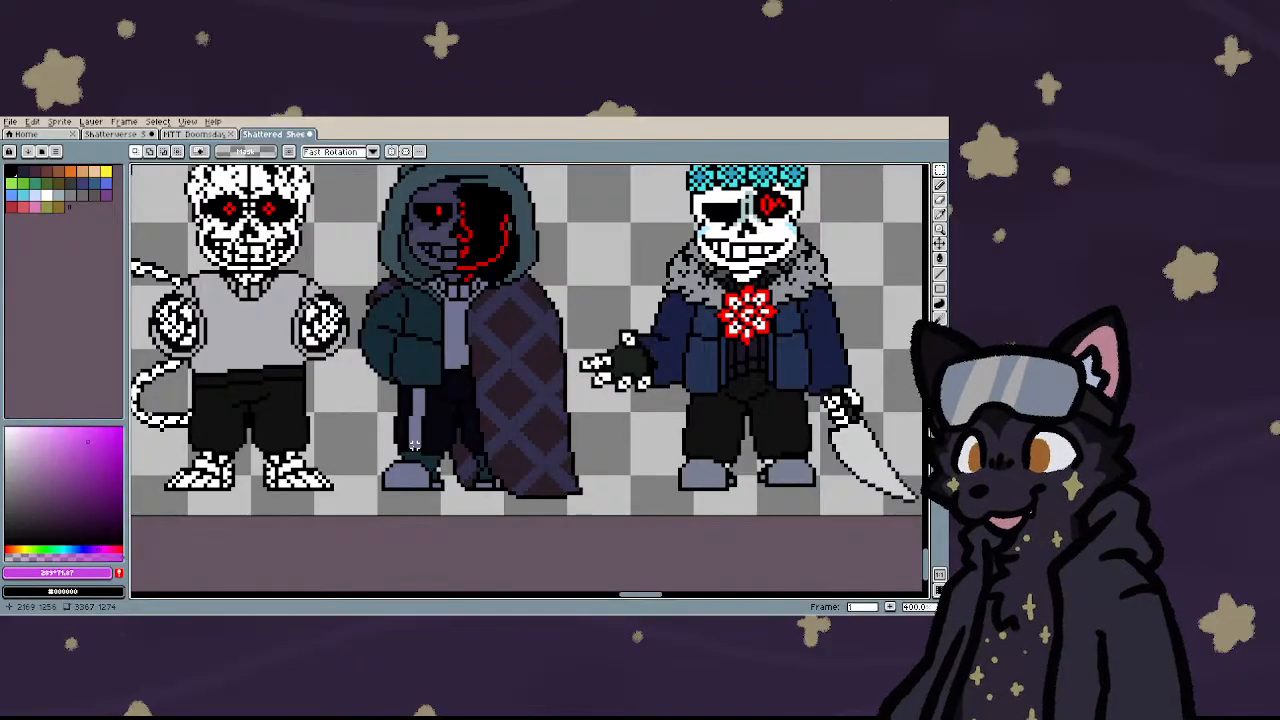
scroll(414, 446, down, 3)
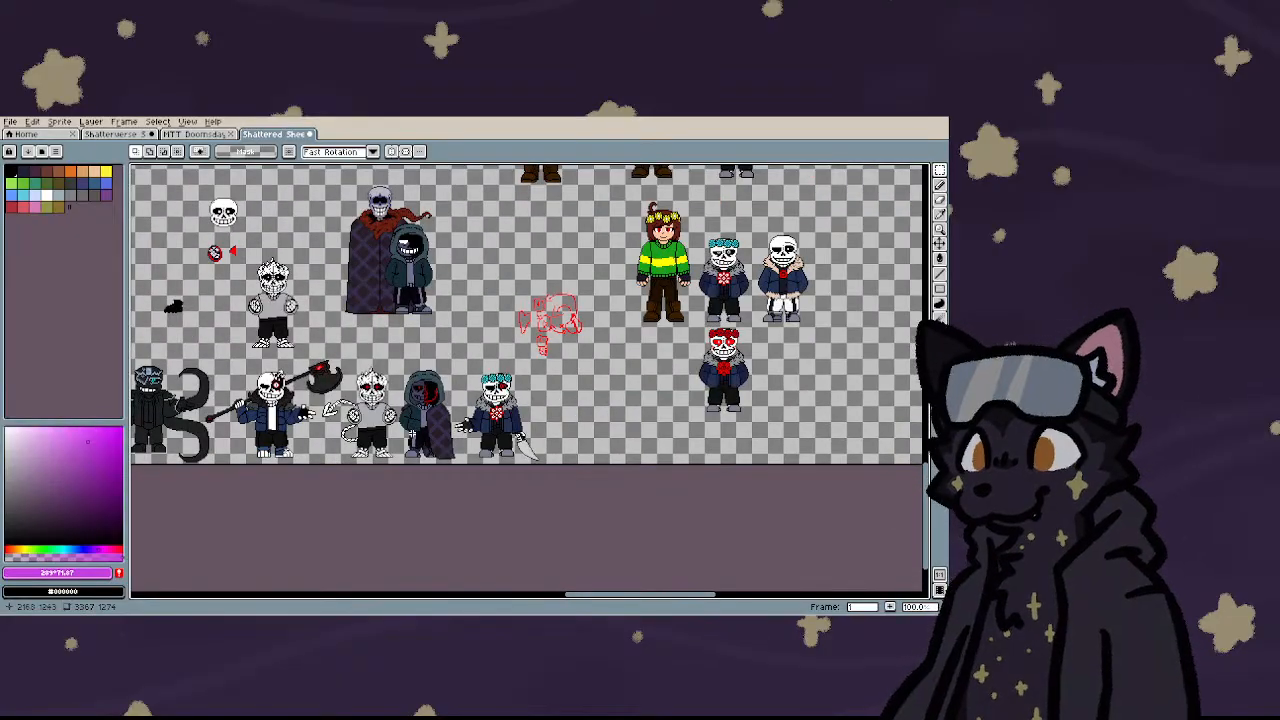
scroll(369, 443, up, 3)
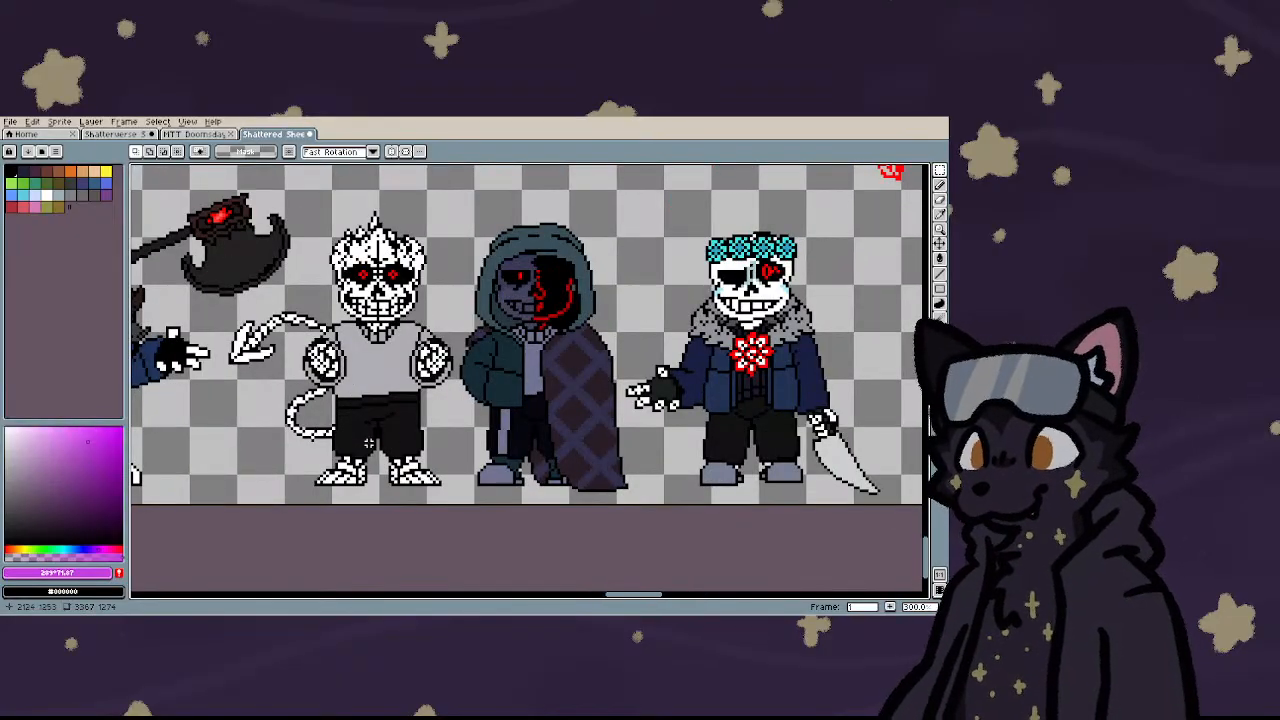
drag(458, 204, 629, 544)
click(370, 473)
scroll(370, 473, down, 1)
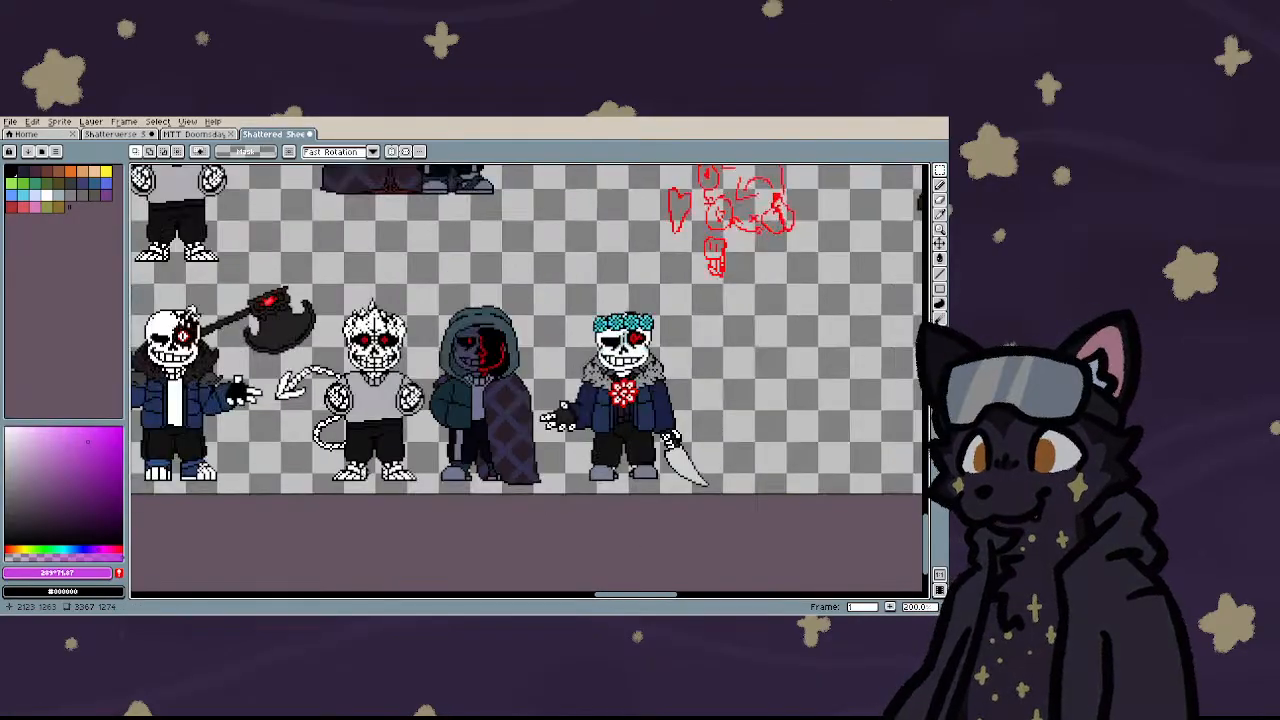
- Compare the flower-crowned knife holder at the end of the lower row with the surrounding sprites on the sheet
scroll(370, 473, down, 10)
scroll(413, 447, up, 8)
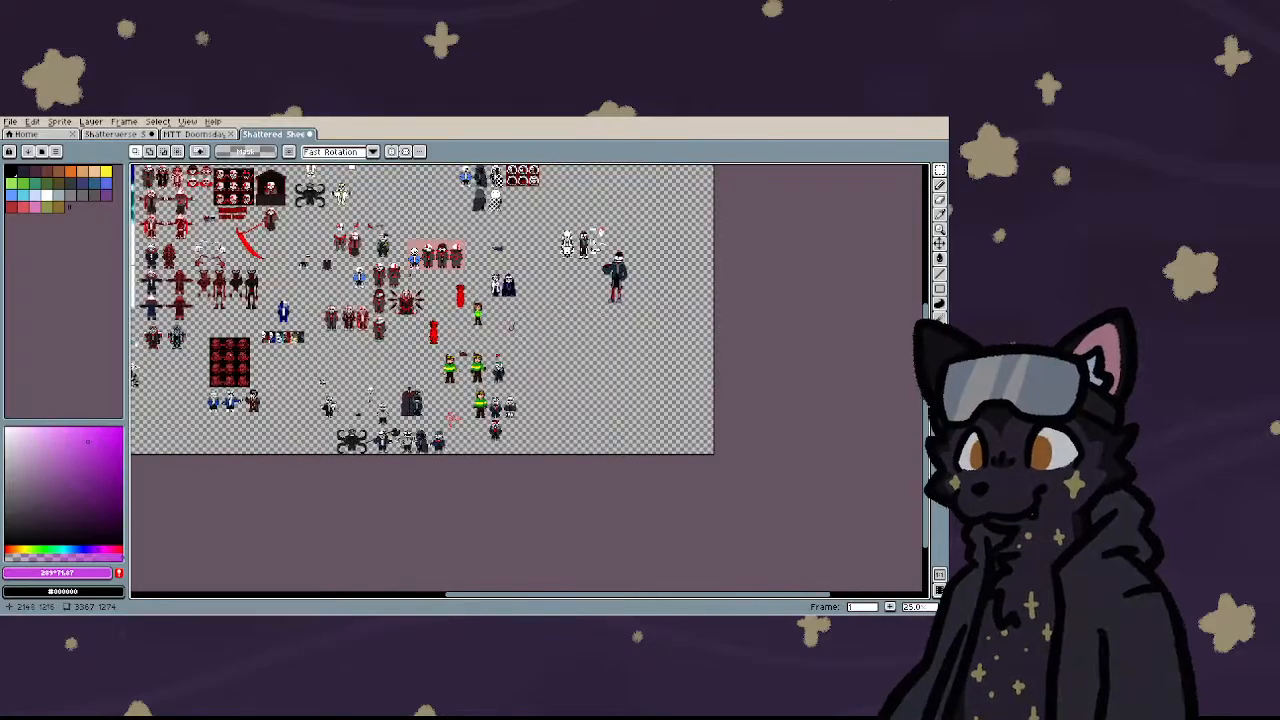
scroll(139, 459, down, 6)
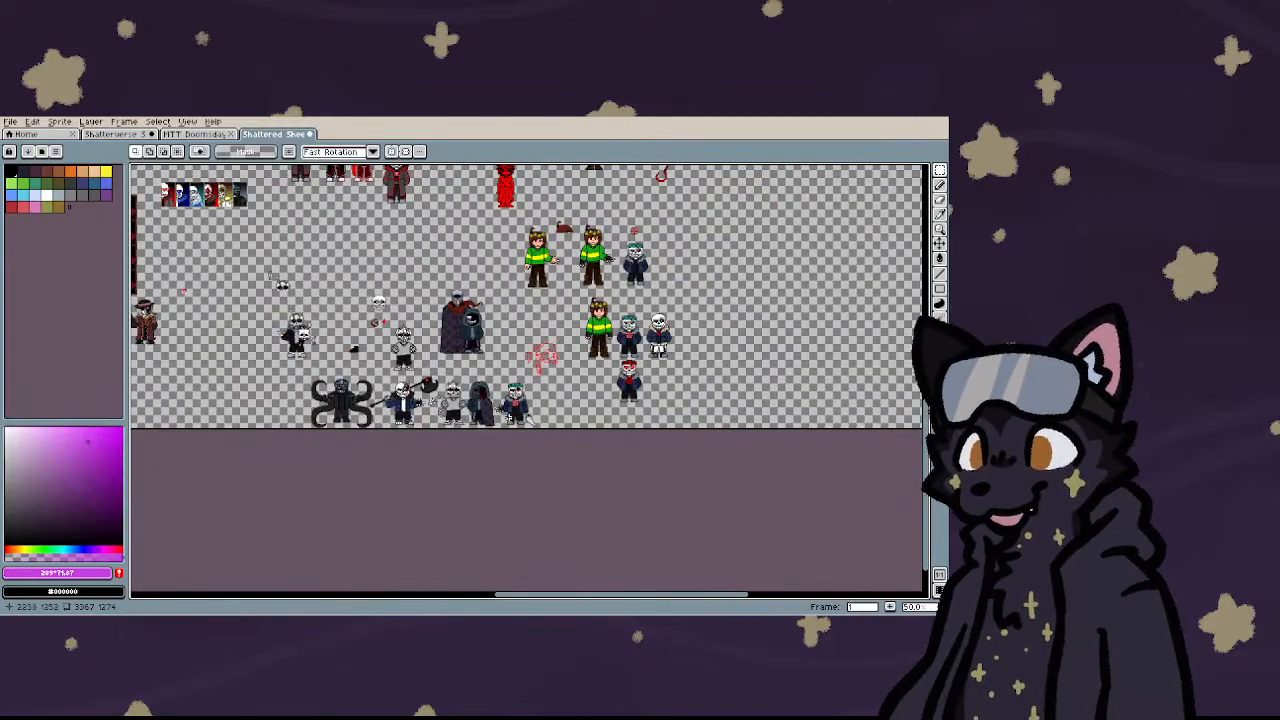
scroll(139, 459, up, 7)
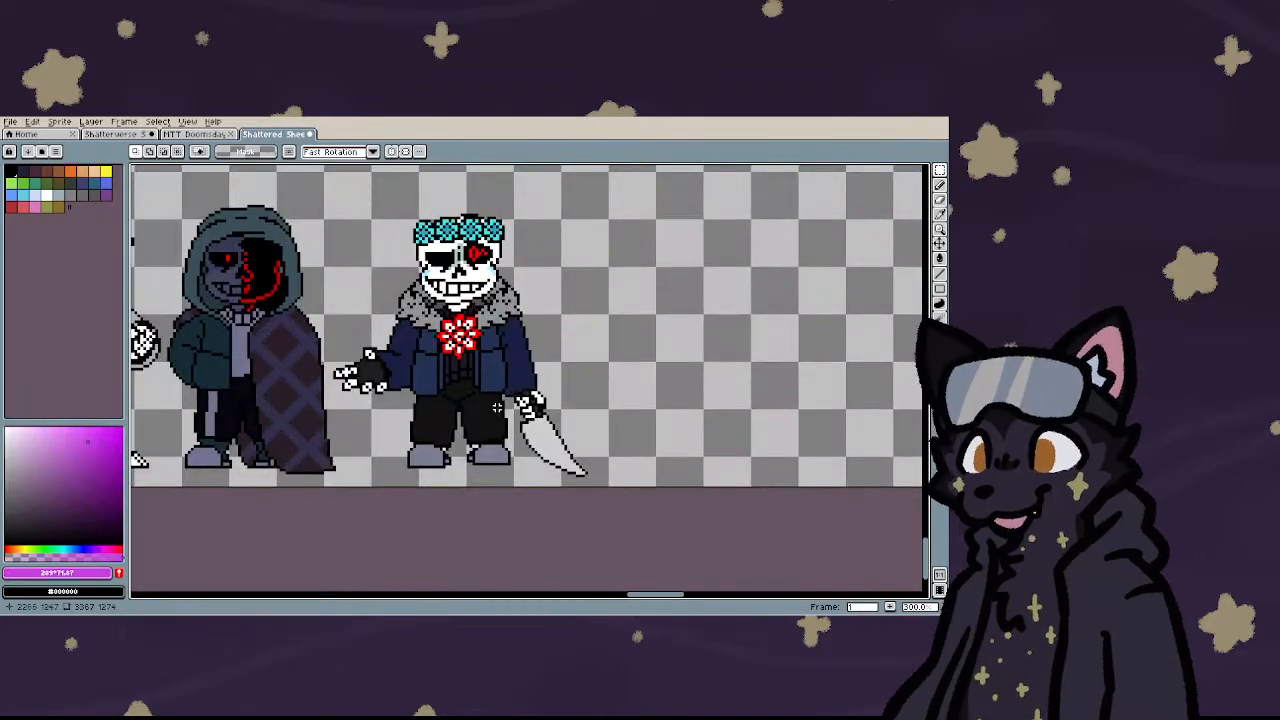
scroll(139, 459, down, 3)
scroll(467, 392, up, 3)
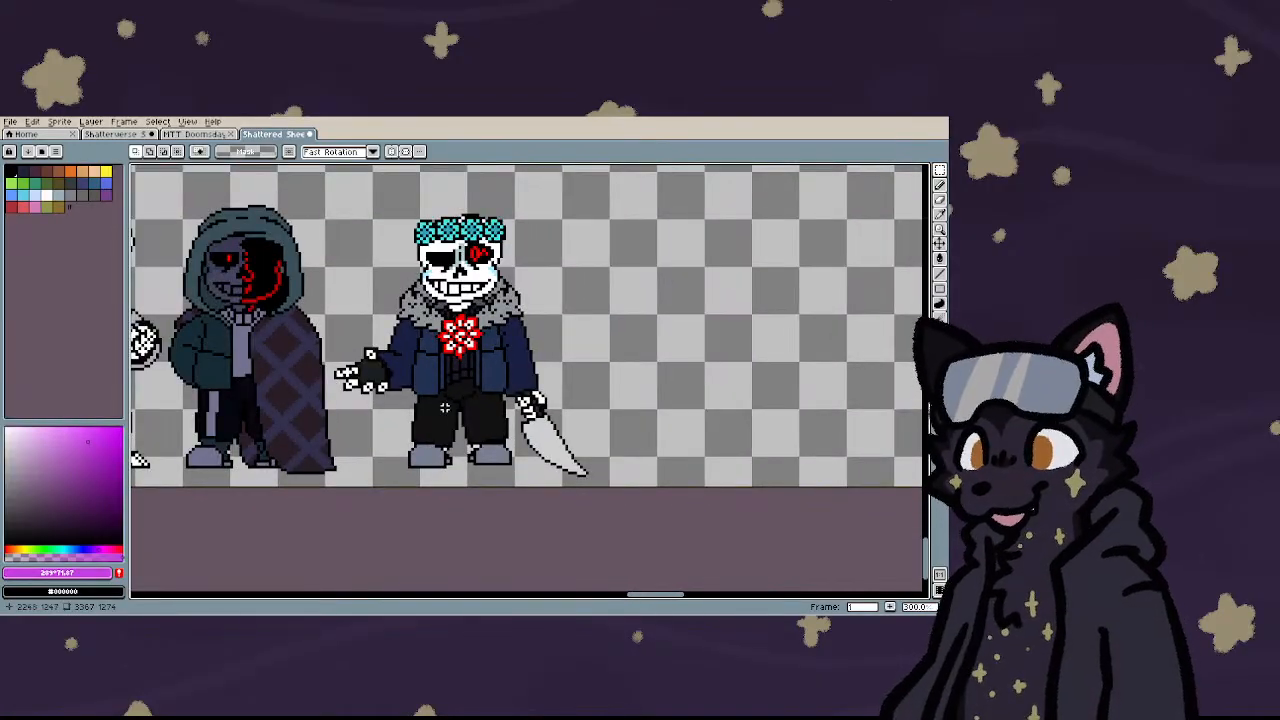
scroll(445, 408, down, 3)
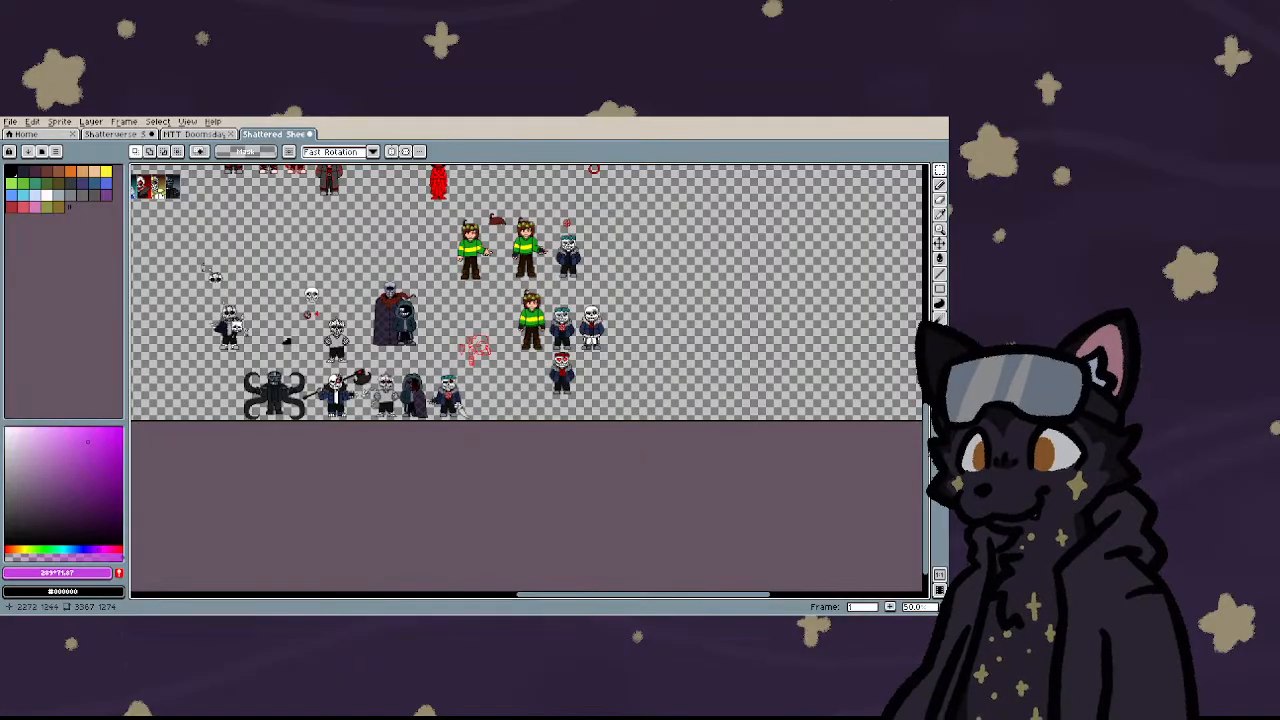
scroll(452, 401, up, 3)
scroll(452, 401, down, 2)
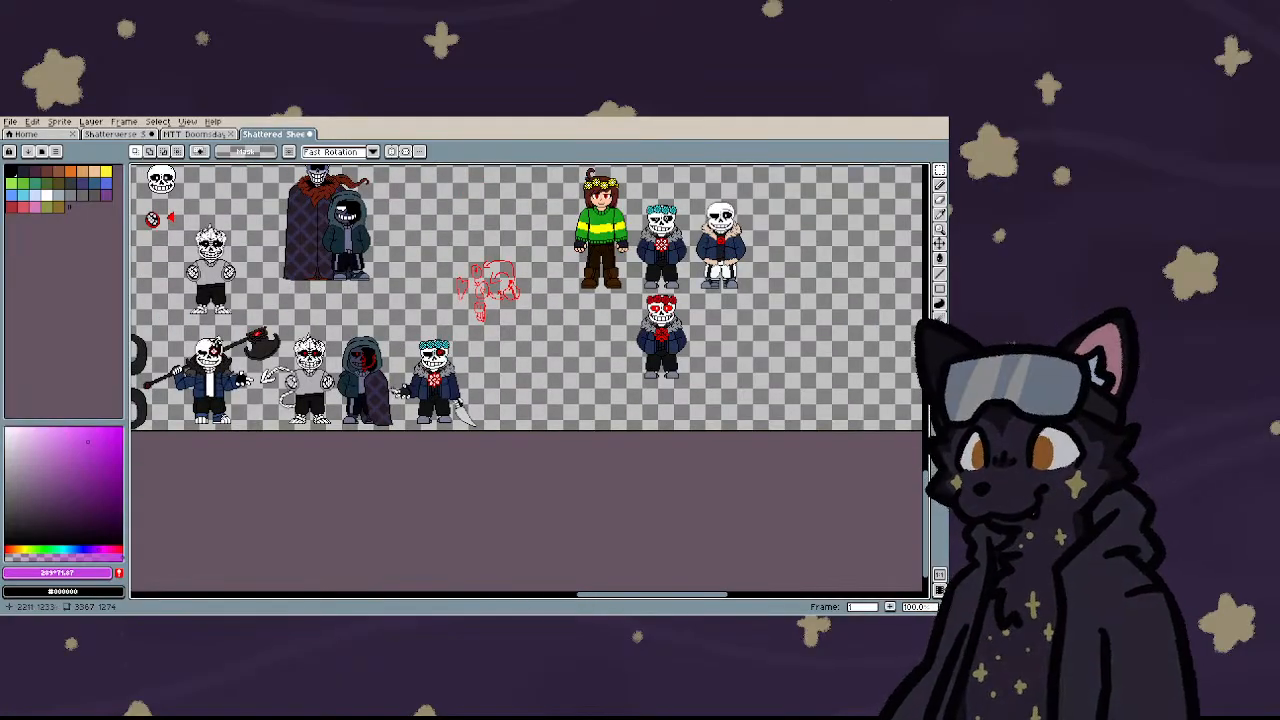
- Try a small purple Pencil doodle in the empty area above the grey-shirted skeleton's head
key(b)
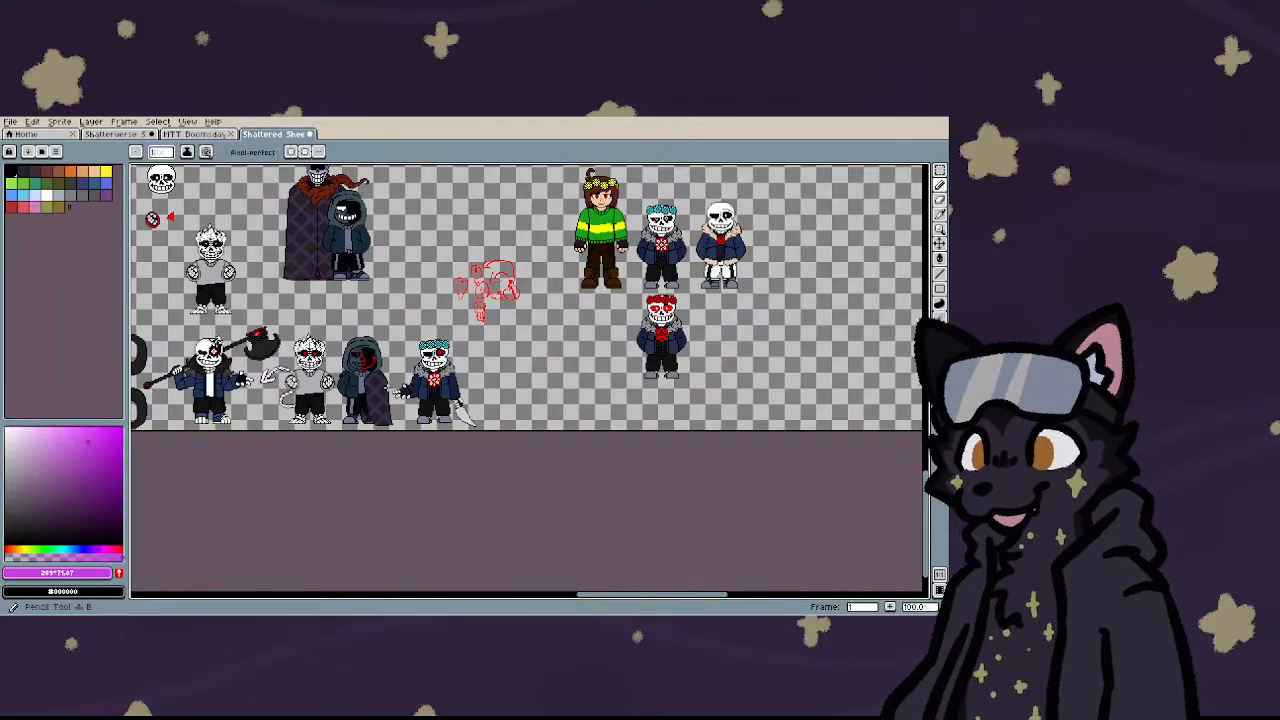
scroll(246, 305, down, 3)
scroll(380, 392, up, 5)
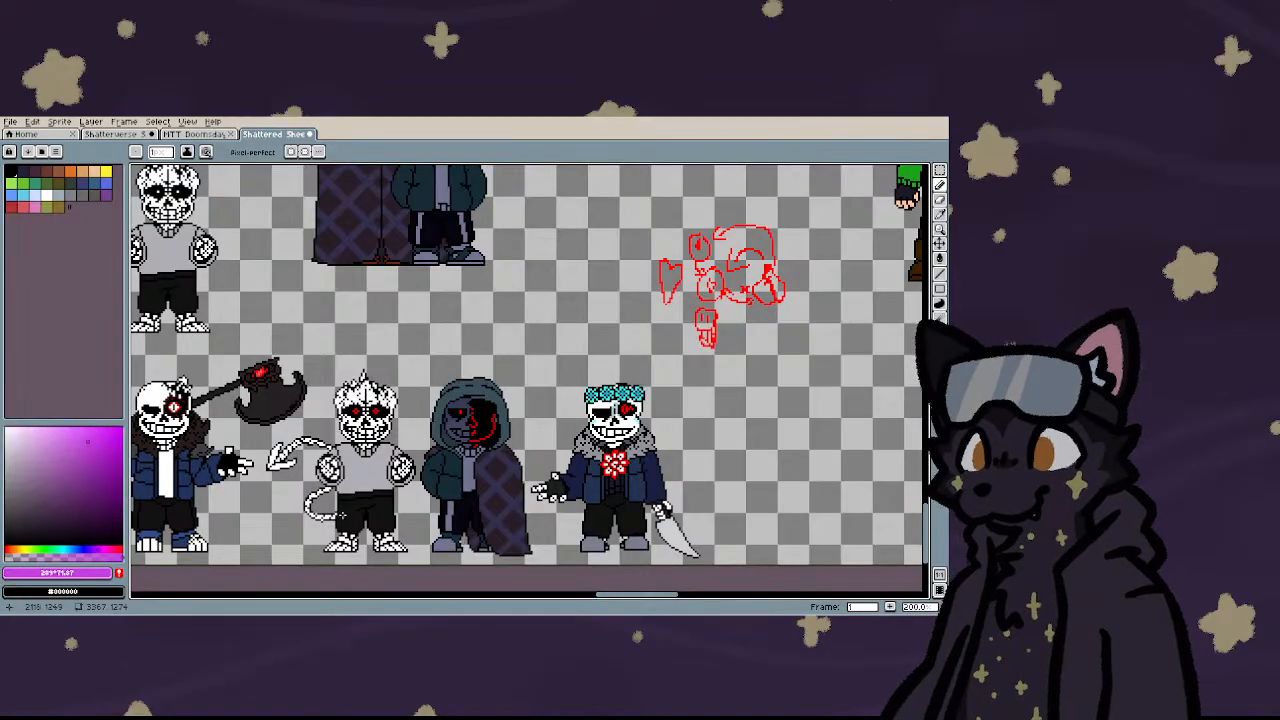
scroll(370, 450, up, 2)
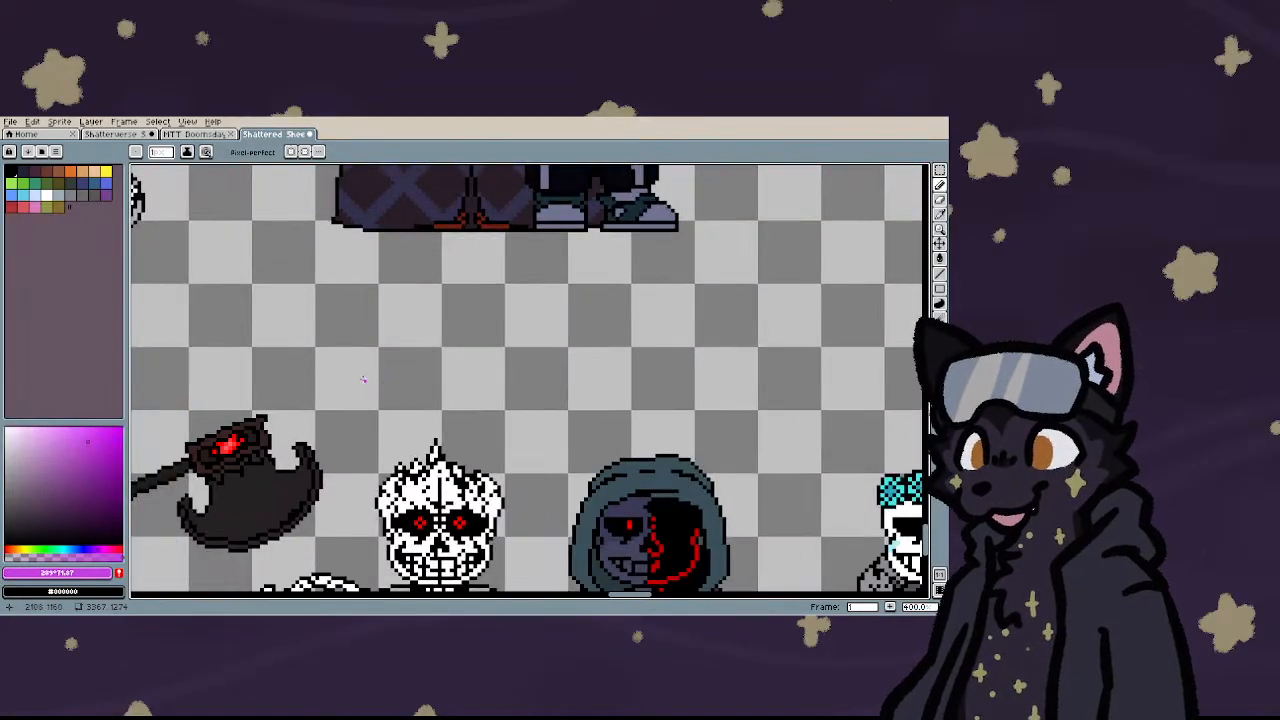
mouse_move(366, 396)
mouse_down()
mouse_move(375, 427)
mouse_move(389, 393)
mouse_up()
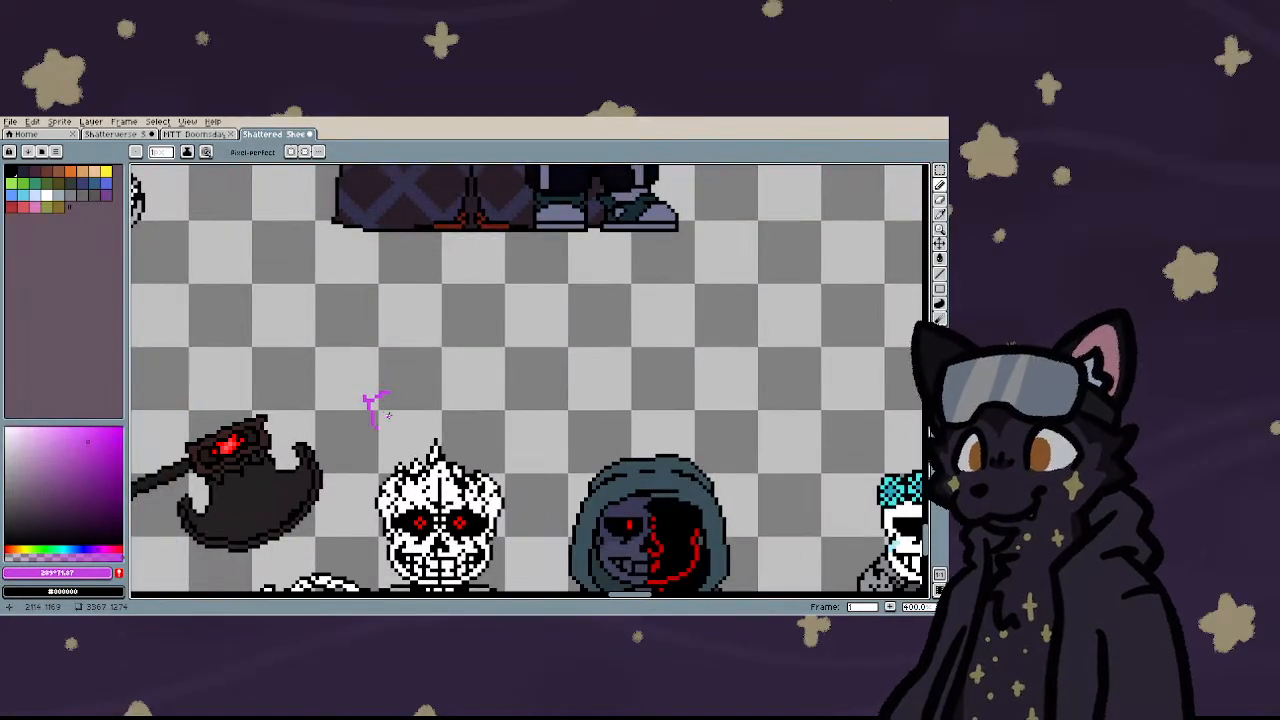
scroll(388, 414, down, 3)
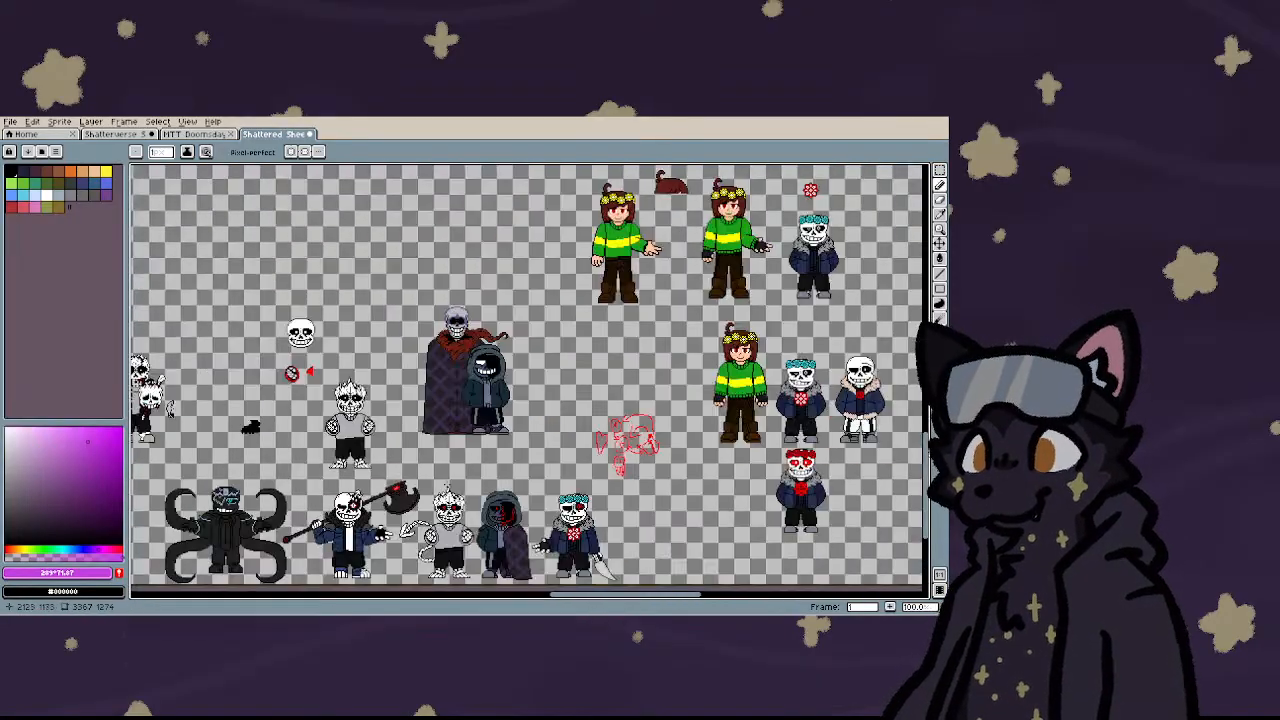
- Inspect the hooded figure's split face and red outline up close
scroll(520, 513, up, 3)
scroll(520, 513, down, 2)
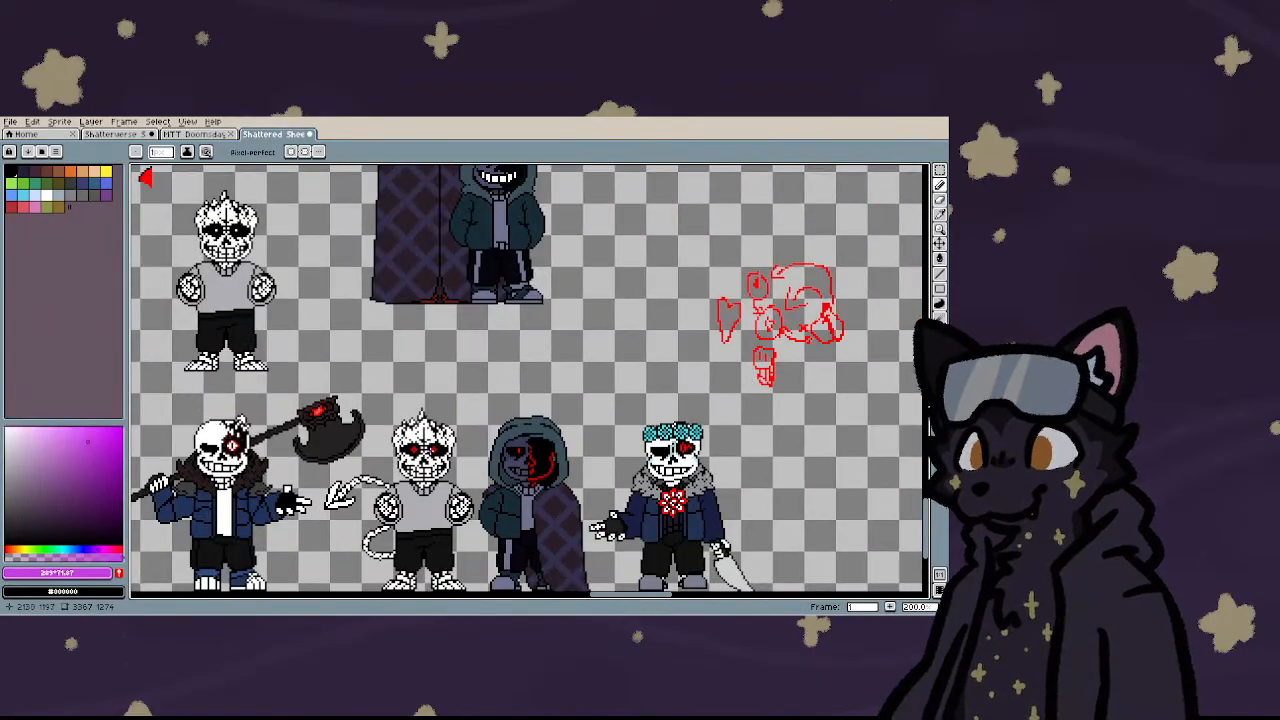
scroll(520, 513, up, 3)
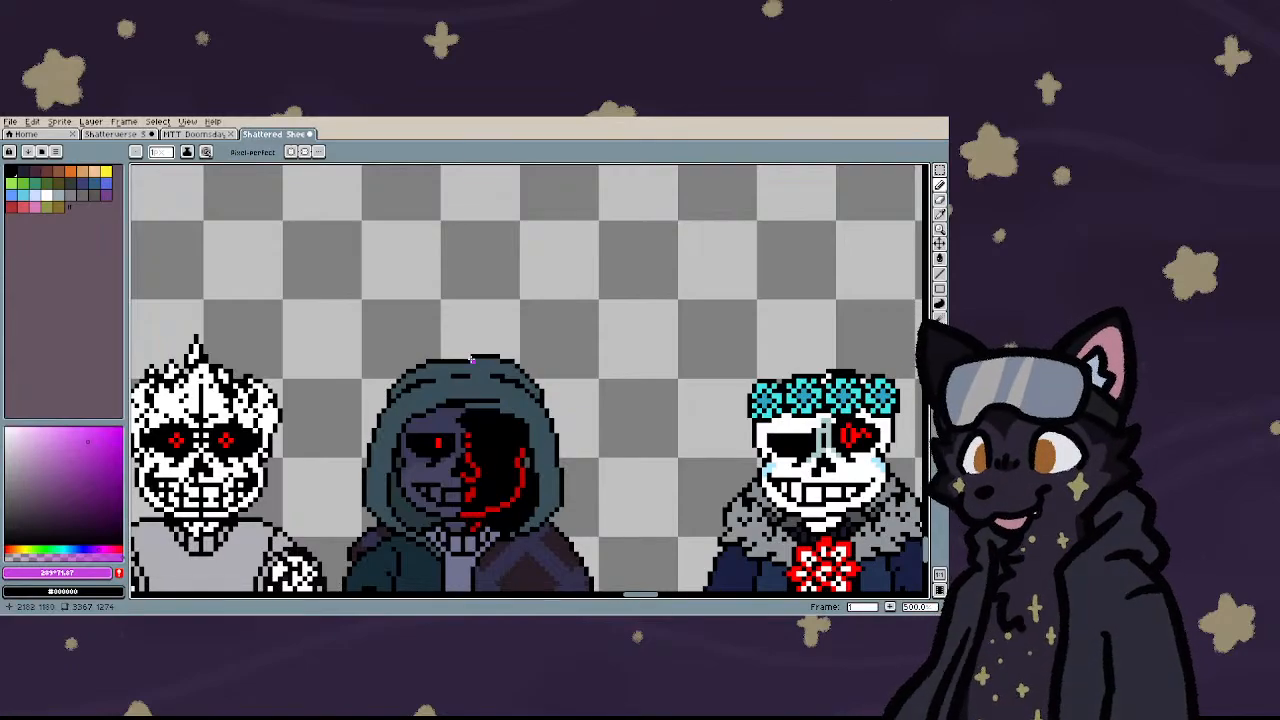
scroll(471, 359, down, 2)
scroll(460, 342, up, 2)
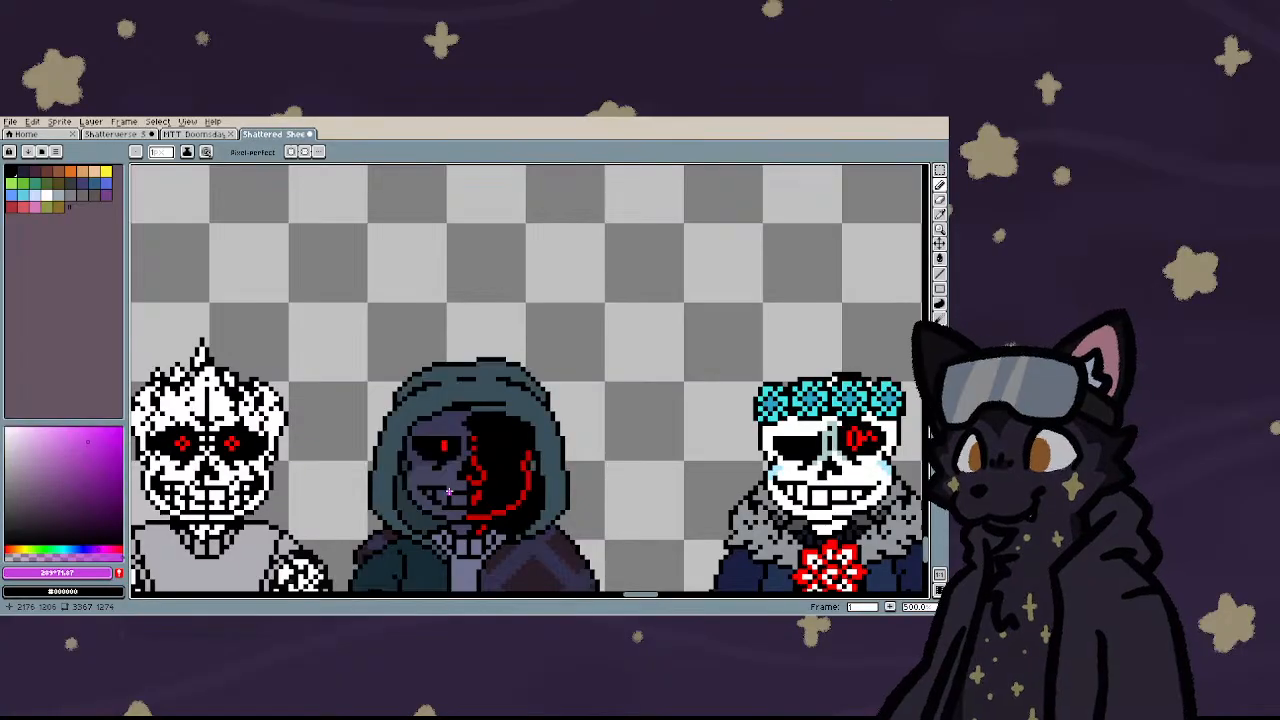
scroll(388, 467, down, 3)
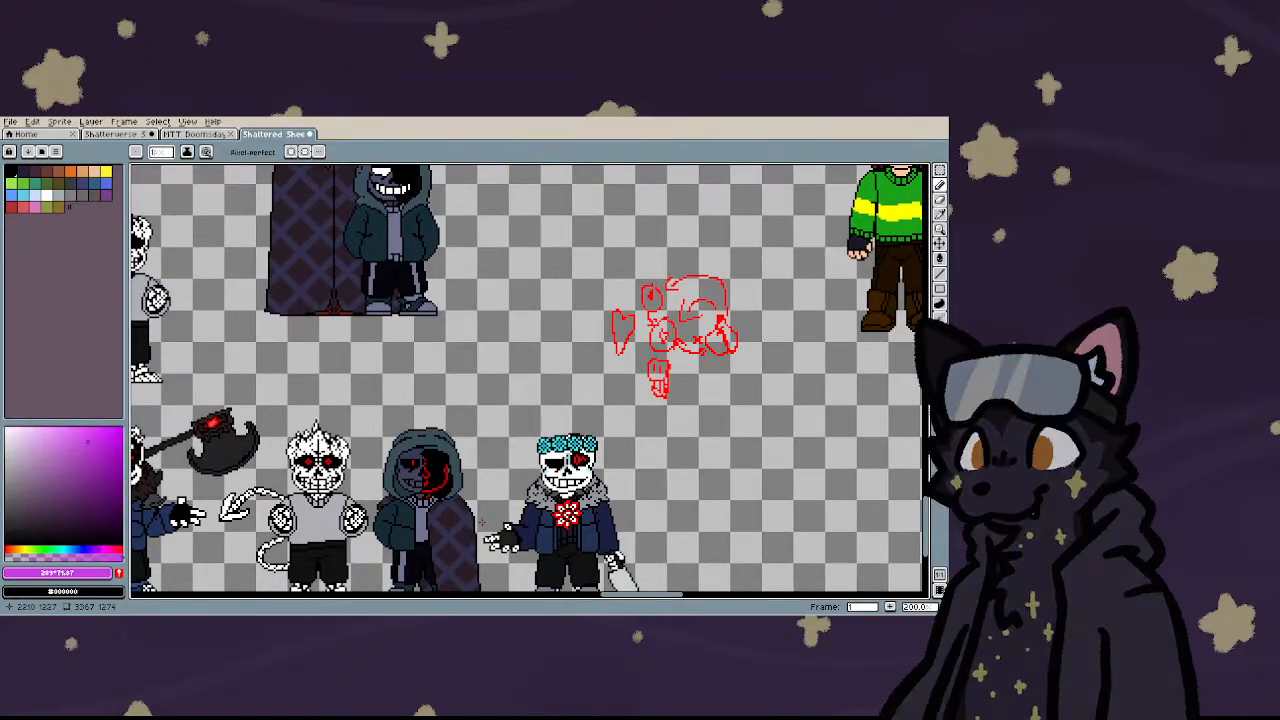
- Inspect the flower-crowned knife holder's face, fur collar and red chest flower up close
scroll(434, 462, down, 1)
scroll(515, 502, up, 4)
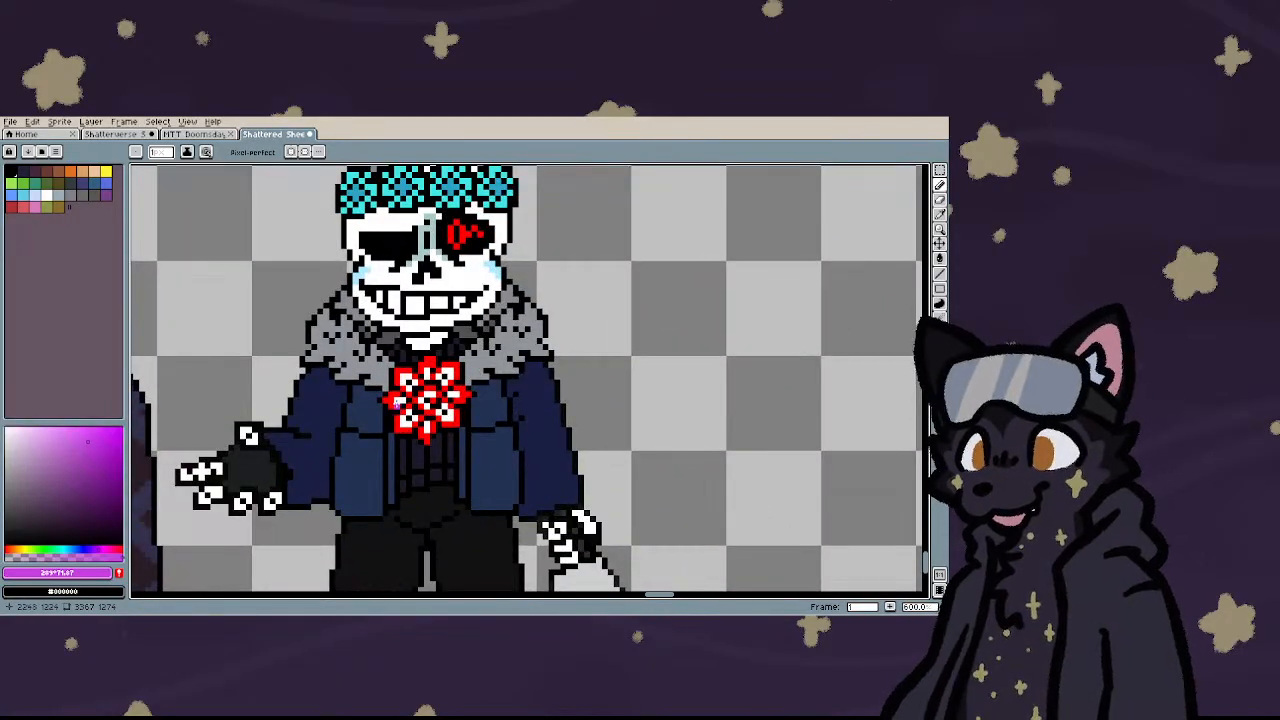
scroll(515, 502, down, 1)
scroll(396, 402, down, 4)
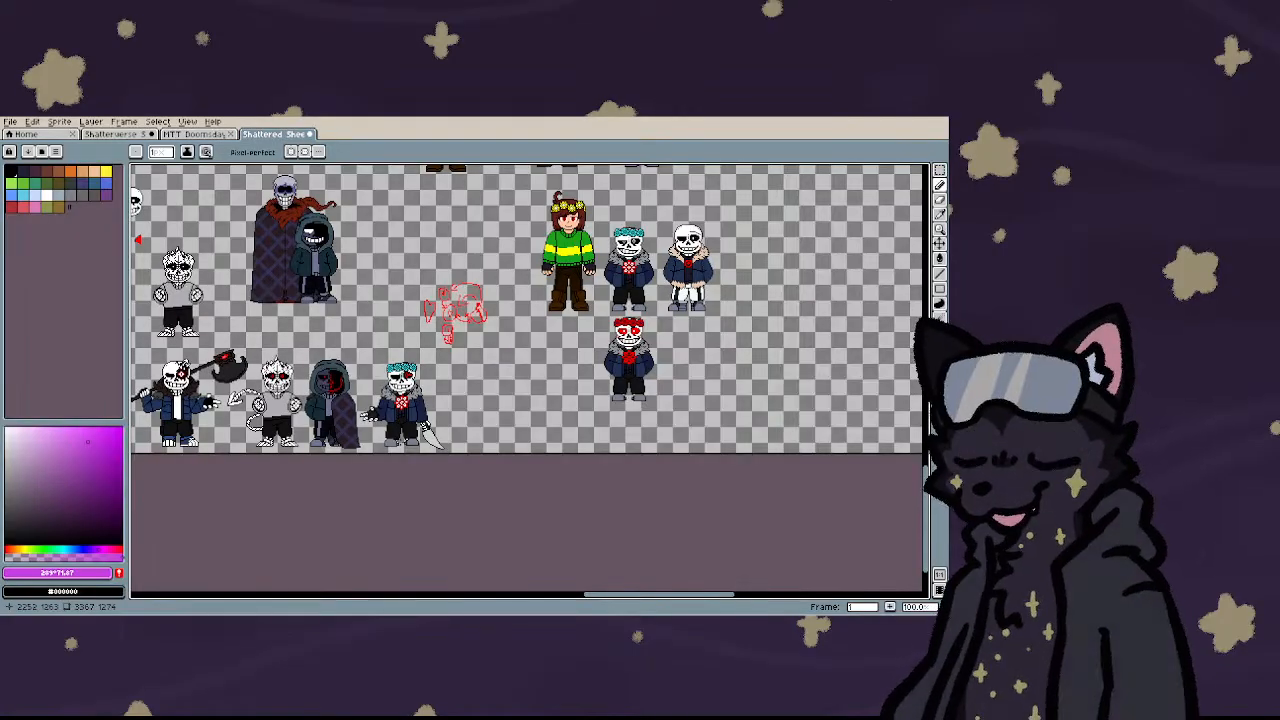
- Examine the two goggled skeletons in blue jackets and the hatted figure in the maroon coat below the red portrait grid
scroll(525, 310, down, 3)
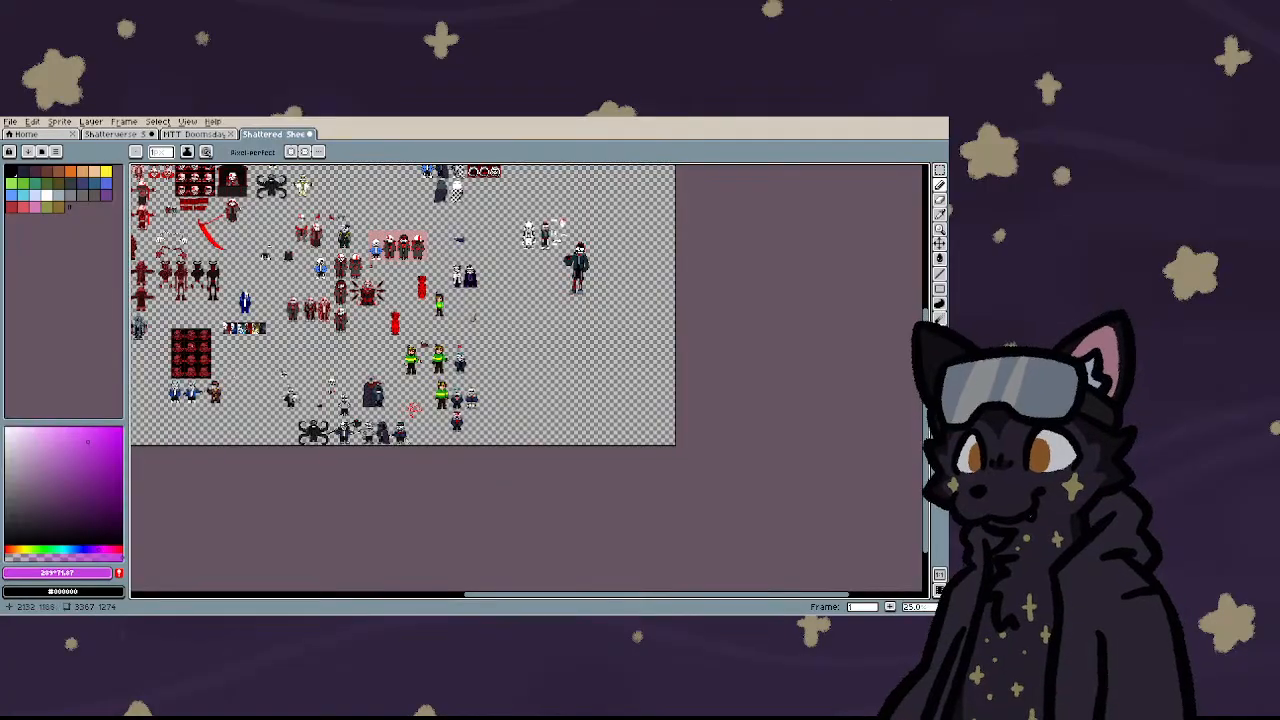
scroll(310, 442, up, 6)
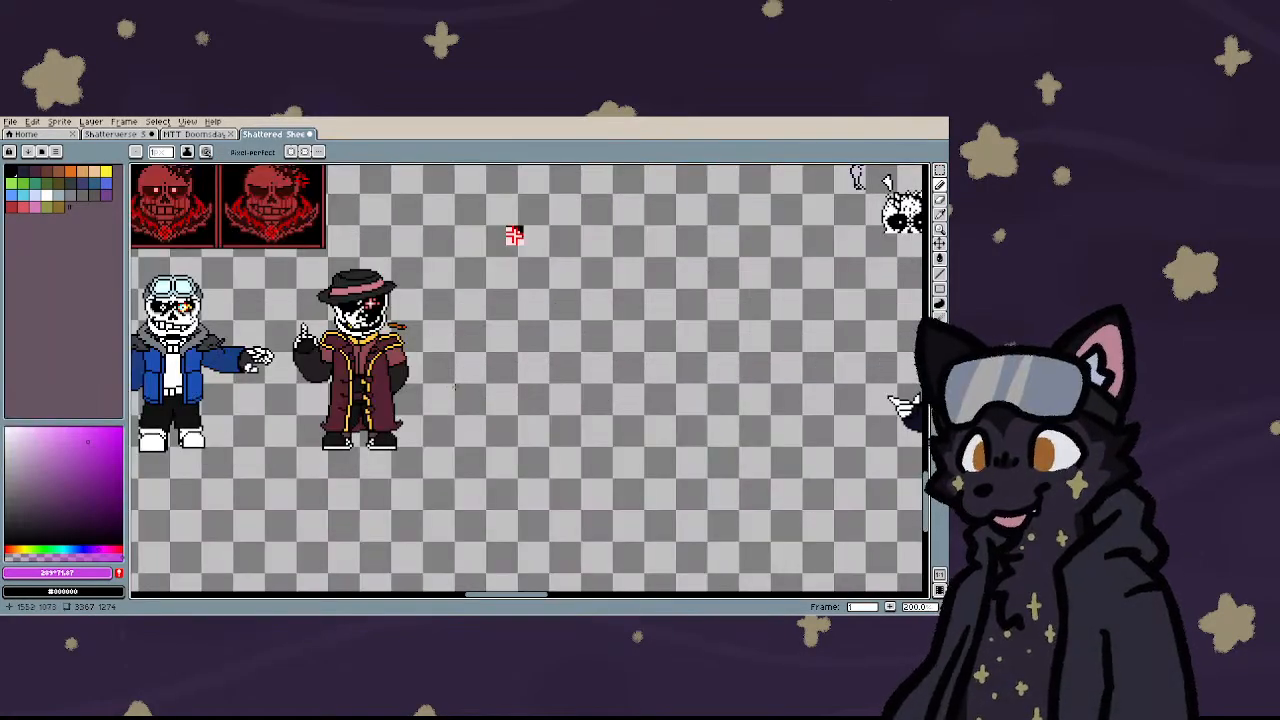
scroll(435, 391, down, 5)
scroll(565, 343, up, 3)
scroll(568, 360, down, 1)
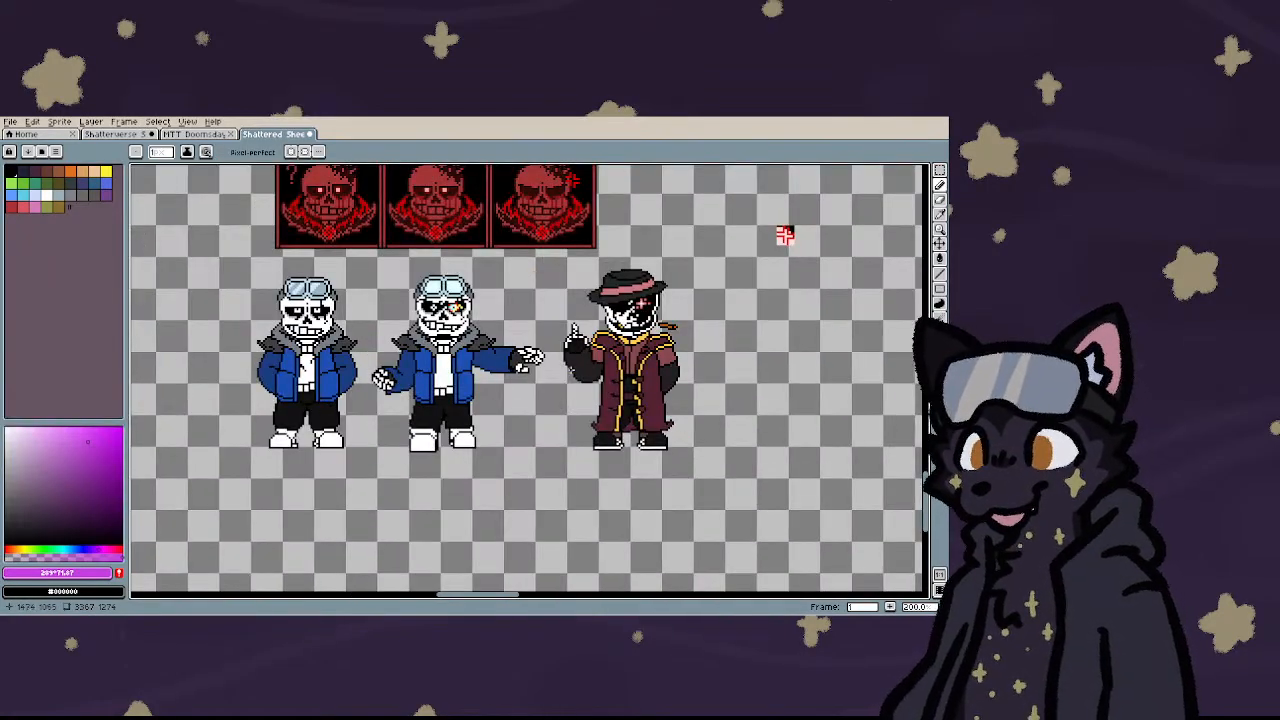
scroll(571, 370, up, 1)
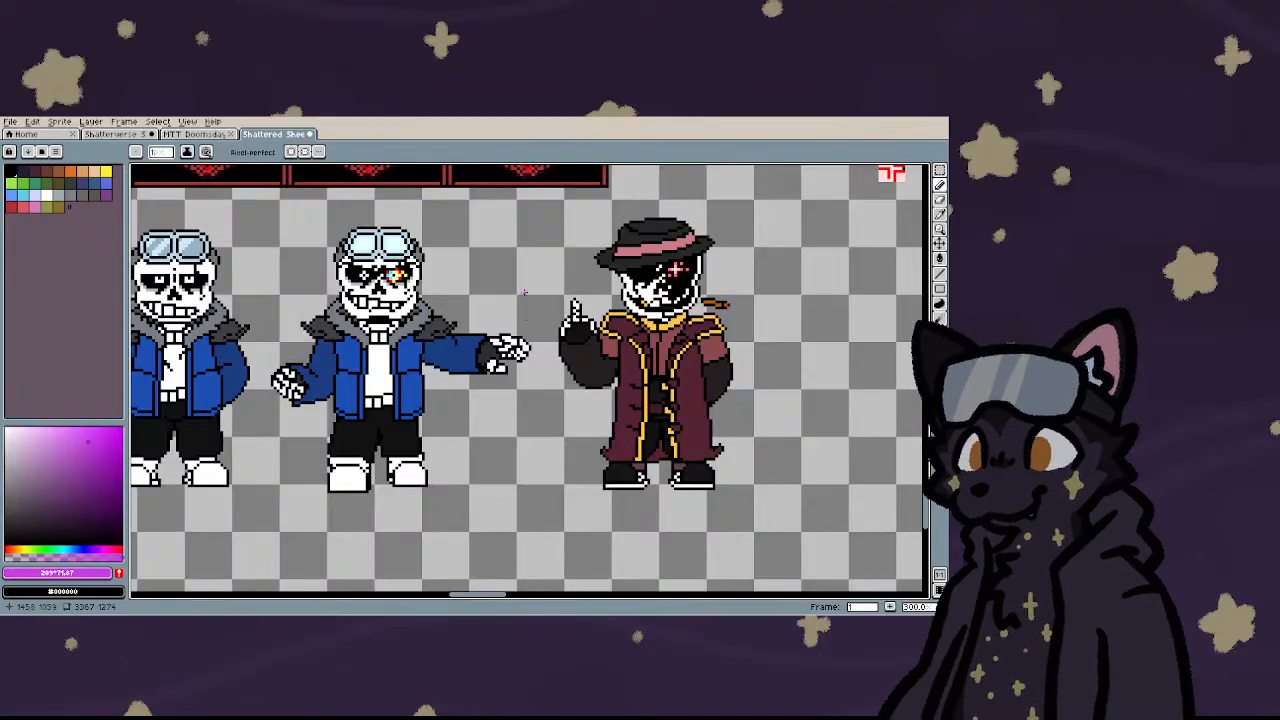
scroll(529, 204, down, 2)
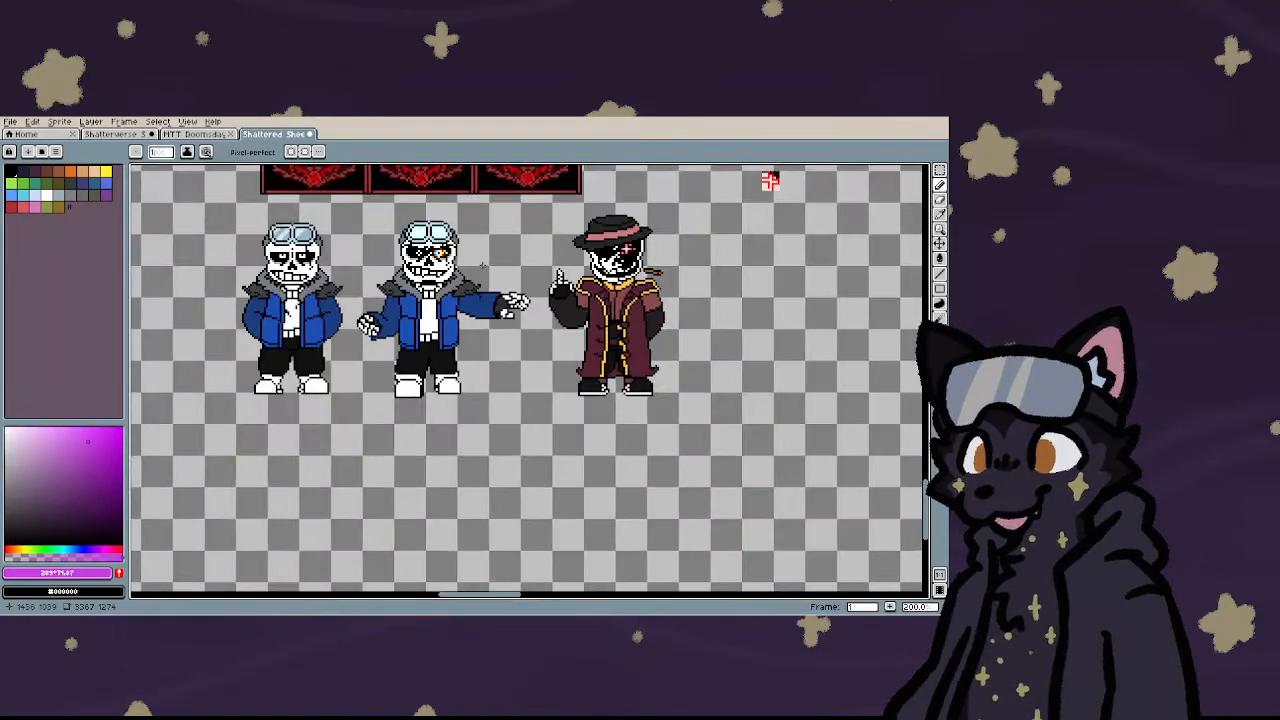
scroll(534, 252, up, 2)
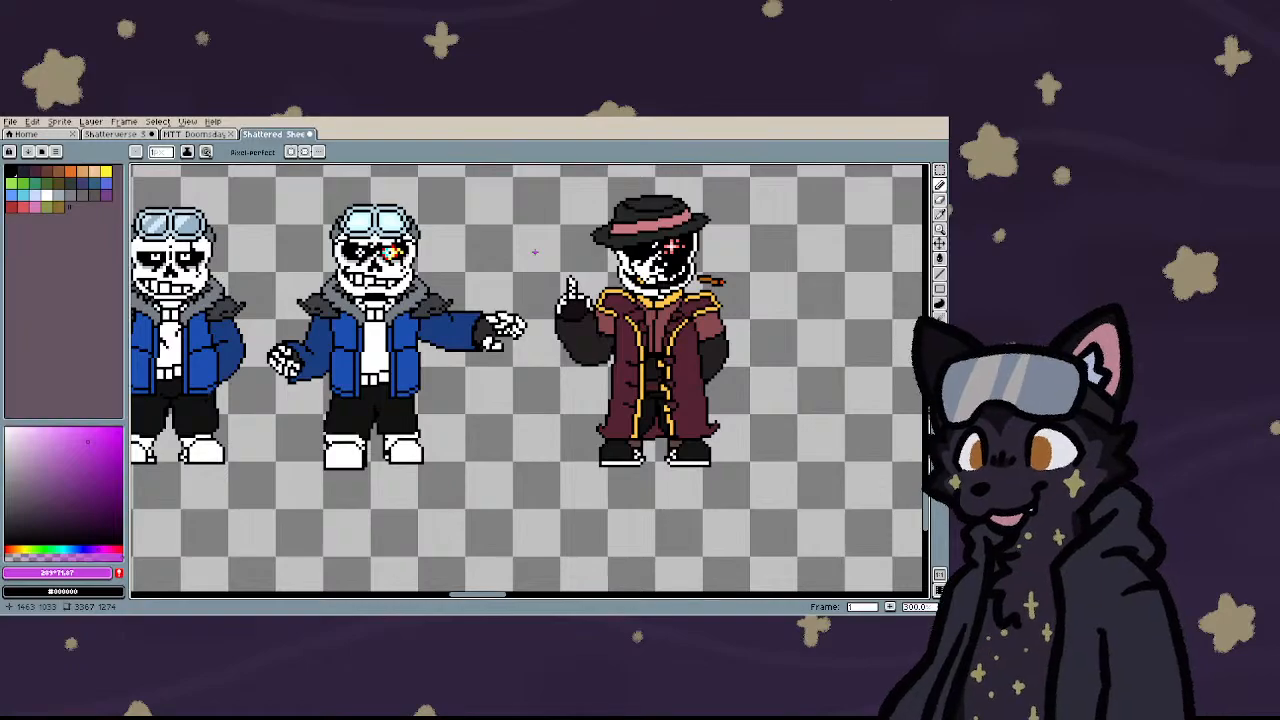
scroll(534, 252, down, 1)
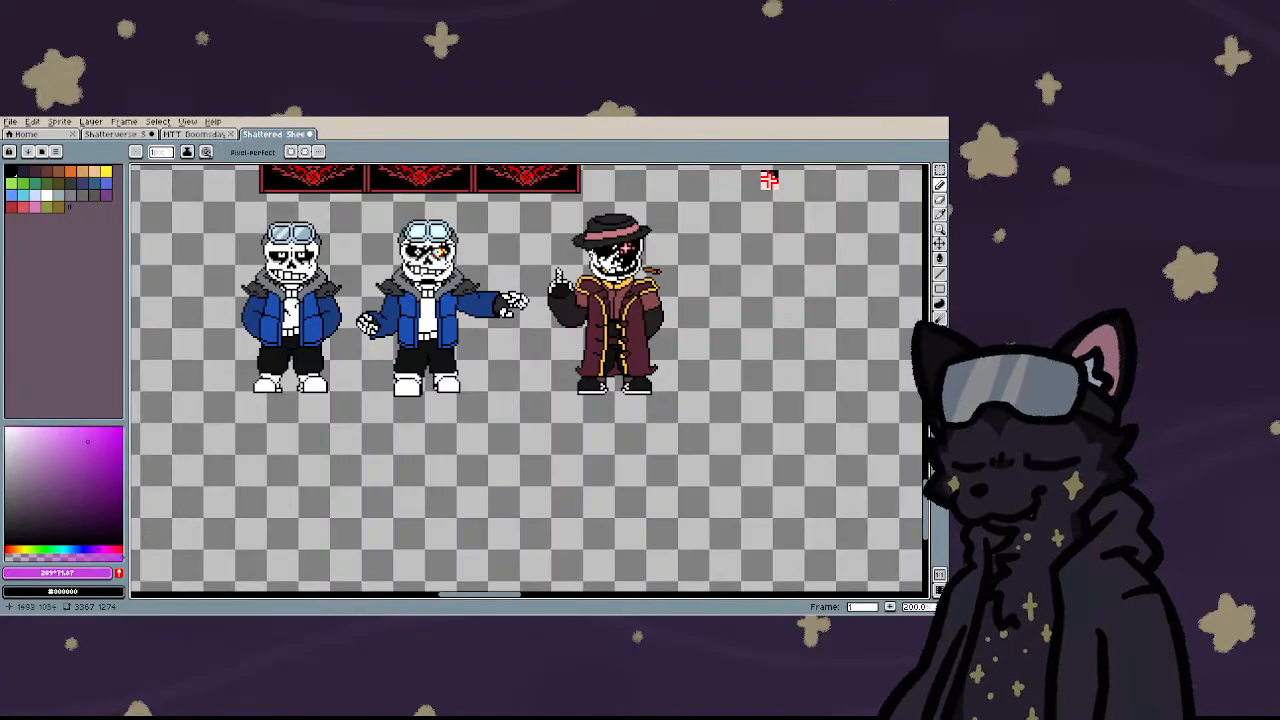
scroll(592, 250, up, 2)
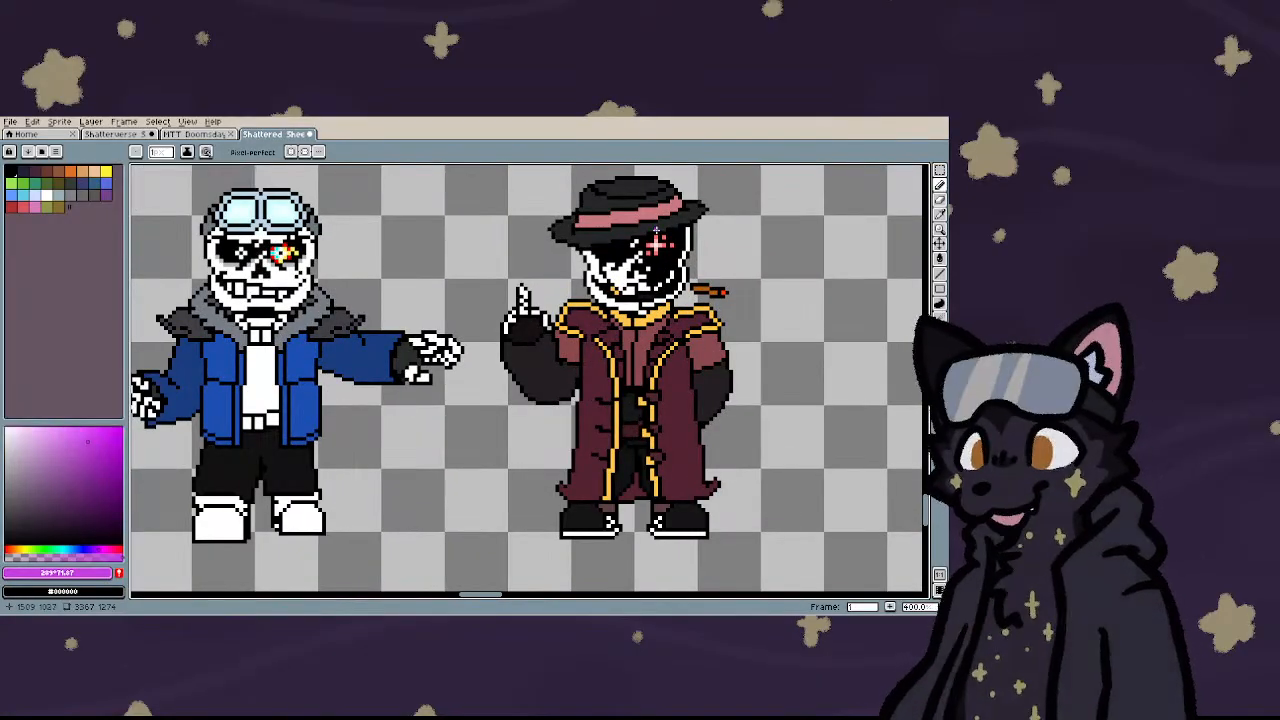
key(m)
scroll(541, 447, down, 1)
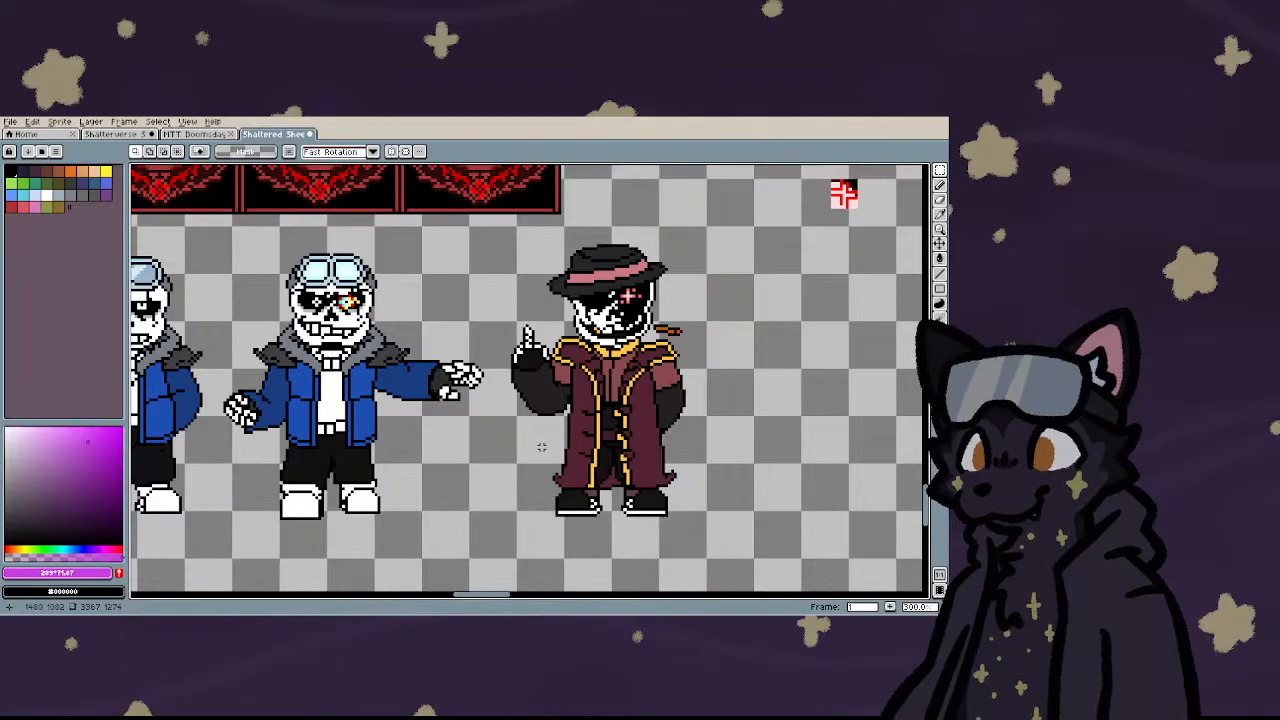
- Erase the red pixels from the head flower of the navy-coated skeleton with outstretched arms
scroll(541, 447, down, 2)
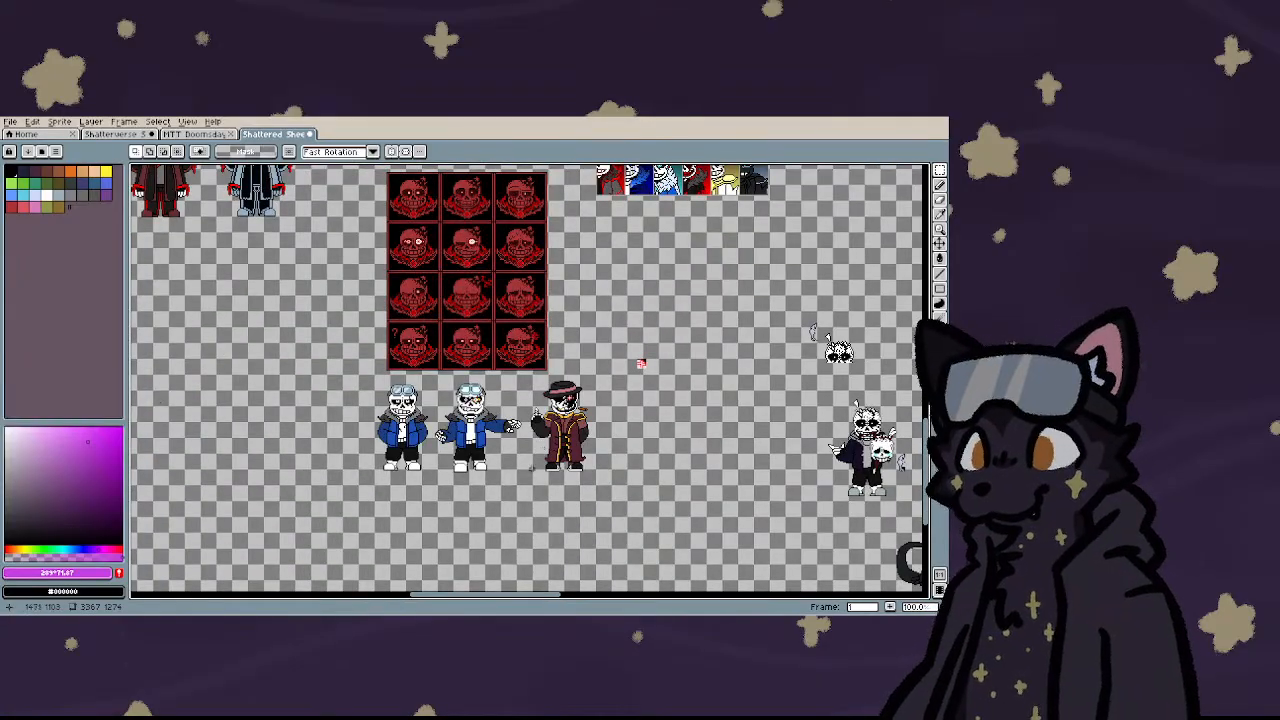
scroll(540, 447, down, 2)
scroll(467, 309, up, 6)
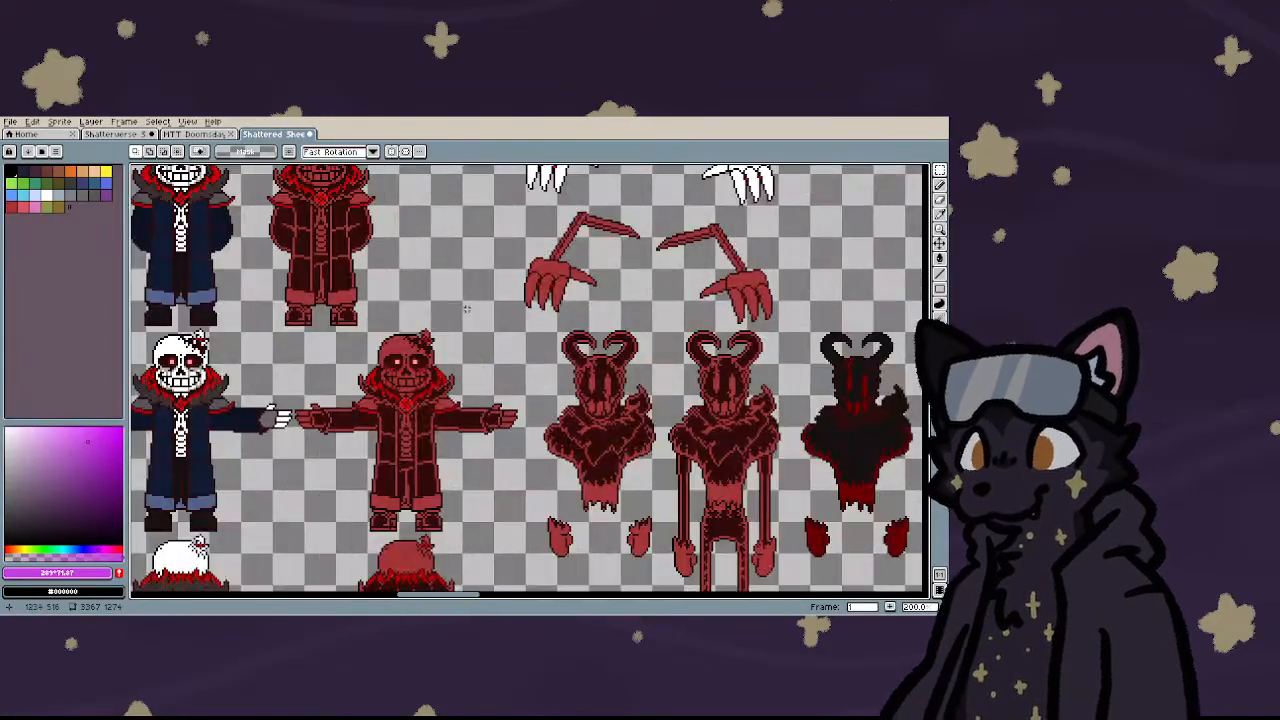
scroll(467, 309, down, 3)
scroll(462, 312, up, 7)
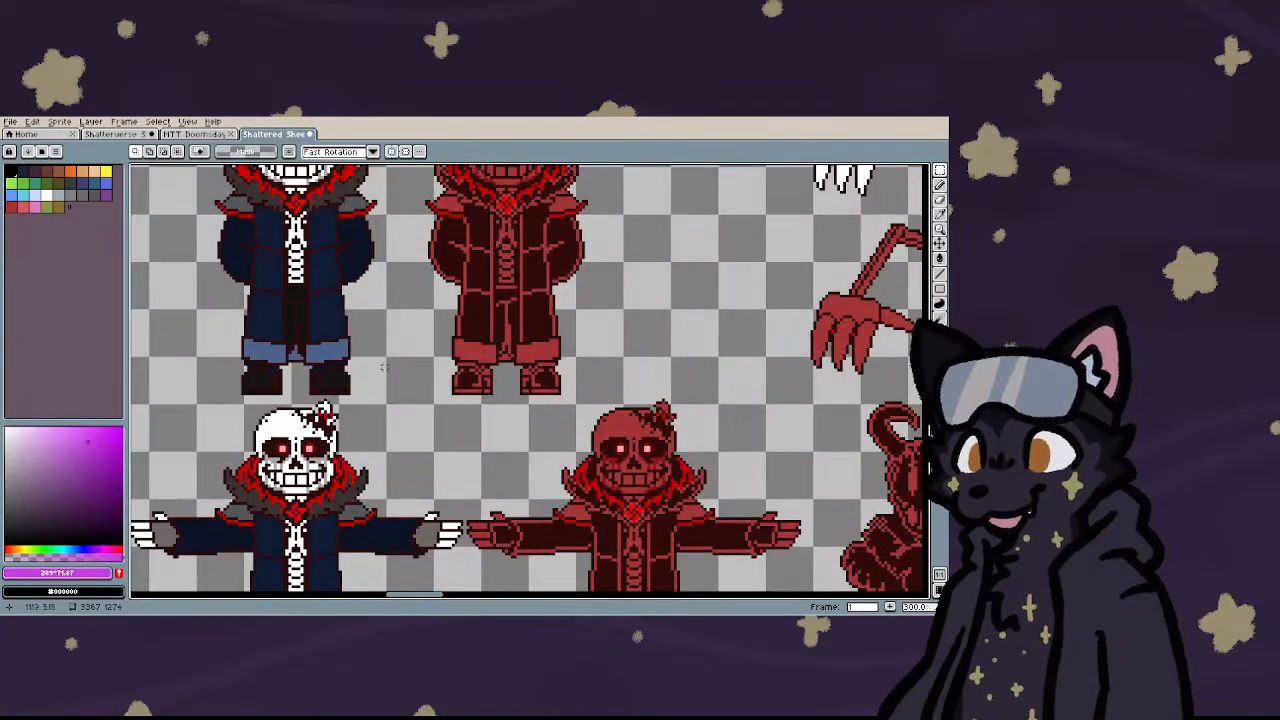
scroll(335, 418, up, 5)
key(r)
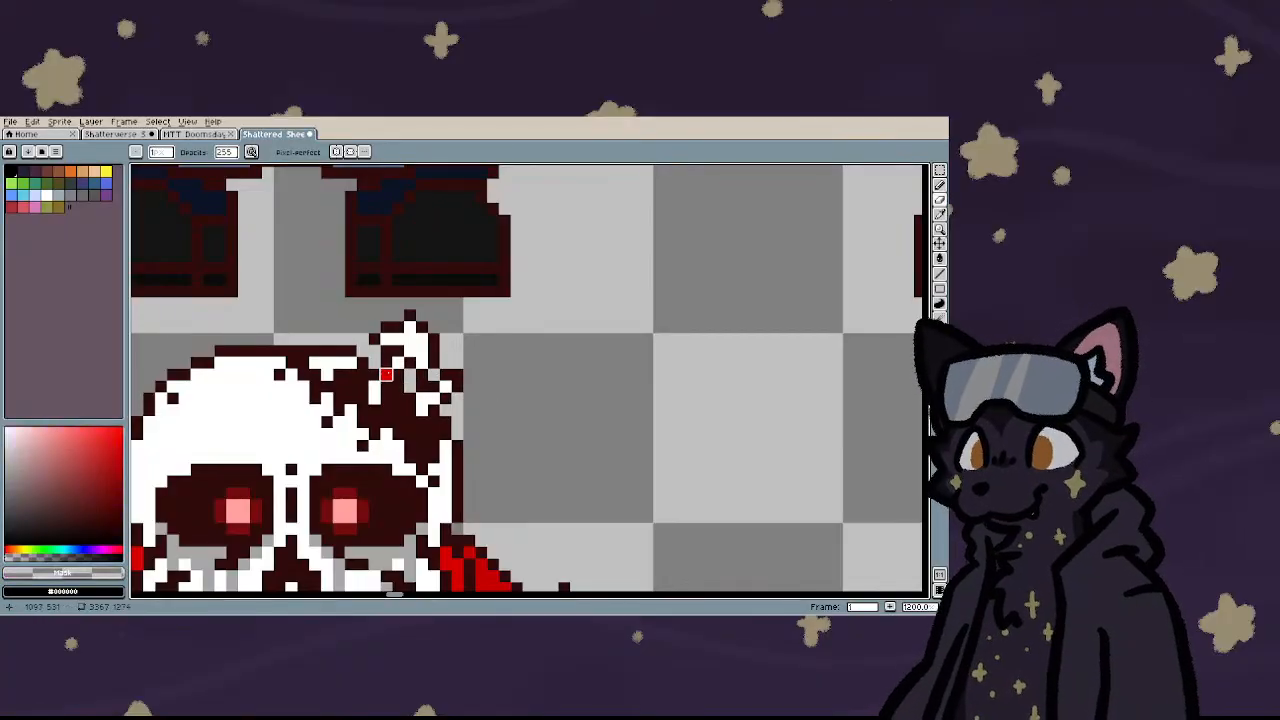
- Erase the red pixels from the head flower of the navy-coated skeleton standing with its hands behind its back
scroll(428, 380, down, 3)
scroll(428, 390, down, 2)
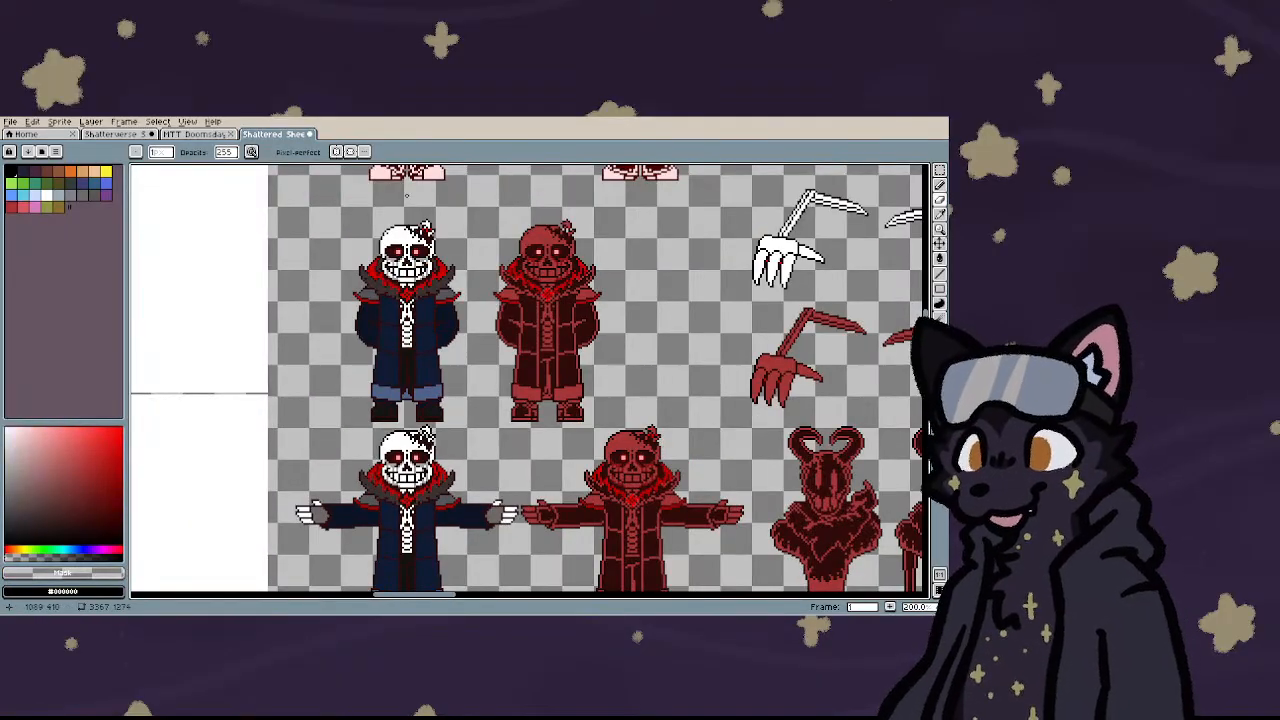
scroll(420, 234, up, 6)
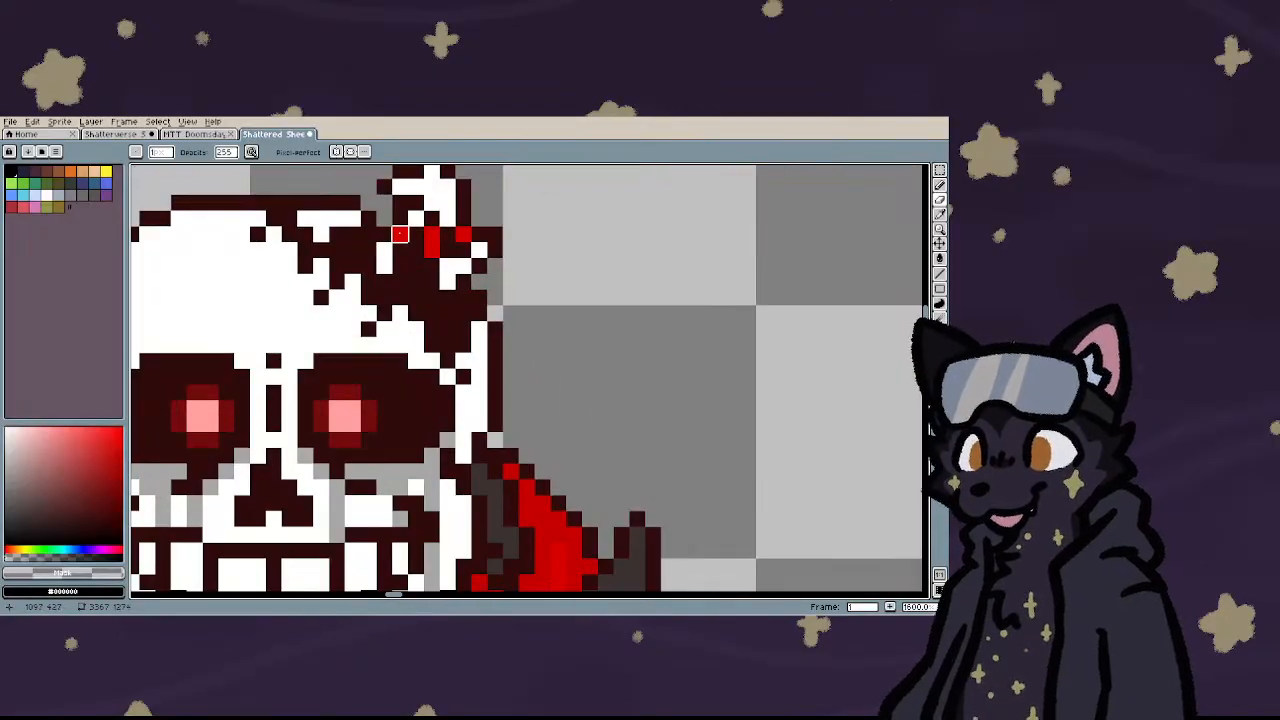
click(400, 234)
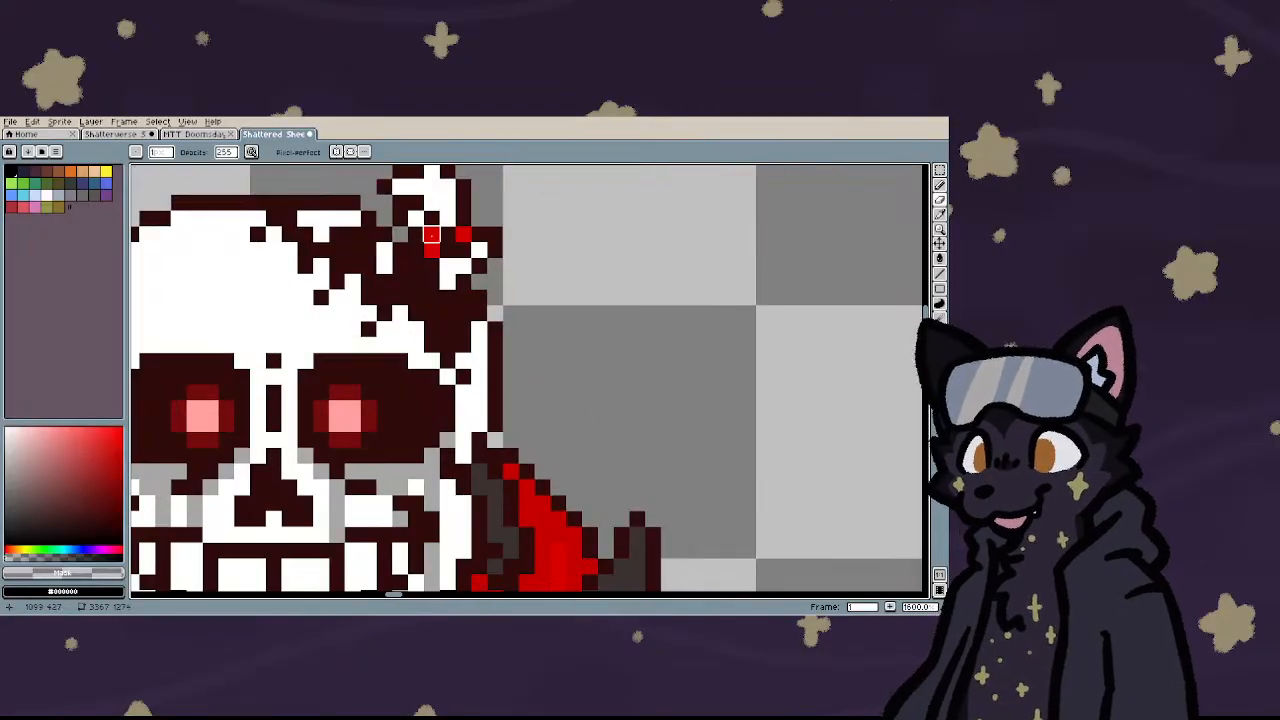
drag(432, 235, 432, 250)
scroll(463, 234, down, 5)
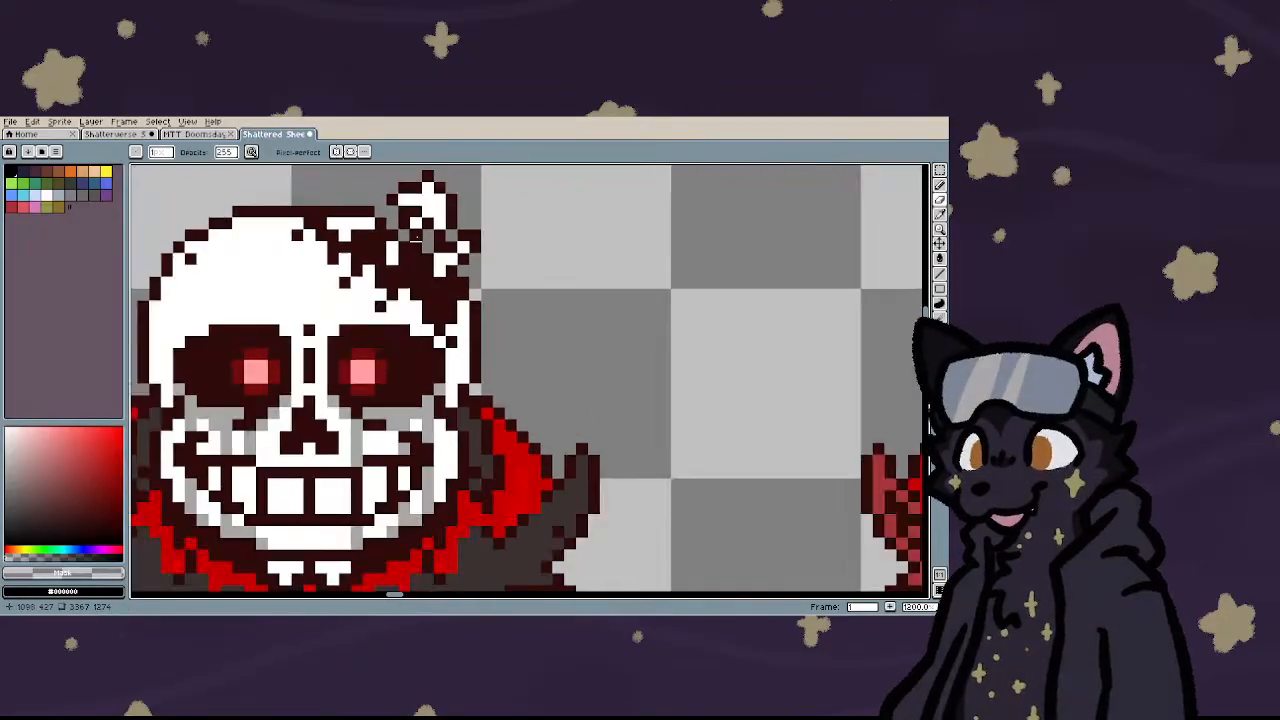
- Erase the bright red pixels from the head flowers of the two front-facing all-red skeleton variants
scroll(506, 352, up, 2)
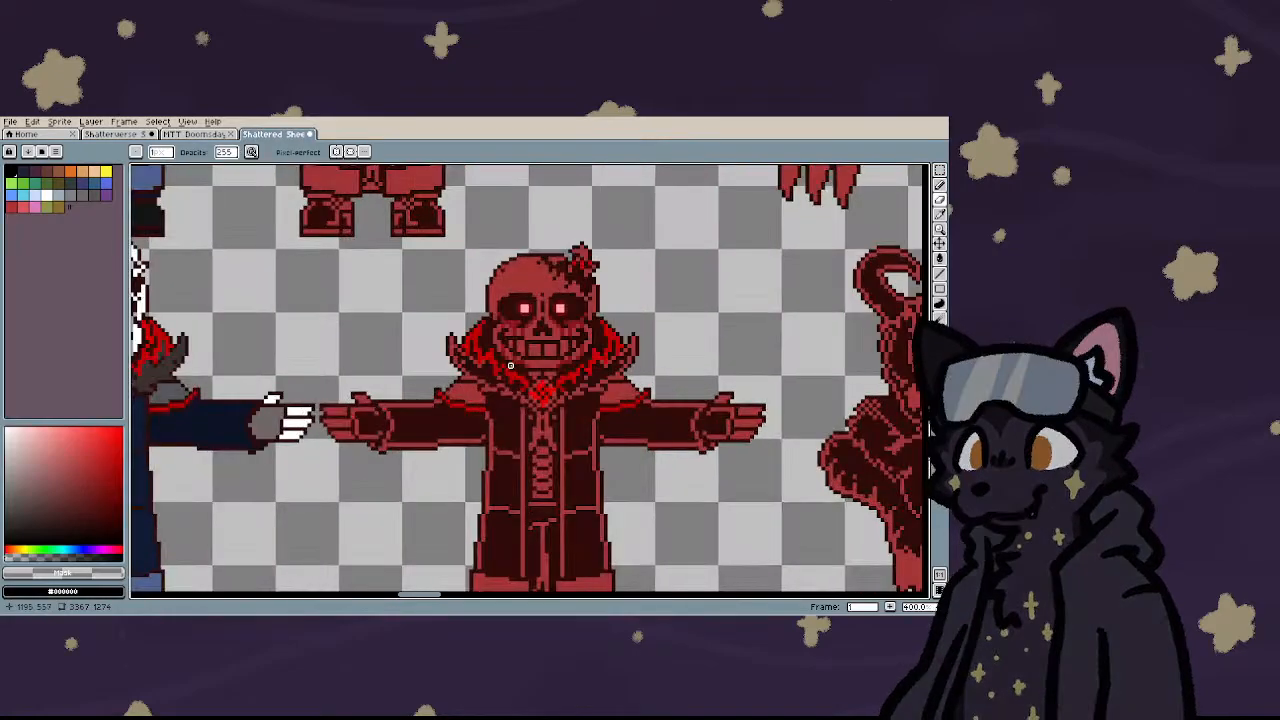
scroll(506, 370, down, 2)
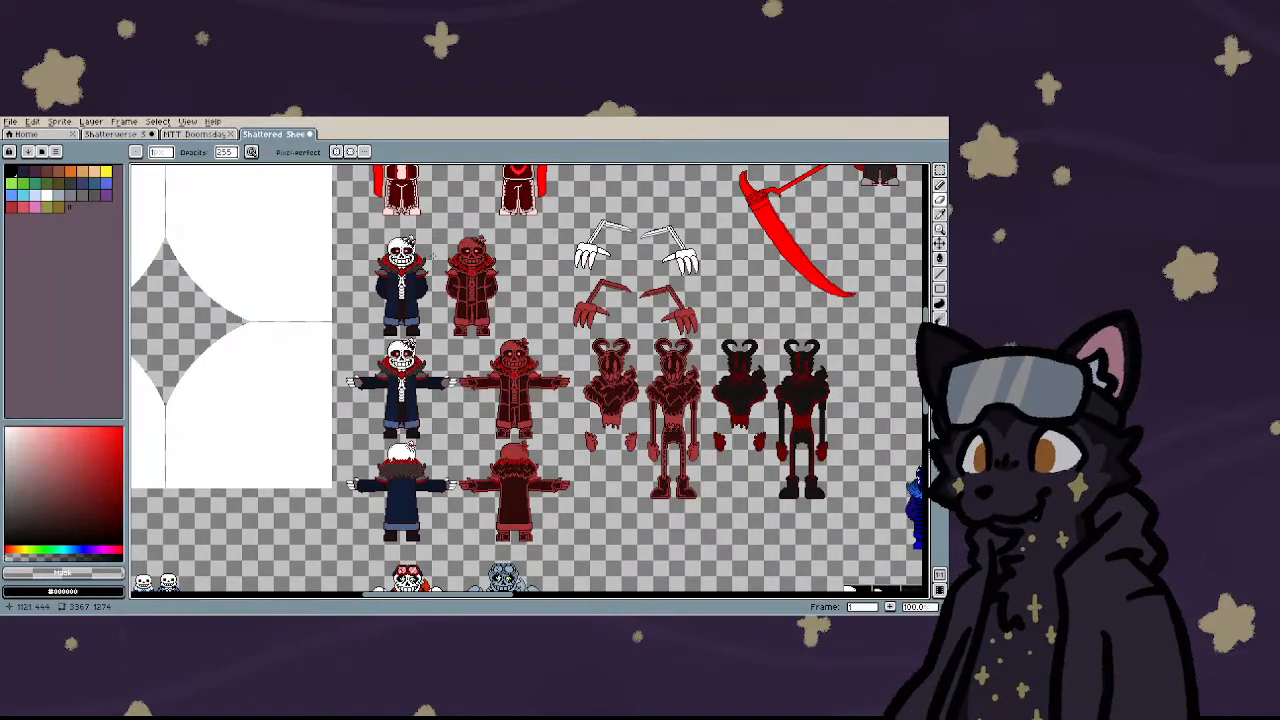
scroll(427, 244, up, 3)
scroll(423, 249, down, 3)
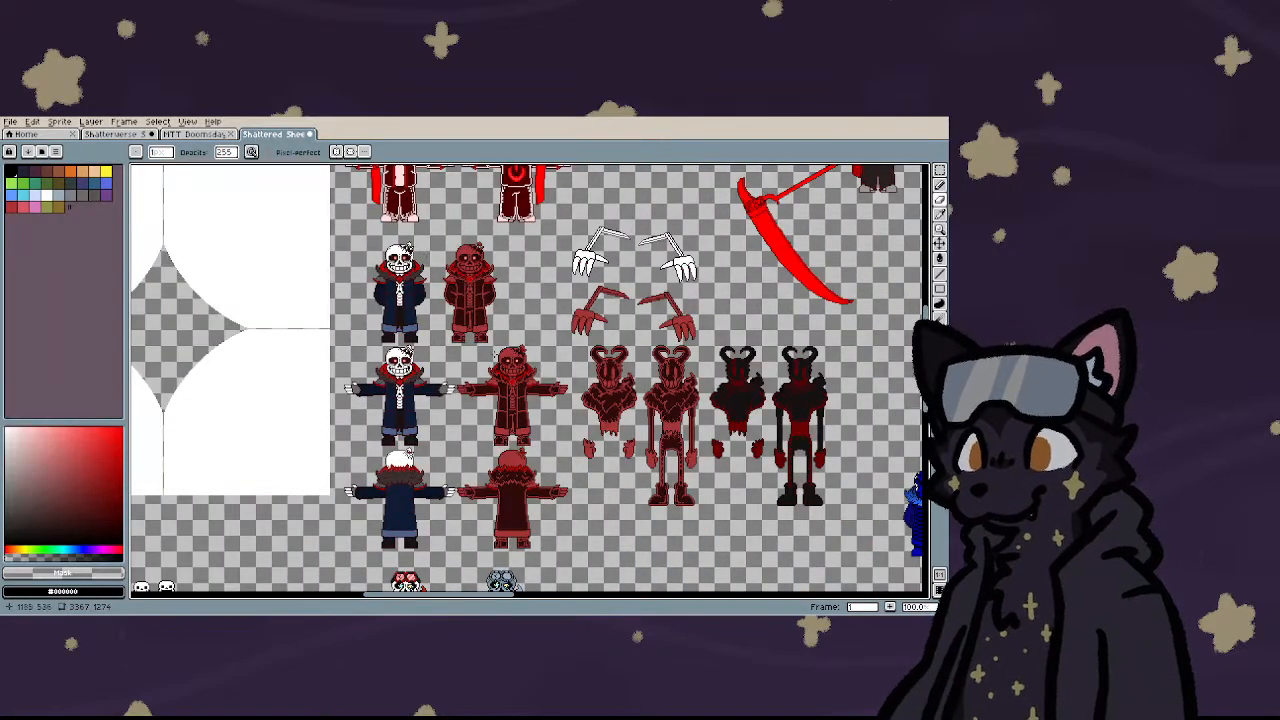
scroll(590, 268, up, 5)
scroll(590, 268, up, 1)
click(575, 298)
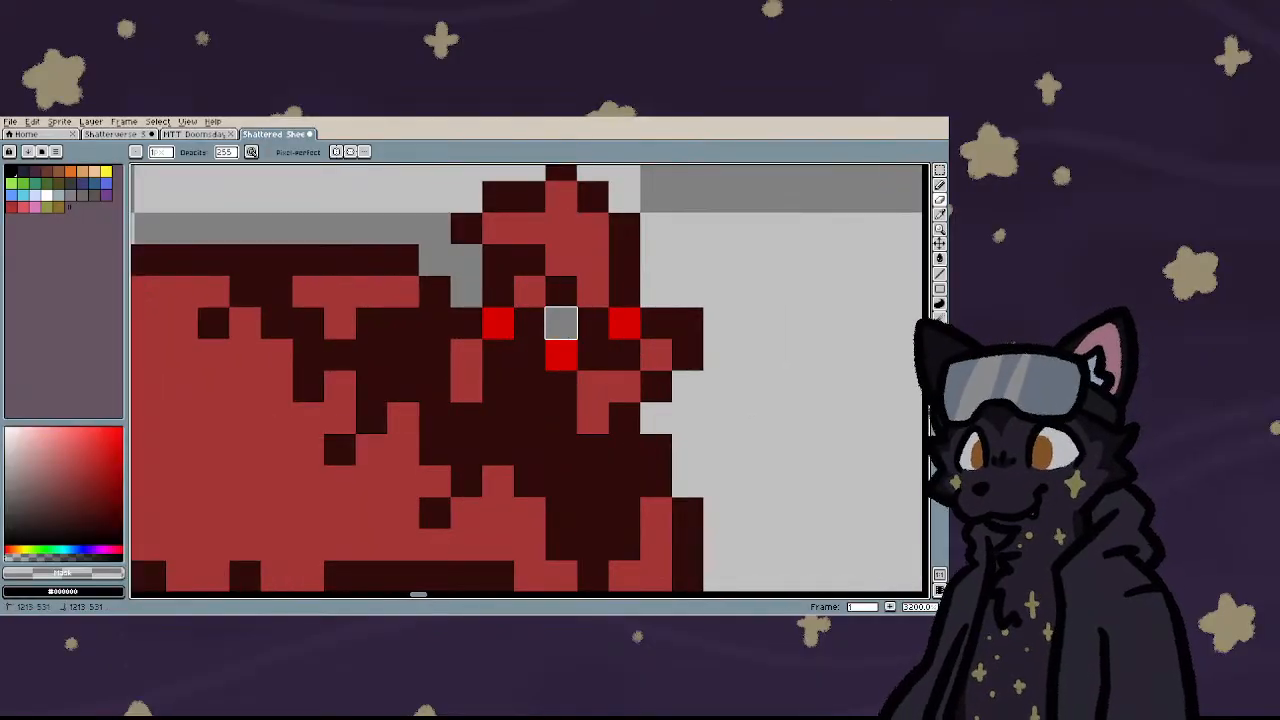
click(575, 312)
click(543, 299)
click(624, 322)
scroll(625, 350, down, 5)
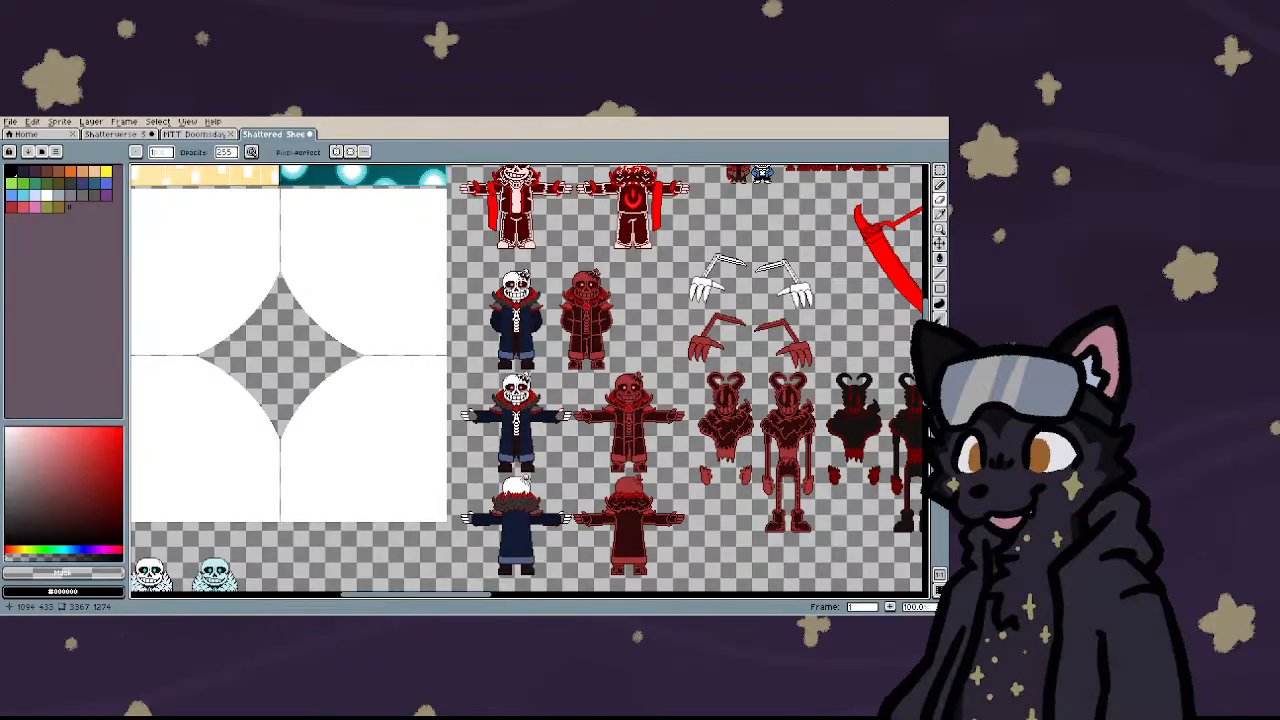
- Fill the lighter red strands in the standing navy-coated skeleton's collar with the fur's dark grey #3a3131 on both sides
scroll(530, 320, up, 5)
scroll(519, 308, down, 3)
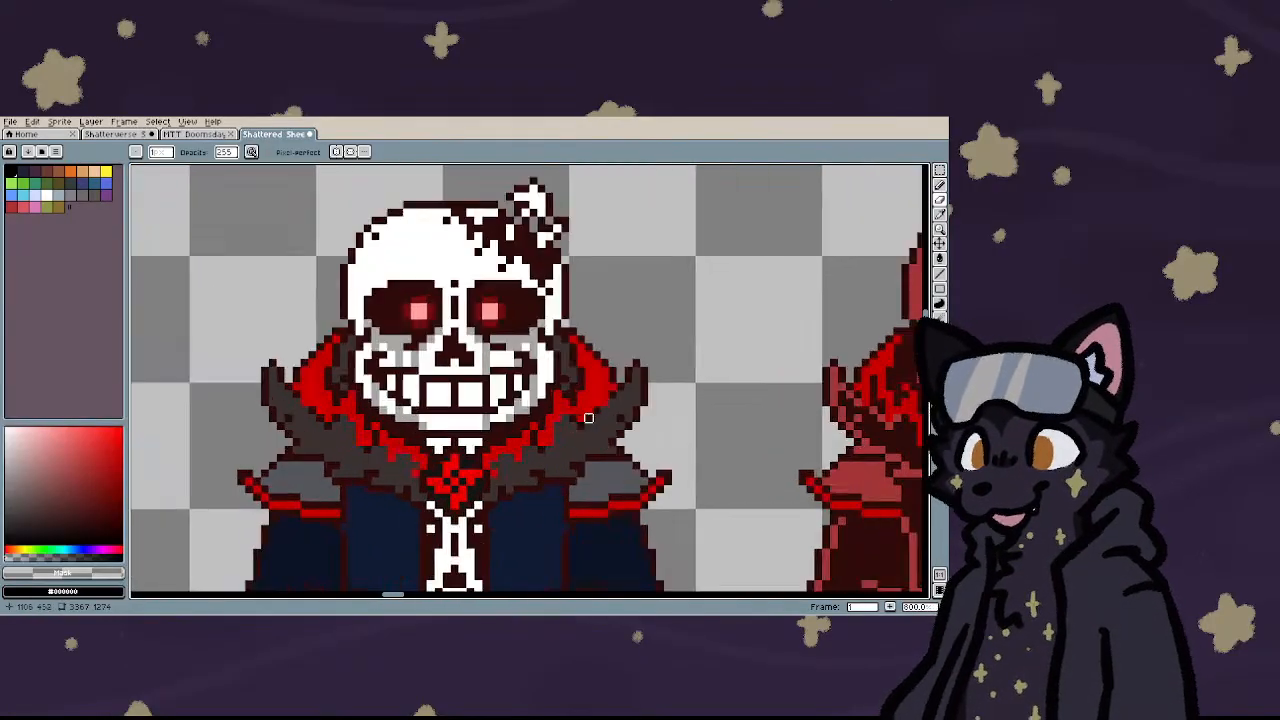
scroll(612, 450, up, 6)
key(g)
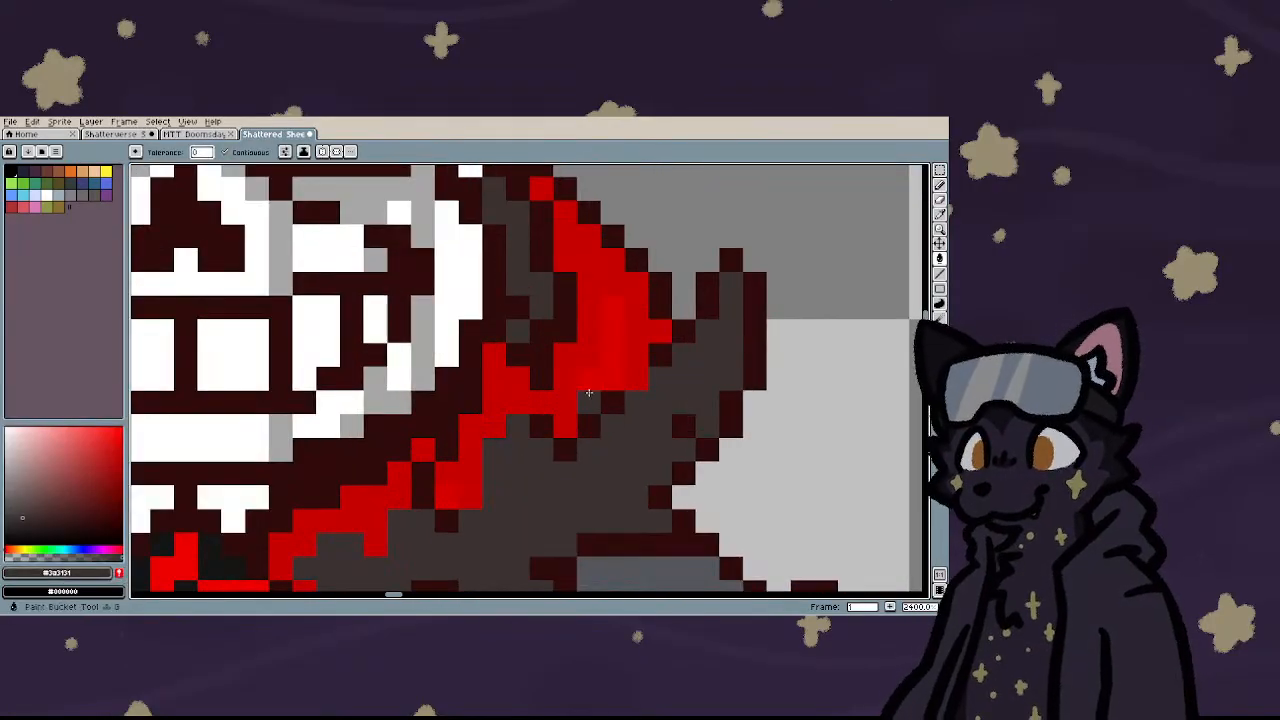
click(590, 385)
scroll(590, 385, down, 6)
scroll(475, 390, up, 3)
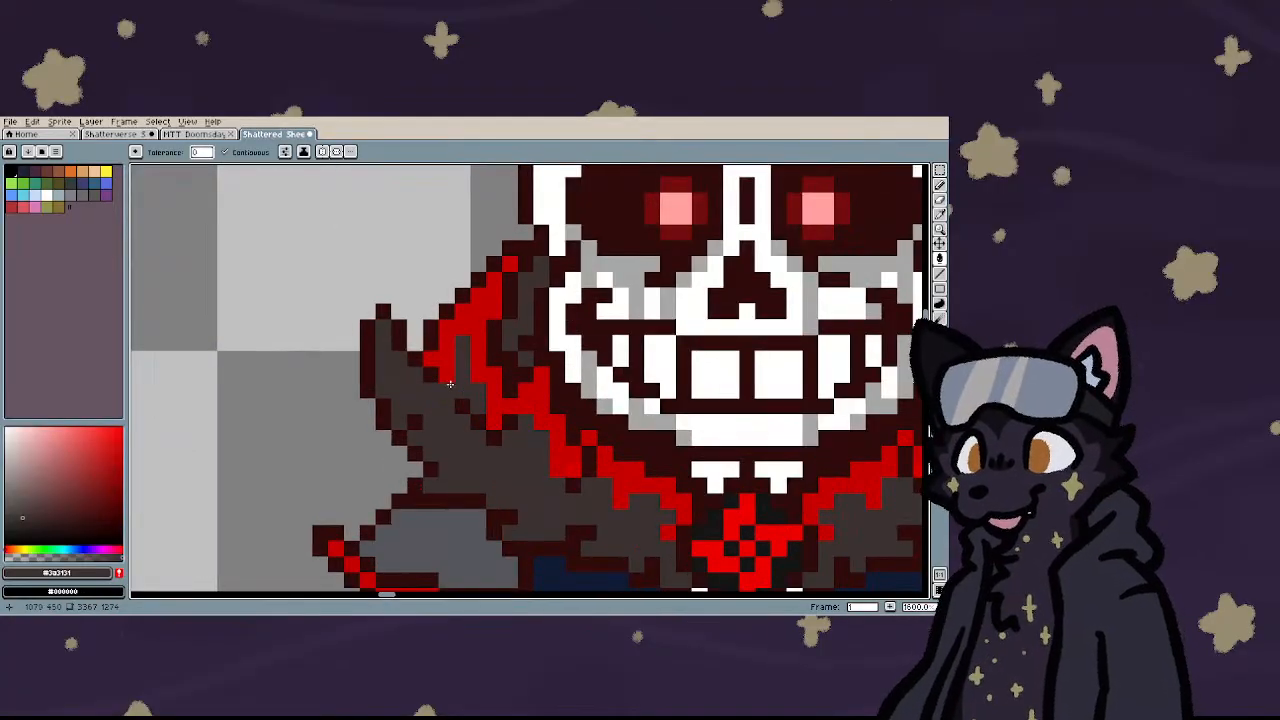
scroll(477, 311, down, 3)
scroll(478, 311, up, 3)
- Sample the collar's red #c50000 and fill the dark grey inner collar strips beside the skull with it on both sides
alt+click(370, 357)
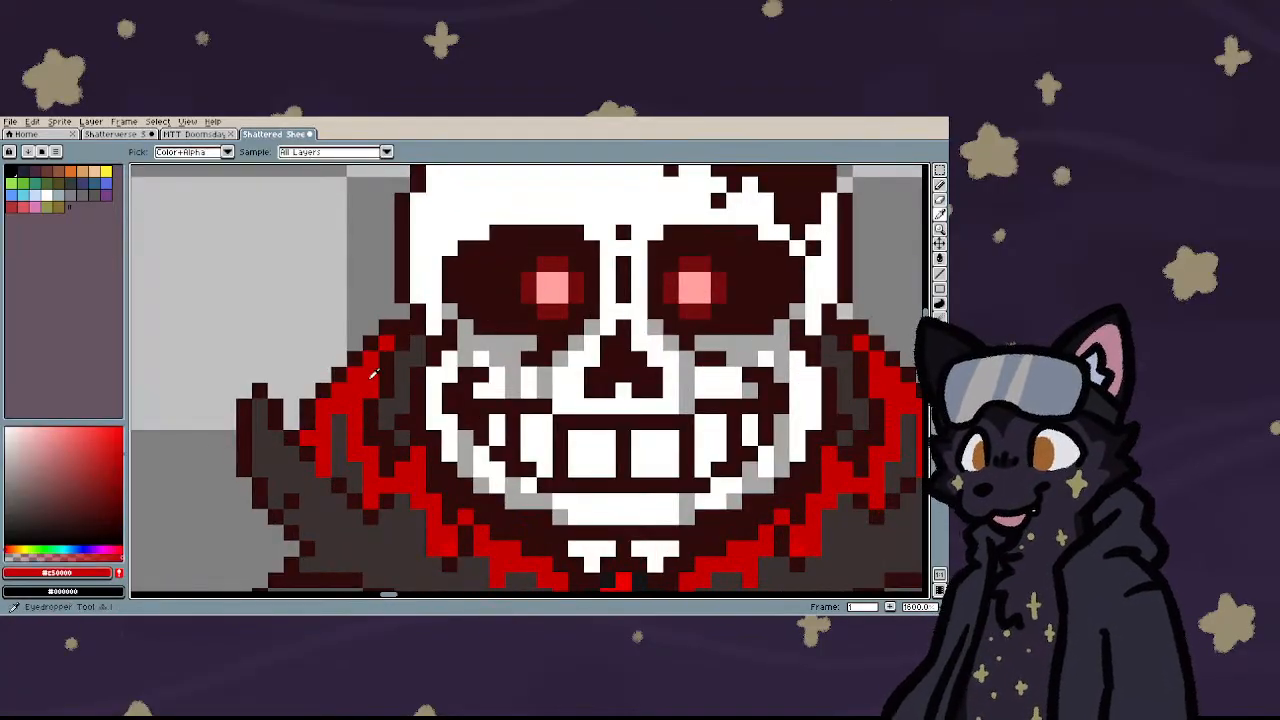
click(400, 445)
key(ctrl+z)
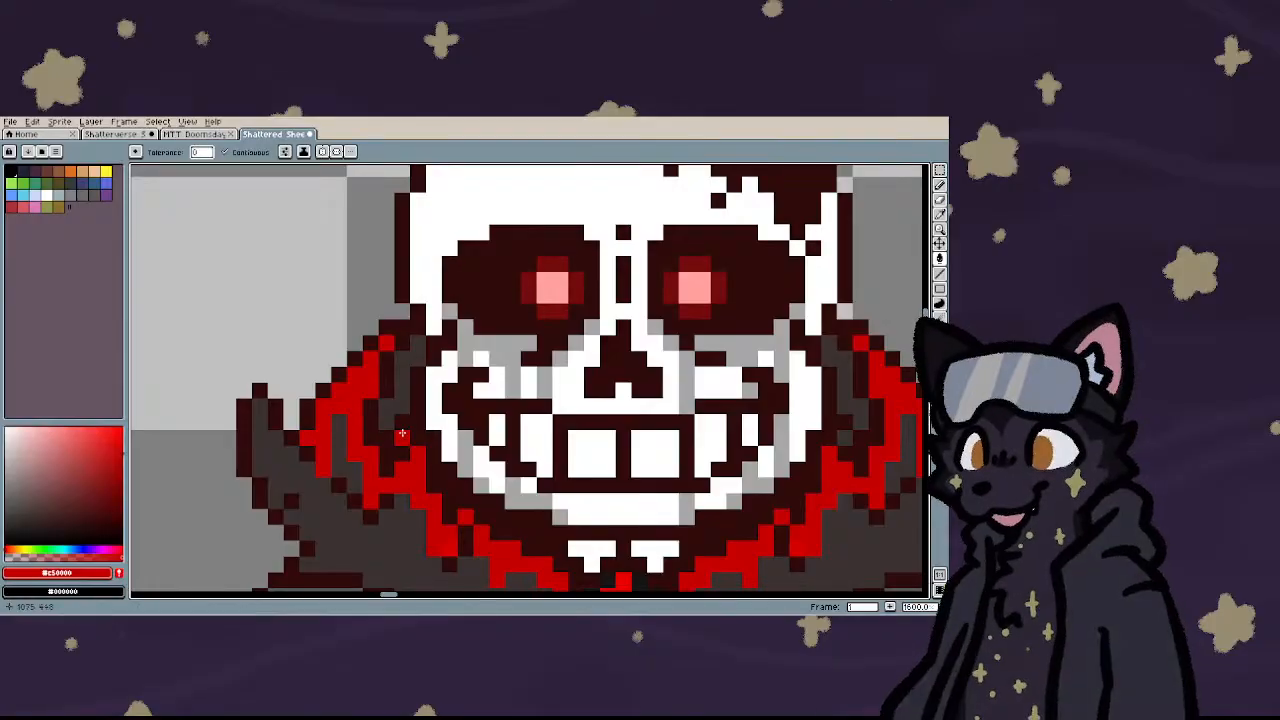
scroll(450, 426, down, 2)
scroll(635, 371, up, 2)
scroll(635, 371, up, 2)
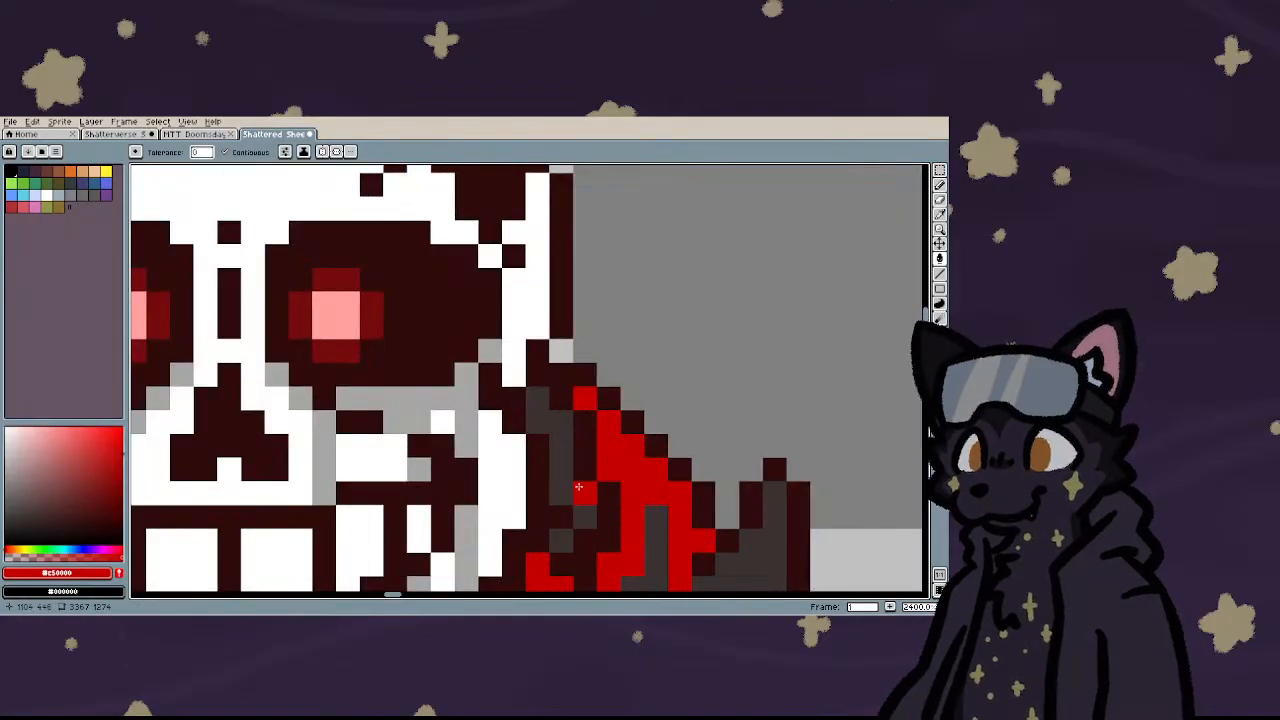
scroll(569, 505, down, 2)
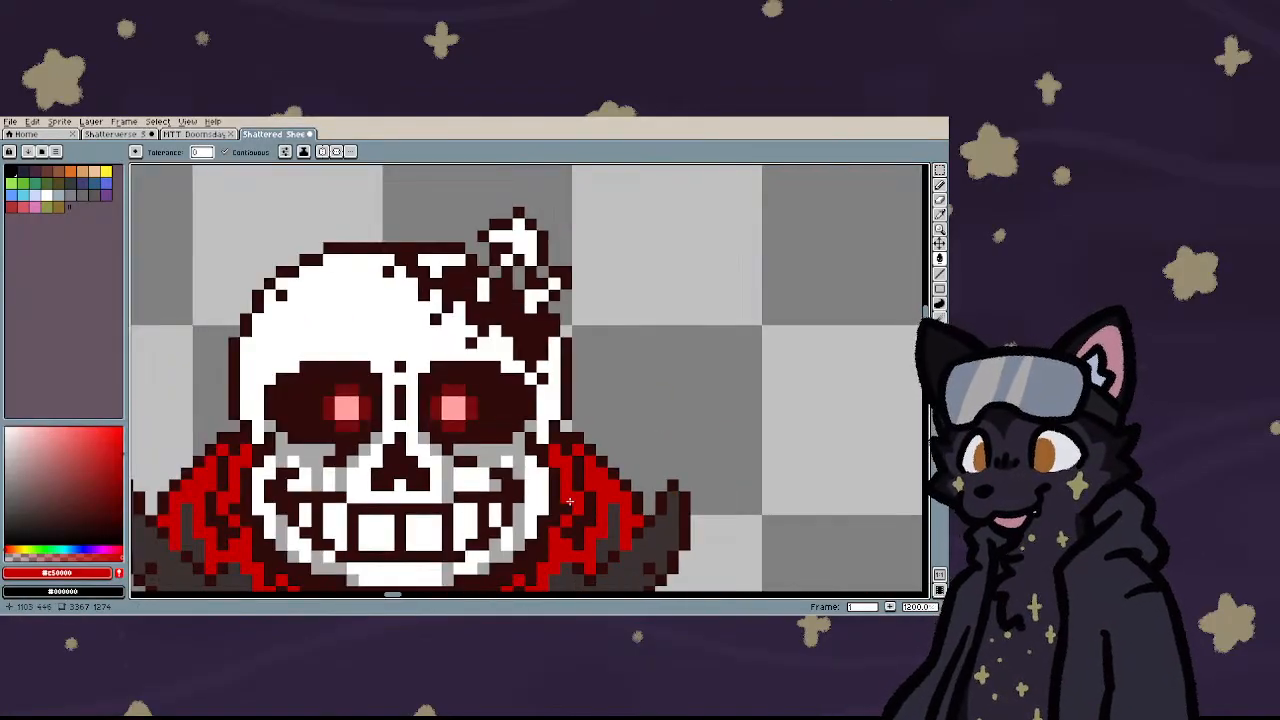
- Compare the recoloured navy-coated skeleton with its red variant and the arms-out version below
scroll(569, 500, down, 5)
scroll(505, 432, down, 1)
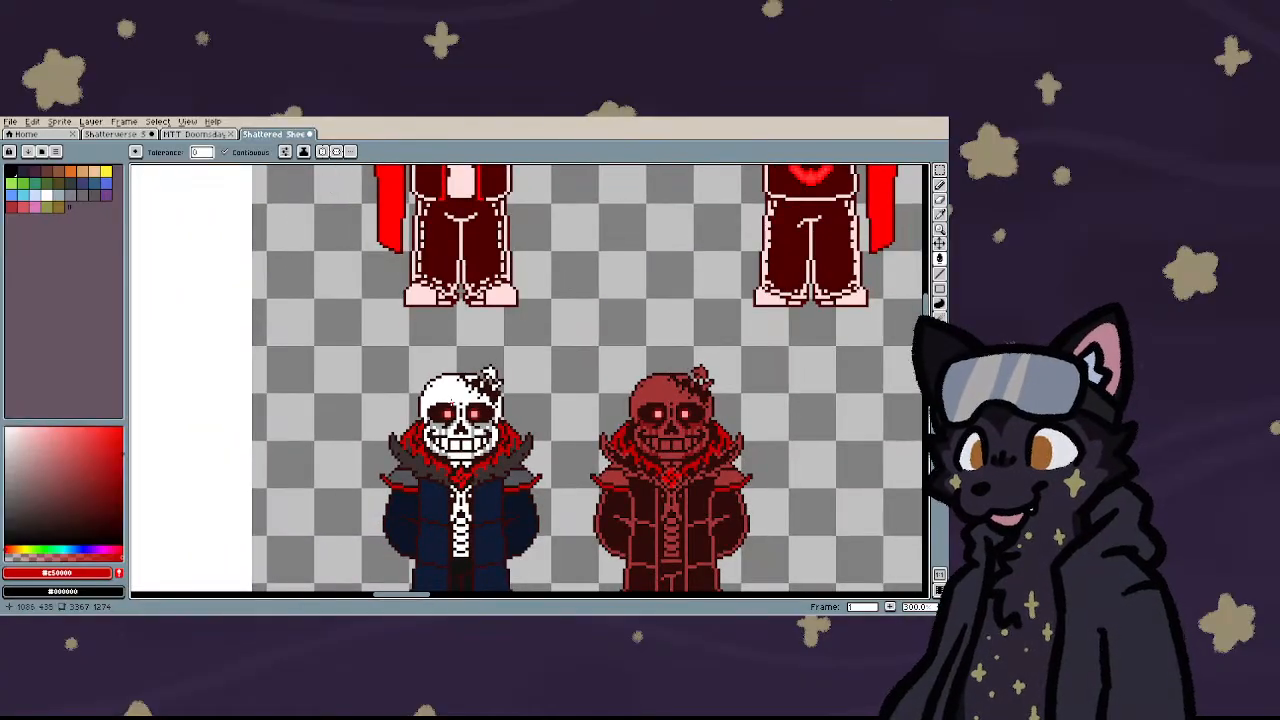
scroll(461, 383, down, 3)
scroll(465, 405, up, 2)
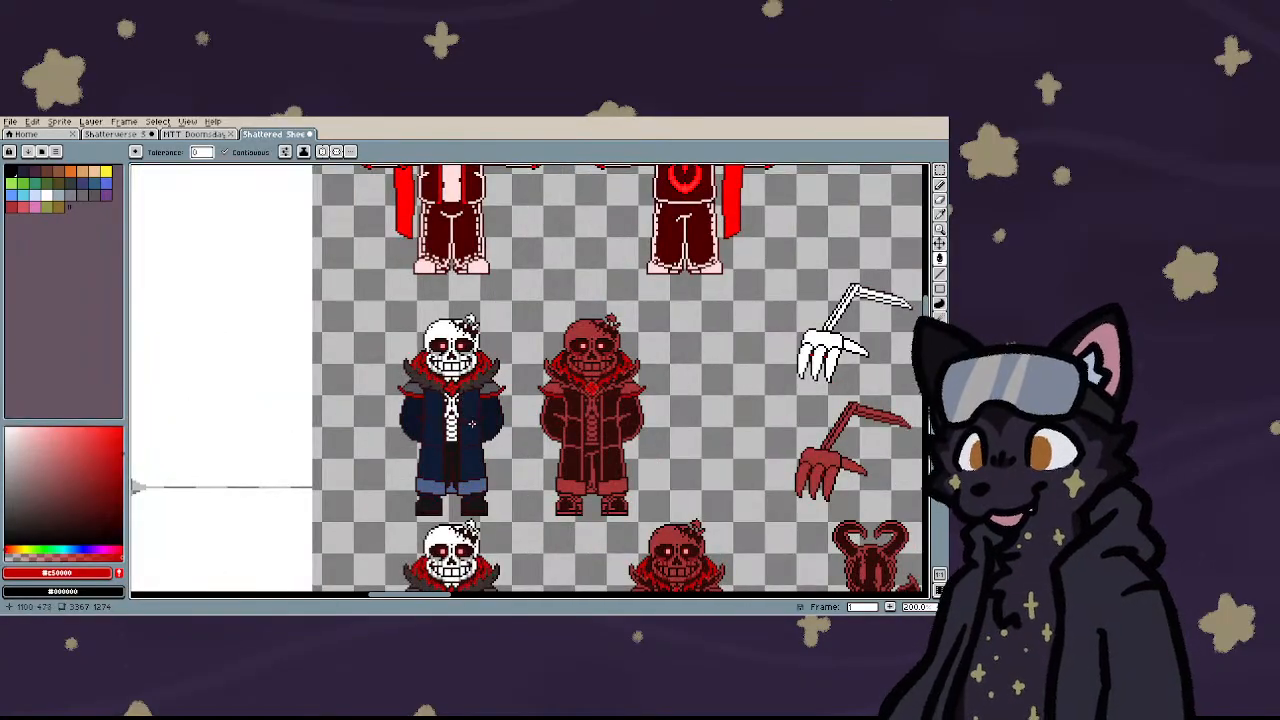
scroll(471, 434, down, 1)
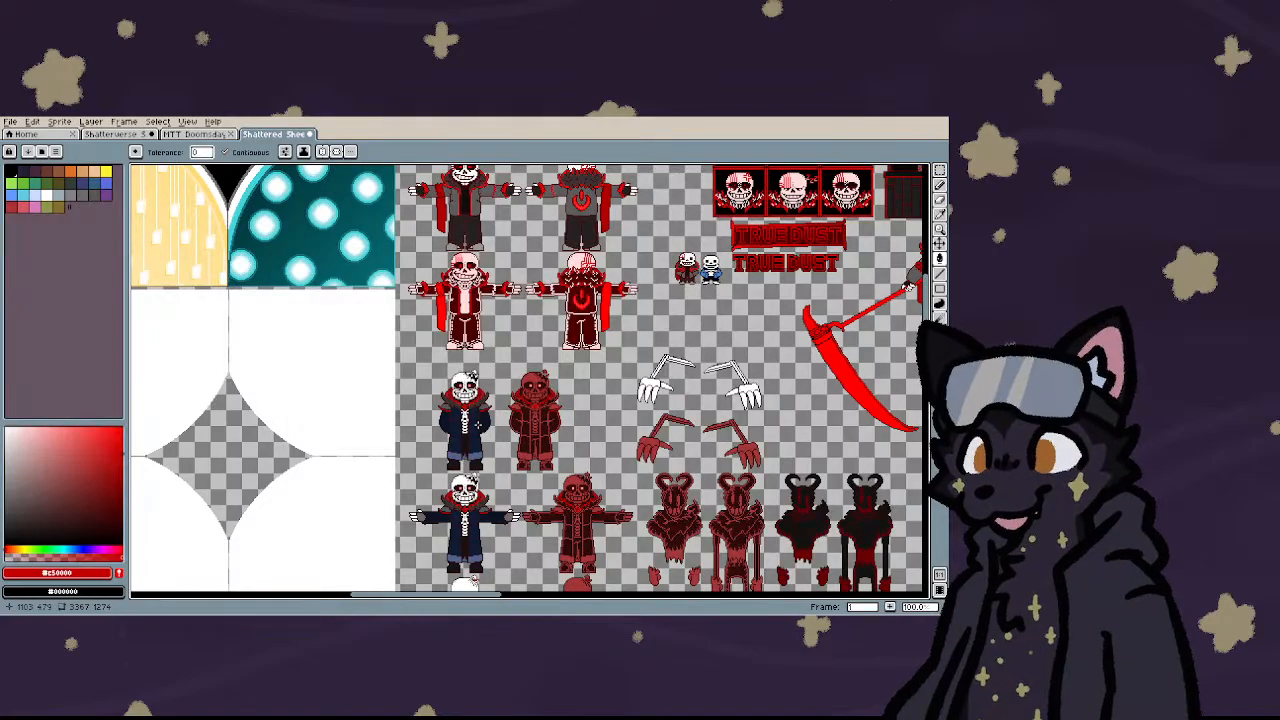
scroll(468, 525, up, 3)
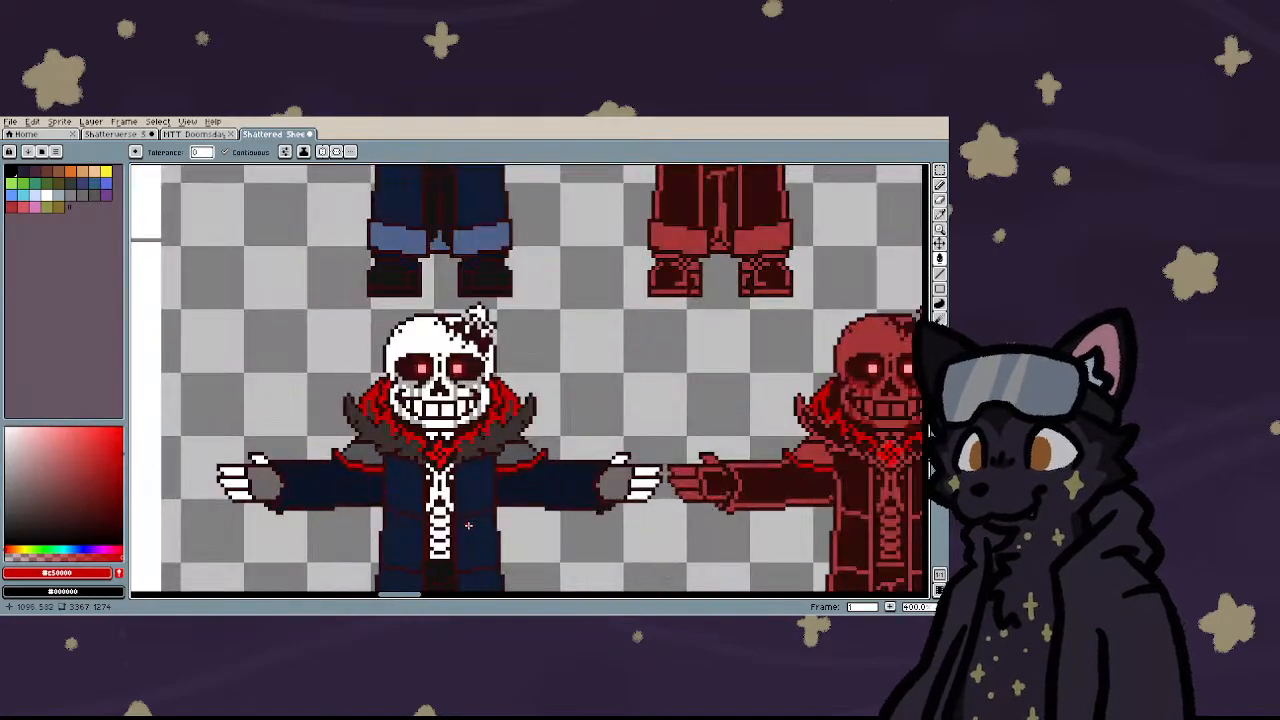
scroll(420, 465, down, 3)
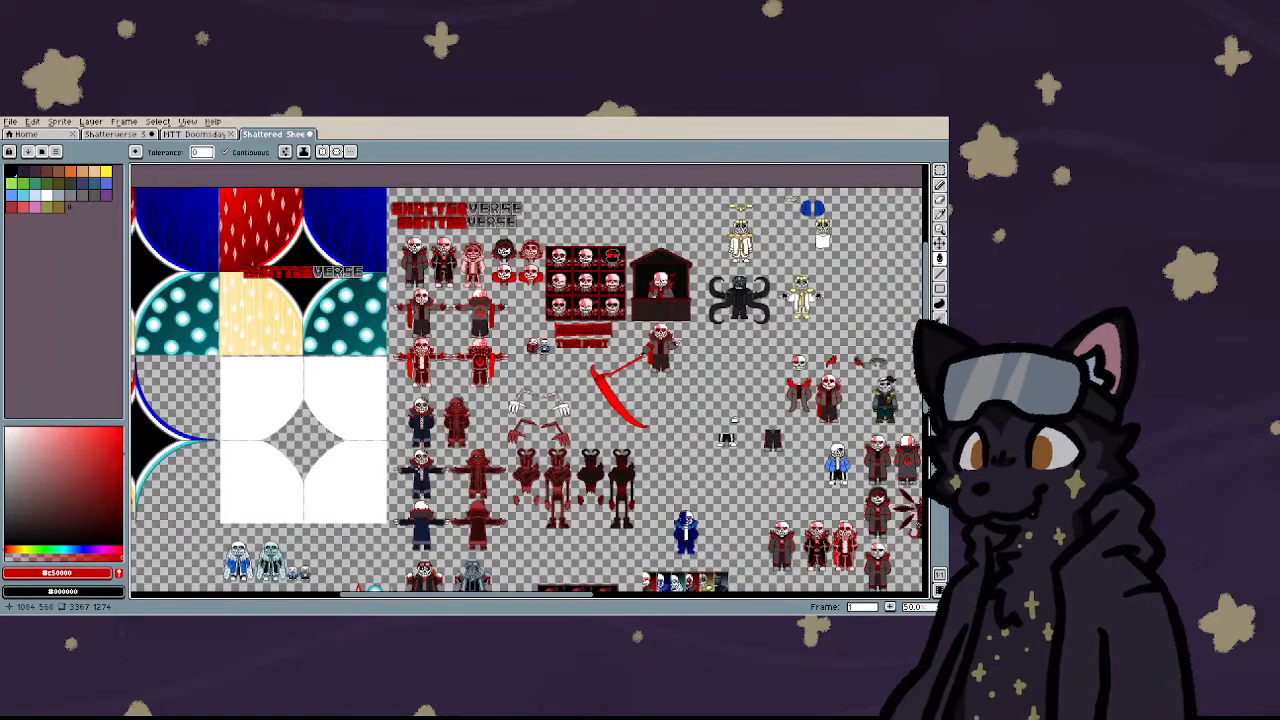
- Survey the whole sprite sheet and examine the row of four skeletons on the pink background up close
scroll(442, 450, down, 1)
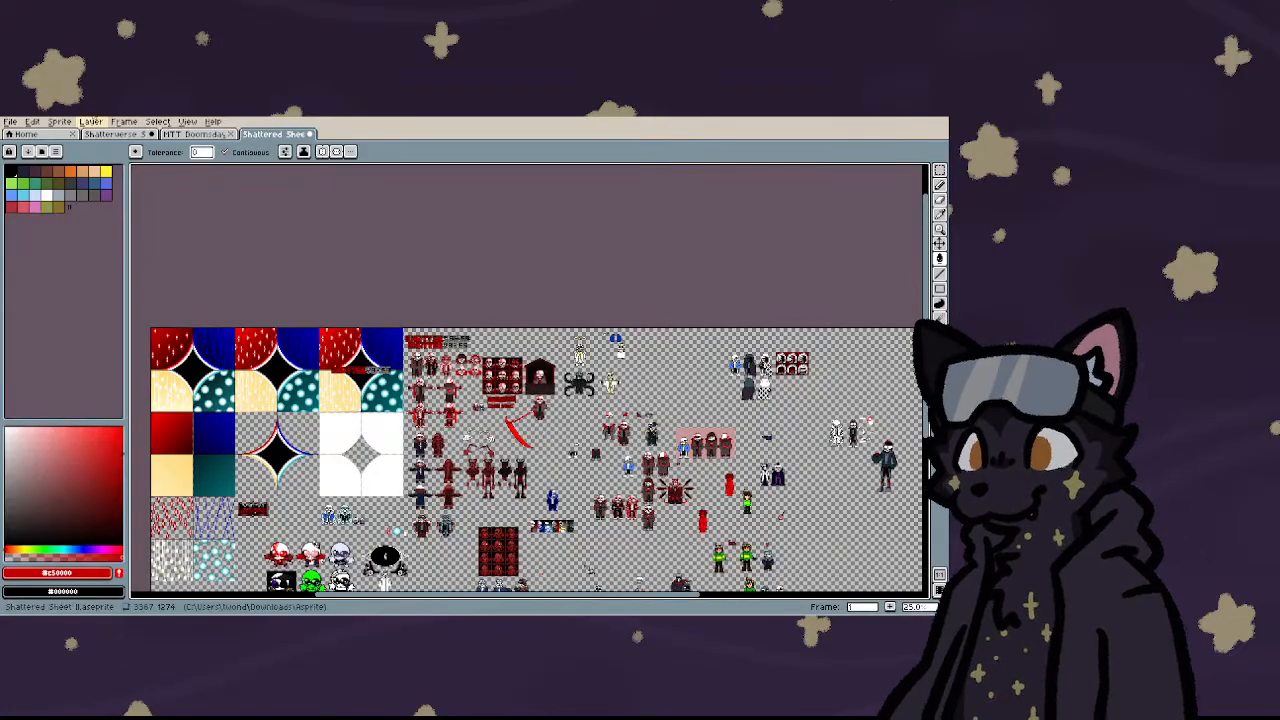
scroll(283, 371, down, 3)
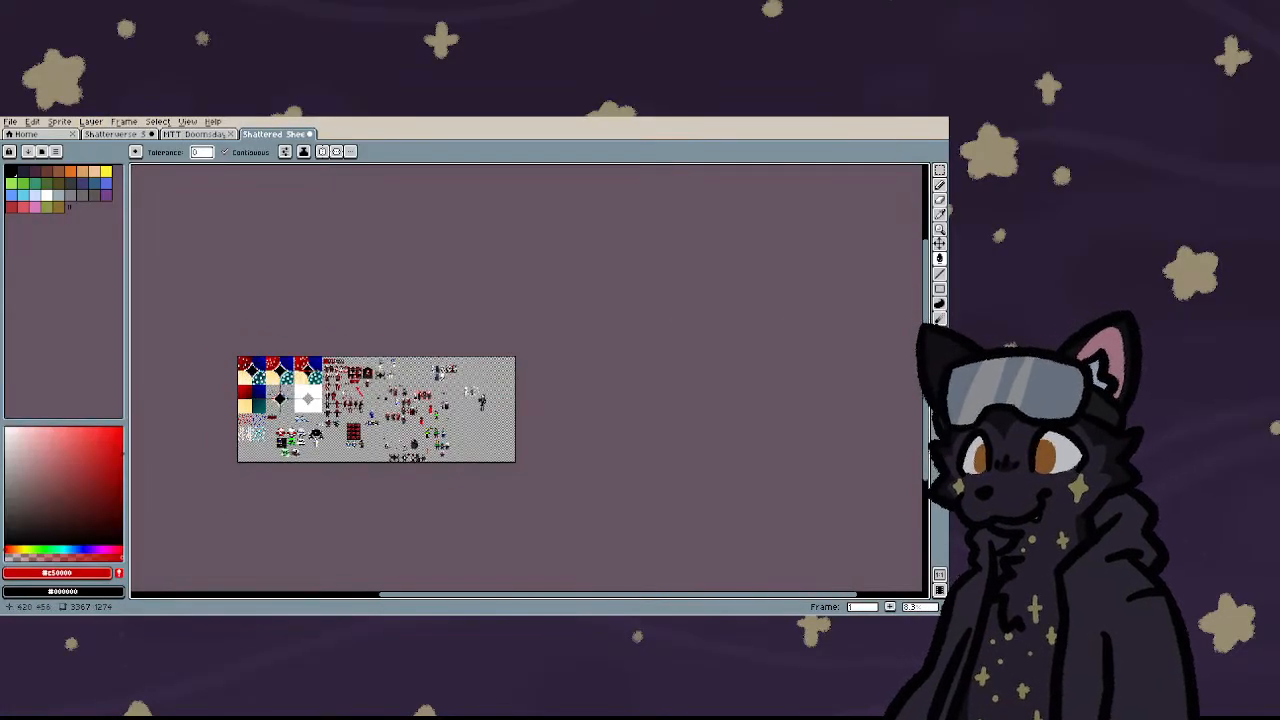
scroll(303, 391, up, 4)
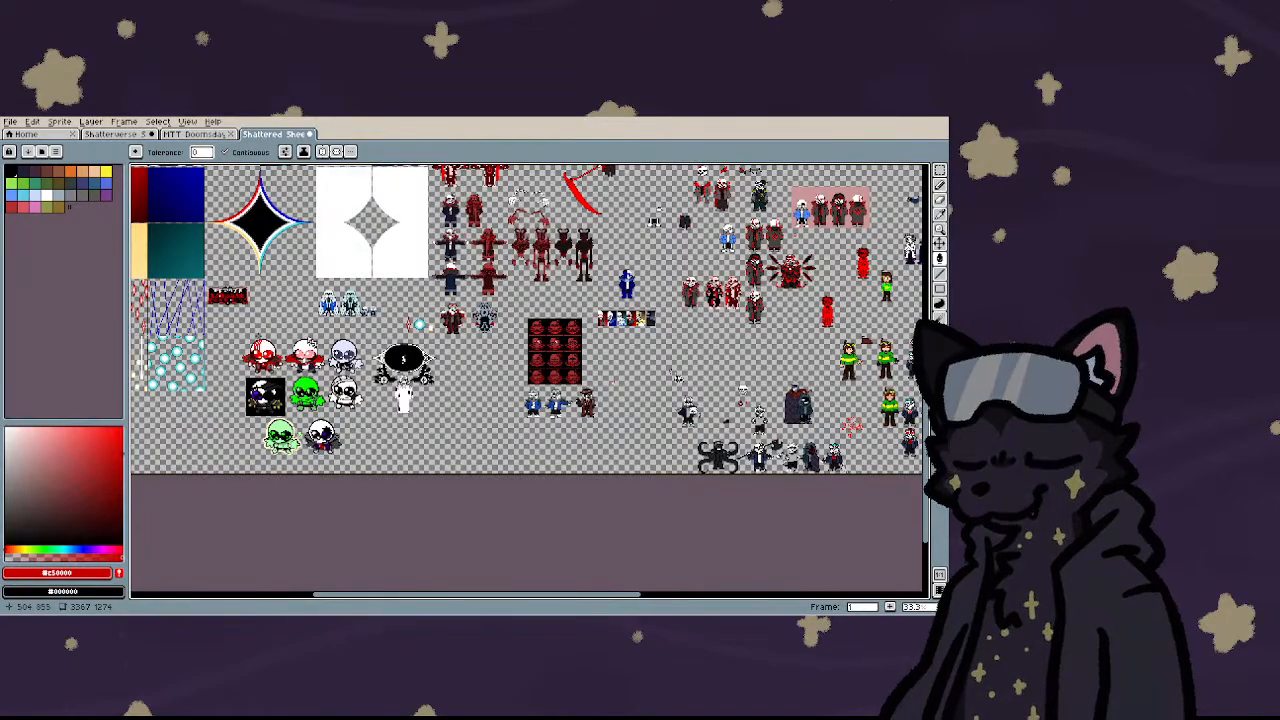
scroll(260, 339, down, 4)
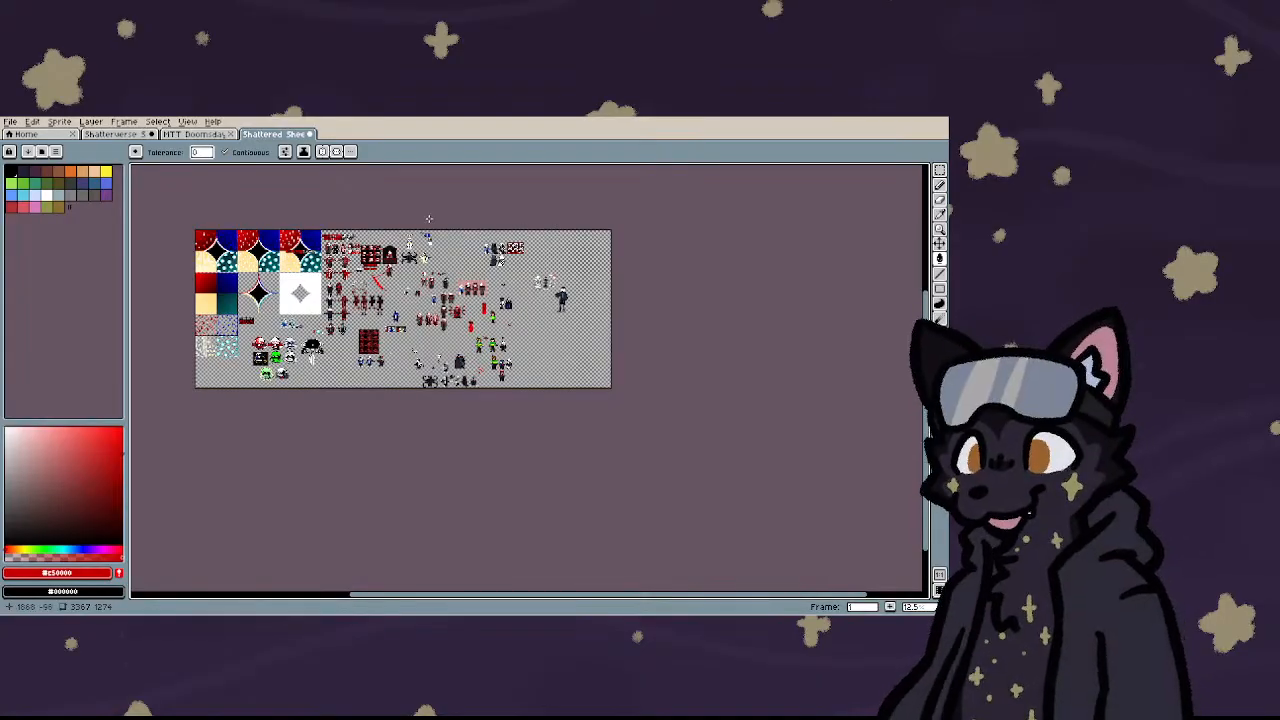
scroll(421, 322, up, 8)
scroll(421, 322, down, 4)
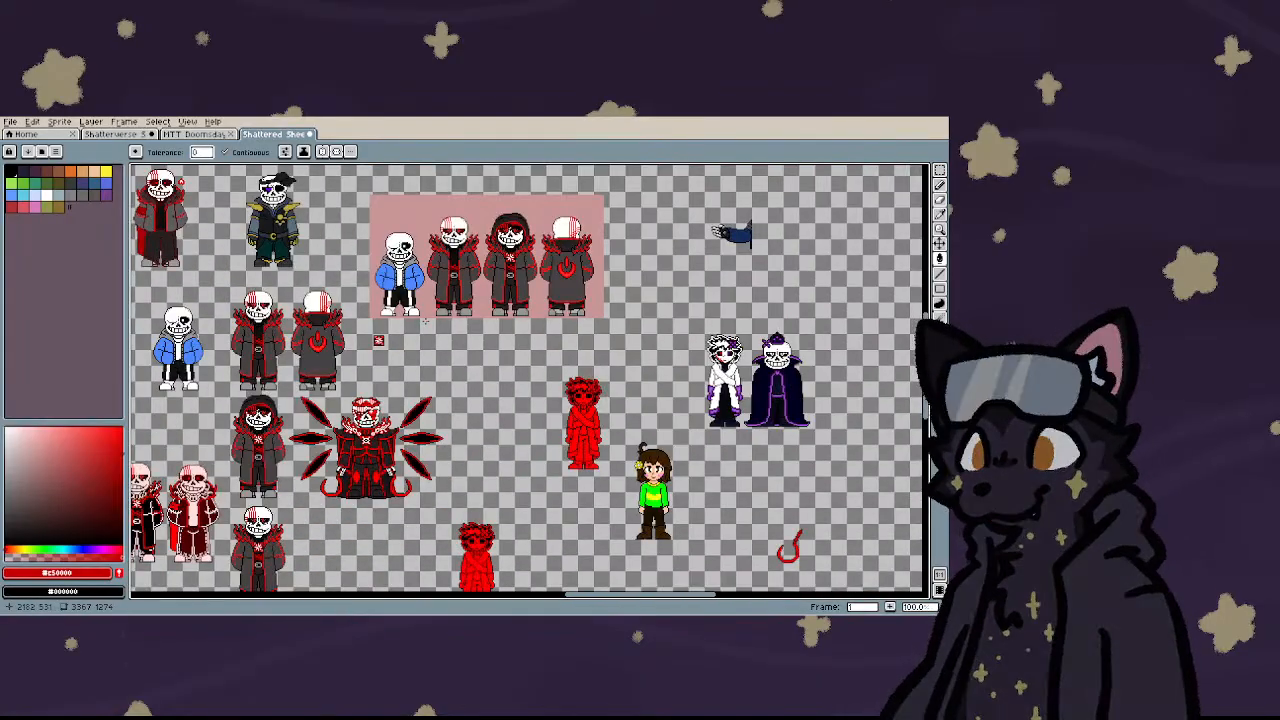
scroll(424, 189, up, 6)
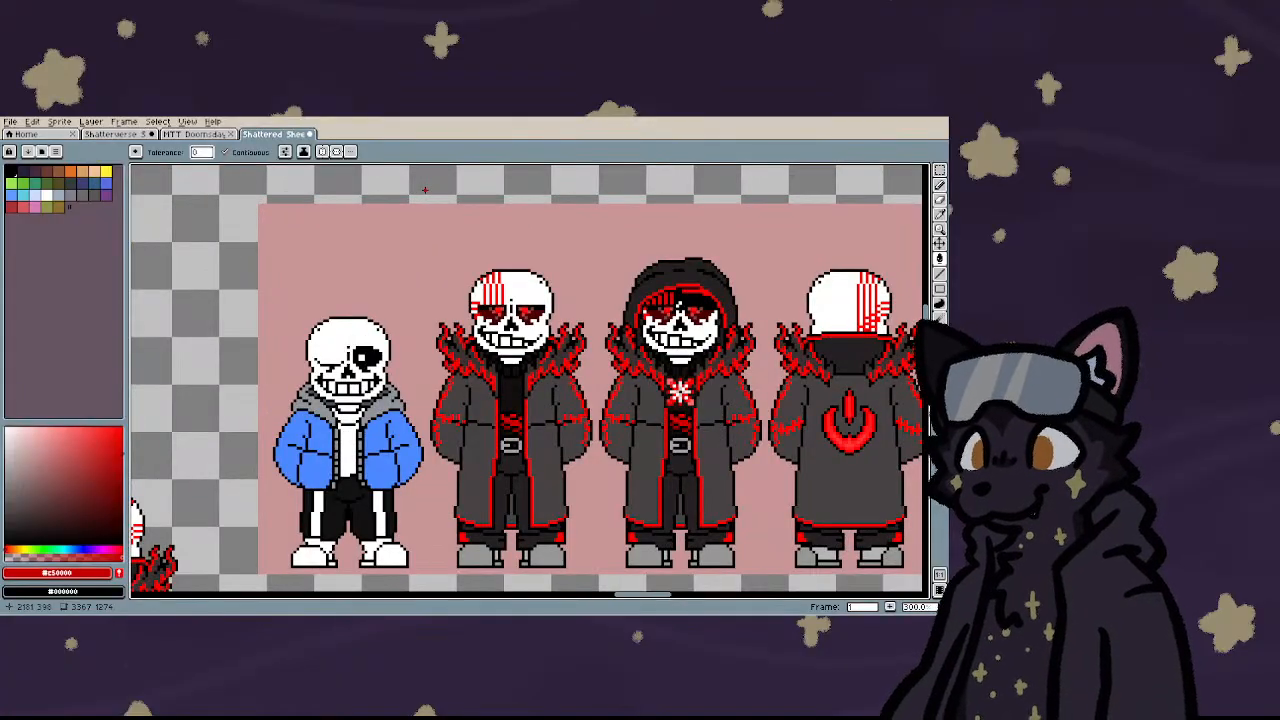
scroll(424, 189, down, 4)
scroll(518, 345, up, 3)
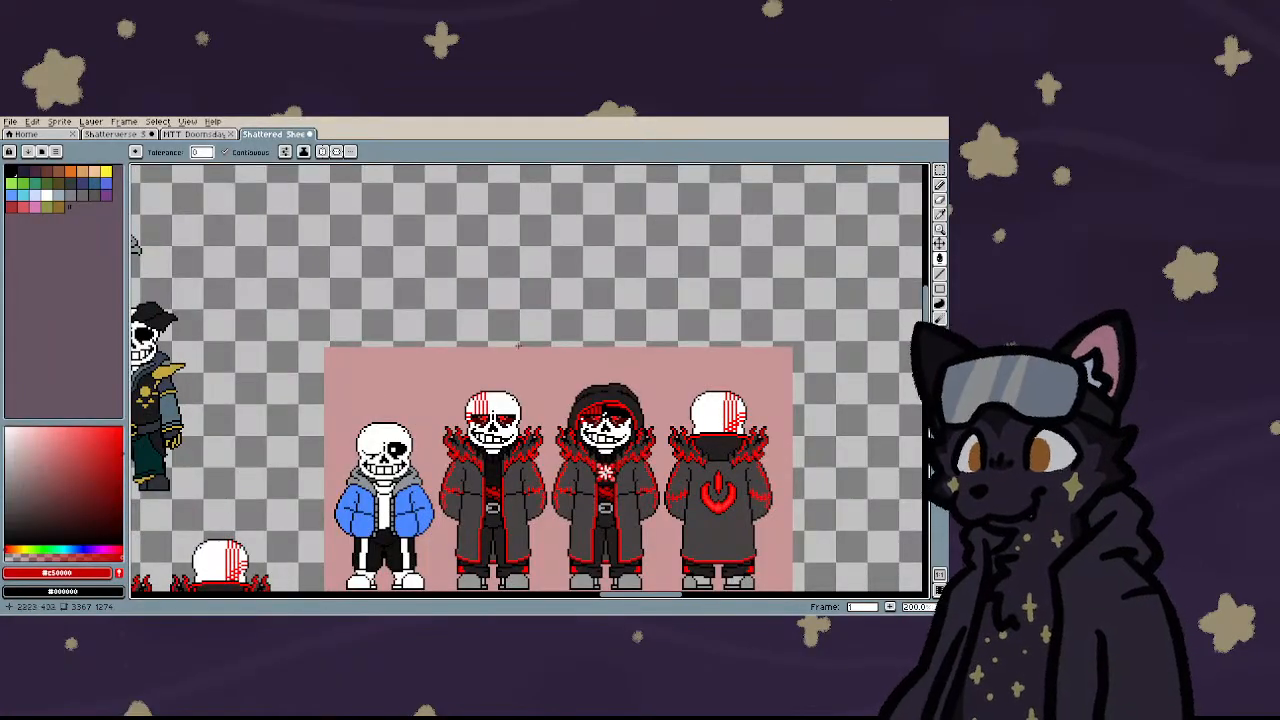
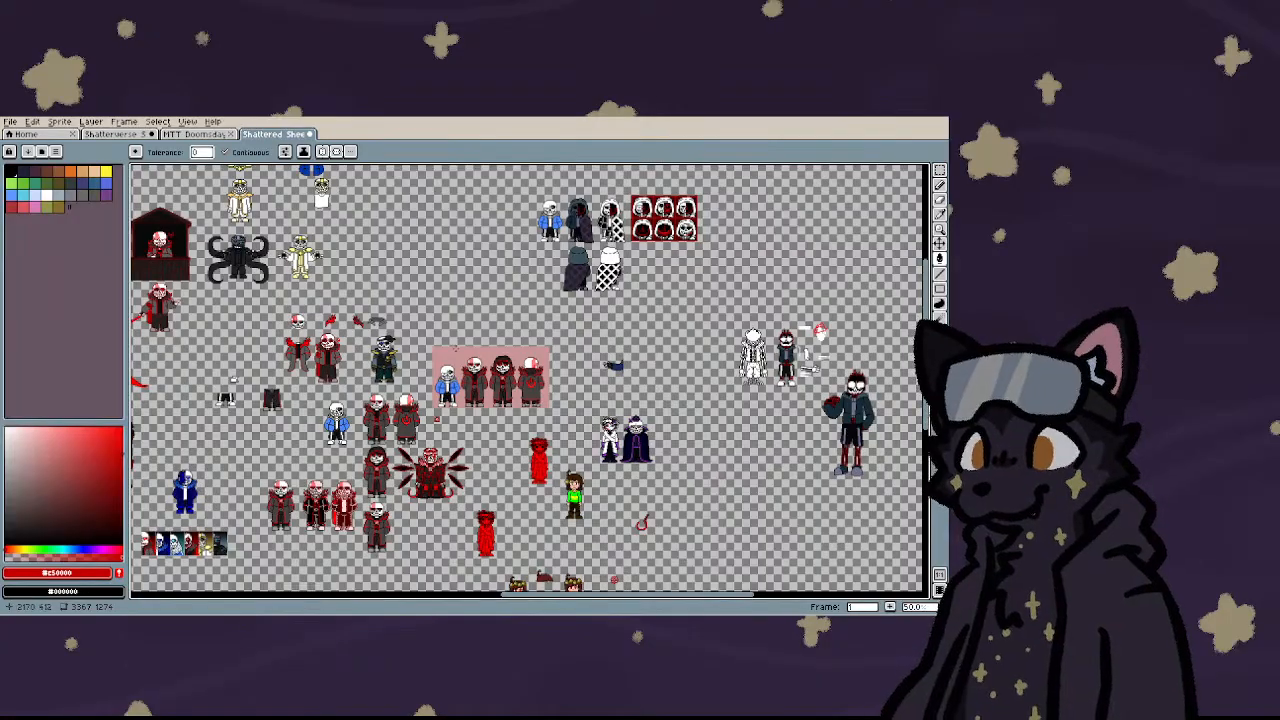
- Survey the Shattered Sheet II sprites, including the strip of six character portraits and the skeleton row on the pink background
scroll(440, 380, down, 3)
scroll(449, 450, up, 3)
scroll(449, 450, down, 3)
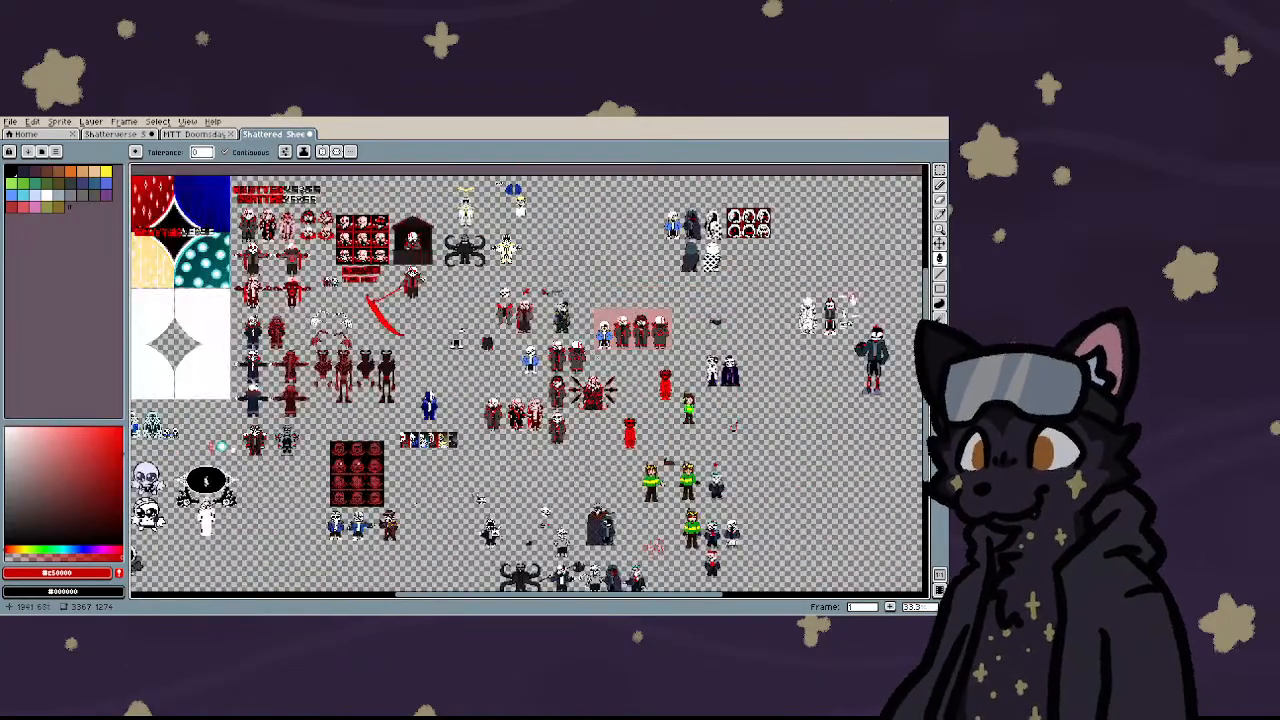
scroll(449, 450, up, 6)
scroll(449, 450, down, 6)
key(m)
scroll(170, 347, up, 6)
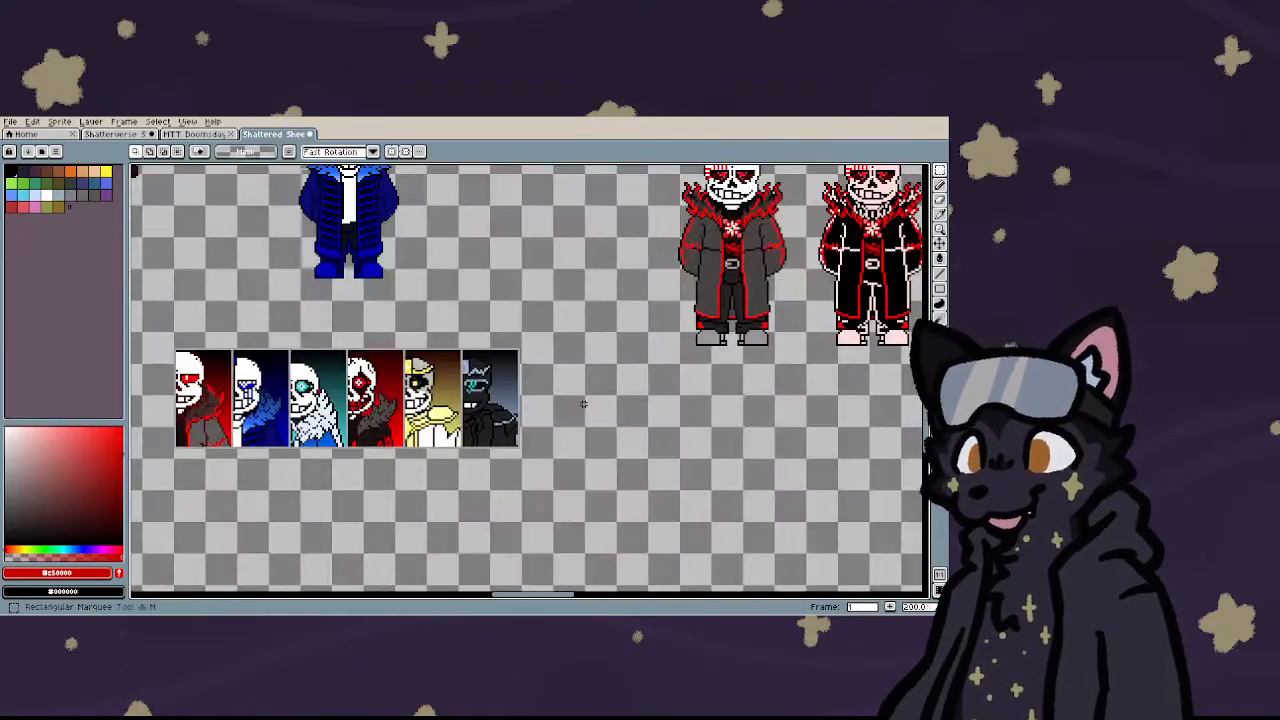
drag(136, 316, 578, 520)
scroll(625, 522, down, 2)
scroll(625, 521, down, 1)
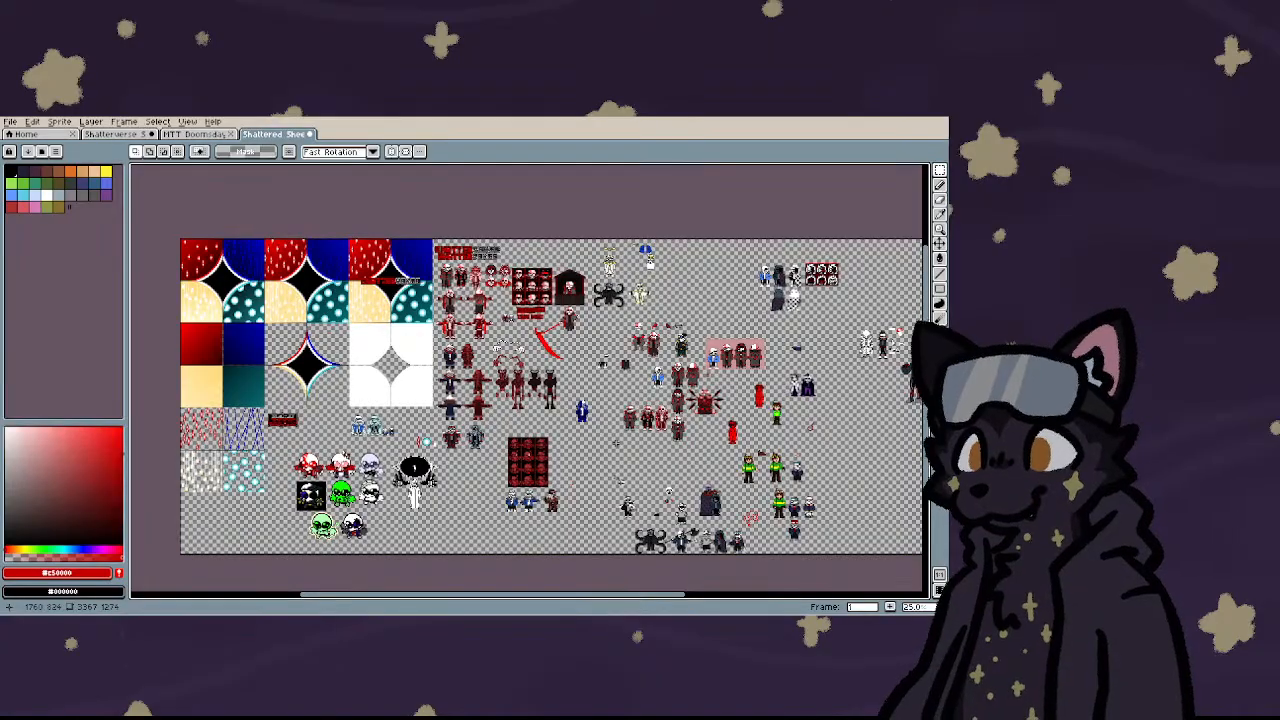
scroll(466, 279, up, 1)
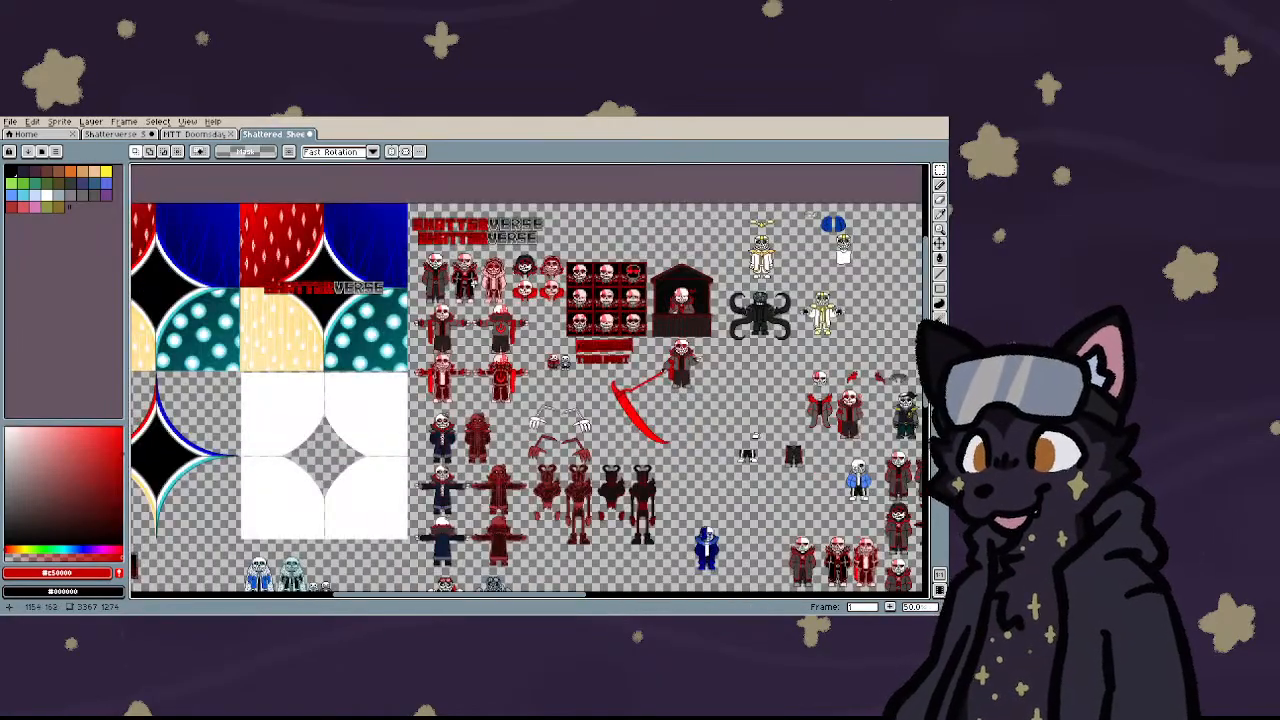
scroll(560, 300, down, 3)
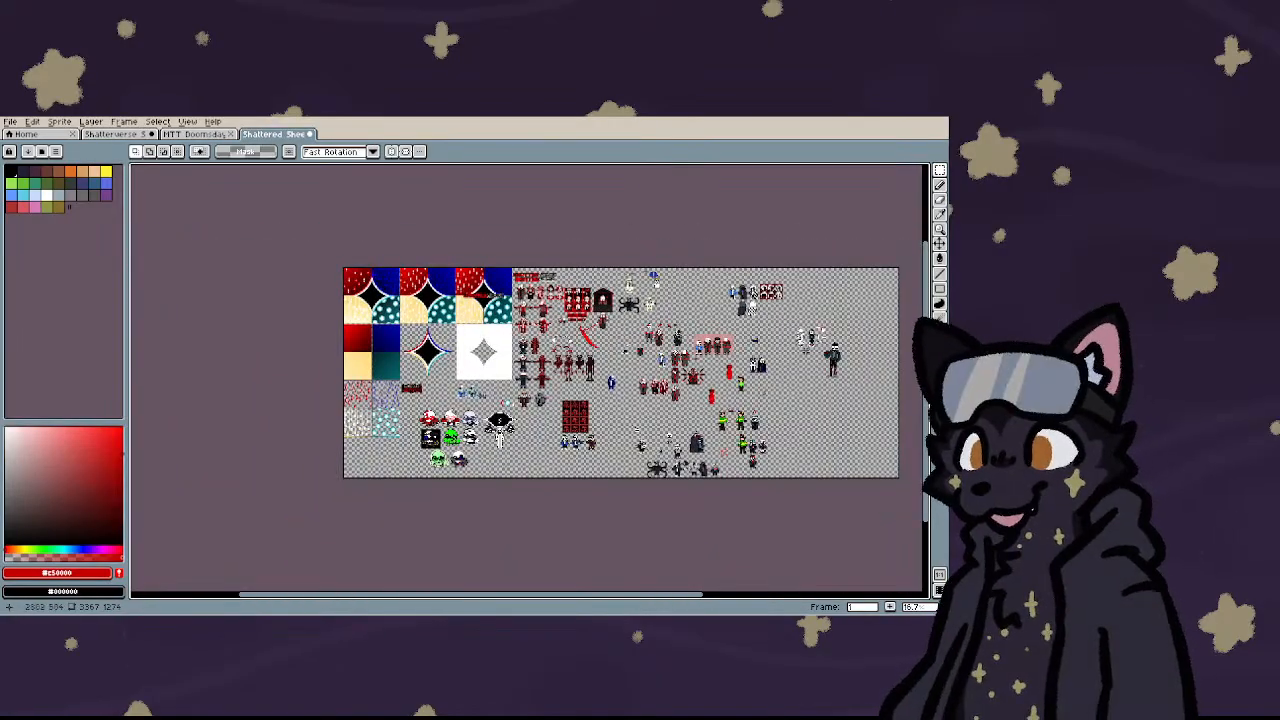
scroll(832, 374, up, 3)
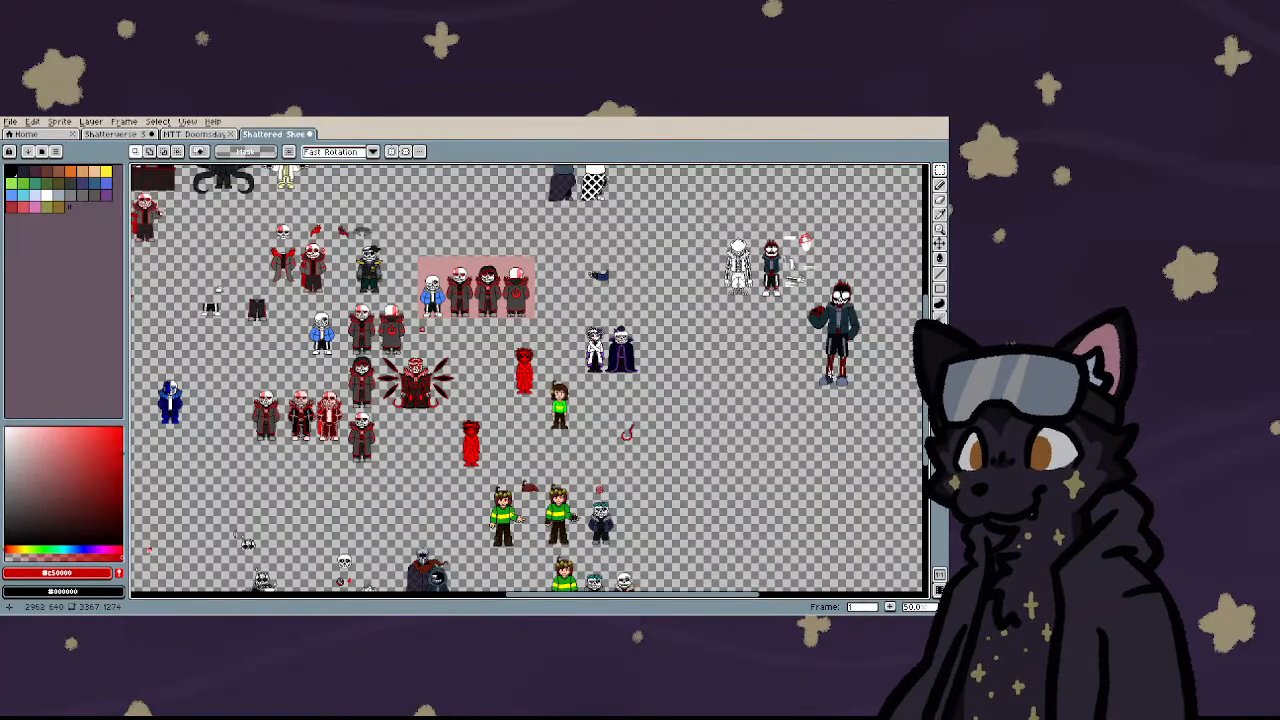
- Paste the golden top-hat character artwork into the Shatterverse sheet and place it in the empty upper-right area at X 3488, Y 181
click(205, 134)
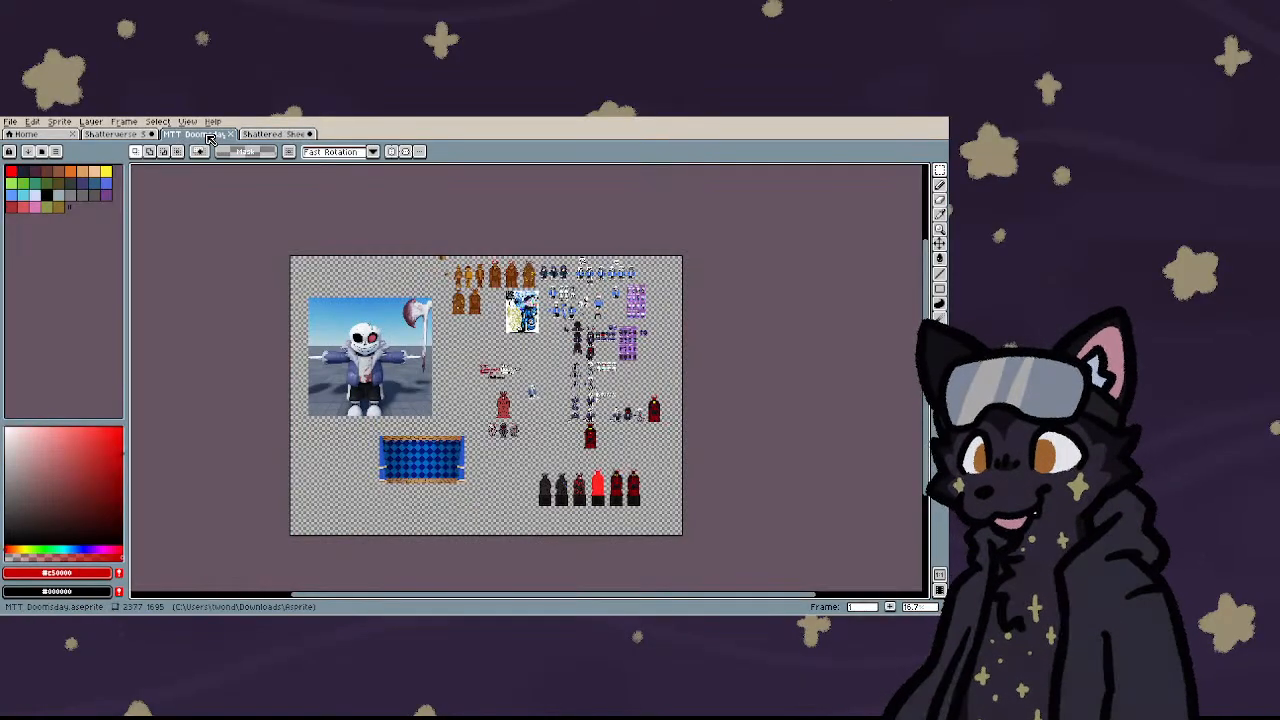
click(130, 135)
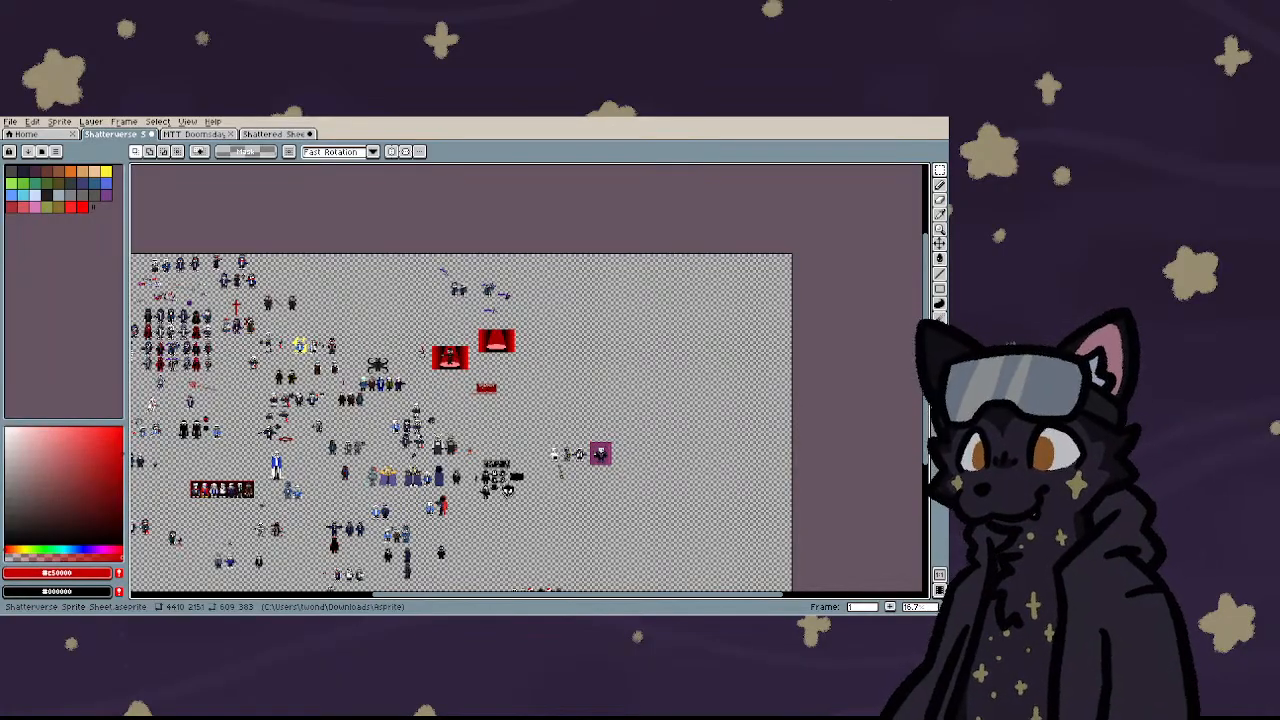
key(ctrl+v)
drag(498, 424, 738, 354)
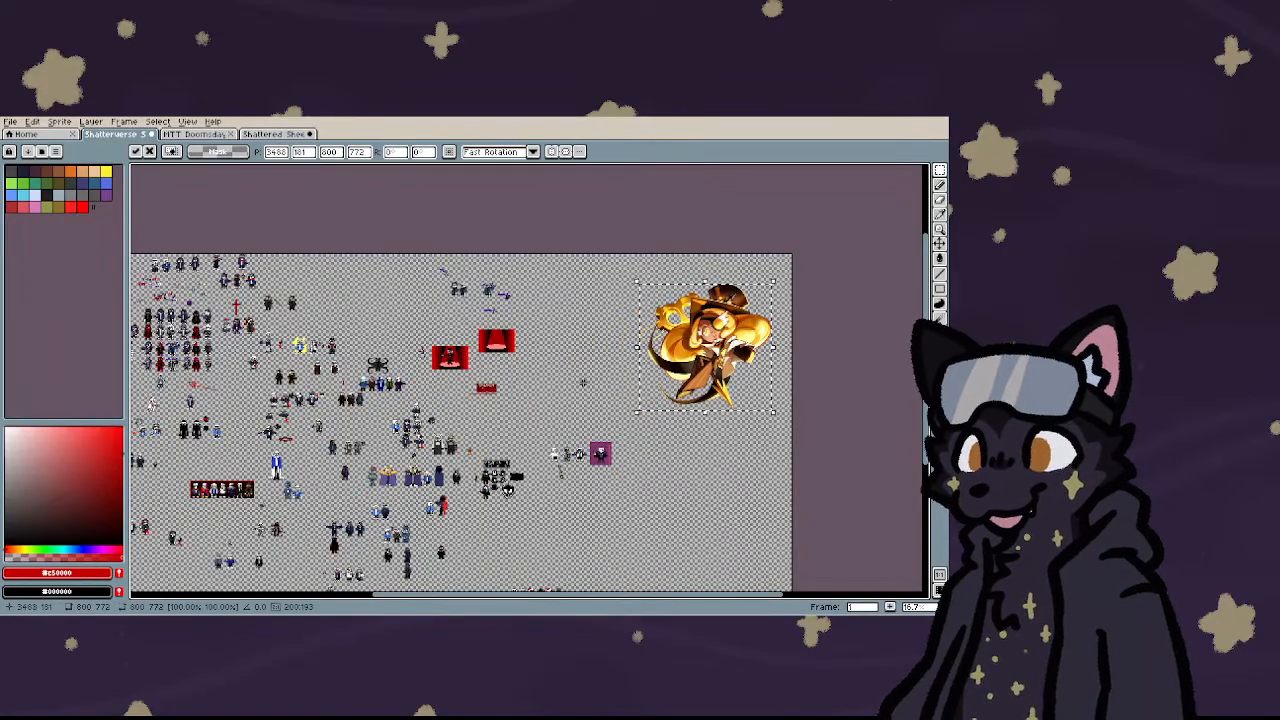
key(Return)
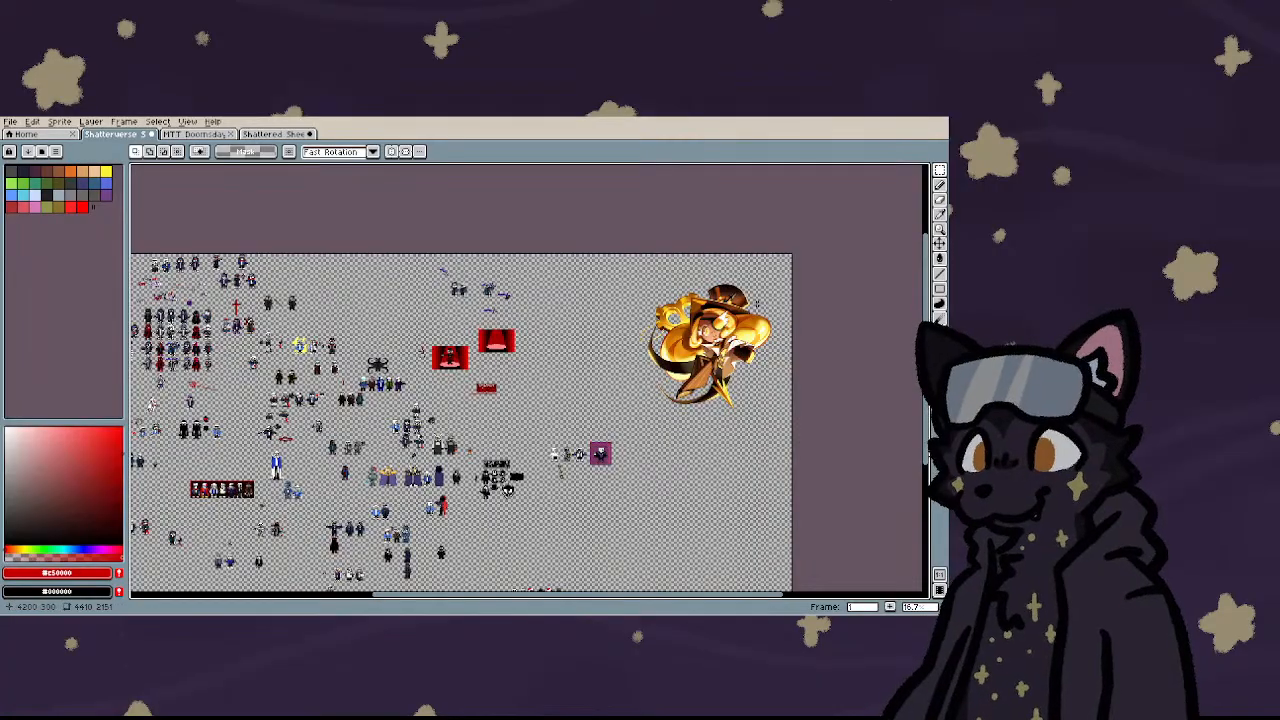
- Examine the pasted golden artwork up close, and survey the rest of the sprites on the Shatterverse sheet
scroll(735, 330, up, 2)
scroll(590, 410, up, 3)
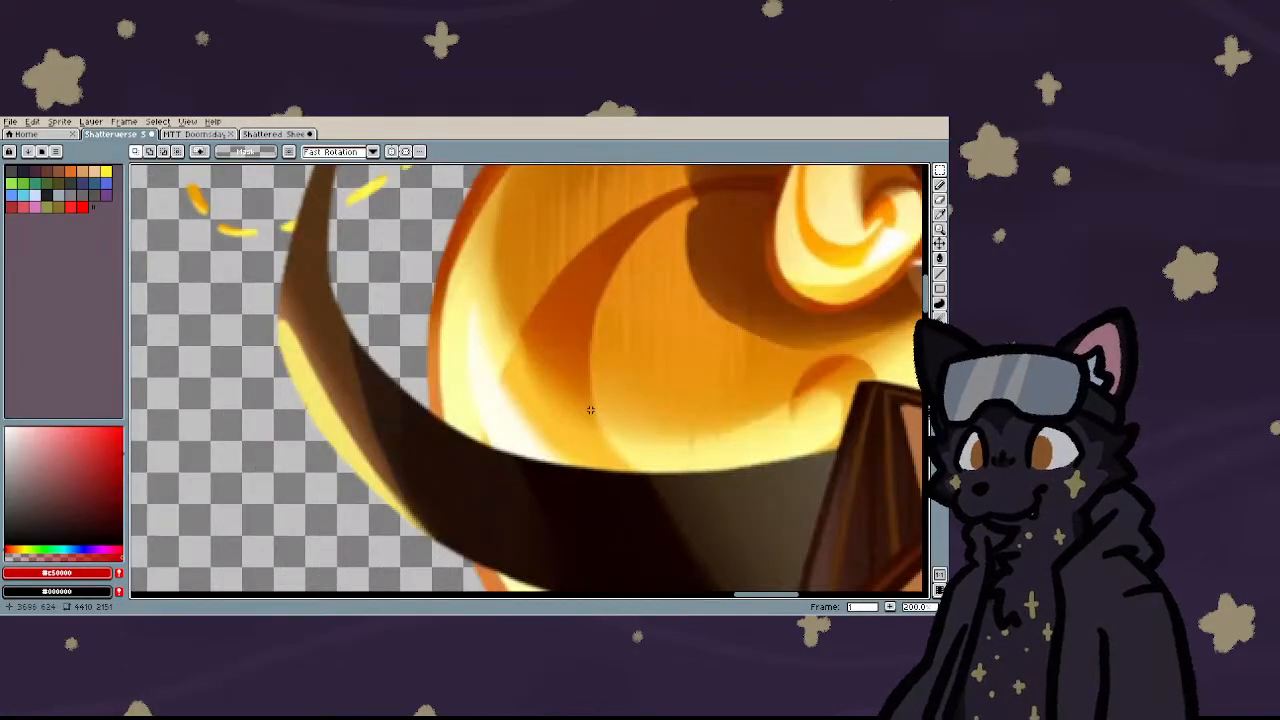
scroll(590, 410, down, 5)
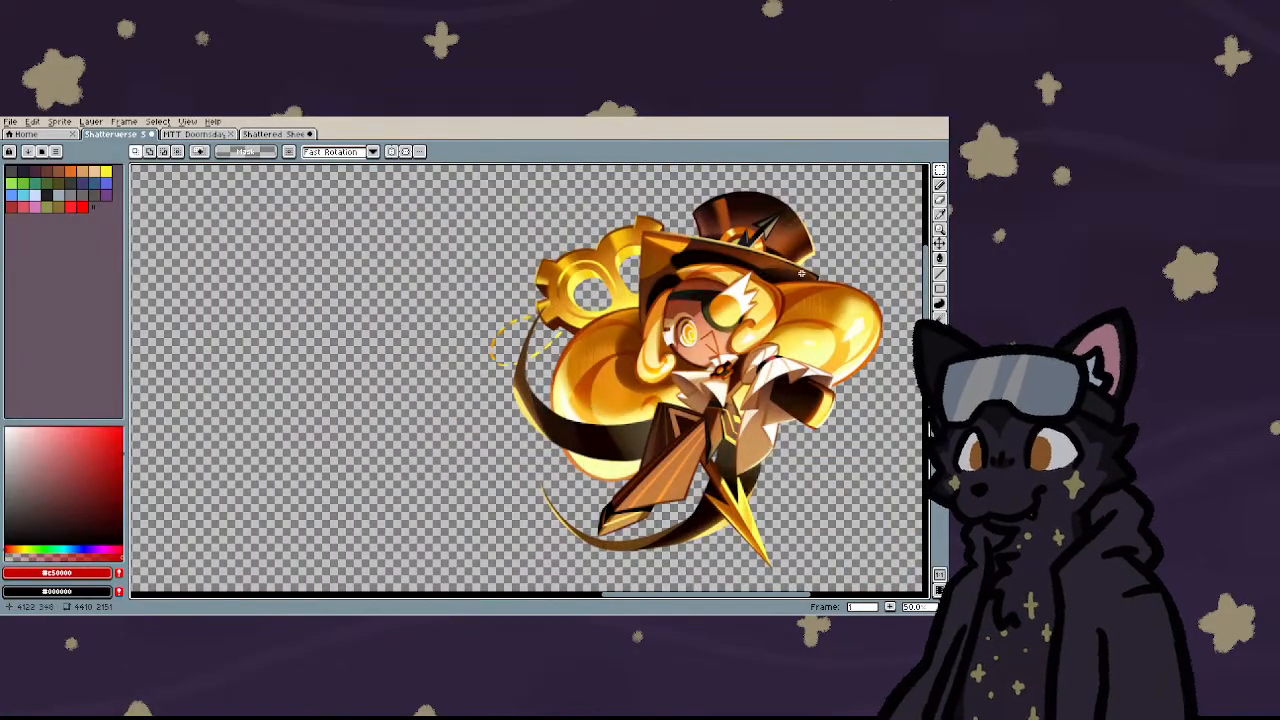
scroll(820, 275, up, 5)
scroll(724, 293, down, 5)
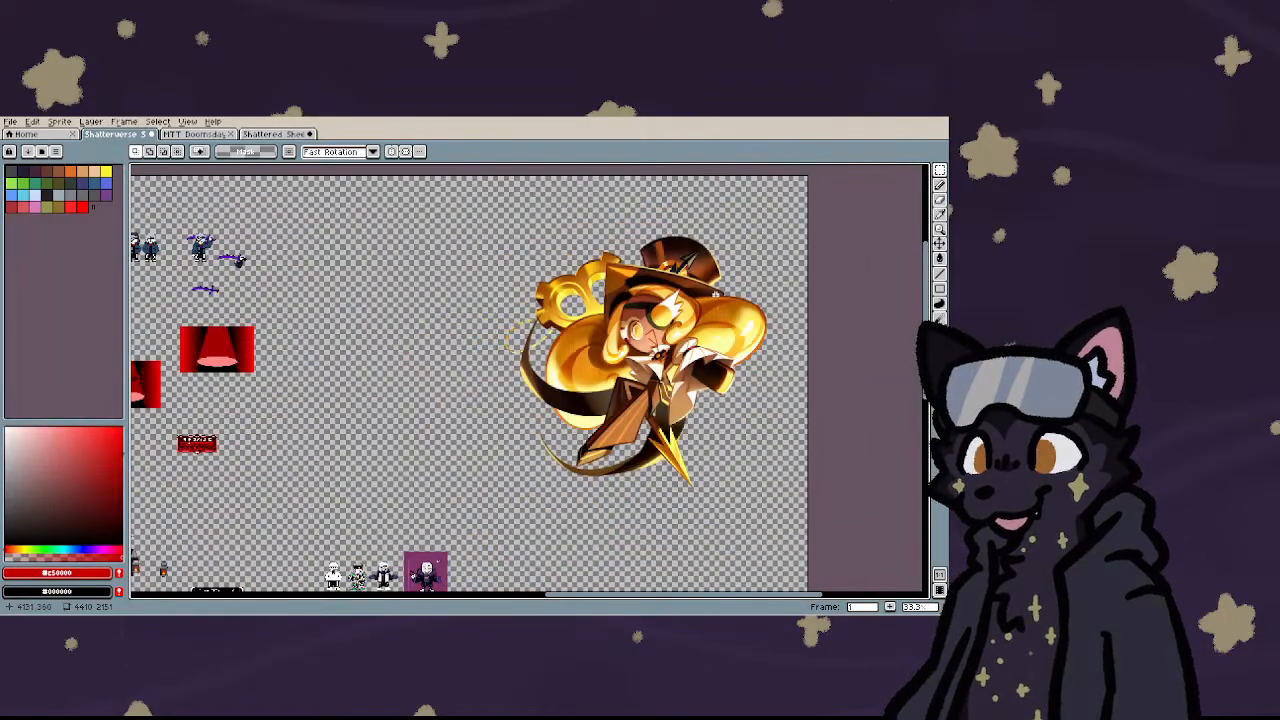
scroll(664, 294, down, 1)
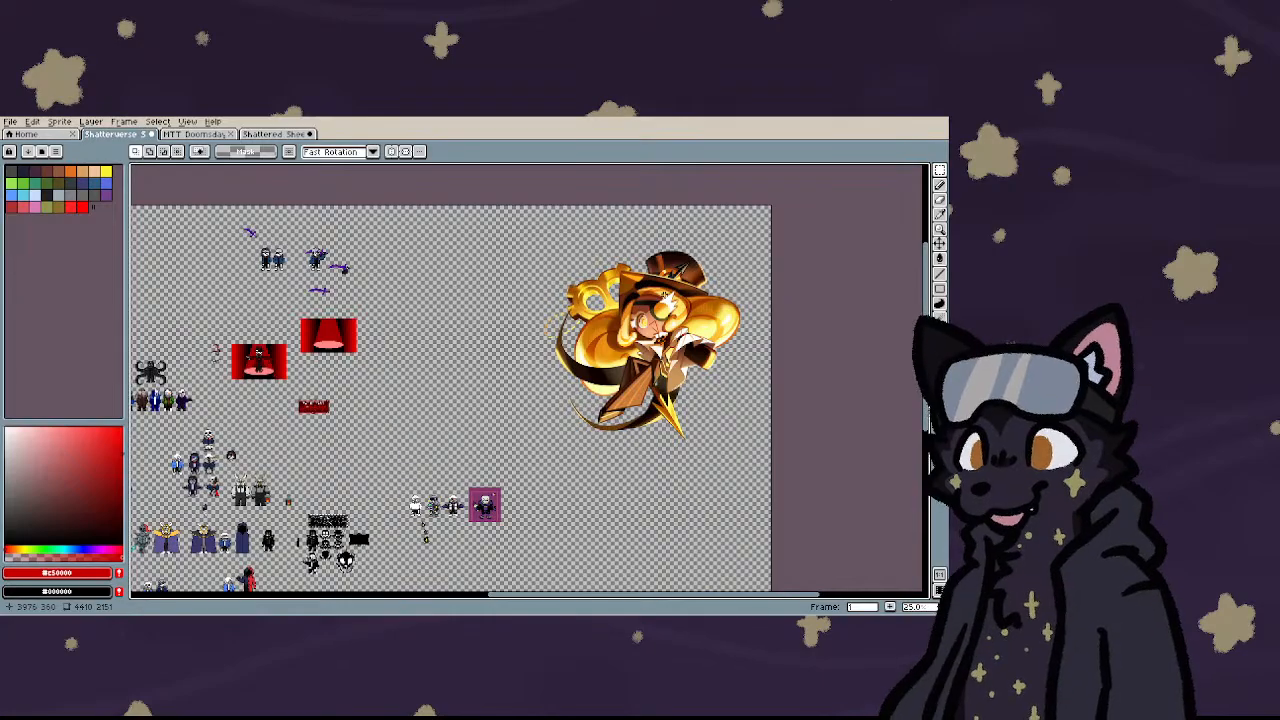
scroll(661, 290, down, 1)
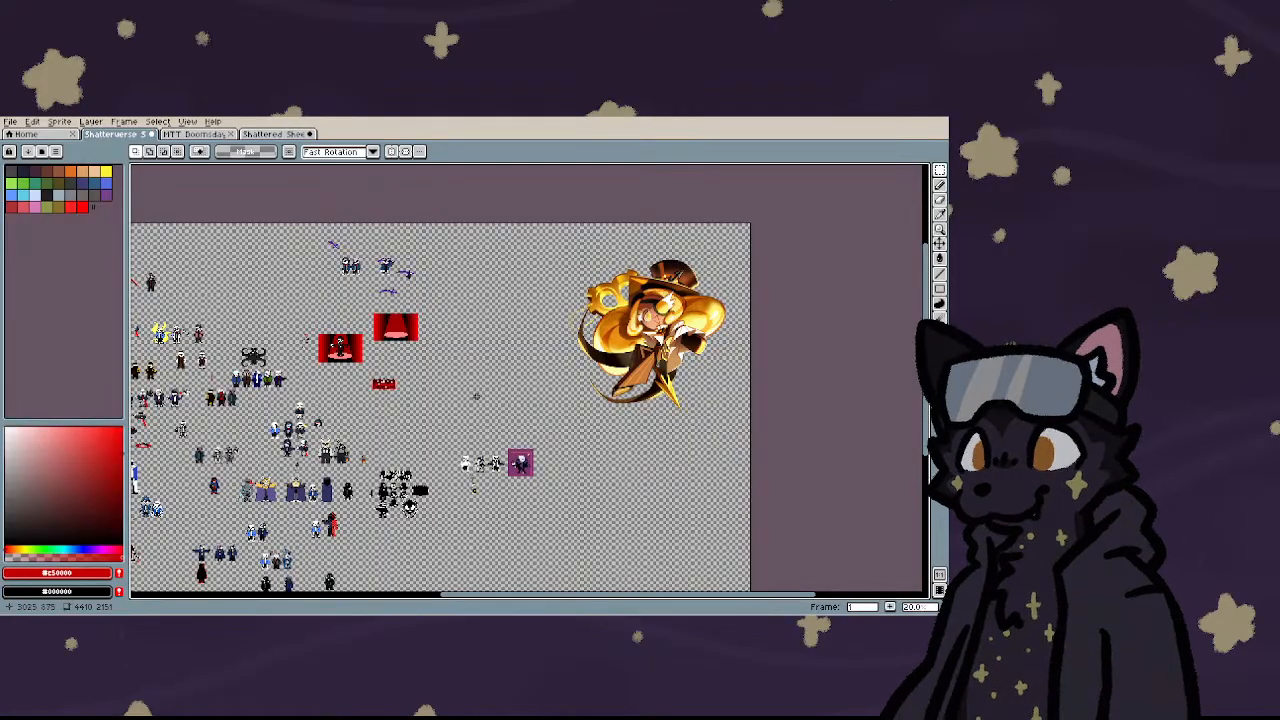
scroll(460, 400, down, 2)
scroll(460, 400, up, 1)
scroll(191, 479, up, 3)
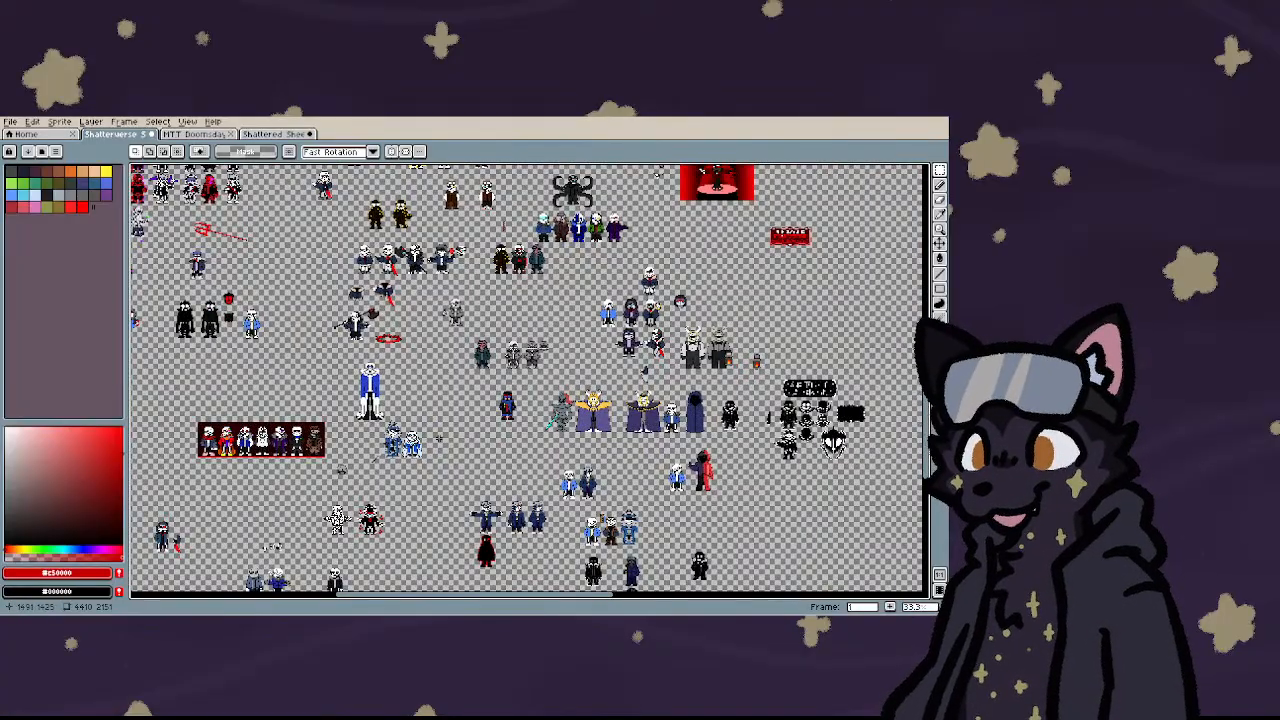
scroll(380, 401, down, 4)
scroll(379, 360, up, 4)
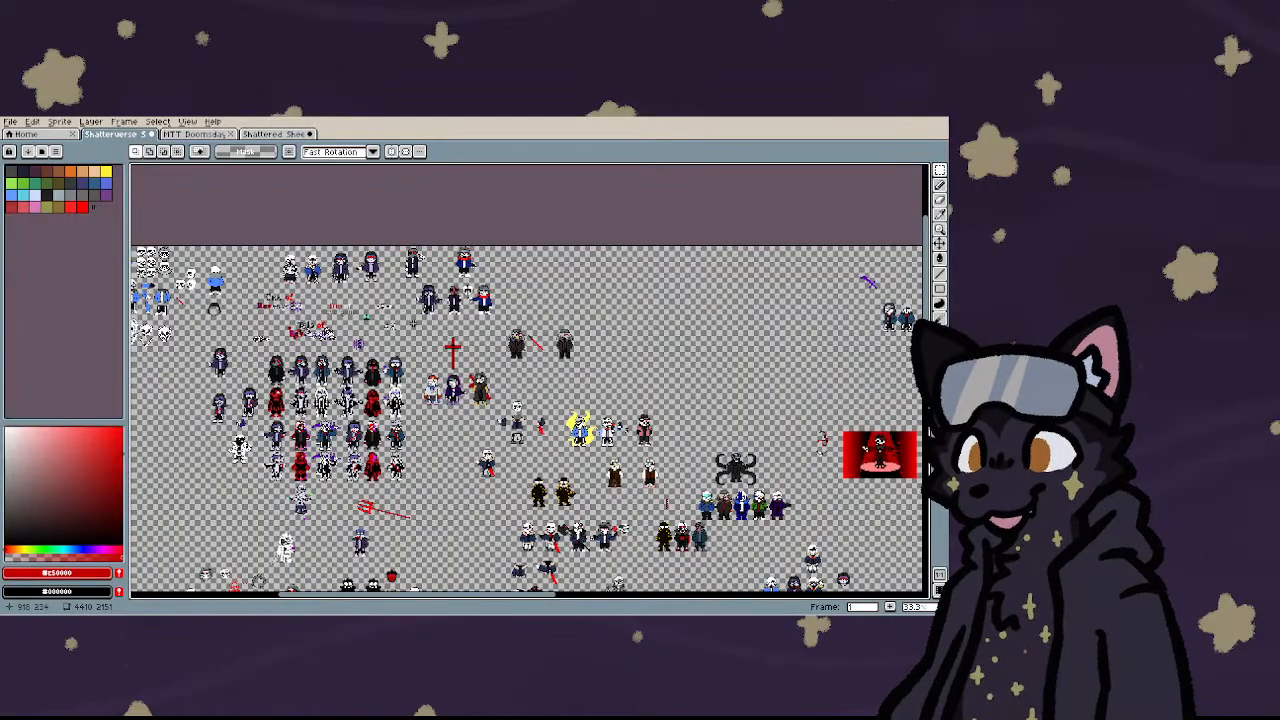
click(285, 133)
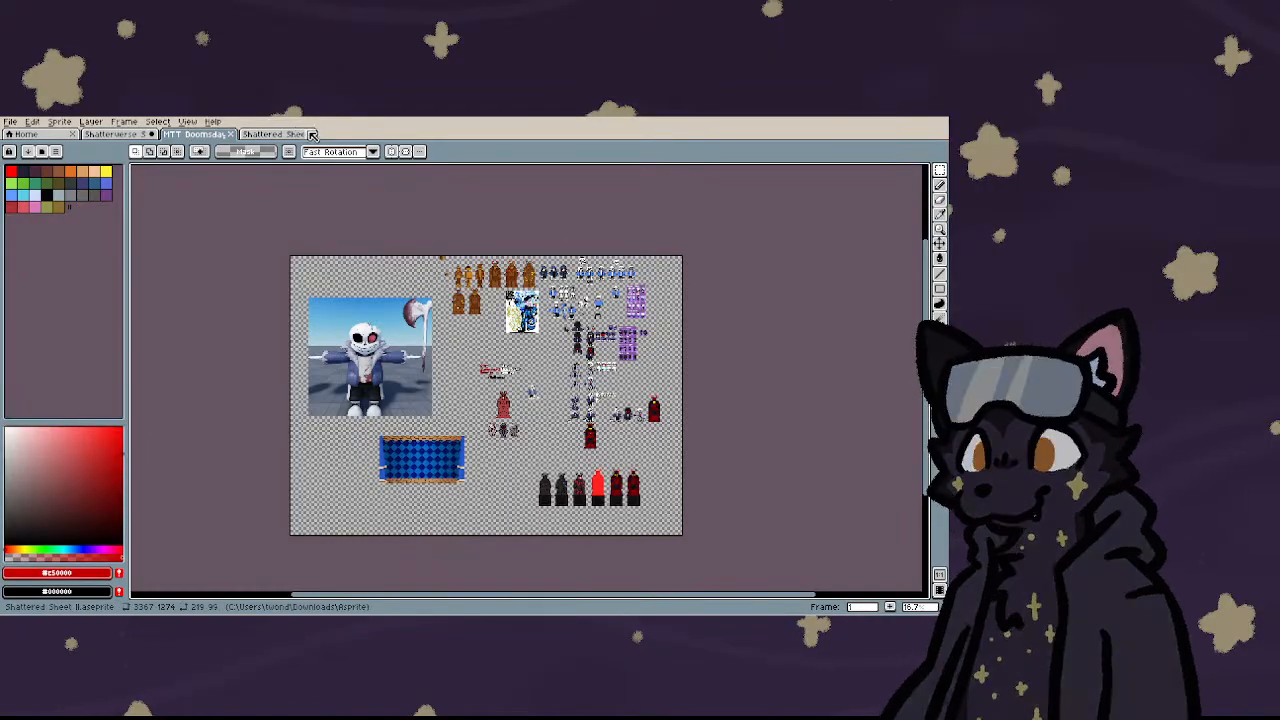
click(309, 133)
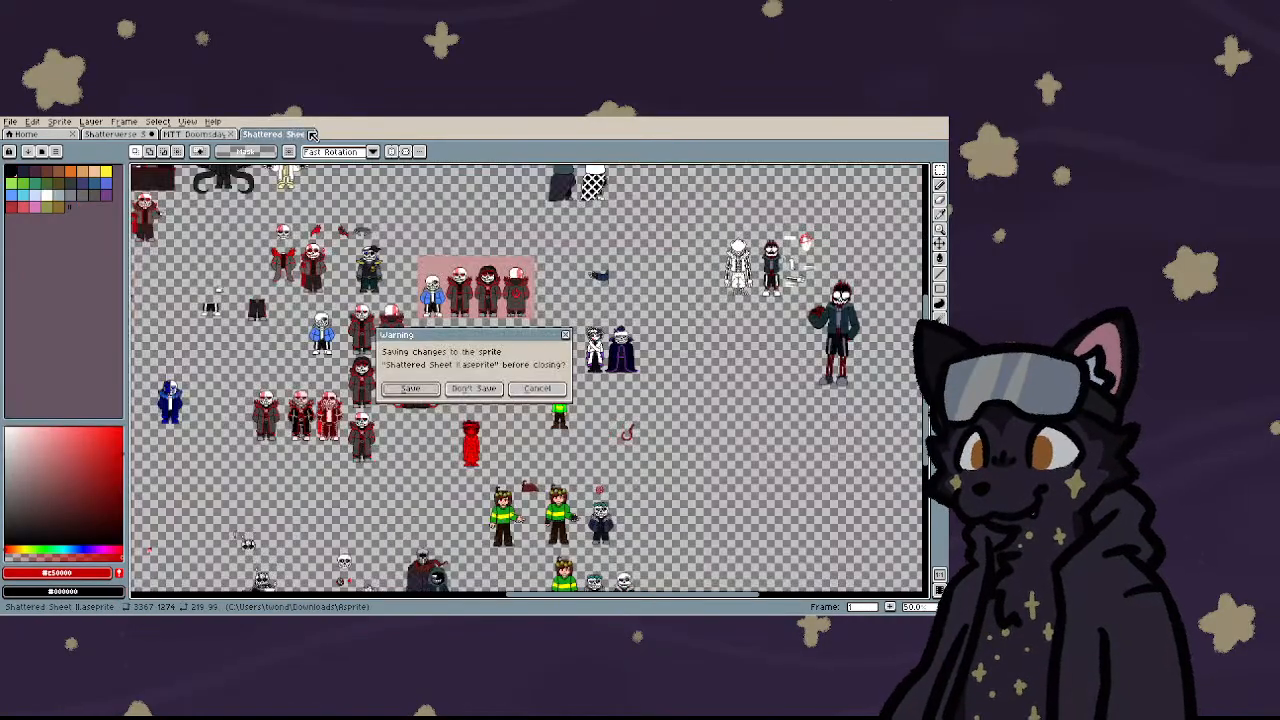
click(566, 336)
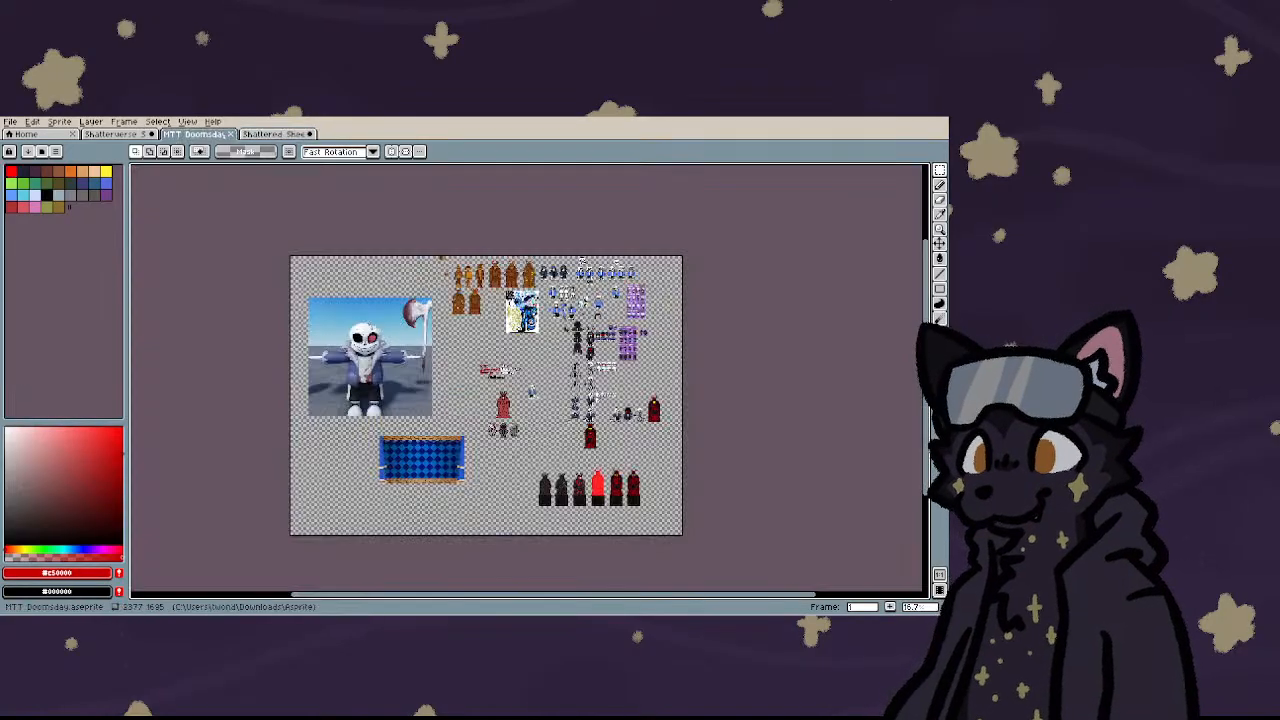
click(282, 136)
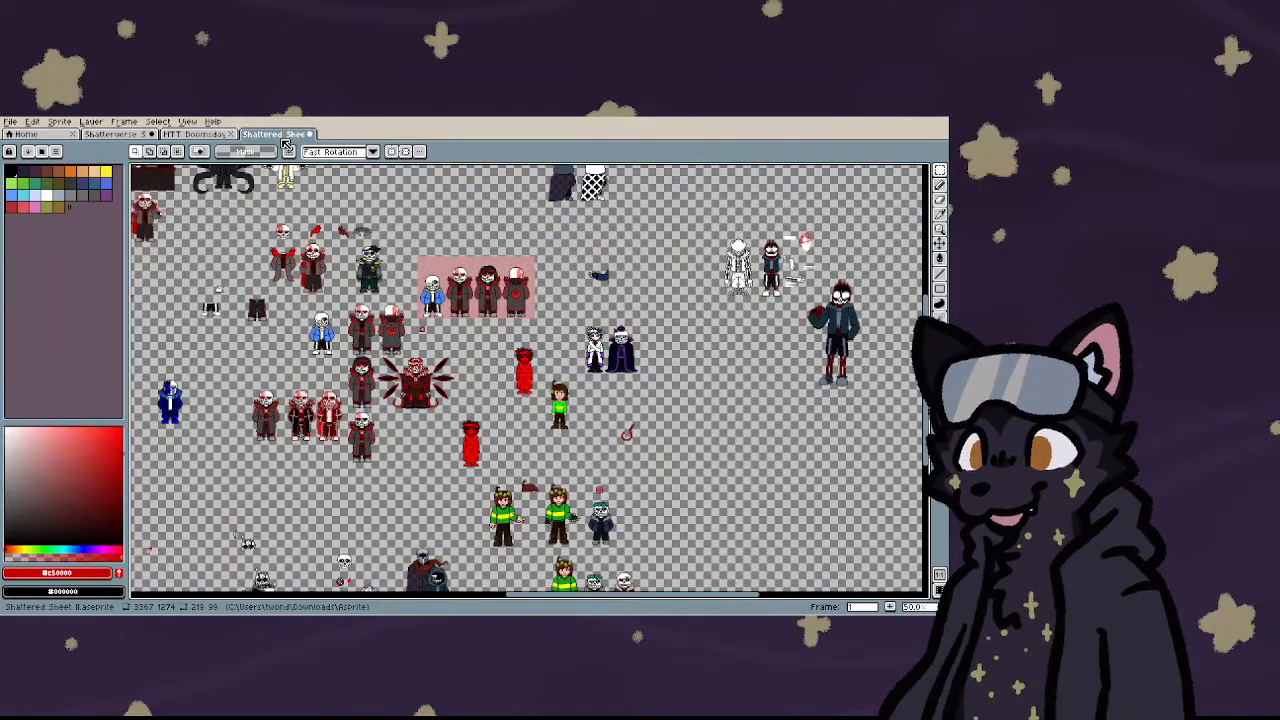
click(205, 134)
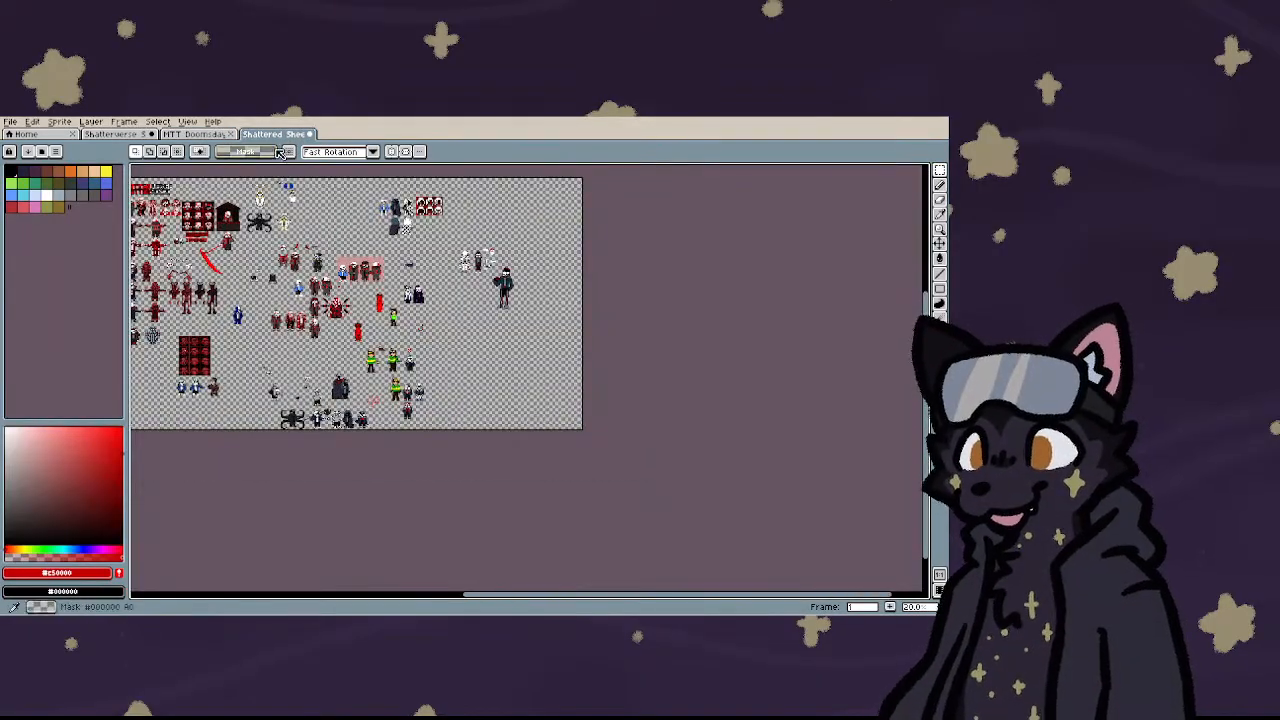
- In the MTT Doomsday sheet, select the winking blue-jacketed skeleton with a 65 × 95 pixel marquee and copy it
click(208, 135)
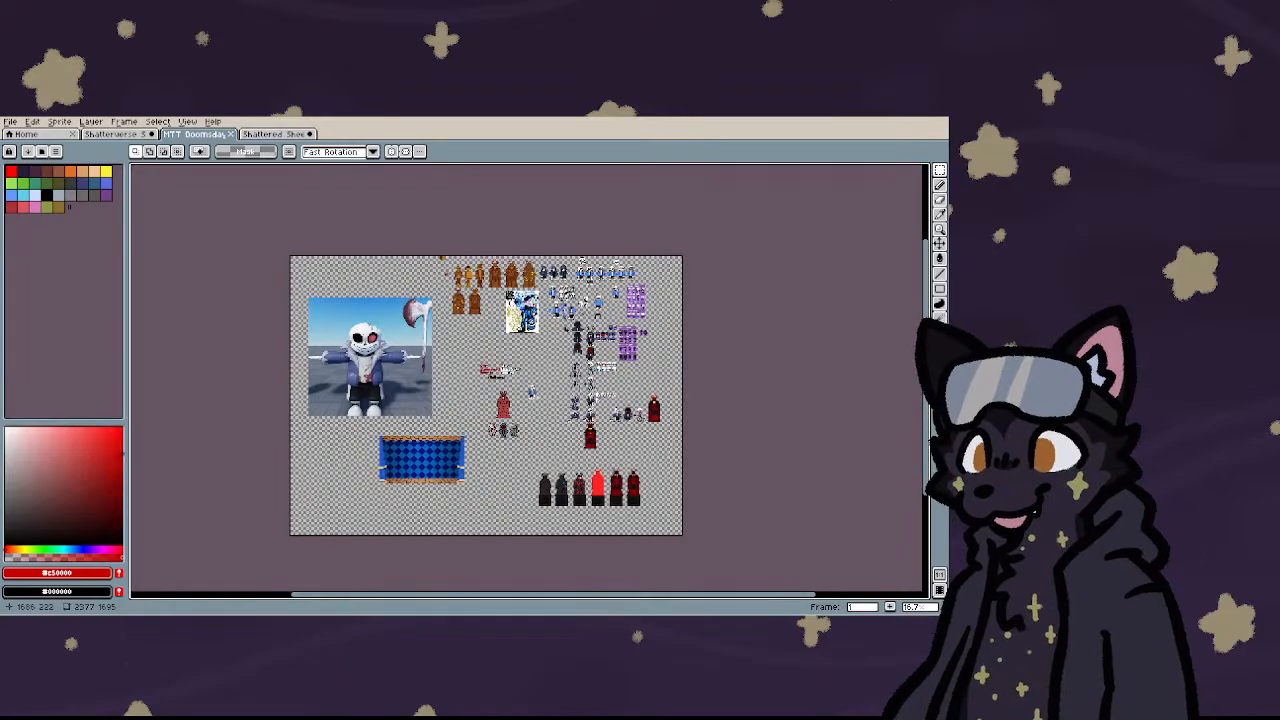
scroll(545, 310, up, 1)
scroll(494, 354, up, 2)
scroll(495, 360, down, 1)
scroll(518, 308, up, 4)
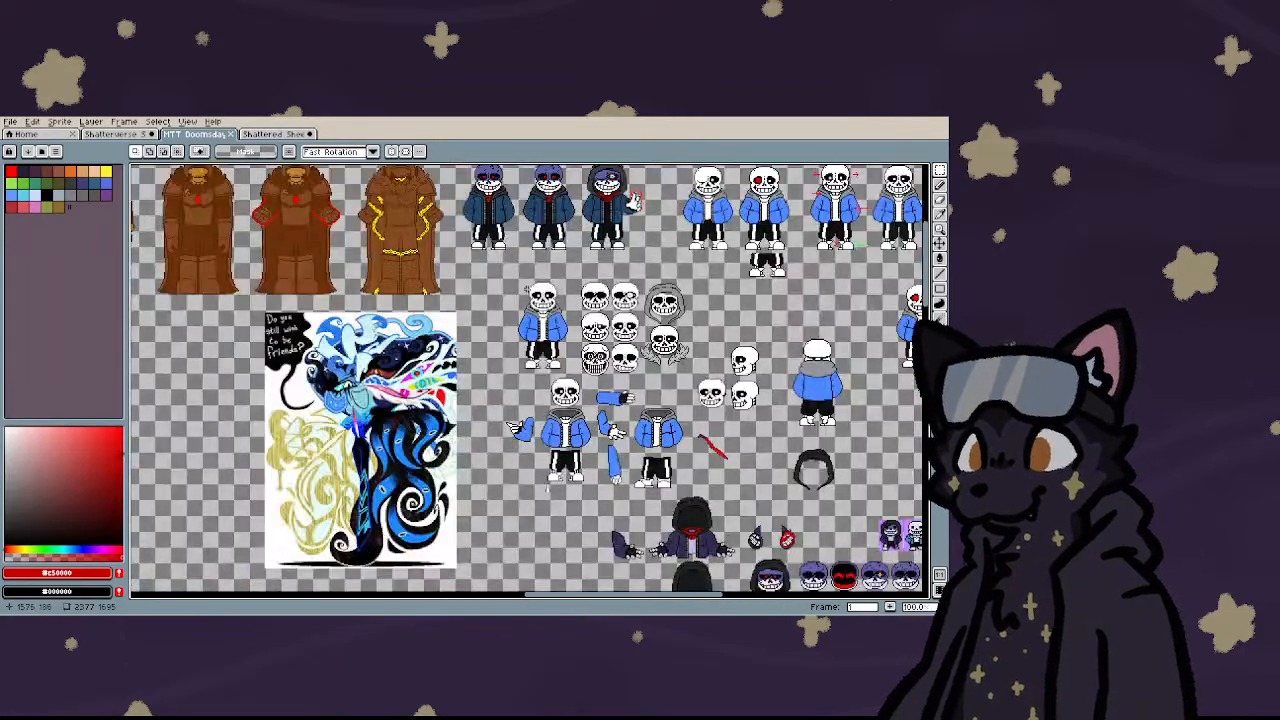
scroll(527, 288, down, 2)
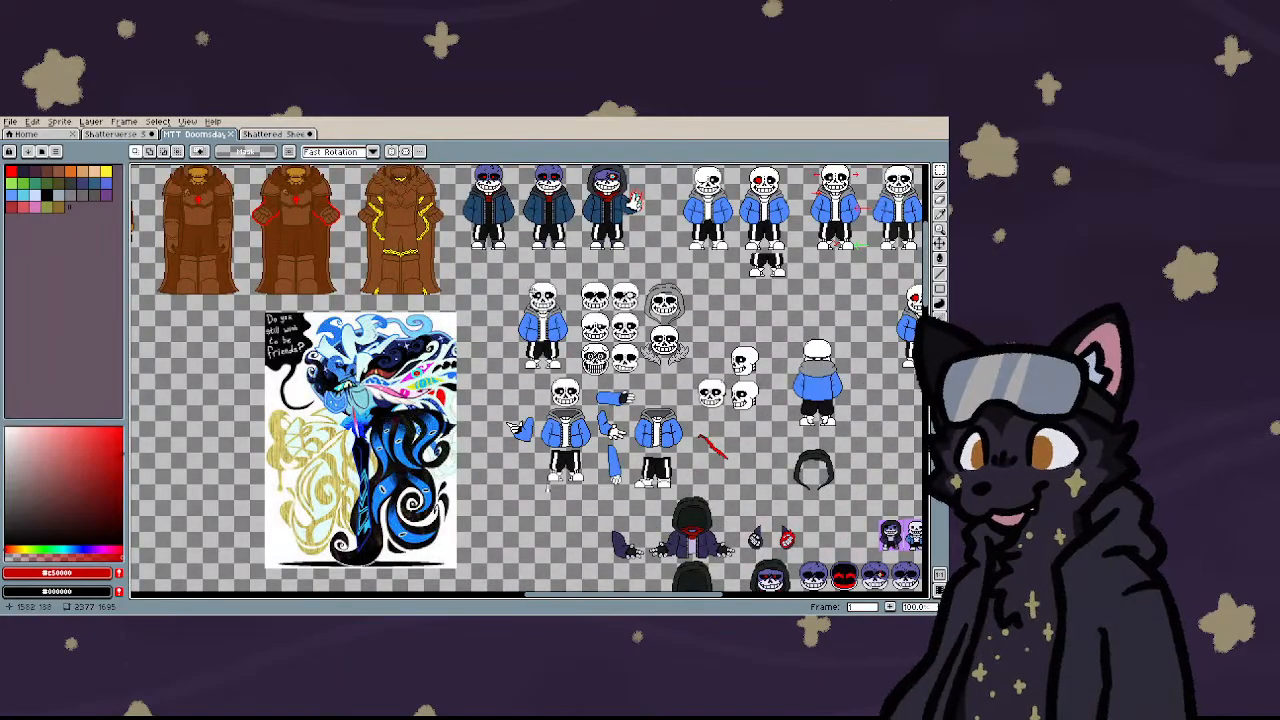
scroll(532, 372, down, 1)
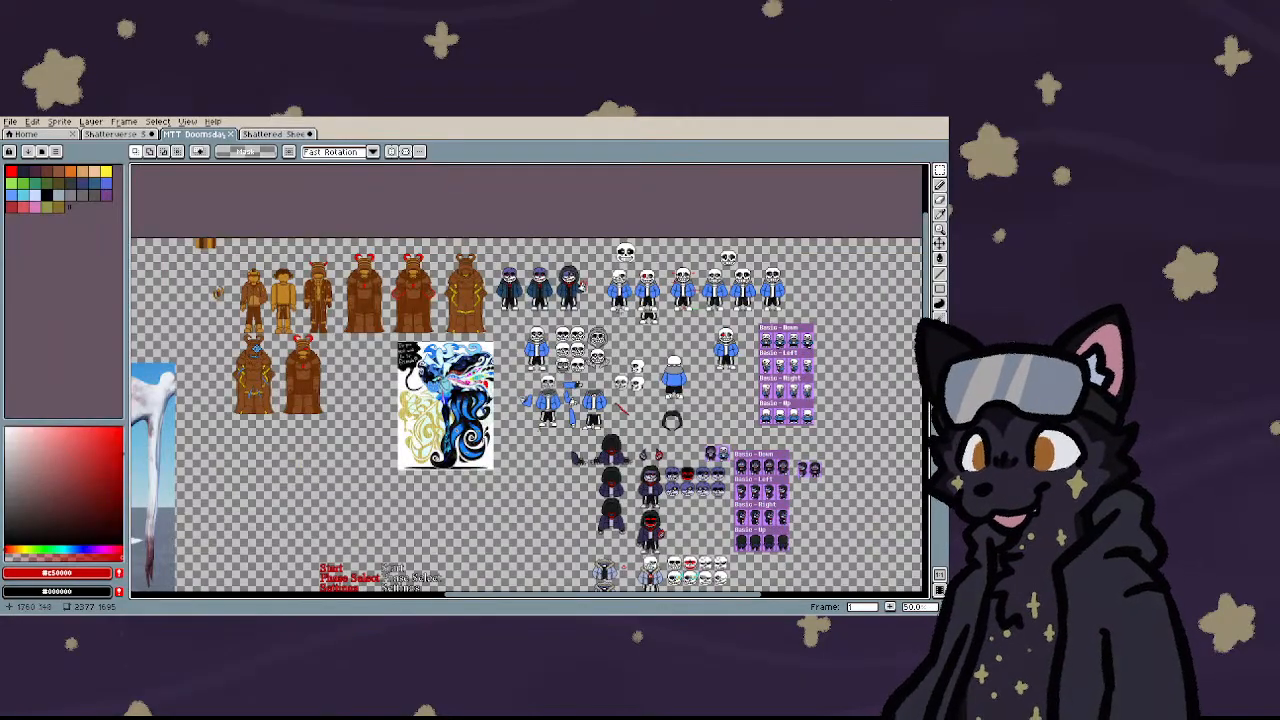
scroll(620, 312, up, 3)
scroll(605, 265, up, 1)
drag(513, 180, 710, 466)
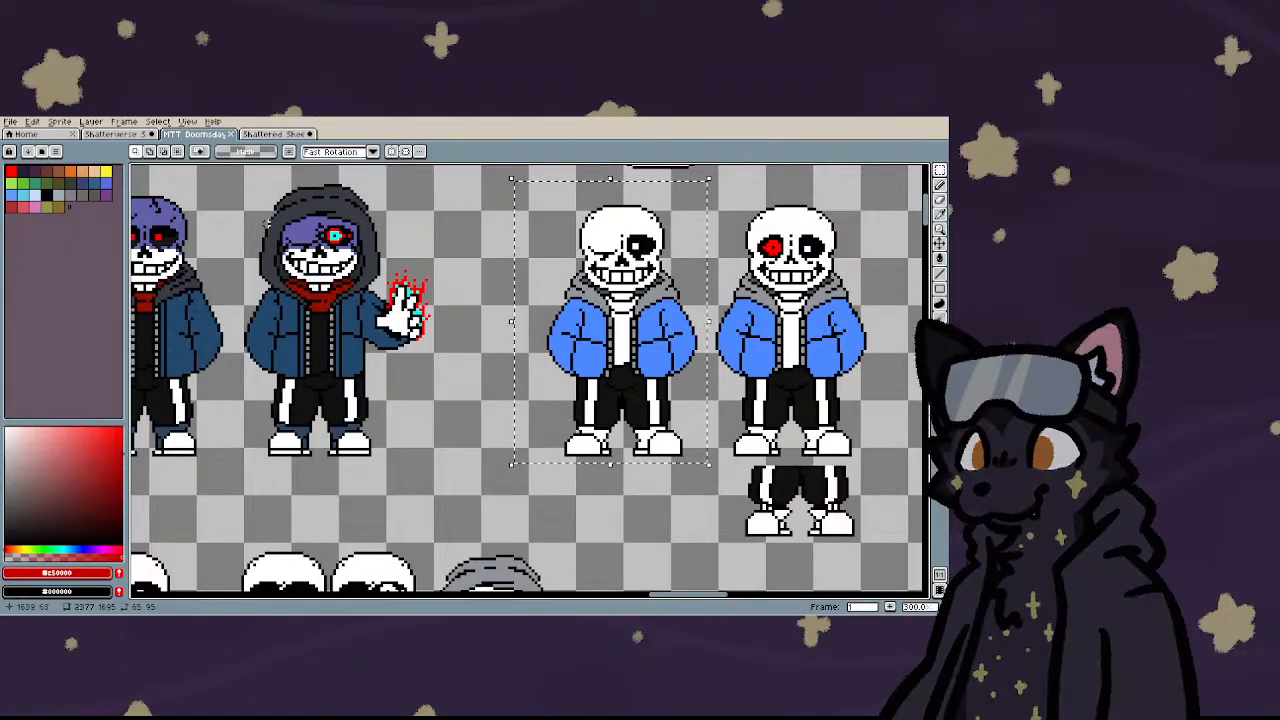
- Paste the winking skeleton into the Shatterverse sheet and place it beside the golden artwork at X 3379, Y 554
click(132, 134)
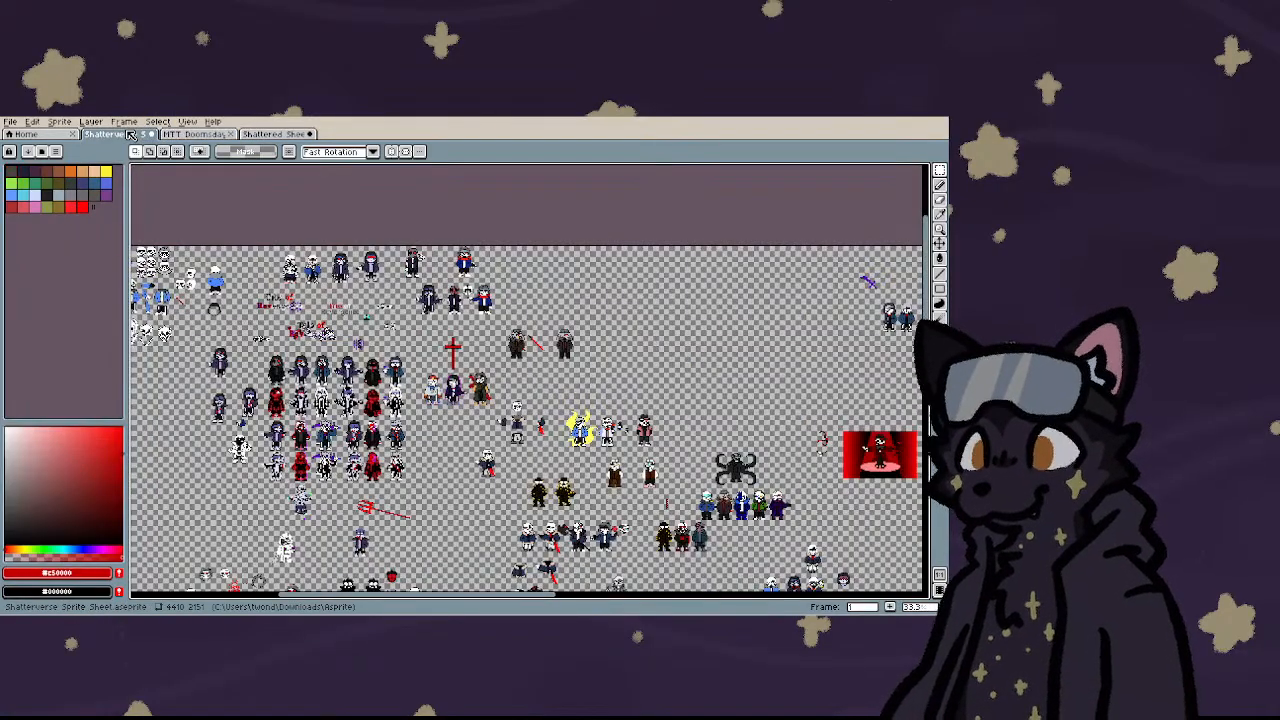
key(ctrl+v)
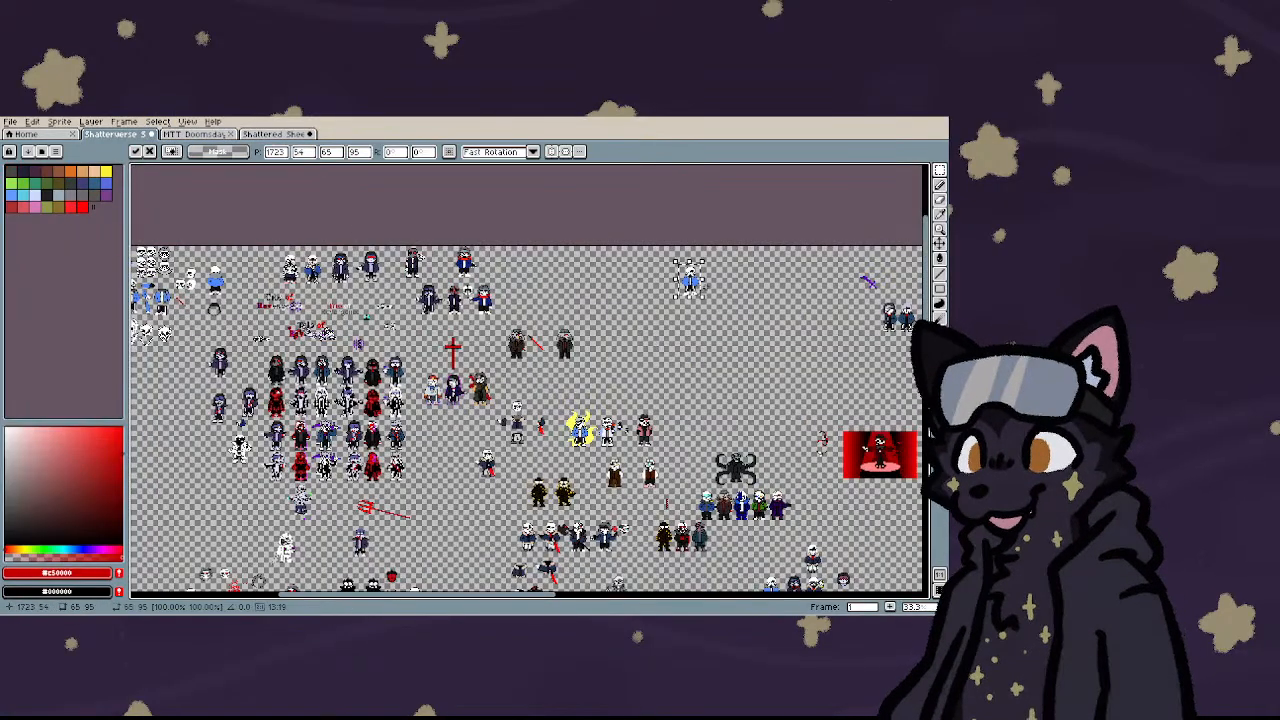
scroll(617, 278, up, 3)
scroll(617, 278, down, 6)
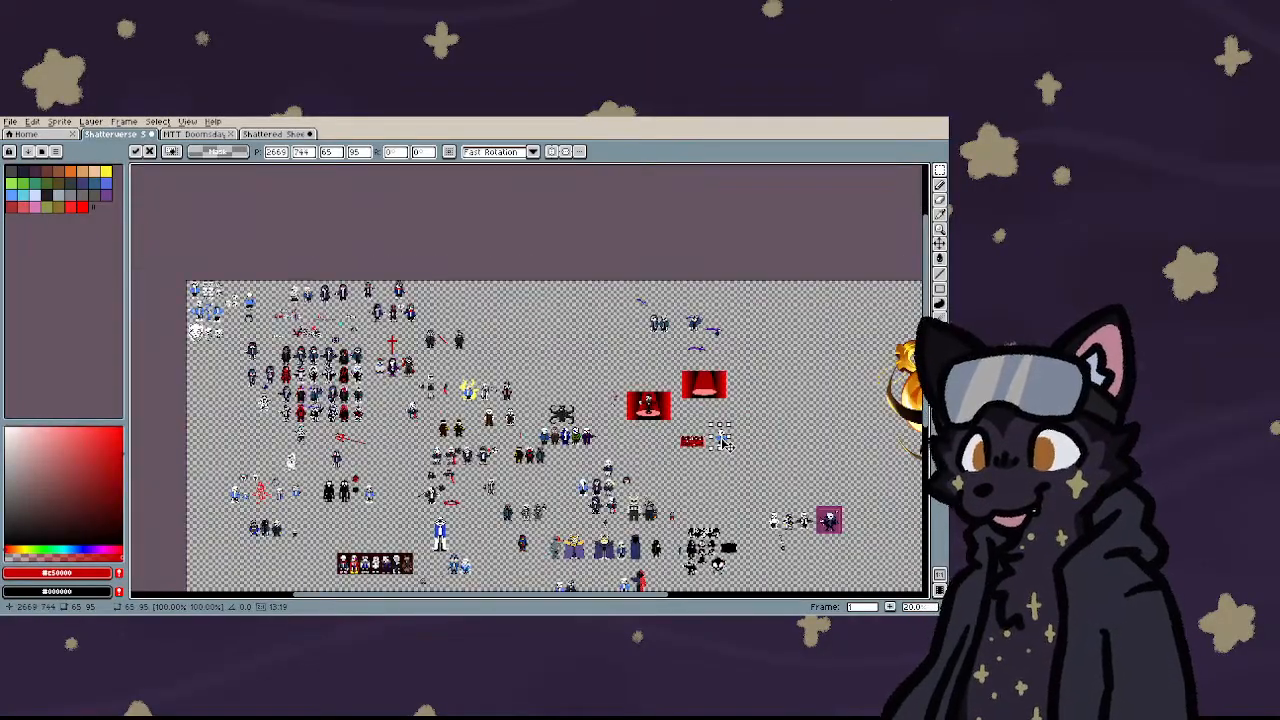
drag(790, 510, 698, 414)
scroll(655, 467, down, 3)
scroll(750, 445, up, 4)
scroll(705, 378, up, 4)
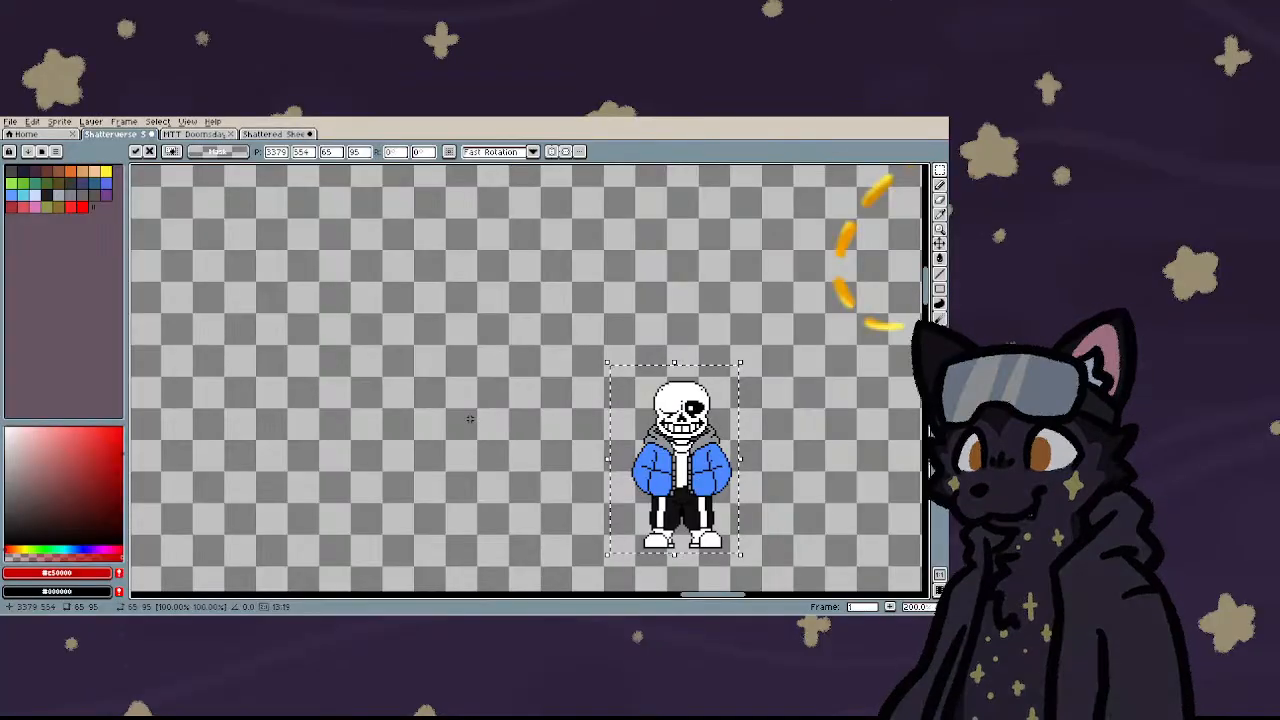
click(465, 416)
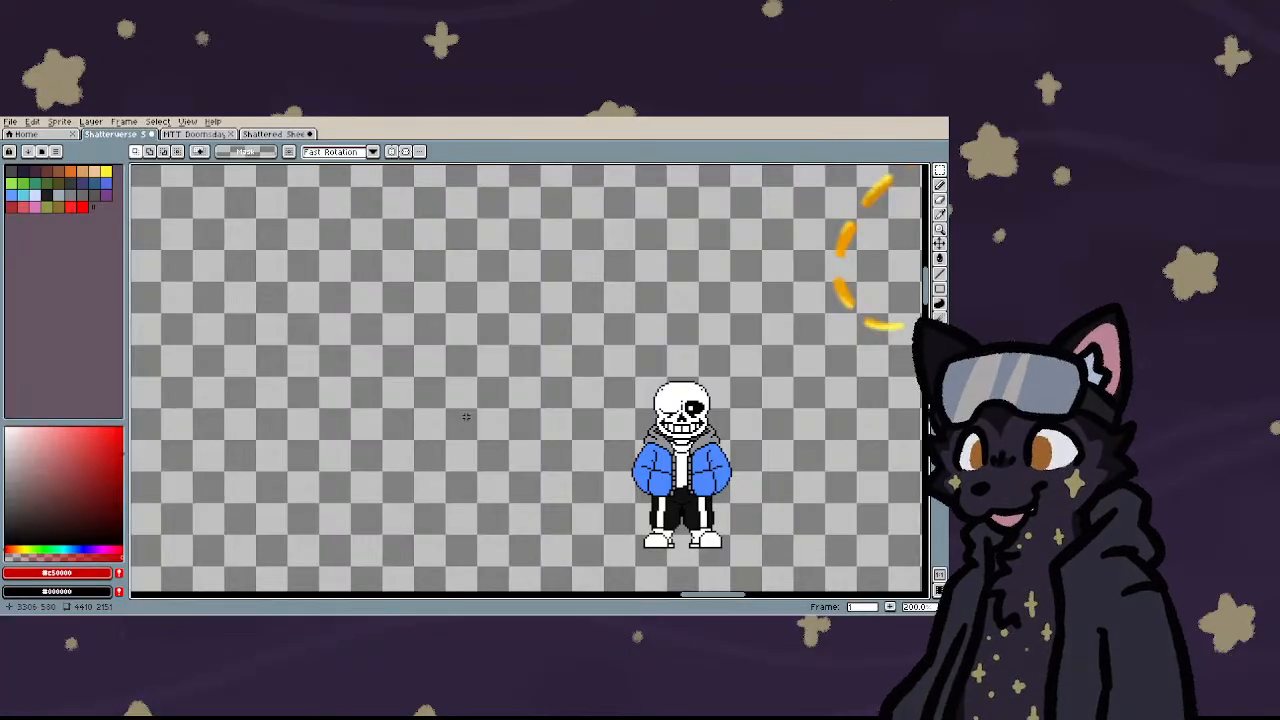
scroll(548, 396, down, 3)
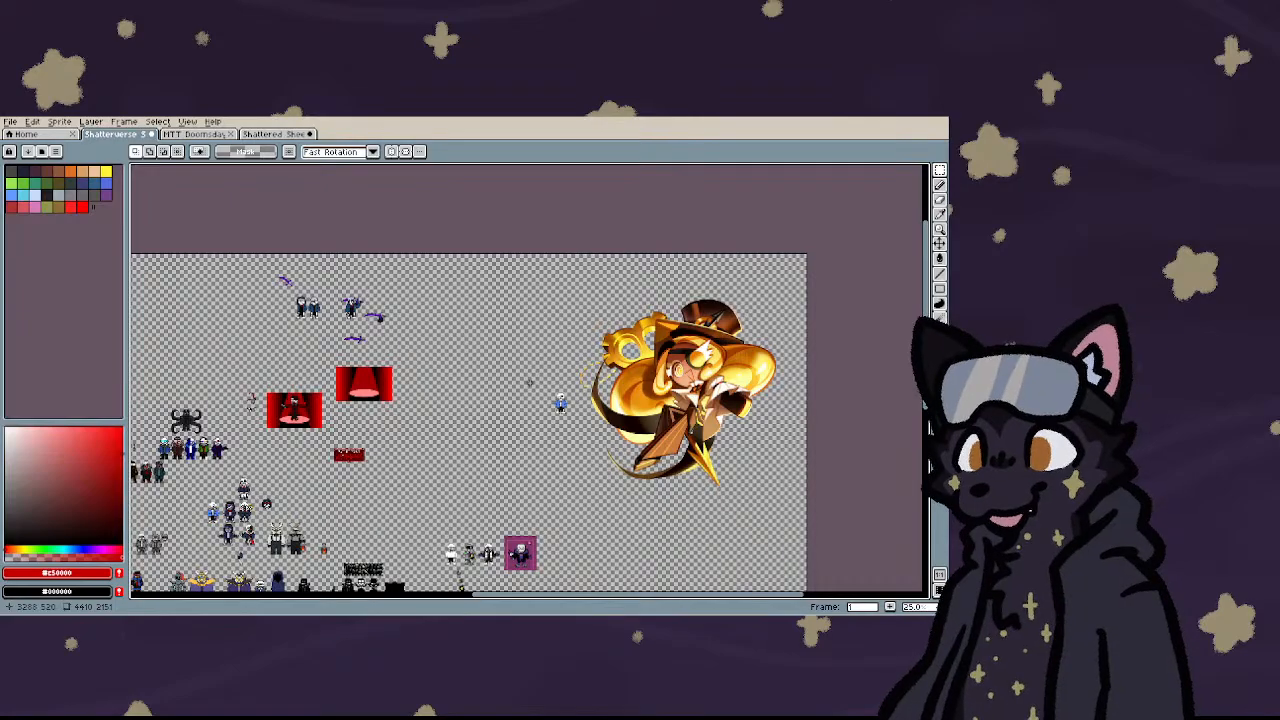
scroll(615, 380, up, 2)
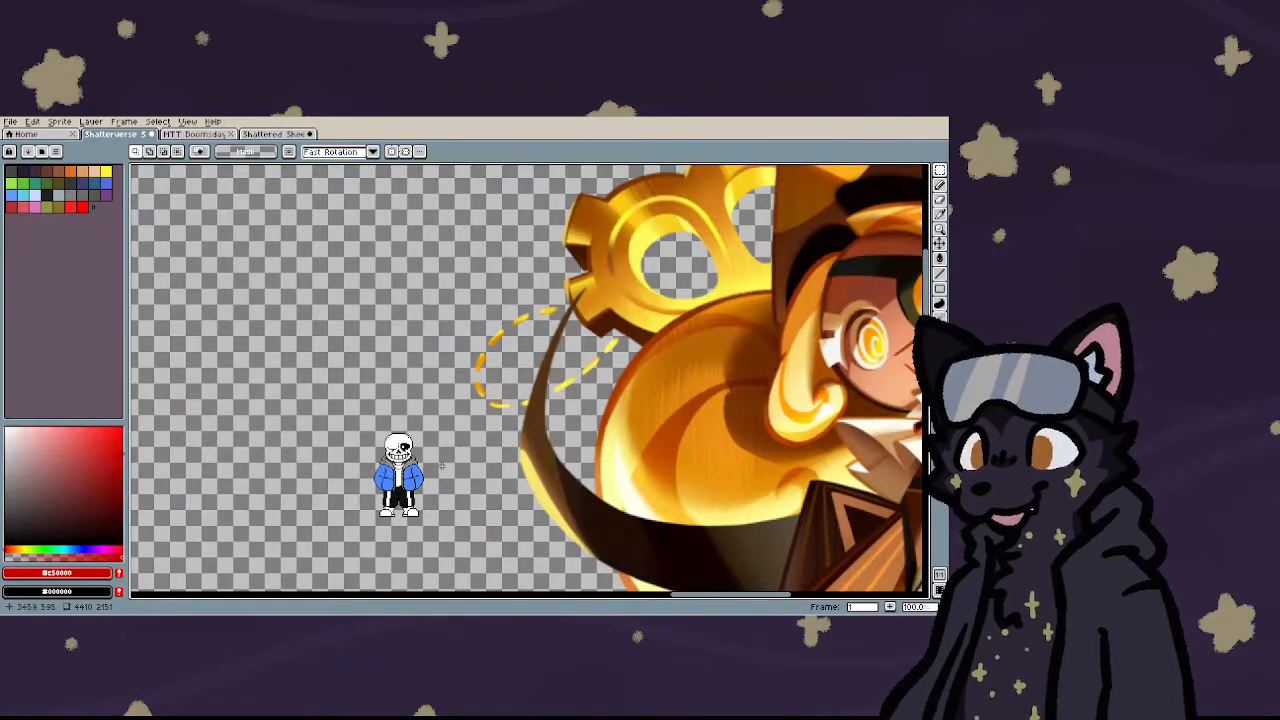
scroll(382, 462, down, 2)
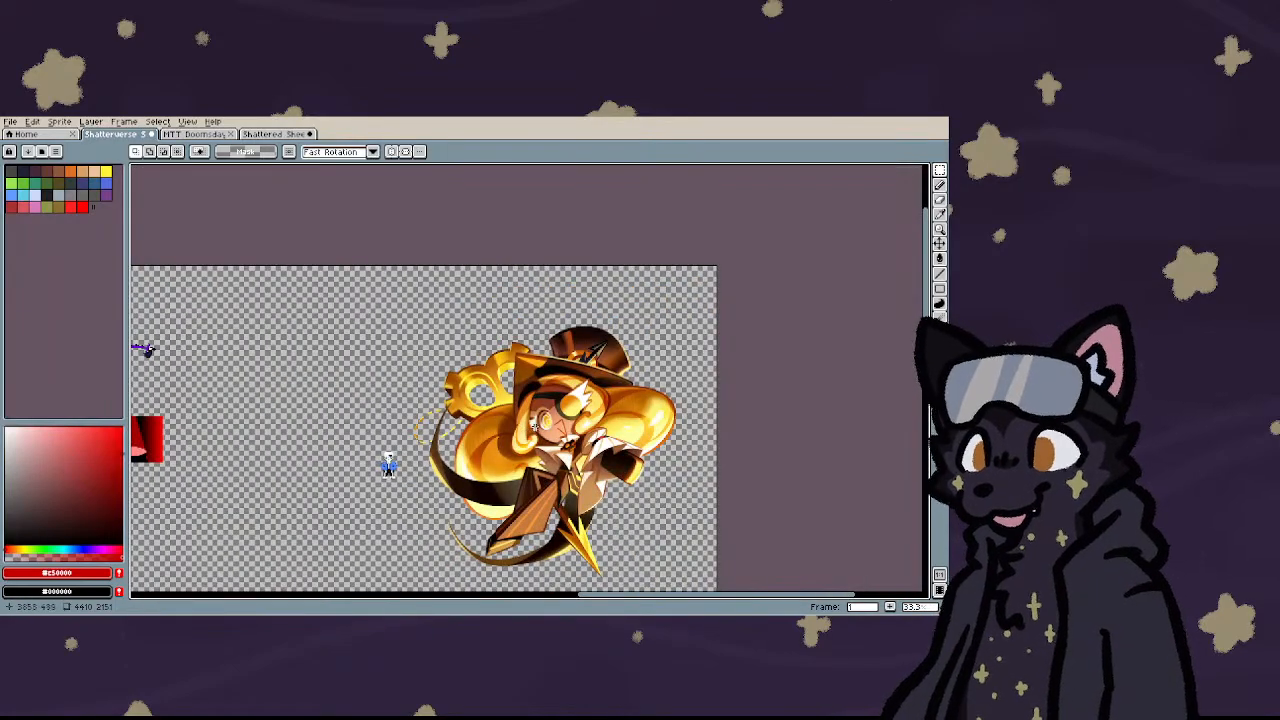
- Draw a jagged black crack in single pixels from the inner edge of the skeleton's open eye socket up the forehead
scroll(565, 408, up, 5)
scroll(565, 408, down, 5)
scroll(407, 458, up, 6)
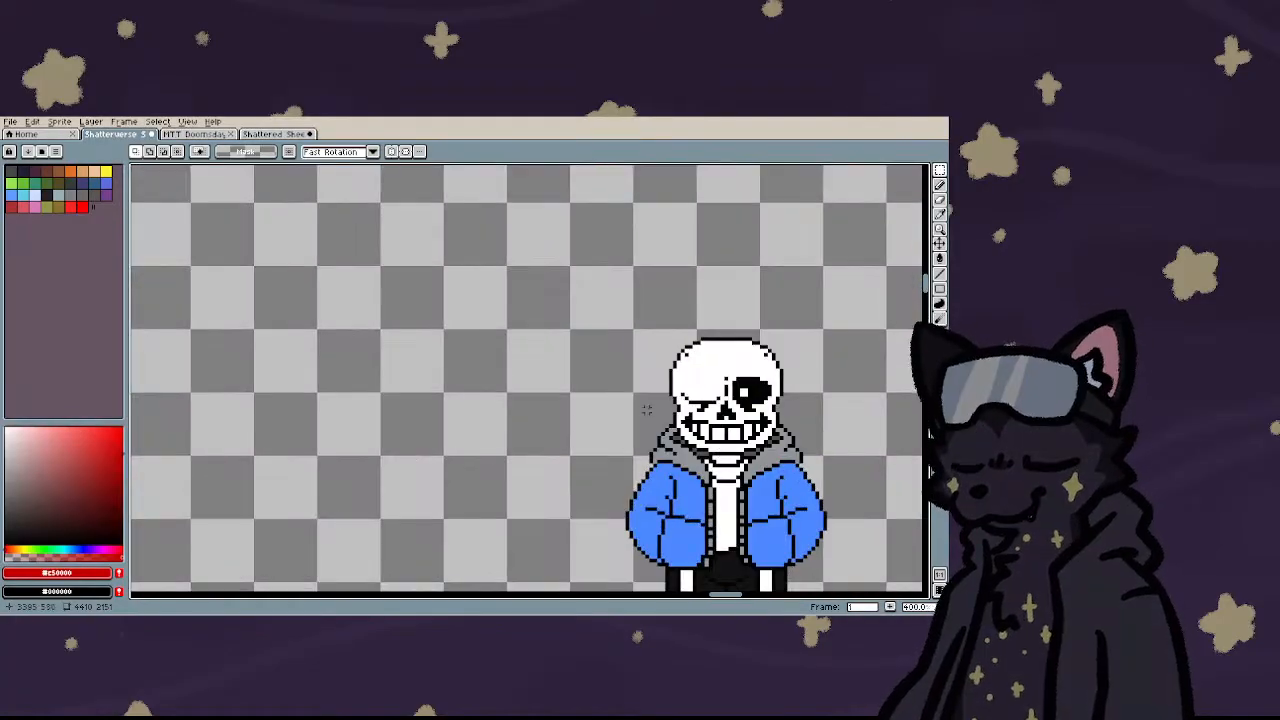
key(b)
scroll(766, 317, up, 4)
scroll(543, 400, up, 3)
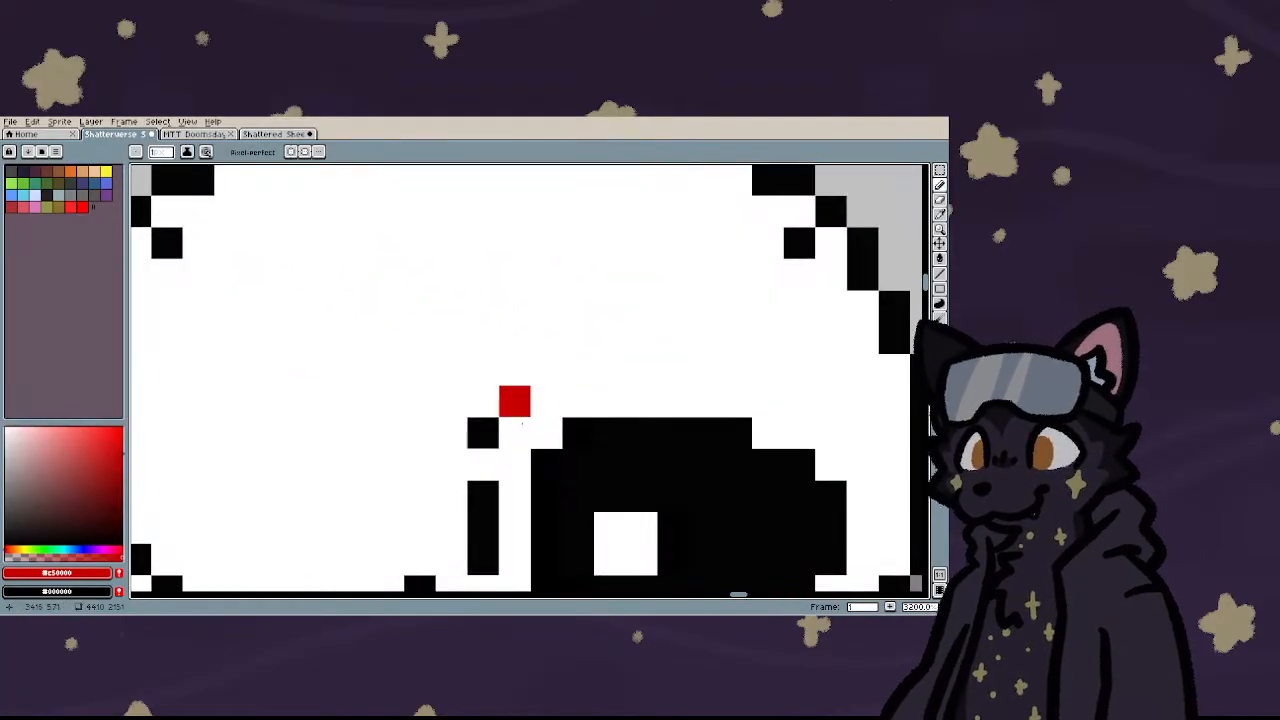
right_click(514, 401)
right_click(514, 465)
right_click(483, 369)
right_click(514, 338)
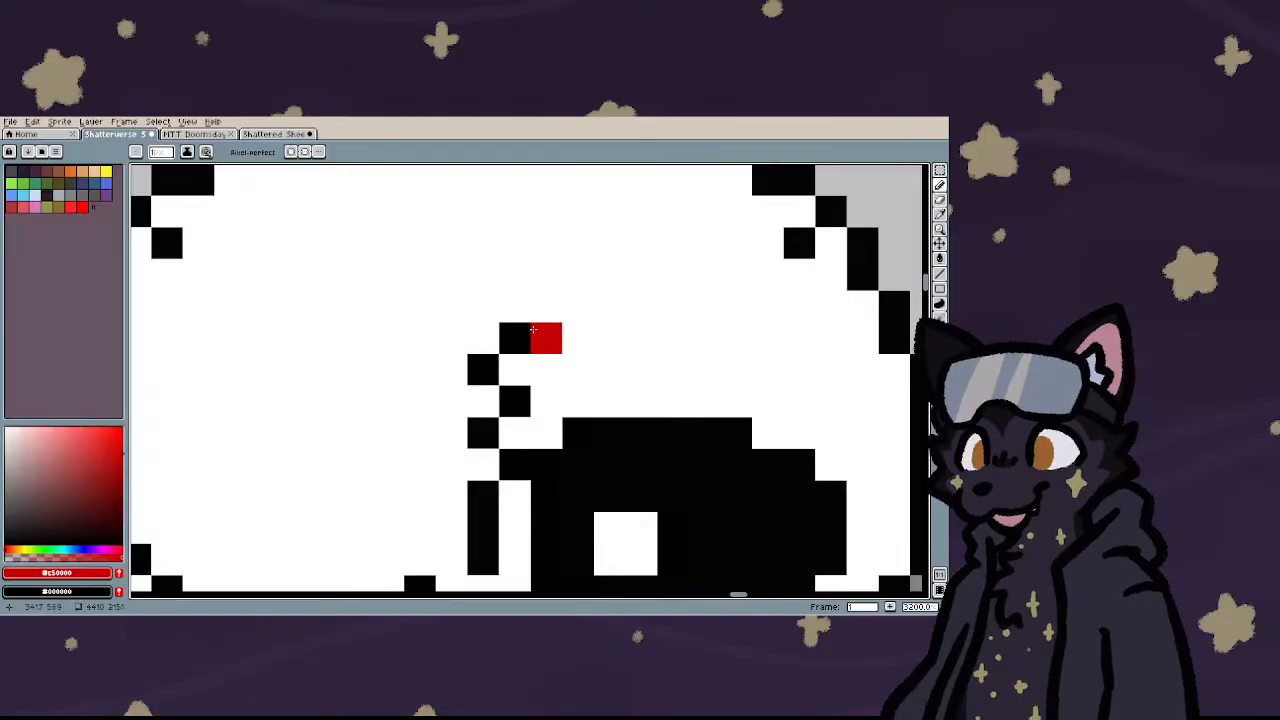
right_click(546, 338)
right_click(578, 306)
right_click(610, 274)
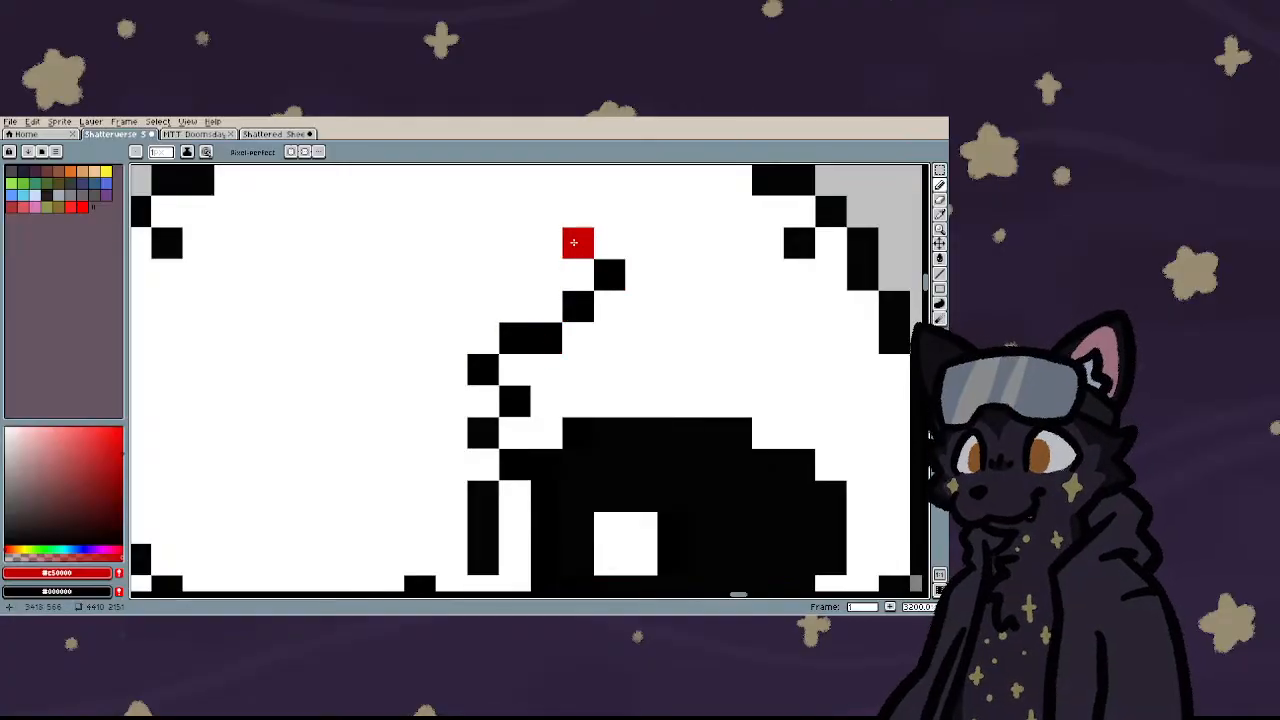
right_click(578, 242)
right_click(546, 242)
- Extend the crack to the top of the skull with a black pixel and a horizontal black line beneath the outline
scroll(546, 242, down, 2)
scroll(526, 238, up, 3)
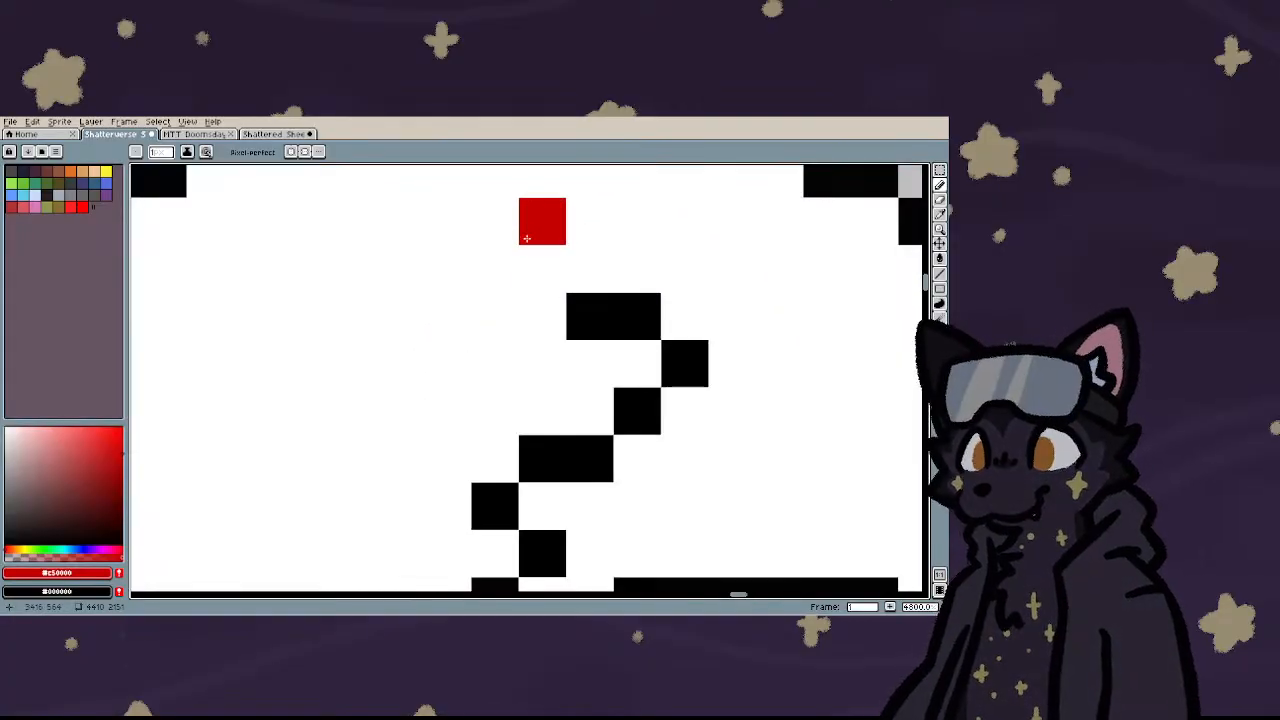
right_click(542, 268)
drag(495, 221, 734, 222)
right_click(777, 221)
scroll(612, 234, down, 3)
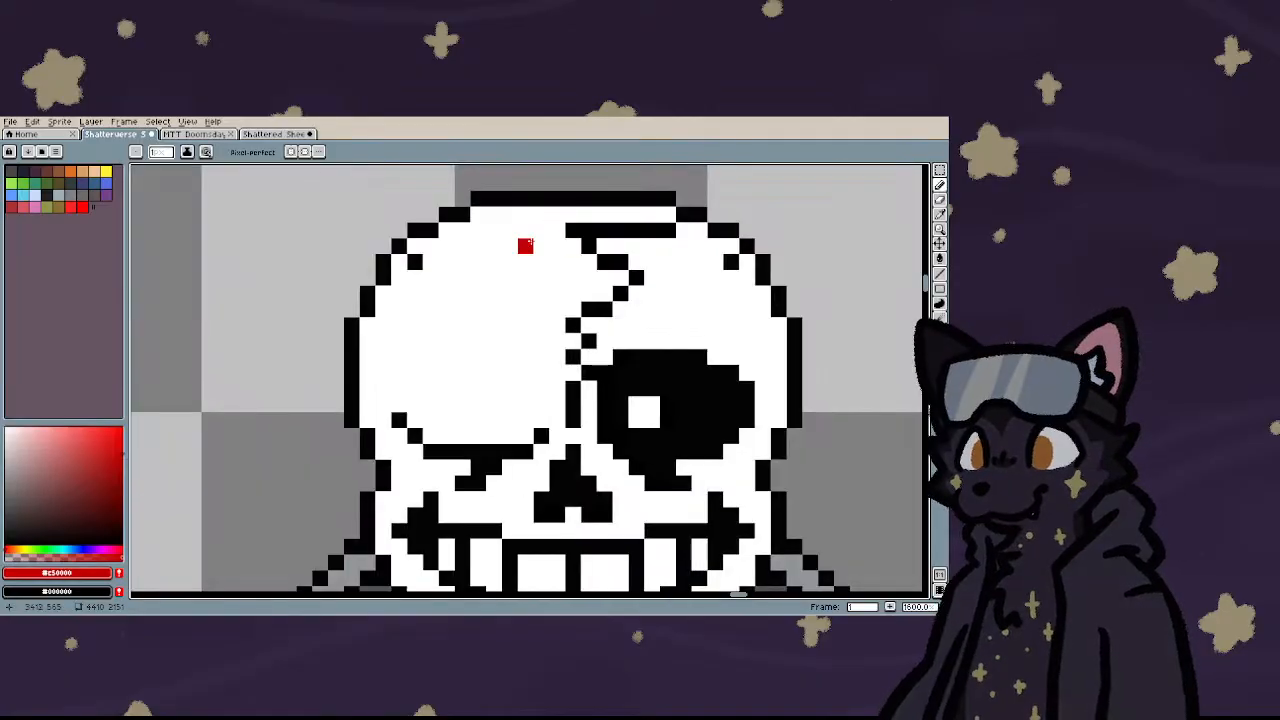
scroll(457, 306, down, 3)
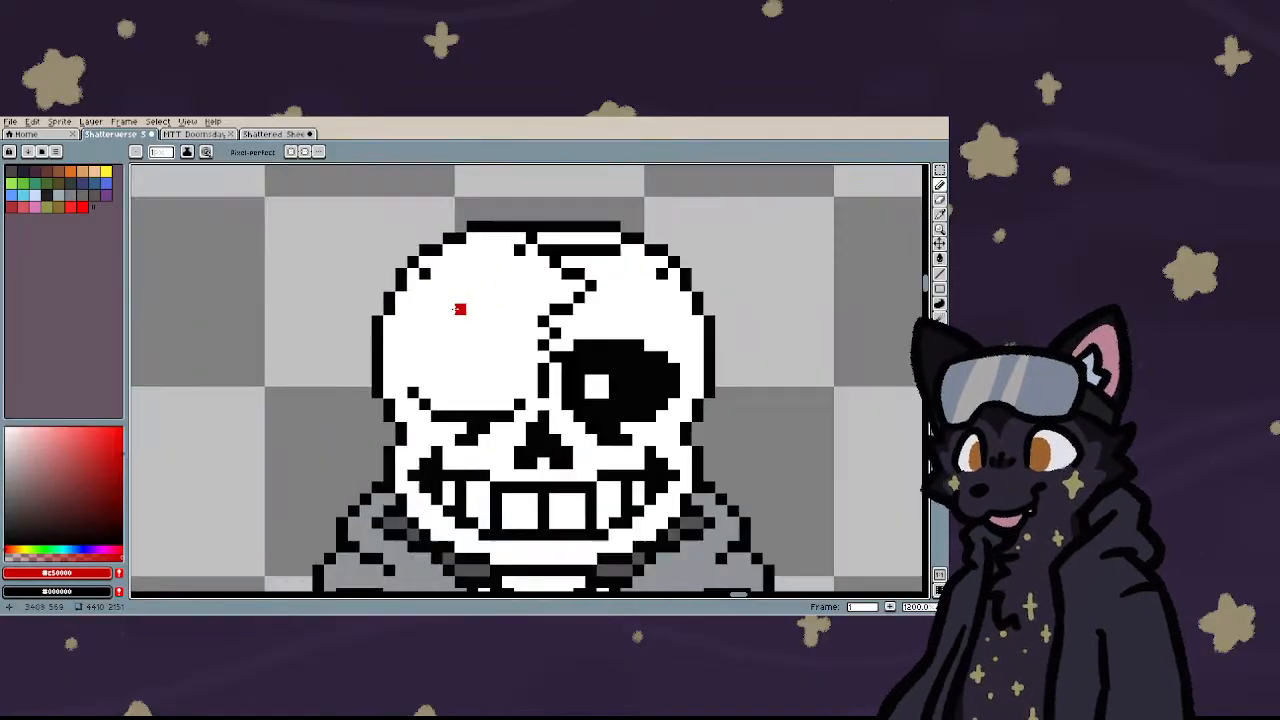
- Adjust the crack's far upper end in black and white, and fill the forehead area above the open eye socket with black
scroll(553, 273, up, 4)
mouse_move(553, 273)
mouse_down()
mouse_move(601, 297)
mouse_move(625, 345)
mouse_move(577, 274)
mouse_up()
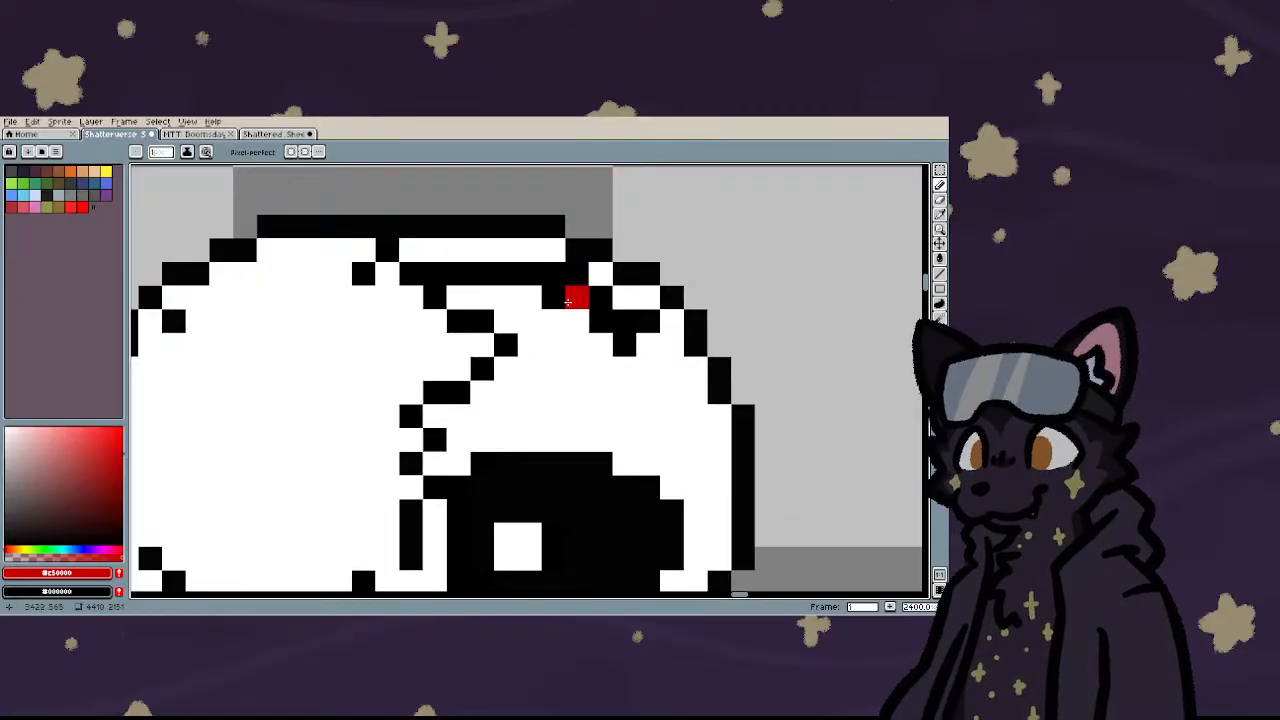
alt+click(557, 252)
key(m)
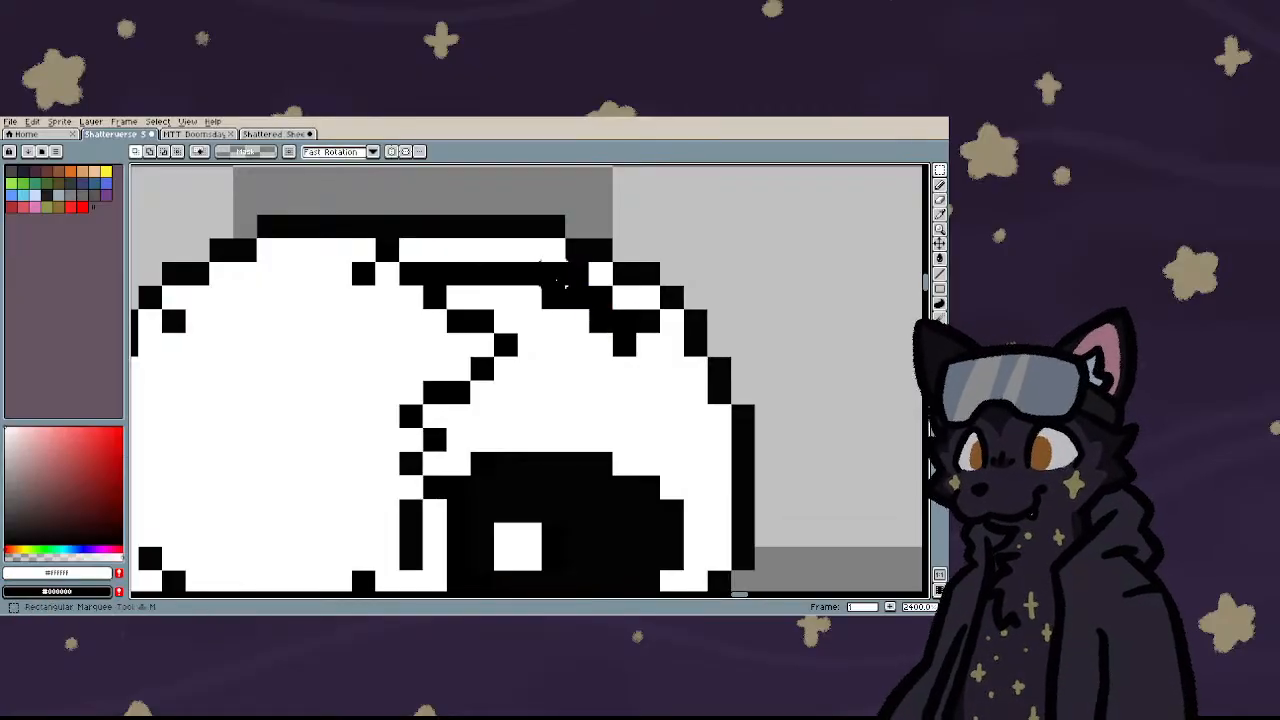
key(b)
click(566, 290)
mouse_move(578, 320)
mouse_down()
mouse_move(470, 303)
mouse_move(485, 317)
mouse_move(450, 287)
mouse_move(506, 336)
mouse_move(571, 366)
mouse_move(614, 362)
mouse_move(530, 342)
mouse_move(641, 354)
mouse_move(649, 378)
mouse_move(662, 372)
mouse_move(673, 511)
mouse_move(691, 428)
mouse_move(669, 346)
mouse_move(637, 302)
mouse_move(557, 301)
mouse_move(591, 281)
mouse_move(552, 259)
mouse_move(481, 263)
mouse_up()
key(g)
right_click(509, 426)
scroll(493, 415, down, 4)
key(b)
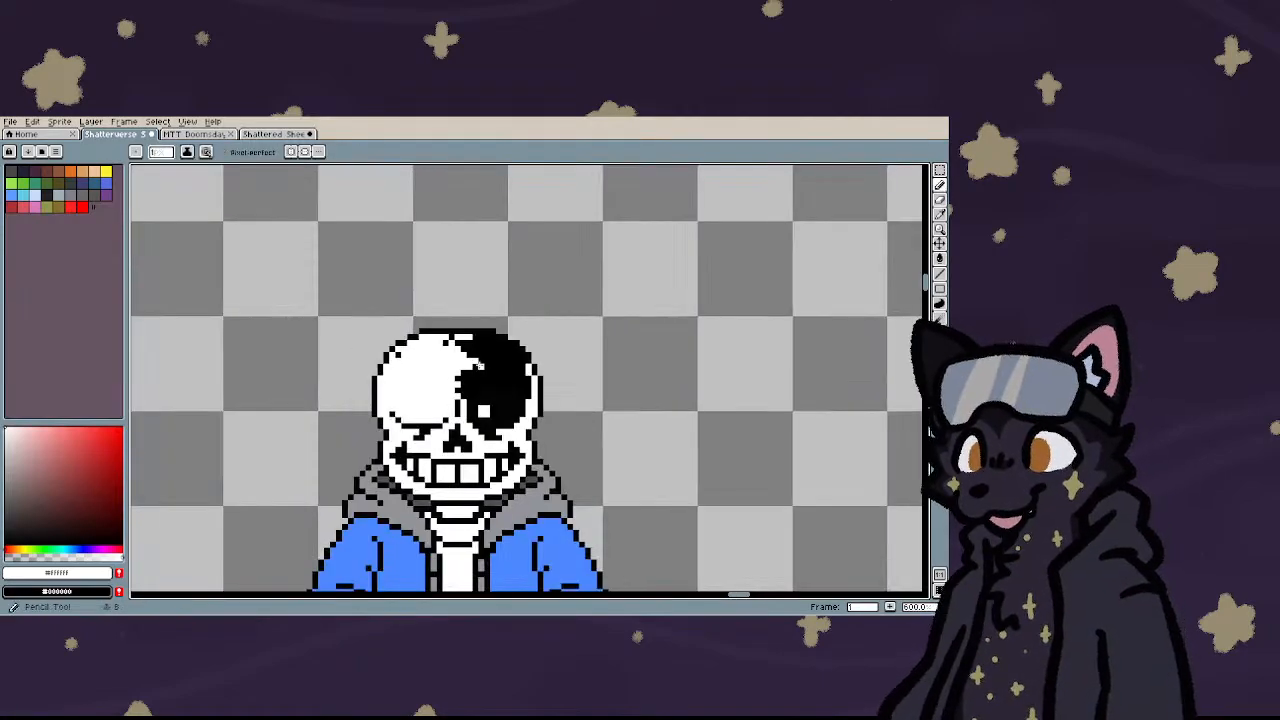
- Touch up the crack's jagged edge in white and taper the bottom of the black eye socket to a point
scroll(484, 414, up, 3)
drag(396, 377, 409, 400)
click(410, 405)
scroll(410, 405, down, 3)
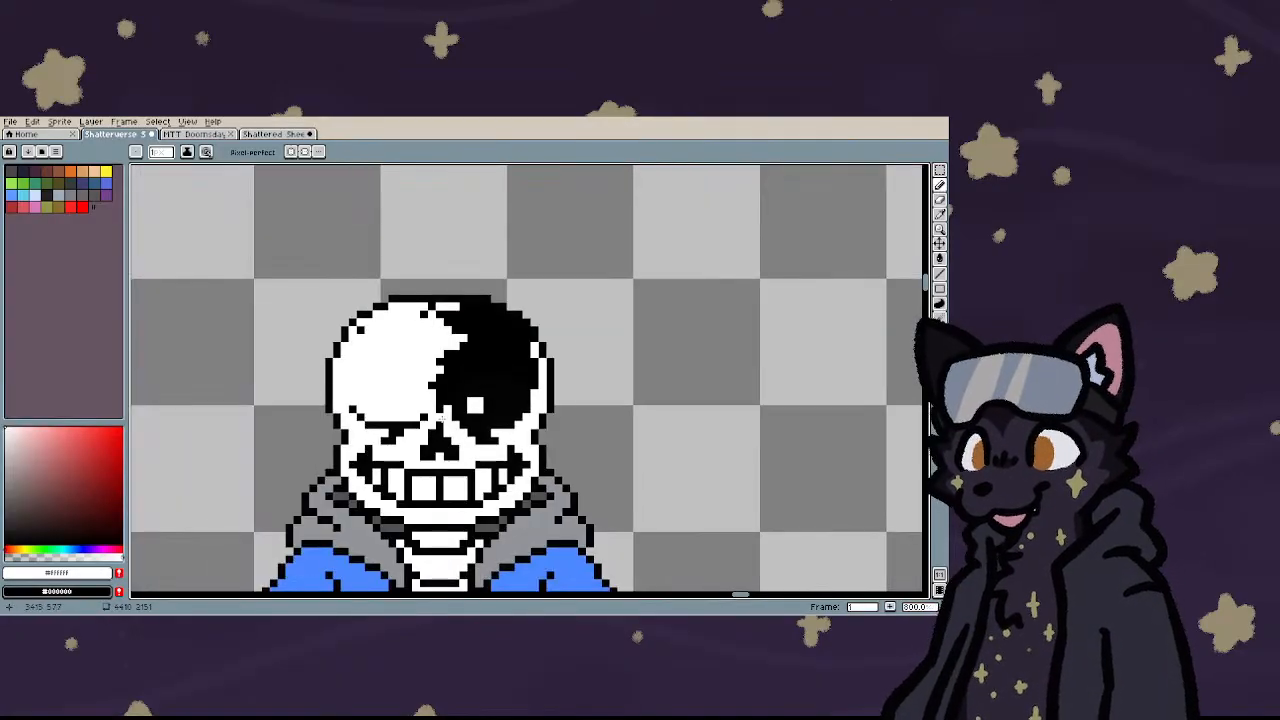
scroll(457, 412, up, 5)
right_click(602, 449)
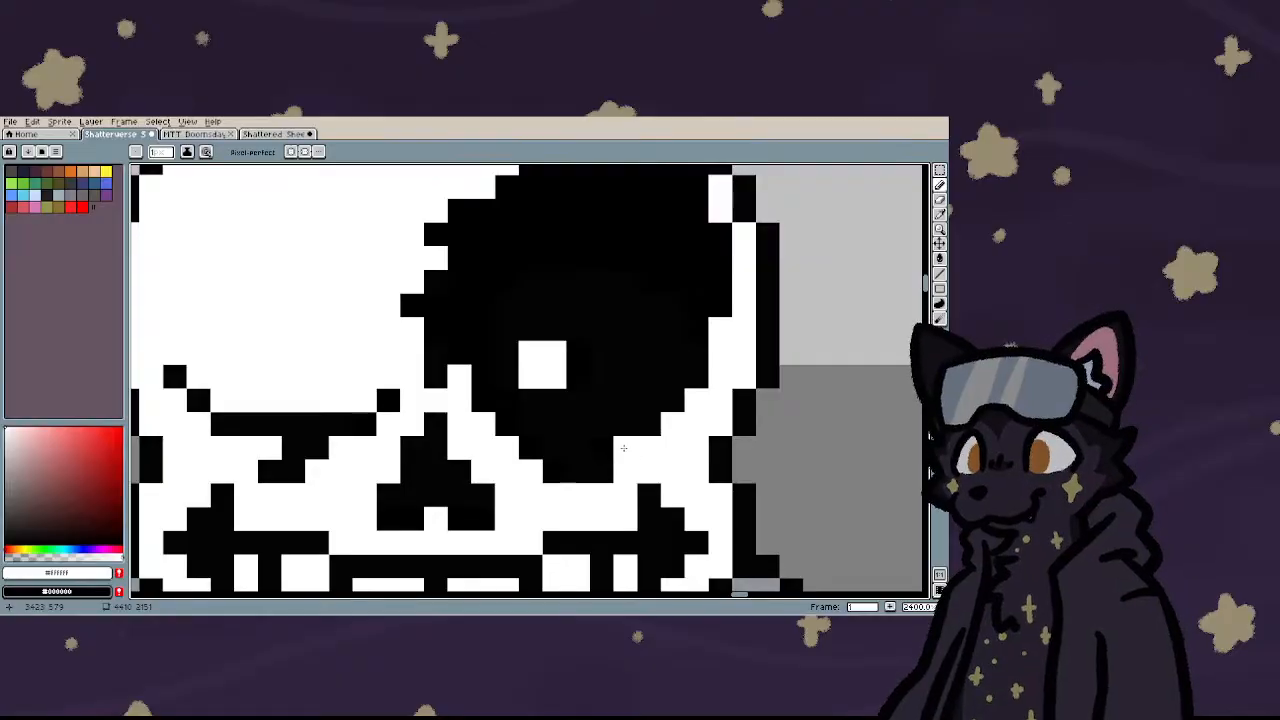
right_click(624, 449)
right_click(578, 494)
scroll(558, 407, down, 1)
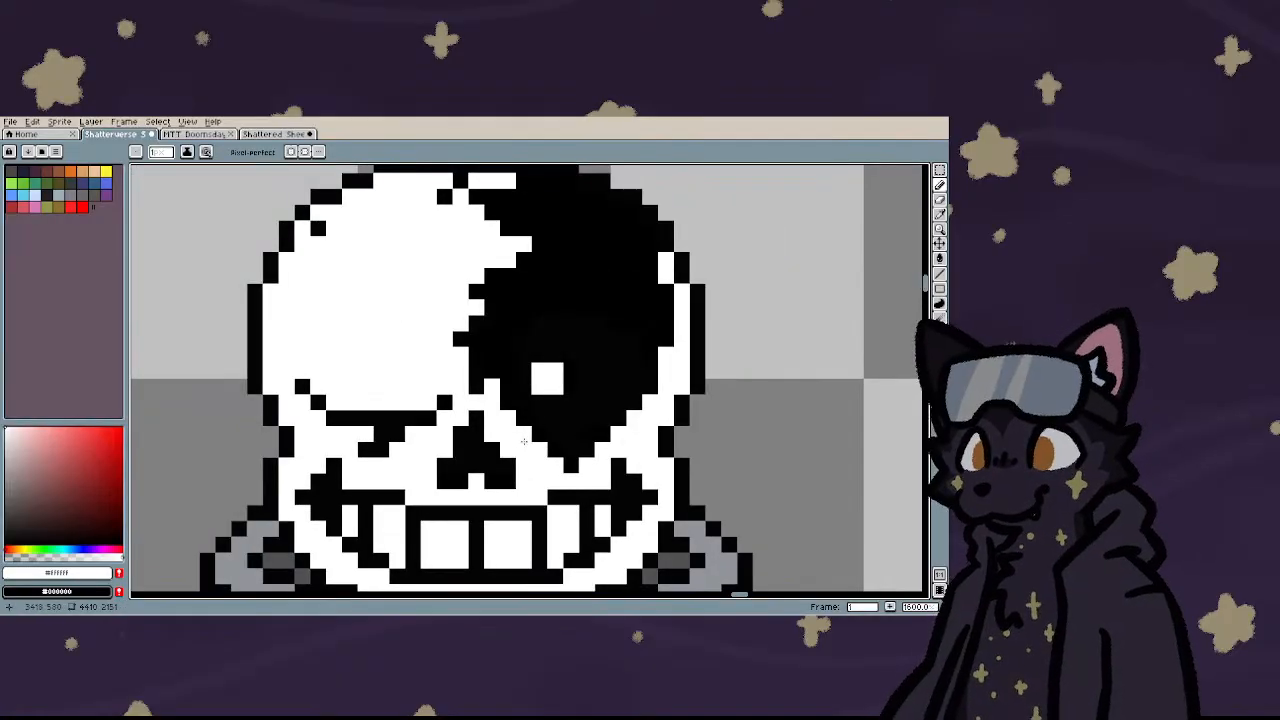
- Extend the black area out to the skull's side outline, paint over the white pupil, and refine the socket's lower edge
drag(648, 406, 661, 384)
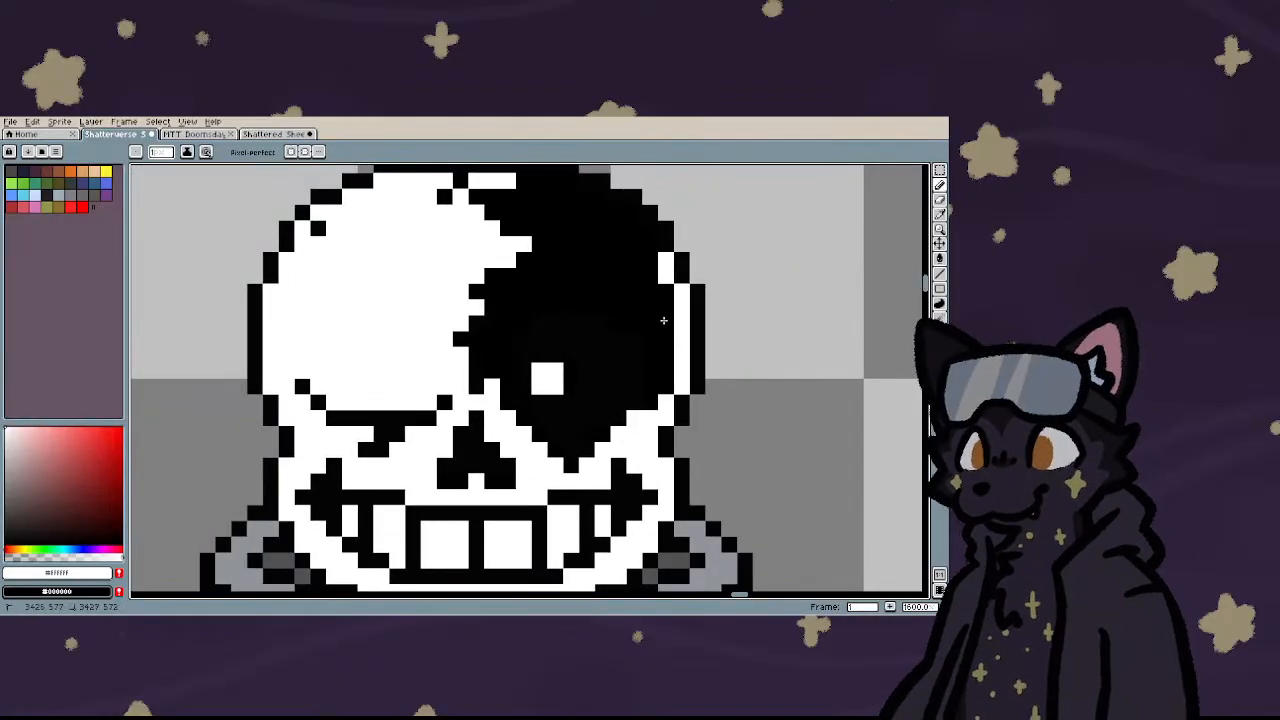
mouse_move(663, 320)
mouse_down()
mouse_move(684, 335)
mouse_move(659, 258)
mouse_up()
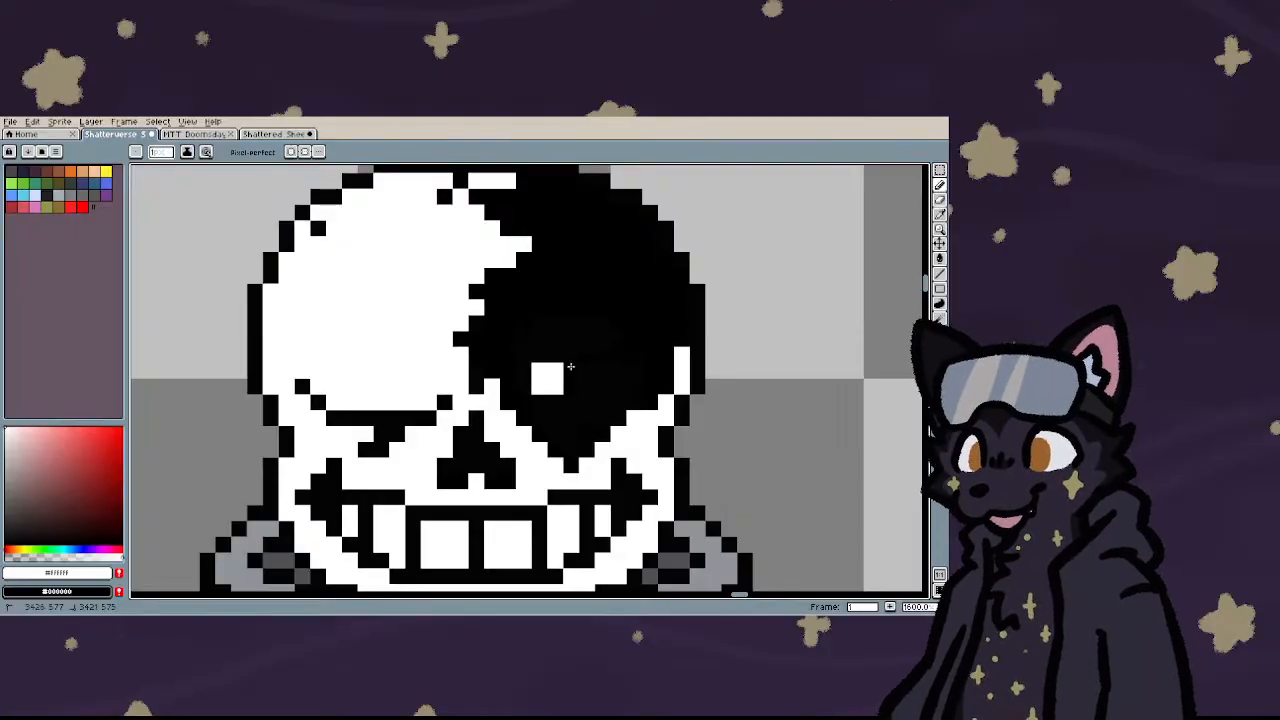
drag(570, 367, 531, 363)
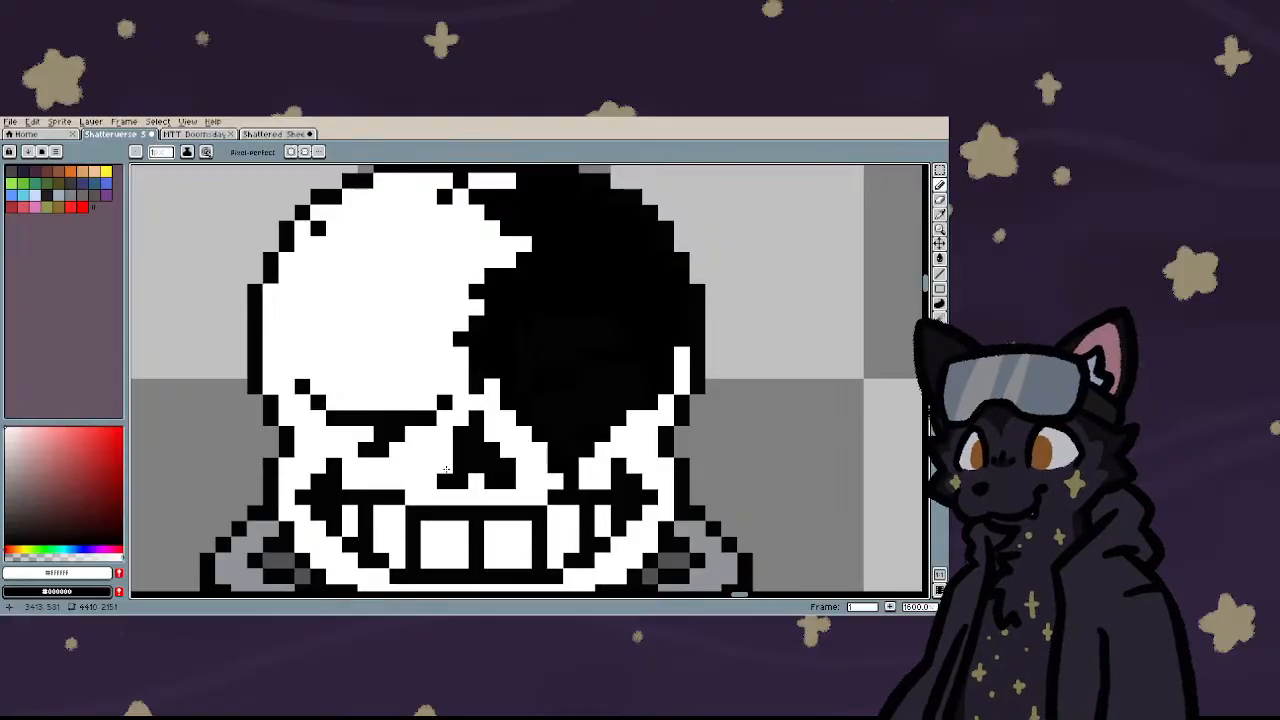
scroll(446, 468, up, 3)
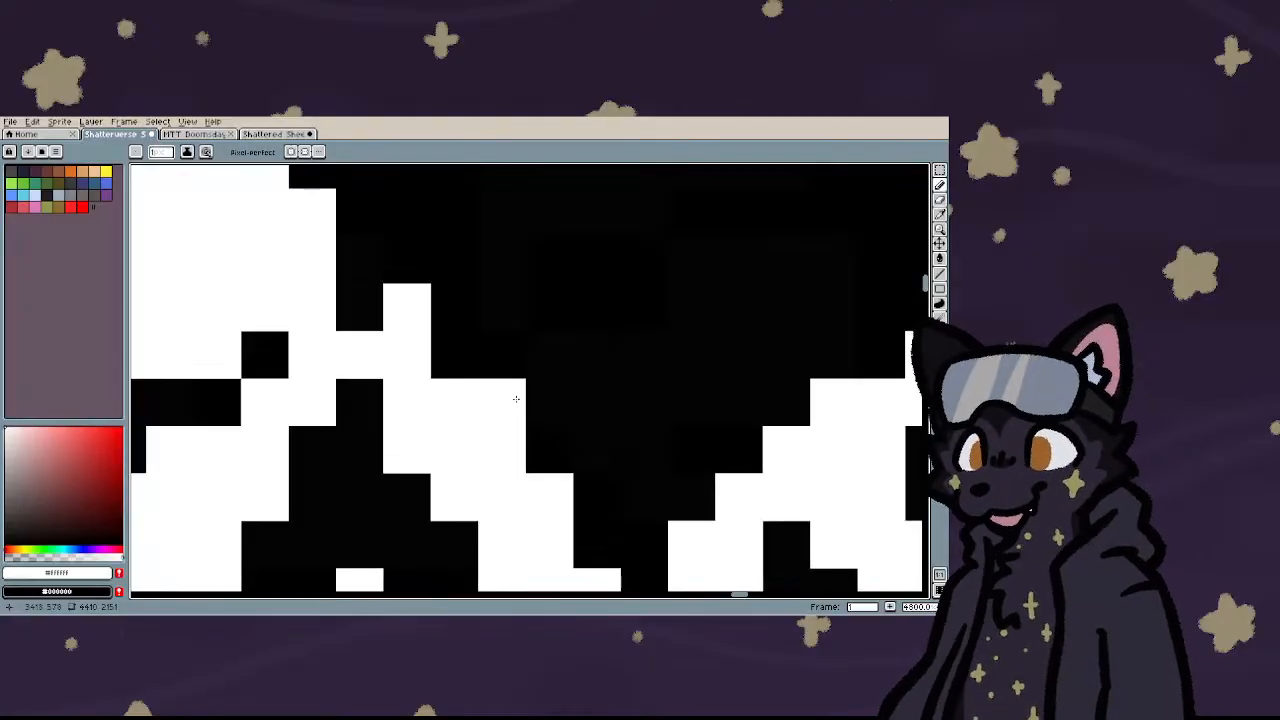
click(508, 355)
scroll(486, 488, down, 3)
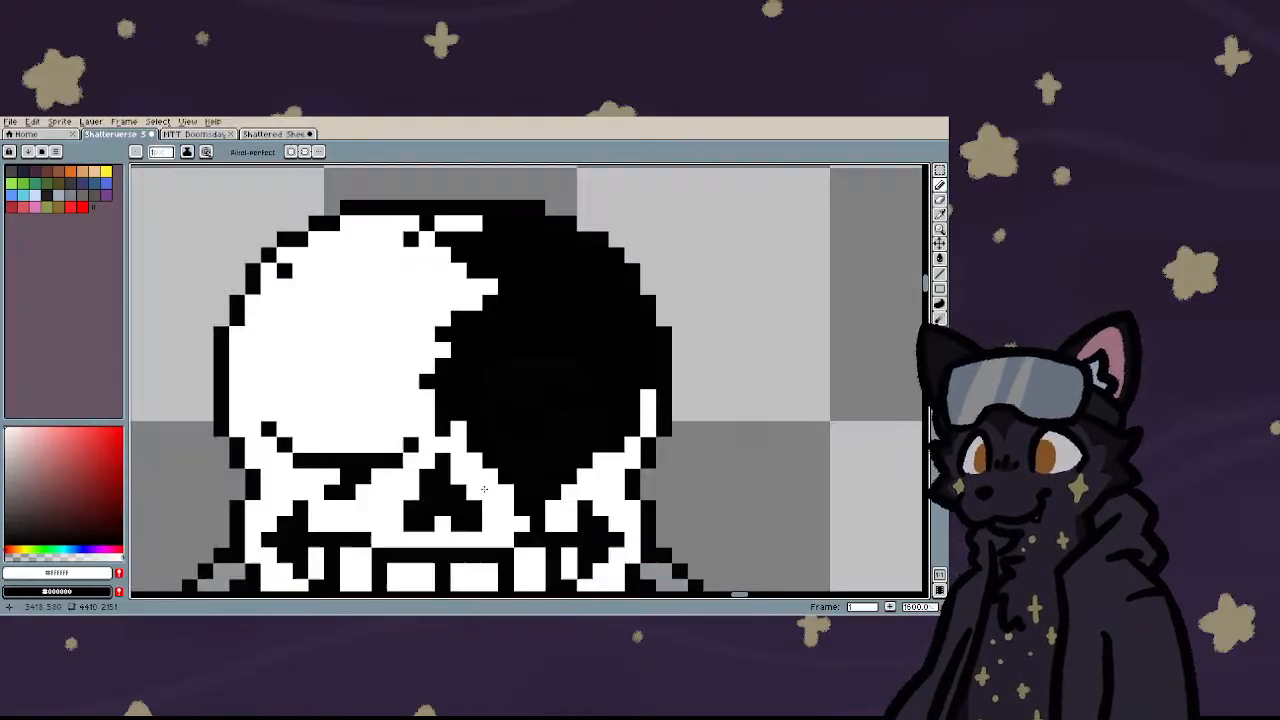
- Reshape the jagged boundary between the white and black halves at the top of the skull with white and black pixels
scroll(437, 292, up, 3)
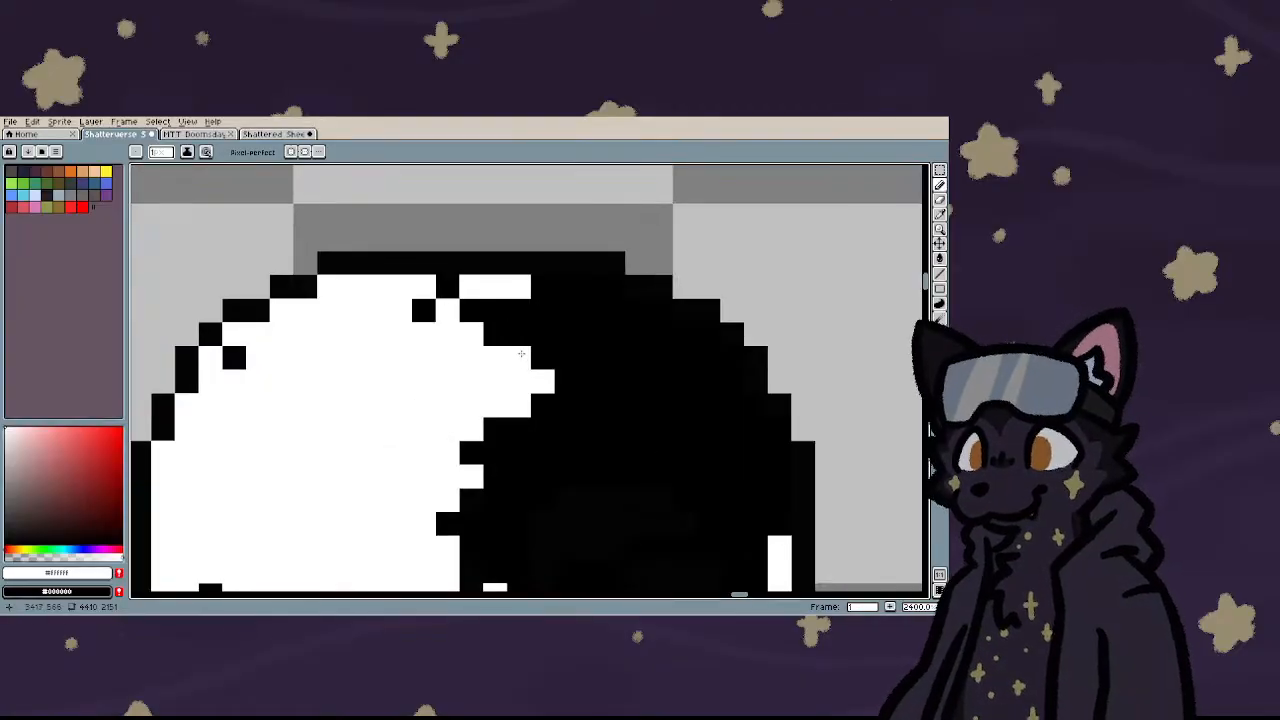
click(420, 316)
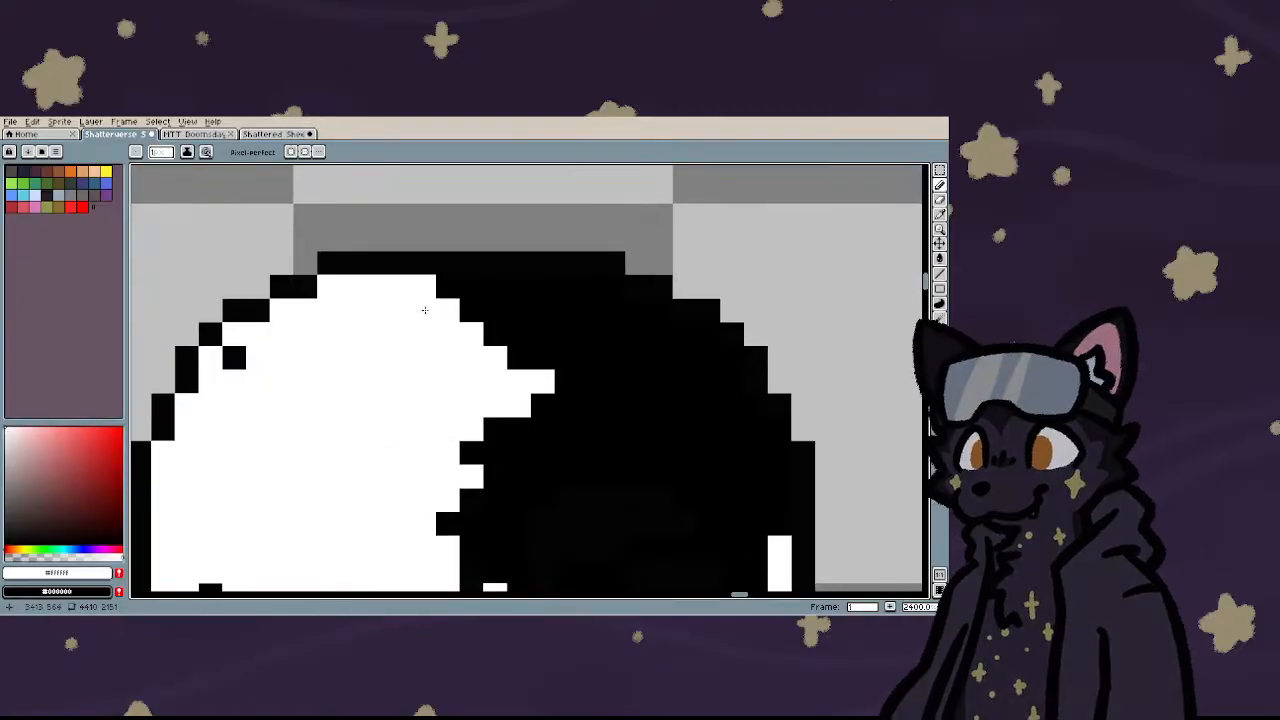
scroll(428, 277, down, 6)
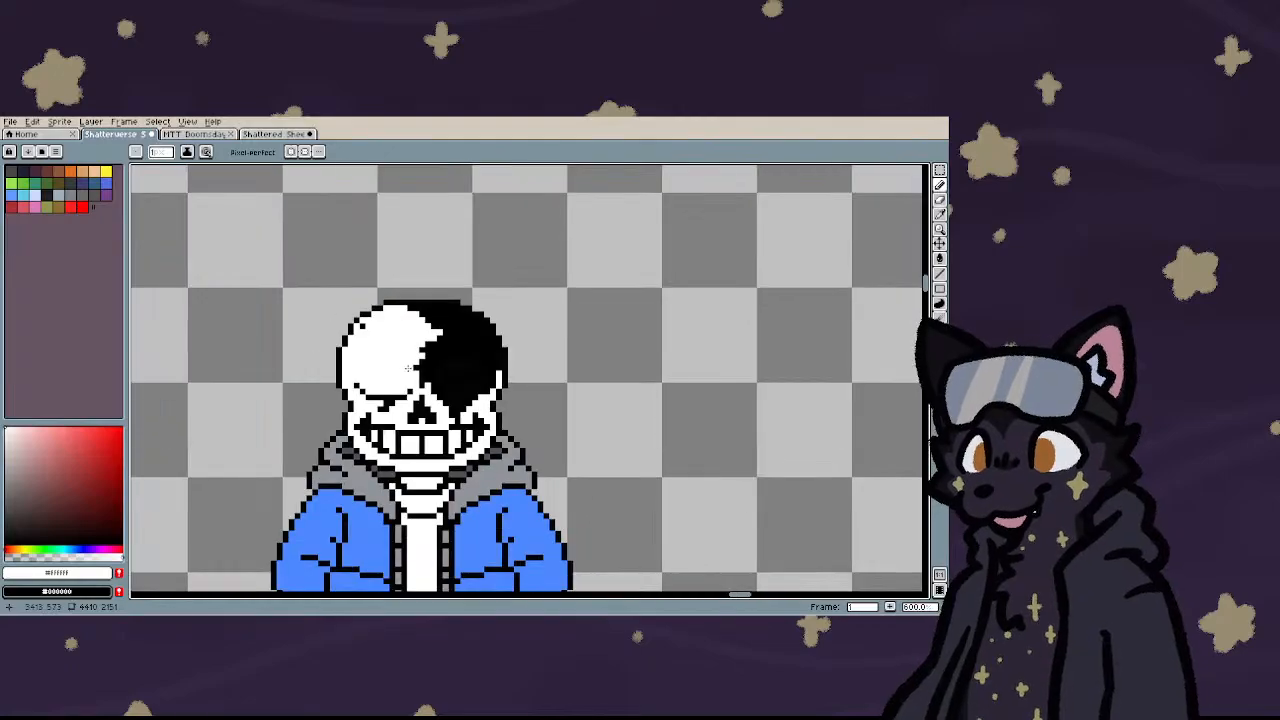
scroll(413, 327, up, 6)
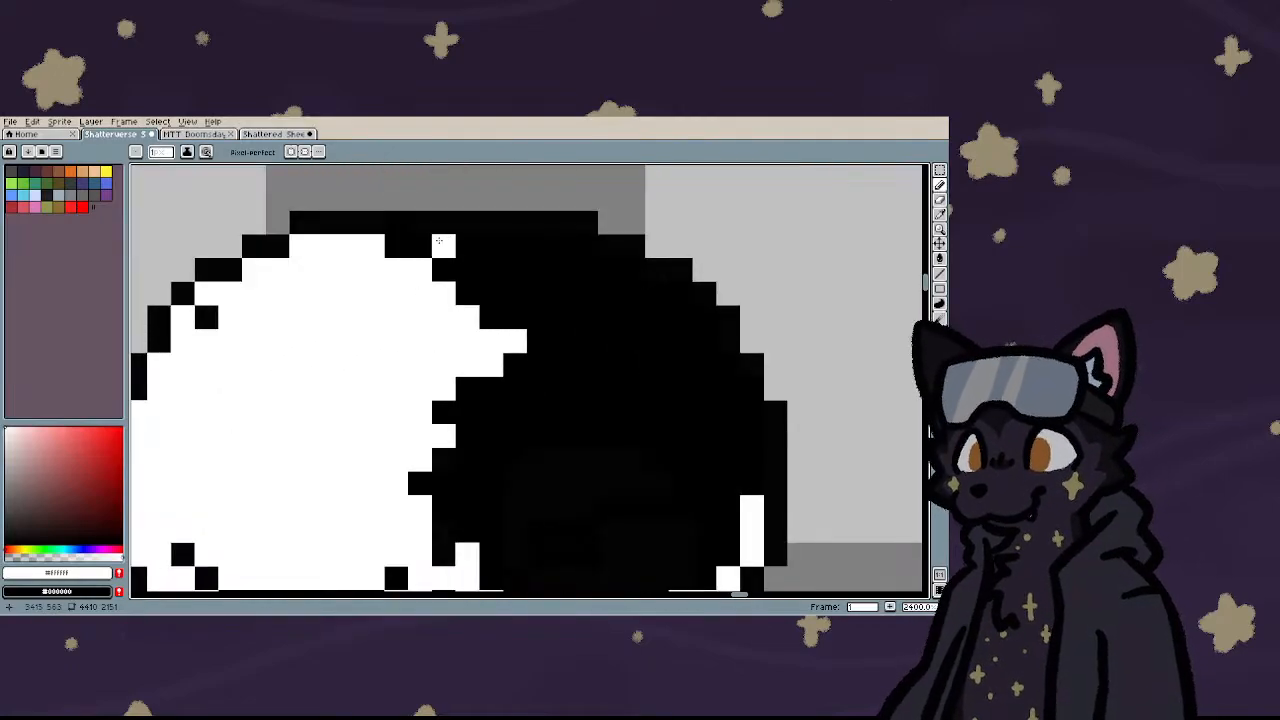
drag(478, 241, 397, 235)
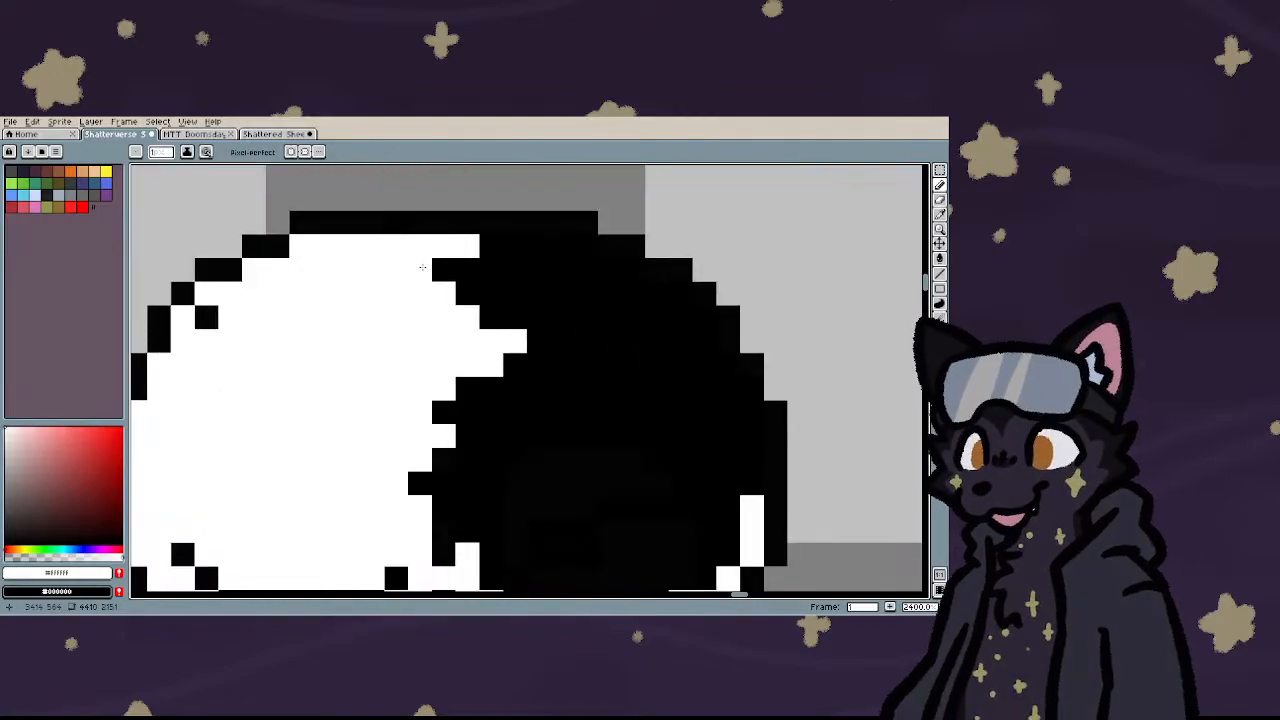
right_click(421, 270)
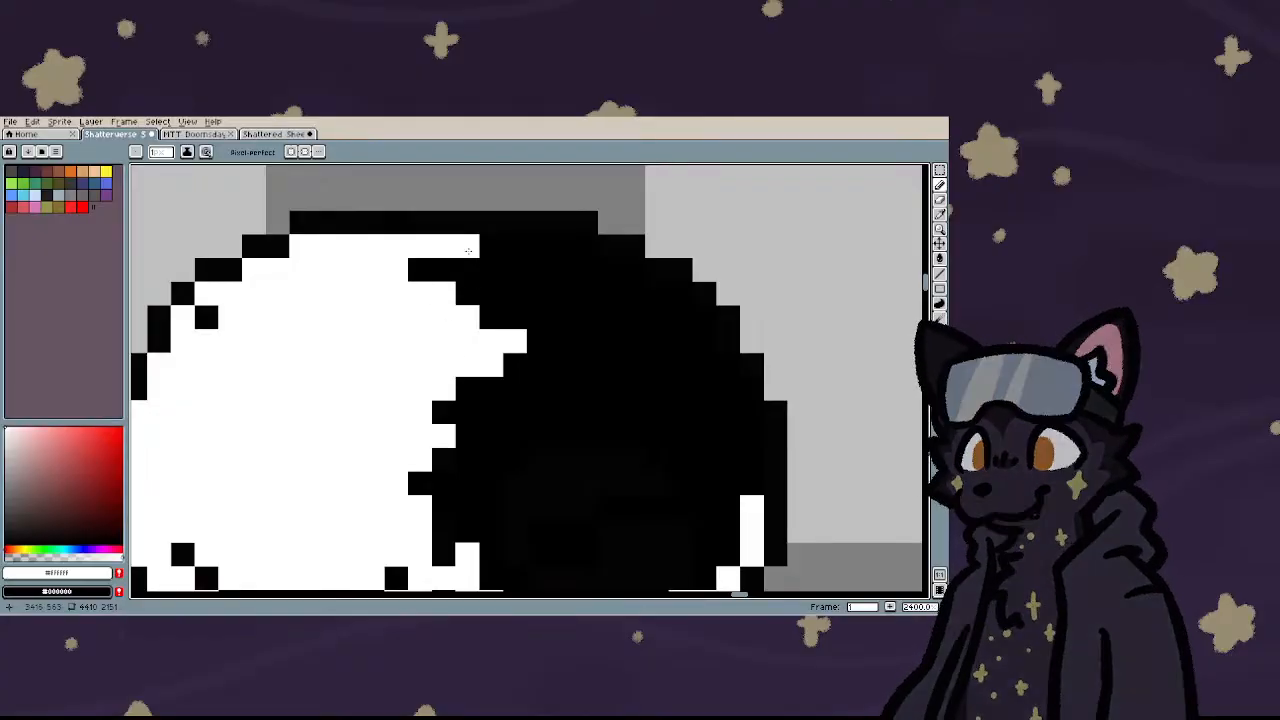
right_click(468, 247)
right_click(444, 294)
scroll(452, 361, down, 4)
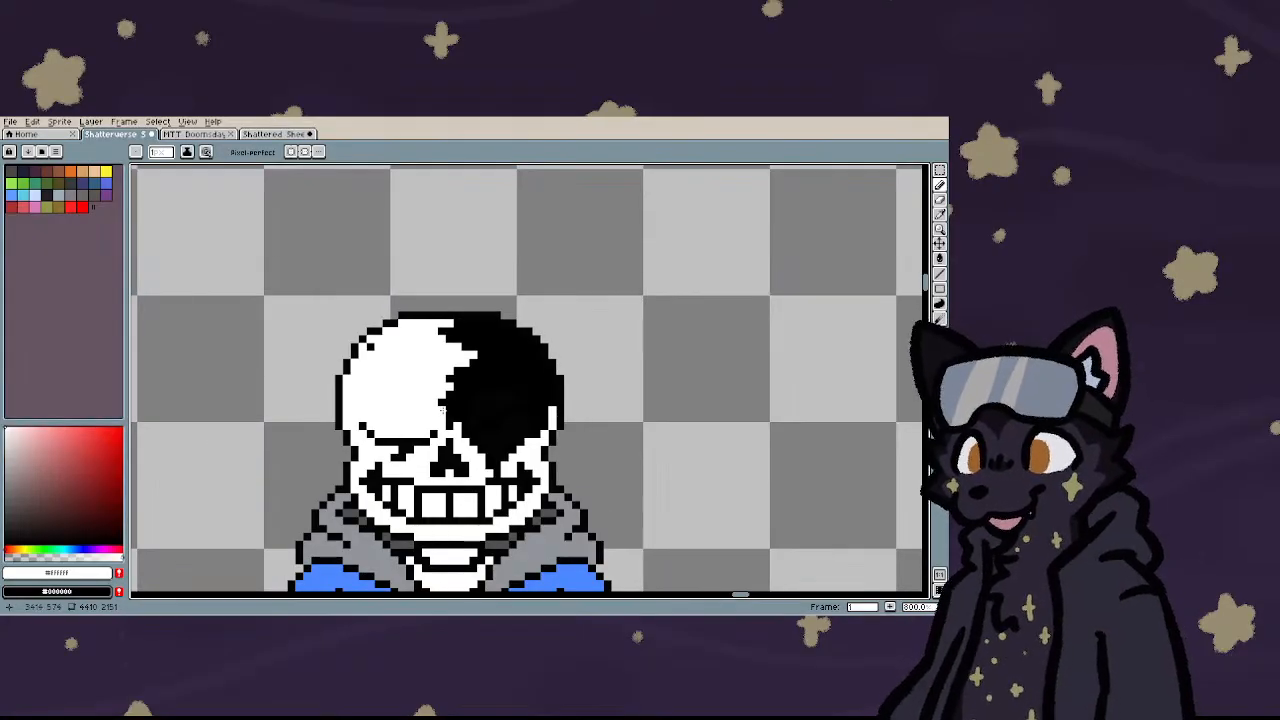
scroll(445, 427, up, 4)
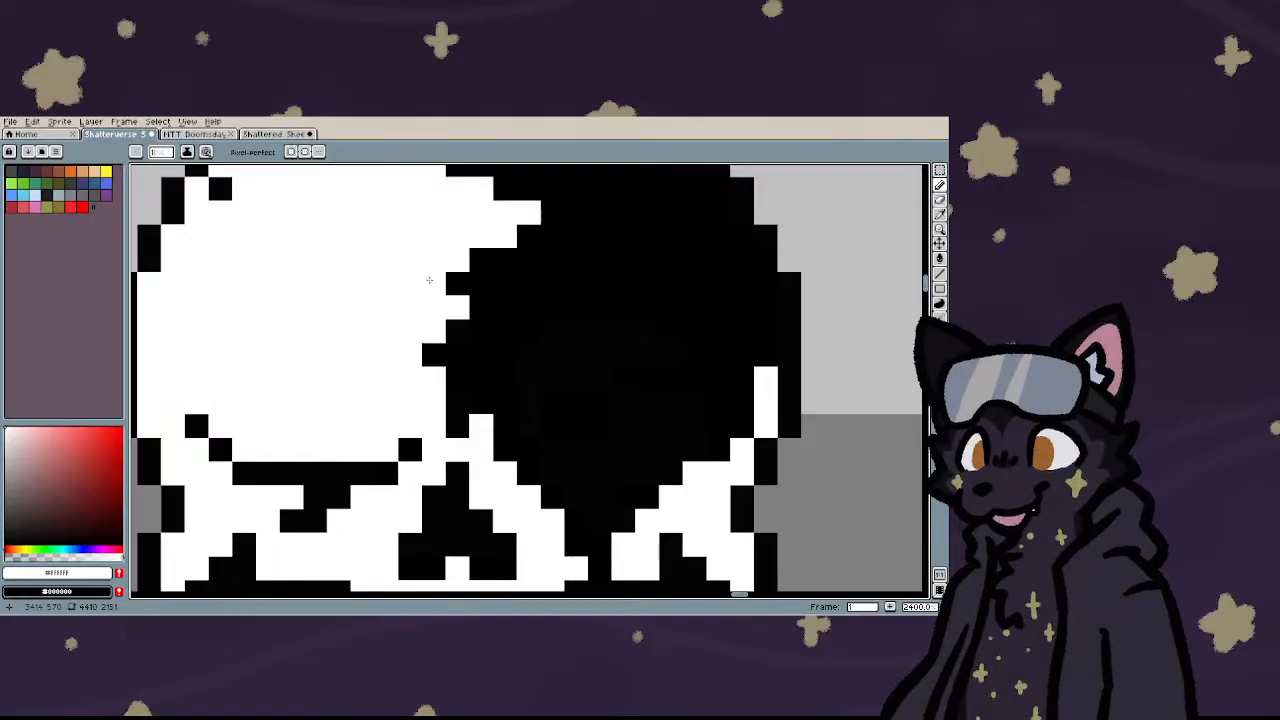
scroll(429, 280, down, 2)
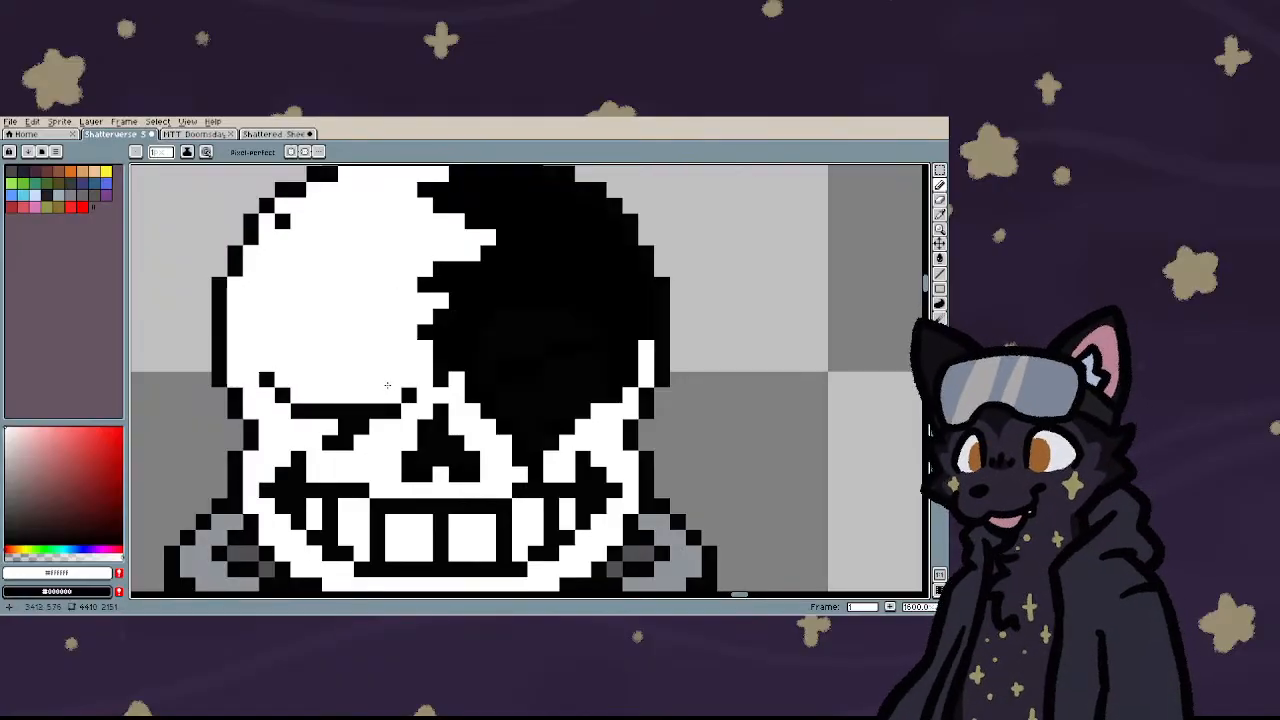
scroll(467, 327, down, 4)
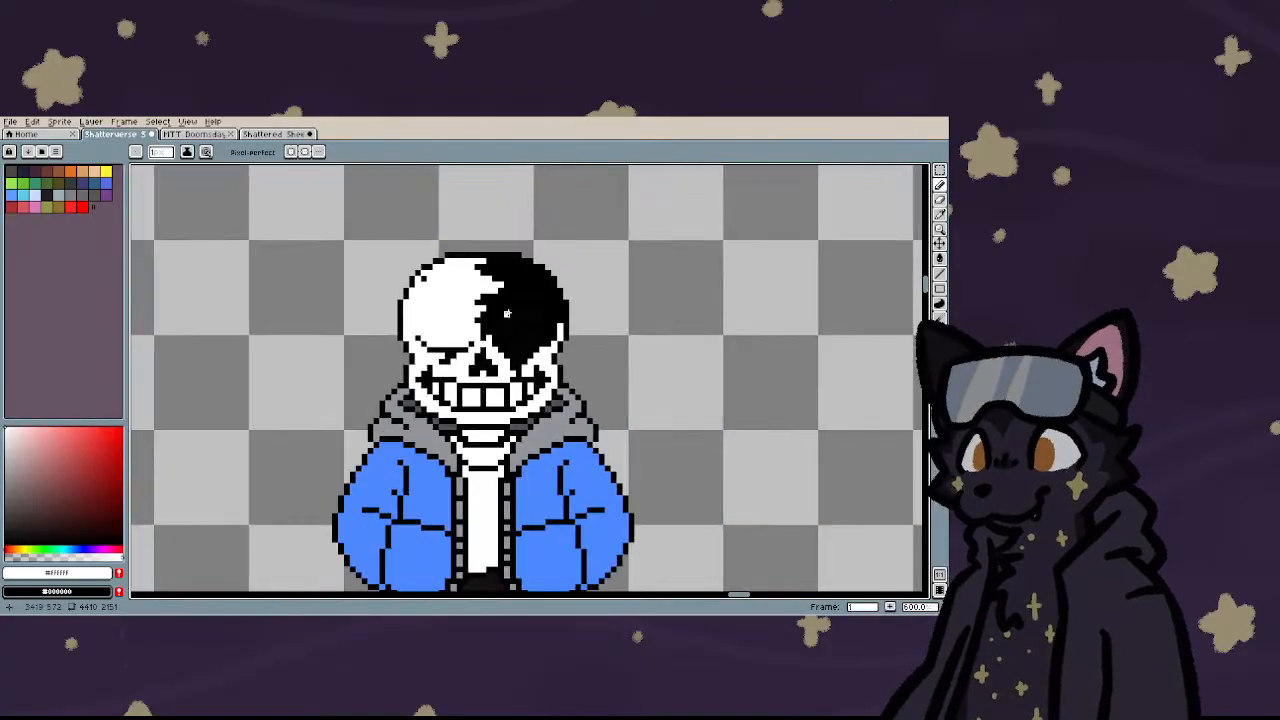
scroll(497, 299, up, 6)
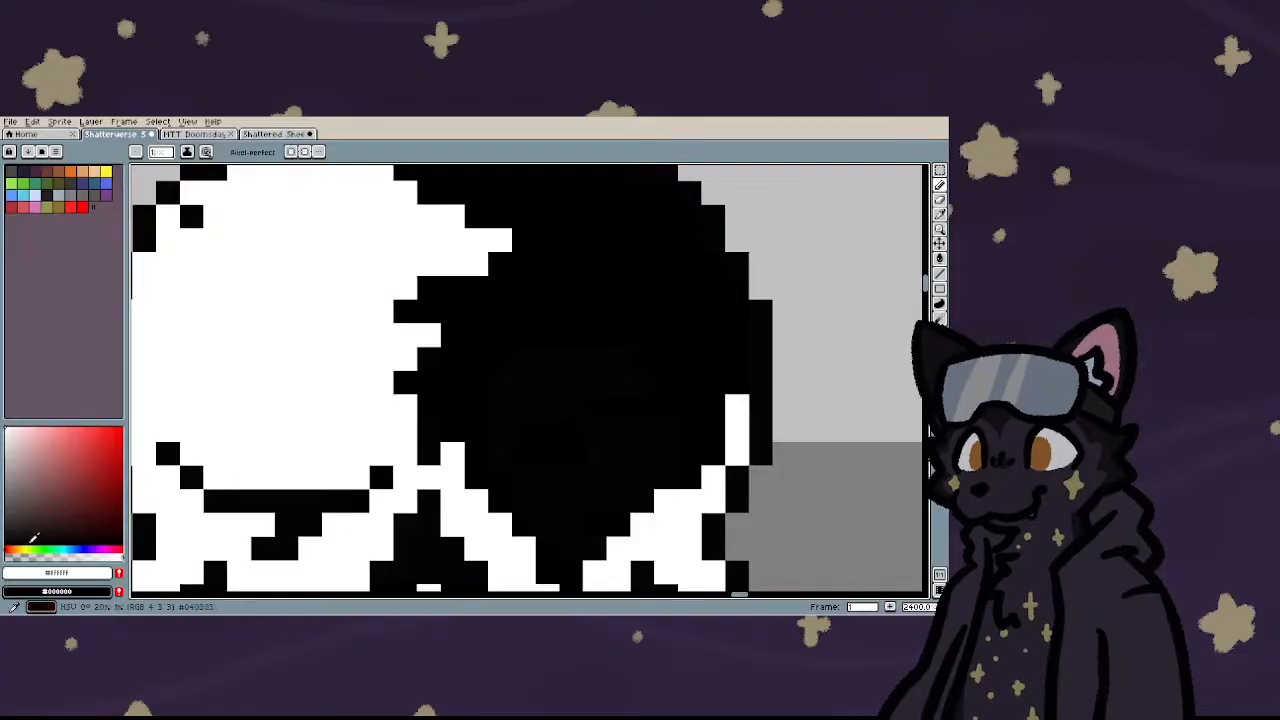
- Sample a golden yellow from the puffy hair of the top-hat character artwork as the foreground colour
scroll(341, 385, down, 11)
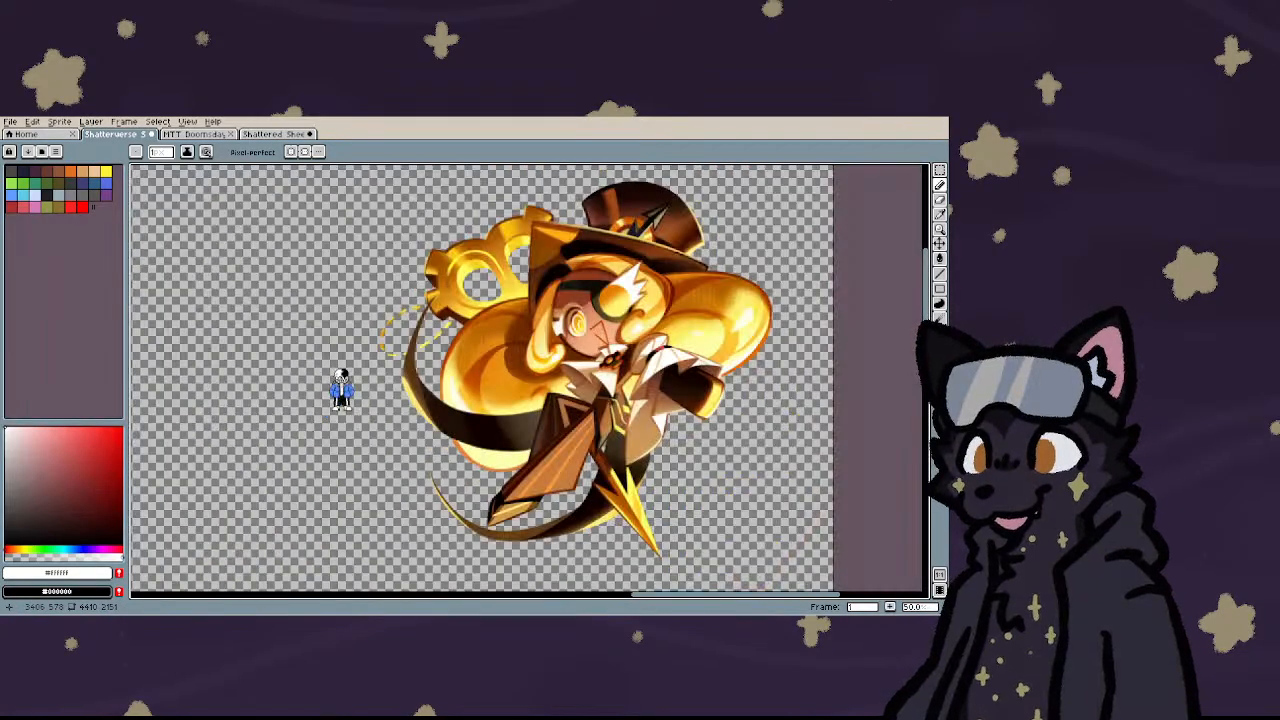
key(i)
scroll(699, 326, up, 2)
click(698, 334)
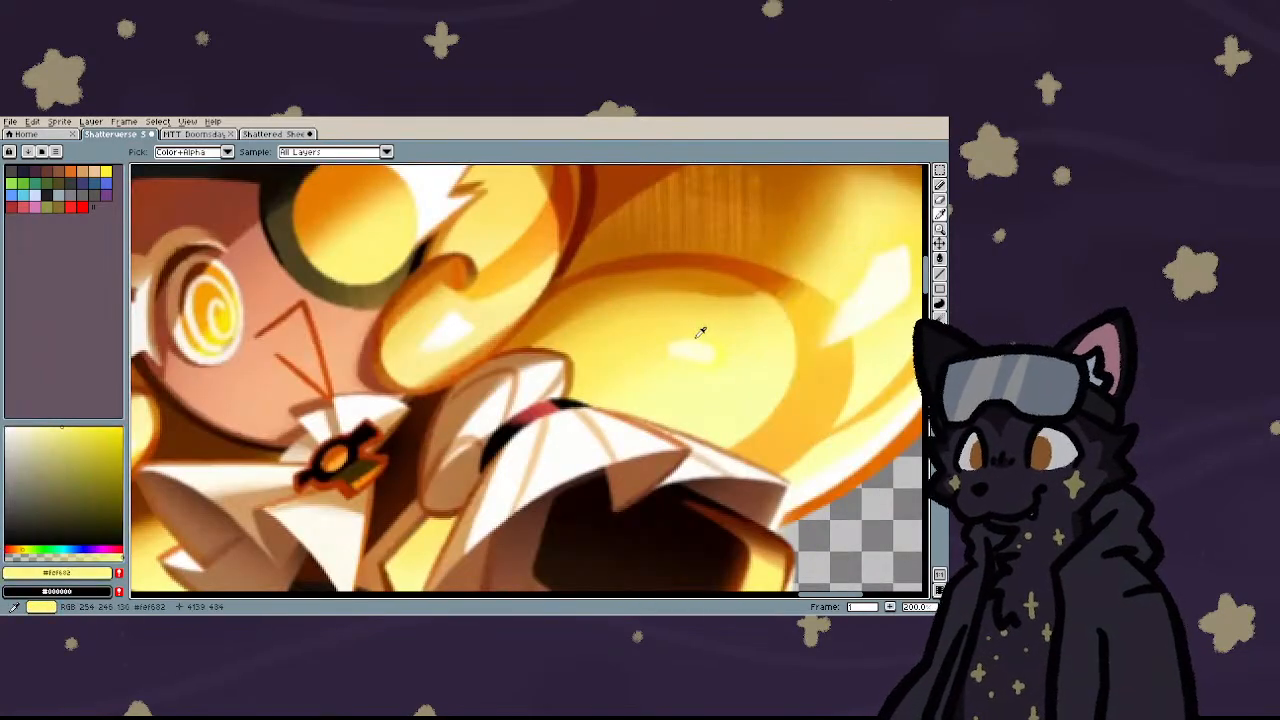
click(685, 325)
click(617, 306)
scroll(617, 306, down, 2)
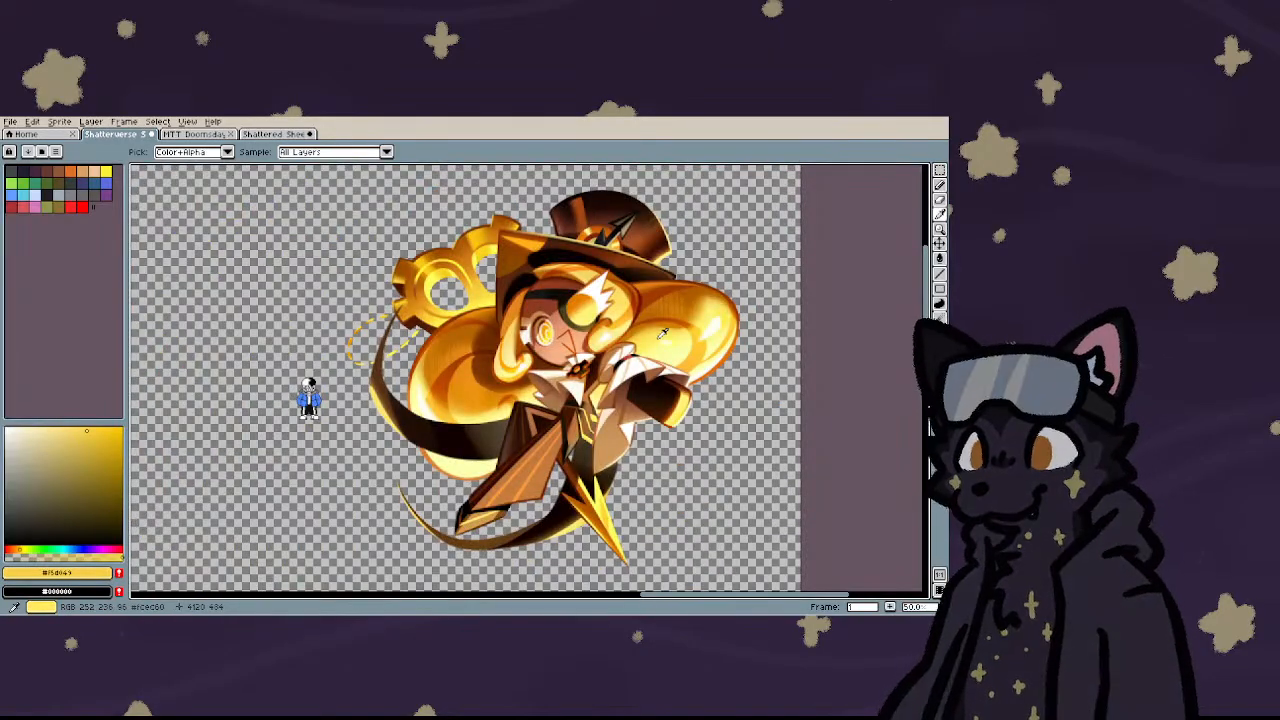
- Try drawing a compact golden spiral with the Pencil inside the black half of the skull, over the black eye socket
key(b)
scroll(287, 400, up, 5)
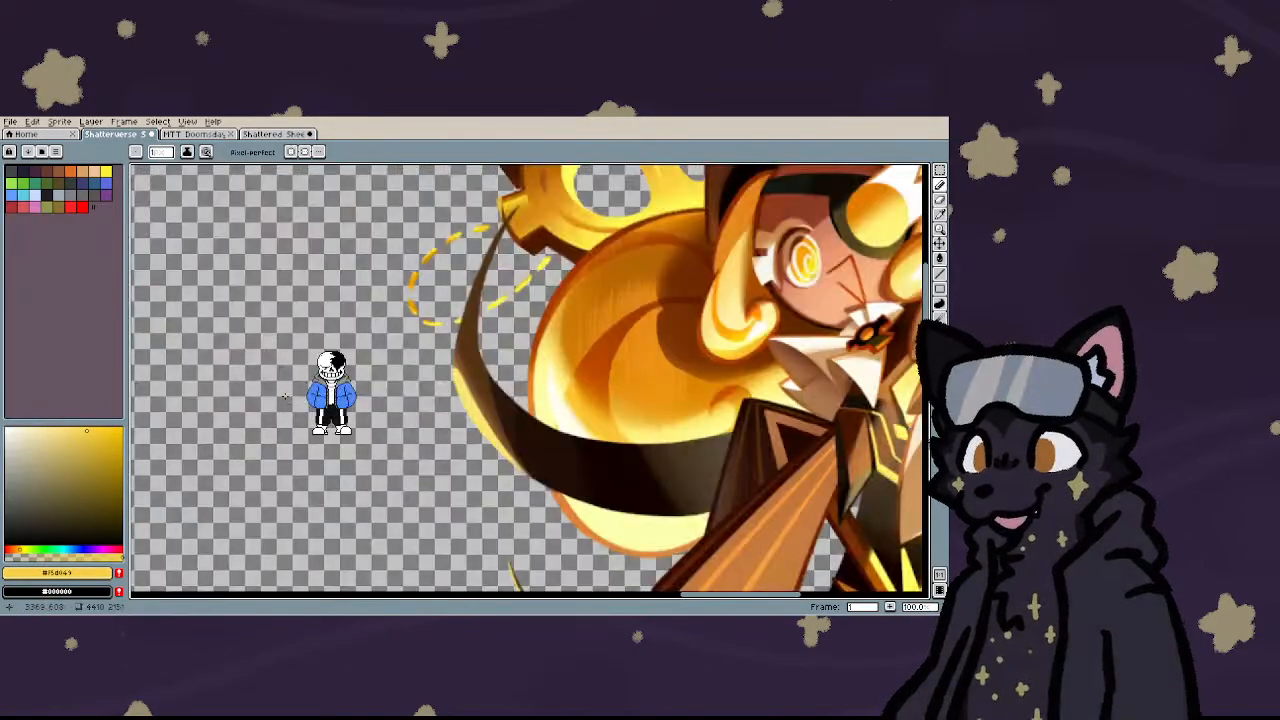
scroll(428, 285, up, 5)
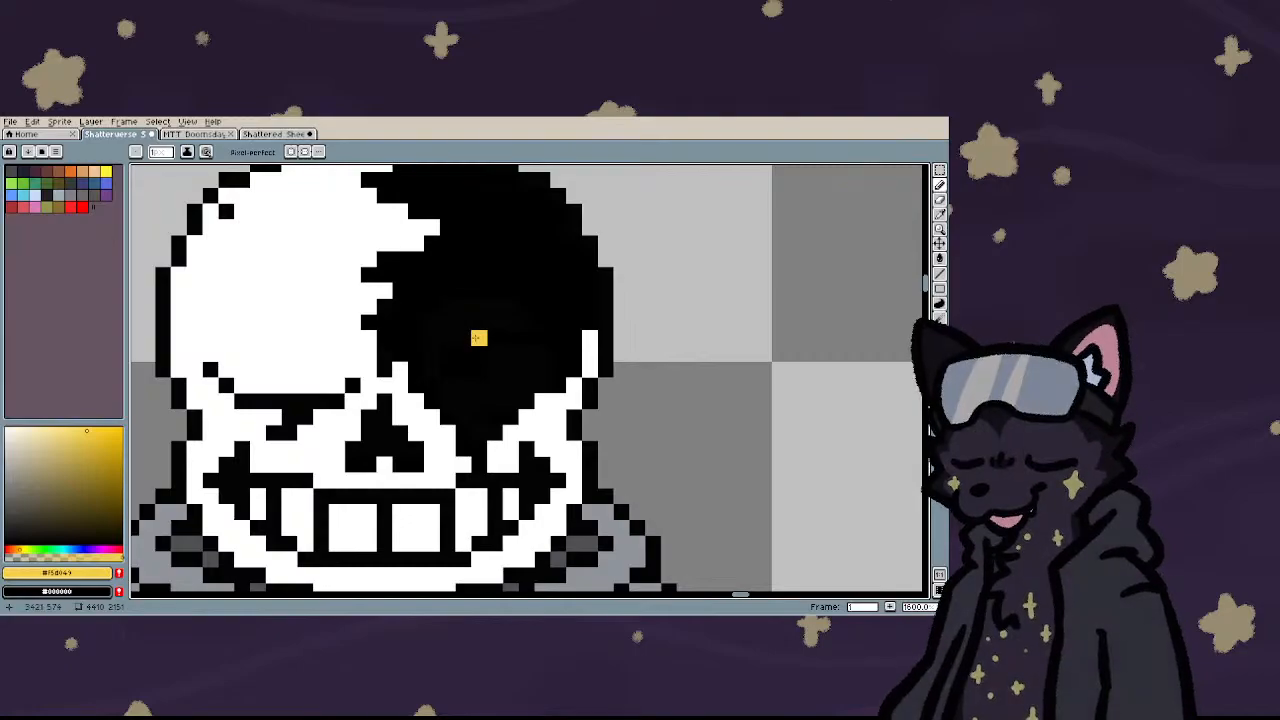
mouse_move(476, 352)
mouse_down()
mouse_move(451, 342)
mouse_move(447, 323)
mouse_move(462, 322)
mouse_move(432, 350)
mouse_up()
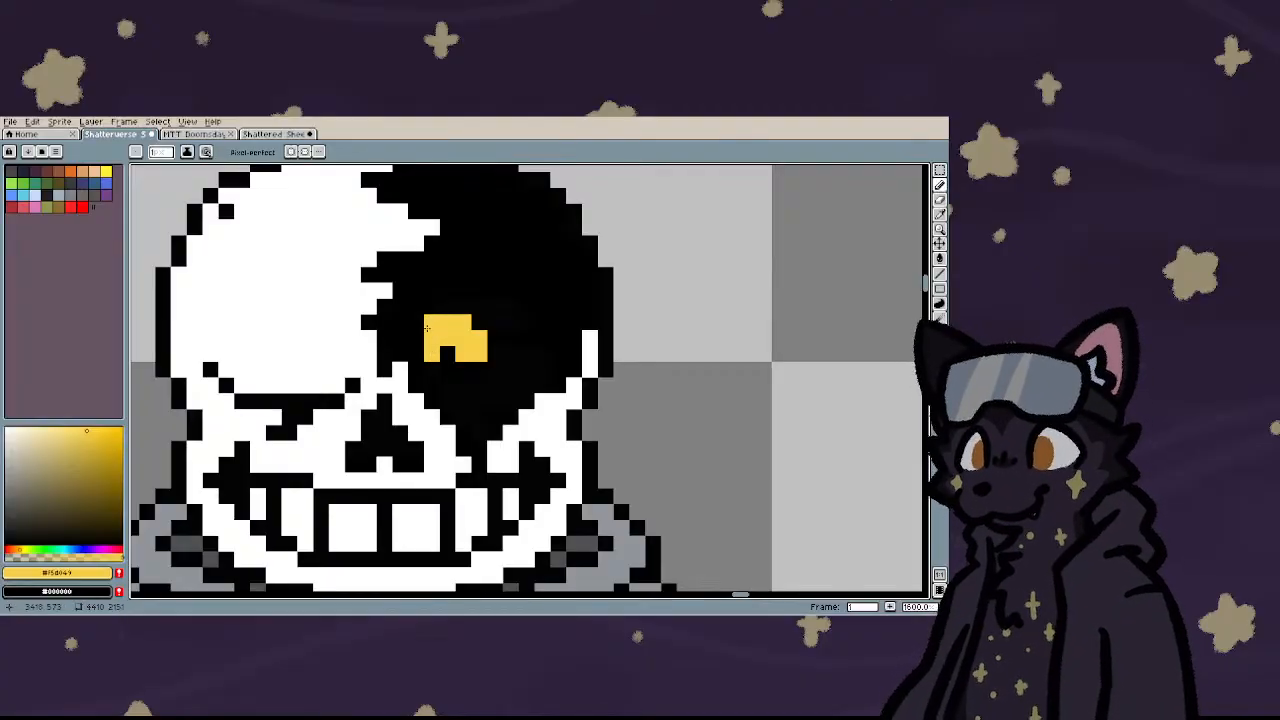
click(424, 369)
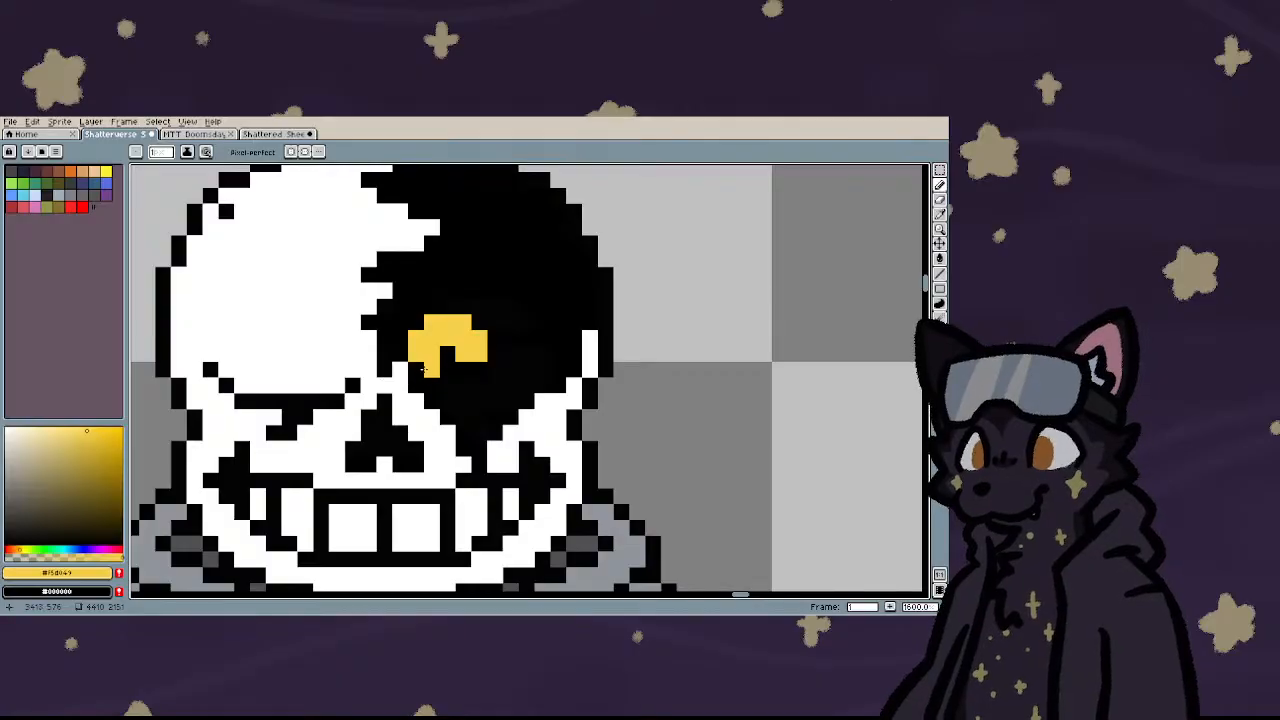
click(418, 369)
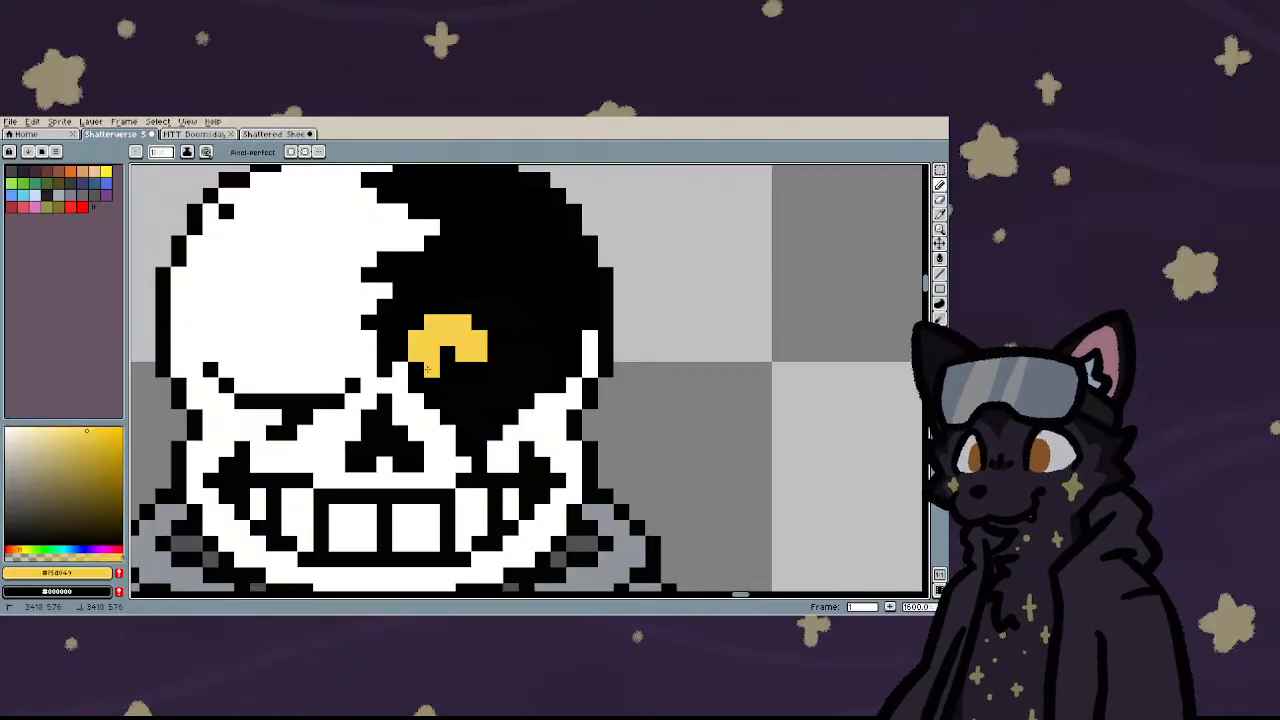
click(447, 385)
click(432, 385)
click(463, 387)
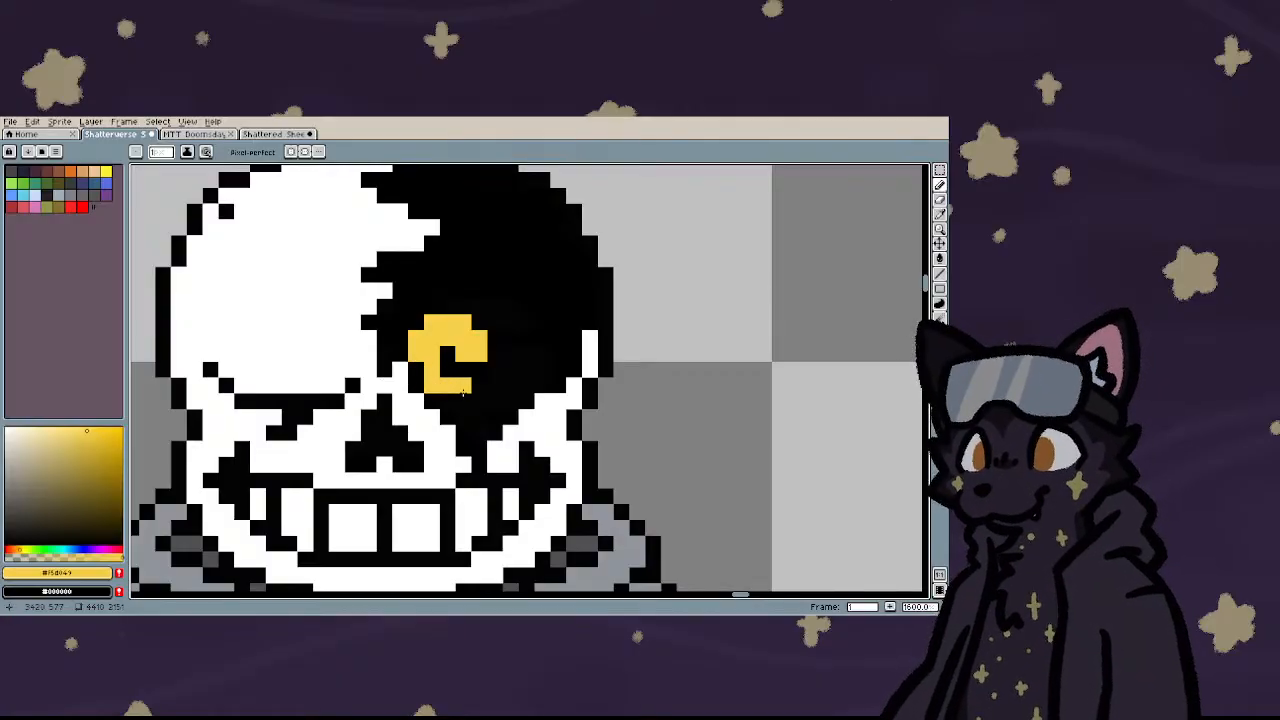
click(480, 387)
click(496, 385)
click(512, 385)
click(512, 369)
click(510, 353)
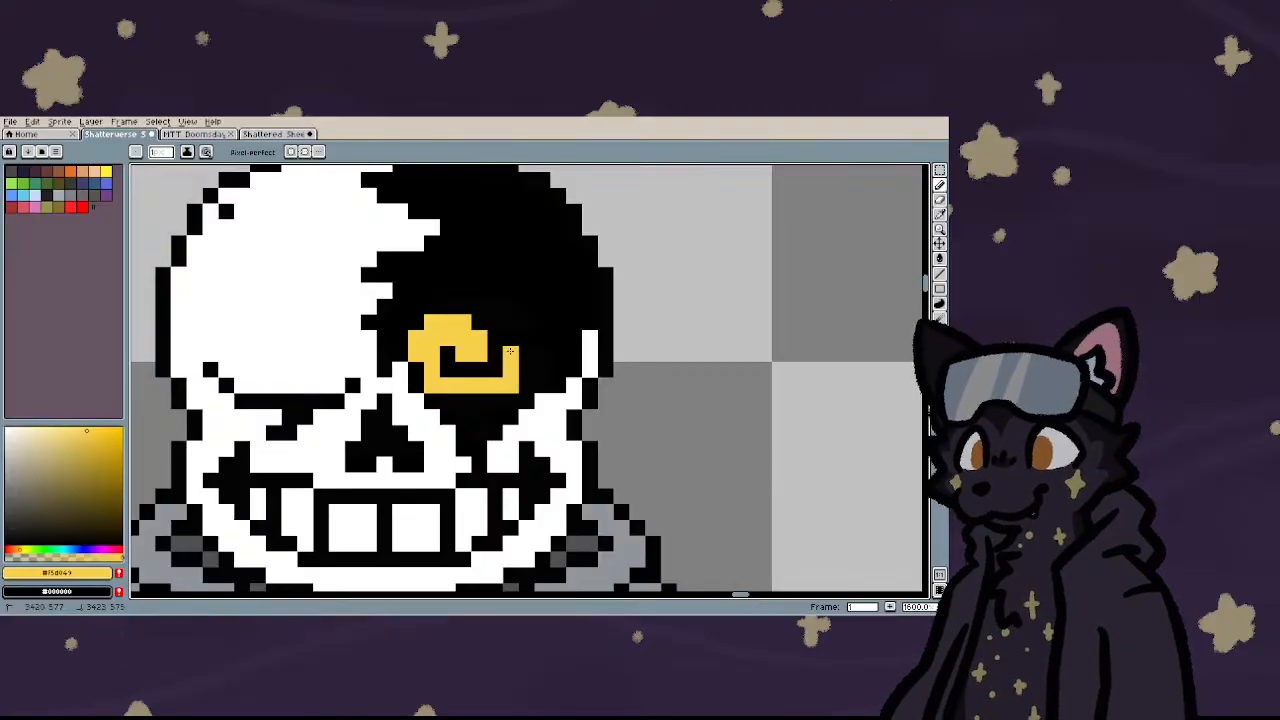
click(464, 400)
click(448, 400)
click(480, 400)
click(496, 400)
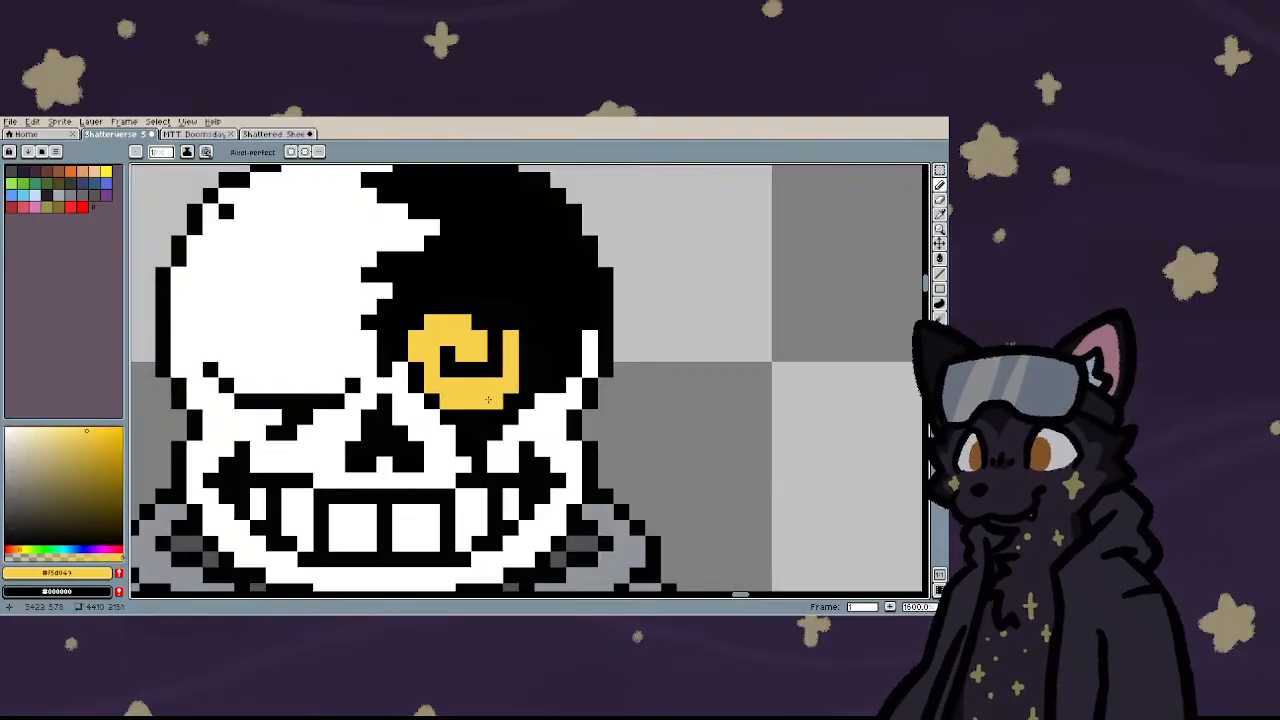
click(463, 372)
- Undo the pencil strokes of the golden spiral in the black socket
key(ctrl+z)
key(ctrl+z)
key(ctrl+z)
key(ctrl+z)
key(ctrl+z)
key(ctrl+z)
key(ctrl+z)
key(ctrl+z)
key(ctrl+z)
key(ctrl+z)
key(ctrl+z)
key(ctrl+z)
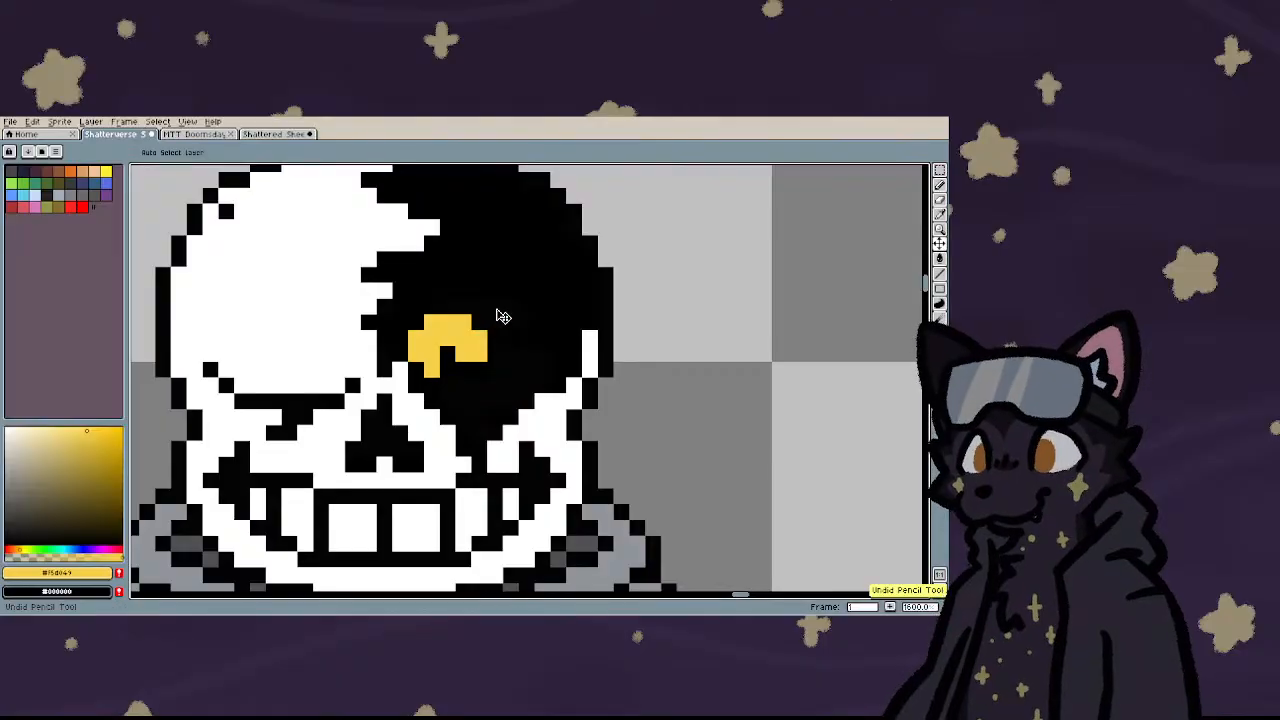
- Draw a one-pixel-wide golden spiral winding outward from a small solid centre in the black eye socket
key(b)
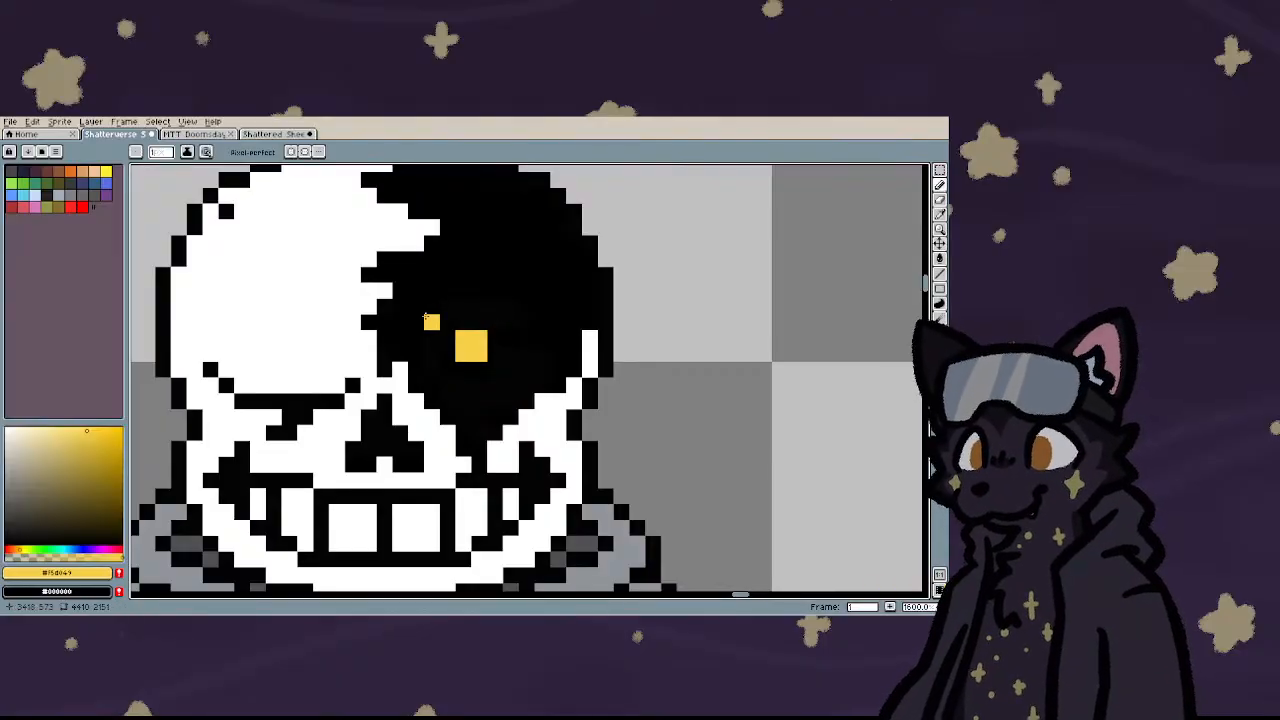
scroll(428, 320, up, 1)
mouse_move(474, 357)
mouse_down()
mouse_move(438, 392)
mouse_move(440, 425)
mouse_move(474, 455)
mouse_move(564, 455)
mouse_move(596, 424)
mouse_move(592, 341)
mouse_move(566, 330)
mouse_move(564, 297)
mouse_move(454, 302)
mouse_move(374, 360)
mouse_up()
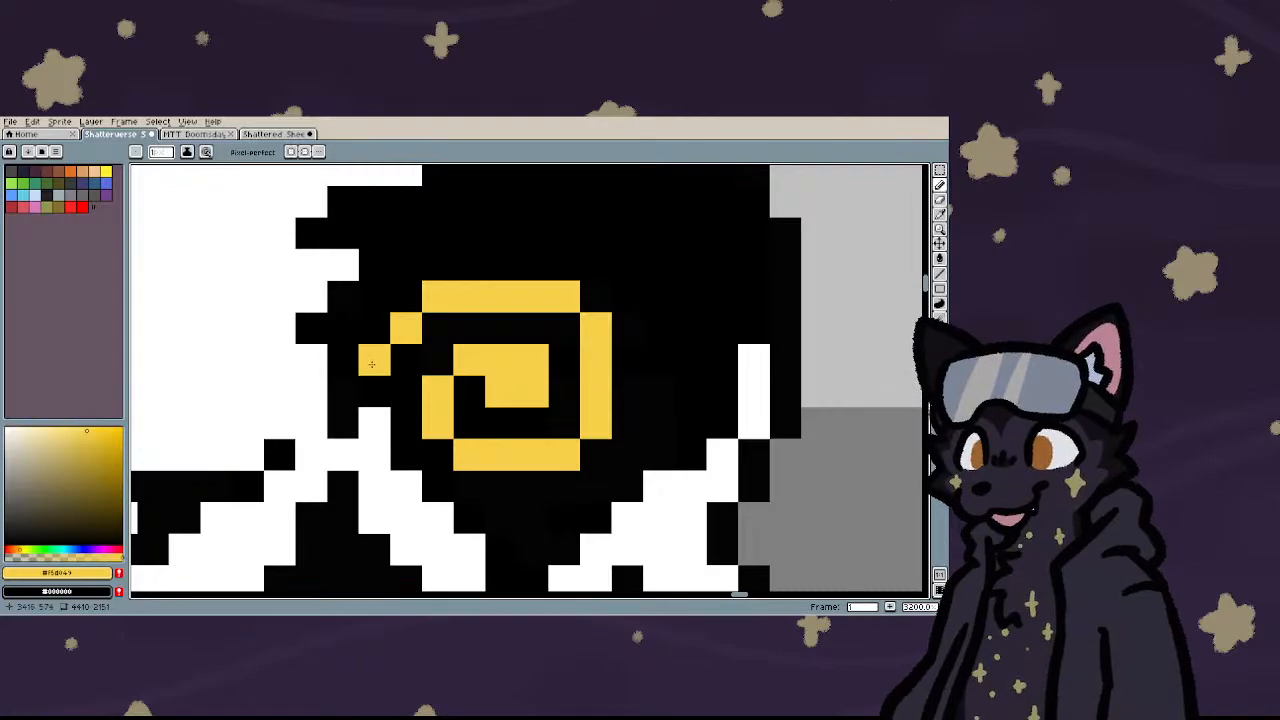
click(380, 554)
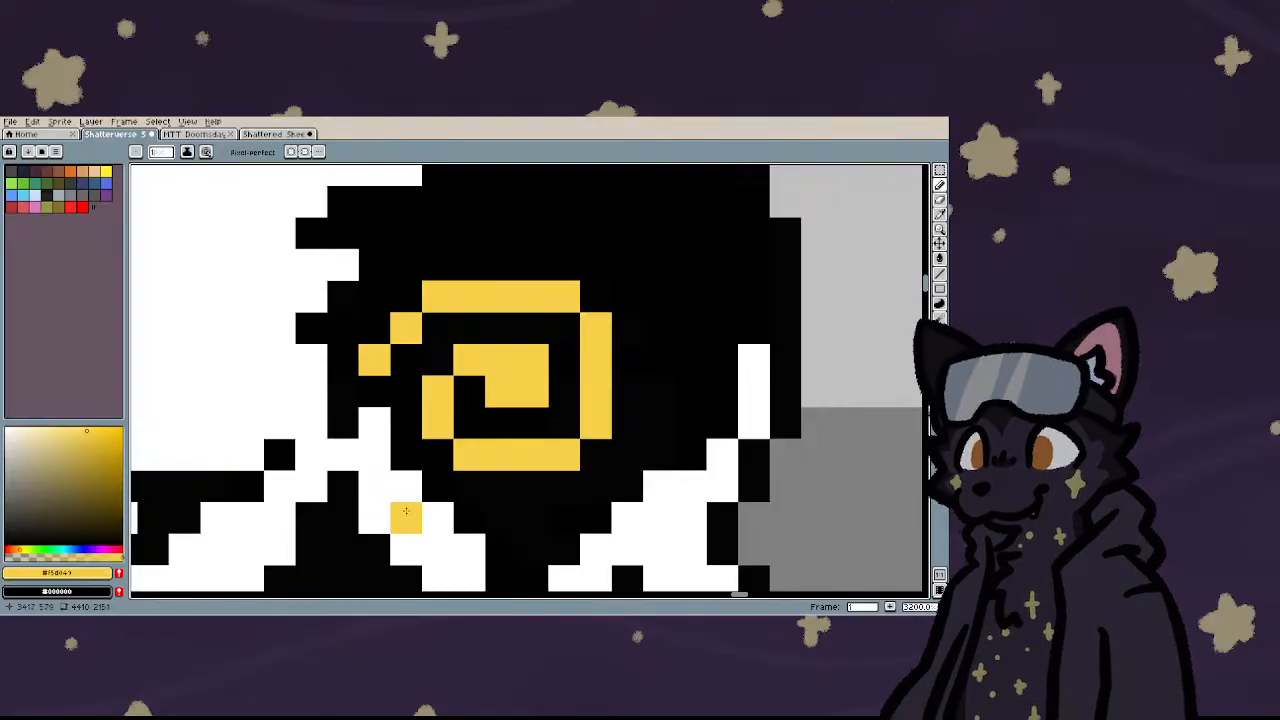
- Add an outer golden ring to the spiral: a short bar beneath it and an arc around its right side and top
drag(500, 517, 557, 507)
mouse_move(659, 422)
mouse_down()
mouse_move(643, 295)
mouse_move(591, 226)
mouse_move(451, 212)
mouse_move(418, 233)
mouse_move(597, 233)
mouse_up()
key(ctrl+z)
key(ctrl+z)
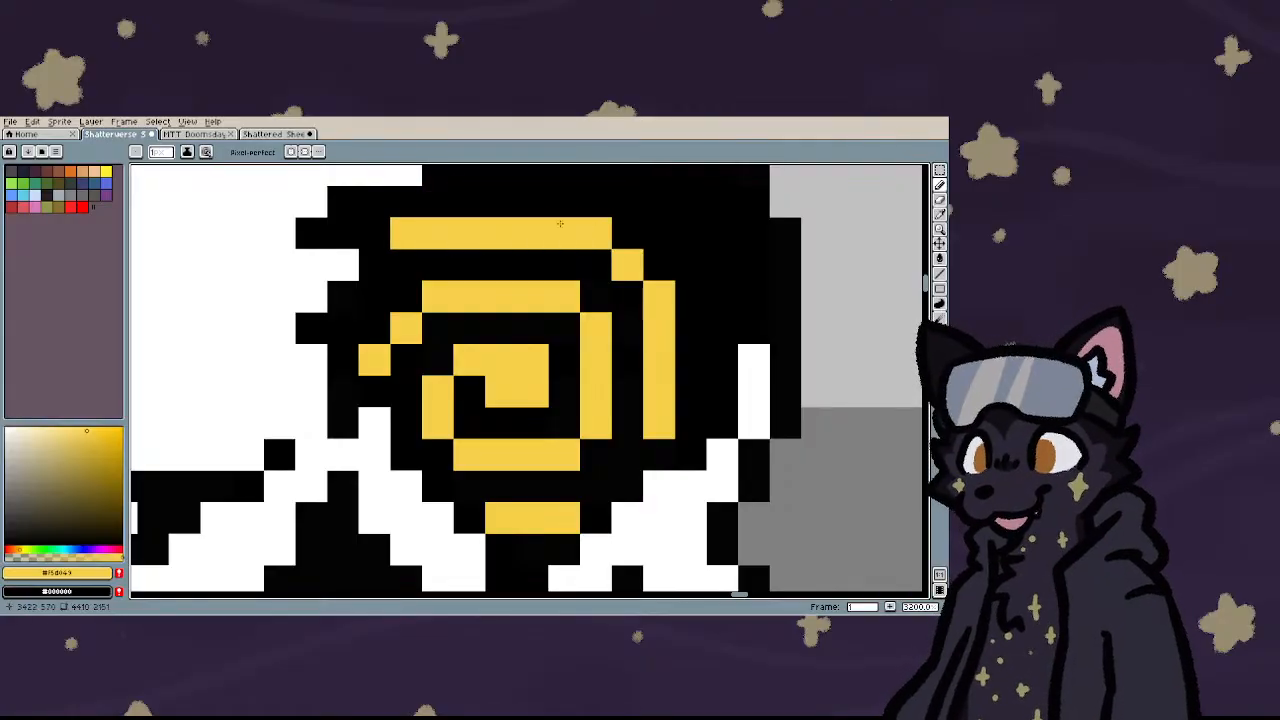
mouse_move(407, 265)
mouse_down()
mouse_move(375, 265)
mouse_move(343, 297)
mouse_move(343, 328)
mouse_up()
scroll(329, 411, down, 4)
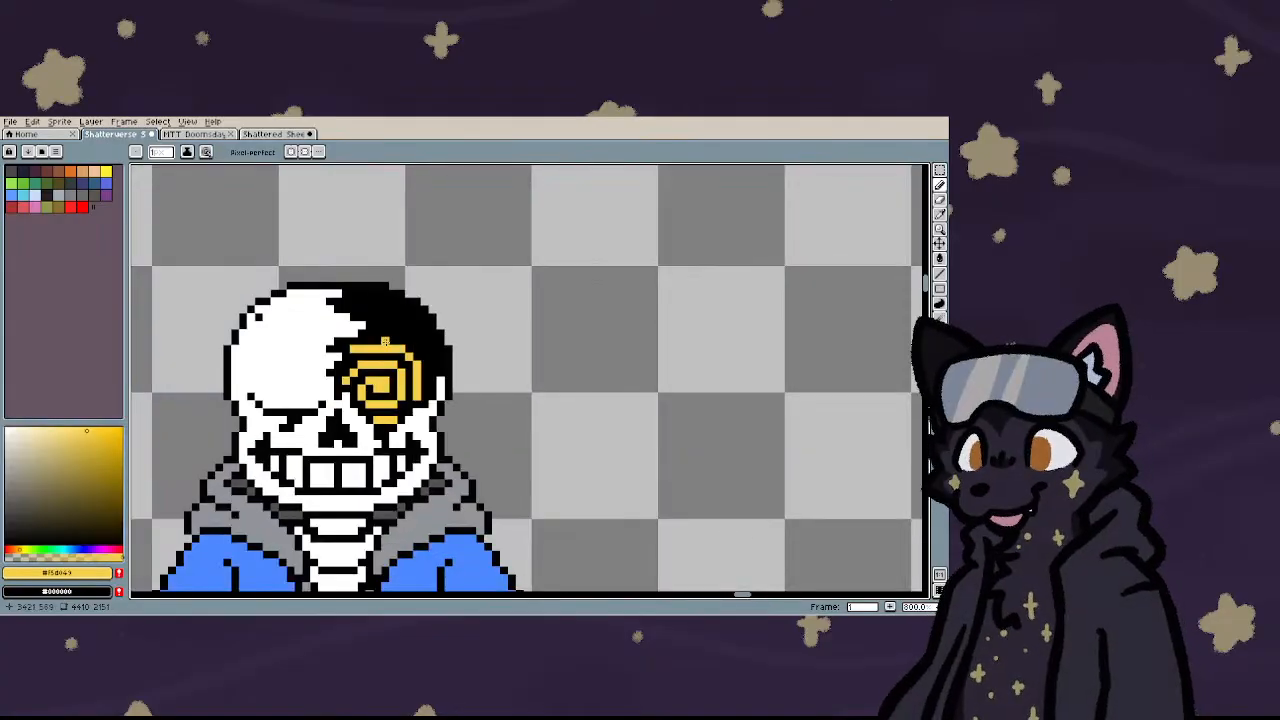
- Add another golden arc outside the spiral, following the upper-right curve of the skull
scroll(385, 342, up, 2)
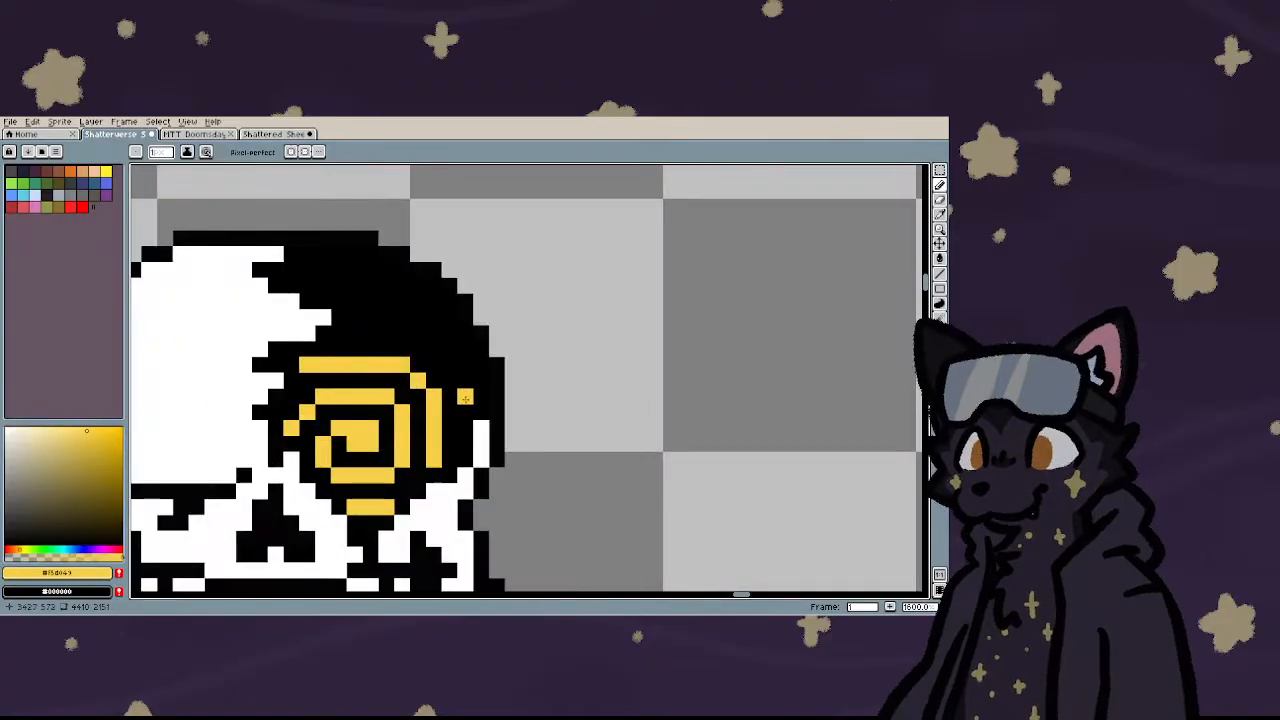
mouse_move(465, 397)
mouse_down()
mouse_move(465, 381)
mouse_move(412, 336)
mouse_move(360, 323)
mouse_move(410, 332)
mouse_up()
key(ctrl+z)
scroll(410, 332, down, 5)
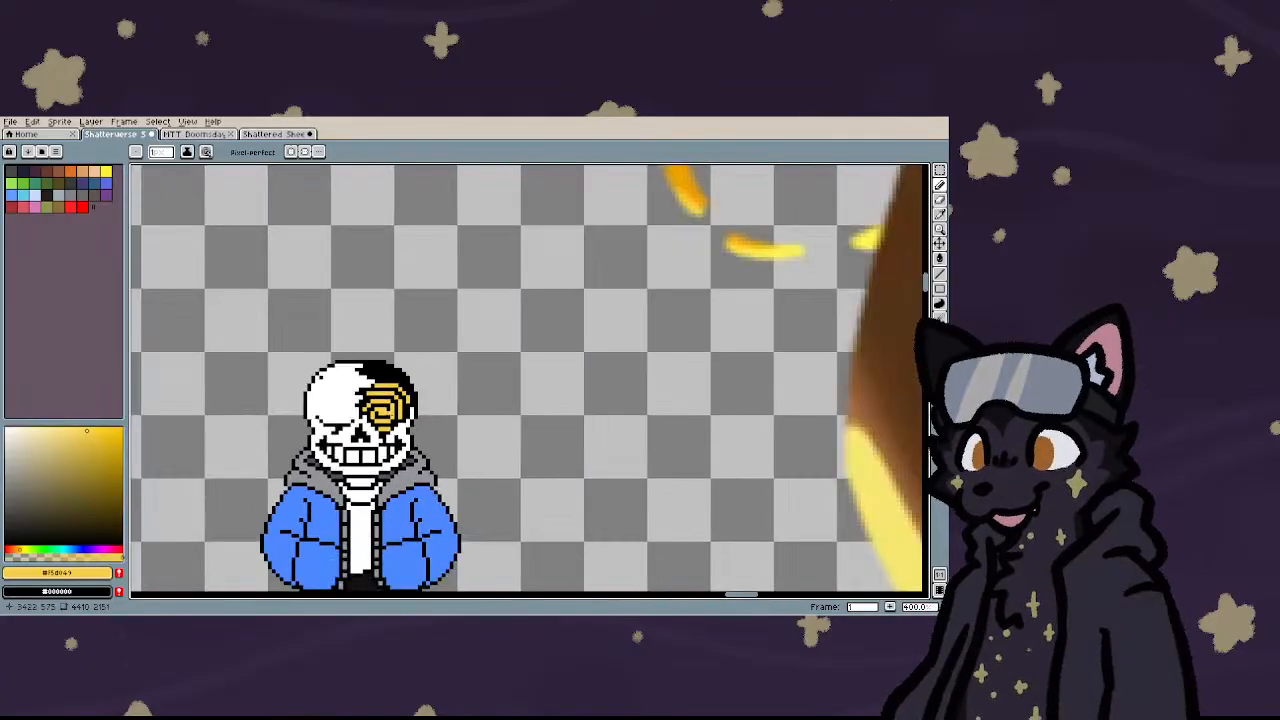
scroll(372, 444, up, 1)
scroll(340, 437, up, 1)
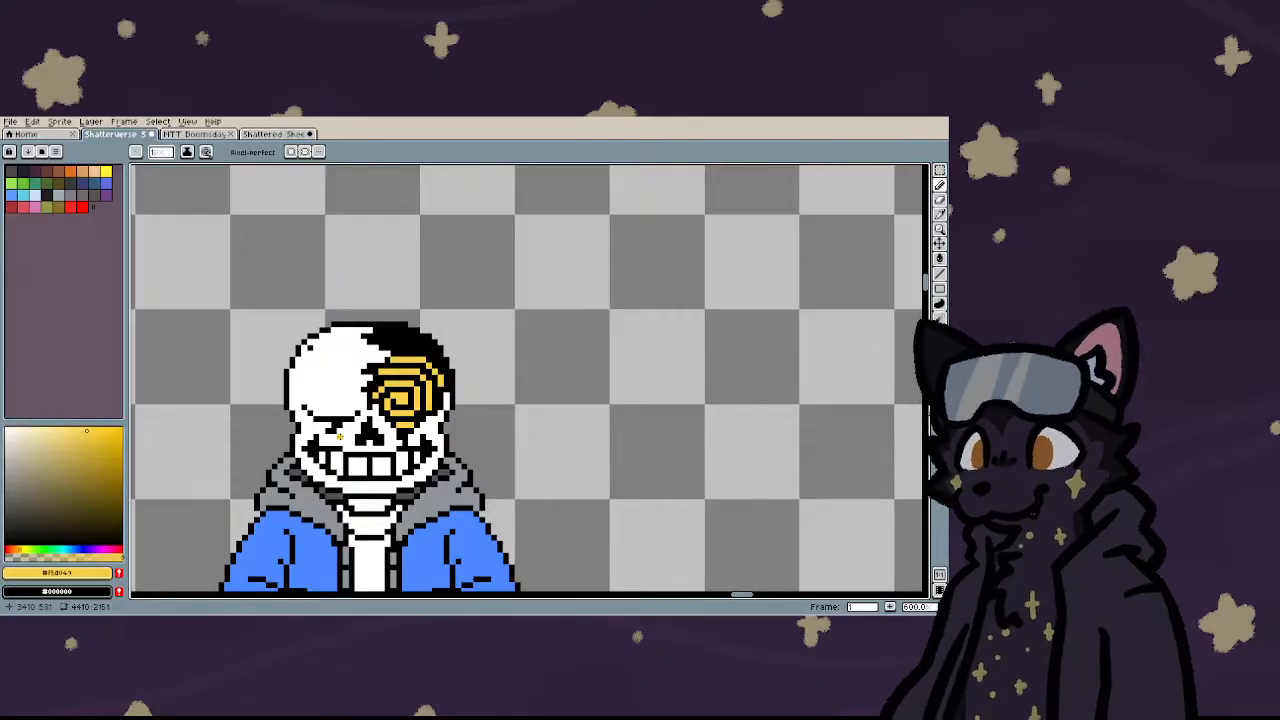
- Lasso the golden spiral with its black surroundings and move it one pixel down
scroll(370, 432, up, 4)
key(m)
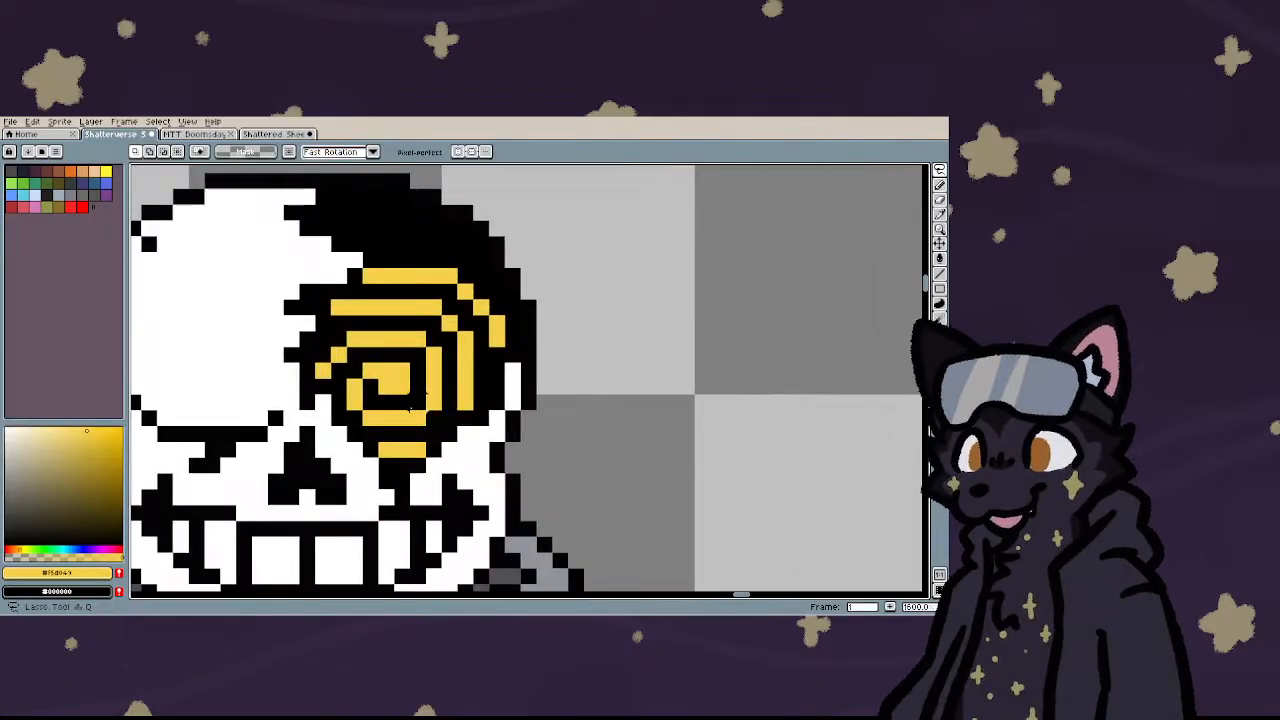
scroll(349, 395, up, 2)
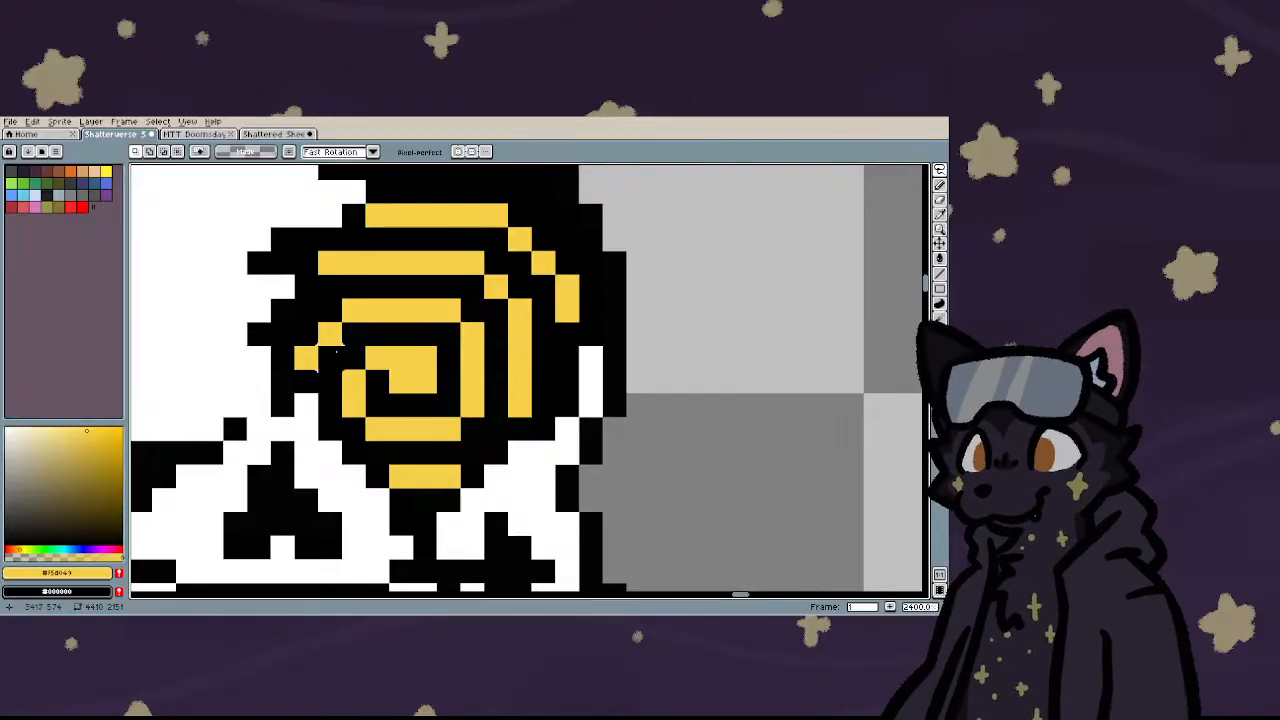
mouse_move(334, 356)
mouse_down()
mouse_move(324, 240)
mouse_move(345, 235)
mouse_move(345, 212)
mouse_move(428, 188)
mouse_move(546, 214)
mouse_move(594, 268)
mouse_move(544, 382)
mouse_move(498, 384)
mouse_move(492, 430)
mouse_move(446, 426)
mouse_move(453, 452)
mouse_move(378, 428)
mouse_move(375, 445)
mouse_move(354, 425)
mouse_move(329, 435)
mouse_move(318, 398)
mouse_up()
drag(398, 334, 398, 358)
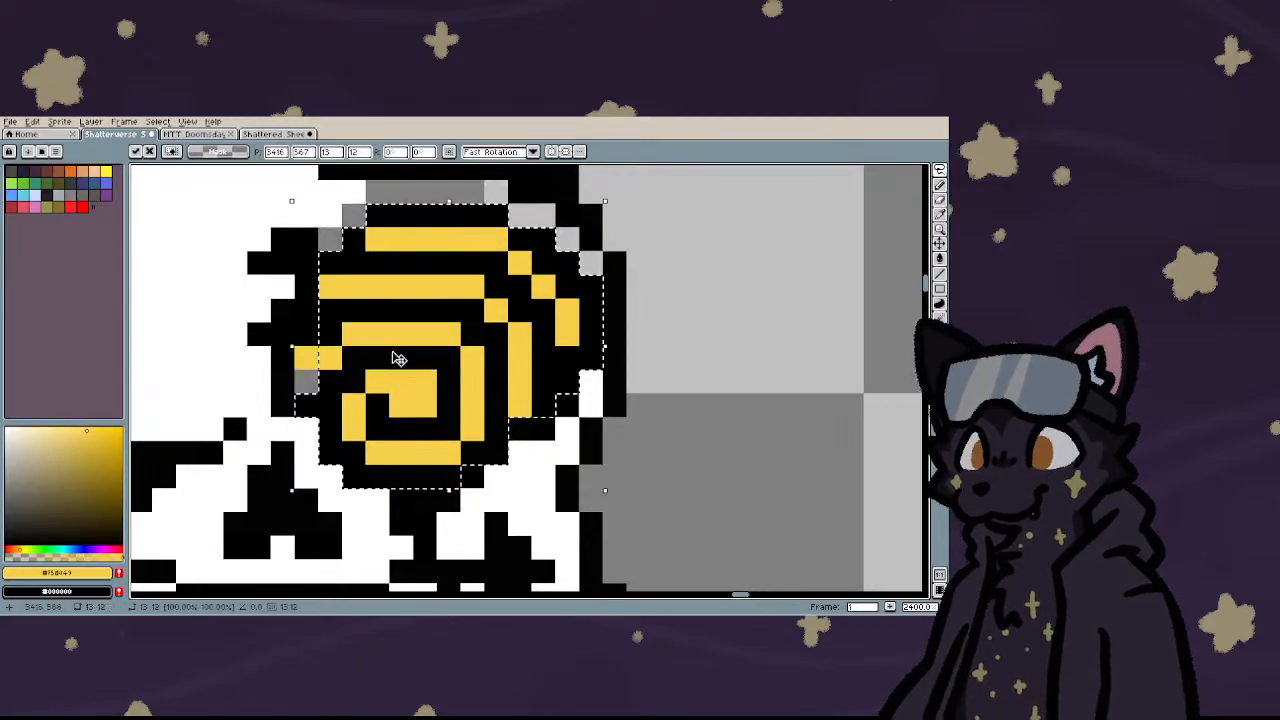
click(708, 410)
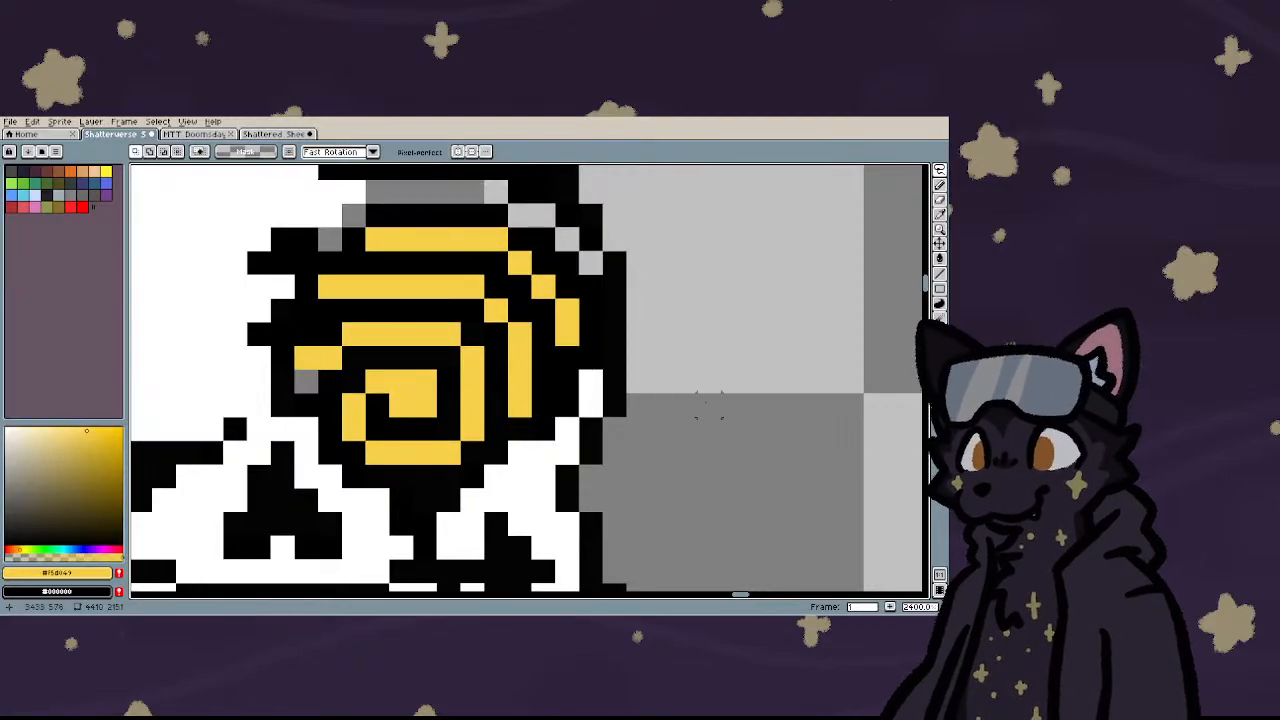
- Paint the spiral's protruding left end pixel black and fill the transparent gaps around the spiral with black
scroll(483, 384, down, 1)
key(b)
scroll(348, 395, up, 2)
right_click(389, 365)
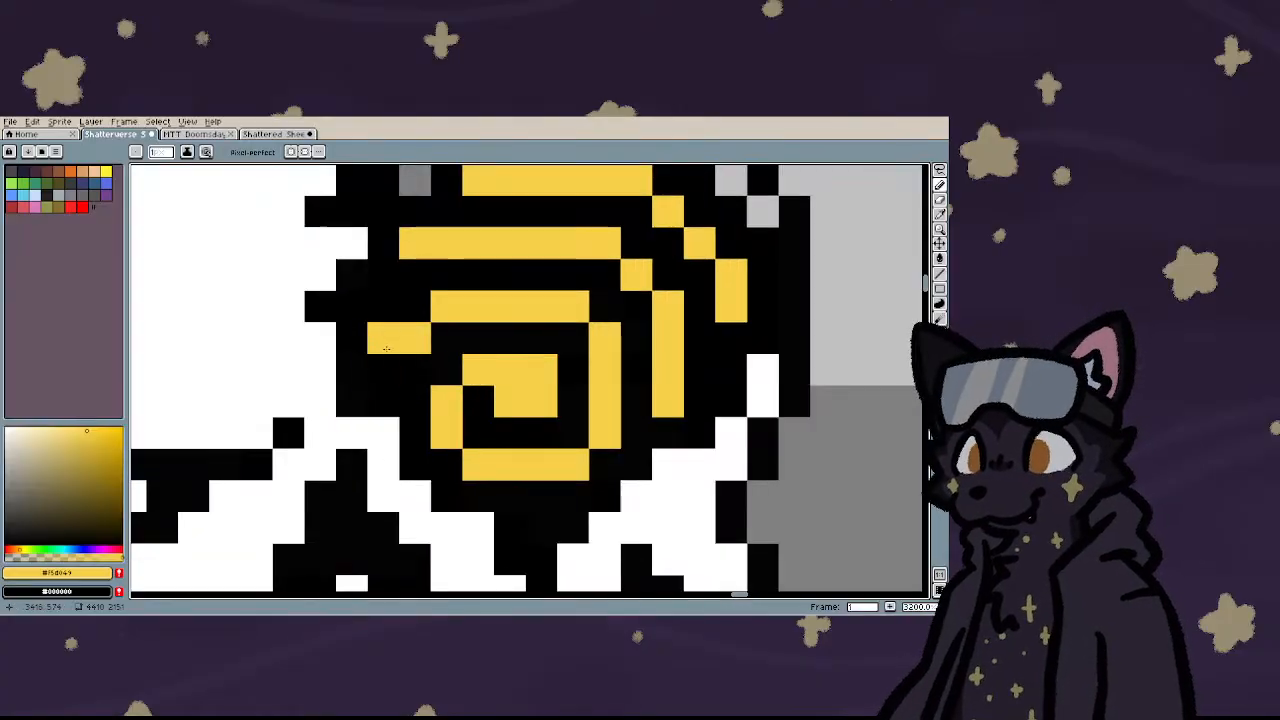
alt+click(389, 434)
scroll(410, 345, down, 8)
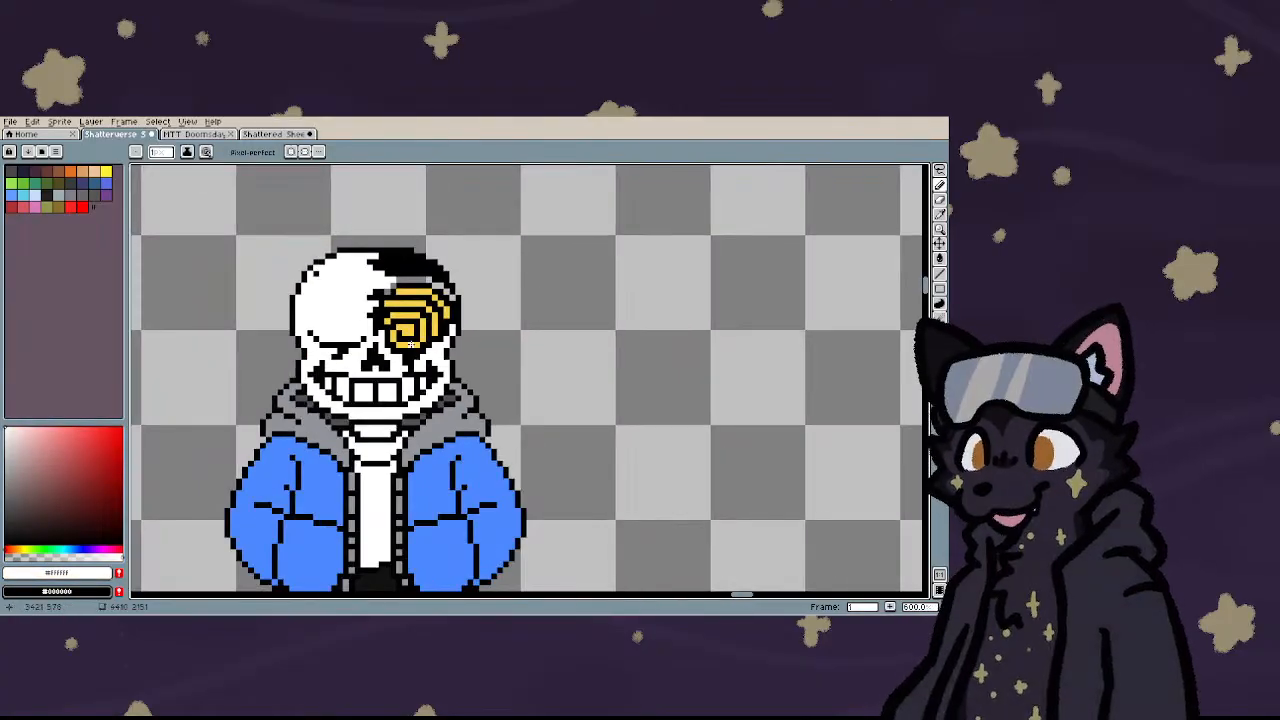
scroll(410, 344, up, 6)
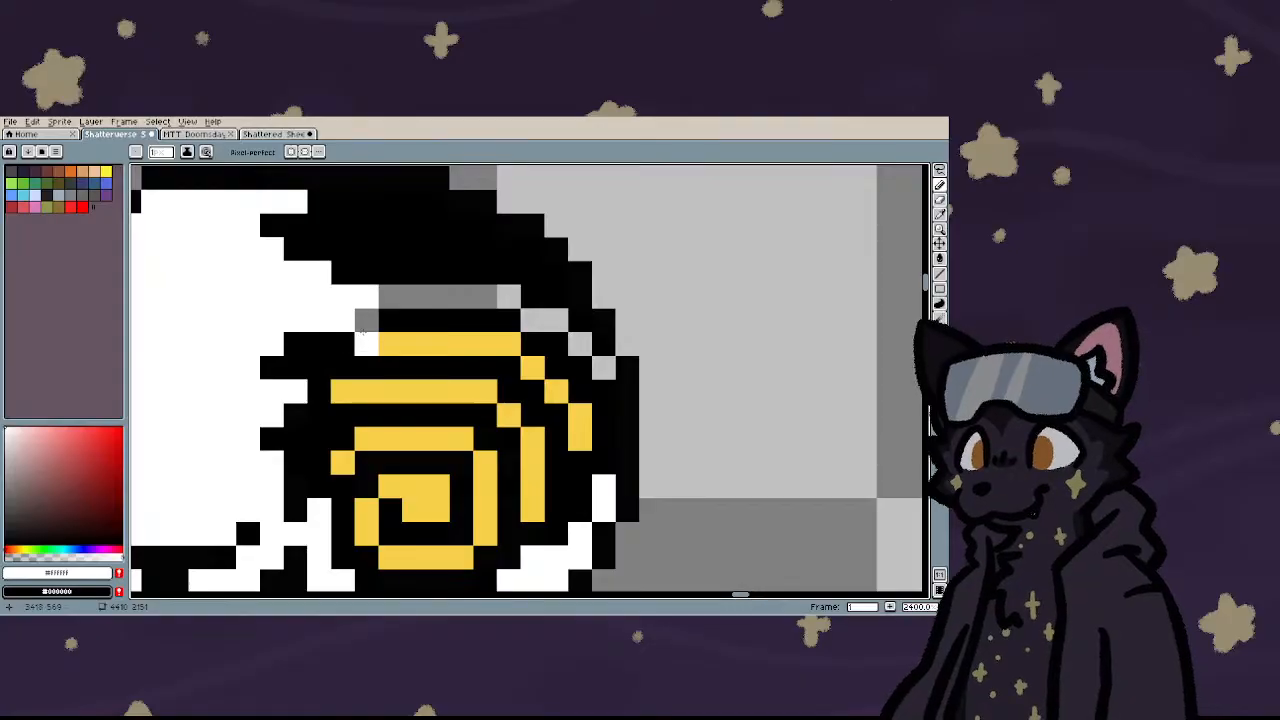
mouse_move(378, 297)
mouse_down()
mouse_move(479, 296)
mouse_move(557, 323)
mouse_move(604, 368)
mouse_up()
scroll(575, 325, down, 5)
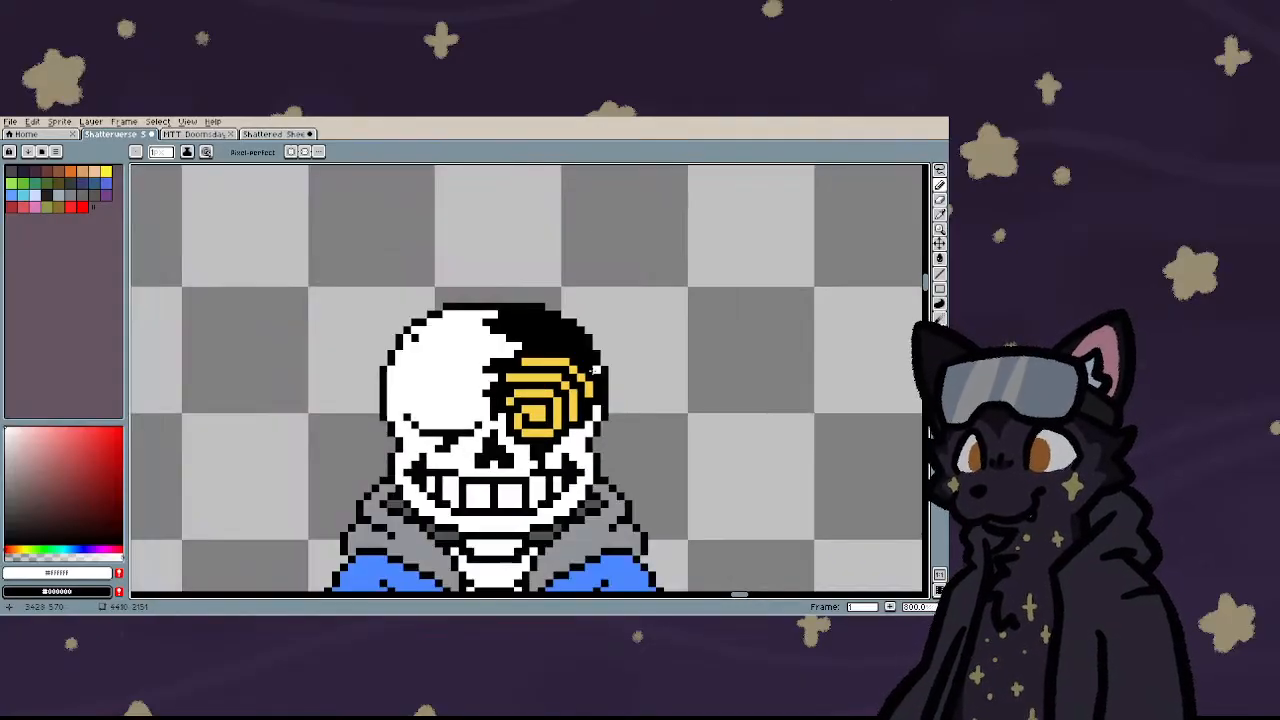
- Erase notches from the upper-right edge of the skull's black half to give it a jagged, spiky outline
key(r)
scroll(572, 322, up, 4)
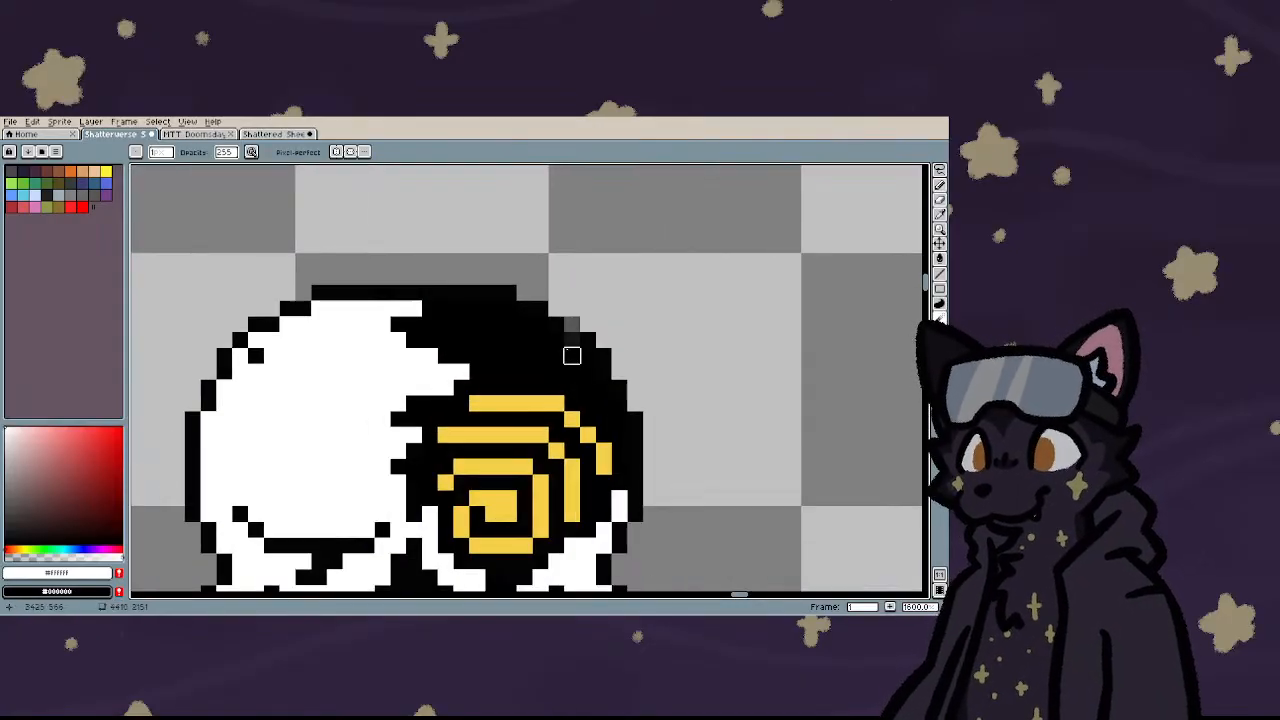
scroll(572, 356, up, 3)
mouse_move(555, 330)
mouse_down()
mouse_move(555, 443)
mouse_move(507, 347)
mouse_up()
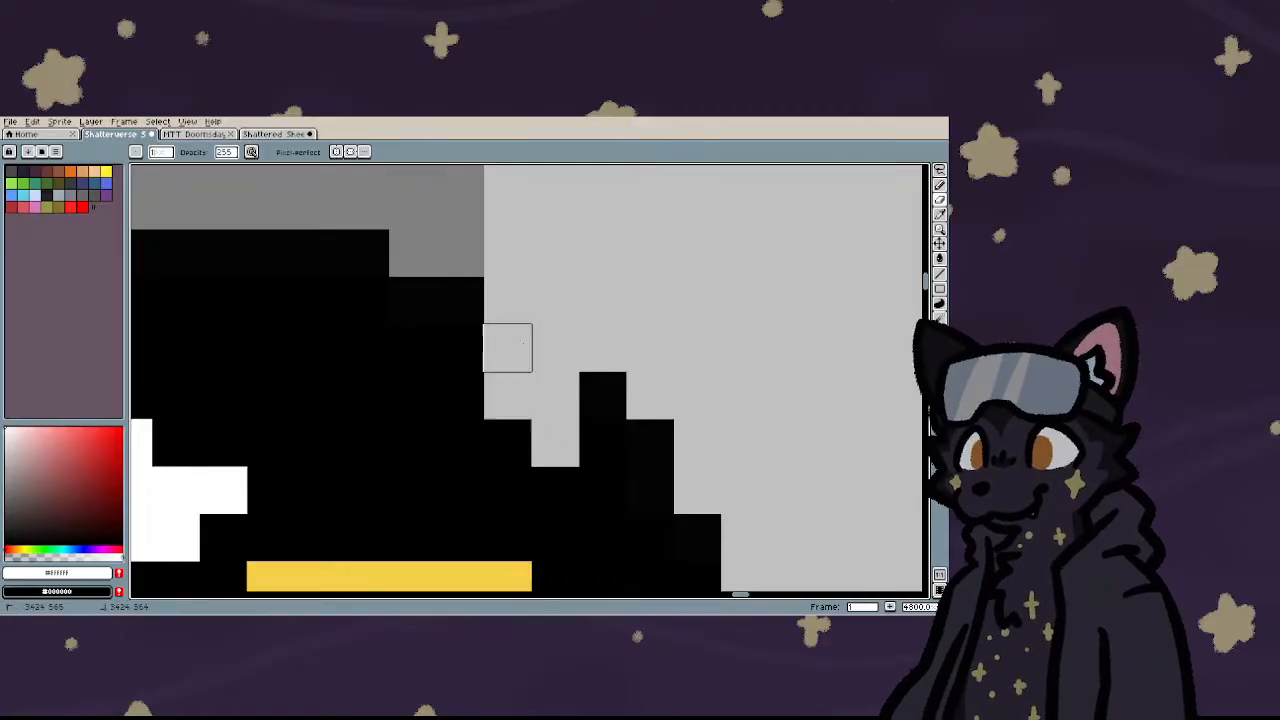
drag(506, 300, 459, 302)
scroll(400, 330, down, 3)
- Erase further notches along the top and right side of the black half so the spikes continue around it
scroll(441, 382, up, 3)
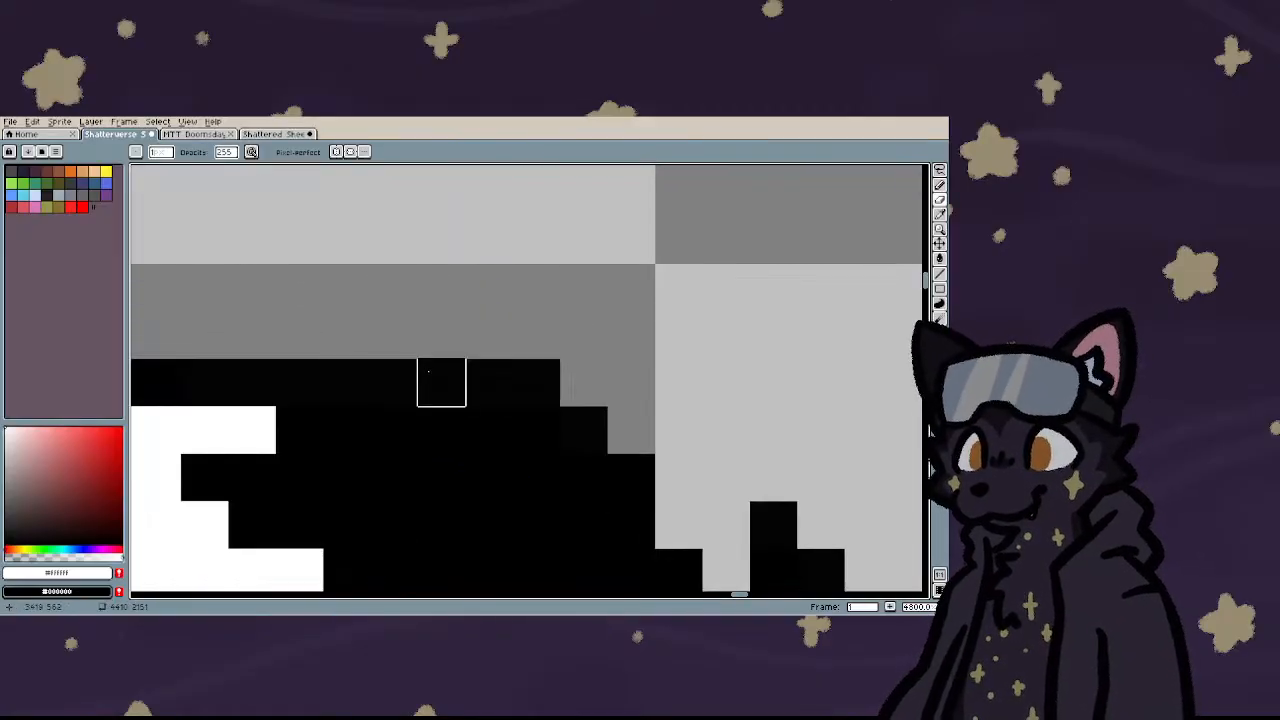
mouse_move(441, 382)
mouse_down()
mouse_move(474, 368)
mouse_move(442, 382)
mouse_move(442, 477)
mouse_move(461, 396)
mouse_move(501, 432)
mouse_move(442, 477)
mouse_move(350, 388)
mouse_move(346, 428)
mouse_up()
scroll(431, 358, down, 3)
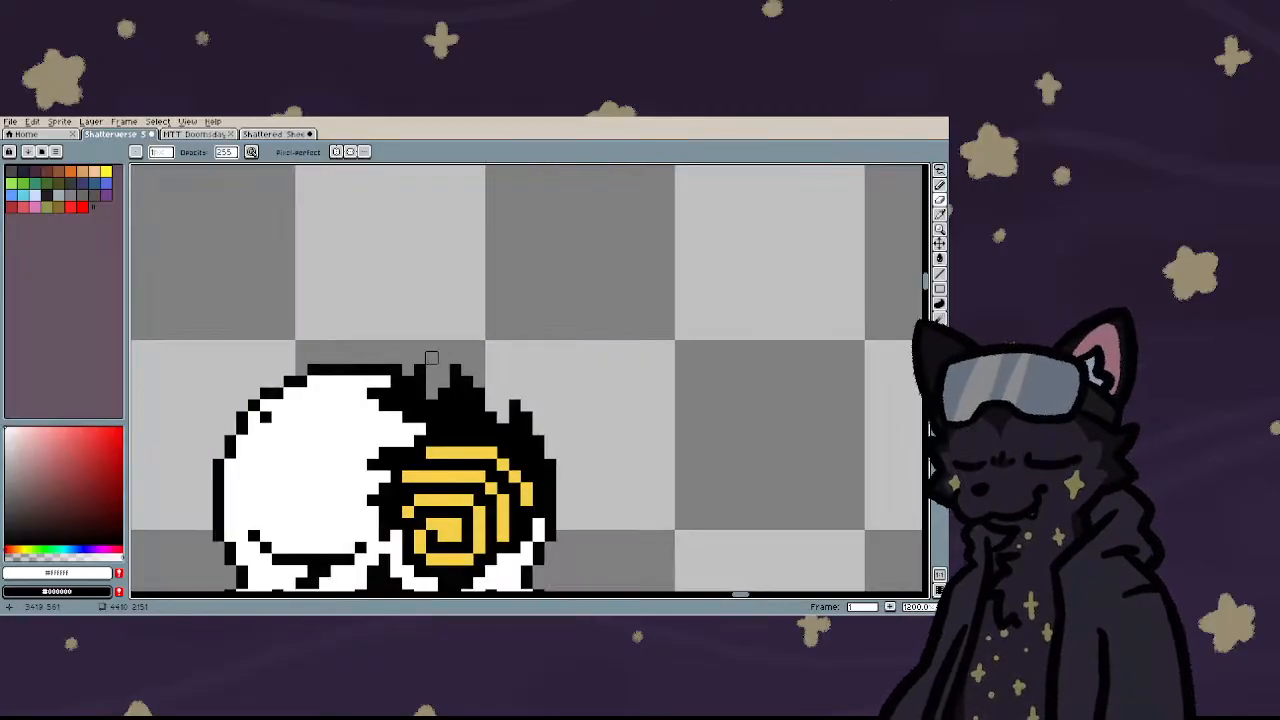
scroll(431, 358, up, 1)
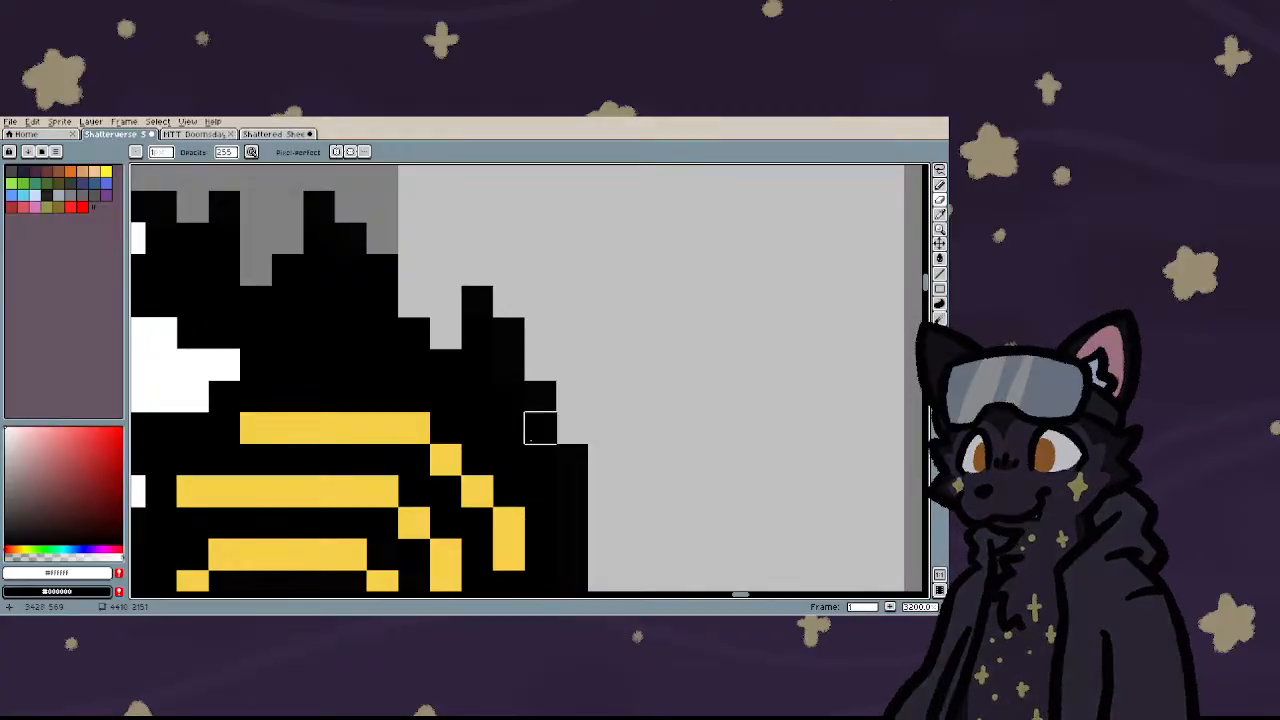
scroll(530, 377, down, 2)
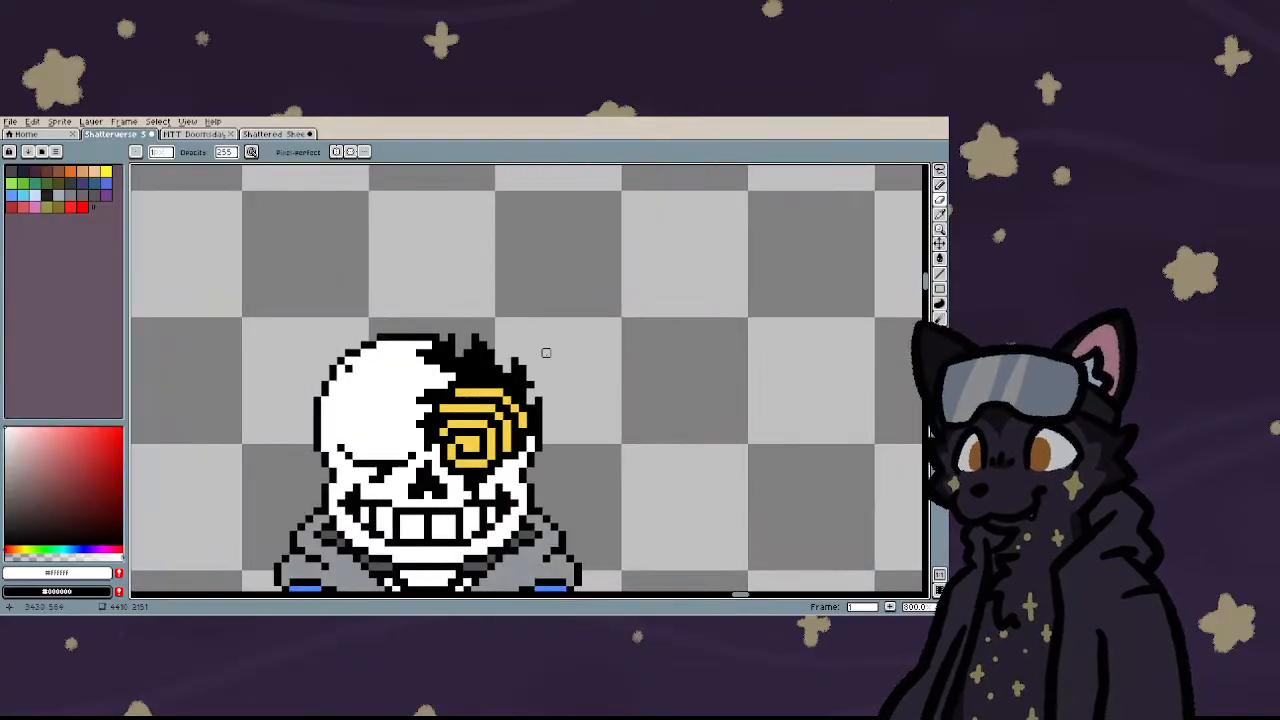
scroll(543, 351, up, 2)
scroll(560, 317, down, 3)
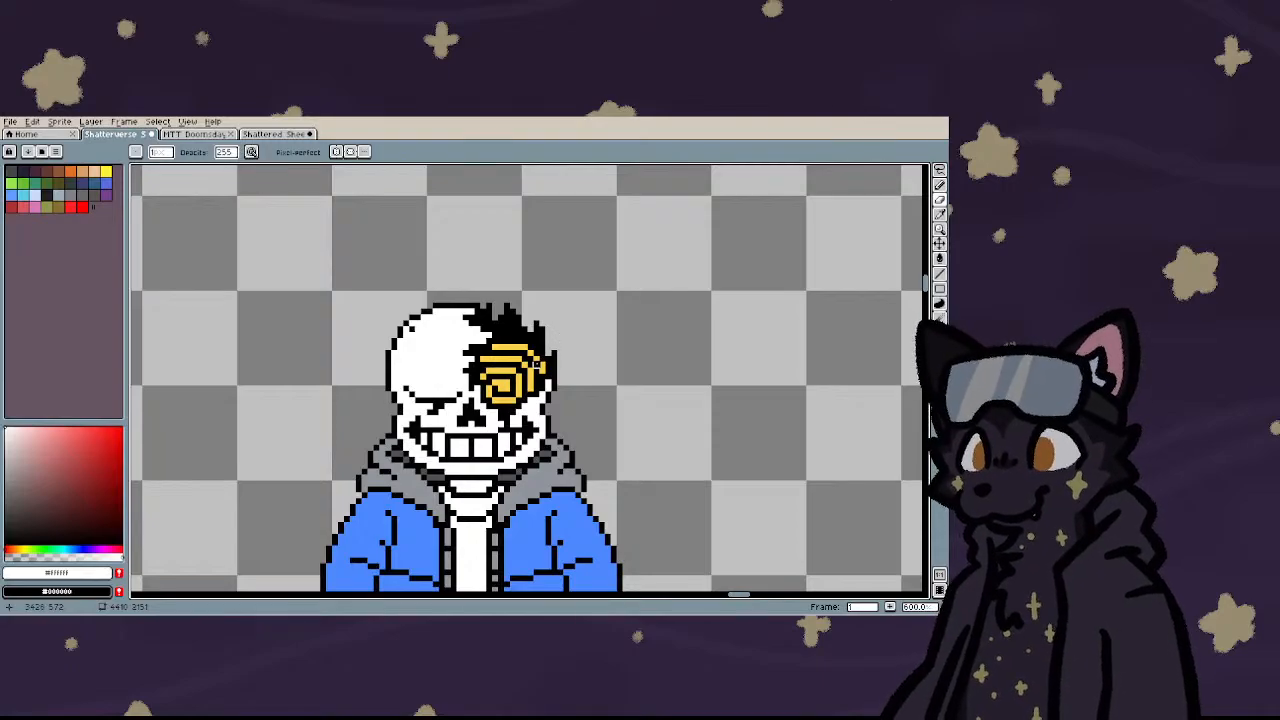
- Fill the closed eye on the skull's white half with solid black to form an open socket above the eyelid line
scroll(417, 382, up, 3)
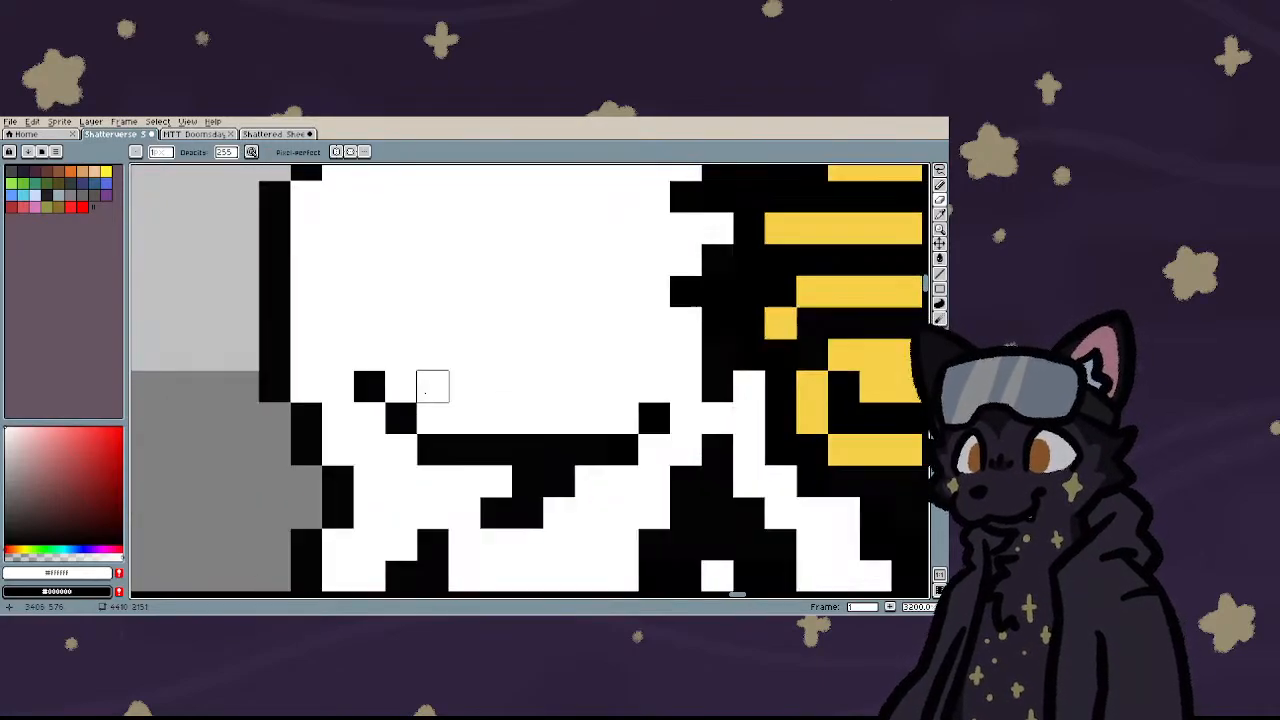
key(b)
mouse_move(434, 429)
mouse_down()
mouse_move(732, 442)
mouse_move(750, 405)
mouse_move(726, 383)
mouse_move(510, 392)
mouse_move(355, 369)
mouse_move(359, 347)
mouse_move(753, 338)
mouse_move(753, 304)
mouse_move(340, 288)
mouse_up()
click(483, 477)
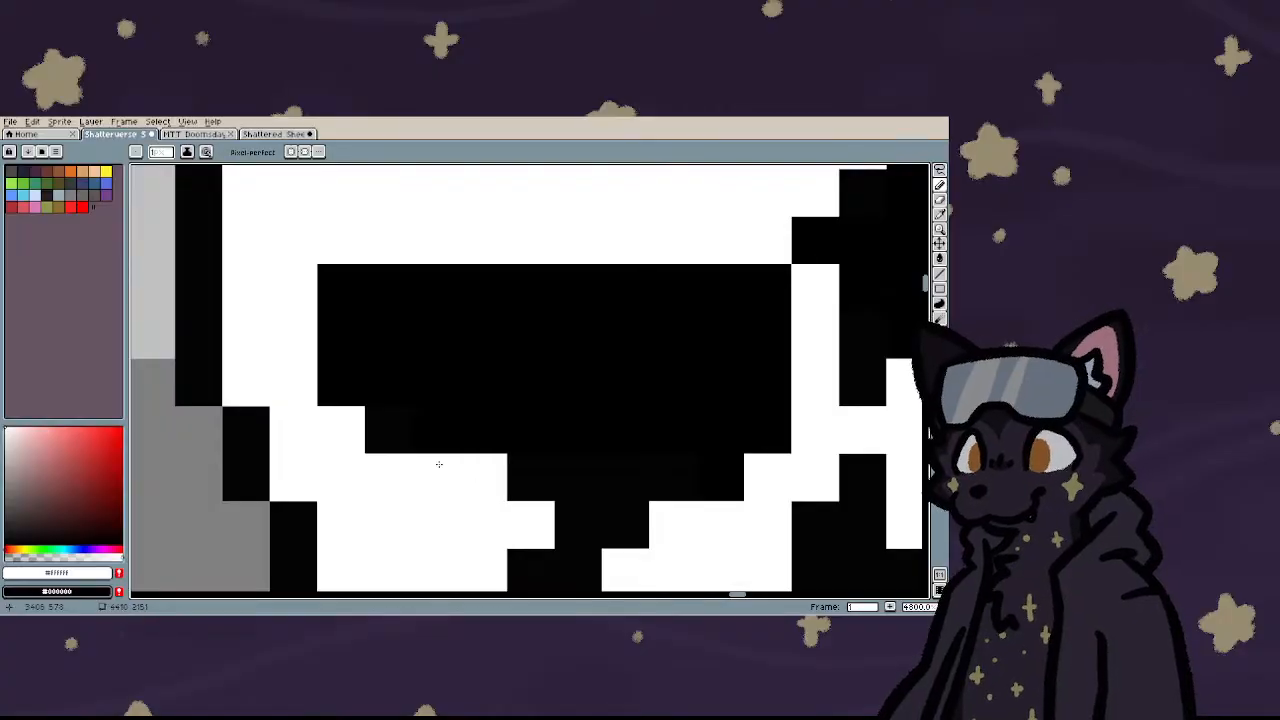
click(388, 430)
- Paint the socket's upper corners white and add a black pixel row along its upper edge to round the eye shape
scroll(400, 430, down, 3)
mouse_move(379, 392)
mouse_down()
mouse_move(568, 390)
mouse_move(553, 371)
mouse_up()
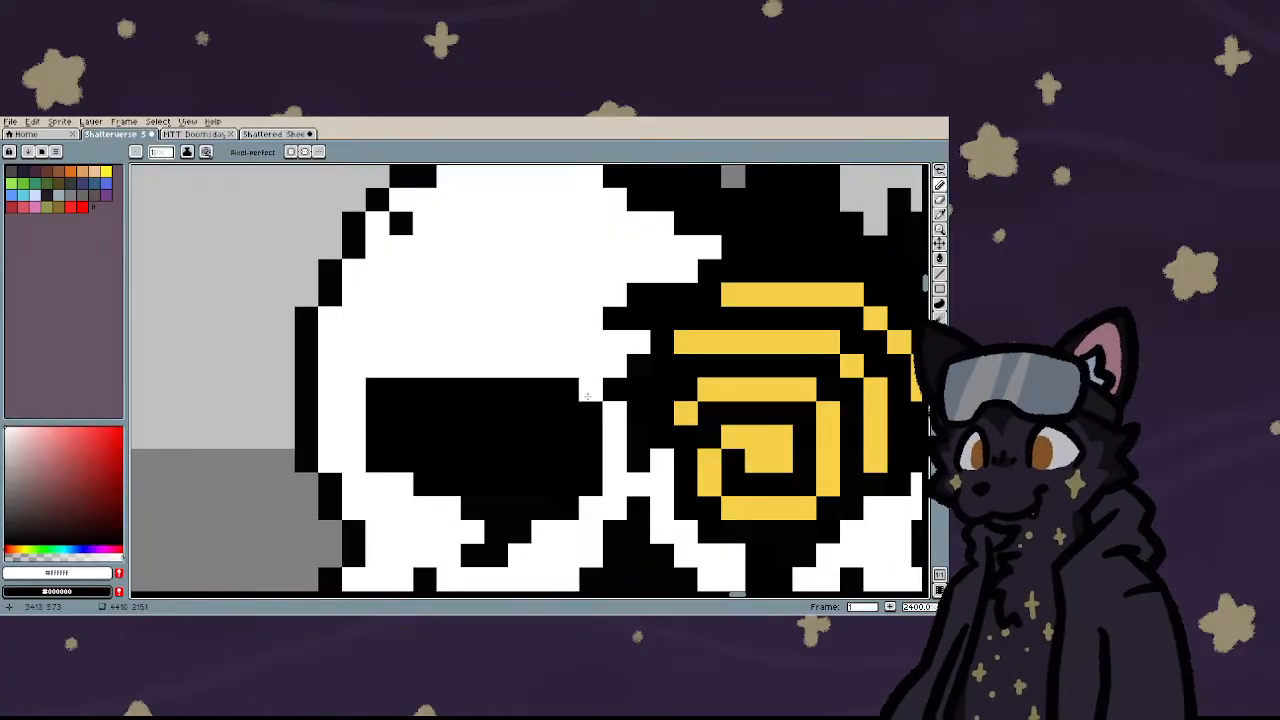
click(588, 393)
right_click(372, 392)
mouse_move(437, 371)
mouse_down()
mouse_move(524, 374)
mouse_move(423, 376)
mouse_move(525, 366)
mouse_up()
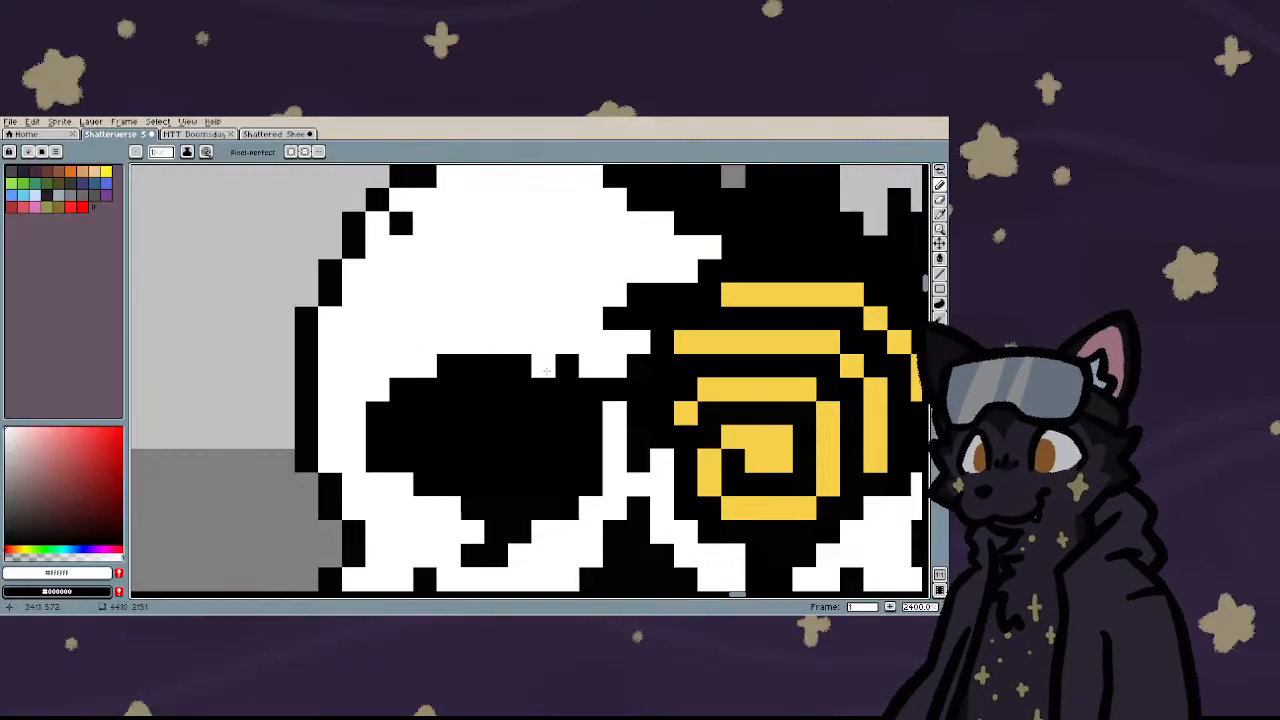
scroll(530, 380, down, 4)
- Sample the spiral's gold and paint a 2×2 pixel pupil inside the black socket on the skull's white half
scroll(436, 392, up, 2)
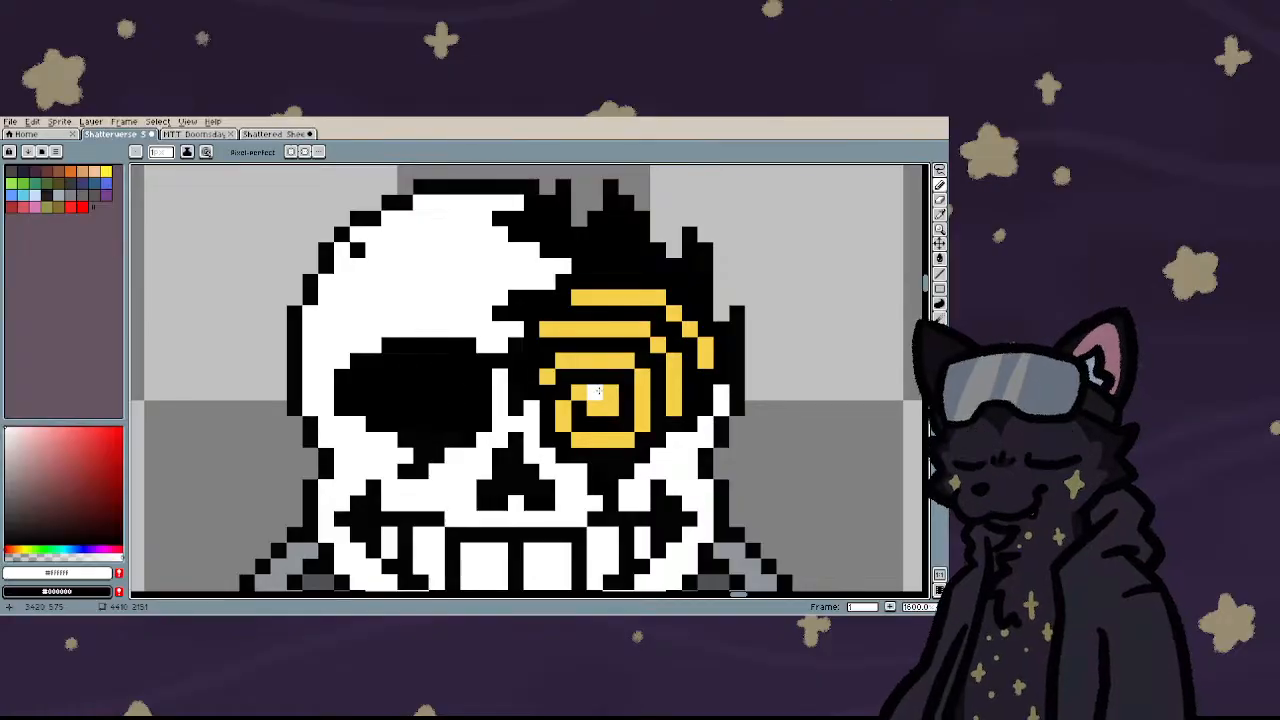
alt+click(603, 387)
click(428, 408)
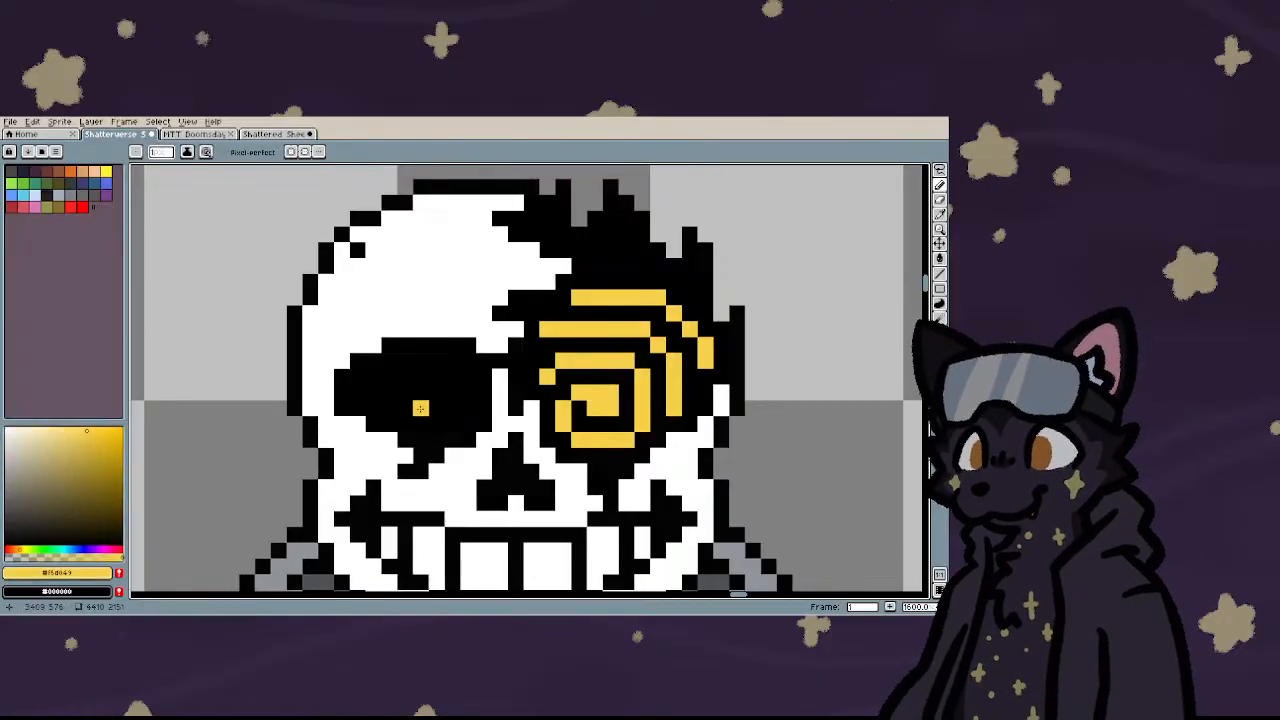
mouse_move(431, 408)
mouse_down()
mouse_move(453, 408)
mouse_move(437, 393)
mouse_move(438, 409)
mouse_up()
key(ctrl+z)
scroll(437, 470, down, 3)
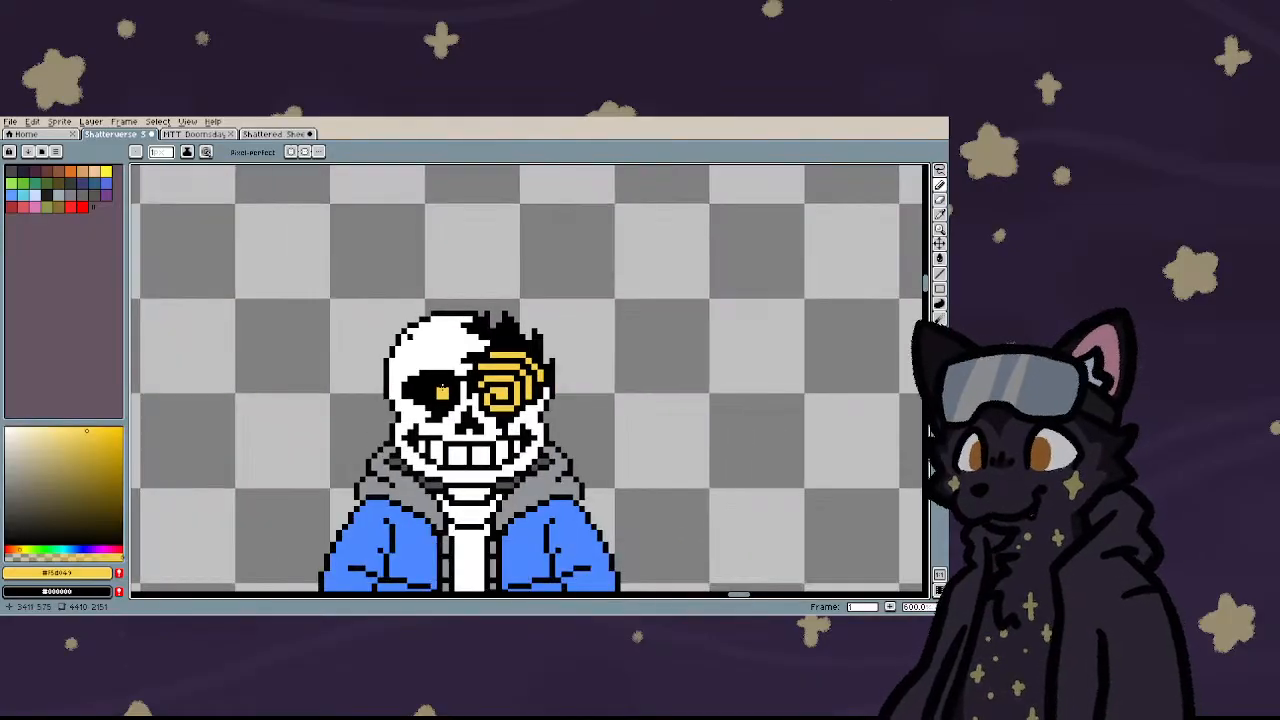
- Paint the golden spiral over with black, leaving only a 2×2 gold pupil in the black half's eye
scroll(480, 410, up, 4)
key(m)
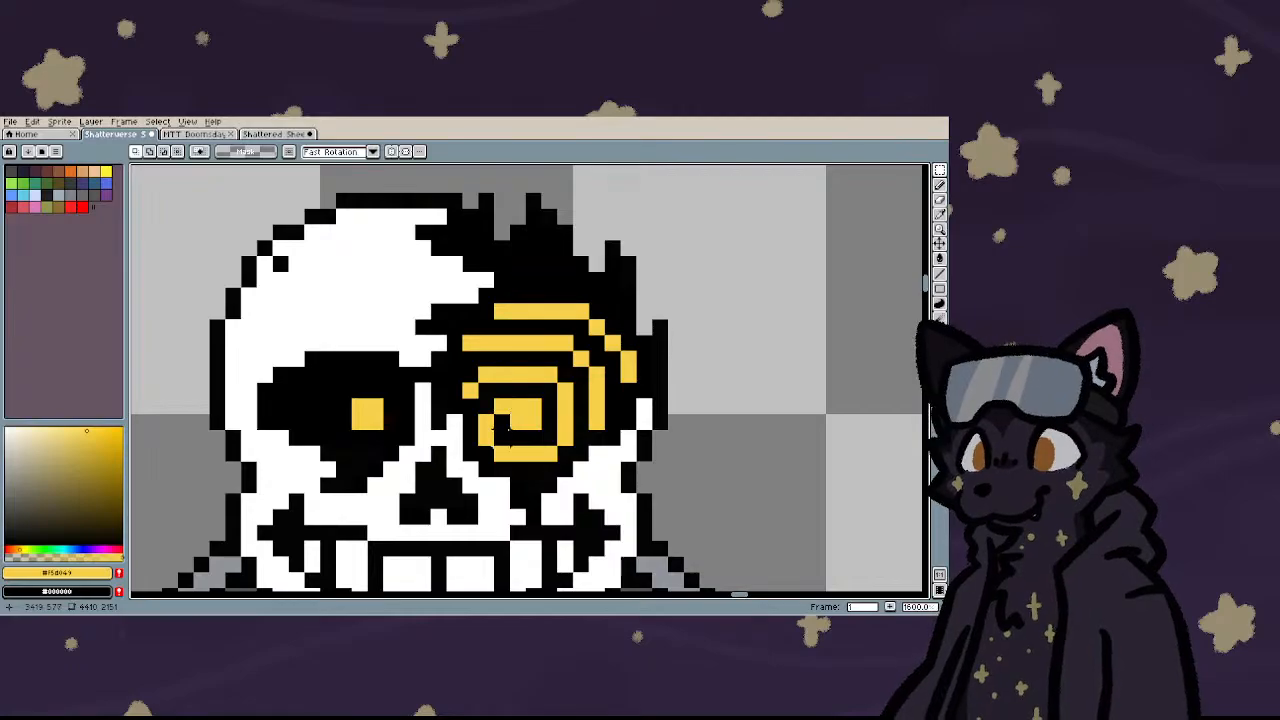
key(b)
mouse_move(502, 407)
mouse_down()
mouse_move(480, 434)
mouse_move(498, 452)
mouse_move(540, 451)
mouse_move(556, 421)
mouse_move(536, 374)
mouse_move(474, 394)
mouse_move(552, 391)
mouse_move(571, 438)
mouse_move(538, 360)
mouse_move(465, 354)
mouse_move(586, 354)
mouse_move(594, 420)
mouse_move(580, 386)
mouse_move(512, 342)
mouse_move(581, 348)
mouse_move(522, 316)
mouse_move(591, 328)
mouse_move(621, 375)
mouse_up()
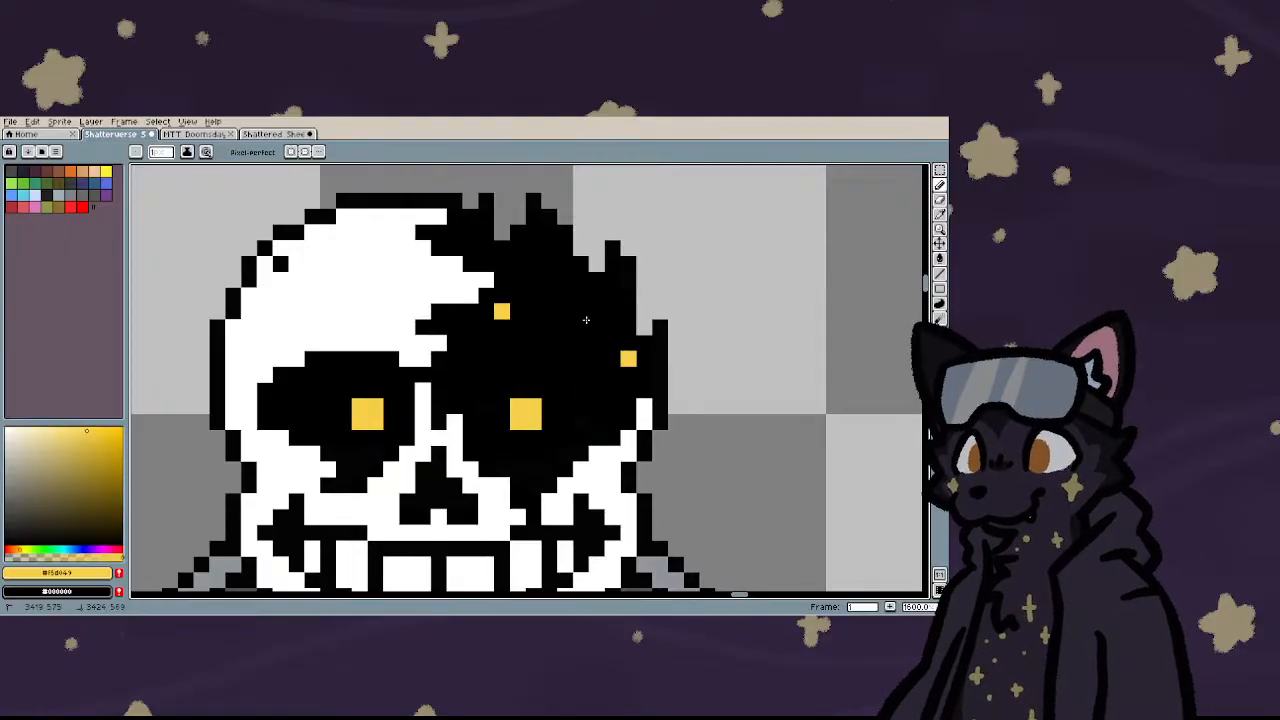
drag(586, 320, 500, 329)
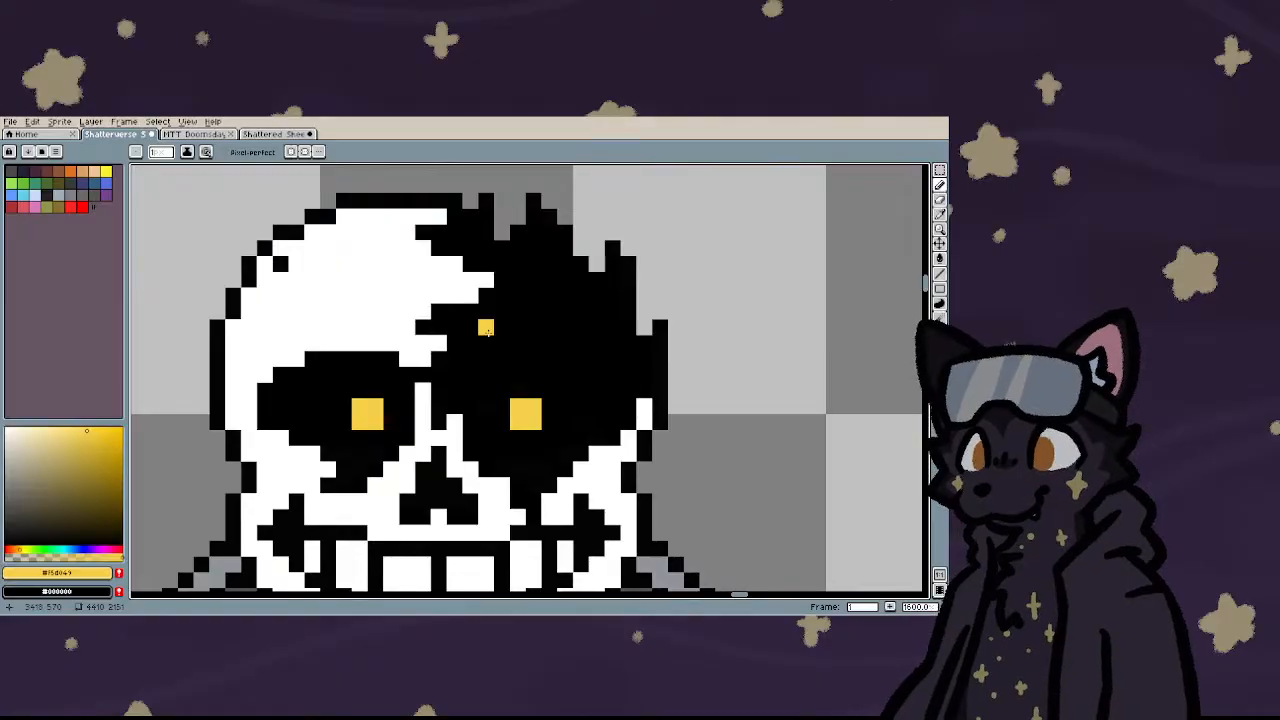
- Select the gold pupil in the skull's black half, move it one pixel left and deselect it
key(m)
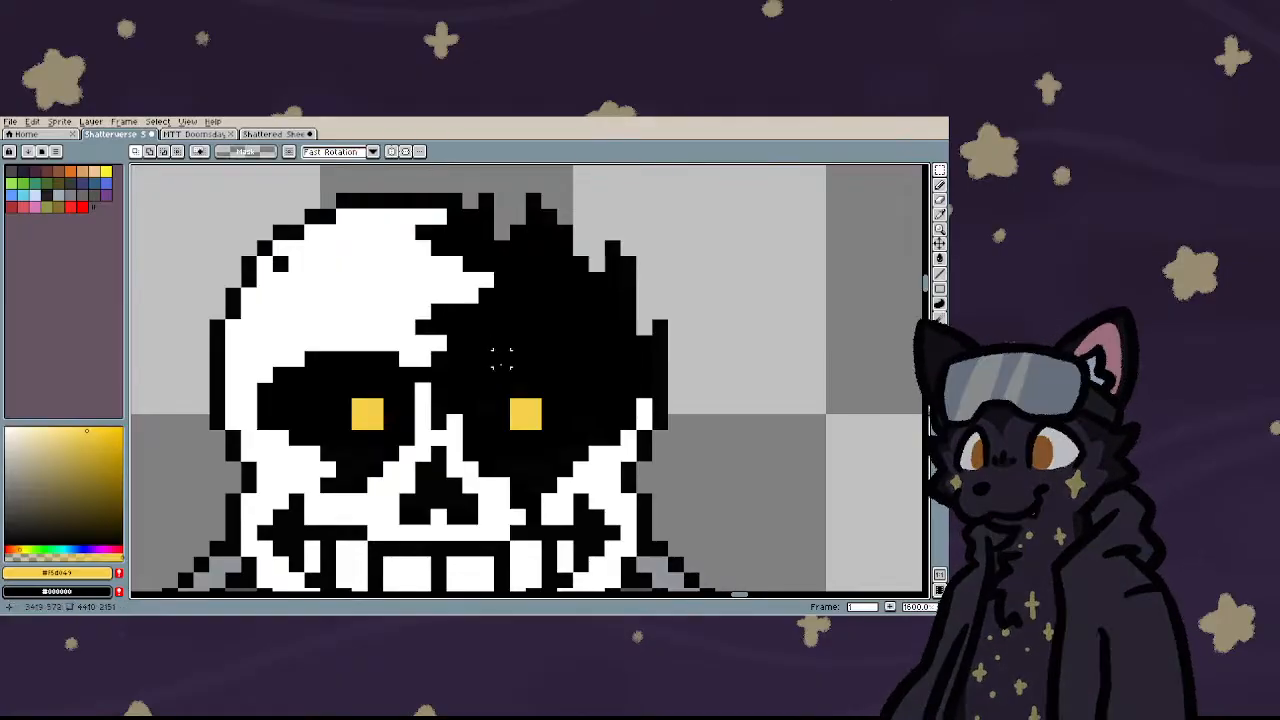
scroll(494, 351, up, 1)
scroll(500, 355, down, 4)
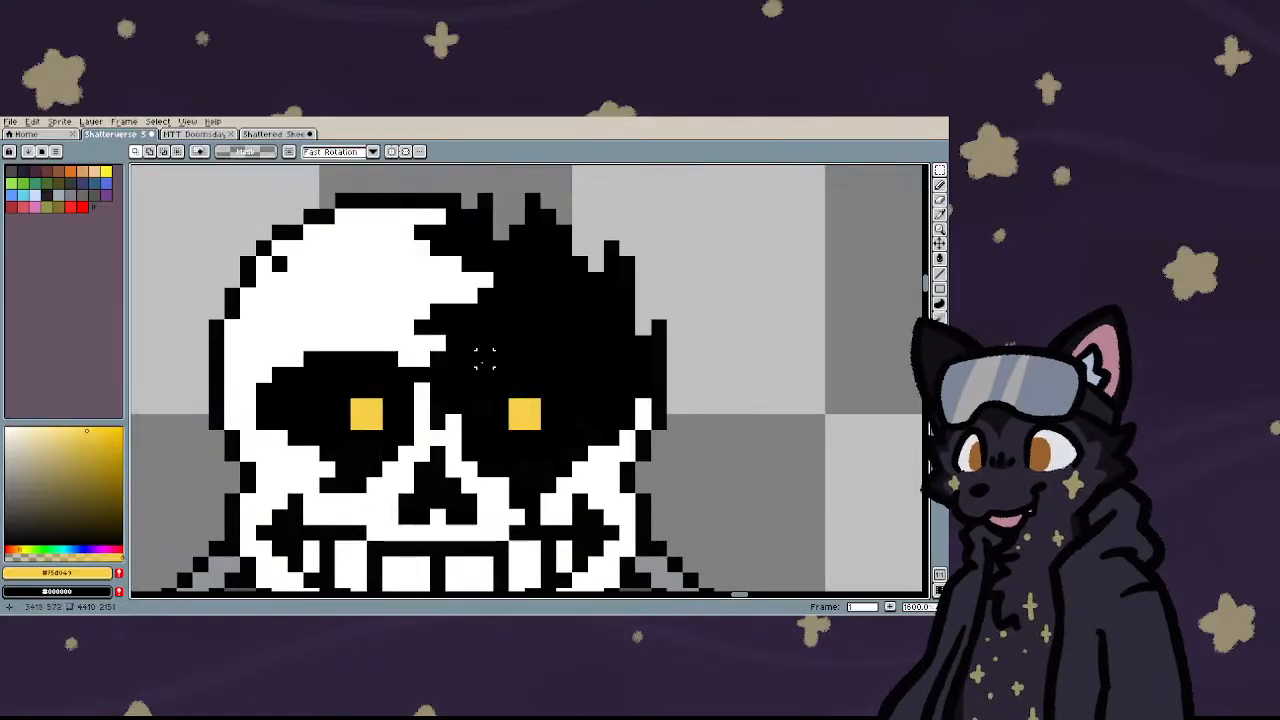
scroll(512, 406, up, 5)
drag(512, 408, 697, 532)
scroll(507, 453, down, 3)
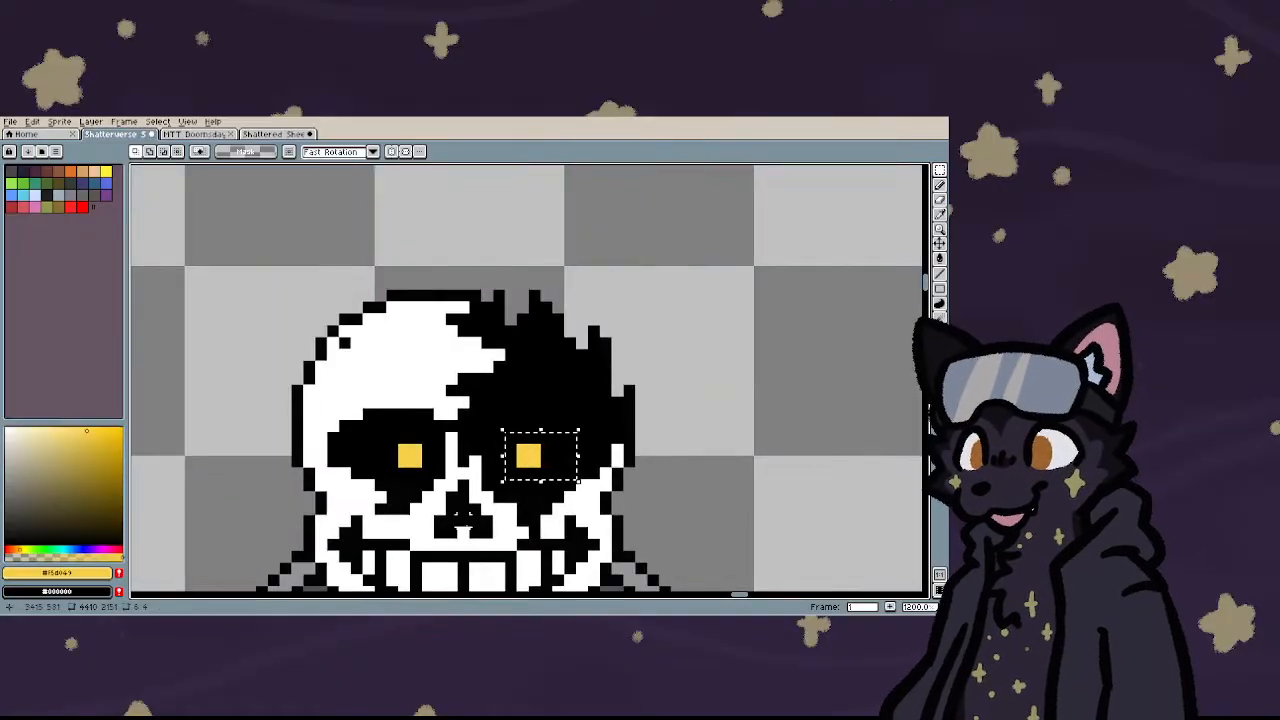
drag(540, 433, 528, 433)
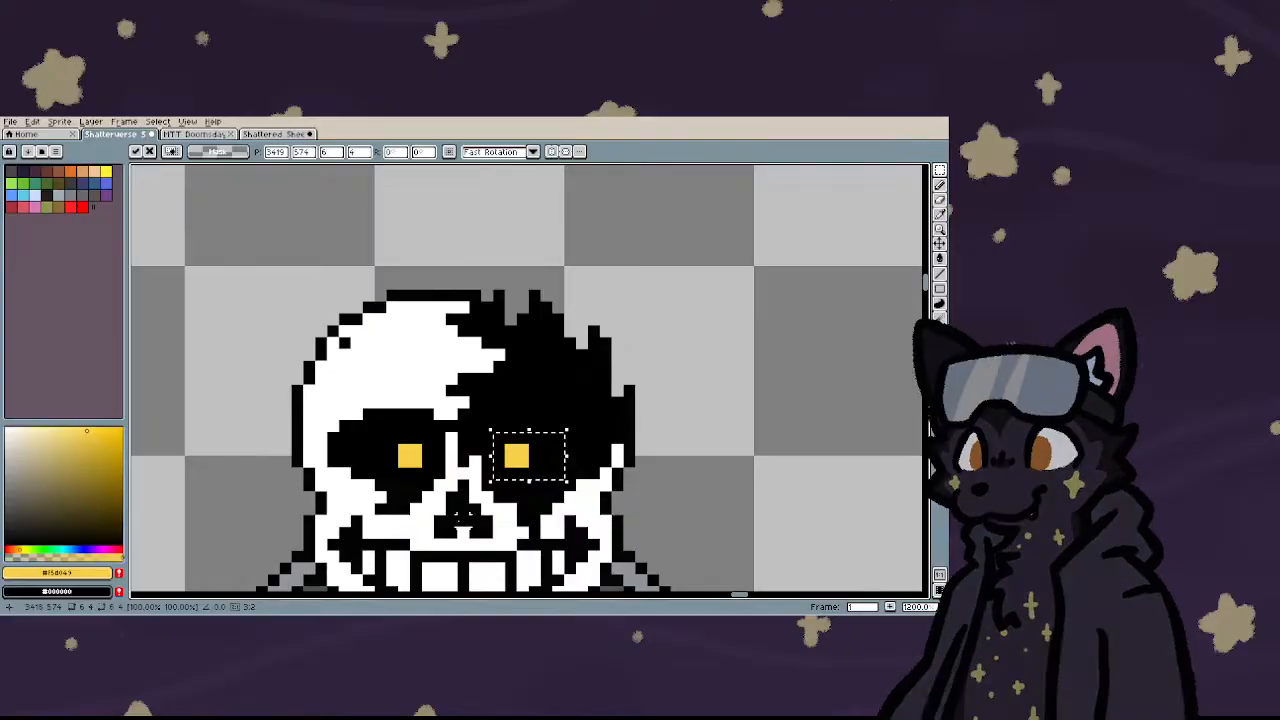
key(ctrl+d)
- Draw a gold inner spiral ring around the black half's pupil, with a one-pixel extension from the pupil's upper-left corner
scroll(507, 450, up, 3)
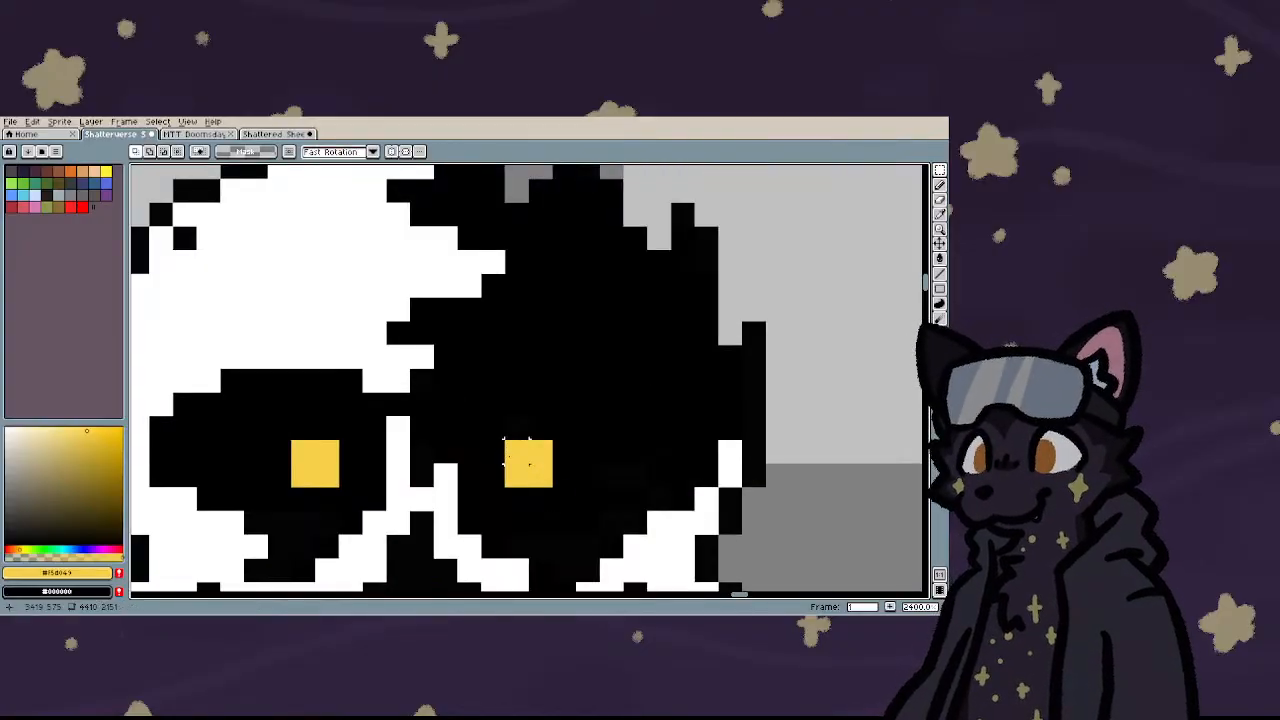
key(b)
click(492, 452)
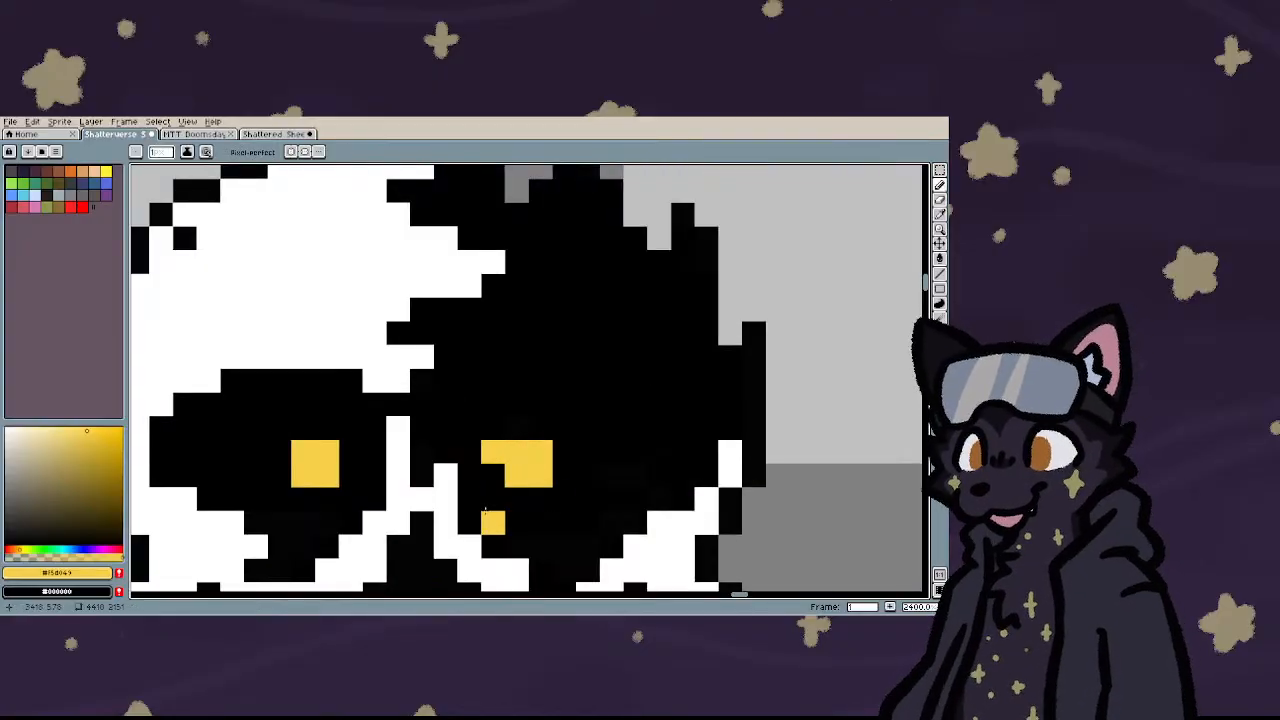
mouse_move(490, 520)
mouse_down()
mouse_move(558, 518)
mouse_move(581, 505)
mouse_move(590, 471)
mouse_move(560, 503)
mouse_move(587, 439)
mouse_move(566, 405)
mouse_up()
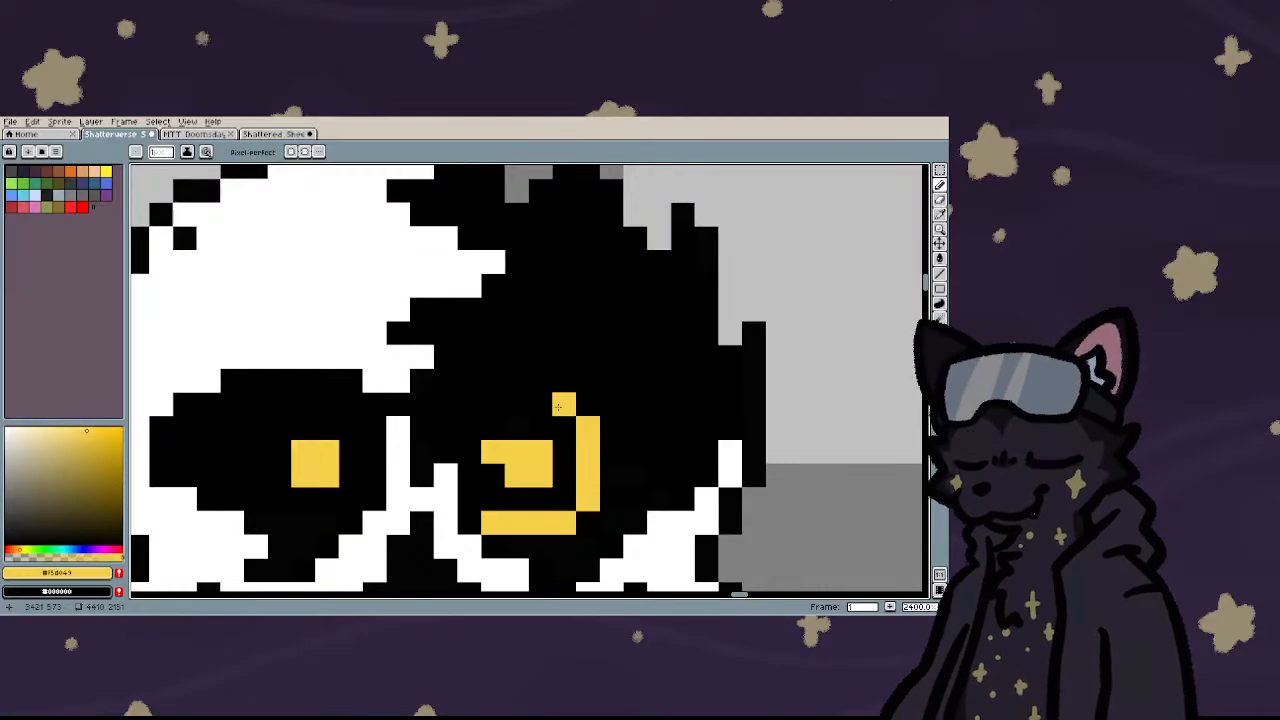
drag(559, 404, 500, 401)
scroll(502, 456, down, 2)
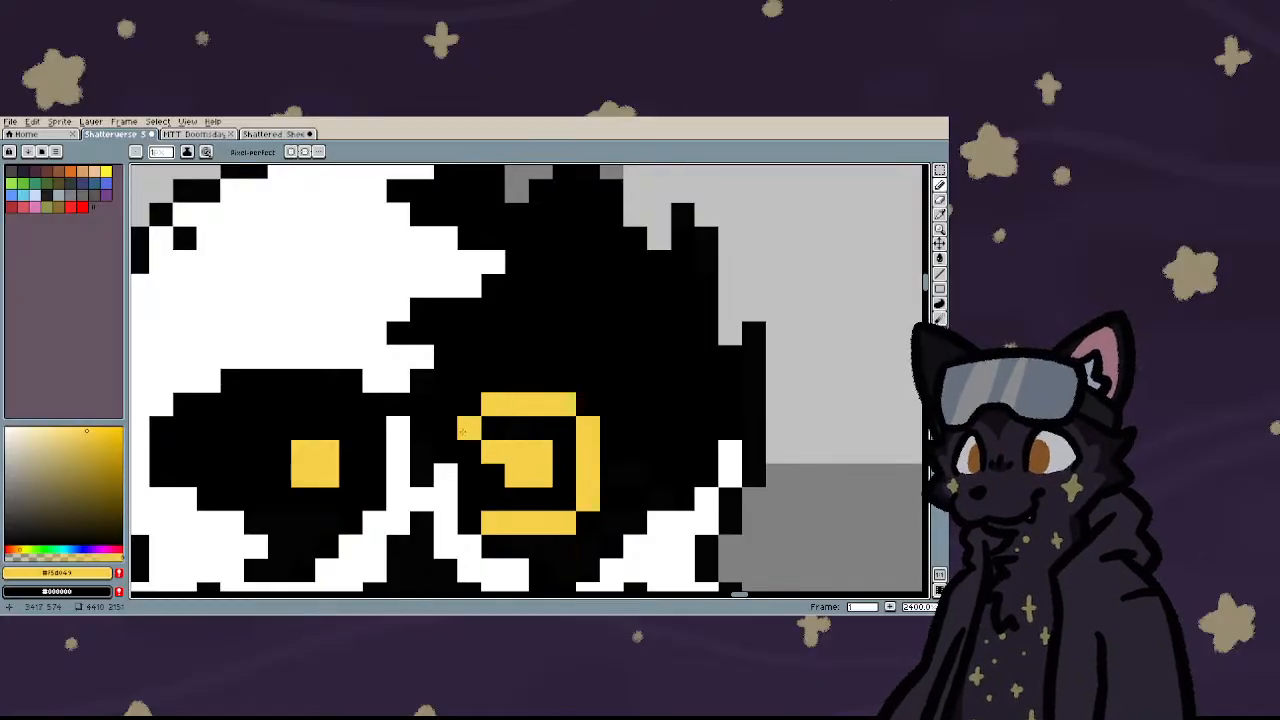
scroll(510, 456, up, 1)
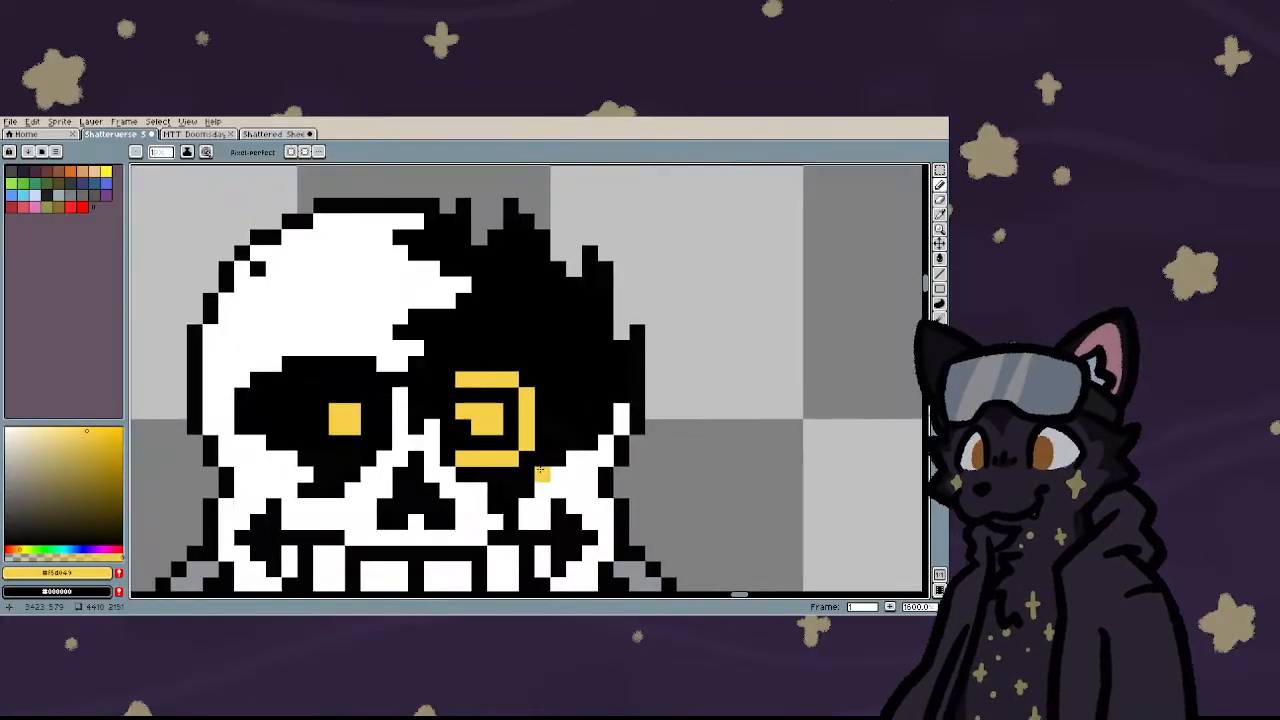
- Undo the stray gold pixel and the ring's upper strokes, and redraw the ring's right side and upper bar in gold
click(511, 427)
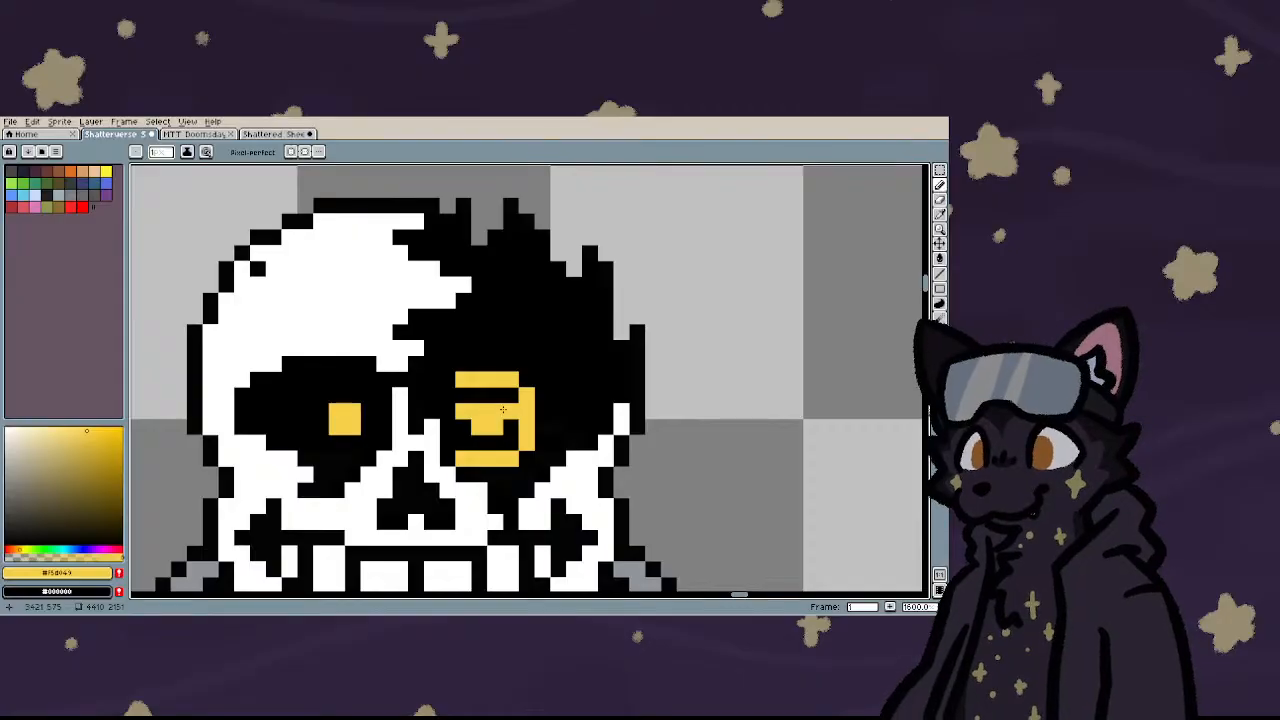
key(ctrl+z)
key(ctrl+z)
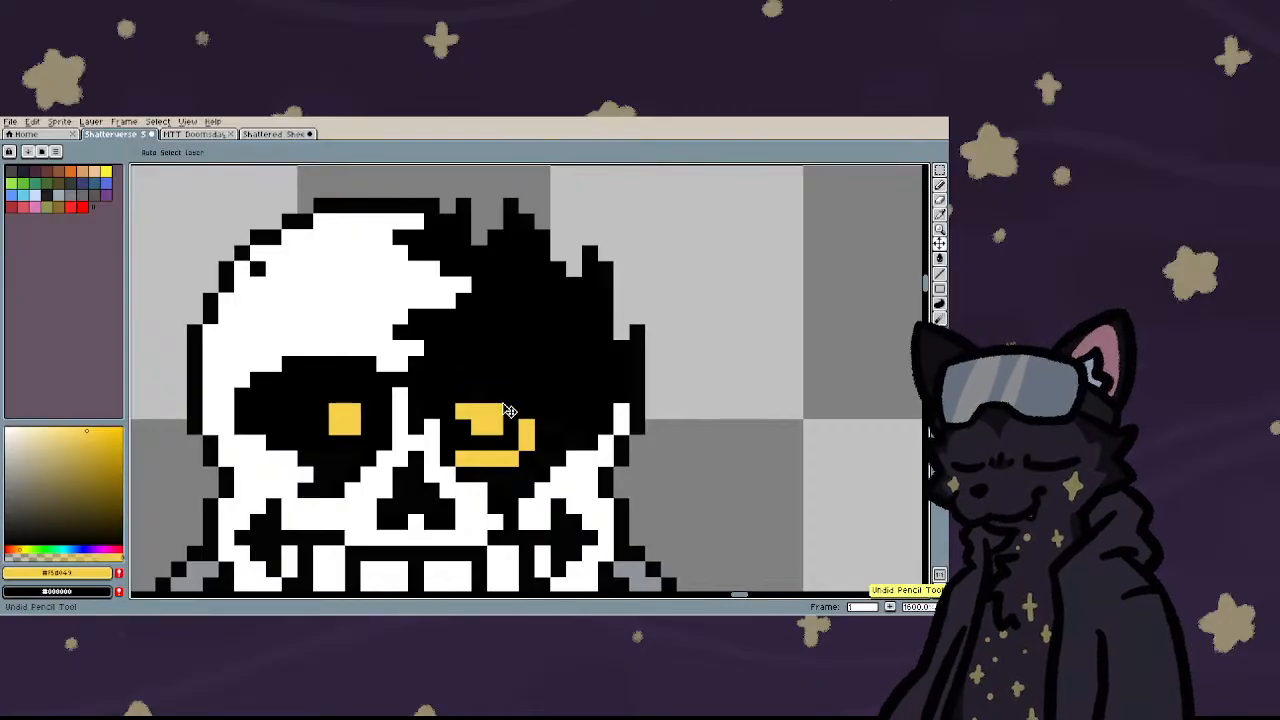
click(527, 411)
click(525, 380)
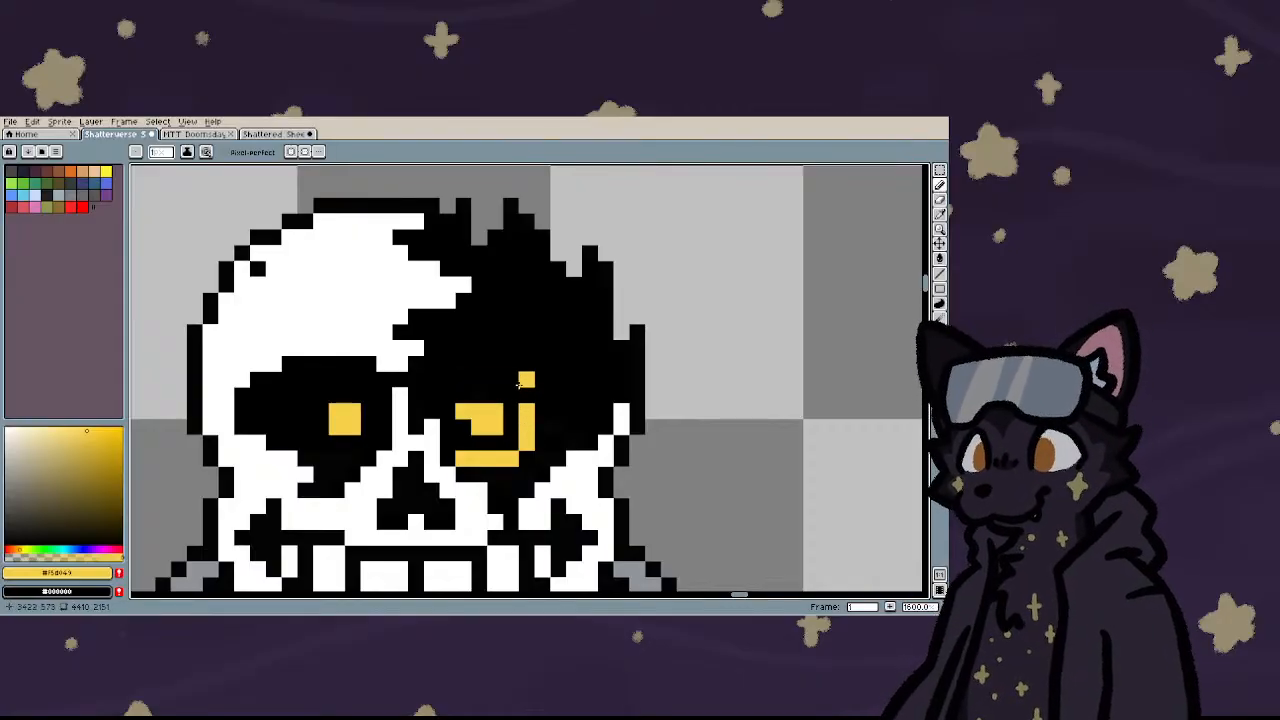
mouse_move(525, 380)
mouse_down()
mouse_move(527, 398)
mouse_move(511, 379)
mouse_move(466, 376)
mouse_up()
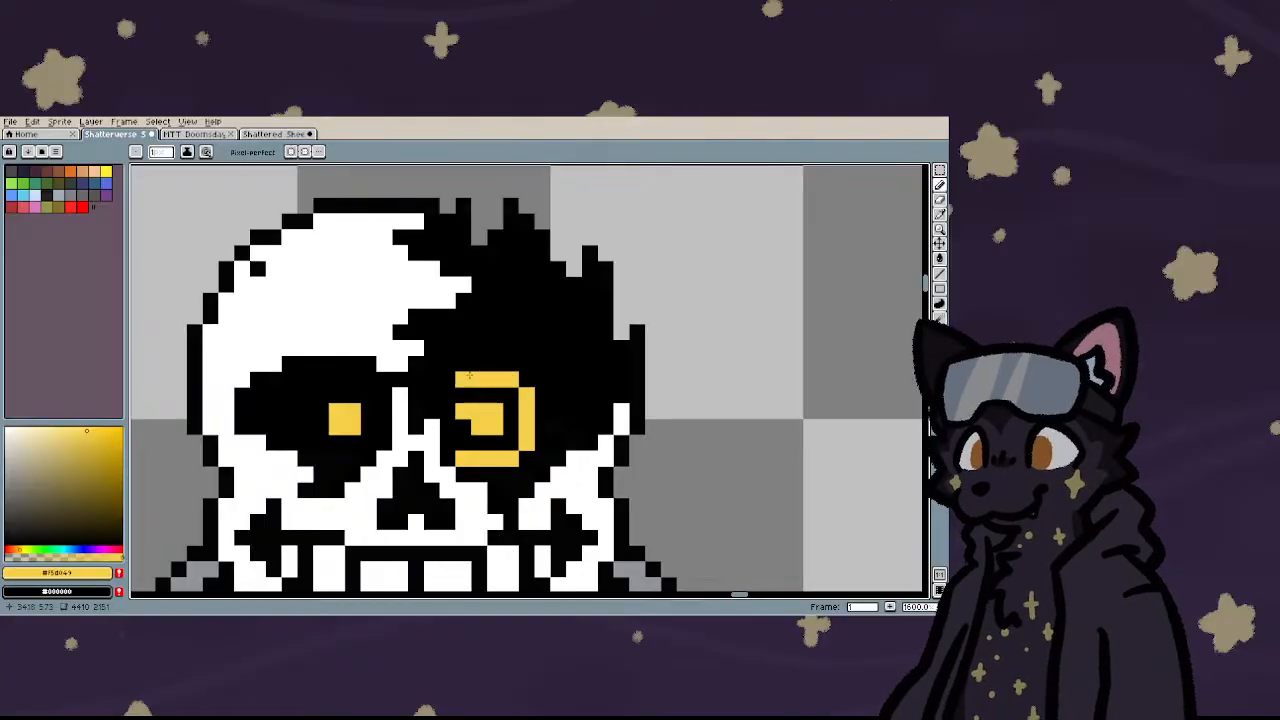
- Draw two larger gold arcs around the inner ring's right and upper sides, separated by one-pixel black gaps
click(557, 442)
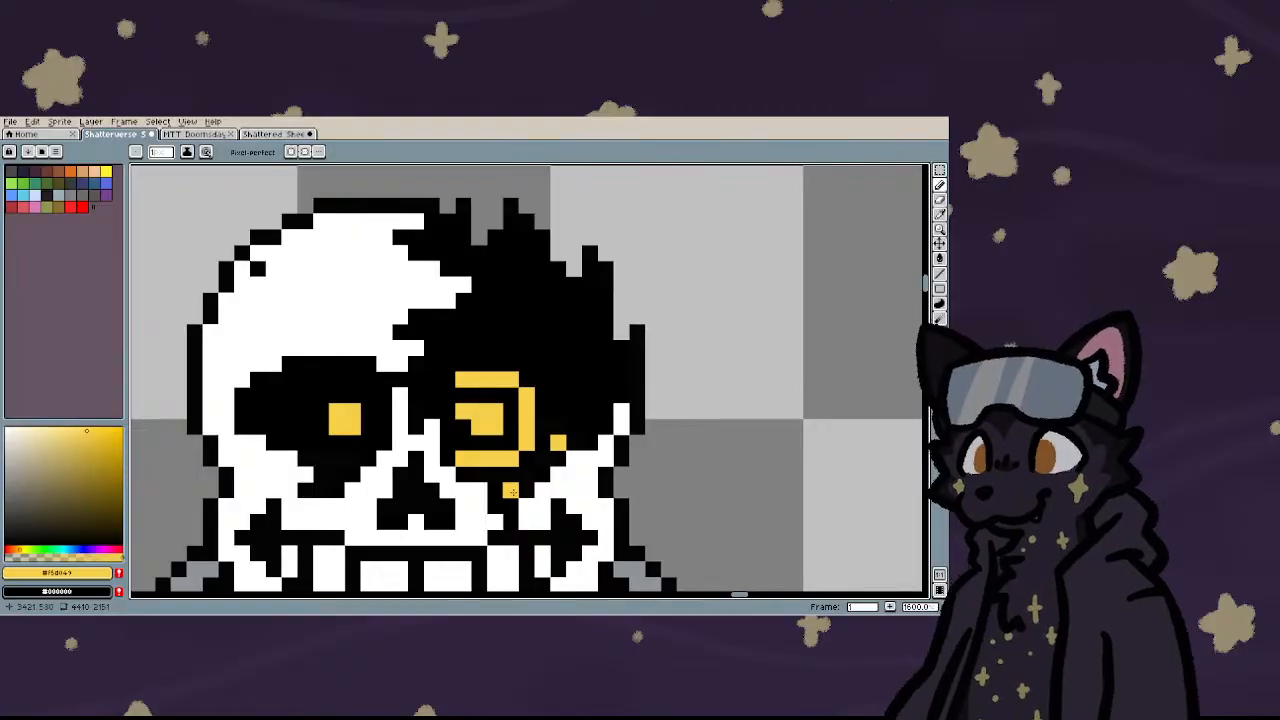
click(510, 490)
mouse_move(557, 432)
mouse_down()
mouse_move(557, 383)
mouse_move(528, 347)
mouse_move(450, 352)
mouse_up()
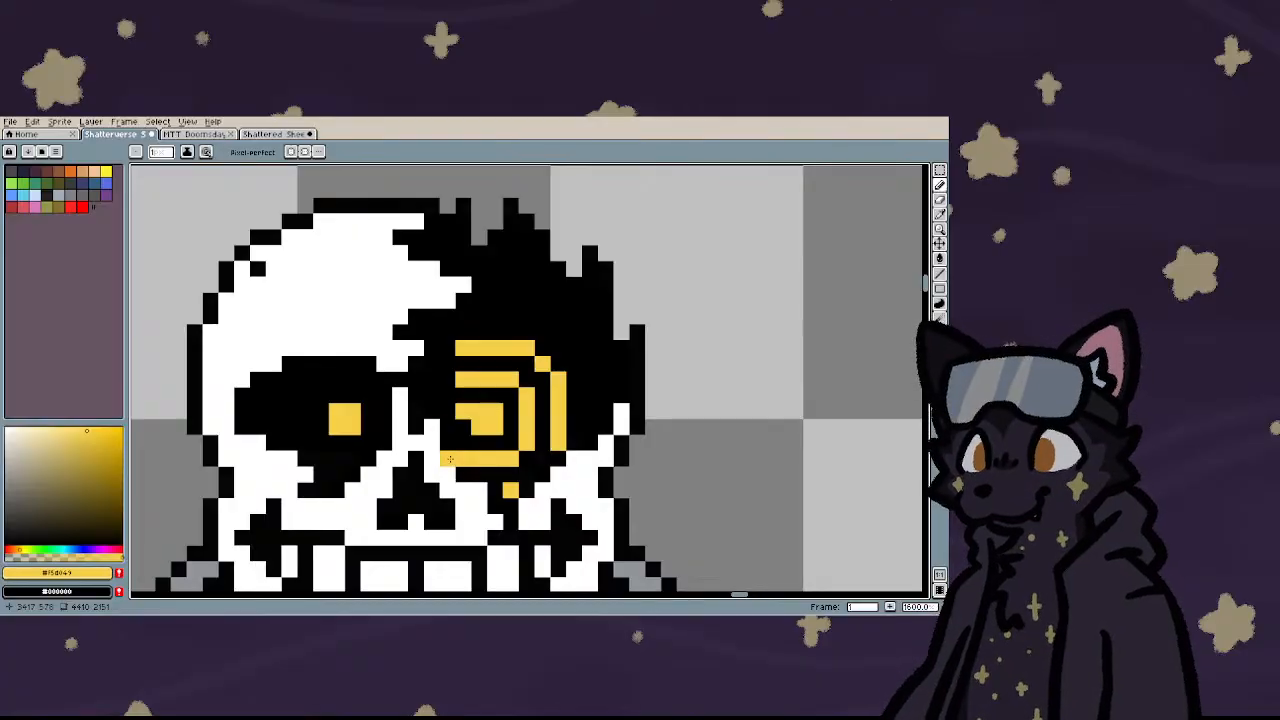
mouse_move(589, 427)
mouse_down()
mouse_move(572, 343)
mouse_move(542, 318)
mouse_move(468, 315)
mouse_up()
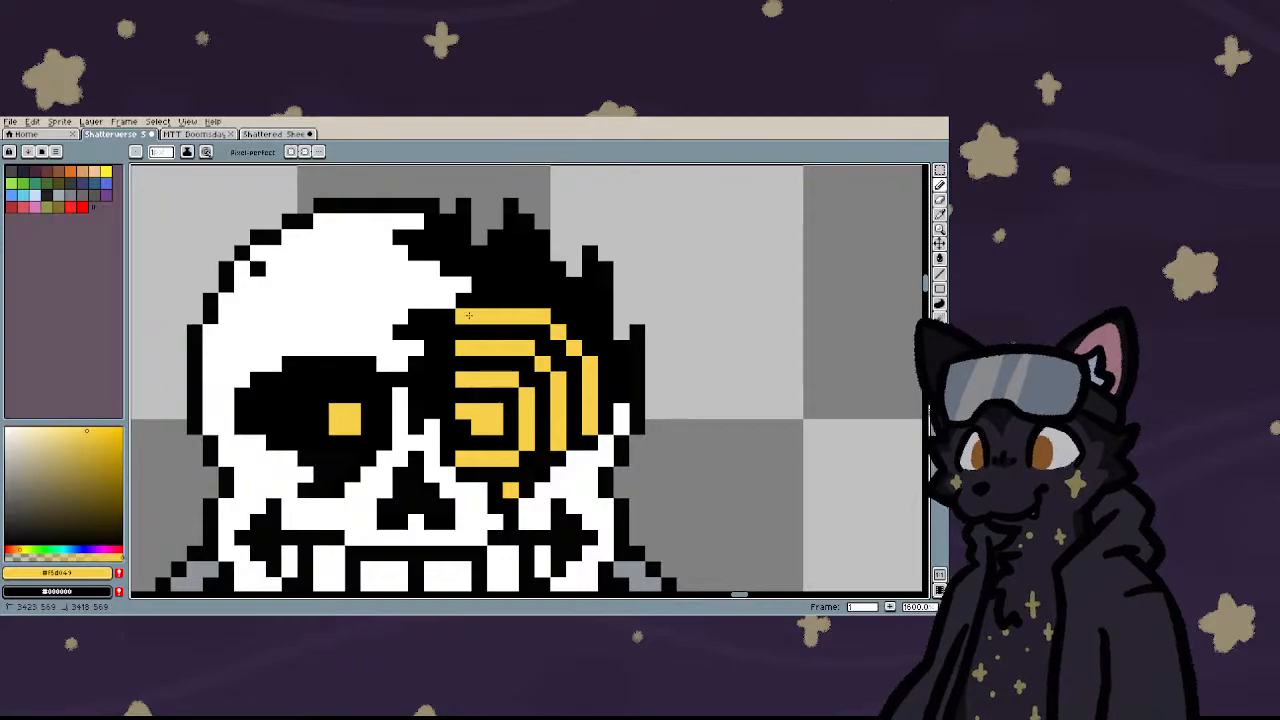
- Undo the curved yellow stripes around the blackened eye, leaving only its yellow pupil
scroll(474, 325, down, 3)
key(ctrl+z)
key(ctrl+z)
key(ctrl+z)
key(ctrl+z)
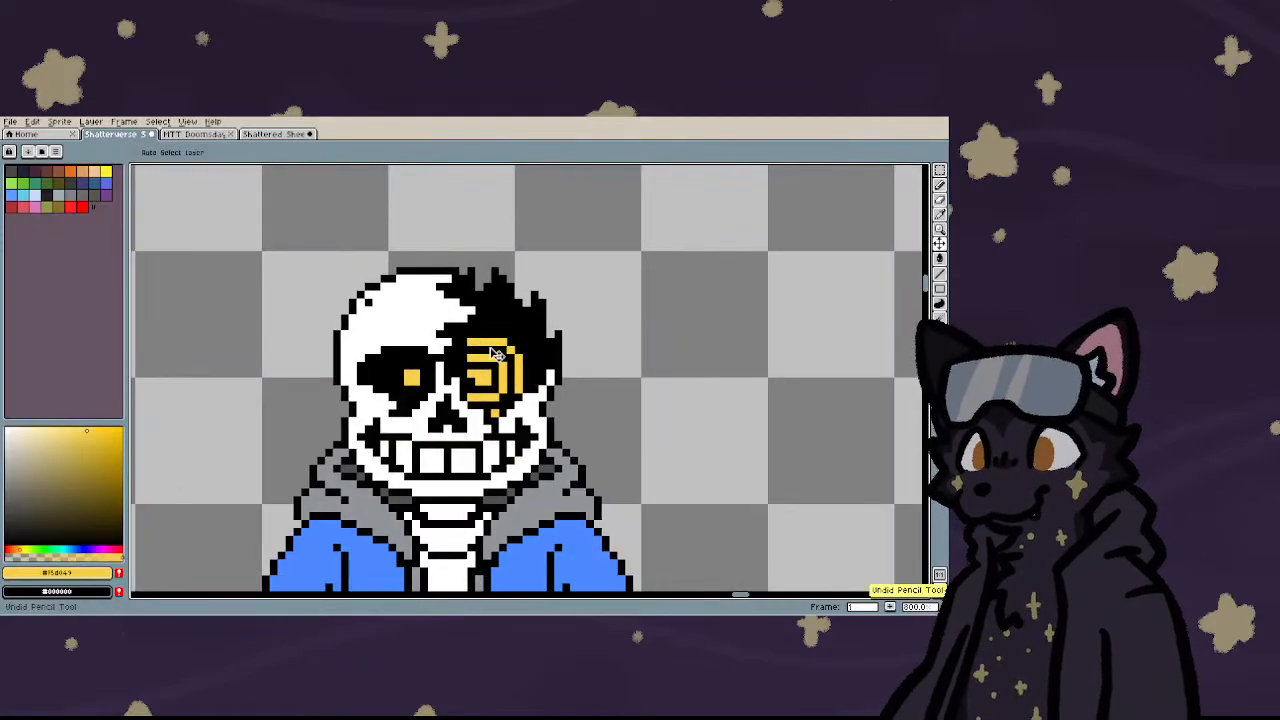
key(ctrl+z)
key(ctrl+z)
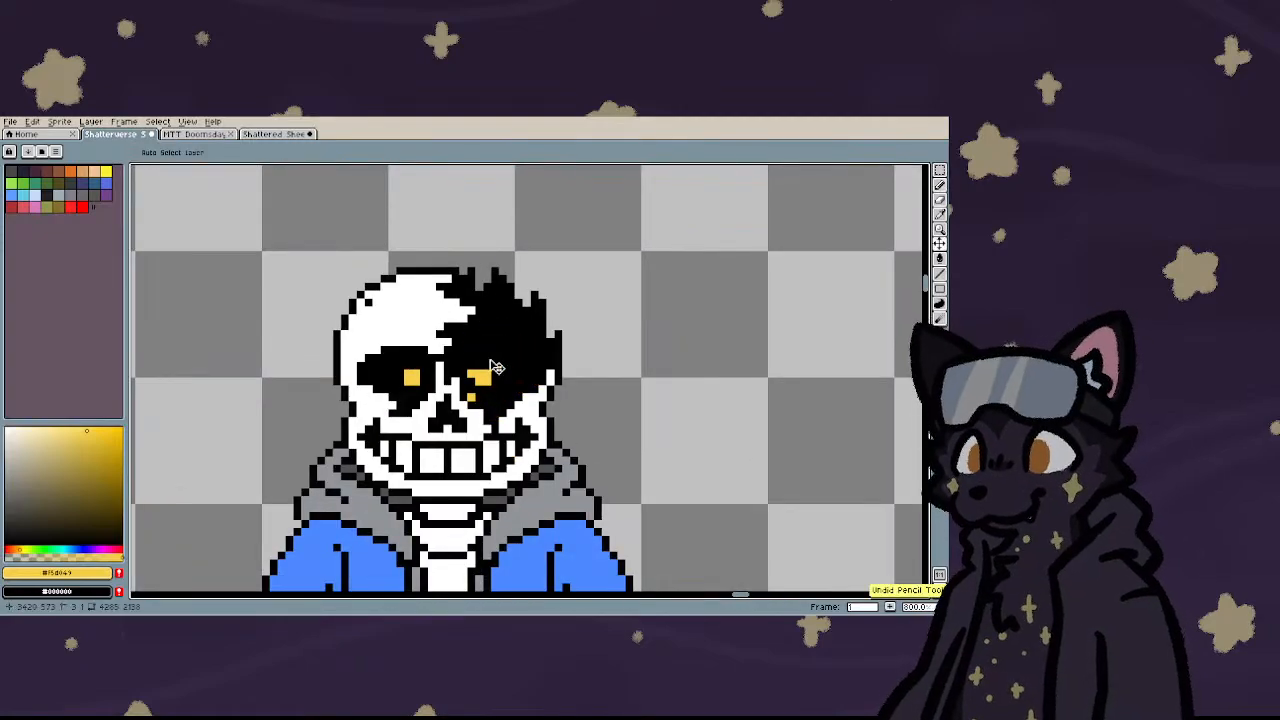
- Draw a square yellow spiral around the blackened eye's pupil, with a second angular ring outside it and one pixel below
scroll(466, 382, up, 6)
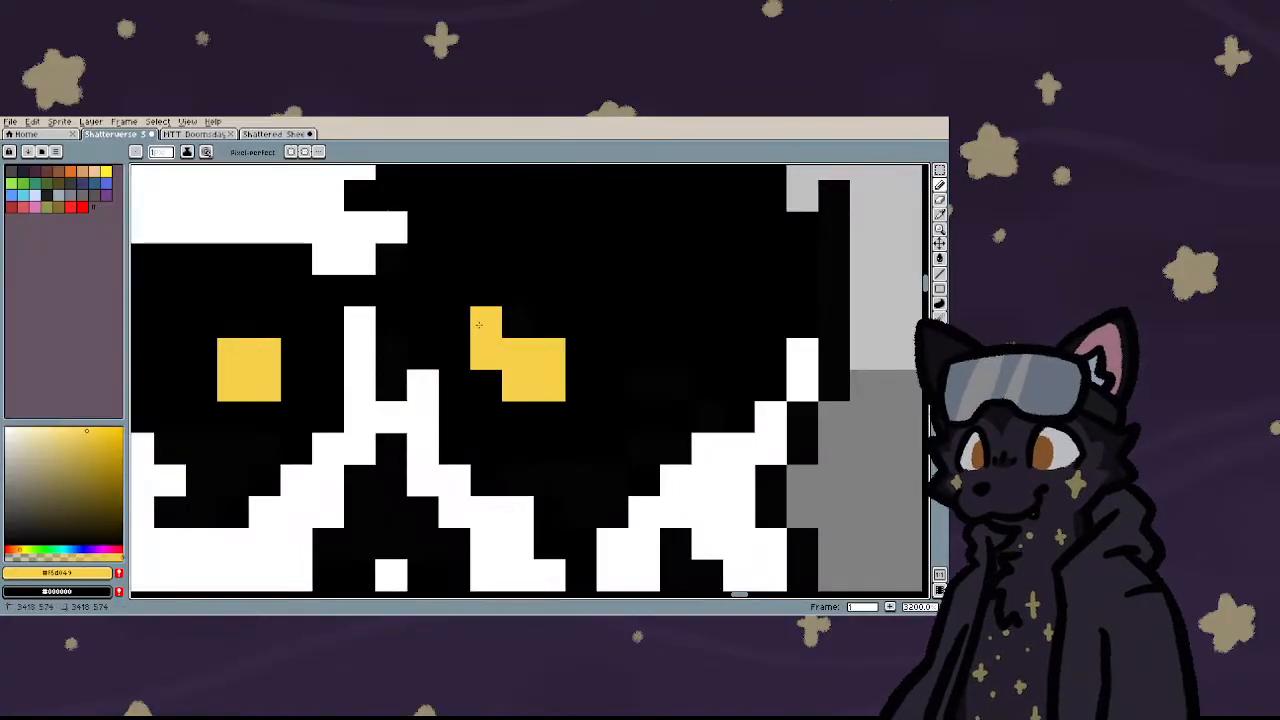
mouse_move(478, 324)
mouse_down()
mouse_move(486, 292)
mouse_move(586, 288)
mouse_move(600, 310)
mouse_move(608, 294)
mouse_move(599, 434)
mouse_move(568, 450)
mouse_move(488, 450)
mouse_move(484, 414)
mouse_up()
scroll(465, 414, down, 4)
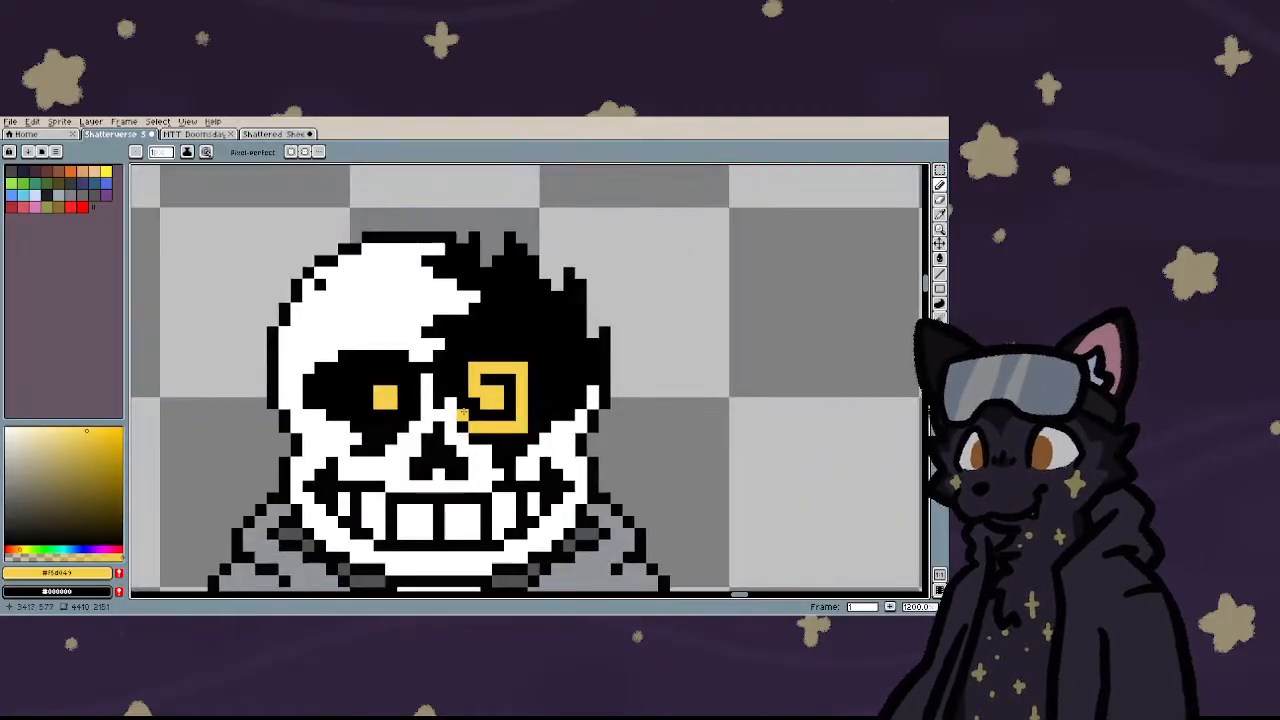
scroll(462, 412, up, 3)
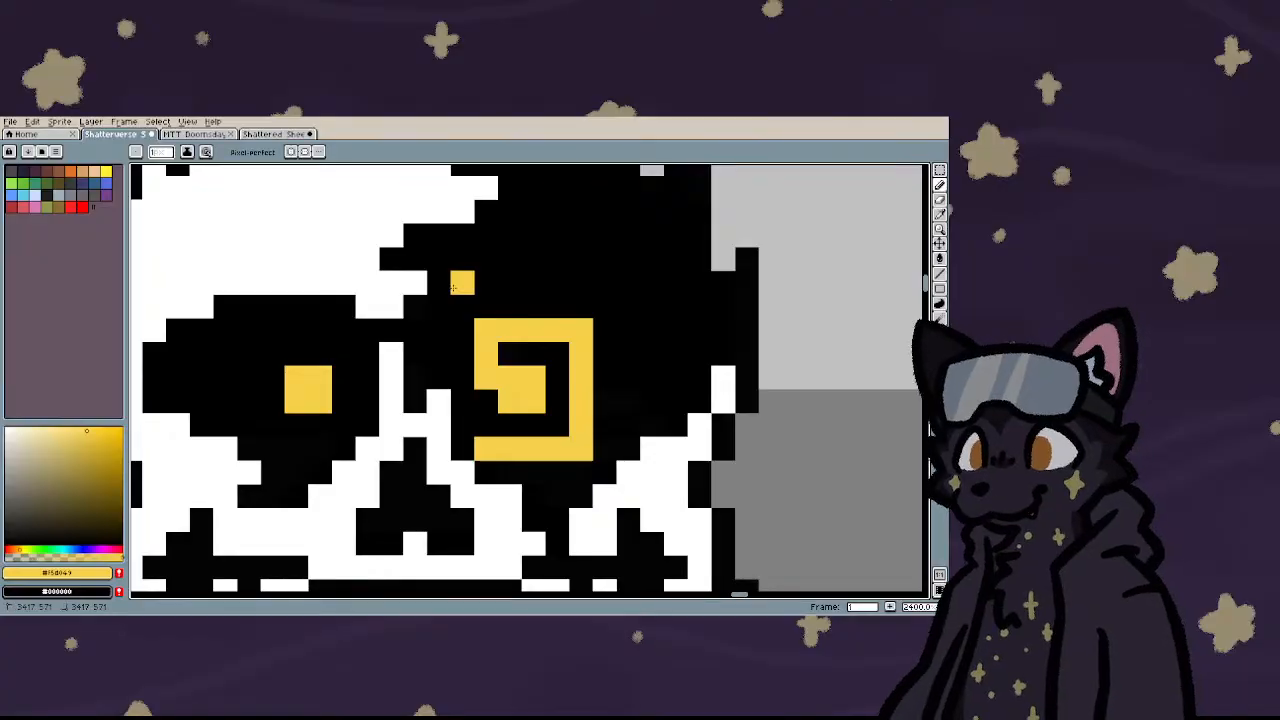
mouse_move(474, 287)
mouse_down()
mouse_move(596, 290)
mouse_move(628, 310)
mouse_move(626, 414)
mouse_up()
click(605, 449)
click(557, 493)
scroll(493, 328, down, 2)
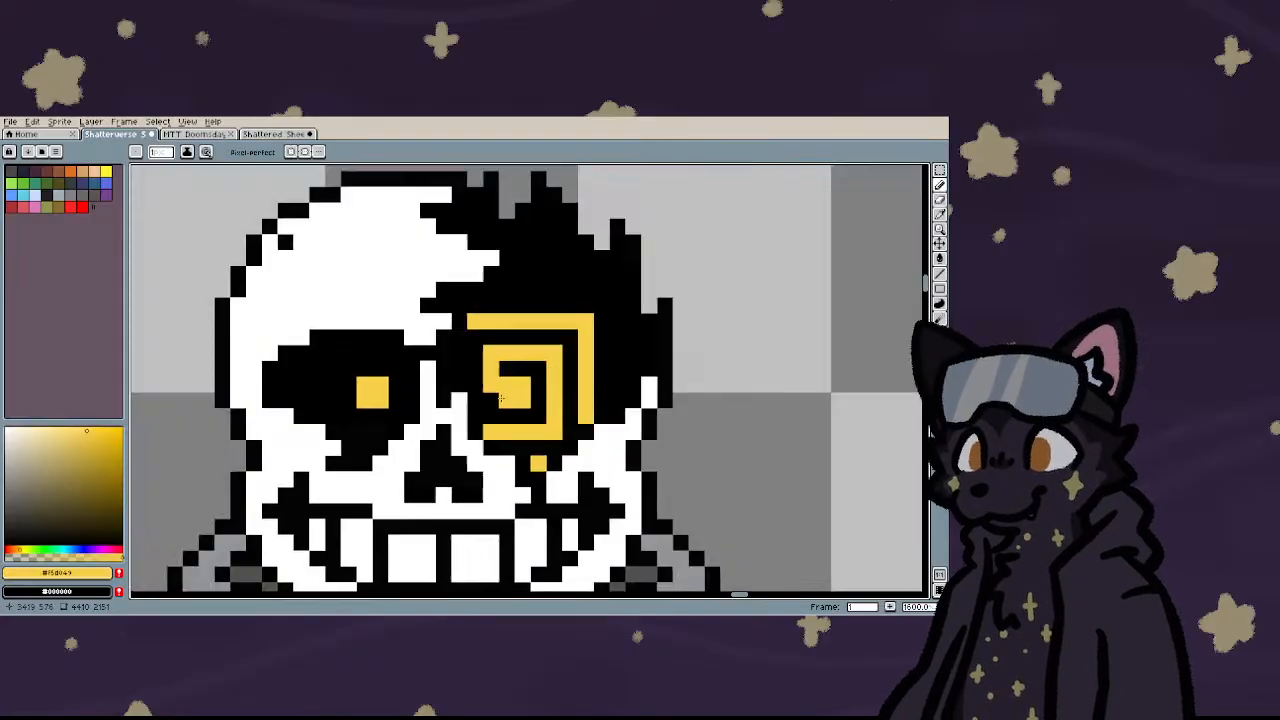
- Add a third yellow ring around the spiral and notch the upper corners of the two outer rings
mouse_move(494, 314)
mouse_down()
mouse_move(616, 316)
mouse_move(620, 422)
mouse_up()
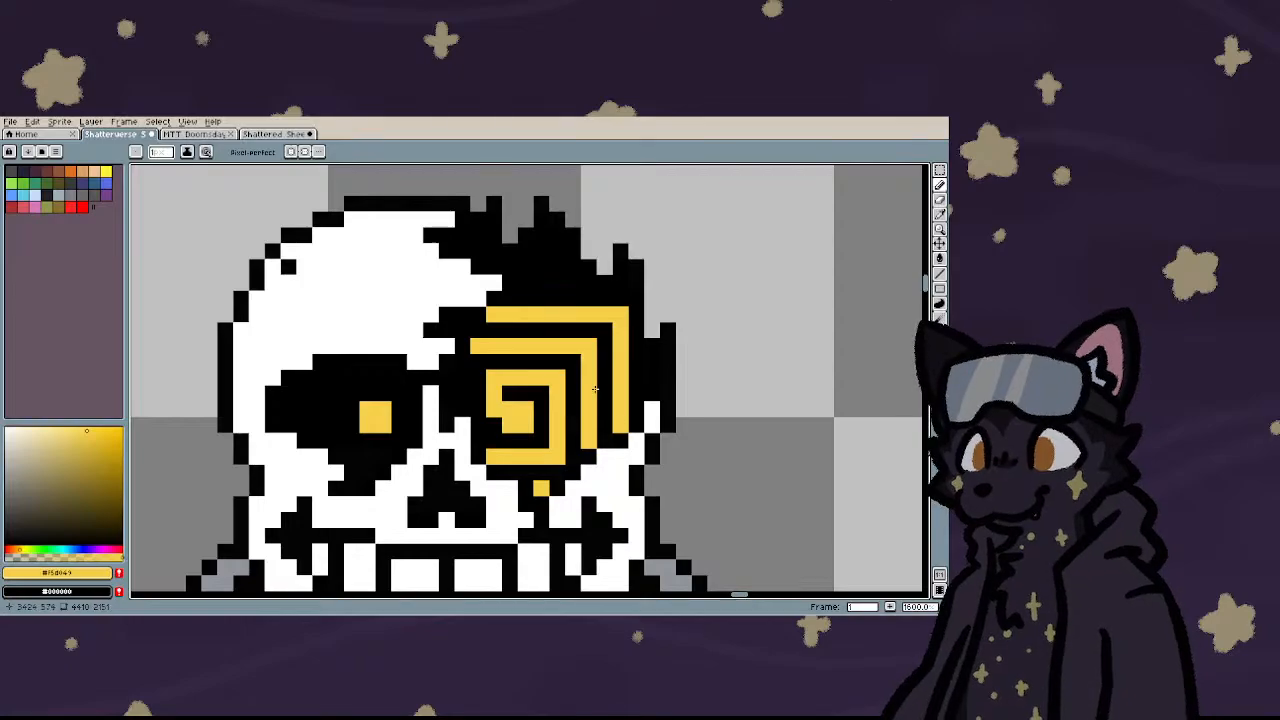
right_click(620, 314)
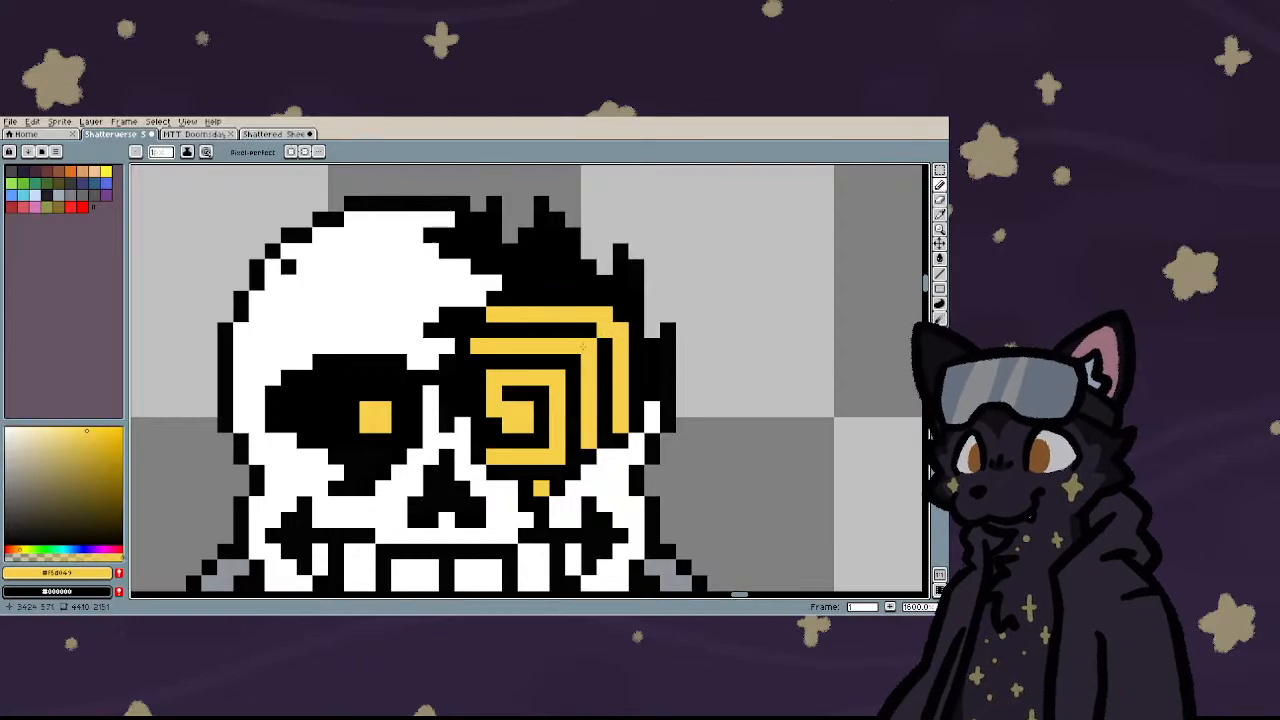
scroll(460, 410, down, 2)
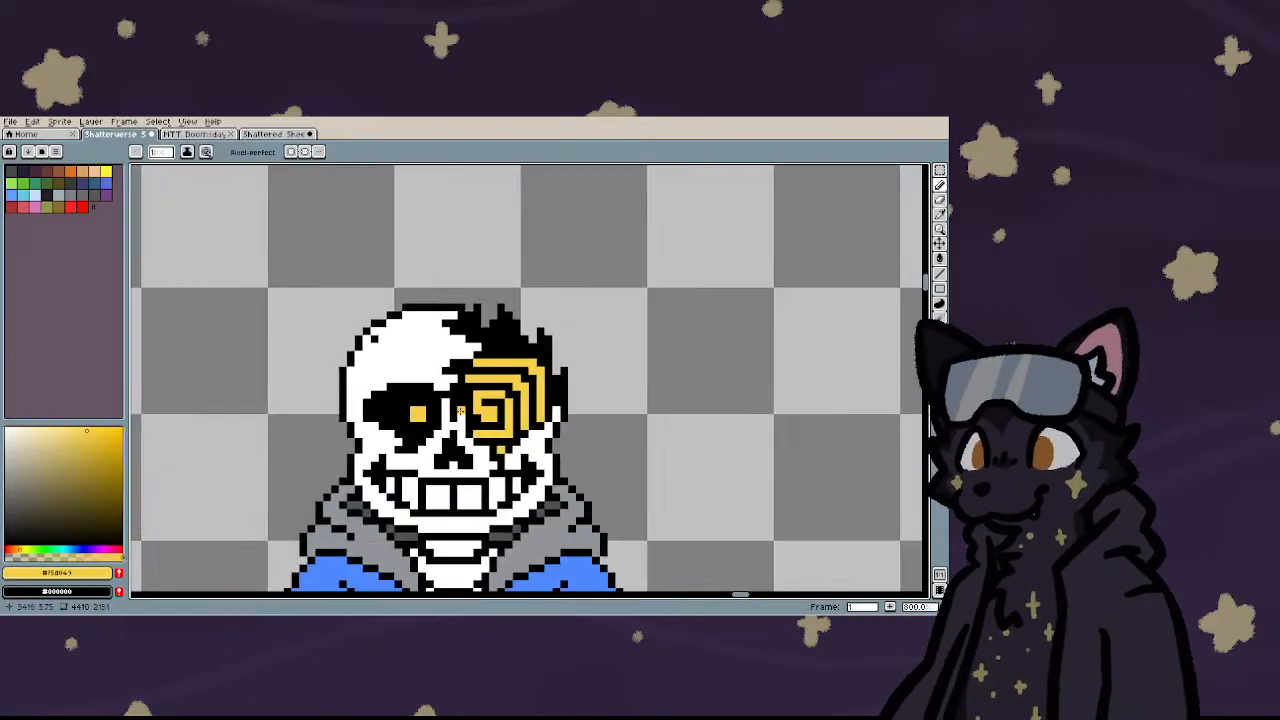
scroll(488, 408, up, 2)
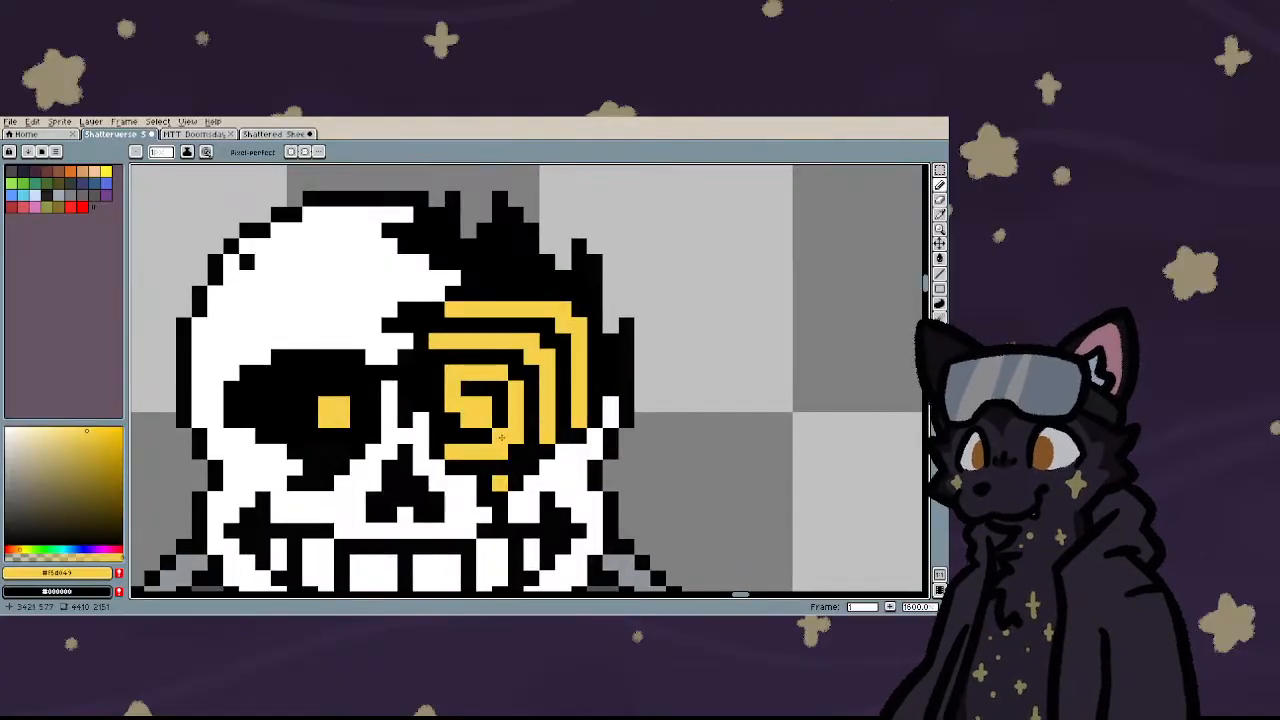
- Try notching the inner ring's lower corner, and fill that corner pixel back in yellow
click(406, 453)
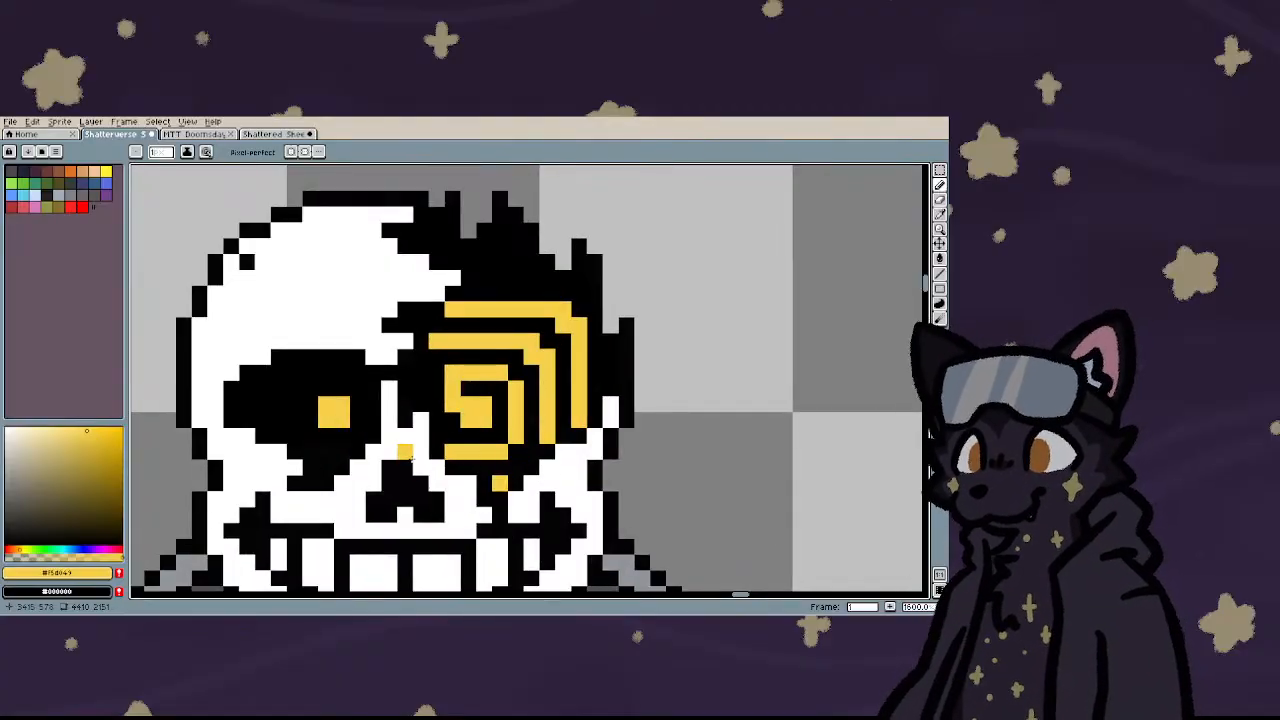
key(ctrl+z)
click(517, 451)
scroll(456, 392, down, 3)
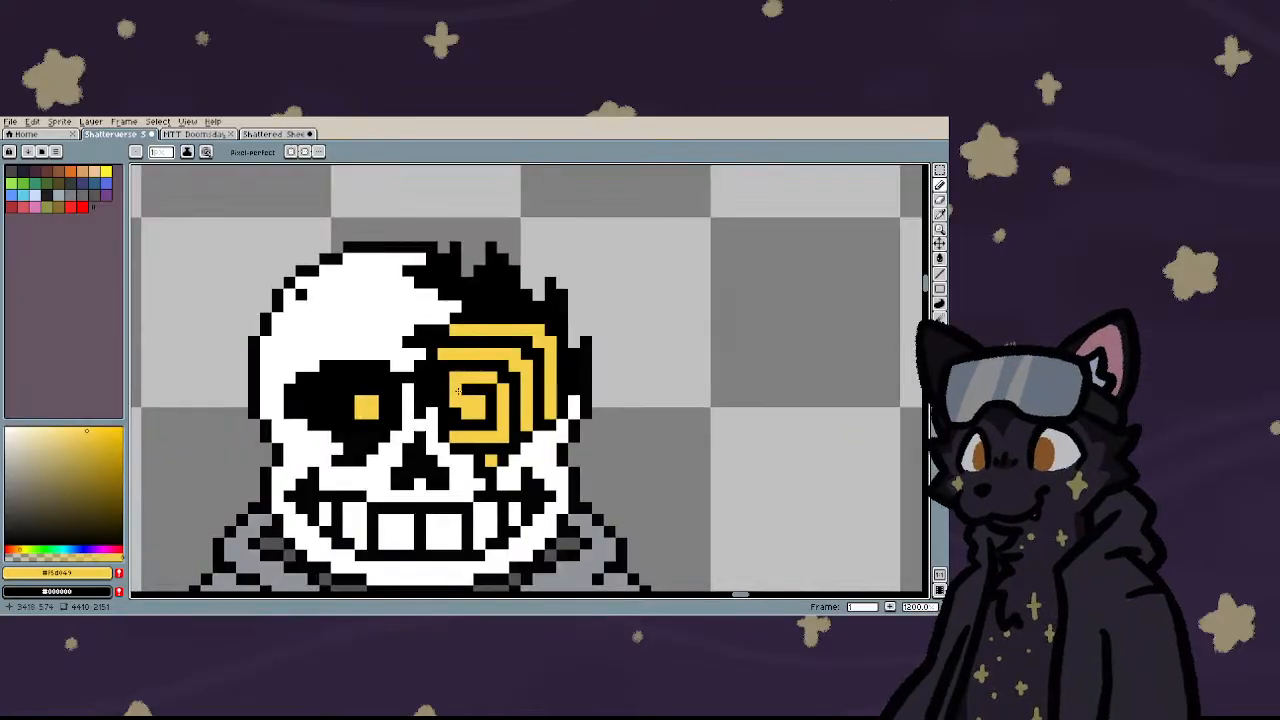
scroll(426, 420, up, 3)
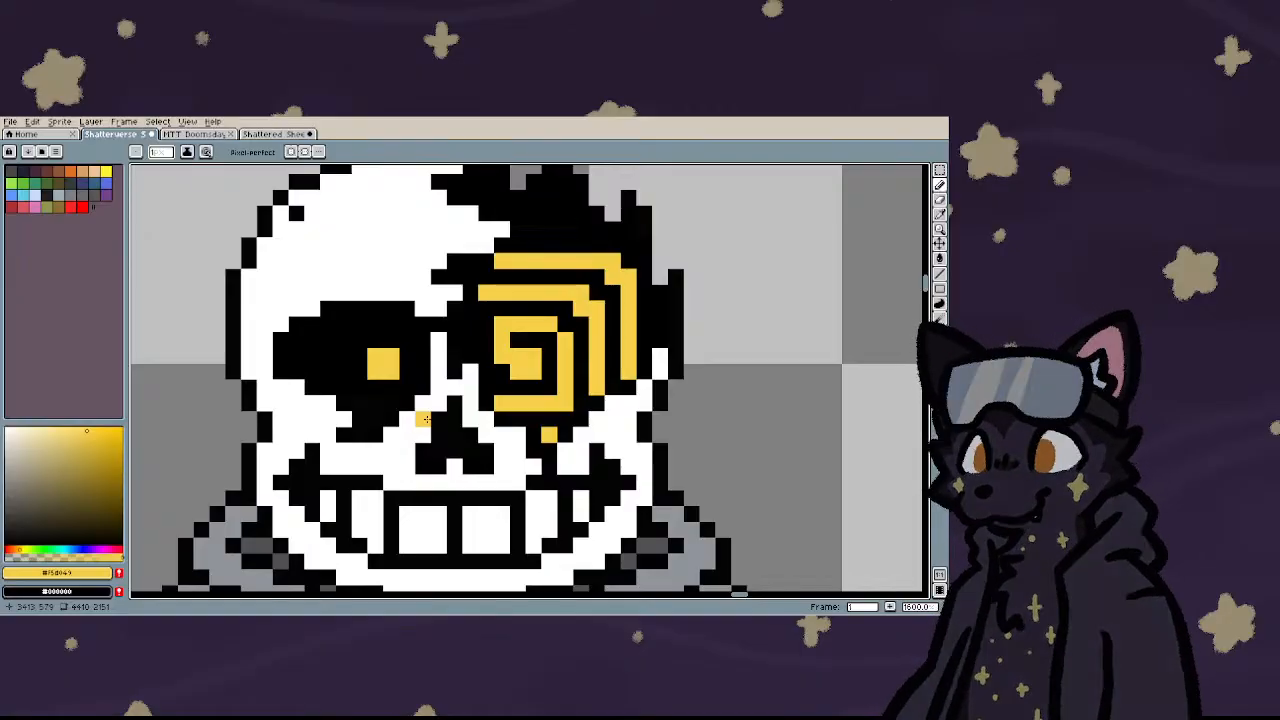
scroll(646, 265, down, 4)
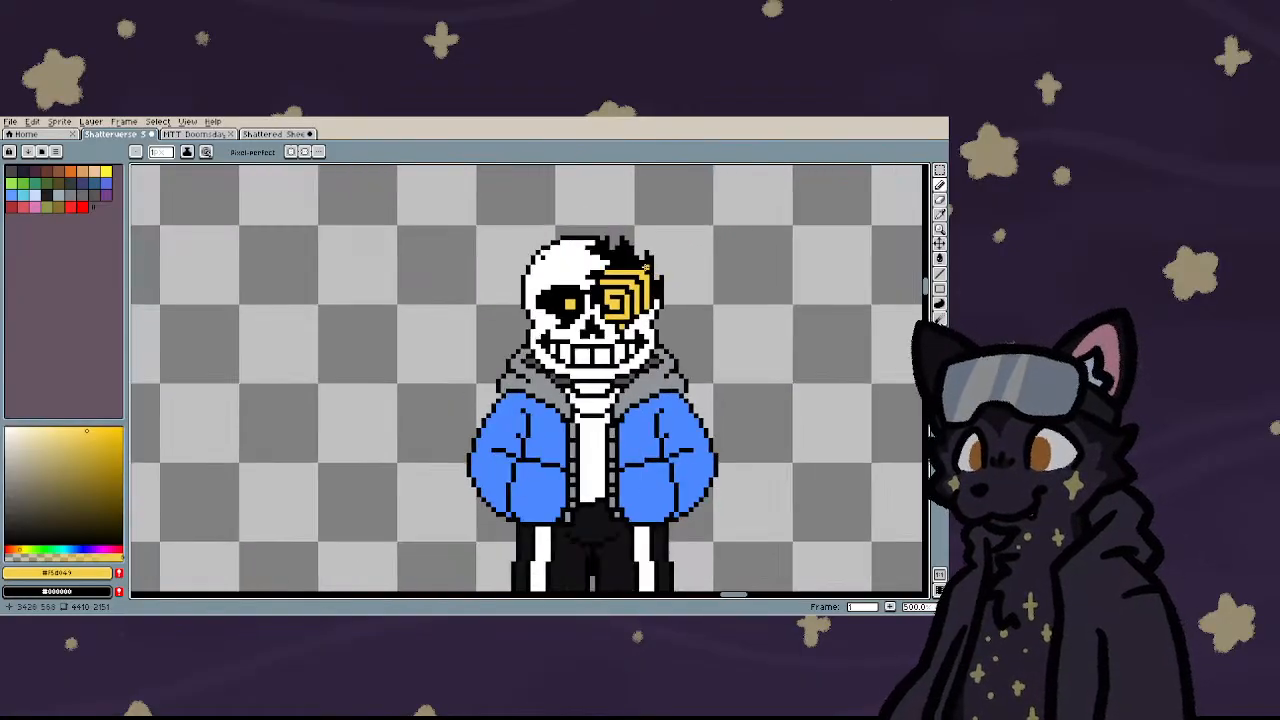
- Black out the upper corners of the three yellow rings and redraw the outer two as stepped curves
scroll(646, 266, up, 6)
mouse_move(646, 265)
mouse_down()
mouse_move(576, 340)
mouse_move(611, 356)
mouse_move(550, 338)
mouse_up()
click(561, 362)
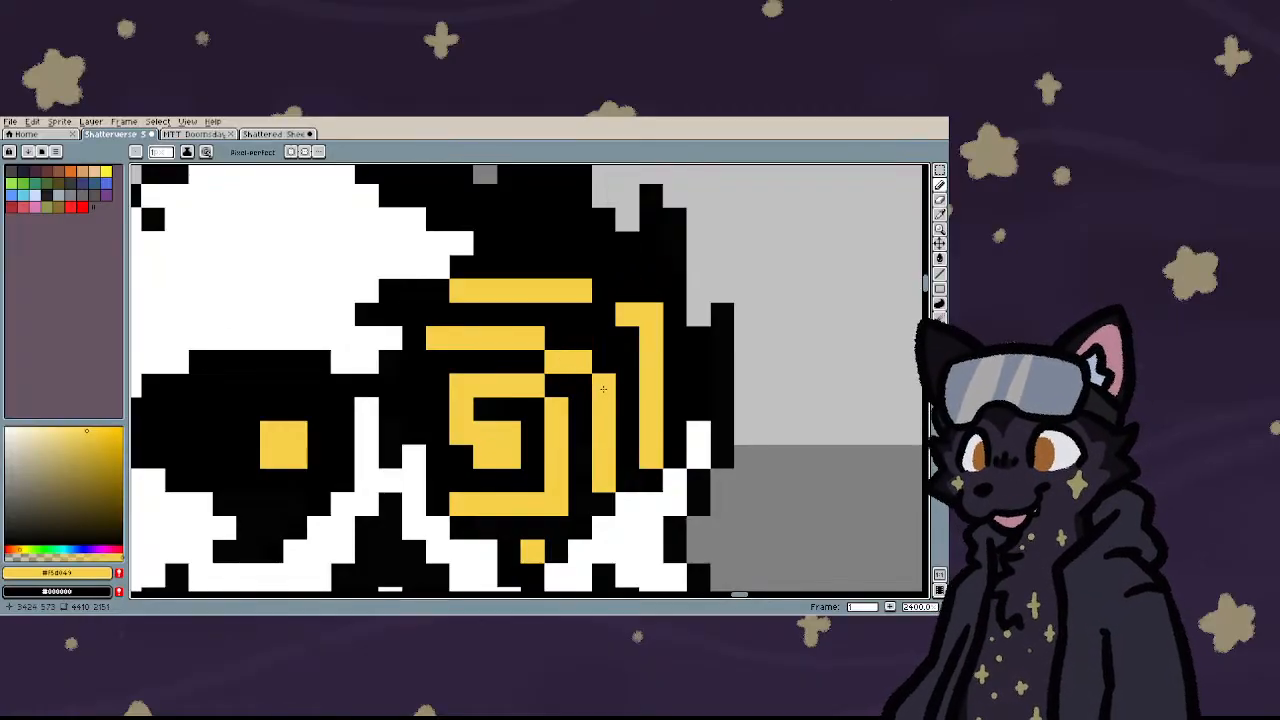
click(583, 386)
click(604, 314)
click(627, 338)
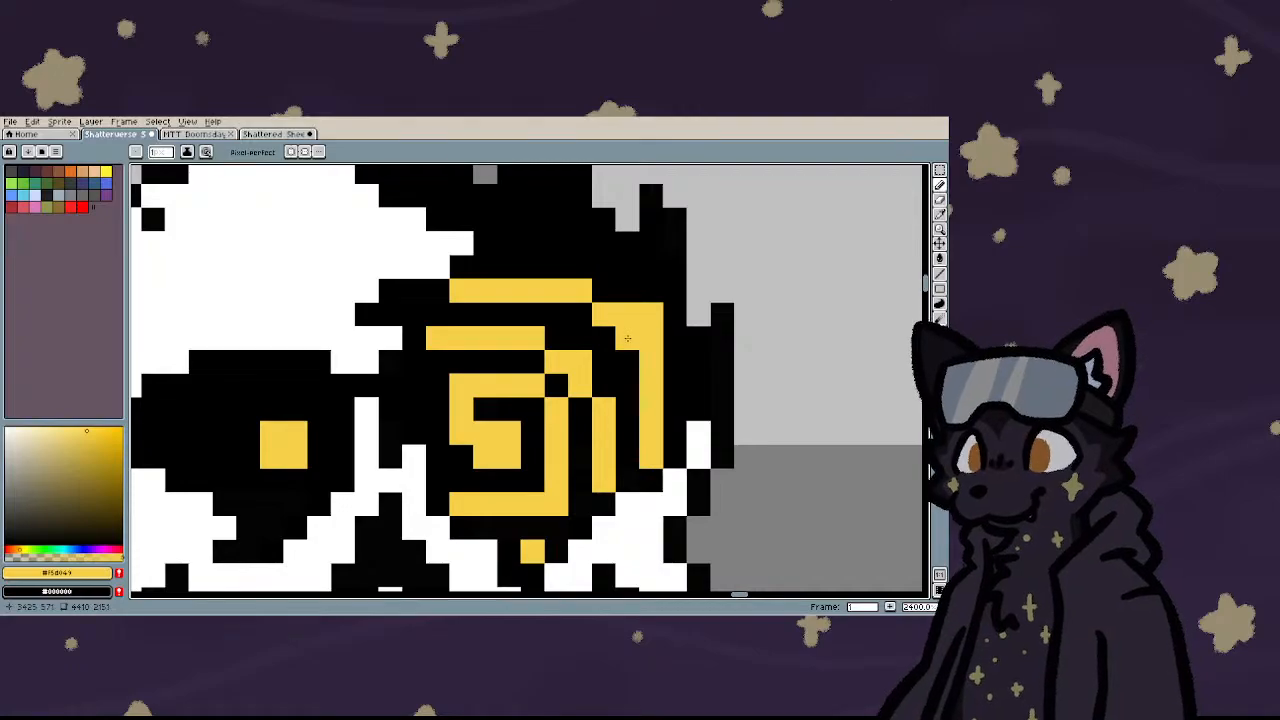
right_click(650, 338)
- Adjust the bend of the middle ring and move the inner ring's upper corner inward by a pixel
scroll(463, 362, down, 1)
scroll(518, 361, up, 2)
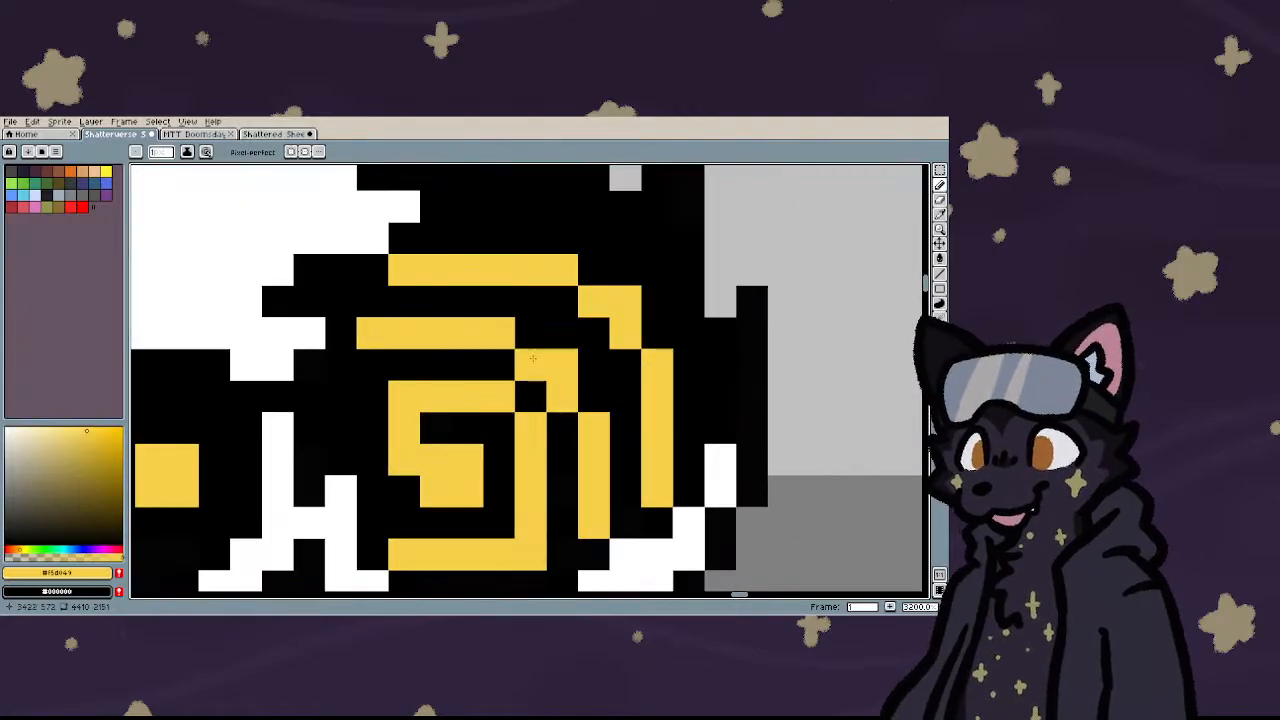
click(594, 396)
right_click(530, 428)
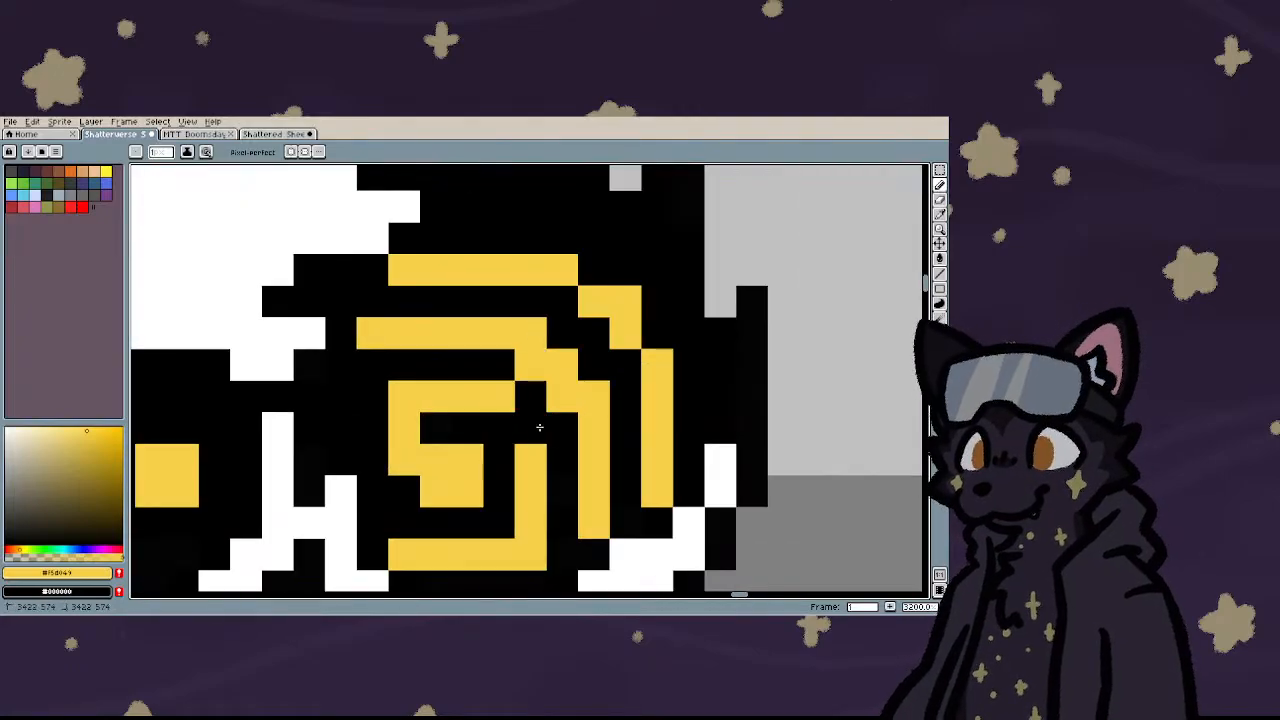
right_click(498, 396)
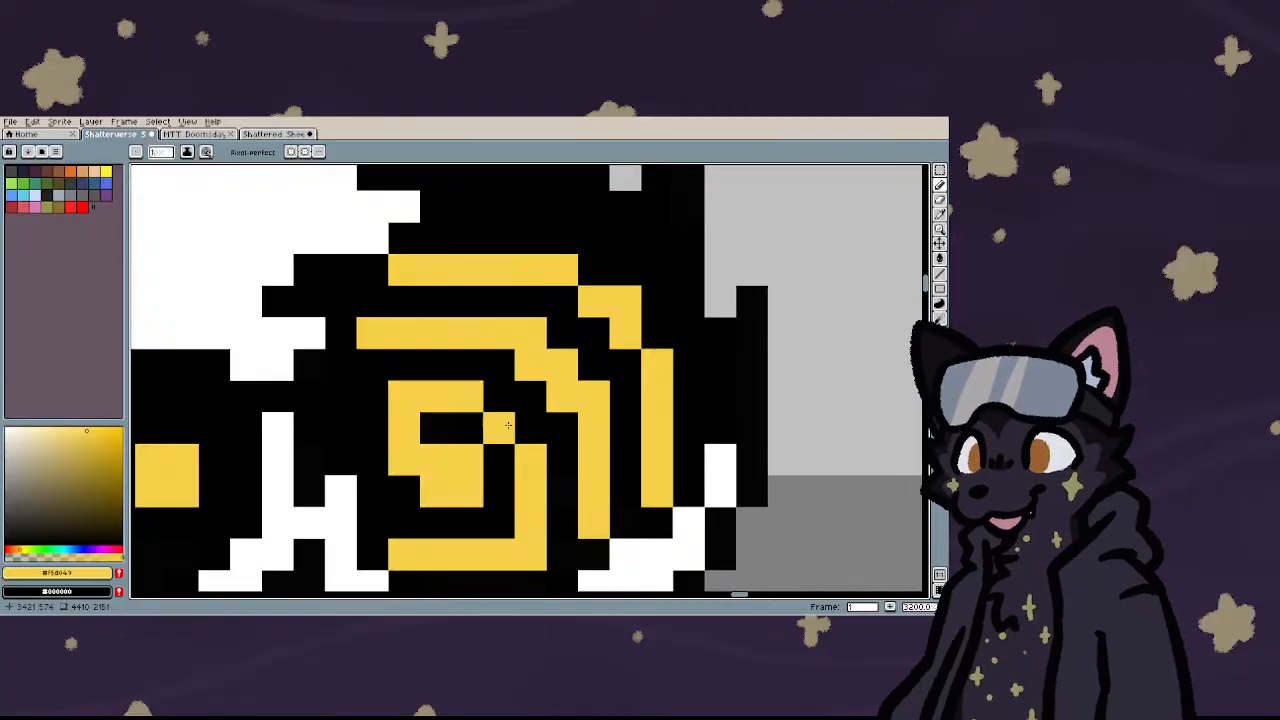
- Undo the whole angular spiral and its outer rings, back to the bare yellow pupil
key(ctrl+z)
key(ctrl+z)
key(ctrl+z)
key(ctrl+z)
key(ctrl+z)
key(ctrl+z)
key(ctrl+z)
key(ctrl+z)
key(ctrl+z)
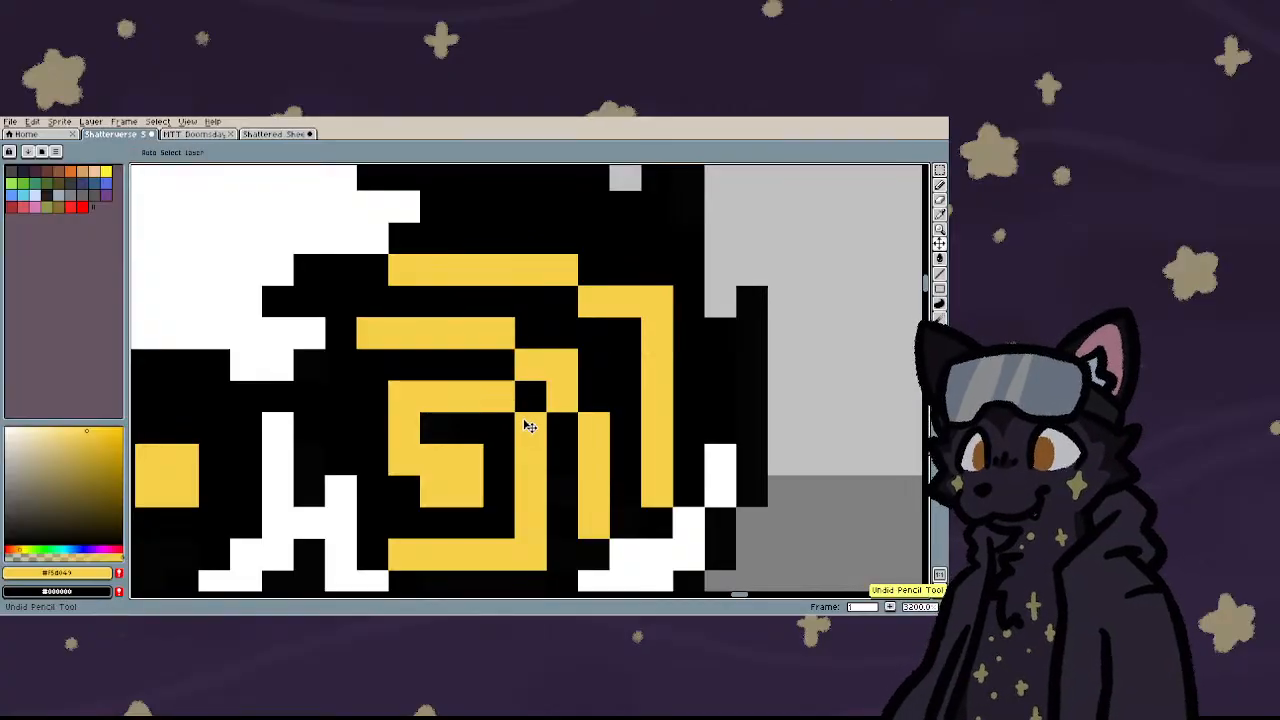
key(ctrl+z)
key(ctrl+z)
key(ctrl+z)
key(ctrl+z)
key(ctrl+z)
key(ctrl+z)
key(ctrl+z)
key(ctrl+z)
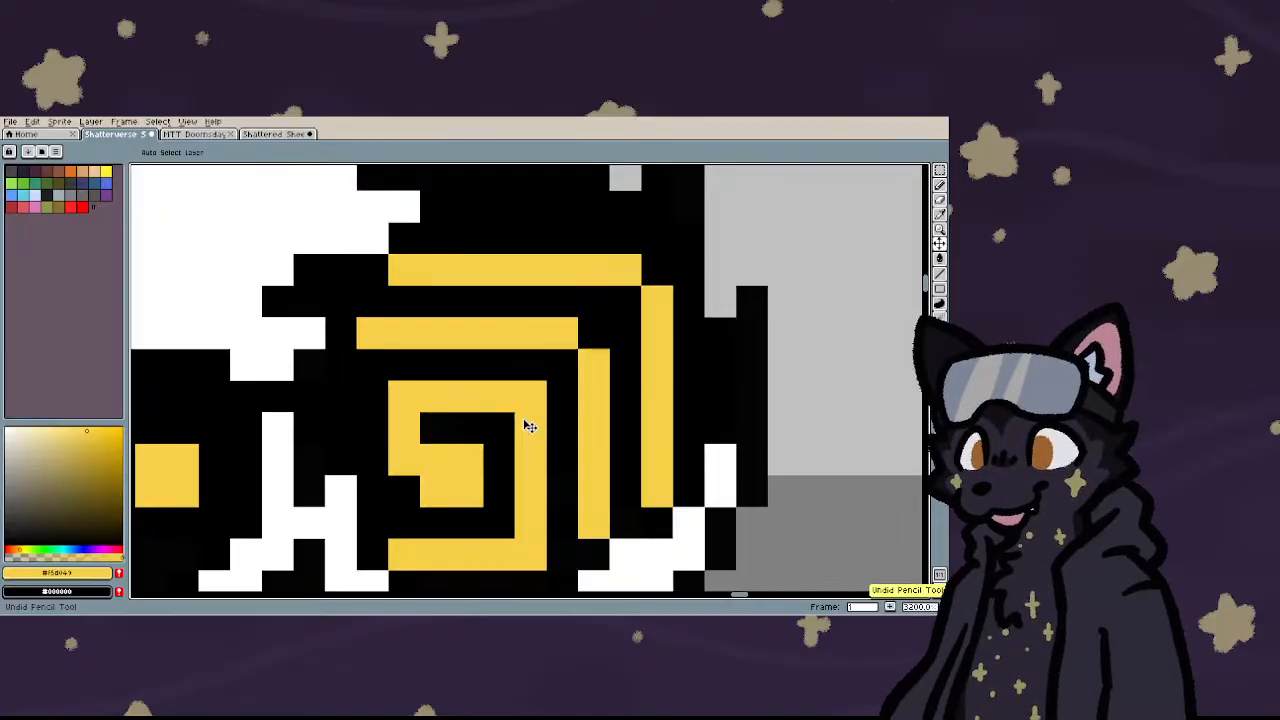
key(ctrl+z)
key(ctrl+z)
key(ctrl+z)
key(ctrl+z)
key(ctrl+z)
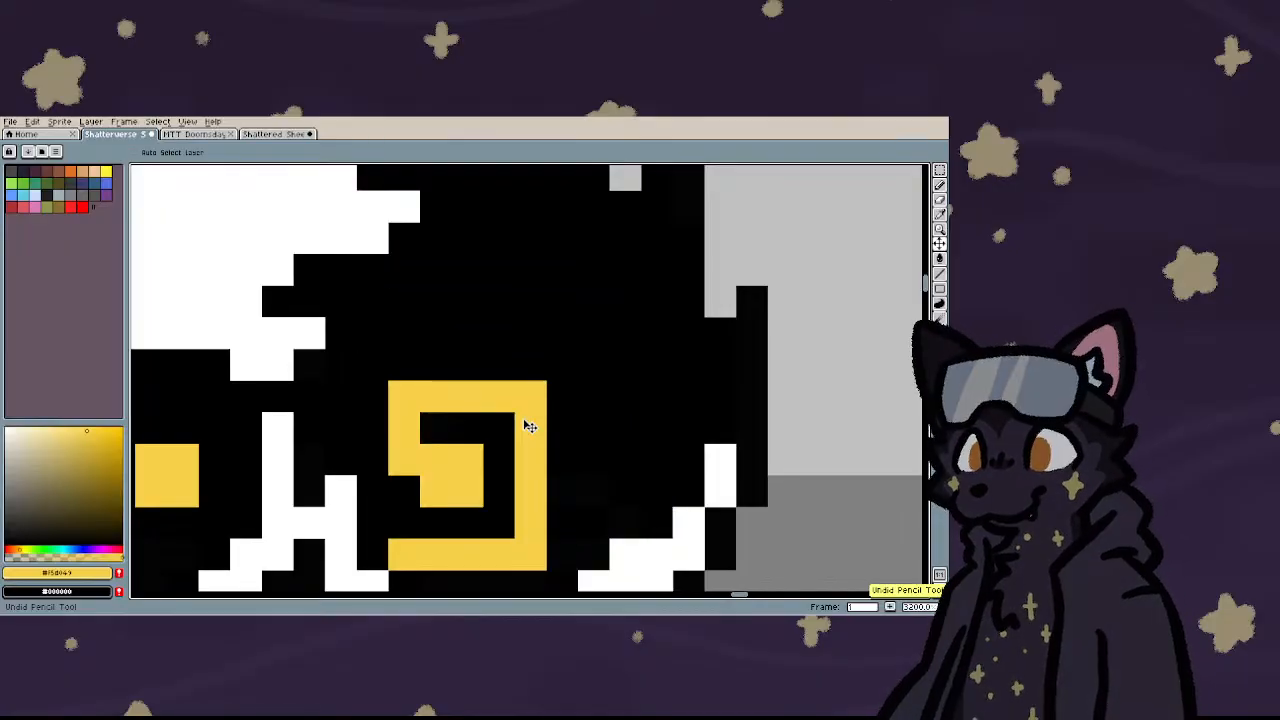
- Draw a round-cornered yellow spiral from the blackened eye's pupil, plus a second curved ring around it and one pixel below
scroll(530, 426, down, 3)
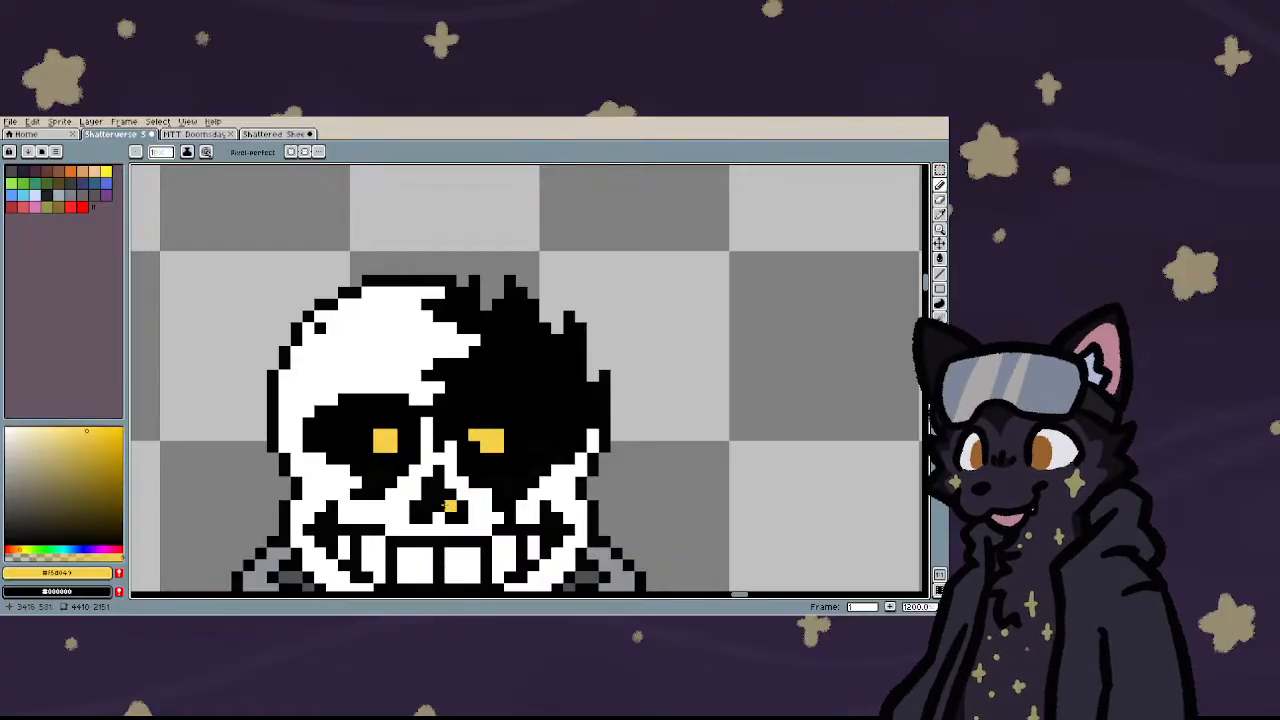
scroll(452, 480, up, 3)
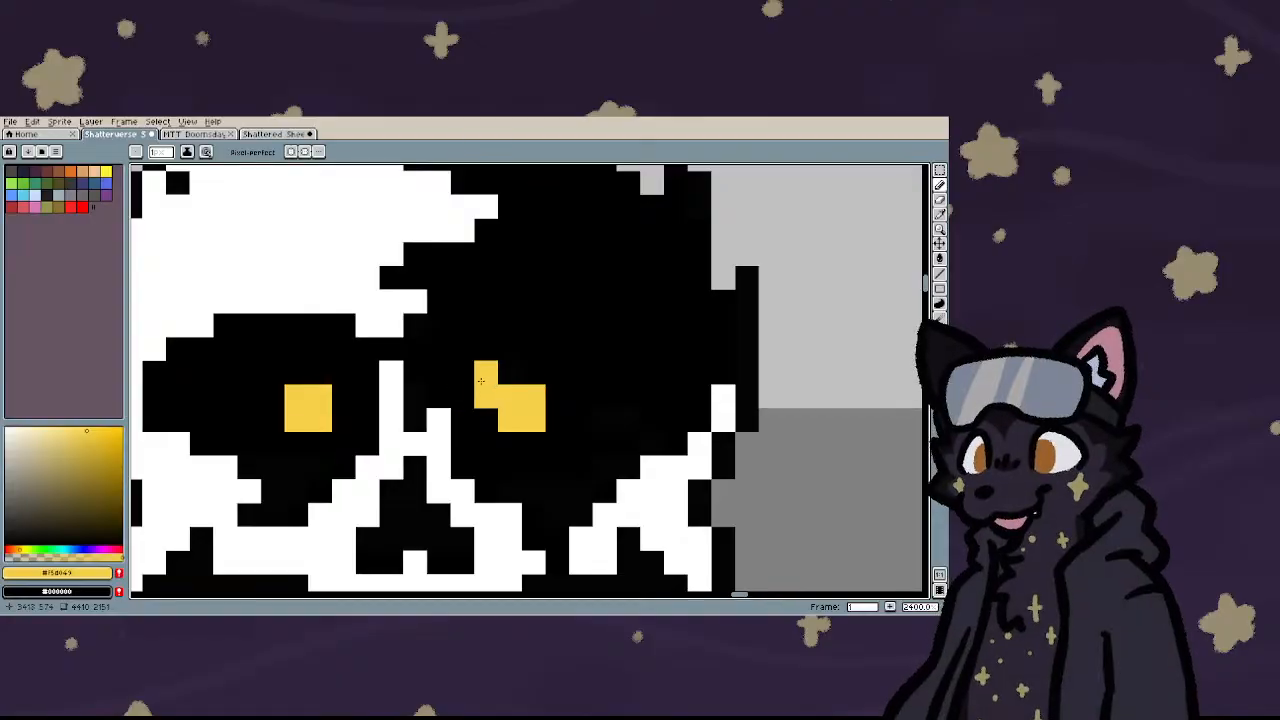
mouse_move(489, 372)
mouse_down()
mouse_move(530, 353)
mouse_move(570, 355)
mouse_move(557, 359)
mouse_move(577, 373)
mouse_move(574, 450)
mouse_move(541, 490)
mouse_move(550, 477)
mouse_move(492, 475)
mouse_move(464, 436)
mouse_up()
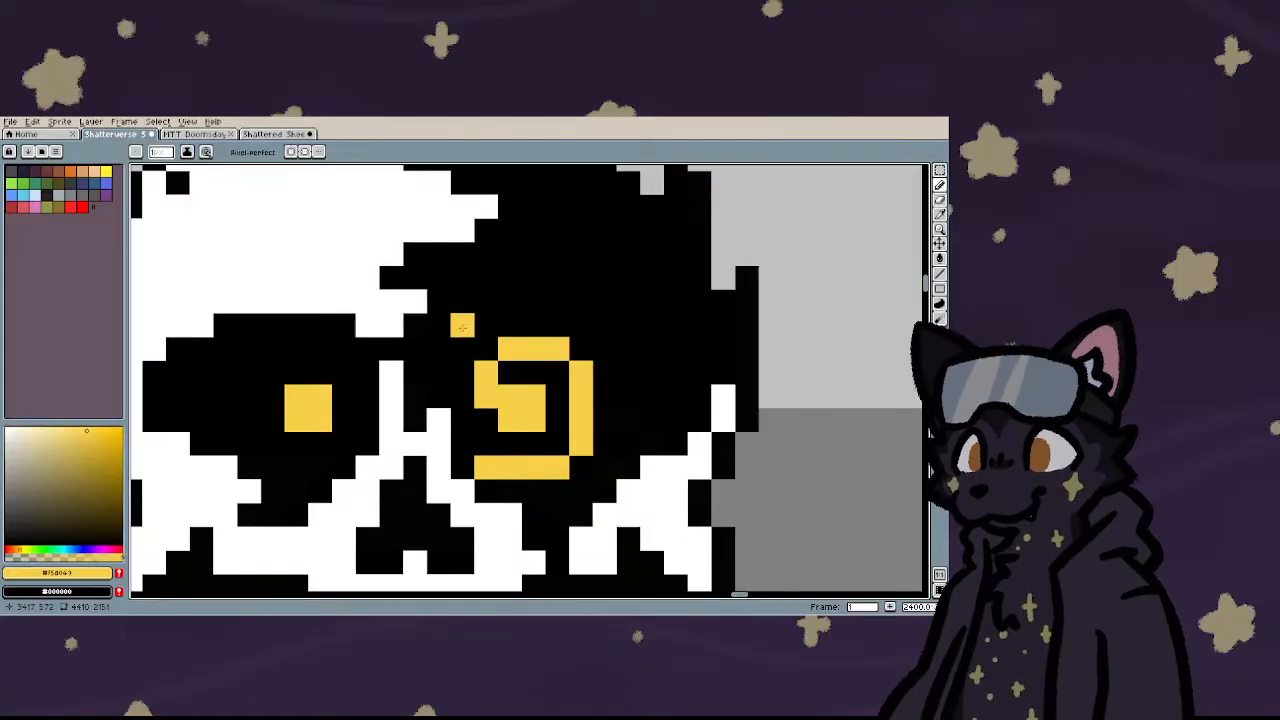
mouse_move(464, 326)
mouse_down()
mouse_move(573, 301)
mouse_move(608, 323)
mouse_move(627, 347)
mouse_move(628, 444)
mouse_up()
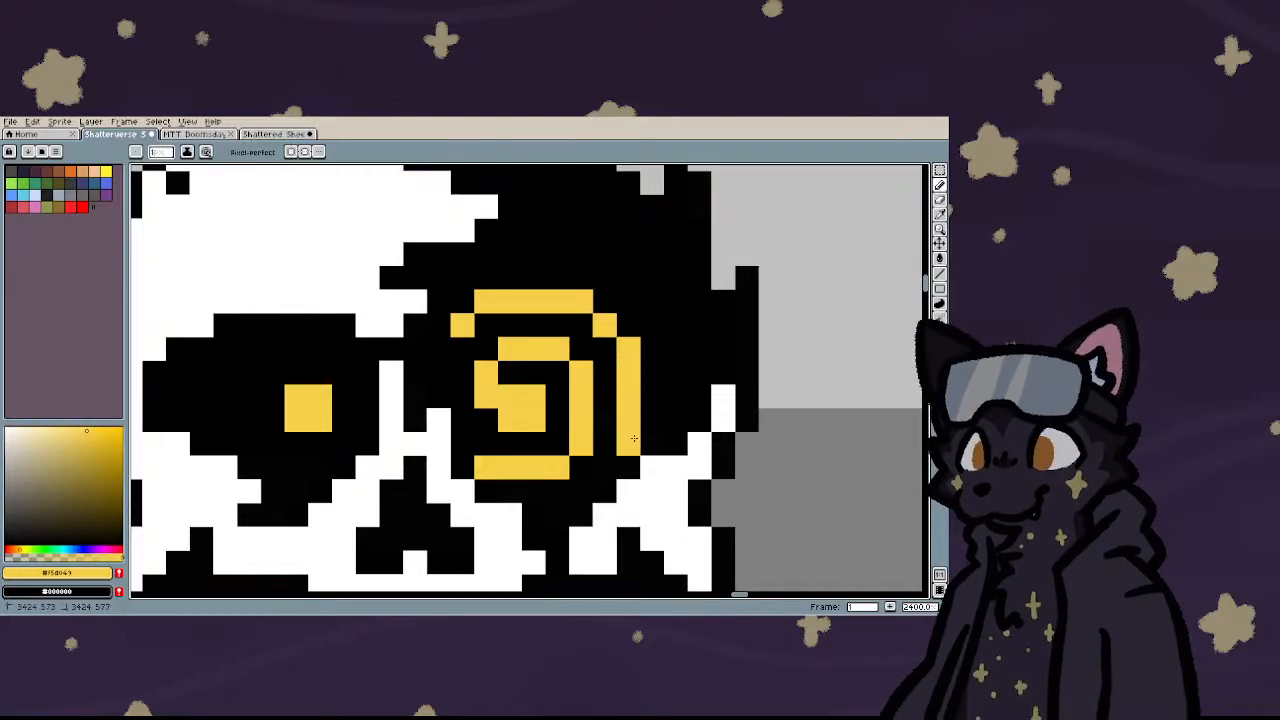
click(557, 513)
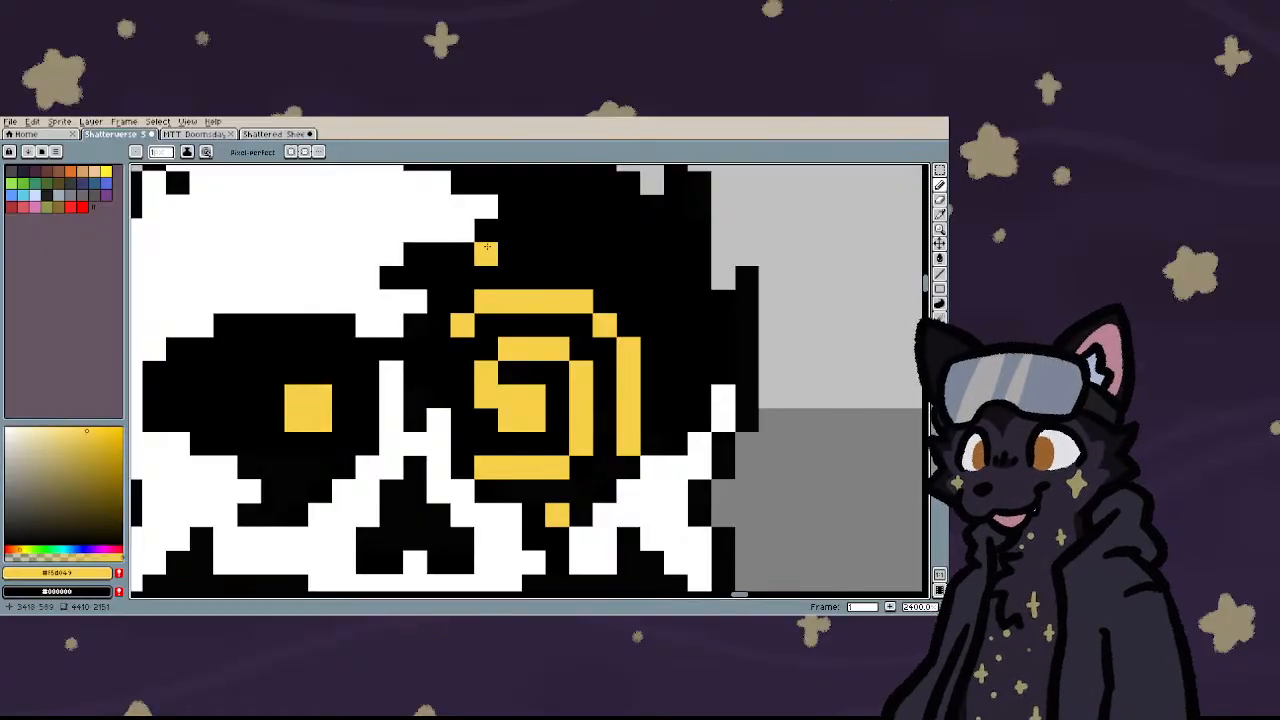
- Draw a third curved yellow ring outside the spiral and a shorter fourth arc above it in the black area
mouse_move(486, 250)
mouse_down()
mouse_move(584, 253)
mouse_move(628, 278)
mouse_move(676, 325)
mouse_move(676, 418)
mouse_up()
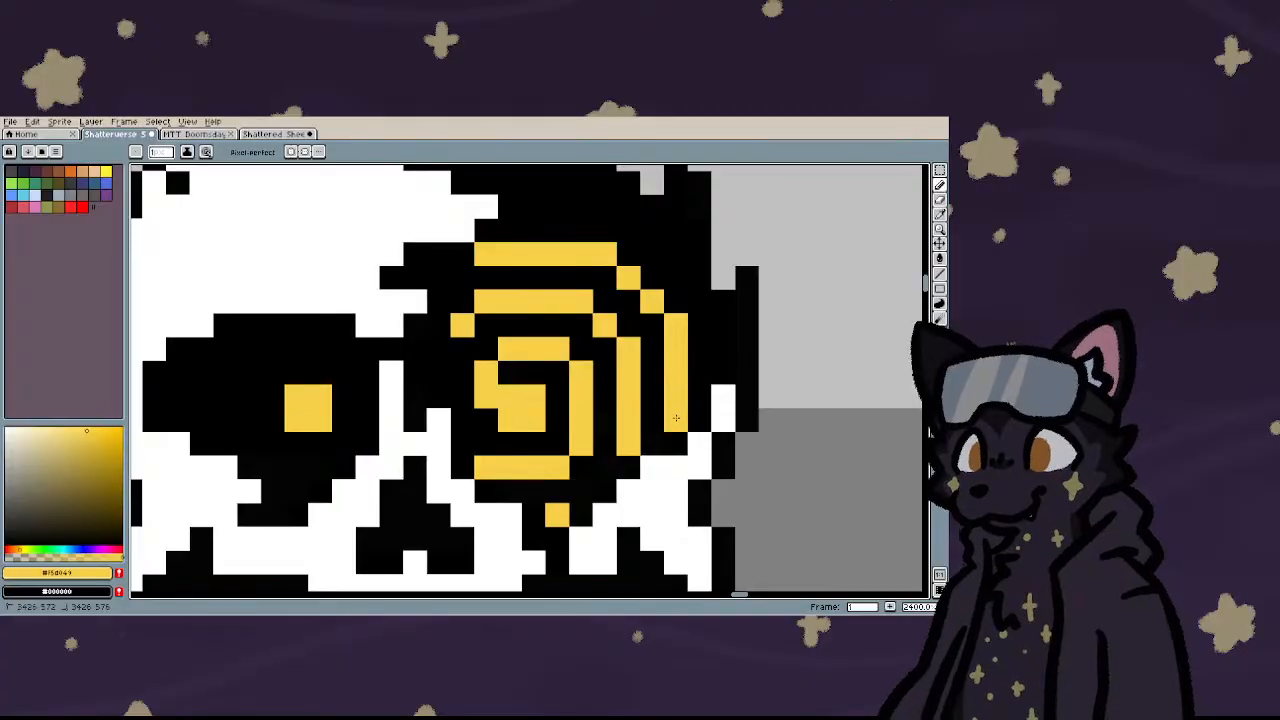
scroll(676, 420, down, 5)
scroll(560, 330, up, 5)
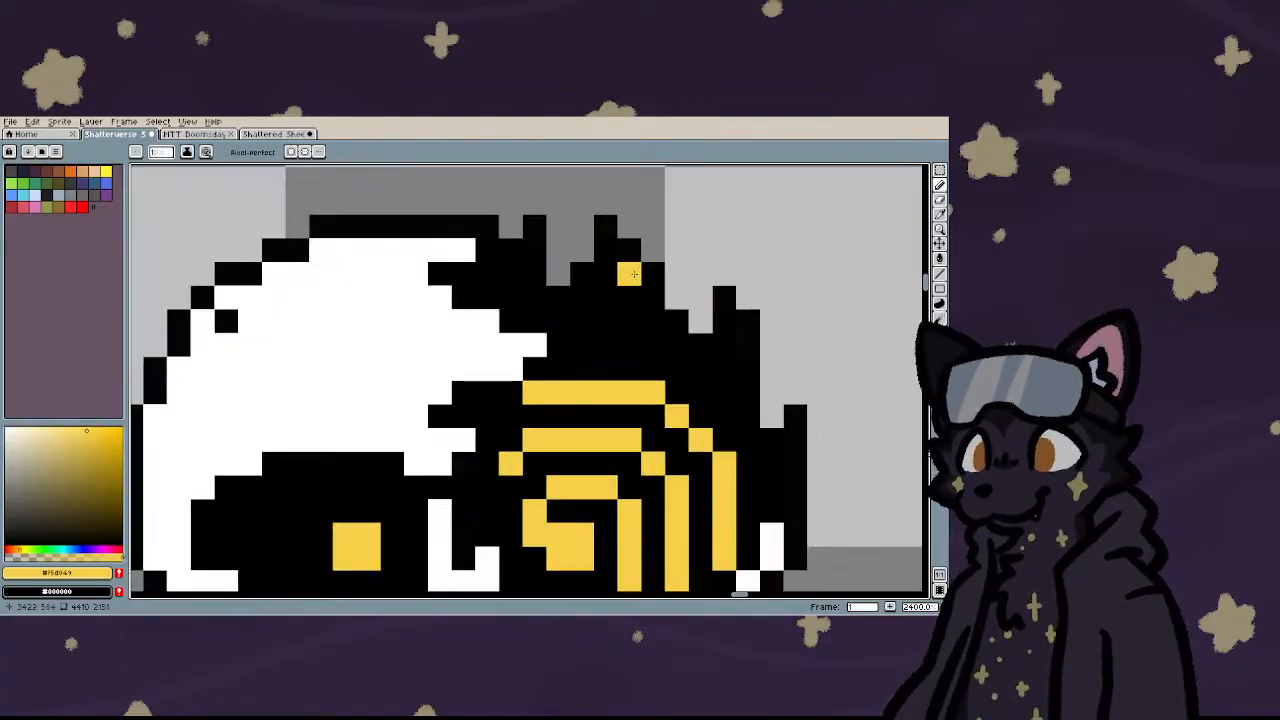
mouse_move(582, 344)
mouse_down()
mouse_move(671, 348)
mouse_move(725, 391)
mouse_up()
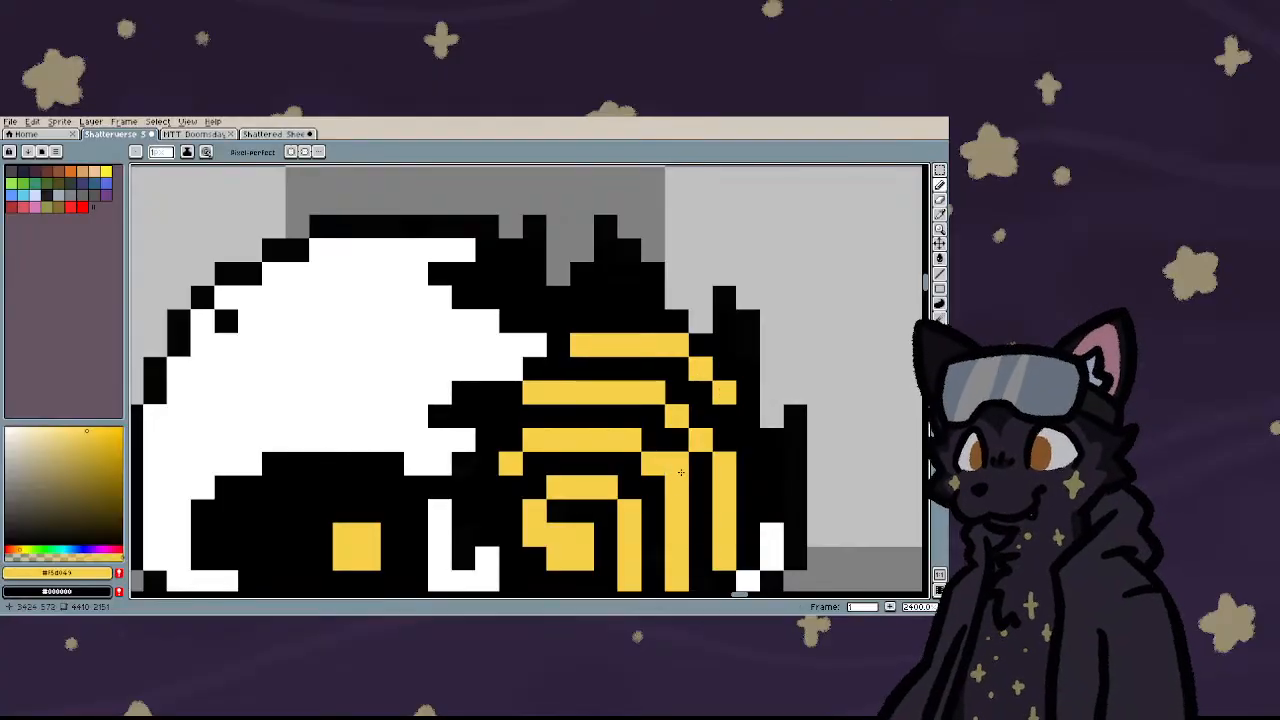
scroll(606, 416, down, 3)
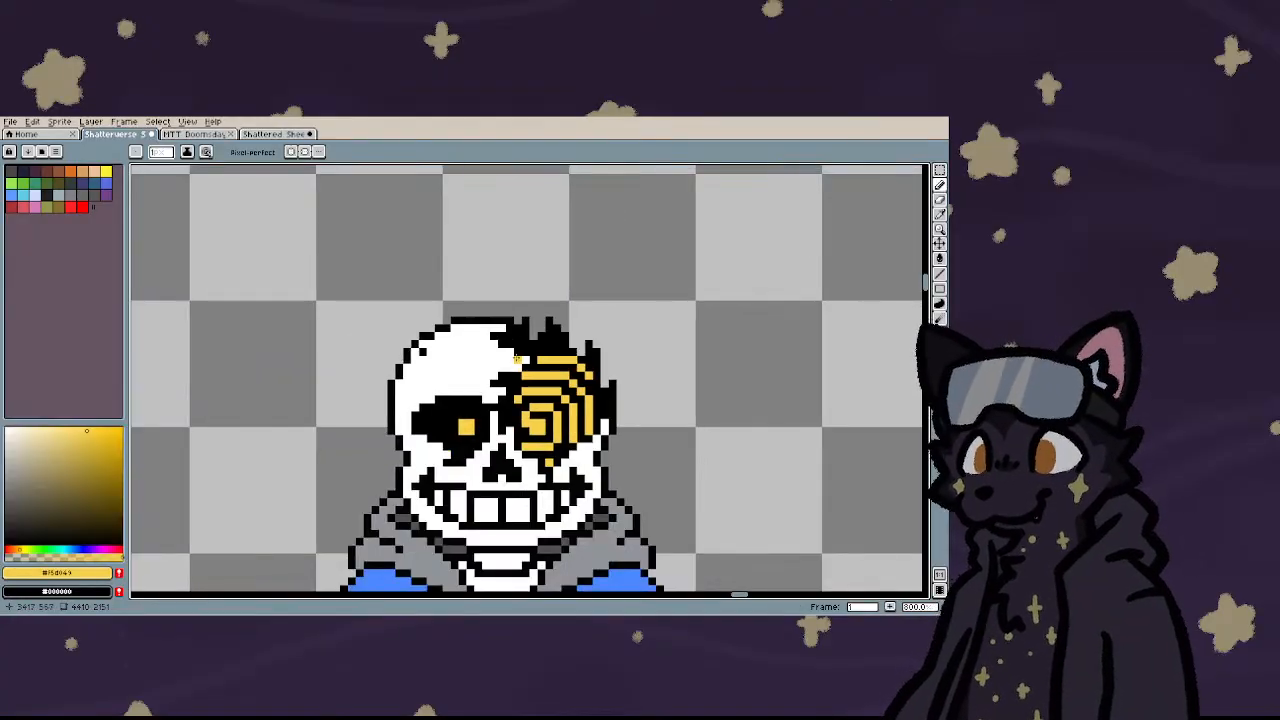
scroll(516, 358, up, 3)
scroll(490, 345, down, 5)
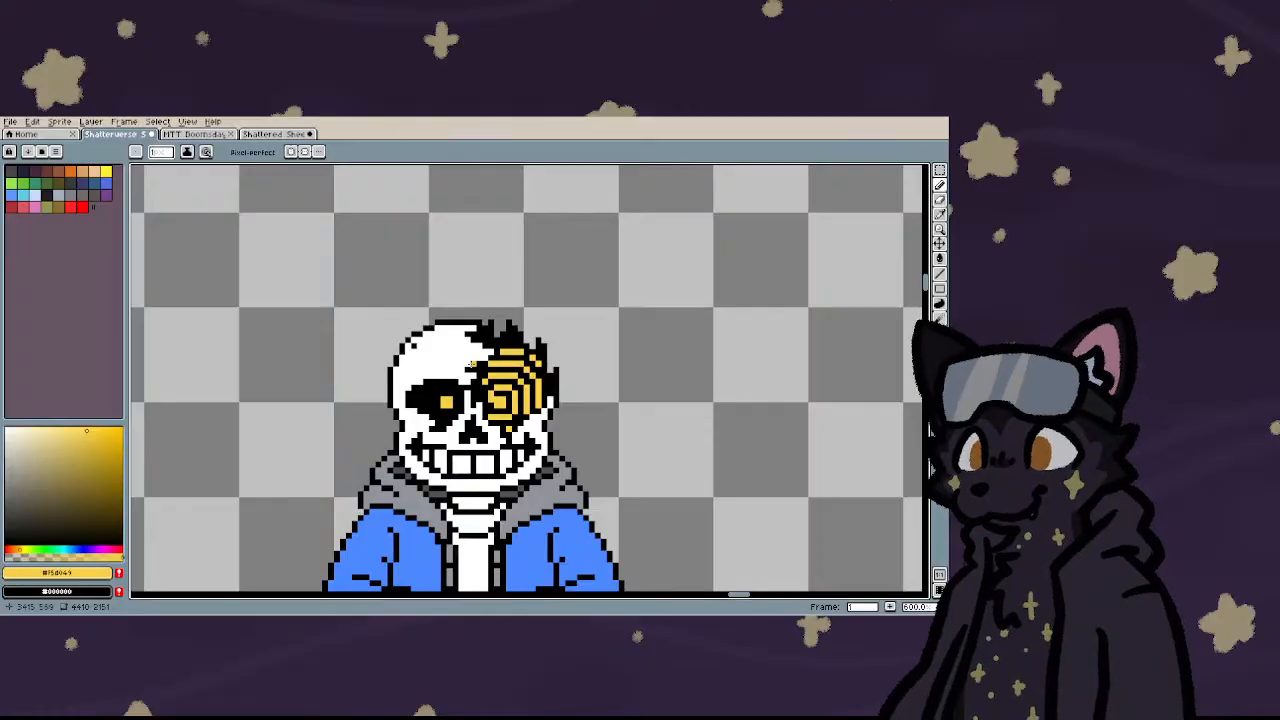
scroll(453, 376, up, 2)
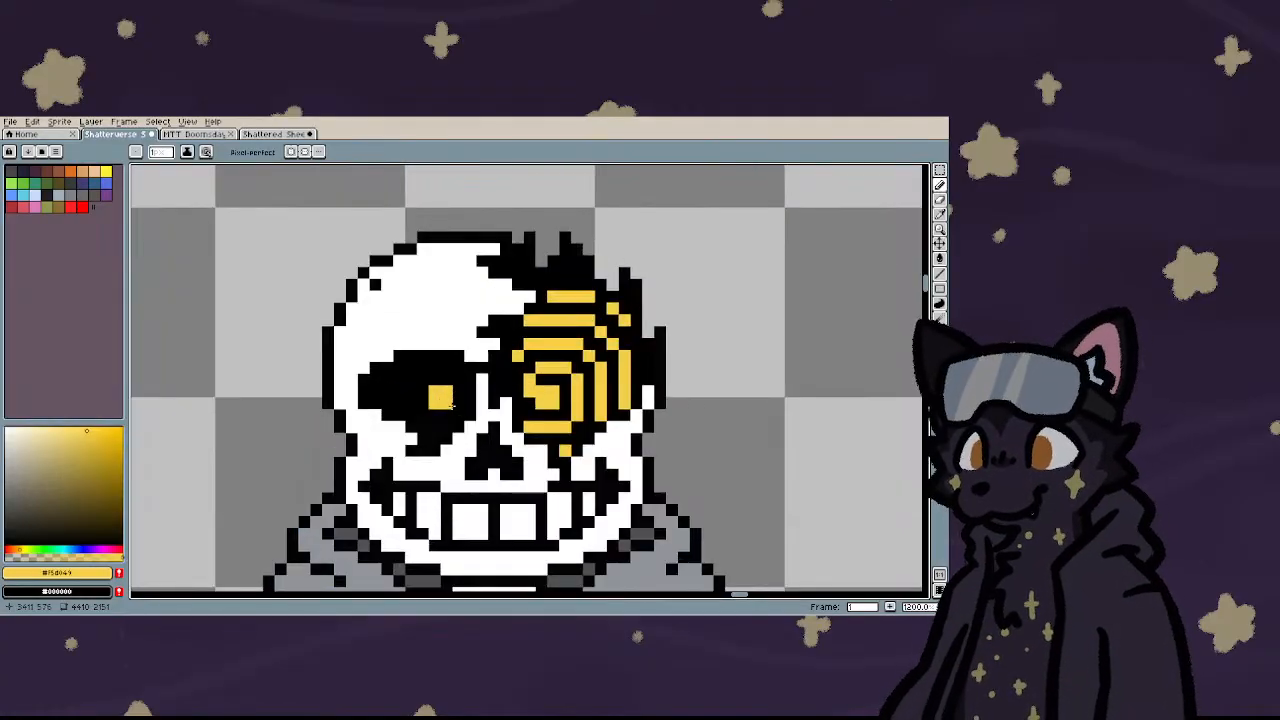
scroll(450, 400, down, 4)
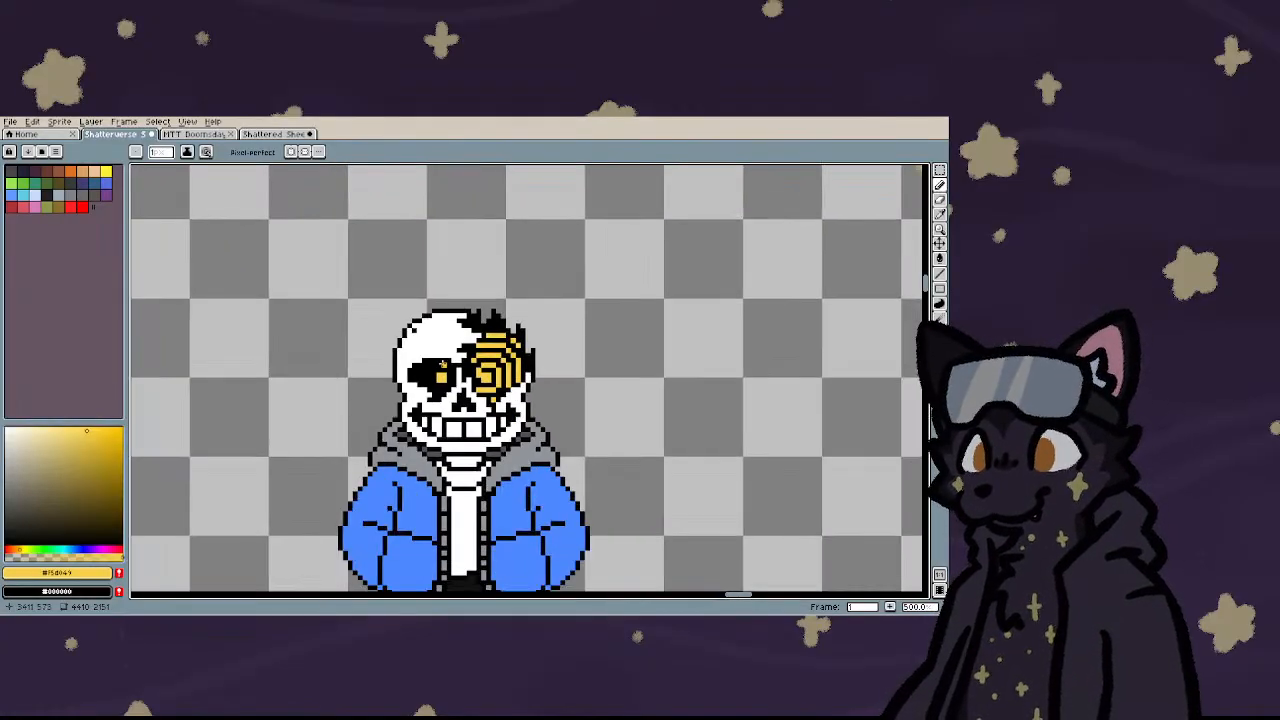
scroll(441, 367, up, 6)
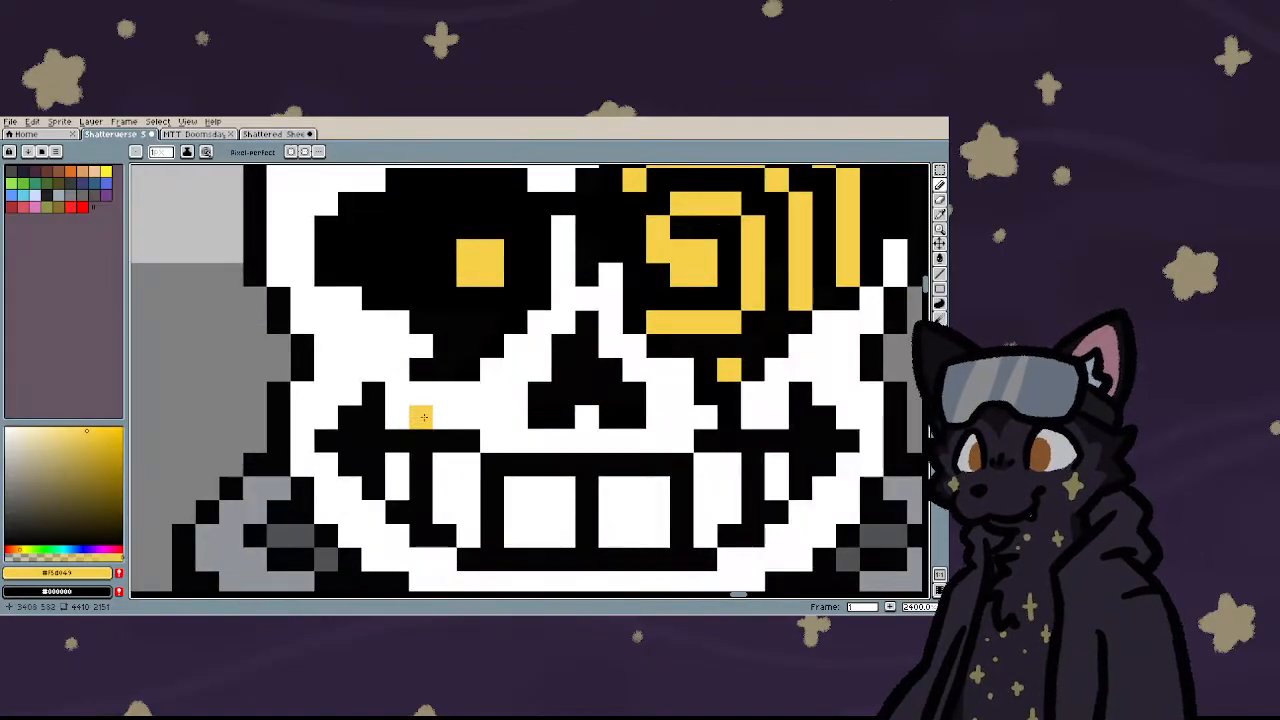
- Reshape the left corner of the skull's mouth into a hooked tip using white and black pixels
alt+click(437, 417)
drag(373, 394, 349, 440)
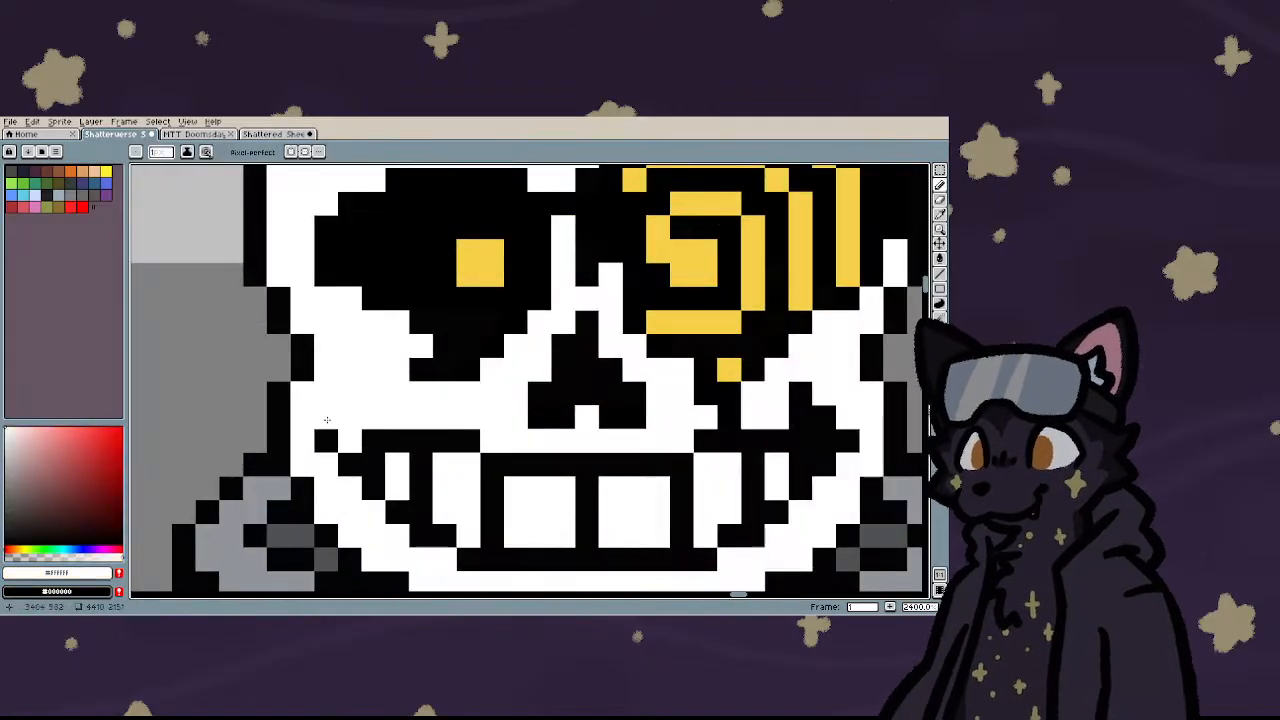
right_click(326, 417)
right_click(349, 418)
click(349, 441)
right_click(349, 441)
click(326, 394)
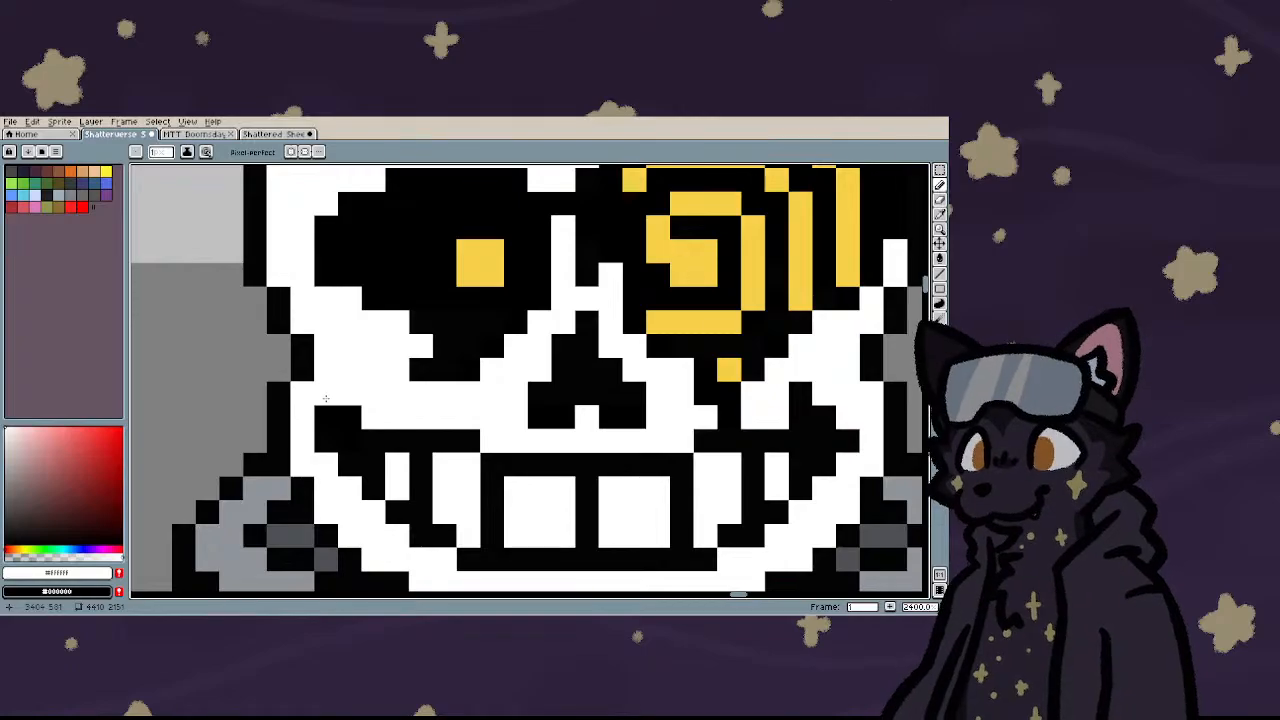
right_click(349, 394)
right_click(373, 394)
scroll(469, 441, down, 3)
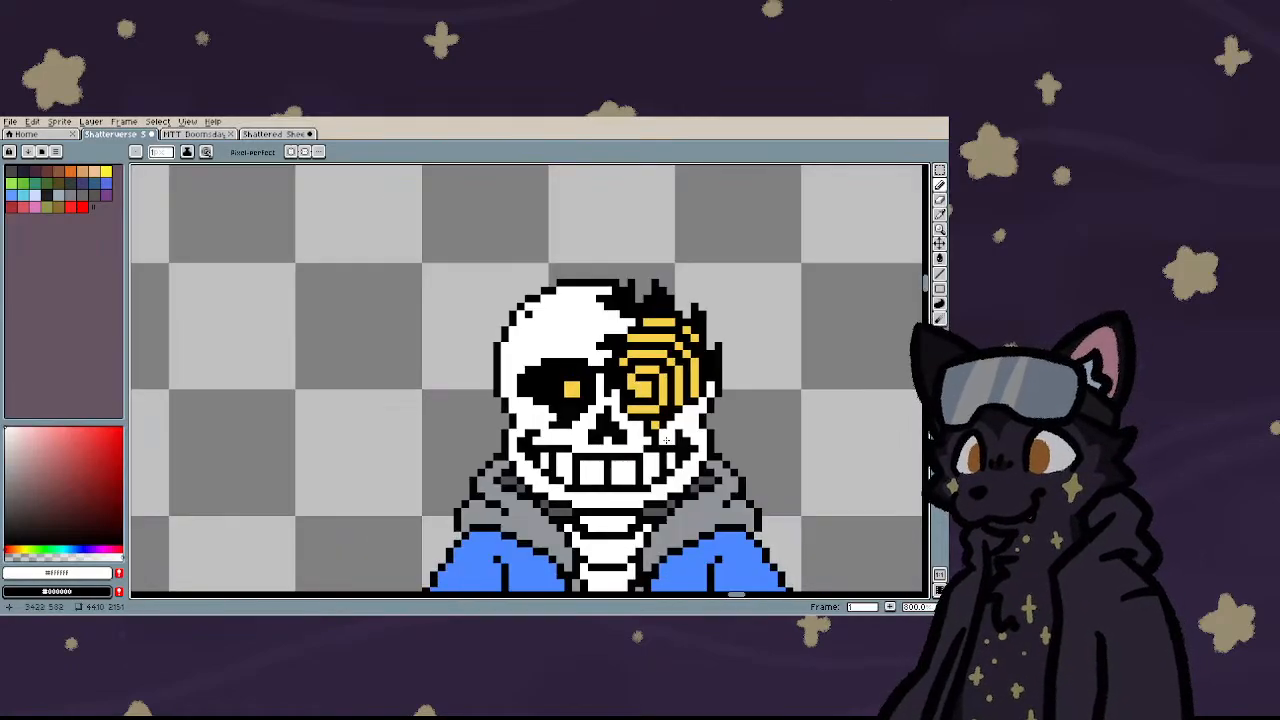
- Paint out the right part of the grin in white and redraw its teeth and rising corner lower in black
scroll(690, 441, up, 3)
click(704, 417)
mouse_move(589, 469)
mouse_down()
mouse_move(693, 456)
mouse_move(731, 432)
mouse_move(751, 457)
mouse_move(617, 485)
mouse_move(704, 481)
mouse_move(509, 489)
mouse_move(515, 511)
mouse_move(702, 510)
mouse_up()
scroll(598, 436, down, 3)
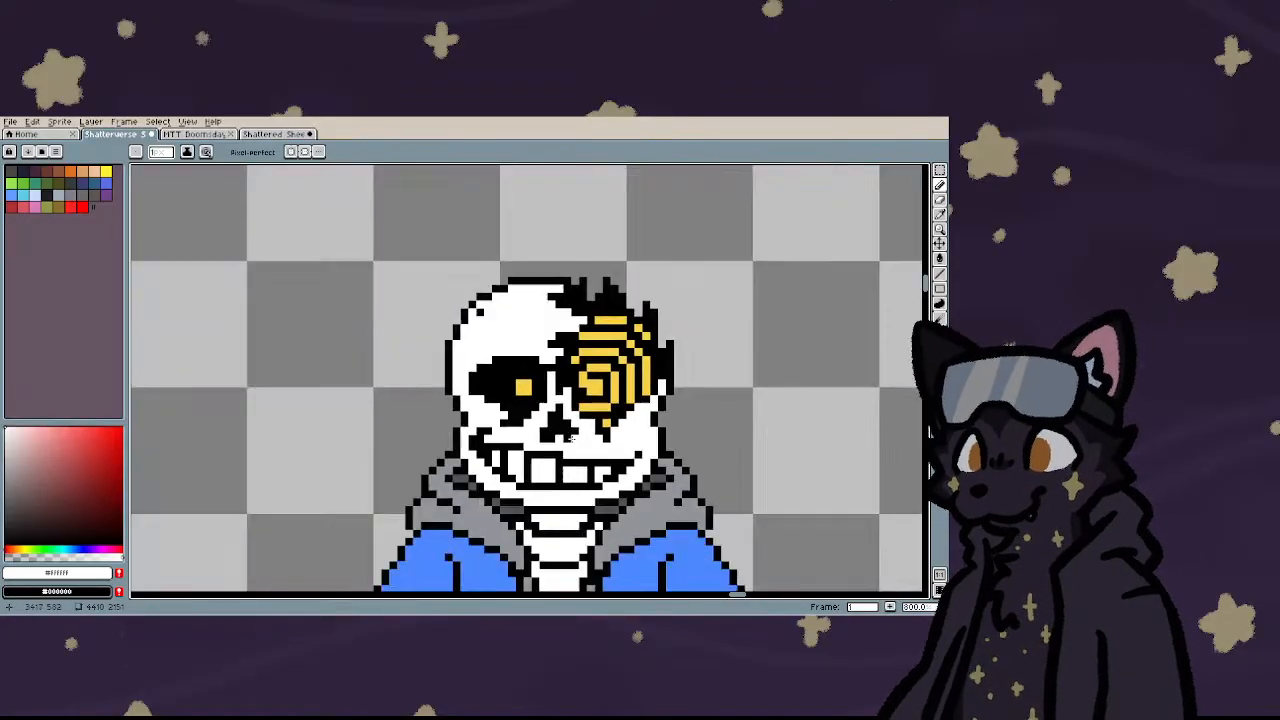
- Lower the upper black edge of the left canine and front teeth so the gum line steps down towards the middle
scroll(554, 450, up, 2)
click(455, 423)
scroll(668, 423, up, 2)
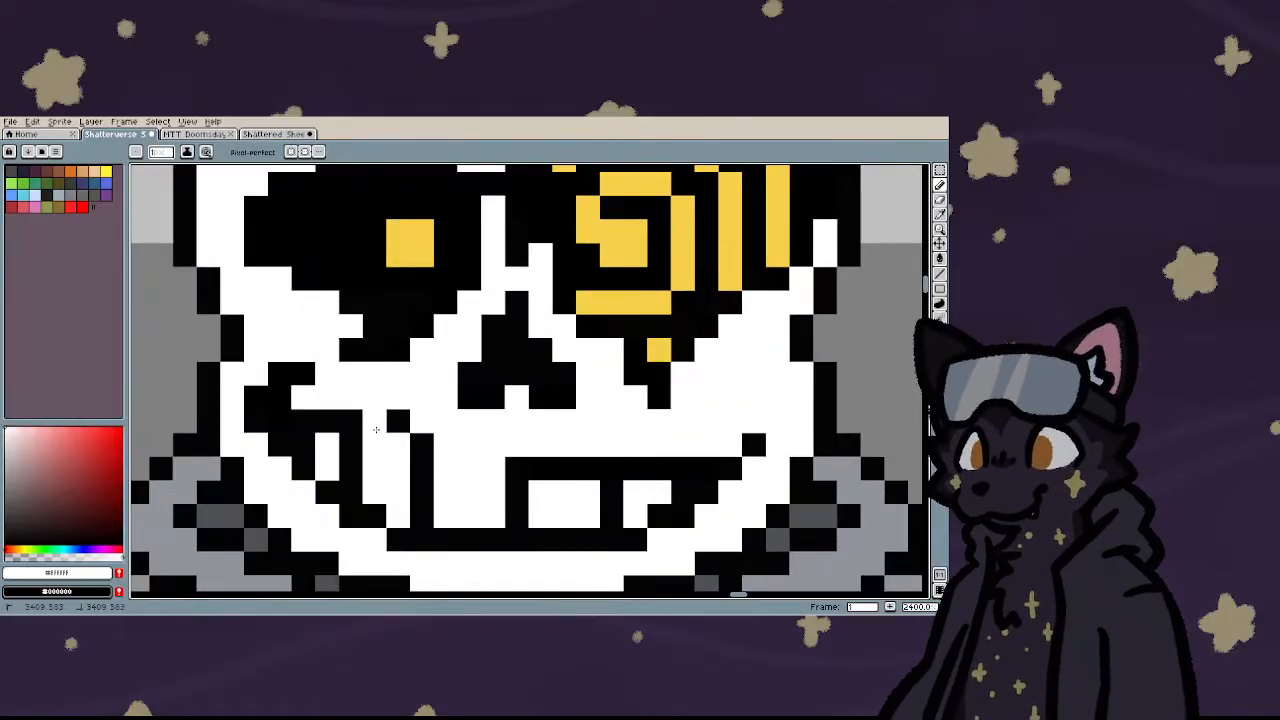
click(398, 420)
right_click(398, 444)
right_click(374, 444)
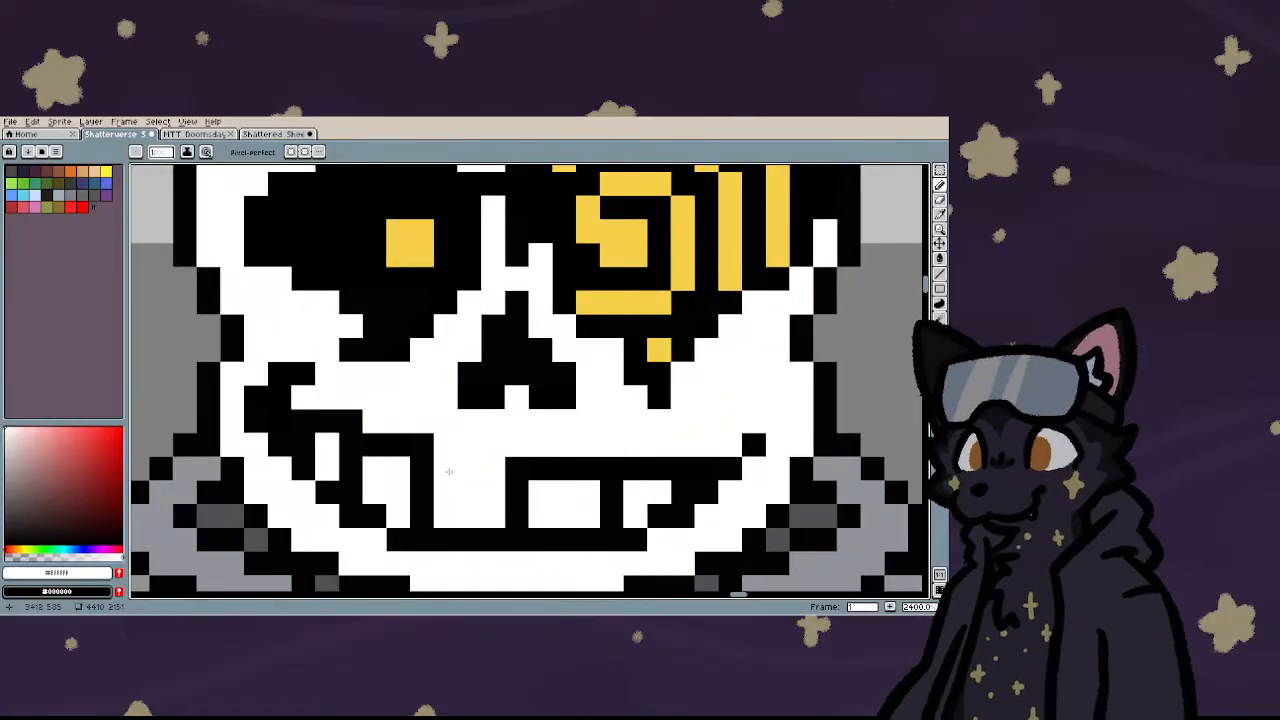
drag(448, 471, 500, 470)
drag(540, 470, 612, 470)
drag(540, 492, 596, 492)
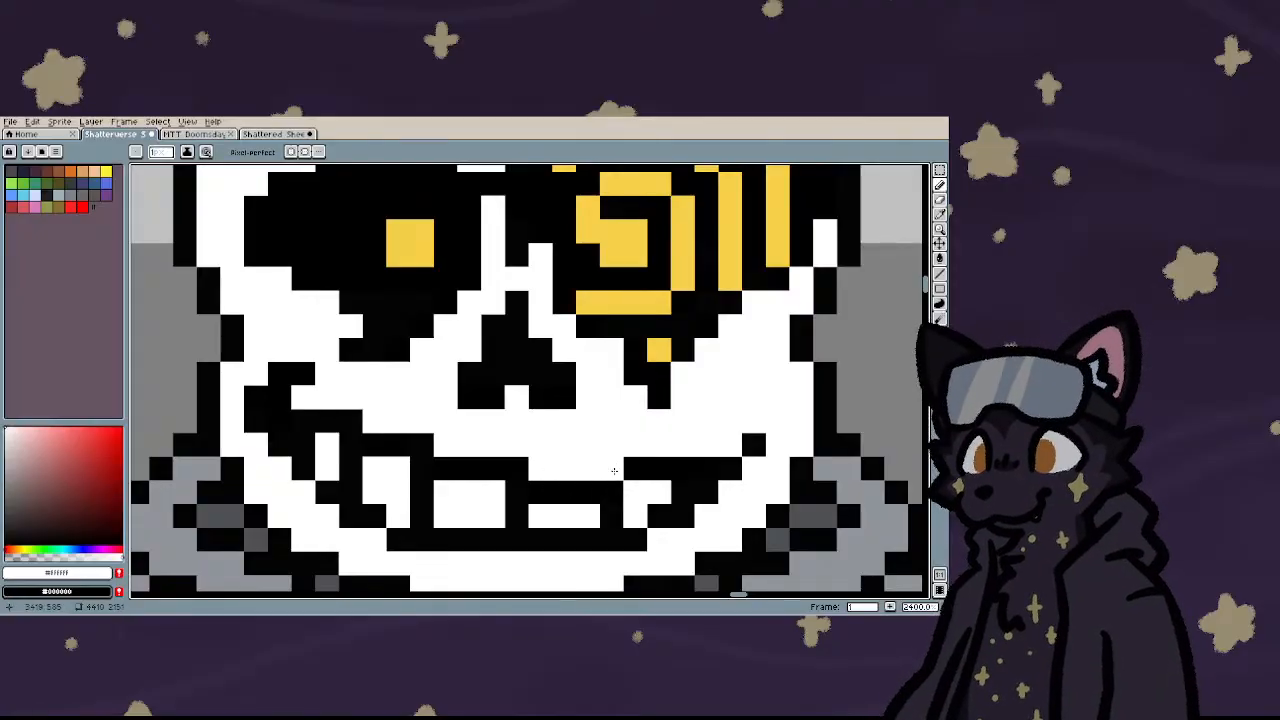
- Redraw the small right tooth and thicken the mouth's right corner with black pixels
scroll(614, 470, down, 4)
scroll(497, 452, up, 3)
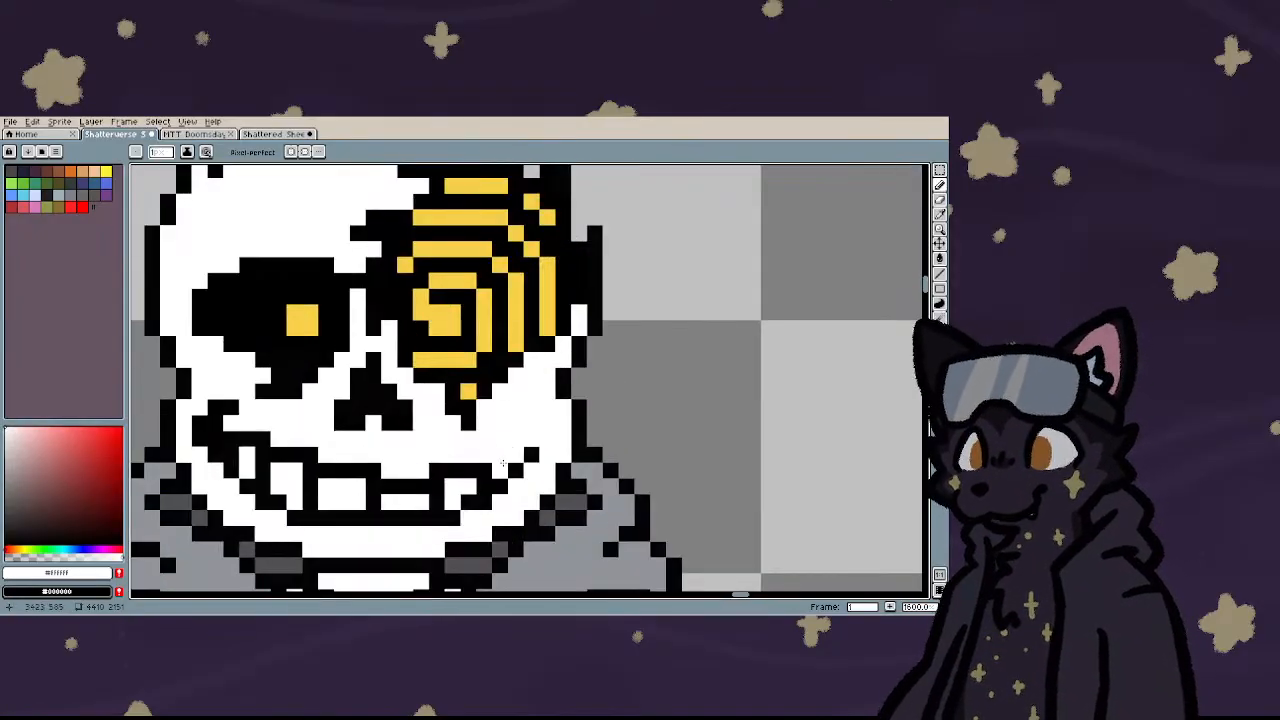
right_click(515, 457)
scroll(481, 460, down, 1)
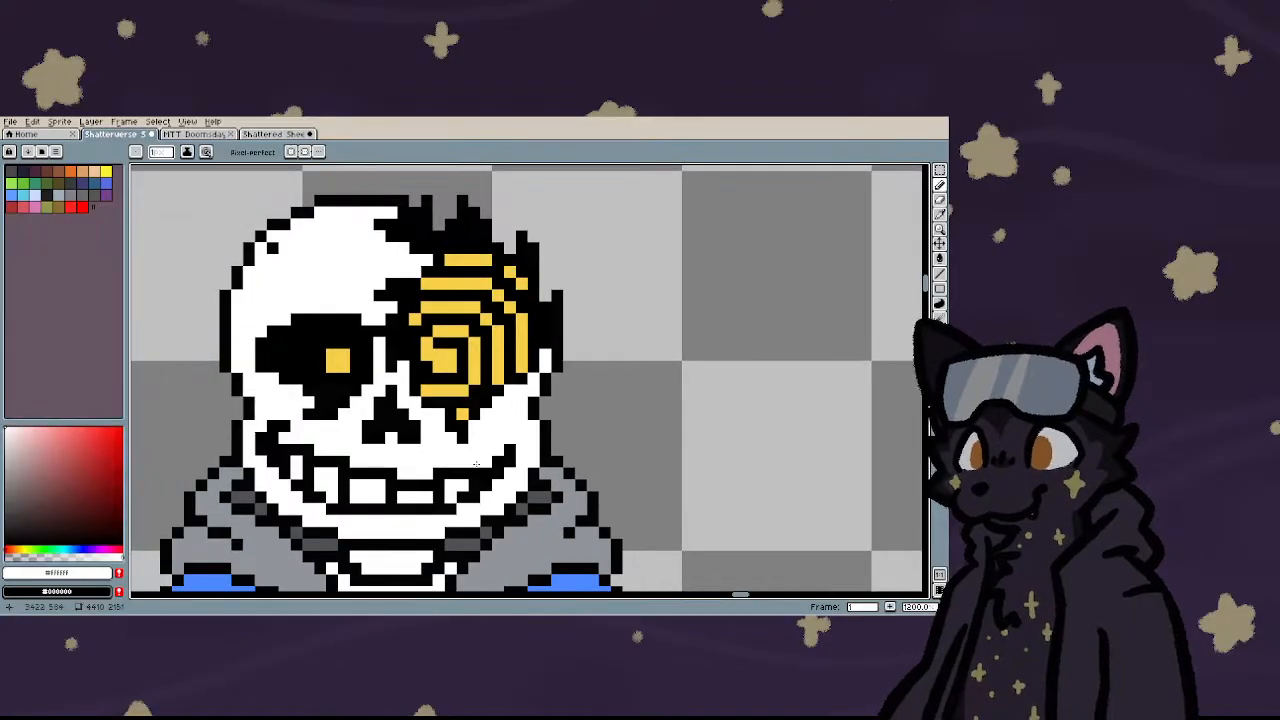
- Examine the whole skeleton sprite at several zoom levels beside the golden top-hat character reference
scroll(472, 456, down, 3)
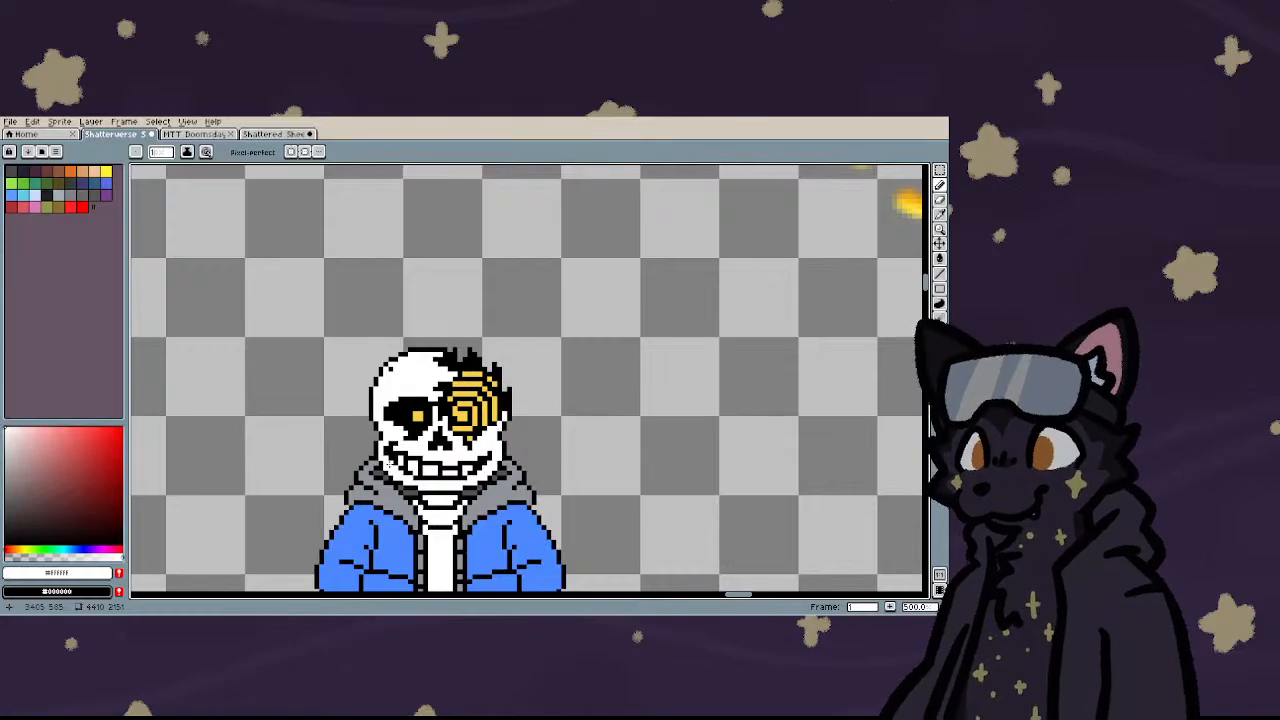
scroll(386, 466, down, 2)
scroll(377, 483, up, 4)
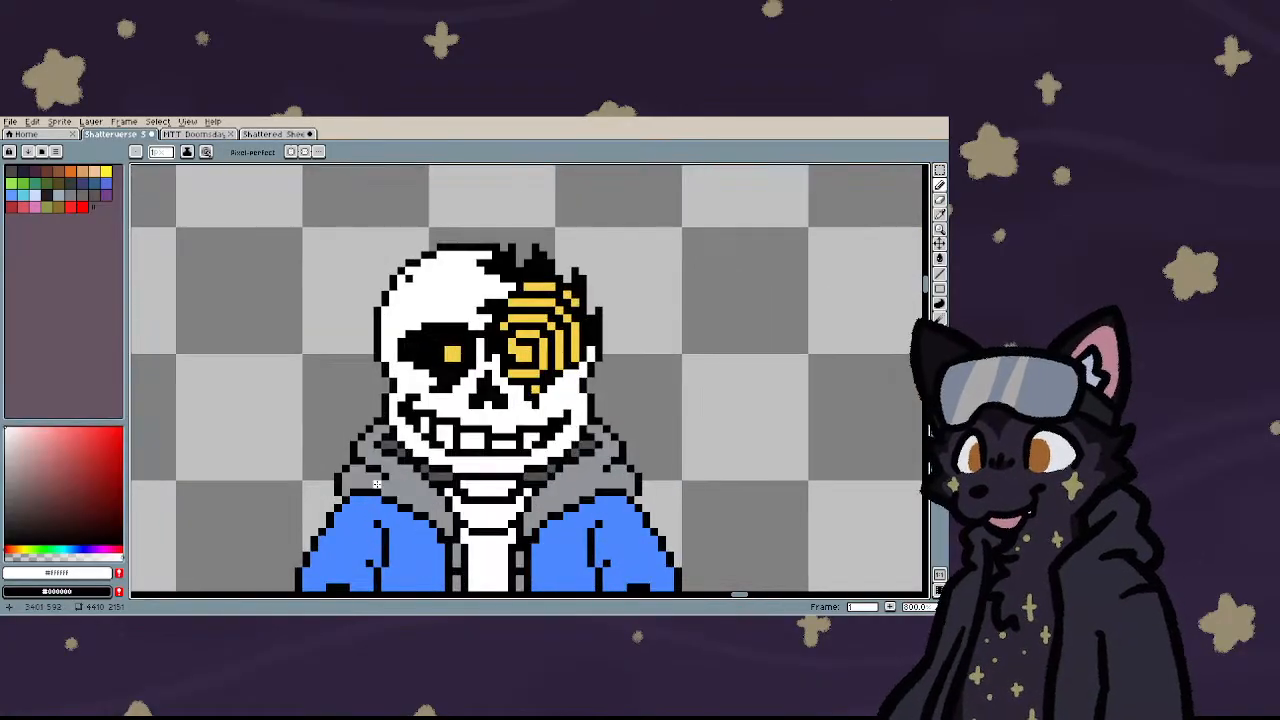
scroll(368, 398, down, 5)
scroll(367, 399, up, 4)
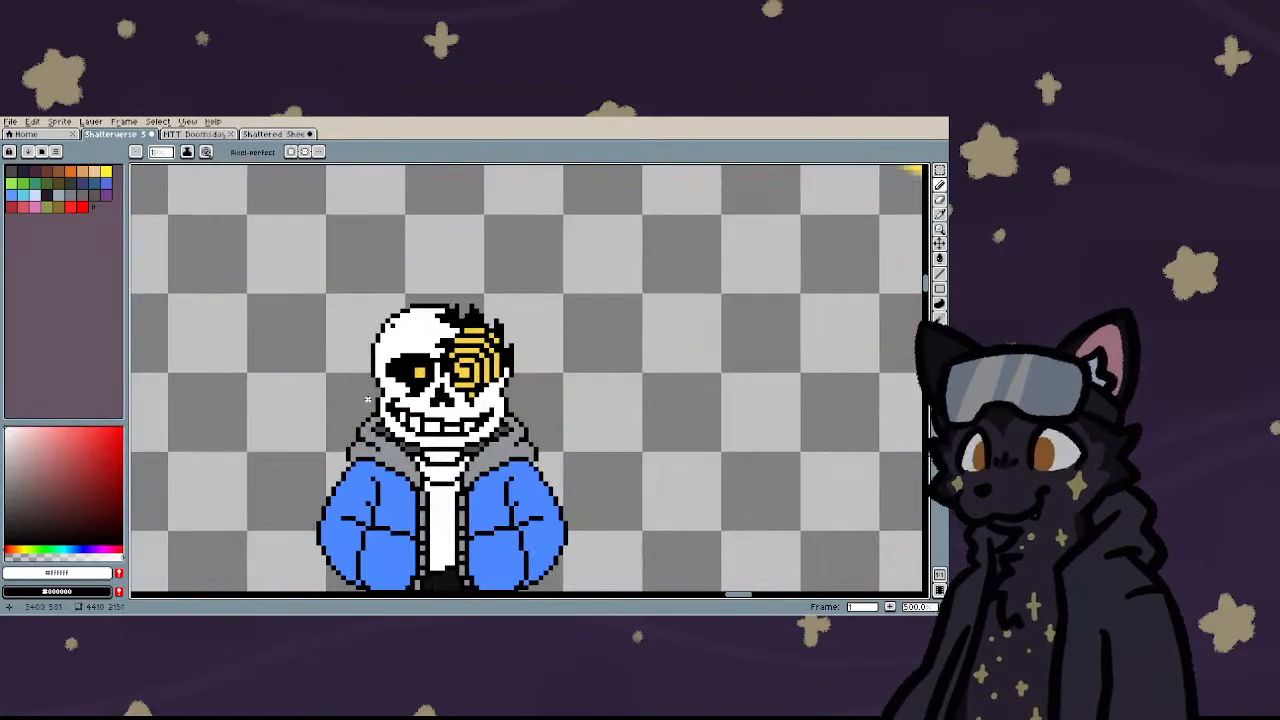
scroll(367, 399, up, 3)
scroll(367, 399, down, 3)
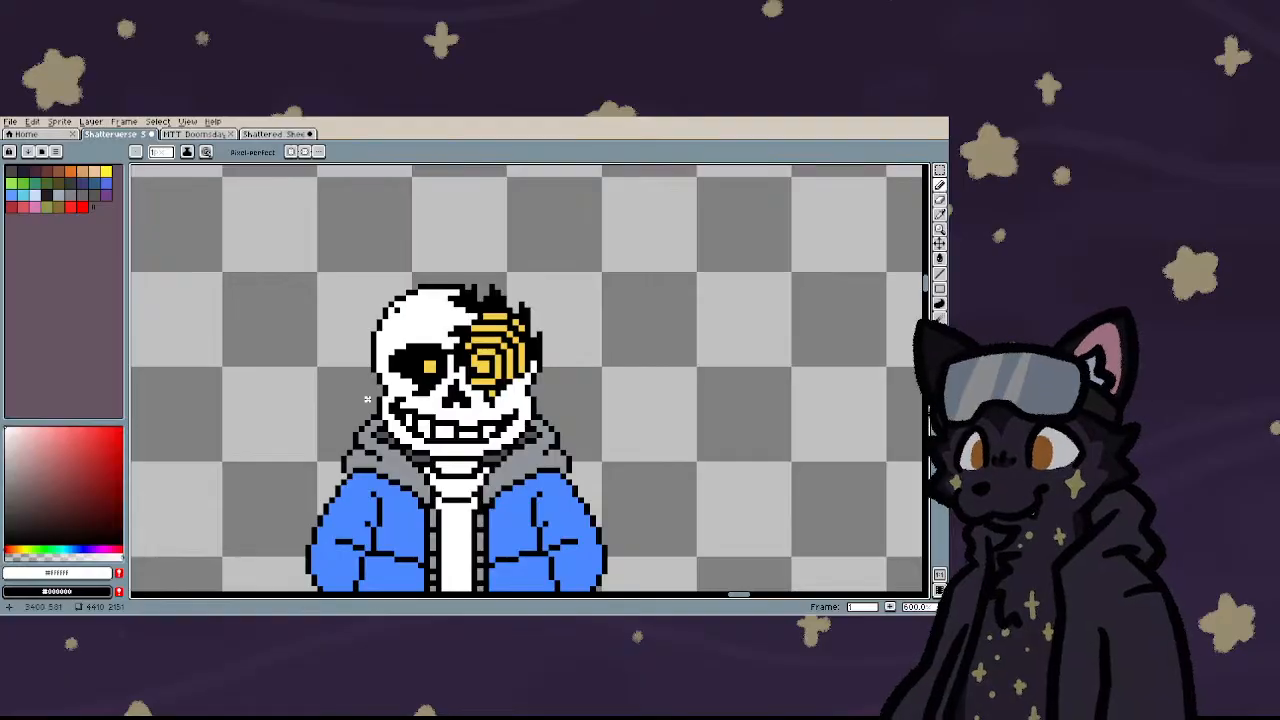
scroll(367, 399, down, 5)
scroll(367, 399, up, 4)
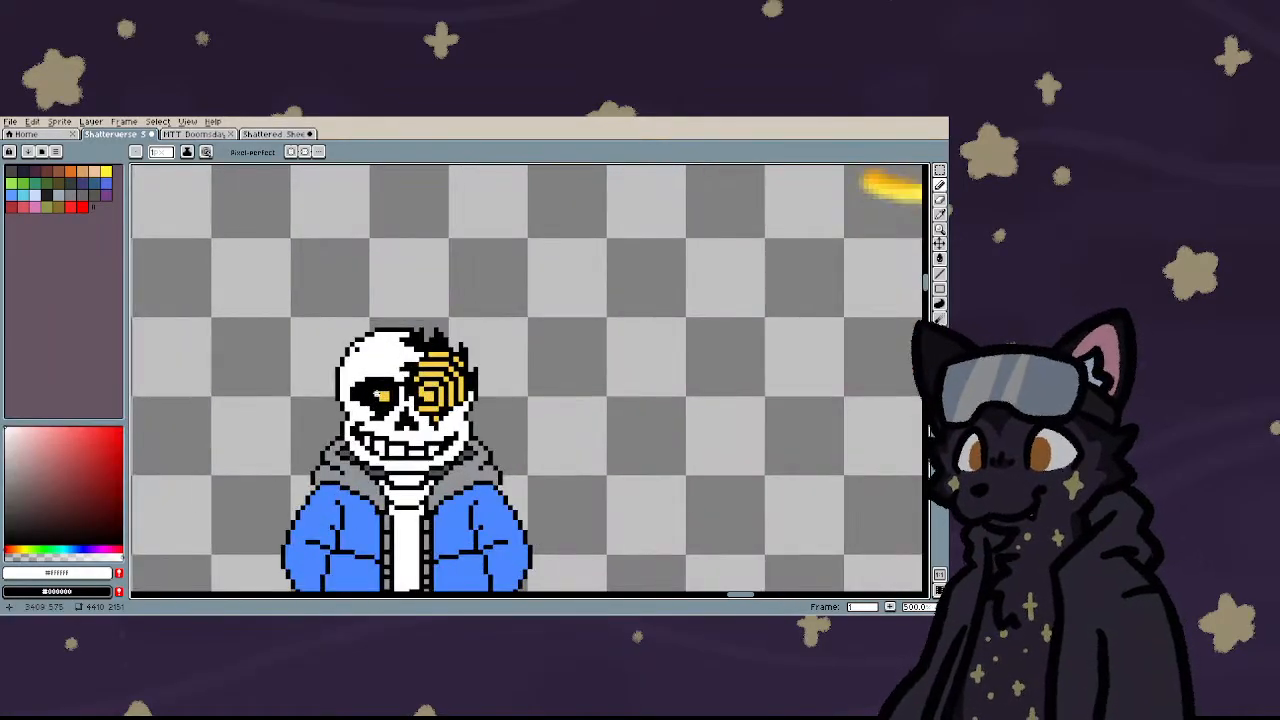
scroll(360, 410, down, 5)
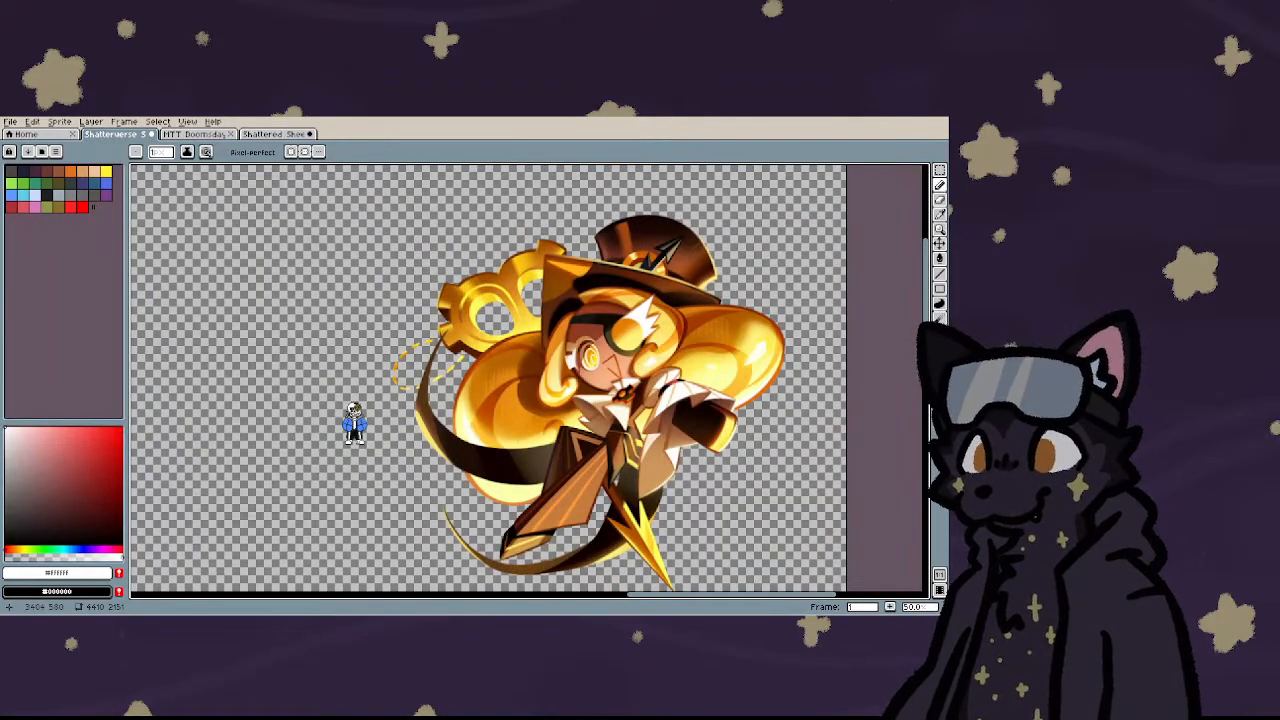
scroll(350, 410, up, 5)
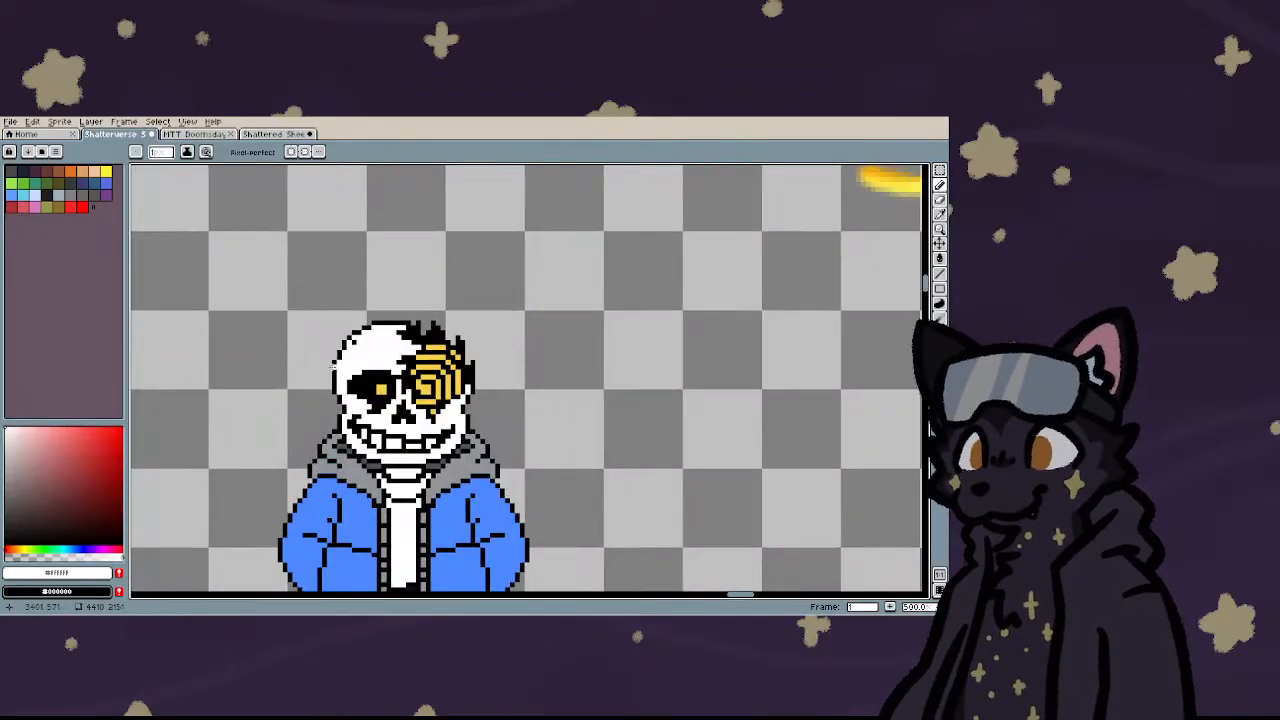
scroll(333, 366, up, 4)
scroll(342, 370, down, 6)
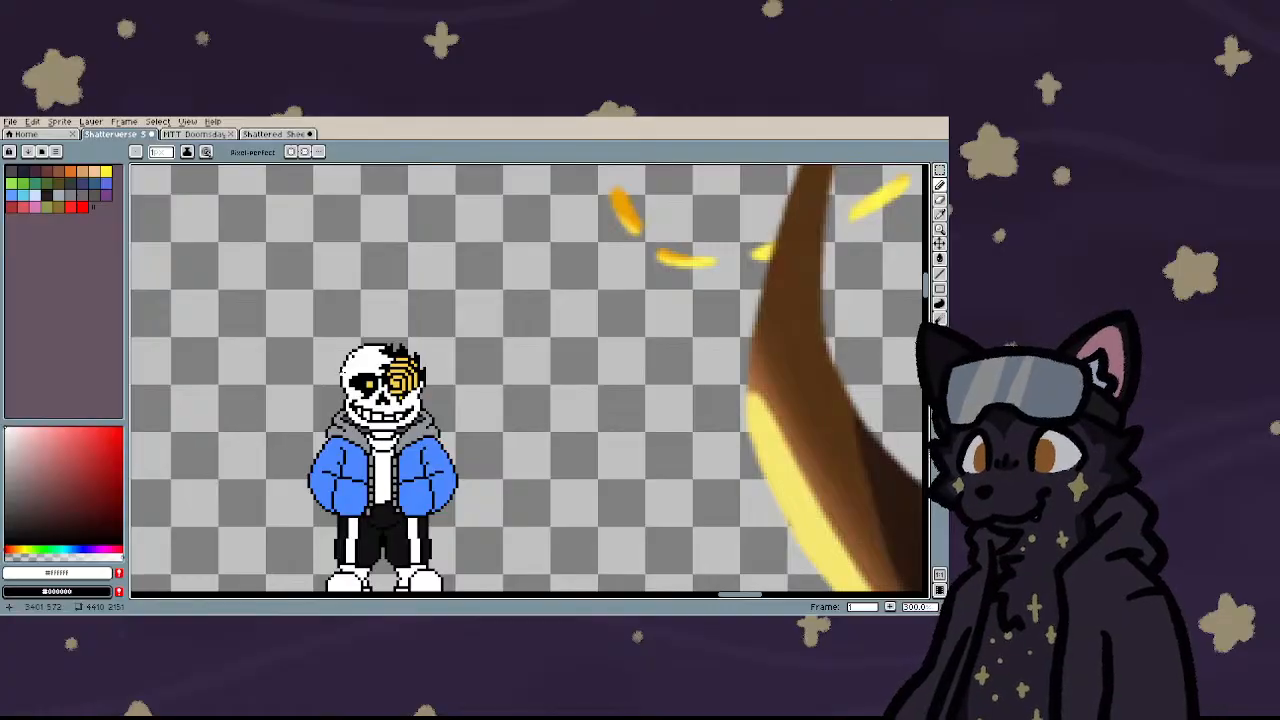
scroll(341, 376, down, 5)
scroll(345, 385, up, 4)
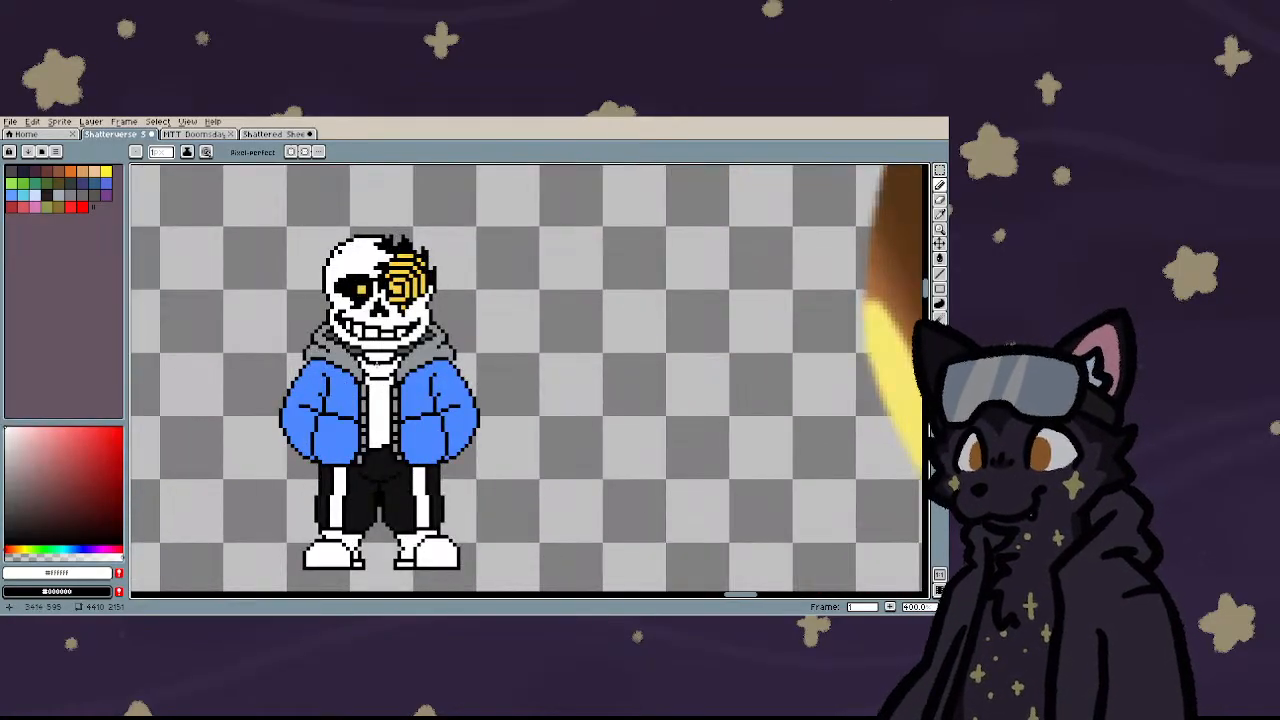
scroll(380, 363, up, 2)
scroll(380, 363, down, 3)
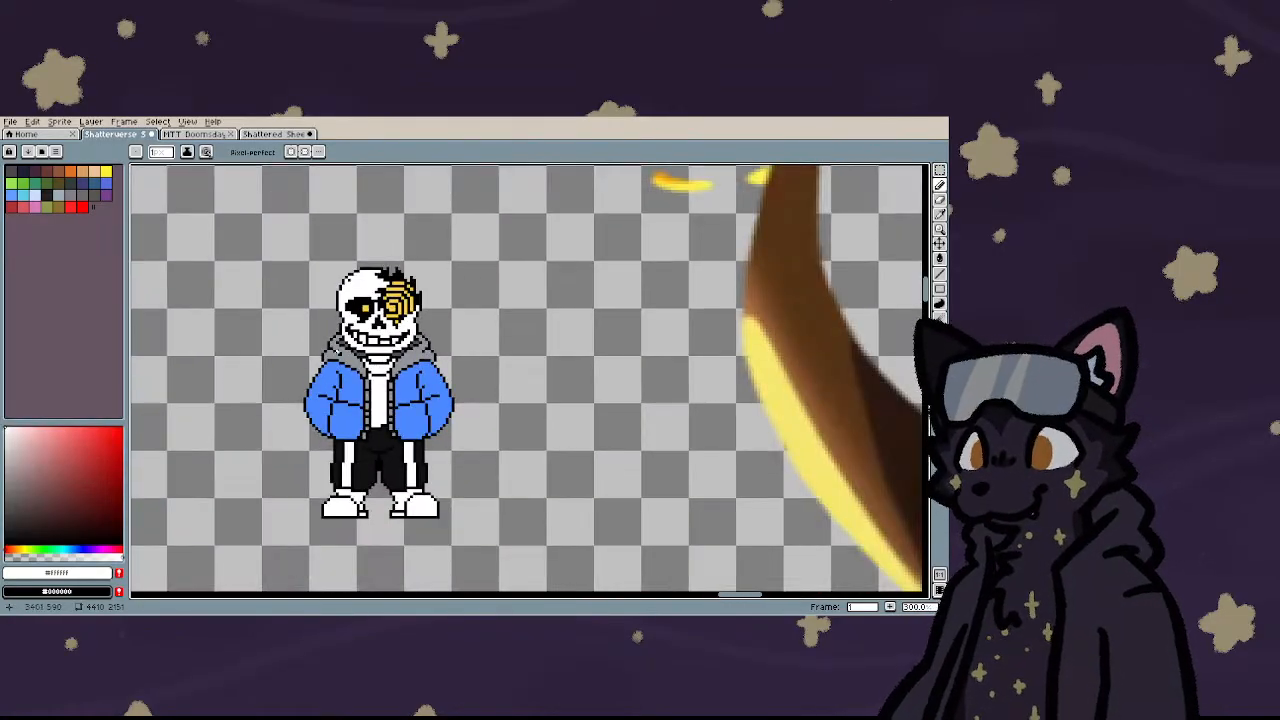
scroll(340, 360, up, 6)
- Erase the black outline and dark inner shading of the hood's left half
key(m)
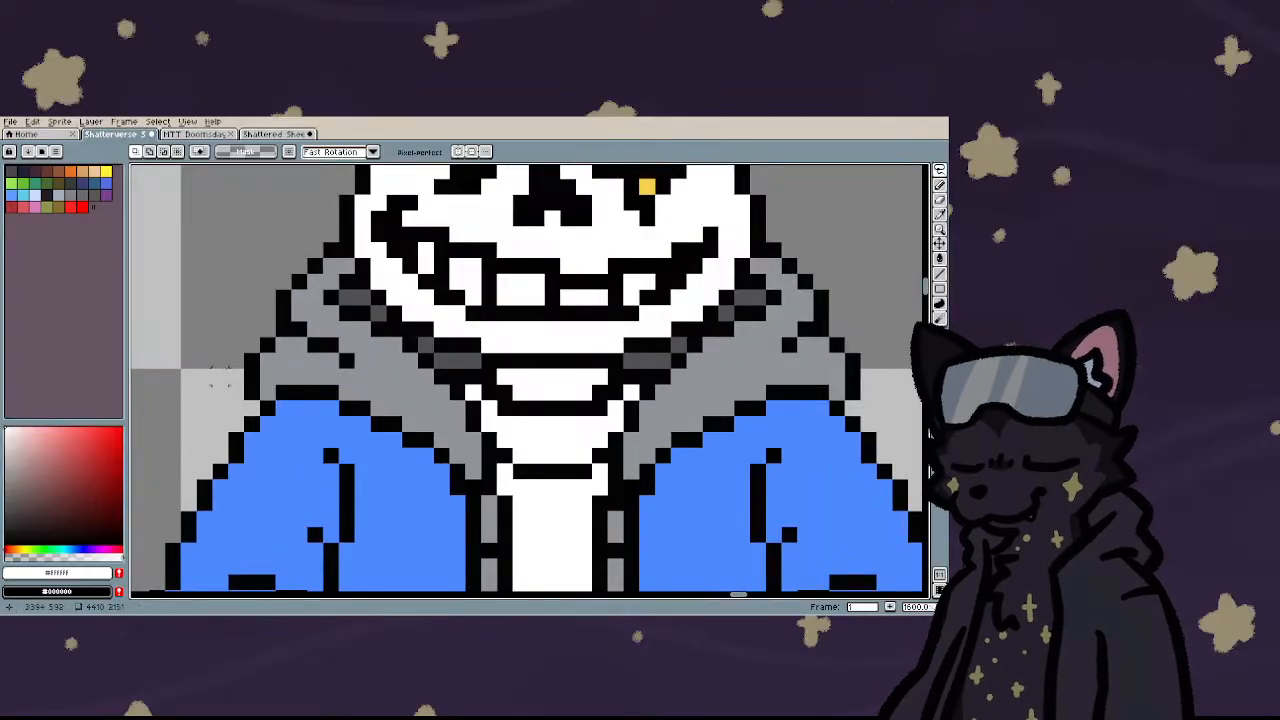
key(b)
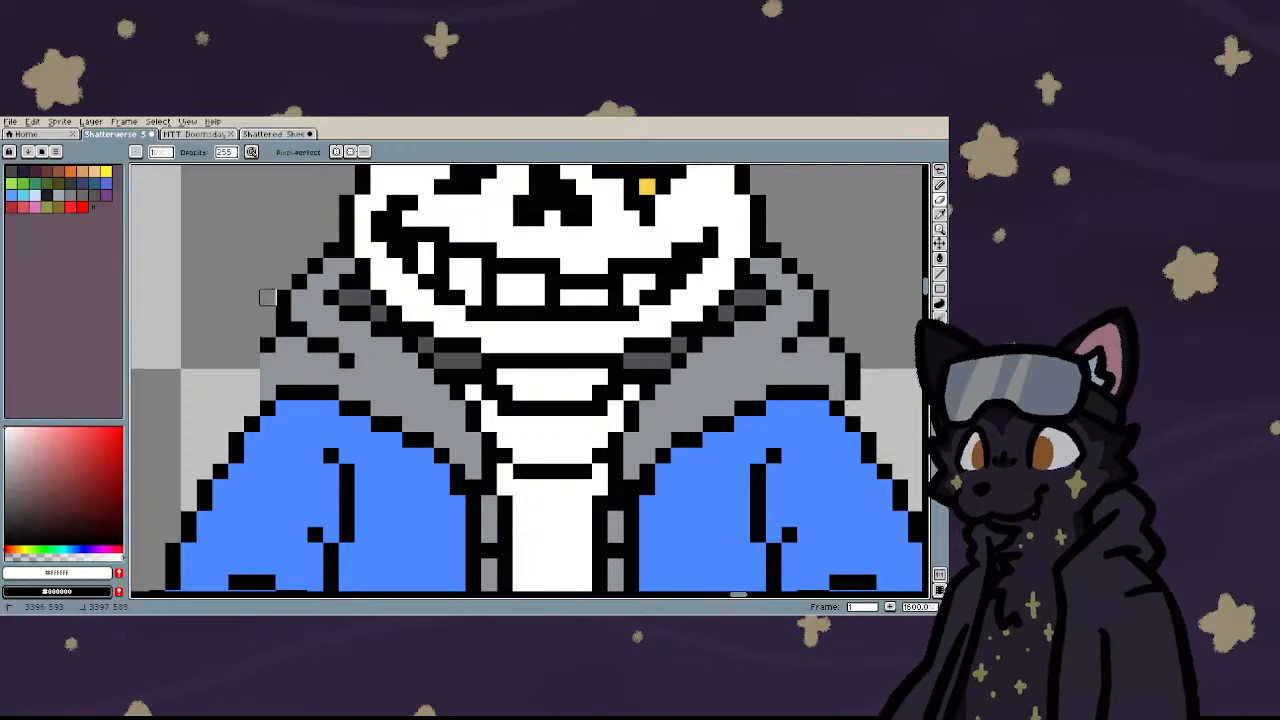
mouse_move(267, 297)
mouse_down()
mouse_move(267, 408)
mouse_move(283, 329)
mouse_move(299, 376)
mouse_move(283, 392)
mouse_move(267, 376)
mouse_move(346, 376)
mouse_move(283, 424)
mouse_move(315, 392)
mouse_move(410, 408)
mouse_move(362, 407)
mouse_move(409, 424)
mouse_move(378, 424)
mouse_move(425, 424)
mouse_move(410, 440)
mouse_move(441, 440)
mouse_move(441, 455)
mouse_move(457, 440)
mouse_move(473, 487)
mouse_move(473, 440)
mouse_move(488, 486)
mouse_move(473, 471)
mouse_move(473, 424)
mouse_move(457, 408)
mouse_move(457, 440)
mouse_move(441, 392)
mouse_move(457, 392)
mouse_move(362, 392)
mouse_up()
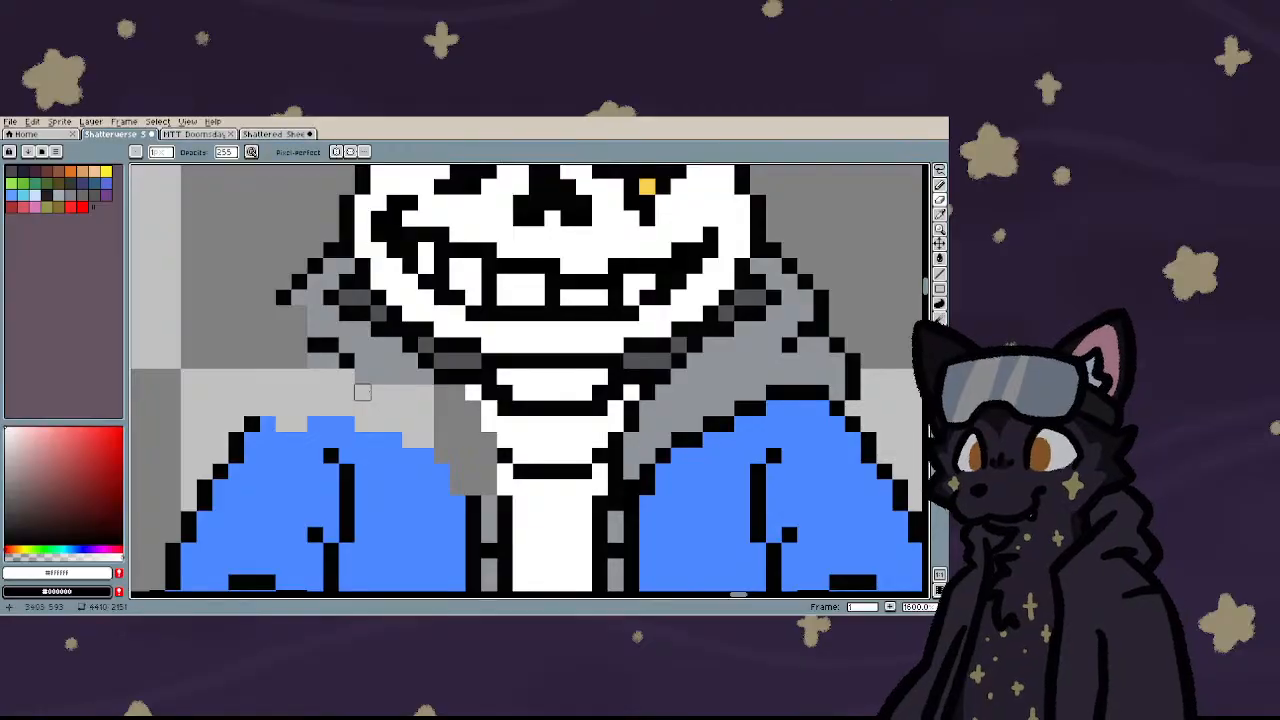
mouse_move(346, 265)
mouse_down()
mouse_move(346, 313)
mouse_move(362, 297)
mouse_move(362, 313)
mouse_move(314, 297)
mouse_move(378, 313)
mouse_move(394, 345)
mouse_move(425, 360)
mouse_move(457, 361)
mouse_up()
click(330, 298)
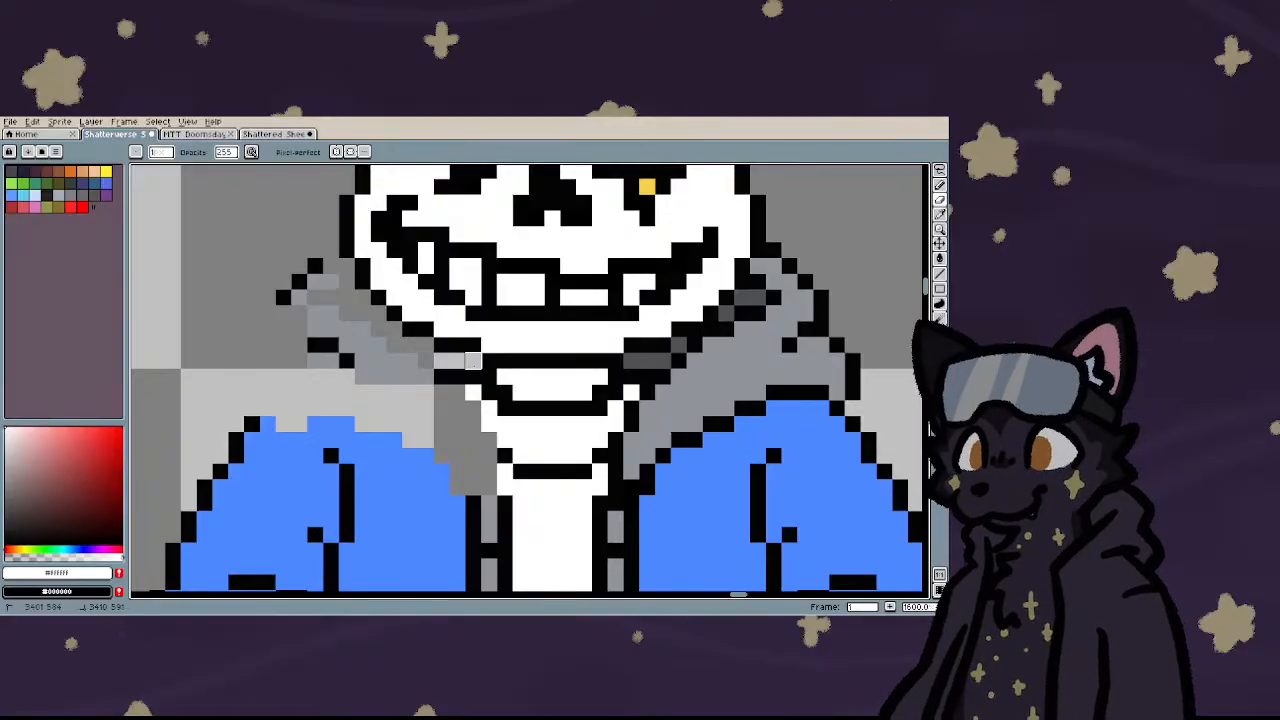
- Clear the remaining grey and black pixels of the hood's left half with a transparent Paint Bucket fill
key(g)
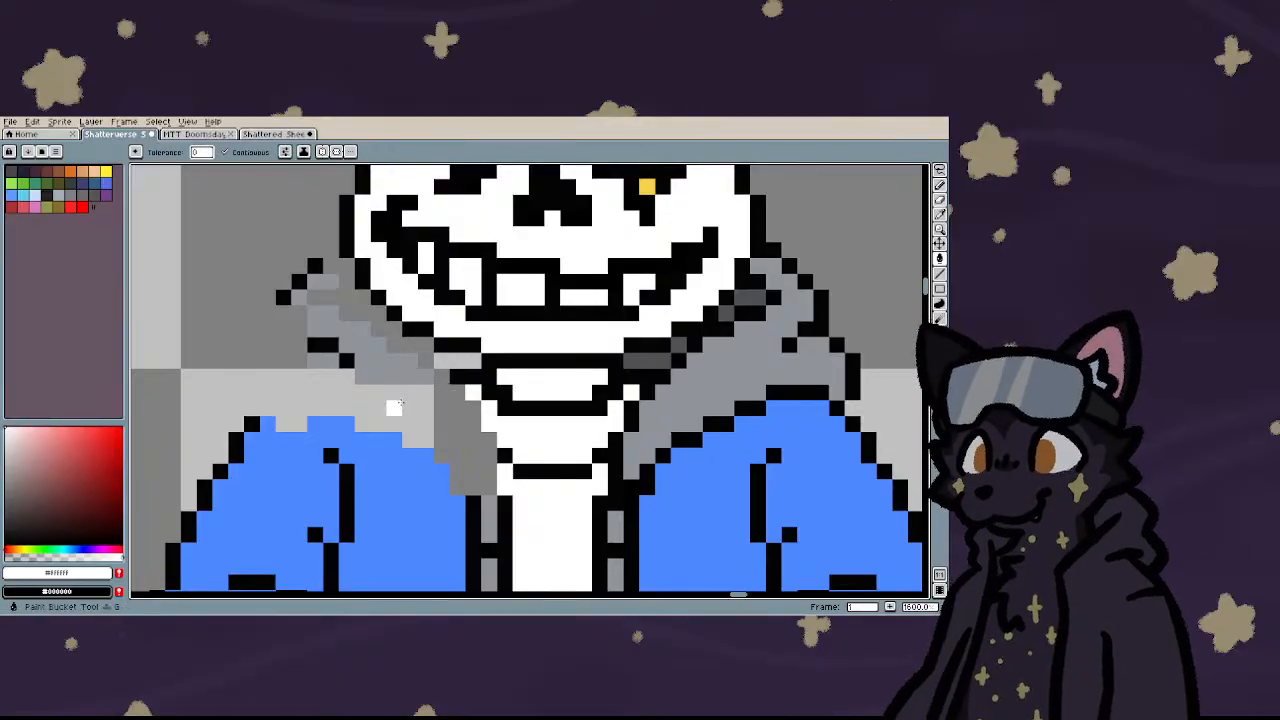
alt+click(445, 410)
click(370, 355)
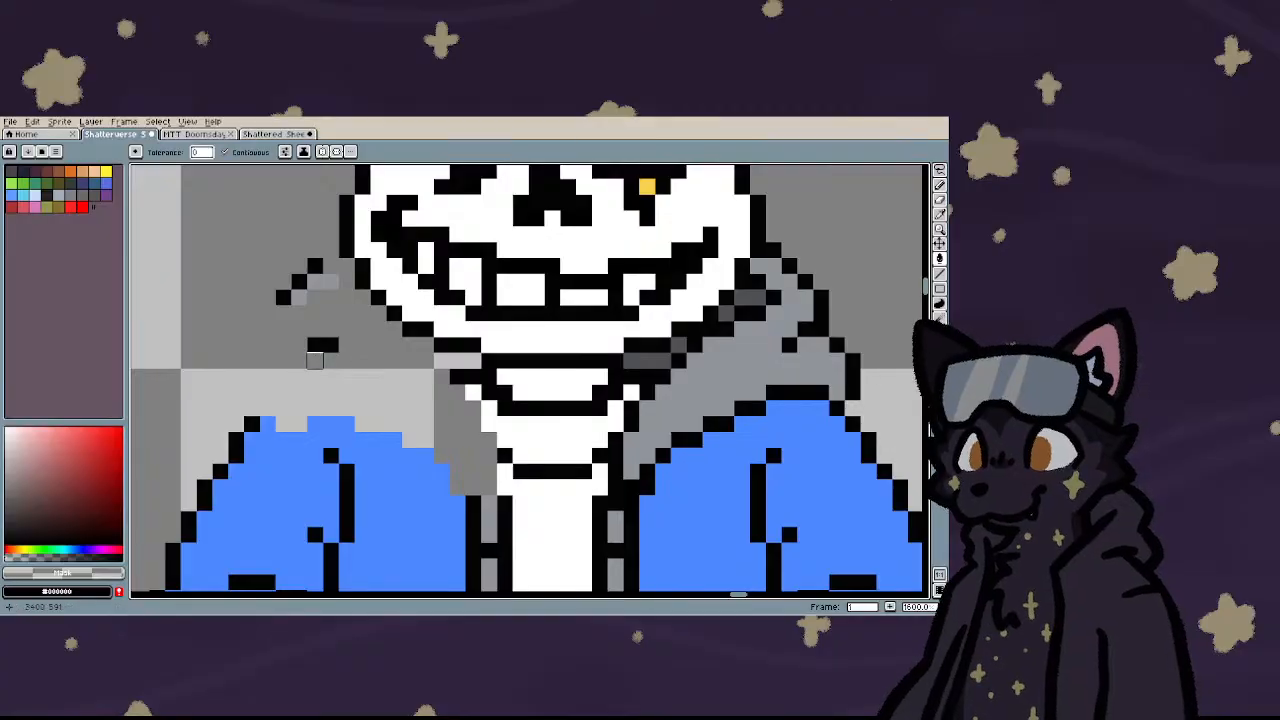
click(318, 345)
click(283, 297)
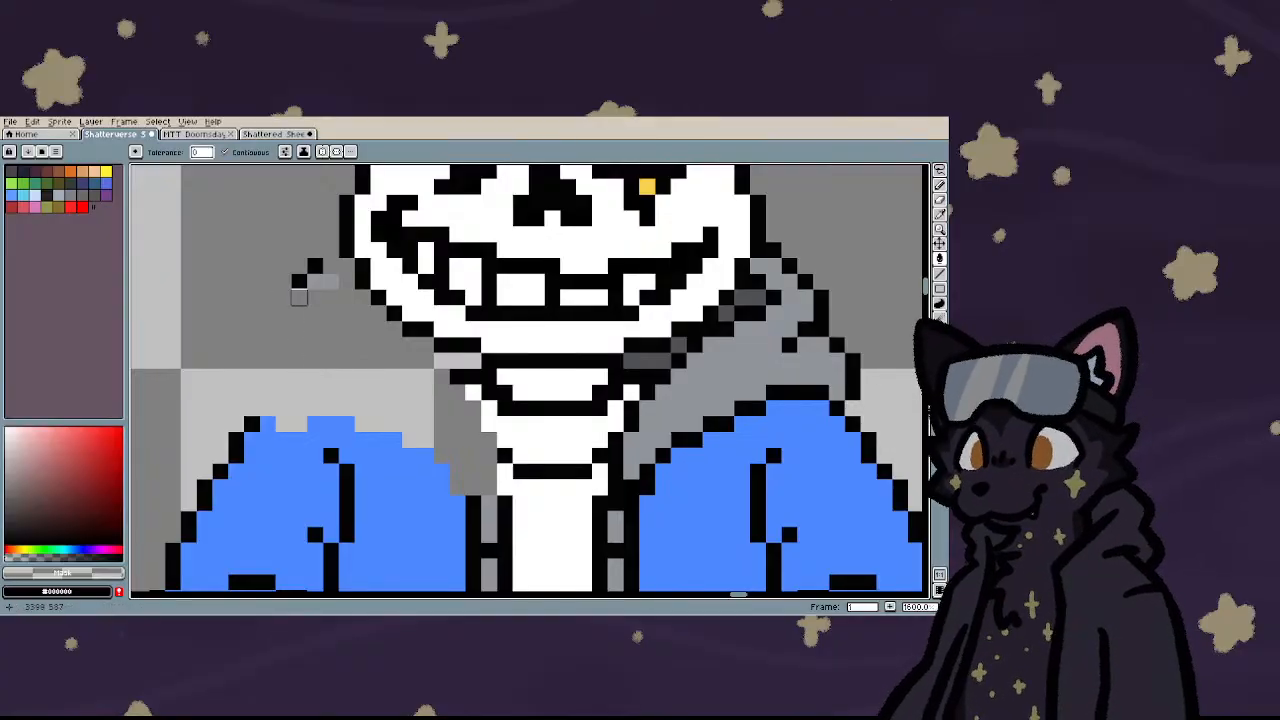
click(298, 282)
click(314, 266)
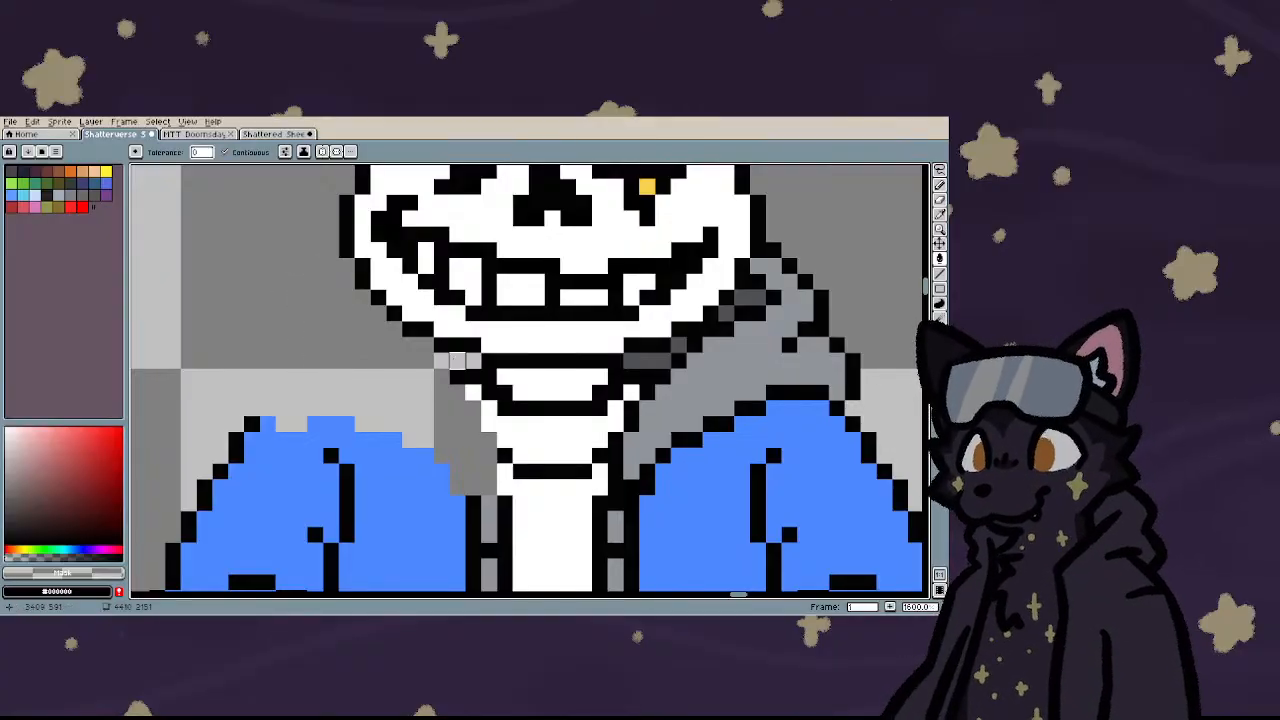
- Extend the left jacket shoulder up to the neck in blue and draw a black edge along its inner side
scroll(458, 390, down, 4)
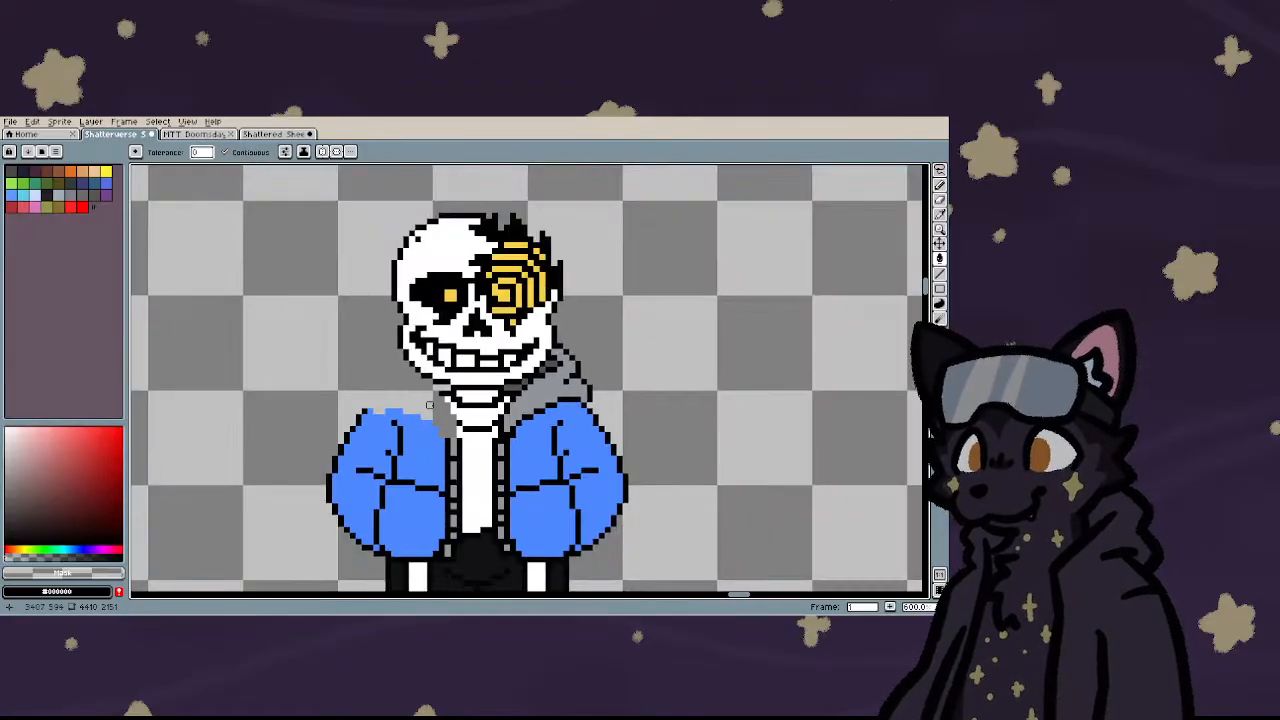
scroll(458, 390, up, 4)
alt+click(480, 372)
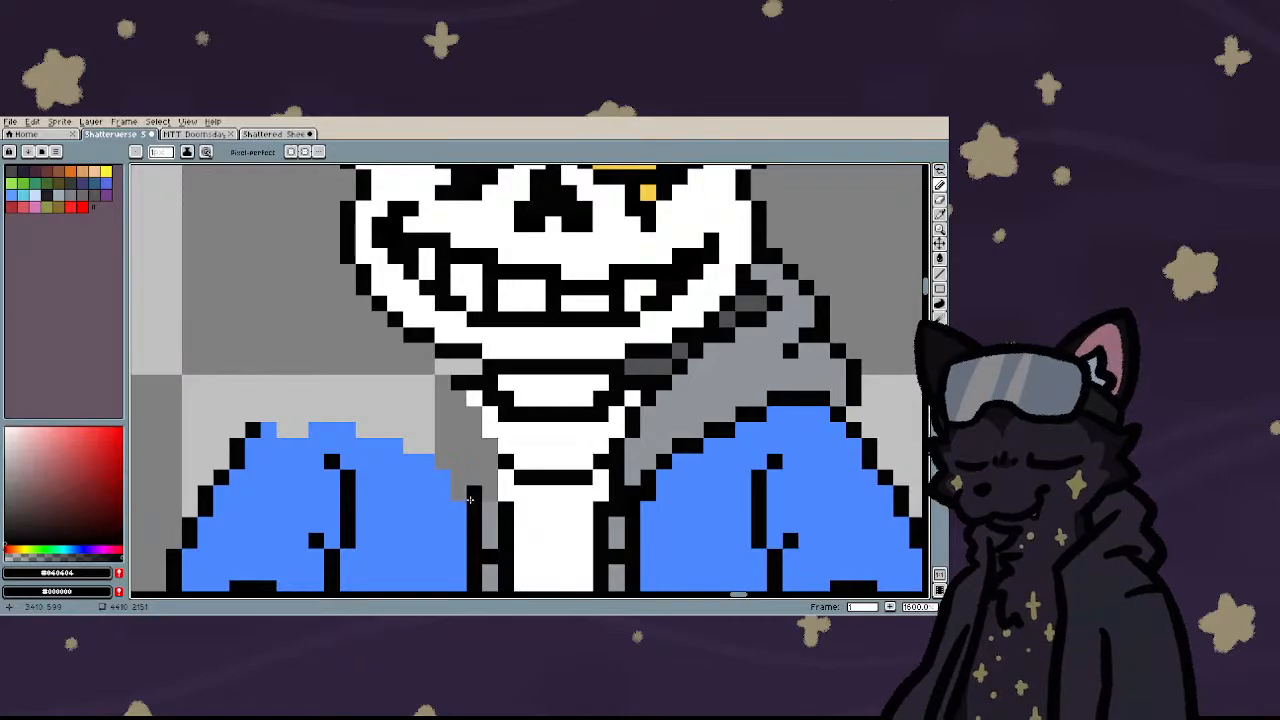
alt+click(427, 524)
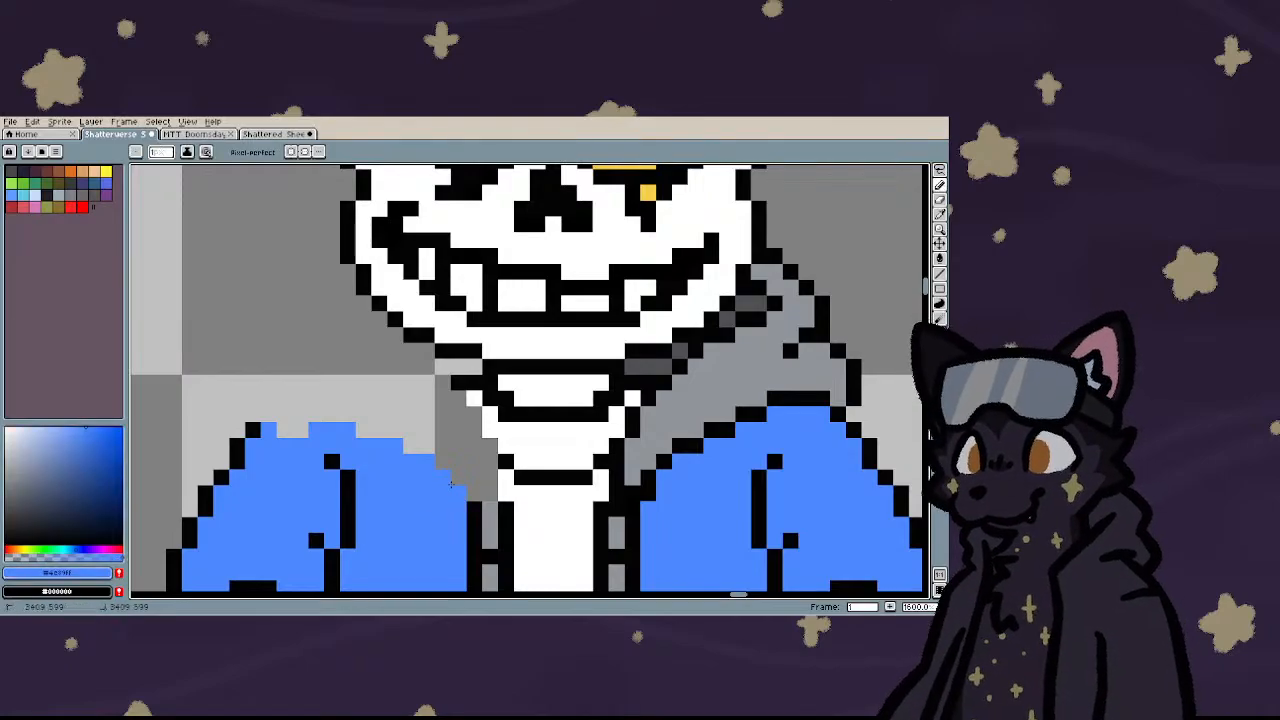
mouse_move(449, 428)
mouse_down()
mouse_move(433, 416)
mouse_move(418, 430)
mouse_up()
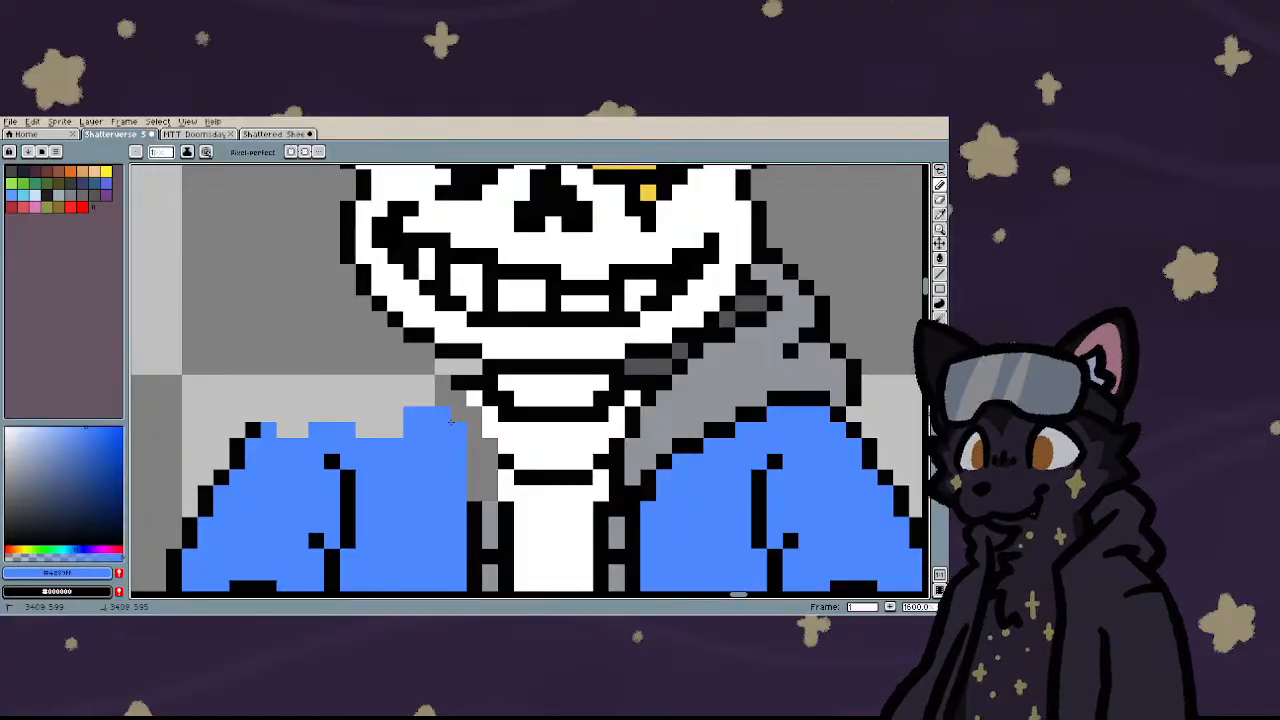
mouse_move(457, 398)
mouse_down()
mouse_move(474, 420)
mouse_move(470, 476)
mouse_up()
scroll(451, 457, down, 3)
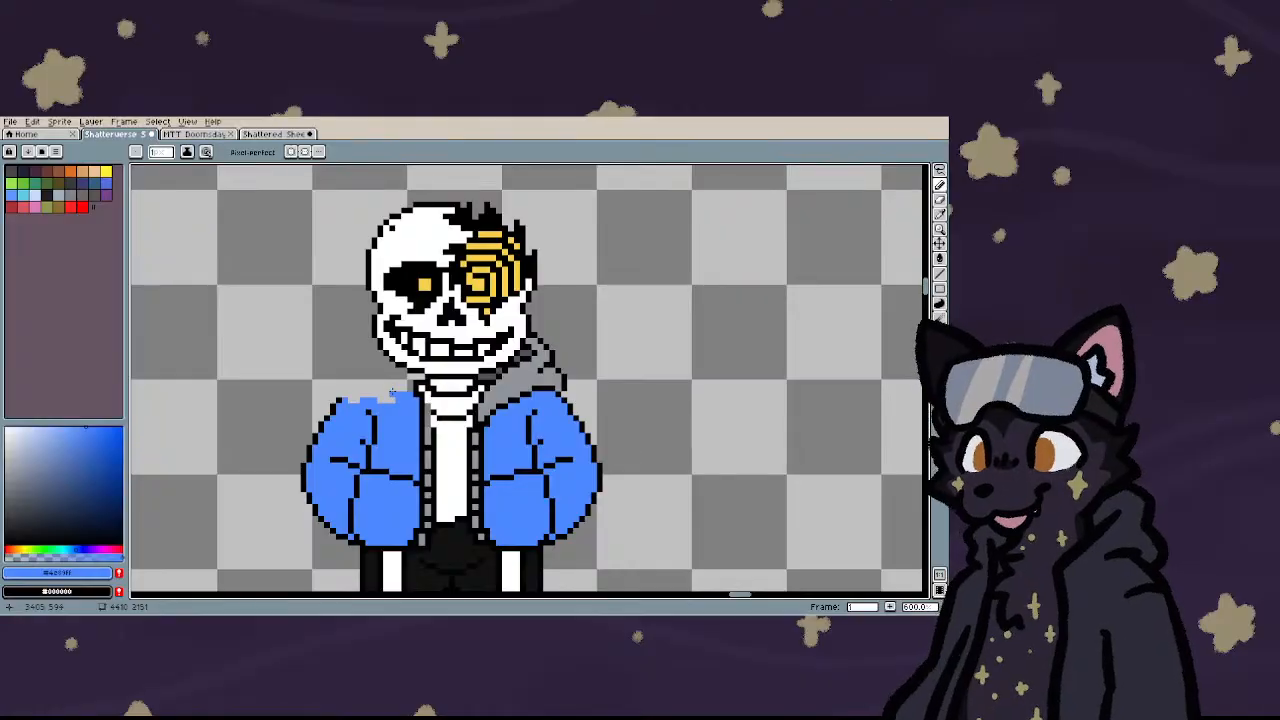
scroll(392, 392, up, 4)
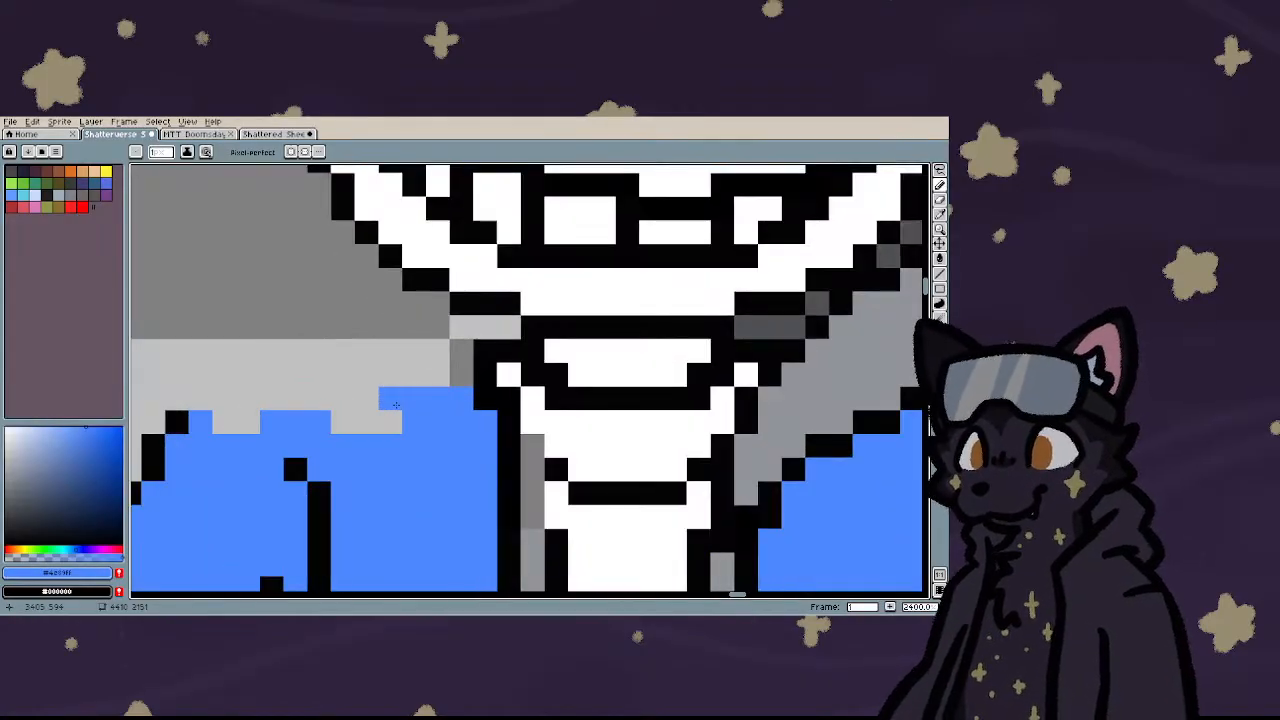
- Fill the uneven gaps along the top of the left jacket shoulder in blue and outline that edge in black
mouse_move(254, 427)
mouse_down()
mouse_move(416, 434)
mouse_move(417, 403)
mouse_move(226, 414)
mouse_move(209, 407)
mouse_move(240, 405)
mouse_move(165, 400)
mouse_move(292, 367)
mouse_move(510, 366)
mouse_up()
right_click(169, 398)
right_click(200, 397)
right_click(230, 375)
scroll(334, 411, down, 4)
scroll(334, 411, up, 4)
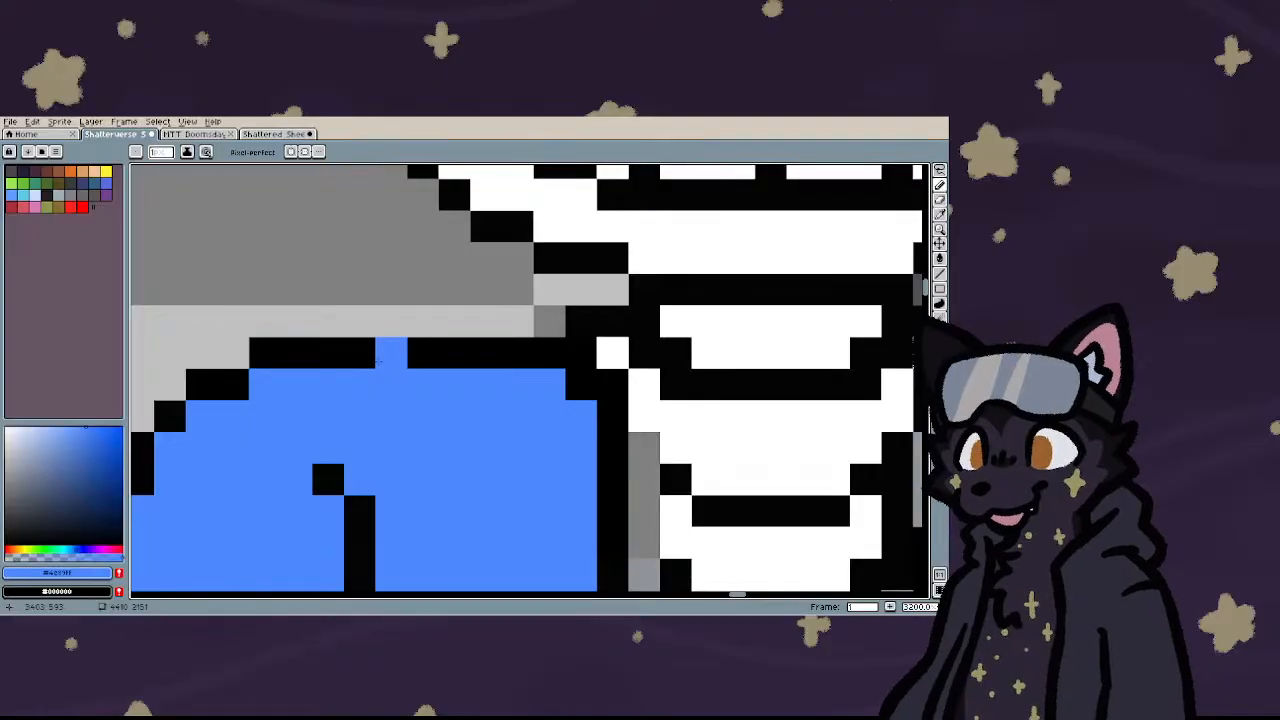
- Raise the left shoulder's top edge beside the neck by one pixel row in blue and redraw its black outline above
drag(383, 361, 517, 353)
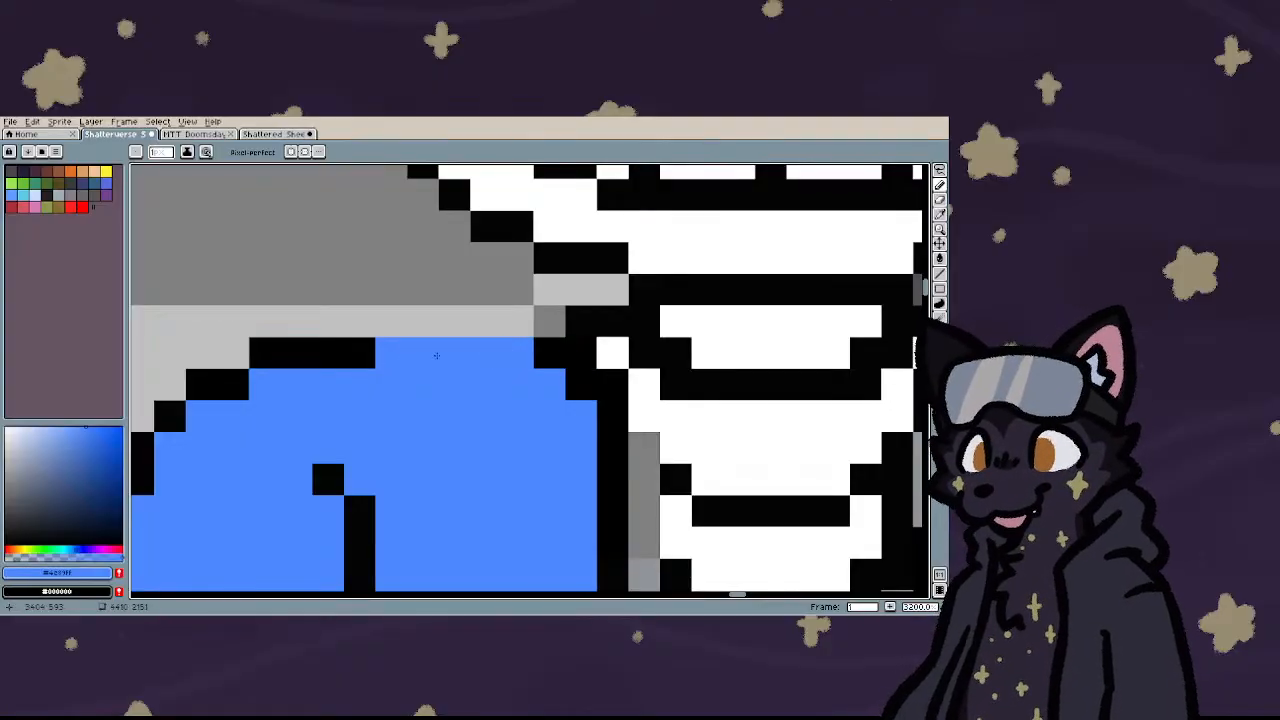
right_click(395, 325)
drag(414, 332, 519, 328)
right_click(524, 352)
click(510, 322)
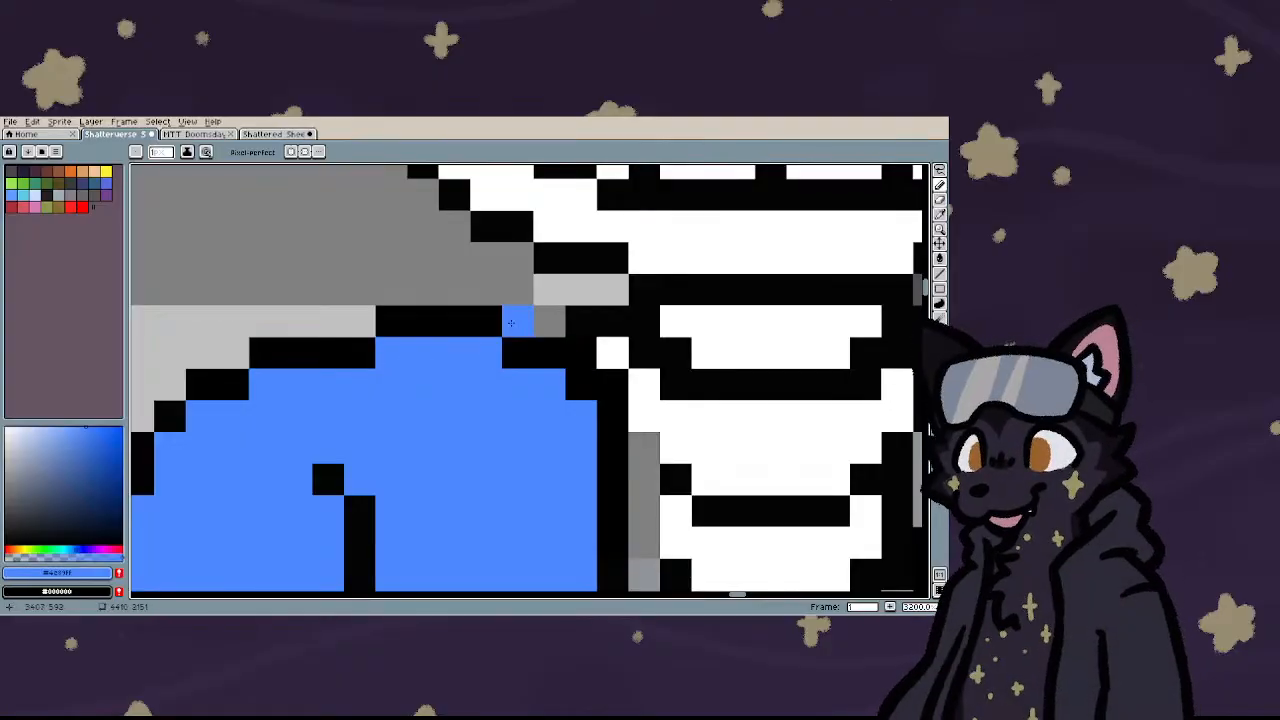
scroll(510, 322, down, 9)
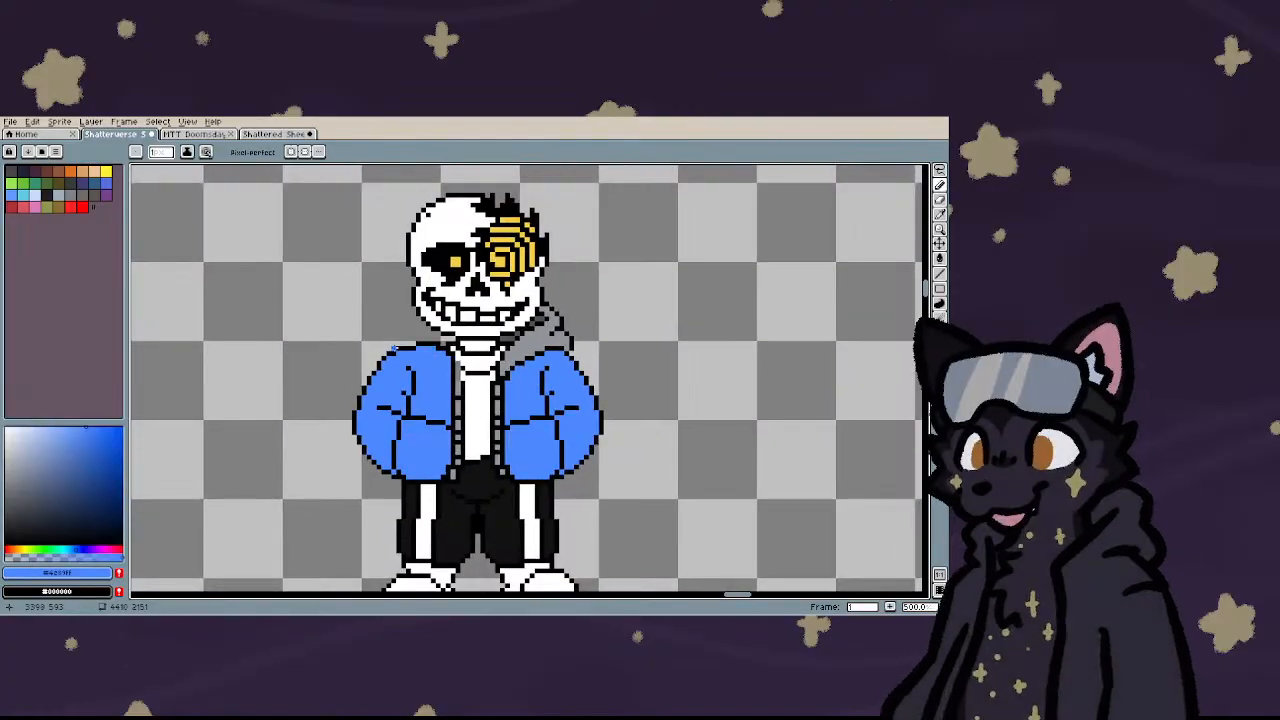
scroll(392, 348, up, 2)
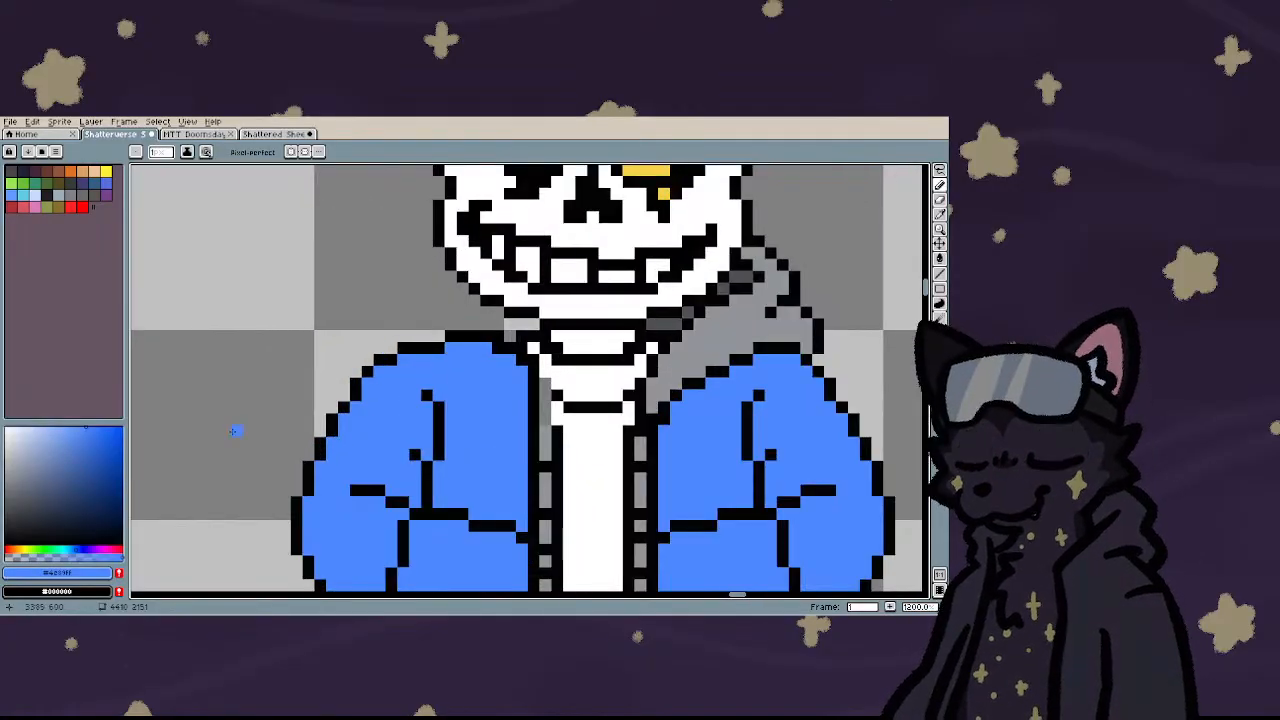
scroll(240, 429, down, 1)
- Erase the grey right half of the hood together with its black outline and dark shading
scroll(455, 372, up, 5)
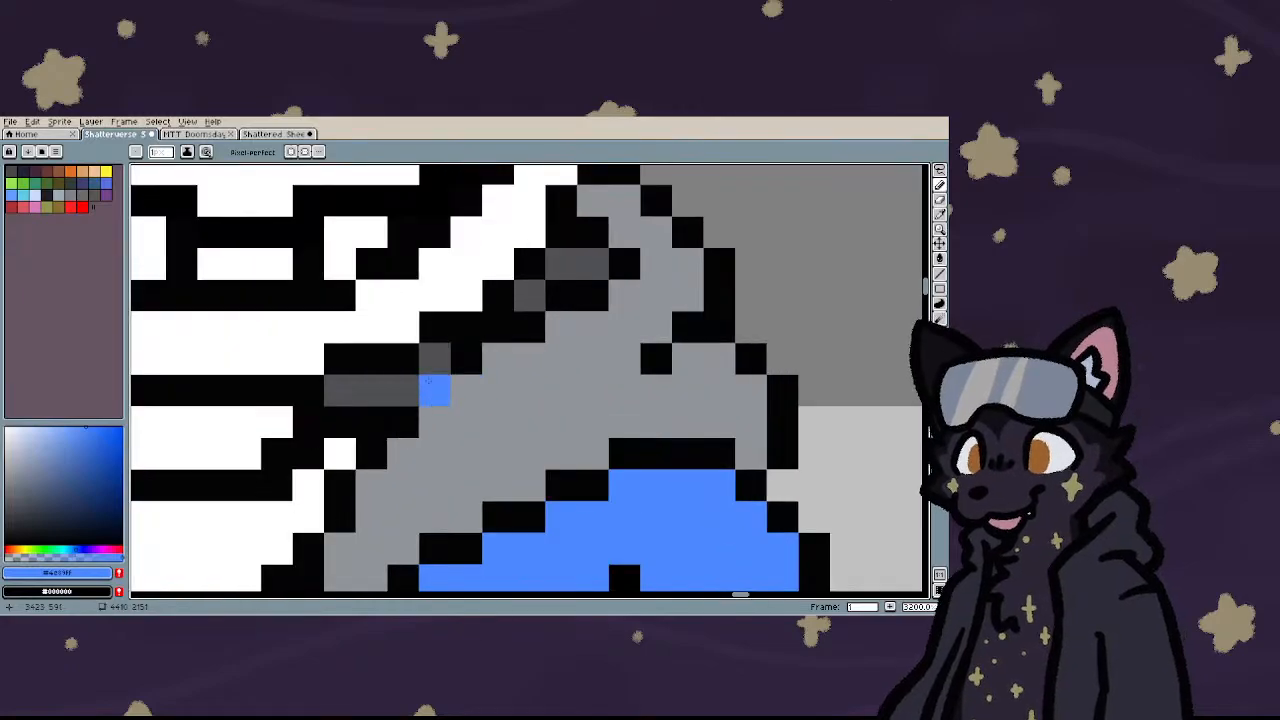
key(e)
mouse_move(337, 390)
mouse_down()
mouse_move(497, 390)
mouse_move(466, 358)
mouse_move(434, 358)
mouse_move(655, 358)
mouse_move(655, 327)
mouse_move(497, 327)
mouse_move(560, 327)
mouse_move(560, 296)
mouse_move(529, 296)
mouse_move(624, 232)
mouse_move(593, 200)
mouse_move(593, 295)
mouse_move(656, 330)
mouse_move(585, 330)
mouse_move(656, 306)
mouse_move(609, 330)
mouse_move(704, 330)
mouse_move(728, 355)
mouse_move(633, 402)
mouse_move(728, 402)
mouse_move(681, 378)
mouse_move(704, 402)
mouse_move(585, 402)
mouse_move(467, 426)
mouse_move(443, 450)
mouse_move(515, 426)
mouse_move(728, 426)
mouse_move(704, 426)
mouse_move(704, 449)
mouse_move(491, 449)
mouse_move(751, 473)
mouse_move(585, 449)
mouse_move(515, 473)
mouse_move(420, 474)
mouse_up()
scroll(612, 262, down, 4)
scroll(612, 262, up, 3)
scroll(609, 401, down, 3)
scroll(423, 471, up, 5)
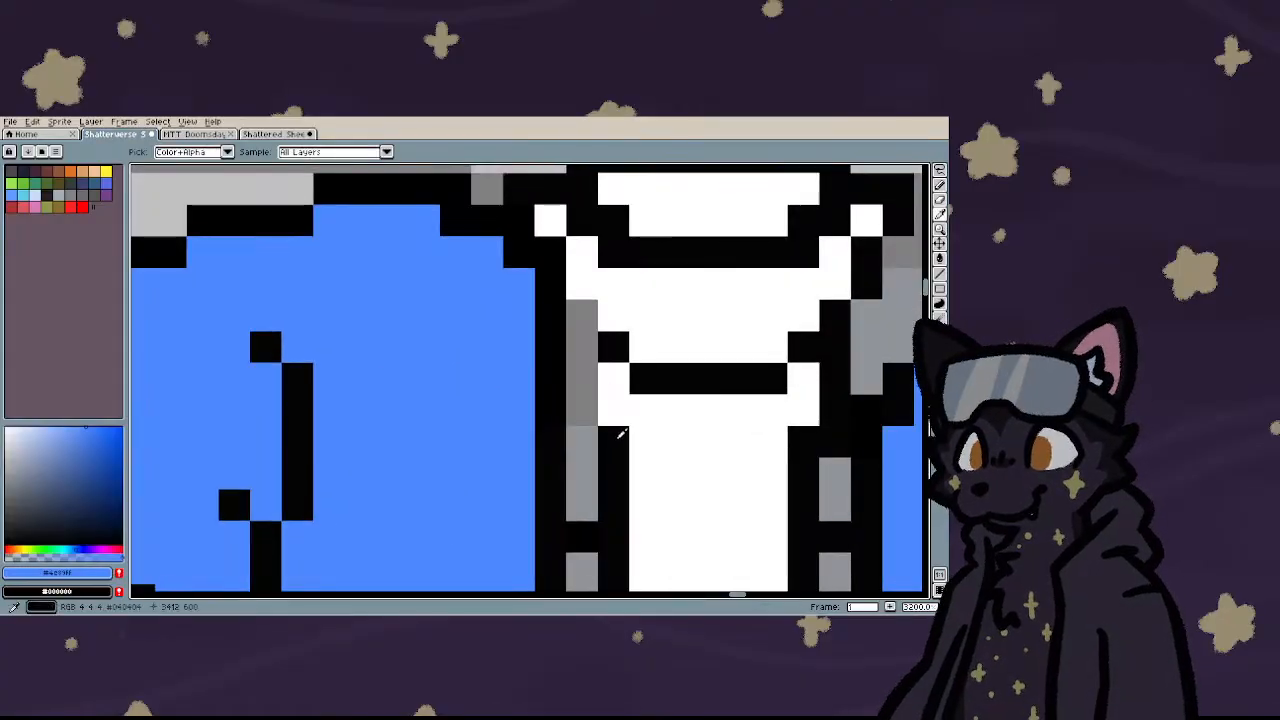
- Fill the transparent gap between the left jacket edge and the neck with black
key(b)
click(585, 318)
scroll(583, 410, down, 2)
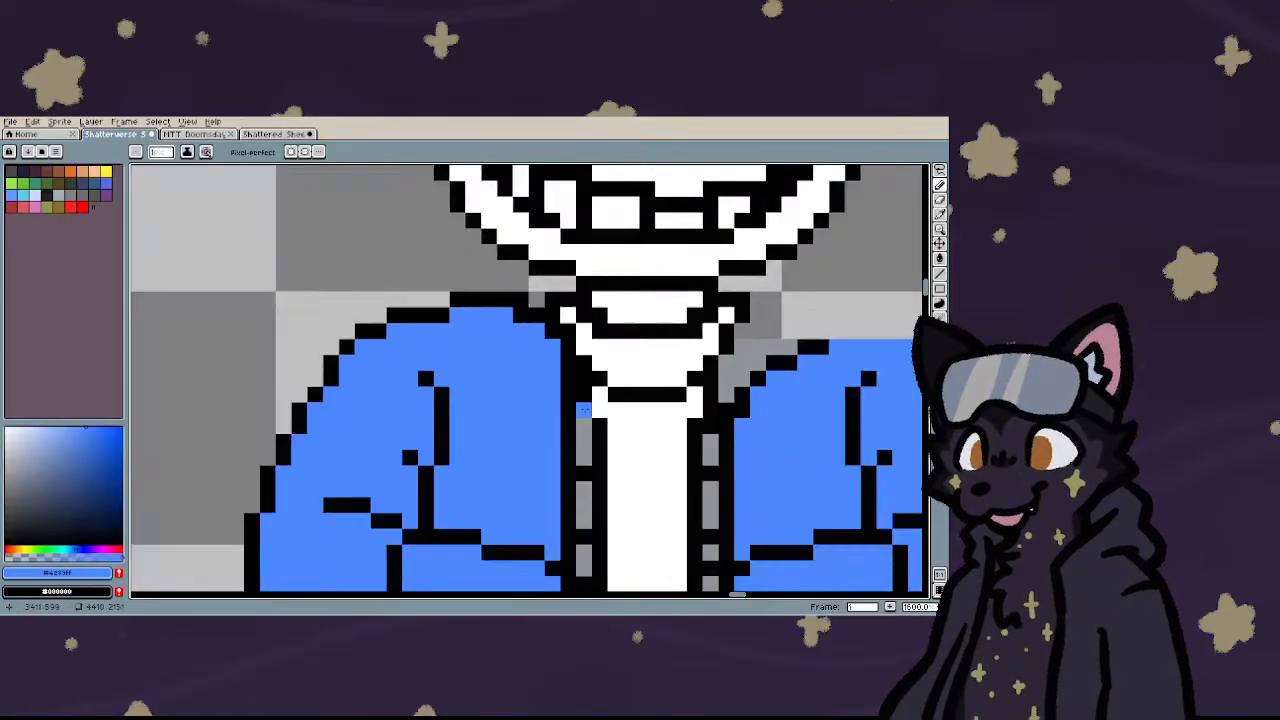
scroll(640, 503, up, 2)
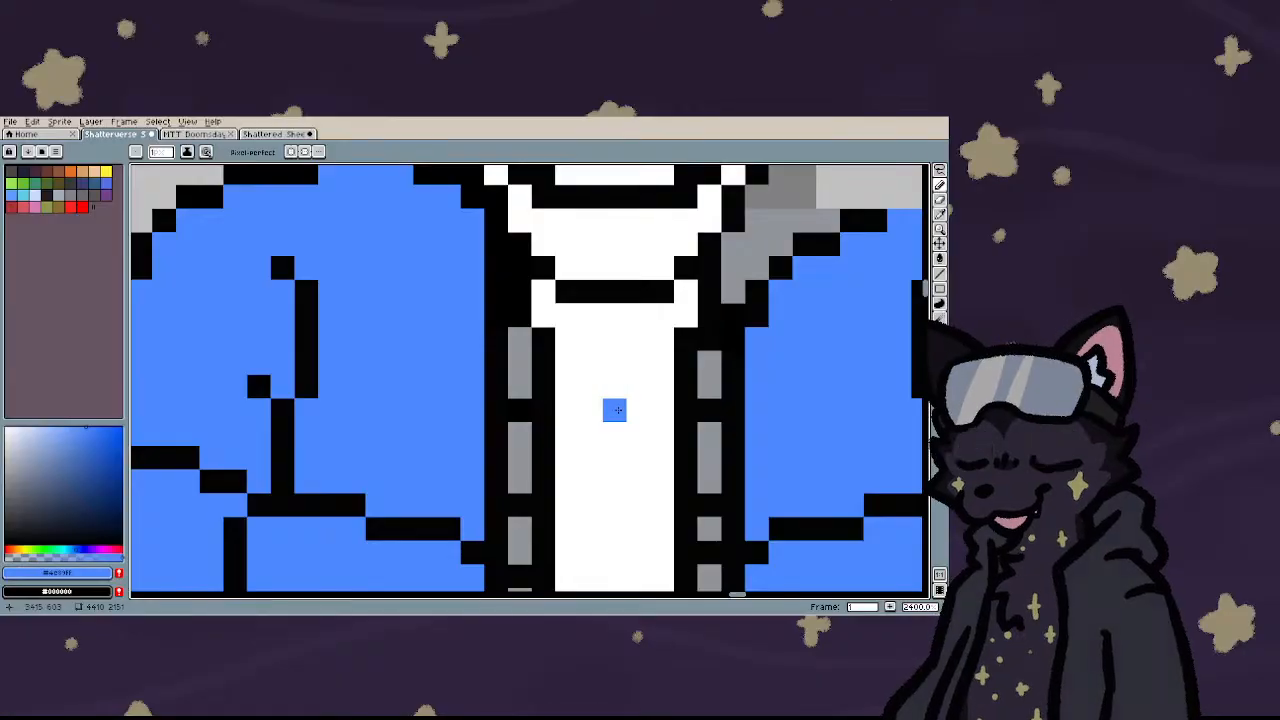
alt+click(615, 410)
scroll(557, 325, down, 2)
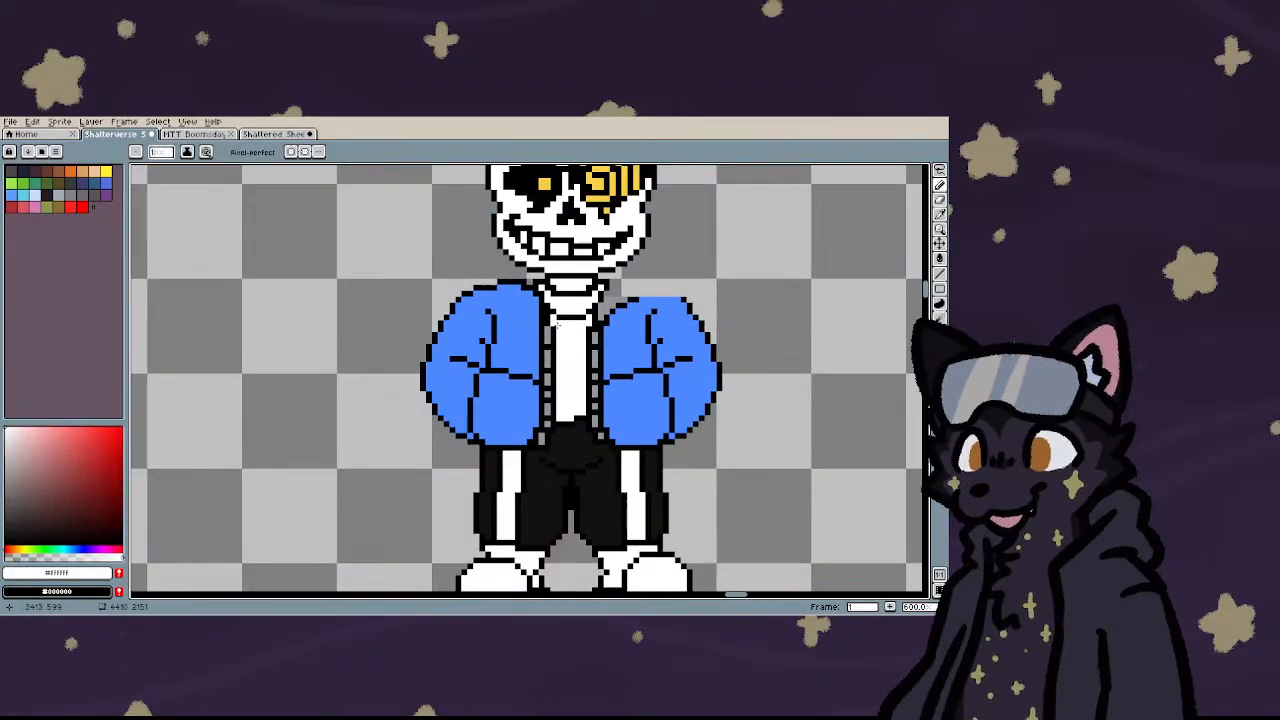
scroll(497, 268, up, 2)
- Duplicate the 23 × 29 px left jacket half, flip it horizontally, and place it over the right half at 3420, 591
key(m)
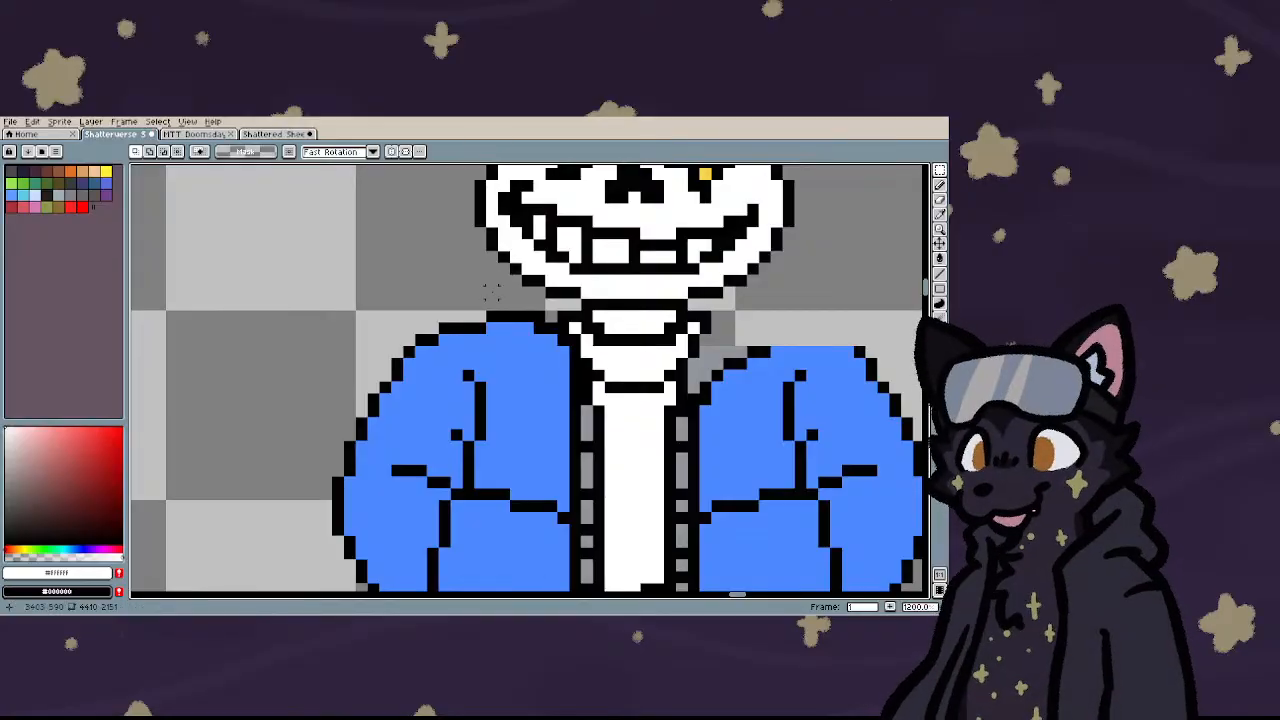
scroll(492, 294, down, 1)
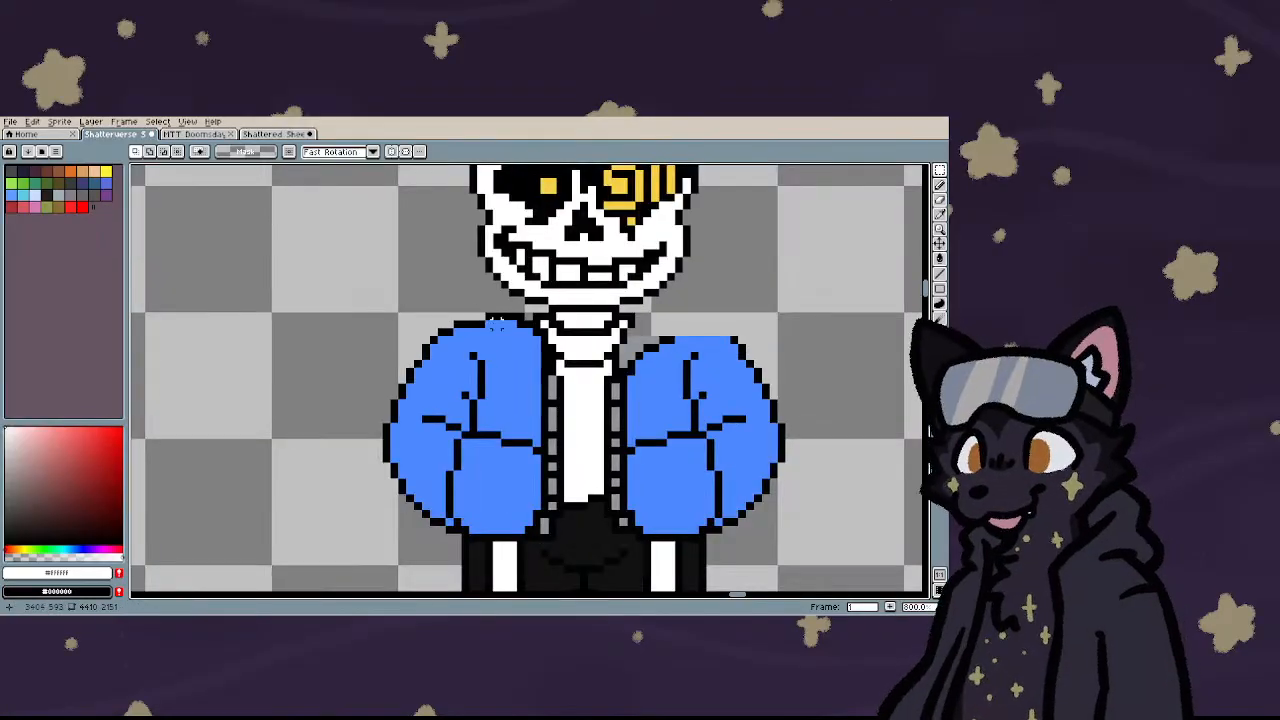
scroll(497, 327, up, 1)
scroll(330, 310, down, 1)
drag(277, 296, 454, 527)
key(ctrl+v)
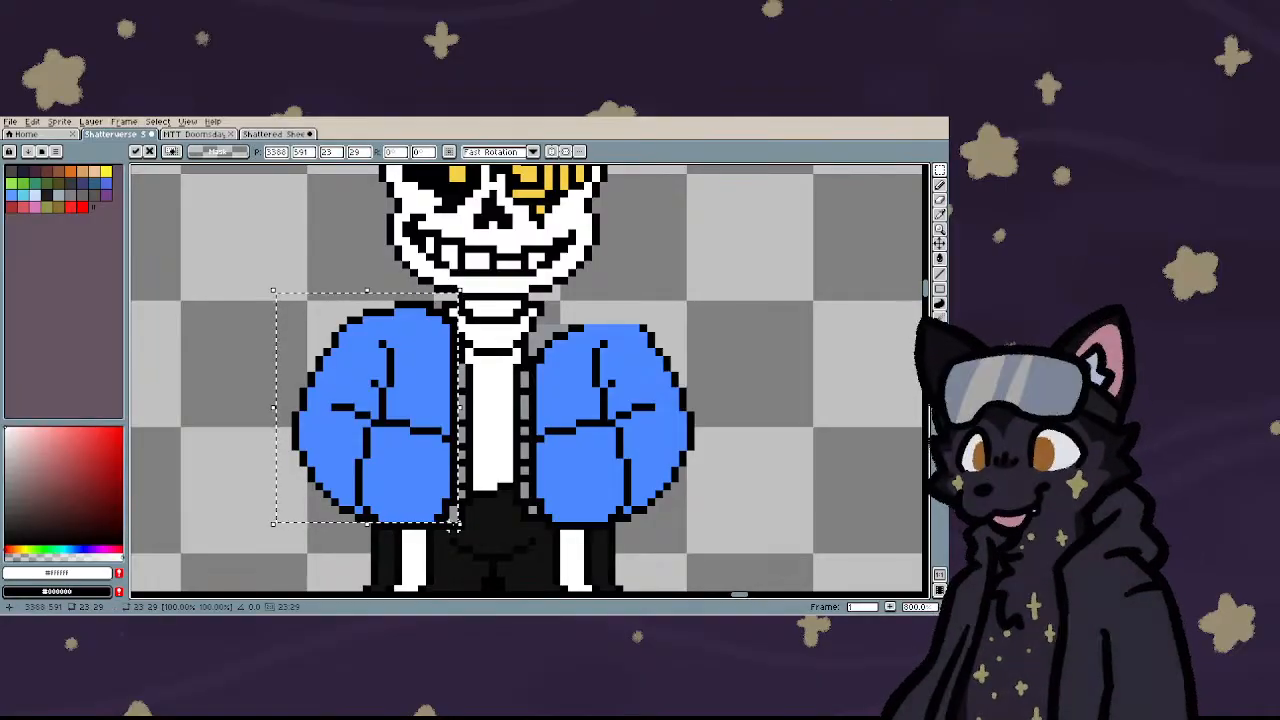
key(shift+h)
drag(385, 486, 637, 484)
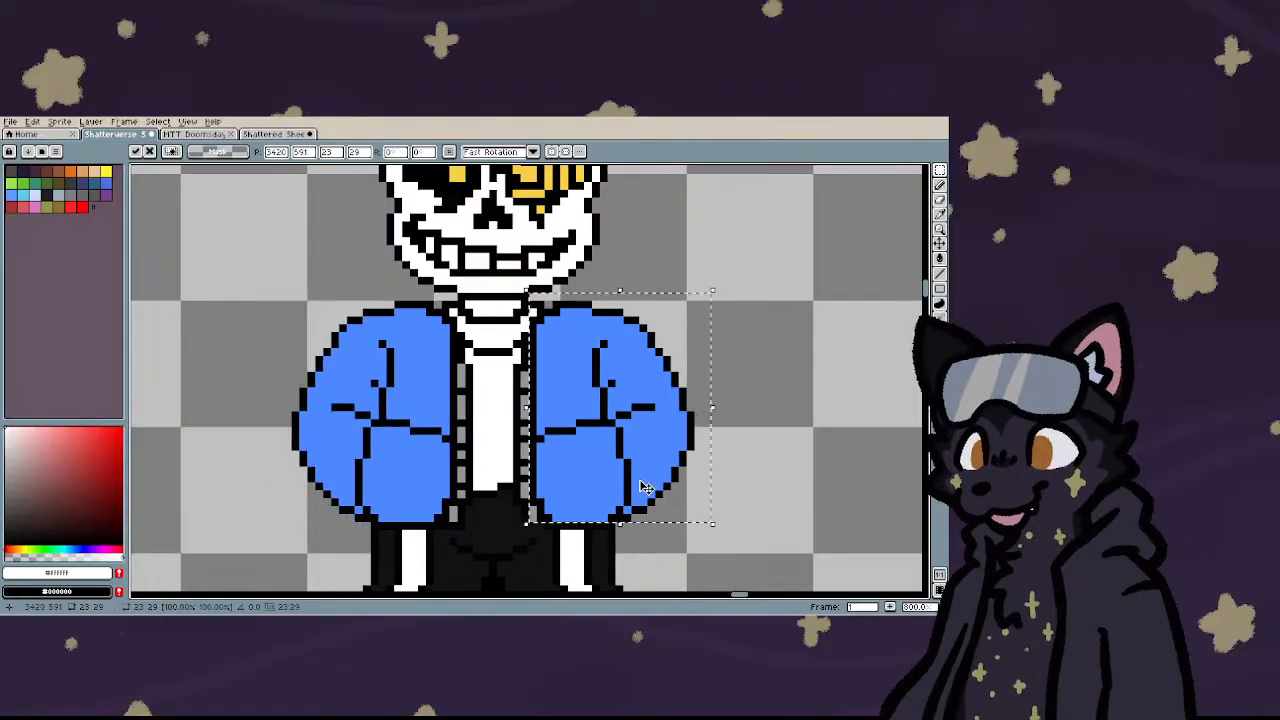
key(Return)
scroll(601, 452, down, 2)
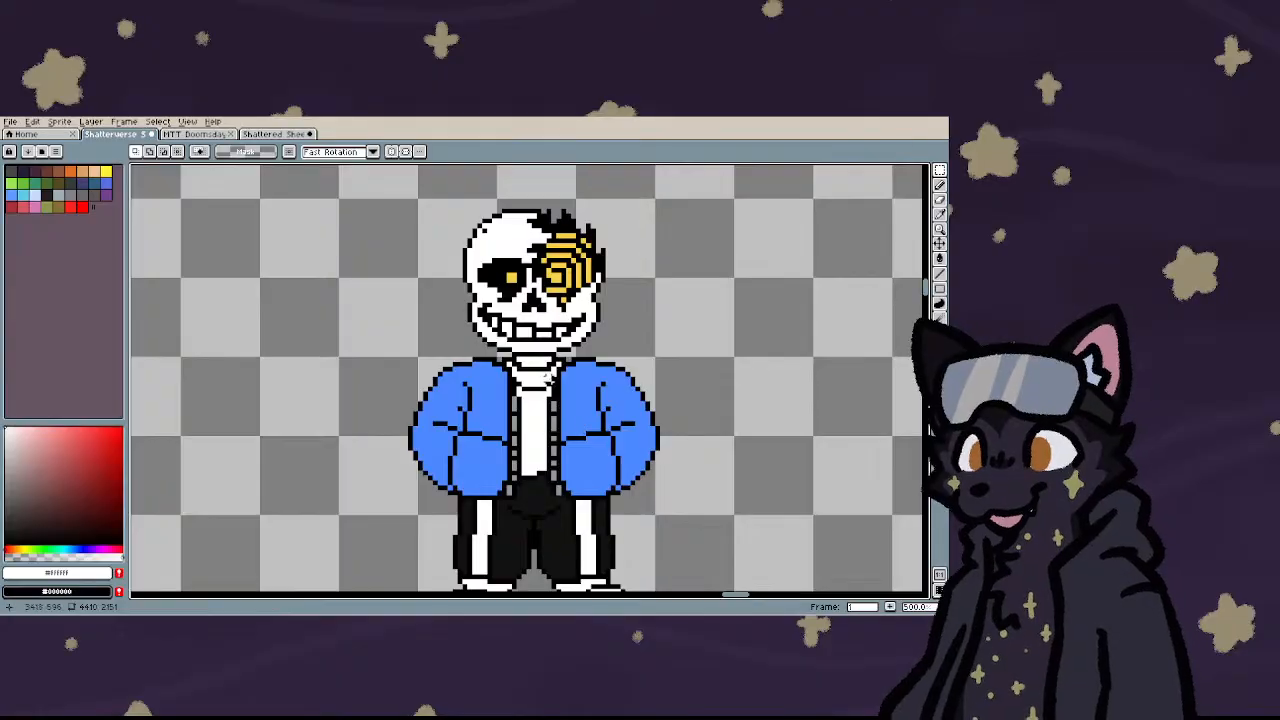
- Sketch a slanted collar flap in bright red from beside the jaw down the left inner jacket edge
scroll(540, 362, up, 5)
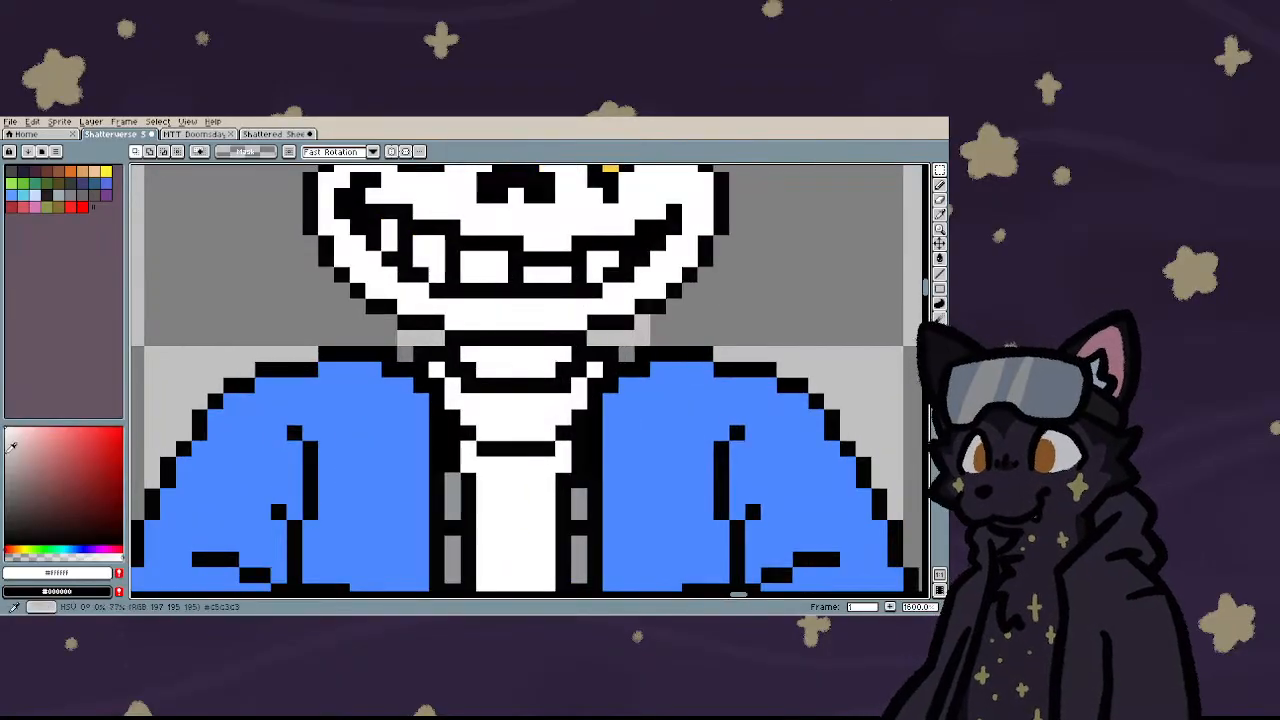
drag(83, 442, 202, 377)
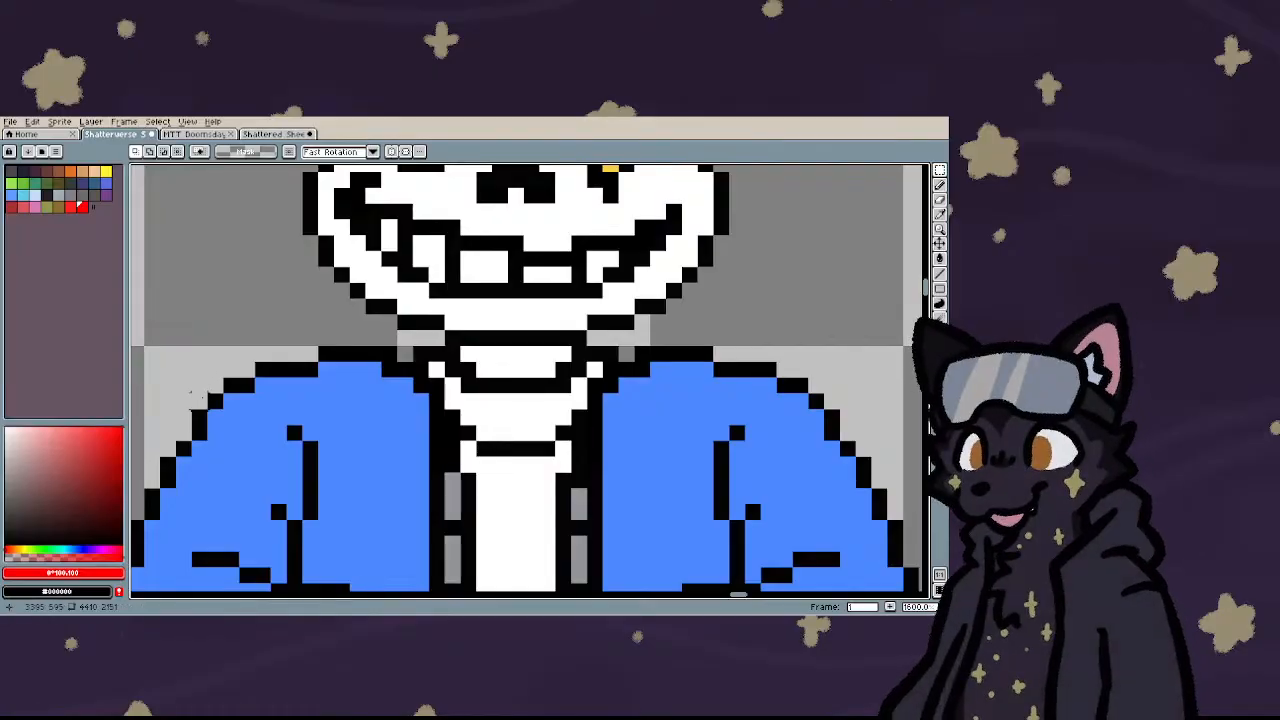
key(b)
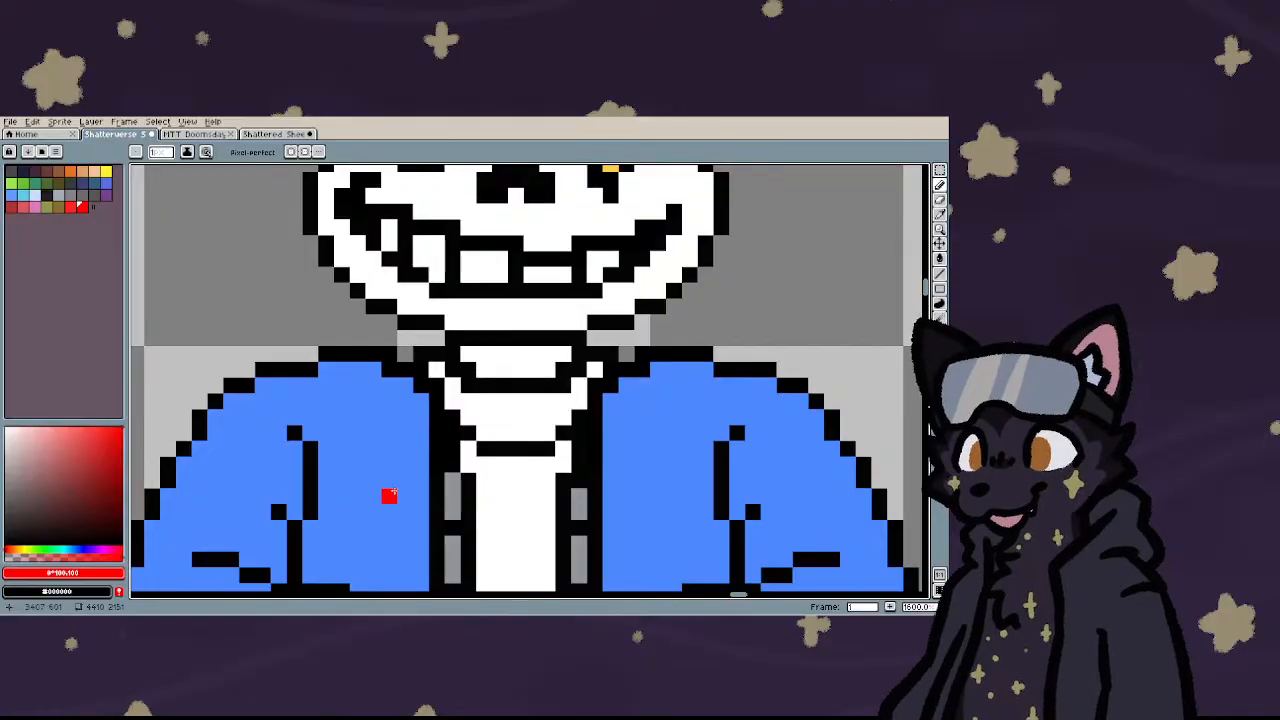
scroll(389, 447, up, 3)
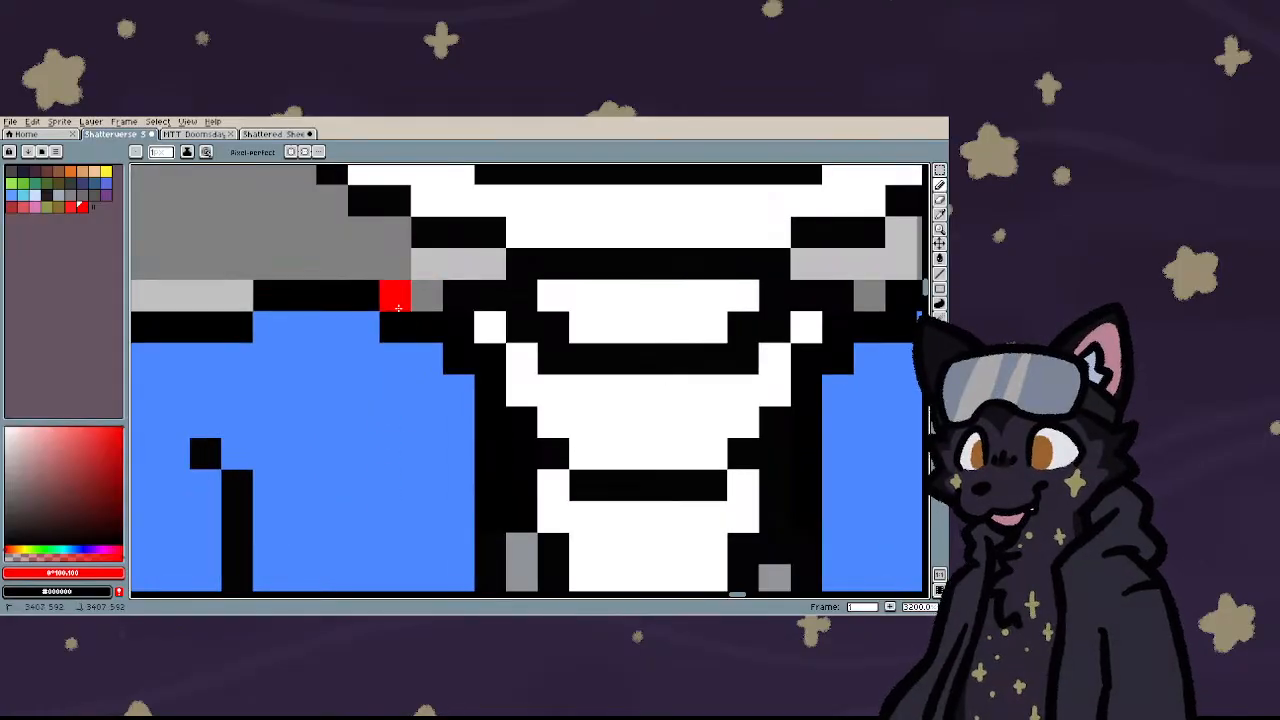
mouse_move(403, 295)
mouse_down()
mouse_move(424, 333)
mouse_move(418, 361)
mouse_move(433, 390)
mouse_move(444, 373)
mouse_move(450, 483)
mouse_move(430, 411)
mouse_move(368, 323)
mouse_move(356, 272)
mouse_move(313, 259)
mouse_move(310, 243)
mouse_move(356, 243)
mouse_move(420, 300)
mouse_up()
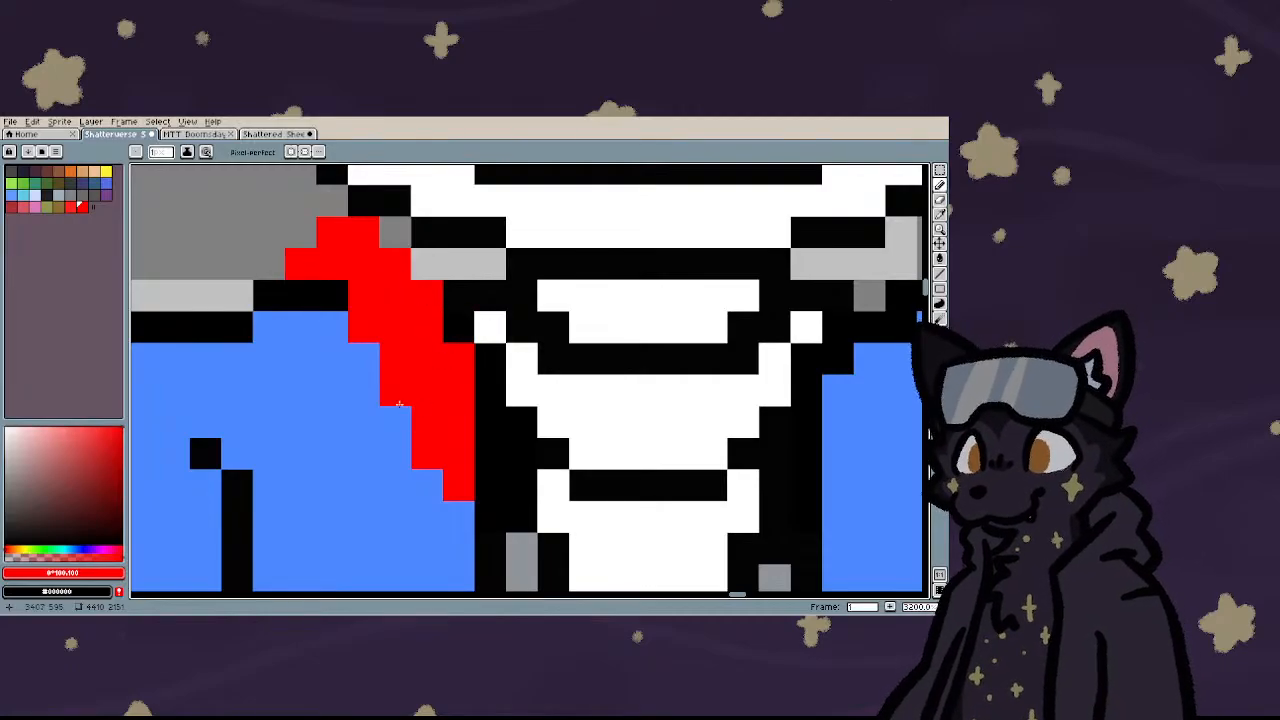
- Outline the red collar flap in black along its outer side, tip and inner edge
right_click(366, 365)
right_click(364, 390)
right_click(332, 327)
right_click(268, 264)
right_click(268, 232)
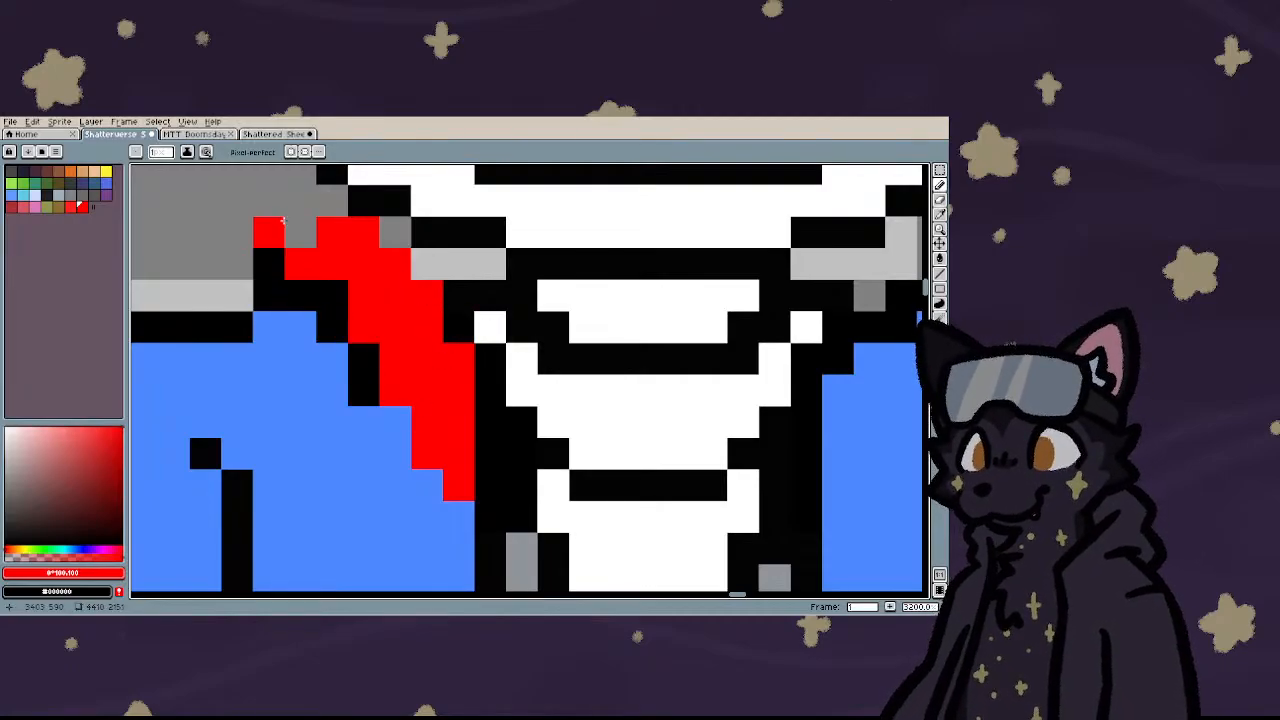
right_click(300, 232)
right_click(332, 200)
right_click(394, 232)
right_click(426, 264)
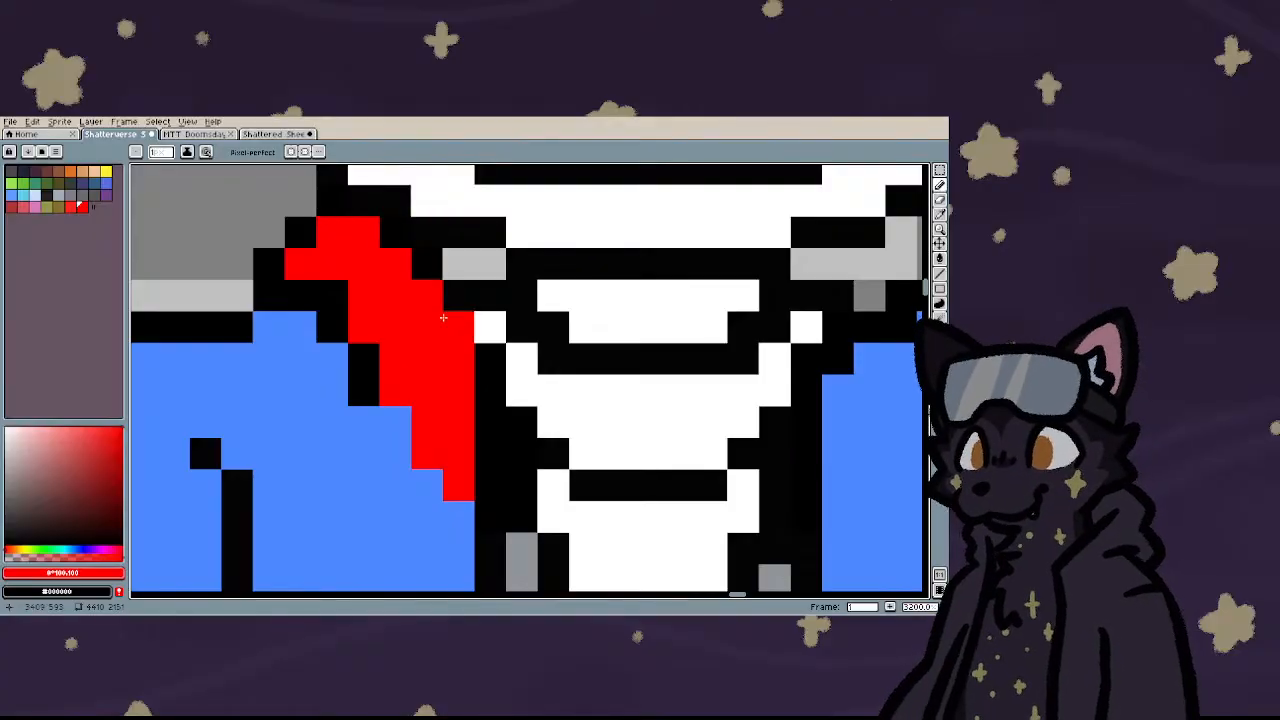
right_click(394, 428)
right_click(426, 486)
right_click(458, 518)
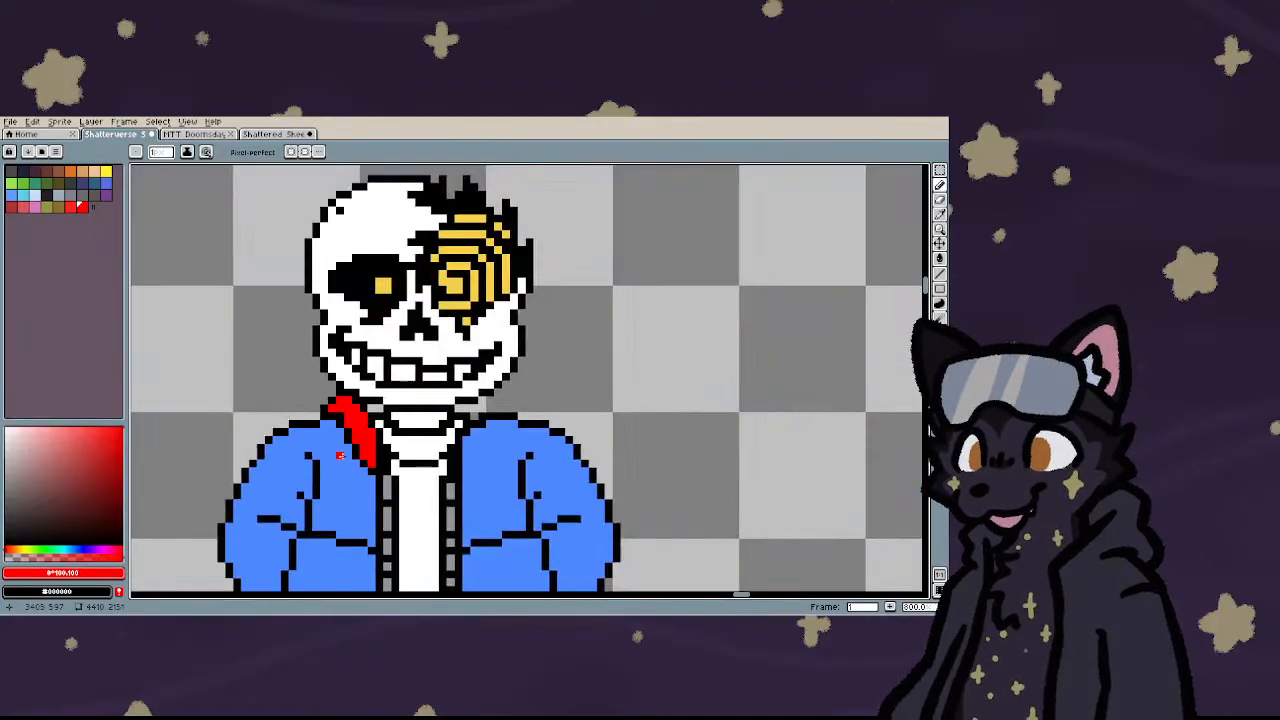
scroll(357, 452, down, 6)
scroll(356, 468, up, 6)
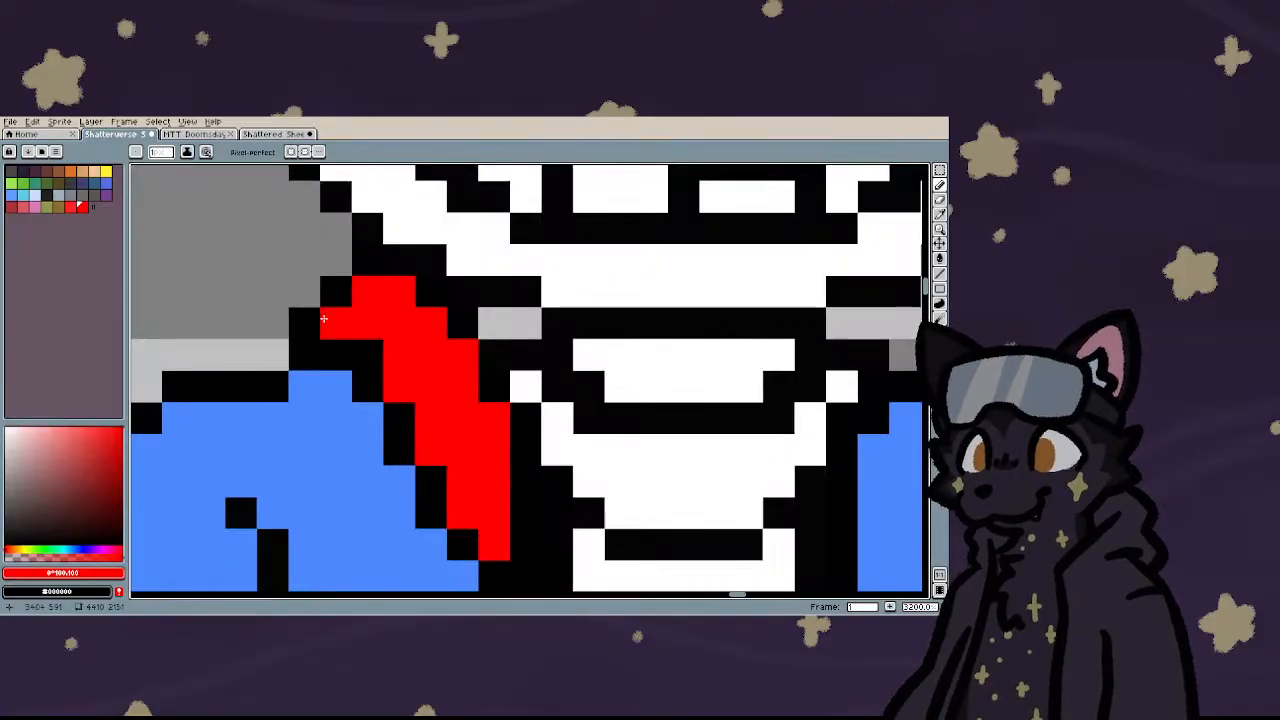
- Move the outlined collar flap down one pixel and patch the black jaw outline above it
key(m)
mouse_move(304, 276)
mouse_down()
mouse_move(401, 270)
mouse_move(414, 308)
mouse_move(484, 345)
mouse_move(494, 568)
mouse_move(493, 544)
mouse_move(461, 544)
mouse_move(430, 513)
mouse_move(430, 481)
mouse_move(398, 449)
mouse_move(367, 449)
mouse_move(367, 386)
mouse_move(386, 432)
mouse_move(354, 340)
mouse_move(276, 350)
mouse_up()
key(Down)
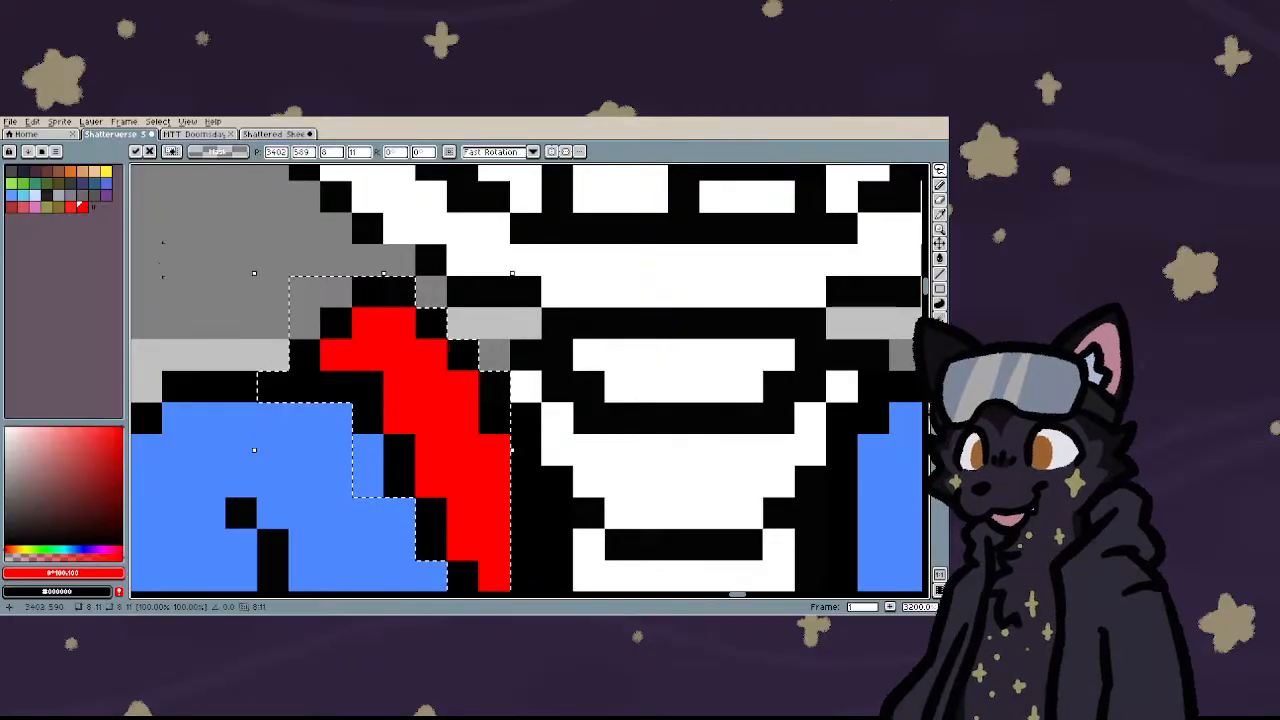
key(ctrl+d)
key(b)
click(385, 260)
scroll(275, 323, down, 4)
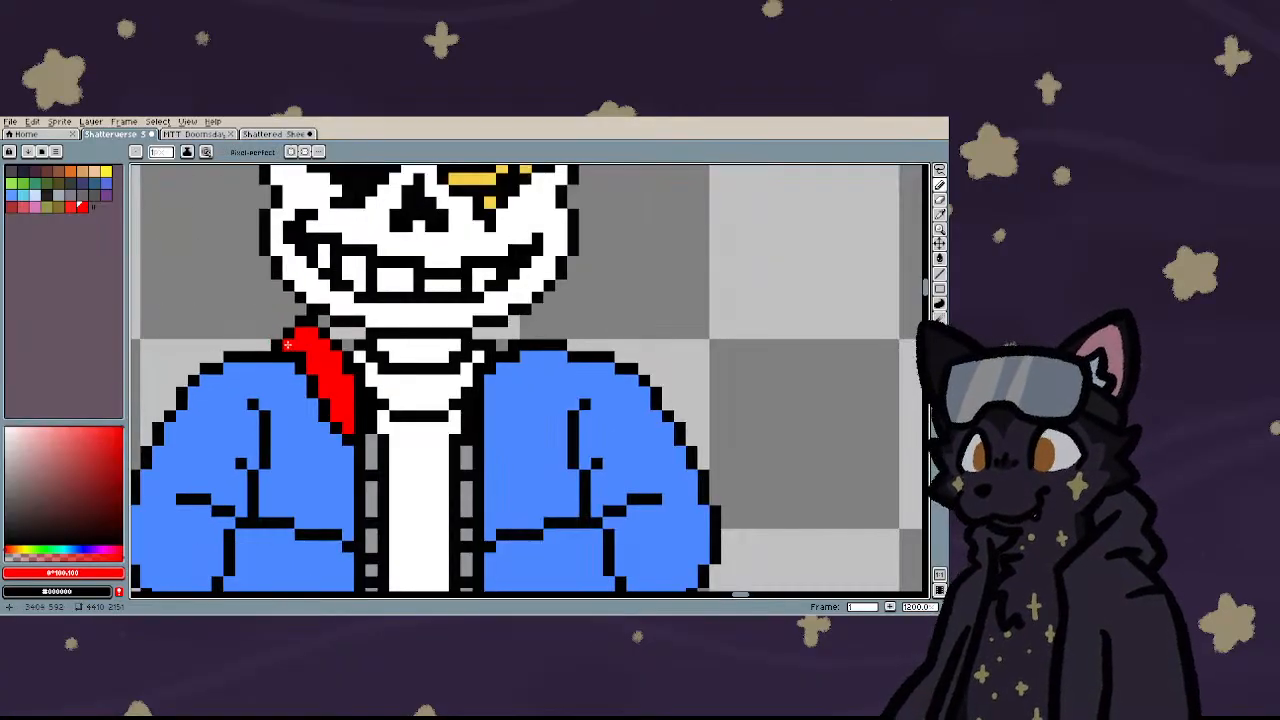
- Recolour the red collar flap with the jacket's blue using a Paint Bucket fill
scroll(290, 324, up, 3)
scroll(292, 323, up, 3)
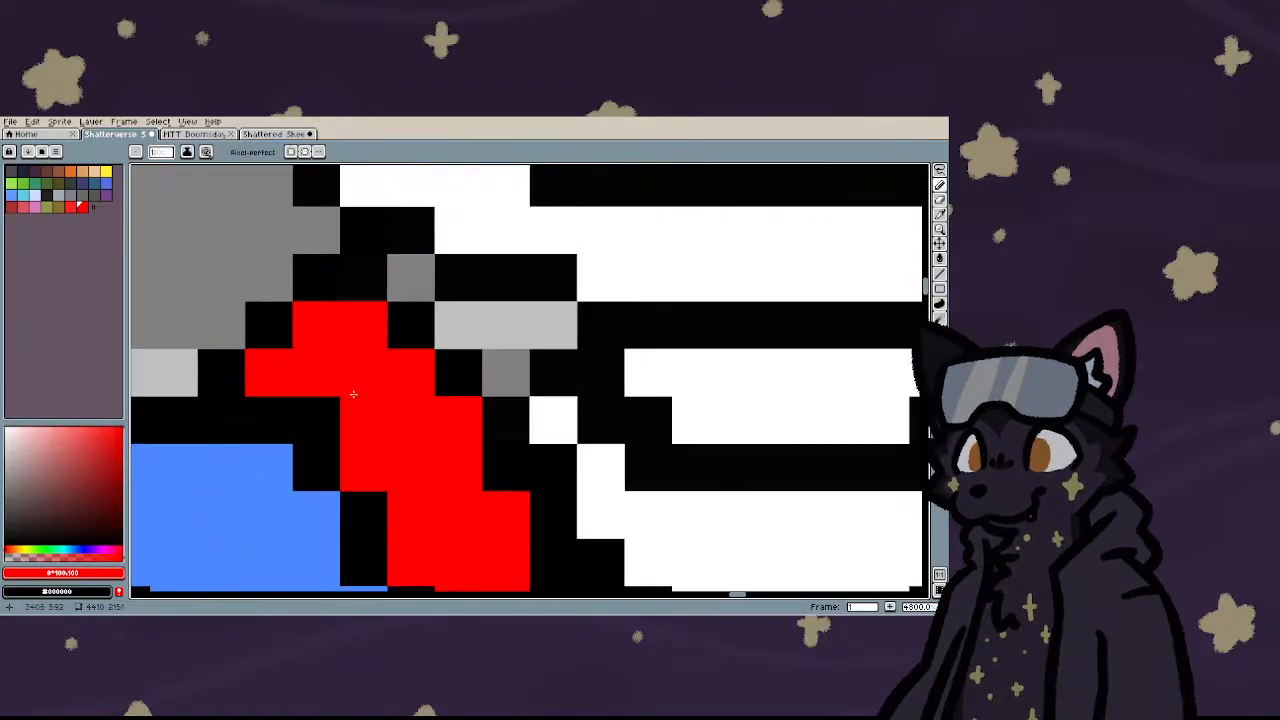
key(g)
scroll(349, 397, down, 5)
alt+click(306, 420)
scroll(306, 420, up, 3)
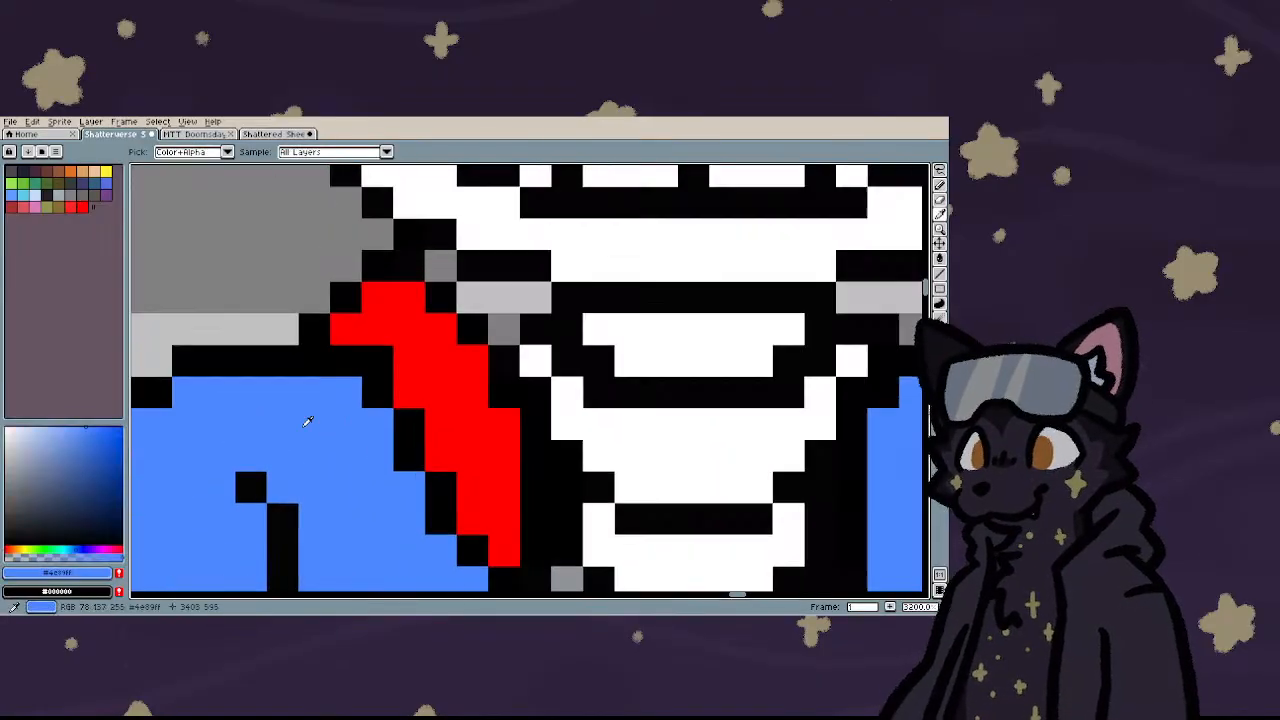
click(420, 408)
click(421, 410)
scroll(421, 410, down, 6)
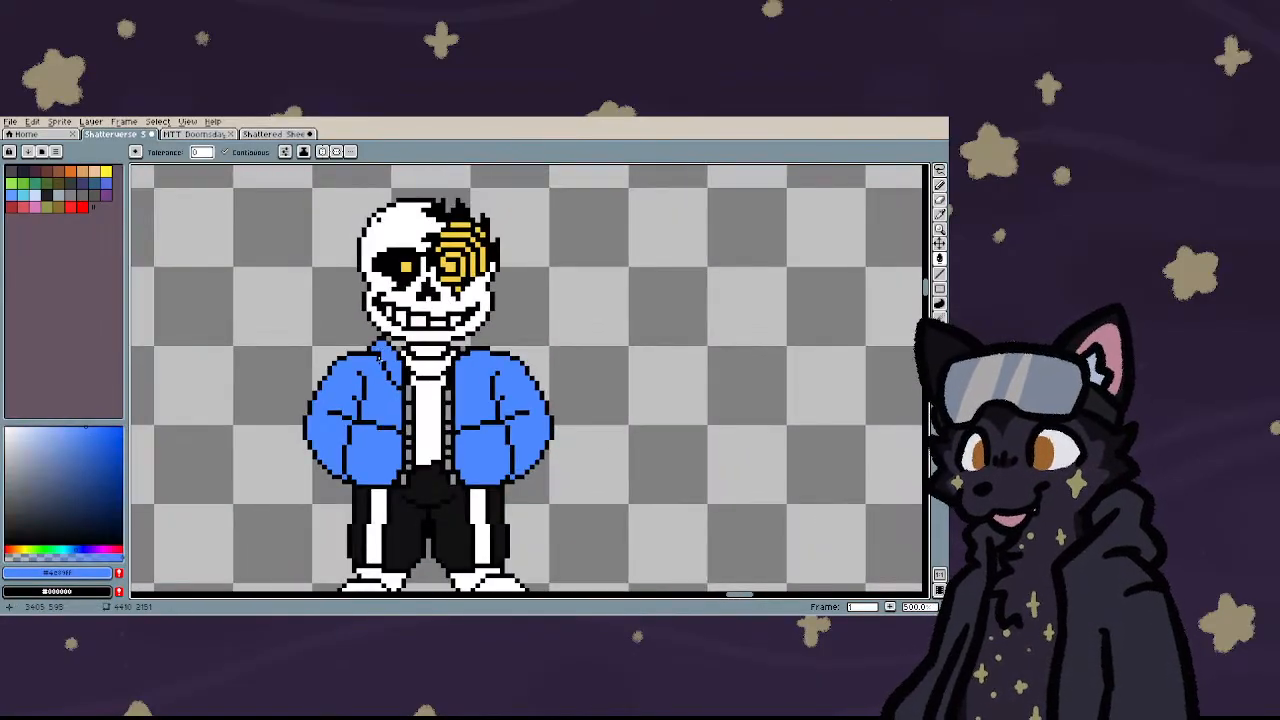
- Paint over the horizontal fold line across the left jacket front with blue using the Line tool
scroll(380, 362, up, 5)
key(i)
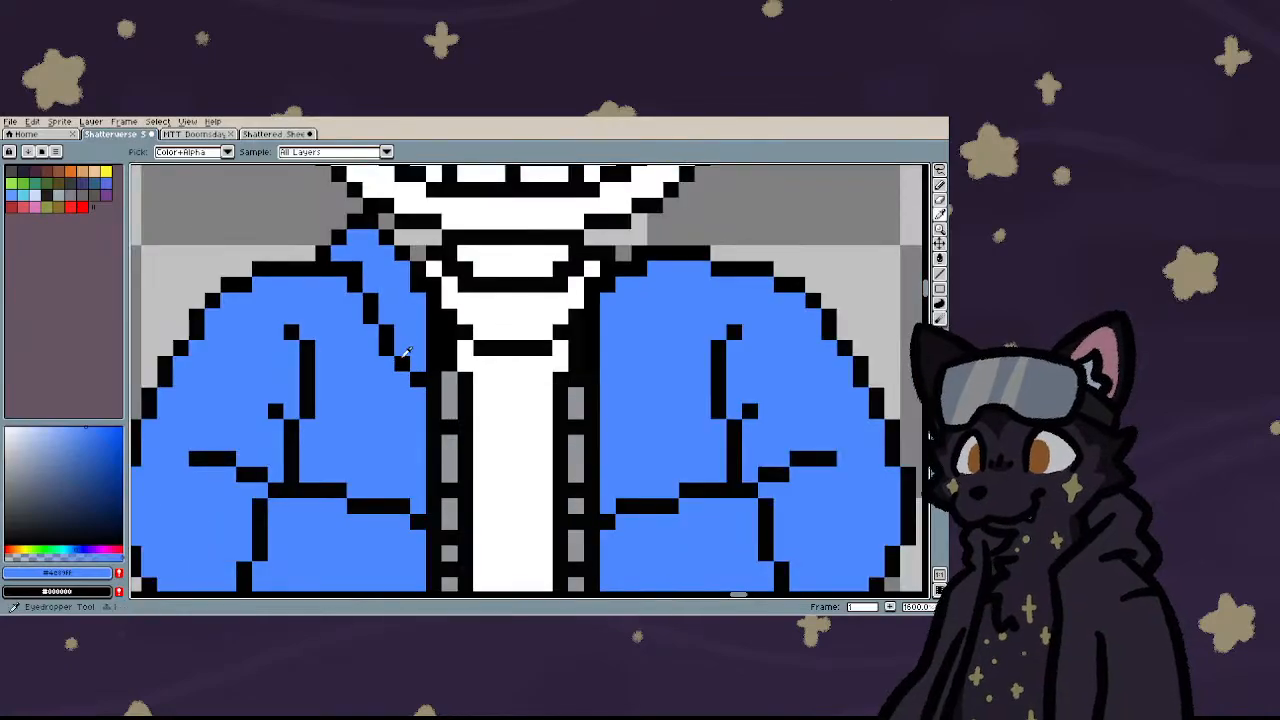
key(l)
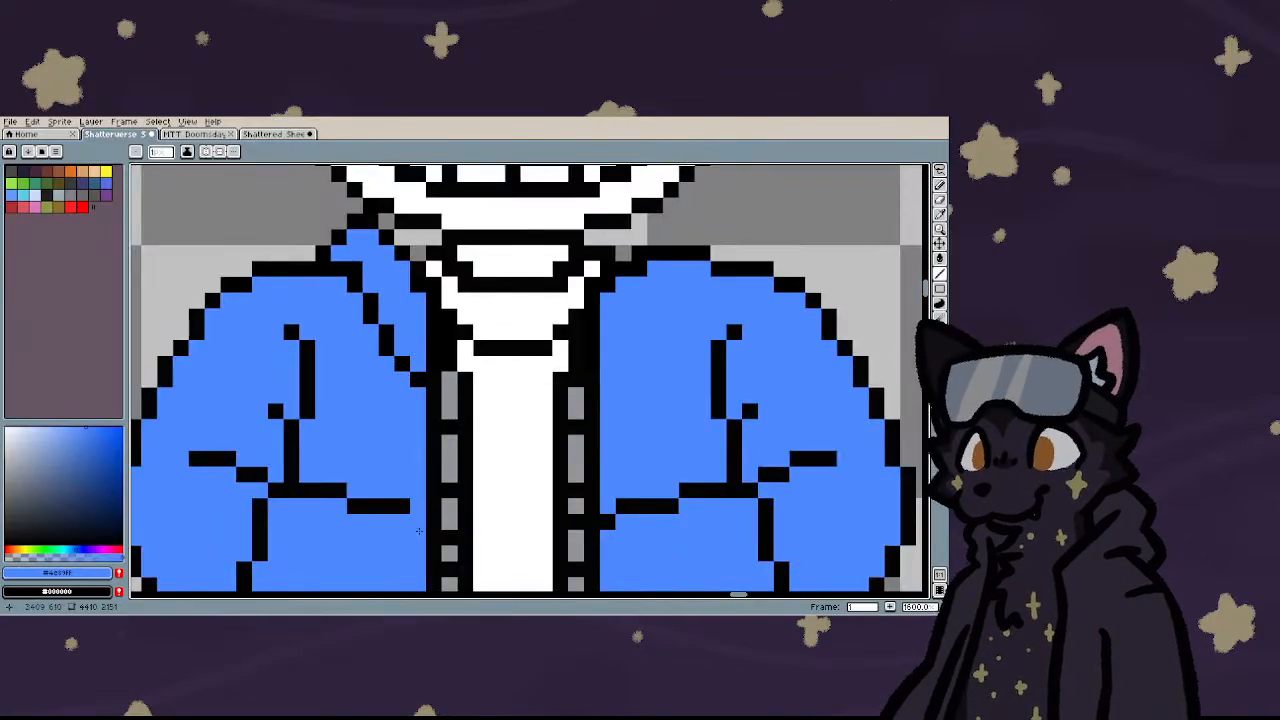
drag(418, 522, 296, 492)
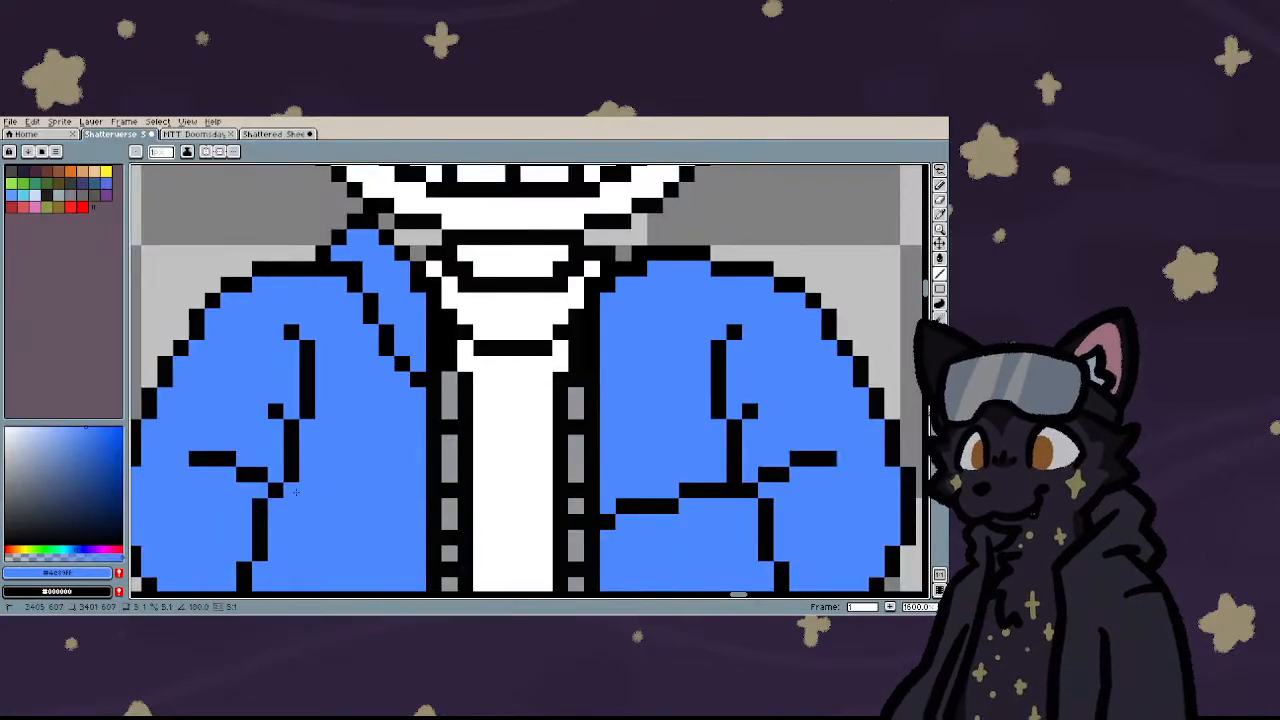
scroll(339, 368, down, 5)
scroll(339, 368, up, 1)
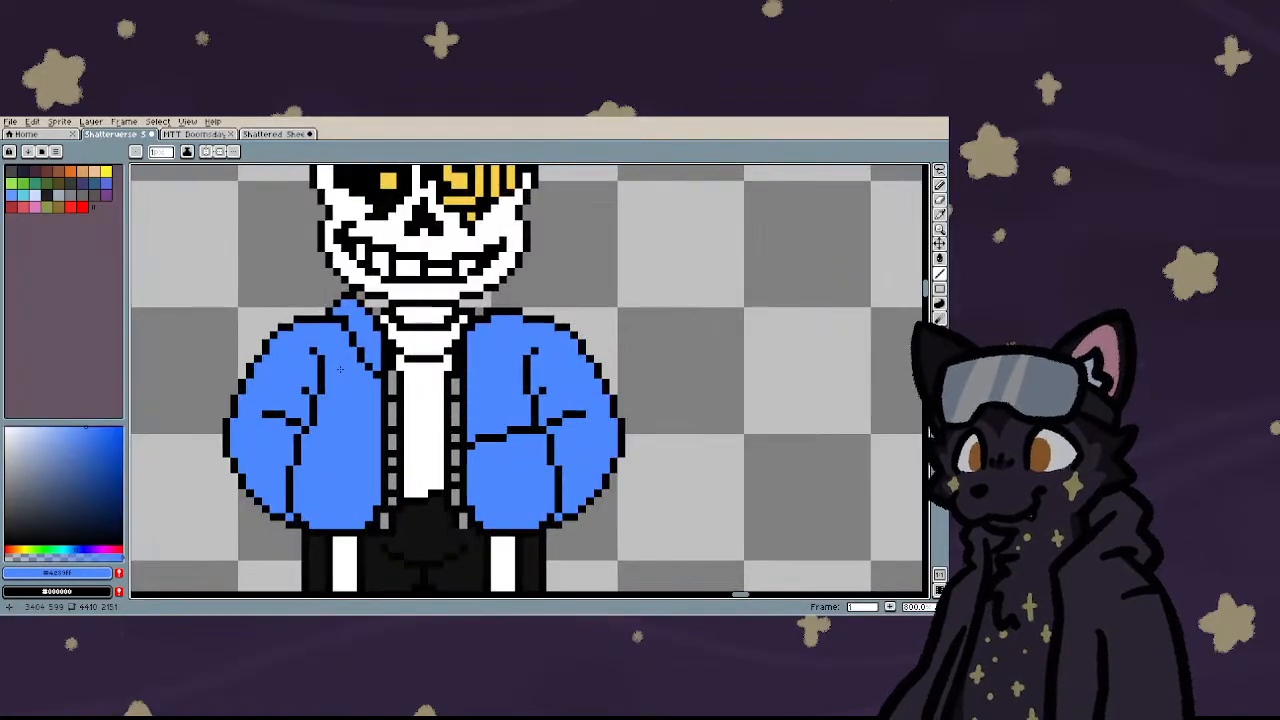
- Copy the tuxedo skeleton from the dark red reference strip and place it beside the blue-jacket skeleton
scroll(339, 368, down, 6)
scroll(339, 368, down, 3)
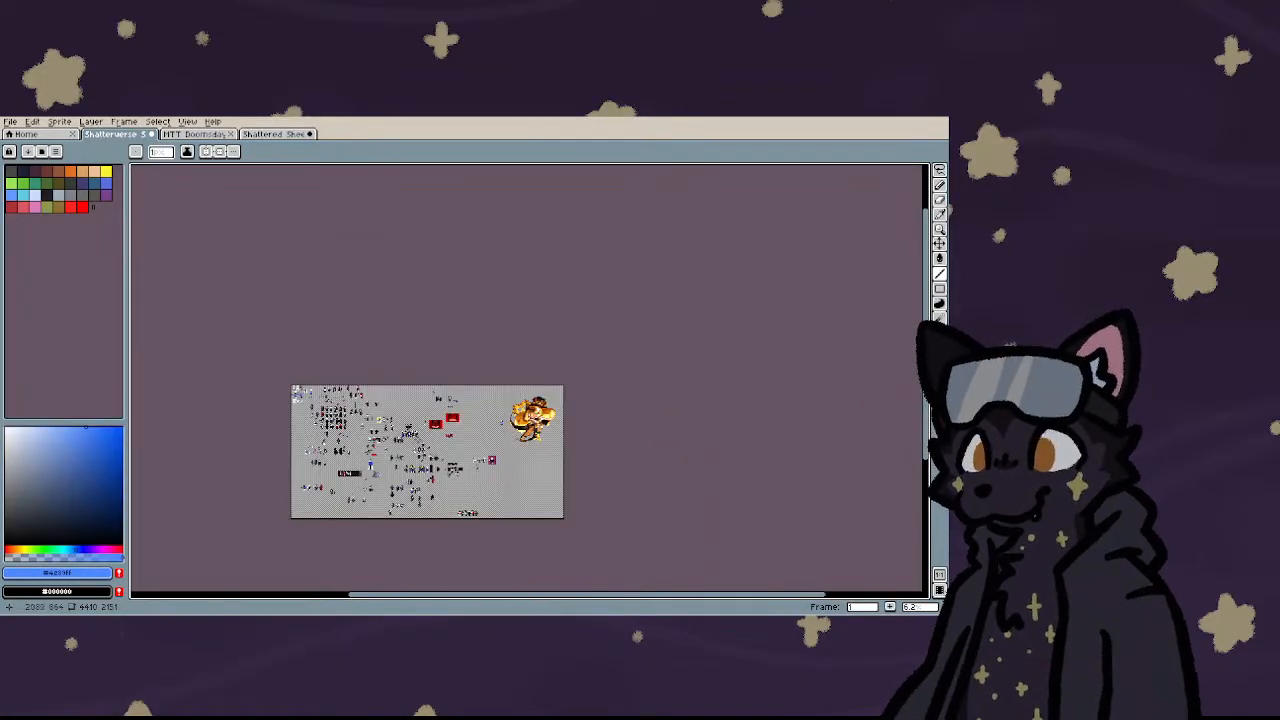
scroll(317, 486, up, 9)
scroll(464, 405, down, 3)
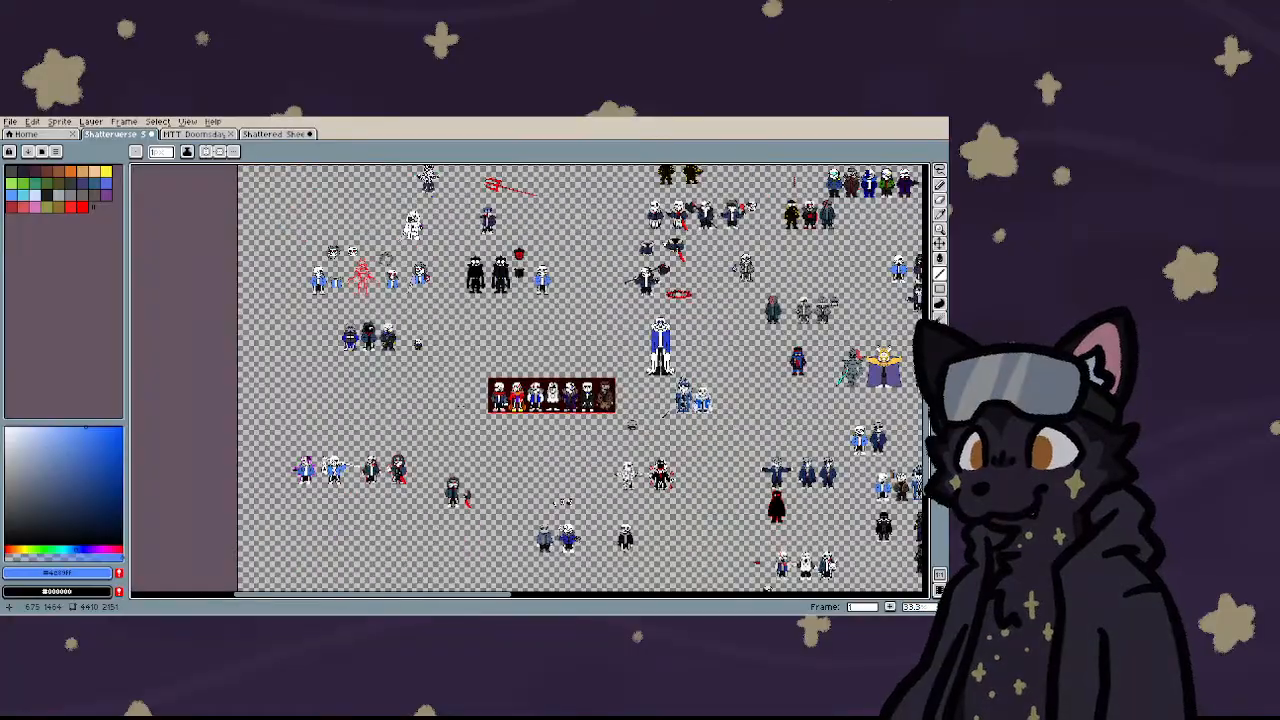
scroll(600, 402, up, 5)
key(m)
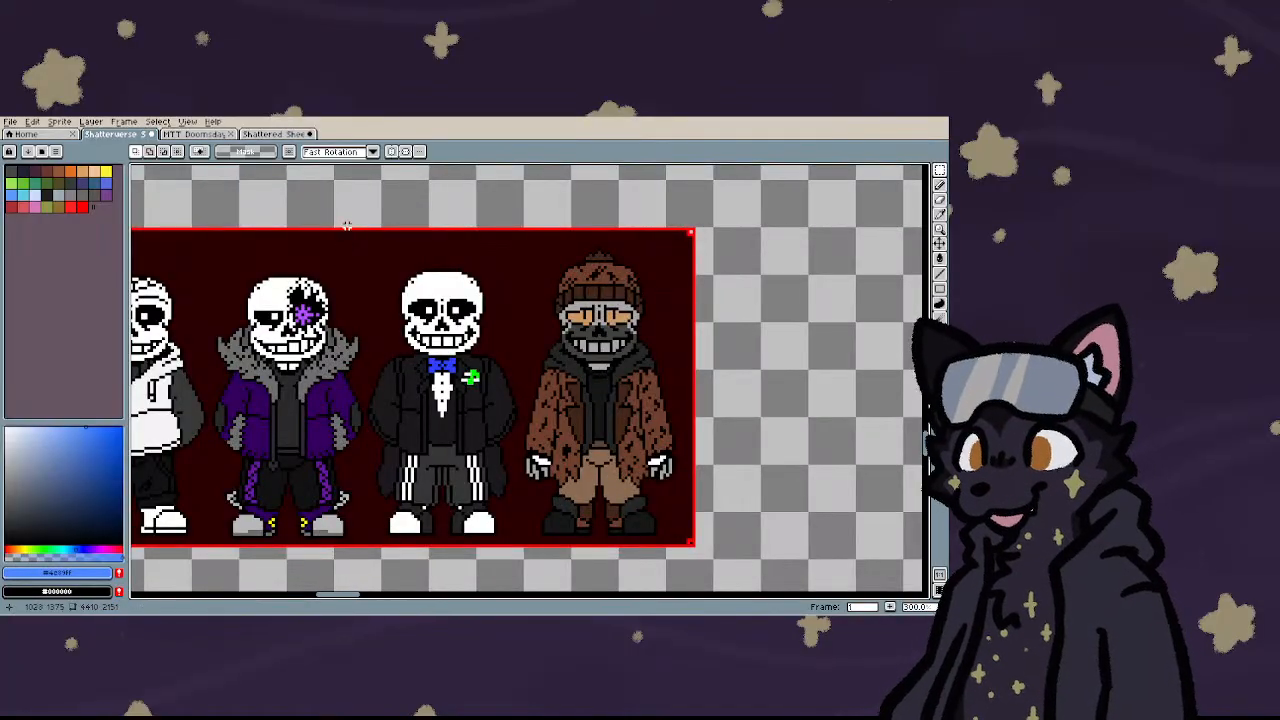
drag(368, 258, 525, 576)
drag(466, 508, 575, 514)
scroll(314, 528, down, 7)
scroll(595, 320, up, 3)
scroll(595, 320, down, 3)
scroll(575, 514, up, 7)
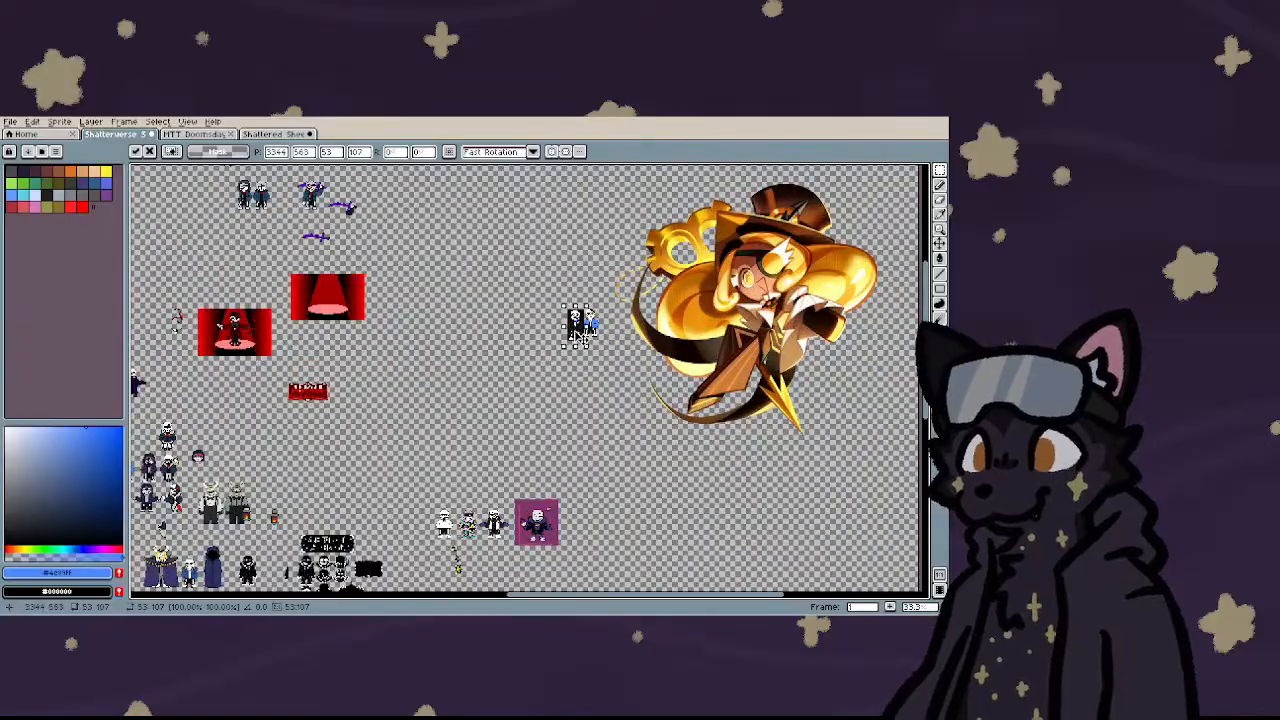
key(Return)
scroll(633, 411, down, 3)
scroll(455, 330, up, 3)
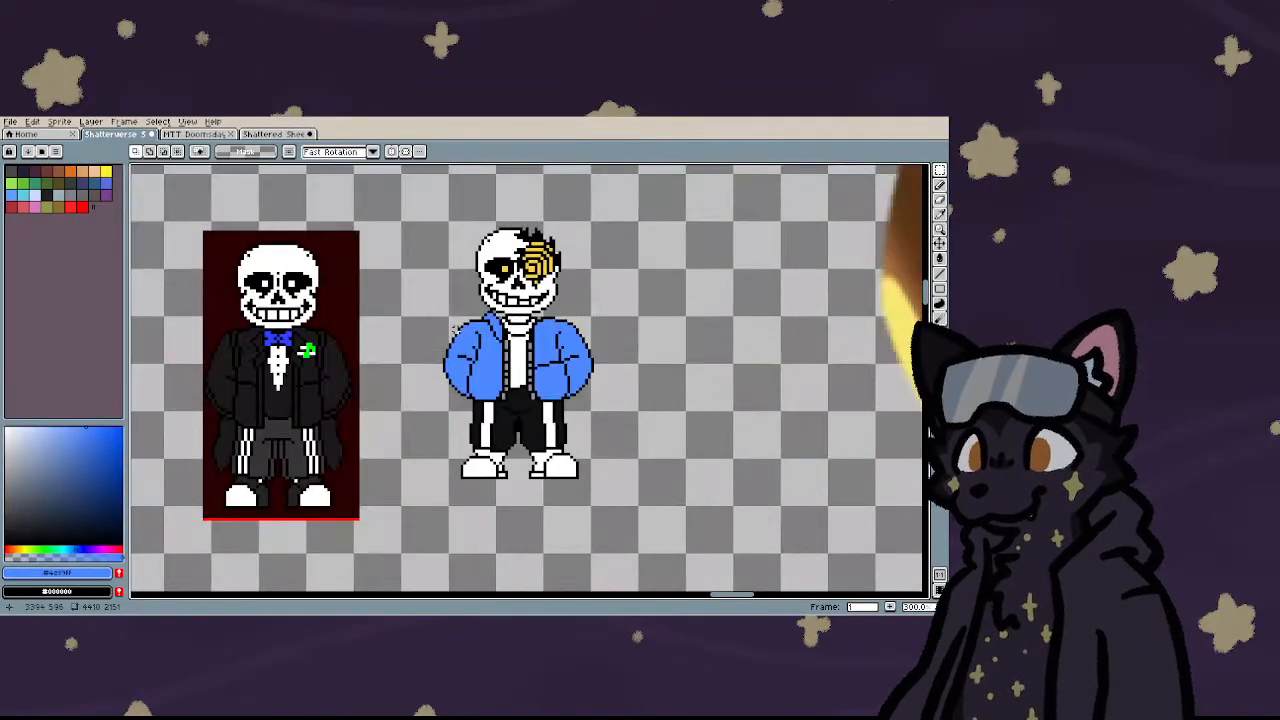
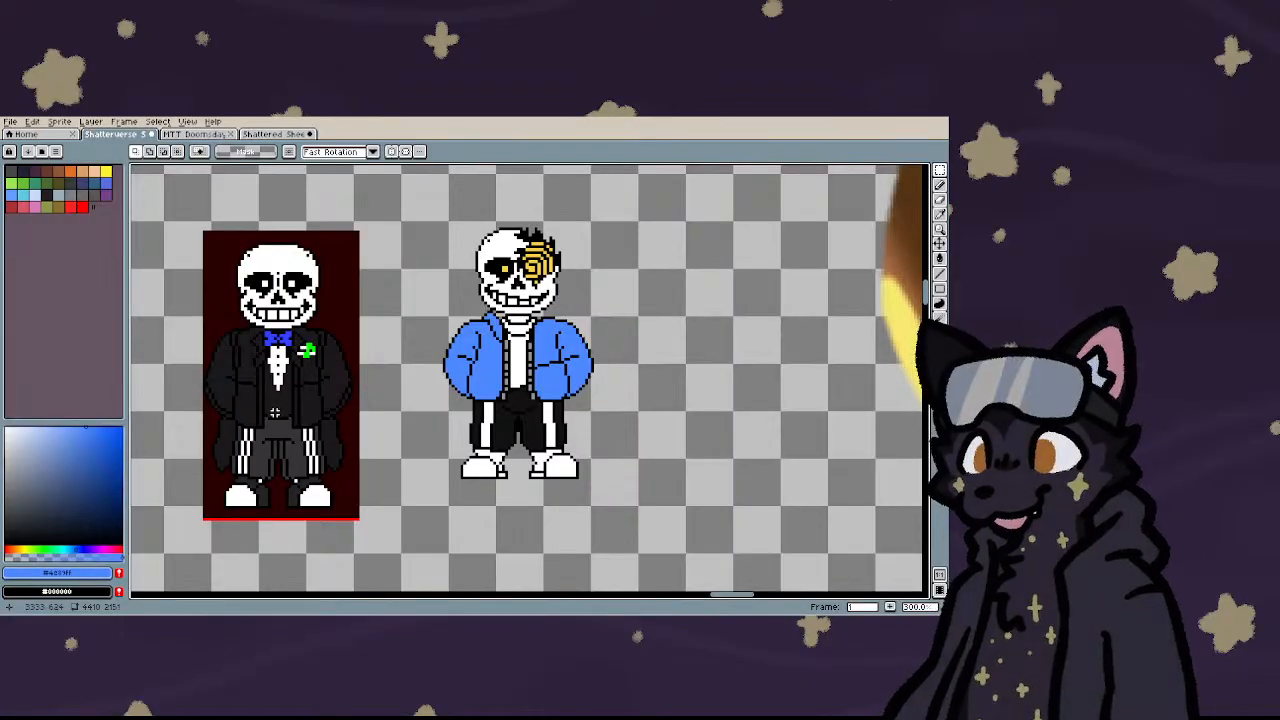
- Sample the blue of the tuxedo skeleton's bow tie as the drawing colour for the Pencil
scroll(505, 370, up, 3)
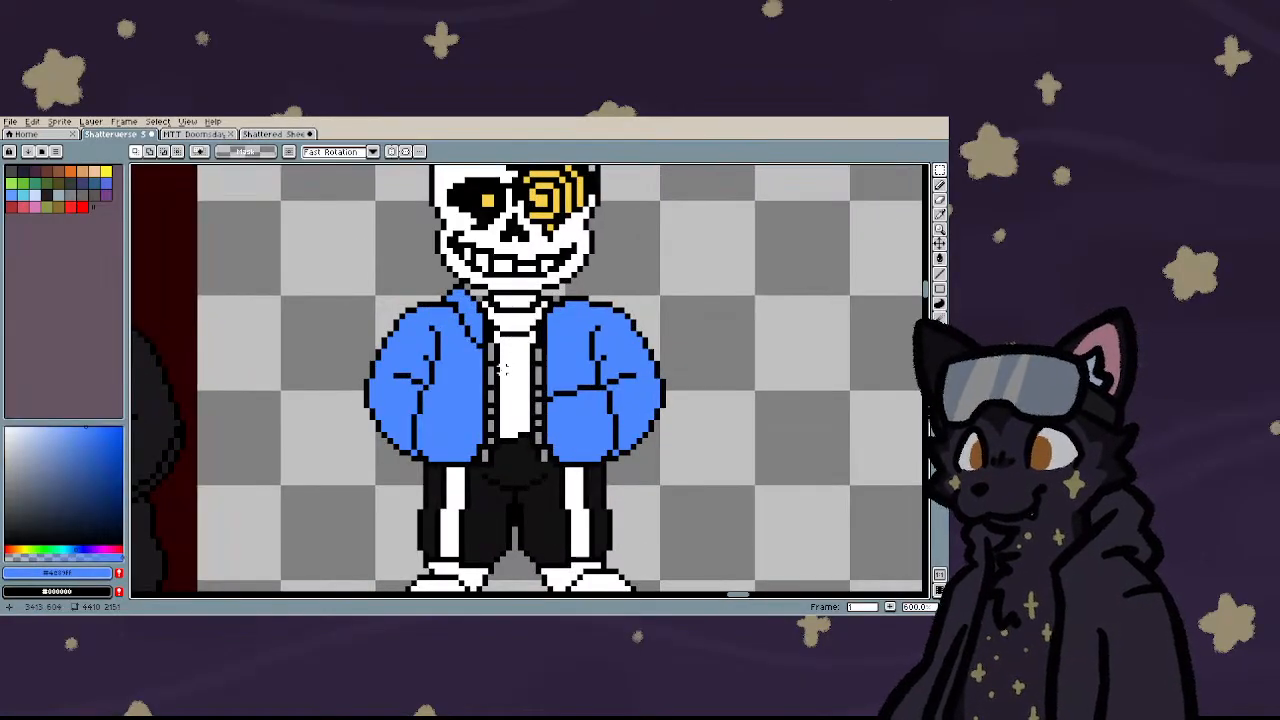
scroll(505, 370, down, 3)
scroll(268, 360, up, 3)
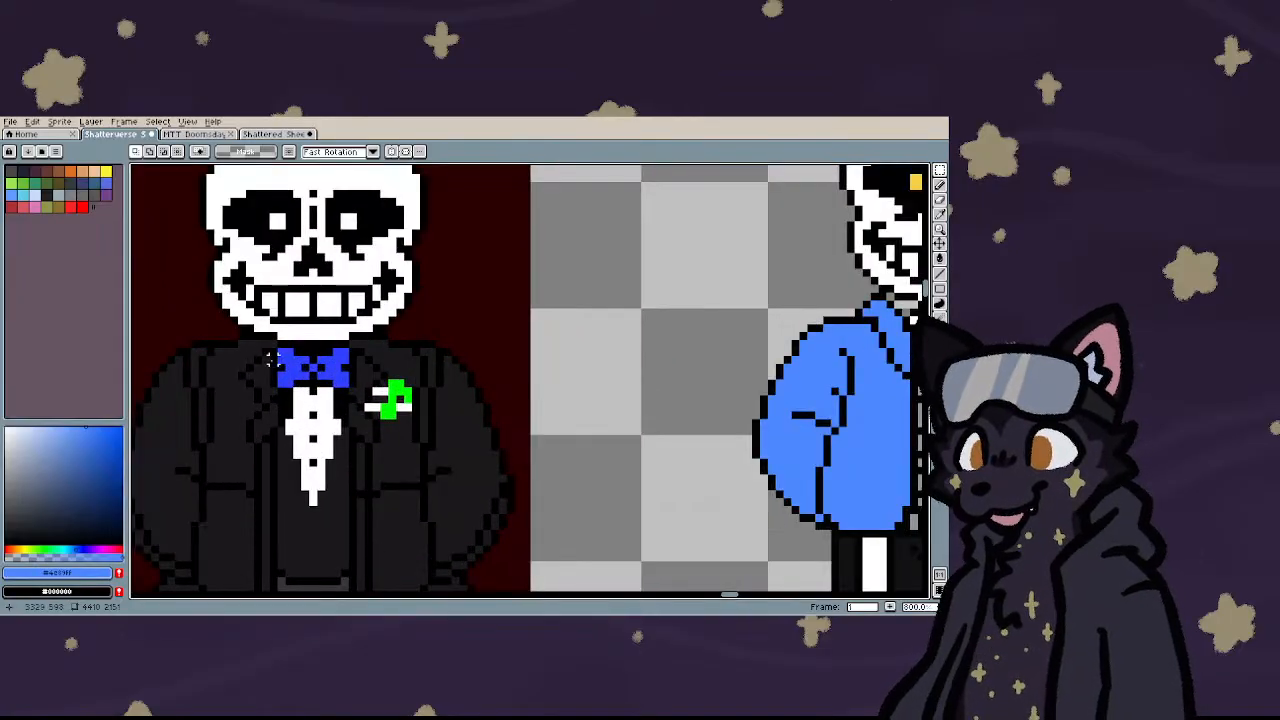
scroll(295, 365, up, 2)
key(i)
click(296, 365)
scroll(246, 373, down, 3)
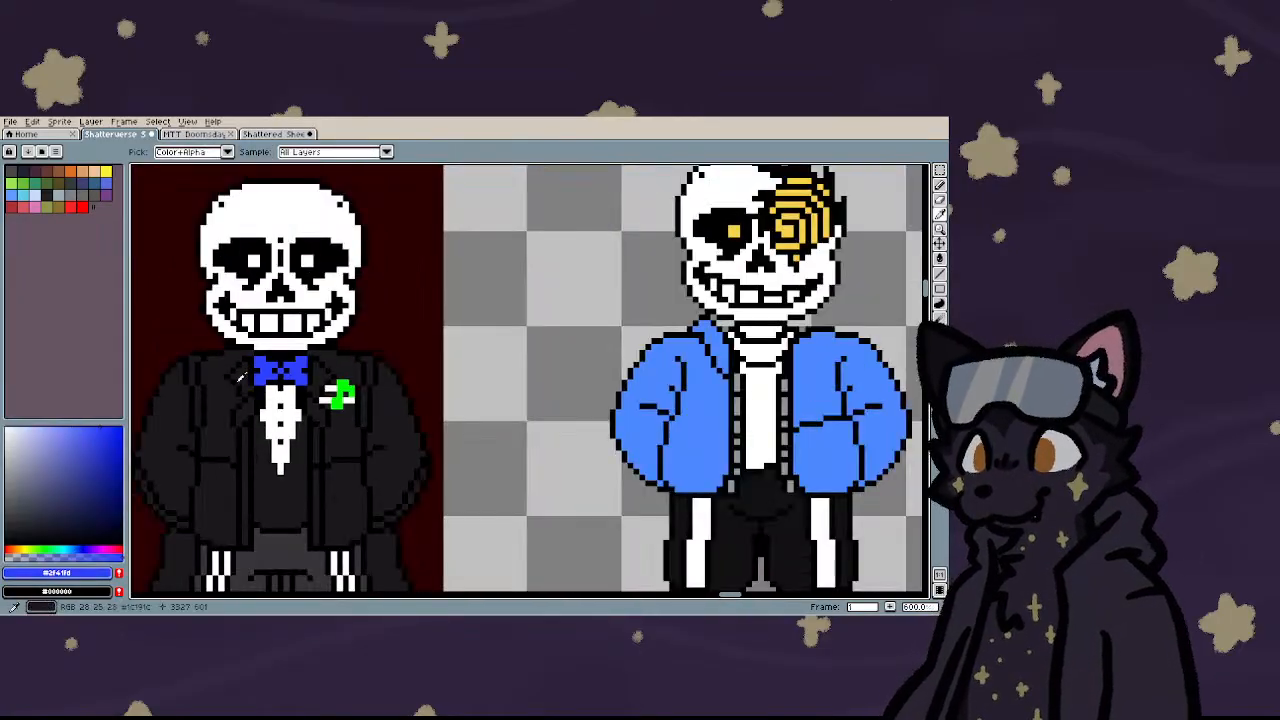
key(b)
scroll(757, 366, up, 4)
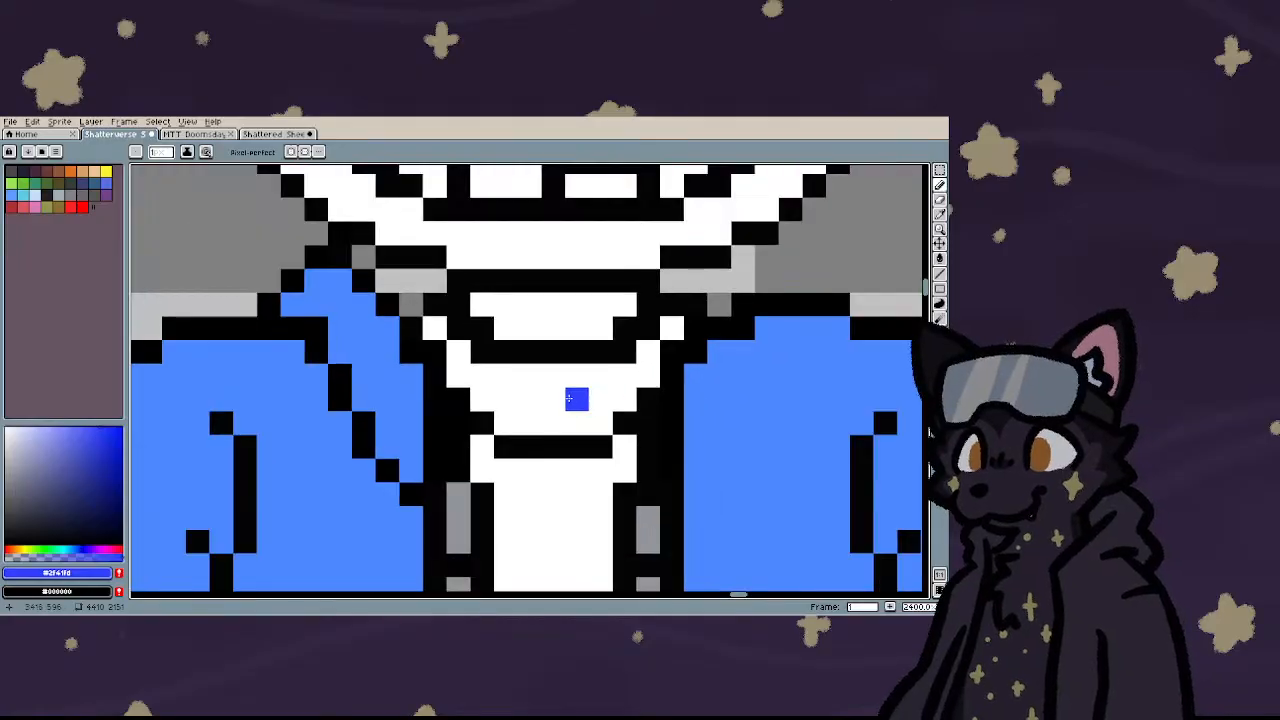
scroll(576, 399, down, 4)
scroll(571, 371, up, 4)
scroll(529, 371, up, 1)
- Paint over the lower neck lines and inner collar outline with the shirt's sampled white, keeping the top neck ring
key(i)
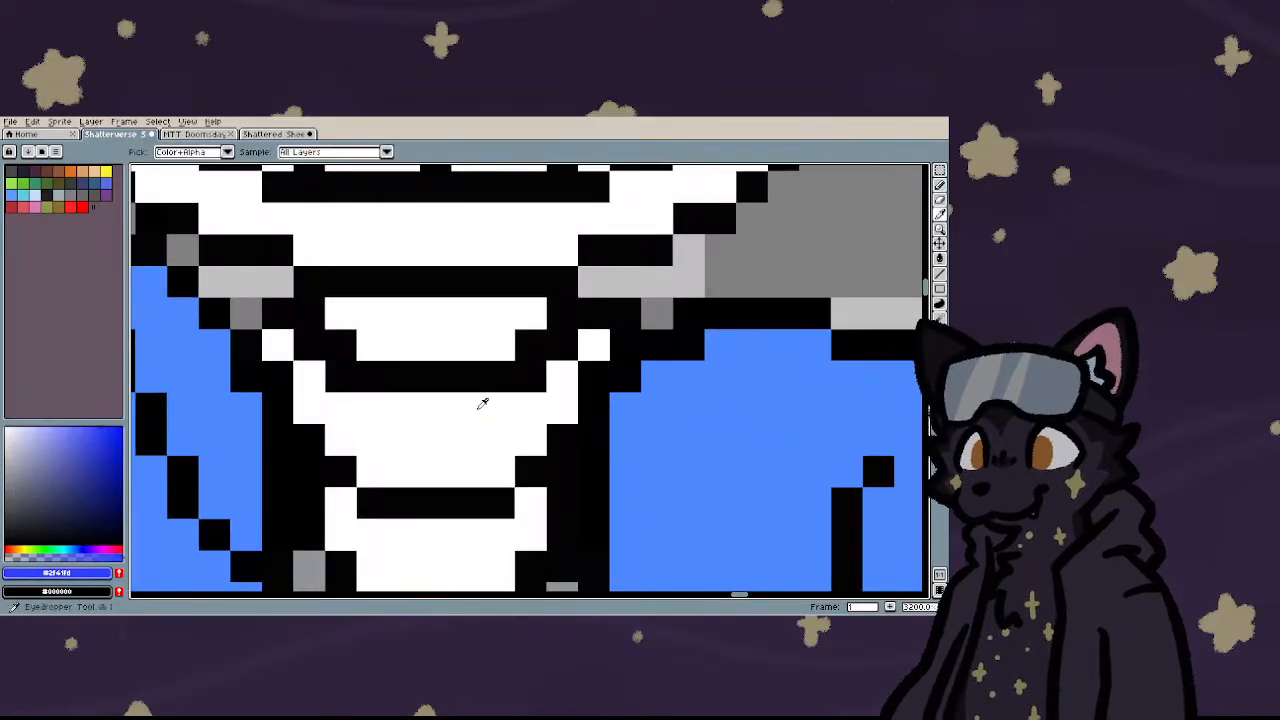
scroll(482, 403, down, 8)
scroll(450, 410, up, 1)
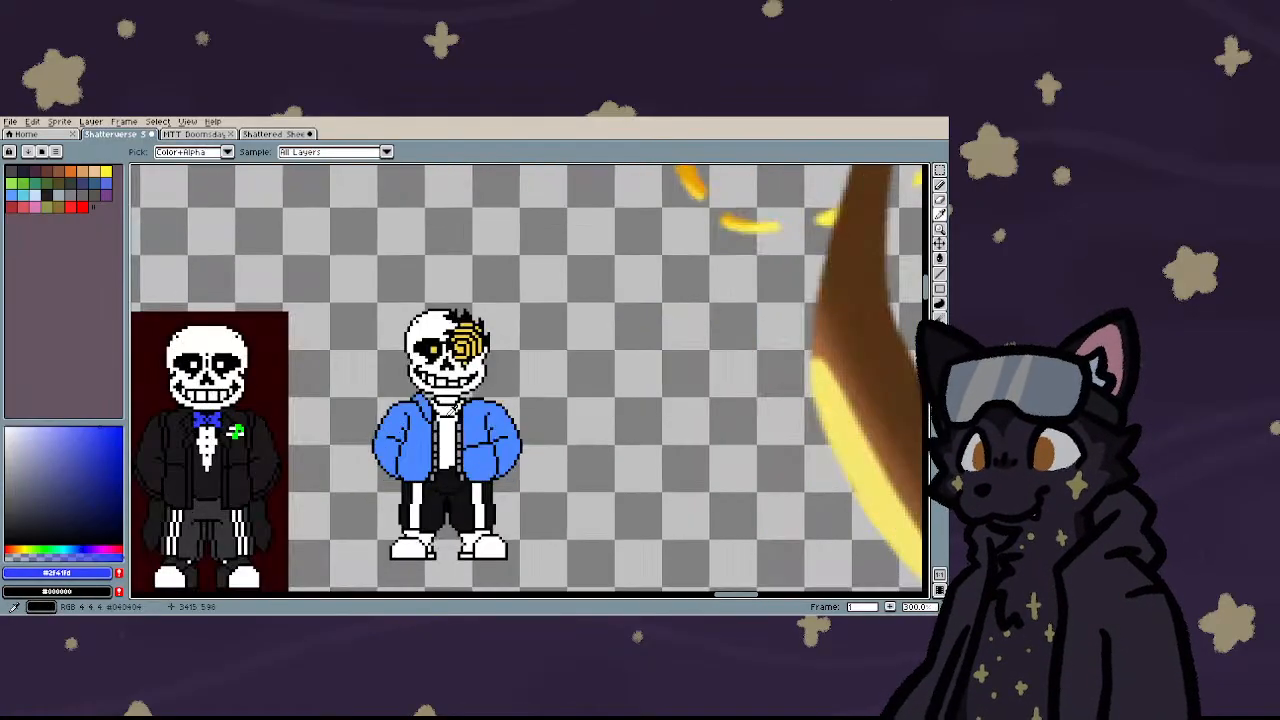
scroll(449, 409, up, 7)
click(449, 409)
key(b)
mouse_move(352, 385)
mouse_down()
mouse_move(417, 424)
mouse_move(566, 395)
mouse_move(539, 391)
mouse_move(531, 407)
mouse_move(558, 355)
mouse_move(572, 448)
mouse_up()
drag(320, 352, 320, 450)
scroll(545, 380, down, 8)
scroll(555, 408, up, 6)
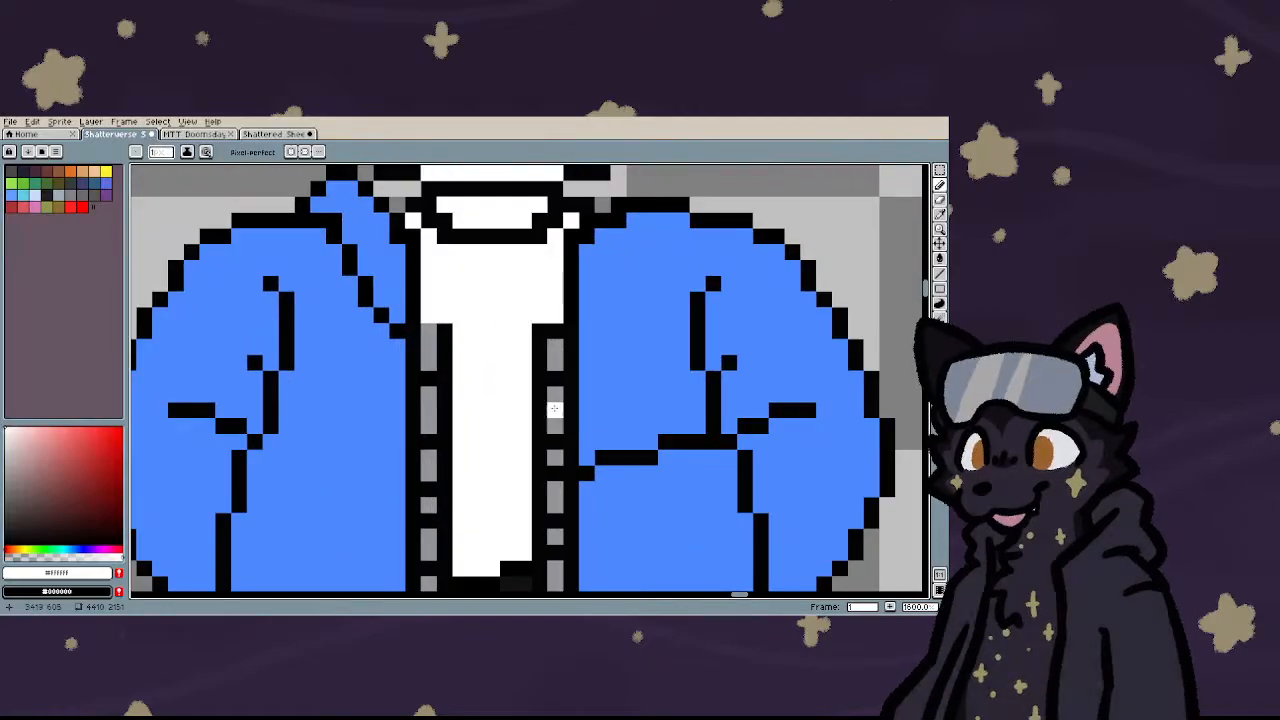
- Replace both grey jacket zippers and their black inner outlines with white using the Line tool and Paint Bucket
key(l)
mouse_move(428, 314)
mouse_down()
mouse_move(430, 508)
mouse_move(529, 509)
mouse_move(548, 480)
mouse_move(548, 262)
mouse_move(532, 288)
mouse_up()
scroll(427, 410, down, 2)
scroll(432, 472, up, 2)
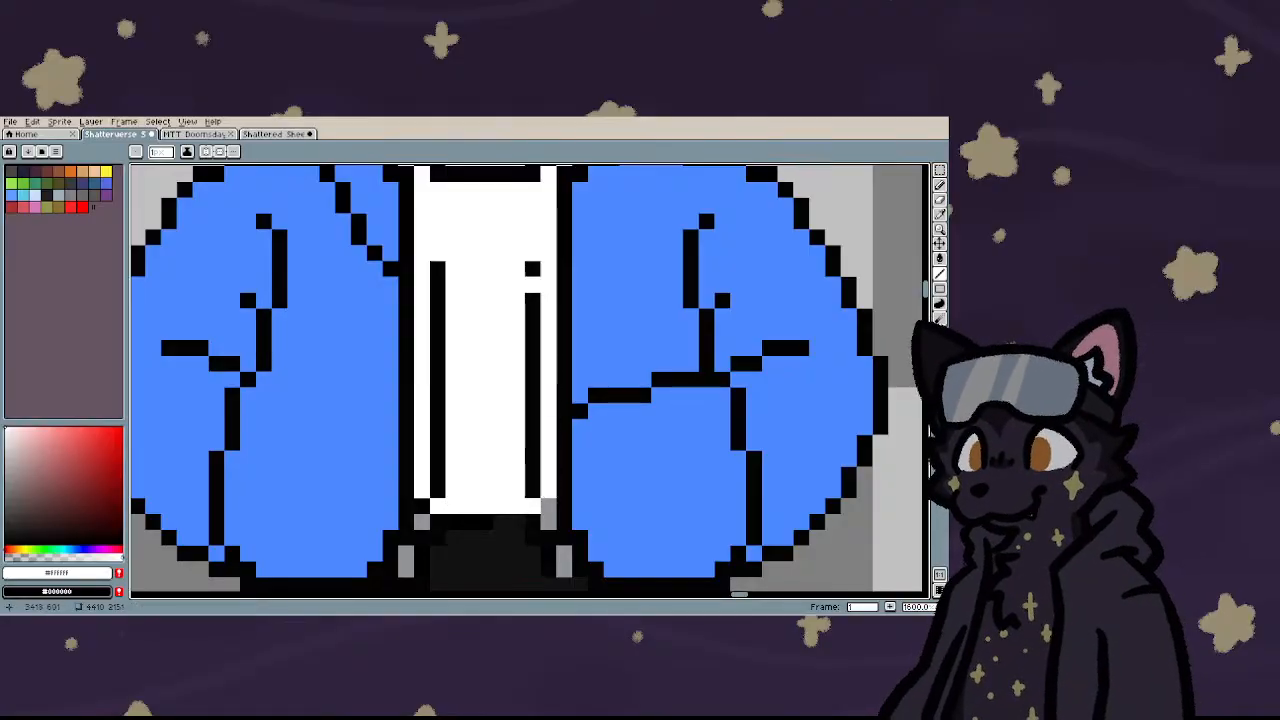
key(g)
click(532, 350)
click(438, 395)
- Clean up the waistband corners below the shirt, painting stray black and grey pixels with the shorts' #121212
key(b)
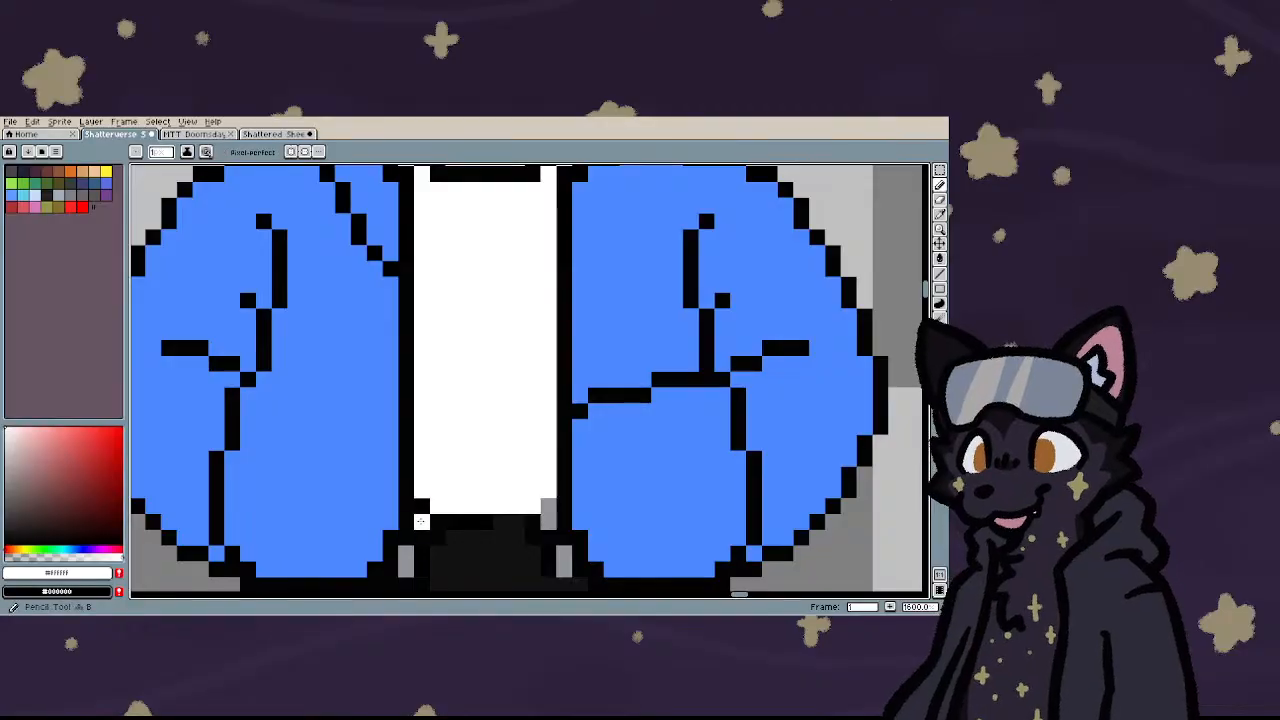
scroll(469, 569, up, 5)
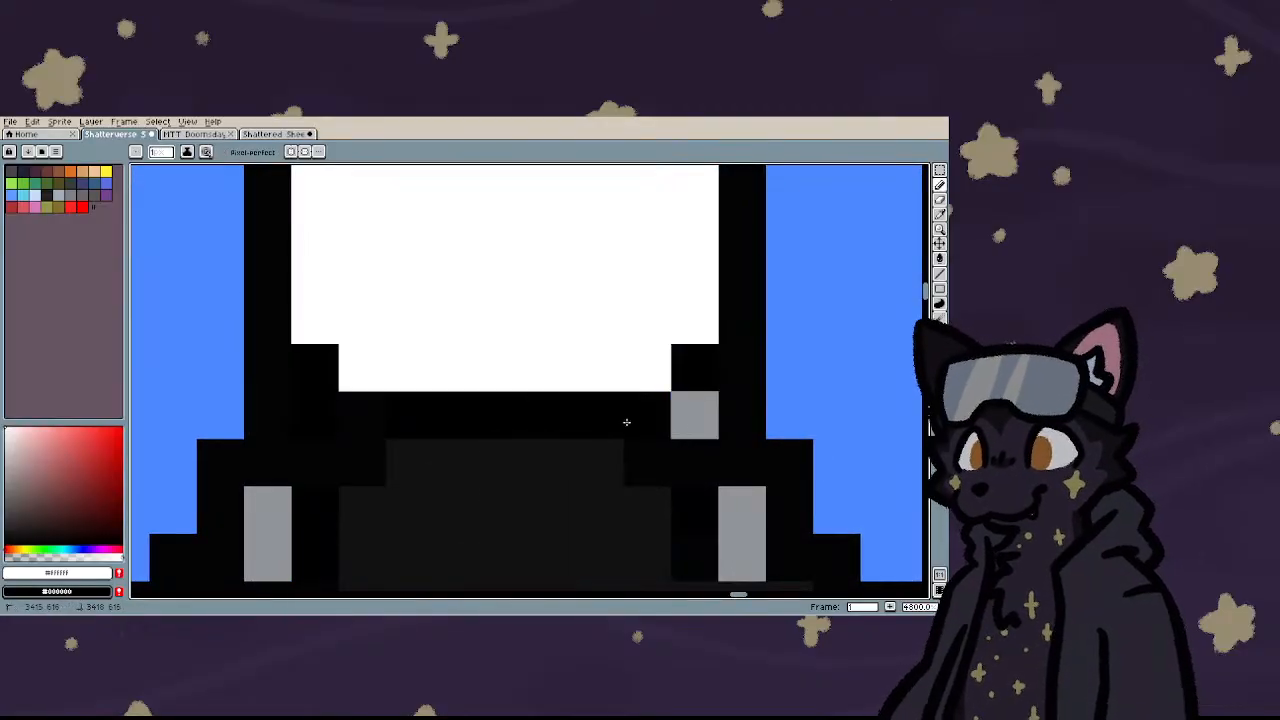
key(i)
click(435, 512)
key(b)
click(357, 457)
click(660, 457)
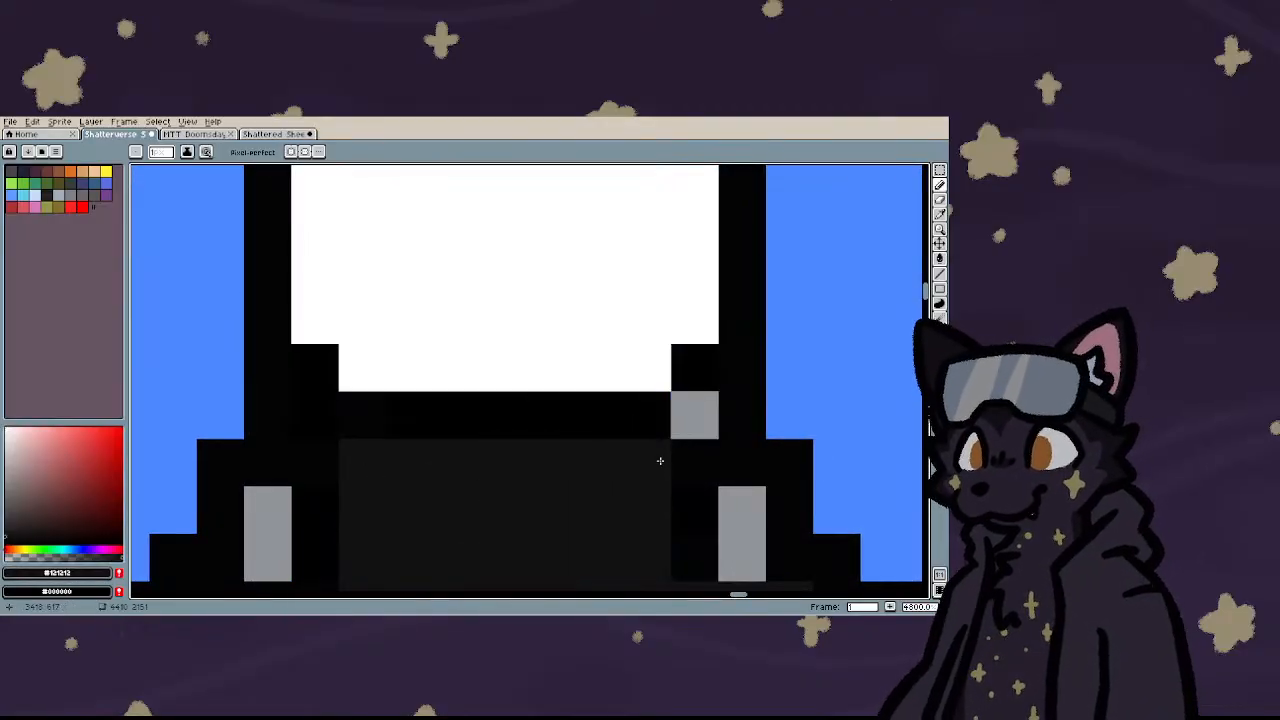
click(680, 420)
drag(694, 462, 701, 531)
scroll(437, 466, down, 2)
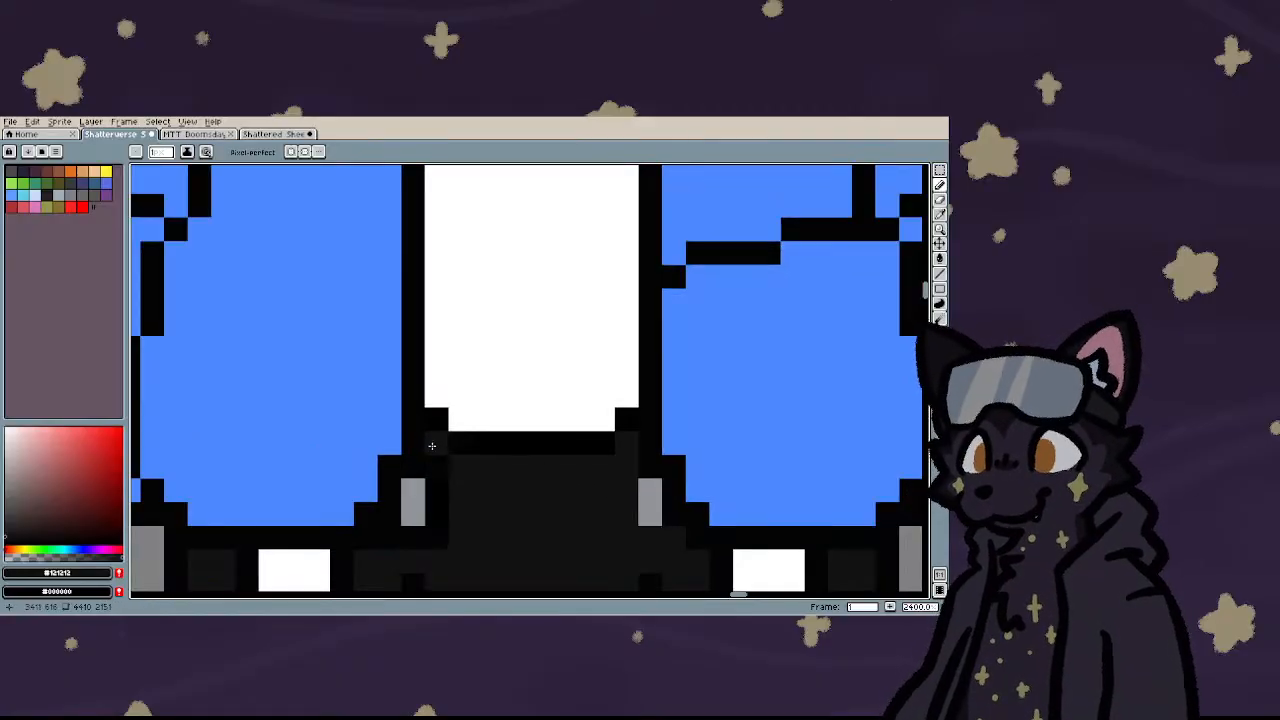
scroll(392, 476, down, 3)
scroll(392, 474, down, 1)
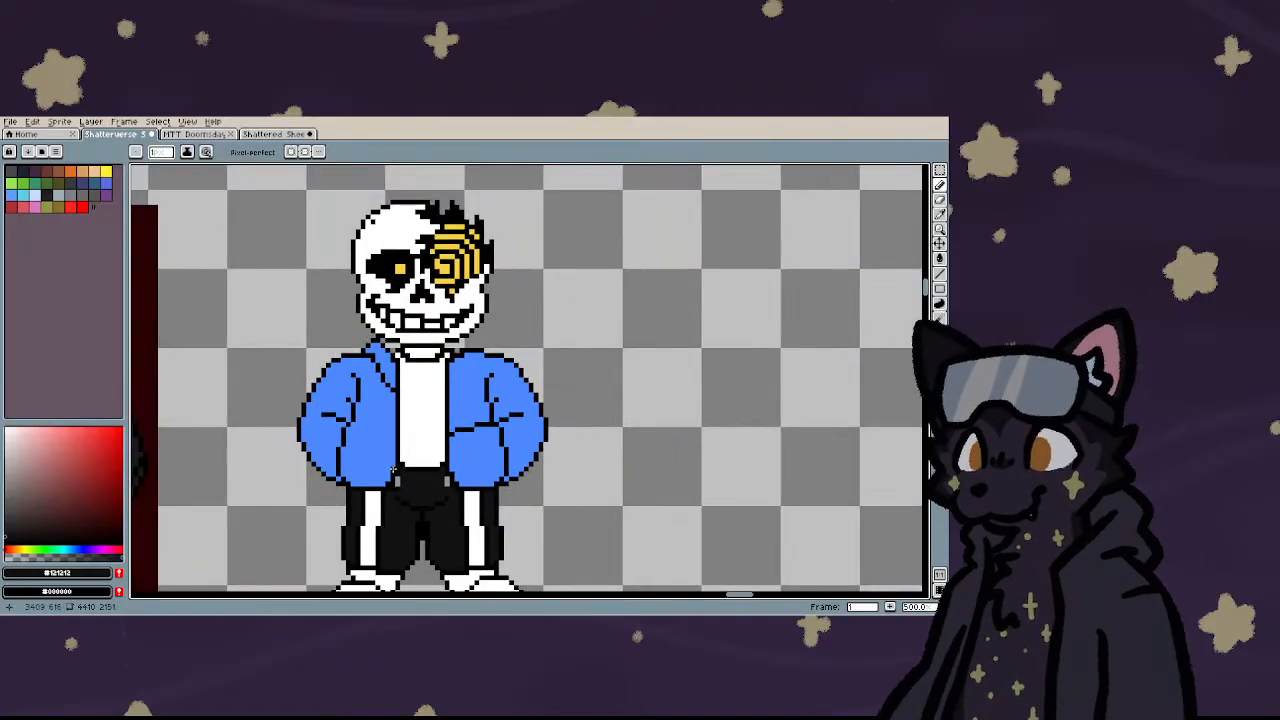
- Move the lower part of both jacket front edges outward by one pixel, widening the shirt opening
scroll(393, 469, up, 5)
key(m)
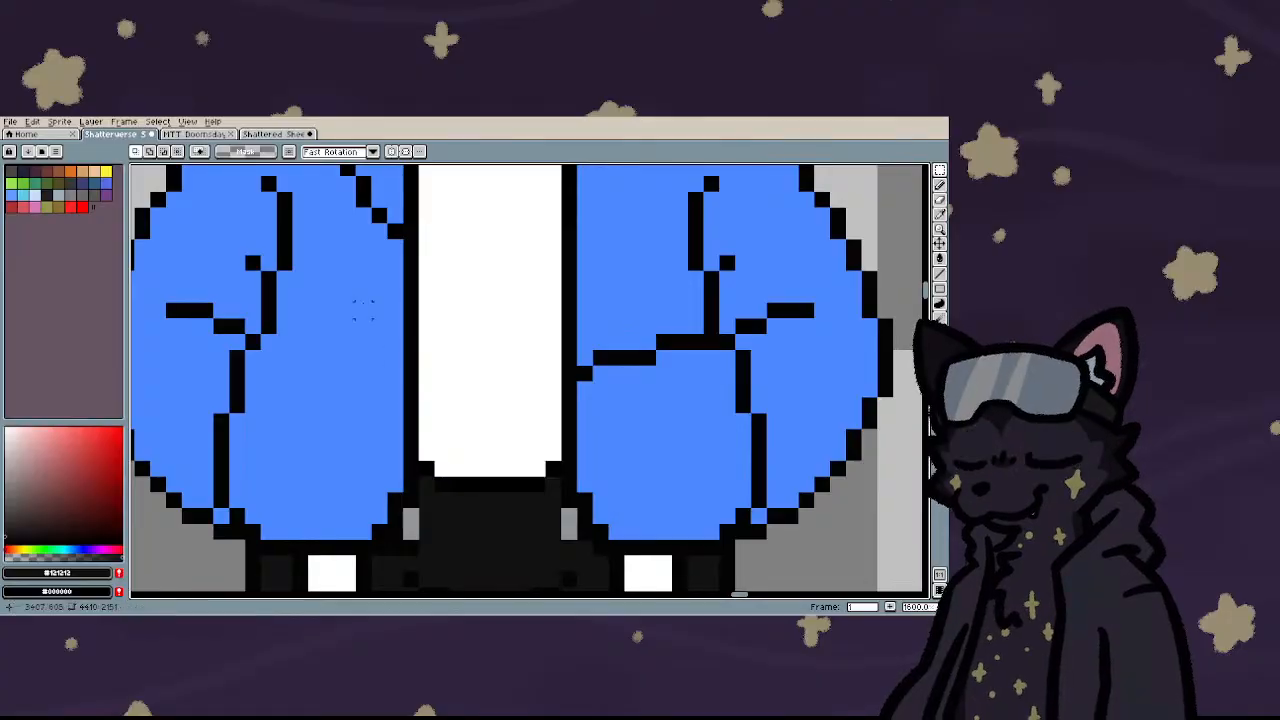
drag(338, 301, 484, 555)
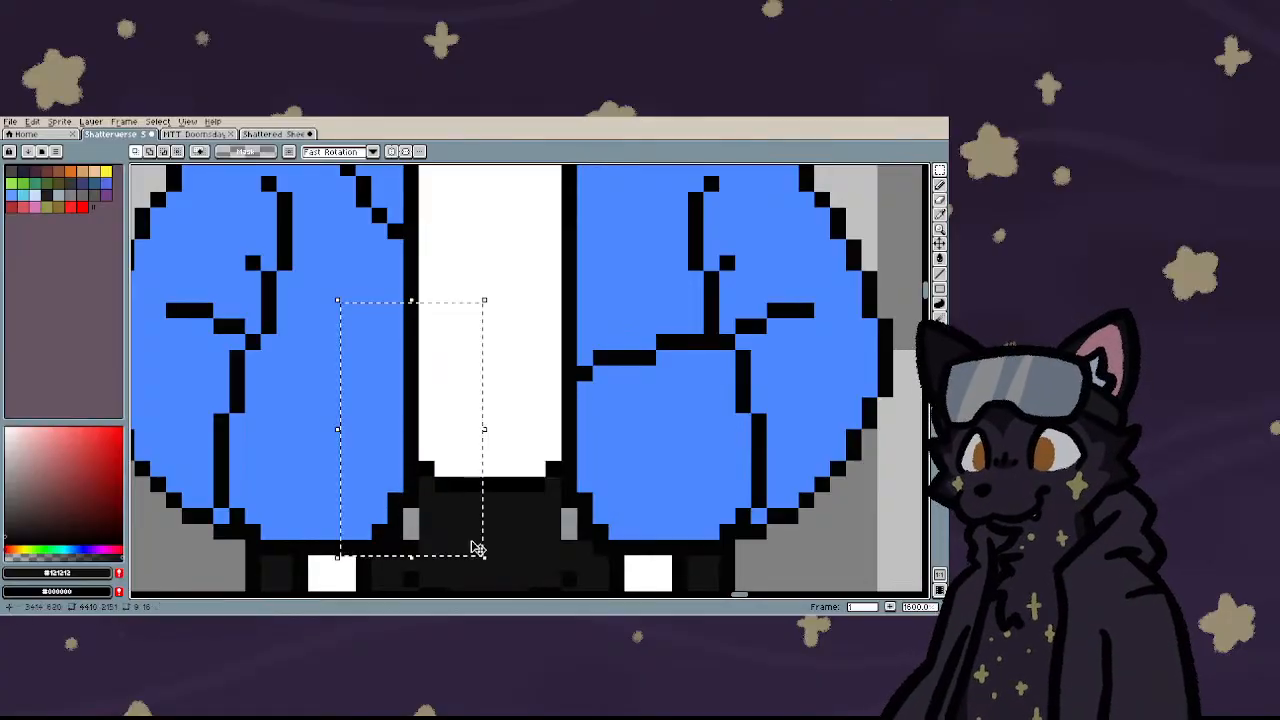
key(Left)
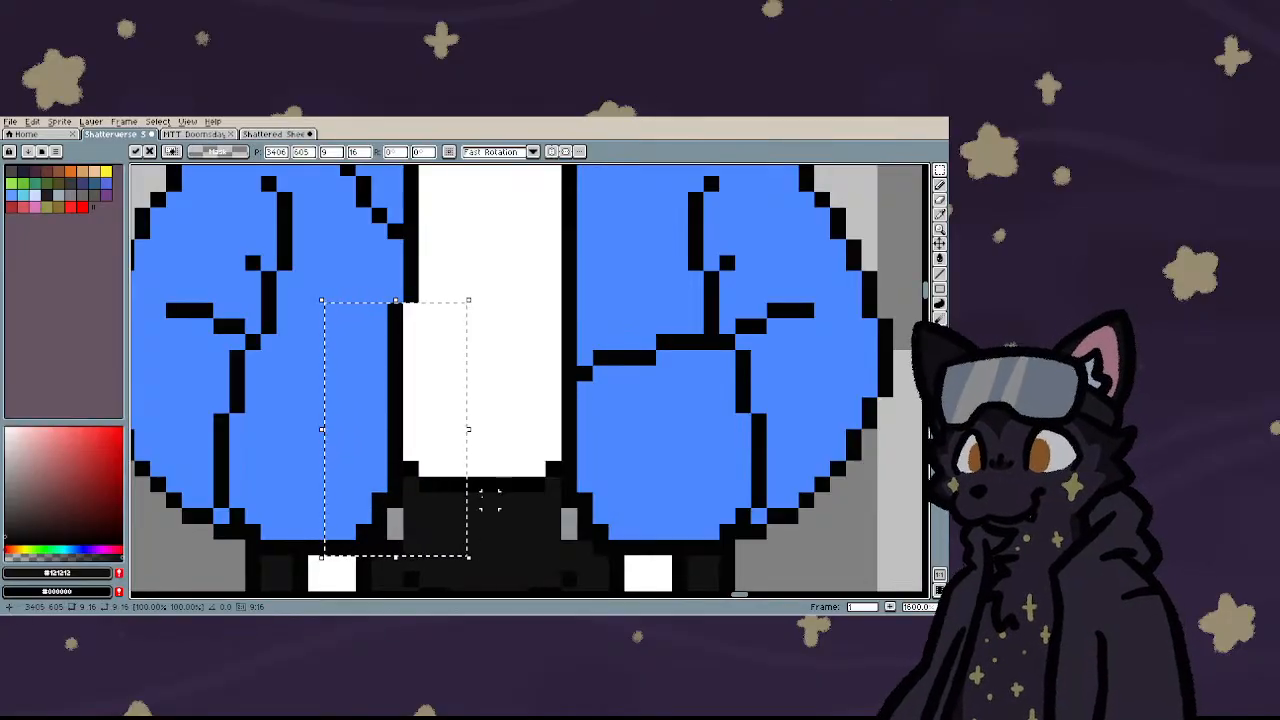
key(ctrl+d)
drag(481, 301, 642, 540)
key(Right)
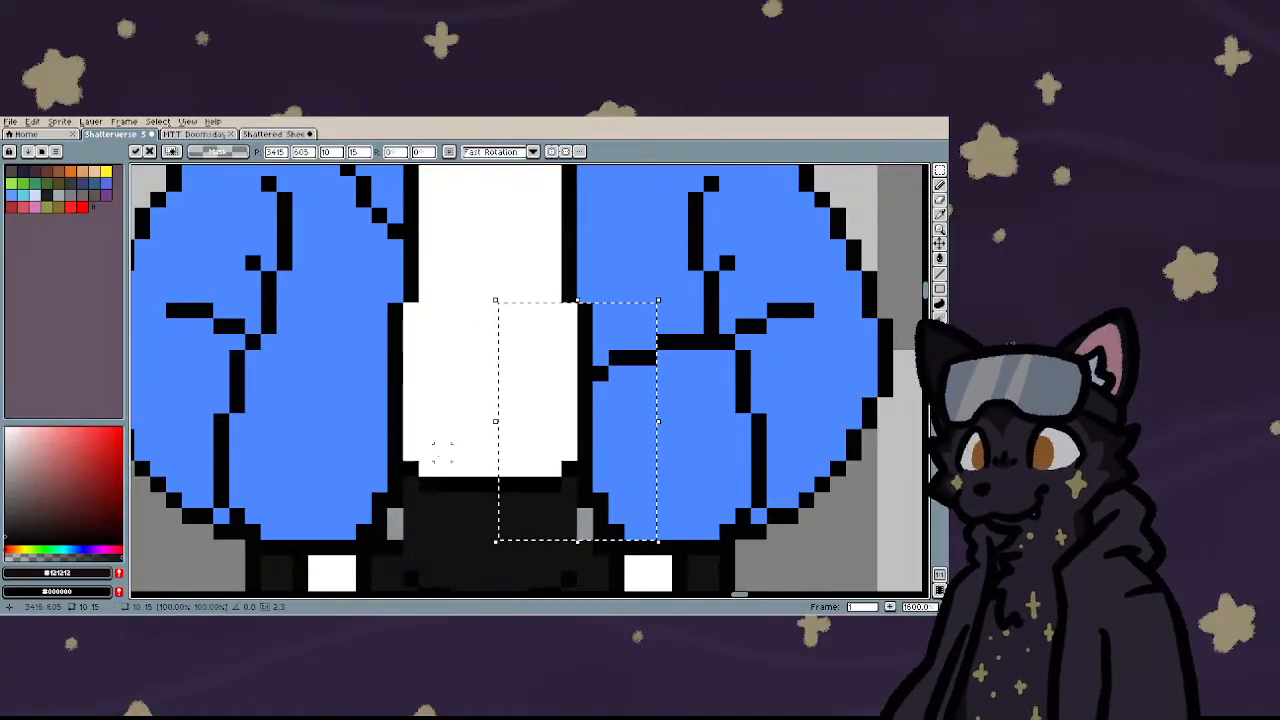
key(ctrl+d)
key(ctrl+v)
key(ctrl+z)
- Shift the lower section of the left sleeve's fold line one pixel to the right
drag(196, 349, 326, 510)
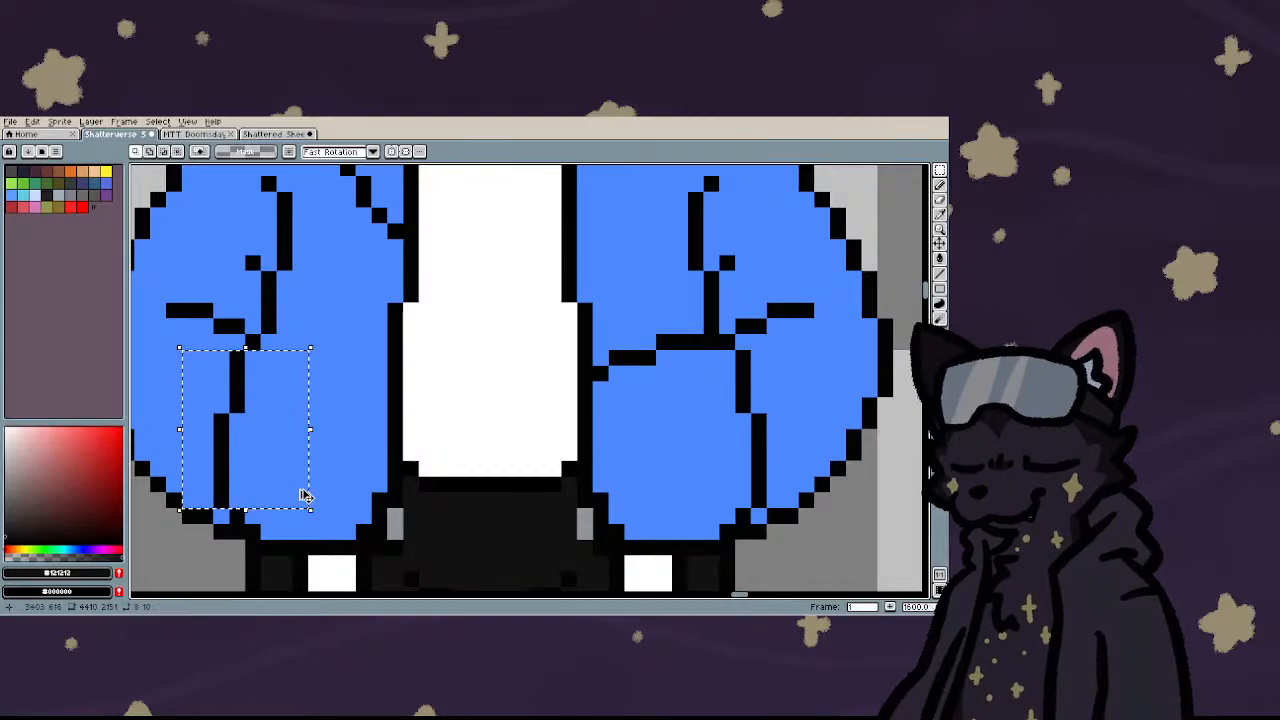
click(306, 494)
scroll(306, 494, down, 2)
key(ctrl+d)
scroll(368, 420, down, 2)
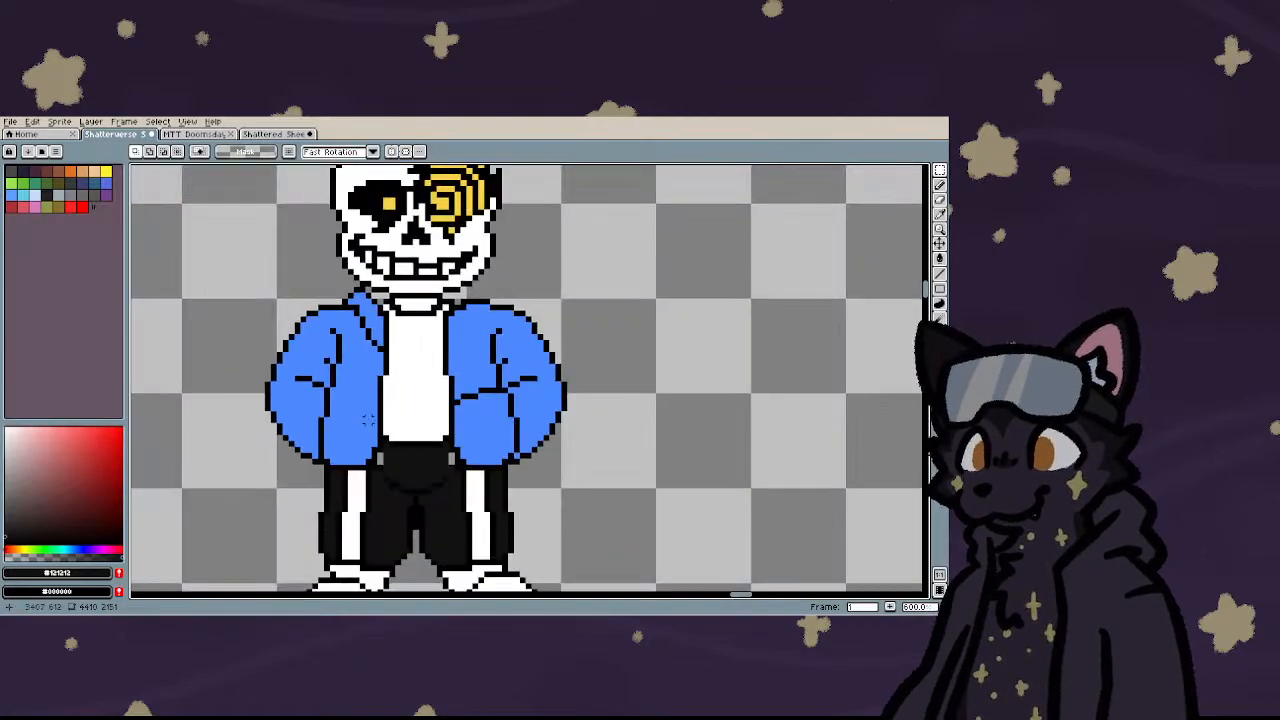
scroll(368, 420, down, 1)
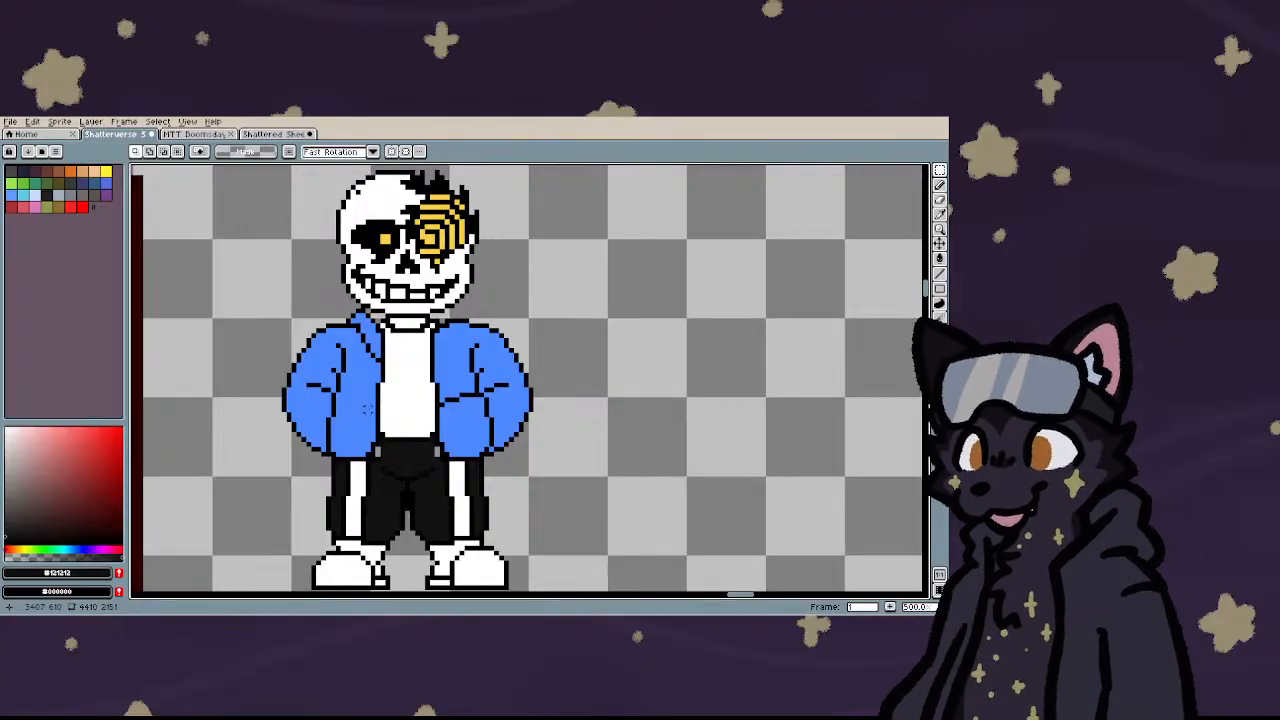
- Draw a long coat tail over the left leg in the jacket's blue, with a slanted hem and pointed outer tip
scroll(352, 413, up, 7)
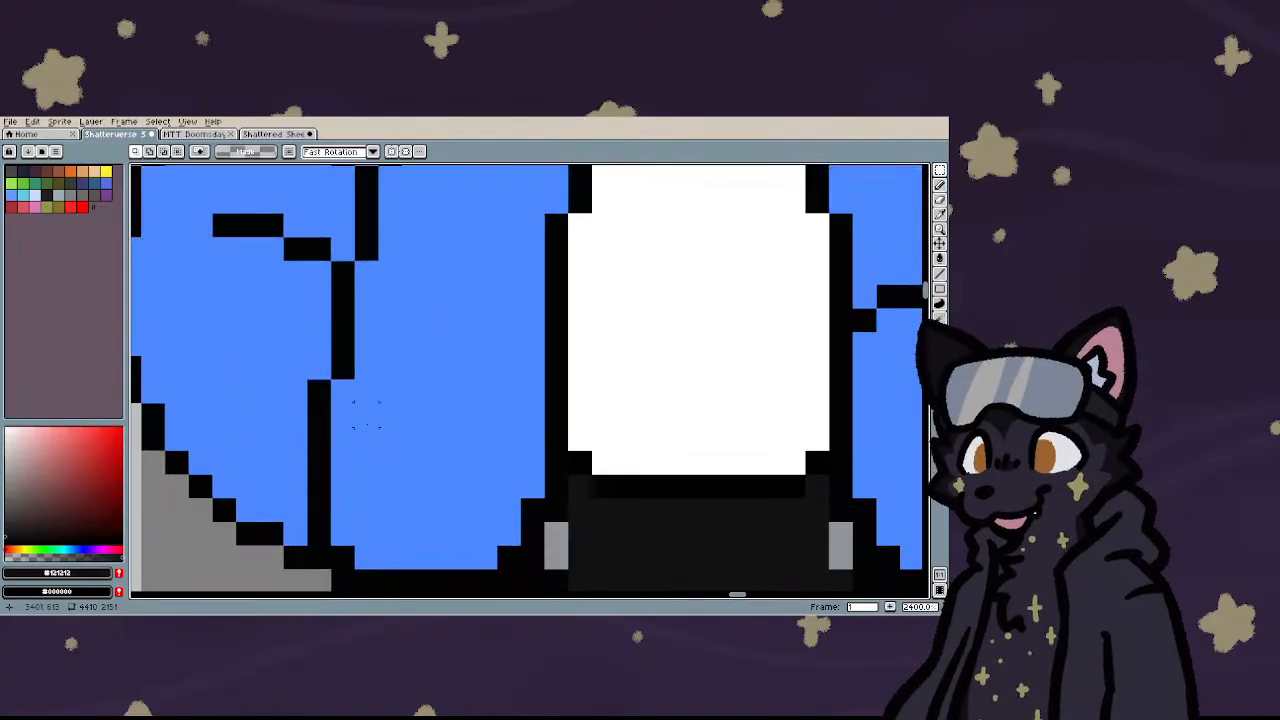
alt+click(406, 400)
key(l)
scroll(407, 323, down, 4)
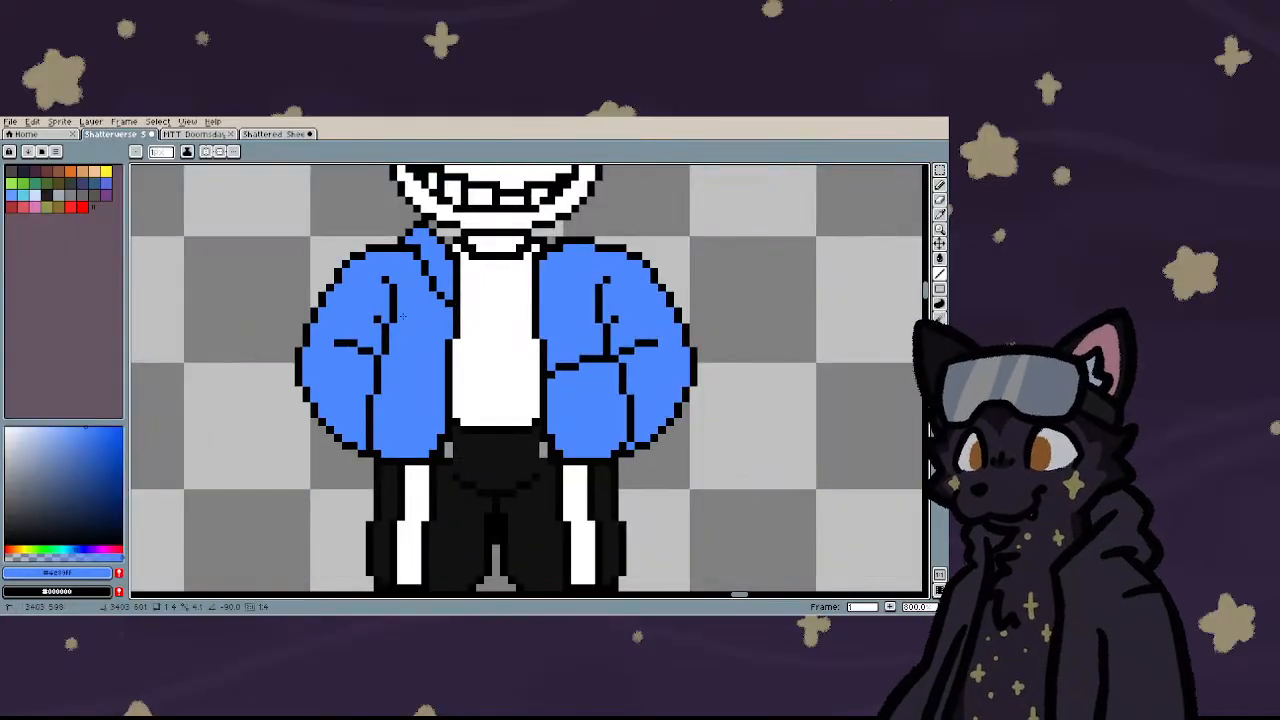
drag(377, 466, 352, 588)
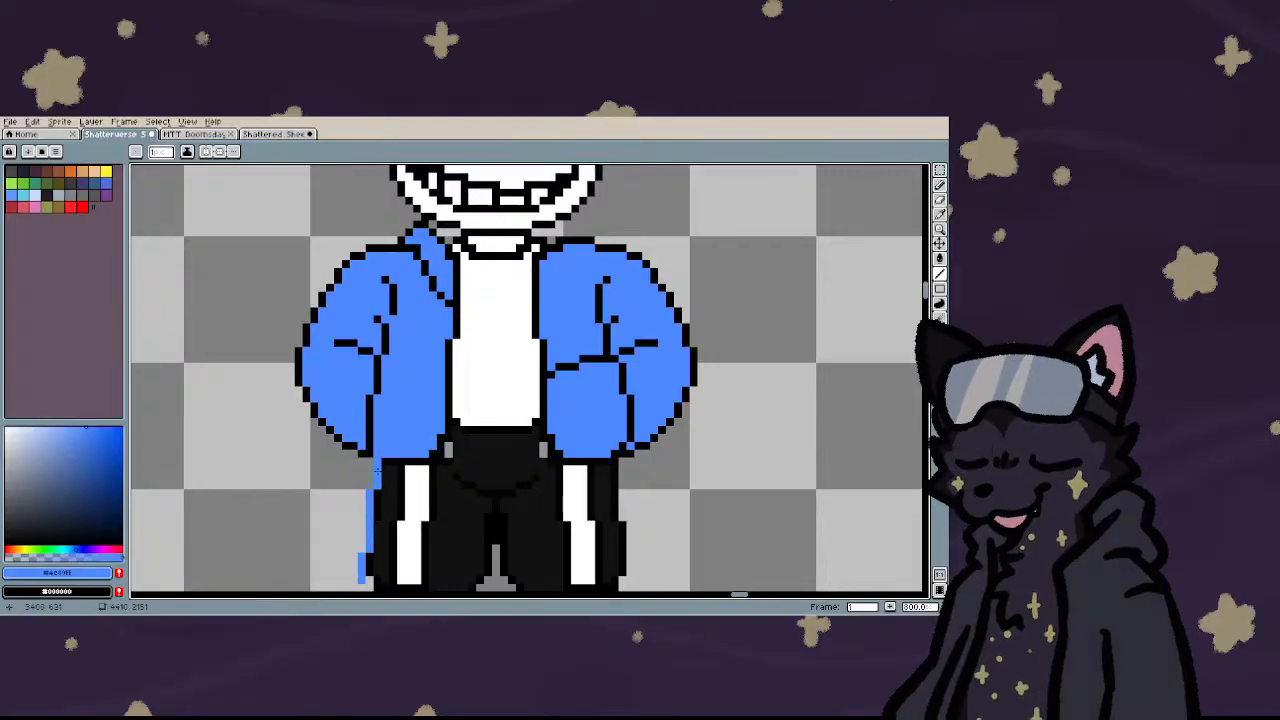
scroll(470, 400, down, 2)
scroll(503, 245, up, 2)
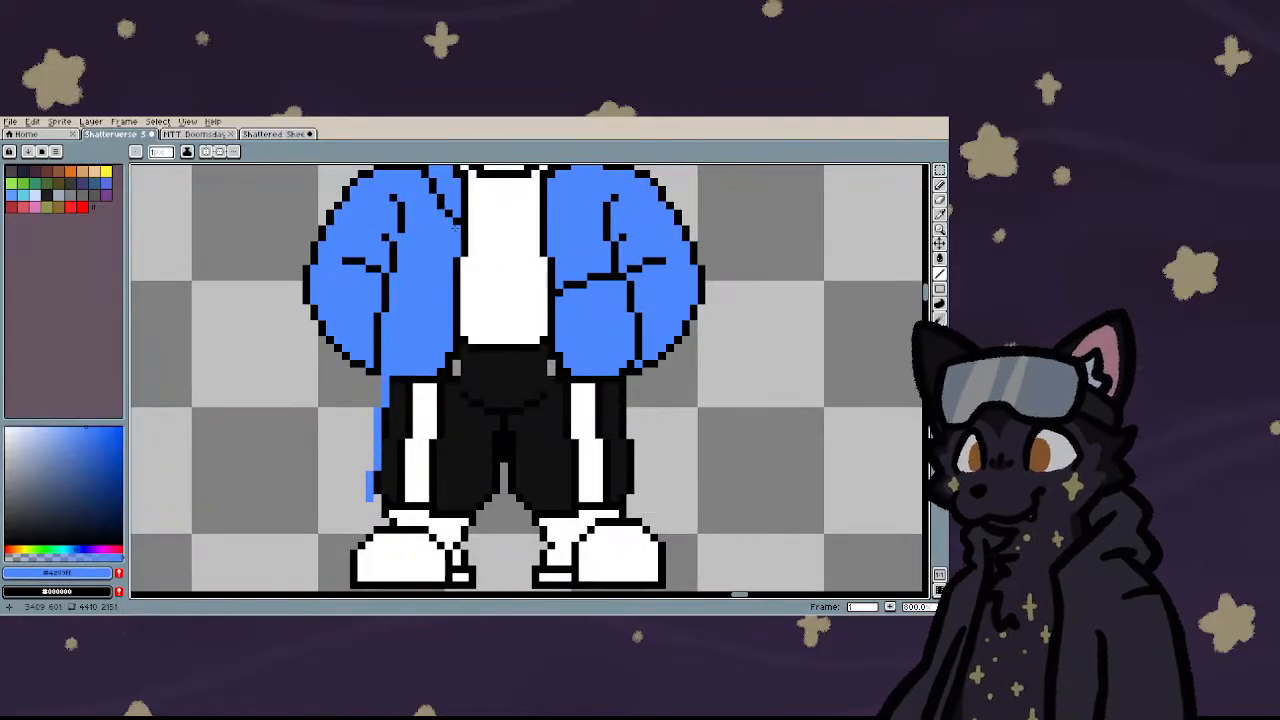
drag(448, 362, 312, 565)
scroll(428, 450, up, 3)
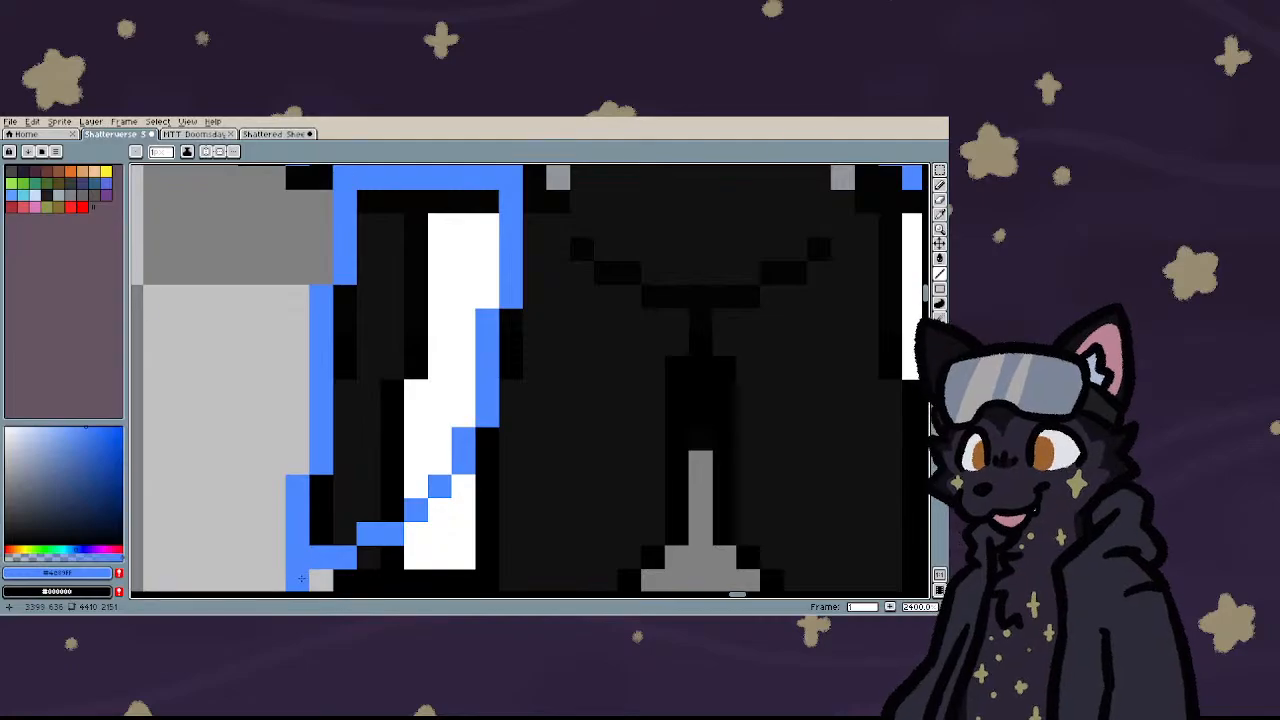
scroll(300, 488, down, 1)
key(ctrl+z)
click(274, 548)
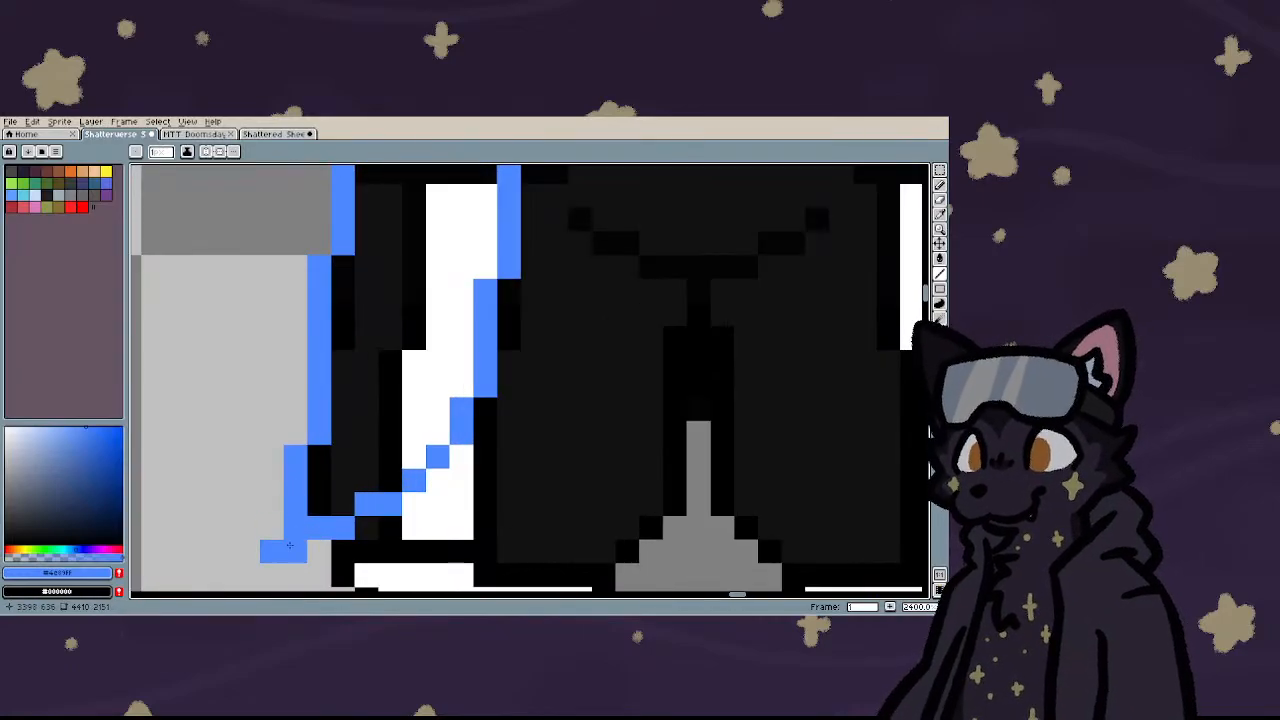
- Outline the blue coat tail's outer edge and pointed tip in black with the Line tool
drag(265, 522, 272, 456)
mouse_move(250, 553)
mouse_down()
mouse_move(249, 574)
mouse_move(280, 574)
mouse_move(318, 552)
mouse_up()
right_click(250, 574)
drag(295, 440, 295, 256)
scroll(295, 256, down, 3)
scroll(302, 347, up, 2)
drag(296, 362, 295, 424)
scroll(410, 370, down, 2)
scroll(436, 428, up, 2)
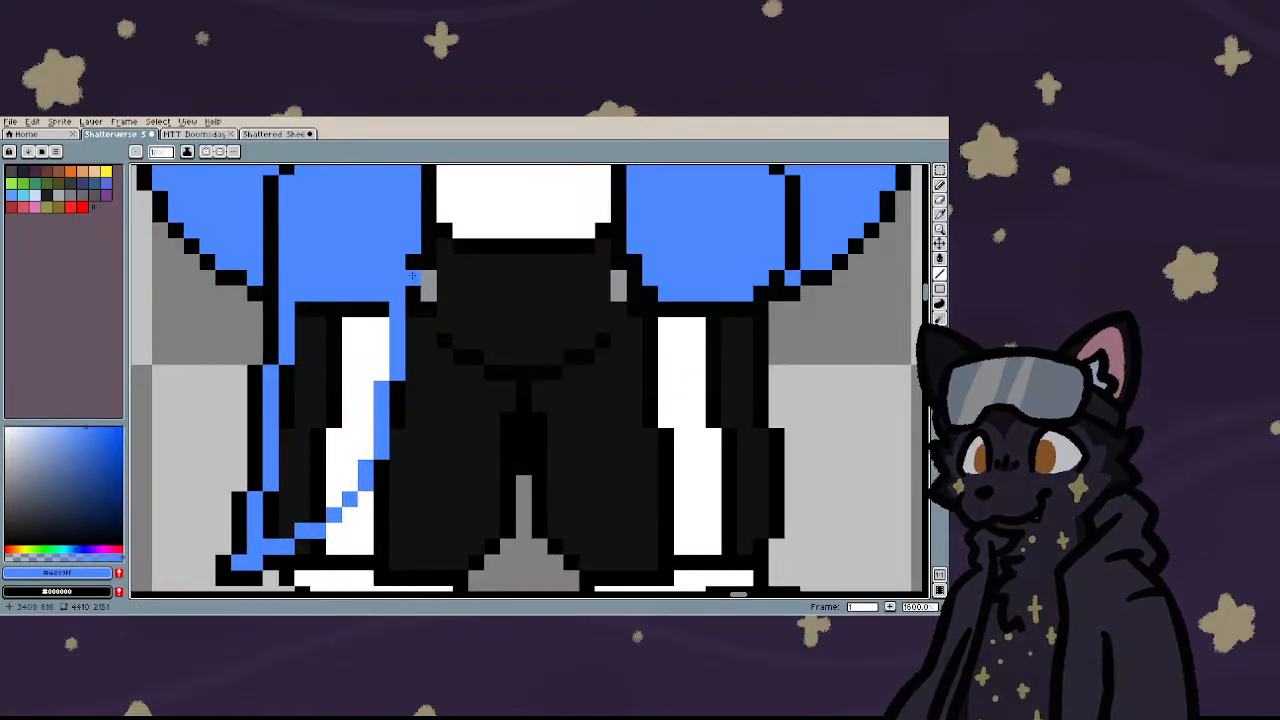
- Outline the inner edge and slanted hem of the coat tail over the left leg in black
right_click(412, 276)
click(368, 499)
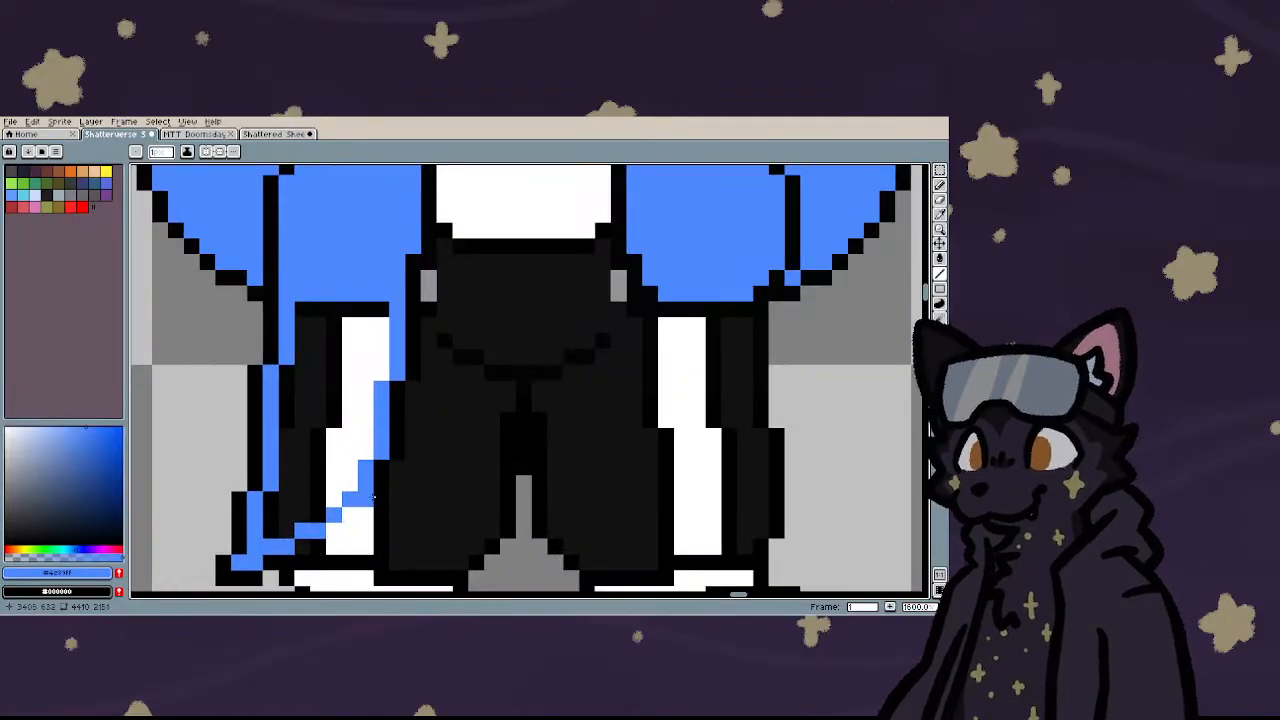
right_click(370, 498)
click(347, 516)
click(305, 549)
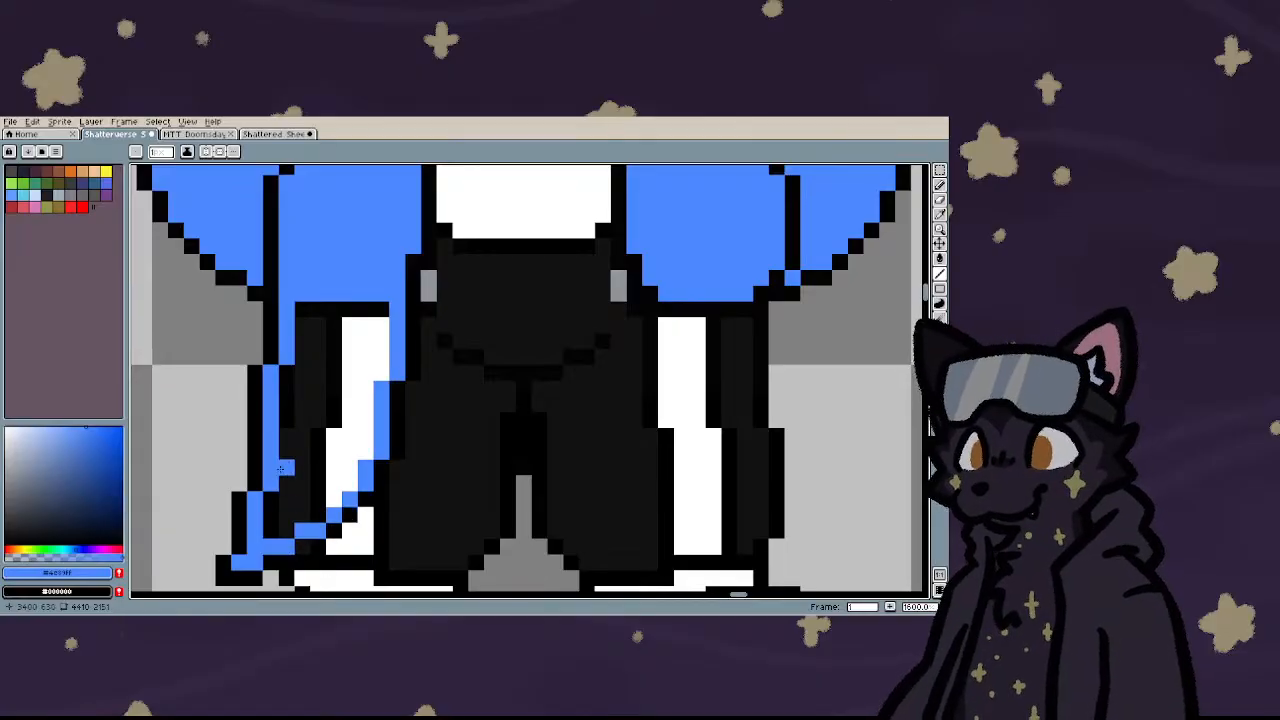
- Fill the coat tail with the jacket's blue, covering the leg, its white stripe and the stray black lines inside
key(i)
key(g)
click(296, 450)
click(287, 420)
click(287, 405)
click(271, 531)
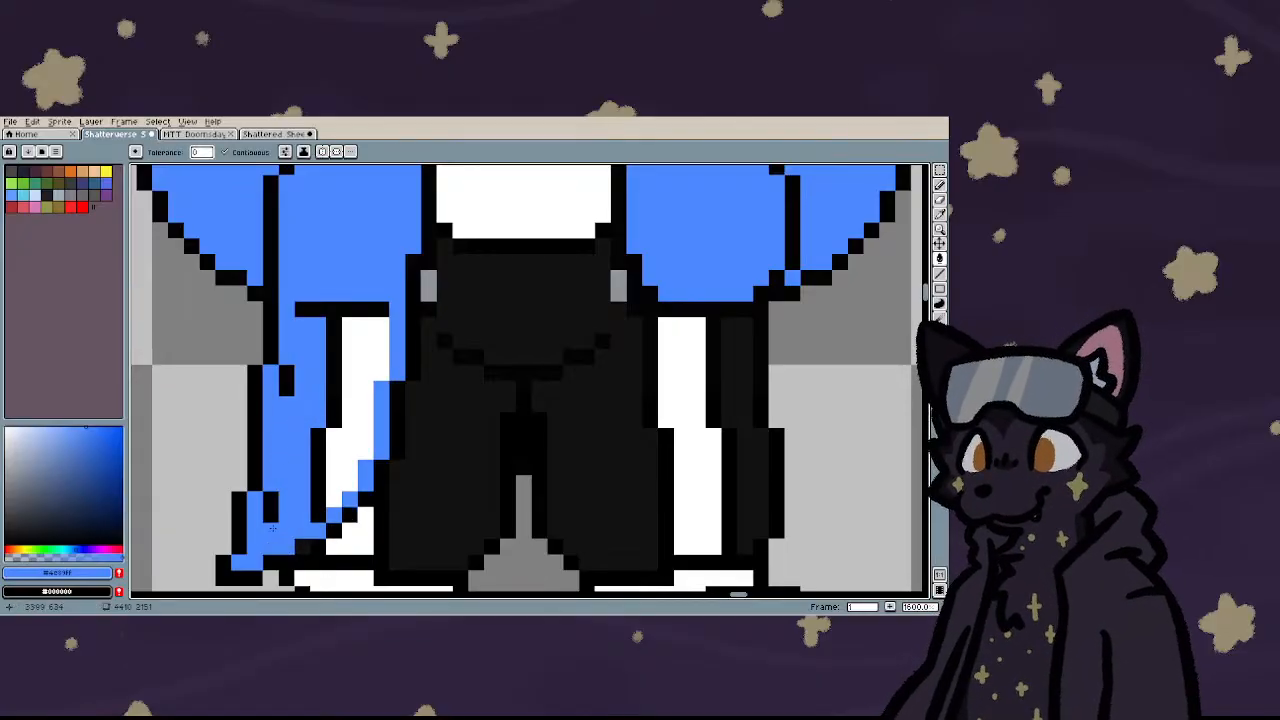
click(271, 507)
click(321, 495)
click(325, 488)
click(318, 470)
click(330, 405)
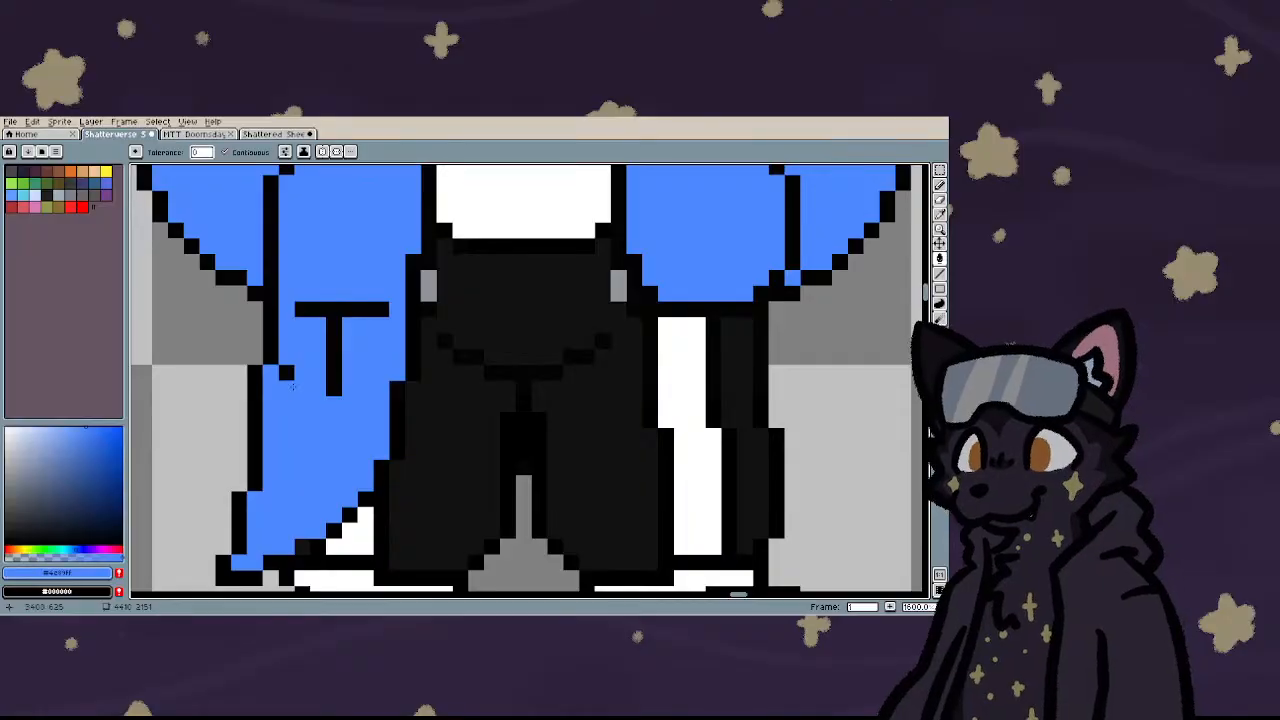
click(329, 365)
scroll(327, 366, down, 6)
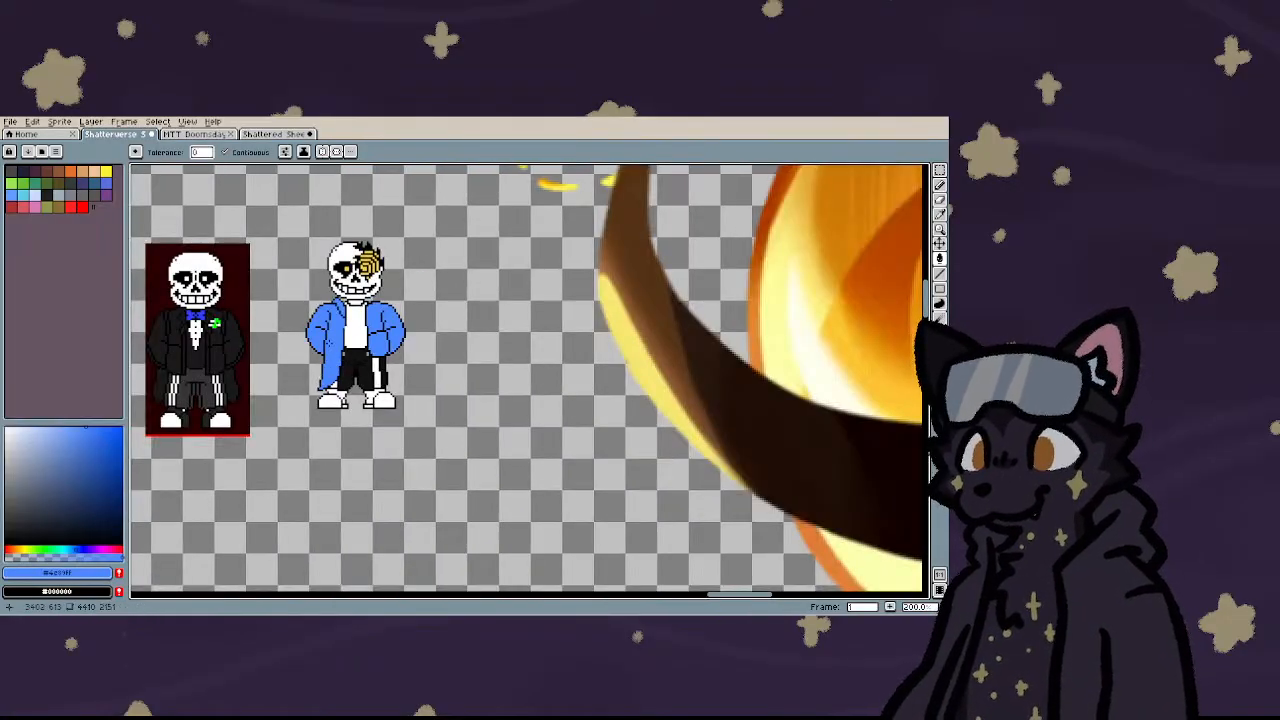
- Draw two parallel vertical black lines down the middle of the white shirt, from the collar to the waistband
scroll(350, 300, up, 6)
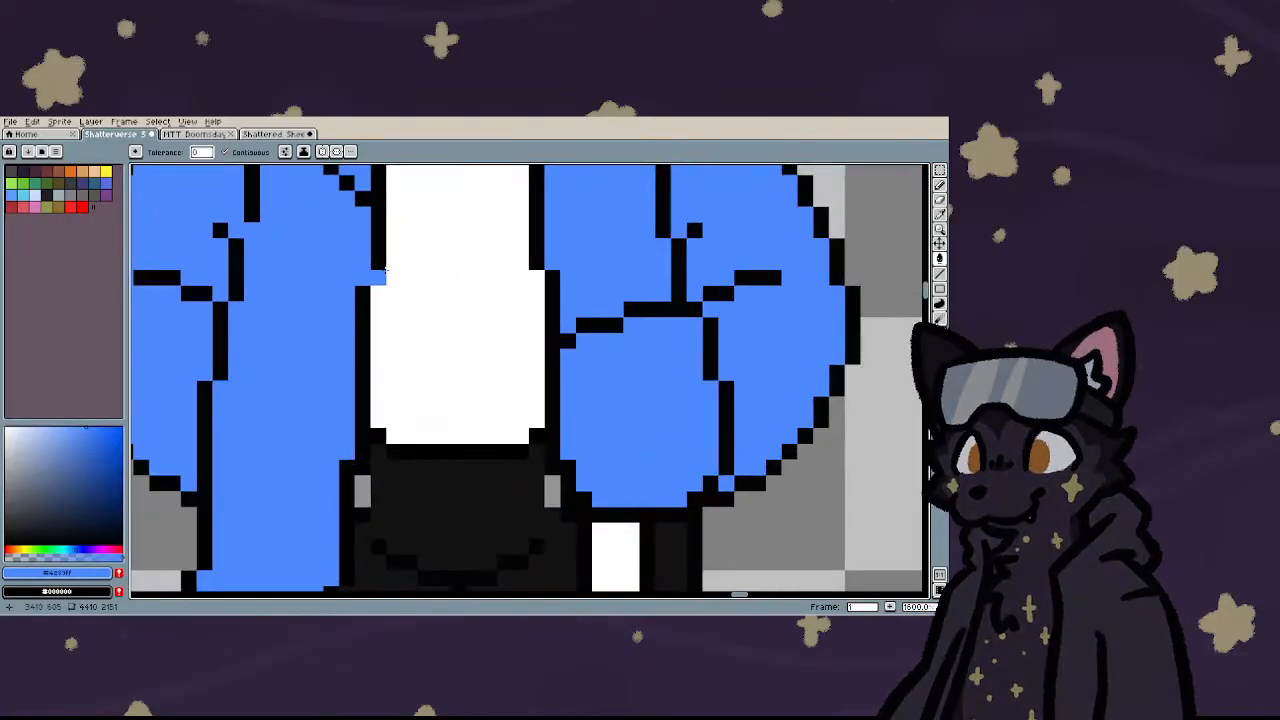
scroll(385, 268, up, 2)
key(b)
scroll(360, 330, down, 5)
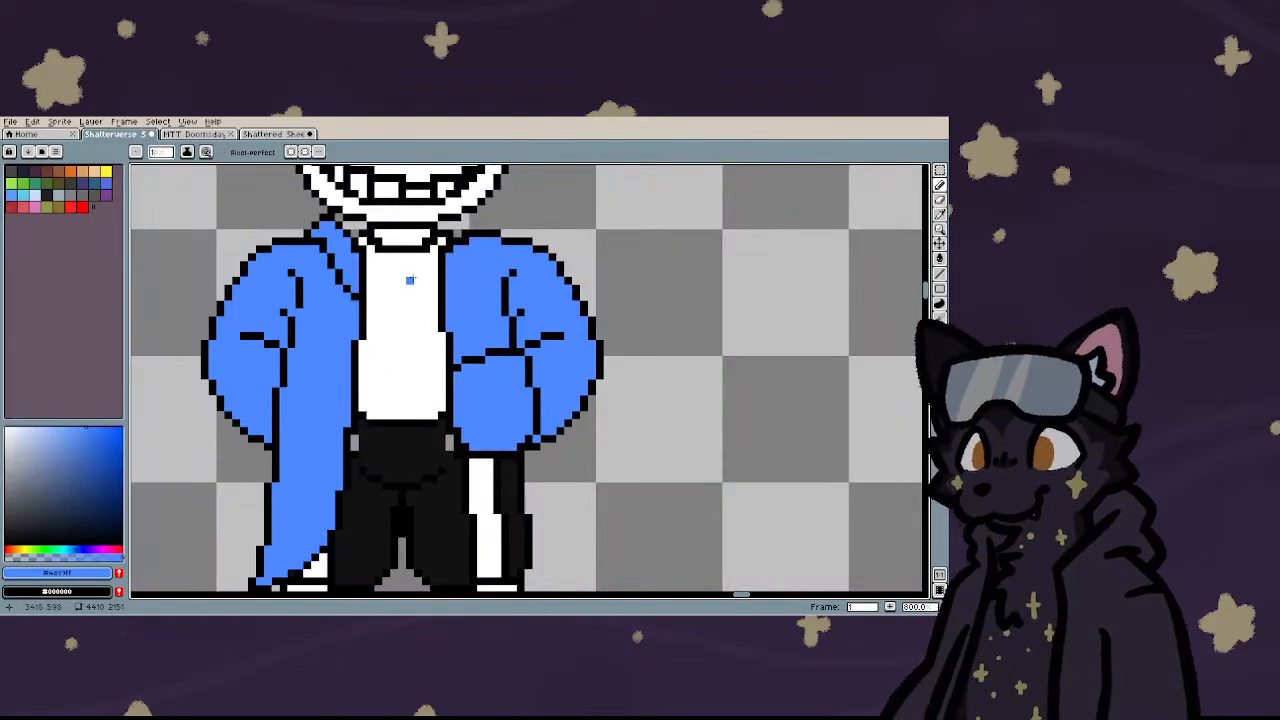
scroll(410, 280, up, 3)
key(l)
mouse_move(374, 235)
mouse_down()
mouse_move(374, 558)
mouse_move(412, 448)
mouse_move(404, 247)
mouse_up()
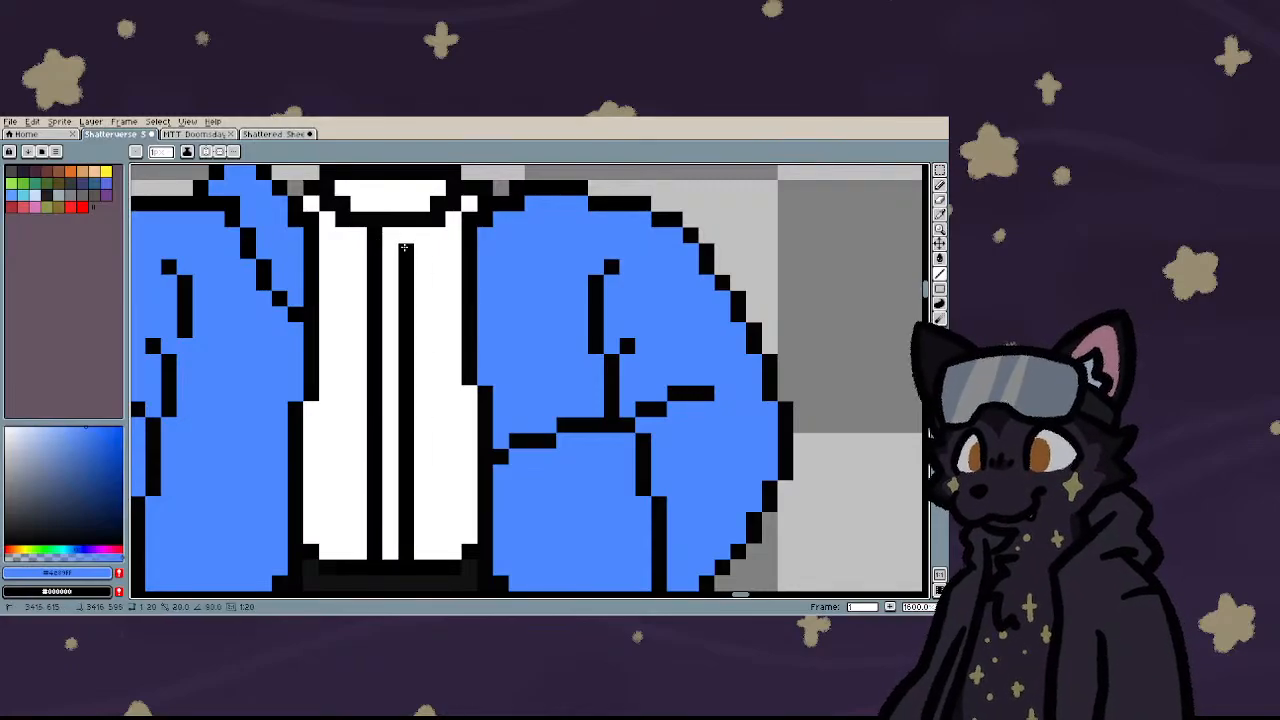
scroll(400, 263, down, 6)
scroll(380, 320, up, 8)
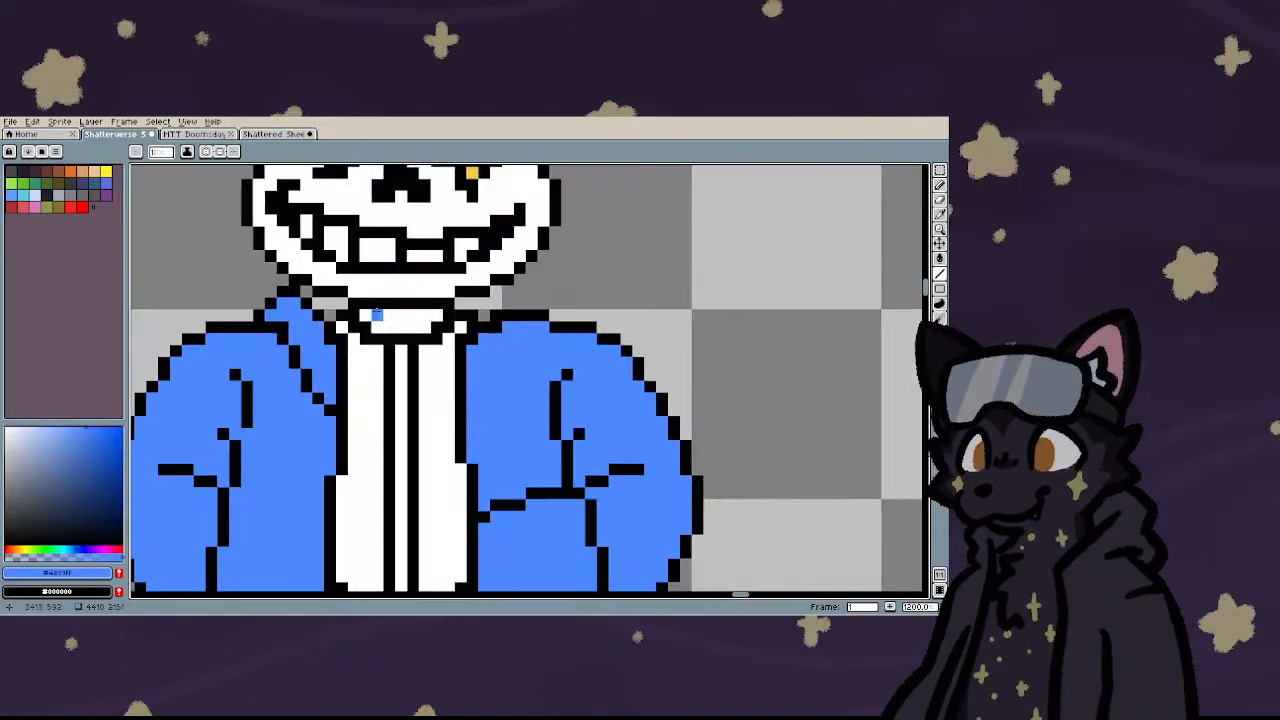
- Draw short black collar edges on both sides of the shirt just below the neck, stepping down toward the centre lines
right_click(328, 413)
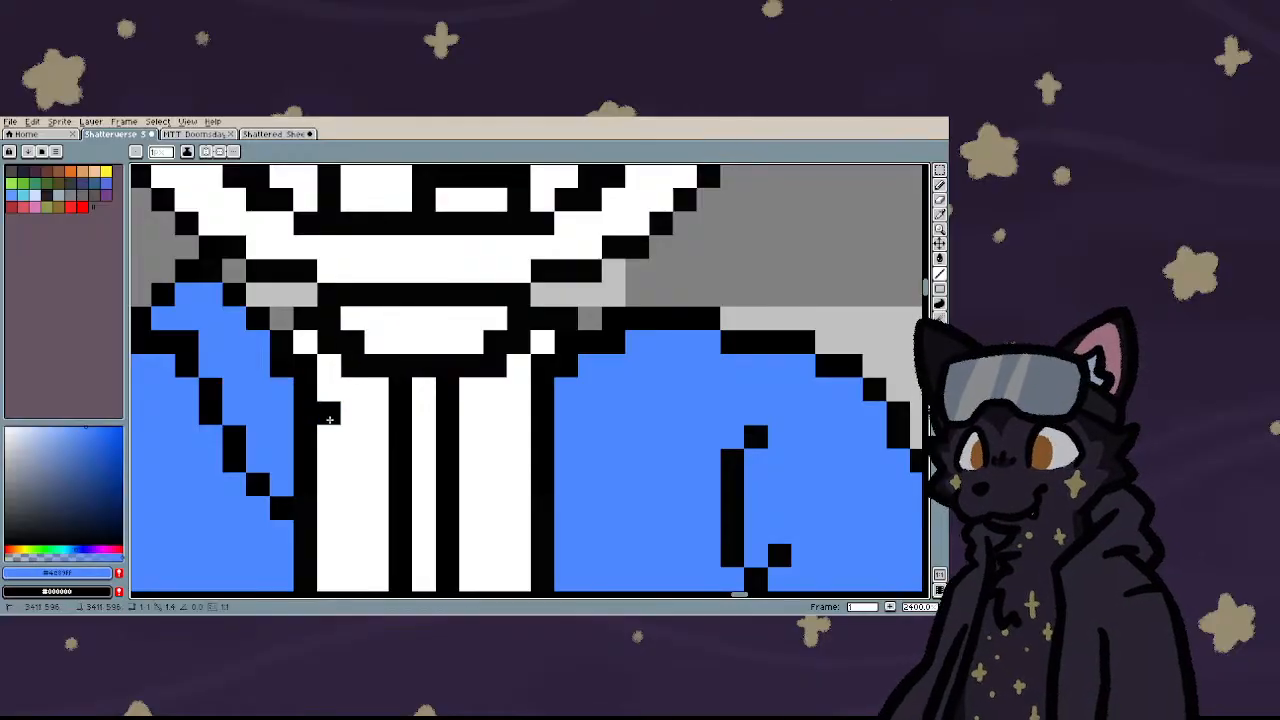
right_click(352, 413)
right_click(376, 437)
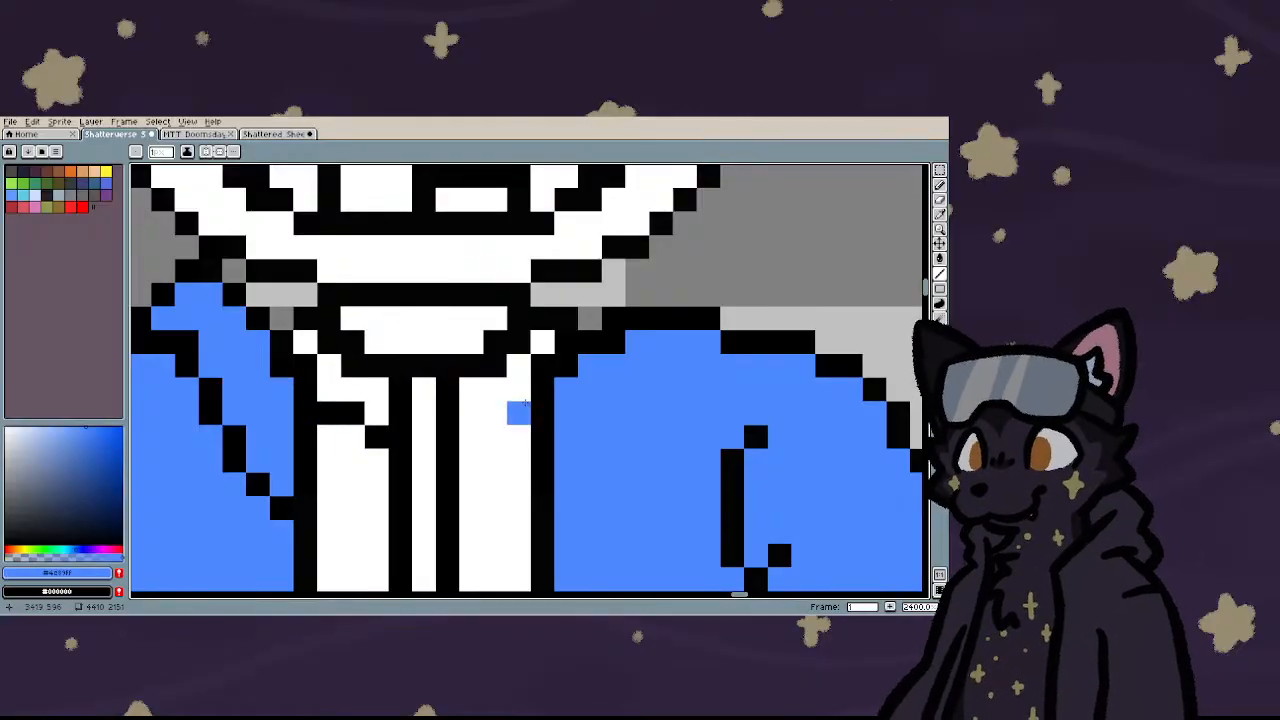
scroll(466, 434, down, 4)
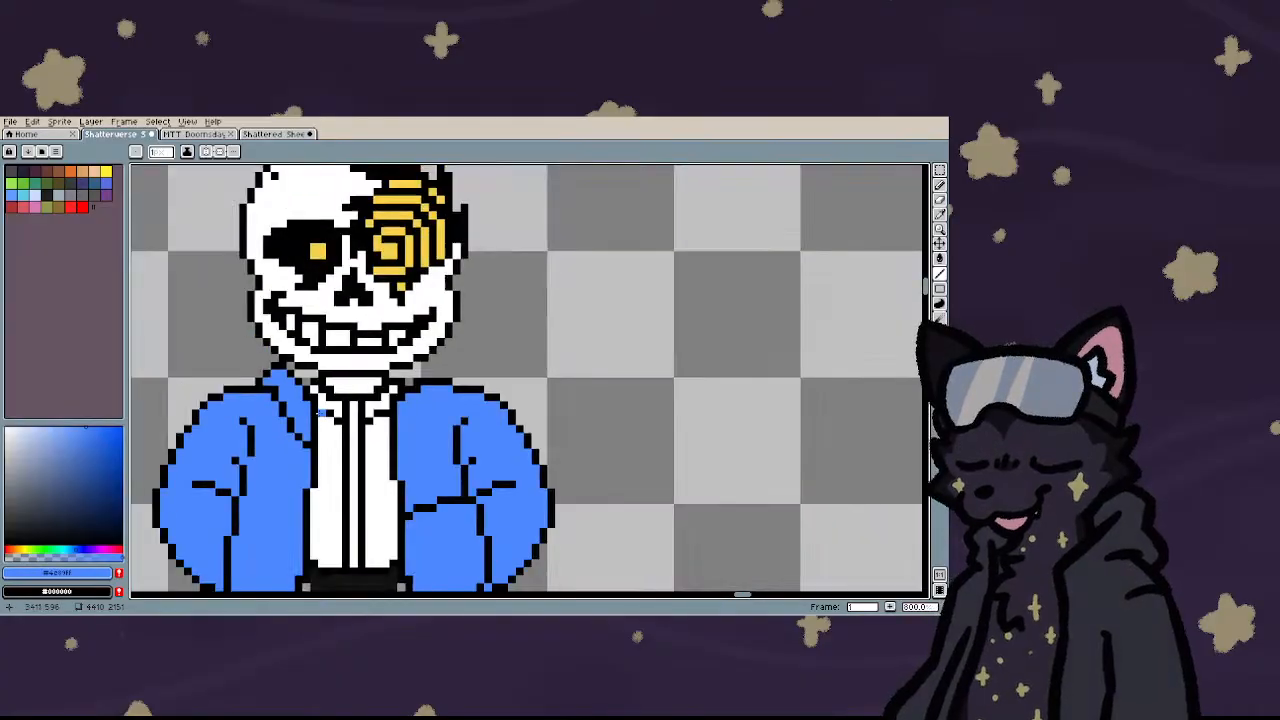
scroll(320, 414, up, 4)
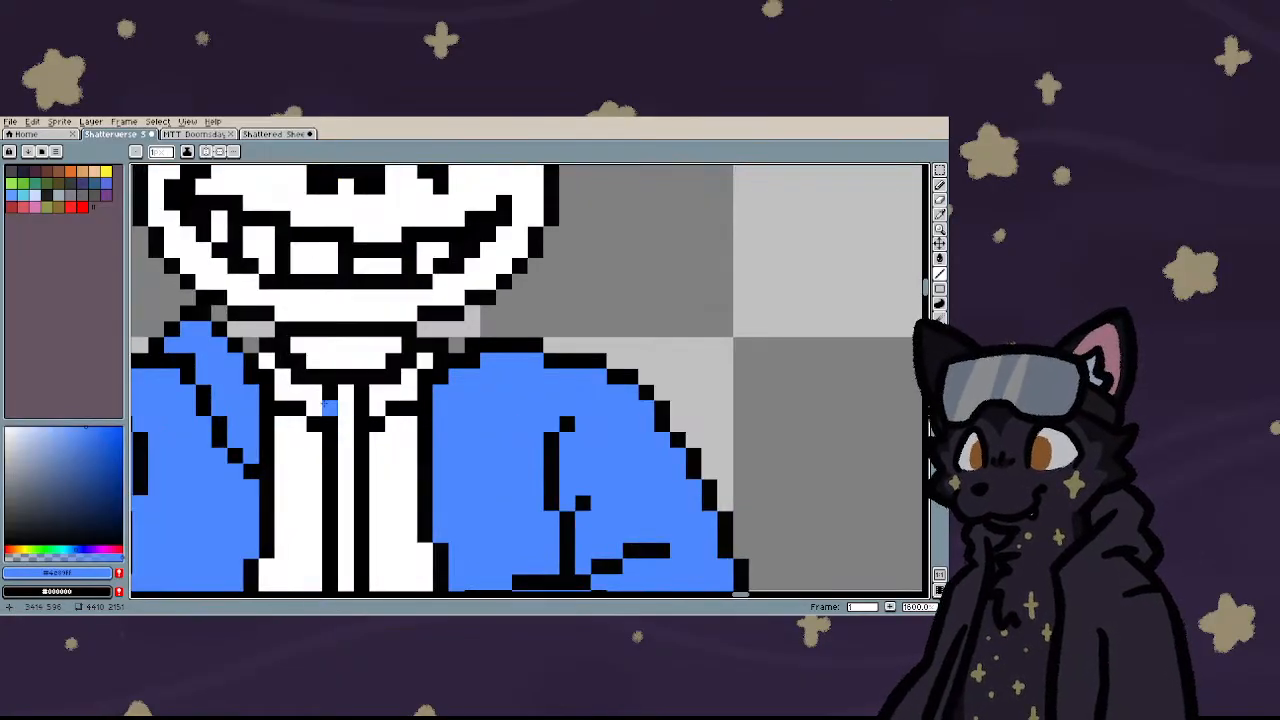
- Pick a more saturated blue and draw a filled tie knot over the shirt's neckline with the Pencil tool
drag(104, 449, 165, 394)
scroll(329, 374, up, 2)
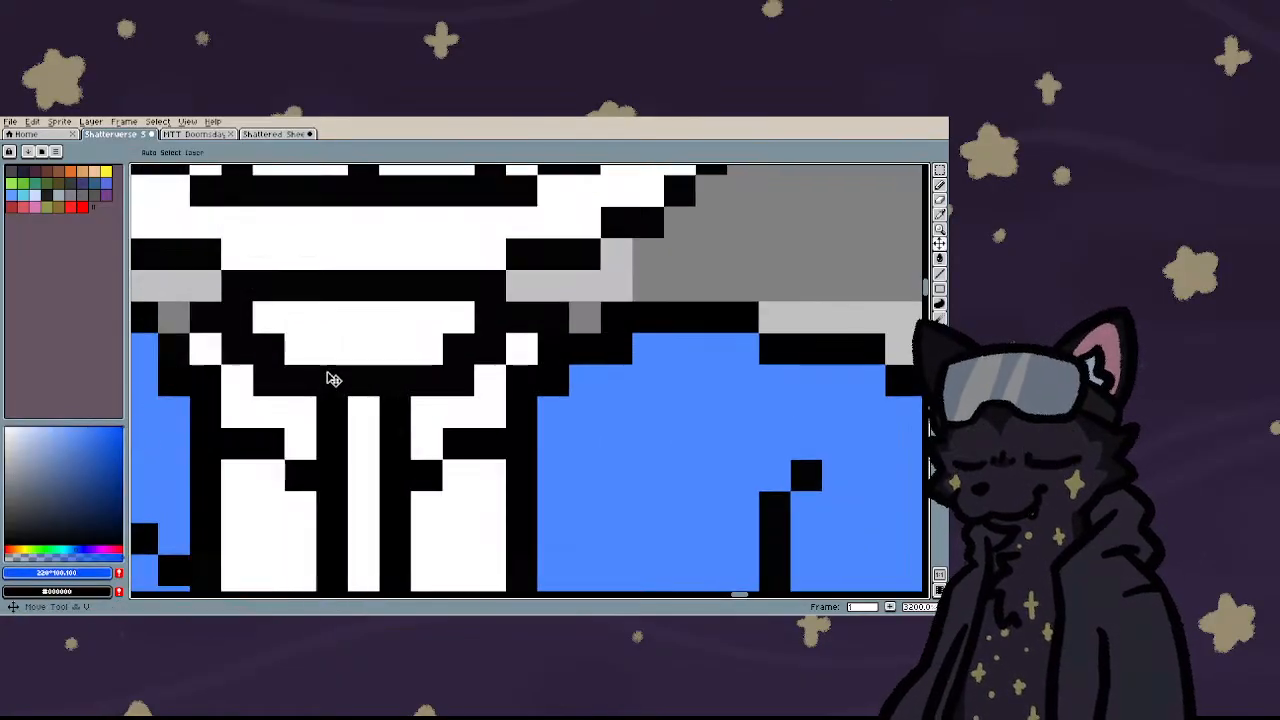
key(b)
mouse_move(330, 350)
mouse_down()
mouse_move(389, 356)
mouse_move(304, 381)
mouse_move(426, 412)
mouse_up()
click(300, 381)
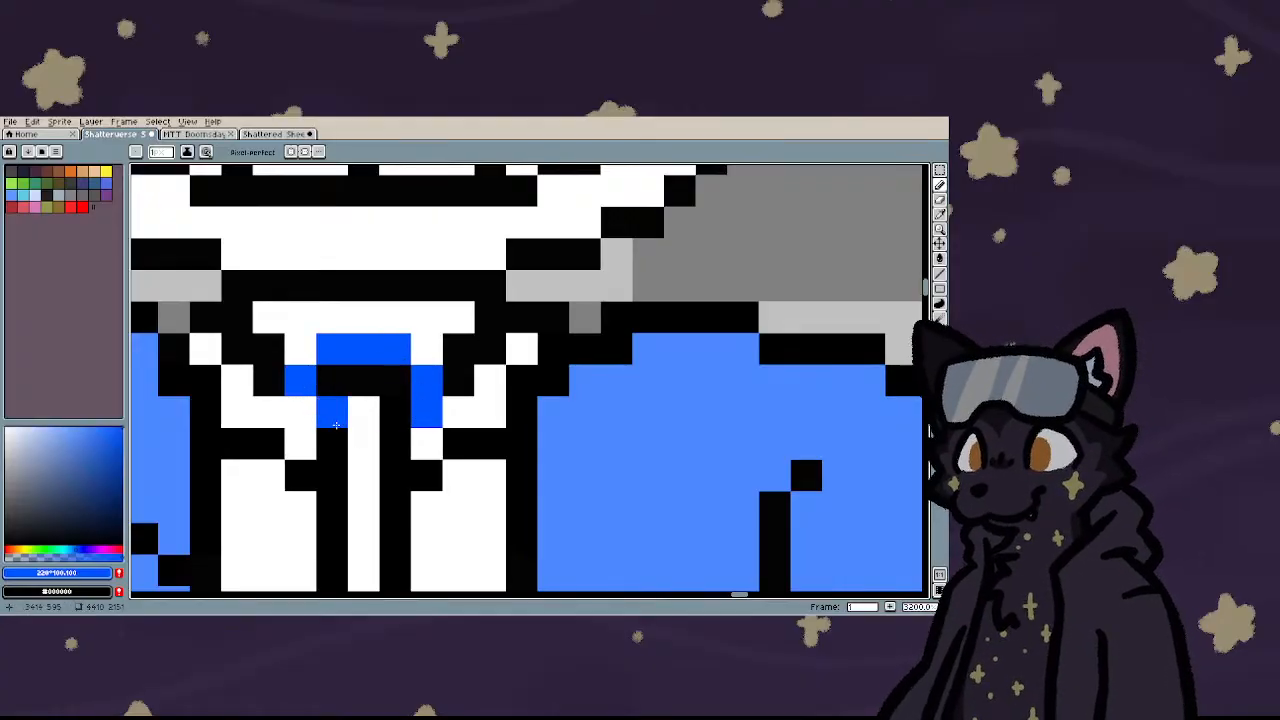
click(300, 412)
mouse_move(330, 436)
mouse_down()
mouse_move(364, 474)
mouse_move(390, 452)
mouse_move(367, 448)
mouse_move(334, 398)
mouse_move(371, 383)
mouse_move(382, 428)
mouse_up()
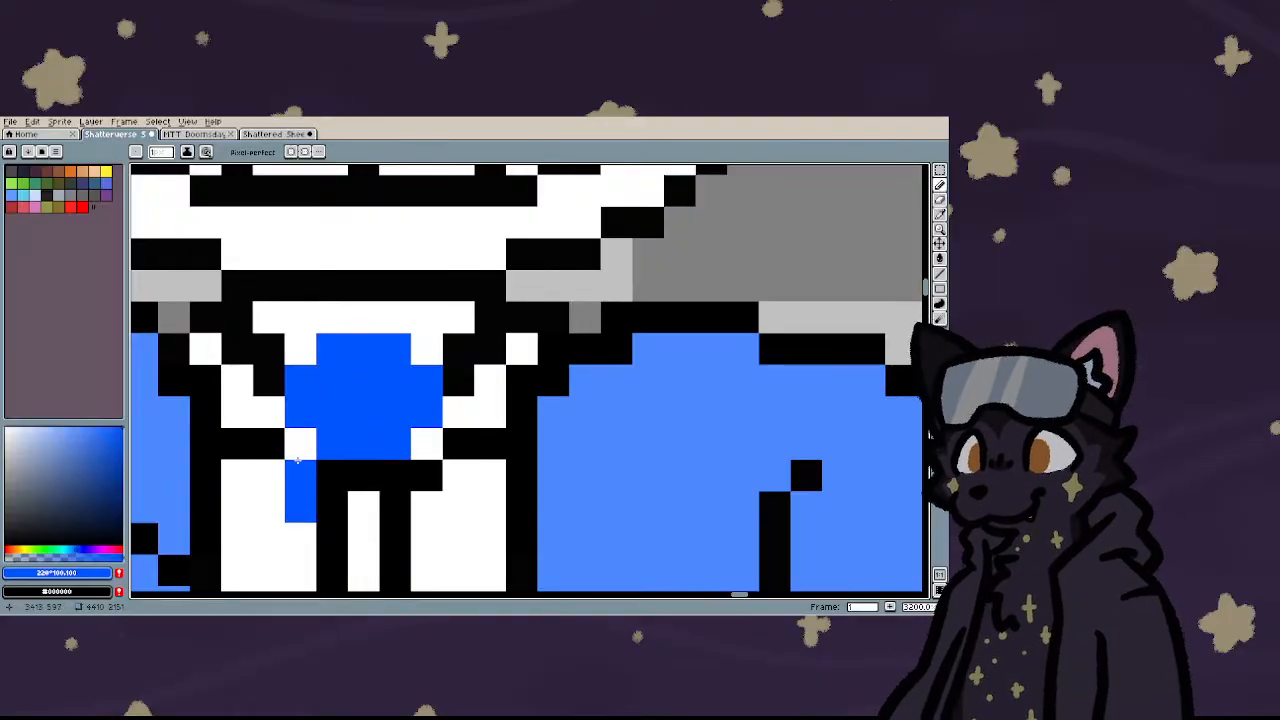
- Sketch both sides of the tie's body below the knot in the saturated blue, widening mid-shirt and tapering to a tip
scroll(300, 460, down, 2)
scroll(290, 440, up, 1)
key(l)
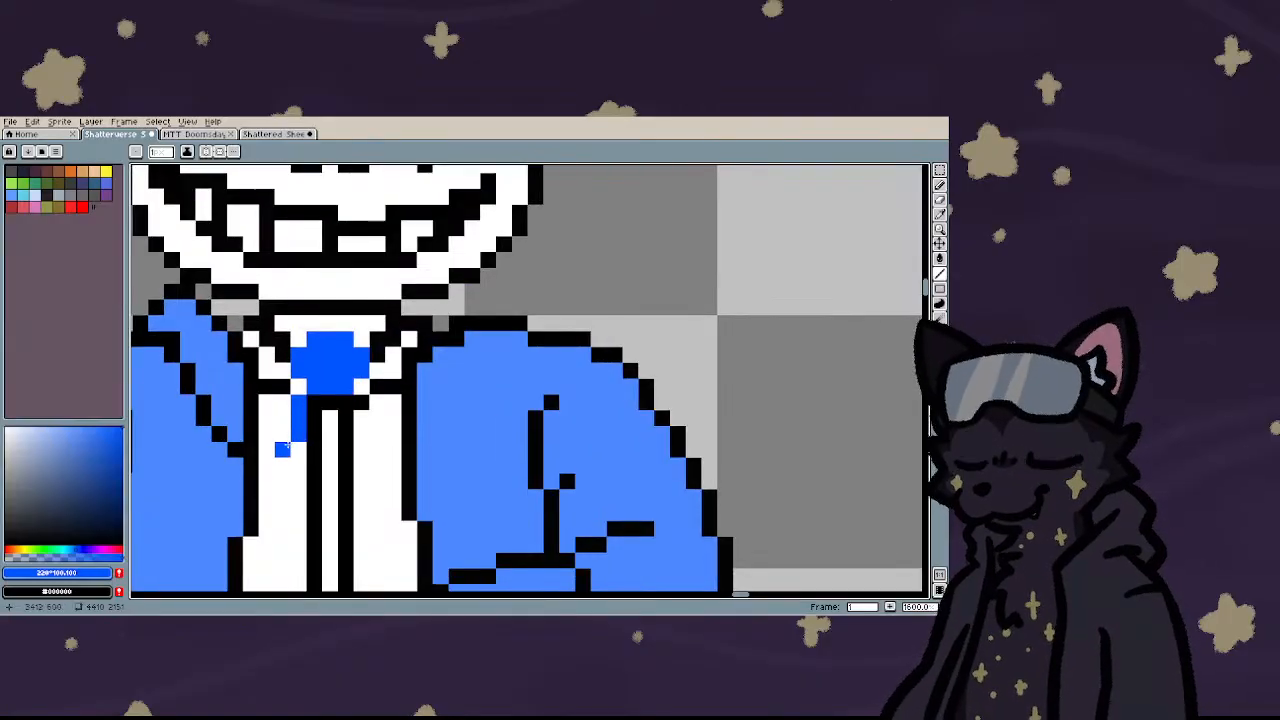
mouse_move(284, 447)
mouse_down()
mouse_move(284, 530)
mouse_move(300, 470)
mouse_move(296, 507)
mouse_up()
scroll(284, 530, down, 2)
scroll(282, 515, up, 3)
scroll(296, 540, down, 3)
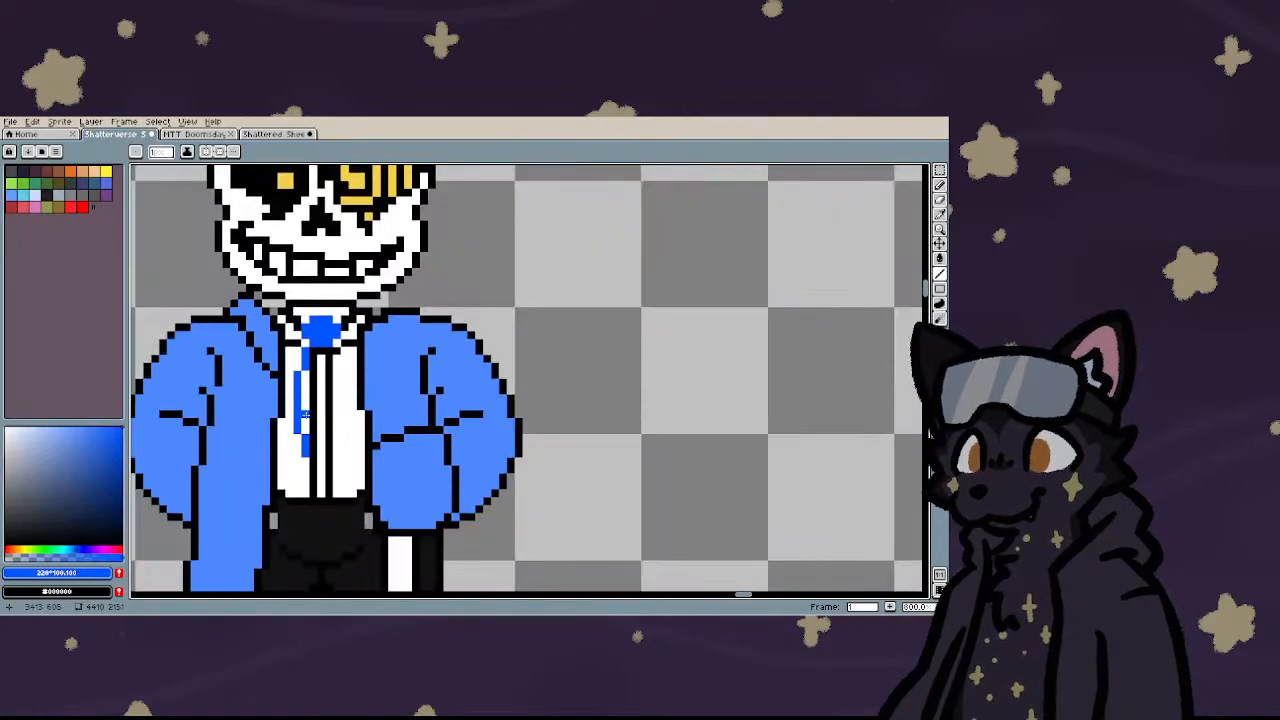
scroll(311, 494, up, 3)
drag(310, 410, 372, 245)
scroll(389, 318, down, 2)
scroll(351, 231, up, 2)
- Fill the tie's body with the saturated blue, covering the shirt and centre lines inside it
key(g)
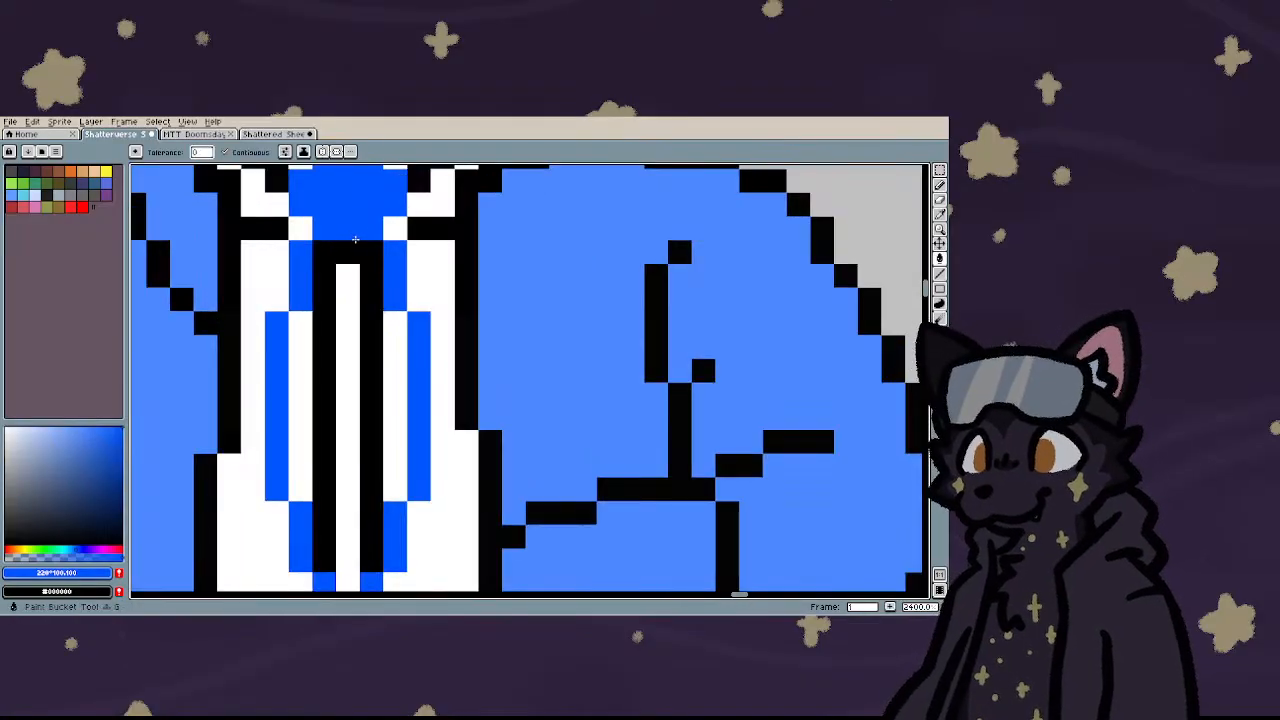
click(349, 250)
click(345, 330)
click(308, 372)
click(395, 395)
scroll(360, 370, down, 4)
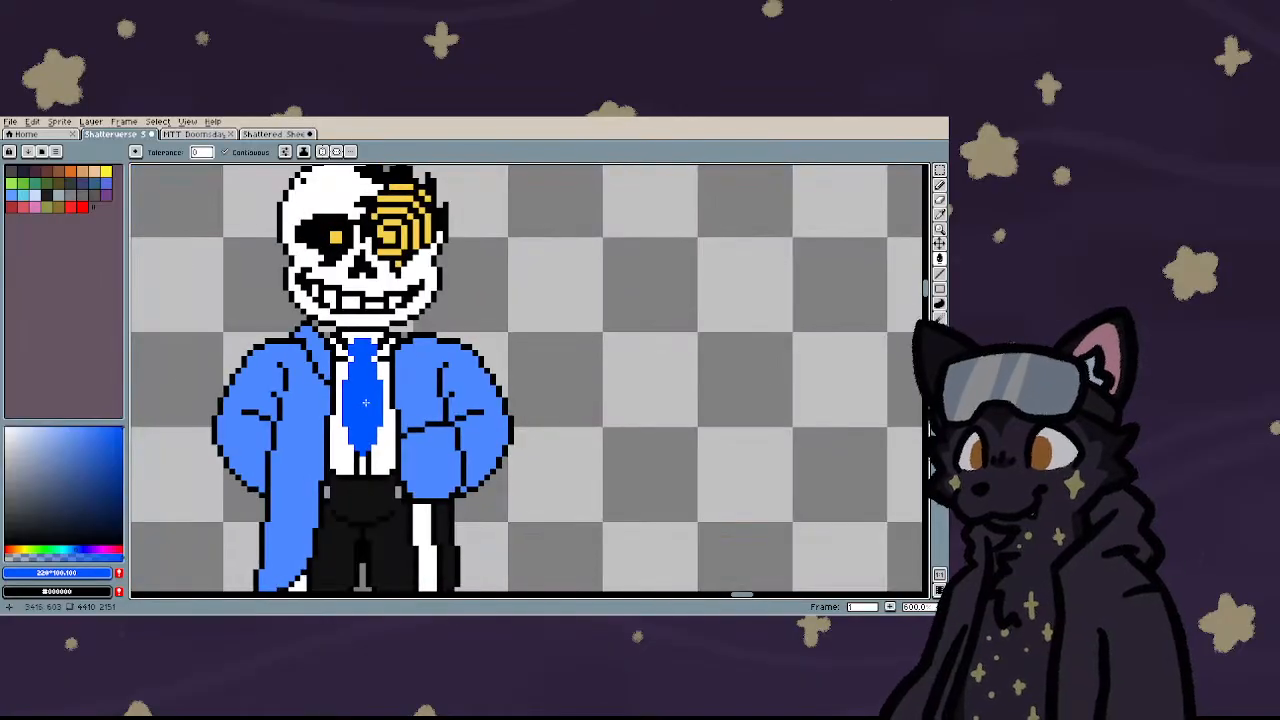
- Draw a short black line between the tie's knot and its body
key(b)
scroll(353, 345, up, 3)
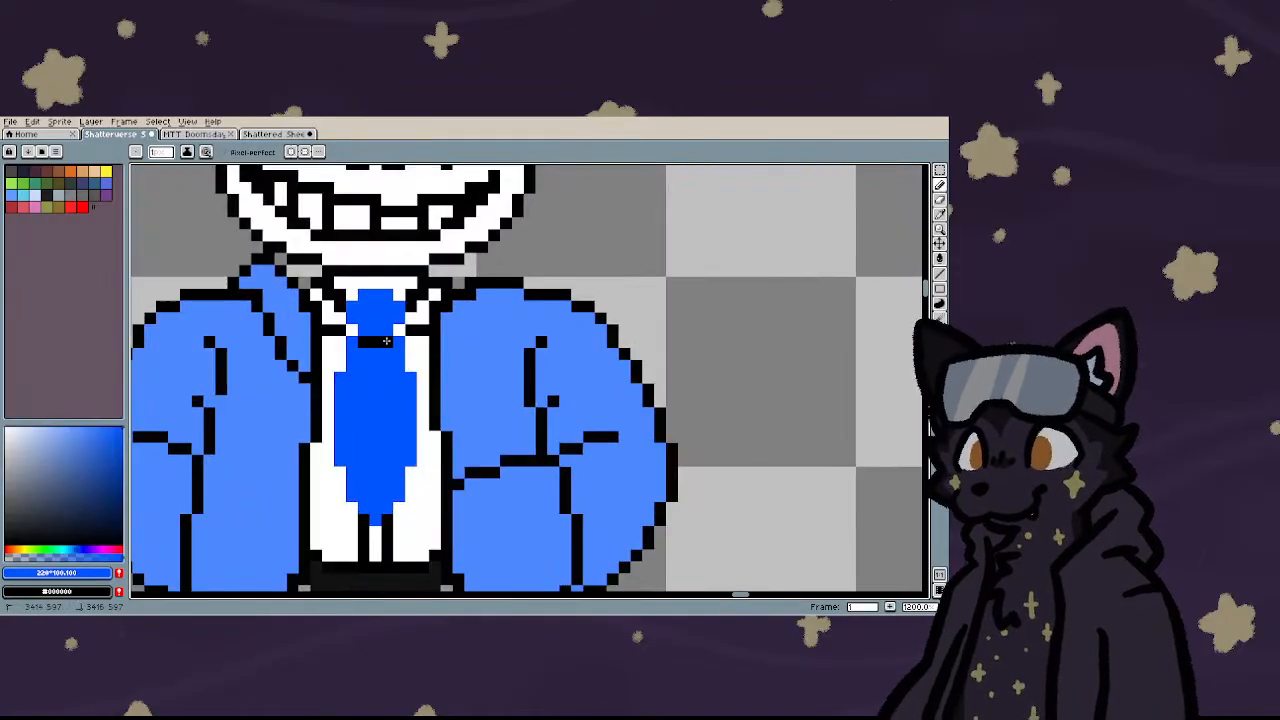
scroll(340, 365, down, 4)
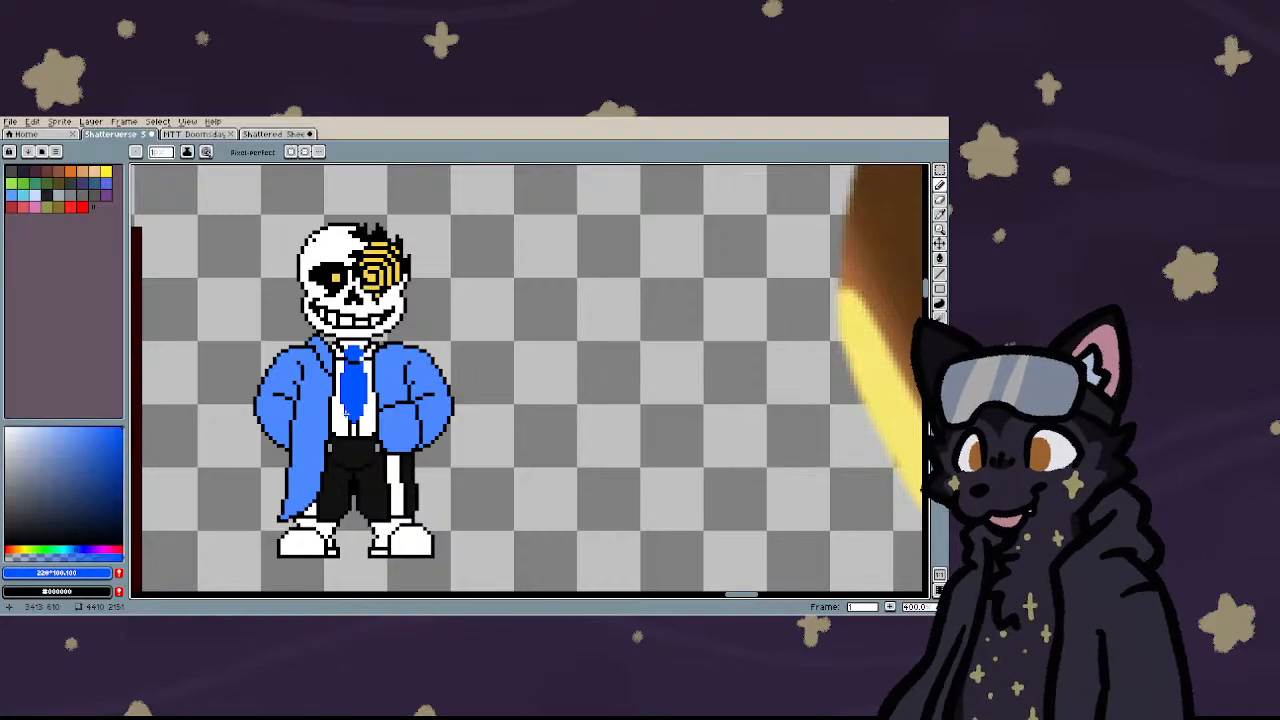
- Outline both sides of the tie's body in black with the Pencil tool, down to its pointed tip
scroll(332, 387, up, 4)
scroll(506, 352, down, 4)
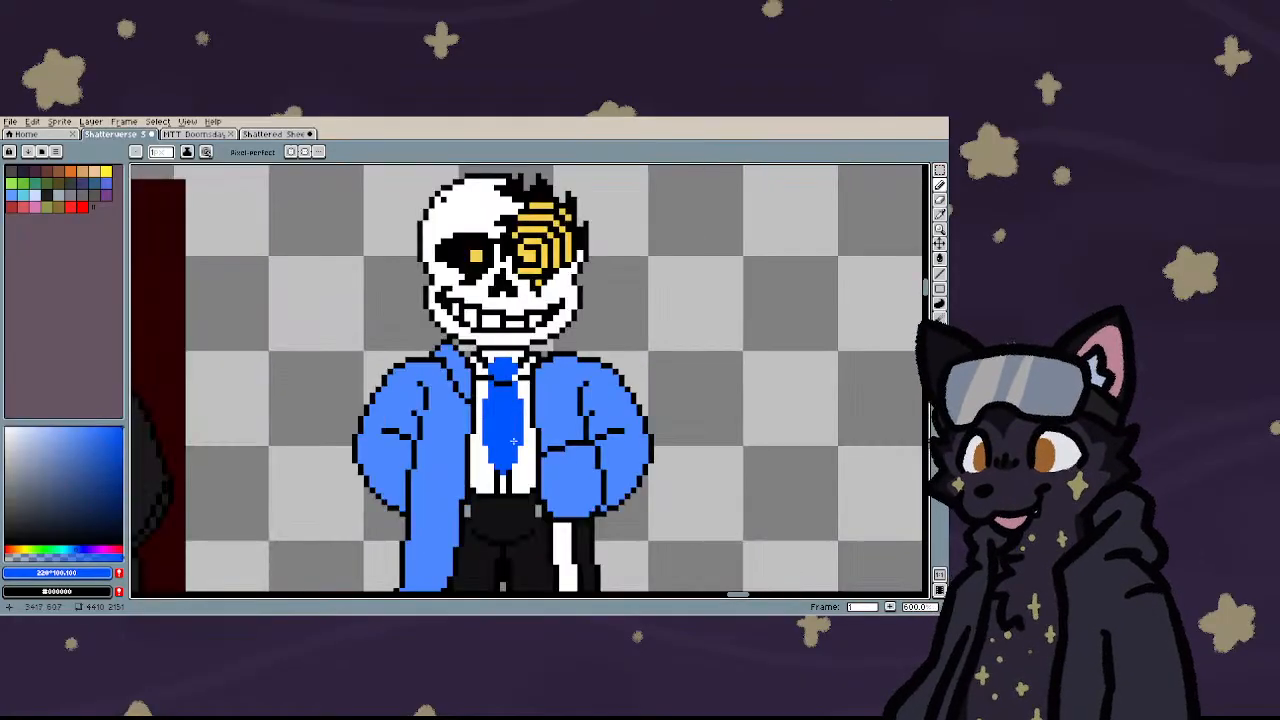
scroll(497, 486, up, 6)
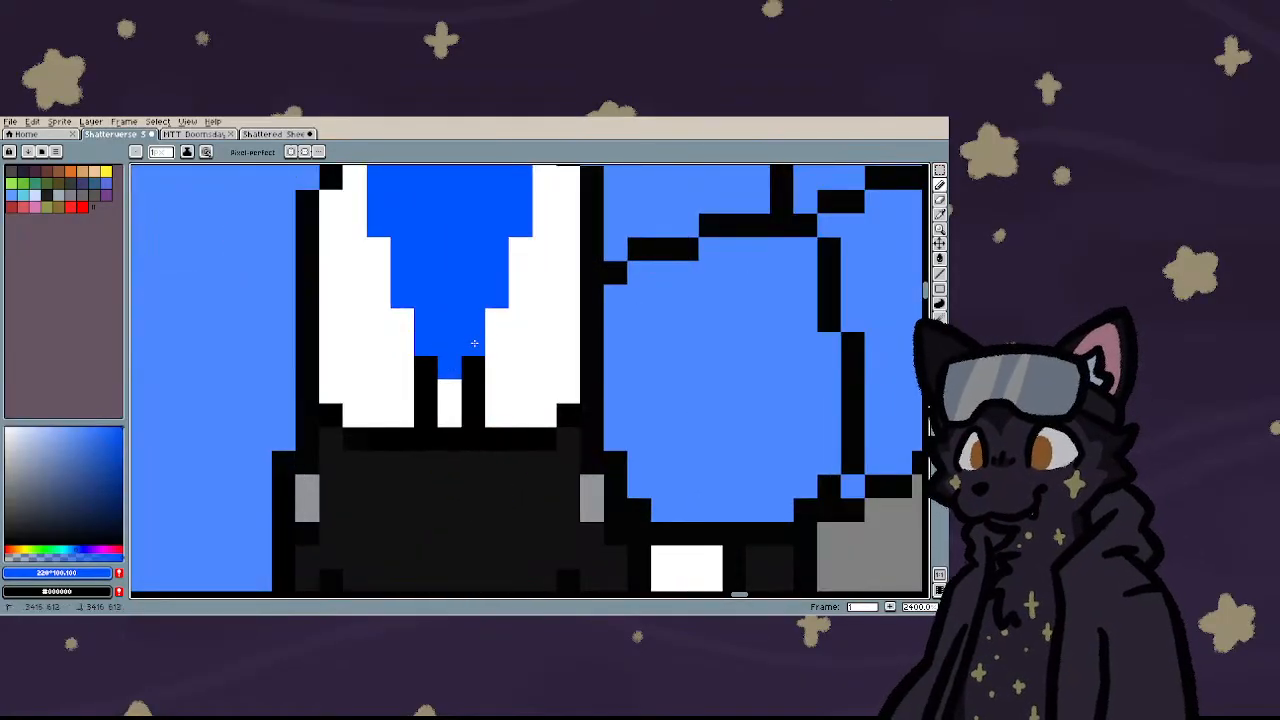
scroll(451, 408, down, 5)
scroll(428, 270, up, 3)
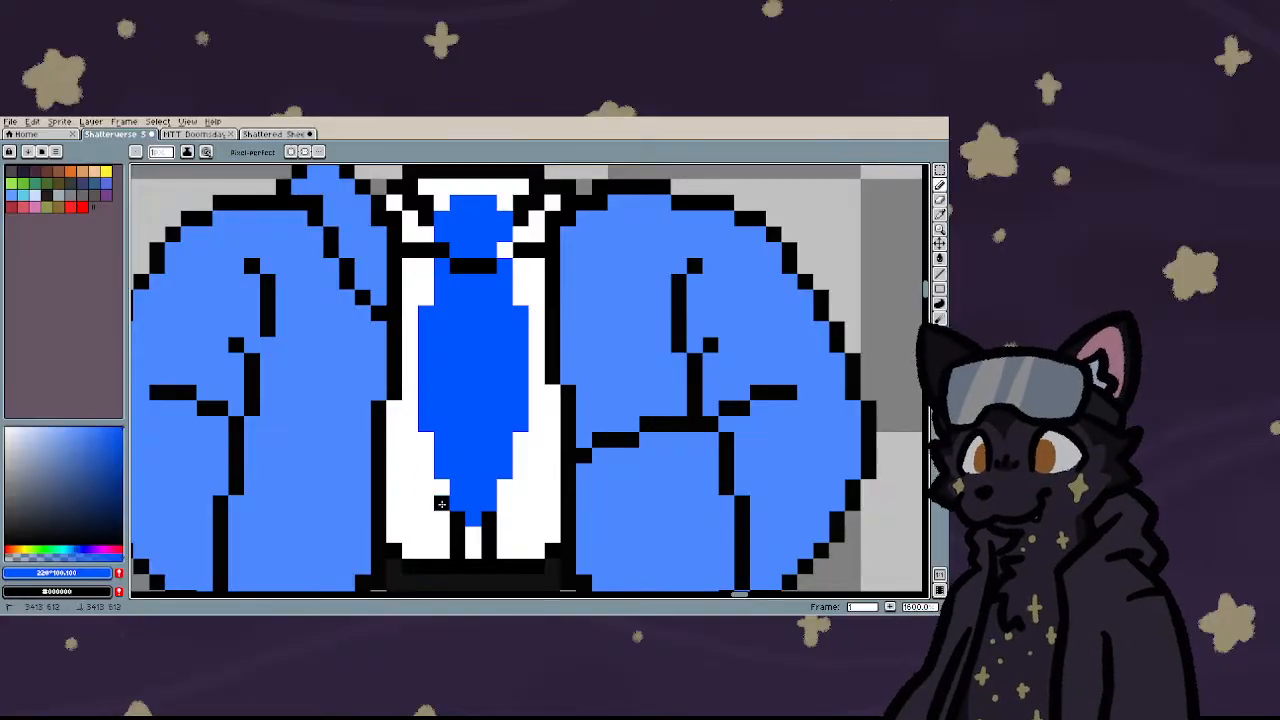
mouse_move(443, 504)
mouse_down()
mouse_move(414, 422)
mouse_move(421, 265)
mouse_up()
mouse_move(520, 264)
mouse_down()
mouse_move(522, 294)
mouse_move(507, 249)
mouse_move(532, 316)
mouse_move(537, 425)
mouse_move(521, 442)
mouse_move(505, 508)
mouse_up()
right_click(505, 250)
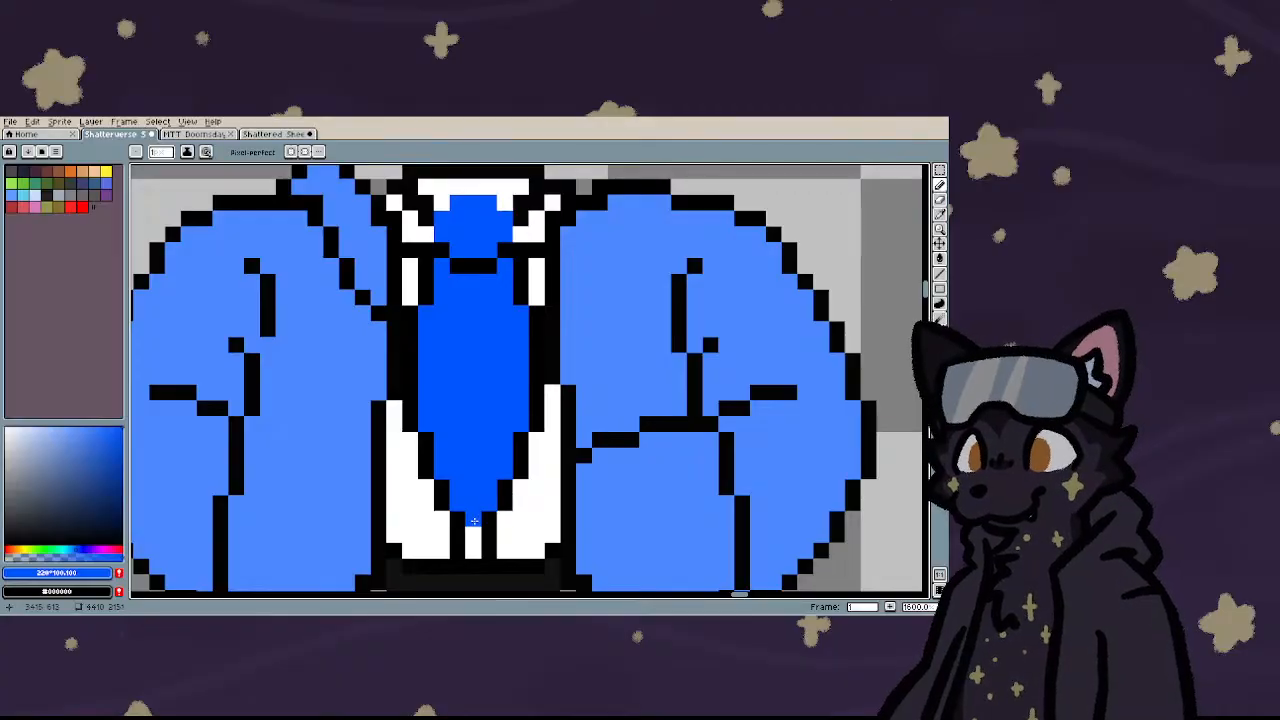
scroll(466, 540, down, 3)
scroll(475, 417, up, 4)
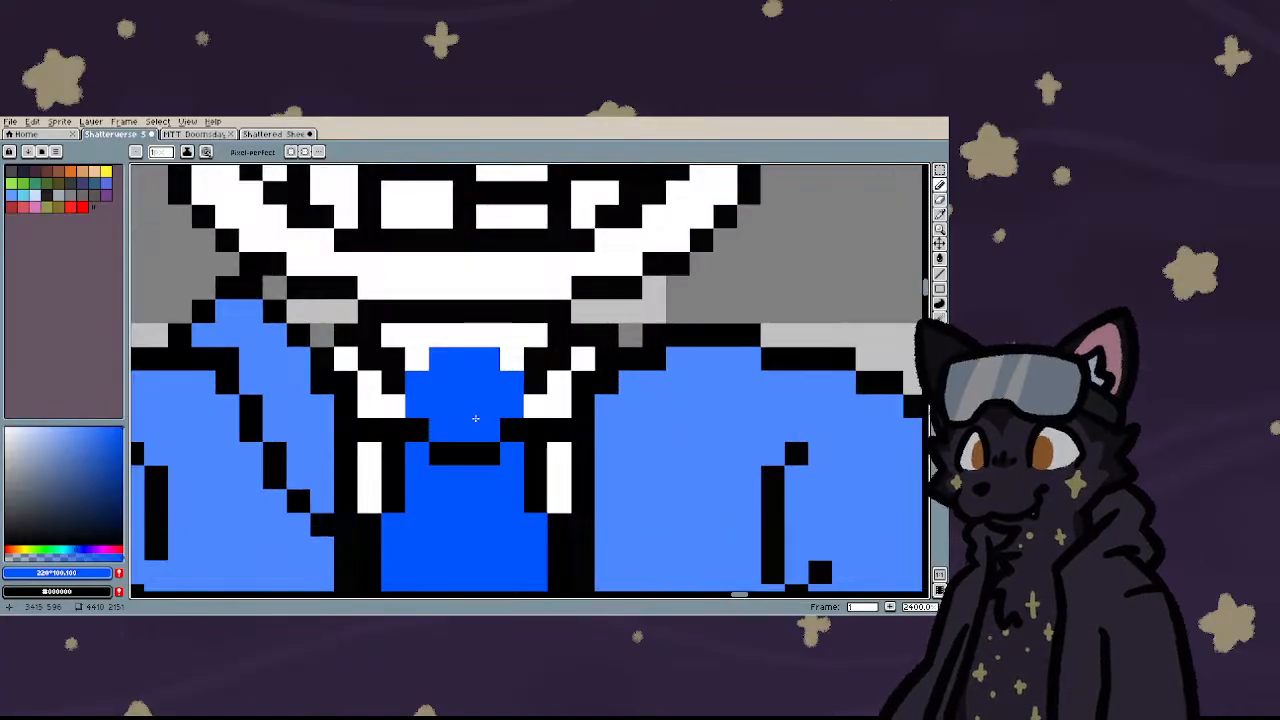
- Outline the top and both sides of the tie's knot in black
right_click(399, 405)
right_click(415, 356)
drag(446, 328, 490, 338)
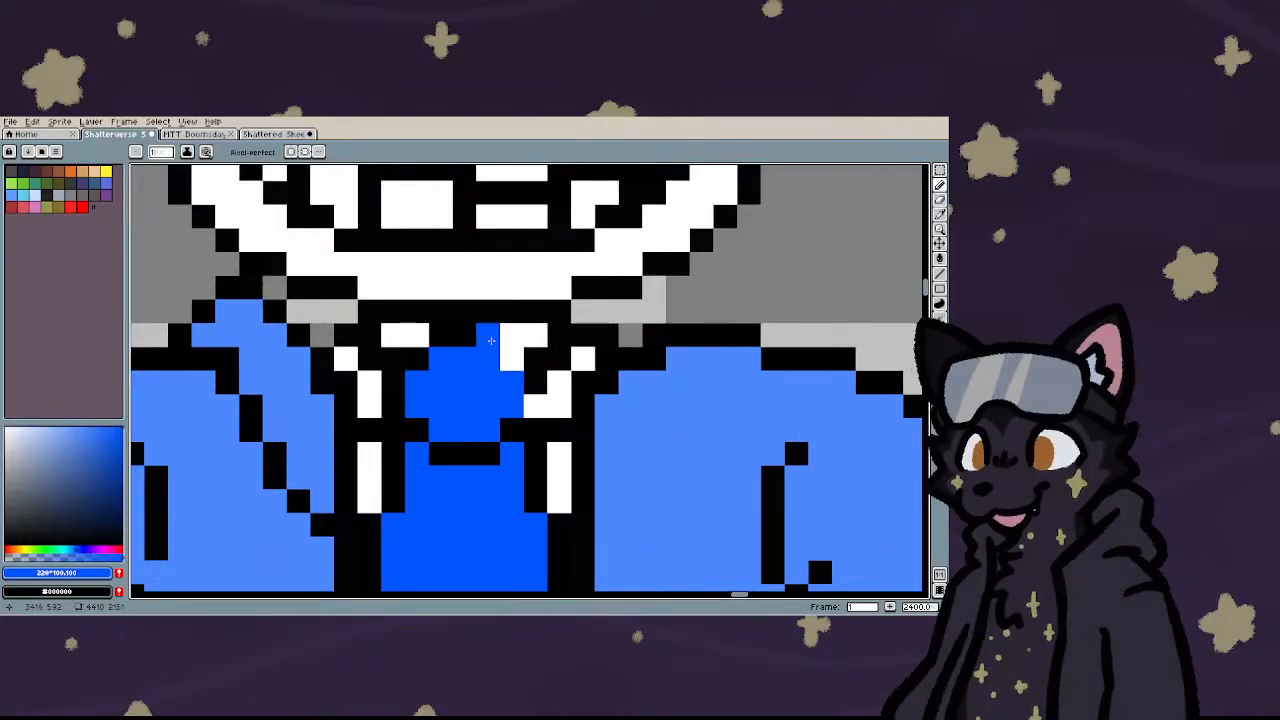
right_click(512, 358)
right_click(540, 406)
scroll(403, 500, down, 4)
scroll(382, 457, down, 1)
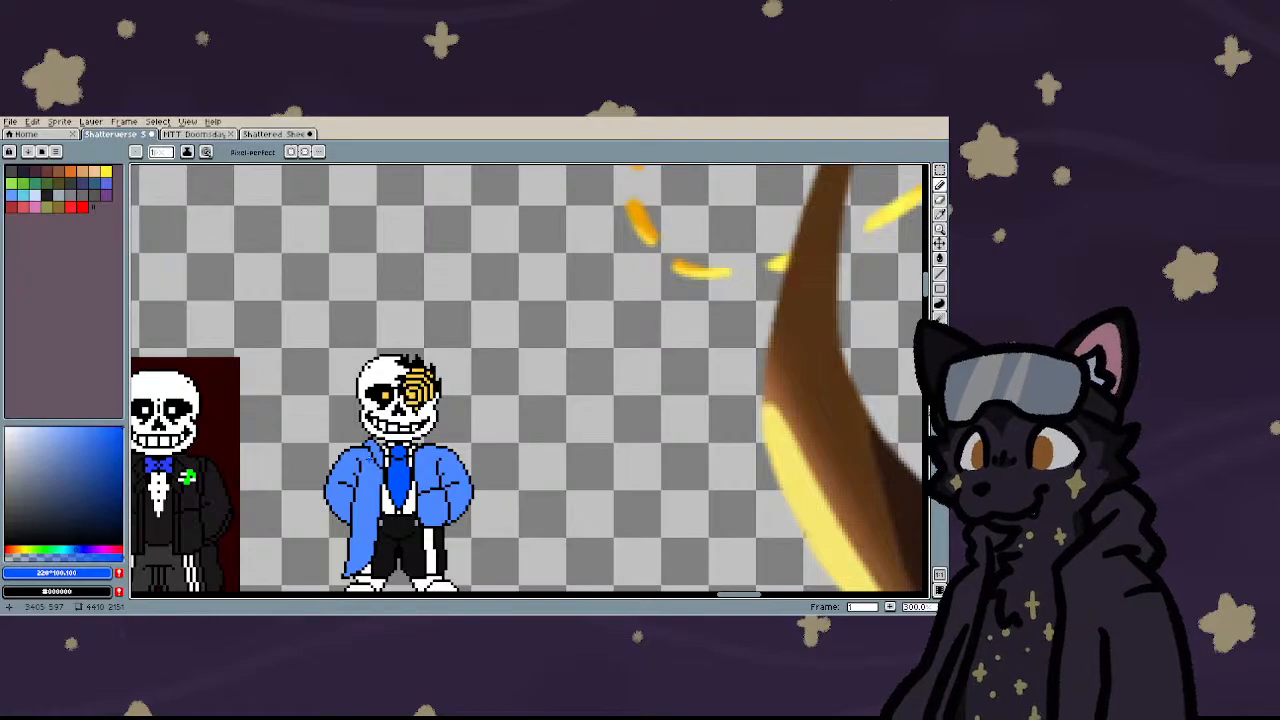
- Narrow the tie's body by one pixel on each side, extending its black outline inward
scroll(445, 323, up, 5)
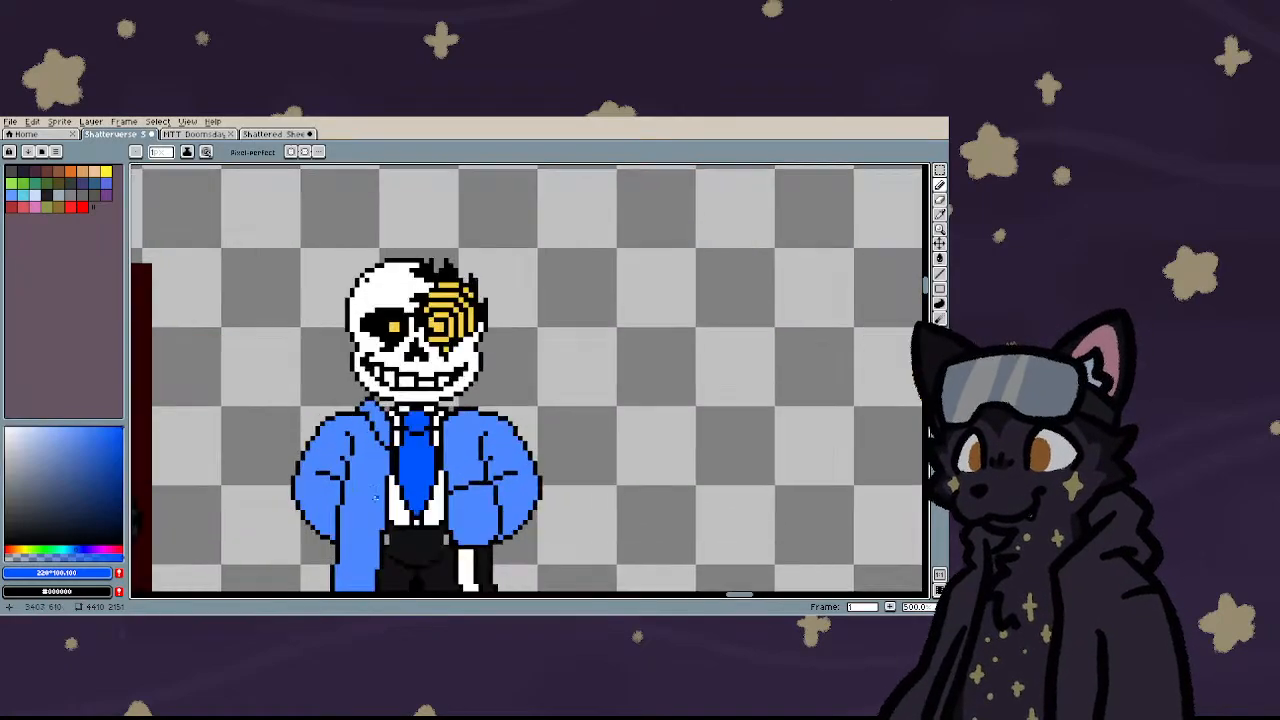
right_click(447, 320)
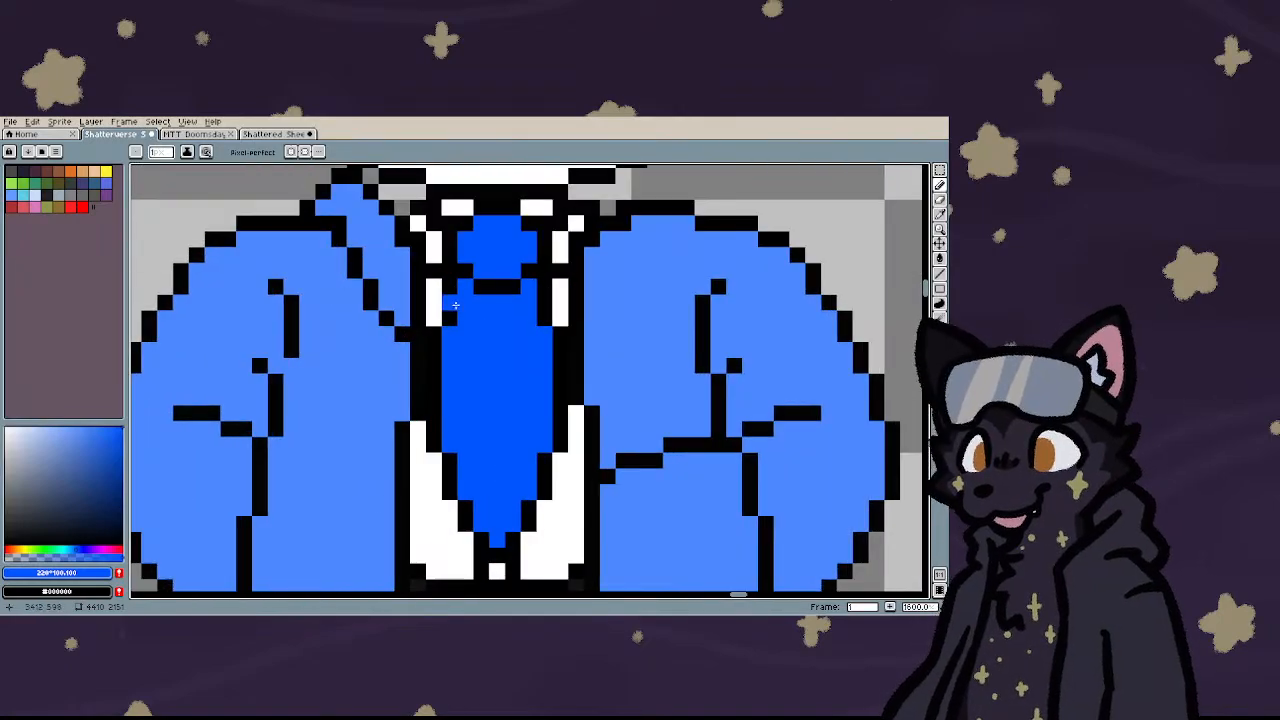
right_click(465, 287)
right_click(464, 302)
mouse_move(450, 336)
mouse_down()
mouse_move(450, 465)
mouse_move(467, 512)
mouse_up()
right_click(483, 525)
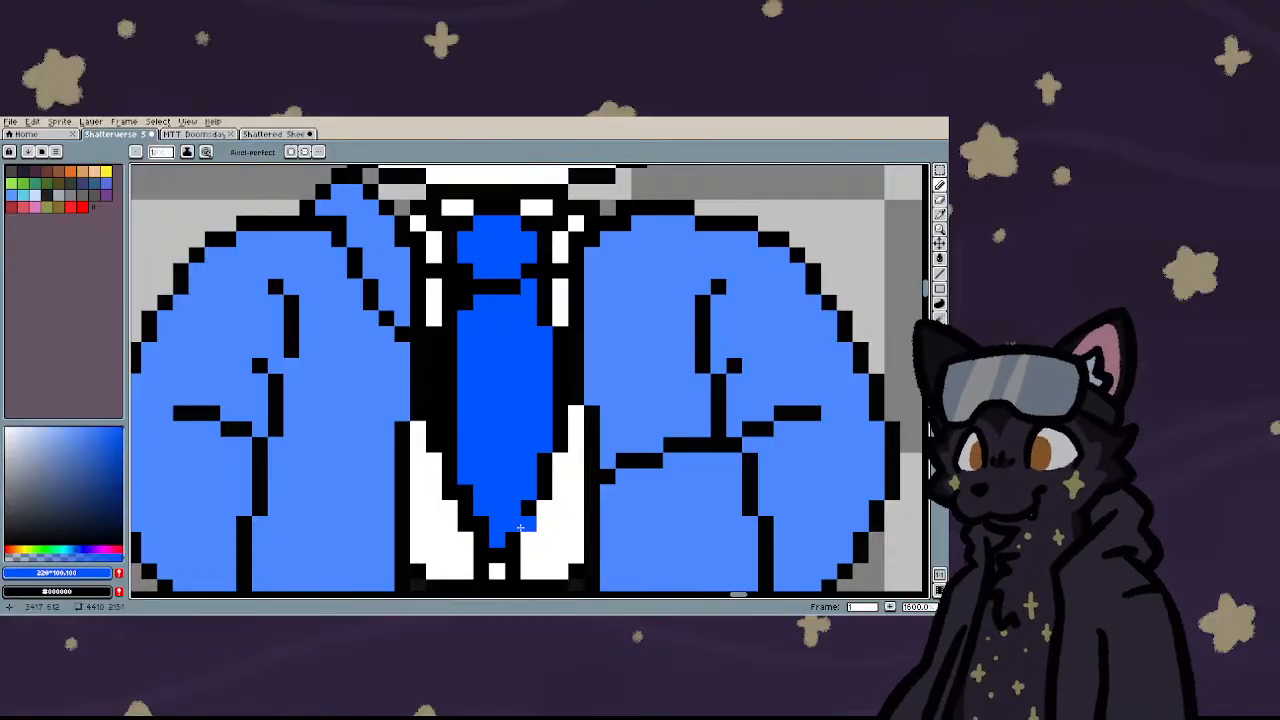
right_click(514, 525)
key(ctrl+z)
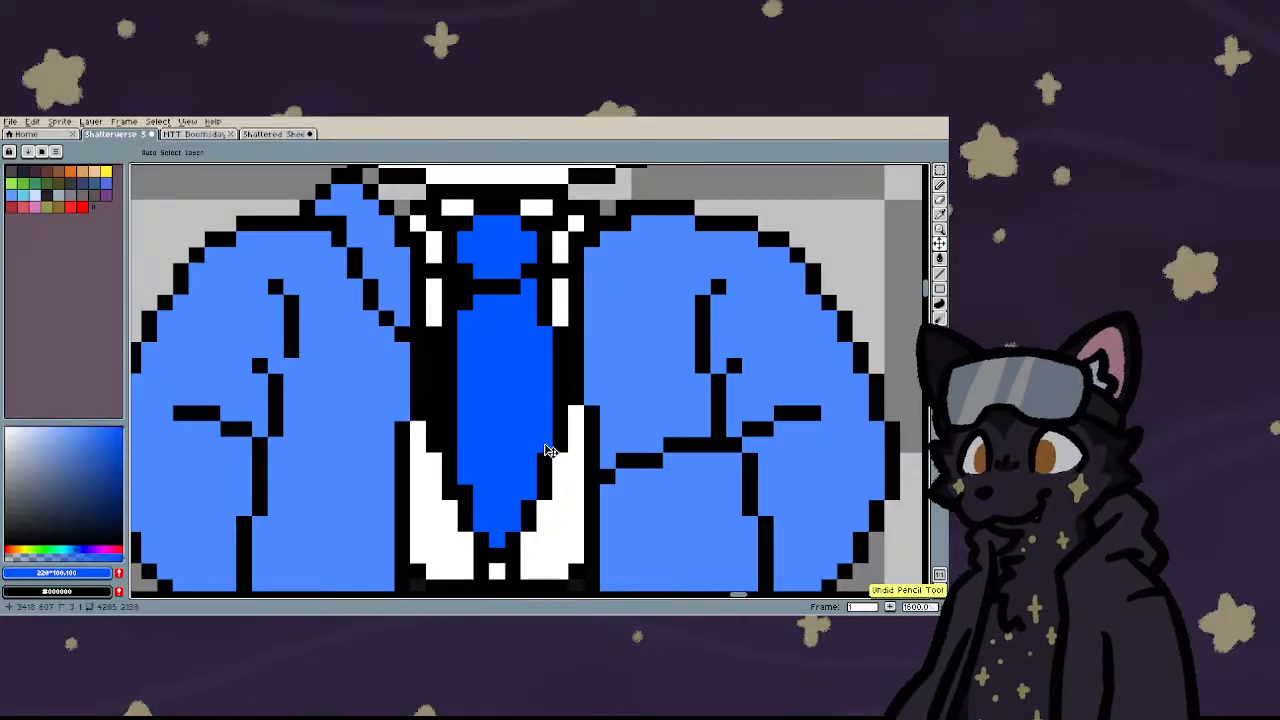
key(ctrl+z)
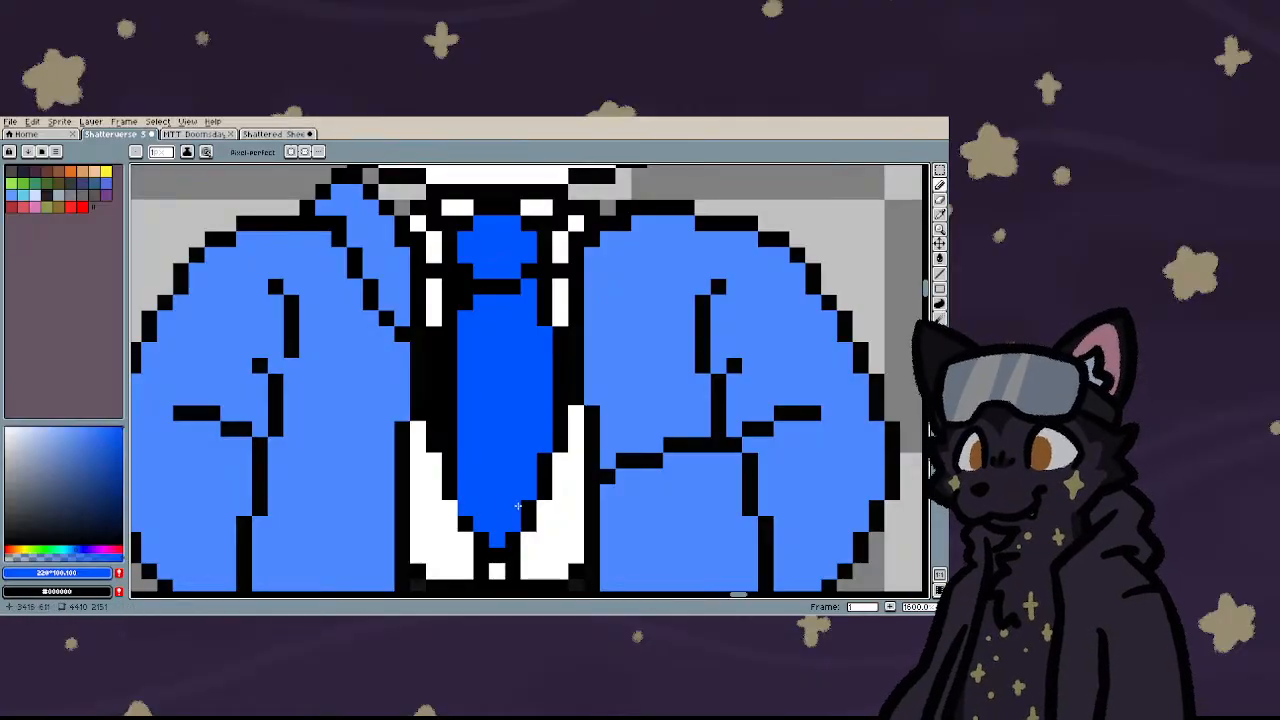
mouse_move(541, 461)
mouse_down()
mouse_move(545, 484)
mouse_move(545, 332)
mouse_up()
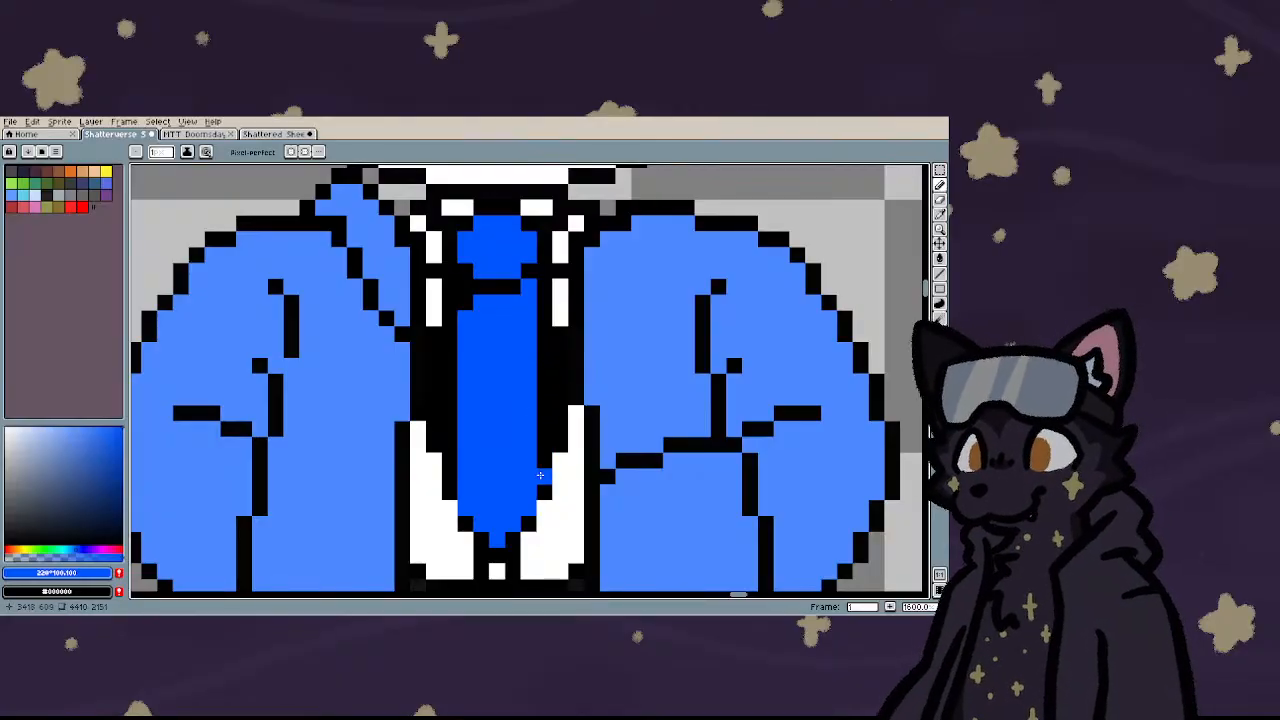
- Widen the lower part of the tie's body by one blue pixel on each side and square off its upper edges
drag(540, 476, 544, 375)
drag(447, 394, 451, 455)
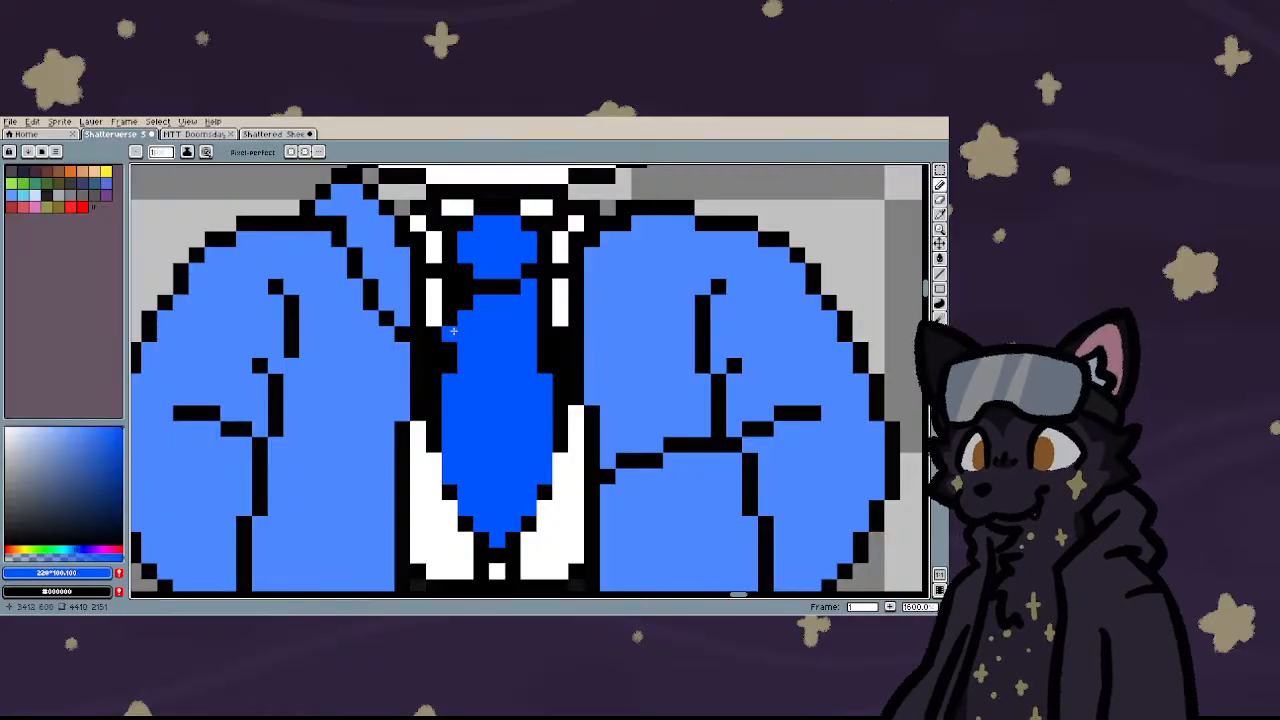
drag(520, 285, 527, 316)
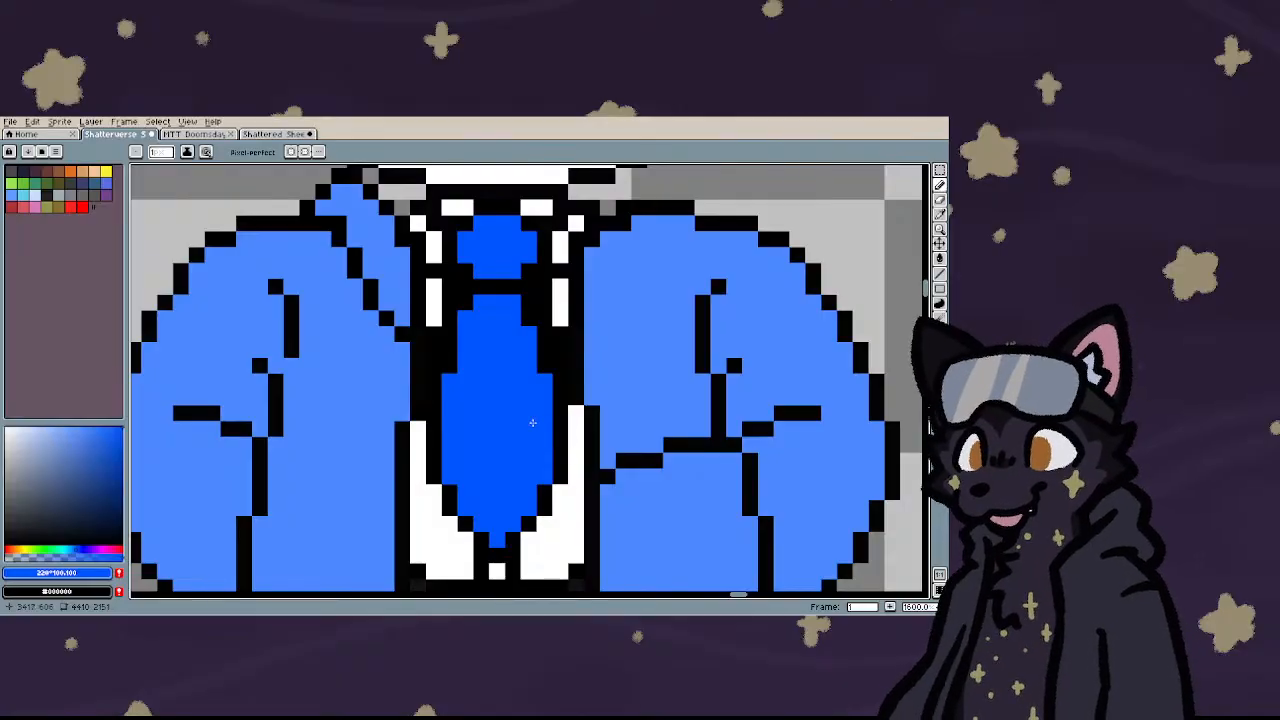
- Blacken one pixel column on each side of the tie's middle, leaving only the section above the pointed tip flared
scroll(553, 449, down, 2)
scroll(487, 484, up, 2)
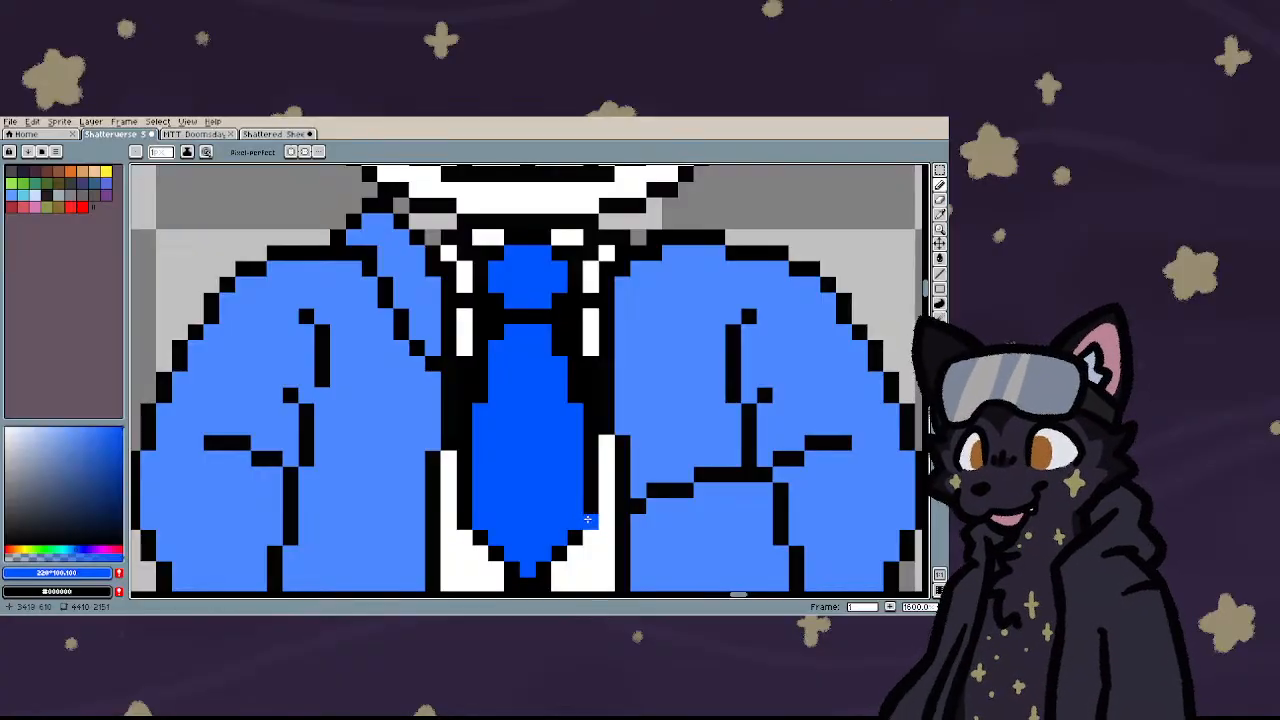
scroll(415, 445, down, 1)
scroll(415, 445, down, 1)
scroll(415, 445, up, 1)
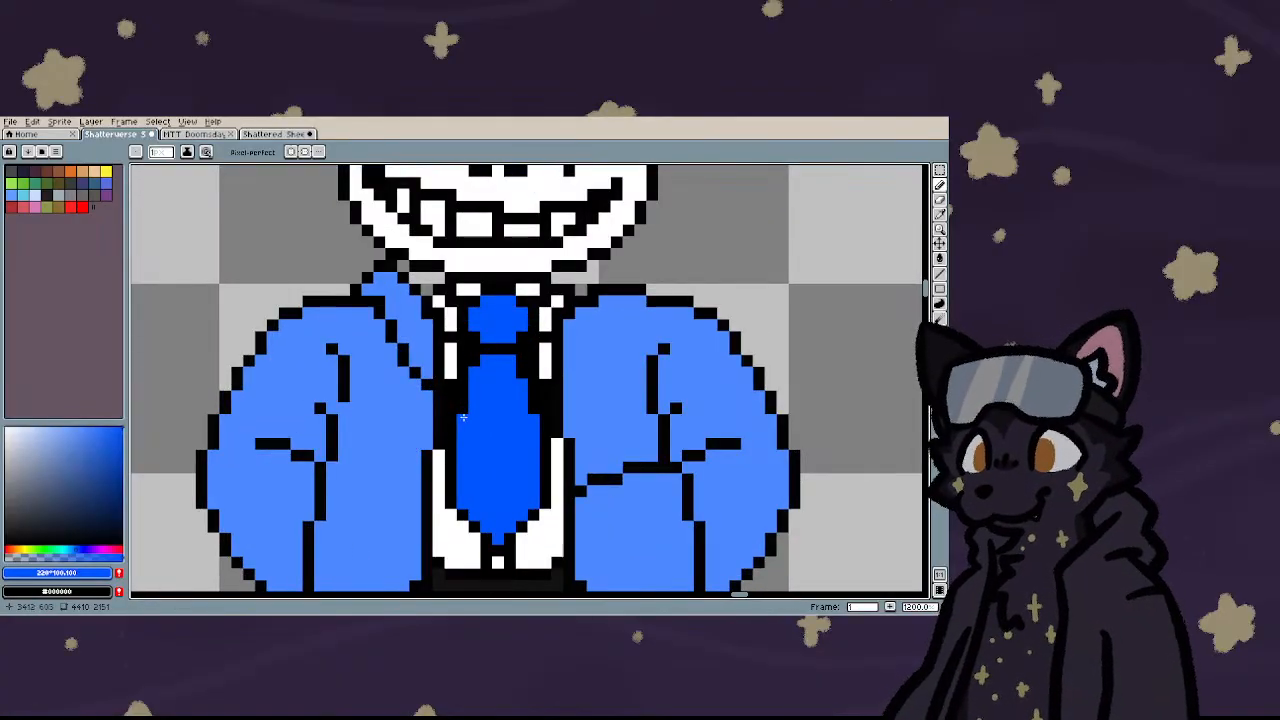
scroll(415, 444, up, 1)
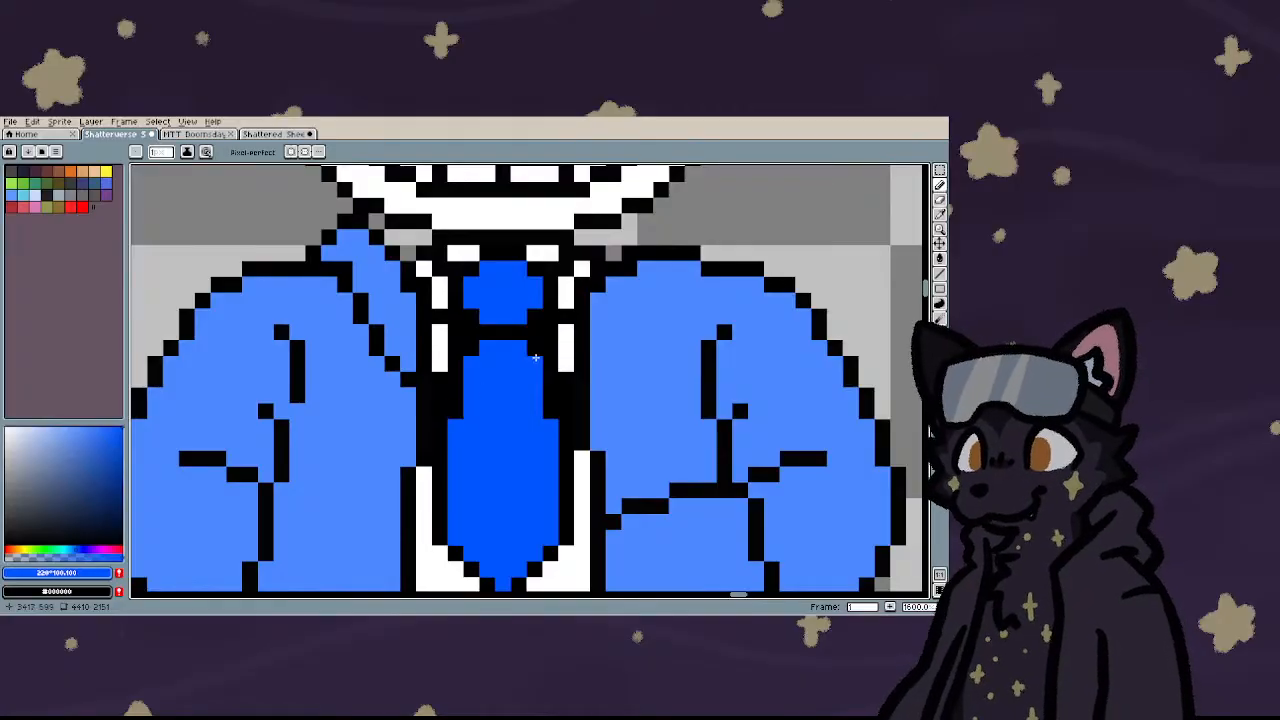
scroll(535, 357, down, 4)
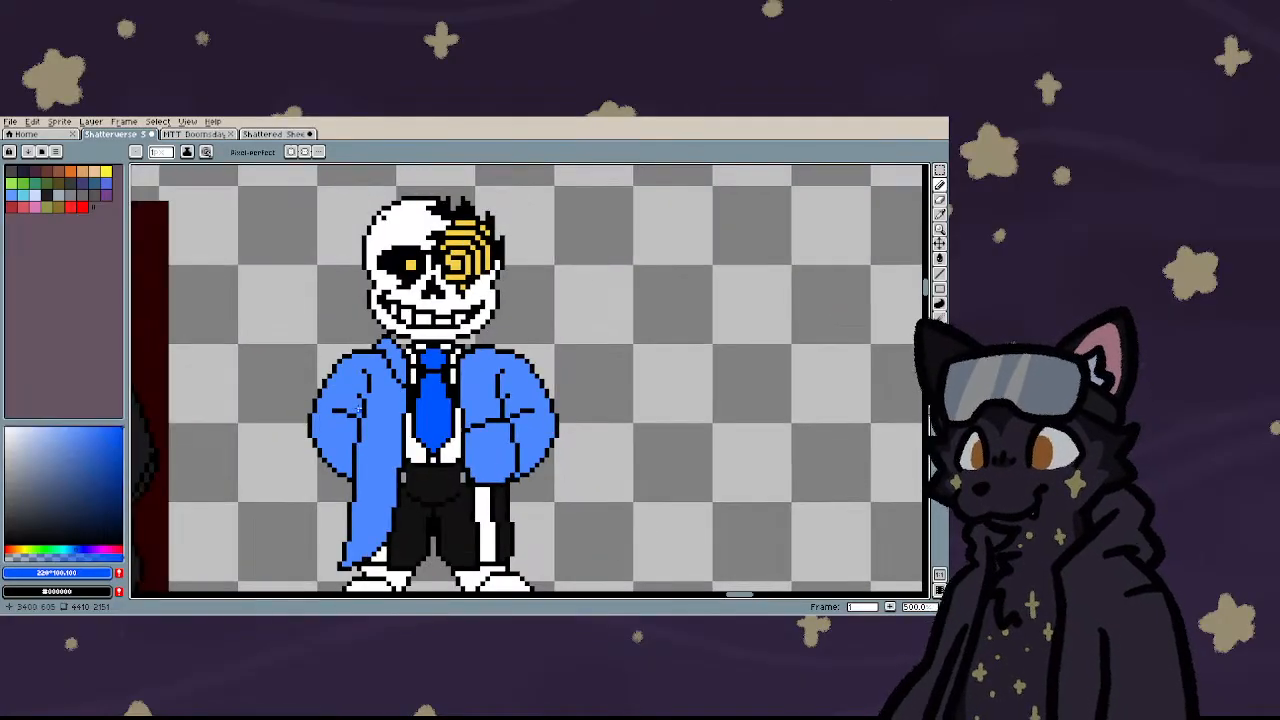
scroll(432, 414, up, 4)
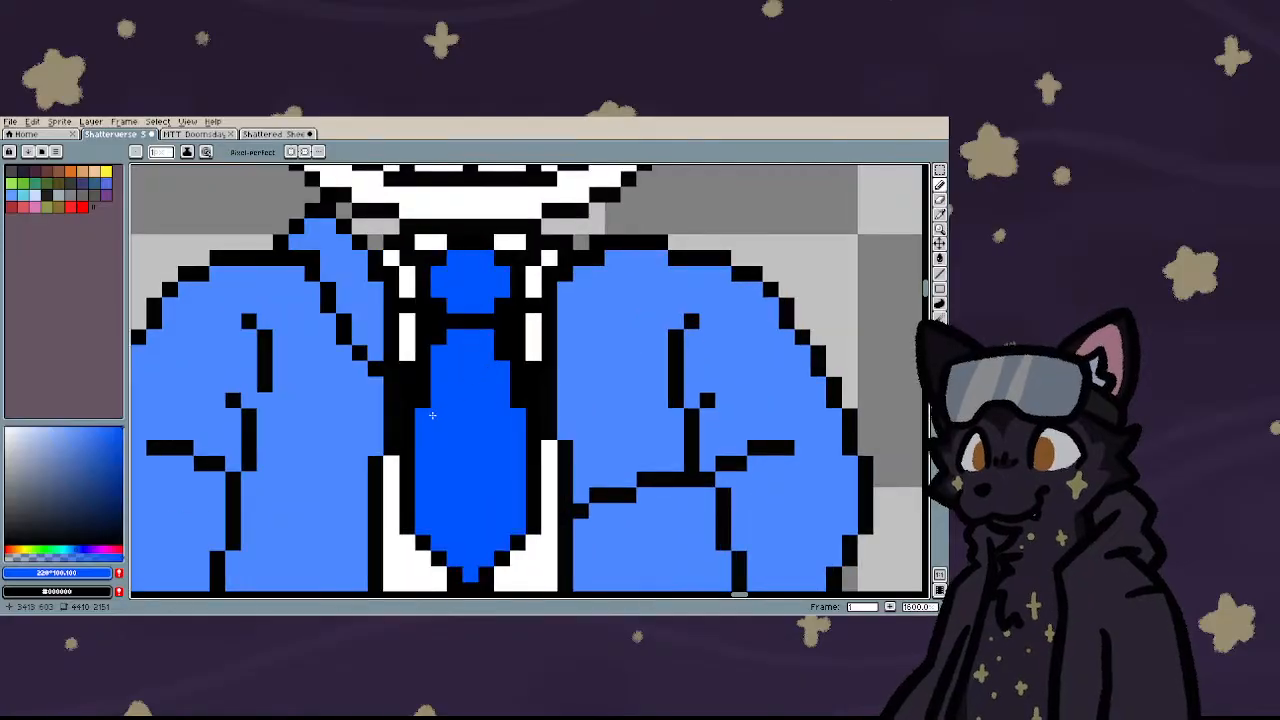
drag(424, 416, 424, 486)
drag(518, 414, 512, 479)
- Try to narrow the upper part of the tie's body by another black pixel column on each side
drag(438, 346, 438, 406)
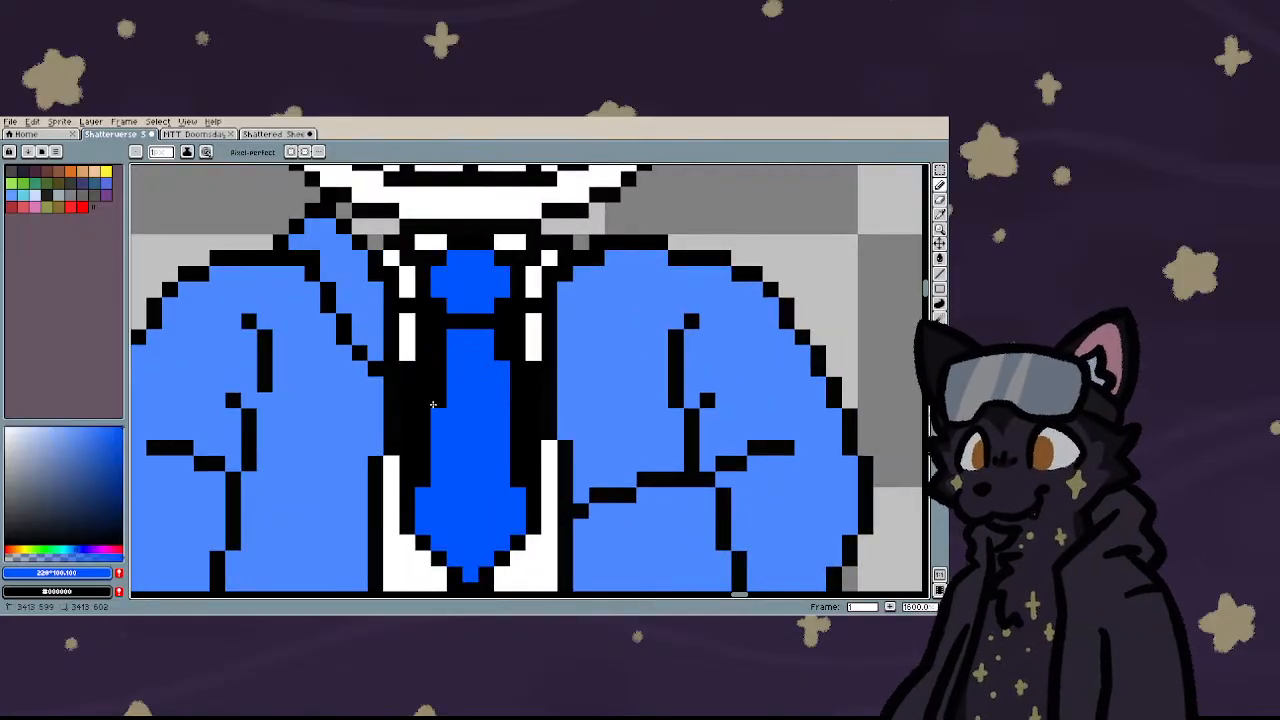
drag(511, 369, 502, 400)
scroll(358, 393, down, 4)
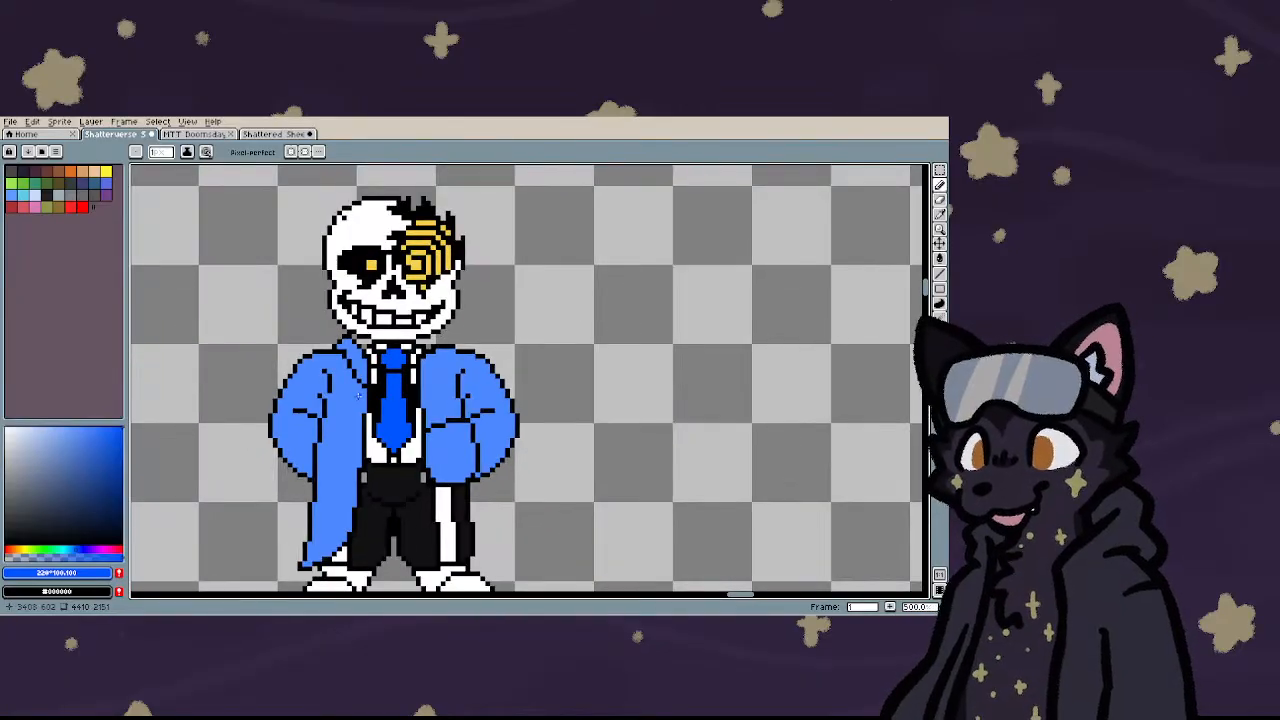
scroll(359, 395, up, 4)
key(ctrl+z)
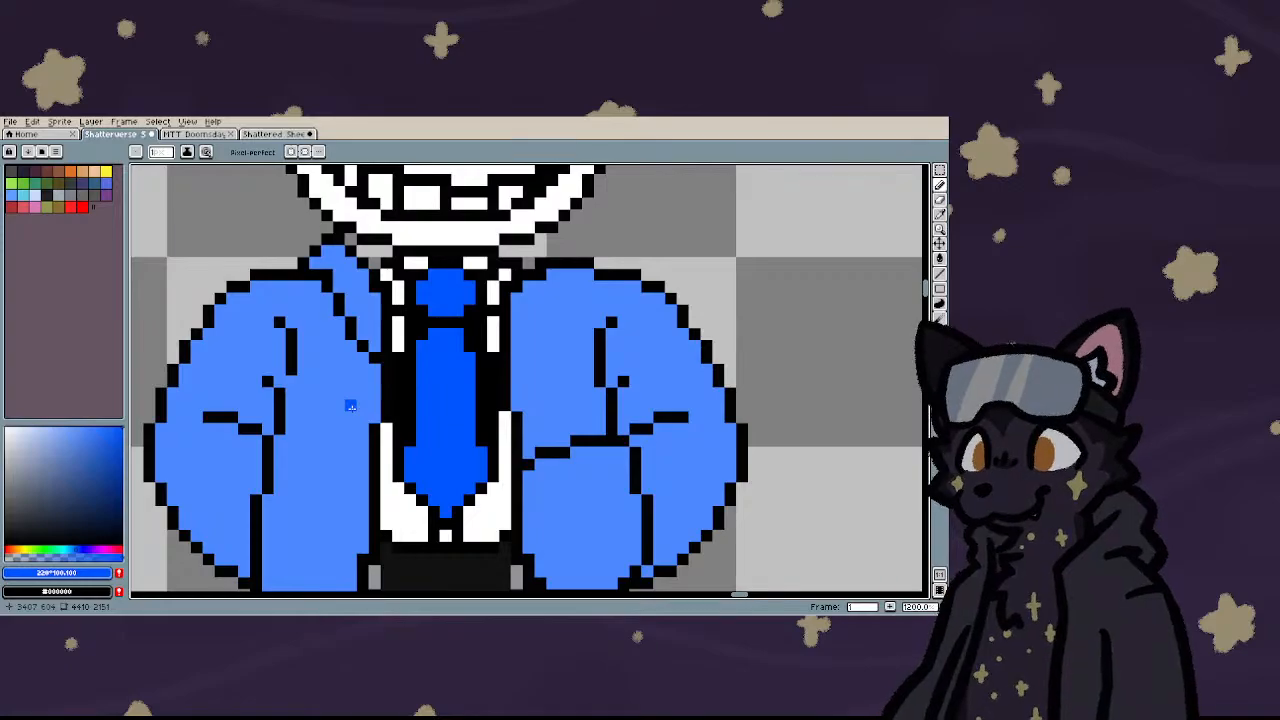
- Extend the white shirt upward in strips along both sides of the tie, using white sampled from the shirt
scroll(350, 405, down, 4)
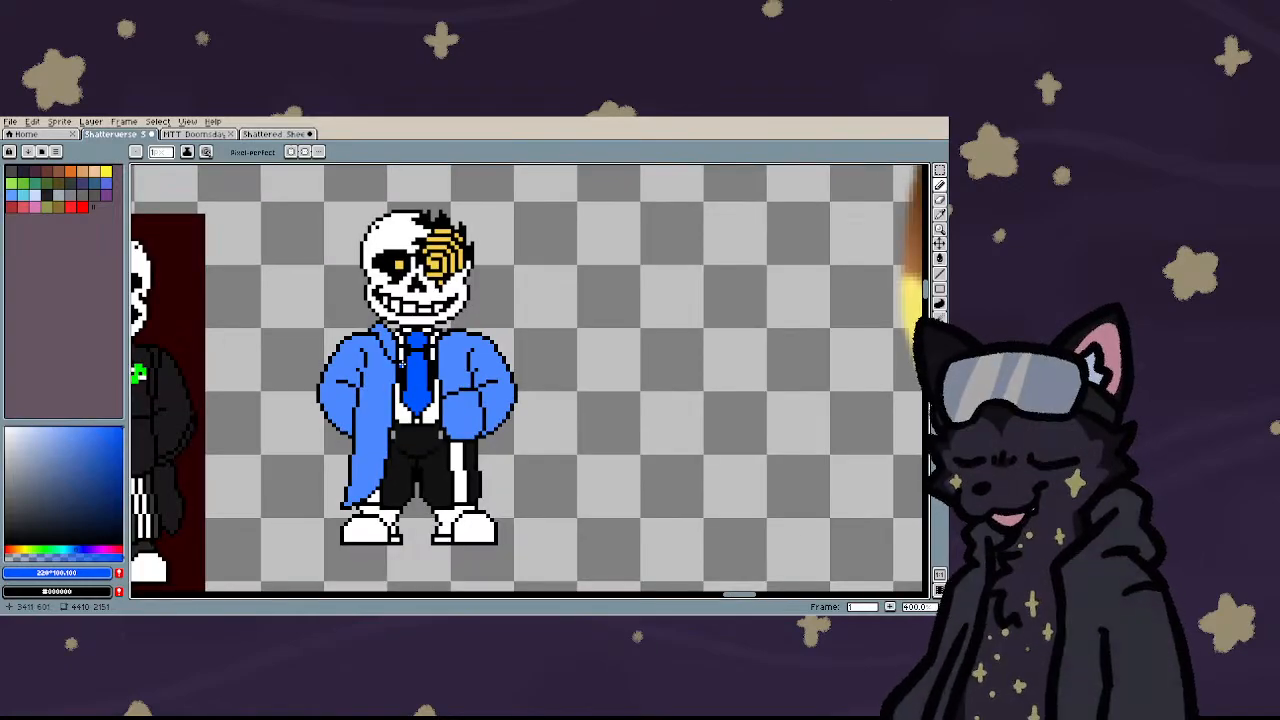
scroll(403, 362, up, 8)
alt+click(388, 436)
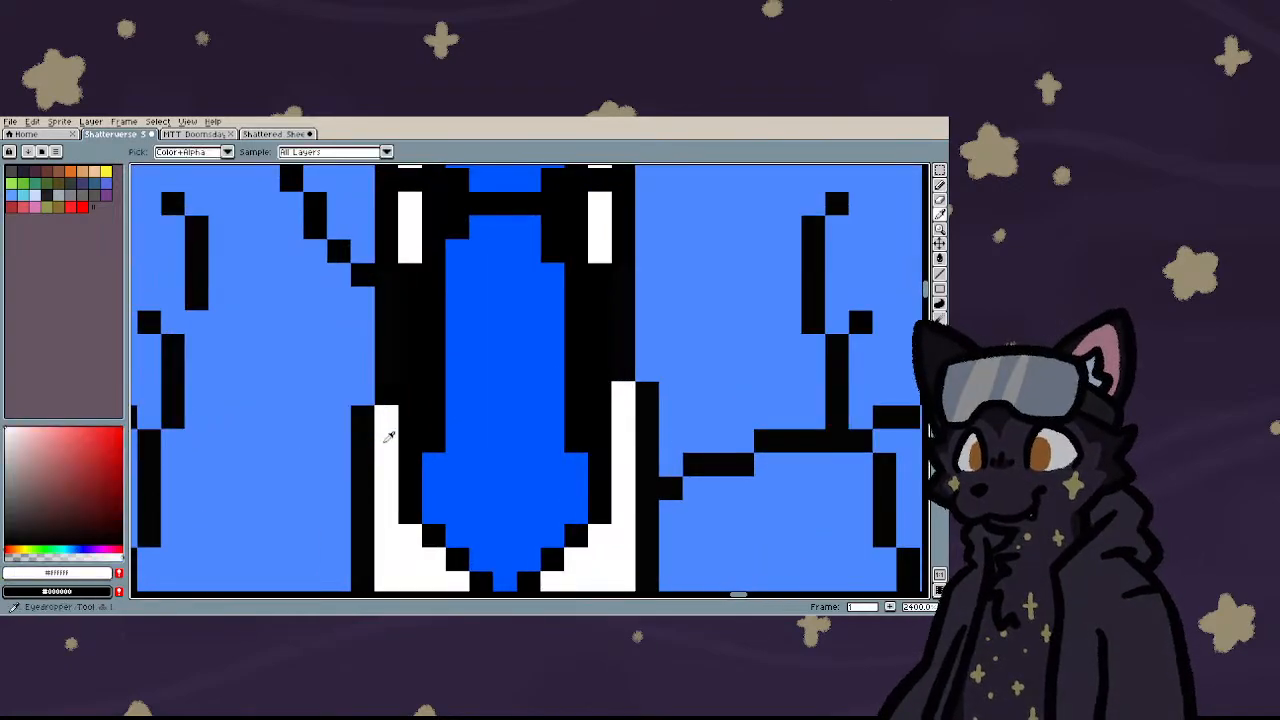
drag(410, 440, 410, 266)
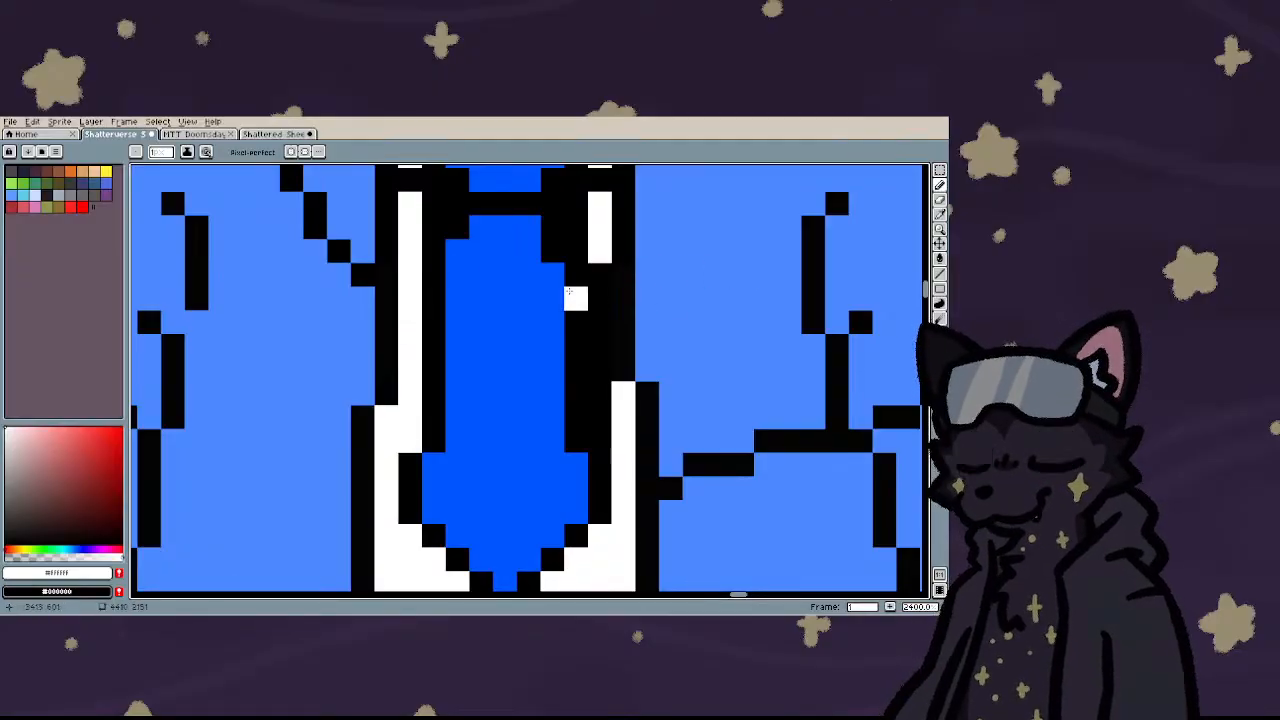
mouse_move(600, 298)
mouse_down()
mouse_move(589, 433)
mouse_move(559, 416)
mouse_move(570, 470)
mouse_up()
- Touch up the black outline and white shirt pixels beside the tie just below its knot
scroll(598, 440, down, 3)
scroll(578, 343, up, 3)
right_click(570, 344)
click(546, 414)
right_click(546, 414)
click(570, 414)
click(570, 392)
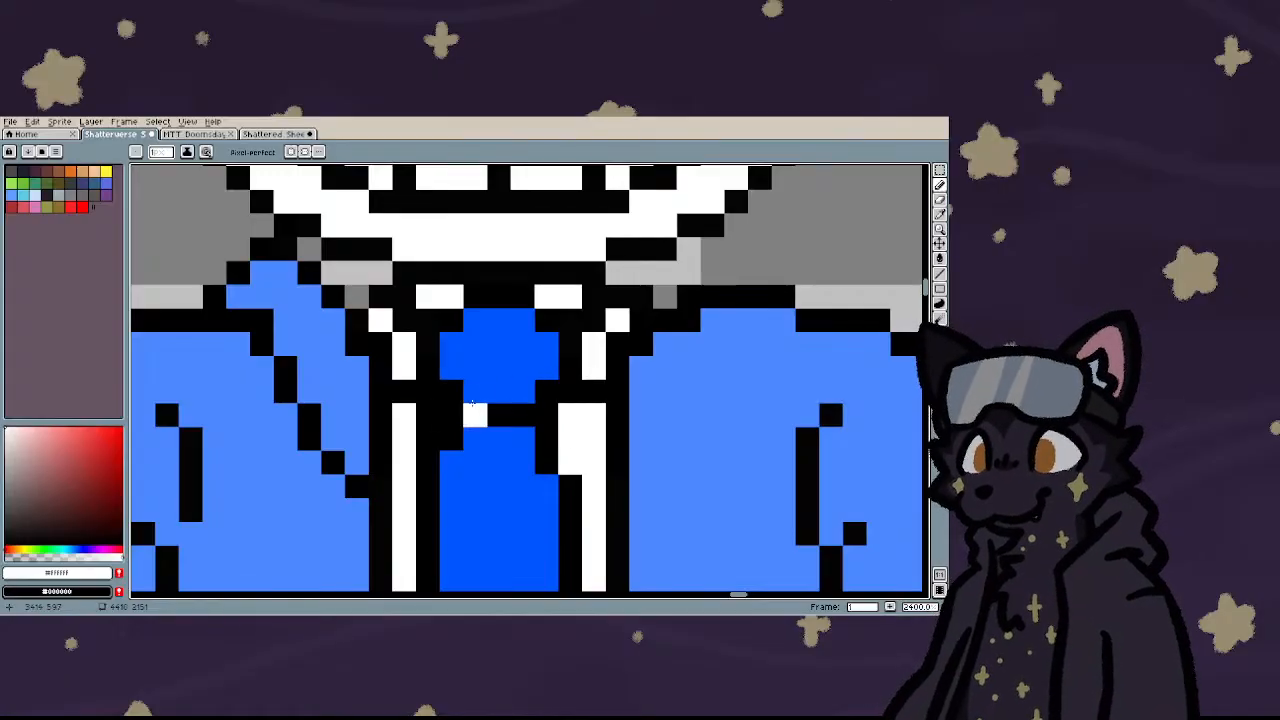
- Draw a black line from the left lapel down the coat's long front panel, parallel to its inner edge
scroll(428, 428, down, 5)
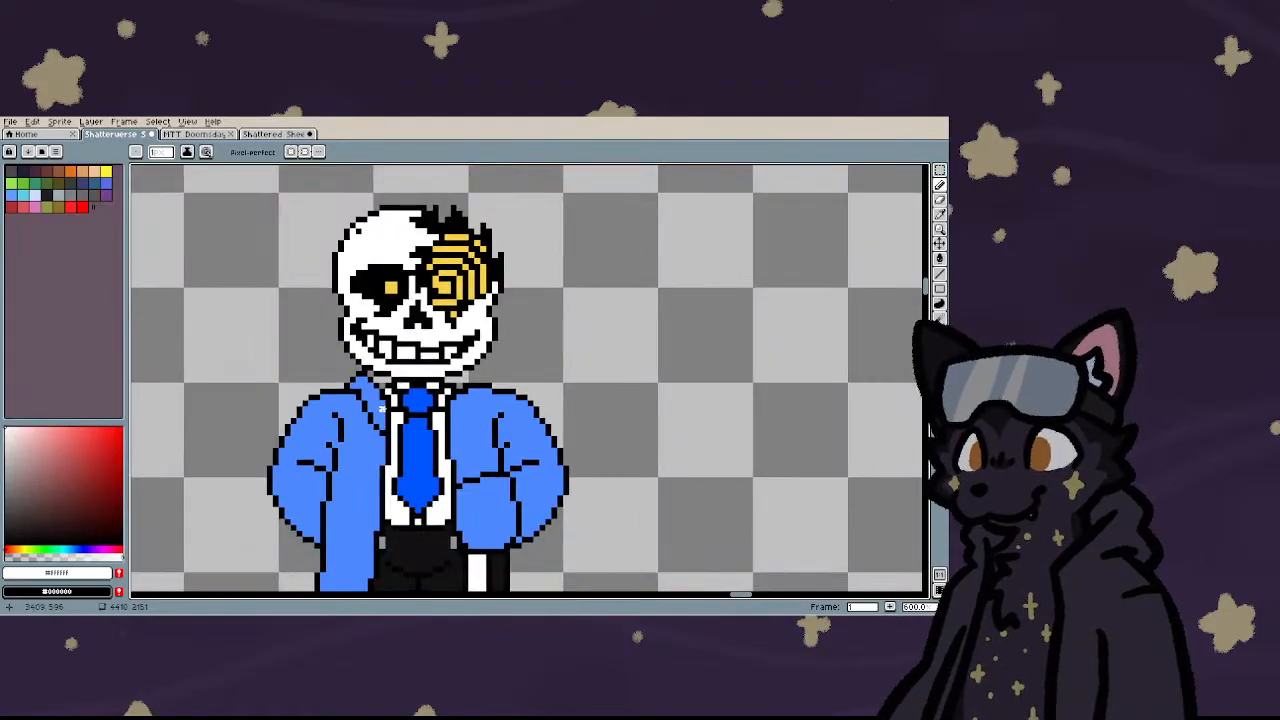
scroll(381, 409, down, 1)
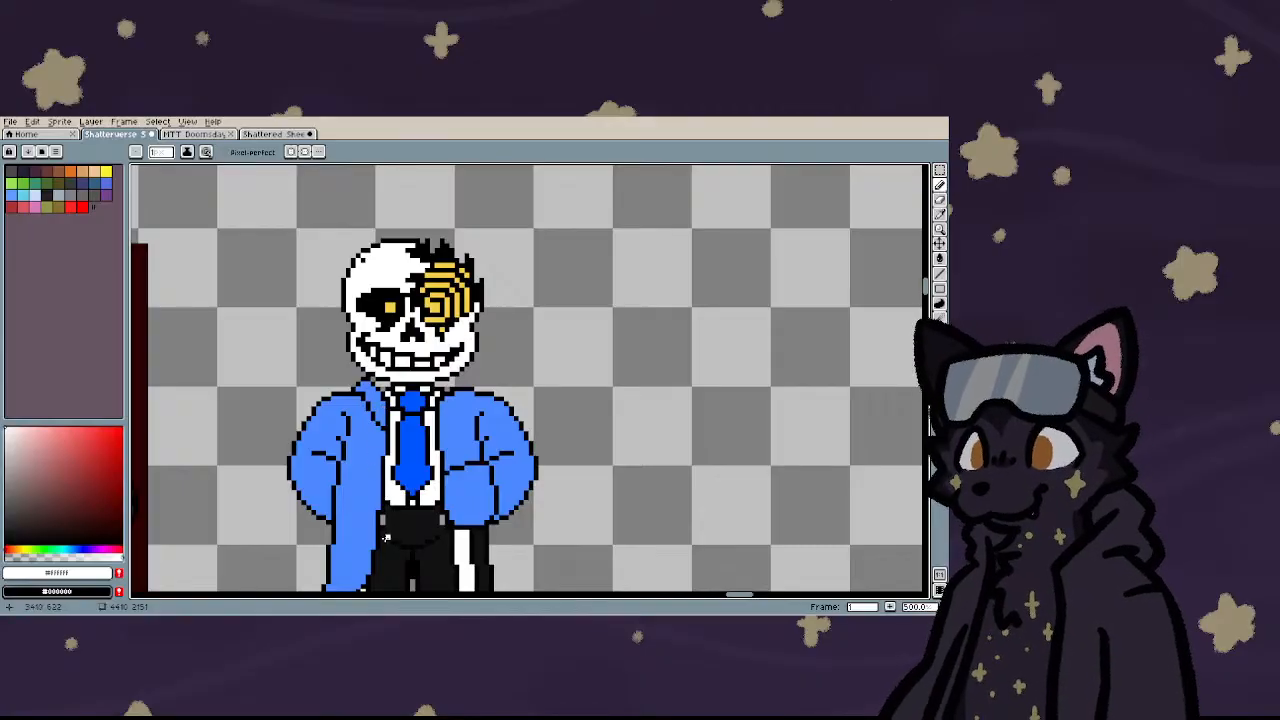
scroll(386, 545, up, 4)
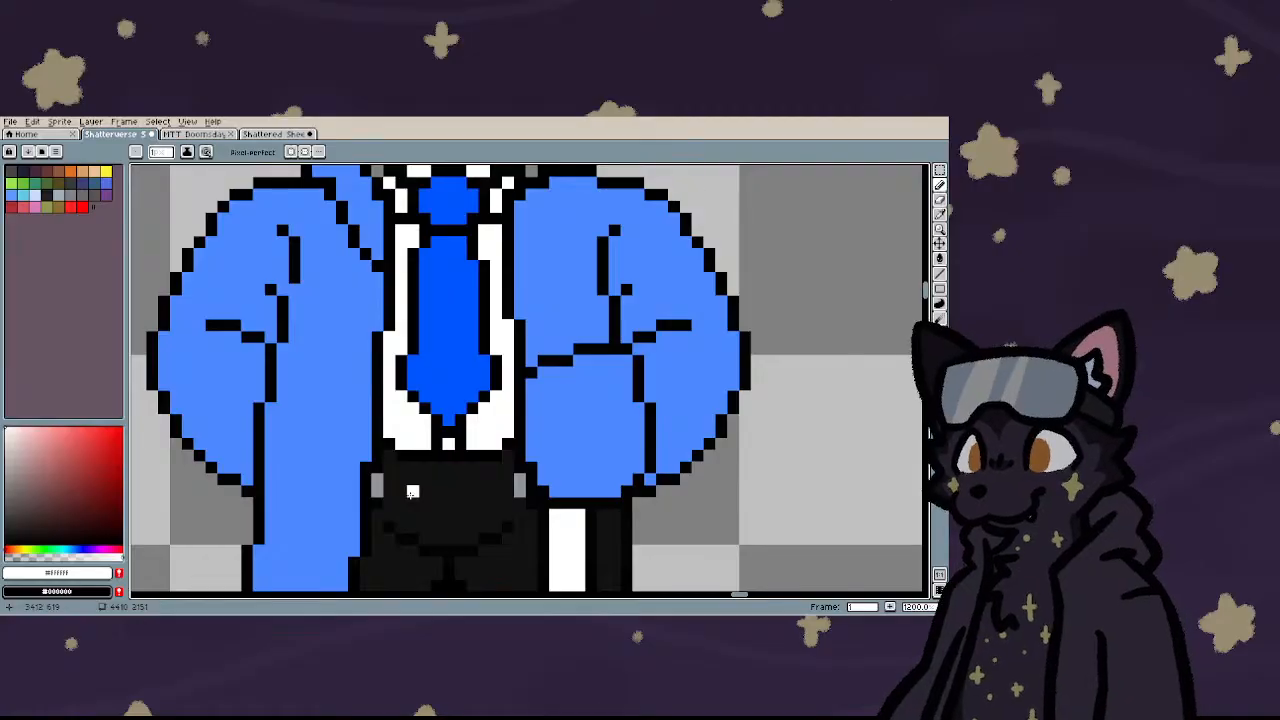
scroll(412, 492, down, 3)
scroll(410, 494, down, 1)
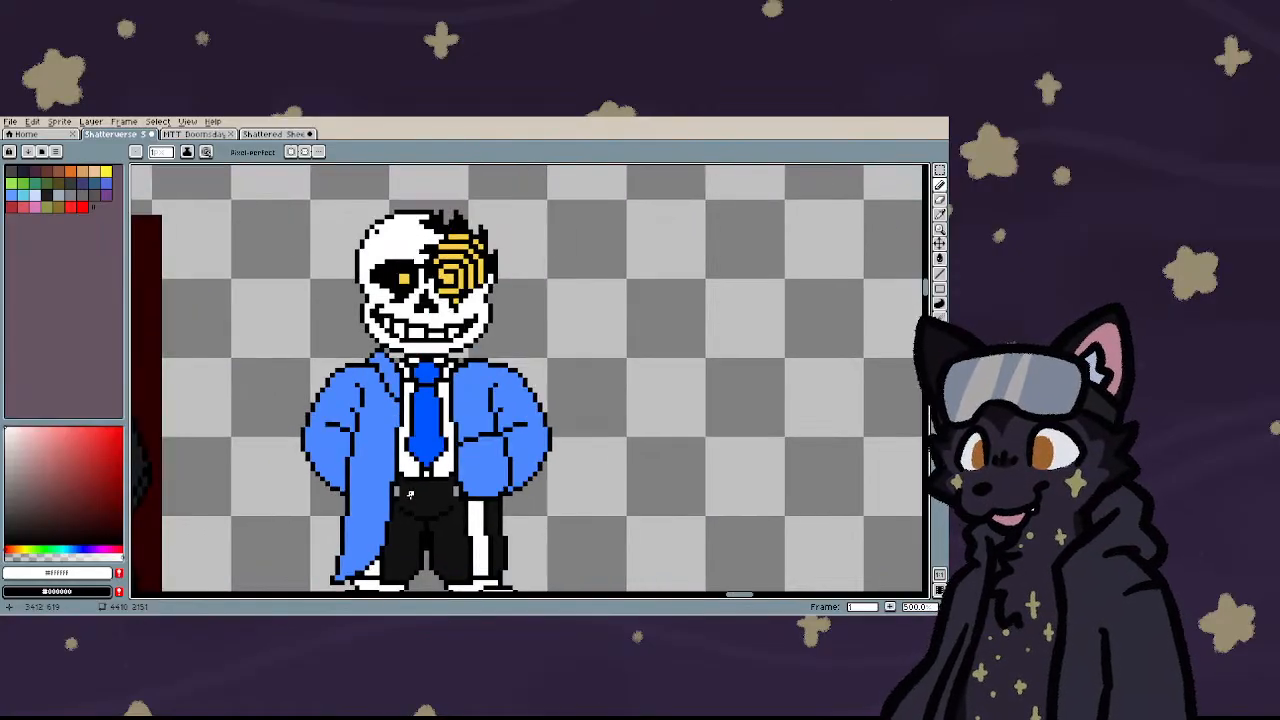
scroll(371, 458, up, 3)
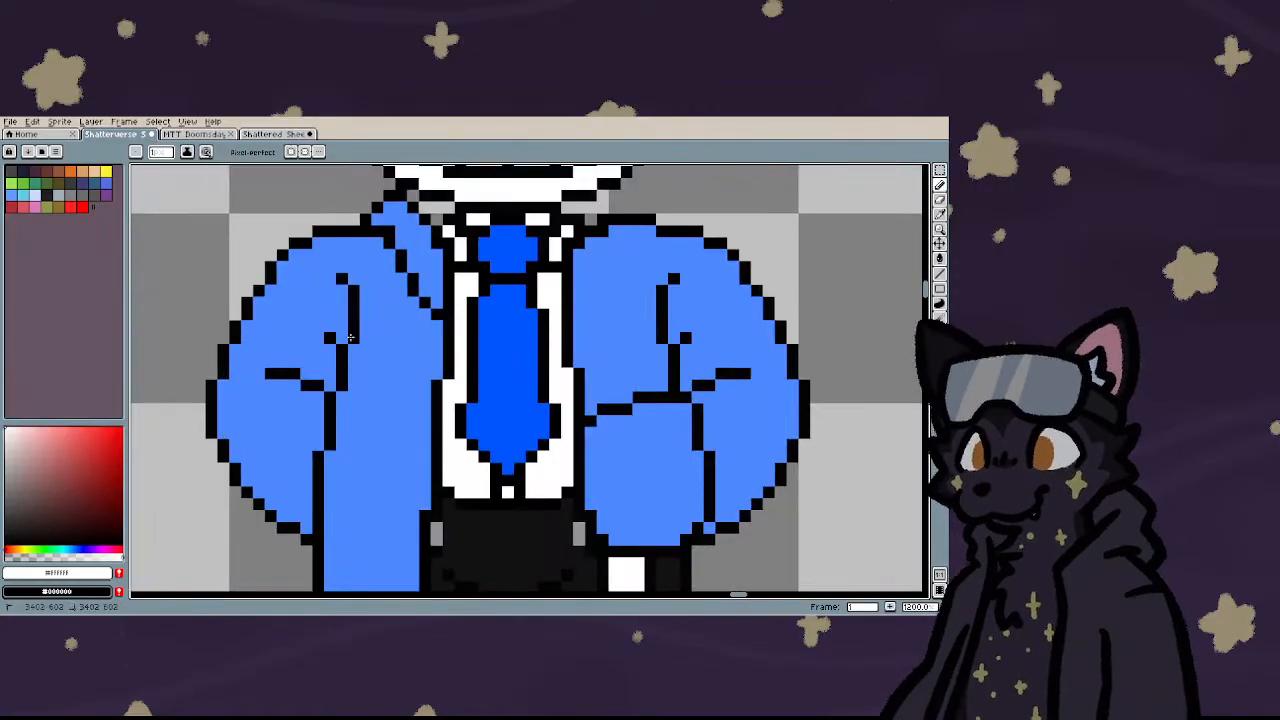
scroll(391, 409, down, 3)
scroll(395, 444, up, 4)
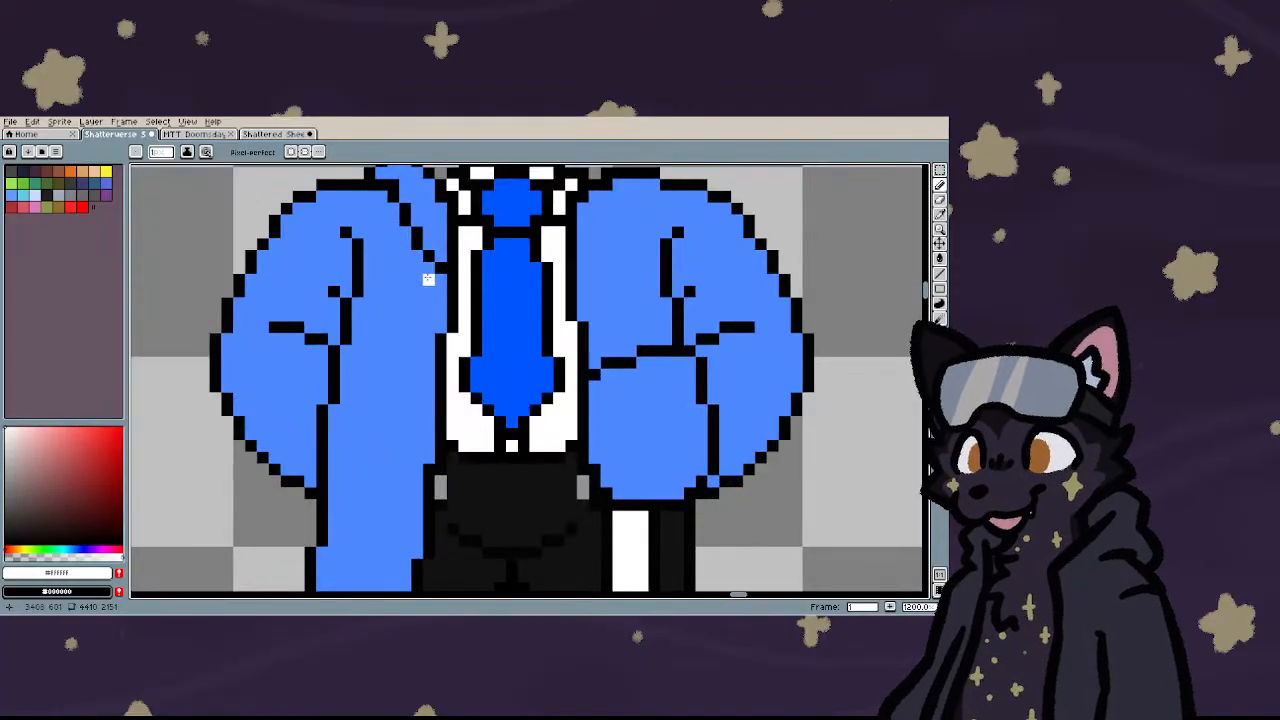
click(422, 322)
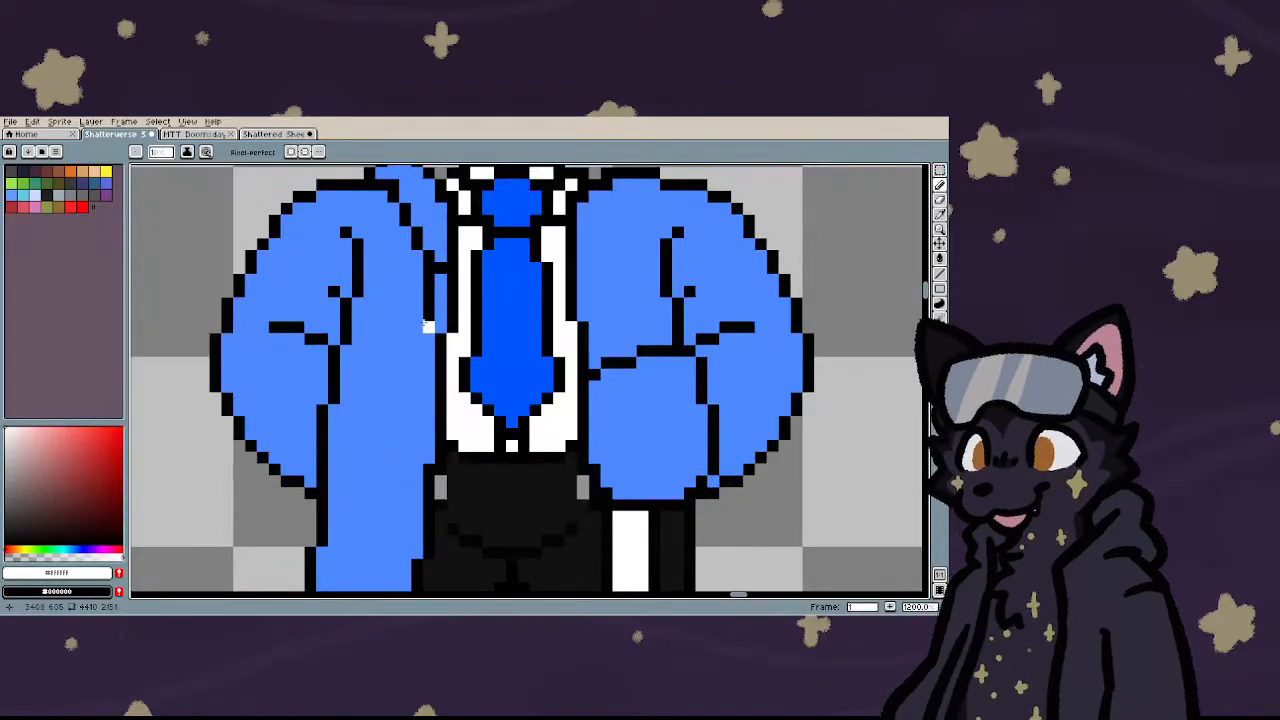
shift+click(412, 436)
scroll(412, 445, down, 4)
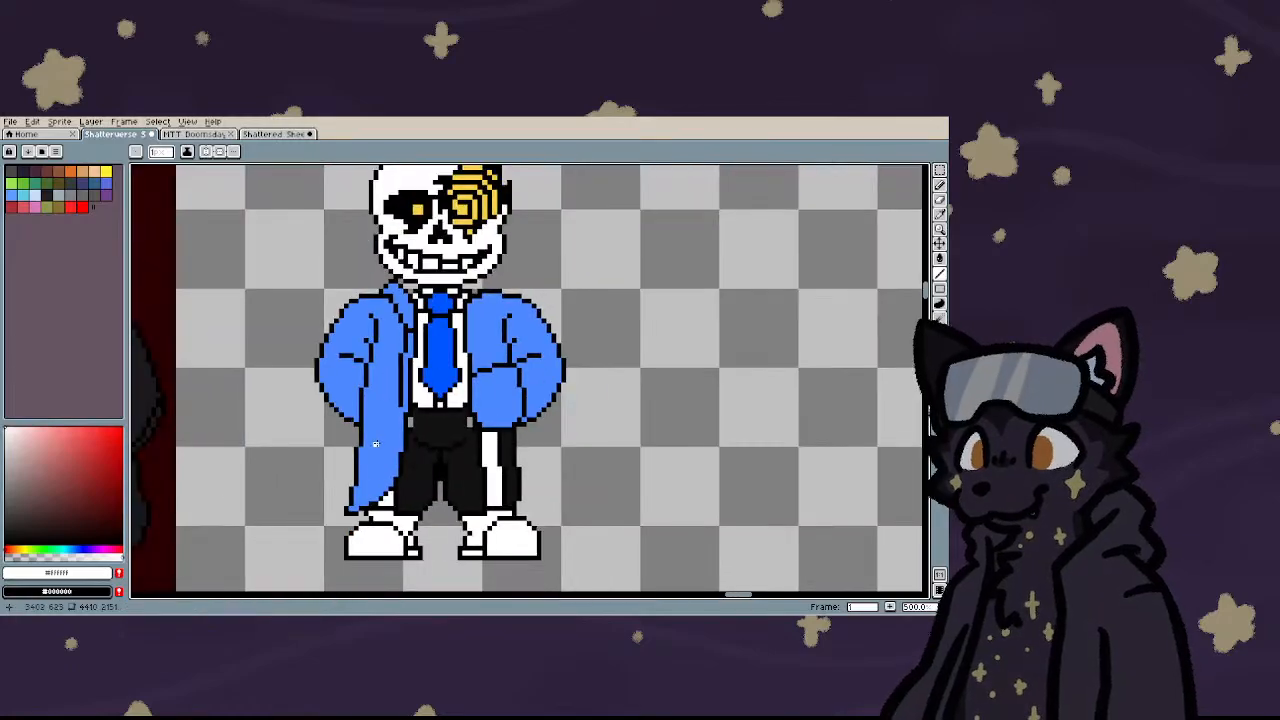
- Continue the black line in stepped segments down the coat tail to the hem, closing off a narrow lining strip
scroll(391, 406, up, 4)
click(429, 323)
shift+click(418, 393)
mouse_move(419, 395)
mouse_down()
mouse_move(428, 407)
mouse_move(404, 487)
mouse_up()
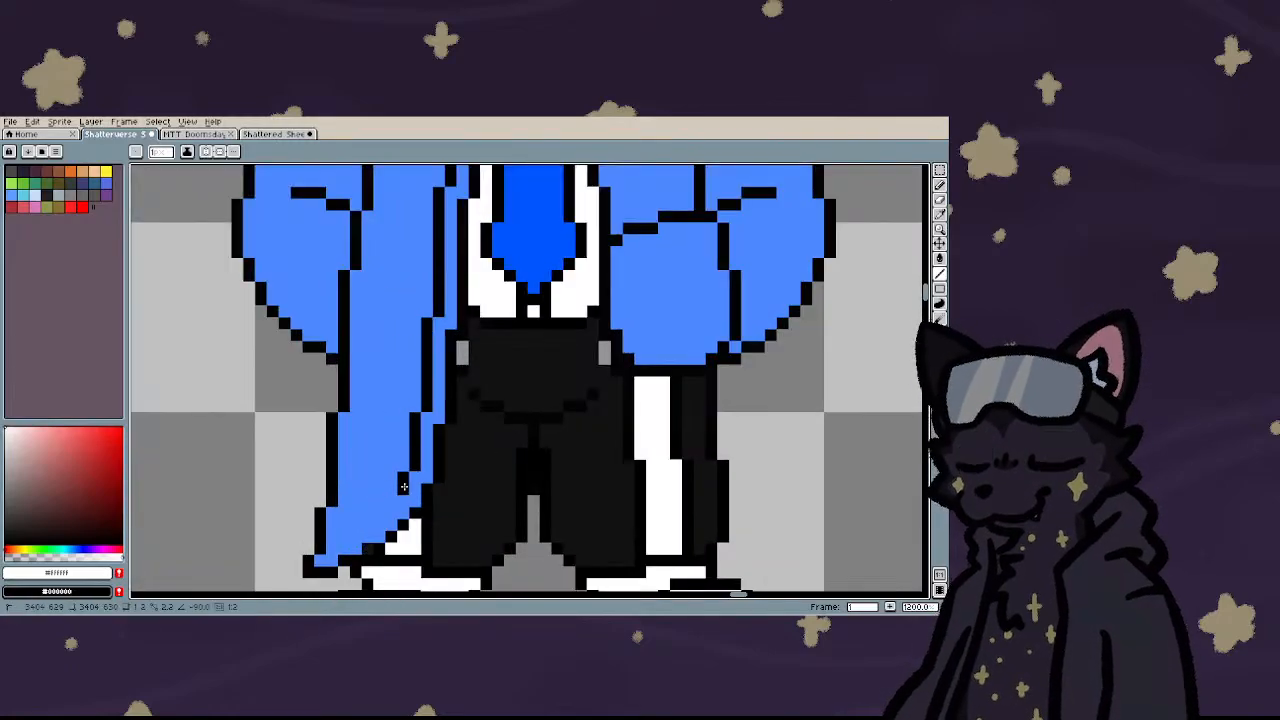
scroll(404, 519, down, 2)
scroll(470, 432, down, 1)
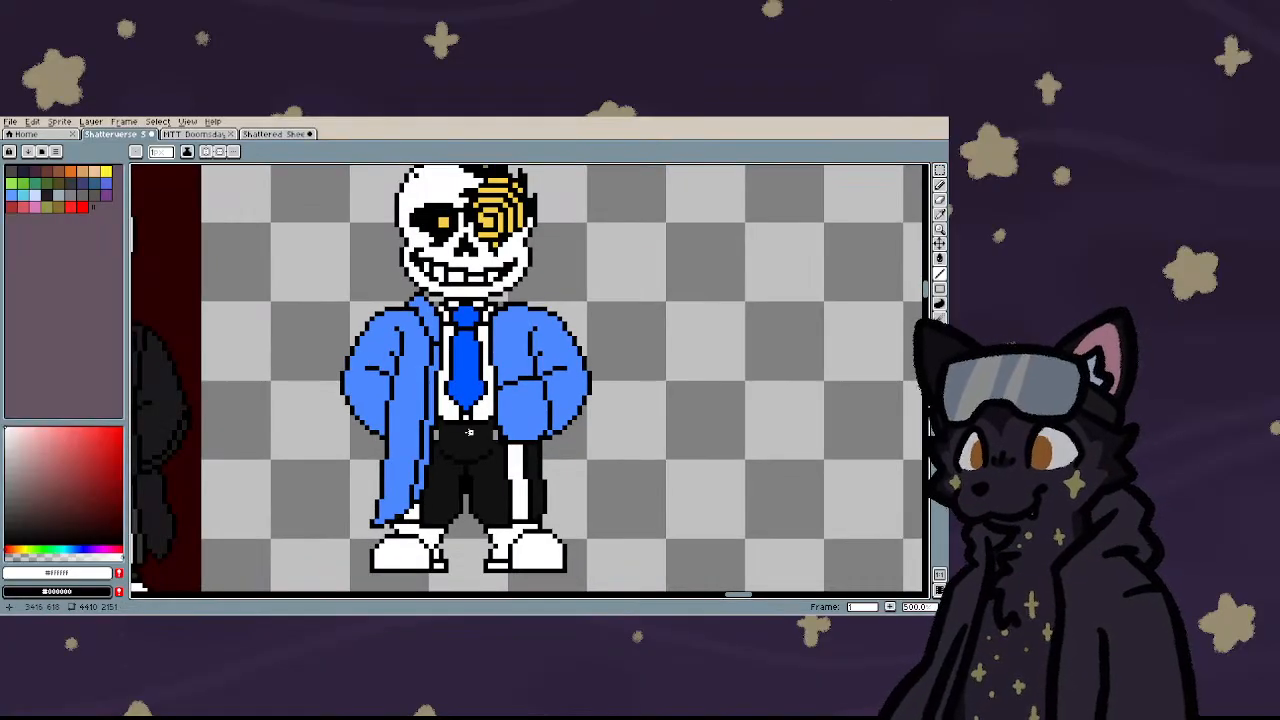
scroll(412, 508, up, 5)
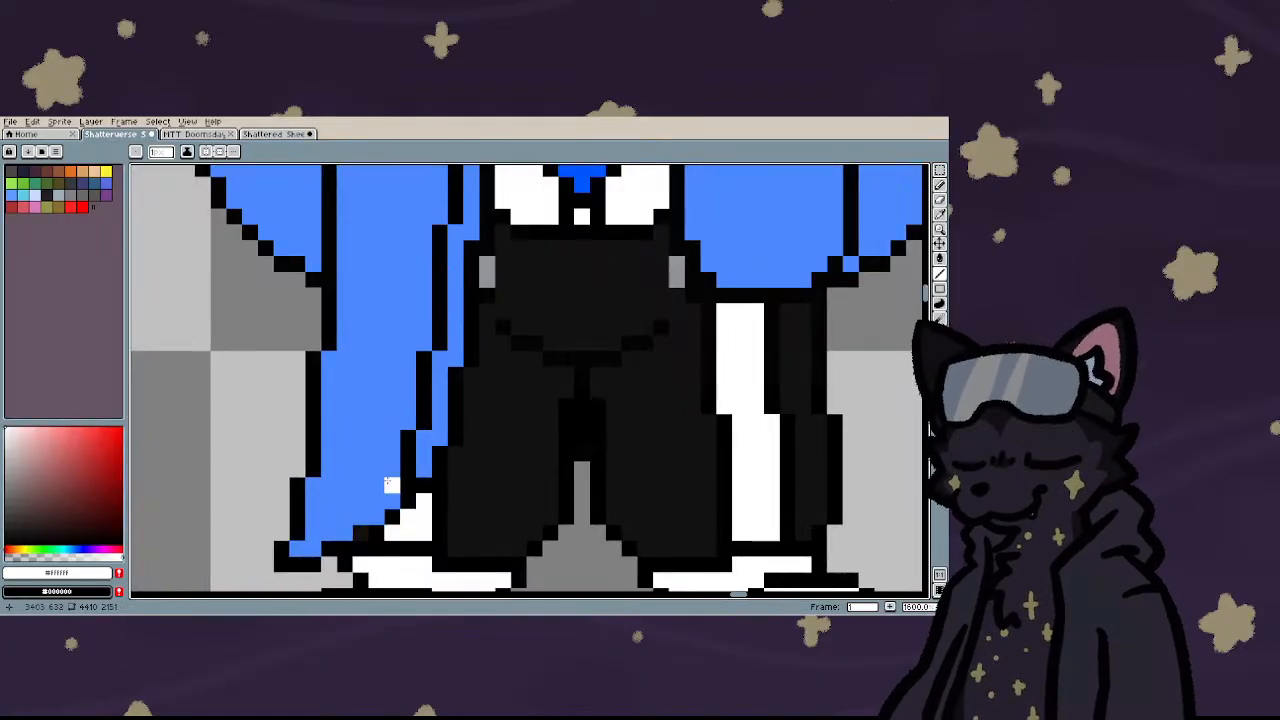
- Sample yellow from the golden character reference and fill the coat's narrow lining strip with it
scroll(391, 484, down, 3)
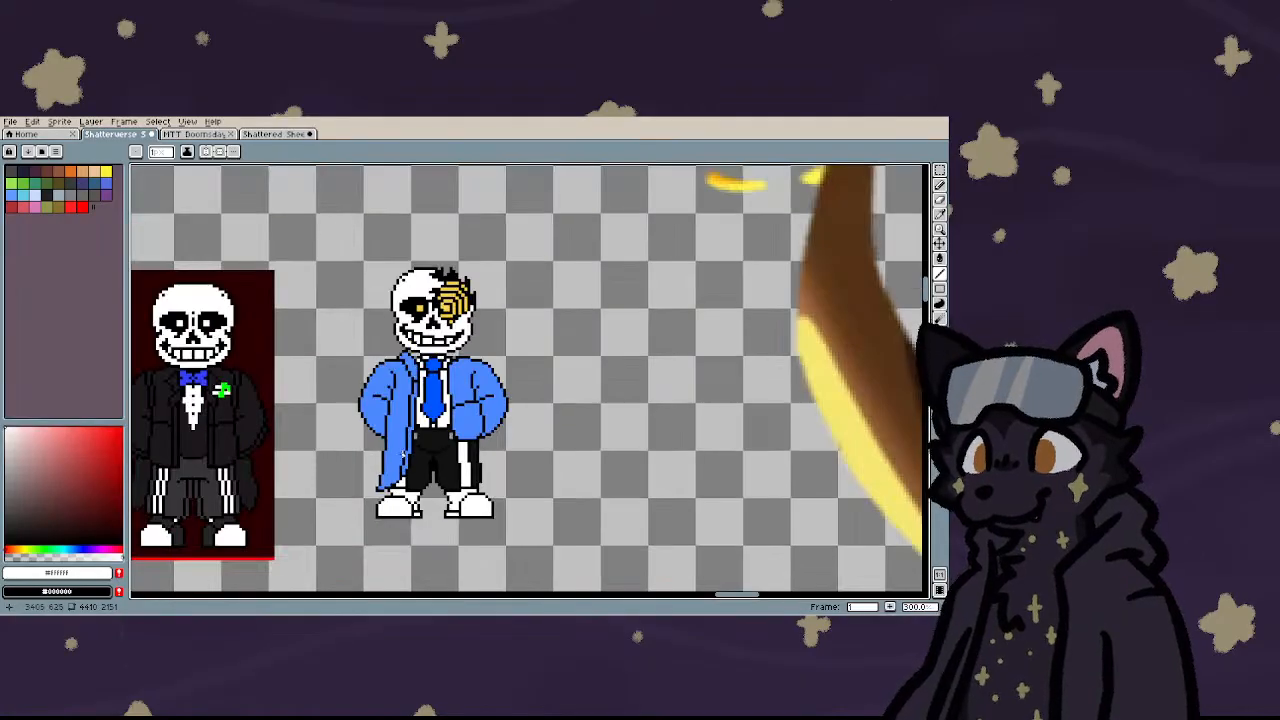
scroll(610, 352, down, 4)
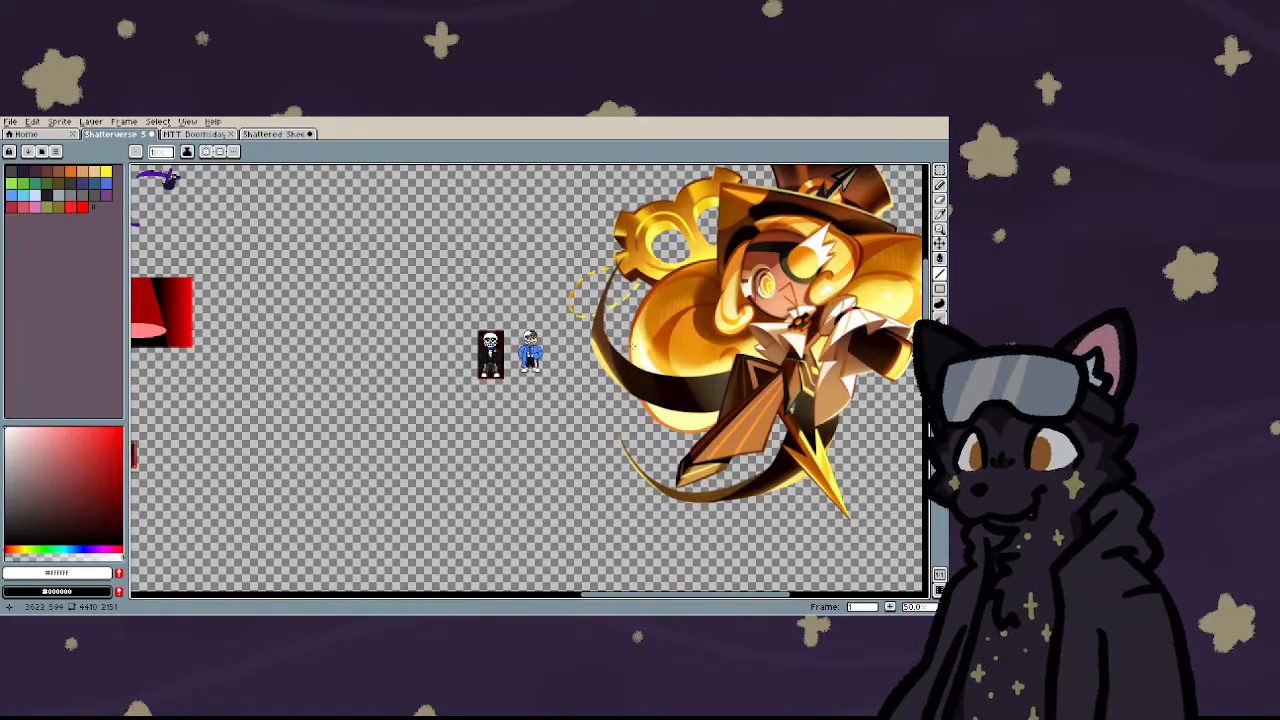
key(i)
scroll(870, 508, up, 4)
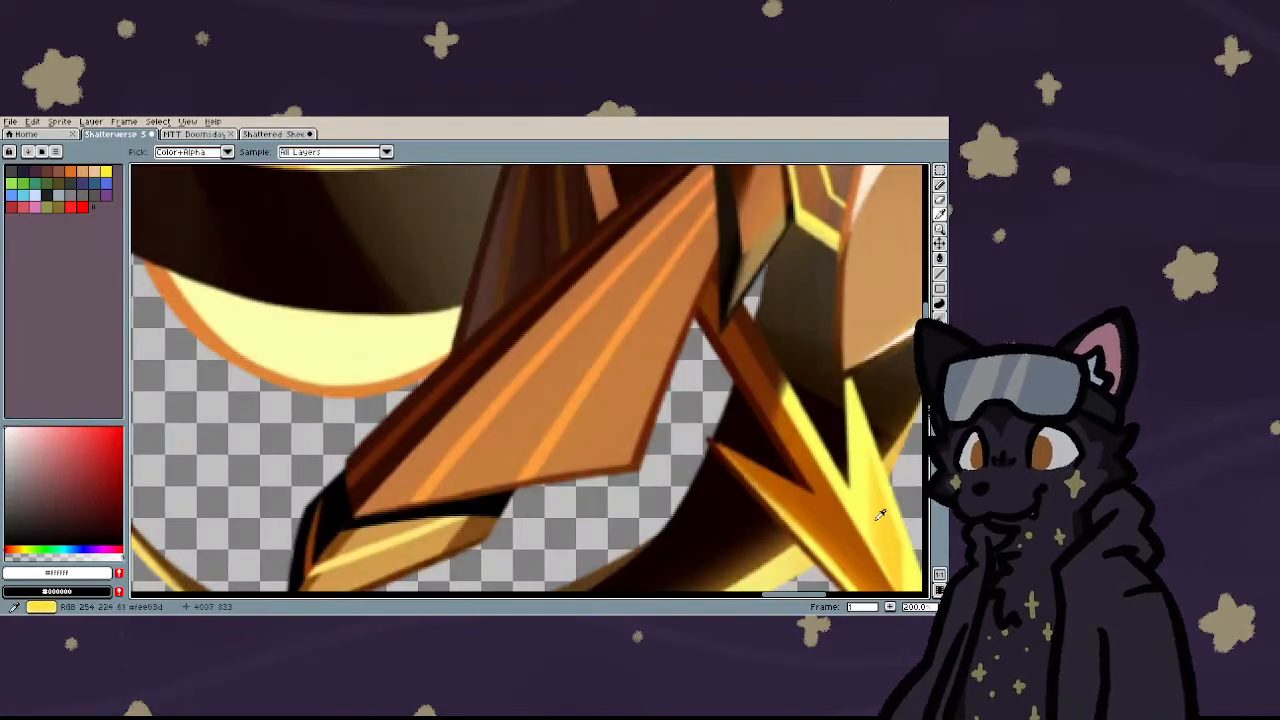
click(880, 514)
scroll(880, 514, down, 5)
key(w)
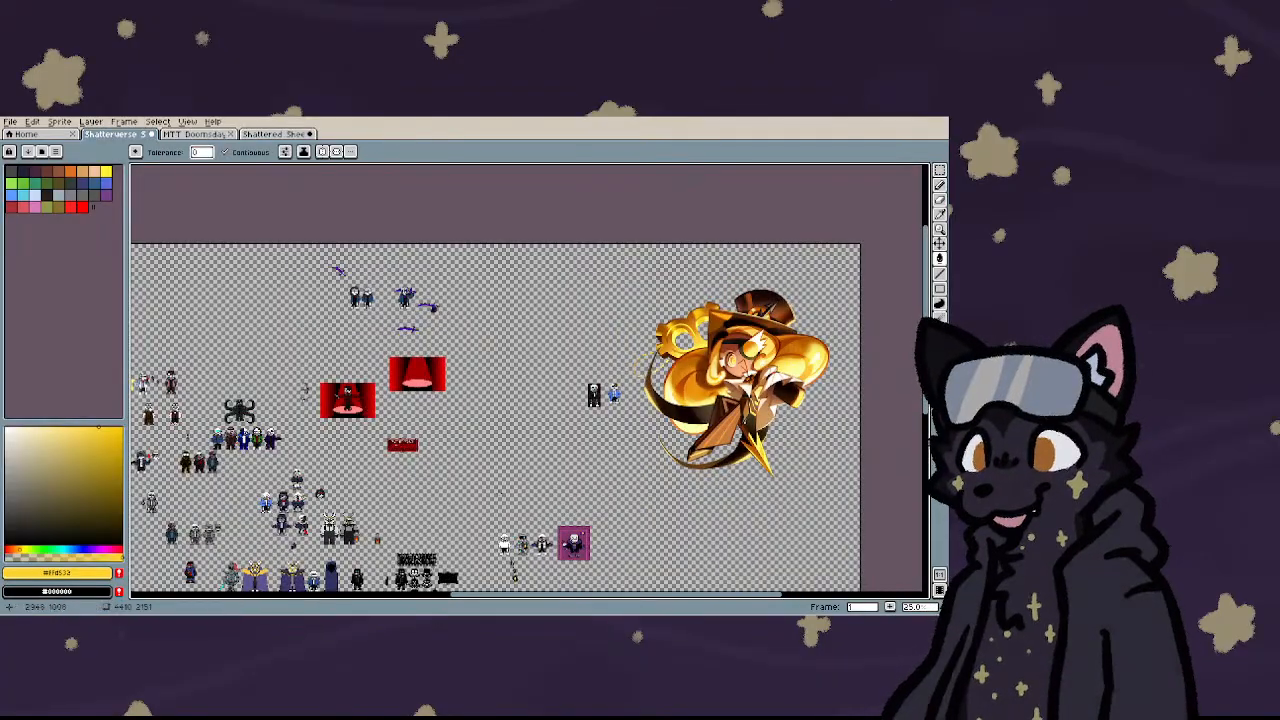
scroll(608, 386, up, 5)
scroll(680, 504, up, 5)
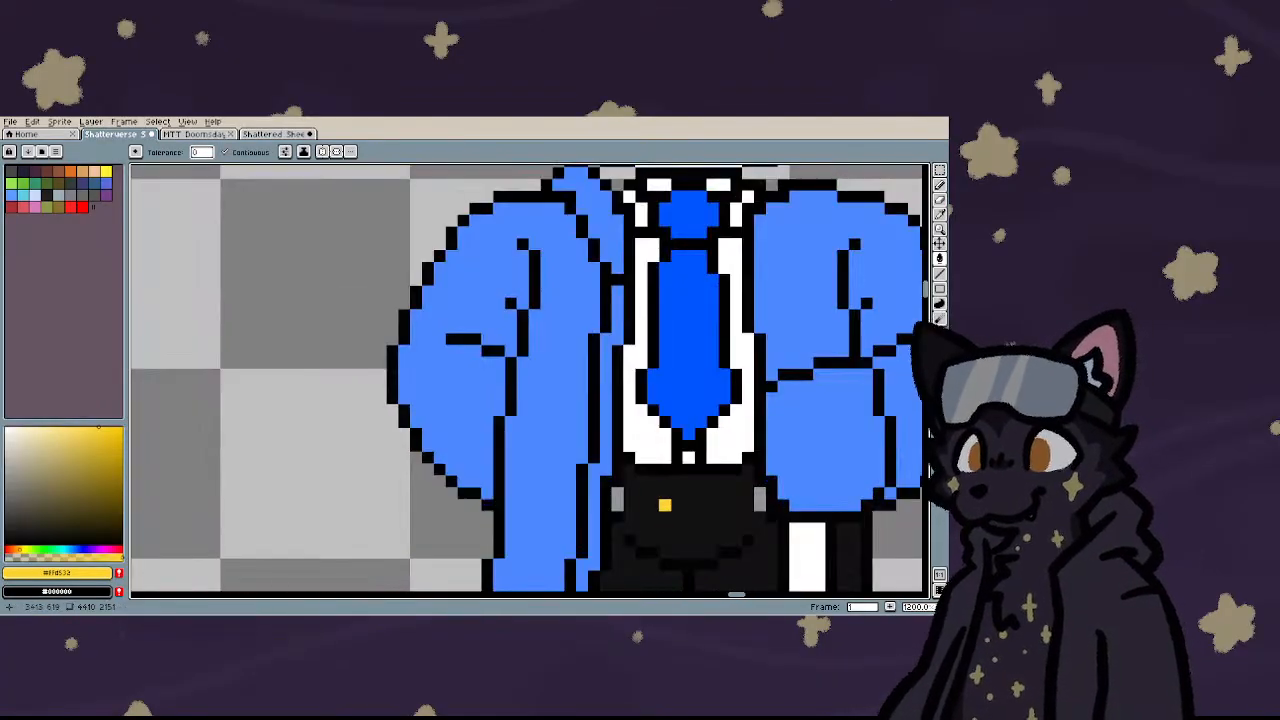
click(606, 446)
- Fill the left half of the coat and its sleeve with light brown sampled from the character reference
scroll(444, 425, down, 4)
scroll(443, 423, down, 3)
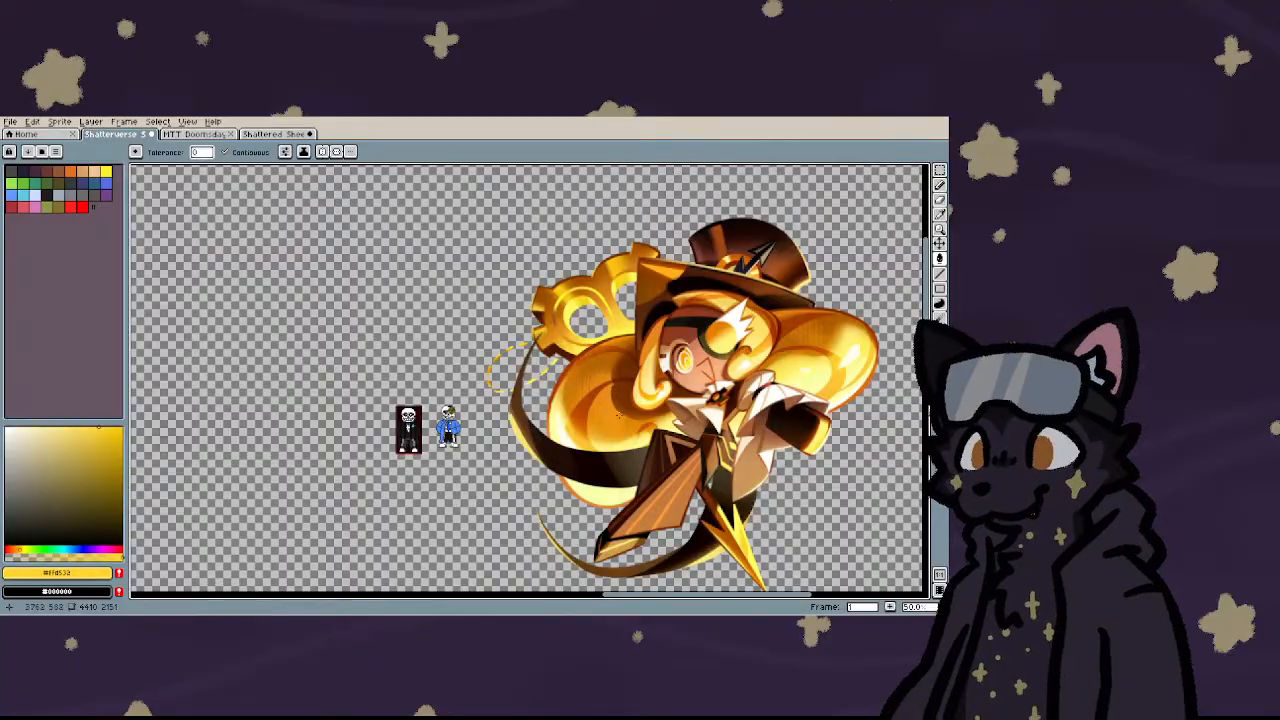
scroll(667, 489, up, 2)
alt+click(685, 505)
scroll(701, 521, down, 4)
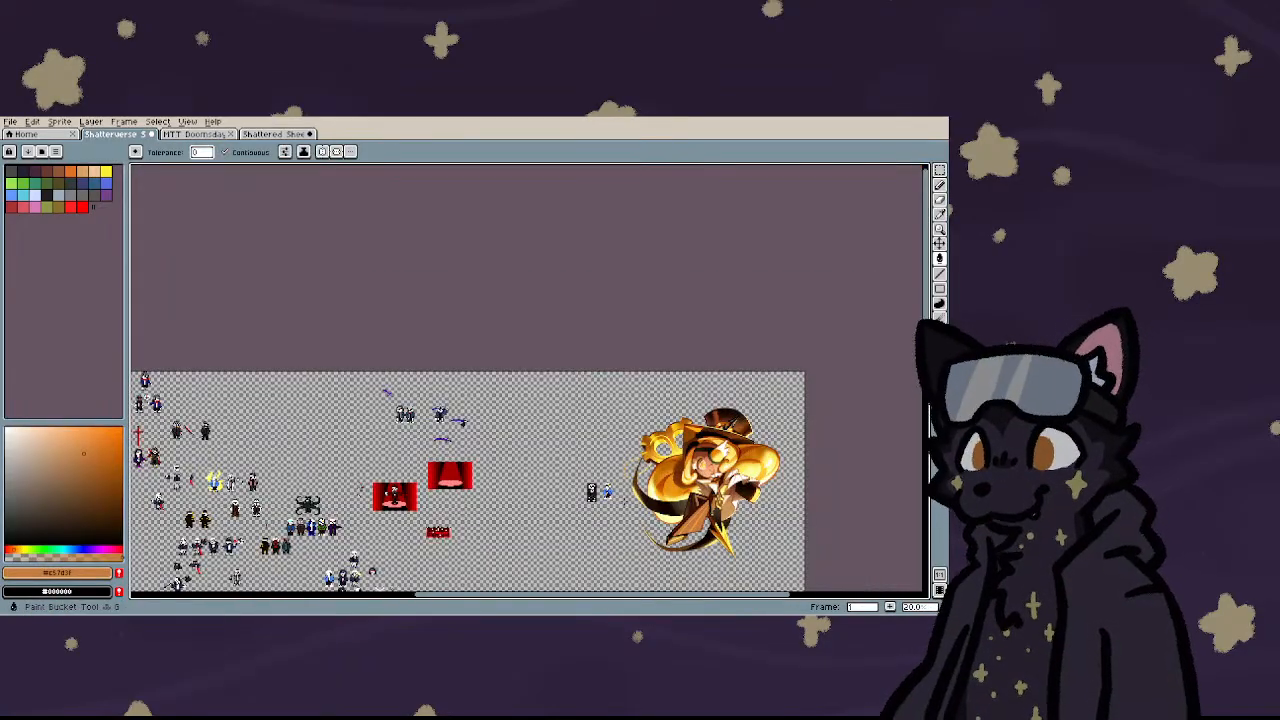
scroll(406, 419, up, 8)
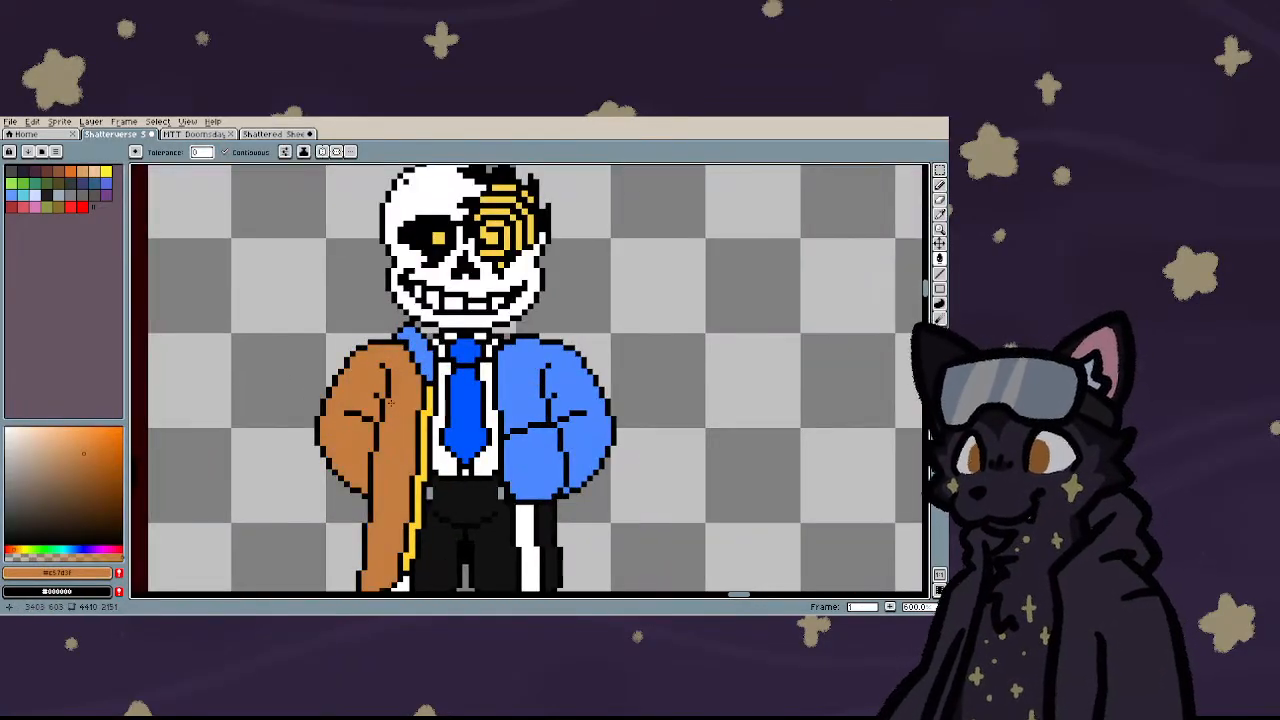
- Fill the left half of the coat and its sleeve with dark brown #2b0f06 sampled from the character reference
scroll(390, 400, down, 5)
key(alt)
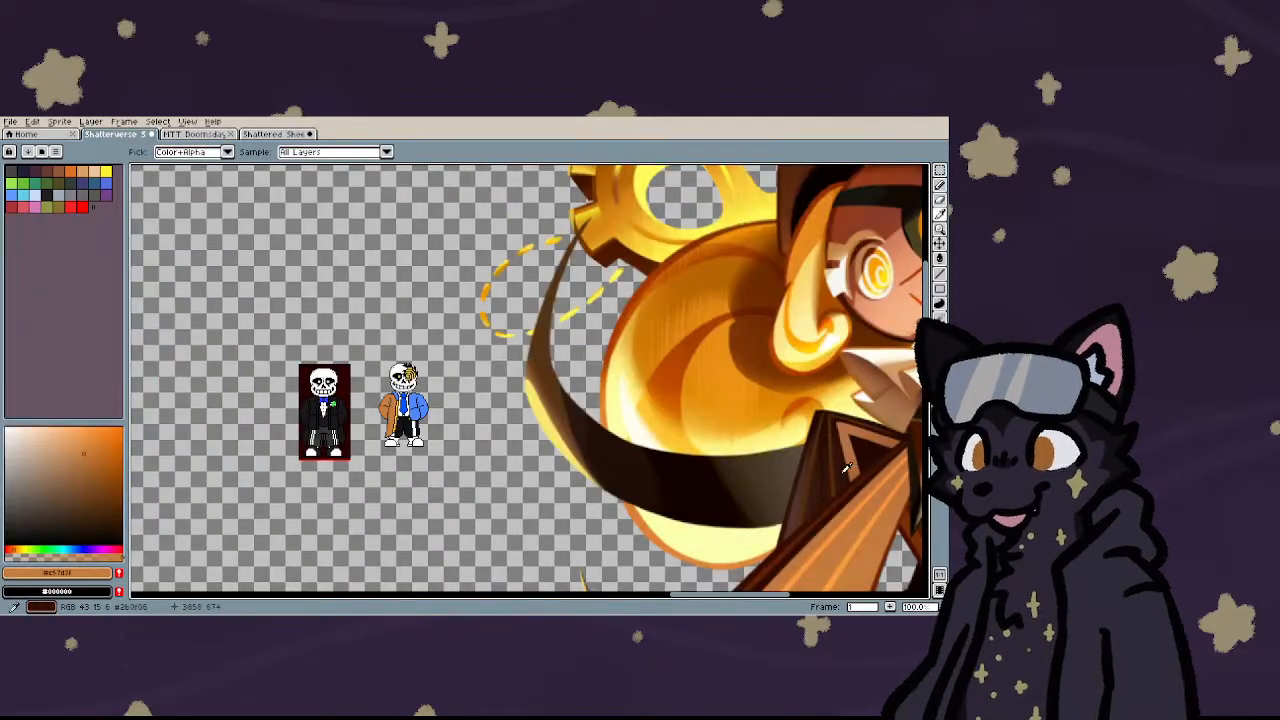
alt+click(845, 468)
scroll(400, 415, up, 4)
click(584, 380)
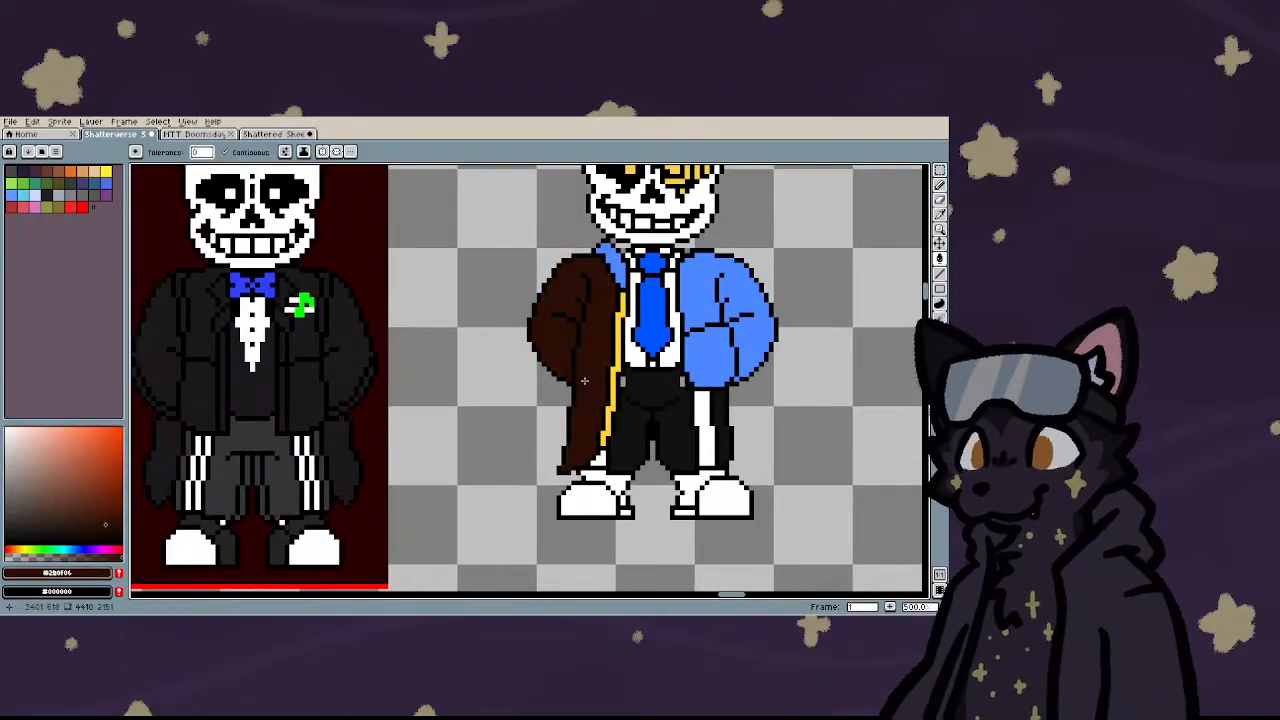
- Choose a lighter reddish brown and fill the left half of the coat and its sleeve with it
scroll(584, 380, down, 6)
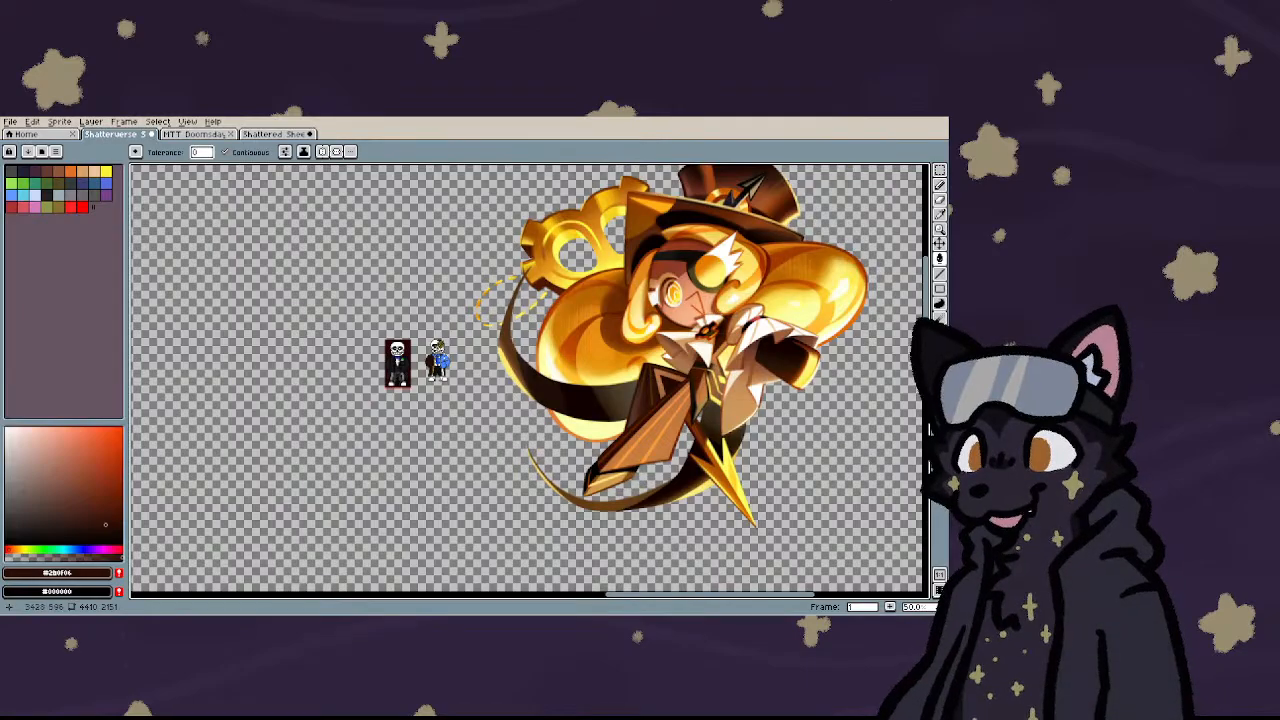
scroll(470, 322, up, 4)
scroll(470, 322, down, 4)
scroll(376, 500, up, 7)
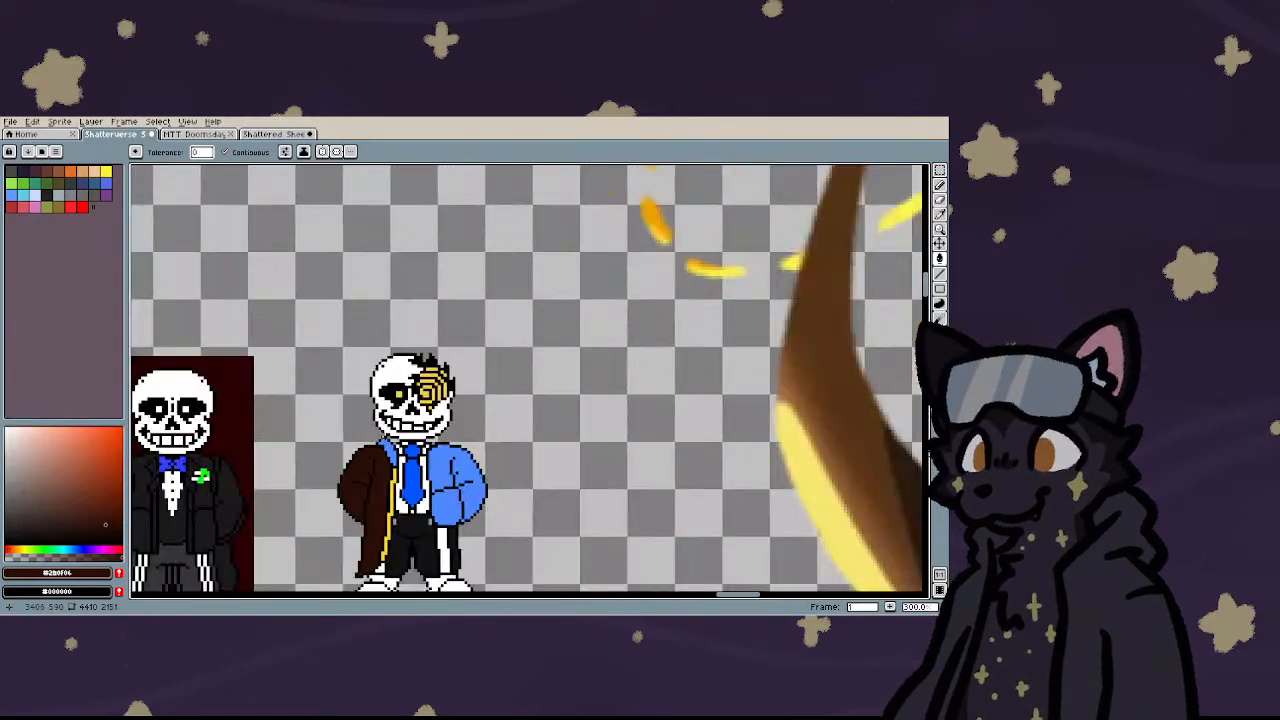
scroll(376, 500, up, 1)
click(103, 493)
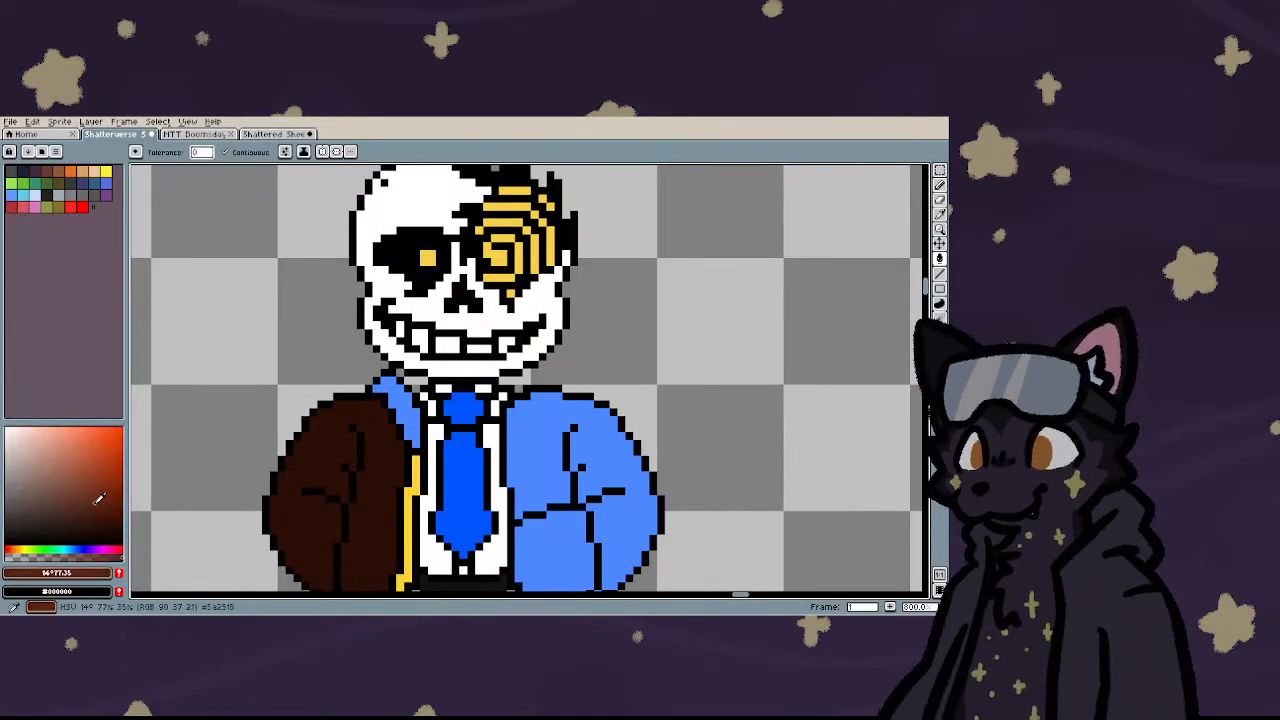
drag(103, 493, 93, 500)
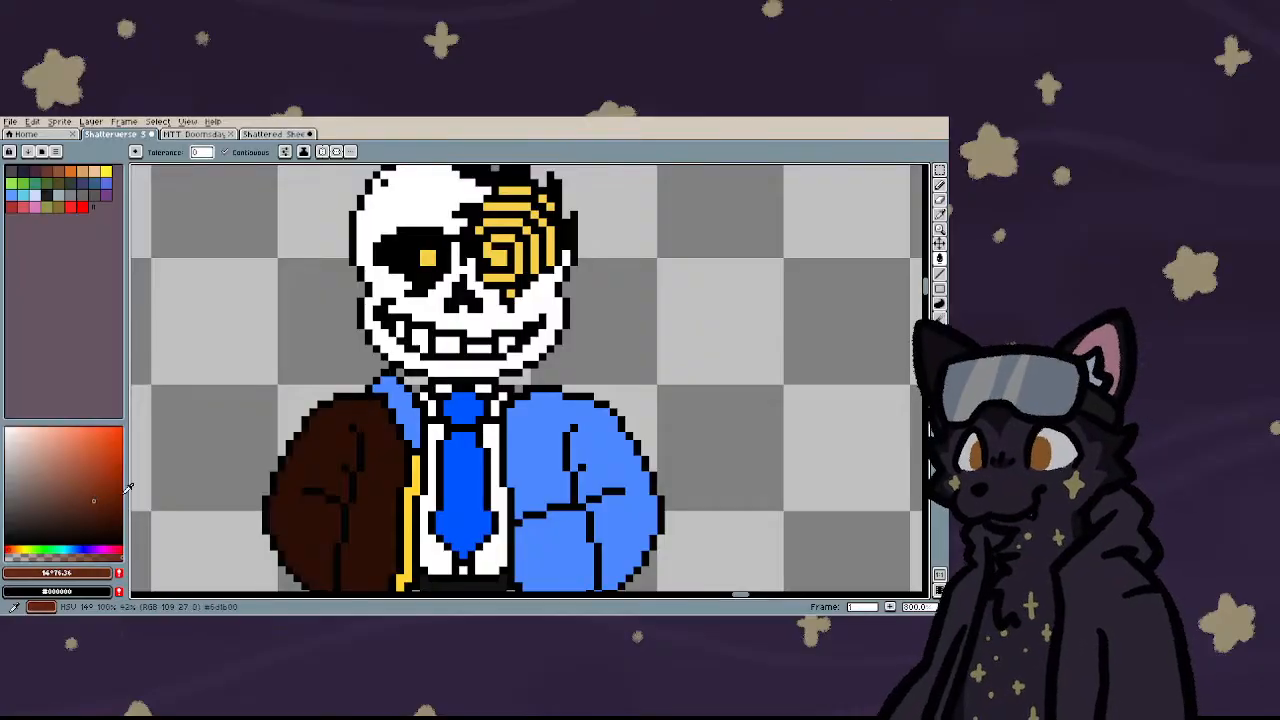
click(383, 489)
scroll(367, 424, down, 2)
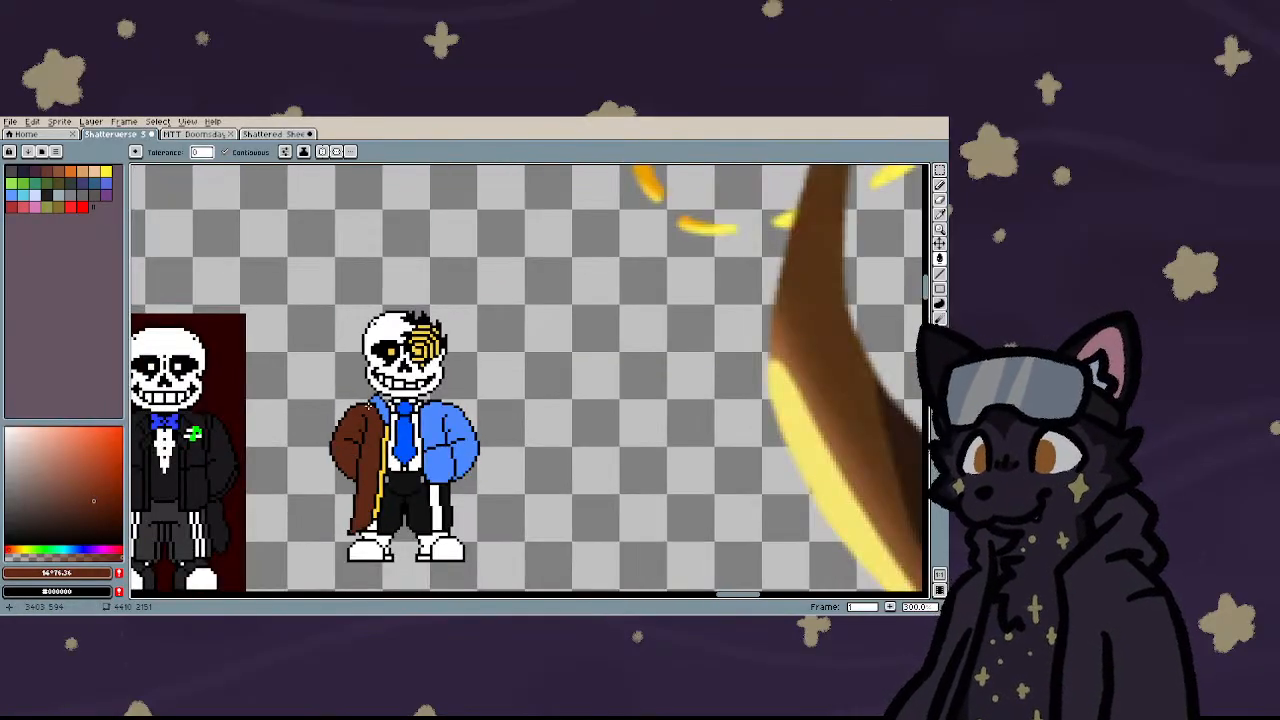
- Darken the brown to #421c0f and fill the coat's left collar flap with it
scroll(367, 424, up, 3)
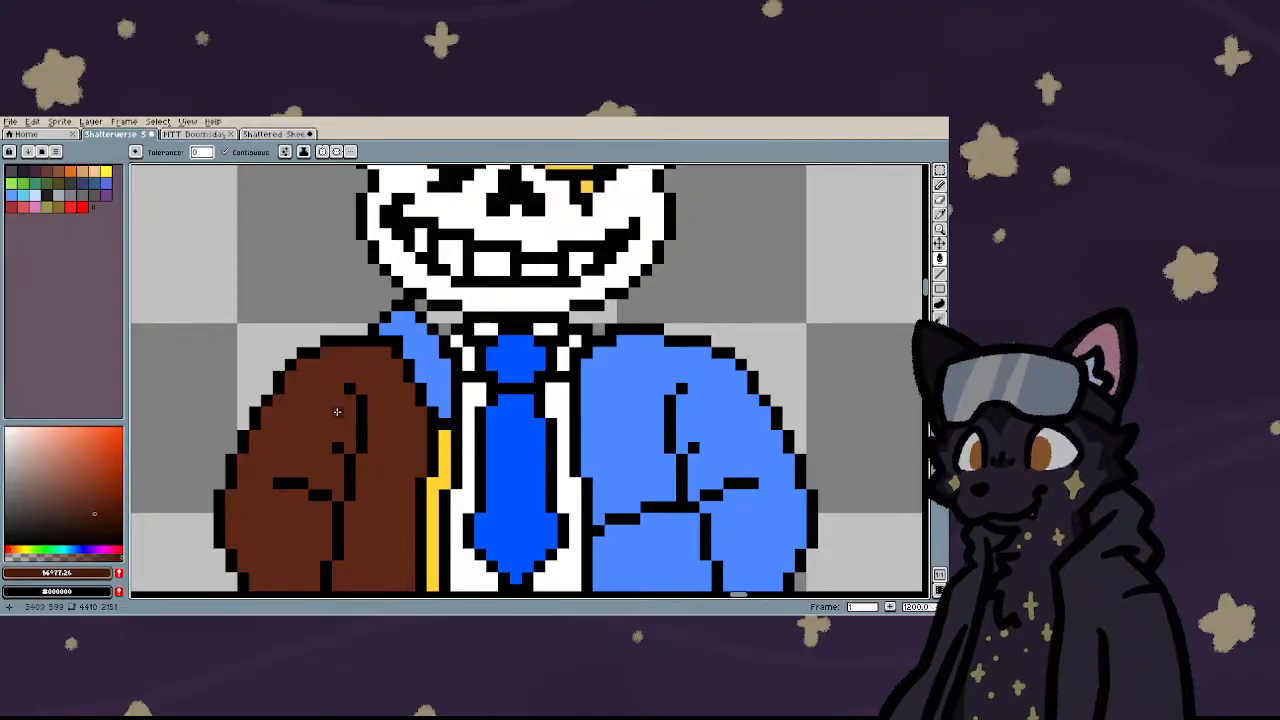
click(442, 375)
scroll(368, 376, down, 2)
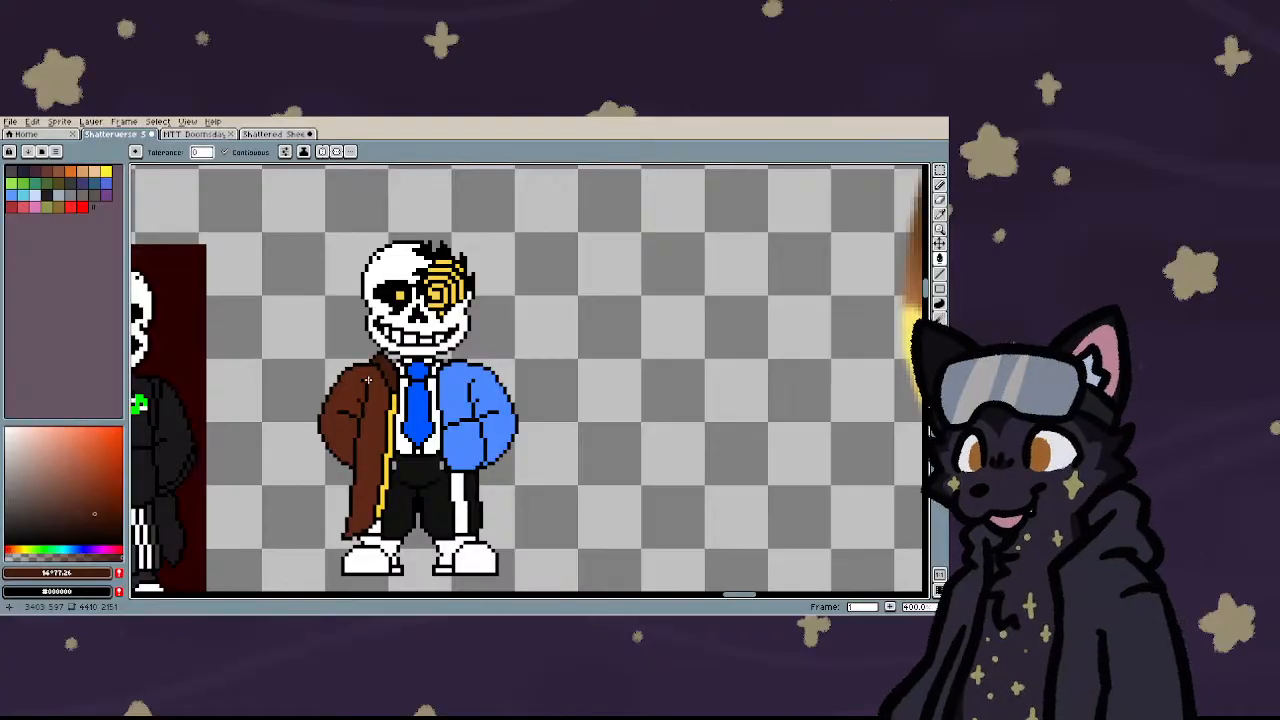
- Draw two short black fold lines with the pencil, running down from the coat's left shoulder seam to the existing crease
key(b)
scroll(367, 380, up, 5)
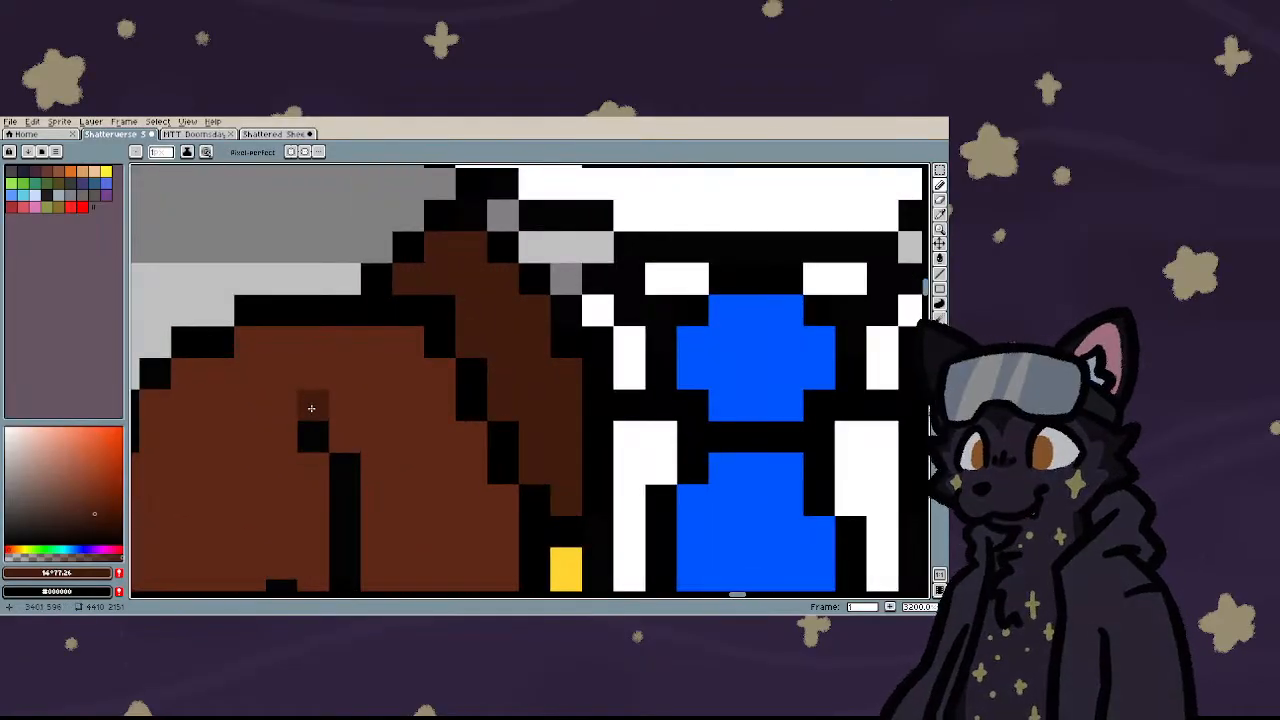
mouse_move(306, 389)
mouse_down()
mouse_move(280, 366)
mouse_move(282, 342)
mouse_up()
mouse_move(342, 342)
mouse_down()
mouse_move(364, 373)
mouse_move(362, 442)
mouse_up()
scroll(362, 442, down, 4)
scroll(488, 285, down, 2)
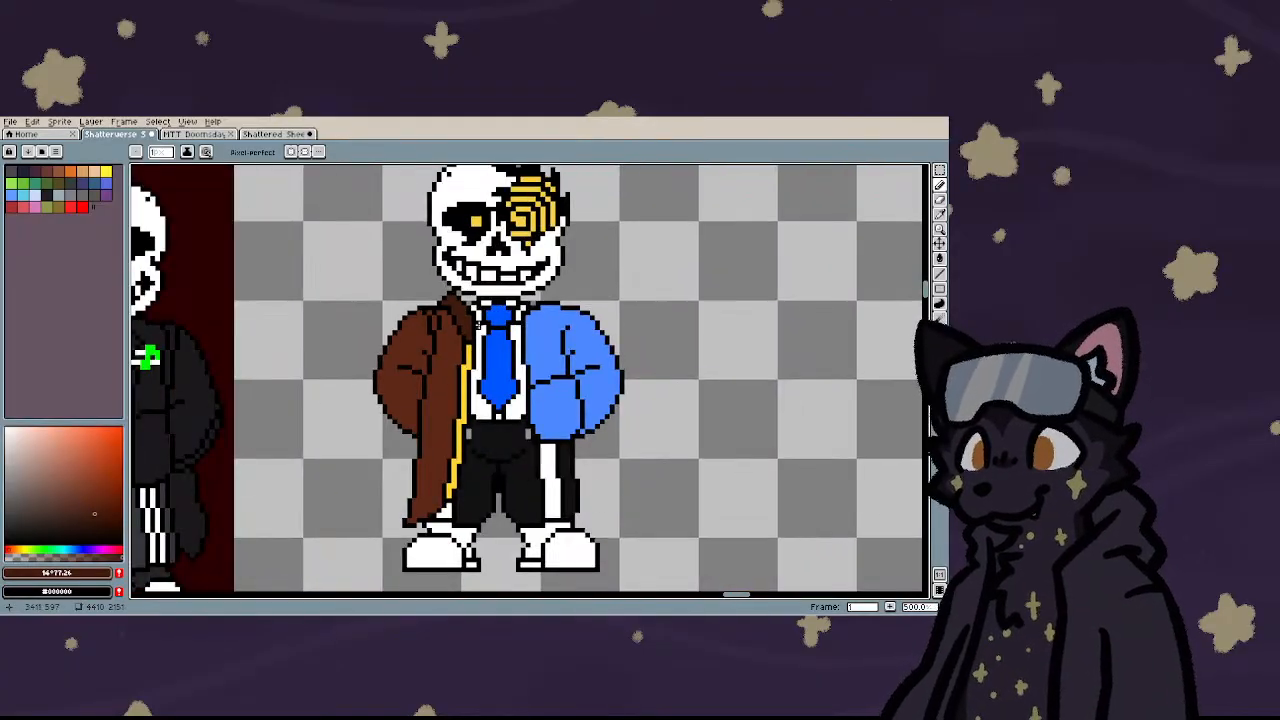
scroll(478, 323, up, 3)
scroll(476, 295, up, 3)
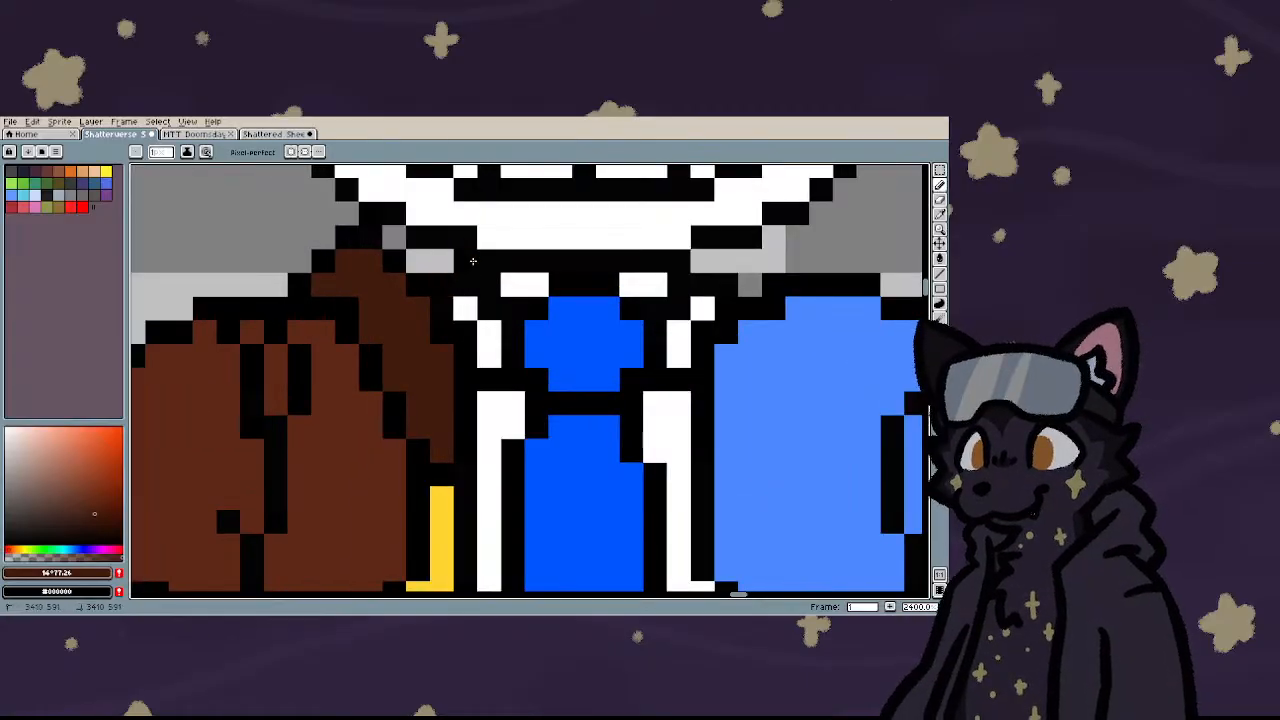
scroll(473, 261, down, 5)
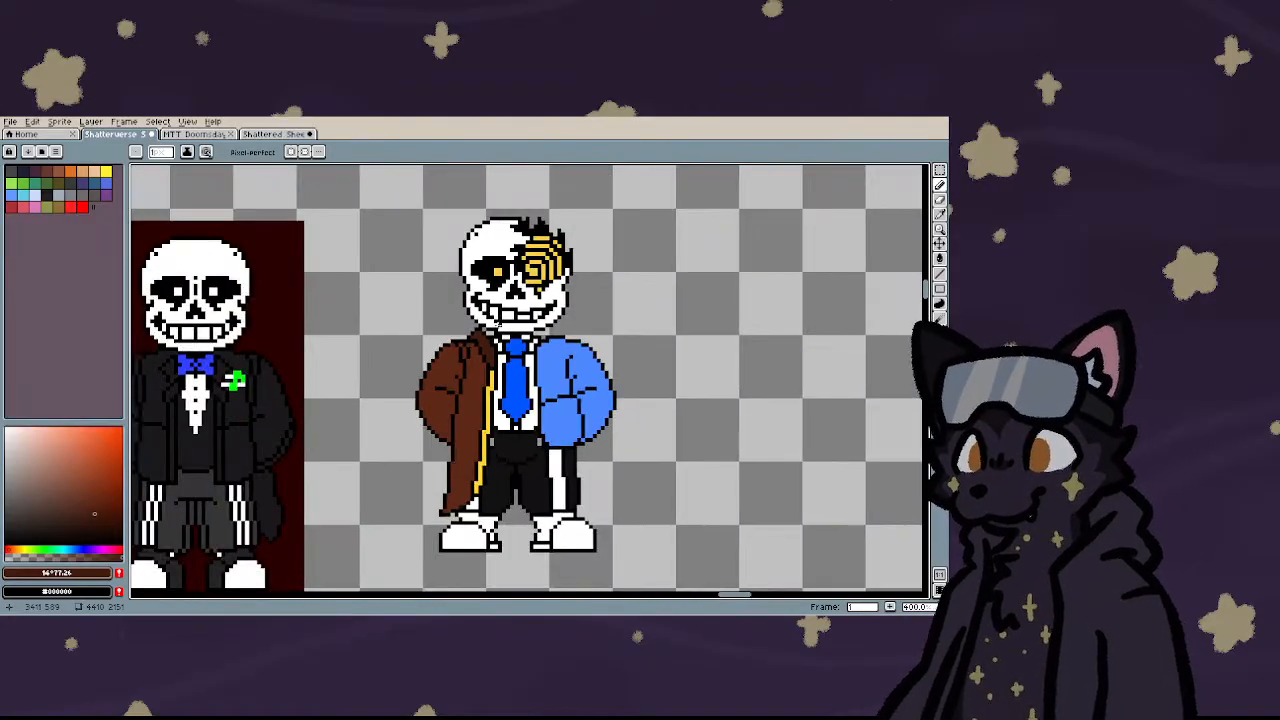
- Sample off-white from the golden character reference's ruffled clothing as the colour for the shirt
scroll(486, 327, down, 4)
key(i)
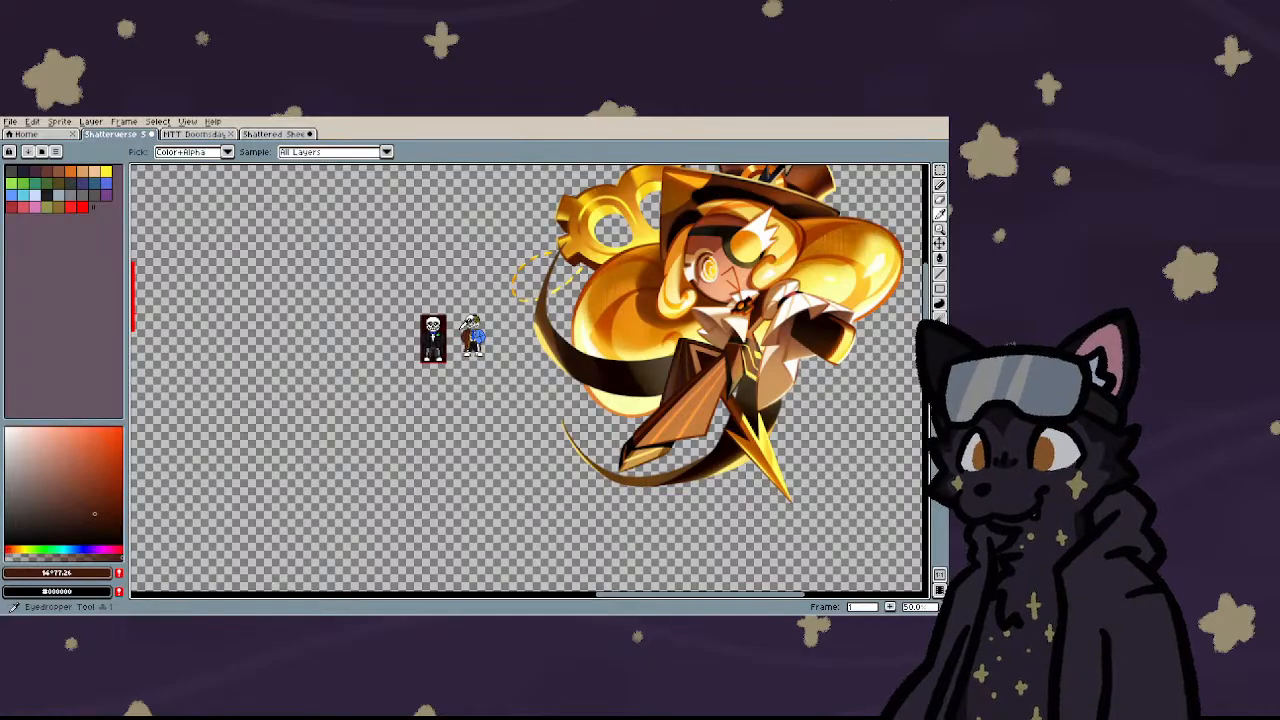
scroll(795, 300, up, 2)
scroll(795, 300, down, 1)
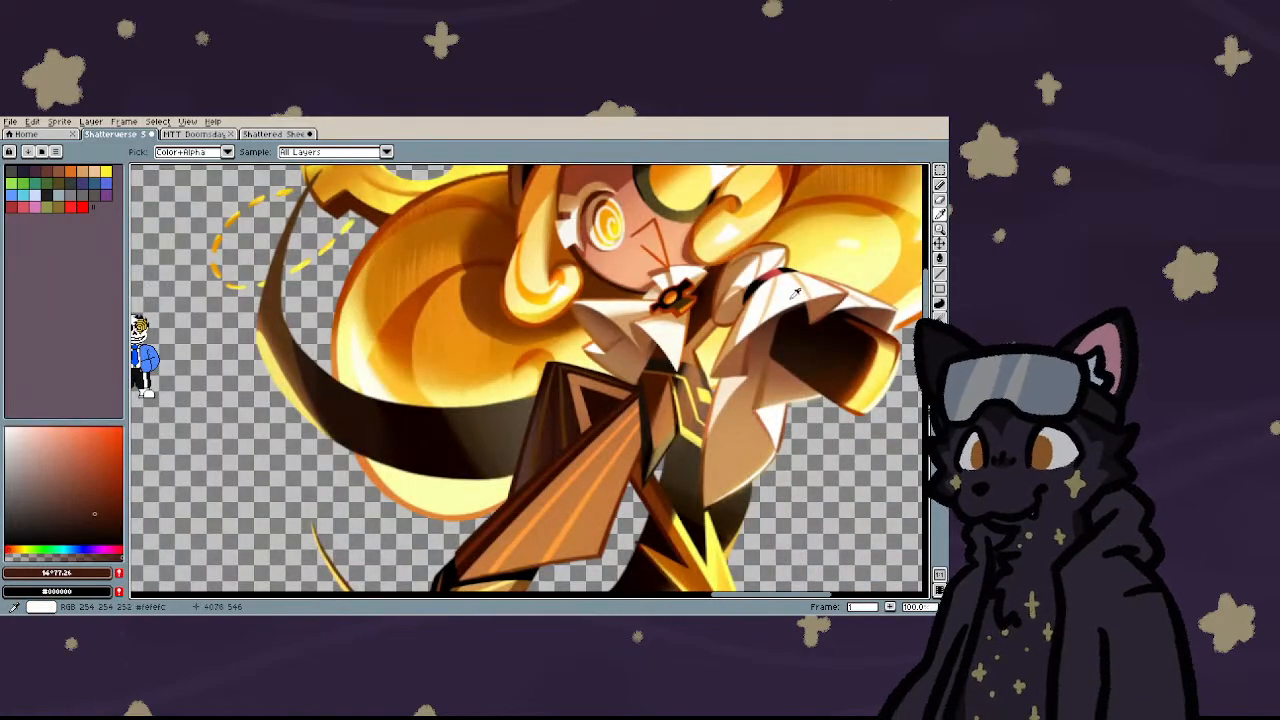
click(752, 312)
scroll(752, 311, down, 3)
key(g)
scroll(548, 229, up, 4)
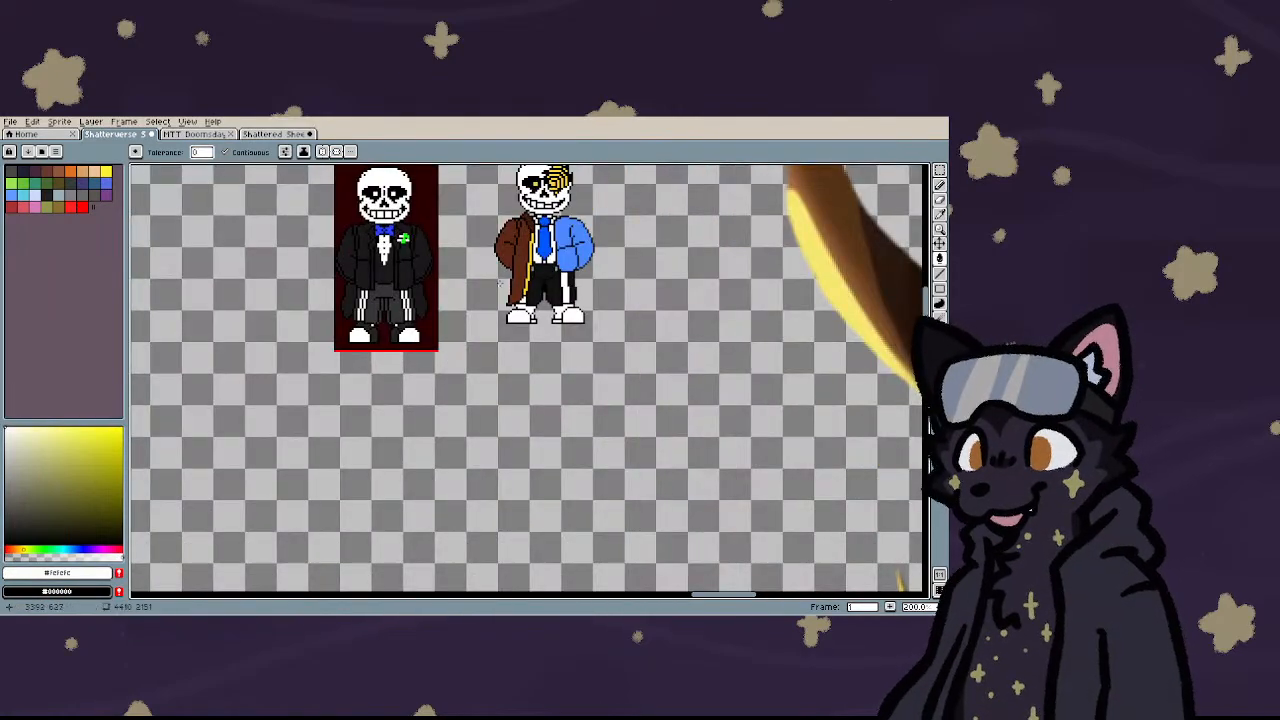
scroll(528, 358, up, 2)
scroll(528, 358, down, 2)
scroll(528, 358, up, 2)
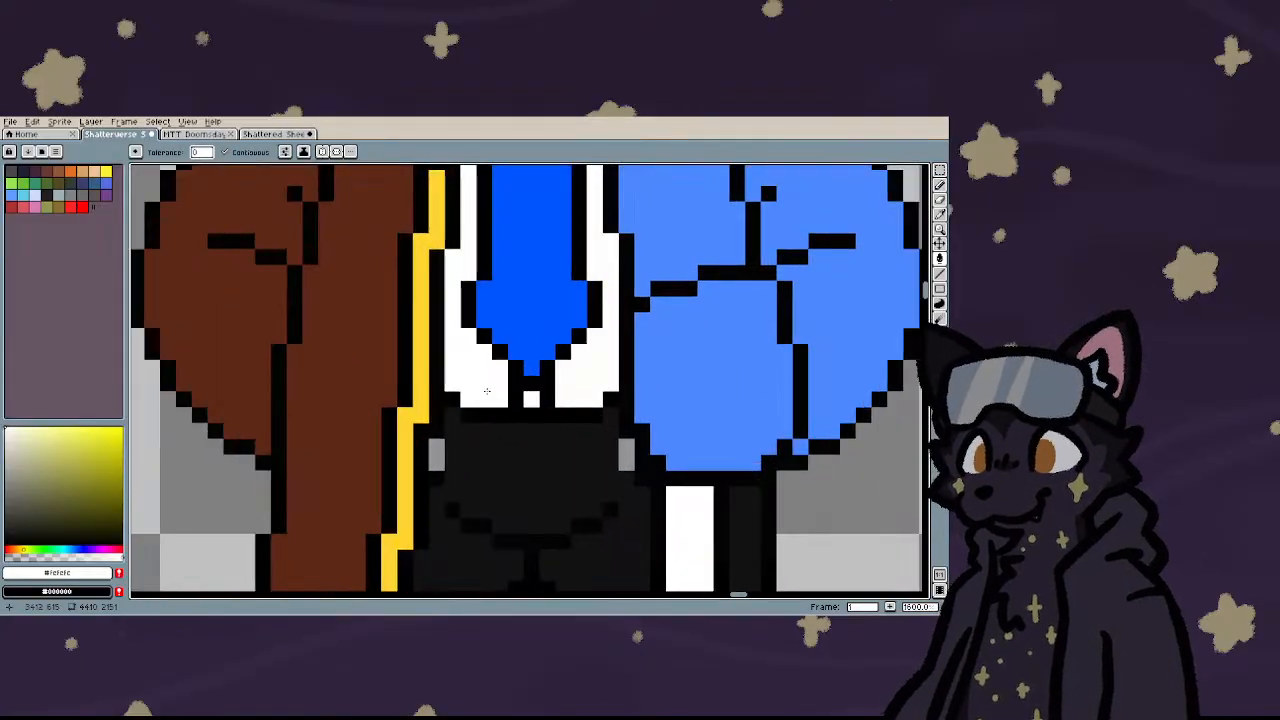
- Choose a pale cream and fill the white shirt areas on both sides of the tie with it
scroll(530, 401, down, 2)
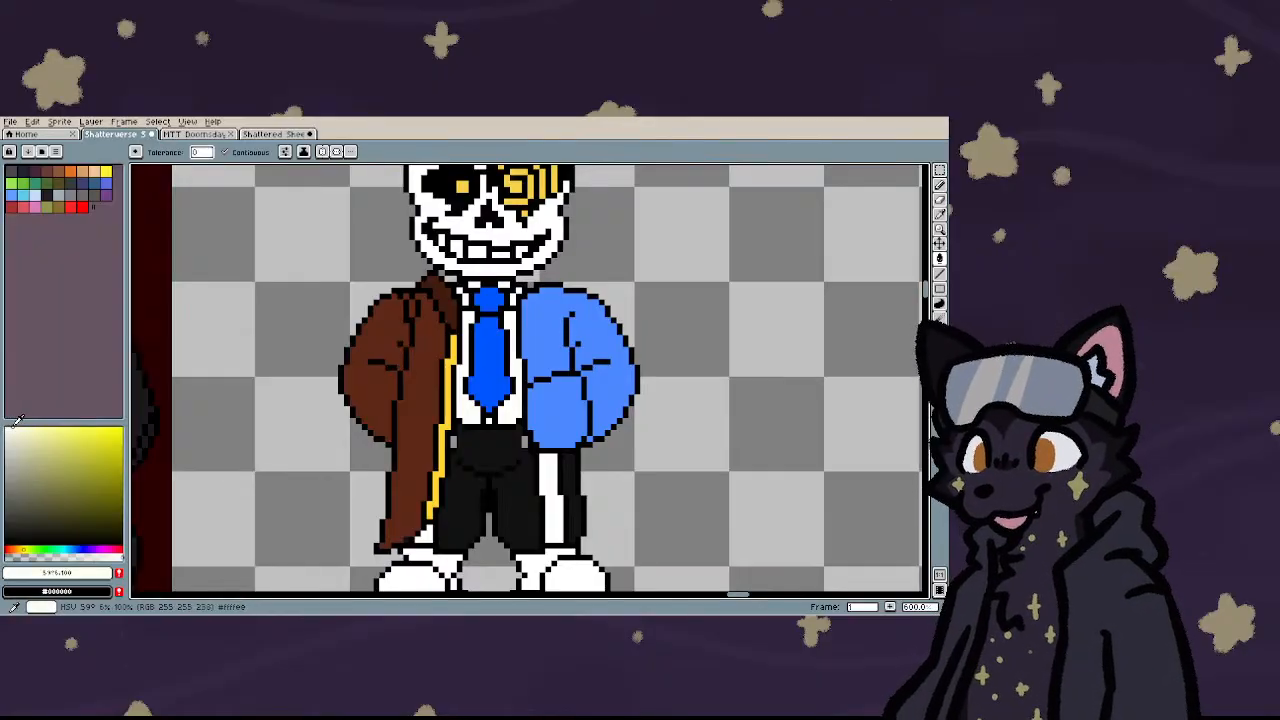
scroll(505, 437, up, 2)
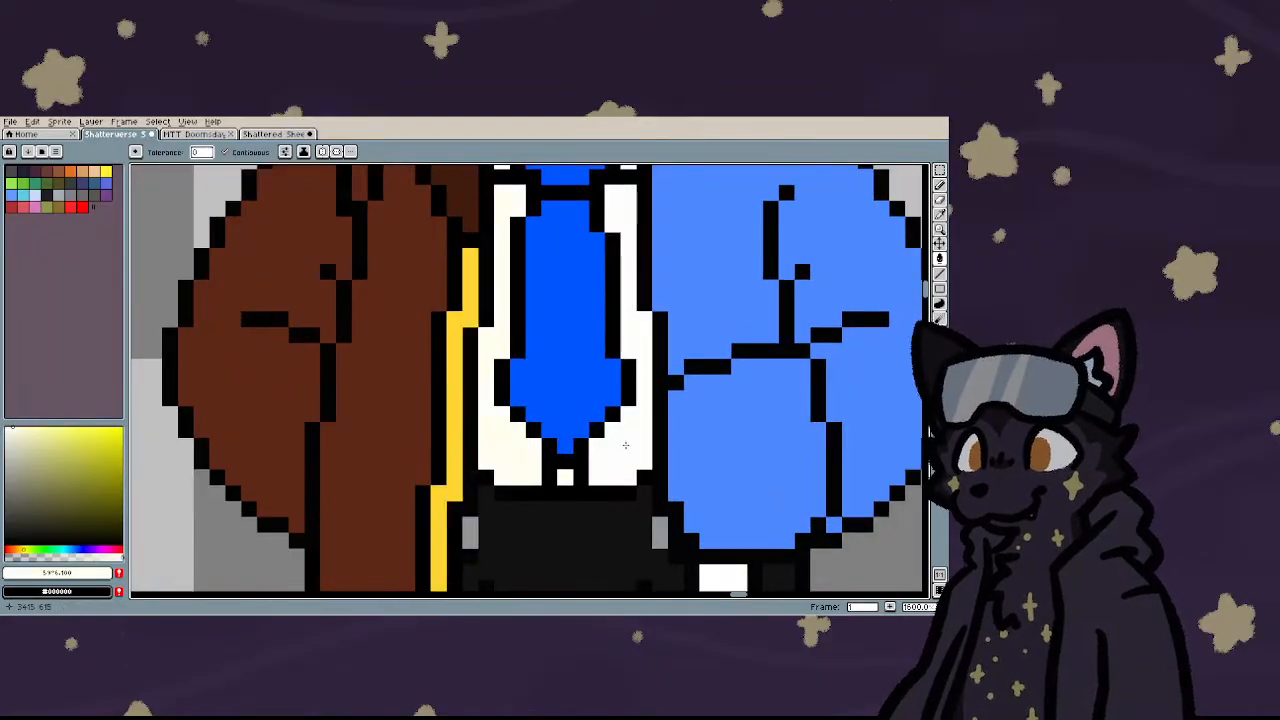
scroll(625, 445, down, 2)
scroll(470, 397, up, 3)
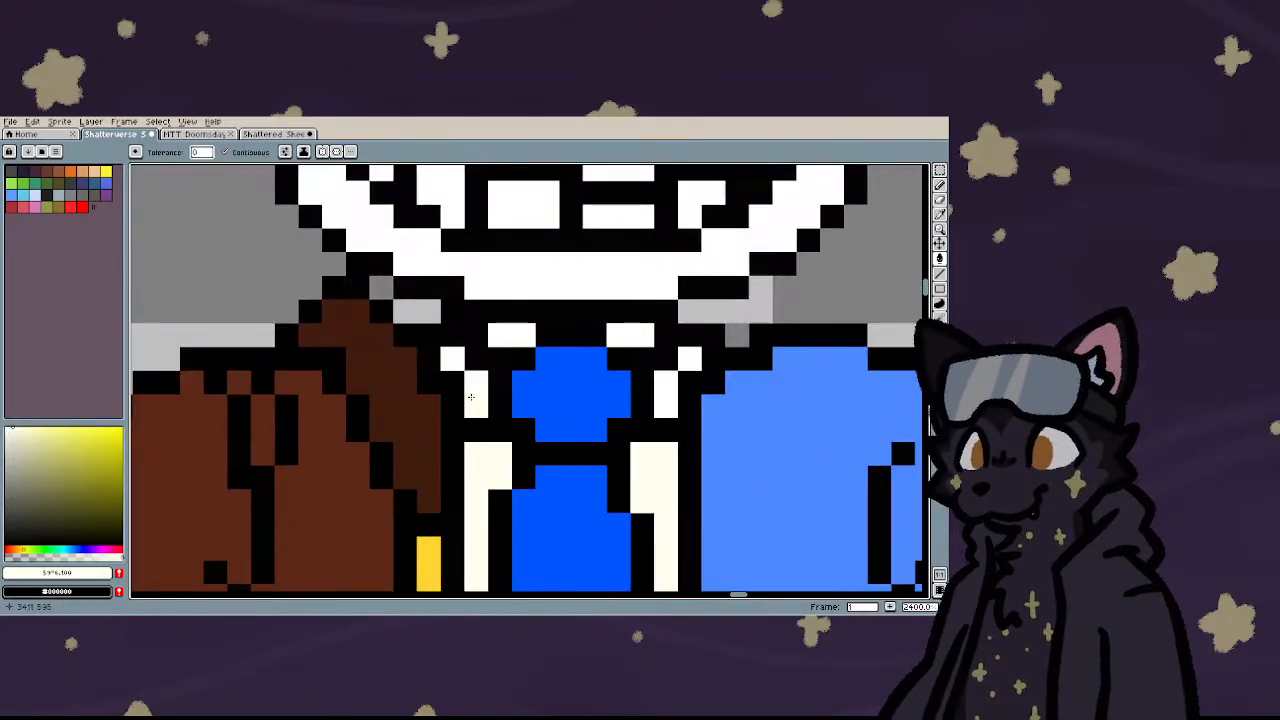
scroll(686, 357, down, 4)
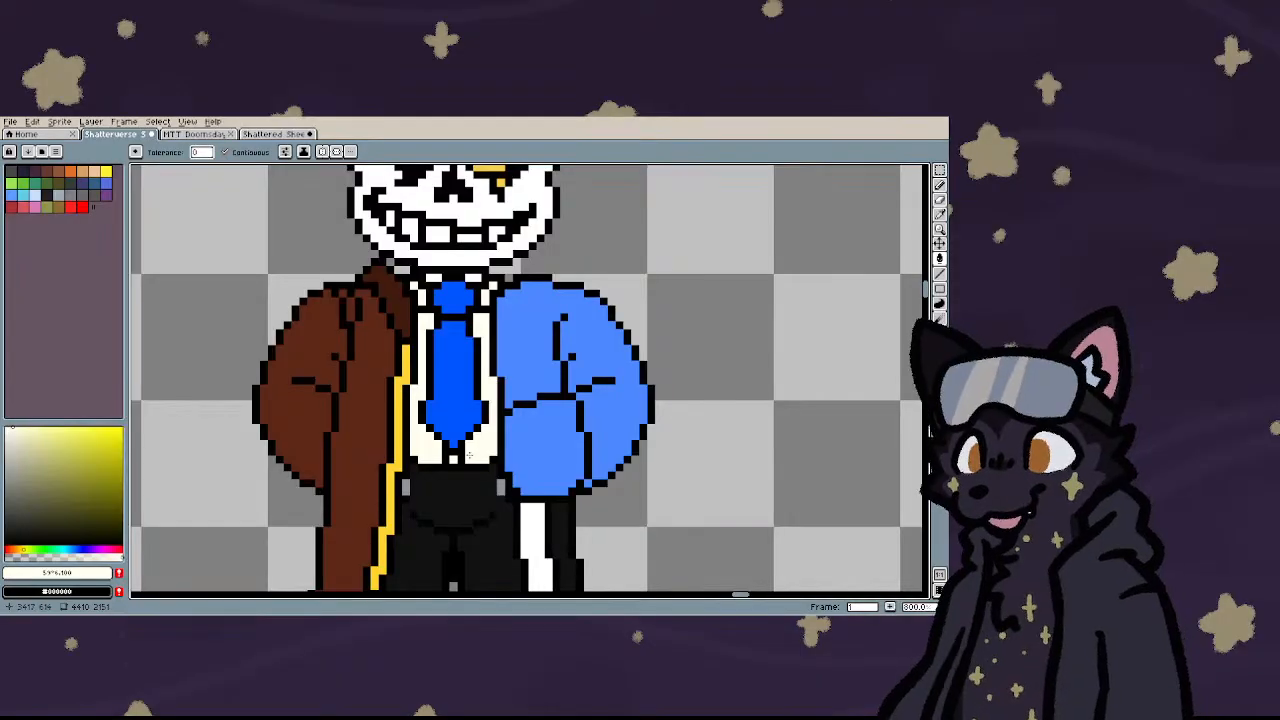
- Fill the tie and its knot with dark brown #421c0f sampled from the coat's collar flap
scroll(469, 455, down, 5)
key(i)
scroll(457, 423, up, 5)
click(443, 406)
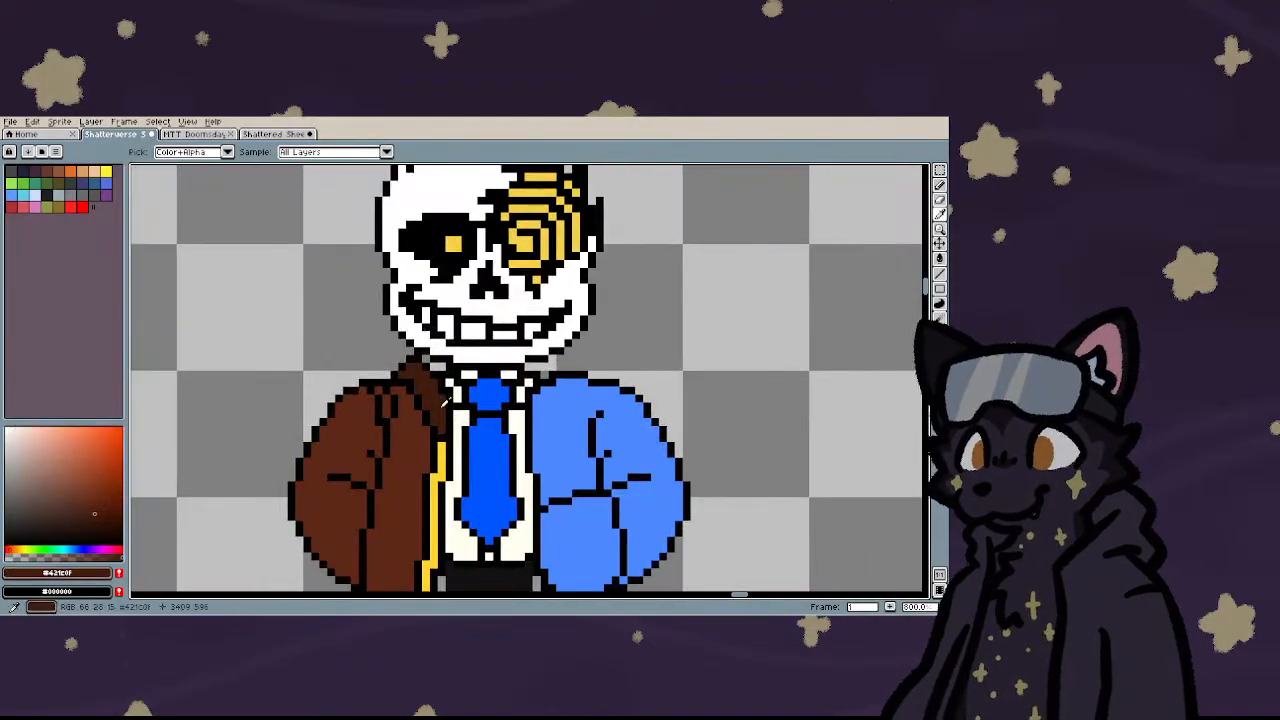
key(g)
click(490, 470)
click(488, 392)
scroll(415, 415, down, 3)
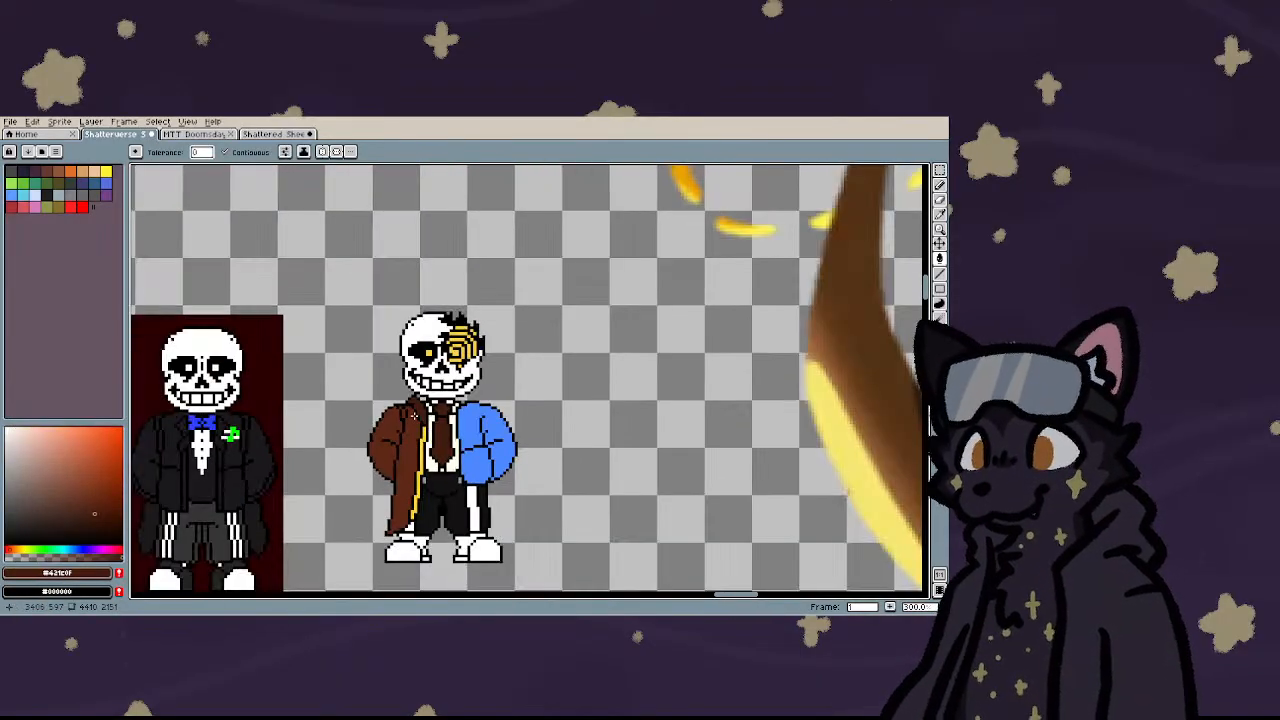
- Fill the tie and its knot with yellow sampled from the coat's lining strip
scroll(414, 415, up, 3)
key(i)
click(442, 442)
key(g)
click(510, 364)
click(510, 480)
scroll(384, 452, down, 3)
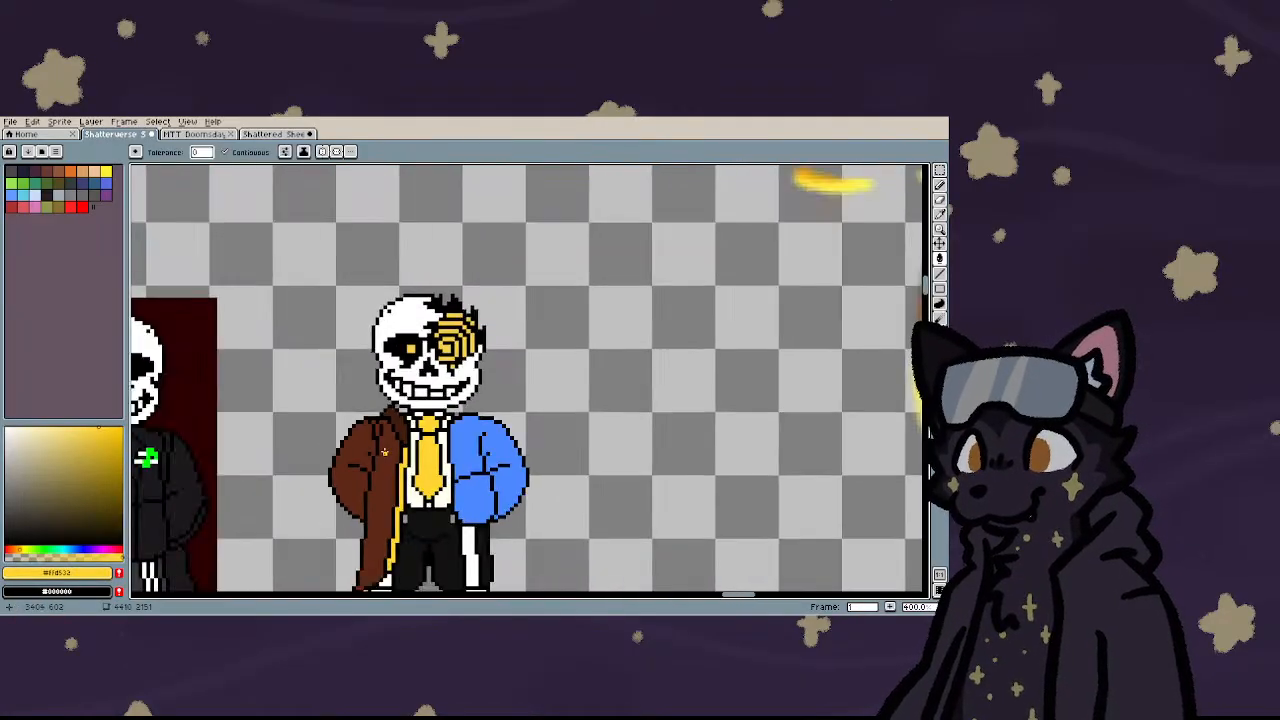
- Copy the finished left half of the coat, flip the copy horizontally and place it over the blue right half
scroll(384, 452, down, 2)
scroll(380, 465, up, 4)
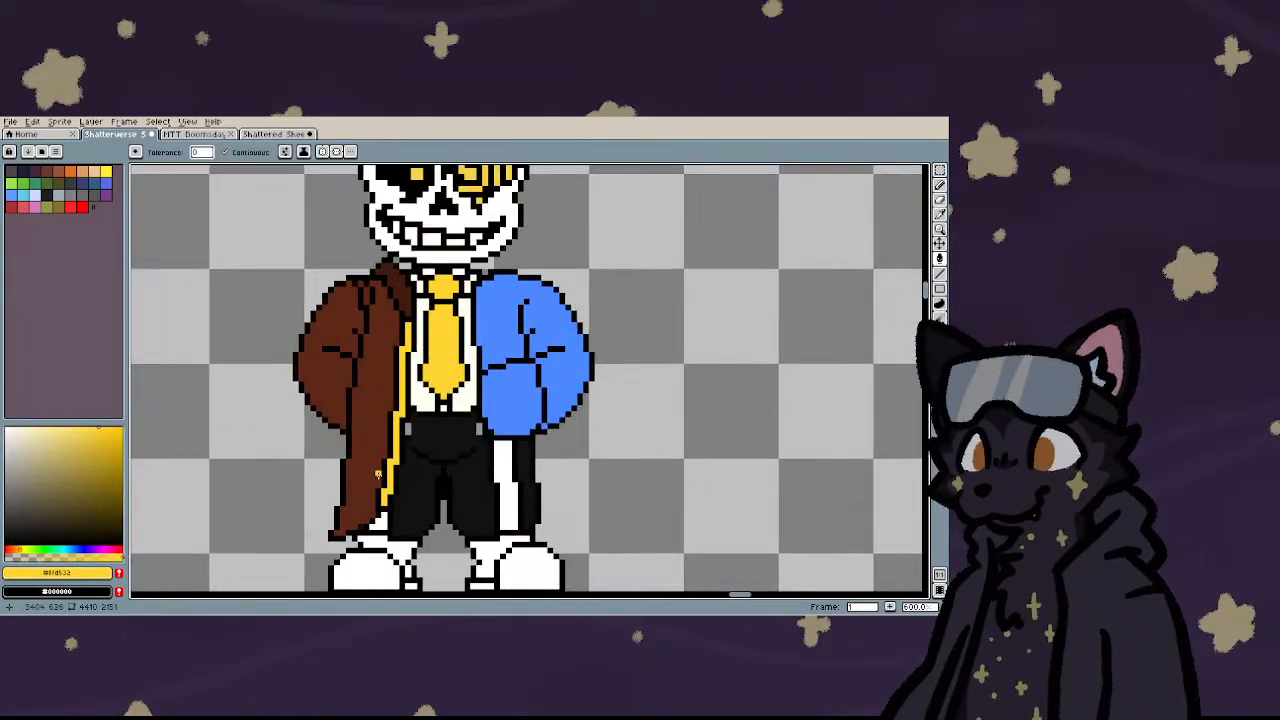
key(m)
drag(276, 252, 418, 544)
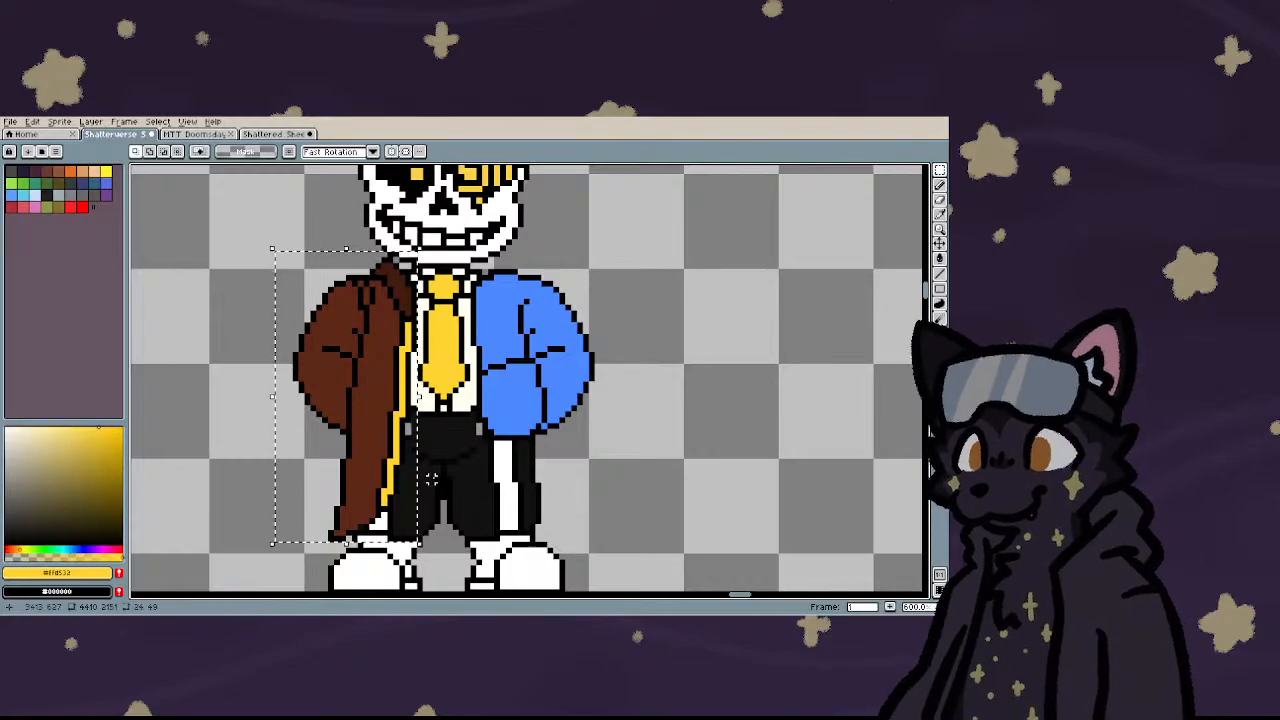
key(ctrl+c)
key(ctrl+v)
key(shift+h)
drag(352, 400, 543, 400)
click(439, 417)
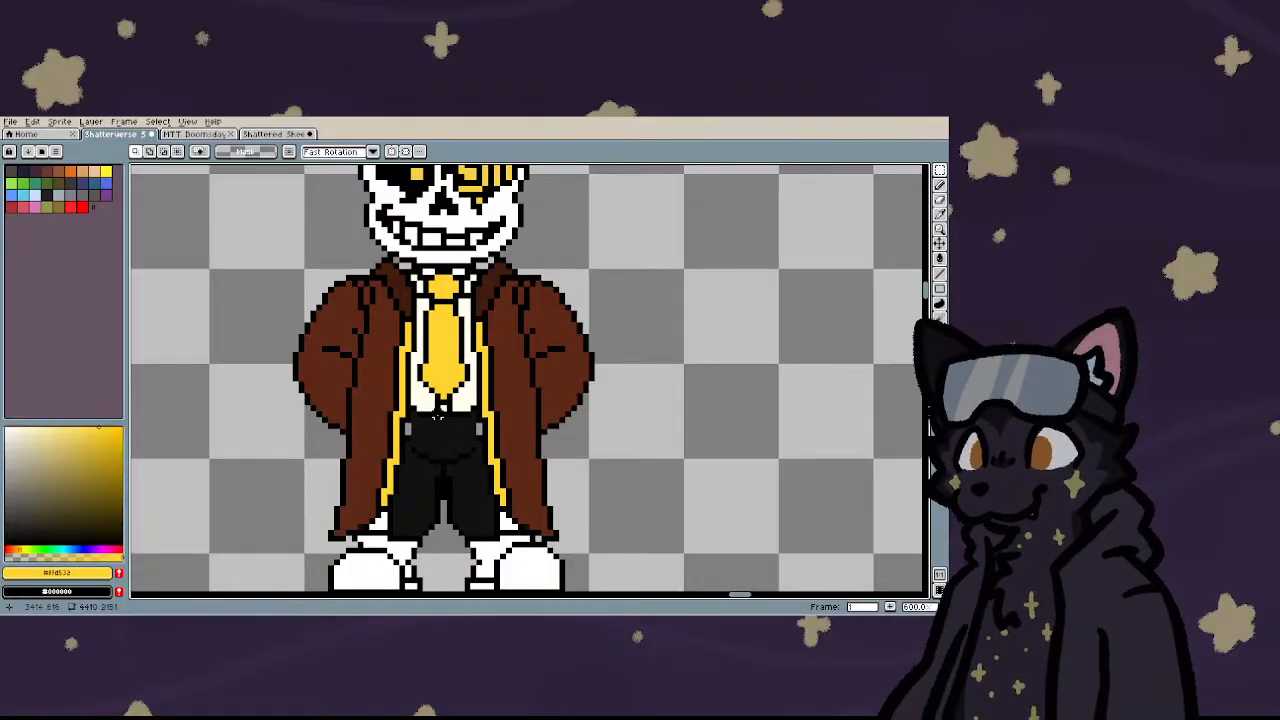
scroll(439, 417, down, 3)
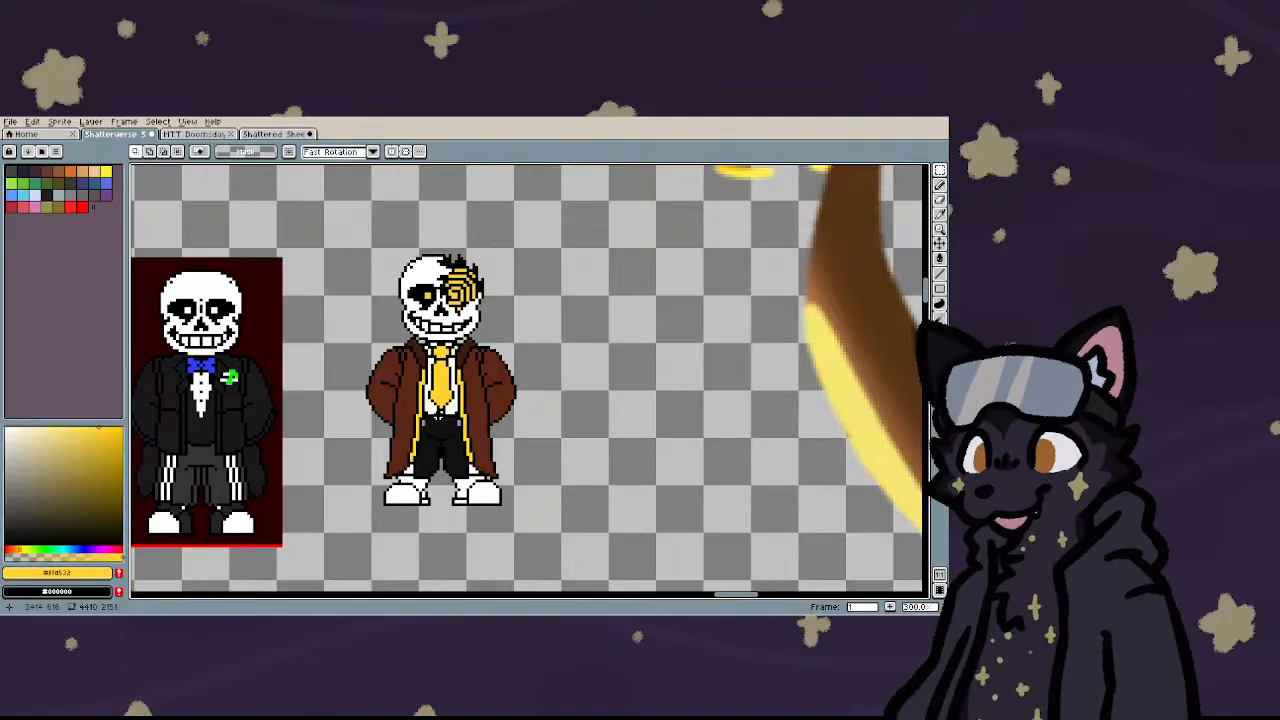
- Sample near-black #121212 from the trousers and paint over the grey hand pixels at both hips
scroll(410, 420, up, 7)
key(i)
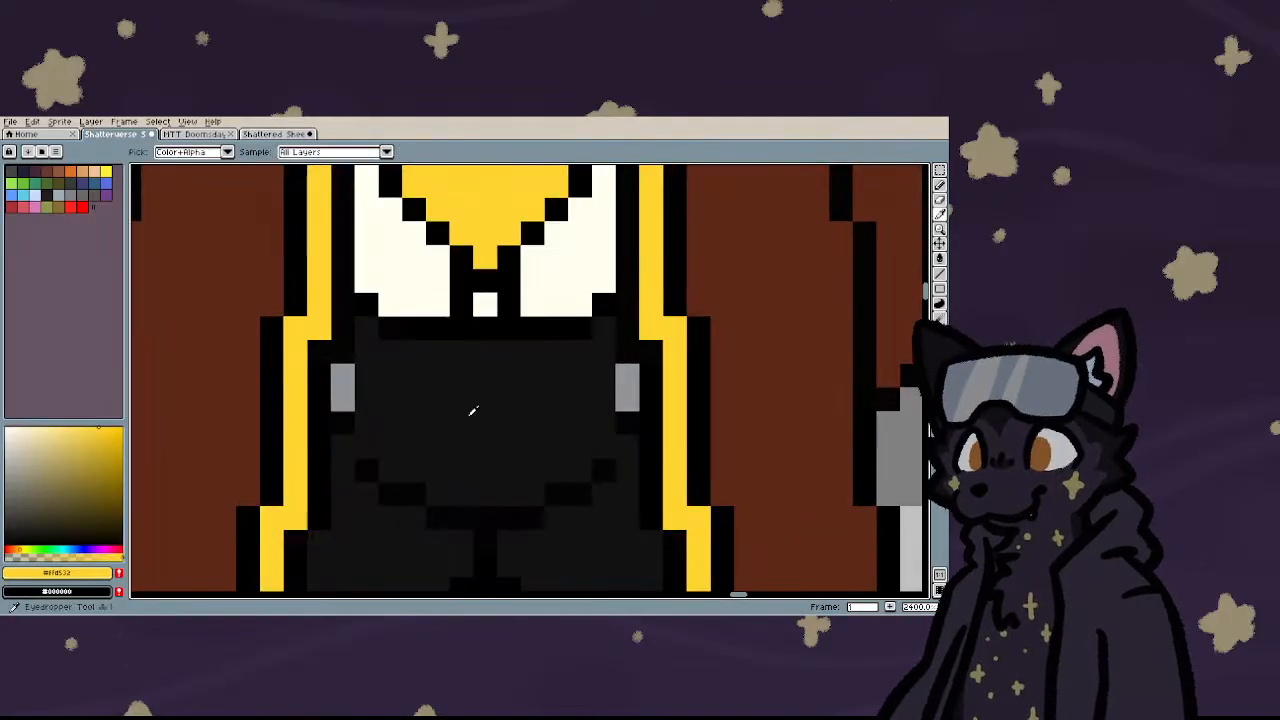
click(471, 411)
key(b)
drag(347, 360, 343, 425)
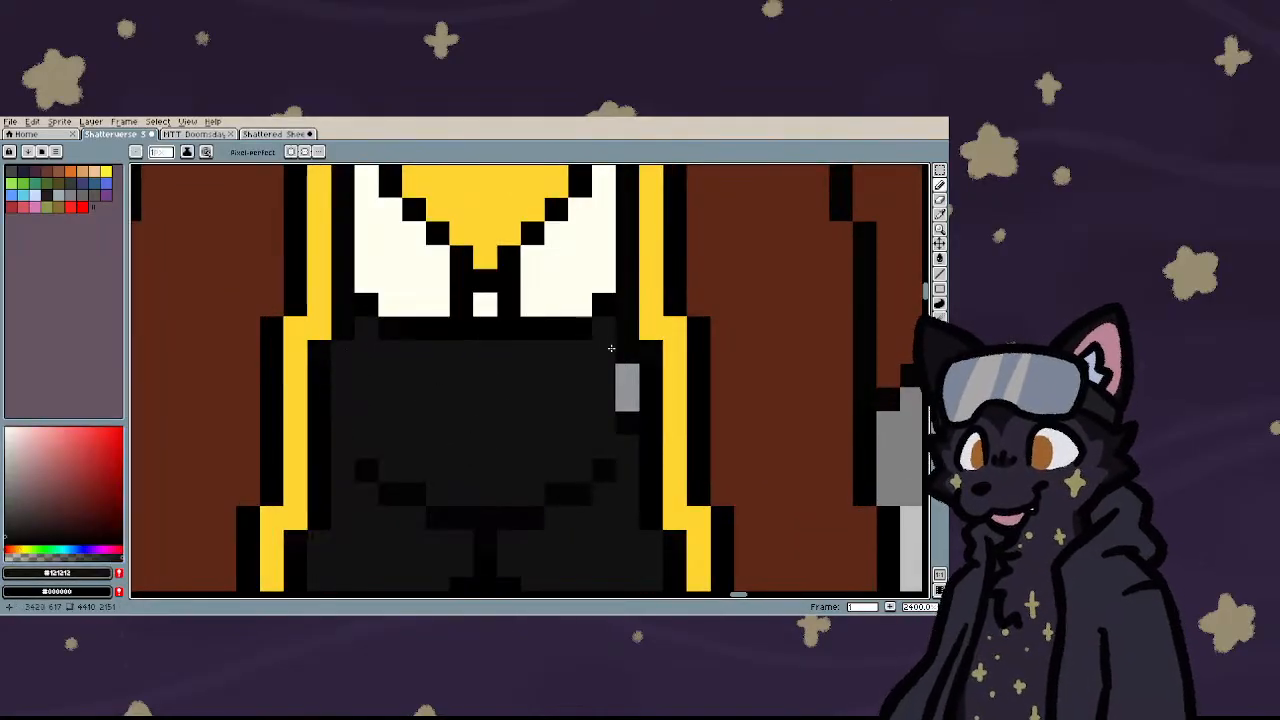
drag(628, 355, 628, 420)
scroll(564, 428, down, 7)
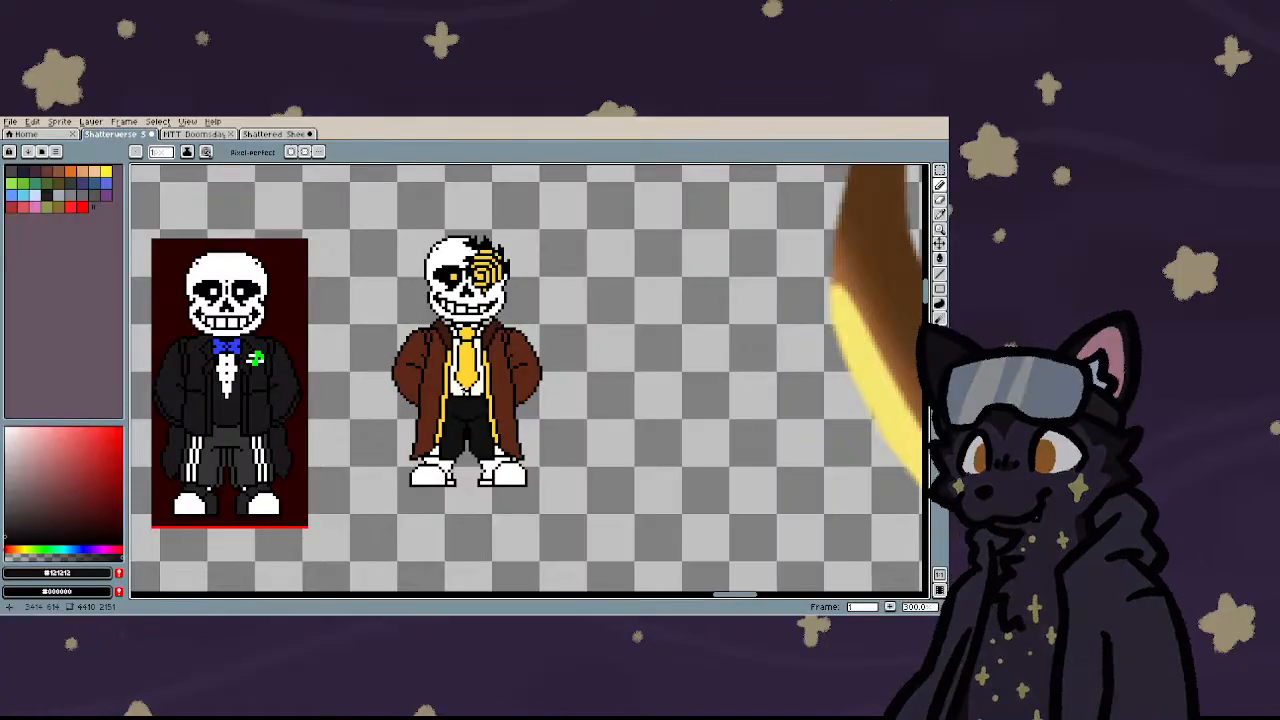
scroll(425, 455, up, 7)
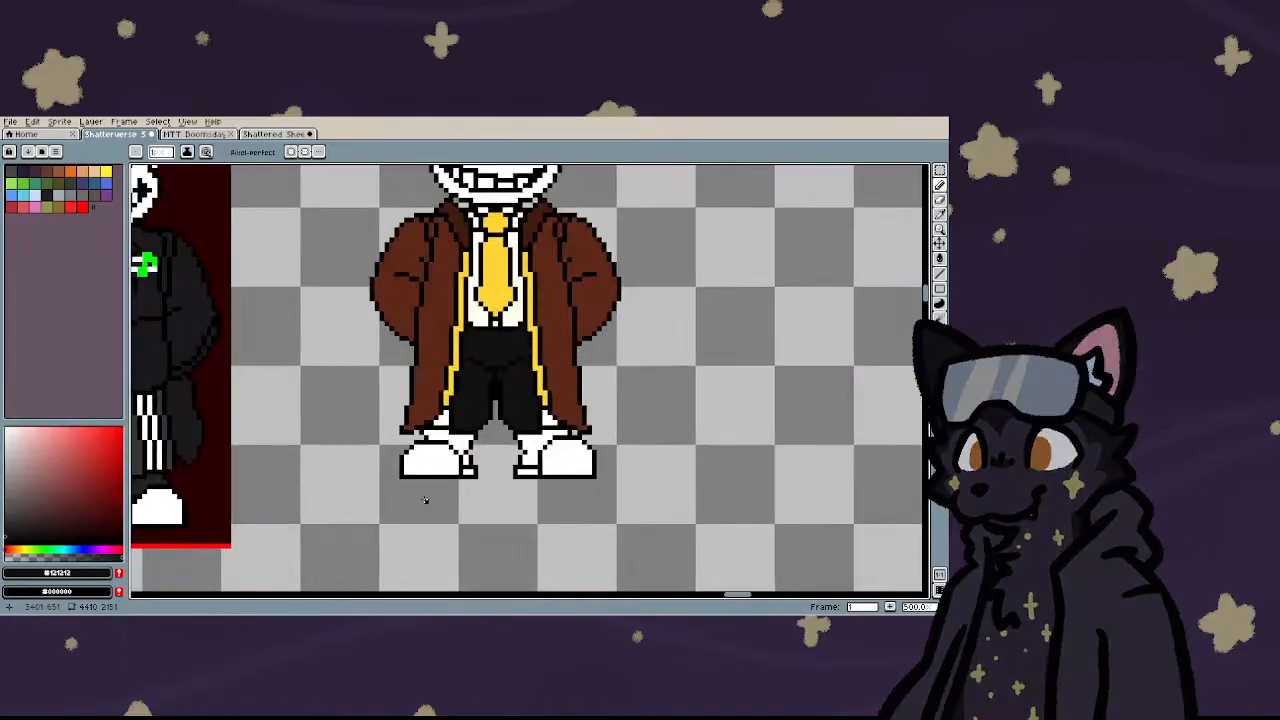
key(m)
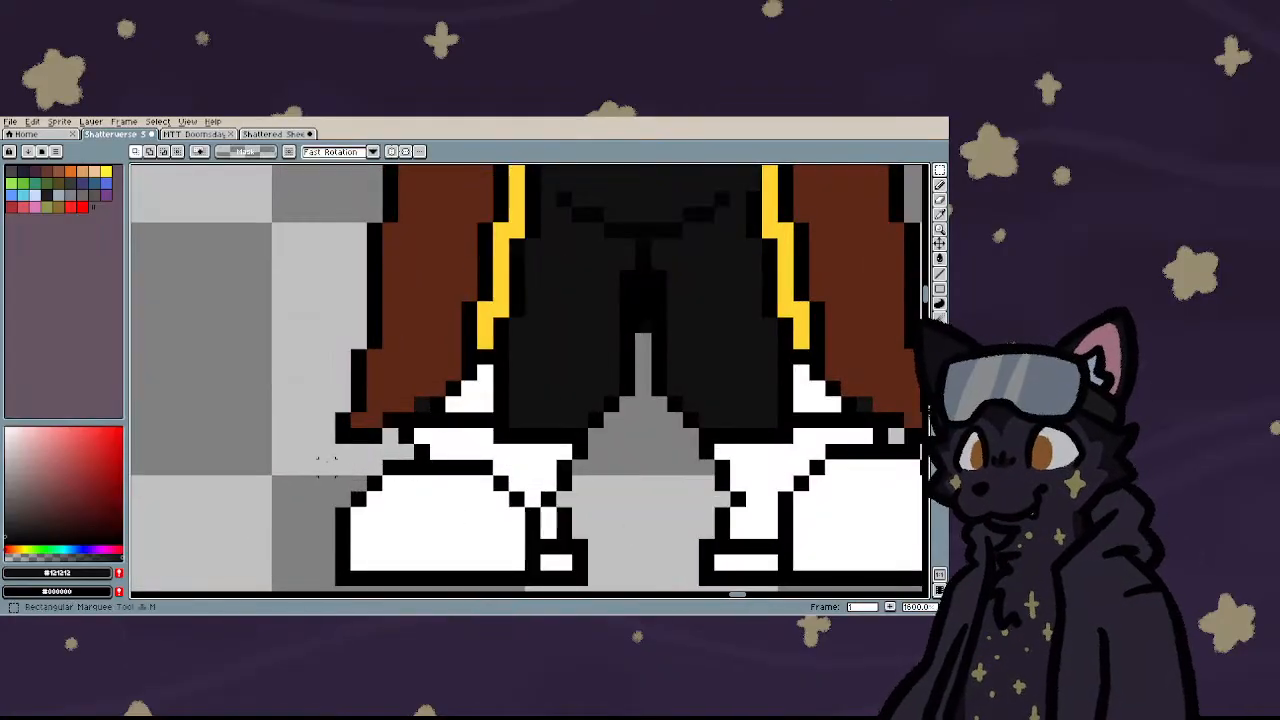
scroll(405, 458, down, 8)
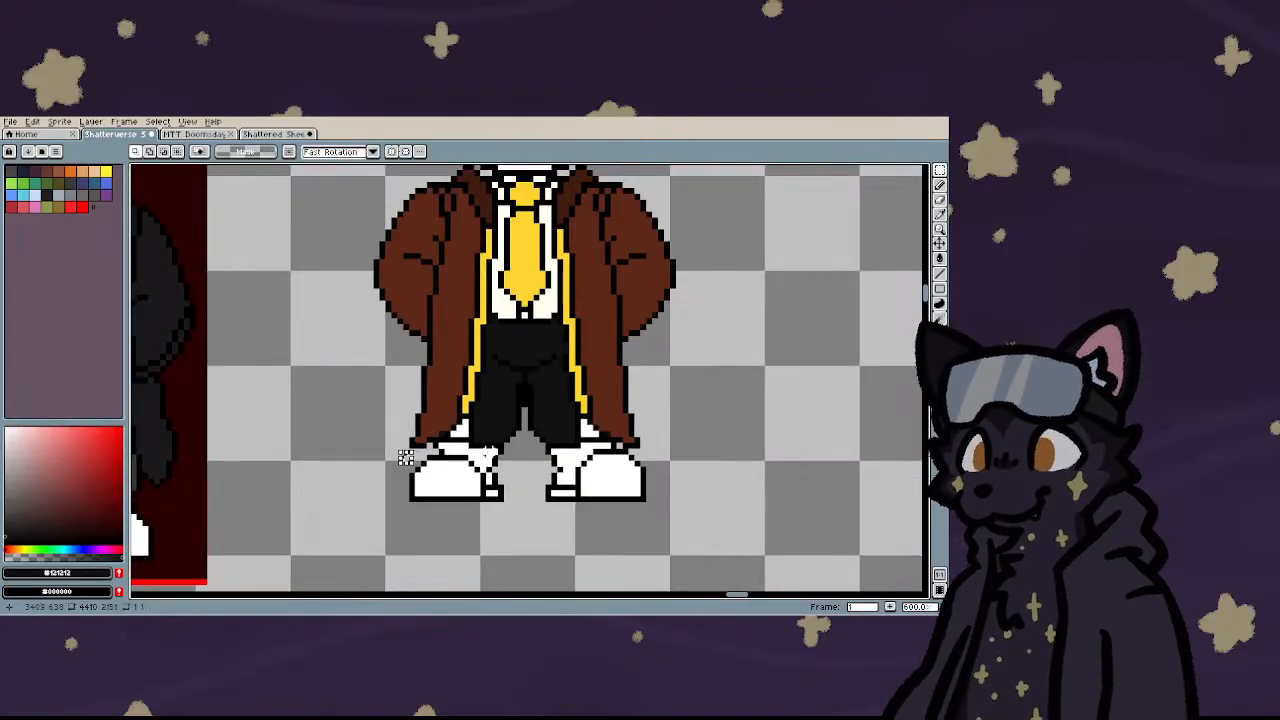
scroll(497, 444, down, 1)
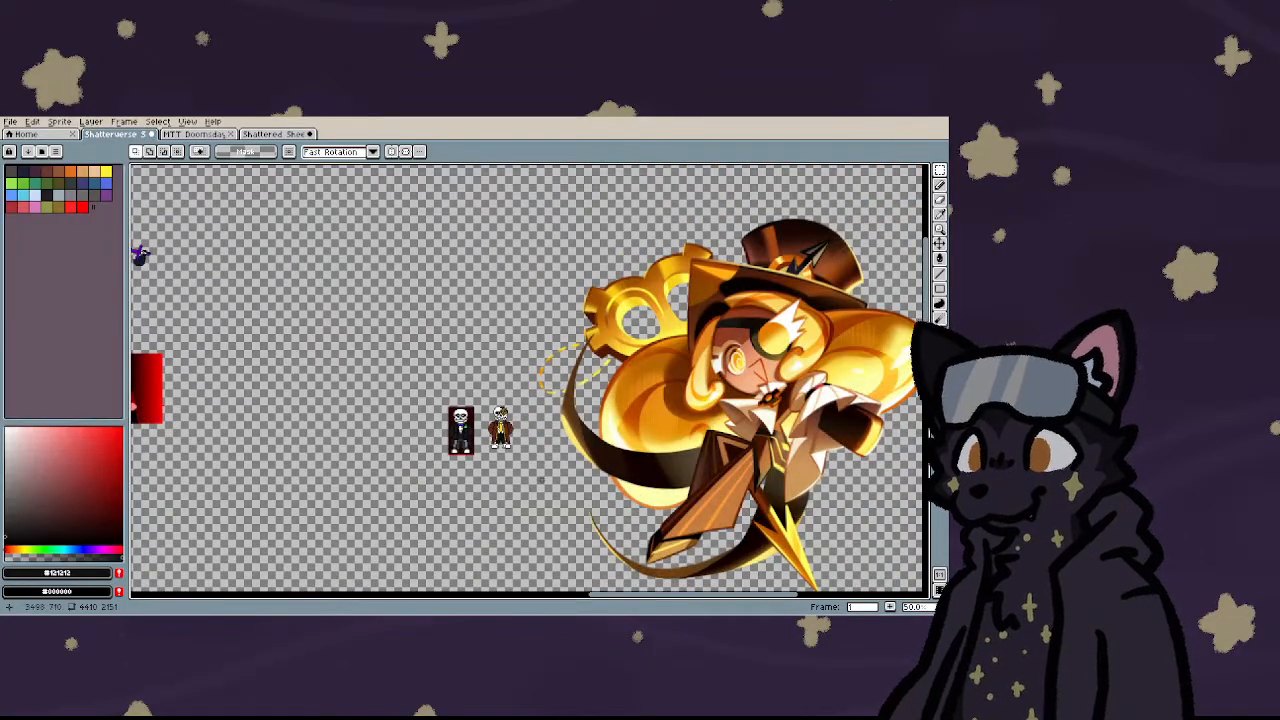
scroll(490, 455, up, 4)
scroll(513, 431, down, 2)
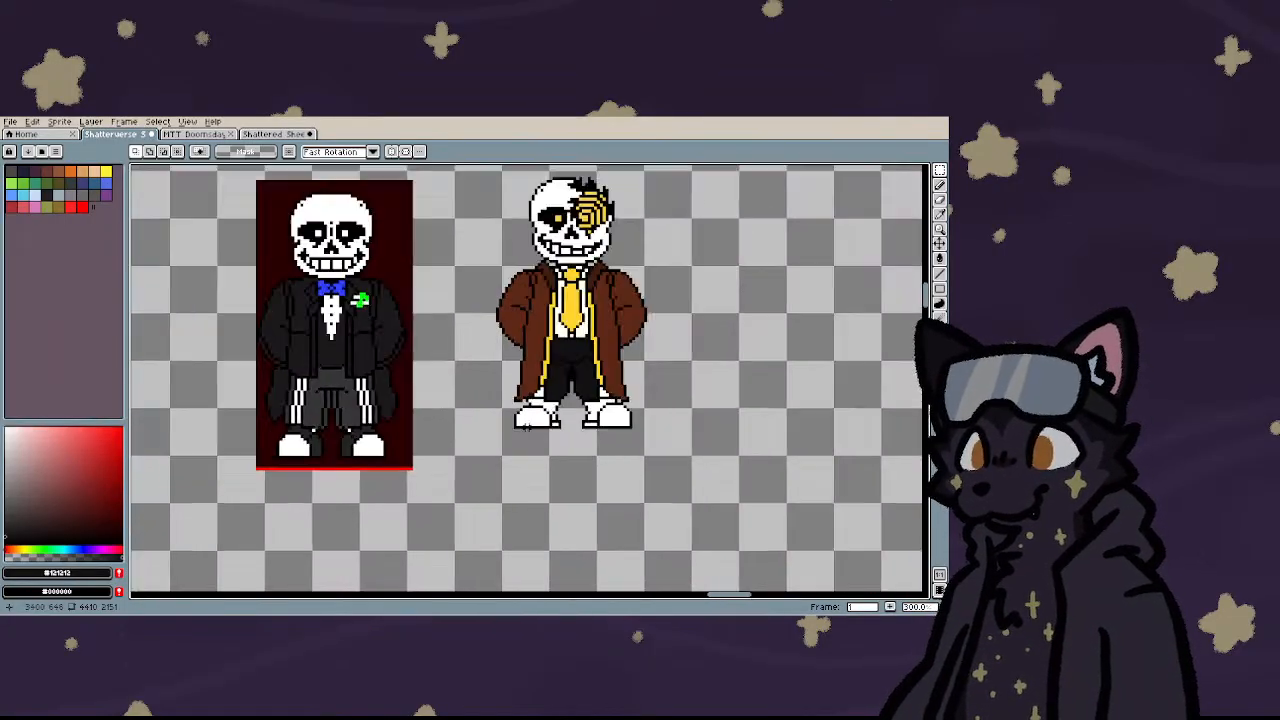
scroll(567, 425, up, 4)
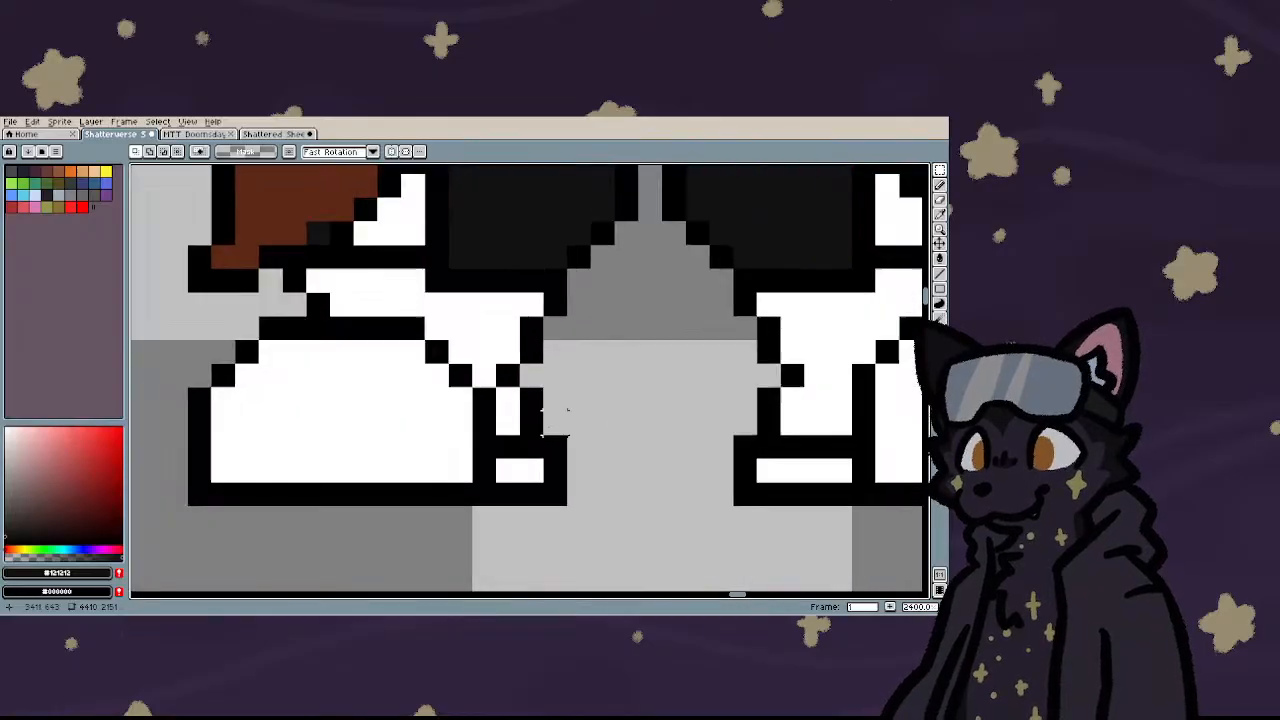
- Shift the left shoe's toe two pixels inward over the small heel block and redraw the shoe's inner edge as a straight black line
scroll(490, 452, down, 2)
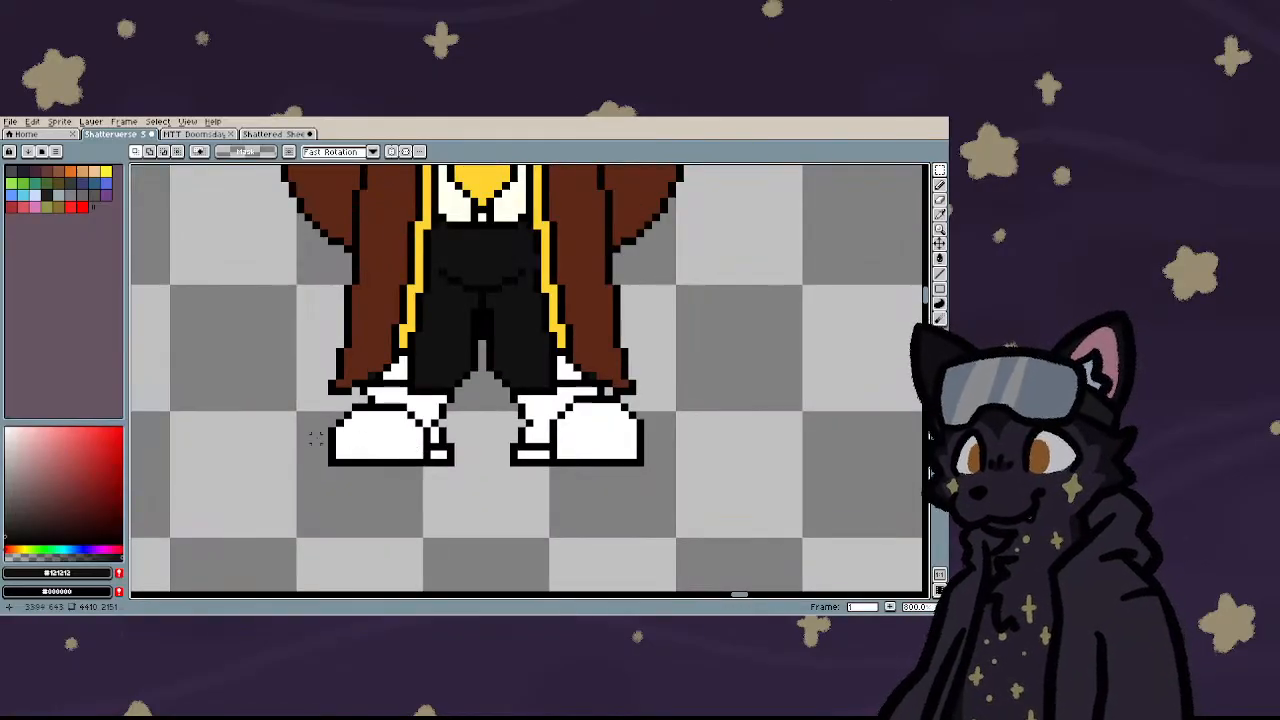
scroll(314, 437, up, 1)
mouse_move(381, 370)
mouse_down()
mouse_move(490, 553)
mouse_move(551, 551)
mouse_up()
key(ctrl+d)
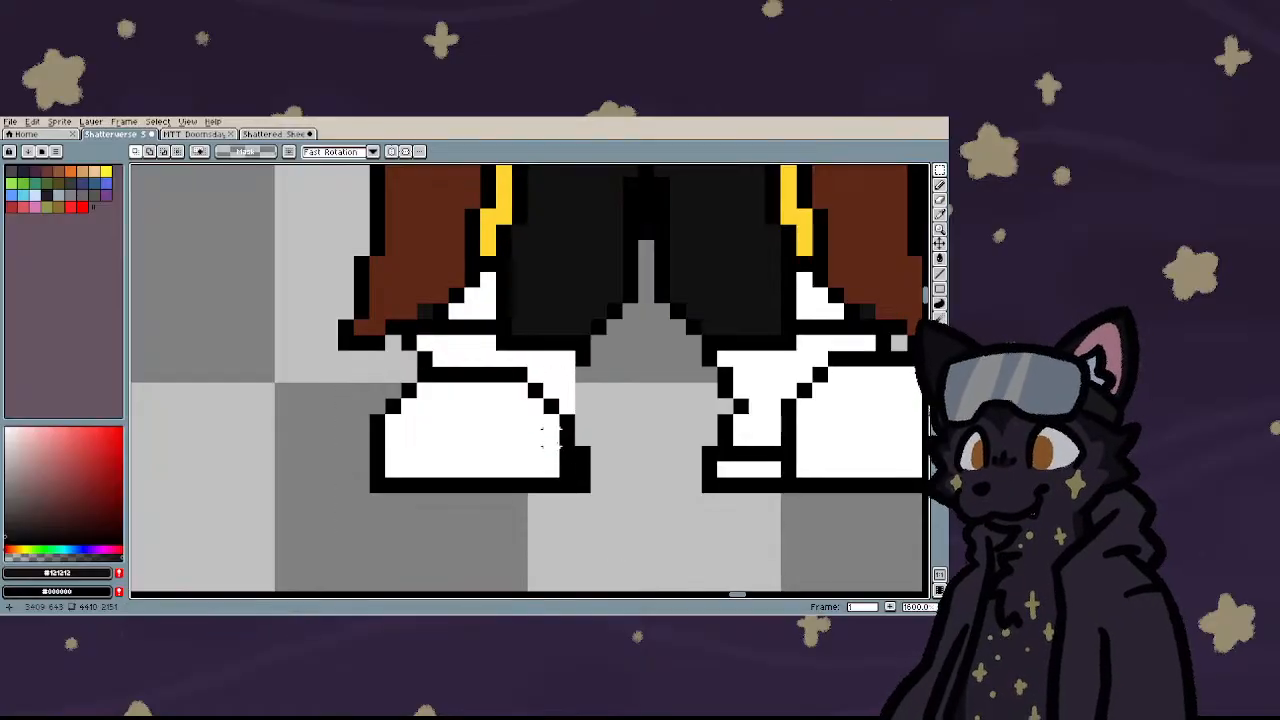
scroll(547, 433, up, 1)
key(b)
drag(608, 305, 606, 486)
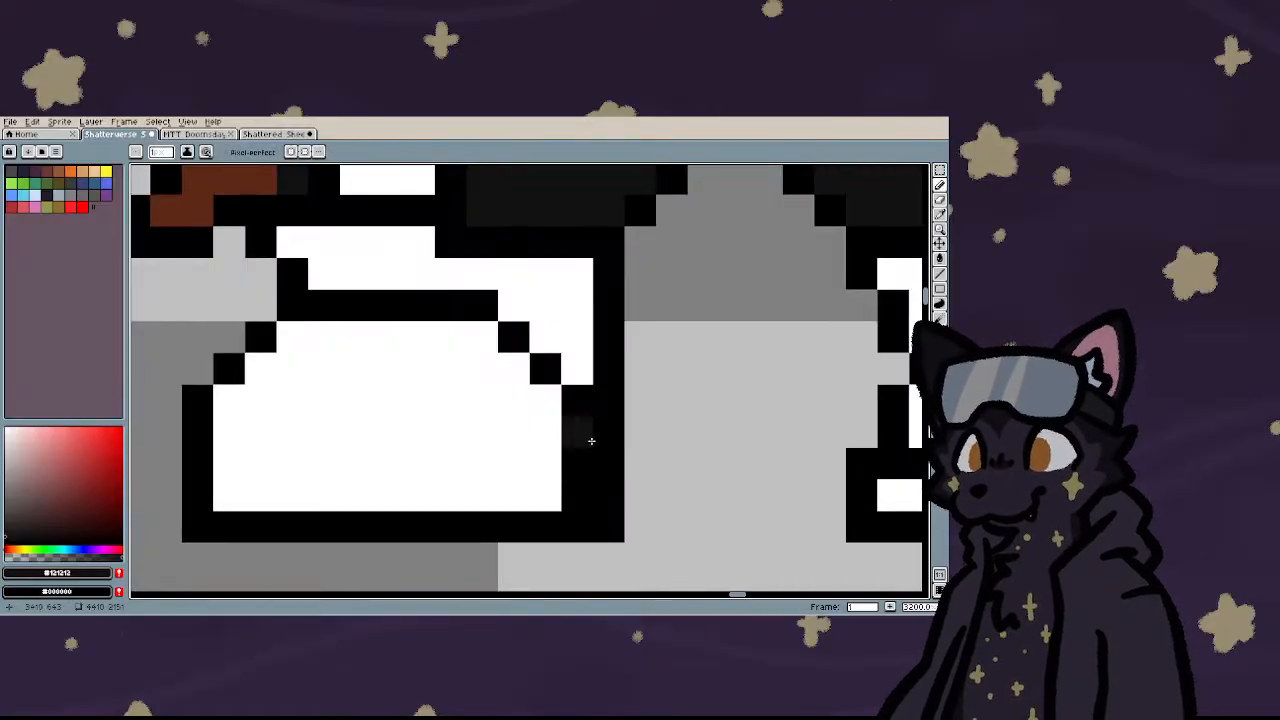
- Draw a straight black sole line across the left shoe and paint one white pixel at the line's inner end
scroll(591, 441, down, 2)
scroll(512, 436, up, 1)
mouse_move(391, 460)
mouse_down()
mouse_move(498, 472)
mouse_move(650, 460)
mouse_up()
key(ctrl+z)
key(l)
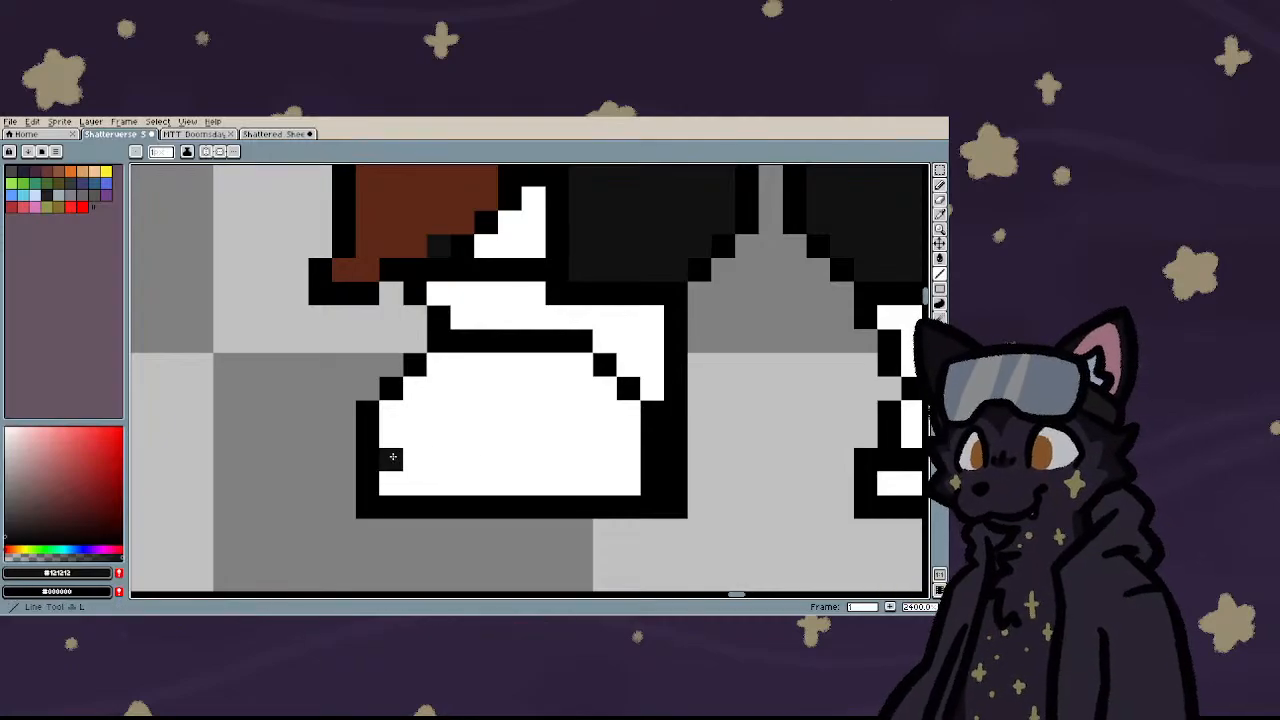
drag(392, 456, 655, 458)
key(i)
click(561, 478)
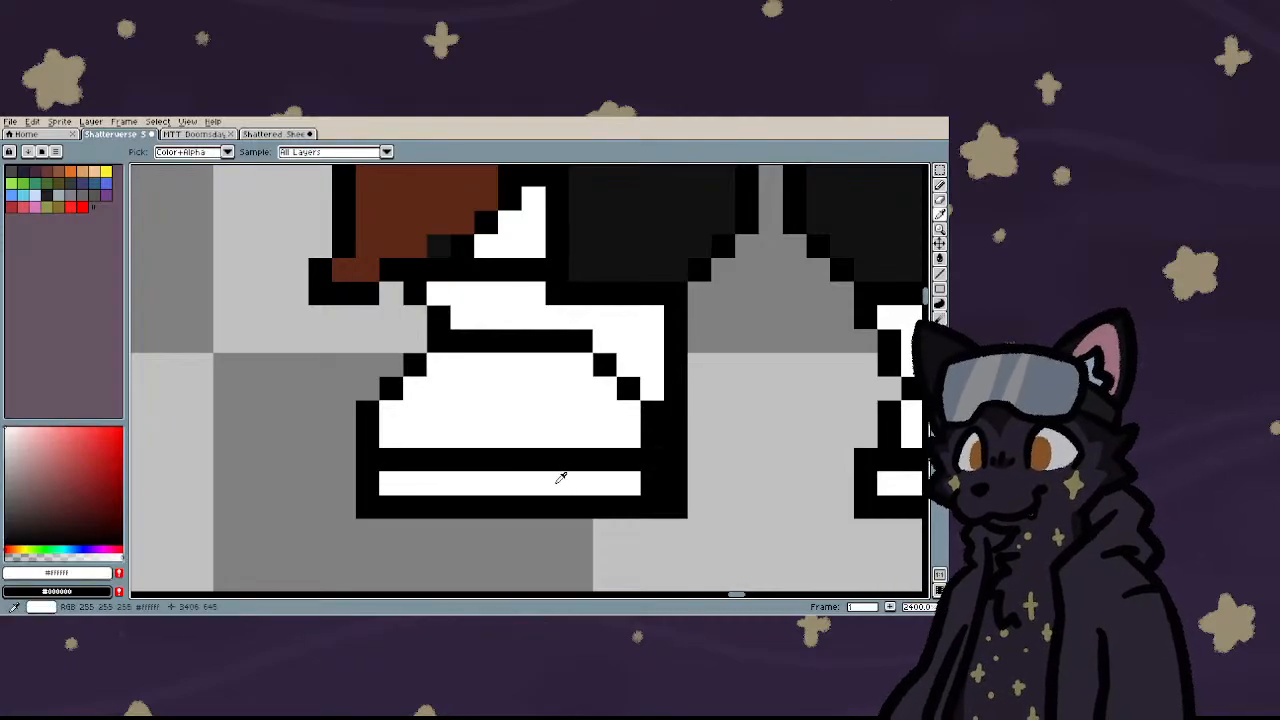
key(b)
click(652, 458)
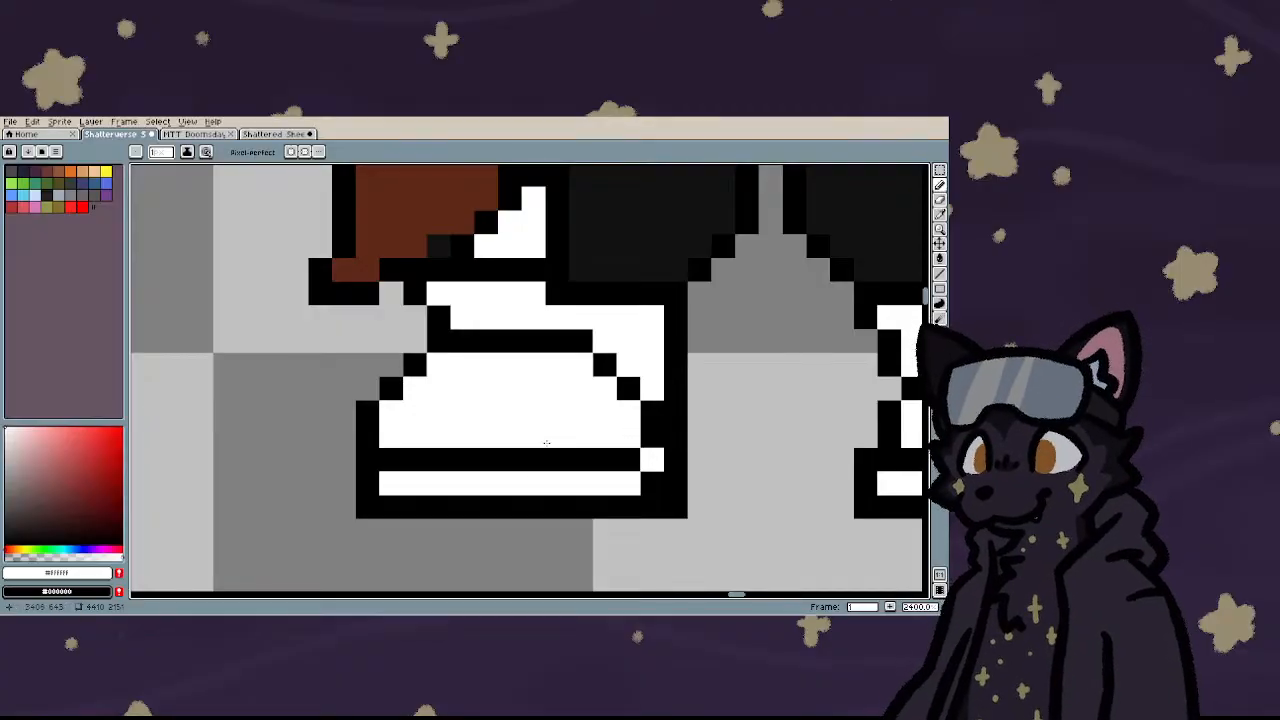
- Select the lower part of the left shoe with its sole and move it down one pixel
scroll(546, 442, down, 2)
scroll(546, 442, up, 1)
key(m)
drag(415, 411, 735, 524)
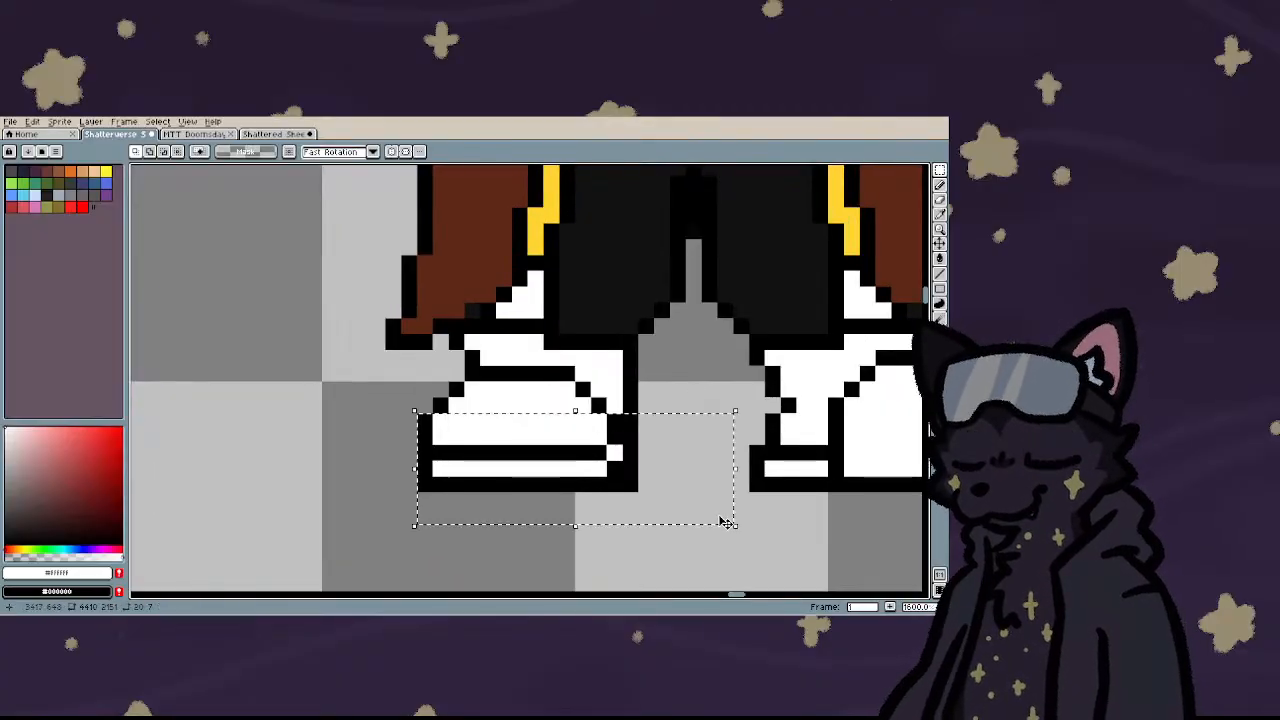
key(Down)
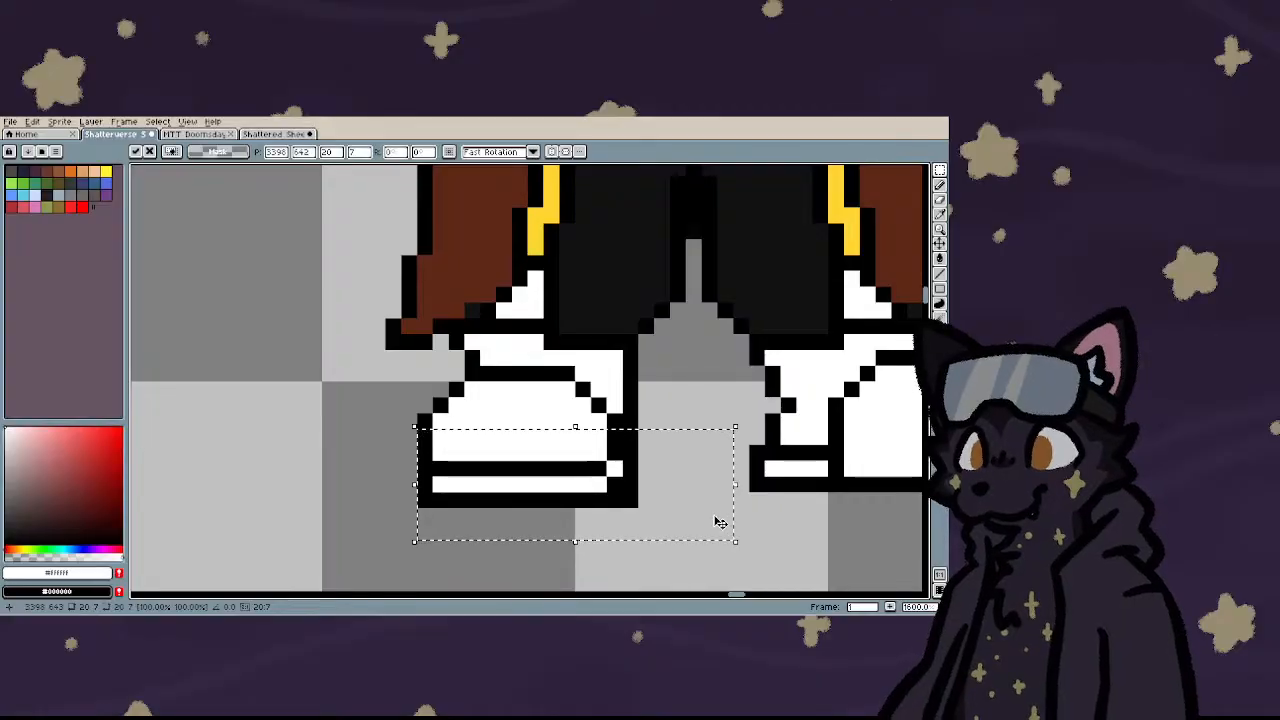
key(ctrl+d)
scroll(612, 435, down, 3)
scroll(612, 435, up, 3)
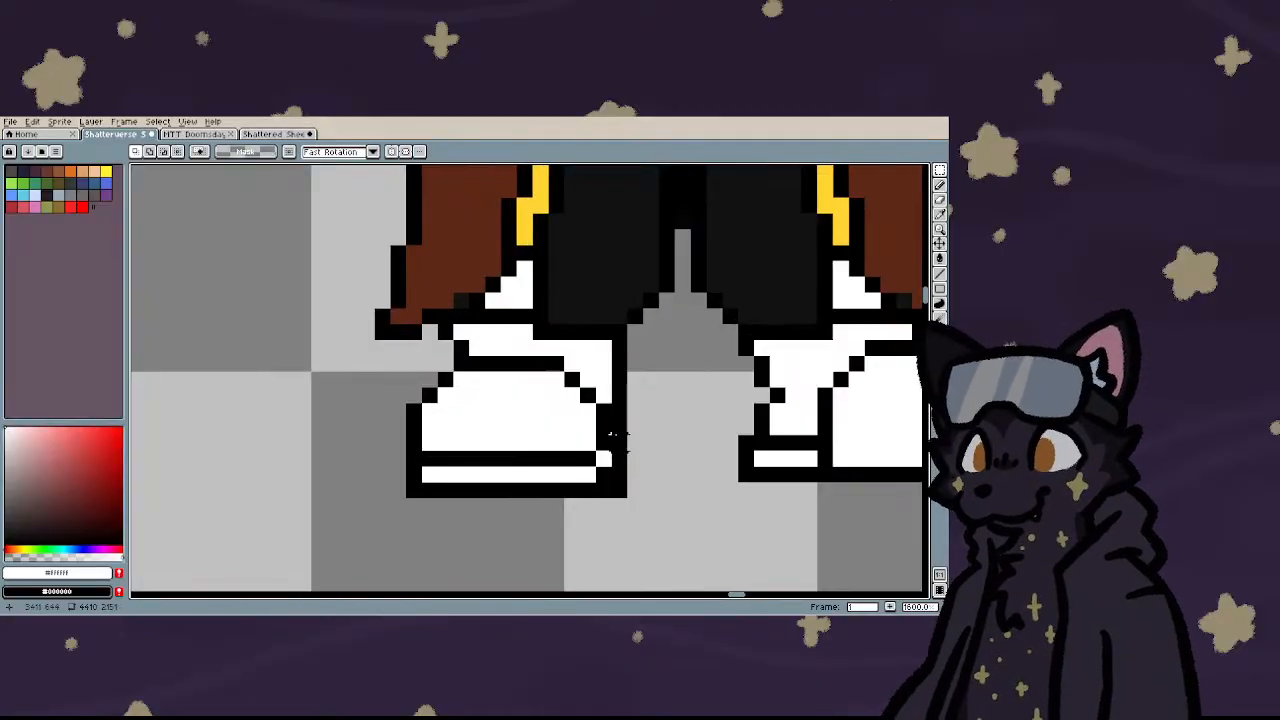
- Sample brown #5e2816 from the coat and fill the upper part of the left shoe above the toe cap
scroll(612, 435, down, 3)
key(i)
click(570, 340)
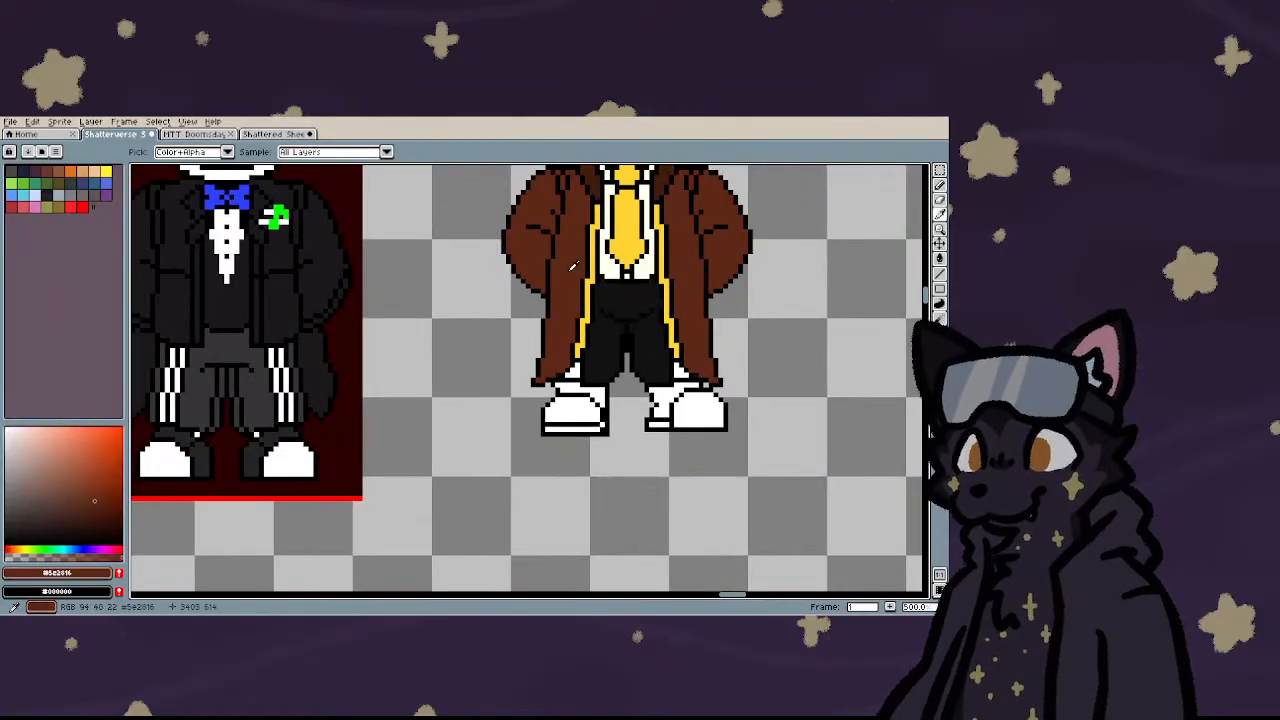
scroll(601, 370, up, 3)
key(g)
click(600, 412)
scroll(550, 460, down, 3)
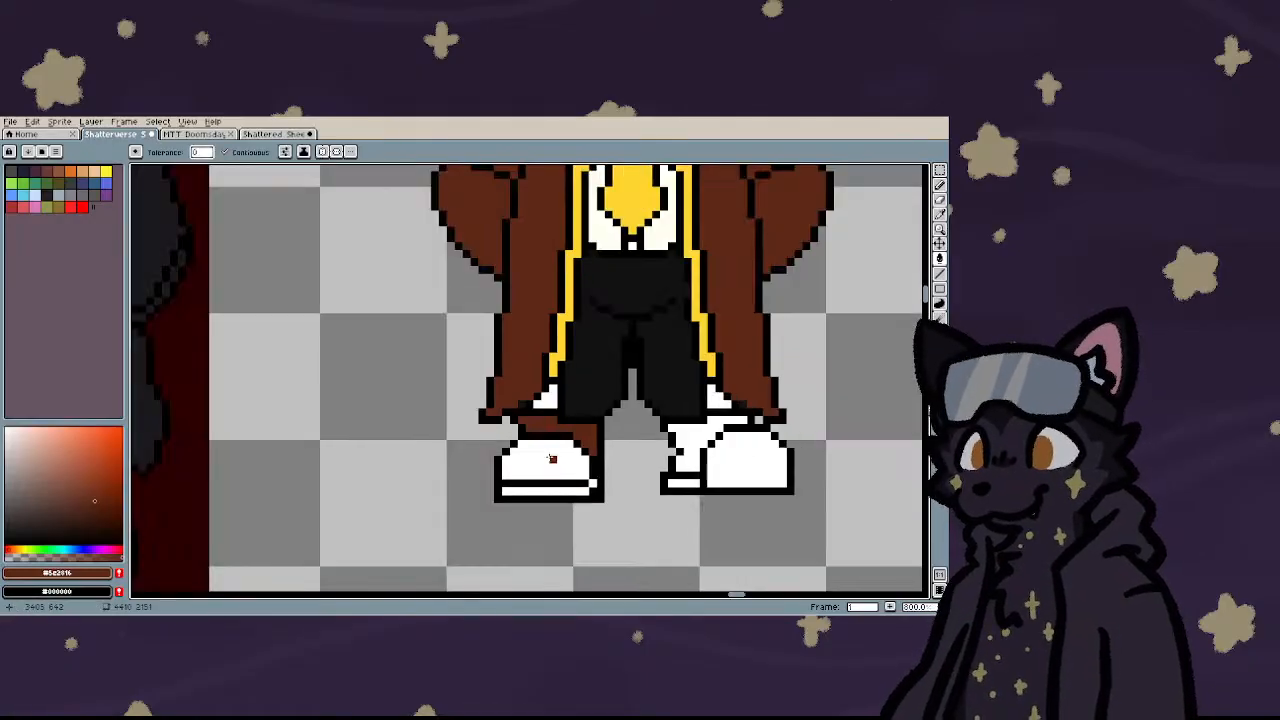
- Sample dark brown #421c0f from the coat and fill the left shoe's toe cap, sole strip and inner sole pixel
key(i)
click(539, 303)
scroll(550, 460, up, 3)
key(g)
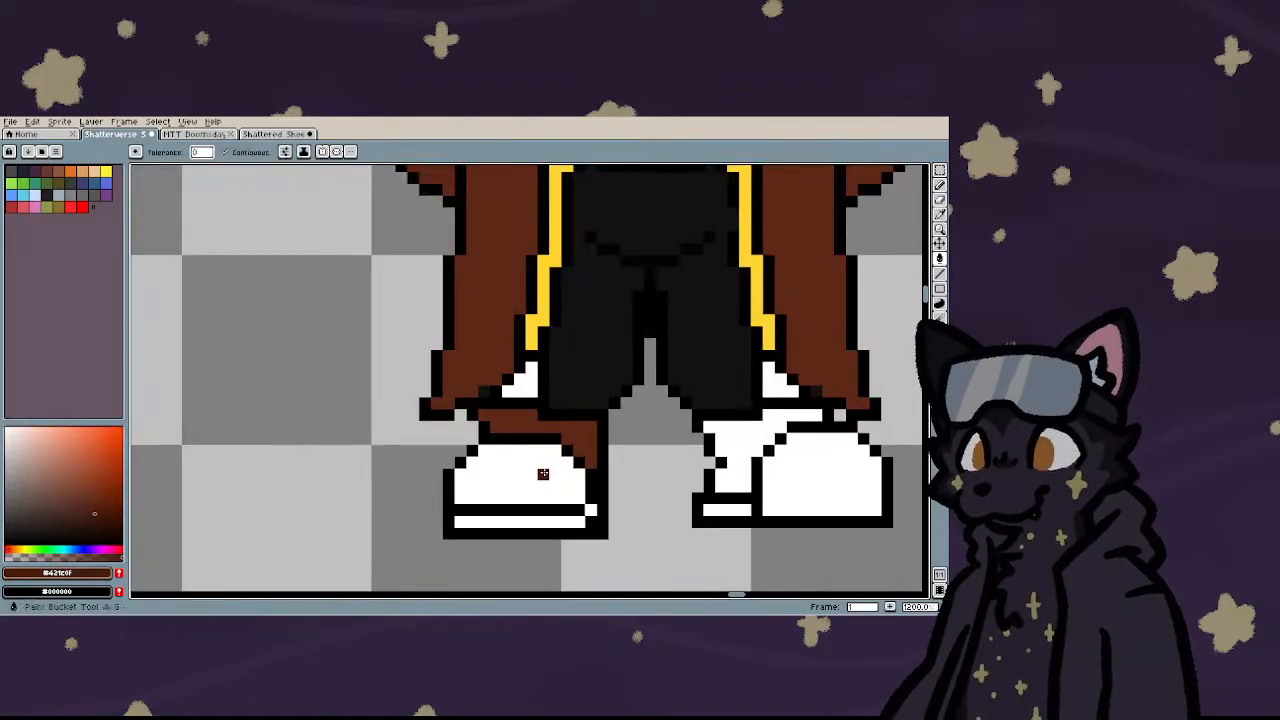
click(550, 490)
click(562, 516)
click(590, 510)
scroll(570, 495, down, 3)
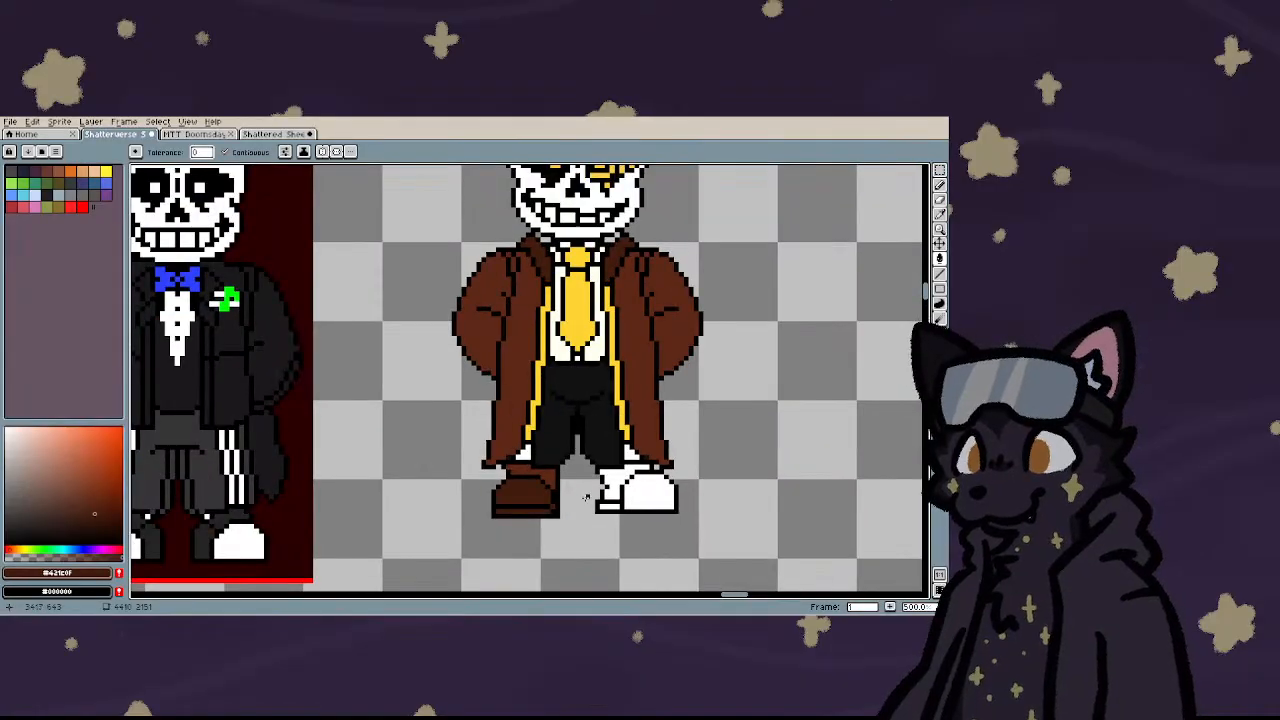
- Sample the coat-coloured brown from the left side and fill the right shoe's upper part around the ankle
scroll(523, 445, up, 3)
key(i)
click(512, 441)
key(g)
click(676, 428)
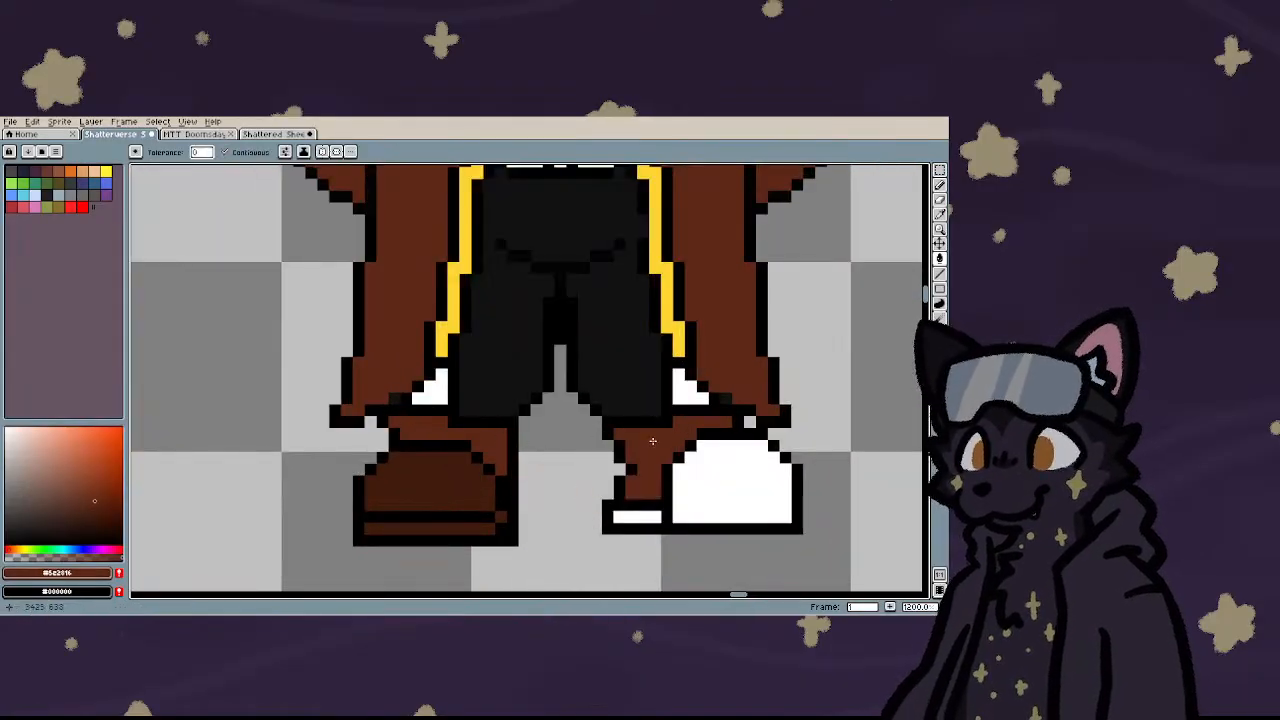
key(i)
scroll(465, 483, down, 1)
scroll(465, 483, up, 1)
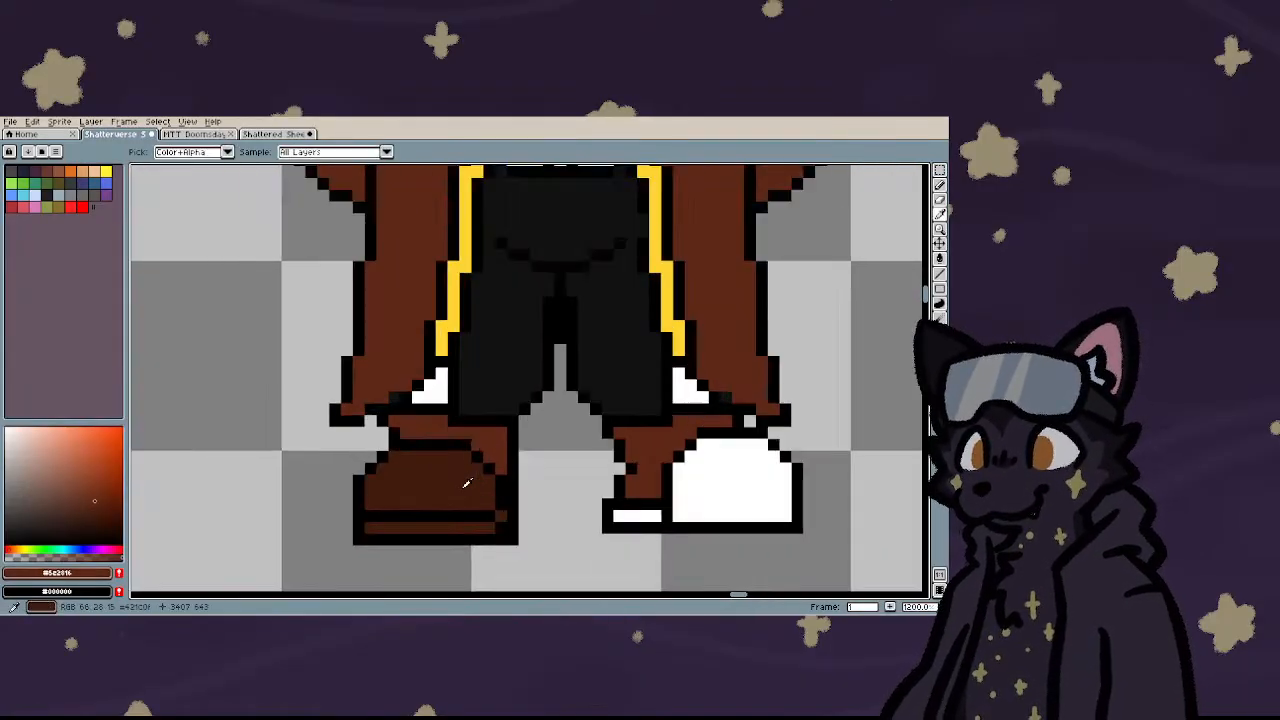
scroll(466, 480, up, 1)
click(466, 480)
key(b)
scroll(680, 518, up, 1)
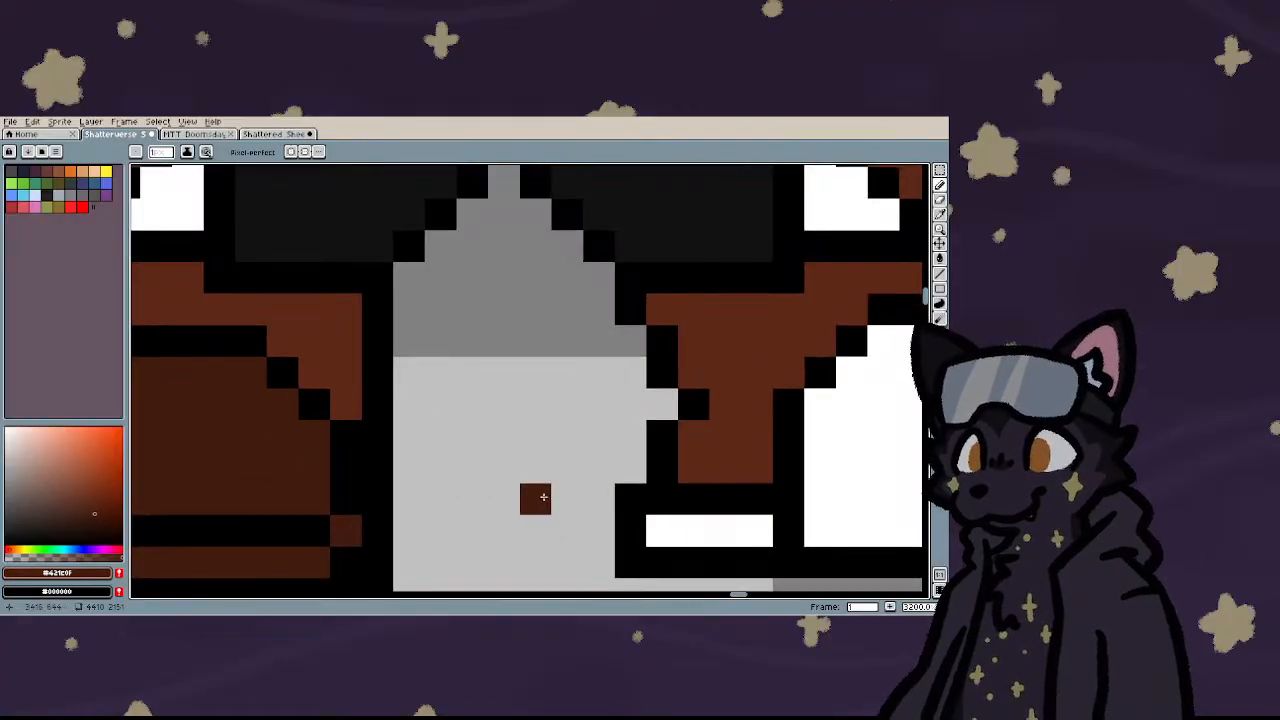
scroll(536, 499, down, 3)
key(e)
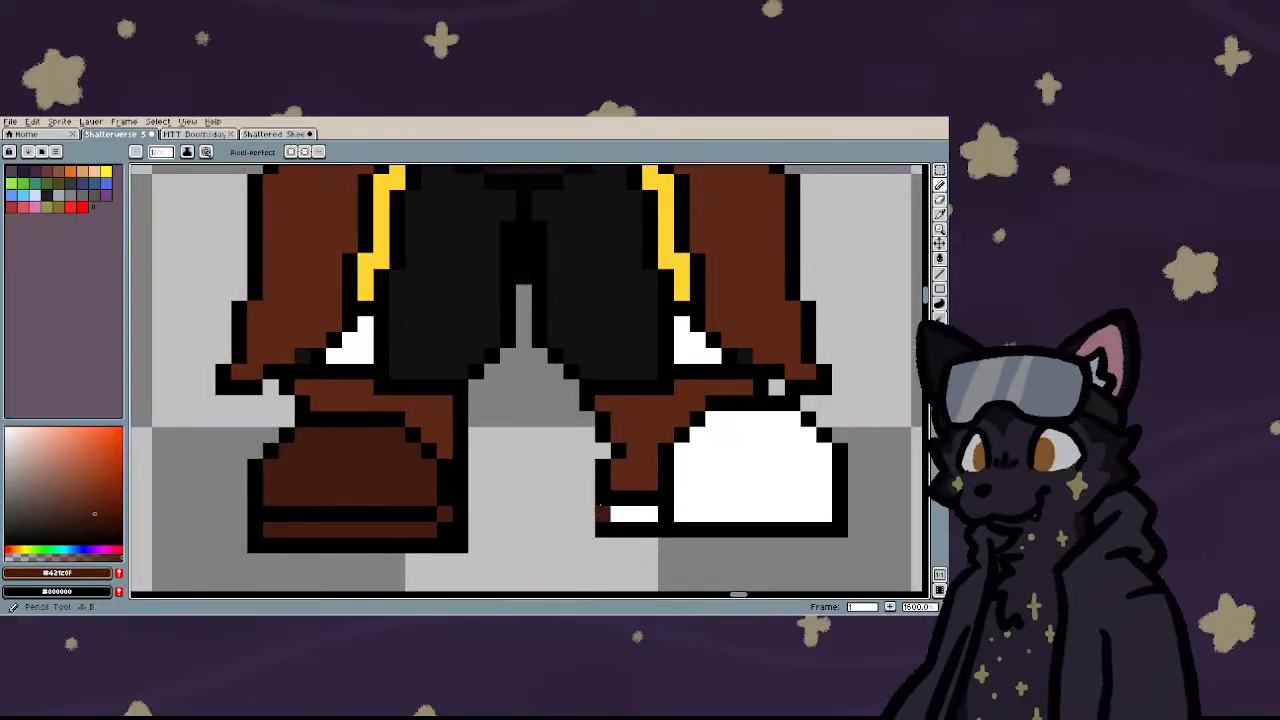
scroll(420, 505, down, 6)
scroll(426, 404, up, 6)
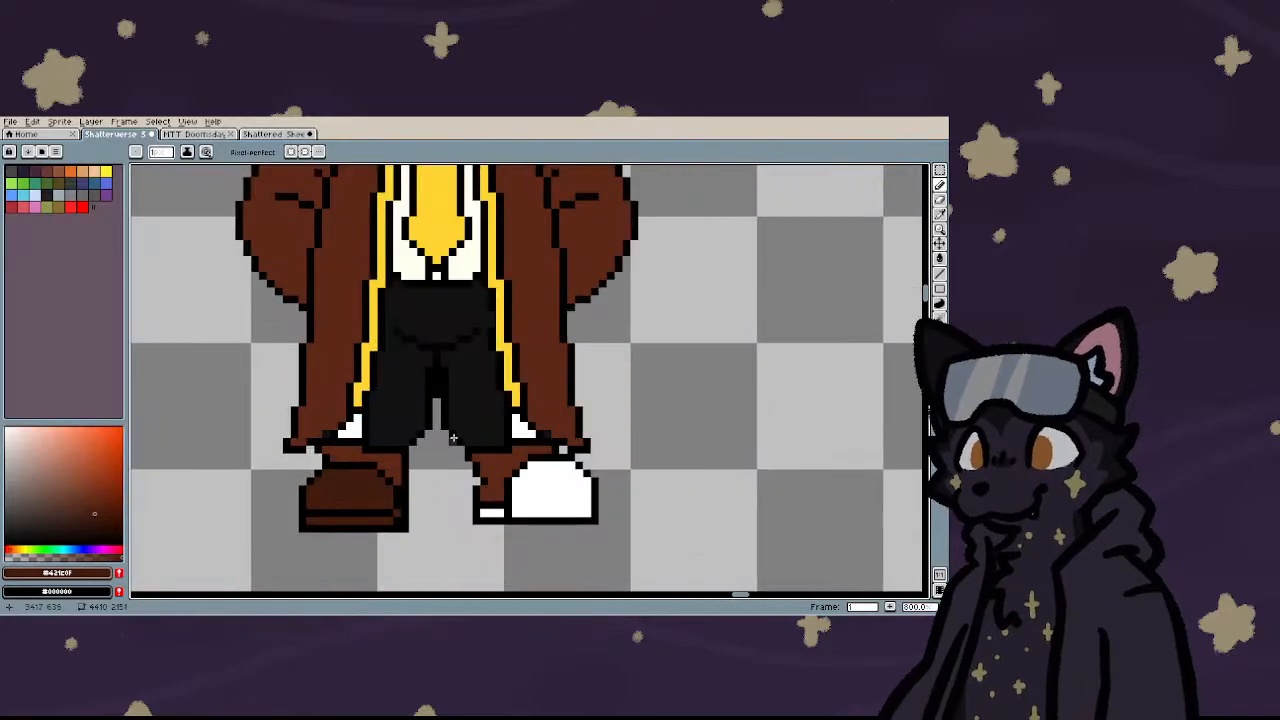
- Extend the gap between the trouser legs upward by clearing a strip one pixel wide and four pixels tall
key(m)
drag(427, 410, 462, 436)
click(520, 440)
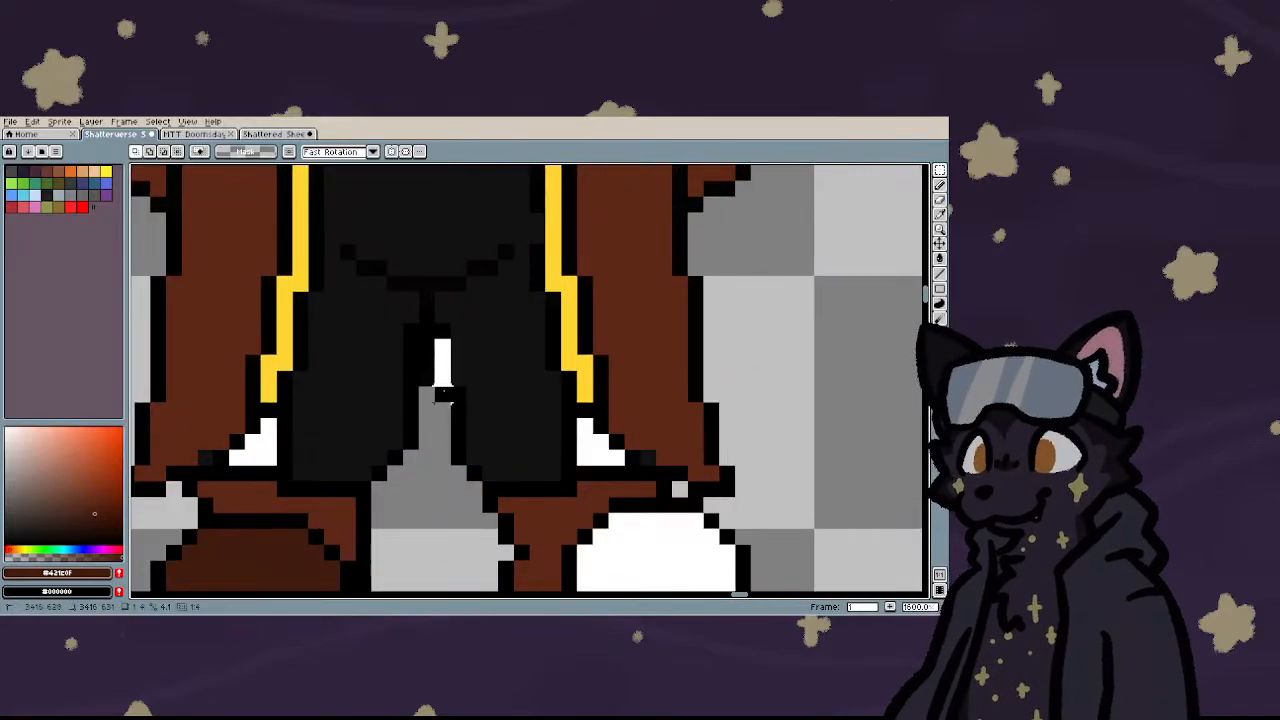
scroll(440, 363, down, 3)
scroll(426, 331, up, 4)
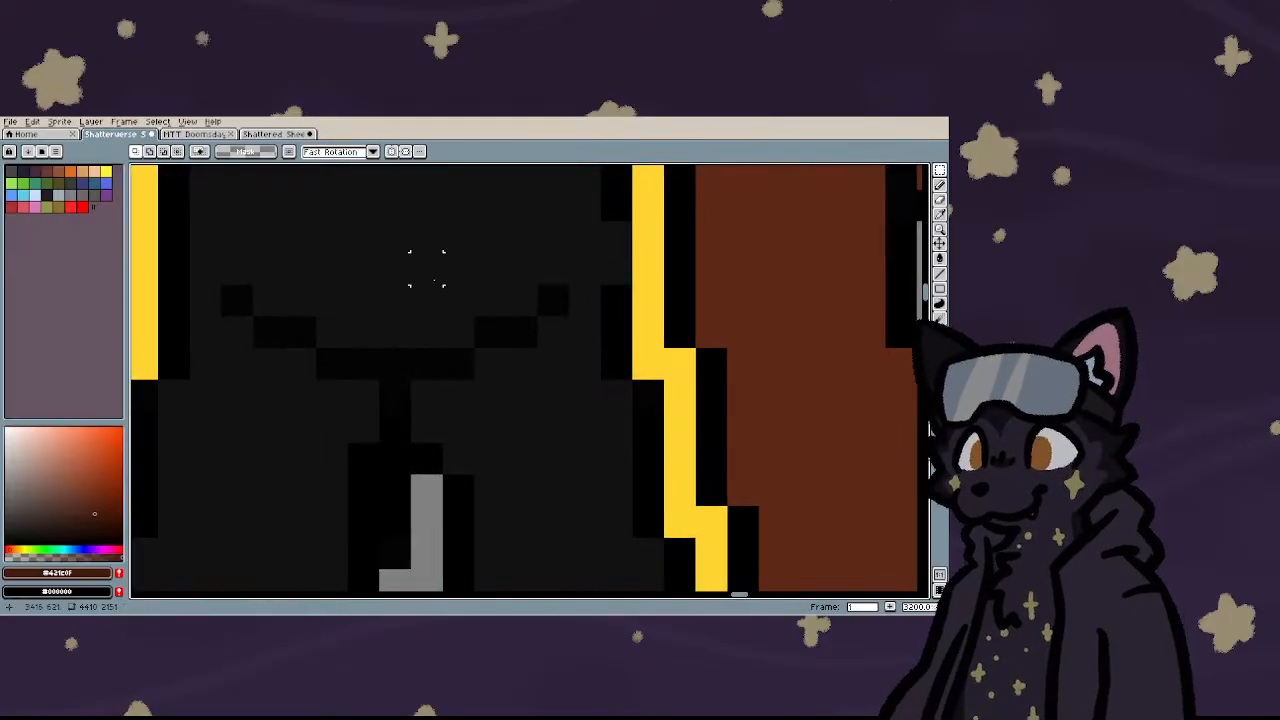
- Move the right half of the crease on the trousers' crotch down one pixel
drag(426, 268, 574, 414)
key(Down)
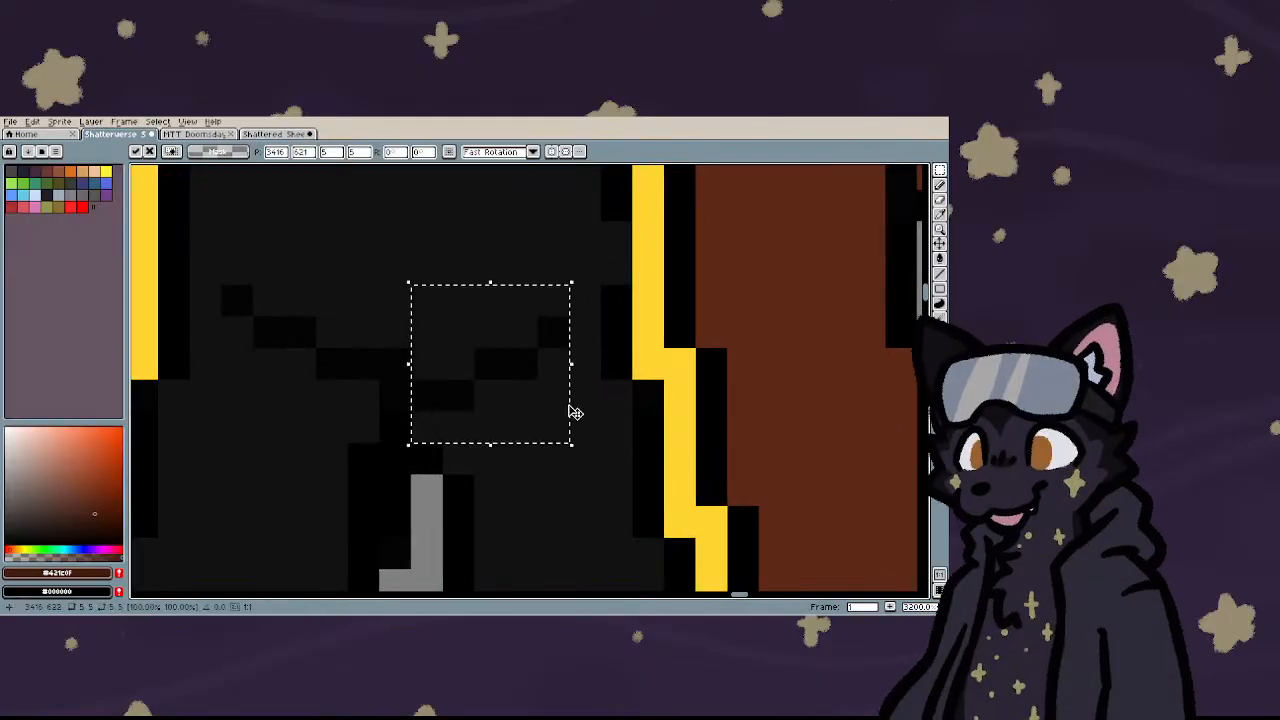
click(742, 457)
scroll(641, 416, down, 4)
scroll(556, 387, up, 4)
- Sample near-black #121212 from the trousers, paint over the right half of the crotch crease and add one black pixel above its centre
key(b)
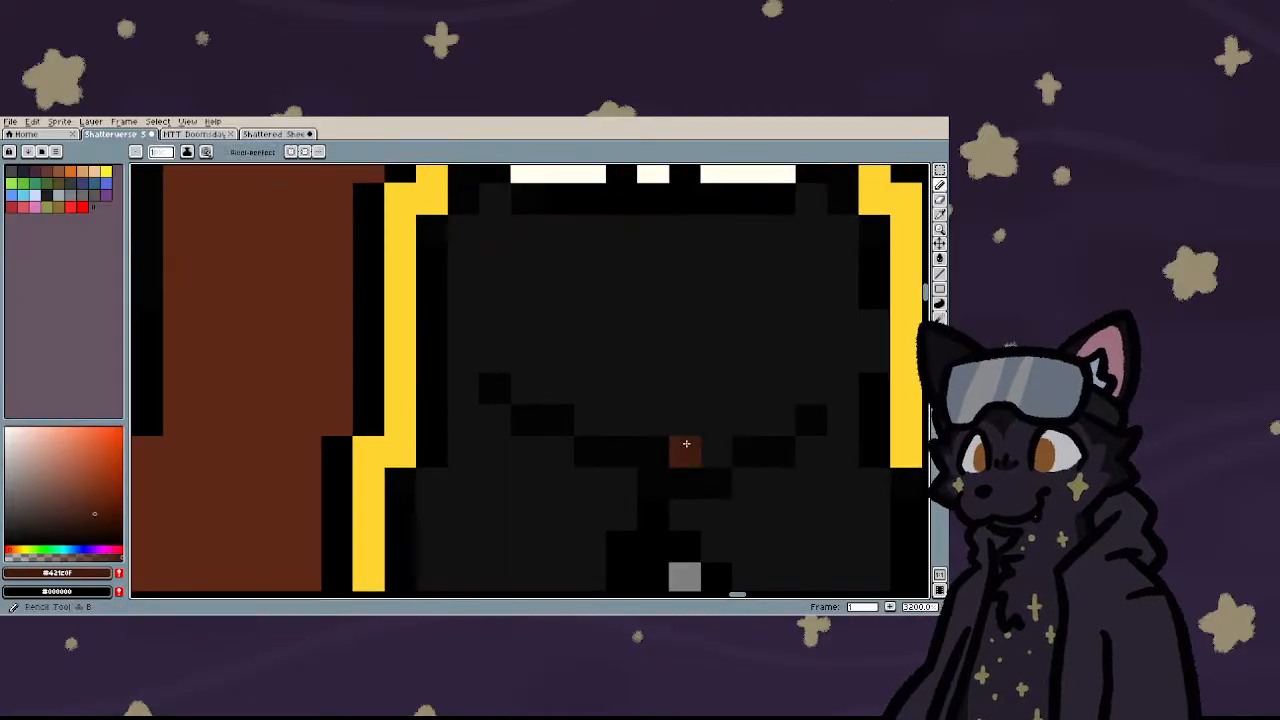
alt+click(716, 424)
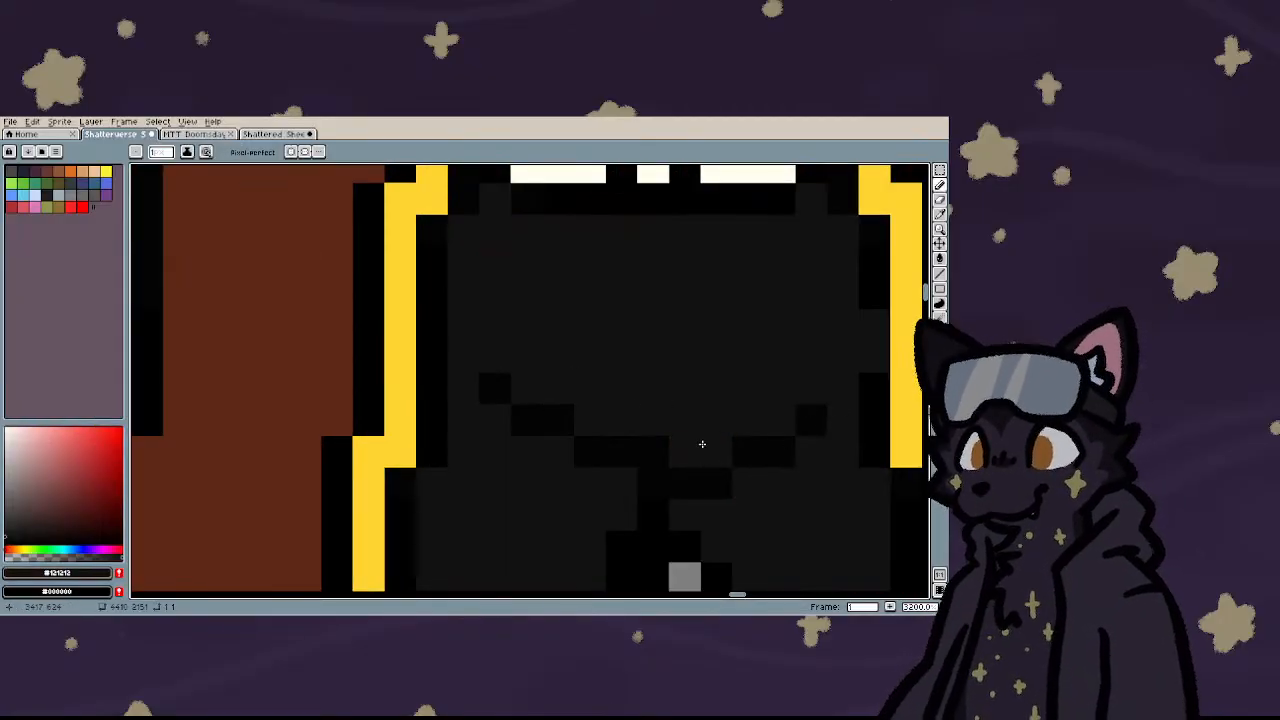
mouse_move(708, 452)
mouse_down()
mouse_move(737, 457)
mouse_move(829, 418)
mouse_up()
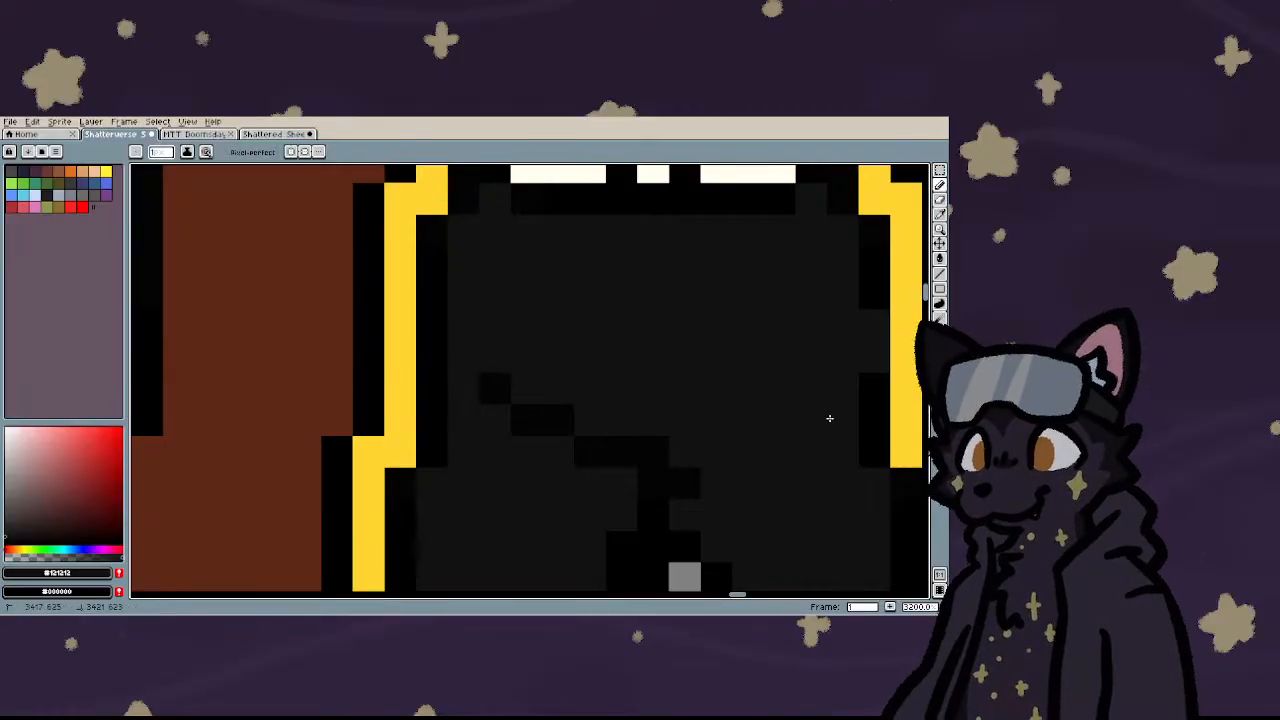
click(676, 487)
right_click(678, 429)
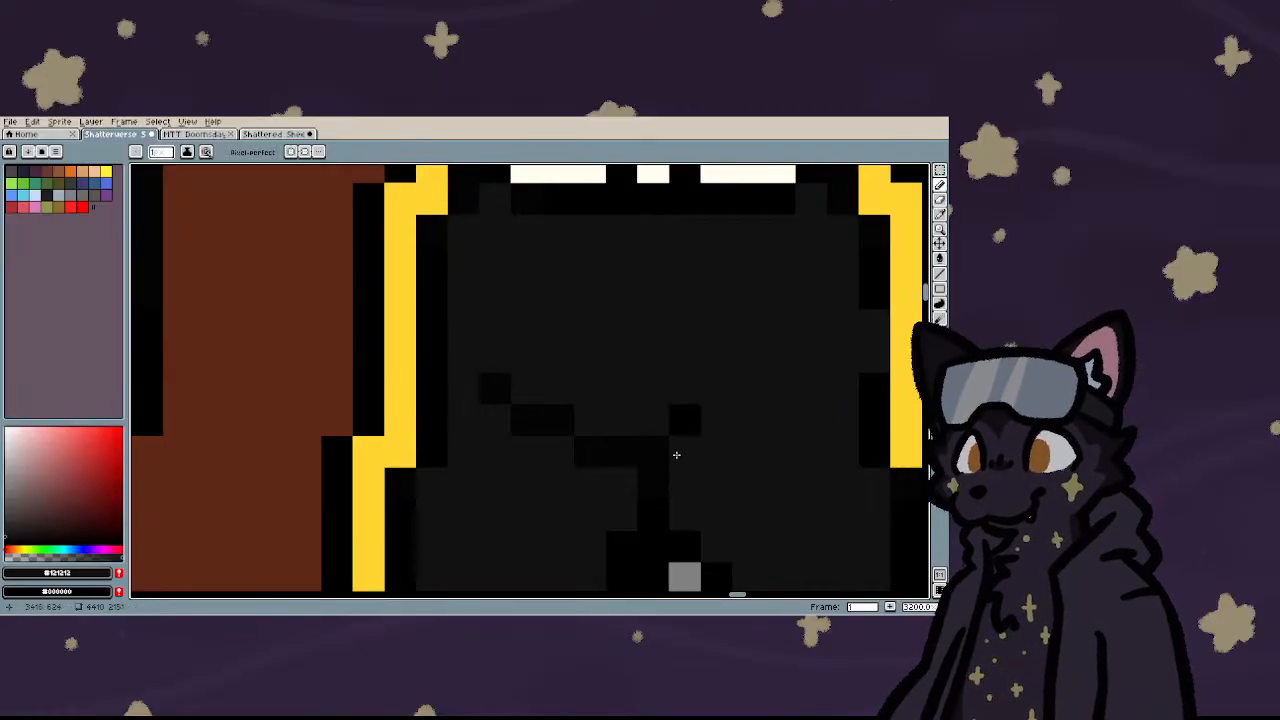
scroll(600, 420, down, 4)
scroll(571, 424, down, 2)
scroll(614, 500, up, 4)
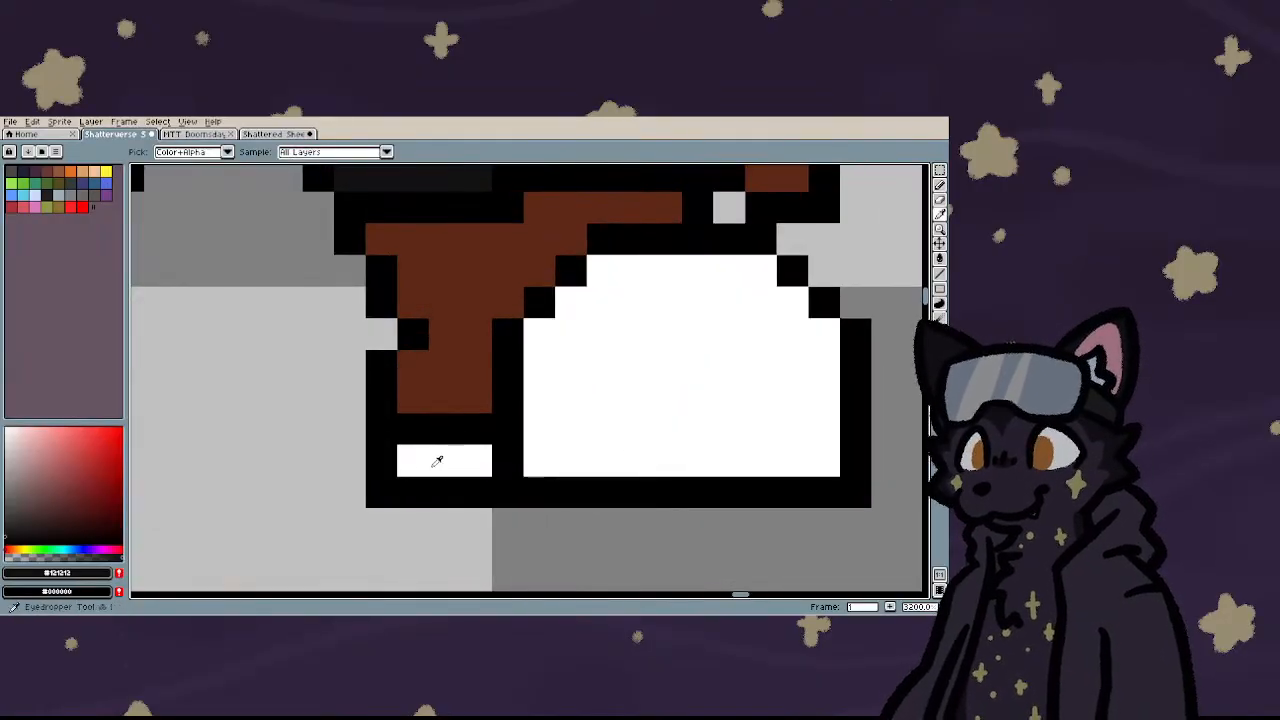
- Carry the white sole strip across the right shoe under a black line, with a sampled white pixel at the line's inner end
alt+click(437, 457)
click(413, 428)
scroll(423, 435, down, 3)
scroll(422, 435, down, 2)
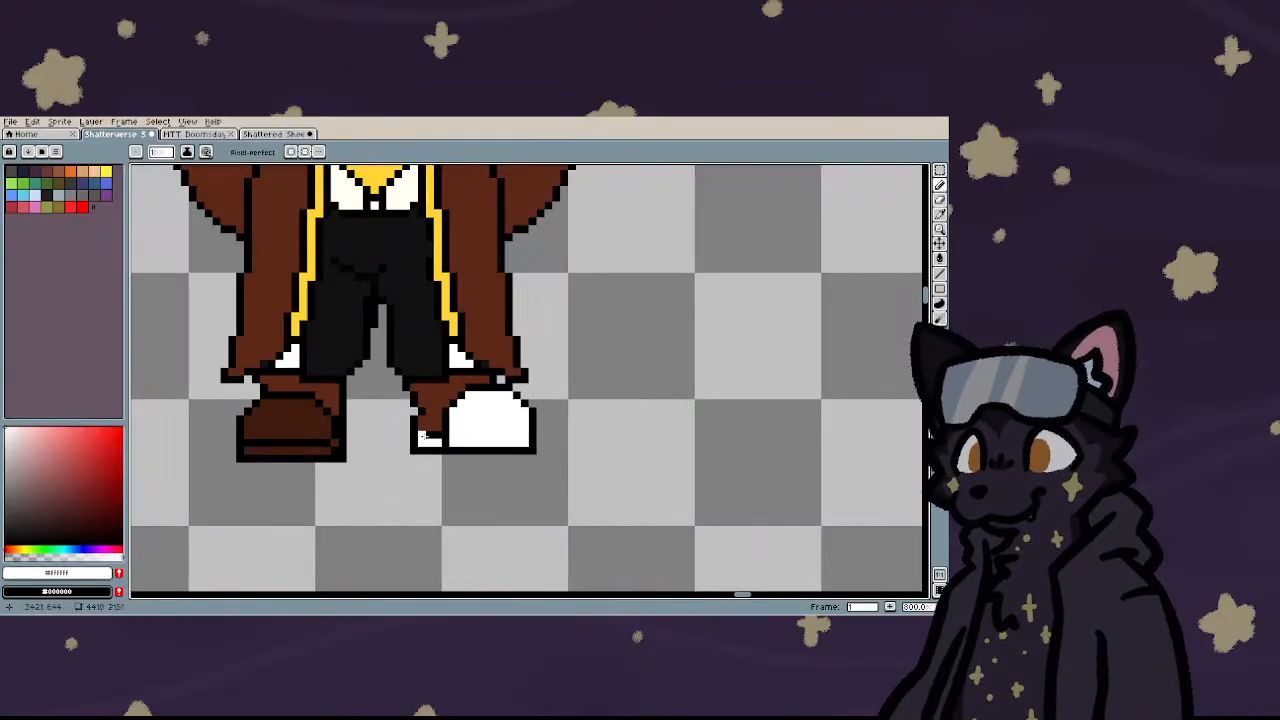
scroll(423, 455, up, 6)
drag(476, 457, 840, 435)
scroll(421, 443, down, 4)
scroll(437, 432, up, 2)
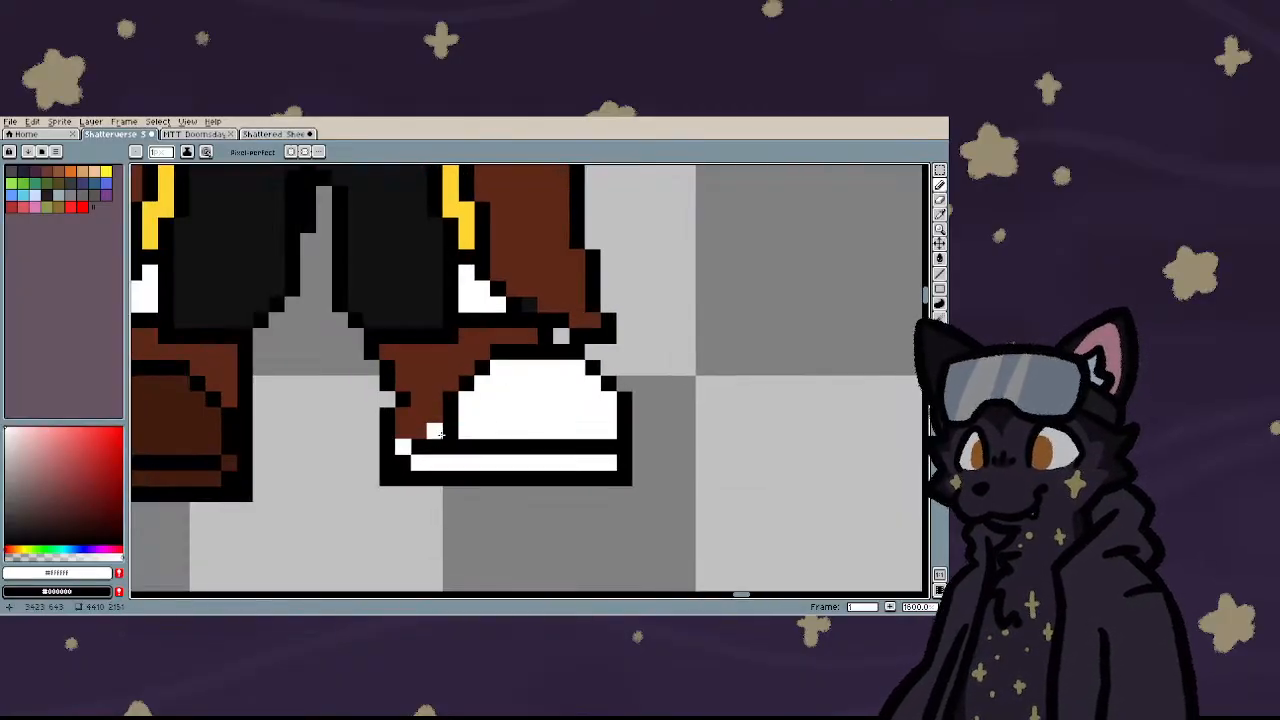
- Select the right shoe's sole area and move it down one pixel
key(m)
drag(366, 425, 712, 566)
key(Down)
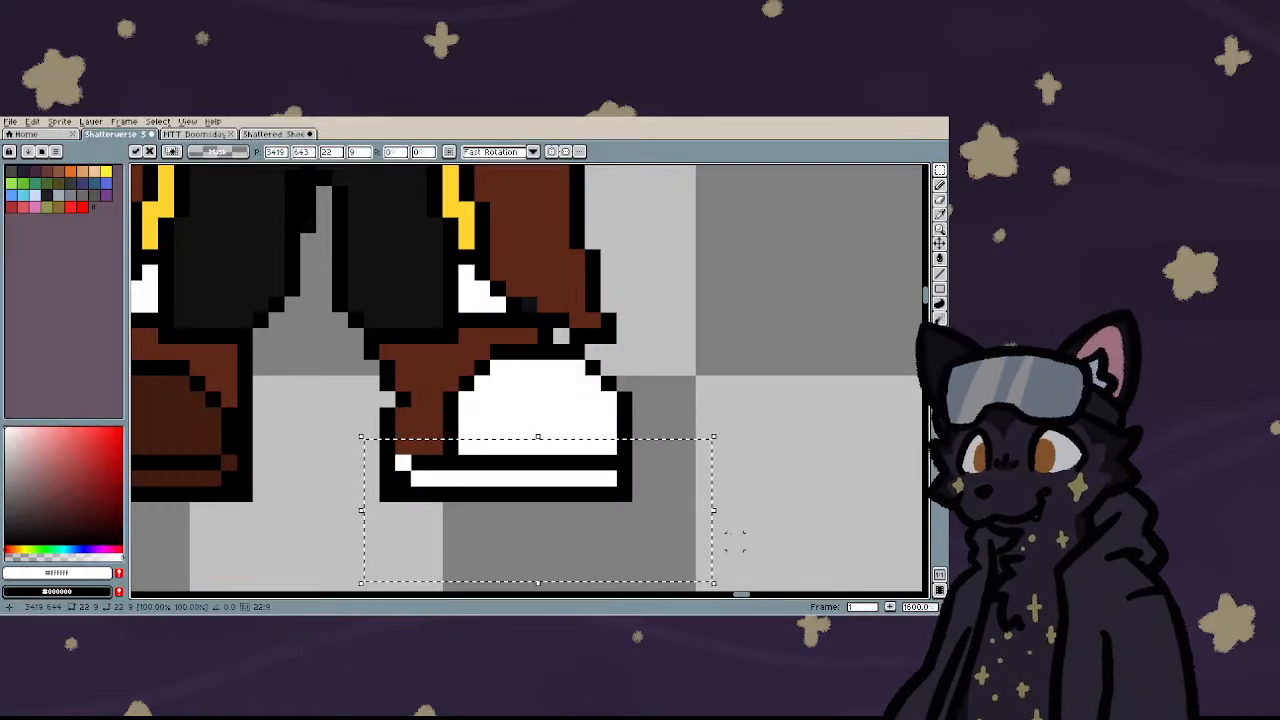
key(ctrl+d)
scroll(690, 425, down, 4)
scroll(505, 415, up, 3)
scroll(507, 420, up, 1)
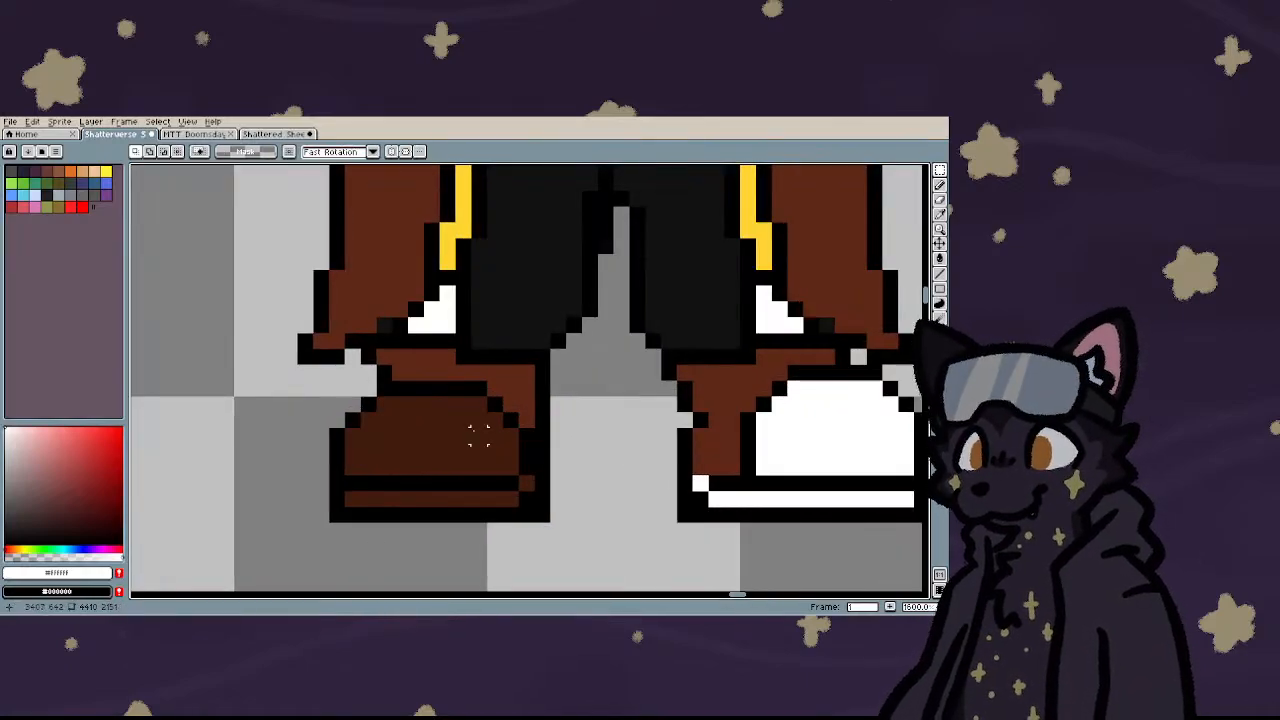
- Sample dark brown #421c0f from the left shoe and fill the right shoe's toe cap, inner sole pixel and sole strip
key(i)
click(481, 429)
key(g)
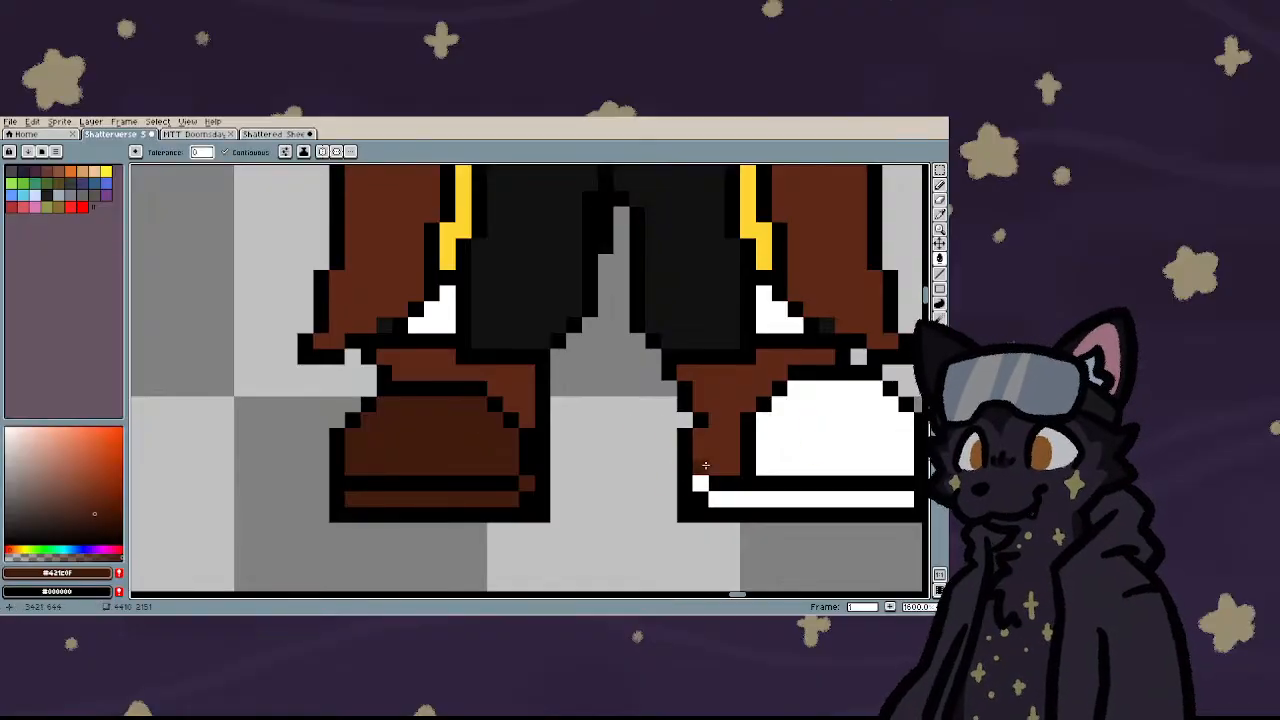
click(791, 449)
click(700, 484)
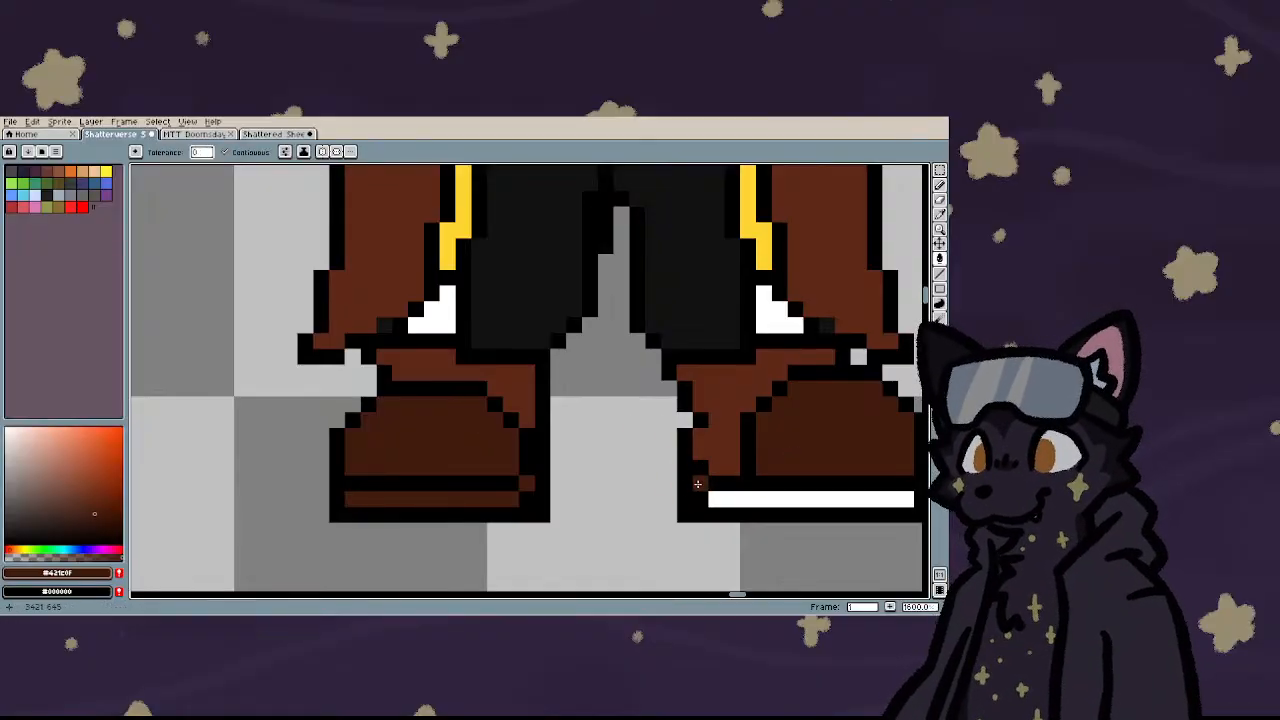
click(718, 499)
scroll(640, 480, down, 6)
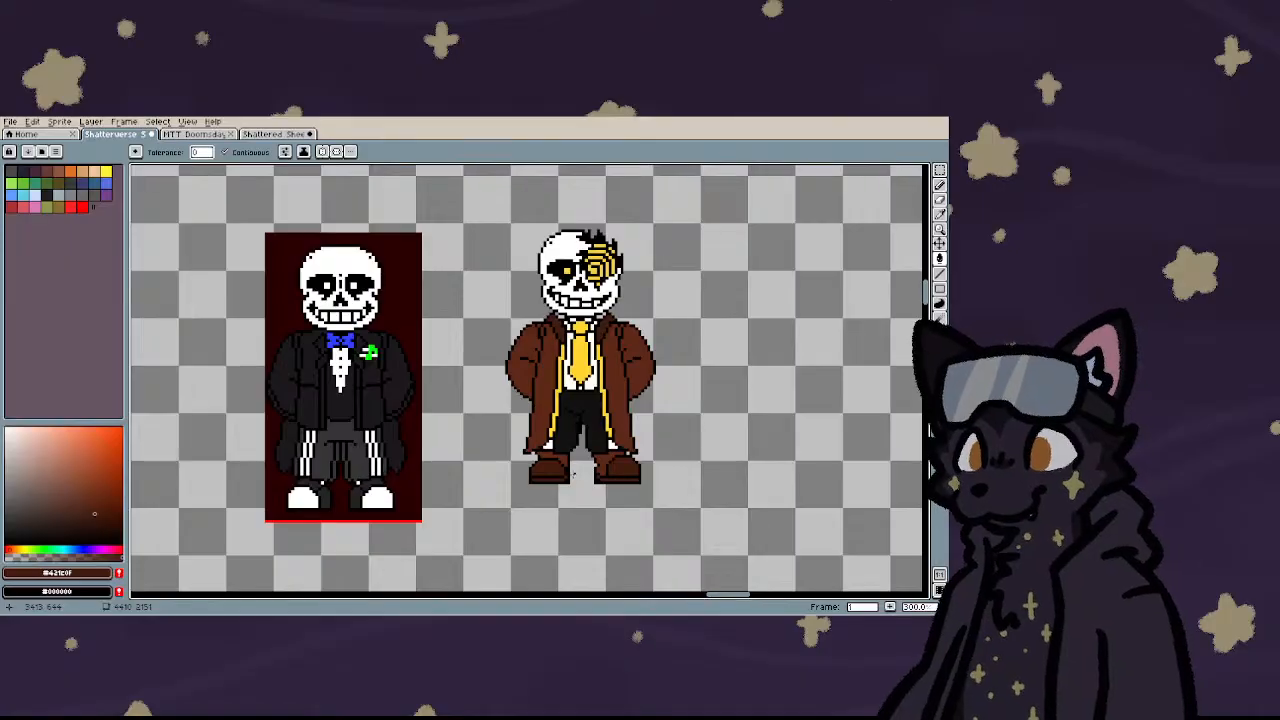
- Erase the bottom inner corner pixel of each shoe's outline
scroll(573, 476, up, 4)
key(b)
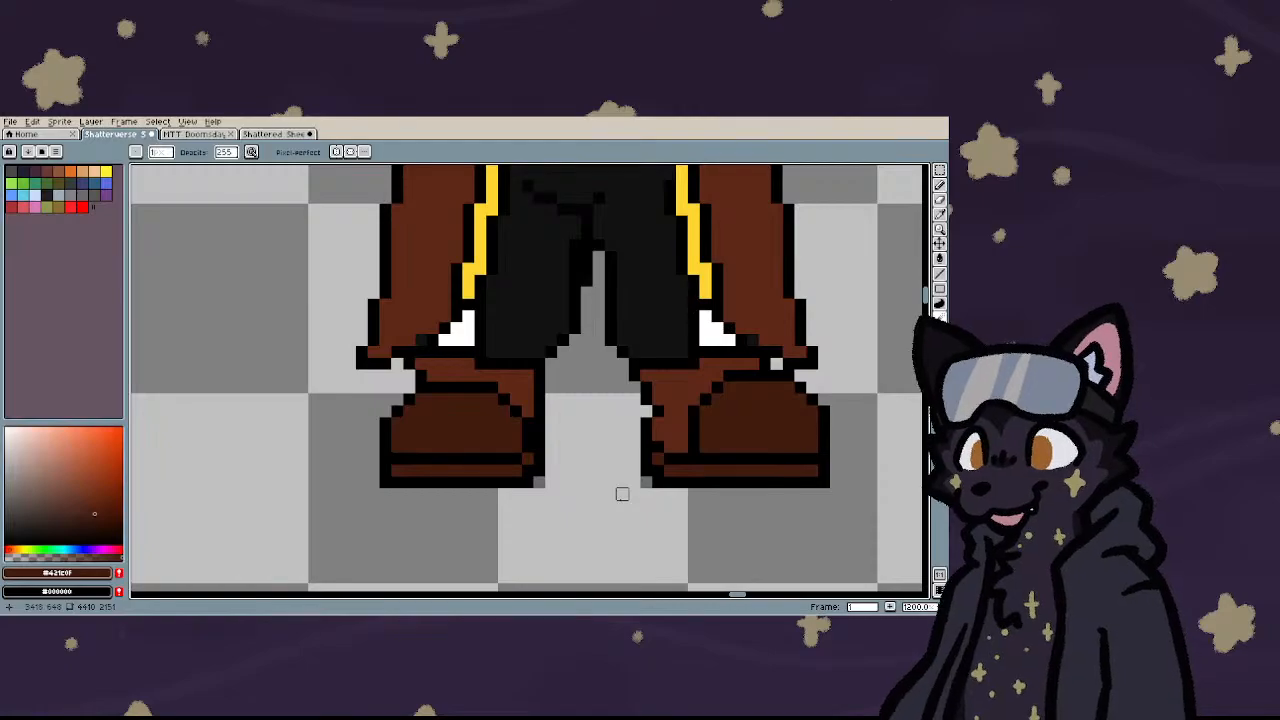
scroll(622, 494, down, 1)
scroll(606, 366, up, 3)
scroll(549, 431, down, 5)
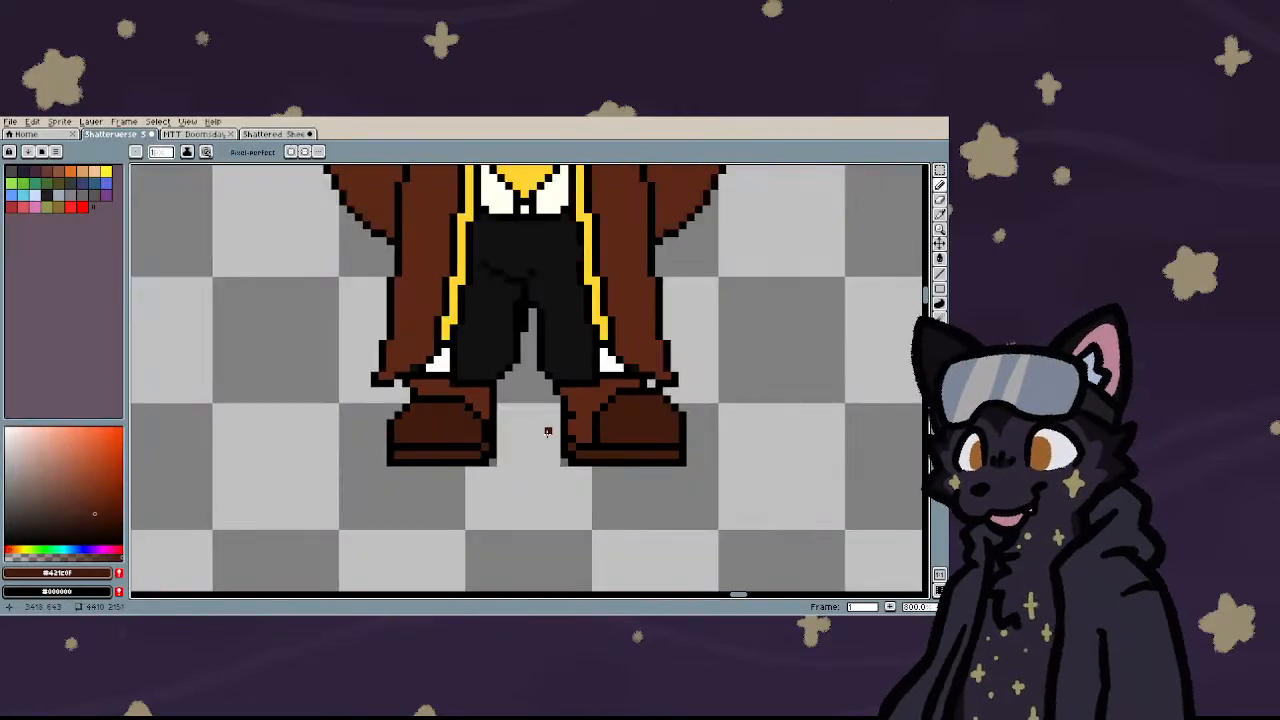
- Paint the transparent gap pixels between the neck and the coat collar black on both sides
scroll(548, 433, down, 3)
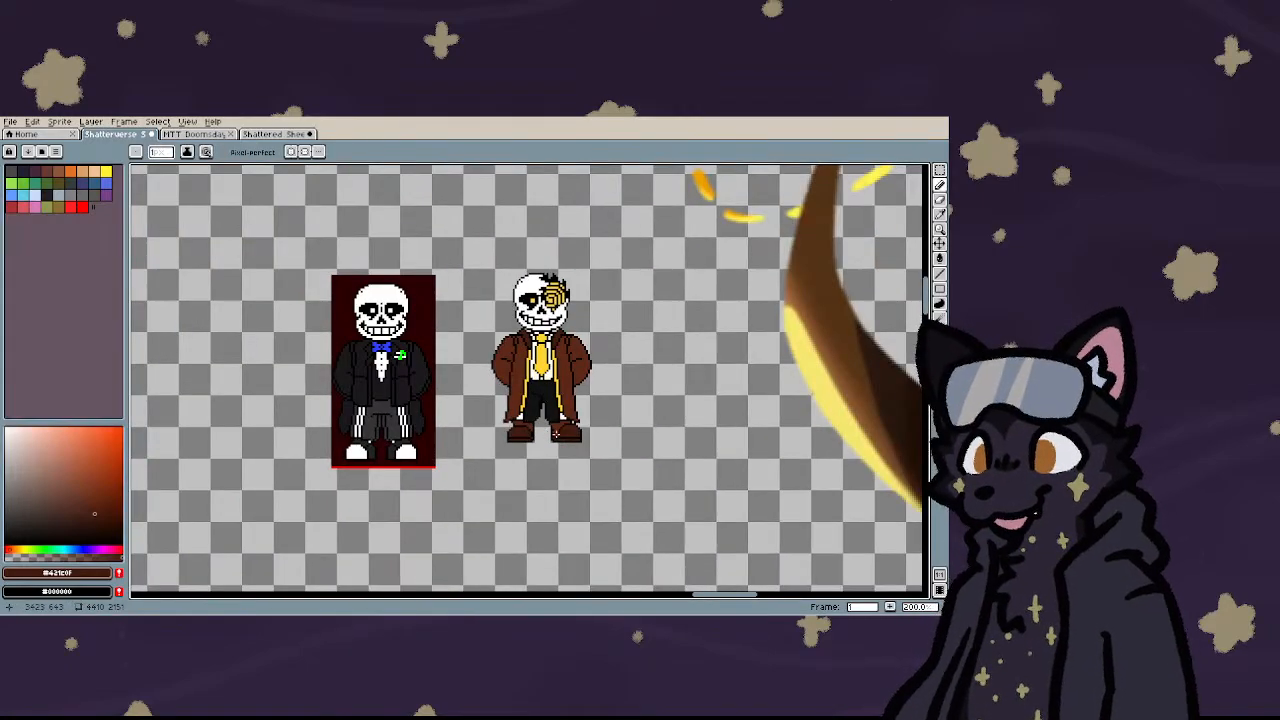
scroll(556, 446, up, 10)
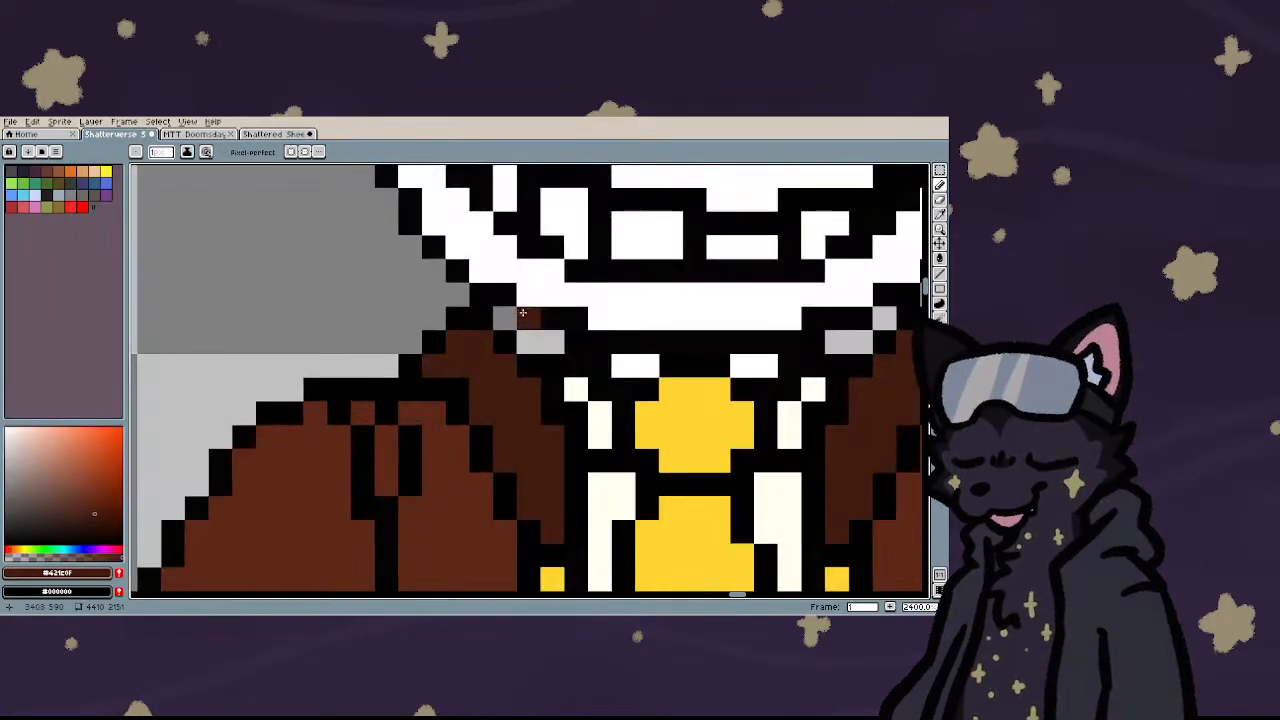
scroll(600, 372, down, 7)
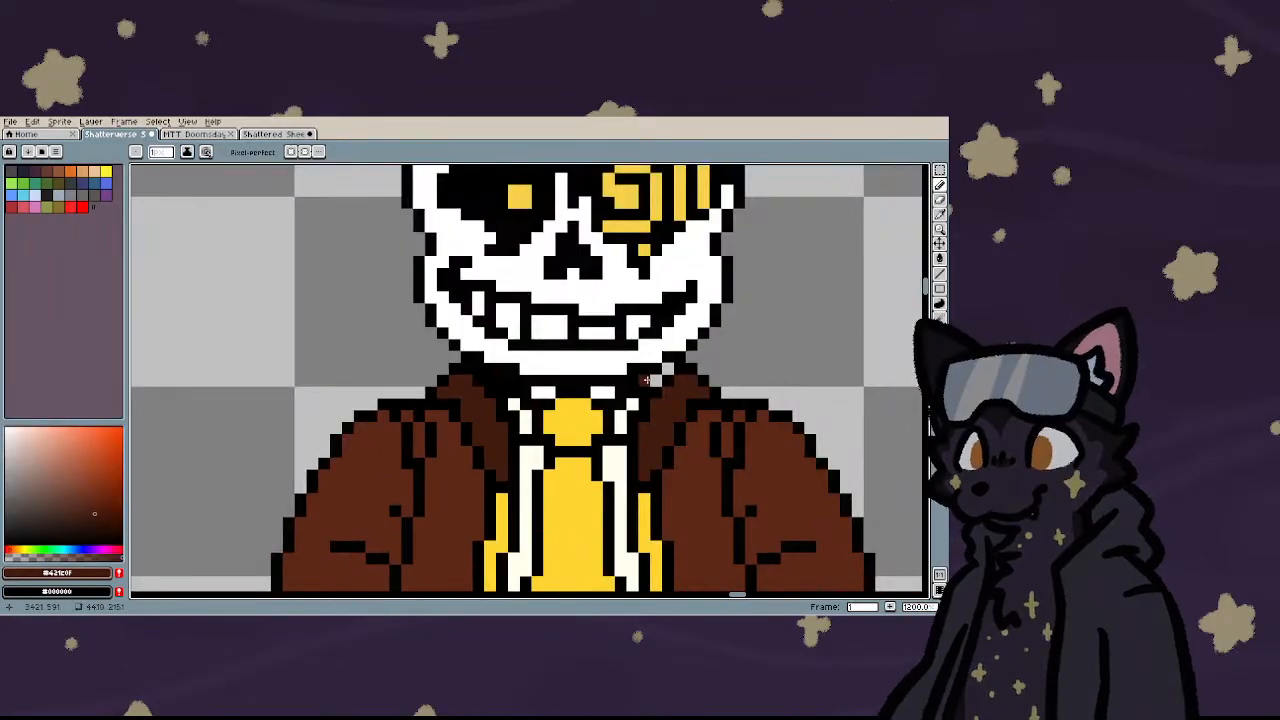
scroll(421, 384, down, 3)
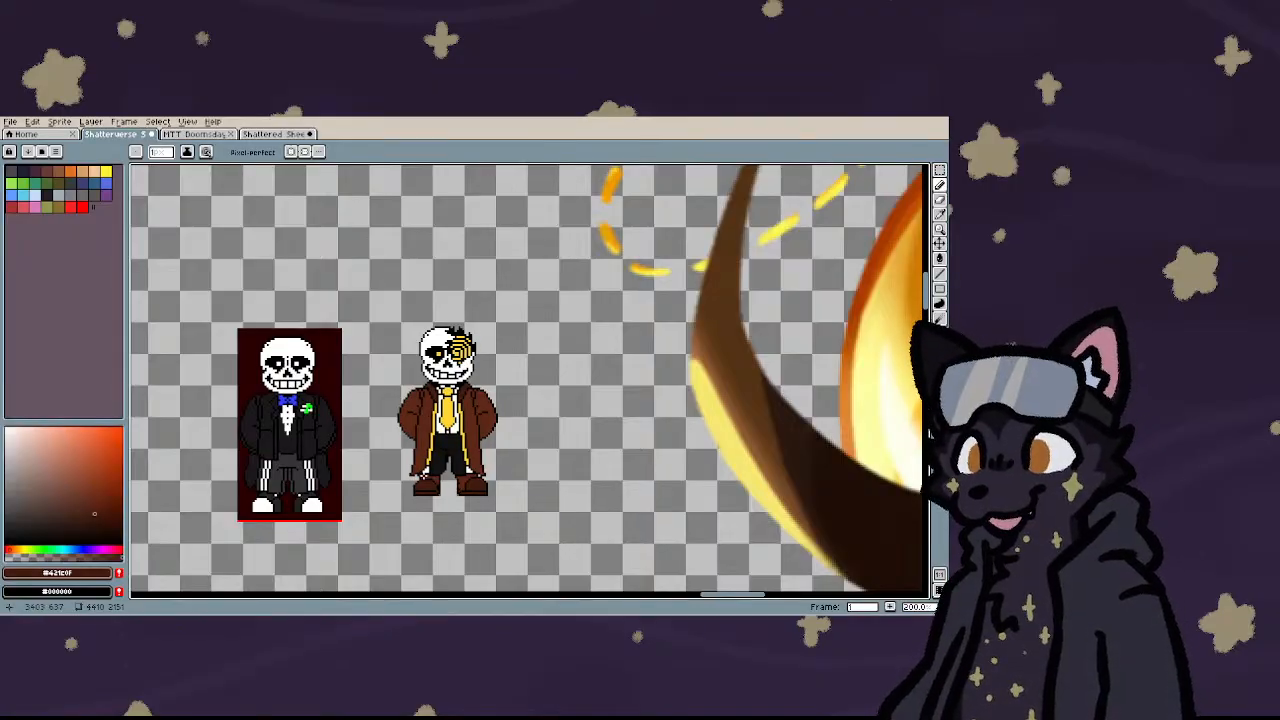
- Examine the coat, collar, tie and trousers up close and at full-figure scale for areas that still need detail
scroll(424, 476, up, 2)
scroll(420, 337, up, 3)
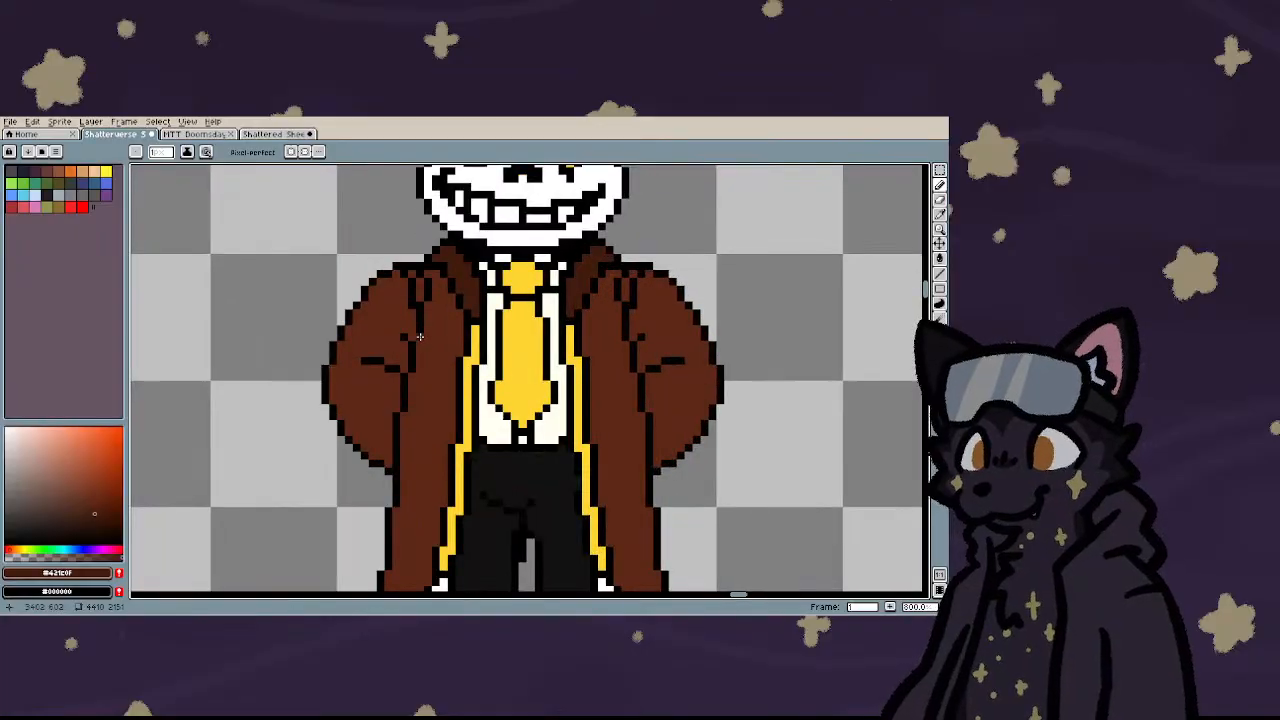
scroll(422, 292, down, 1)
scroll(480, 292, up, 4)
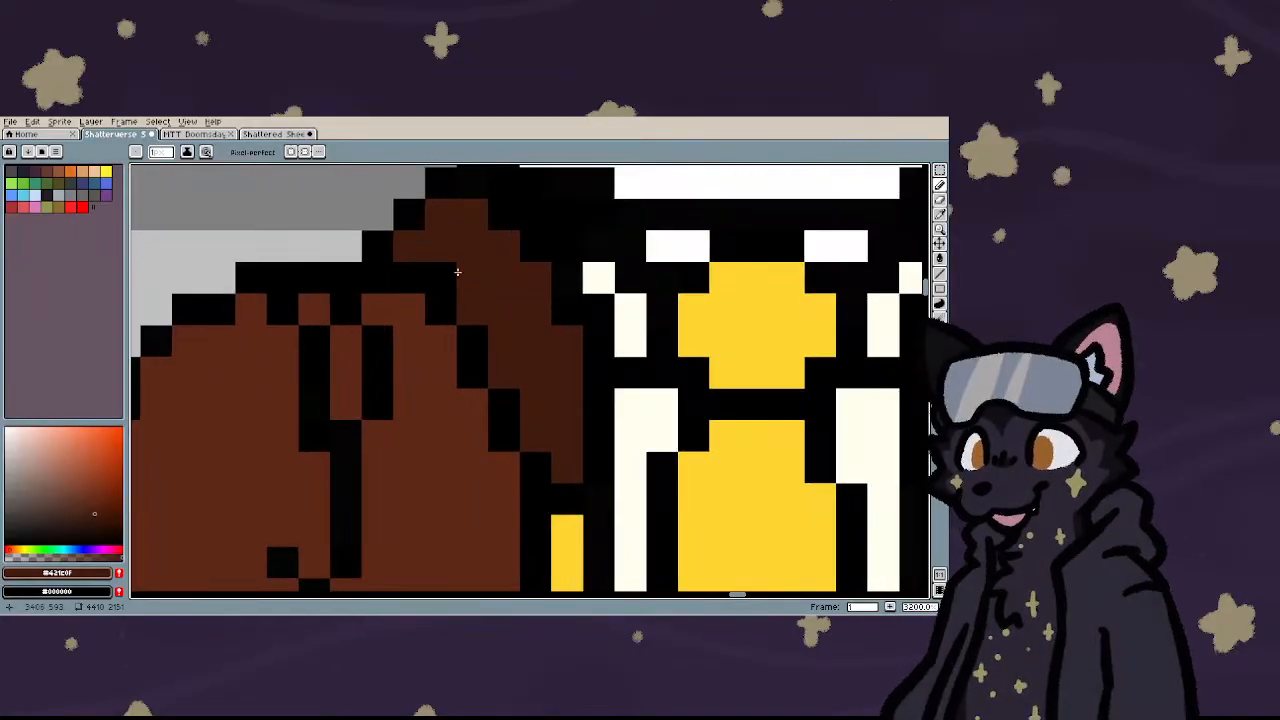
key(i)
key(g)
scroll(314, 310, down, 3)
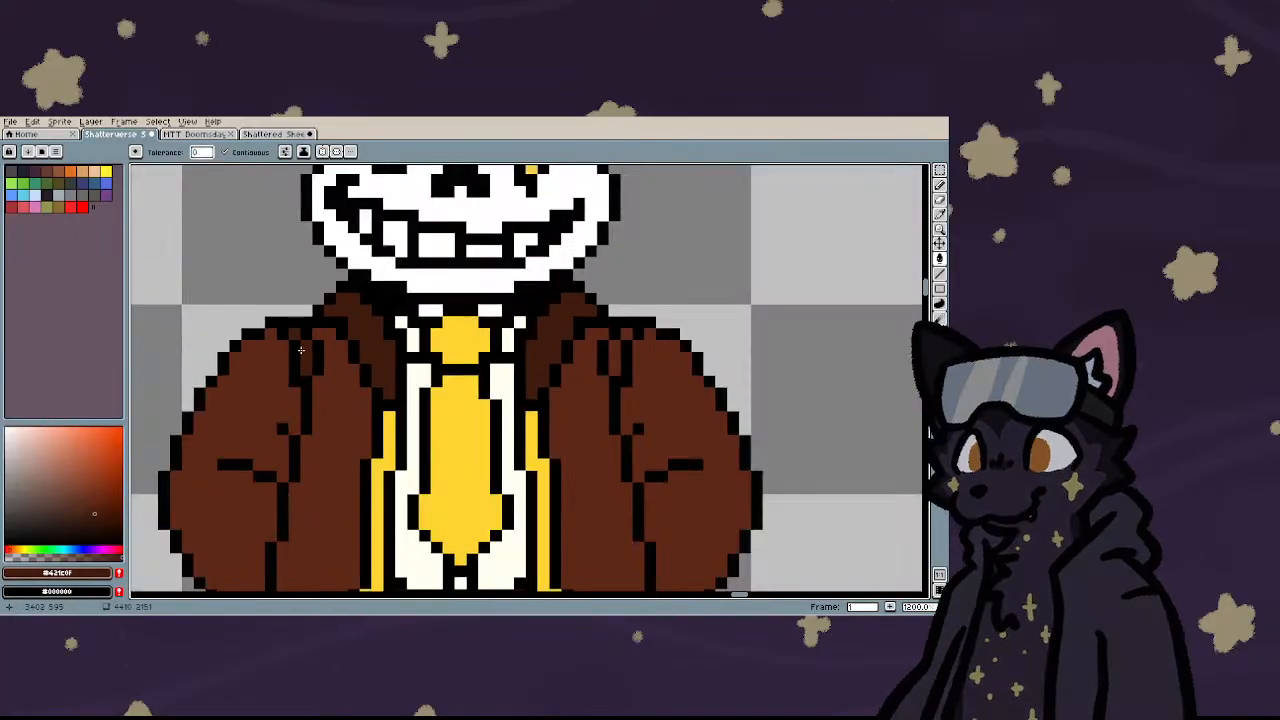
scroll(681, 343, up, 2)
scroll(563, 331, down, 7)
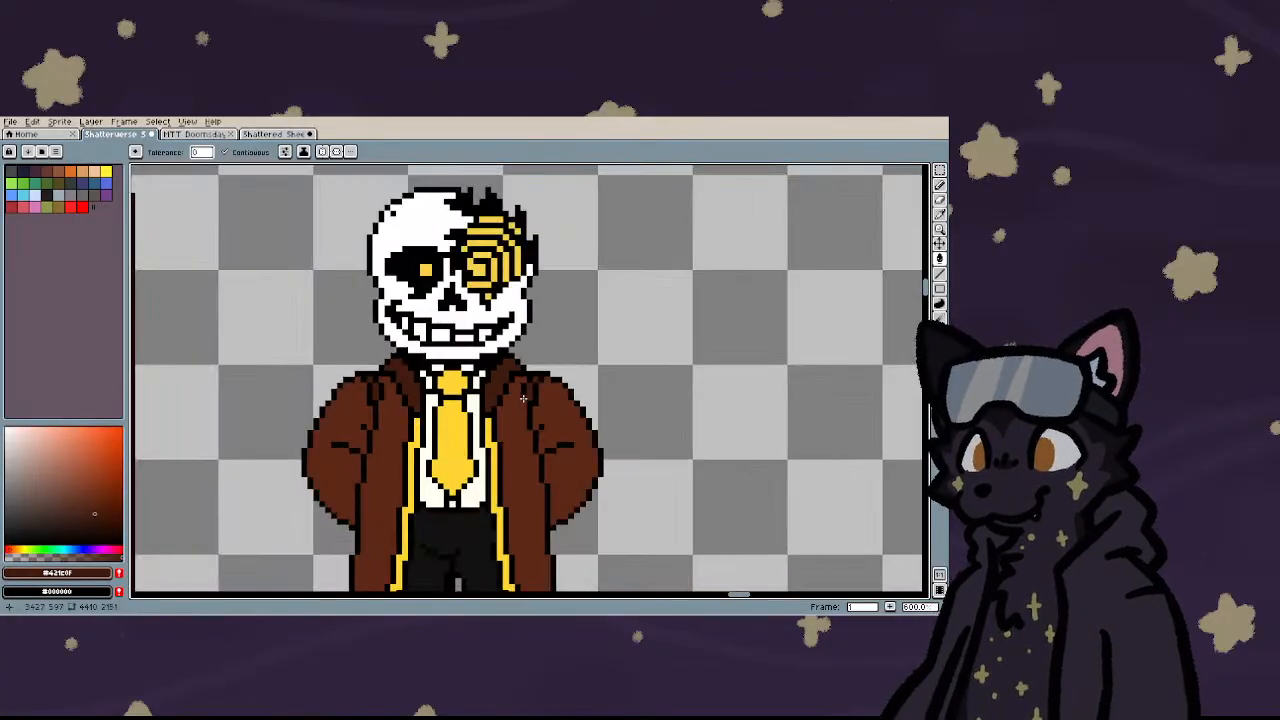
scroll(520, 455, up, 2)
scroll(518, 458, down, 2)
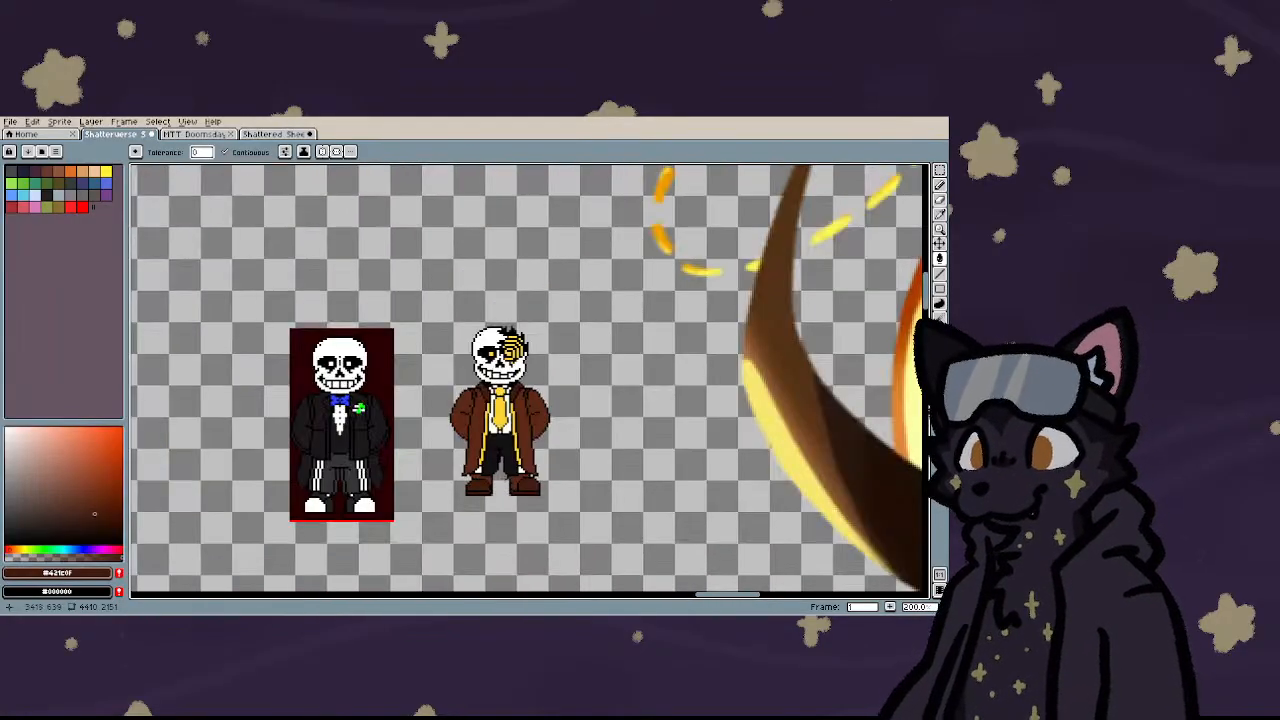
scroll(500, 445, up, 5)
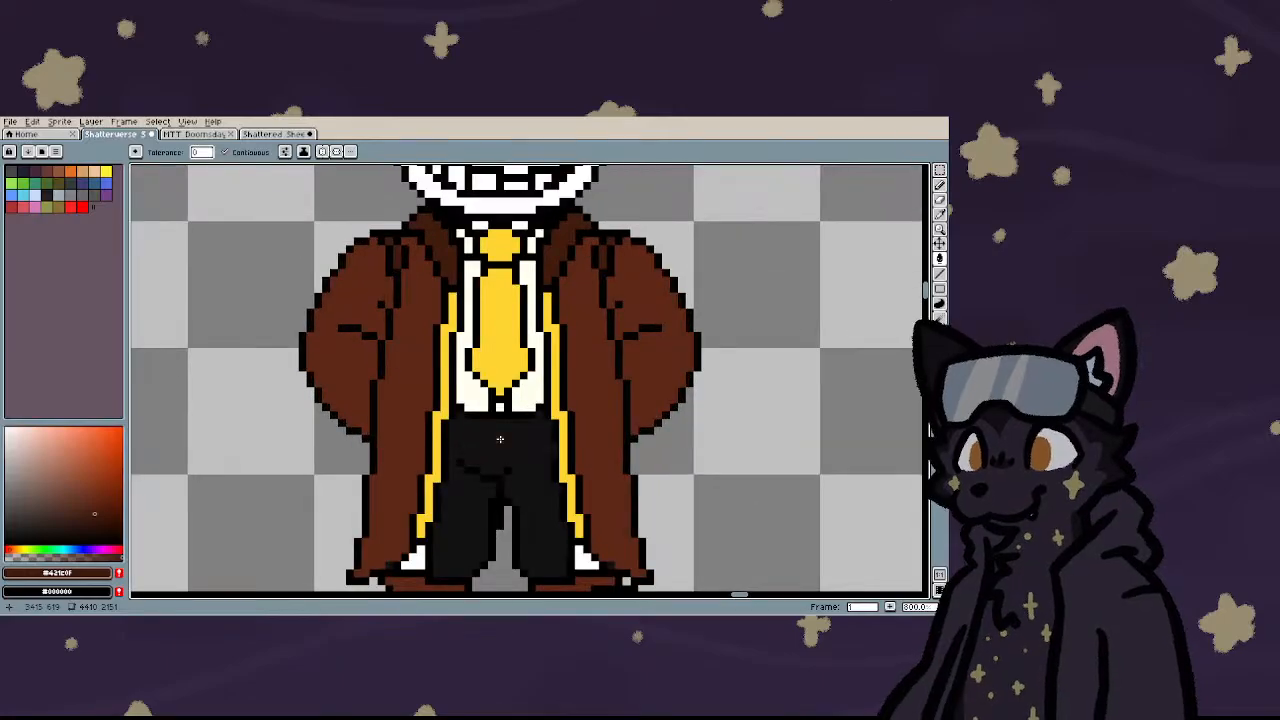
scroll(505, 414, down, 3)
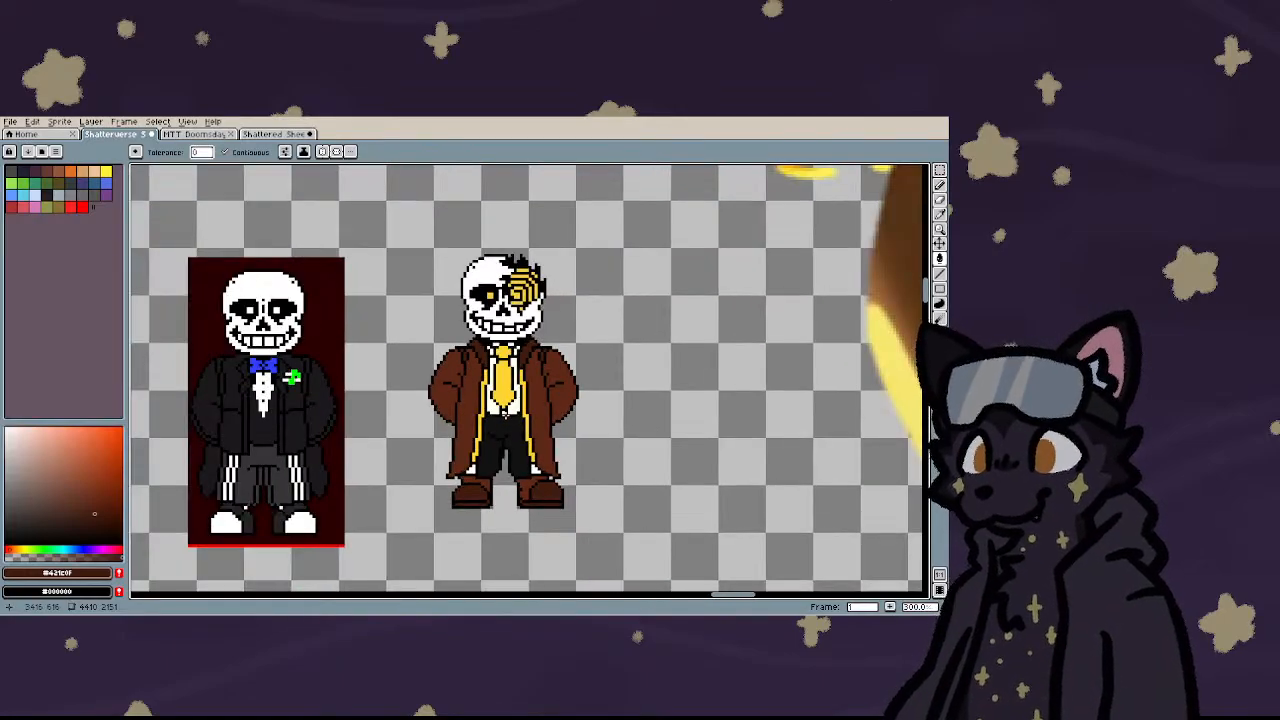
scroll(505, 414, down, 4)
scroll(505, 415, up, 6)
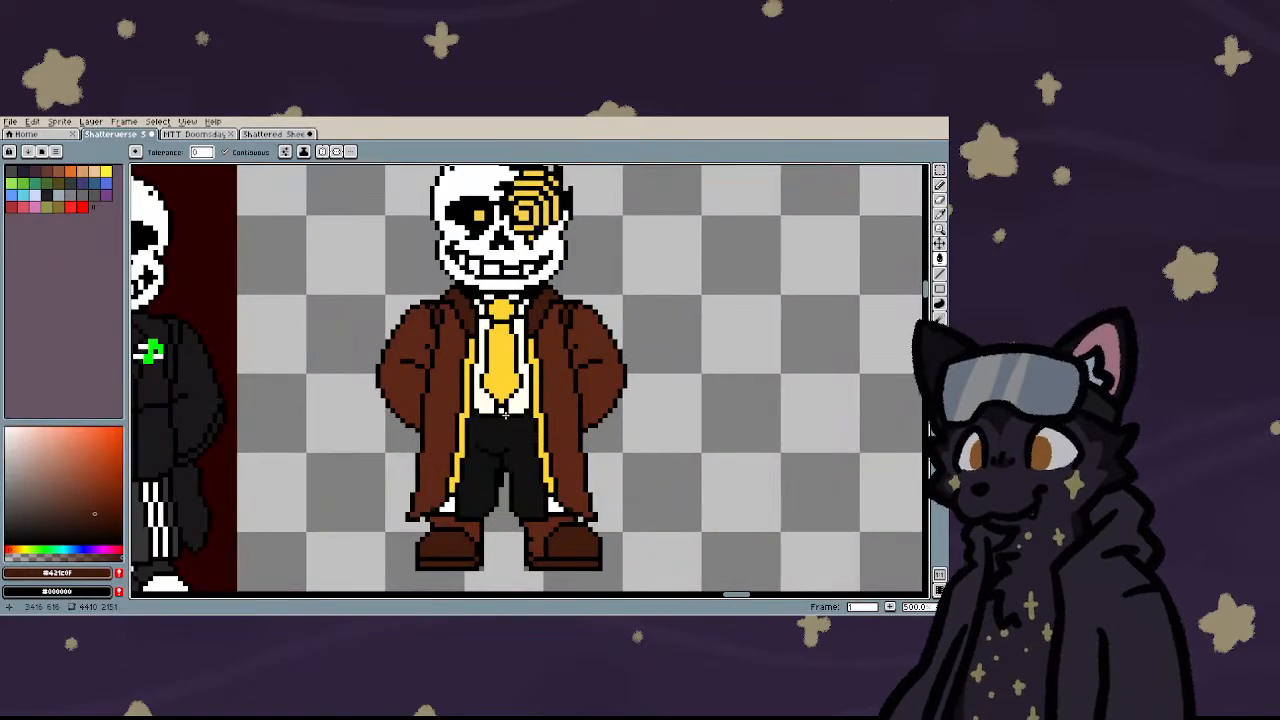
- Sample the tie's yellow and draw a belt buckle's five-pixel top bar below the tie, with its left side running down from it
scroll(505, 414, up, 6)
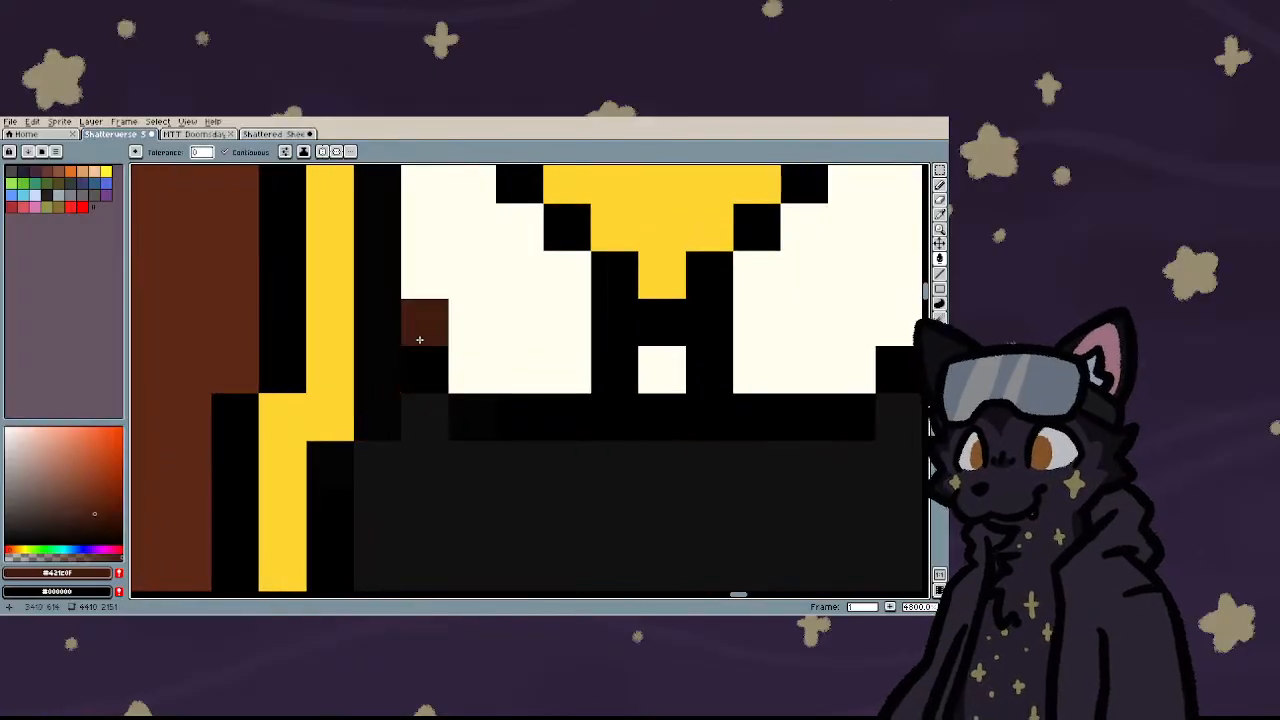
scroll(425, 415, down, 3)
scroll(500, 380, up, 3)
key(i)
click(533, 241)
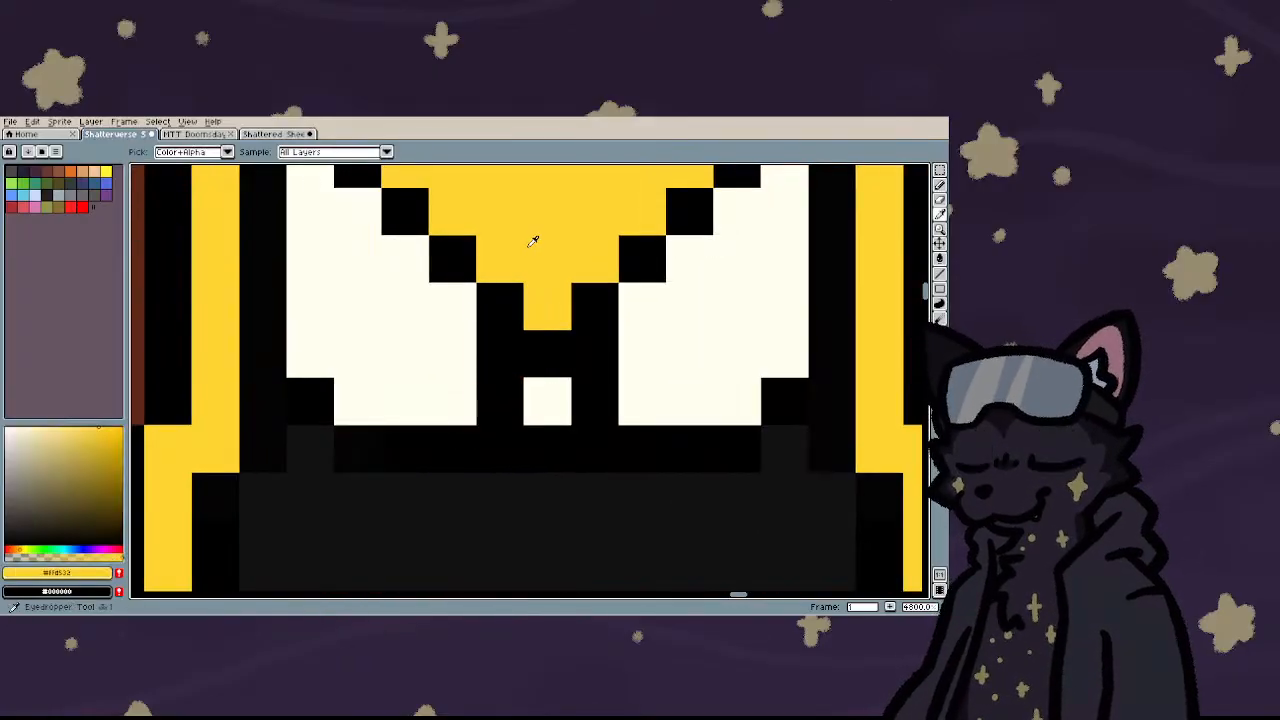
key(b)
click(500, 385)
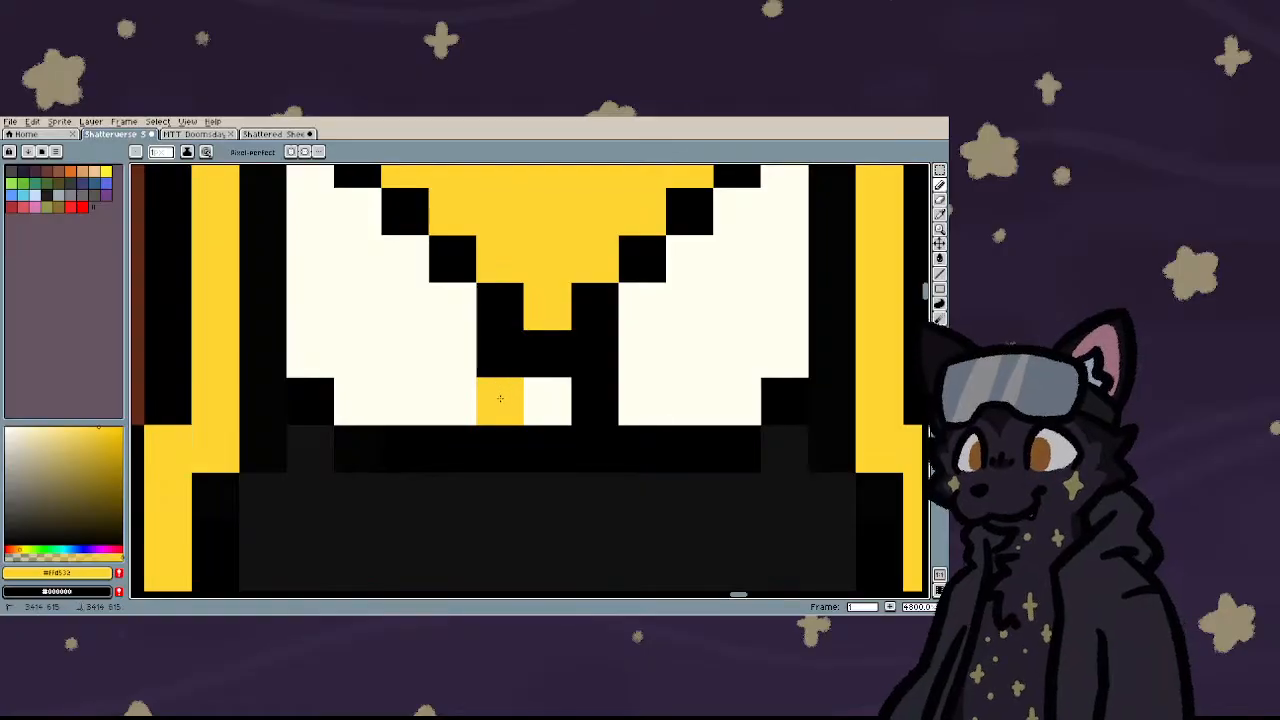
mouse_move(500, 398)
mouse_down()
mouse_move(630, 407)
mouse_move(472, 410)
mouse_move(449, 445)
mouse_move(439, 425)
mouse_move(438, 463)
mouse_up()
- Complete the yellow buckle with a five-pixel bottom bar, a three-pixel right side and a three-pixel prong inside
scroll(452, 410, down, 2)
scroll(450, 445, up, 2)
click(447, 495)
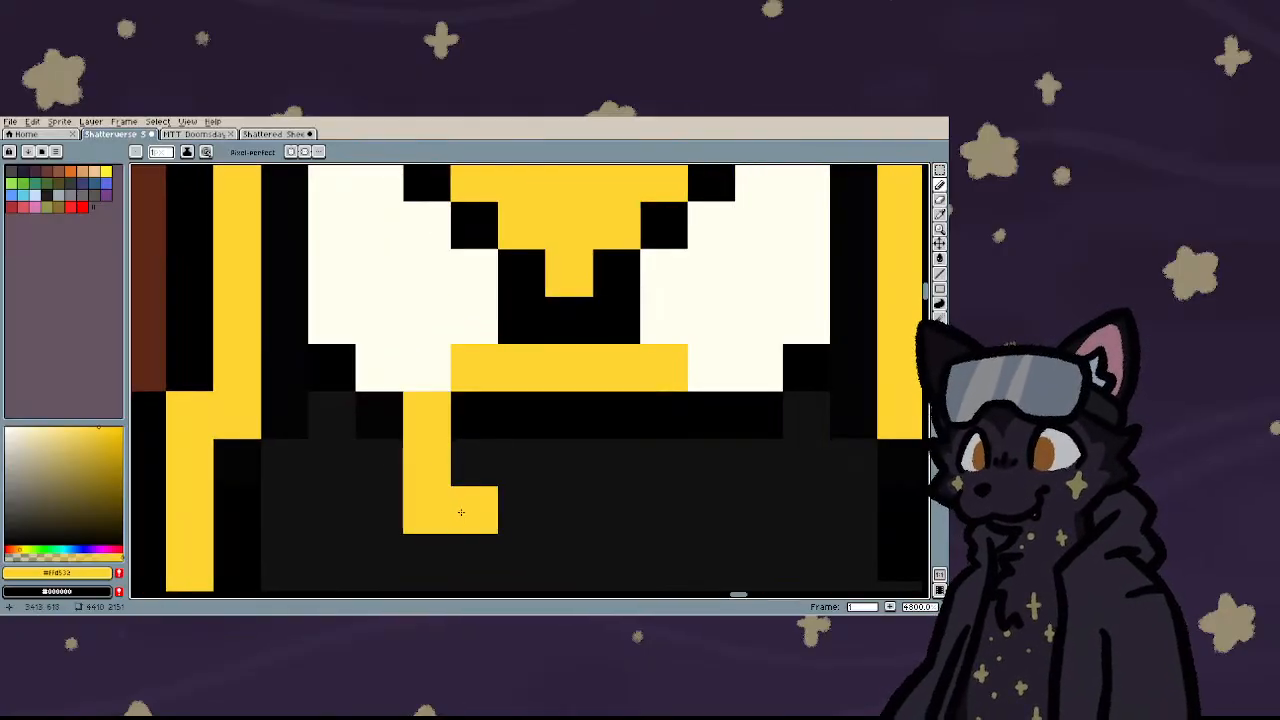
click(475, 556)
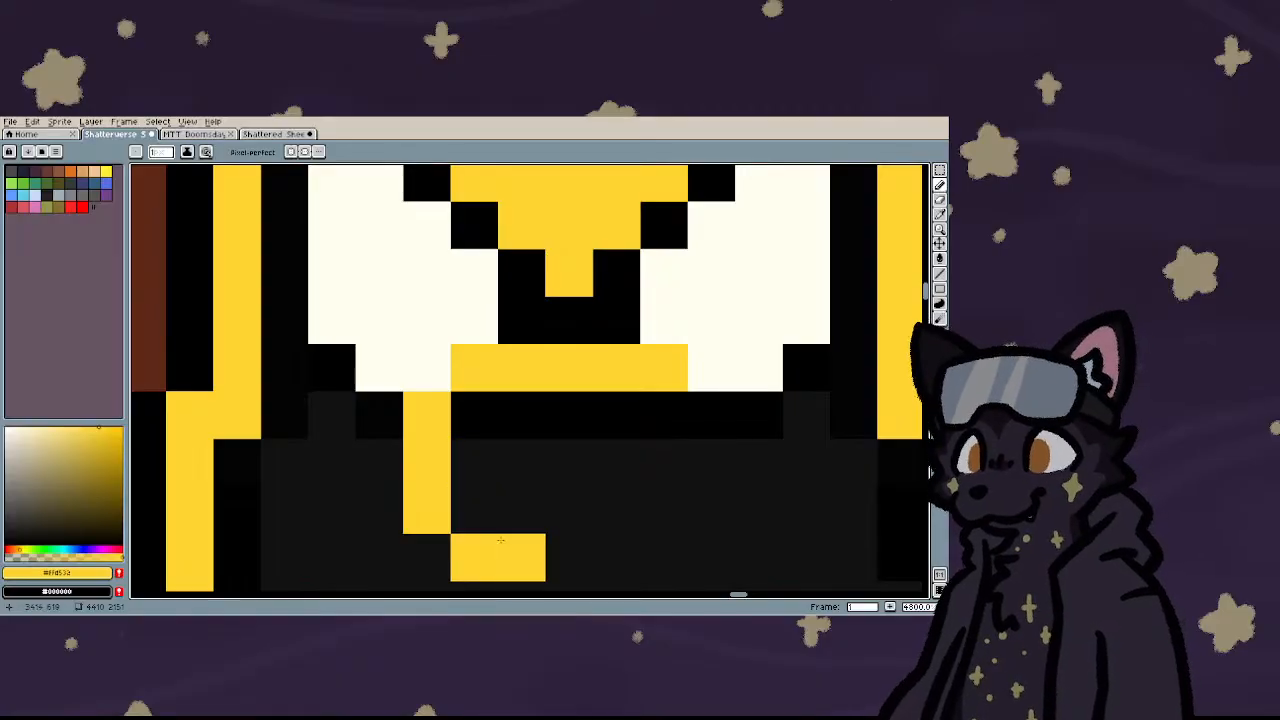
drag(474, 462, 522, 462)
drag(712, 414, 704, 492)
drag(664, 557, 477, 556)
click(566, 457)
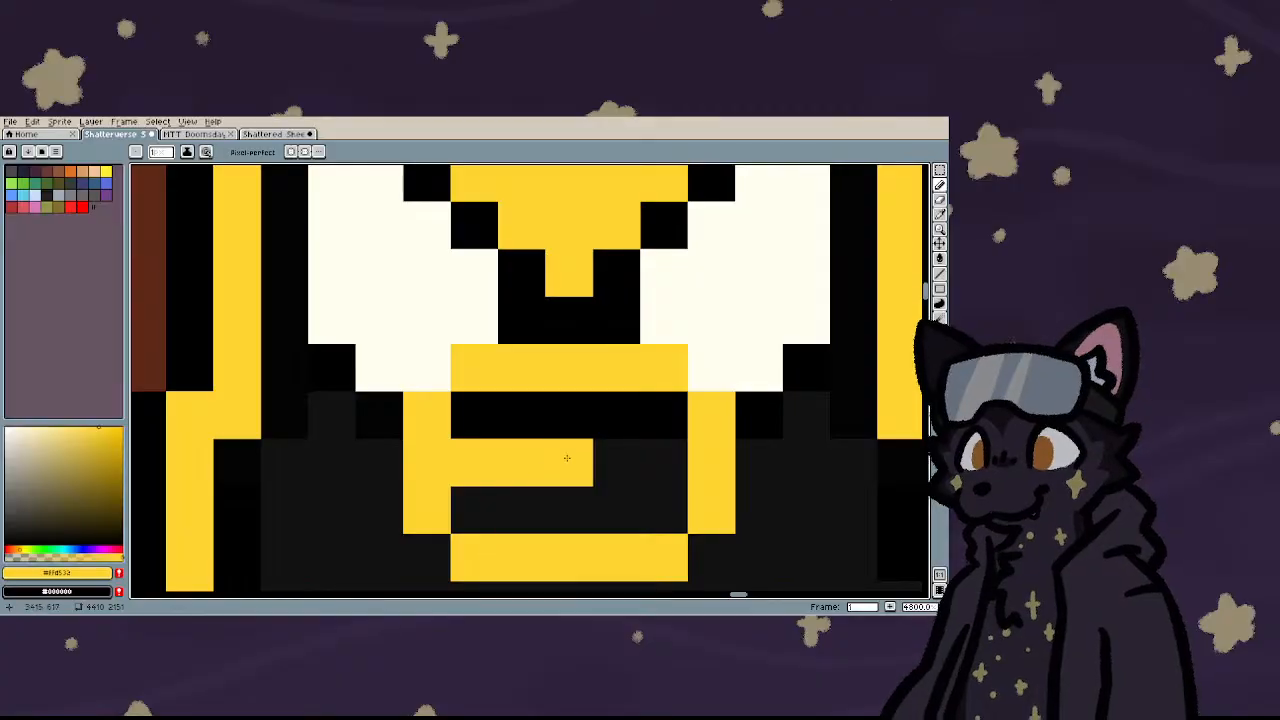
- Draw the belt's stepped black lower edge left of the buckle and recolour the pixel above it with the sampled trouser colour #121212
scroll(417, 452, down, 3)
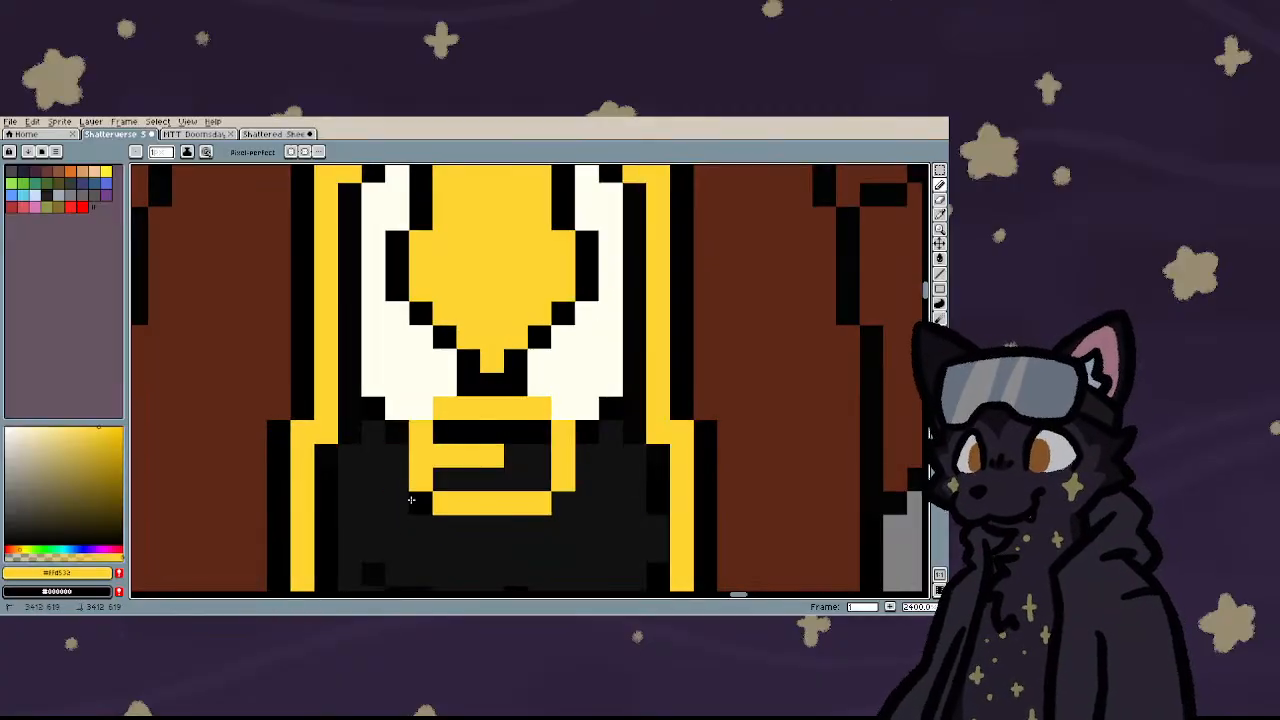
click(349, 456)
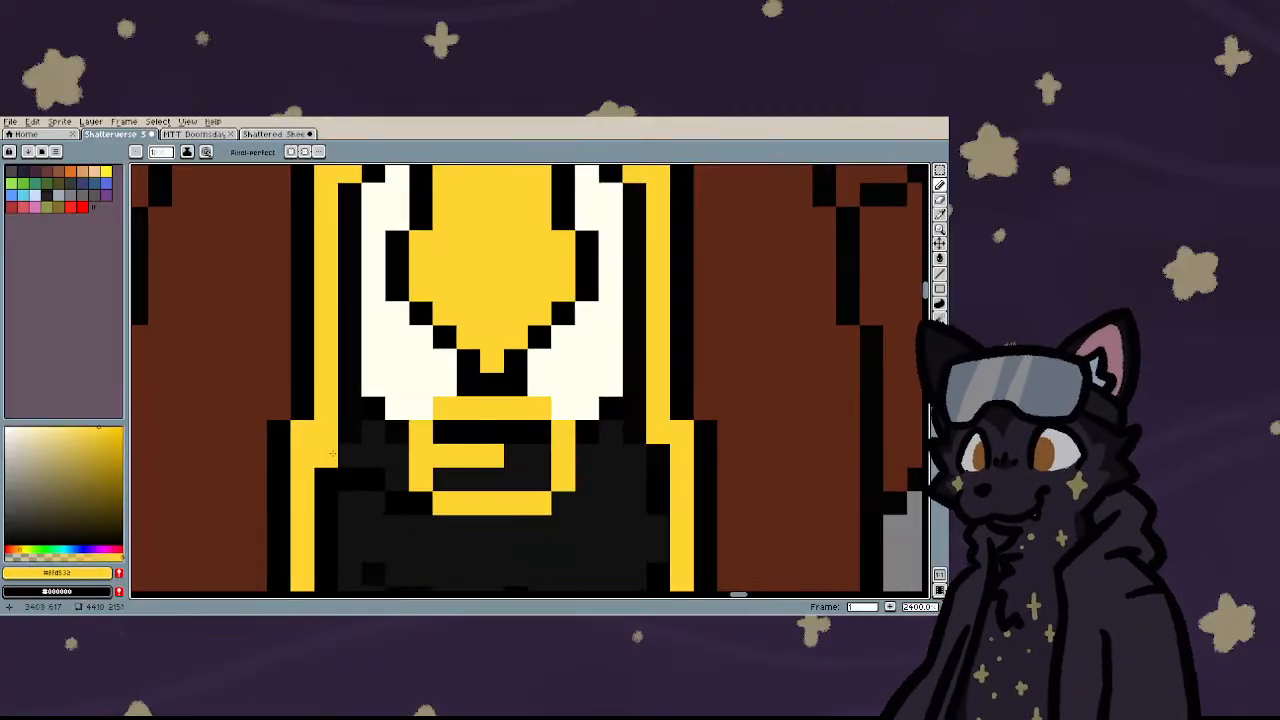
scroll(357, 446, up, 1)
scroll(357, 446, up, 1)
alt+click(396, 438)
click(428, 416)
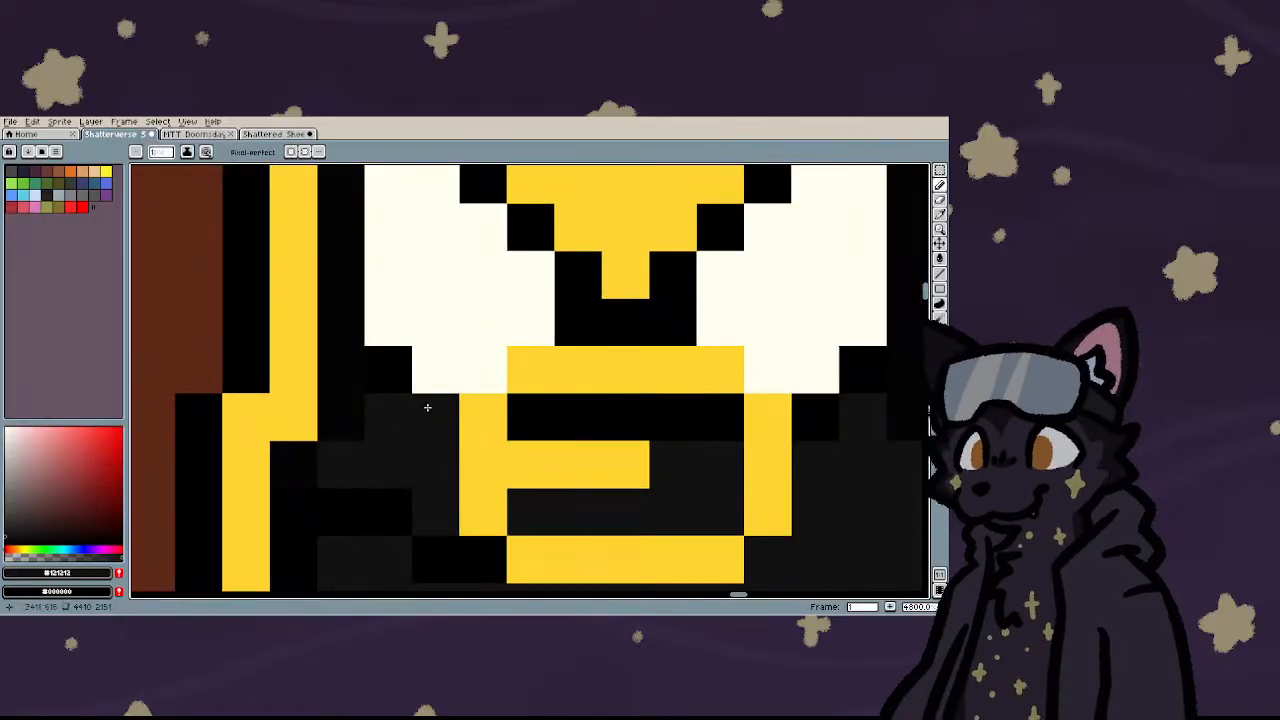
- Draw the belt's black top edge along the bottom of the shirt on both sides of the buckle
right_click(428, 384)
right_click(273, 448)
right_click(466, 369)
right_click(530, 322)
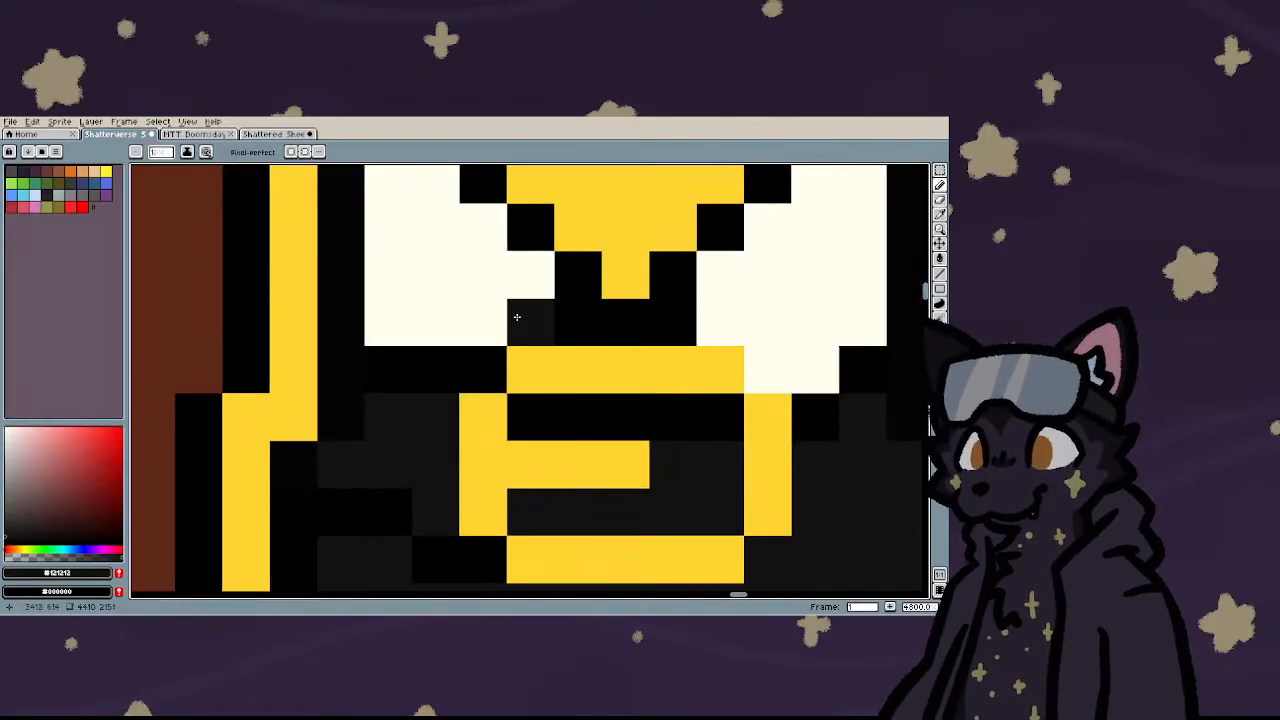
right_click(720, 322)
right_click(781, 364)
right_click(814, 369)
scroll(700, 395, down, 4)
scroll(654, 407, up, 3)
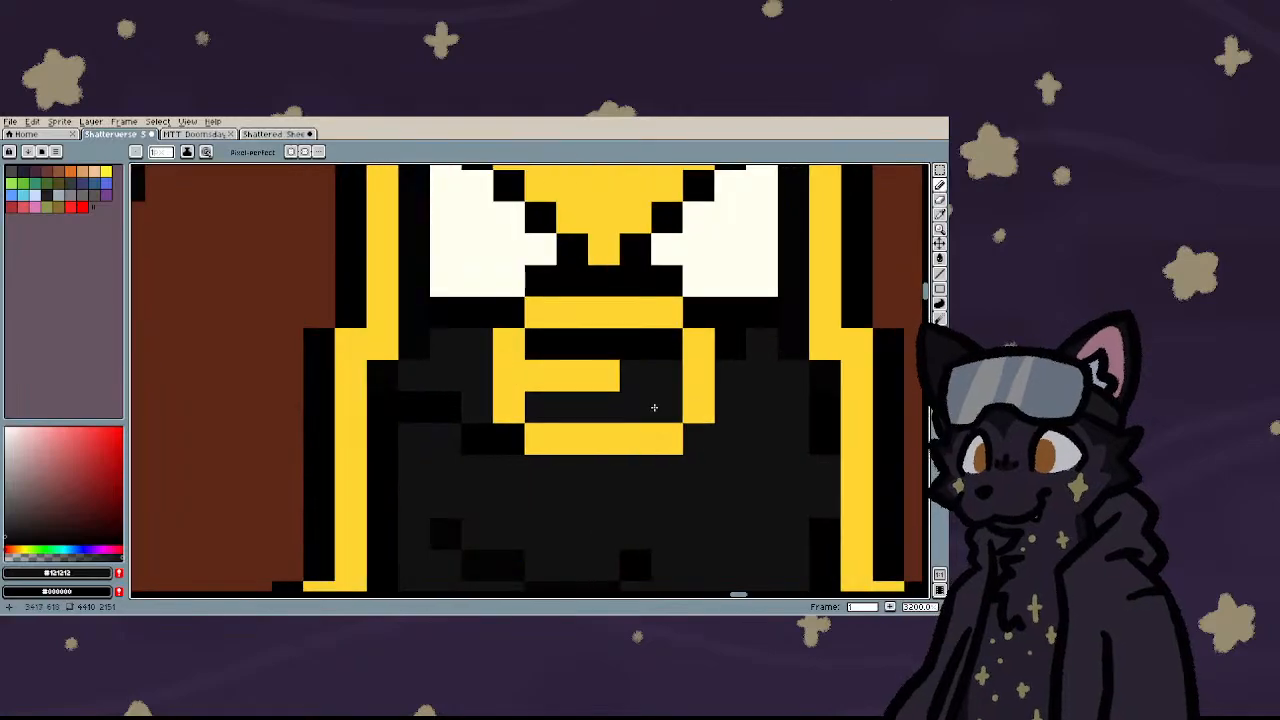
- Outline the buckle's left side in black and adjust the belt's lower edge there so it meets the buckle's bottom bar
right_click(471, 400)
click(450, 412)
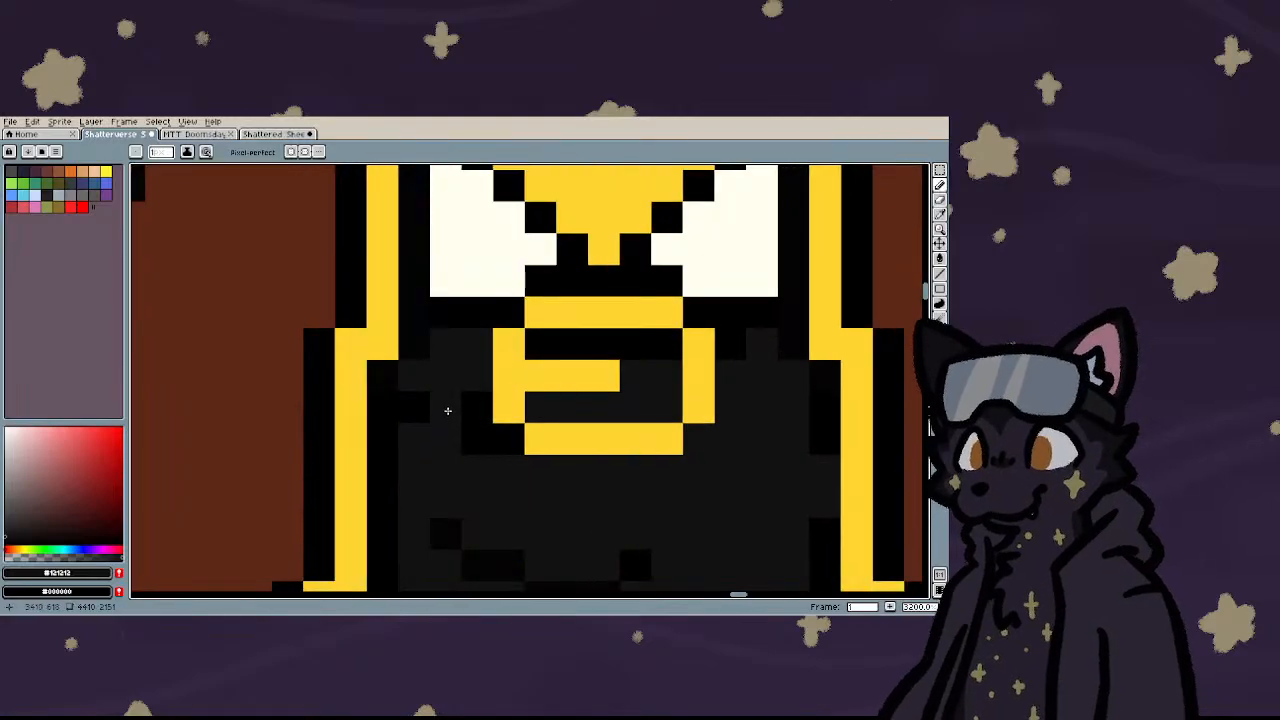
right_click(475, 367)
right_click(446, 344)
click(466, 441)
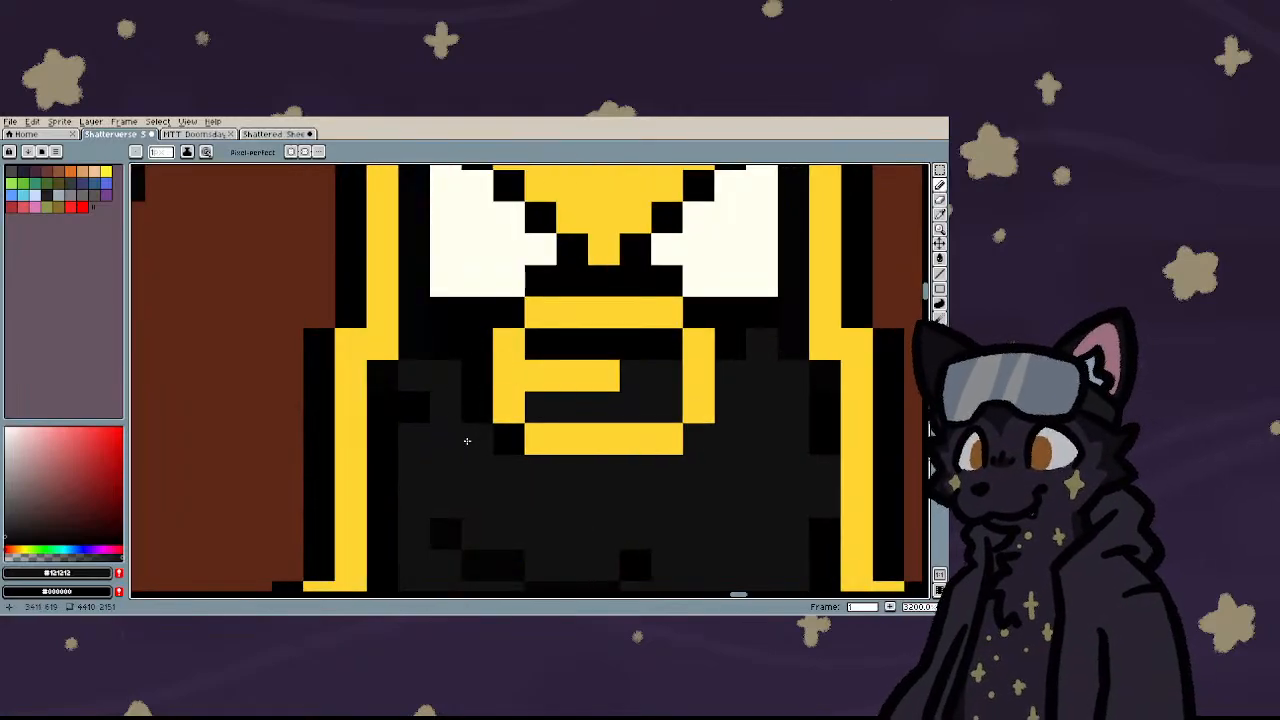
click(441, 347)
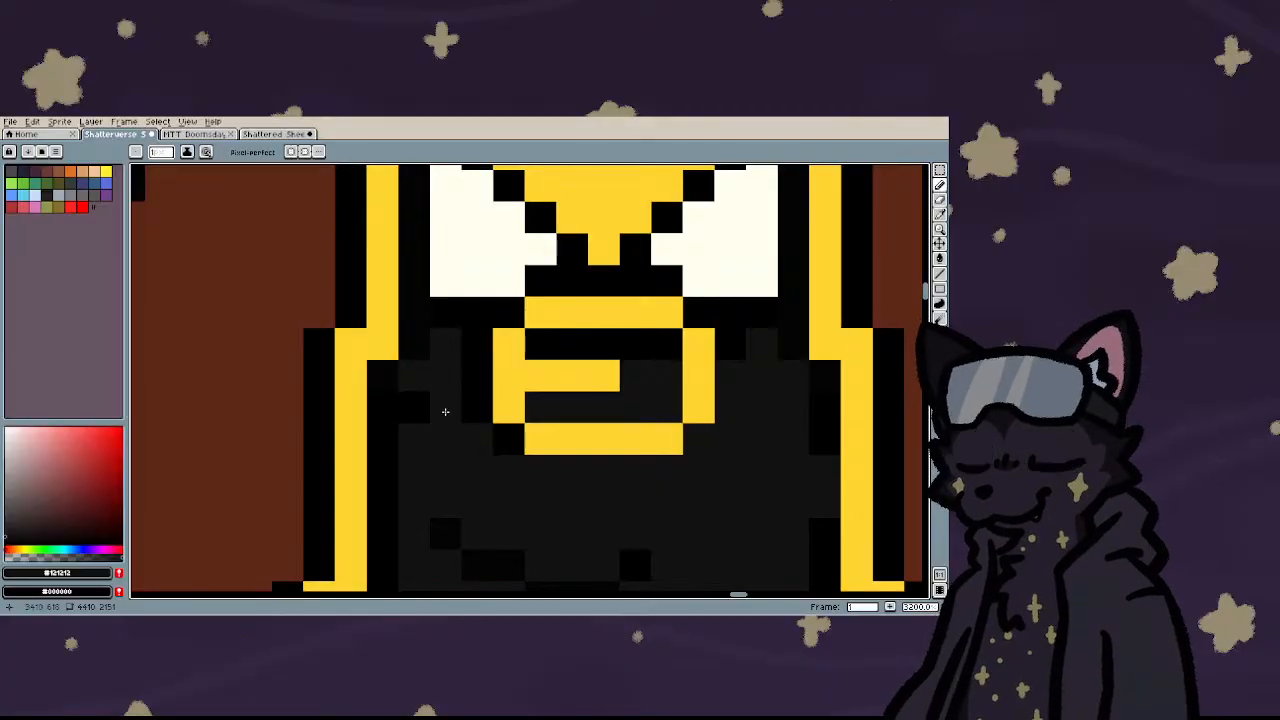
right_click(446, 437)
right_click(478, 438)
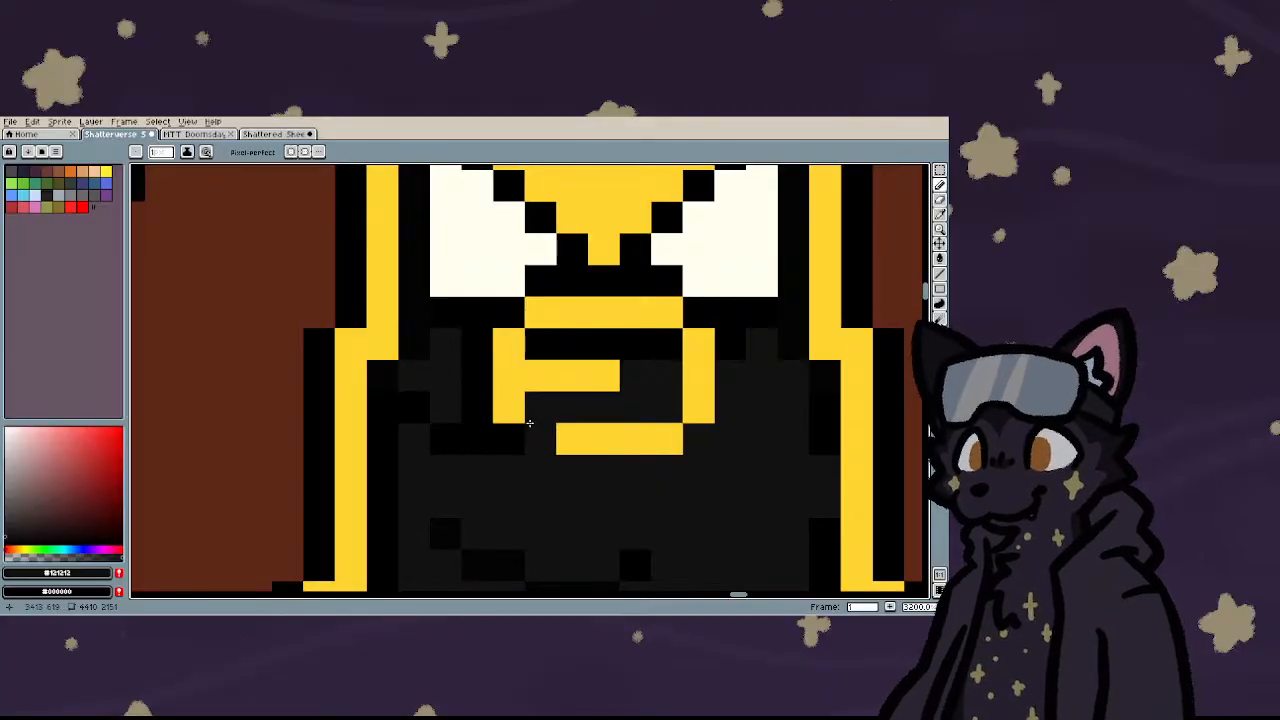
- Paint the dark grey pixels inside the buckle around its prong black
drag(543, 407, 657, 407)
click(664, 376)
click(638, 378)
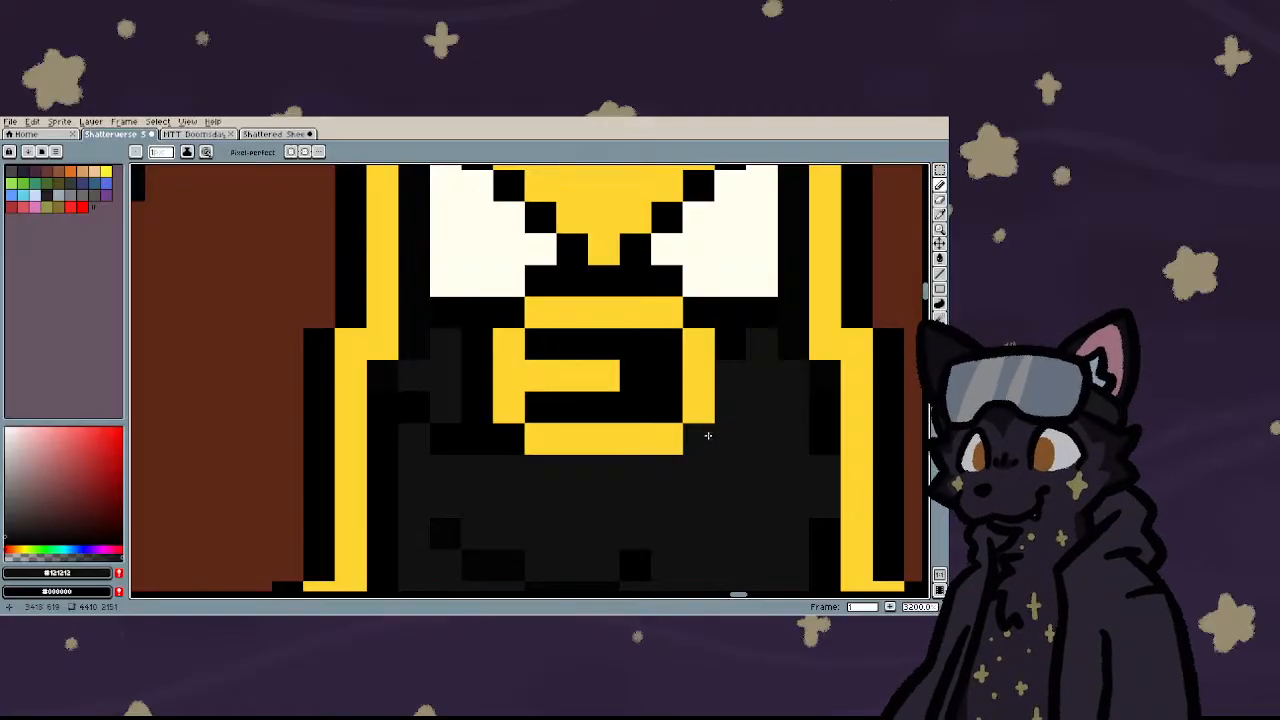
- Draw the belt's stepped black lower edge right of the buckle and outline the buckle's right side in black
drag(704, 441, 737, 437)
click(760, 440)
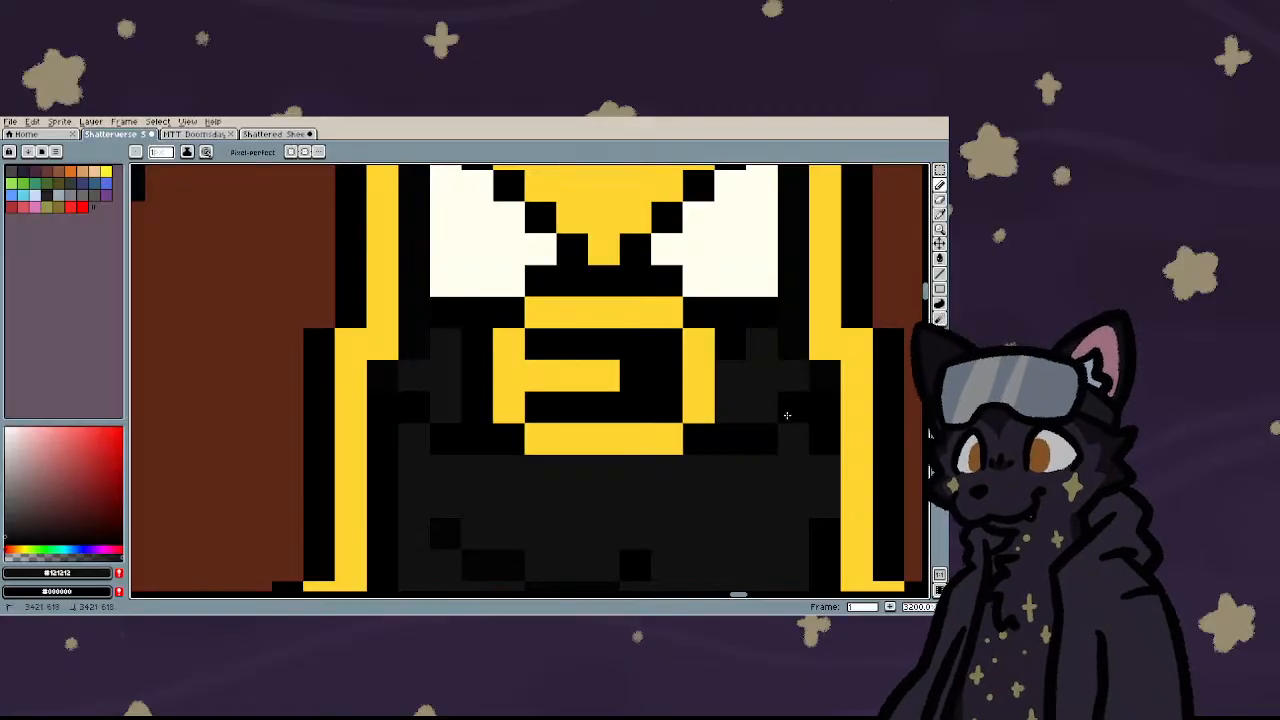
drag(743, 373, 737, 420)
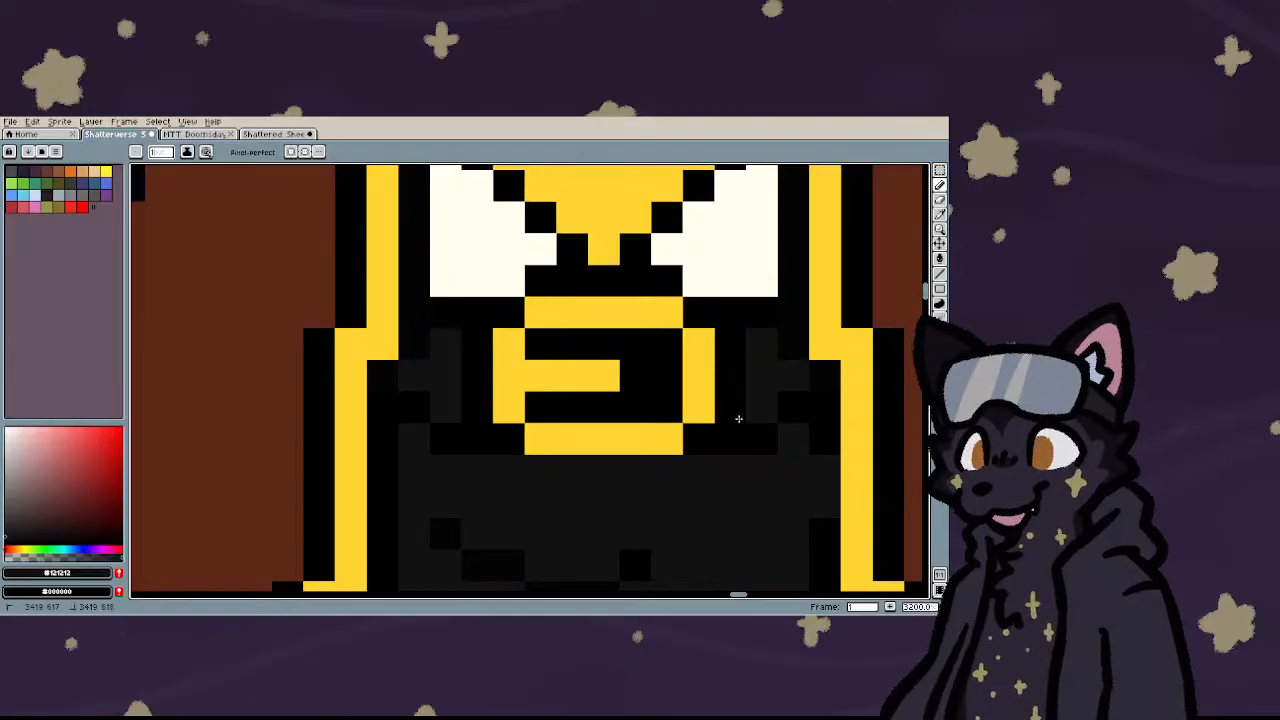
- Sample dark brown #421c0f and fill the belt sections on both sides of the buckle
scroll(480, 380, down, 1)
alt+click(393, 318)
scroll(393, 318, down, 3)
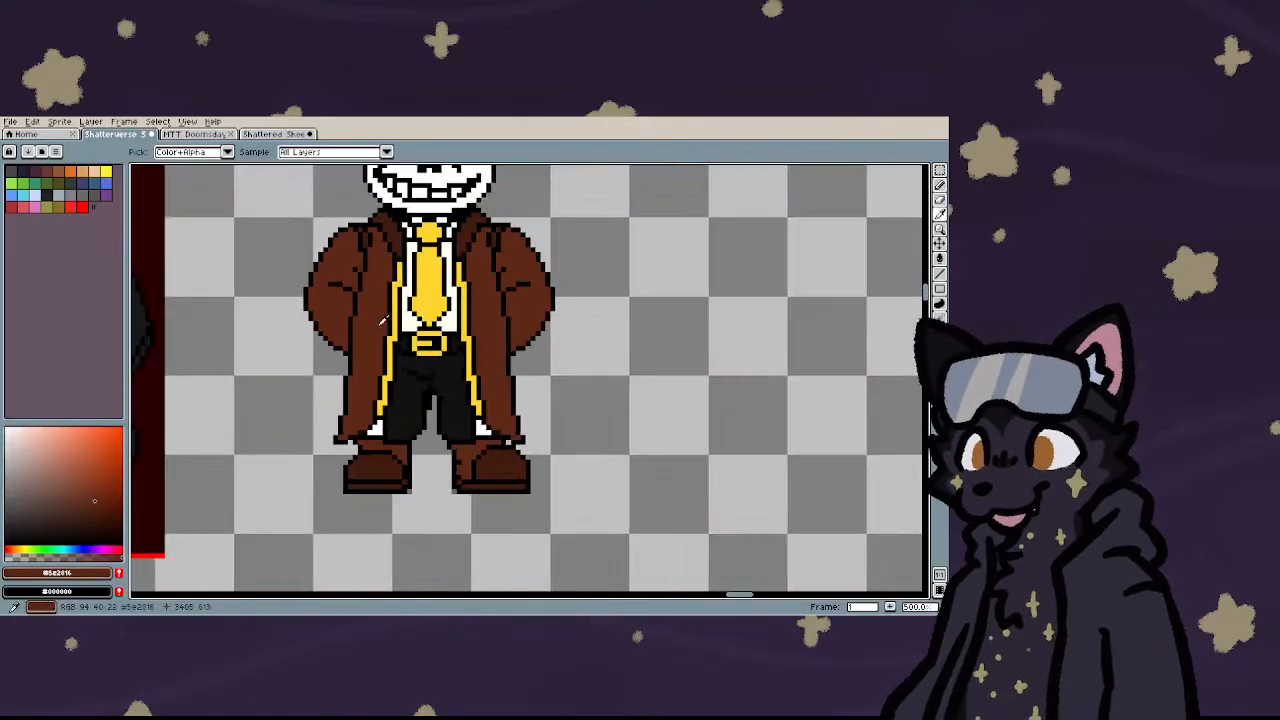
alt+click(343, 304)
scroll(343, 304, up, 3)
click(343, 304)
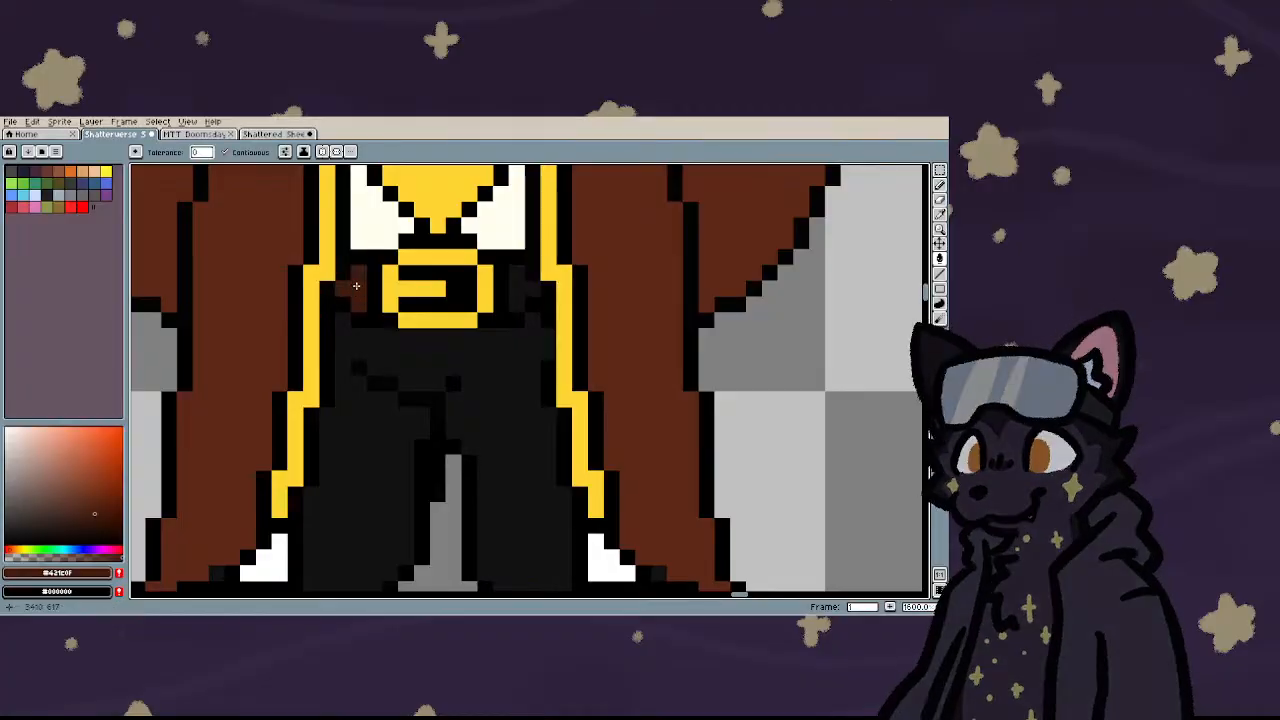
click(517, 298)
scroll(486, 365, down, 3)
scroll(486, 364, down, 1)
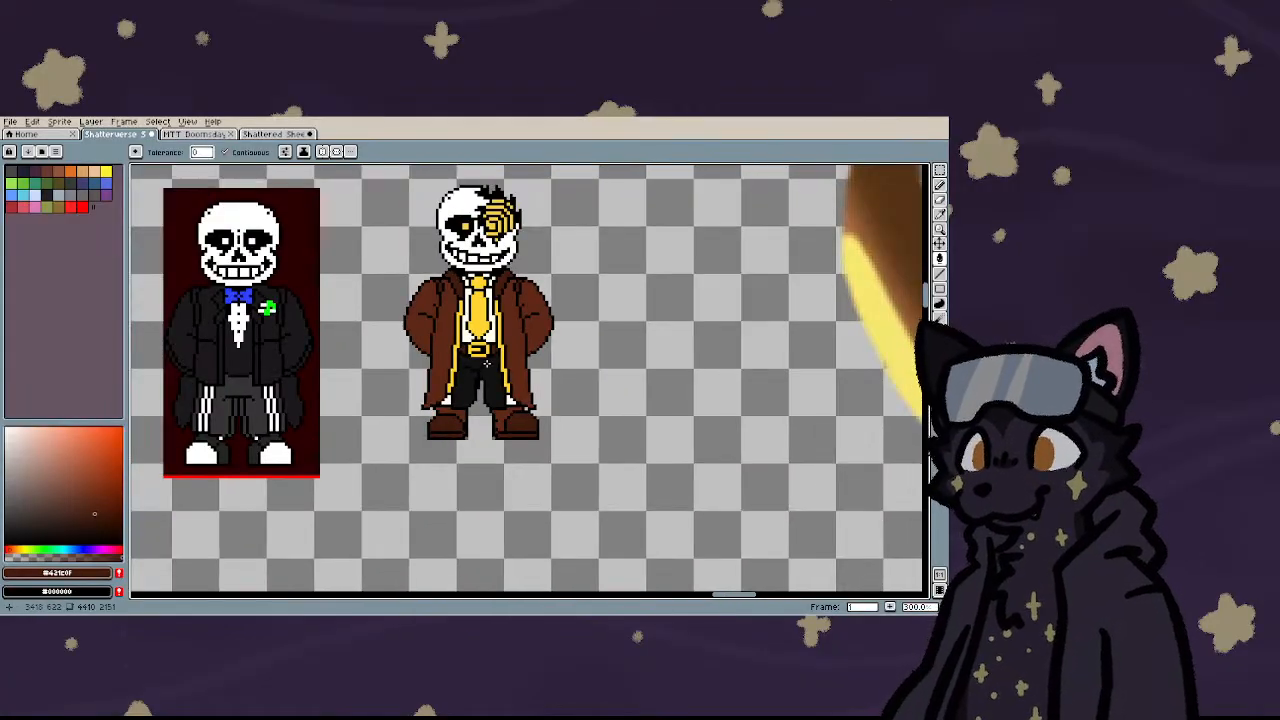
key(b)
scroll(486, 364, down, 2)
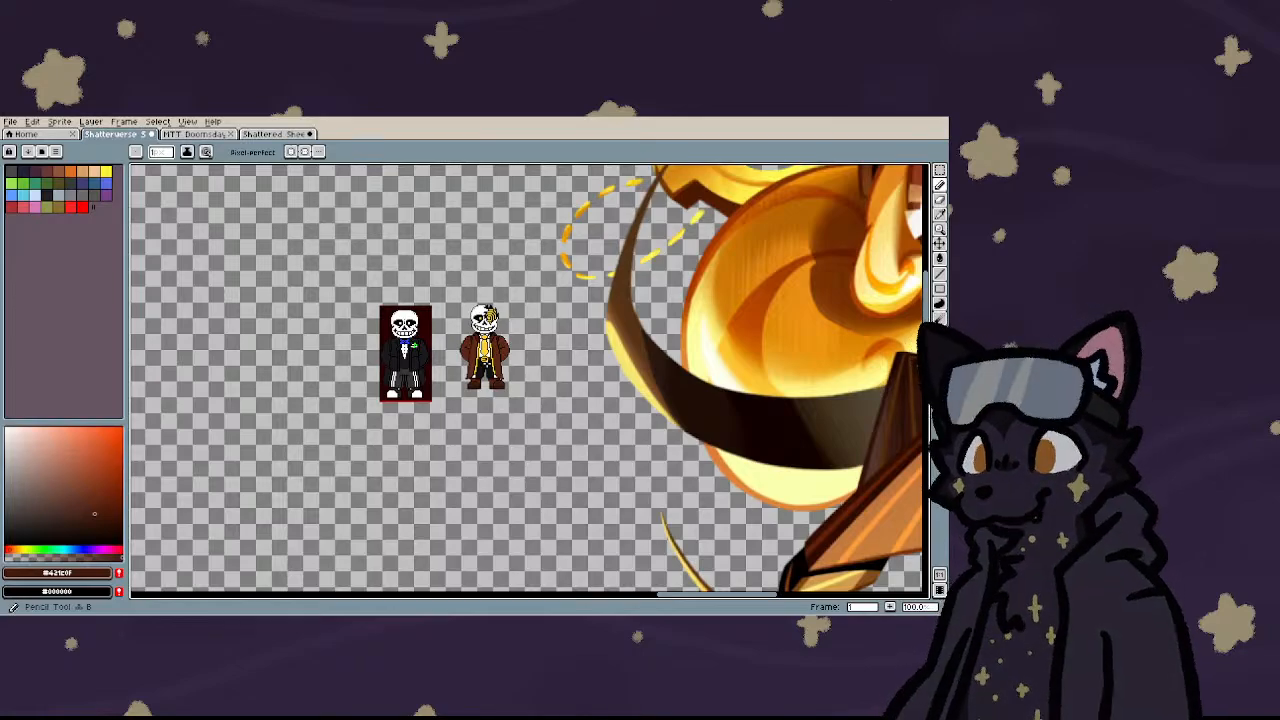
scroll(470, 390, up, 7)
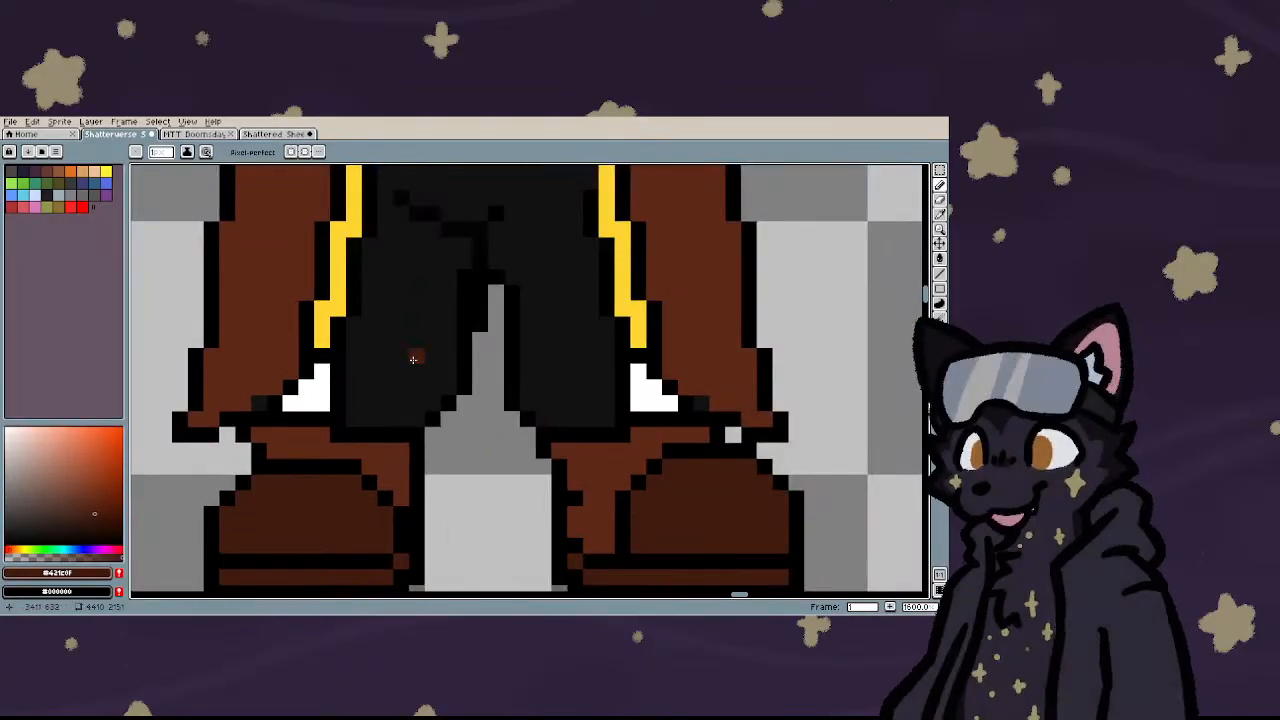
- Close the gap between the trouser legs with a black lower edge and fill it with the coat's brown
scroll(417, 357, up, 2)
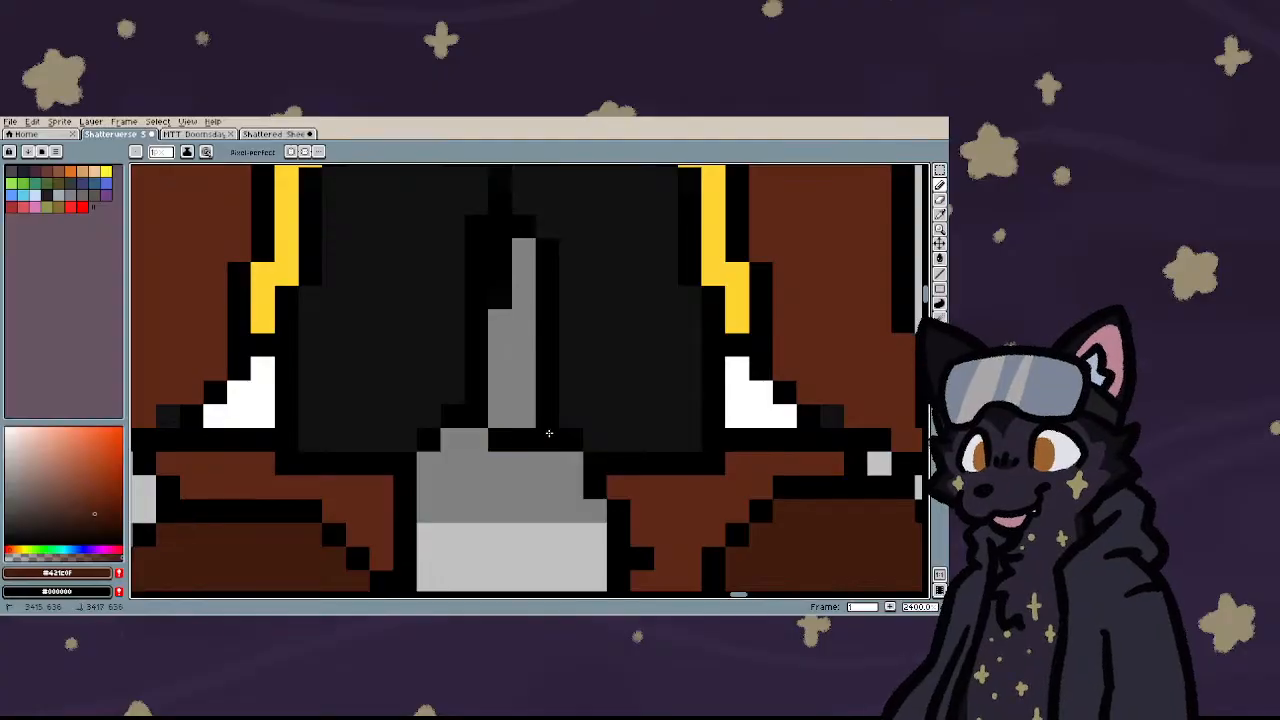
scroll(420, 395, down, 6)
scroll(405, 383, up, 4)
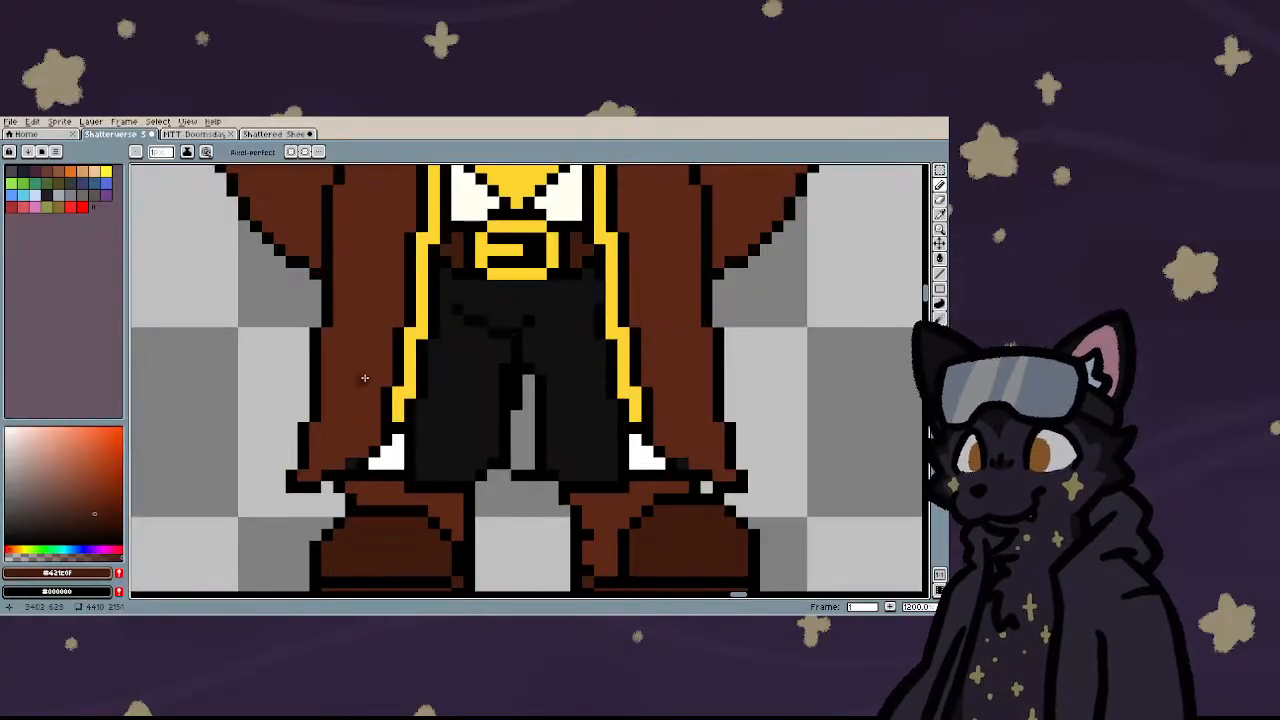
alt+click(352, 374)
key(g)
click(527, 437)
scroll(527, 437, down, 5)
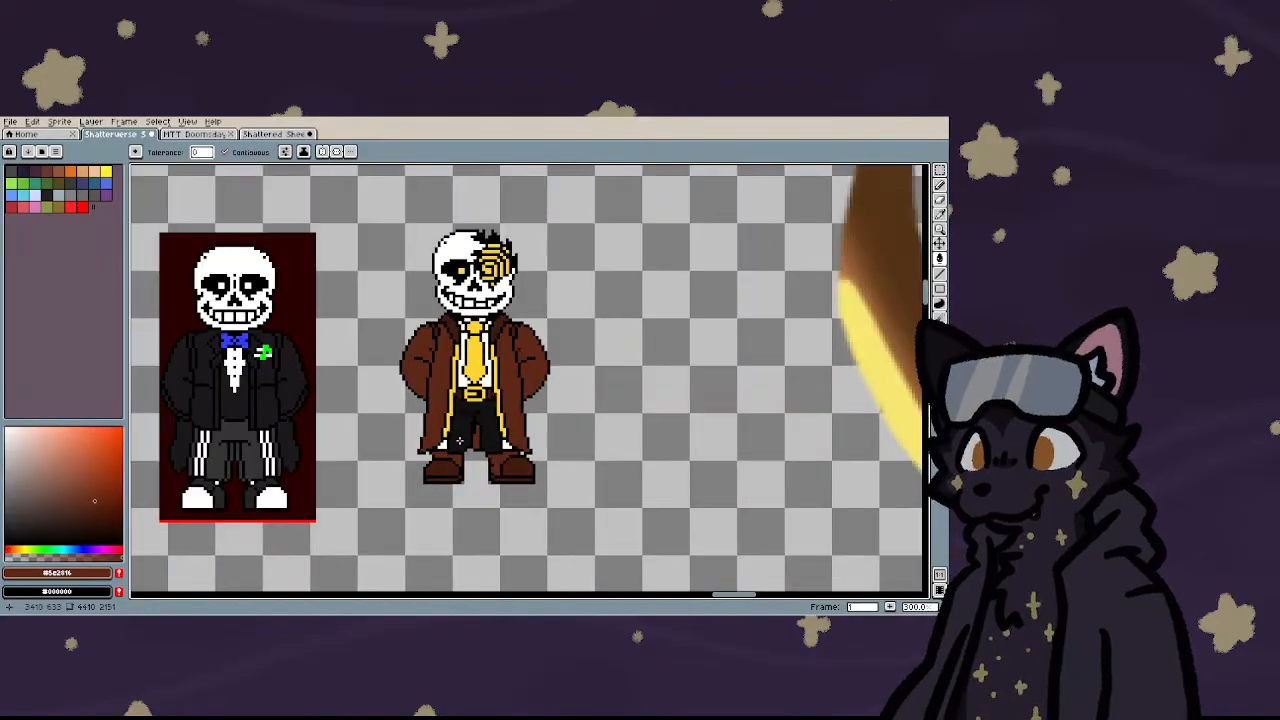
- Sample the trousers' dark grey #121212 and paint over the white patch beside the left leg's hem
key(i)
scroll(460, 441, down, 4)
scroll(460, 441, up, 3)
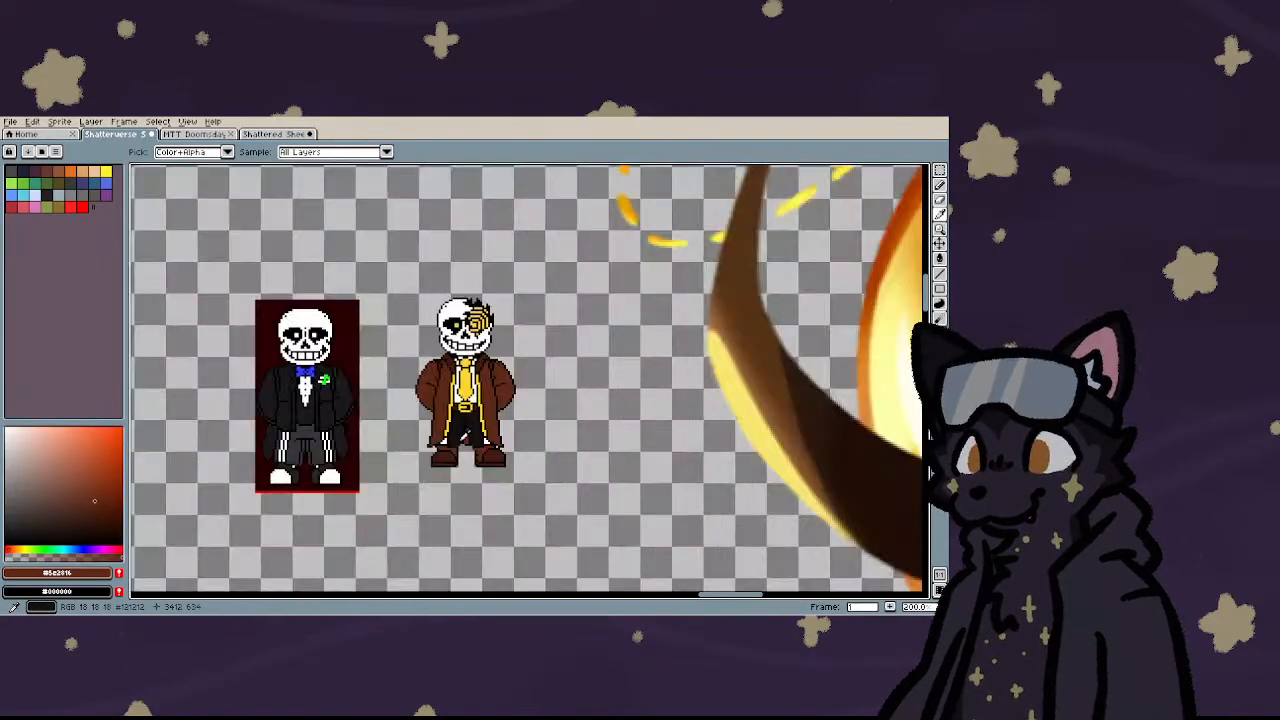
scroll(464, 432, up, 7)
click(452, 432)
key(b)
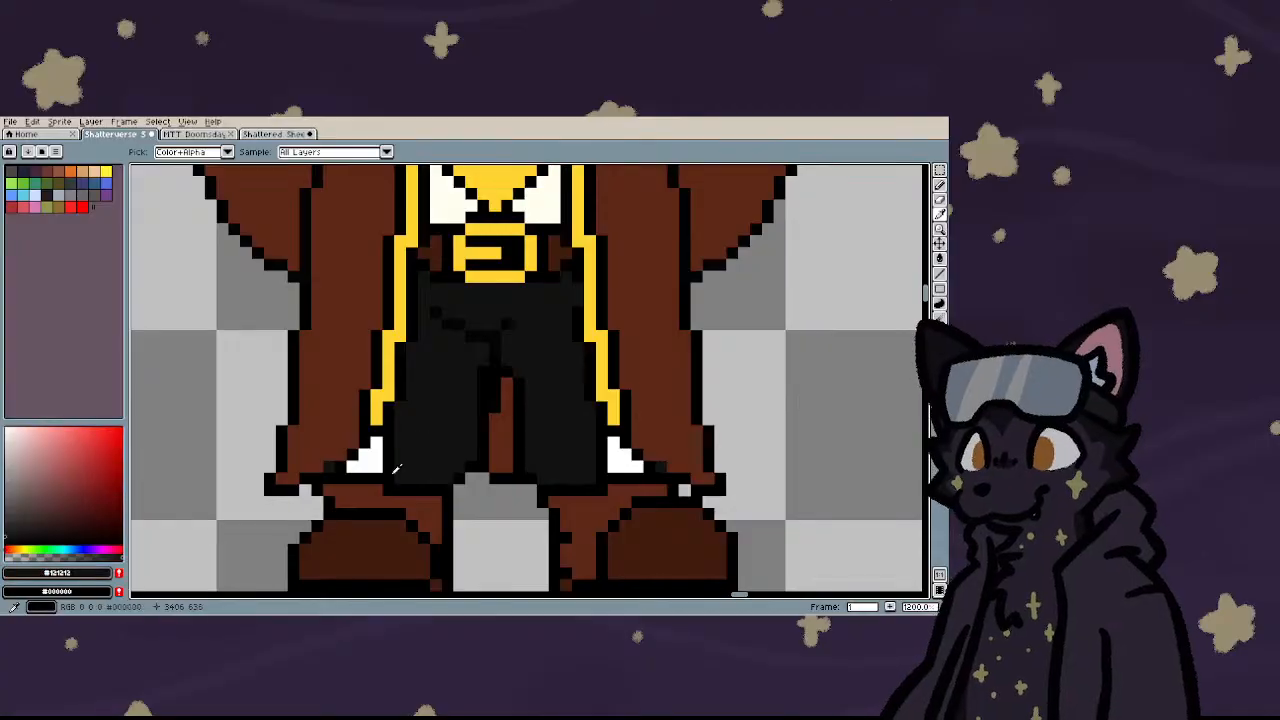
scroll(452, 432, up, 4)
mouse_move(326, 445)
mouse_down()
mouse_move(357, 476)
mouse_move(457, 443)
mouse_up()
mouse_move(389, 414)
mouse_down()
mouse_move(356, 425)
mouse_move(416, 393)
mouse_move(420, 410)
mouse_move(420, 354)
mouse_up()
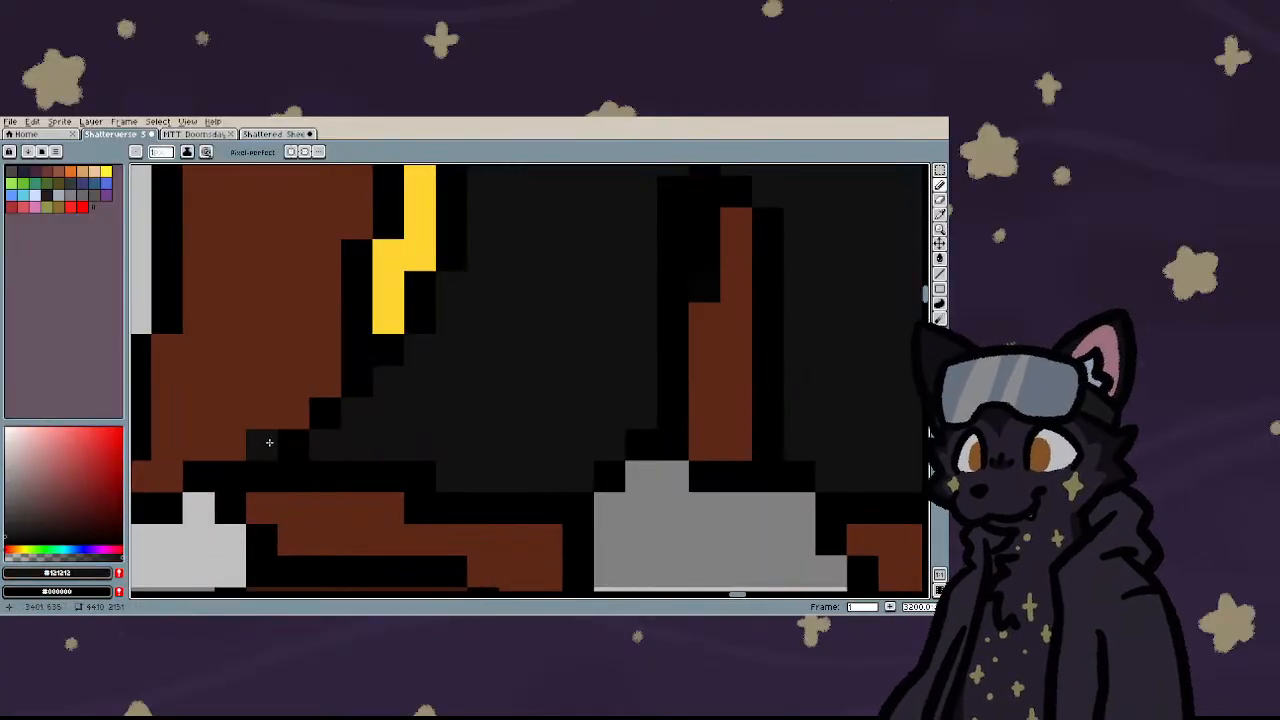
- Paint the white patch beside the right leg's hem dark grey and blacken the stray grey pixels in the coat outline
scroll(269, 442, down, 3)
scroll(563, 506, up, 3)
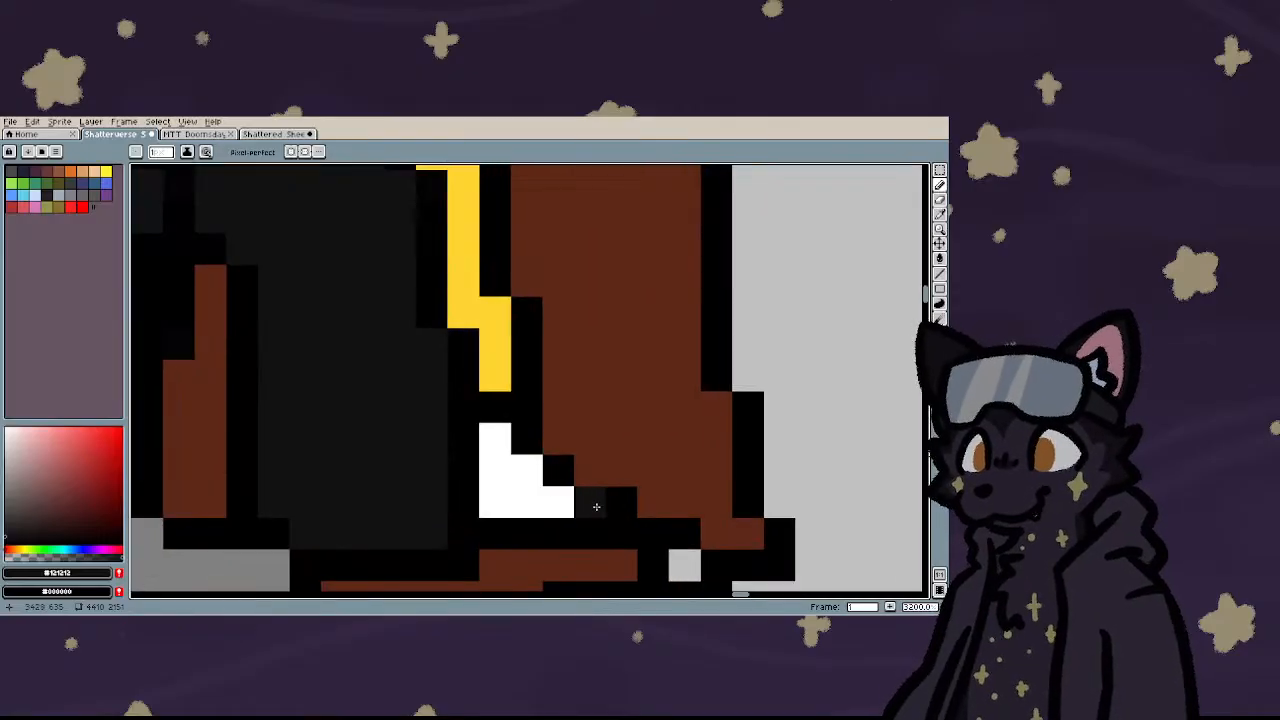
mouse_move(596, 507)
mouse_down()
mouse_move(453, 485)
mouse_move(460, 446)
mouse_move(505, 505)
mouse_move(512, 474)
mouse_up()
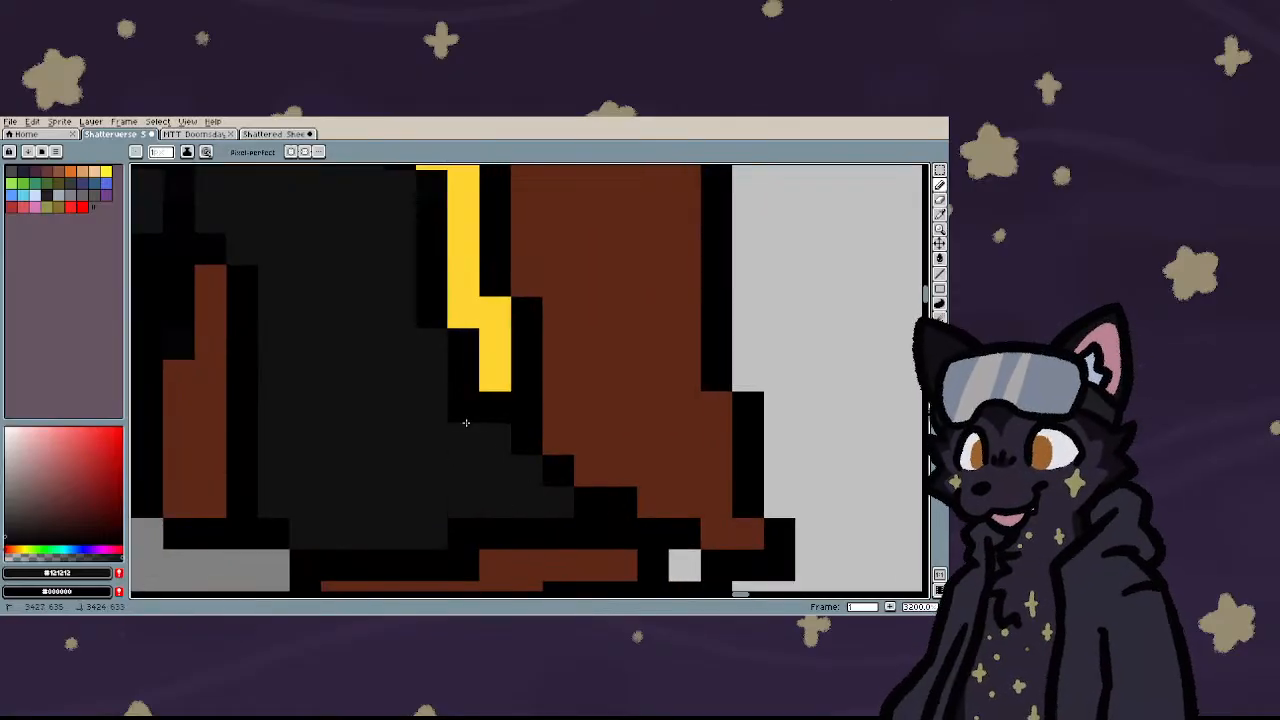
scroll(465, 422, down, 5)
scroll(489, 522, up, 3)
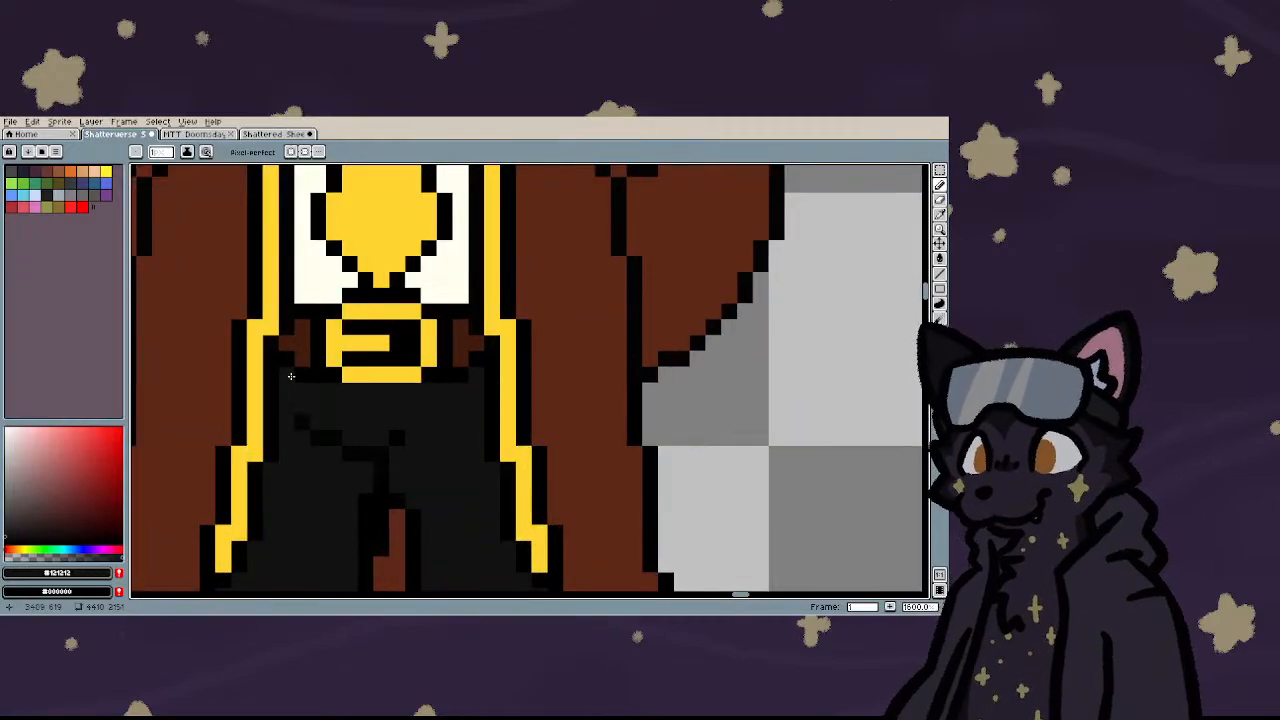
- Sample orange from the reference character's collar brooch and try it as the trousers' fill colour
scroll(290, 376, down, 8)
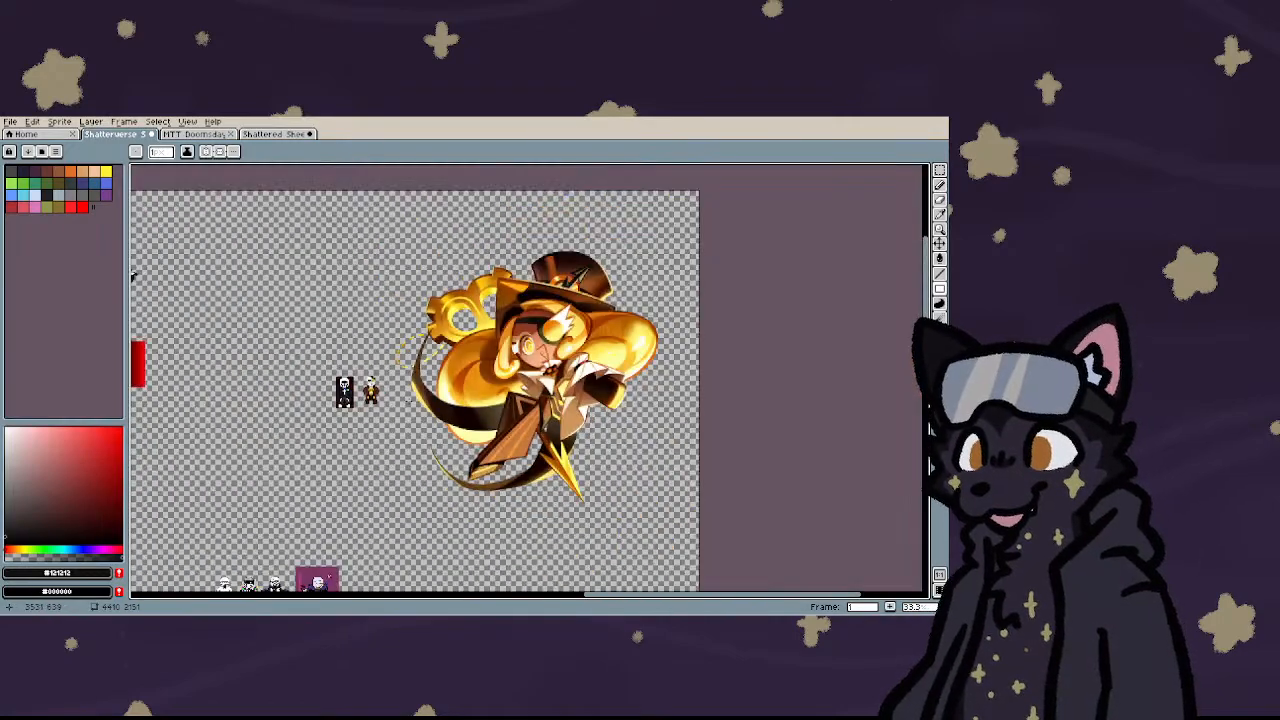
key(i)
scroll(560, 380, up, 5)
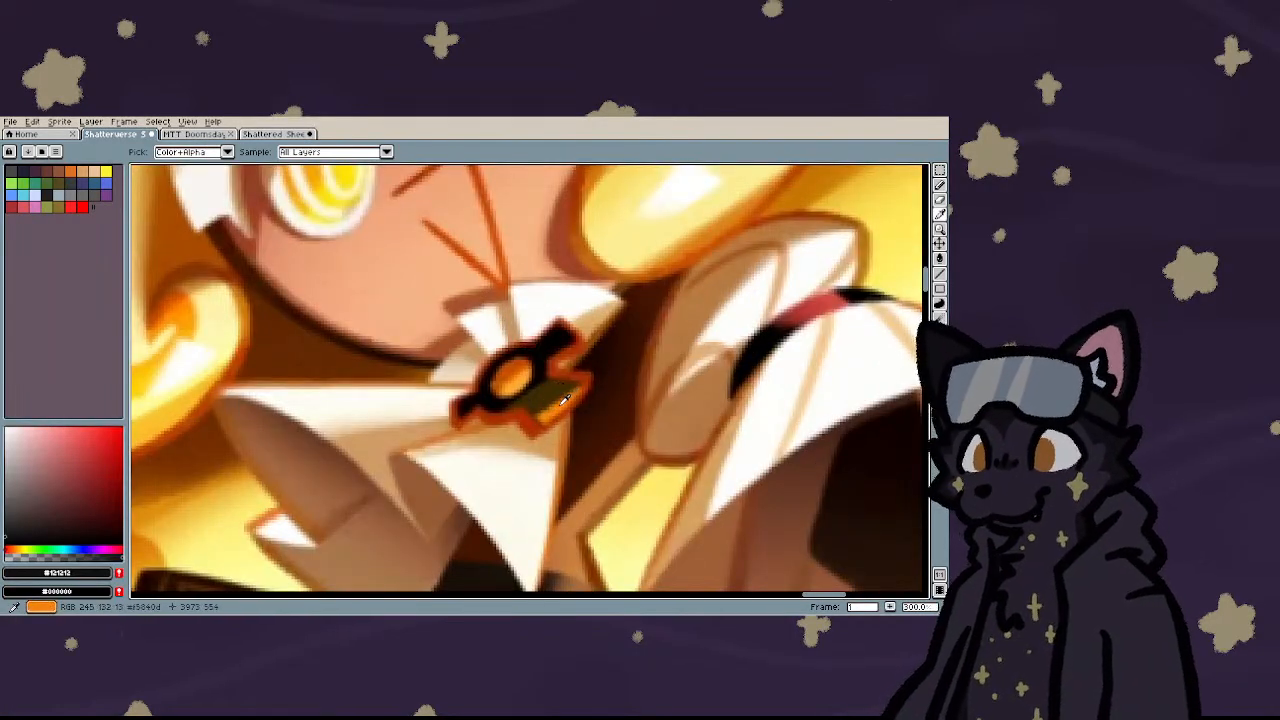
click(565, 400)
scroll(565, 400, down, 6)
key(g)
scroll(478, 403, up, 6)
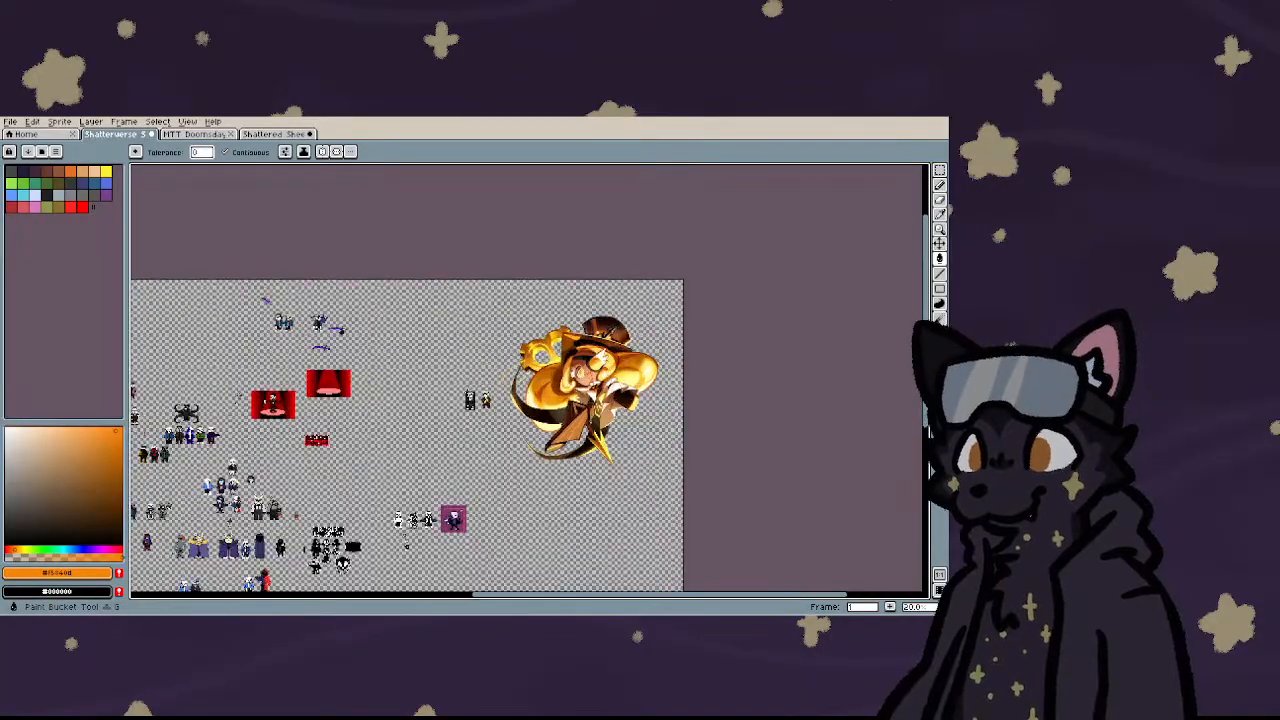
scroll(696, 440, up, 3)
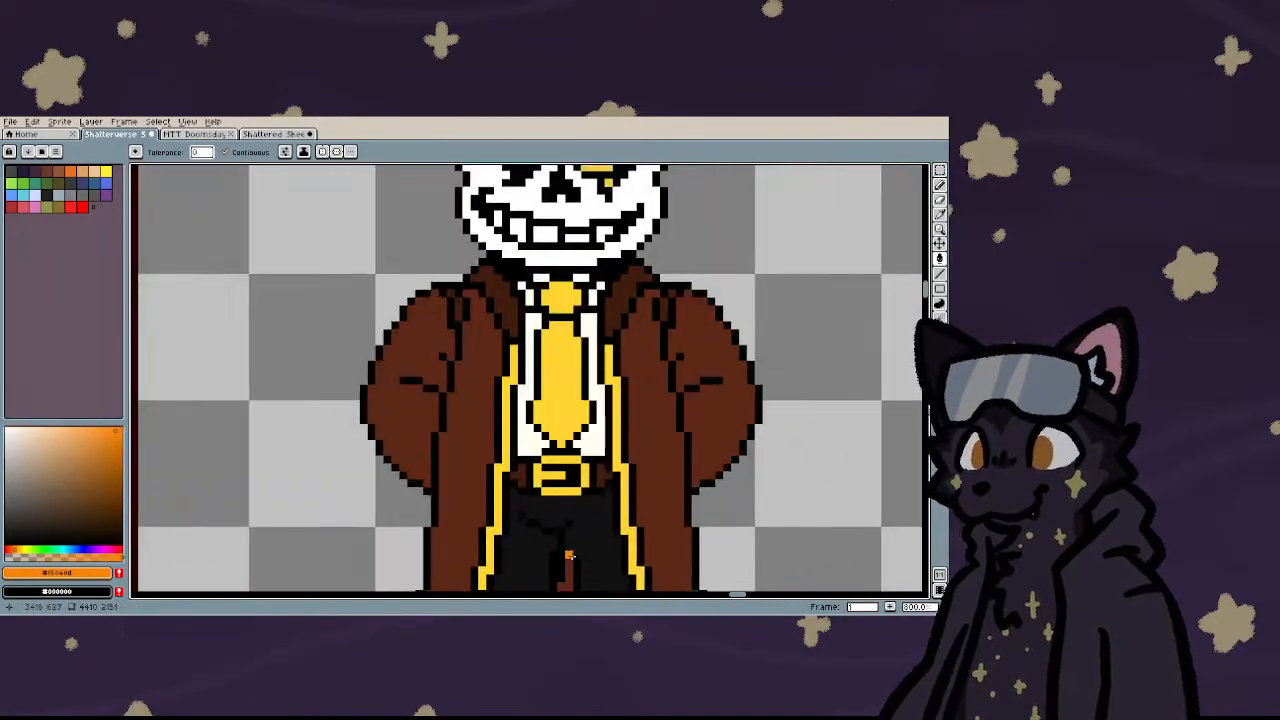
click(520, 528)
scroll(471, 450, down, 3)
scroll(515, 470, up, 6)
- Draw a black outline row directly beneath the belt buckle
key(b)
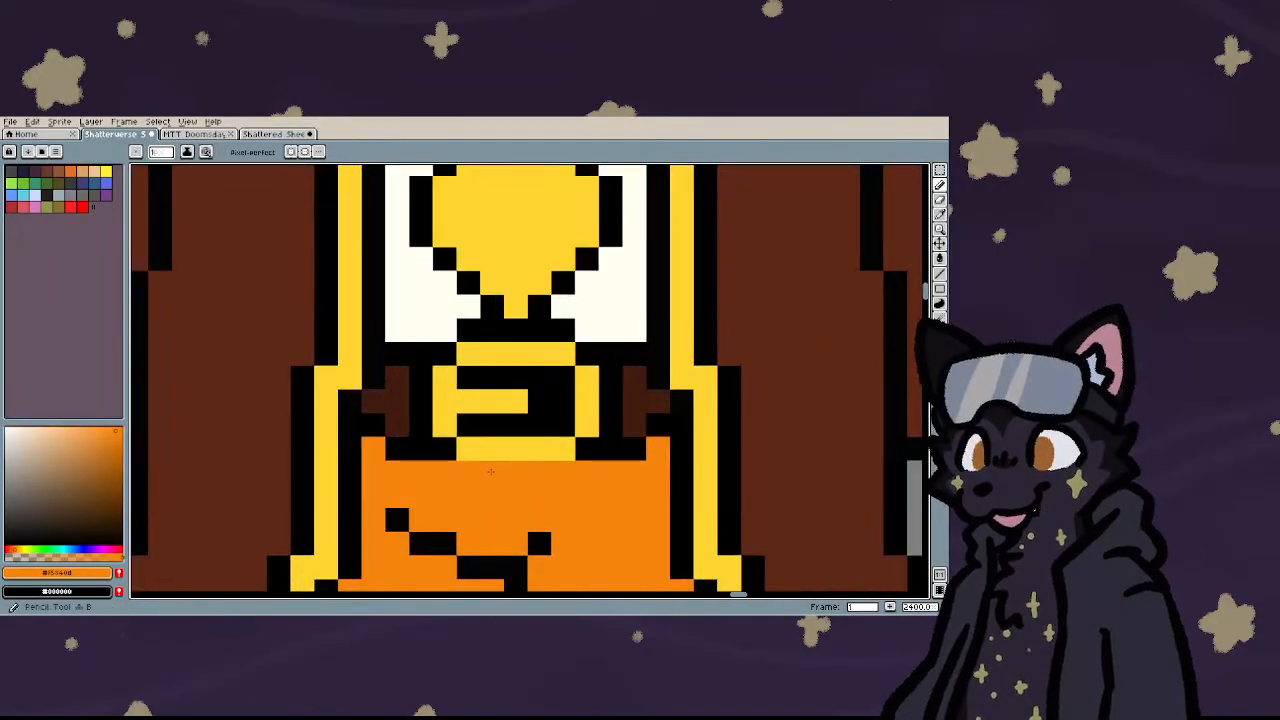
drag(469, 473, 563, 473)
scroll(516, 447, down, 4)
- Sample the coat's brown, shift it to a duller brown (hue 15, saturation 62, value 31) and fill the trousers with it
key(i)
click(446, 418)
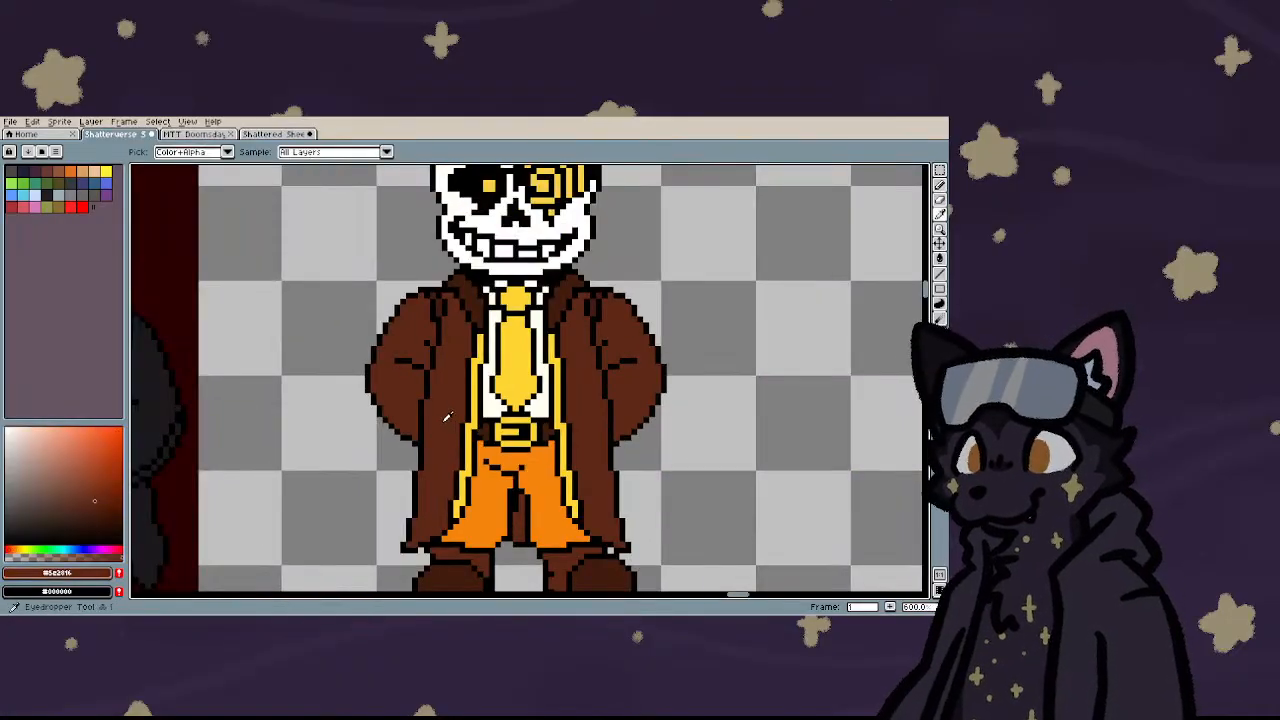
drag(92, 512, 79, 507)
key(g)
click(510, 510)
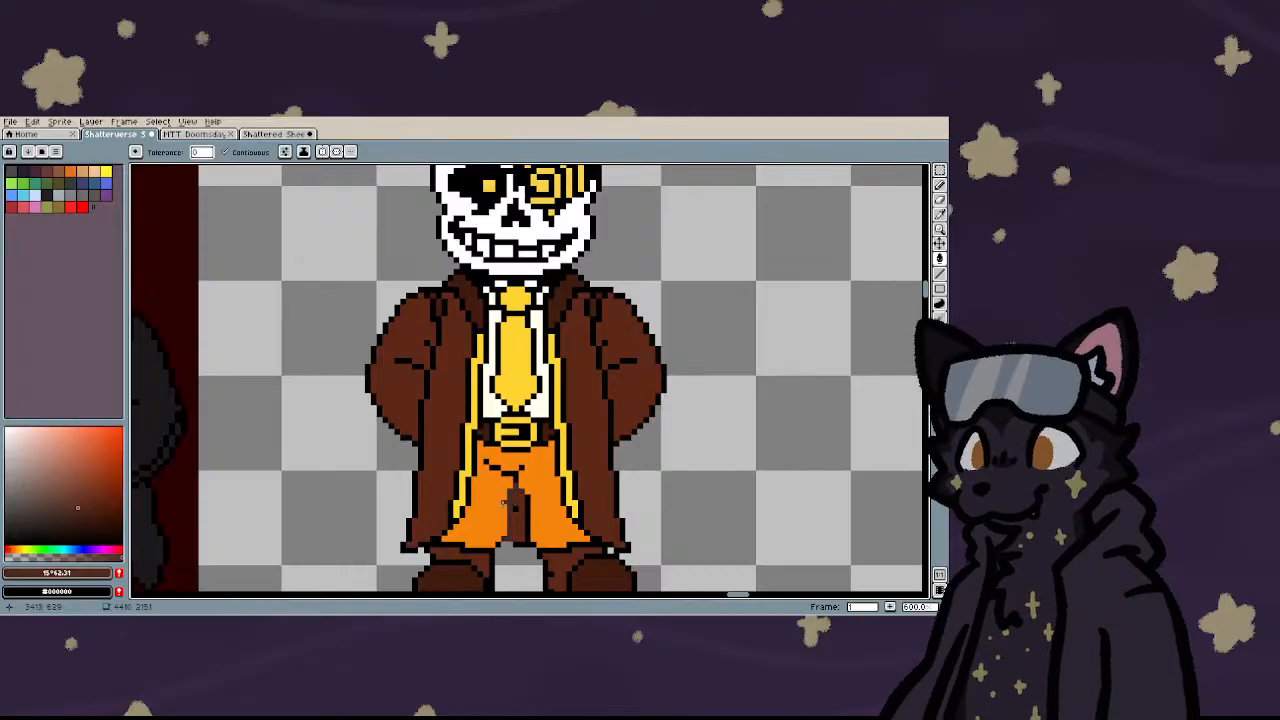
click(491, 503)
scroll(520, 515, up, 1)
scroll(545, 525, down, 3)
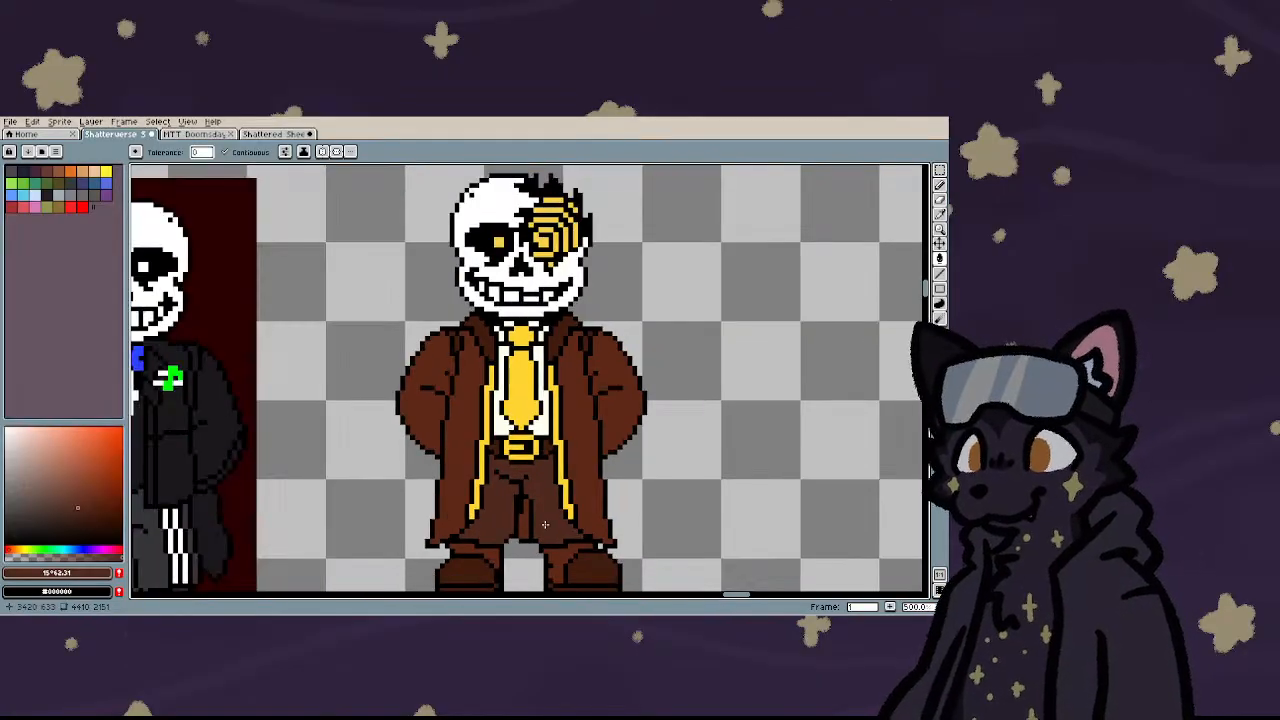
- Redraw the trousers' right crotch fold in black so it mirrors the stepped fold on the left
scroll(545, 525, up, 8)
key(b)
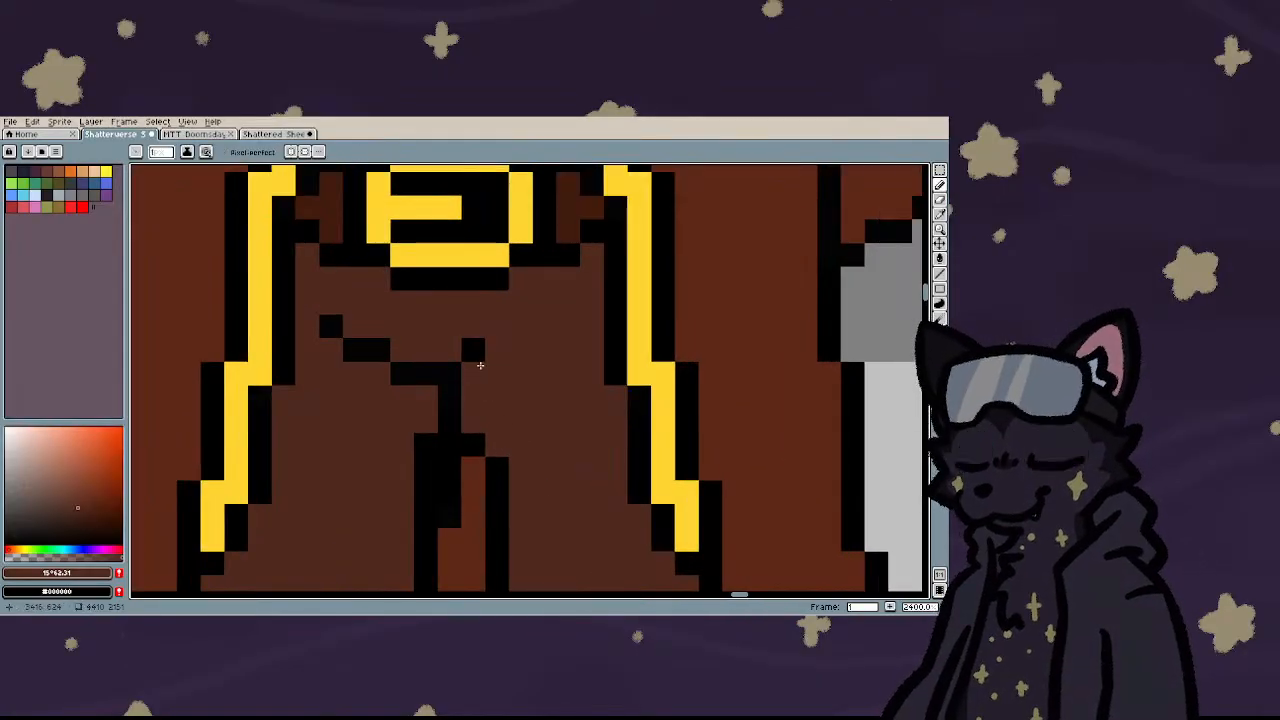
scroll(505, 362, down, 2)
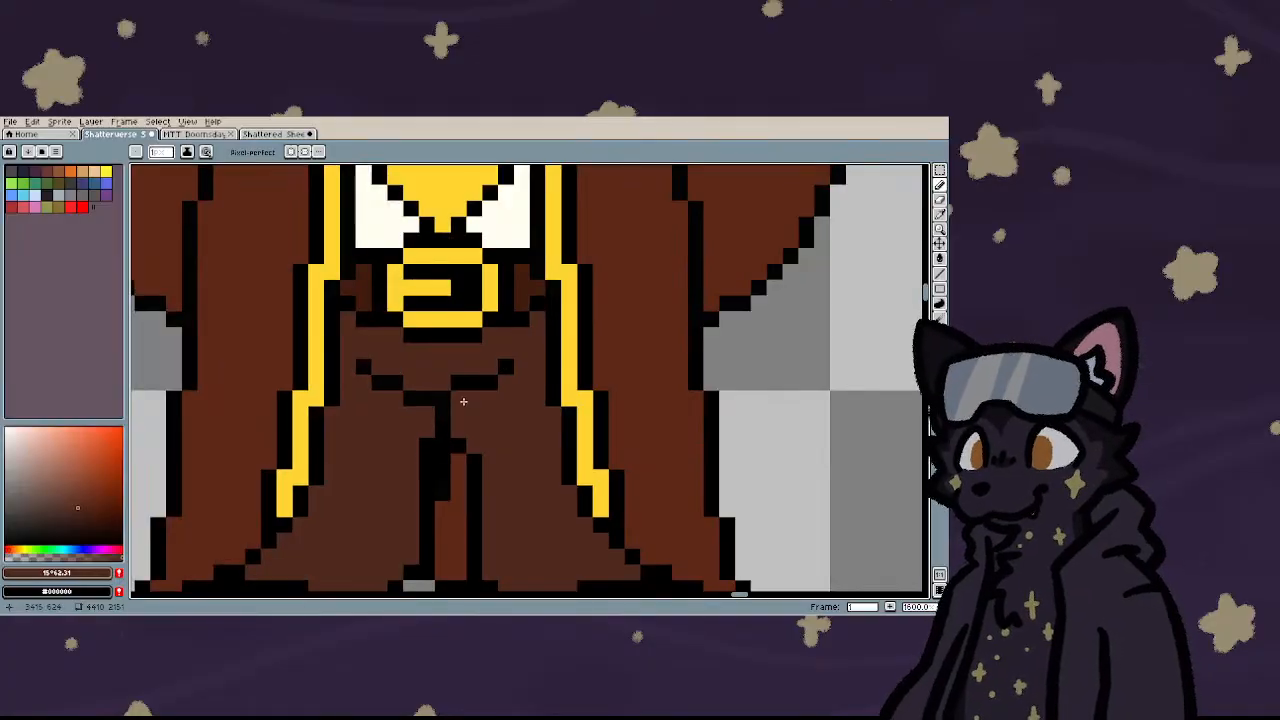
scroll(440, 405, down, 2)
scroll(435, 410, down, 1)
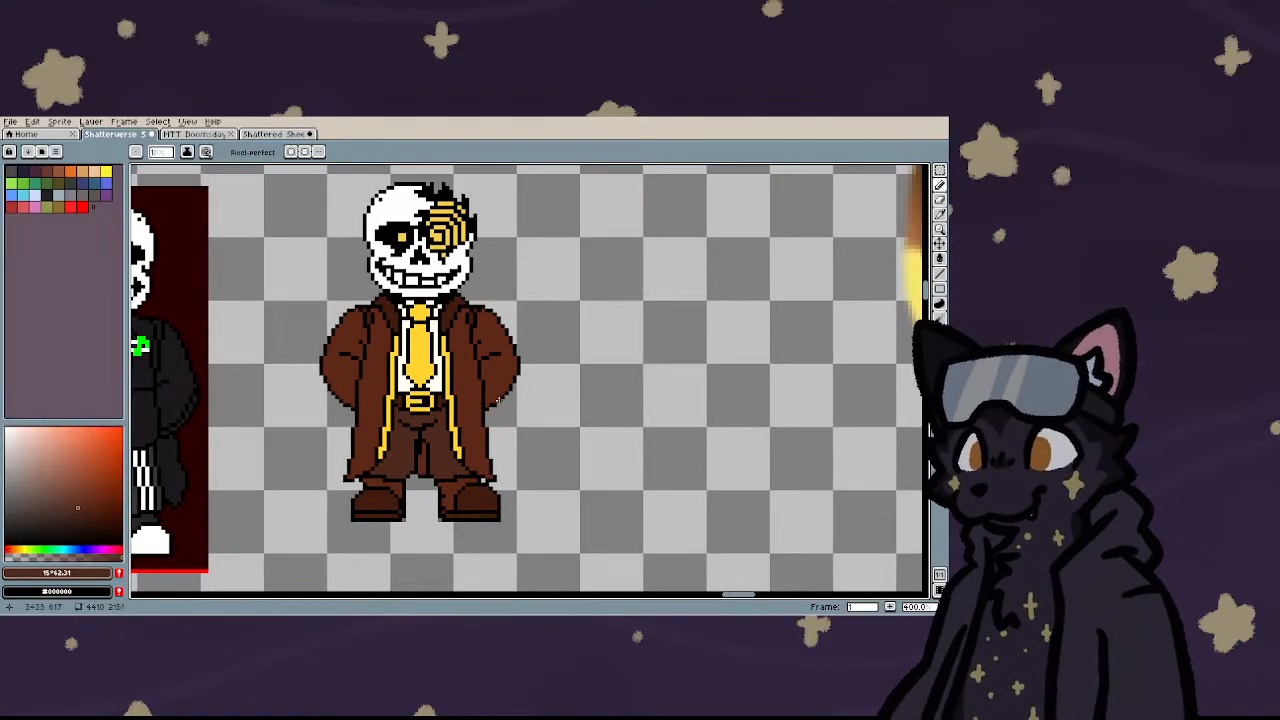
- Move the lower 2 by 5 pixel section of the right inner leg outline one pixel right, widening the brown gap between the legs
scroll(414, 479, up, 5)
key(m)
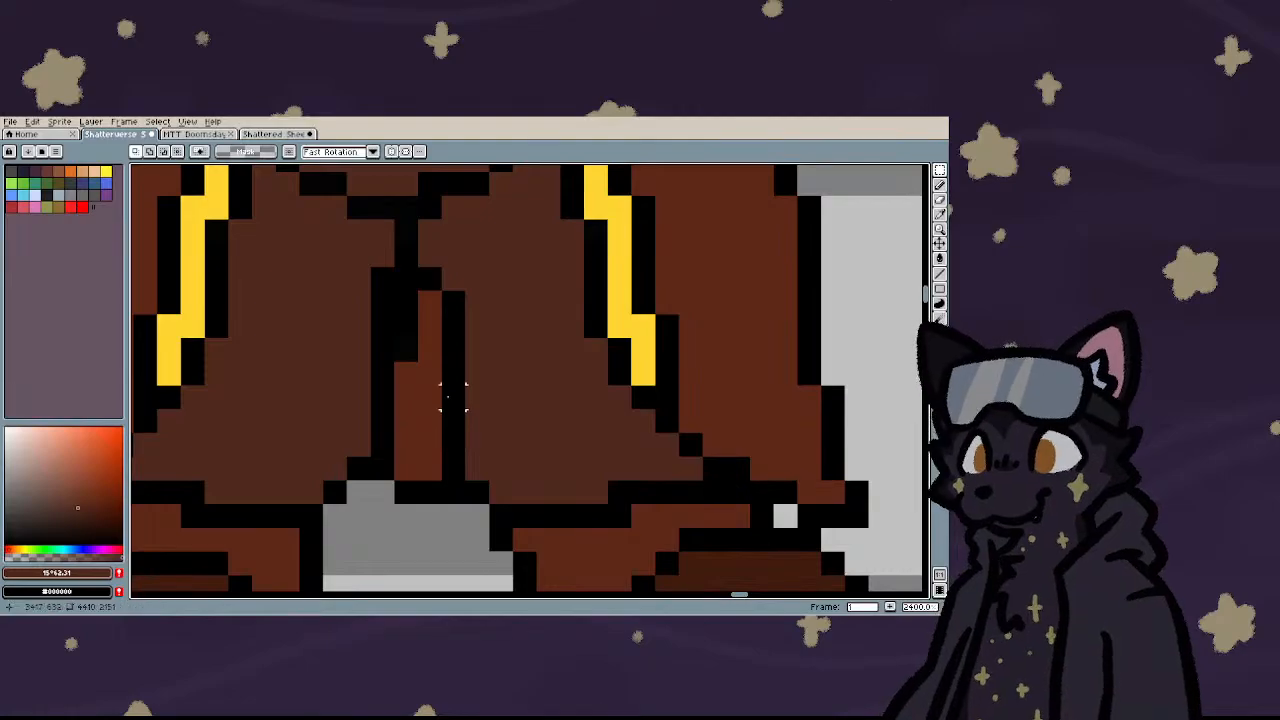
drag(465, 386, 418, 500)
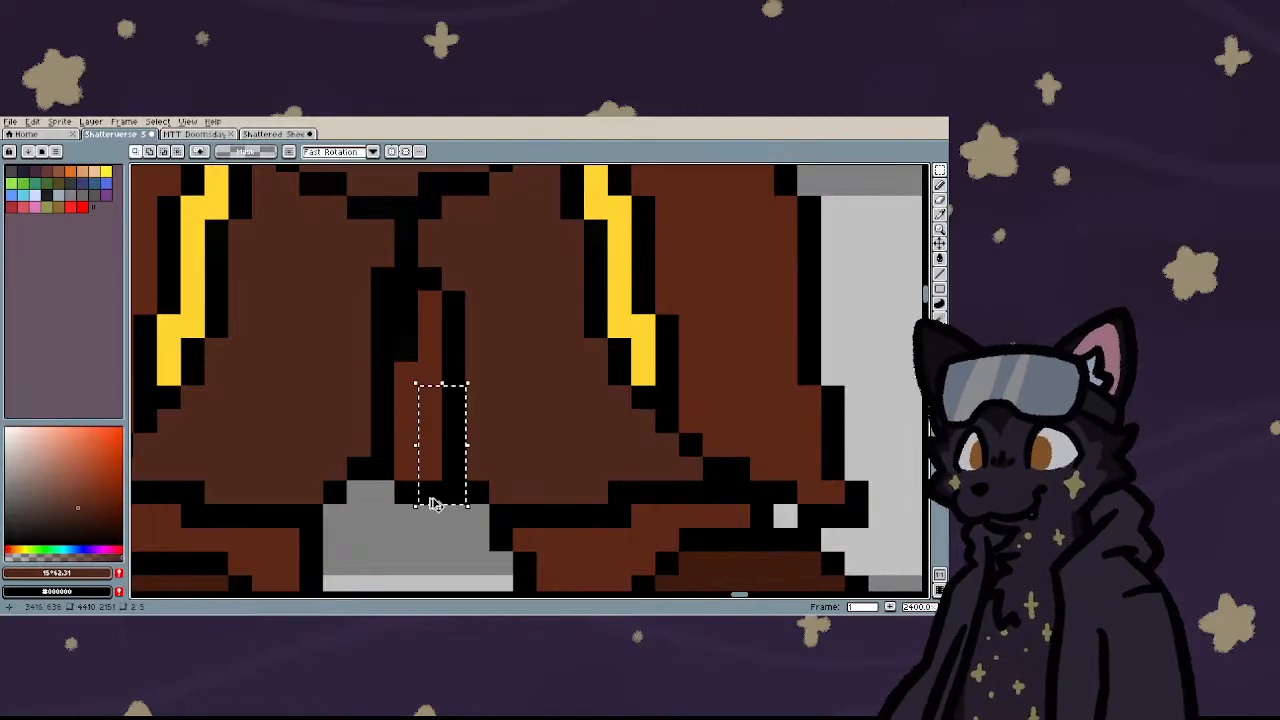
key(Right)
key(b)
scroll(334, 394, down, 5)
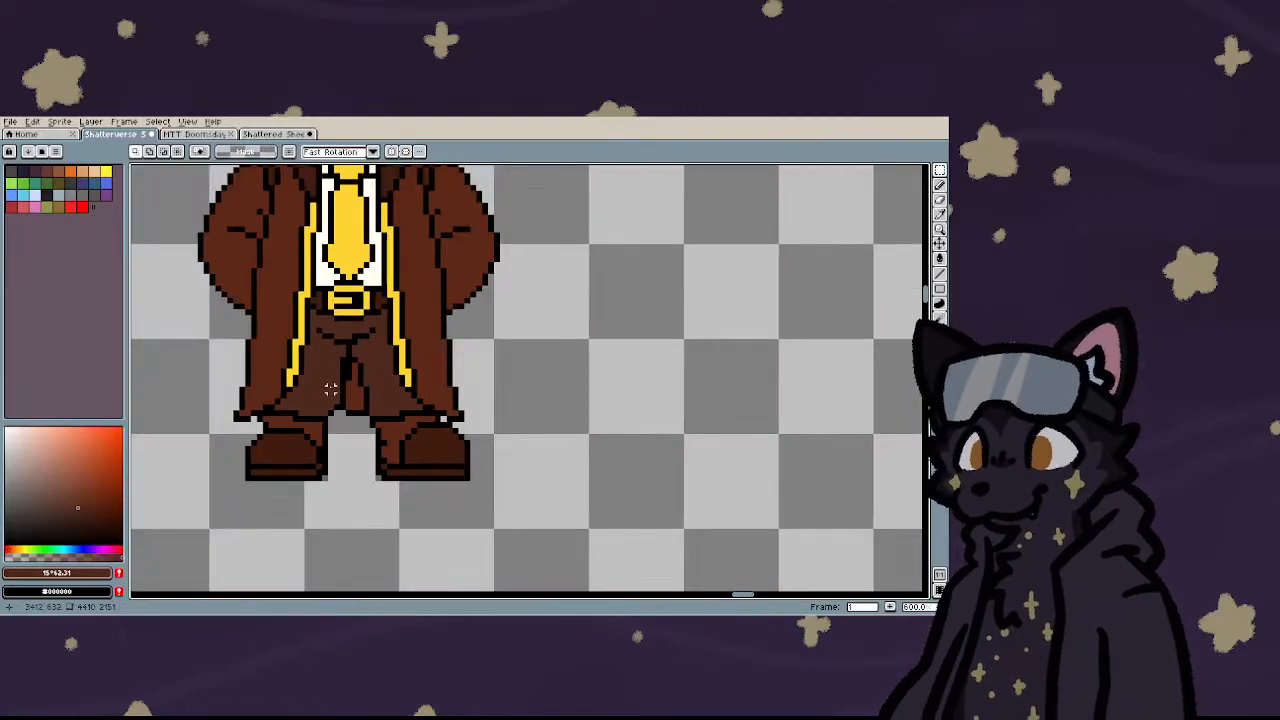
scroll(373, 362, up, 3)
scroll(373, 362, up, 1)
scroll(409, 363, down, 4)
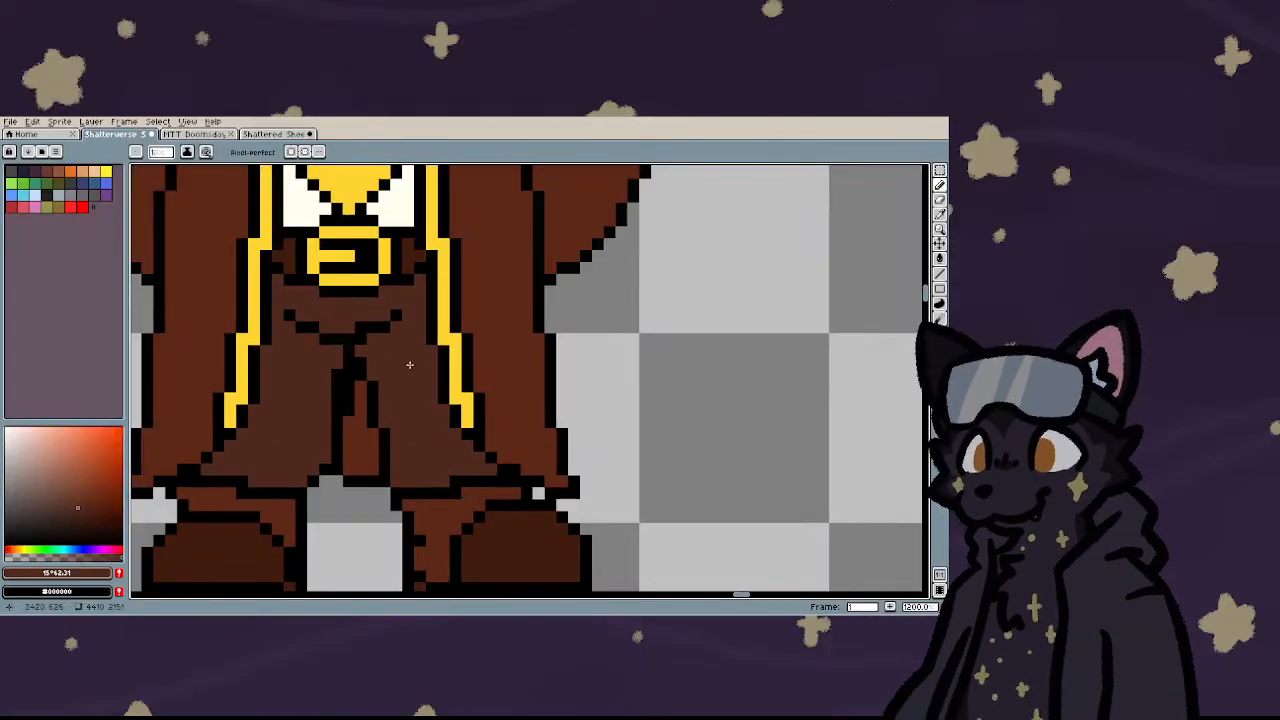
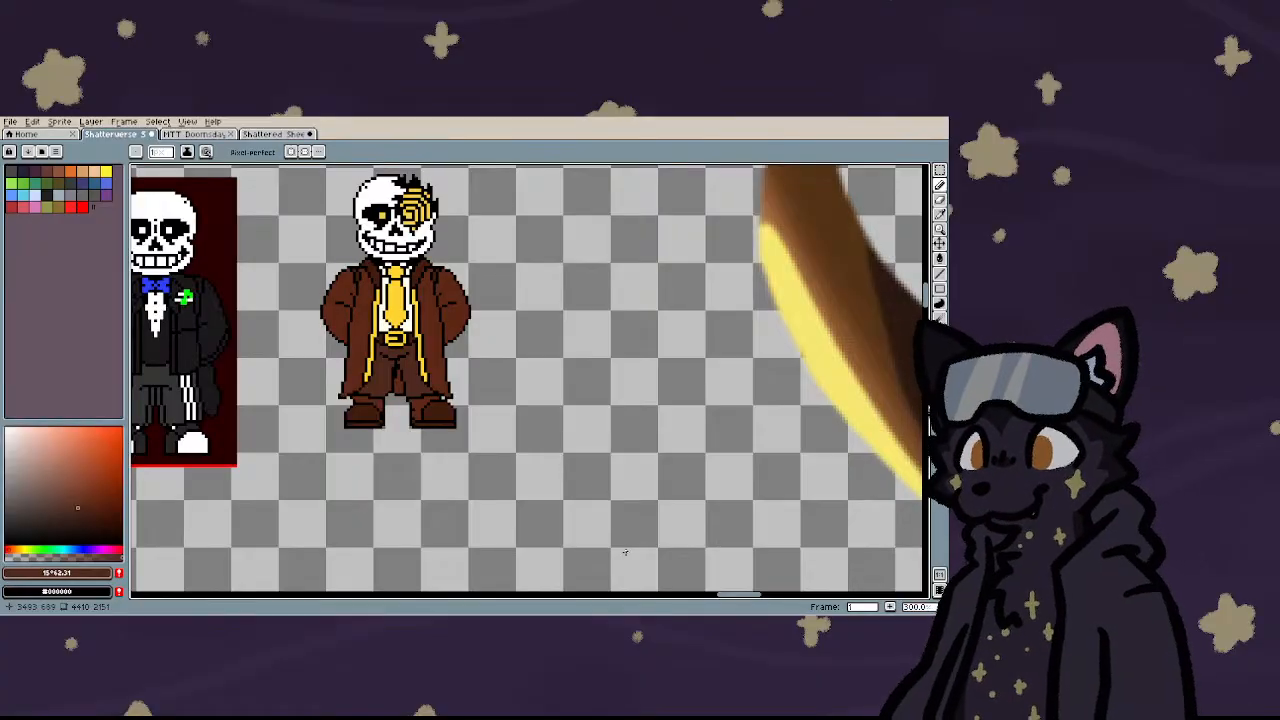
- Select the whole recoloured sprite with a 71 by 102 pixel area and paste a copy on the empty canvas above the original
scroll(625, 552, down, 2)
scroll(566, 488, down, 3)
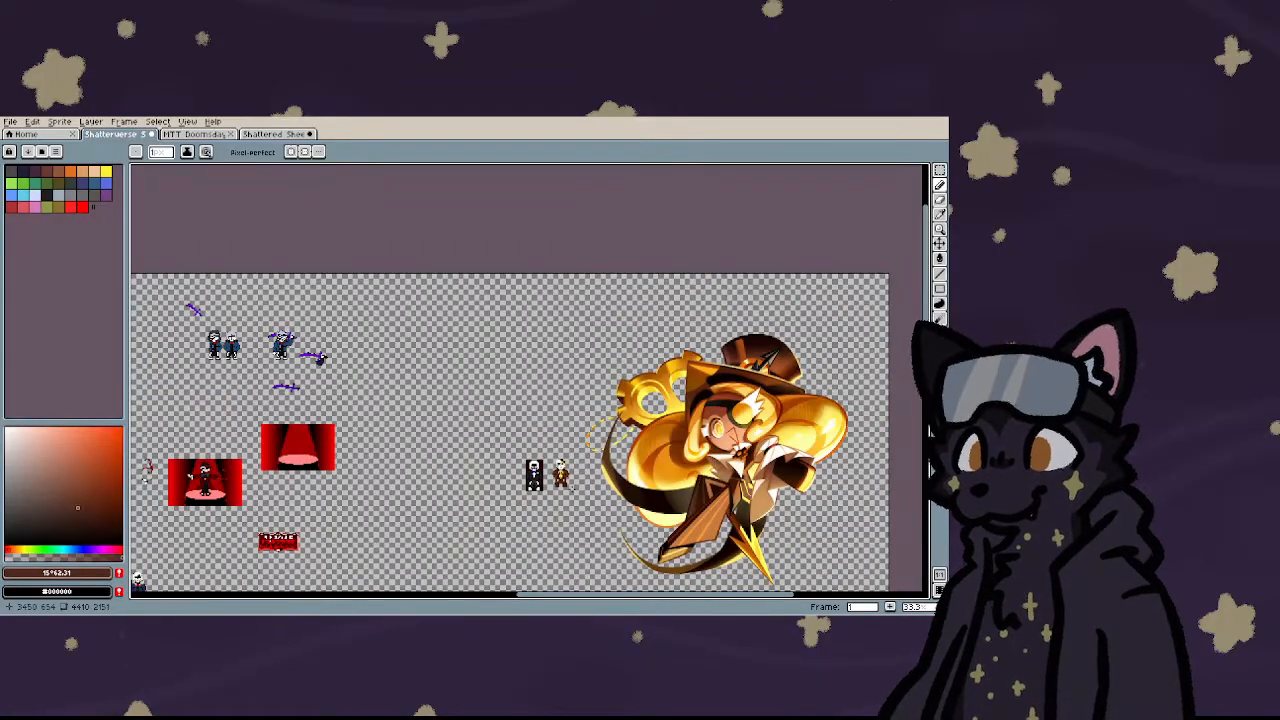
scroll(570, 487, up, 5)
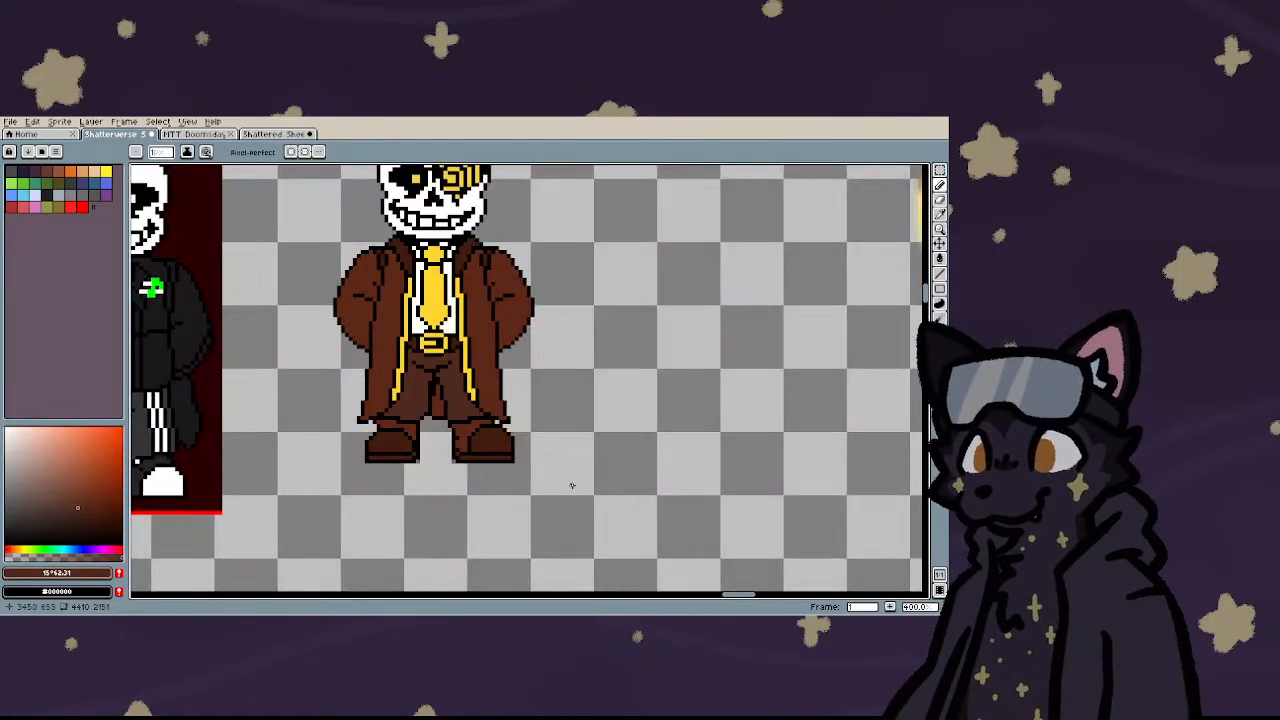
key(m)
scroll(575, 493, down, 2)
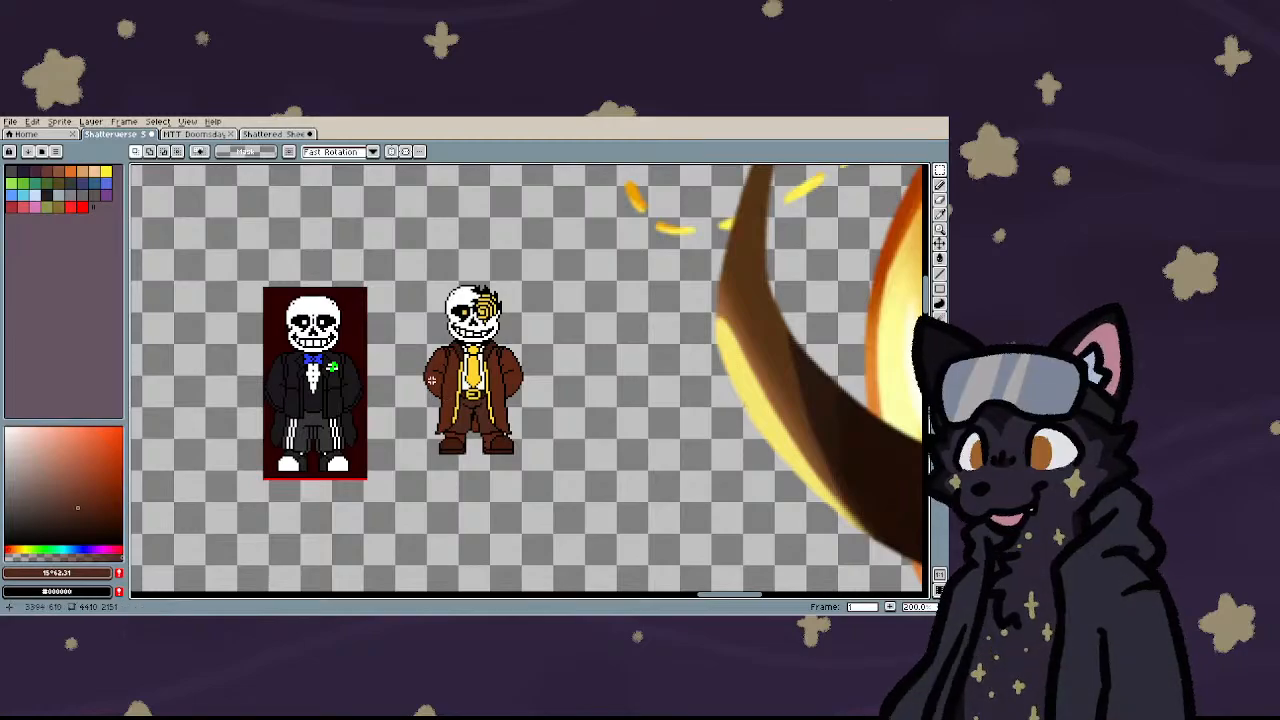
scroll(400, 228, up, 1)
drag(400, 228, 586, 523)
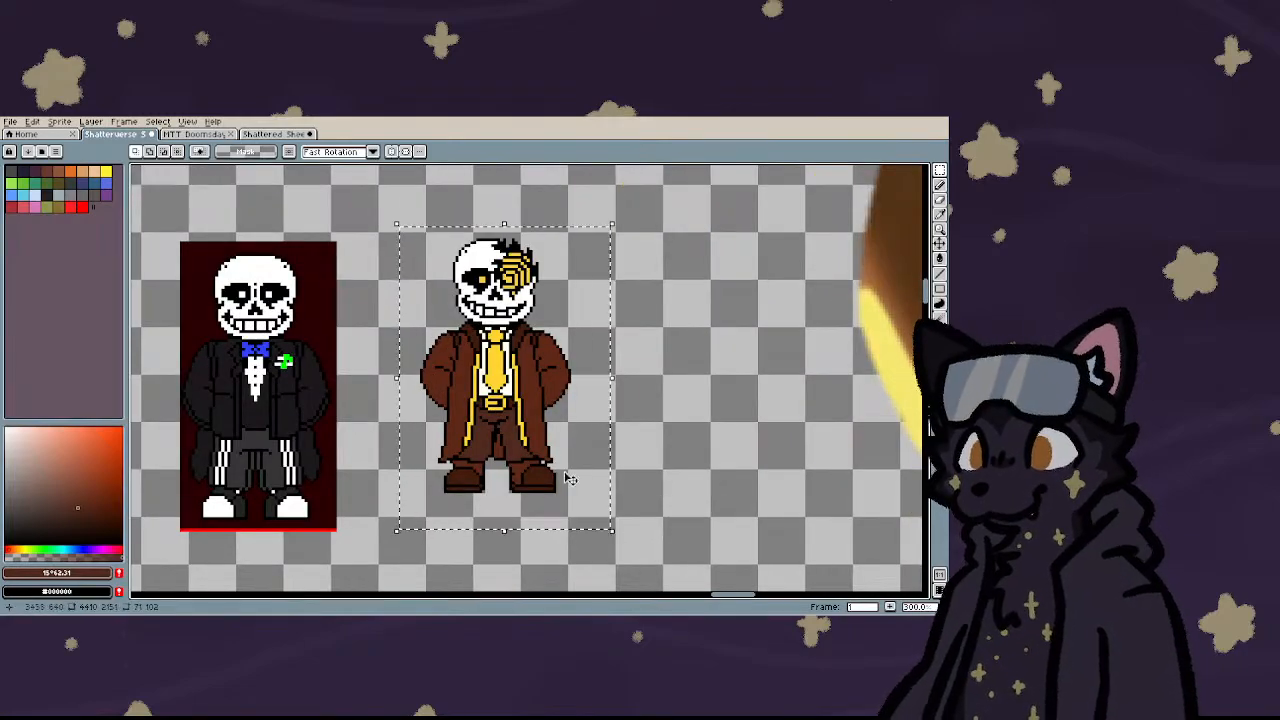
key(ctrl+c)
key(ctrl+v)
scroll(533, 481, down, 1)
scroll(533, 481, down, 3)
key(Return)
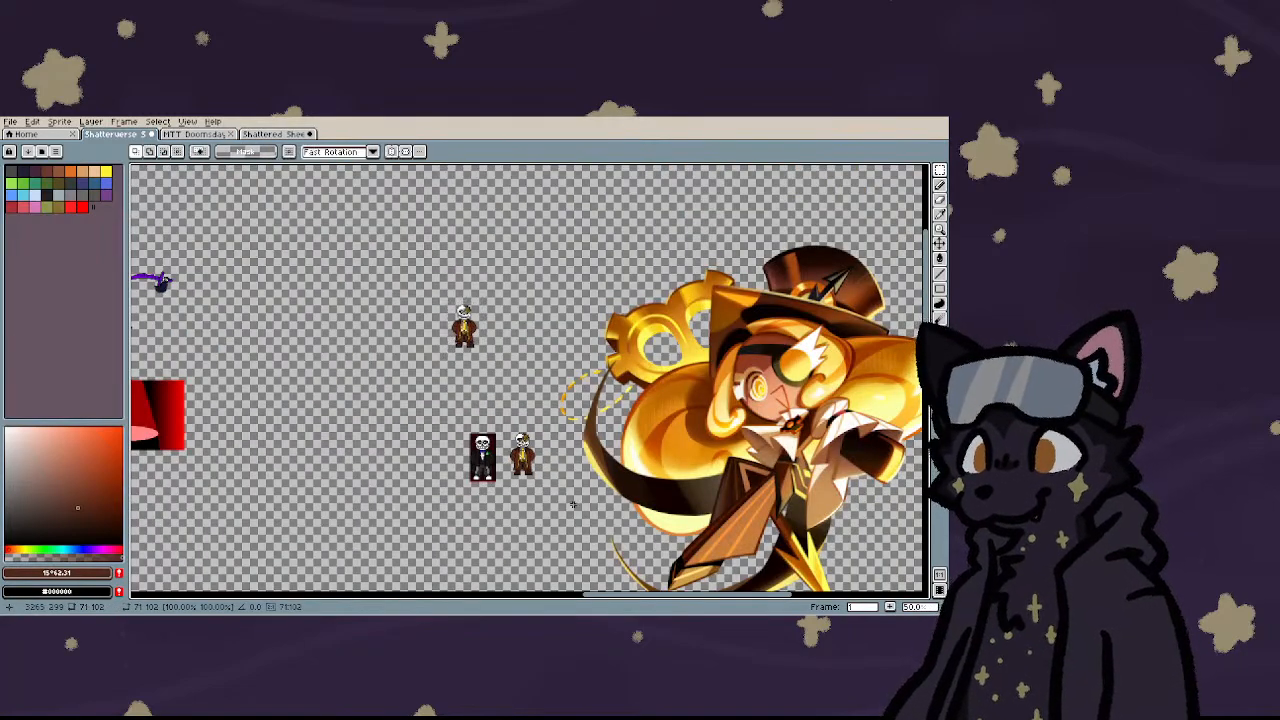
- Examine the reference character's top hat and look over the other character sprites on the sheet
scroll(837, 259, up, 5)
scroll(752, 250, down, 1)
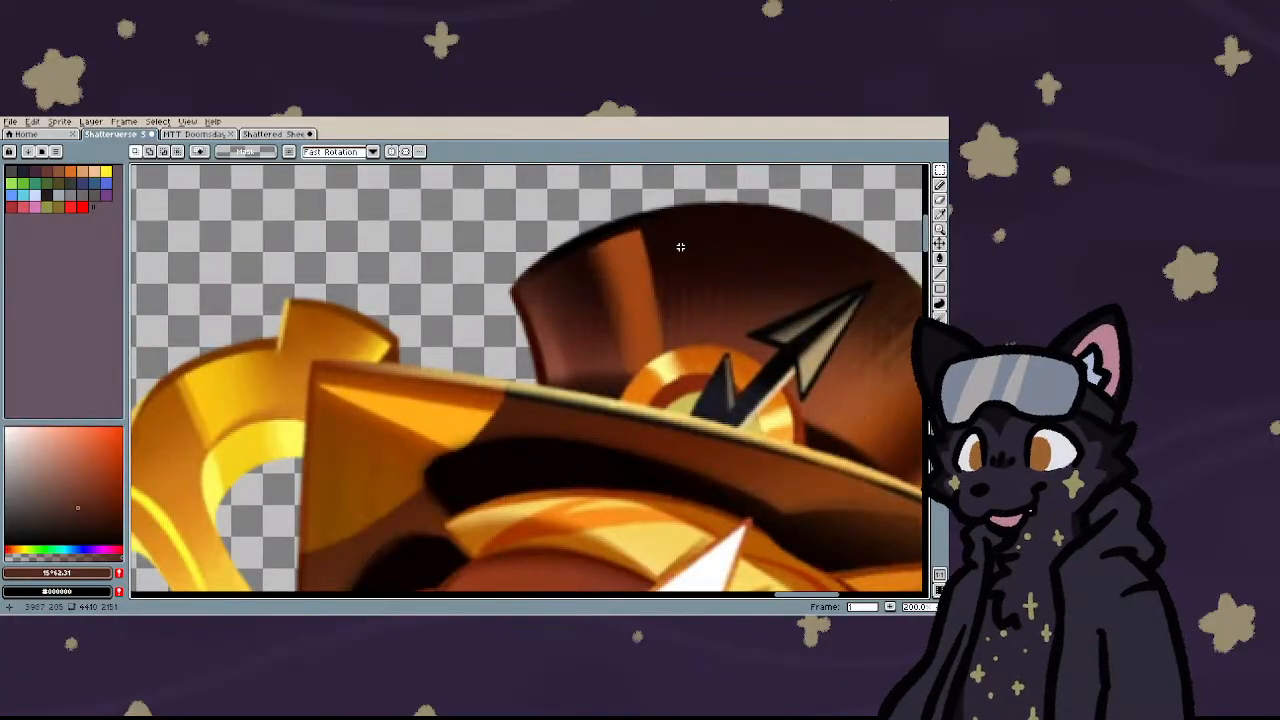
scroll(680, 247, down, 3)
scroll(358, 396, up, 2)
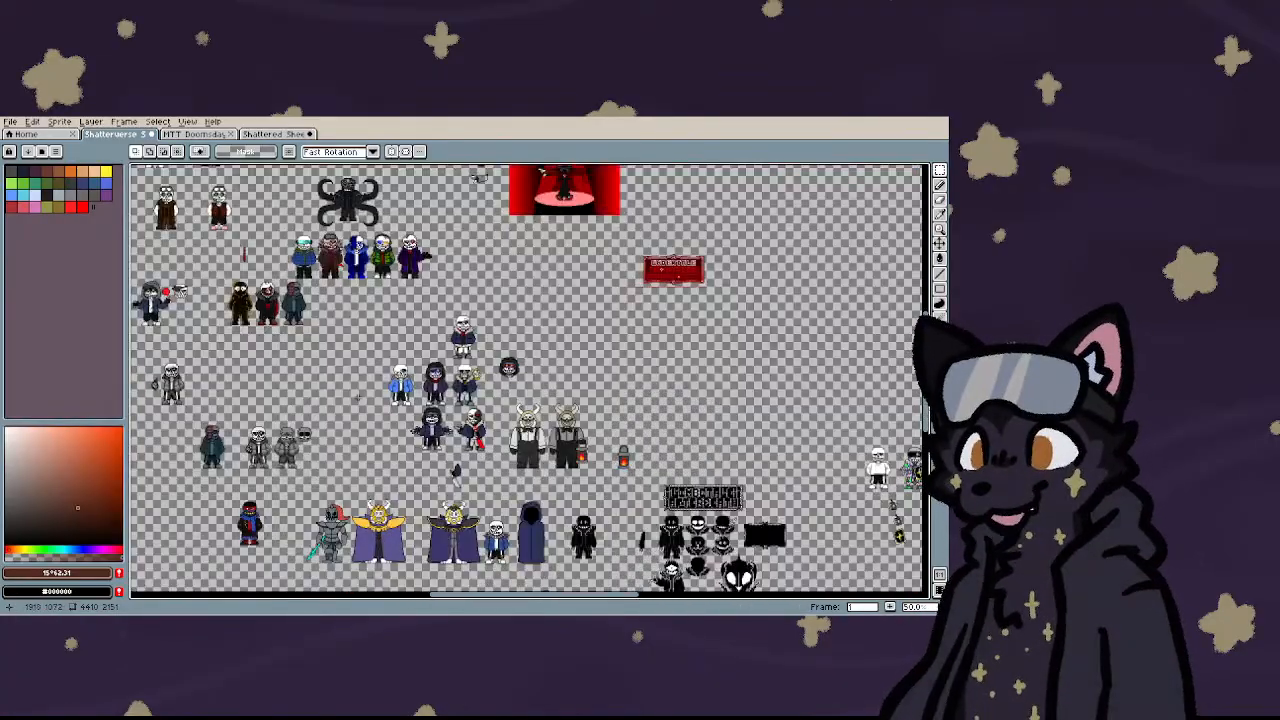
scroll(409, 435, down, 1)
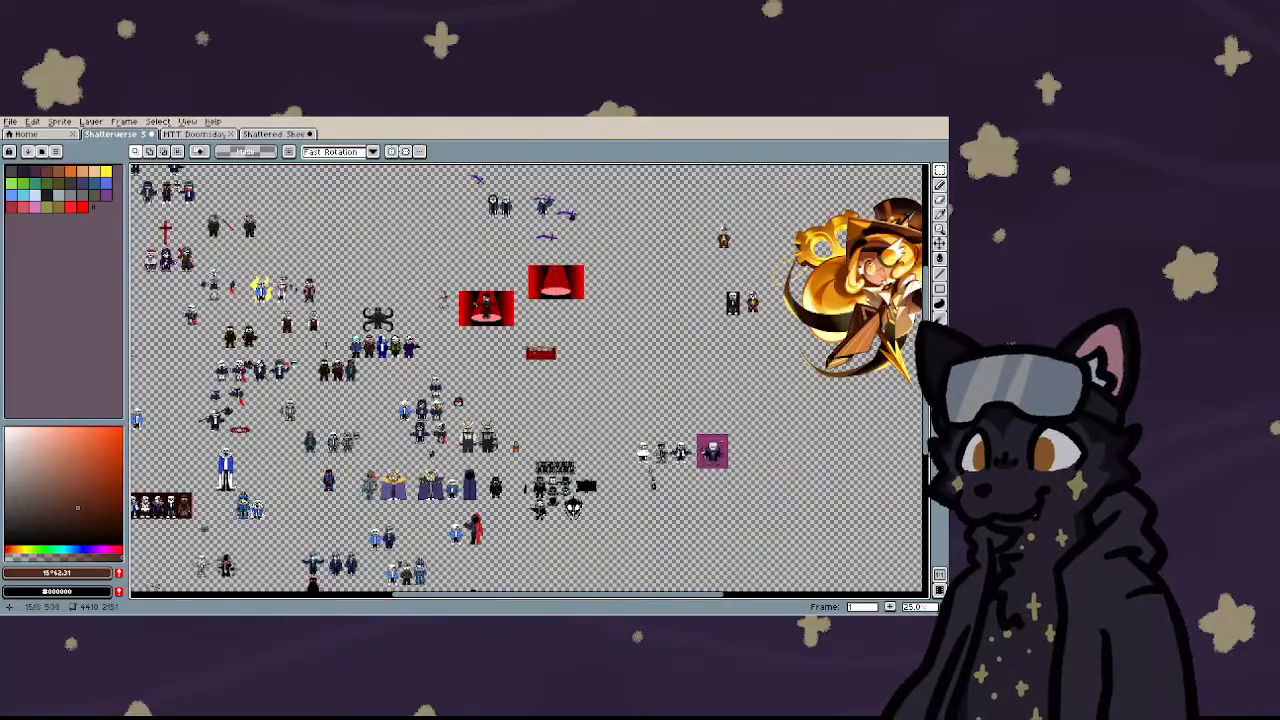
scroll(369, 301, up, 5)
scroll(677, 436, down, 5)
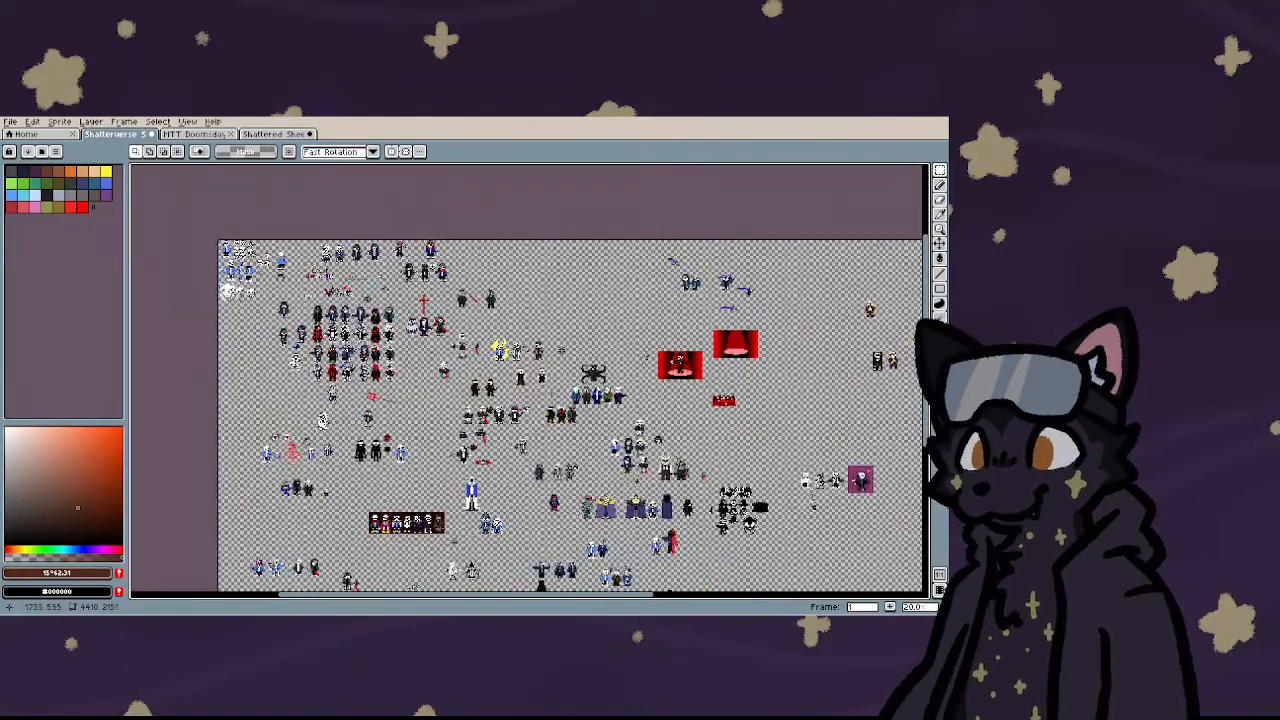
scroll(400, 400, up, 4)
scroll(400, 400, down, 3)
scroll(800, 420, down, 2)
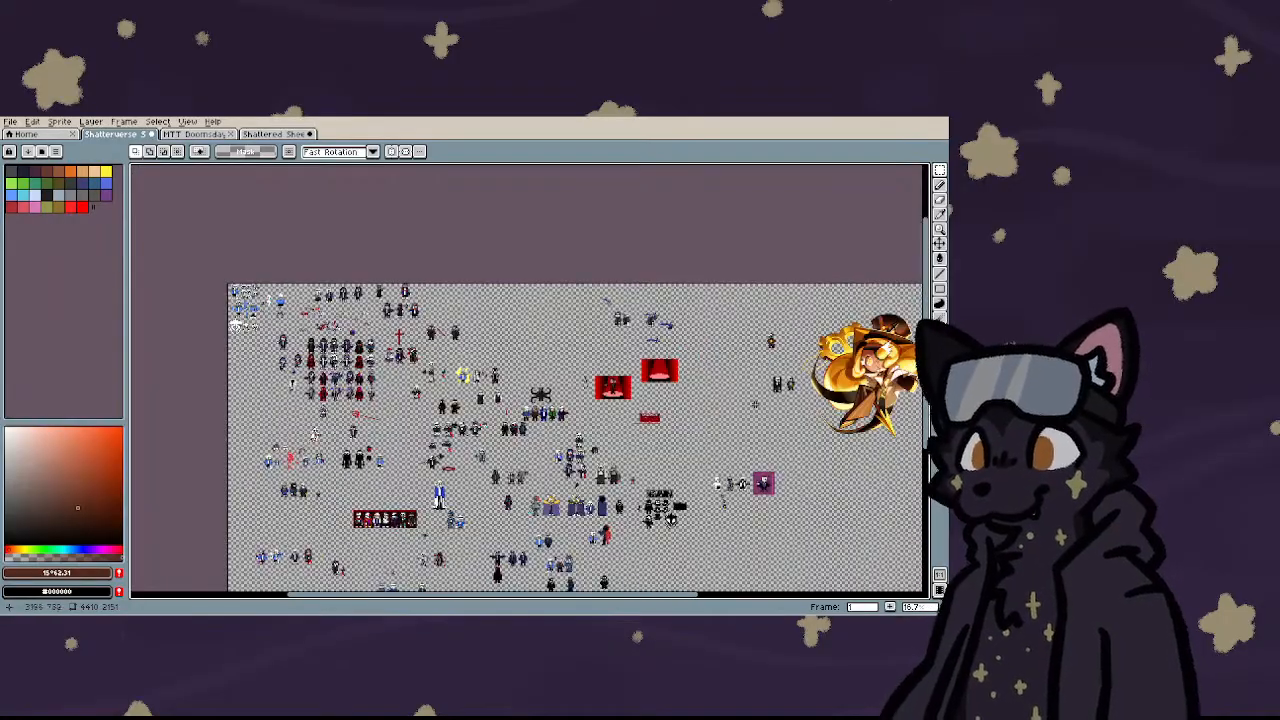
- Try to flatten the upper edge of the skull's plain eye socket on the copied sprite with white pixels
scroll(800, 420, up, 5)
scroll(800, 420, down, 4)
scroll(465, 422, up, 8)
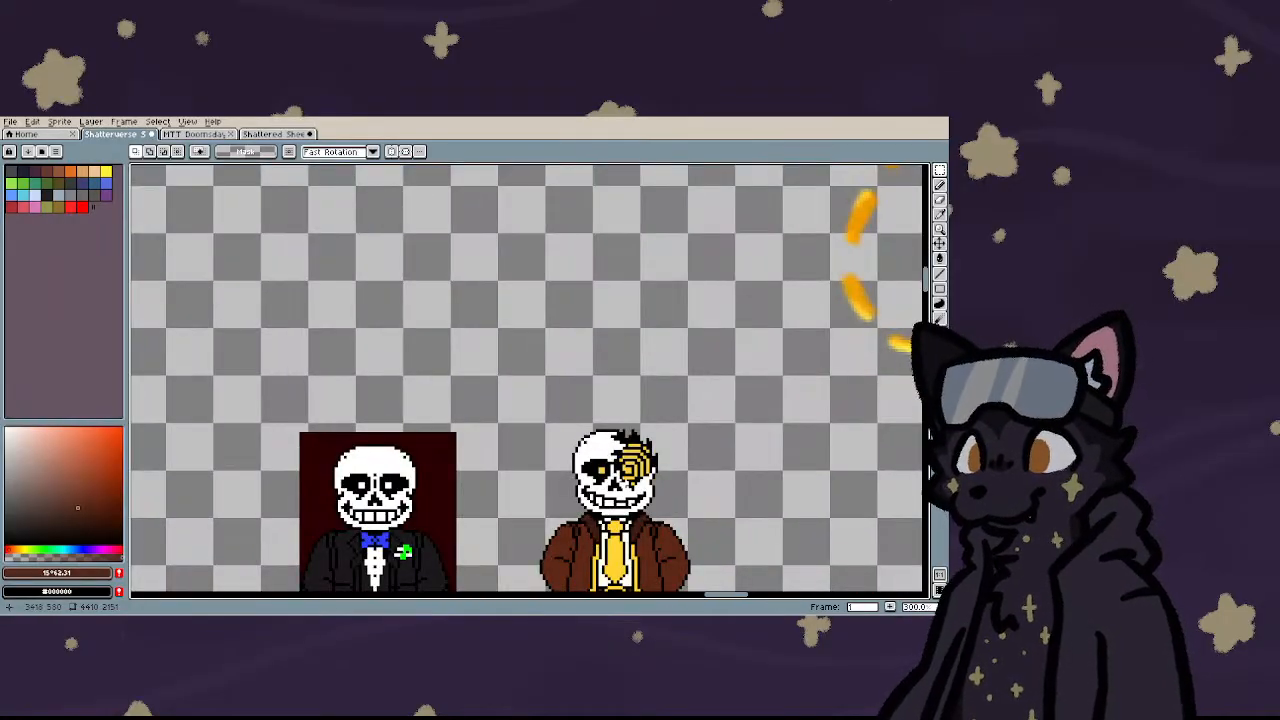
scroll(465, 422, down, 2)
scroll(581, 416, up, 4)
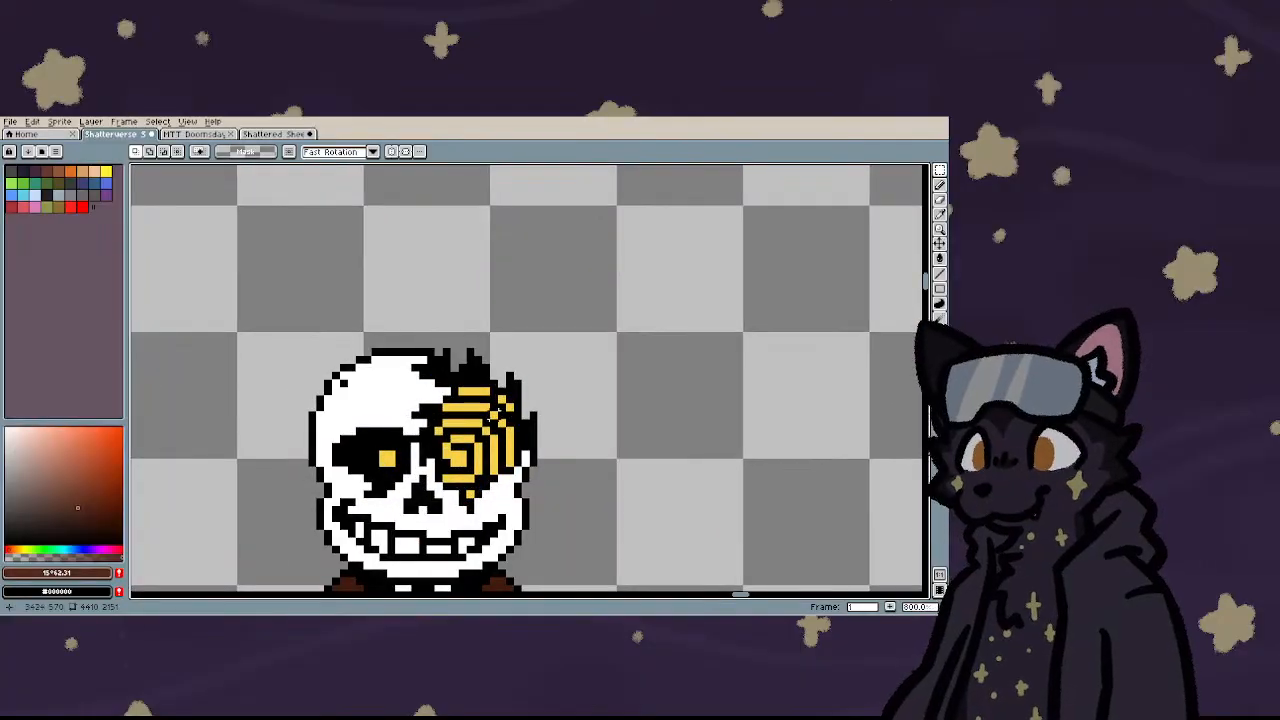
scroll(358, 468, up, 4)
key(b)
mouse_move(312, 451)
mouse_down()
mouse_move(334, 476)
mouse_move(389, 475)
mouse_up()
alt+click(334, 285)
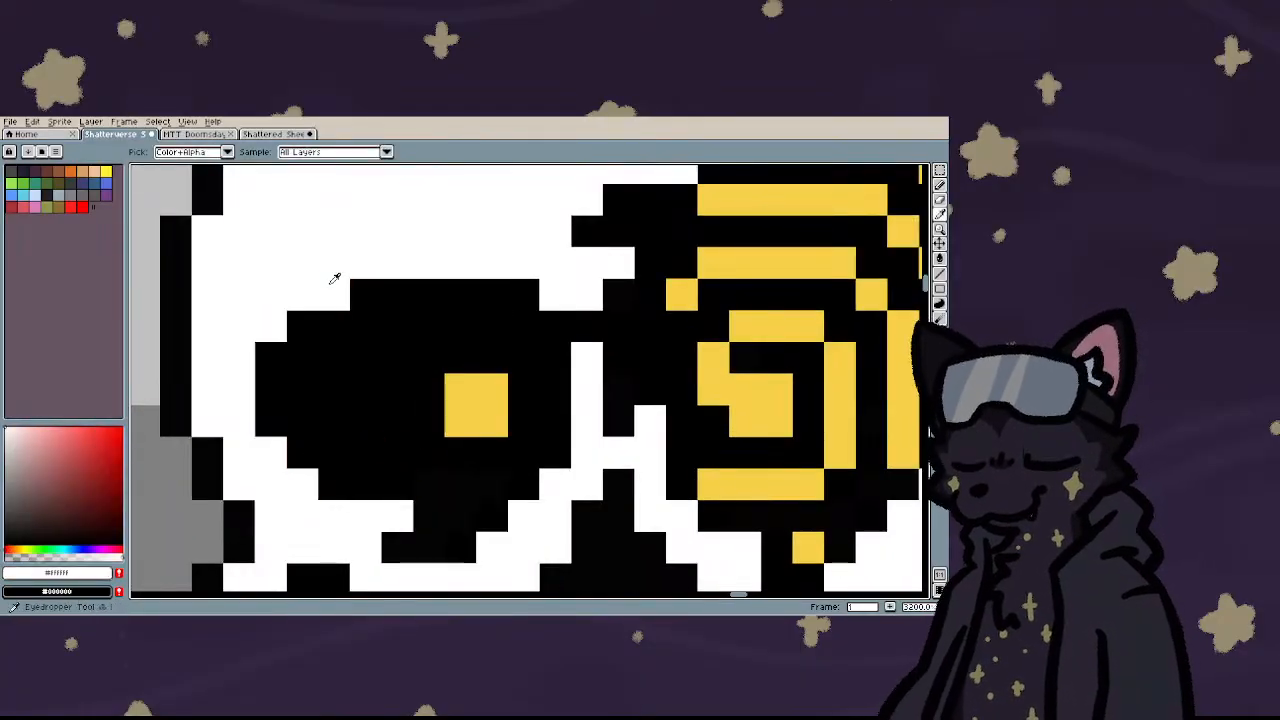
mouse_move(334, 285)
mouse_down()
mouse_move(549, 296)
mouse_move(535, 318)
mouse_move(260, 322)
mouse_up()
scroll(352, 290, down, 7)
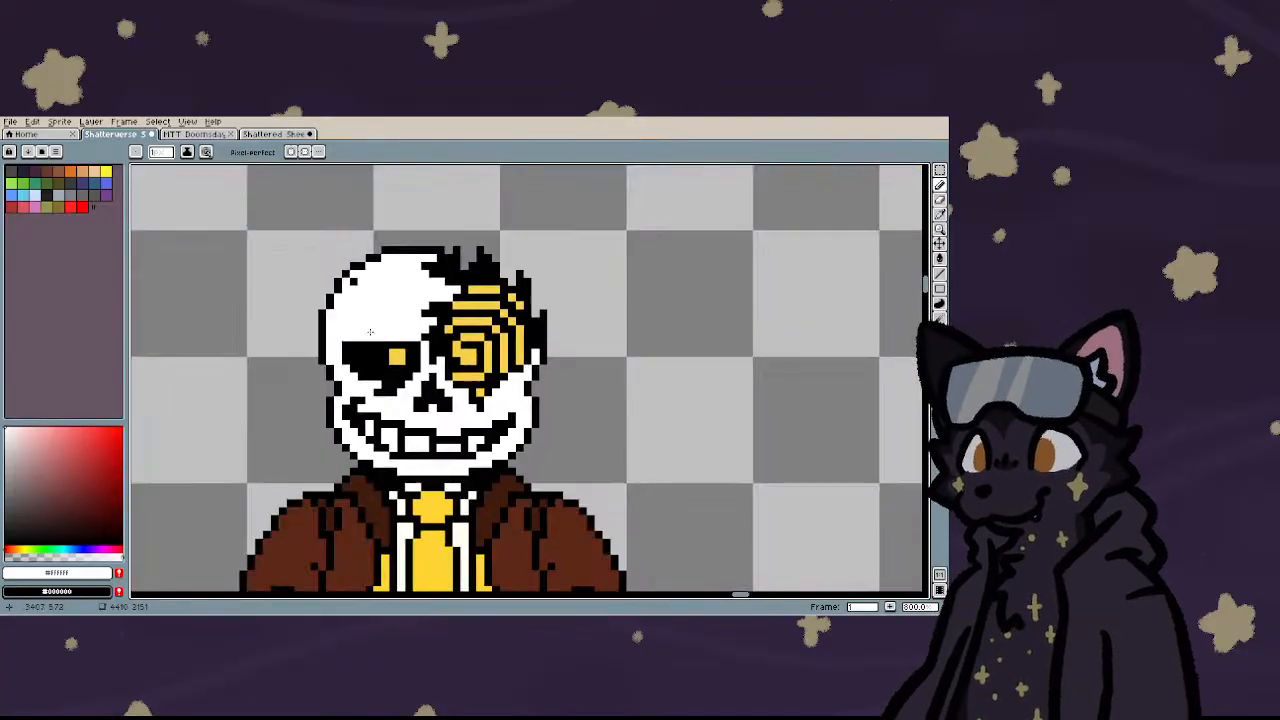
key(ctrl+z)
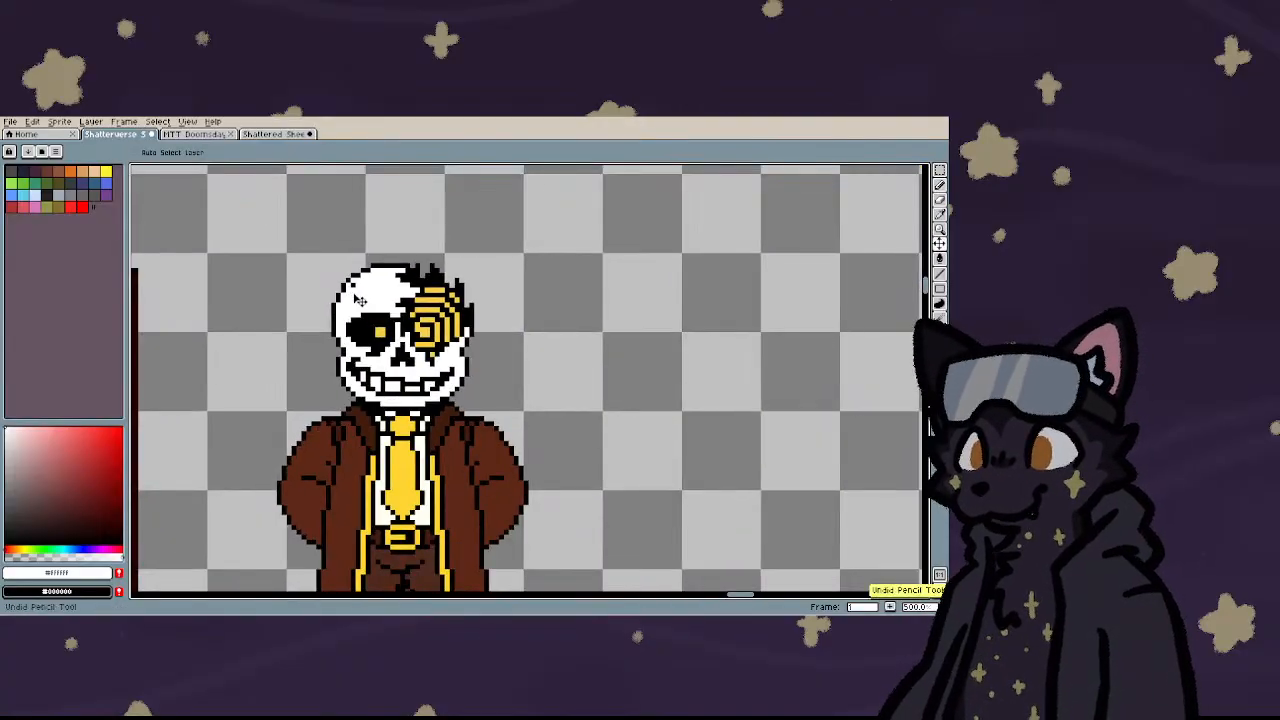
- Sketch a horizontal red guide line about 14 pixels long across the copied skull's forehead into the spiral eye
scroll(356, 350, up, 1)
scroll(353, 305, down, 3)
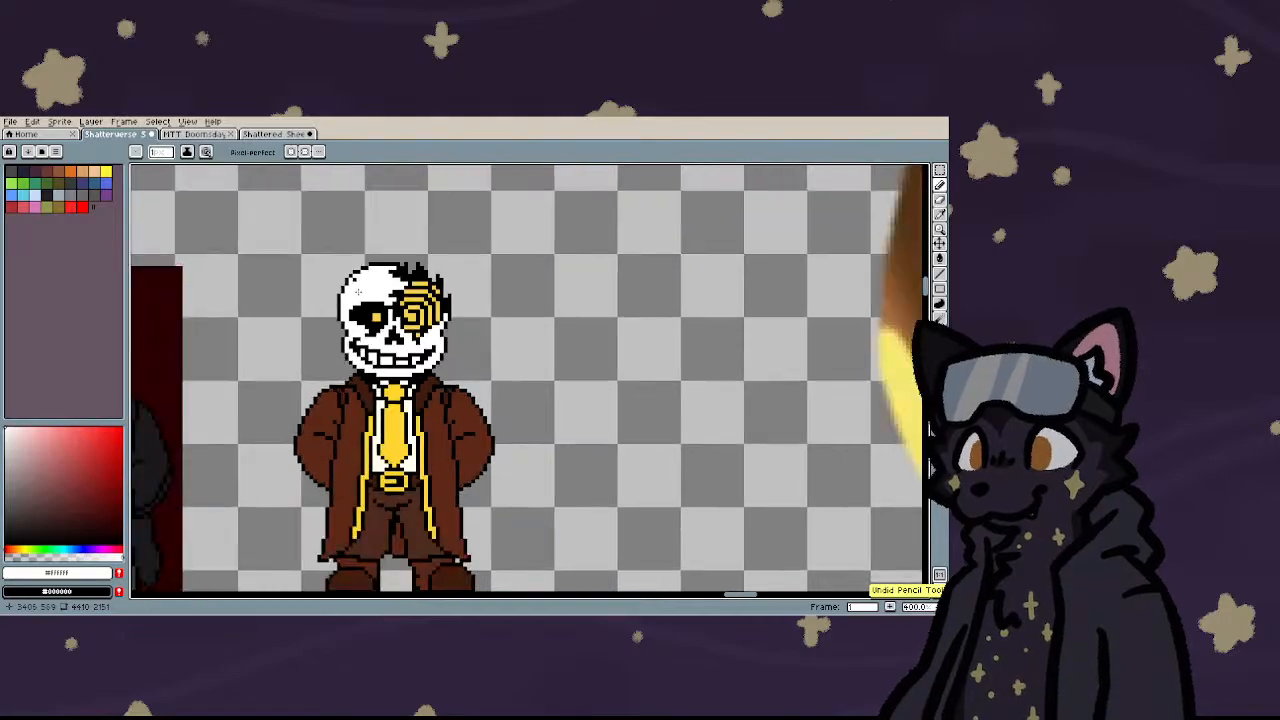
scroll(354, 260, up, 7)
click(82, 206)
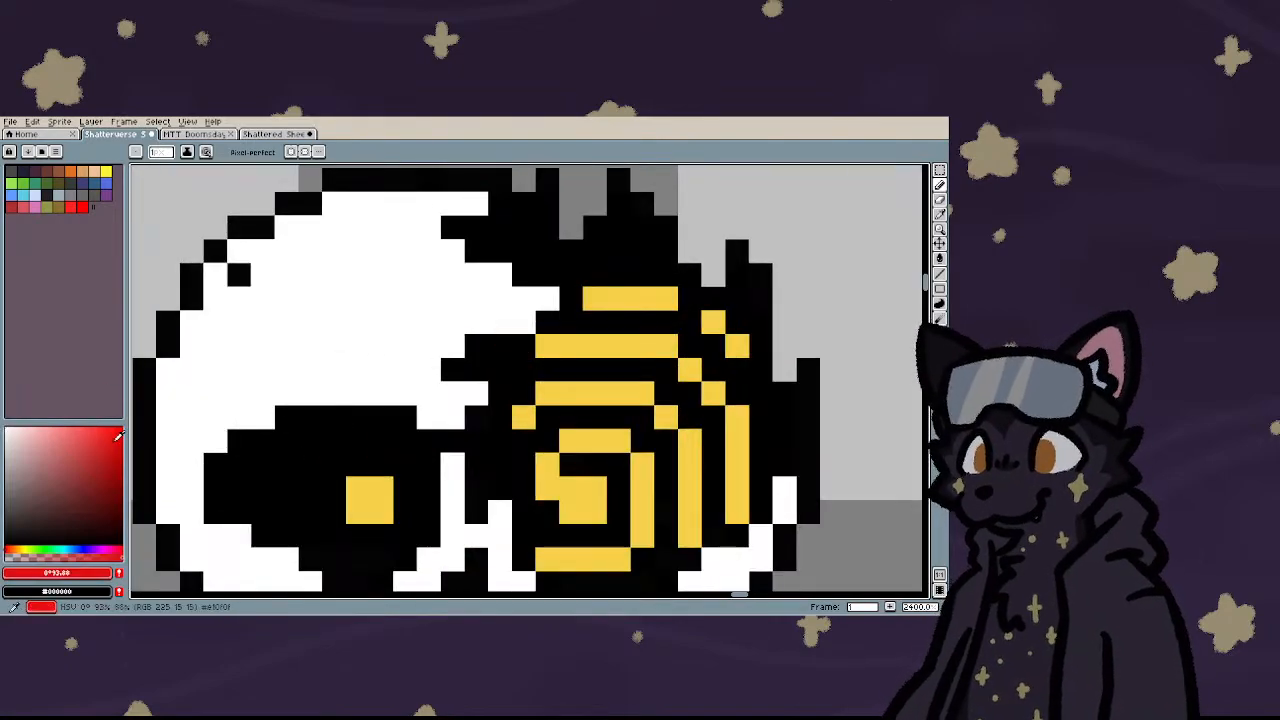
mouse_move(451, 352)
mouse_down()
mouse_move(385, 343)
mouse_move(524, 346)
mouse_up()
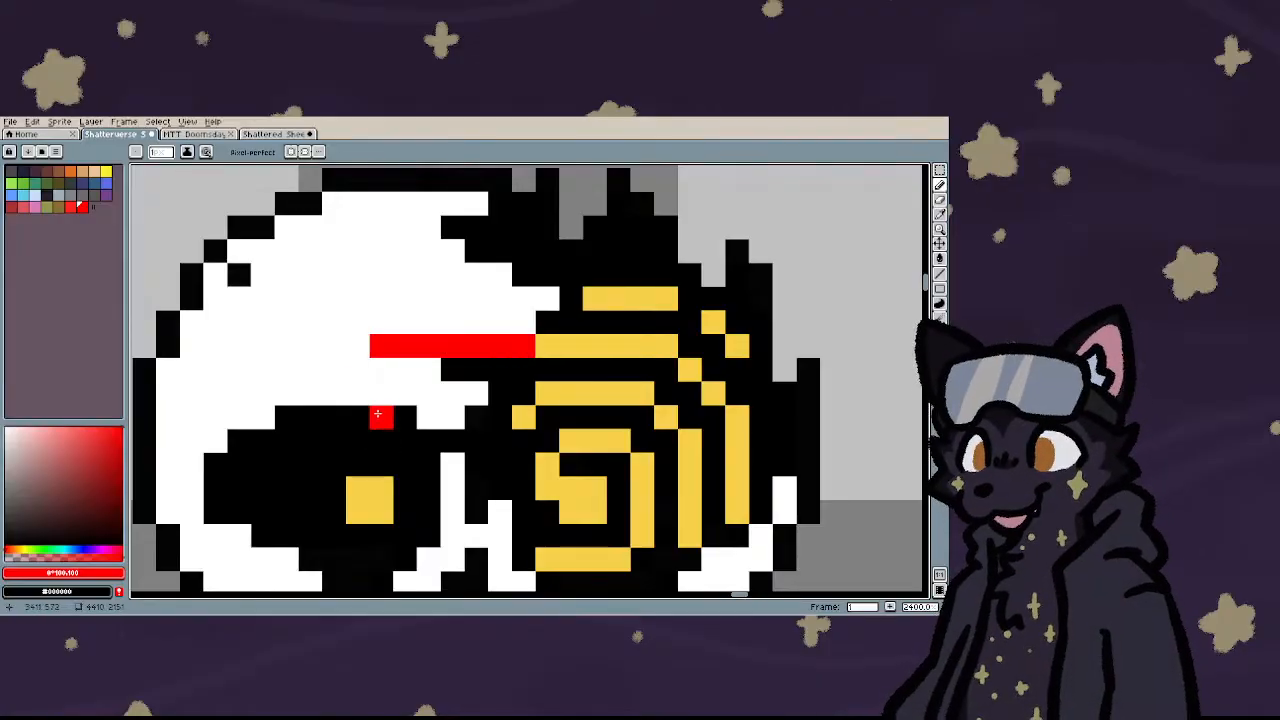
scroll(494, 455, down, 1)
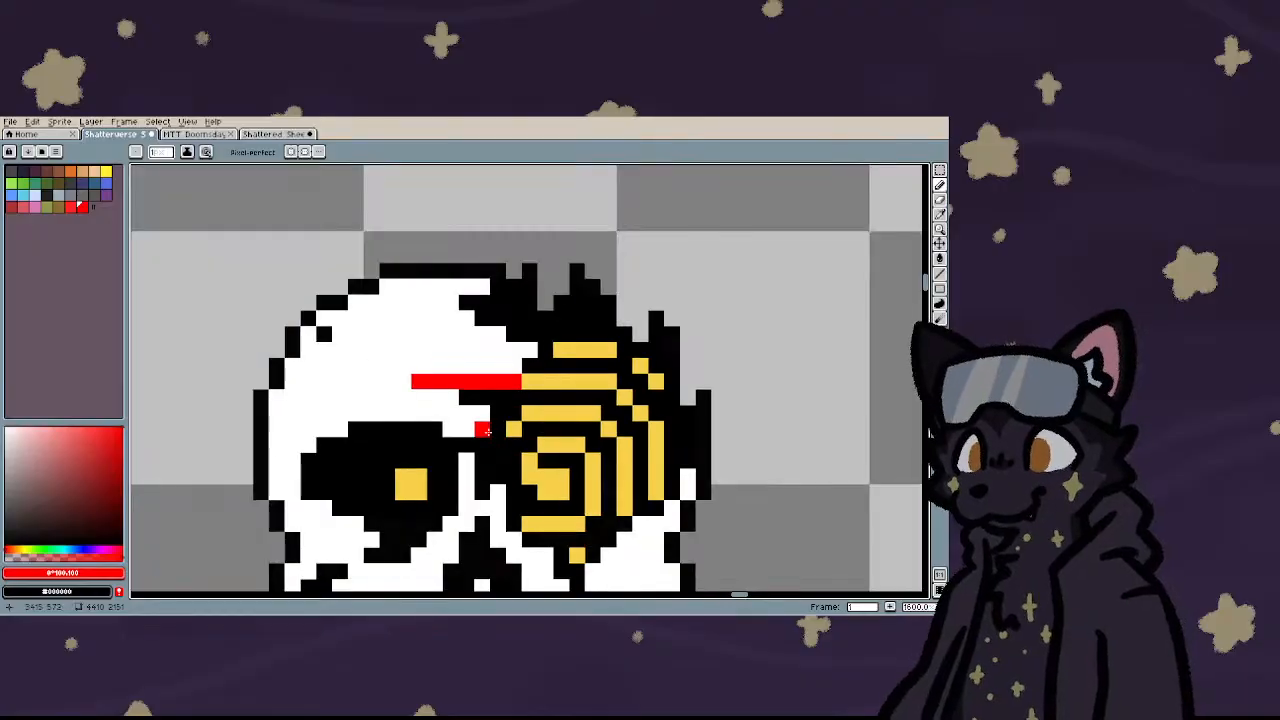
drag(530, 382, 542, 382)
scroll(431, 381, down, 8)
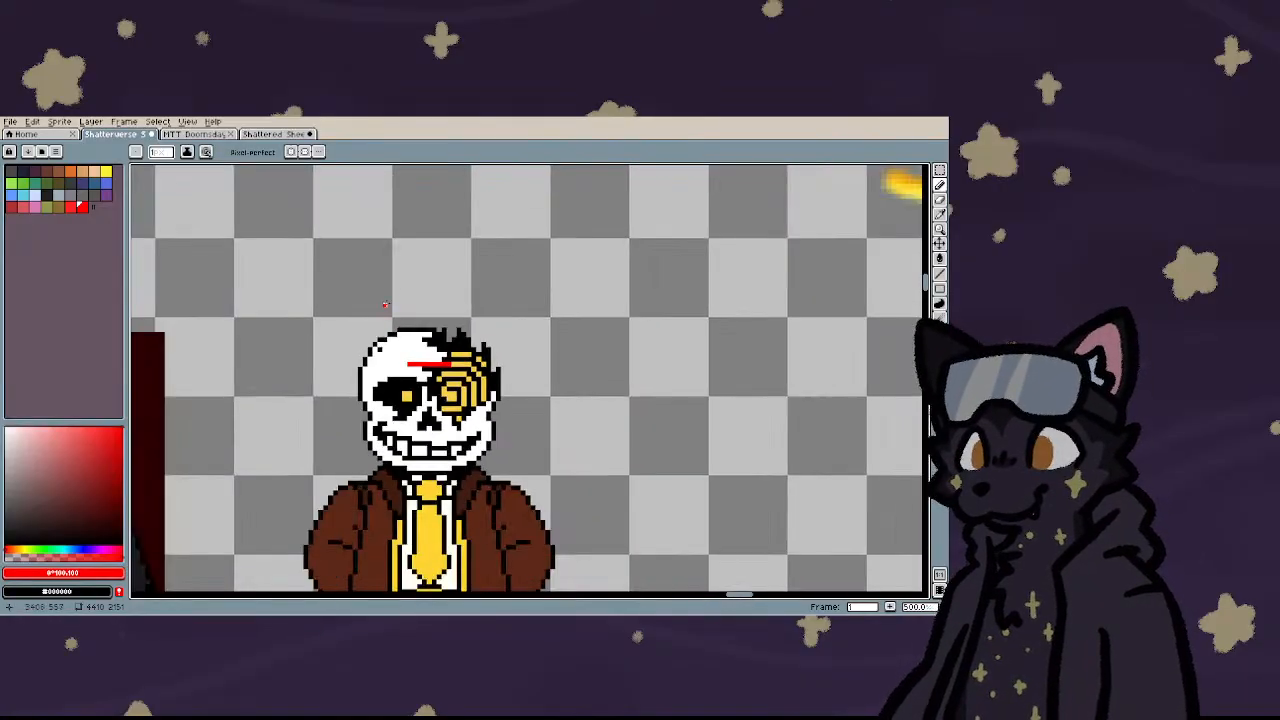
scroll(356, 310, up, 10)
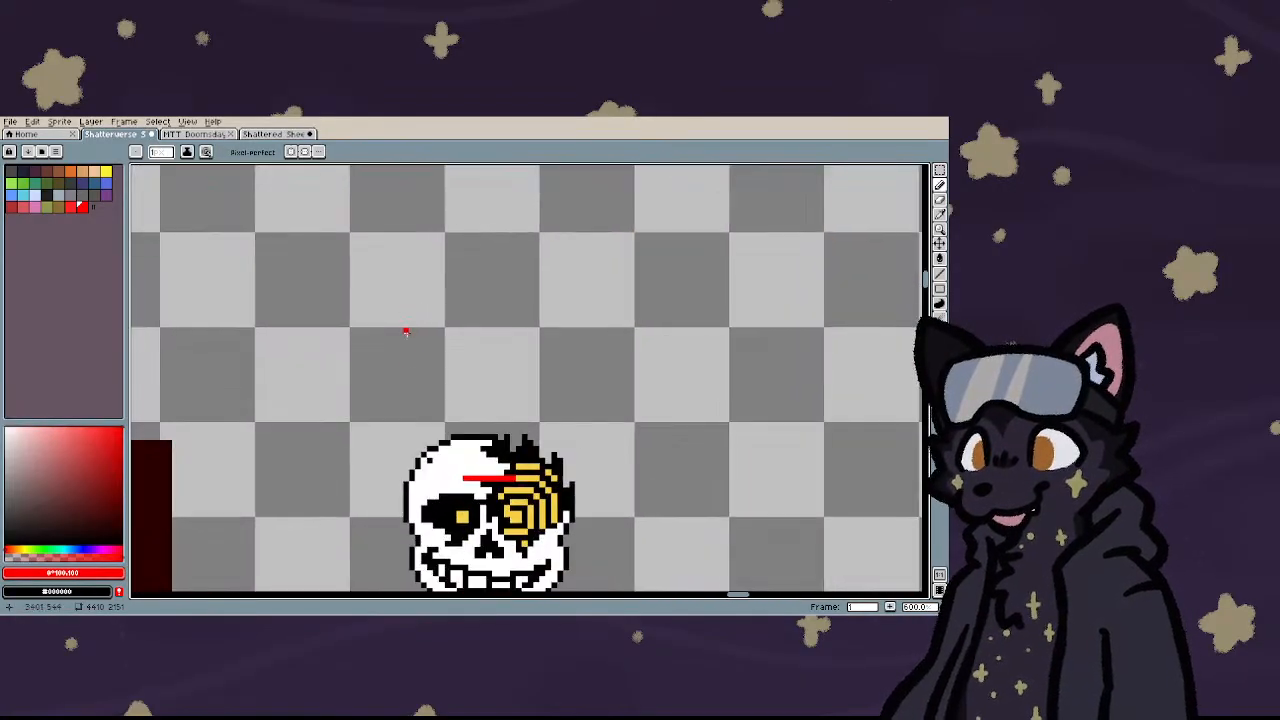
drag(470, 466, 410, 466)
drag(758, 464, 784, 466)
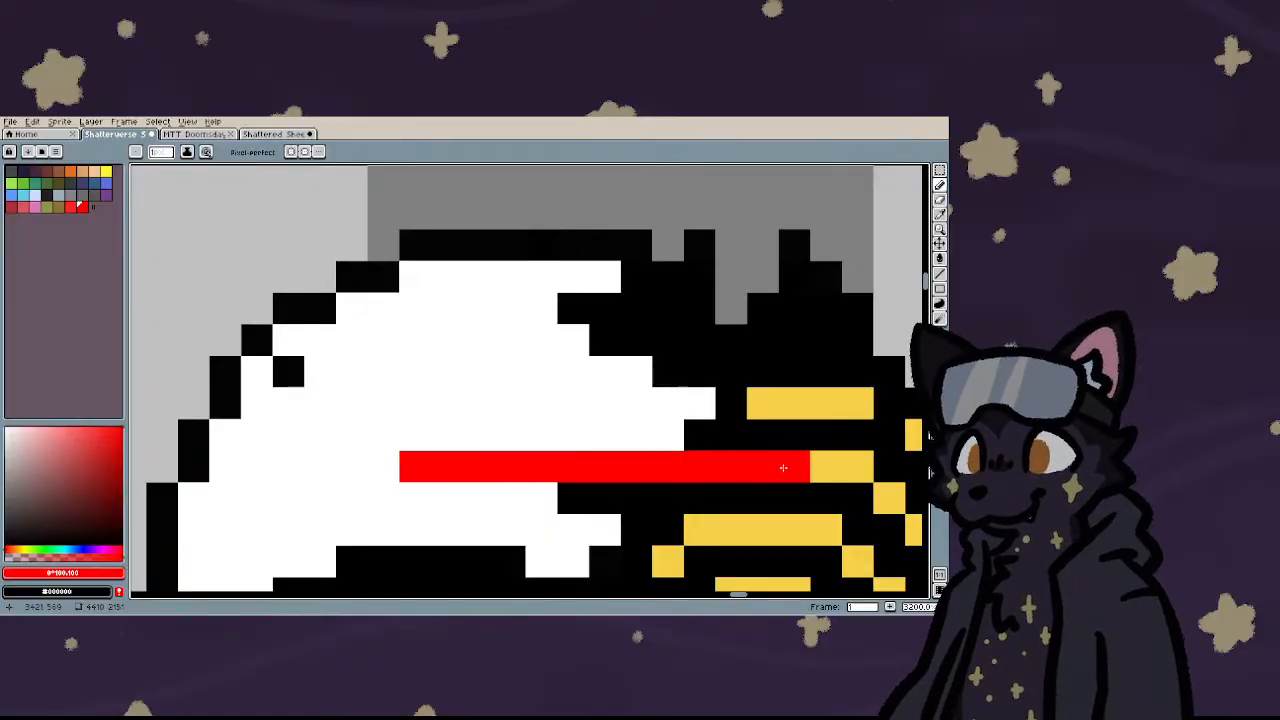
scroll(482, 438, down, 3)
scroll(473, 489, up, 3)
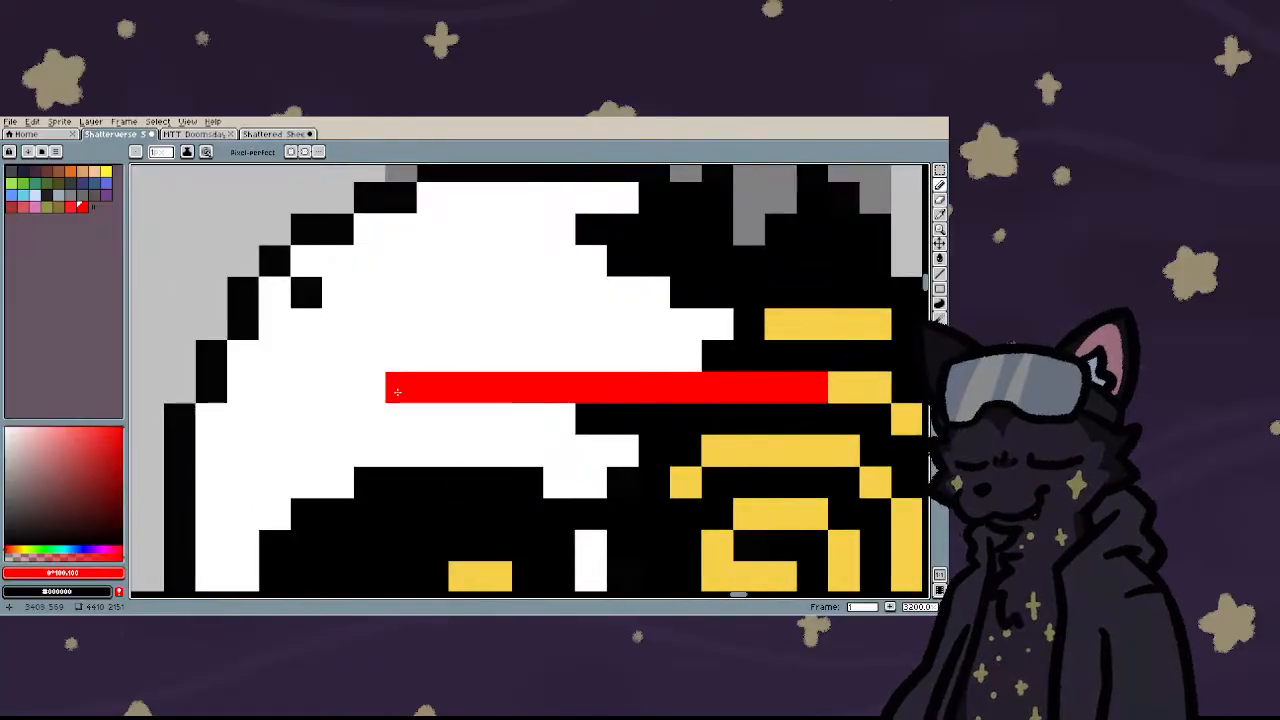
- Undo all the strokes of the red guide line on the copied skull's forehead
scroll(398, 392, down, 3)
key(ctrl+z)
key(ctrl+z)
key(ctrl+z)
key(ctrl+z)
key(ctrl+z)
key(ctrl+z)
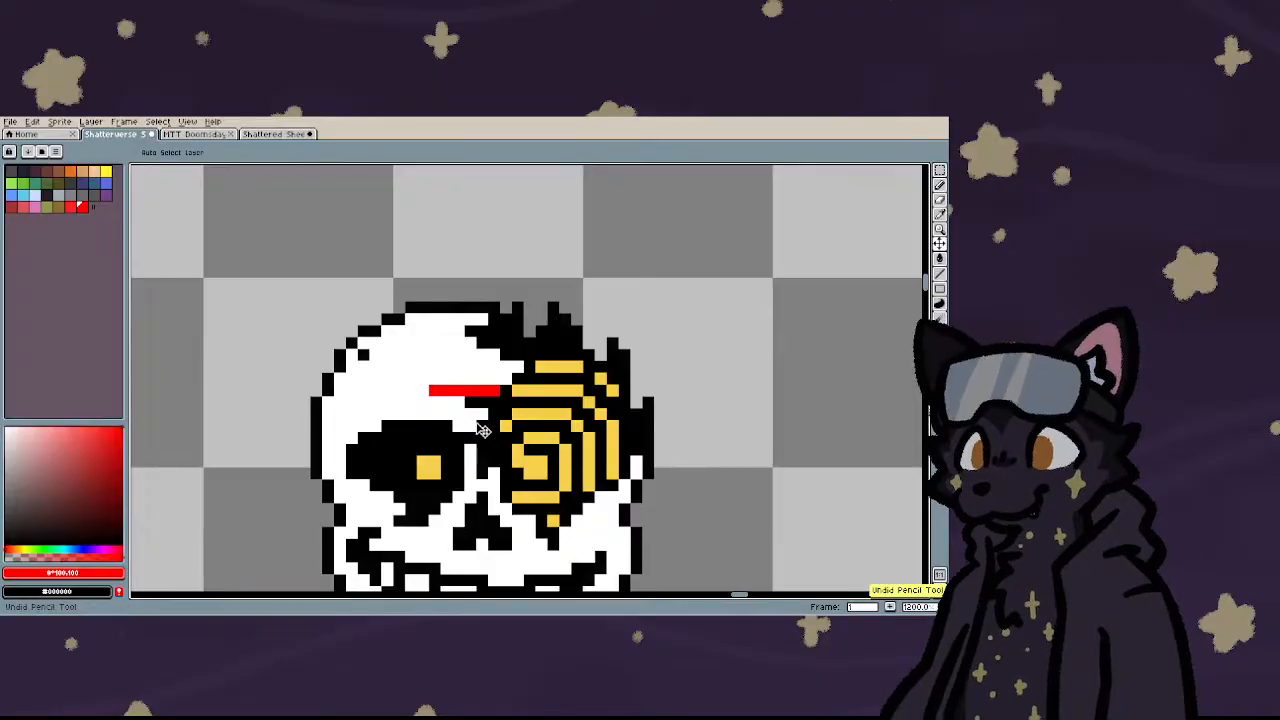
key(ctrl+z)
- Sketch a lower horizontal red guide line about 11 pixels long just above the plain eye socket, running into the spiral eye
scroll(482, 430, down, 5)
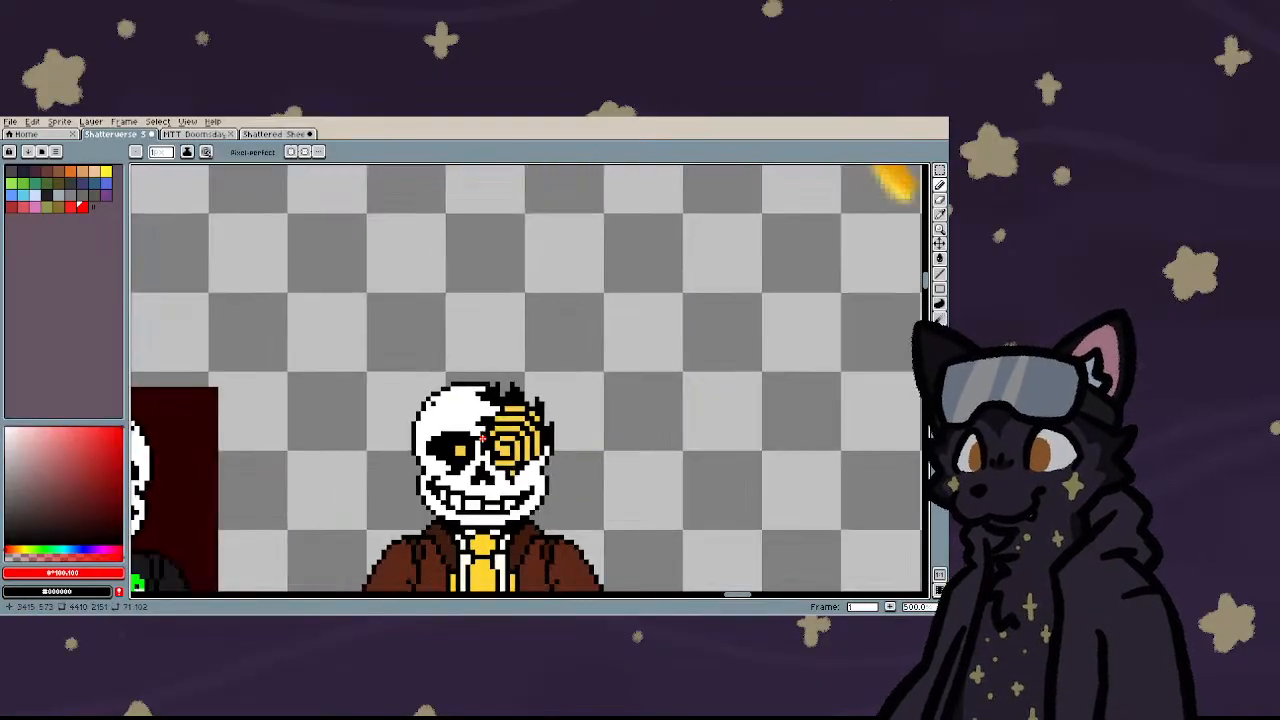
scroll(480, 430, down, 4)
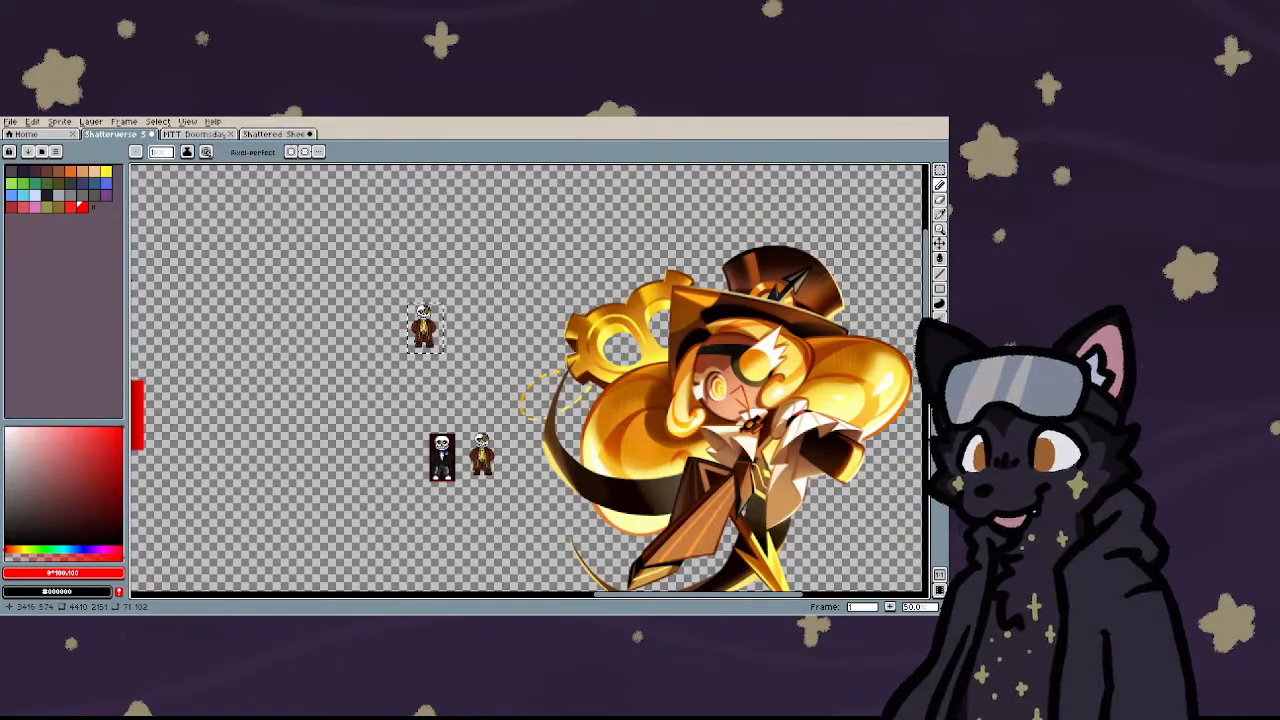
key(m)
scroll(480, 430, up, 6)
key(b)
scroll(491, 444, up, 2)
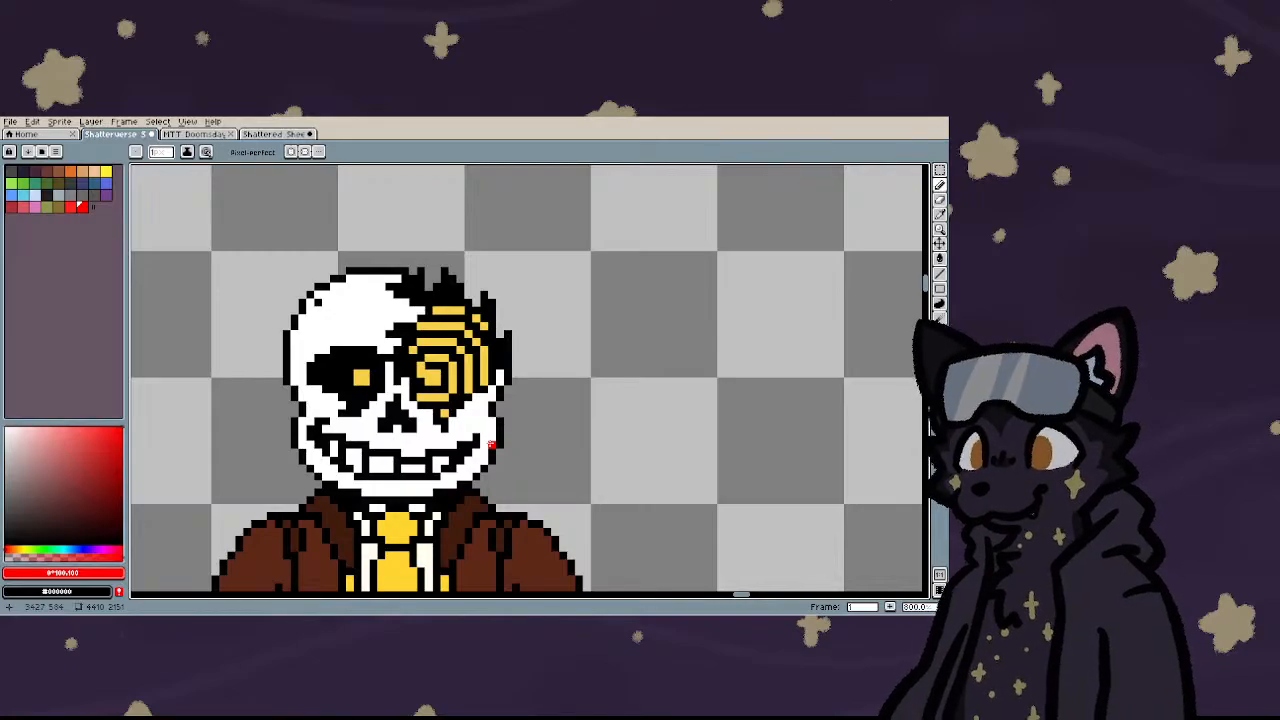
scroll(491, 444, up, 2)
scroll(408, 345, down, 3)
scroll(447, 329, up, 5)
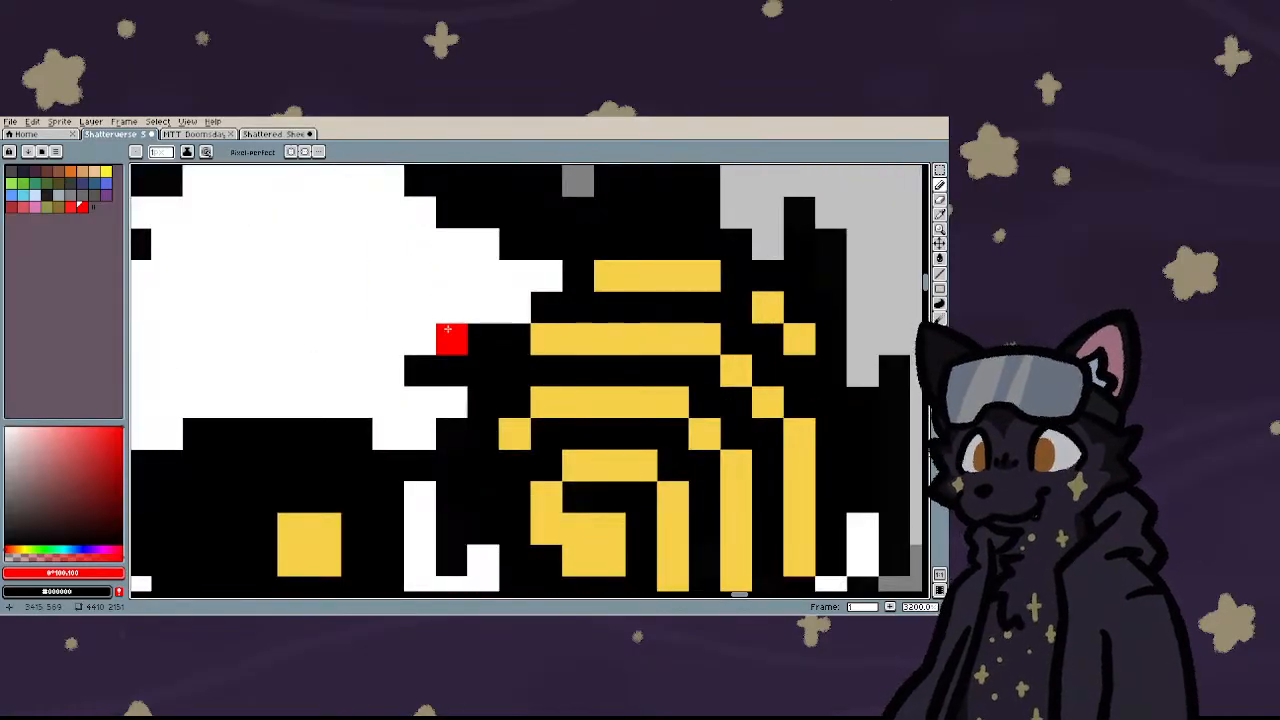
mouse_move(450, 402)
mouse_down()
mouse_move(263, 391)
mouse_move(588, 401)
mouse_up()
scroll(588, 401, down, 3)
scroll(486, 429, up, 3)
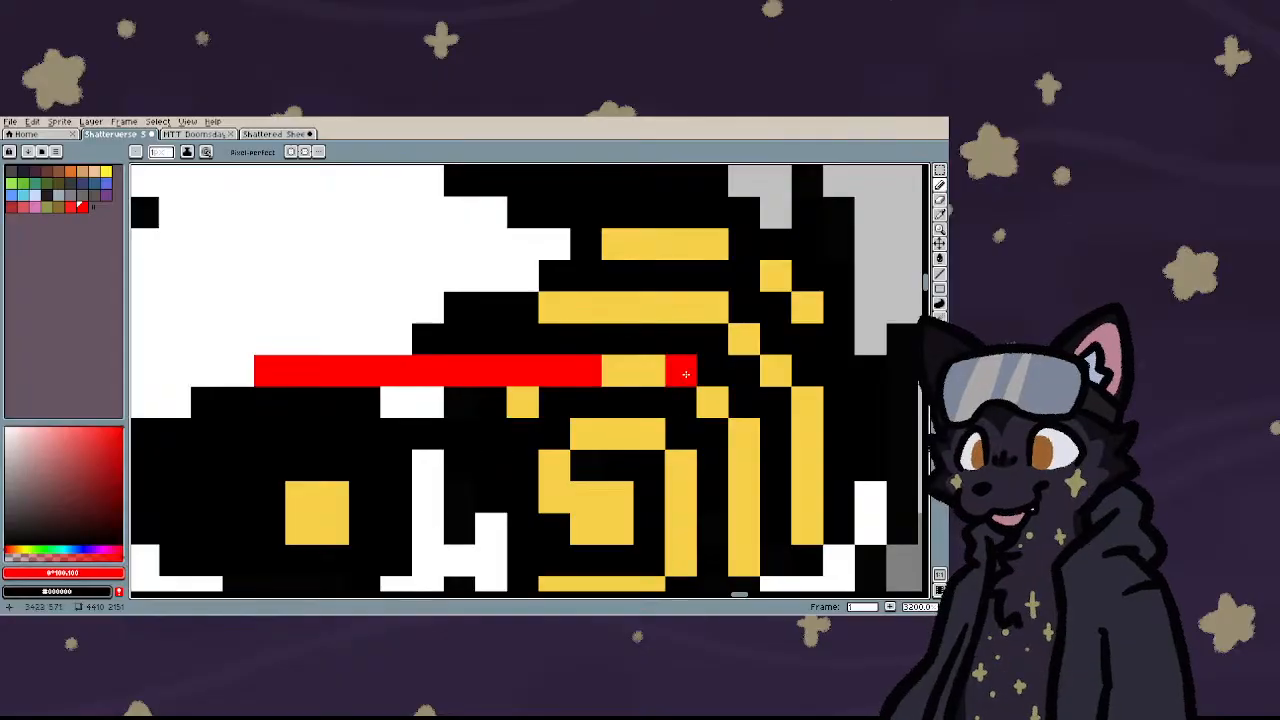
- Draw a thin red brim line across the skull's forehead, stepping upward toward both sides of the head
click(611, 371)
scroll(642, 373, down, 5)
scroll(566, 354, up, 4)
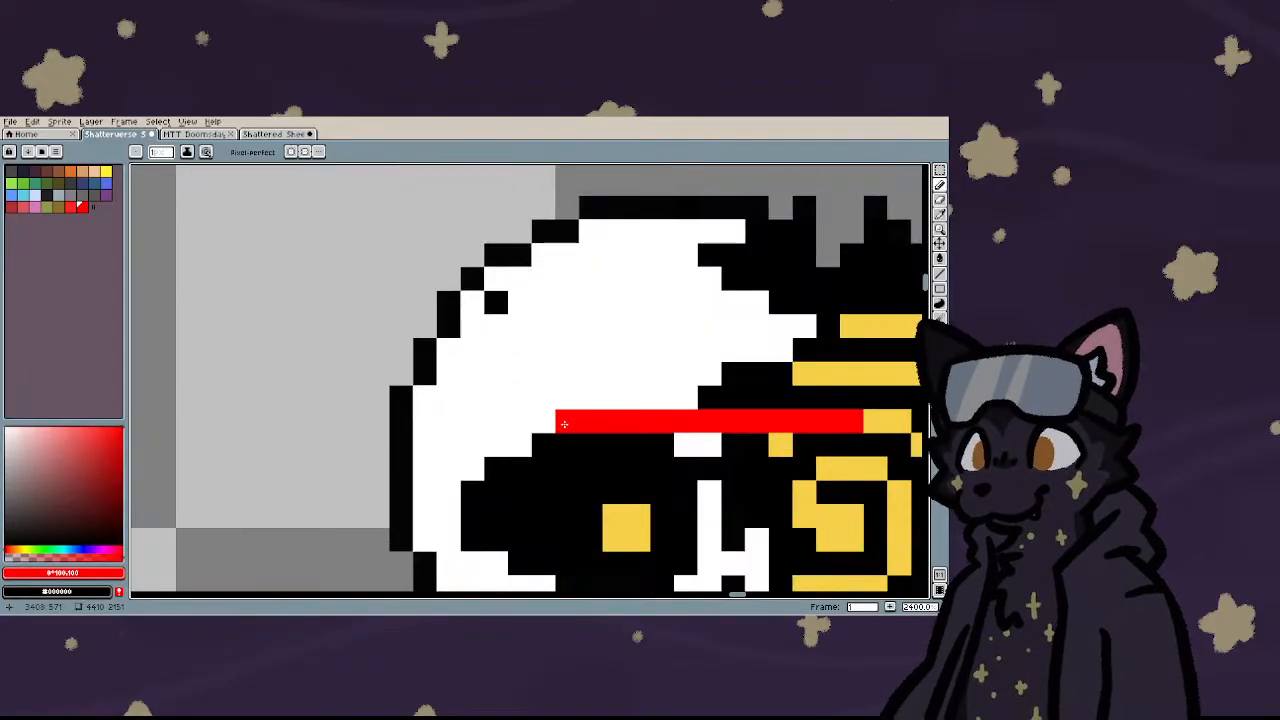
mouse_move(543, 397)
mouse_down()
mouse_move(477, 396)
mouse_move(399, 356)
mouse_up()
scroll(475, 398, down, 5)
scroll(600, 400, up, 5)
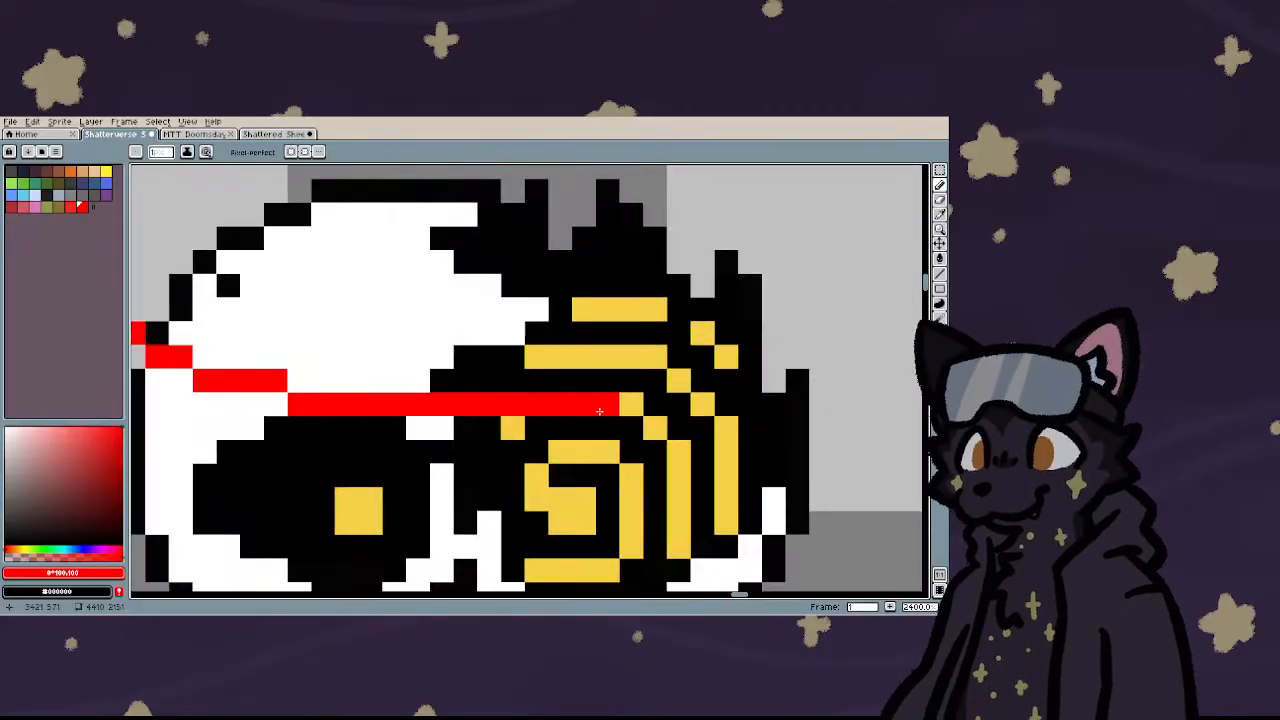
mouse_move(600, 402)
mouse_down()
mouse_move(618, 380)
mouse_move(718, 380)
mouse_move(712, 356)
mouse_move(748, 341)
mouse_up()
scroll(748, 341, down, 2)
scroll(600, 390, up, 1)
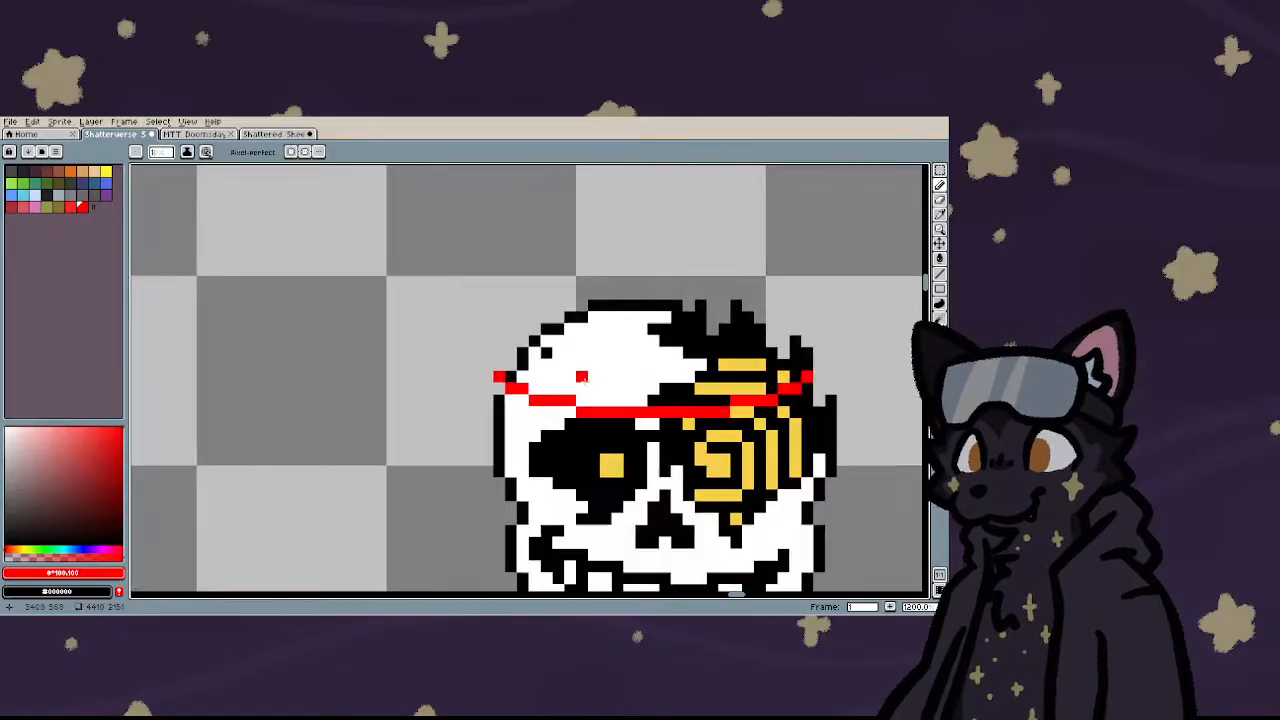
scroll(536, 383, down, 1)
scroll(555, 395, up, 3)
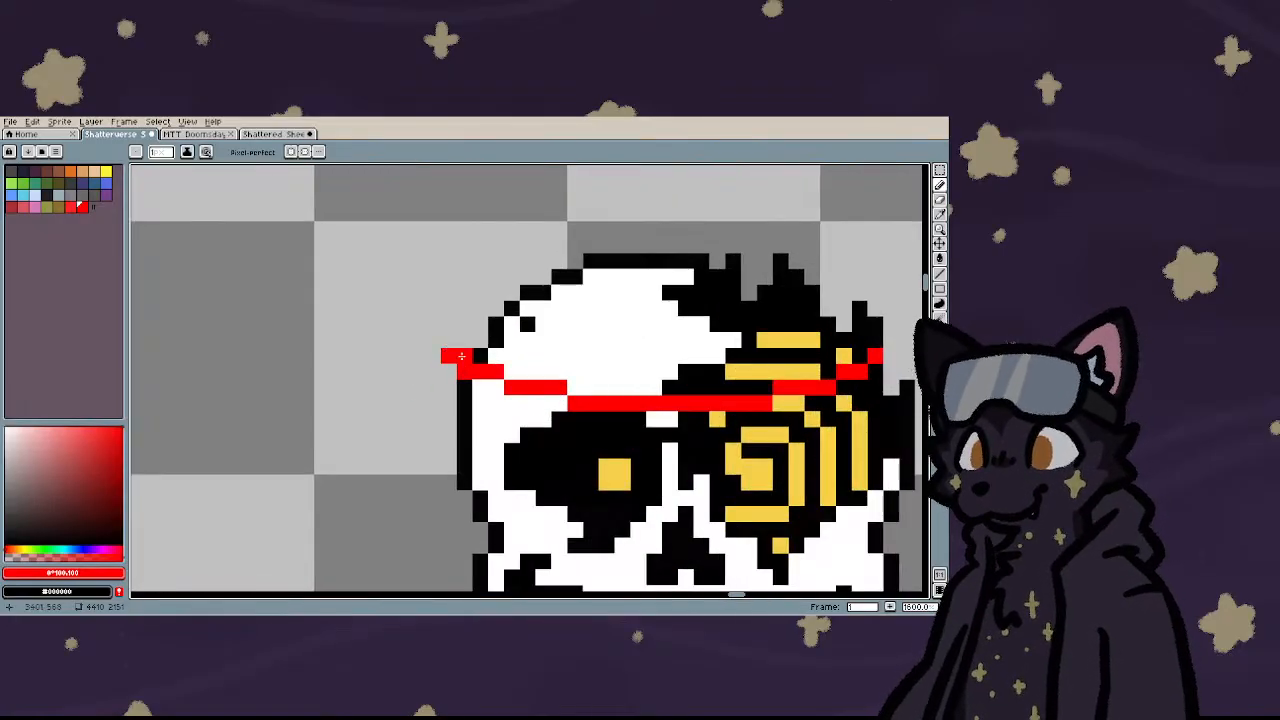
- Extend each step at the brim line's right end by one overlapping red pixel
key(e)
scroll(419, 370, down, 3)
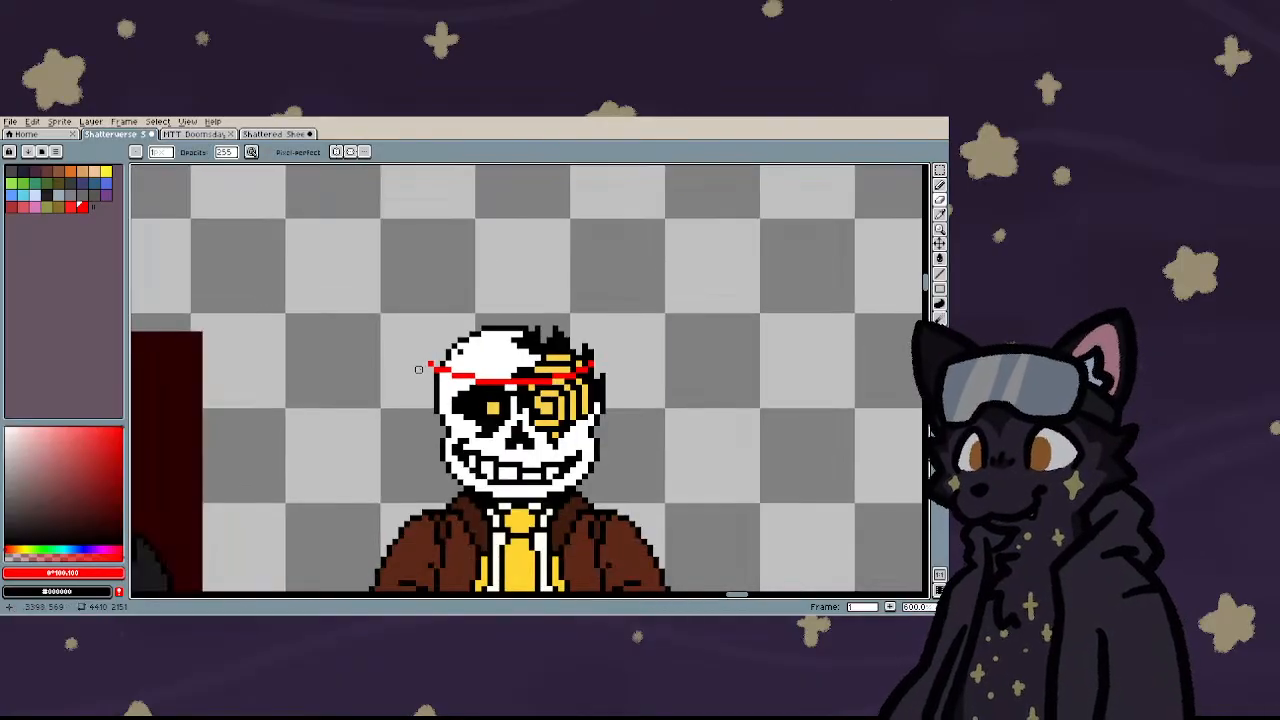
scroll(500, 368, up, 5)
key(b)
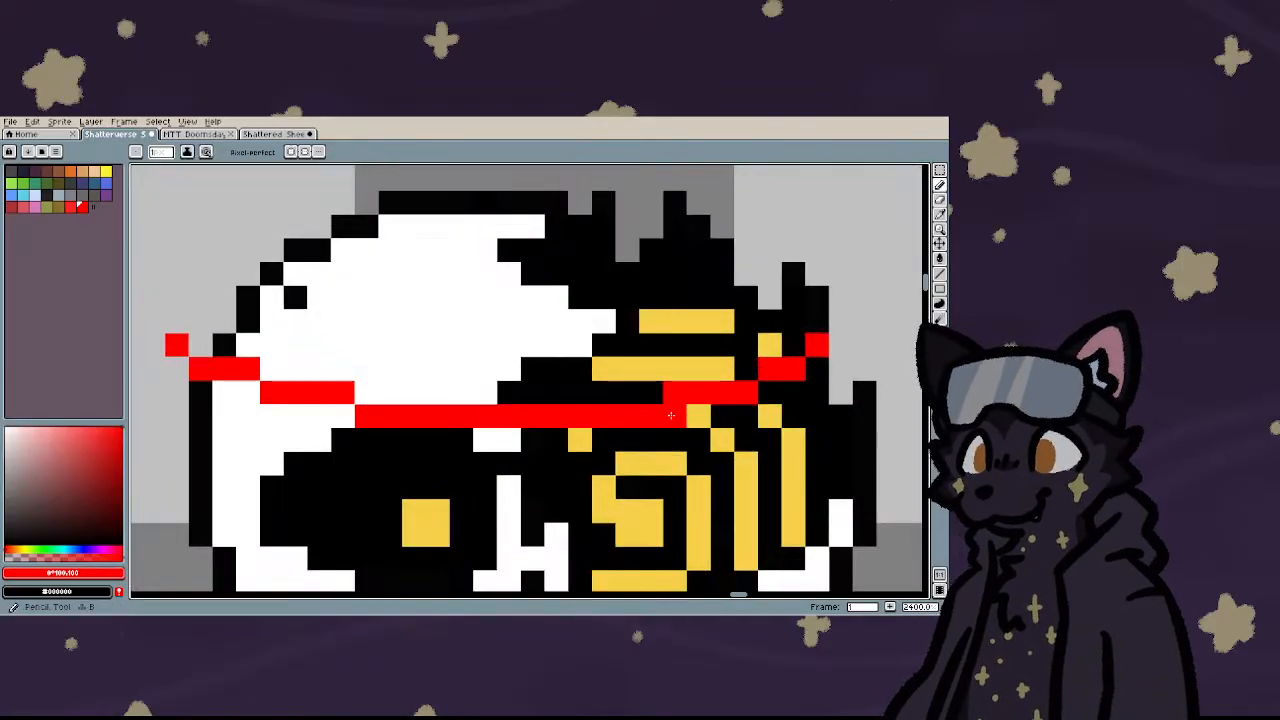
click(770, 392)
click(817, 370)
click(840, 345)
click(594, 370)
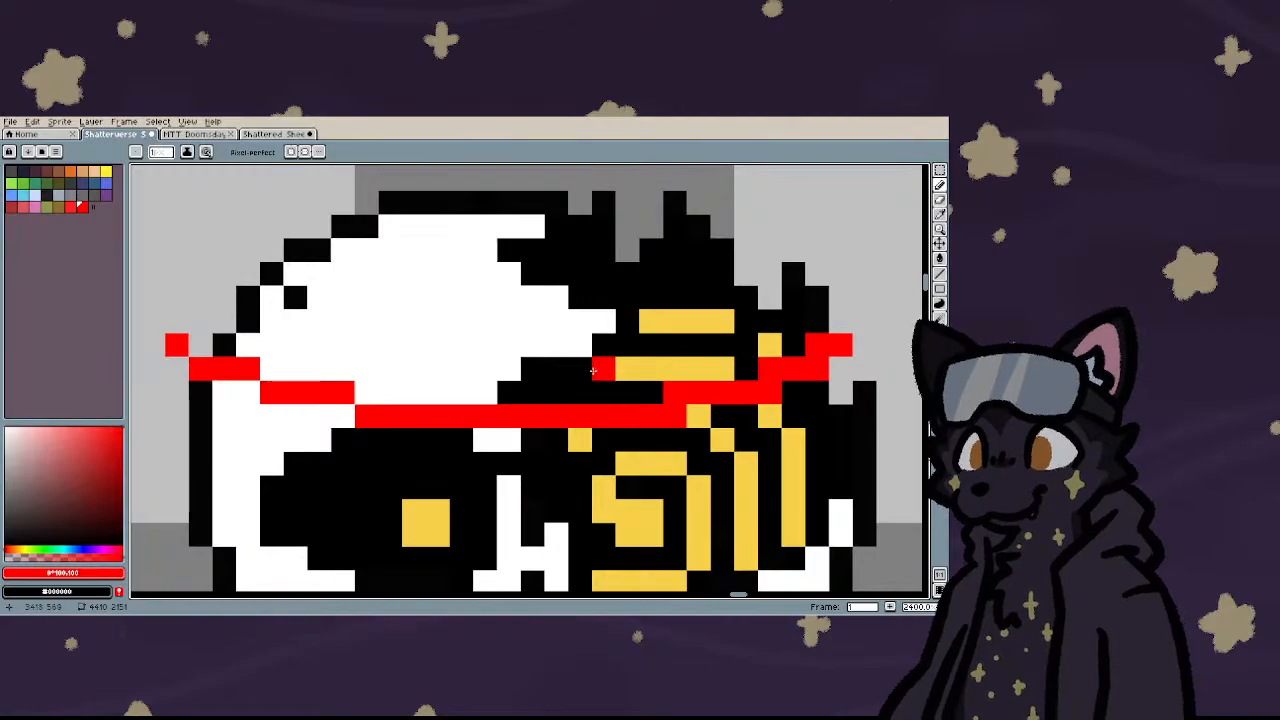
scroll(594, 371, down, 4)
scroll(593, 373, up, 4)
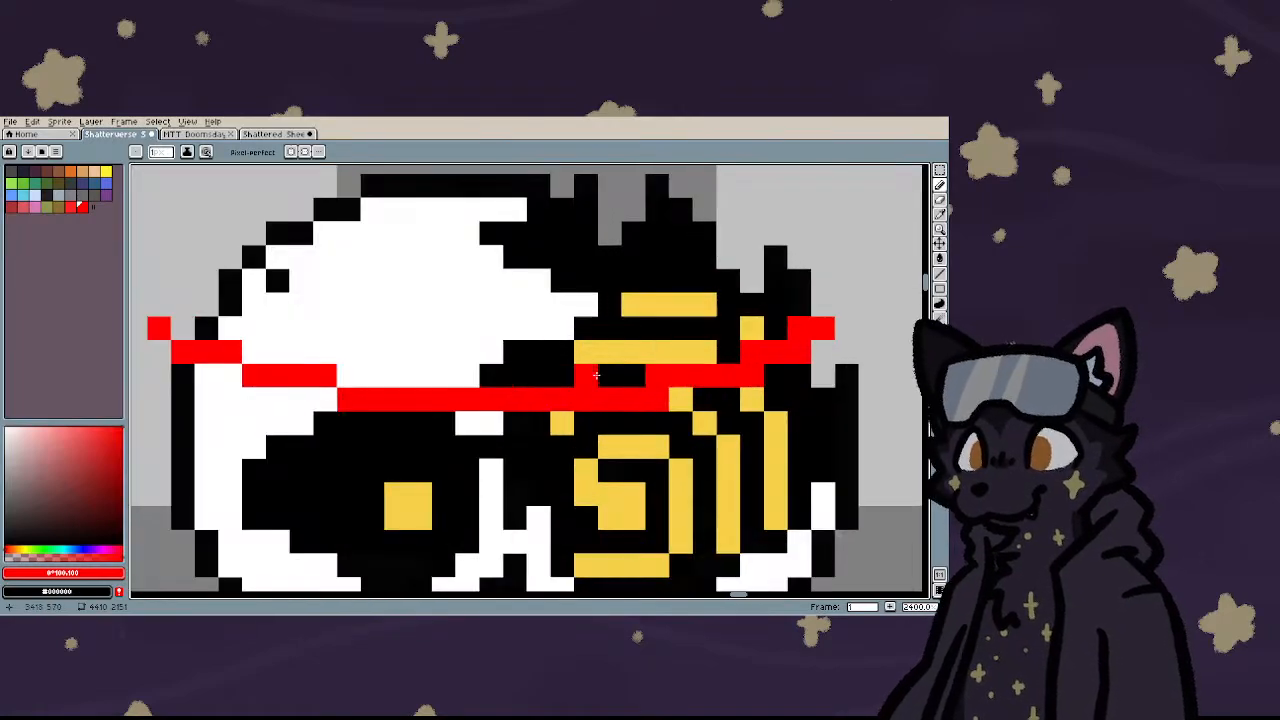
- Extend the steps on the left half of the brim line with overlapping red pixels up to its tip
click(349, 376)
click(254, 352)
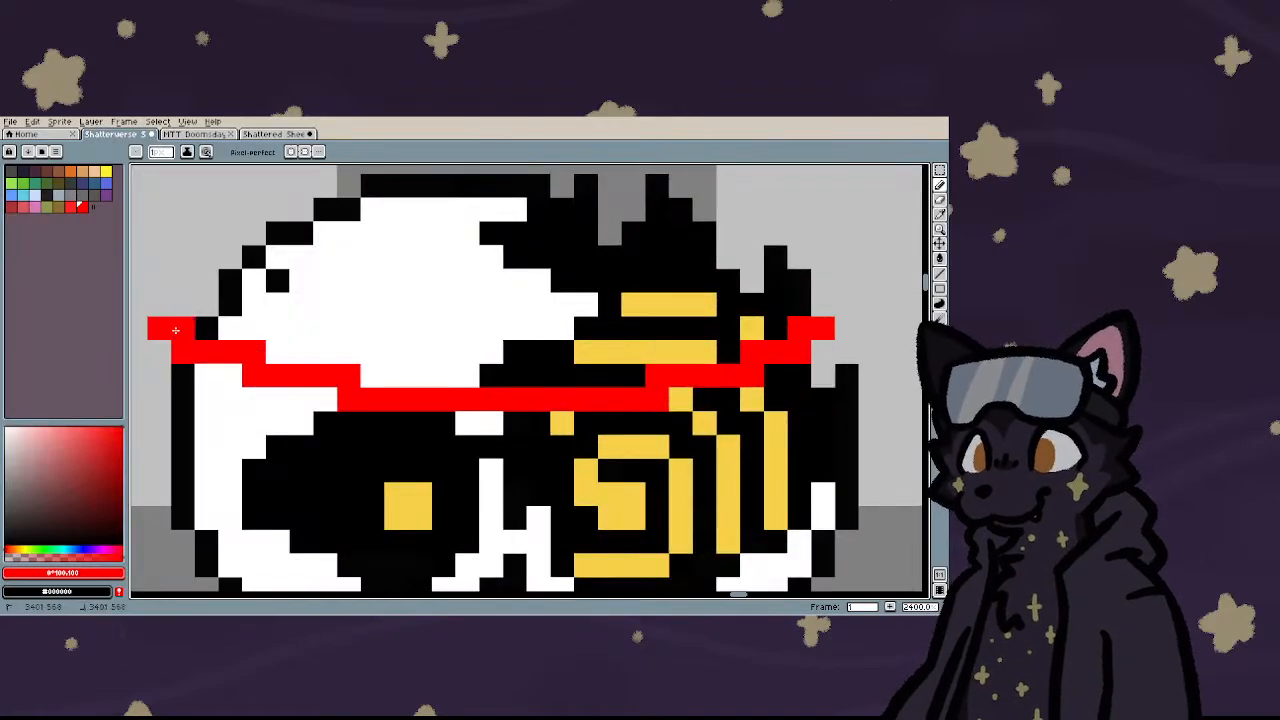
scroll(175, 330, down, 4)
scroll(274, 382, up, 4)
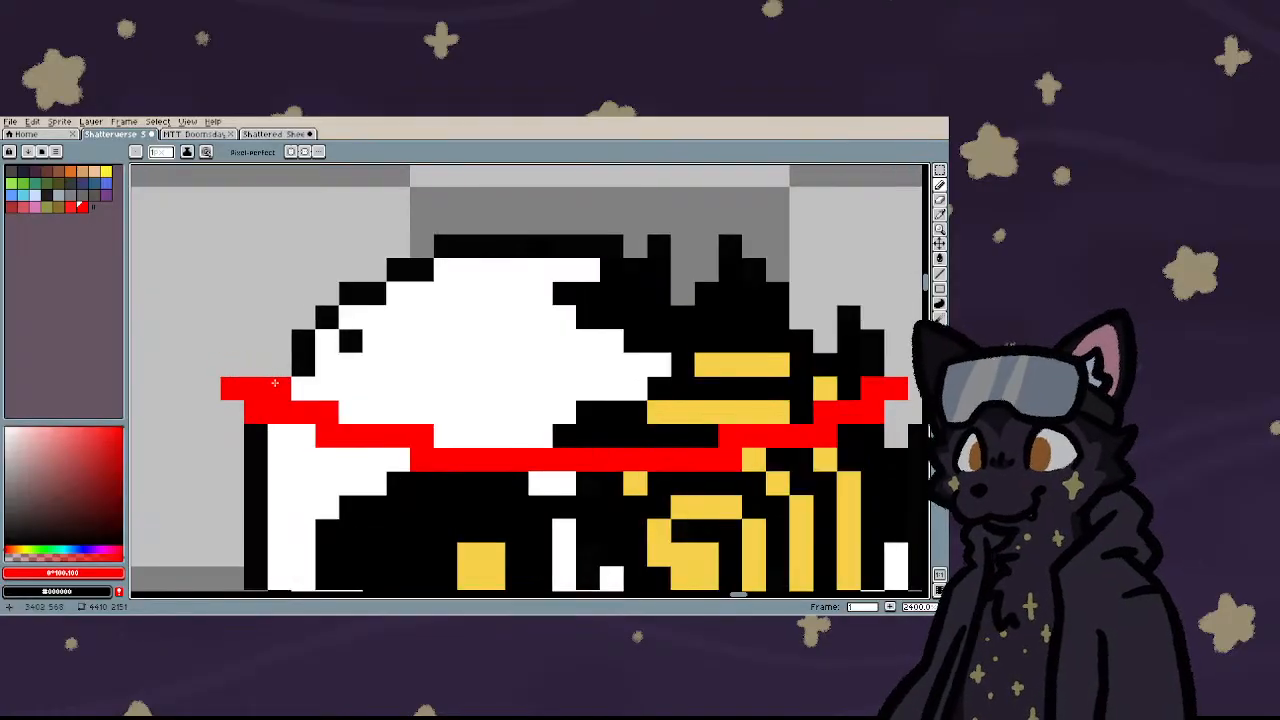
- Thicken the brim upward with extra red pixels at its left tip, along its left slope and across the middle
click(256, 364)
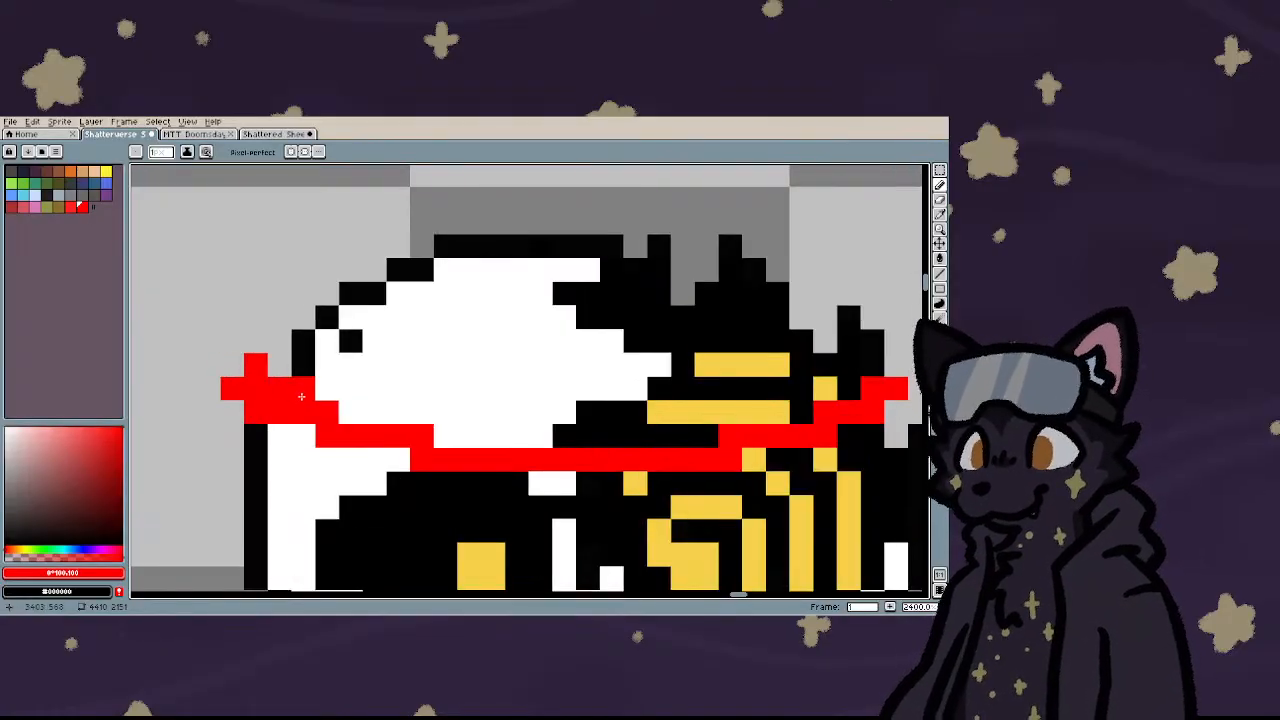
click(350, 412)
click(374, 412)
click(398, 412)
click(445, 436)
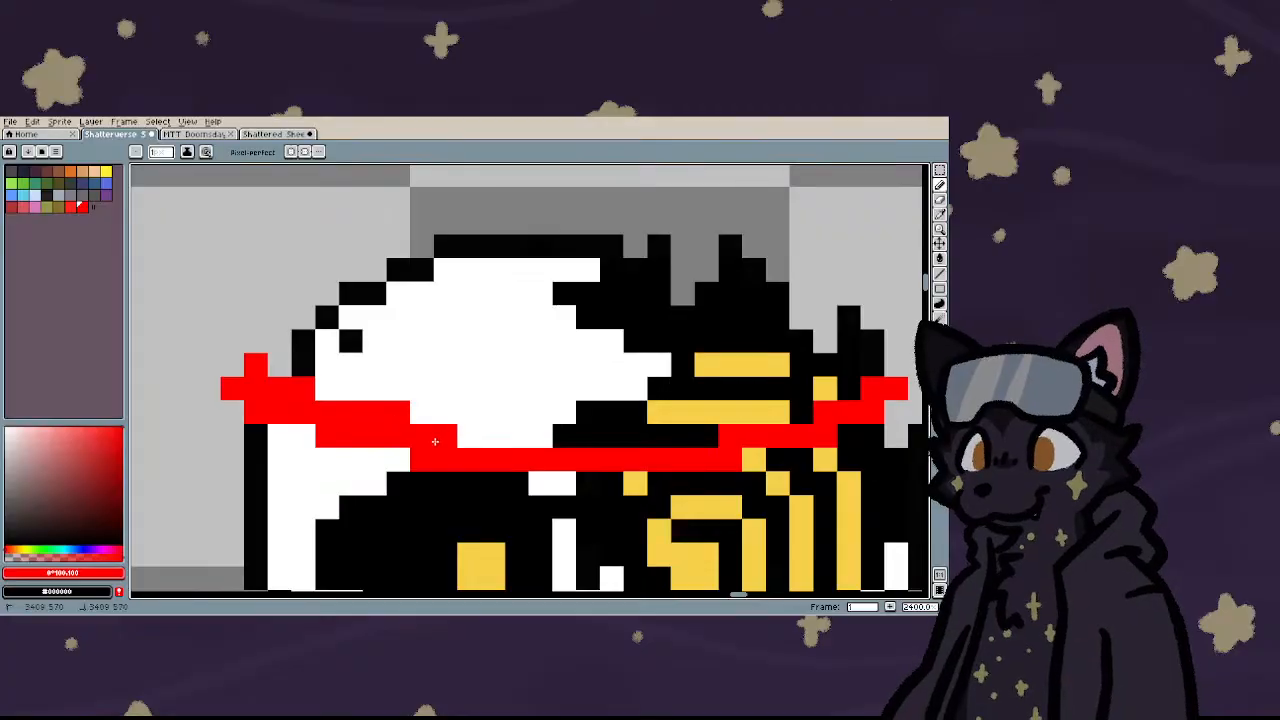
drag(434, 441, 706, 436)
click(422, 412)
click(434, 418)
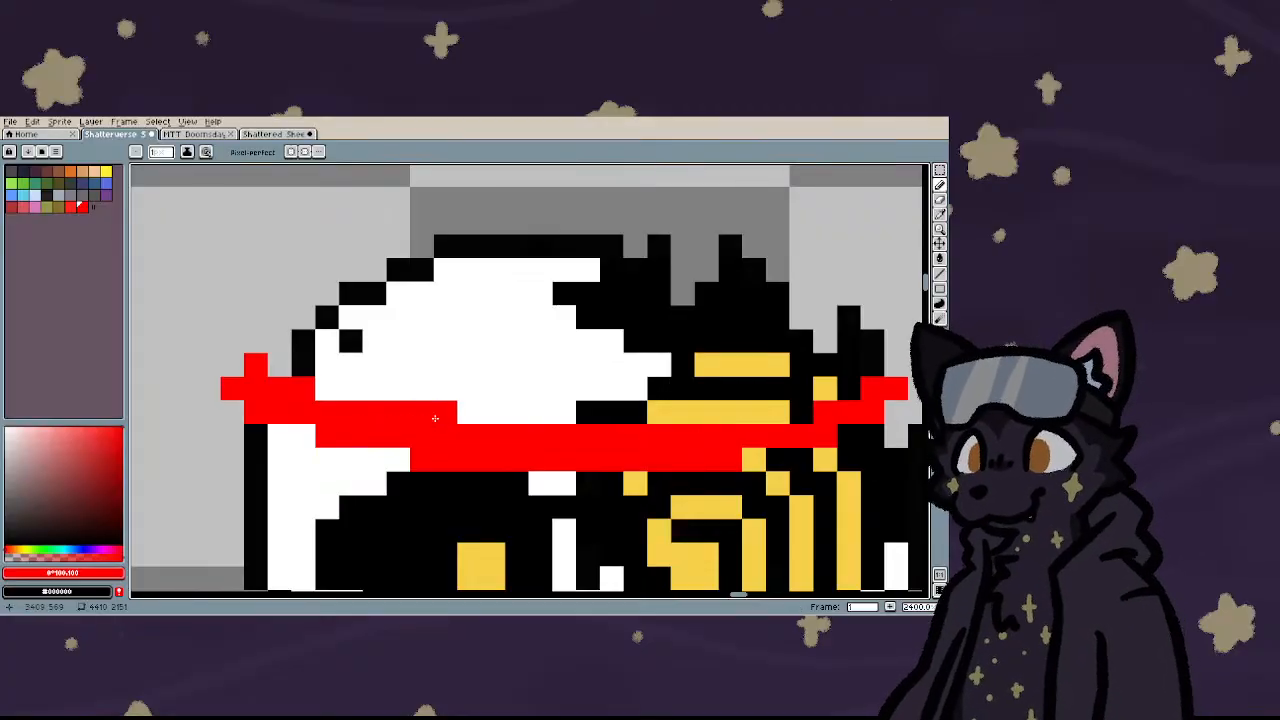
click(327, 389)
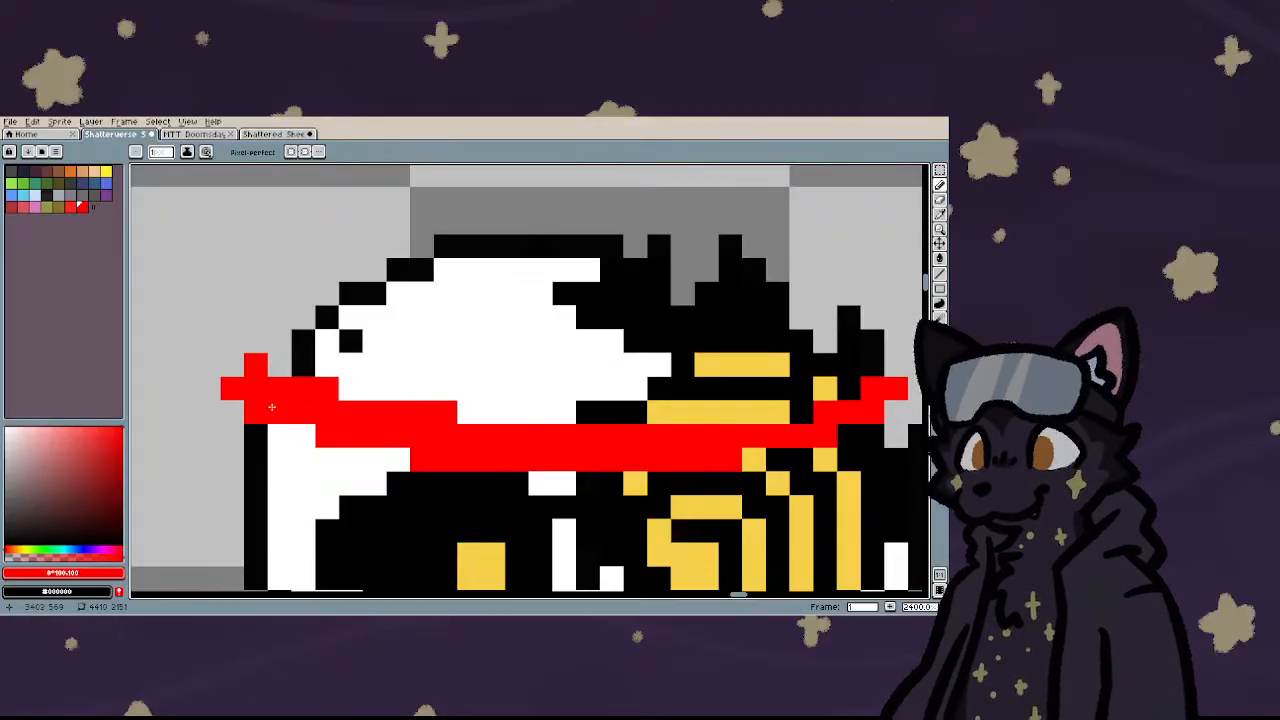
scroll(271, 406, down, 6)
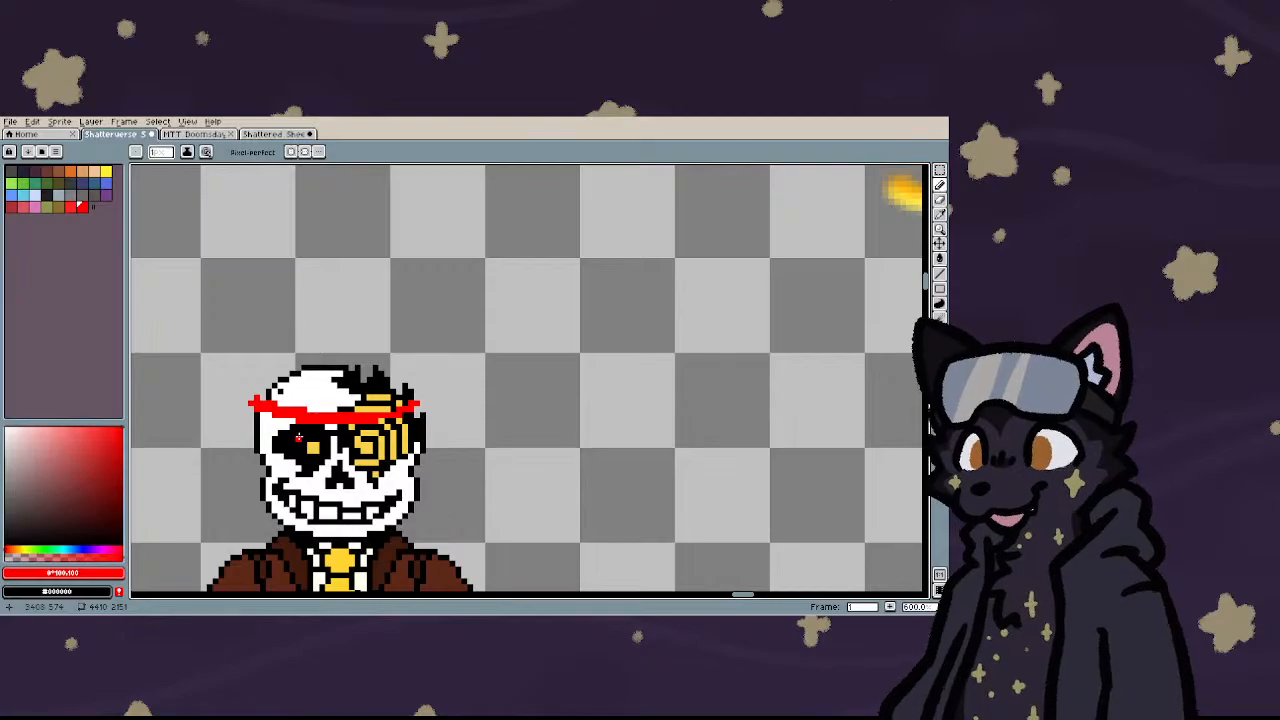
- Outline the left tip of the red brim with black pixels
scroll(250, 405, up, 5)
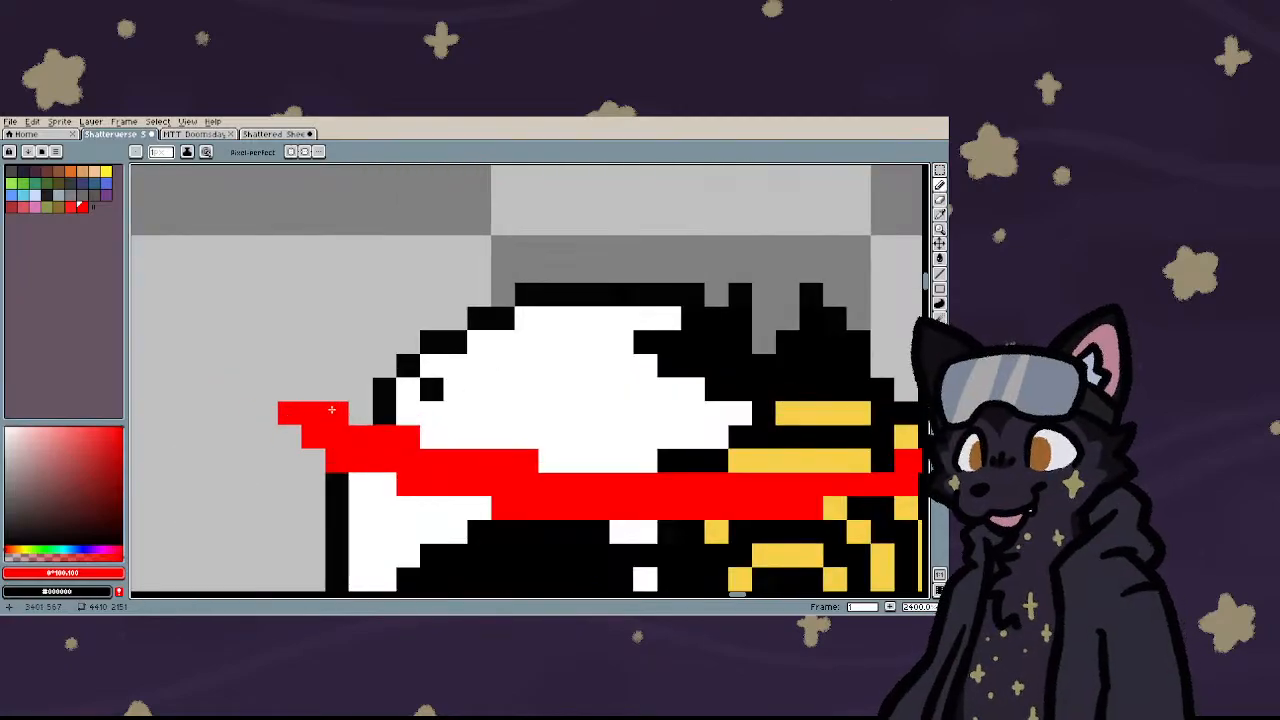
mouse_move(334, 411)
mouse_down()
mouse_move(360, 415)
mouse_move(290, 389)
mouse_move(290, 437)
mouse_up()
scroll(419, 391, down, 2)
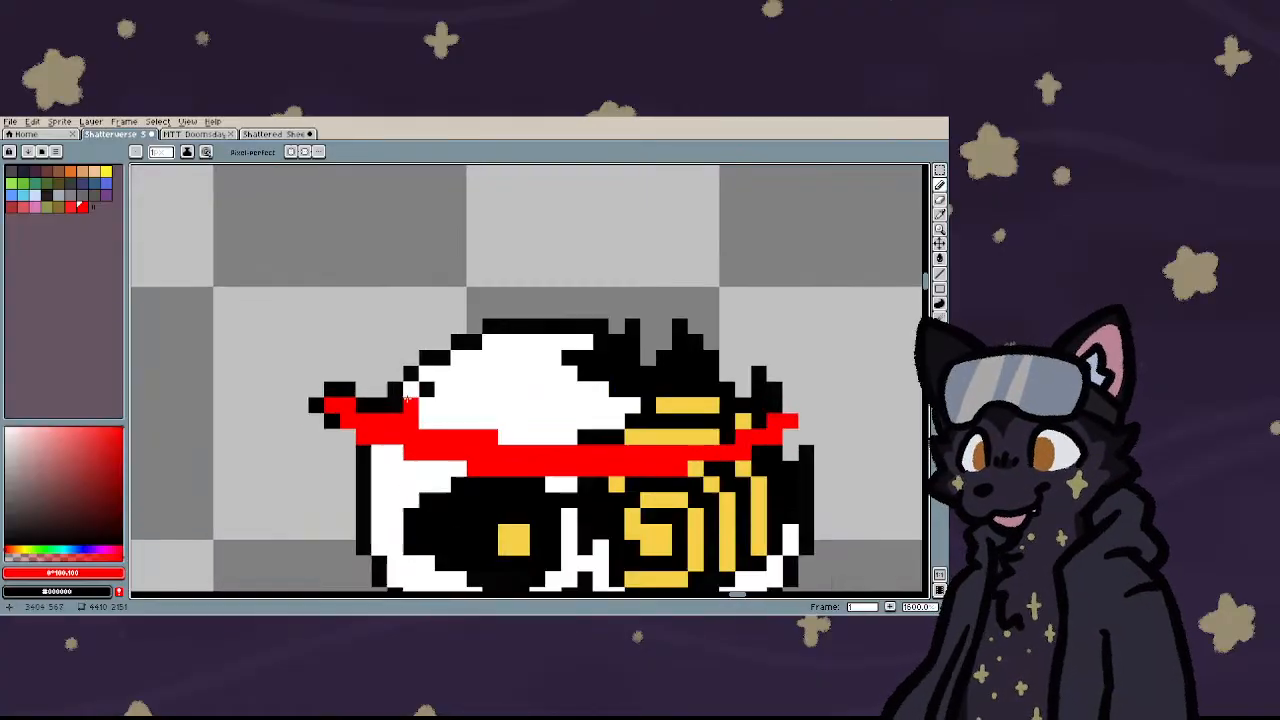
- Draw the hat crown's left side as a red line about 15 pixels tall, leaning slightly inward from the brim
drag(380, 384, 380, 318)
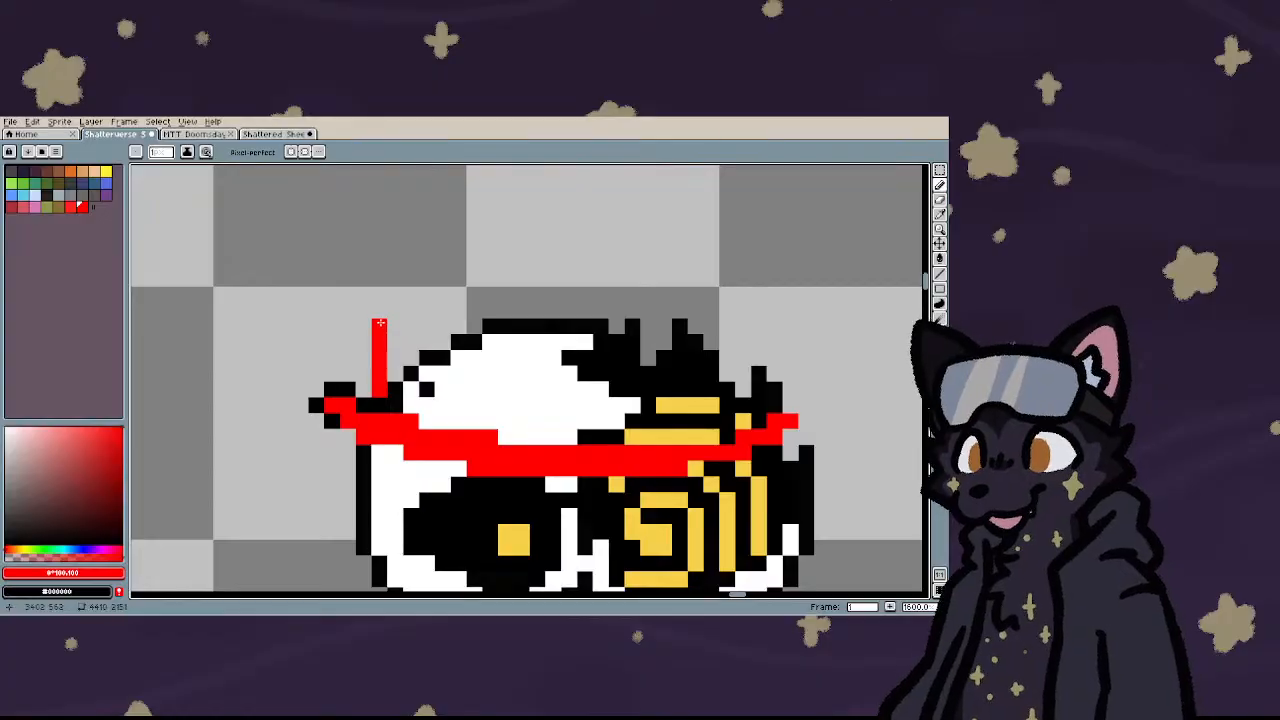
scroll(380, 318, down, 4)
key(l)
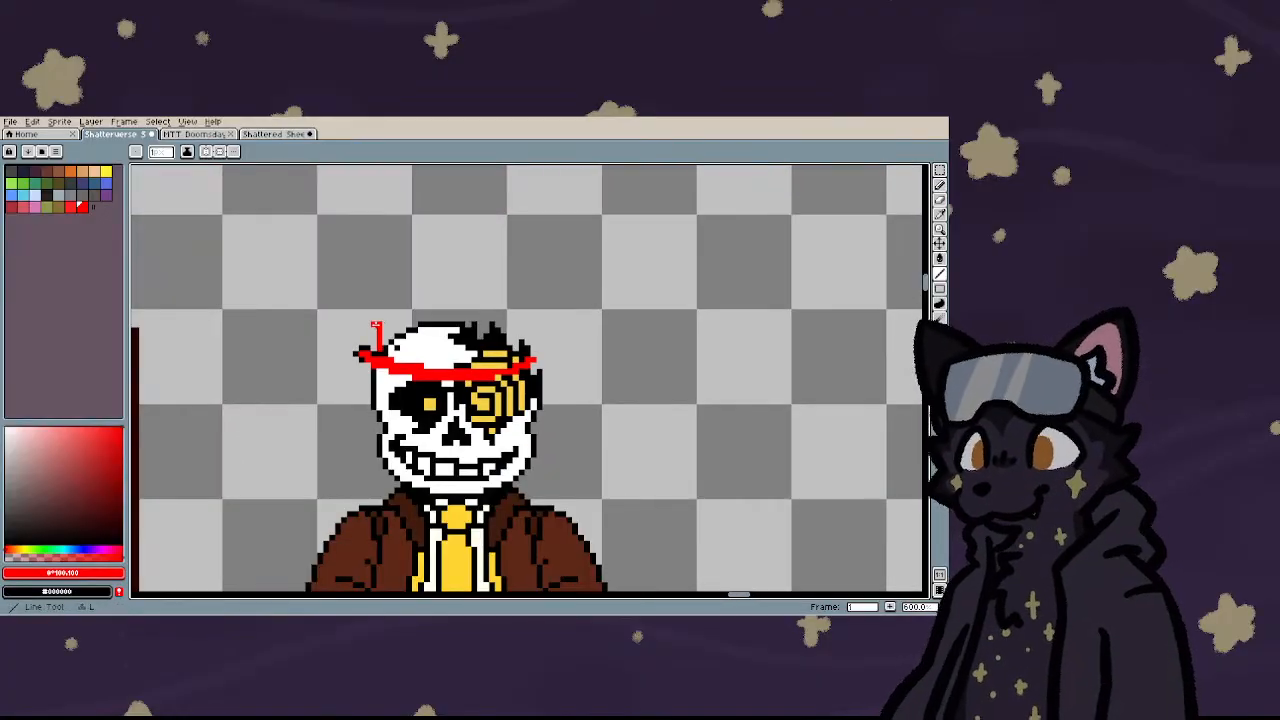
drag(378, 345, 384, 258)
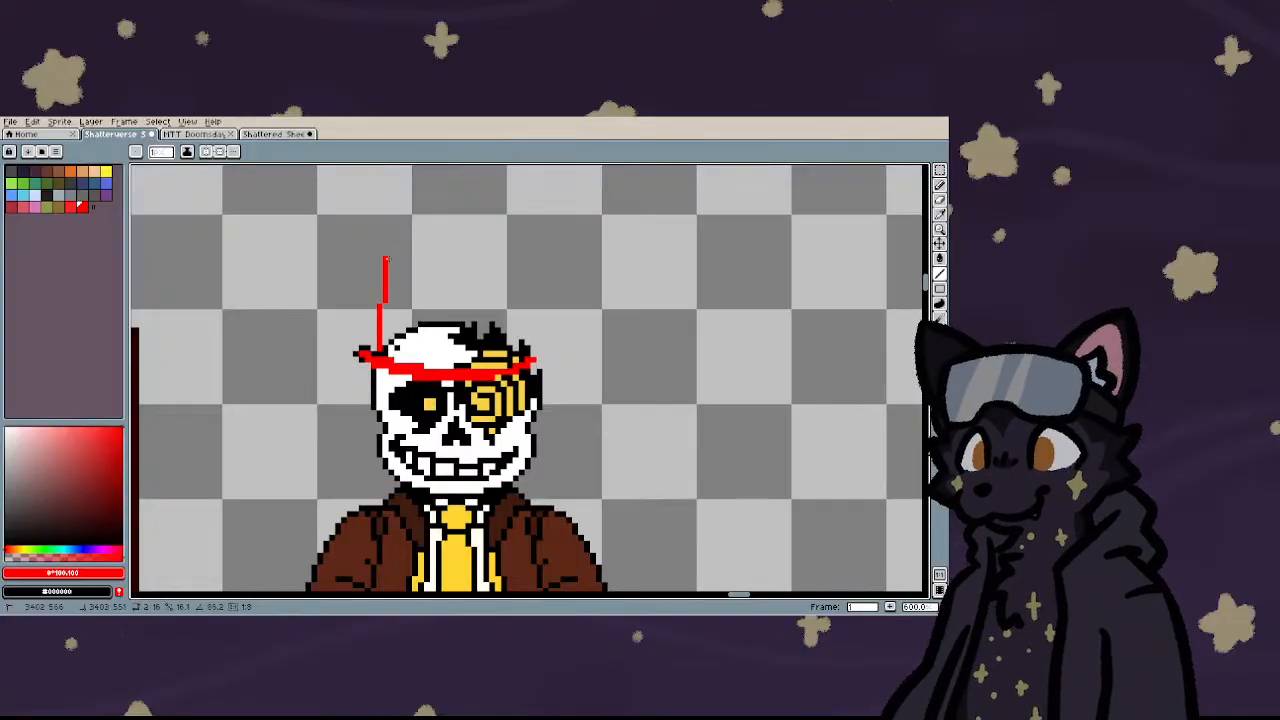
drag(386, 258, 384, 258)
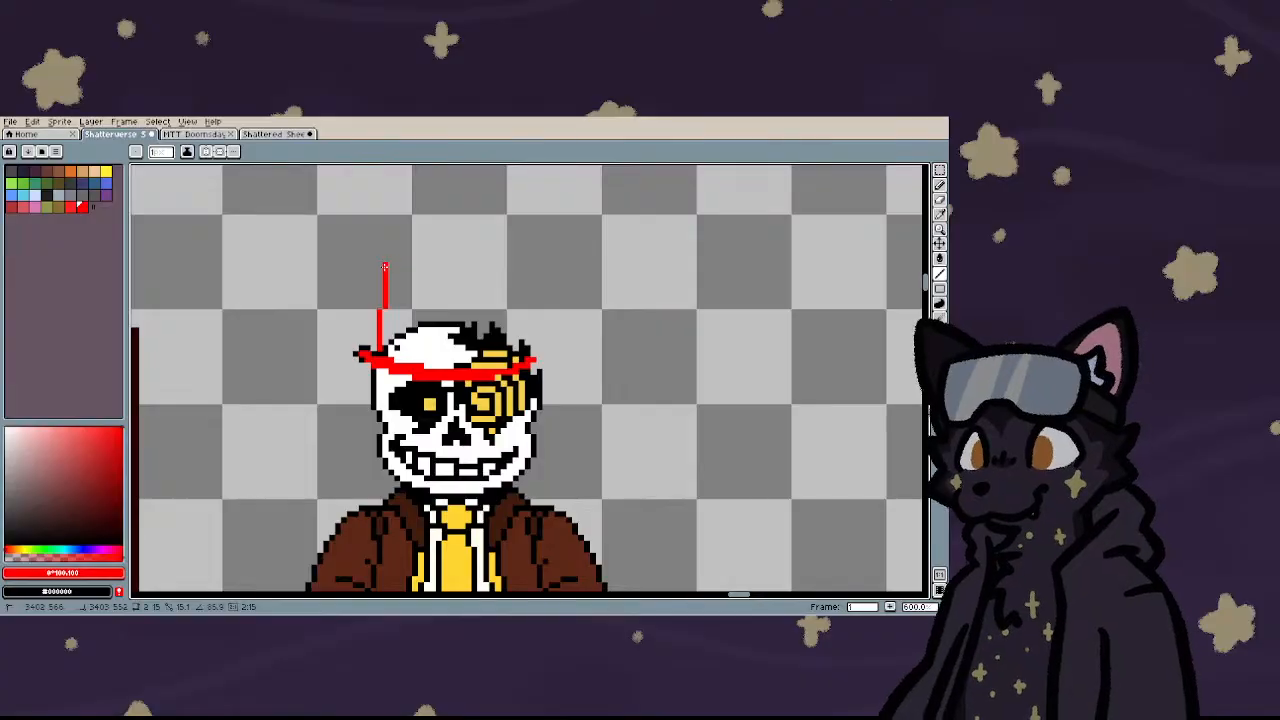
- Draw the front edge of the crown's top as a stepped red curve dipping in the middle
scroll(384, 268, up, 4)
drag(372, 266, 458, 284)
drag(462, 300, 494, 300)
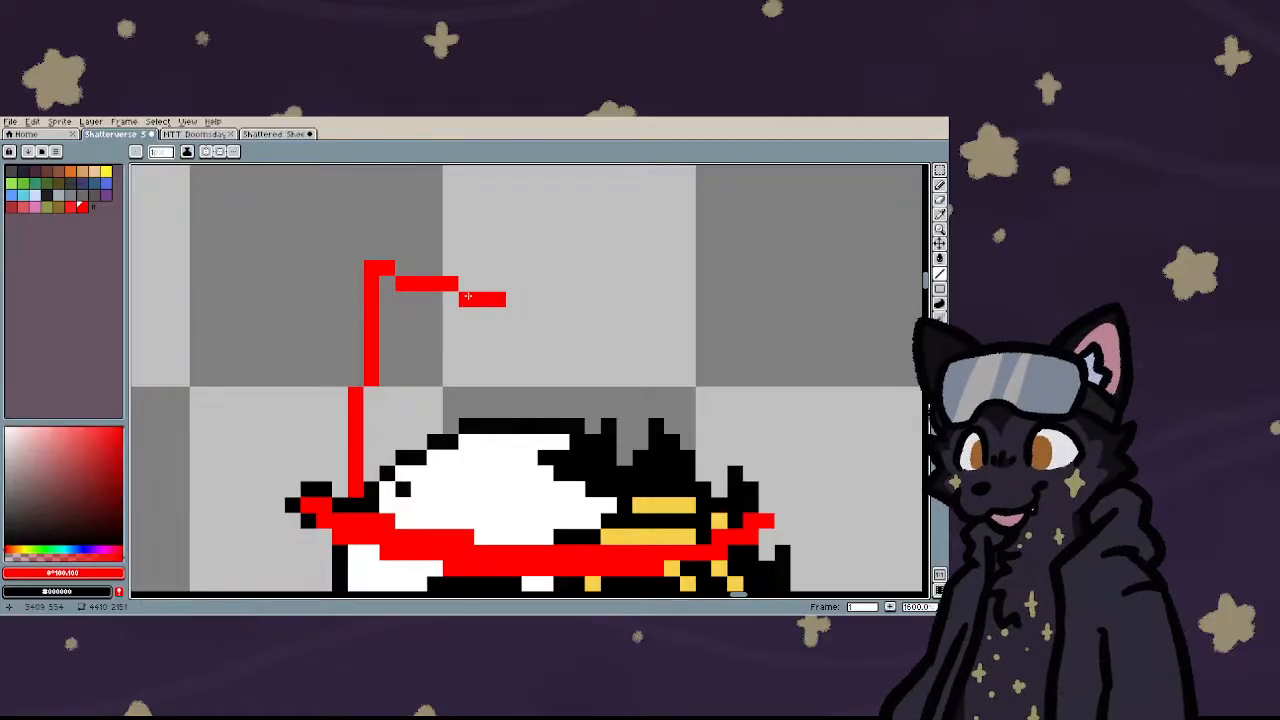
key(ctrl+z)
key(ctrl+z)
click(452, 268)
scroll(454, 270, up, 1)
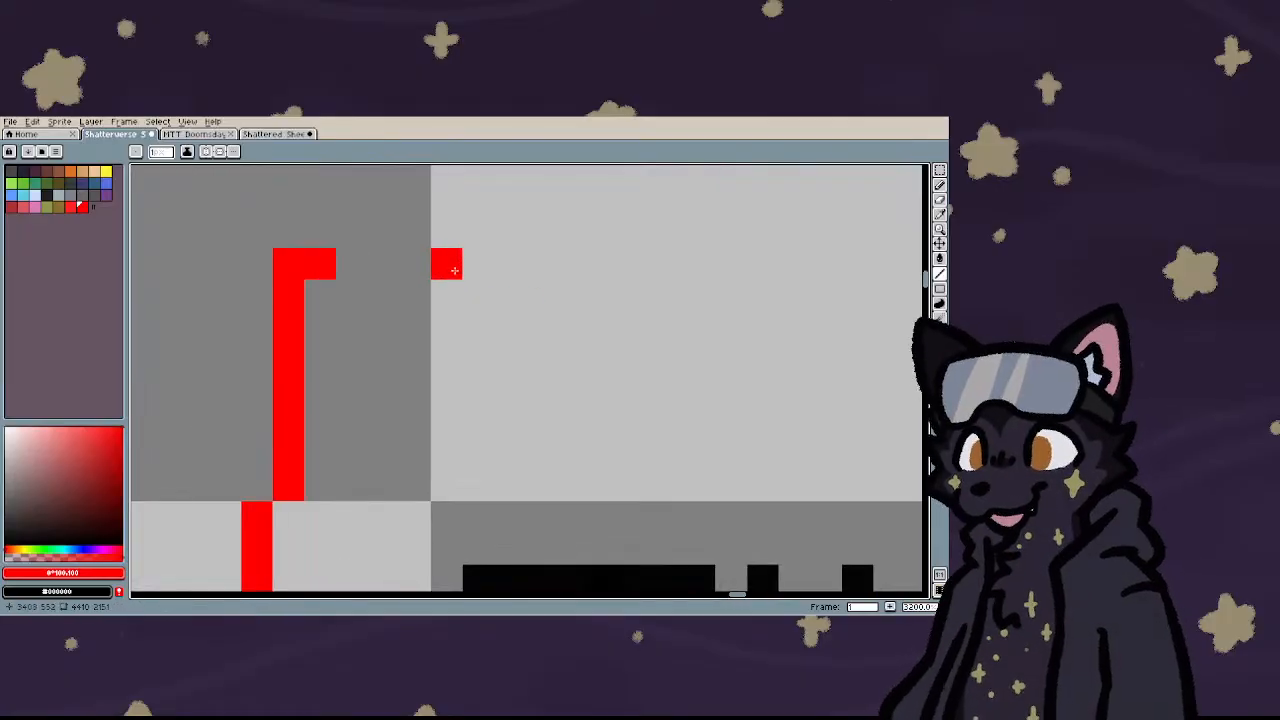
scroll(454, 270, down, 7)
scroll(429, 271, up, 3)
mouse_move(410, 291)
mouse_down()
mouse_move(462, 291)
mouse_move(465, 312)
mouse_move(540, 310)
mouse_move(492, 326)
mouse_move(593, 330)
mouse_move(494, 328)
mouse_move(561, 338)
mouse_move(588, 312)
mouse_move(624, 314)
mouse_up()
scroll(542, 309, down, 2)
scroll(551, 311, up, 2)
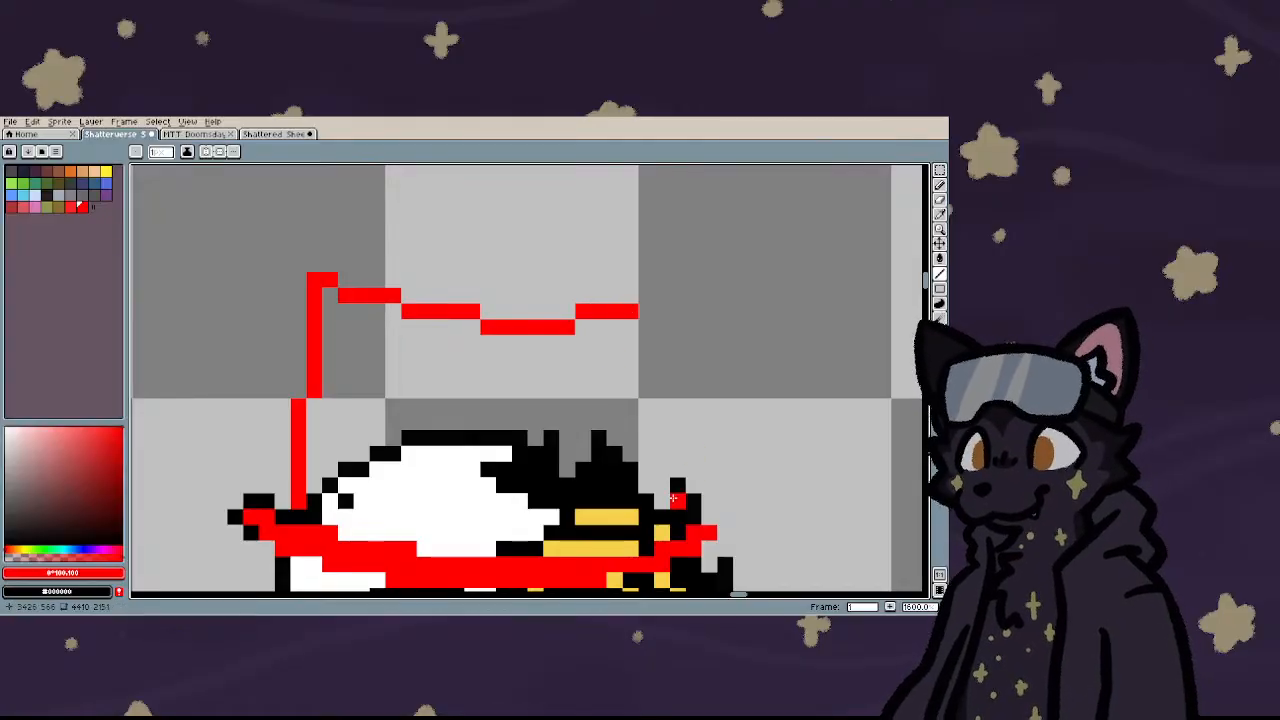
- Draw the crown's right side up from the brim and close the top with a raised red back edge
mouse_move(678, 501)
mouse_down()
mouse_move(645, 282)
mouse_move(628, 292)
mouse_move(438, 264)
mouse_move(452, 264)
mouse_up()
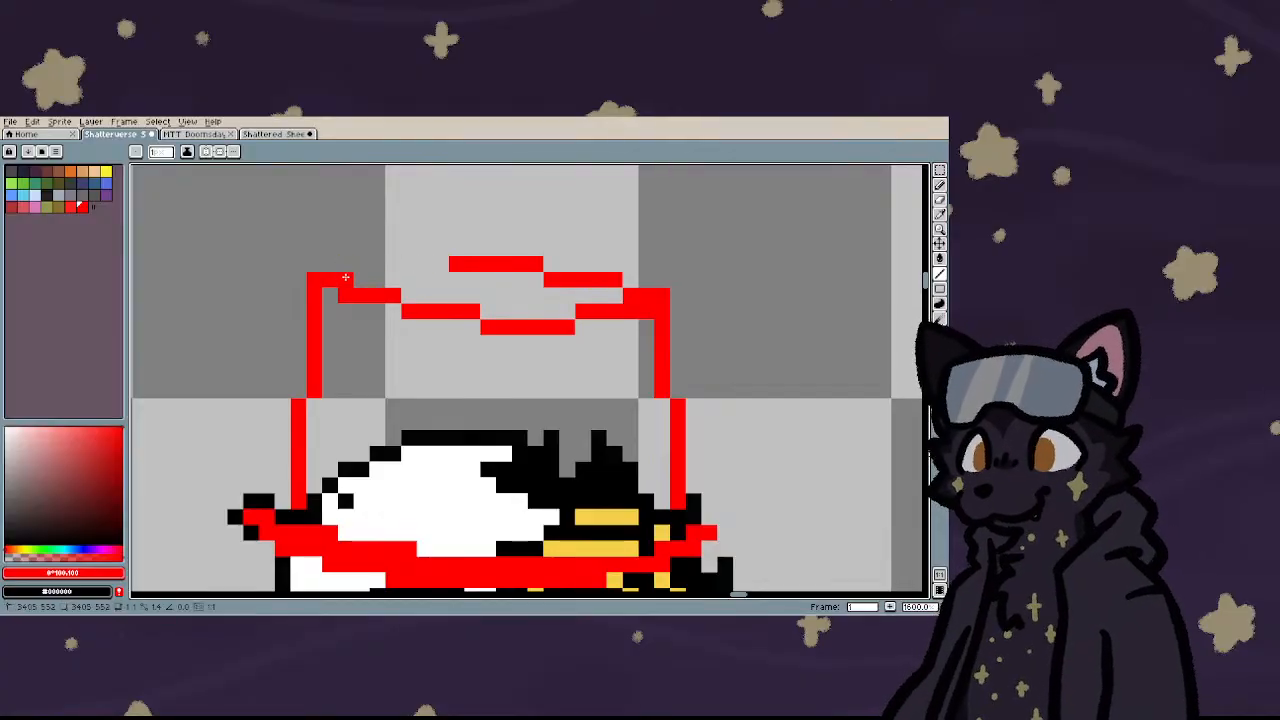
drag(356, 264, 450, 264)
scroll(462, 310, down, 4)
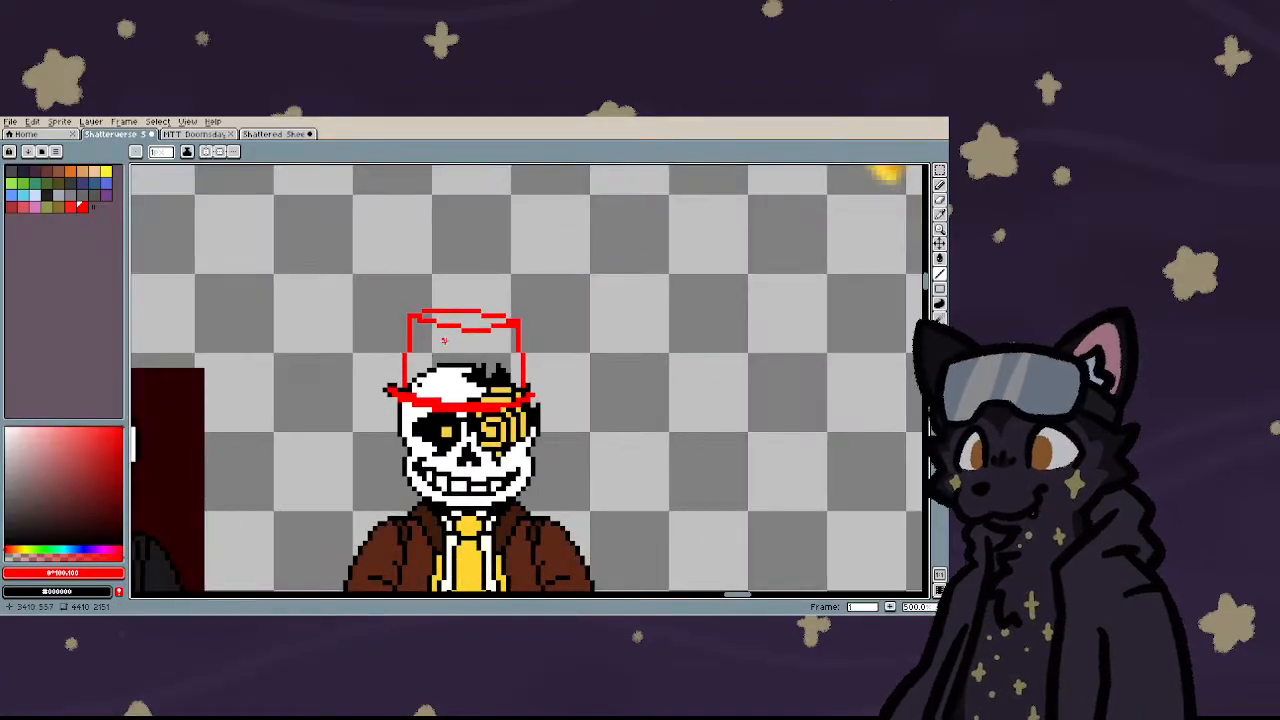
scroll(504, 335, up, 5)
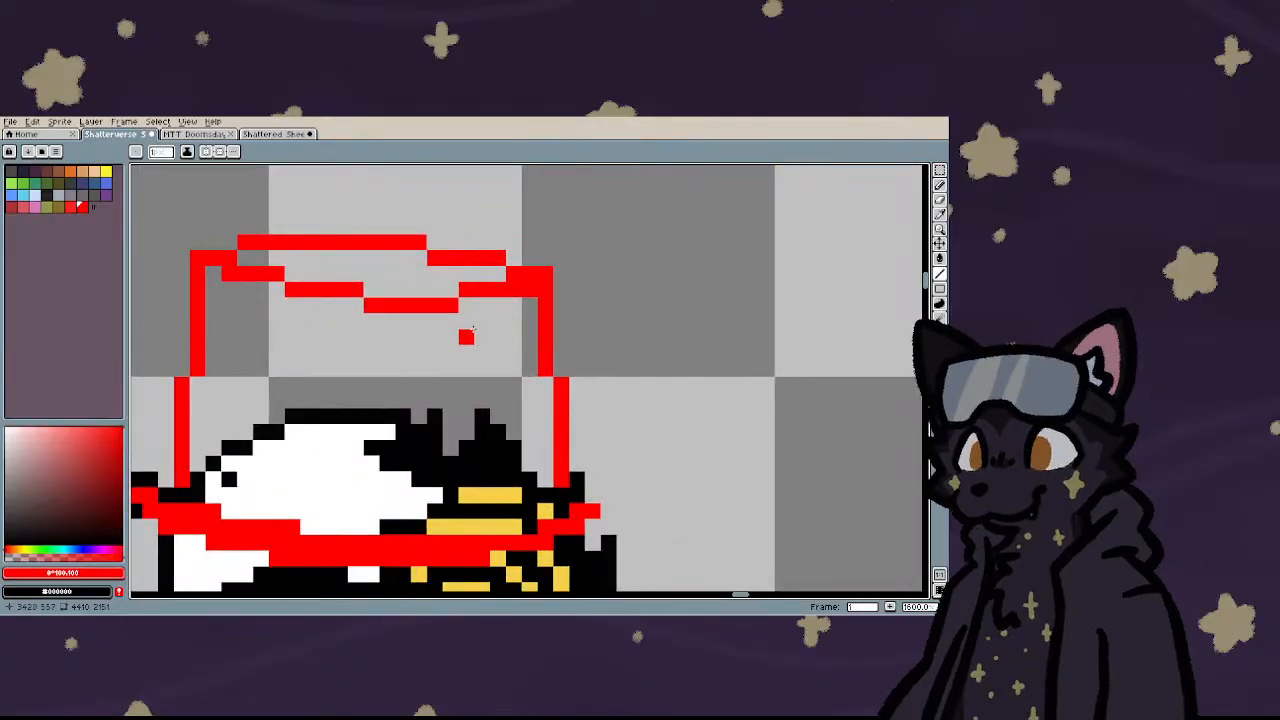
scroll(451, 400, down, 3)
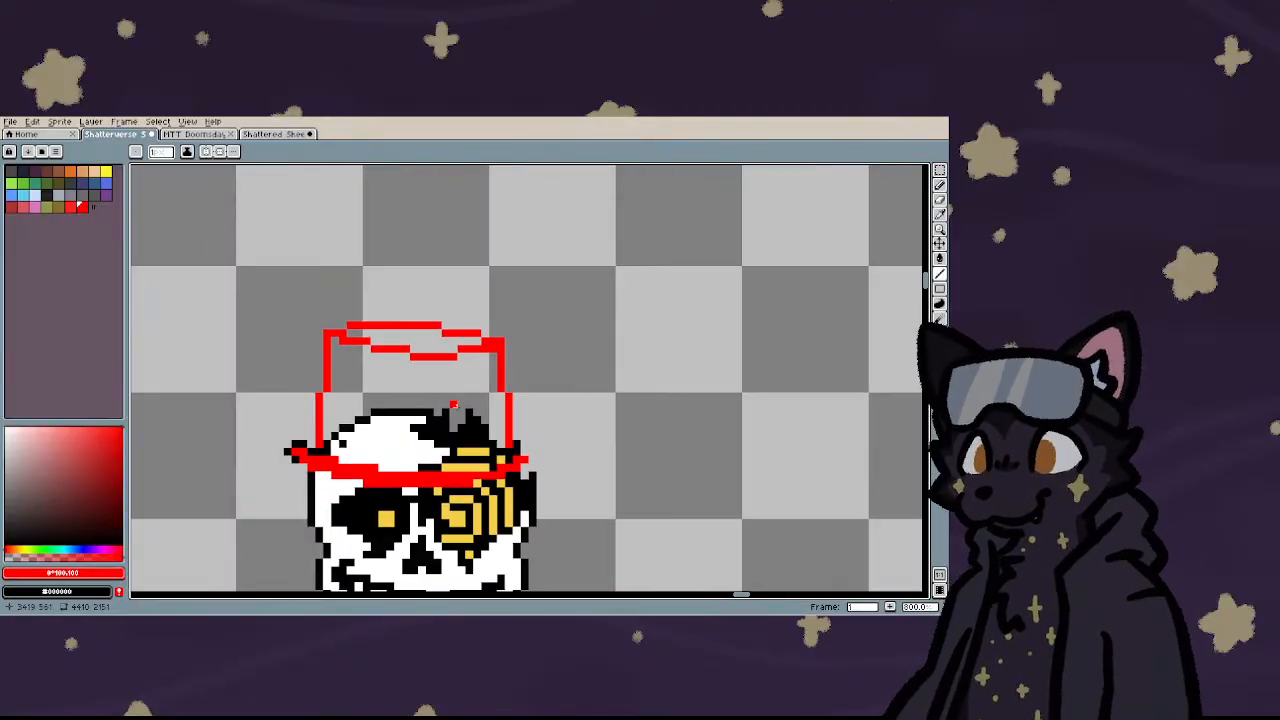
scroll(316, 514, up, 1)
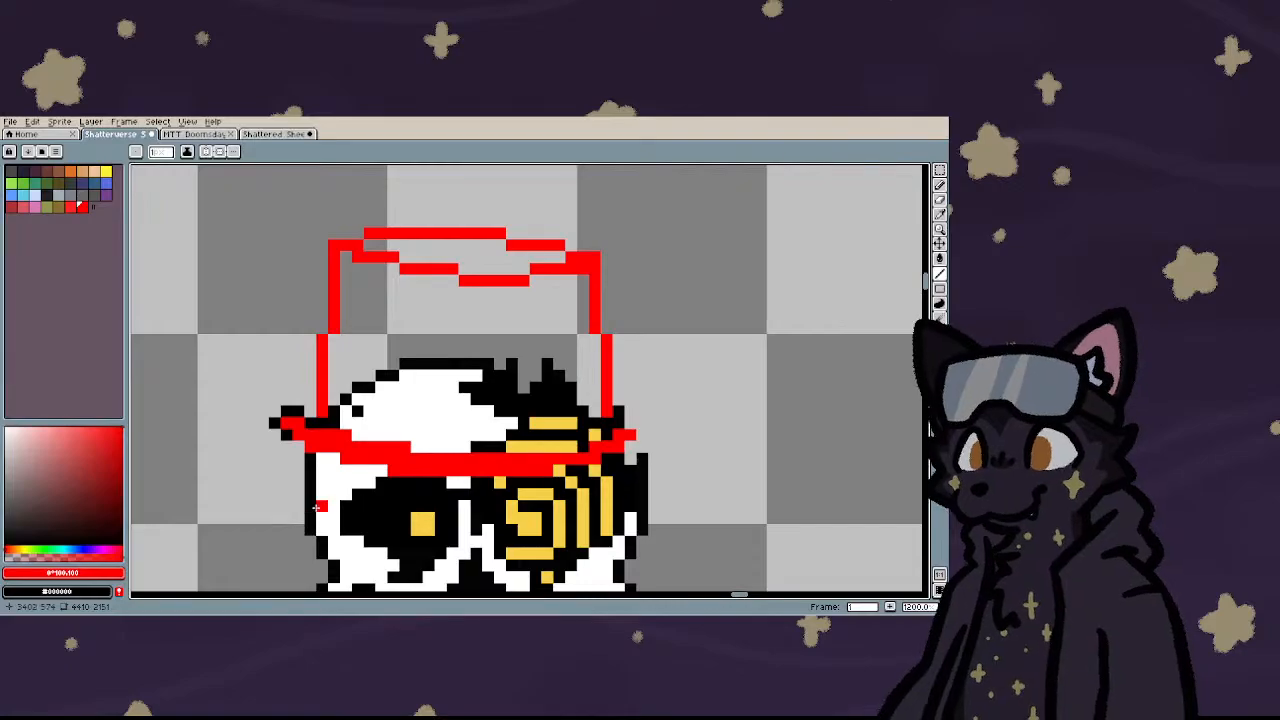
scroll(630, 425, down, 2)
scroll(265, 392, up, 3)
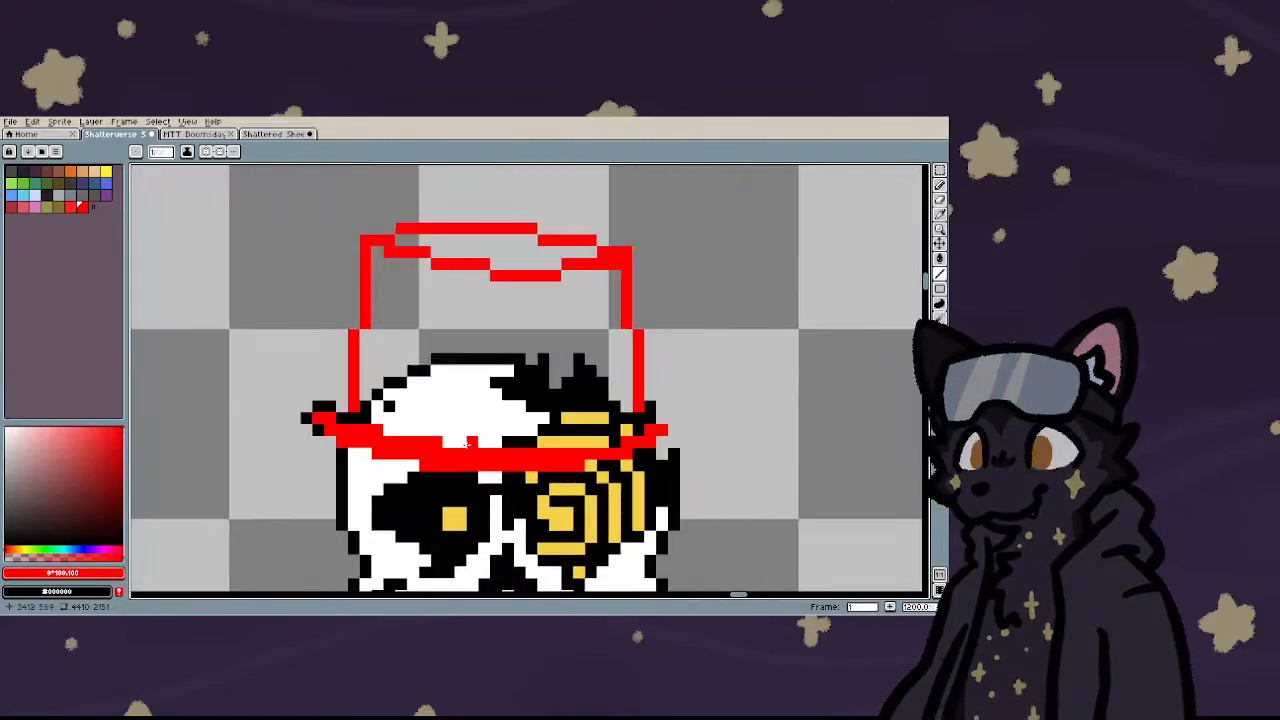
- Copy the left part of the brim, mirror it horizontally and place it over the brim's right end
key(m)
drag(246, 386, 530, 484)
drag(428, 469, 692, 467)
scroll(468, 393, down, 4)
click(374, 420)
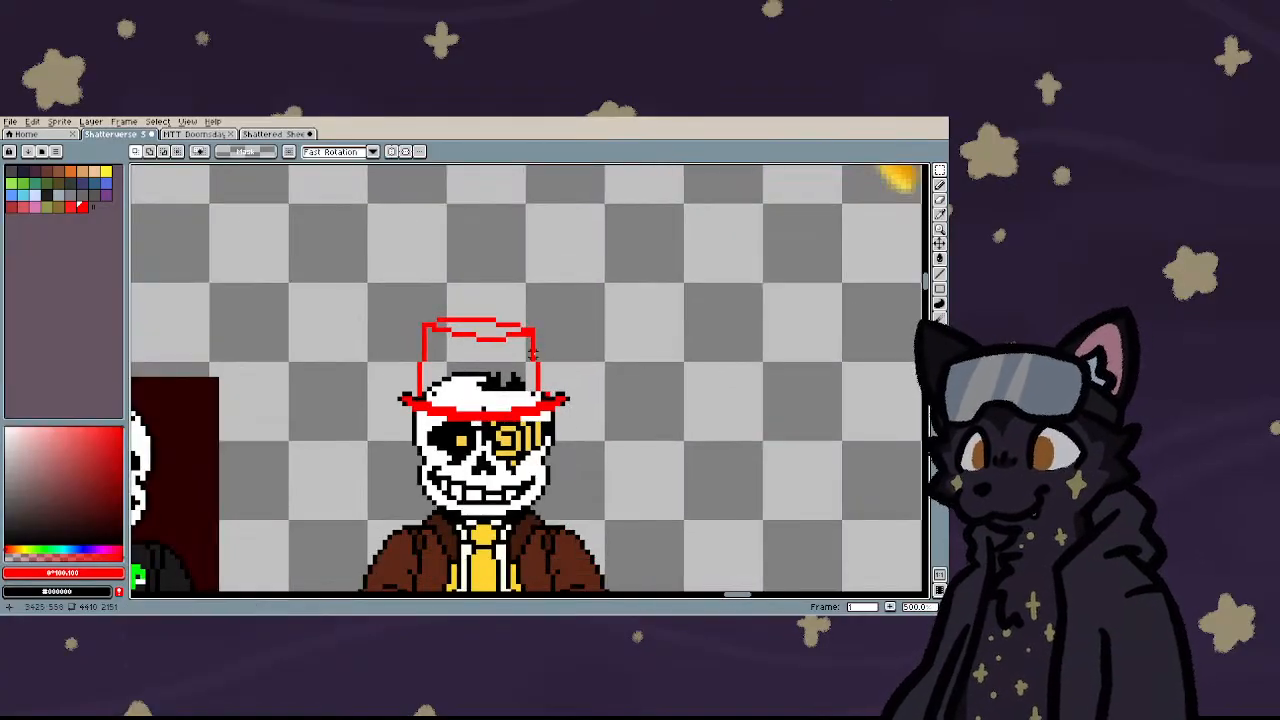
- Shift the right part of the hat crown two pixels outward and stretch its top edge lines across the gap
scroll(525, 329, up, 3)
drag(433, 267, 615, 470)
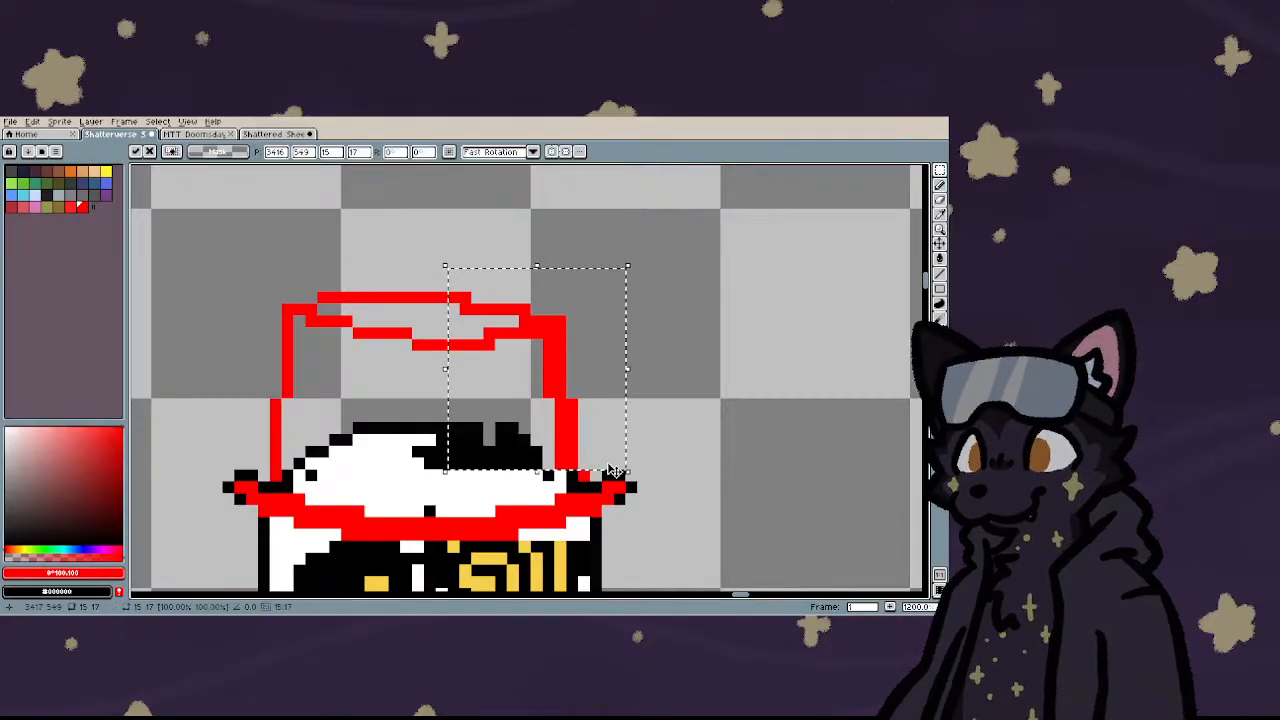
click(393, 260)
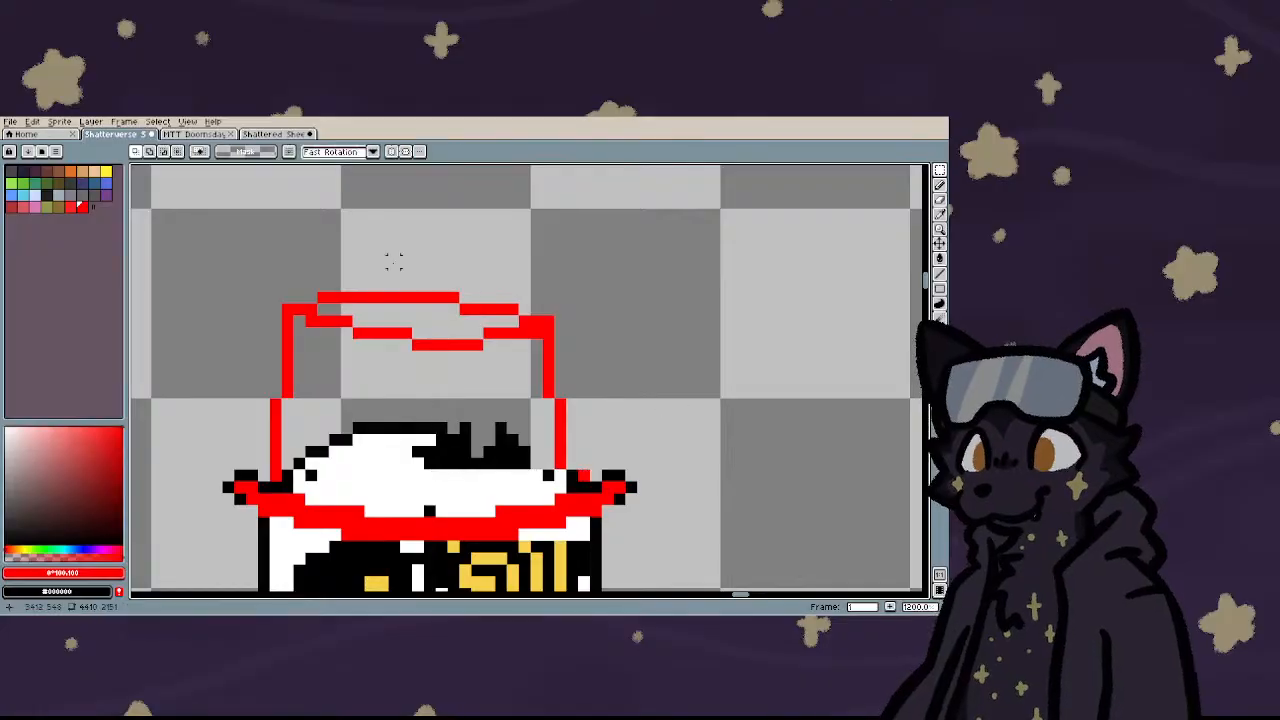
drag(423, 268, 625, 470)
click(370, 357)
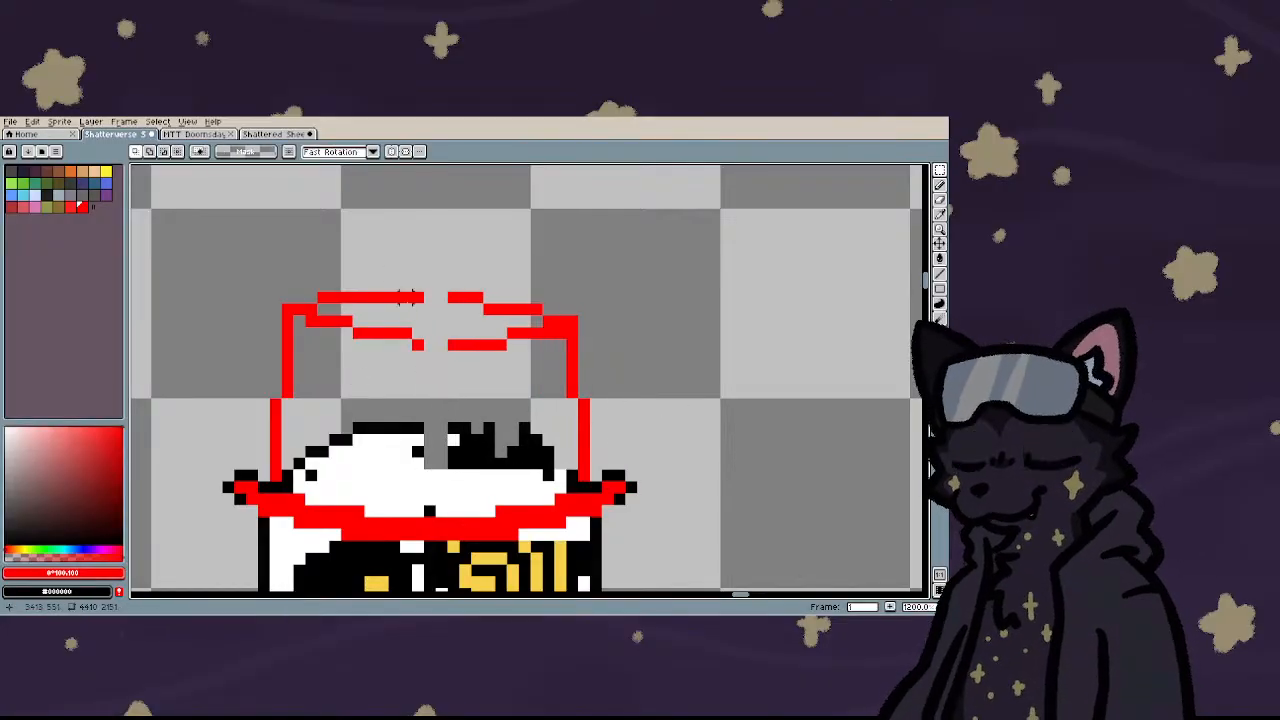
mouse_move(418, 286)
mouse_down()
mouse_move(418, 370)
mouse_move(463, 334)
mouse_up()
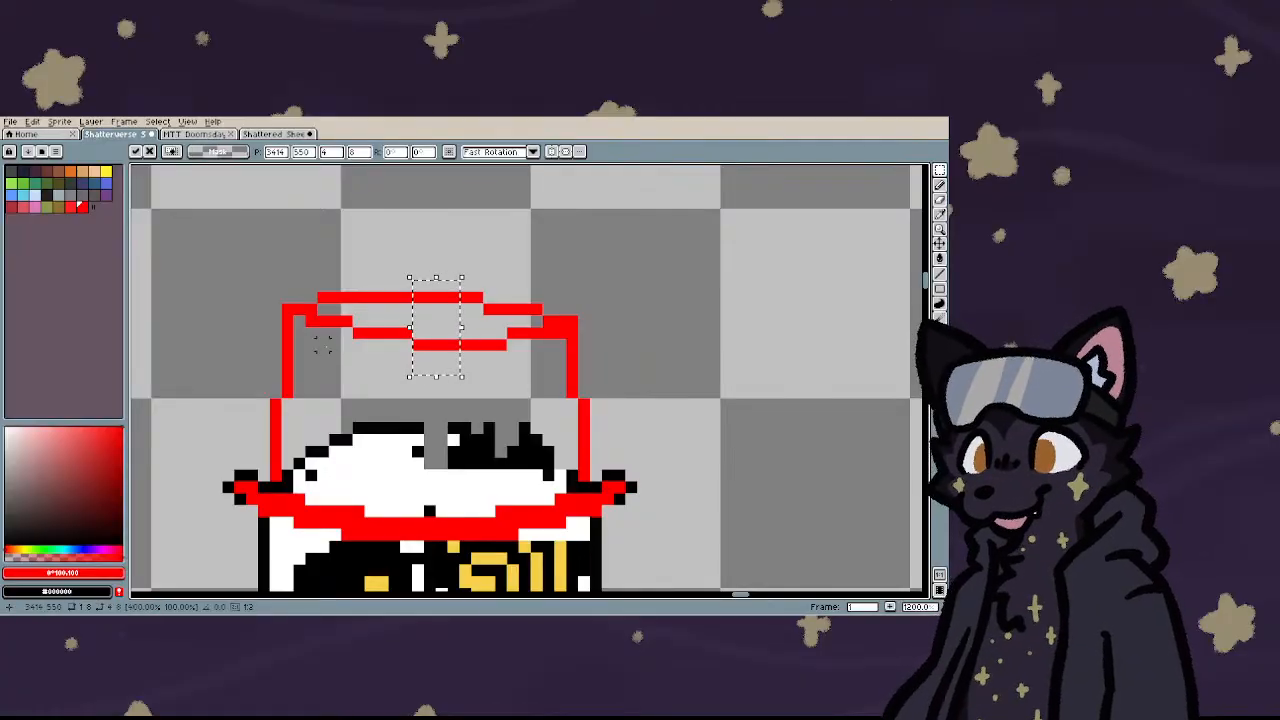
- Compare the proportions of the skeleton's red hat sketch with the hat in the large reference artwork
click(322, 342)
scroll(385, 340, down, 3)
scroll(385, 340, down, 3)
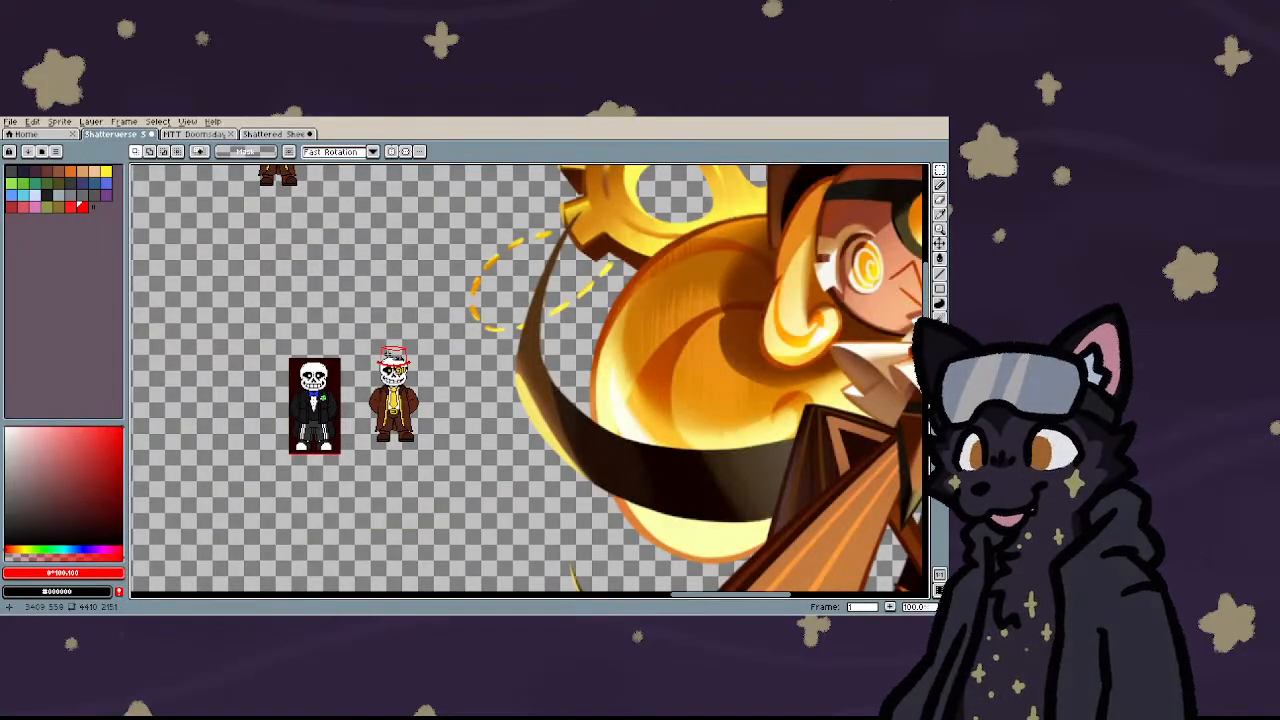
scroll(392, 355, down, 3)
scroll(509, 340, up, 5)
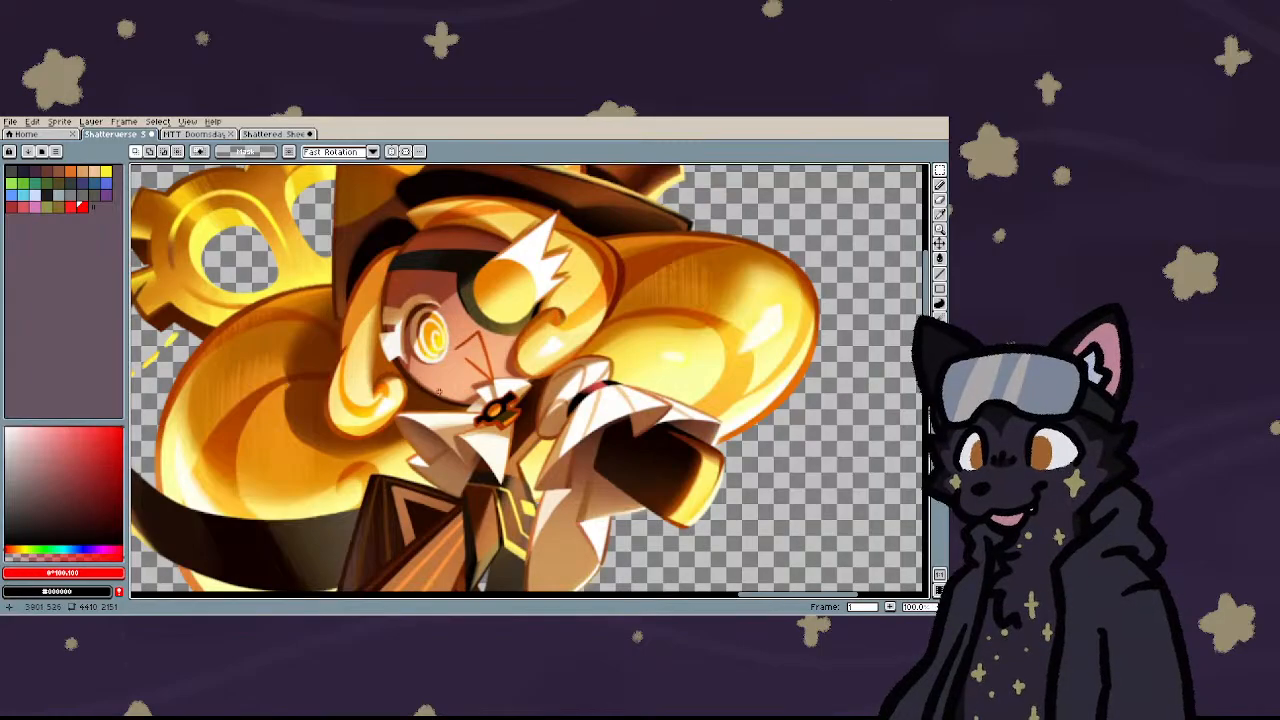
scroll(438, 393, down, 3)
scroll(322, 392, up, 8)
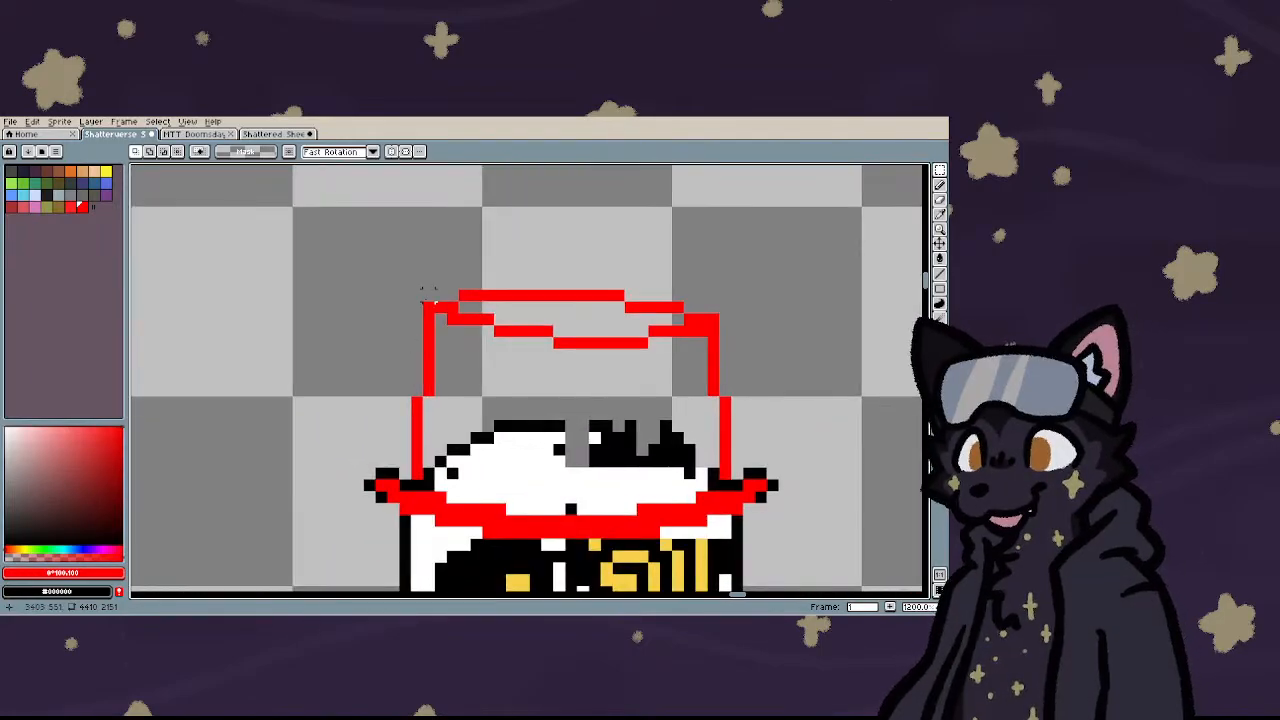
scroll(428, 294, down, 1)
scroll(405, 312, down, 2)
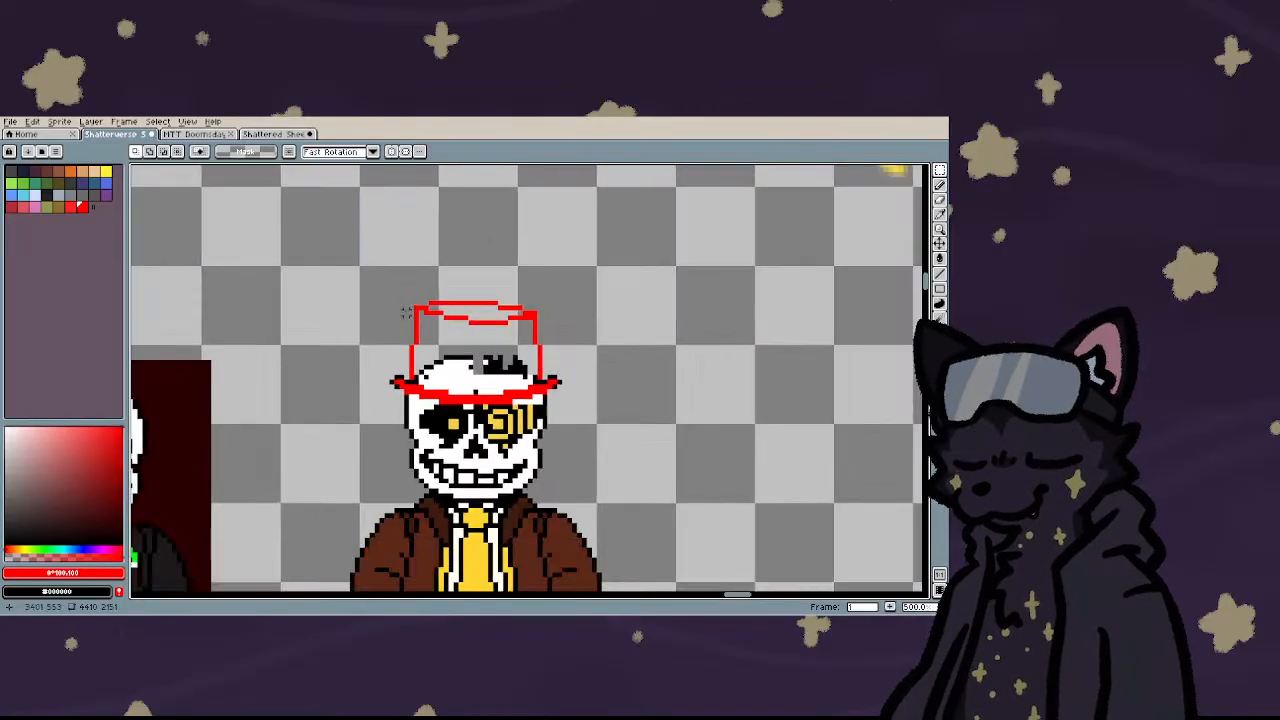
- Narrow the hat crown by shifting its left part and its right part one pixel inward each
scroll(396, 313, up, 4)
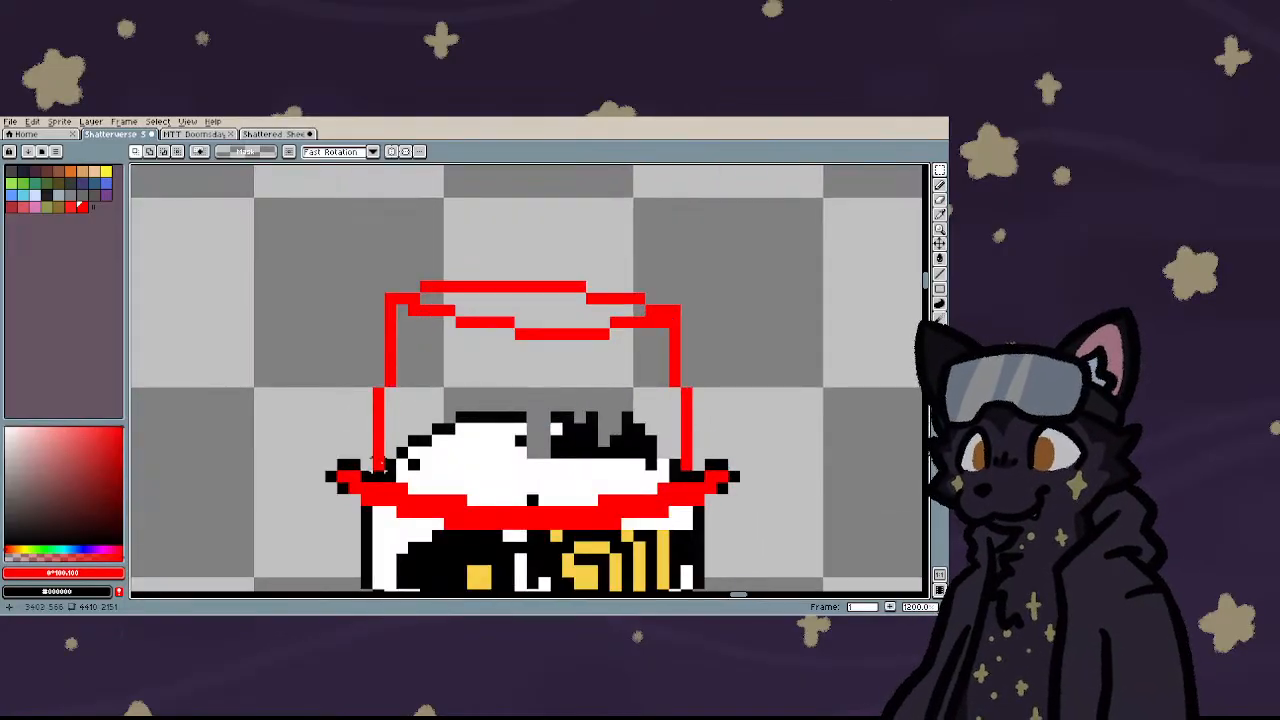
drag(372, 472, 541, 266)
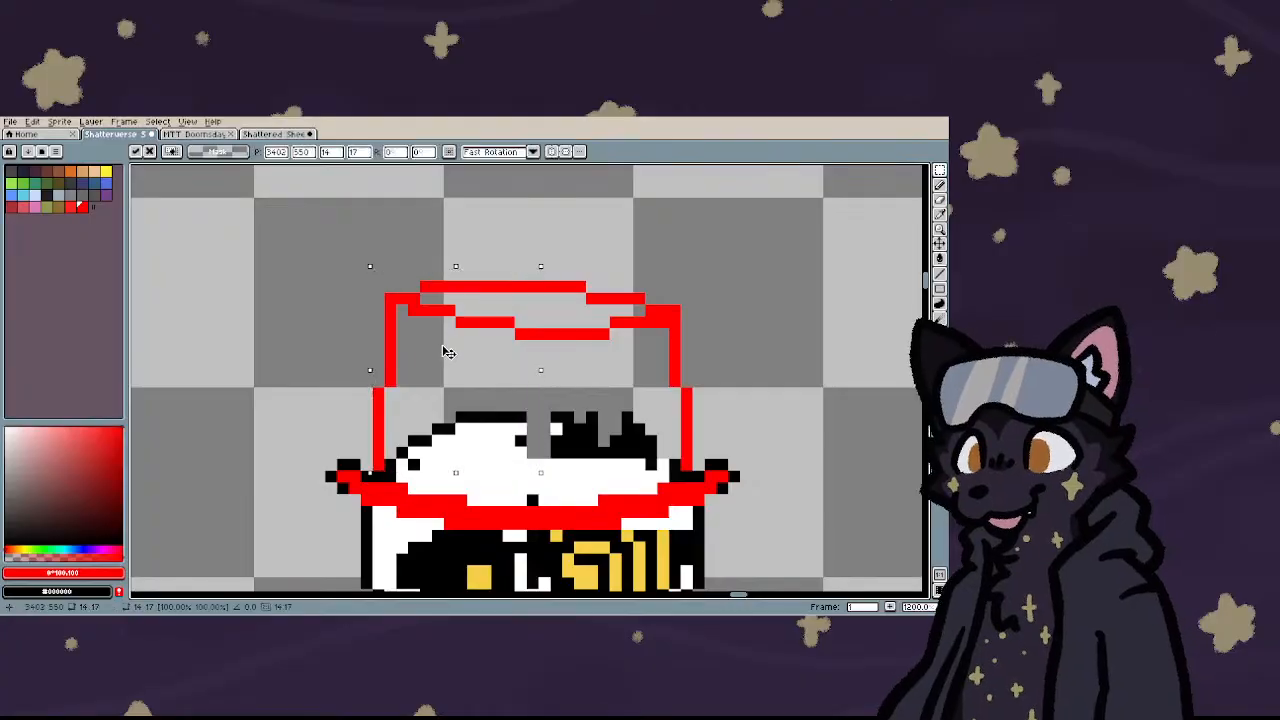
drag(448, 352, 460, 352)
click(668, 447)
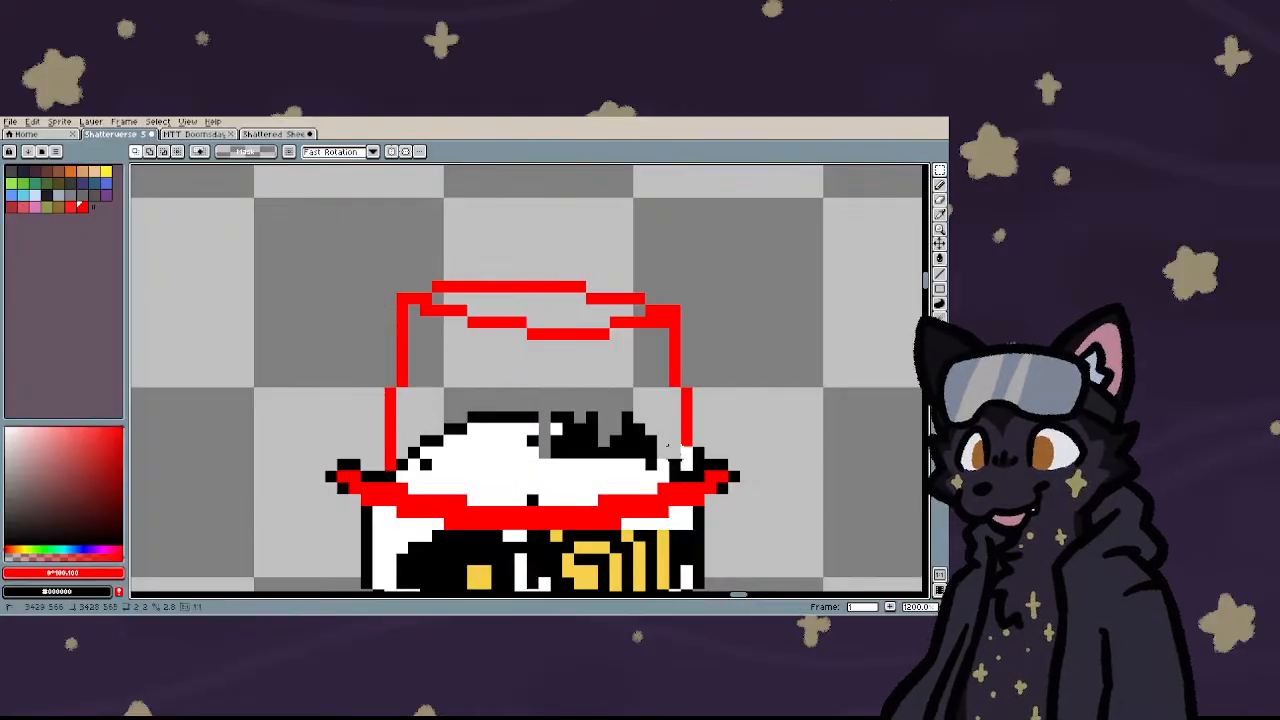
drag(700, 472, 562, 280)
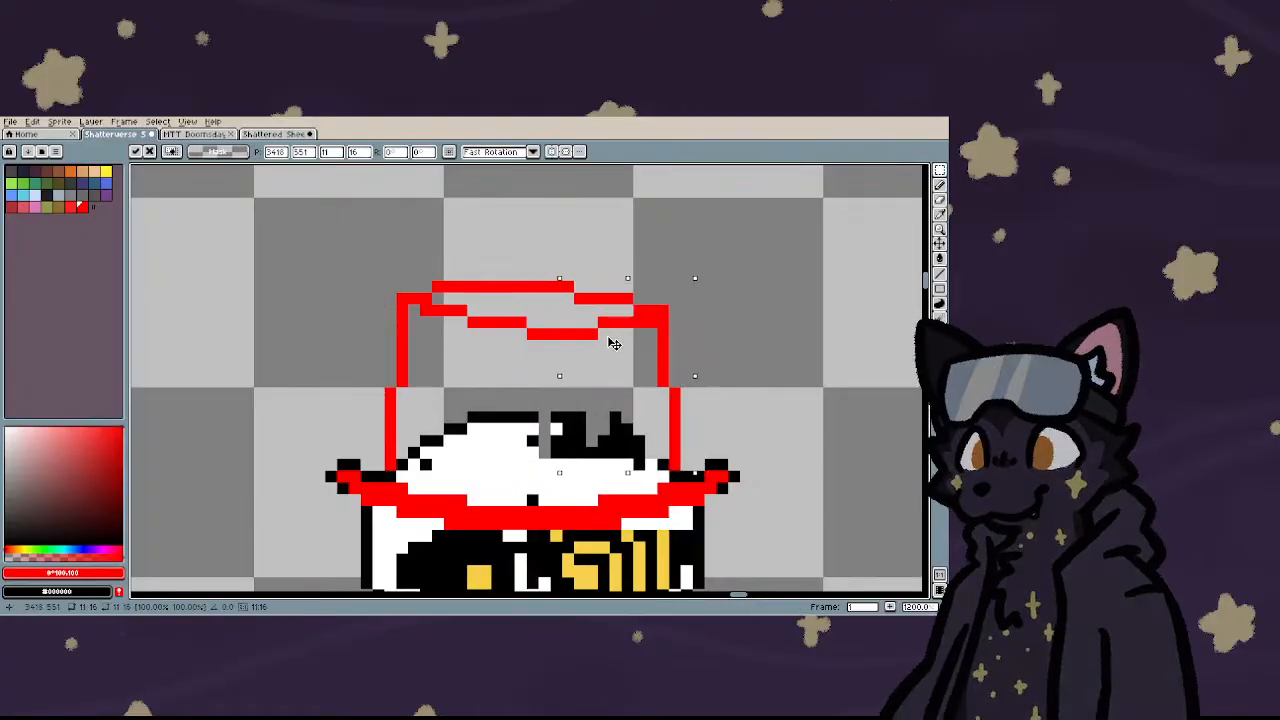
key(ctrl+d)
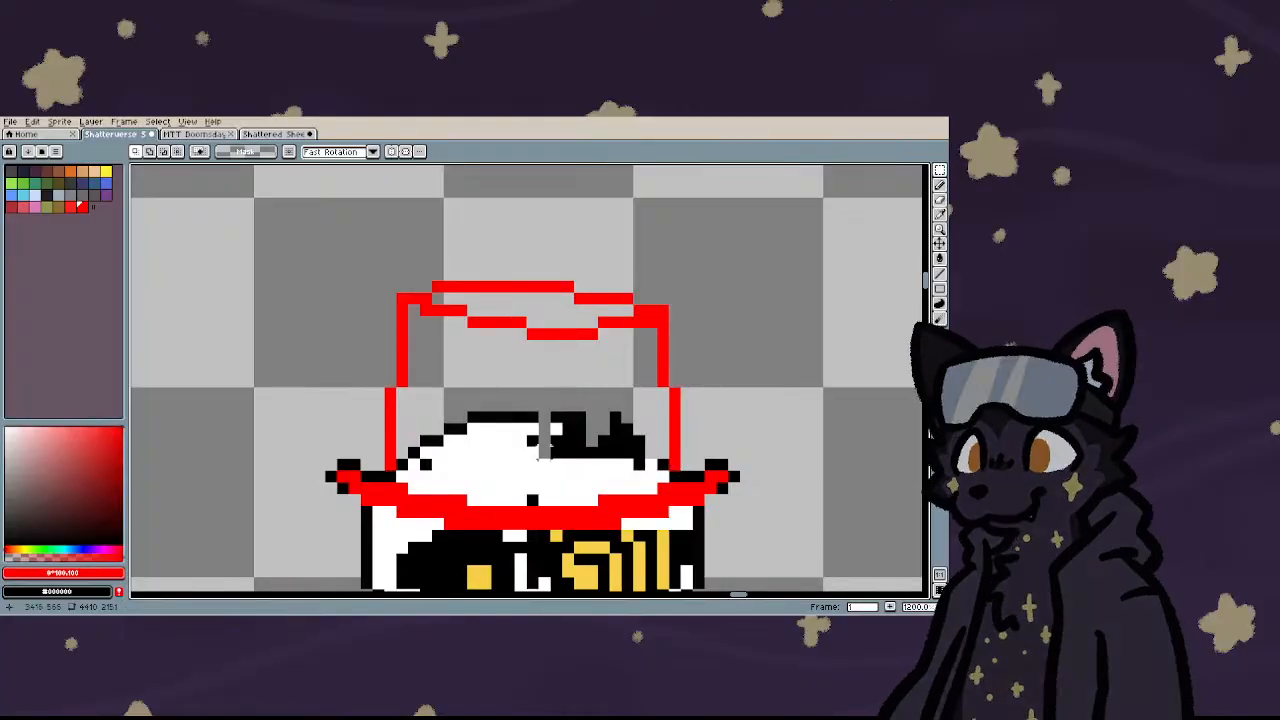
- Add a red pixel on the brim's left end and outline that end in black up to the crown's base
scroll(530, 445, down, 4)
scroll(517, 460, up, 6)
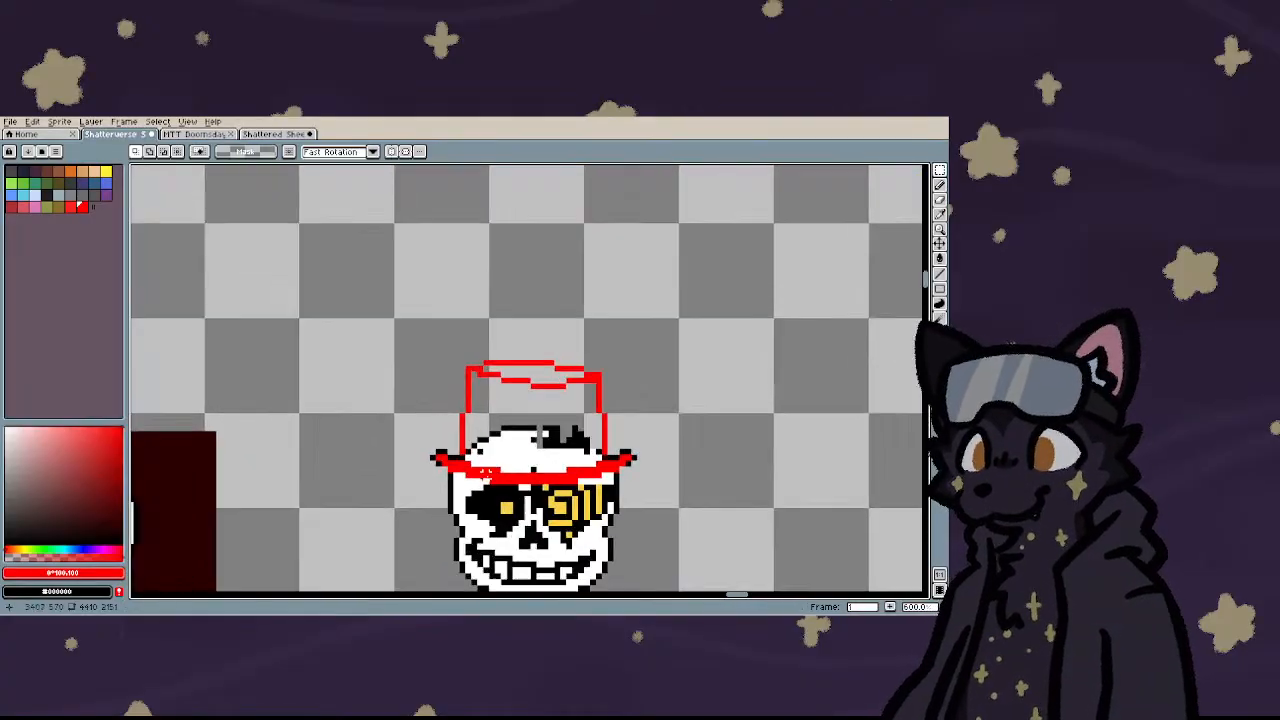
key(b)
key(b)
drag(407, 422, 406, 386)
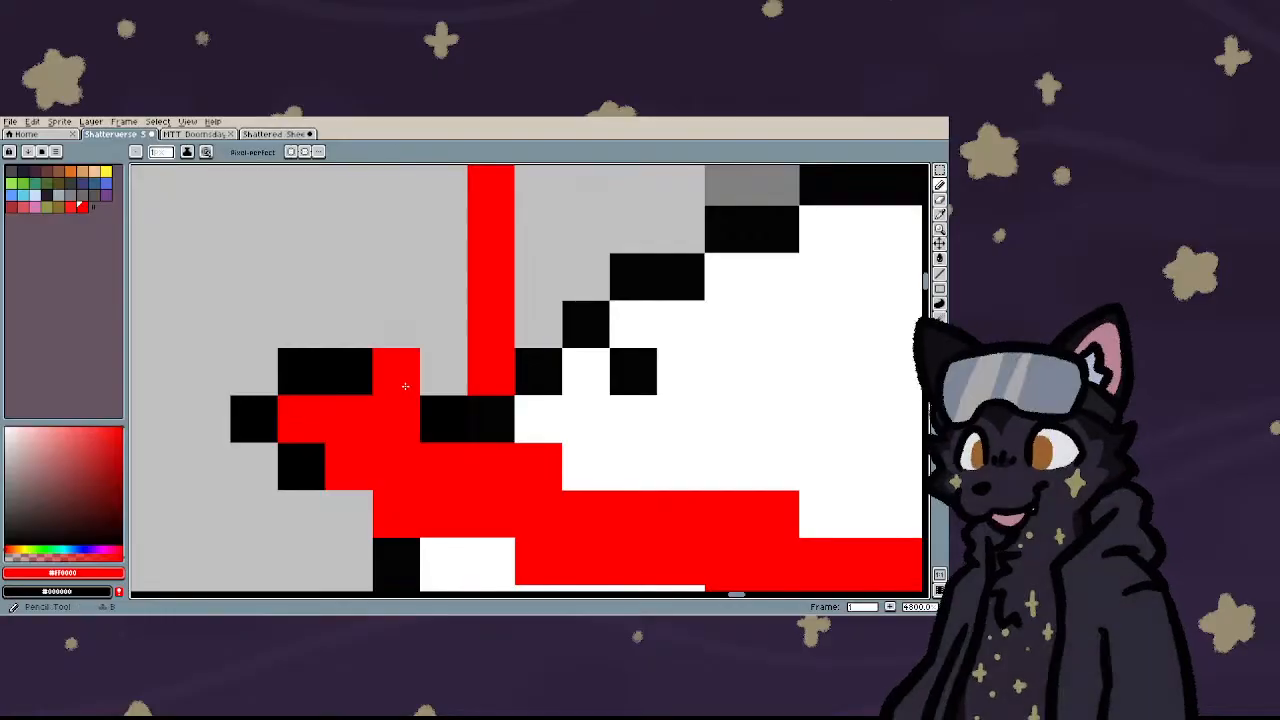
right_click(391, 334)
drag(431, 333, 427, 387)
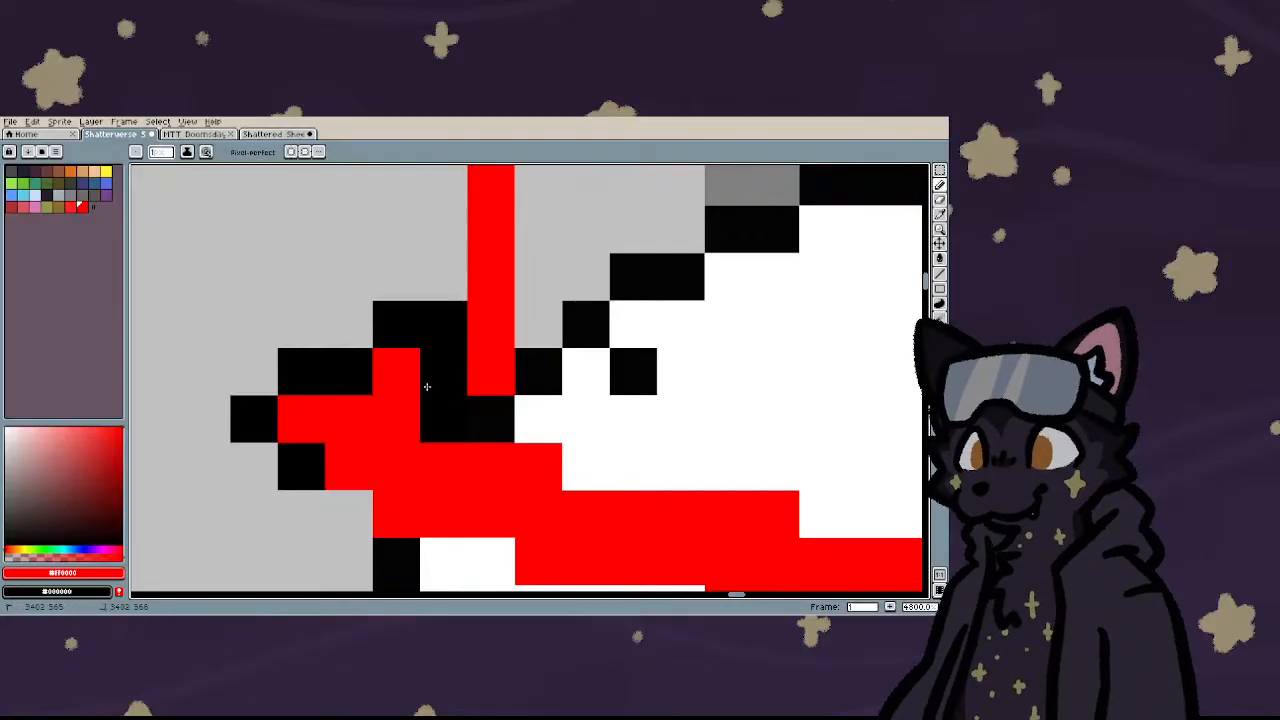
right_click(331, 512)
- Outline the underside of the brim's right part in black above the patterned eye
scroll(331, 511, down, 3)
scroll(827, 484, up, 2)
right_click(790, 537)
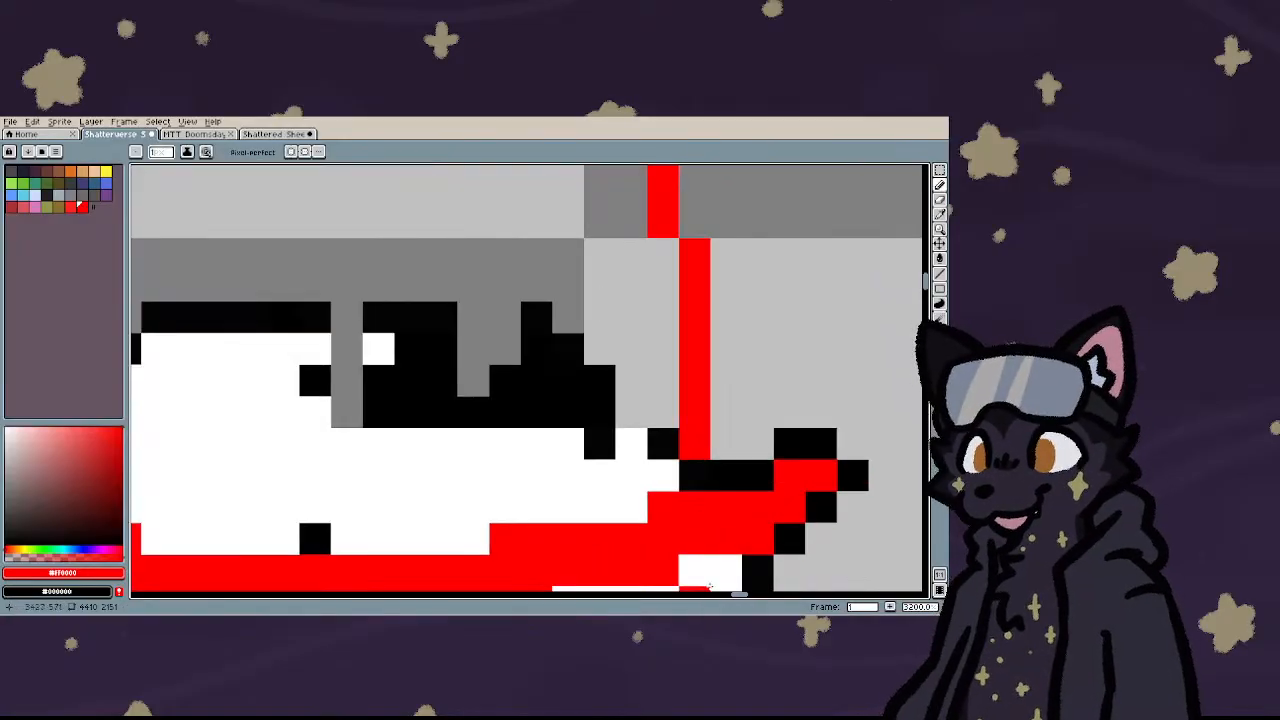
drag(696, 572, 731, 574)
scroll(615, 420, down, 3)
scroll(612, 482, up, 3)
drag(594, 508, 660, 505)
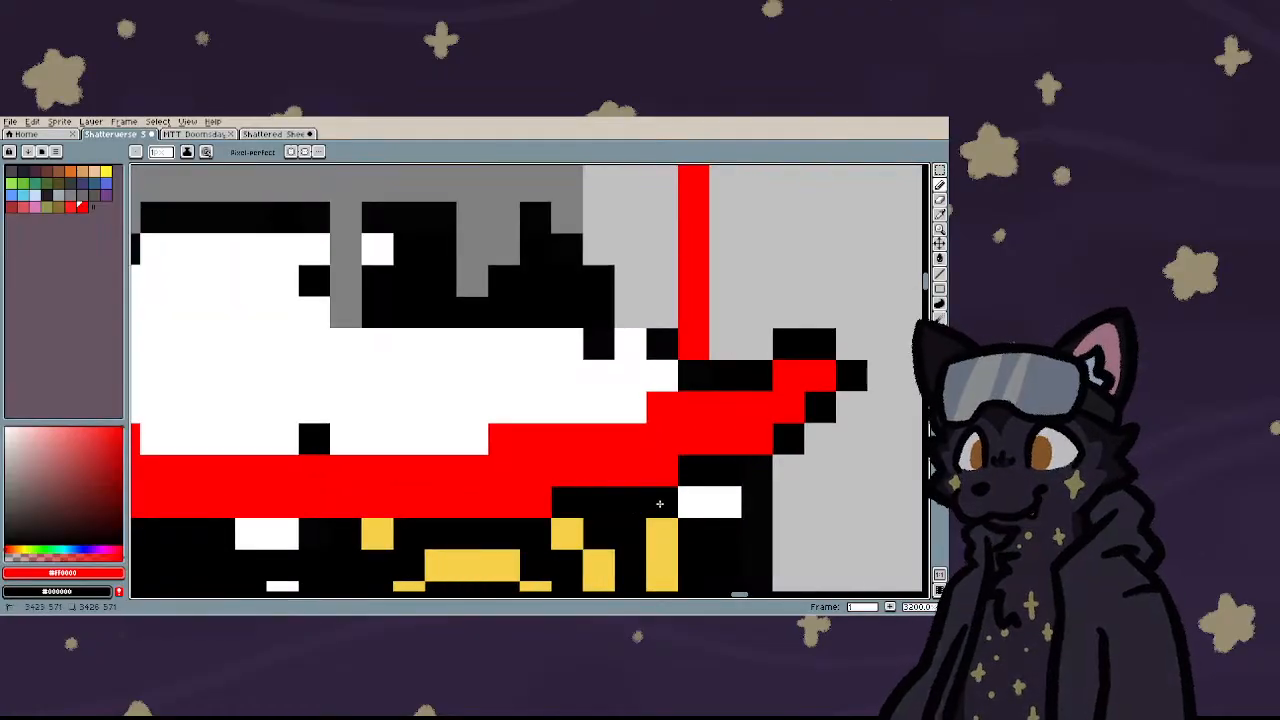
- Continue the black edge under the brim's middle and left part and blacken the white gap below its right part
scroll(354, 531, down, 3)
drag(317, 531, 388, 542)
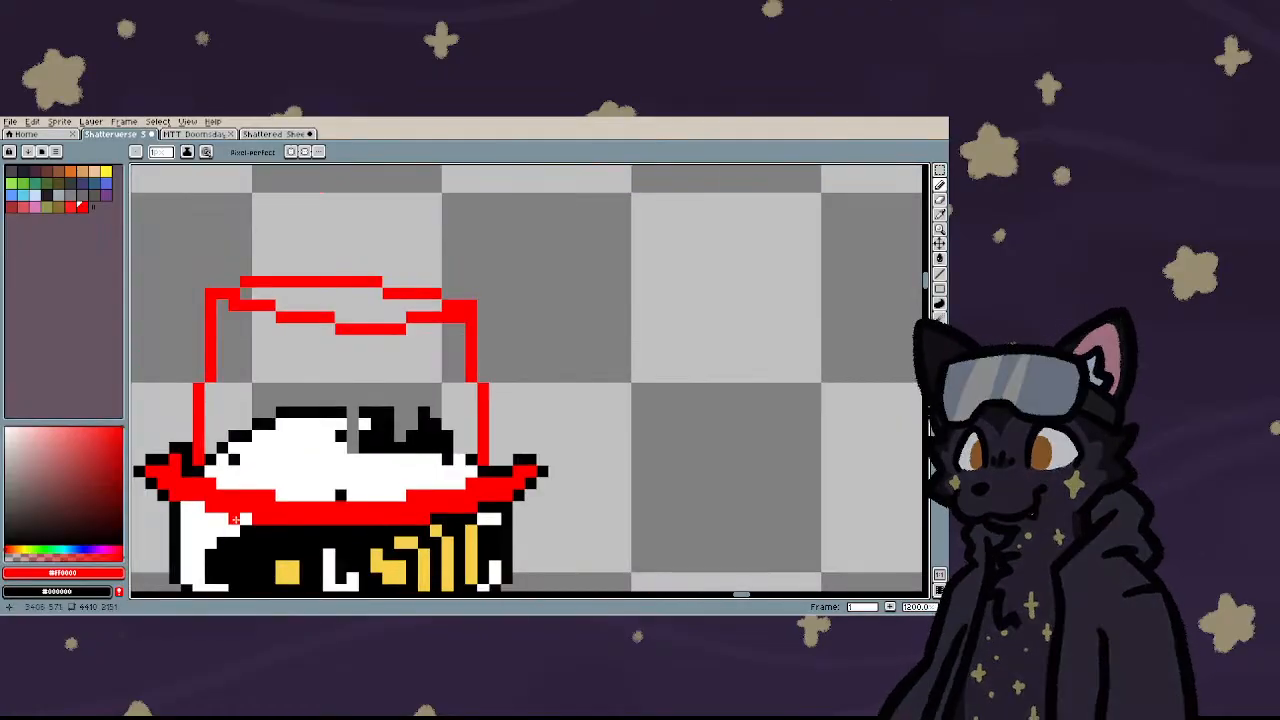
drag(210, 516, 237, 517)
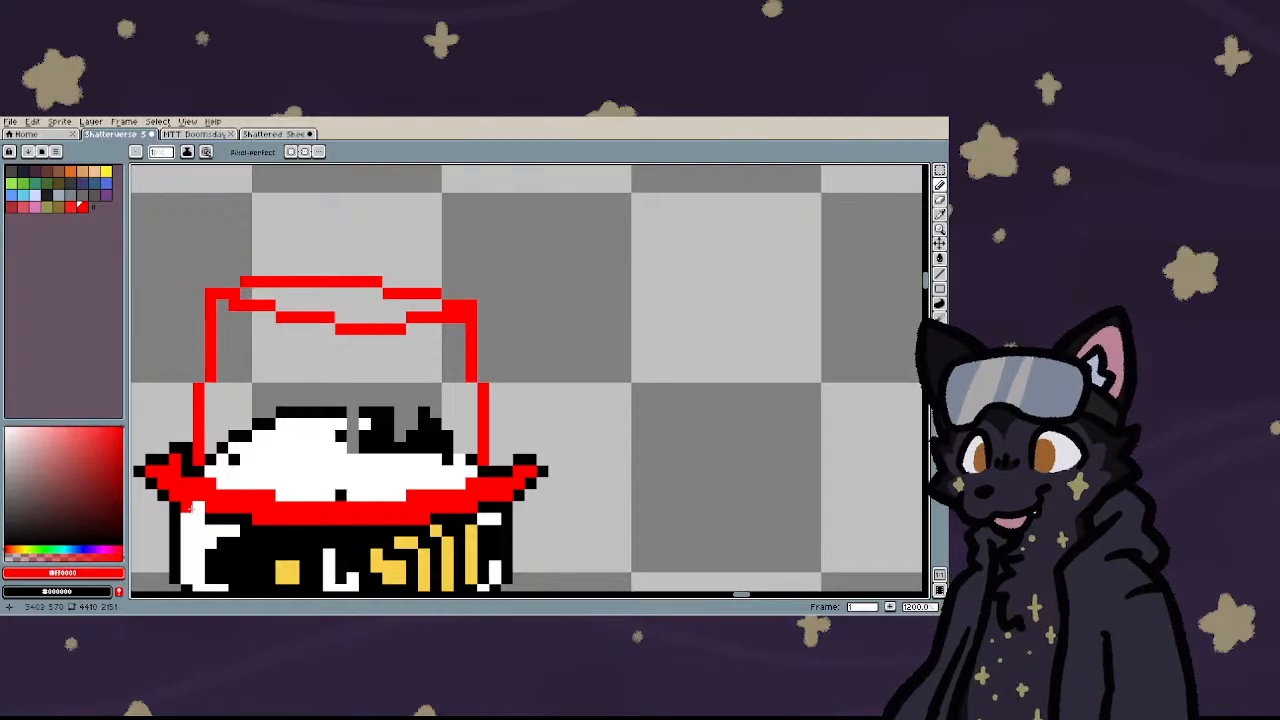
drag(446, 521, 507, 519)
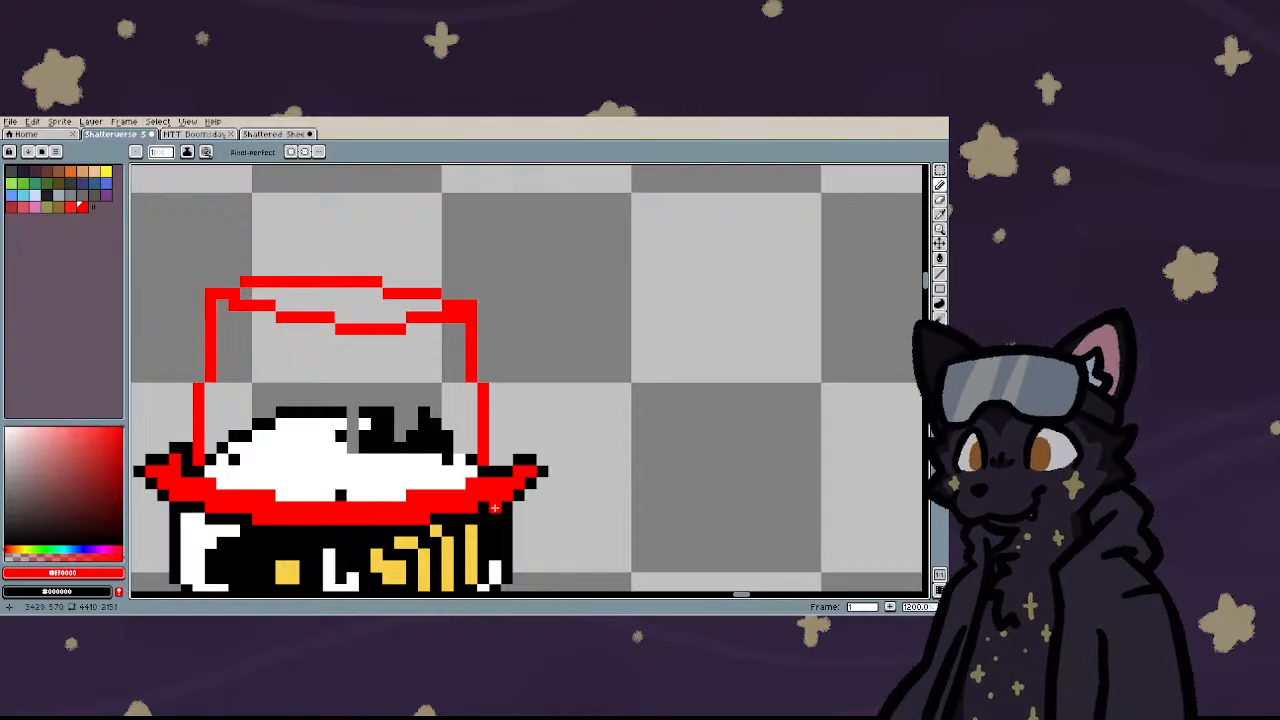
- Draw a black outline along the outer left side of the crown, from the brim to the top corner
scroll(495, 507, down, 3)
scroll(426, 489, up, 2)
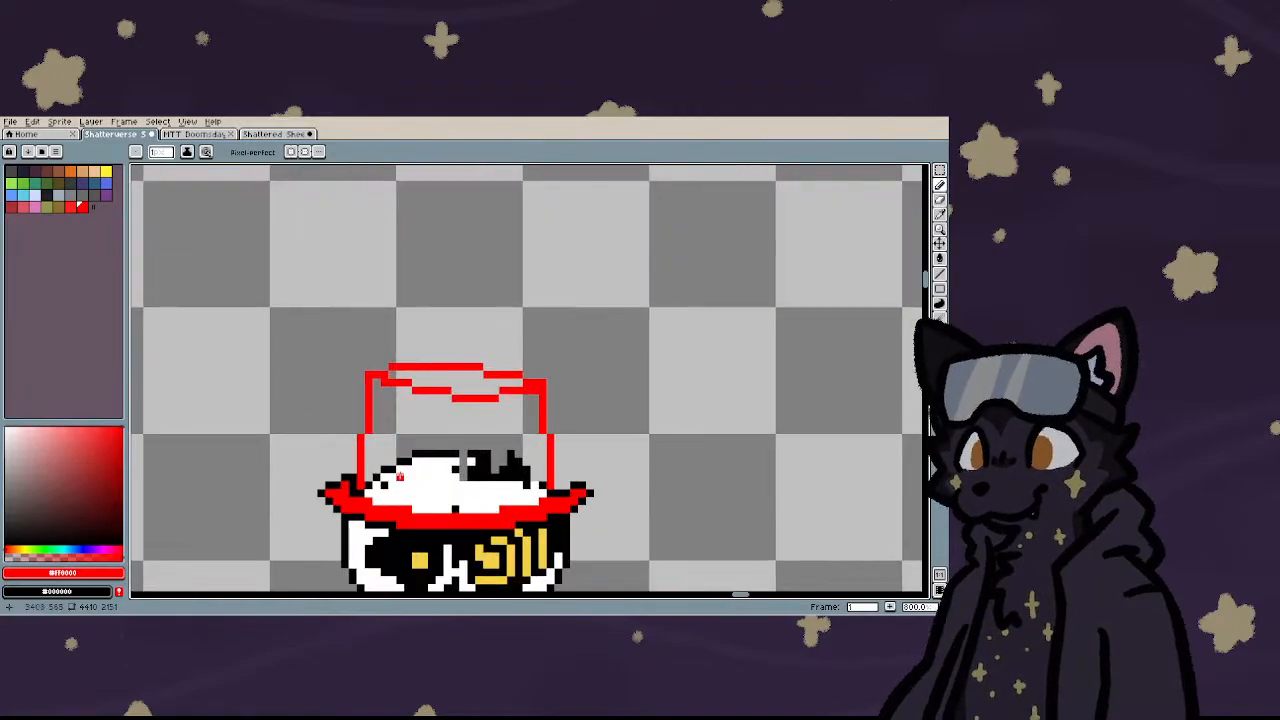
scroll(399, 477, up, 2)
mouse_move(345, 492)
mouse_down()
mouse_move(340, 405)
mouse_move(359, 388)
mouse_move(363, 275)
mouse_up()
scroll(398, 405, down, 2)
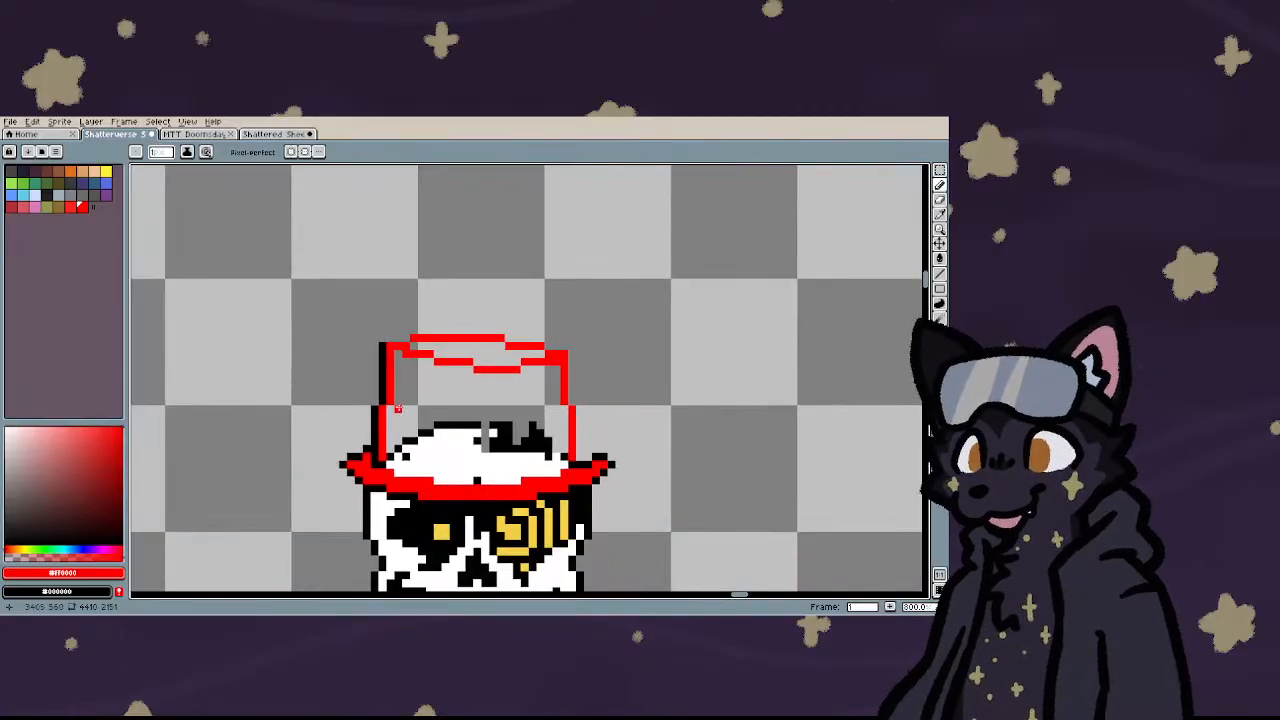
- Check the partly outlined hat on the whole character and against the reference artwork
scroll(397, 409, down, 6)
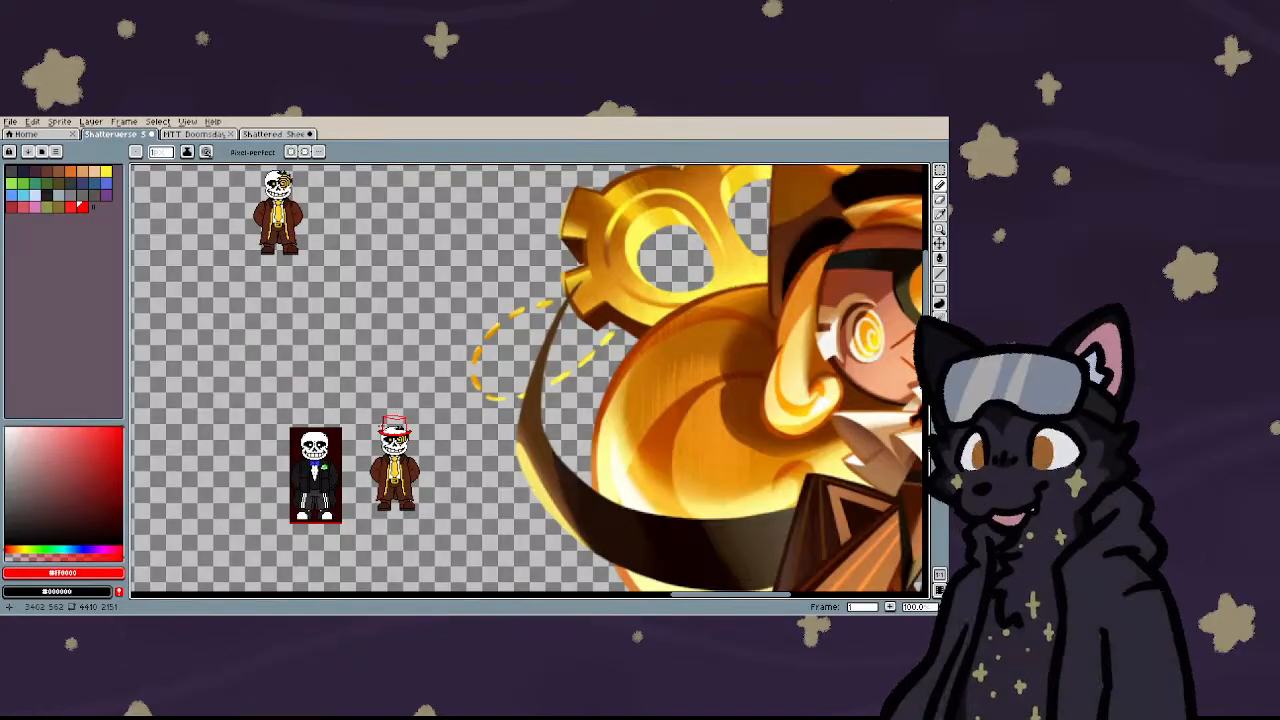
scroll(386, 424, down, 2)
scroll(386, 424, up, 12)
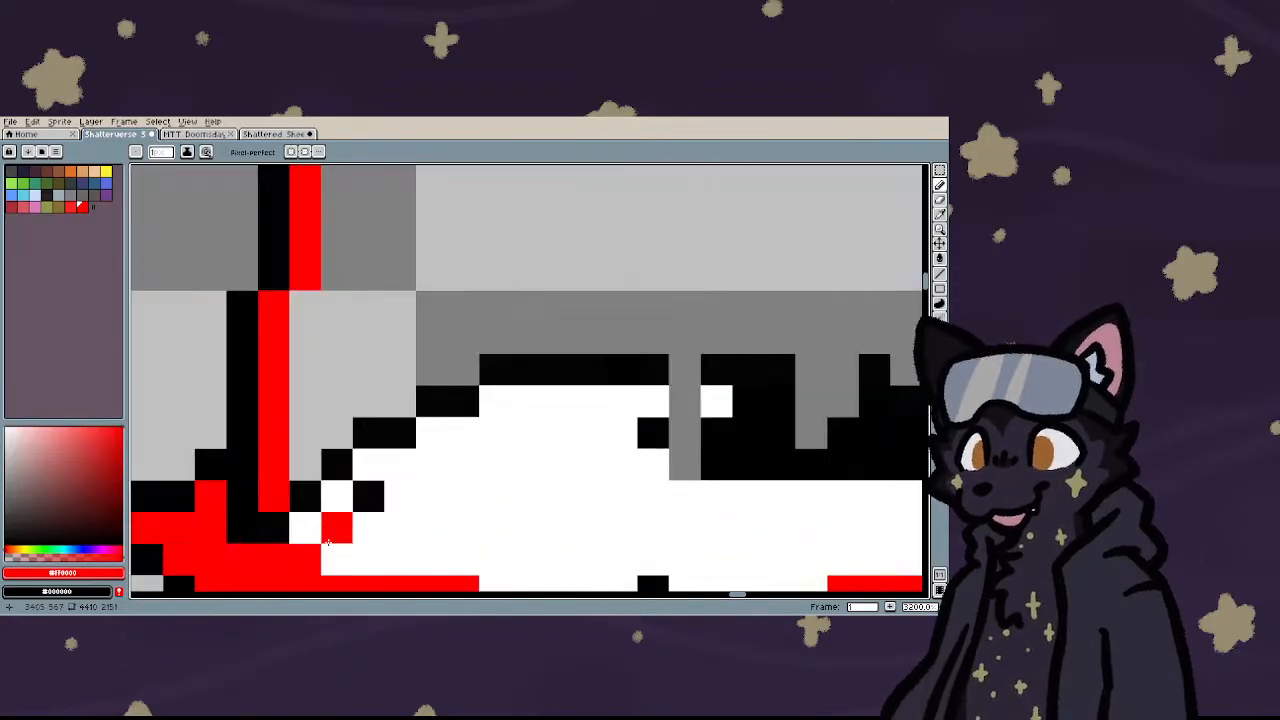
scroll(328, 541, down, 5)
scroll(515, 495, up, 3)
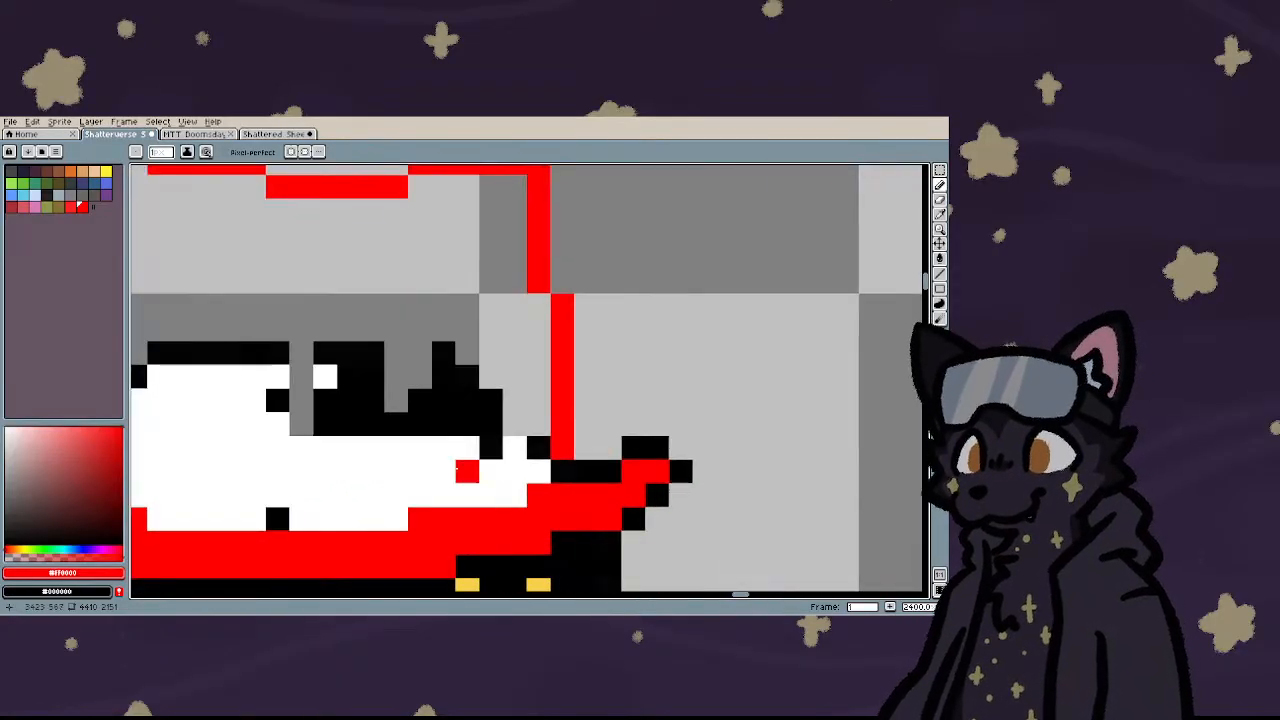
scroll(457, 467, down, 5)
scroll(319, 381, up, 1)
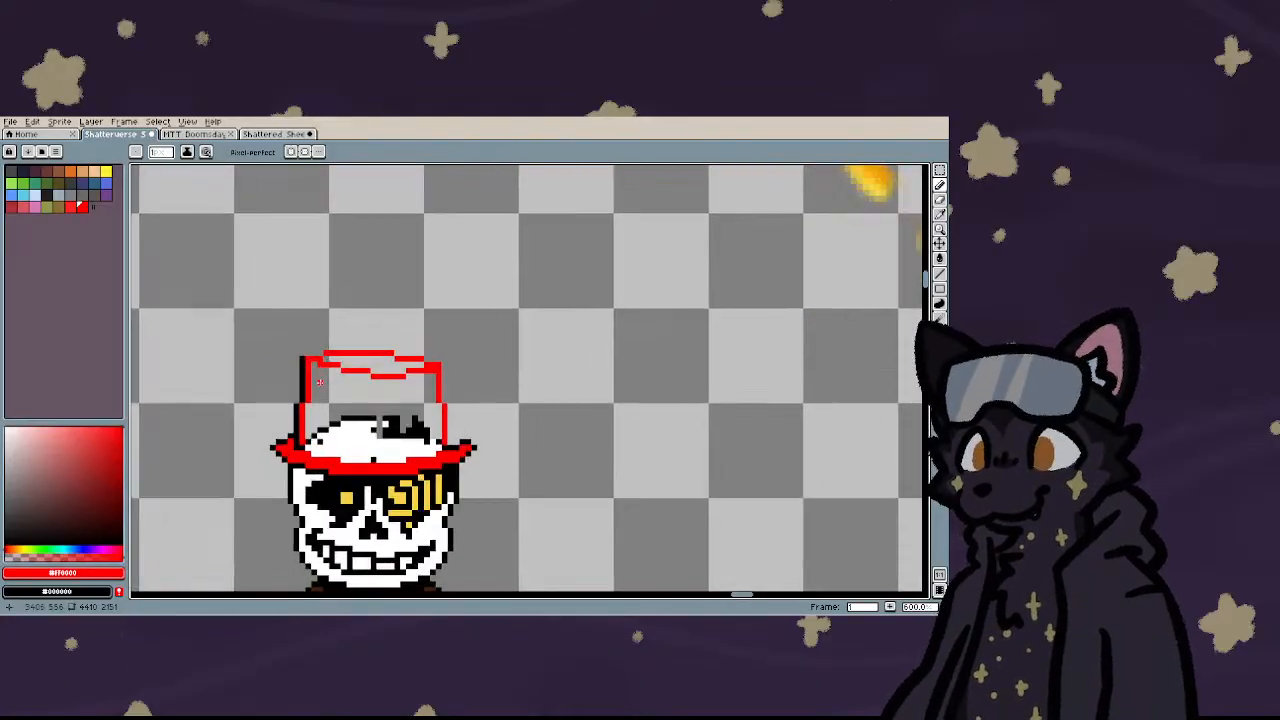
- Outline the crown's raised back edge in black with the Line tool, following its steps to the right corner
scroll(319, 381, up, 3)
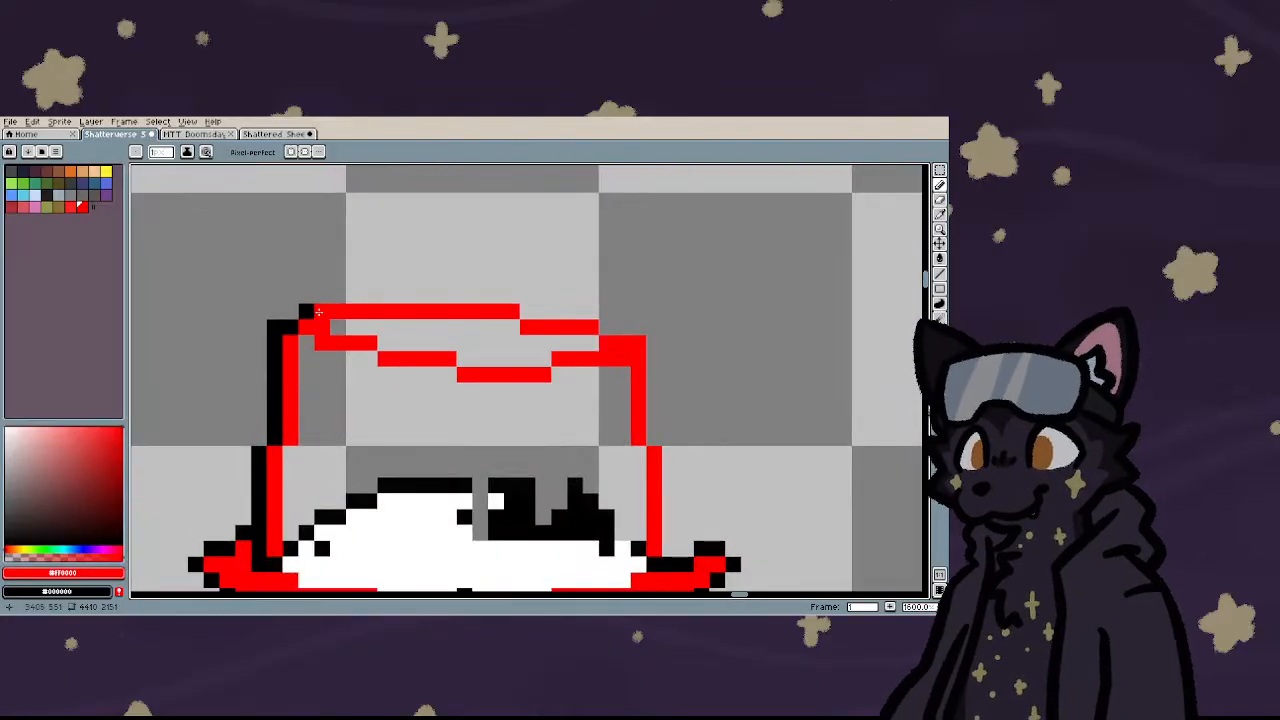
click(318, 312)
drag(334, 296, 515, 292)
key(ctrl+z)
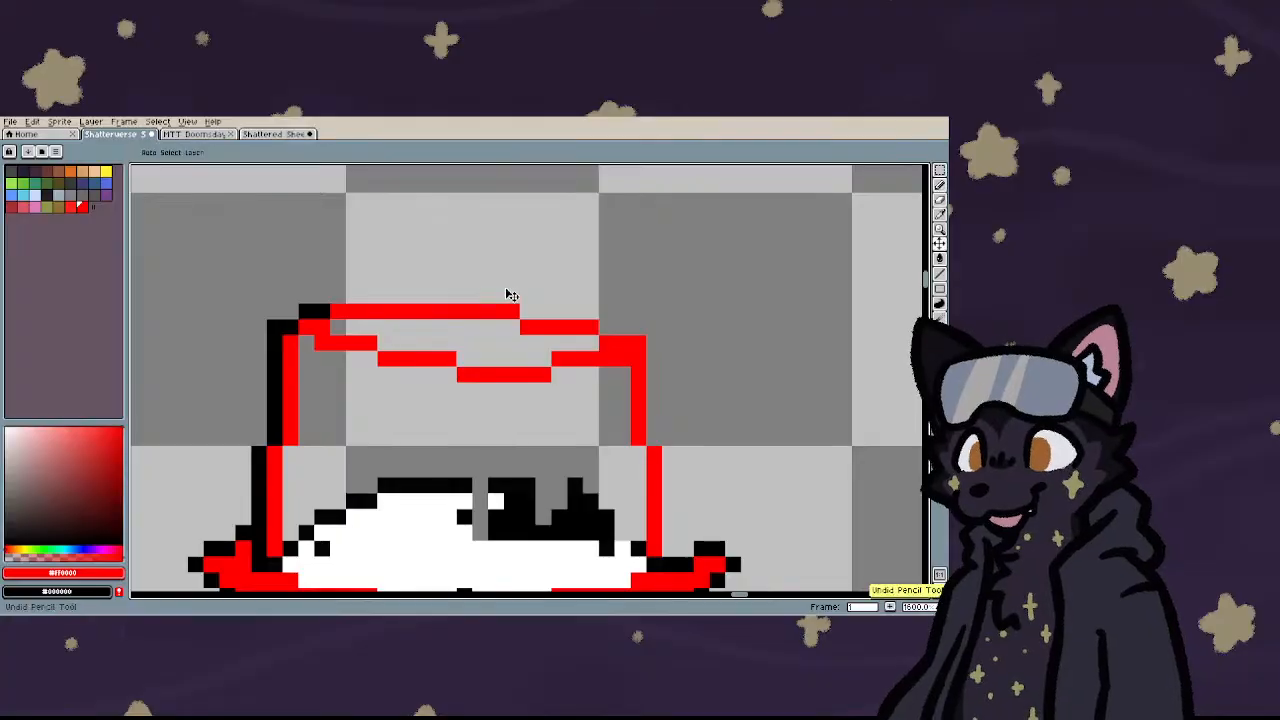
key(l)
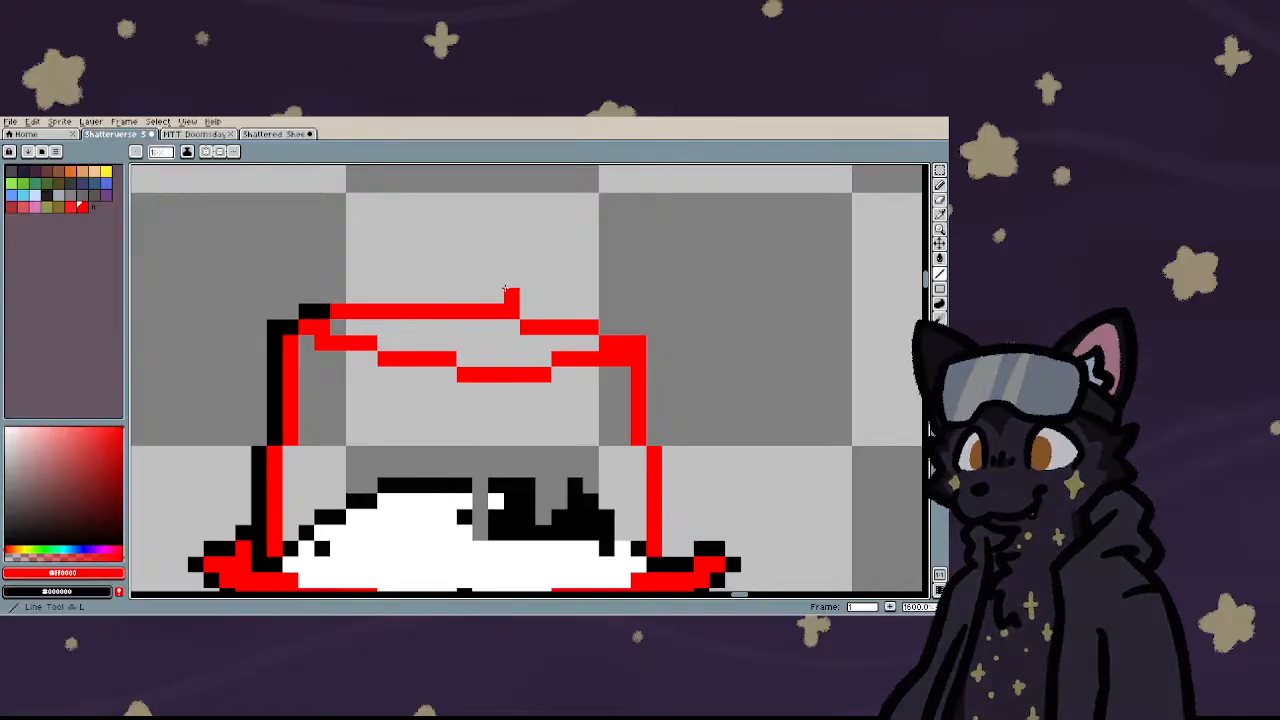
scroll(416, 290, up, 2)
drag(252, 310, 891, 483)
scroll(545, 395, down, 3)
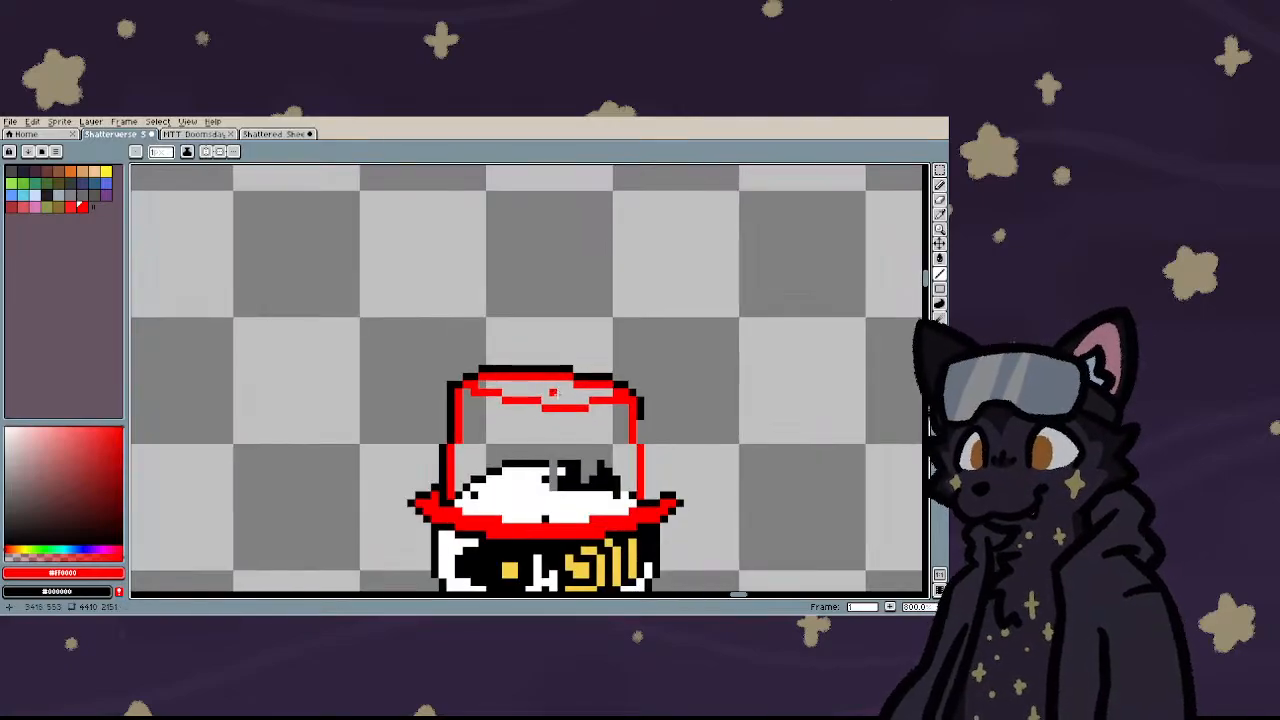
- Outline the crown's right side in black and recolour the curved front edge of its top from red to black
scroll(545, 395, up, 2)
drag(650, 503, 626, 337)
mouse_move(327, 283)
mouse_down()
mouse_move(301, 287)
mouse_move(462, 326)
mouse_move(620, 312)
mouse_up()
scroll(457, 357, down, 3)
scroll(435, 380, up, 2)
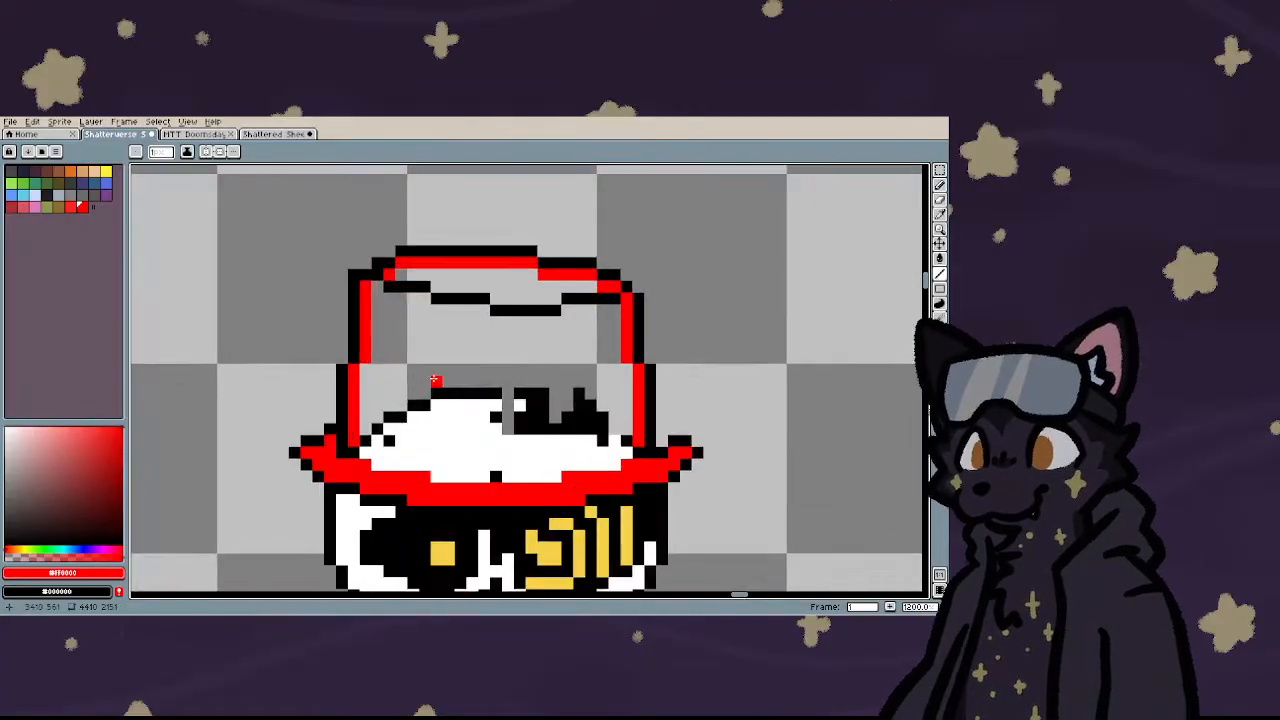
- Fill the middle of the brim's upper edge with red pixels so that it runs straight across the forehead
scroll(435, 380, up, 4)
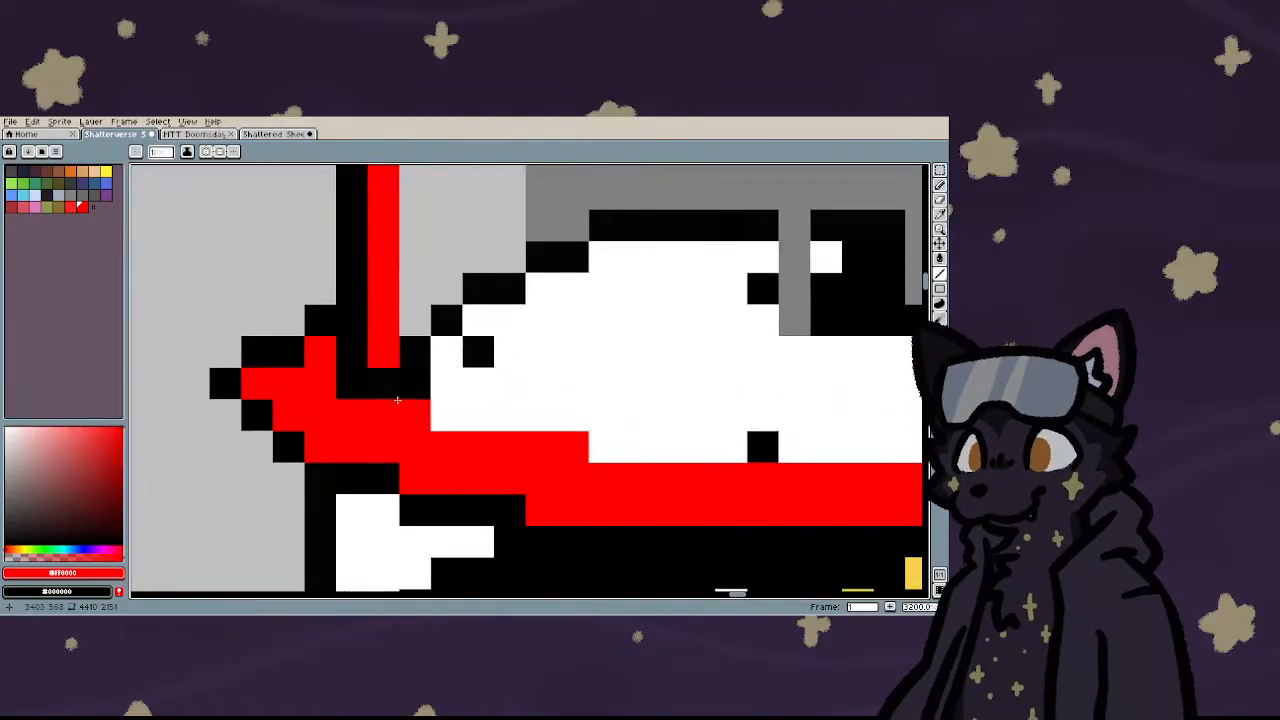
key(i)
key(b)
scroll(446, 418, down, 4)
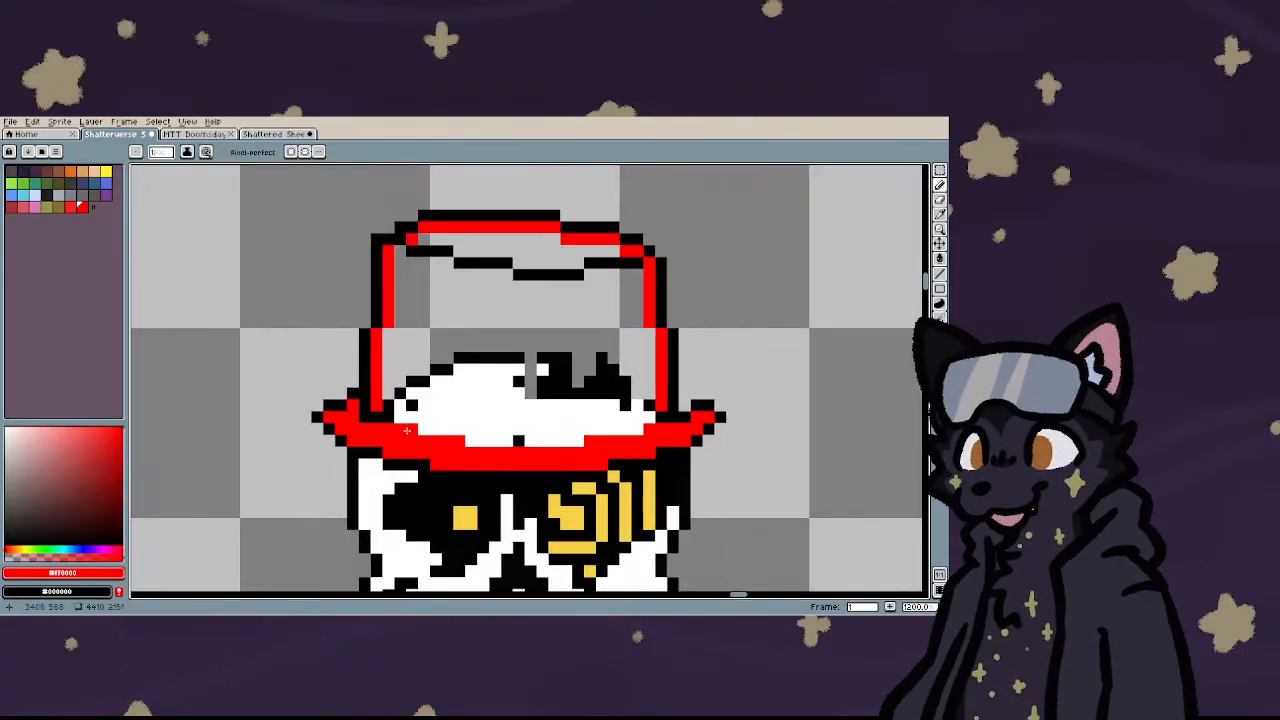
drag(407, 431, 601, 442)
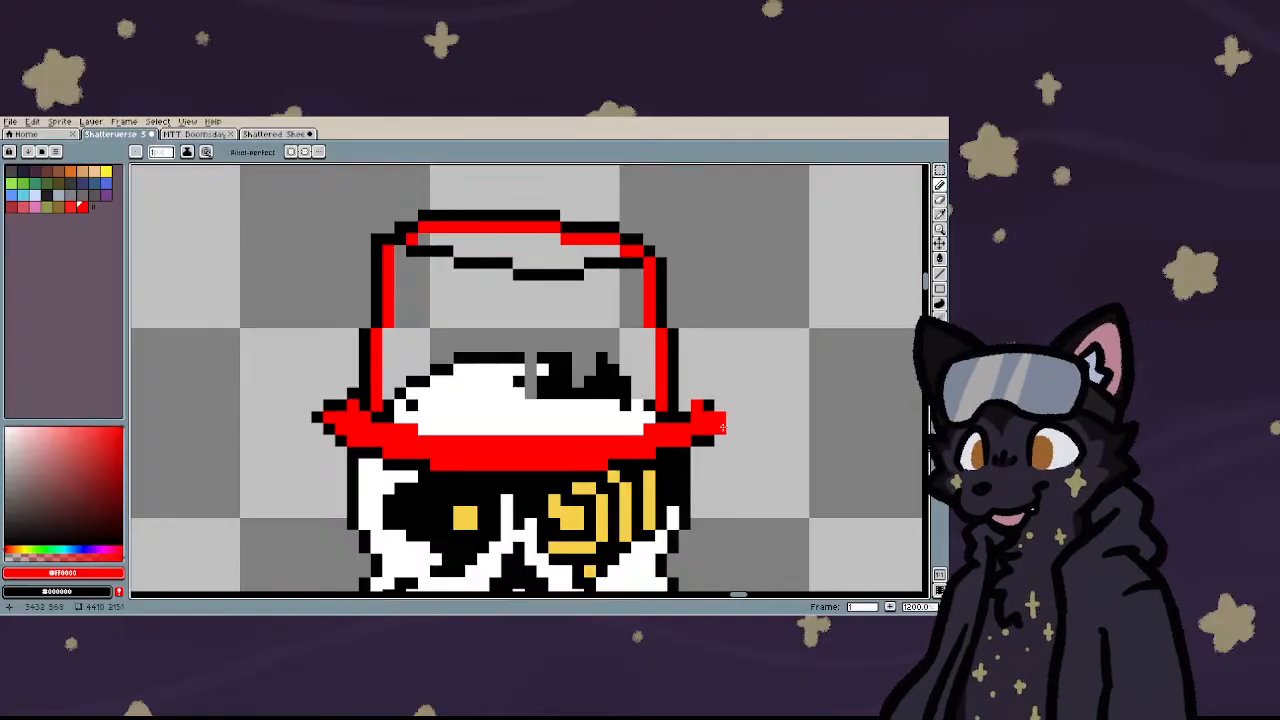
- Reshape the brim's right tip with extra red pixels and redraw the stepped black outline around it
scroll(714, 421, up, 3)
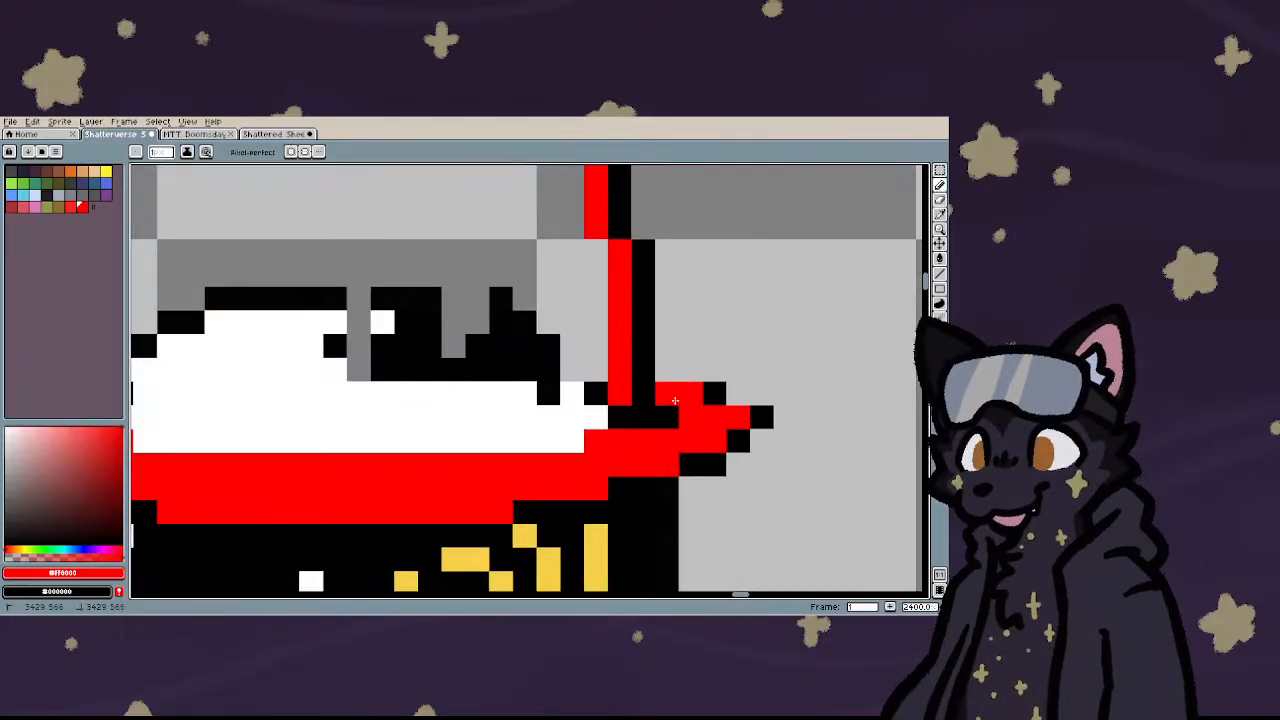
scroll(682, 405, down, 3)
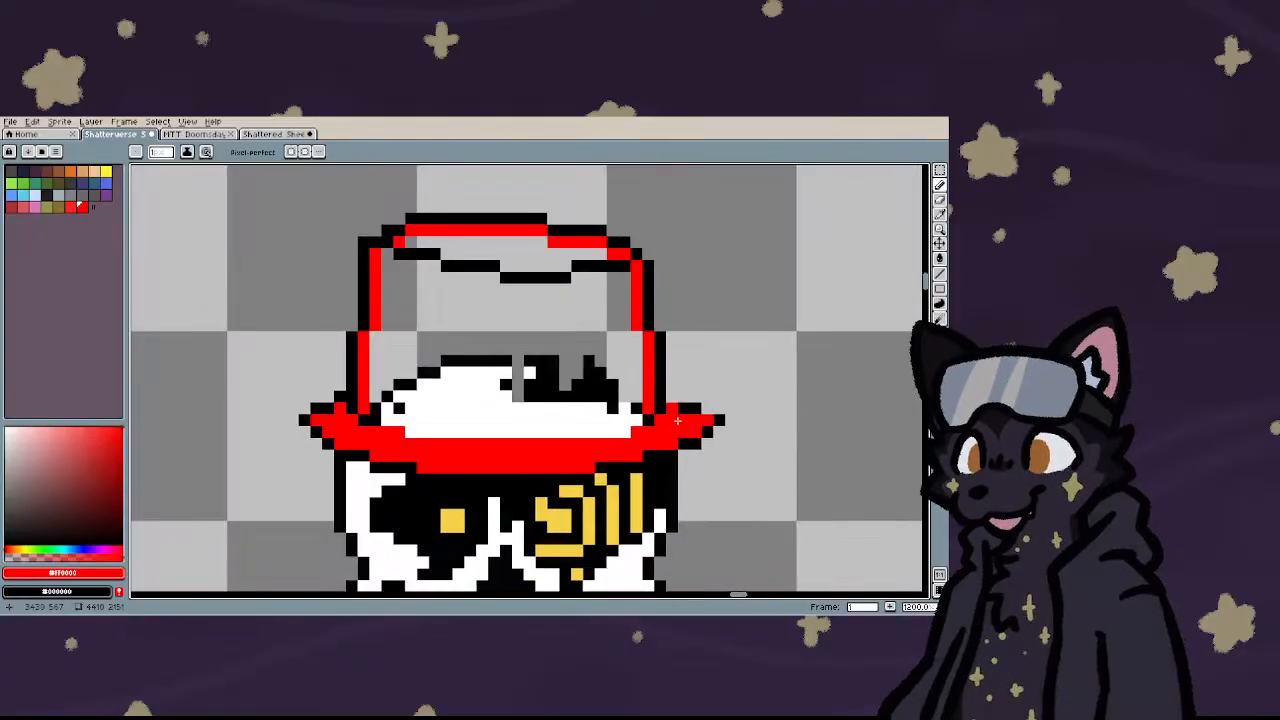
scroll(689, 407, up, 3)
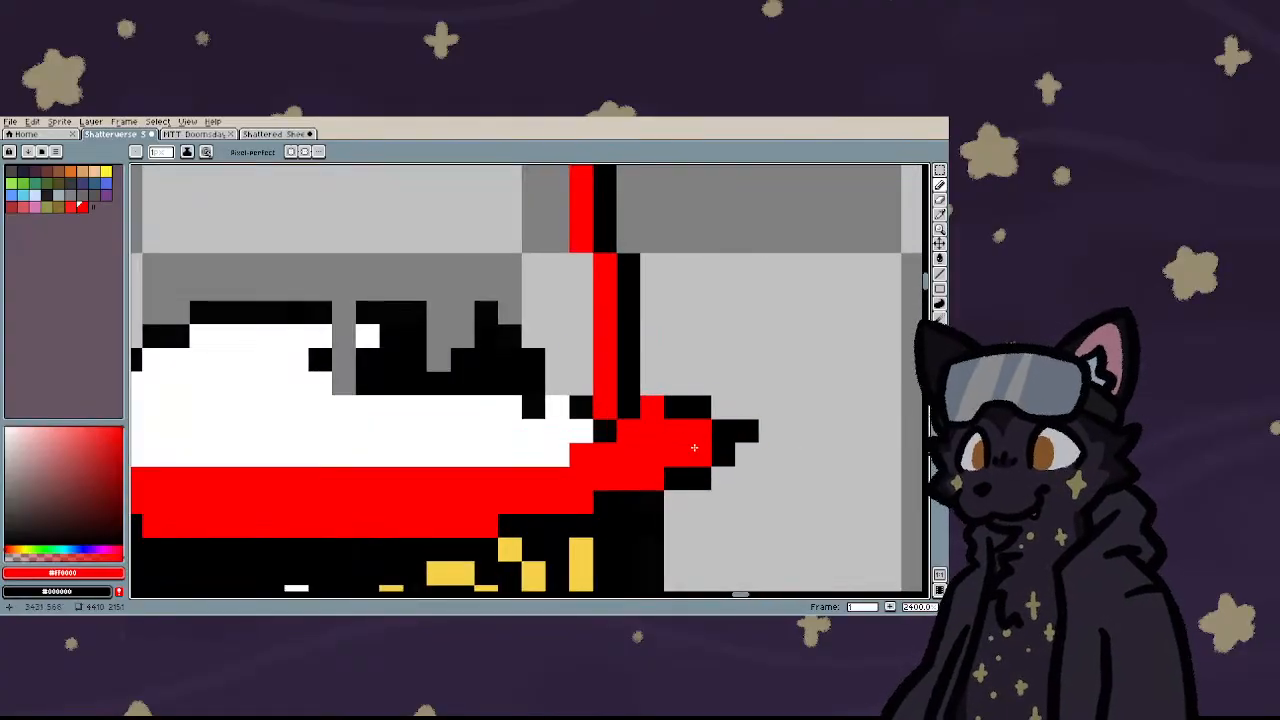
right_click(652, 383)
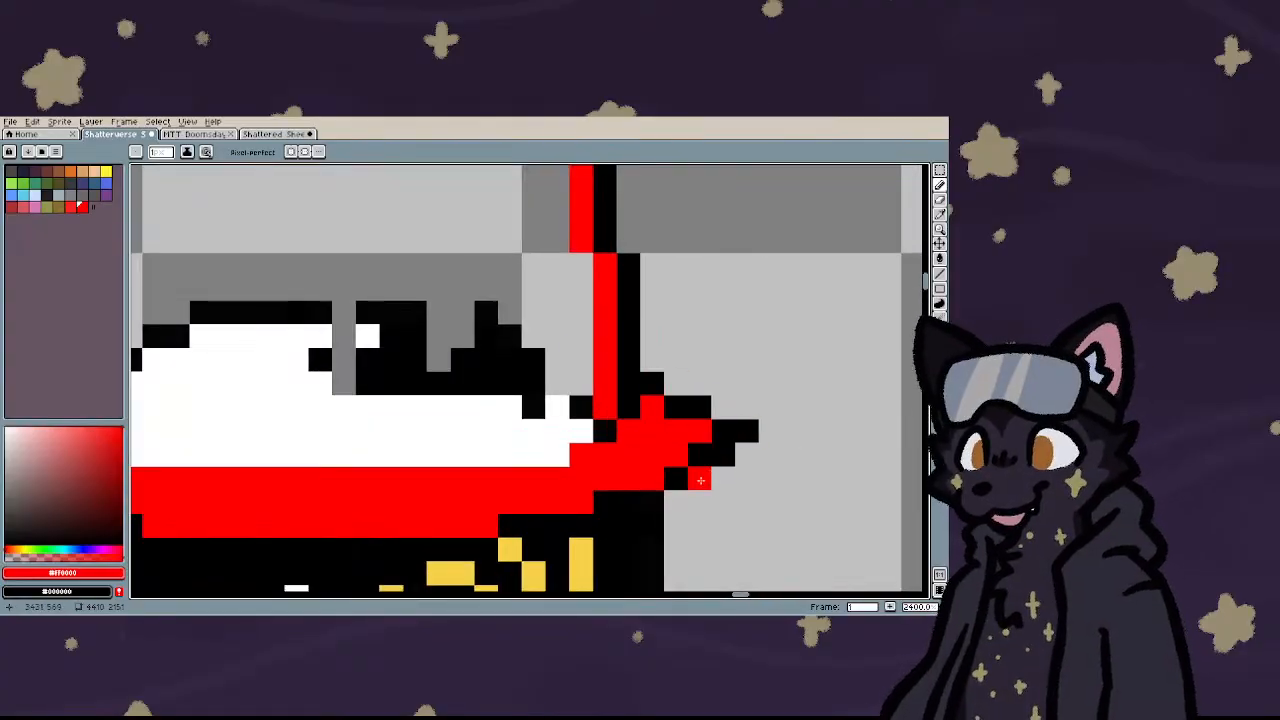
- Erase the stray red pixels outside the black outline around the brim's right tip
key(e)
drag(699, 479, 746, 429)
scroll(746, 429, down, 4)
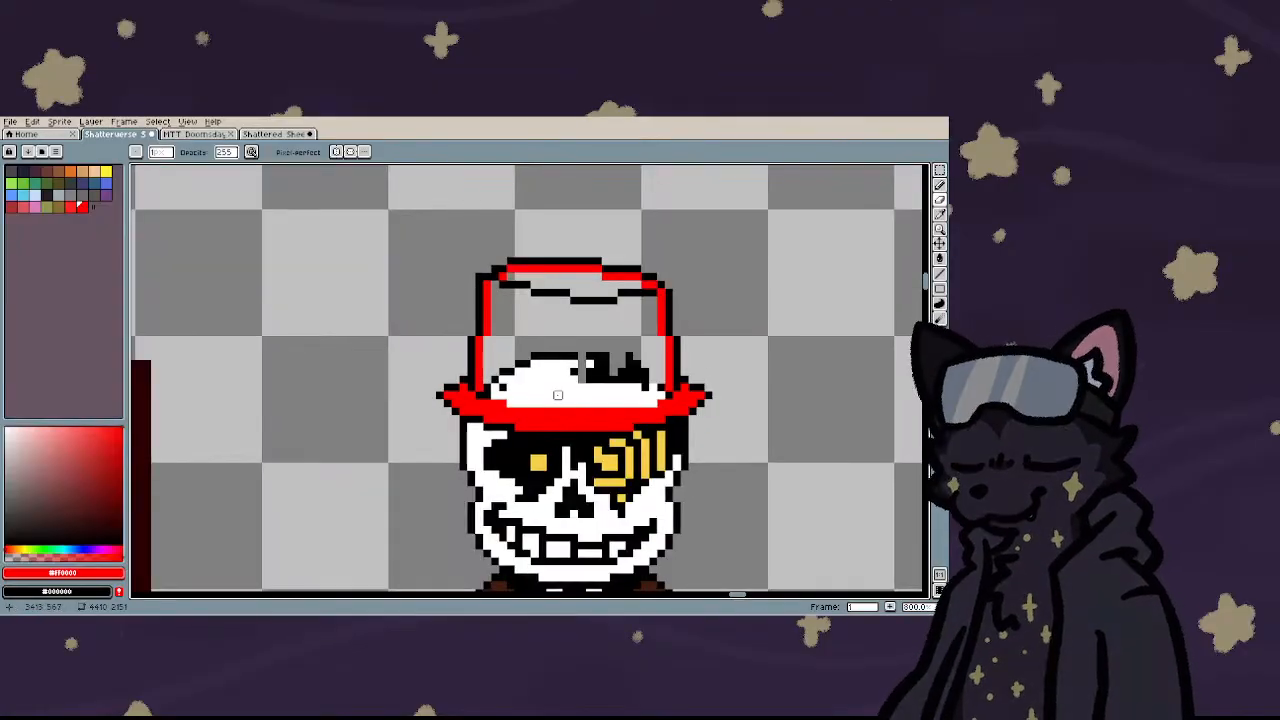
- Draw a black line along the brim's upper edge across the forehead, separating the brim from the crown
key(b)
scroll(550, 396, up, 4)
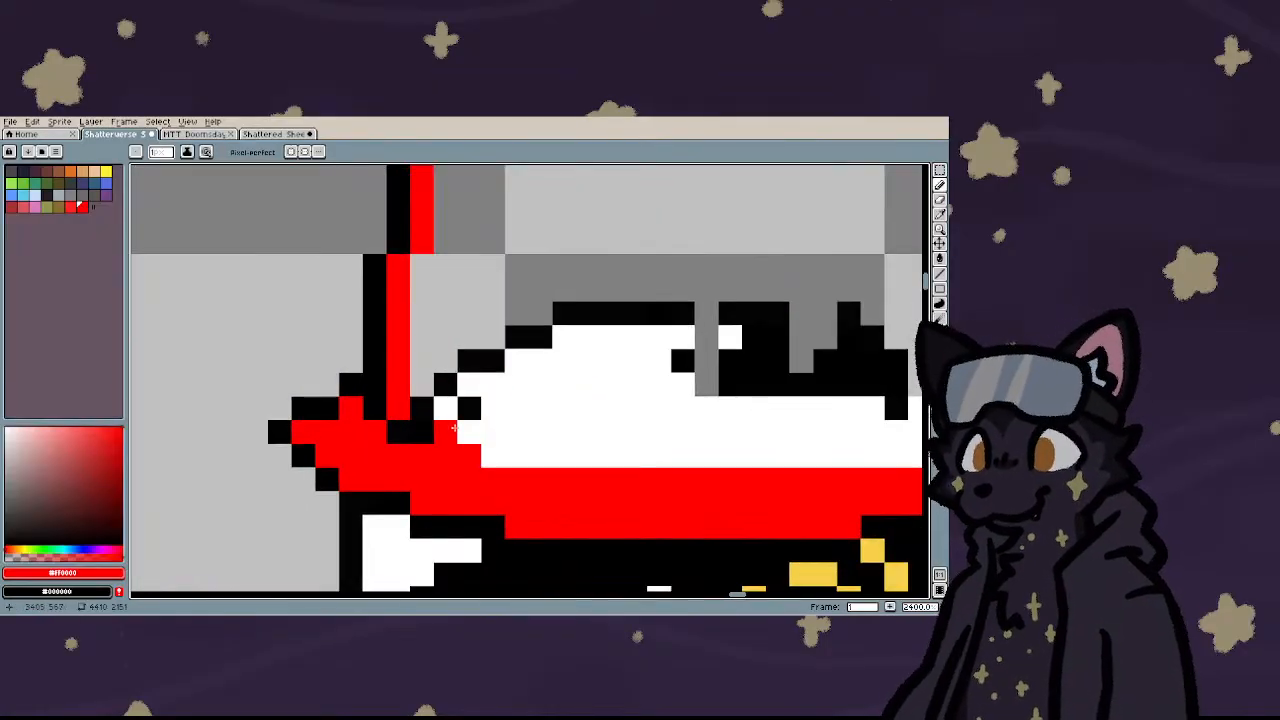
mouse_move(476, 430)
mouse_down()
mouse_move(495, 454)
mouse_move(672, 456)
mouse_up()
scroll(413, 447, down, 4)
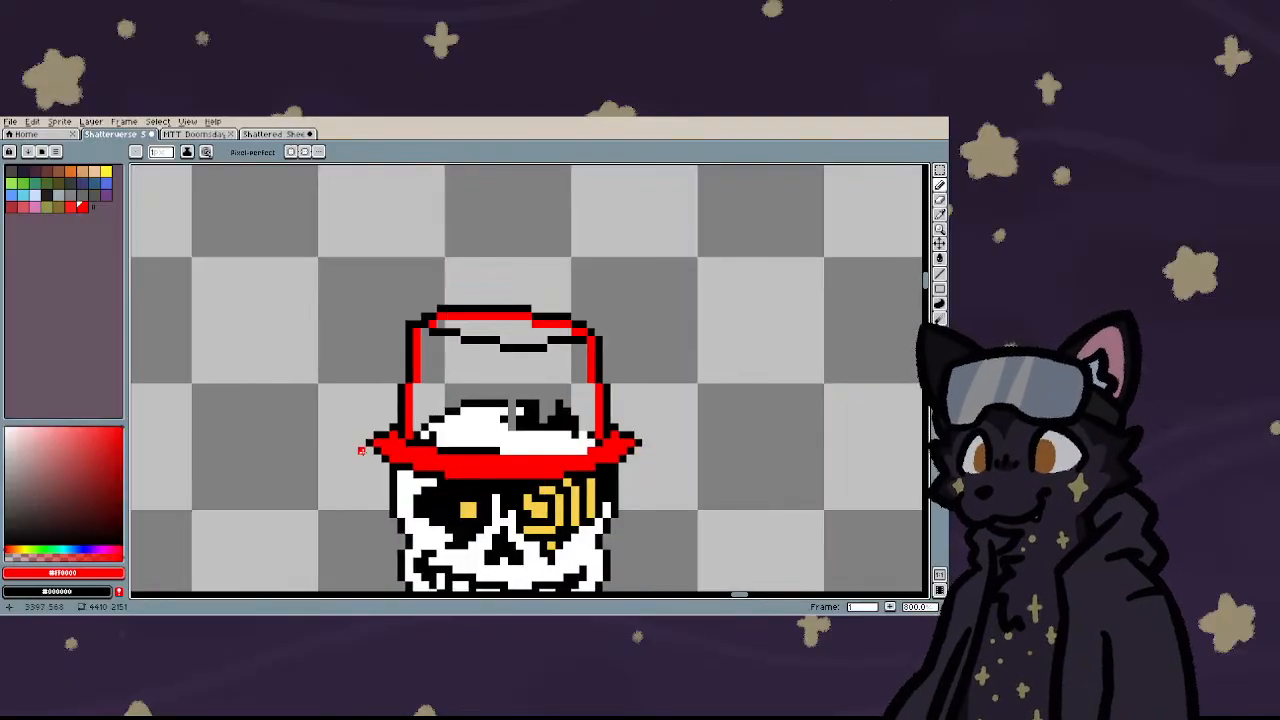
scroll(361, 451, down, 1)
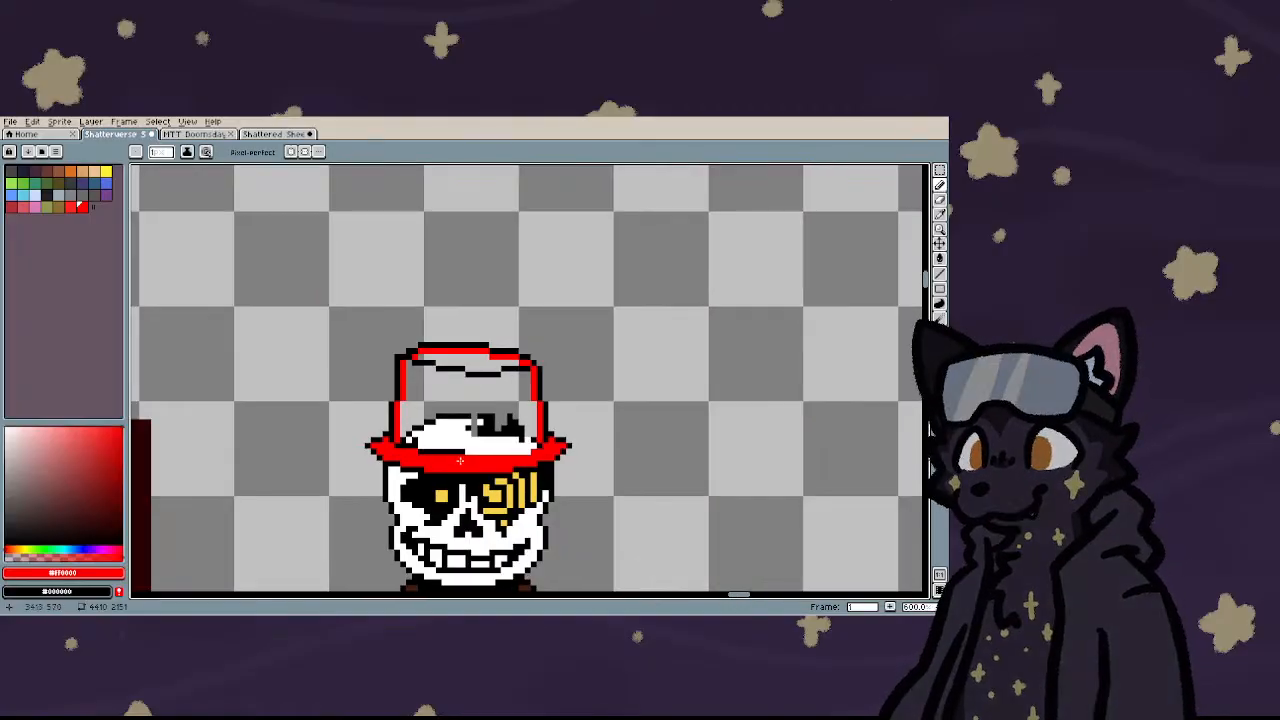
scroll(460, 460, up, 5)
mouse_move(620, 405)
mouse_down()
mouse_move(628, 435)
mouse_move(580, 467)
mouse_move(262, 467)
mouse_up()
scroll(274, 466, down, 3)
scroll(396, 476, up, 3)
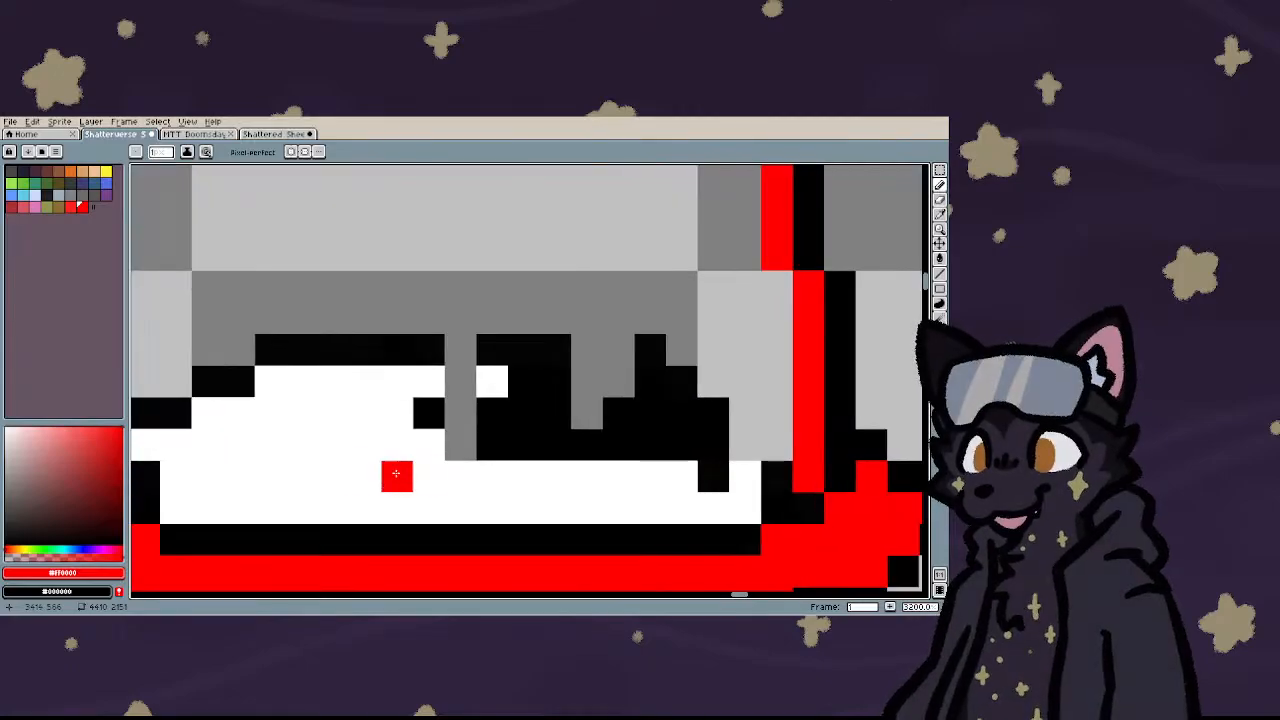
- Fill the front of the crown with red, covering the transparent area and the white top of the skull
key(g)
click(396, 473)
scroll(396, 473, down, 2)
mouse_move(438, 449)
mouse_down()
mouse_move(456, 440)
mouse_move(463, 406)
mouse_move(340, 407)
mouse_move(280, 442)
mouse_up()
- Recolour the leftover white and black skull pixels inside the crown to red
click(287, 441)
click(256, 456)
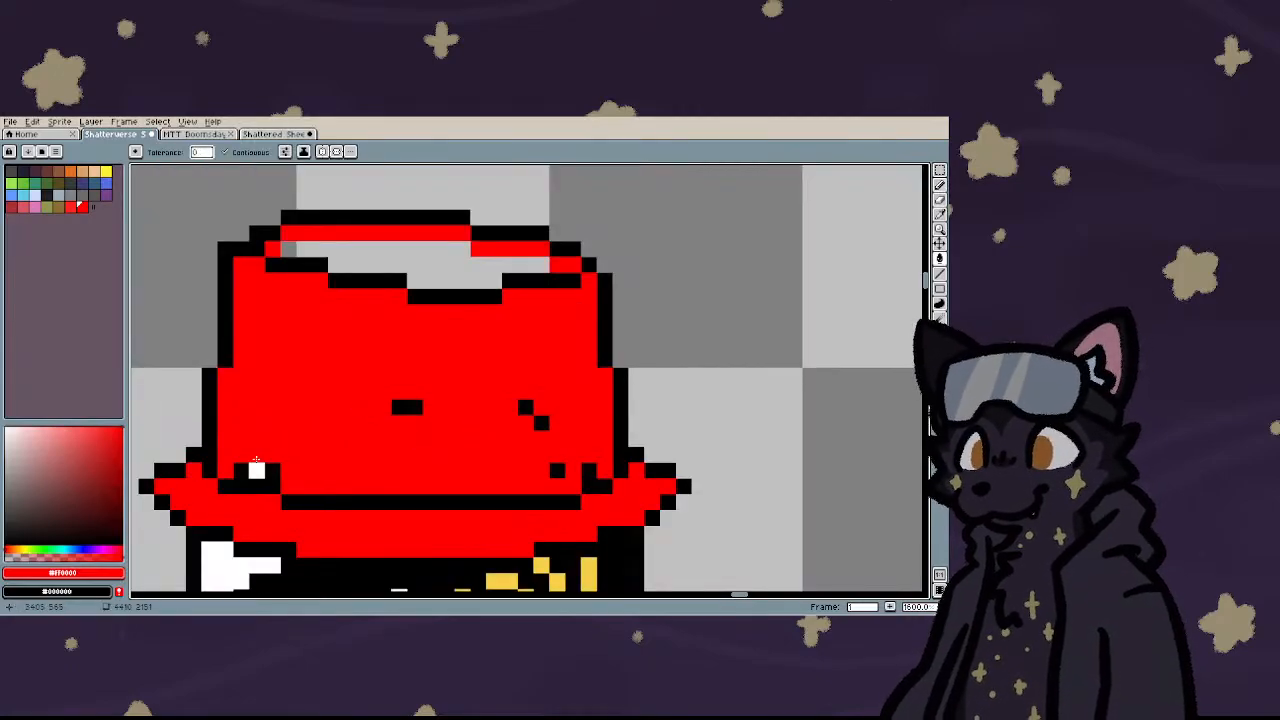
click(256, 470)
click(414, 406)
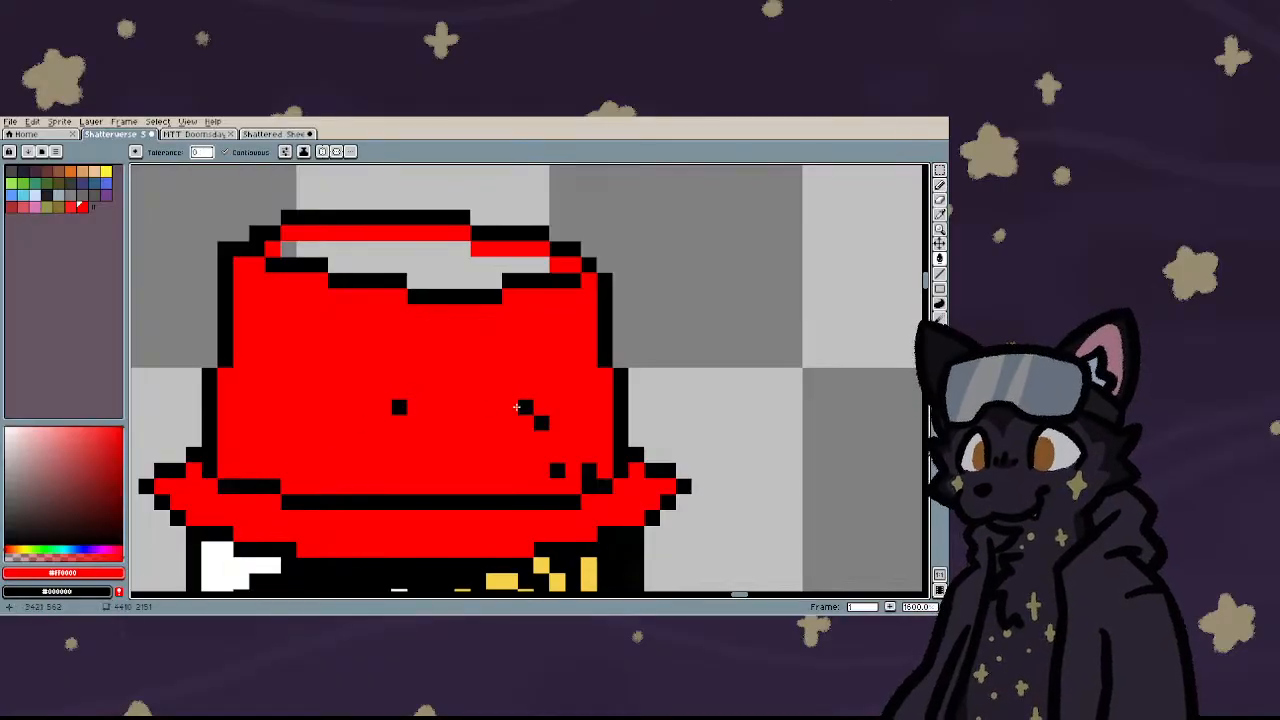
click(526, 408)
click(542, 424)
click(400, 407)
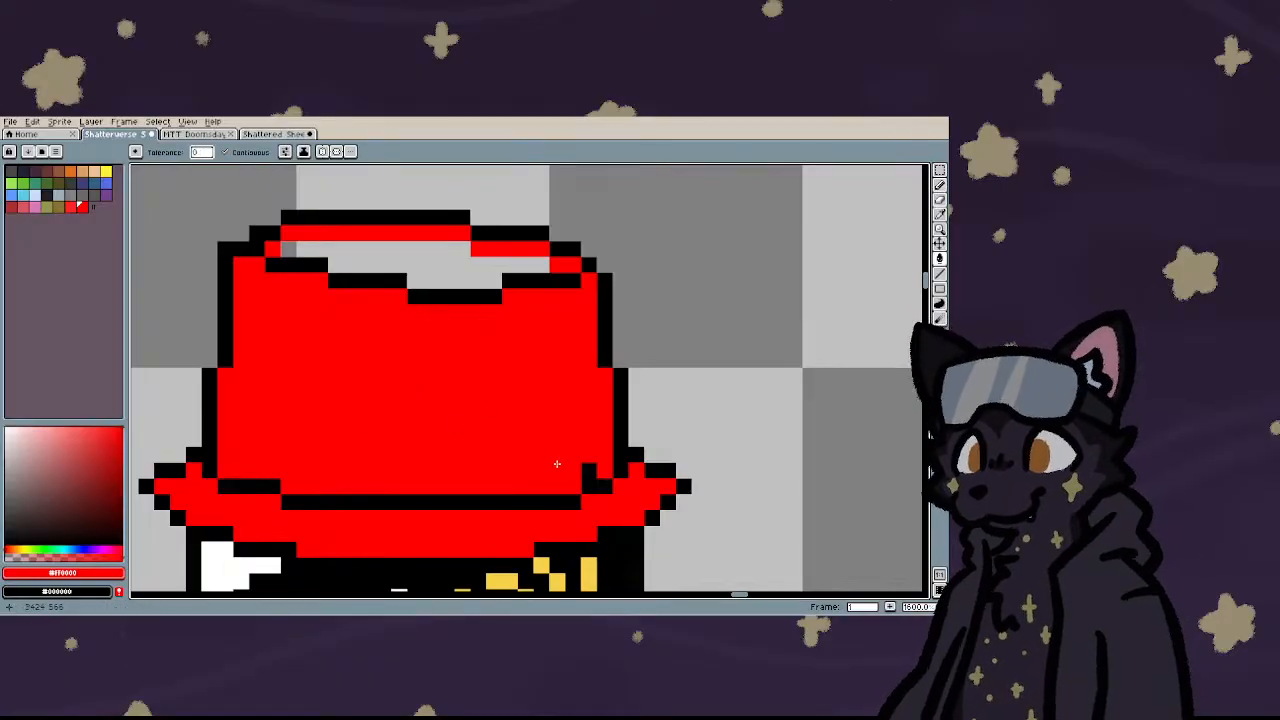
key(b)
scroll(586, 466, down, 3)
scroll(480, 449, up, 4)
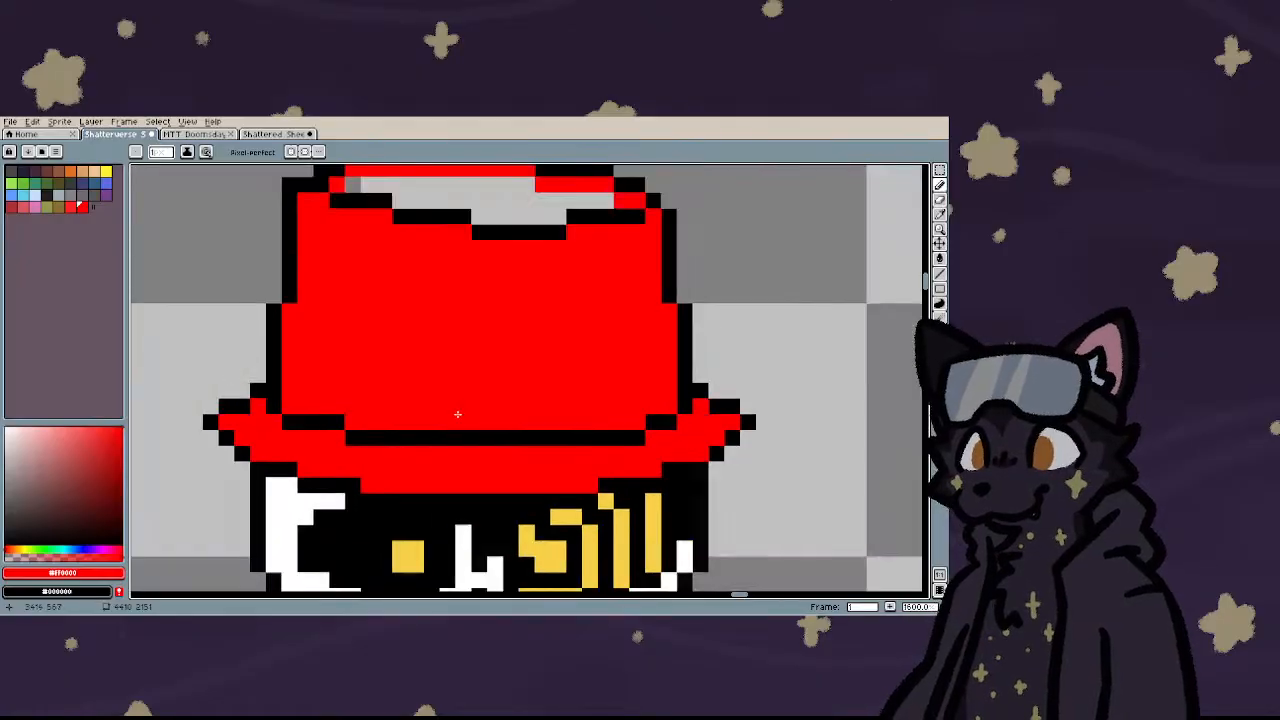
- Select the right part of the hat with a freehand lasso and shift it down one pixel to tilt the hat
scroll(457, 414, down, 3)
key(m)
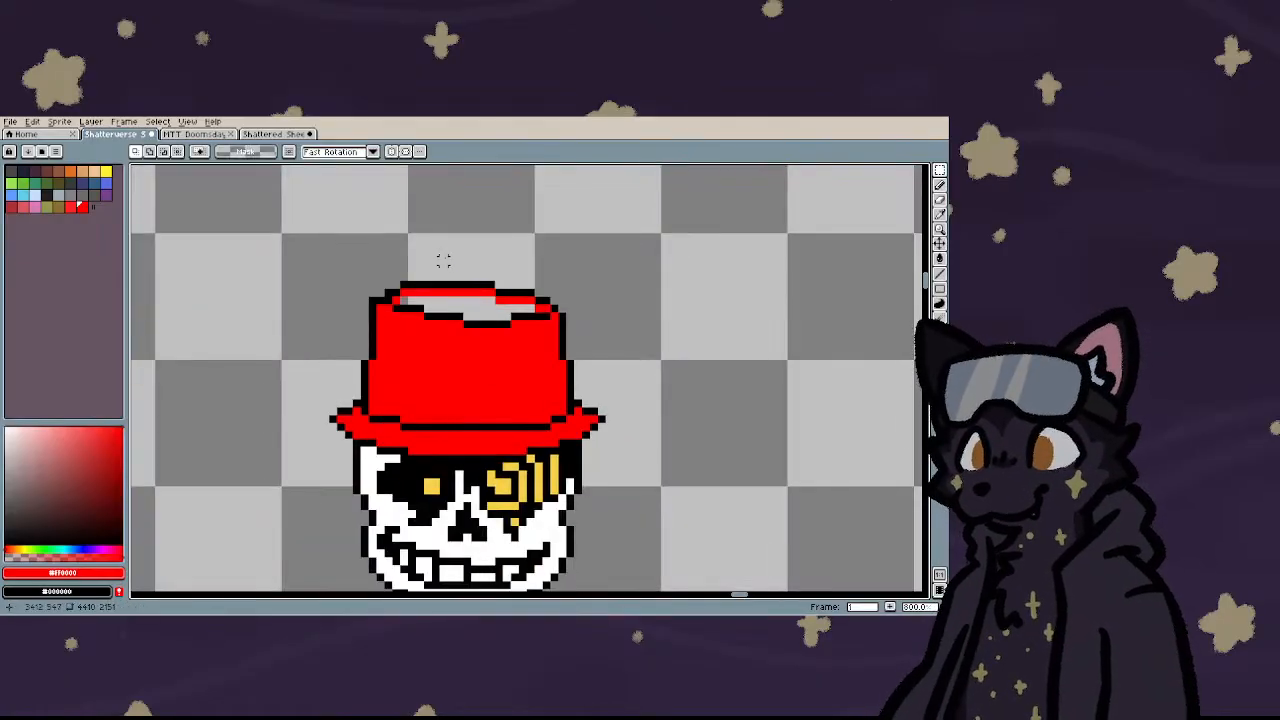
key(b)
mouse_move(486, 262)
mouse_down()
mouse_move(403, 306)
mouse_move(419, 355)
mouse_move(458, 388)
mouse_up()
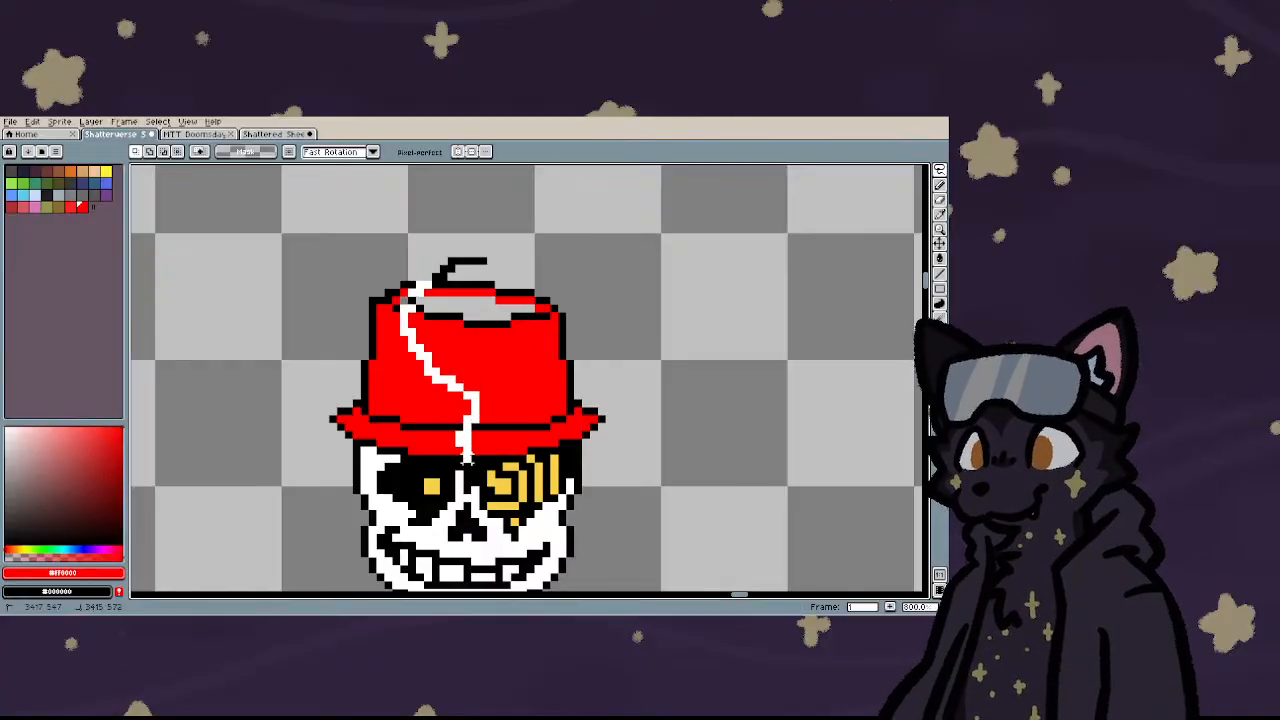
mouse_move(521, 449)
mouse_down()
mouse_move(582, 455)
mouse_move(648, 345)
mouse_move(476, 252)
mouse_move(465, 452)
mouse_up()
key(Delete)
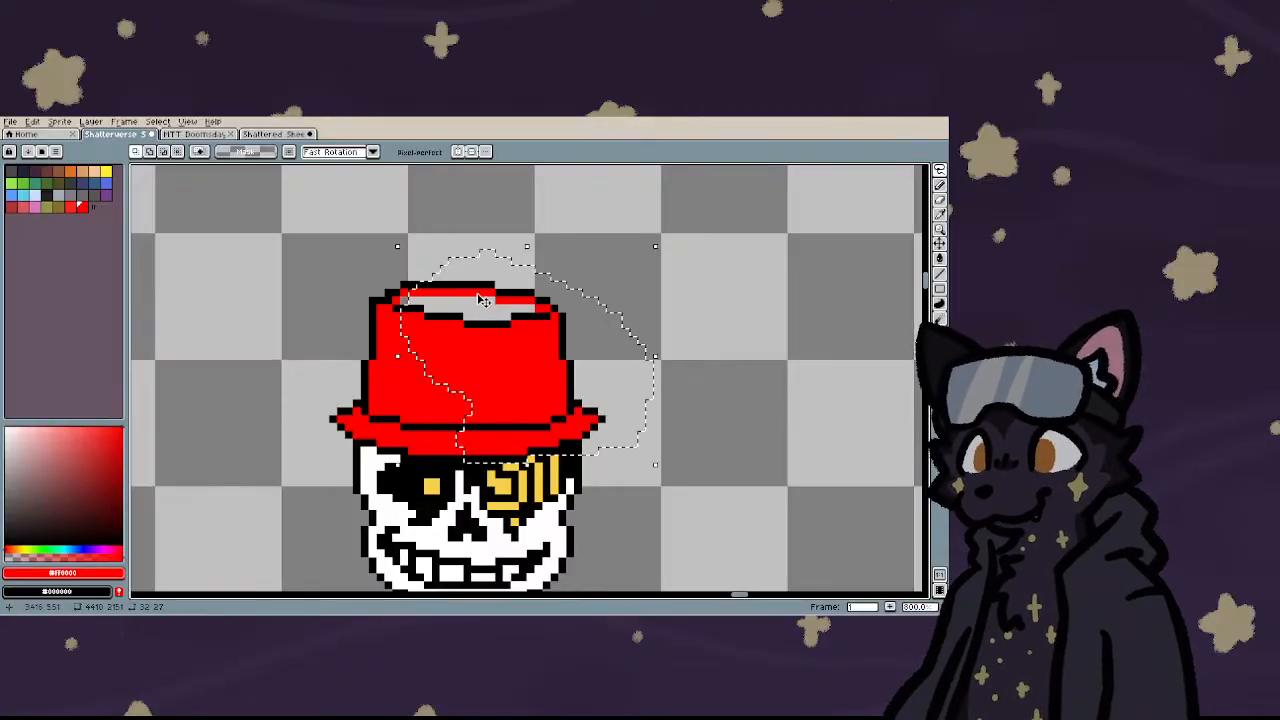
key(ctrl+d)
- Fill the gap in the crown's rim and the transparent area of its top surface with red
scroll(422, 249, up, 2)
scroll(422, 249, up, 2)
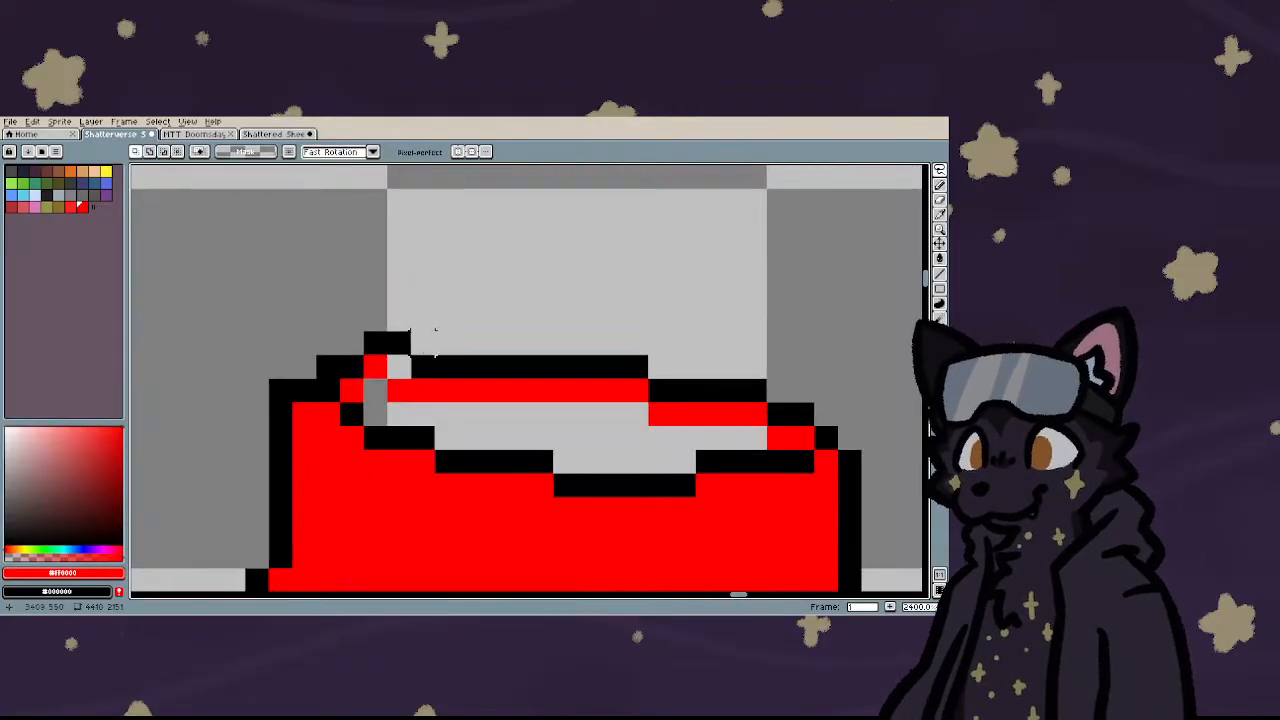
key(g)
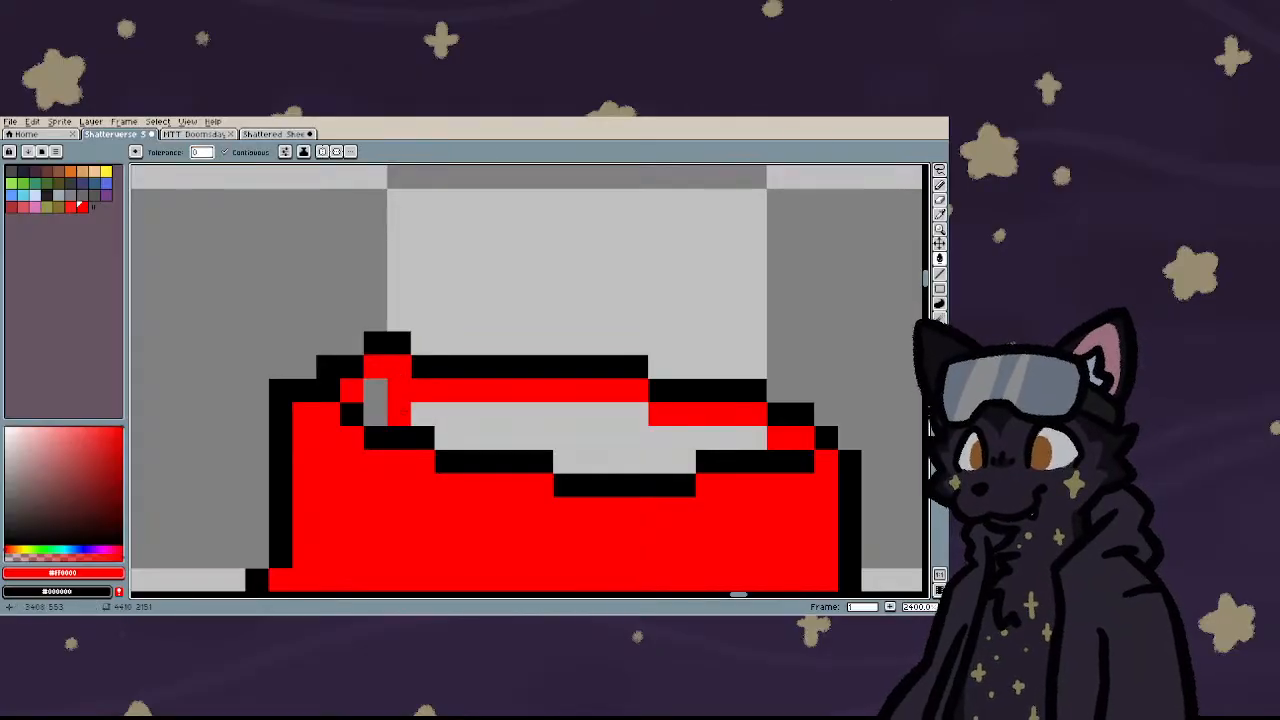
click(393, 401)
scroll(393, 401, down, 2)
scroll(400, 415, down, 4)
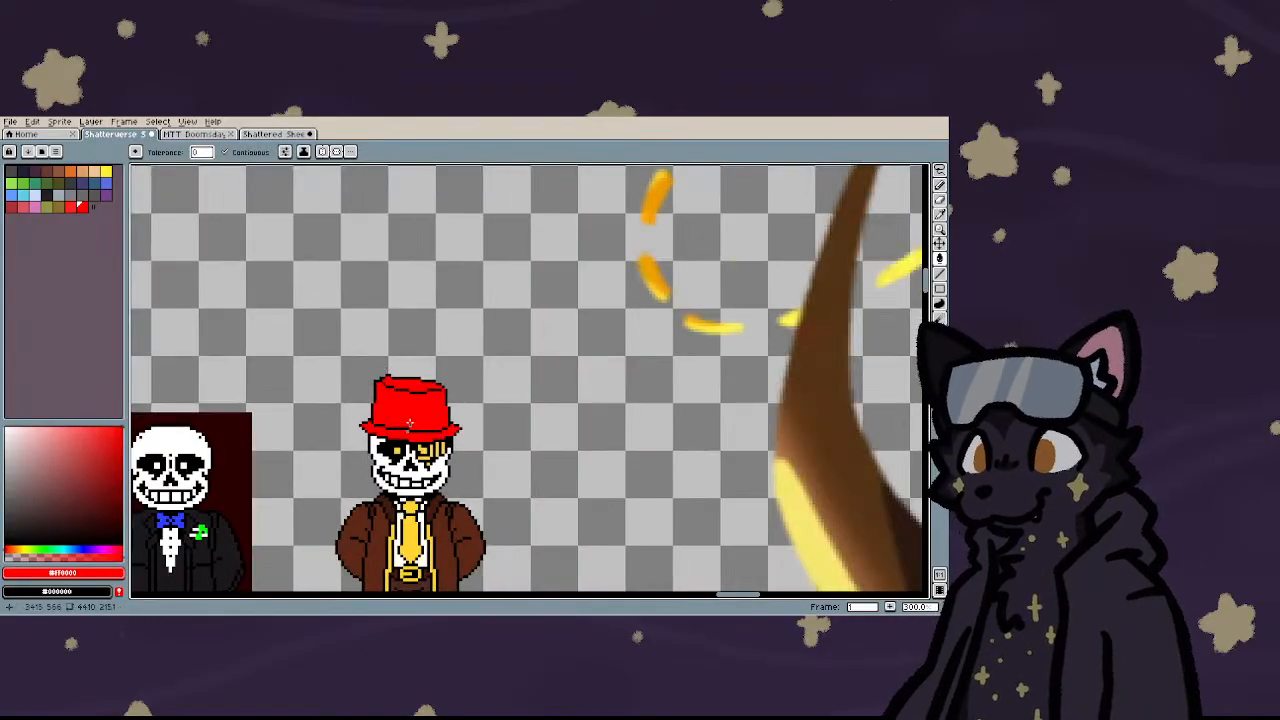
scroll(409, 427, up, 3)
scroll(409, 427, up, 5)
scroll(400, 403, down, 5)
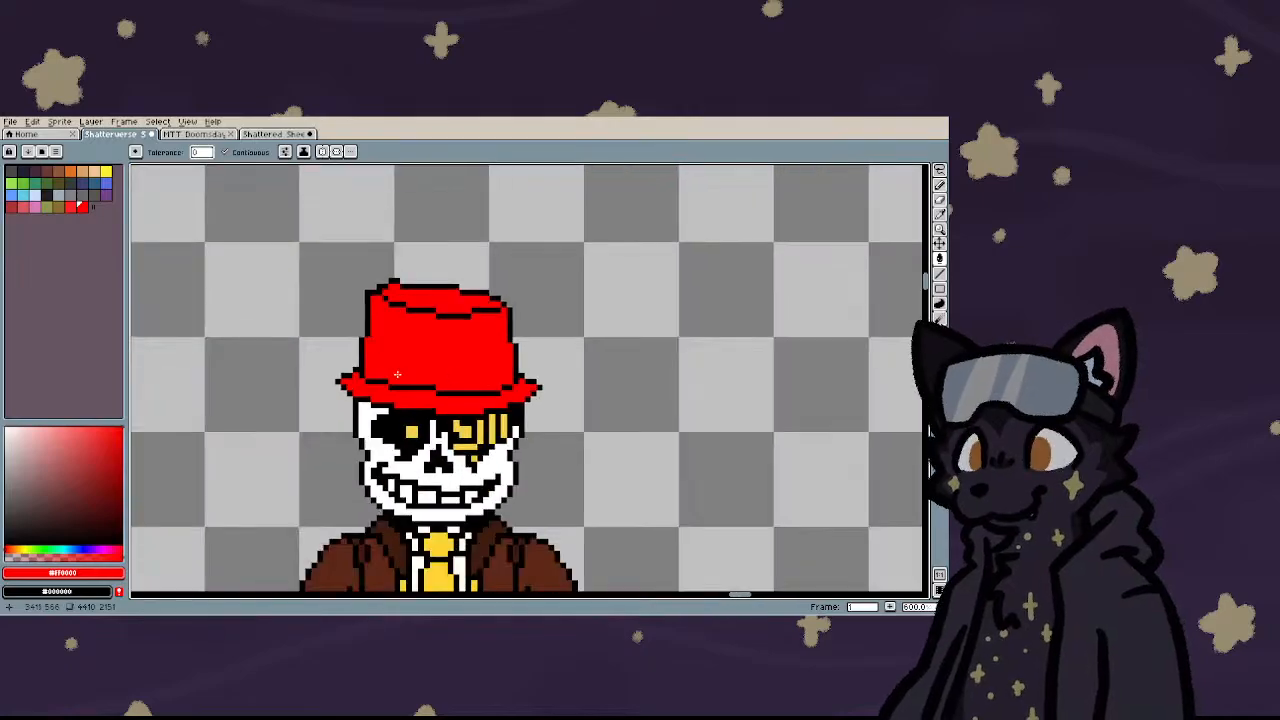
- Start a hatband's upper edge in black on the crown's left side and step the outline below it one pixel outward
scroll(369, 362, up, 3)
key(b)
scroll(369, 362, up, 3)
right_click(346, 270)
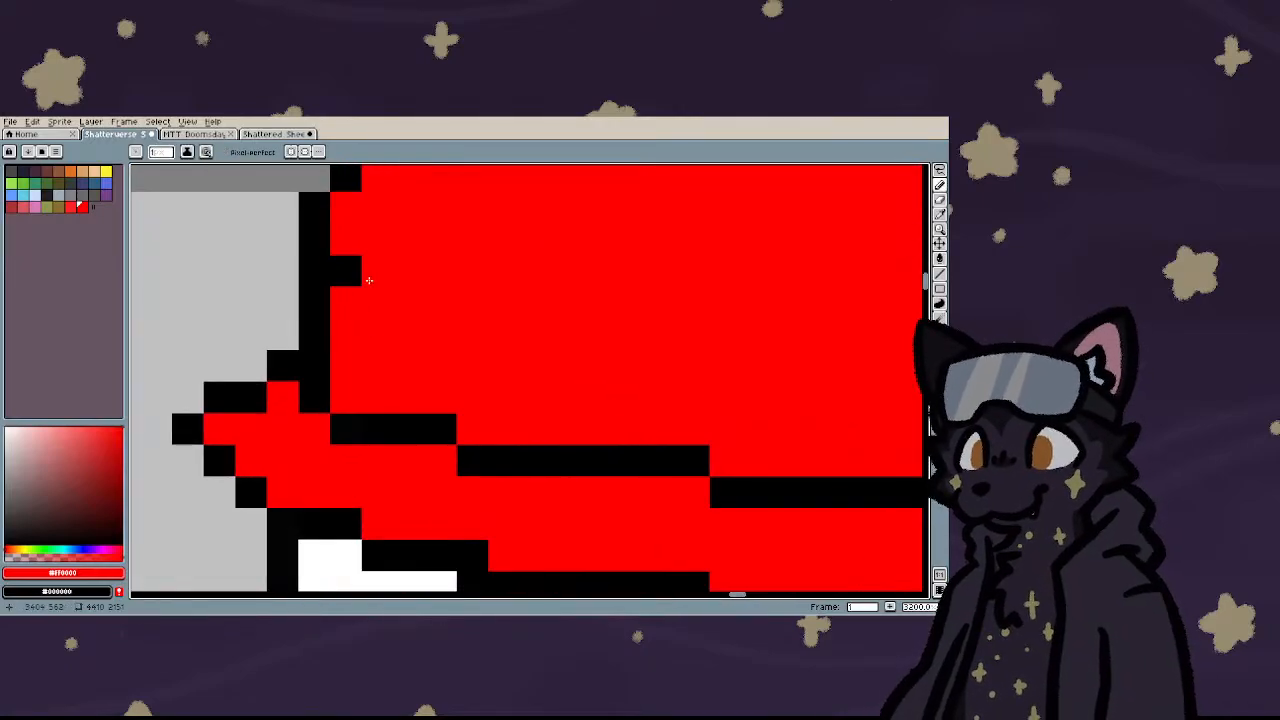
right_click(377, 270)
click(322, 312)
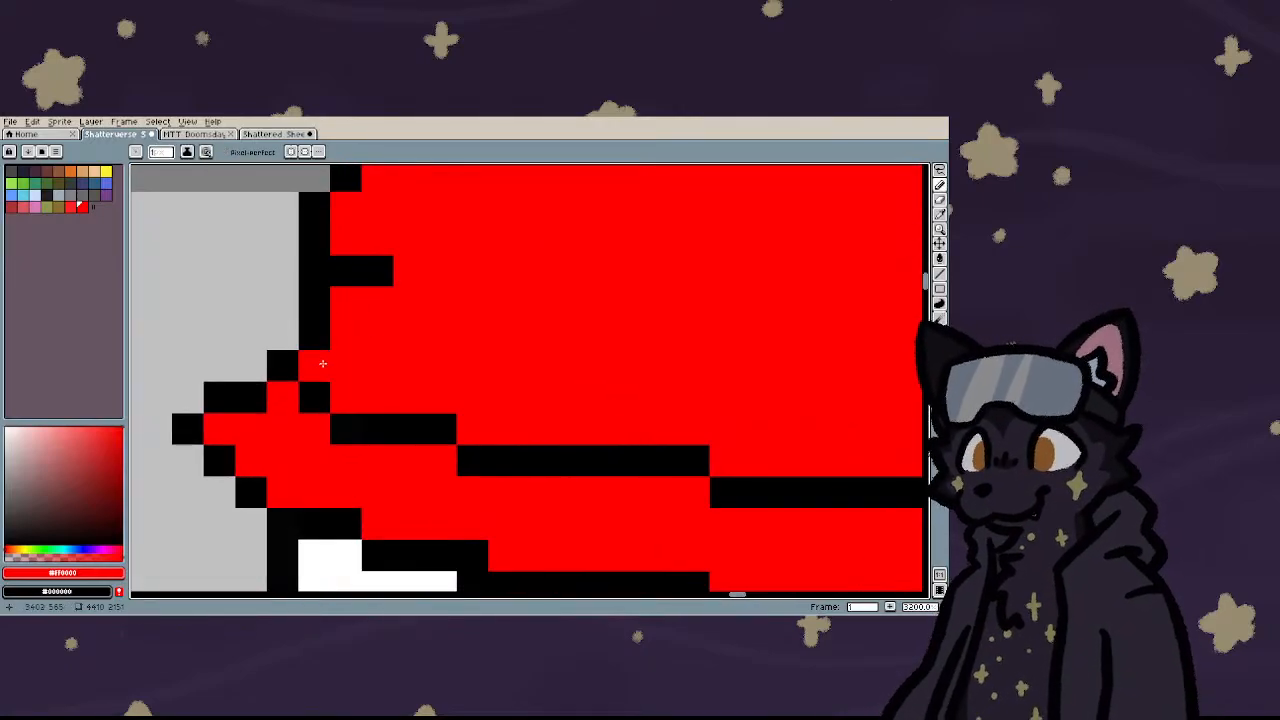
drag(323, 345, 314, 360)
scroll(273, 340, down, 3)
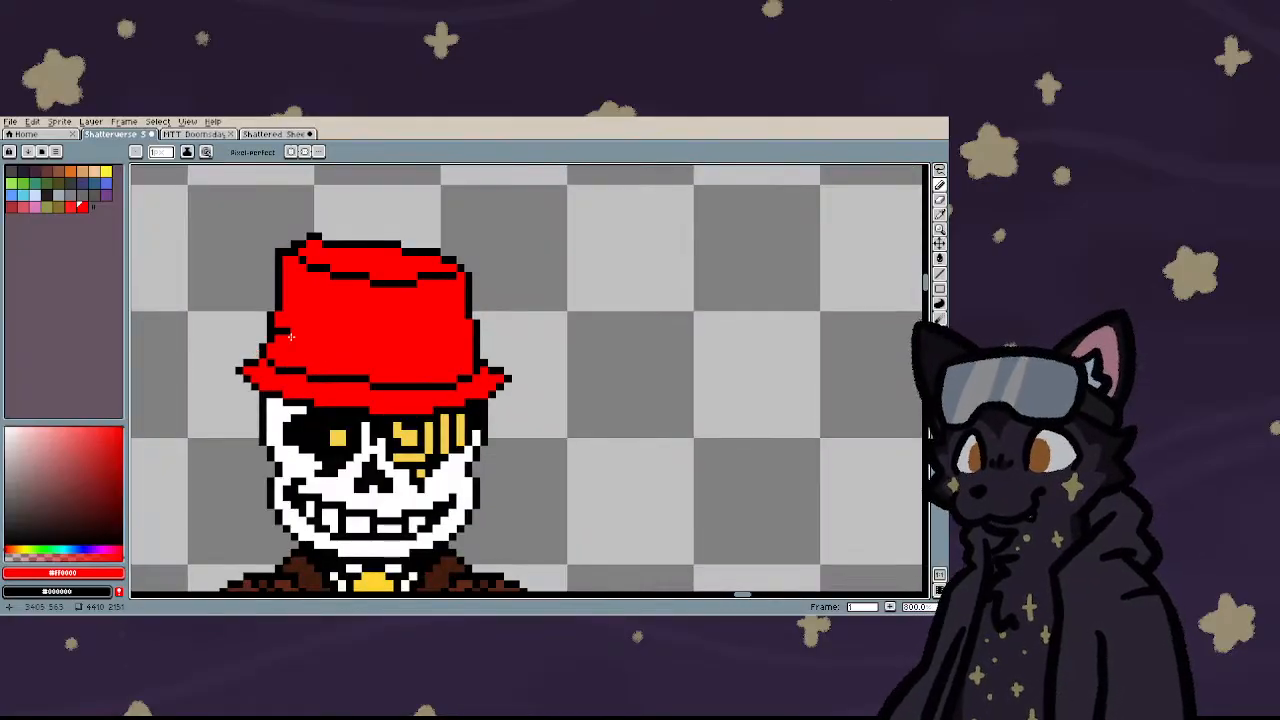
scroll(242, 338, up, 3)
right_click(216, 342)
right_click(216, 318)
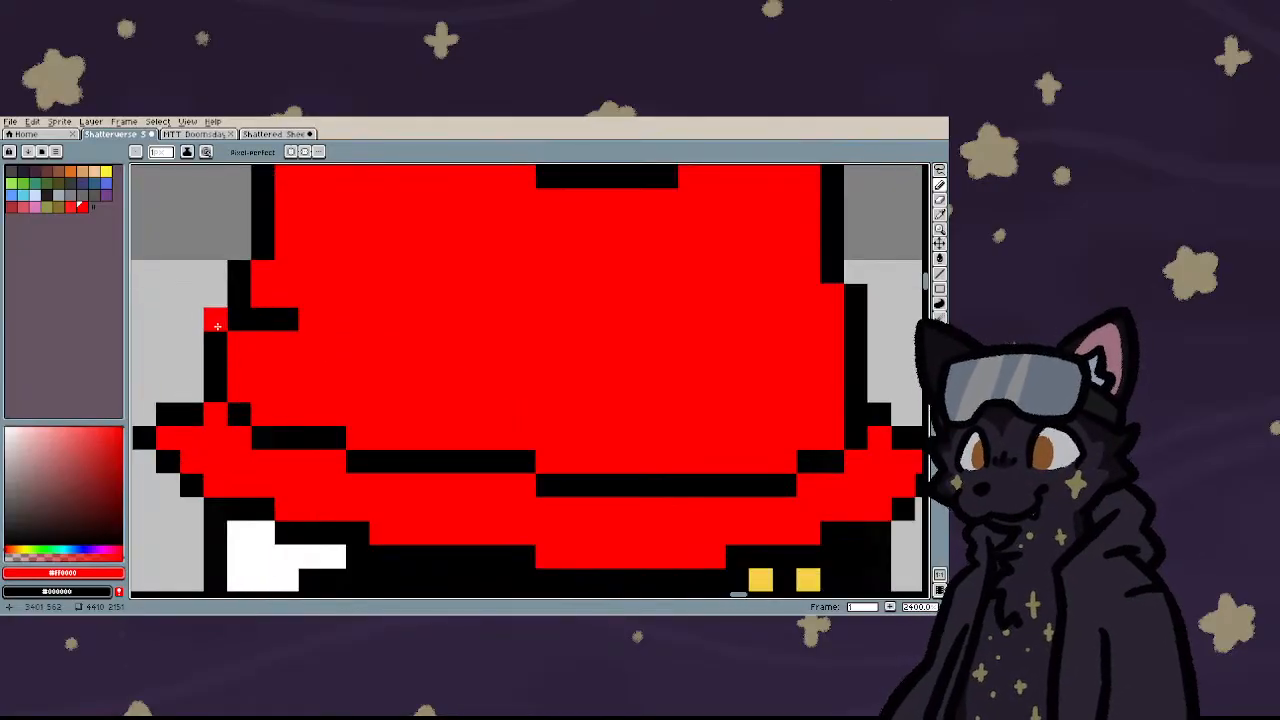
- Draw the hatband's stepped upper edge in black across the crown to its right side
mouse_move(303, 323)
mouse_down()
mouse_move(346, 320)
mouse_move(394, 343)
mouse_move(532, 347)
mouse_move(646, 388)
mouse_move(758, 390)
mouse_up()
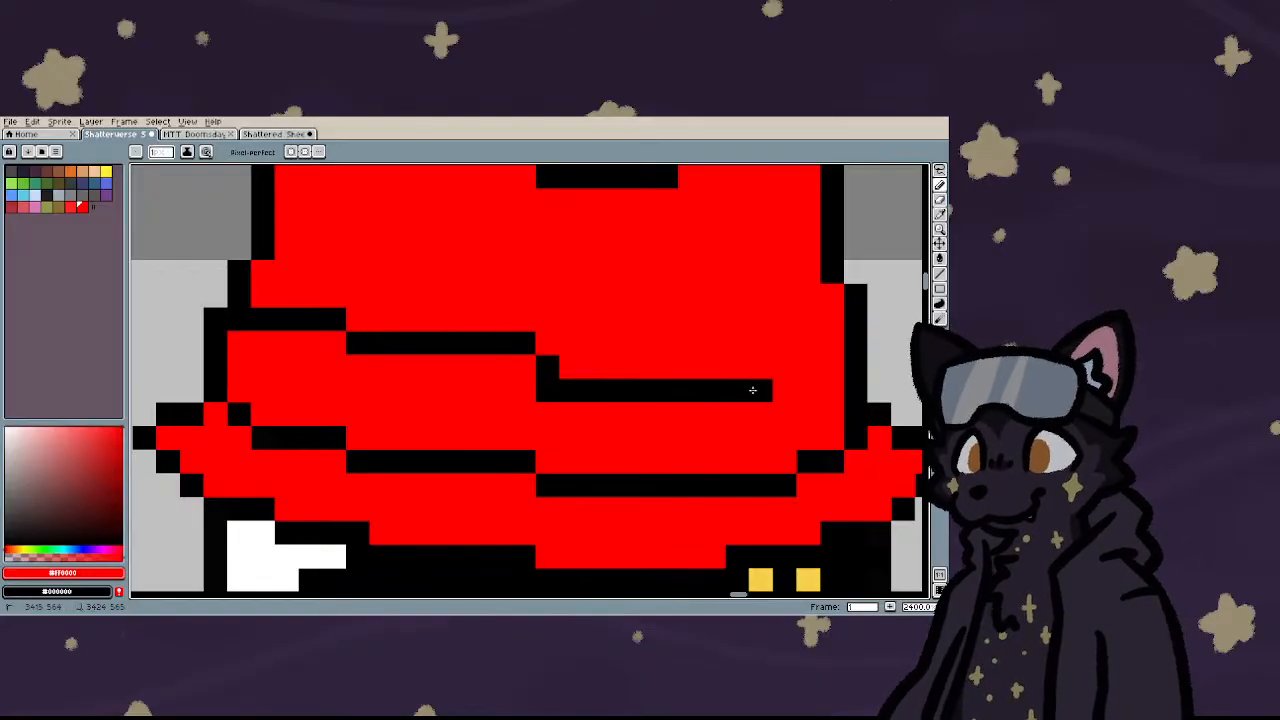
key(ctrl+z)
mouse_move(549, 363)
mouse_down()
mouse_move(782, 376)
mouse_move(838, 347)
mouse_up()
scroll(838, 347, down, 3)
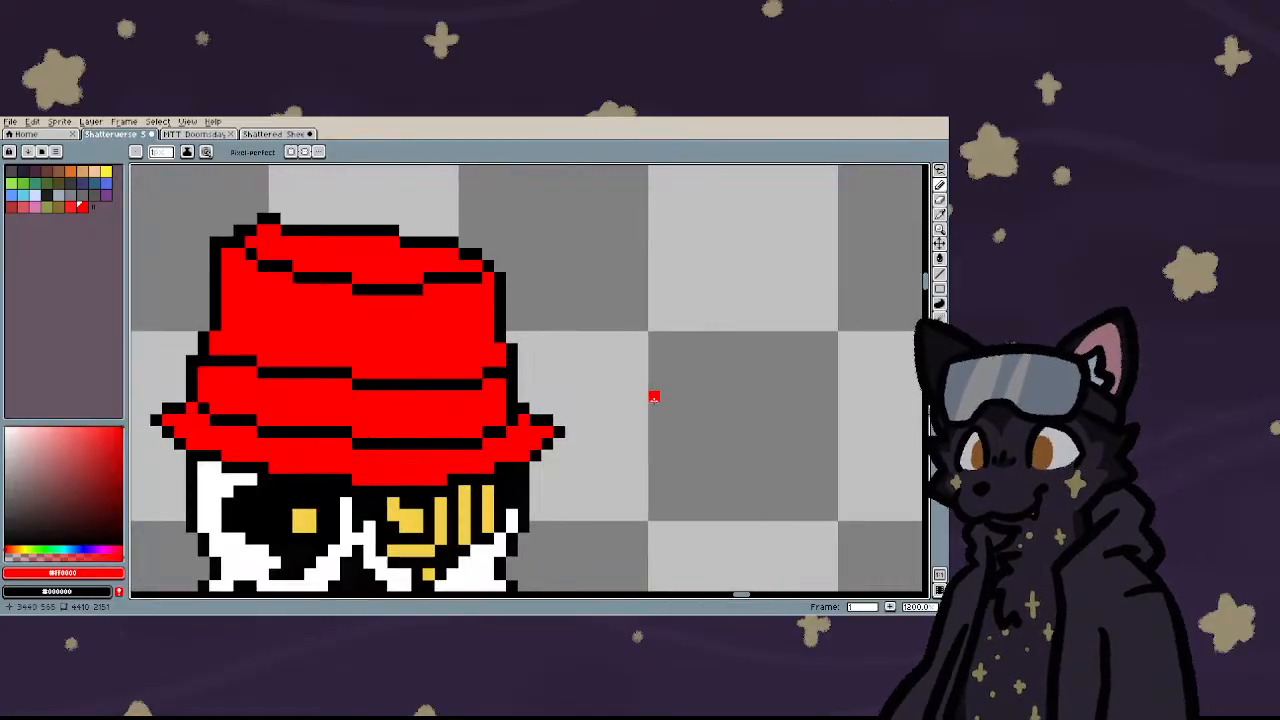
- Push the outline at the hatband's right end one pixel outward, replacing the old black pixels with red
scroll(654, 394, up, 3)
click(440, 437)
click(420, 387)
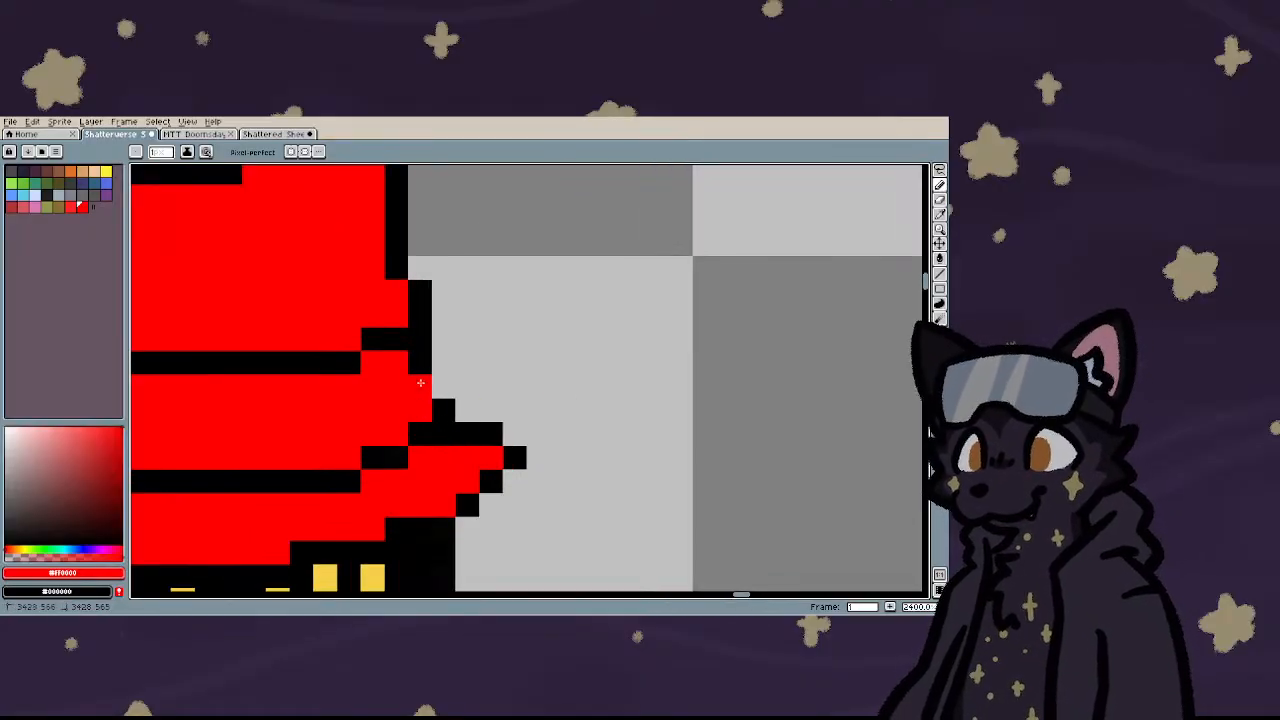
click(419, 363)
click(467, 387)
scroll(416, 400, down, 3)
scroll(416, 400, up, 3)
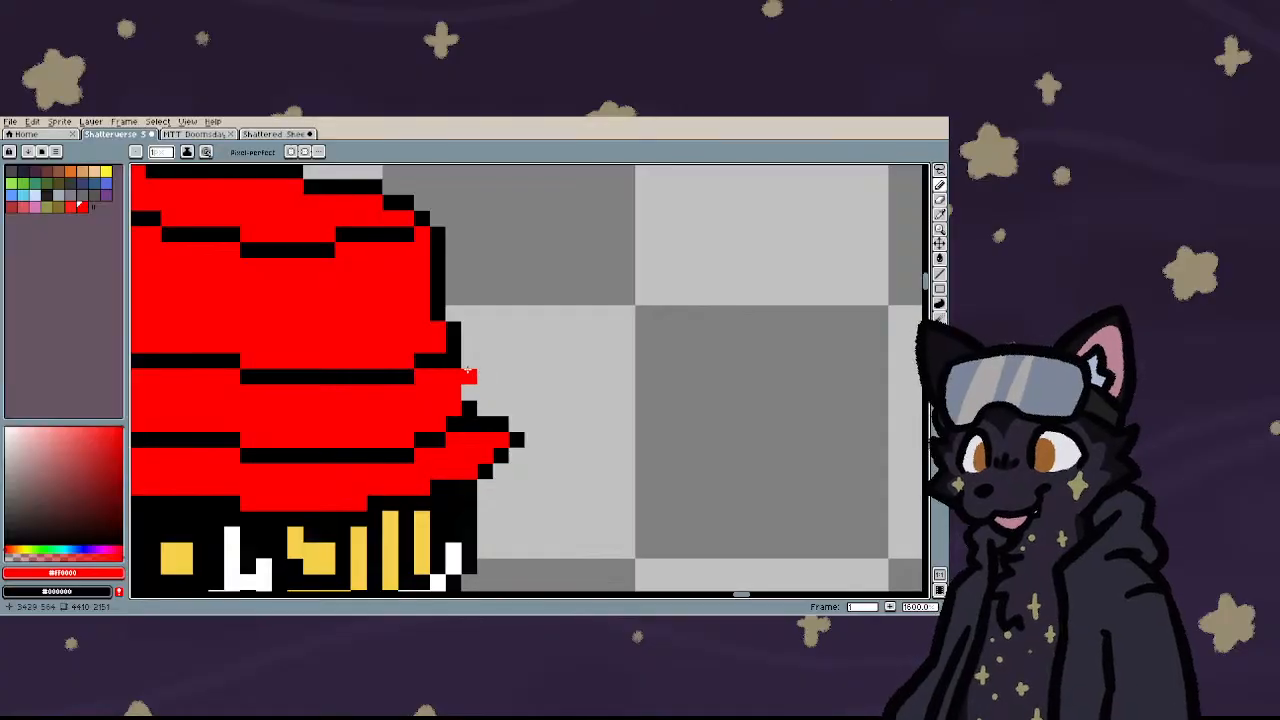
scroll(462, 360, down, 3)
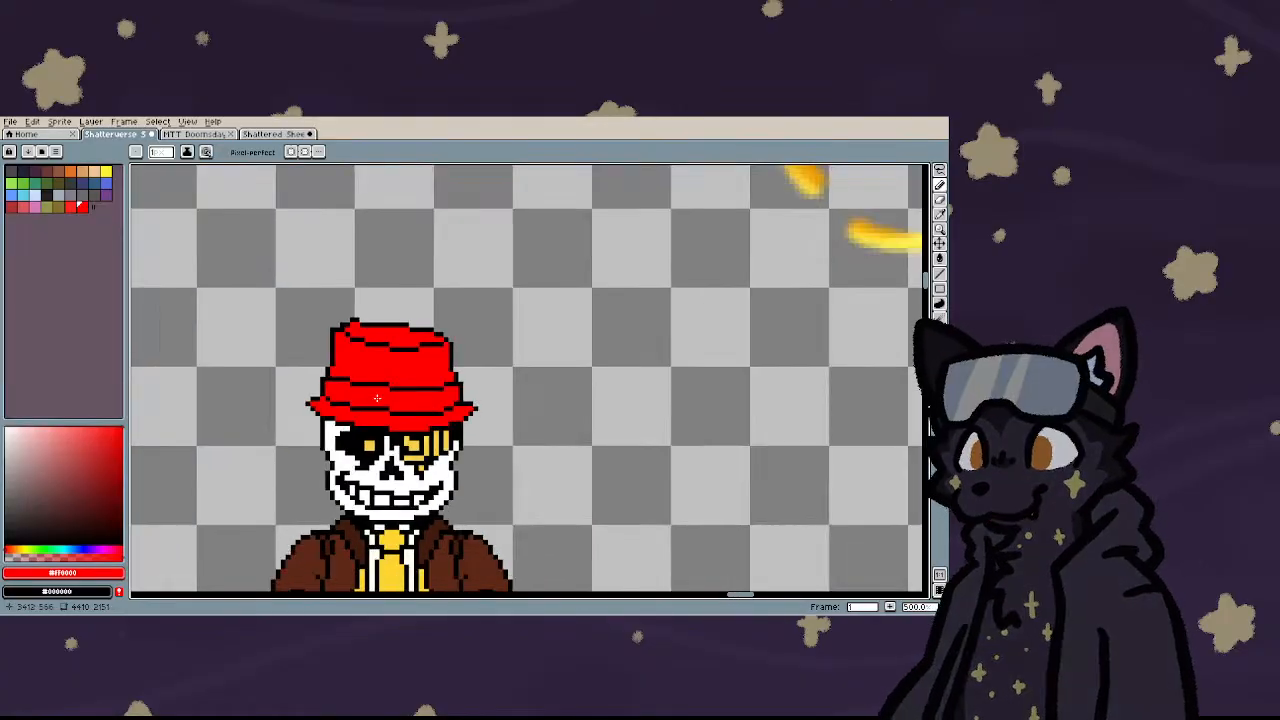
scroll(332, 340, down, 2)
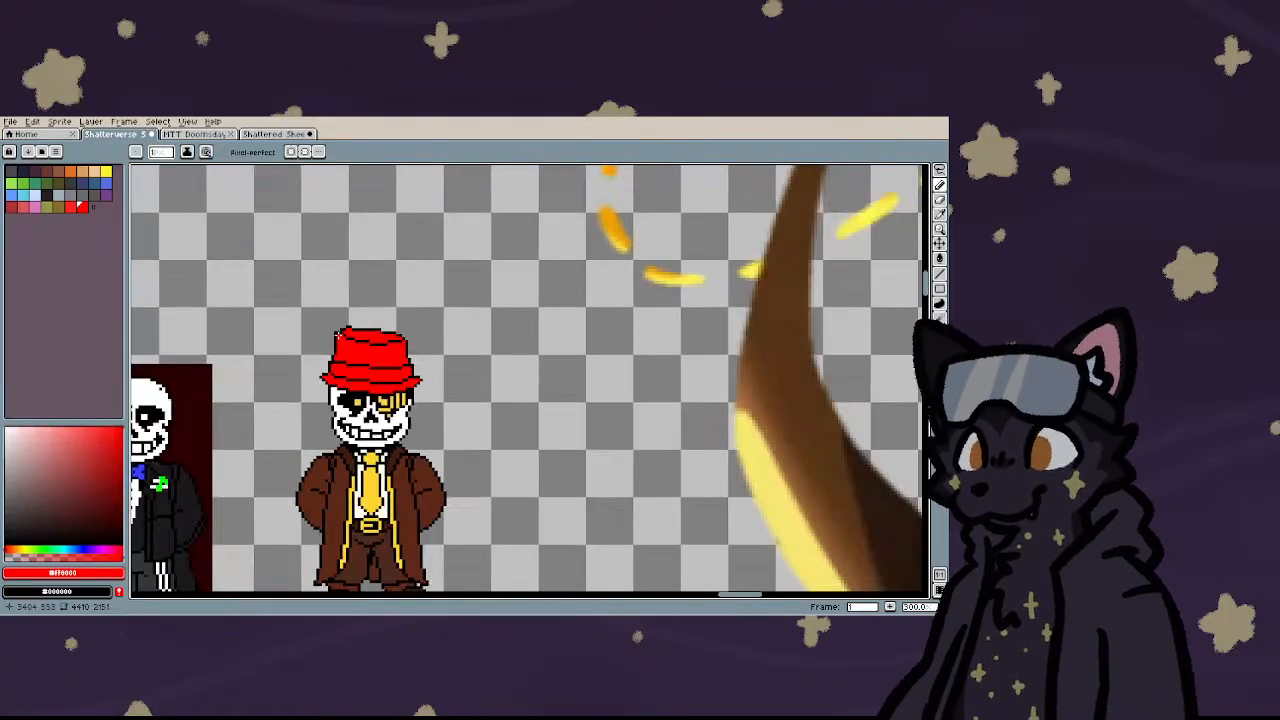
- Select the 5 by 2 pixel piece of the crown's top edge beside its raised left corner and move it up one pixel
scroll(330, 335, up, 6)
key(m)
drag(316, 318, 421, 360)
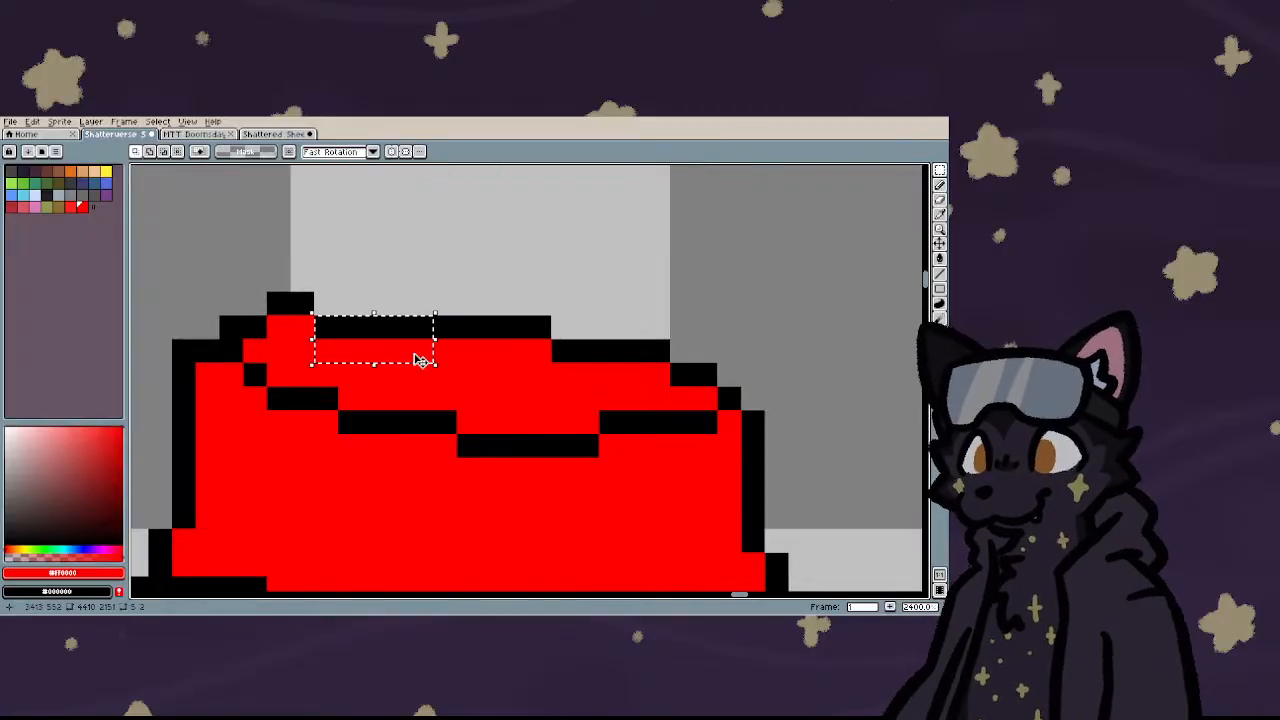
key(Up)
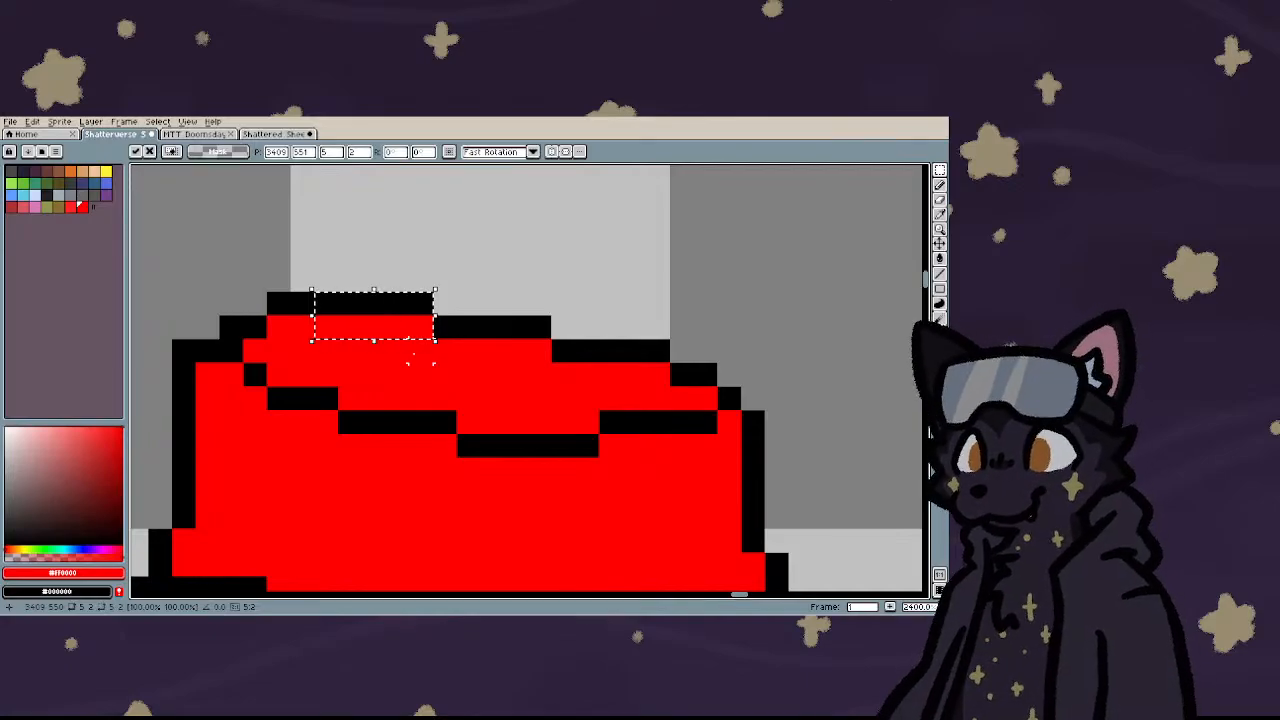
scroll(407, 357, down, 6)
key(Return)
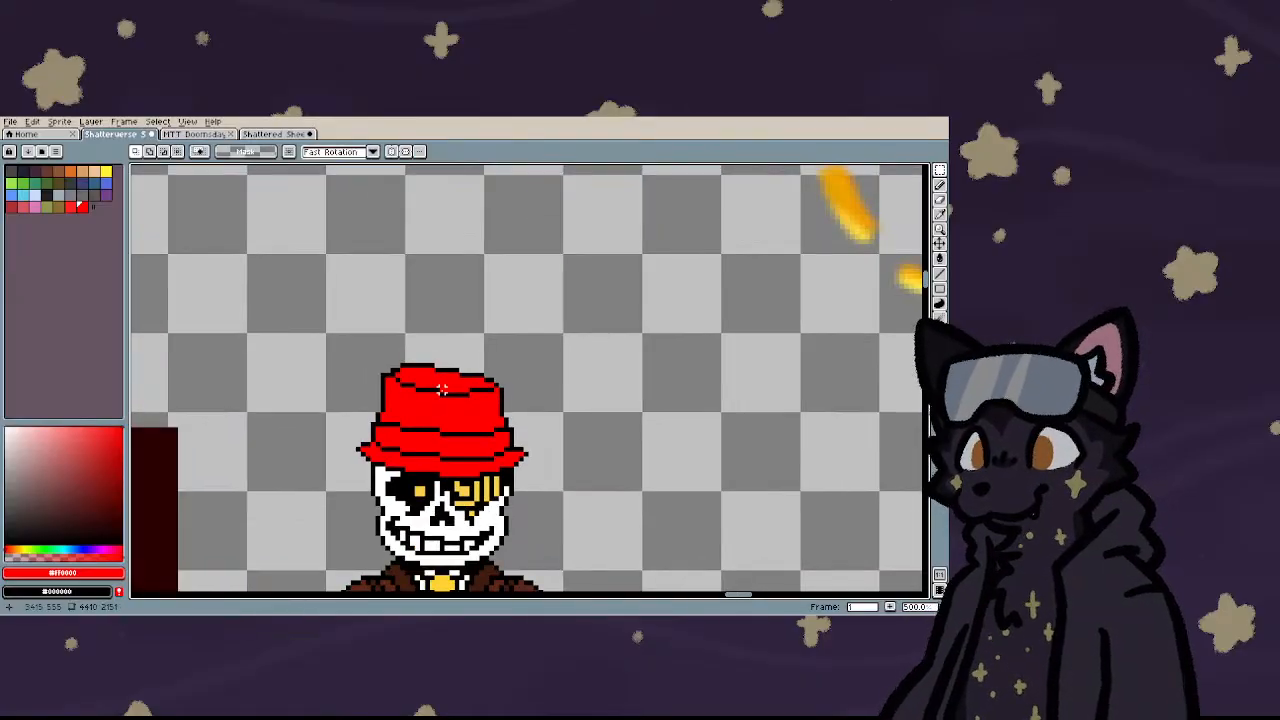
- Sample the jacket's brown #5e2816 and fill the hat's brim, crown and top surface with it
scroll(441, 389, down, 3)
scroll(440, 395, up, 5)
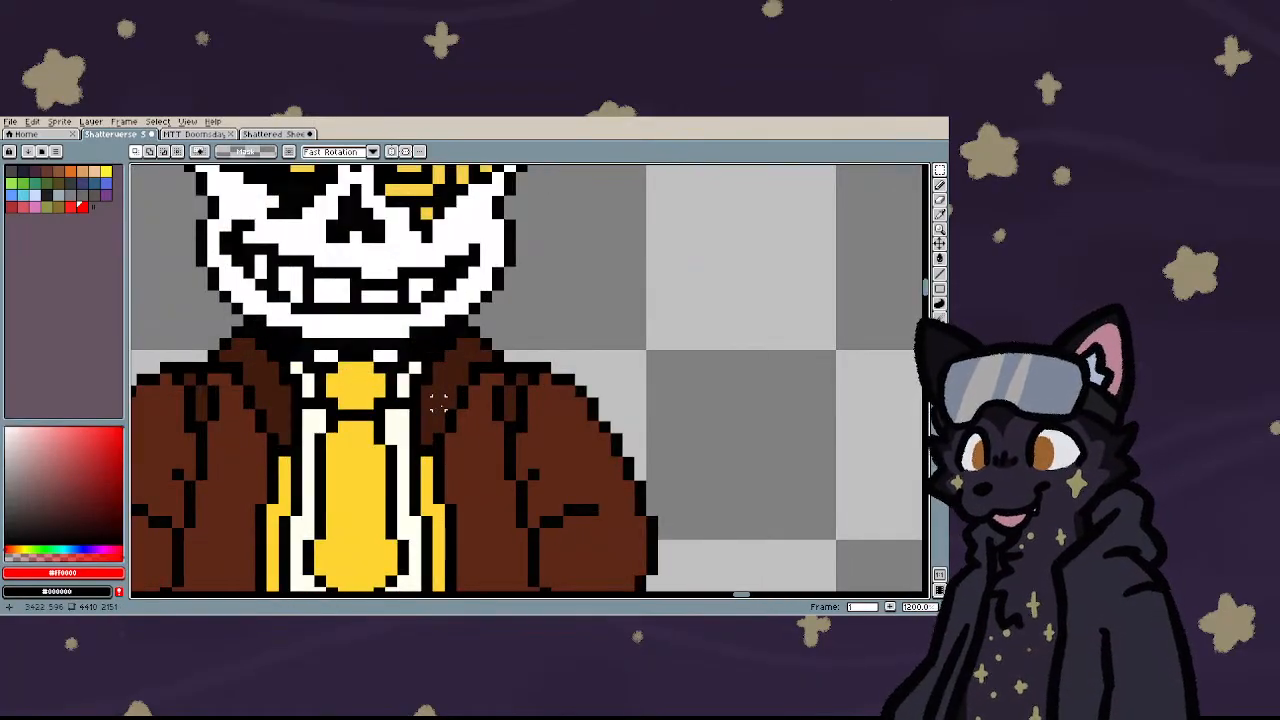
key(i)
click(462, 425)
scroll(462, 425, down, 10)
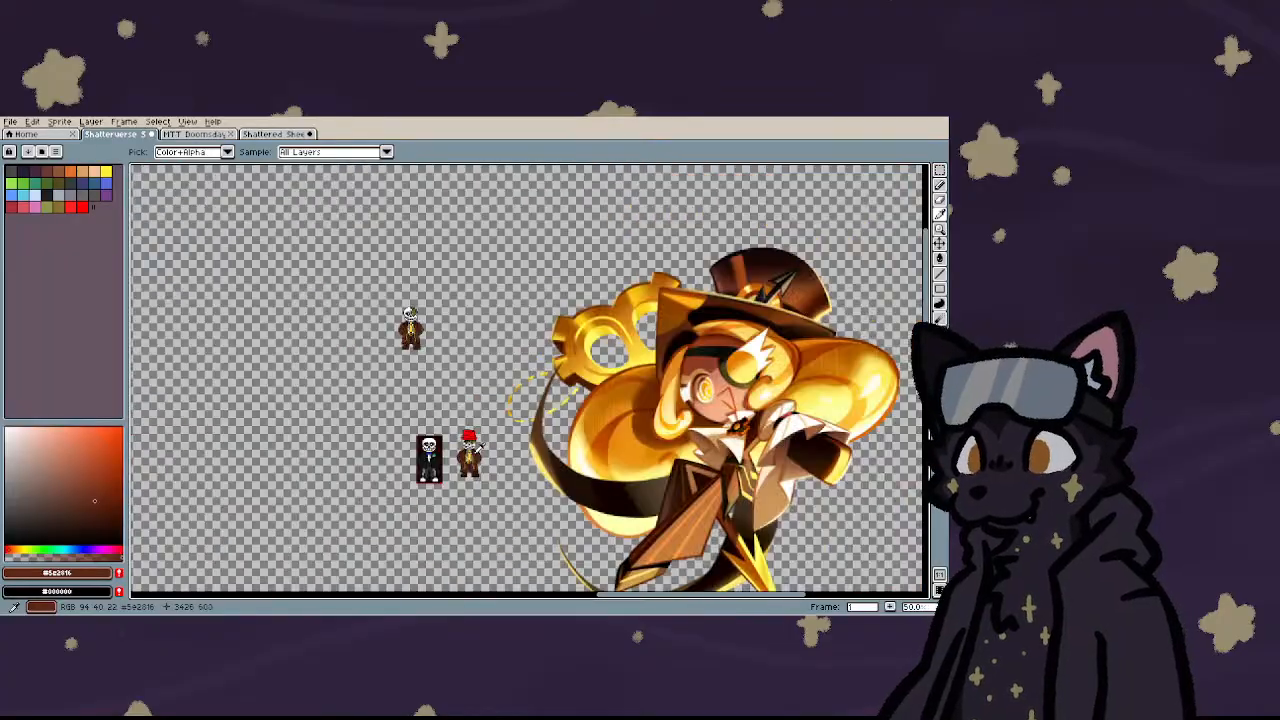
scroll(457, 428, up, 10)
key(g)
scroll(470, 430, down, 5)
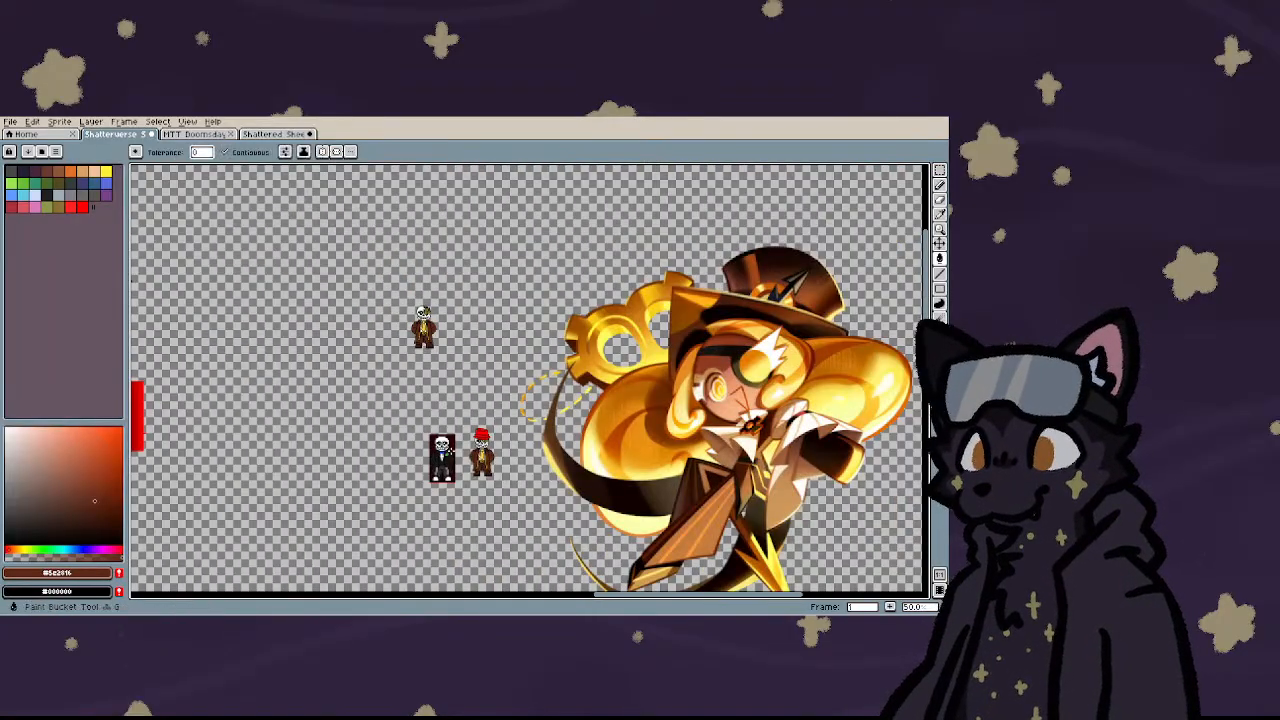
scroll(482, 408, up, 3)
scroll(480, 408, up, 2)
click(490, 342)
click(526, 289)
scroll(526, 260, down, 2)
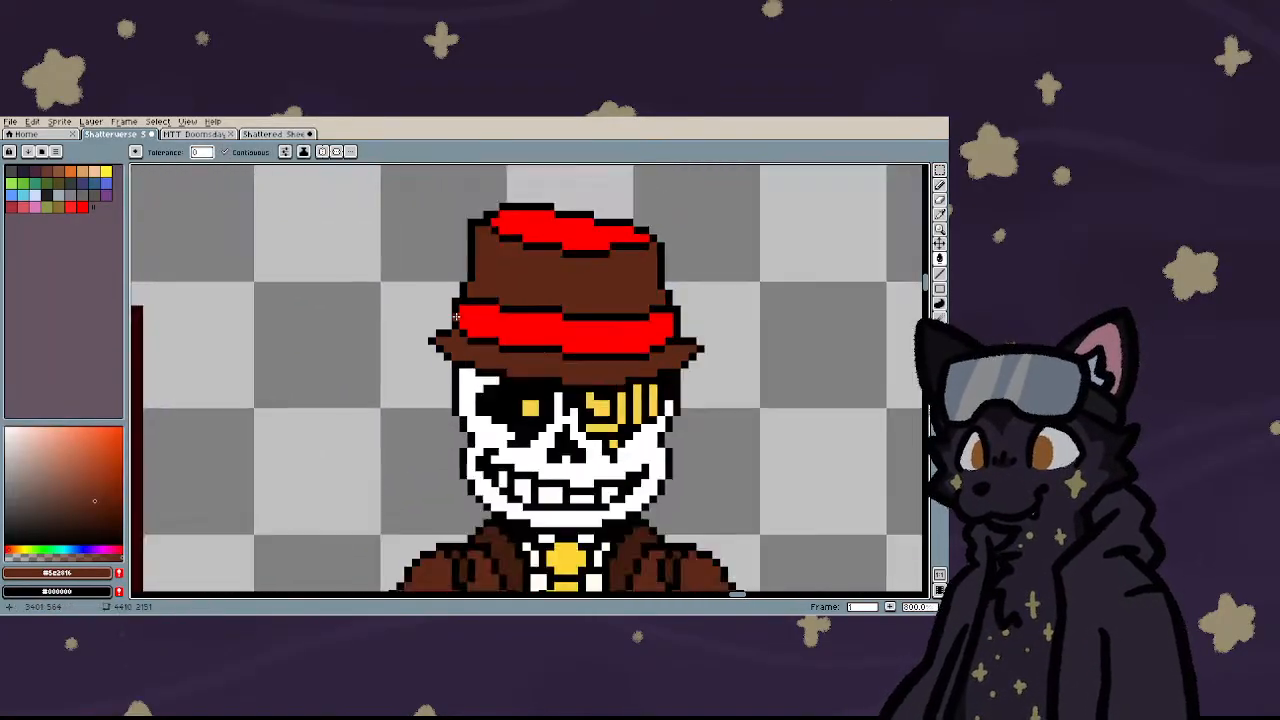
click(523, 267)
- Sample the darker brown of the jacket's collar and fill the hatband with it
key(i)
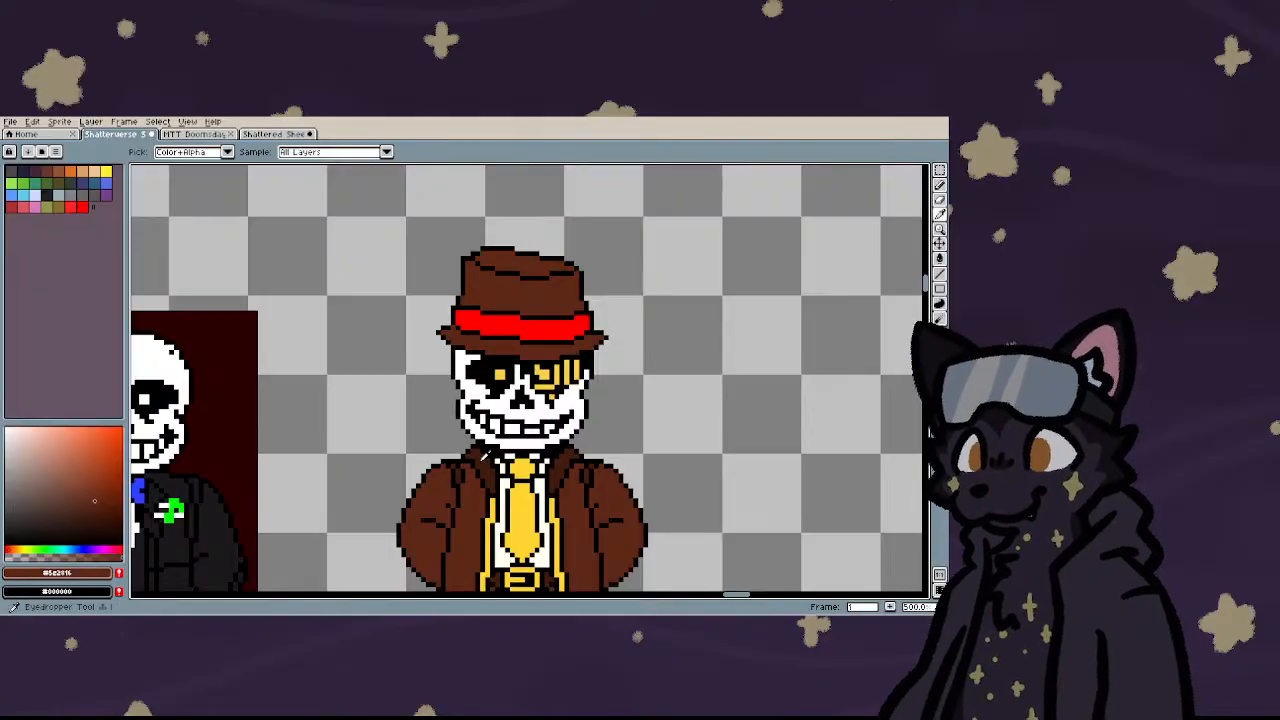
click(484, 452)
key(g)
click(491, 332)
scroll(384, 342, down, 3)
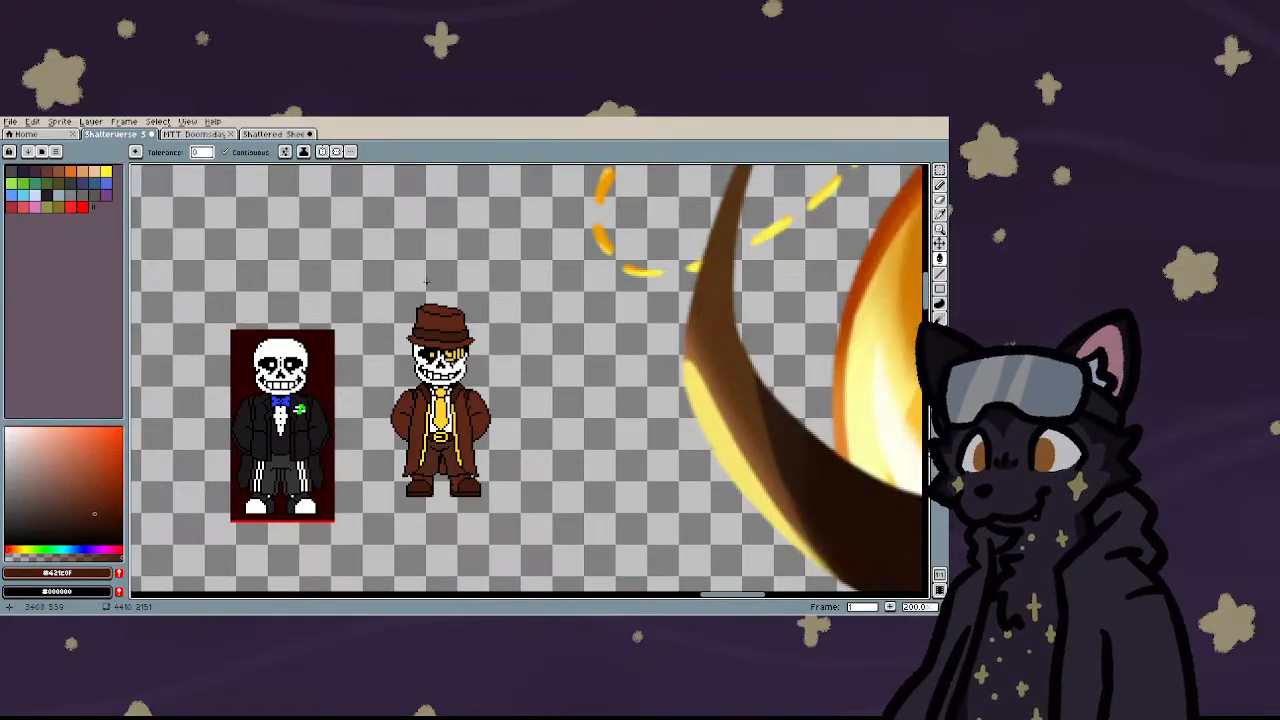
- Sample the yellow of the necktie and paint the left tip of the hat's brim with it, up to the hatband
scroll(418, 305, up, 3)
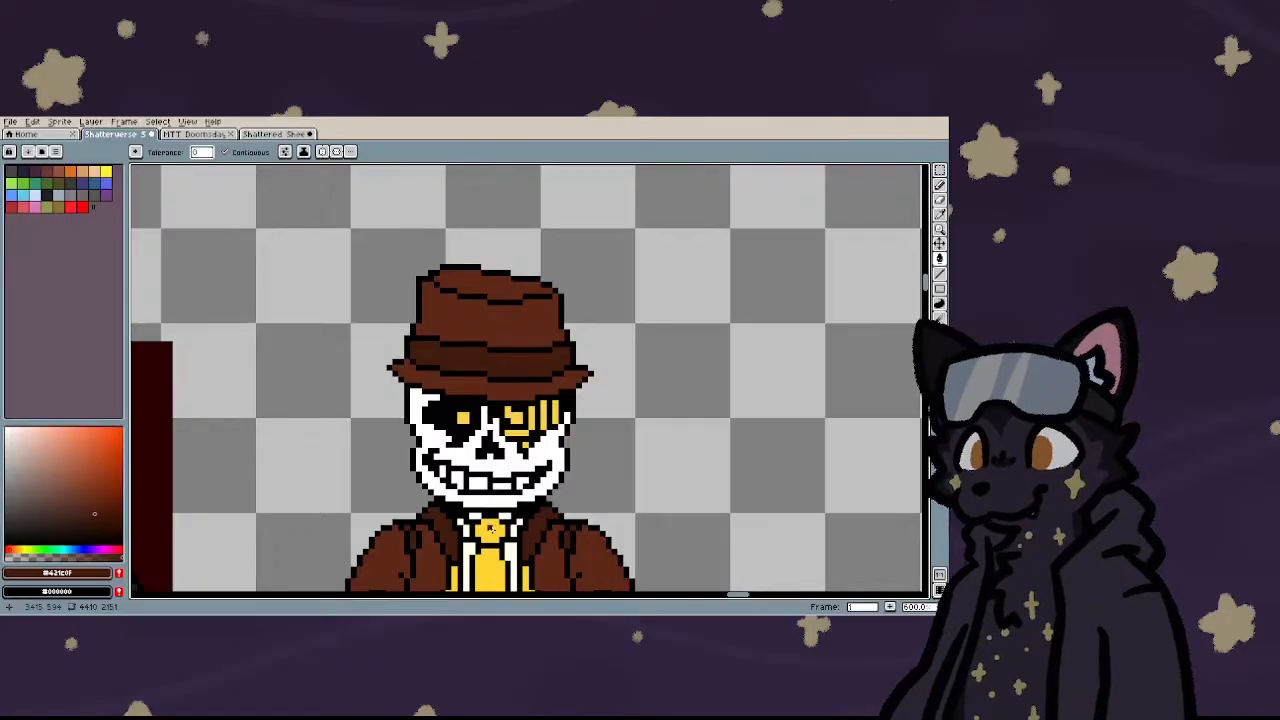
key(i)
click(490, 527)
scroll(410, 365, up, 5)
key(b)
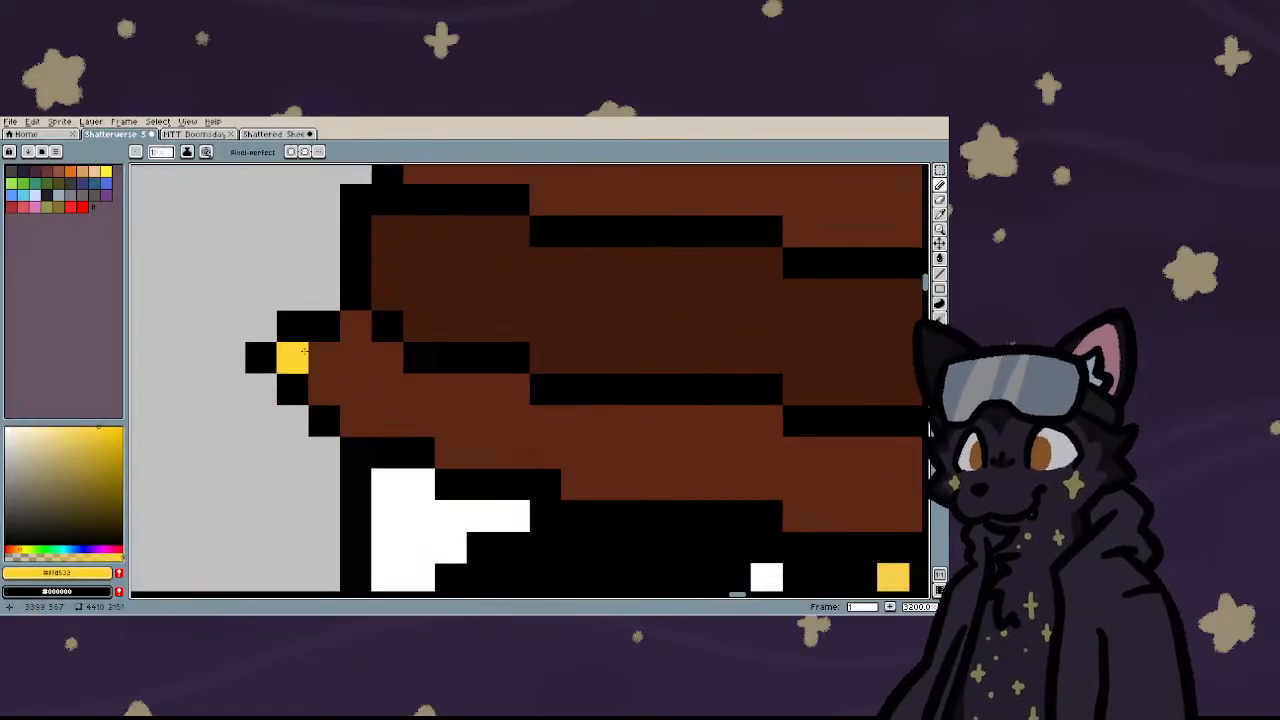
mouse_move(304, 358)
mouse_down()
mouse_move(324, 390)
mouse_move(356, 358)
mouse_move(356, 326)
mouse_up()
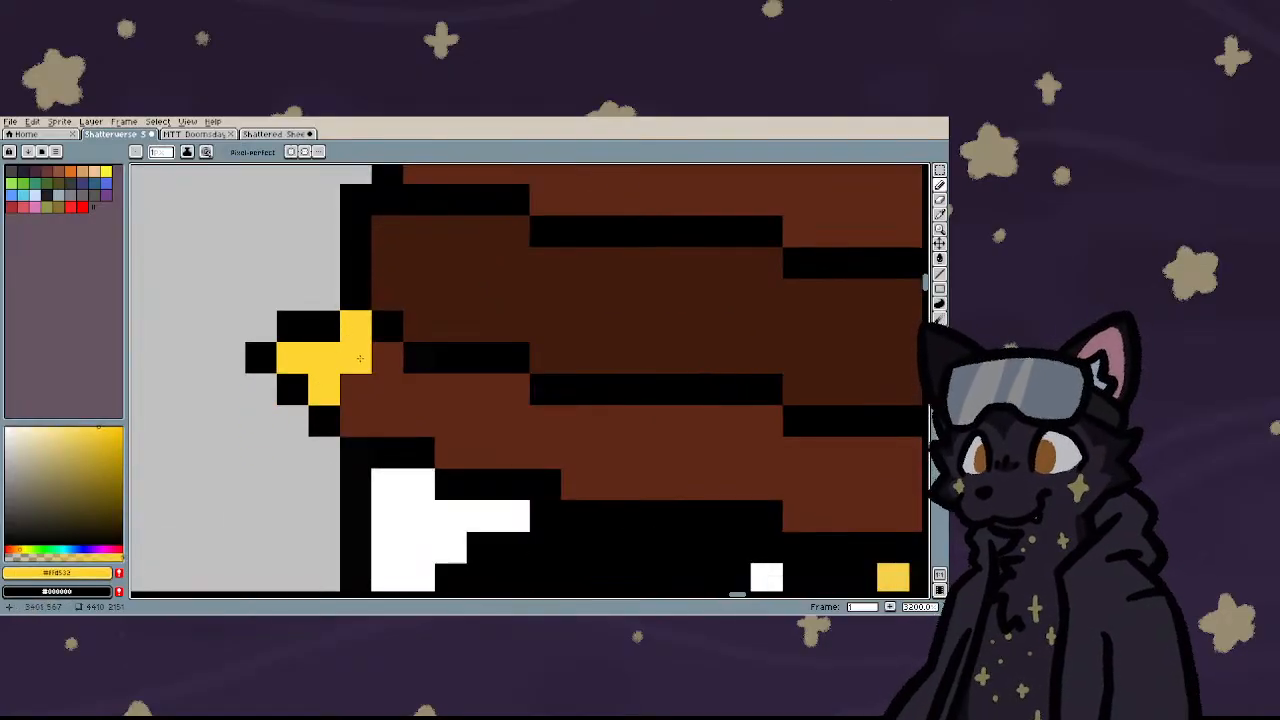
- Trace a yellow trim along the brim's lower edge from its left tip across to above the monocle eye
scroll(324, 380, down, 4)
scroll(349, 393, up, 3)
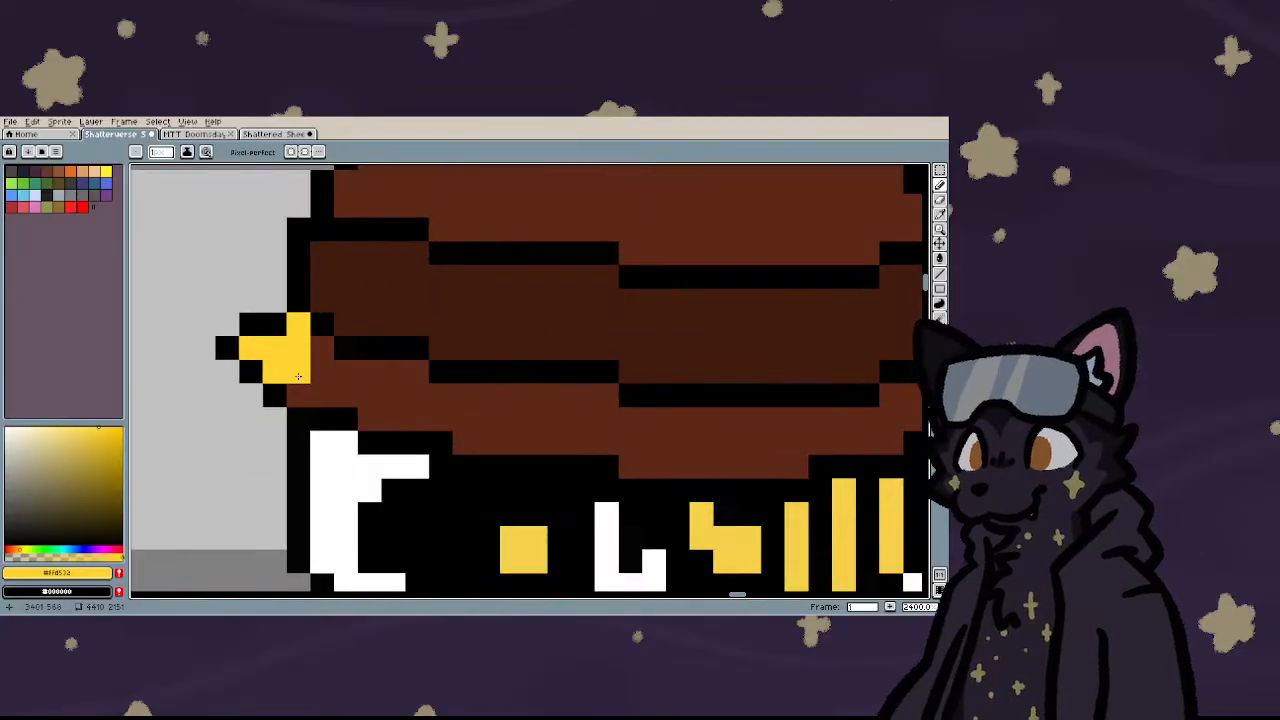
mouse_move(300, 375)
mouse_down()
mouse_move(371, 416)
mouse_move(443, 417)
mouse_move(463, 437)
mouse_move(808, 467)
mouse_up()
scroll(372, 447, down, 3)
scroll(472, 437, up, 2)
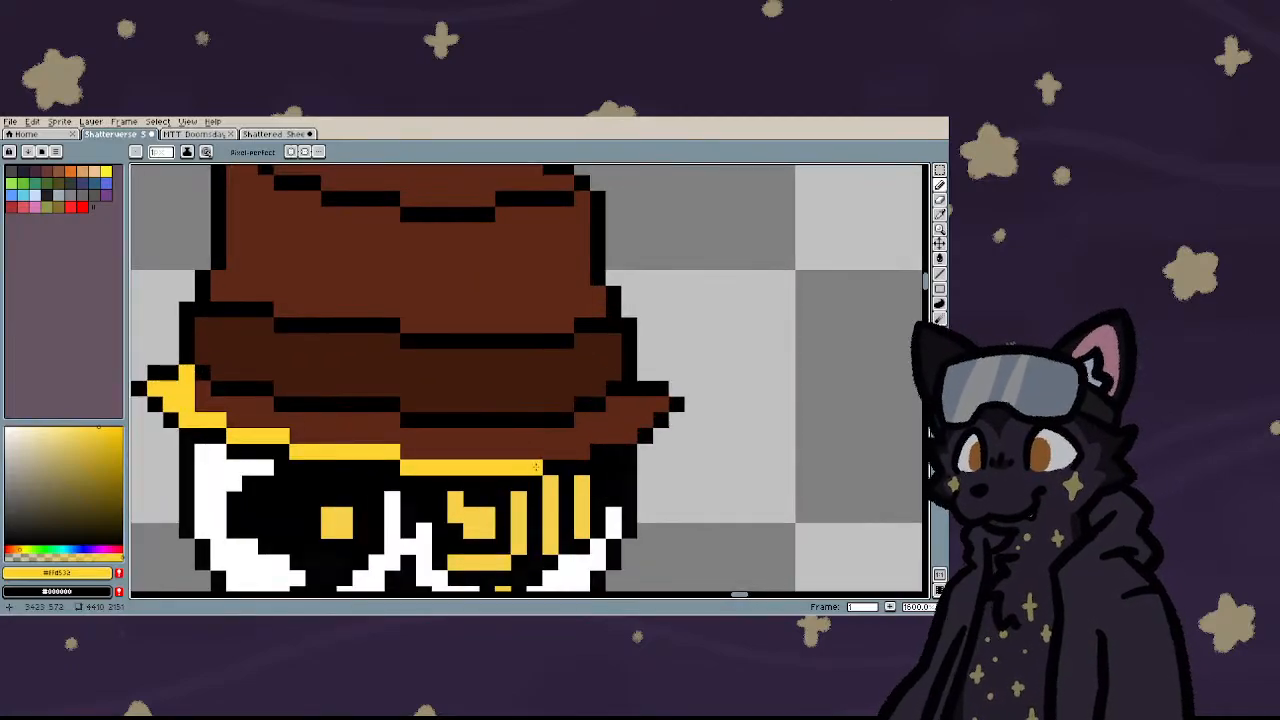
- Continue the yellow trim up to the brim's right tip and add a black outline pixel above that tip
mouse_move(540, 452)
mouse_down()
mouse_move(630, 436)
mouse_move(648, 404)
mouse_up()
key(ctrl+z)
click(645, 420)
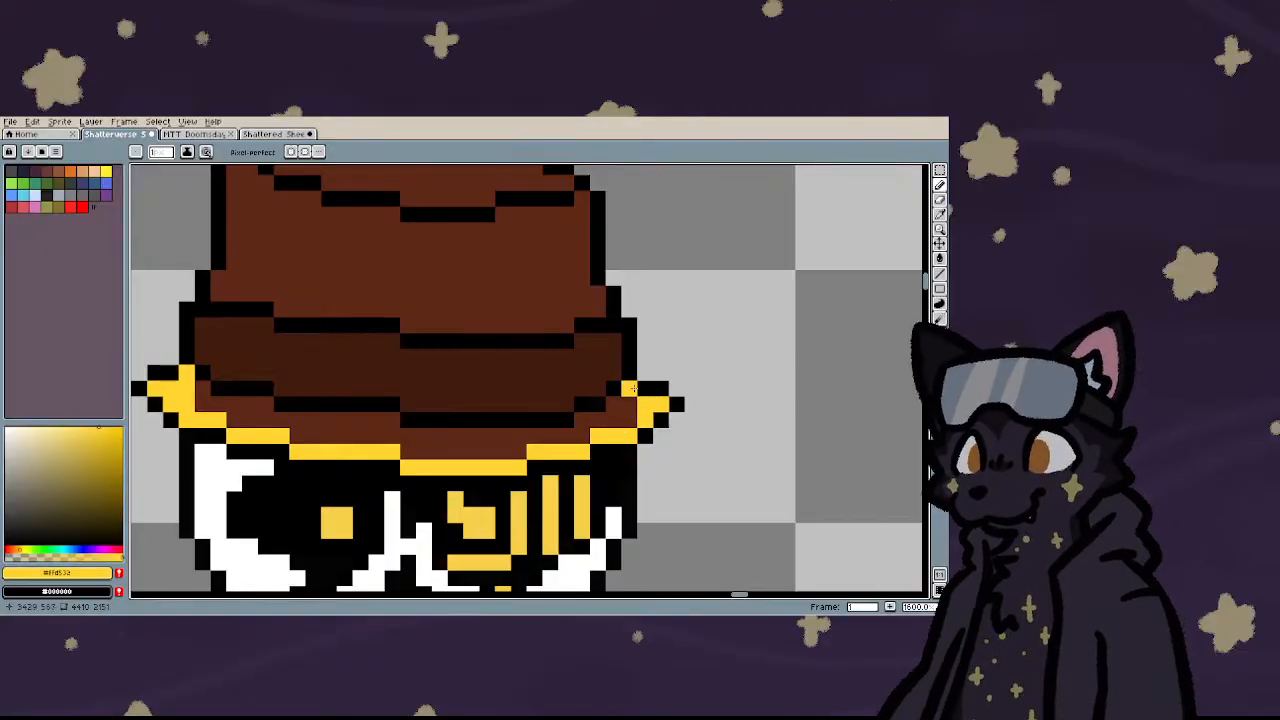
click(644, 388)
right_click(641, 370)
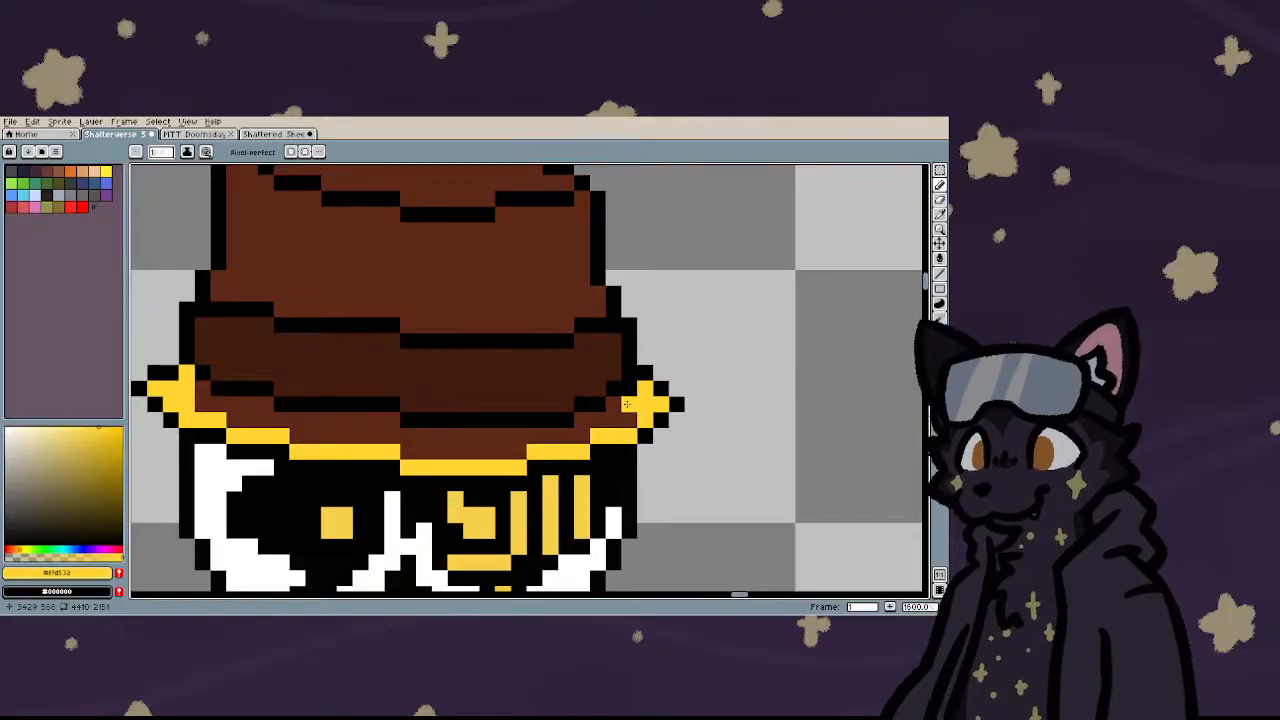
- Try a second row of black pixels beneath the hatband, just inside the yellow trim, across the whole brim
right_click(629, 404)
right_click(629, 419)
right_click(614, 420)
right_click(598, 420)
mouse_move(586, 433)
mouse_down()
mouse_move(514, 451)
mouse_move(412, 449)
mouse_move(292, 437)
mouse_move(203, 404)
mouse_up()
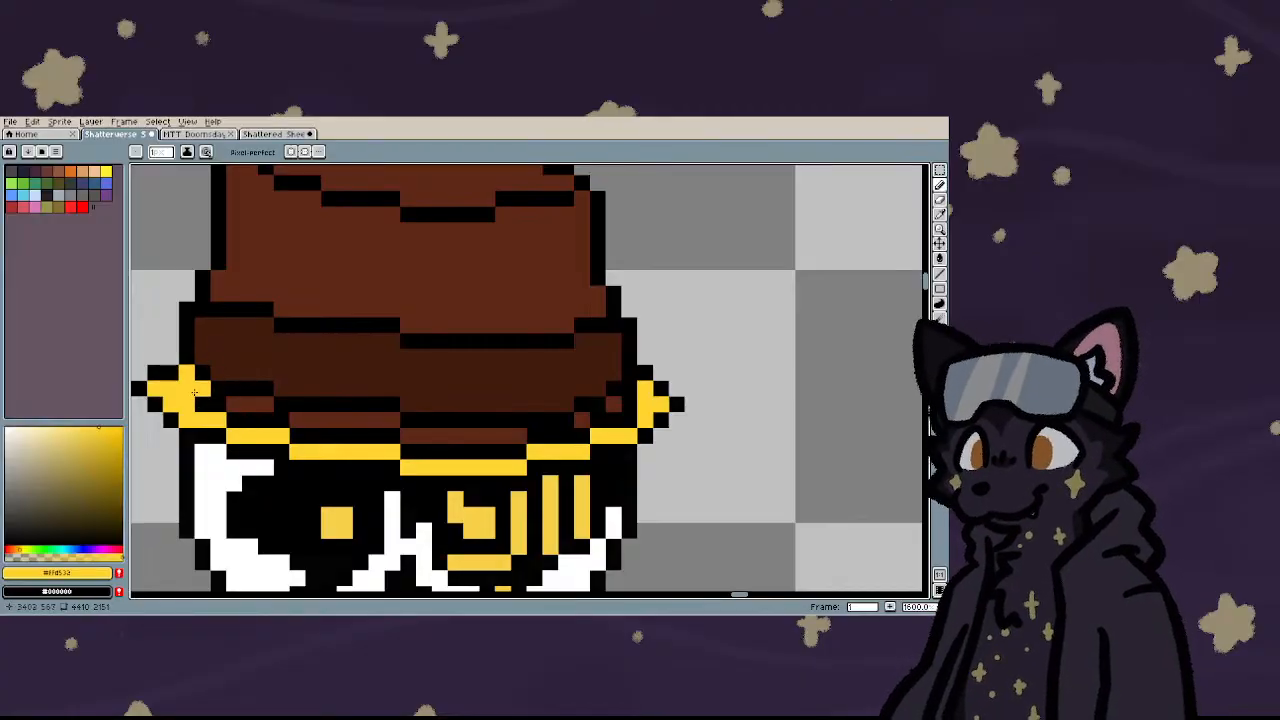
scroll(311, 350, down, 4)
scroll(459, 385, down, 3)
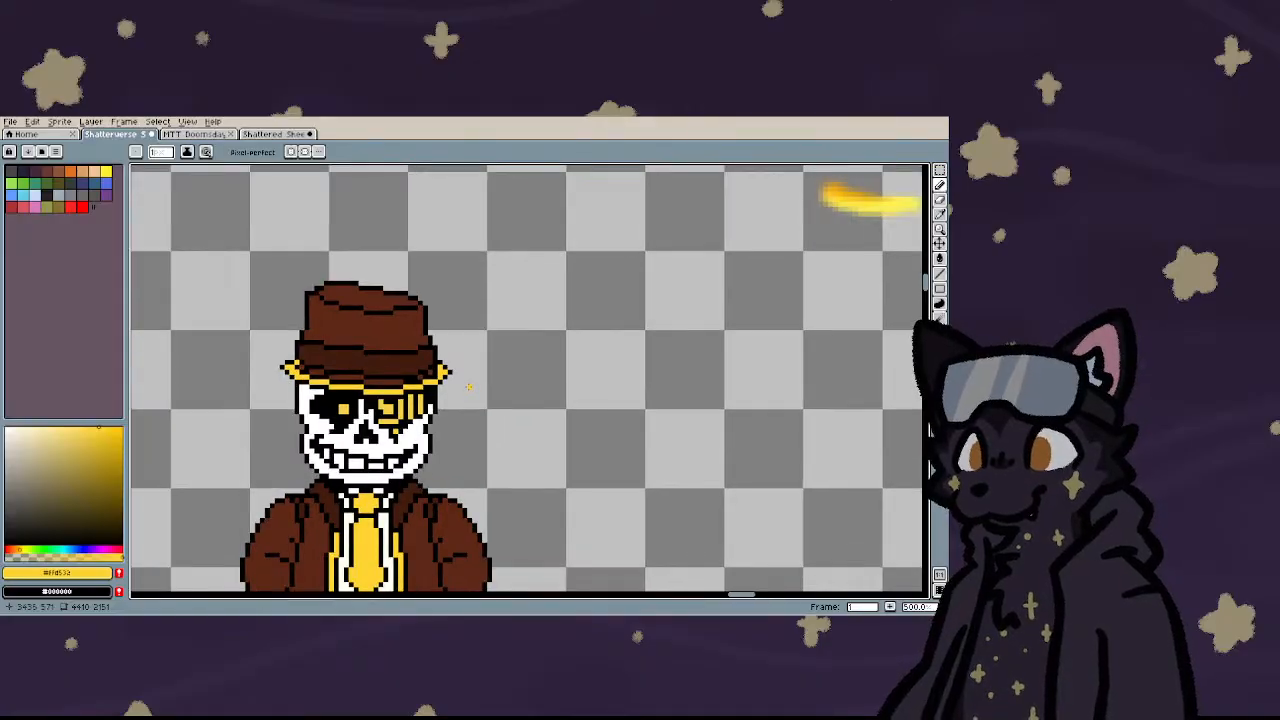
scroll(387, 385, up, 1)
scroll(387, 385, up, 4)
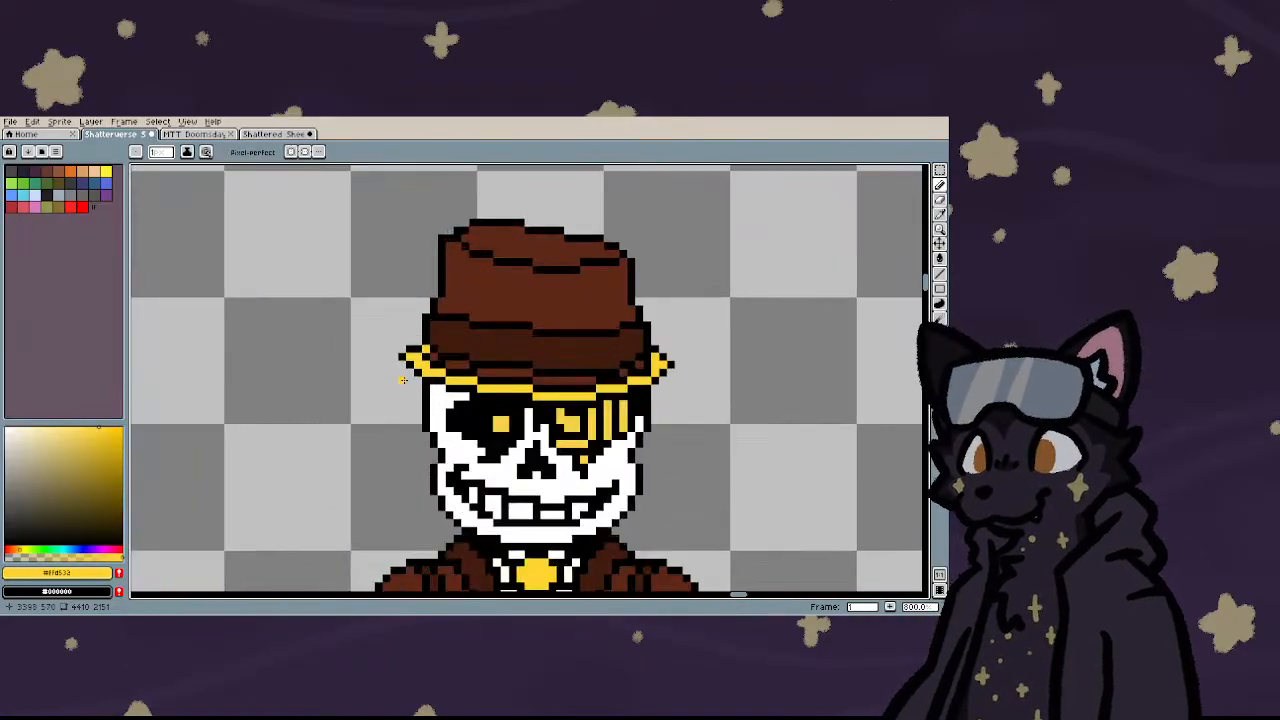
- Undo the extra black pixels drawn beneath the hatband
key(ctrl+z)
key(ctrl+z)
key(ctrl+z)
key(ctrl+z)
key(ctrl+z)
key(ctrl+z)
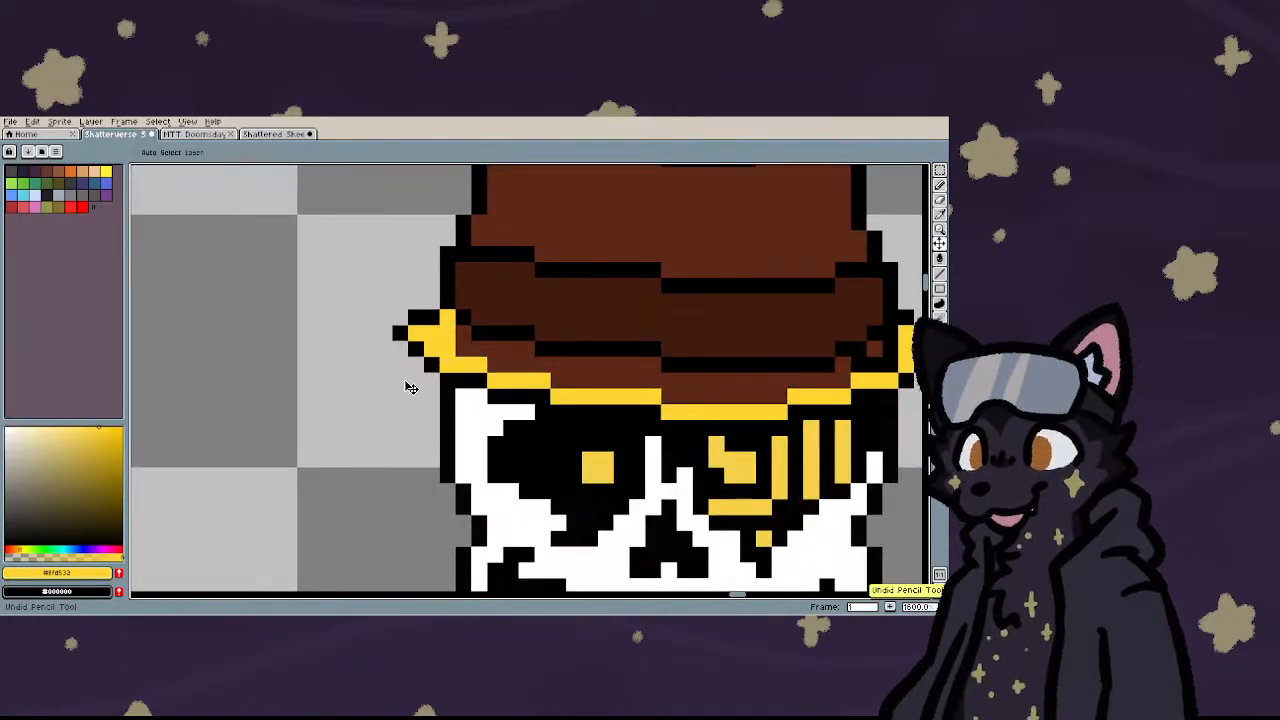
- Examine the hat with its yellow trim up close and at full-figure size, comparing it with the large reference artwork
scroll(404, 378, down, 3)
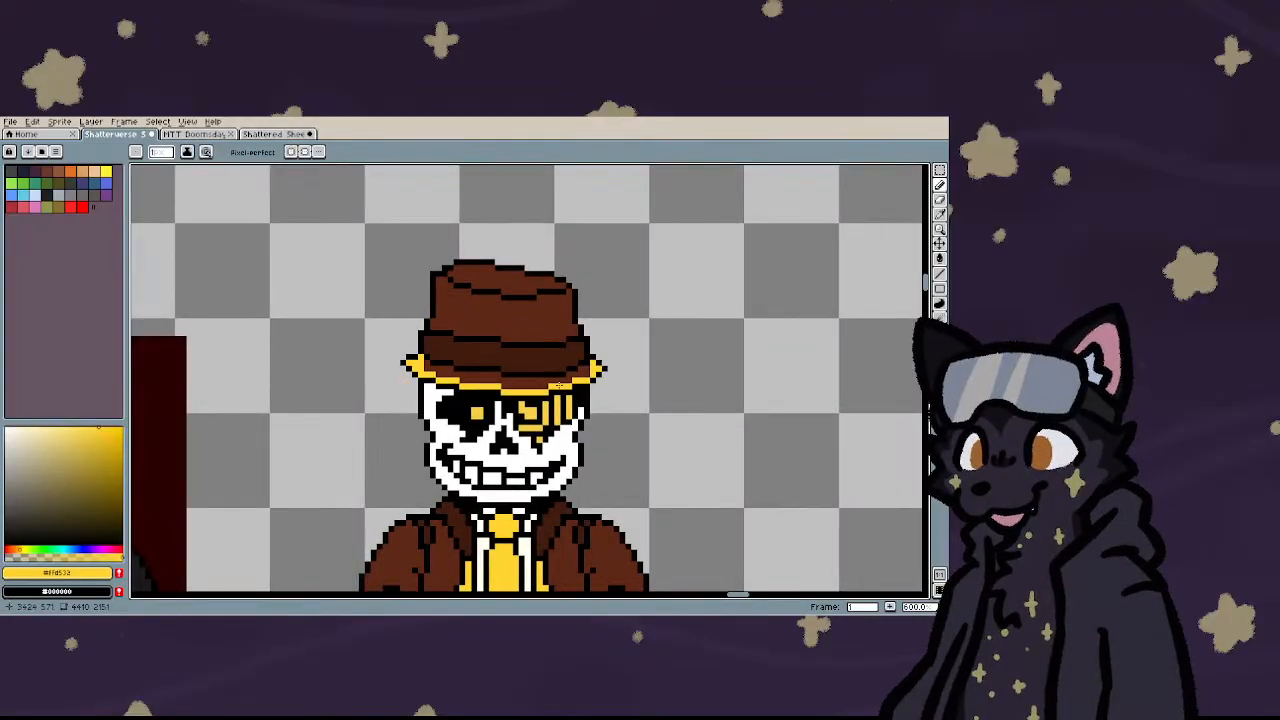
scroll(610, 367, up, 3)
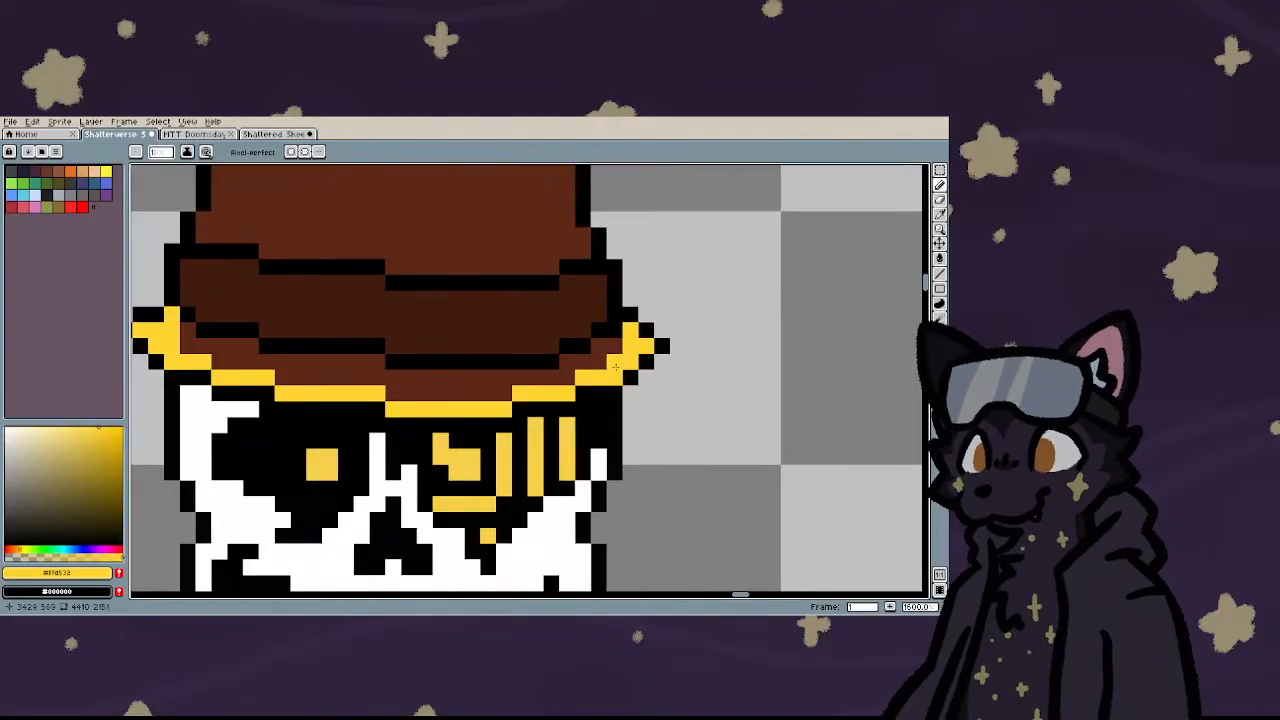
scroll(617, 367, down, 3)
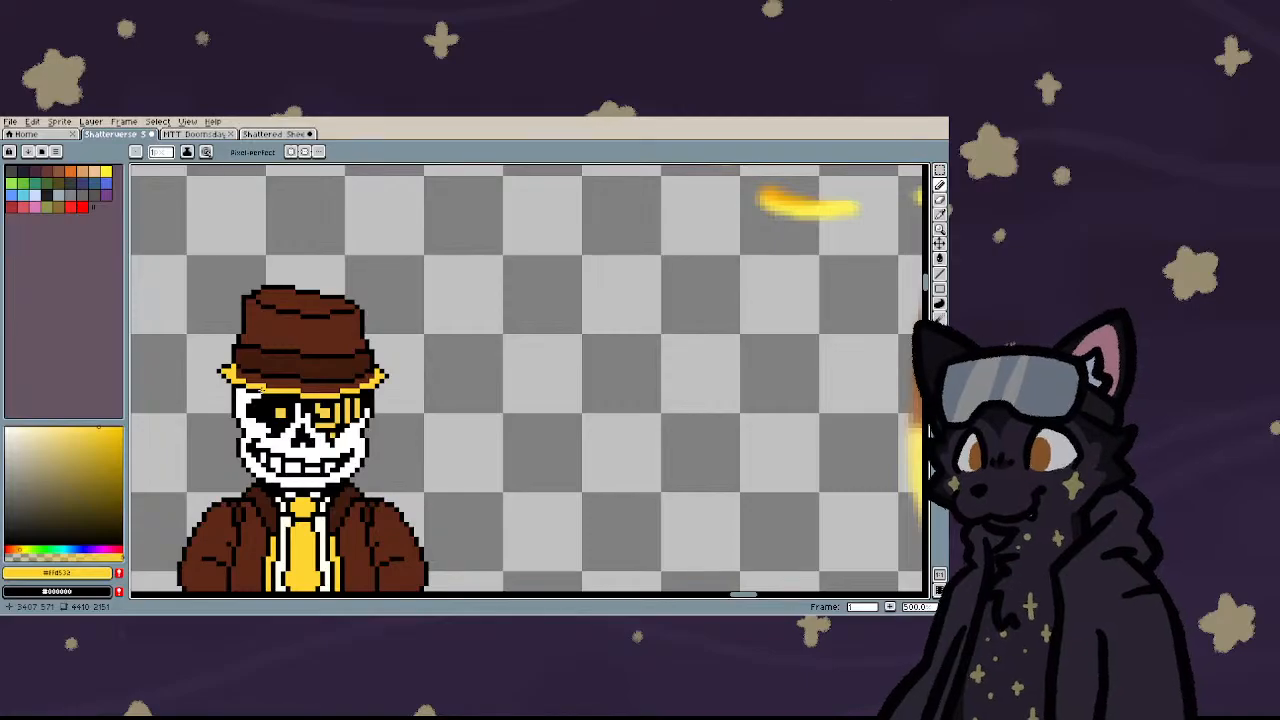
scroll(528, 380, down, 3)
scroll(528, 380, down, 2)
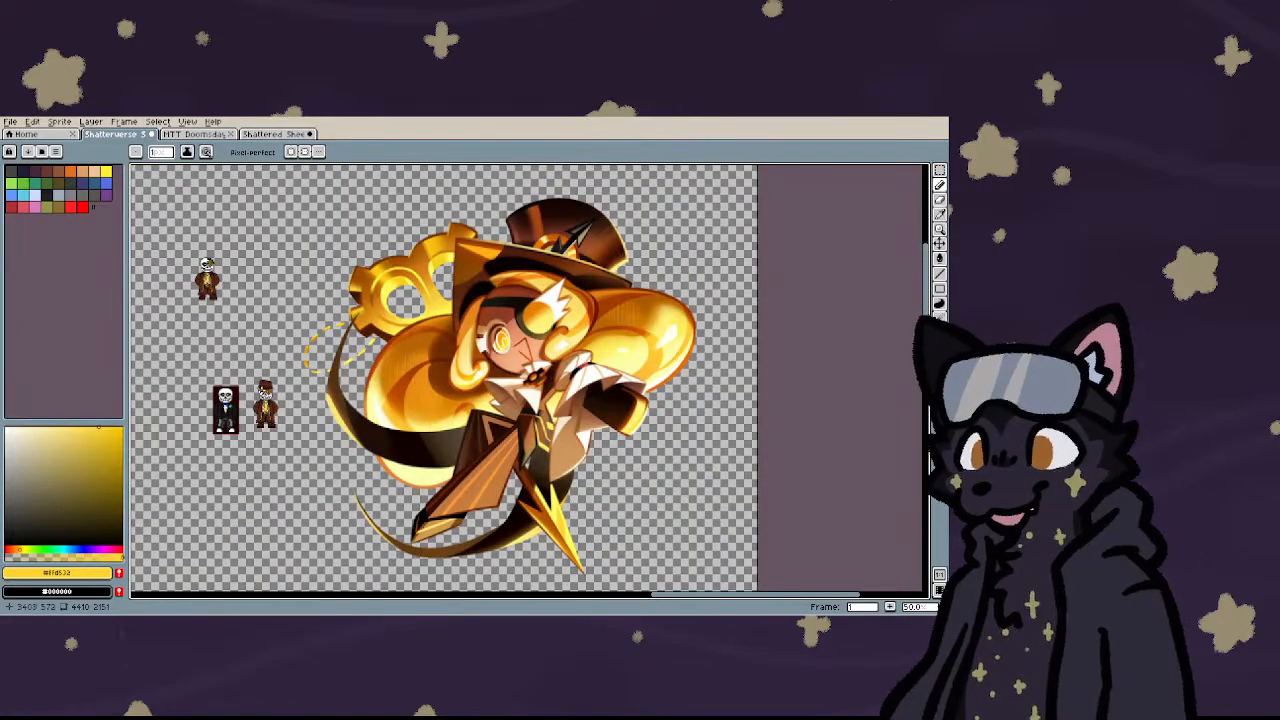
scroll(262, 402, up, 8)
scroll(262, 402, down, 7)
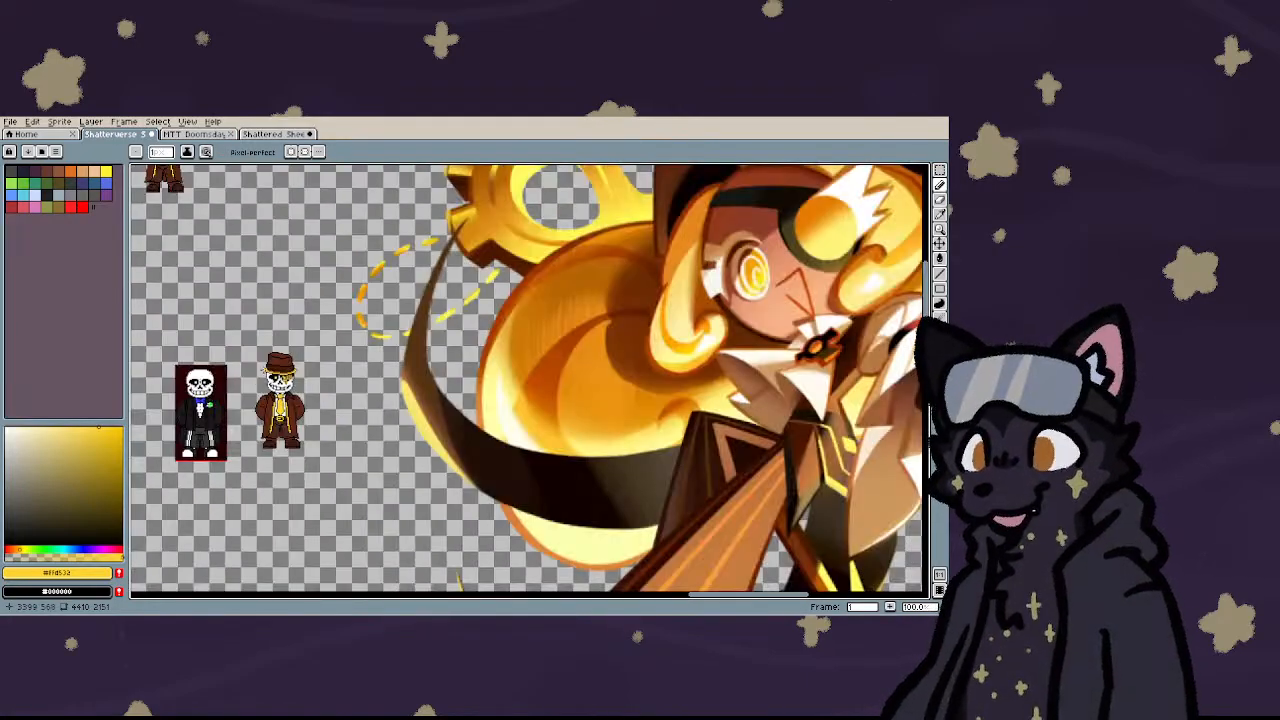
scroll(272, 409, up, 4)
scroll(272, 400, down, 3)
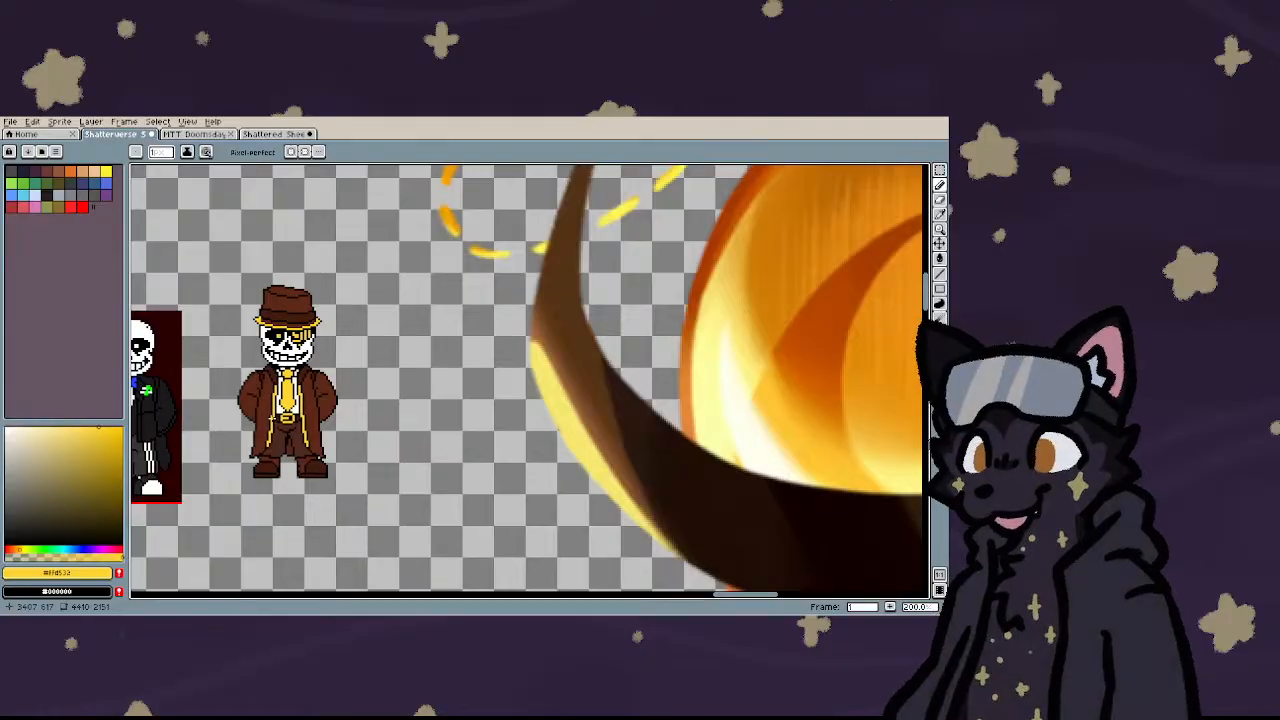
scroll(298, 362, down, 1)
scroll(316, 315, up, 5)
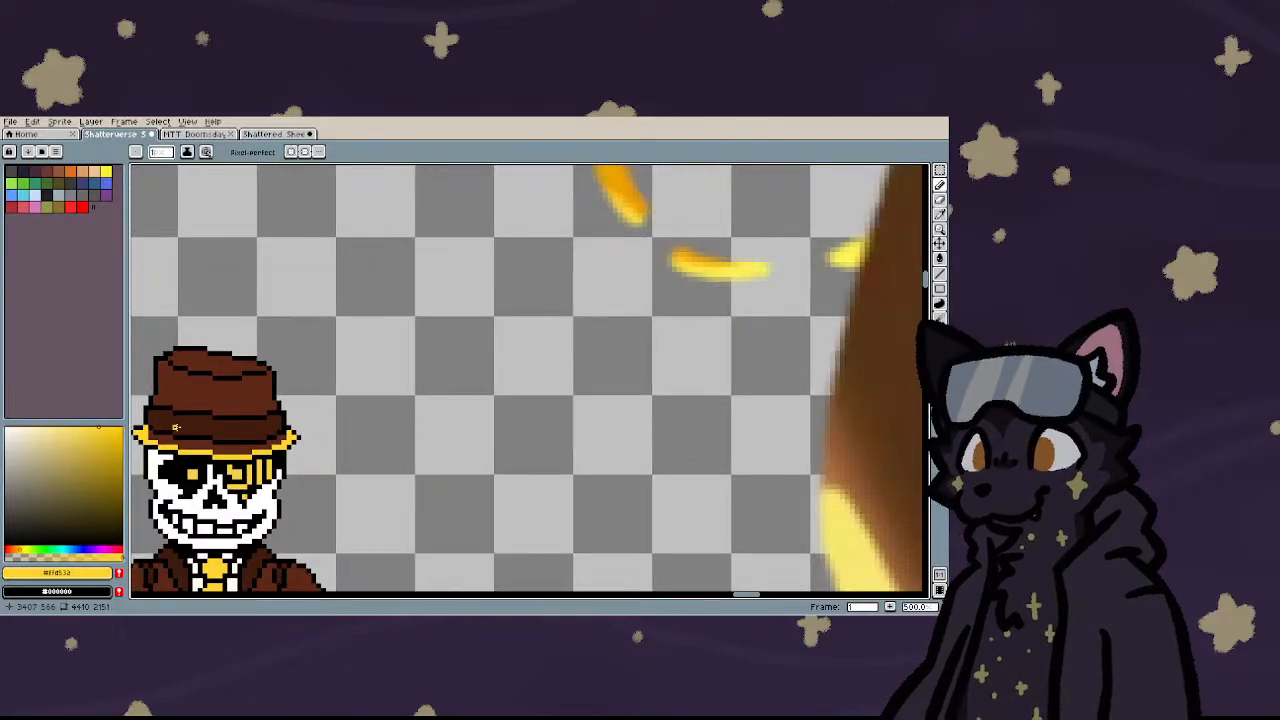
scroll(145, 422, up, 7)
scroll(134, 413, down, 4)
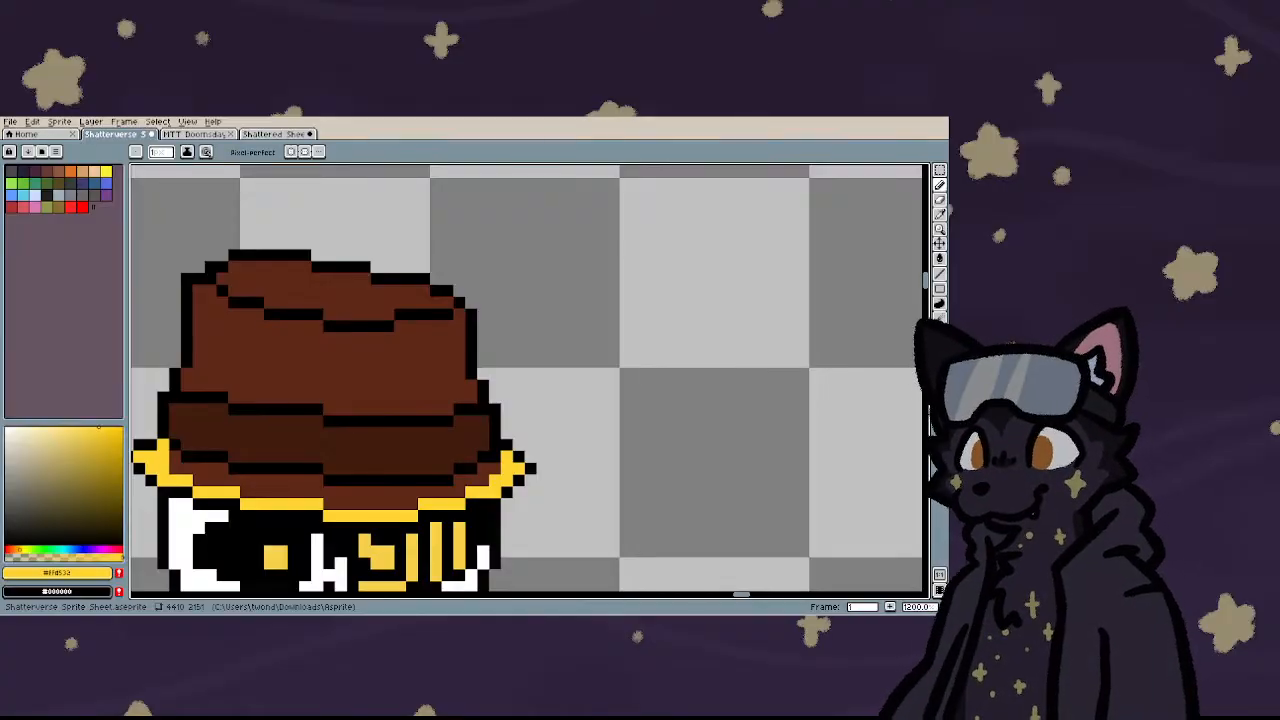
scroll(512, 468, down, 6)
scroll(498, 463, up, 4)
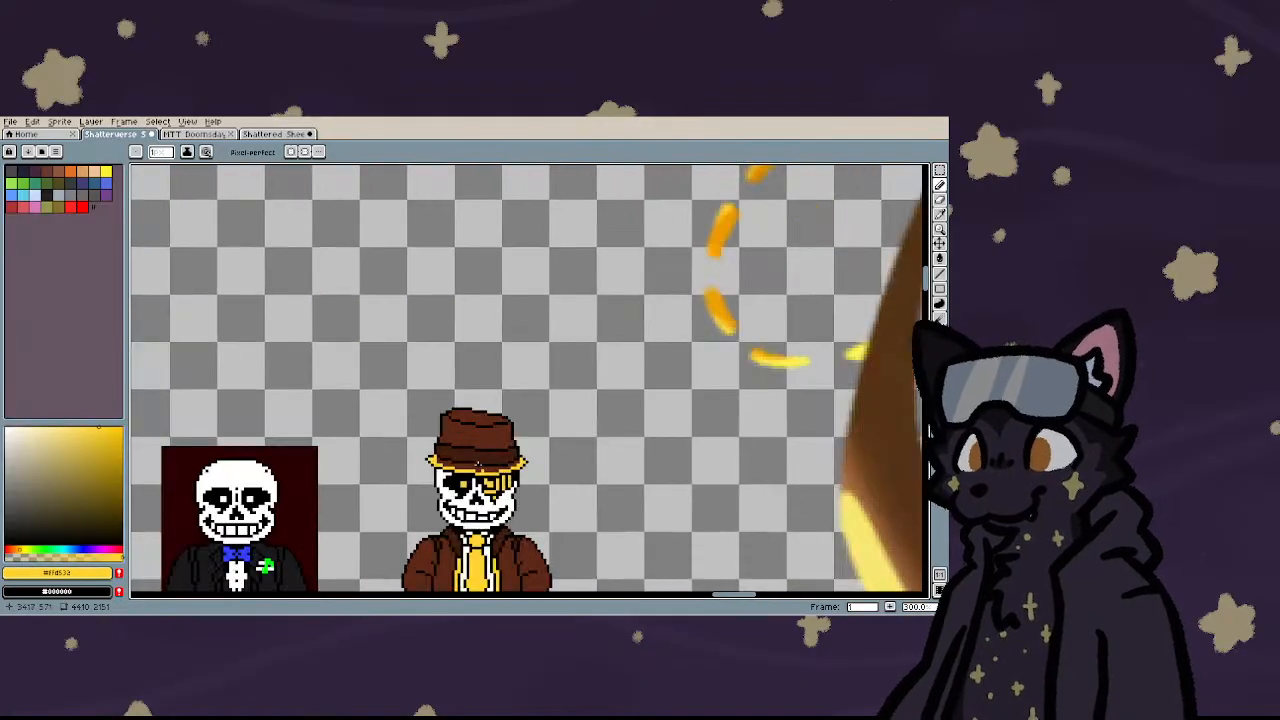
scroll(440, 398, up, 1)
- Select the upper part of the hat's crown and move it down one pixel to shorten the hat
key(m)
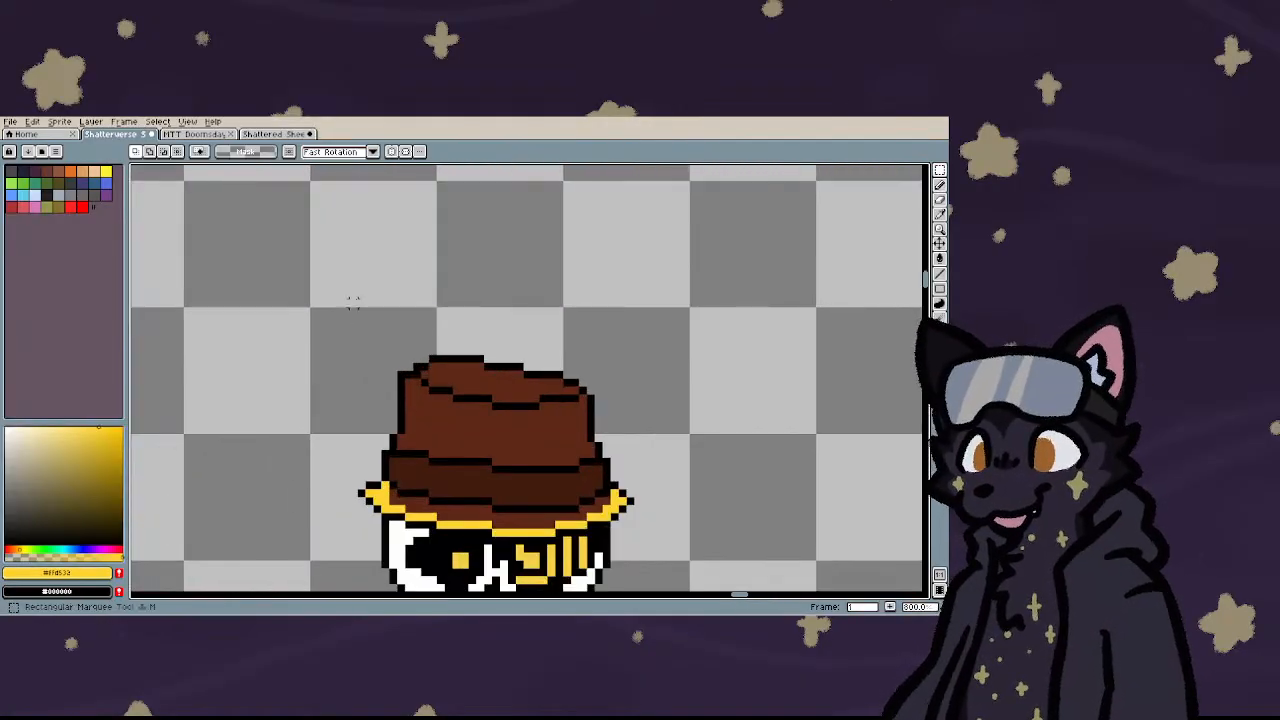
drag(353, 302, 636, 422)
scroll(408, 373, down, 1)
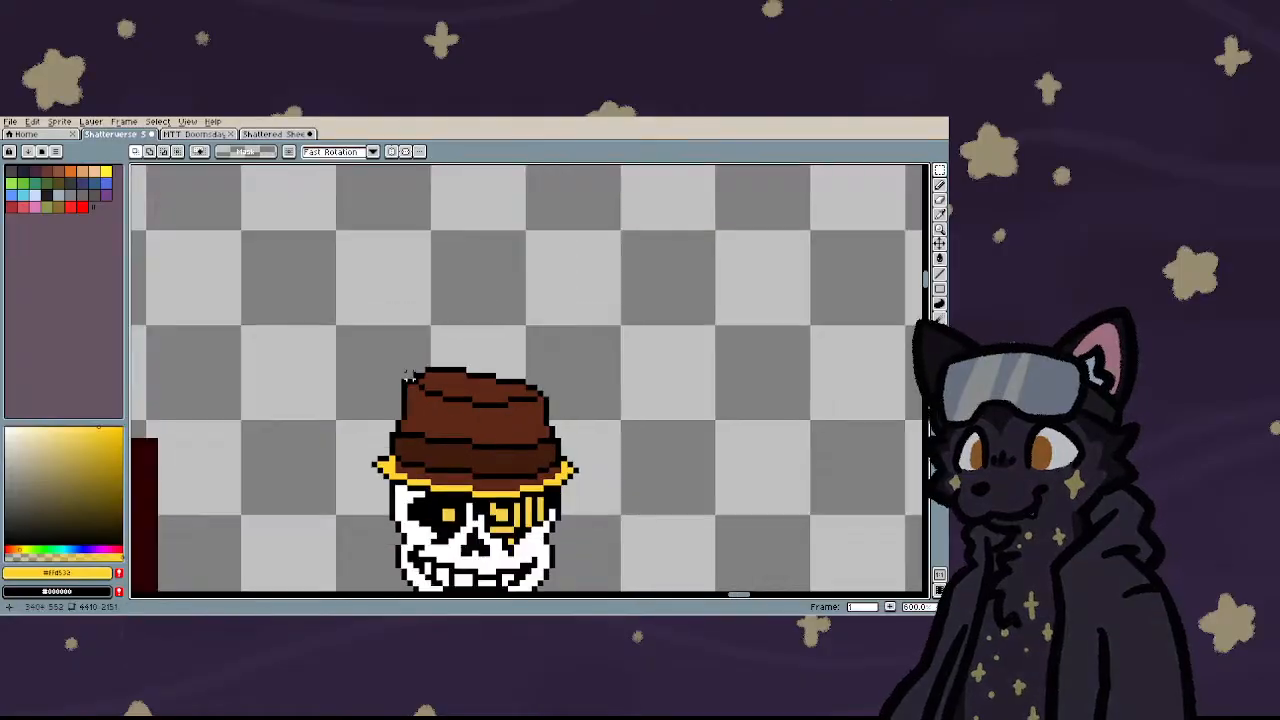
scroll(408, 373, down, 3)
scroll(410, 380, up, 7)
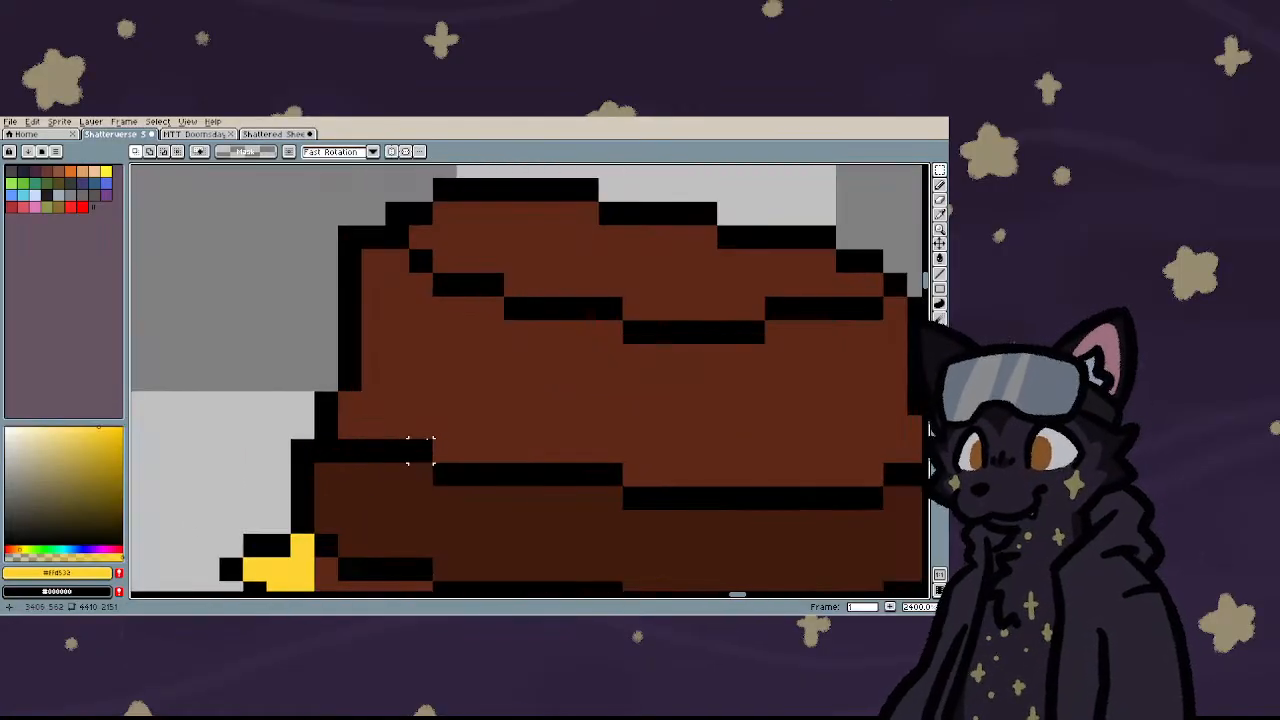
- Select the left outline where the crown meets the hatband and move it one pixel inward
drag(265, 437, 316, 512)
key(ctrl+d)
scroll(338, 420, down, 4)
scroll(338, 420, up, 4)
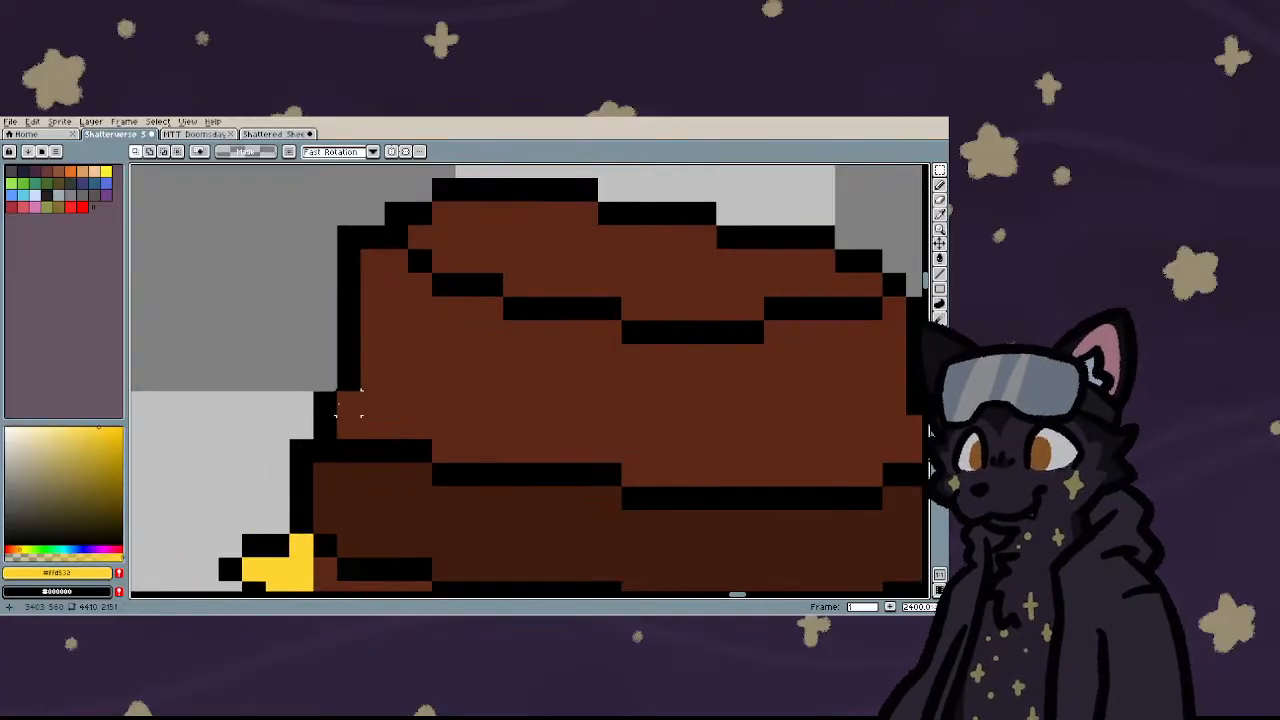
drag(350, 404, 325, 476)
click(229, 451)
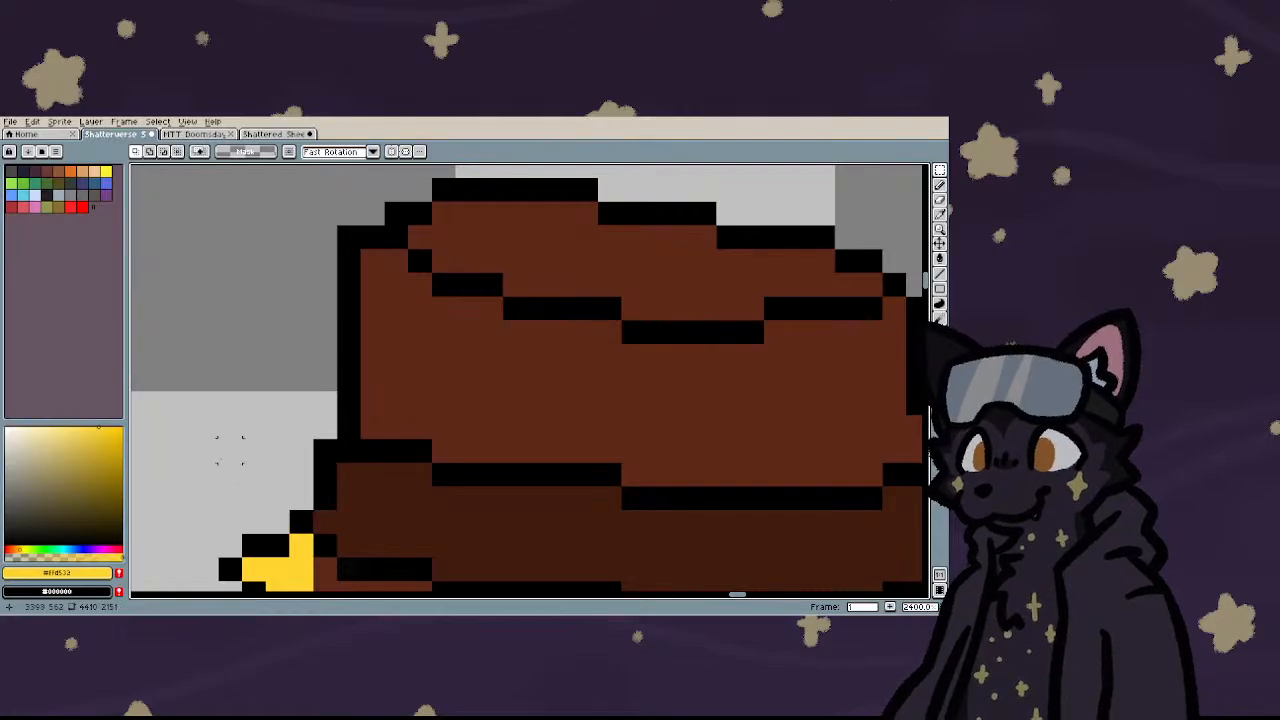
- Select the right outline where the crown meets the hatband and move it one pixel inward to straighten the crown's side
scroll(222, 459, down, 3)
scroll(463, 452, up, 3)
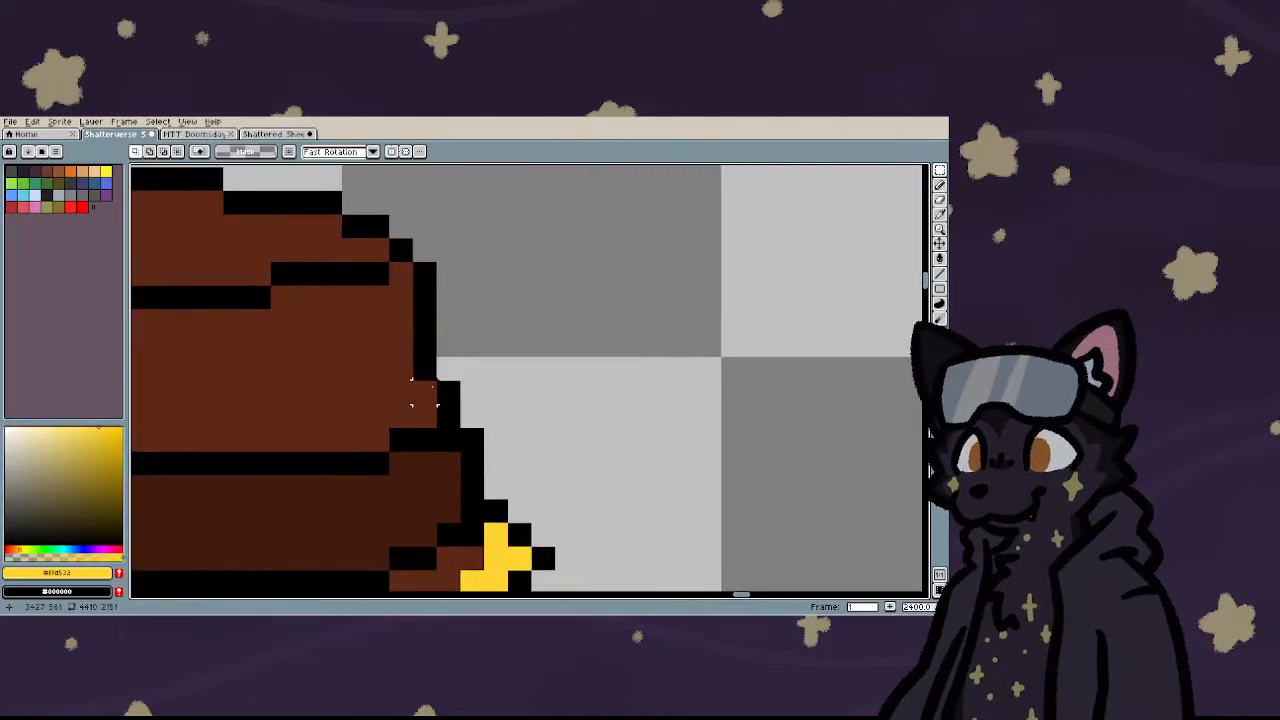
mouse_move(428, 390)
mouse_down()
mouse_move(498, 464)
mouse_move(460, 455)
mouse_up()
click(353, 461)
scroll(446, 434, down, 3)
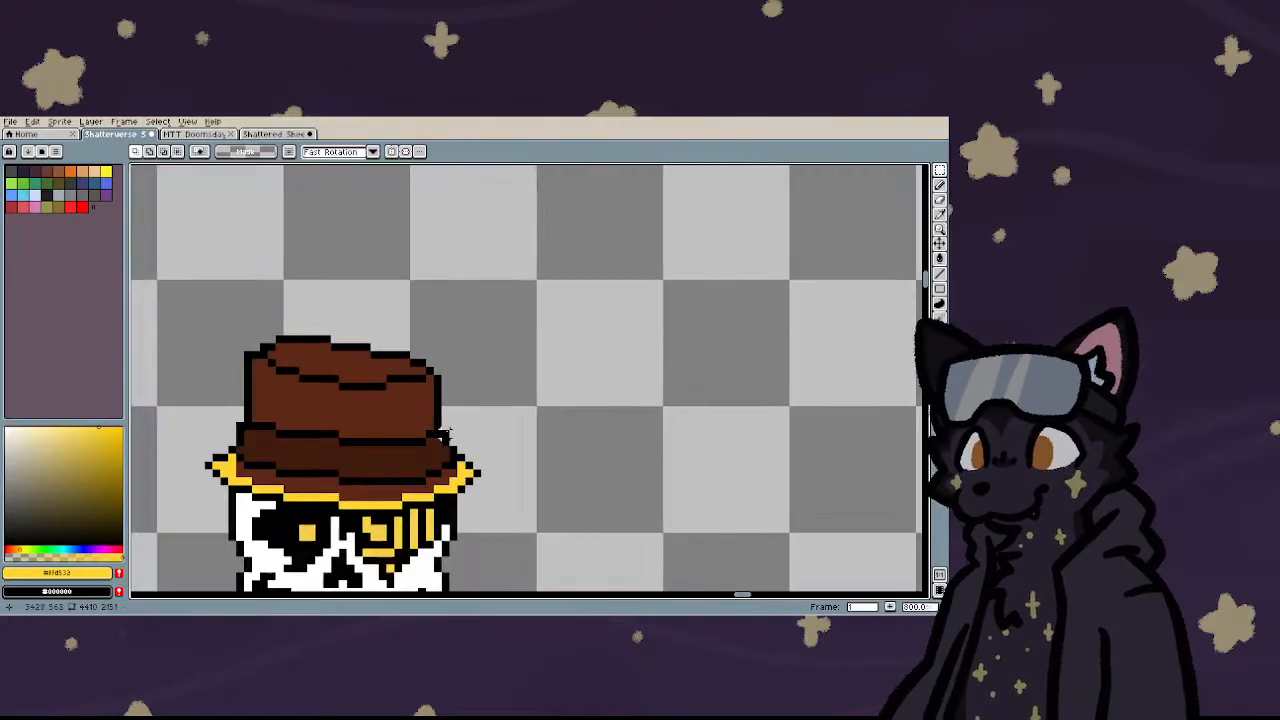
- Examine the narrowed hat on the full figure beside the tuxedo skeleton and the reference artwork
scroll(446, 434, down, 2)
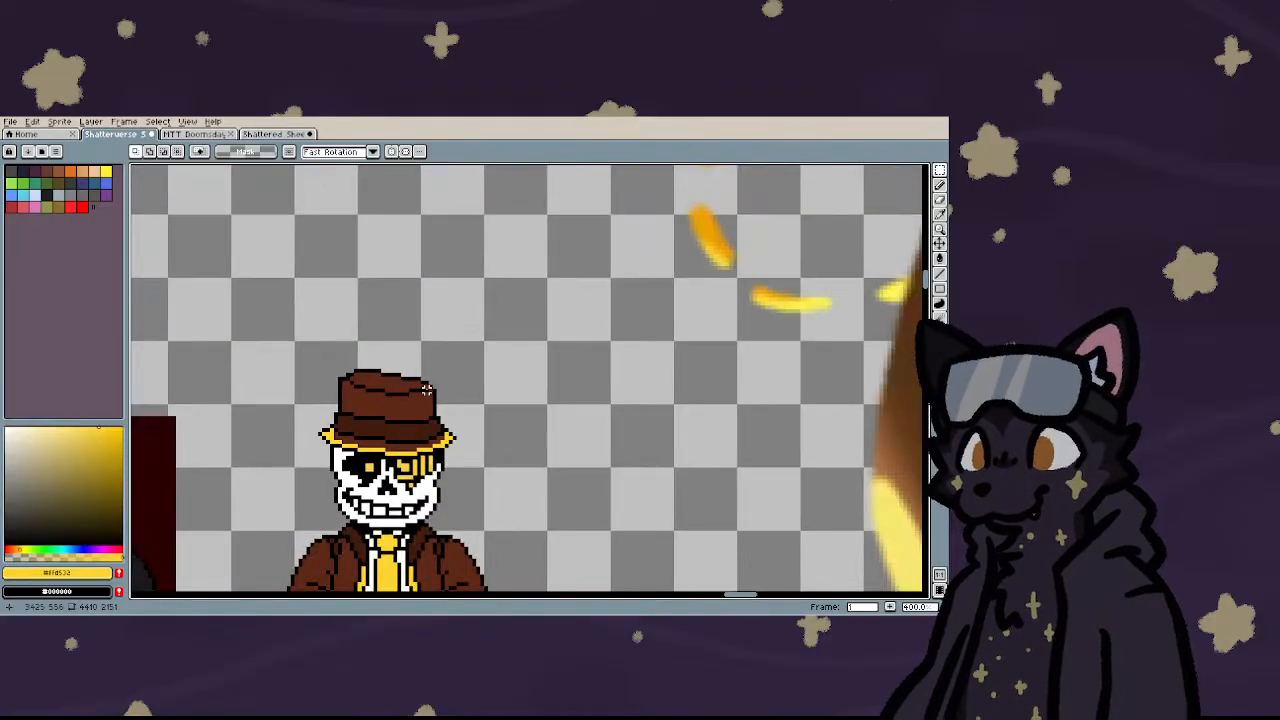
scroll(427, 389, down, 1)
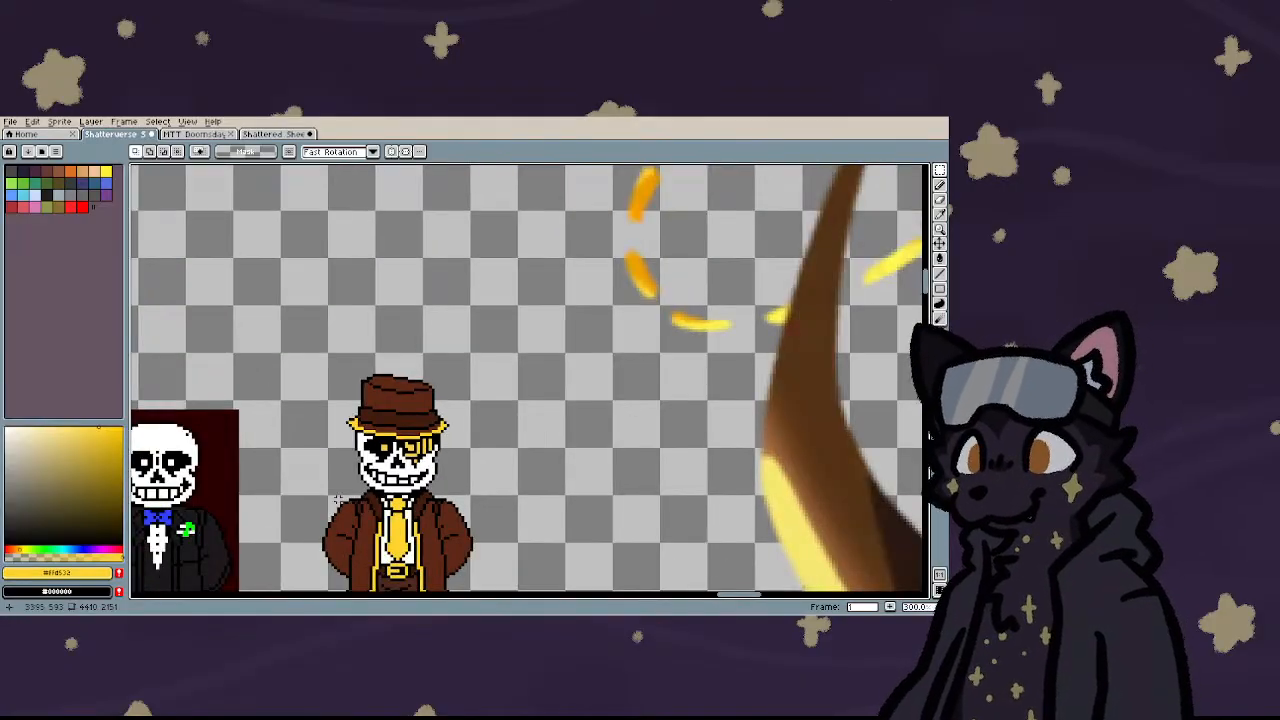
scroll(338, 499, up, 2)
scroll(445, 355, up, 1)
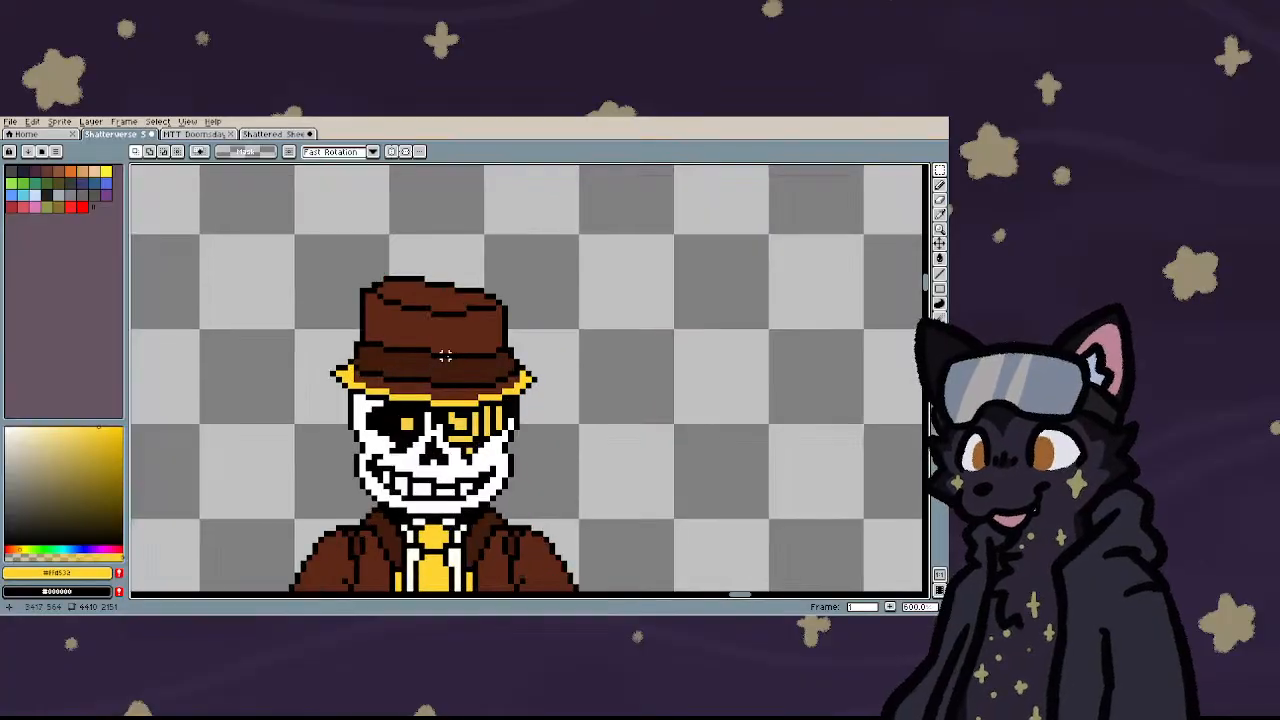
scroll(445, 355, down, 3)
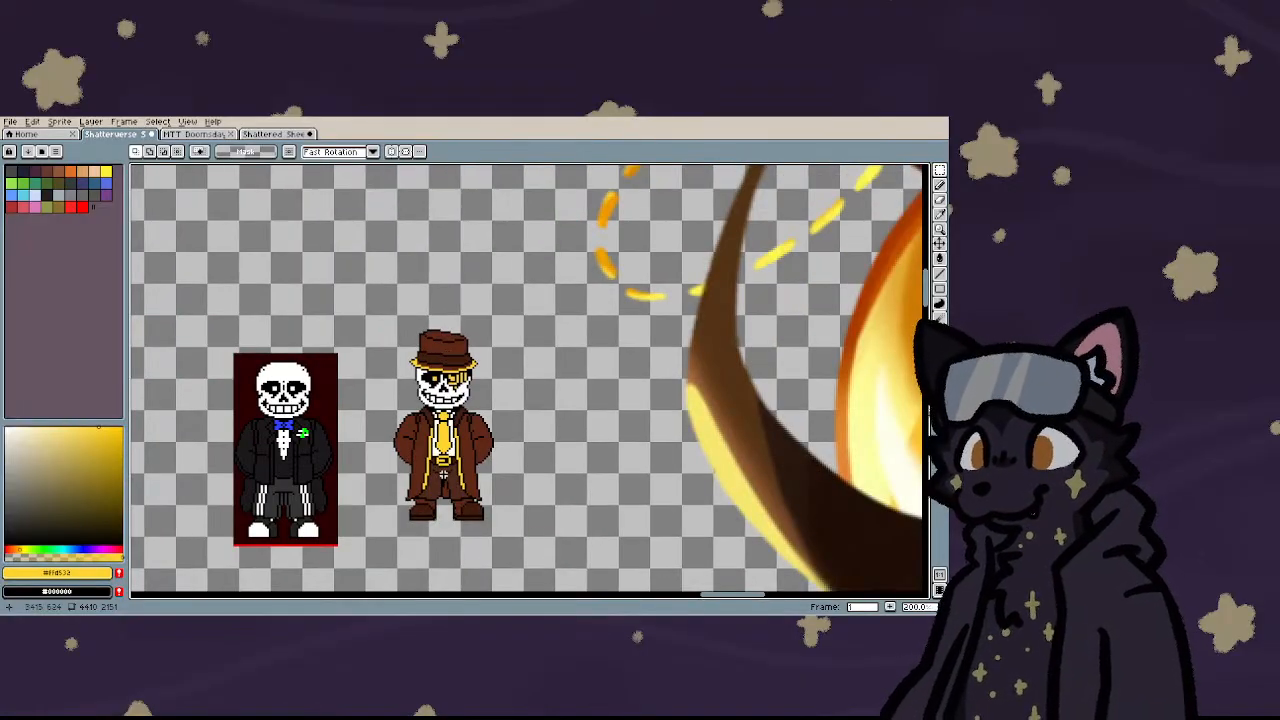
scroll(436, 494, down, 4)
scroll(436, 496, down, 1)
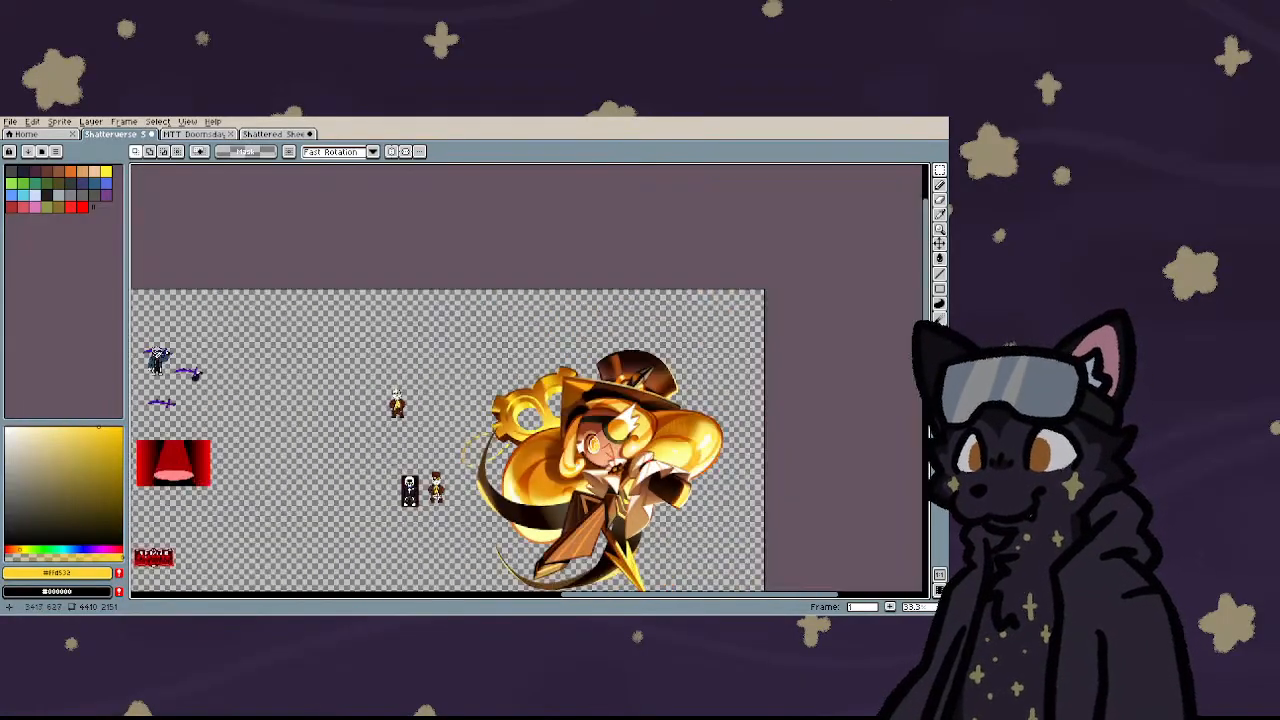
scroll(438, 497, up, 4)
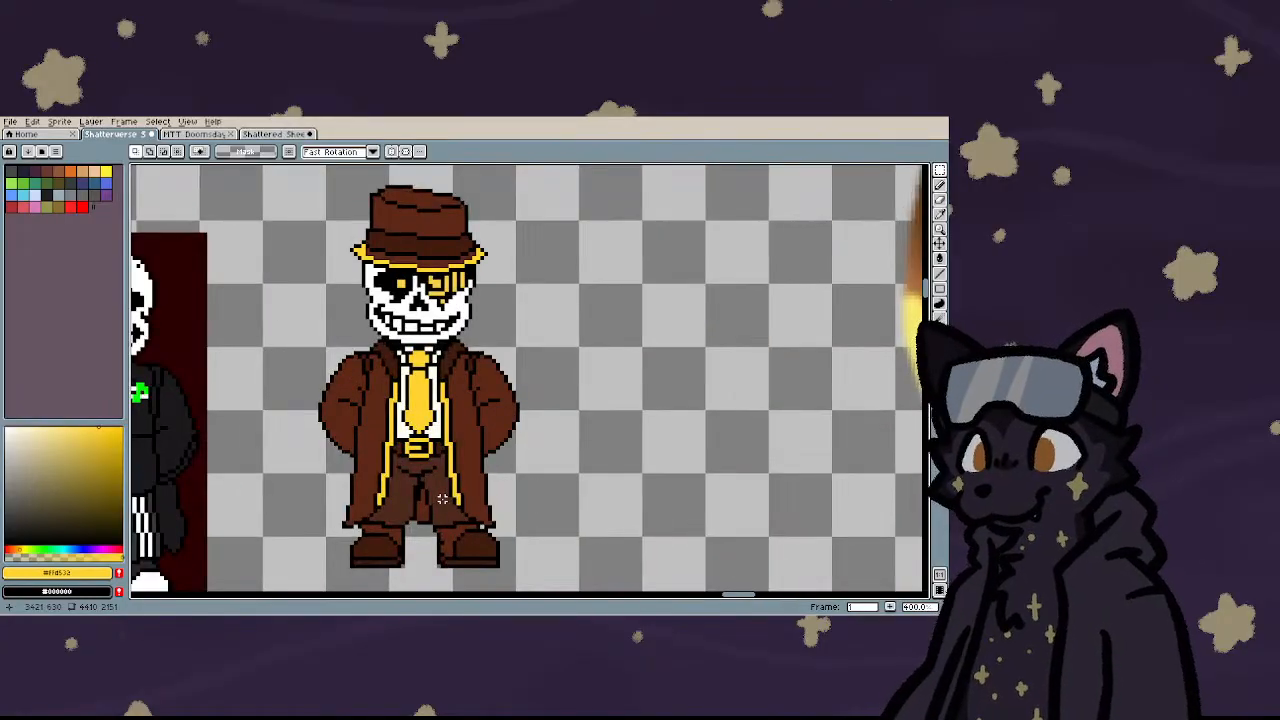
- Draw black pocket lines with the Pencil on both sides of the trousers, connecting the belt to the existing pocket marks
scroll(441, 497, up, 3)
scroll(412, 462, up, 3)
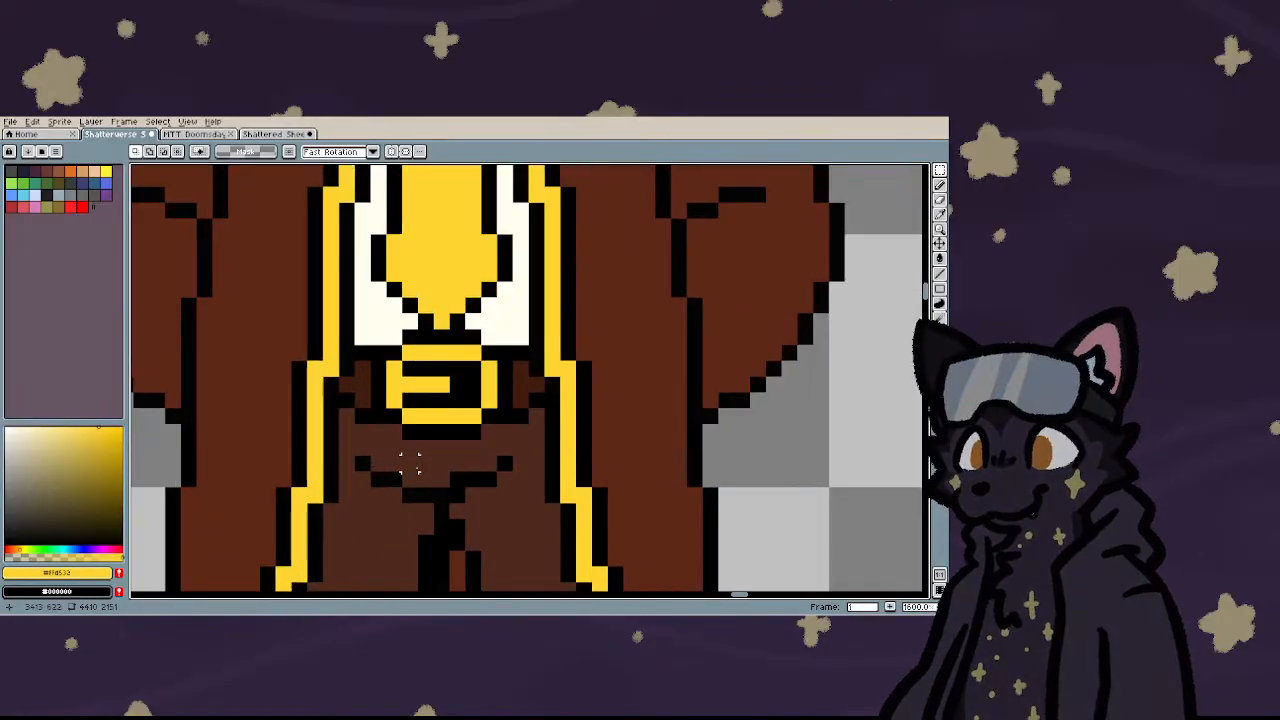
key(b)
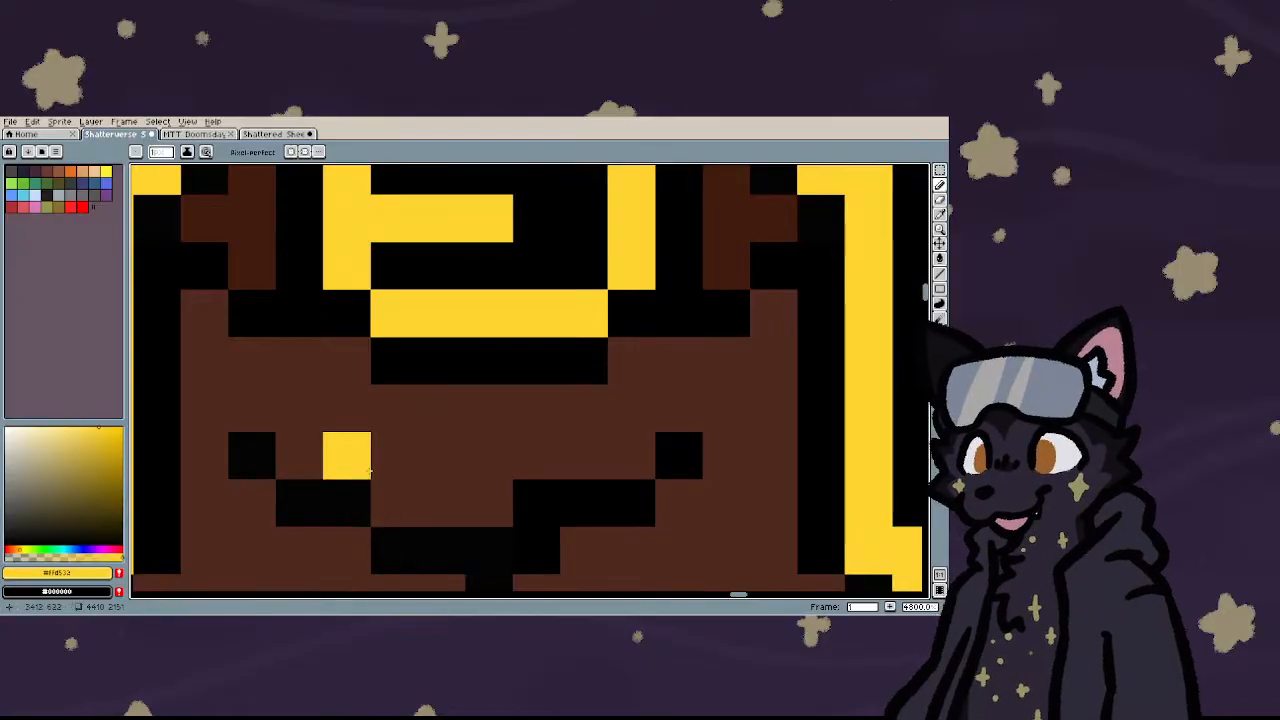
drag(298, 408, 298, 360)
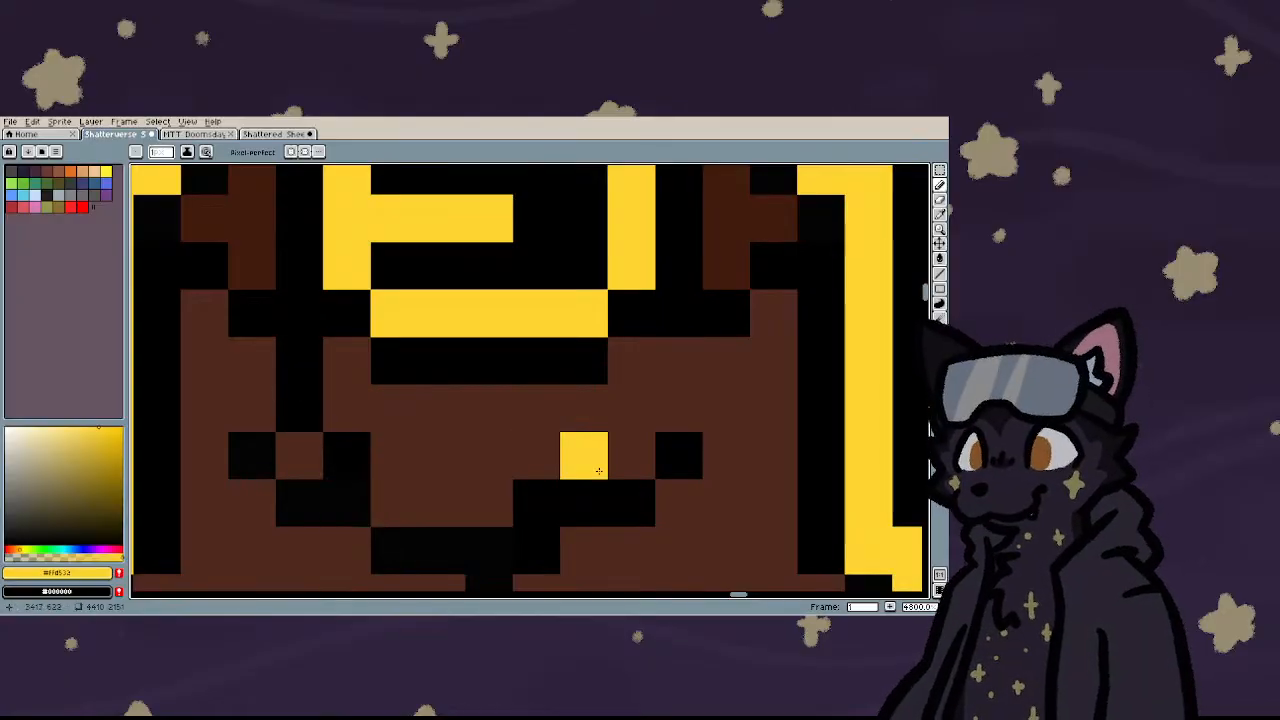
right_click(583, 455)
scroll(489, 409, down, 5)
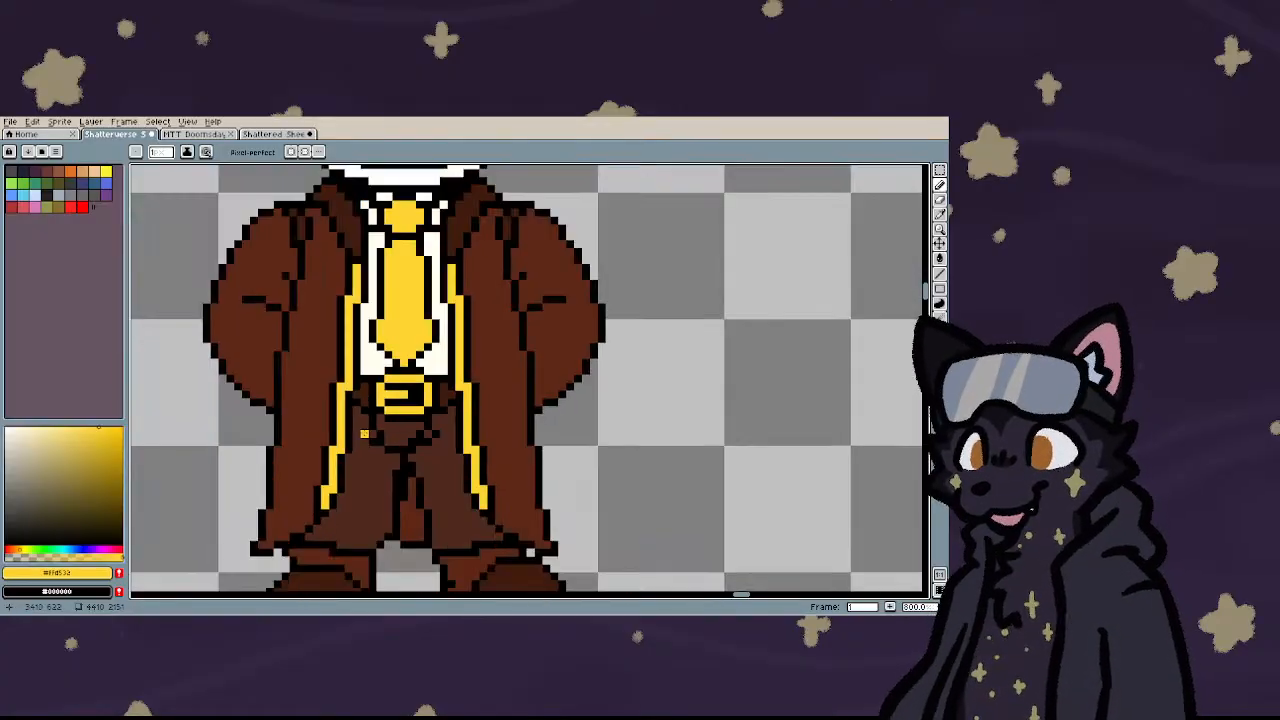
scroll(363, 432, up, 4)
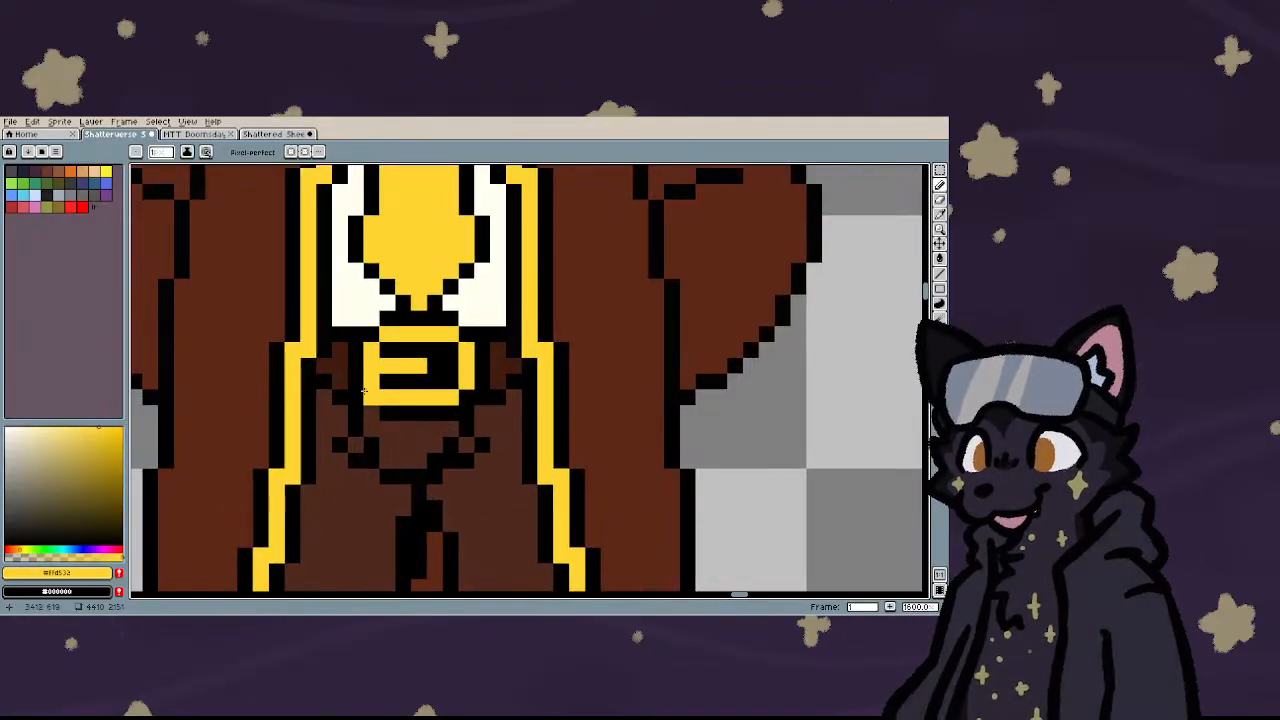
scroll(370, 397, down, 4)
- Extend the left trouser leg's inner bottom corner with the sampled trouser brown and close it with a black outline
scroll(360, 468, up, 4)
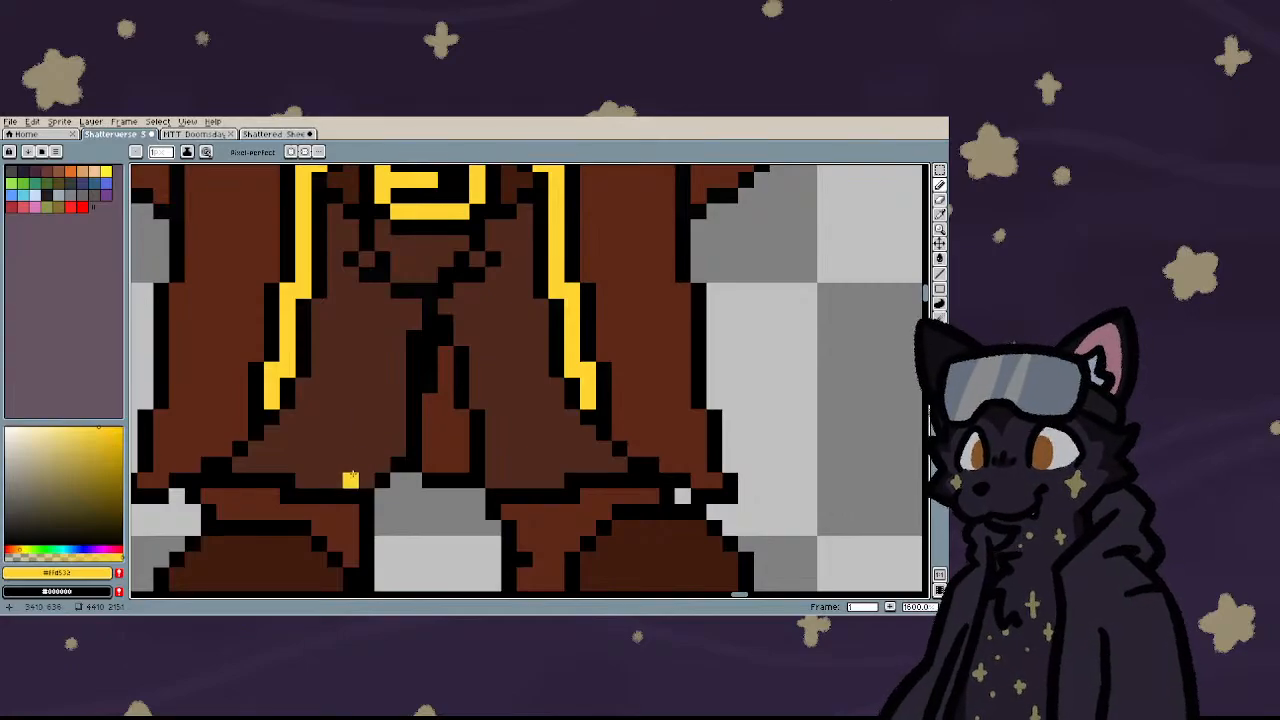
alt+click(350, 478)
click(380, 480)
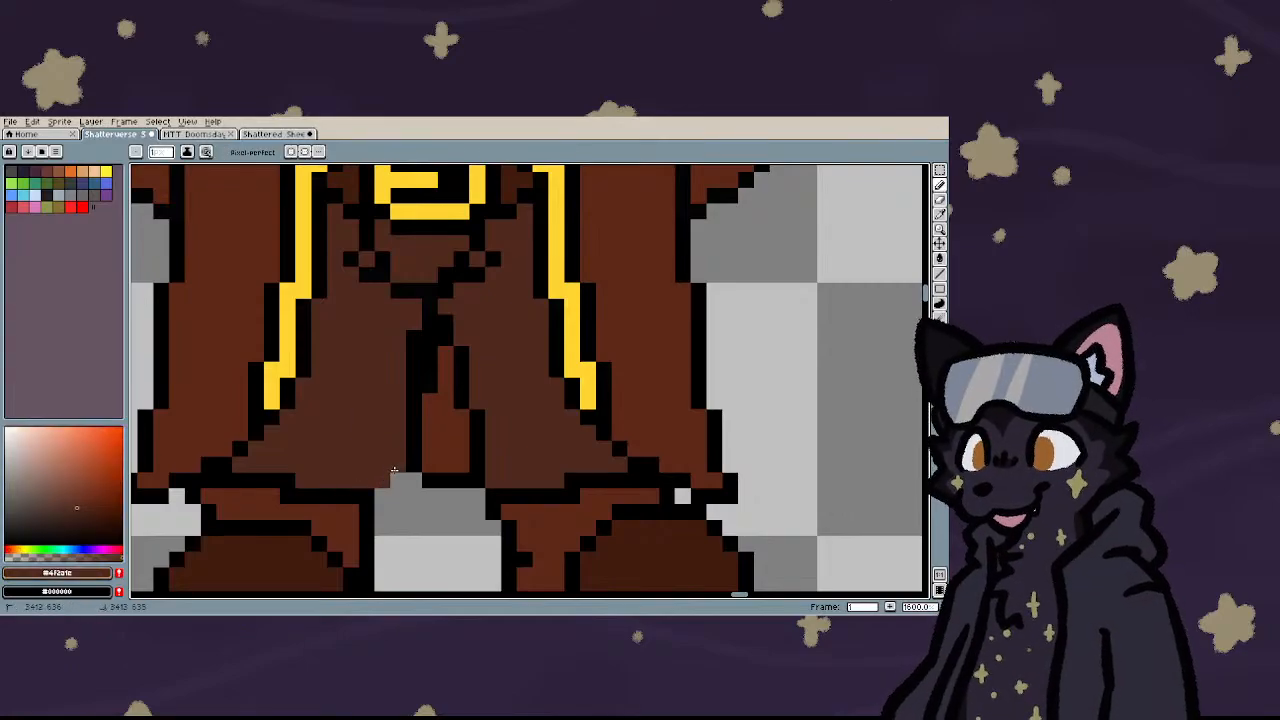
click(398, 480)
right_click(382, 496)
right_click(398, 496)
right_click(414, 496)
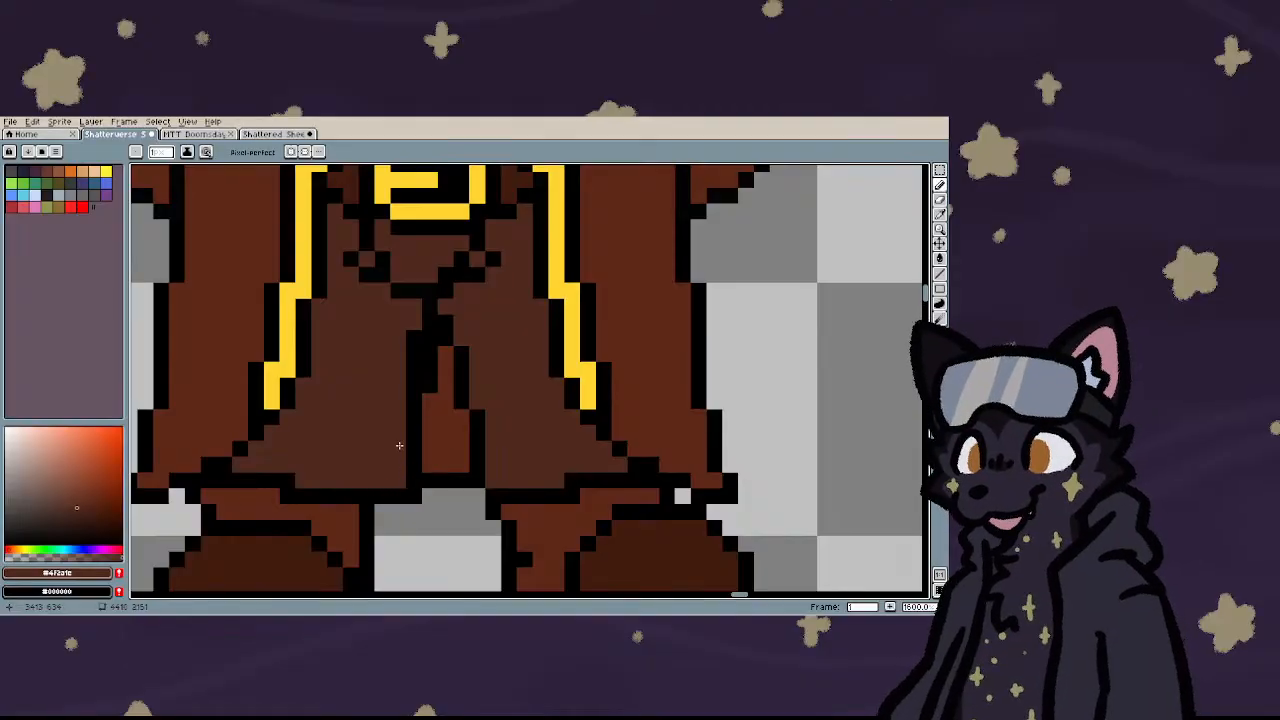
- Draw a black cuff line across the bottom of the left trouser leg, thickening the inner leg outline just above it
right_click(398, 448)
right_click(382, 448)
right_click(366, 448)
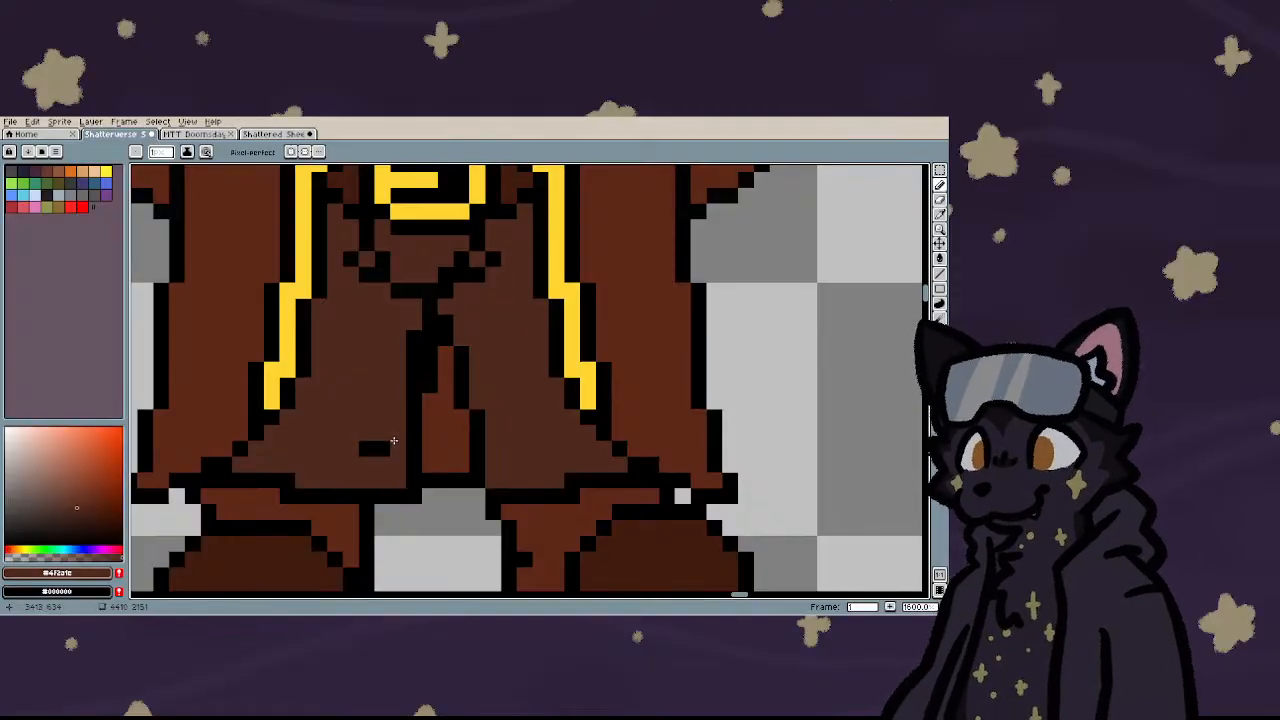
right_click(398, 400)
right_click(398, 416)
right_click(398, 432)
right_click(394, 445)
scroll(394, 445, down, 7)
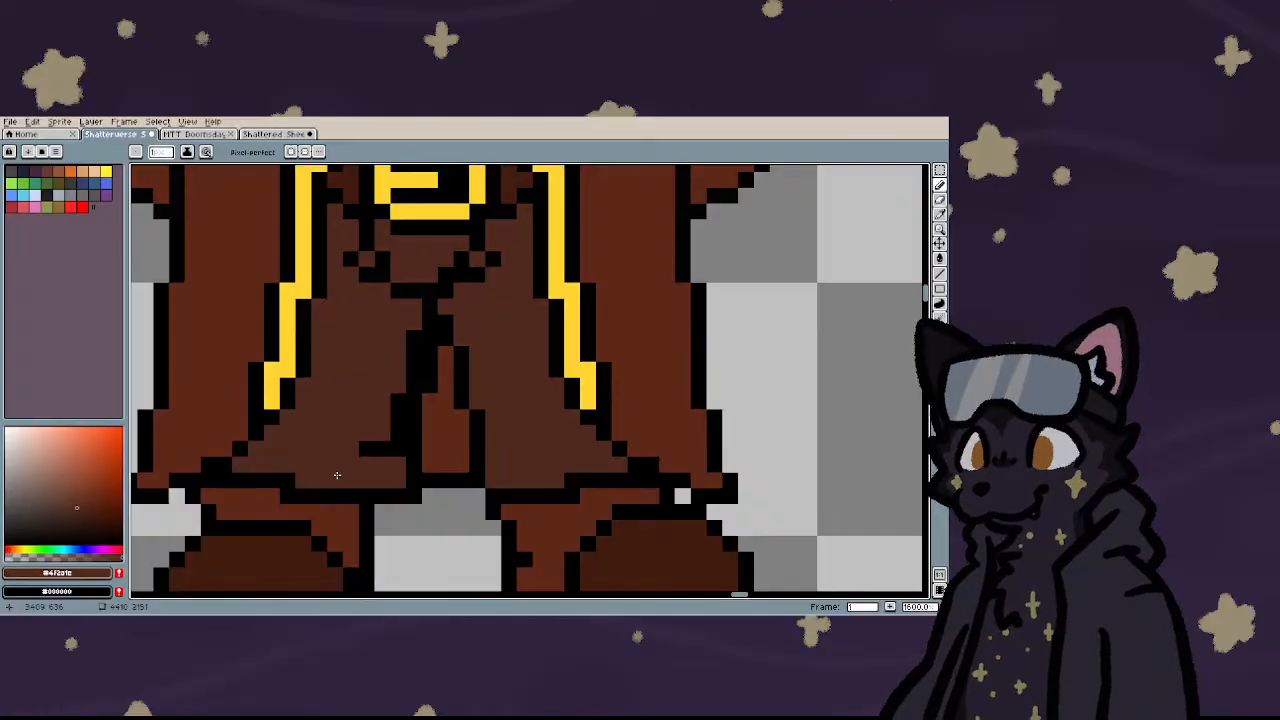
scroll(369, 442, up, 9)
right_click(372, 438)
right_click(351, 437)
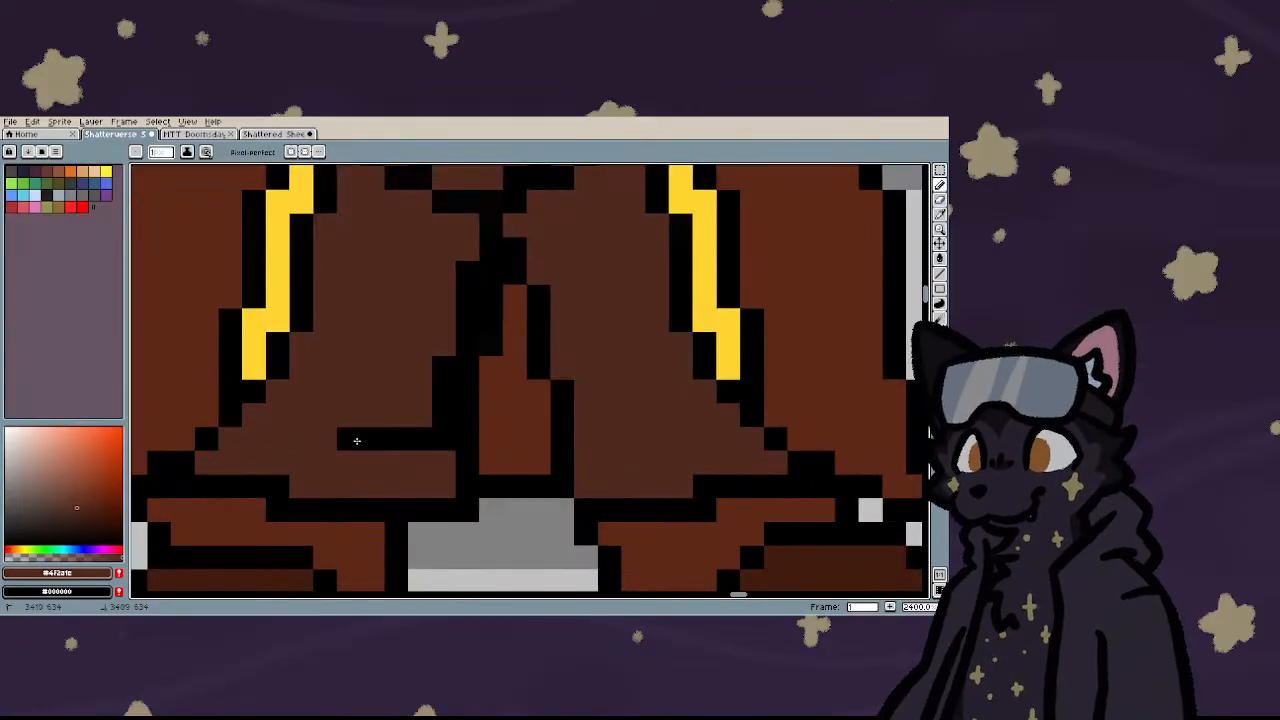
right_click(326, 437)
right_click(303, 437)
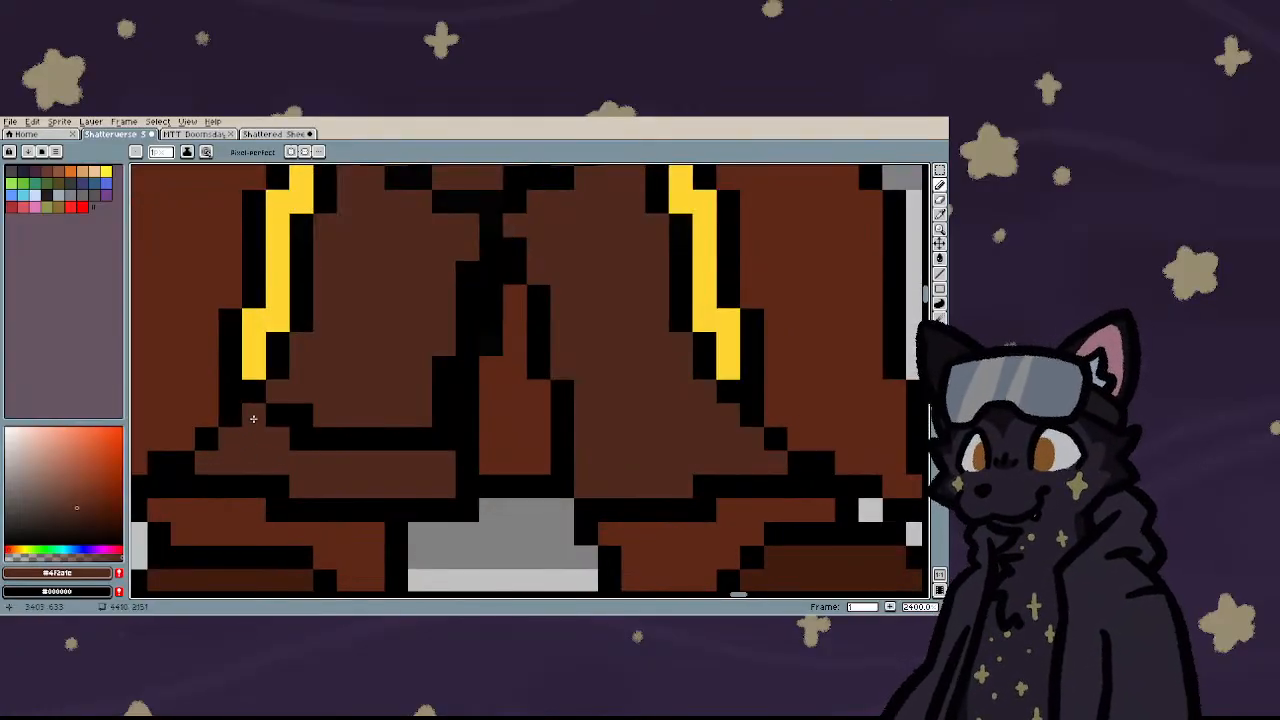
scroll(296, 440, down, 5)
scroll(296, 440, down, 2)
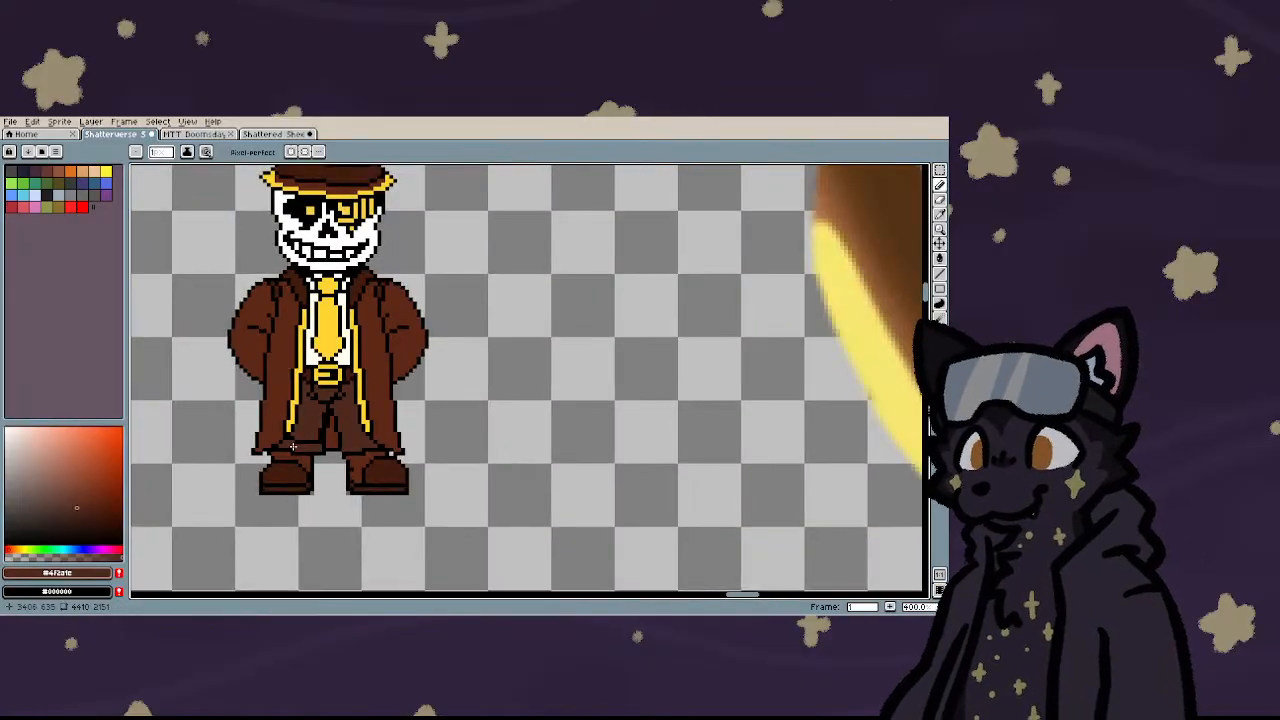
- Draw a matching black cuff line across the bottom of the right trouser leg, stepping up at its outer end
scroll(366, 443, up, 6)
click(460, 483)
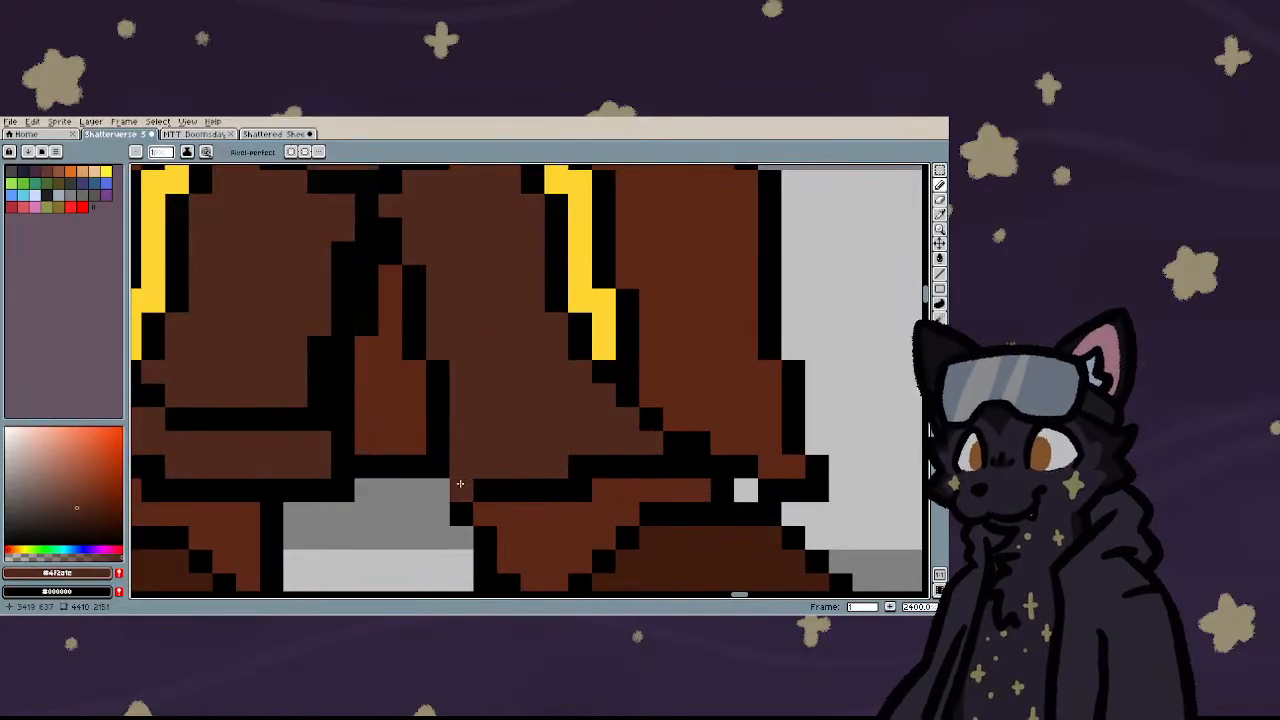
key(ctrl+z)
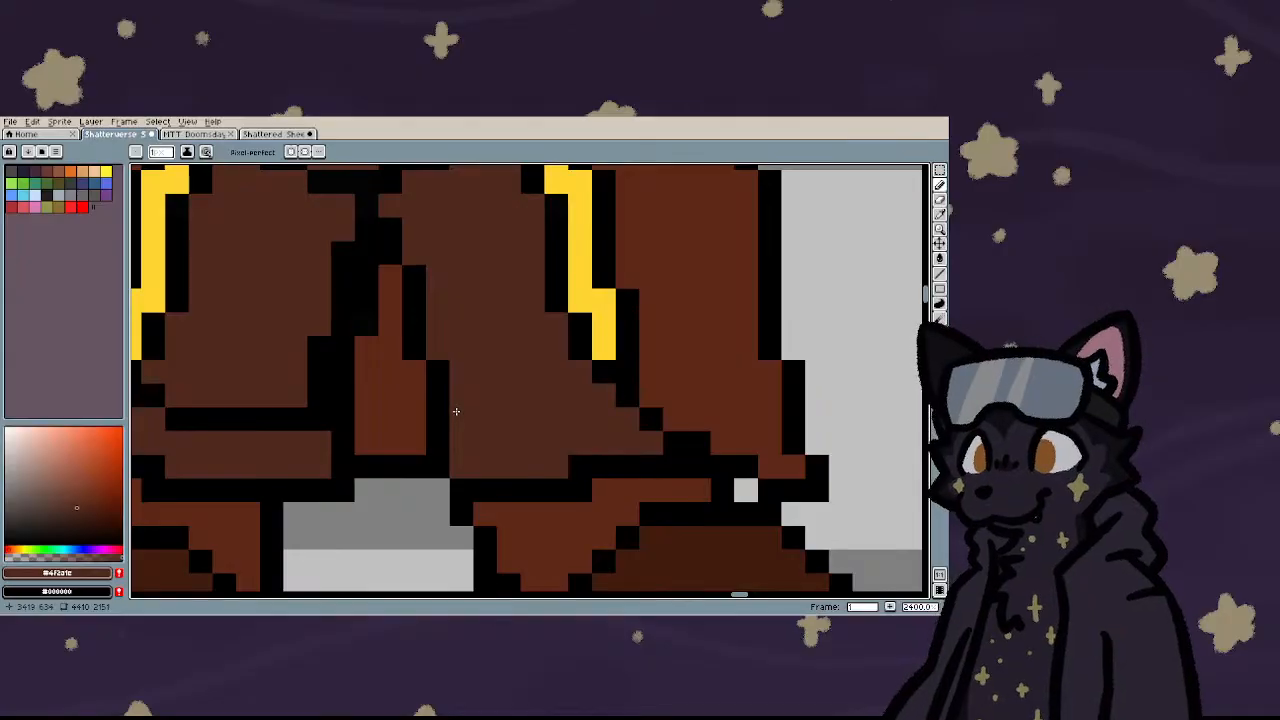
mouse_move(457, 419)
mouse_down()
mouse_move(553, 422)
mouse_move(585, 400)
mouse_up()
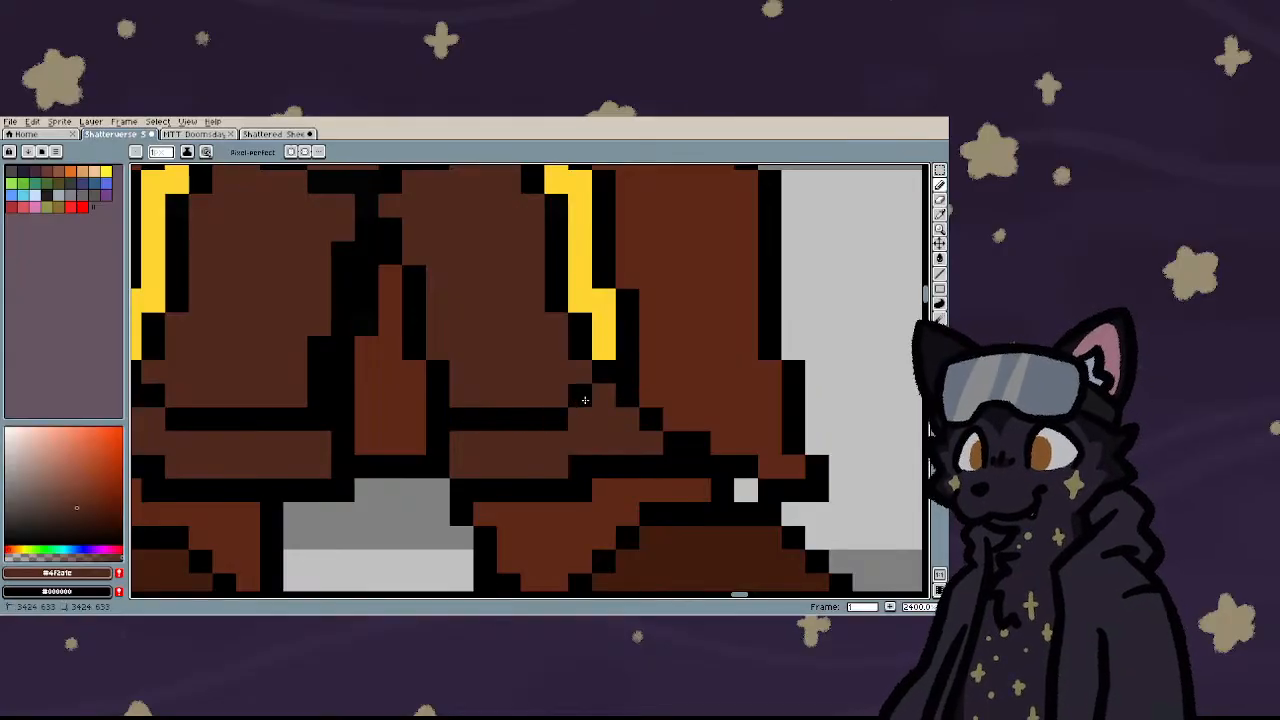
click(604, 396)
scroll(440, 440, down, 5)
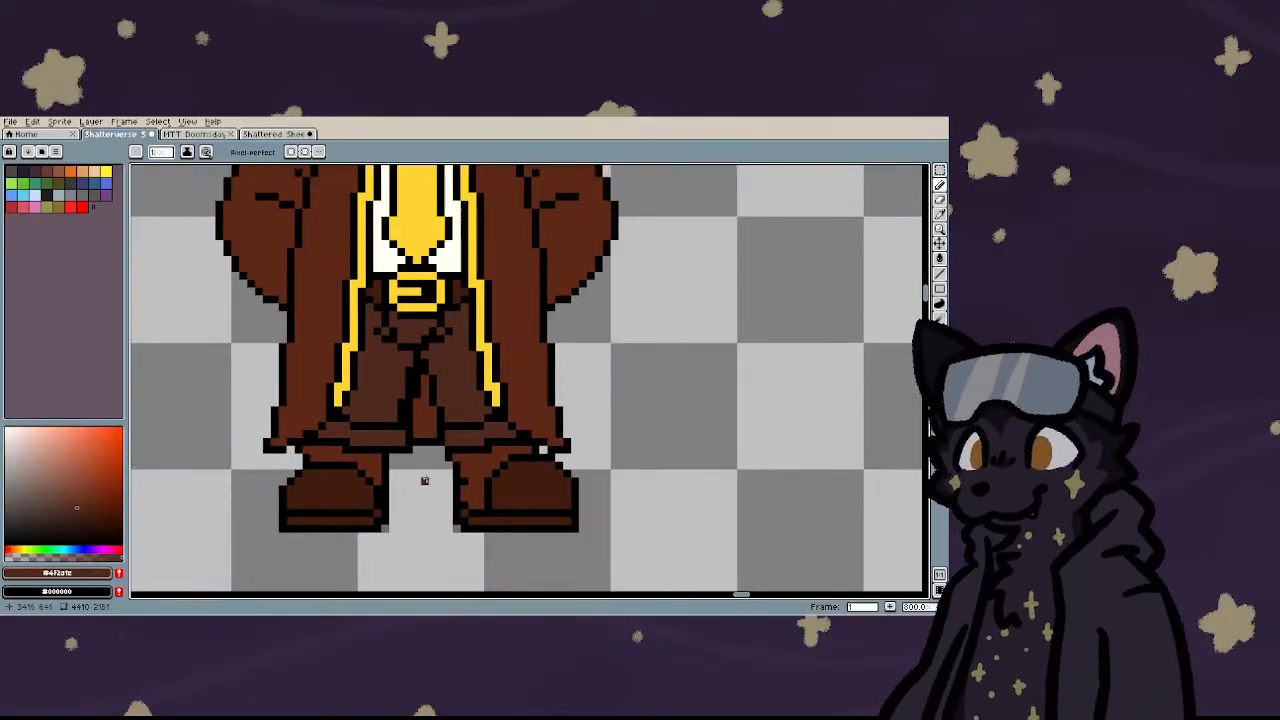
scroll(424, 480, down, 2)
scroll(424, 476, up, 4)
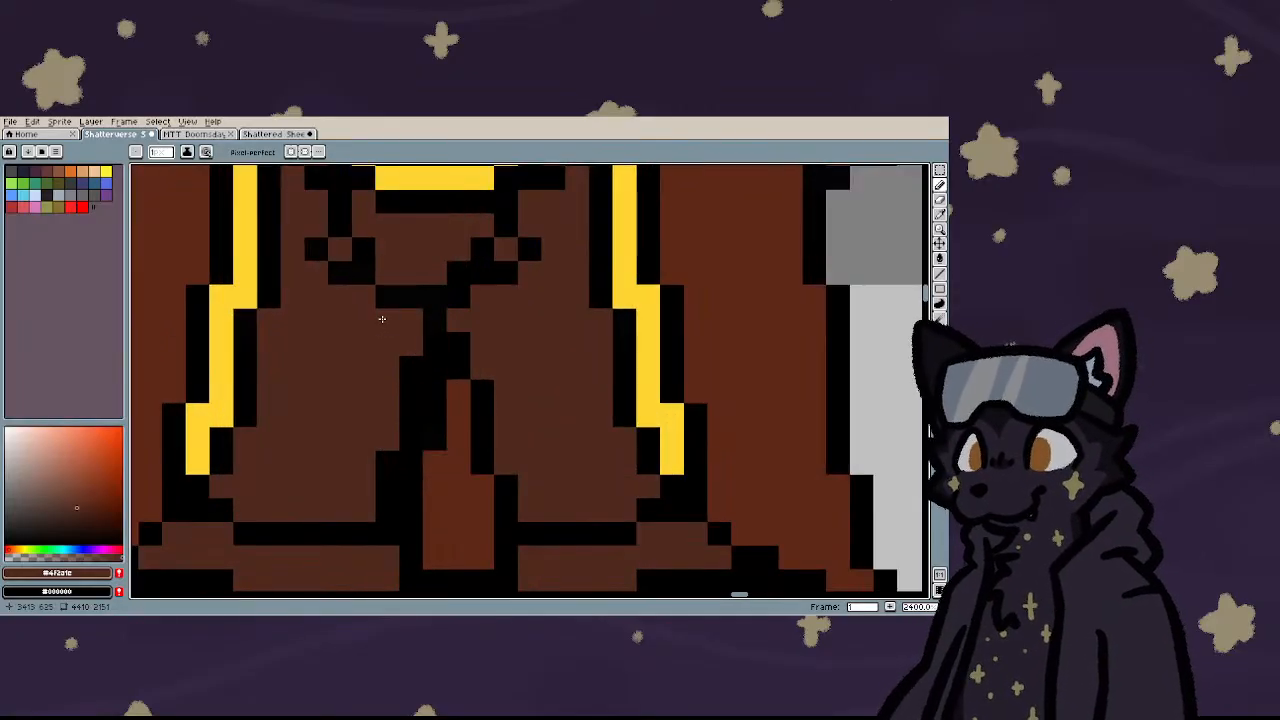
mouse_move(382, 319)
mouse_down()
mouse_move(361, 367)
mouse_move(364, 424)
mouse_move(343, 440)
mouse_move(344, 513)
mouse_up()
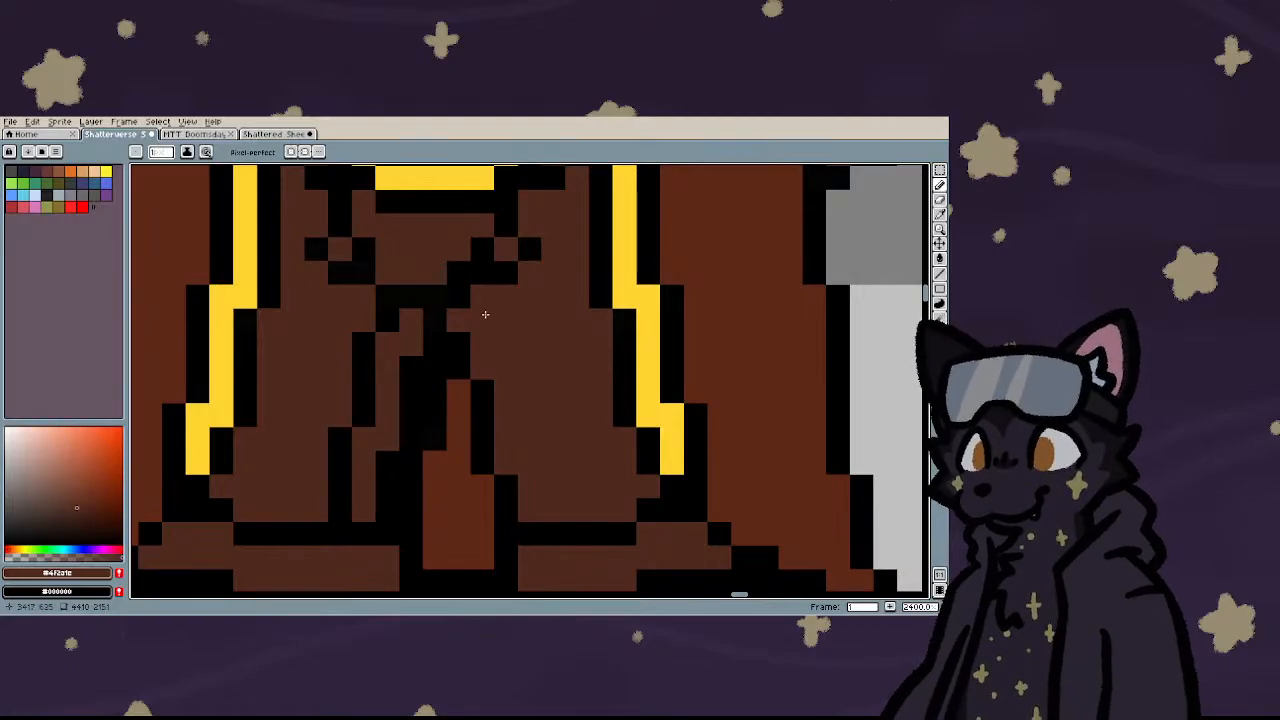
key(ctrl+z)
key(ctrl+z)
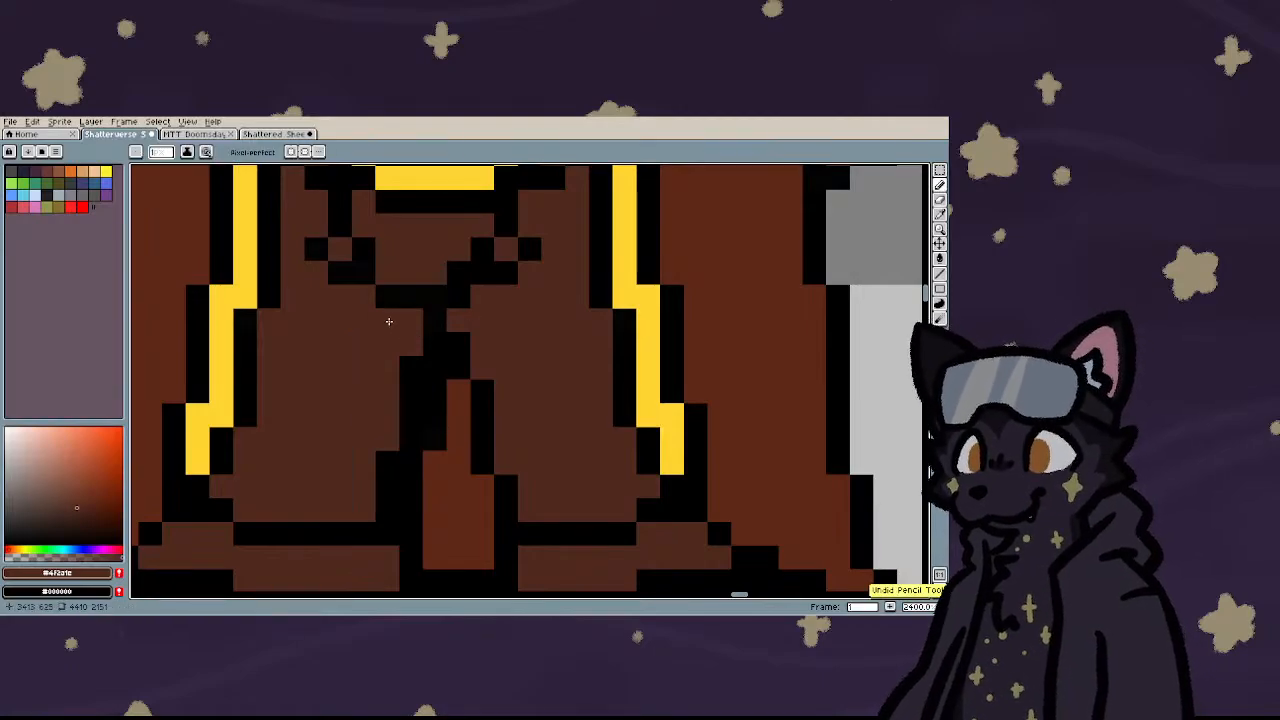
- Draw stepped black crease lines down both trouser legs to the cuffs, leaving the right leg's crease broken
drag(384, 345, 338, 520)
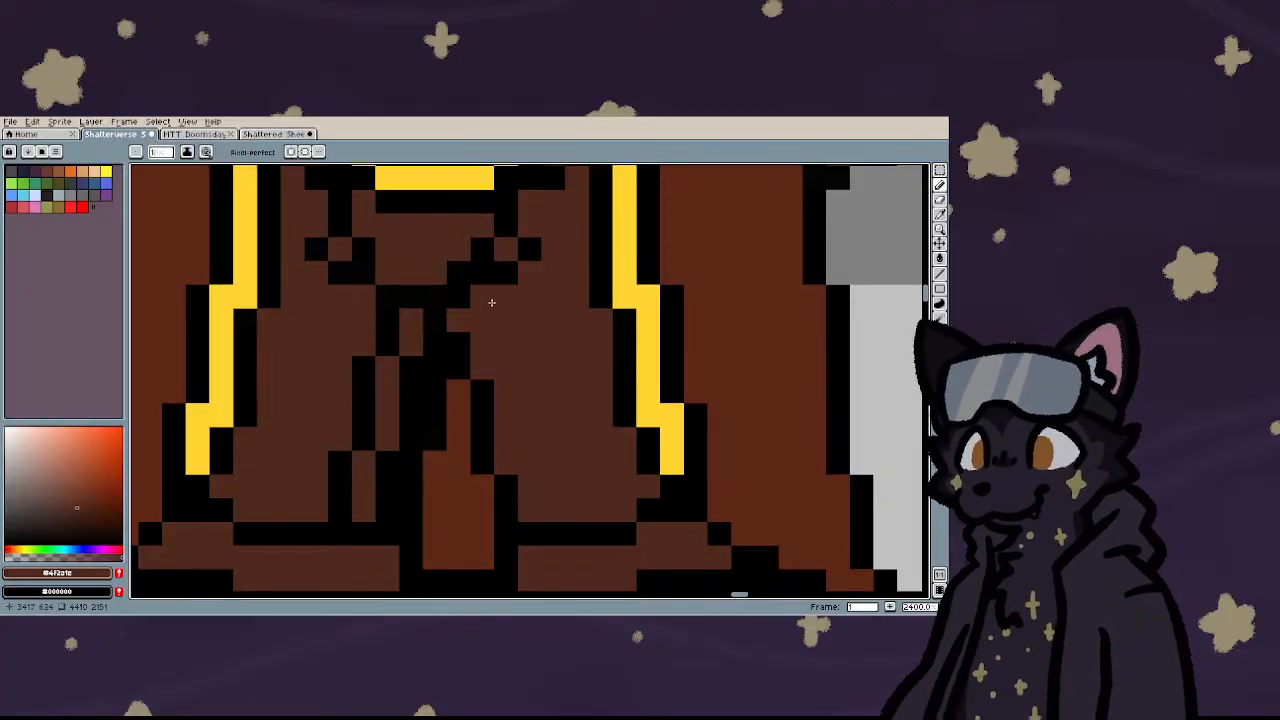
mouse_move(491, 302)
mouse_down()
mouse_move(500, 360)
mouse_move(523, 391)
mouse_move(530, 441)
mouse_up()
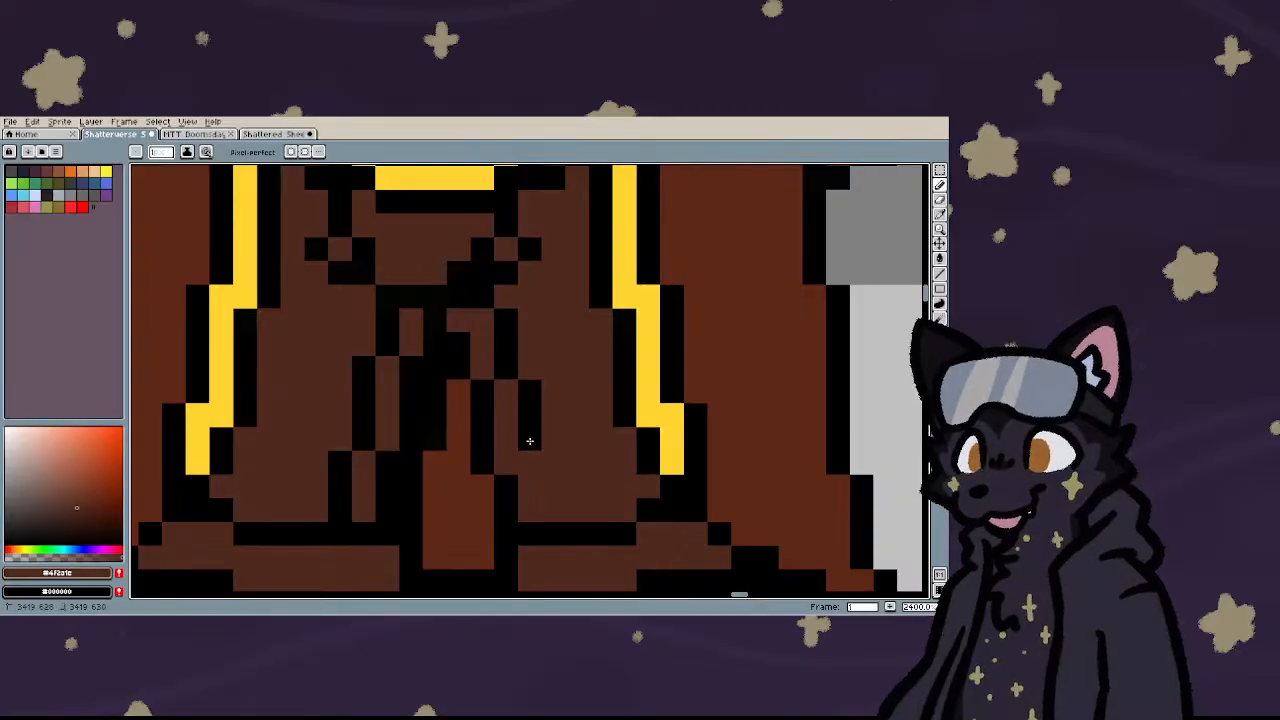
drag(553, 486, 553, 510)
click(514, 376)
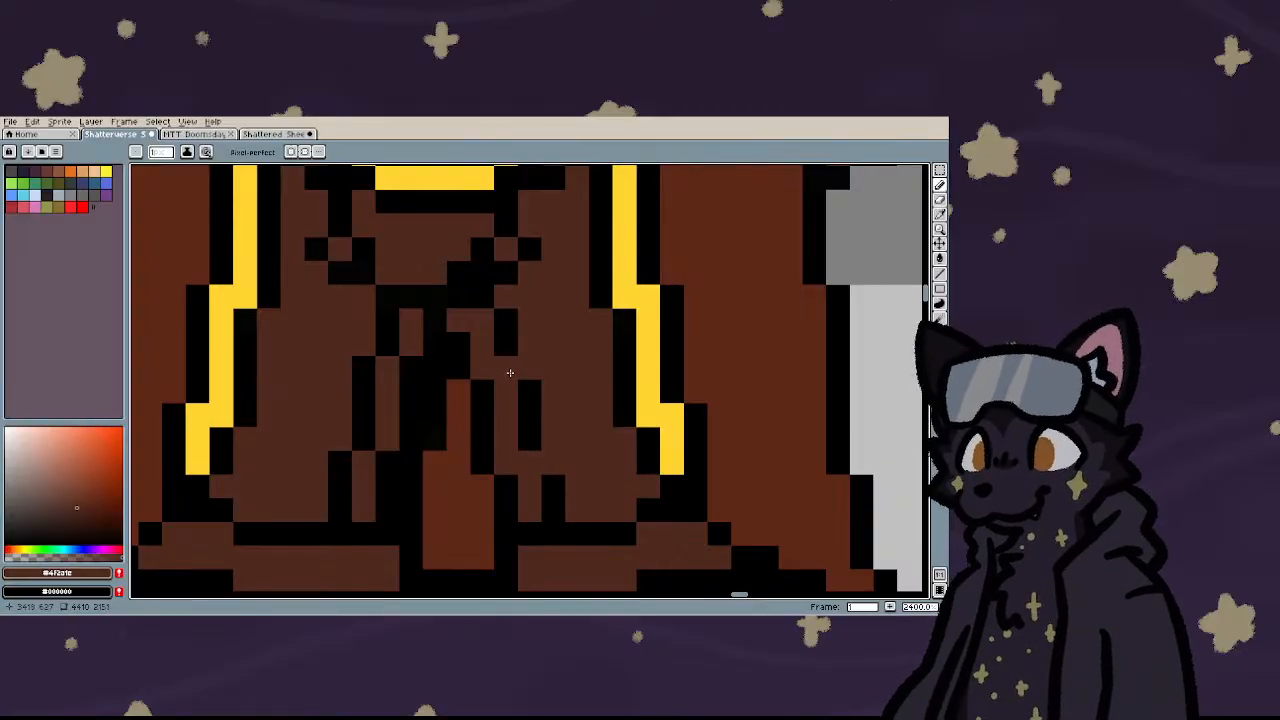
- Examine the trouser details on the full figure beside the tuxedo skeleton and the reference artwork
scroll(343, 395, down, 6)
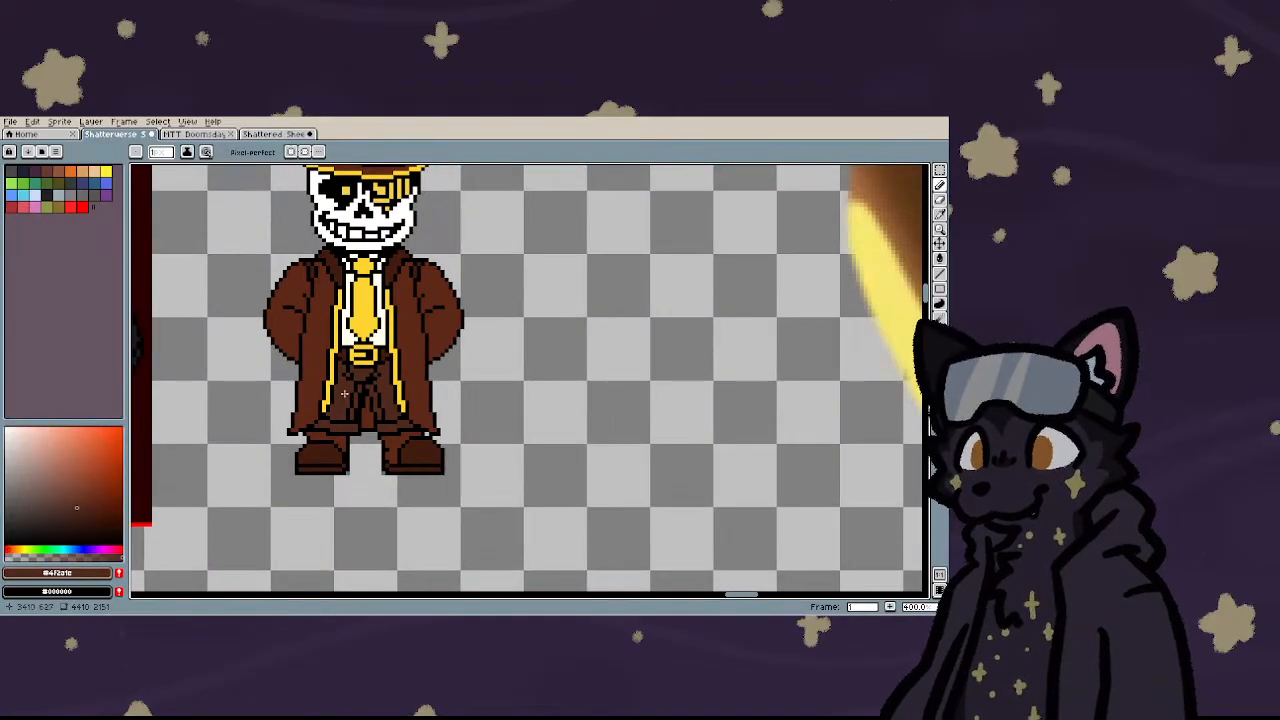
scroll(344, 393, down, 1)
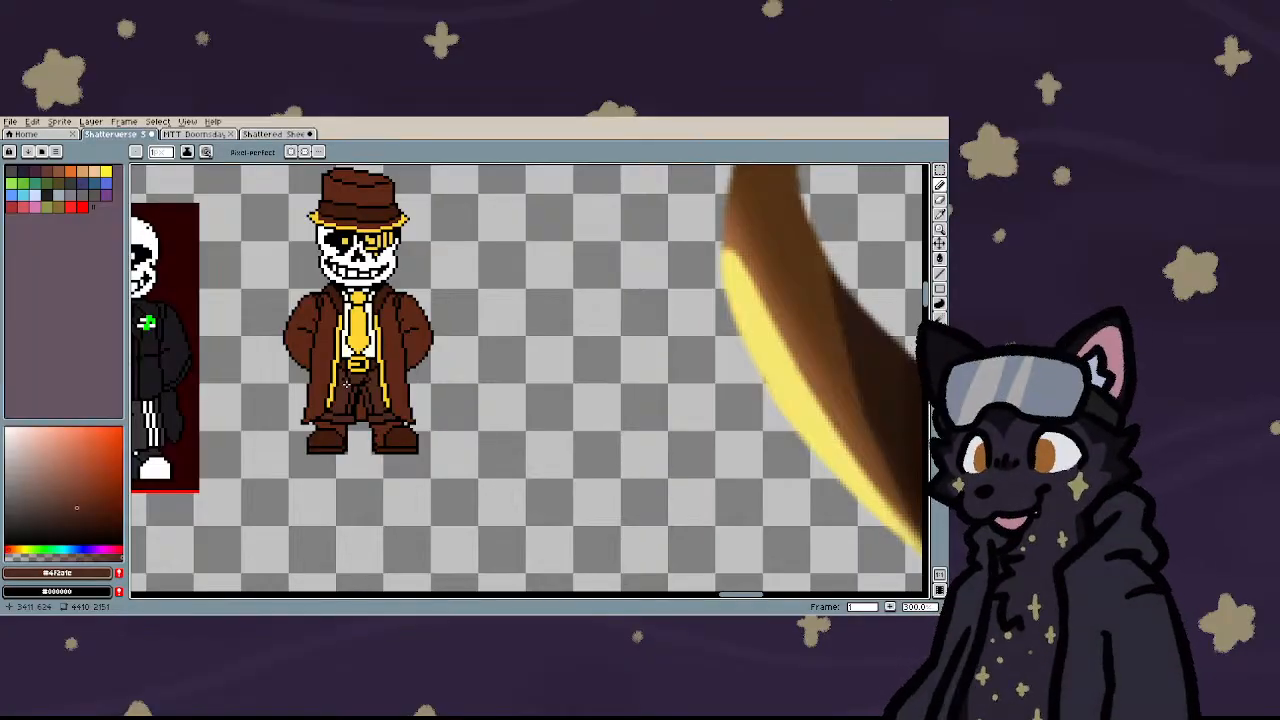
scroll(346, 382, down, 2)
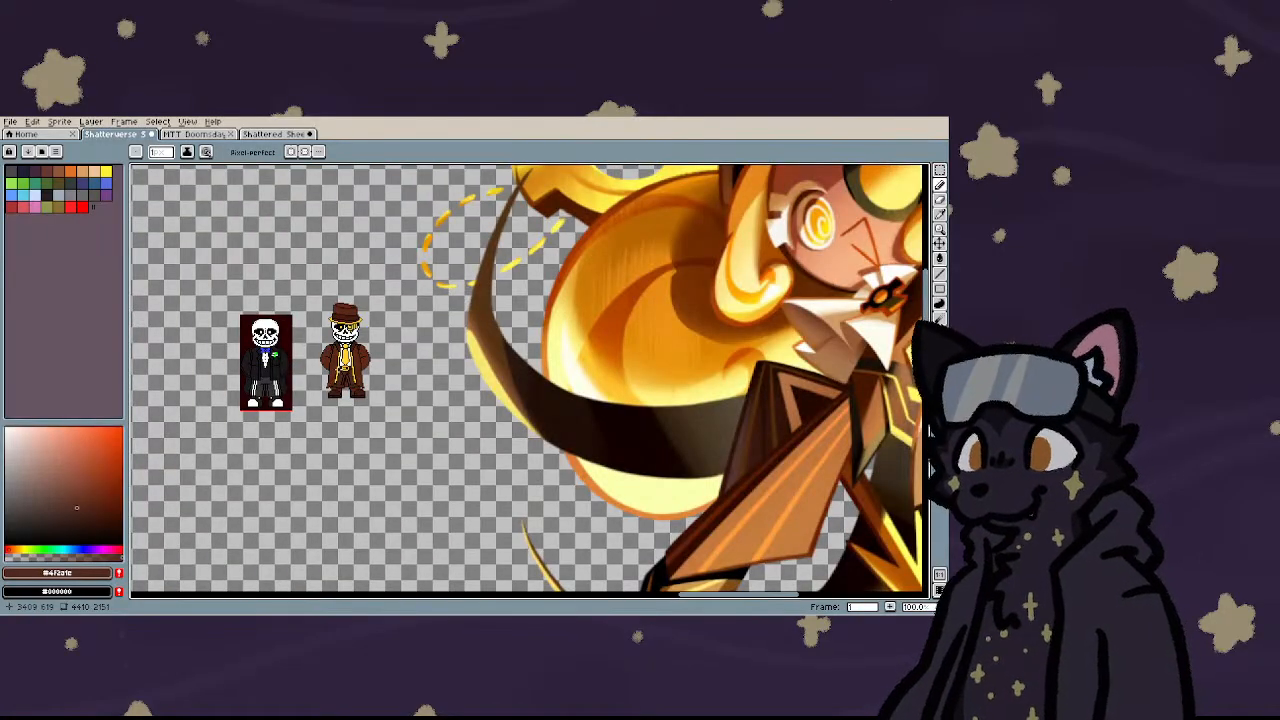
scroll(346, 360, up, 3)
scroll(346, 360, down, 5)
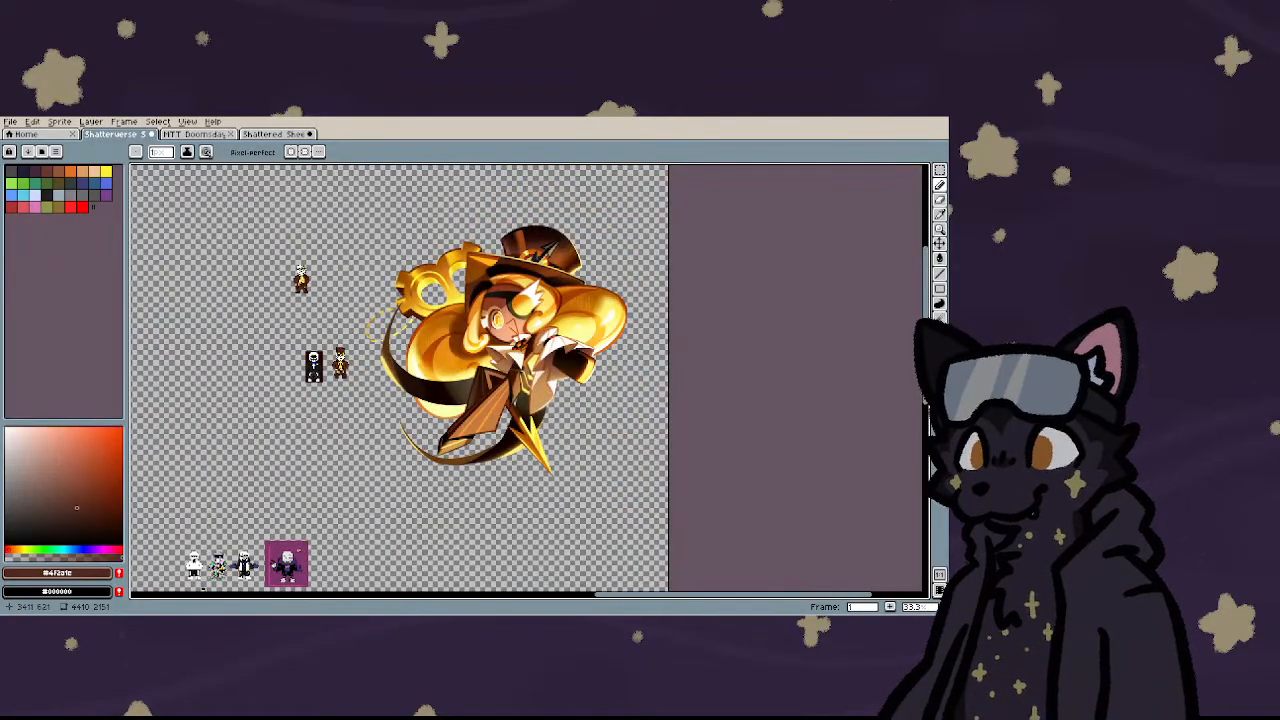
scroll(335, 368, up, 5)
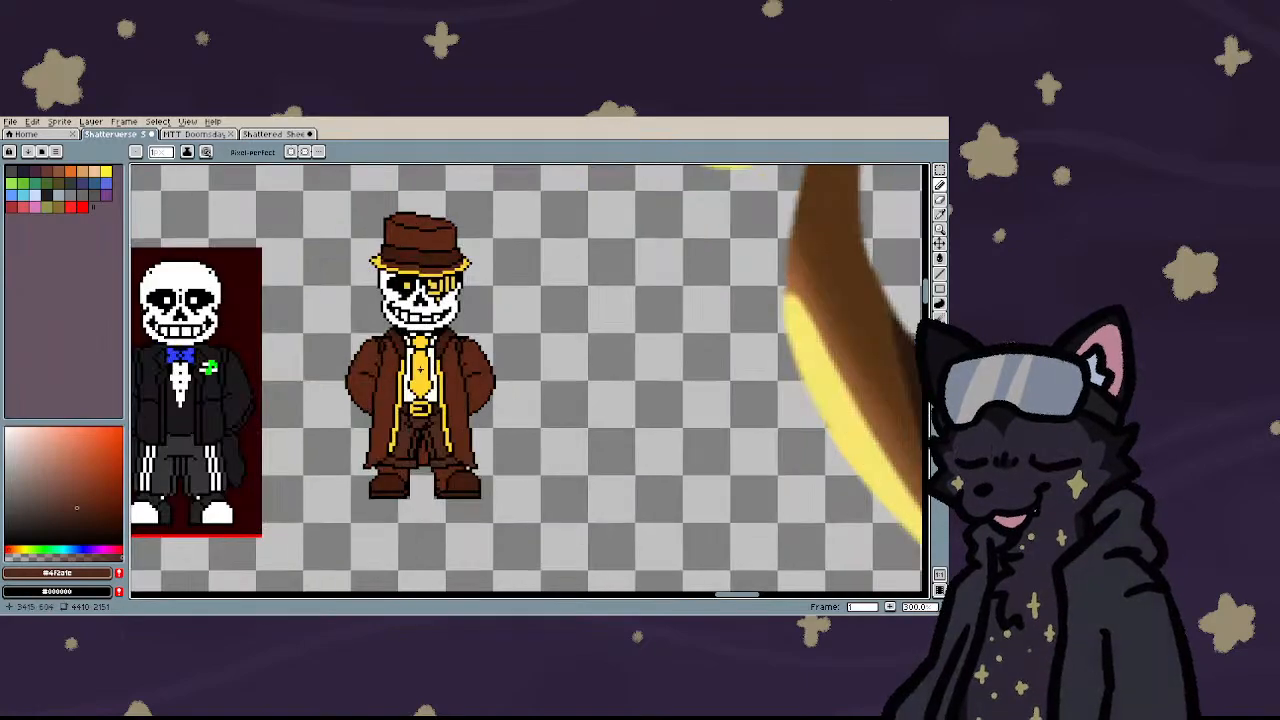
- Draw a black inner line on the left sleeve, running from the coat's side diagonally up along the sleeve's lower outline
scroll(420, 370, up, 2)
scroll(420, 370, up, 4)
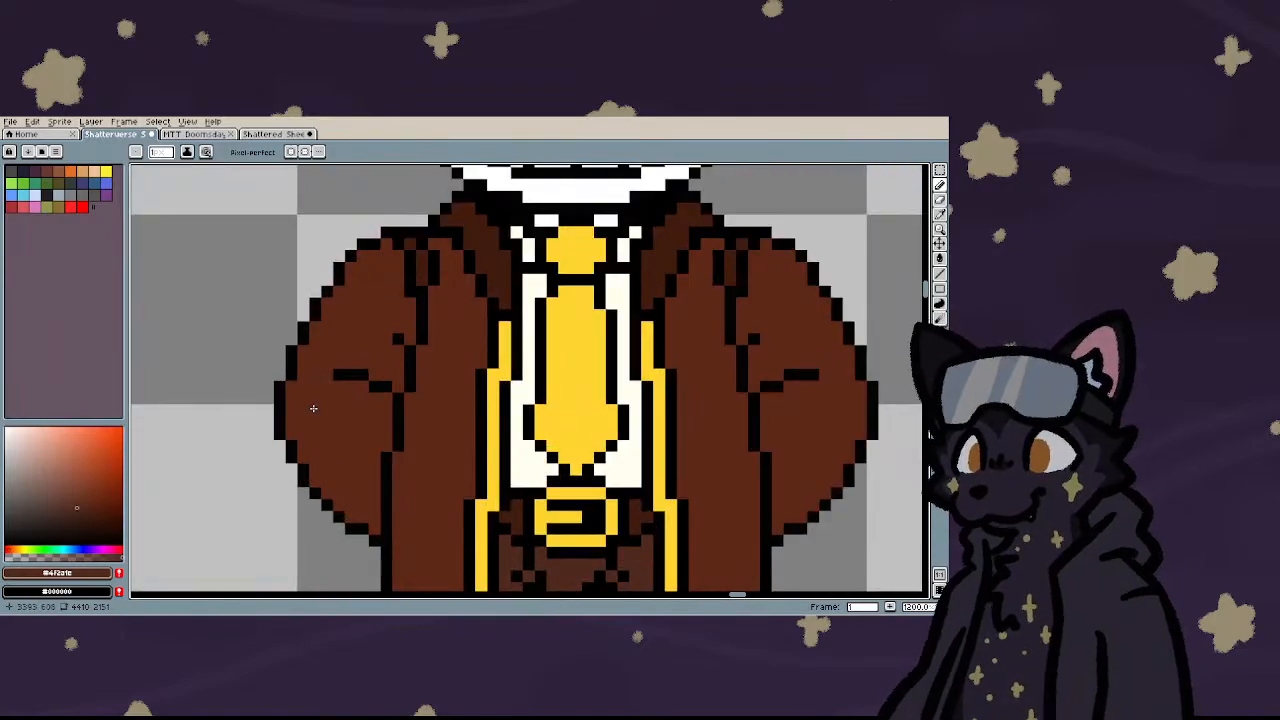
click(394, 483)
click(349, 433)
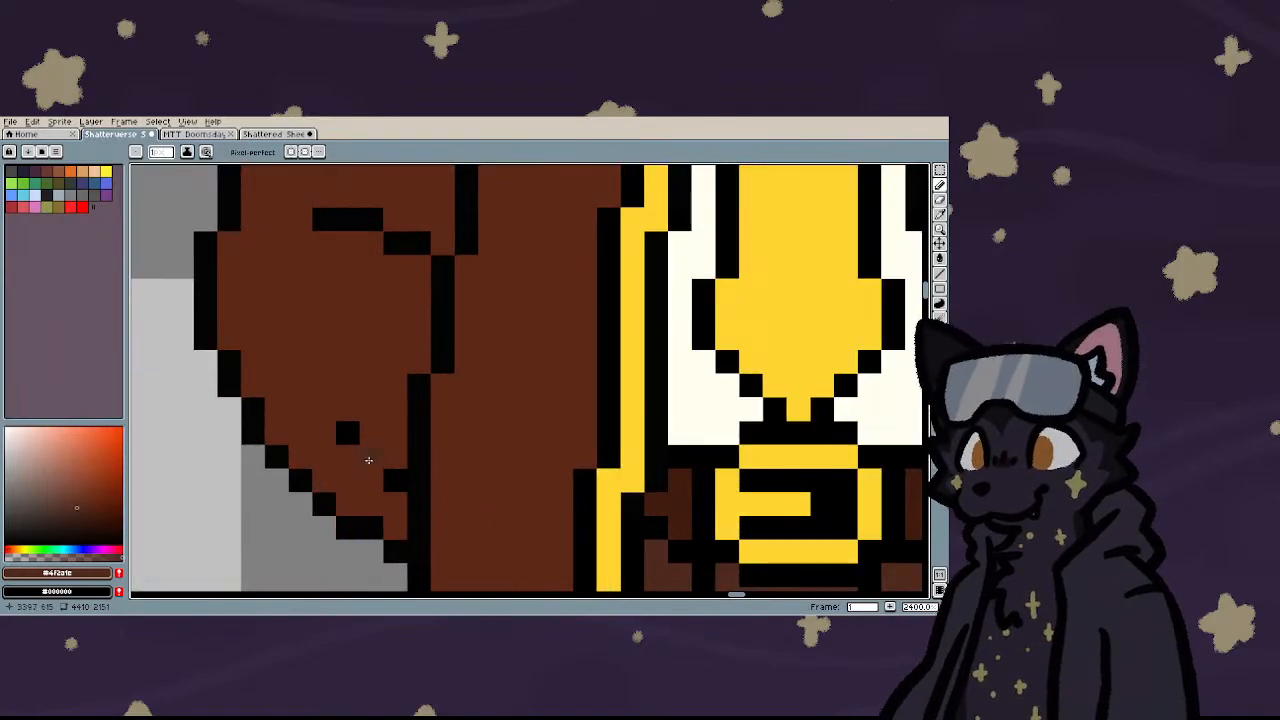
key(ctrl+z)
right_click(371, 480)
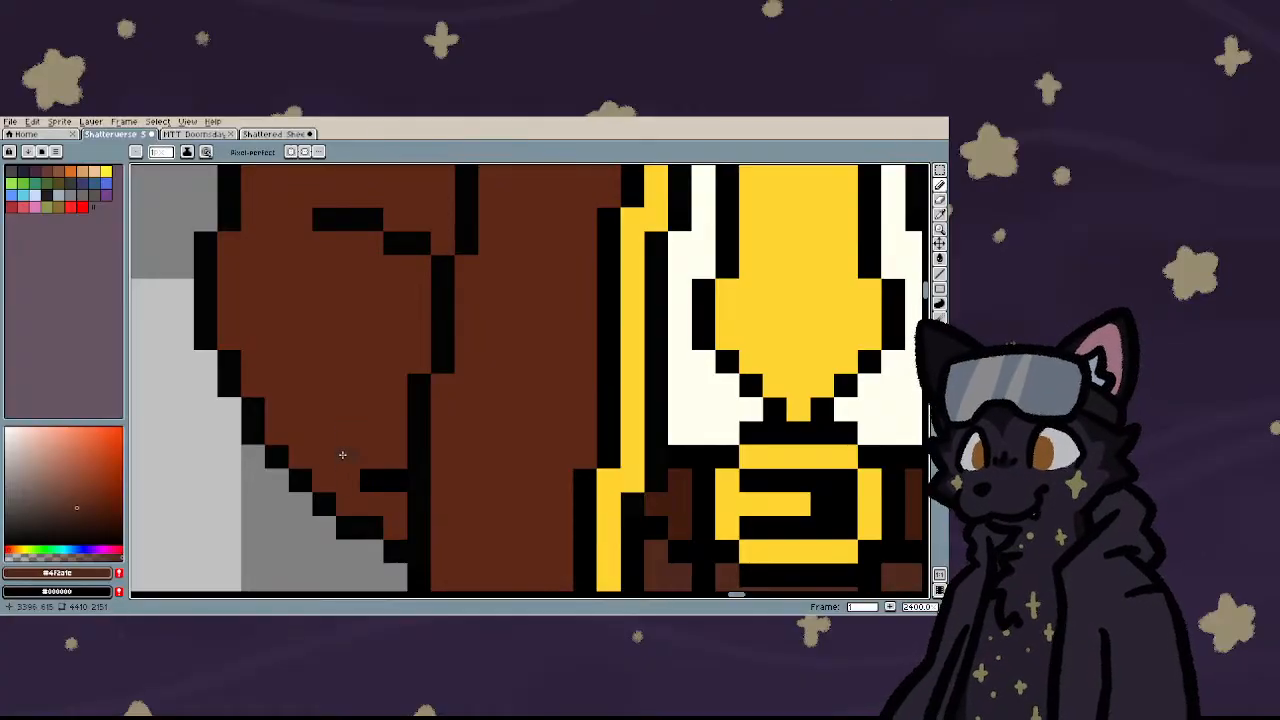
right_click(347, 457)
right_click(324, 433)
right_click(300, 409)
right_click(300, 385)
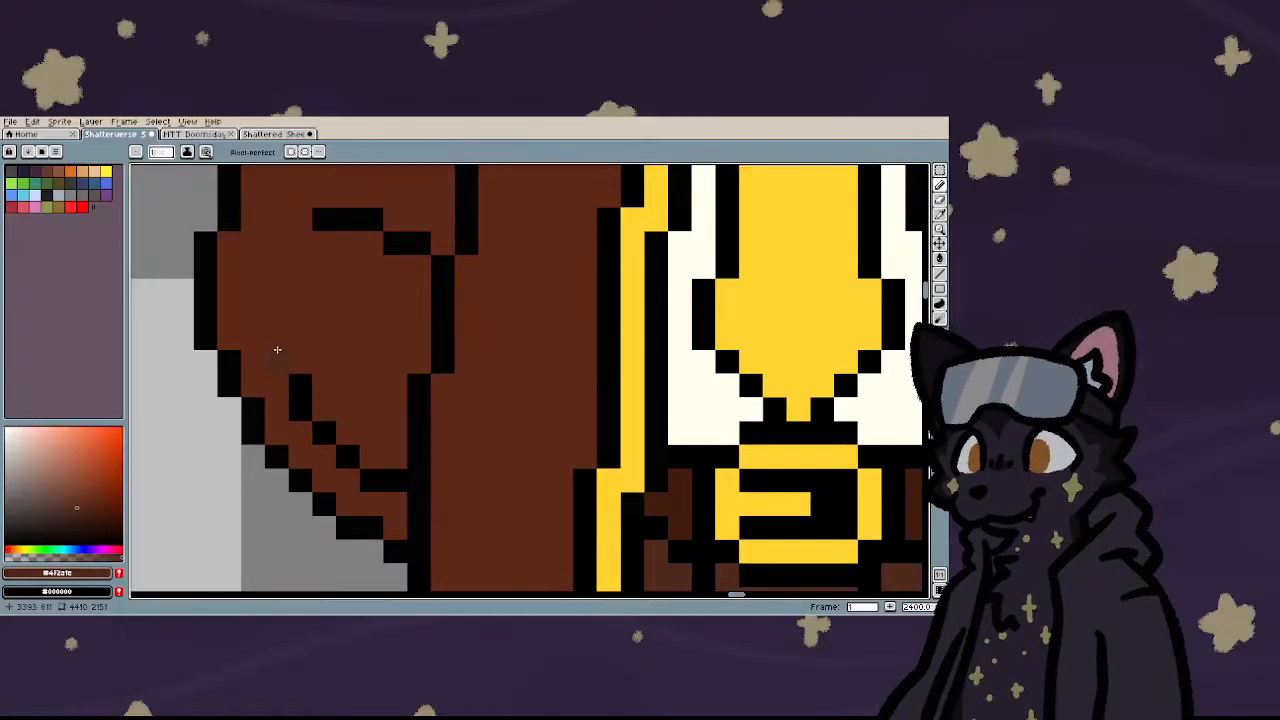
- Continue the left sleeve's inner line upward past the elbow until it meets the sleeve's outer outline
right_click(277, 361)
right_click(277, 337)
right_click(245, 312)
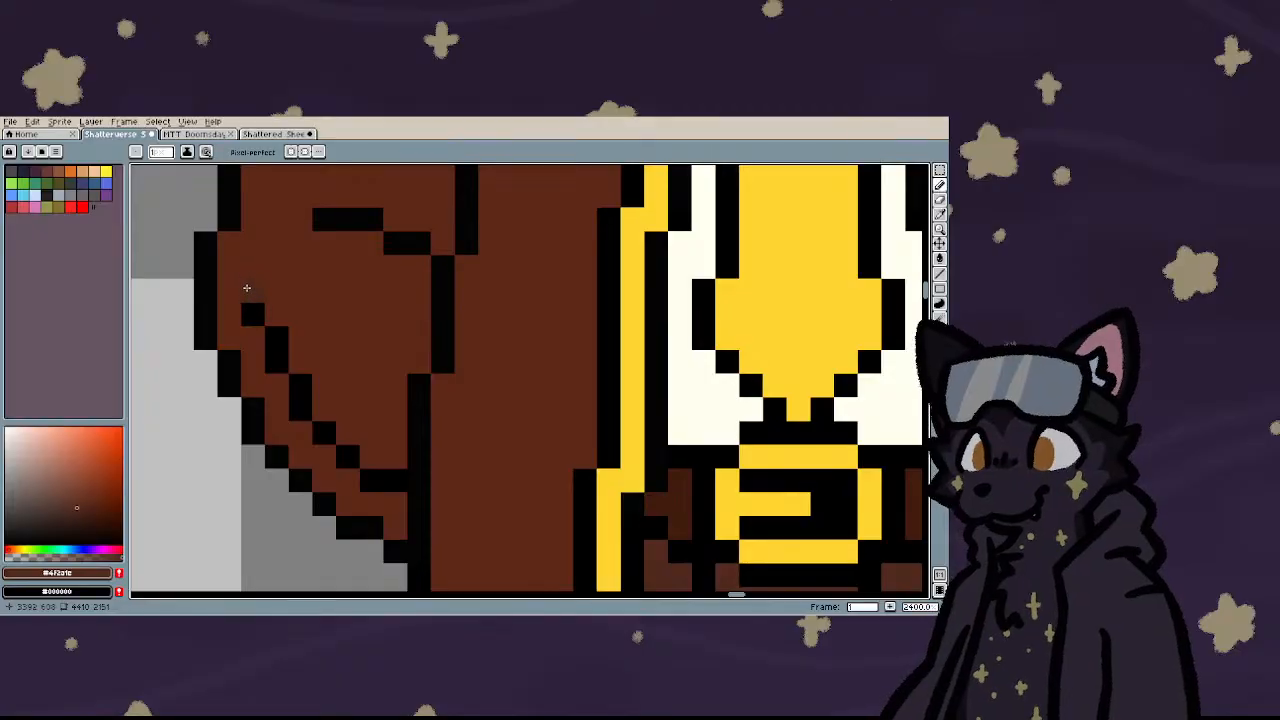
right_click(246, 288)
right_click(245, 261)
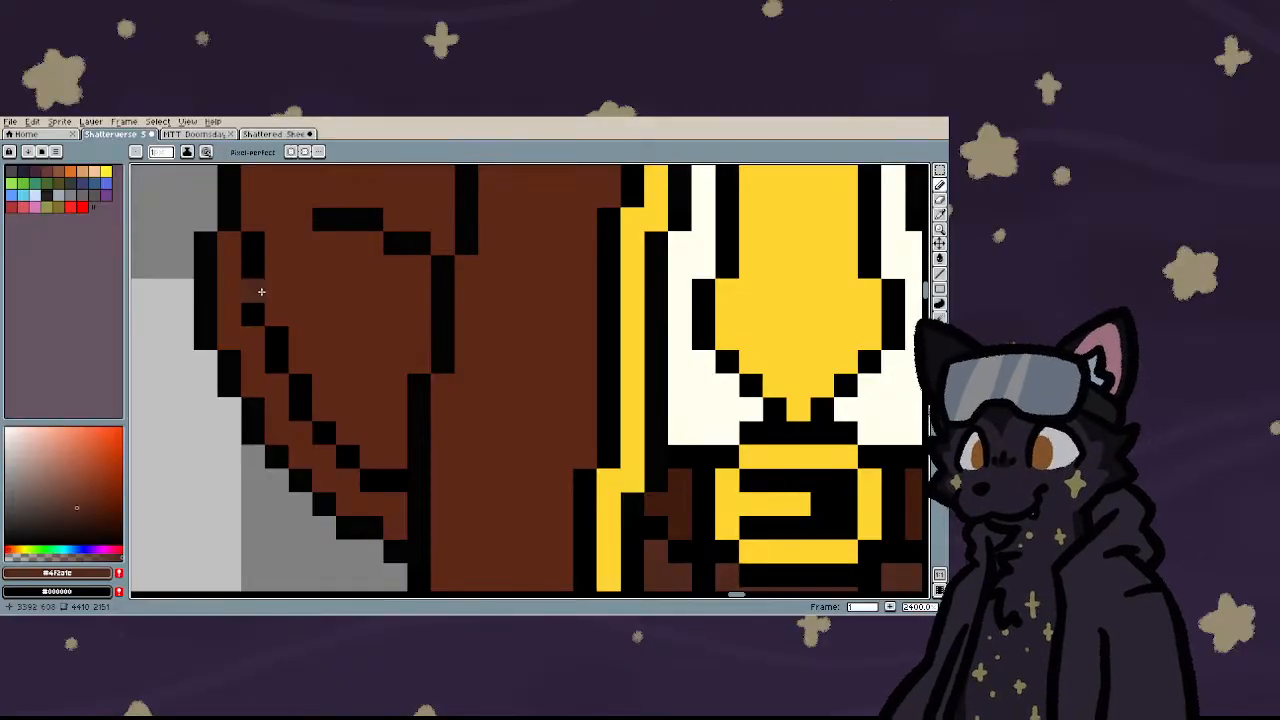
scroll(257, 290, down, 5)
scroll(264, 273, up, 5)
scroll(264, 273, up, 1)
right_click(264, 368)
right_click(264, 400)
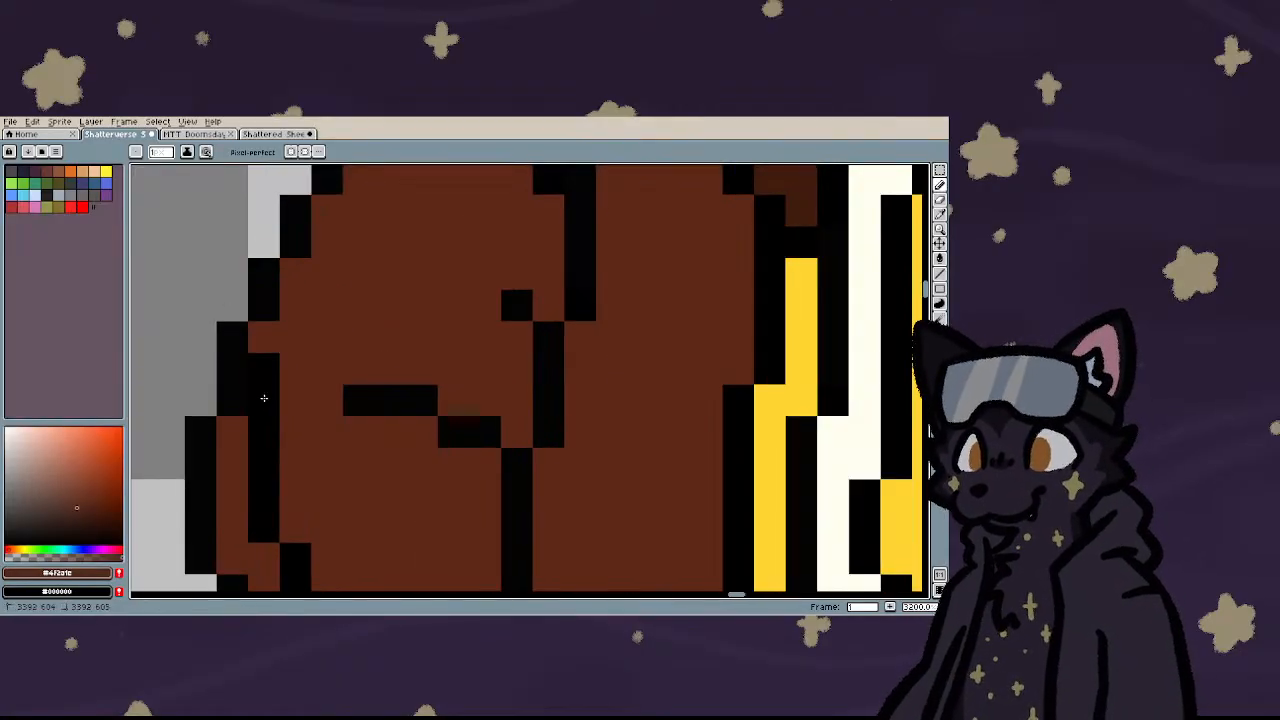
- Continue the left sleeve's black inner line along the upper arm's outer edge up to the shoulder
right_click(295, 337)
right_click(326, 268)
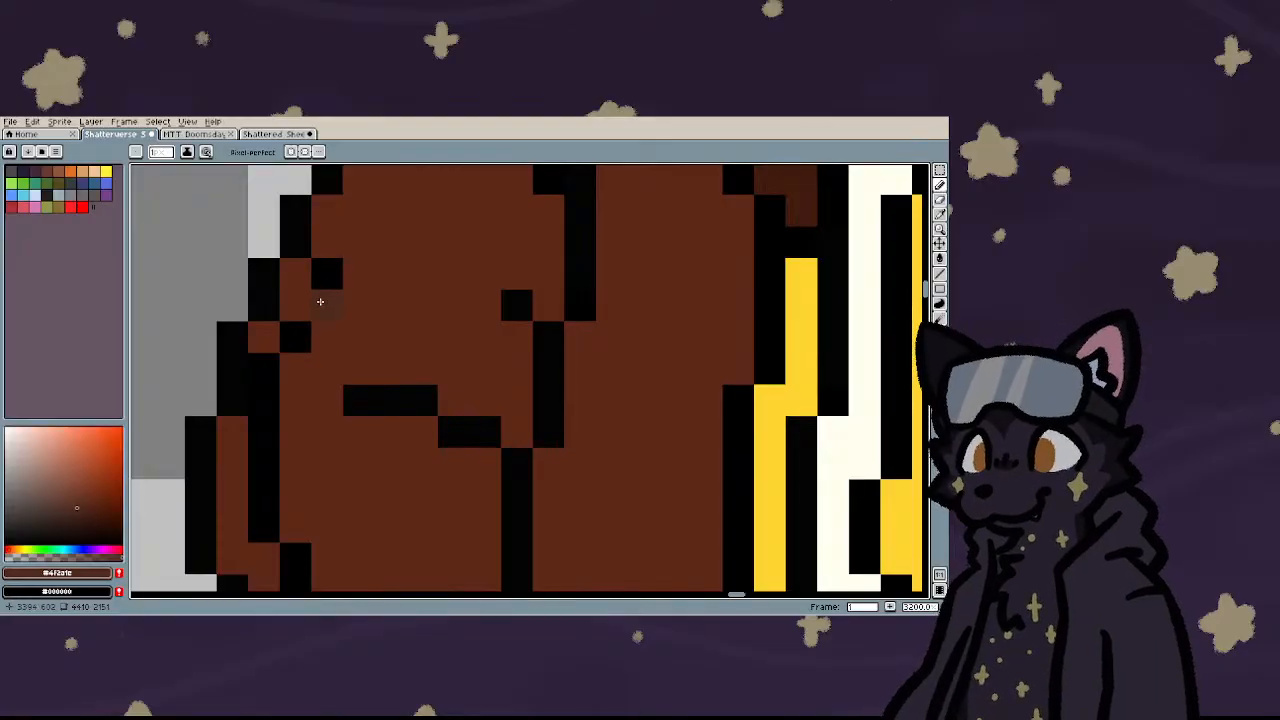
scroll(320, 301, down, 5)
scroll(351, 220, up, 4)
scroll(398, 212, down, 1)
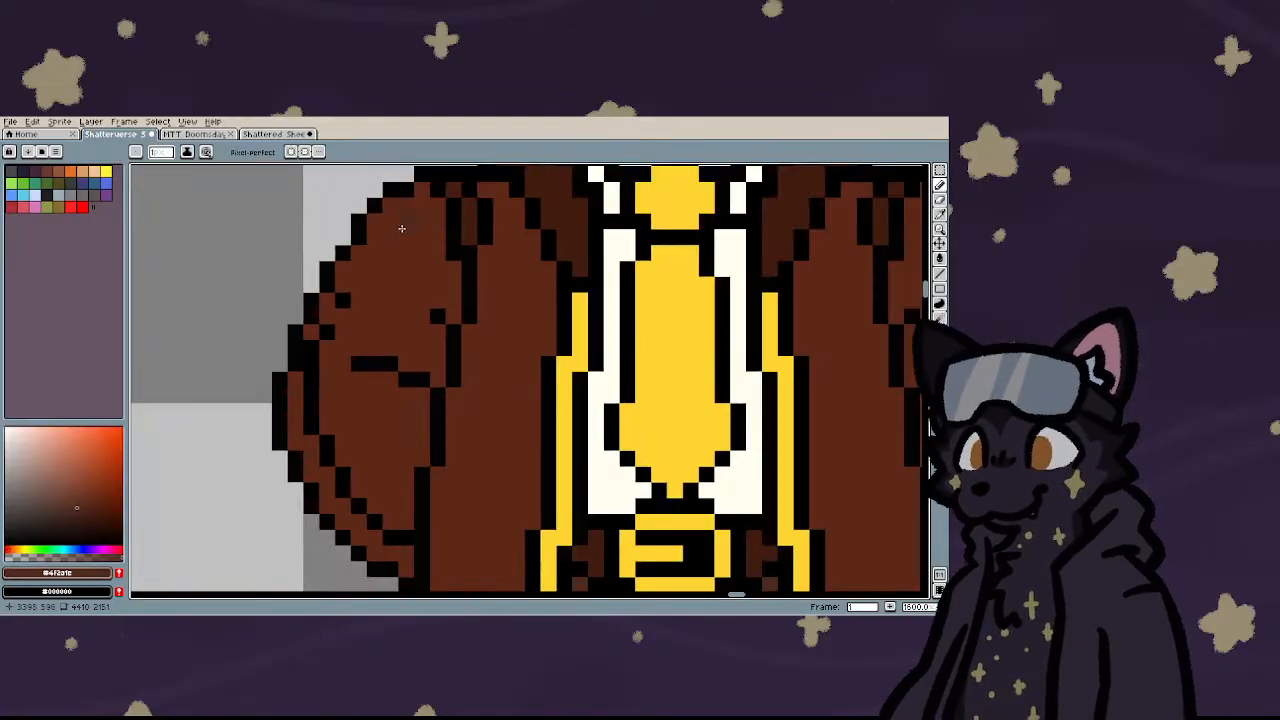
right_click(424, 206)
right_click(404, 218)
right_click(391, 221)
right_click(390, 236)
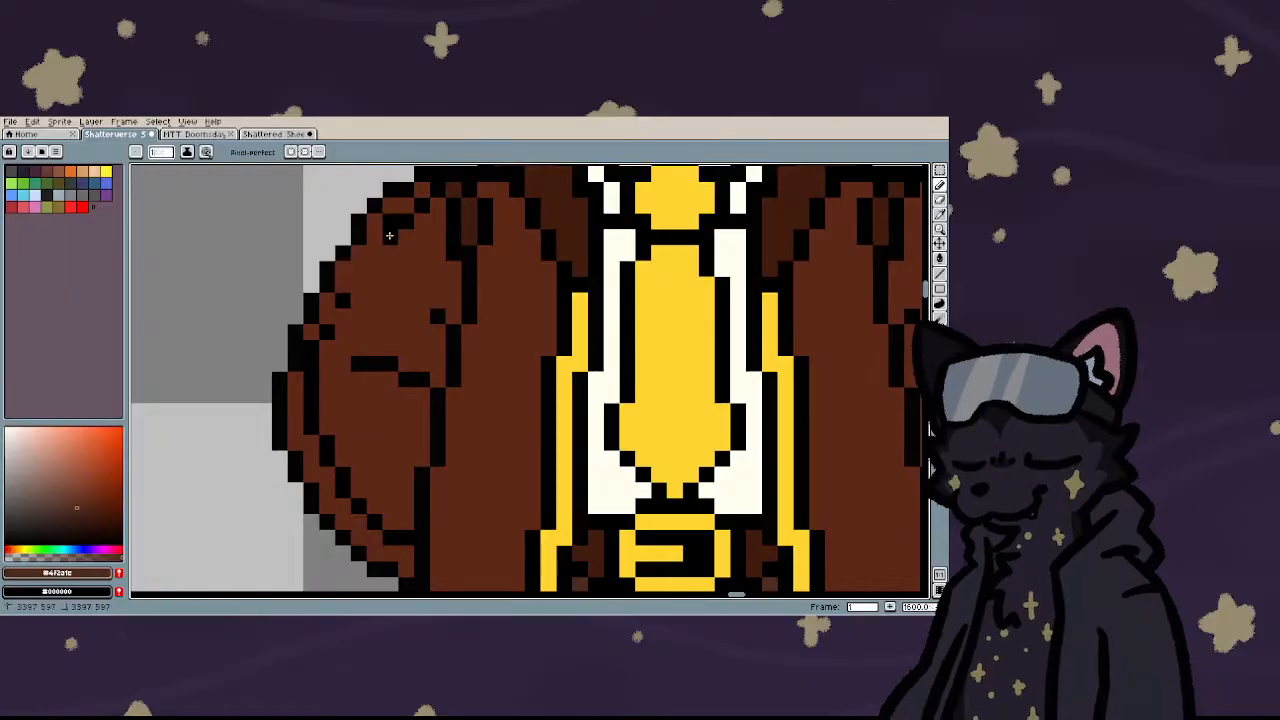
right_click(377, 248)
right_click(357, 280)
right_click(359, 269)
scroll(216, 404, down, 3)
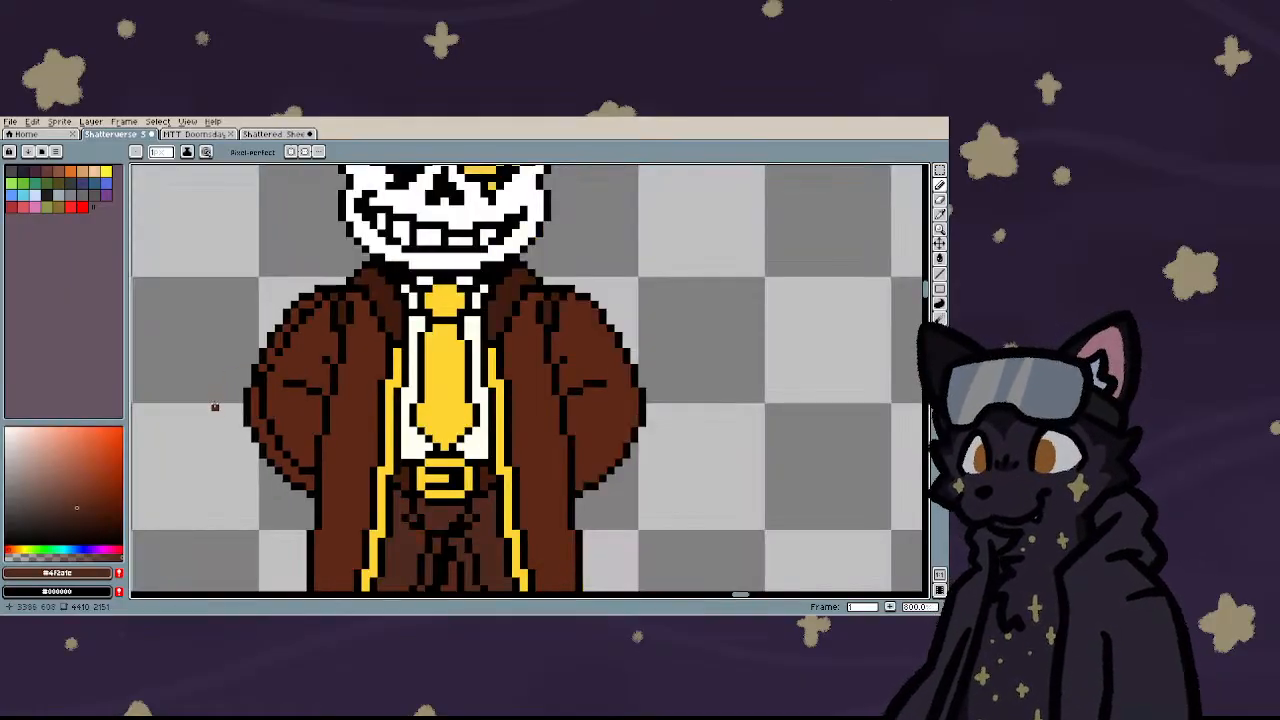
scroll(215, 404, up, 3)
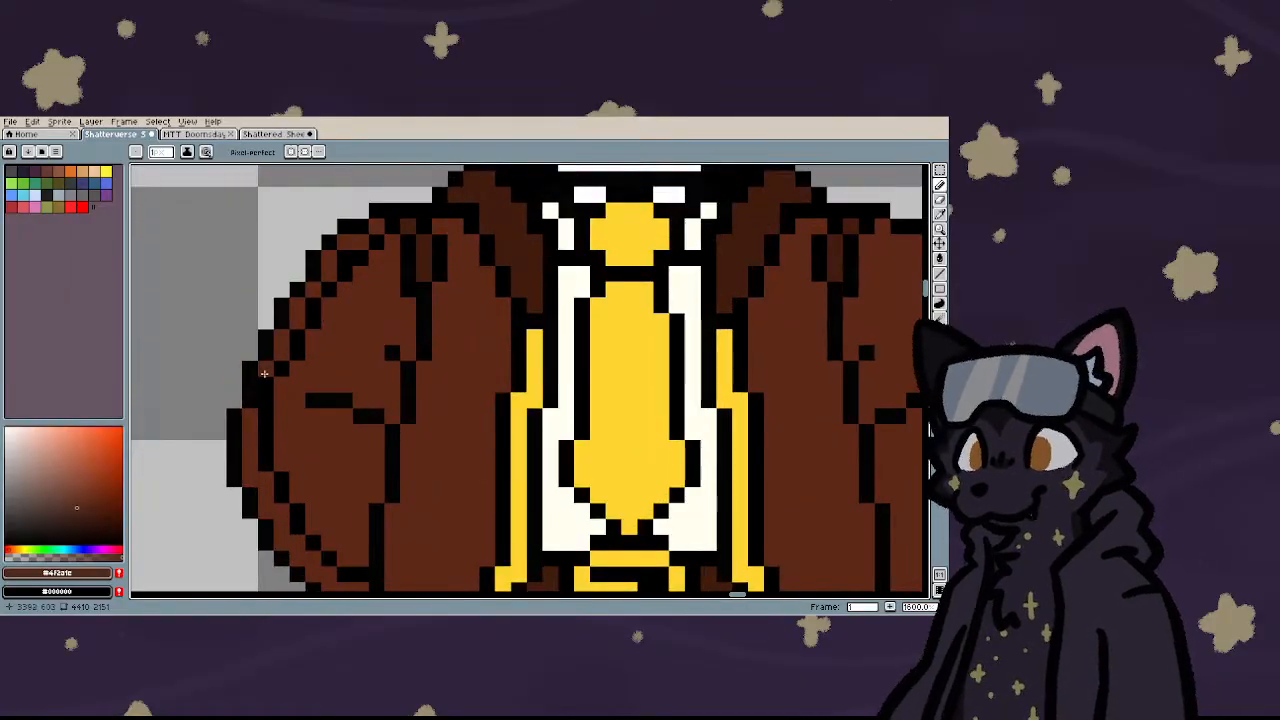
- Copy the finished left sleeve, flip it horizontally and place it over the right sleeve
scroll(220, 411, down, 3)
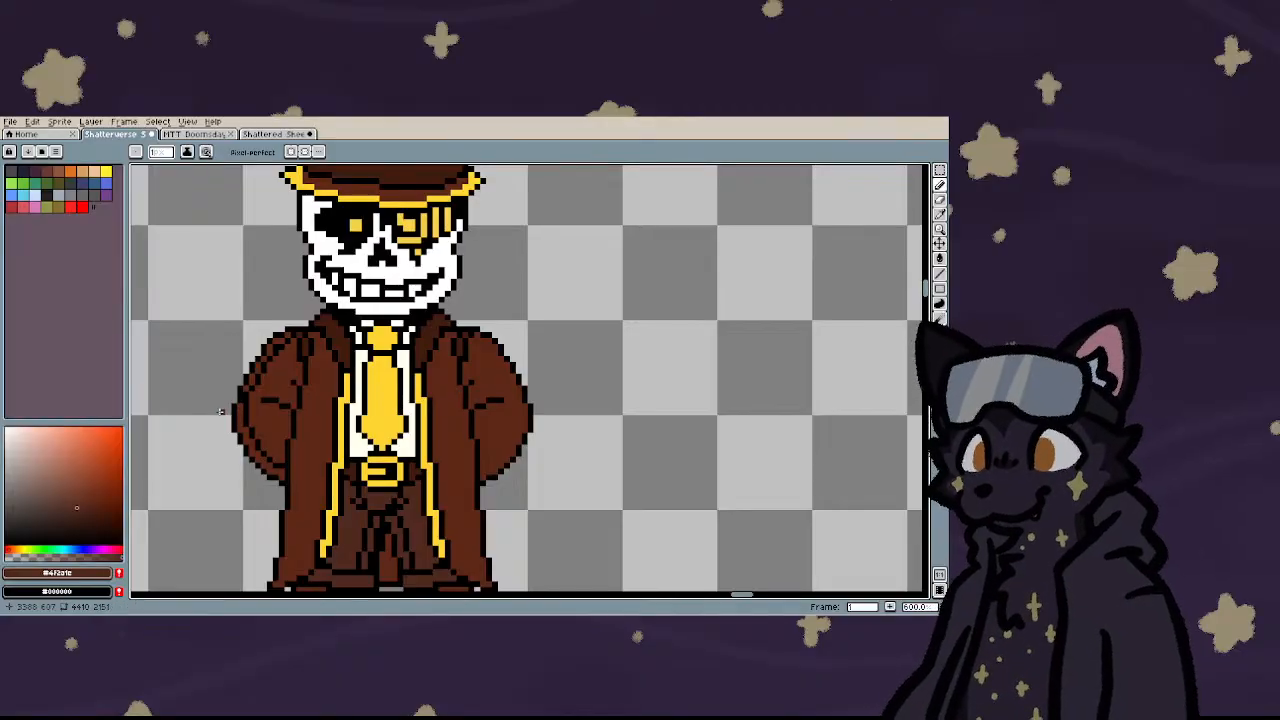
scroll(220, 411, down, 1)
scroll(219, 403, up, 1)
key(m)
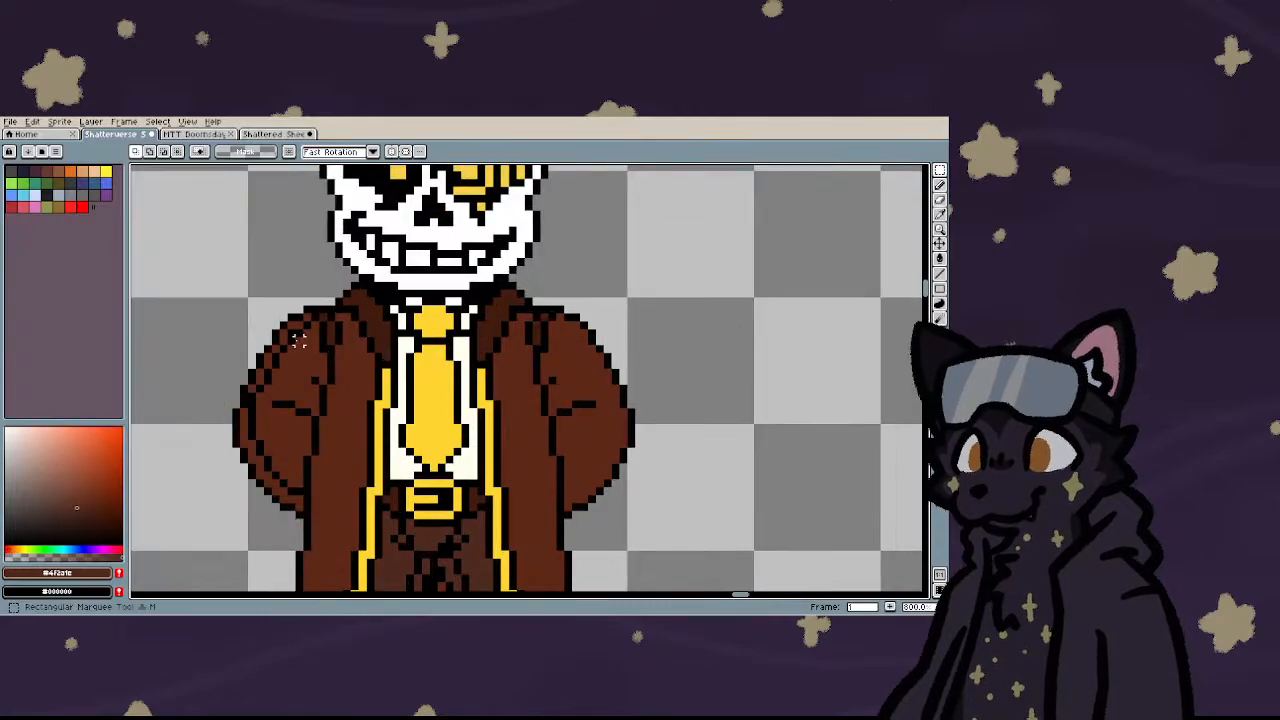
drag(343, 305, 214, 520)
key(ctrl+c)
key(ctrl+v)
key(shift+h)
drag(300, 467, 604, 467)
click(468, 431)
scroll(467, 430, down, 1)
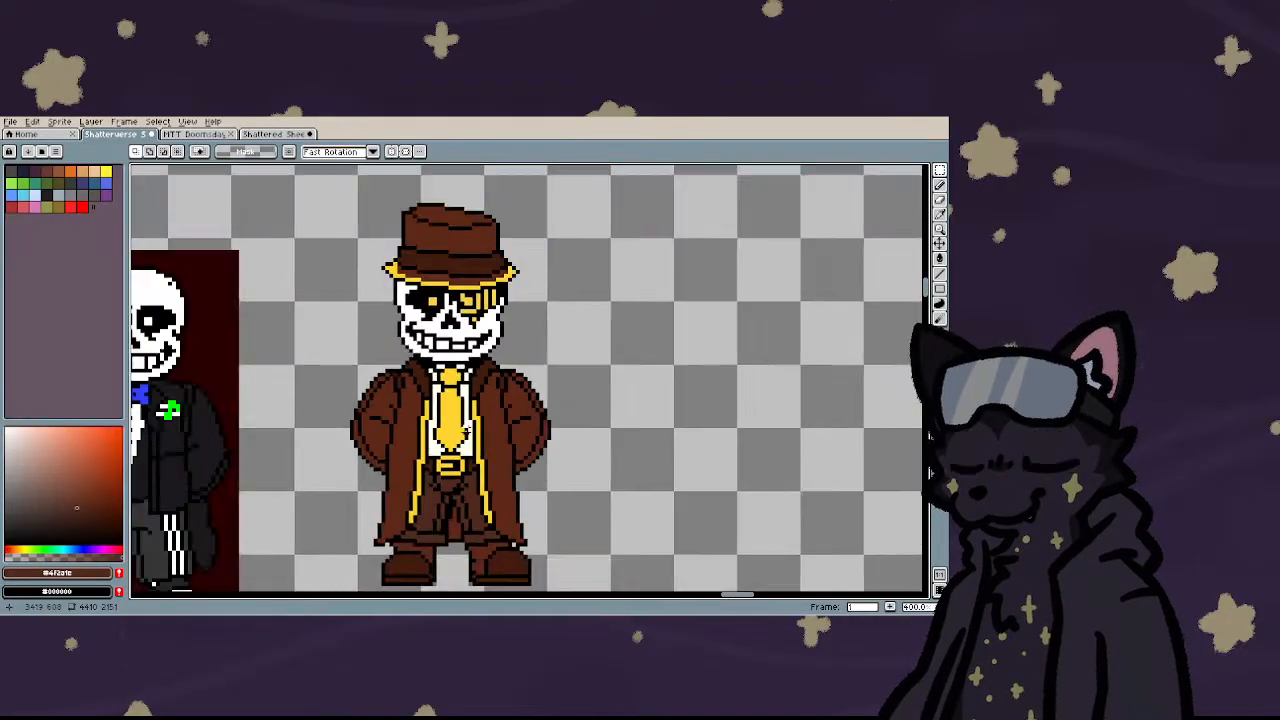
- Draw short black creases on the left coat front, beside the elbow fold and at the waist
key(b)
scroll(391, 426, up, 4)
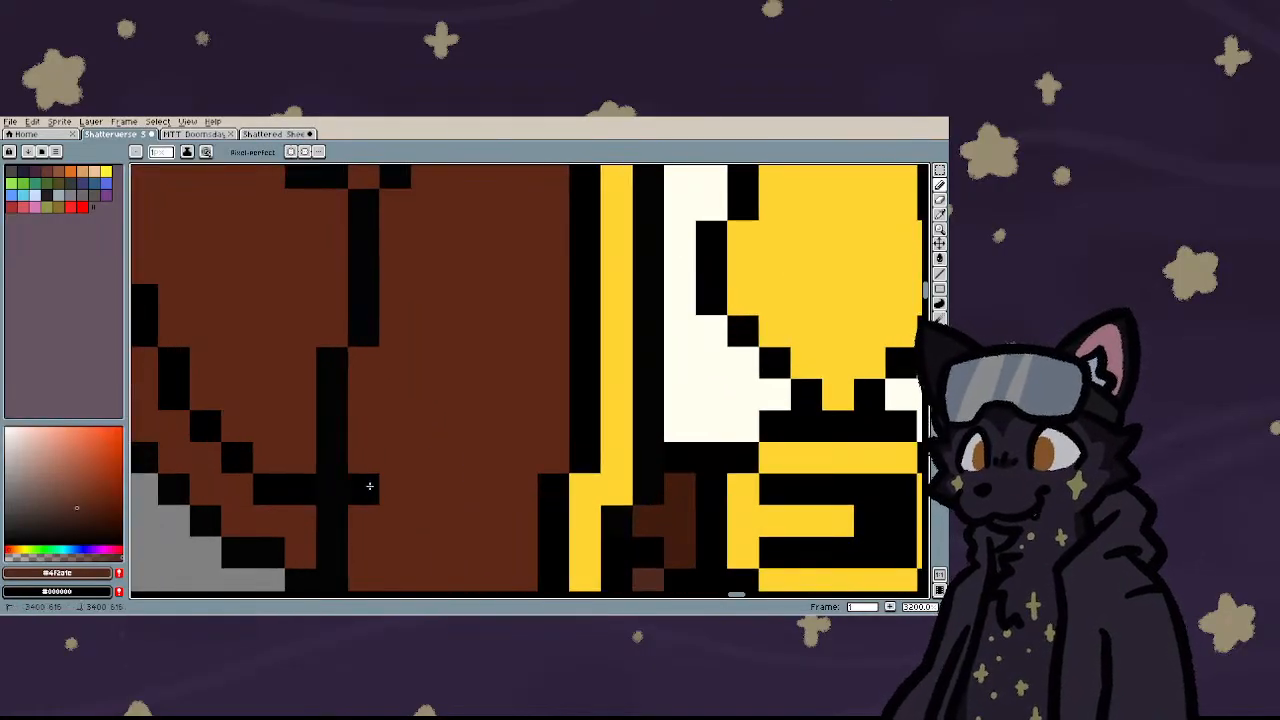
scroll(403, 391, down, 3)
scroll(400, 303, up, 3)
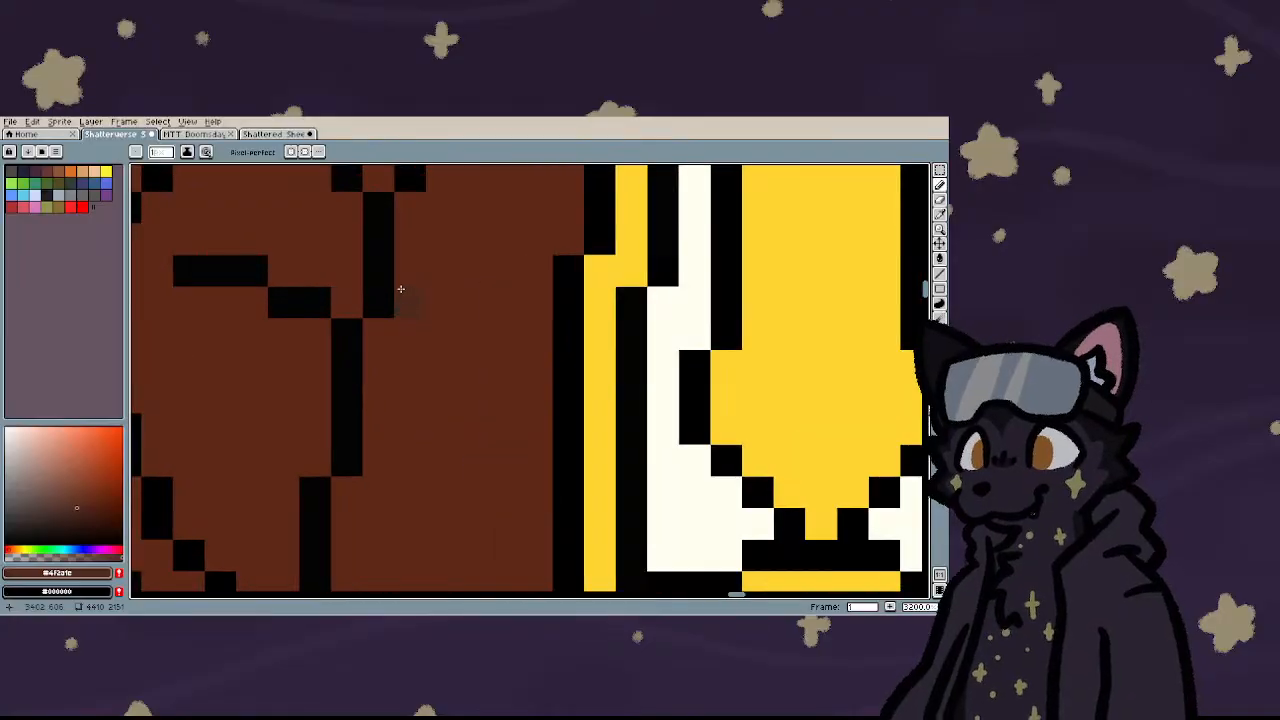
scroll(463, 271, down, 3)
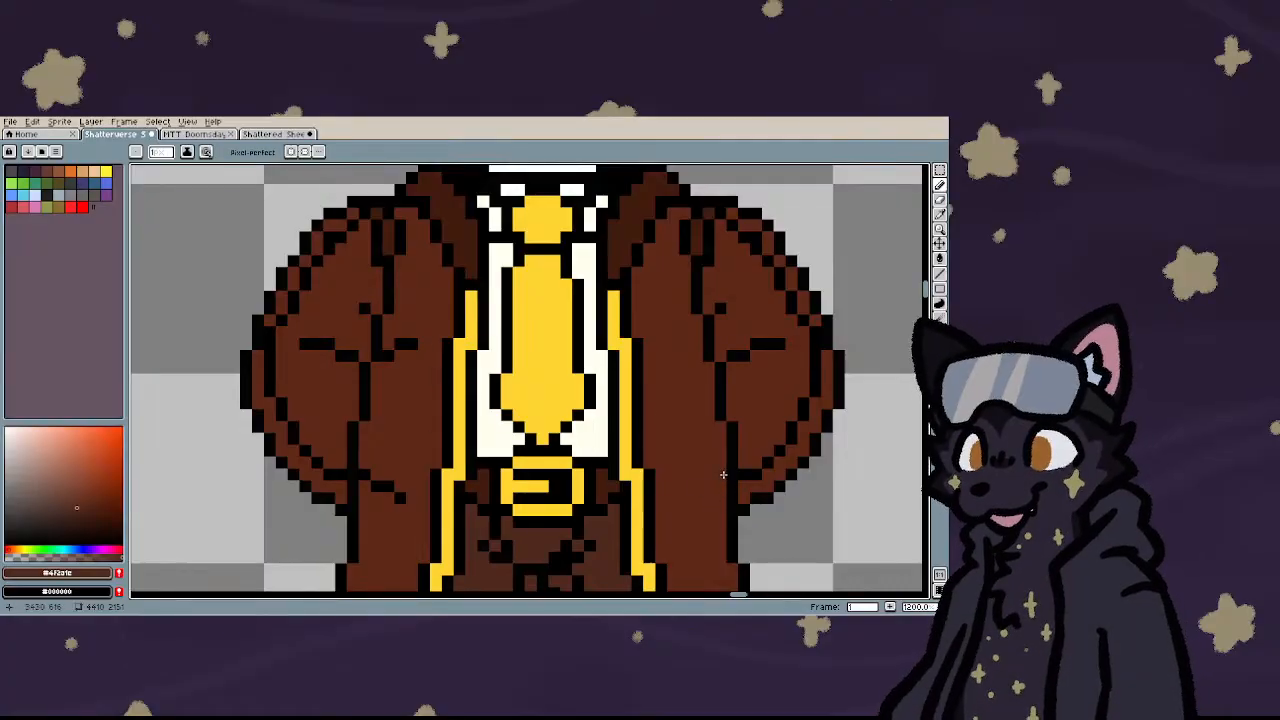
- Add matching black waist and elbow creases to the right coat front and compare the full figure with the tuxedo skeleton
drag(723, 474, 682, 500)
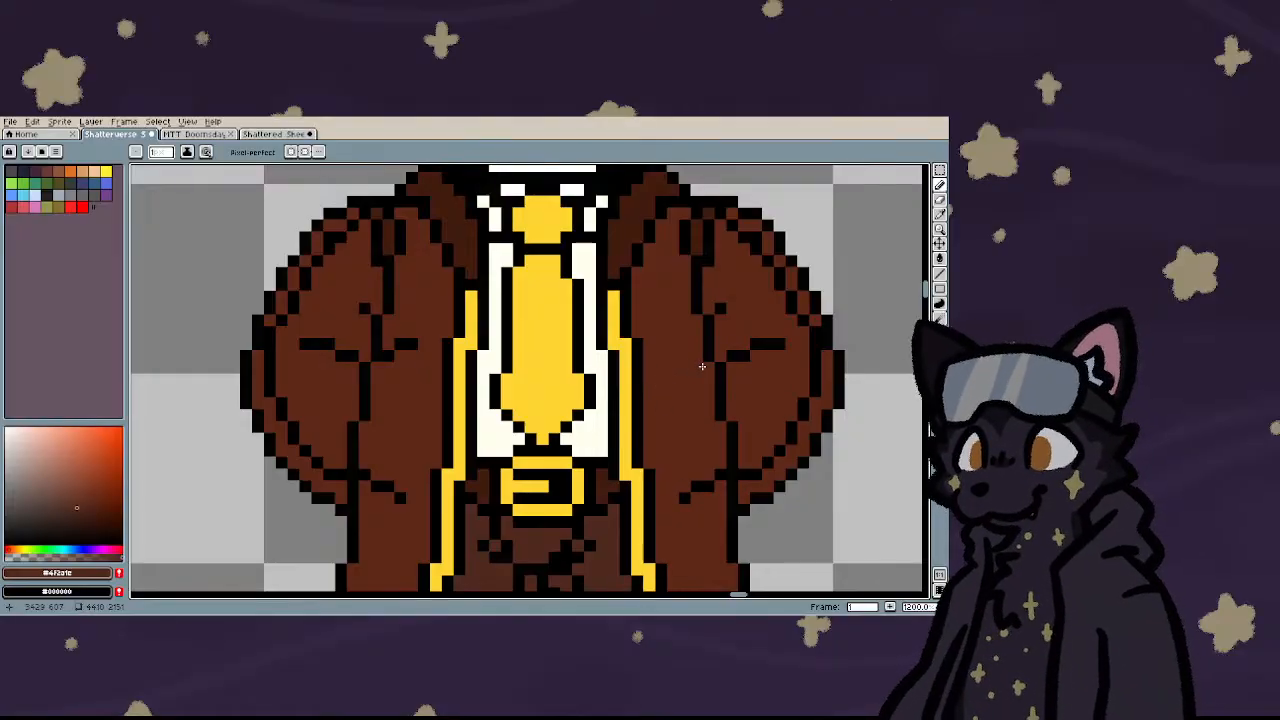
scroll(462, 404, down, 1)
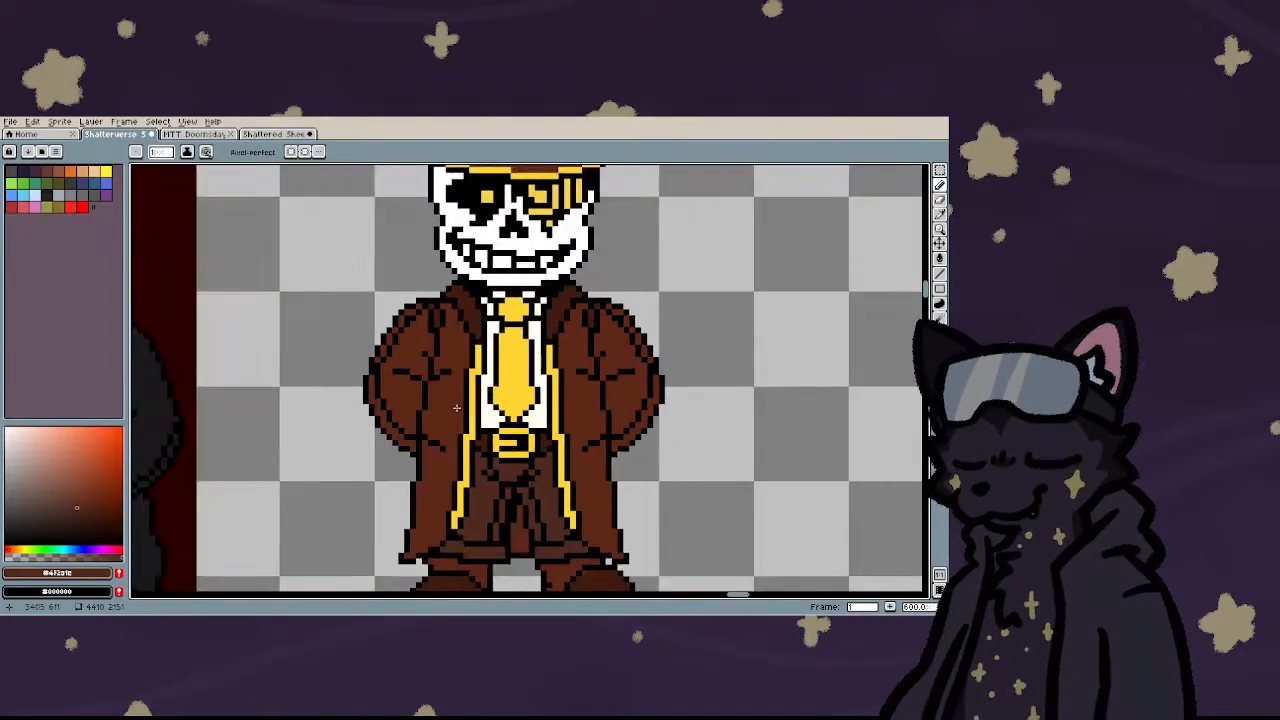
scroll(456, 407, down, 1)
scroll(450, 412, up, 2)
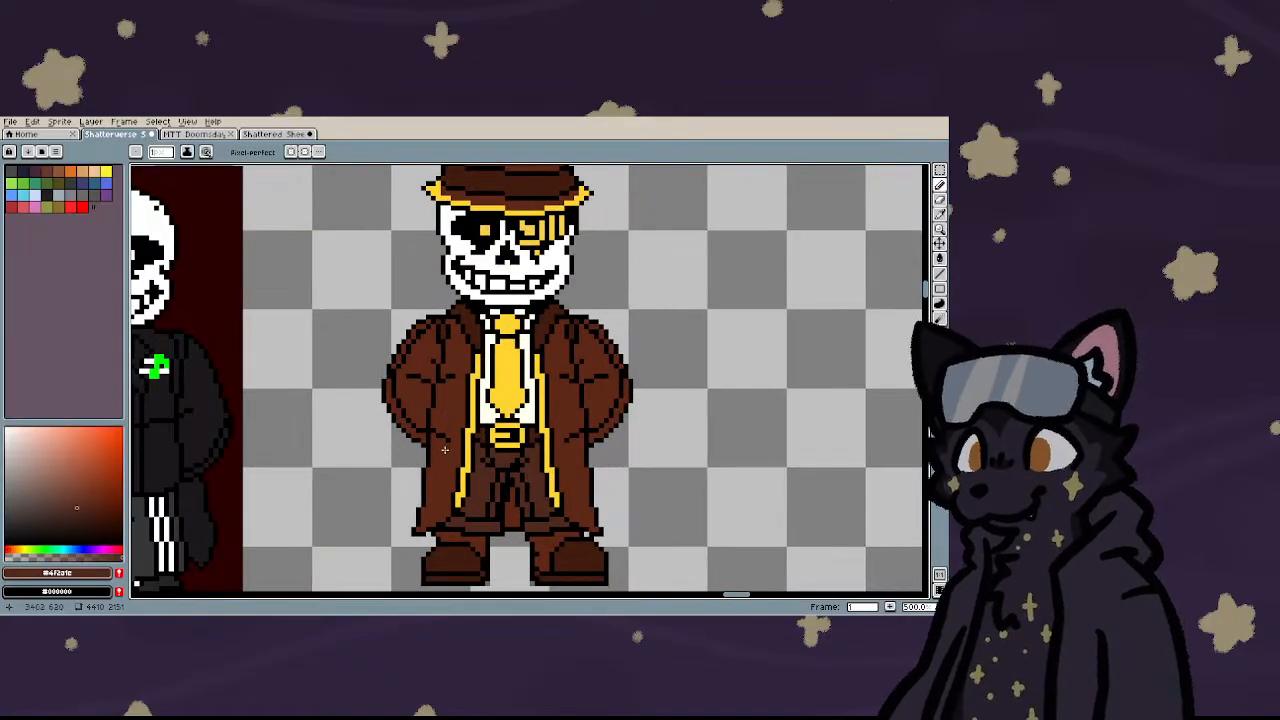
scroll(444, 449, down, 1)
scroll(444, 449, down, 2)
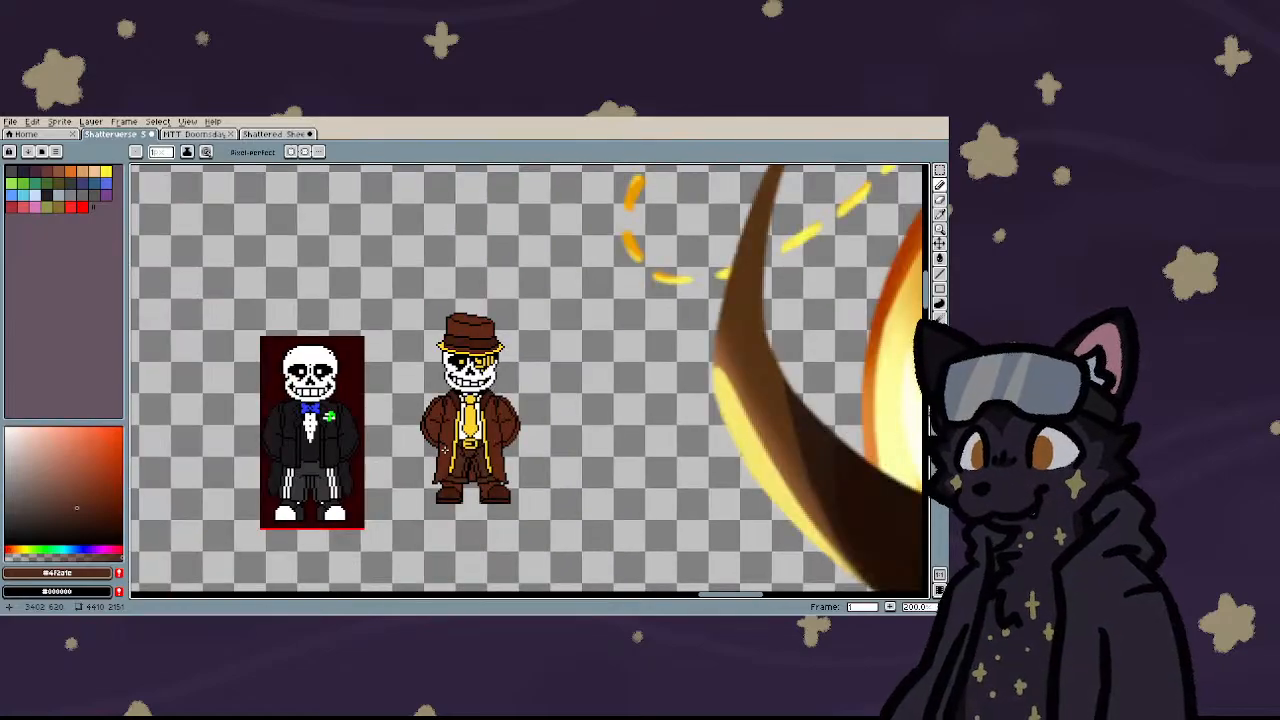
scroll(444, 449, up, 3)
scroll(439, 426, up, 4)
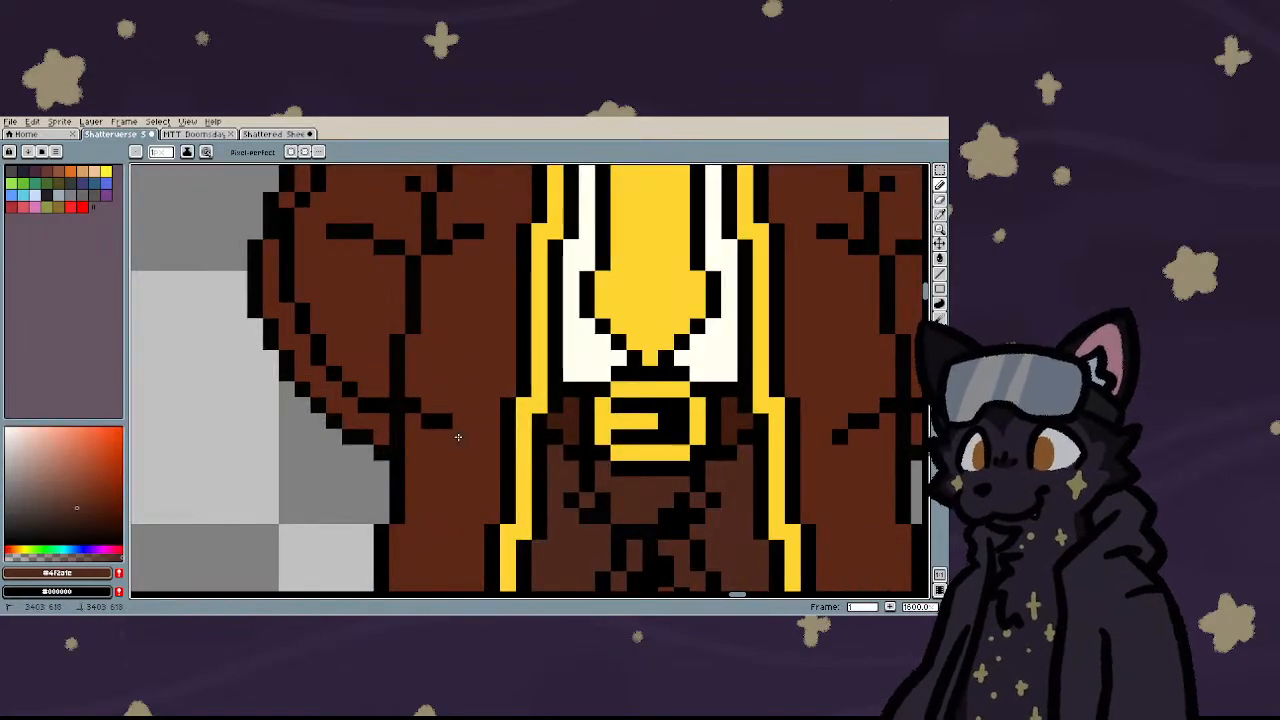
- Erase both waist creases with the coat's brown and draw shorter, lower ones from the sleeves' bottom corners
alt+click(456, 400)
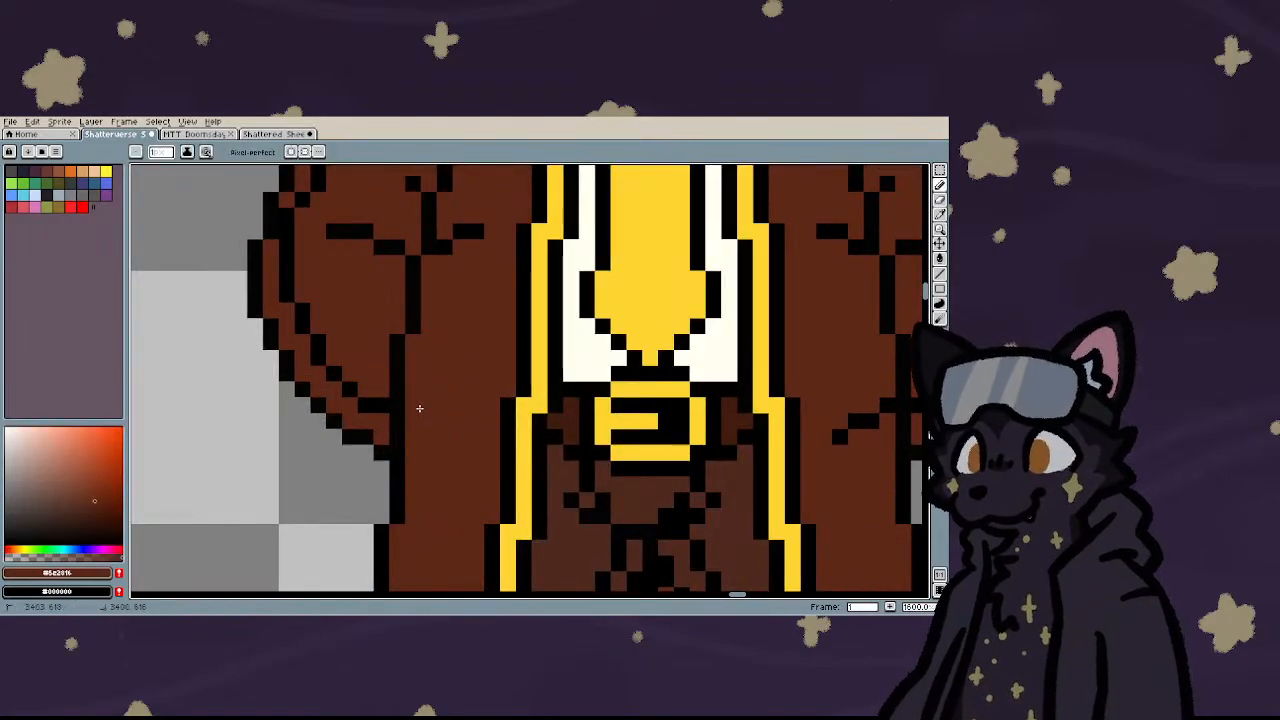
scroll(363, 518, down, 1)
scroll(363, 518, down, 1)
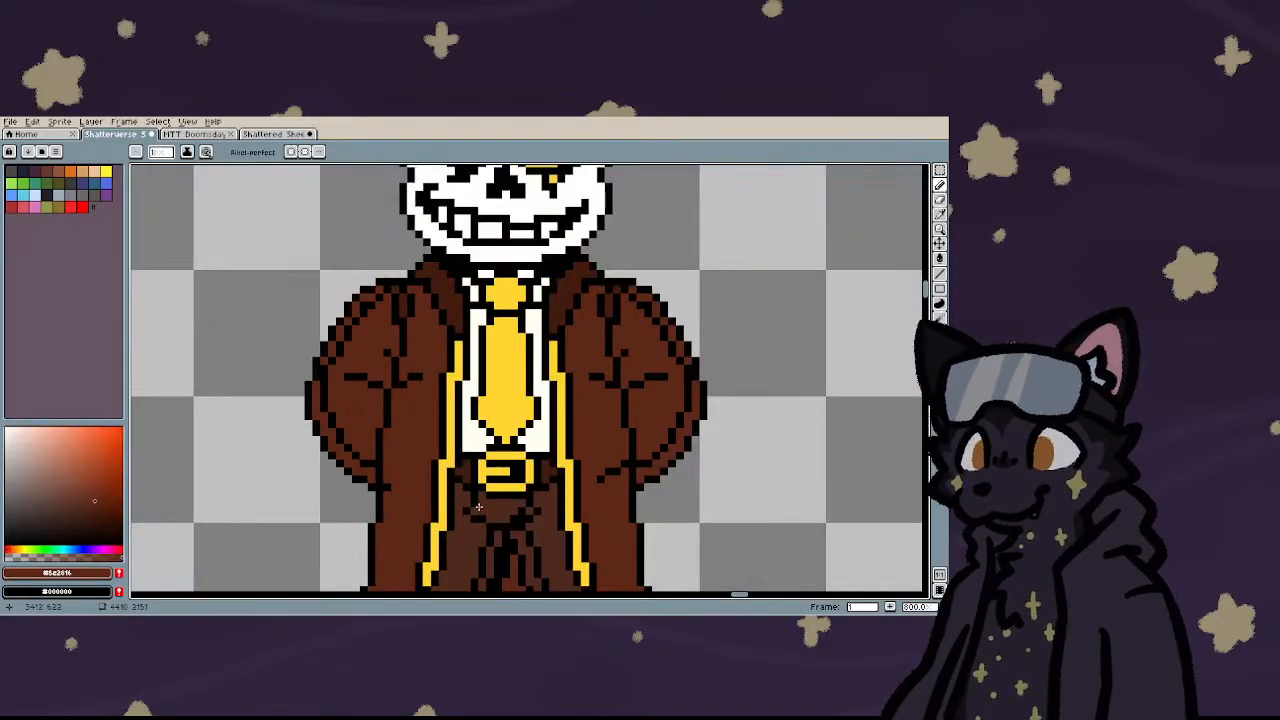
scroll(560, 495, up, 2)
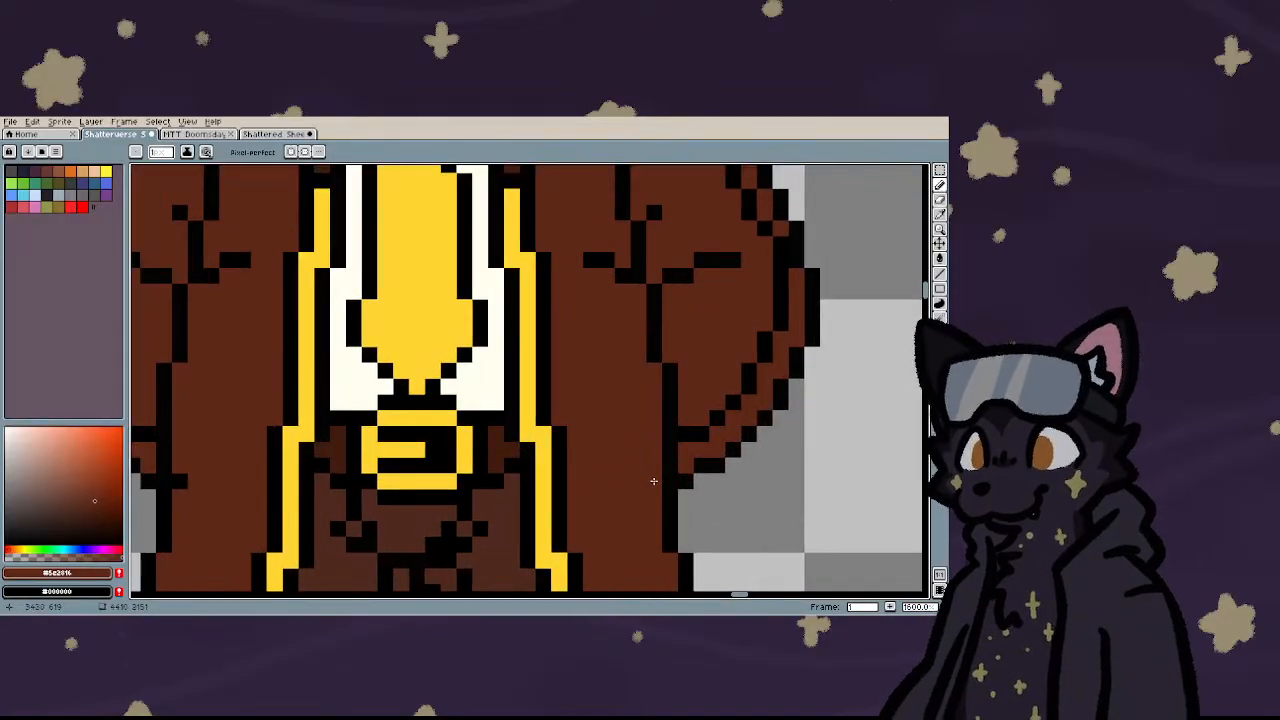
scroll(654, 481, down, 4)
scroll(518, 484, down, 2)
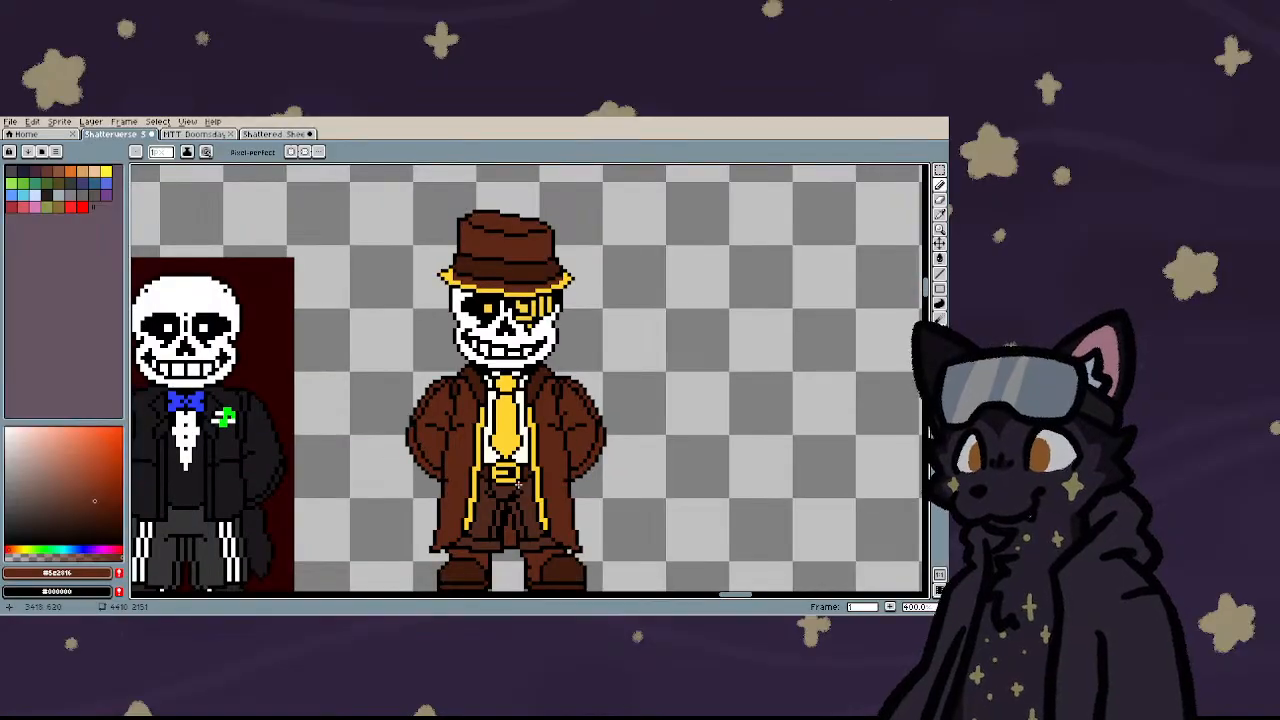
scroll(462, 455, up, 3)
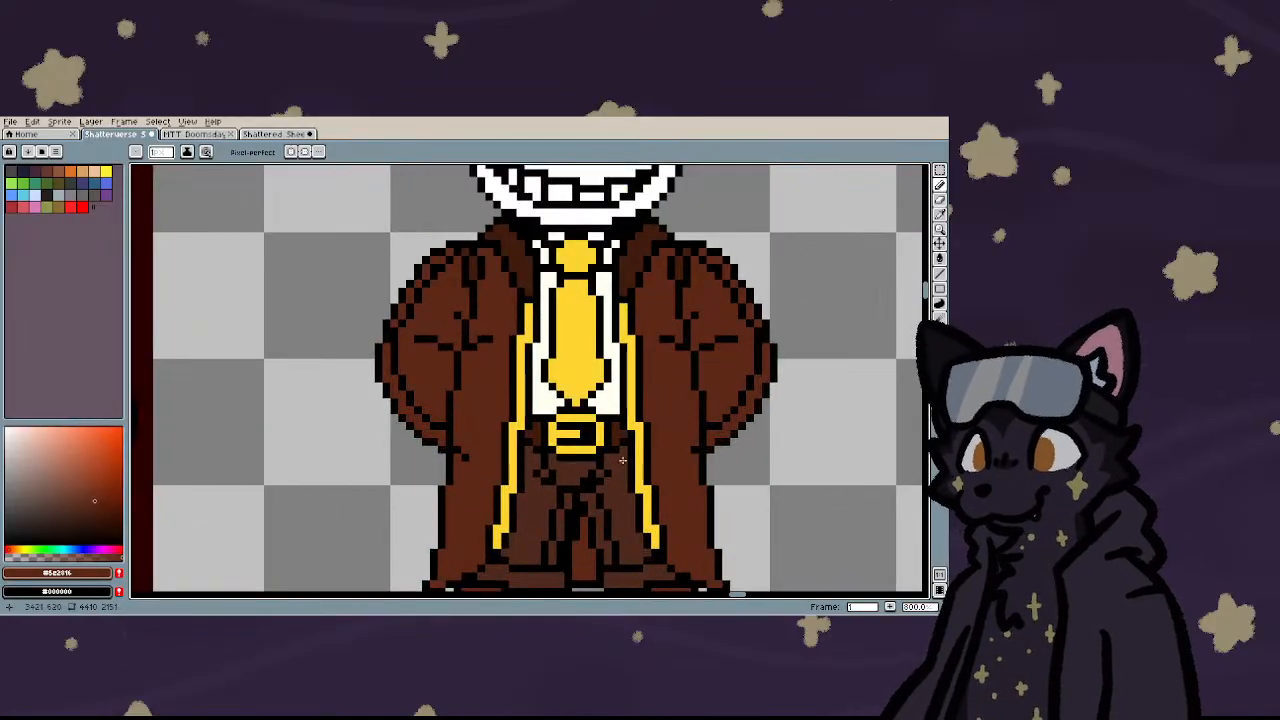
scroll(438, 500, down, 2)
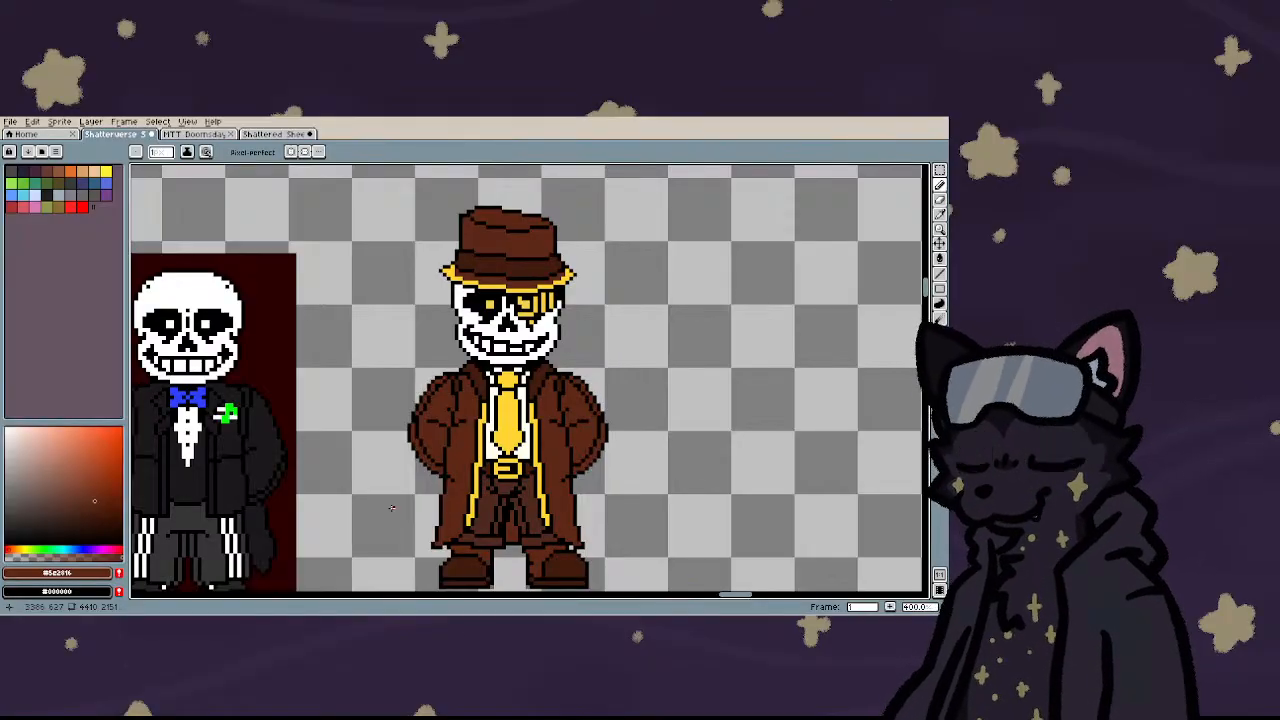
- Fill the skeleton's left eye socket with the pupil's yellow #f5d049, keeping its black outline
scroll(471, 301, up, 2)
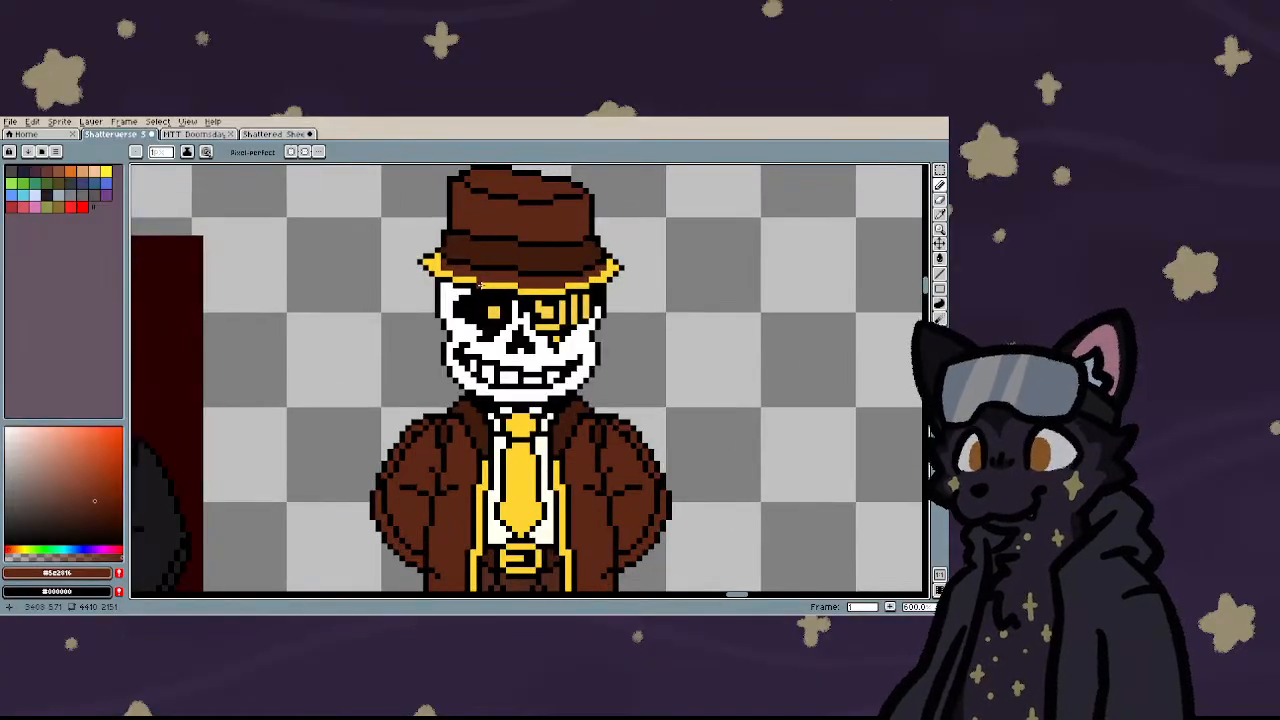
scroll(485, 301, up, 4)
scroll(485, 301, up, 5)
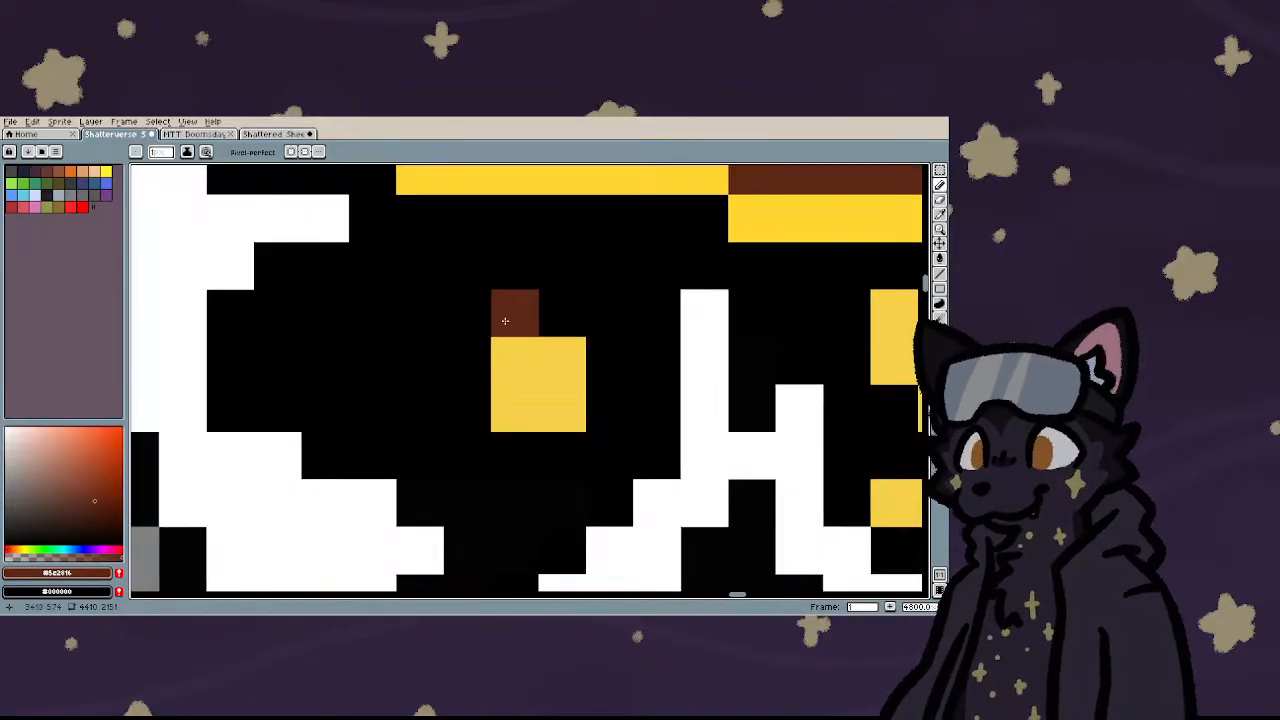
right_click(514, 310)
alt+click(510, 362)
click(467, 456)
mouse_move(484, 468)
mouse_down()
mouse_move(517, 445)
mouse_move(523, 552)
mouse_move(559, 477)
mouse_up()
mouse_move(583, 416)
mouse_down()
mouse_move(622, 339)
mouse_move(619, 286)
mouse_move(547, 272)
mouse_move(425, 276)
mouse_move(257, 321)
mouse_move(259, 358)
mouse_move(322, 359)
mouse_move(332, 401)
mouse_move(403, 327)
mouse_move(438, 390)
mouse_move(431, 435)
mouse_move(443, 443)
mouse_move(473, 351)
mouse_move(555, 318)
mouse_up()
scroll(356, 452, down, 8)
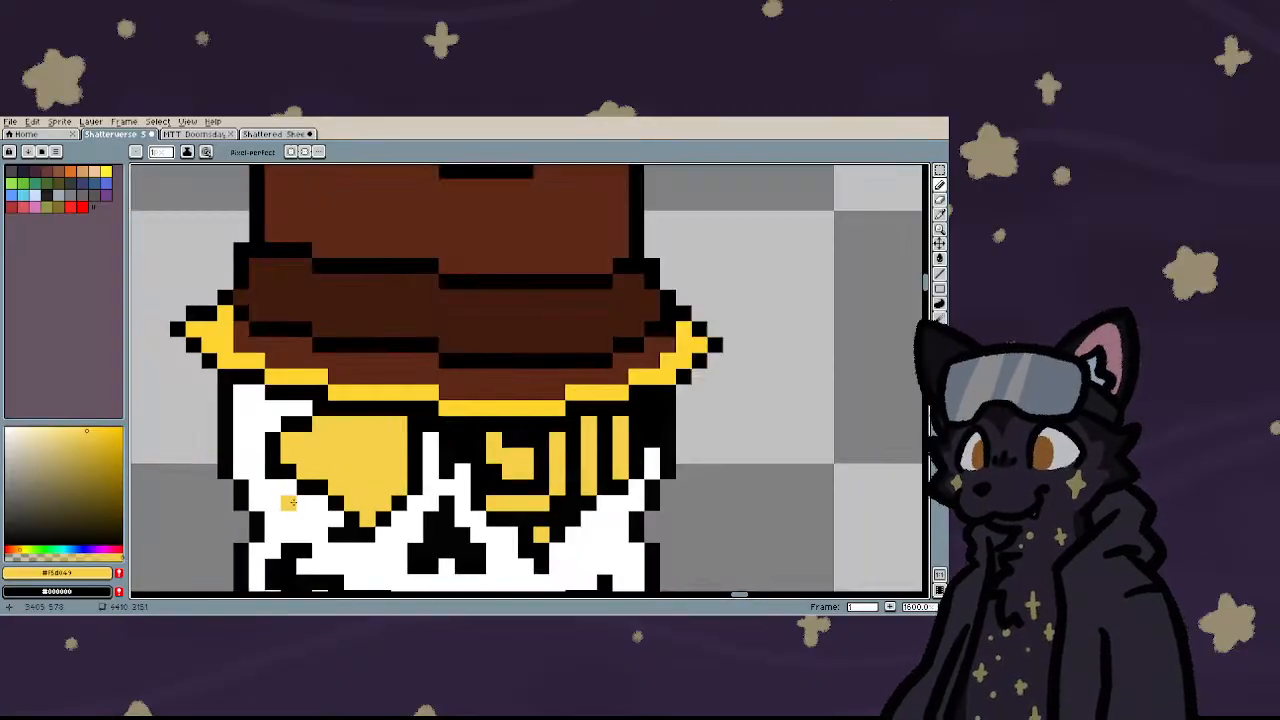
scroll(356, 452, up, 3)
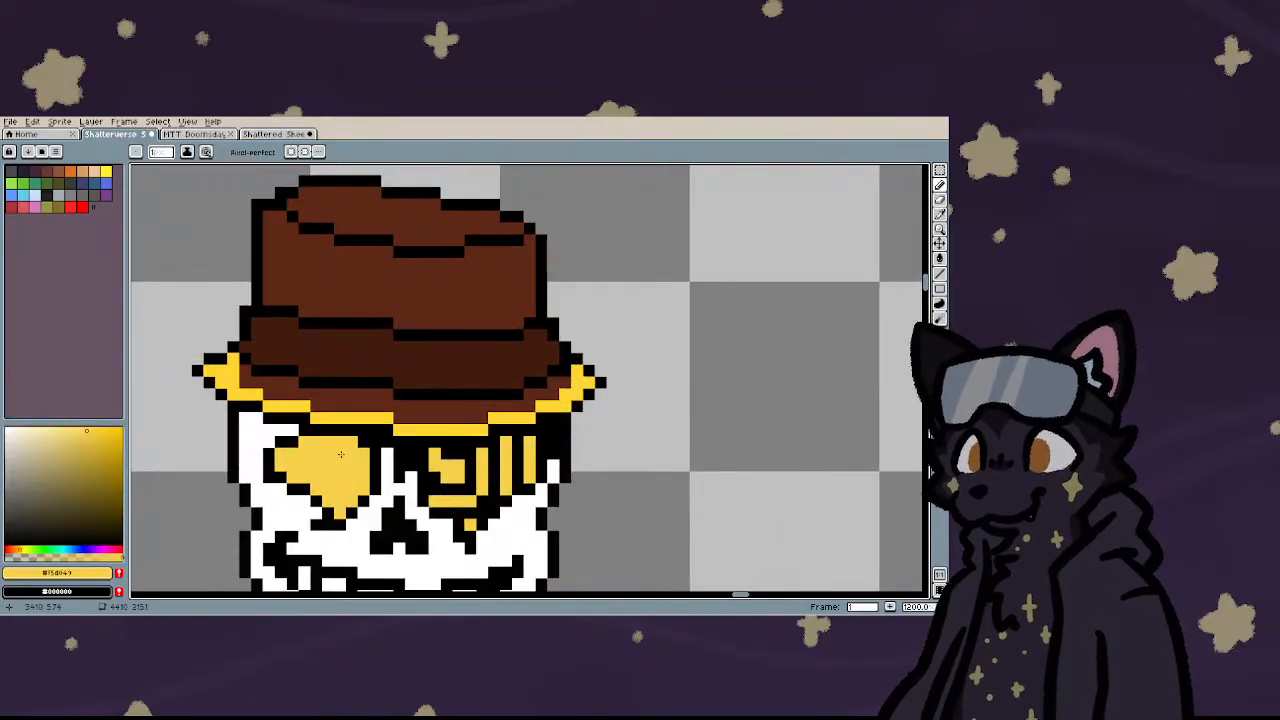
scroll(358, 372, down, 4)
scroll(362, 370, down, 1)
scroll(360, 380, up, 4)
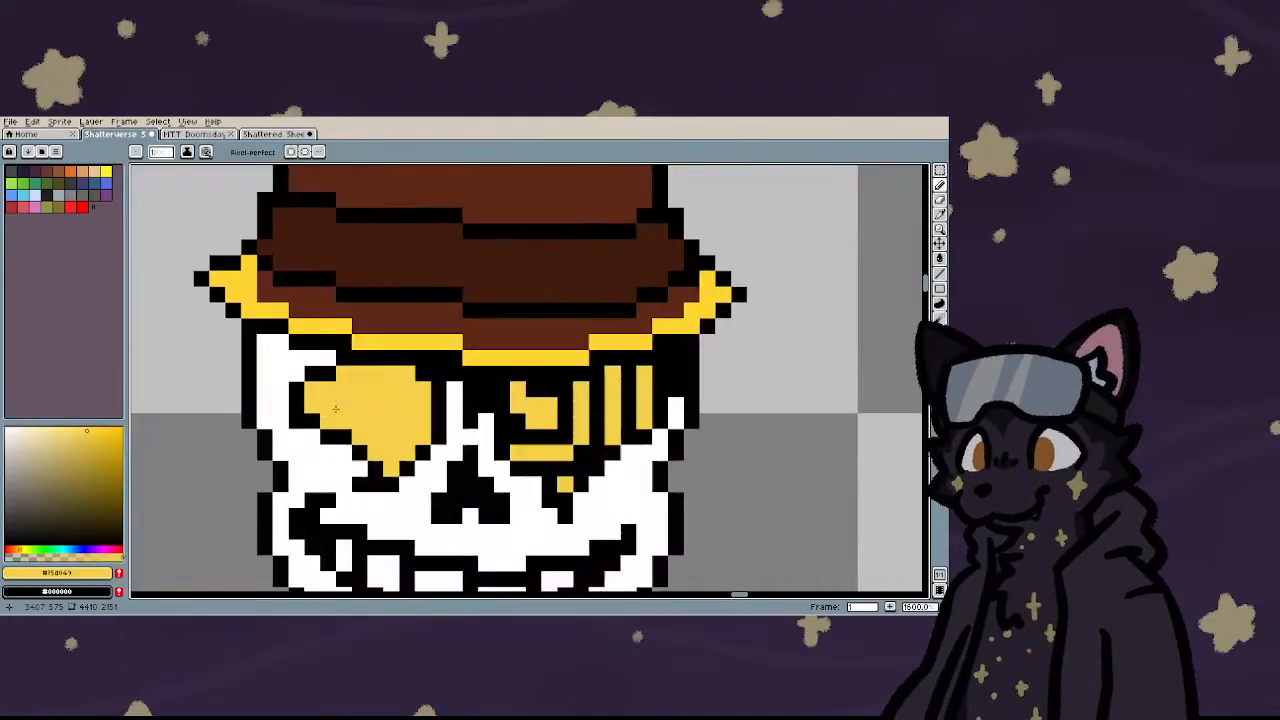
- Mix a lighter tint of the eye's yellow and paint a small pinwheel shape in the left socket's centre
scroll(358, 400, down, 6)
key(i)
scroll(366, 418, down, 1)
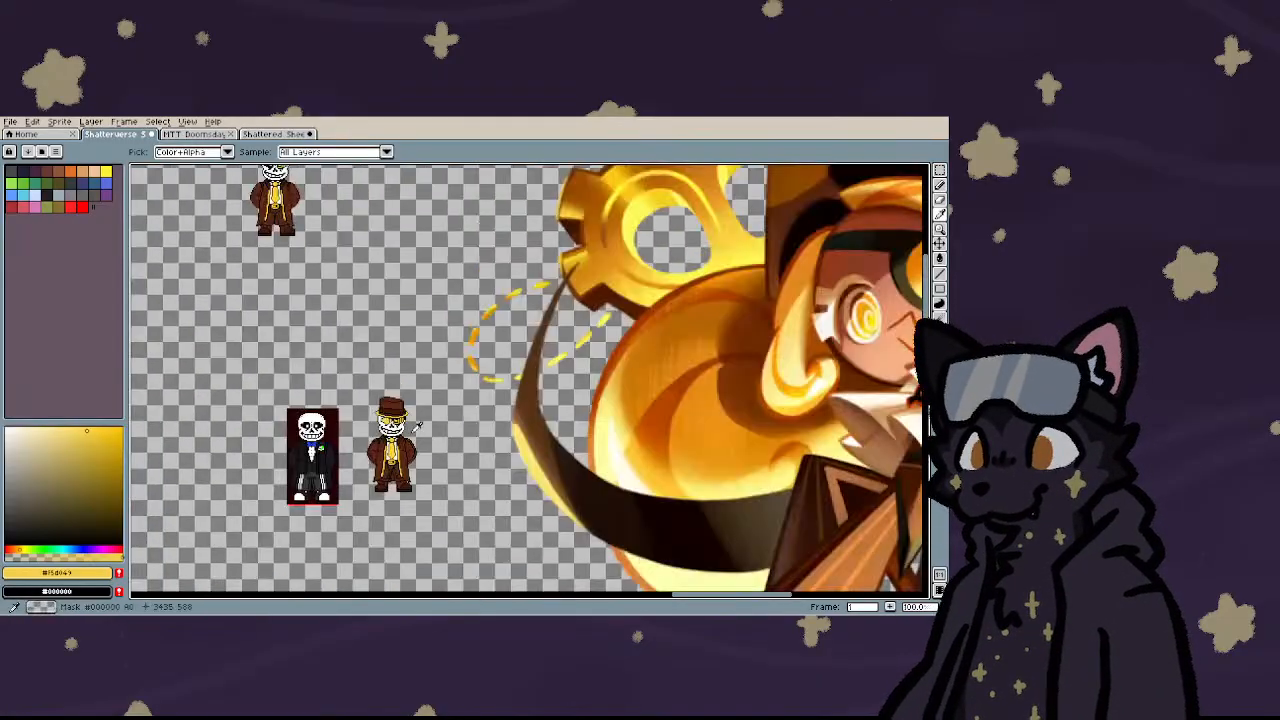
scroll(364, 425, up, 2)
scroll(690, 370, up, 2)
scroll(776, 366, up, 1)
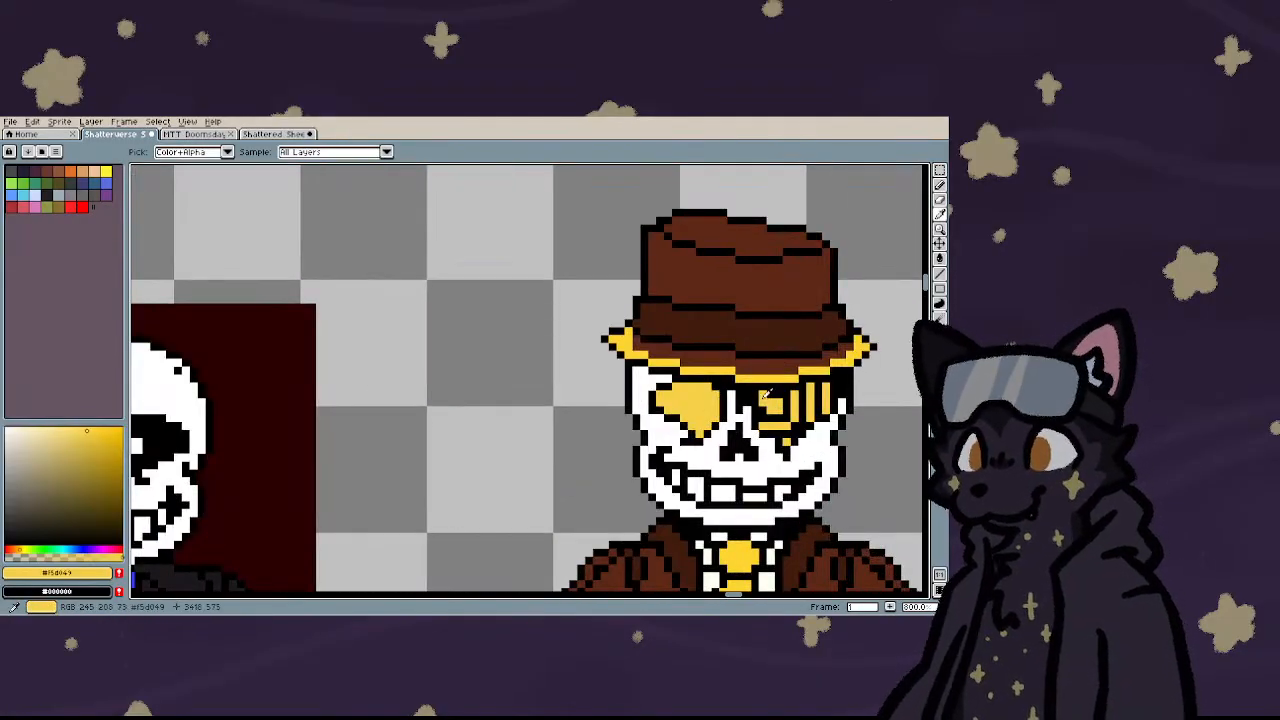
click(720, 396)
scroll(720, 396, up, 5)
key(b)
click(62, 432)
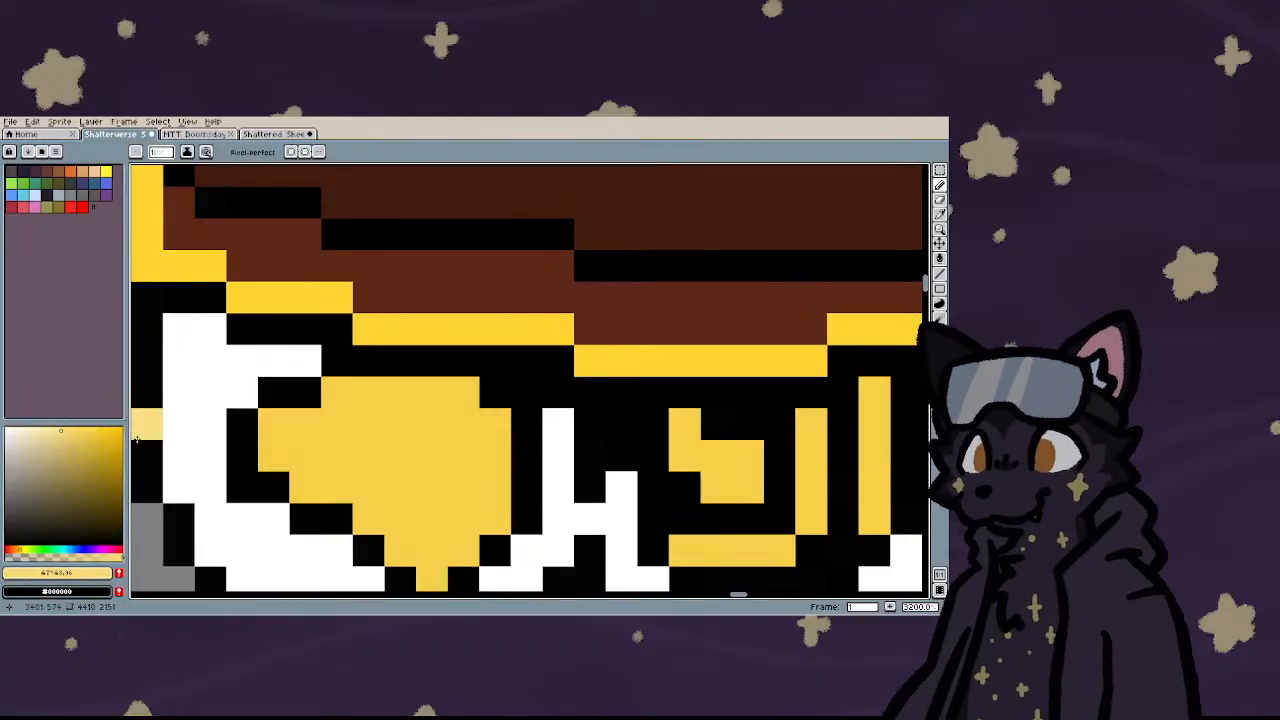
scroll(437, 485, up, 1)
scroll(437, 485, down, 5)
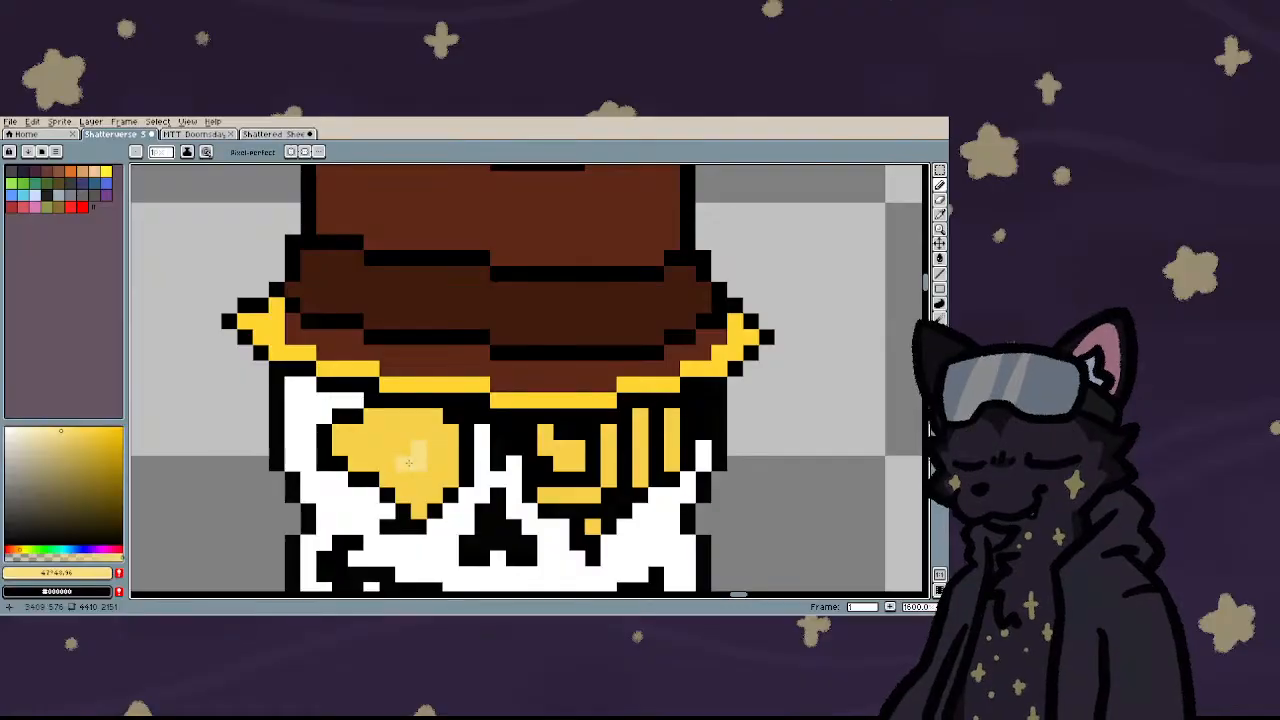
scroll(388, 416, down, 3)
scroll(400, 420, up, 3)
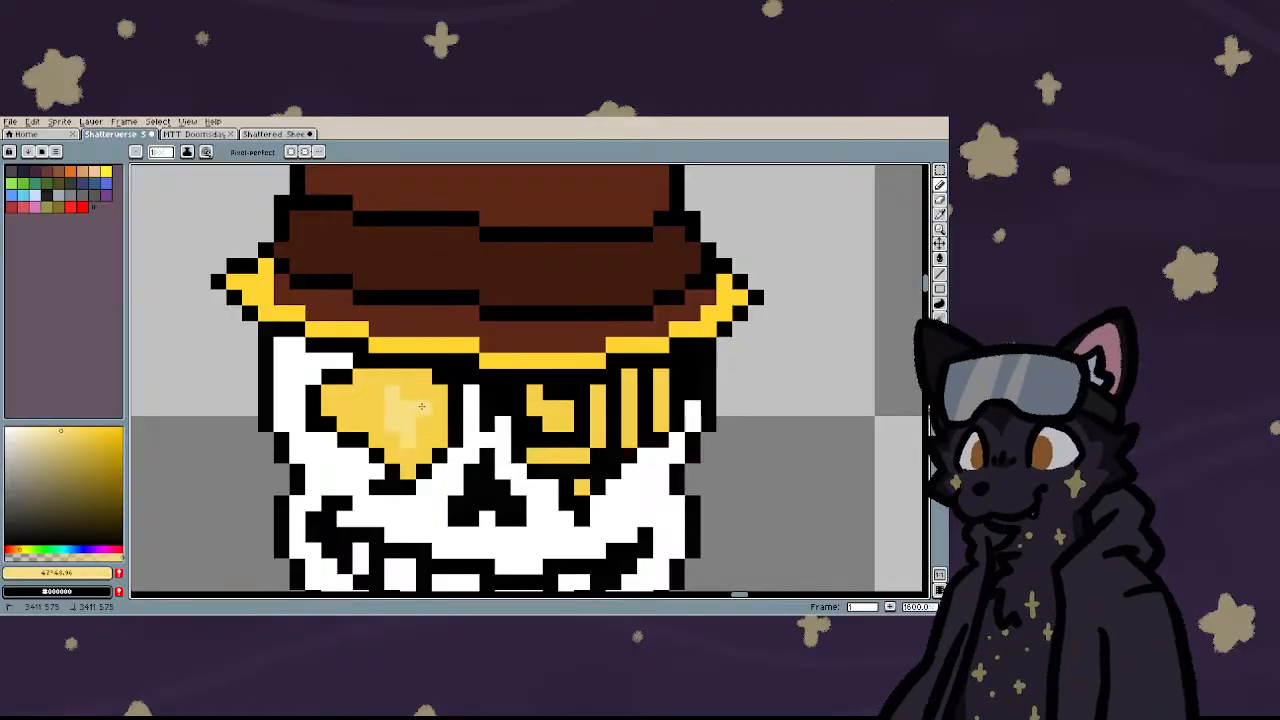
scroll(330, 380, down, 3)
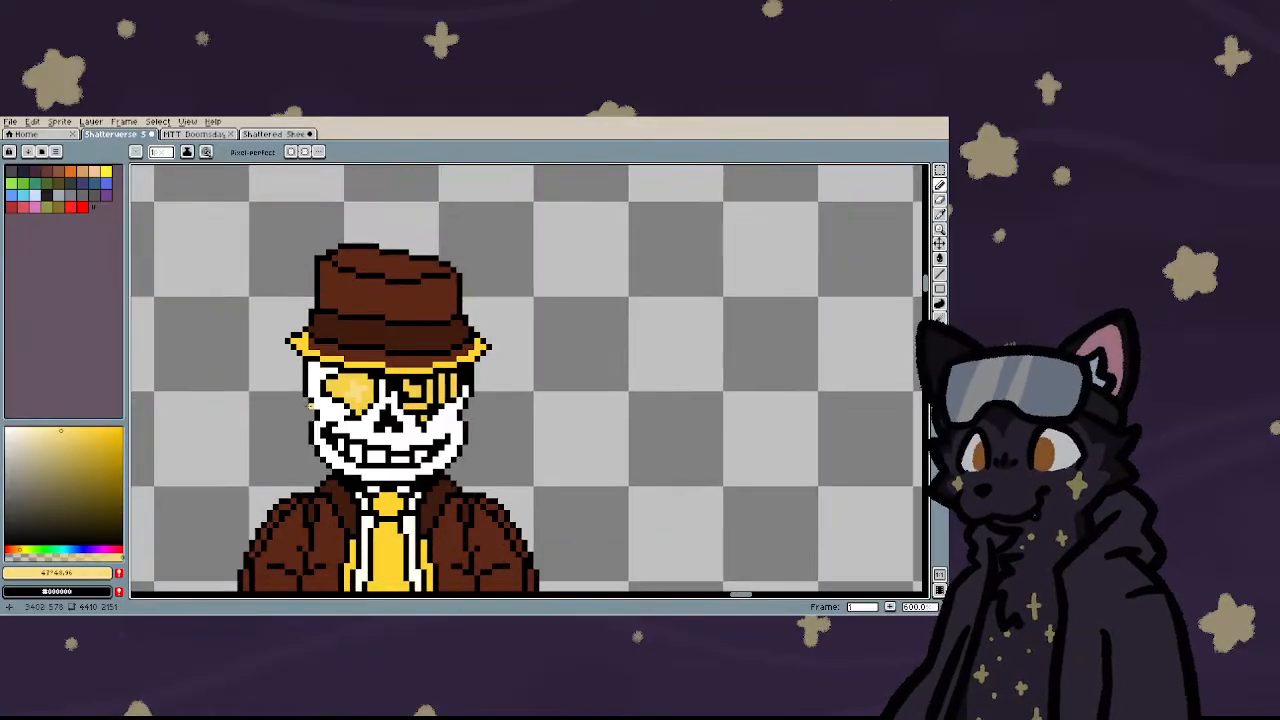
scroll(312, 405, up, 3)
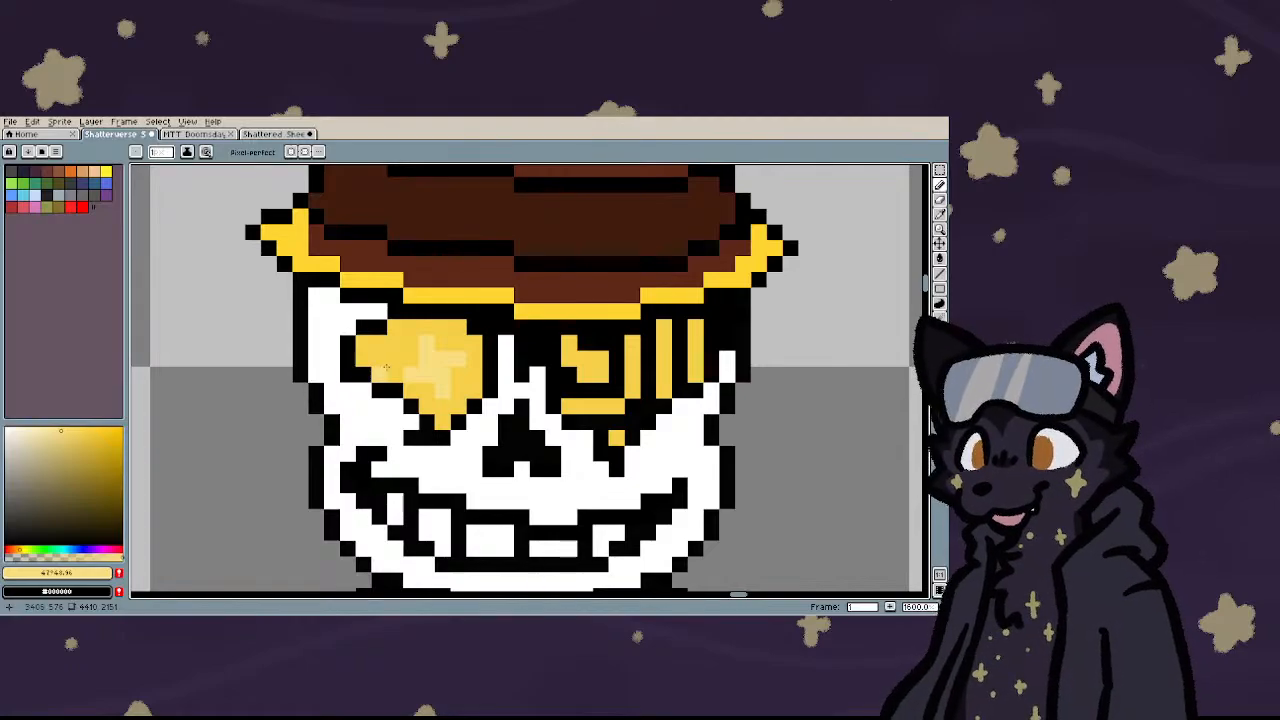
- Mix an even paler yellow and fill the pinwheel in the hatted skeleton's left eye socket with it
scroll(385, 370, up, 5)
click(60, 424)
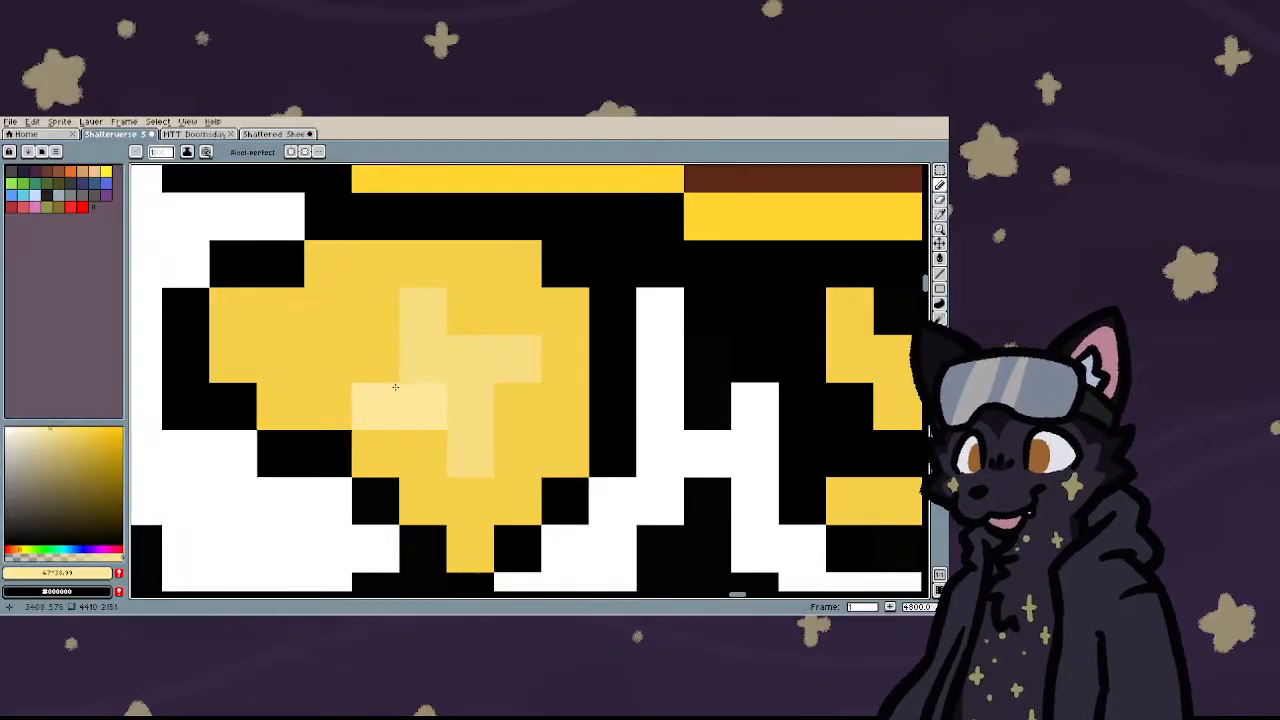
key(g)
click(443, 369)
scroll(443, 369, down, 6)
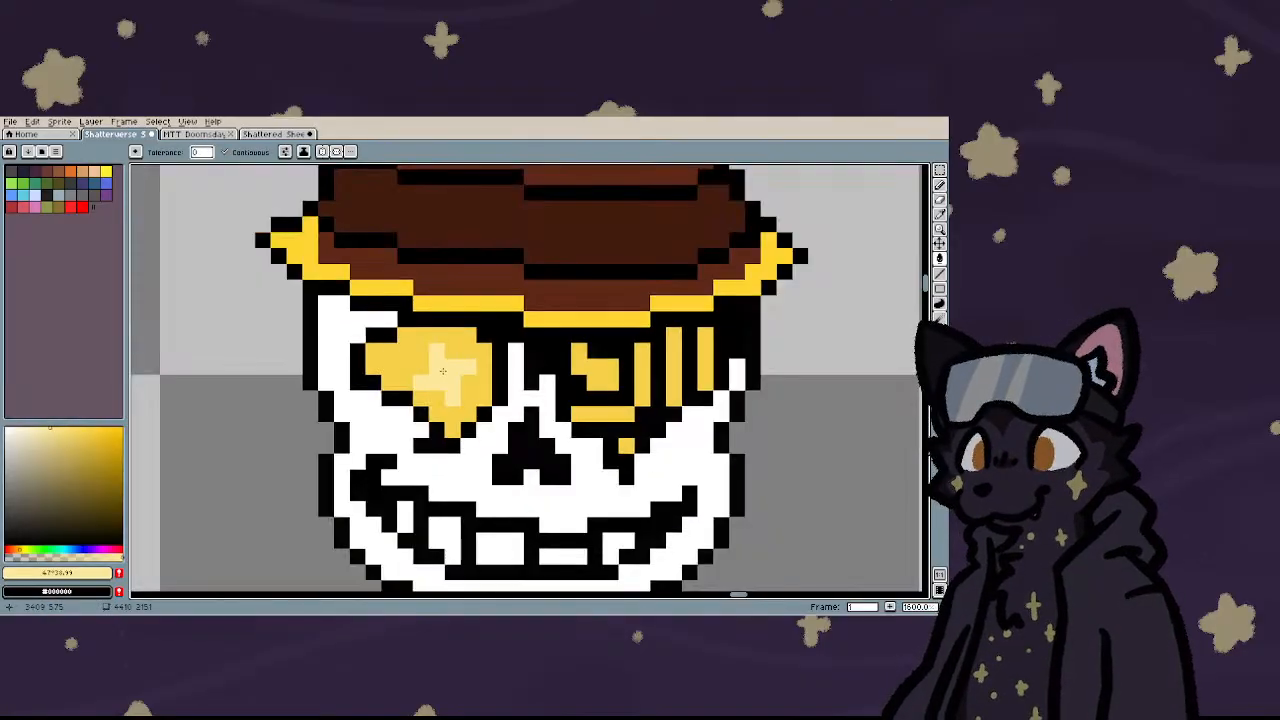
key(b)
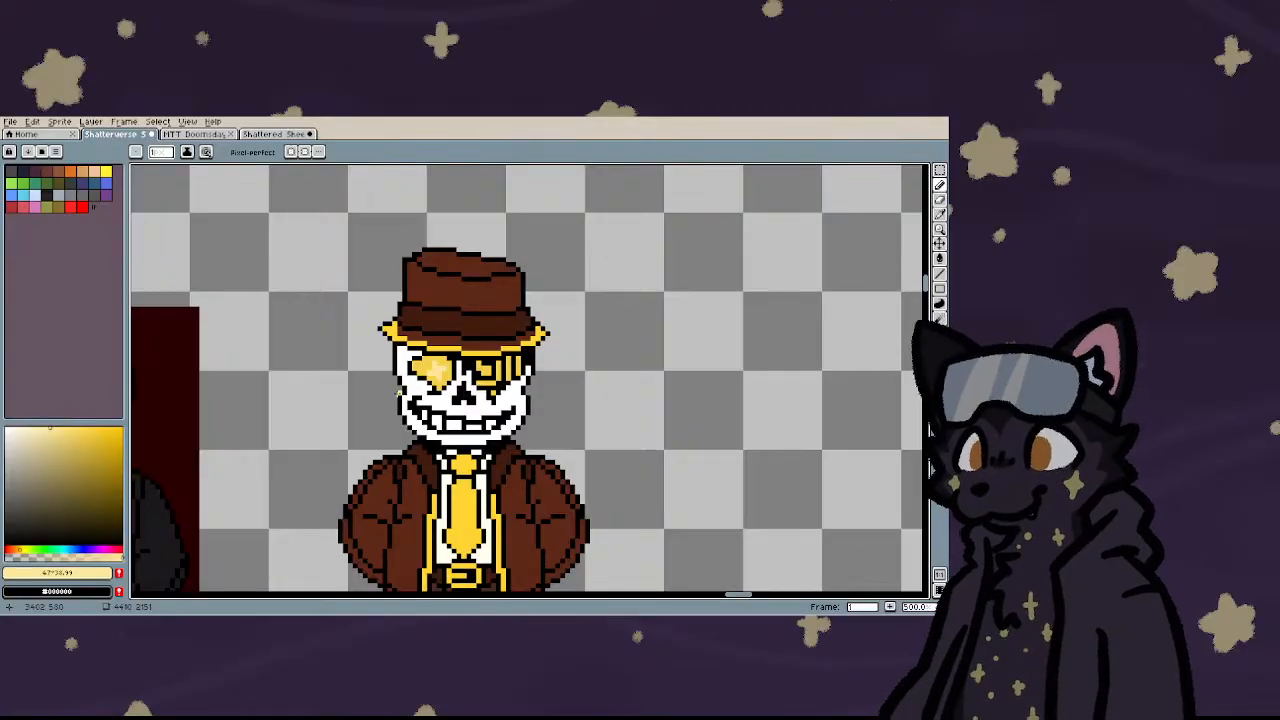
- Examine the hatted skeleton at different sizes beside the tuxedo skeleton and the golden reference character
scroll(401, 393, down, 4)
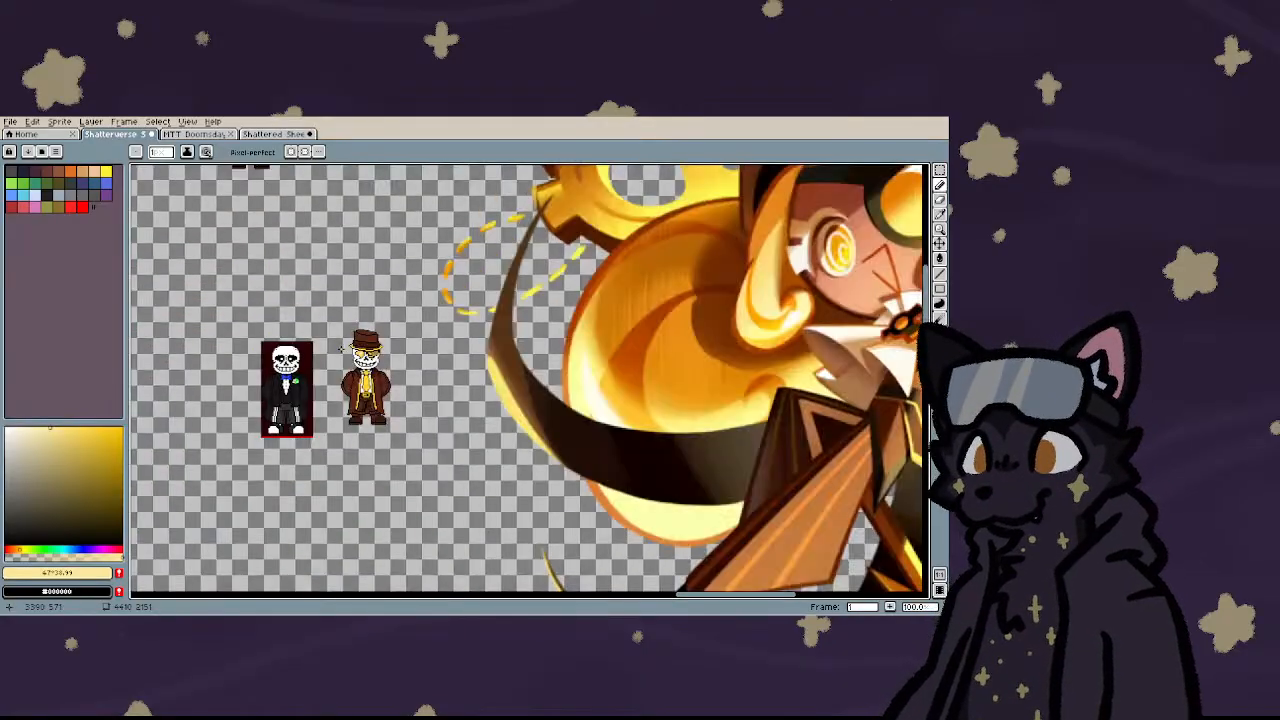
scroll(340, 349, up, 3)
scroll(340, 349, down, 1)
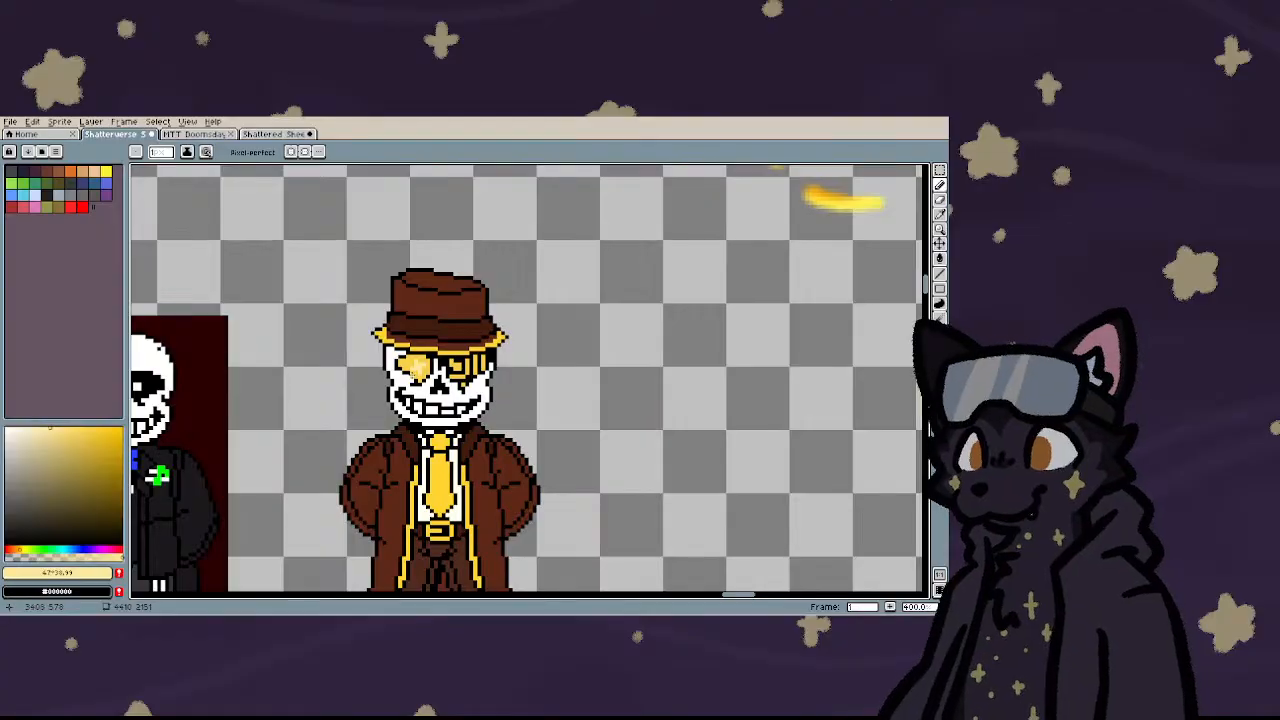
scroll(340, 349, up, 5)
scroll(340, 349, down, 7)
scroll(412, 370, down, 1)
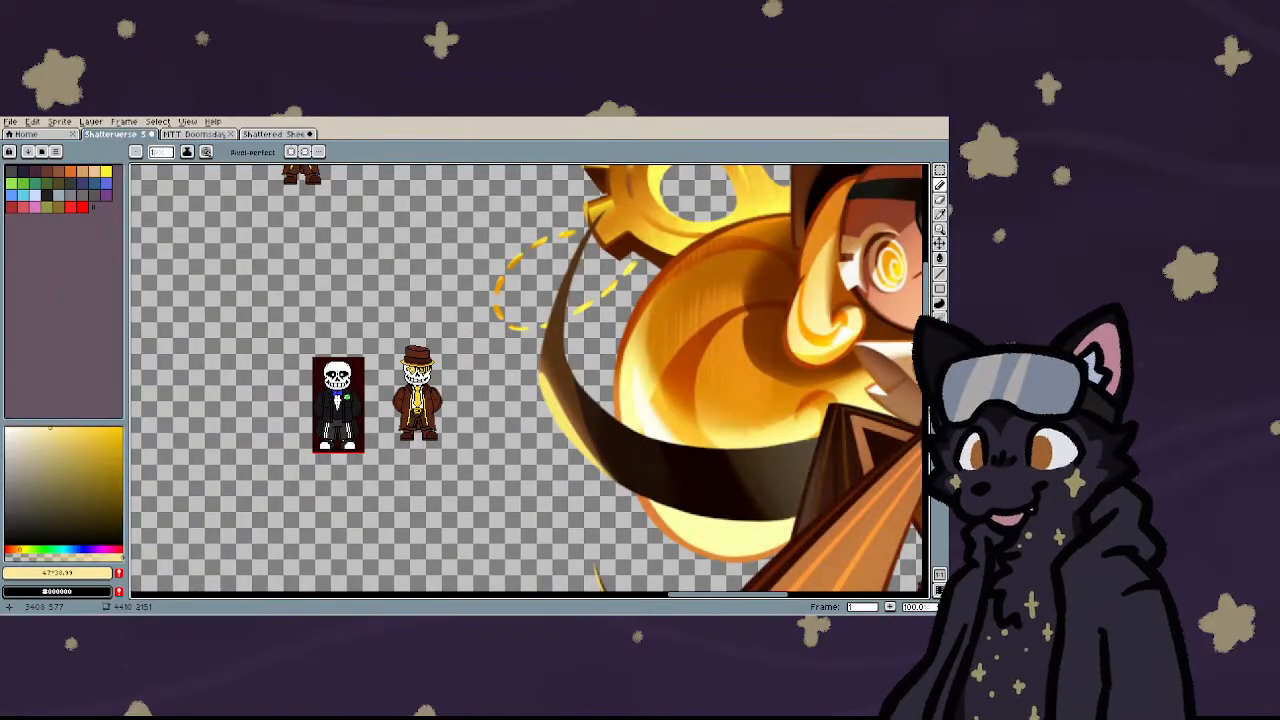
scroll(423, 474, up, 3)
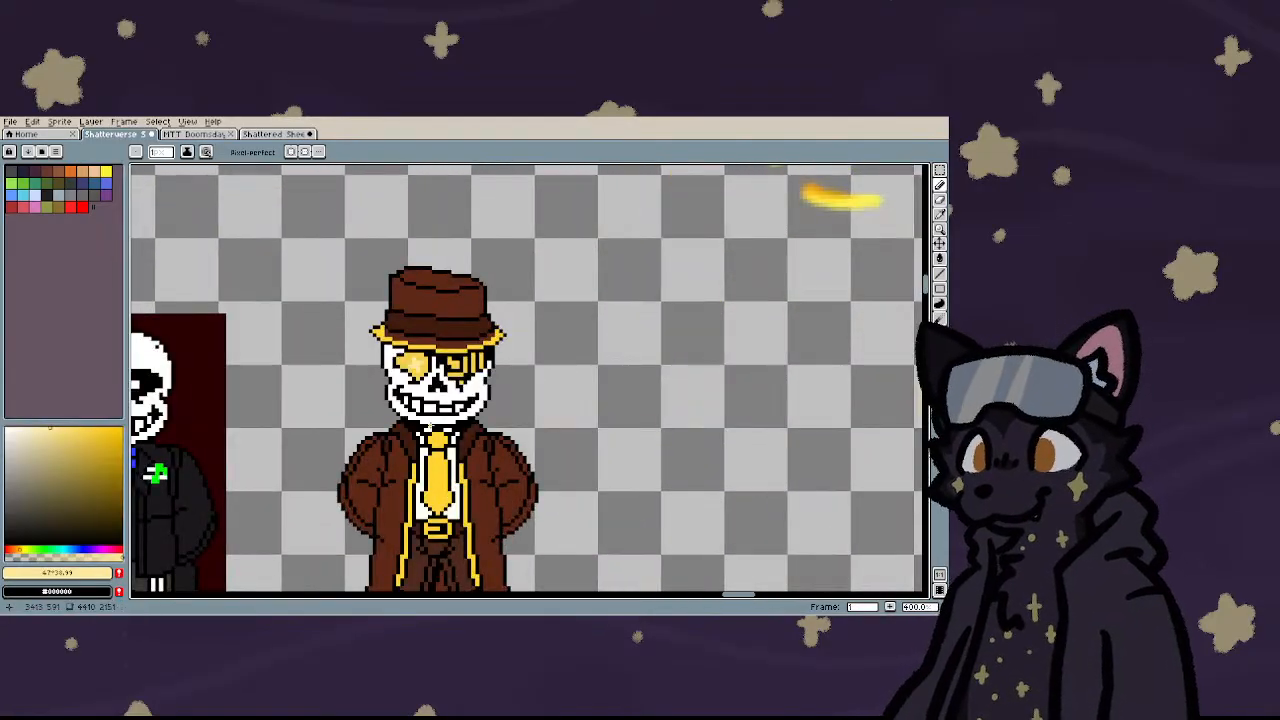
scroll(423, 474, down, 4)
scroll(423, 474, up, 4)
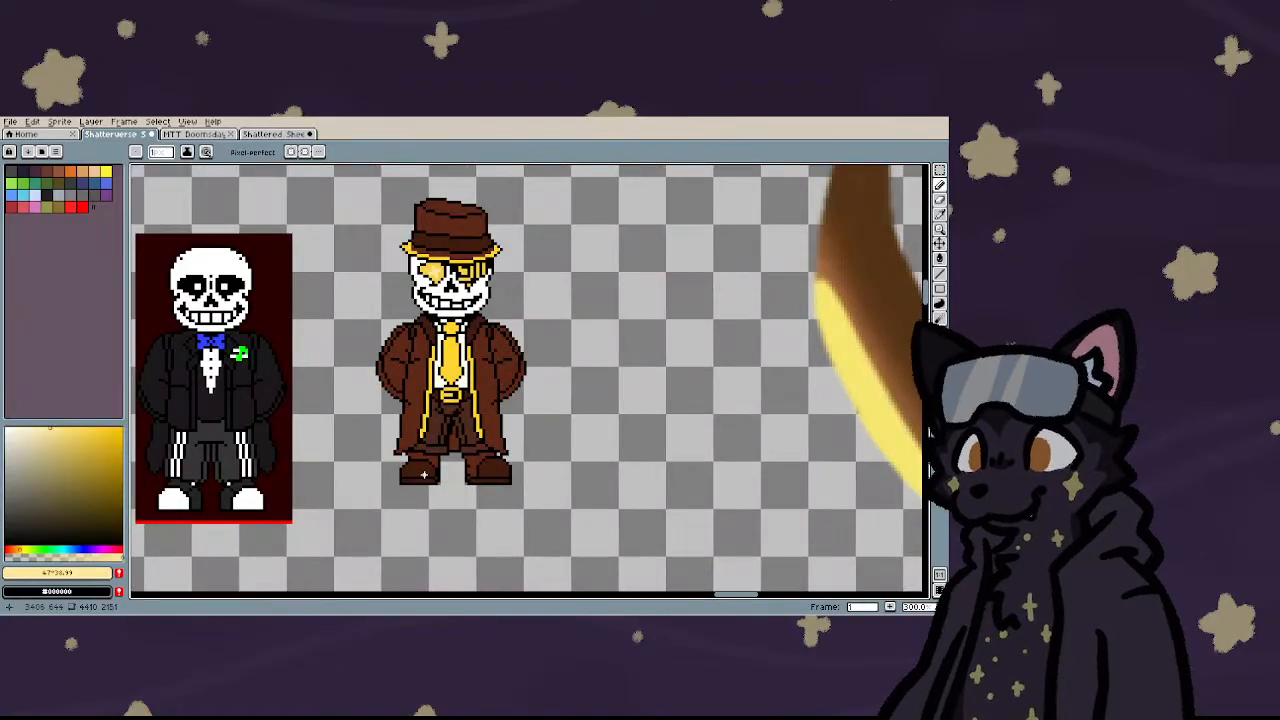
scroll(423, 474, down, 3)
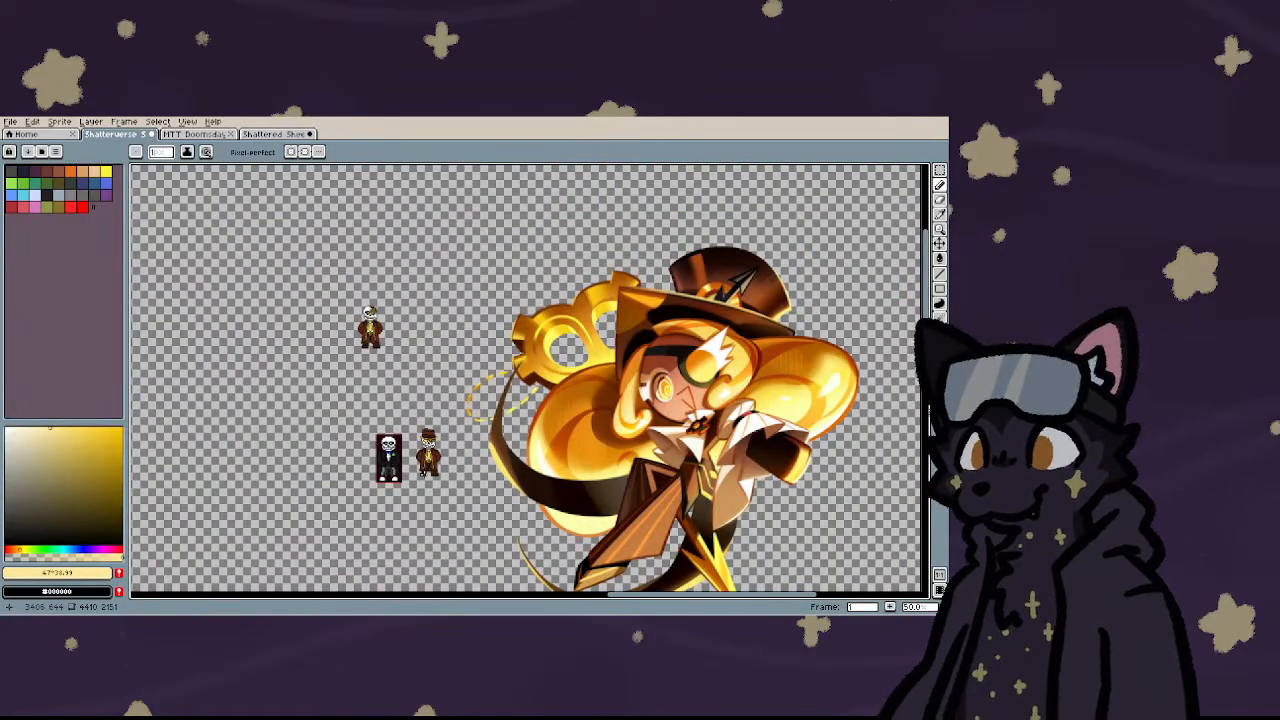
scroll(423, 474, up, 3)
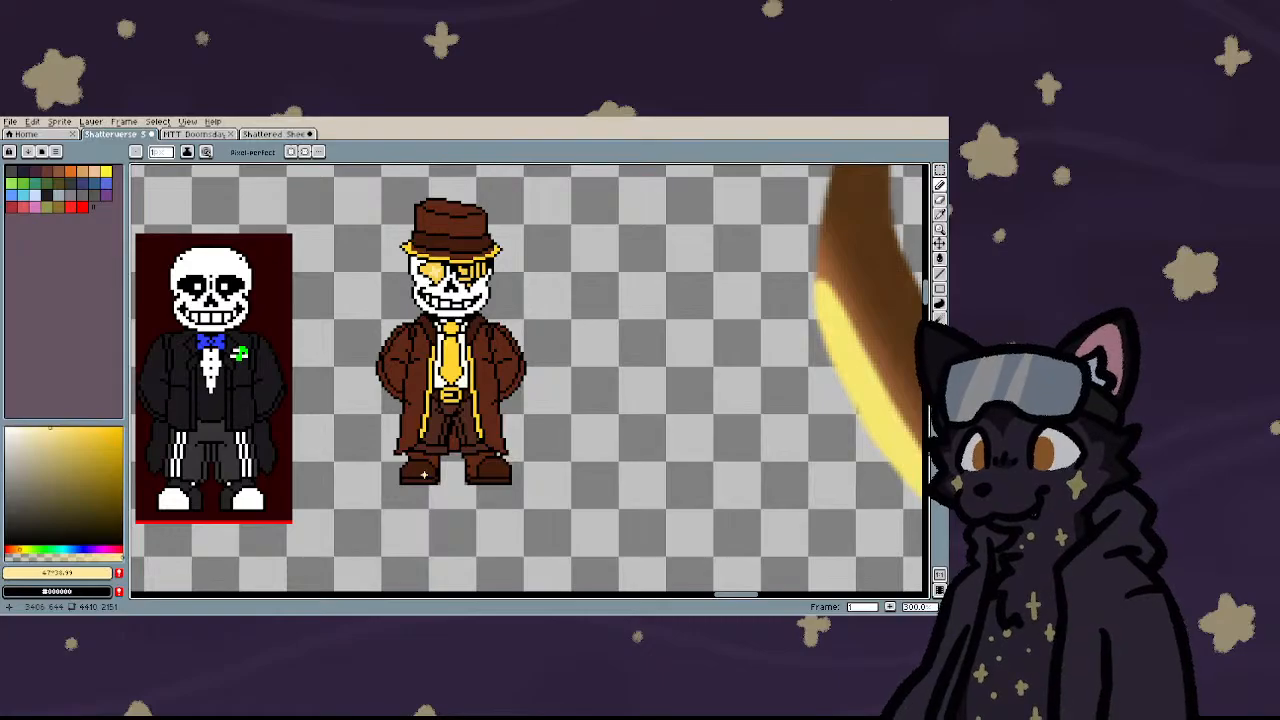
- Look over the other skeleton sprites across the sheet and compare them with the finished brown-coated figure
scroll(423, 474, down, 5)
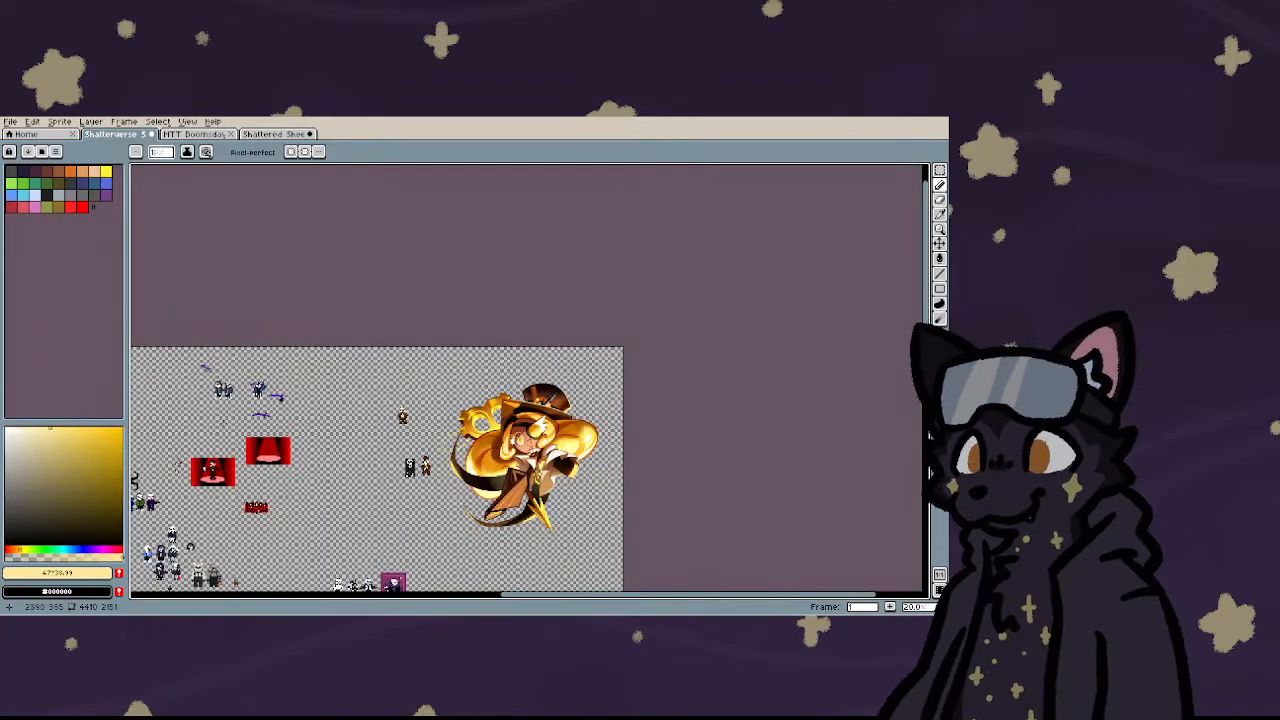
scroll(423, 474, up, 4)
scroll(423, 474, down, 3)
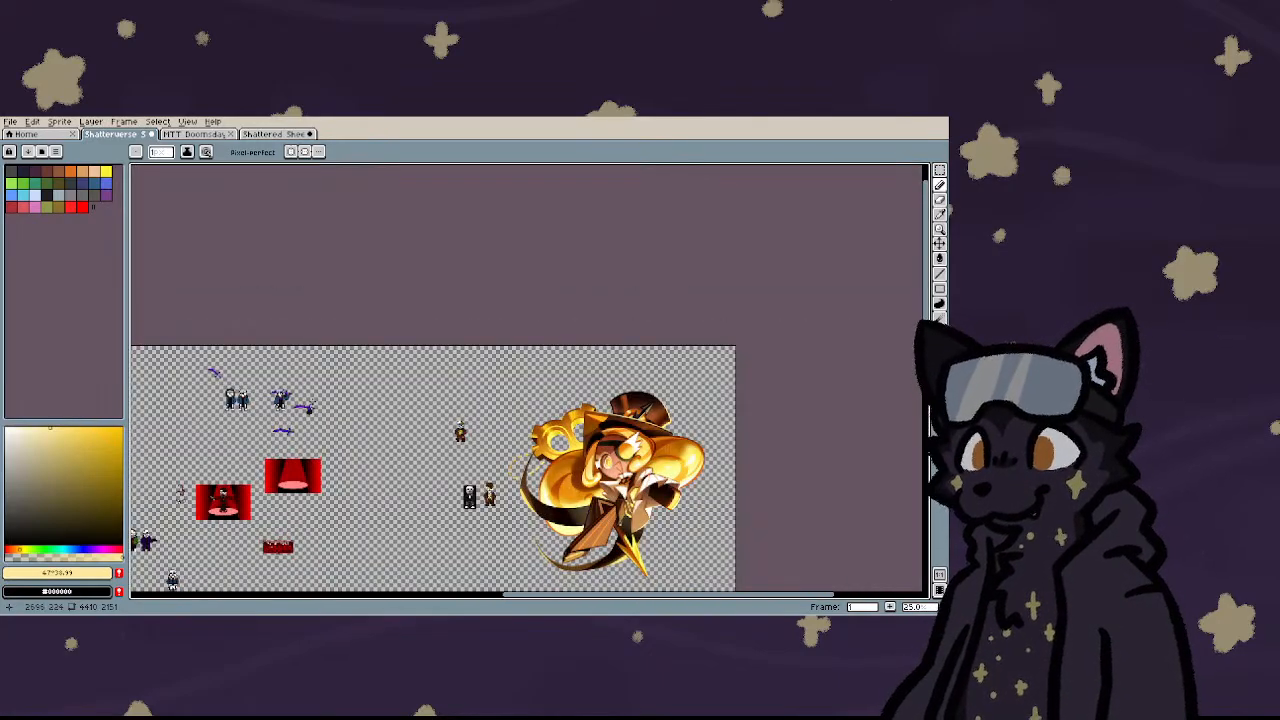
scroll(312, 406, up, 3)
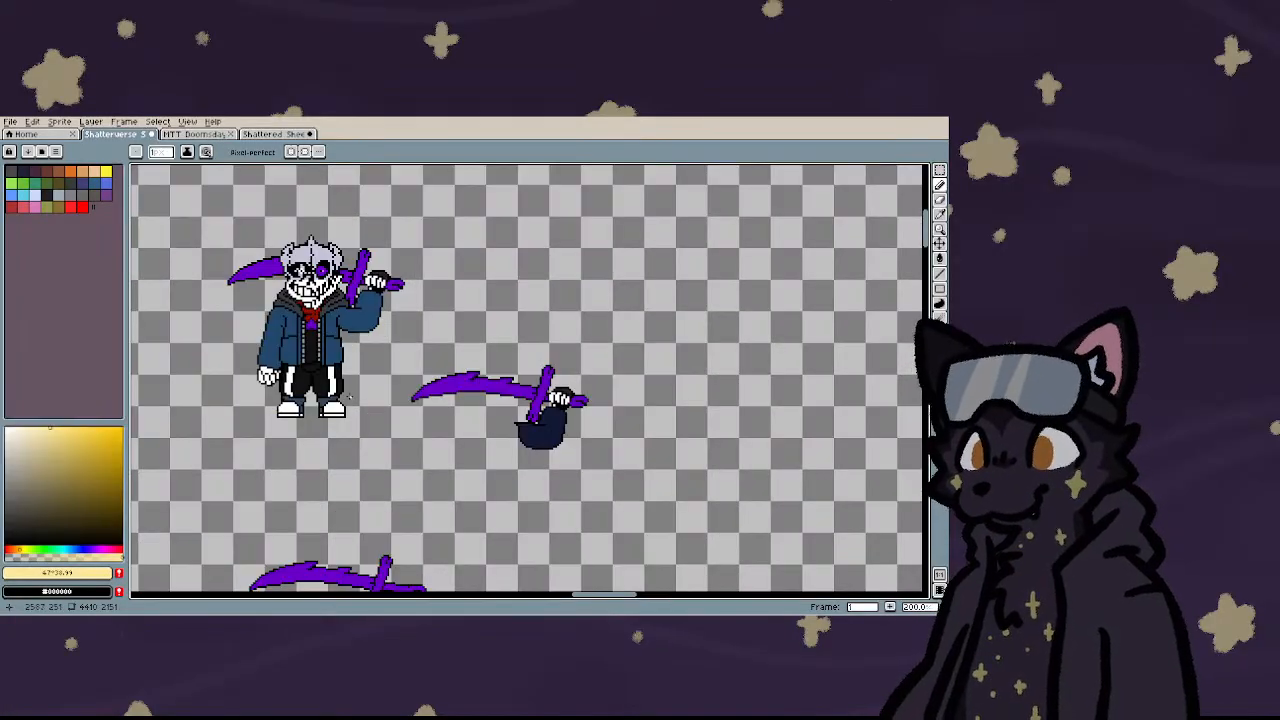
scroll(349, 397, down, 1)
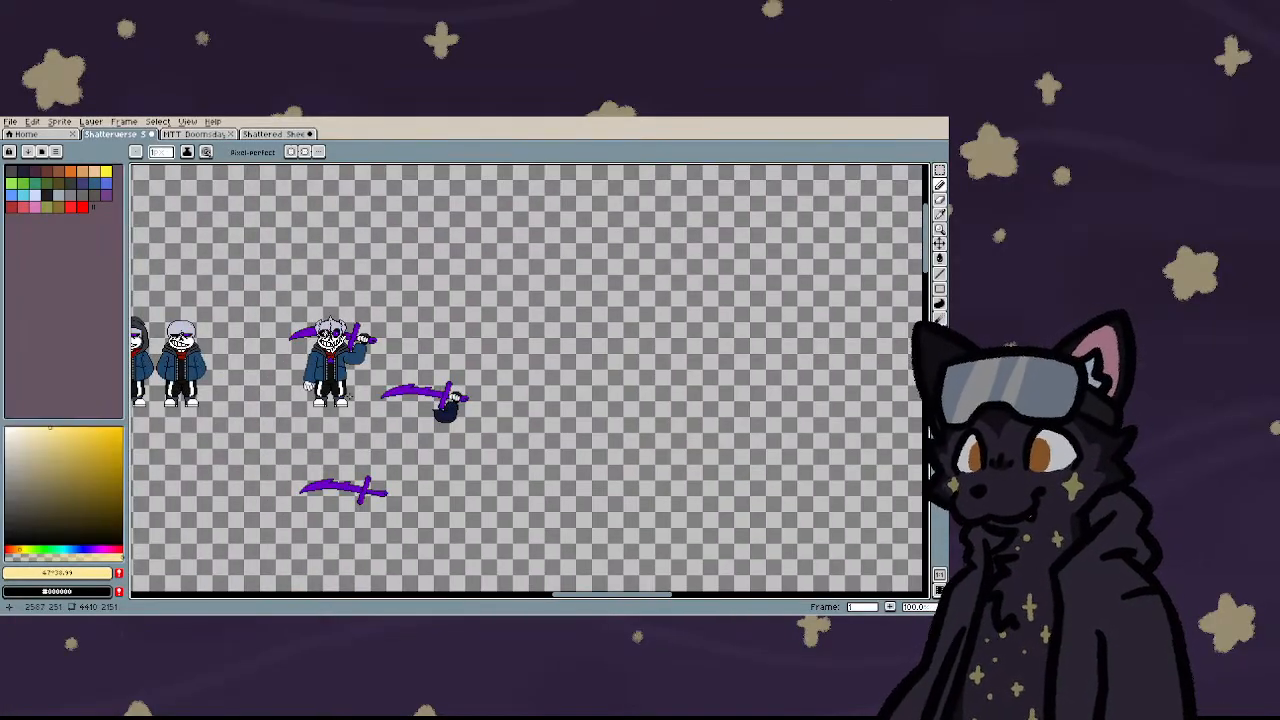
scroll(348, 397, down, 2)
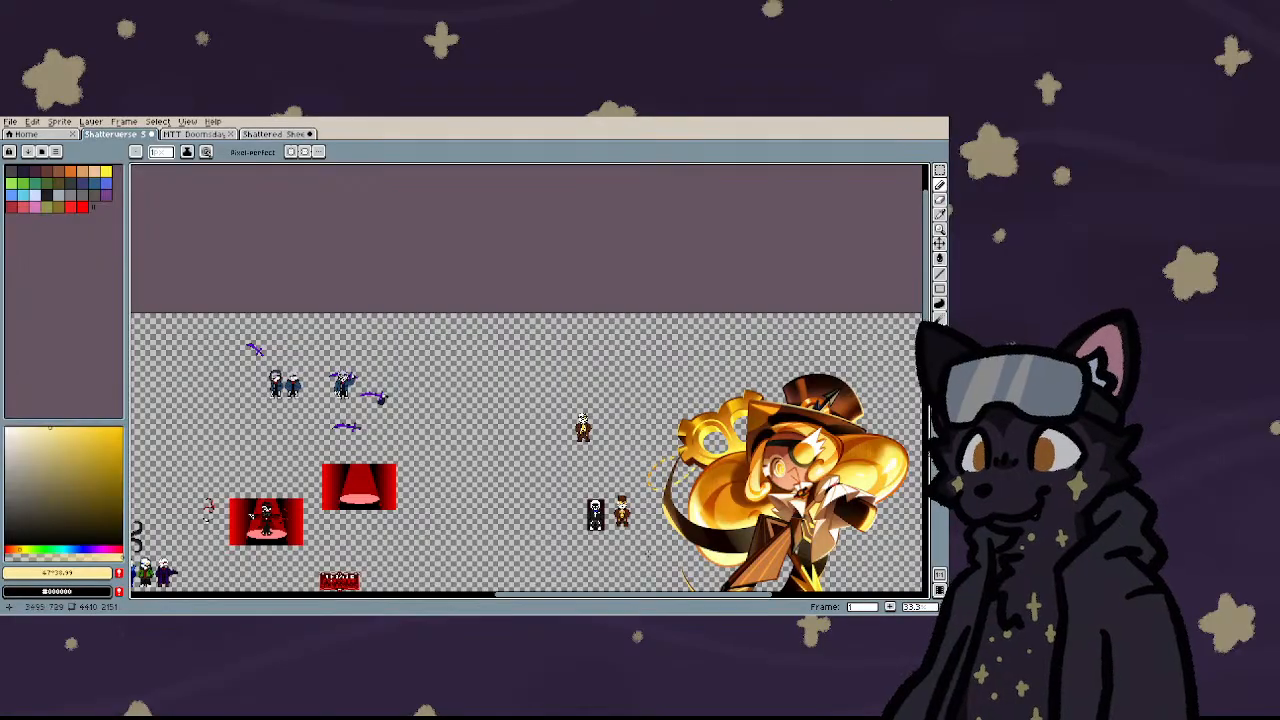
scroll(640, 528, up, 3)
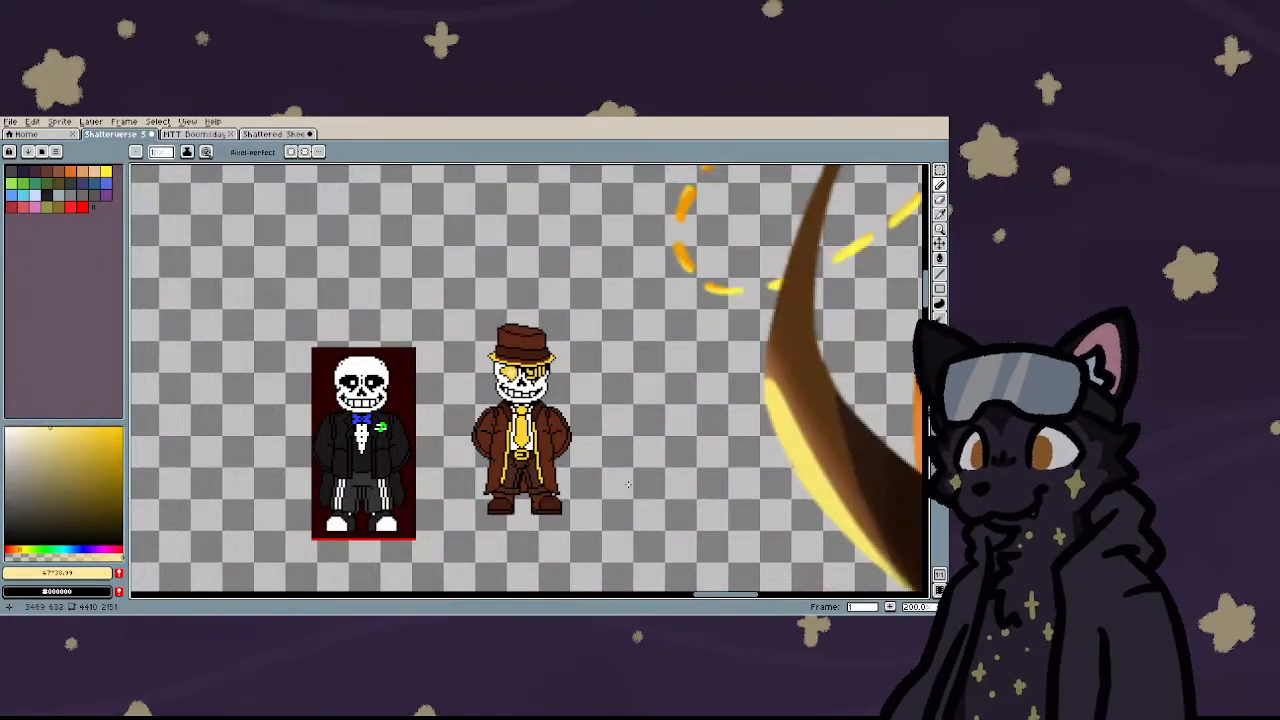
scroll(634, 484, down, 3)
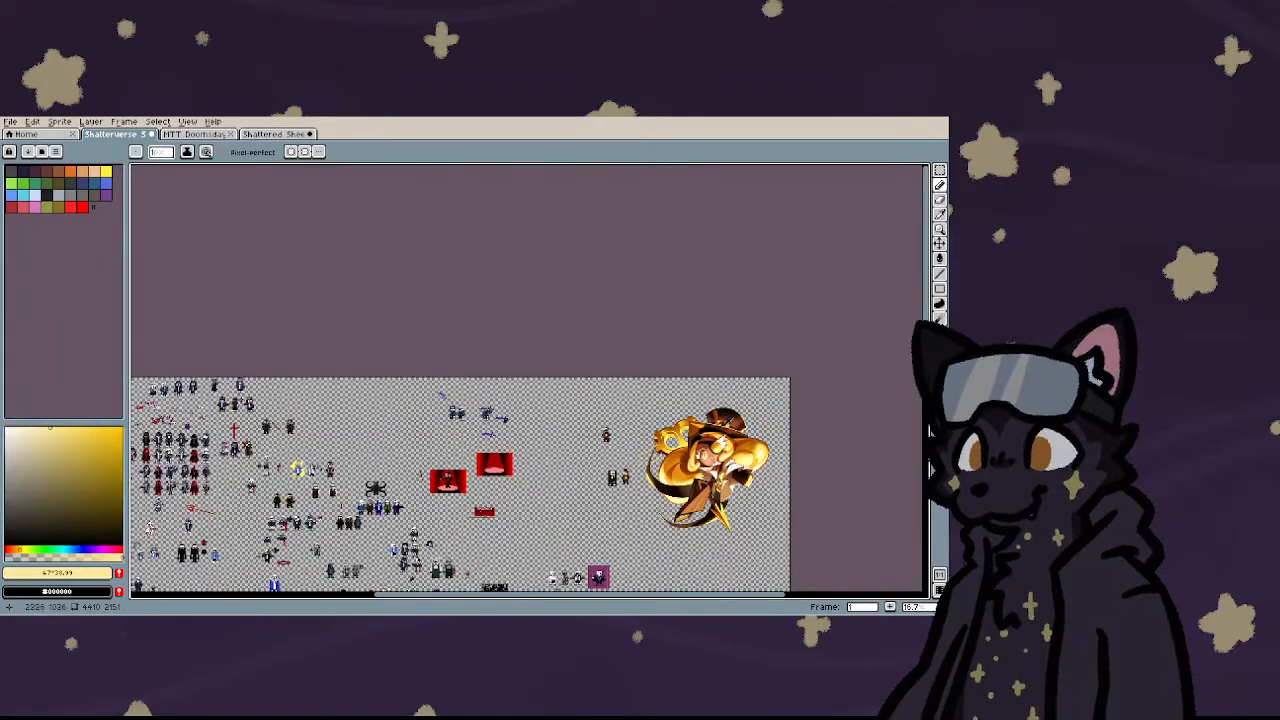
scroll(634, 484, up, 1)
scroll(325, 444, up, 3)
scroll(605, 318, down, 4)
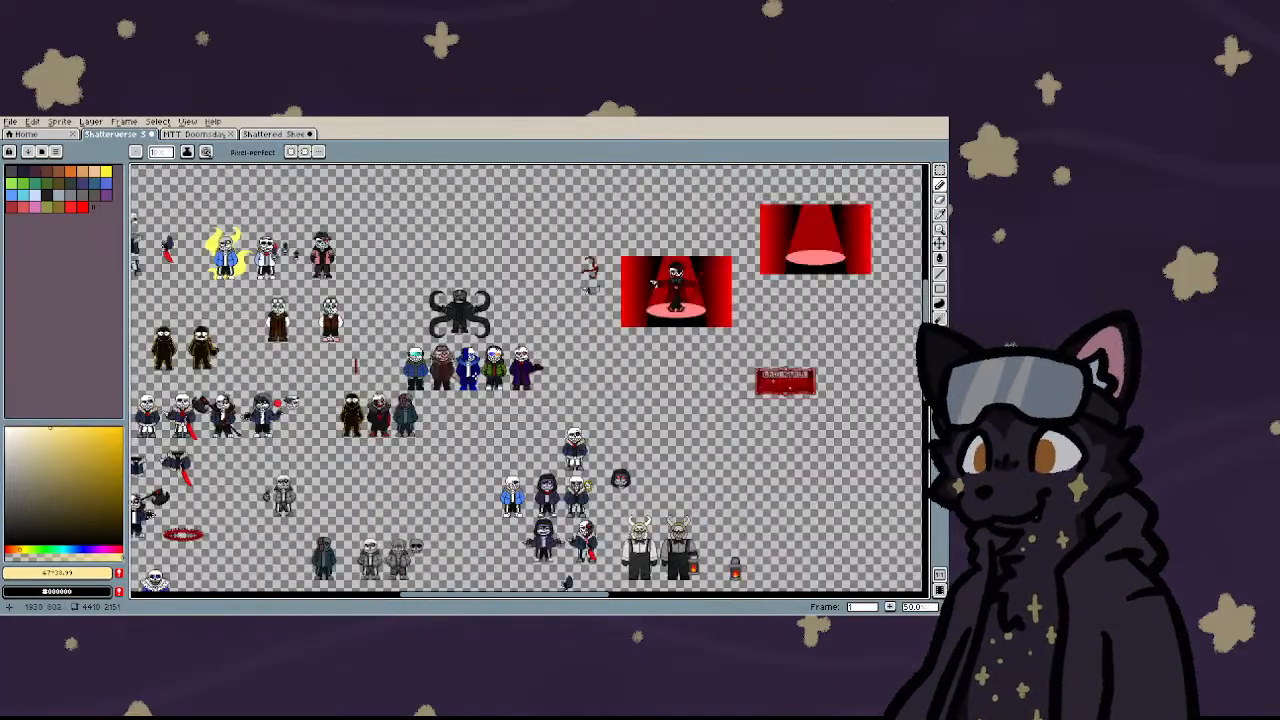
scroll(313, 436, up, 4)
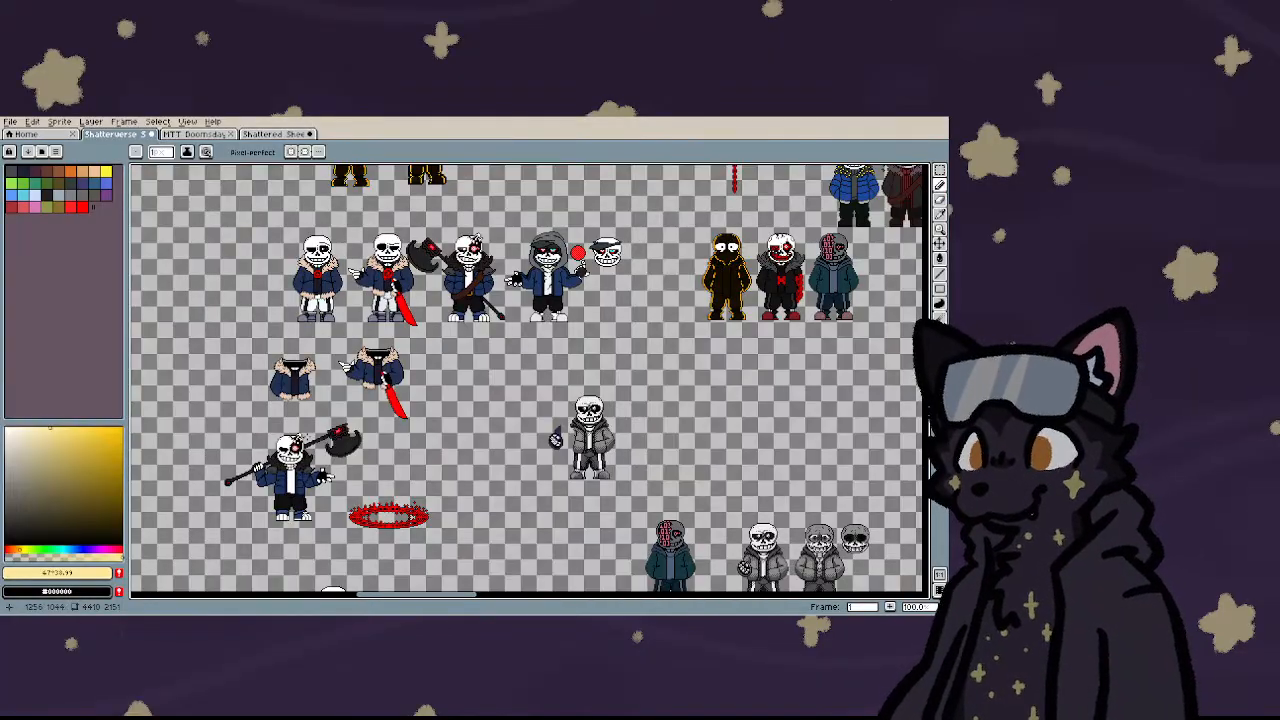
scroll(528, 380, down, 5)
scroll(490, 357, up, 7)
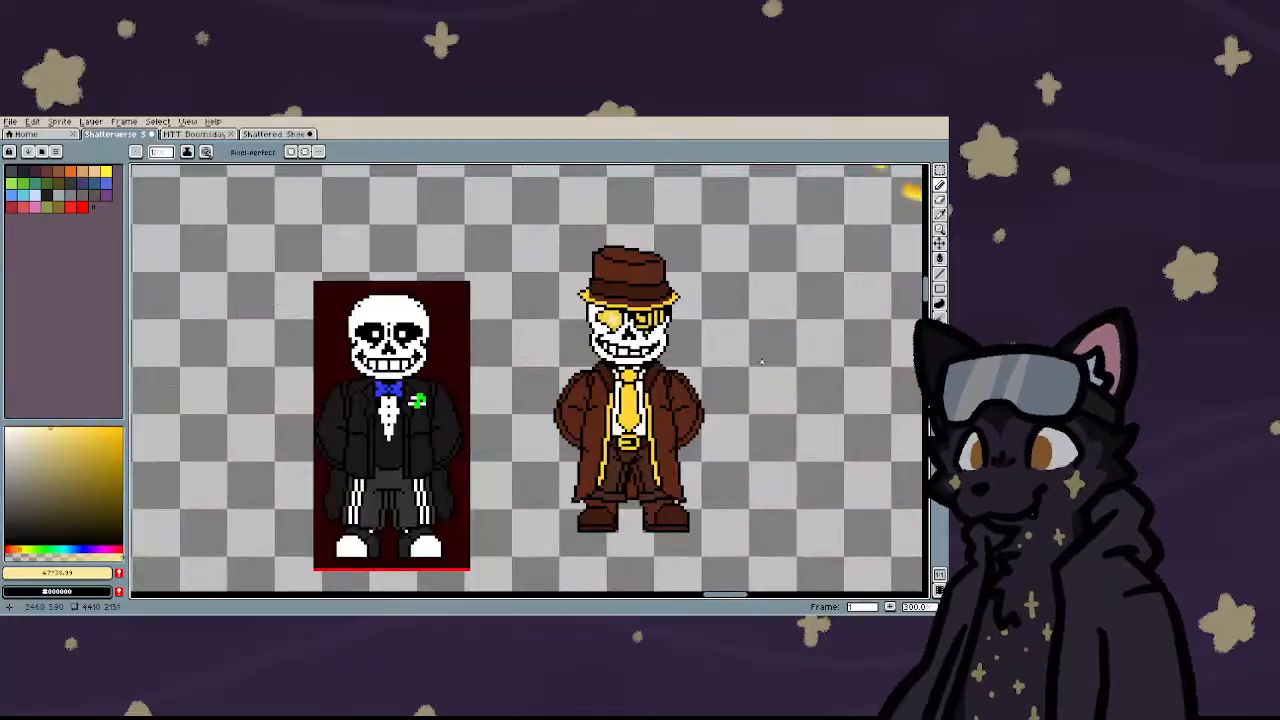
scroll(490, 357, down, 3)
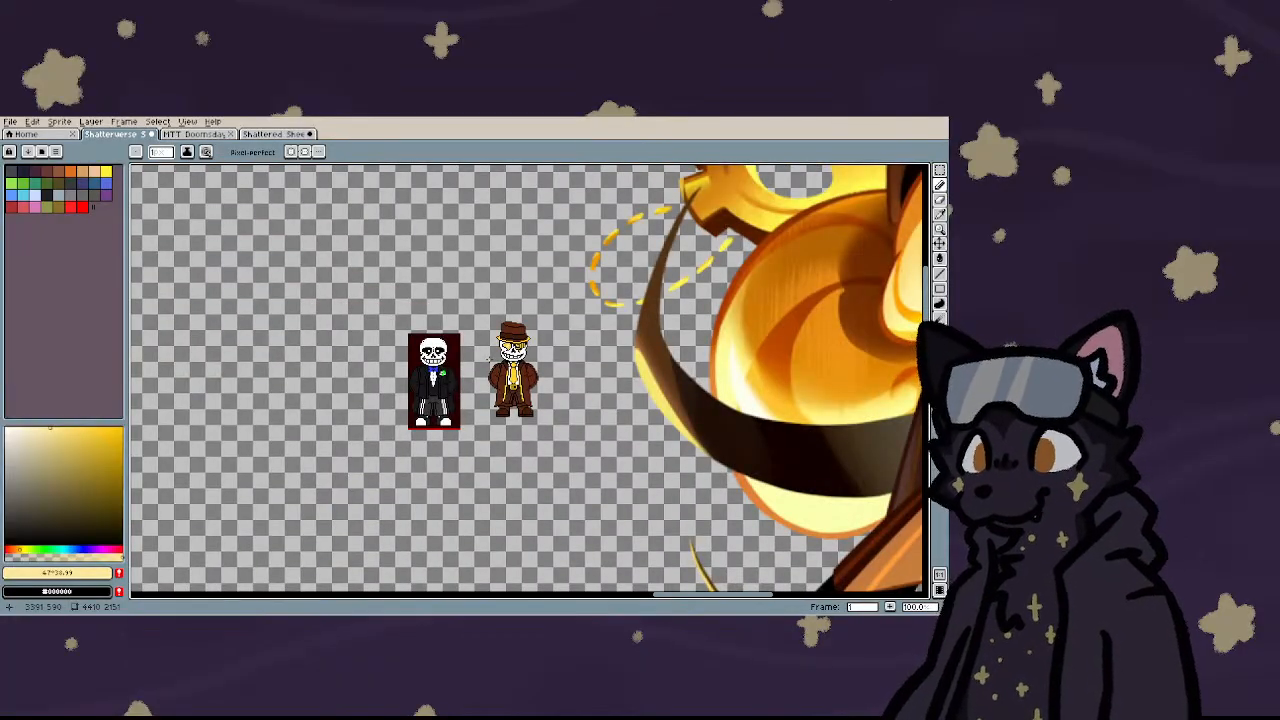
- Select the whole hatted skeleton and move it up the sheet, directly to the right of the hatless skeleton with their feet level
scroll(489, 341, up, 2)
key(m)
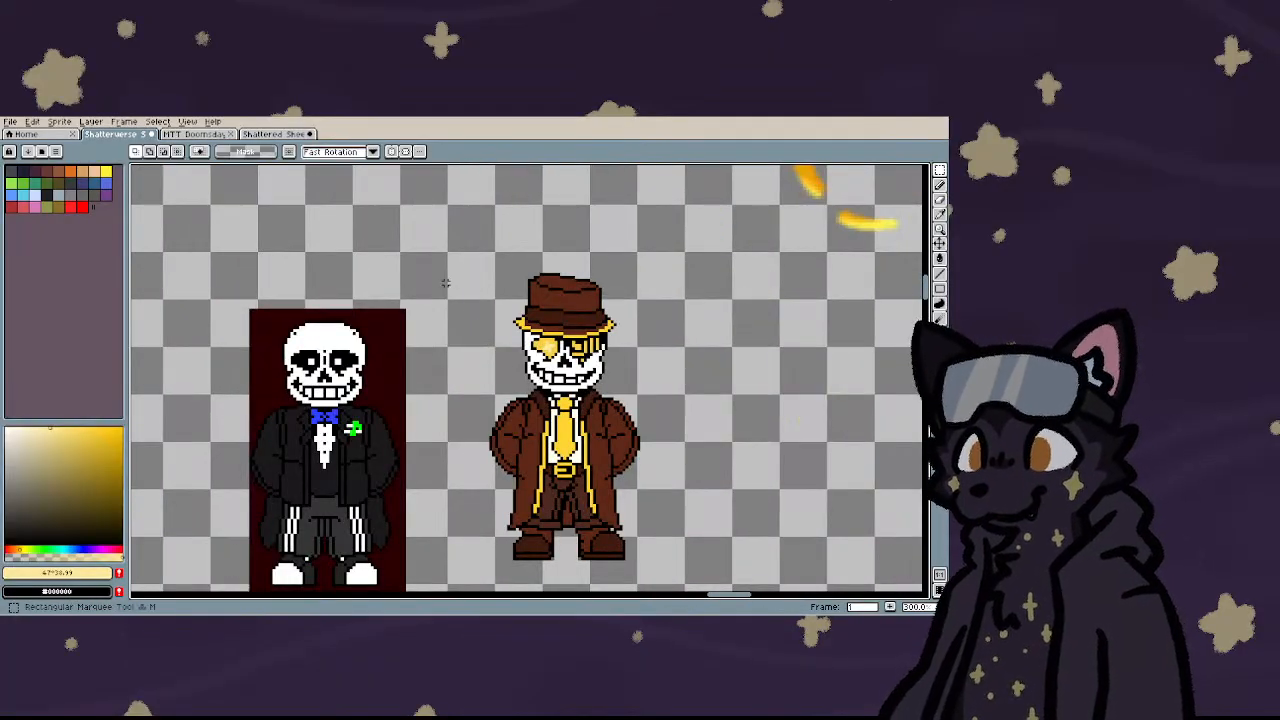
drag(444, 254, 656, 590)
scroll(564, 396, down, 4)
drag(637, 533, 497, 423)
scroll(514, 376, up, 5)
scroll(497, 423, down, 3)
scroll(497, 423, down, 4)
drag(526, 281, 543, 240)
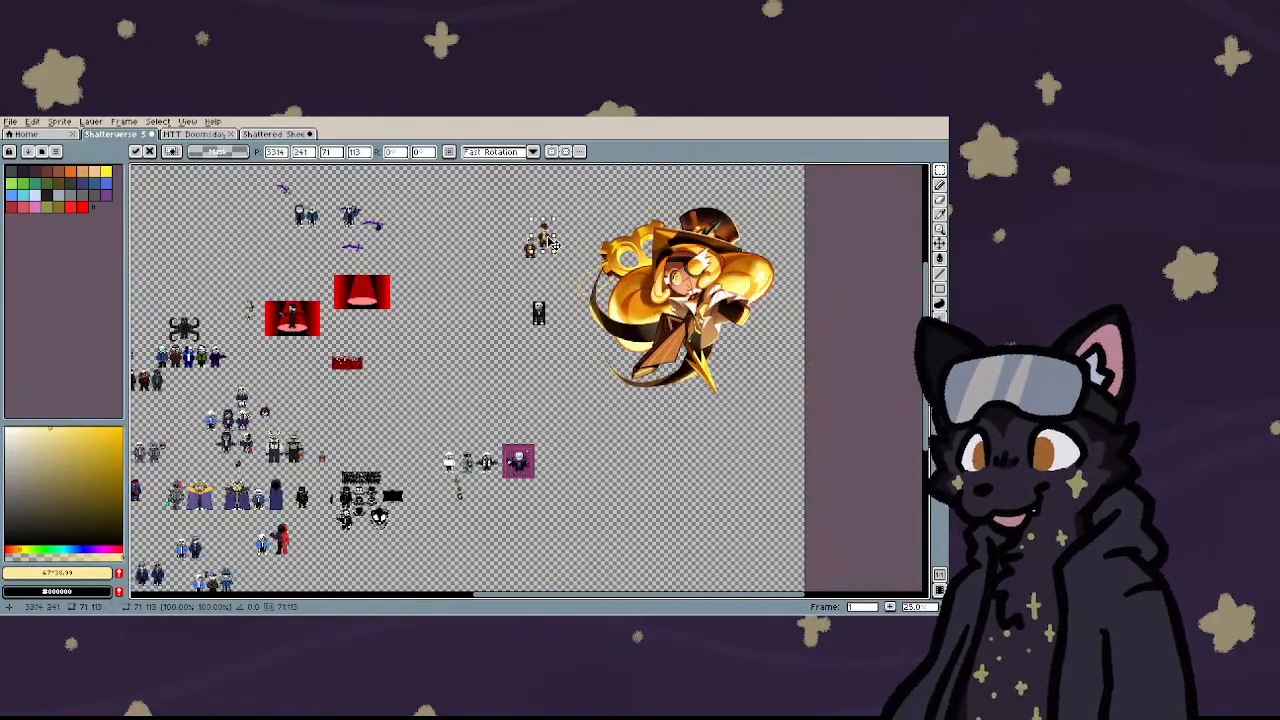
scroll(543, 240, up, 6)
drag(549, 314, 468, 393)
key(Return)
- Copy the hatted skeleton's creased coat, trousers and shoes onto the hatless skeleton's body, aligned with its outline
scroll(397, 359, up, 1)
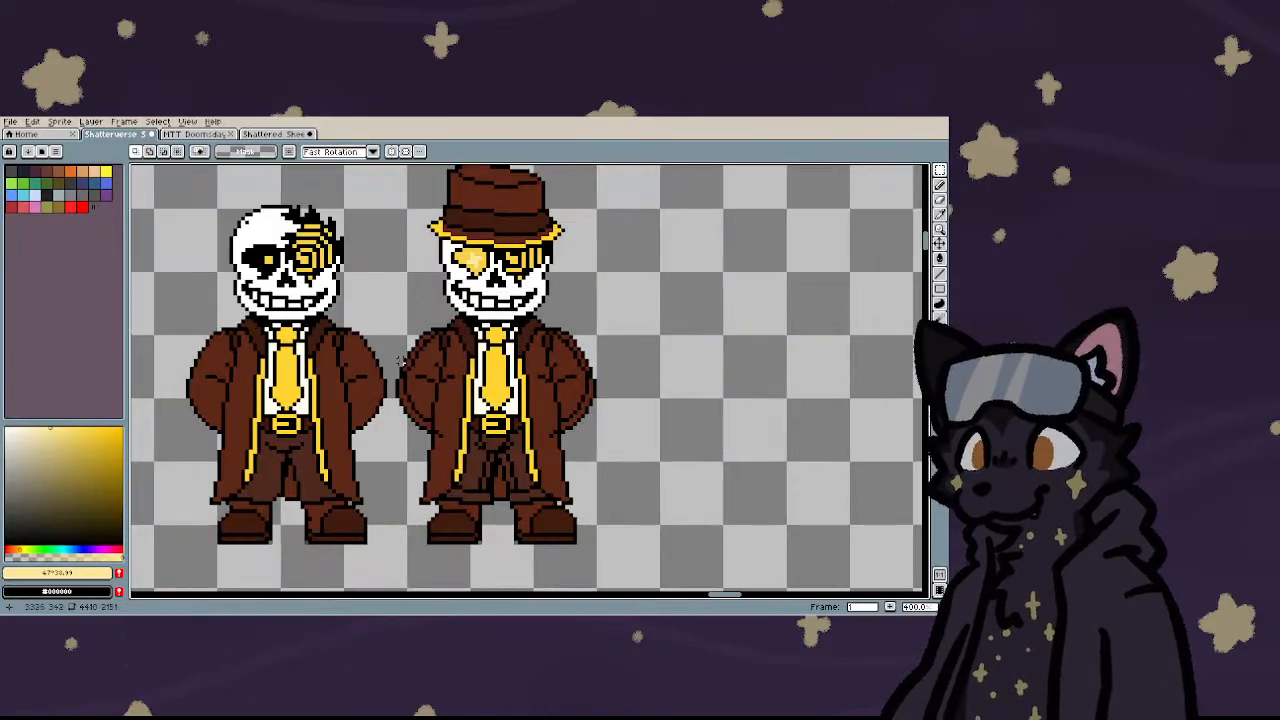
drag(385, 318, 652, 578)
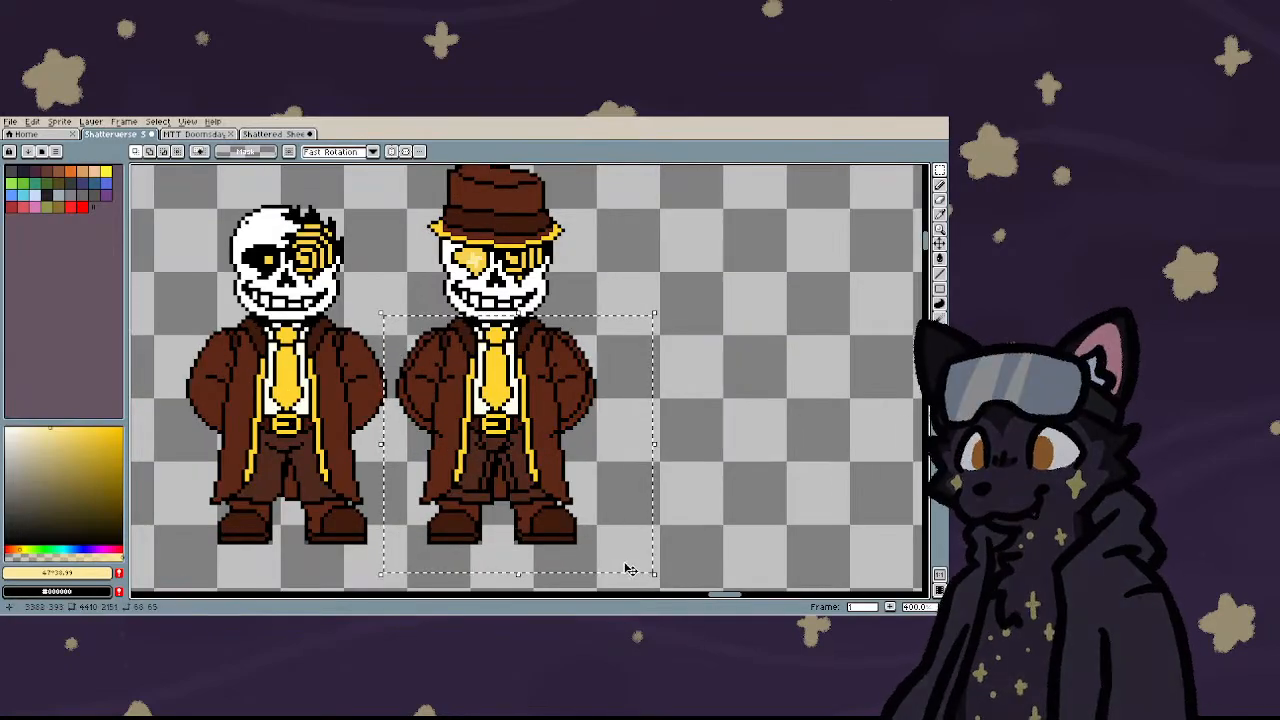
drag(543, 531, 338, 532)
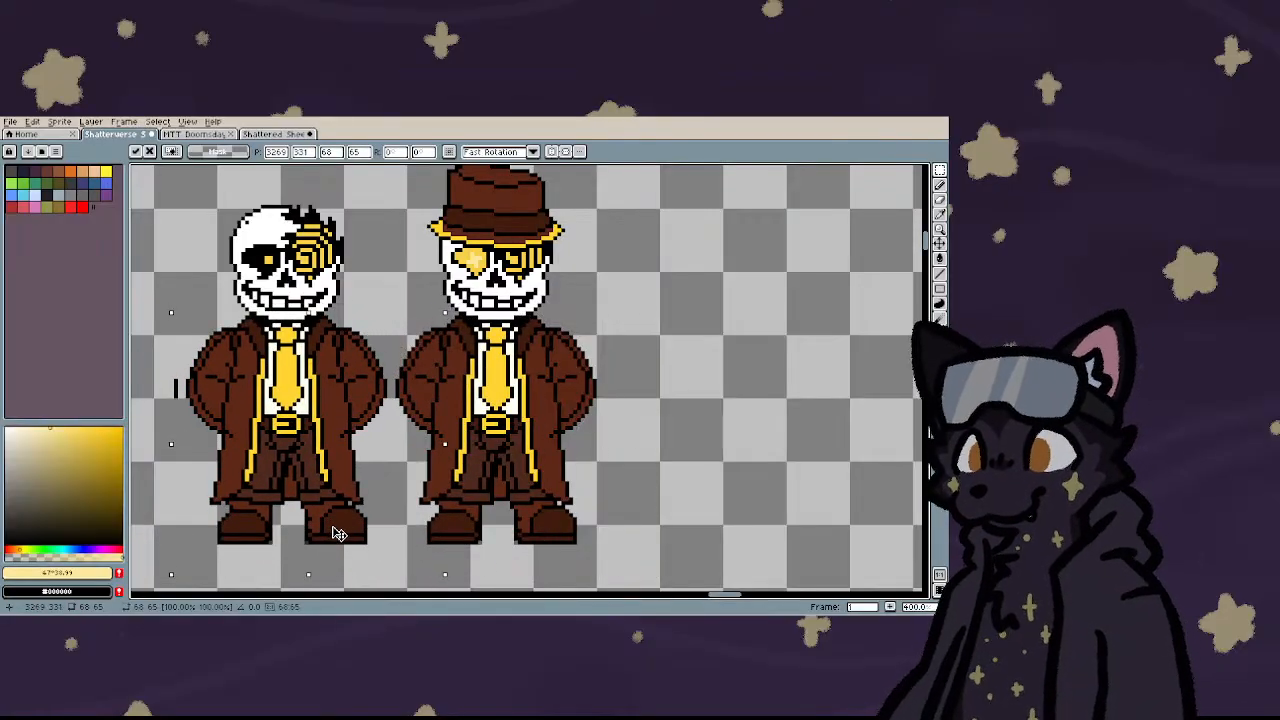
click(451, 524)
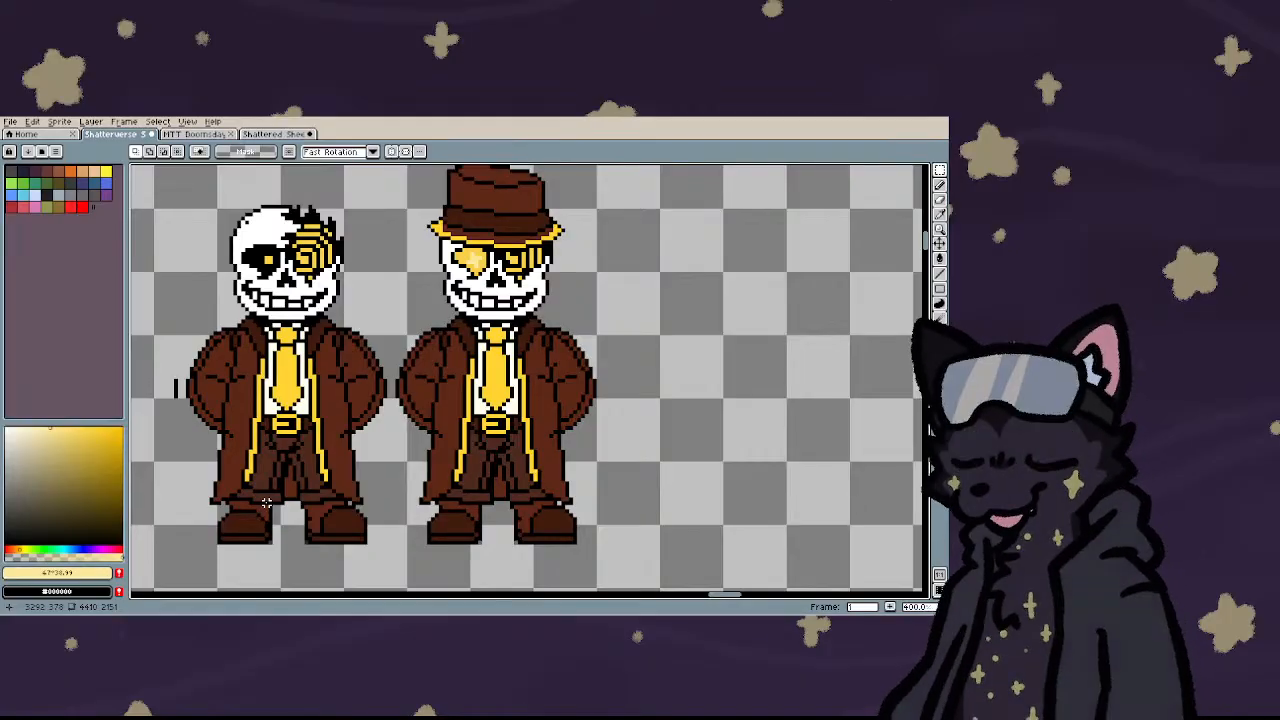
- Copy the yellow pinwheel eye from the hatted skeleton and place it over the hatless skeleton's left eye socket
scroll(430, 240, up, 5)
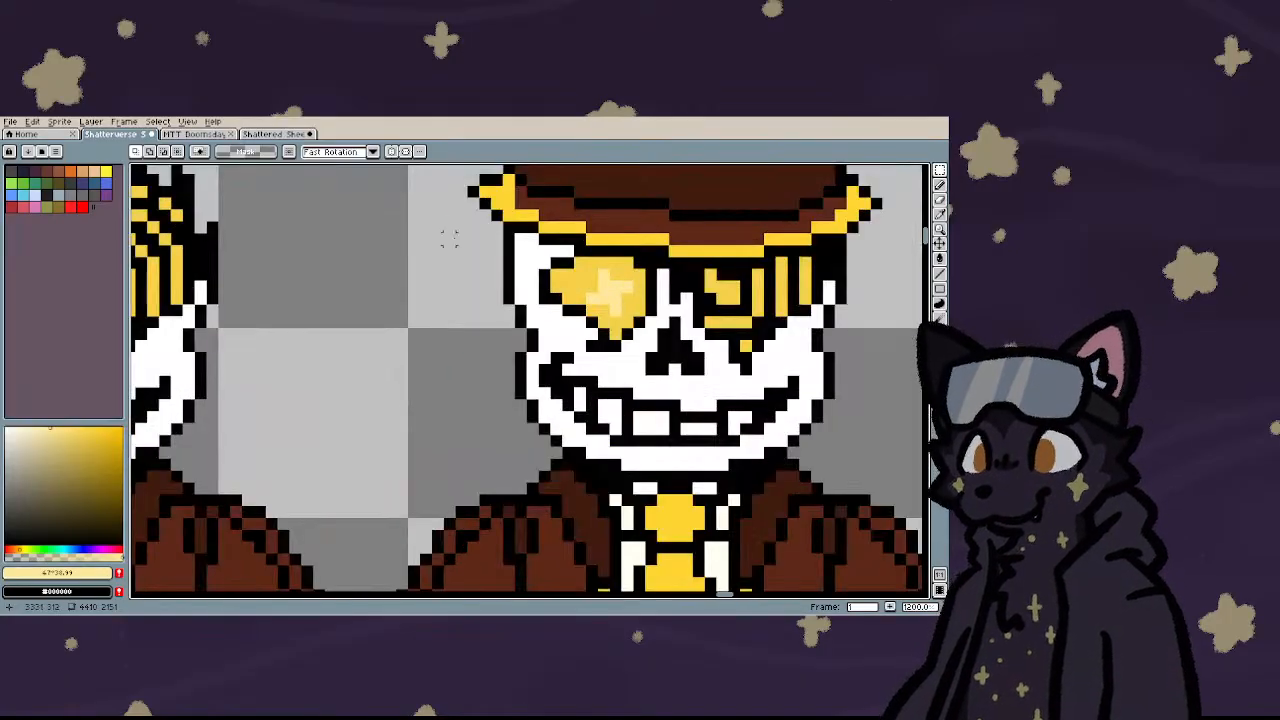
drag(546, 268, 335, 380)
scroll(678, 386, down, 3)
key(ctrl+c)
key(ctrl+v)
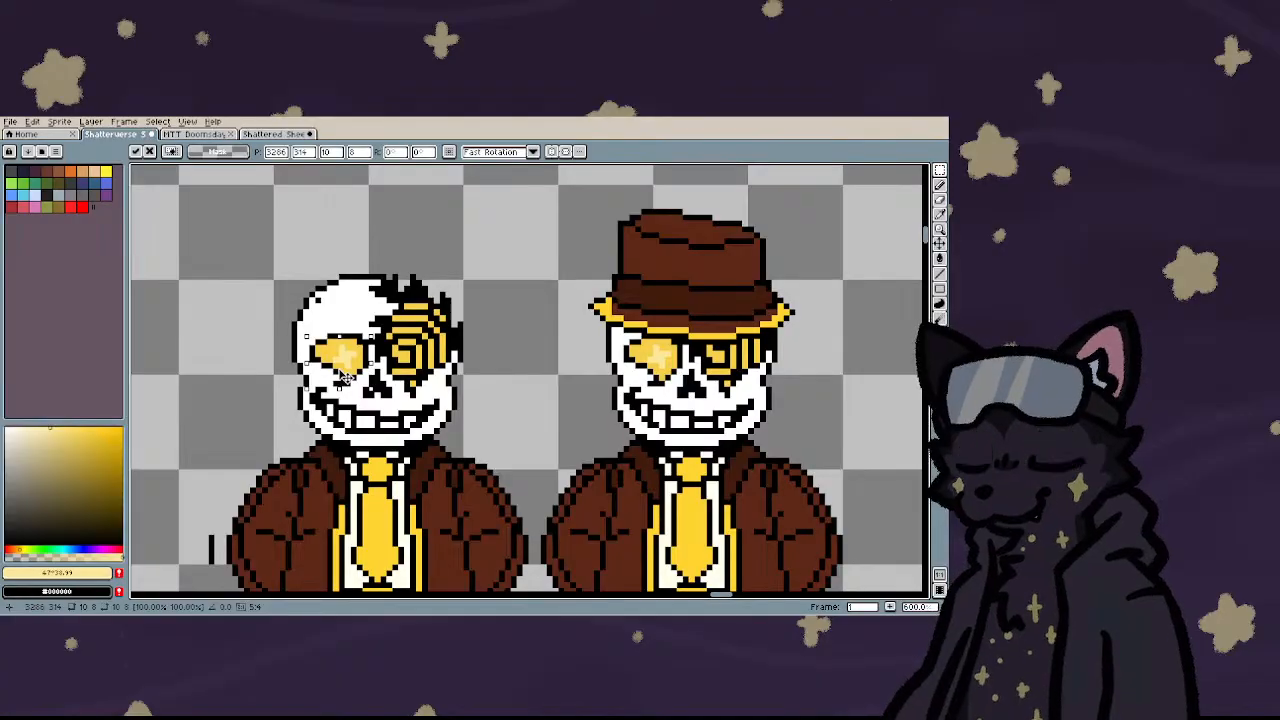
scroll(341, 374, down, 2)
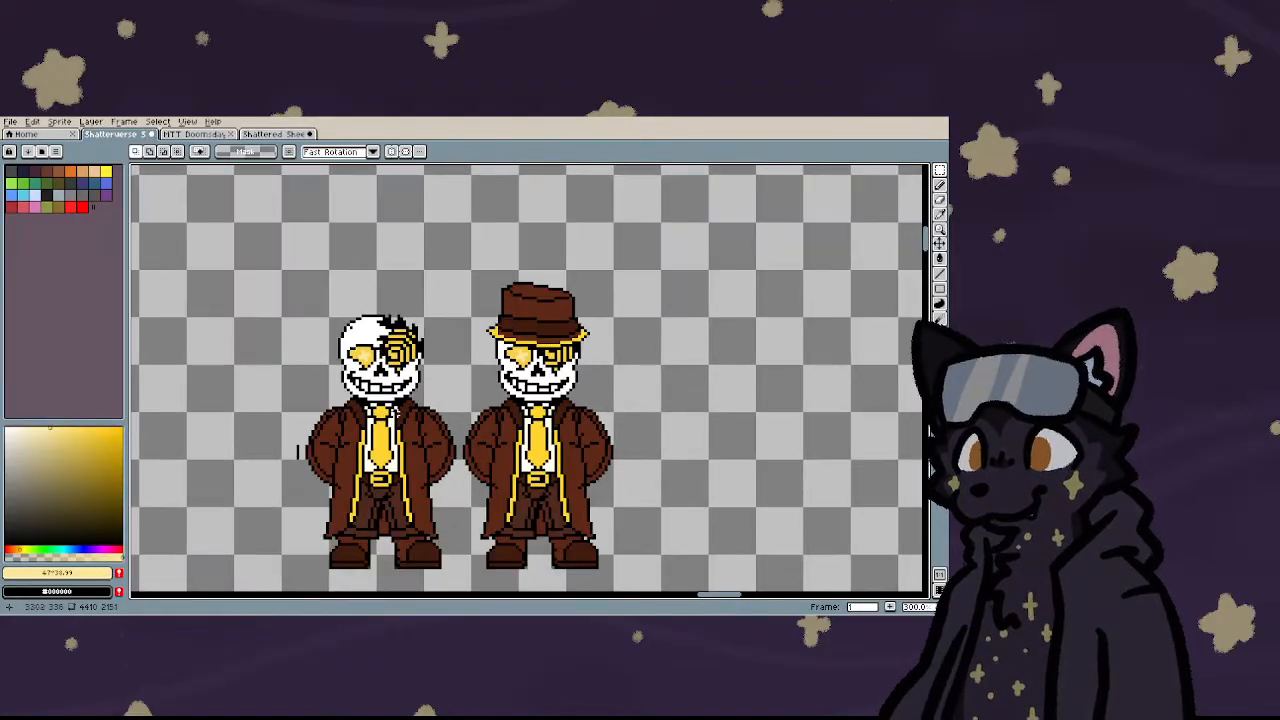
- Delete the stray black pixels beside the hatless skeleton's left sleeve and check both figures
scroll(338, 428, up, 2)
drag(221, 443, 251, 515)
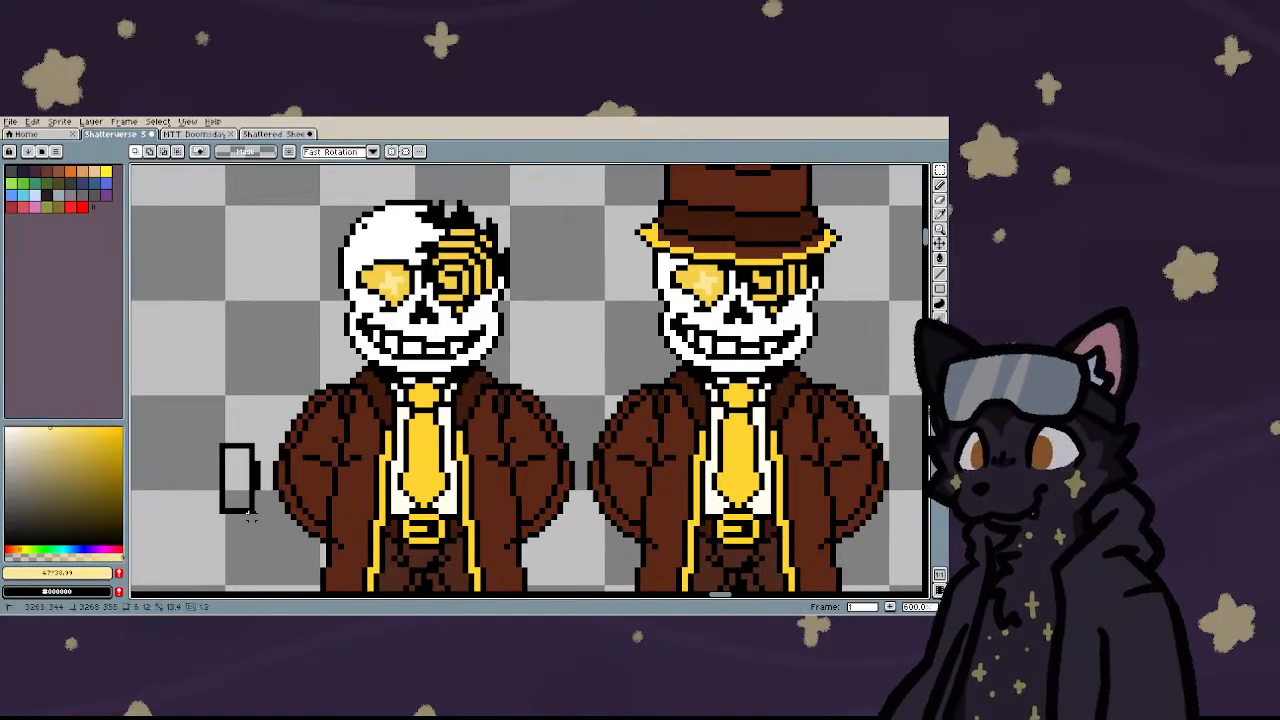
scroll(268, 537, down, 1)
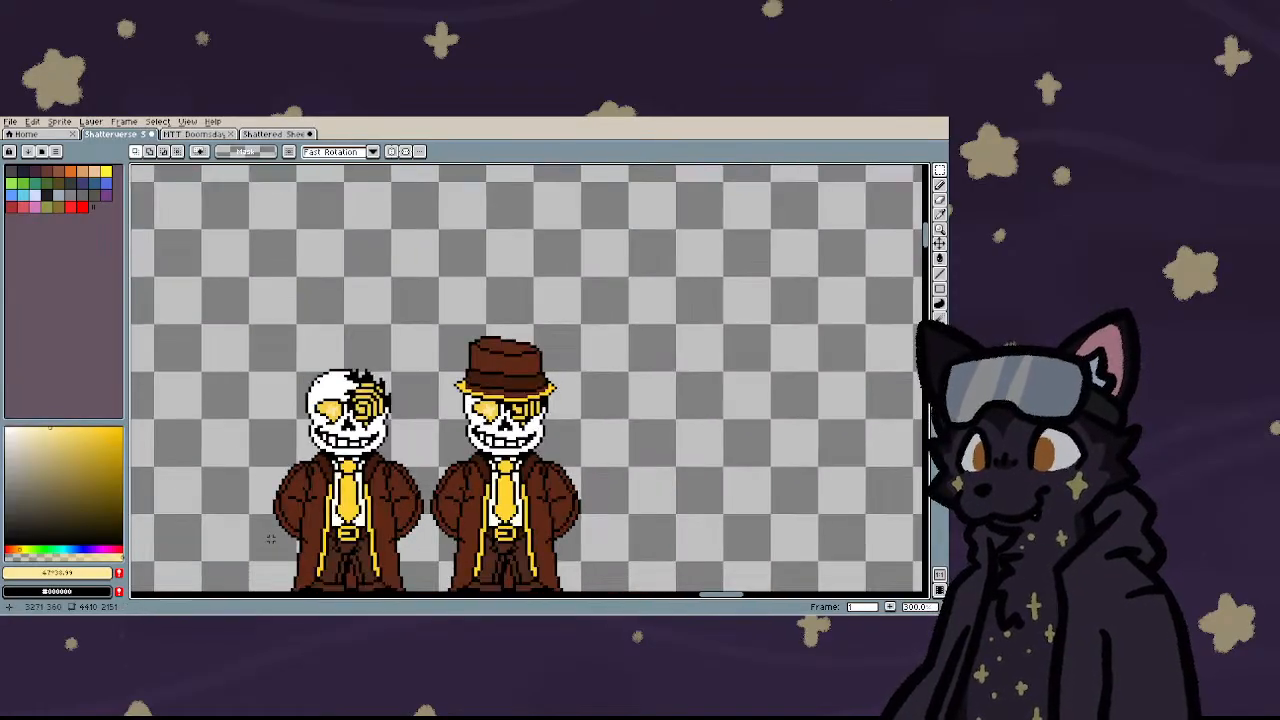
scroll(270, 539, down, 3)
scroll(314, 516, up, 3)
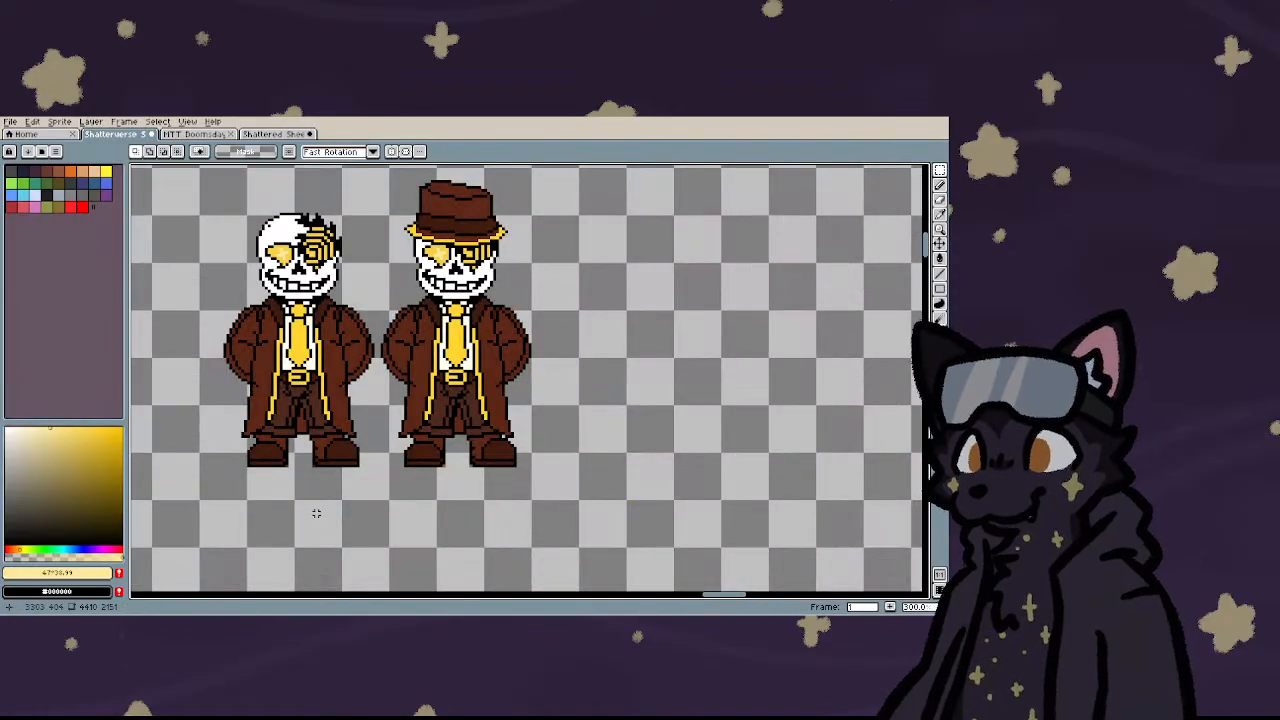
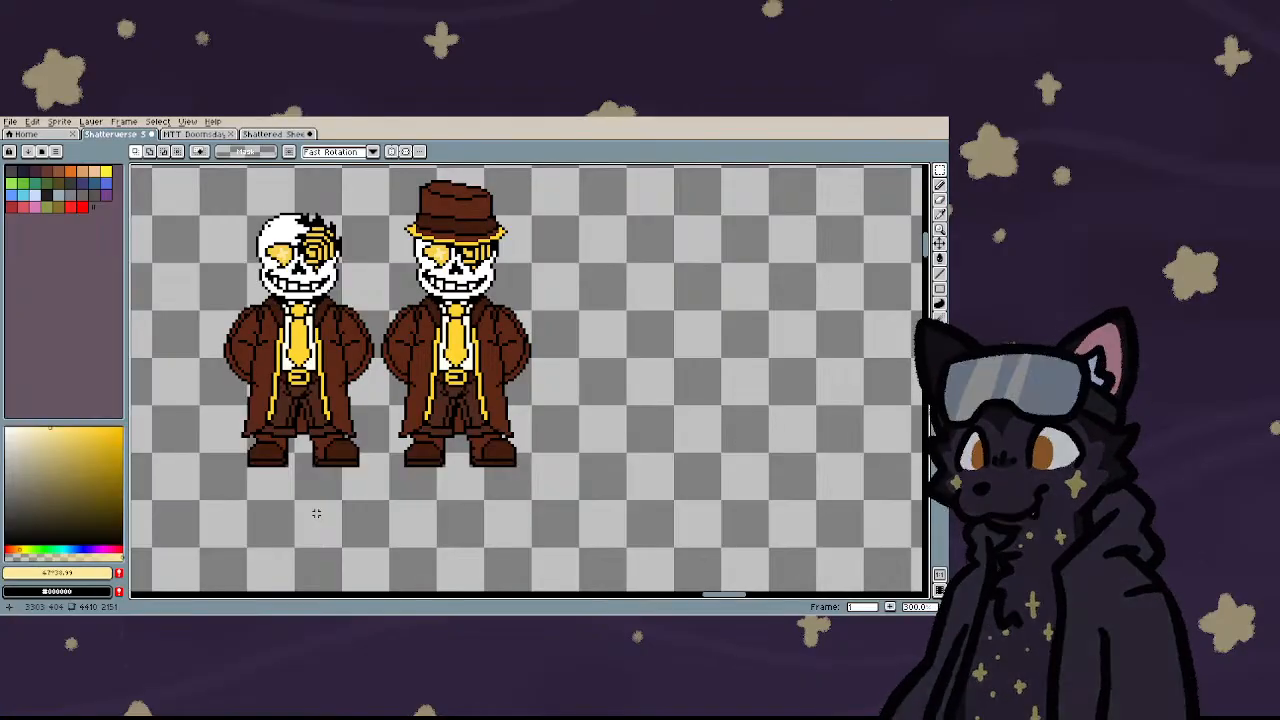
scroll(318, 511, down, 3)
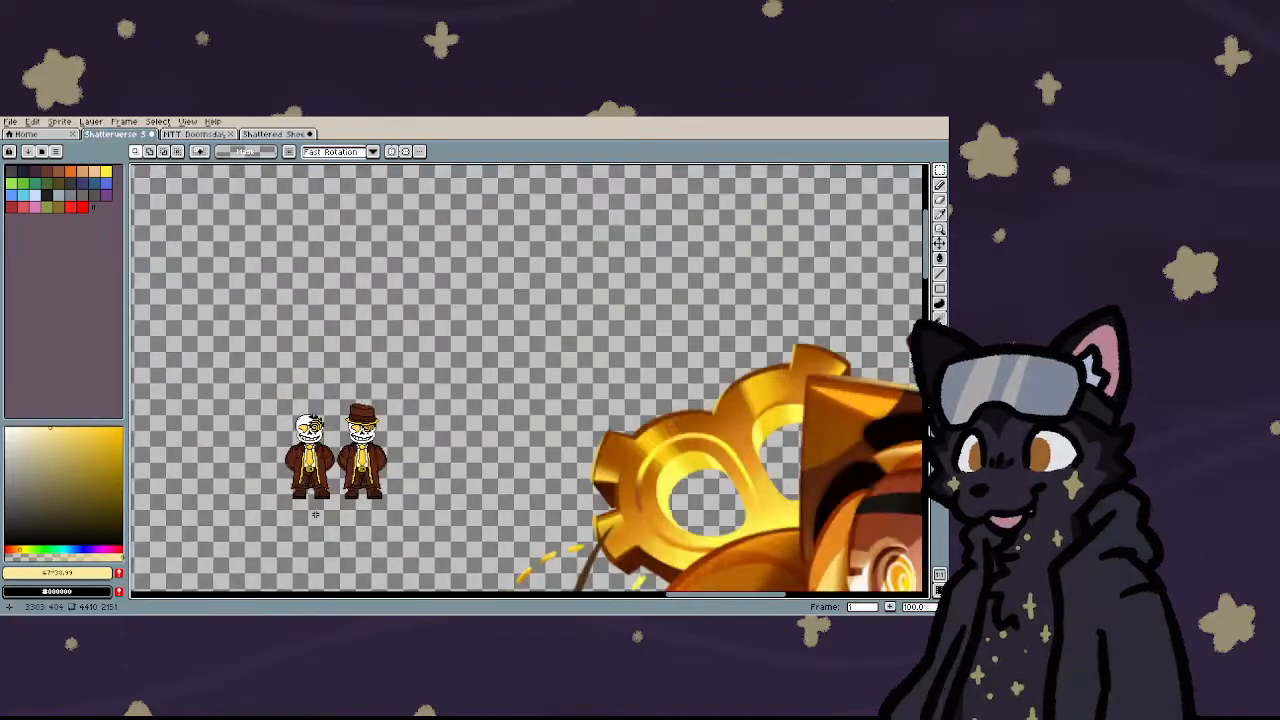
scroll(334, 523, up, 3)
scroll(335, 524, down, 1)
scroll(335, 524, down, 2)
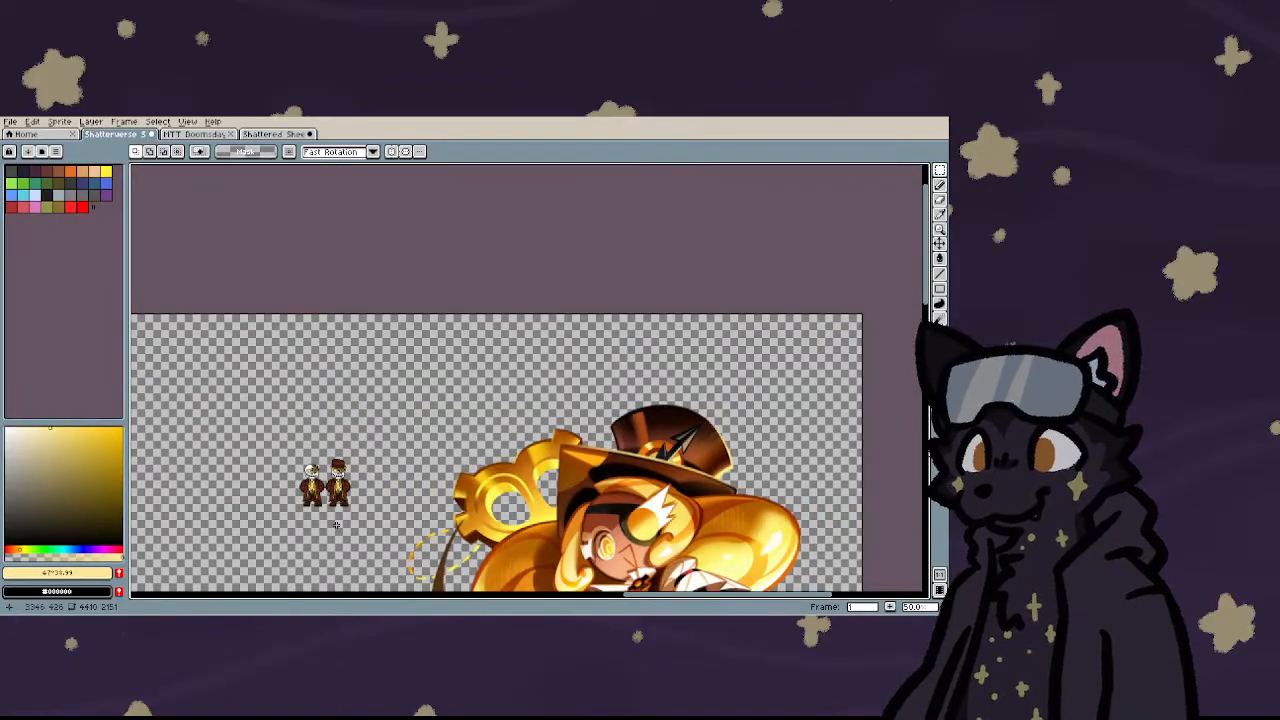
scroll(360, 500, up, 3)
scroll(394, 480, down, 2)
- Try to sketch a pale yellow circle in the empty area beside the hatted skeleton with the Pencil tool, and undo it
key(b)
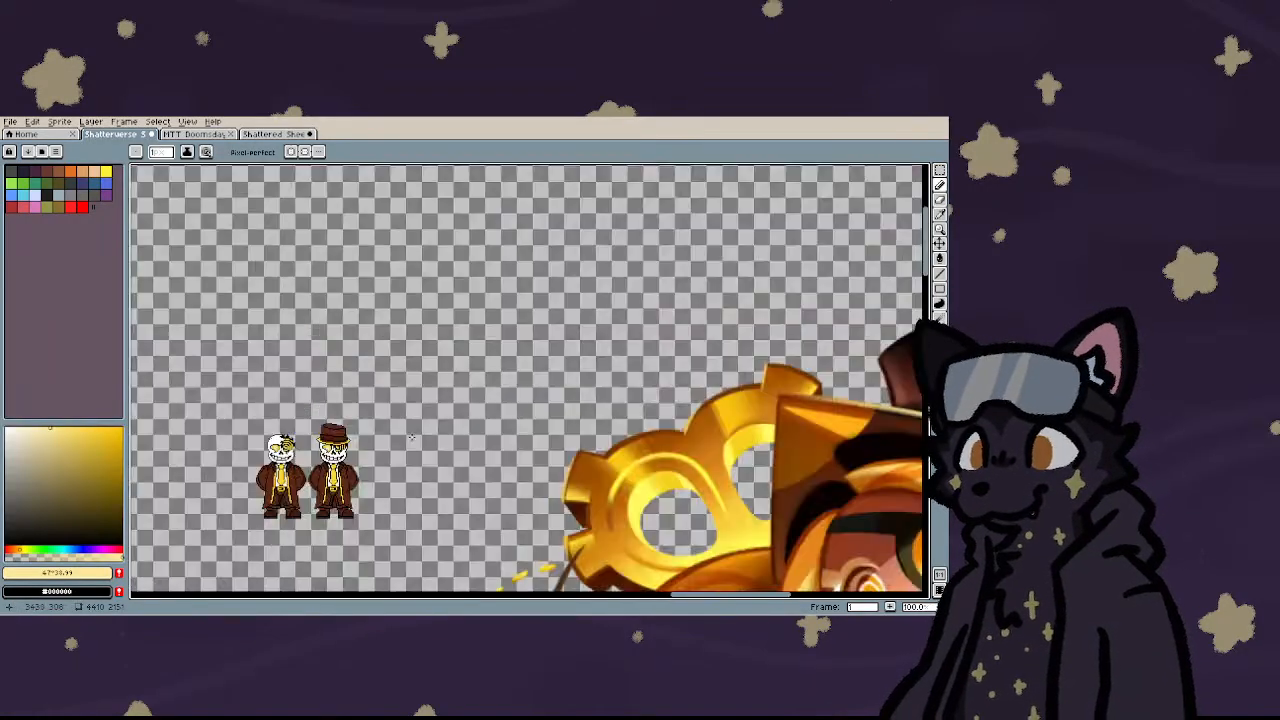
scroll(410, 438, up, 2)
scroll(411, 439, down, 2)
scroll(411, 439, up, 2)
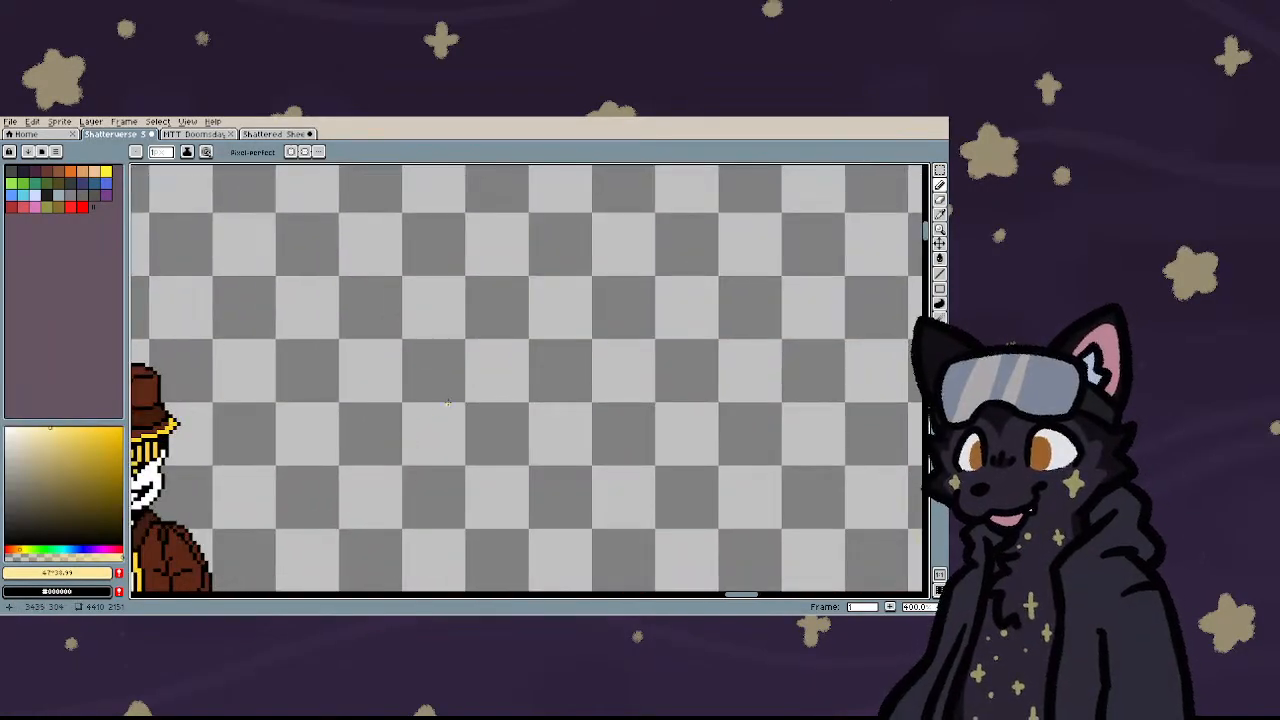
key(ctrl)
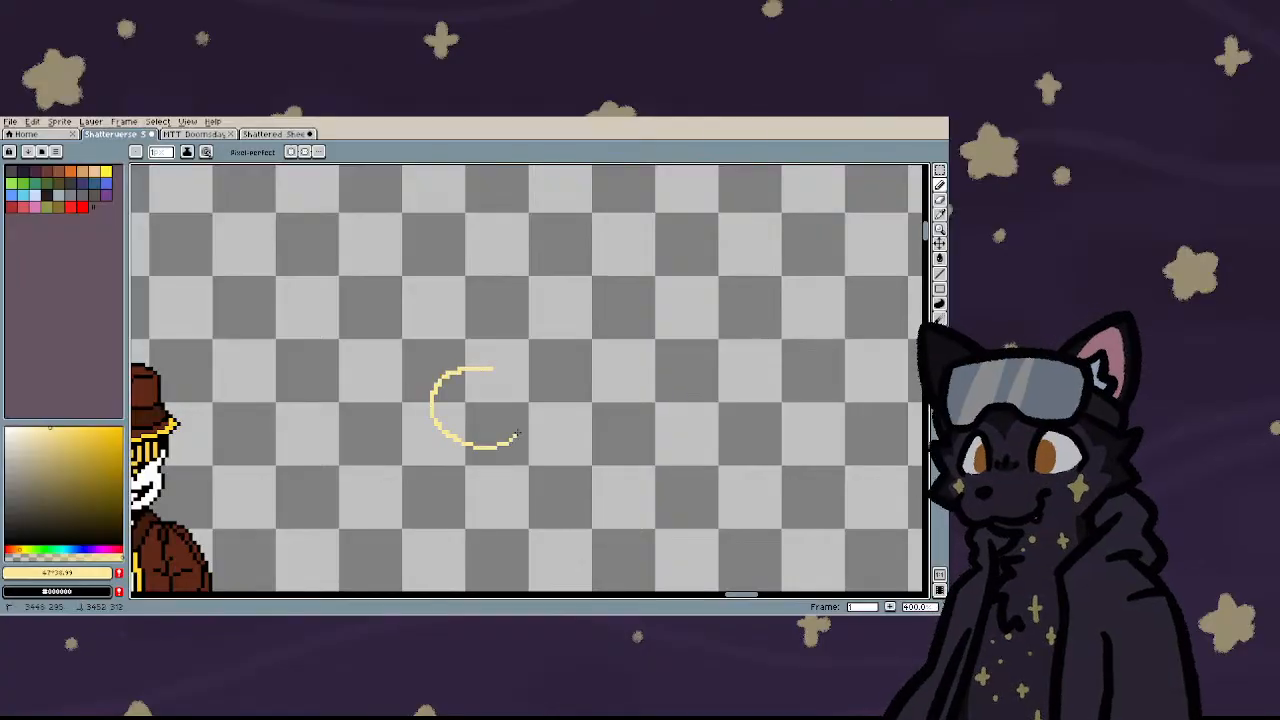
scroll(474, 410, down, 1)
scroll(474, 410, down, 1)
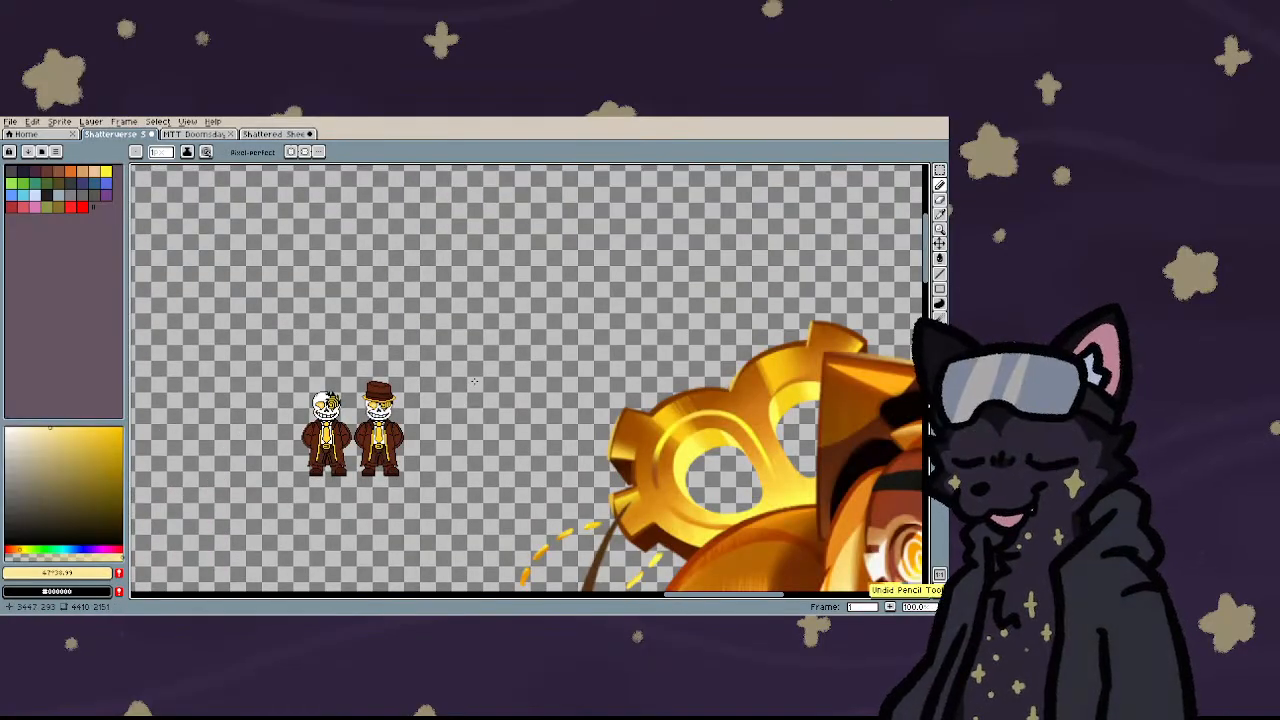
- Examine the two coated skeletons, the empty canvas beside them and the golden-haired reference character
scroll(472, 328, up, 1)
scroll(423, 423, down, 2)
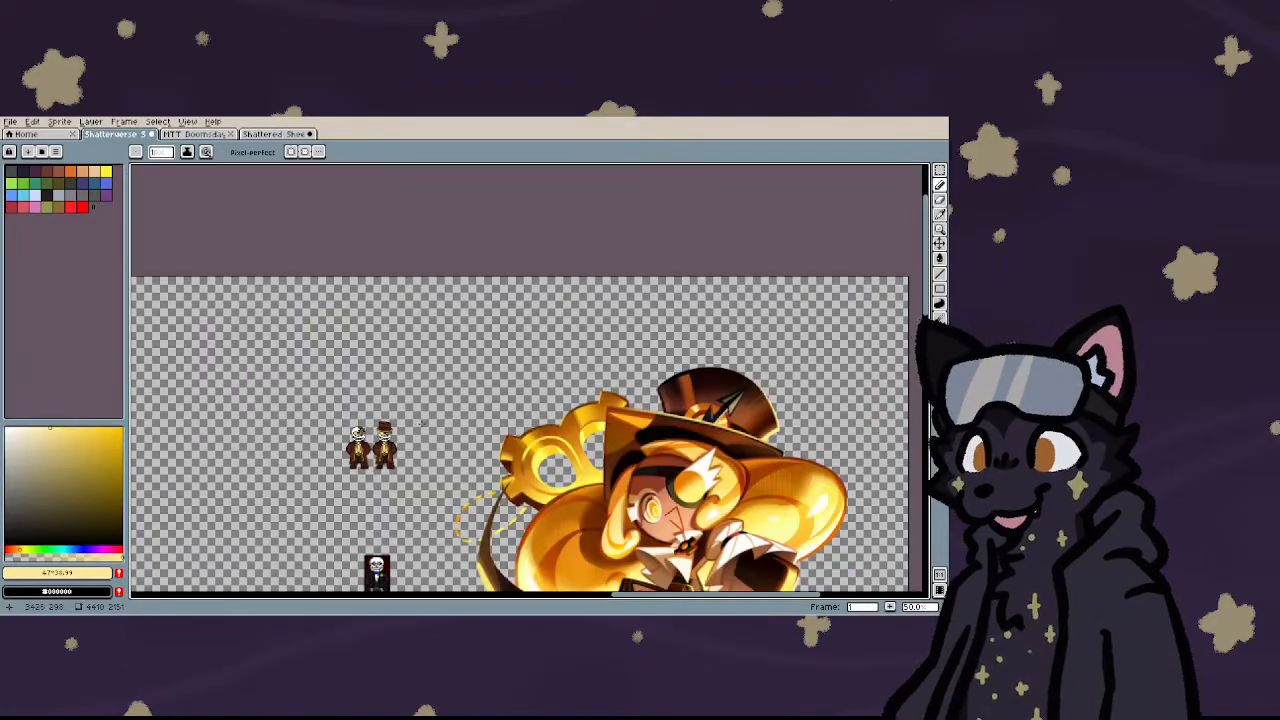
scroll(422, 423, up, 5)
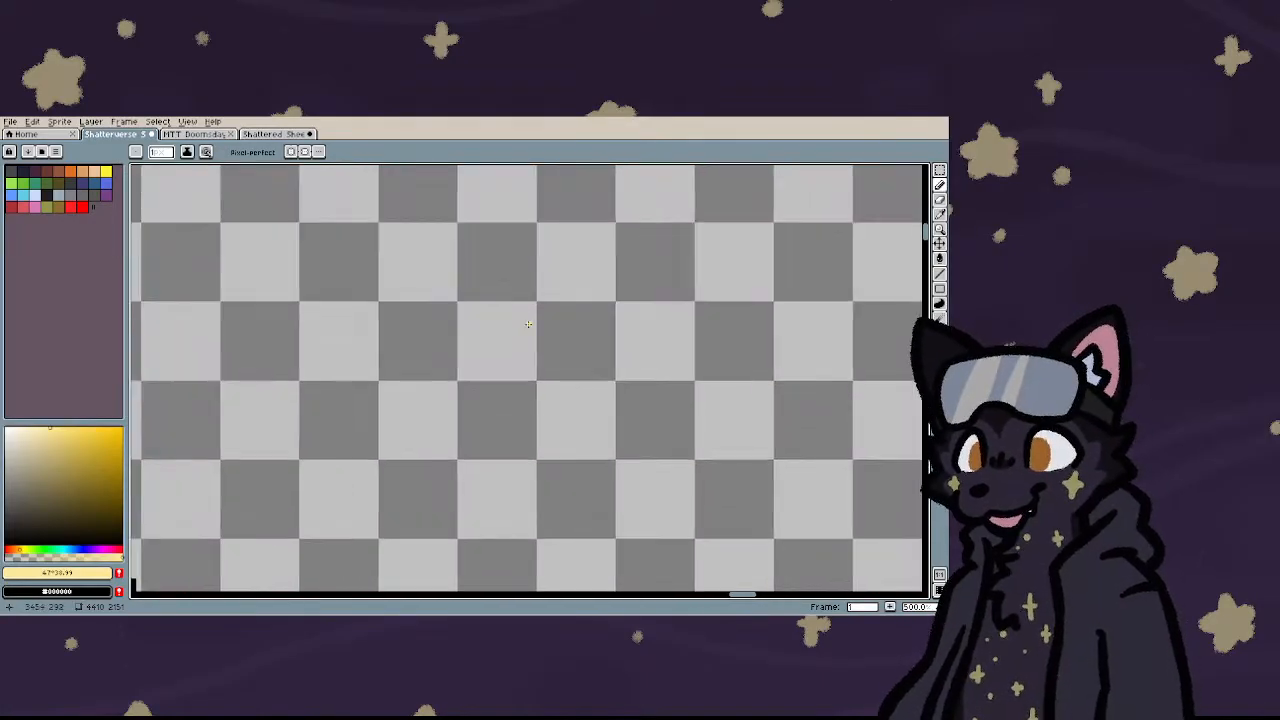
scroll(528, 323, down, 3)
scroll(481, 264, up, 3)
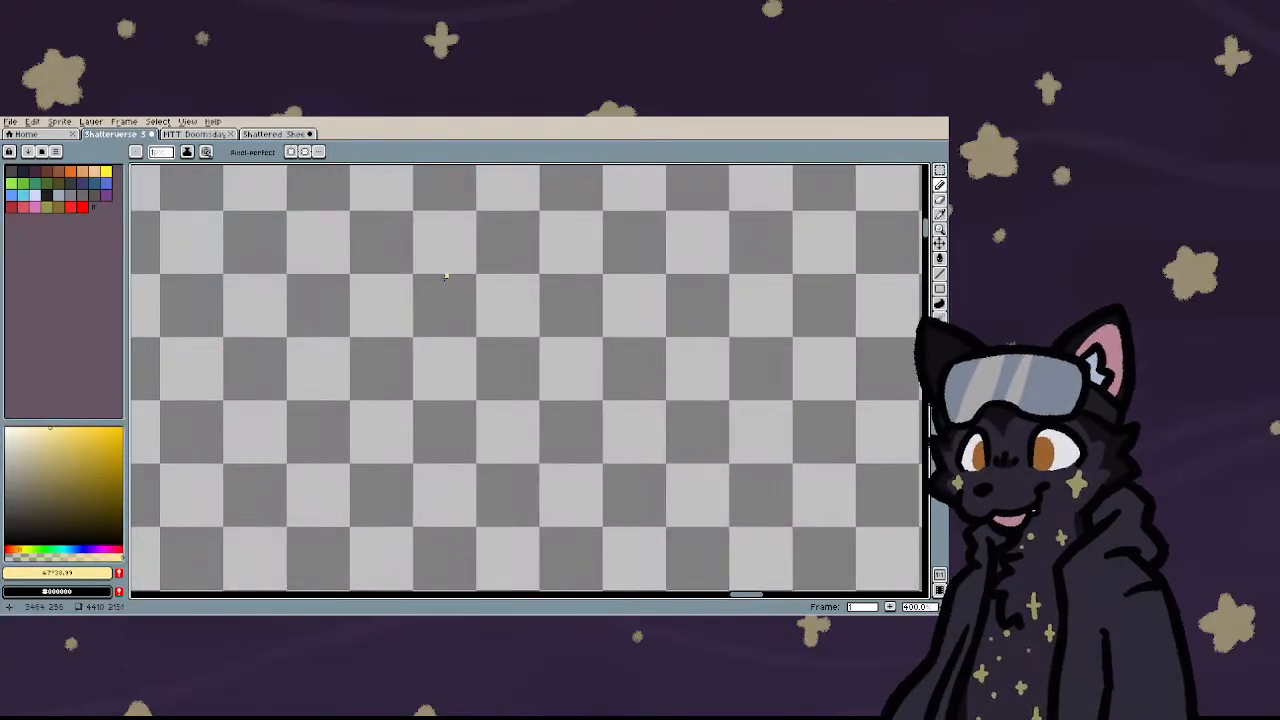
scroll(450, 307, down, 3)
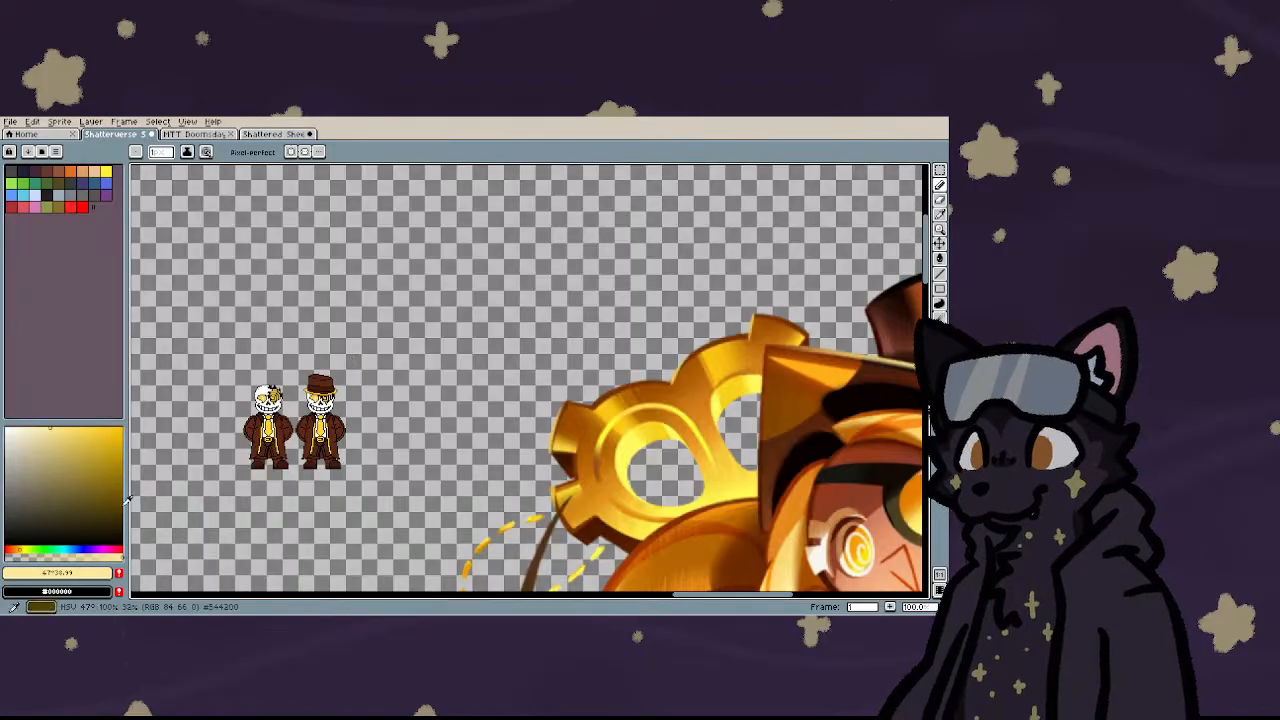
scroll(226, 452, up, 2)
scroll(226, 452, up, 1)
scroll(230, 445, down, 3)
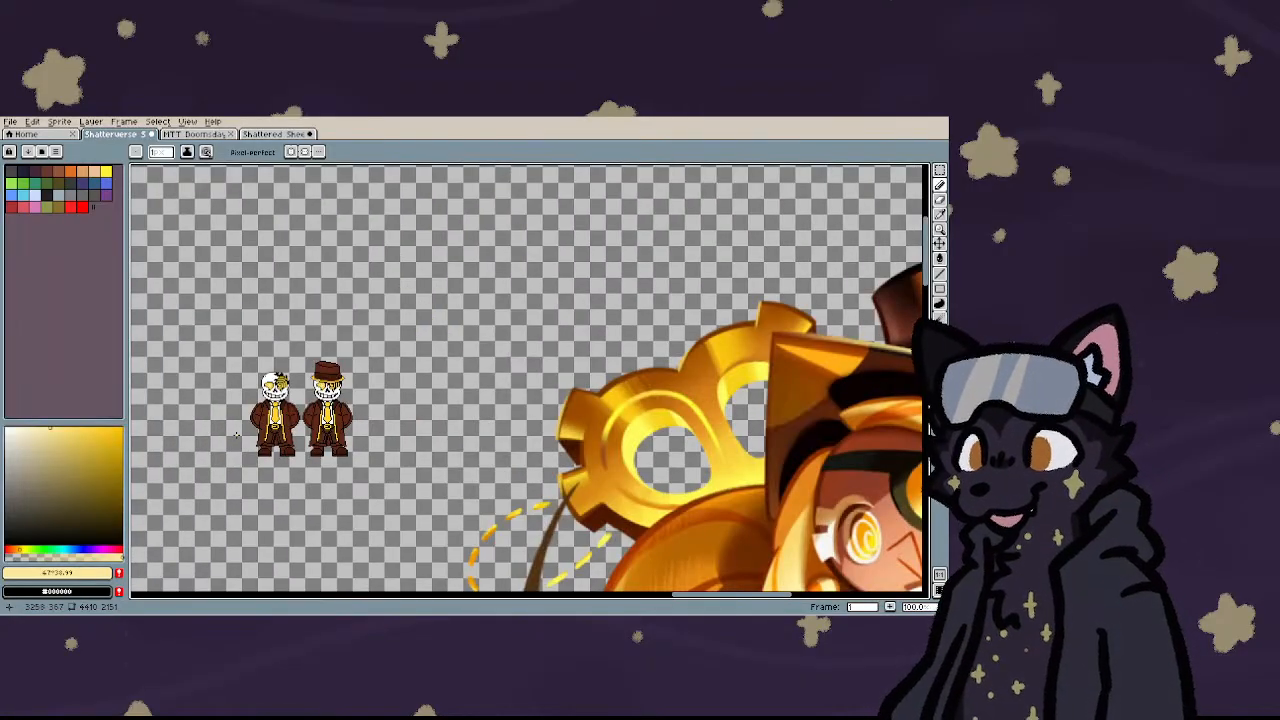
scroll(253, 421, up, 2)
scroll(272, 413, up, 3)
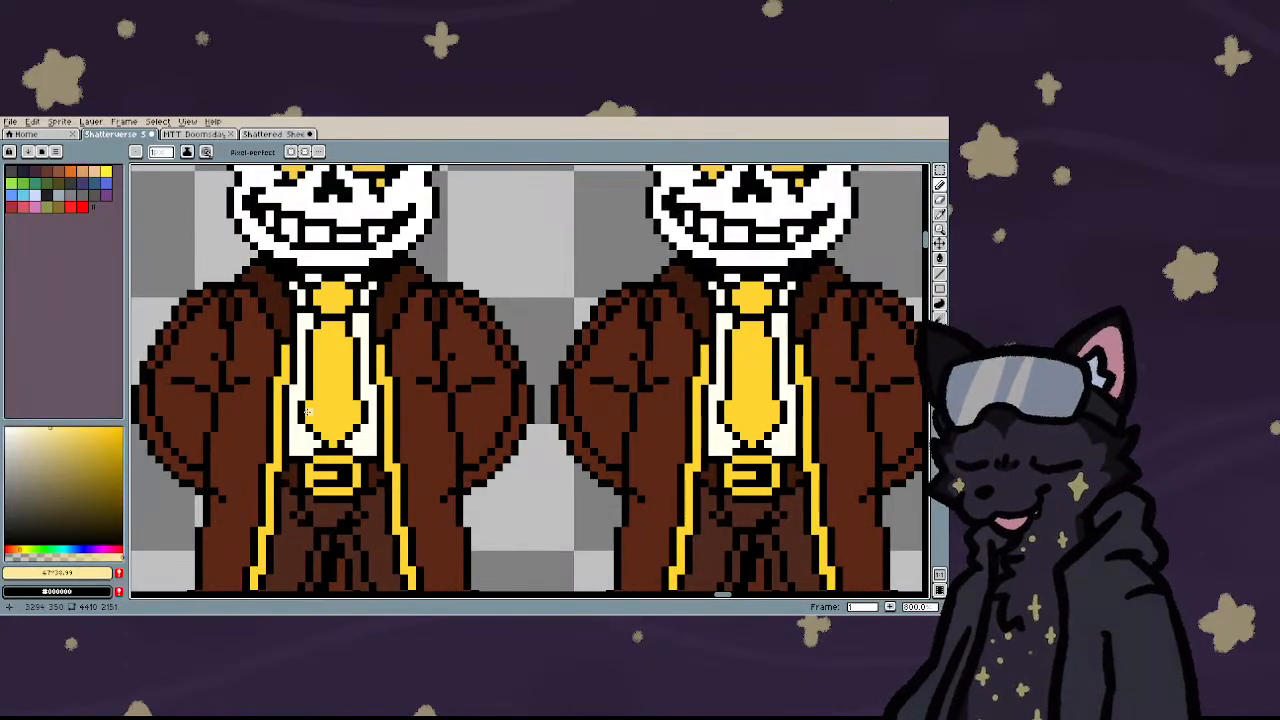
scroll(307, 412, down, 4)
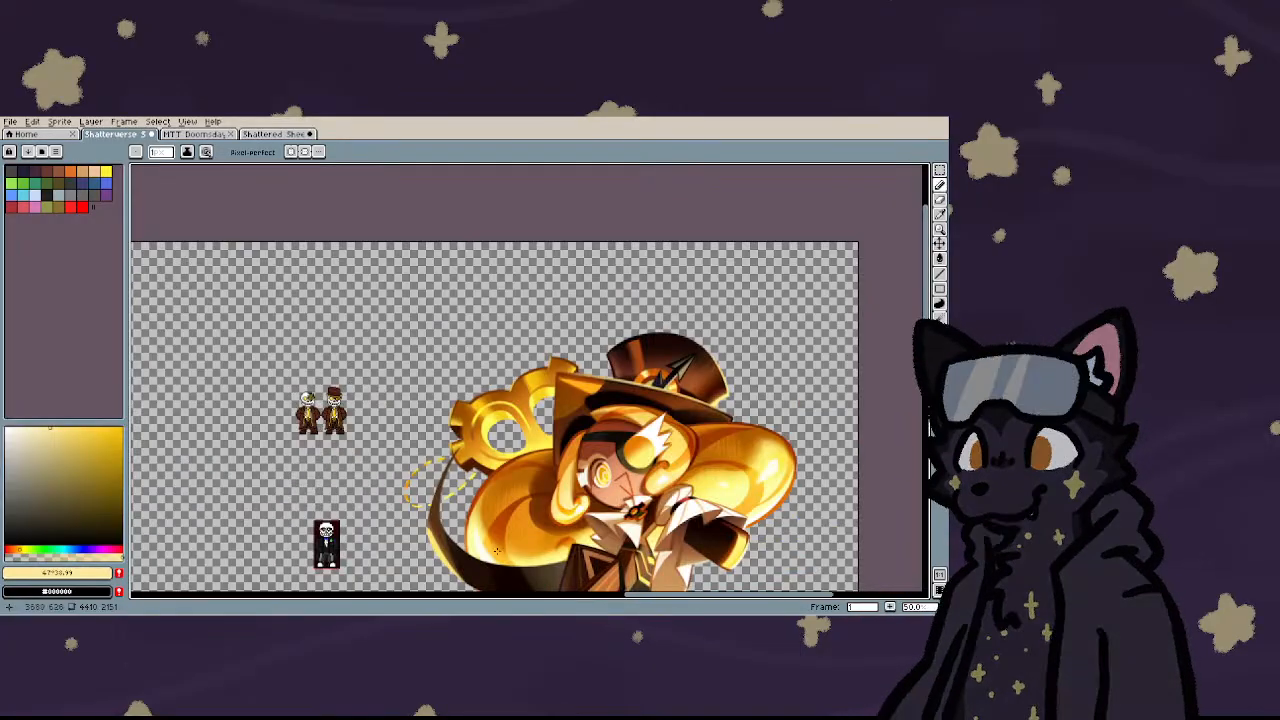
- Try shading the hatless skeleton's white shirt beside the tie with a pale tan sampled from the reference character, and undo it
scroll(497, 550, up, 6)
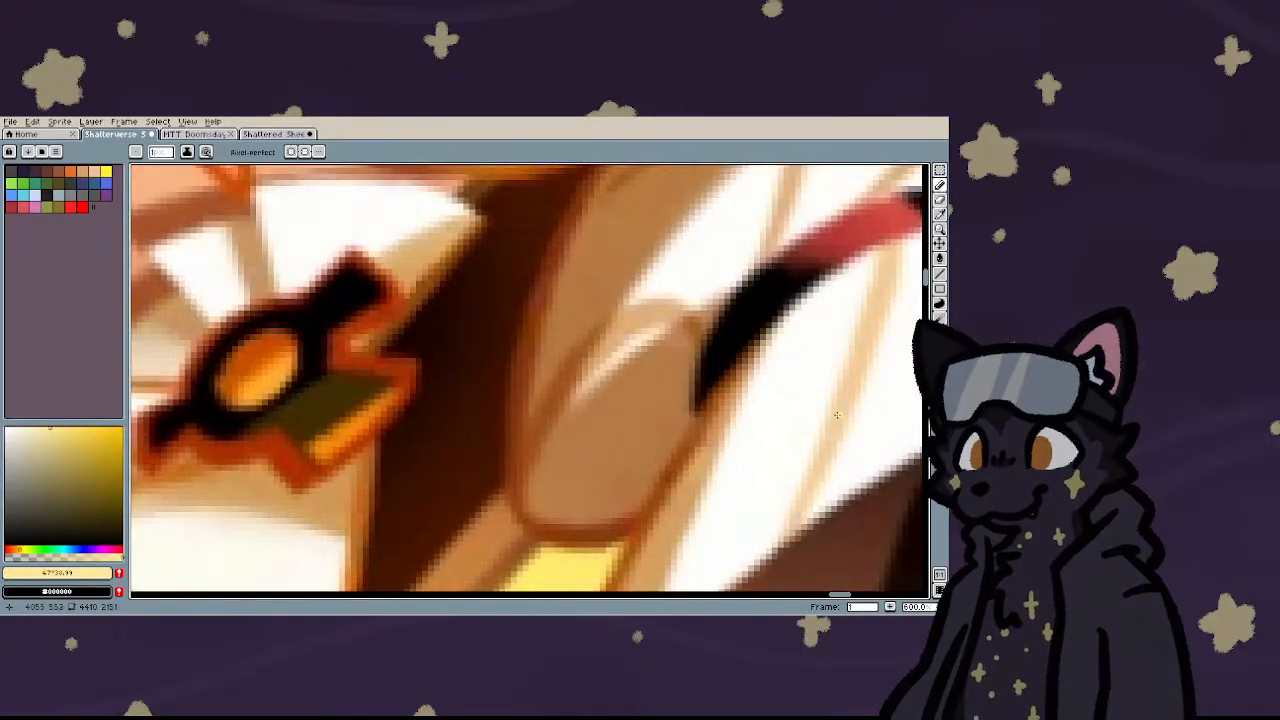
scroll(837, 414, down, 6)
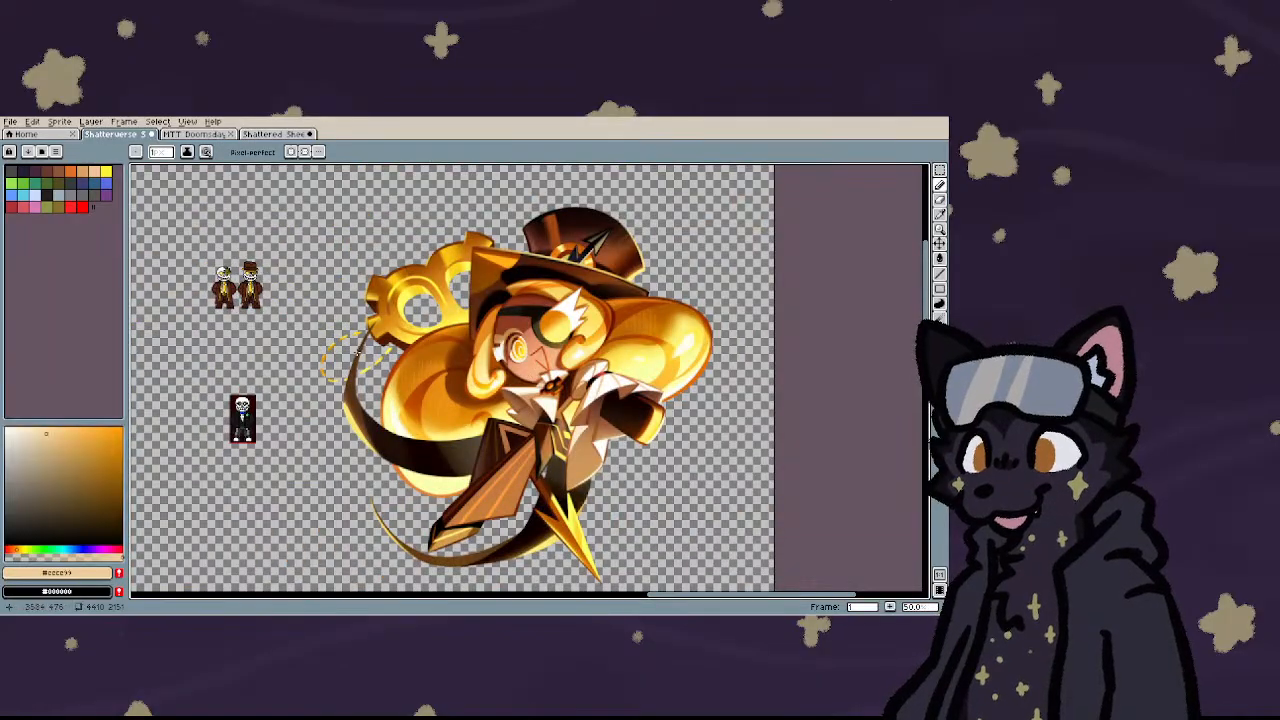
scroll(244, 292, up, 8)
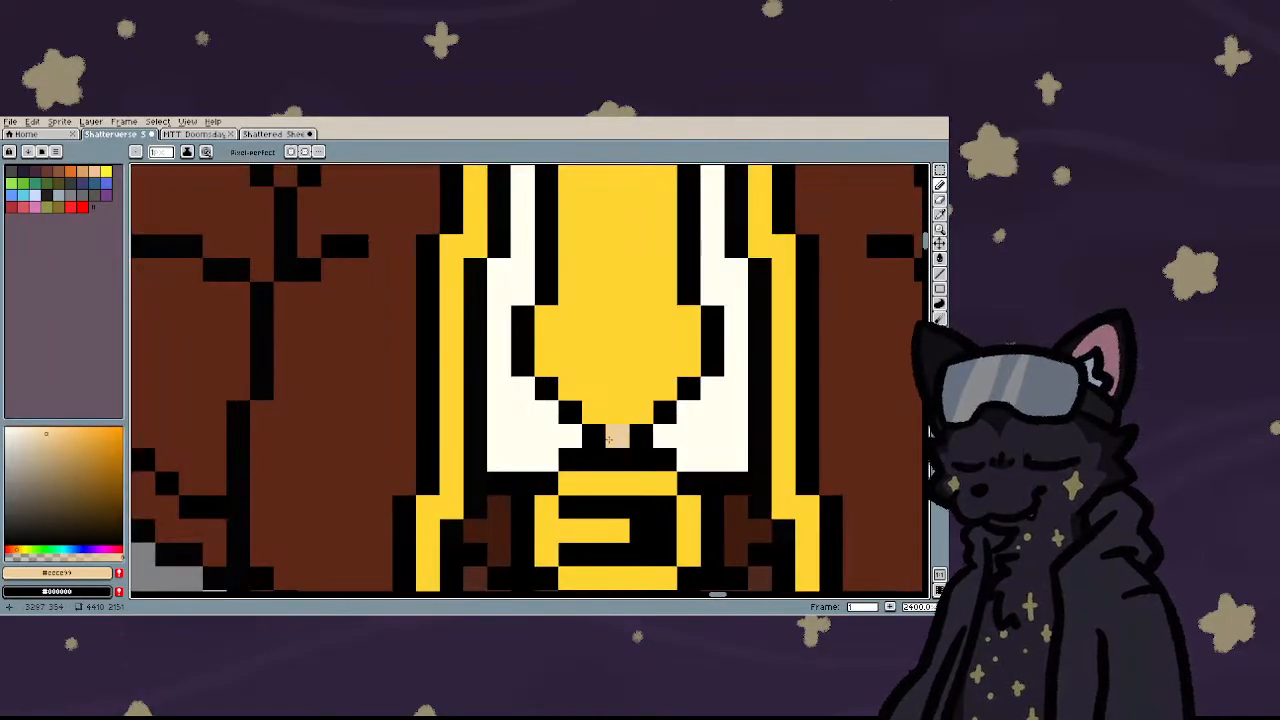
click(570, 436)
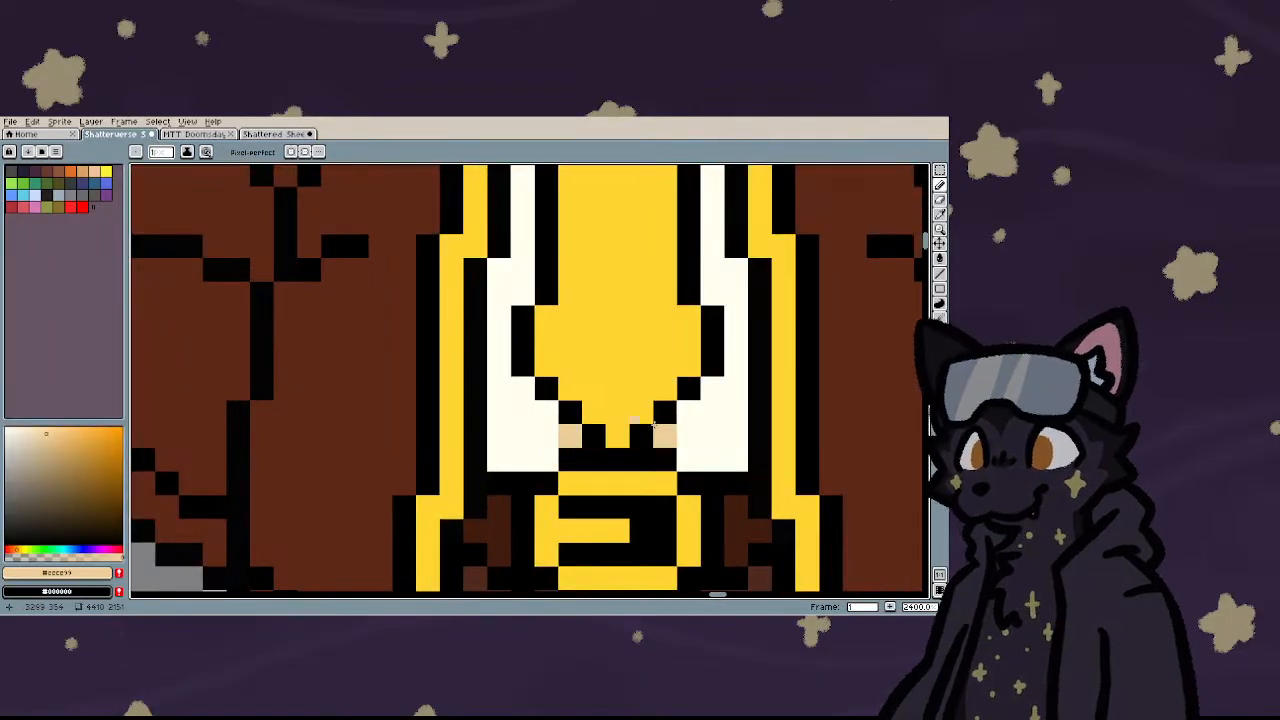
drag(523, 389, 523, 460)
scroll(523, 460, down, 3)
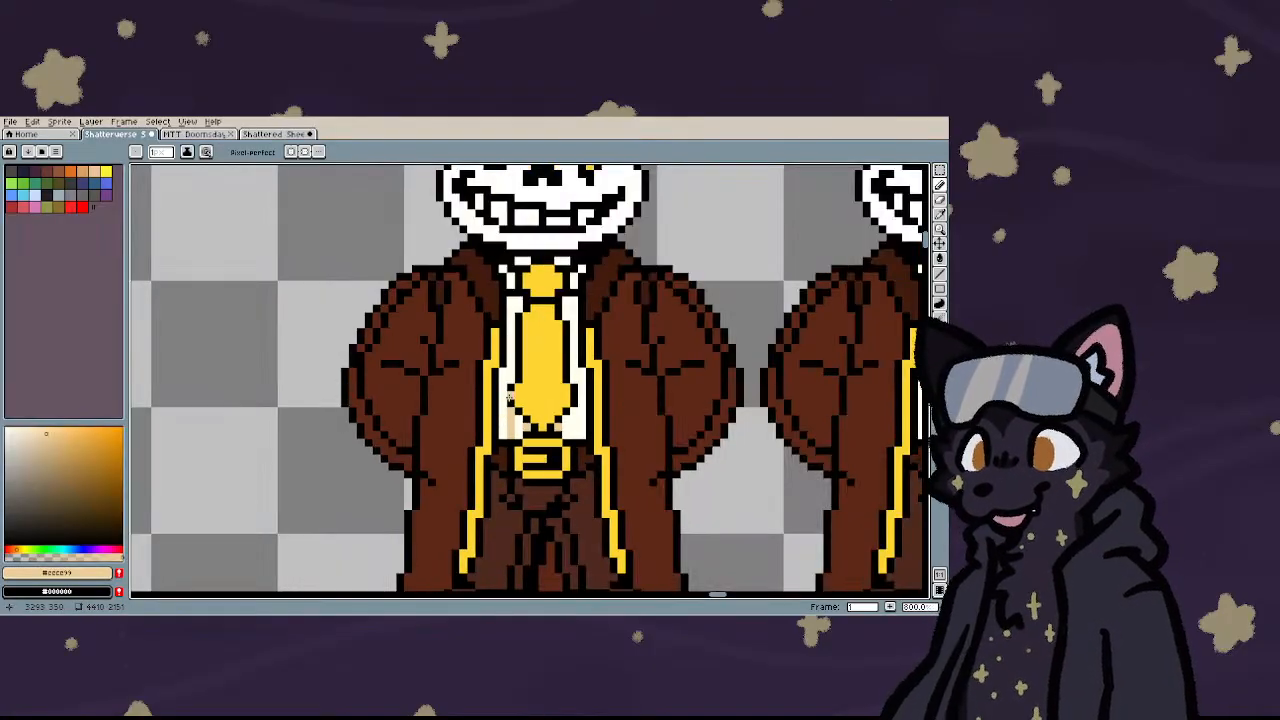
scroll(510, 362, up, 3)
scroll(510, 362, down, 1)
drag(510, 392, 509, 264)
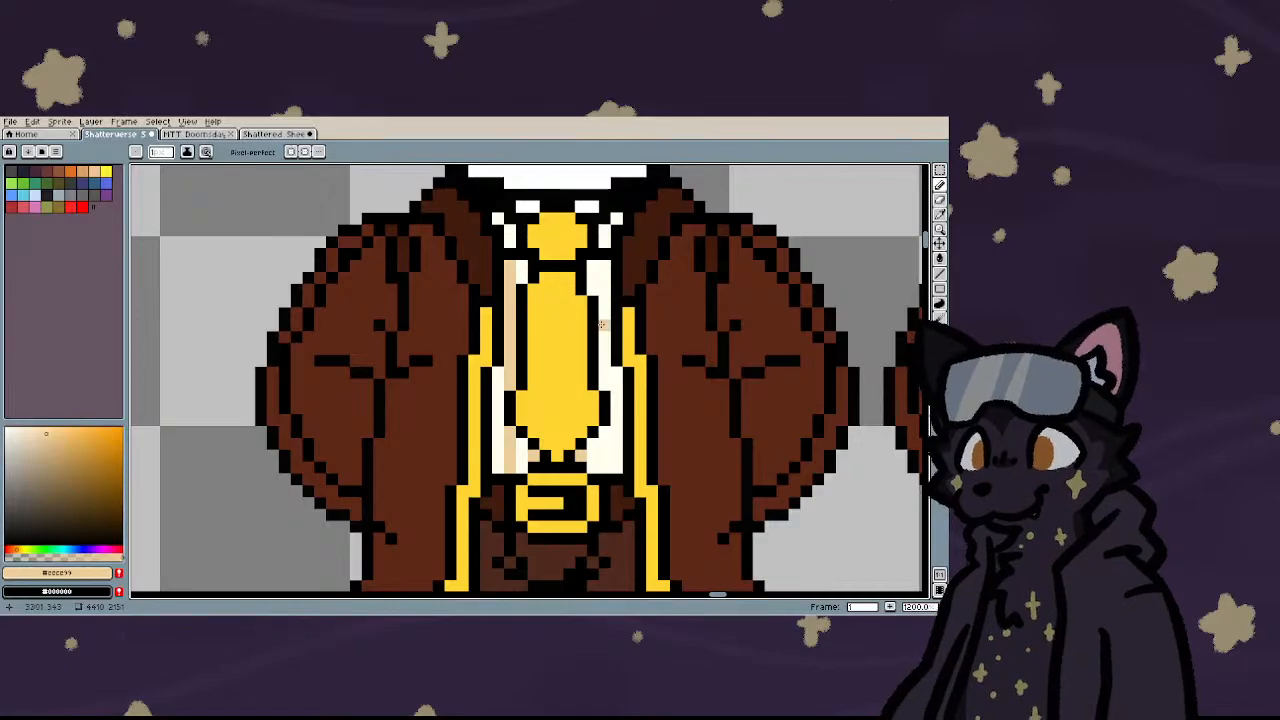
drag(601, 268, 606, 435)
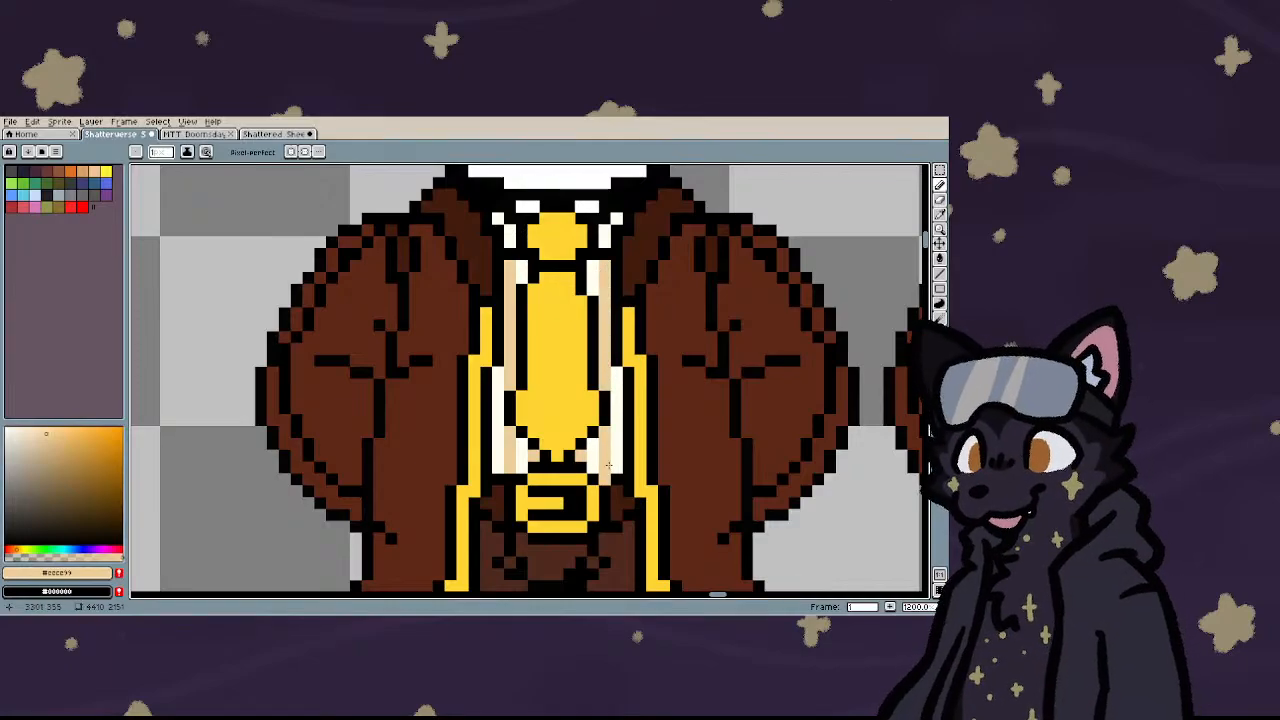
key(ctrl+z)
scroll(470, 440, down, 4)
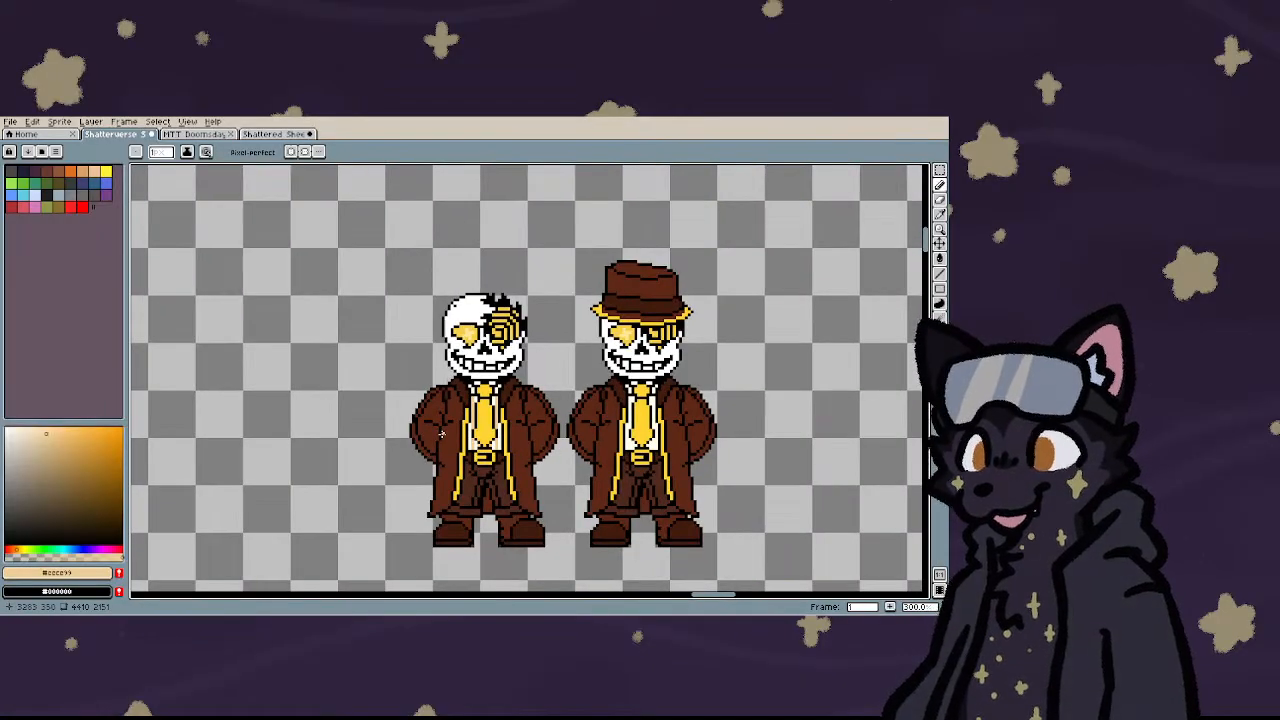
scroll(440, 430, down, 1)
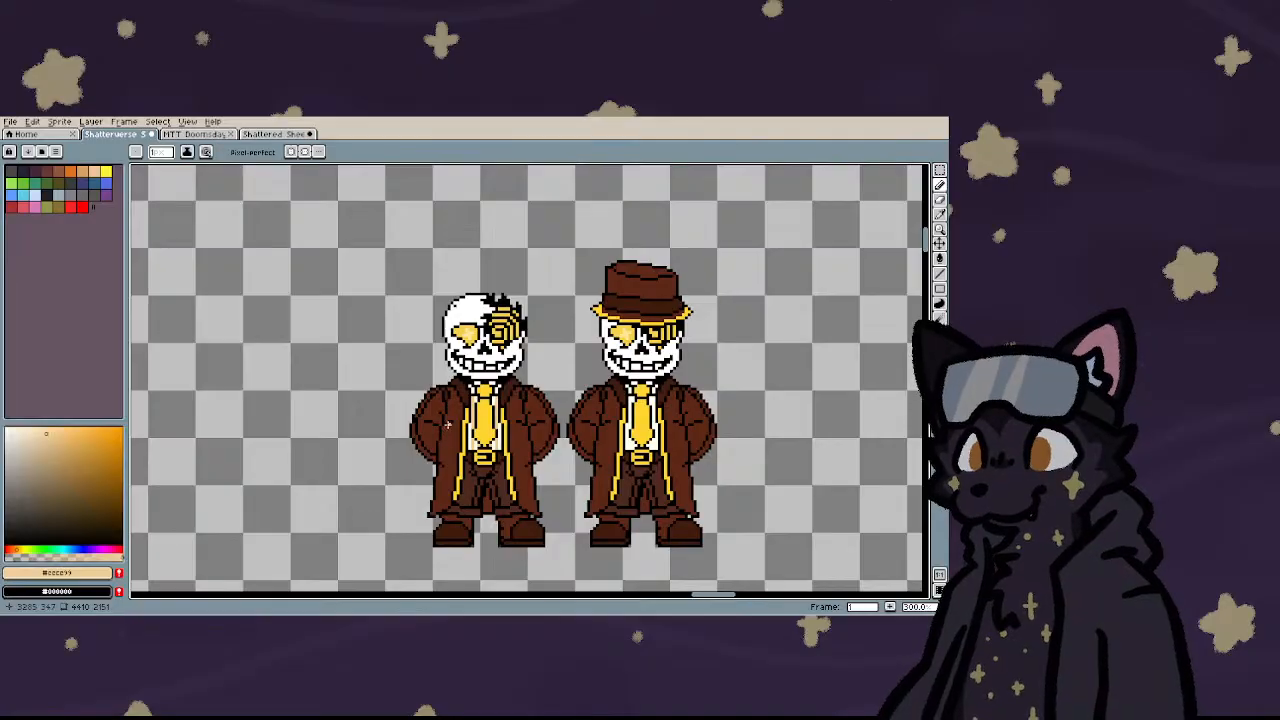
scroll(443, 432, down, 3)
scroll(463, 401, up, 3)
scroll(463, 401, down, 2)
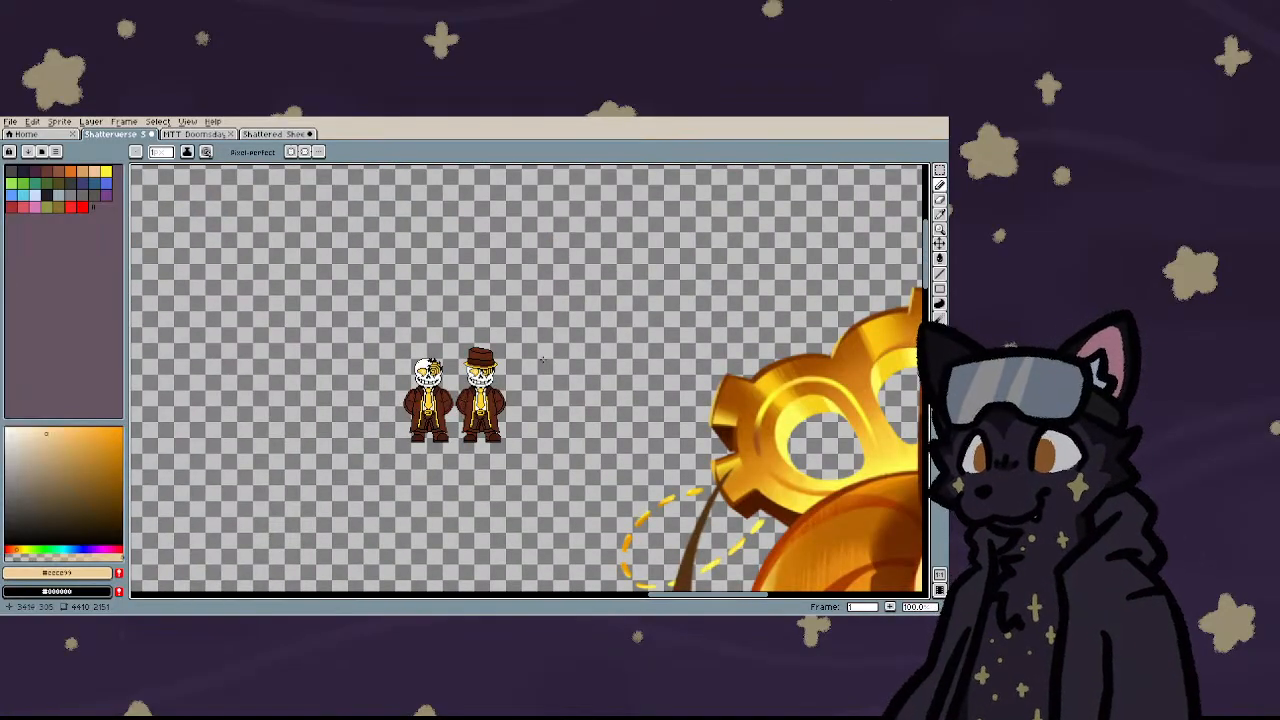
- Choose a light orange drawing colour and sketch a rough circular head above and to the right of the hatted skeleton
click(85, 428)
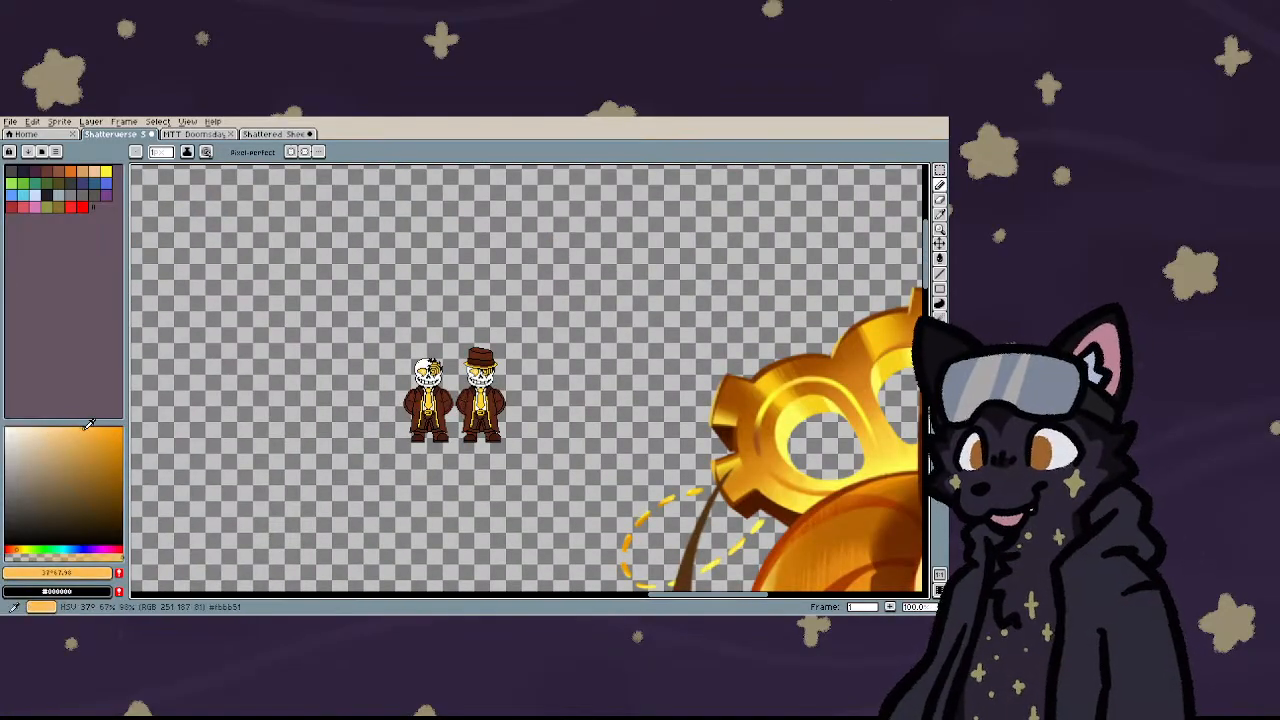
click(84, 427)
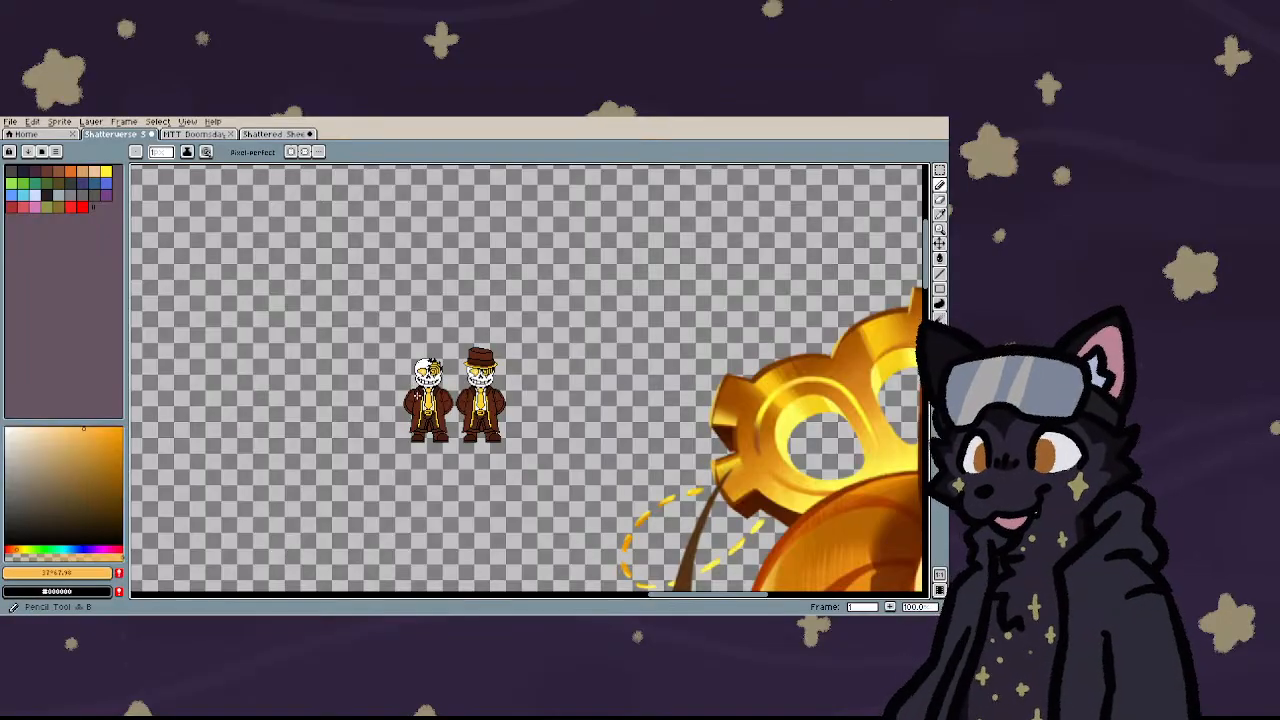
scroll(572, 246, up, 2)
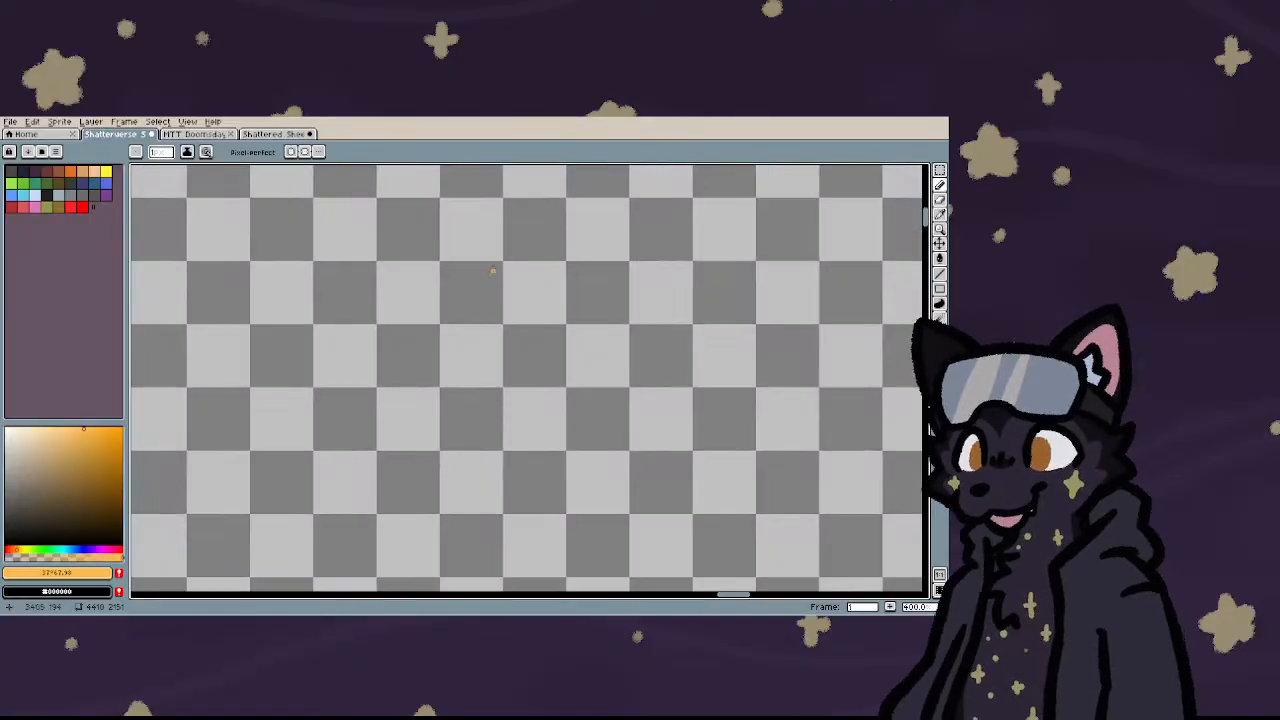
scroll(545, 270, down, 2)
scroll(518, 290, up, 2)
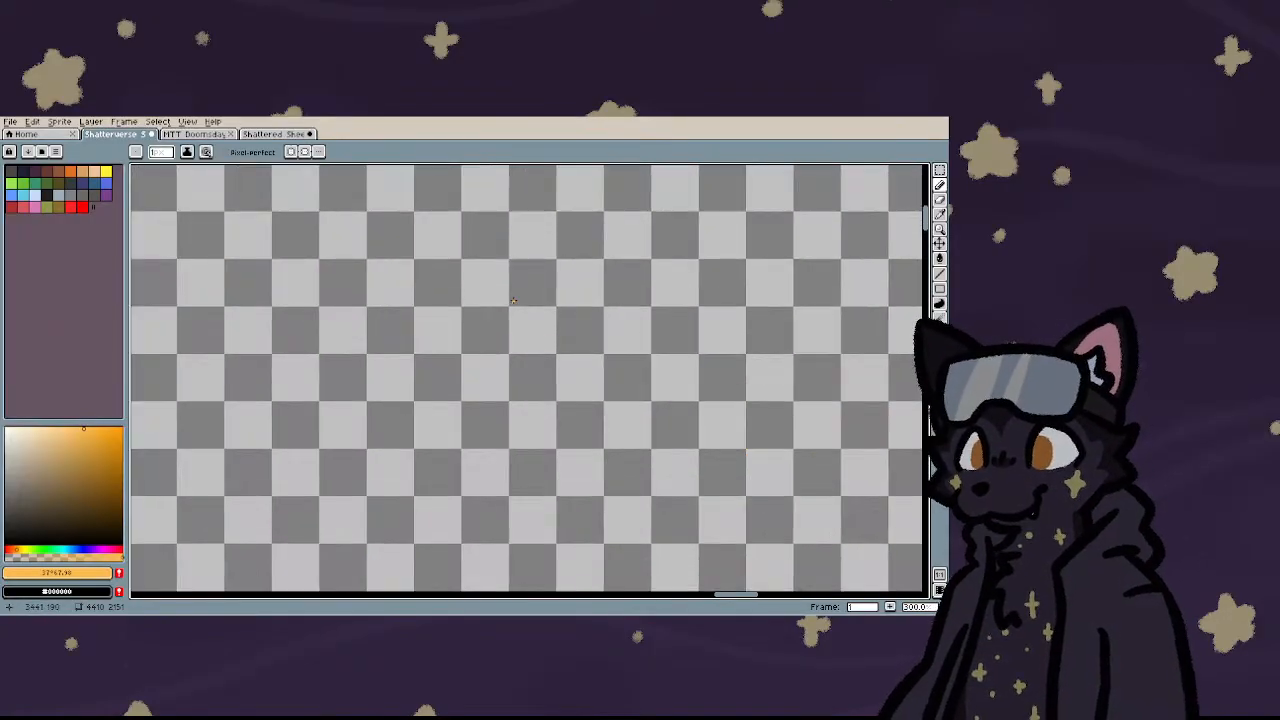
scroll(514, 298, down, 1)
mouse_move(513, 300)
mouse_down()
mouse_move(477, 317)
mouse_move(476, 355)
mouse_move(531, 359)
mouse_move(510, 298)
mouse_up()
scroll(505, 335, down, 2)
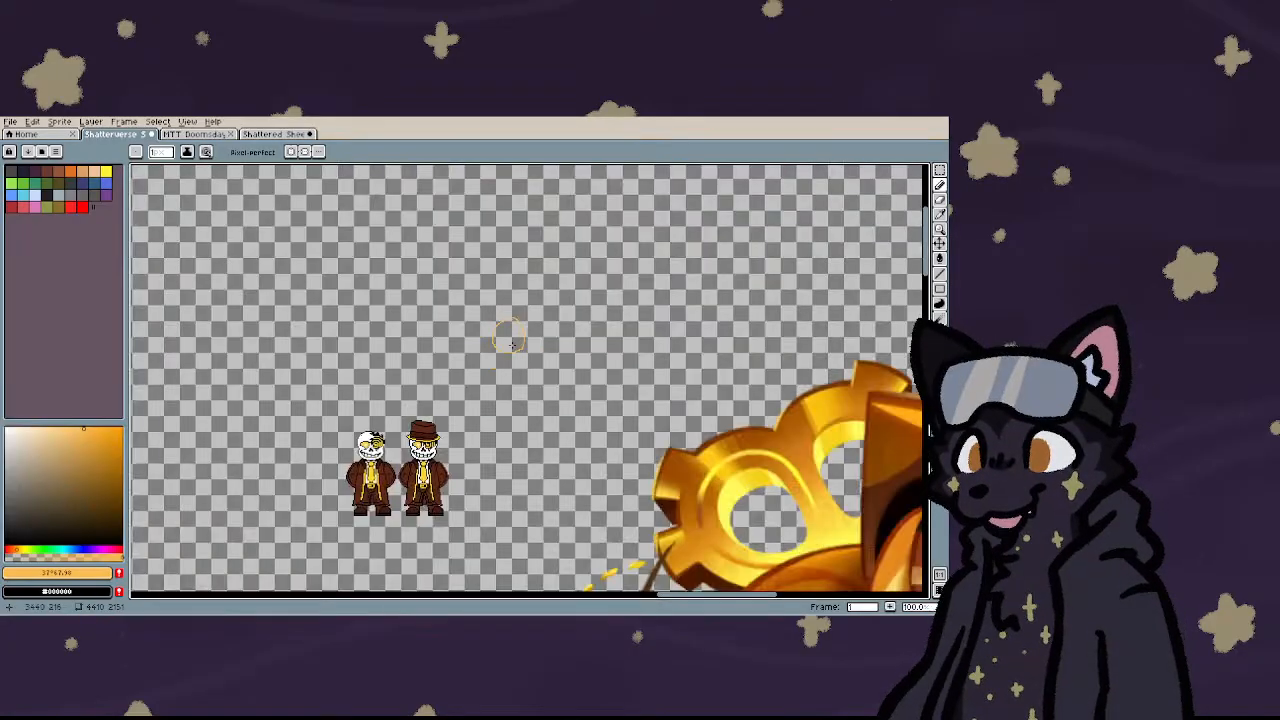
scroll(512, 345, up, 3)
scroll(510, 340, down, 1)
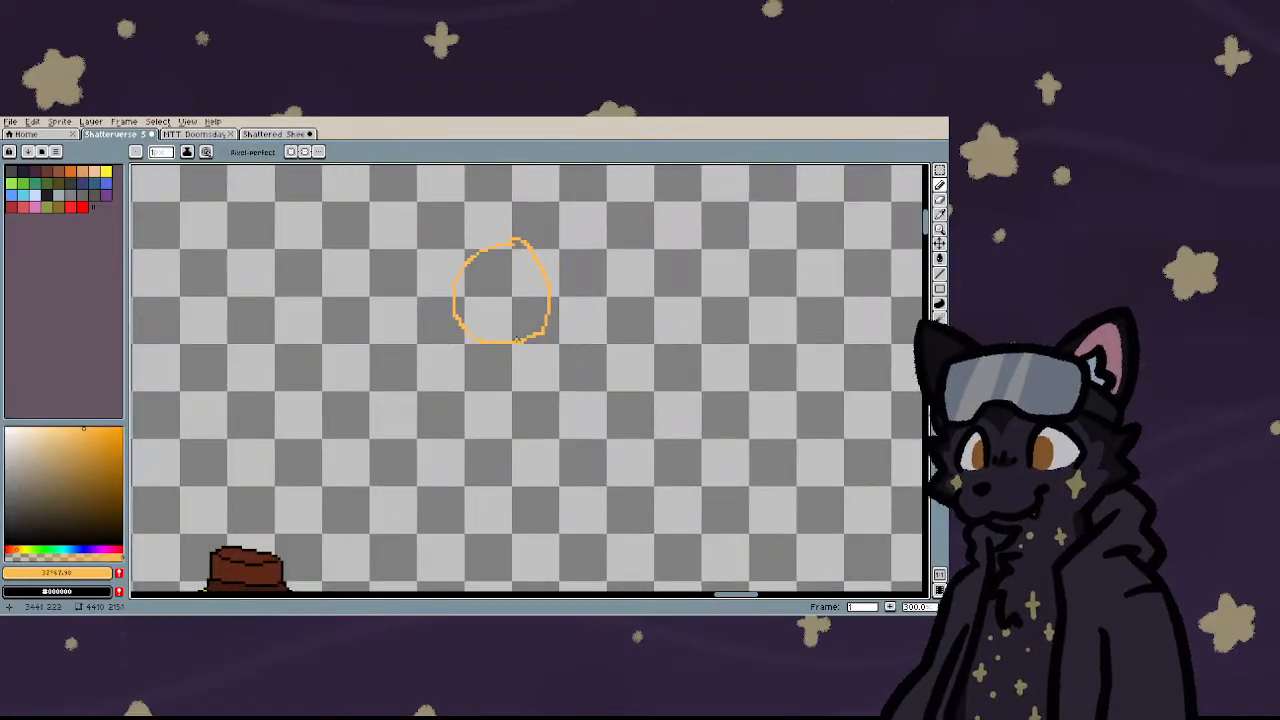
- Sketch a short neck, a slanted shoulder line and the two sides of the torso below the circular head
mouse_move(518, 342)
mouse_down()
mouse_move(530, 387)
mouse_move(522, 354)
mouse_move(556, 385)
mouse_move(468, 404)
mouse_move(597, 380)
mouse_up()
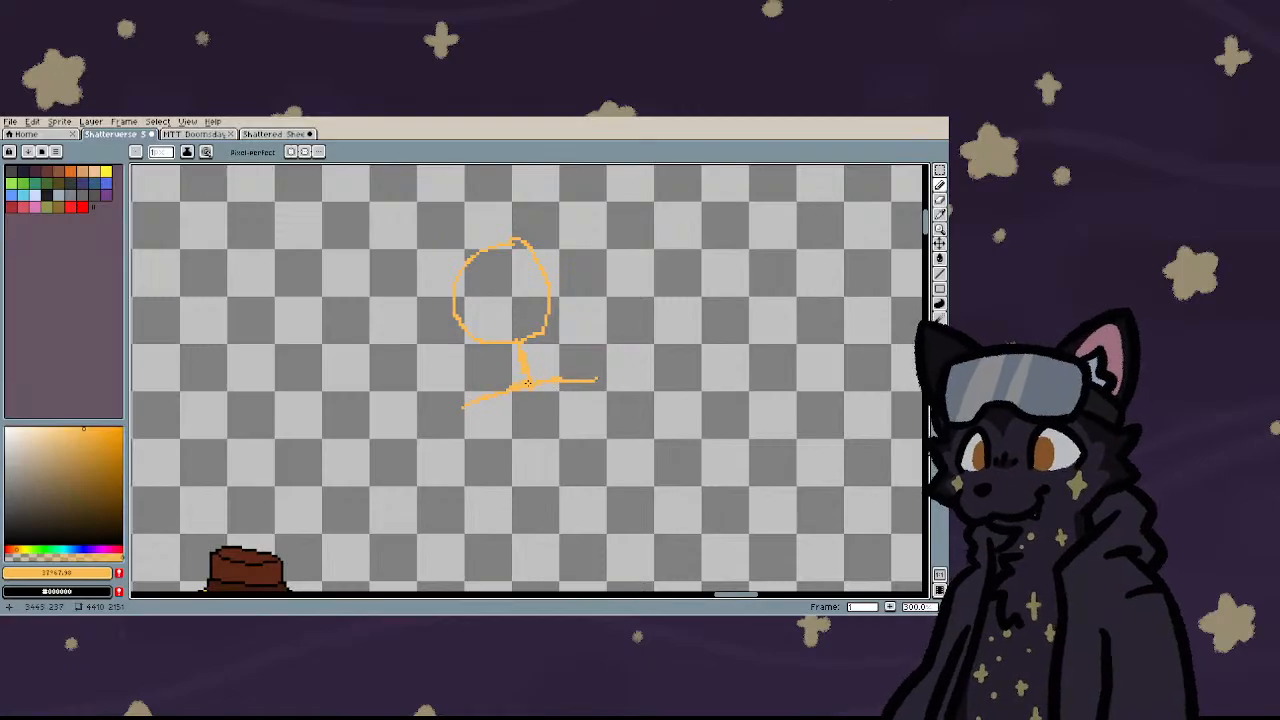
scroll(527, 383, down, 2)
scroll(500, 345, up, 3)
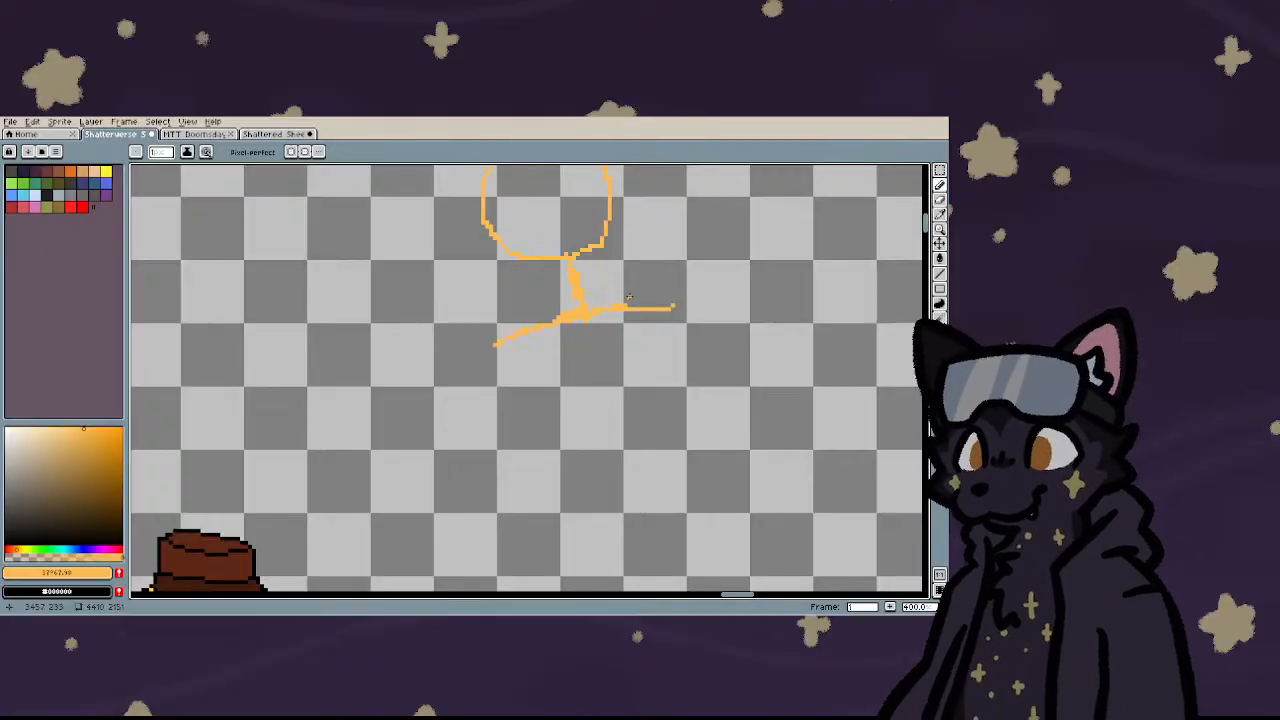
drag(673, 308, 678, 490)
drag(540, 325, 539, 450)
scroll(520, 400, down, 3)
scroll(516, 395, up, 4)
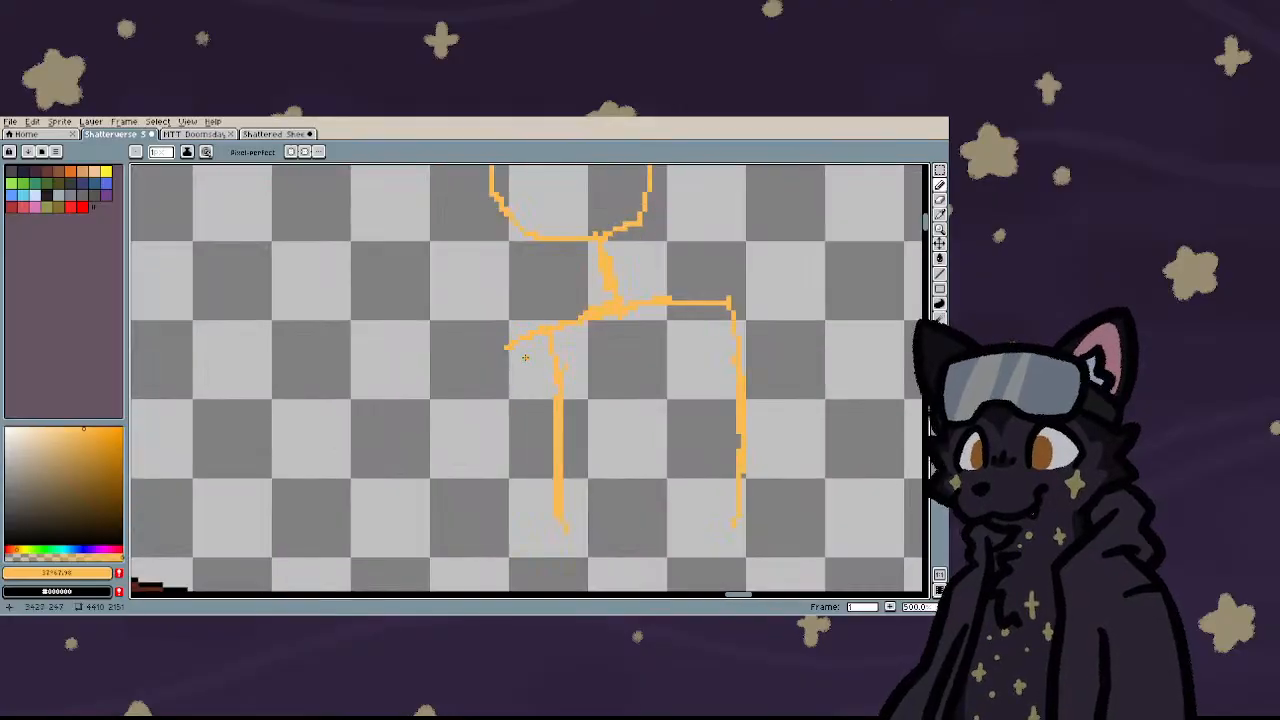
- Sketch a bent arm from the figure's left-hand shoulder end, with a tapering forearm rising beside the head
drag(507, 350, 495, 393)
scroll(528, 344, down, 4)
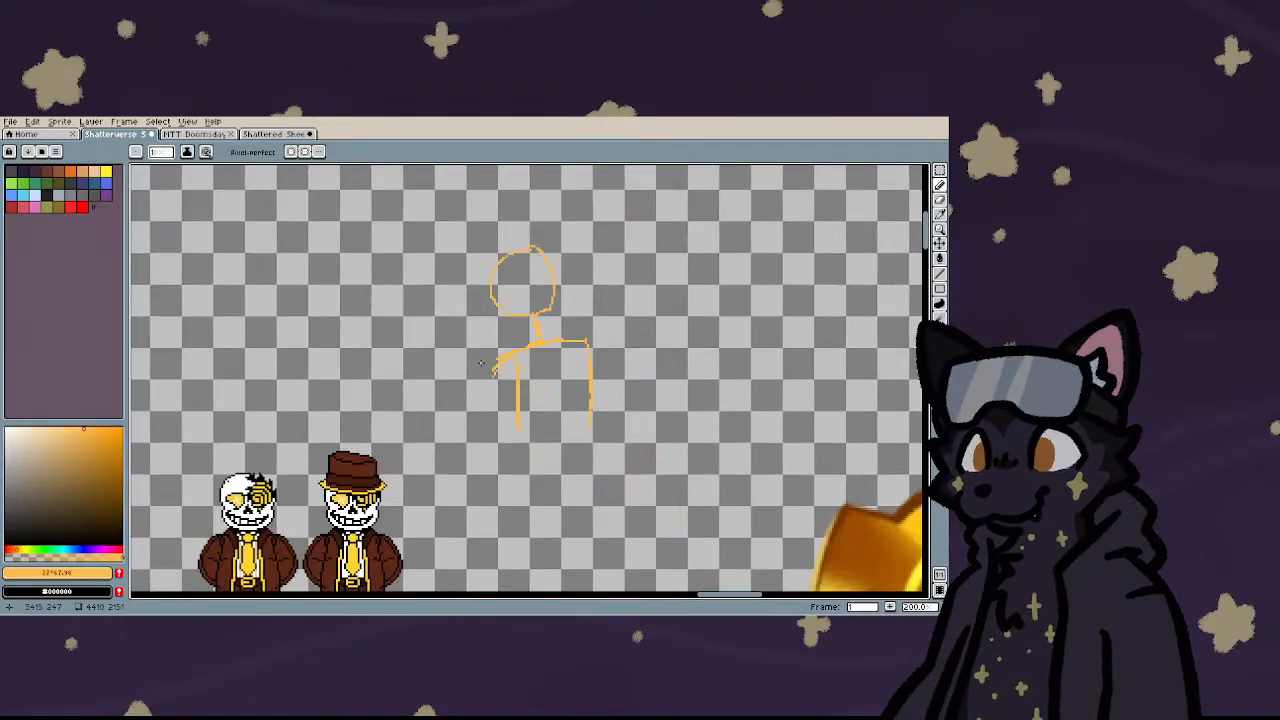
scroll(528, 344, up, 3)
mouse_move(486, 248)
mouse_down()
mouse_move(501, 416)
mouse_move(496, 361)
mouse_move(462, 564)
mouse_move(508, 568)
mouse_up()
scroll(494, 360, down, 3)
- Sketch a slanted hat brim with curved upper and lower edges across the top of the orange figure's head
scroll(494, 360, up, 4)
scroll(492, 338, down, 1)
scroll(544, 332, up, 2)
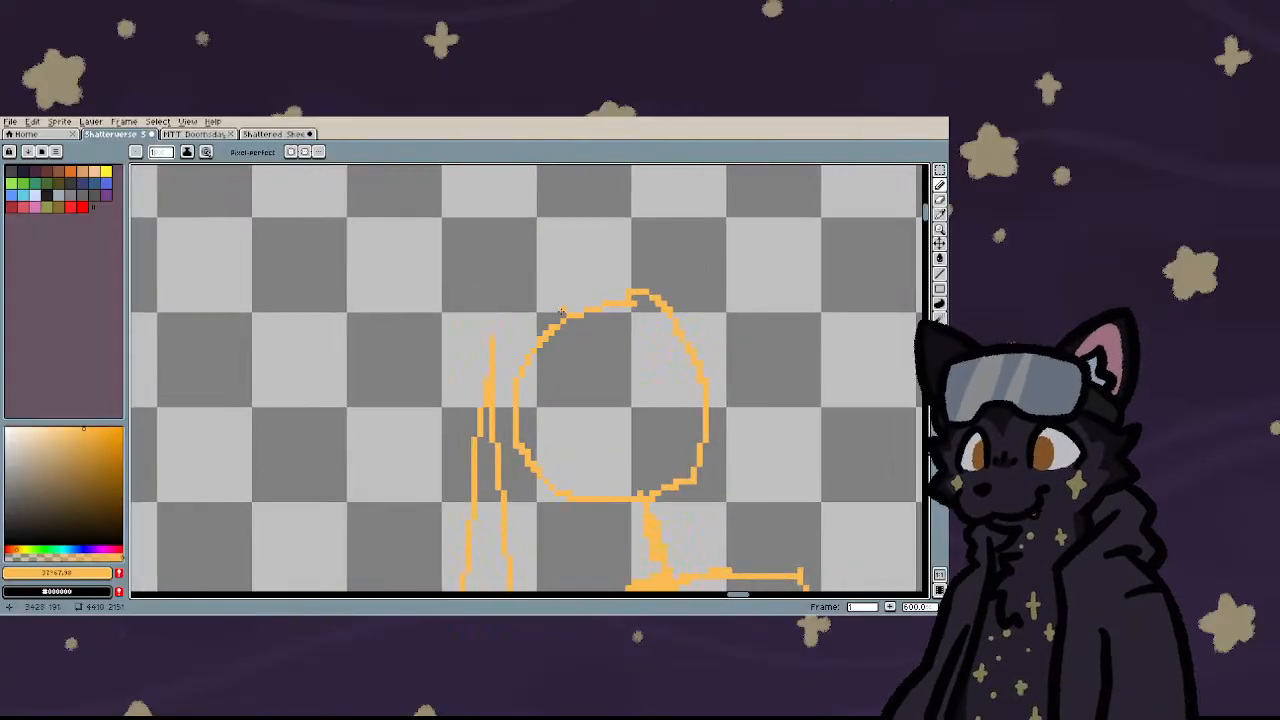
mouse_move(693, 288)
mouse_down()
mouse_move(634, 328)
mouse_move(487, 358)
mouse_move(562, 314)
mouse_move(690, 288)
mouse_up()
scroll(558, 330, down, 2)
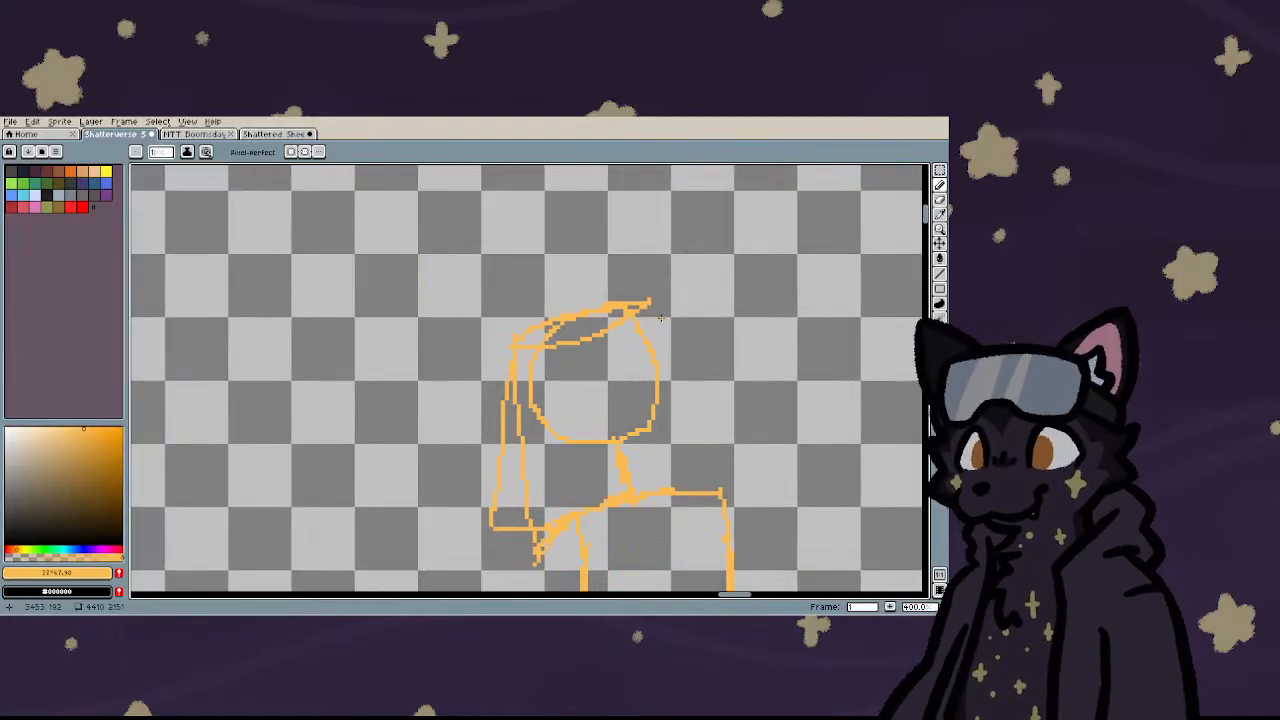
mouse_move(672, 330)
mouse_down()
mouse_move(577, 376)
mouse_move(545, 378)
mouse_up()
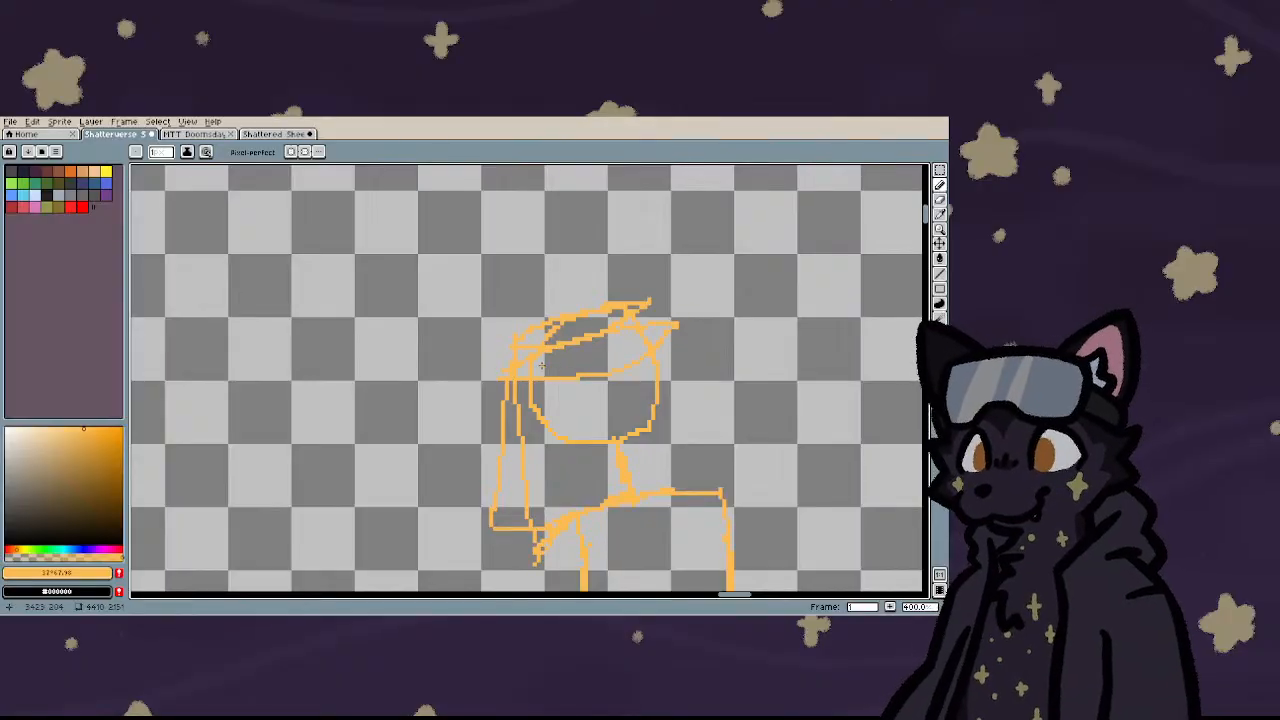
- Sketch a tall hat crown above the slanted brim, plus a short spike rising from its left-hand end
drag(531, 338, 502, 242)
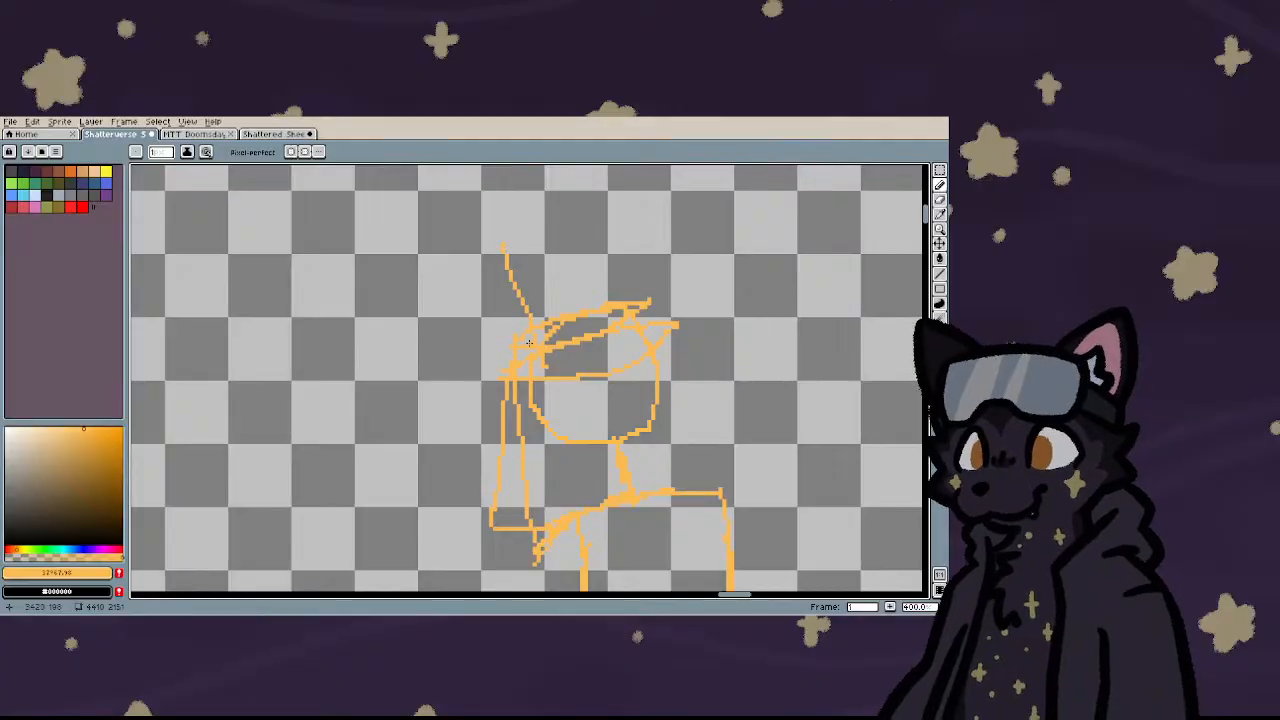
mouse_move(529, 343)
mouse_down()
mouse_move(522, 264)
mouse_move(594, 246)
mouse_move(628, 262)
mouse_move(648, 302)
mouse_up()
scroll(540, 390, down, 2)
scroll(526, 386, up, 3)
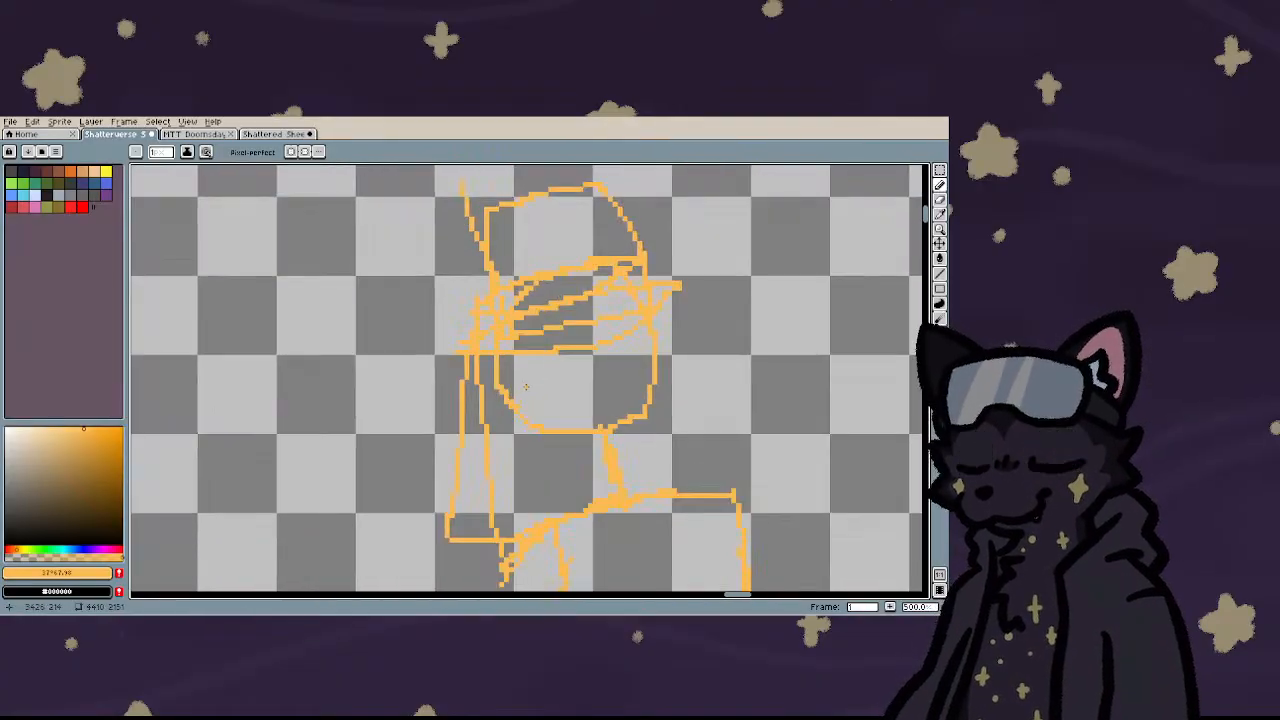
- Outline a half-round eye just under the hat brim and remove the trial pupil pixels inside it
scroll(526, 386, up, 4)
mouse_move(483, 291)
mouse_down()
mouse_move(531, 373)
mouse_move(638, 377)
mouse_move(682, 285)
mouse_up()
click(590, 324)
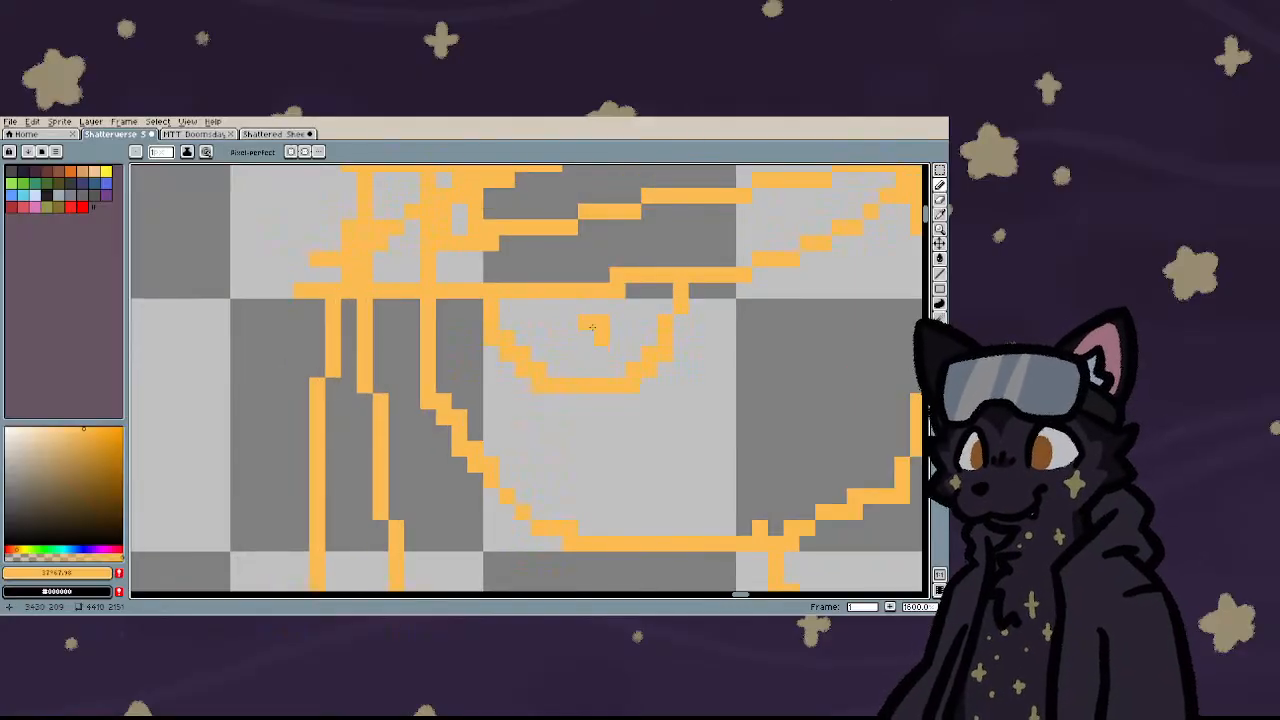
scroll(568, 339, down, 3)
scroll(560, 302, up, 6)
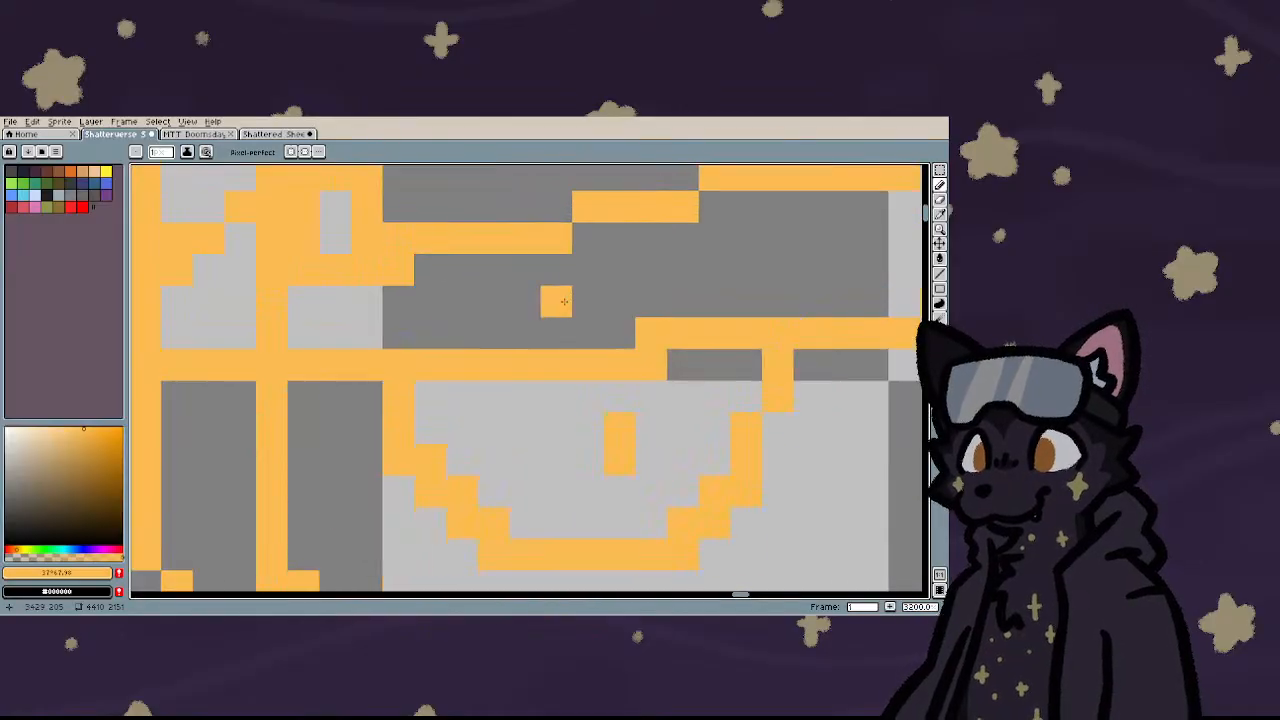
key(ctrl+z)
key(e)
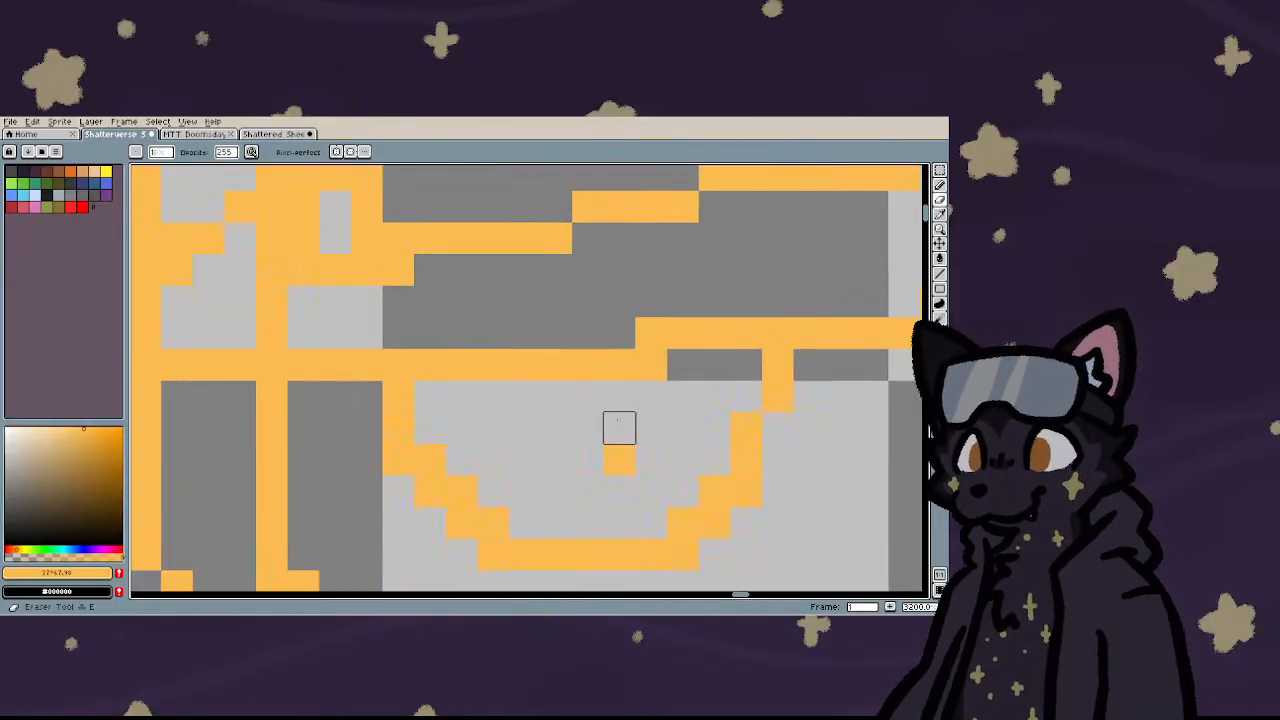
drag(619, 428, 619, 491)
- Thicken the brim edge directly above the eye and fill the eye shape with solid light orange
key(b)
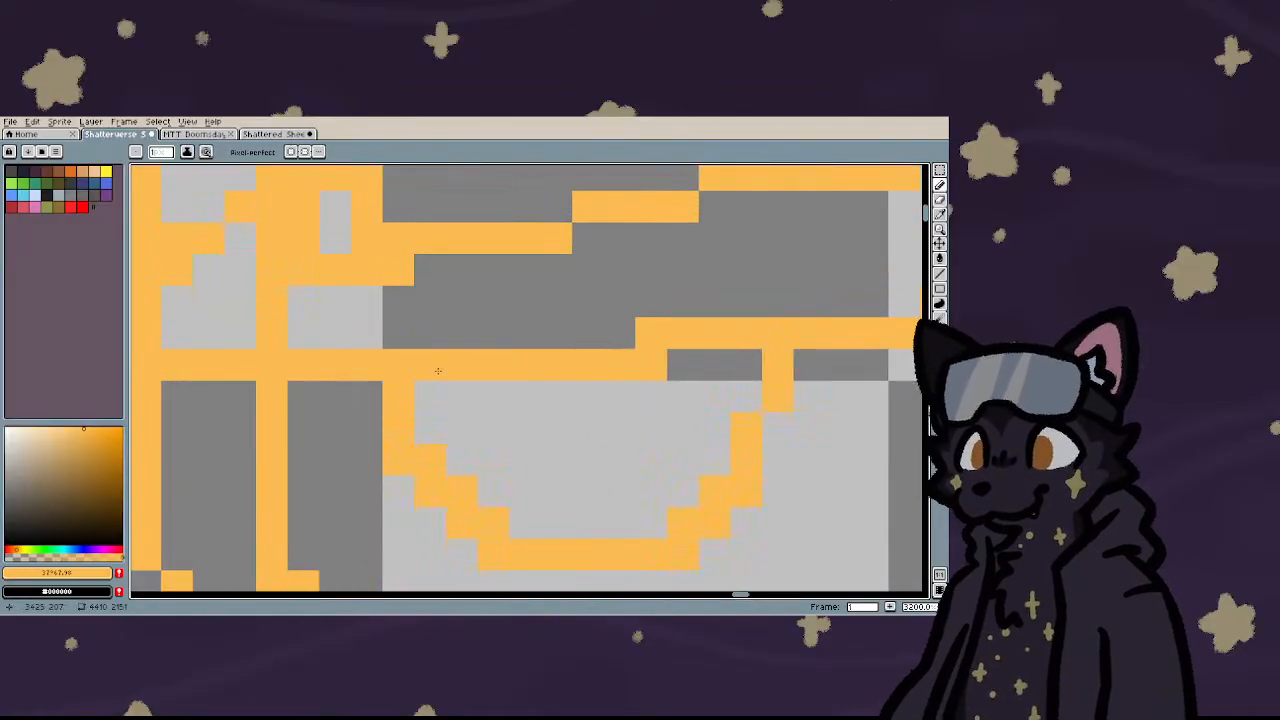
drag(428, 334, 639, 337)
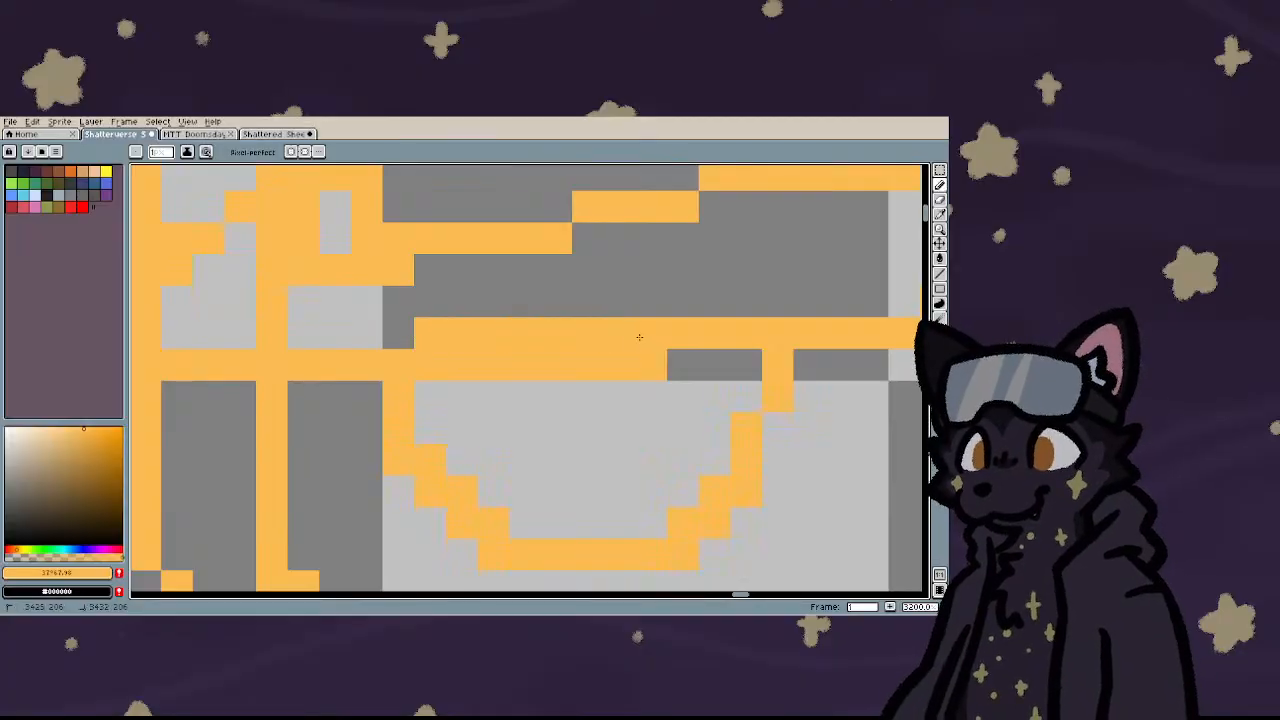
key(g)
click(580, 434)
scroll(580, 434, down, 6)
scroll(542, 452, up, 5)
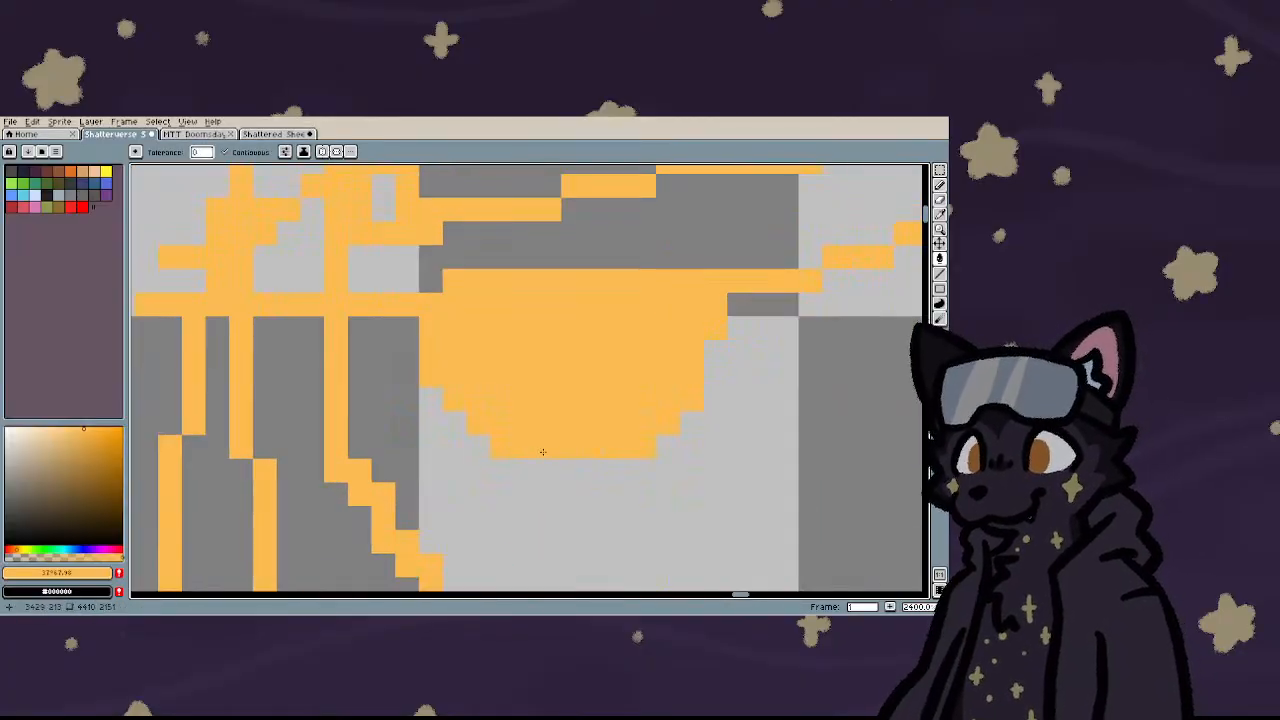
- Draw a 2×2-pixel black pupil in the filled eye and black stepped marks along its lower right edge
key(b)
drag(552, 346, 569, 375)
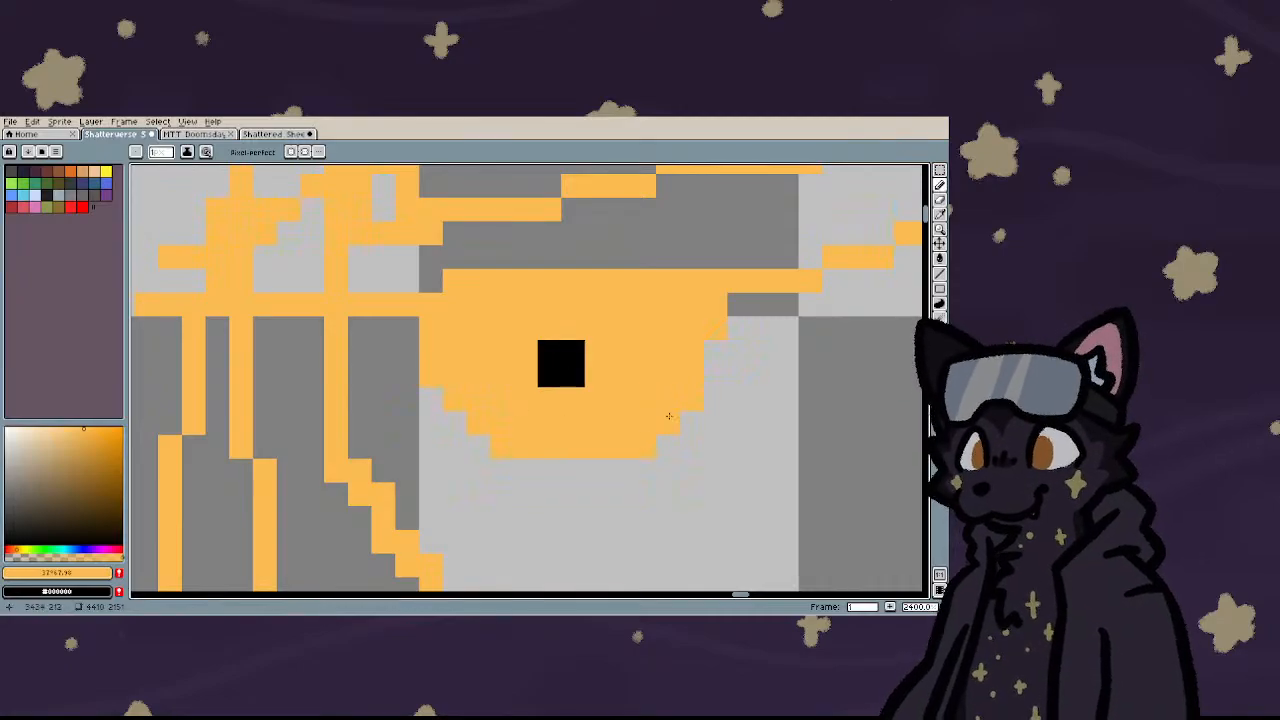
drag(692, 400, 618, 425)
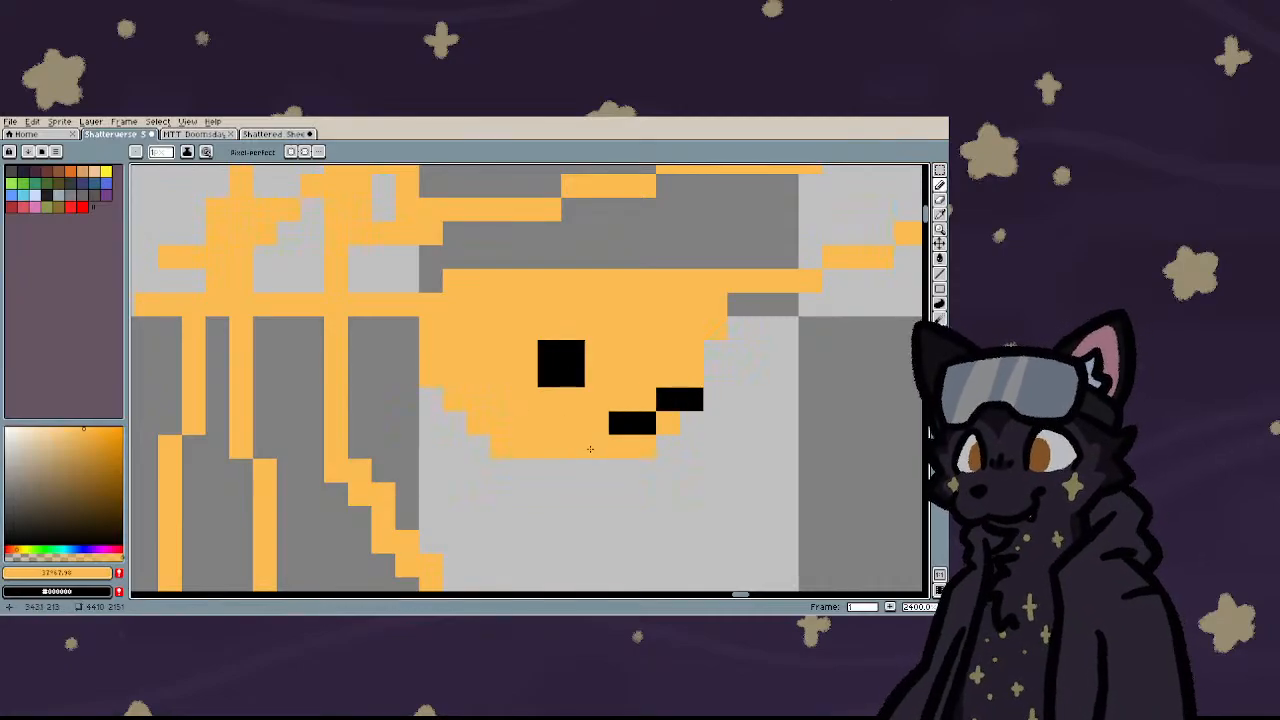
scroll(455, 445, down, 9)
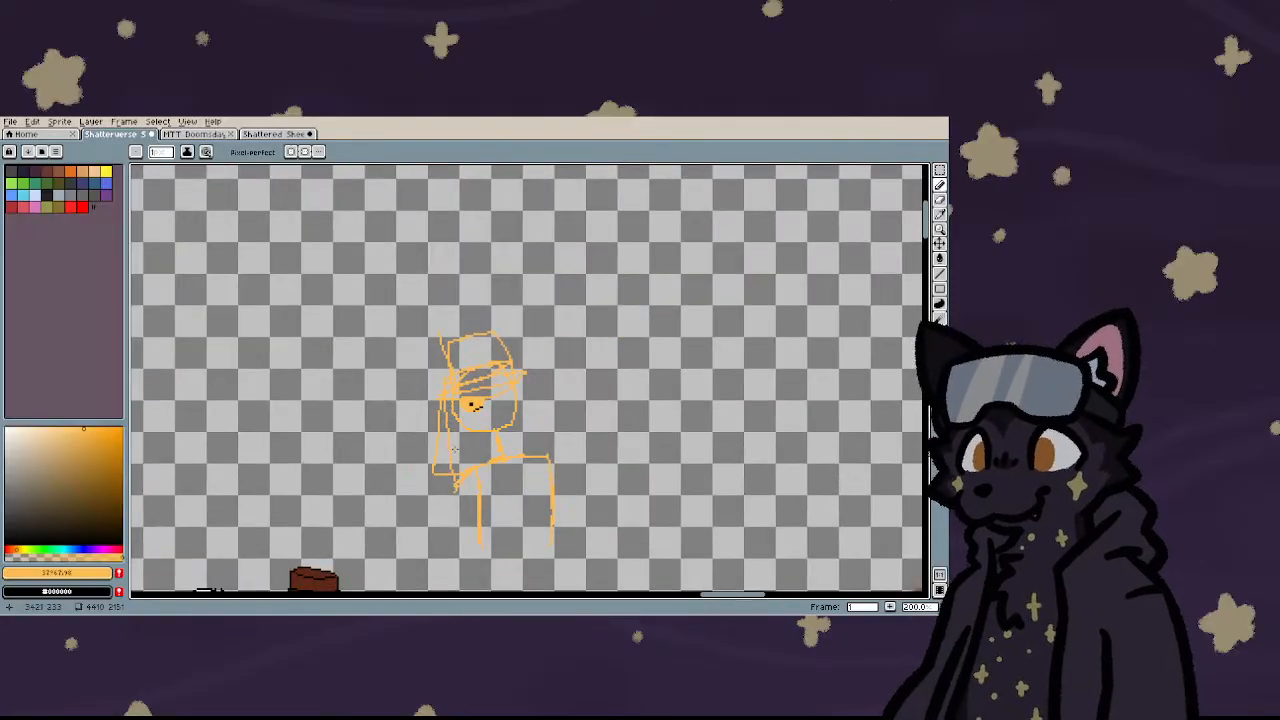
- Sketch an upturned toothy grin along the bottom of the face, with vertical lines separating the teeth
scroll(453, 448, up, 9)
drag(403, 328, 565, 324)
mouse_move(667, 363)
mouse_down()
mouse_move(622, 420)
mouse_move(568, 430)
mouse_up()
drag(620, 328, 613, 405)
drag(565, 354, 565, 405)
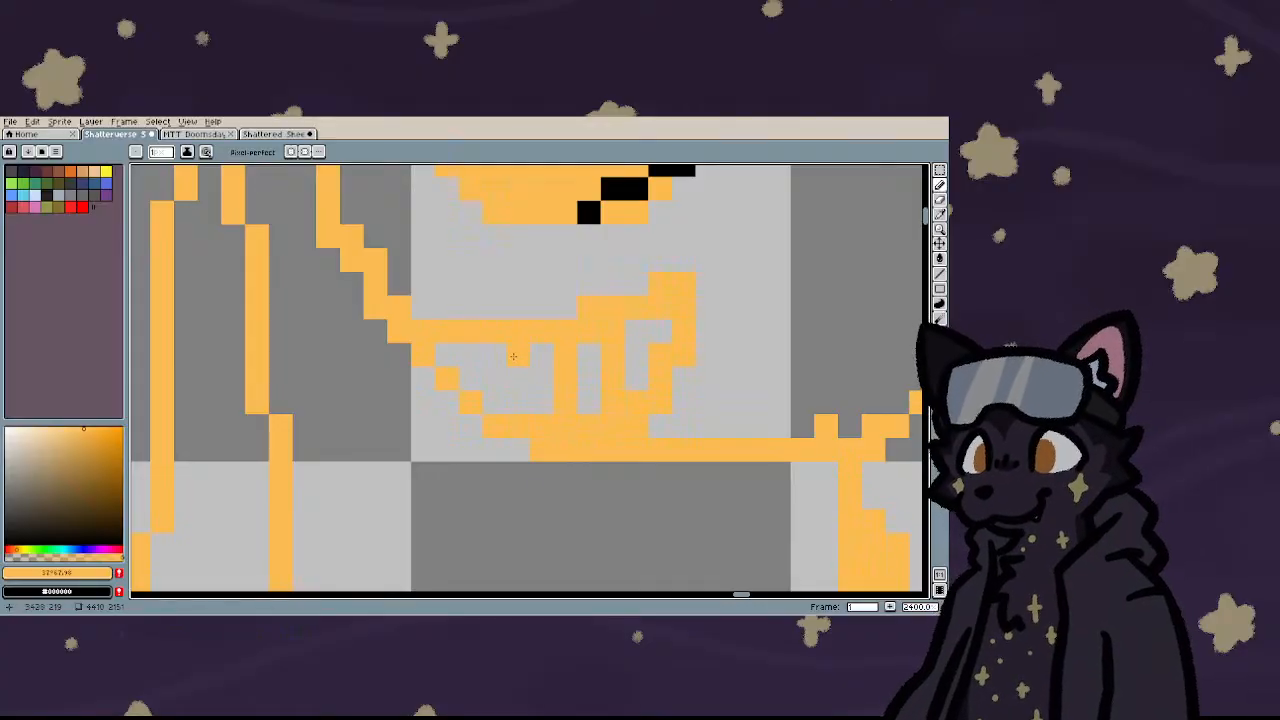
key(ctrl+z)
drag(516, 352, 518, 408)
scroll(625, 339, down, 5)
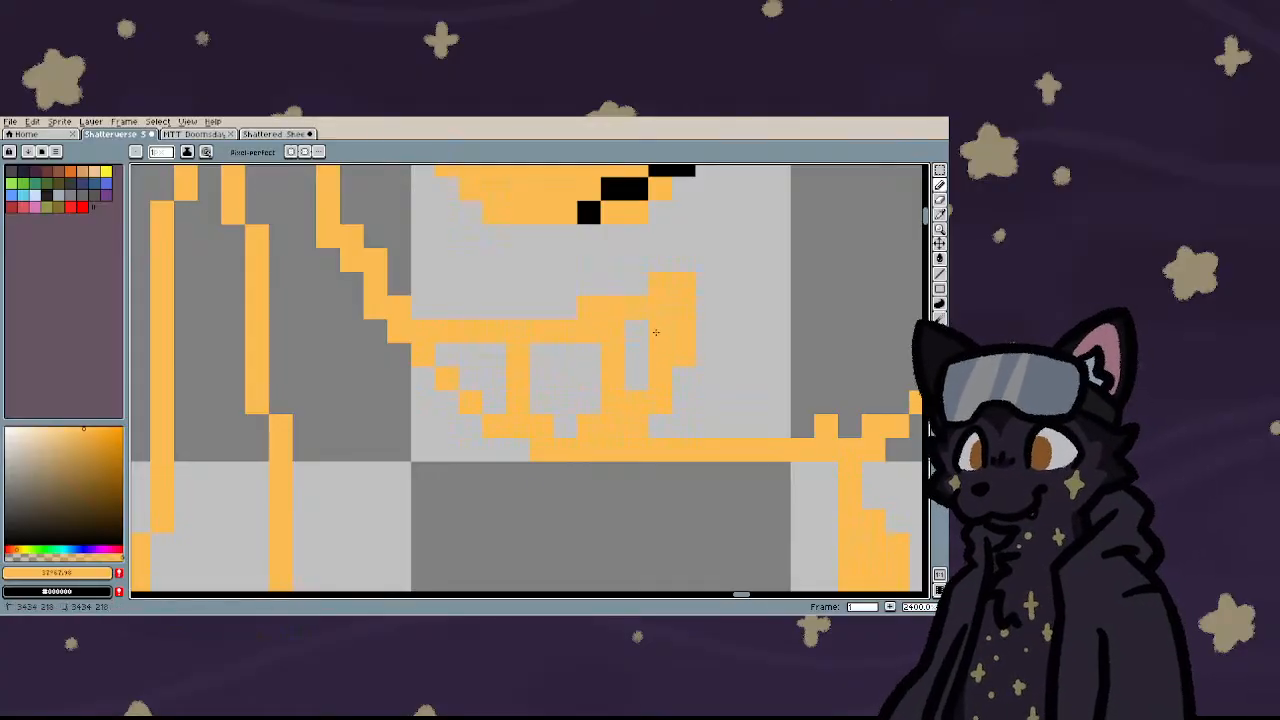
scroll(420, 376, down, 1)
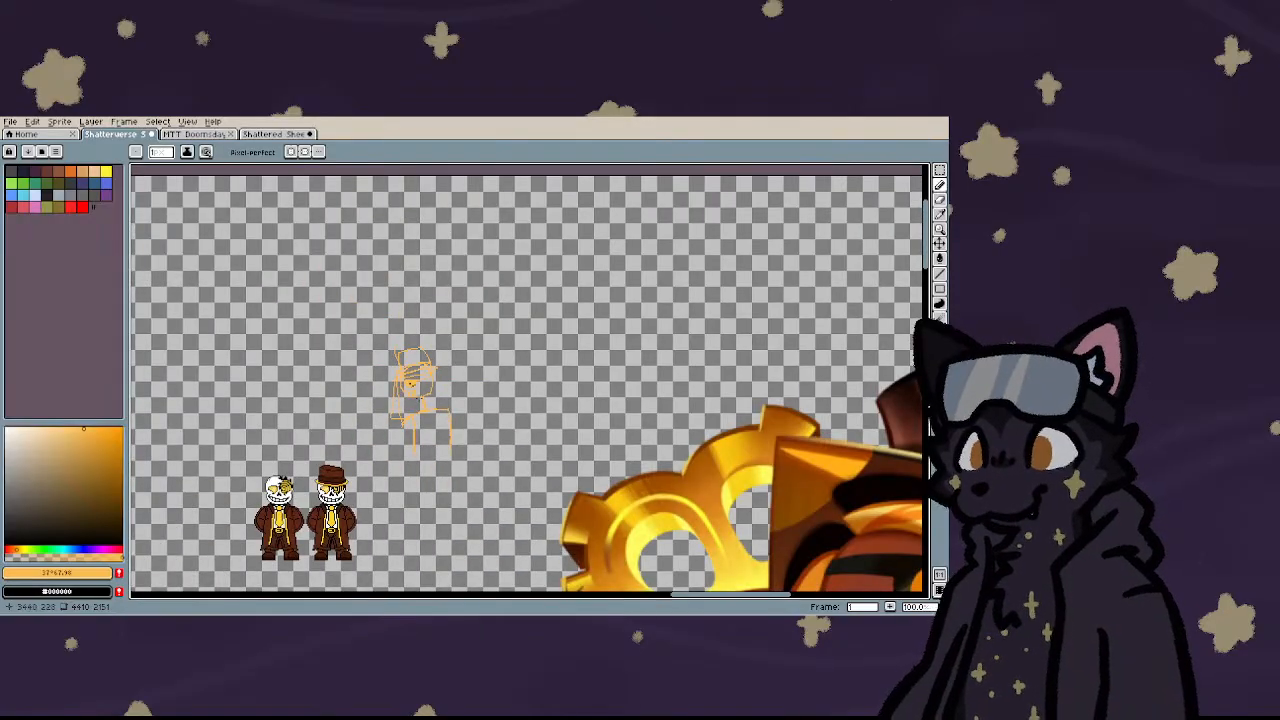
- Erase the black stepped marks and the pixels below them to trim the eye's lower right edge
scroll(420, 376, up, 8)
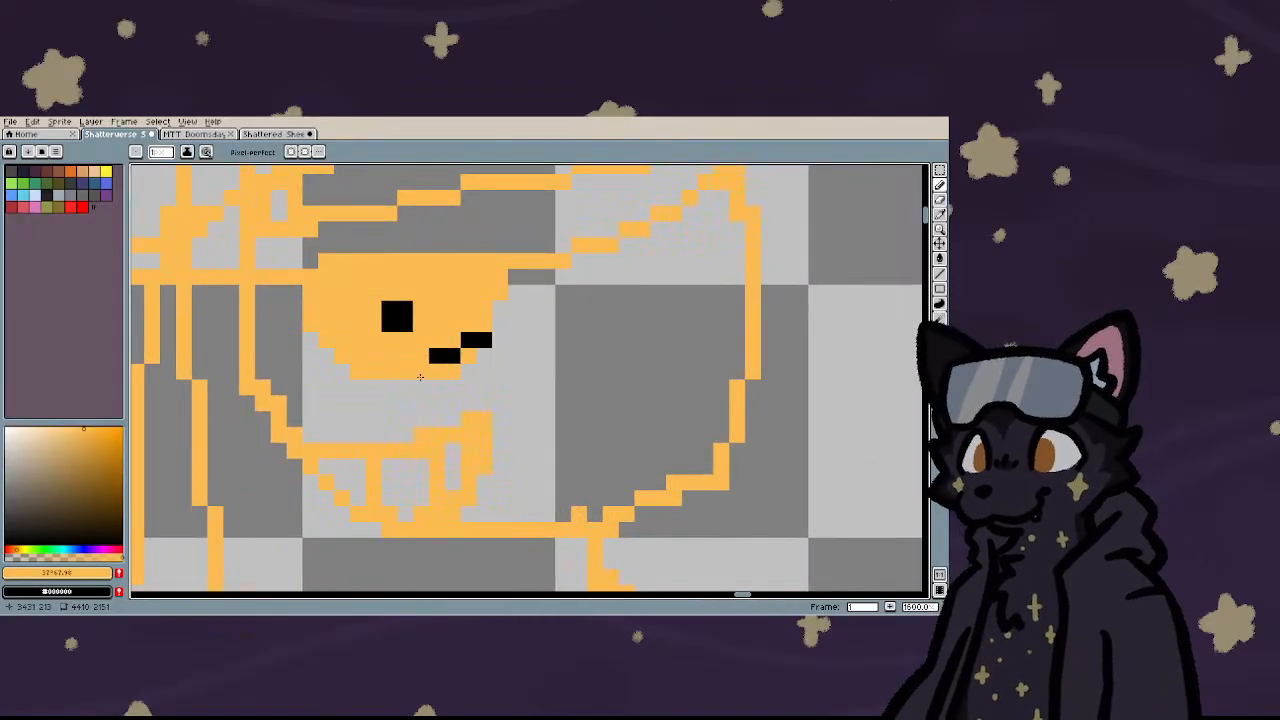
key(e)
mouse_move(434, 366)
mouse_down()
mouse_move(483, 355)
mouse_move(468, 324)
mouse_up()
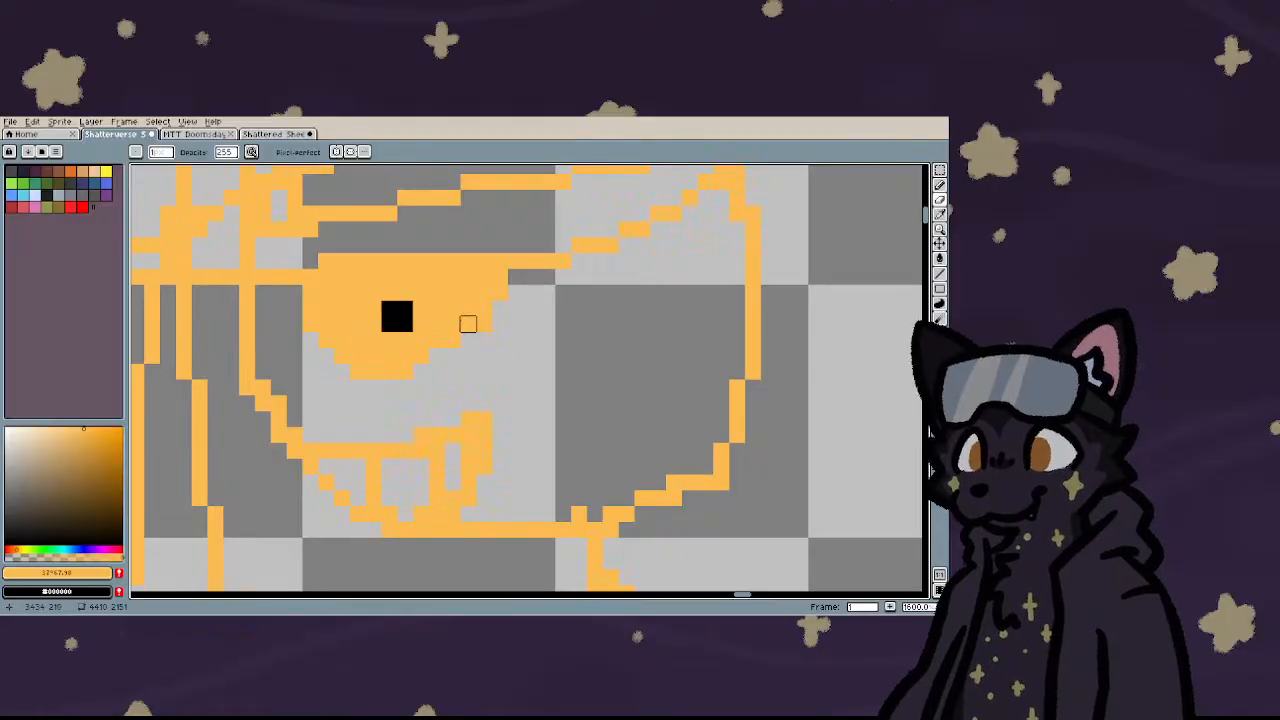
scroll(468, 324, down, 5)
- Widen the neck with two side lines running from the jaw down to the shoulders
key(b)
scroll(411, 345, up, 4)
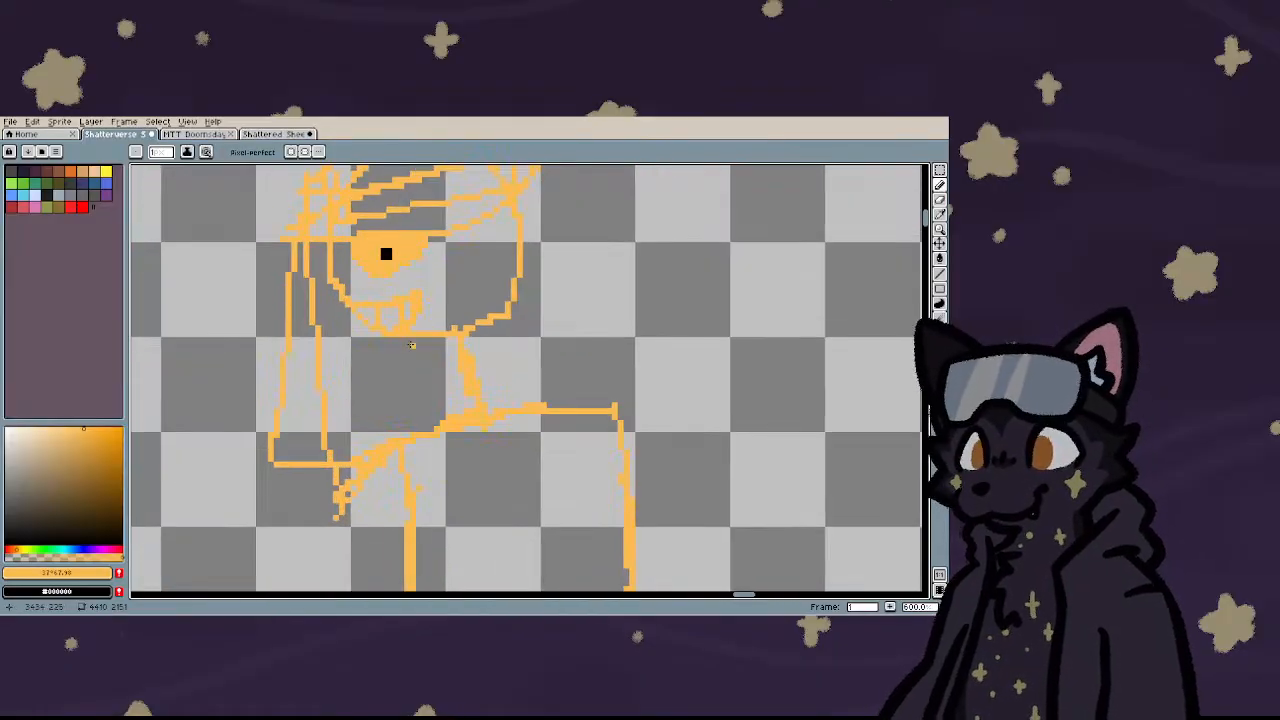
scroll(411, 345, up, 2)
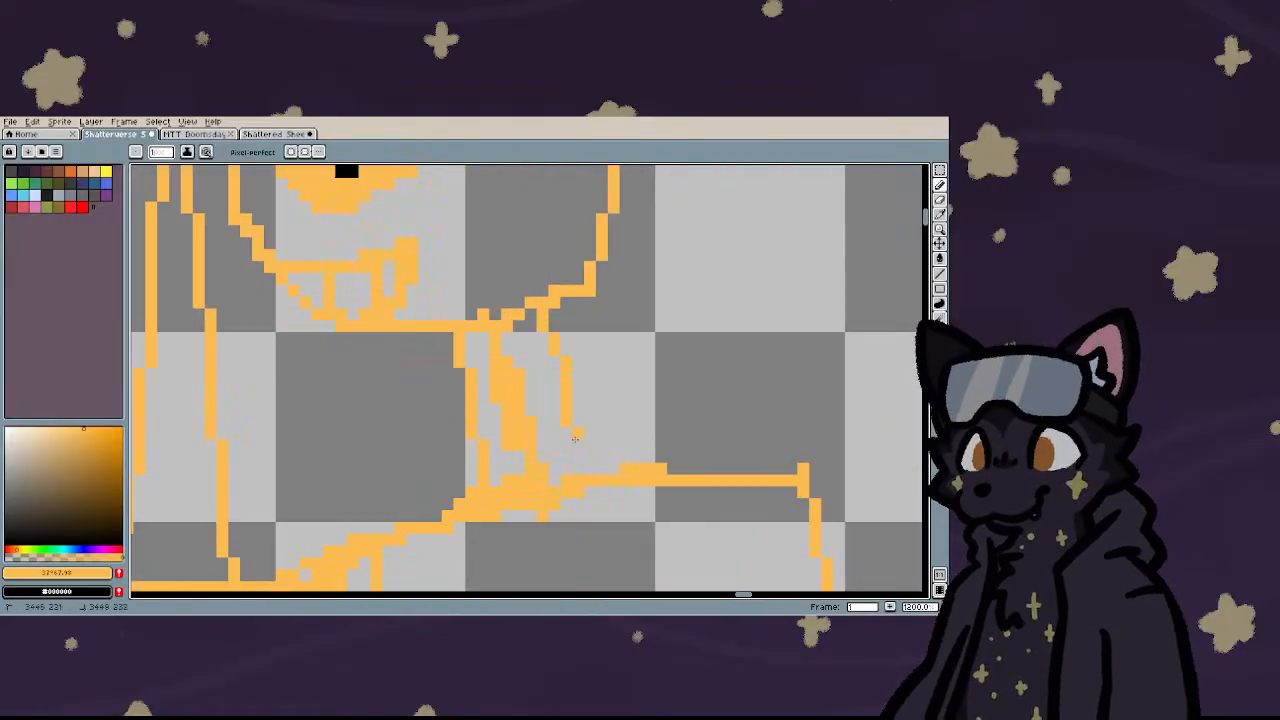
scroll(575, 438, down, 4)
scroll(643, 404, up, 2)
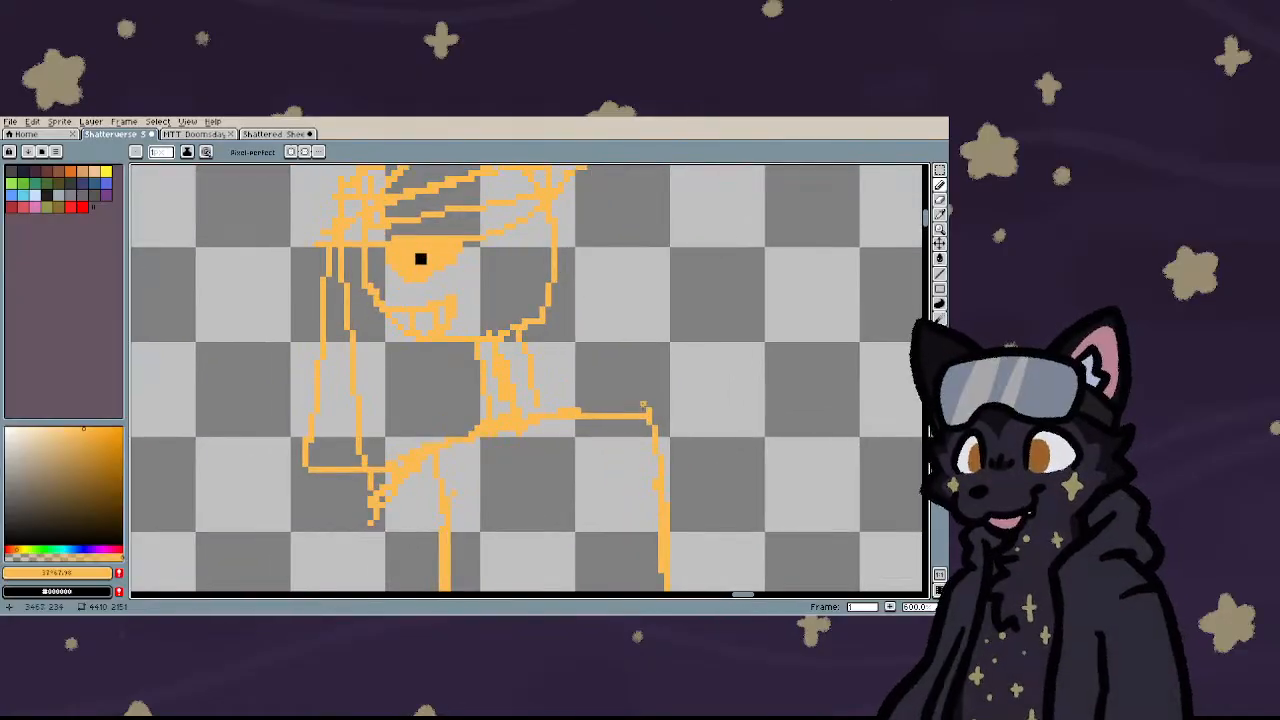
- Sketch a higher shoulder line above the existing one, closed at the right-hand shoulder and sloping down to the bent arm's elbow
mouse_move(642, 369)
mouse_down()
mouse_move(652, 463)
mouse_move(535, 371)
mouse_move(443, 390)
mouse_up()
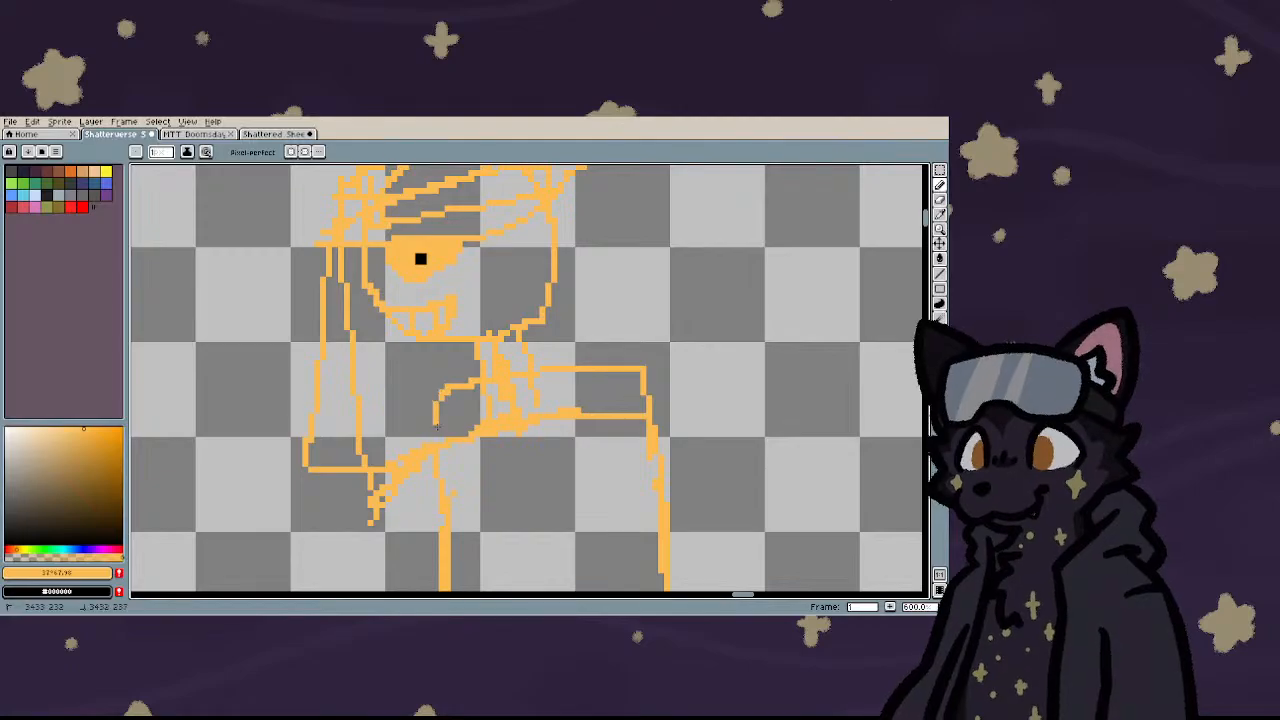
scroll(437, 398, down, 4)
scroll(421, 428, up, 2)
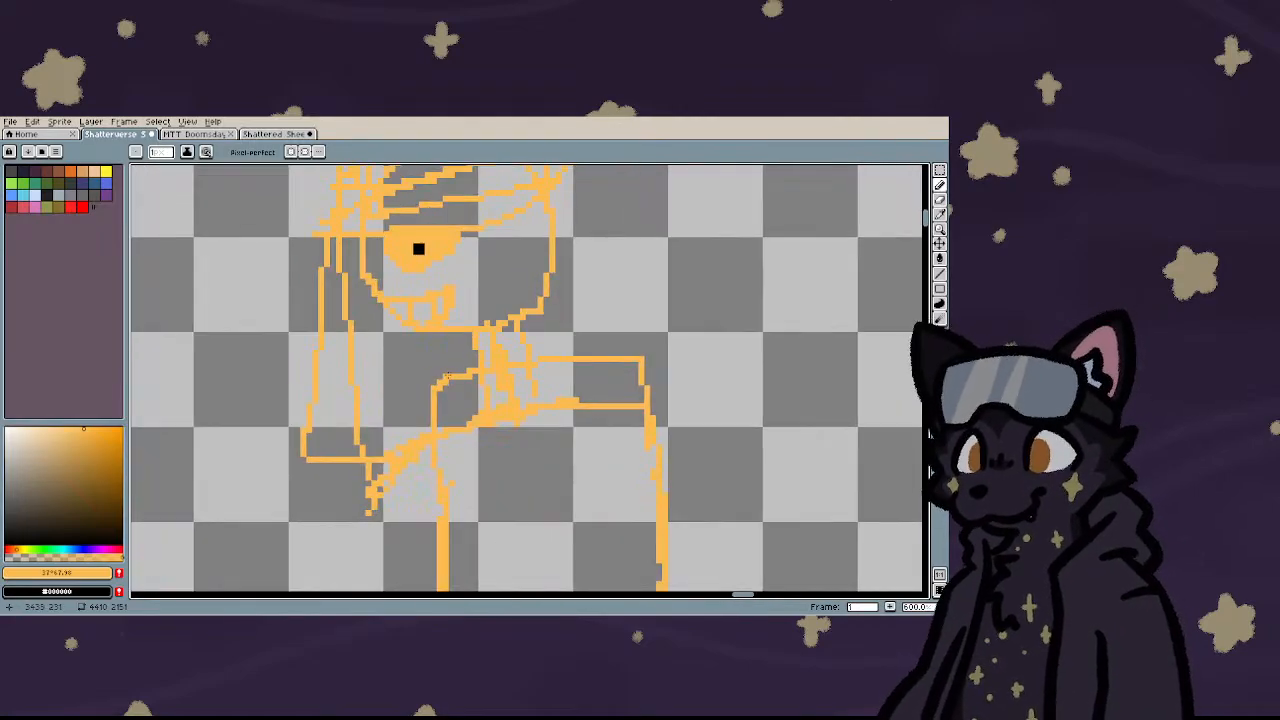
scroll(331, 391, down, 1)
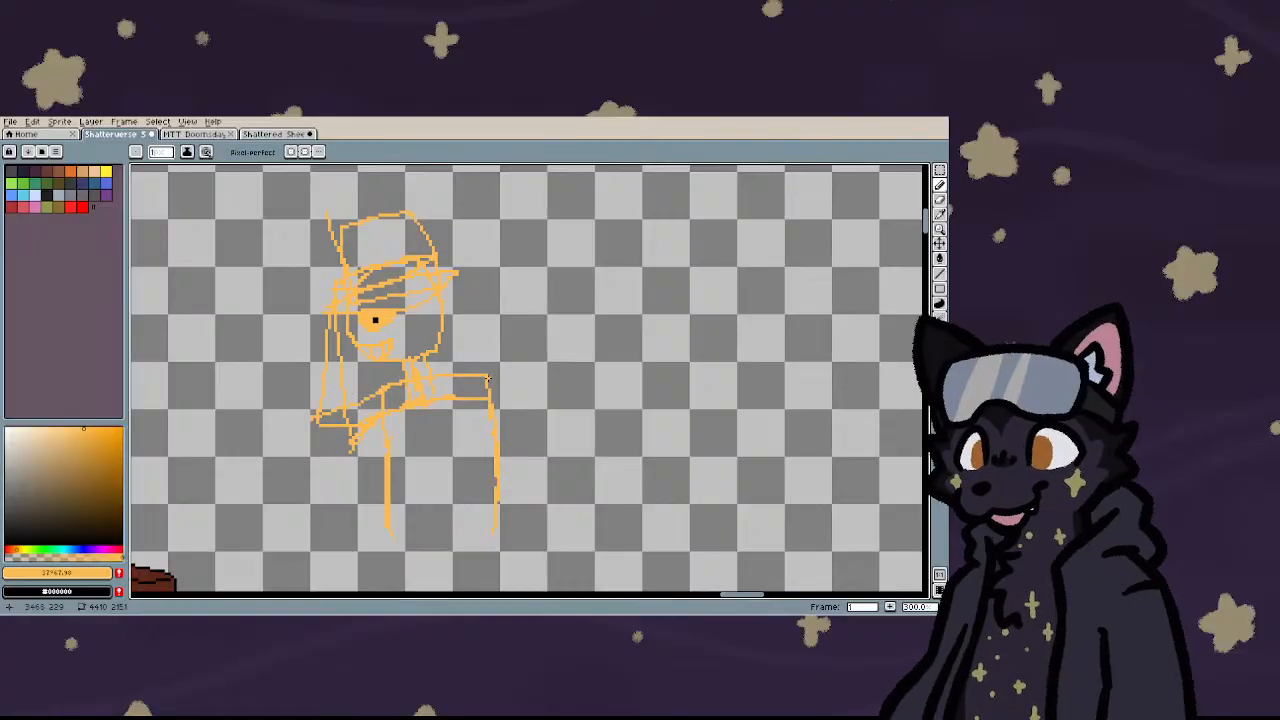
- Sketch long diagonal strokes across the shoulders, from beyond the bent elbow up into a tapering shape beside the head
drag(488, 377, 329, 446)
drag(491, 342, 348, 439)
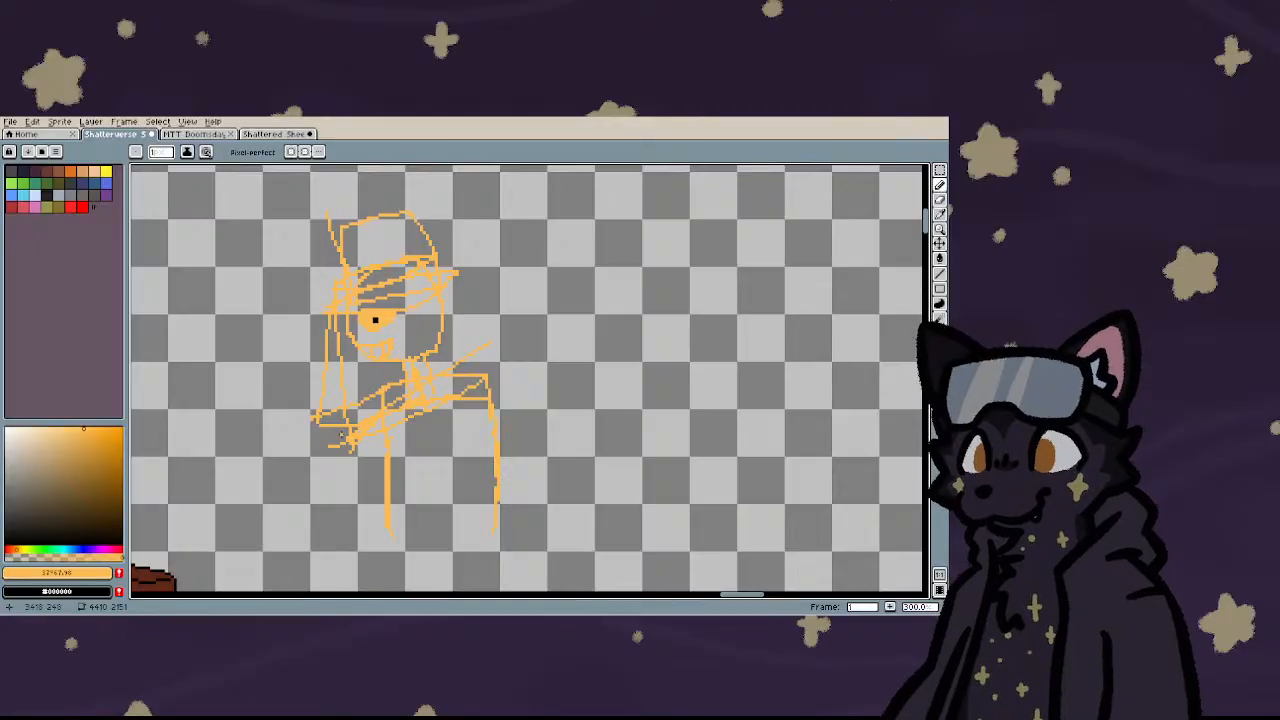
drag(366, 396, 313, 461)
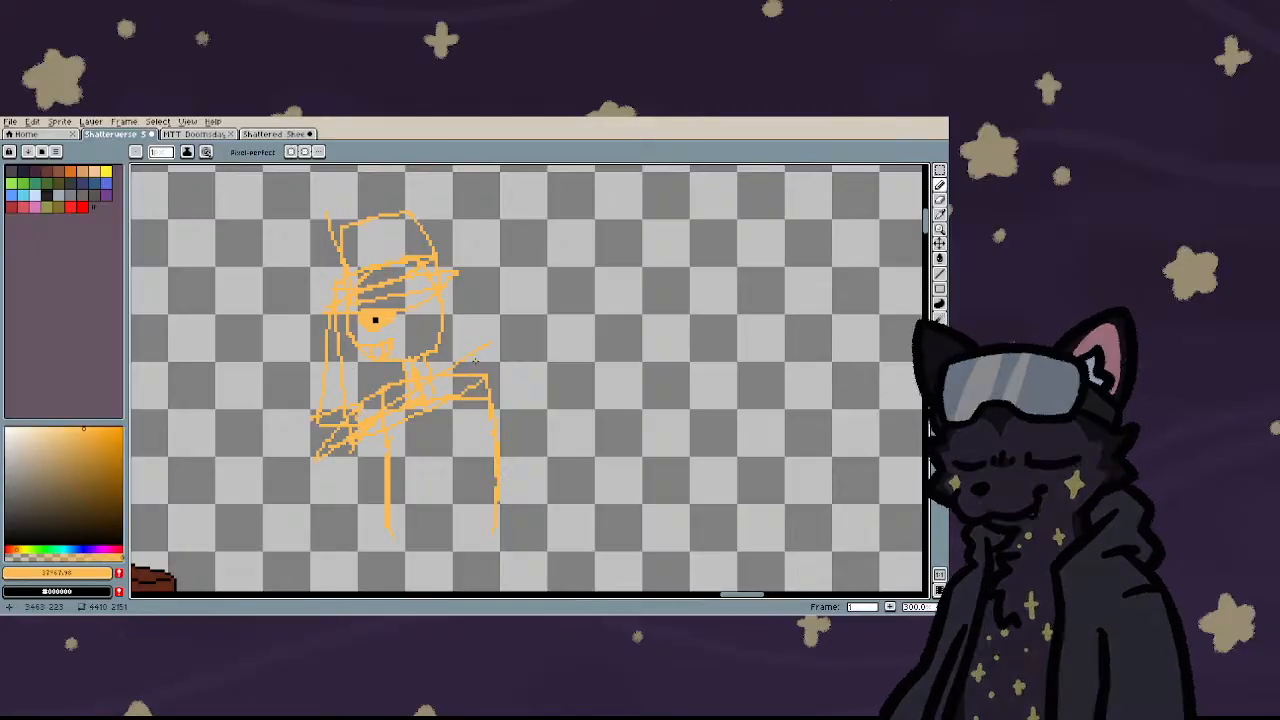
drag(575, 323, 275, 425)
mouse_move(365, 402)
mouse_down()
mouse_move(598, 310)
mouse_move(620, 289)
mouse_move(533, 300)
mouse_up()
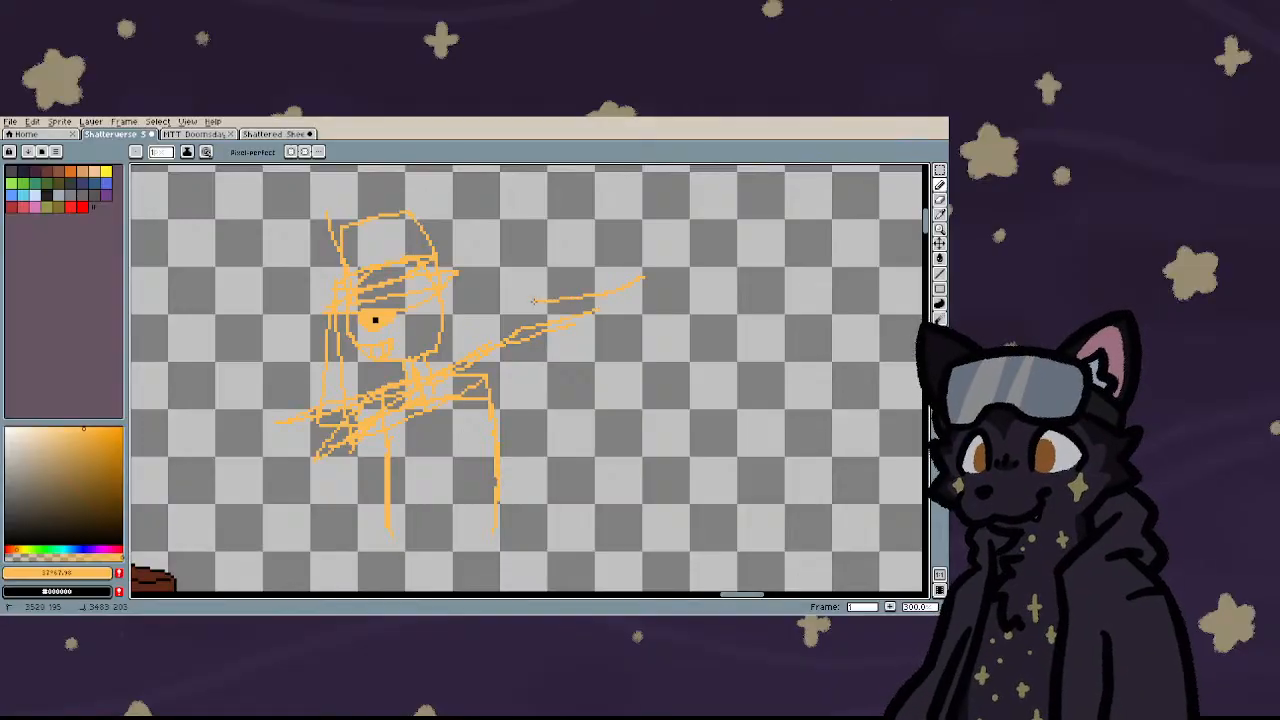
mouse_move(464, 330)
mouse_down()
mouse_move(381, 387)
mouse_move(273, 419)
mouse_move(281, 435)
mouse_move(548, 355)
mouse_up()
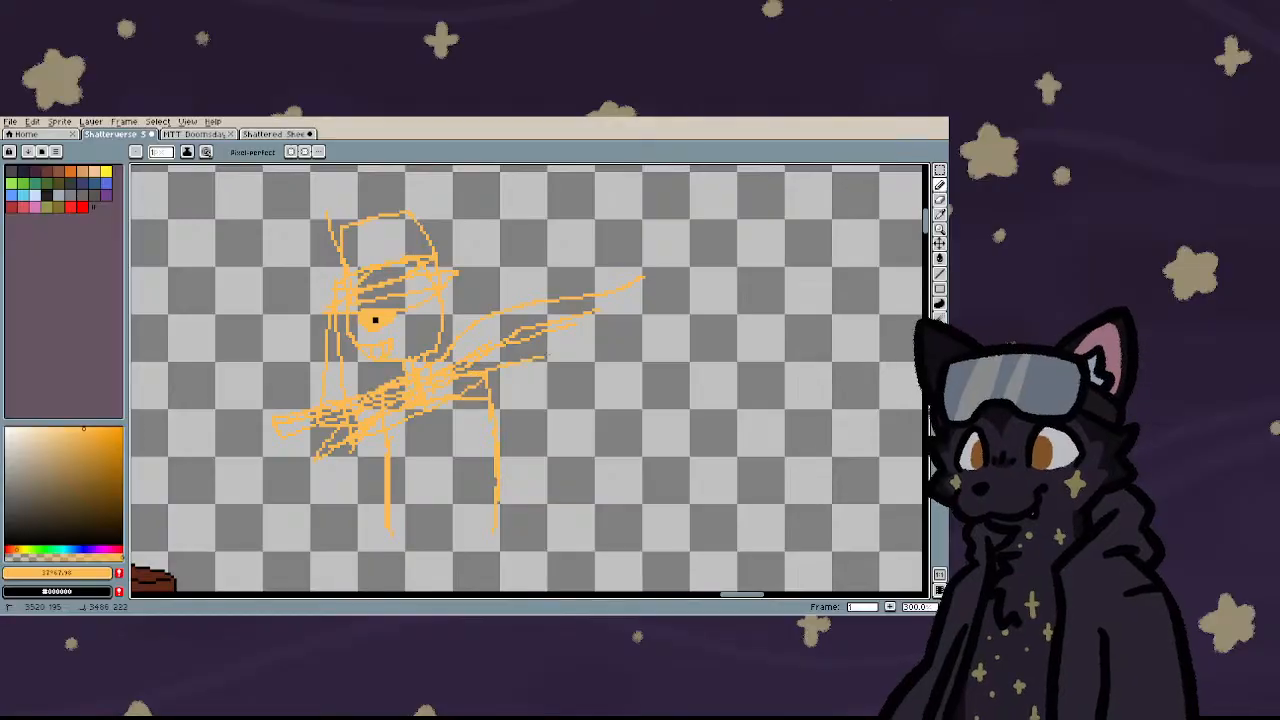
- Join the lower ends of the torso's two sides with a slightly slanted waist line
scroll(605, 302, down, 3)
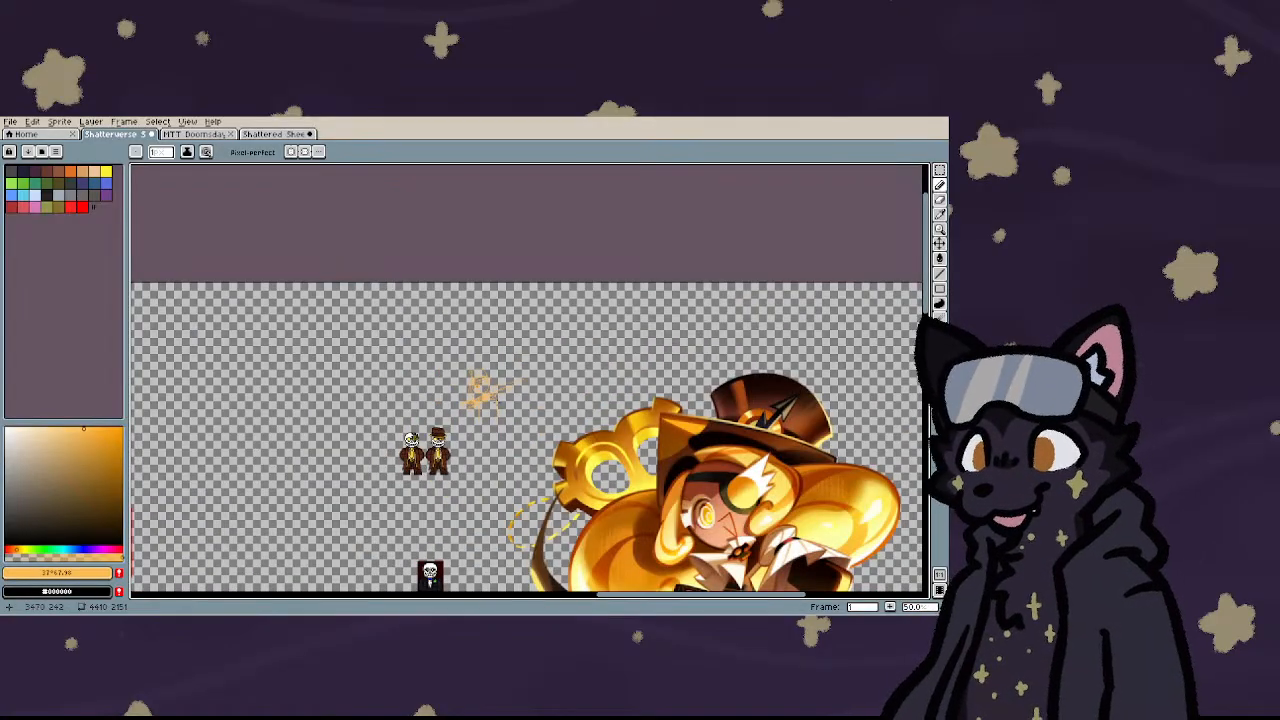
scroll(497, 399, up, 3)
scroll(497, 340, down, 3)
scroll(497, 340, up, 4)
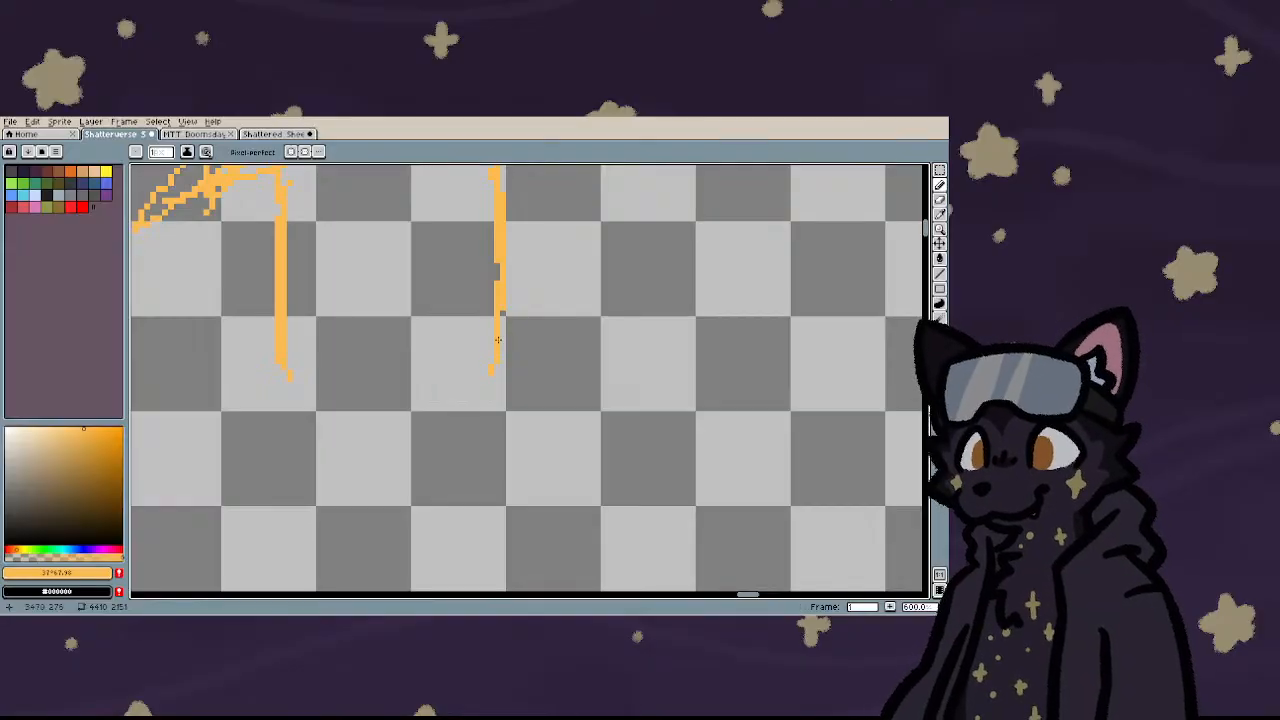
drag(497, 340, 300, 370)
scroll(314, 386, down, 3)
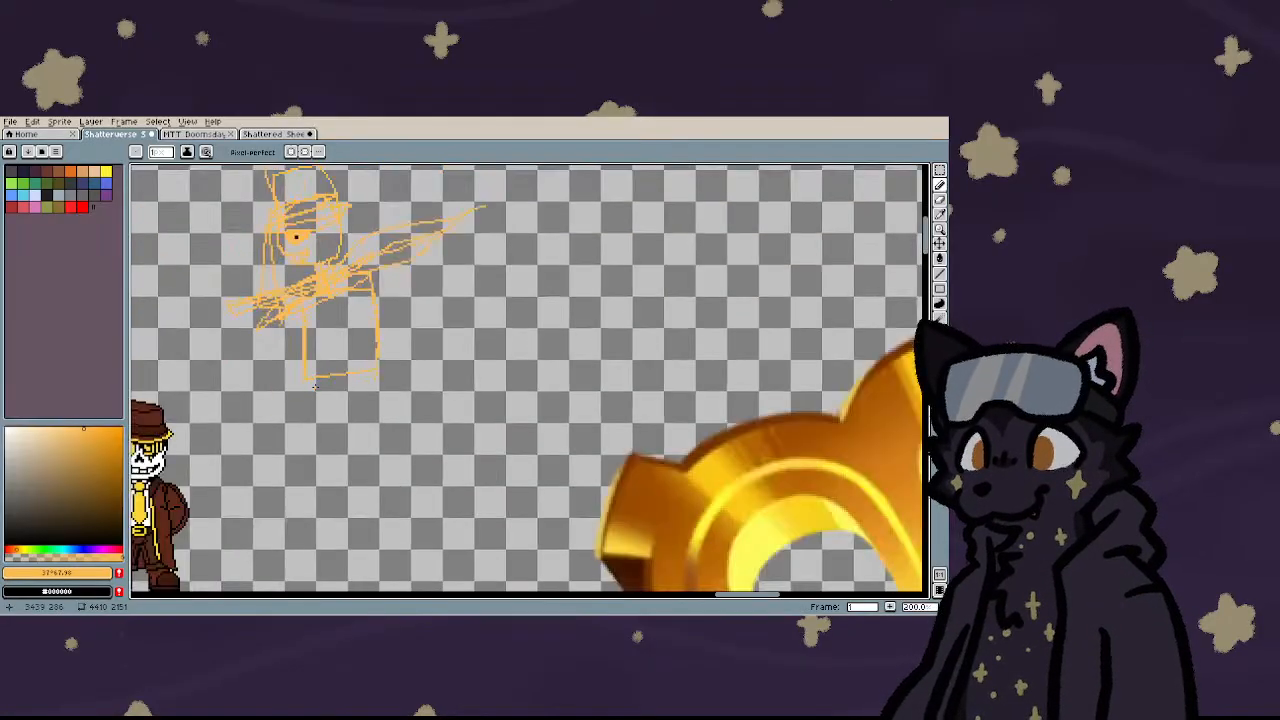
scroll(314, 386, up, 2)
scroll(306, 372, down, 5)
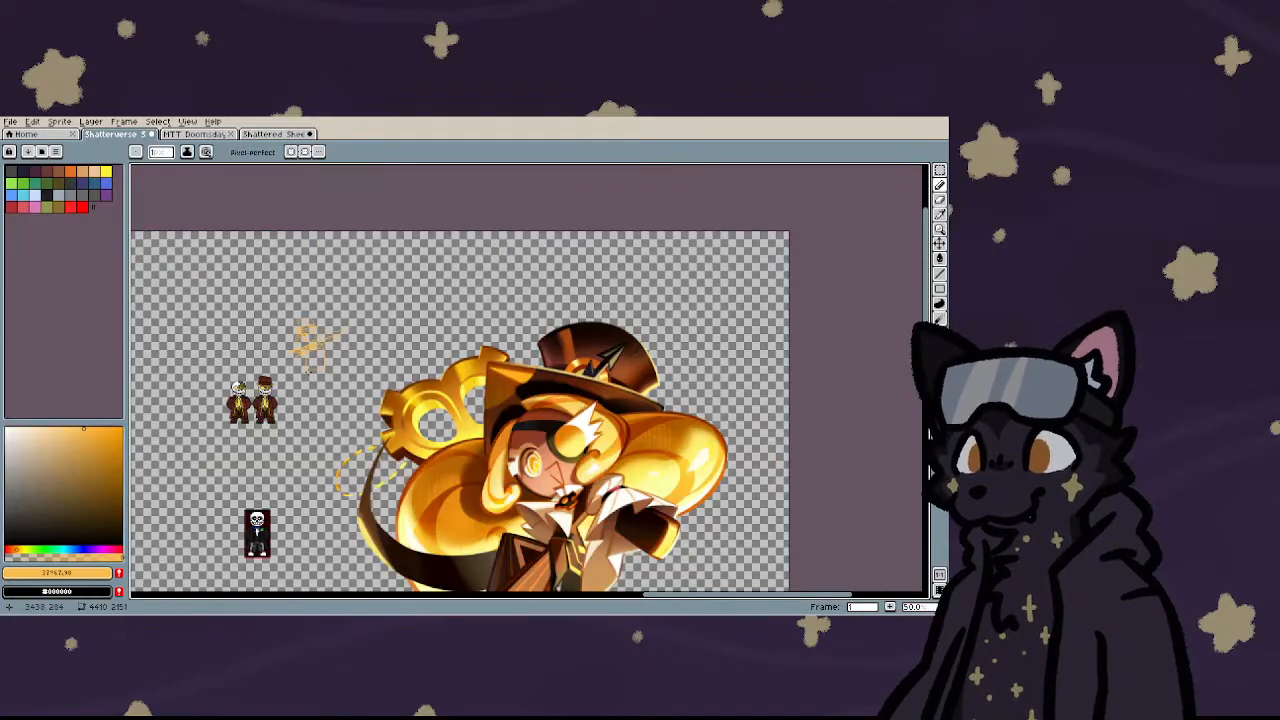
scroll(306, 376, down, 1)
scroll(305, 380, up, 4)
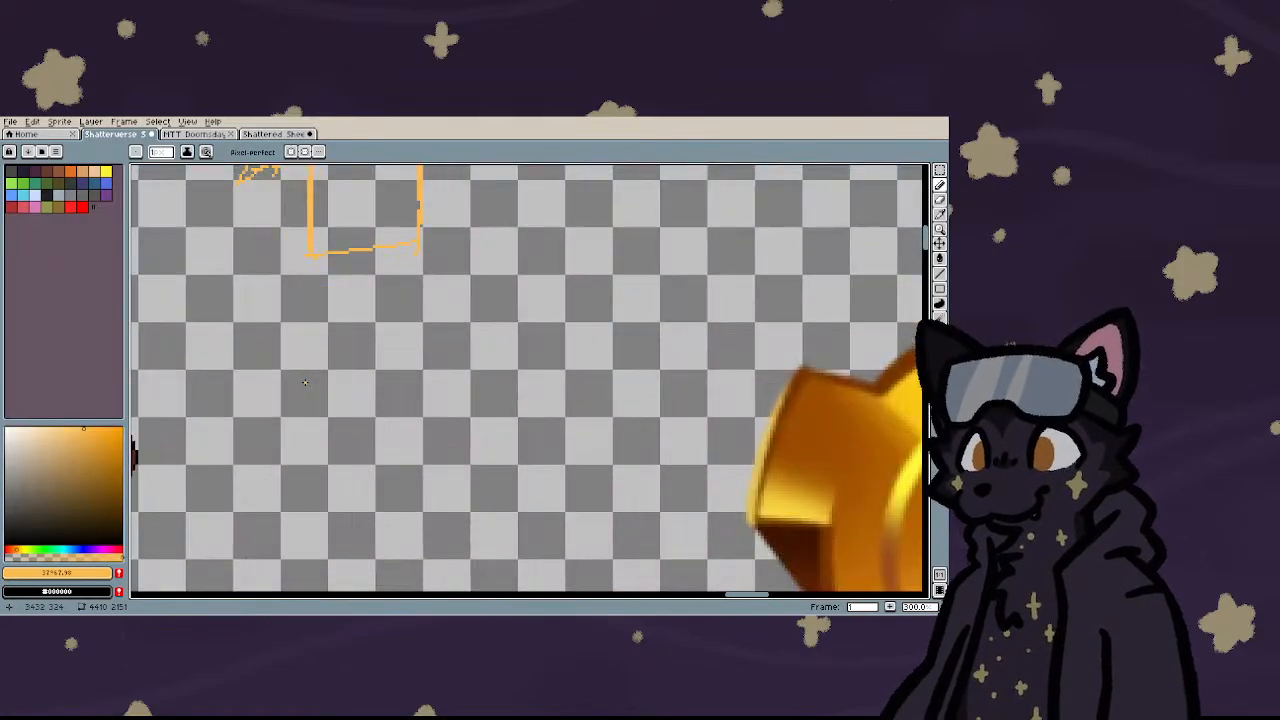
scroll(305, 381, down, 2)
scroll(330, 335, up, 4)
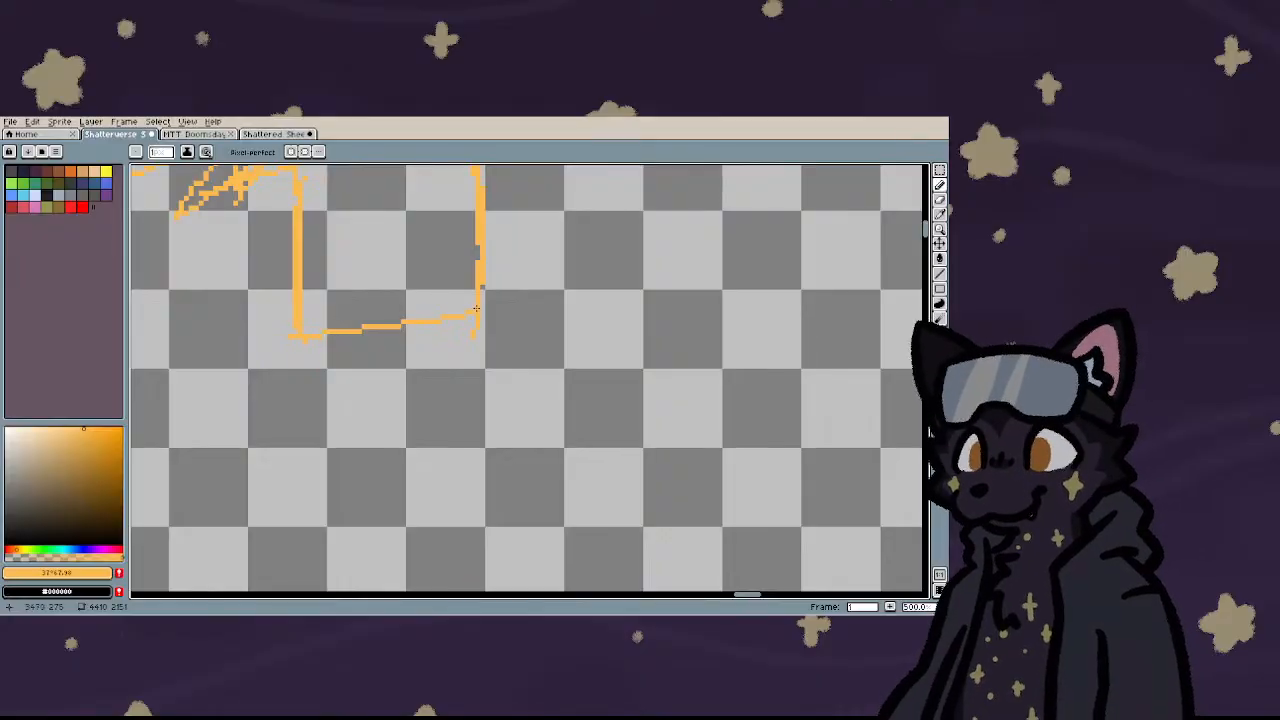
- Sketch the start of two legs below the waist: one bent inward at the knee, the other running diagonally outward from the left corner
mouse_move(476, 308)
mouse_down()
mouse_move(353, 420)
mouse_move(408, 555)
mouse_up()
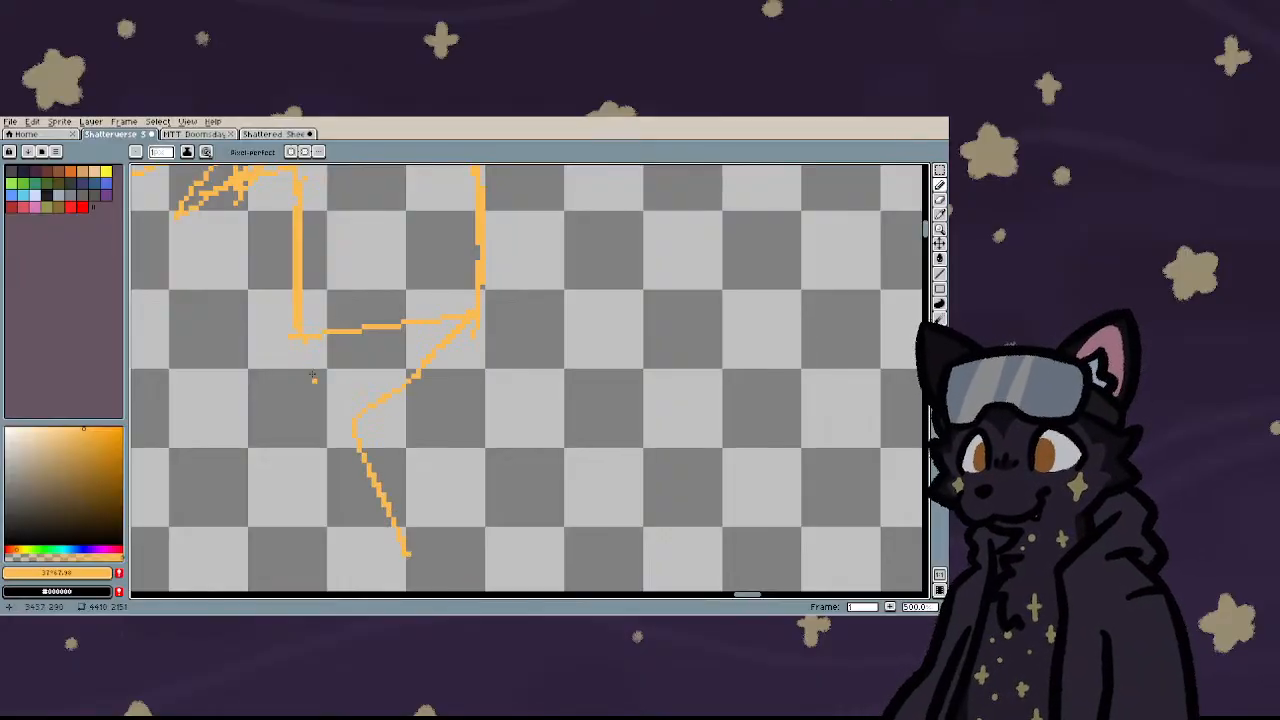
drag(300, 336, 180, 486)
scroll(288, 409, down, 4)
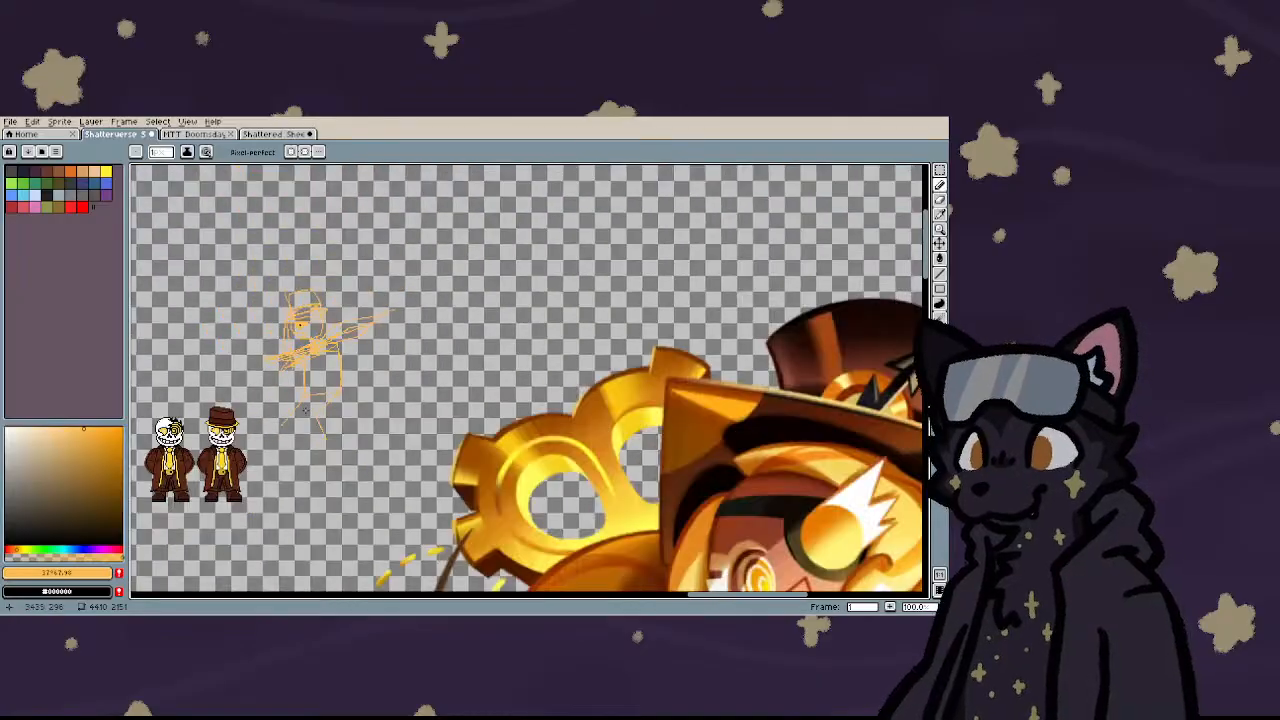
scroll(290, 409, up, 4)
scroll(290, 409, down, 2)
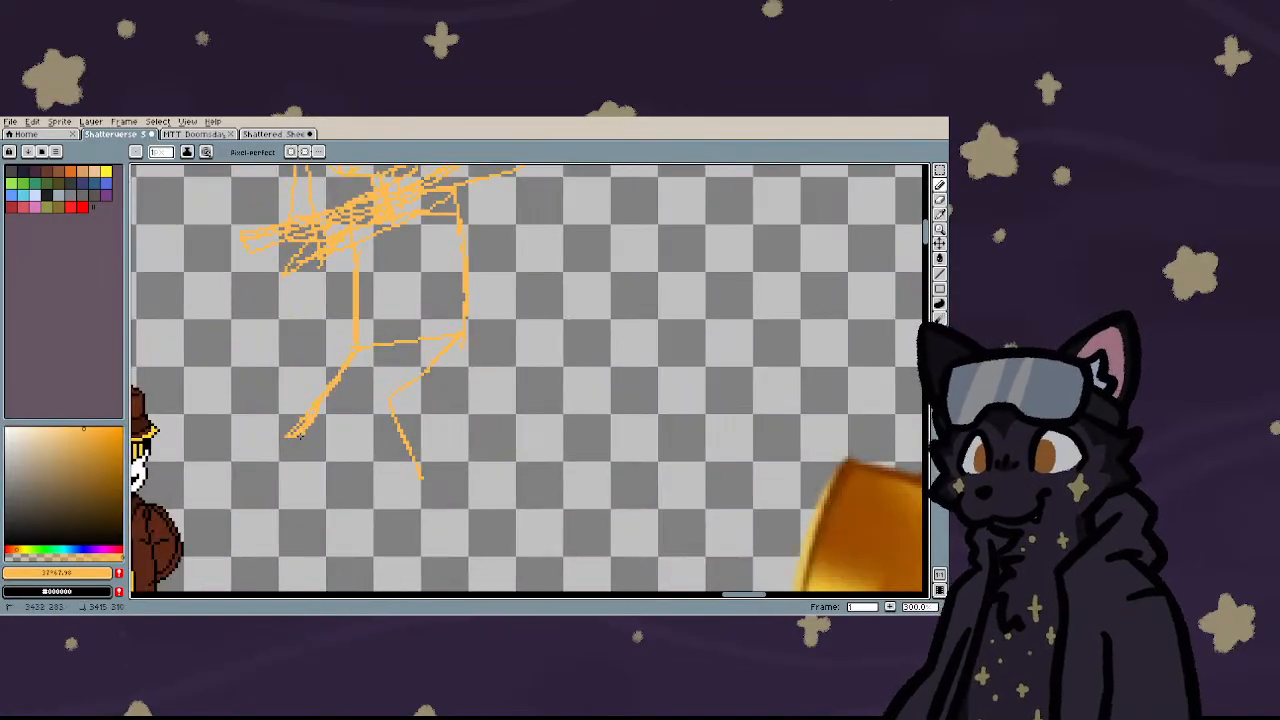
- Extend the outstretched leg down to the foot and widen both legs with second lines along the thigh and shin
drag(288, 436, 253, 511)
drag(463, 334, 415, 387)
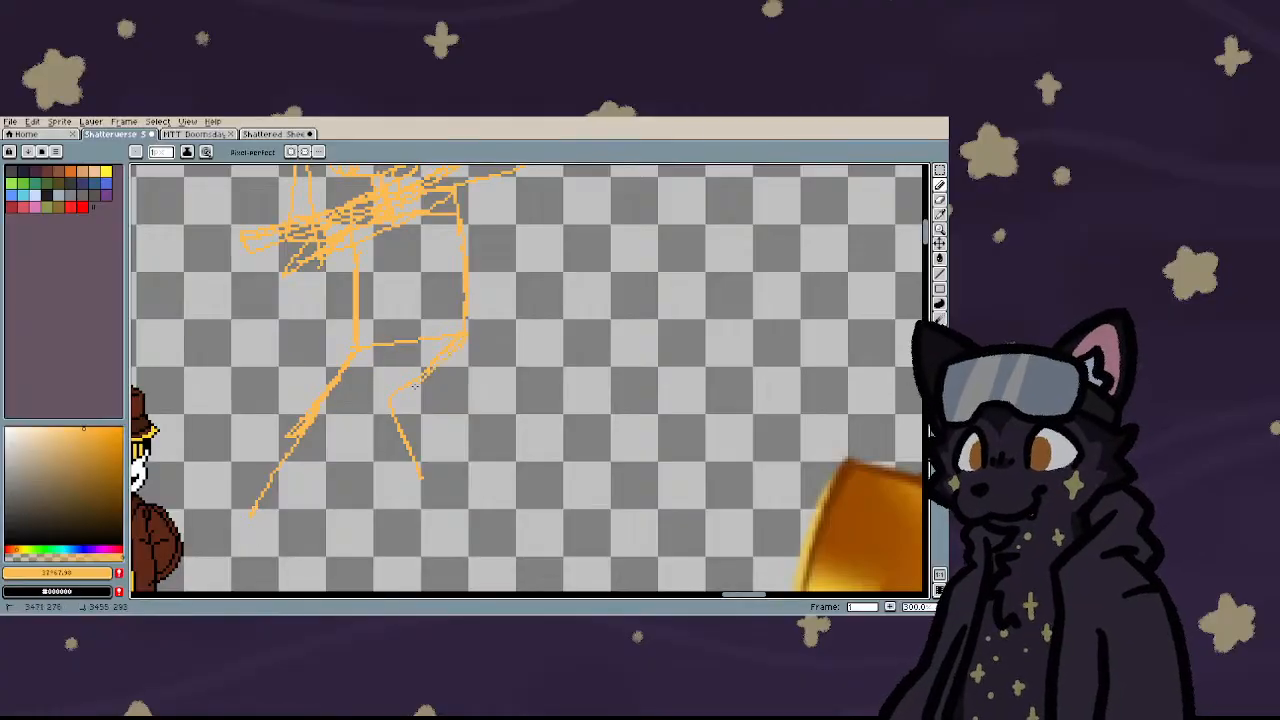
drag(367, 447, 425, 572)
scroll(356, 457, down, 2)
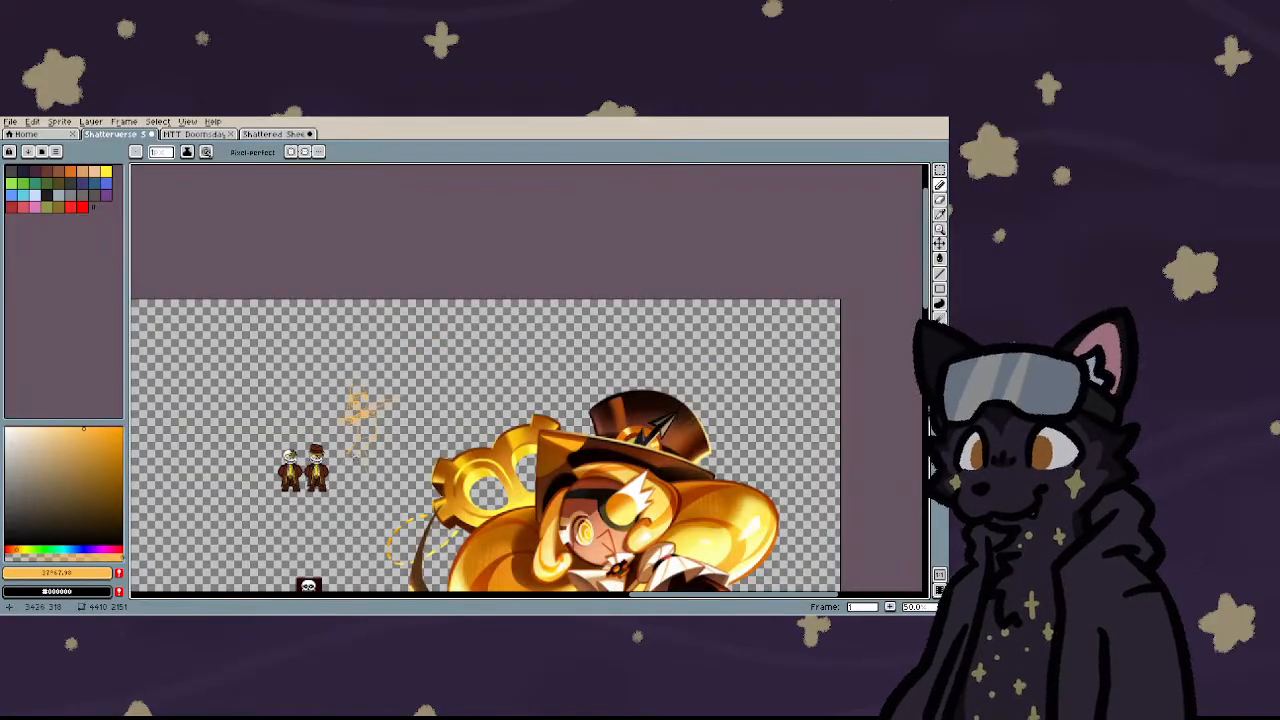
scroll(356, 457, up, 2)
drag(357, 372, 268, 522)
scroll(268, 522, down, 2)
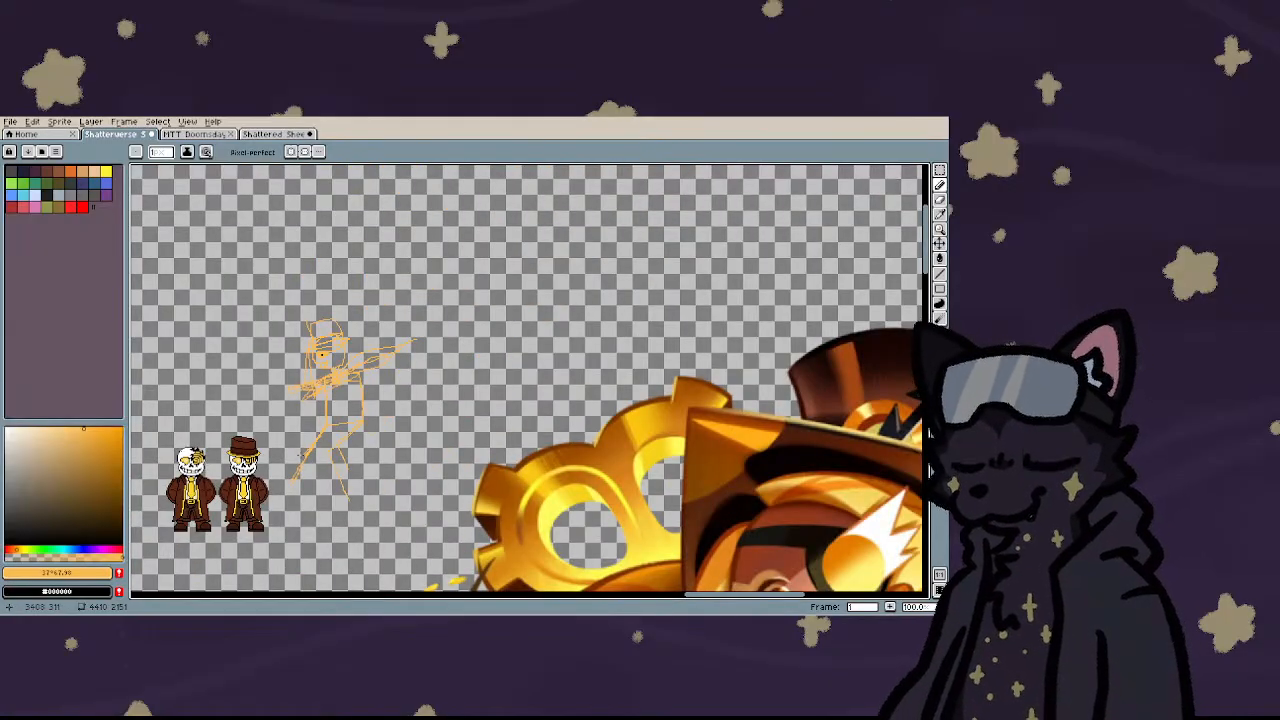
- Sketch a long coat panel over the torso's right half, running from the collar past the waist to a pointed hem
scroll(300, 455, down, 1)
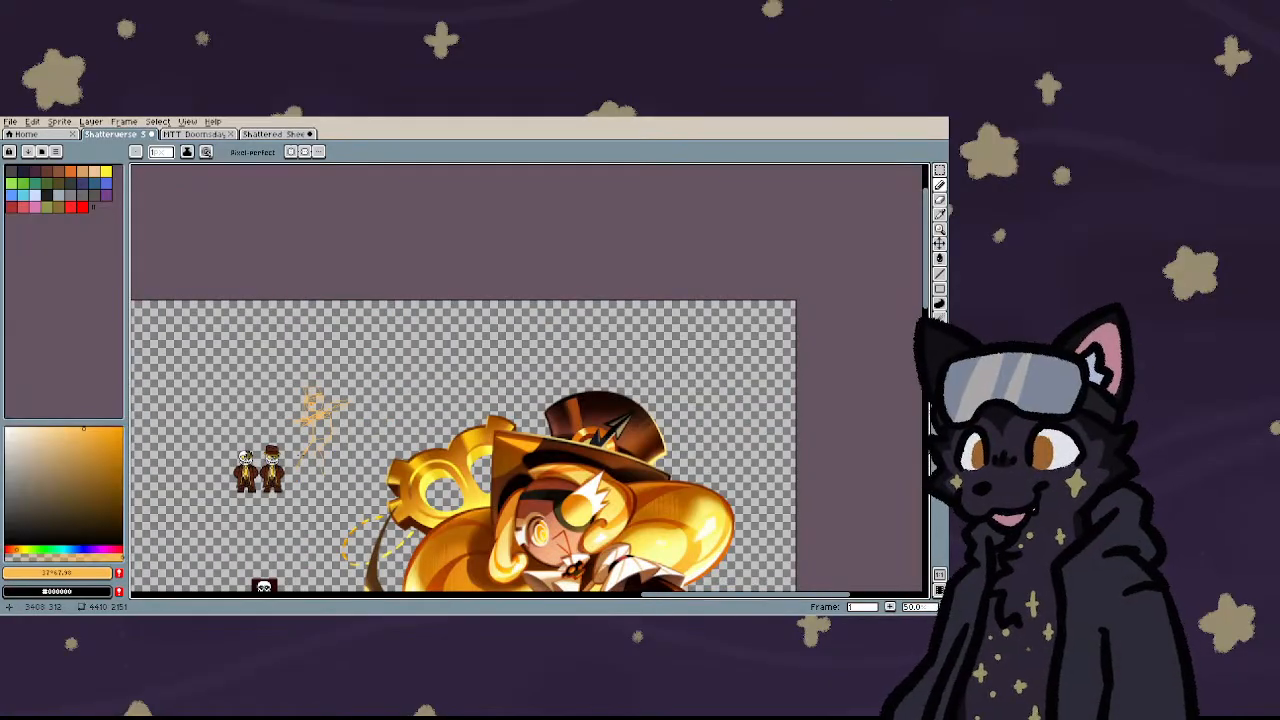
scroll(300, 455, up, 3)
scroll(300, 455, down, 3)
scroll(300, 455, up, 3)
scroll(300, 455, down, 2)
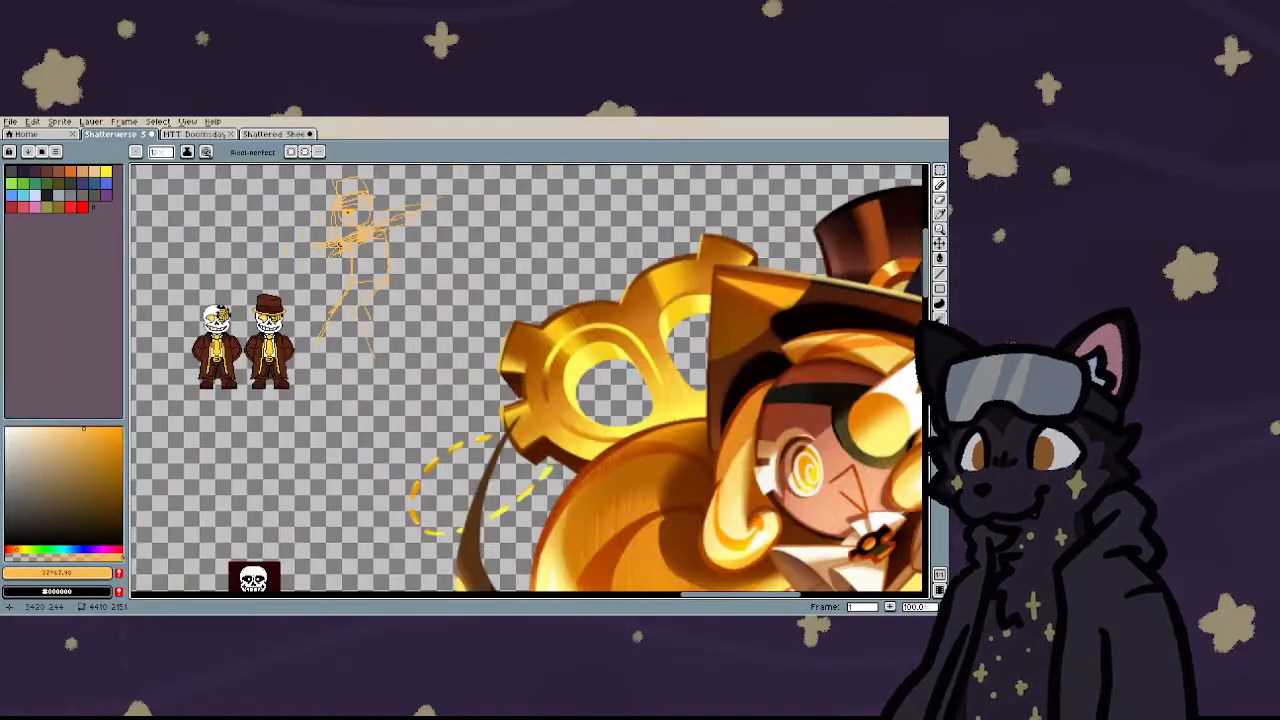
scroll(345, 245, up, 3)
scroll(345, 245, down, 2)
scroll(446, 287, up, 1)
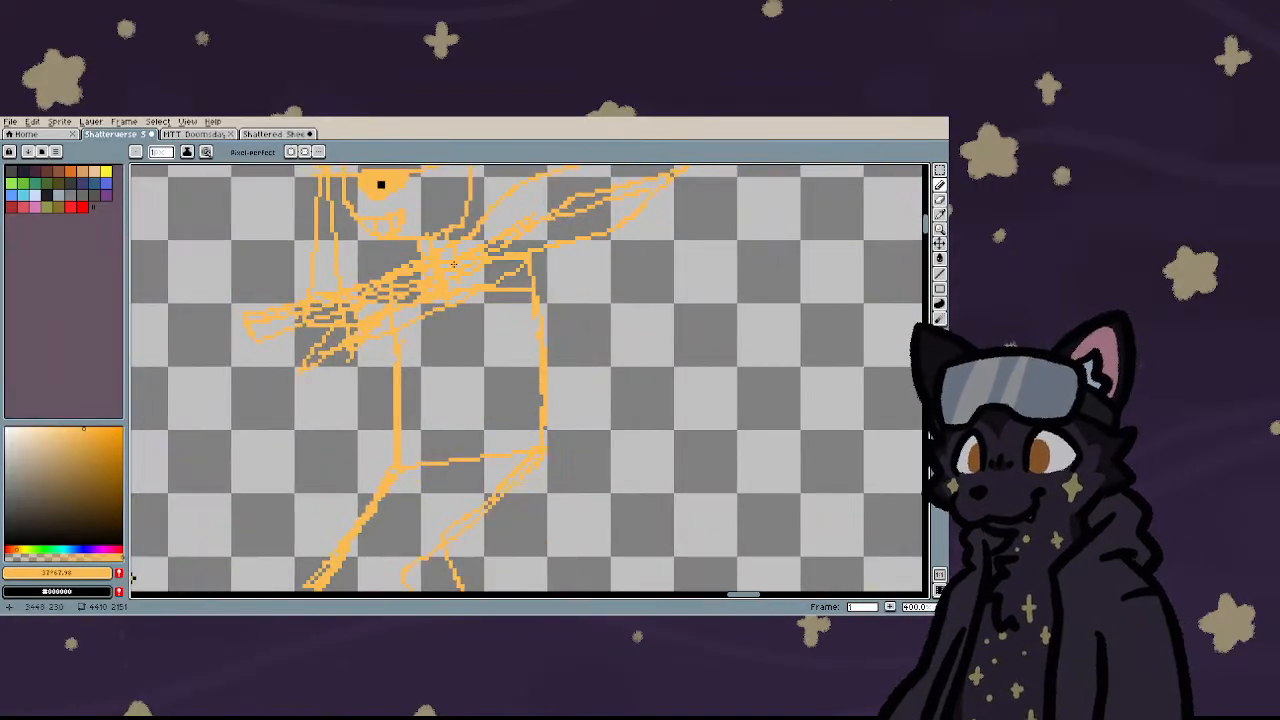
mouse_move(457, 305)
mouse_down()
mouse_move(460, 368)
mouse_move(570, 572)
mouse_up()
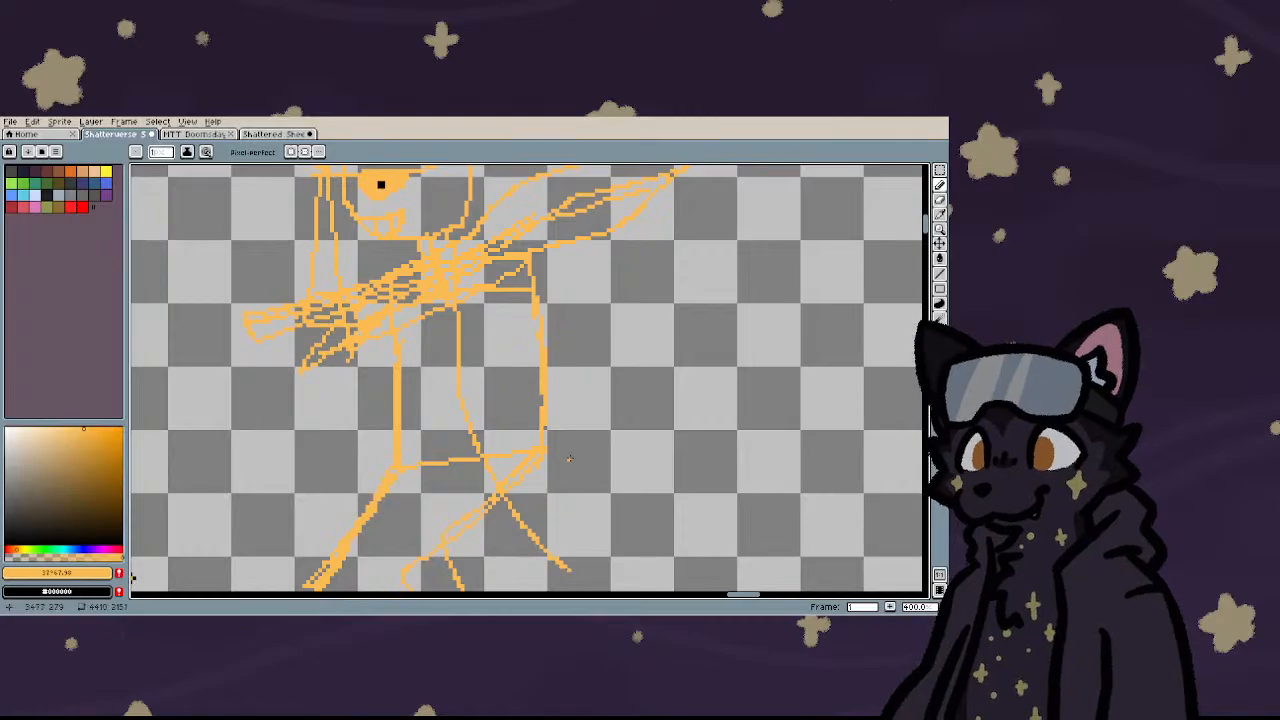
mouse_move(532, 262)
mouse_down()
mouse_move(576, 566)
mouse_move(508, 484)
mouse_up()
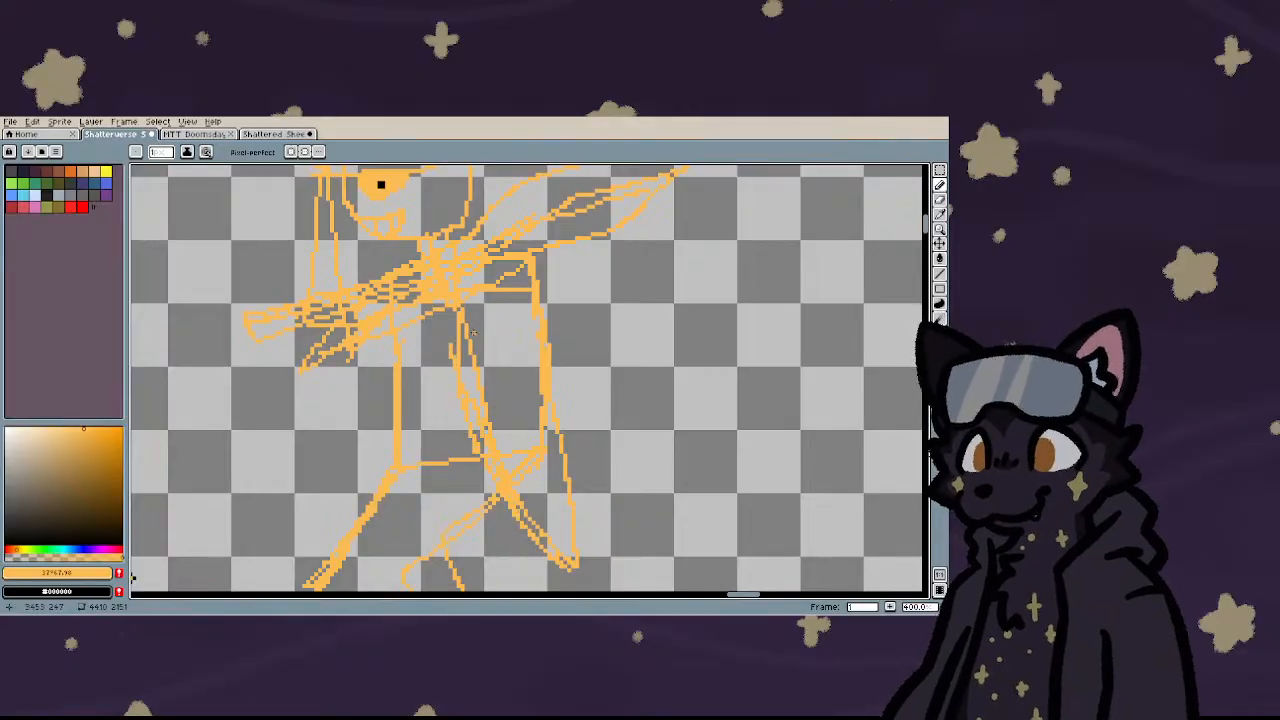
scroll(489, 344, down, 1)
scroll(489, 344, up, 2)
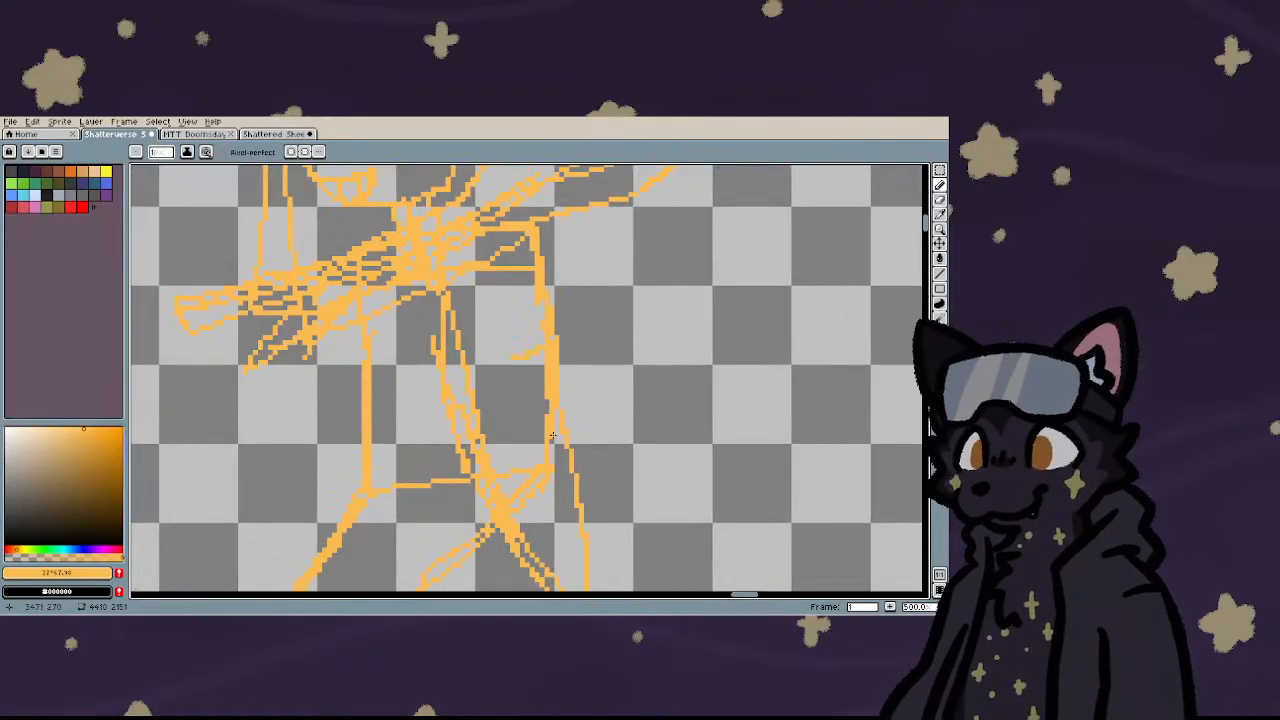
- Sketch a narrow coat panel along the torso's left side, reaching from under the bent arm to below the waist
scroll(438, 455, down, 2)
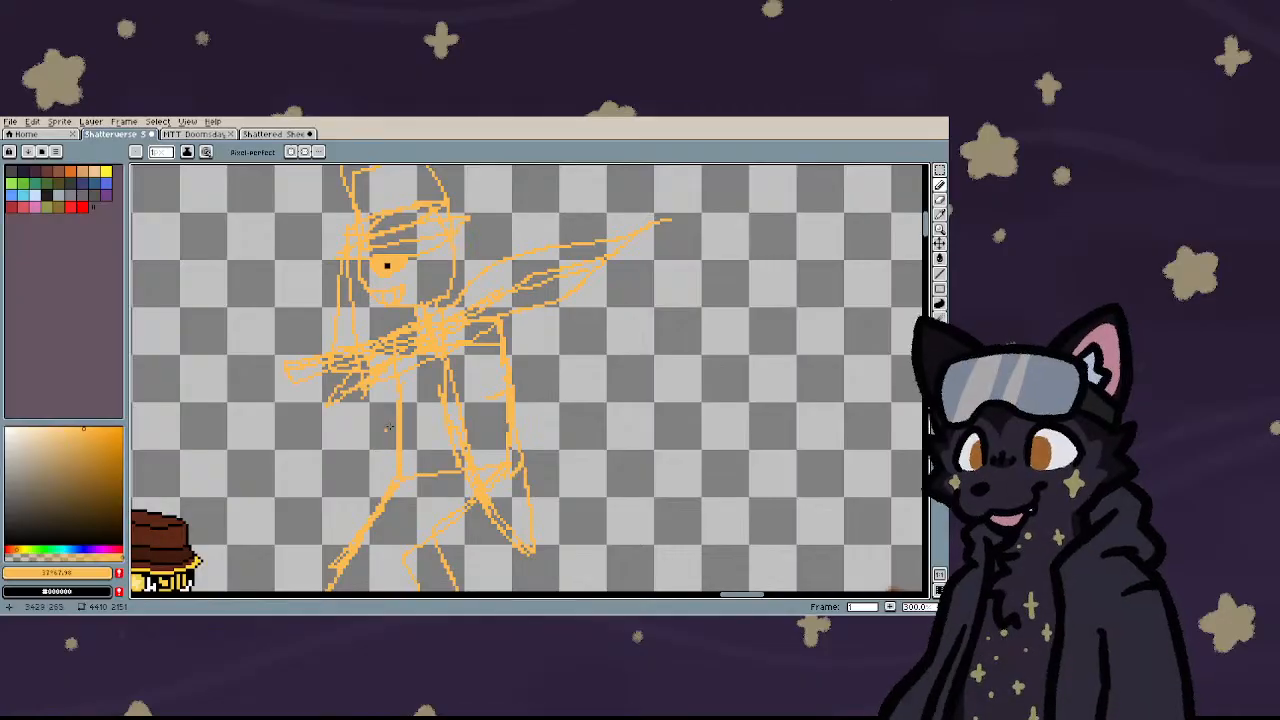
scroll(388, 428, up, 1)
scroll(422, 313, down, 2)
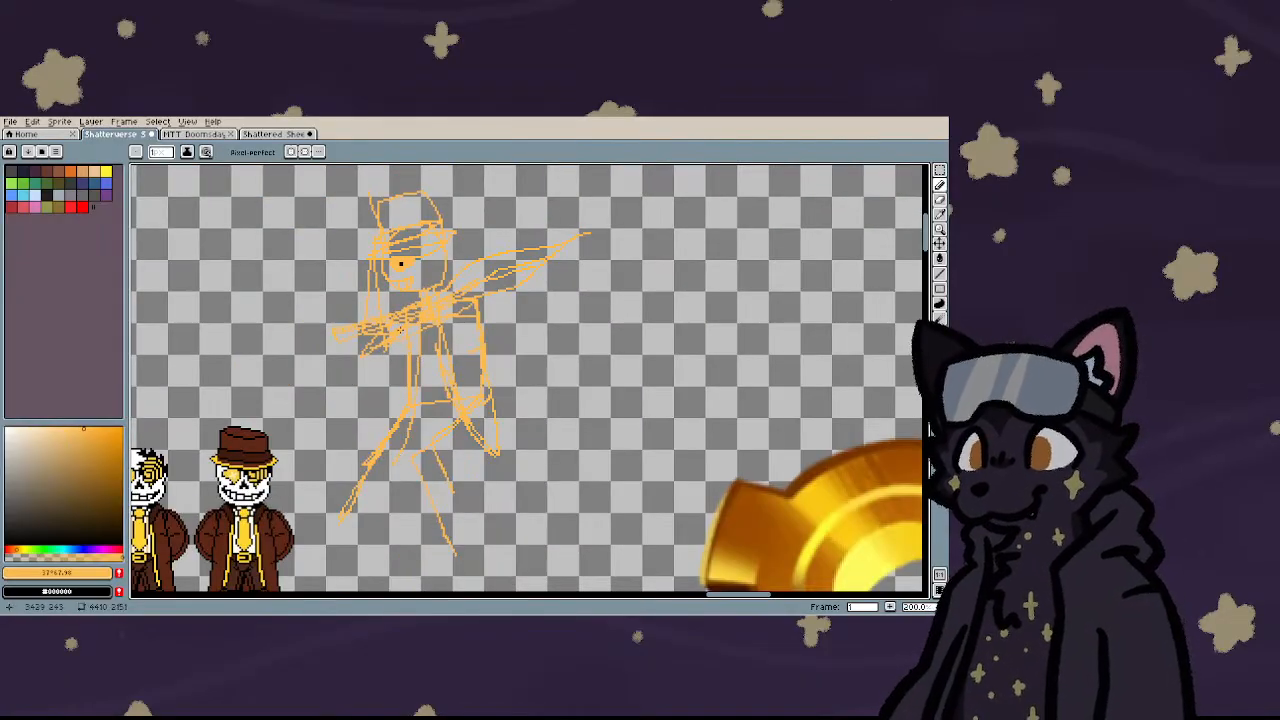
drag(401, 354, 391, 458)
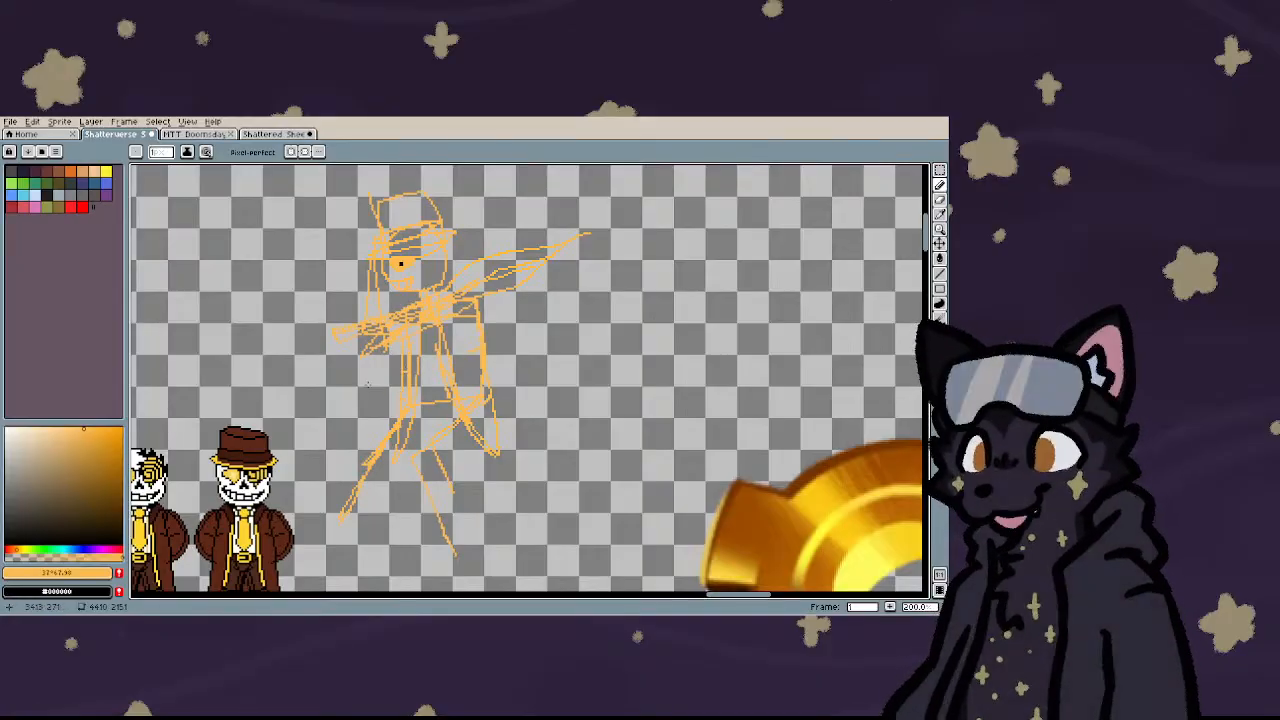
- Add a small knot shape beneath the collar and a pointed flap projecting from the torso's left side under the bent arm
scroll(384, 381, up, 3)
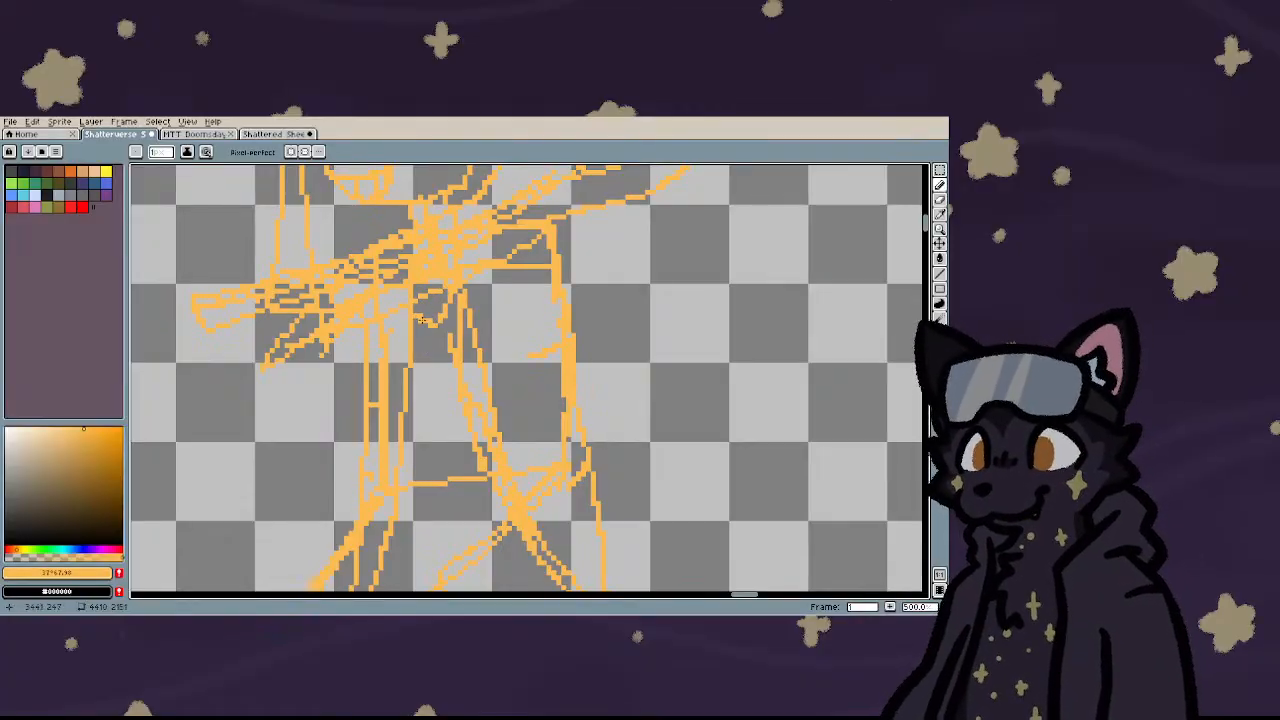
mouse_move(378, 370)
mouse_down()
mouse_move(313, 400)
mouse_move(277, 469)
mouse_move(427, 380)
mouse_move(446, 319)
mouse_up()
scroll(364, 377, down, 3)
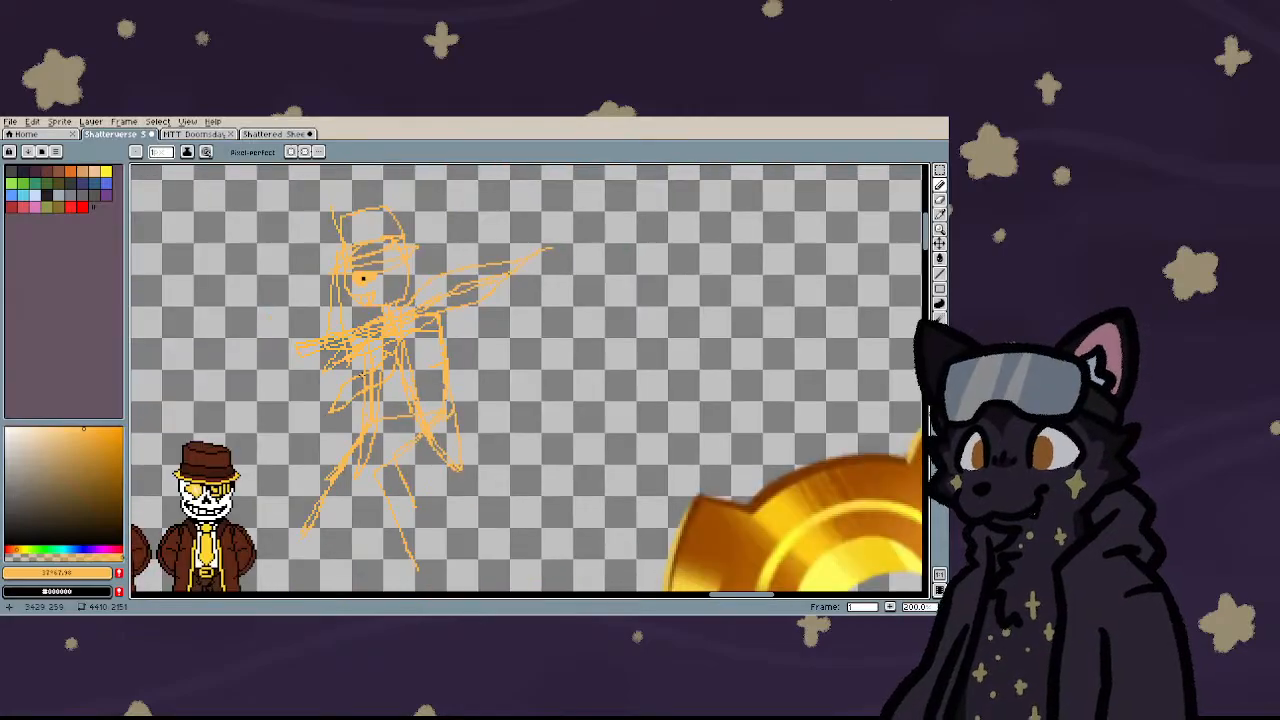
- Paint over the black pupil of the sketched figure's eye in orange
scroll(314, 441, down, 2)
scroll(314, 441, up, 2)
scroll(314, 441, down, 2)
scroll(314, 441, up, 2)
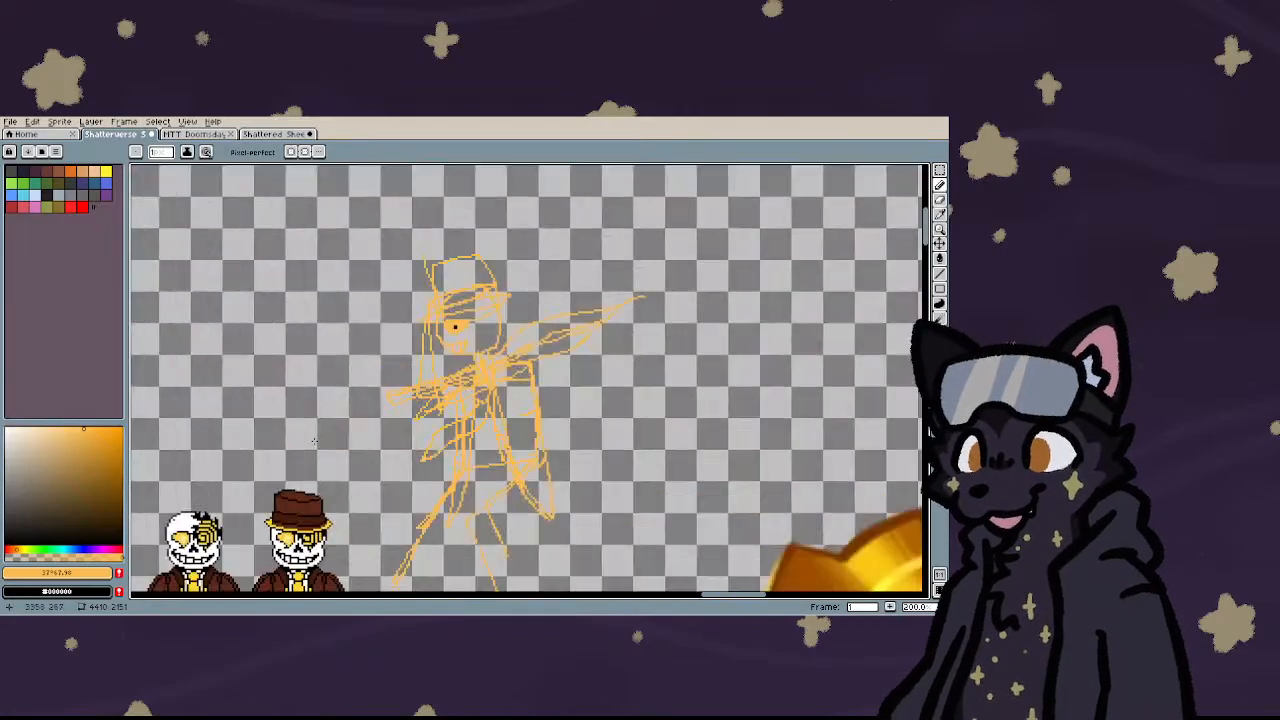
scroll(486, 308, up, 3)
scroll(486, 308, up, 1)
drag(480, 310, 488, 312)
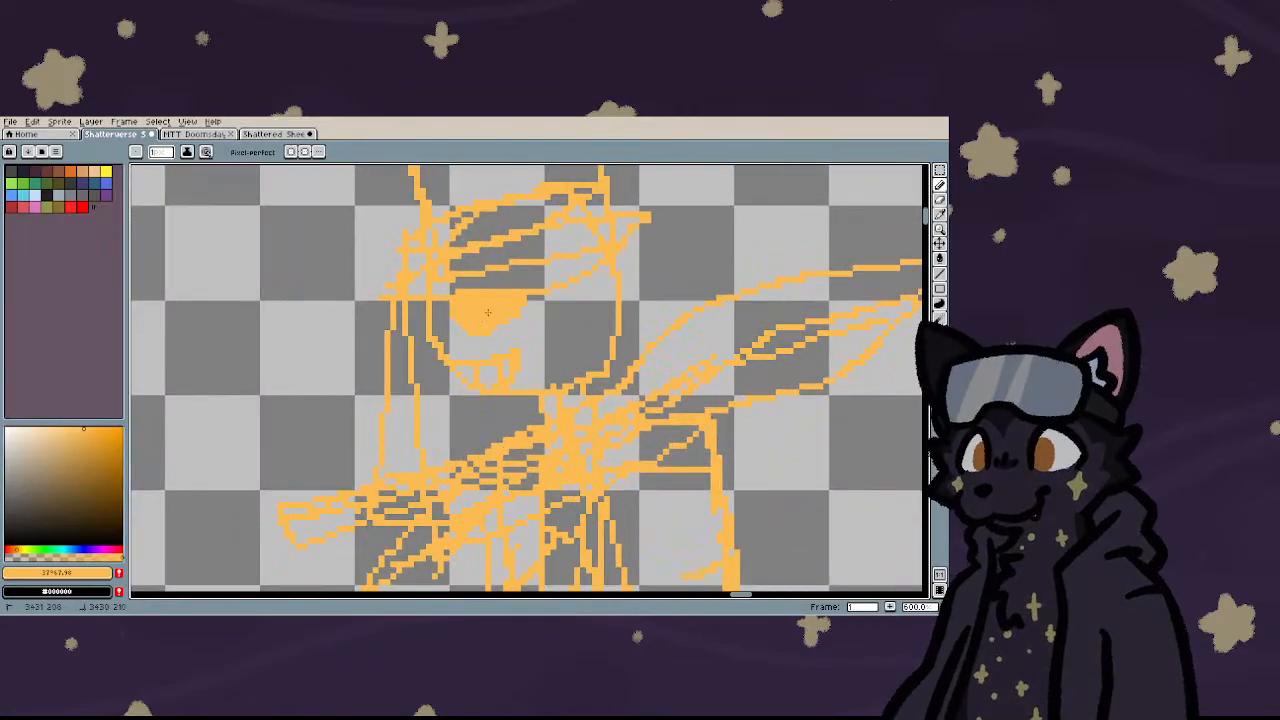
scroll(488, 312, down, 3)
scroll(303, 361, down, 2)
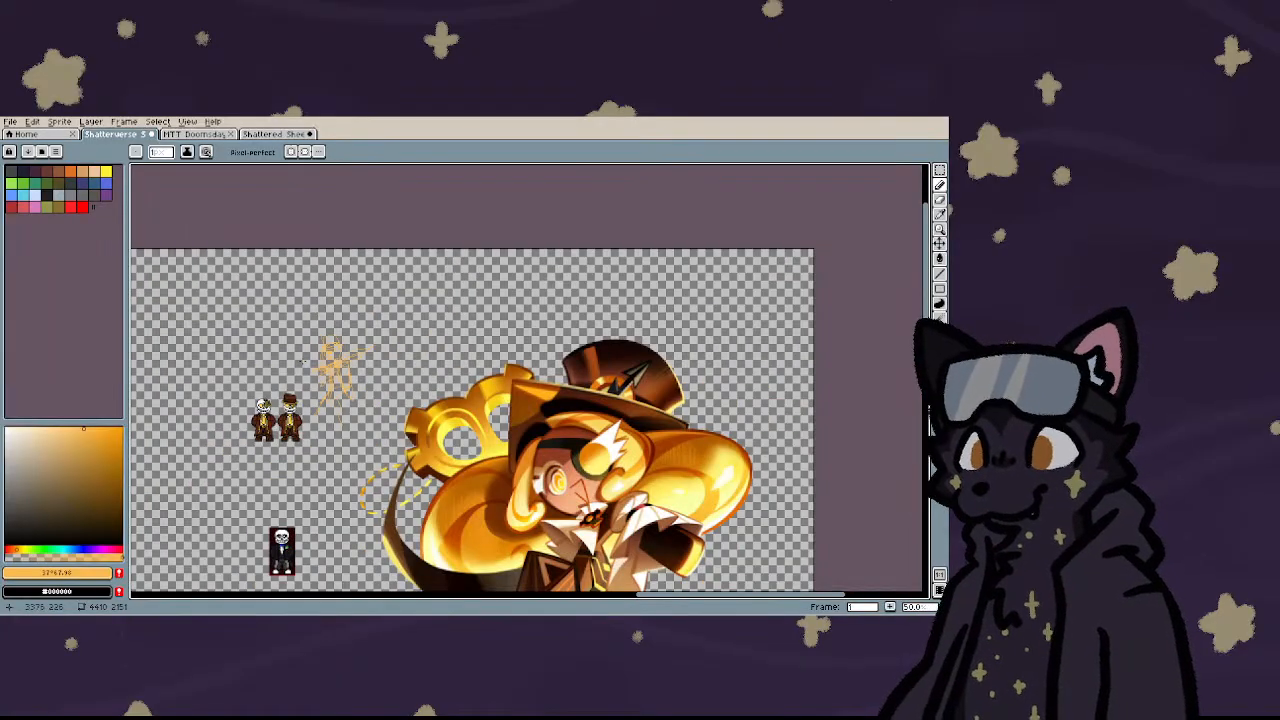
scroll(303, 361, up, 2)
scroll(303, 361, down, 1)
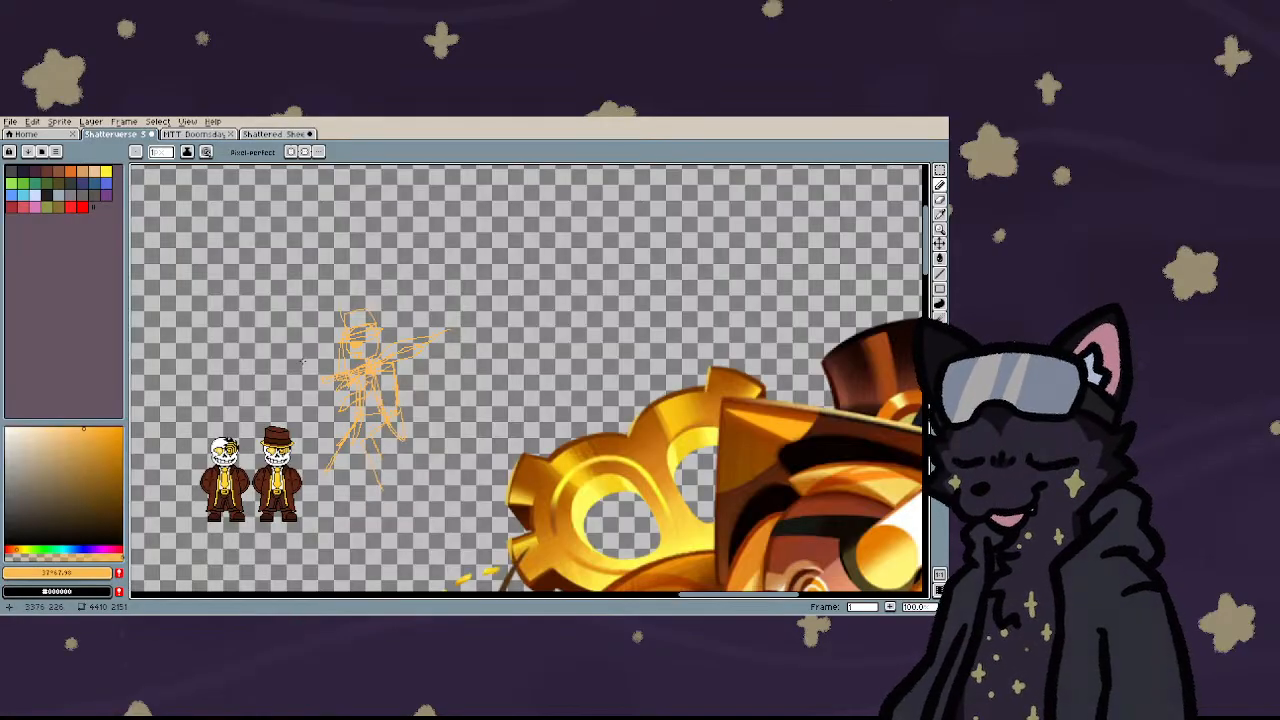
- Copy the lower side-facing skull from the blue-jacketed skeleton sprites and place it to the right of the orange sketch
scroll(303, 361, down, 8)
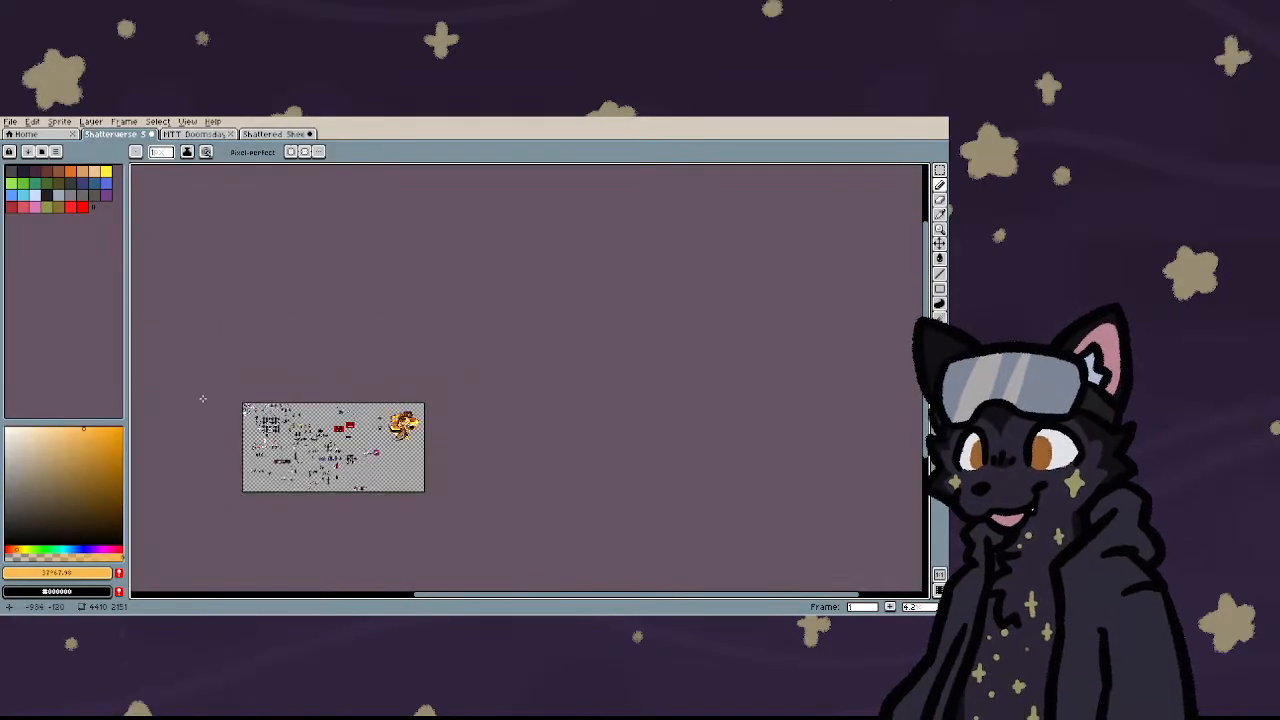
scroll(202, 398, up, 10)
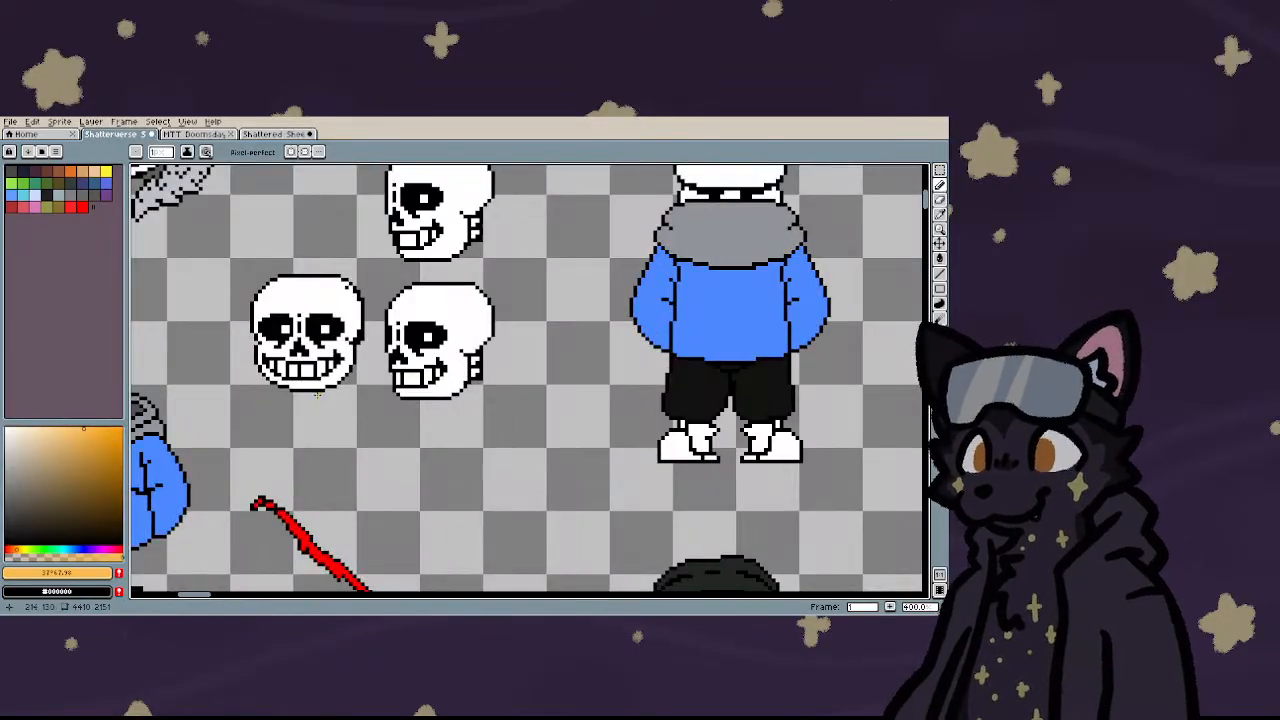
scroll(317, 395, up, 1)
key(m)
drag(378, 240, 560, 456)
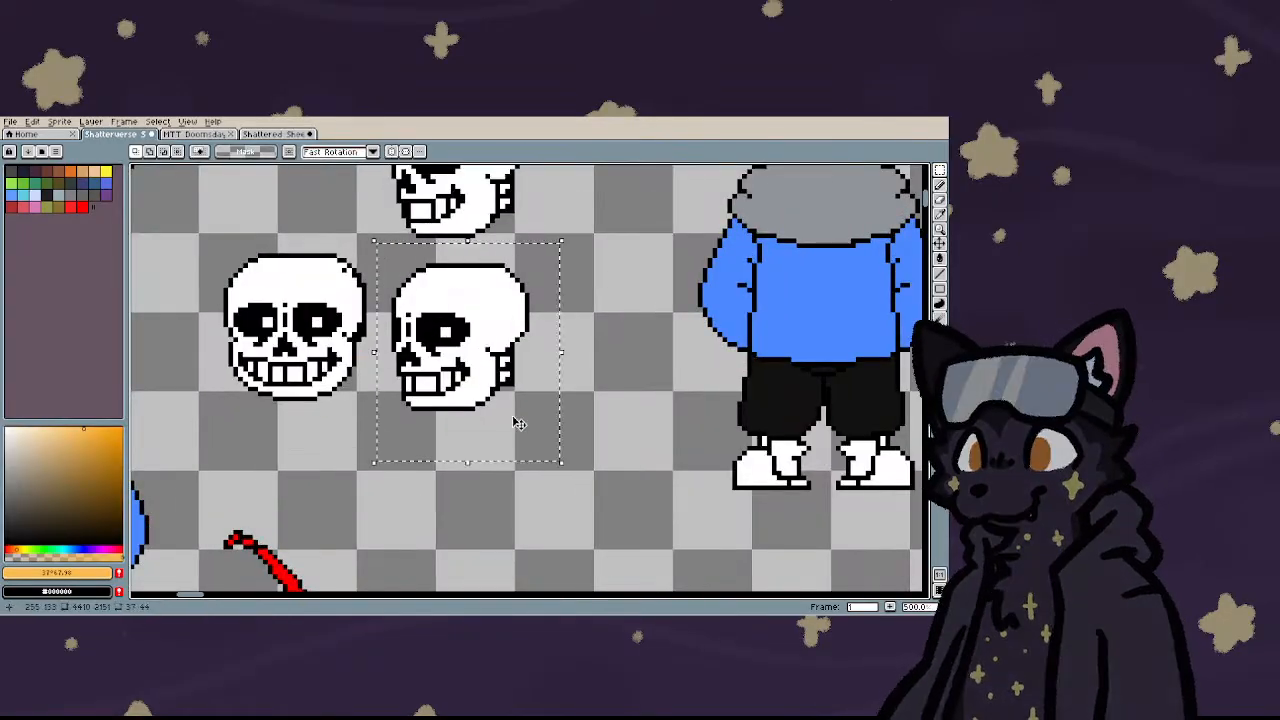
scroll(400, 353, down, 3)
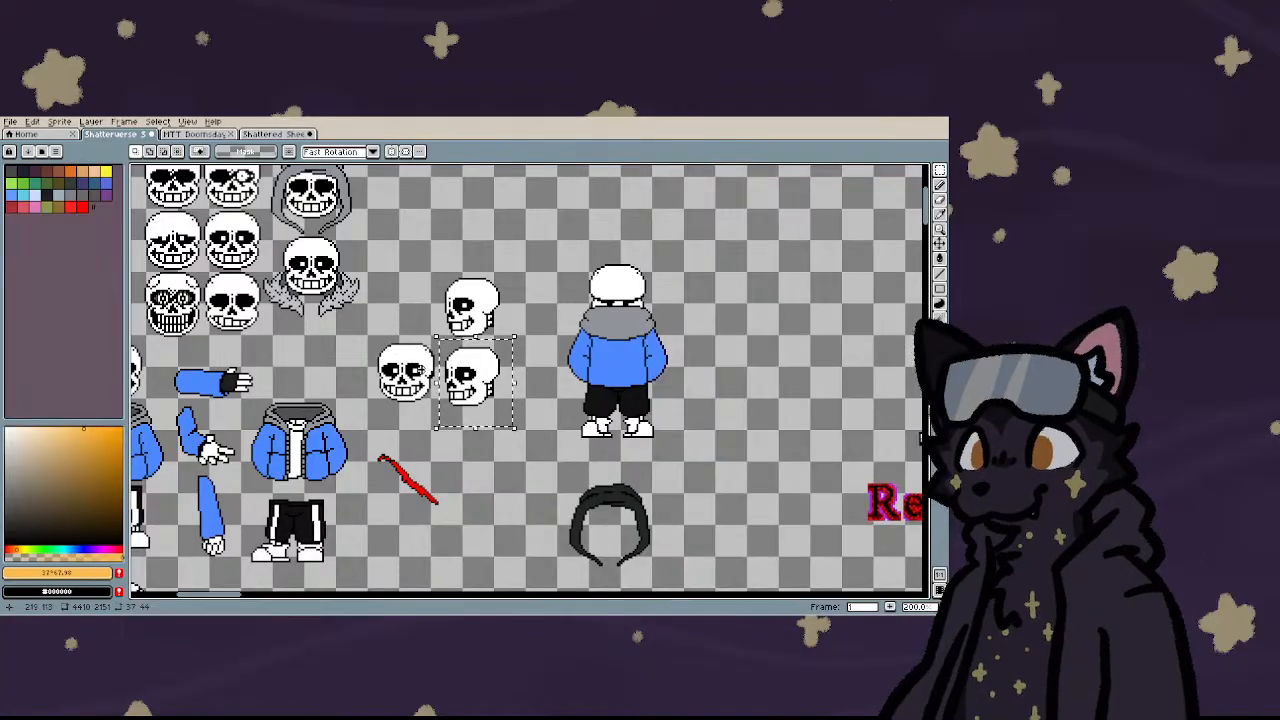
drag(451, 384, 751, 290)
scroll(329, 384, down, 4)
scroll(596, 411, down, 1)
scroll(692, 412, up, 1)
scroll(611, 409, up, 3)
scroll(628, 335, up, 2)
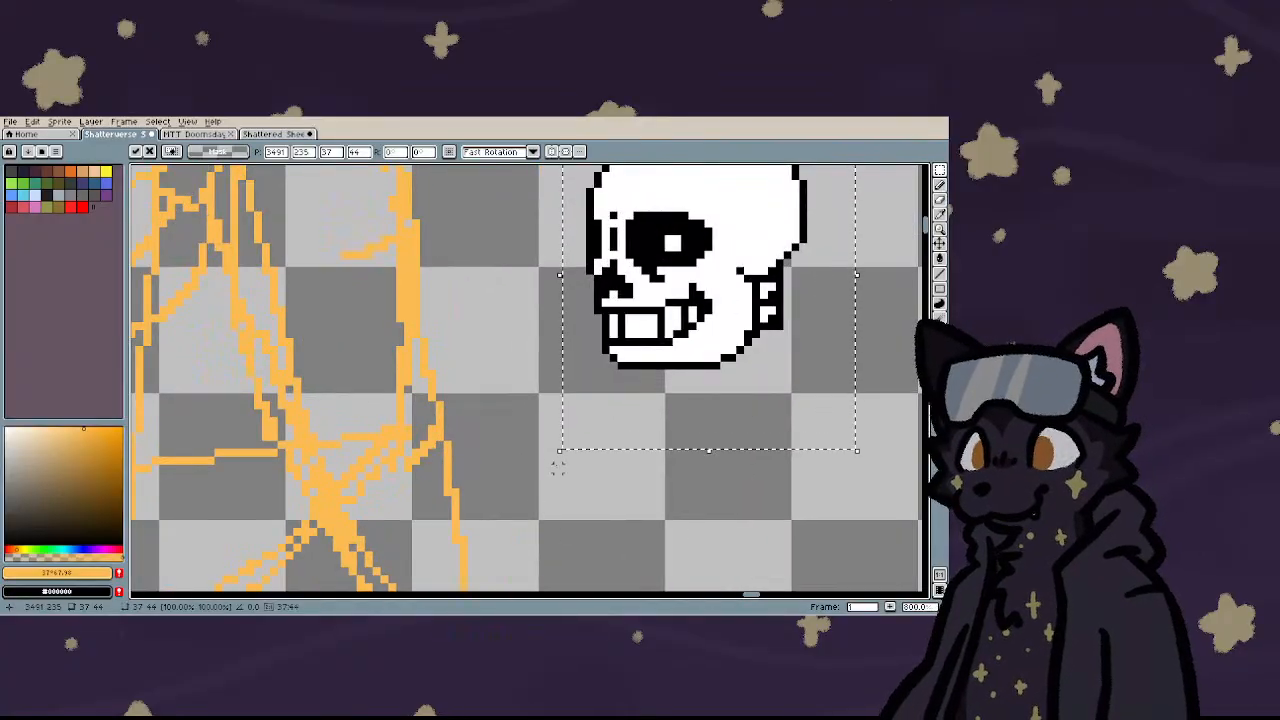
- Rotate the placed skull by 2.6 degrees and paint its white pupil black
drag(549, 450, 562, 461)
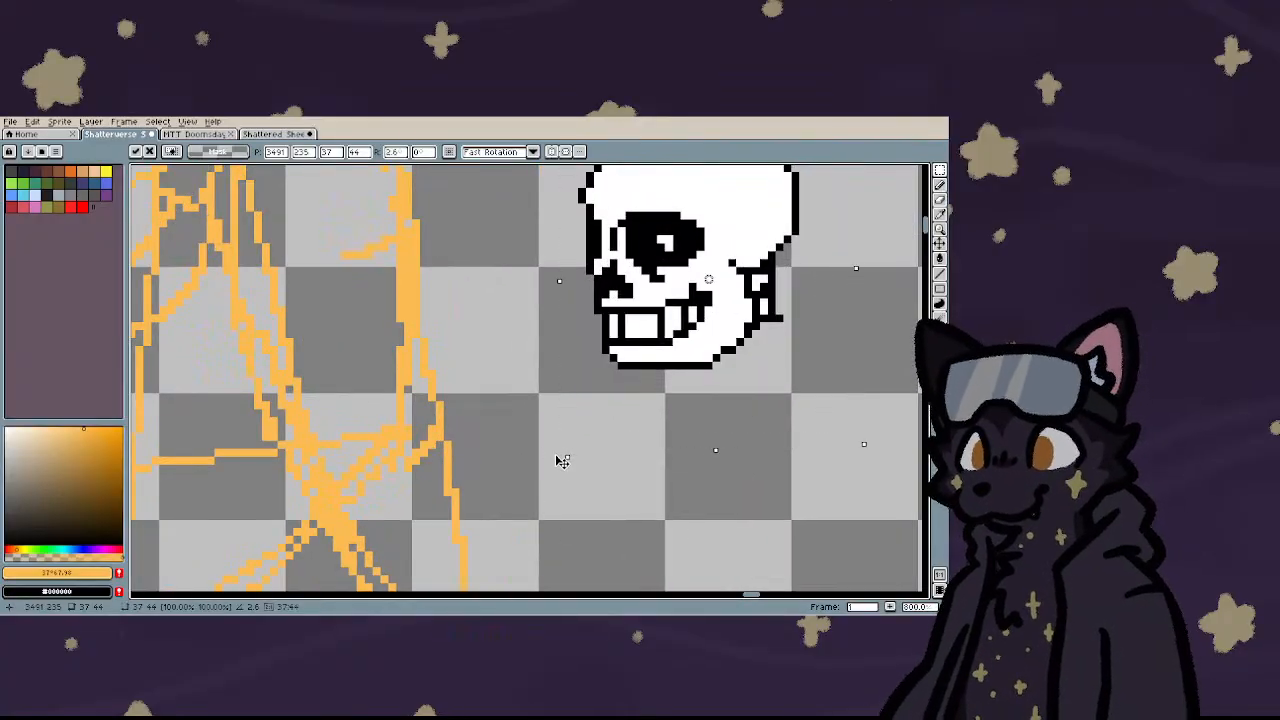
click(480, 443)
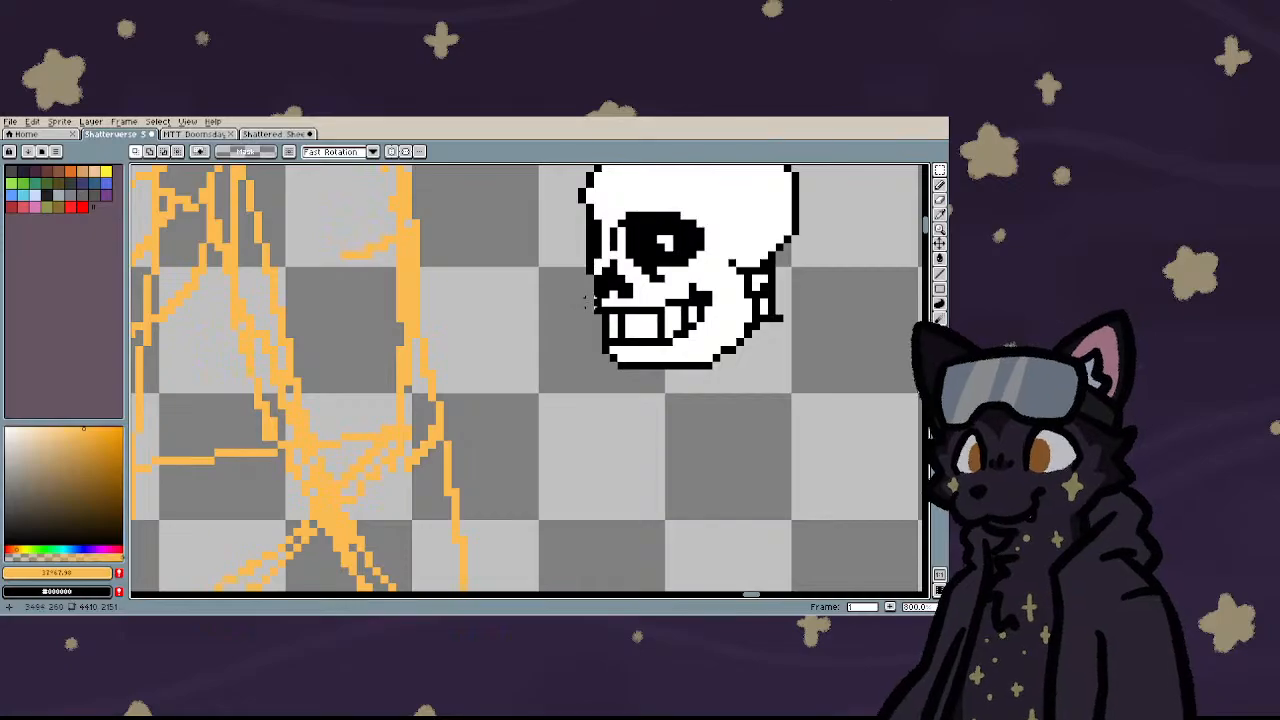
scroll(686, 234, up, 6)
key(b)
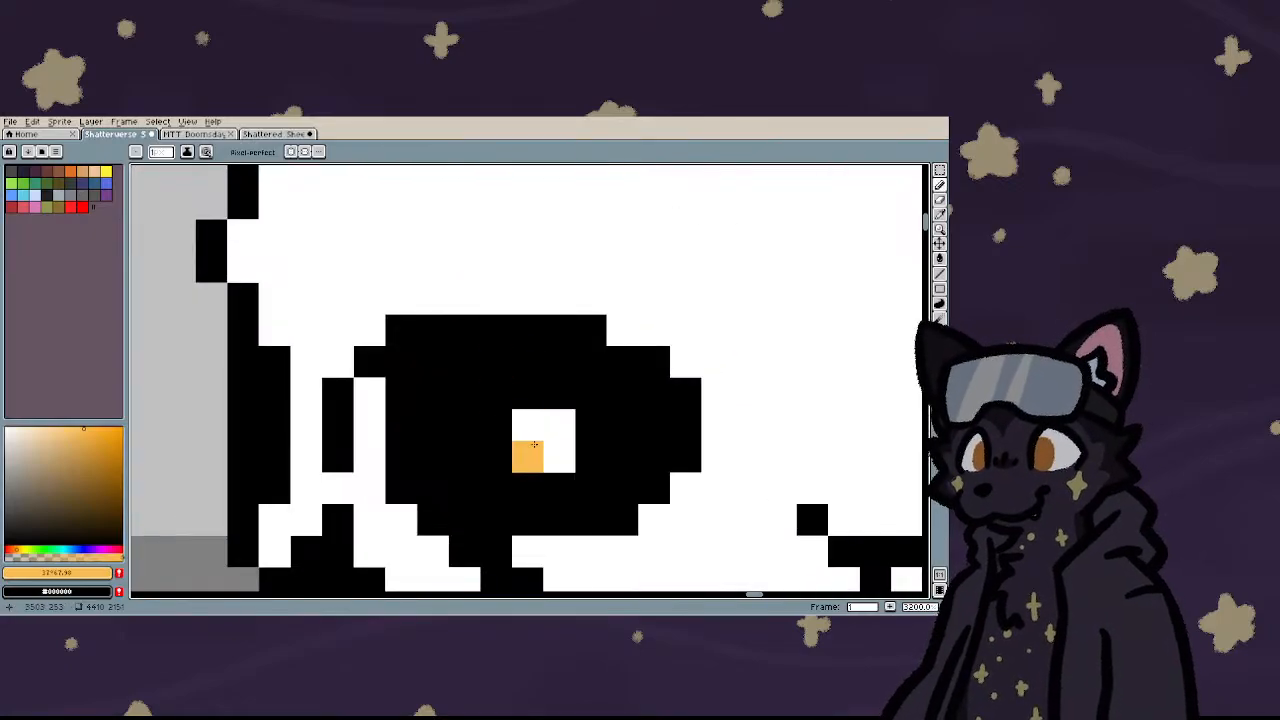
mouse_move(534, 444)
mouse_down()
mouse_move(523, 423)
mouse_move(559, 456)
mouse_up()
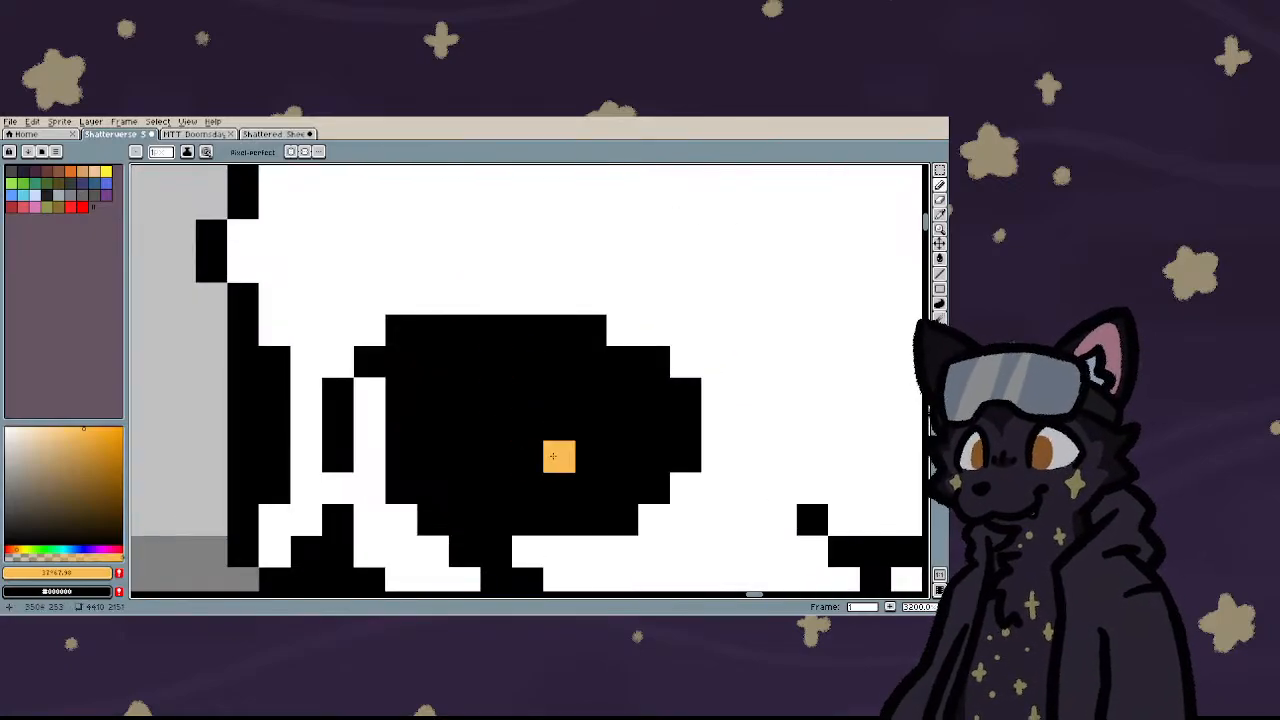
- Copy the golden spiral eye with its cracked skull edge from the hatless coated skeleton and place it right of the new skull
scroll(559, 456, down, 8)
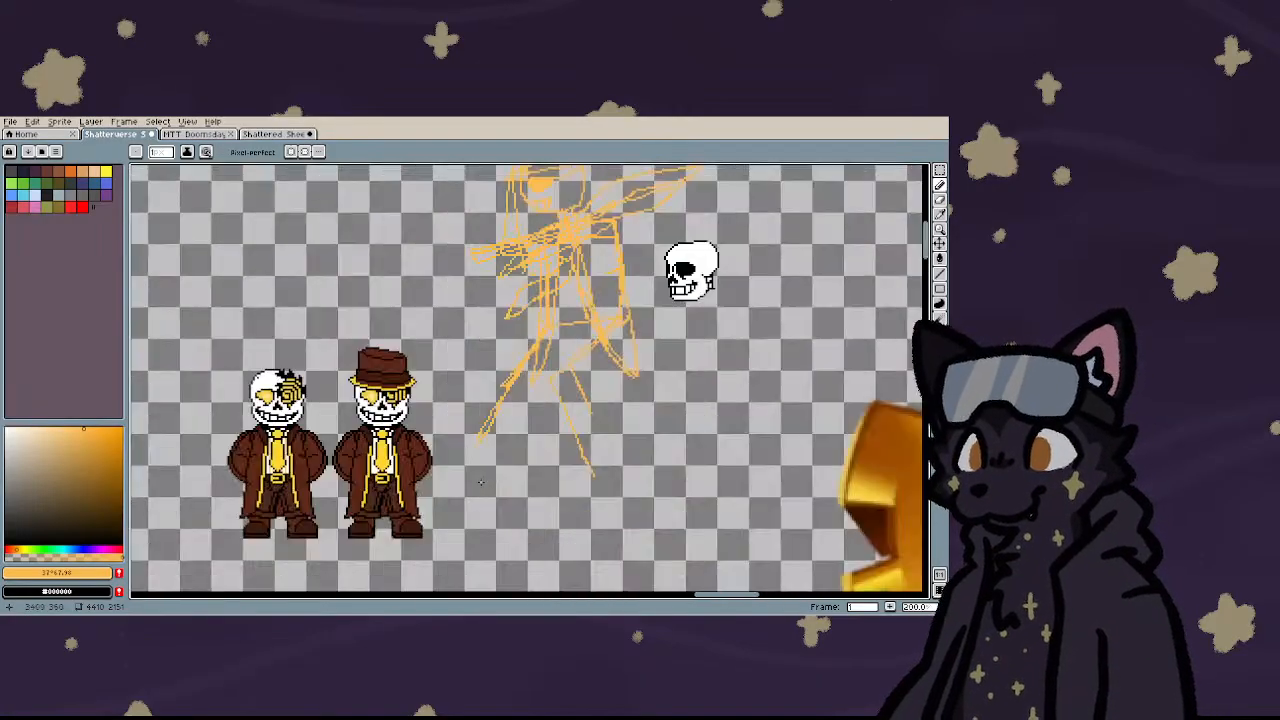
scroll(340, 420, up, 3)
key(m)
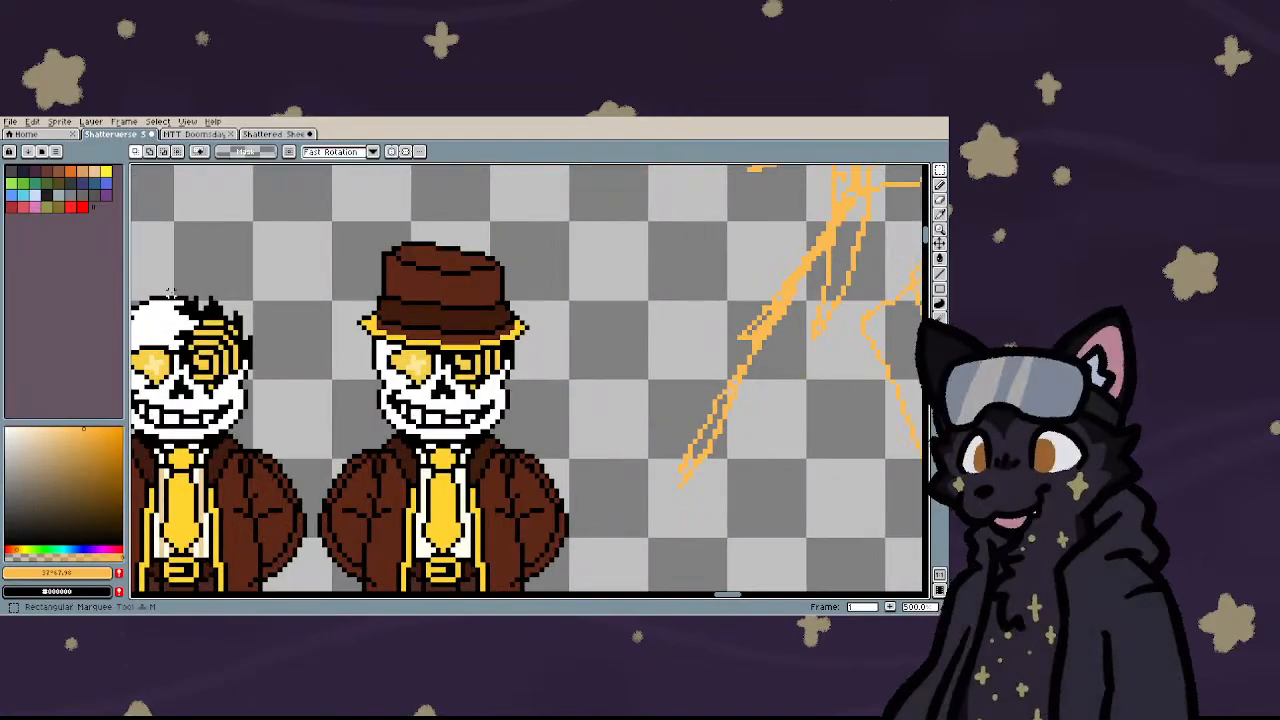
drag(171, 285, 270, 401)
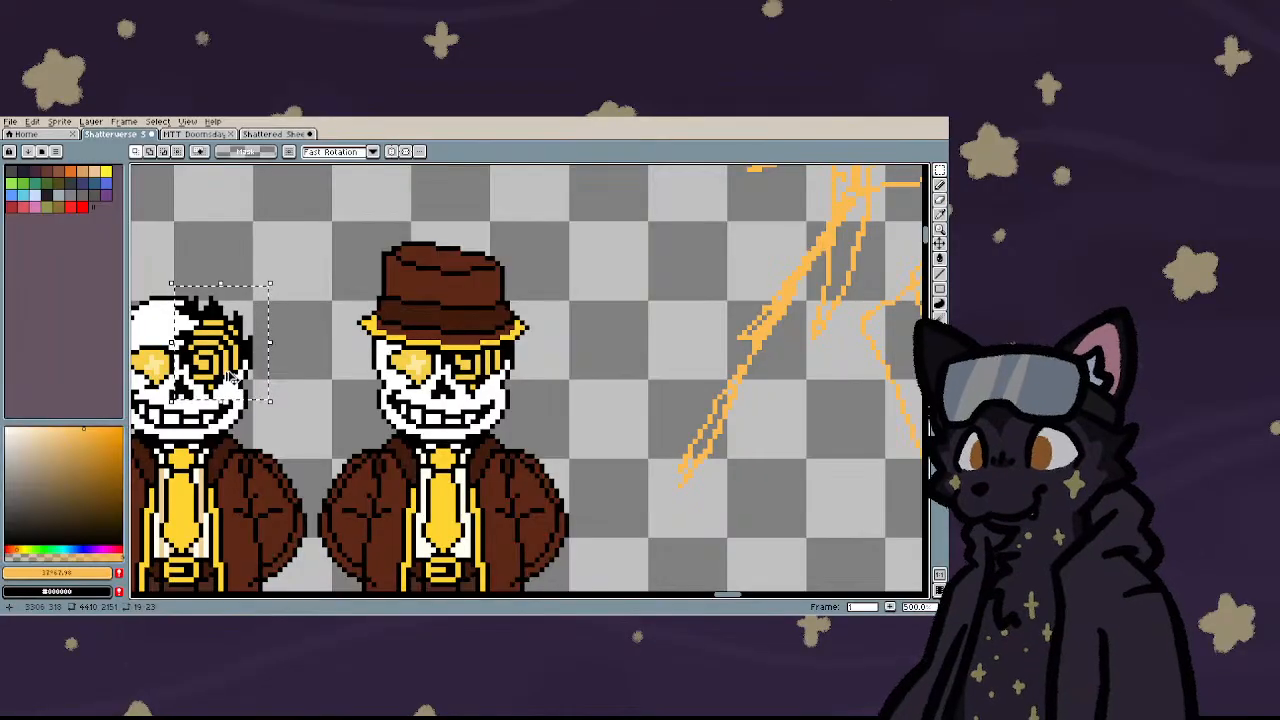
key(ctrl+c)
key(ctrl+v)
scroll(229, 376, down, 3)
drag(365, 365, 472, 289)
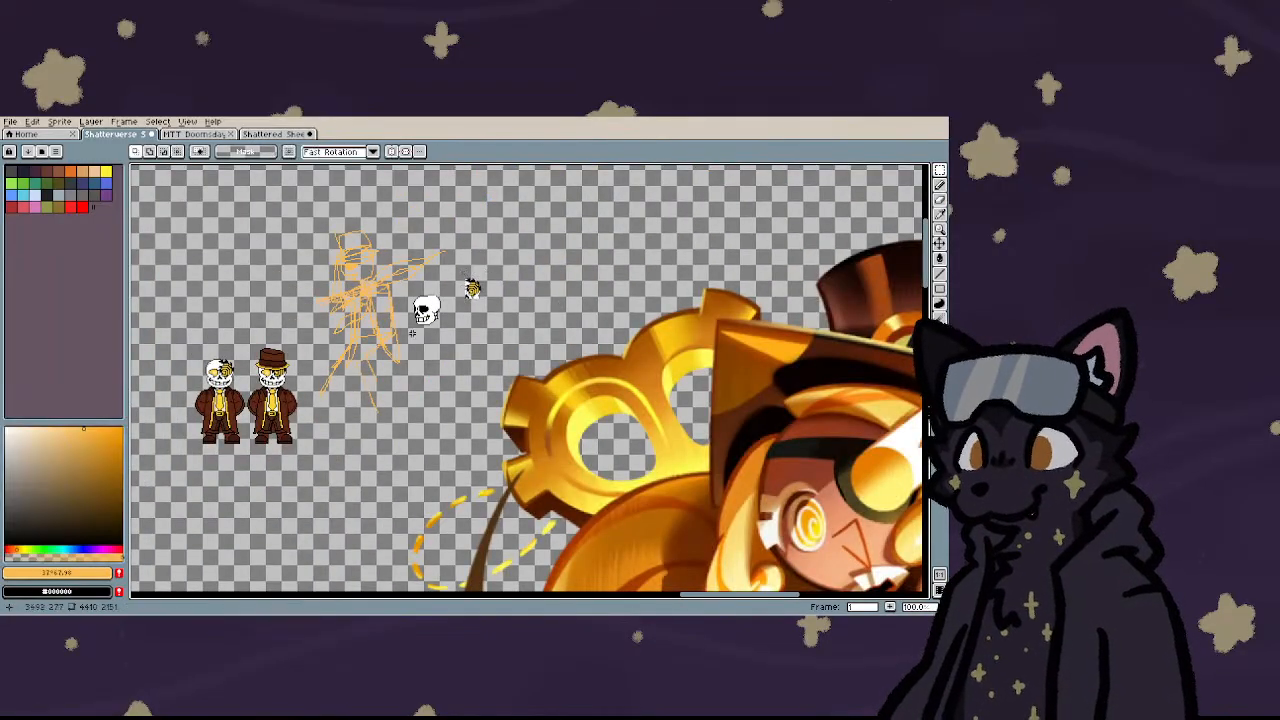
- Trim the eye socket's front upper corner on the side-facing skull by painting its stray black pixels white
scroll(411, 333, up, 5)
key(b)
click(495, 290)
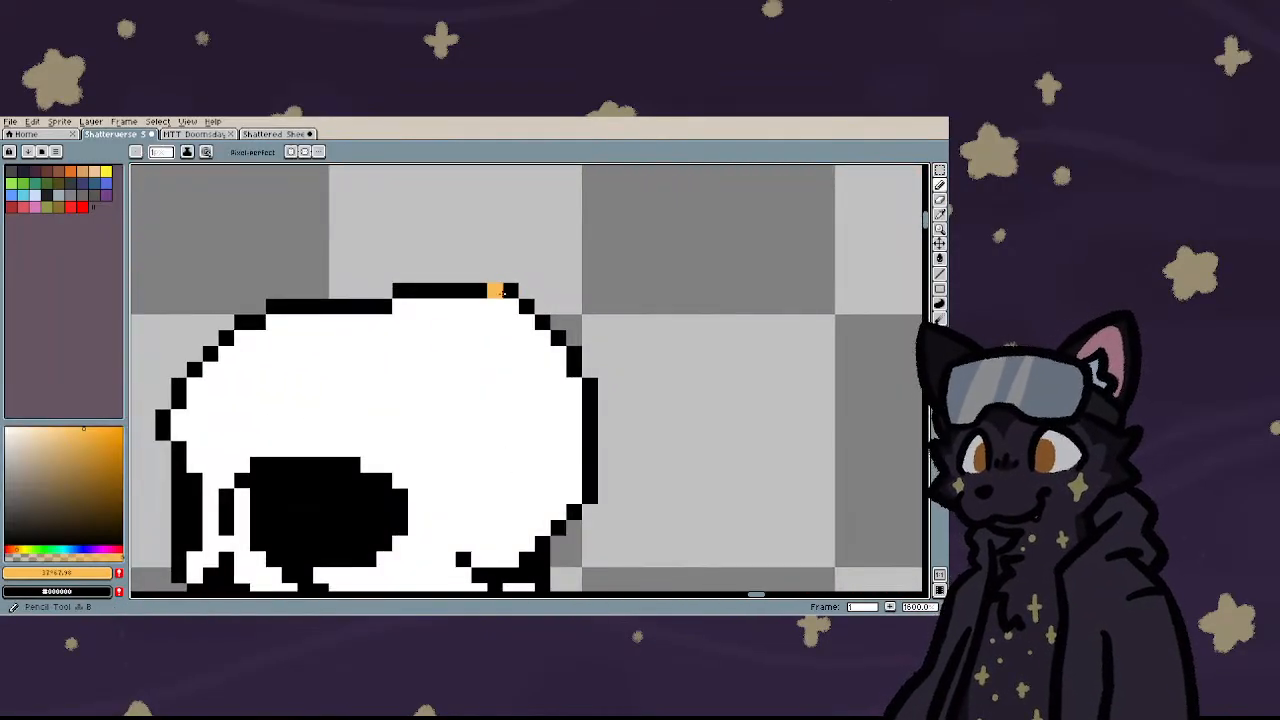
scroll(432, 345, down, 5)
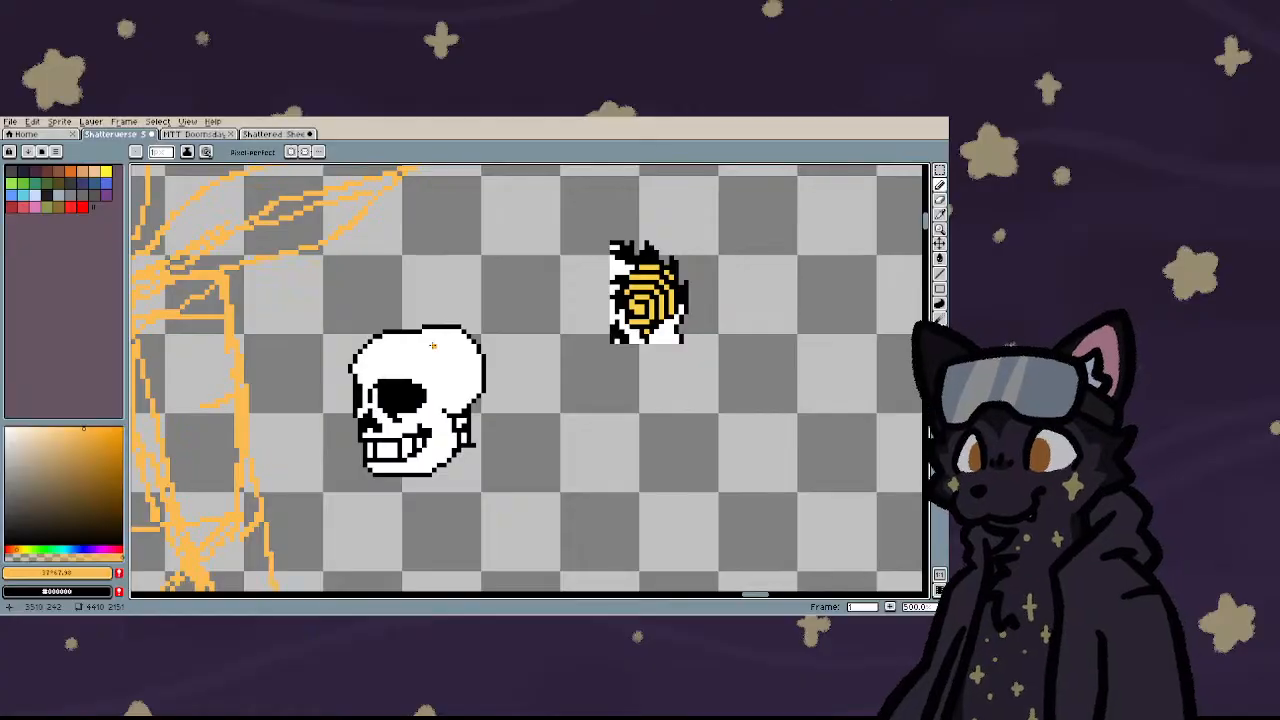
scroll(386, 416, up, 5)
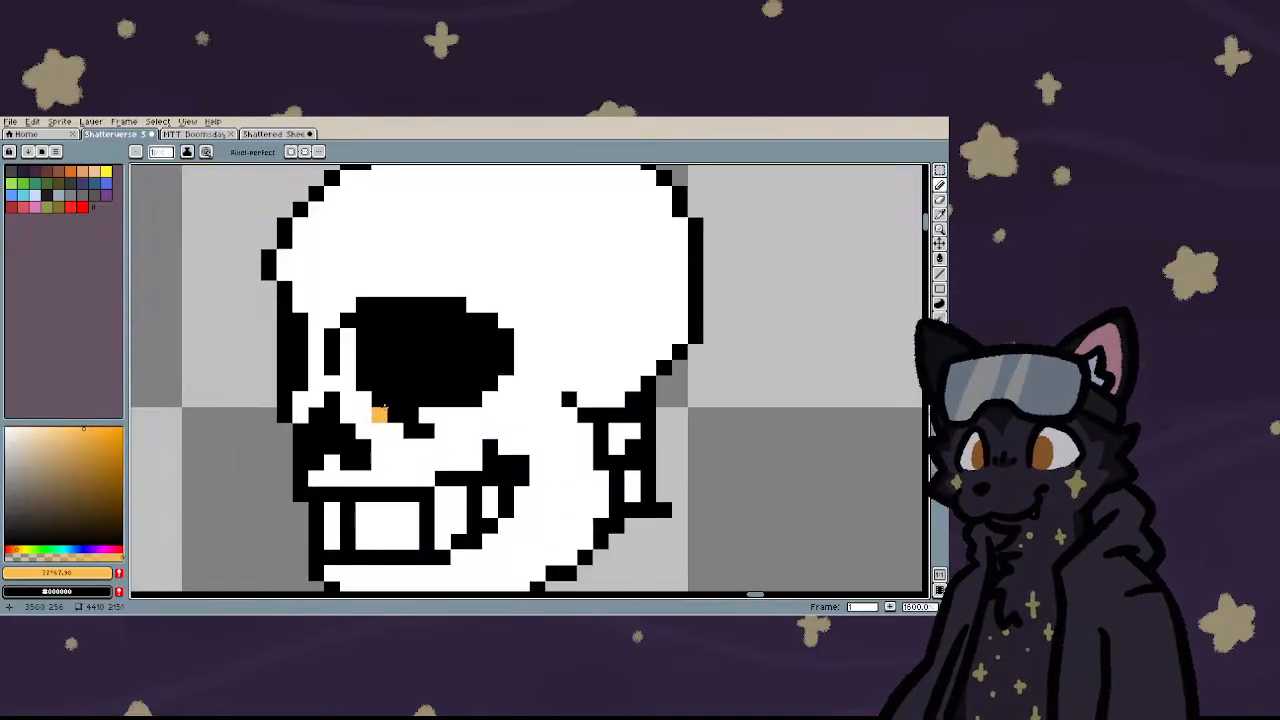
alt+click(348, 288)
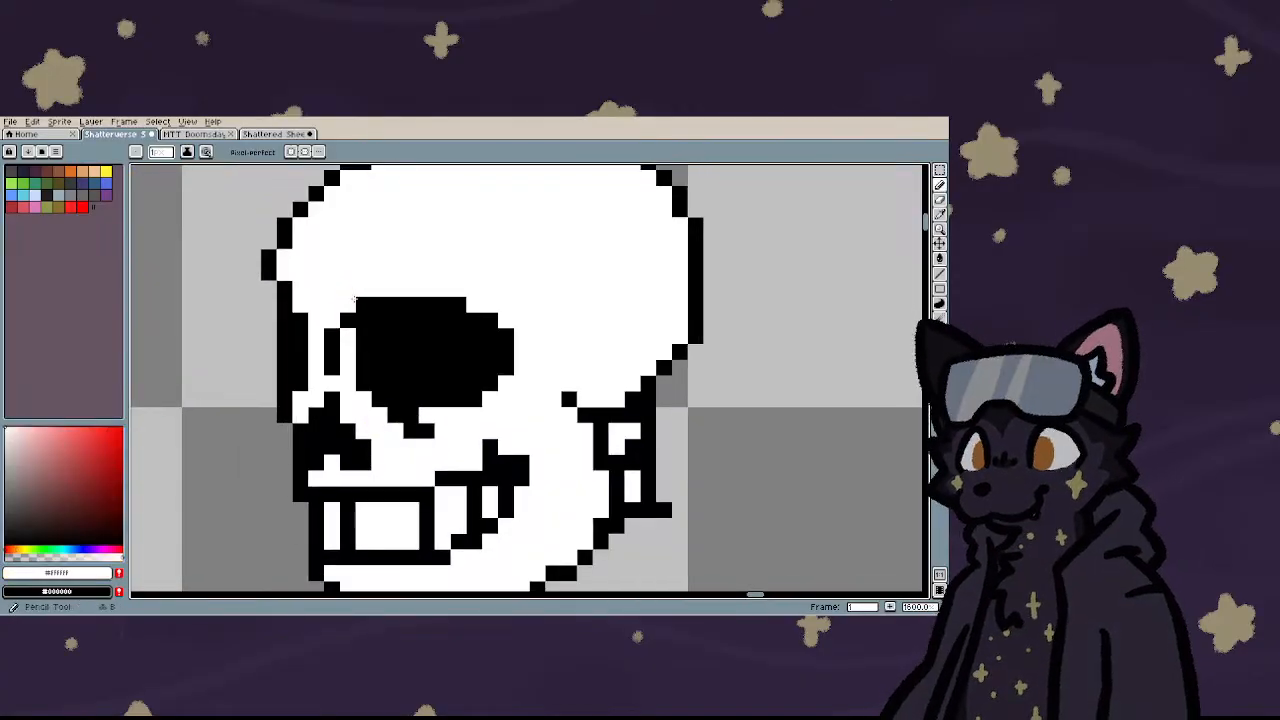
click(348, 320)
click(364, 304)
scroll(340, 350, down, 3)
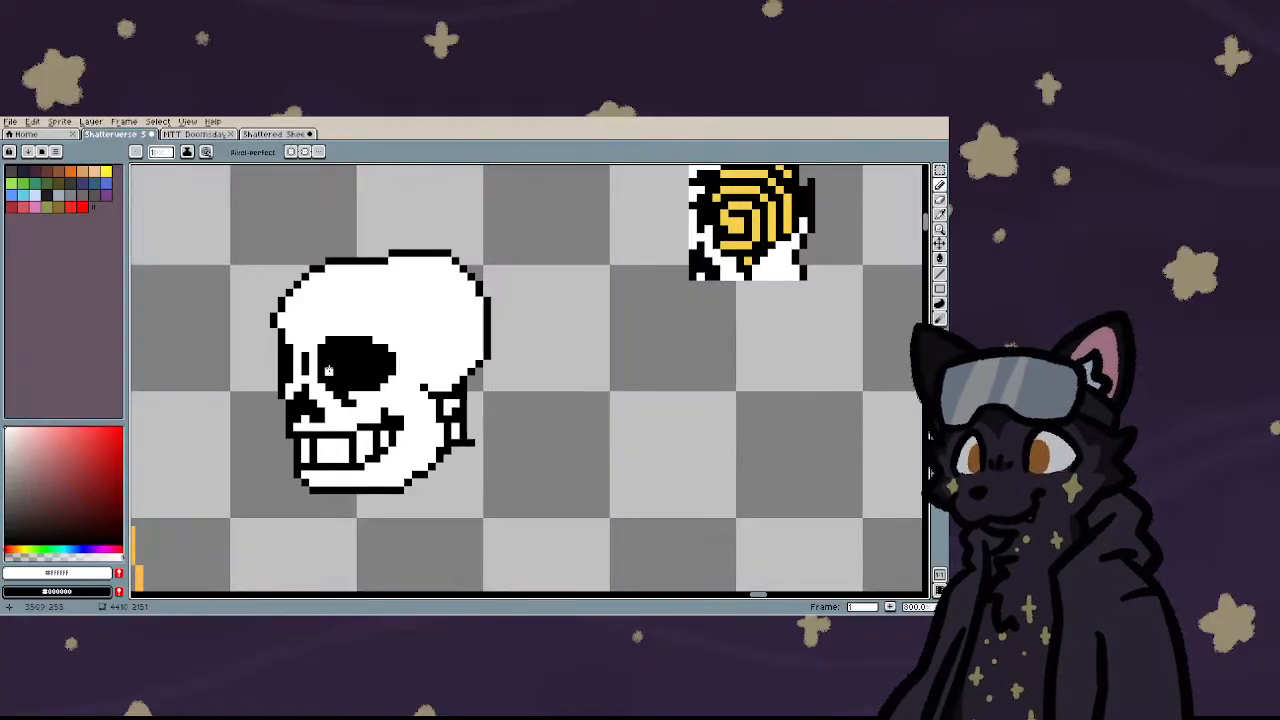
scroll(330, 370, down, 2)
scroll(300, 361, up, 4)
scroll(300, 361, down, 3)
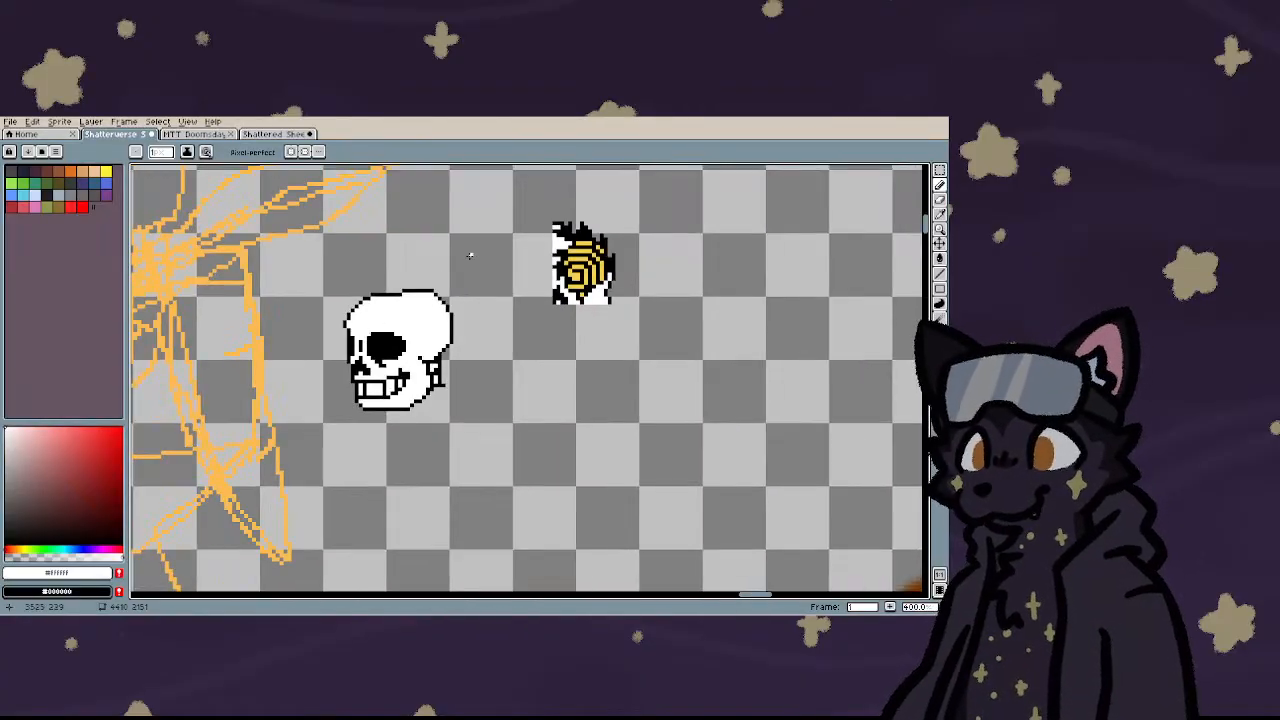
- Move the golden spiral eye piece closer to the side-facing skull and deselect it
scroll(470, 252, up, 2)
key(m)
drag(728, 390, 738, 406)
mouse_move(652, 310)
mouse_down()
mouse_move(569, 412)
mouse_move(549, 463)
mouse_up()
key(ctrl+d)
- Enlarge the skull's eye socket in black toward the nose bridge, down to the teeth and back toward the jaw
scroll(306, 403, up, 2)
key(b)
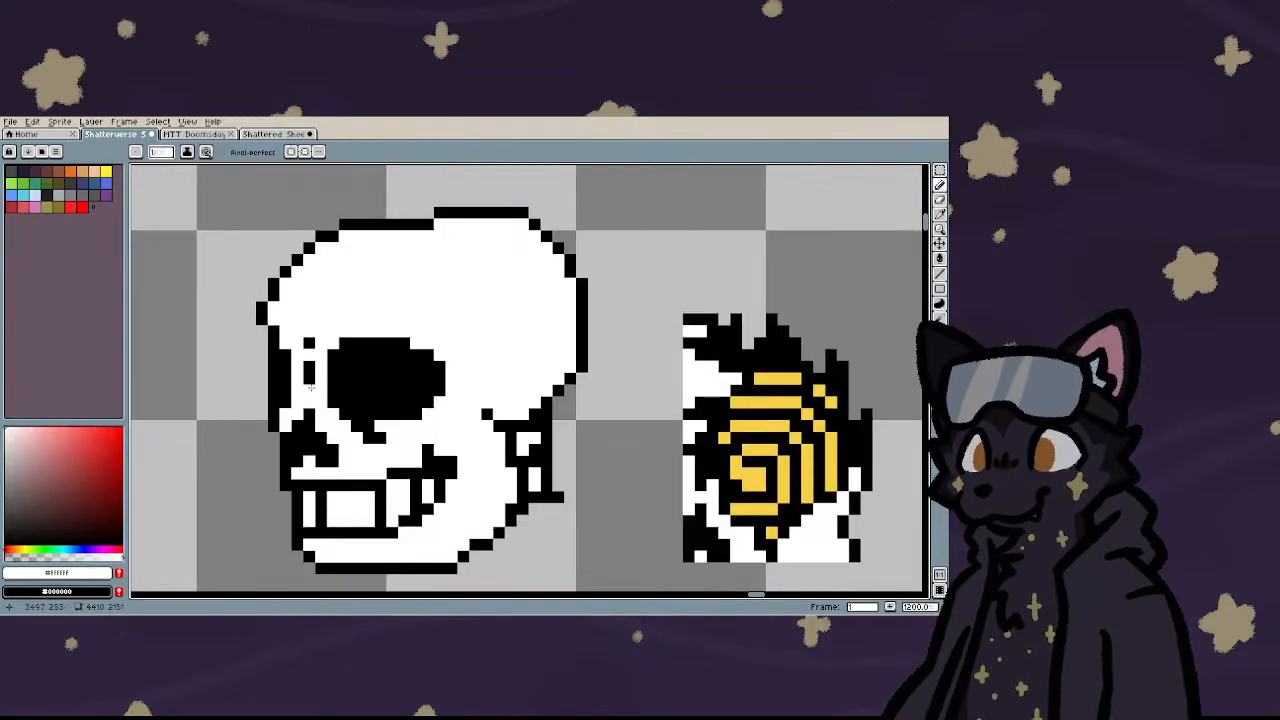
right_click(311, 388)
right_click(320, 379)
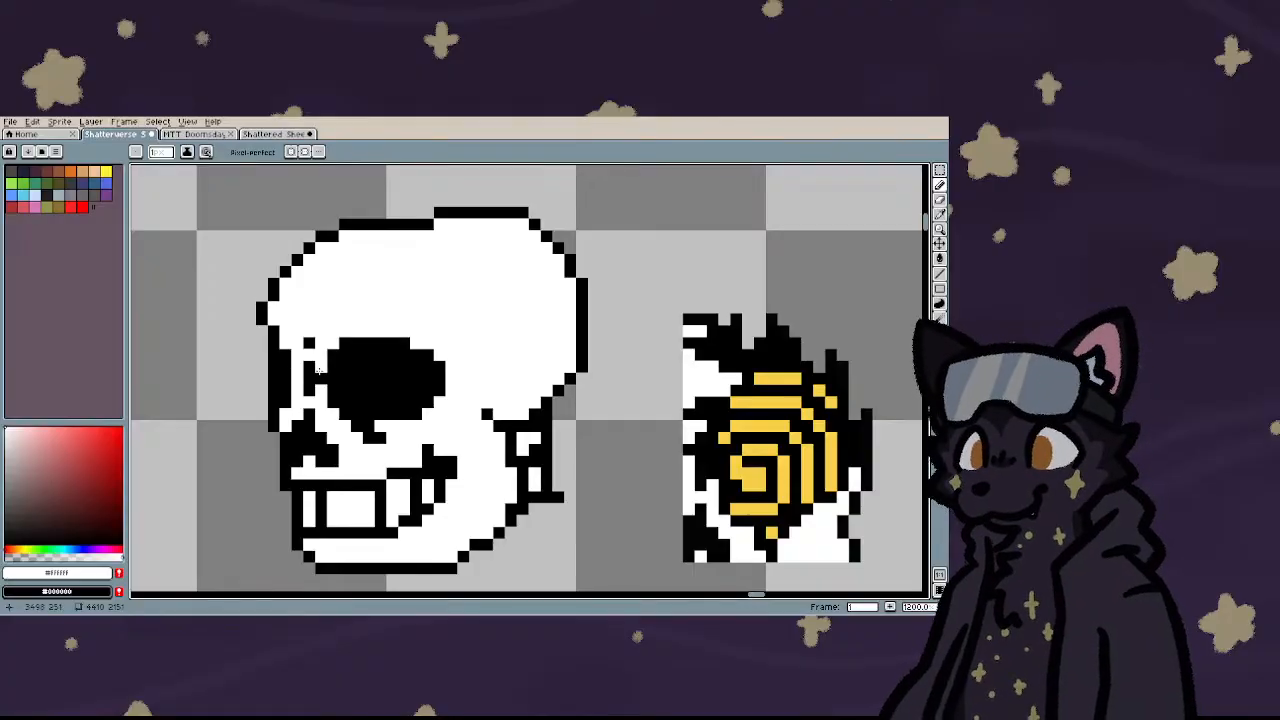
right_click(318, 367)
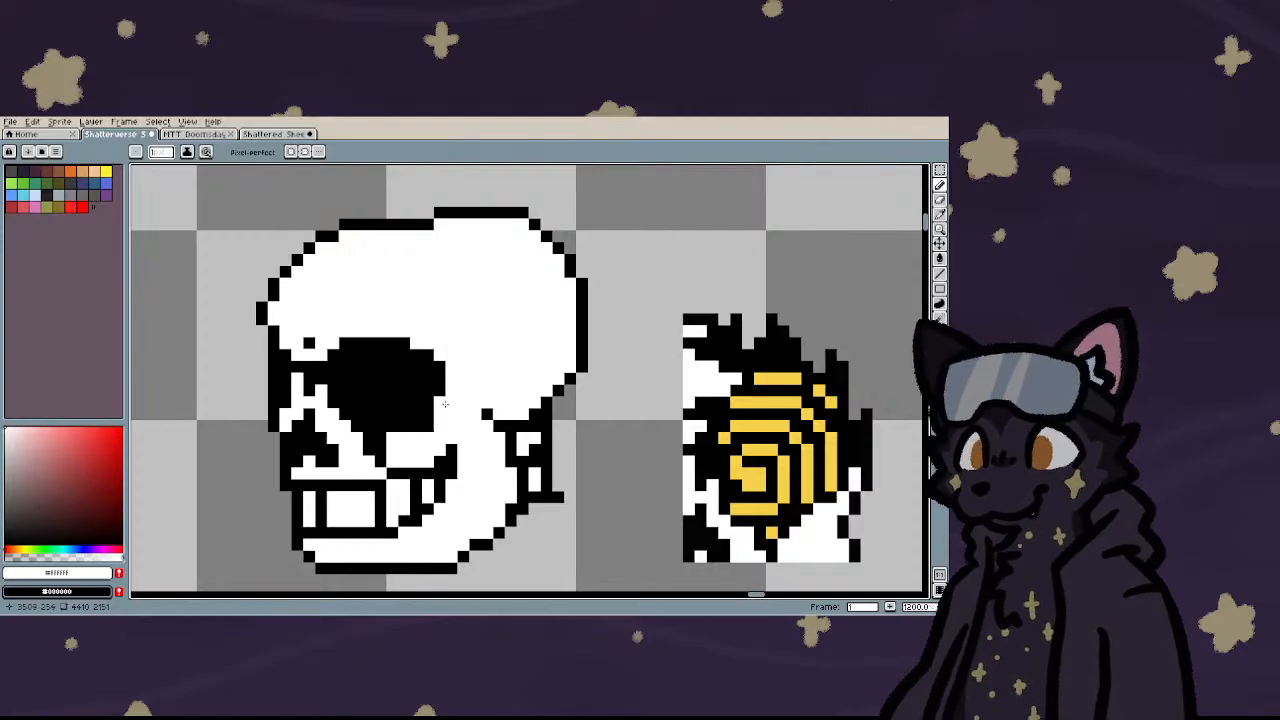
drag(438, 411, 462, 380)
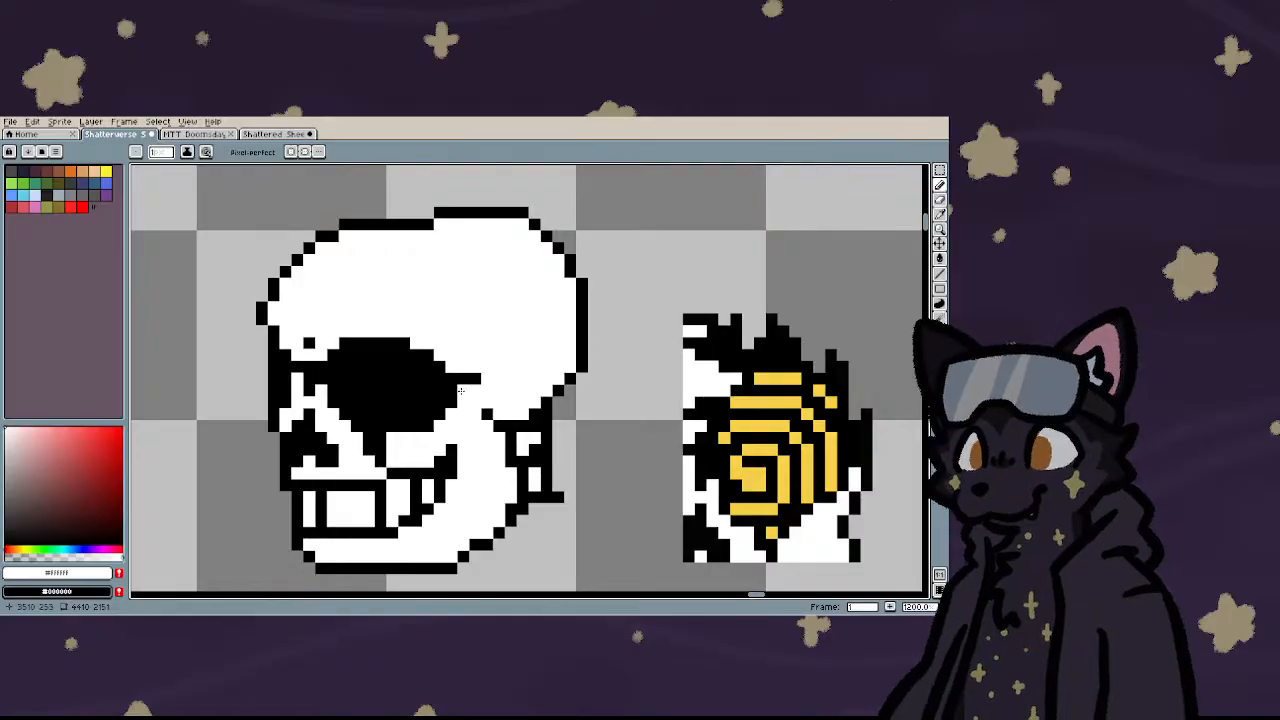
- Outline a jagged hole from the eye socket up to the back and front of the cranium and fill it black
click(466, 369)
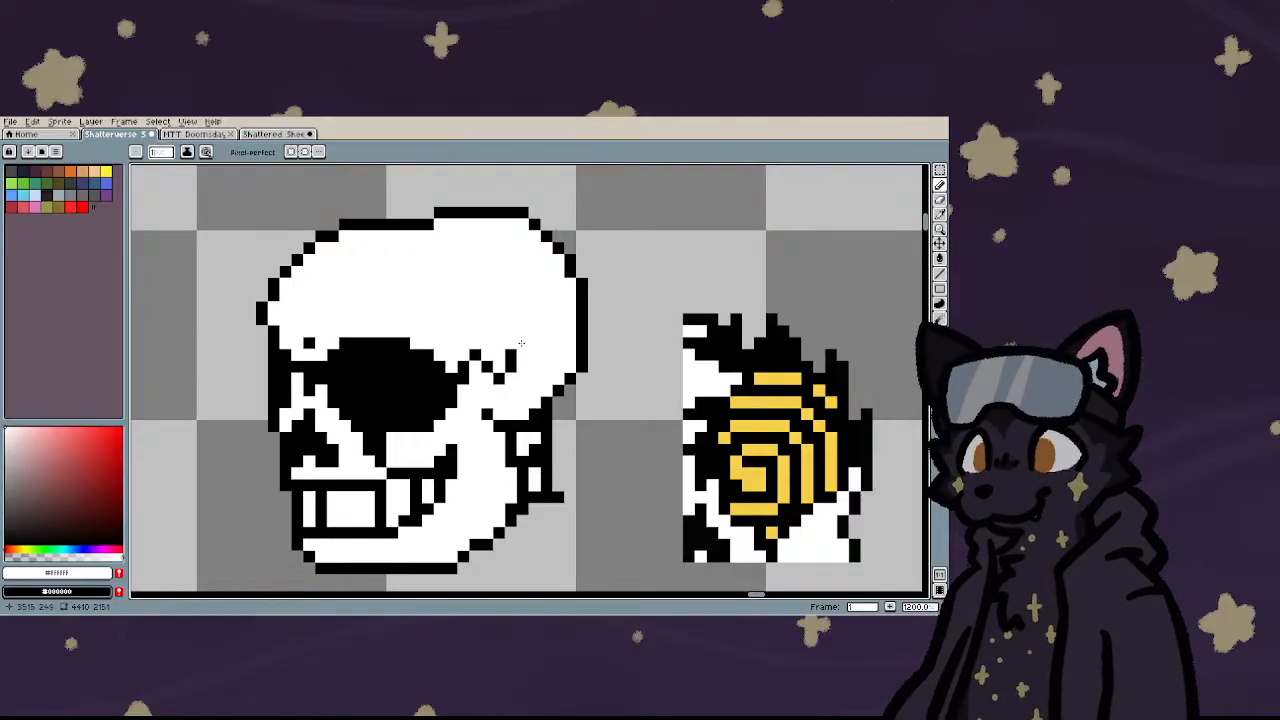
drag(521, 343, 534, 269)
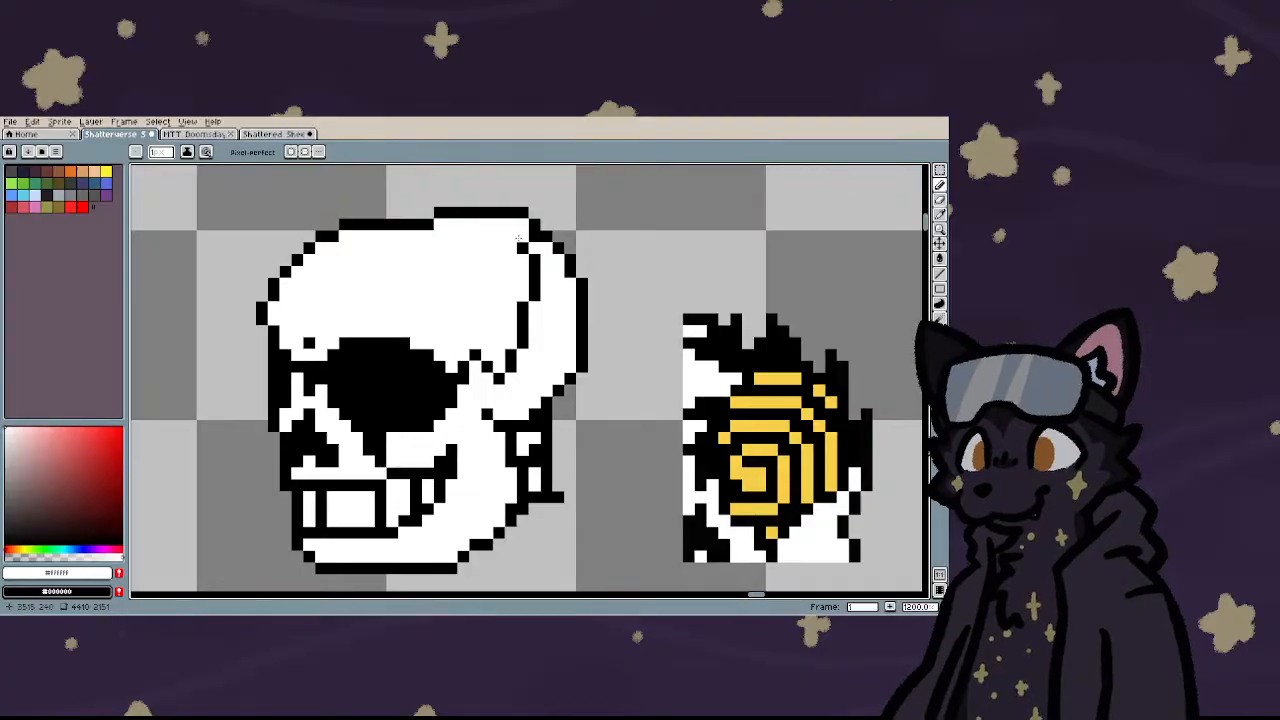
mouse_move(519, 236)
mouse_down()
mouse_move(520, 219)
mouse_move(497, 337)
mouse_up()
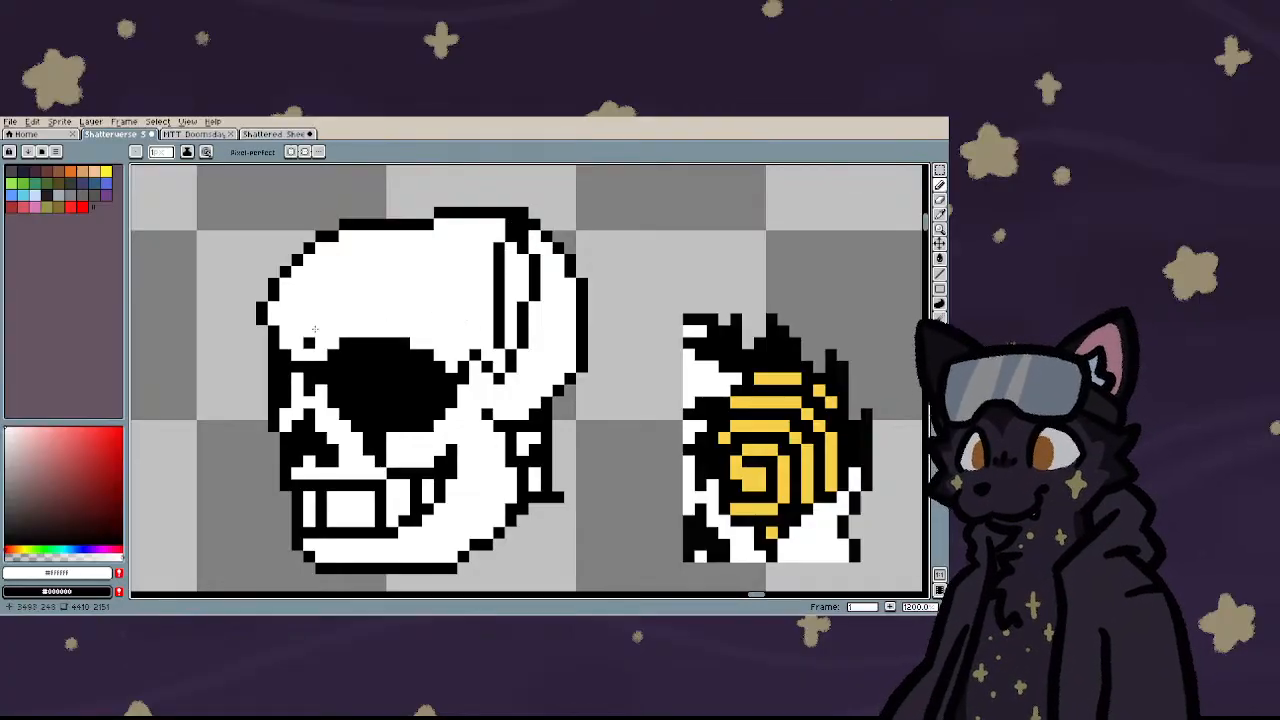
drag(299, 315, 312, 290)
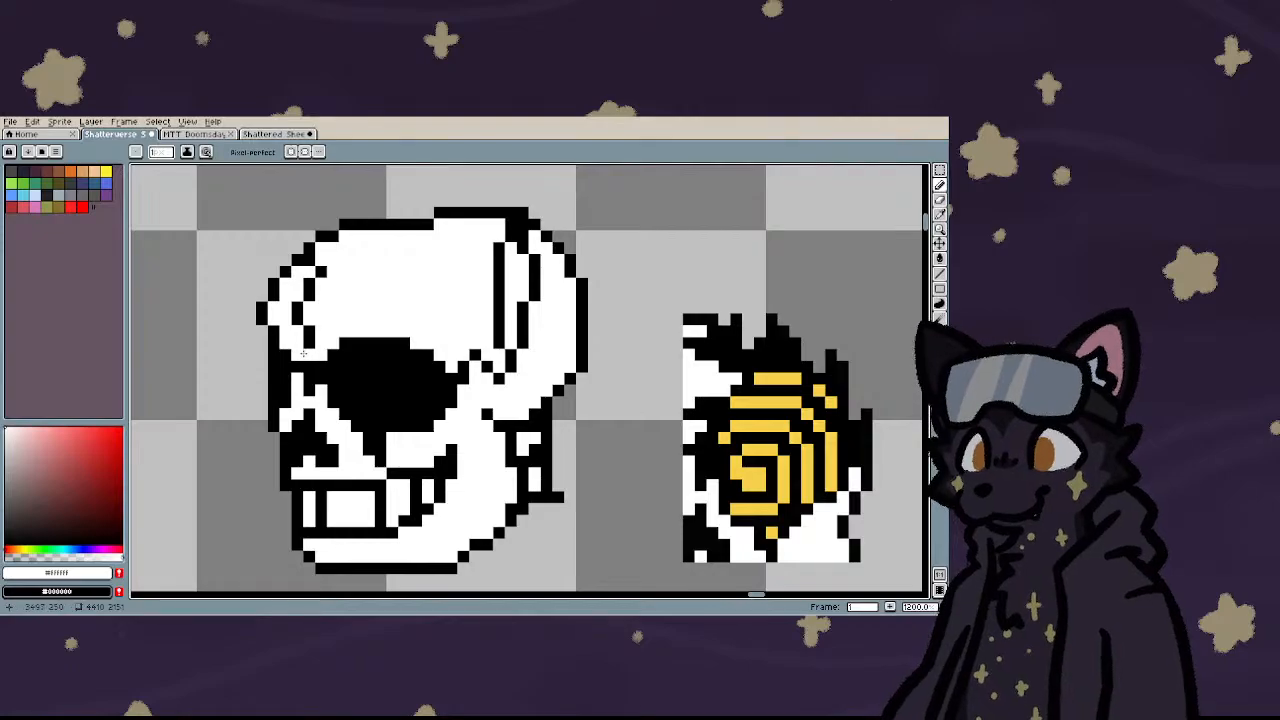
key(g)
click(344, 310)
click(516, 300)
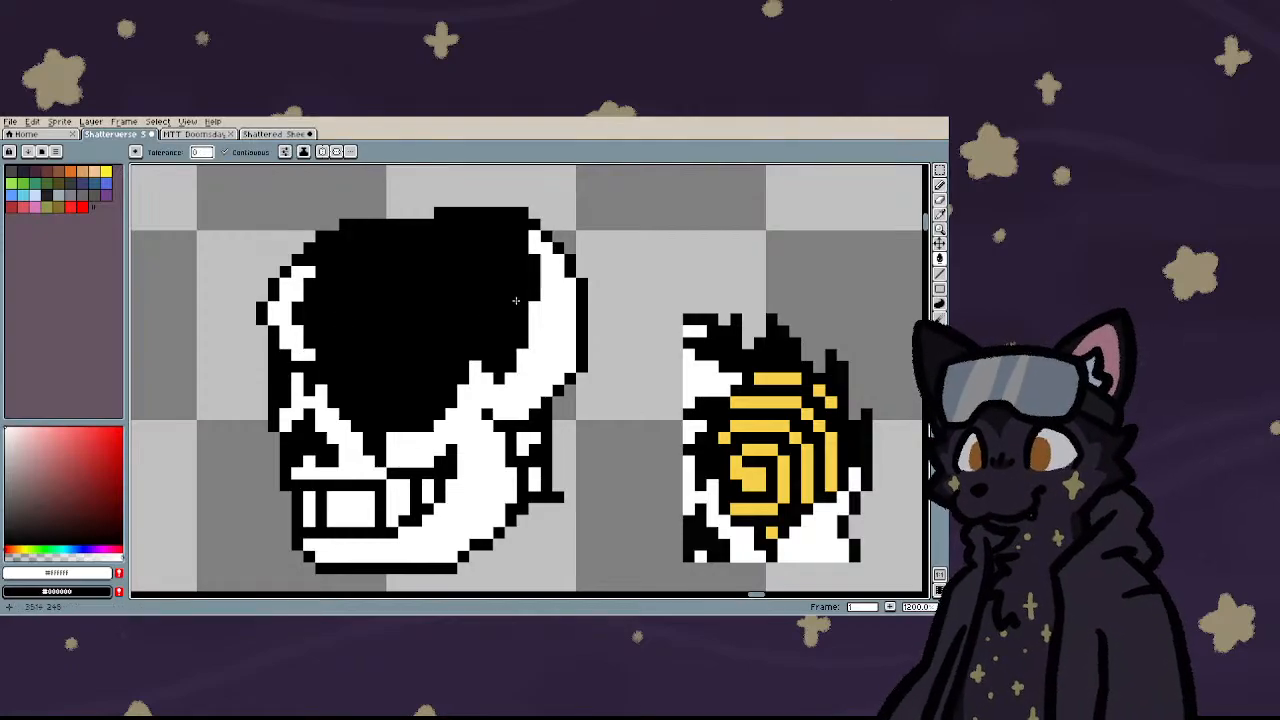
- Widen the black hole toward the back of the skull, leaving a narrow white rim inside the rear outline
scroll(512, 305, down, 2)
key(b)
scroll(506, 317, up, 3)
scroll(520, 335, down, 3)
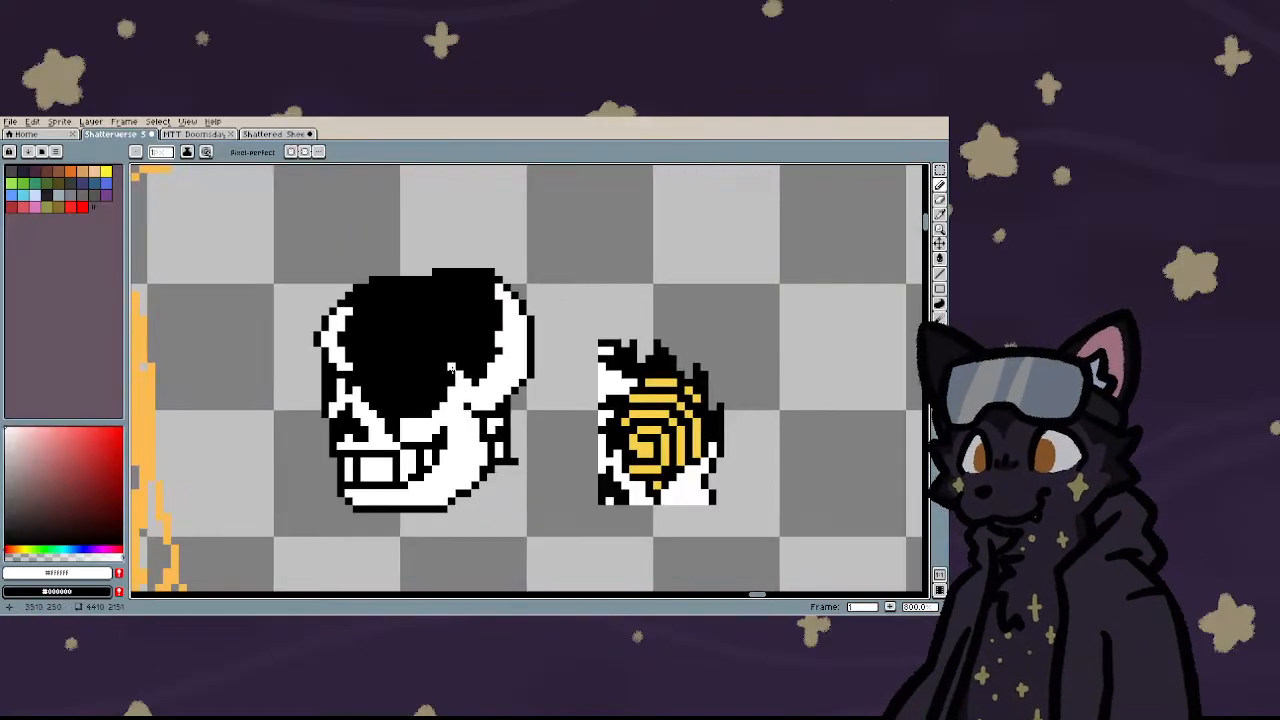
scroll(494, 334, up, 2)
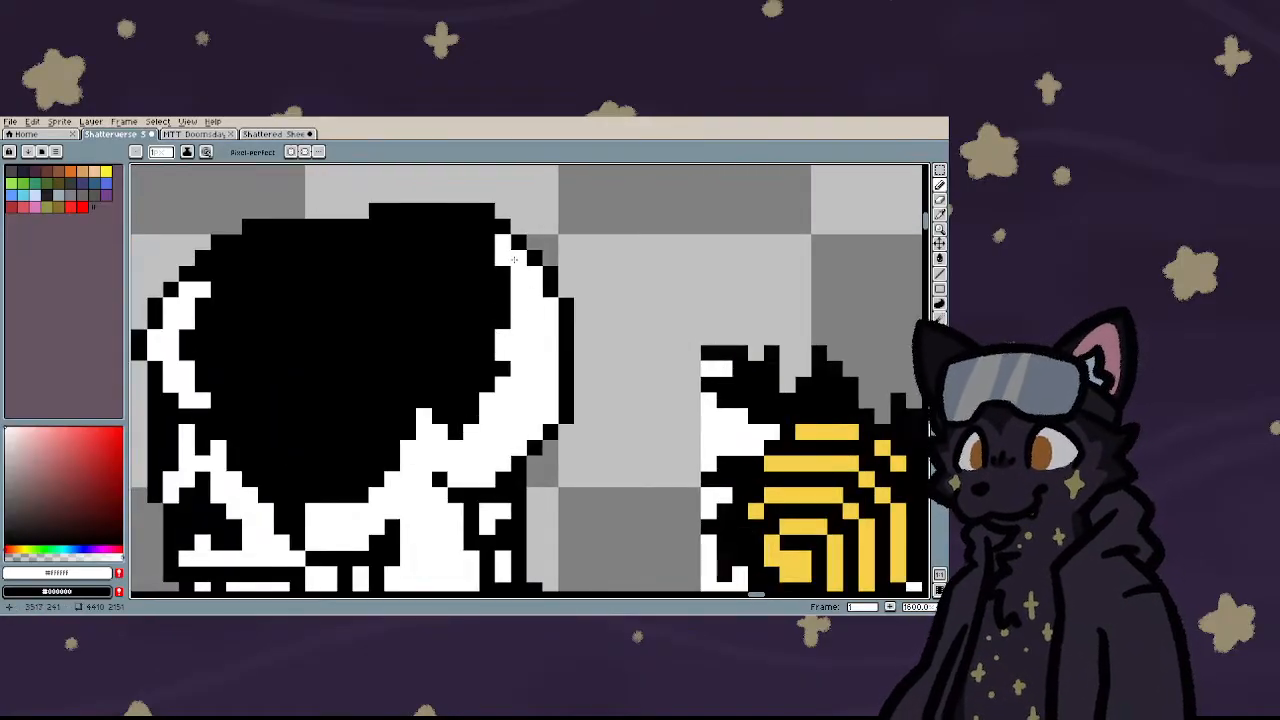
mouse_move(514, 260)
mouse_down()
mouse_move(509, 332)
mouse_move(518, 286)
mouse_move(517, 354)
mouse_move(492, 387)
mouse_move(515, 366)
mouse_move(461, 439)
mouse_move(513, 389)
mouse_move(517, 365)
mouse_move(471, 397)
mouse_move(515, 338)
mouse_up()
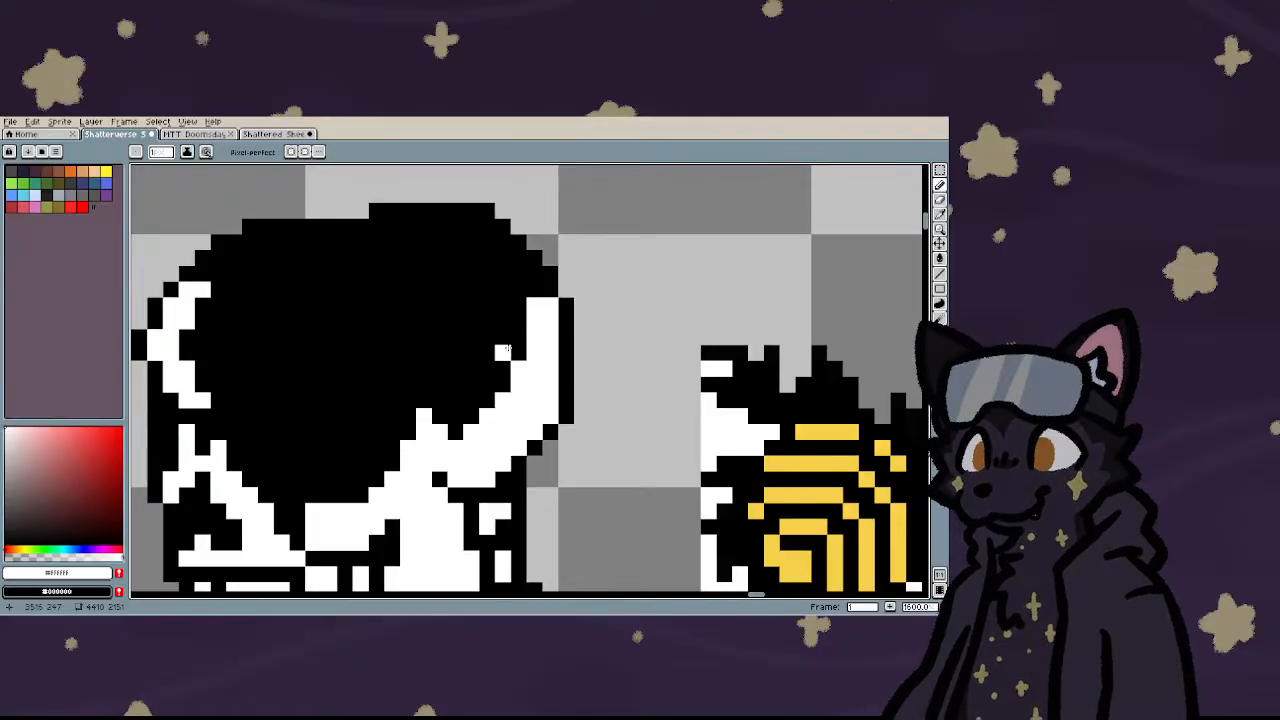
scroll(503, 351, up, 1)
scroll(450, 375, down, 3)
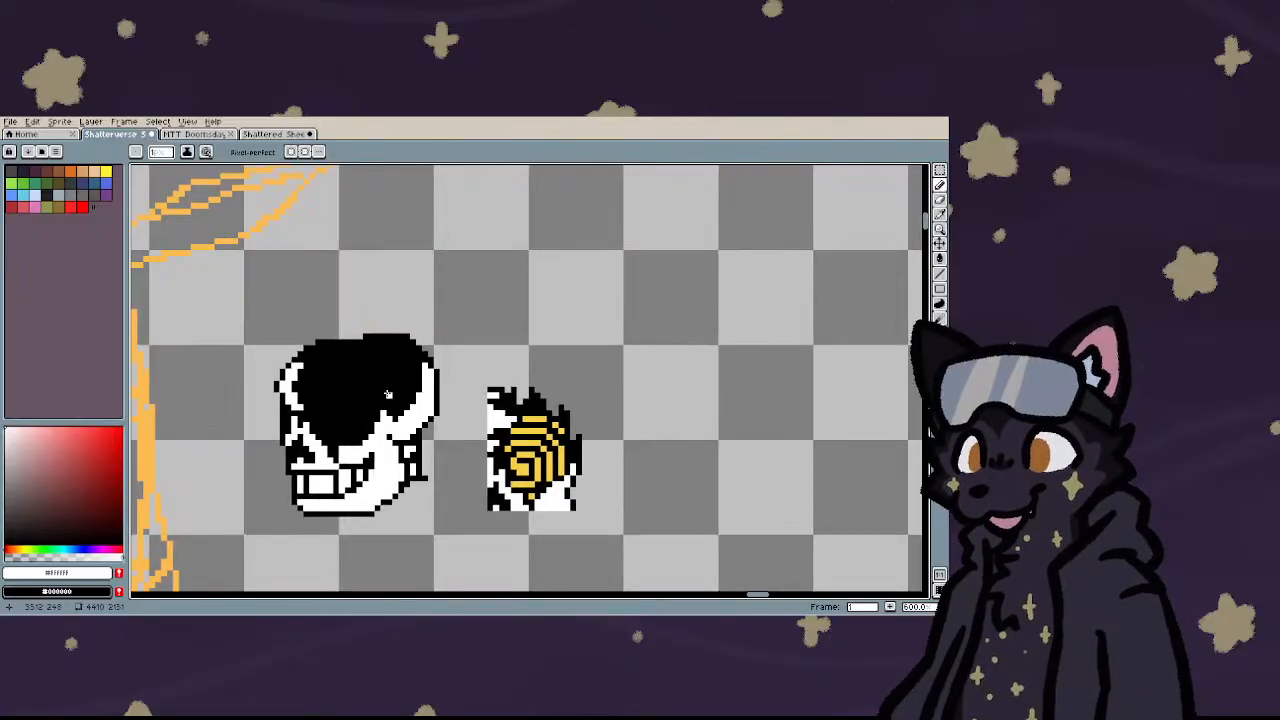
scroll(390, 396, up, 4)
scroll(390, 396, up, 1)
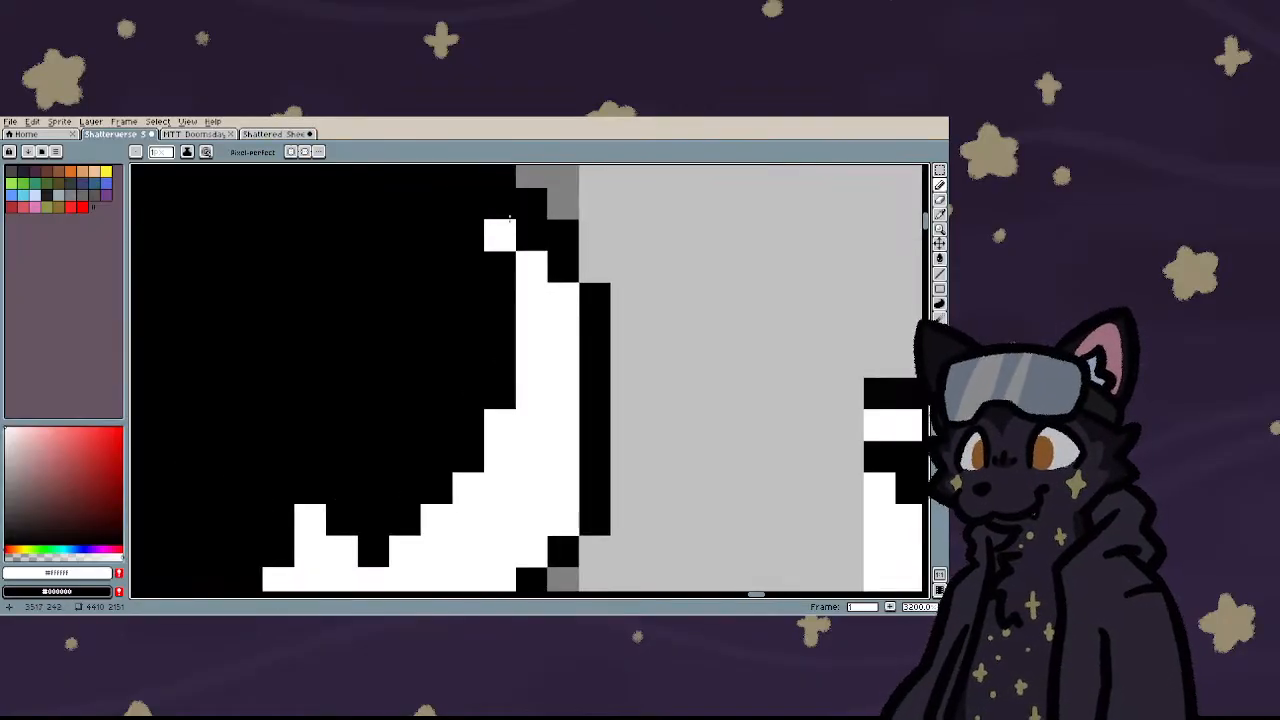
- Add a single white pixel at the upper-right edge of the skull's black cap
click(470, 285)
scroll(460, 350, down, 4)
scroll(466, 457, up, 1)
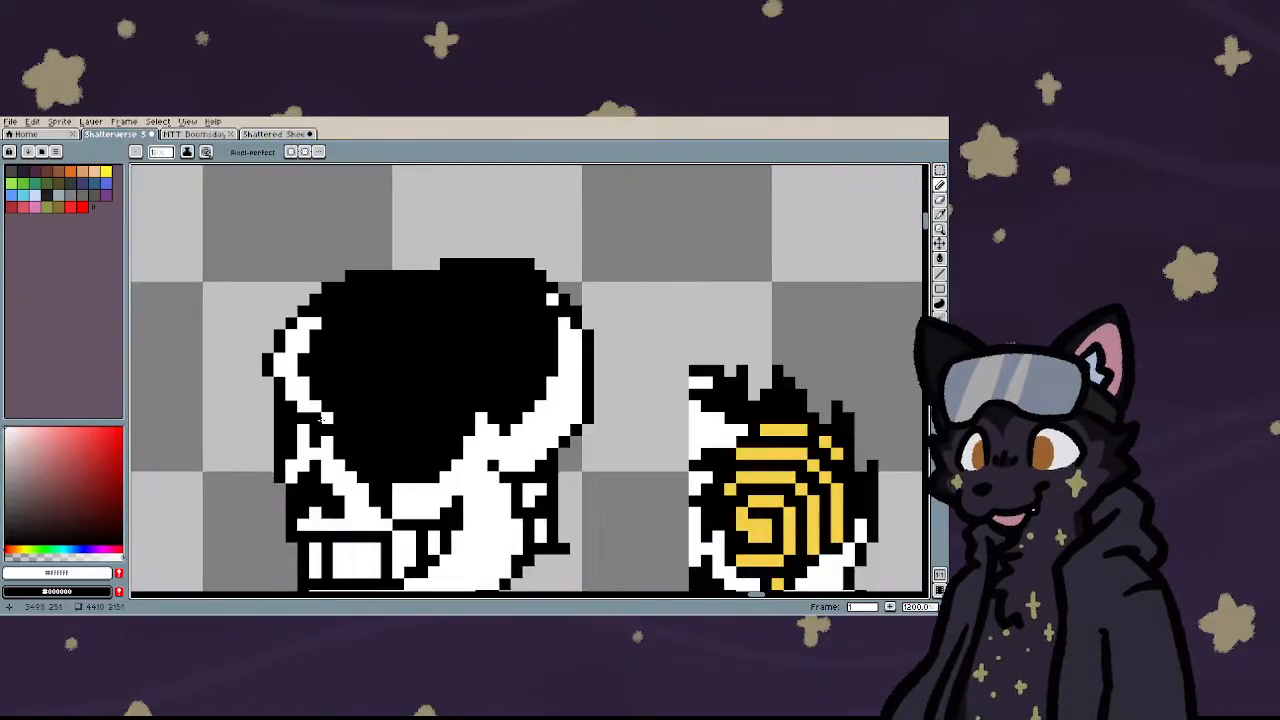
scroll(466, 457, down, 1)
scroll(639, 517, up, 1)
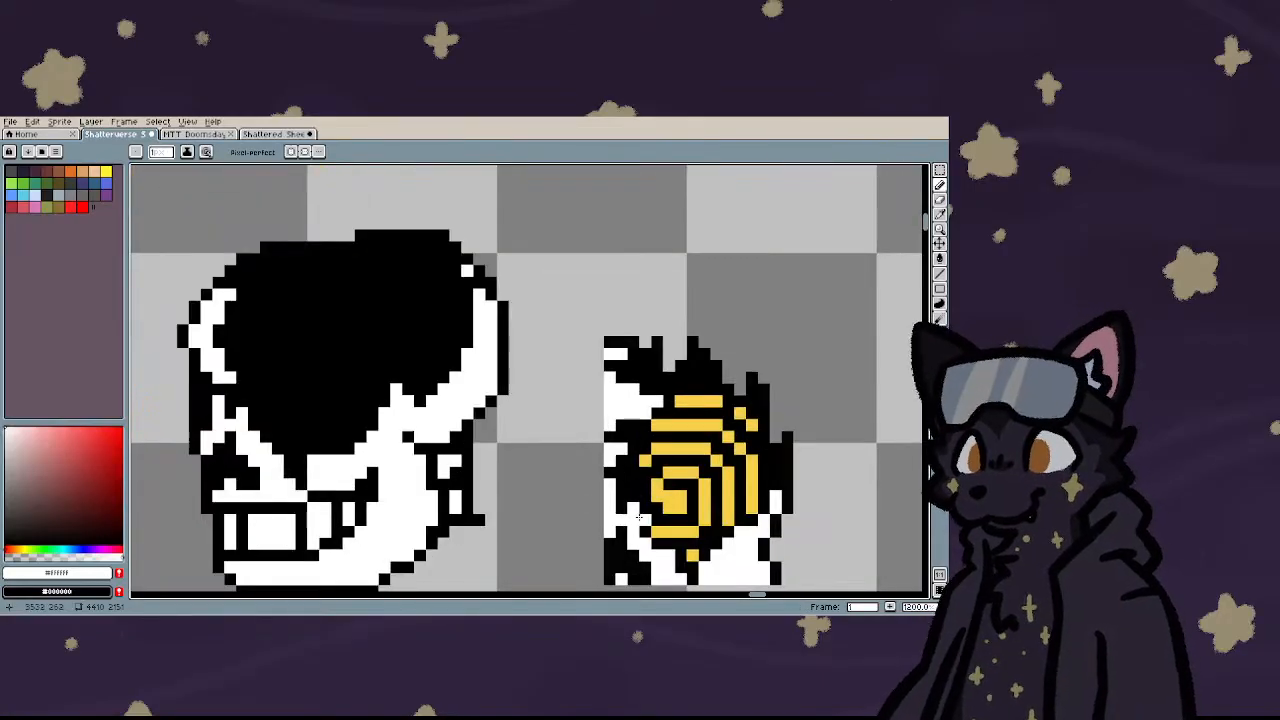
- Copy the yellow spiral eye from the skull fragment, flip it horizontally and place the copy above the fragment
key(q)
mouse_move(657, 530)
mouse_down()
mouse_move(642, 452)
mouse_move(677, 400)
mouse_move(742, 428)
mouse_move(752, 490)
mouse_move(705, 558)
mouse_move(658, 532)
mouse_move(684, 514)
mouse_move(322, 412)
mouse_move(752, 331)
mouse_move(855, 297)
mouse_move(300, 383)
mouse_move(755, 305)
mouse_move(744, 286)
mouse_move(687, 314)
mouse_move(329, 397)
mouse_move(321, 424)
mouse_move(311, 418)
mouse_move(326, 403)
mouse_up()
key(ctrl+z)
key(ctrl+z)
scroll(429, 417, down, 3)
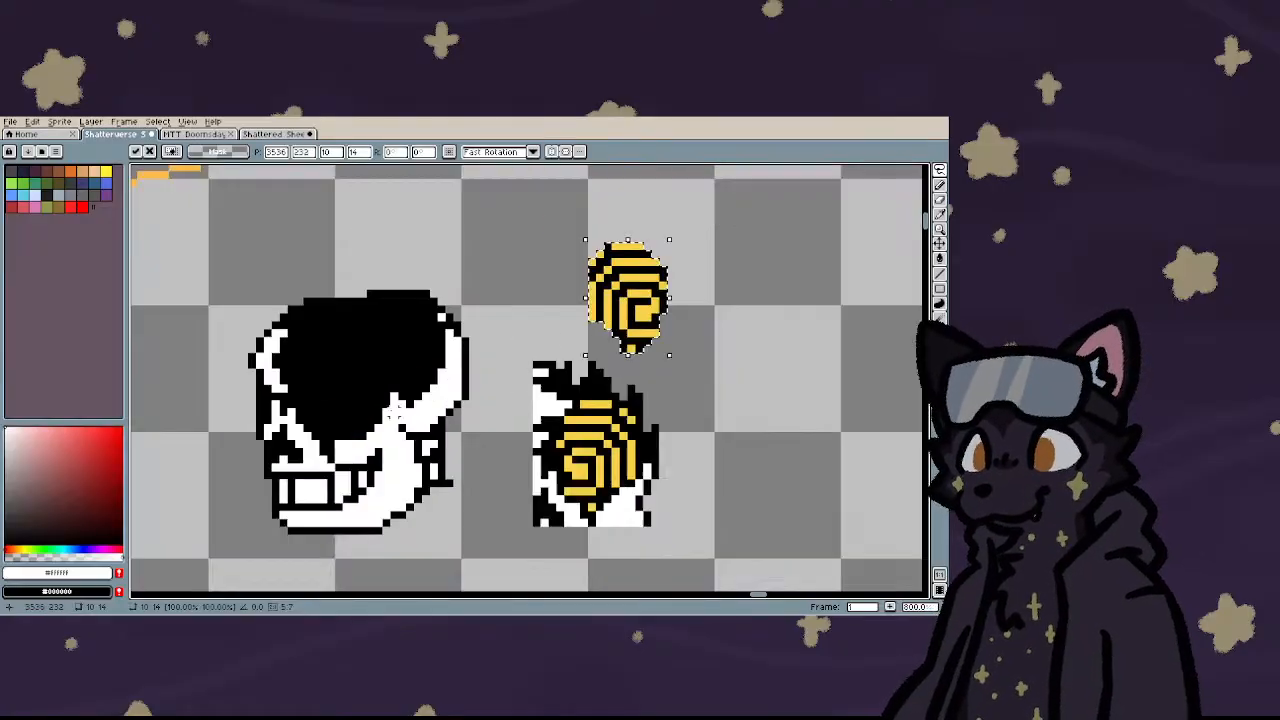
- Remove all black pixels from the spiral copy by filling them with transparency, with Contiguous turned off
scroll(513, 366, up, 3)
key(i)
alt+click(725, 428)
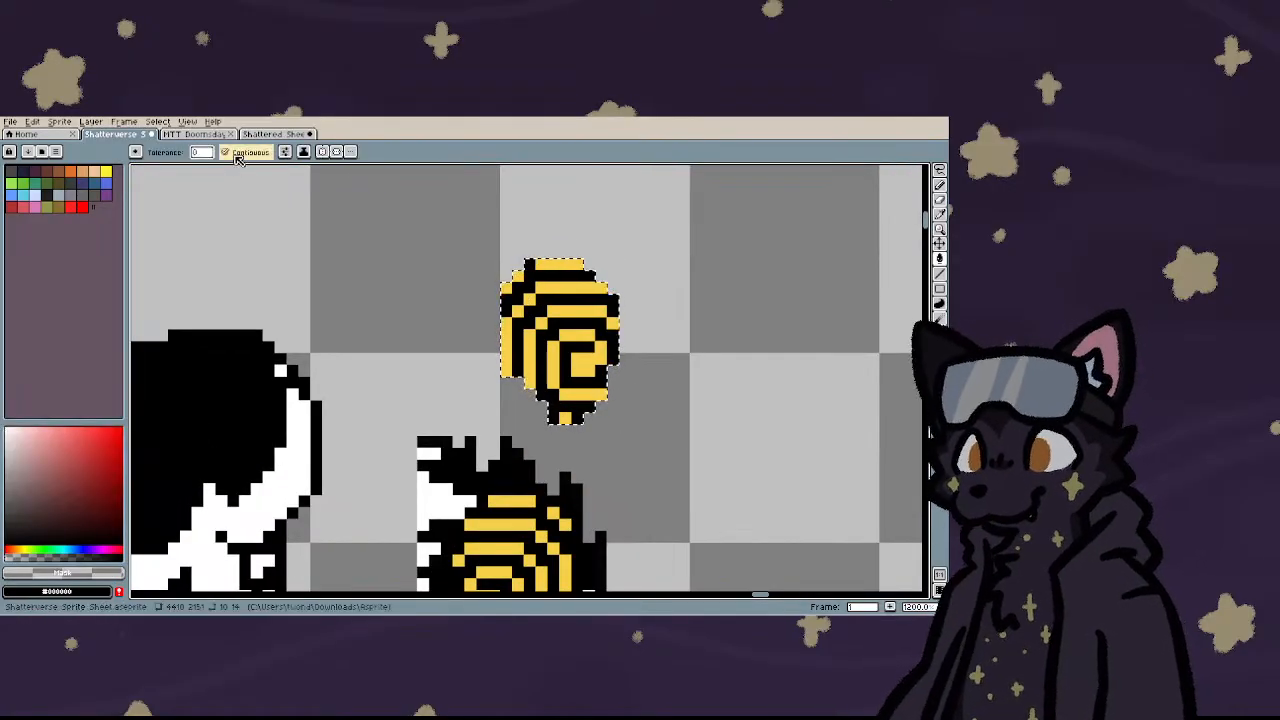
click(550, 322)
key(Delete)
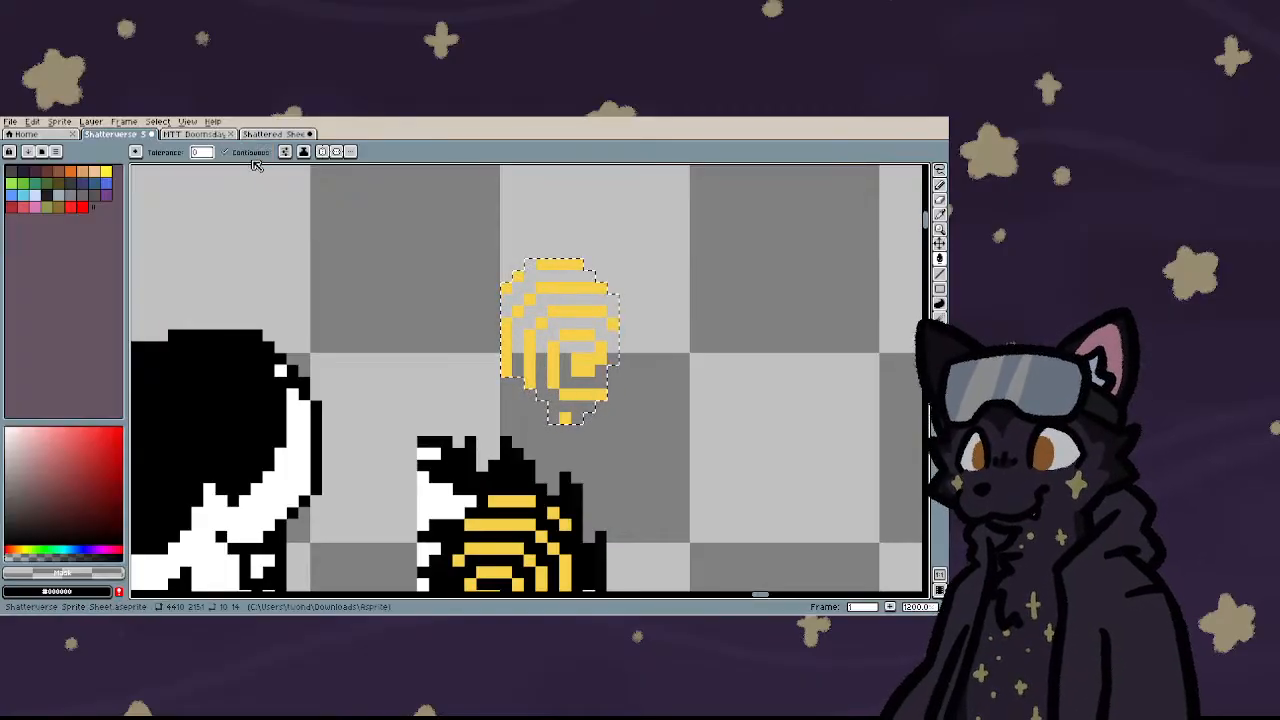
- Move the yellow spiral into the black eye socket of the large skull
scroll(350, 258, down, 2)
key(m)
drag(500, 342, 216, 424)
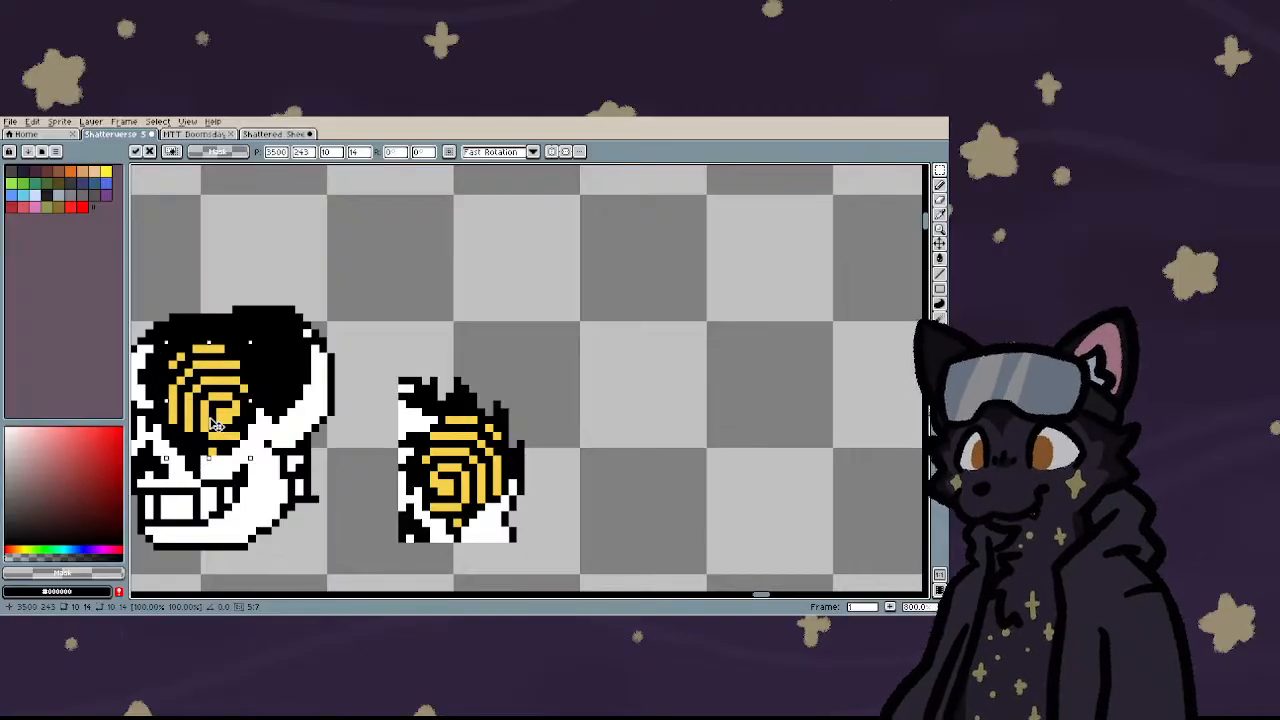
key(v)
- Paint the stray yellow pixel beneath the spiral black and touch up the socket's lower edge in black
scroll(266, 501, up, 3)
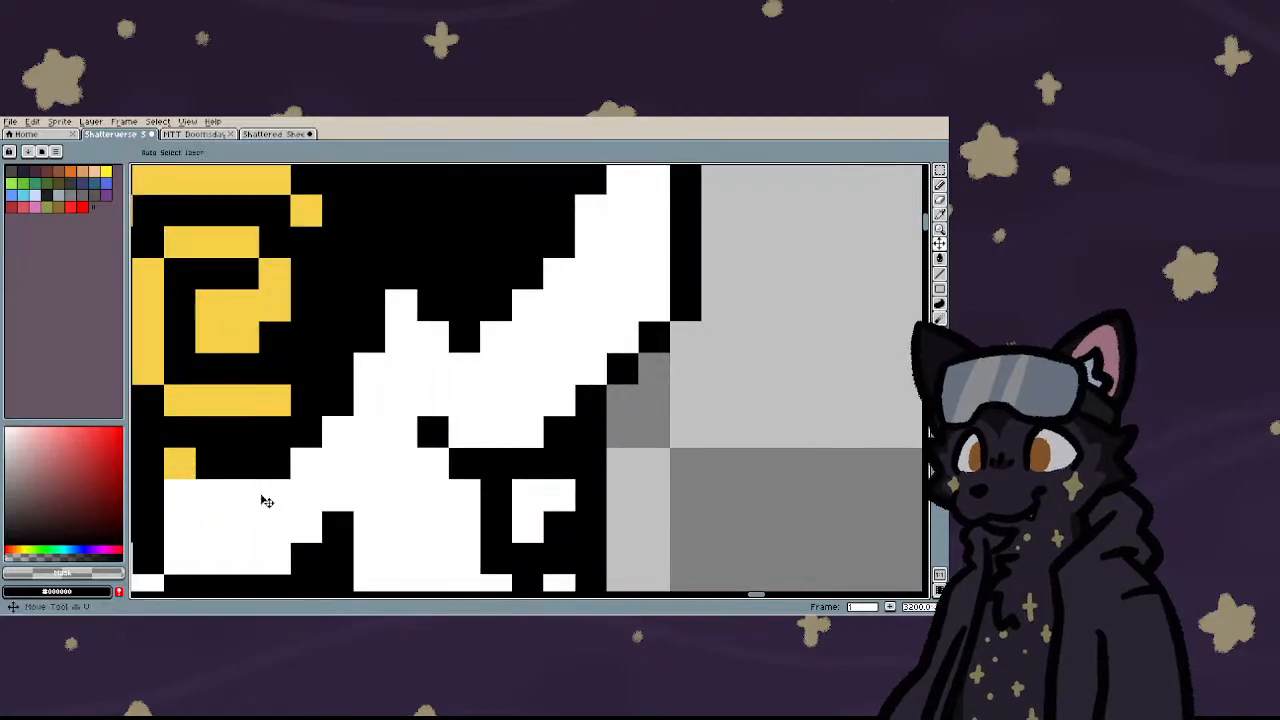
scroll(270, 500, up, 2)
key(i)
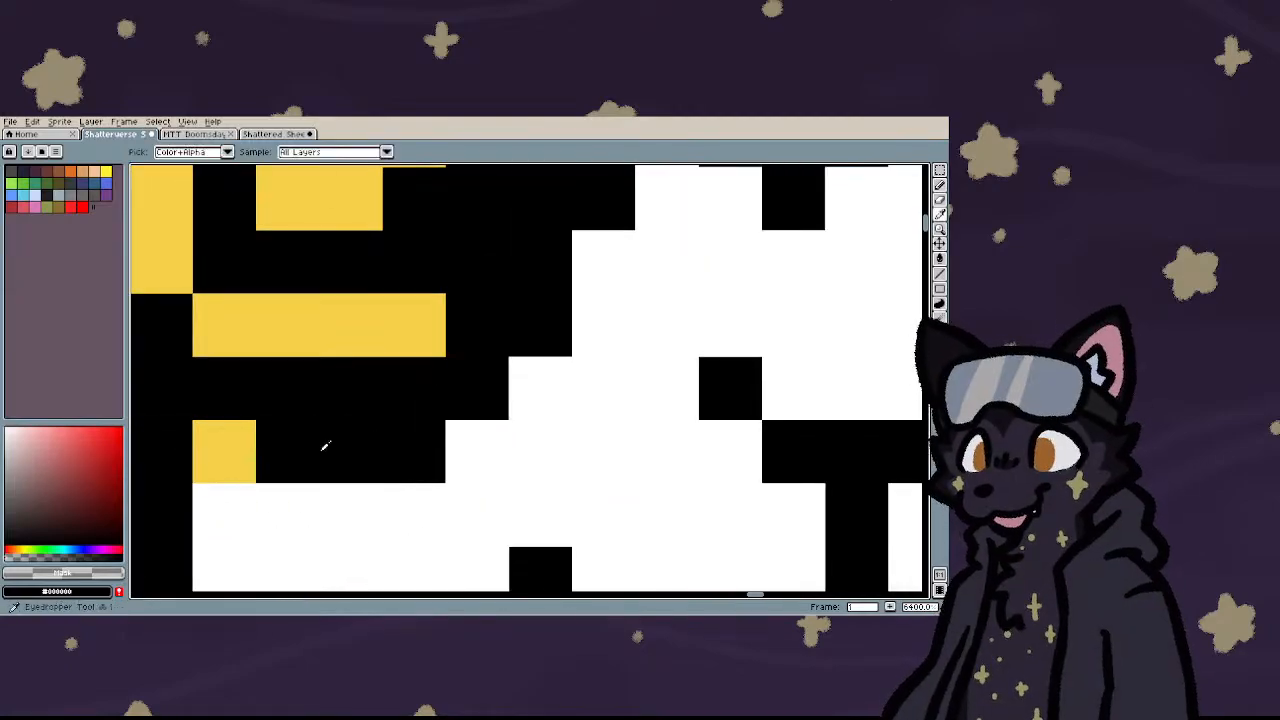
click(322, 449)
key(b)
click(213, 458)
click(222, 500)
click(358, 500)
scroll(360, 501, down, 4)
scroll(233, 470, down, 2)
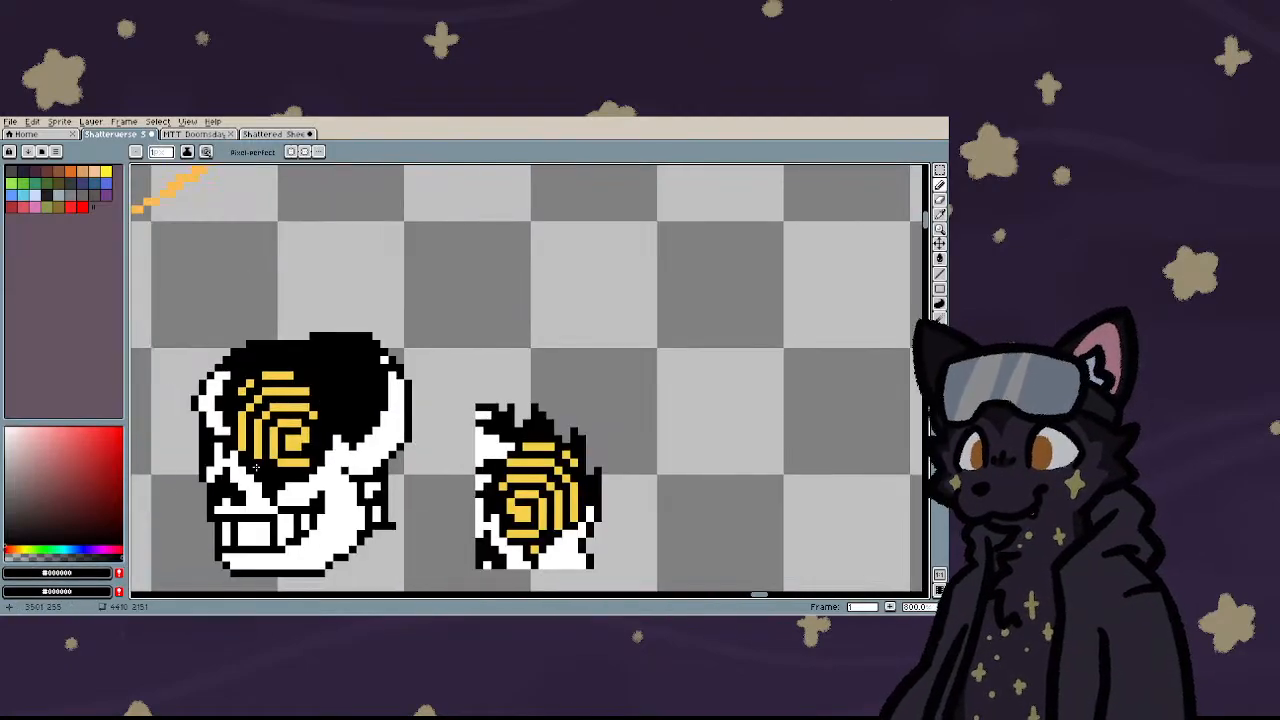
- Extend the spiral's second ring downward in the sampled yellow and curve it along the bottom of the socket
scroll(223, 446, up, 3)
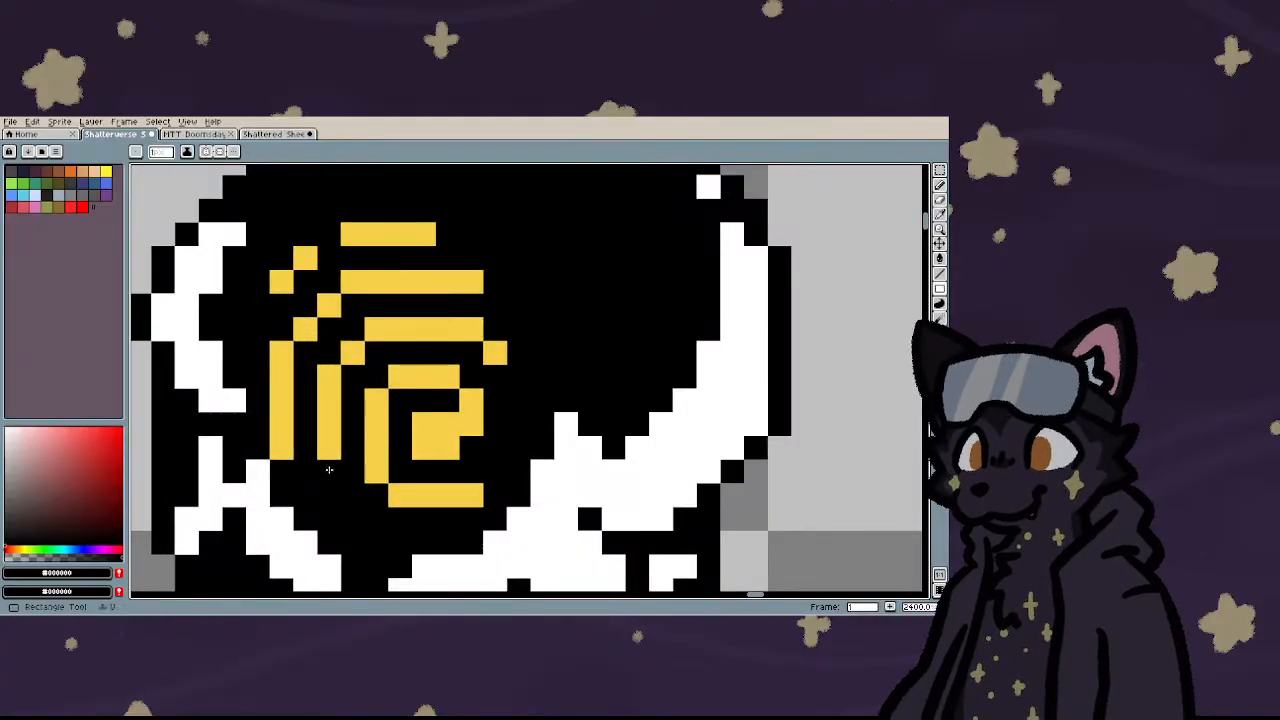
key(i)
click(338, 455)
key(b)
click(329, 495)
click(353, 519)
click(377, 543)
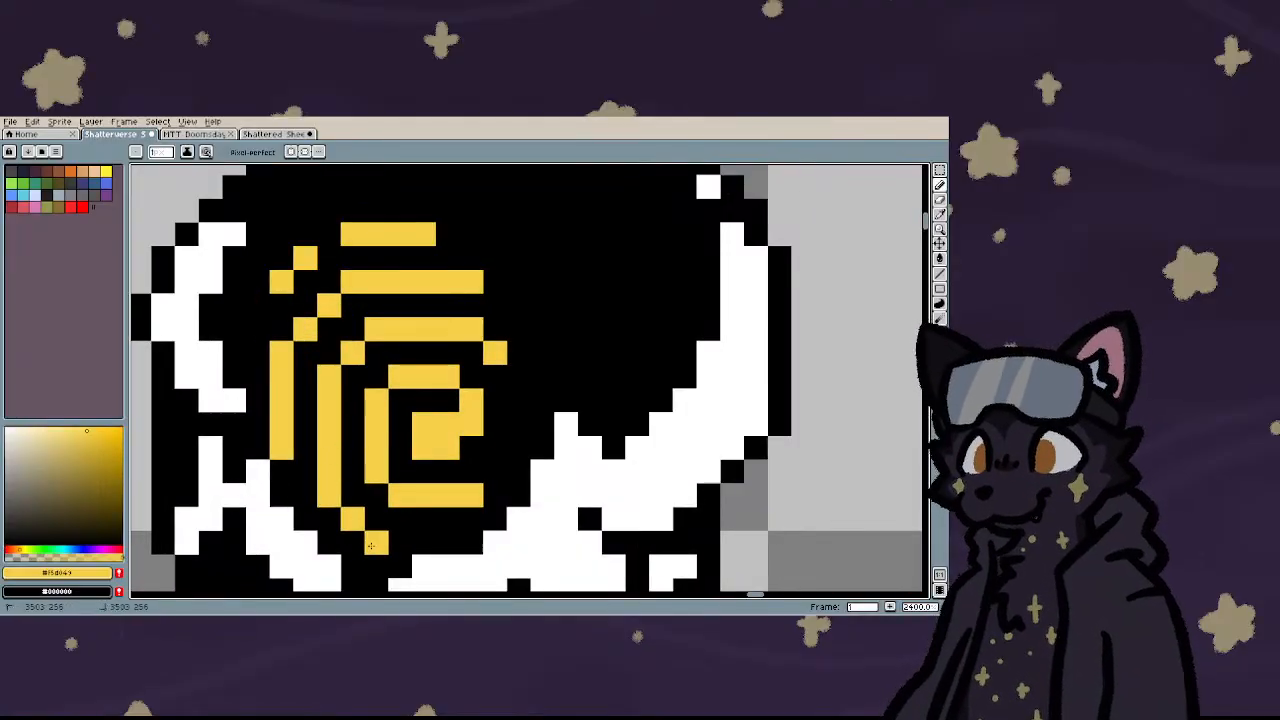
click(399, 543)
click(284, 493)
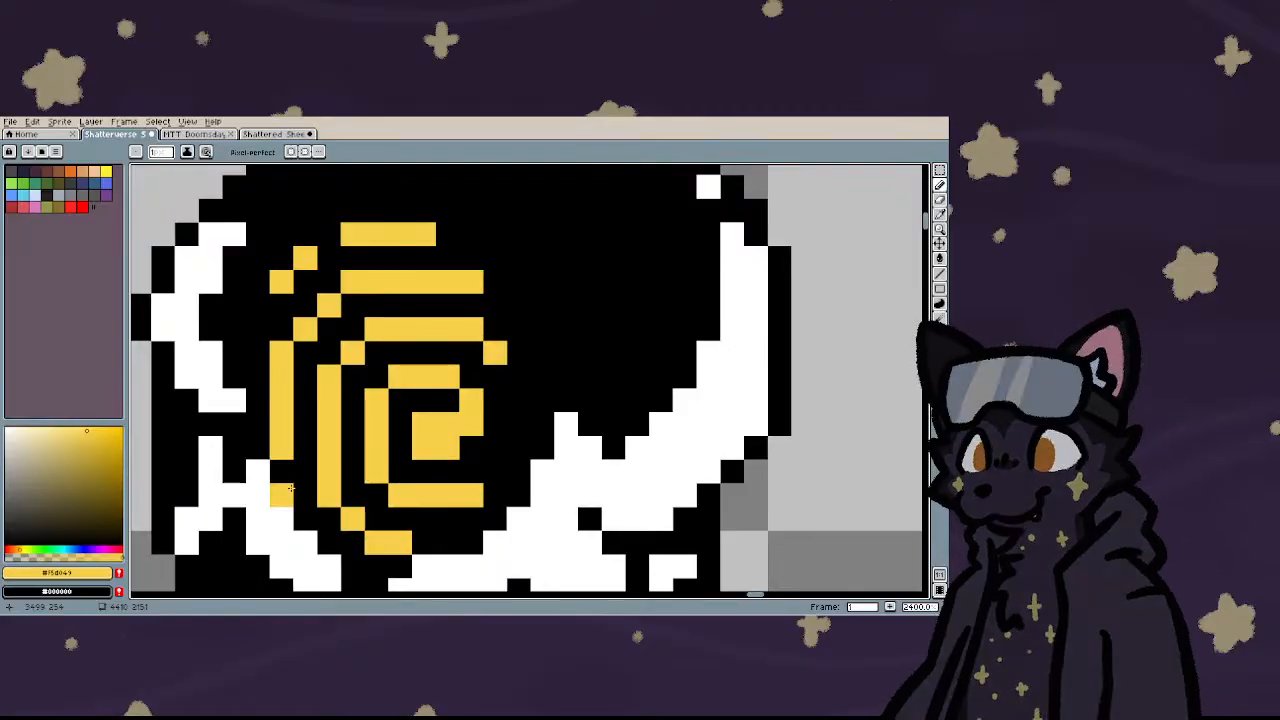
key(ctrl+z)
scroll(349, 331, up, 2)
scroll(340, 300, down, 2)
- Extend the outermost spiral ring in yellow, diagonally toward the skull's white rim and along the top to the other side
click(327, 240)
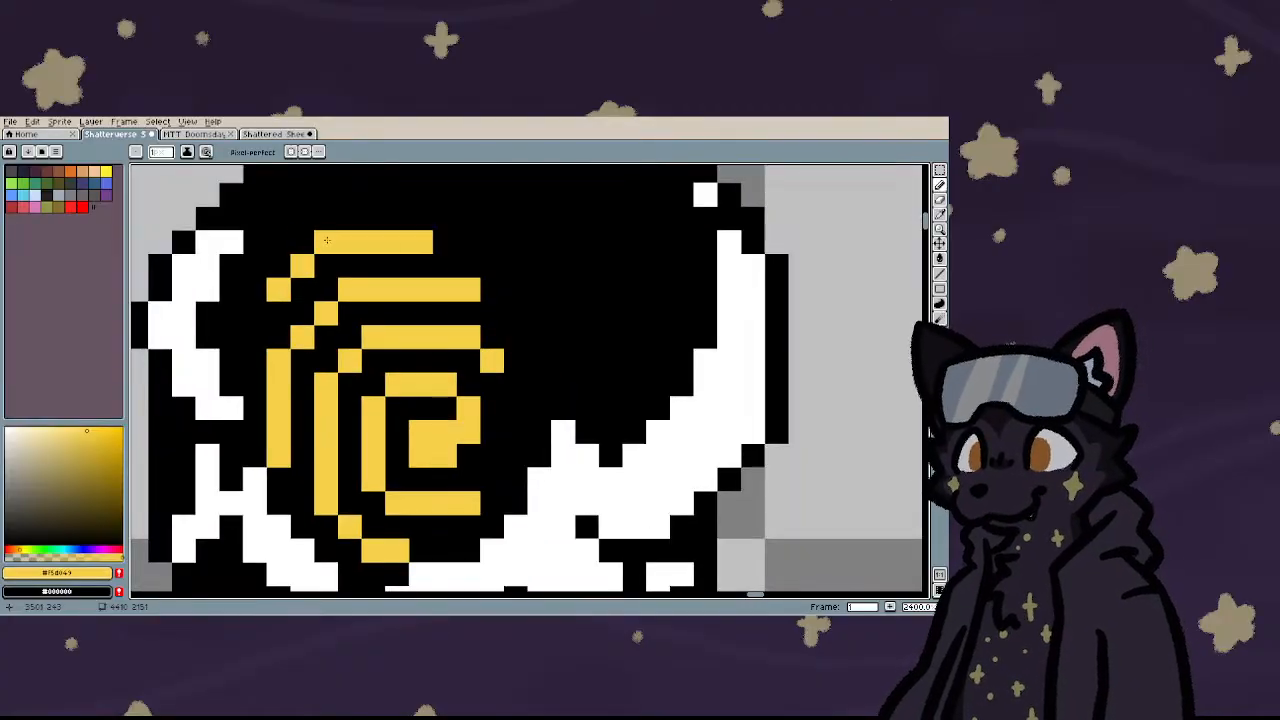
click(254, 312)
click(230, 336)
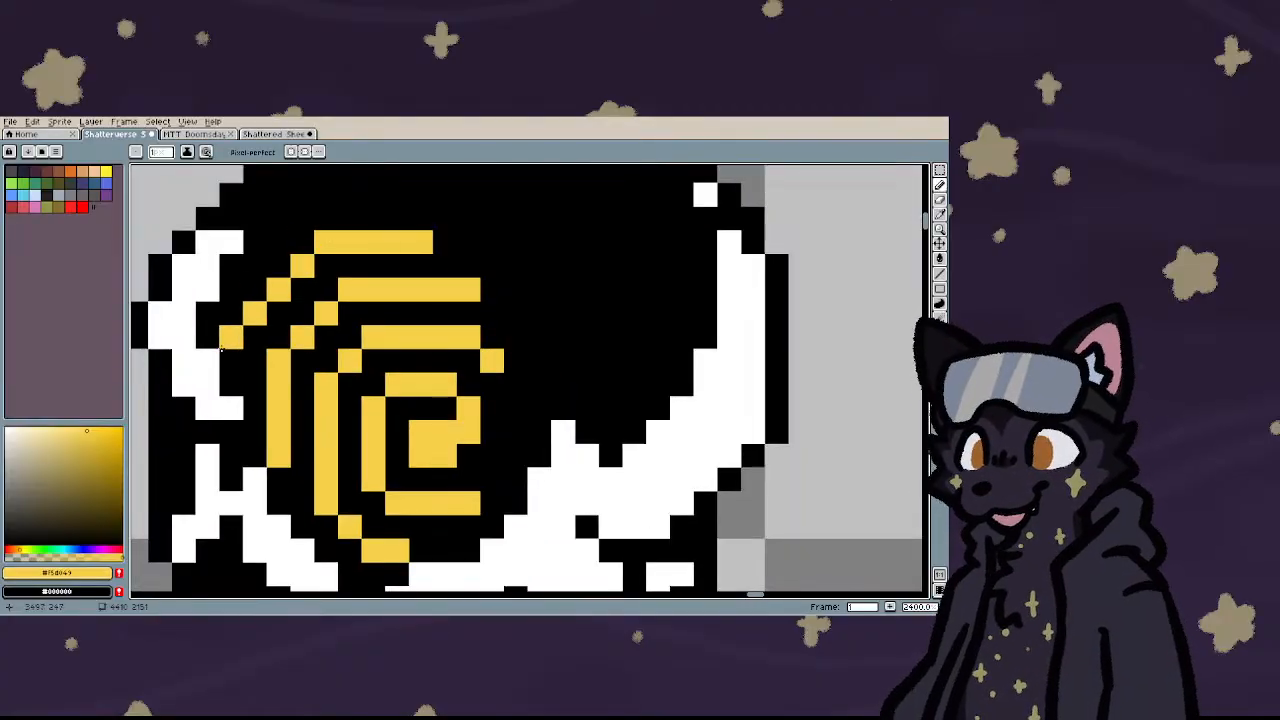
scroll(305, 420, down, 2)
scroll(389, 302, up, 2)
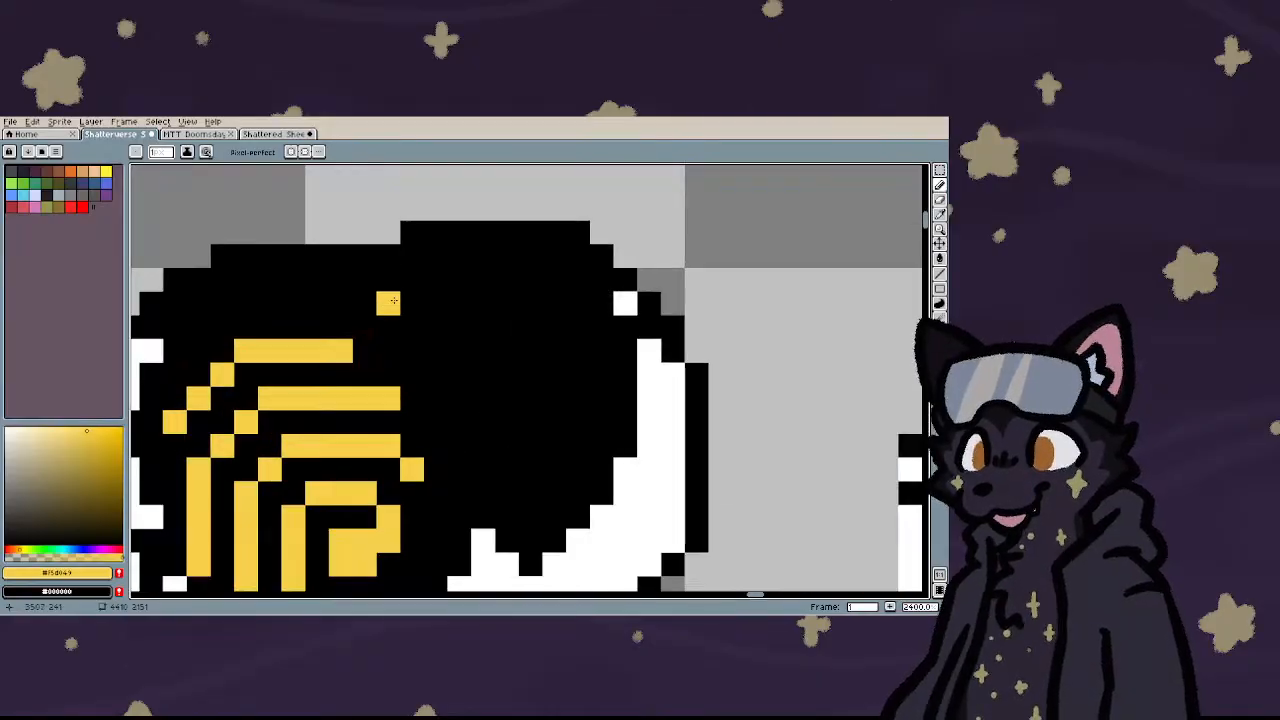
mouse_move(365, 351)
mouse_down()
mouse_move(389, 351)
mouse_move(438, 388)
mouse_up()
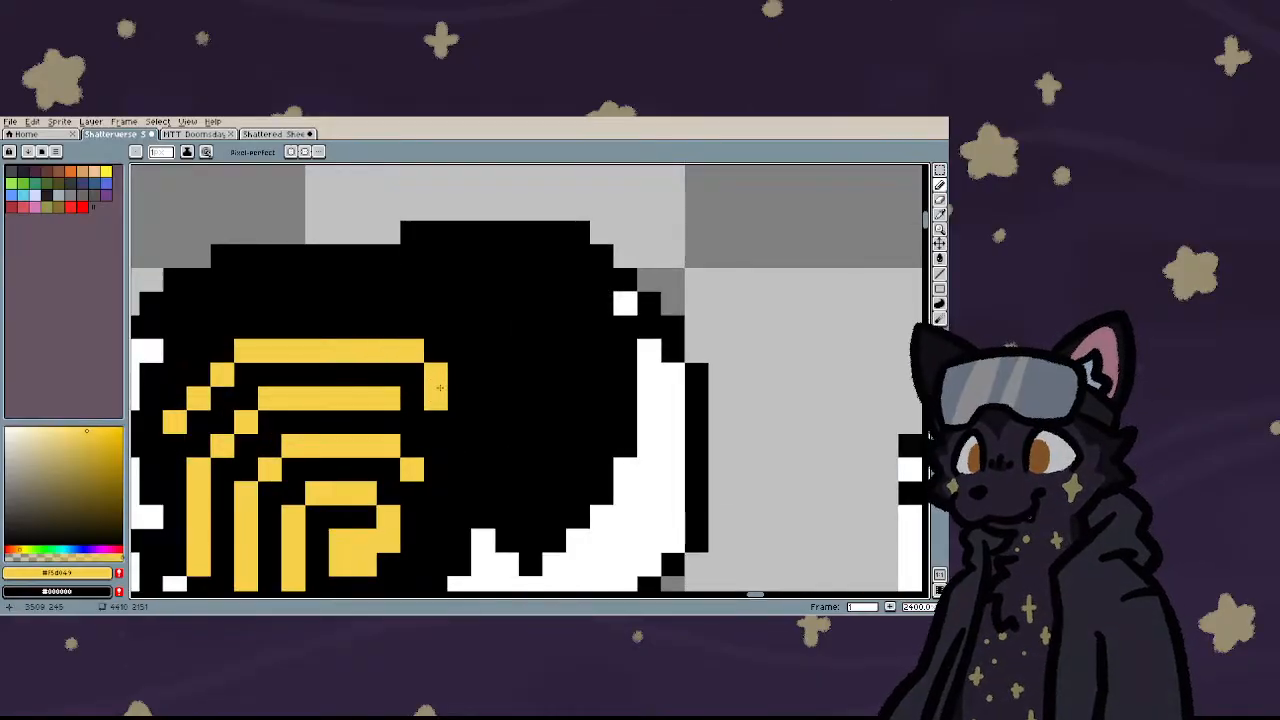
scroll(446, 402, down, 2)
scroll(347, 470, up, 2)
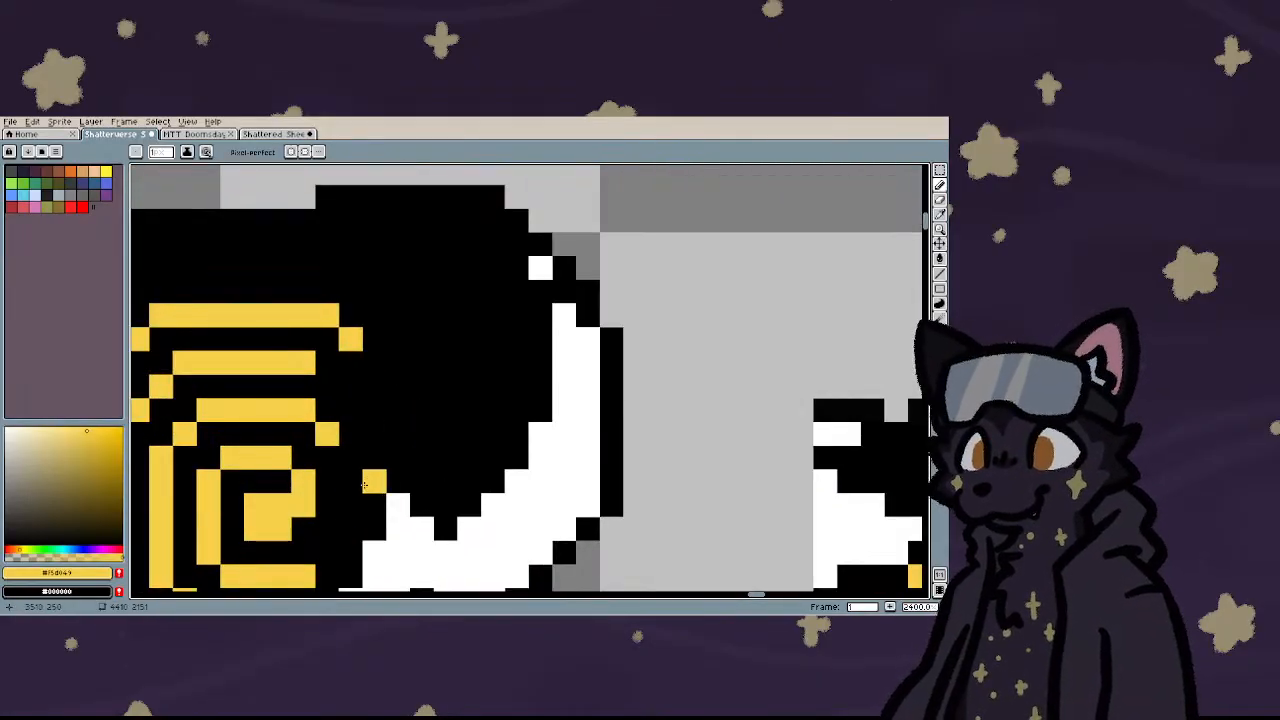
- Draw the inner ring's missing right side in yellow and start the next ring's arm beside it
click(347, 470)
mouse_move(347, 470)
mouse_down()
mouse_move(350, 542)
mouse_move(323, 549)
mouse_up()
click(352, 410)
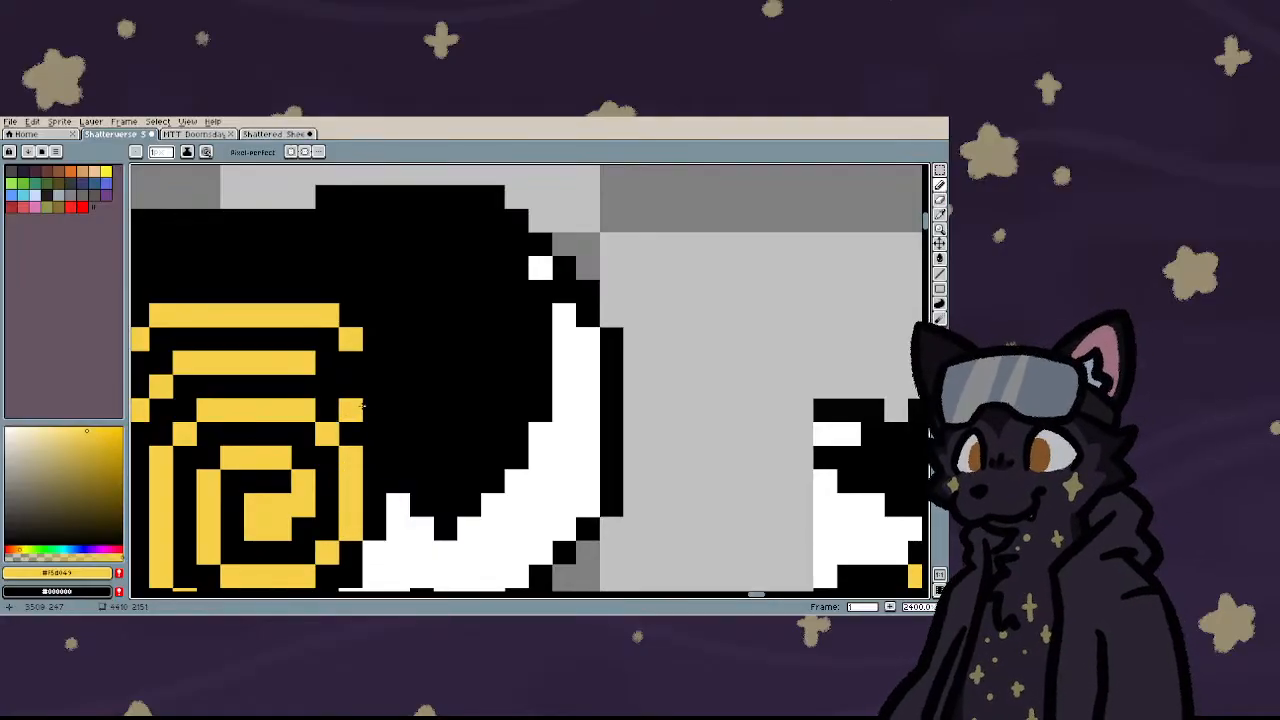
key(ctrl)
key(ctrl+z)
mouse_move(374, 410)
mouse_down()
mouse_move(398, 434)
mouse_move(391, 405)
mouse_up()
- Join the second ring to its right arm and continue the outermost ring diagonally and straight down beside it
scroll(391, 405, down, 3)
scroll(420, 346, up, 3)
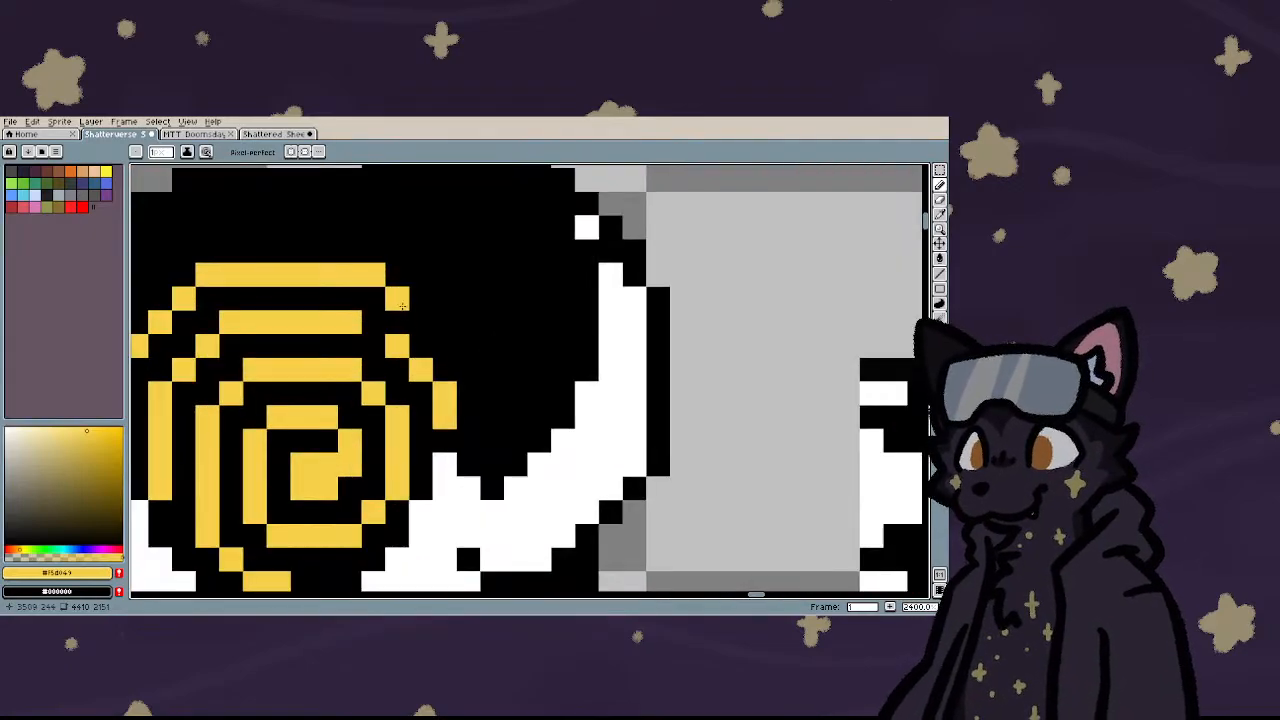
click(374, 322)
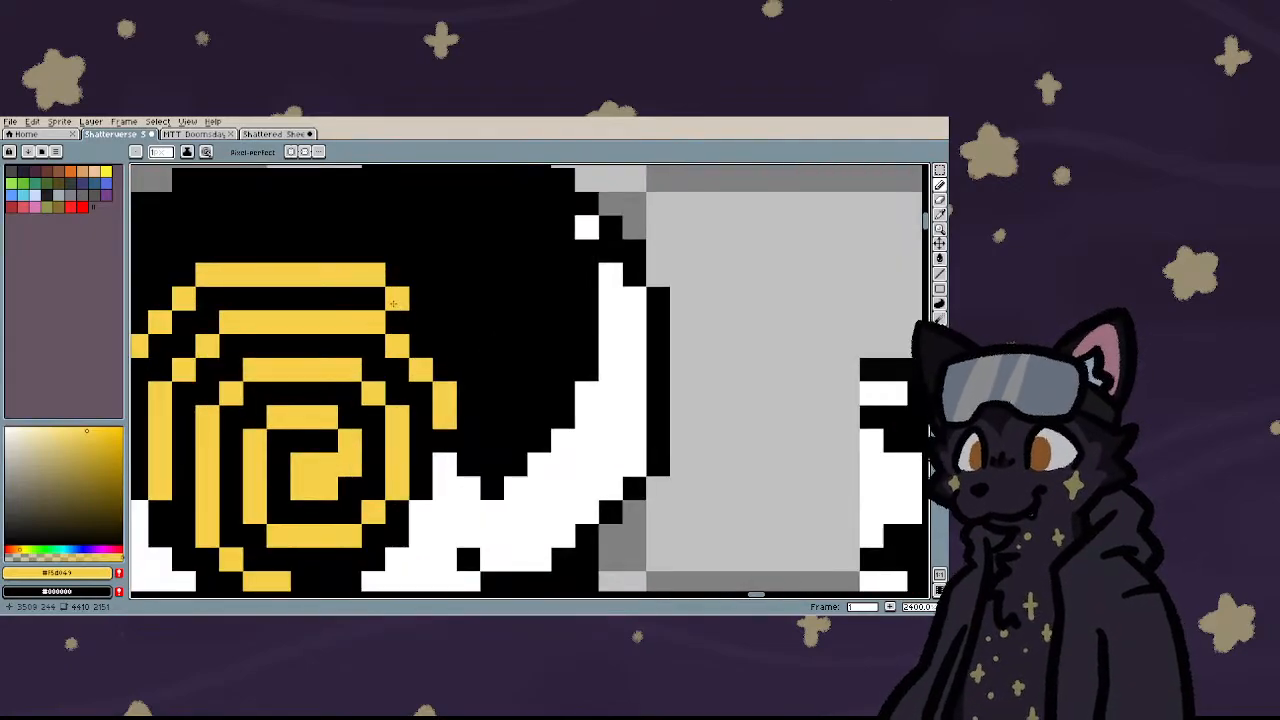
mouse_move(393, 302)
mouse_down()
mouse_move(400, 282)
mouse_move(486, 371)
mouse_move(491, 459)
mouse_up()
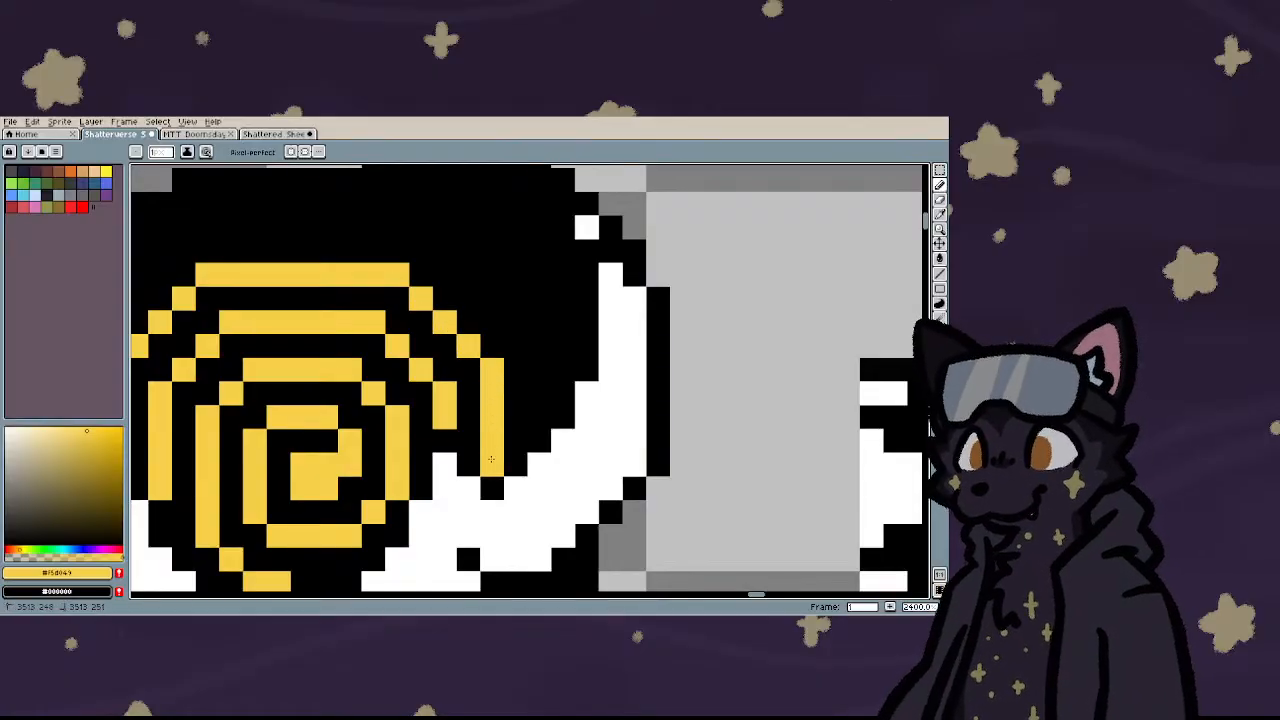
scroll(491, 459, down, 7)
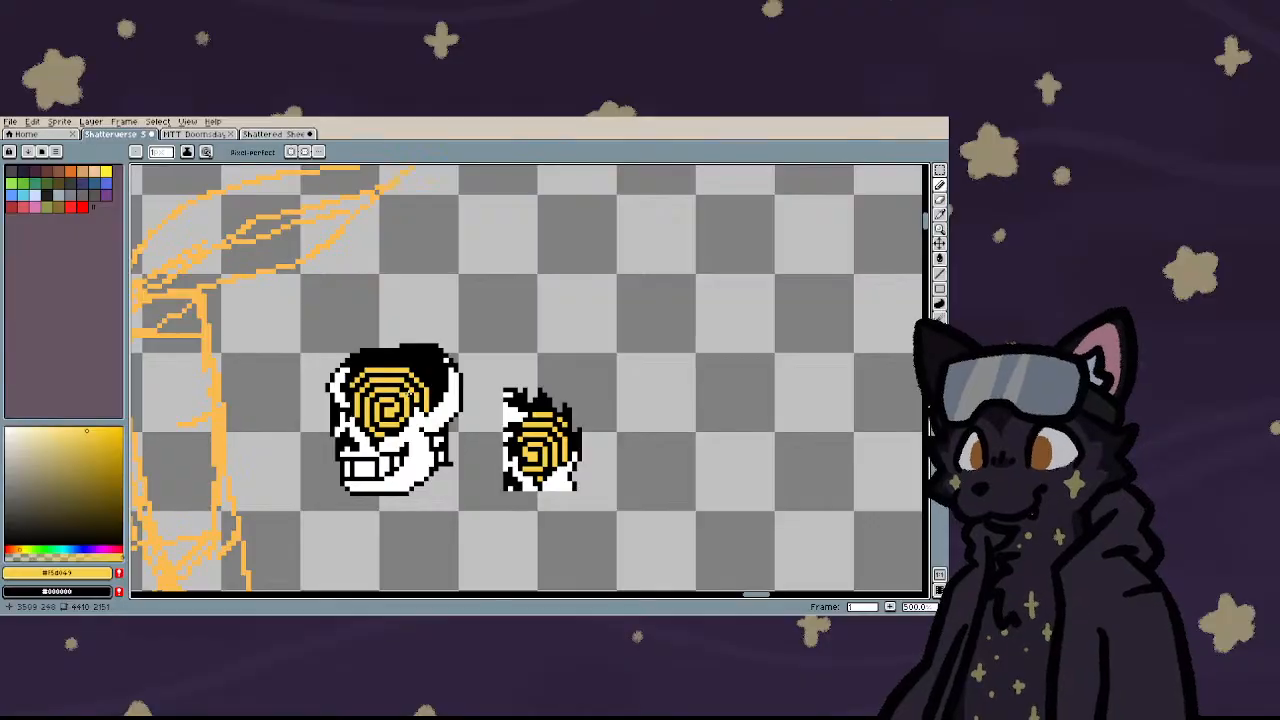
scroll(340, 382, up, 3)
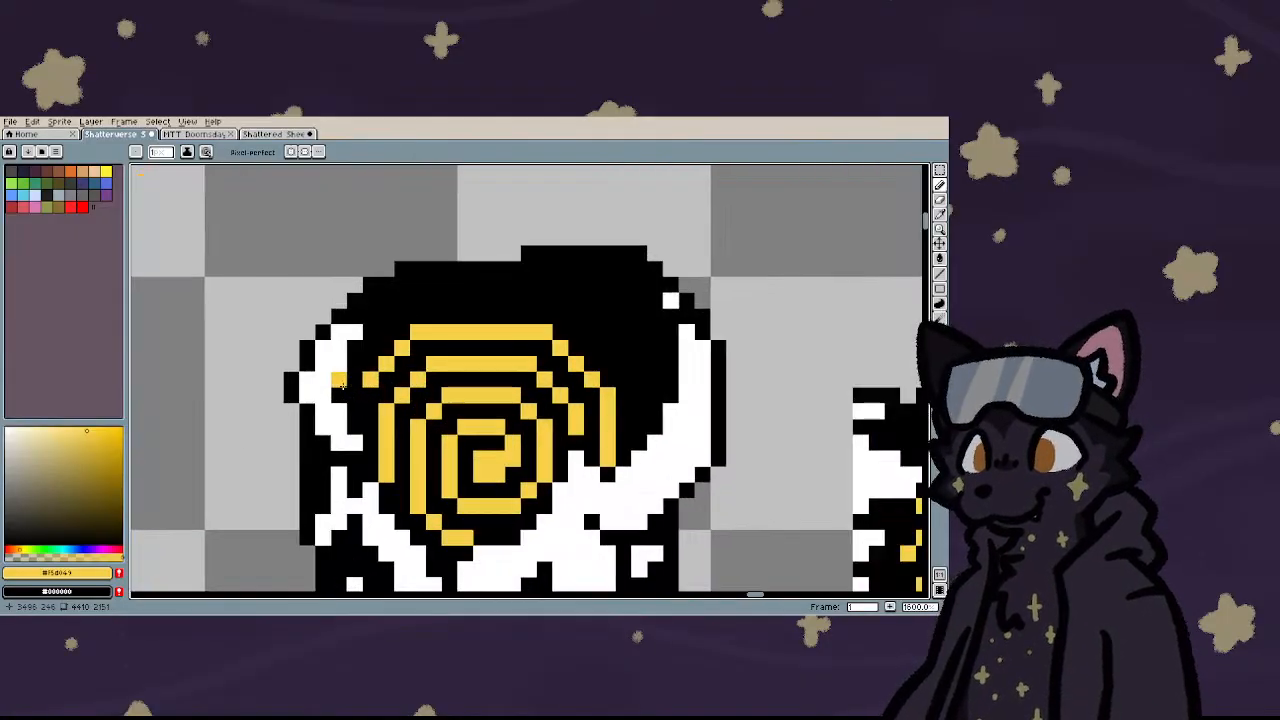
scroll(313, 434, down, 5)
scroll(257, 440, up, 5)
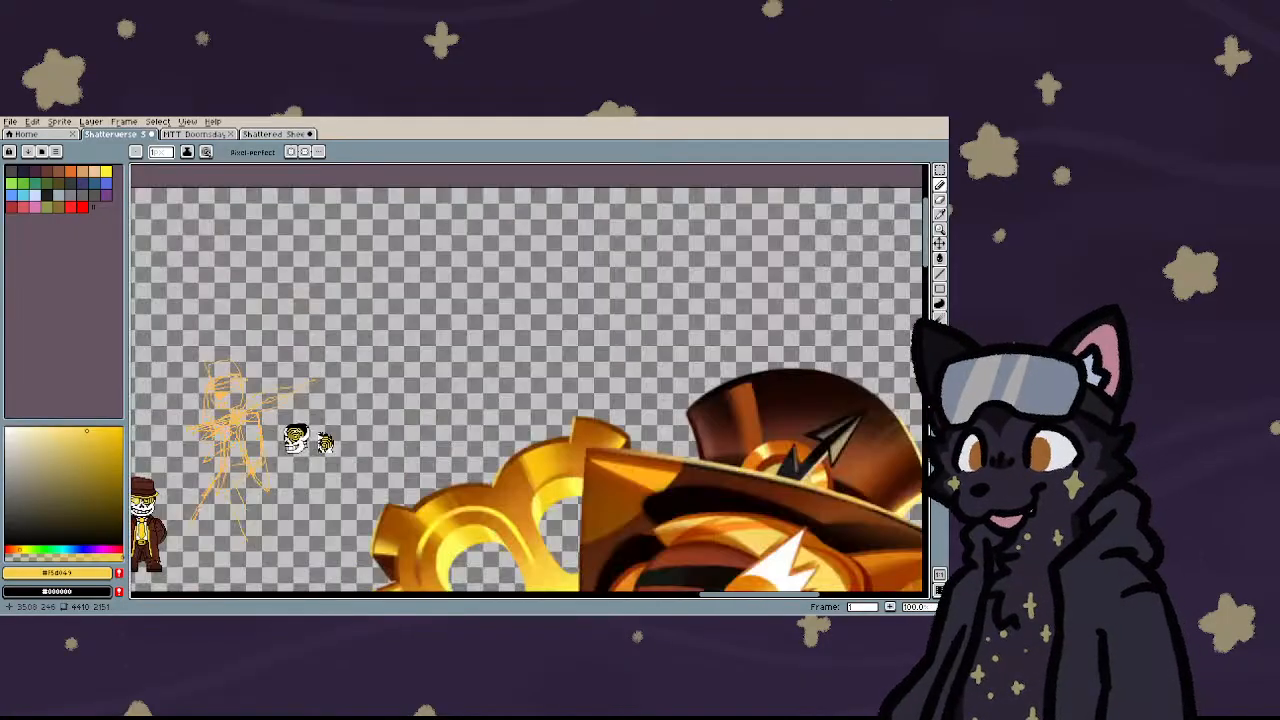
scroll(386, 415, up, 2)
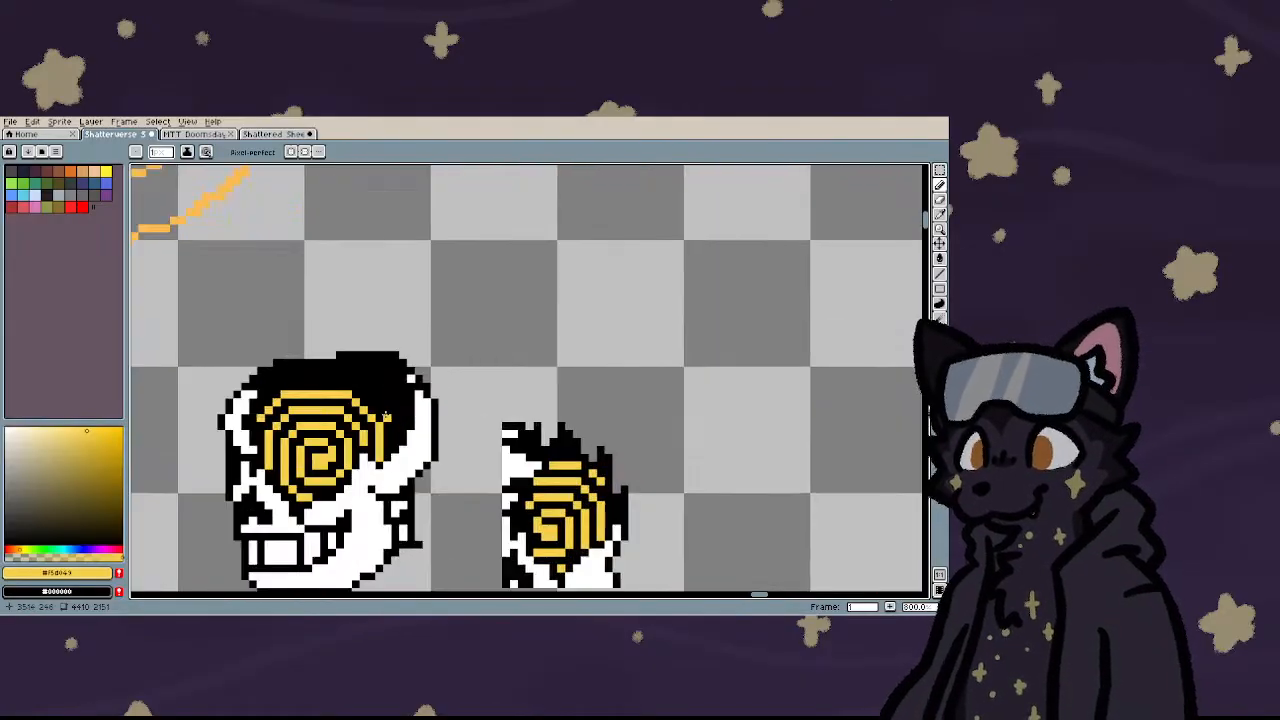
scroll(425, 410, up, 1)
scroll(425, 405, down, 5)
- Copy an 18 by 8 pixel section of the hatted character's hat brim onto the spiral-eyed skull
key(m)
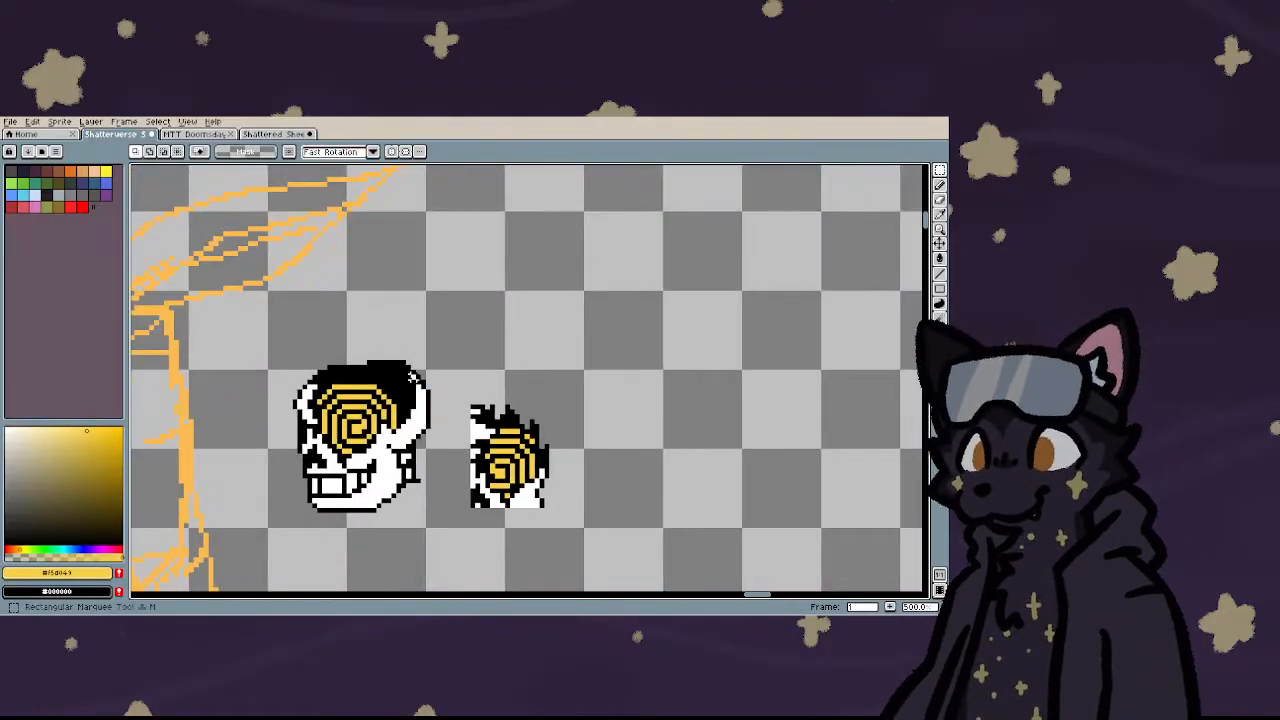
scroll(414, 380, down, 1)
scroll(412, 380, down, 3)
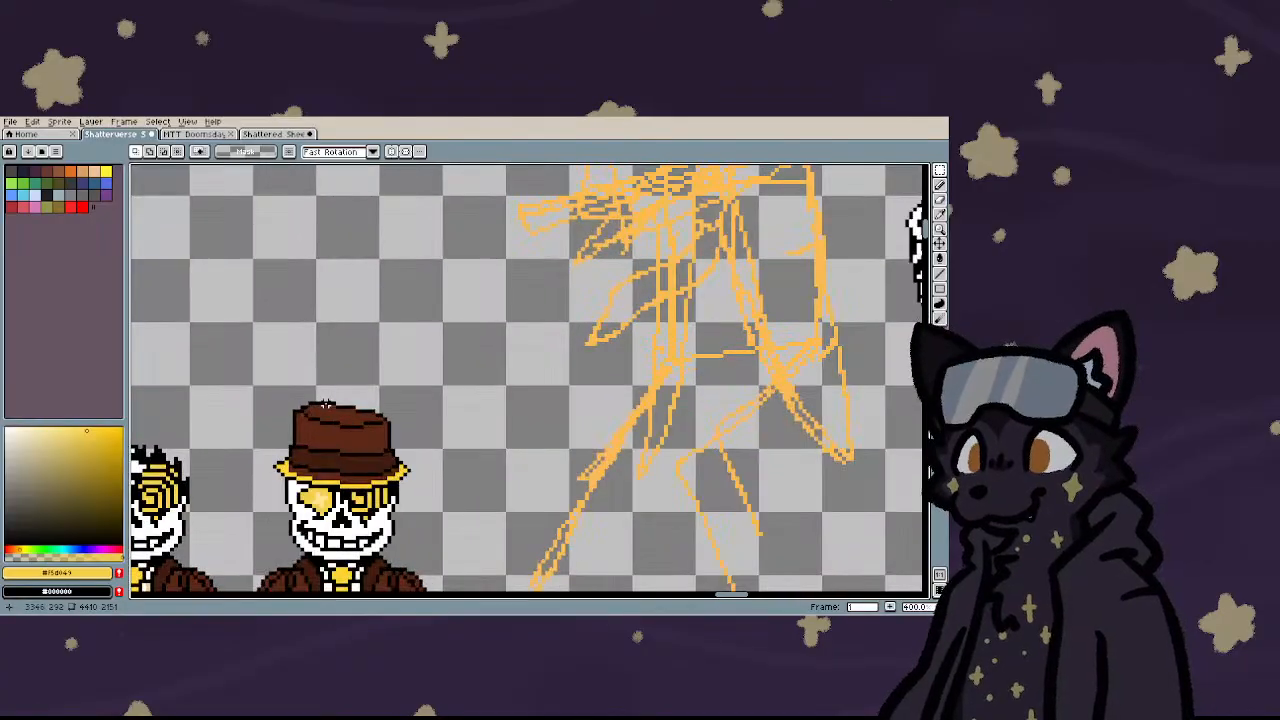
scroll(360, 452, up, 4)
scroll(360, 452, down, 3)
scroll(360, 452, up, 5)
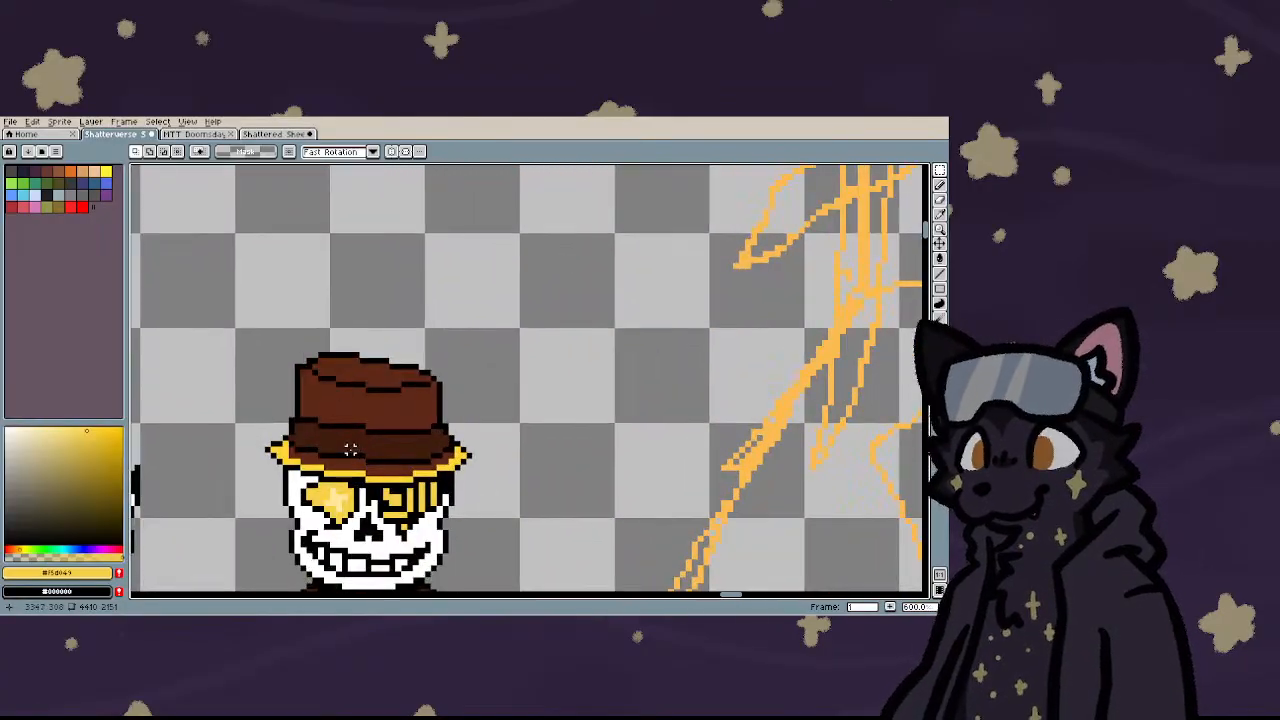
drag(363, 501, 581, 402)
scroll(421, 441, down, 3)
drag(421, 441, 860, 283)
scroll(742, 320, up, 2)
scroll(700, 320, down, 2)
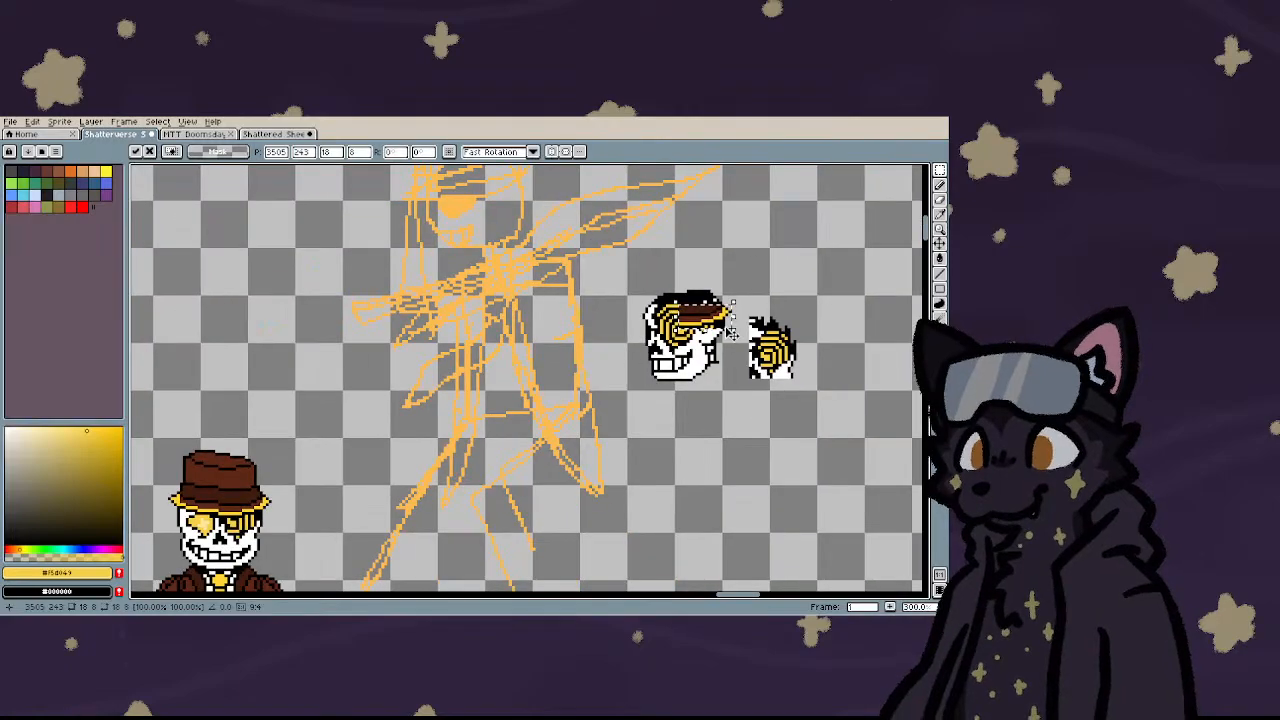
- Stretch the brim piece to 21 pixels wide and place it above the skull's left side
scroll(625, 303, up, 2)
mouse_move(625, 303)
mouse_down()
mouse_move(578, 305)
mouse_move(613, 316)
mouse_up()
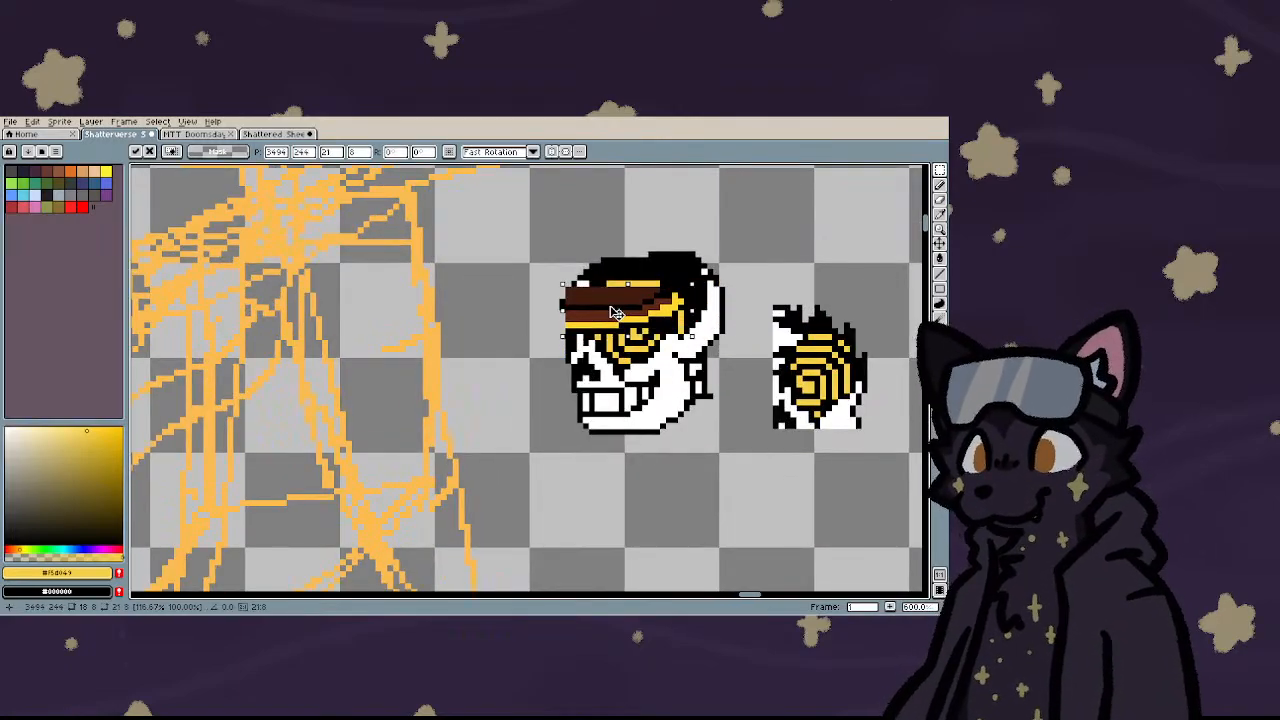
drag(692, 313, 578, 220)
key(Return)
- Delete the leftover yellow and black eye pixels beneath the copied hat brim
scroll(578, 220, up, 3)
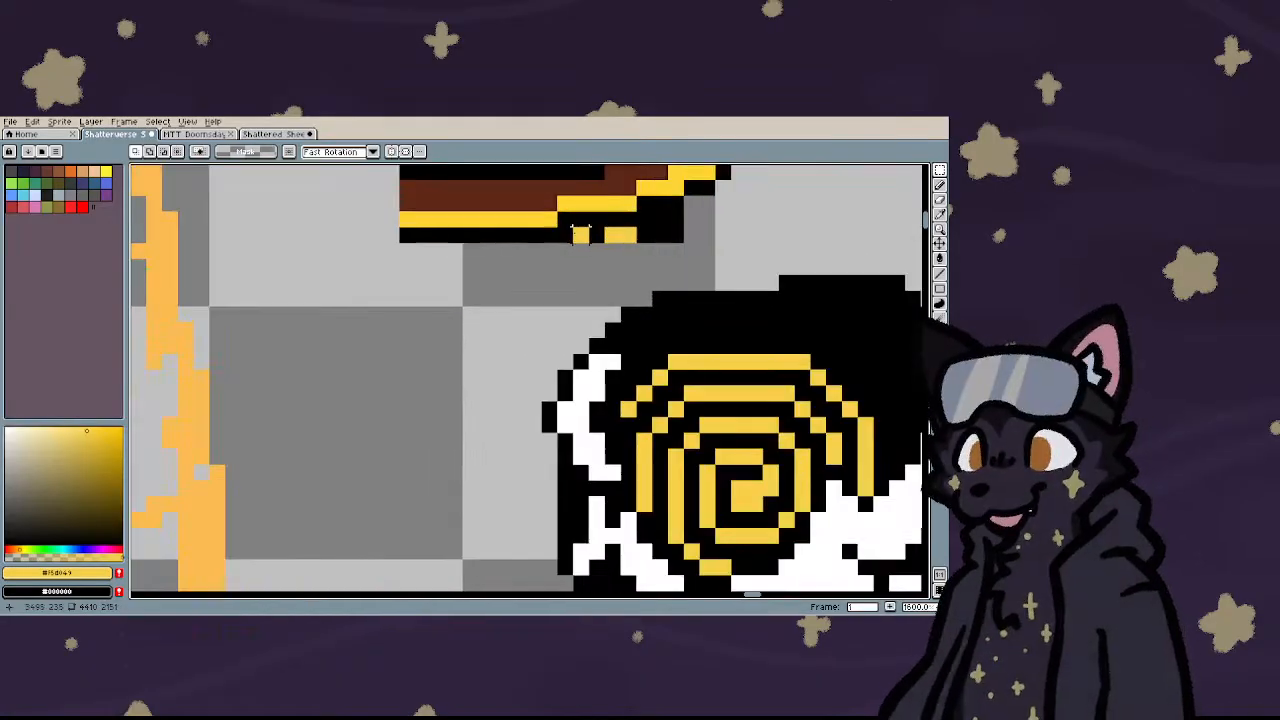
drag(723, 266, 712, 265)
key(Delete)
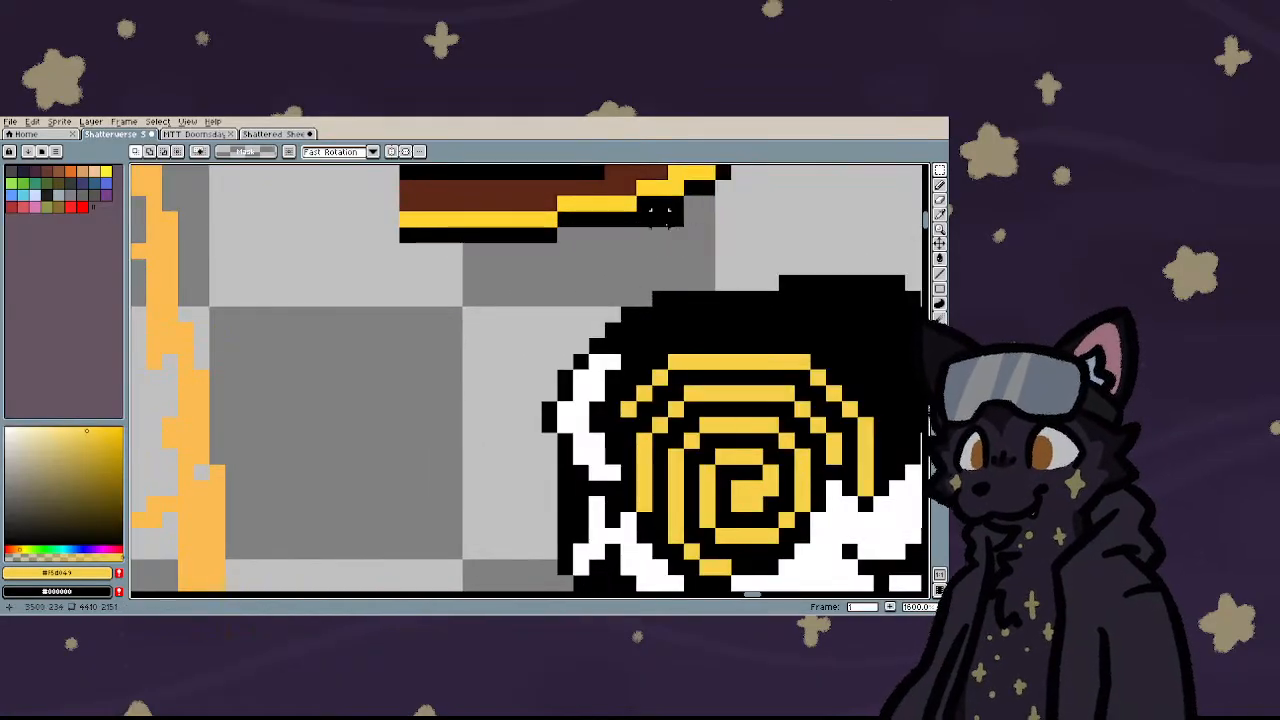
- Select the spiral-eyed skull and place it beside the hatted character's head
scroll(510, 300, down, 4)
drag(503, 302, 643, 443)
scroll(578, 360, down, 3)
mouse_move(603, 370)
mouse_down()
mouse_move(577, 360)
mouse_move(418, 434)
mouse_move(591, 388)
mouse_up()
scroll(427, 438, up, 4)
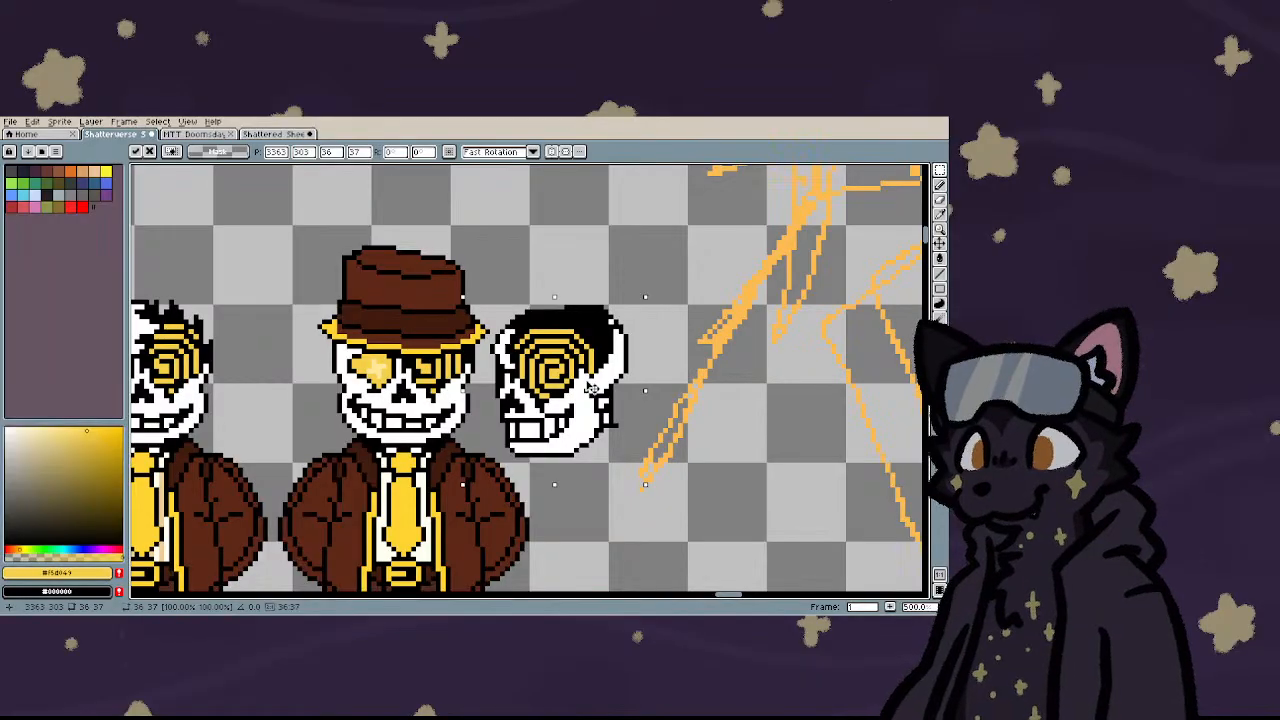
key(Return)
scroll(537, 384, up, 2)
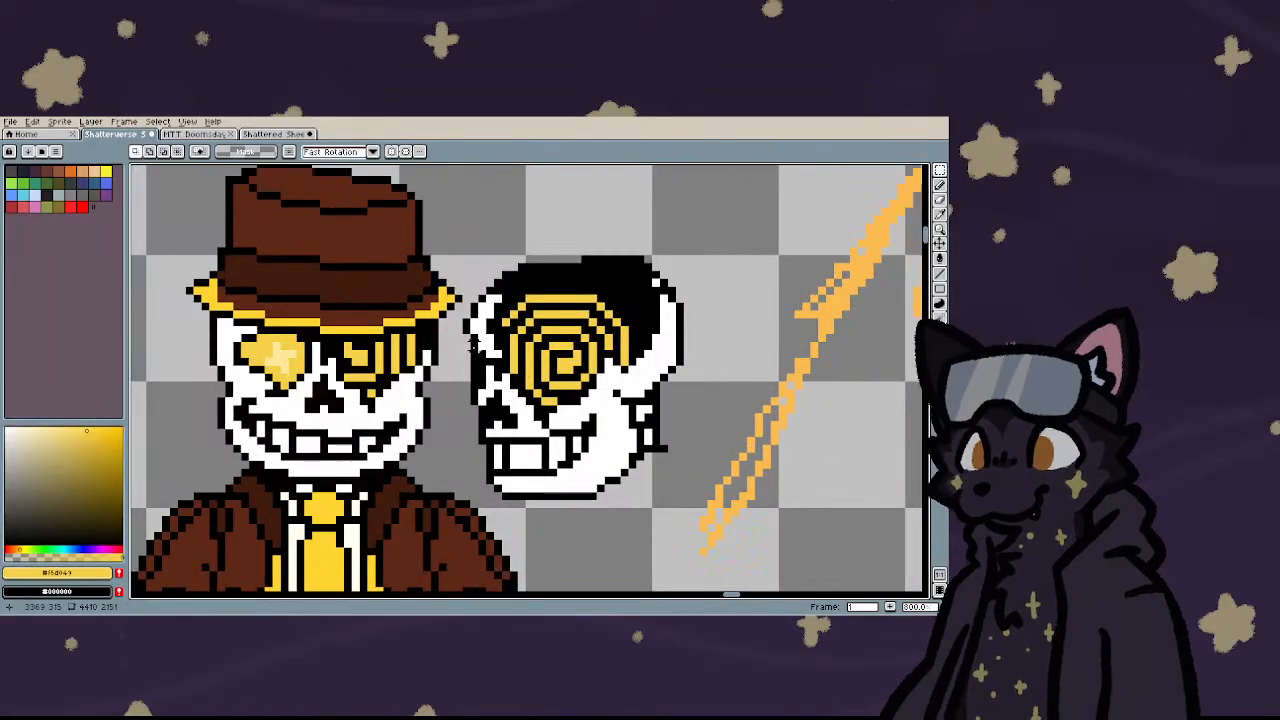
scroll(475, 345, down, 2)
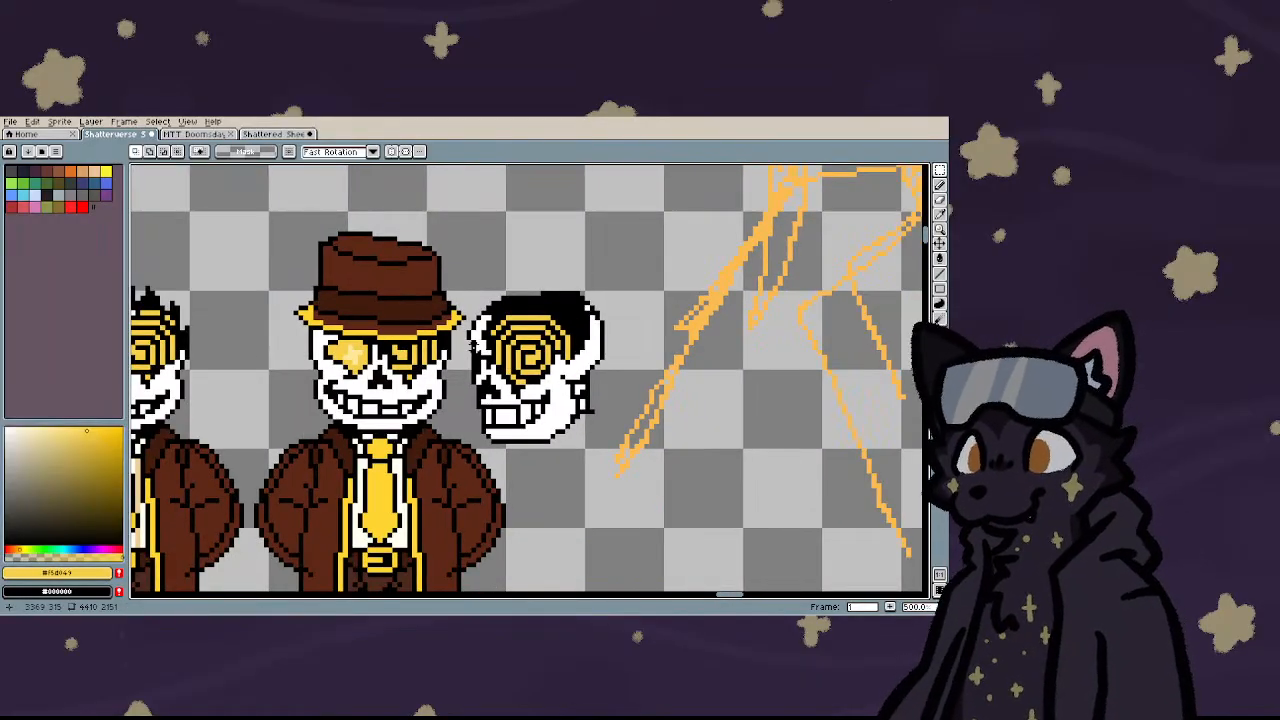
- Rotate the separate hat brim piece about 3.9 degrees and place it over the upper part of the spiral-eyed skull
scroll(475, 346, up, 2)
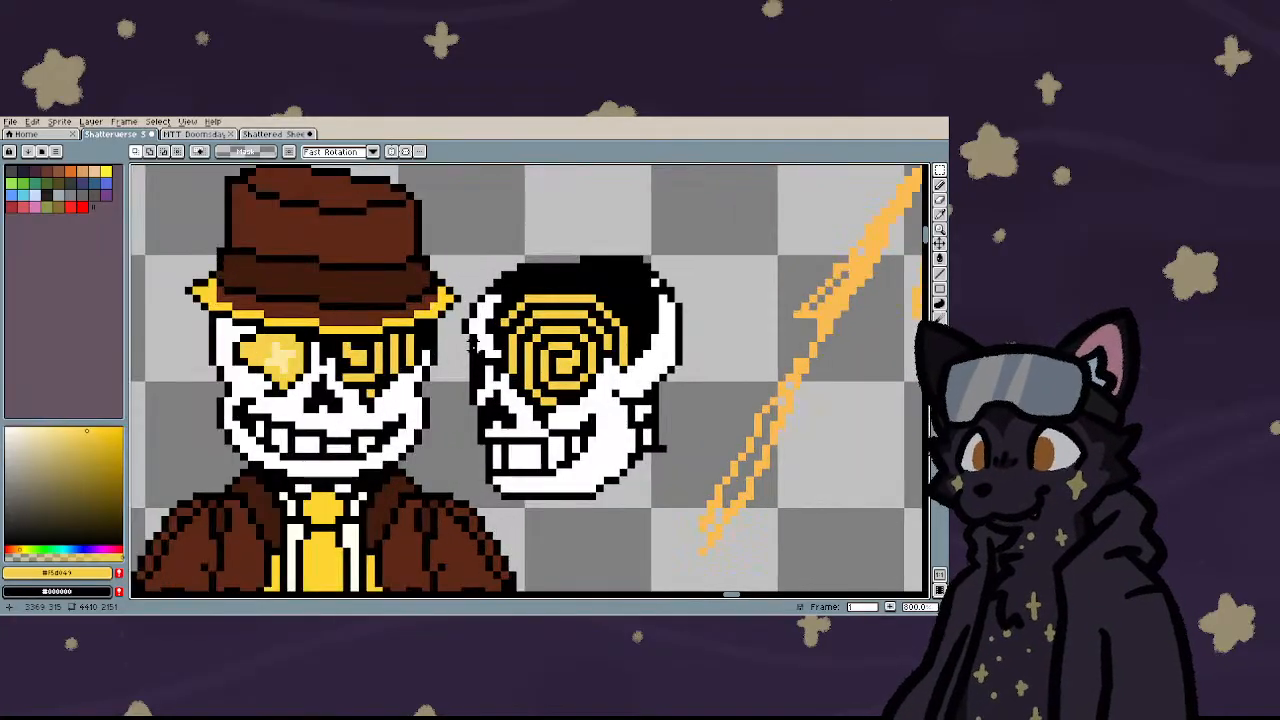
scroll(473, 342, down, 6)
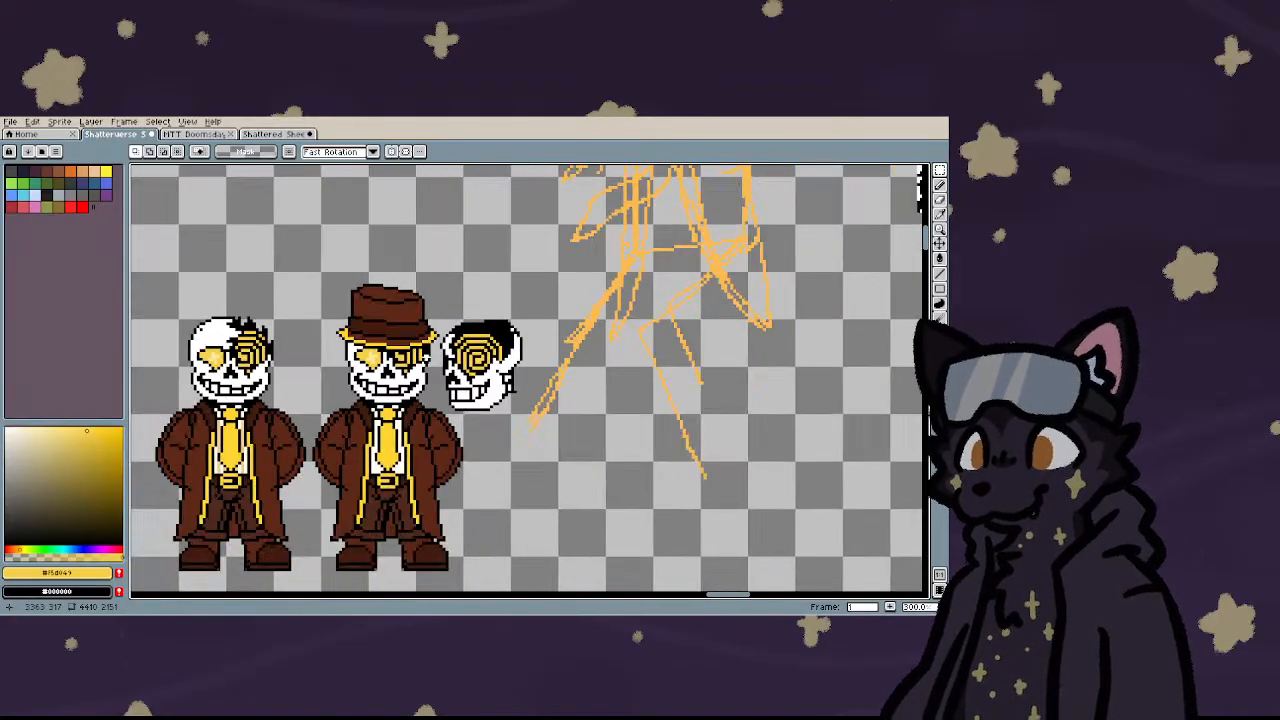
scroll(547, 305, up, 3)
drag(529, 235, 664, 298)
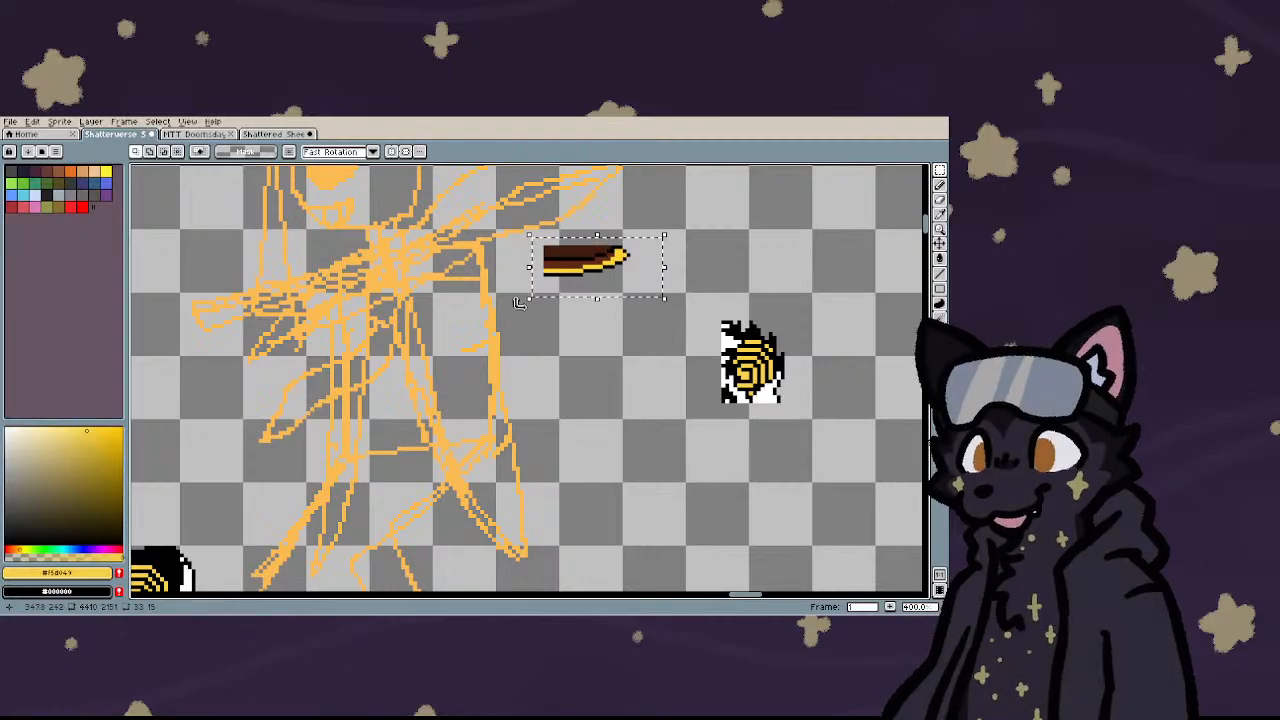
key(ctrl+t)
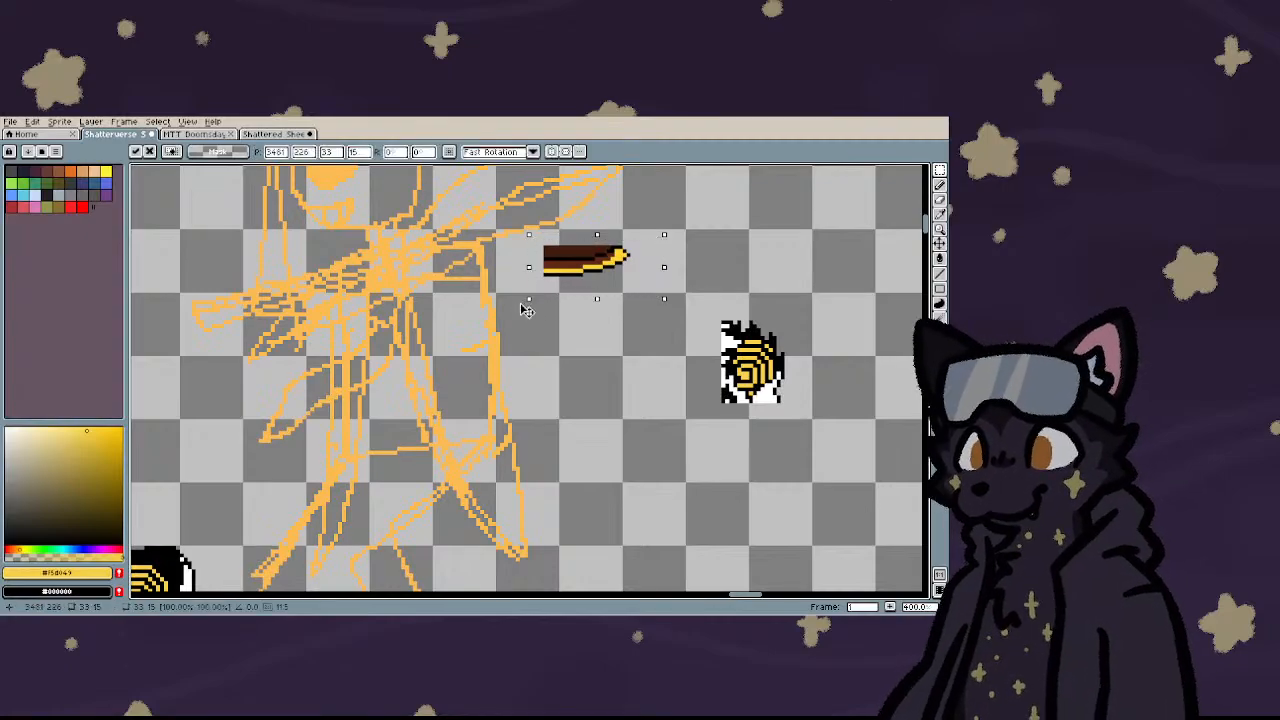
drag(521, 305, 527, 309)
scroll(497, 350, down, 2)
drag(587, 267, 368, 455)
scroll(357, 455, up, 3)
key(Up)
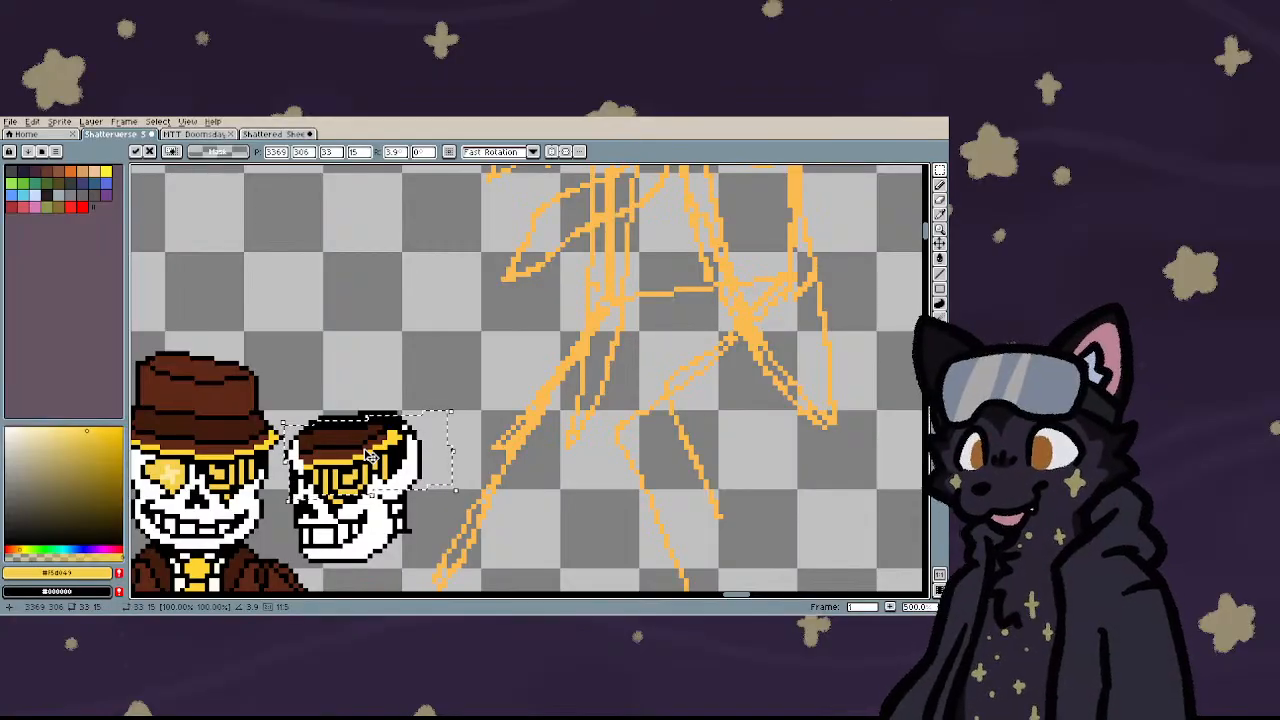
key(Return)
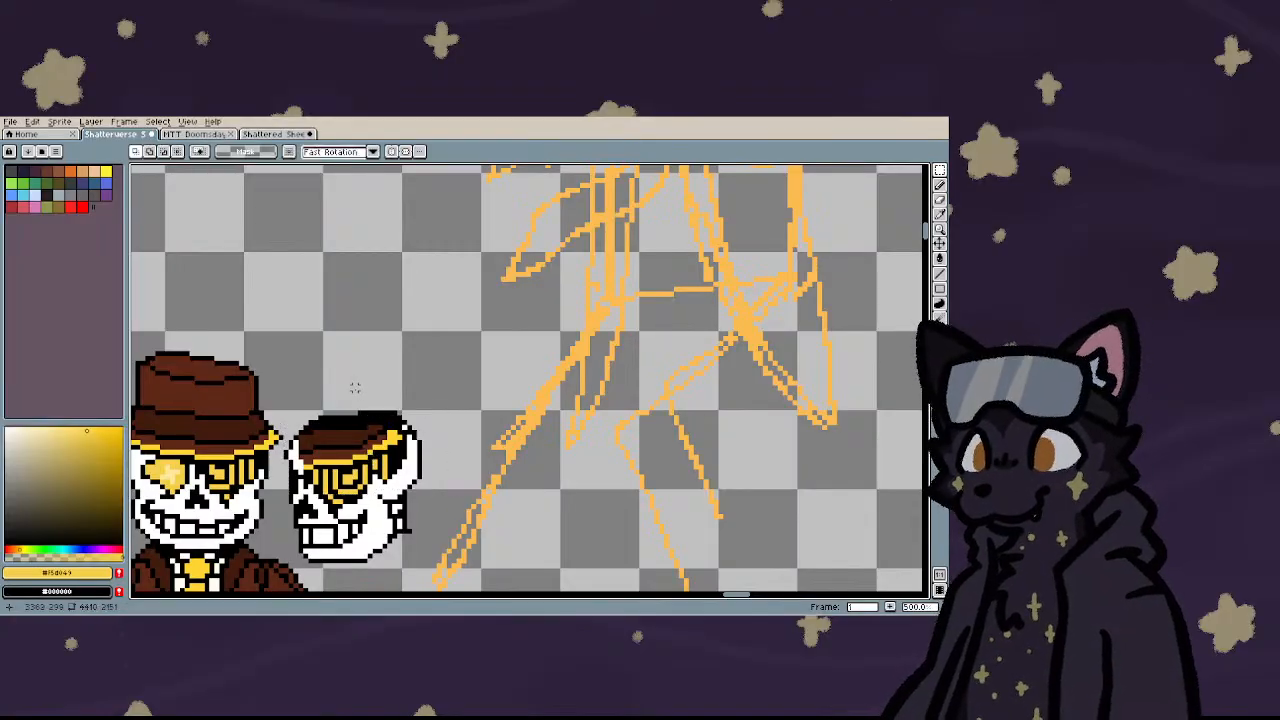
- Extend the brim's yellow edge with matching yellow pixels toward the front of the skull
scroll(293, 477, up, 4)
scroll(293, 477, up, 1)
key(i)
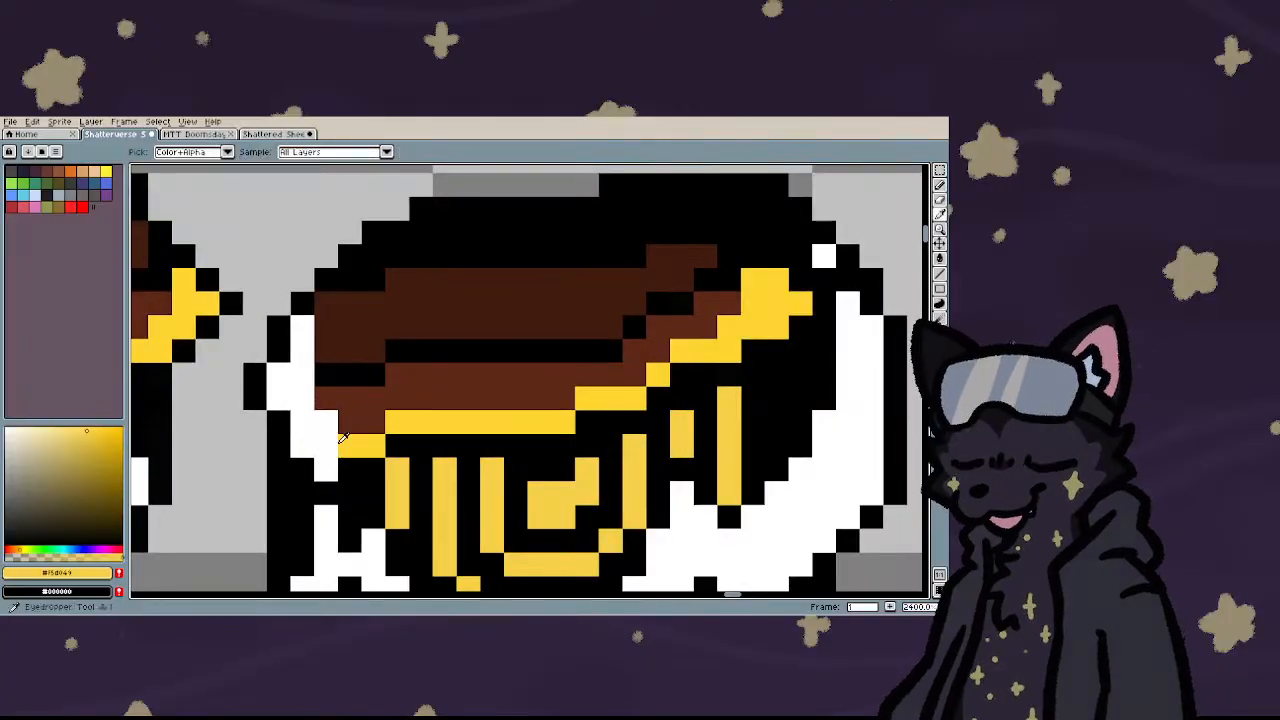
key(b)
click(326, 446)
click(303, 446)
click(326, 423)
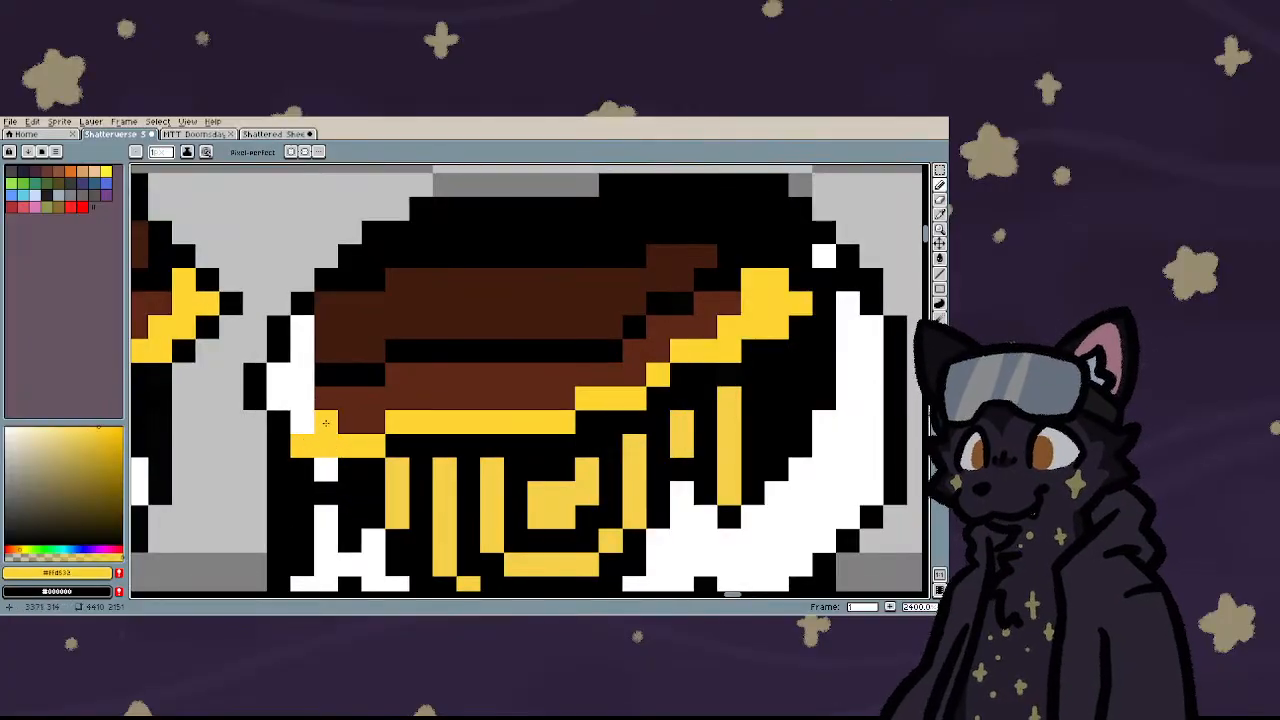
- Extend the brim's reddish-brown band over the white forehead pixels to the skull's front, and lengthen the yellow edge beneath it
key(i)
click(362, 397)
key(b)
mouse_move(328, 422)
mouse_down()
mouse_move(285, 413)
mouse_move(318, 408)
mouse_up()
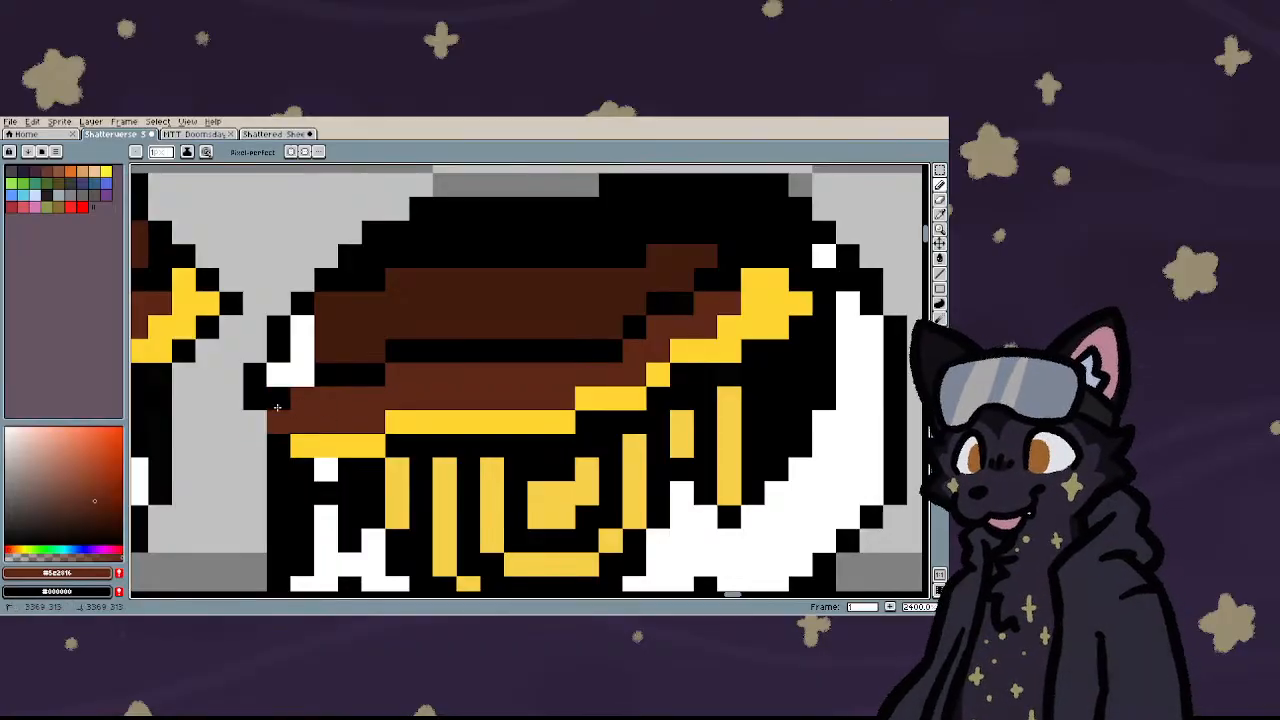
click(280, 422)
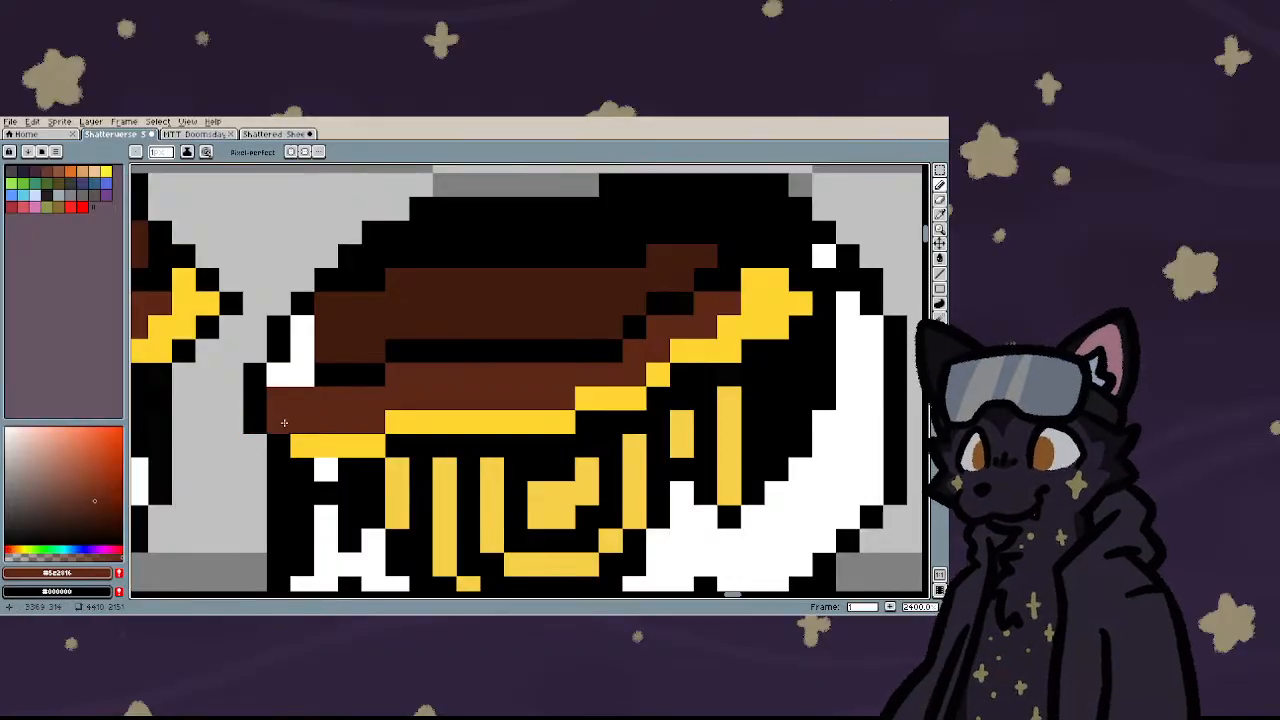
key(i)
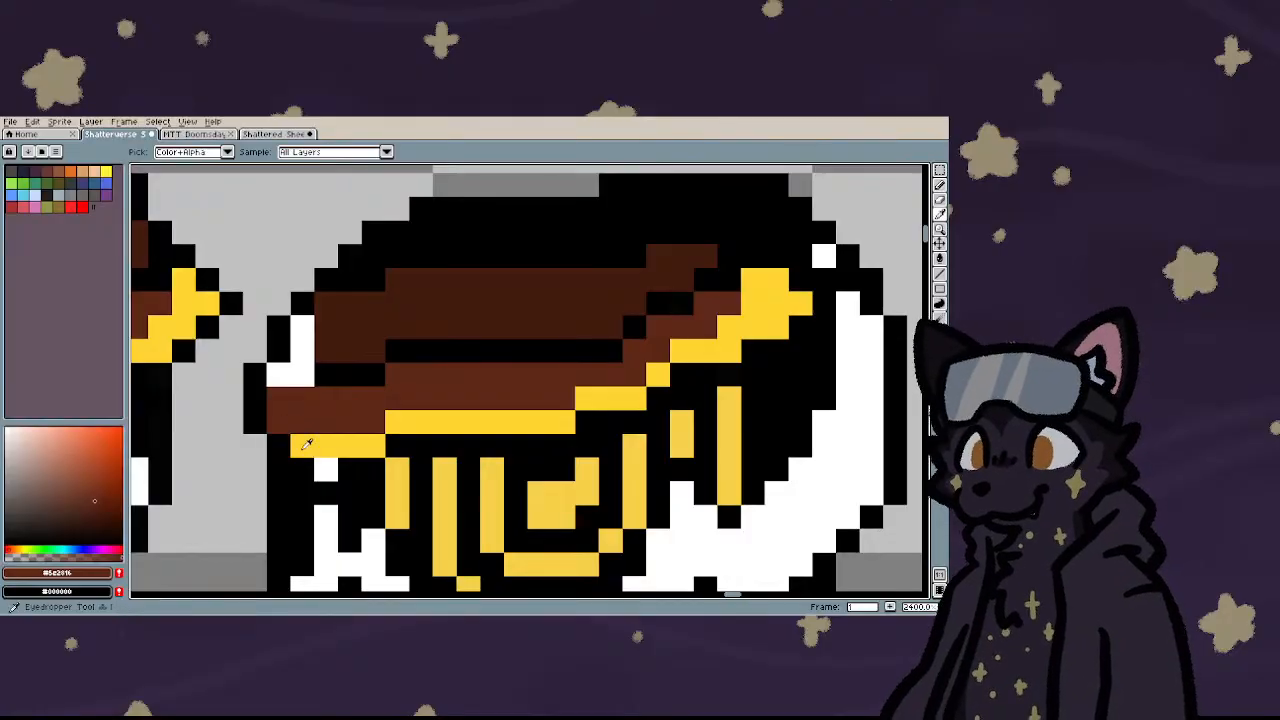
click(303, 446)
key(b)
click(278, 444)
- Try a black line between the brim's reddish-brown band and its yellow edge
drag(268, 424, 372, 422)
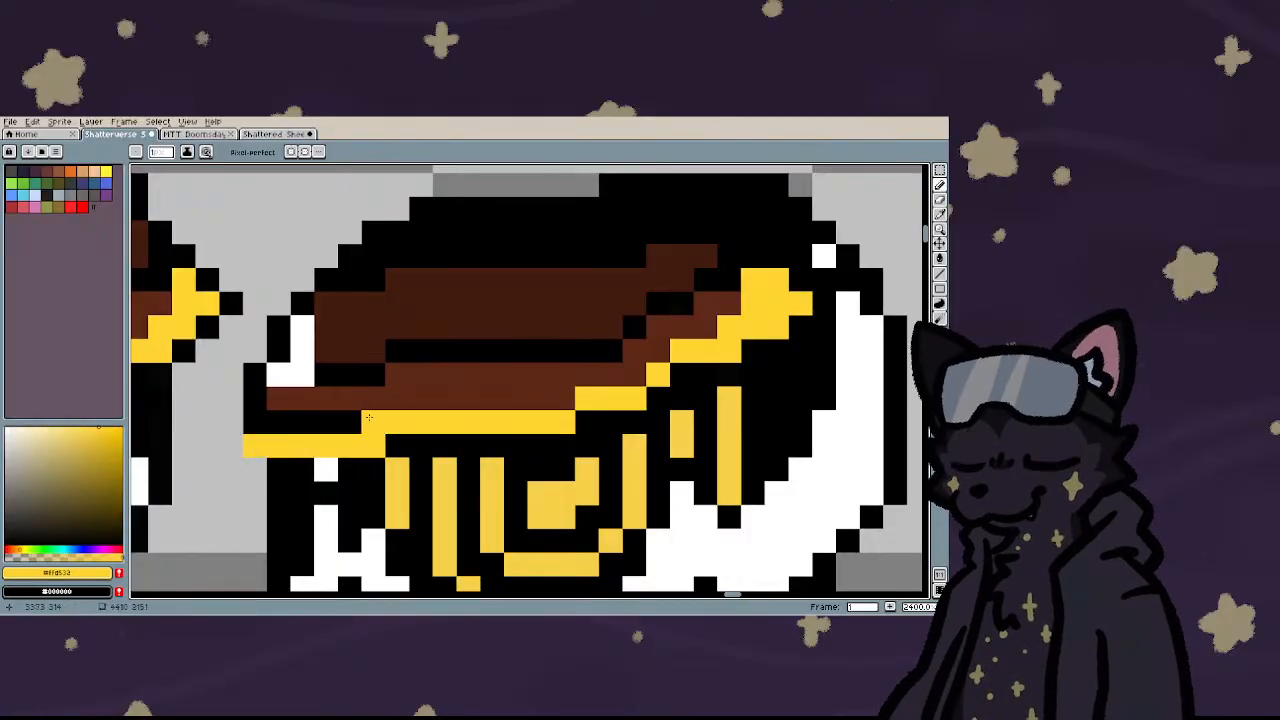
click(231, 446)
scroll(231, 446, down, 4)
scroll(254, 430, up, 3)
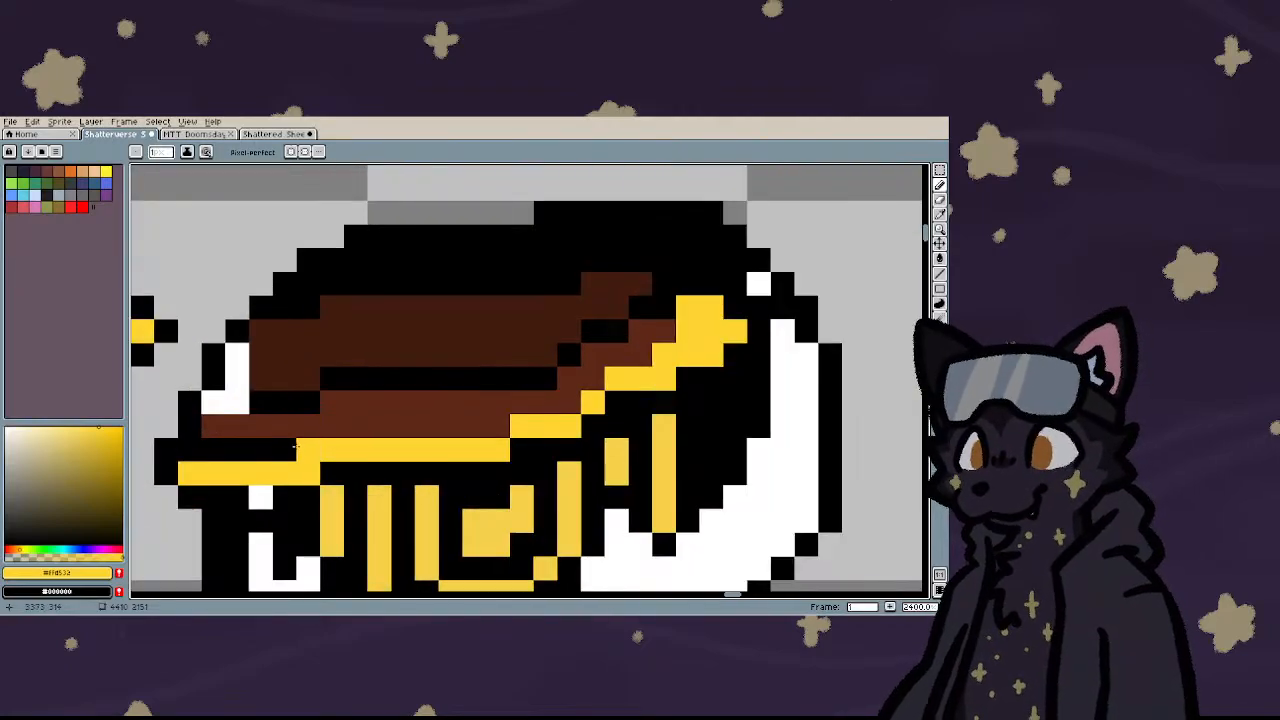
mouse_move(331, 427)
mouse_down()
mouse_move(498, 427)
mouse_move(570, 402)
mouse_up()
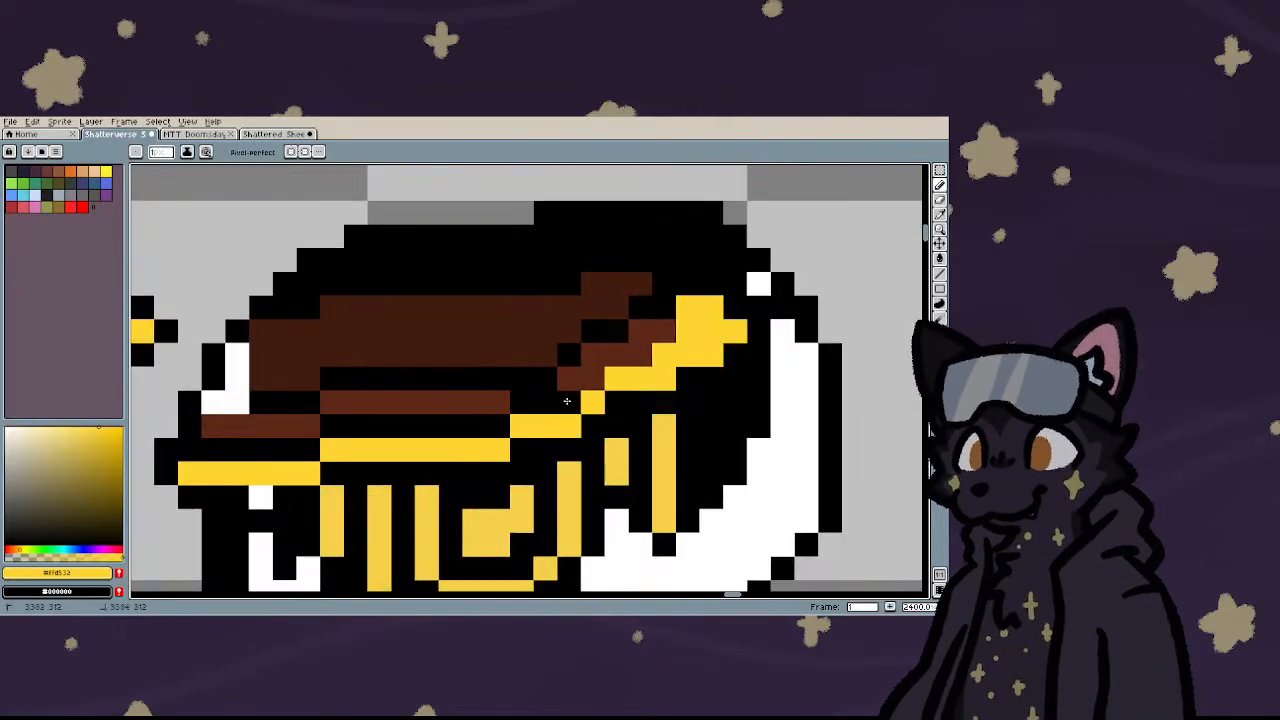
scroll(453, 393, down, 3)
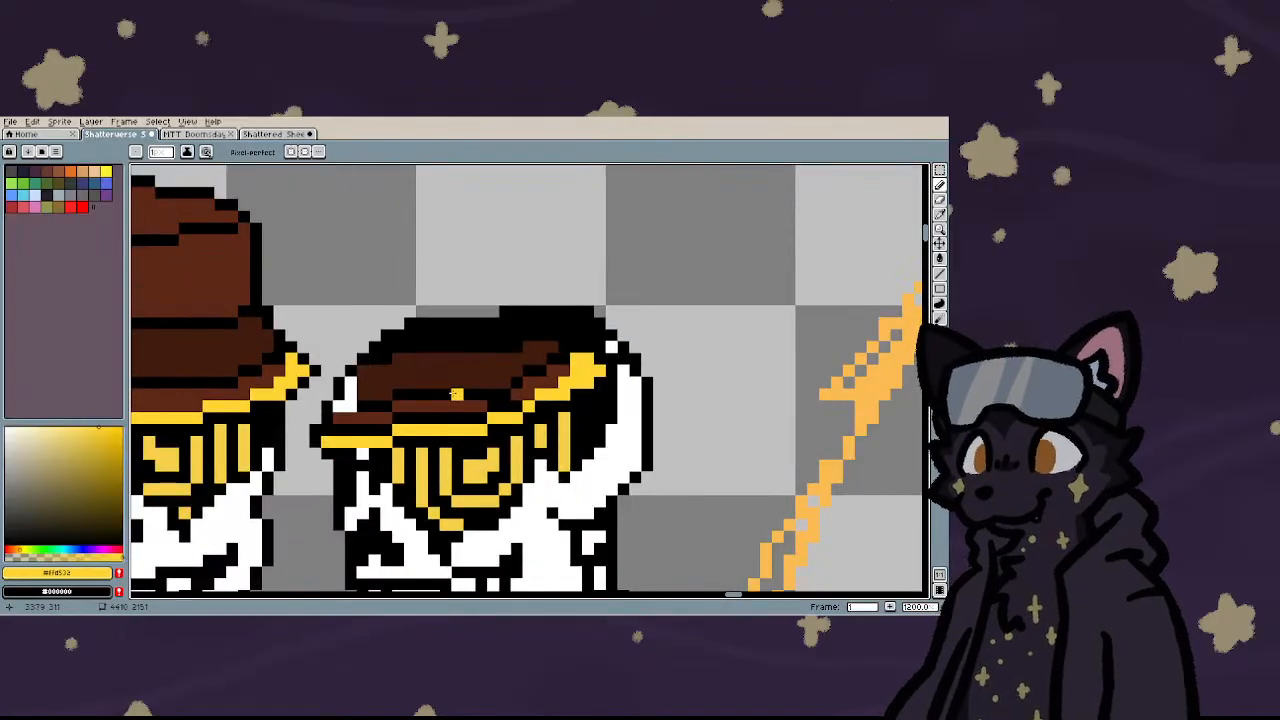
key(ctrl+z)
key(ctrl+z)
key(ctrl+z)
- Outline the front tip of the brim's yellow edge with black pixels
scroll(338, 450, up, 3)
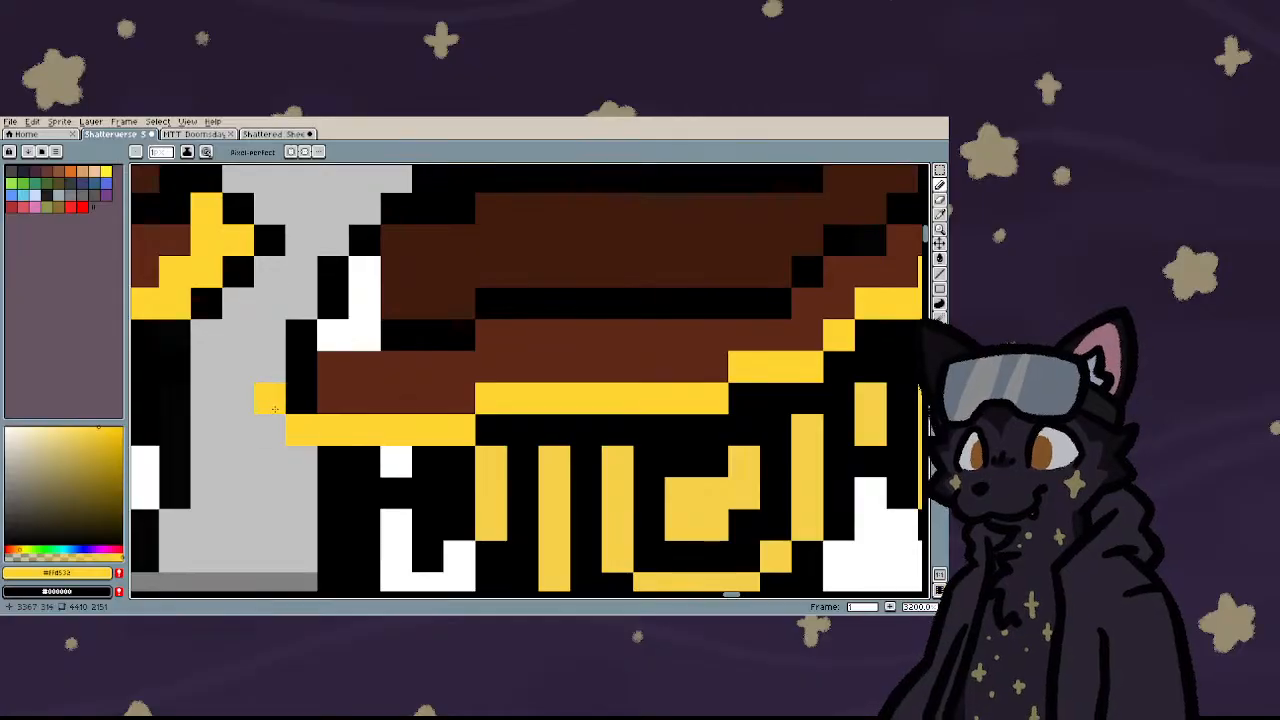
right_click(275, 421)
right_click(301, 462)
right_click(240, 399)
key(ctrl+z)
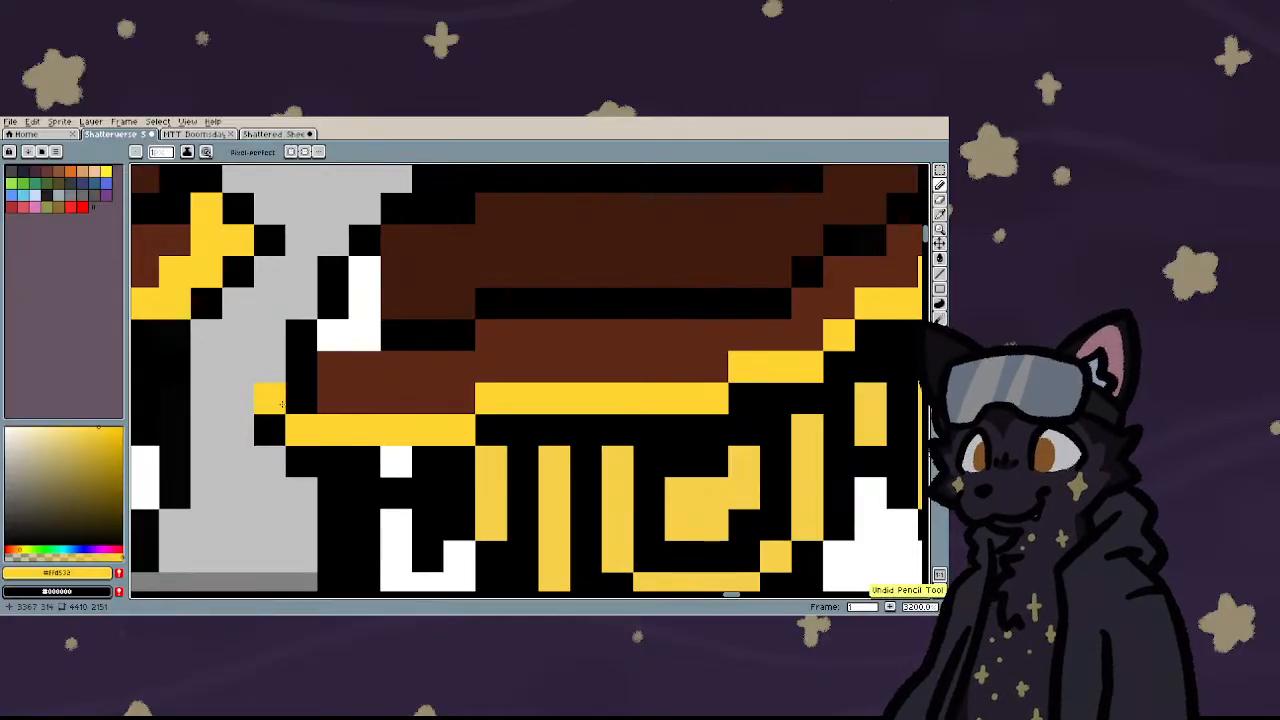
scroll(282, 404, down, 4)
scroll(277, 408, up, 4)
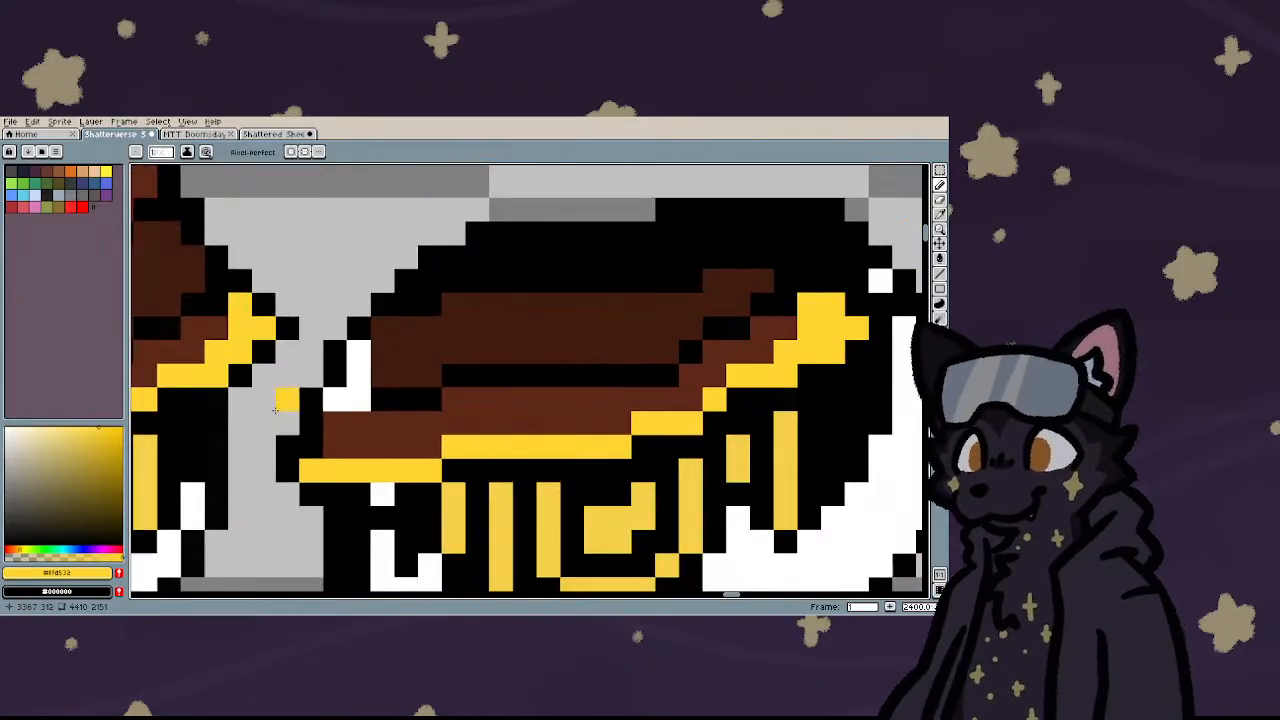
- Fill the white gap at the front of the hat's upper band with dark brown and continue the black line beneath it
alt+click(370, 371)
click(355, 376)
click(355, 343)
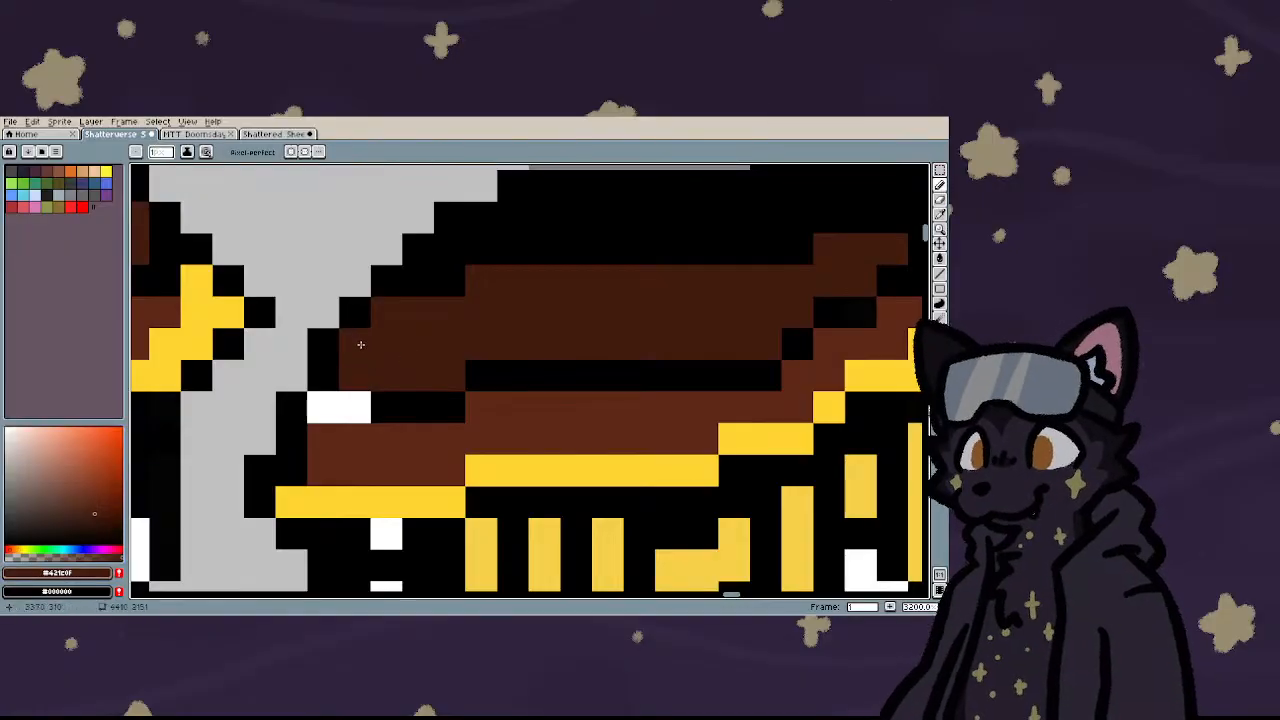
click(355, 407)
click(323, 407)
click(293, 439)
scroll(291, 442, down, 4)
scroll(291, 443, down, 1)
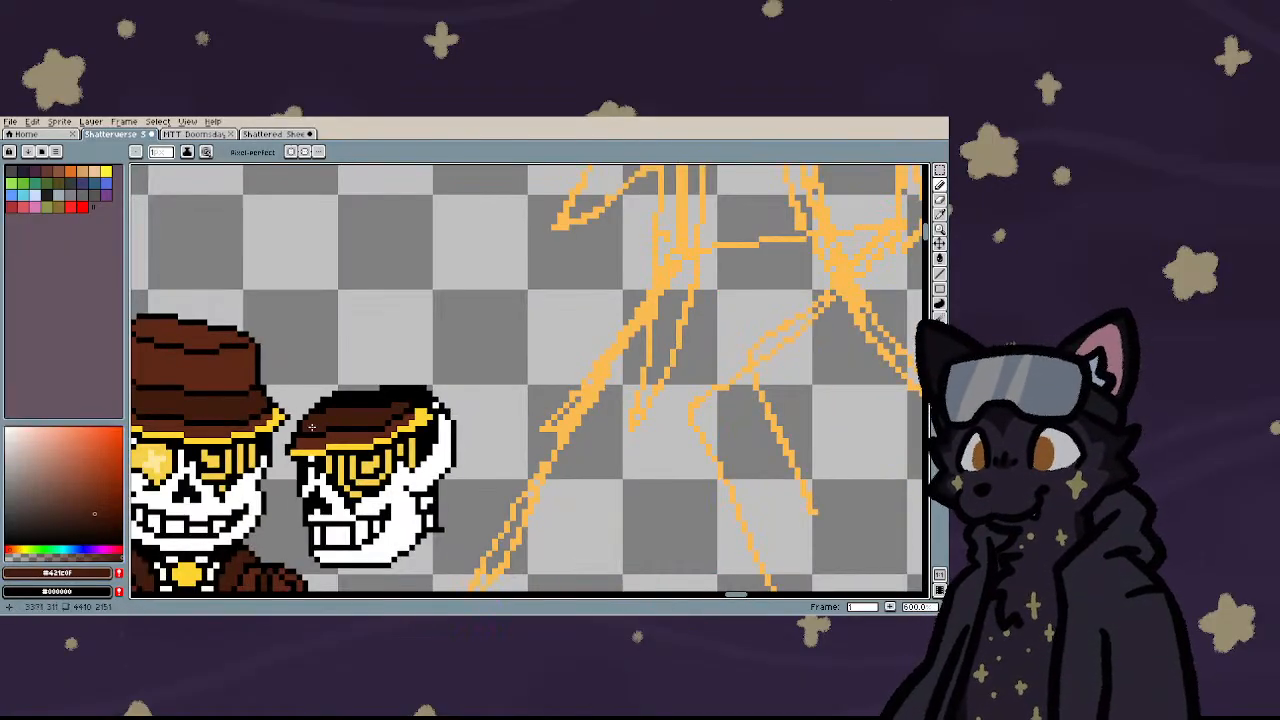
- Smooth the brim's yellow edge above the spiral eye by adding matching yellow pixels along its rising rear section
scroll(450, 393, up, 4)
scroll(452, 393, down, 4)
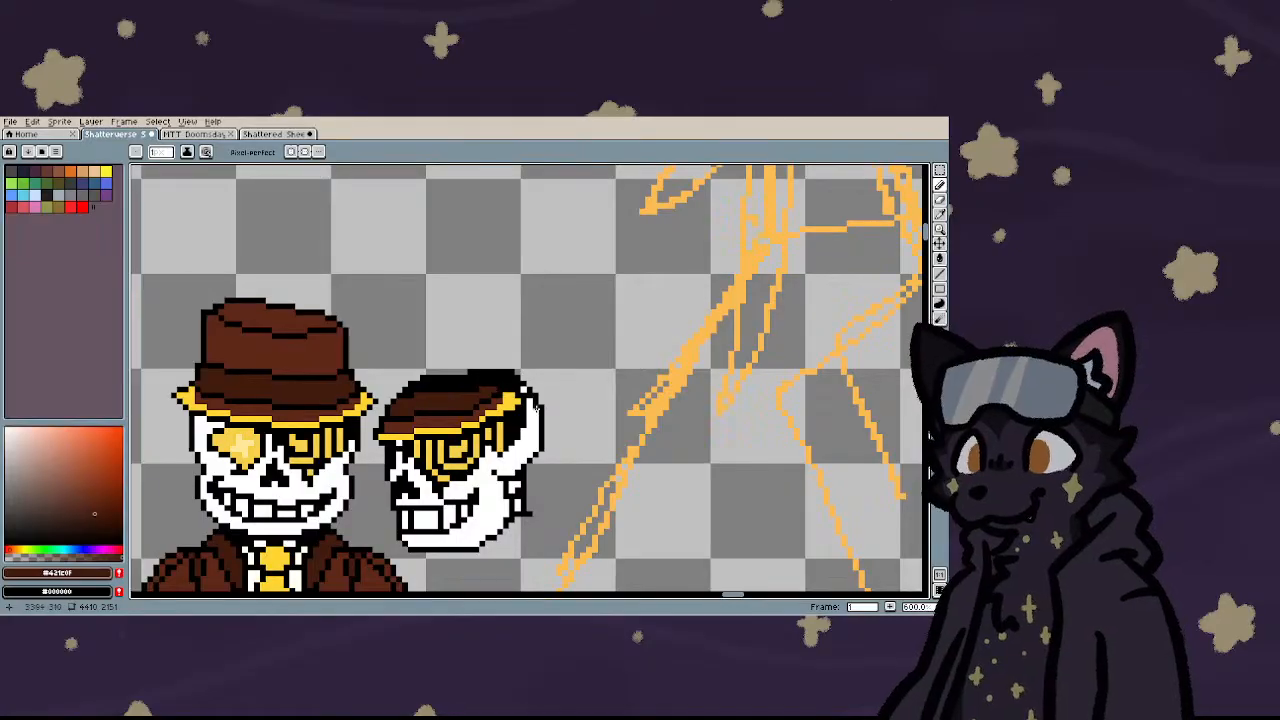
scroll(556, 414, up, 4)
alt+click(391, 430)
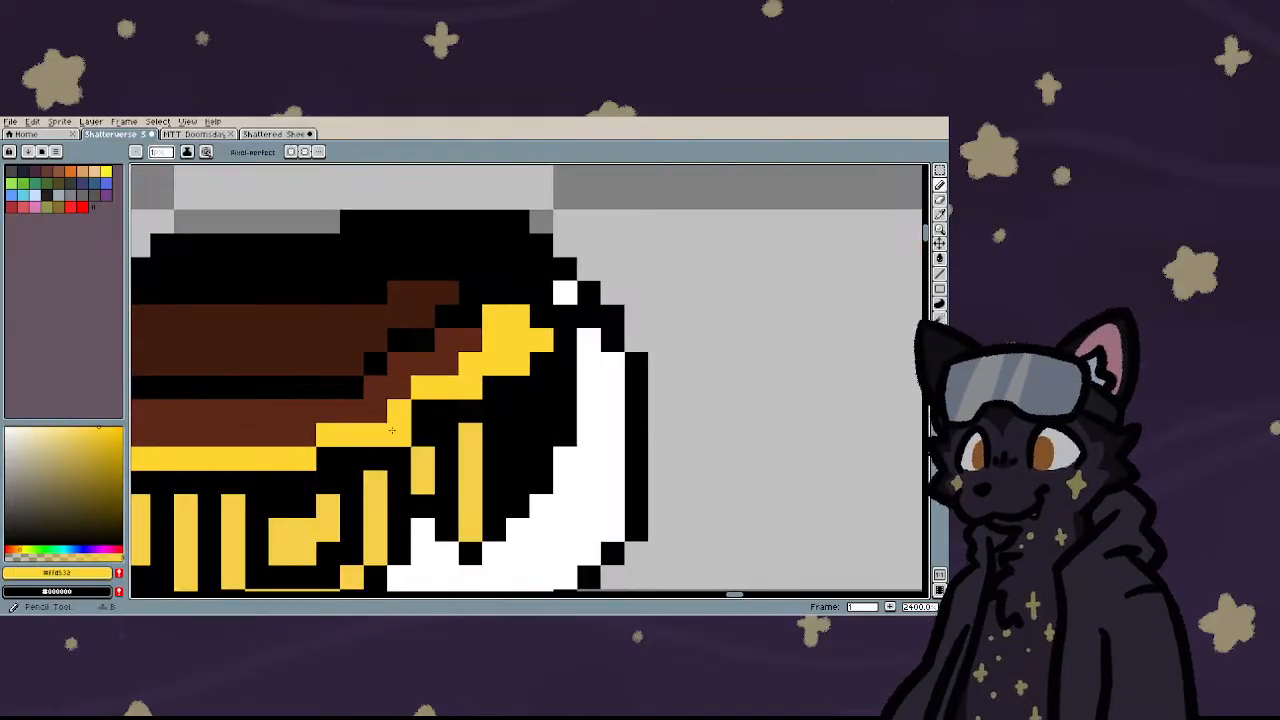
click(328, 460)
click(390, 436)
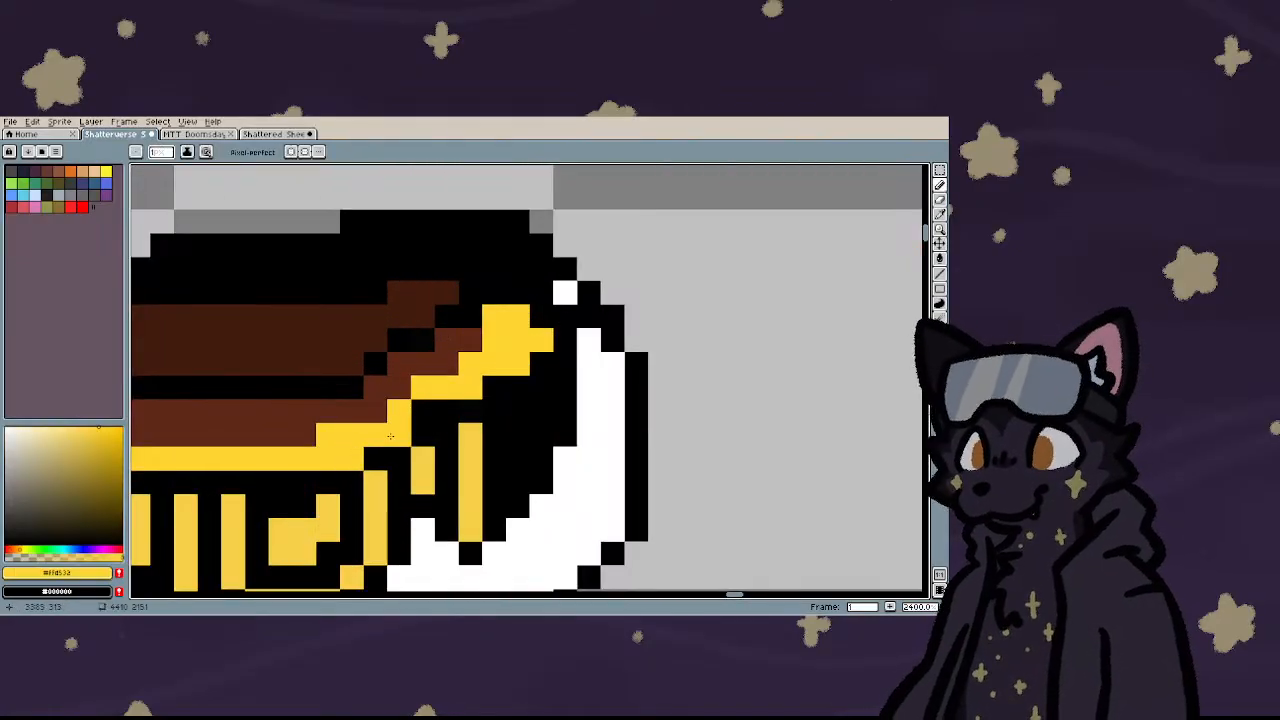
click(424, 435)
click(422, 458)
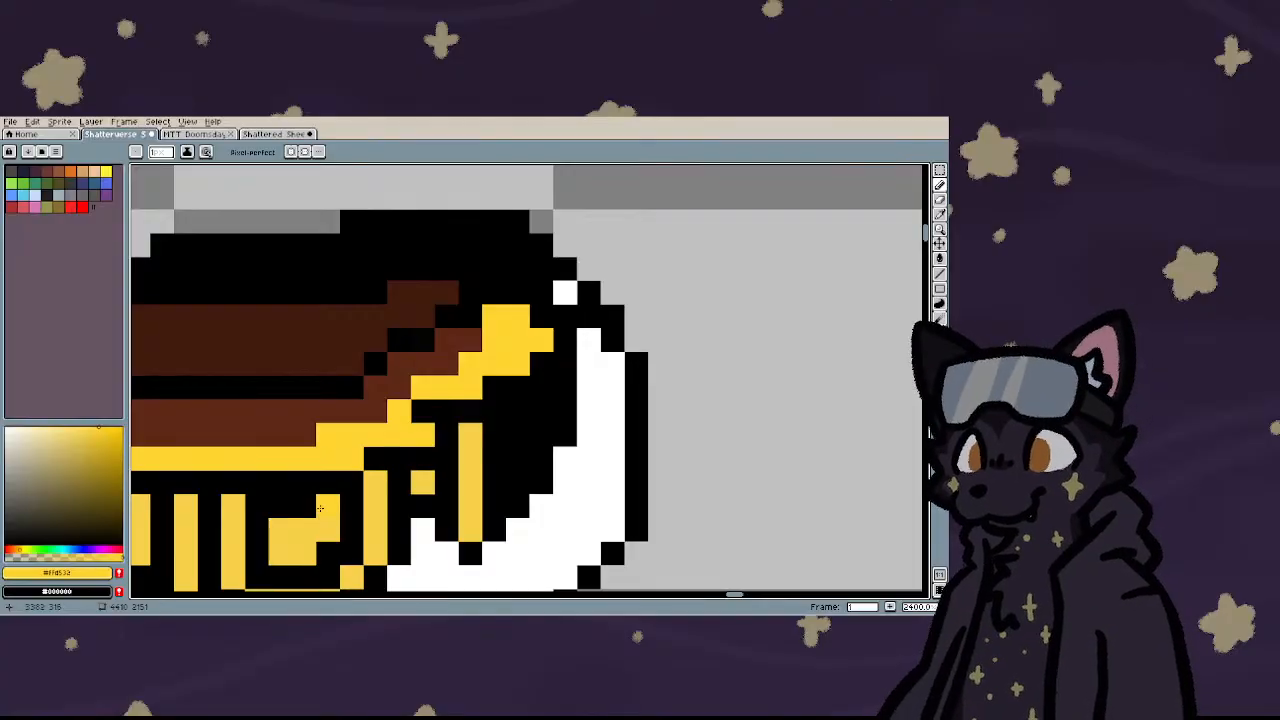
click(352, 458)
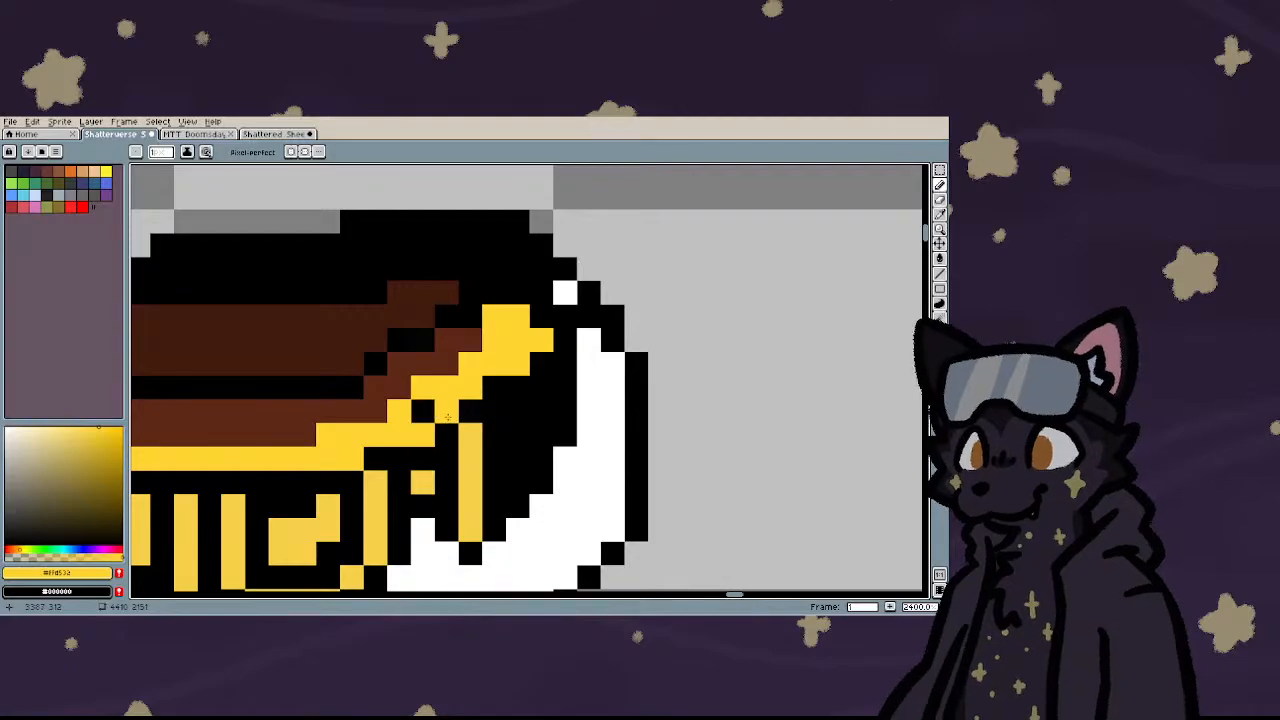
- Draw a lower yellow brim edge rising past the eye to the skull's rear outline
mouse_move(447, 427)
mouse_down()
mouse_move(513, 412)
mouse_move(616, 322)
mouse_up()
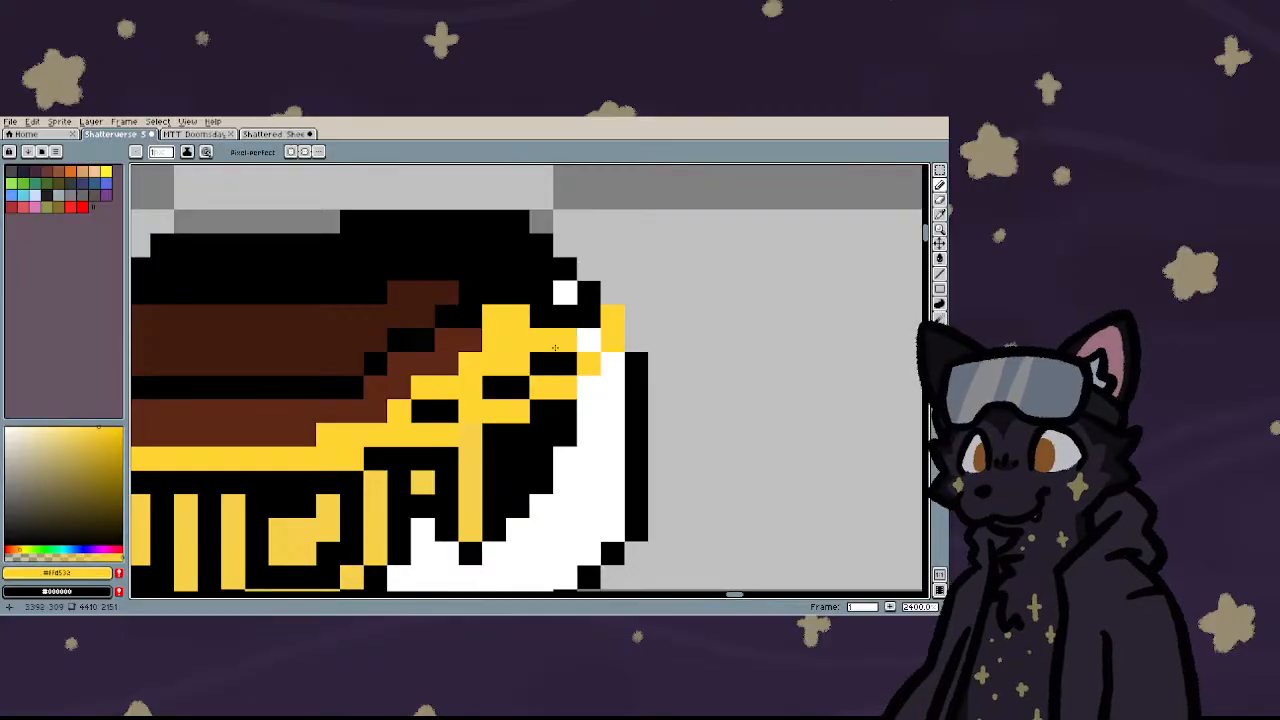
scroll(618, 361, down, 6)
scroll(541, 368, up, 6)
scroll(540, 368, down, 2)
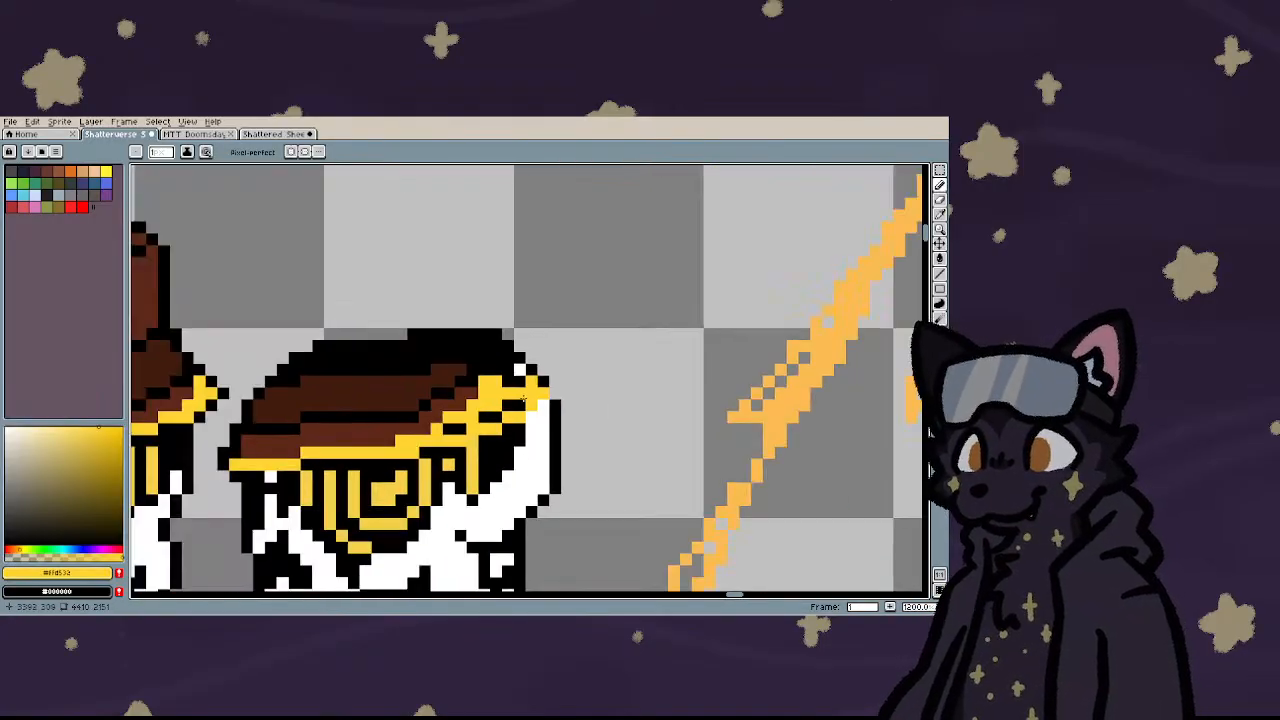
scroll(520, 381, up, 1)
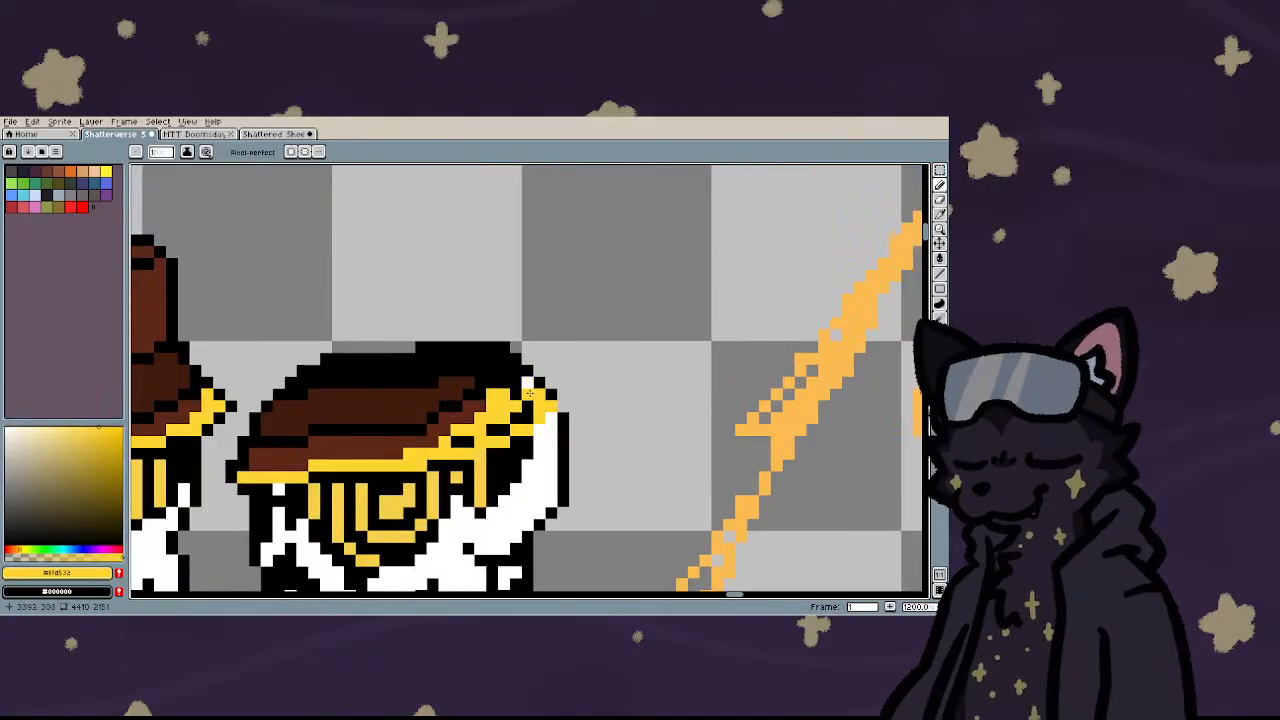
scroll(441, 418, down, 2)
scroll(440, 420, up, 5)
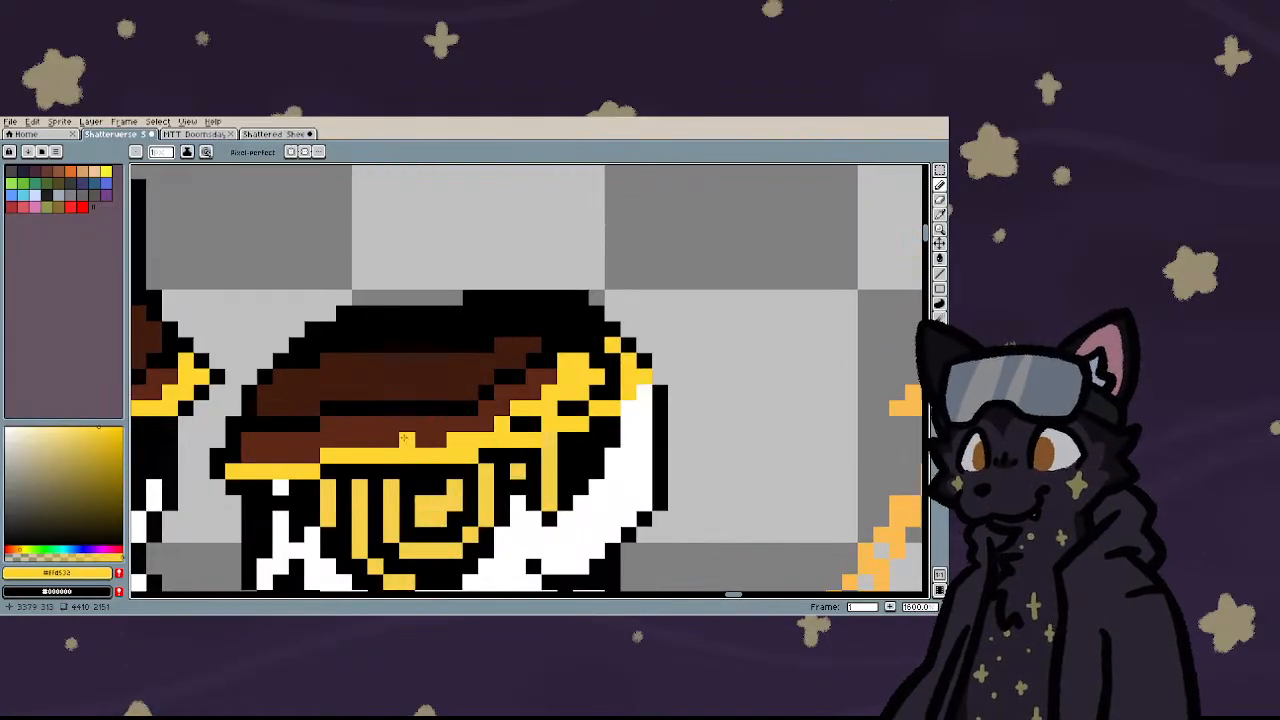
- Fill the widened rear of the brim with its reddish brown and thicken the black line separating it from the upper band
alt+click(423, 430)
scroll(518, 430, down, 2)
scroll(523, 433, up, 1)
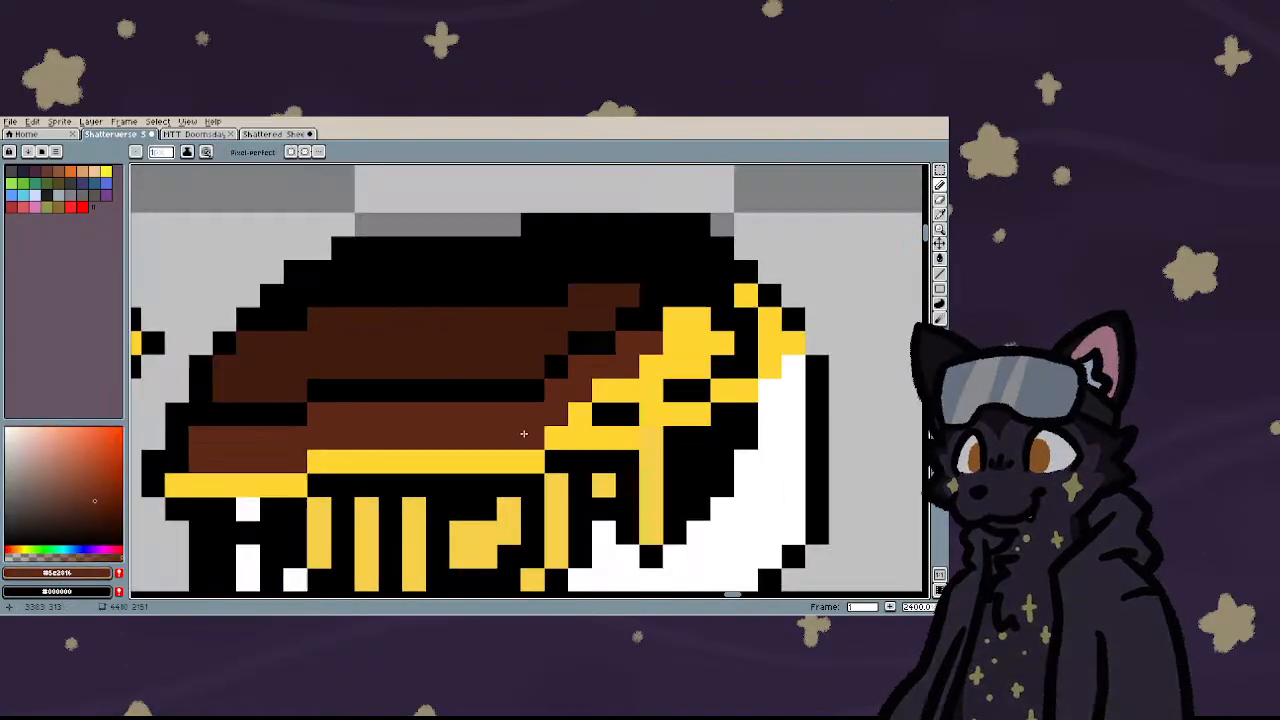
right_click(534, 438)
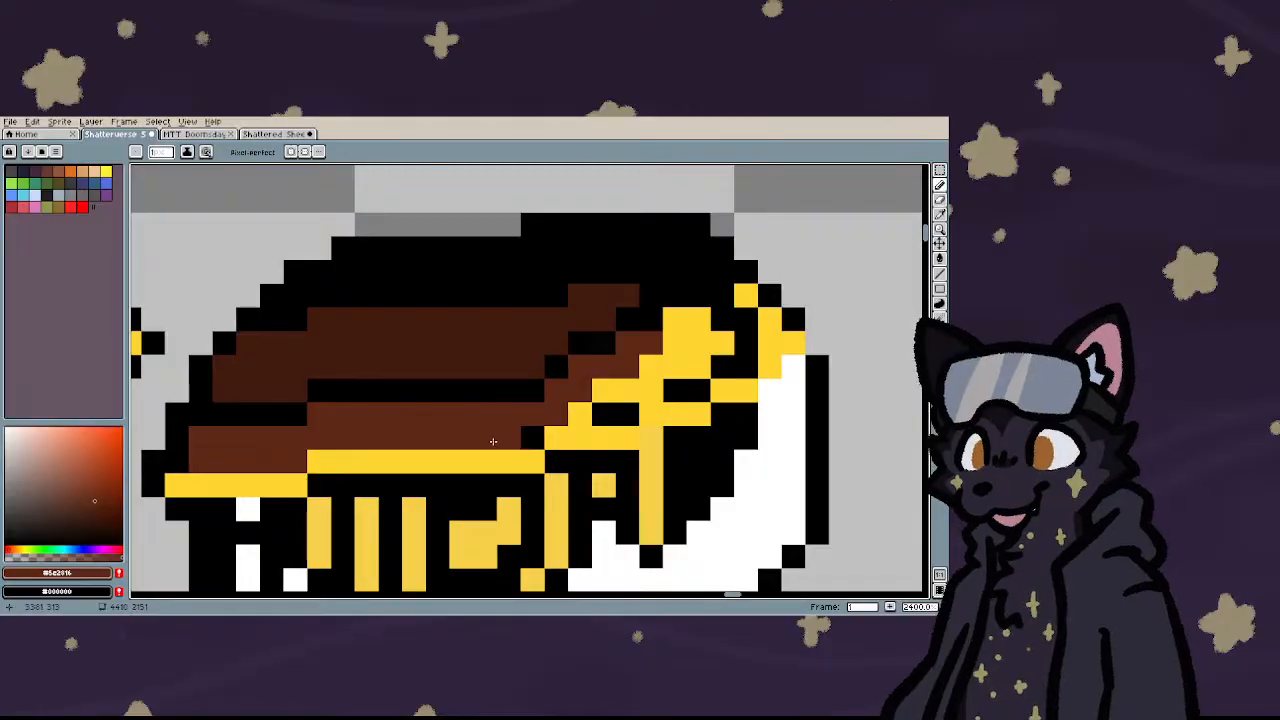
key(ctrl+z)
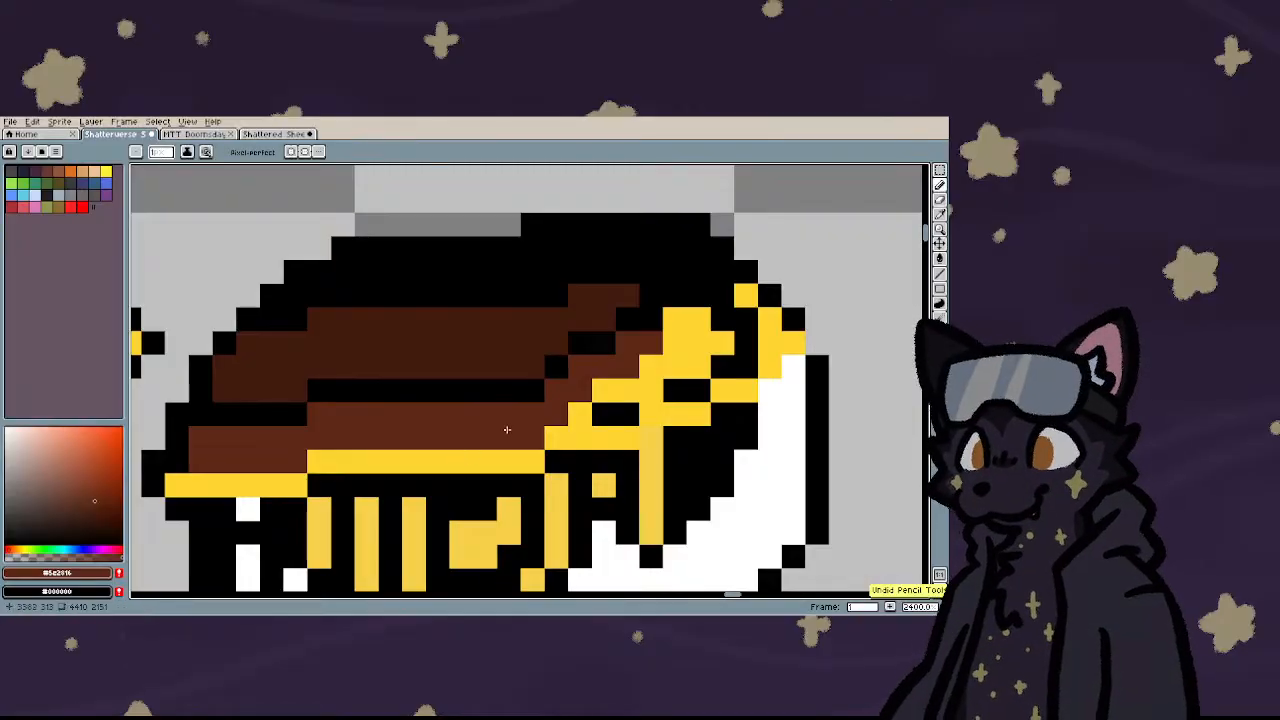
scroll(507, 429, up, 2)
mouse_move(547, 406)
mouse_down()
mouse_move(654, 393)
mouse_move(619, 367)
mouse_move(569, 367)
mouse_move(772, 353)
mouse_move(674, 332)
mouse_move(655, 351)
mouse_move(688, 322)
mouse_move(663, 340)
mouse_move(678, 317)
mouse_move(692, 357)
mouse_move(676, 348)
mouse_move(751, 359)
mouse_move(707, 345)
mouse_move(726, 323)
mouse_move(712, 373)
mouse_move(704, 328)
mouse_move(651, 344)
mouse_move(684, 325)
mouse_up()
scroll(657, 347, down, 3)
scroll(687, 321, up, 1)
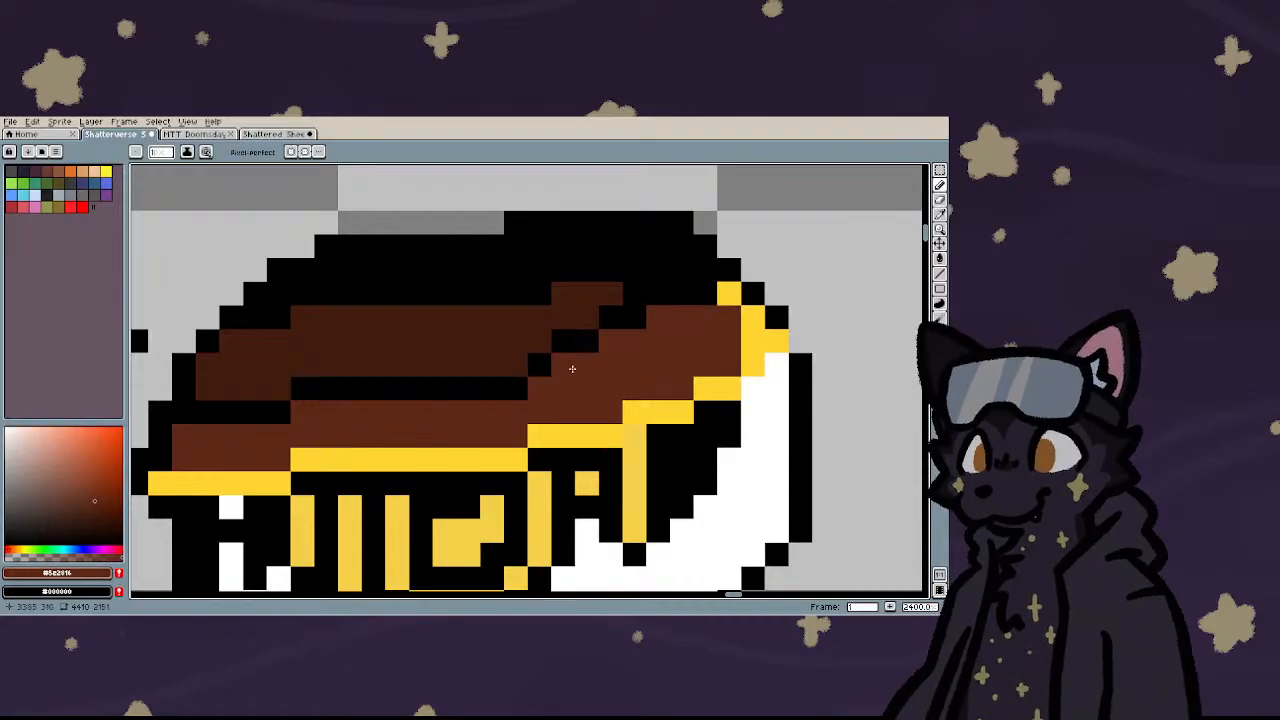
mouse_move(551, 367)
mouse_down()
mouse_move(563, 365)
mouse_move(531, 397)
mouse_up()
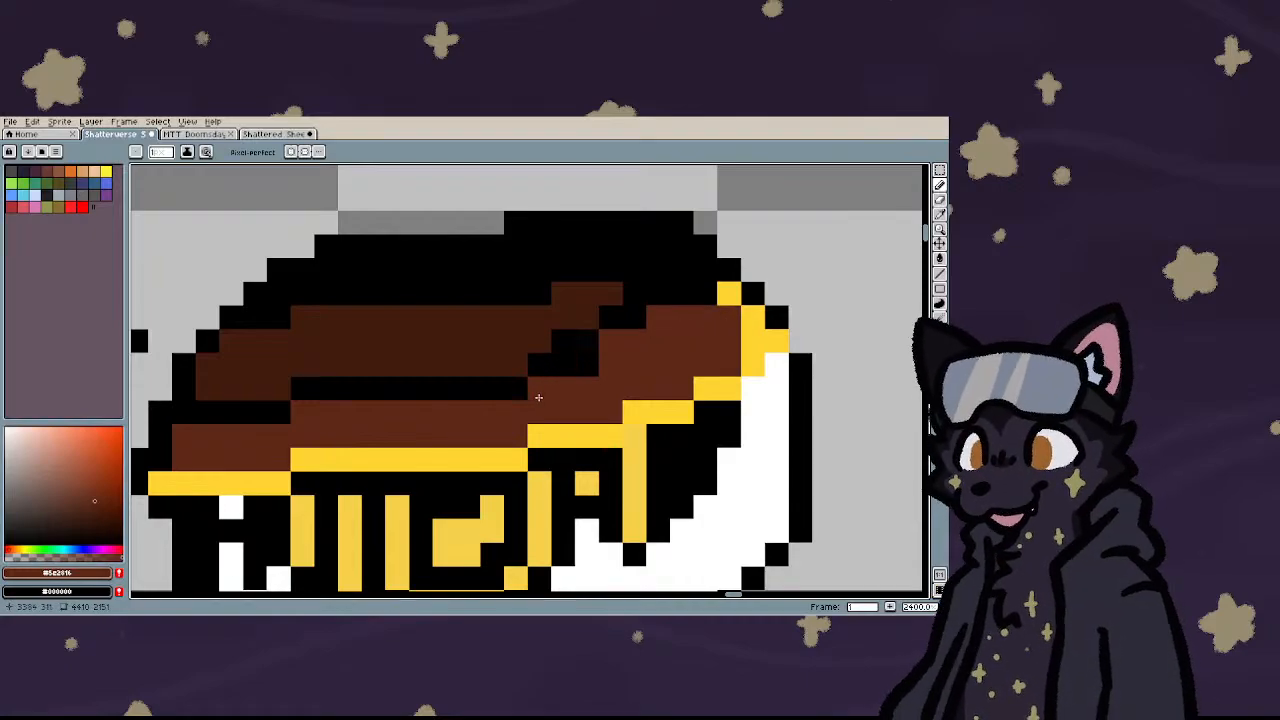
scroll(423, 437, down, 5)
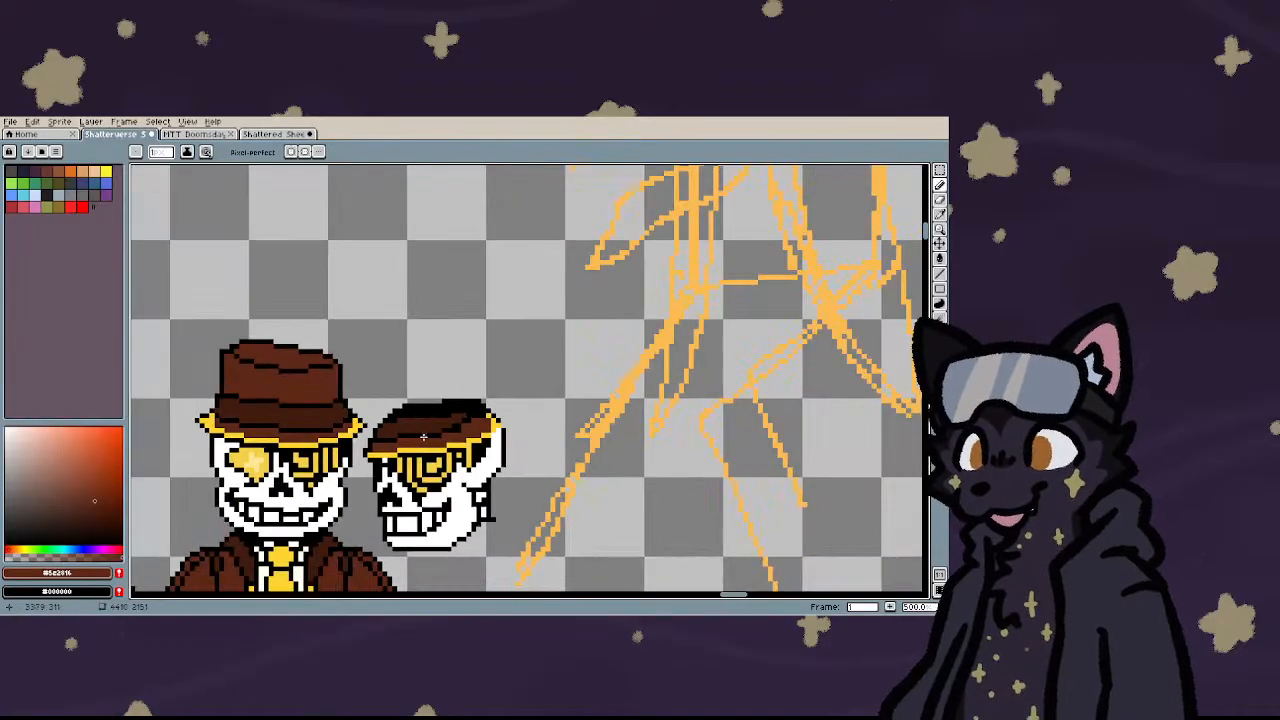
- Smooth the black dividing line at the rear of the angled hat's upper band with an added black pixel
scroll(436, 414, down, 1)
scroll(426, 428, up, 6)
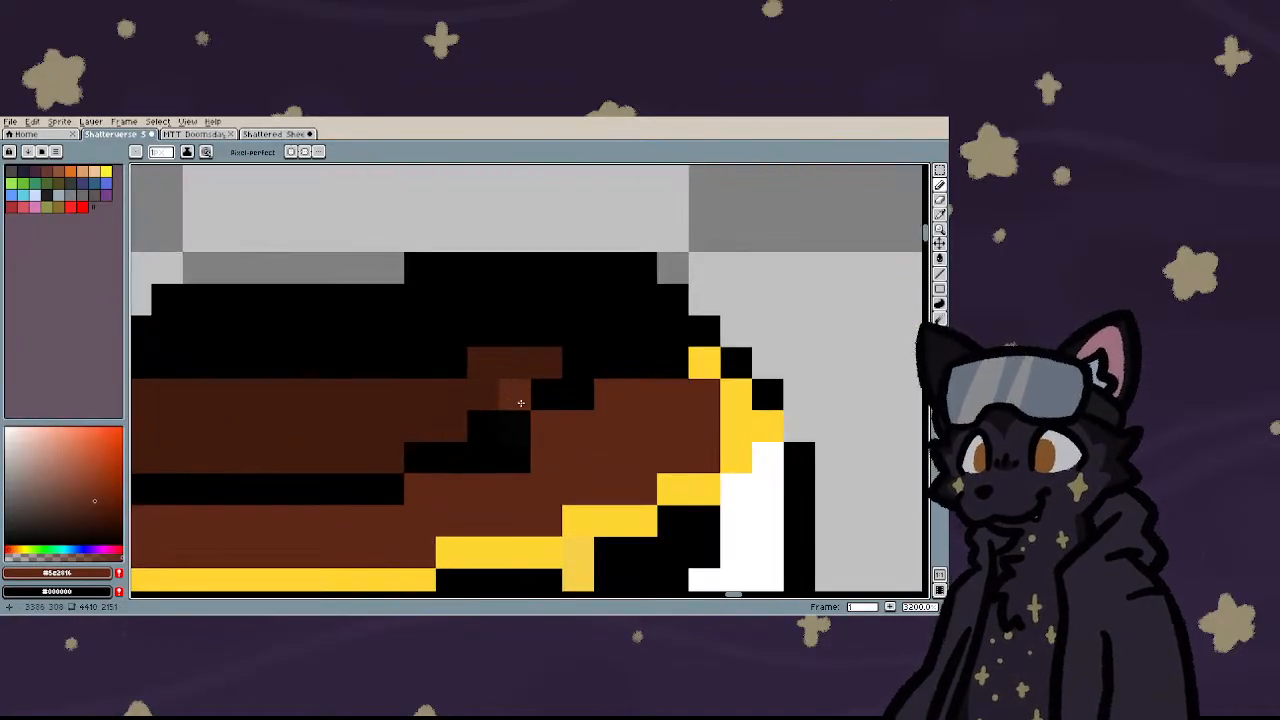
mouse_move(537, 437)
mouse_down()
mouse_move(589, 433)
mouse_move(604, 398)
mouse_move(642, 398)
mouse_move(568, 436)
mouse_move(670, 395)
mouse_move(546, 426)
mouse_up()
scroll(551, 431, down, 4)
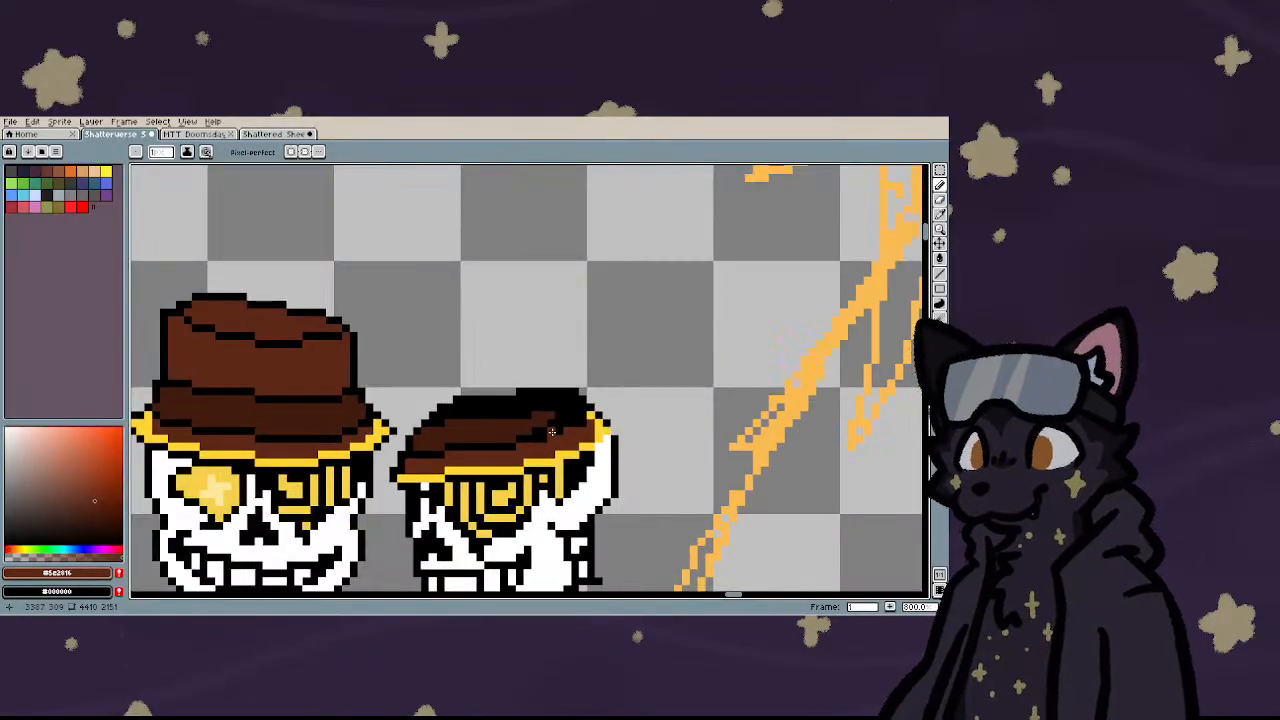
scroll(524, 441, up, 3)
scroll(470, 435, down, 2)
- Sample the dark brown of the angled hat's upper band as the drawing colour
key(i)
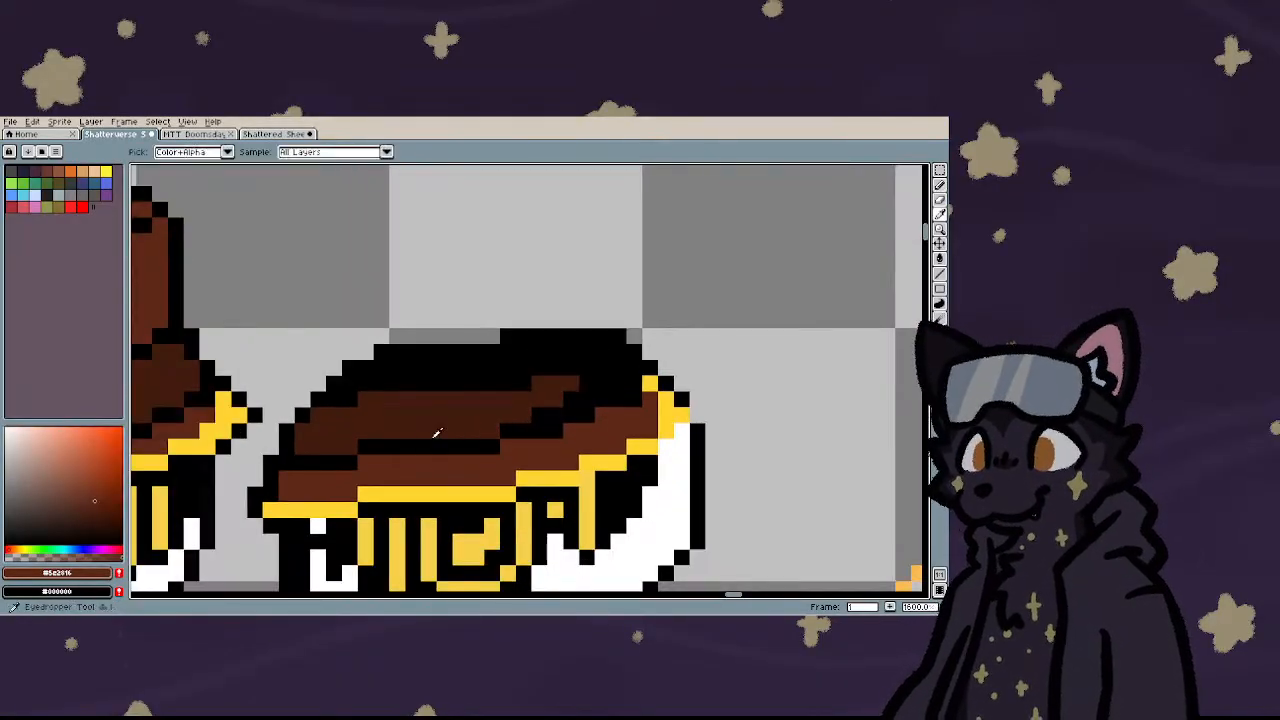
click(334, 436)
scroll(334, 436, down, 2)
key(b)
scroll(334, 436, up, 1)
mouse_move(332, 405)
mouse_down()
mouse_move(343, 258)
mouse_move(351, 277)
mouse_up()
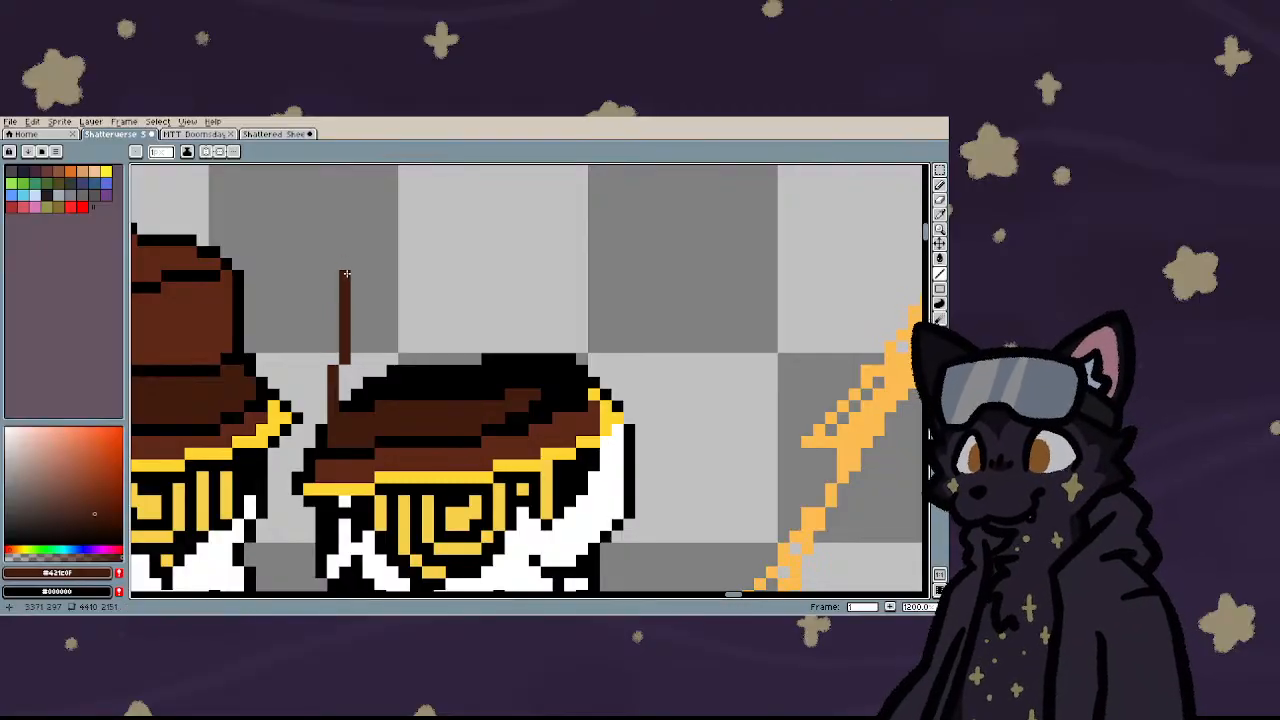
scroll(367, 298, down, 5)
scroll(348, 376, up, 5)
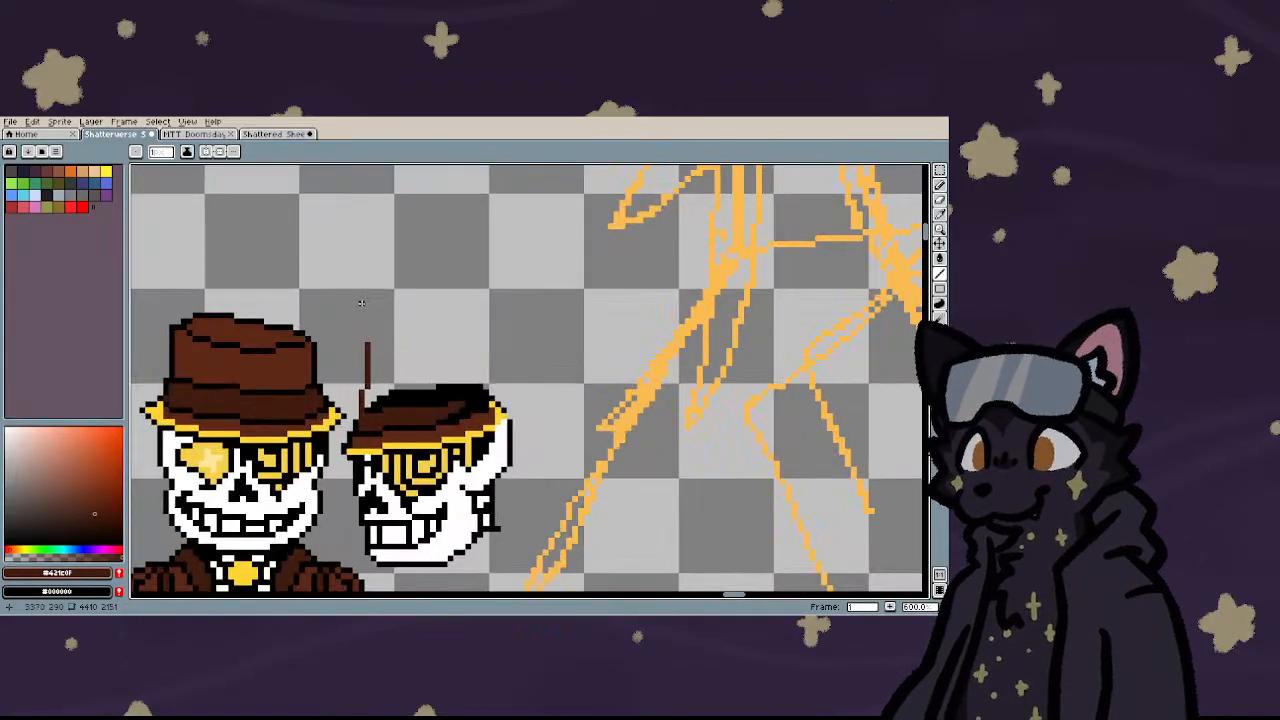
key(ctrl+z)
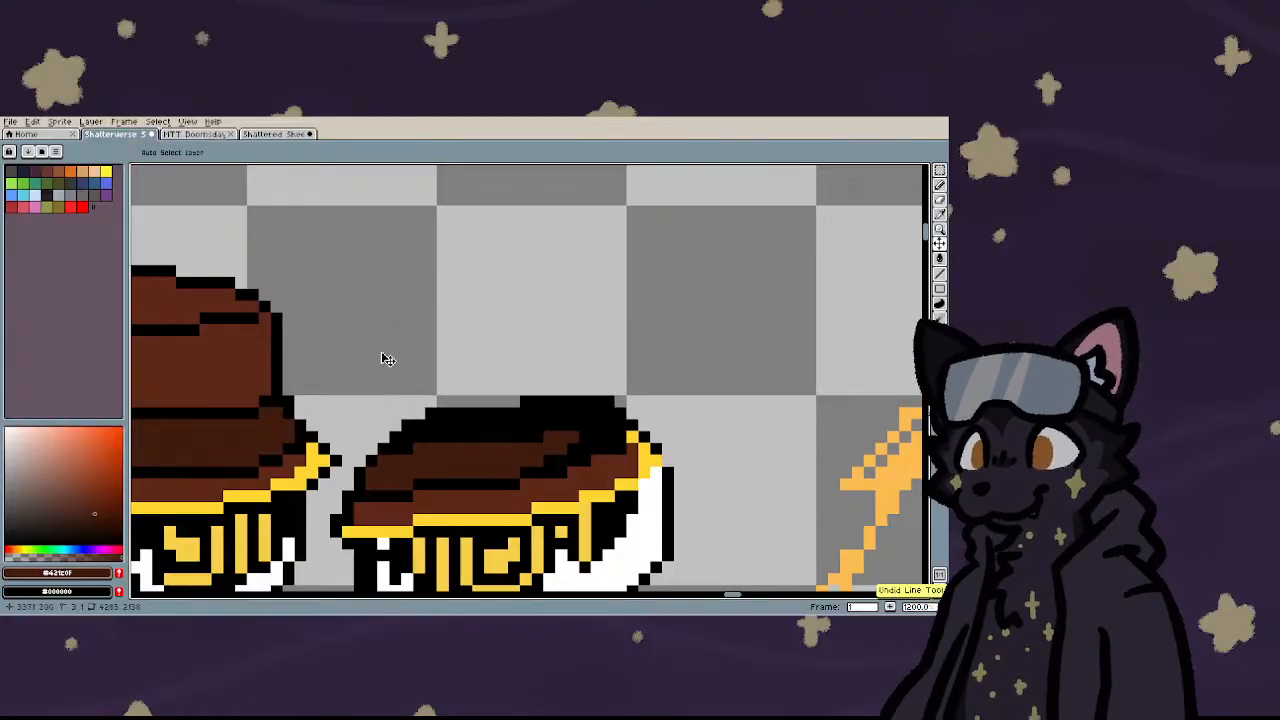
scroll(366, 469, down, 5)
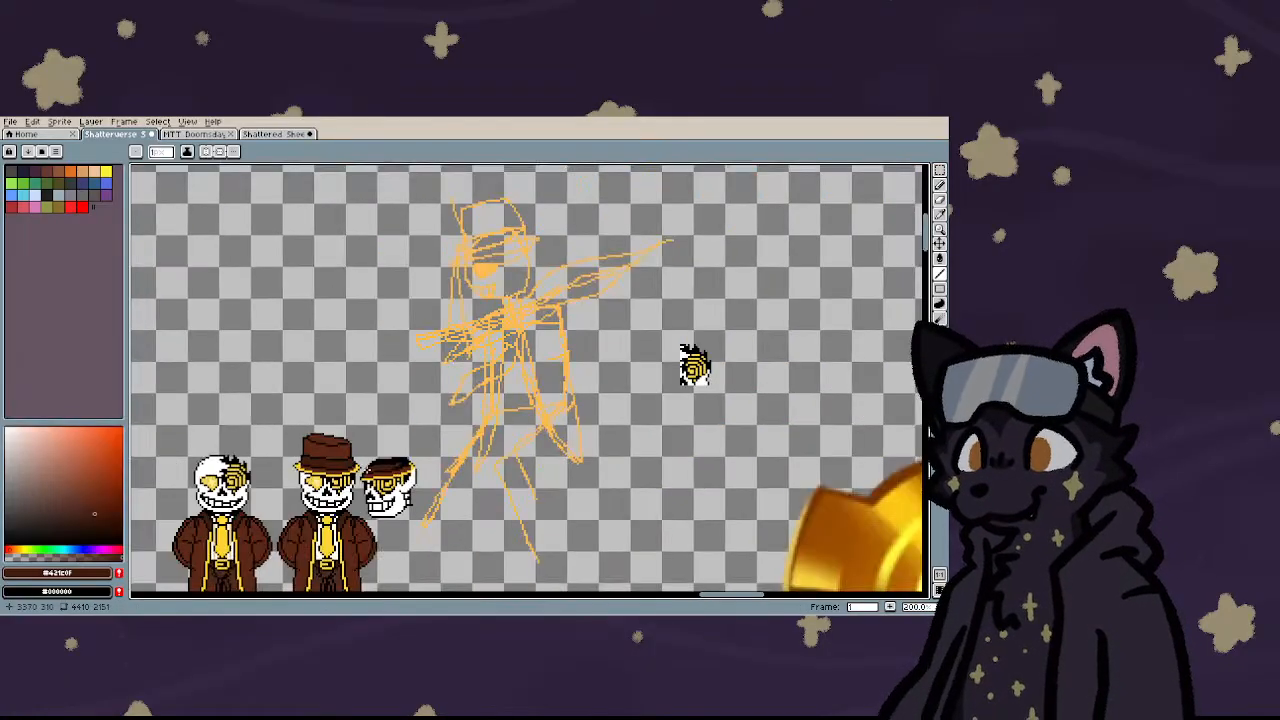
- Outline a tall crown above the angled hat's band in dark brown, with a vertical front, a top rising rearward and a rear edge
scroll(365, 468, up, 6)
mouse_move(362, 469)
mouse_down()
mouse_move(365, 330)
mouse_move(571, 252)
mouse_move(625, 250)
mouse_move(628, 207)
mouse_move(625, 240)
mouse_up()
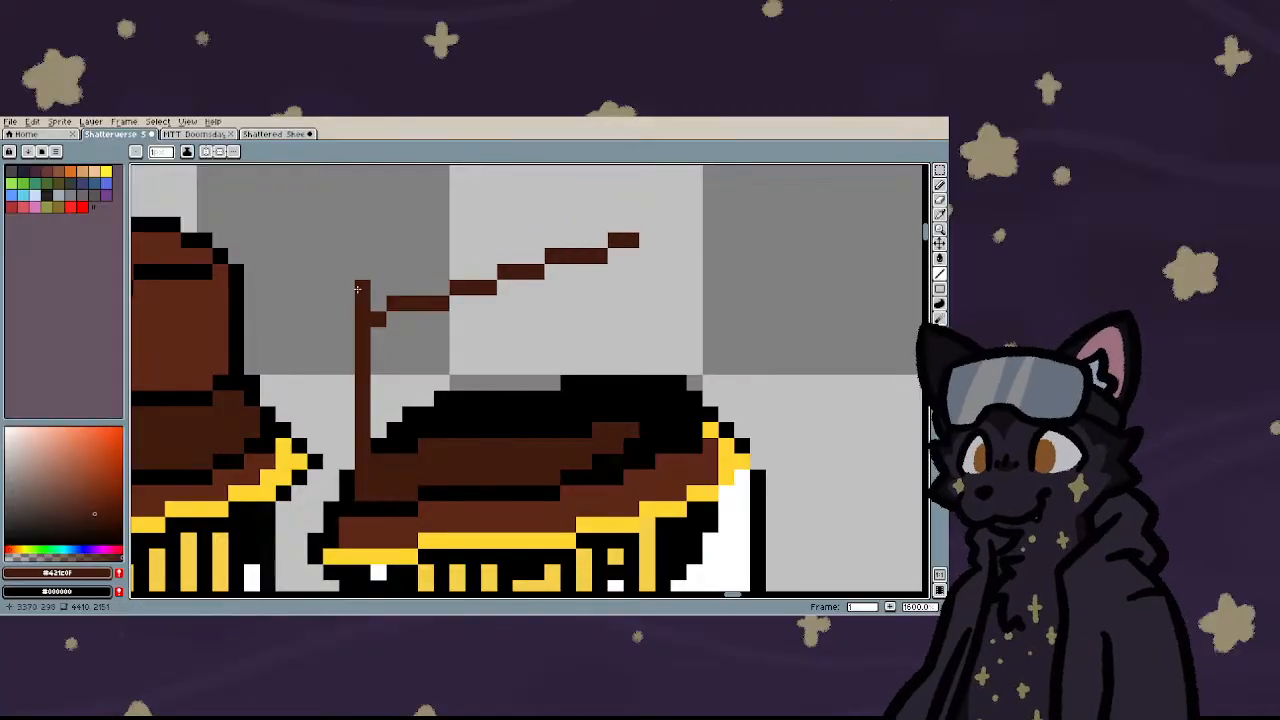
mouse_move(356, 281)
mouse_down()
mouse_move(530, 205)
mouse_move(650, 190)
mouse_move(656, 234)
mouse_up()
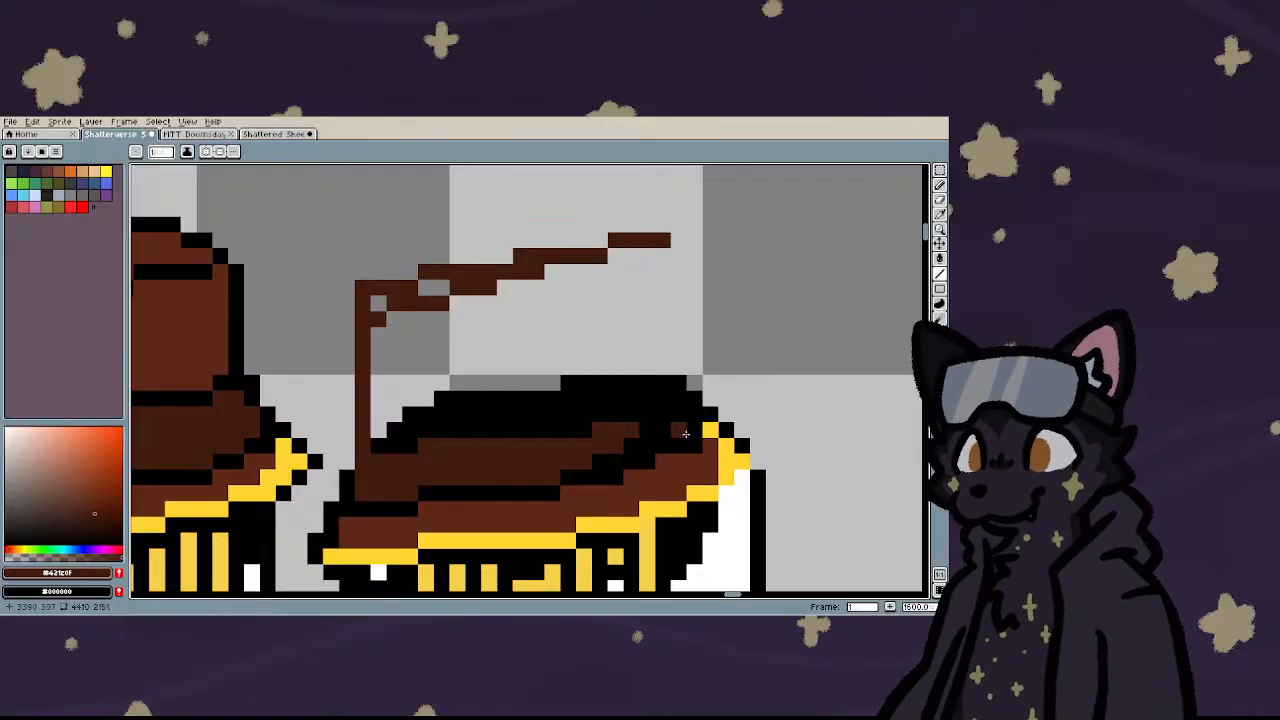
drag(682, 436, 665, 254)
scroll(560, 320, down, 2)
scroll(578, 373, up, 2)
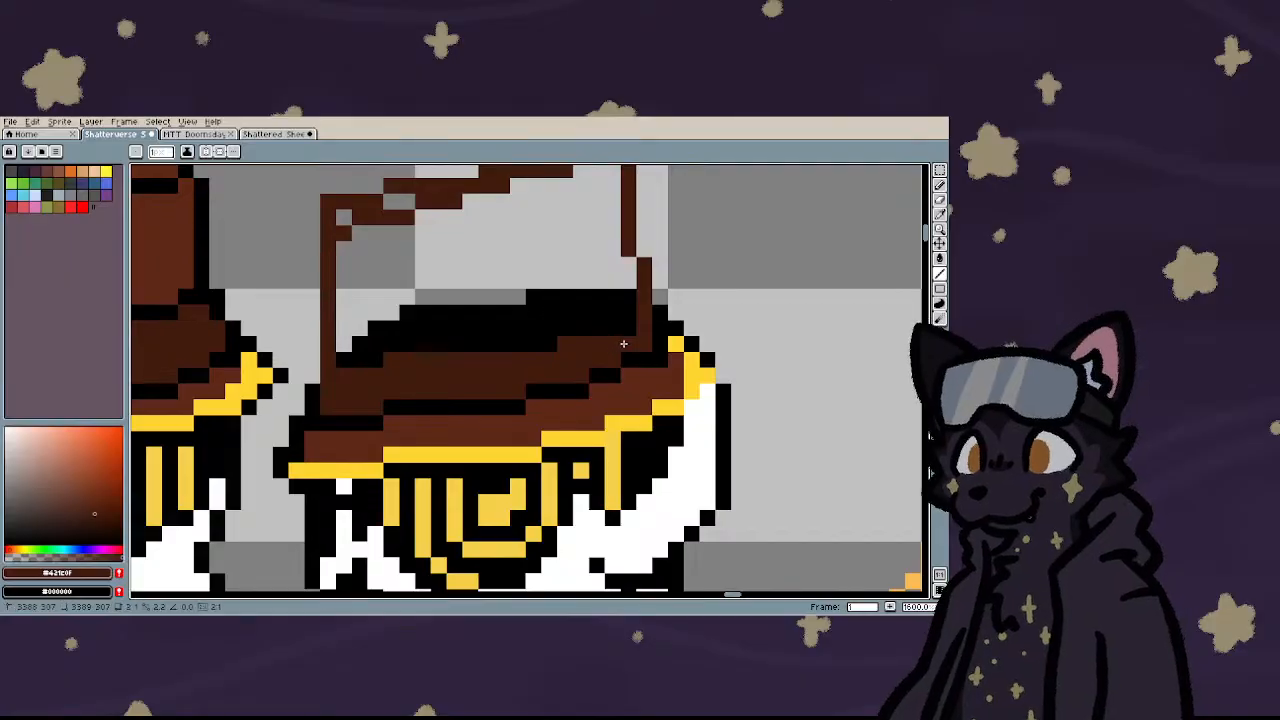
- Fill the crown outline with dark brown, including the black area inside and the small gaps near its front corner
key(g)
click(523, 314)
click(500, 240)
scroll(500, 240, down, 2)
scroll(378, 320, up, 2)
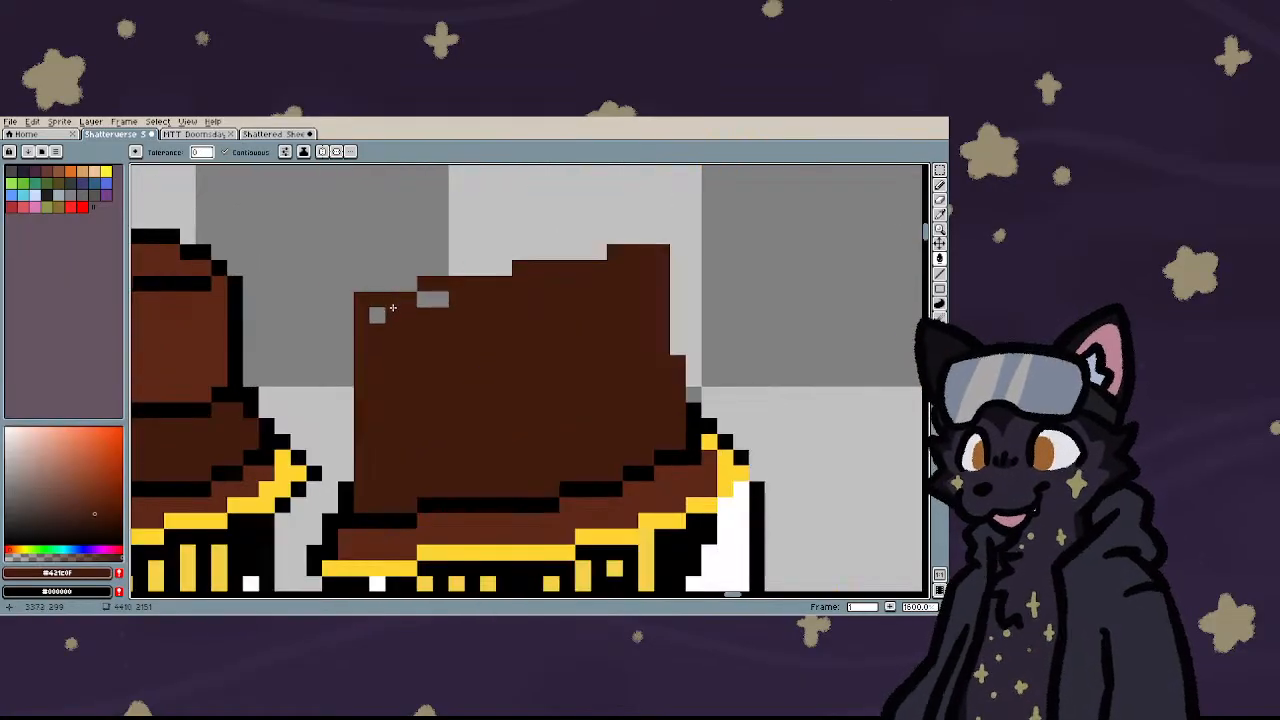
click(432, 298)
scroll(468, 348, down, 3)
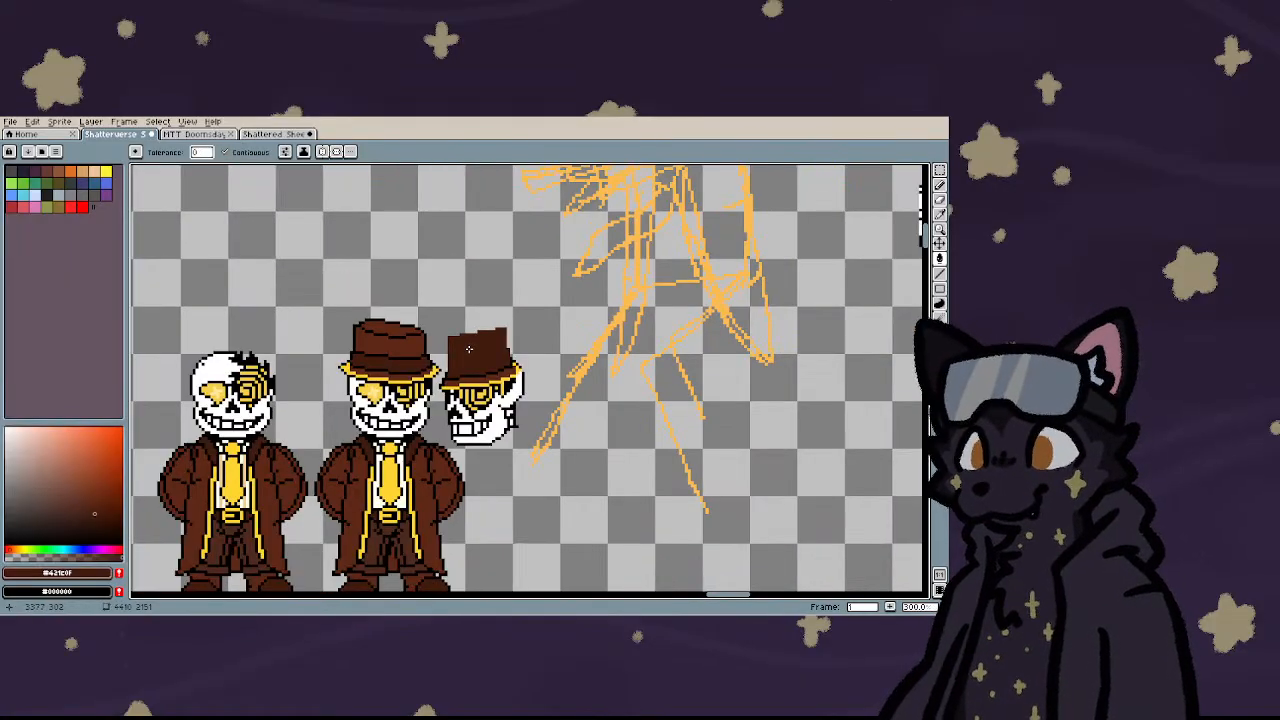
- Draw a black outline up the crown's front edge and around its stepped corner onto the top edge
scroll(468, 355, up, 3)
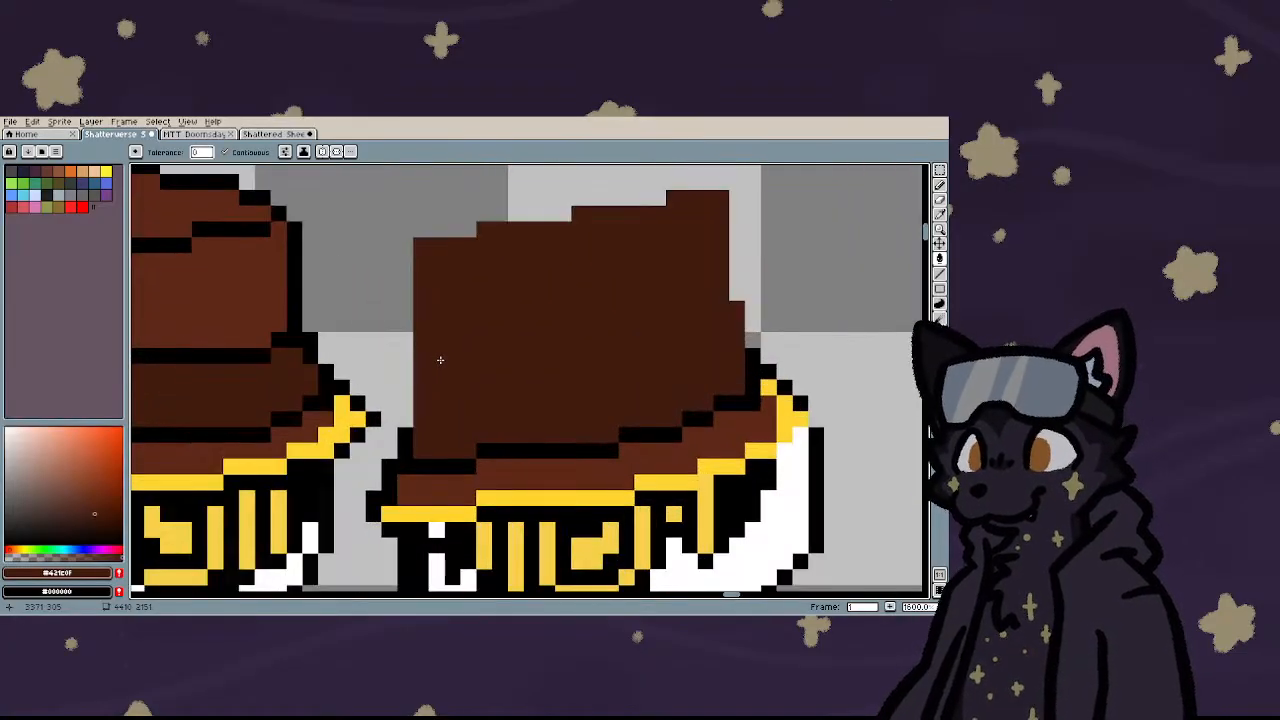
scroll(436, 370, up, 2)
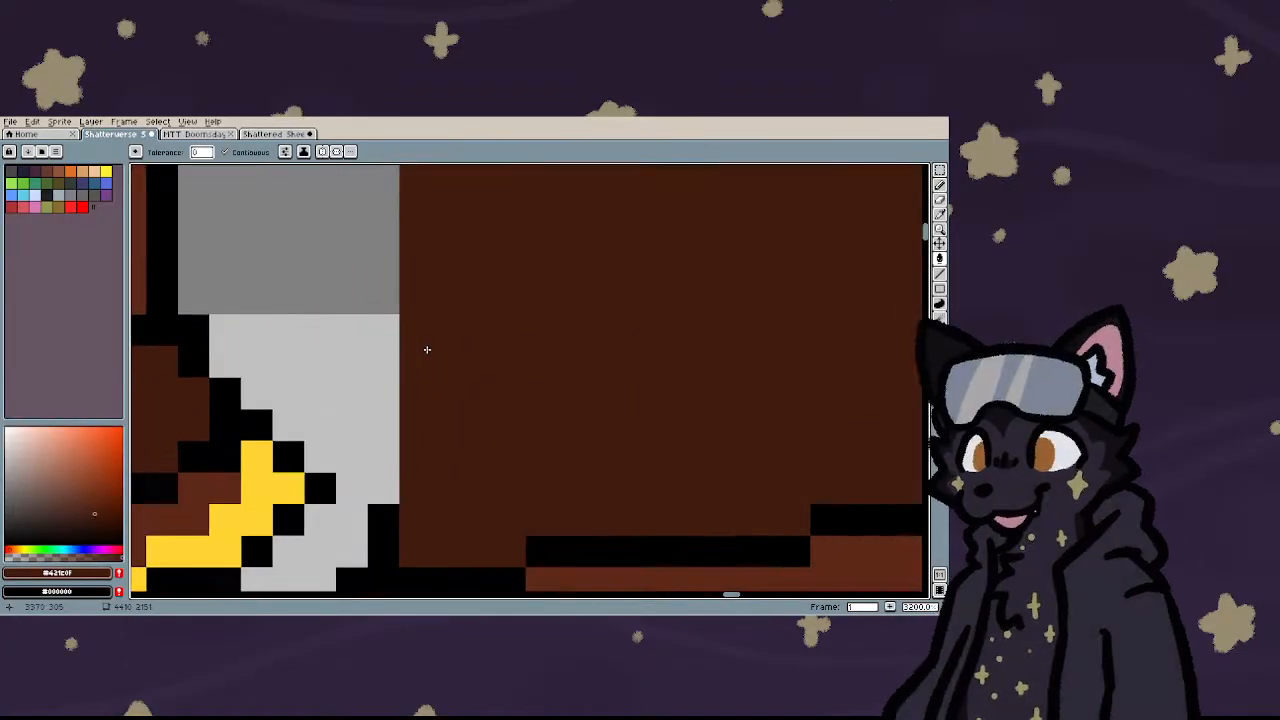
scroll(423, 349, down, 2)
key(b)
mouse_move(405, 430)
mouse_down()
mouse_move(398, 268)
mouse_move(455, 233)
mouse_up()
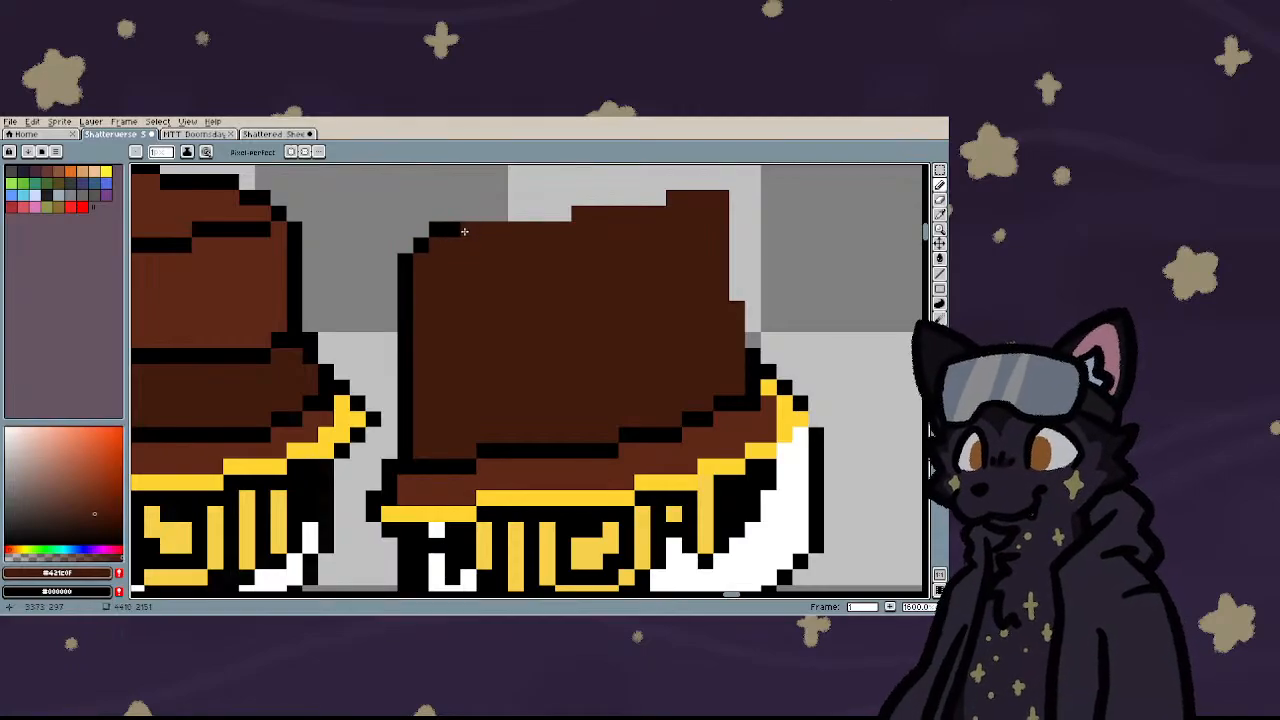
scroll(447, 234, up, 2)
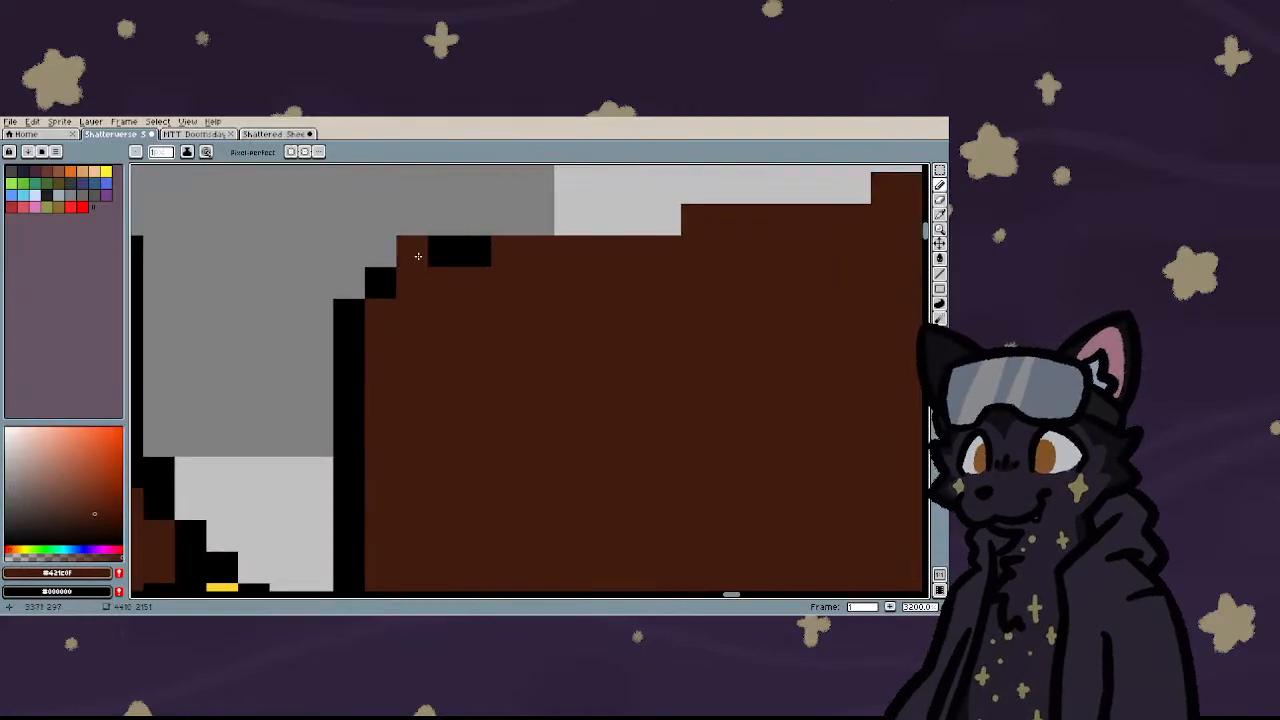
mouse_move(417, 251)
mouse_down()
mouse_move(408, 284)
mouse_move(472, 227)
mouse_move(660, 220)
mouse_up()
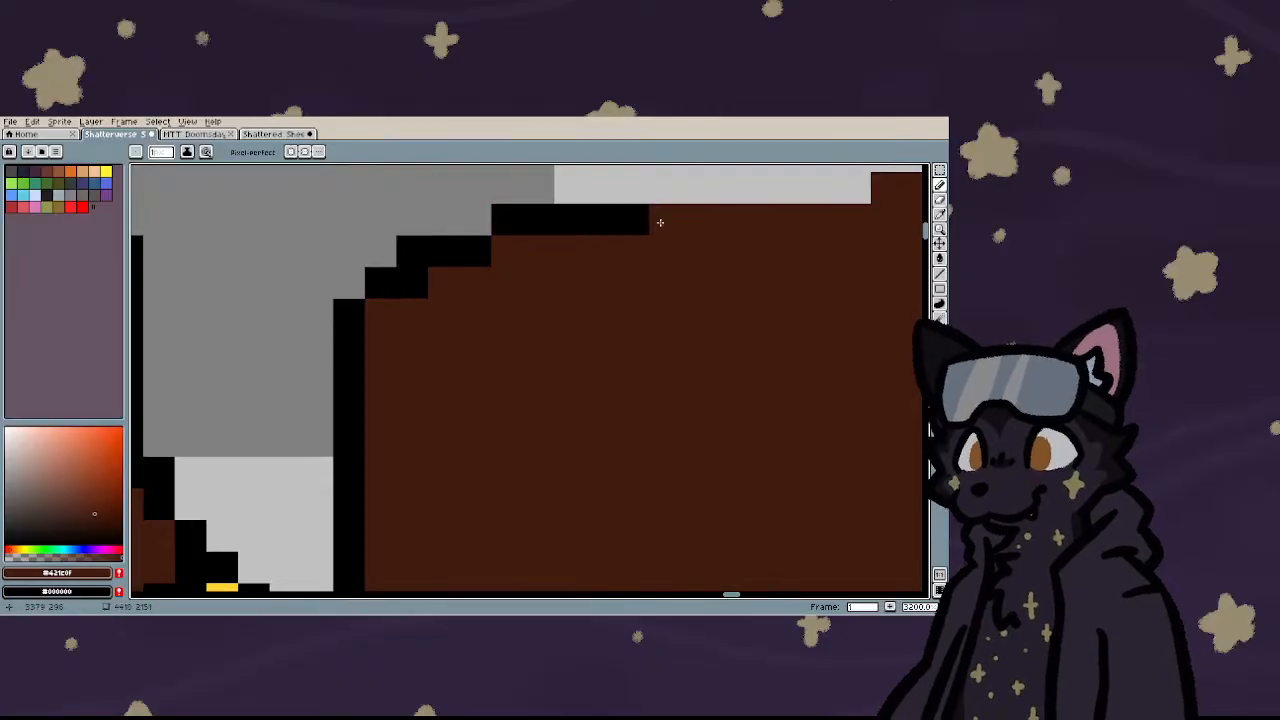
- Continue the black outline along the crown's rising top and down its rear edge to the brim
scroll(660, 220, down, 5)
scroll(640, 240, up, 4)
mouse_move(510, 257)
mouse_down()
mouse_move(655, 255)
mouse_move(663, 238)
mouse_move(721, 260)
mouse_move(751, 288)
mouse_move(779, 486)
mouse_up()
scroll(481, 385, down, 4)
scroll(482, 393, up, 5)
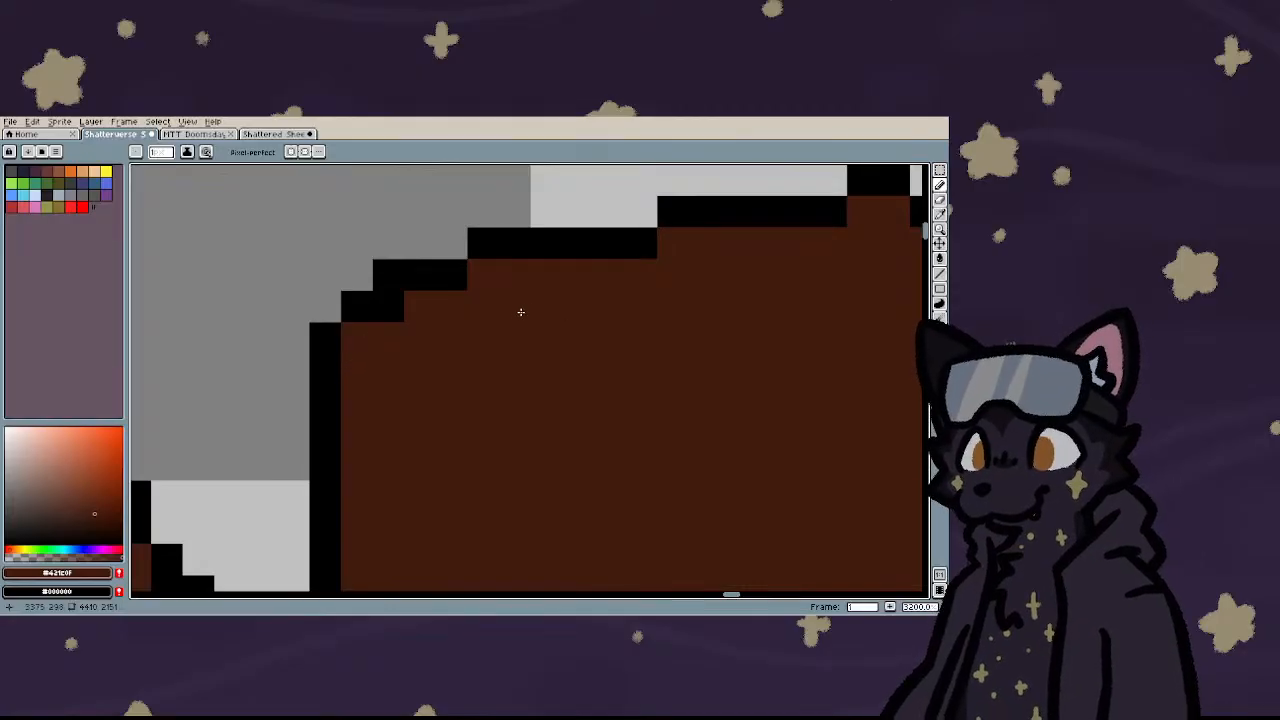
- Draw a stepped black crease line just below the crown's top edge, rising from the front towards the rear outline
scroll(520, 312, down, 1)
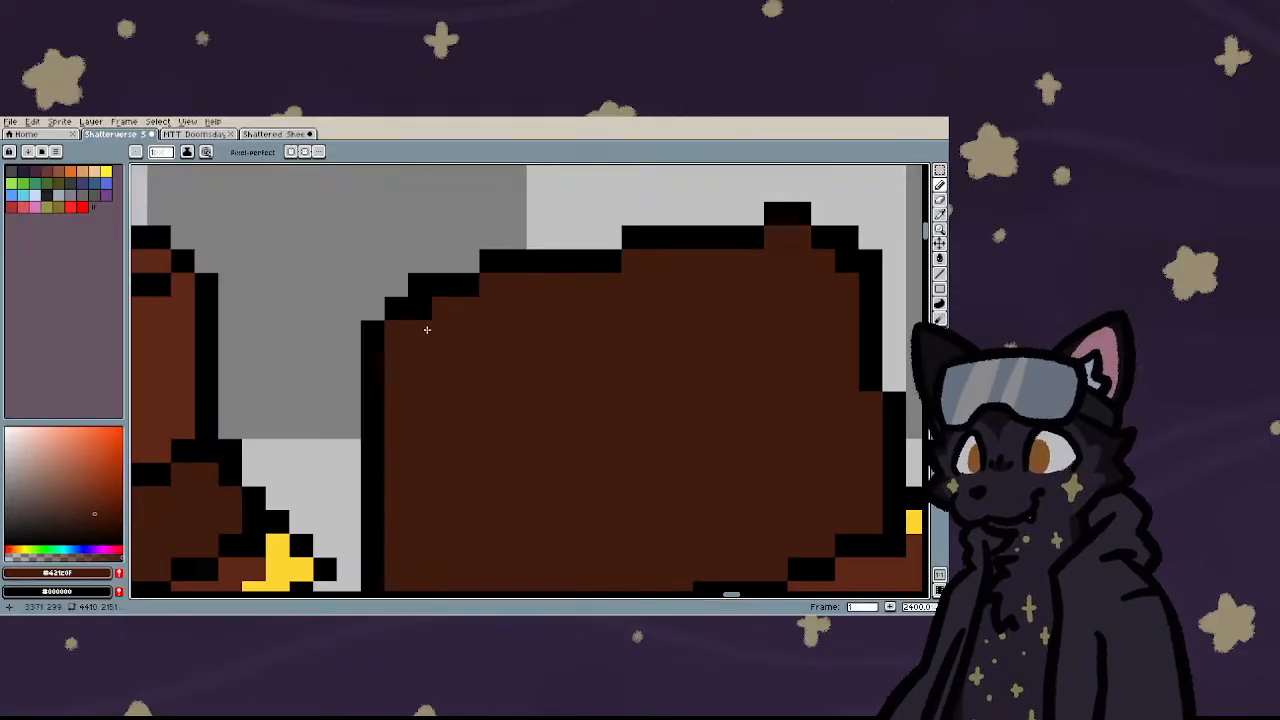
click(426, 329)
click(443, 331)
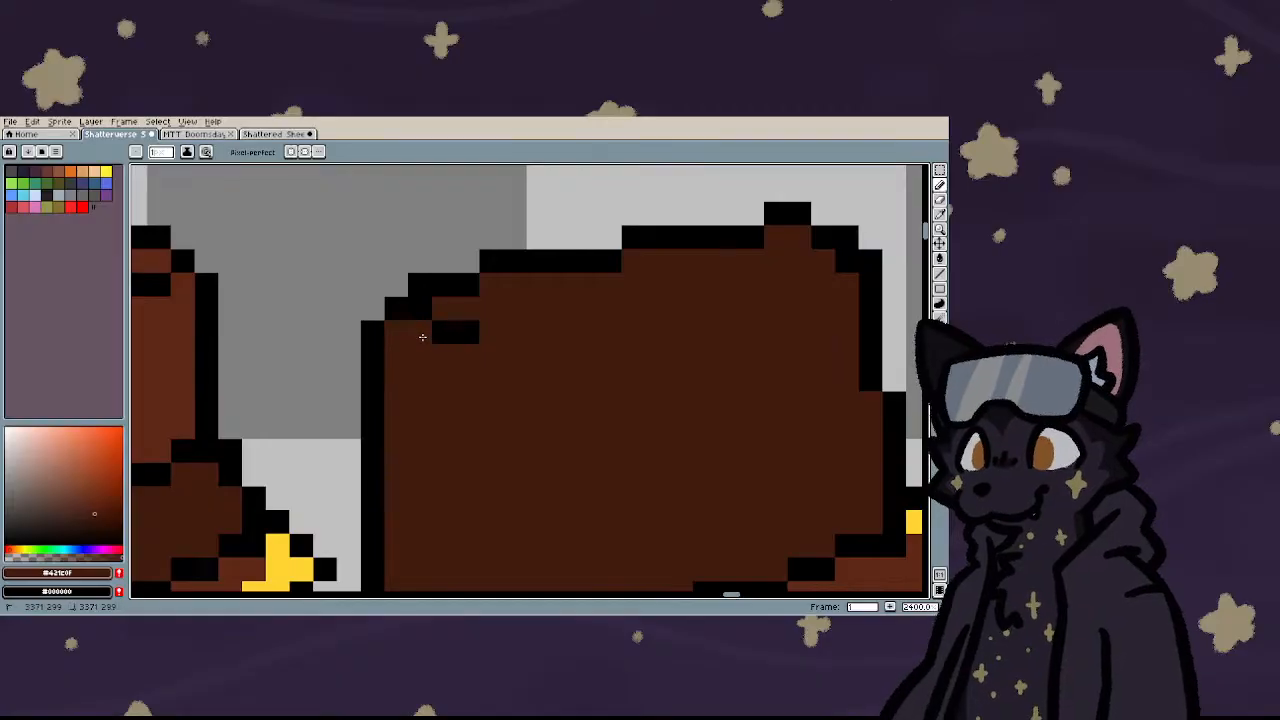
click(493, 340)
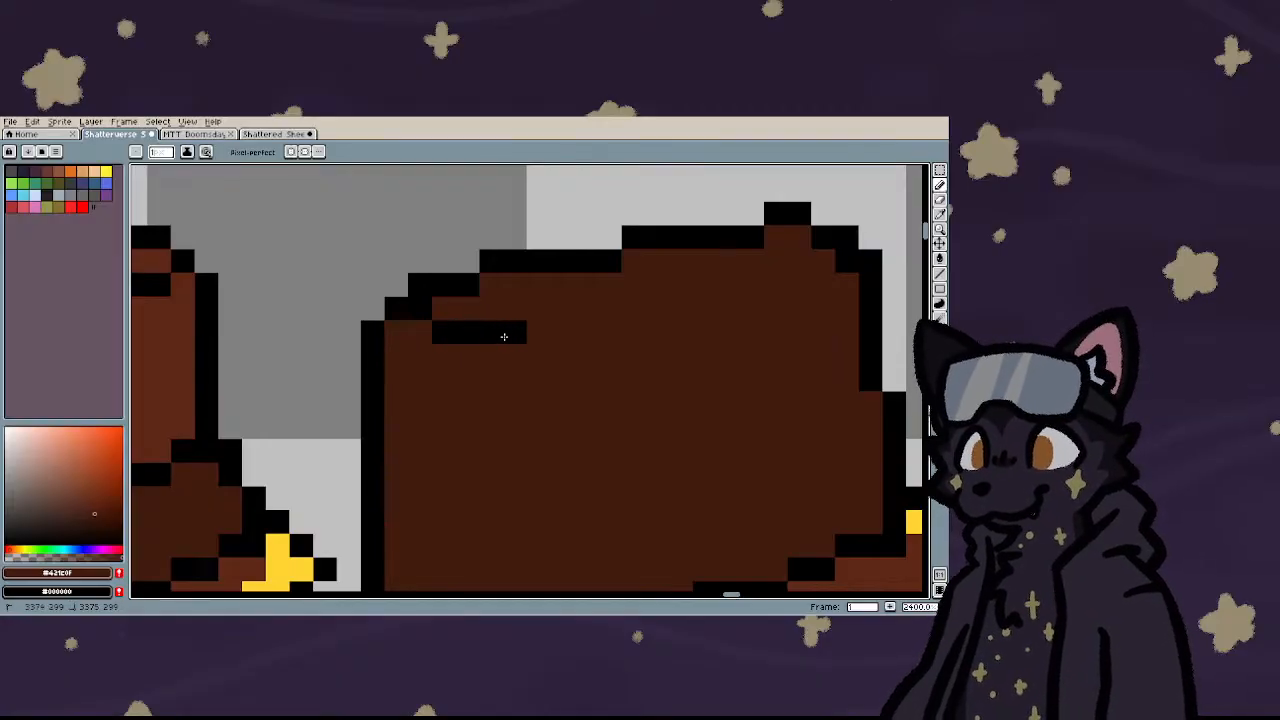
click(515, 334)
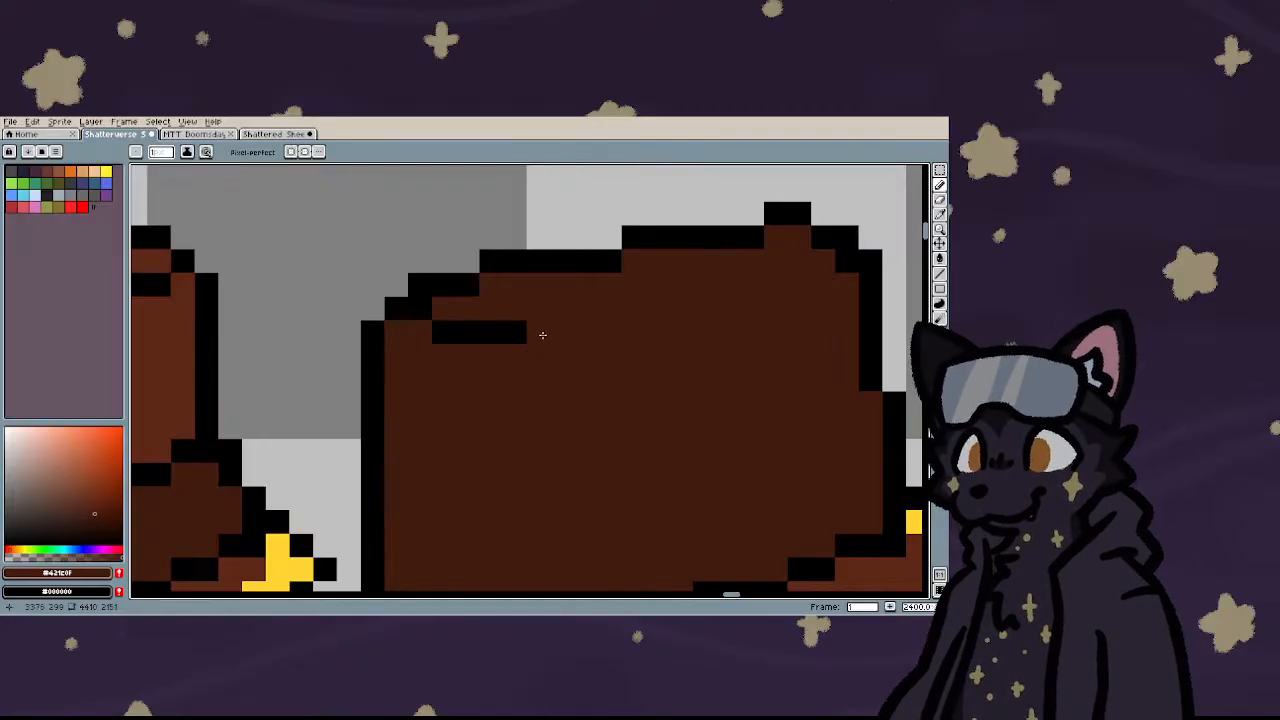
drag(558, 320, 805, 288)
scroll(478, 343, down, 5)
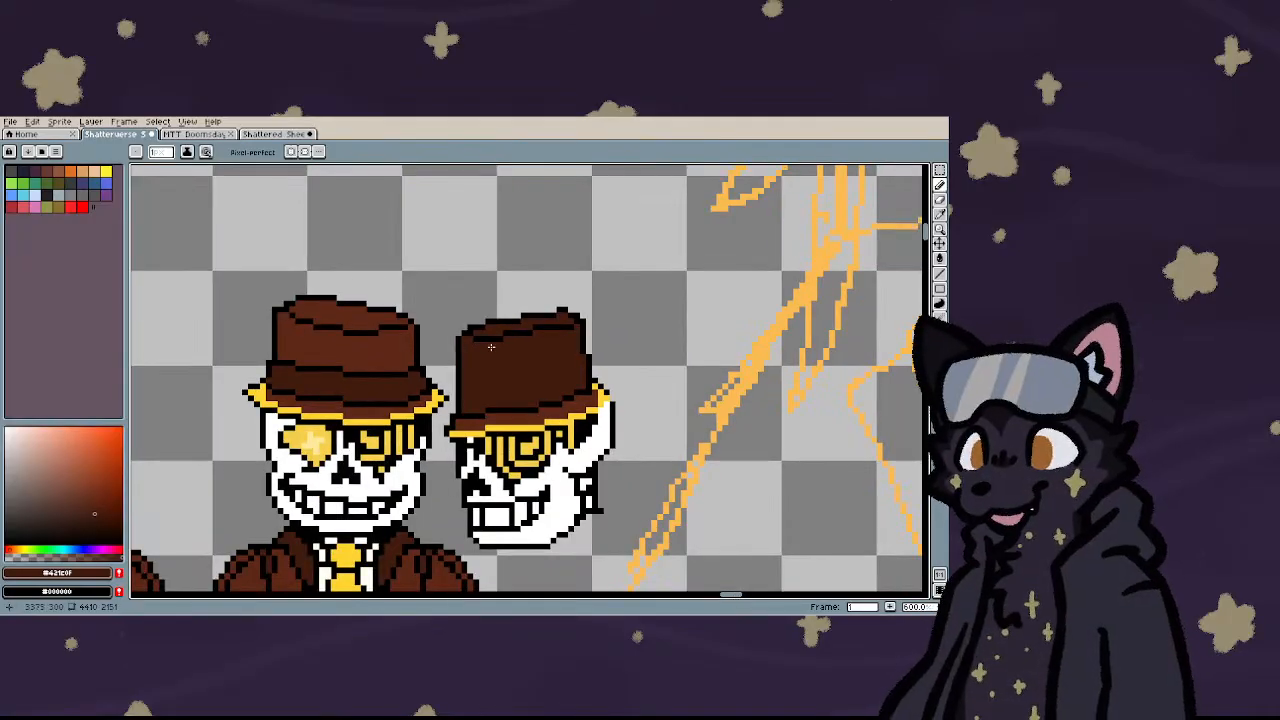
- Extend the front end of the crown's crease with a black pixel stepping down towards the front outline
scroll(491, 347, up, 3)
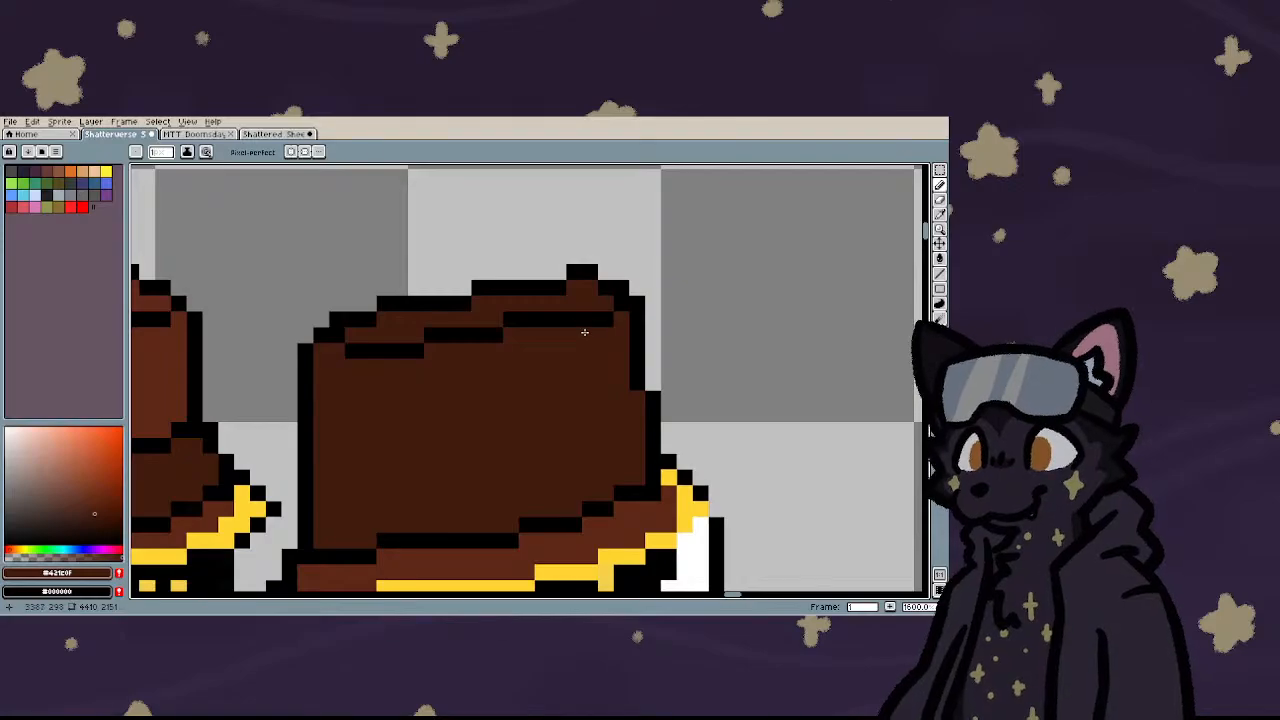
scroll(584, 332, up, 2)
scroll(581, 330, down, 5)
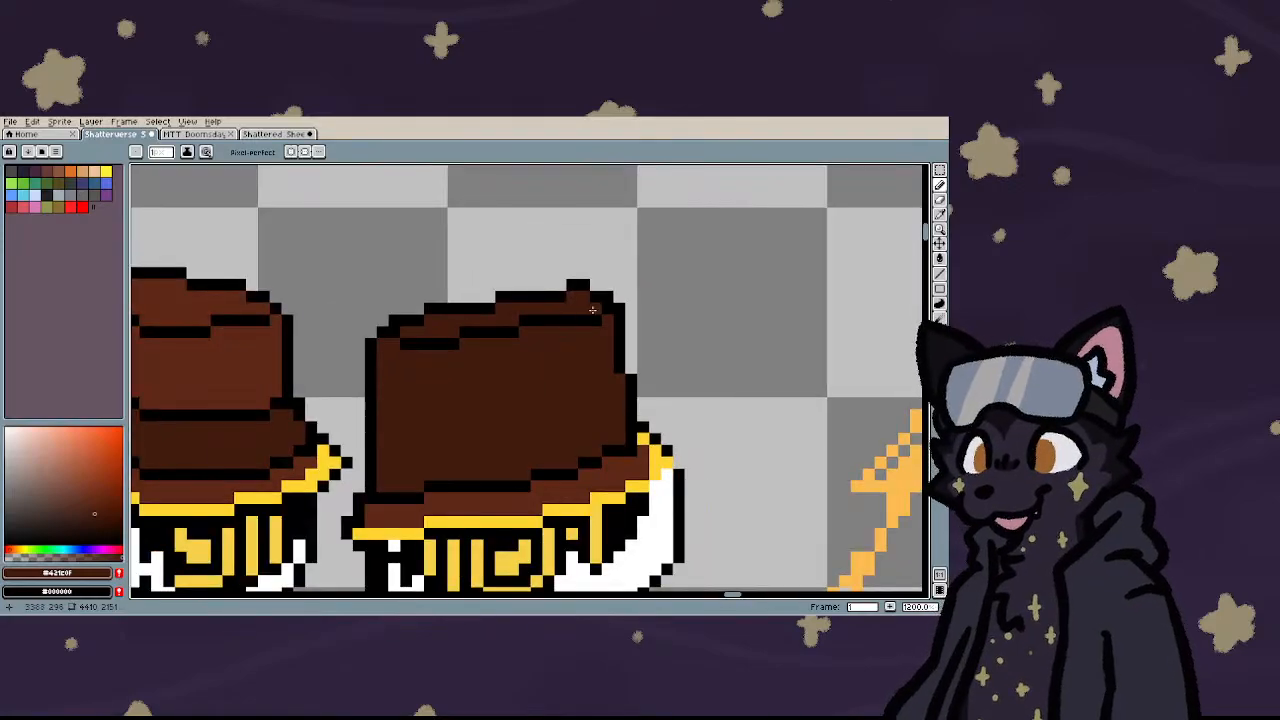
scroll(580, 275, down, 1)
scroll(580, 275, up, 3)
scroll(580, 275, down, 3)
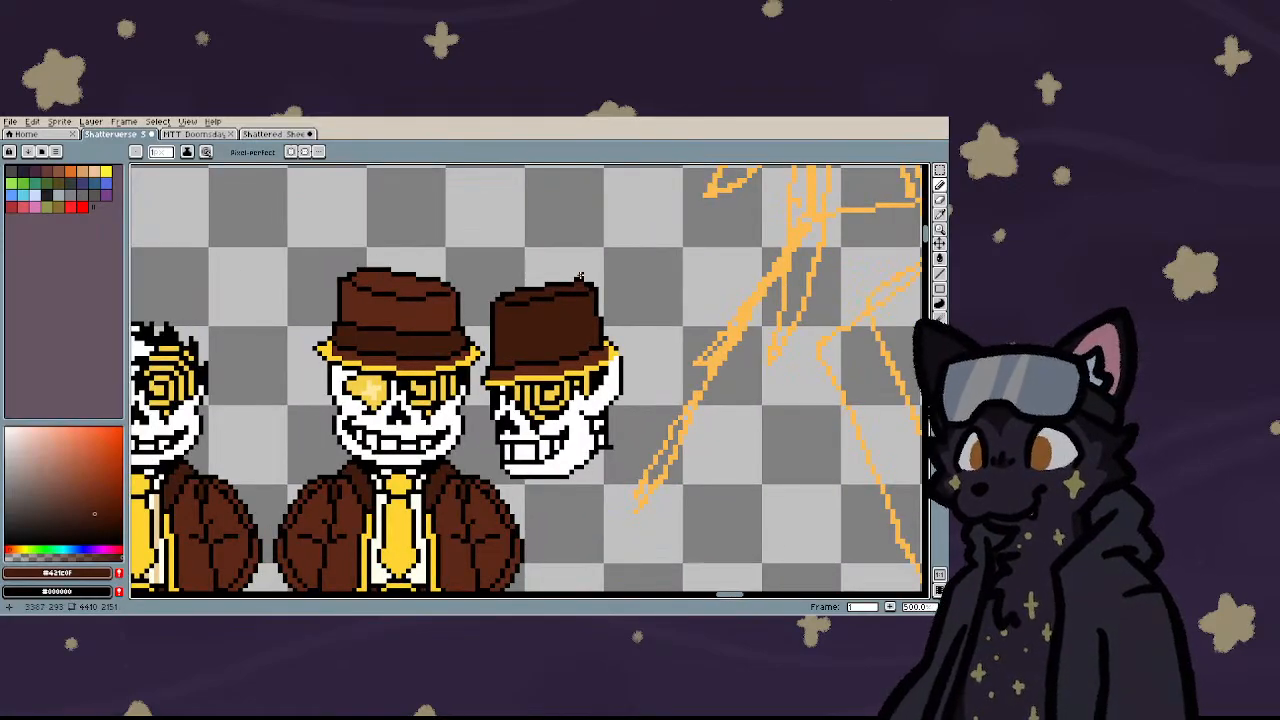
scroll(557, 288, up, 4)
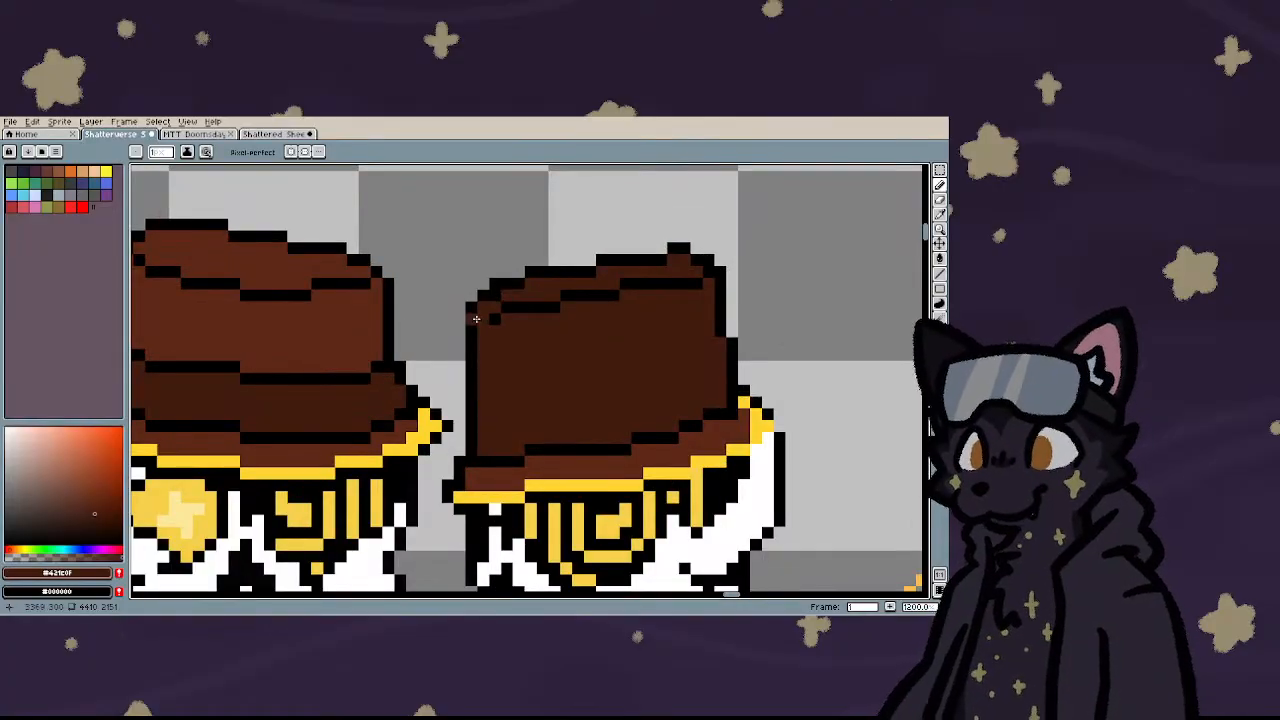
scroll(396, 357, down, 4)
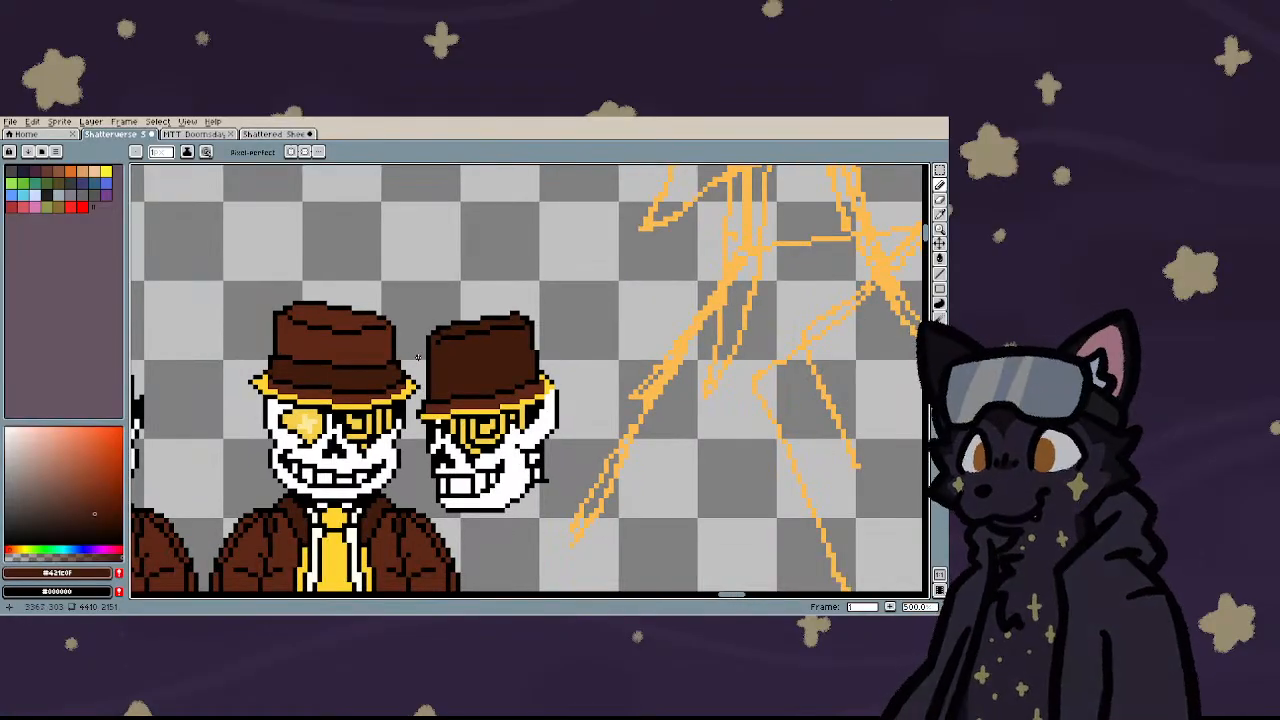
scroll(418, 357, up, 4)
scroll(345, 351, up, 3)
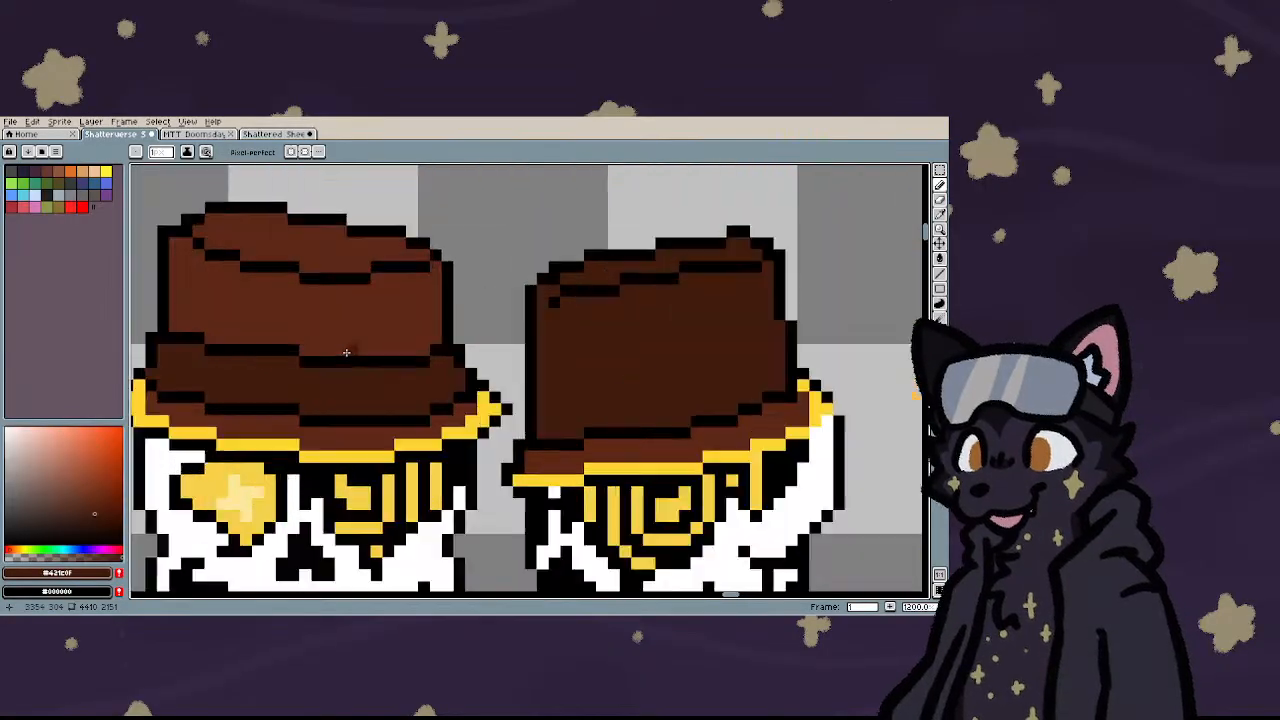
- Recolour the lower front and rear outline pixels of the crown dark brown to widen the band above the brim
scroll(346, 352, down, 2)
scroll(346, 335, up, 2)
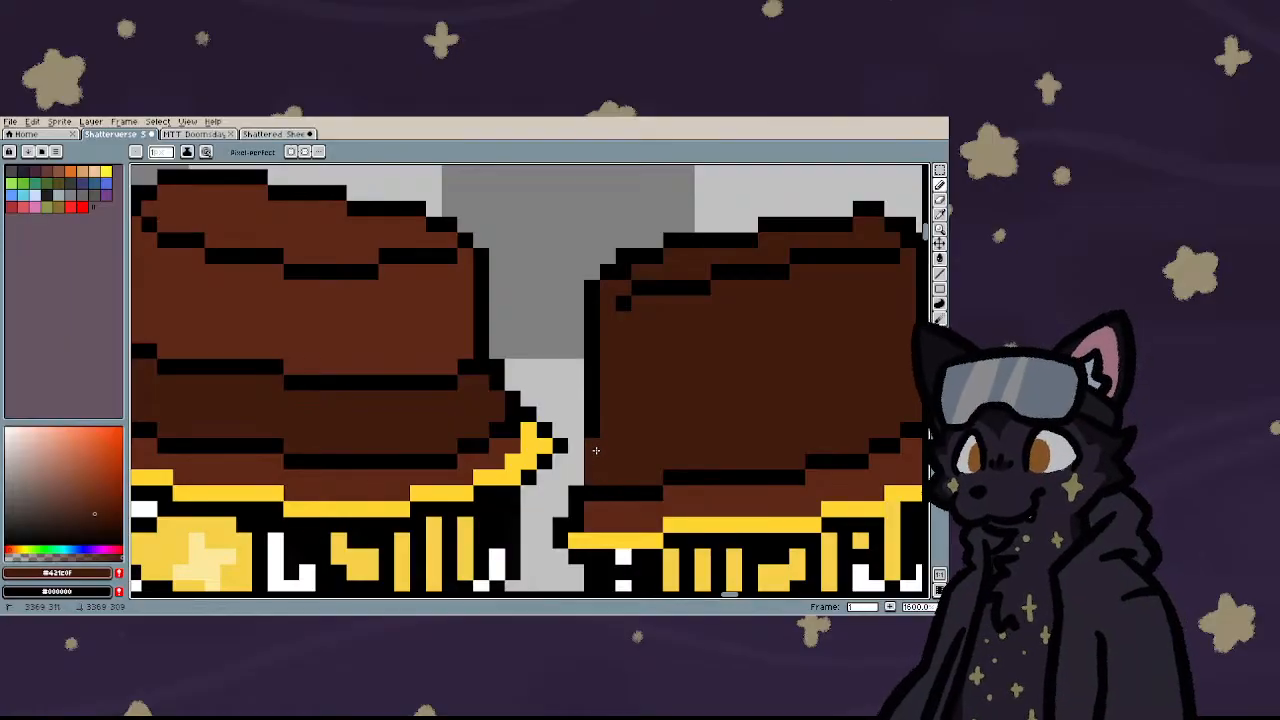
scroll(596, 455, down, 1)
scroll(760, 410, up, 1)
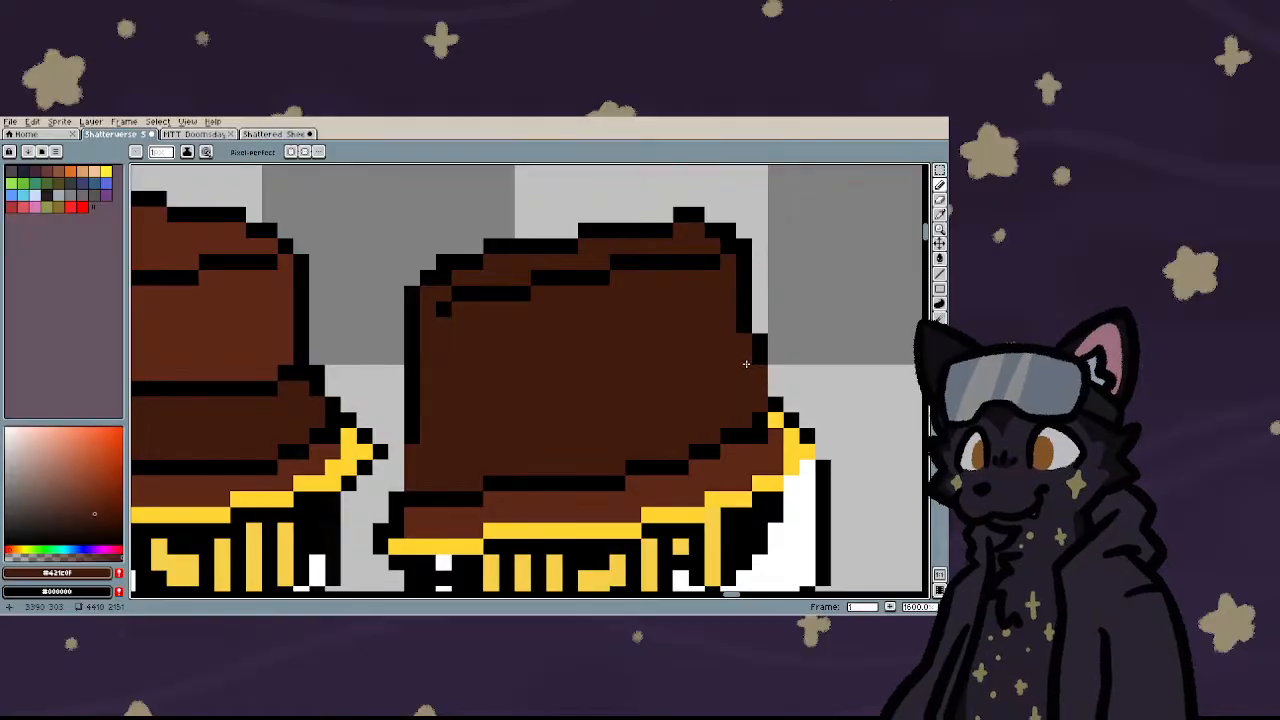
- Draw a stepped black line across the lower crown from rear to front to separate it from the band
mouse_move(746, 364)
mouse_down()
mouse_move(604, 423)
mouse_move(525, 425)
mouse_up()
key(ctrl+z)
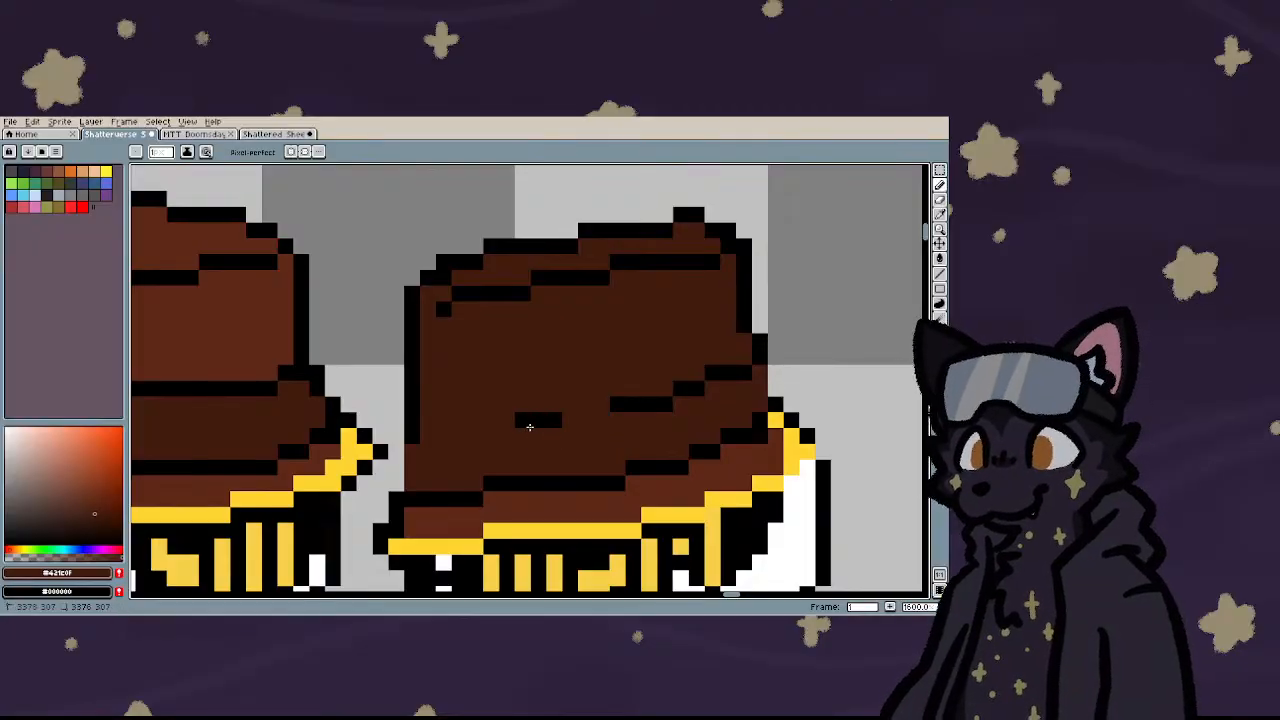
click(588, 423)
click(602, 421)
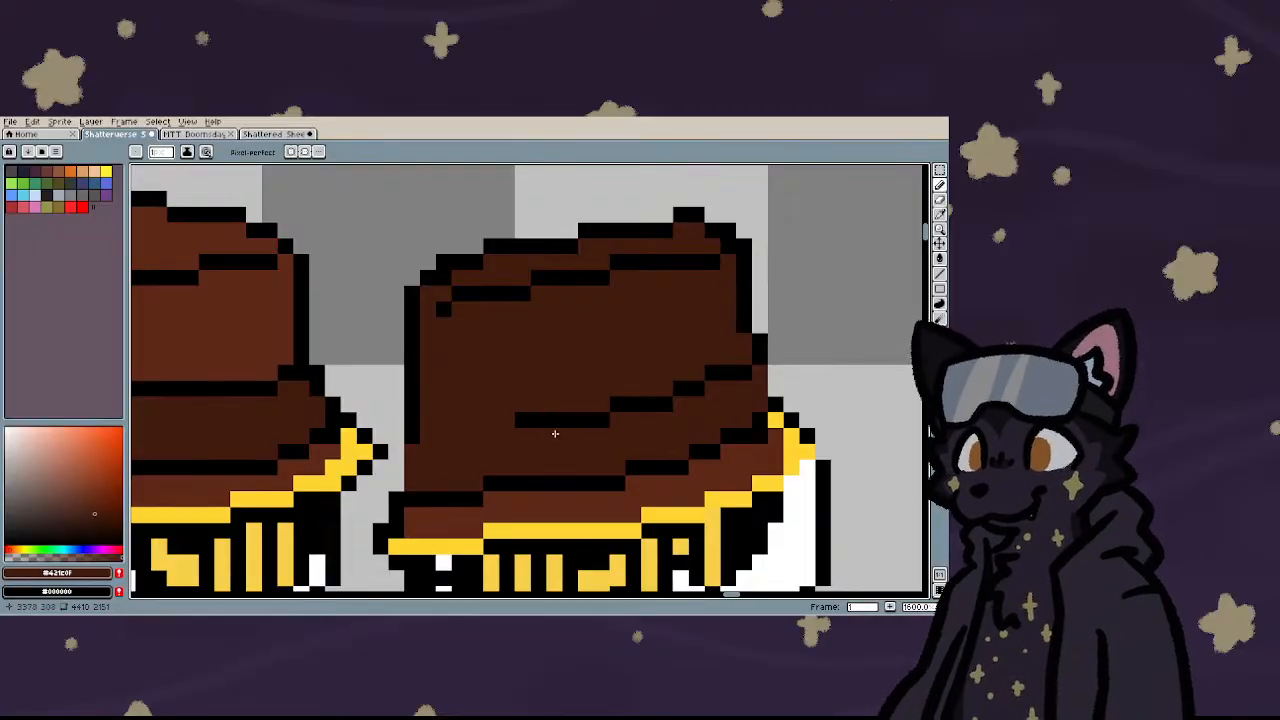
mouse_move(504, 433)
mouse_down()
mouse_move(416, 449)
mouse_move(458, 435)
mouse_move(419, 436)
mouse_move(401, 449)
mouse_move(413, 436)
mouse_move(397, 490)
mouse_up()
key(ctrl+z)
scroll(402, 427, down, 4)
key(w)
scroll(414, 531, up, 3)
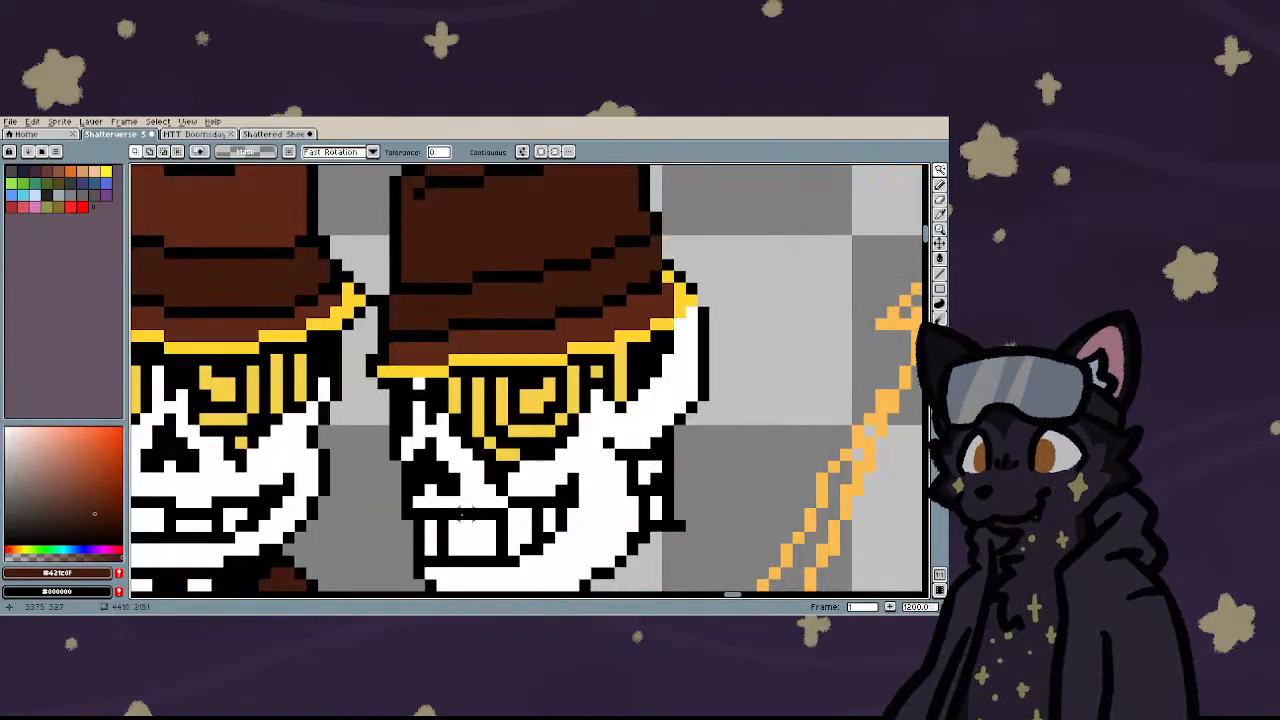
scroll(598, 377, down, 2)
scroll(597, 372, up, 4)
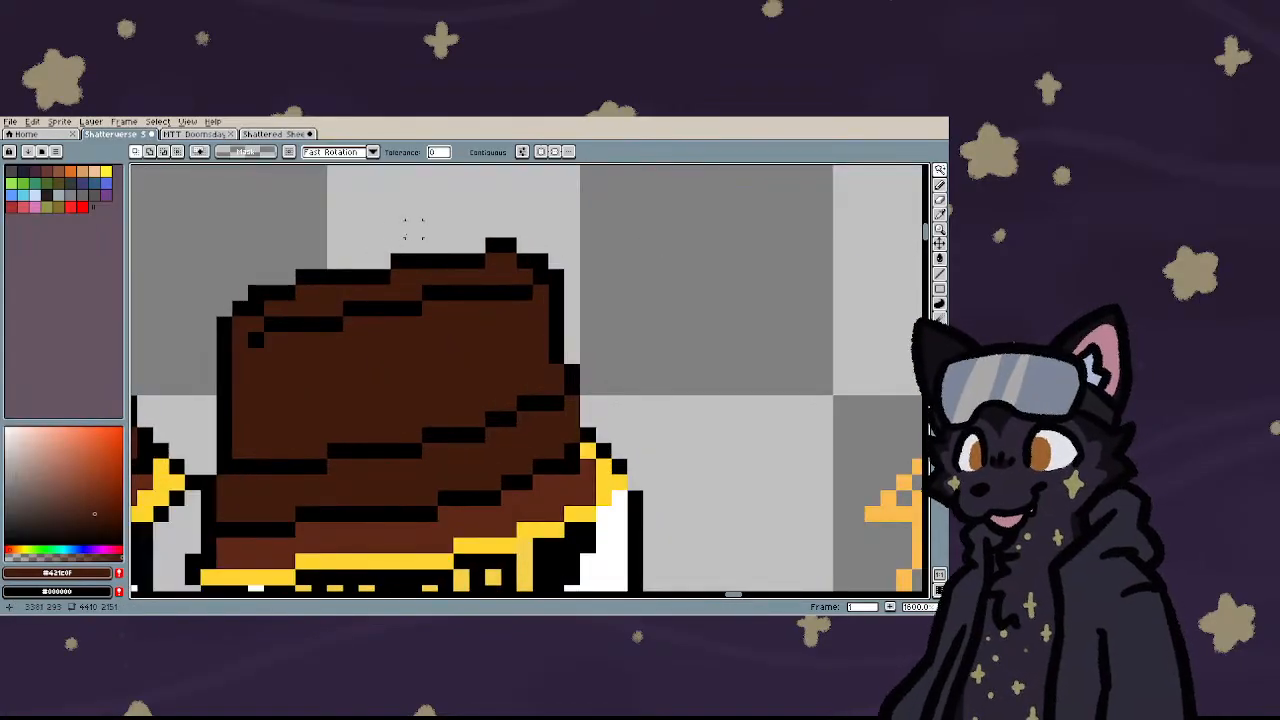
click(461, 229)
key(ctrl+z)
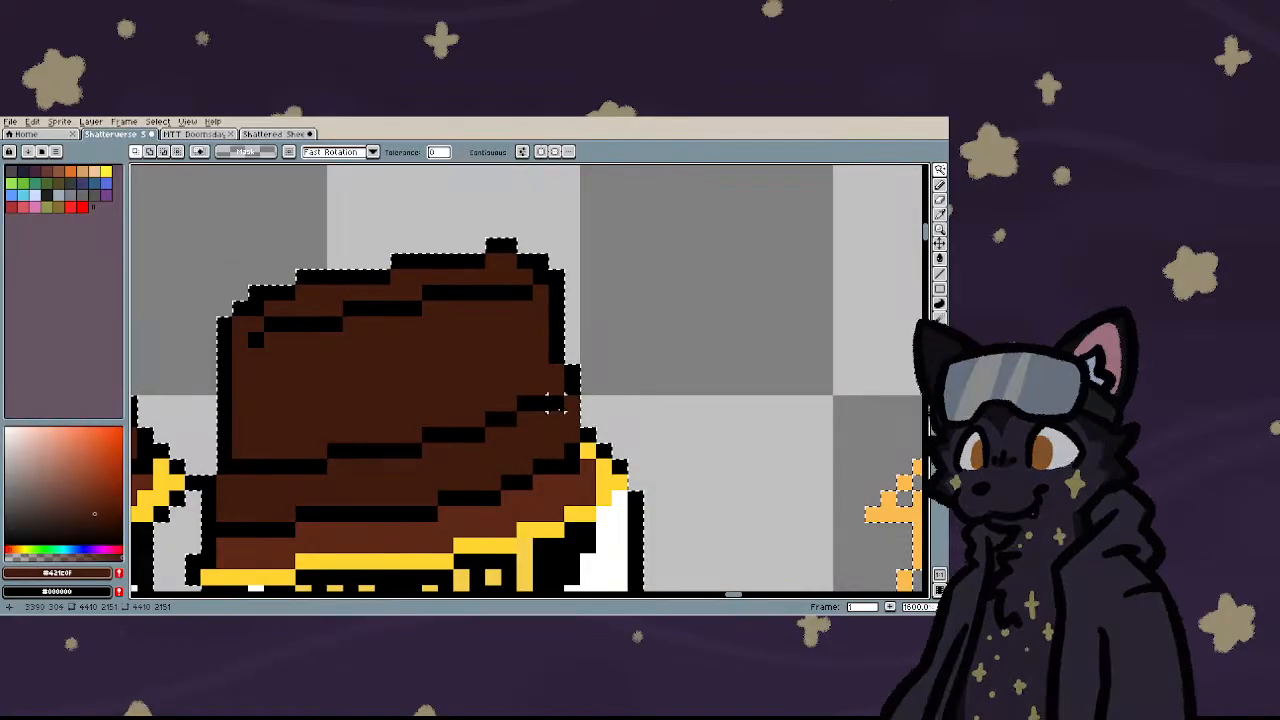
- Select the rear part of the hat's crown and brim and shift it two pixels outward to widen the hat
key(q)
mouse_move(460, 235)
mouse_down()
mouse_move(476, 405)
mouse_move(507, 545)
mouse_move(580, 538)
mouse_move(578, 488)
mouse_move(610, 505)
mouse_move(713, 380)
mouse_move(638, 228)
mouse_move(464, 212)
mouse_up()
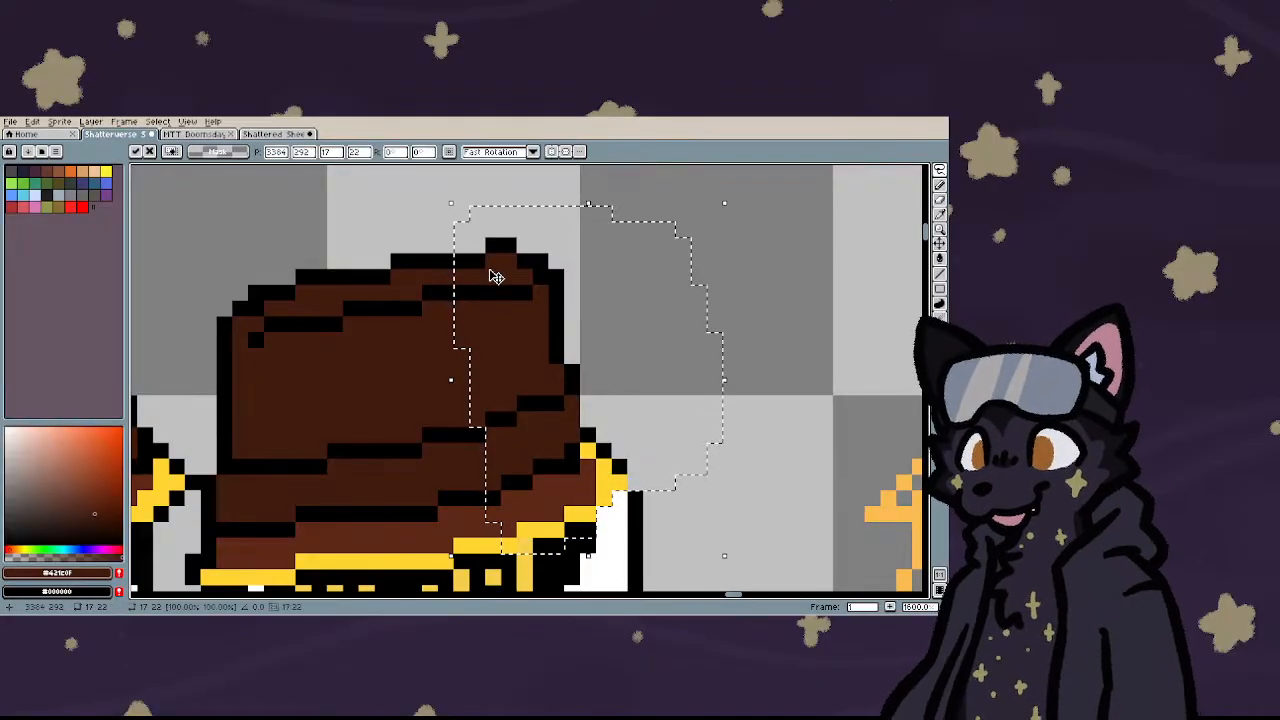
key(Right)
key(Right)
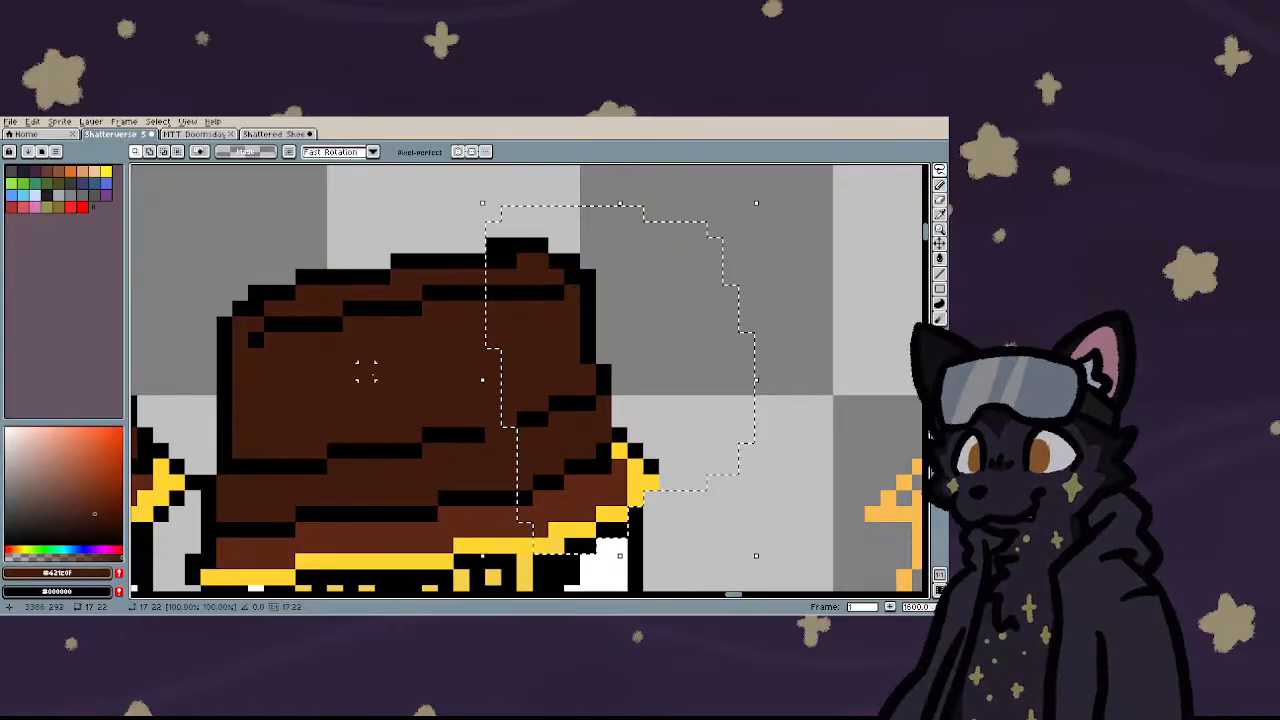
- Close the black outline around the rear brim tip and fill the leftover black pixels under the crown's top bump with dark brown
scroll(366, 371, down, 4)
scroll(451, 423, up, 6)
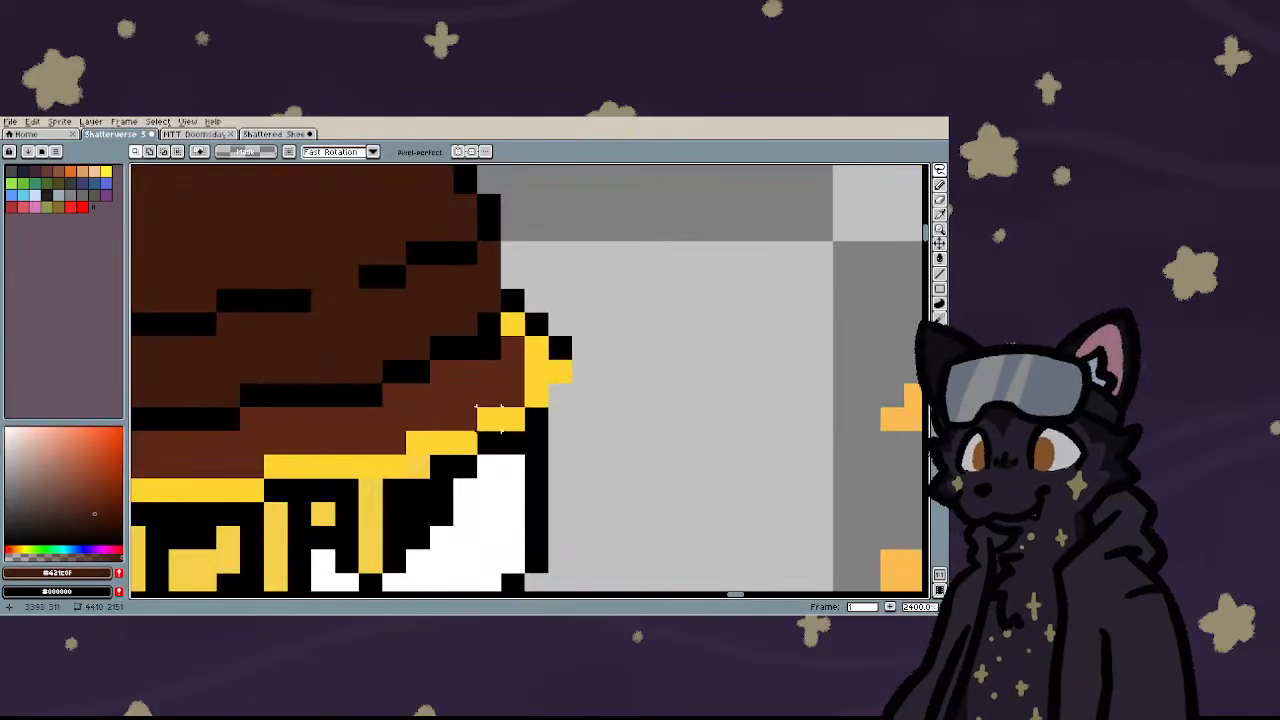
key(ctrl+d)
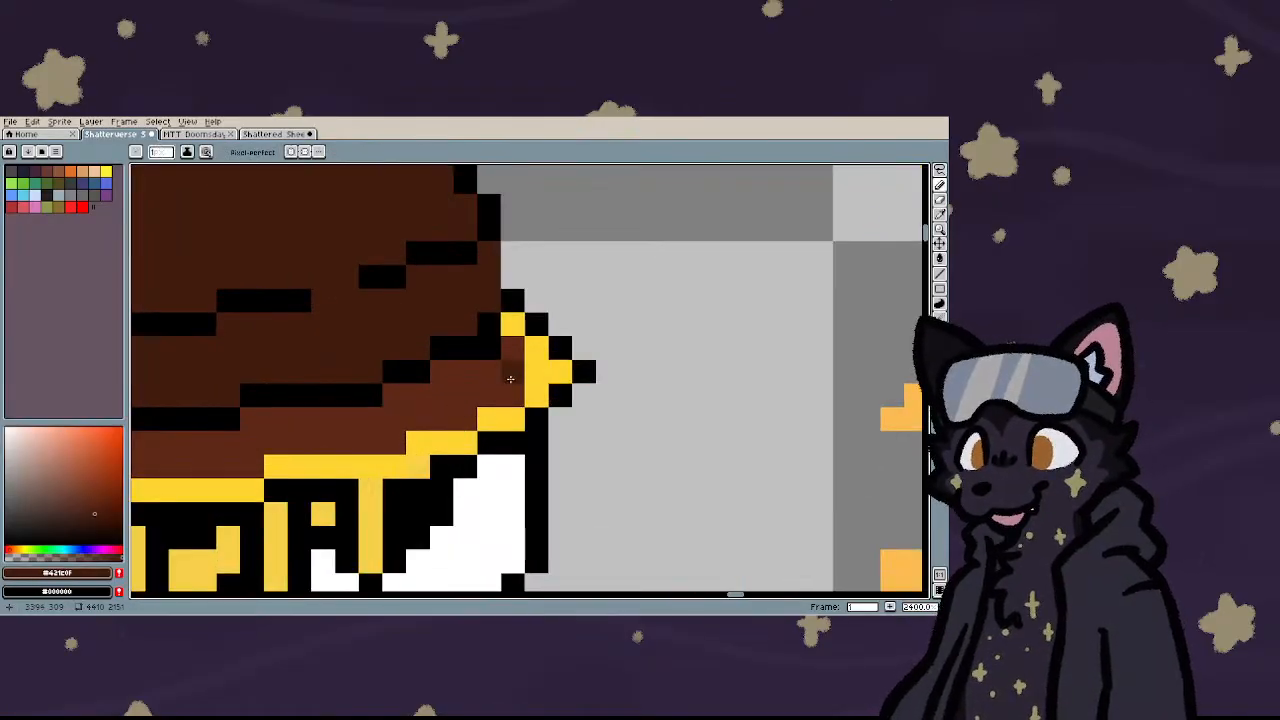
scroll(583, 371, down, 4)
scroll(581, 452, up, 3)
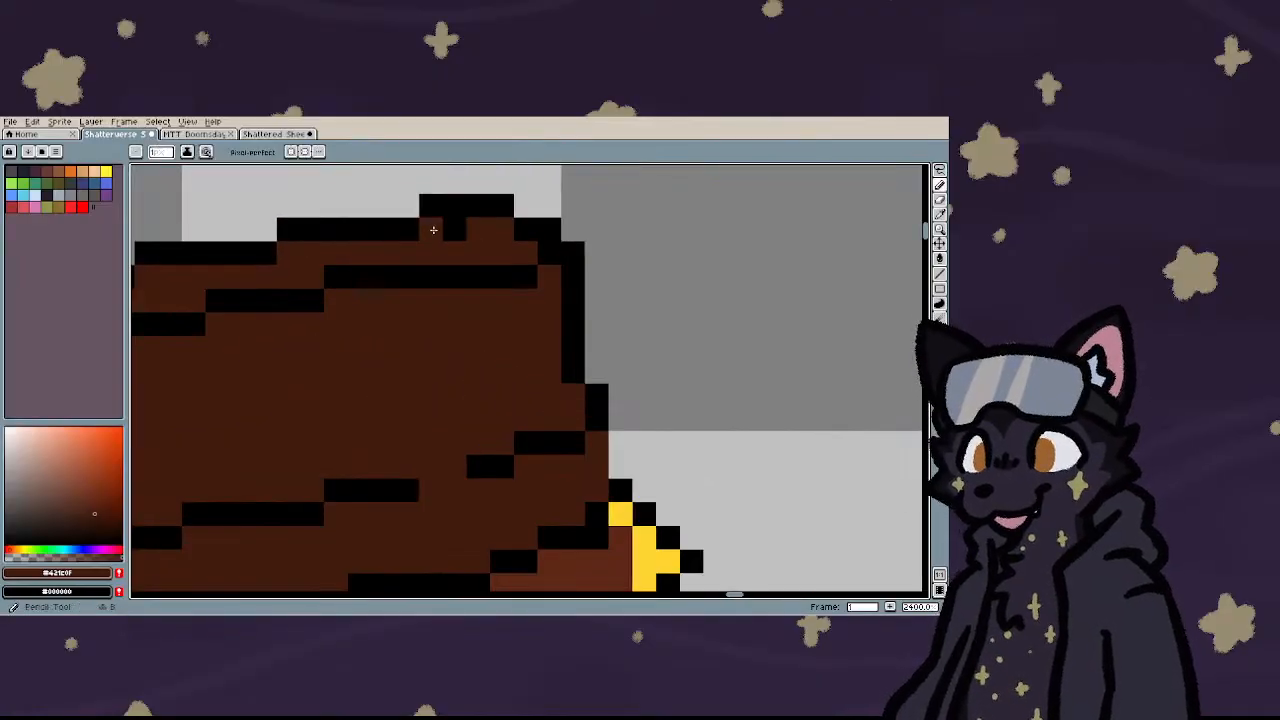
scroll(459, 255, down, 1)
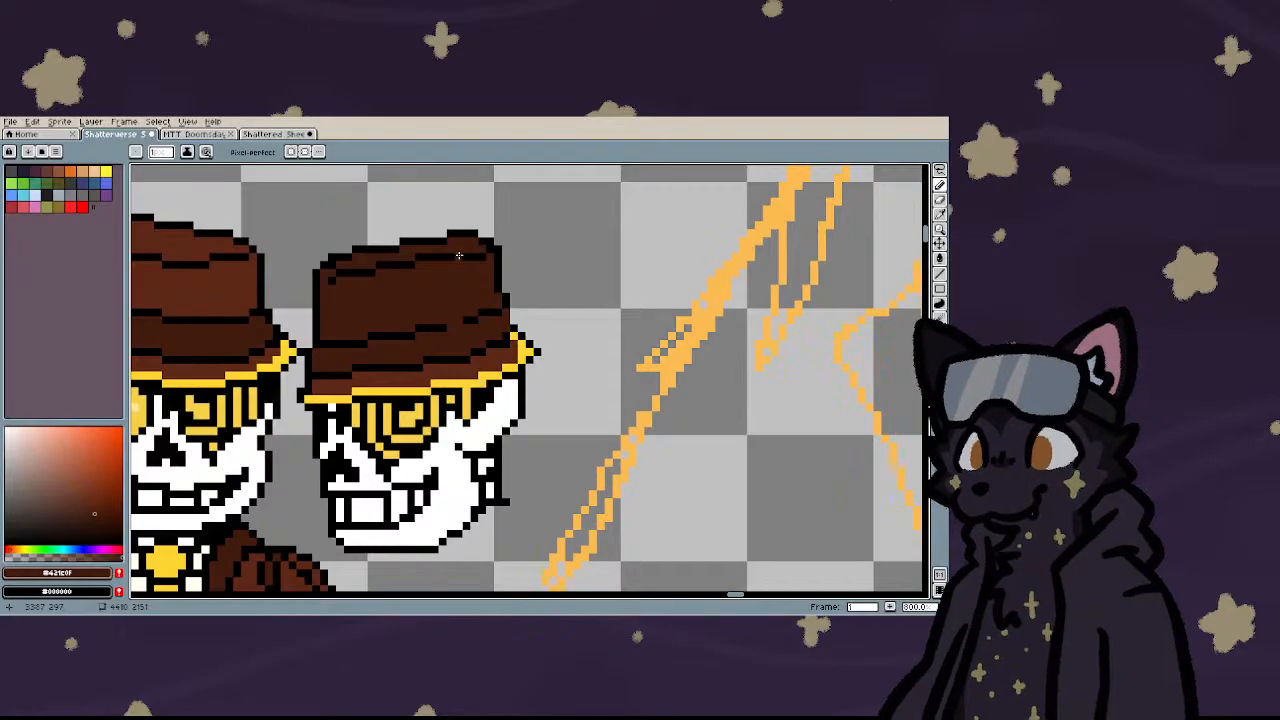
scroll(459, 255, down, 1)
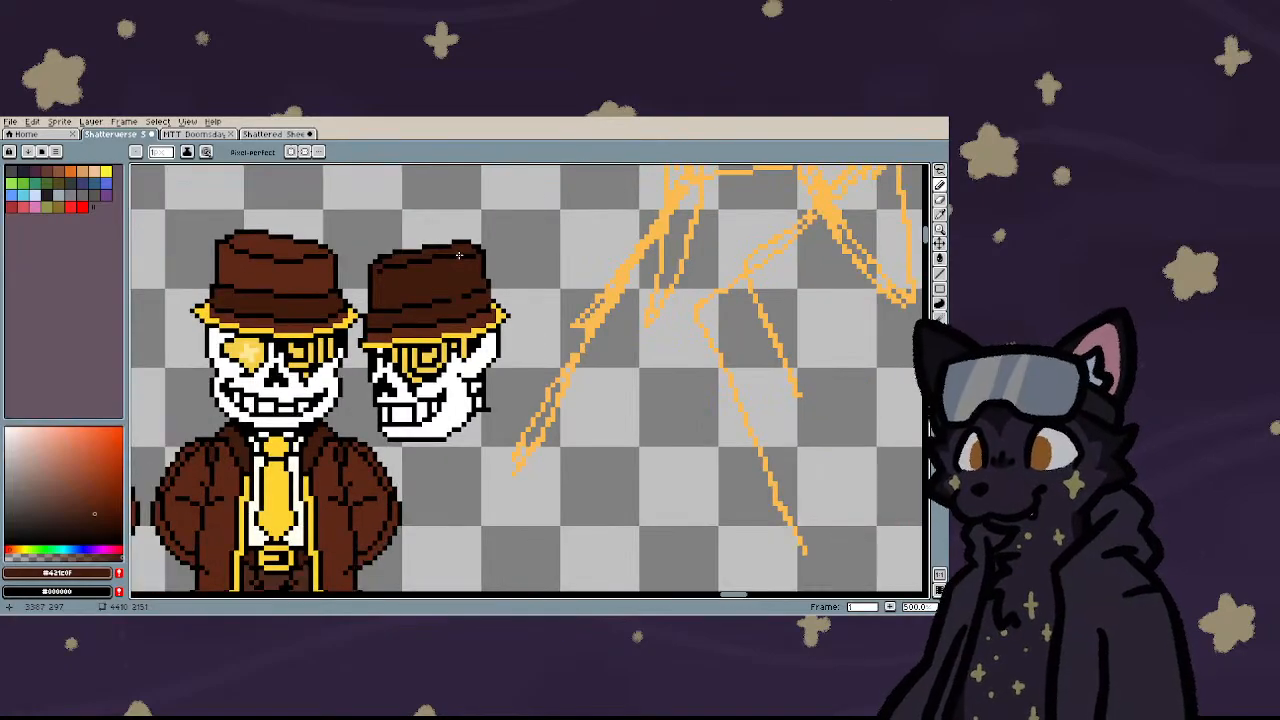
scroll(459, 255, down, 1)
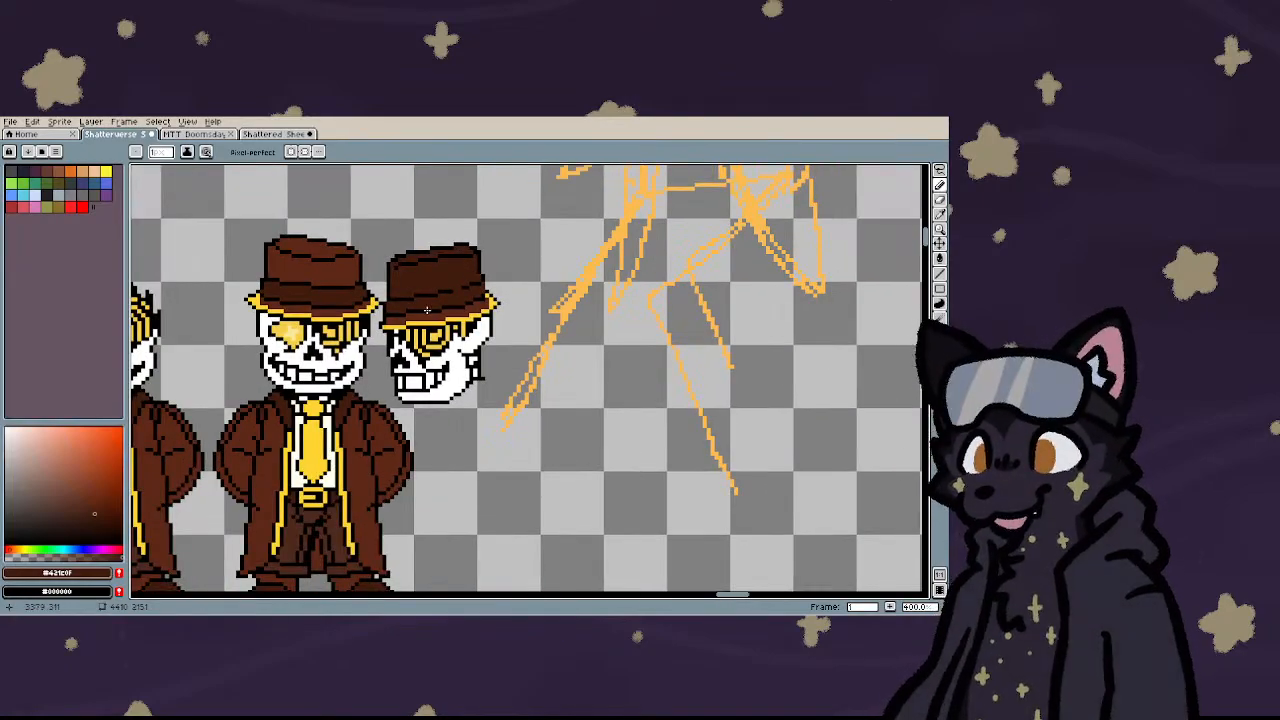
scroll(436, 325, down, 3)
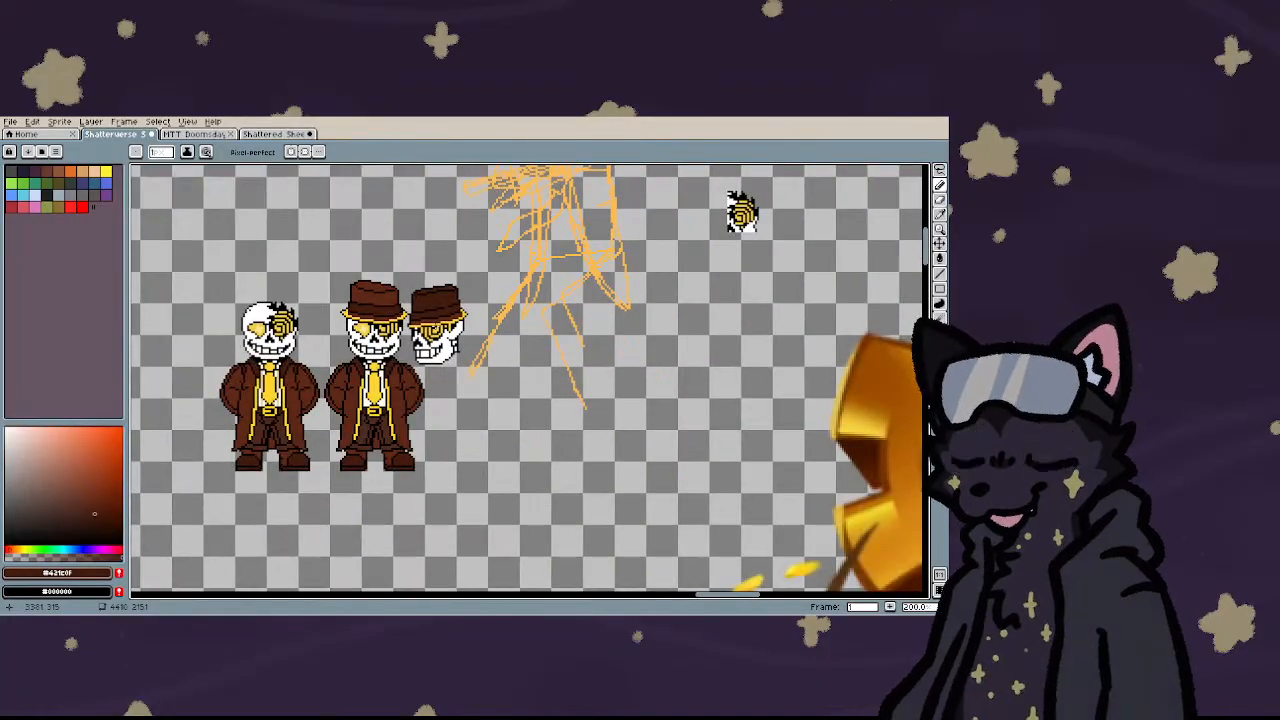
scroll(436, 325, up, 5)
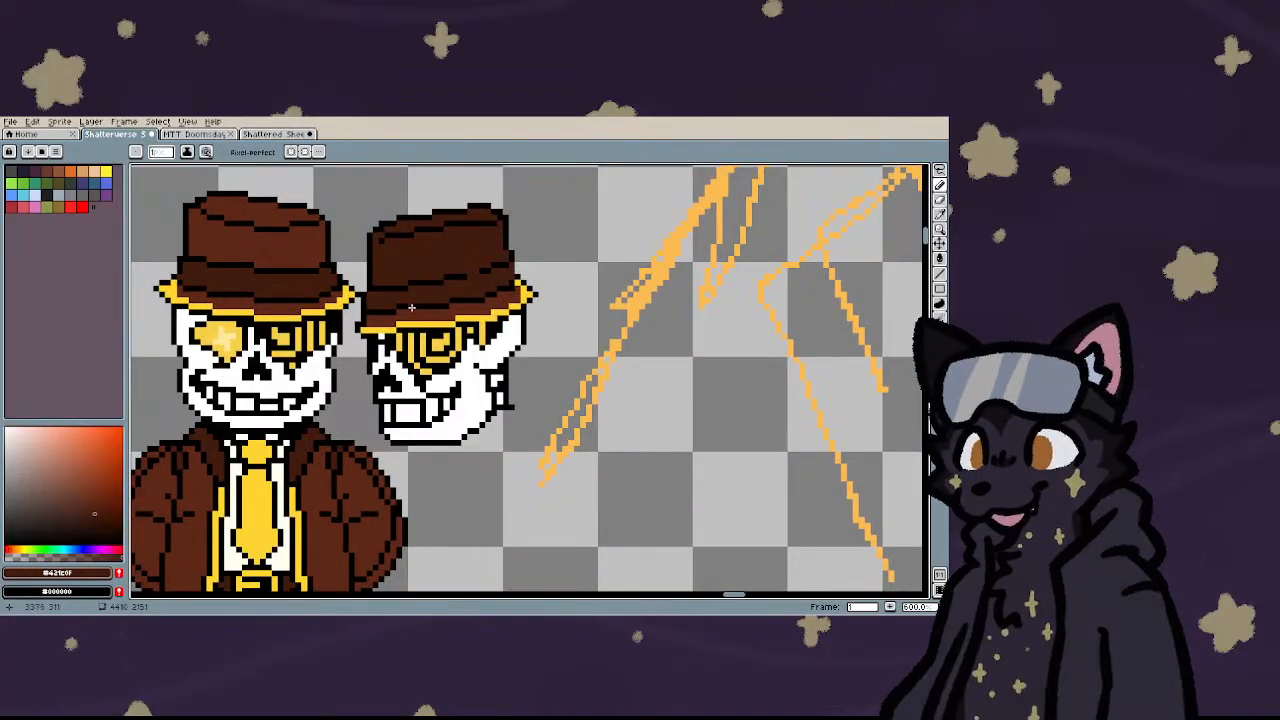
scroll(411, 307, down, 1)
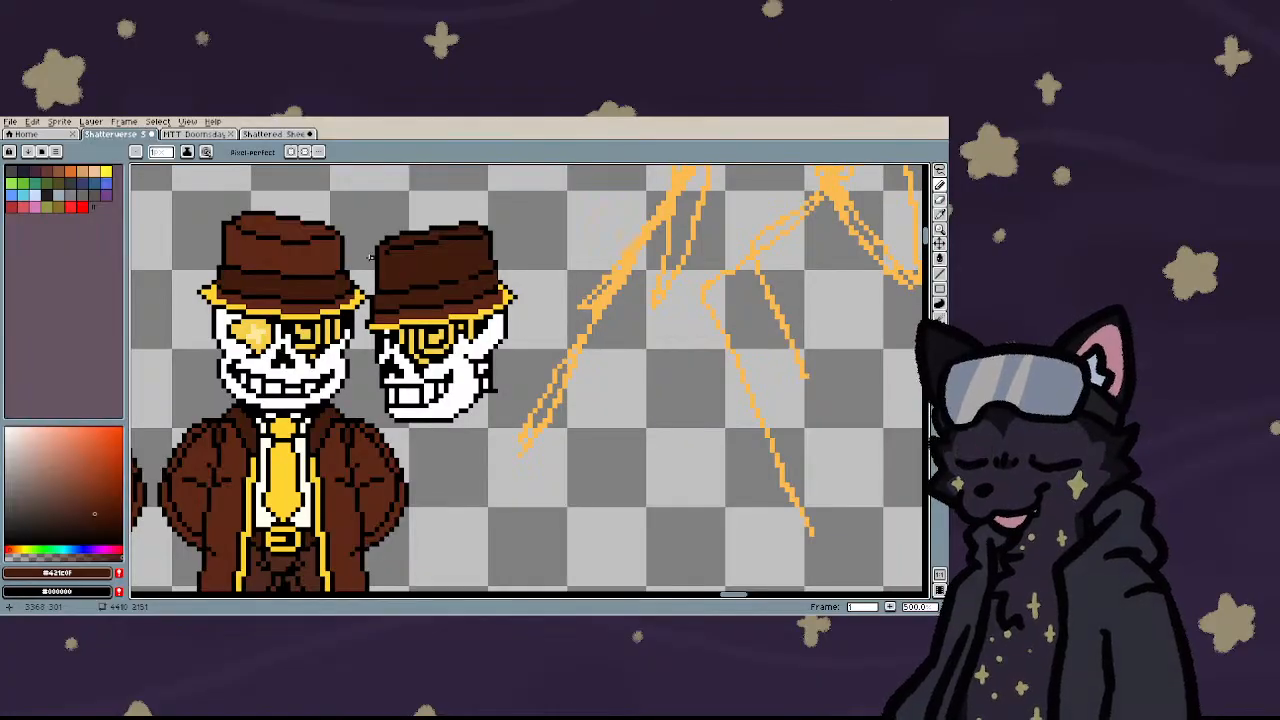
- Select the whole hatted angled head, move it up to the empty area beside the orange sketch's head, and rotate it 0.8 degrees
scroll(370, 257, up, 1)
key(q)
drag(366, 221, 373, 267)
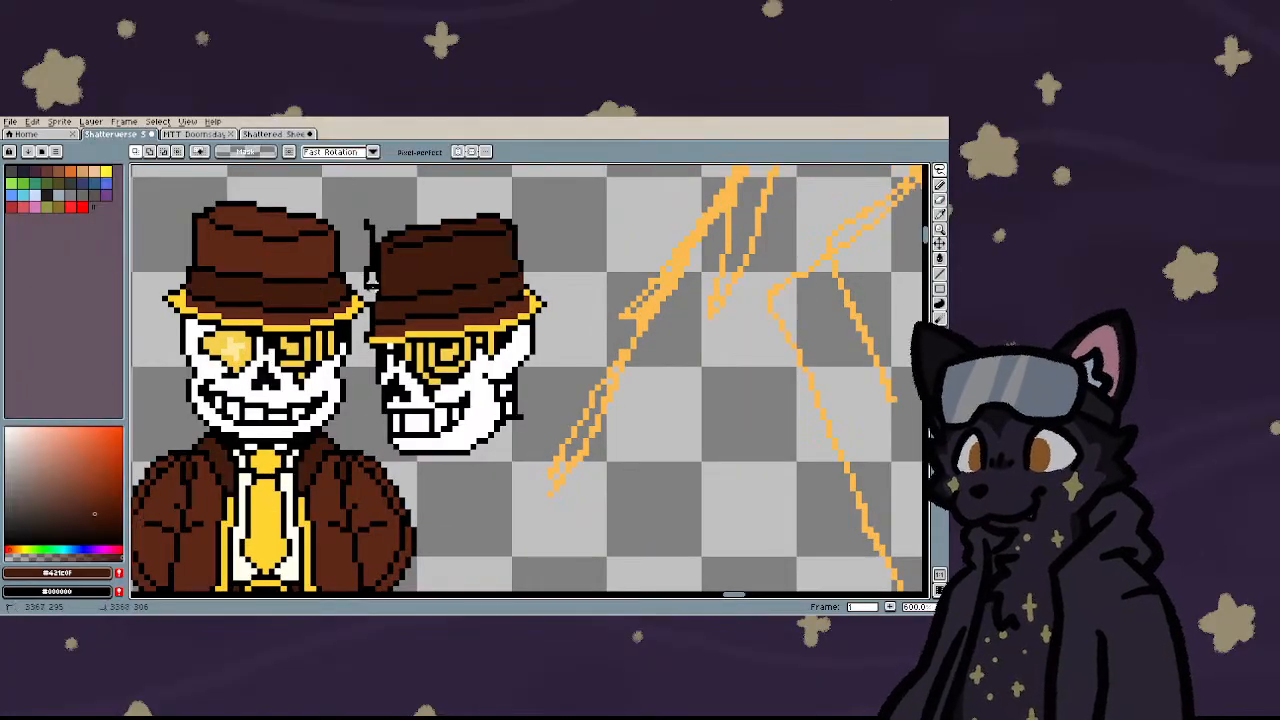
mouse_move(359, 343)
mouse_down()
mouse_move(360, 392)
mouse_move(412, 464)
mouse_move(494, 487)
mouse_move(567, 455)
mouse_move(575, 425)
mouse_up()
click(580, 524)
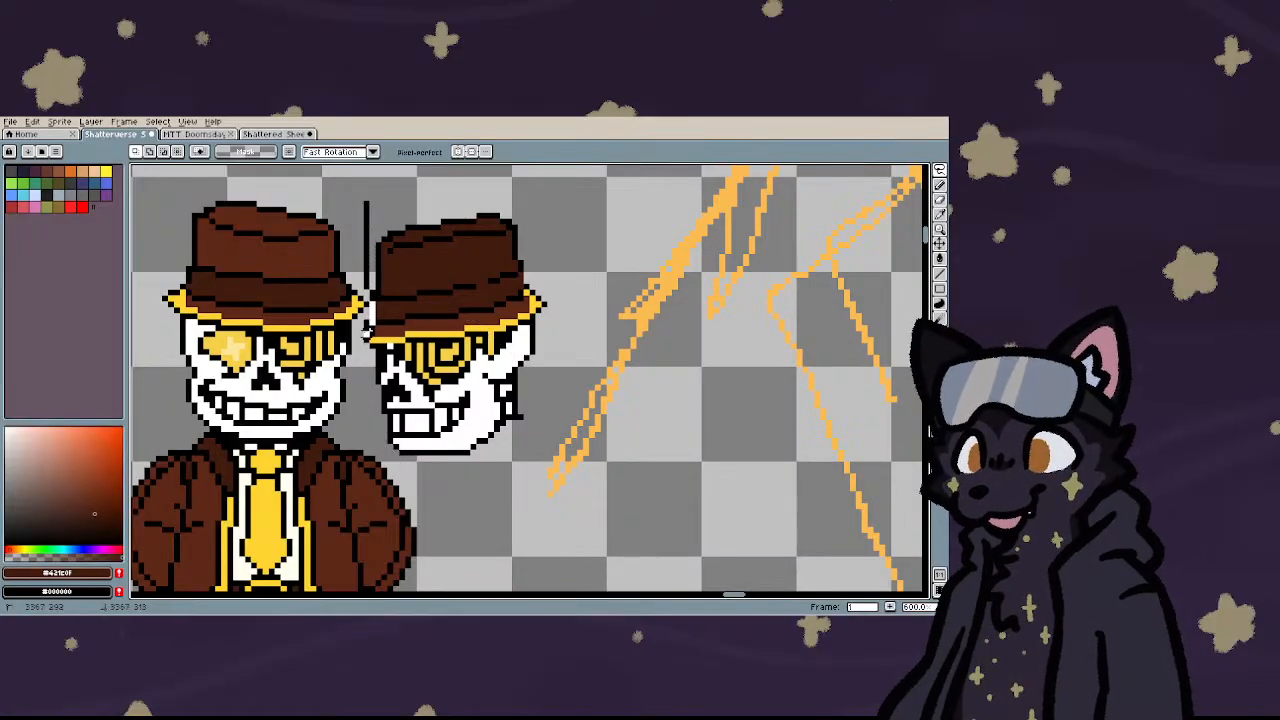
mouse_move(364, 400)
mouse_down()
mouse_move(412, 464)
mouse_move(486, 470)
mouse_move(532, 447)
mouse_move(580, 287)
mouse_move(504, 190)
mouse_move(375, 200)
mouse_up()
scroll(468, 228, down, 5)
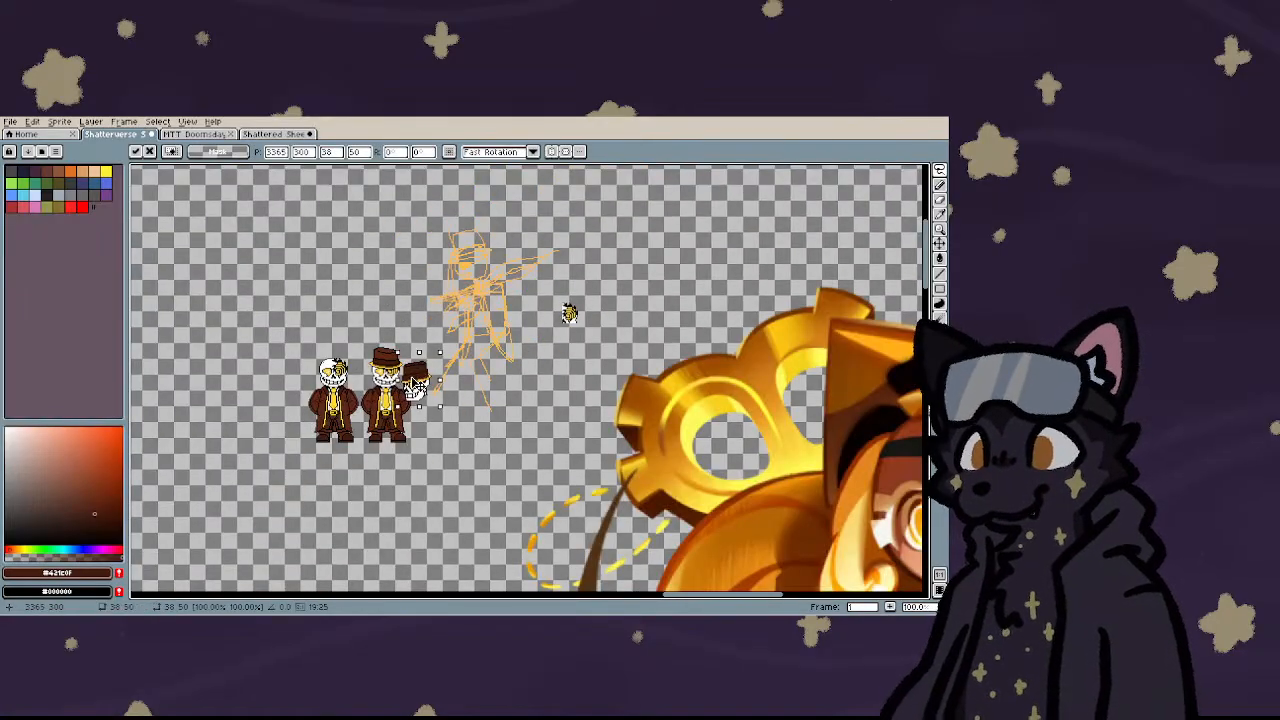
mouse_move(468, 228)
mouse_down()
mouse_move(626, 374)
mouse_move(370, 413)
mouse_up()
scroll(478, 238, up, 3)
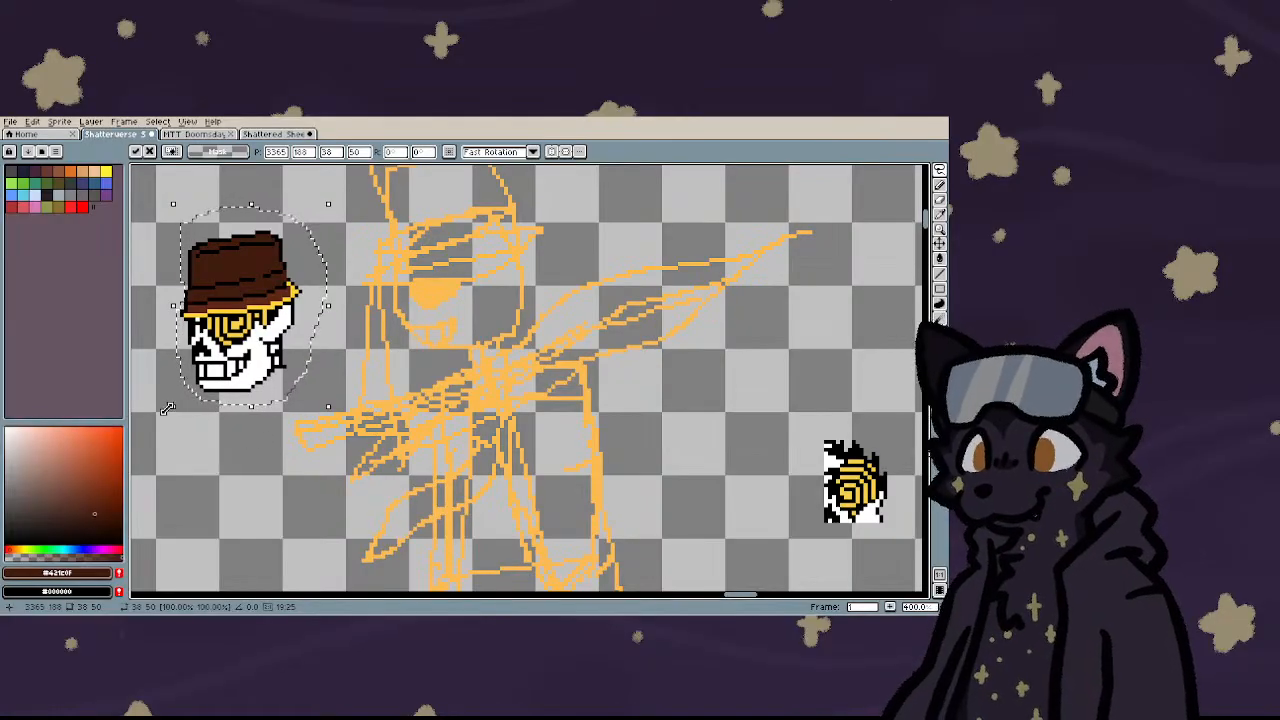
drag(162, 413, 170, 422)
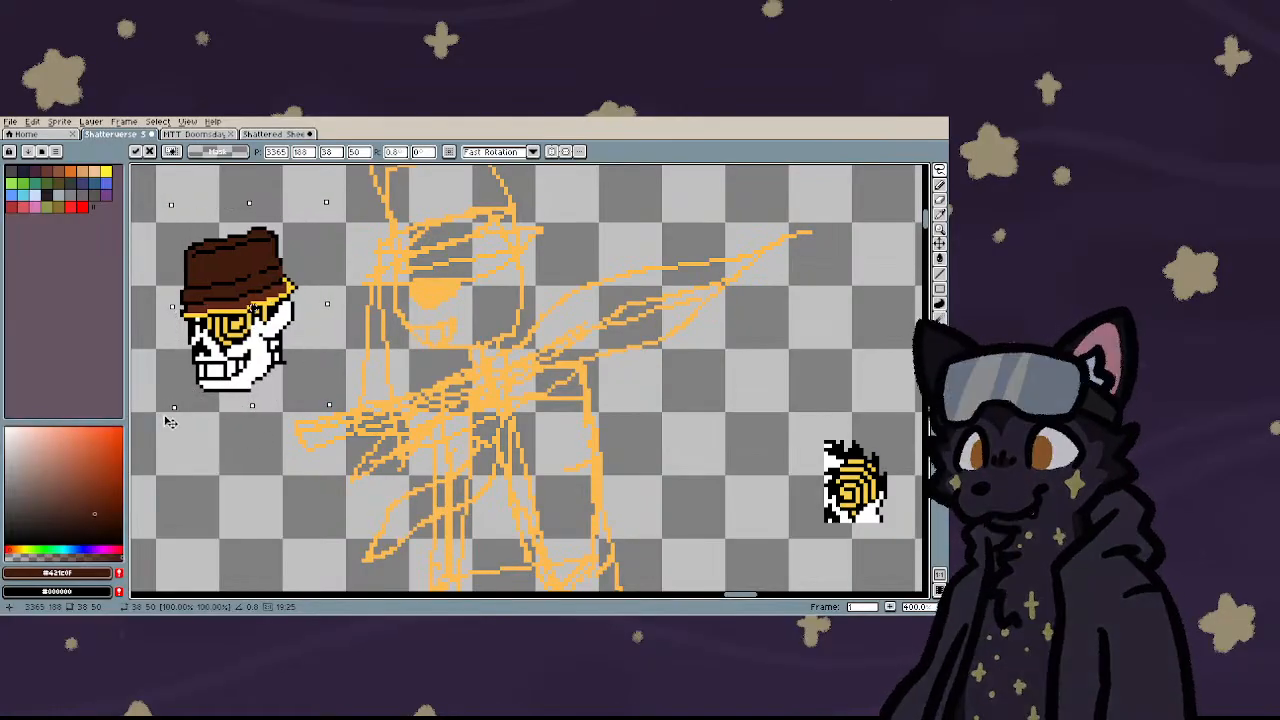
key(Return)
- Repair the black outline between the rear jaw and the chin as a continuous stepped diagonal
scroll(217, 451, up, 8)
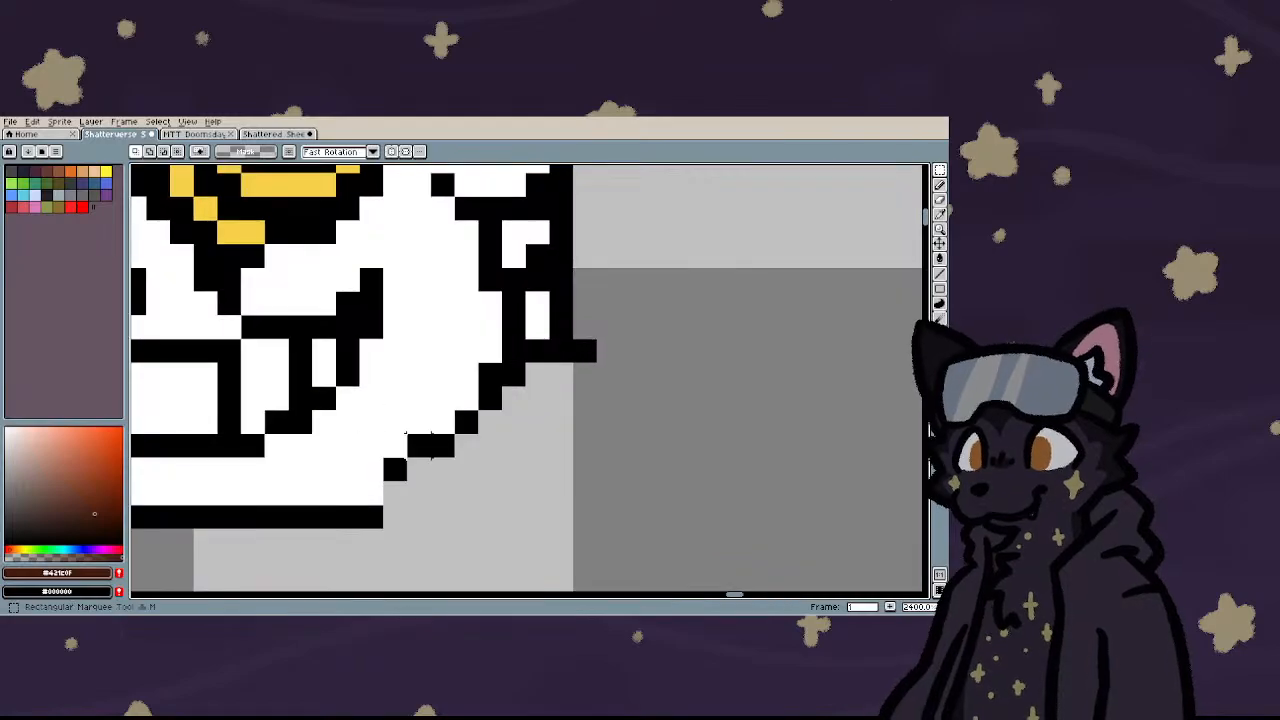
mouse_move(432, 408)
mouse_down()
mouse_move(333, 506)
mouse_move(349, 491)
mouse_move(349, 513)
mouse_move(372, 518)
mouse_up()
key(b)
scroll(443, 491, down, 6)
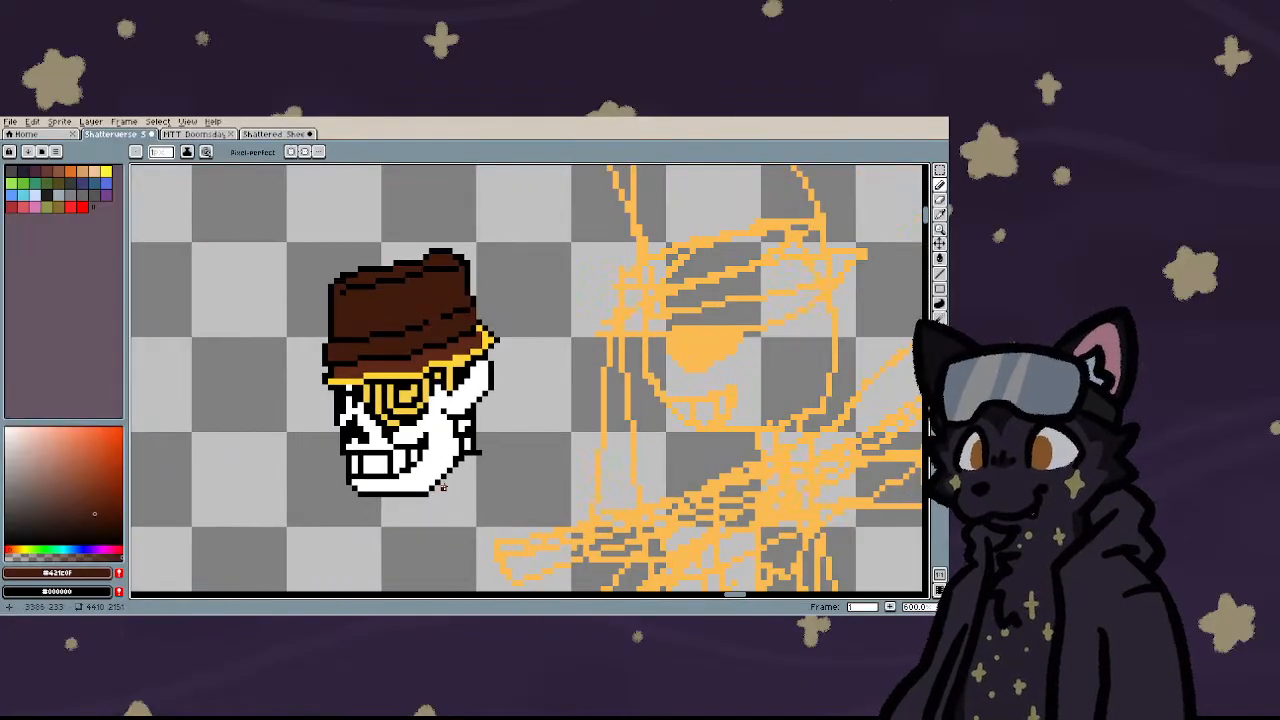
scroll(443, 486, down, 1)
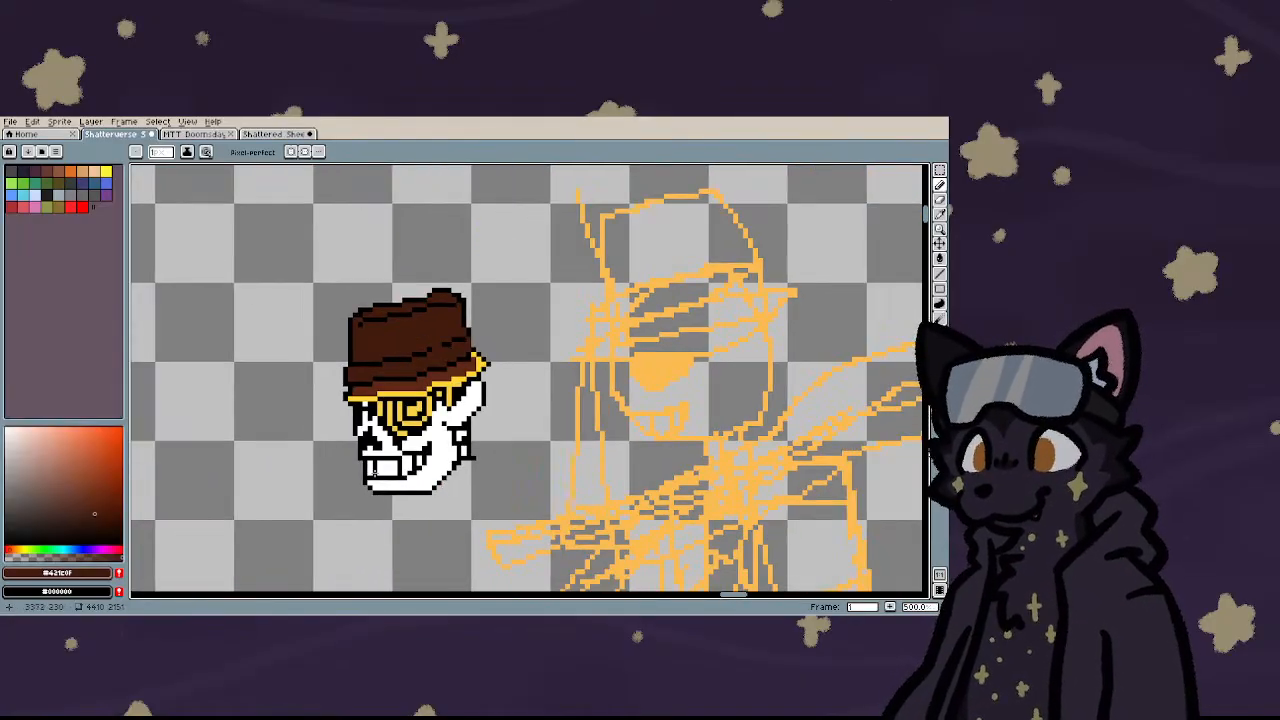
- Raise the rear end of the chin's bottom outline by one pixel to round the jaw's lower corner
scroll(419, 546, up, 7)
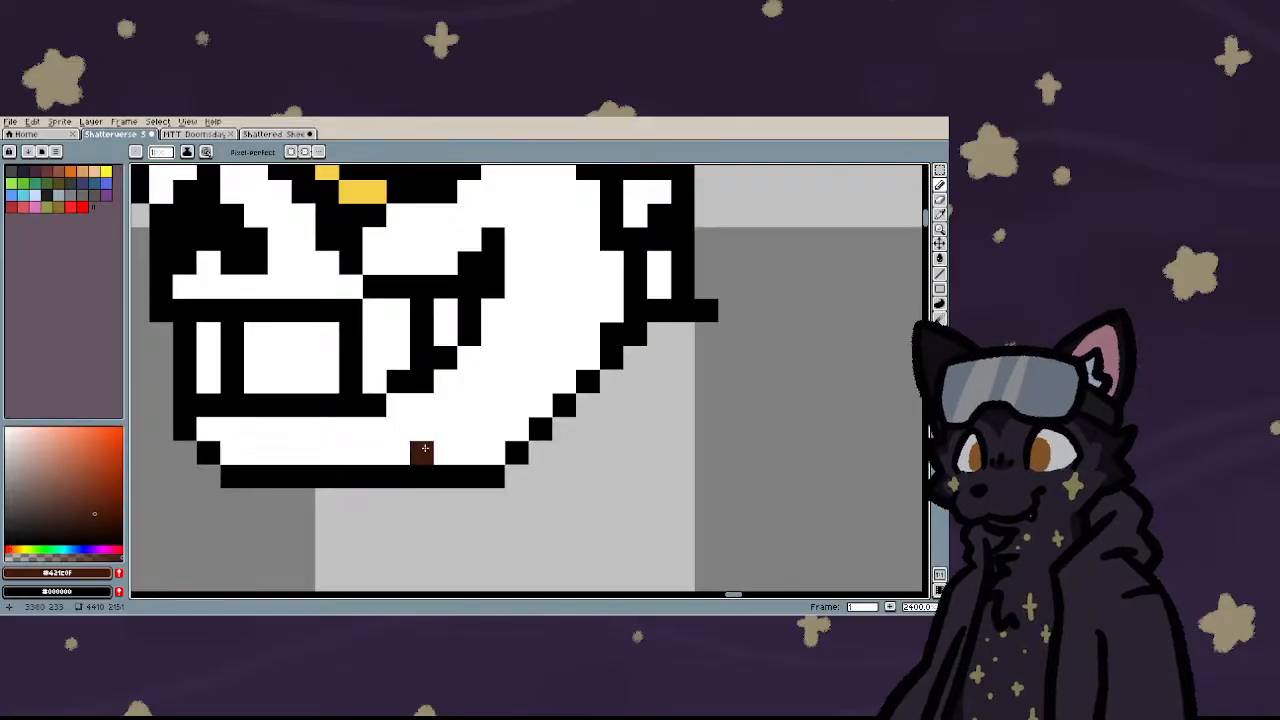
key(m)
mouse_move(456, 440)
mouse_down()
mouse_move(507, 514)
mouse_move(482, 466)
mouse_up()
key(Return)
scroll(482, 490, down, 5)
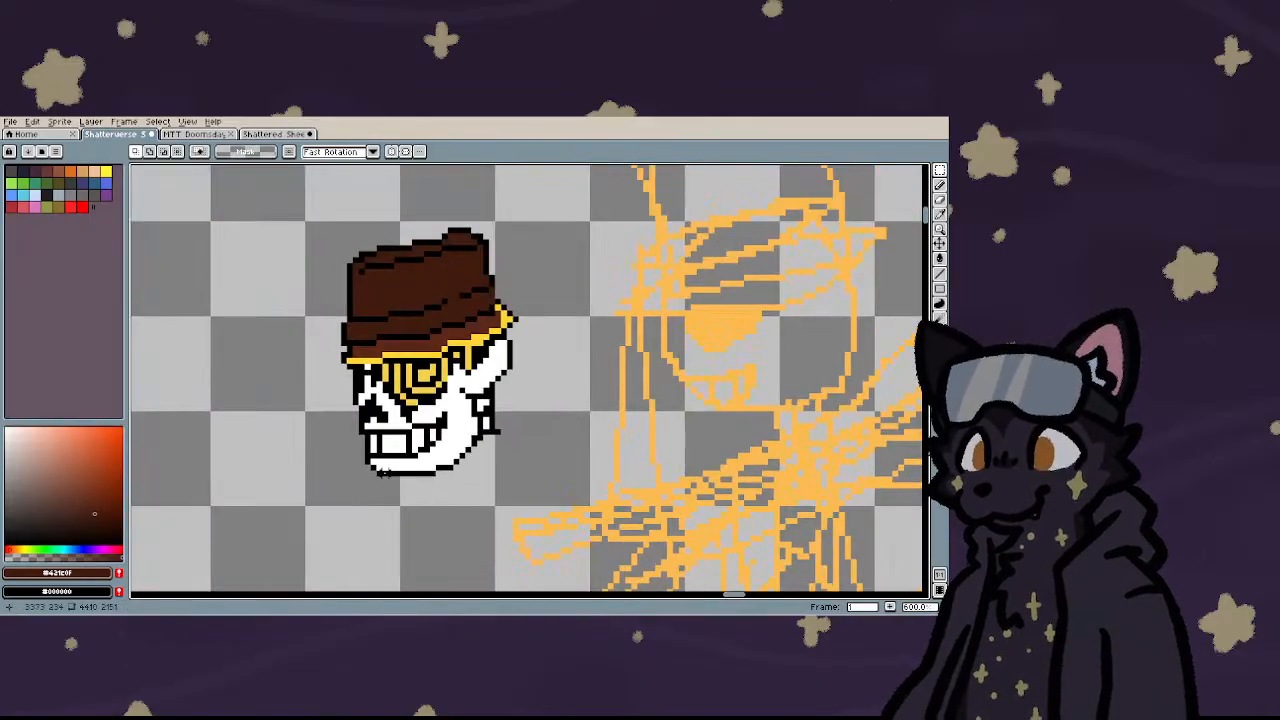
- Copy the 15 by 20 pixel shirt and tie area of the bare-headed skeleton onto the hatted skeleton's chest
scroll(383, 472, down, 5)
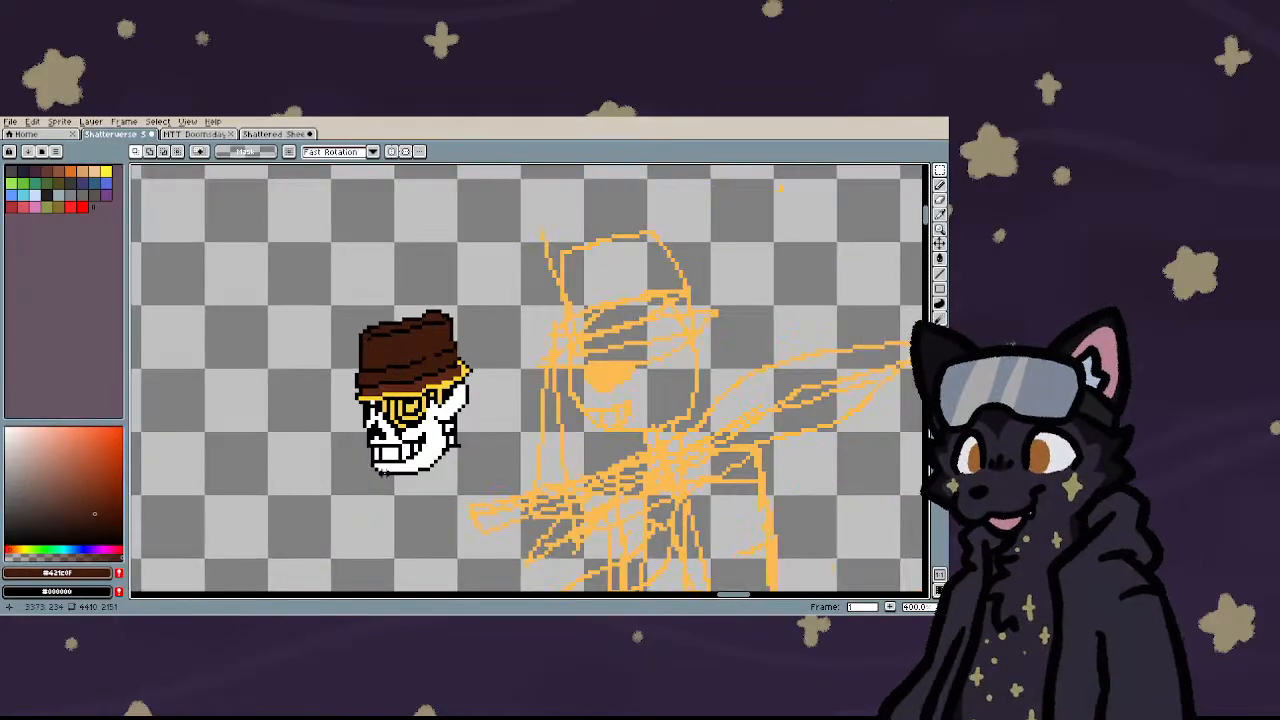
scroll(380, 480, up, 2)
scroll(377, 485, down, 2)
scroll(377, 485, down, 1)
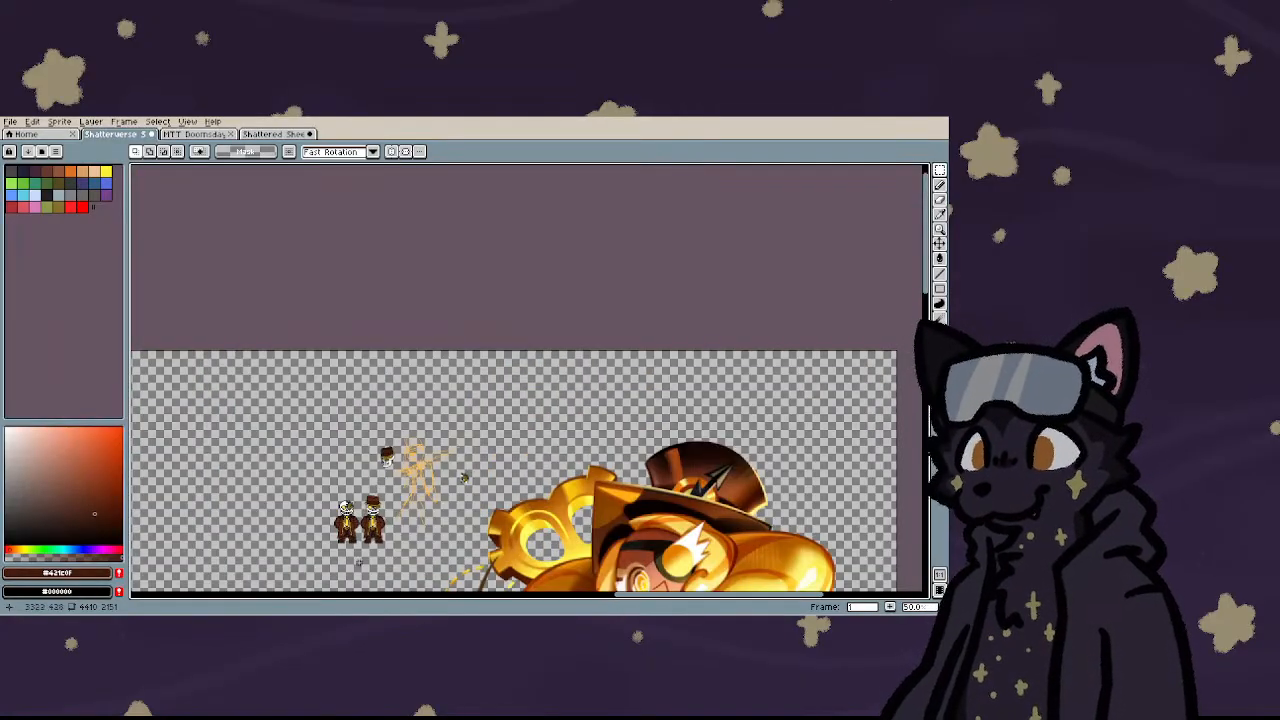
scroll(370, 430, up, 4)
scroll(358, 357, down, 1)
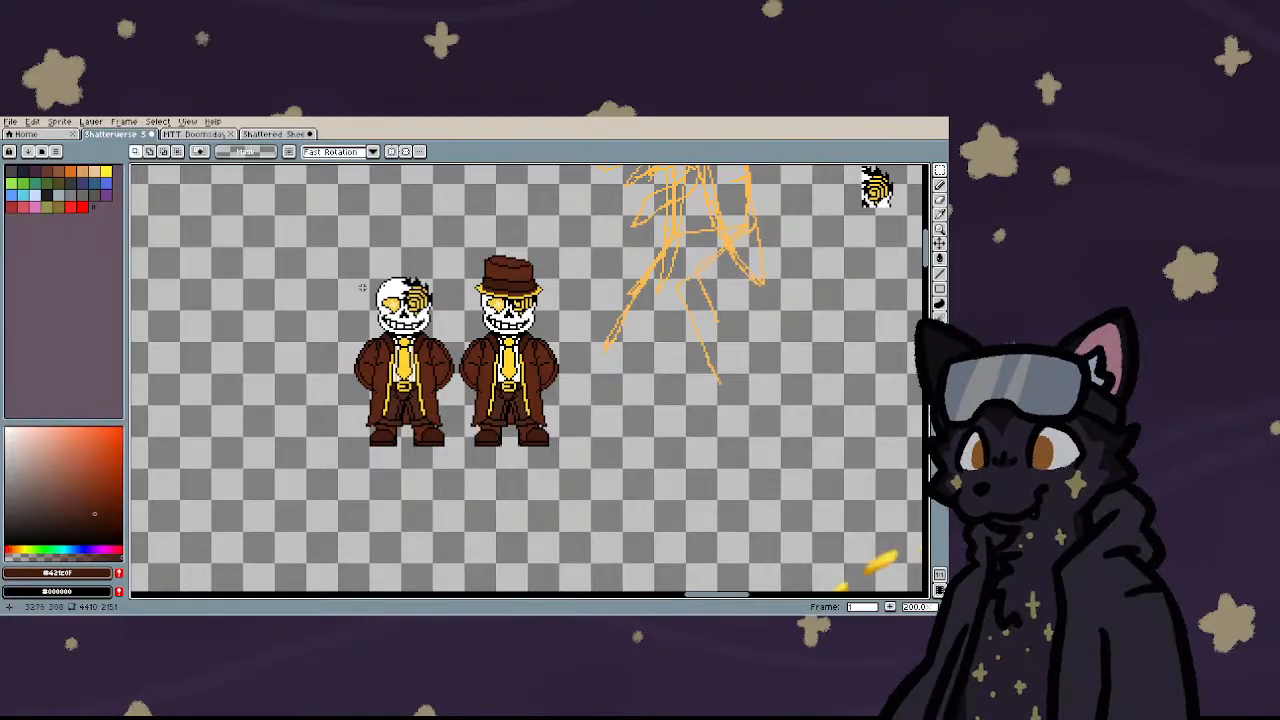
scroll(362, 287, up, 3)
drag(416, 408, 705, 485)
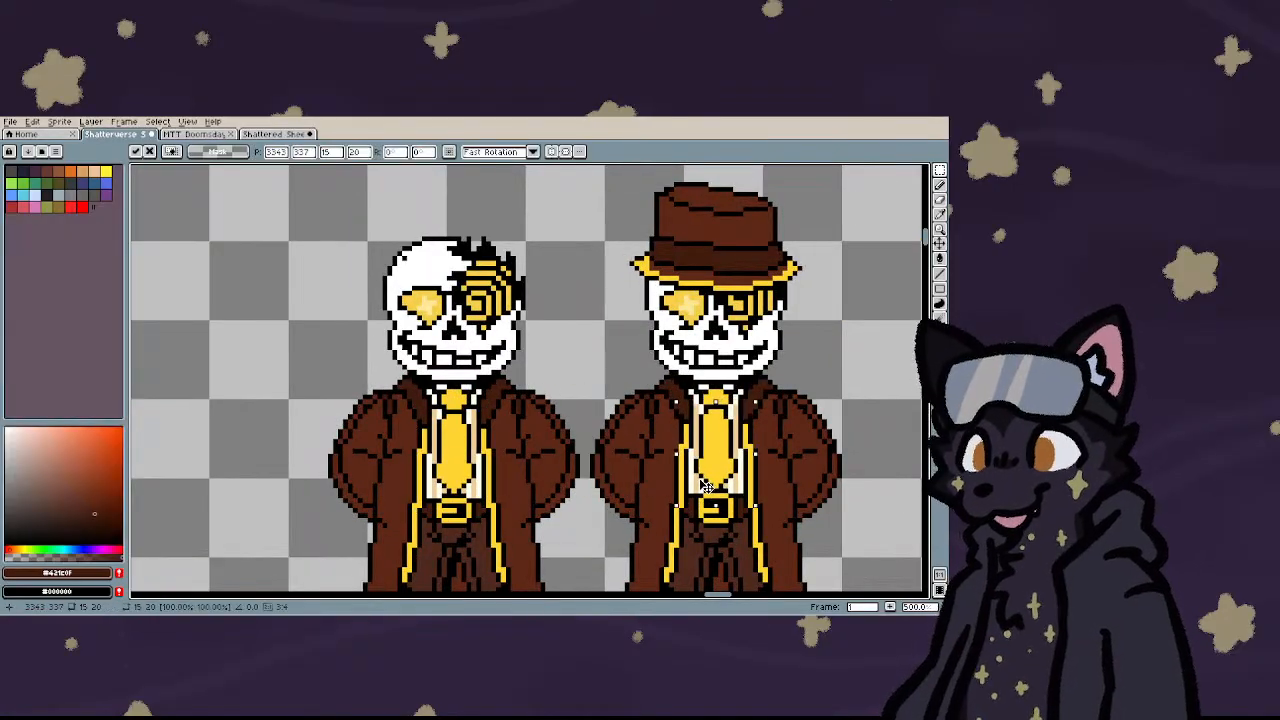
key(Return)
- Select both full-body skeletons and move them up beside the angled head
scroll(403, 382, down, 6)
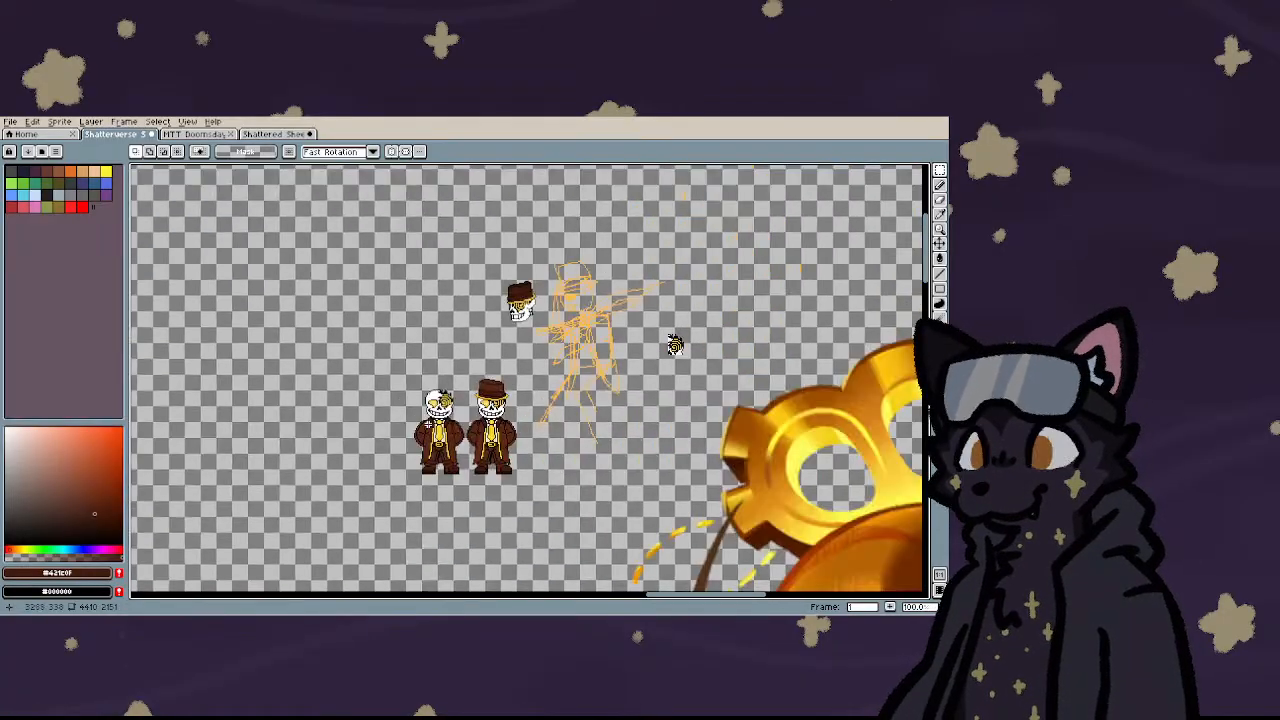
drag(400, 381, 482, 487)
drag(455, 443, 438, 396)
key(Return)
- Compare the angled head's hat and face with the front-facing hatted skeleton beside it
scroll(452, 352, up, 5)
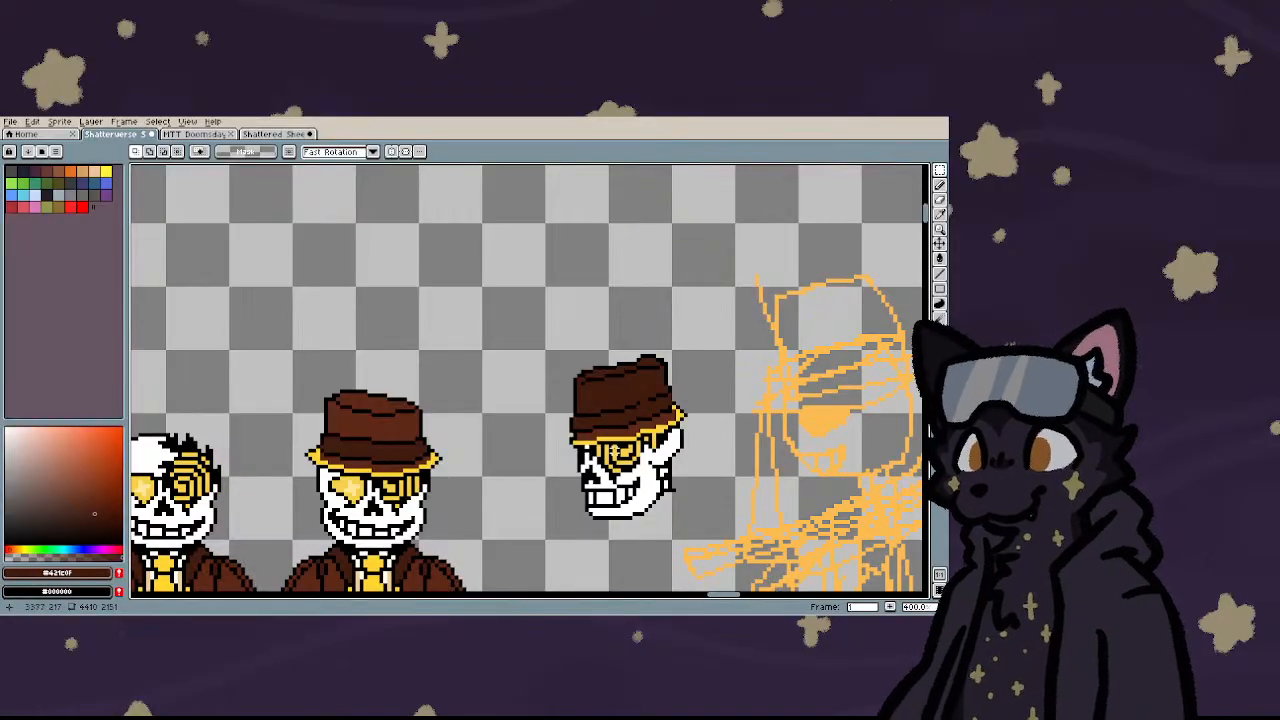
scroll(583, 446, up, 4)
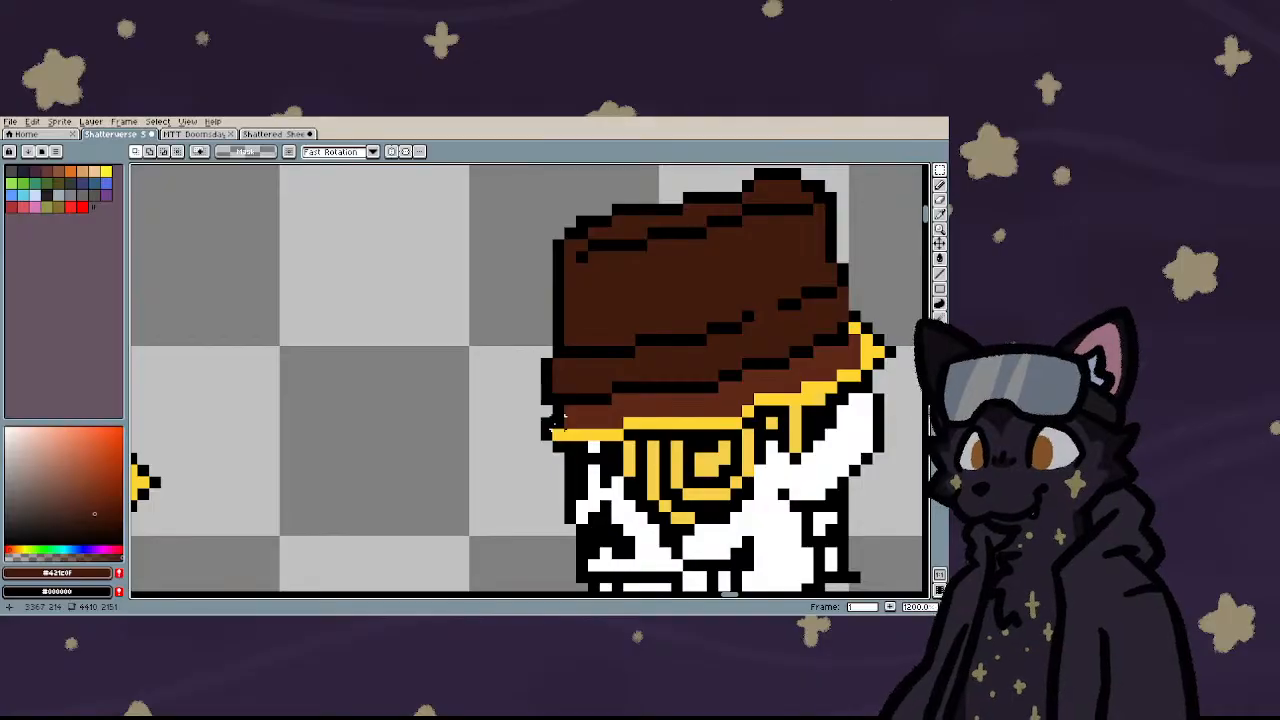
scroll(543, 425, down, 4)
key(i)
scroll(563, 373, up, 1)
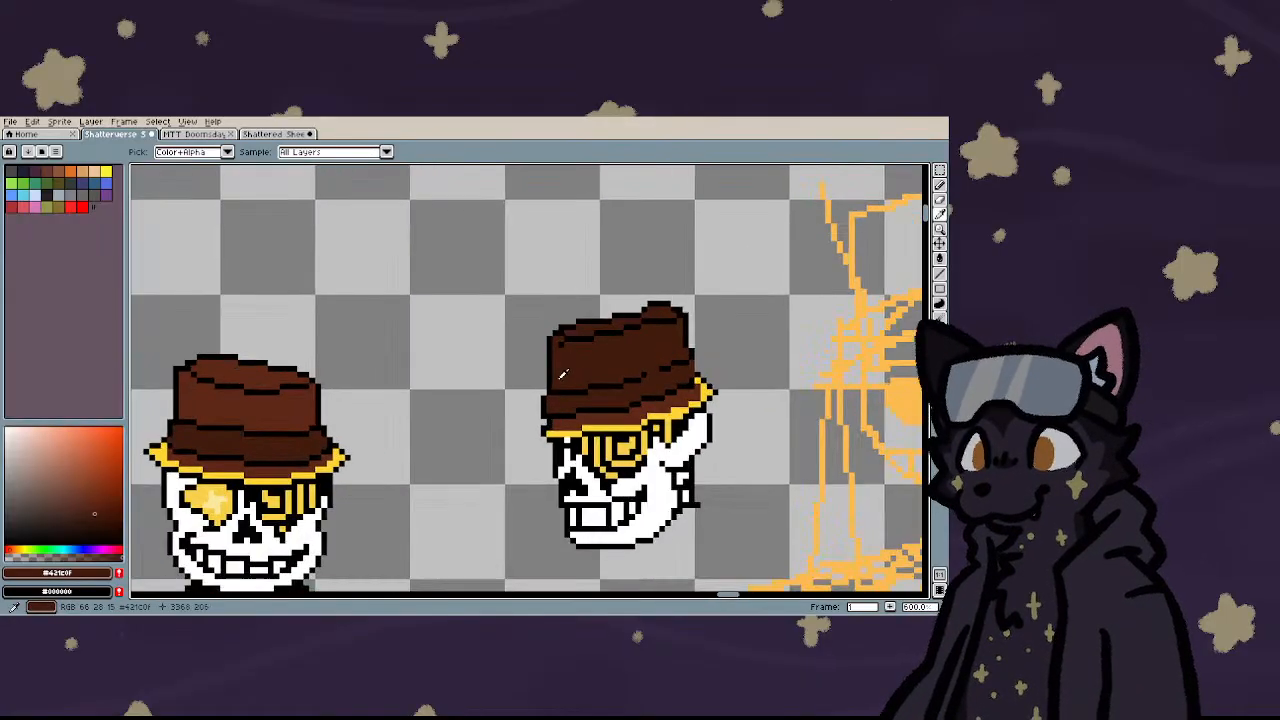
scroll(557, 397, down, 2)
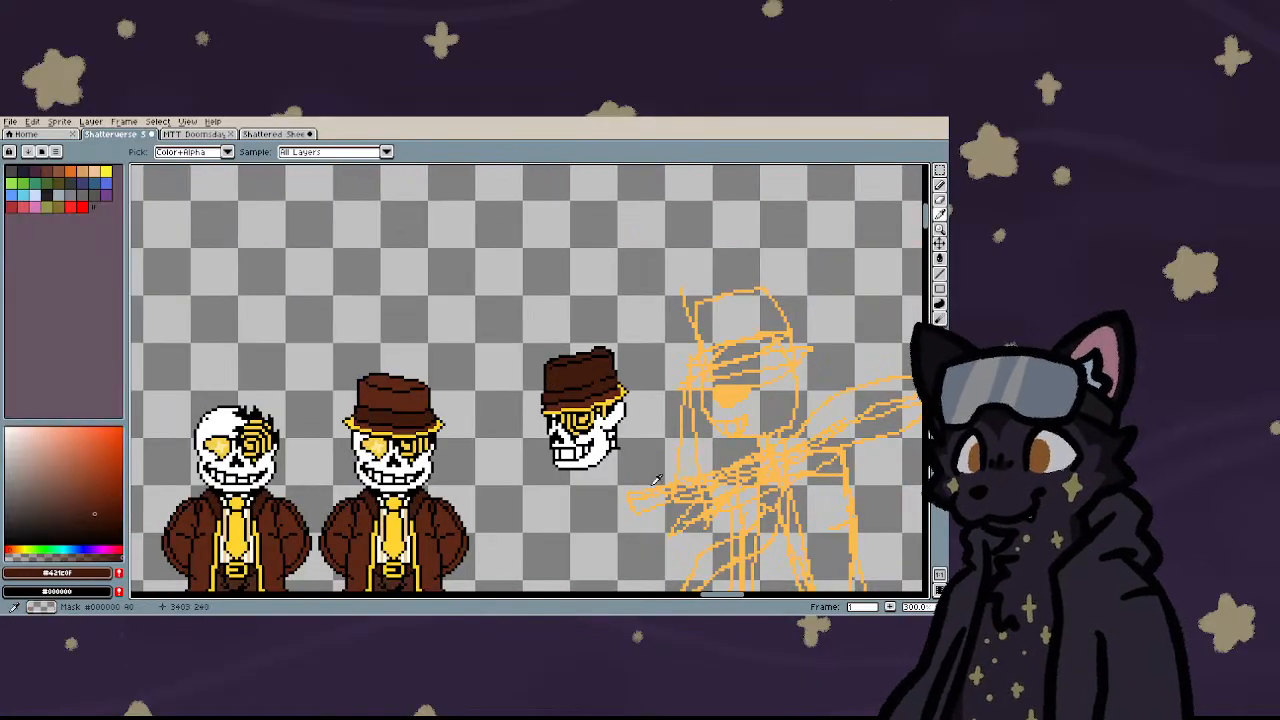
scroll(700, 465, up, 2)
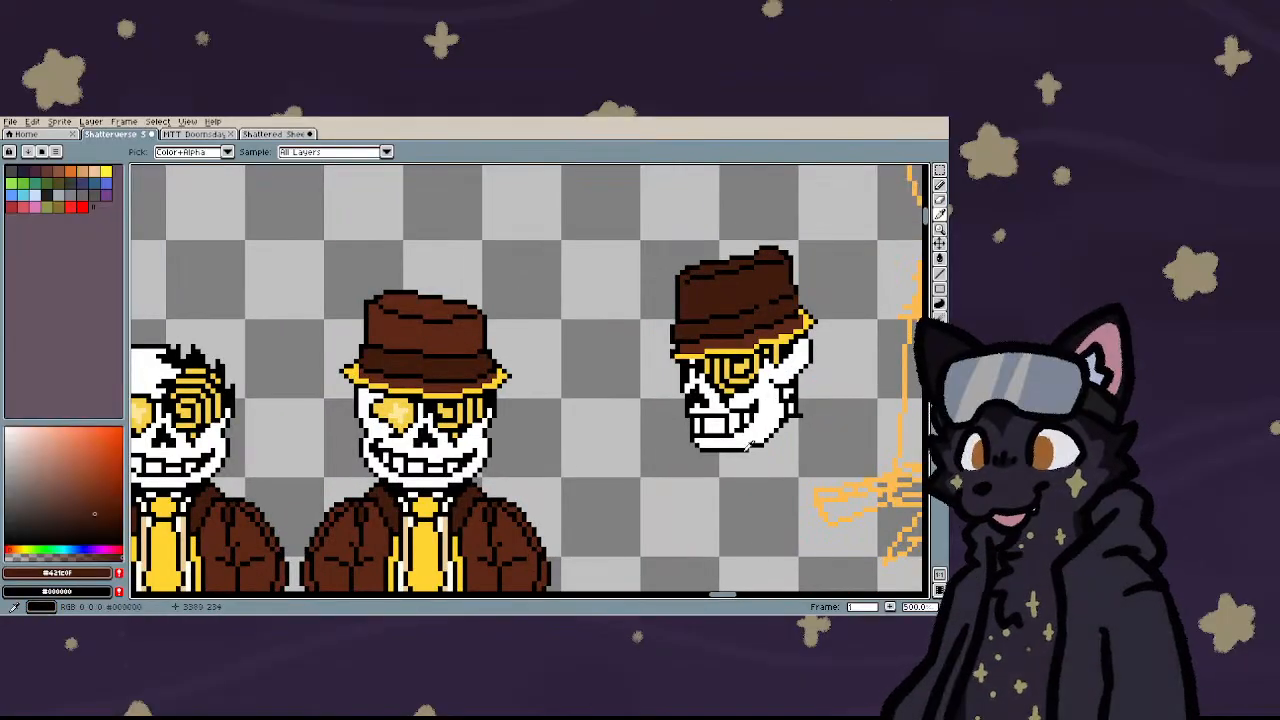
scroll(549, 409, down, 1)
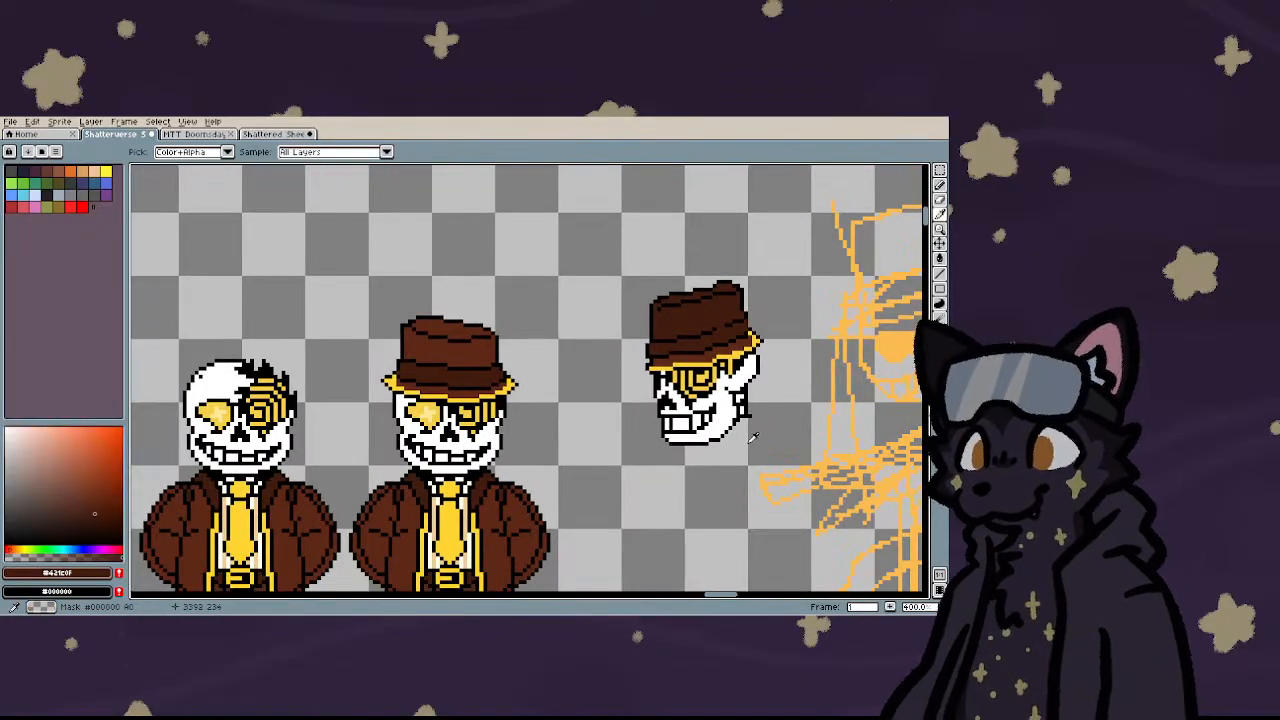
- Sample the skull's white and paint a white neck section below the rear of the angled head's jaw
scroll(768, 420, up, 4)
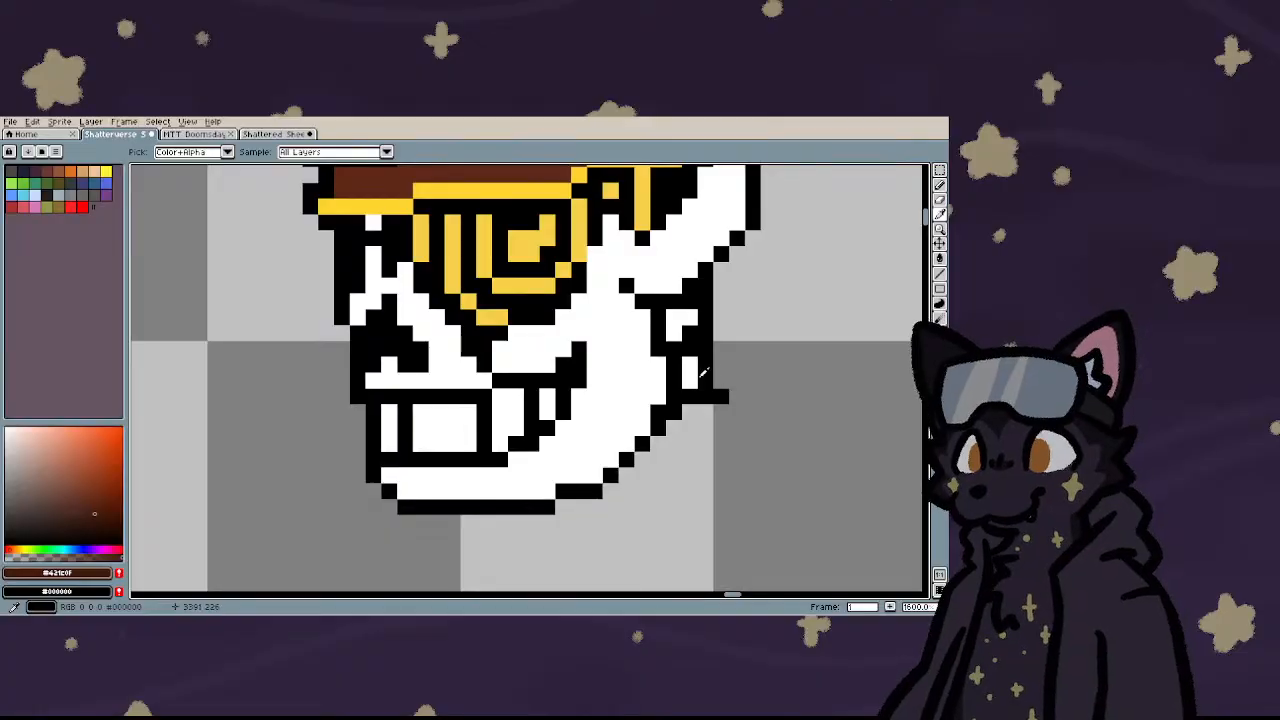
click(691, 375)
key(b)
drag(690, 412, 672, 460)
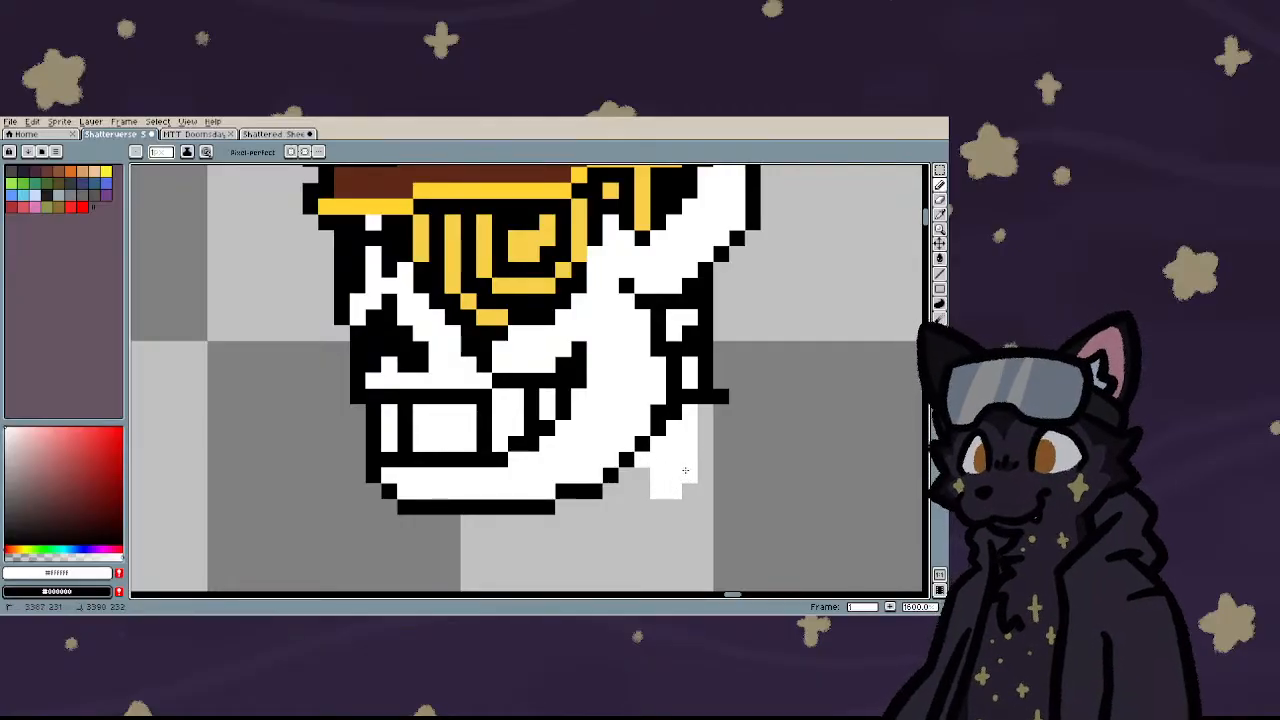
mouse_move(685, 470)
mouse_down()
mouse_move(661, 521)
mouse_move(645, 460)
mouse_move(645, 520)
mouse_move(627, 478)
mouse_move(623, 517)
mouse_up()
scroll(623, 517, down, 4)
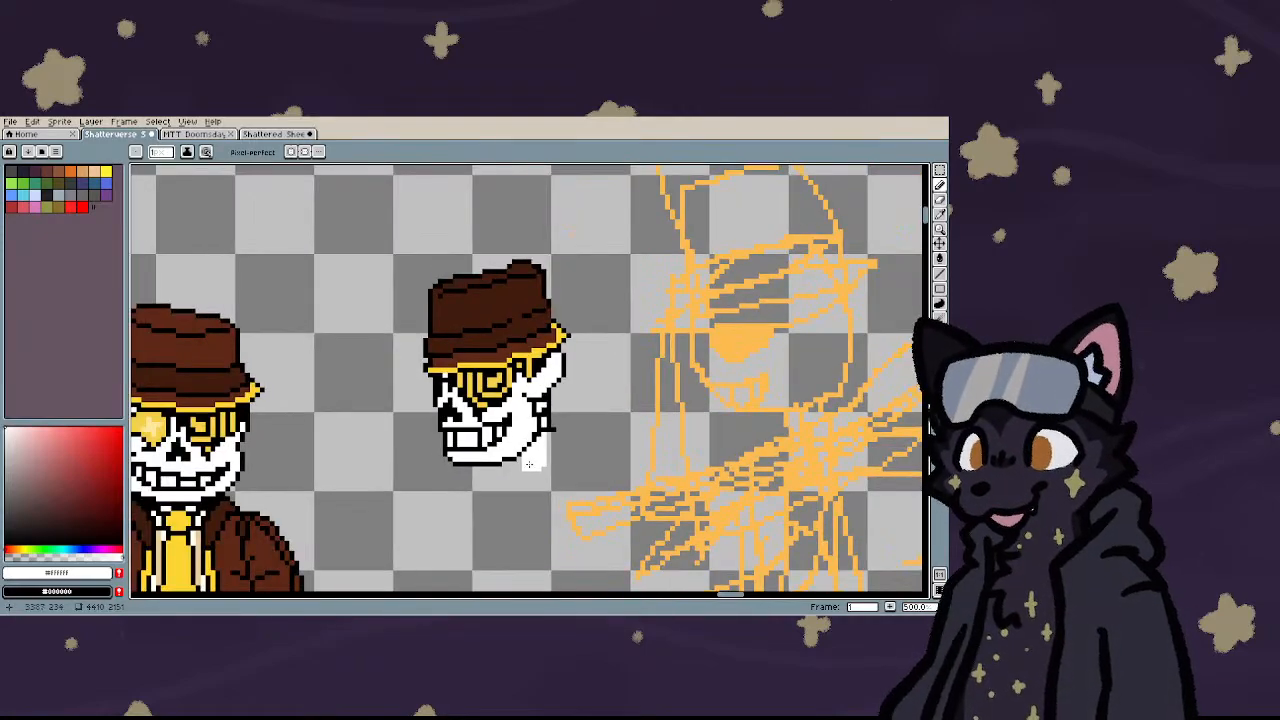
- Draw black vertebra lines across the new white neck section, one near its upper part and one near its base
scroll(530, 463, up, 7)
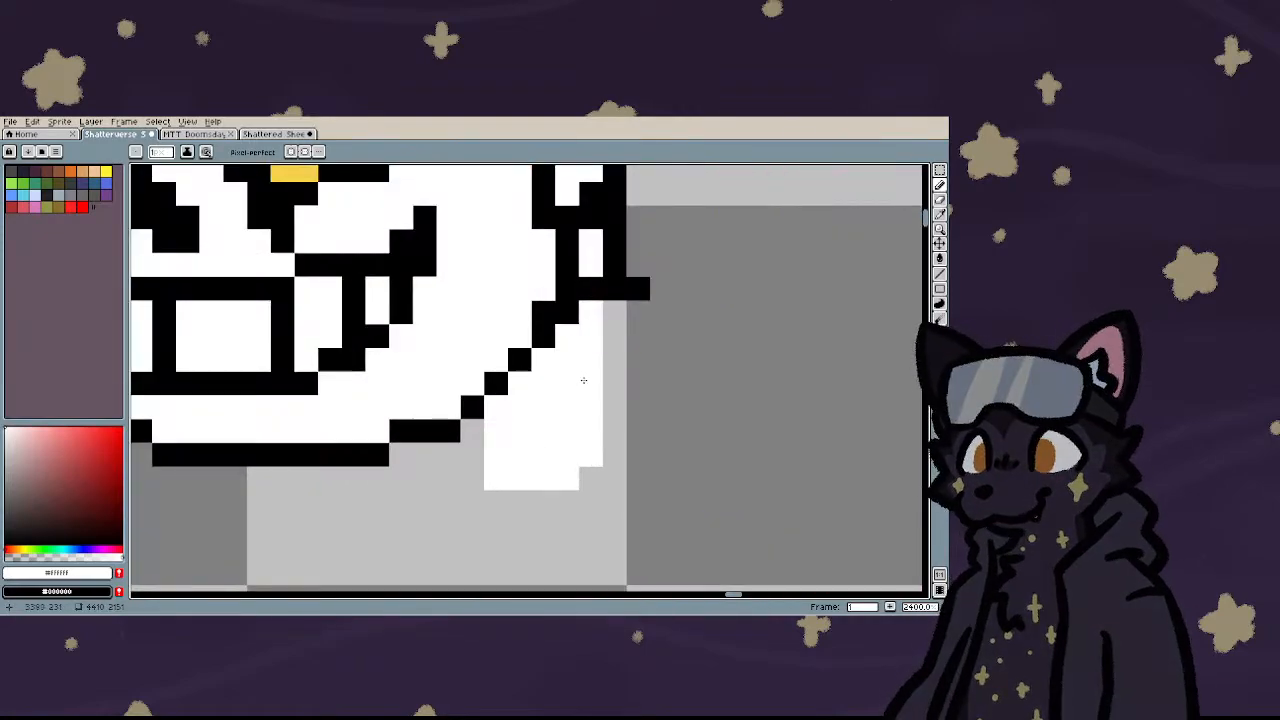
right_click(586, 374)
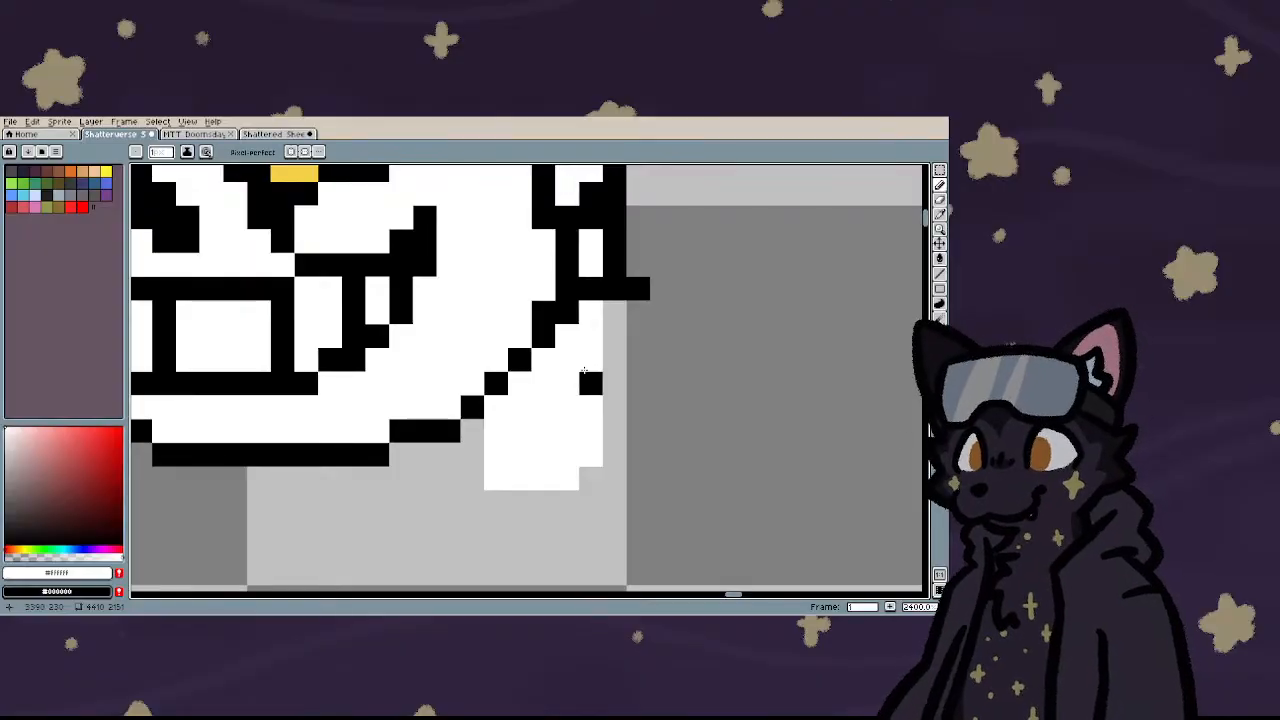
key(ctrl+z)
drag(590, 360, 522, 385)
click(594, 415)
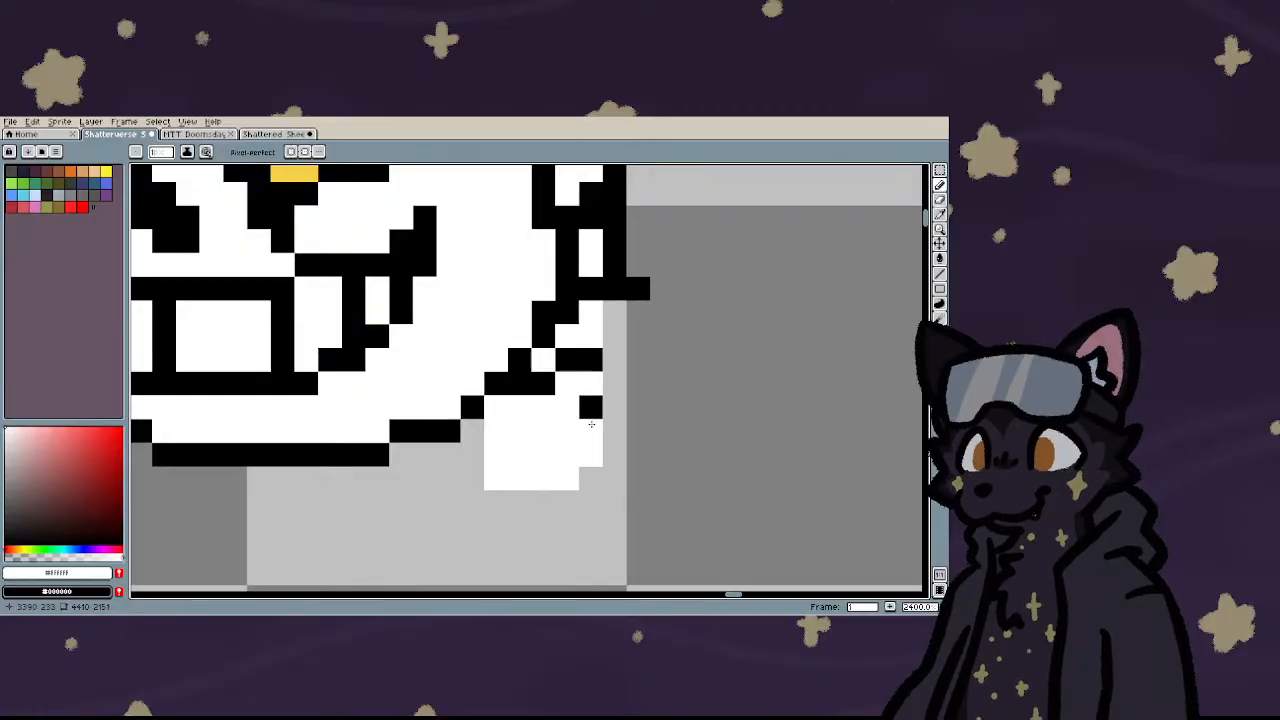
key(ctrl+z)
mouse_move(590, 430)
mouse_down()
mouse_move(566, 454)
mouse_move(539, 446)
mouse_up()
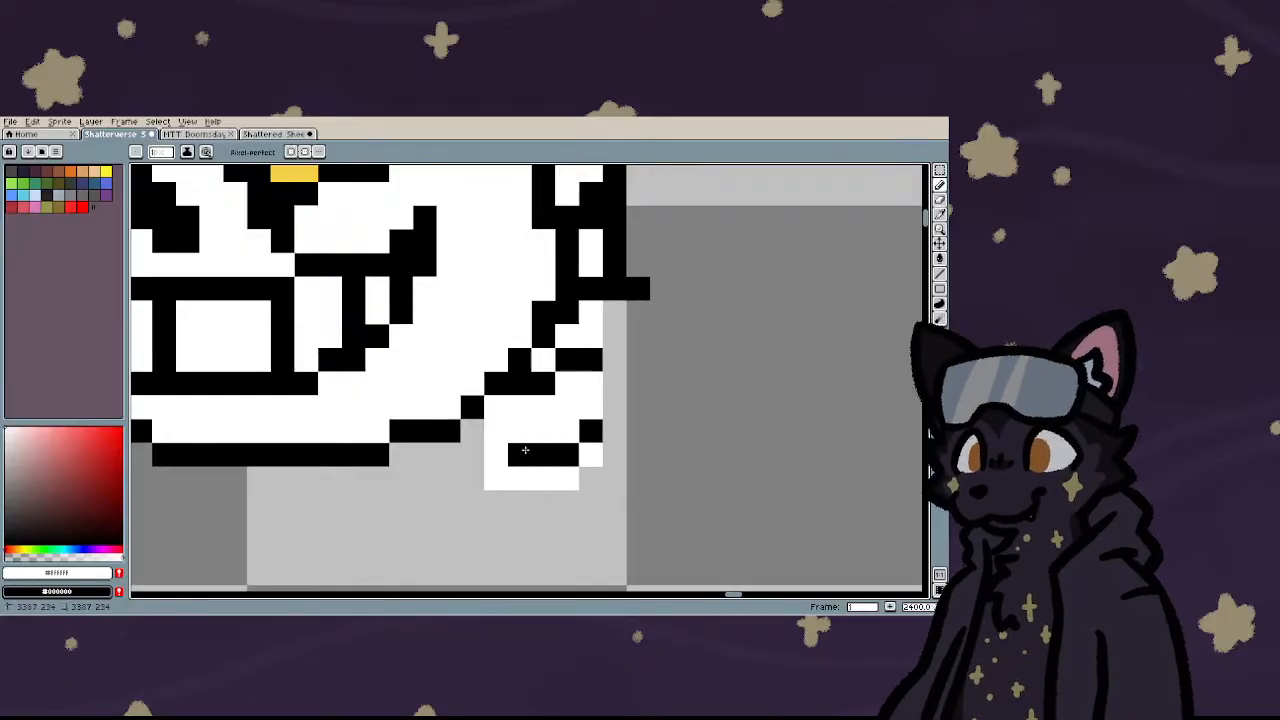
scroll(441, 466, down, 5)
scroll(467, 499, up, 5)
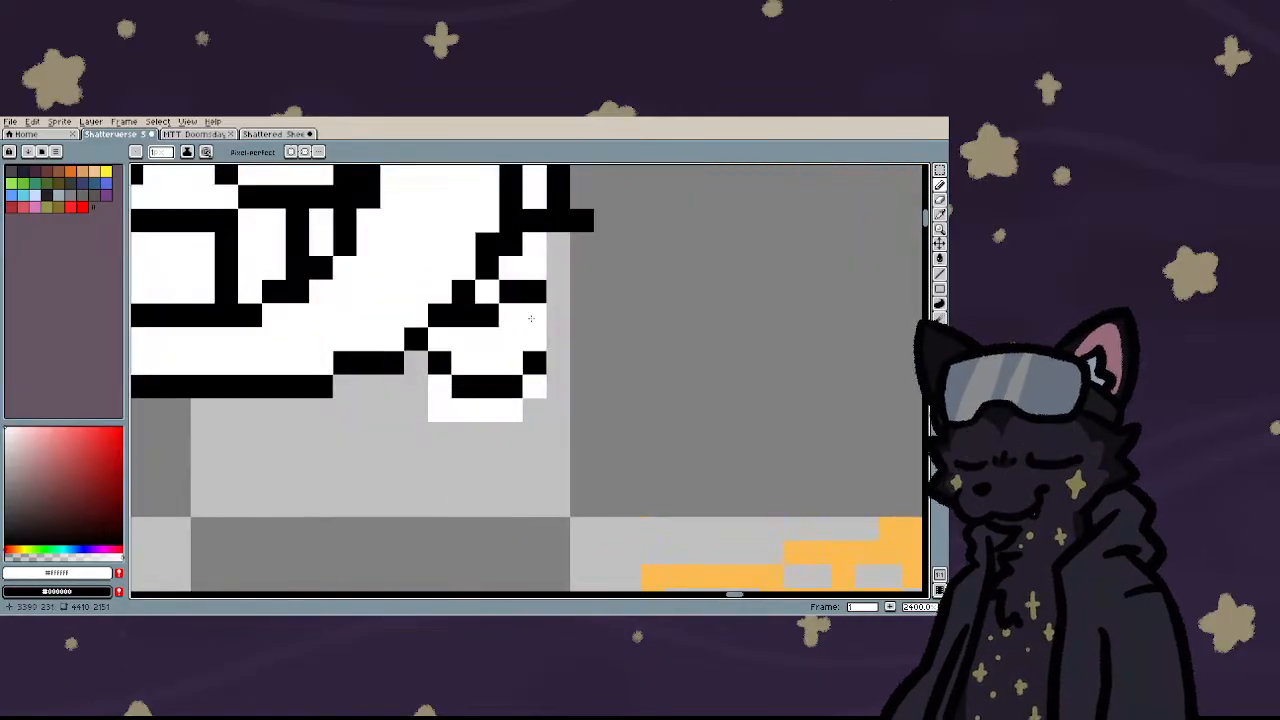
- Extend the black outline down the rear edge of the neck to its base
drag(558, 244, 553, 388)
click(548, 403)
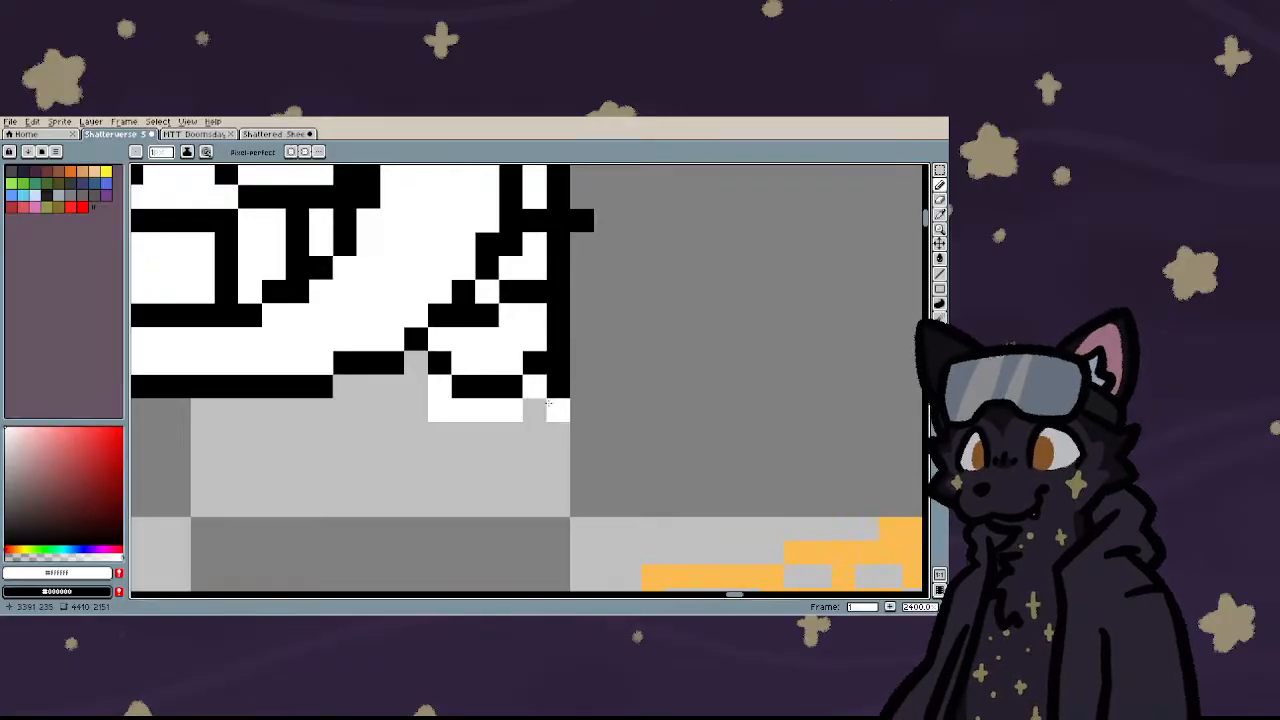
scroll(546, 408, down, 5)
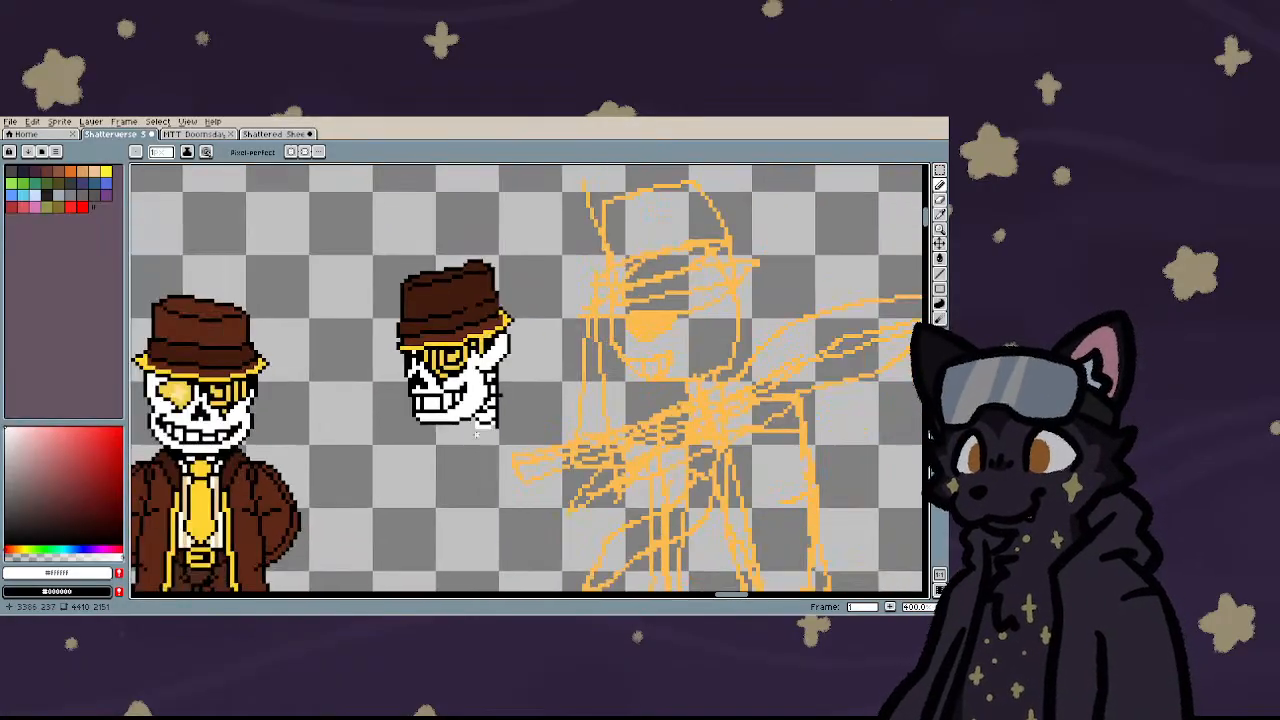
- Sample the dark brown from the hatted skeleton's jacket collar as the drawing colour
scroll(354, 469, up, 4)
key(i)
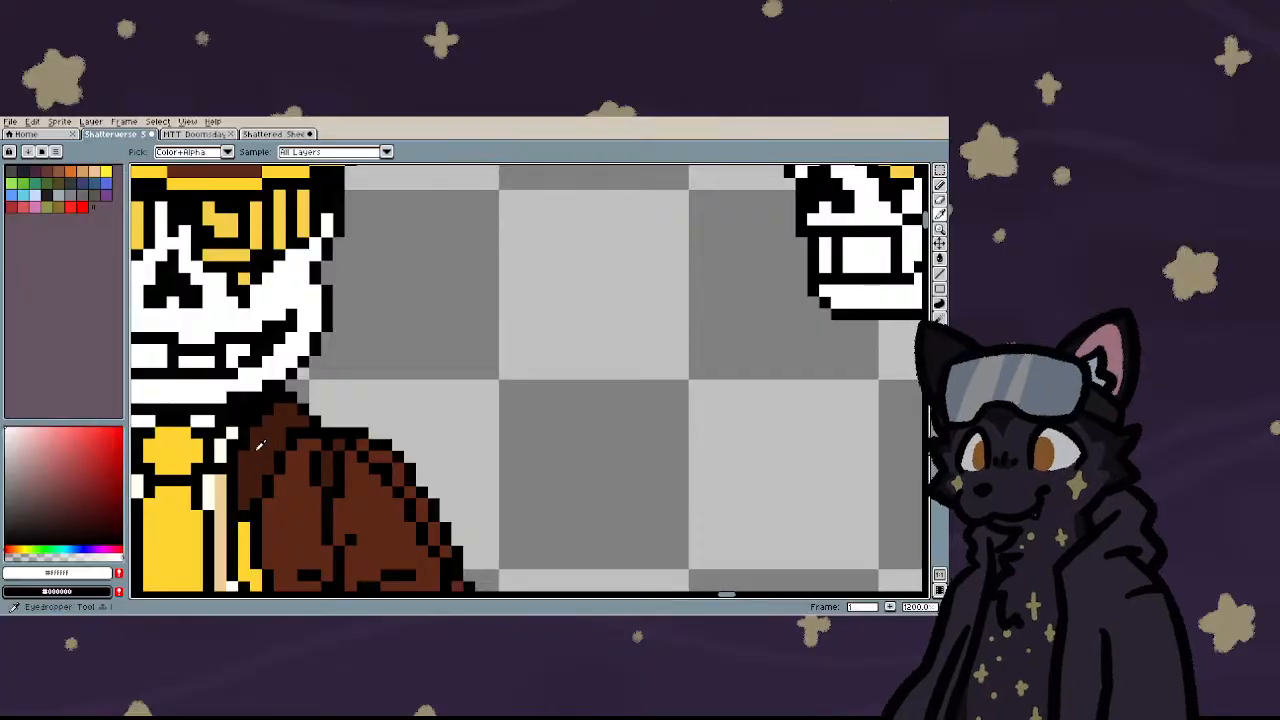
click(257, 458)
scroll(257, 461, down, 3)
key(b)
scroll(486, 406, up, 3)
scroll(451, 423, down, 2)
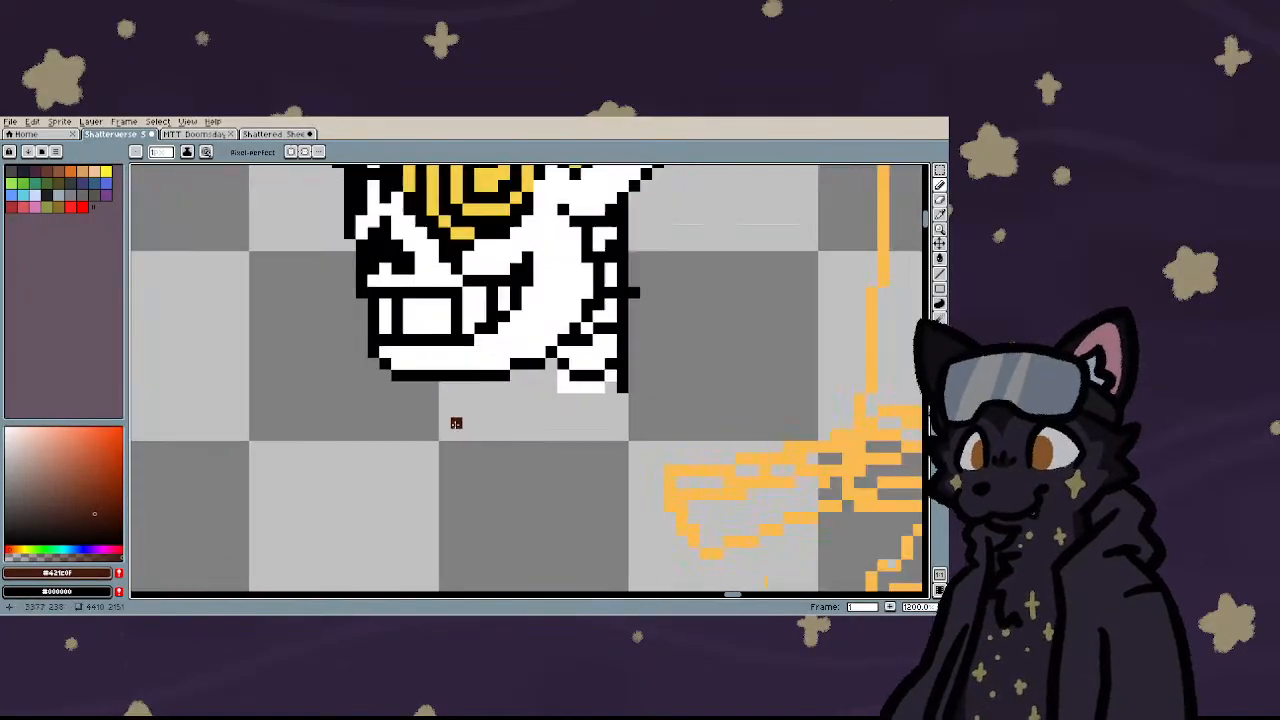
scroll(449, 436, down, 2)
scroll(452, 448, up, 6)
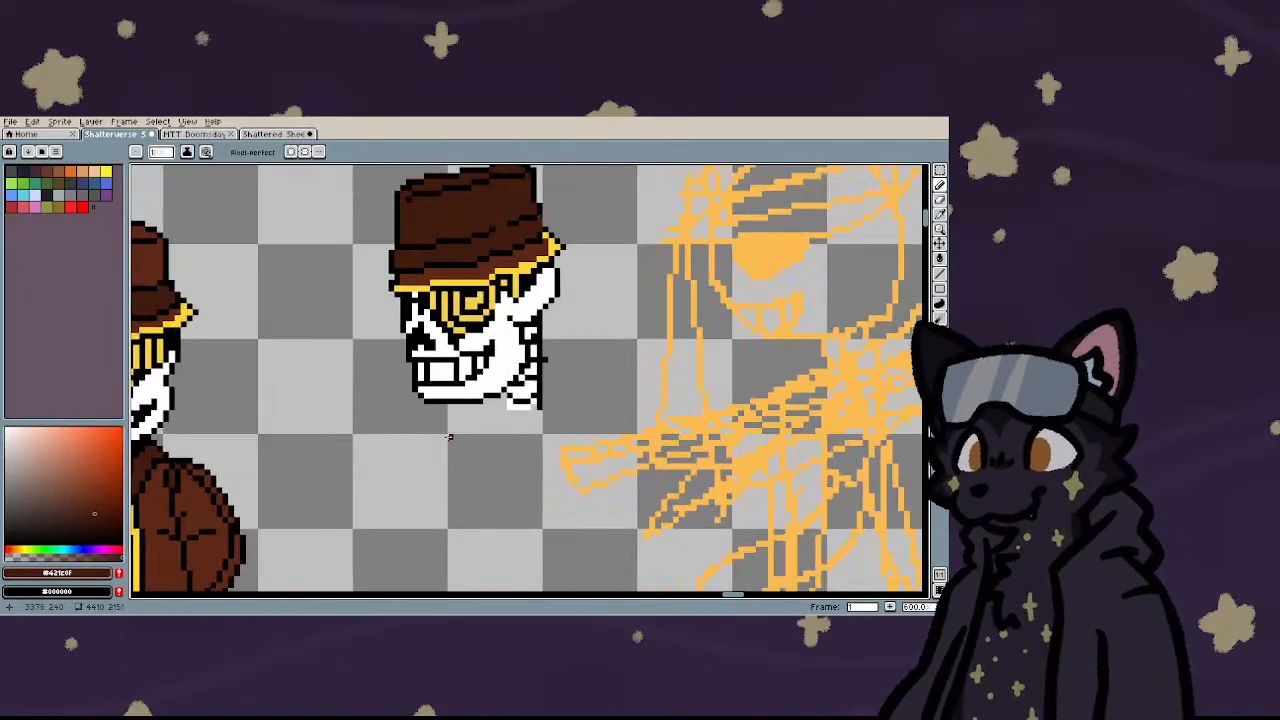
scroll(454, 460, down, 6)
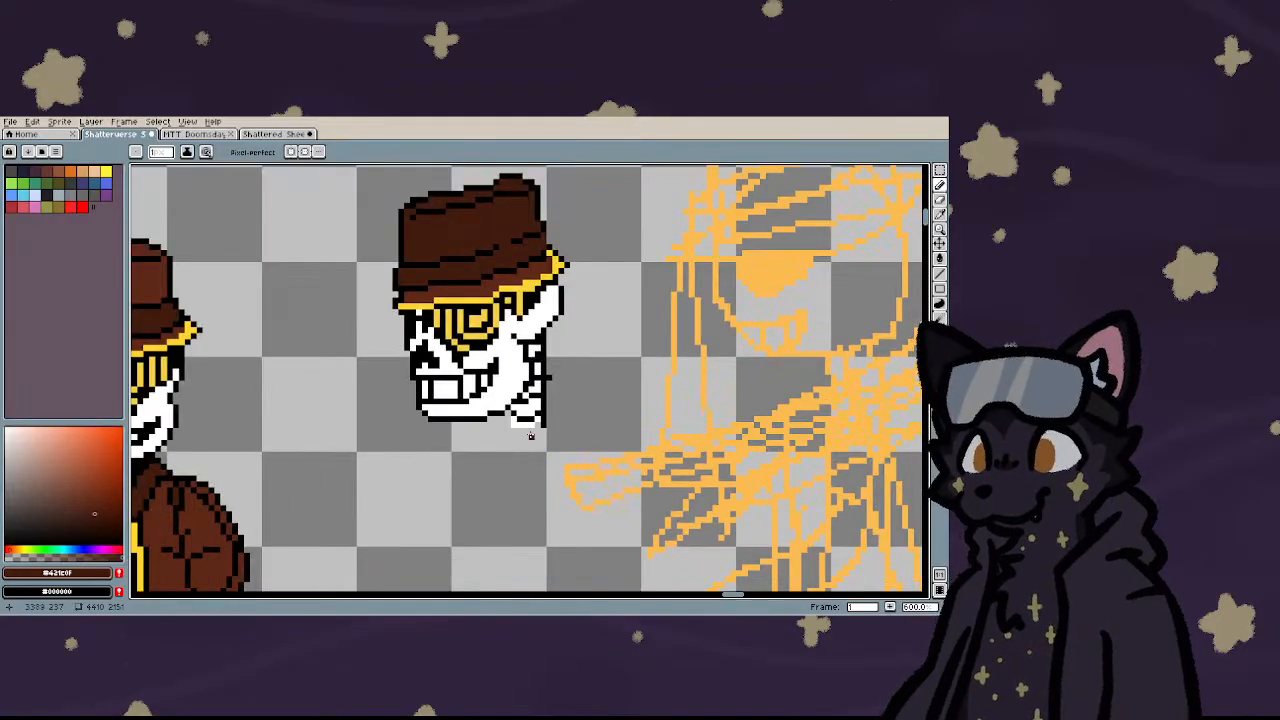
scroll(537, 430, down, 3)
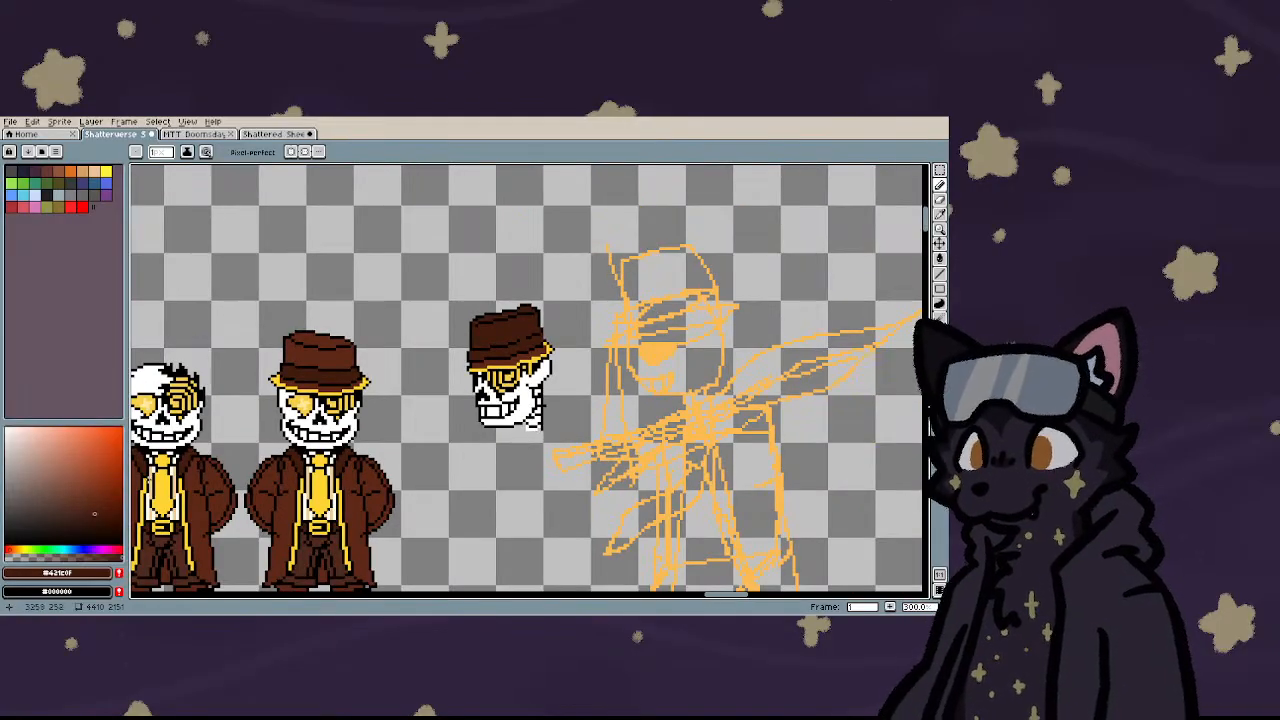
scroll(466, 442, up, 2)
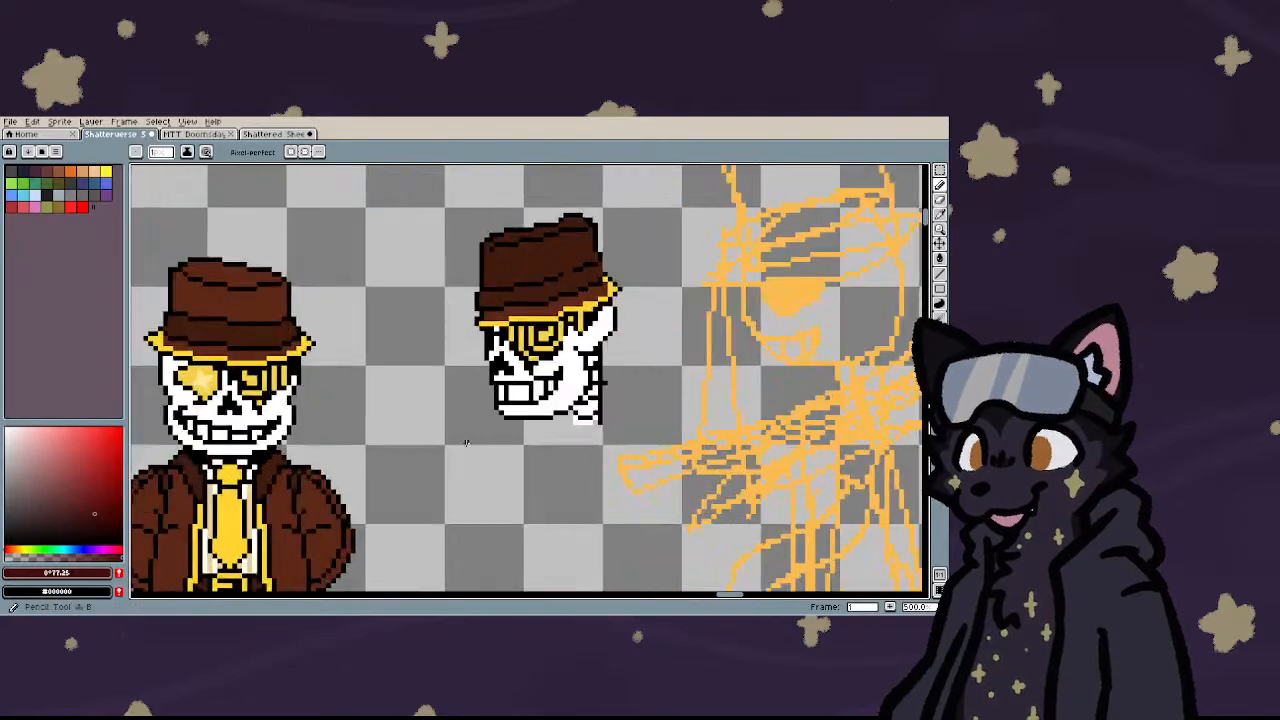
scroll(603, 431, up, 4)
scroll(650, 450, down, 4)
- Set the pencil colour to bright red for sketching below the angled head's neck
scroll(711, 466, up, 2)
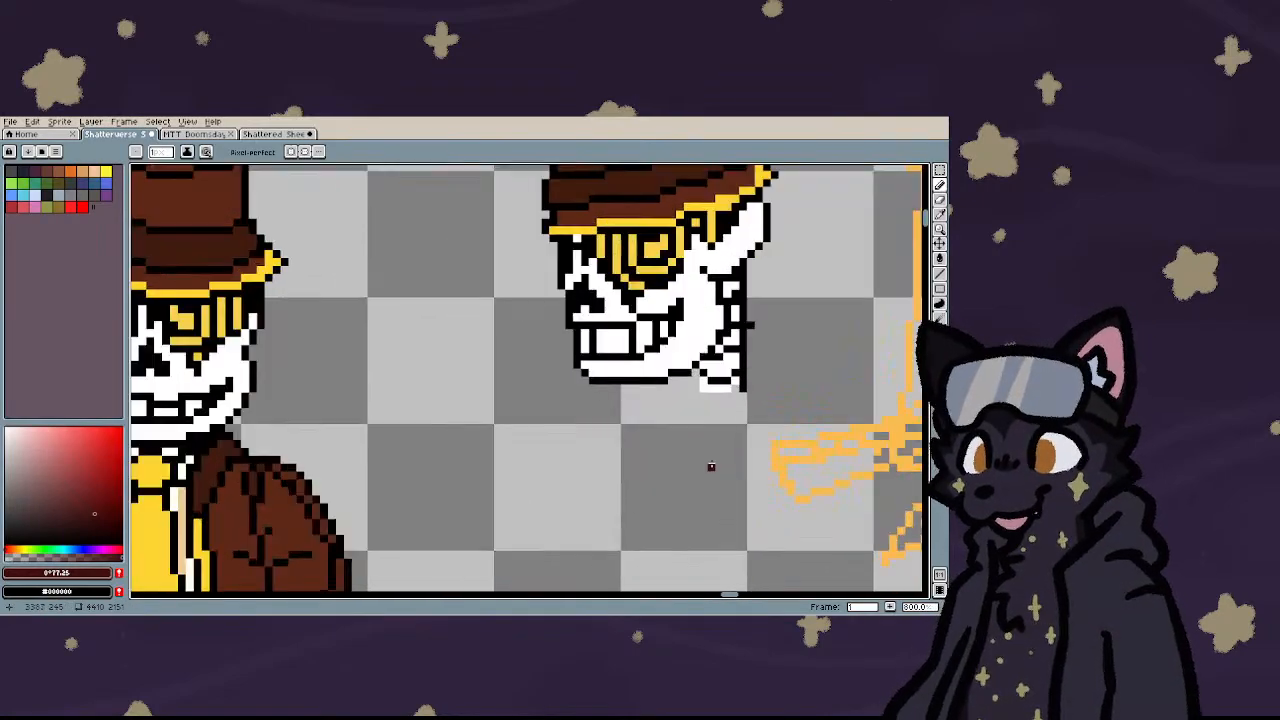
scroll(711, 466, up, 2)
click(82, 206)
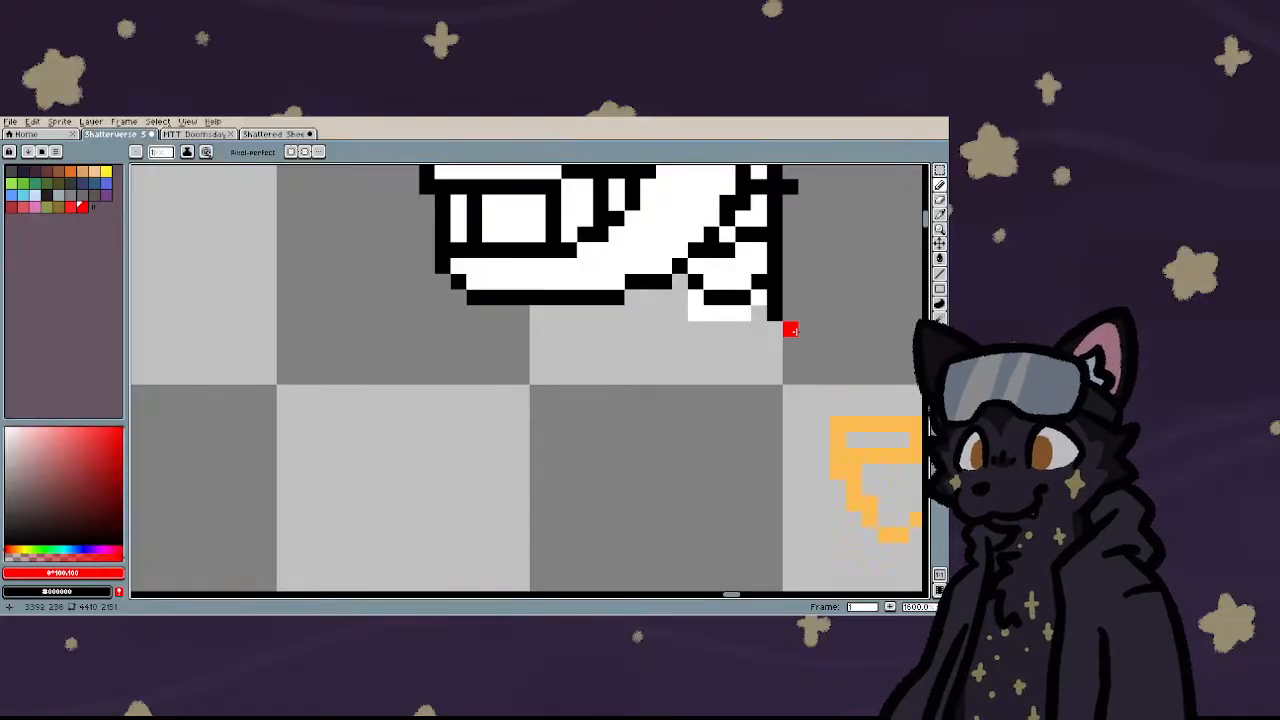
mouse_move(790, 330)
mouse_down()
mouse_move(630, 332)
mouse_move(470, 376)
mouse_move(442, 405)
mouse_up()
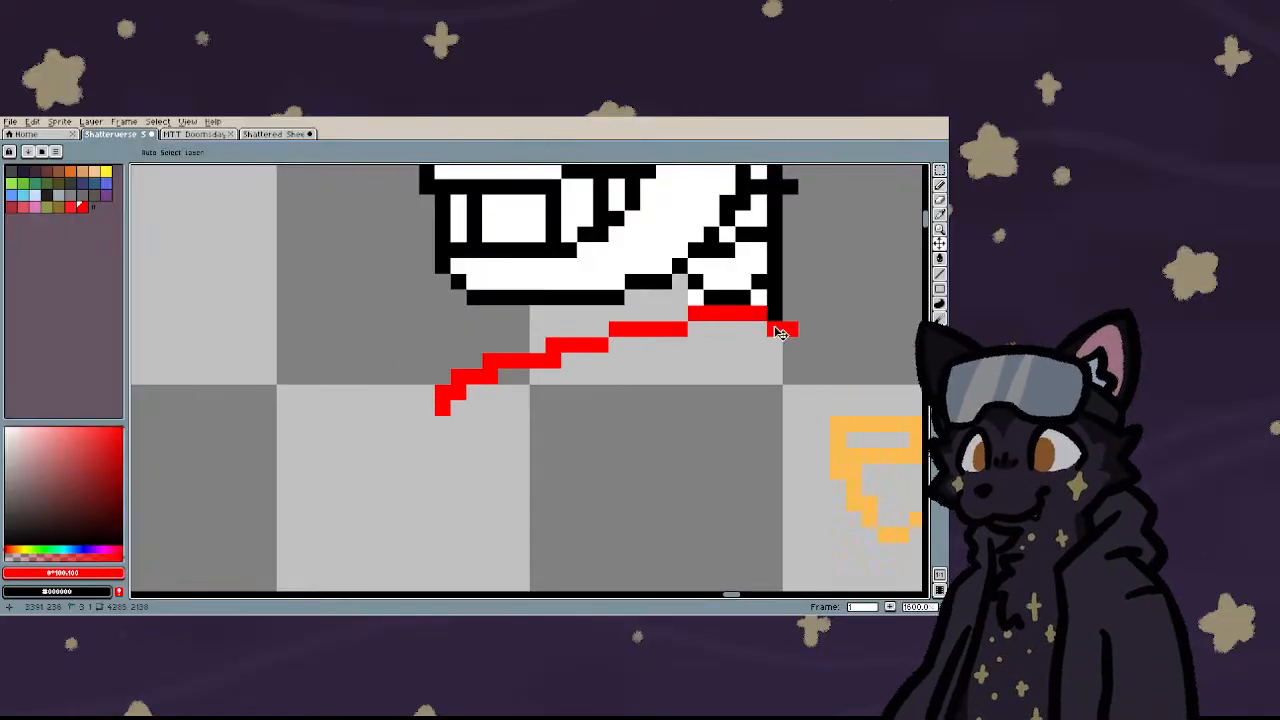
key(ctrl+z)
mouse_move(780, 332)
mouse_down()
mouse_move(624, 325)
mouse_move(436, 406)
mouse_up()
scroll(440, 408, down, 2)
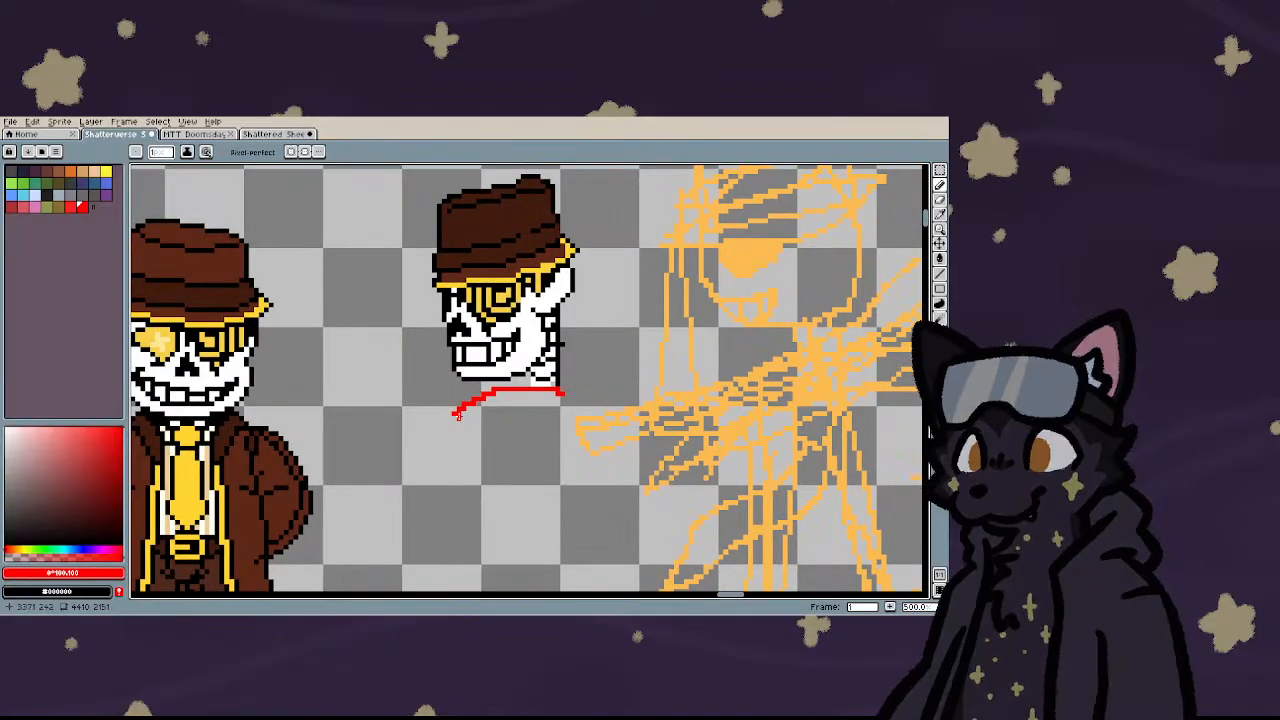
scroll(470, 410, down, 1)
scroll(578, 386, up, 2)
key(ctrl+z)
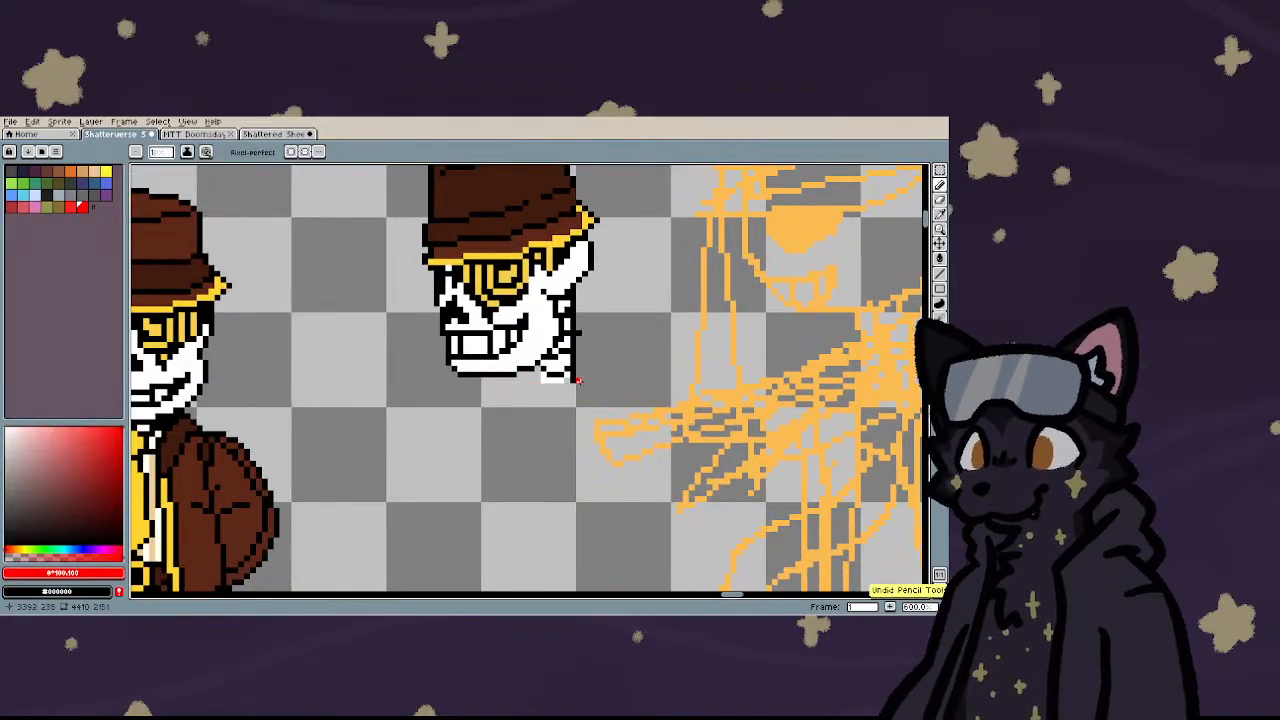
drag(578, 381, 461, 415)
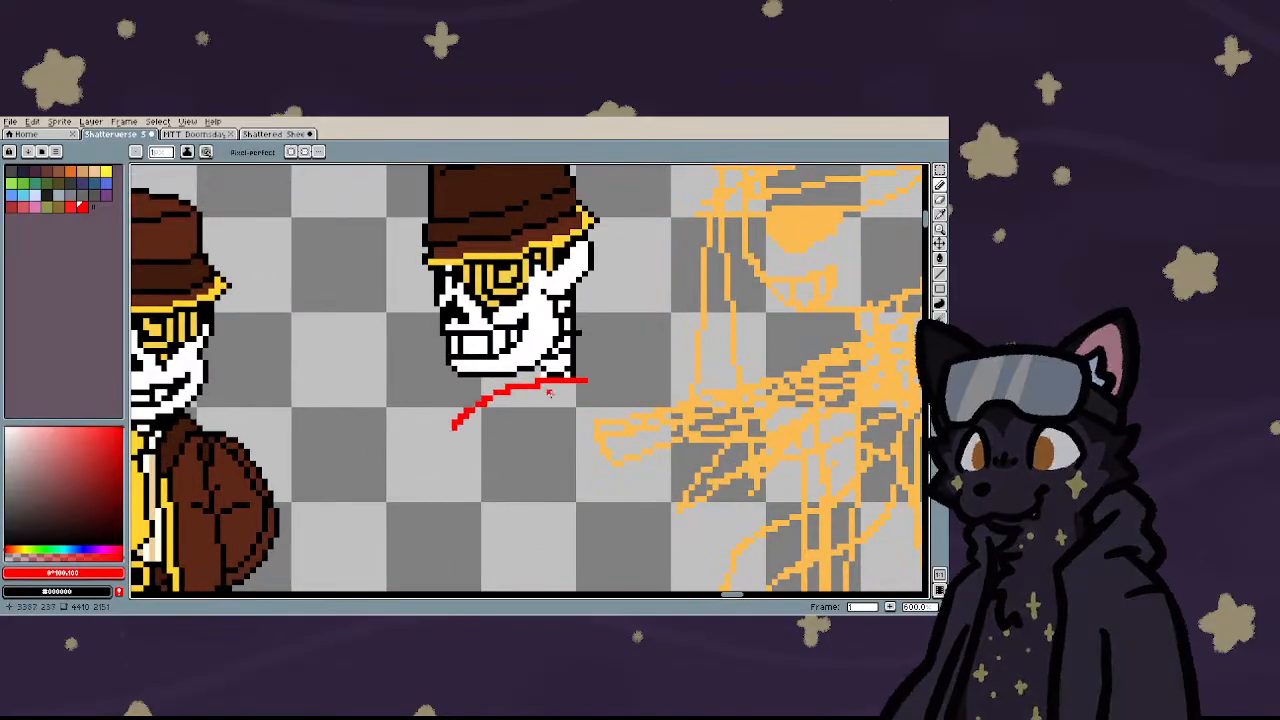
key(ctrl+z)
drag(578, 383, 470, 413)
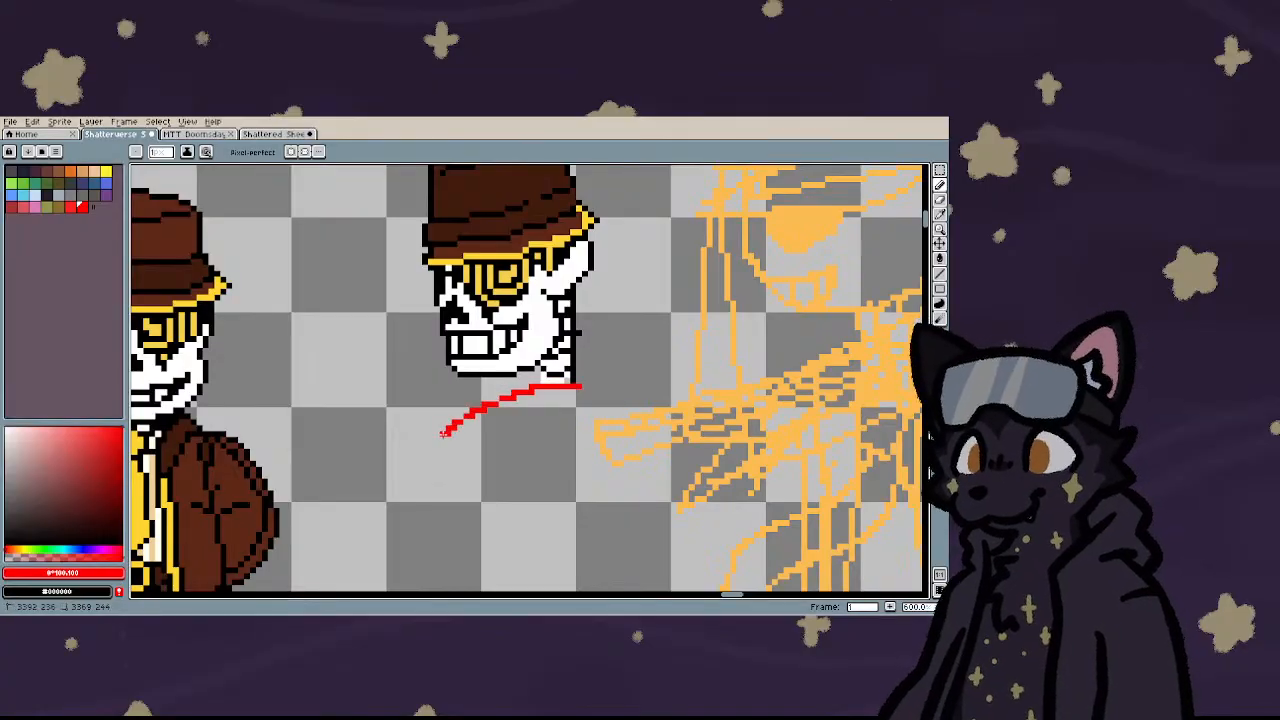
key(ctrl+z)
- Draw a red curve from the neck's base arching forward and down below the chin, with a short slanted edge at its rear
mouse_move(586, 386)
mouse_down()
mouse_move(483, 427)
mouse_move(455, 473)
mouse_up()
scroll(442, 432, down, 2)
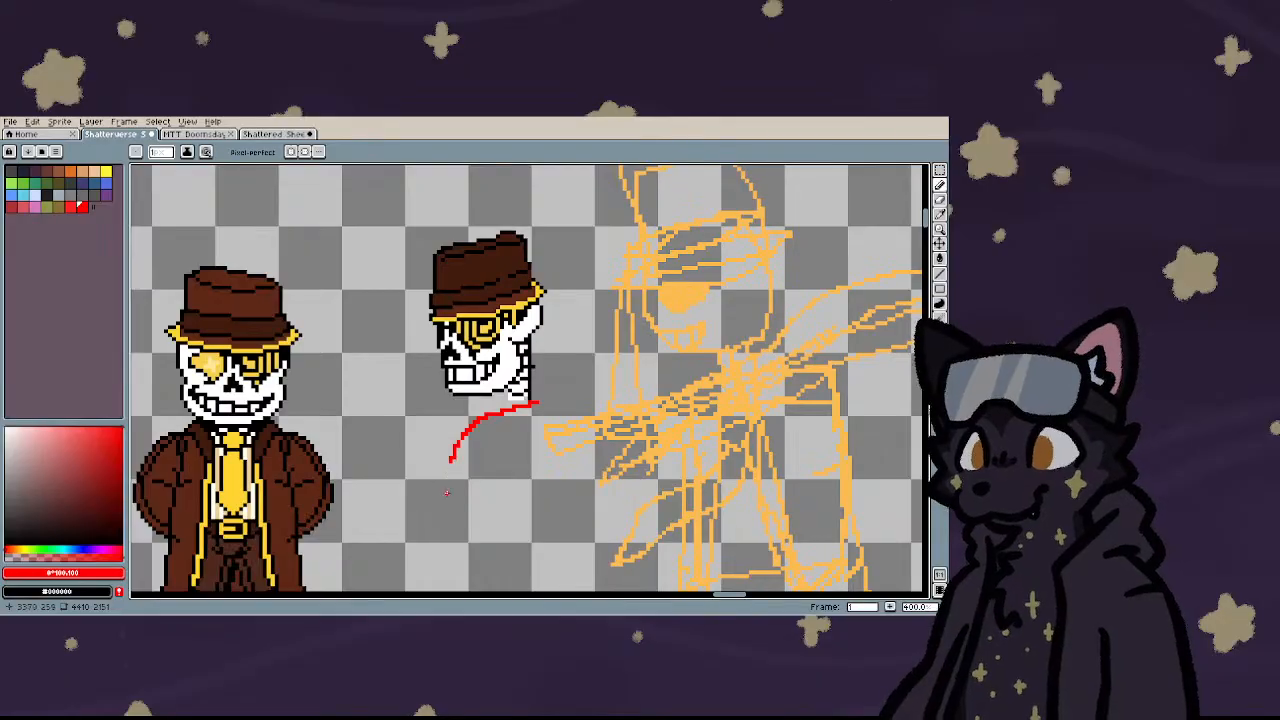
scroll(447, 492, up, 5)
scroll(540, 334, down, 2)
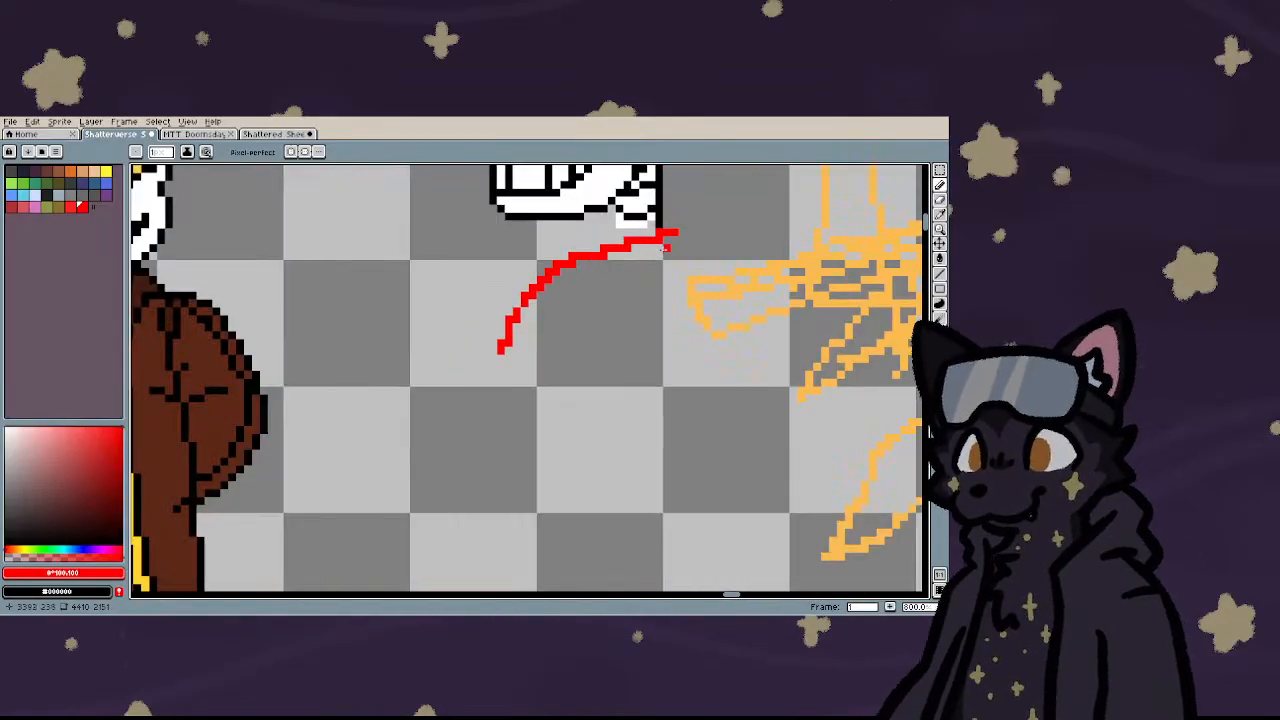
scroll(680, 222, up, 2)
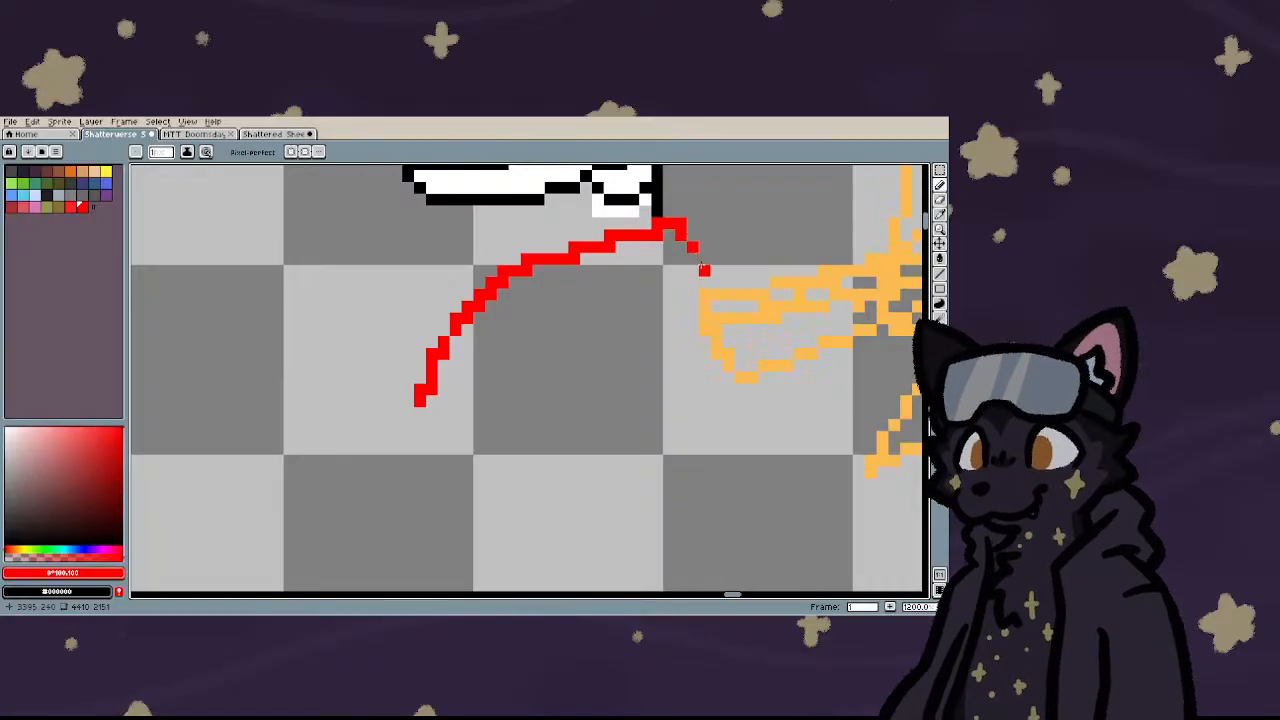
drag(420, 402, 546, 312)
key(ctrl+z)
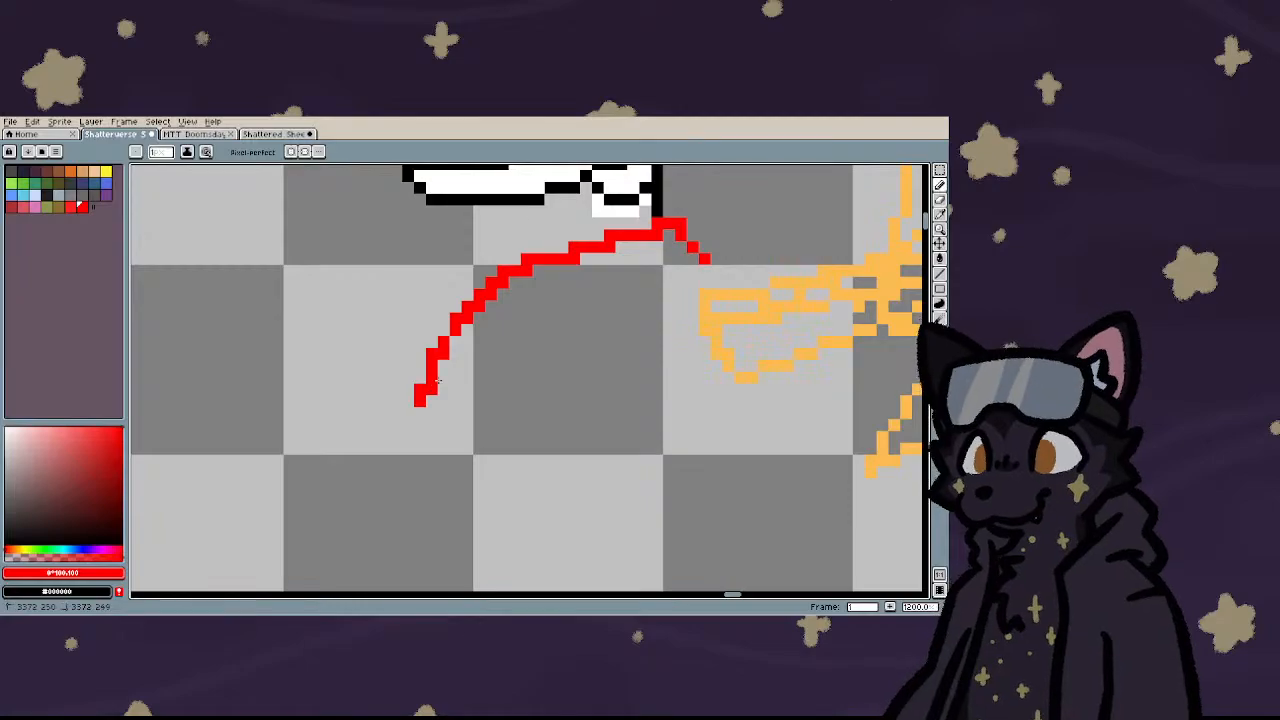
mouse_move(432, 388)
mouse_down()
mouse_move(552, 295)
mouse_move(706, 258)
mouse_up()
key(ctrl+z)
- Enable pixel-perfect strokes and draw the red lower edge from the rear corner to the curve's front tip, closing the shape
click(258, 155)
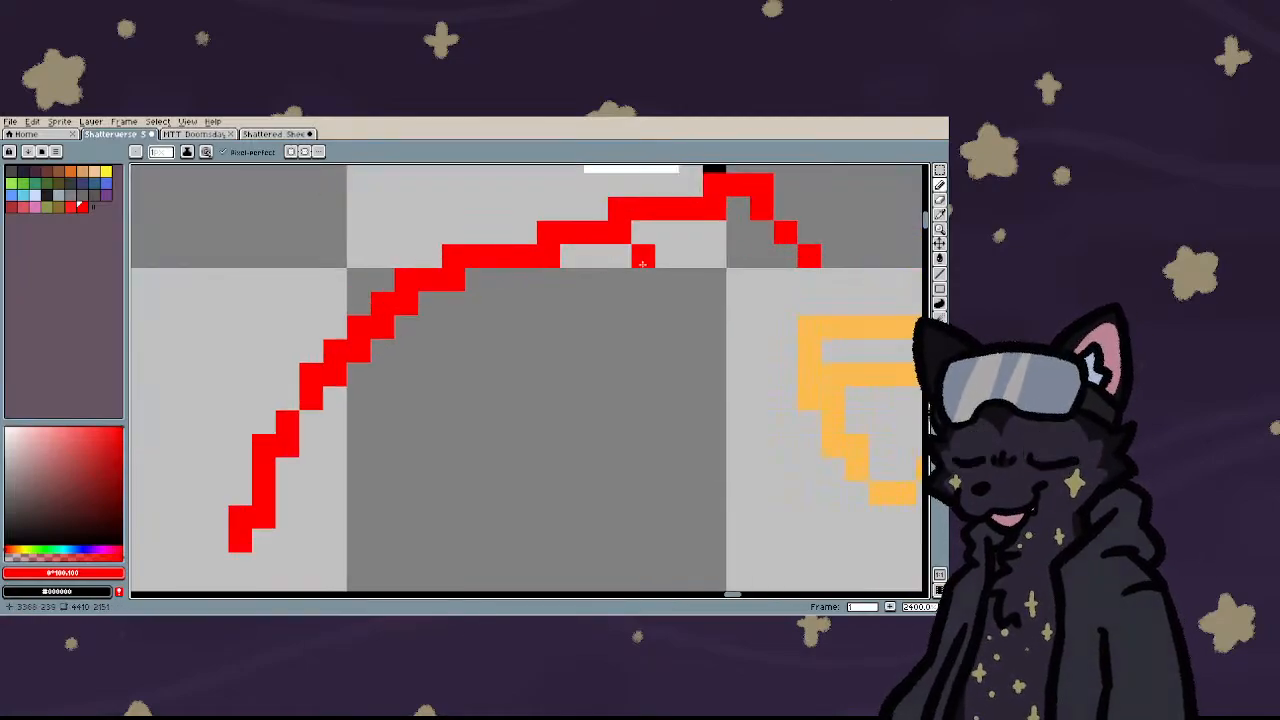
scroll(600, 255, up, 3)
mouse_move(786, 256)
mouse_down()
mouse_move(658, 280)
mouse_move(577, 313)
mouse_move(329, 472)
mouse_move(262, 566)
mouse_up()
scroll(255, 508, down, 4)
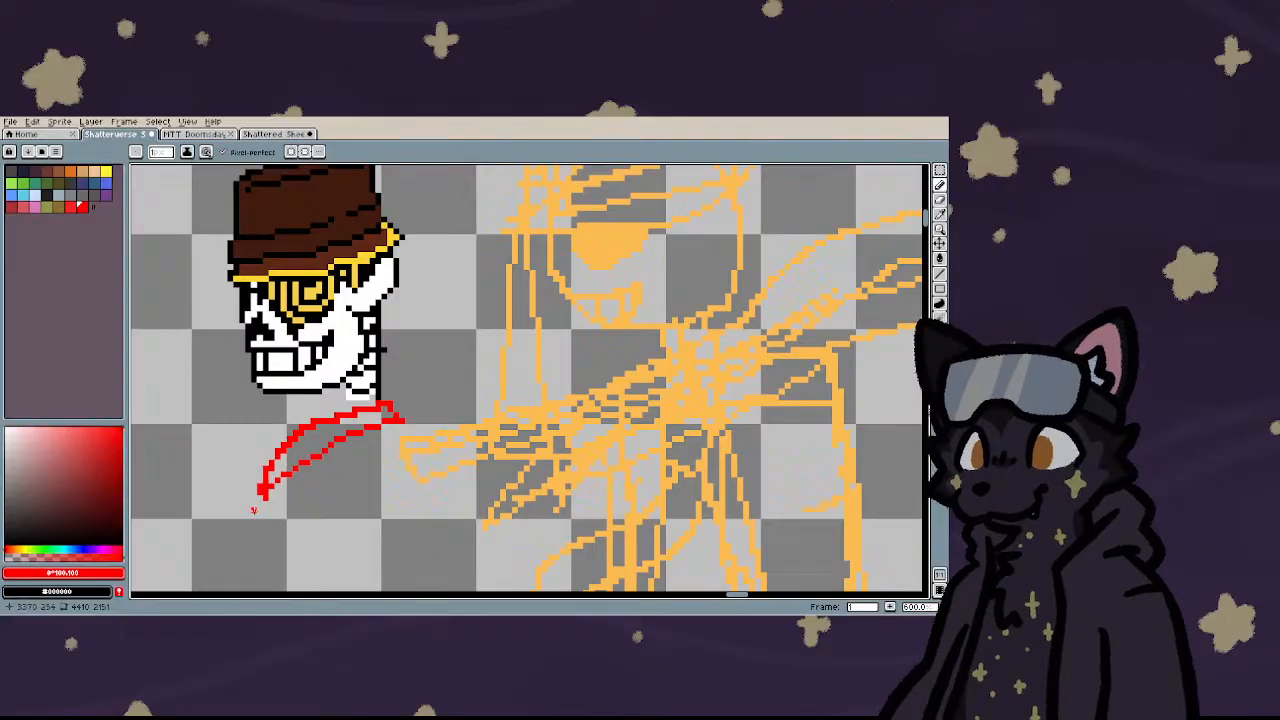
- Thicken the outer side of the red curve's upper front edge by one pixel to make the bend rounder
scroll(259, 492, up, 4)
click(265, 419)
key(ctrl+z)
click(311, 373)
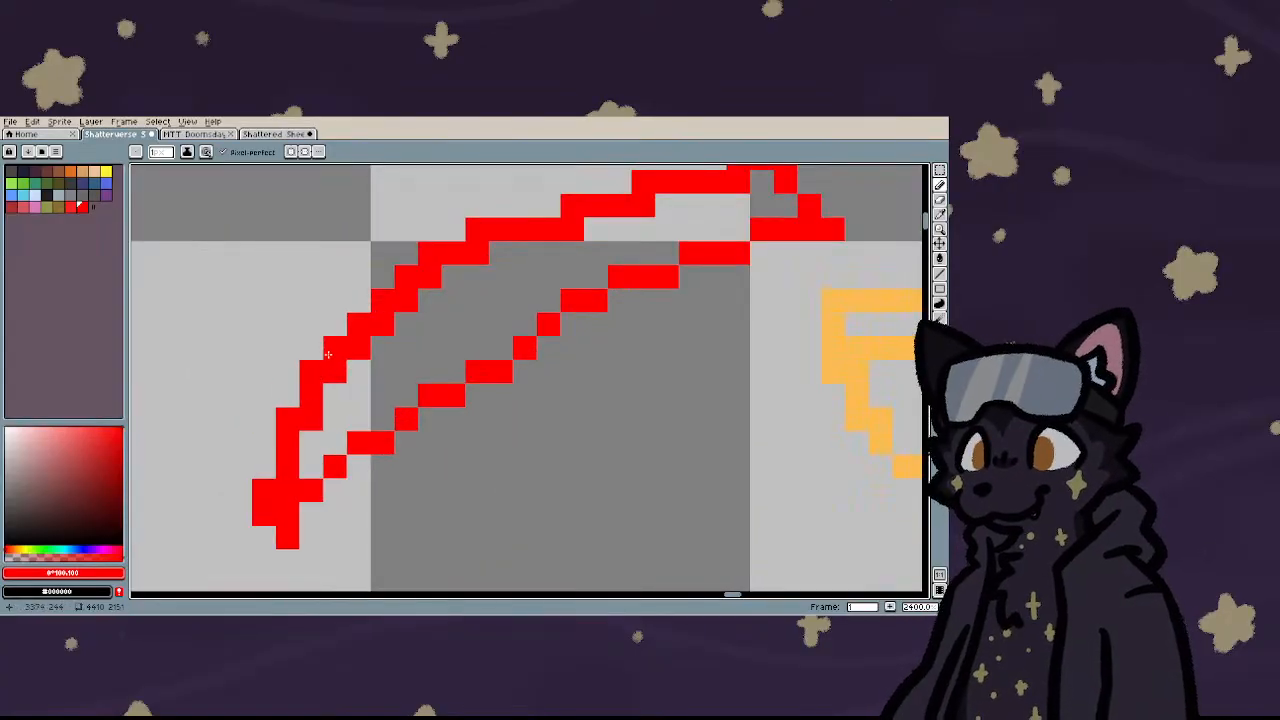
click(338, 326)
mouse_move(346, 326)
mouse_down()
mouse_move(454, 229)
mouse_move(525, 207)
mouse_move(568, 214)
mouse_up()
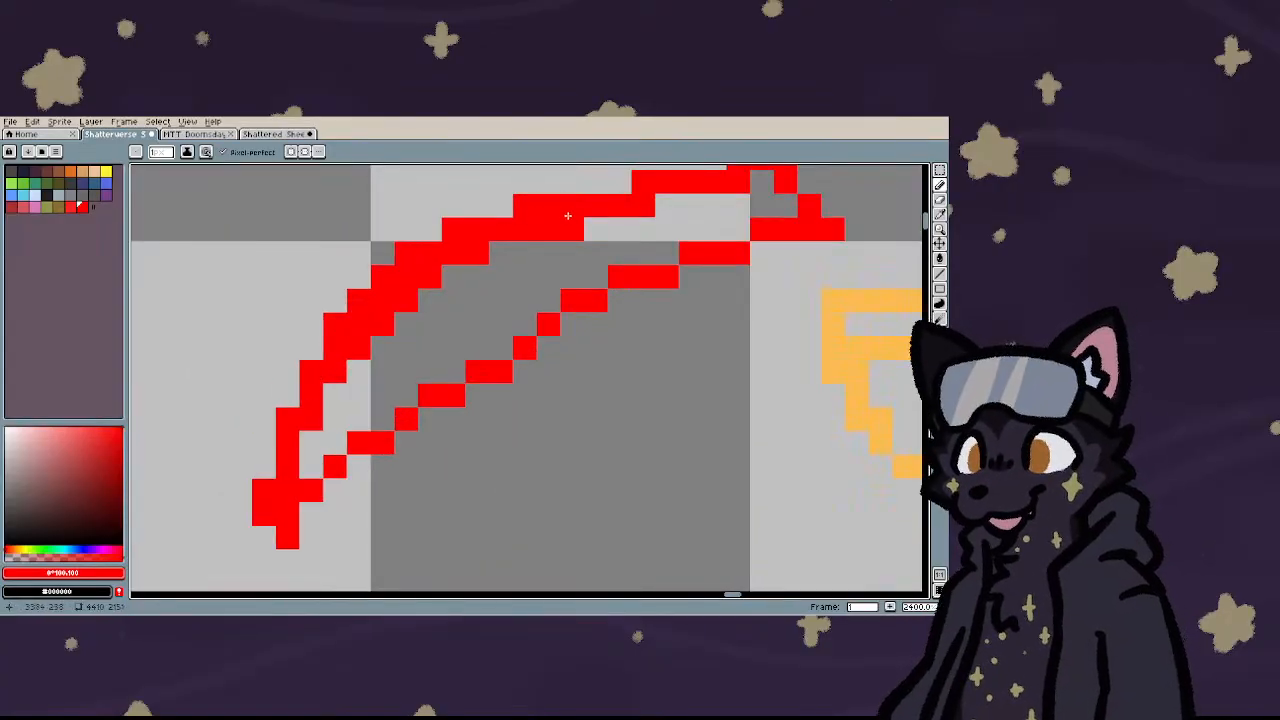
scroll(568, 214, down, 3)
scroll(517, 244, up, 1)
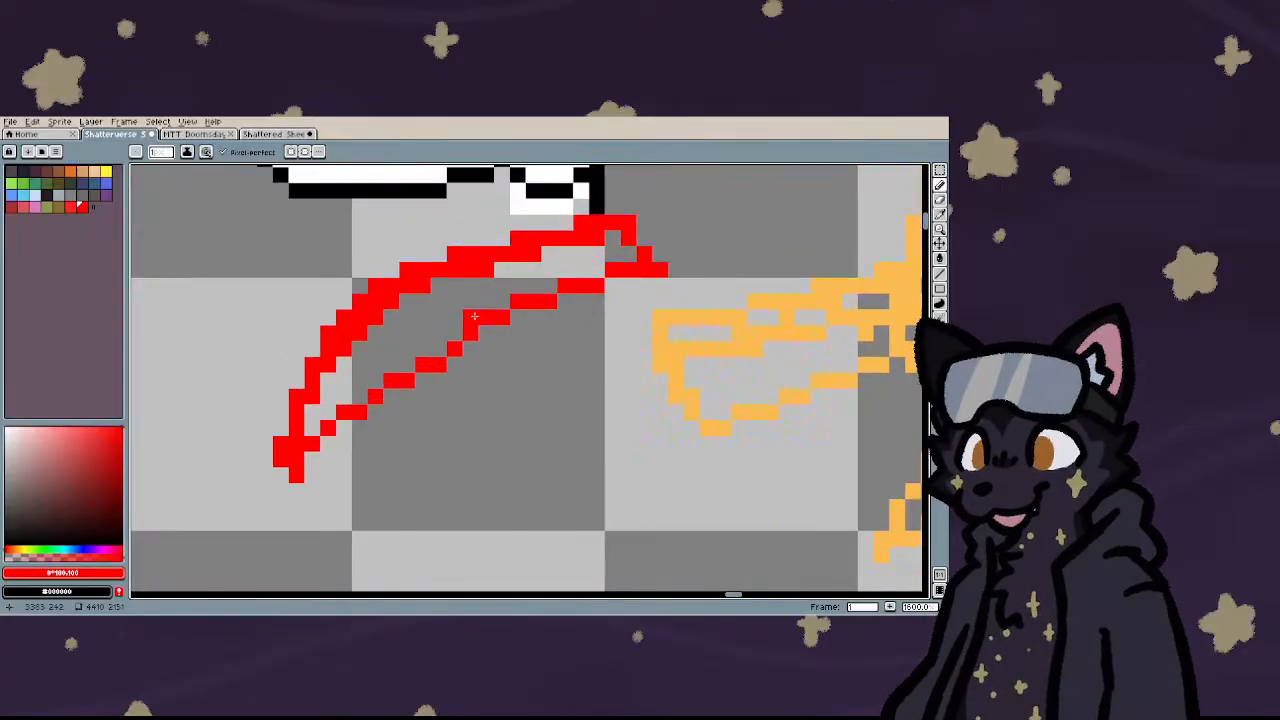
scroll(473, 318, down, 2)
scroll(474, 318, up, 3)
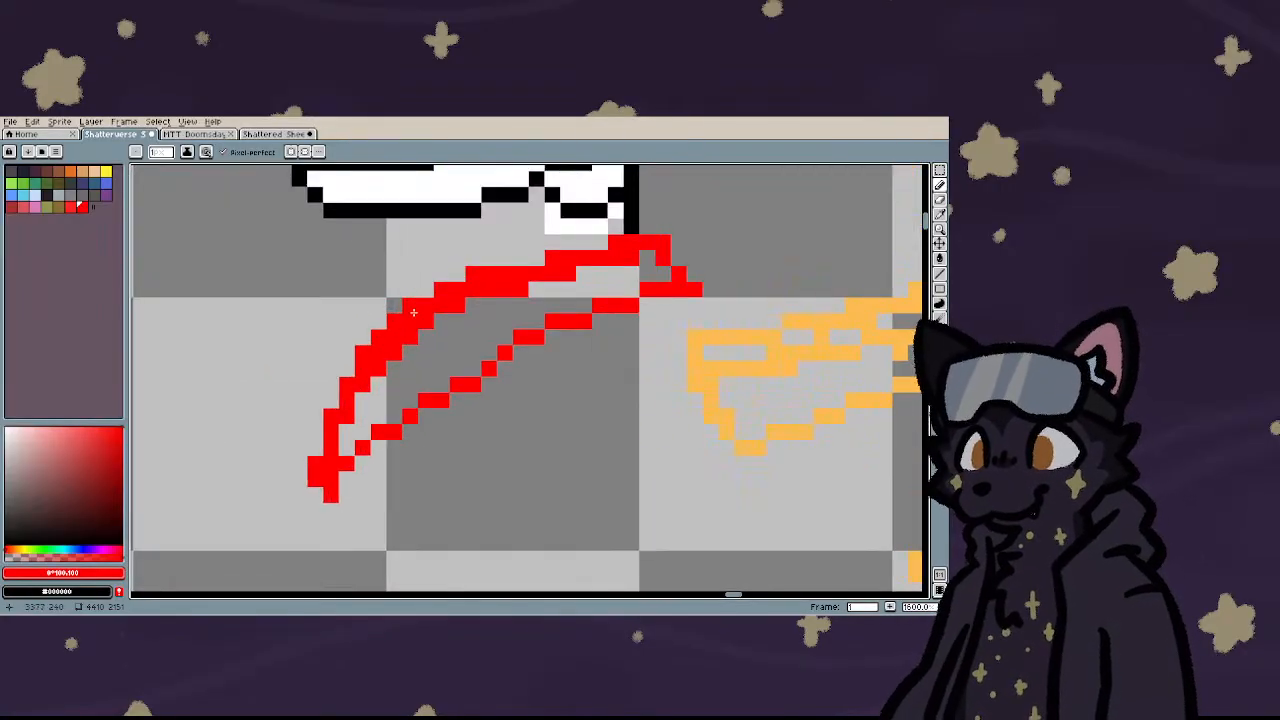
- Fill the closed outline with red and erase the protruding pixels at the front of its lower tip
key(g)
click(426, 337)
key(e)
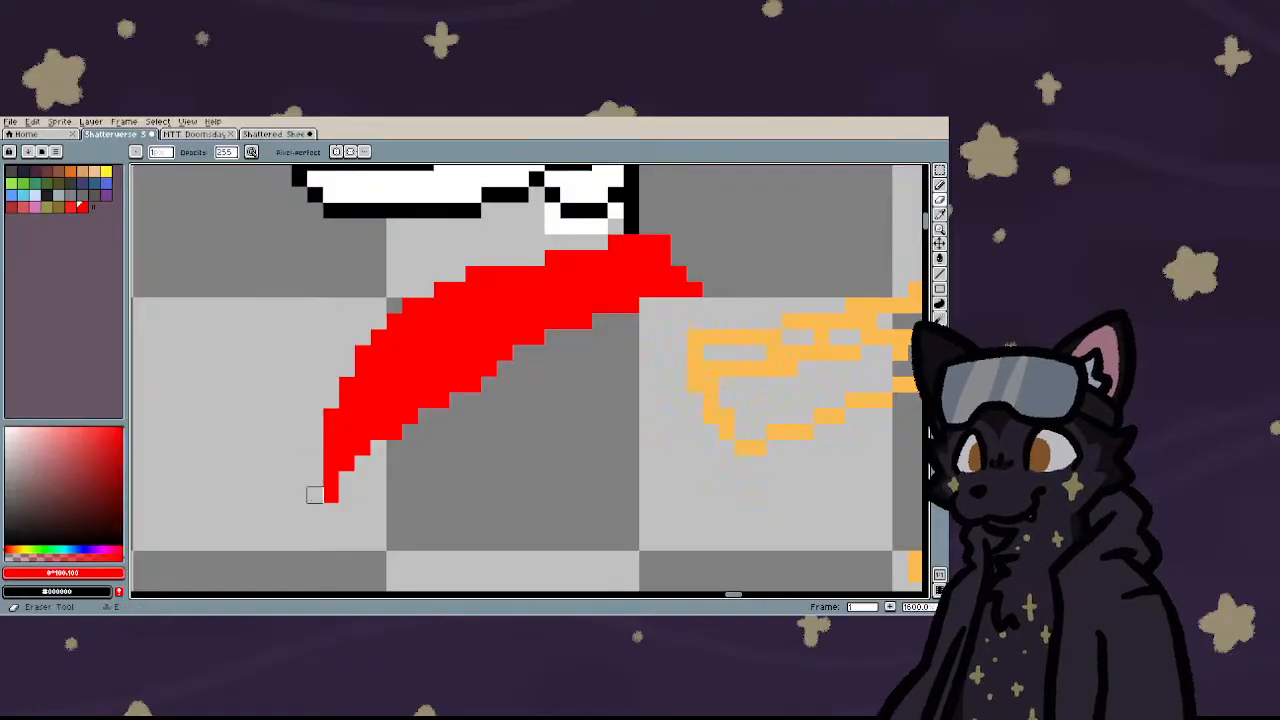
scroll(314, 495, down, 4)
scroll(320, 488, down, 1)
scroll(316, 478, up, 3)
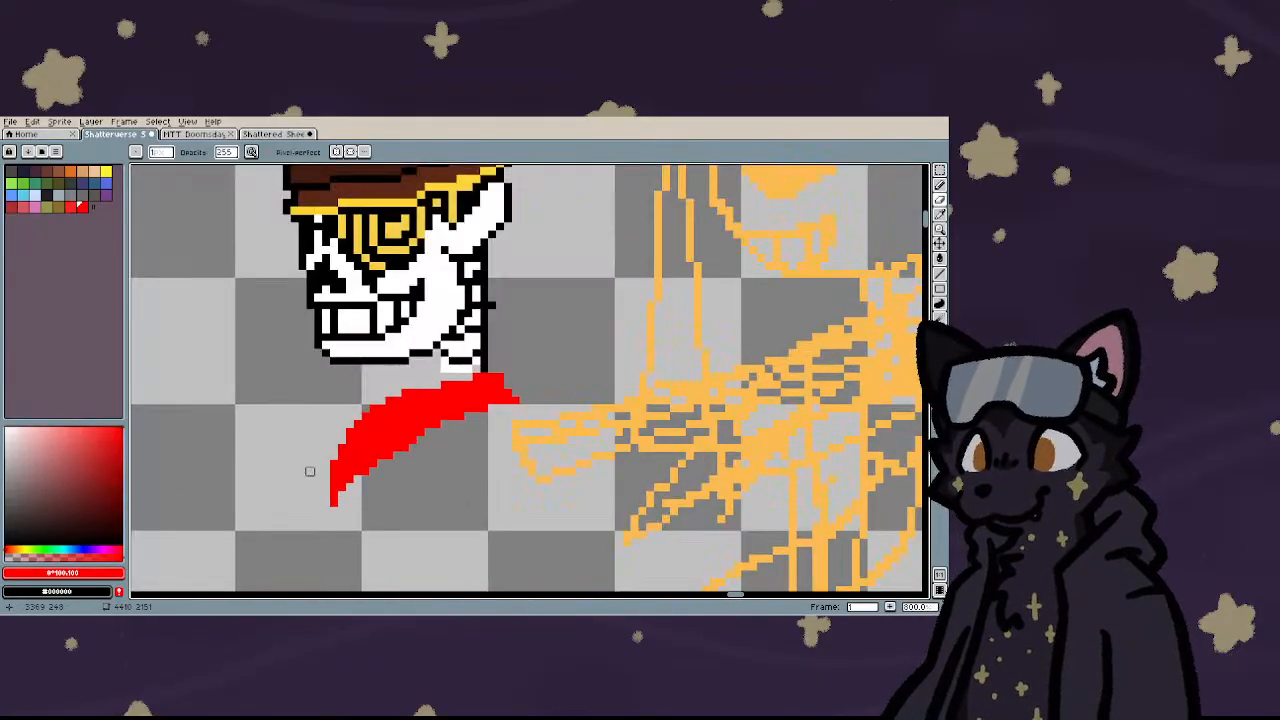
- Select the front part of the red curve below the jaw and shift it one pixel back toward the neck
scroll(316, 472, down, 2)
key(i)
scroll(388, 416, up, 5)
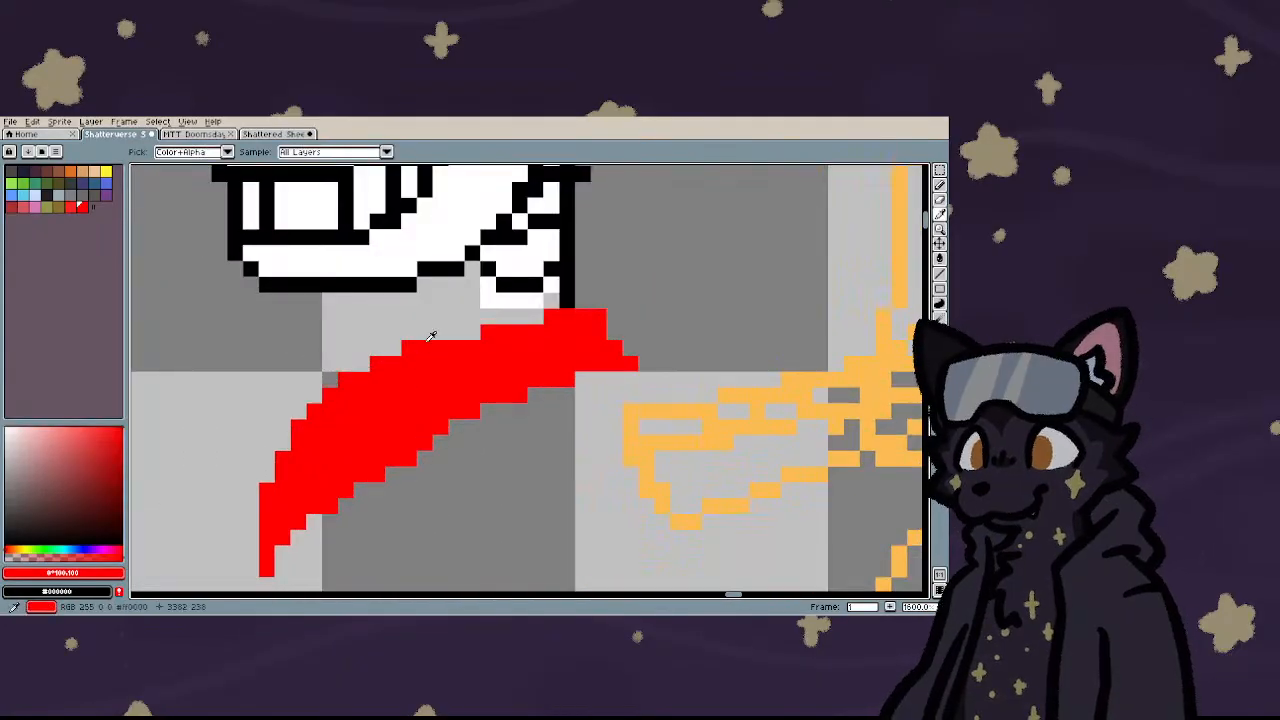
scroll(431, 336, down, 3)
scroll(378, 352, down, 1)
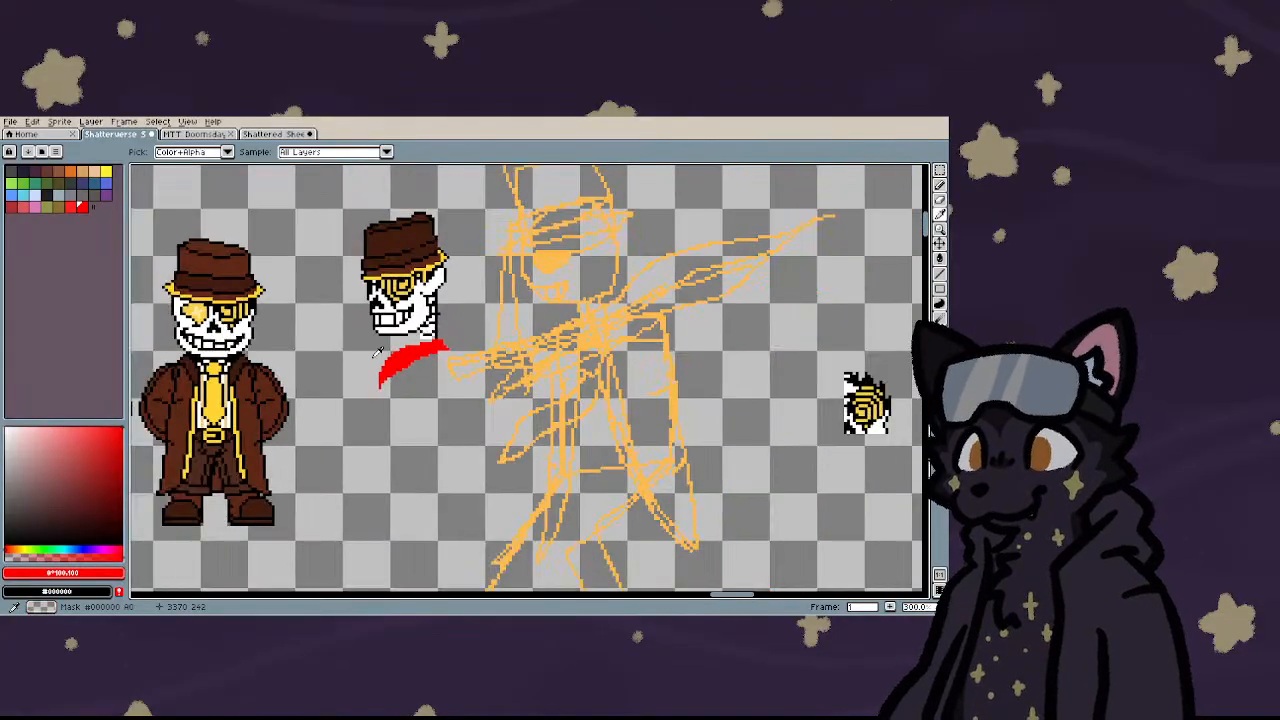
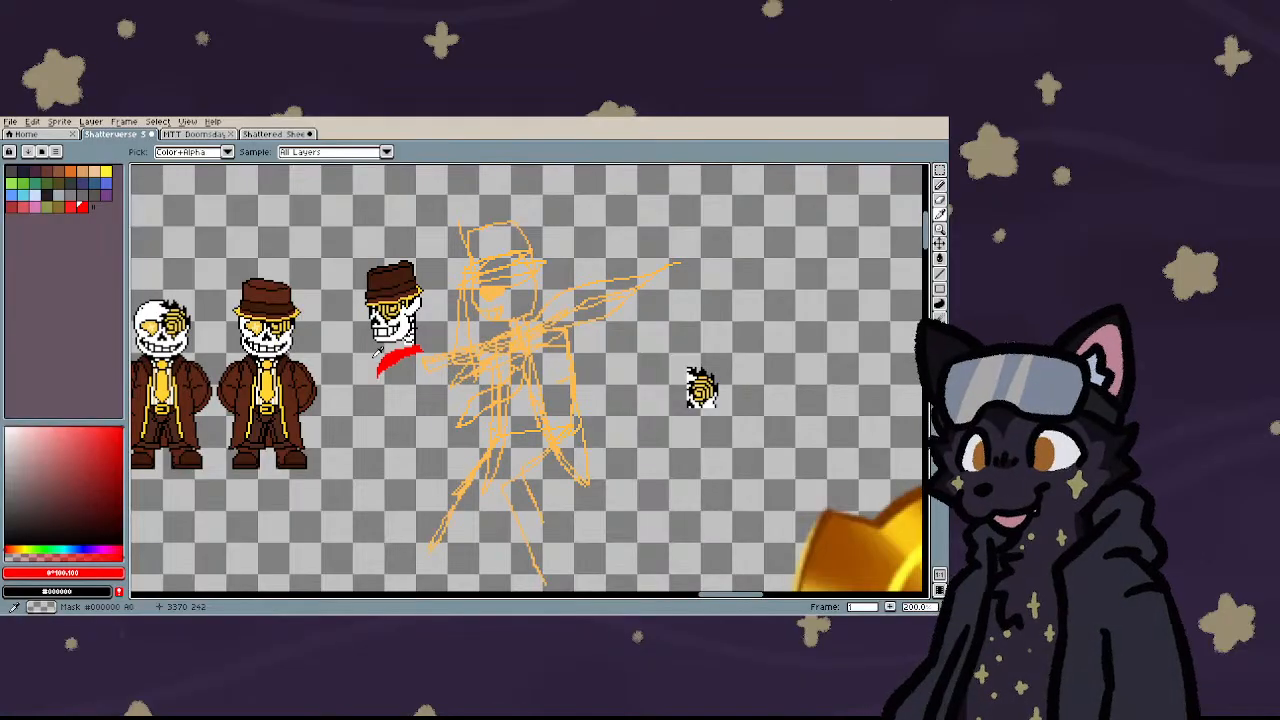
scroll(378, 352, up, 6)
key(m)
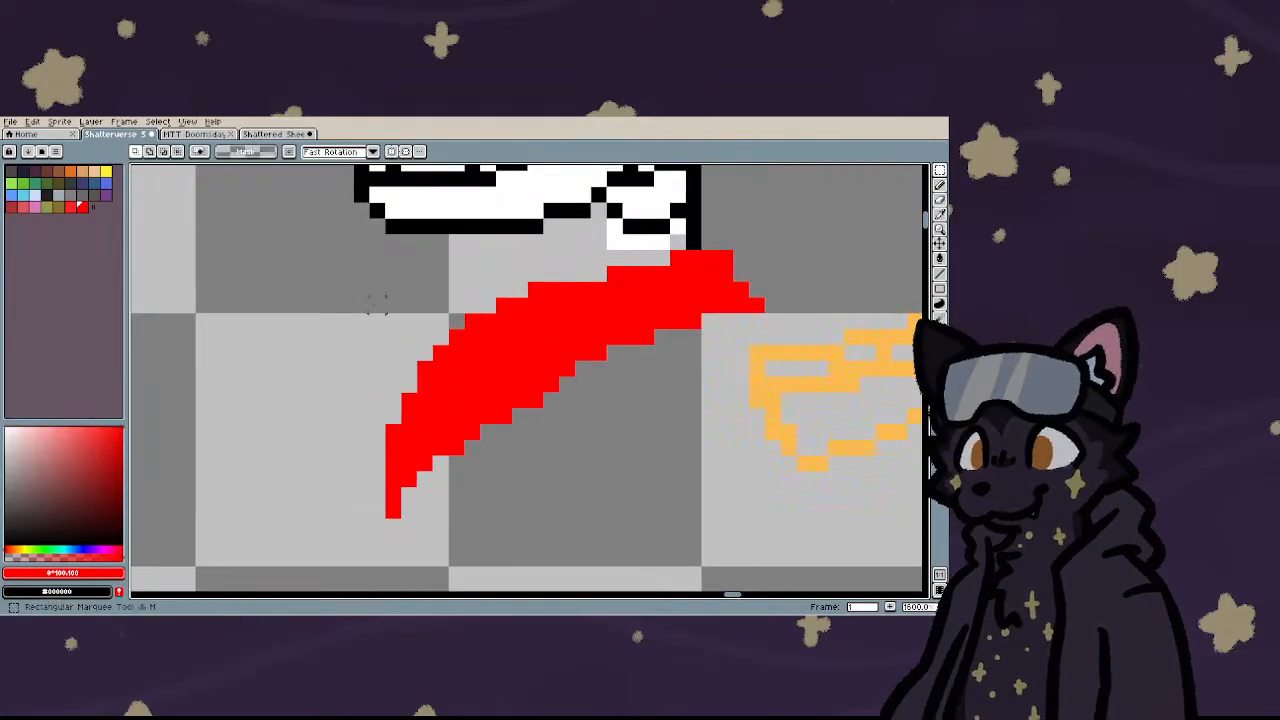
drag(361, 289, 567, 558)
key(Right)
click(614, 523)
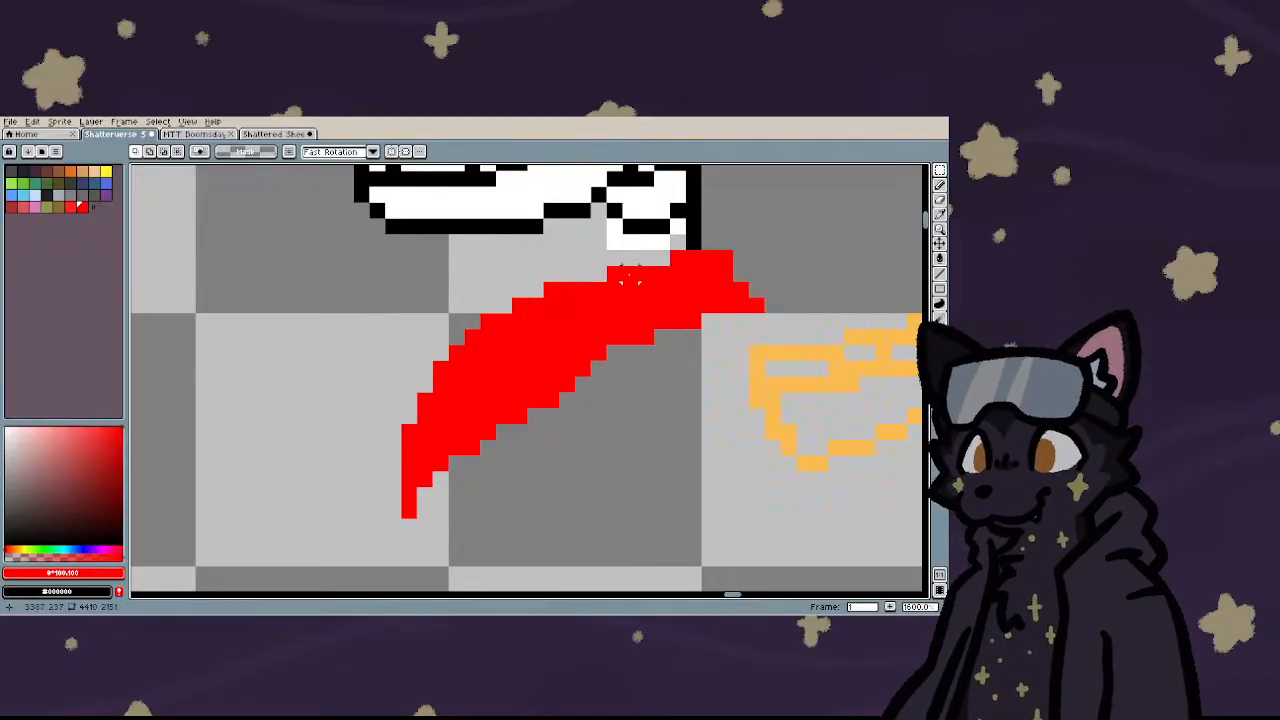
- Select a longer front section of the red curve reaching up to the neck and shift it one more pixel back
drag(640, 264, 272, 583)
key(Right)
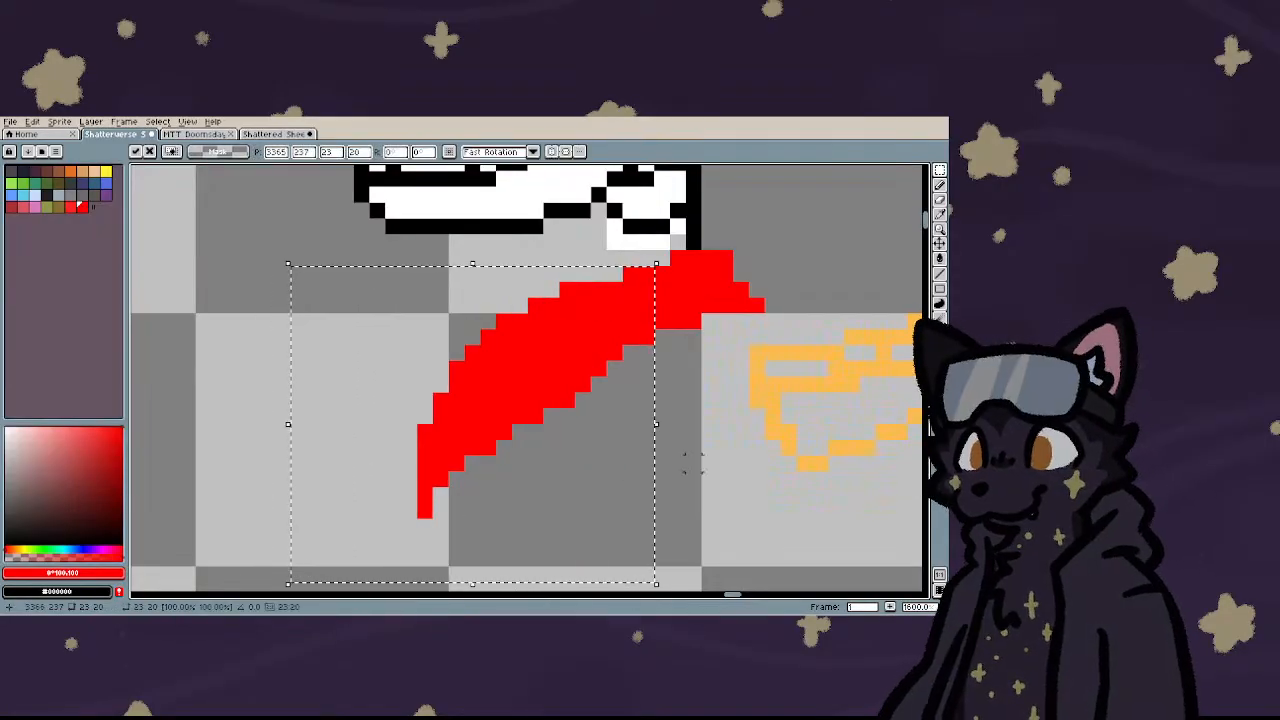
click(690, 460)
scroll(600, 430, down, 5)
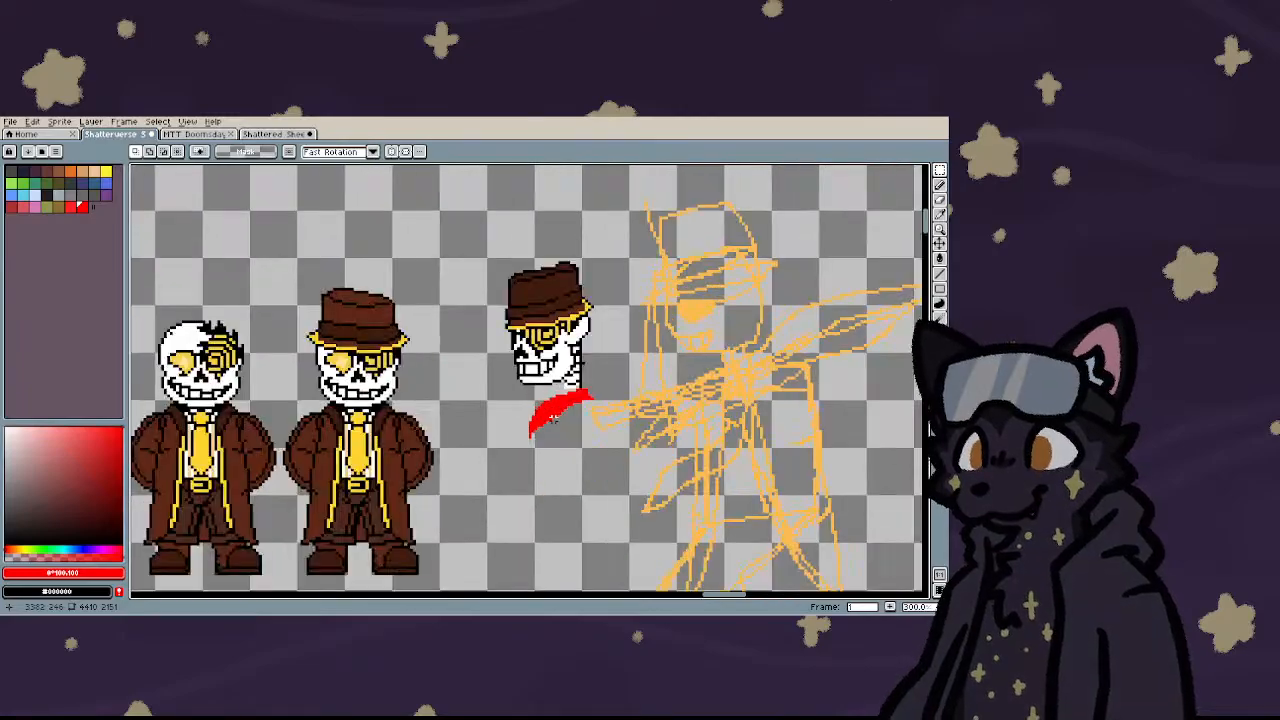
scroll(552, 418, up, 4)
scroll(531, 390, down, 4)
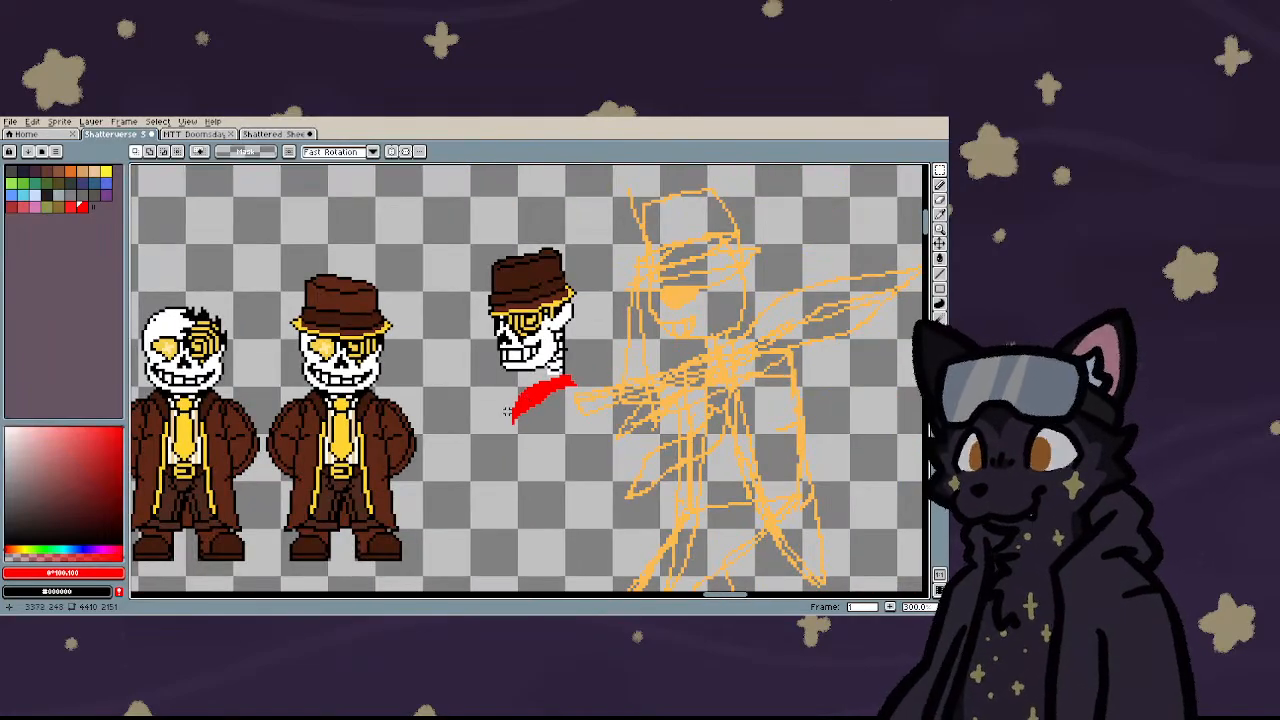
- Try a red pencil line slanting down from below the jaw across the red curve, and undo it
scroll(507, 412, up, 4)
scroll(399, 386, down, 3)
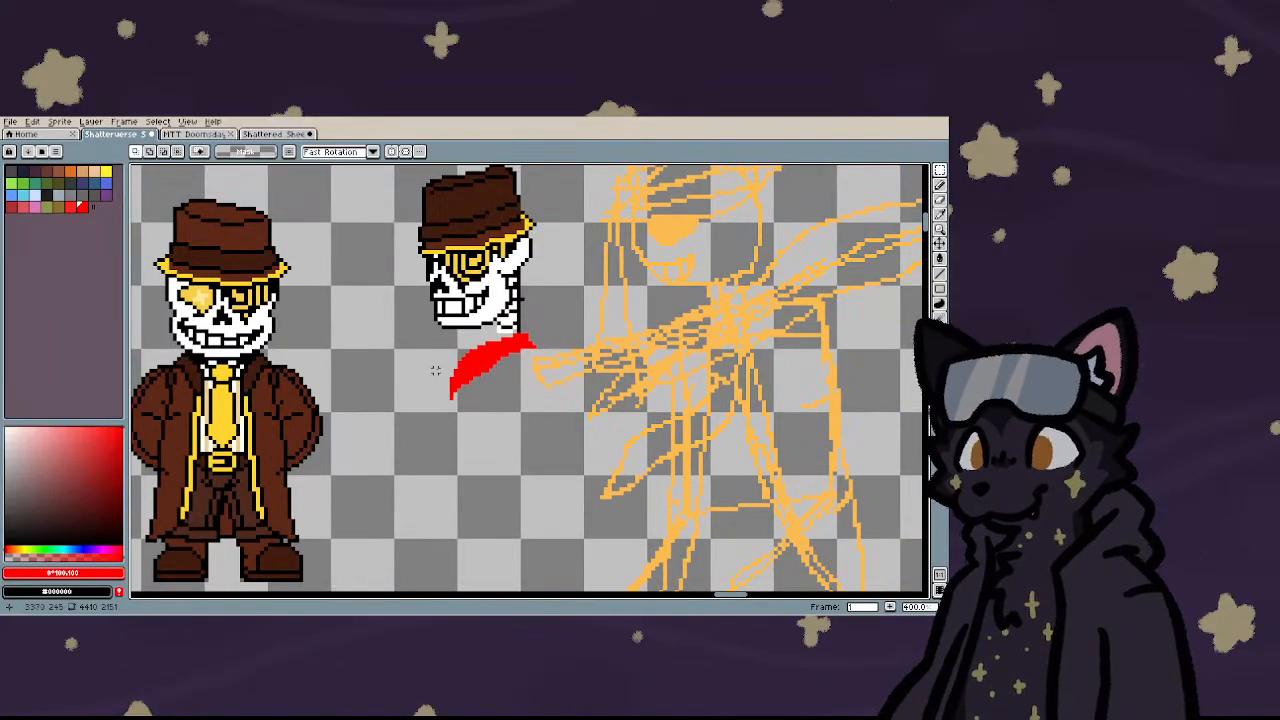
key(b)
scroll(464, 330, up, 2)
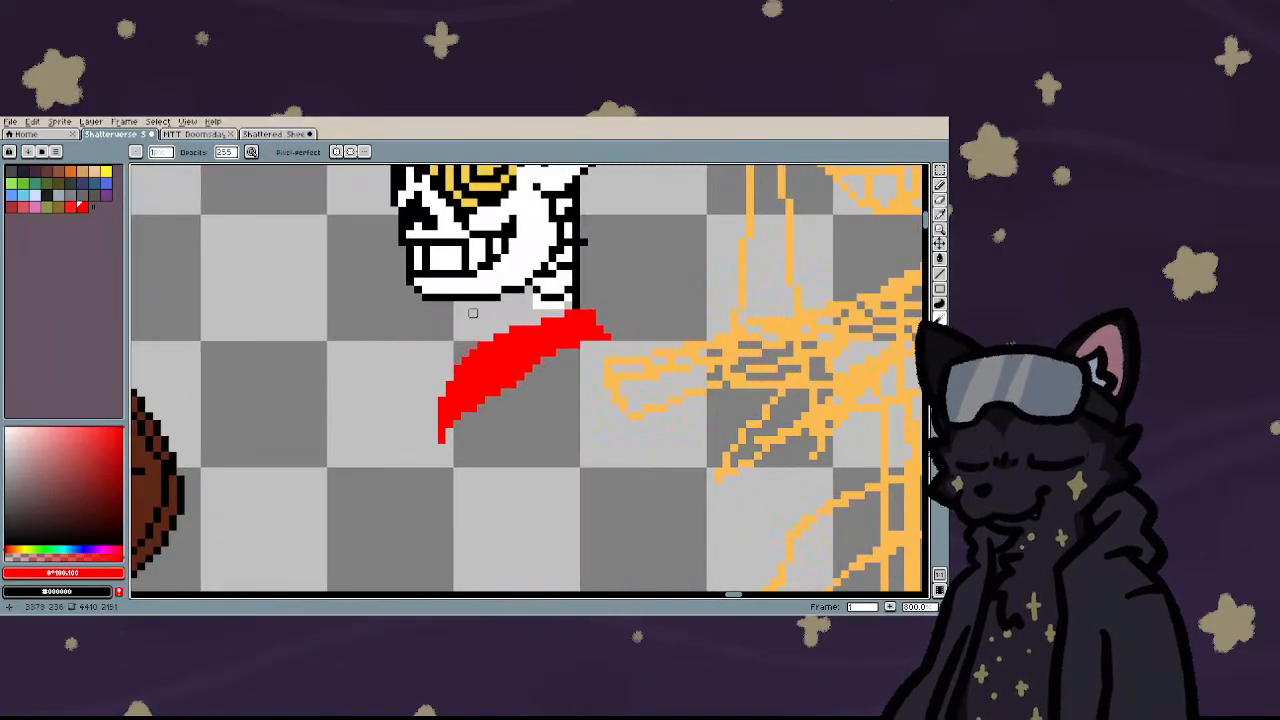
key(b)
scroll(489, 312, down, 3)
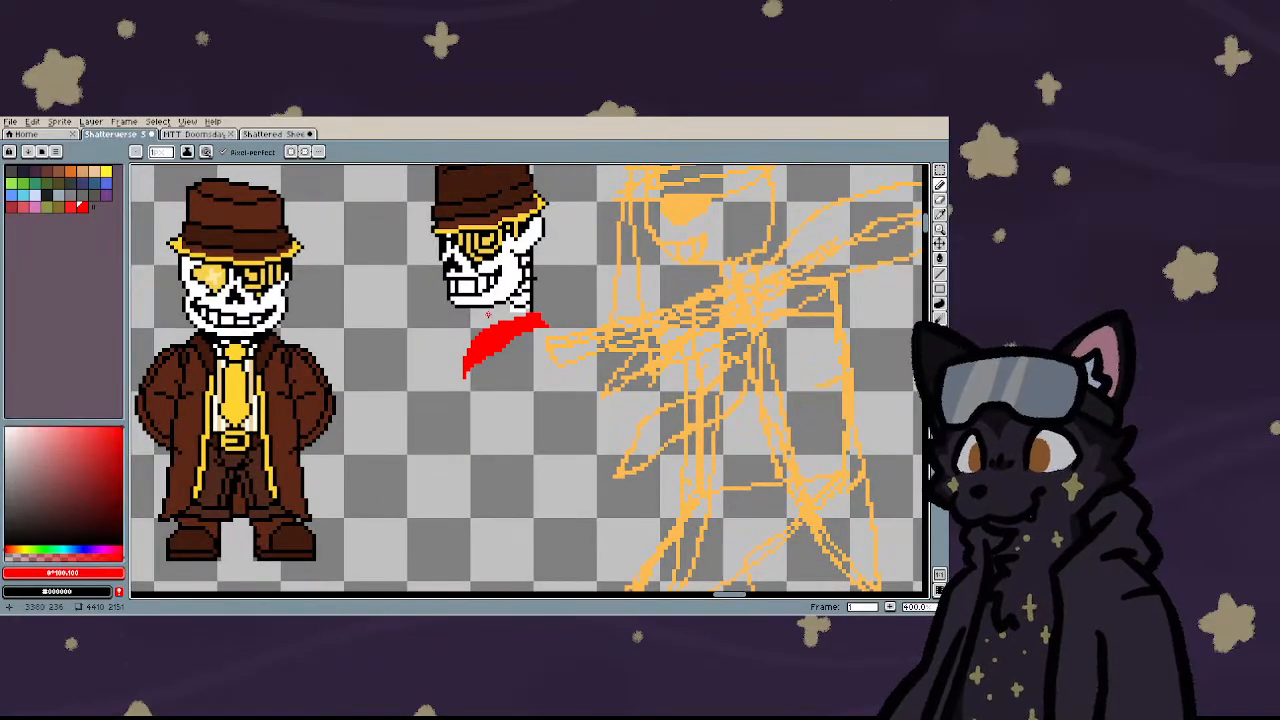
scroll(487, 317, up, 3)
drag(481, 321, 583, 361)
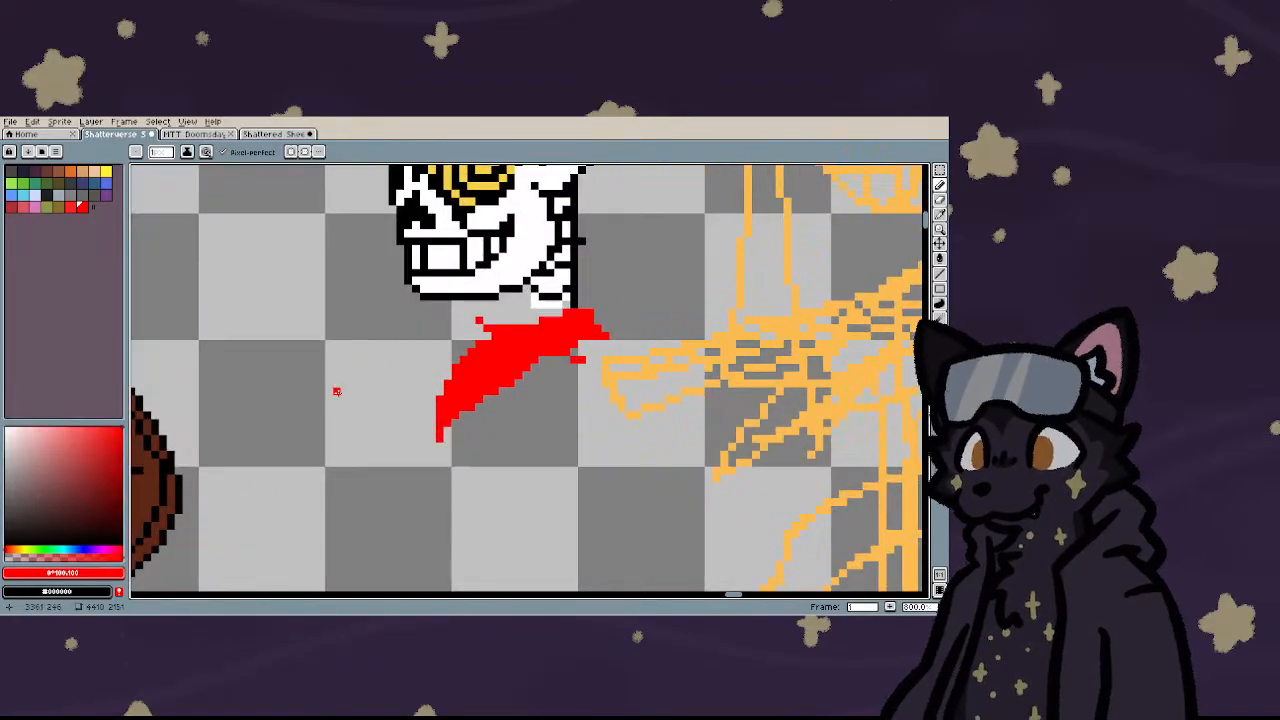
key(ctrl+z)
- Try white guide lines running backward and forward from a point below the chin, and undo them
drag(63, 443, 5, 428)
drag(455, 320, 604, 383)
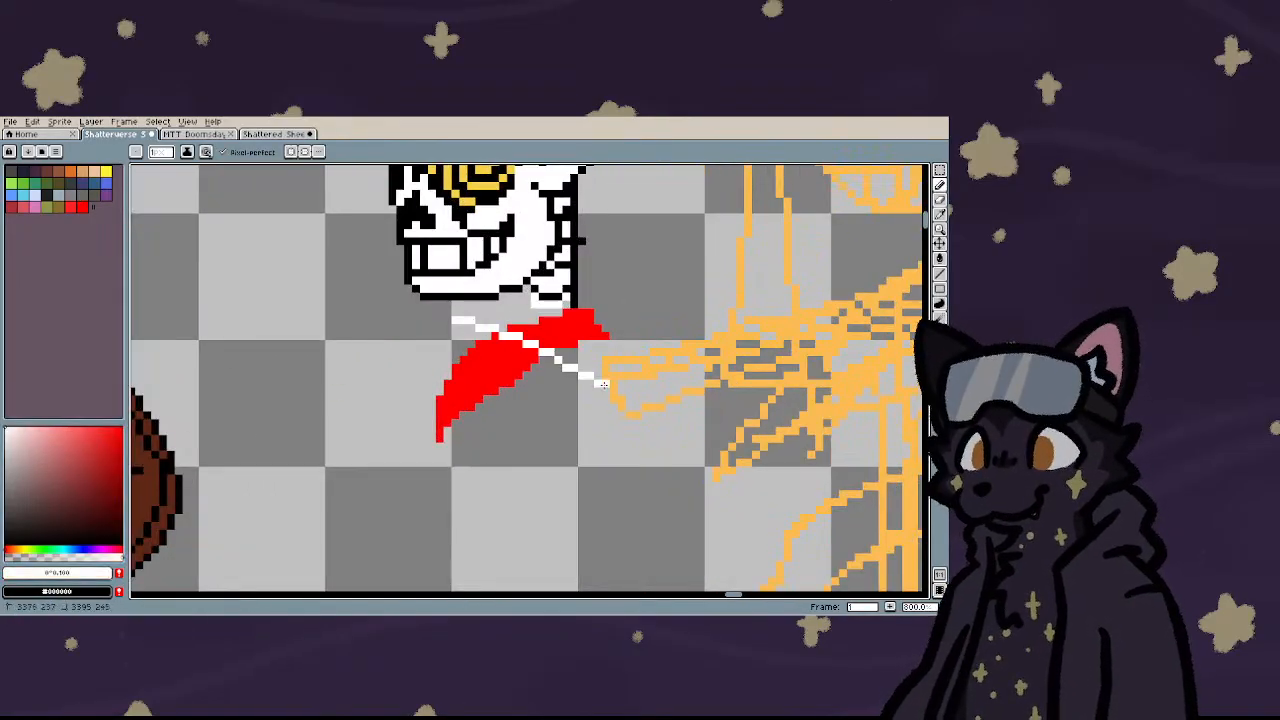
drag(454, 322, 372, 365)
scroll(373, 365, down, 5)
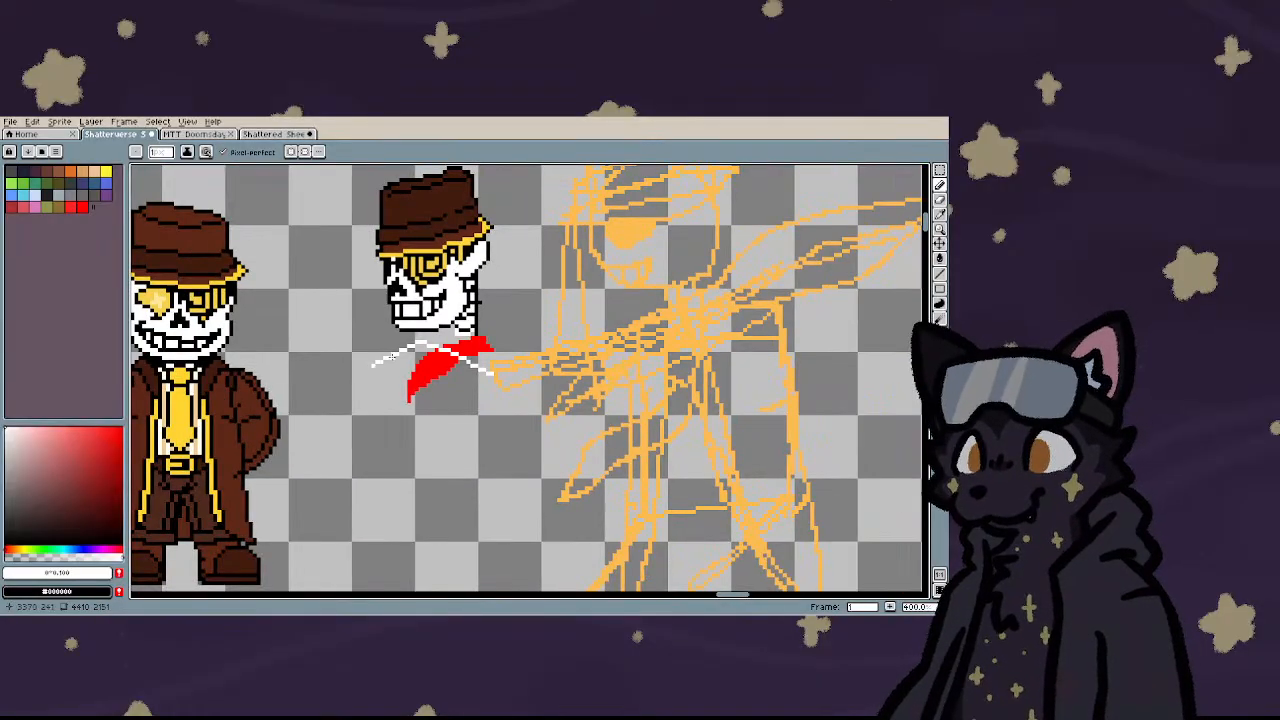
scroll(393, 354, up, 4)
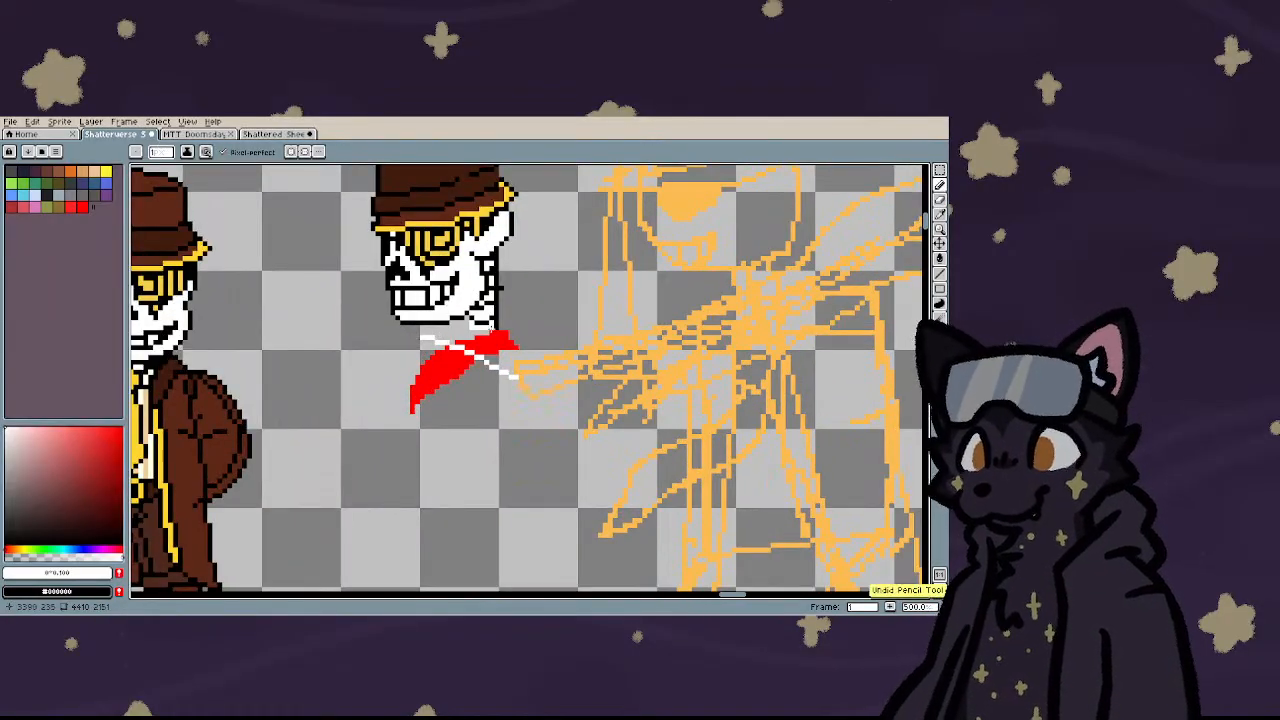
key(ctrl+z)
key(ctrl+z)
- Try a white line along the red curve with a second one crossing it from below the chin, and undo both
drag(520, 318, 396, 395)
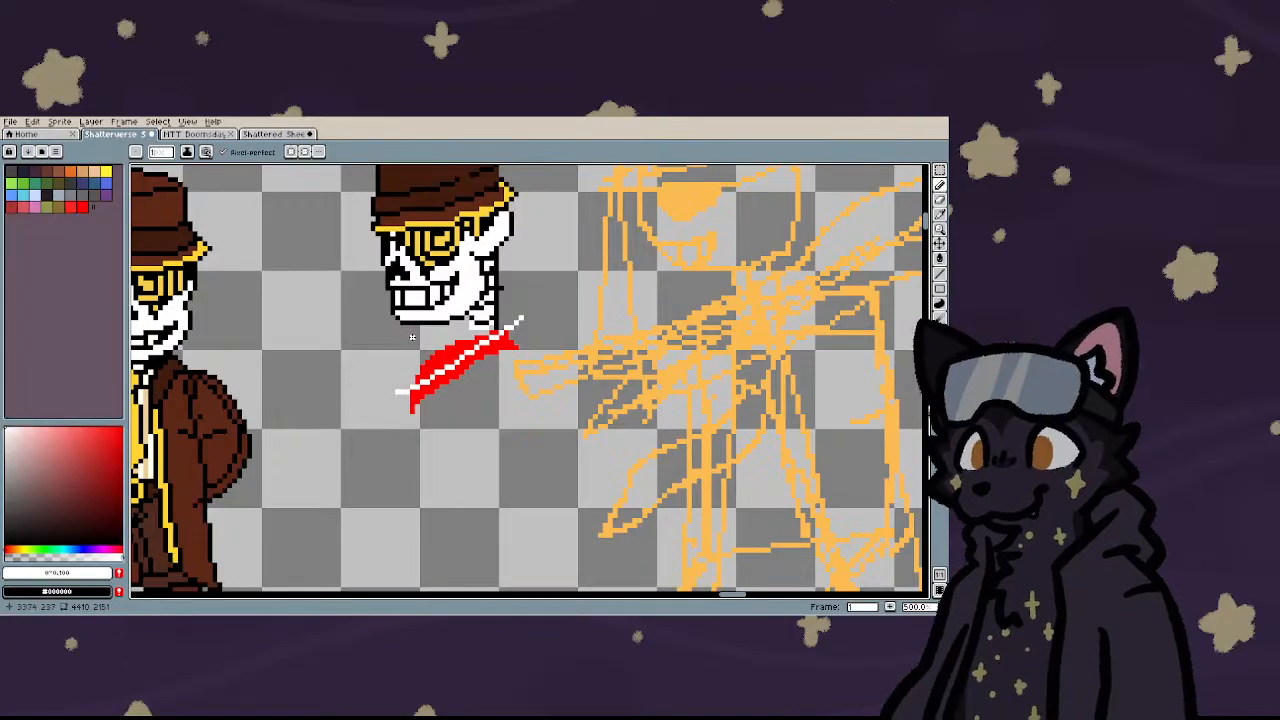
drag(415, 330, 508, 382)
scroll(506, 380, down, 4)
key(ctrl+z)
key(ctrl+z)
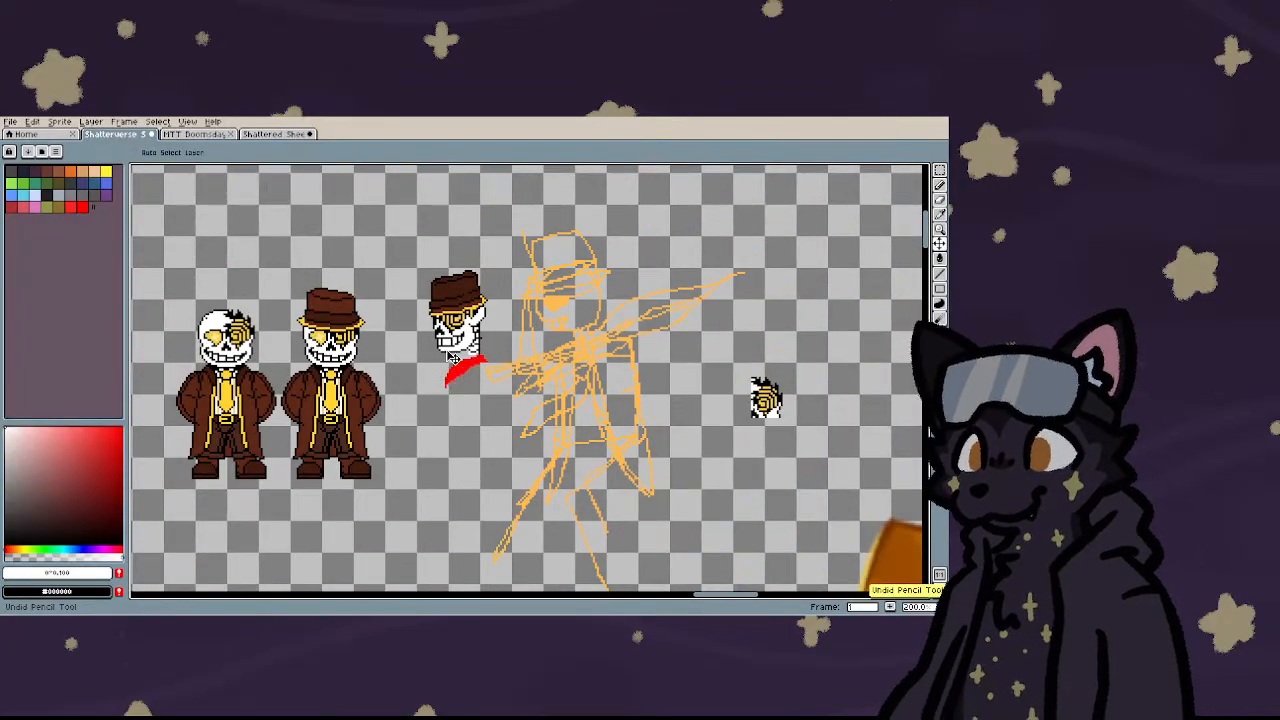
- Try one white line slanting down and back from the neck and another reaching forward below the chin
scroll(440, 352, up, 5)
drag(520, 348, 588, 422)
scroll(540, 420, down, 4)
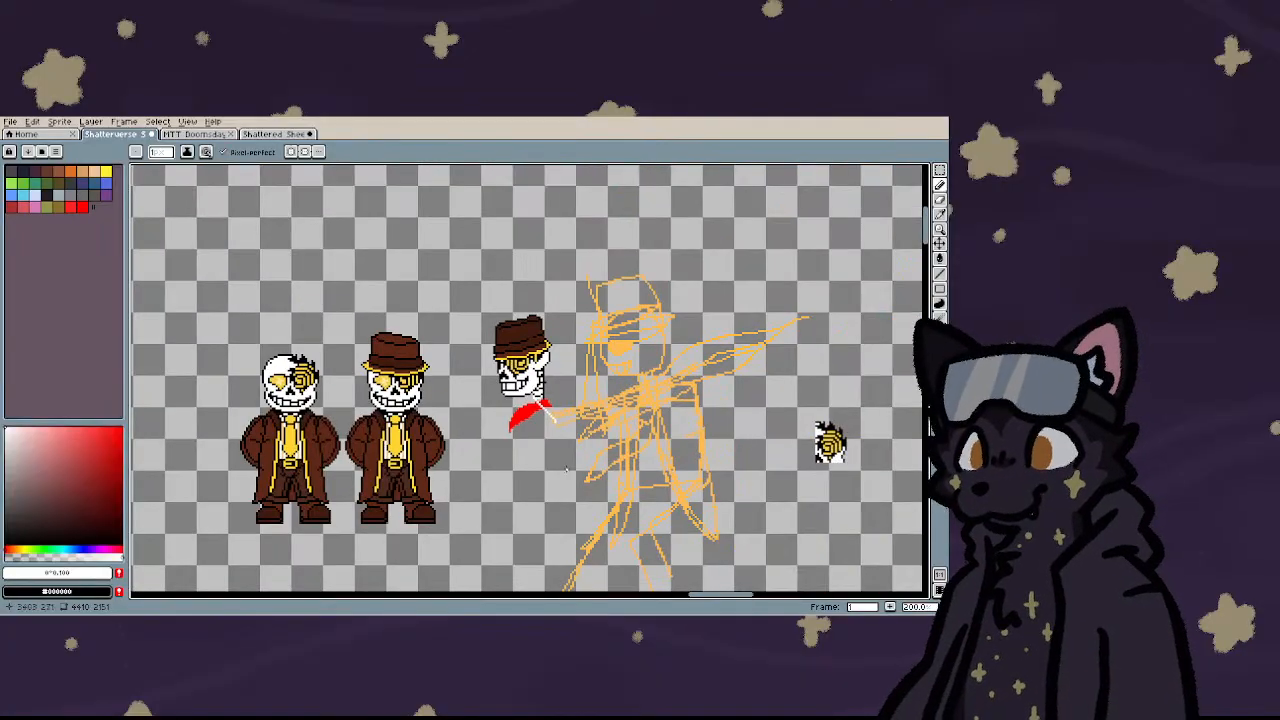
scroll(566, 470, up, 3)
scroll(511, 378, down, 1)
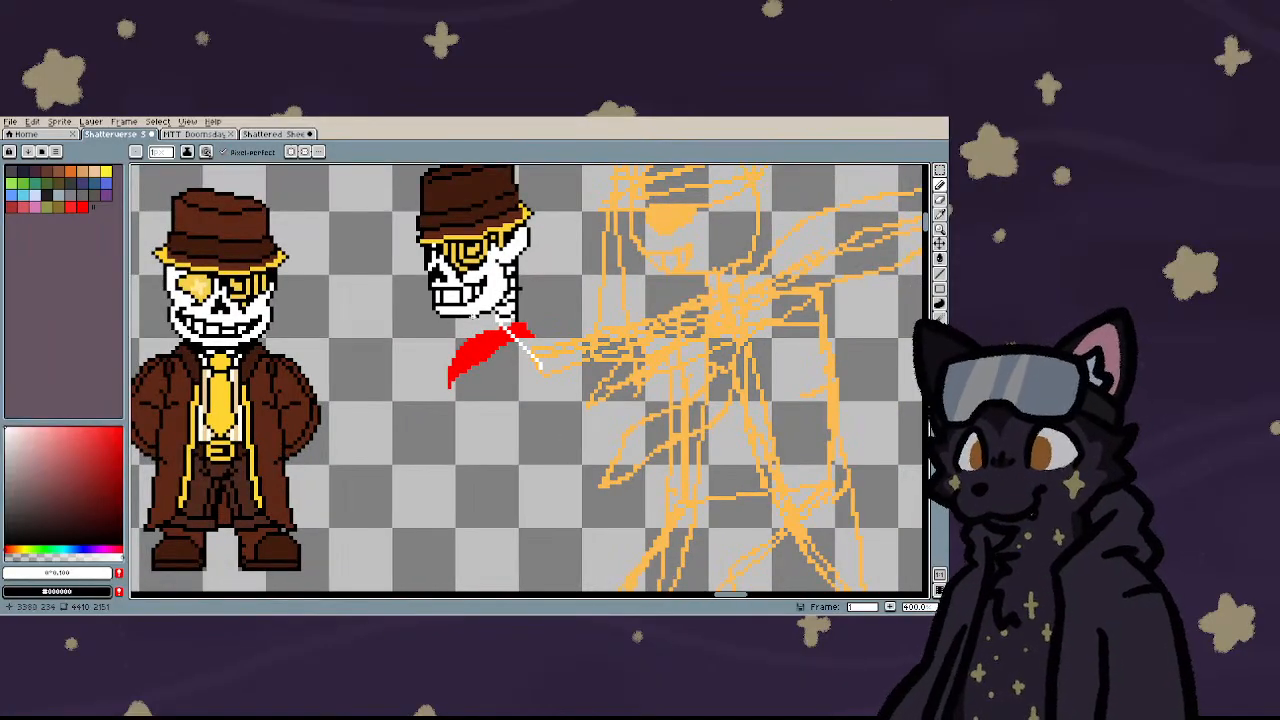
drag(470, 326, 408, 336)
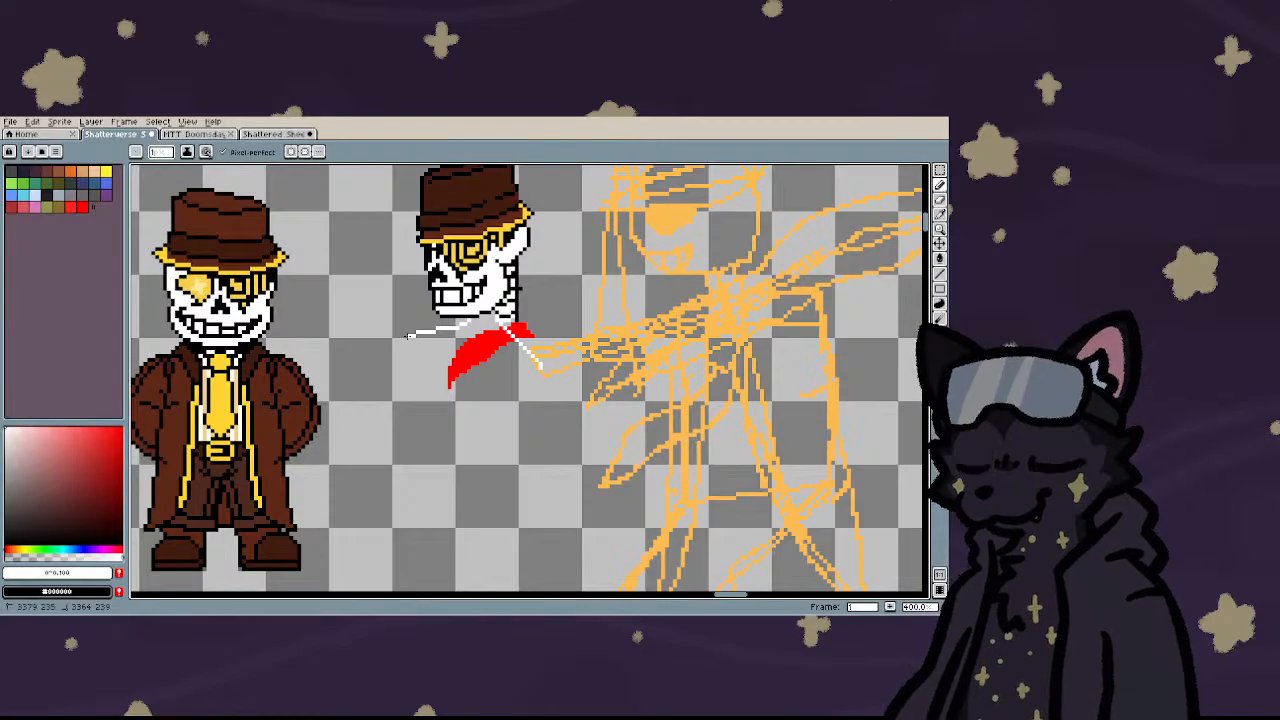
scroll(408, 336, up, 3)
scroll(452, 321, up, 2)
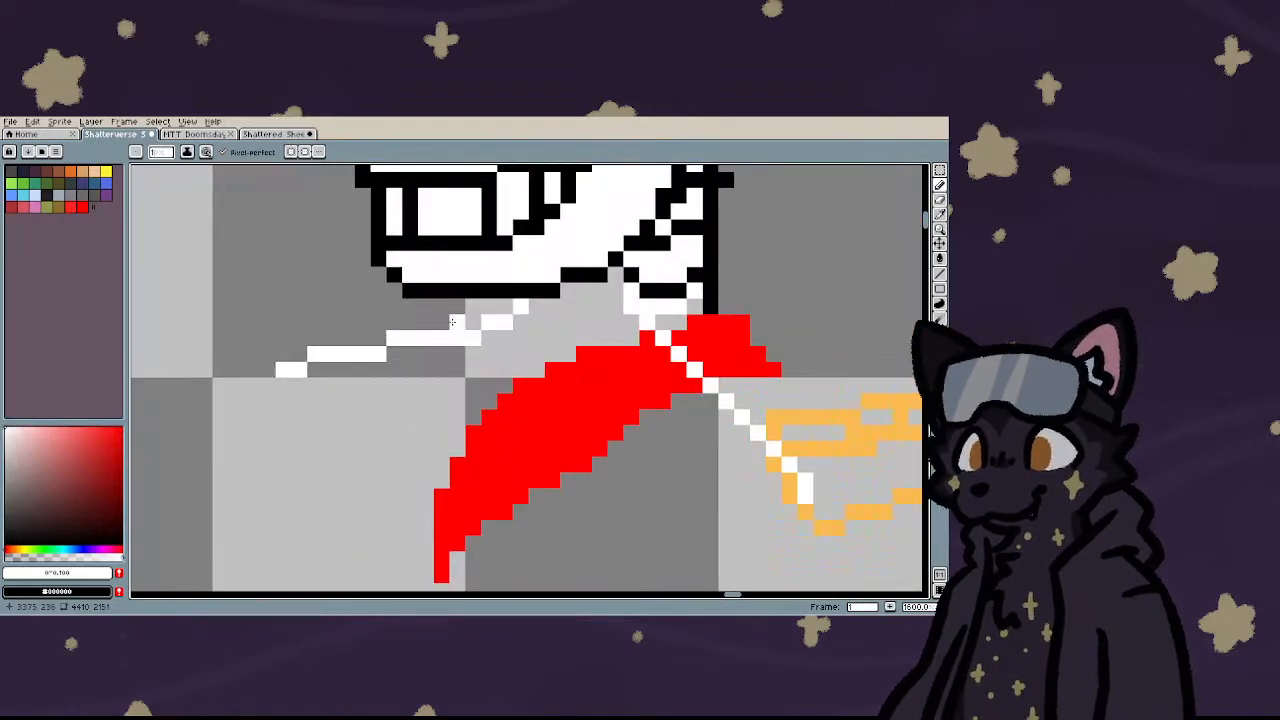
- Pick the red from the curve and undo the two white guide lines
alt+click(523, 420)
click(452, 354)
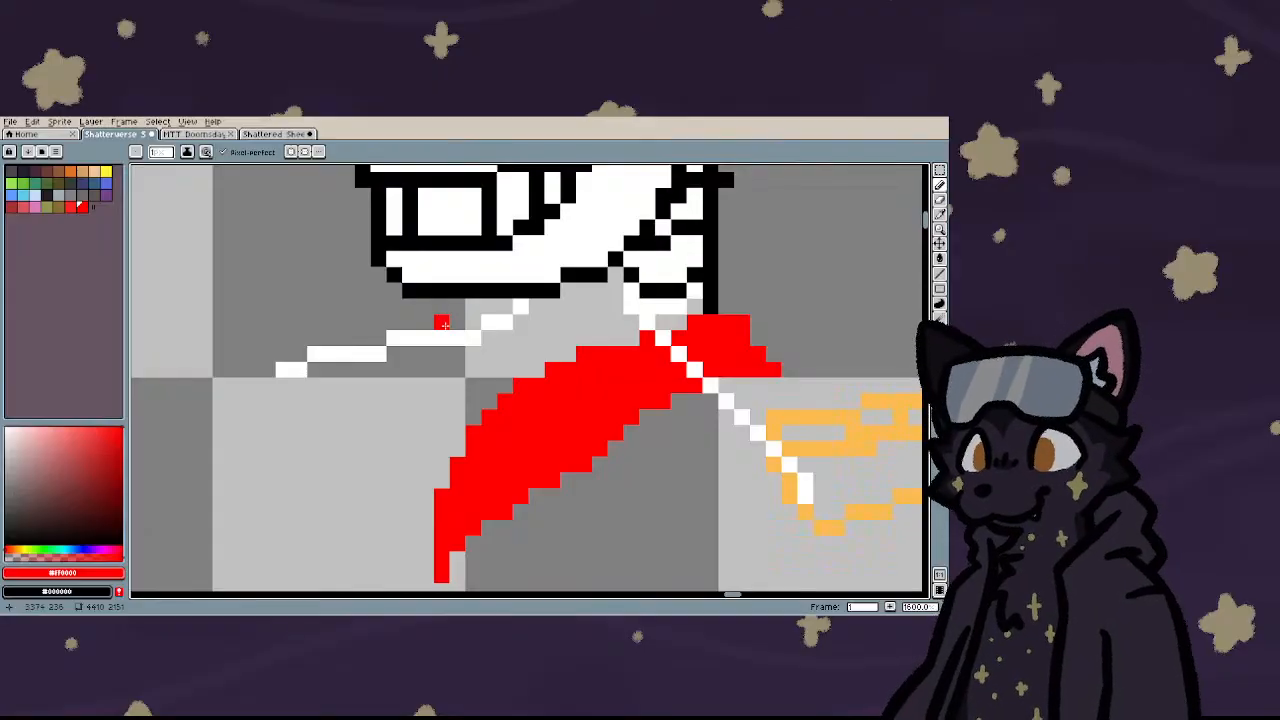
scroll(443, 323, down, 1)
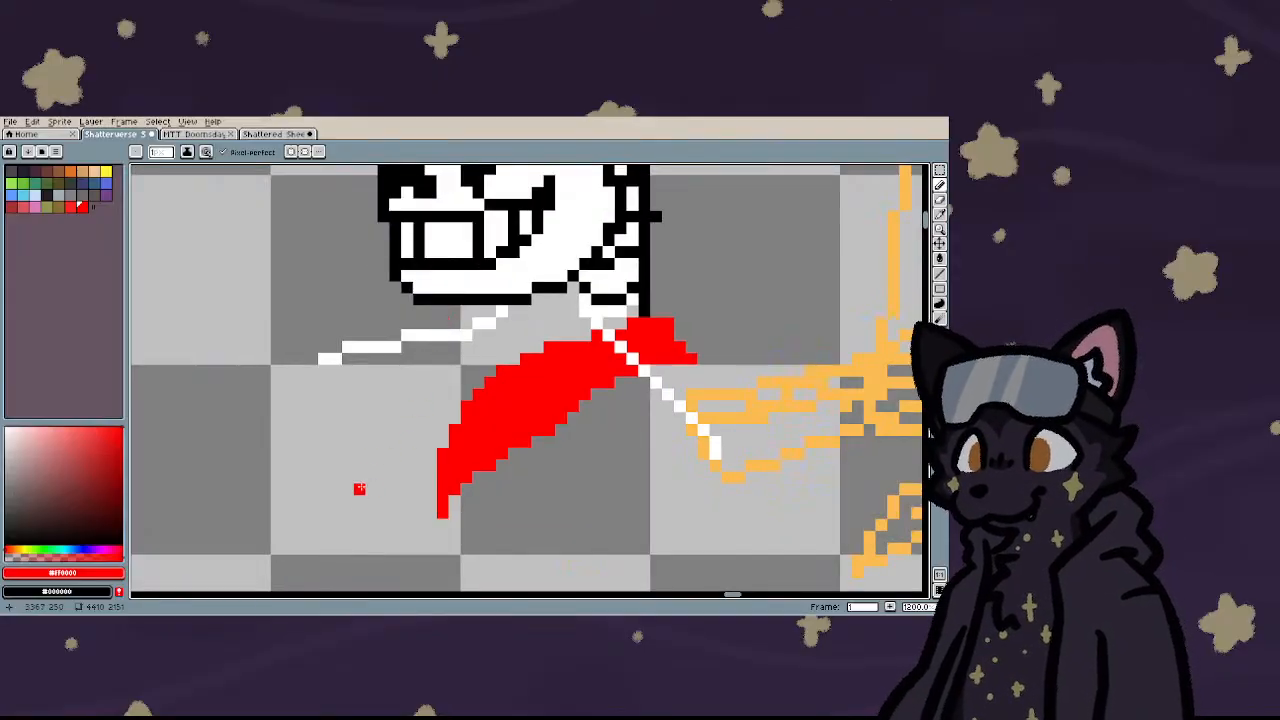
key(ctrl+z)
key(ctrl+z)
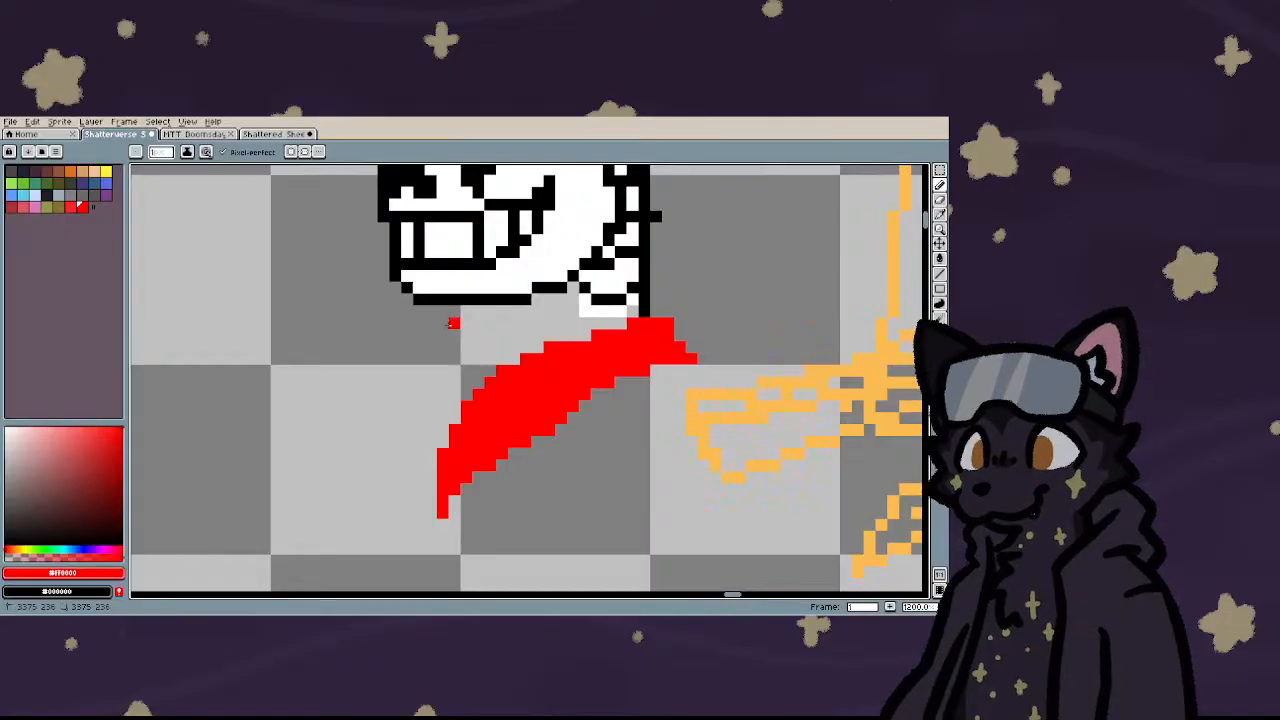
- Draw a second, narrower red curved band from below the chin bending forward and down, in front of the first one
mouse_move(452, 323)
mouse_down()
mouse_move(383, 457)
mouse_move(380, 522)
mouse_move(385, 440)
mouse_move(421, 326)
mouse_move(473, 238)
mouse_move(541, 187)
mouse_move(445, 340)
mouse_move(400, 456)
mouse_move(371, 484)
mouse_move(392, 476)
mouse_move(439, 291)
mouse_move(481, 217)
mouse_up()
scroll(358, 434, up, 3)
scroll(398, 463, down, 2)
scroll(391, 471, up, 2)
scroll(481, 217, down, 5)
scroll(490, 225, up, 6)
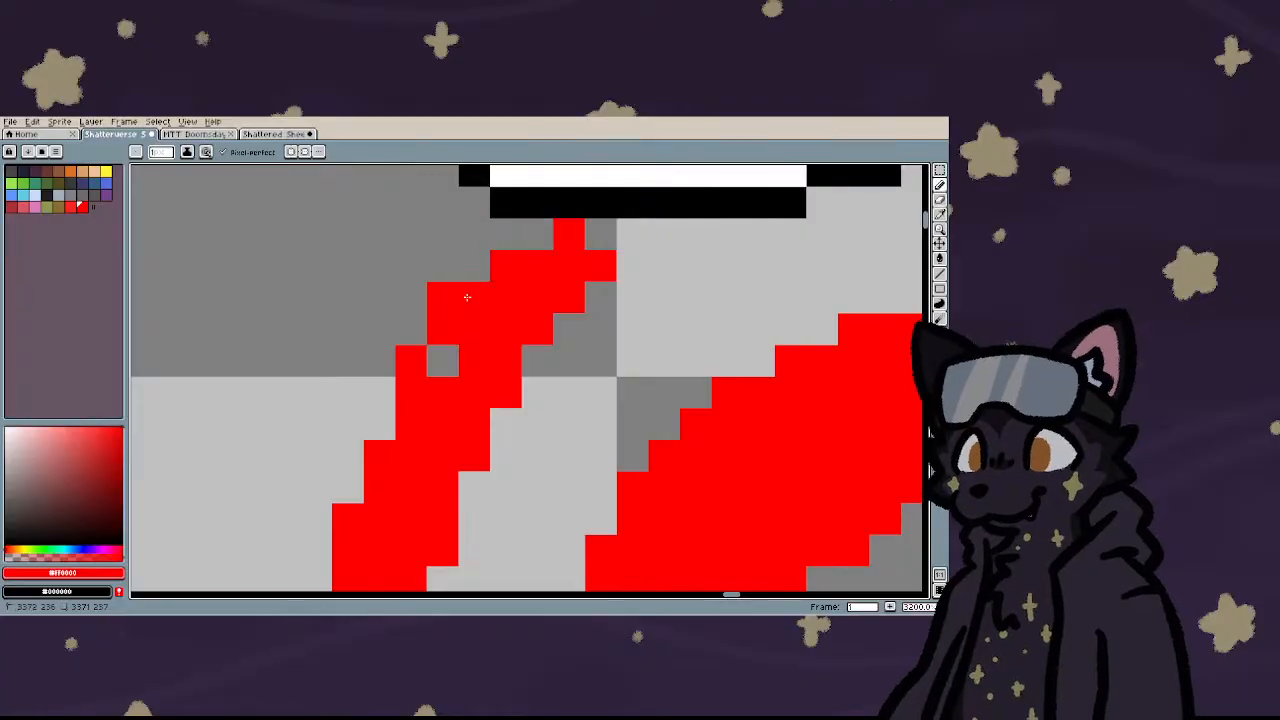
click(537, 234)
click(473, 269)
scroll(432, 316, down, 5)
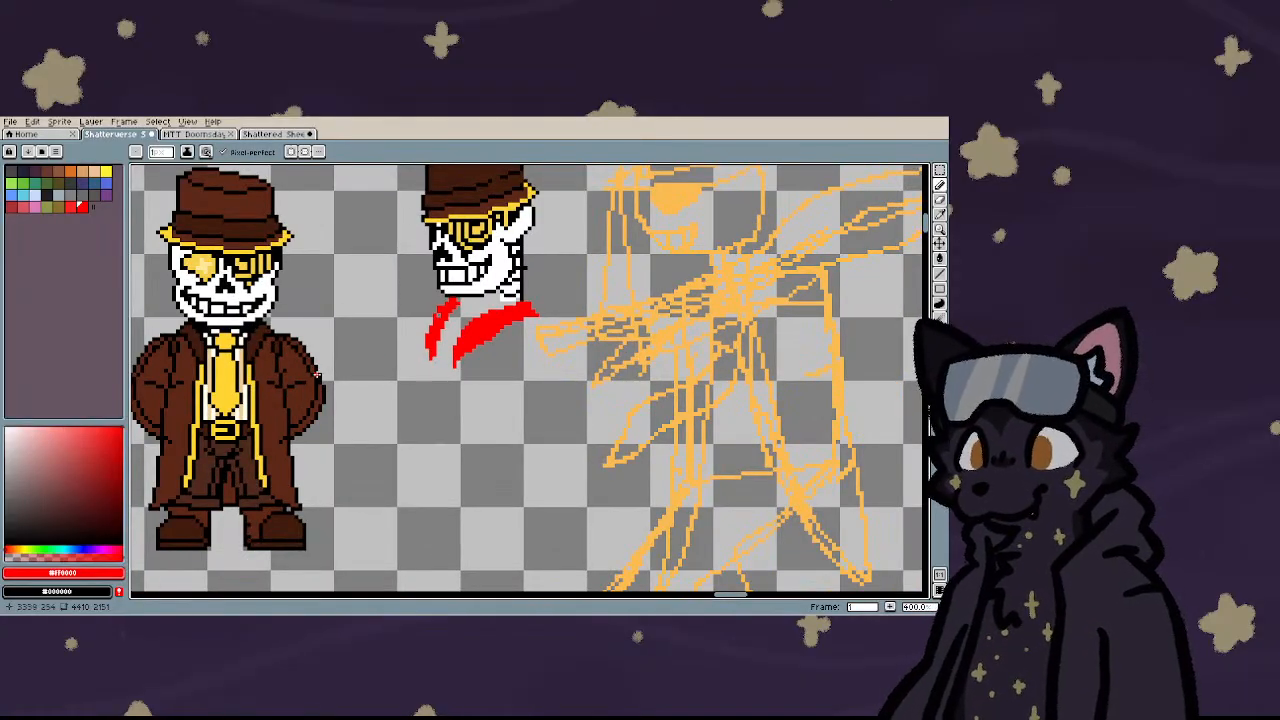
- Sample the off-white of the hatted reference sprite's shirt as the drawing colour
scroll(418, 341, up, 1)
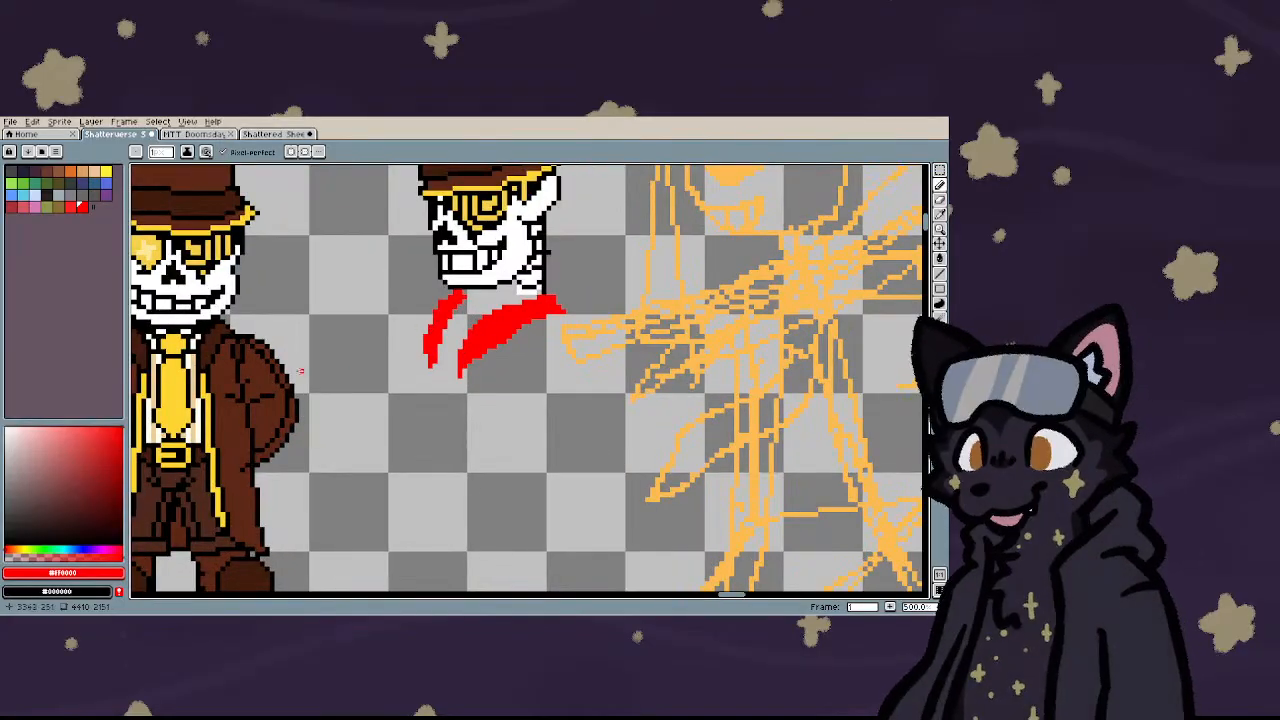
scroll(270, 371, down, 4)
scroll(234, 403, up, 5)
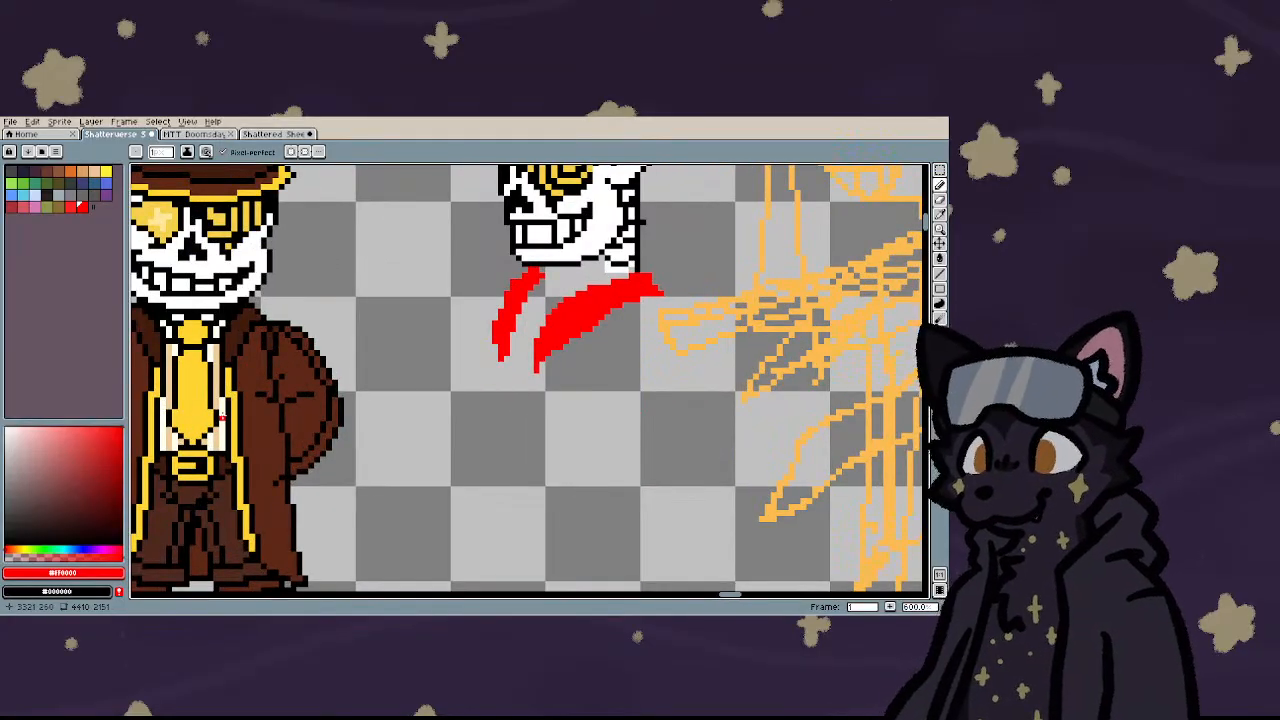
alt+click(222, 418)
scroll(466, 357, down, 1)
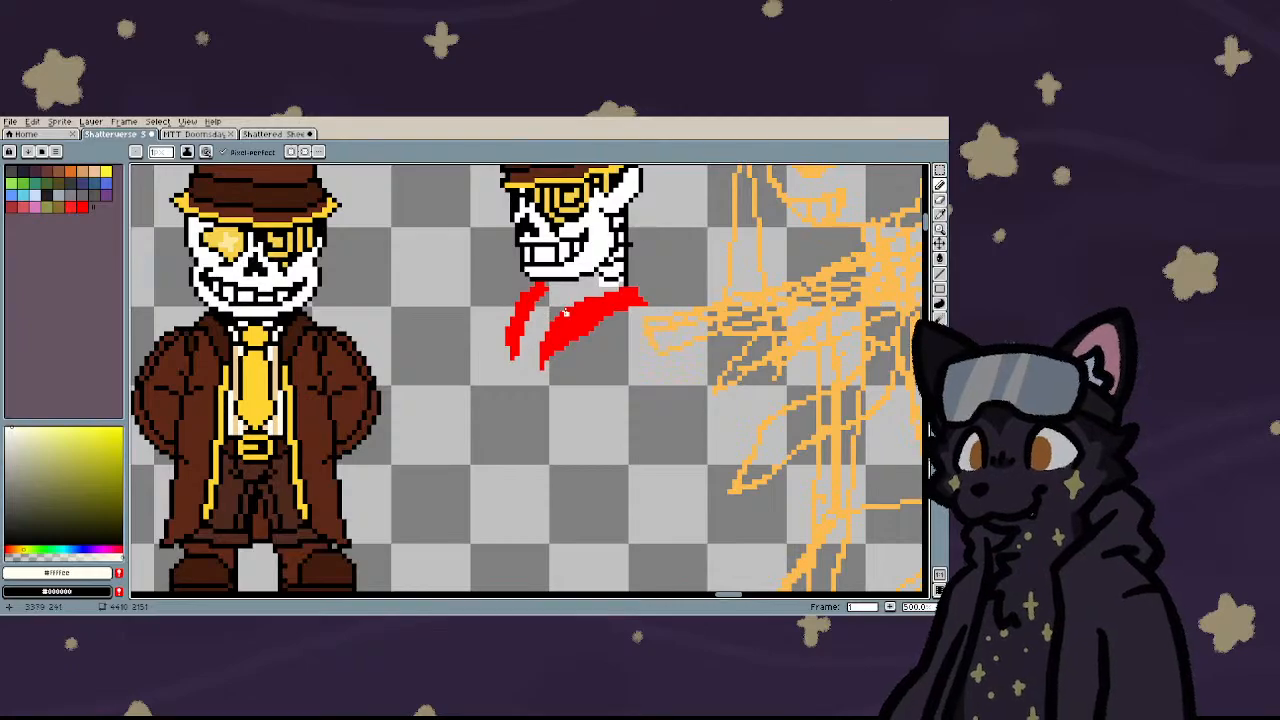
scroll(565, 313, up, 1)
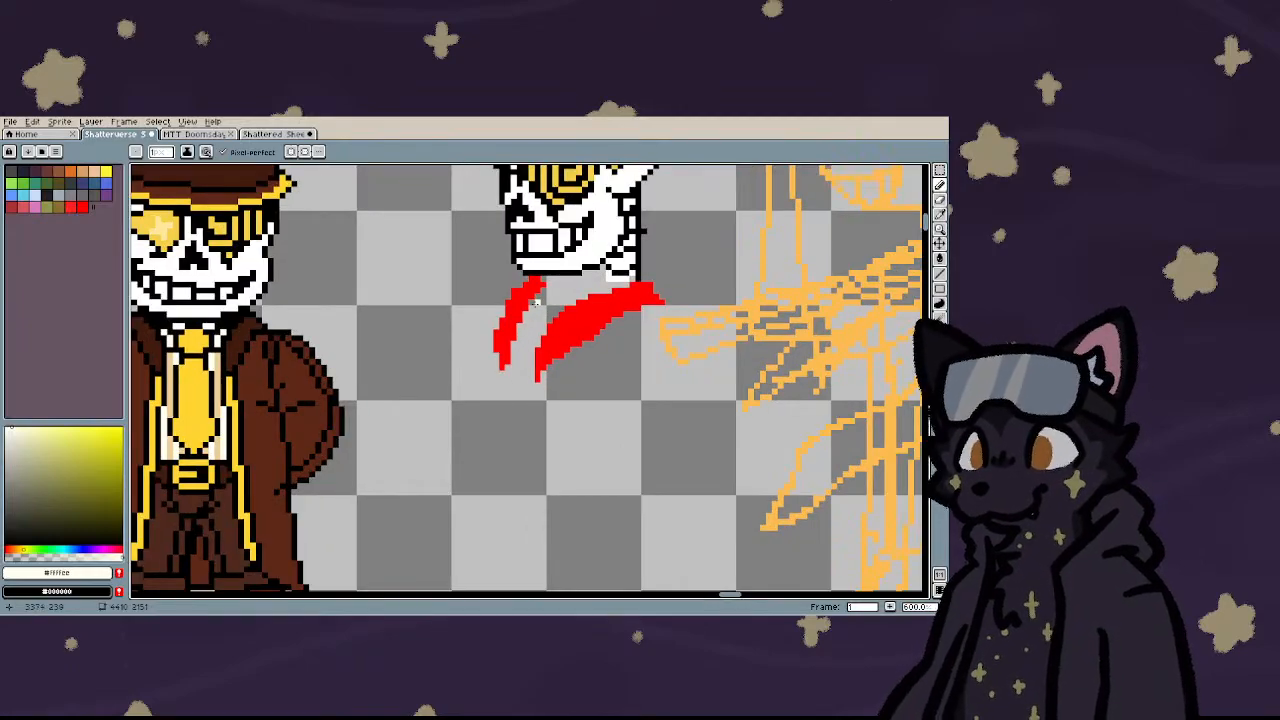
scroll(537, 302, down, 2)
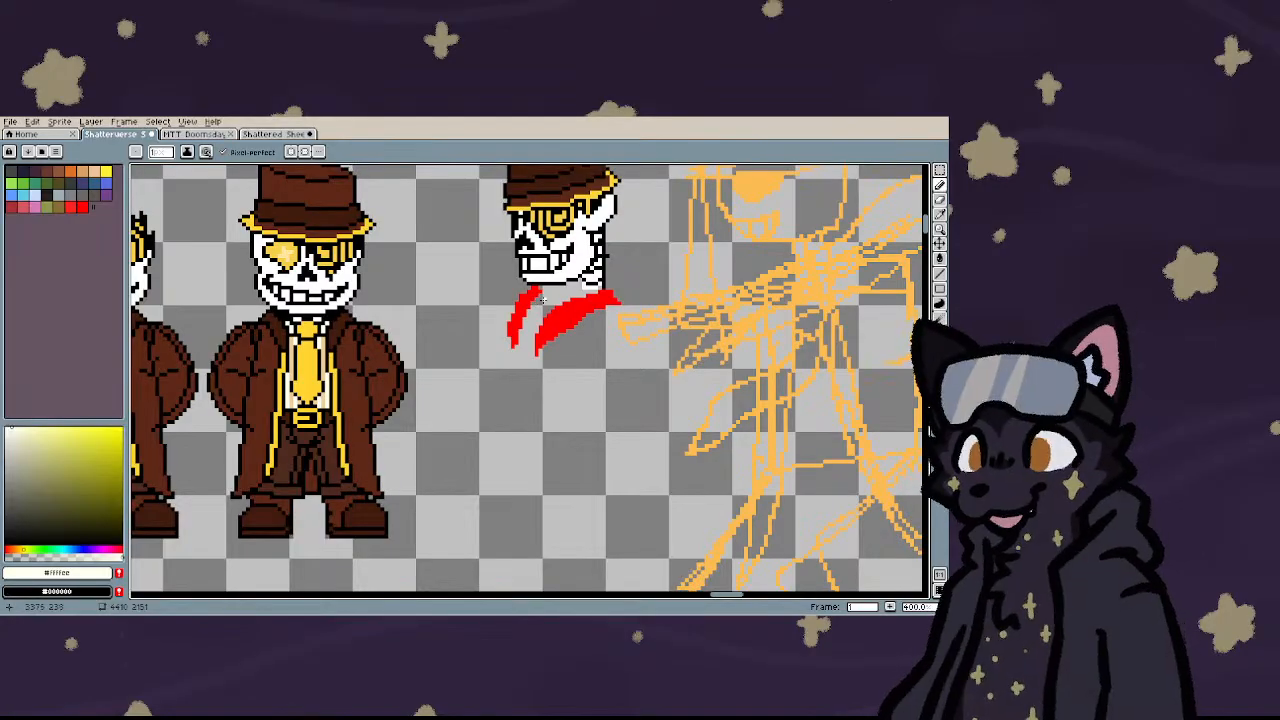
key(u)
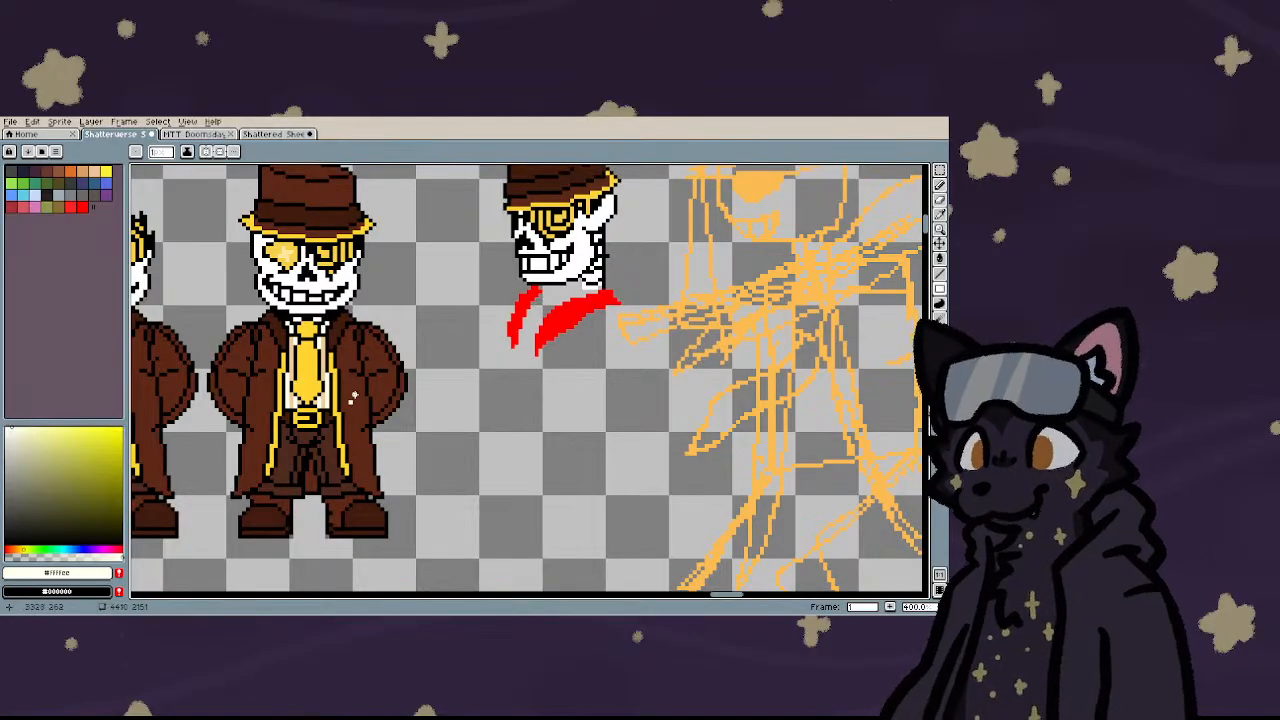
key(ctrl+z)
- Sample the brown of the reference sprite's coat and draw a steep straight line down from the larger red curve's front tip
key(i)
click(352, 397)
key(l)
scroll(565, 370, up, 2)
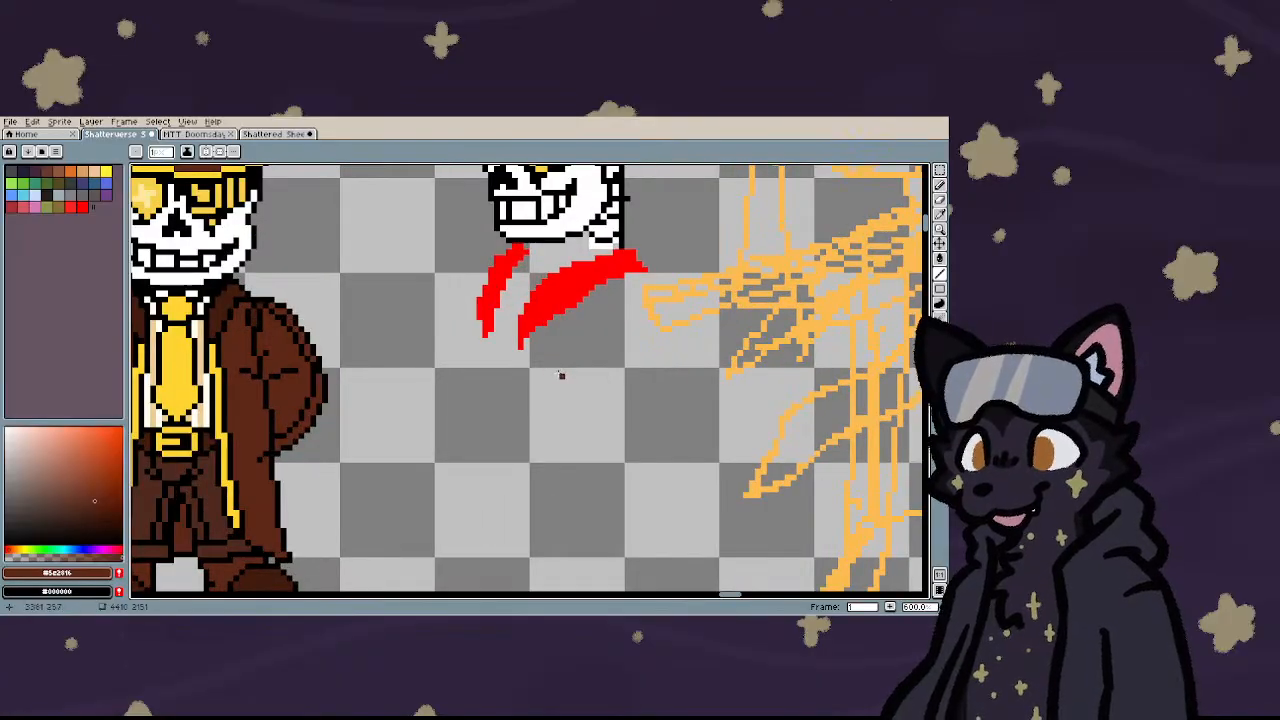
scroll(520, 357, down, 2)
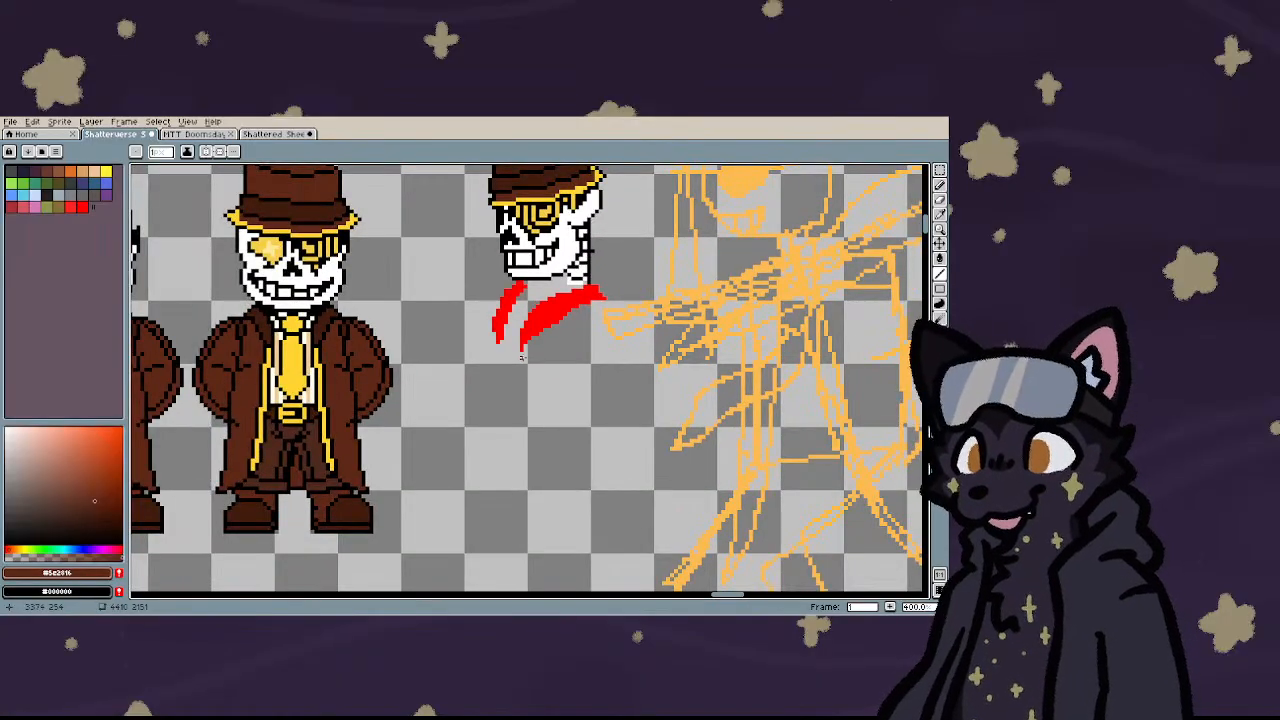
mouse_move(520, 357)
mouse_down()
mouse_move(540, 494)
mouse_move(530, 450)
mouse_up()
scroll(530, 455, up, 5)
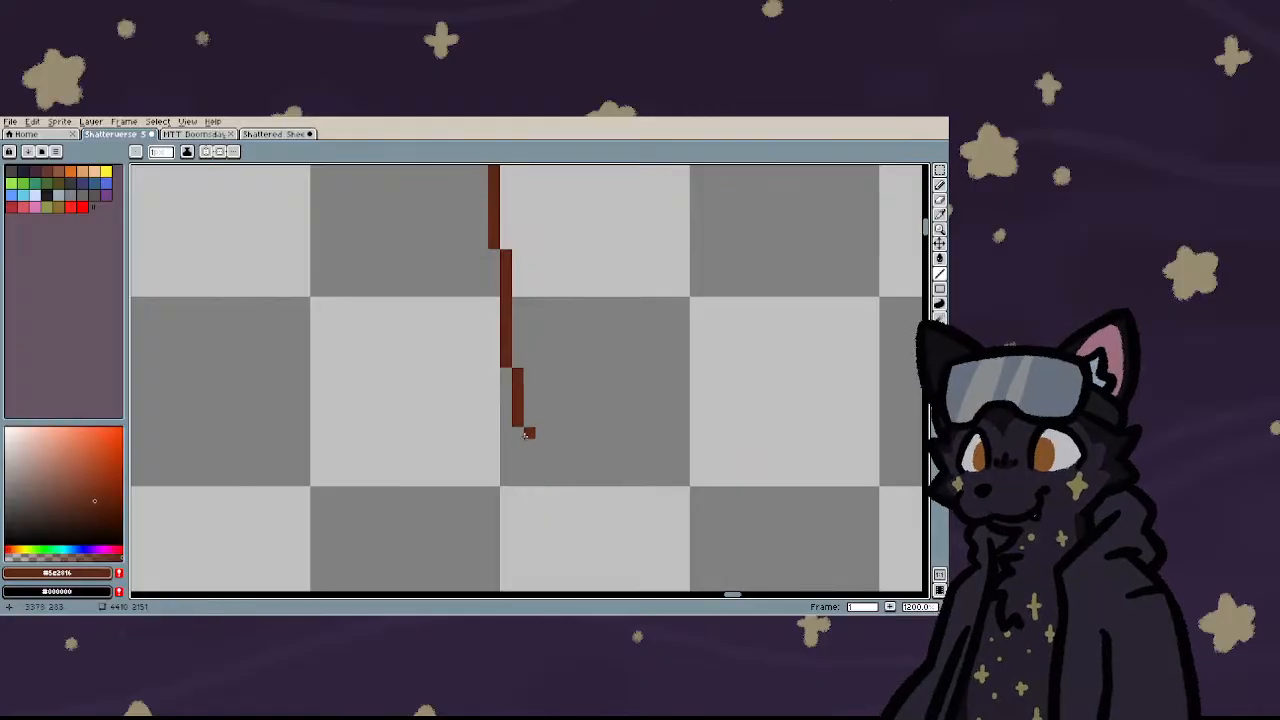
- Curve the lower end of the brown coat line toward the back and continue it as a nearly flat hem
mouse_move(553, 456)
mouse_down()
mouse_move(651, 480)
mouse_move(723, 479)
mouse_up()
scroll(605, 456, down, 5)
scroll(603, 457, down, 1)
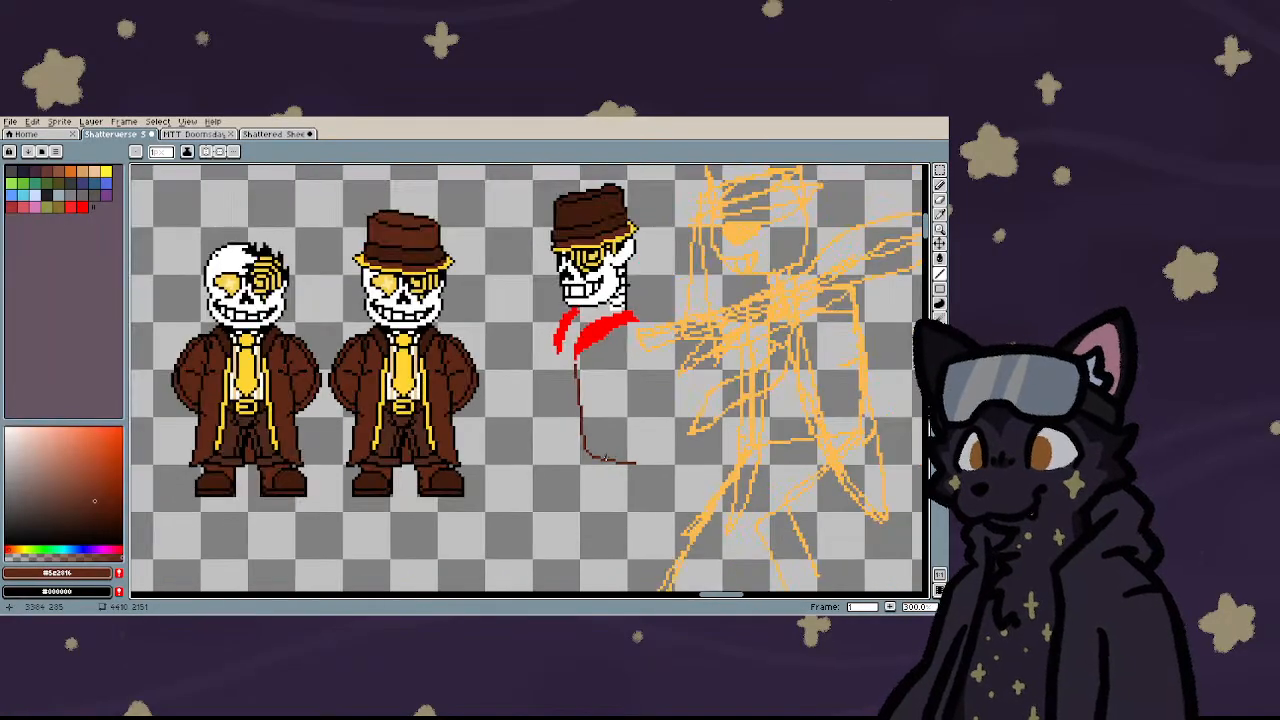
scroll(621, 460, up, 6)
- Draw the coat's back edge in brown from the hem's rear end steeply upward, parallel to the front line
click(658, 464)
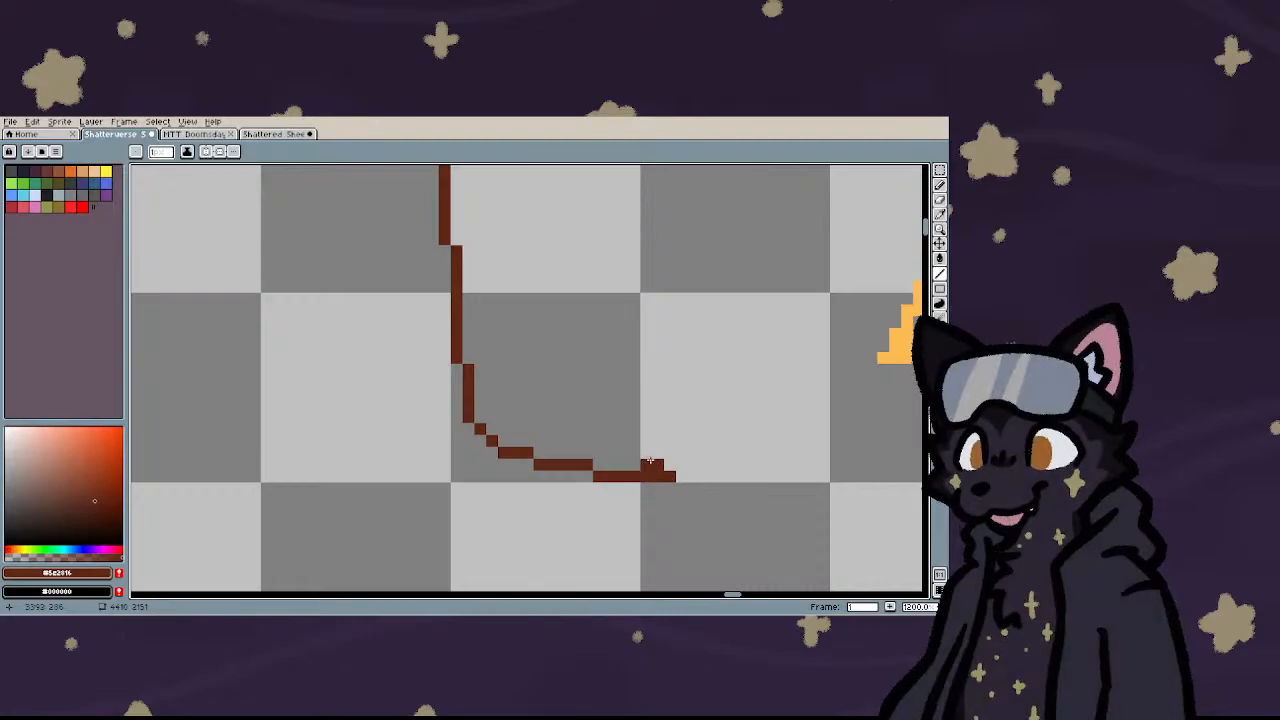
mouse_move(637, 452)
mouse_down()
mouse_move(610, 338)
mouse_move(609, 232)
mouse_up()
scroll(574, 401, down, 5)
scroll(574, 401, down, 2)
scroll(585, 401, up, 5)
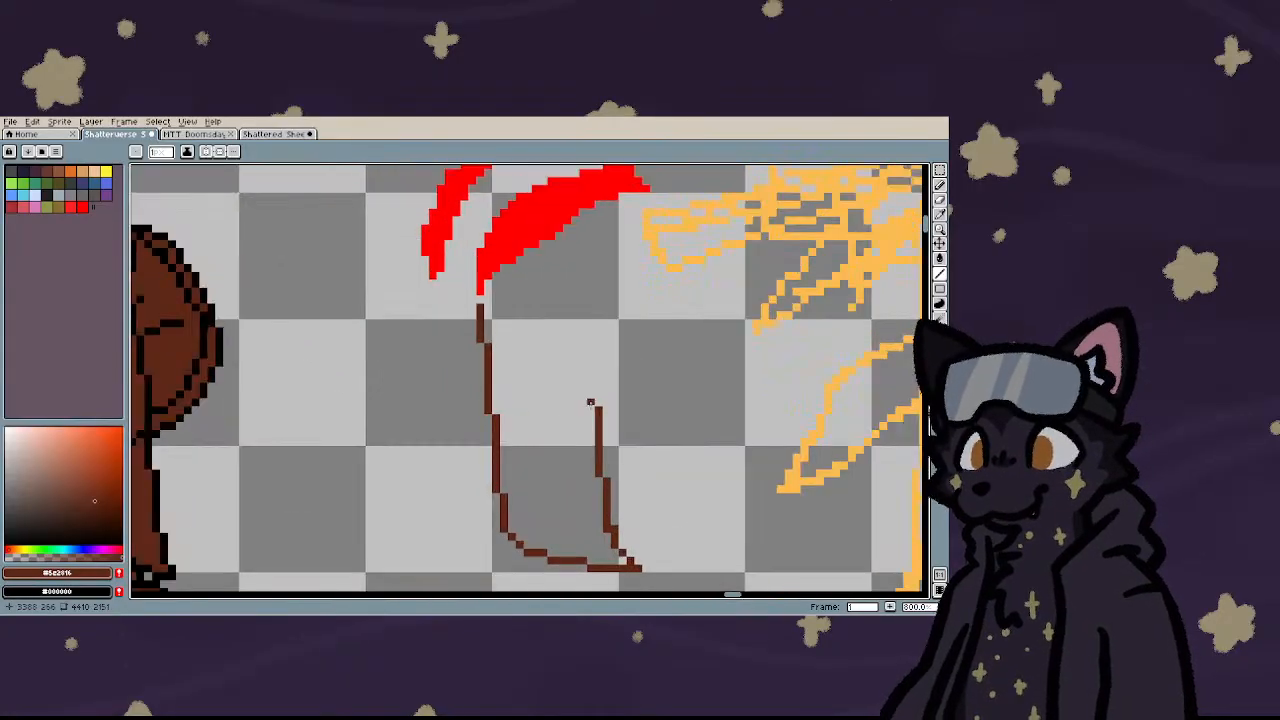
drag(590, 401, 591, 280)
- Extend the brown back edge up to just below the larger red band, bending its top toward the rear
scroll(591, 282, down, 4)
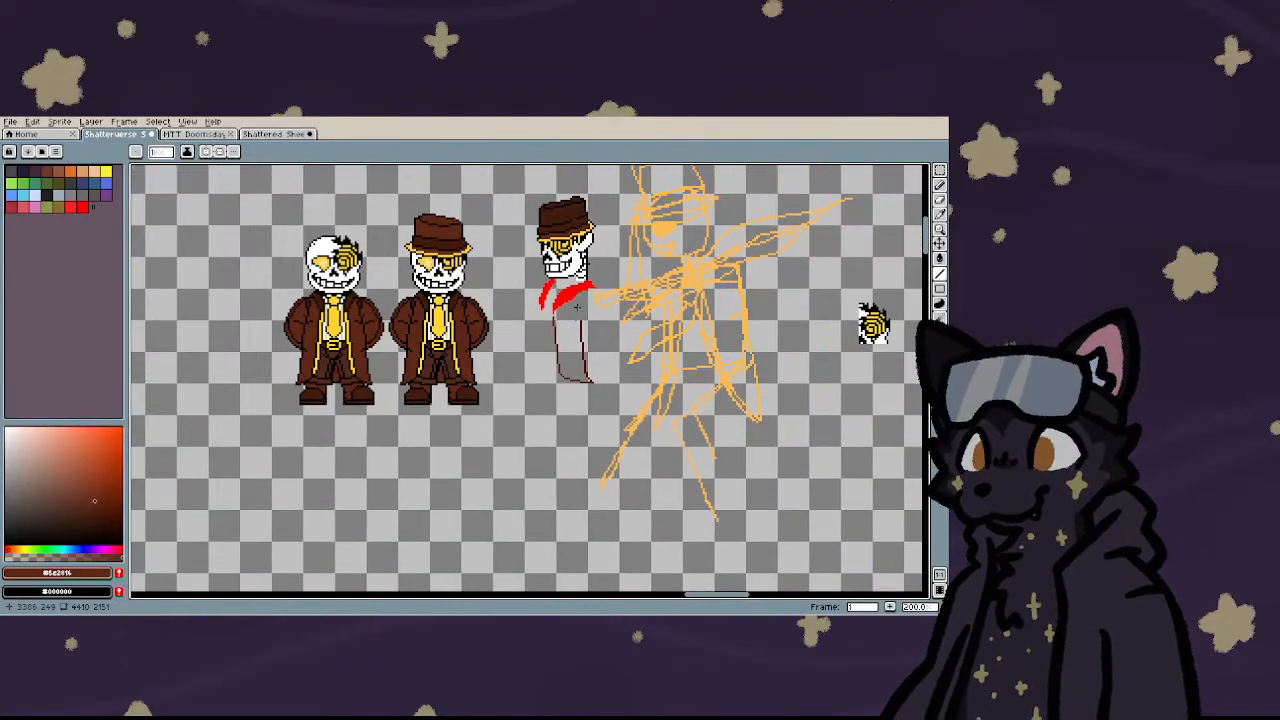
scroll(588, 290, up, 3)
scroll(586, 292, up, 2)
click(594, 309)
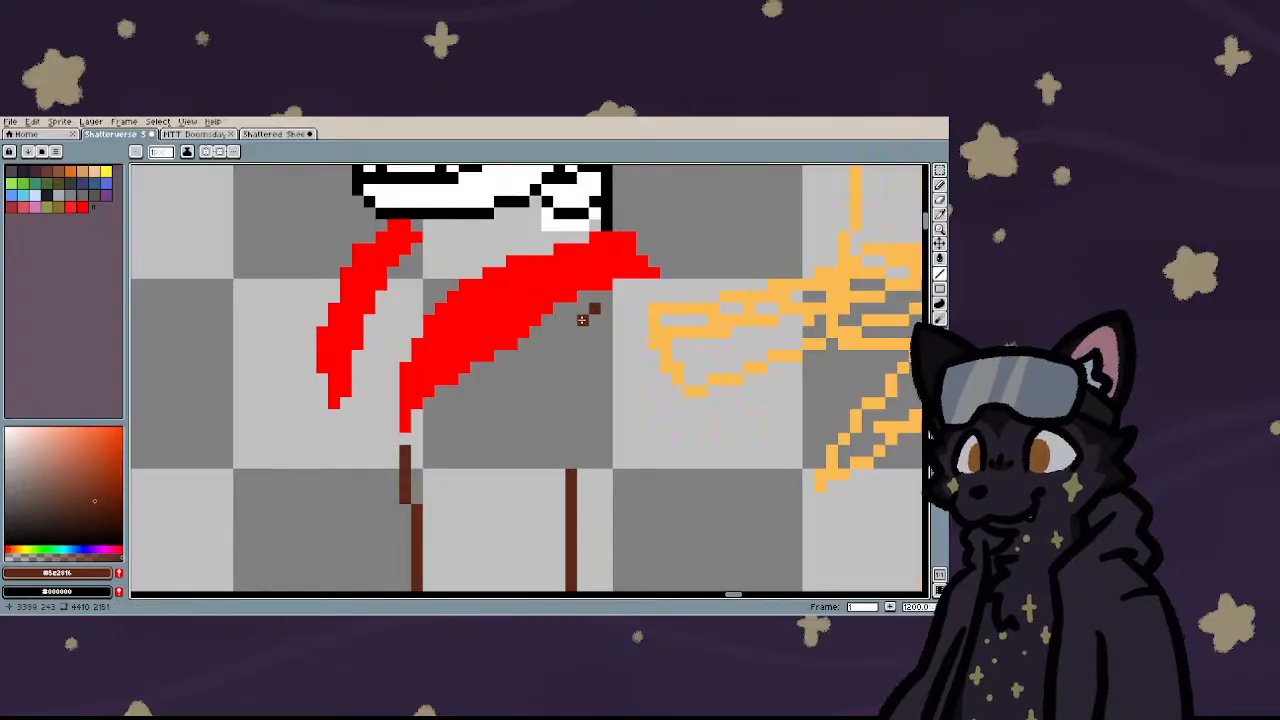
drag(582, 319, 570, 472)
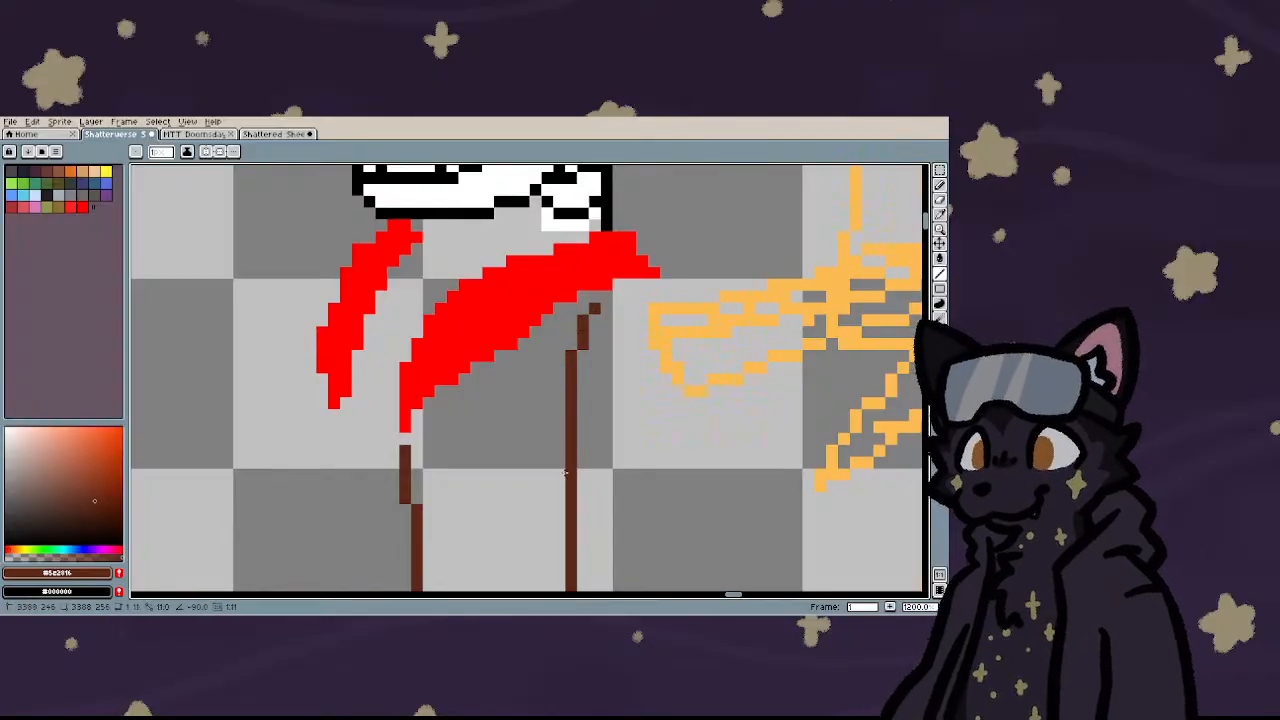
scroll(445, 382, down, 3)
scroll(441, 380, down, 2)
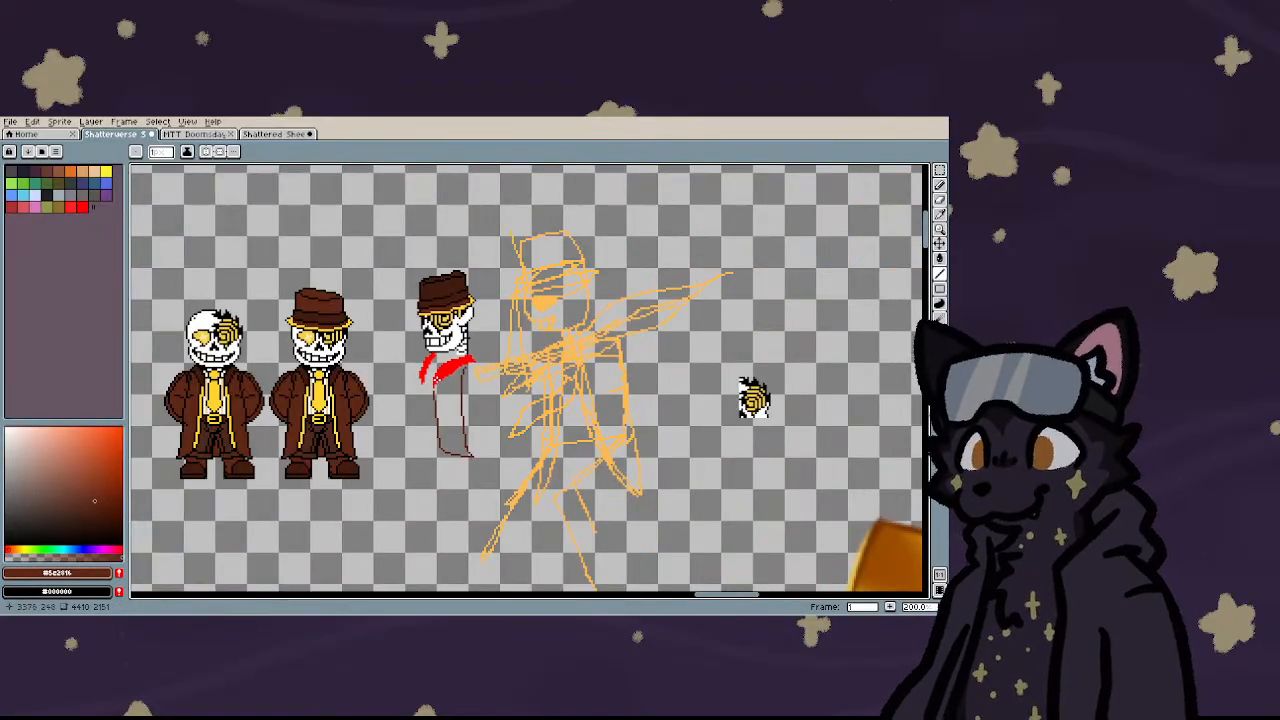
scroll(430, 372, up, 1)
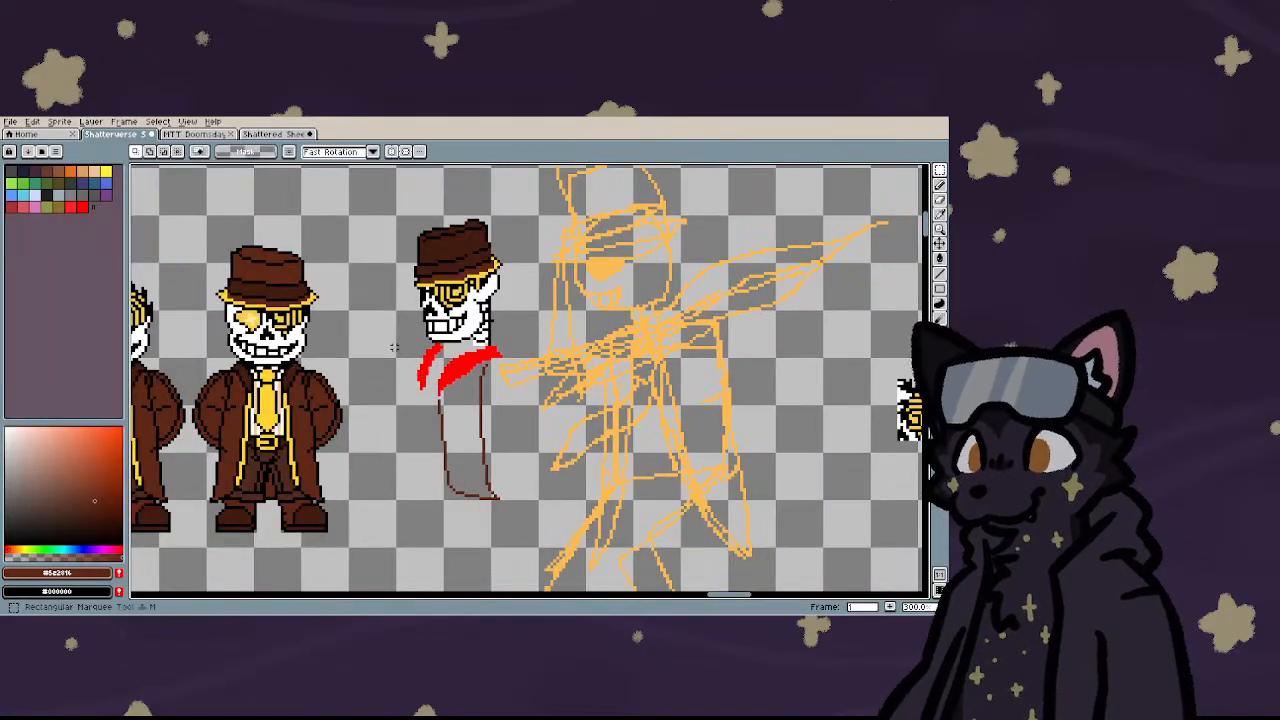
key(m)
drag(394, 192, 501, 553)
key(ctrl+d)
key(b)
mouse_move(392, 205)
mouse_down()
mouse_move(465, 189)
mouse_move(507, 236)
mouse_move(522, 296)
mouse_move(489, 378)
mouse_move(504, 489)
mouse_move(433, 537)
mouse_move(367, 403)
mouse_move(390, 205)
mouse_up()
- Select the lower half of the brown coat outline and move it up slightly to shorten the coat
drag(476, 391, 596, 577)
key(ctrl+d)
scroll(300, 497, up, 2)
key(m)
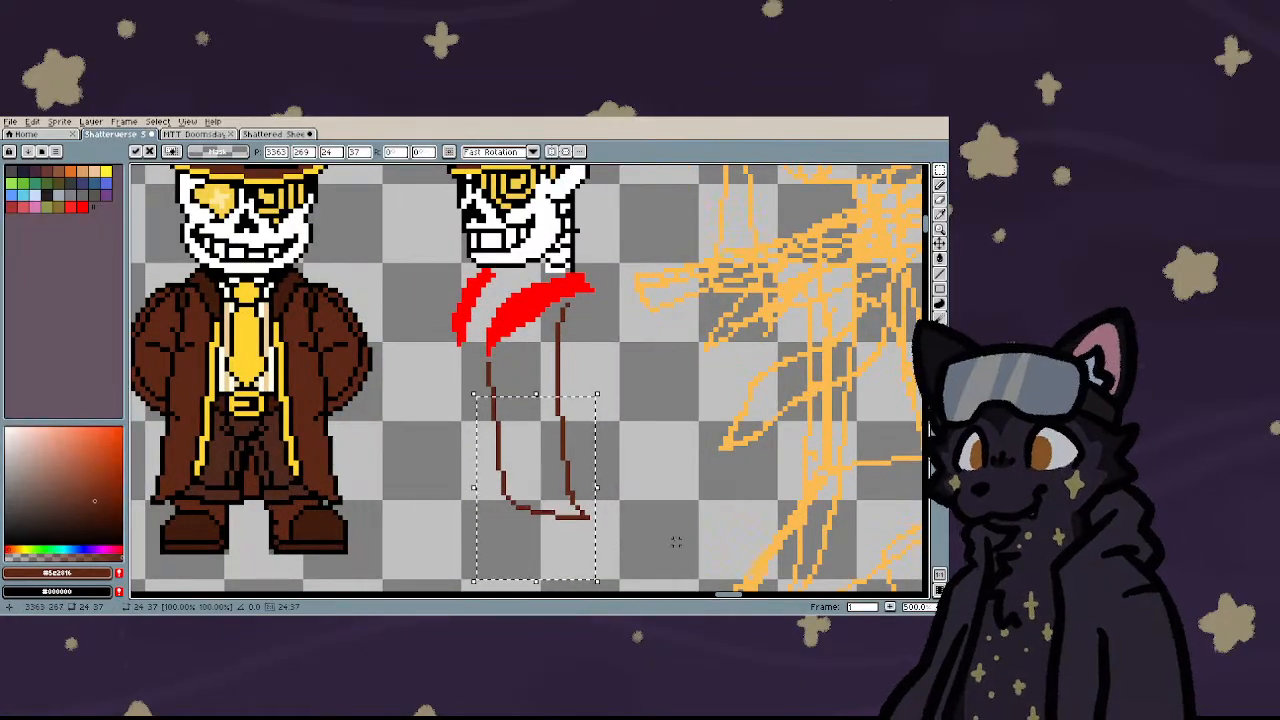
click(676, 541)
scroll(536, 487, down, 1)
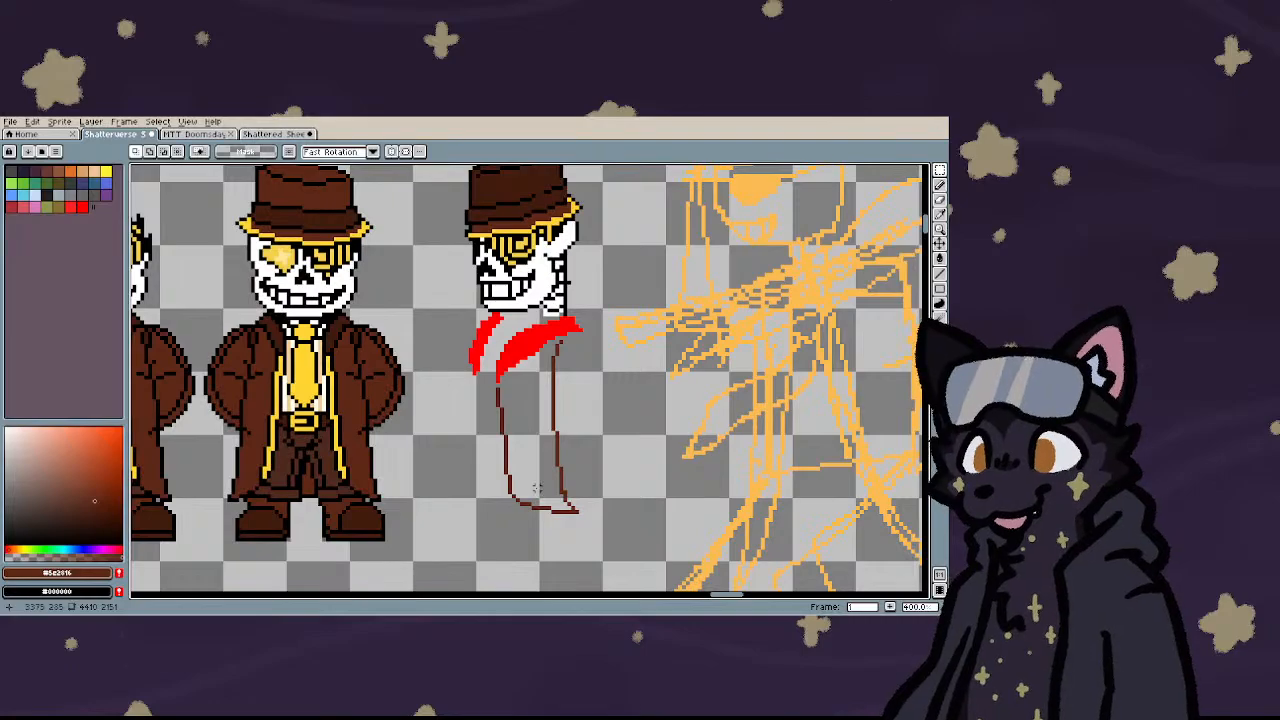
- Select the hem section of the coat outline and nudge it up a little more
scroll(536, 487, down, 2)
scroll(531, 481, up, 3)
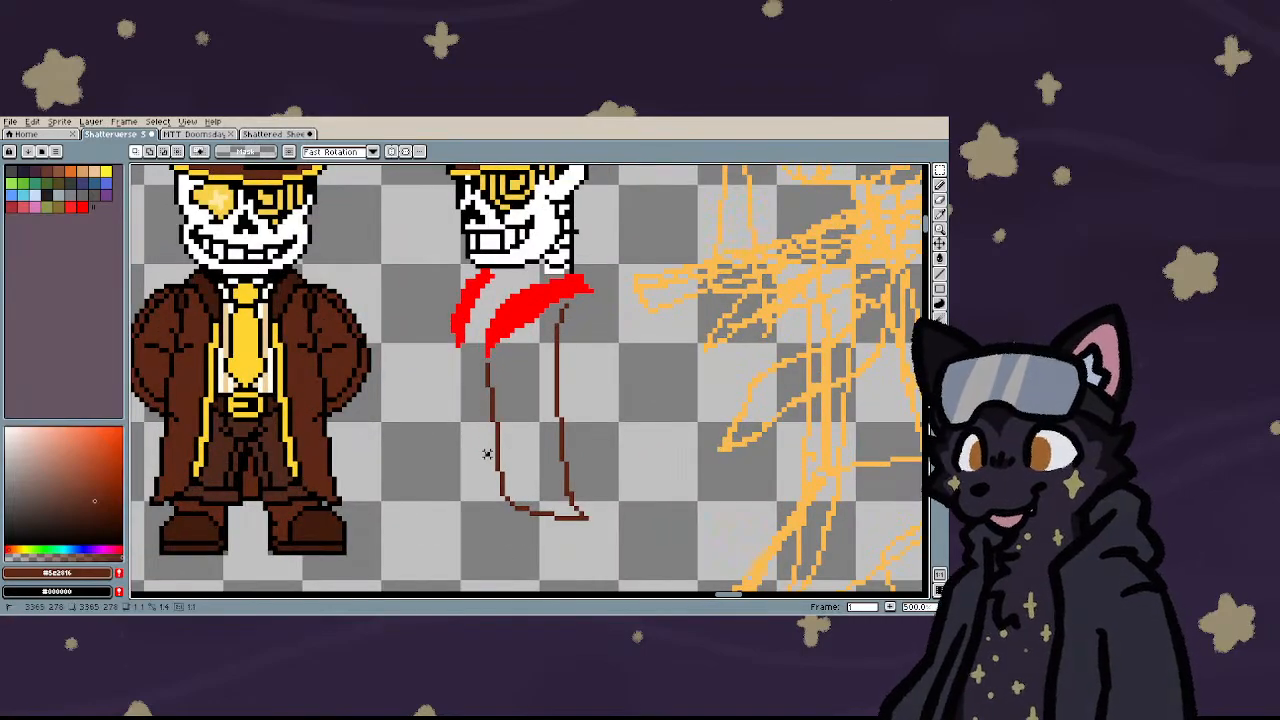
drag(482, 446, 552, 560)
key(Return)
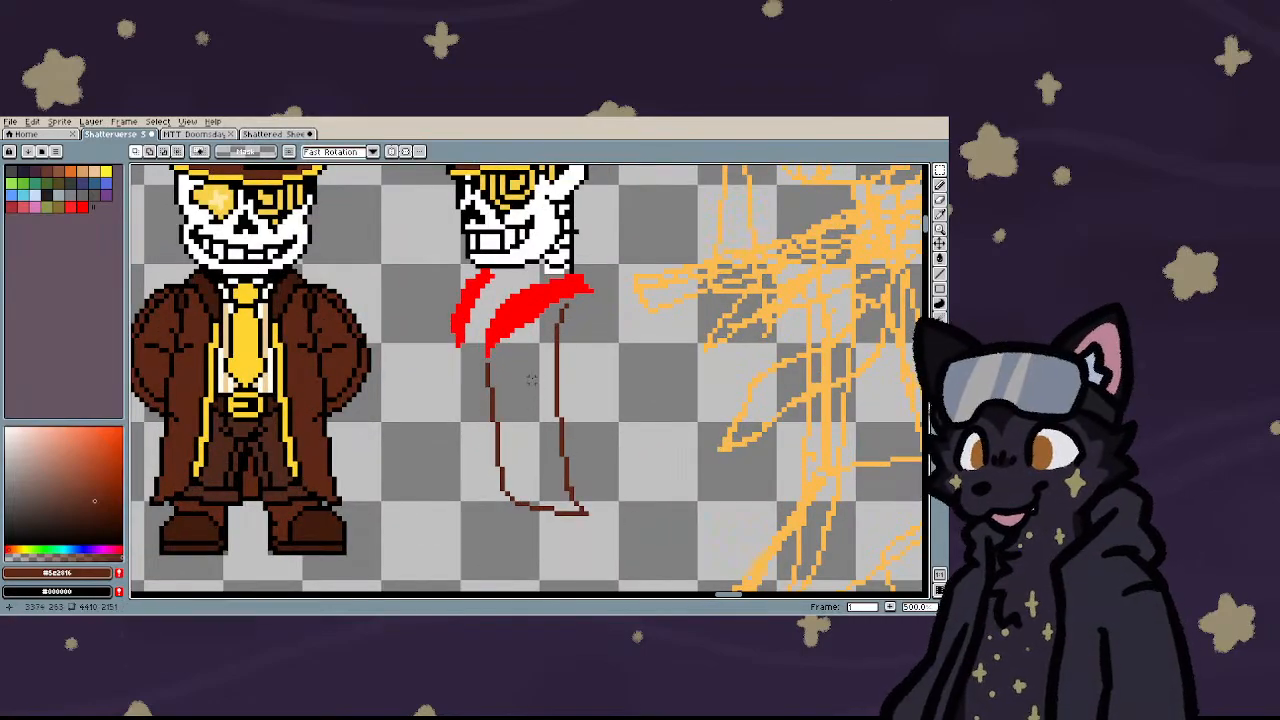
scroll(629, 429, down, 2)
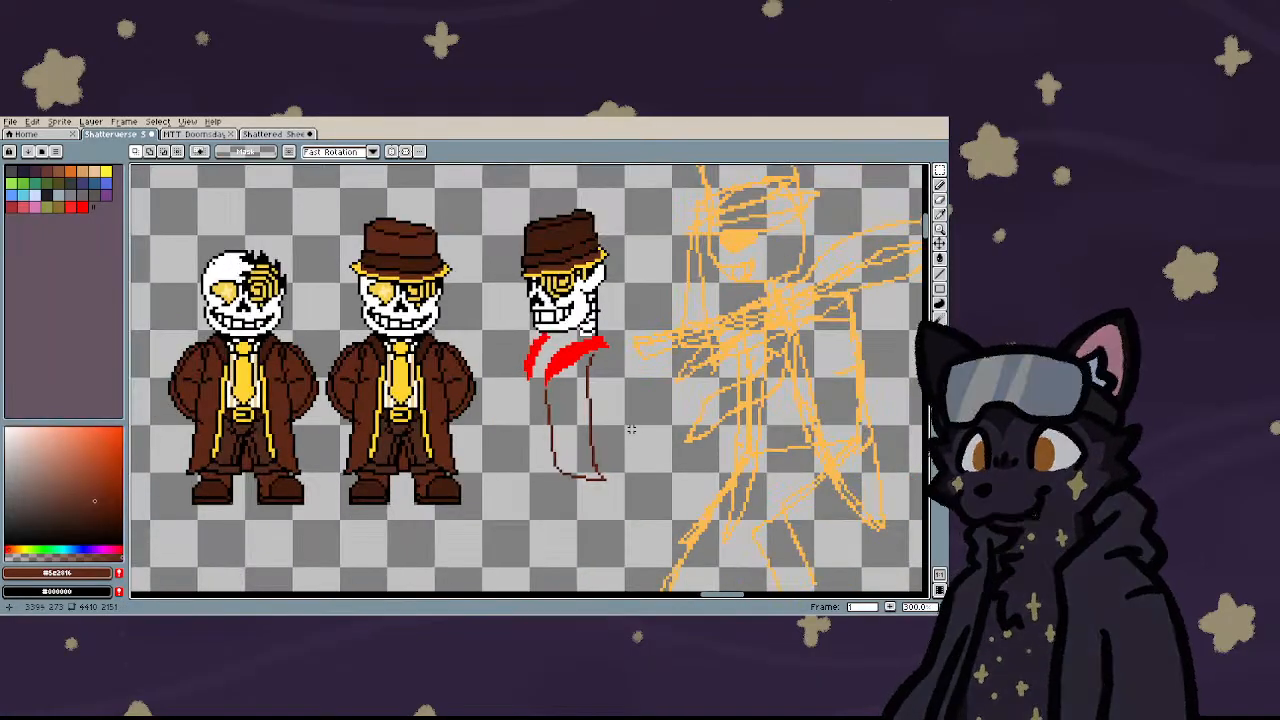
scroll(631, 429, down, 1)
- Select the outline from just below the front line's top down to the hem, nudge it up and deselect
scroll(620, 440, up, 4)
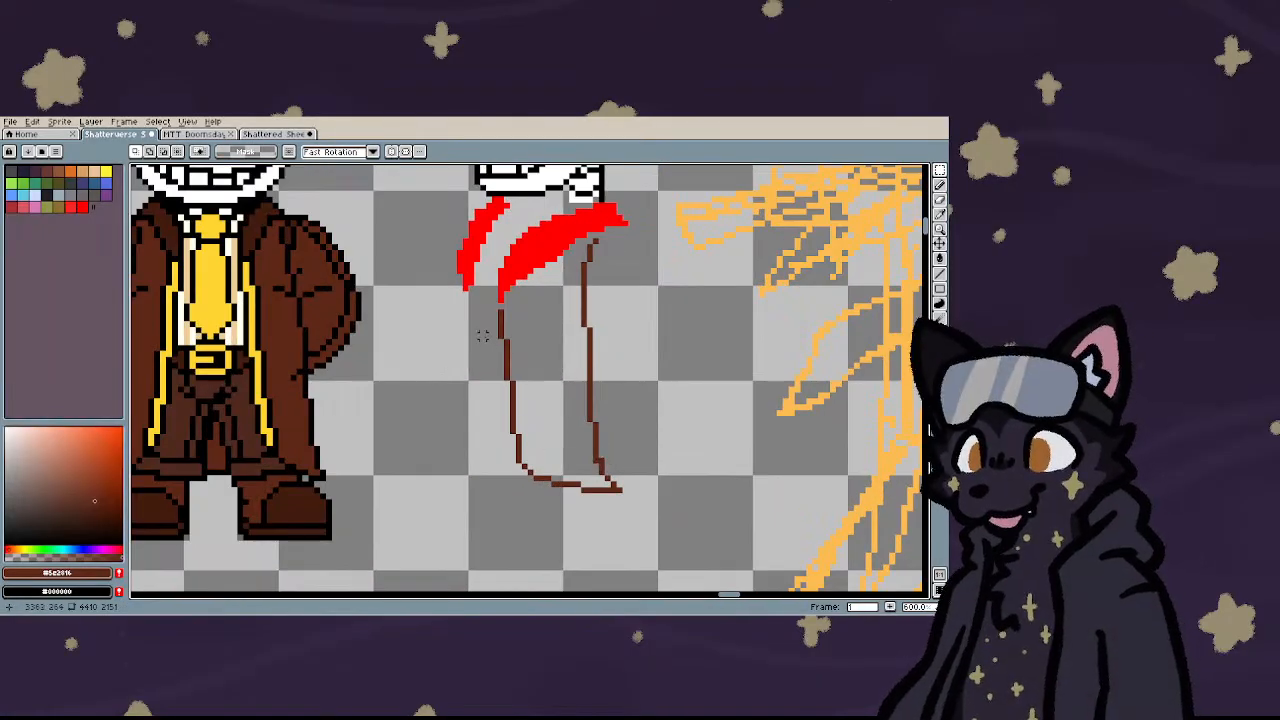
drag(484, 318, 652, 556)
click(434, 486)
scroll(456, 480, down, 2)
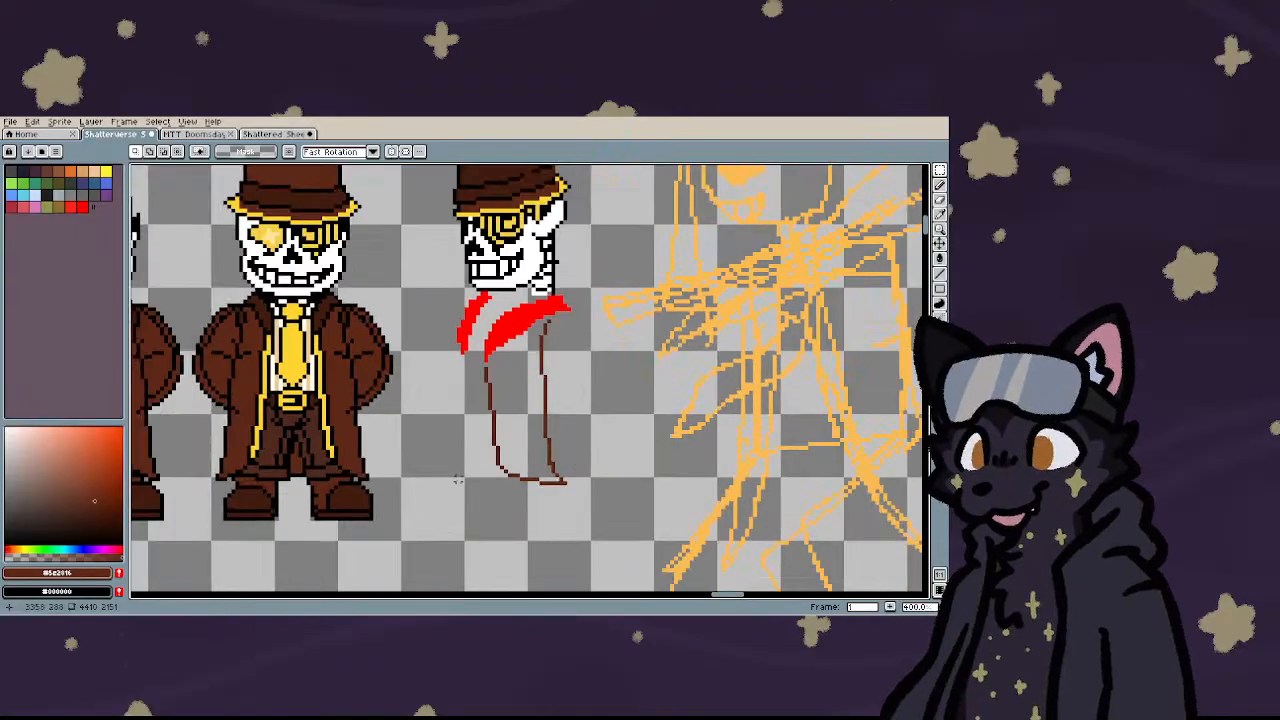
scroll(520, 470, up, 2)
scroll(500, 430, down, 2)
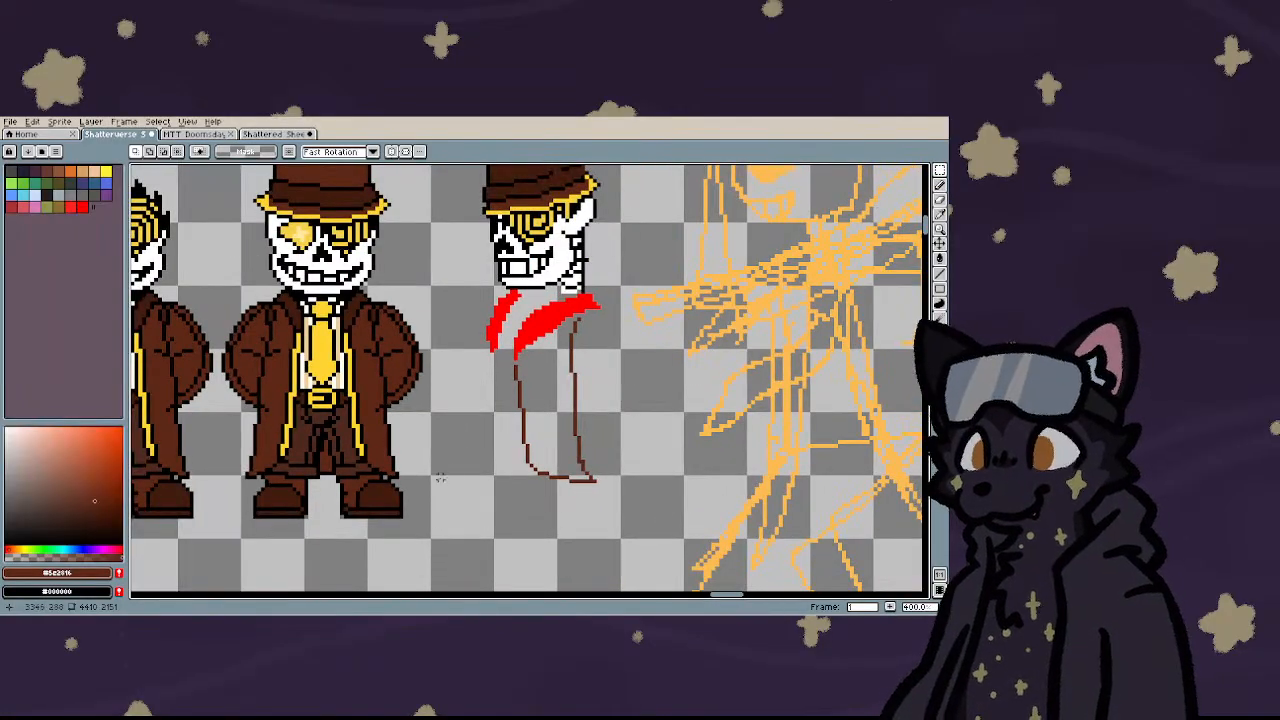
- Try a straight vertical brown line down from the narrower red band's lower tip, and undo it
scroll(483, 378, up, 2)
scroll(483, 378, up, 3)
key(b)
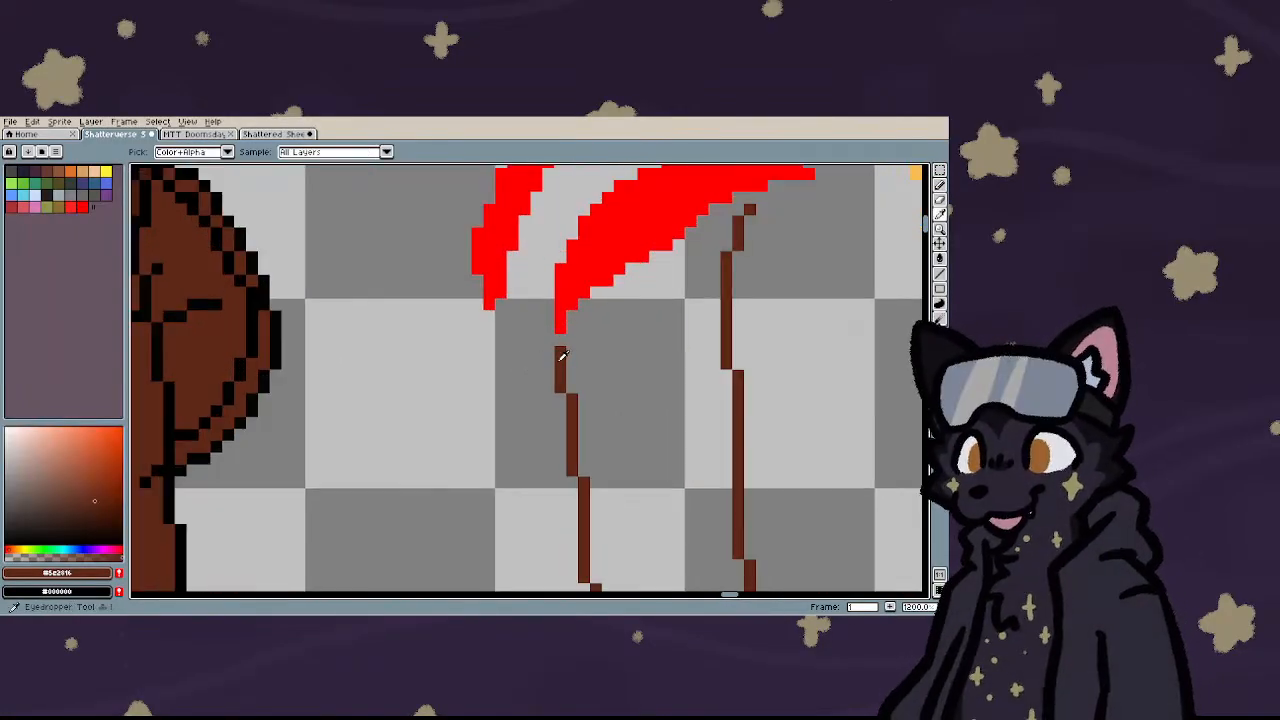
drag(488, 322, 488, 548)
scroll(477, 508, down, 5)
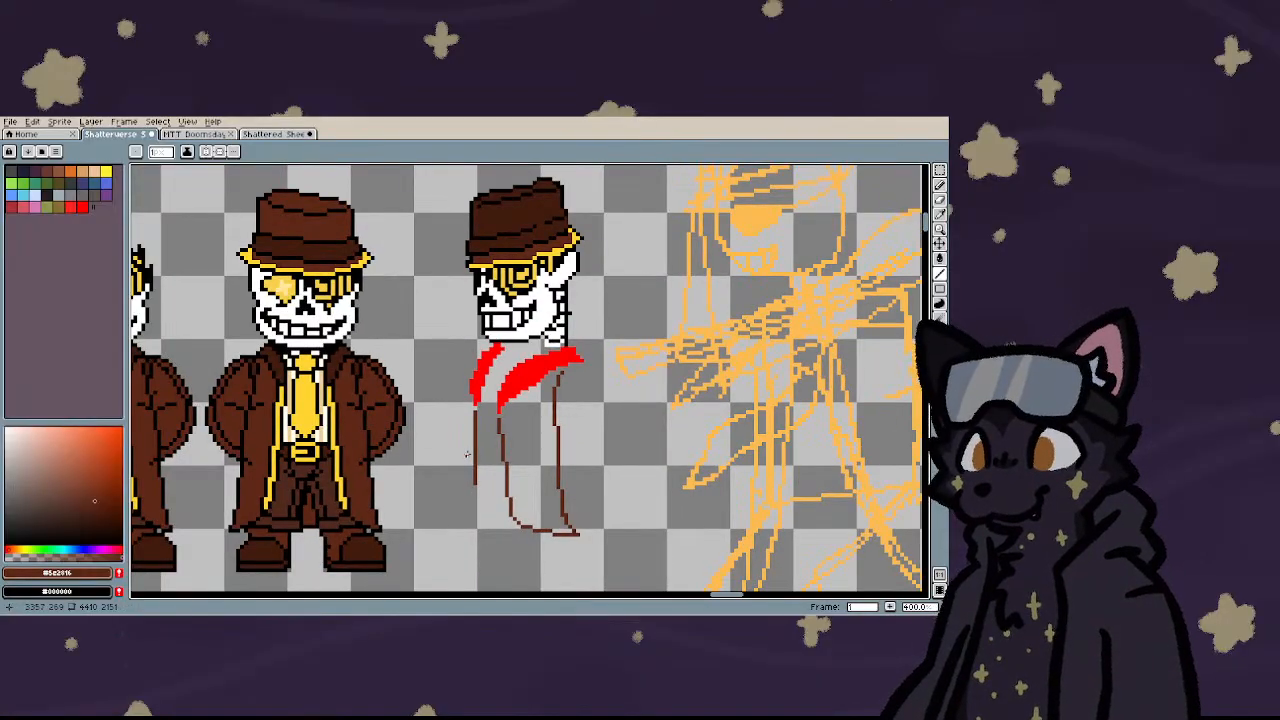
scroll(478, 450, up, 4)
key(ctrl+z)
- Draw a brown line from the narrower red band's lower tip, sloping slightly forward and flaring outward at the hem
drag(479, 347, 455, 552)
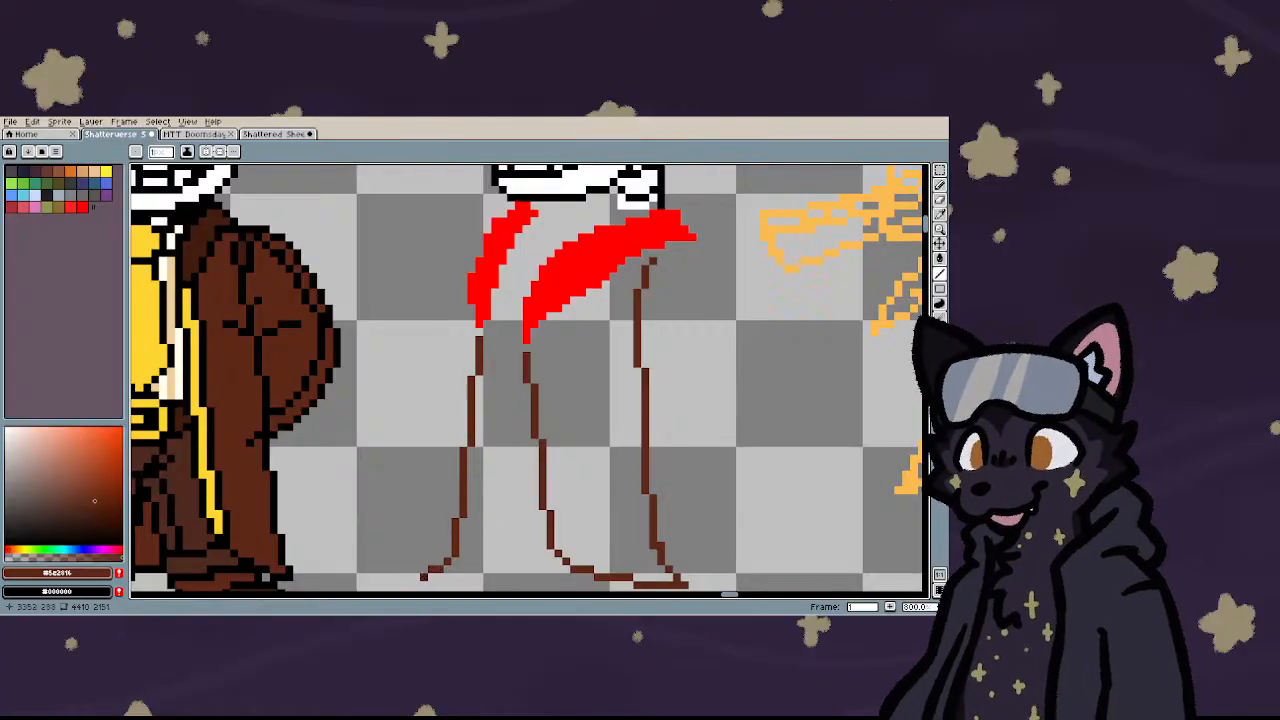
scroll(412, 488, down, 3)
scroll(406, 457, up, 2)
- Draw a short brown shoulder line forward and slightly down from the upper front edge of the narrower red band
scroll(454, 286, up, 3)
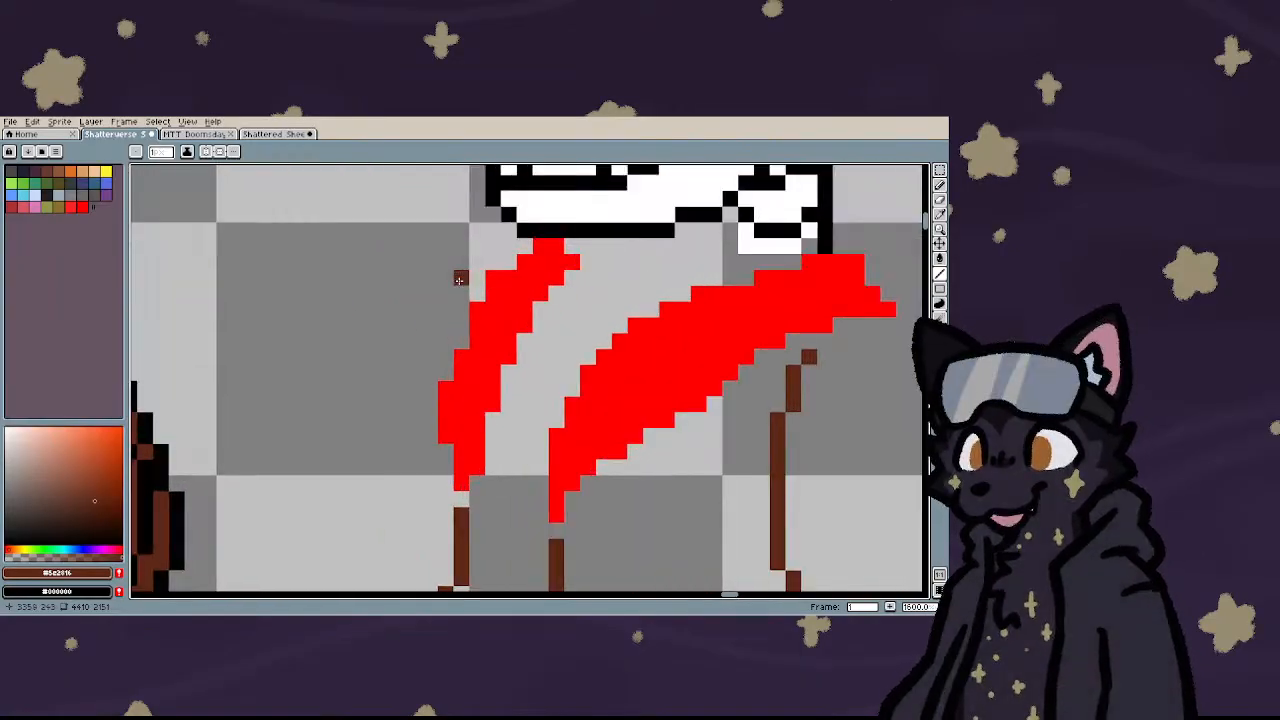
drag(460, 295, 366, 324)
scroll(370, 325, down, 3)
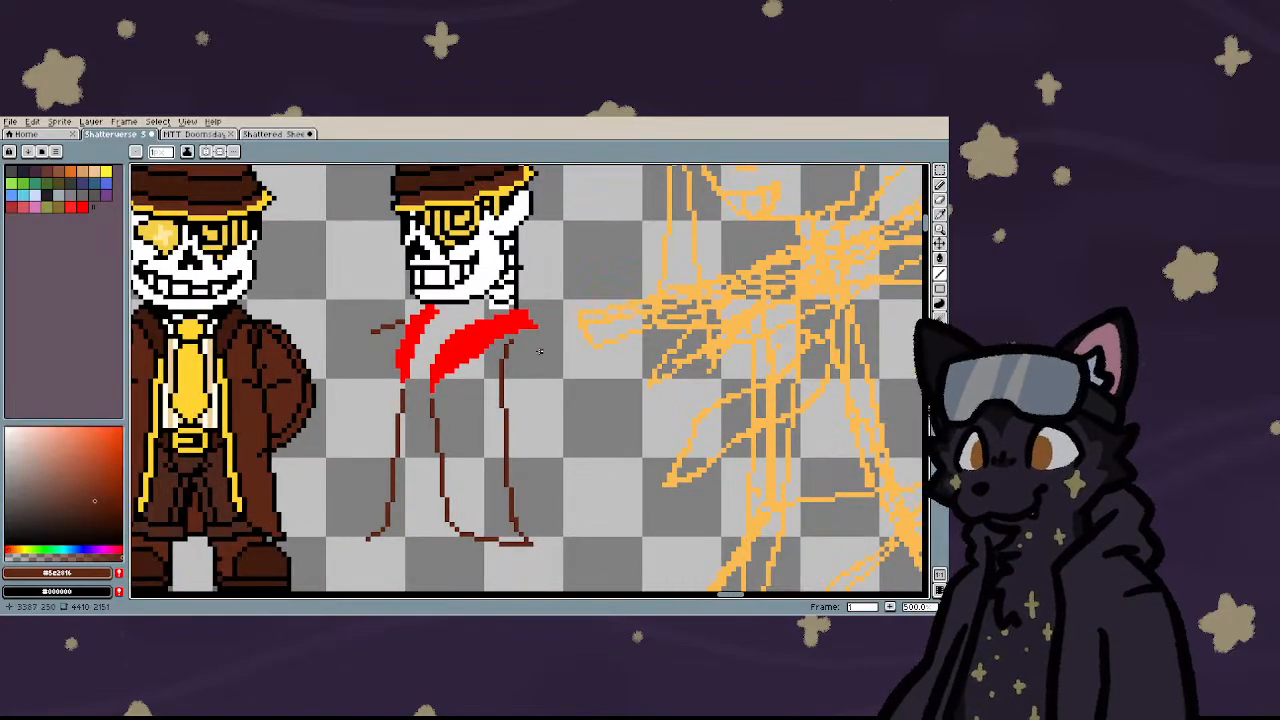
- Try a nearly flat brown line from the back edge's top to beyond the larger red band's rear tip
scroll(539, 351, up, 3)
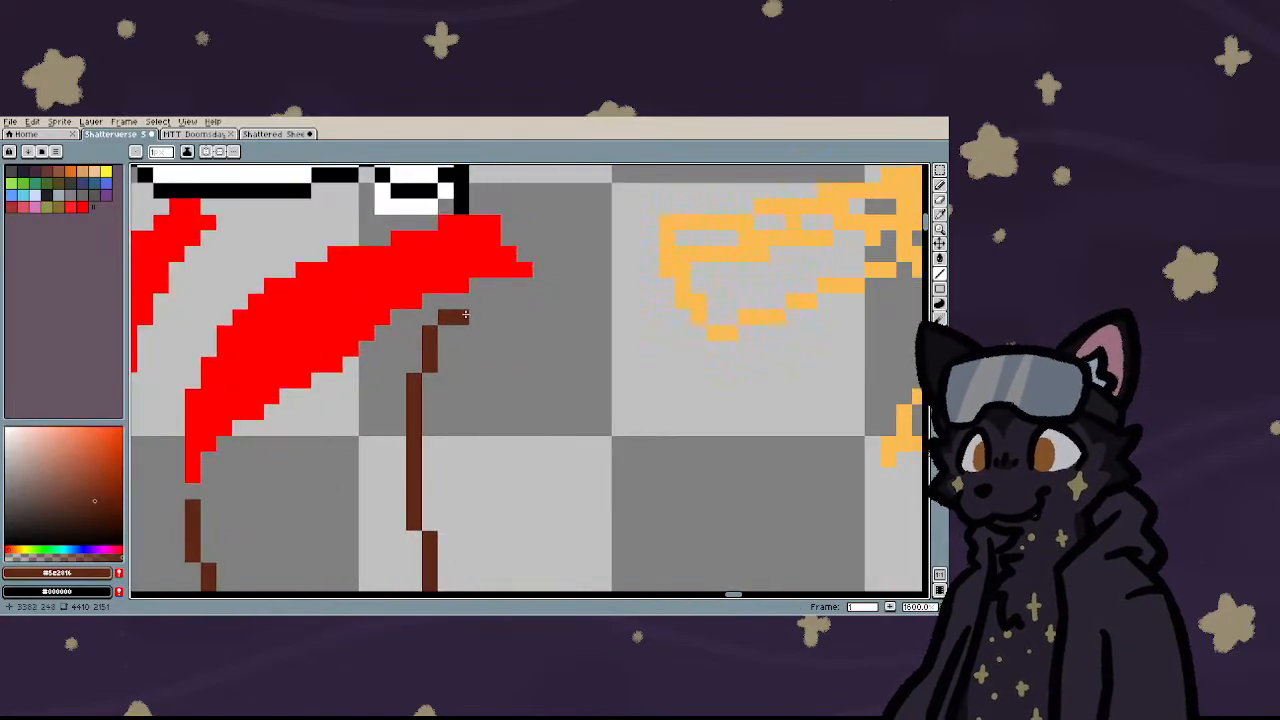
drag(466, 313, 556, 296)
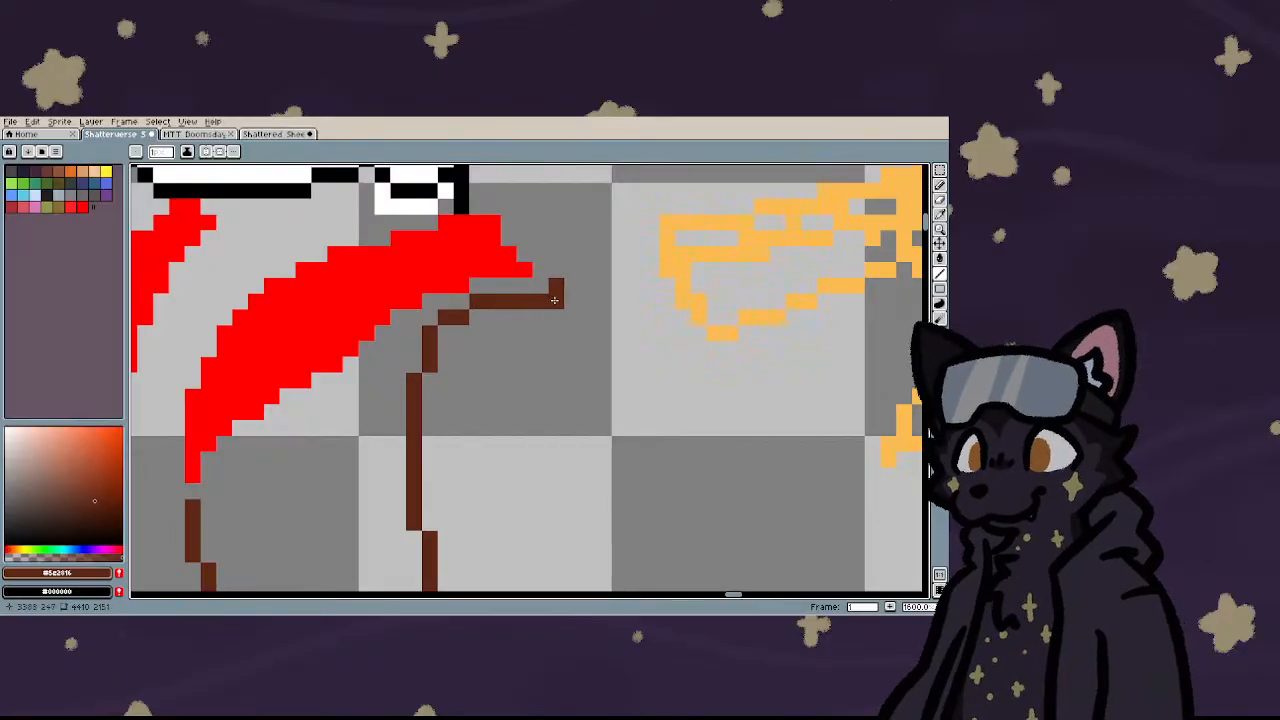
scroll(480, 320, down, 3)
scroll(478, 322, down, 2)
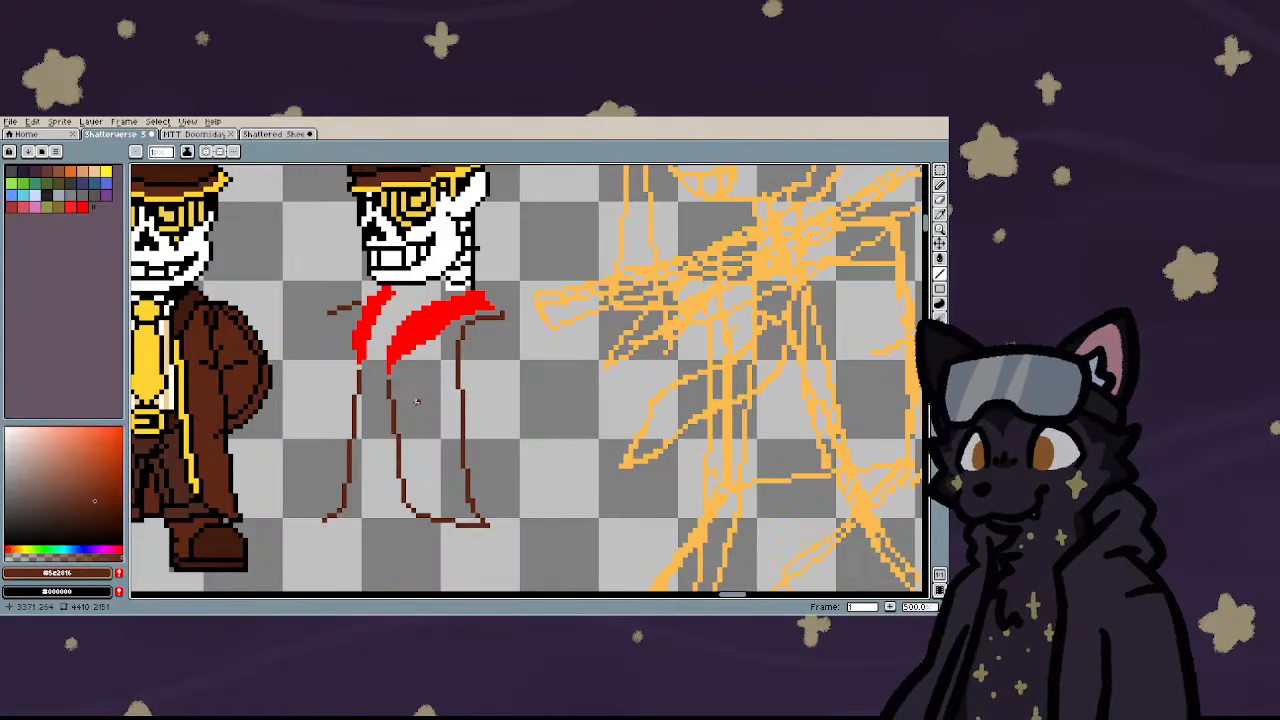
scroll(476, 331, up, 2)
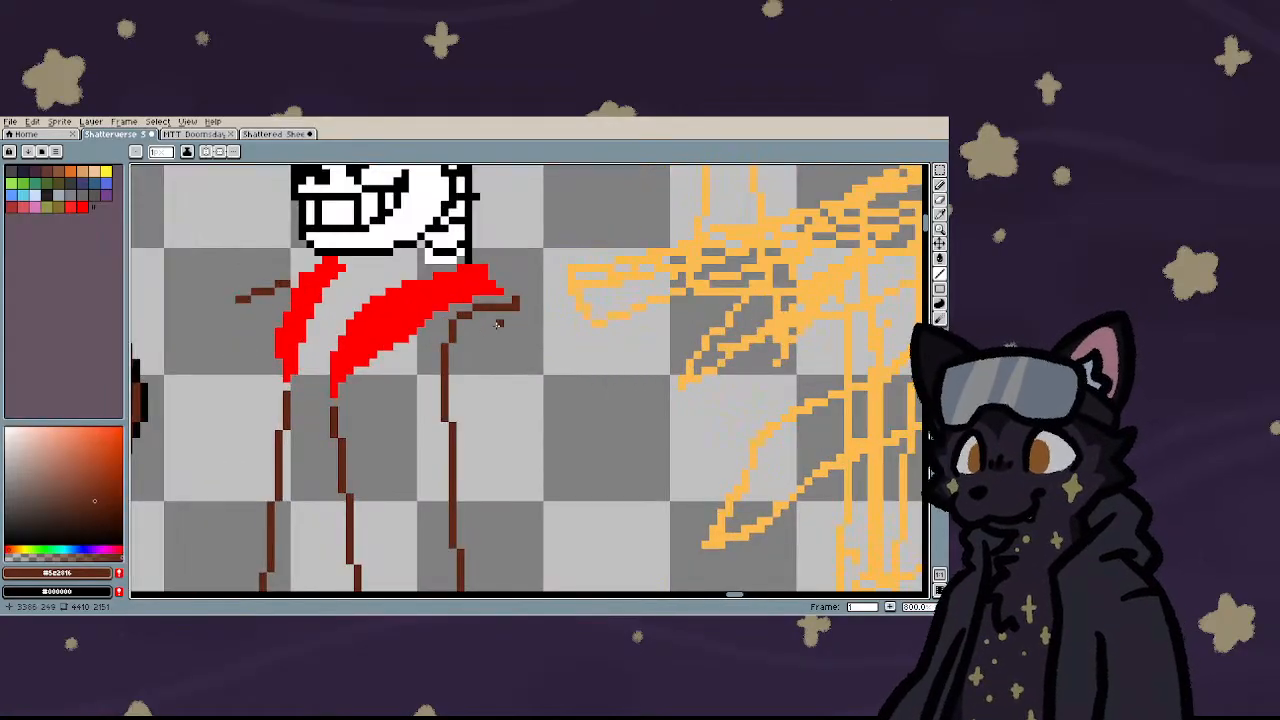
scroll(497, 323, down, 3)
scroll(496, 315, up, 4)
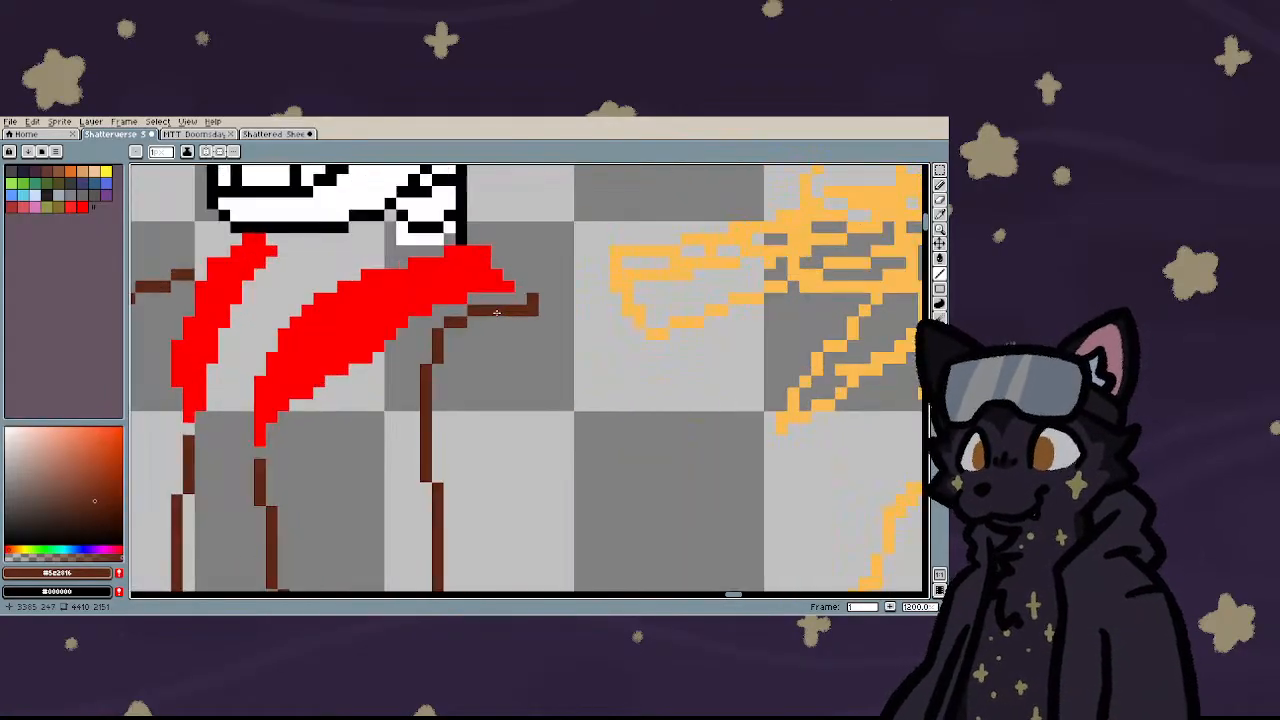
scroll(496, 313, down, 3)
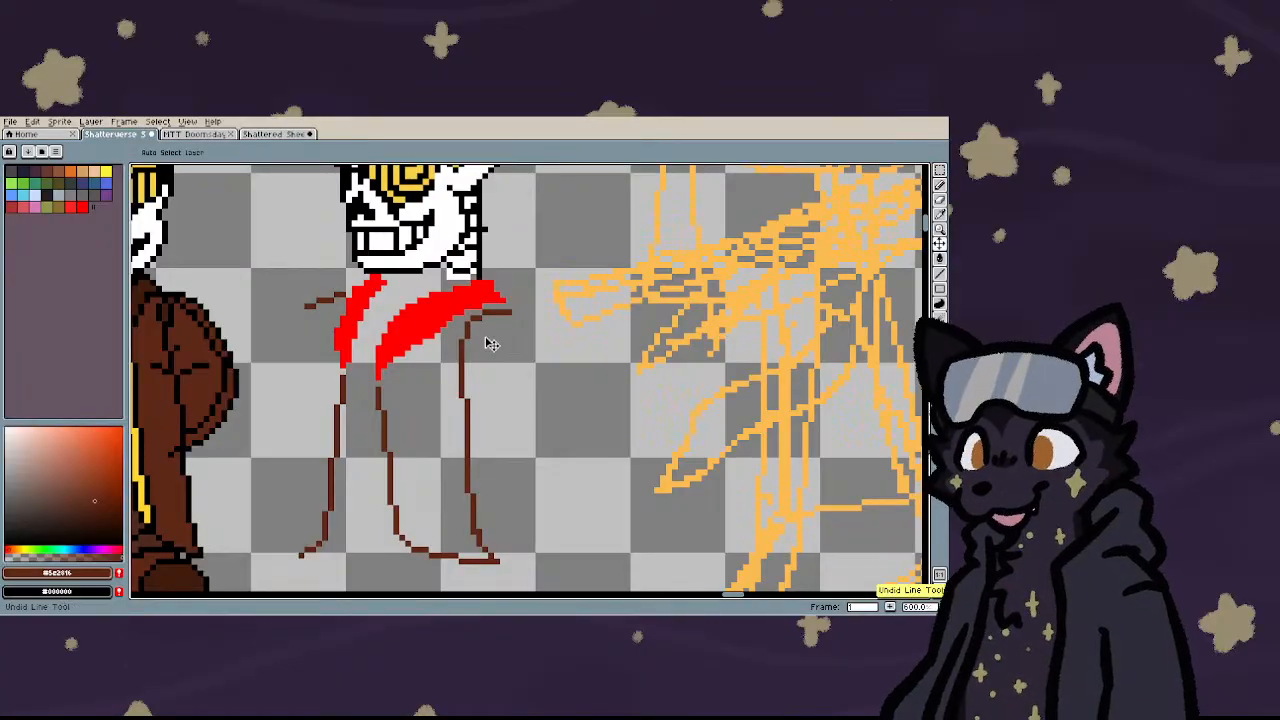
- Draw a stepped brown line rising from the back edge's top to meet the larger red band's rear tip
scroll(486, 310, up, 3)
drag(490, 289, 521, 290)
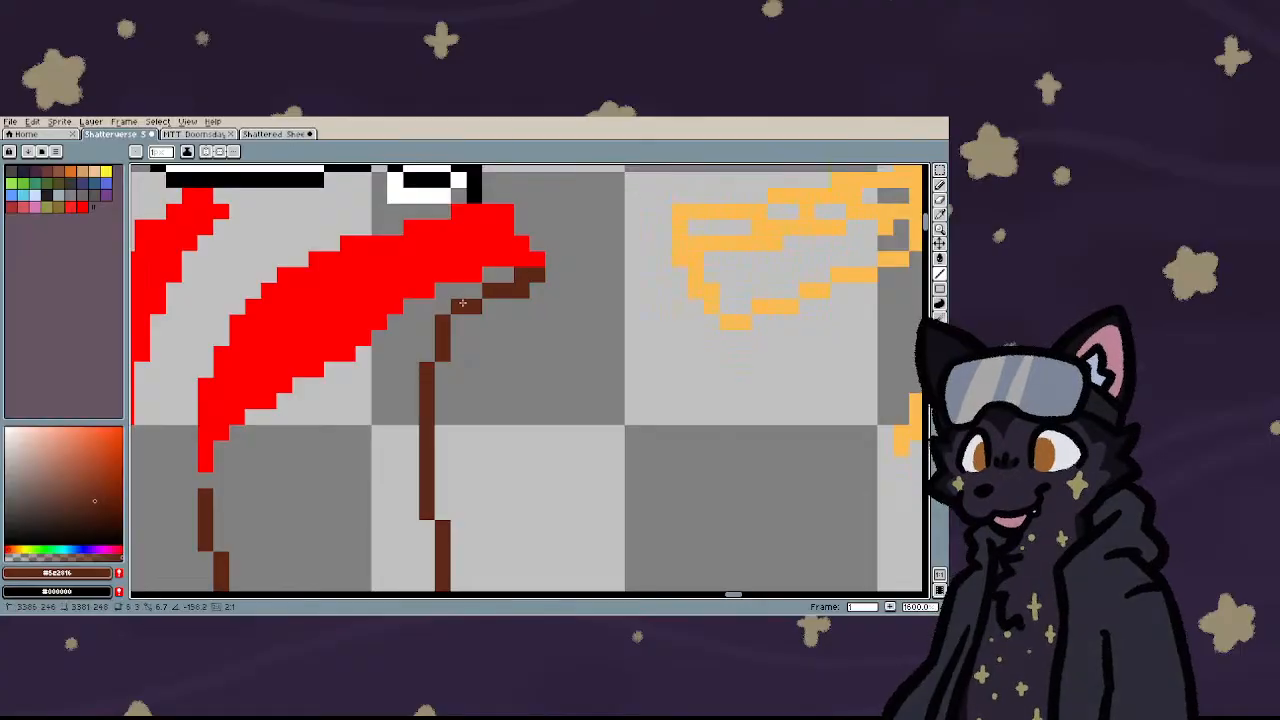
scroll(409, 320, down, 3)
scroll(420, 332, down, 1)
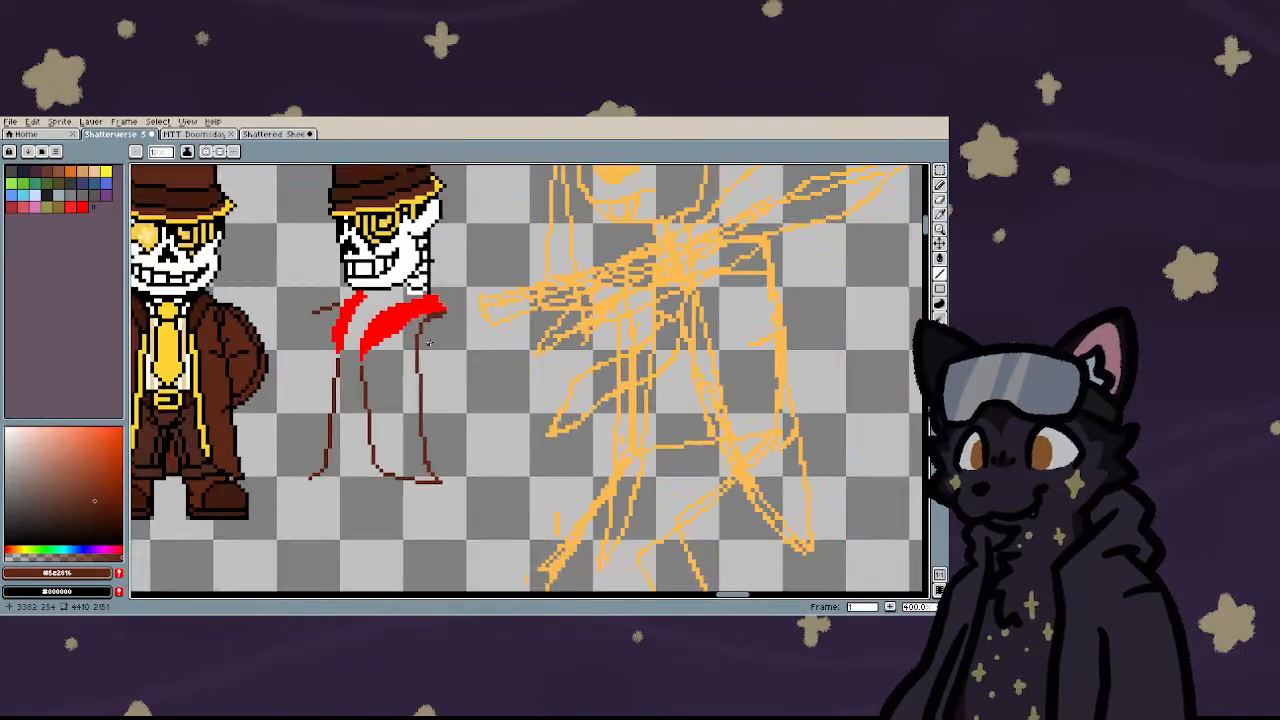
scroll(320, 332, up, 2)
scroll(342, 288, down, 1)
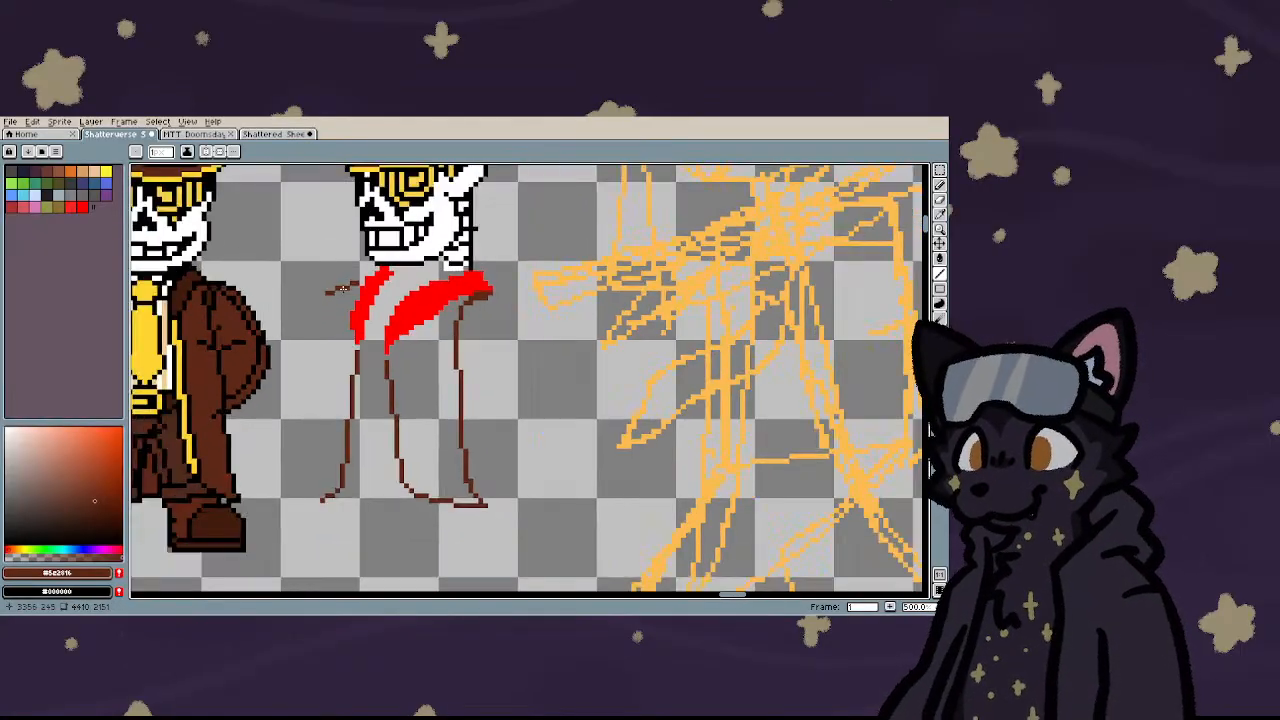
- Try a slanting brown line down from the front shoulder line's outer end, and undo it
drag(330, 291, 321, 374)
key(ctrl+z)
scroll(318, 347, up, 3)
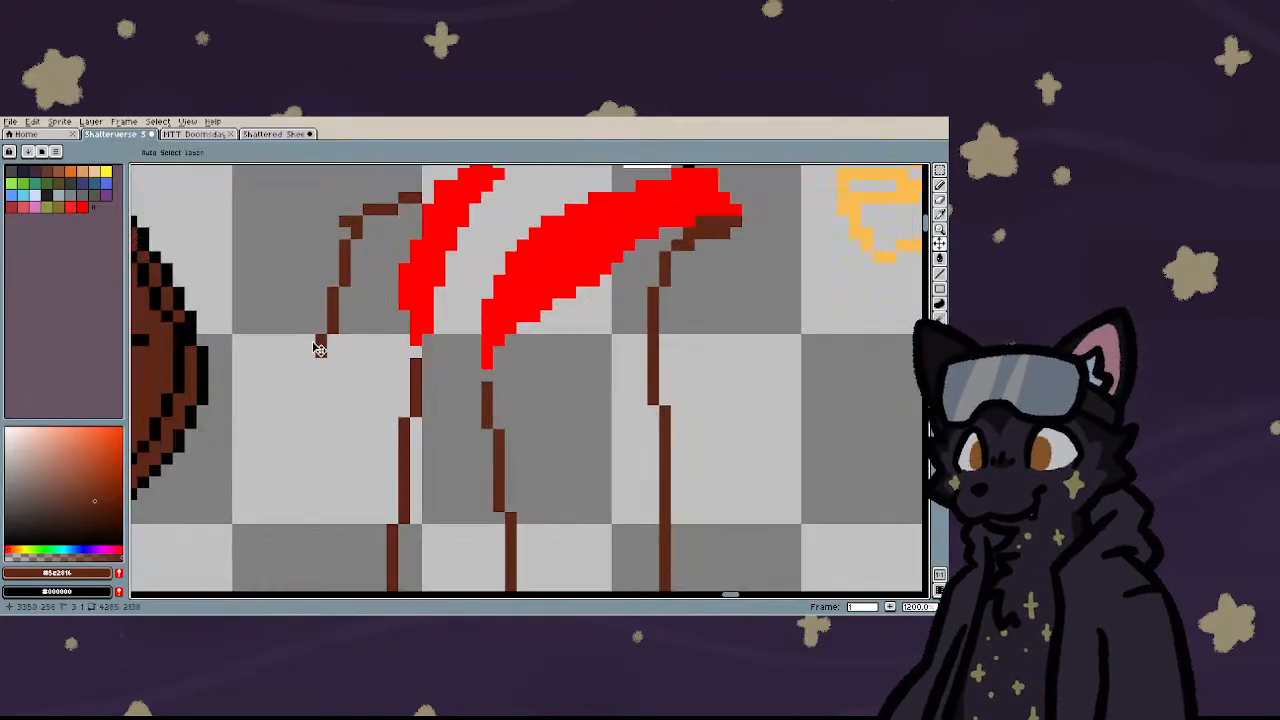
key(ctrl+z)
- Draw the front outer edge from the shoulder line's end, sloping forward about 14 pixels down, then vertically for about 18 pixels
drag(345, 221, 313, 366)
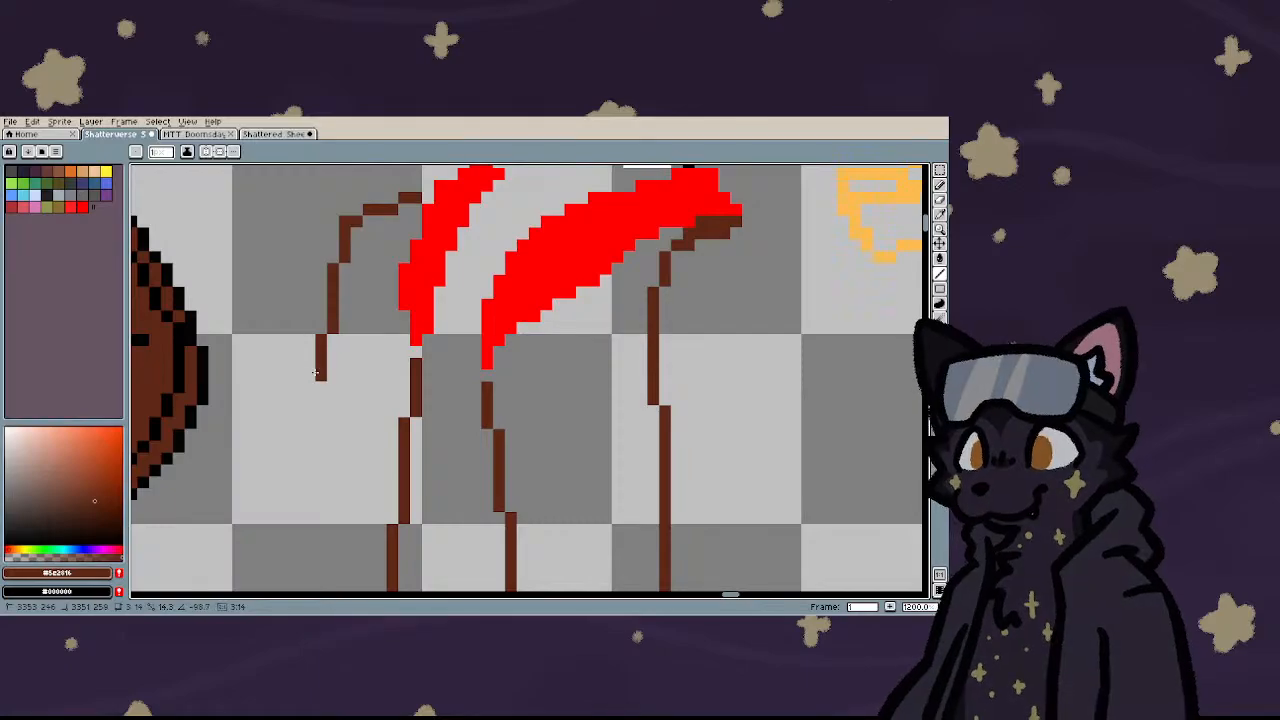
scroll(312, 365, down, 3)
scroll(310, 365, up, 2)
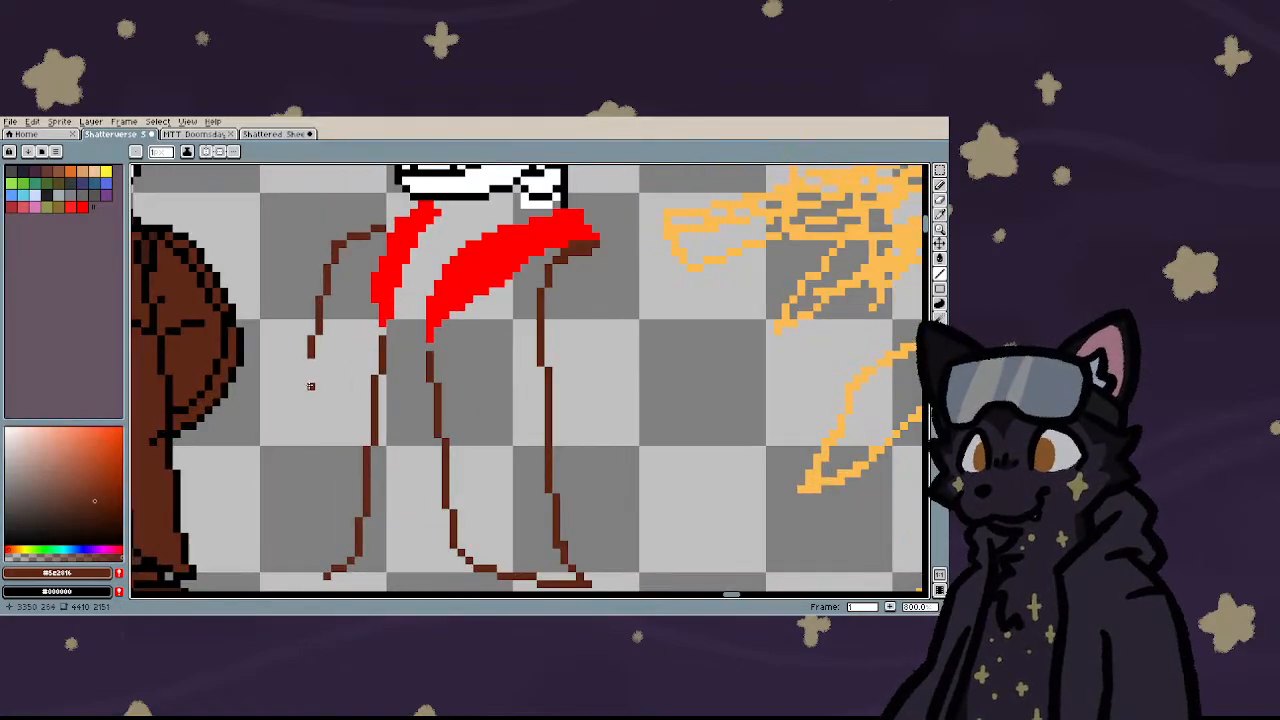
drag(311, 352, 308, 494)
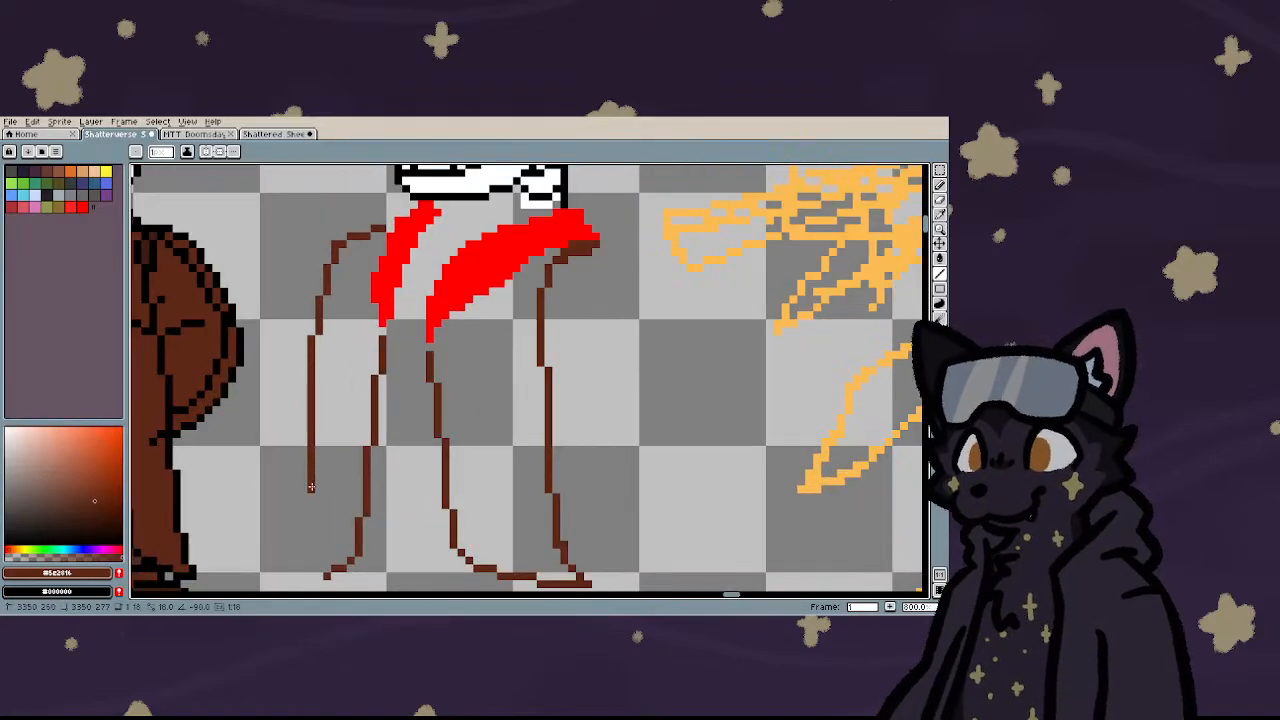
scroll(308, 494, down, 2)
scroll(301, 540, up, 5)
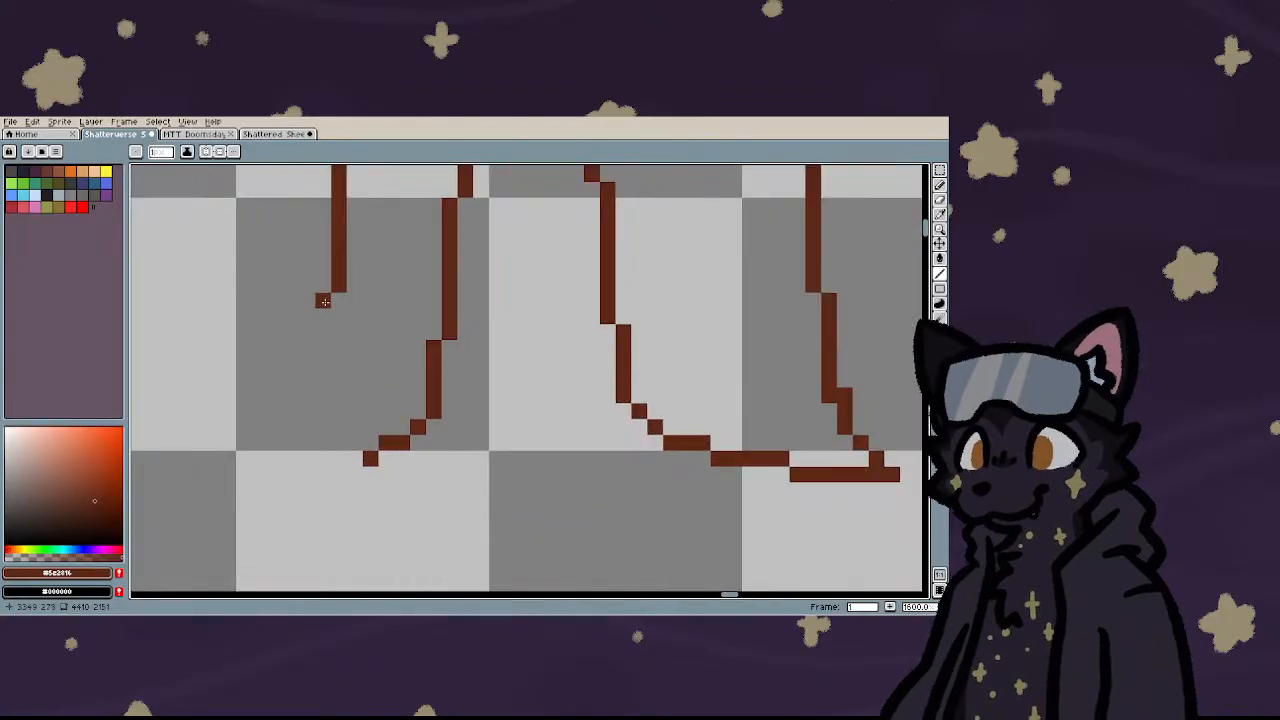
- Continue the front outer edge about 10 pixels down, sloping slightly forward, and close the brown hem across to the inner edge
mouse_move(322, 300)
mouse_down()
mouse_move(316, 416)
mouse_move(291, 456)
mouse_move(356, 464)
mouse_up()
click(290, 458)
click(302, 463)
scroll(356, 464, down, 6)
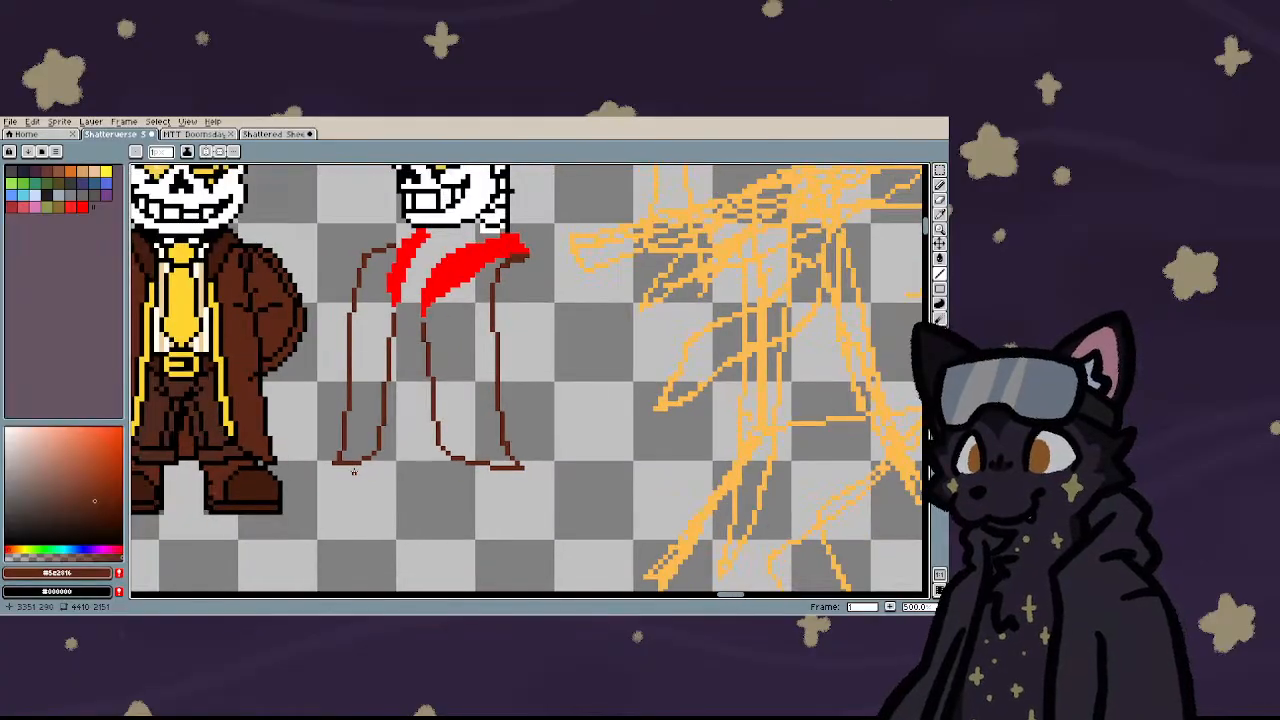
- Lasso the coat's front outer edge and shift it two pixels back toward the inner front edge
scroll(338, 475, down, 2)
scroll(344, 440, up, 4)
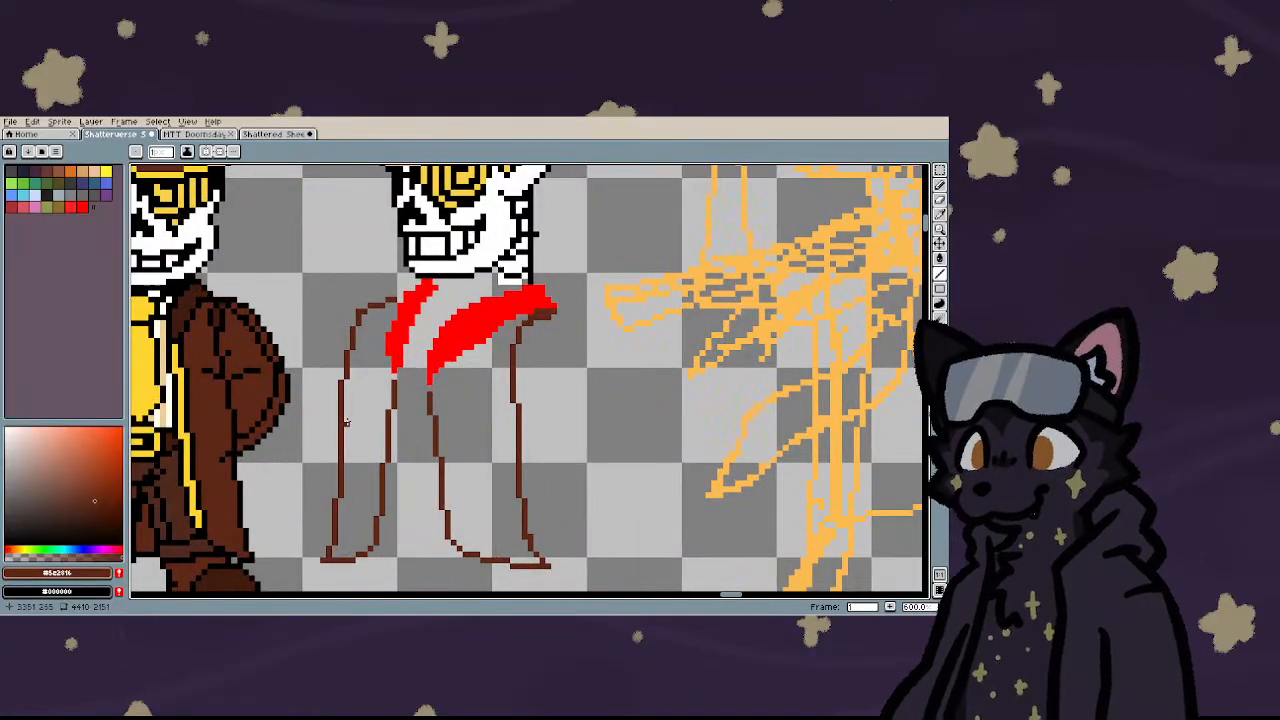
key(m)
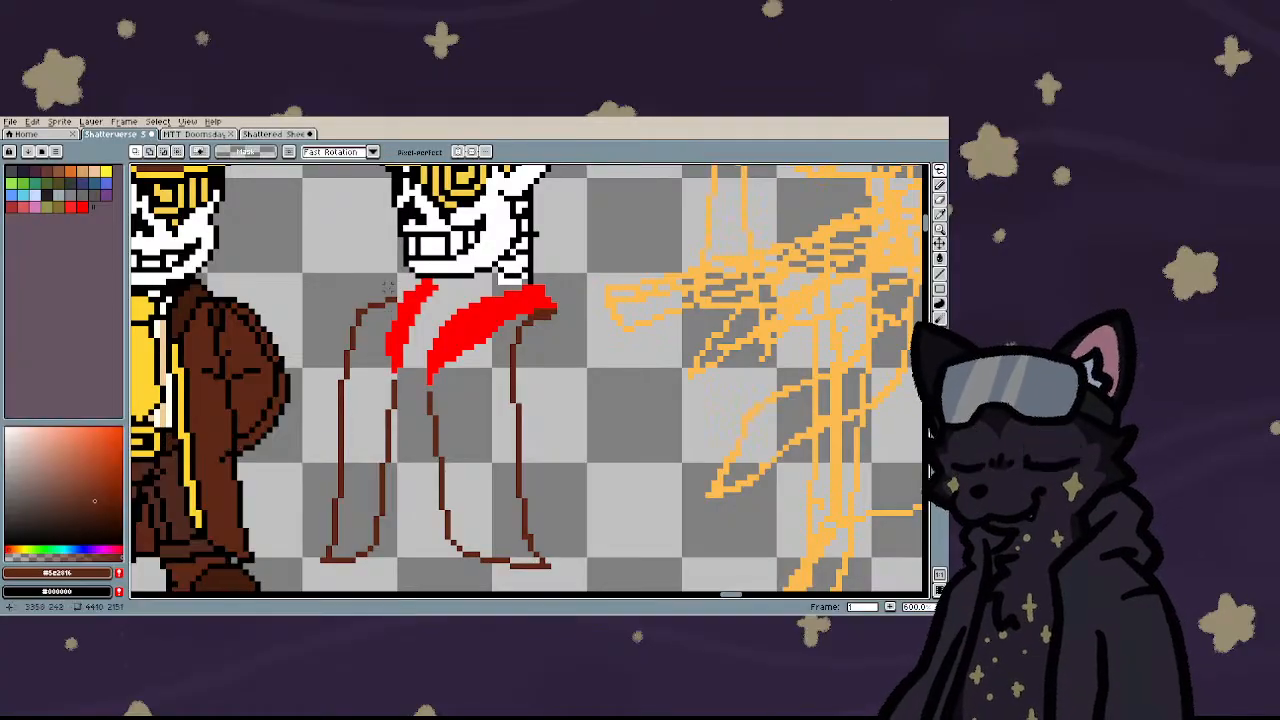
mouse_move(380, 310)
mouse_down()
mouse_move(352, 298)
mouse_move(308, 512)
mouse_move(328, 578)
mouse_move(376, 350)
mouse_move(378, 312)
mouse_move(358, 287)
mouse_up()
drag(399, 337, 463, 372)
key(Return)
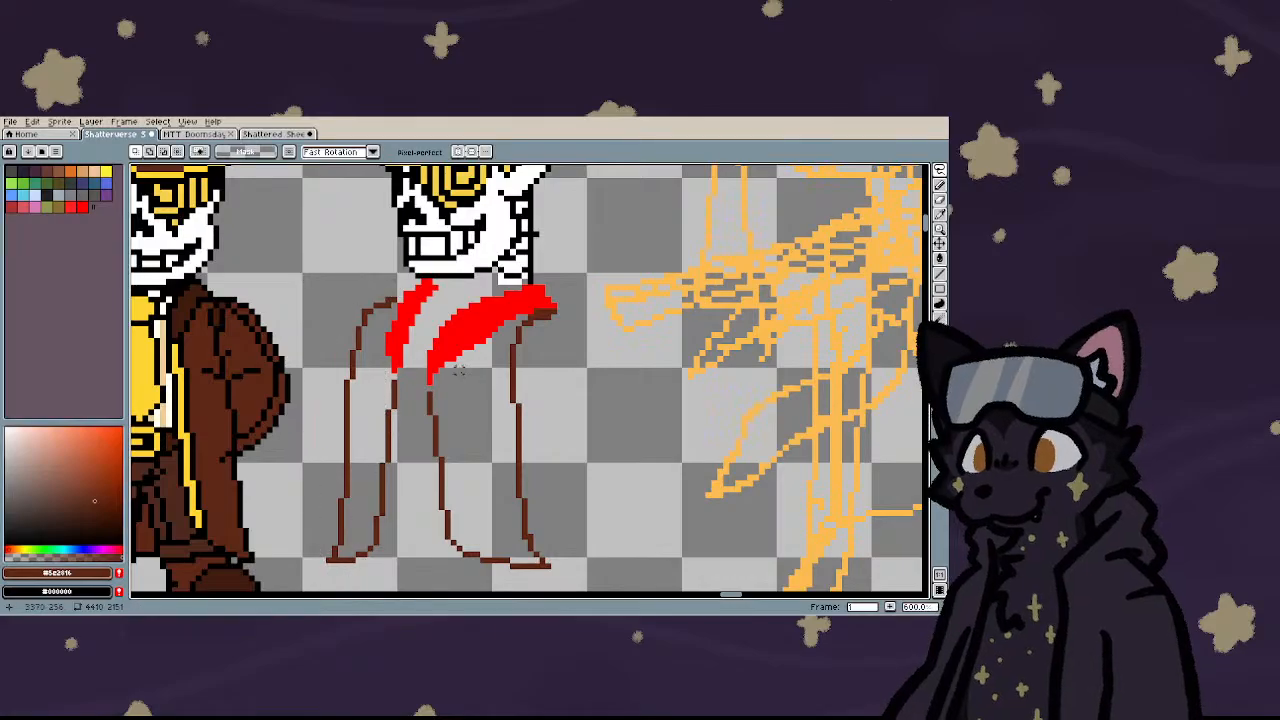
scroll(463, 372, down, 4)
scroll(360, 340, up, 4)
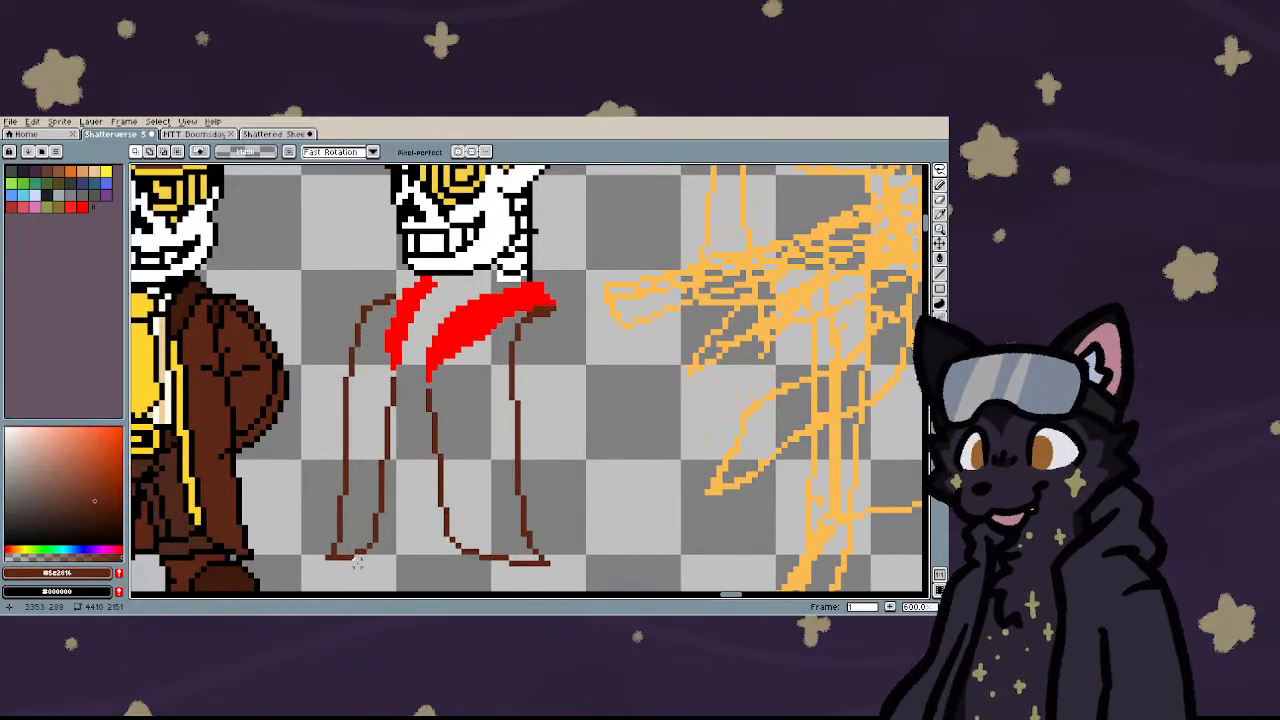
key(q)
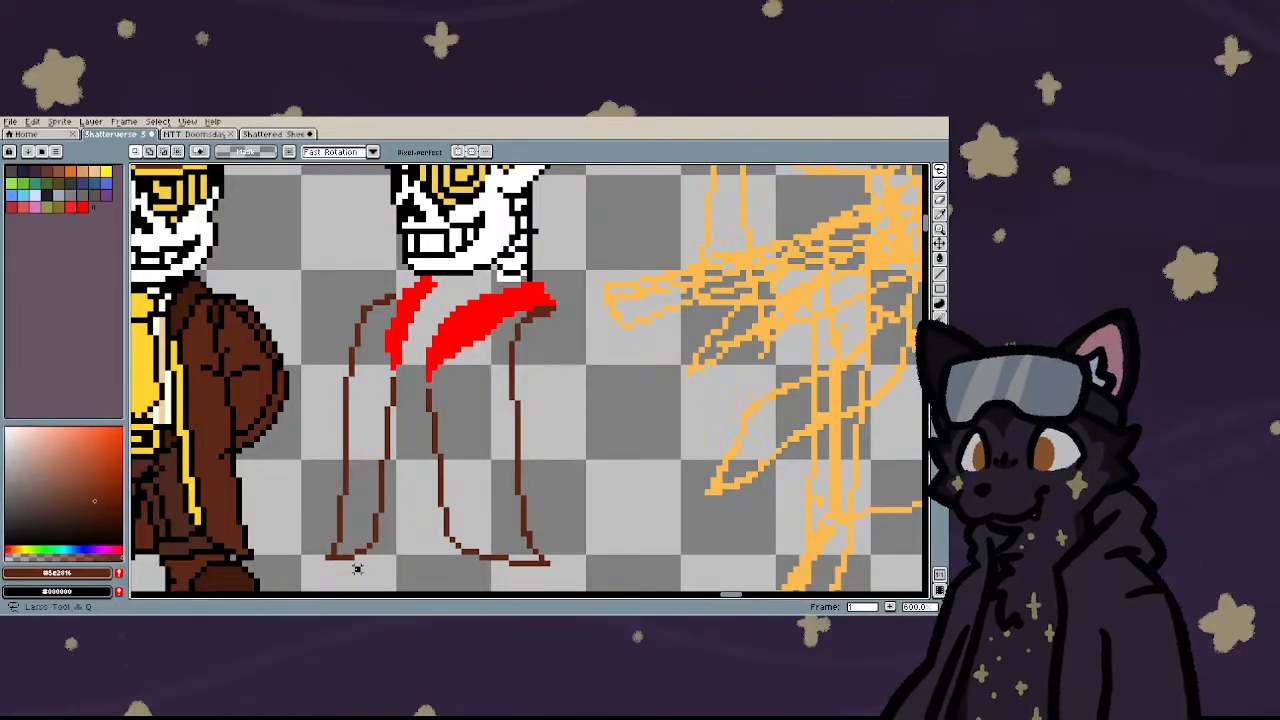
mouse_move(357, 568)
mouse_down()
mouse_move(370, 291)
mouse_move(340, 354)
mouse_move(310, 547)
mouse_move(336, 580)
mouse_move(388, 583)
mouse_up()
key(ctrl+d)
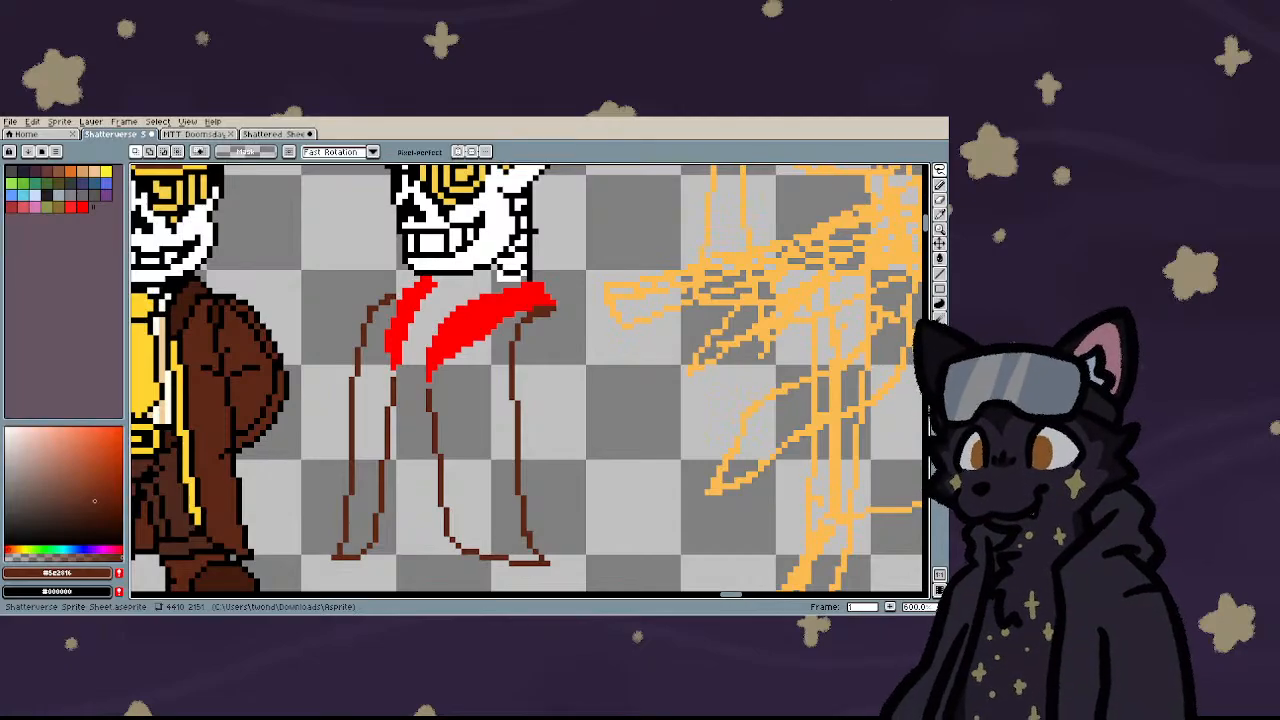
- Select the whole angled hatted sprite and move it to the empty canvas below the orange pose sketch
scroll(406, 438, down, 2)
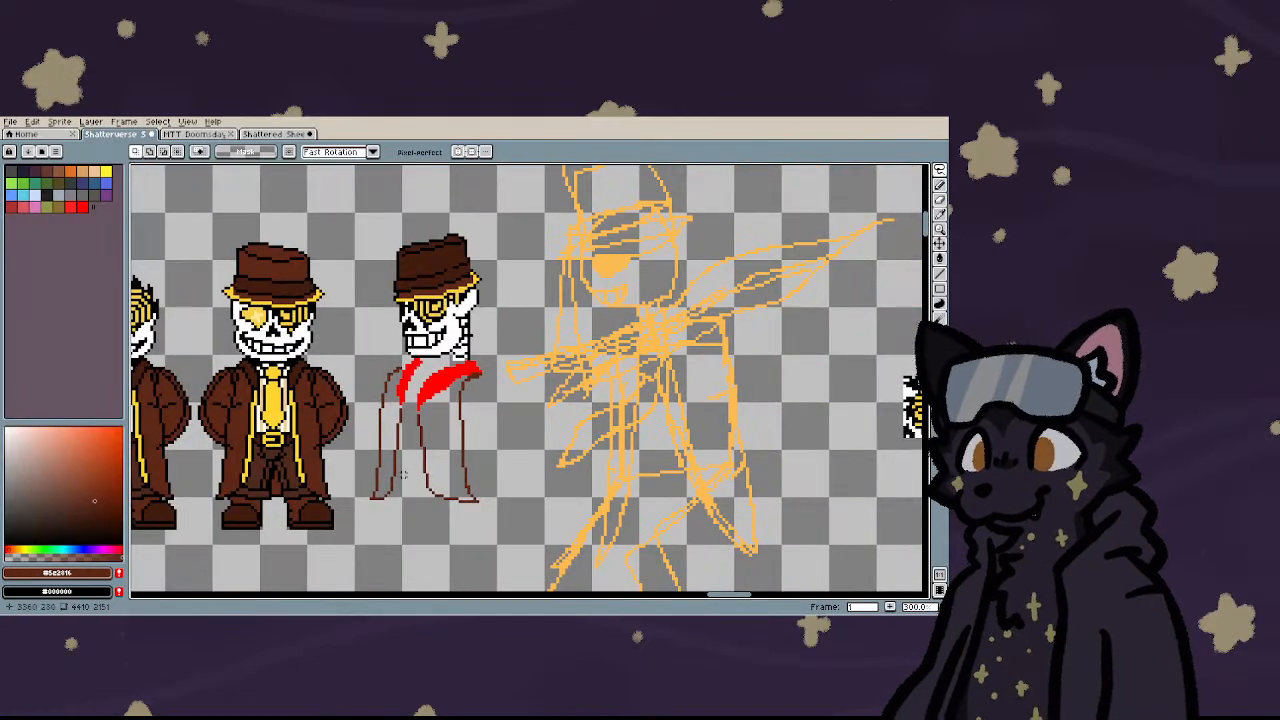
scroll(400, 412, up, 3)
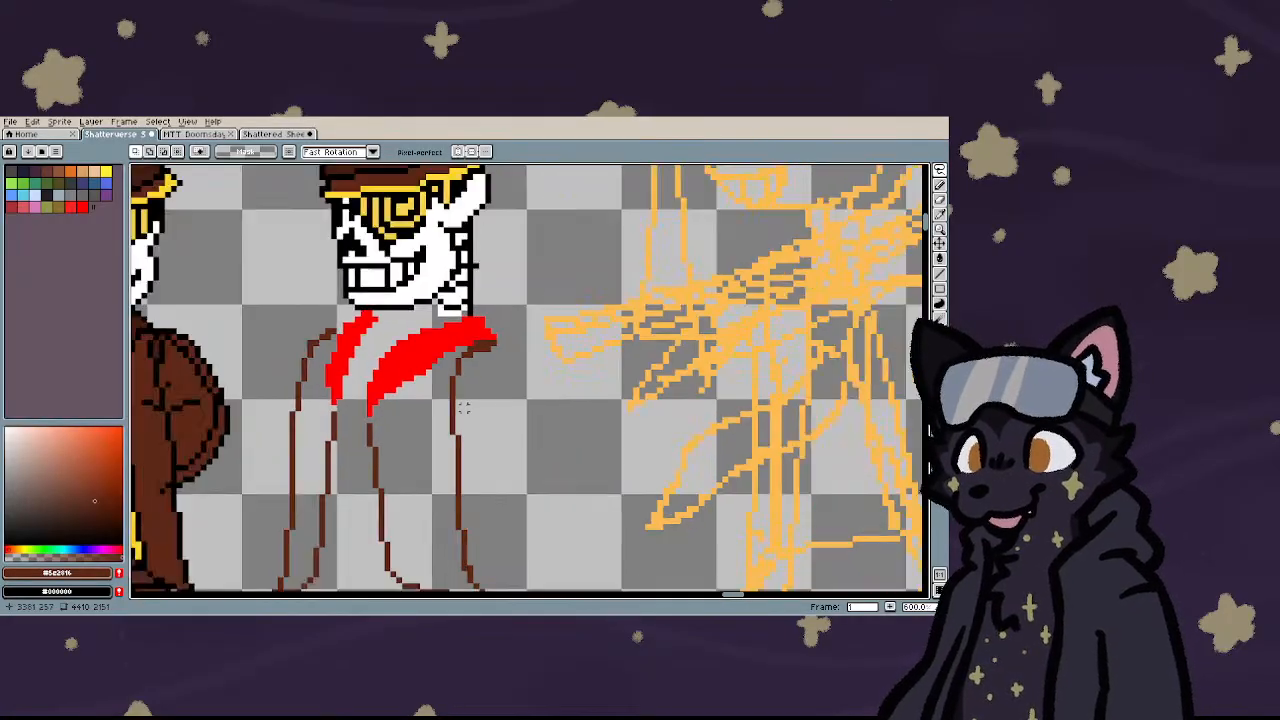
scroll(390, 380, down, 2)
scroll(380, 342, down, 1)
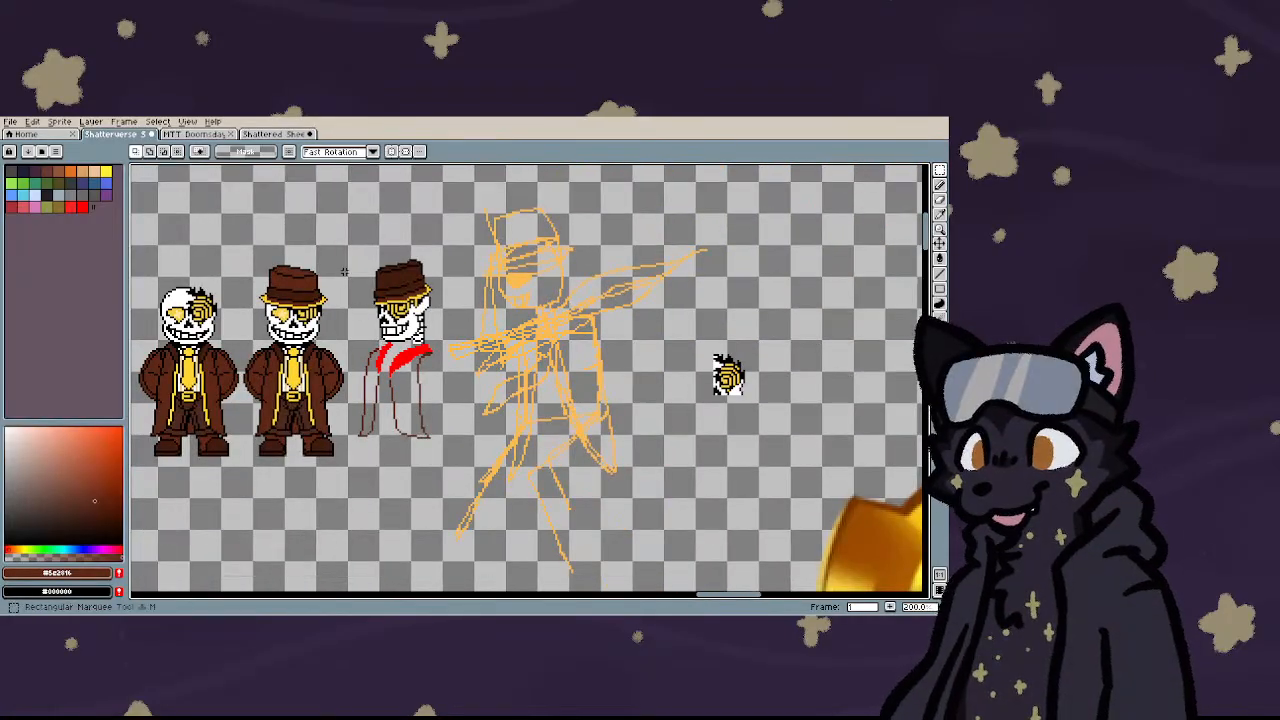
drag(350, 271, 436, 484)
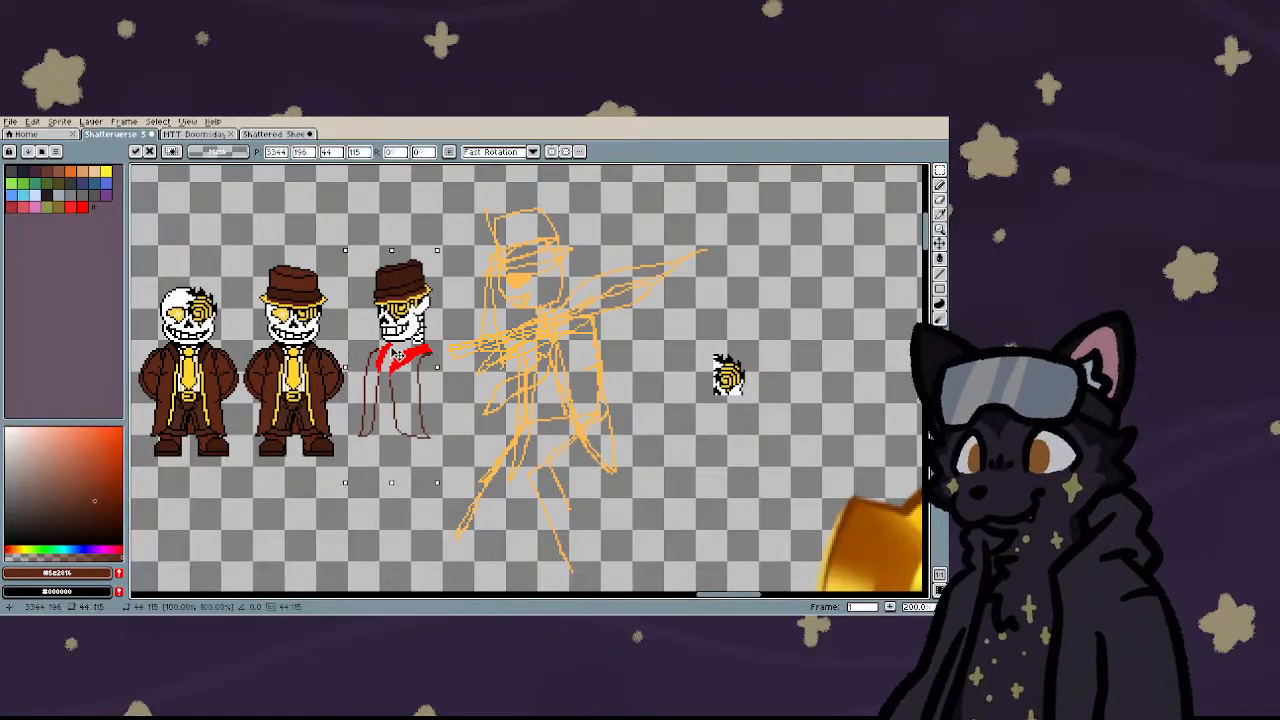
scroll(392, 380, down, 5)
key(ctrl+d)
- Lasso the front outer coat edge and shift it one more pixel back, keeping its shoulder line one pixel thick
scroll(392, 380, up, 4)
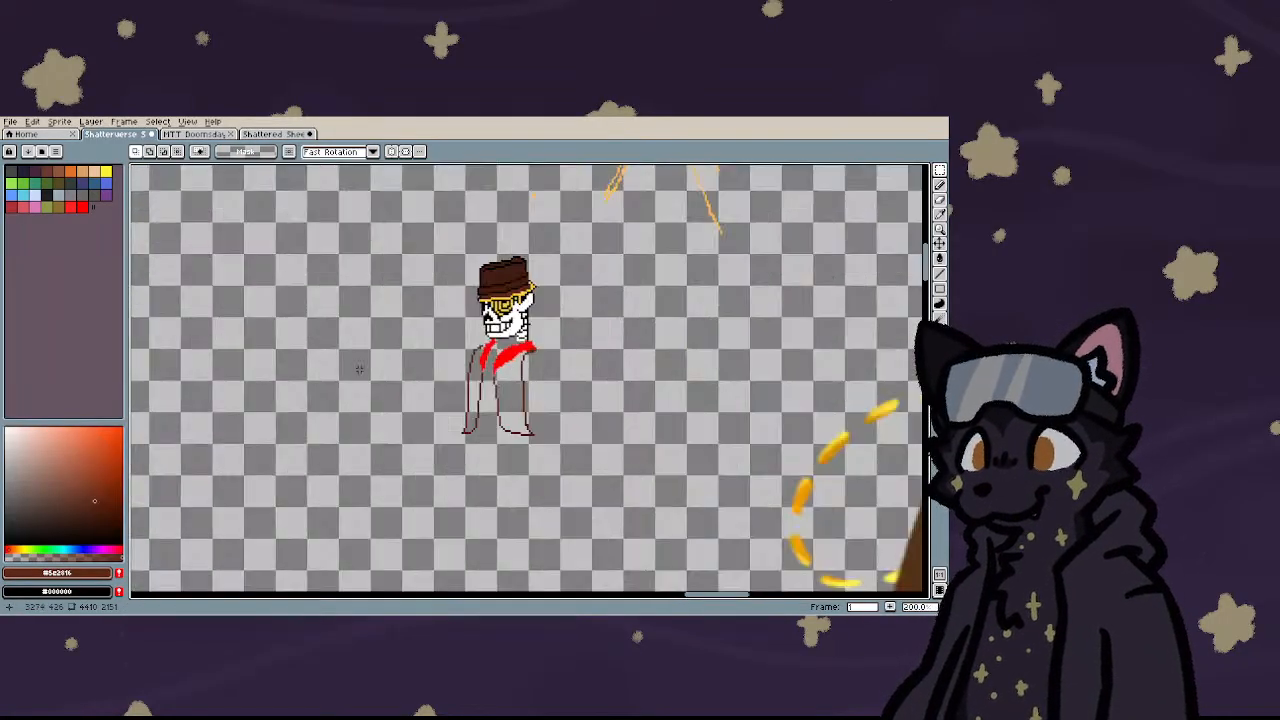
scroll(510, 345, down, 1)
scroll(495, 335, up, 5)
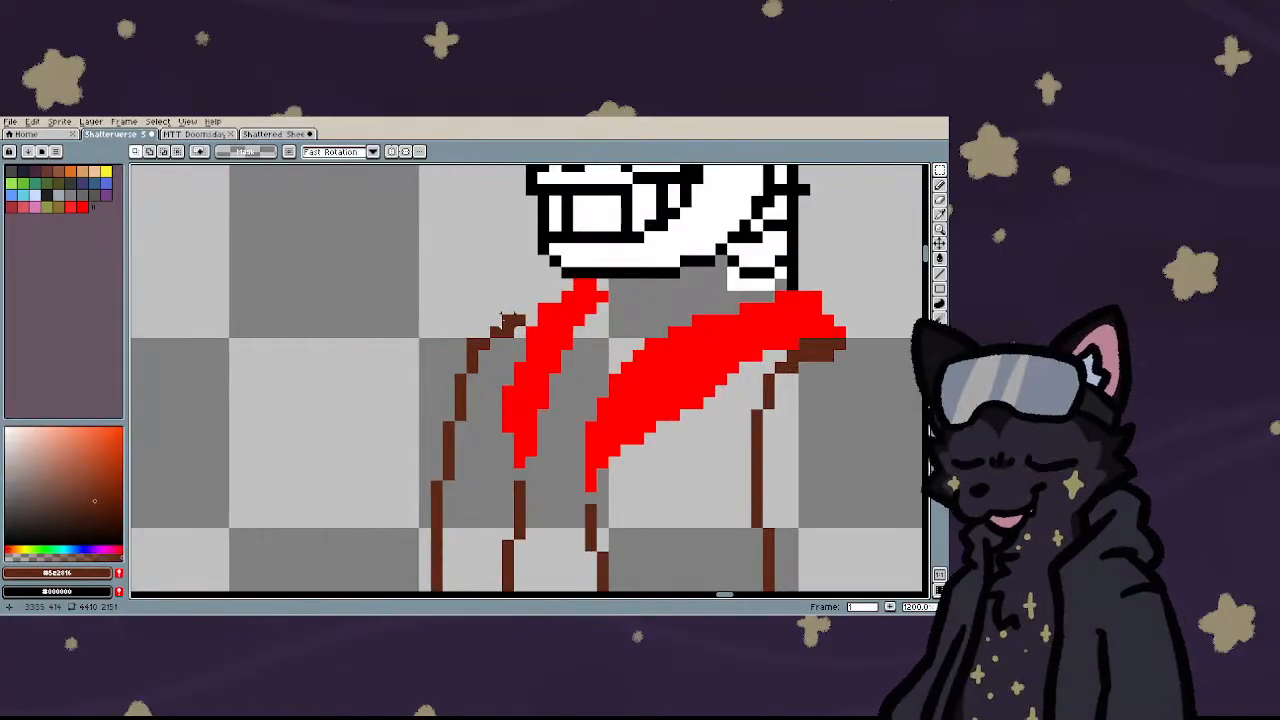
key(b)
scroll(405, 354, down, 5)
scroll(405, 354, up, 3)
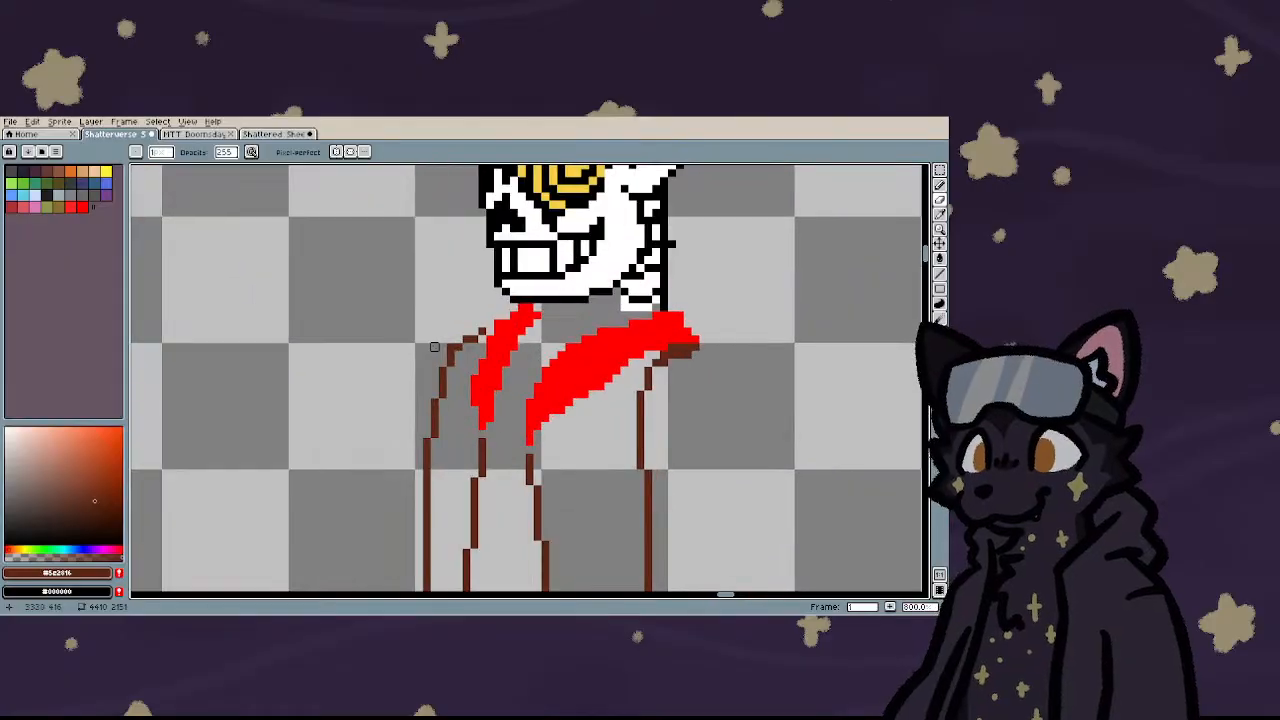
key(m)
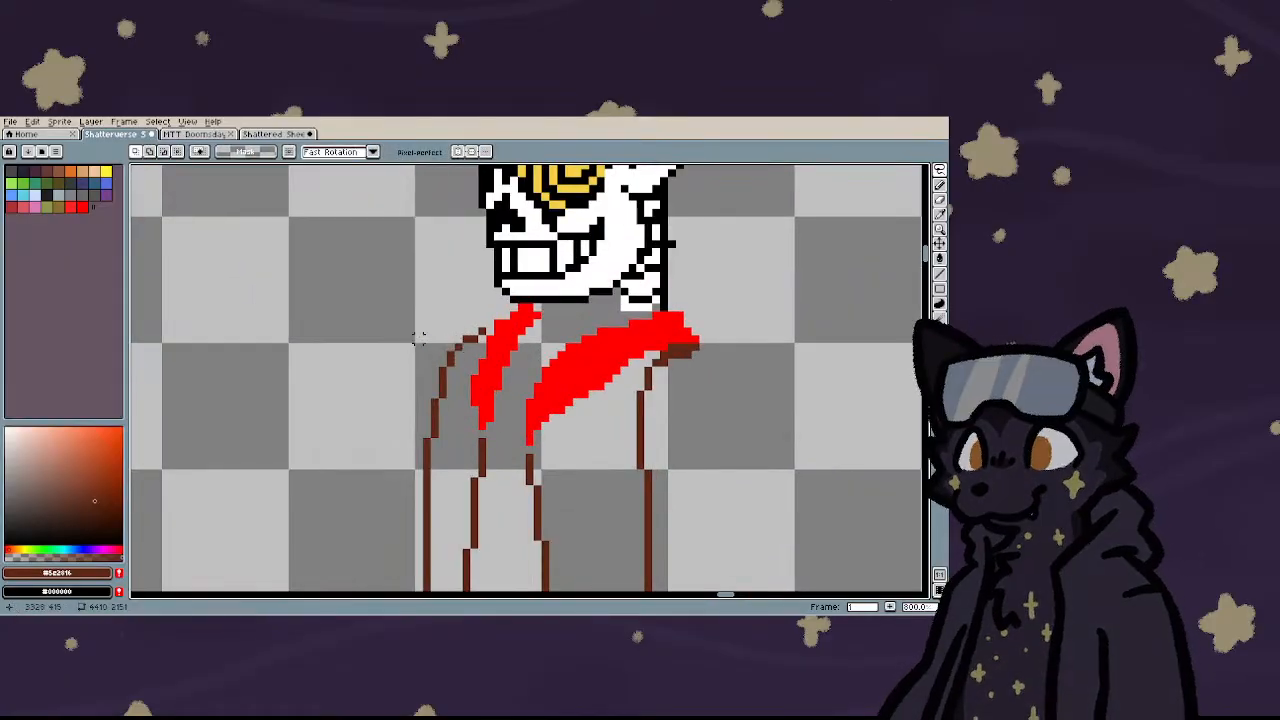
scroll(465, 330, down, 2)
mouse_move(458, 354)
mouse_down()
mouse_move(442, 542)
mouse_move(427, 565)
mouse_move(403, 567)
mouse_move(393, 411)
mouse_move(425, 358)
mouse_move(470, 340)
mouse_up()
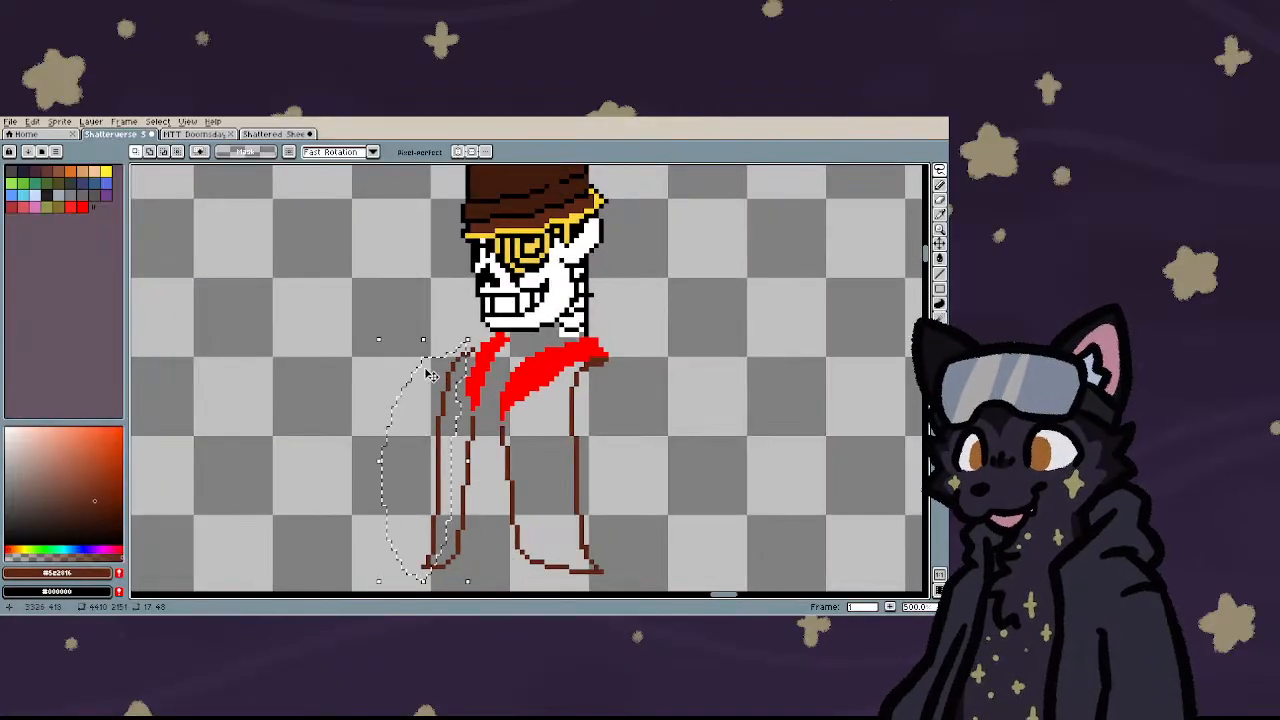
click(344, 394)
scroll(344, 394, down, 3)
scroll(374, 393, up, 4)
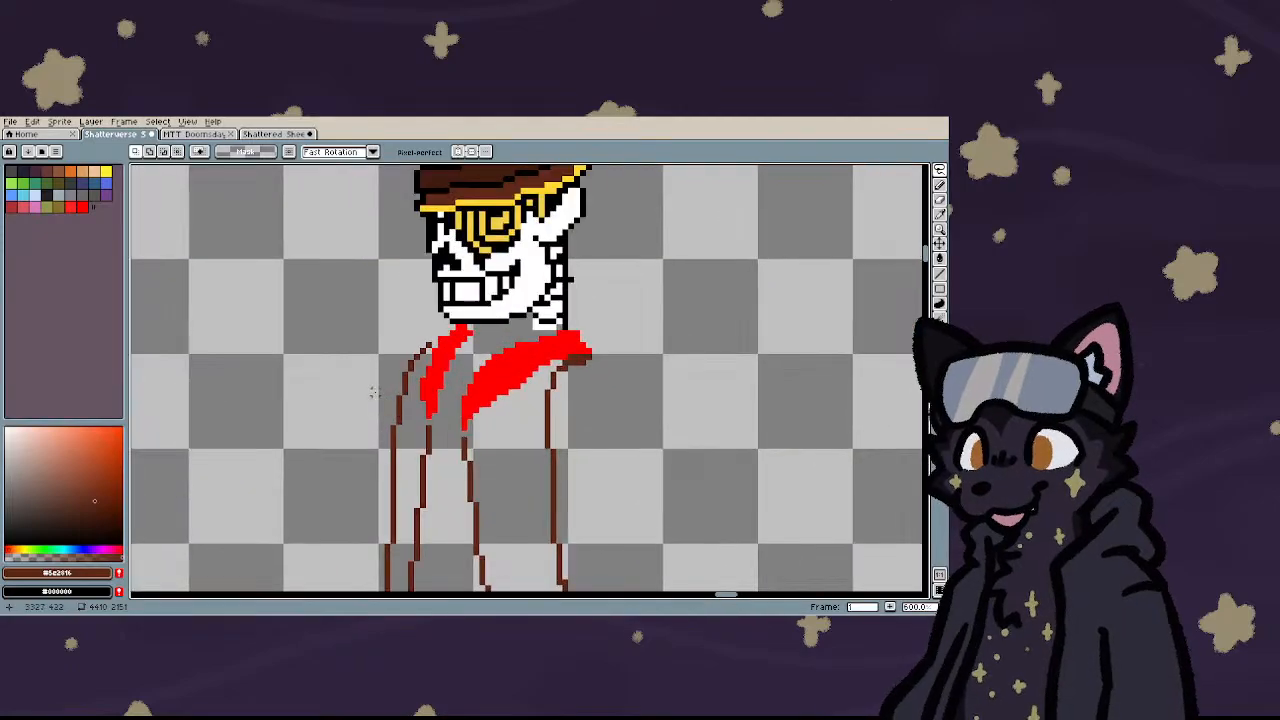
- Try an orange-red guide line from the hat brim slanting down in front, returning up to the front shoulder
scroll(386, 374, up, 3)
scroll(243, 363, down, 3)
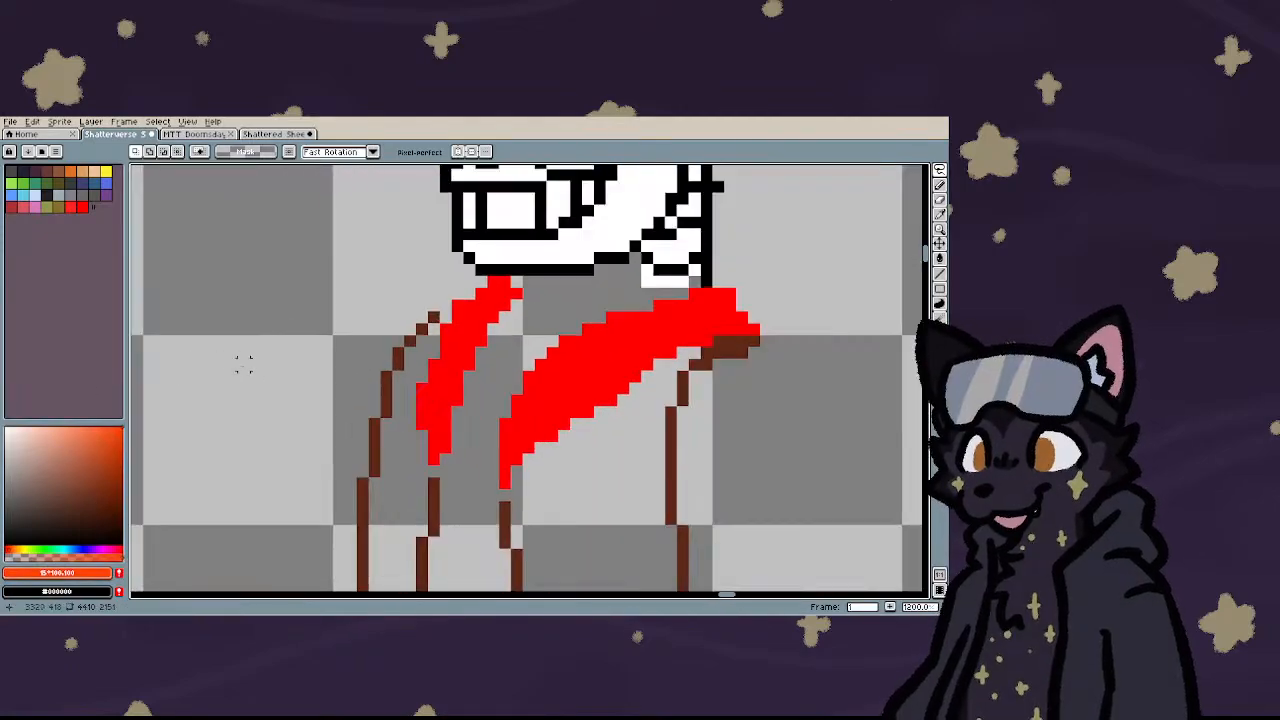
key(b)
scroll(298, 364, up, 1)
scroll(312, 384, down, 3)
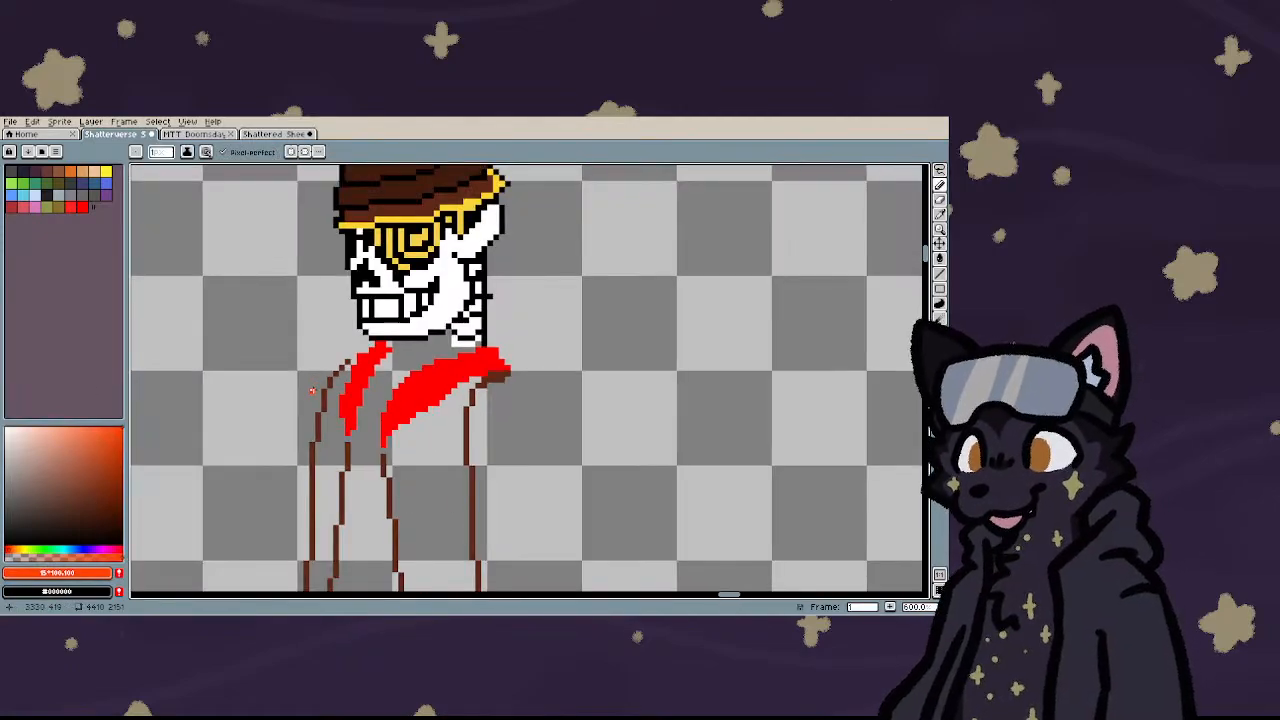
scroll(300, 375, down, 3)
scroll(256, 302, up, 3)
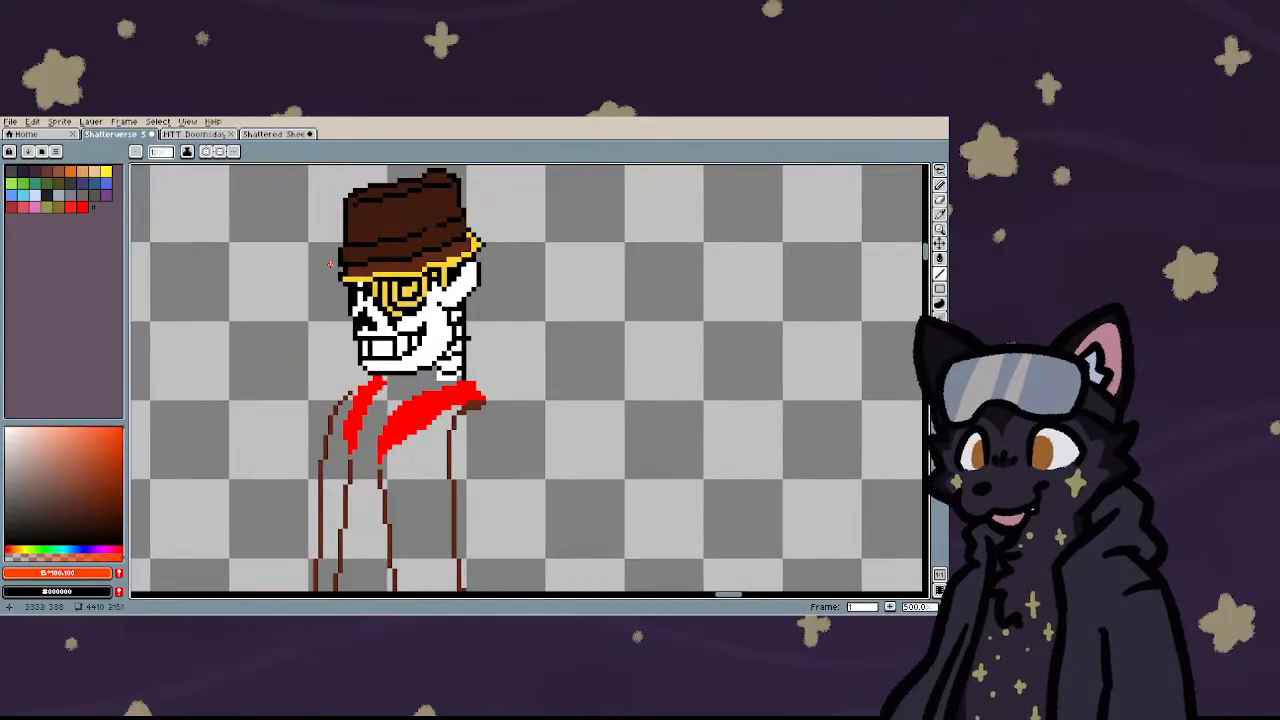
mouse_move(330, 265)
mouse_down()
mouse_move(232, 440)
mouse_move(232, 470)
mouse_move(316, 424)
mouse_up()
scroll(316, 424, down, 3)
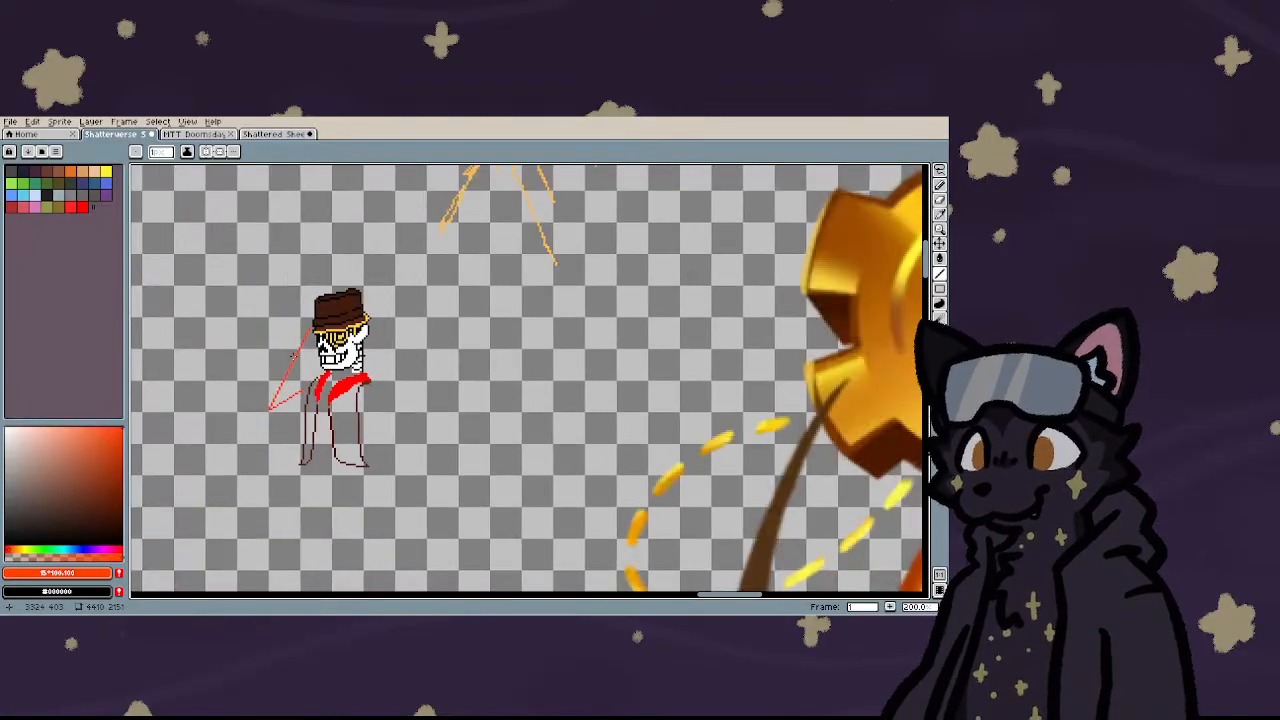
scroll(363, 400, up, 4)
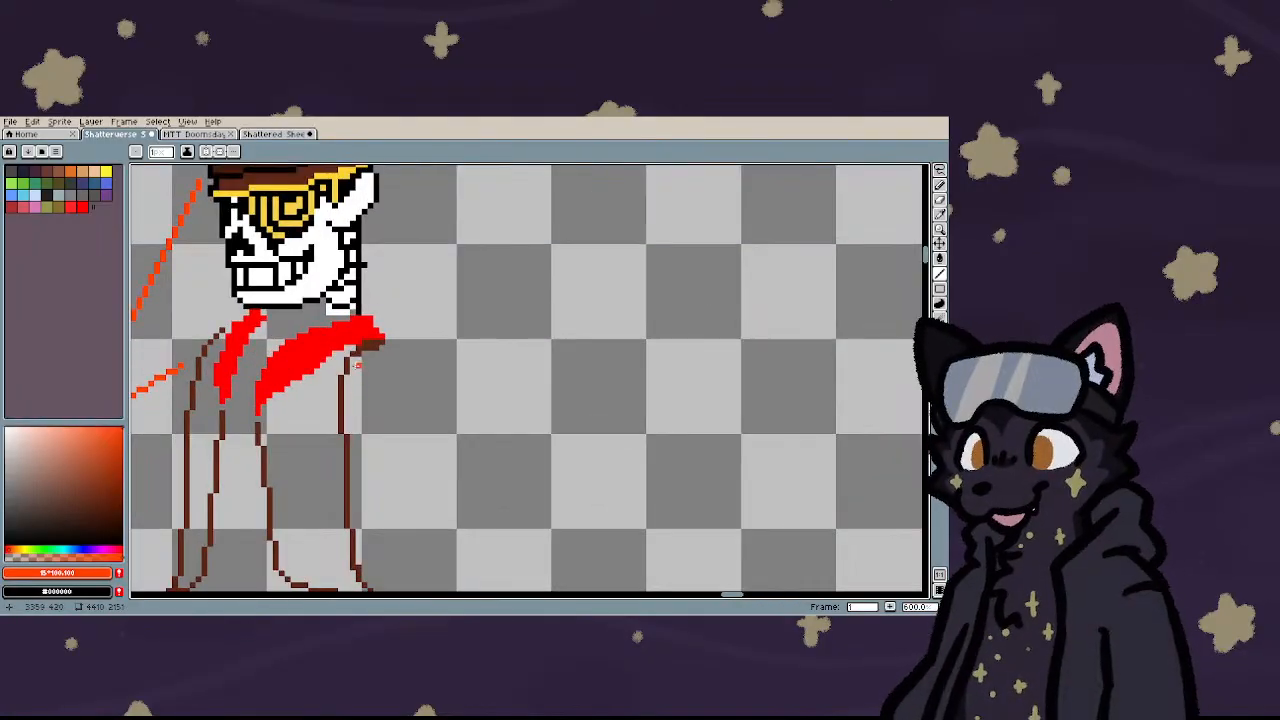
- Try an orange-red line slanting down and outward from the back shoulder, and undo it
drag(356, 365, 414, 457)
scroll(313, 405, down, 3)
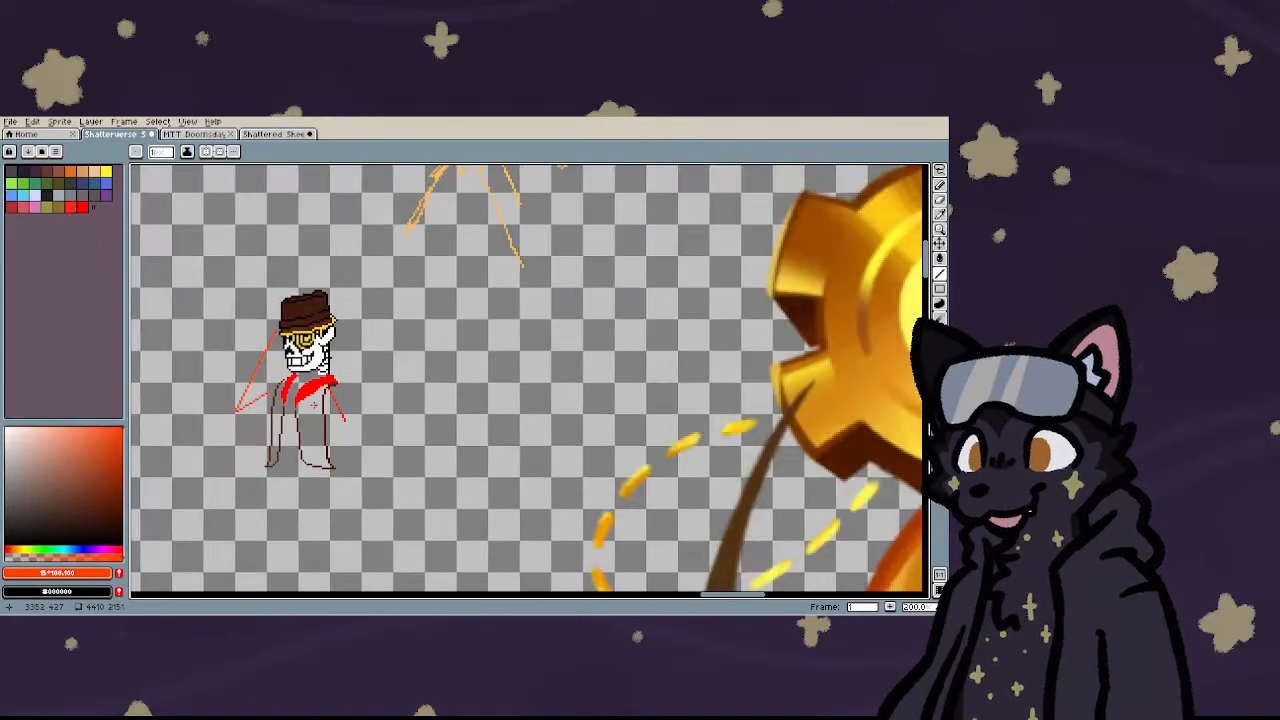
scroll(313, 405, down, 6)
scroll(313, 405, up, 5)
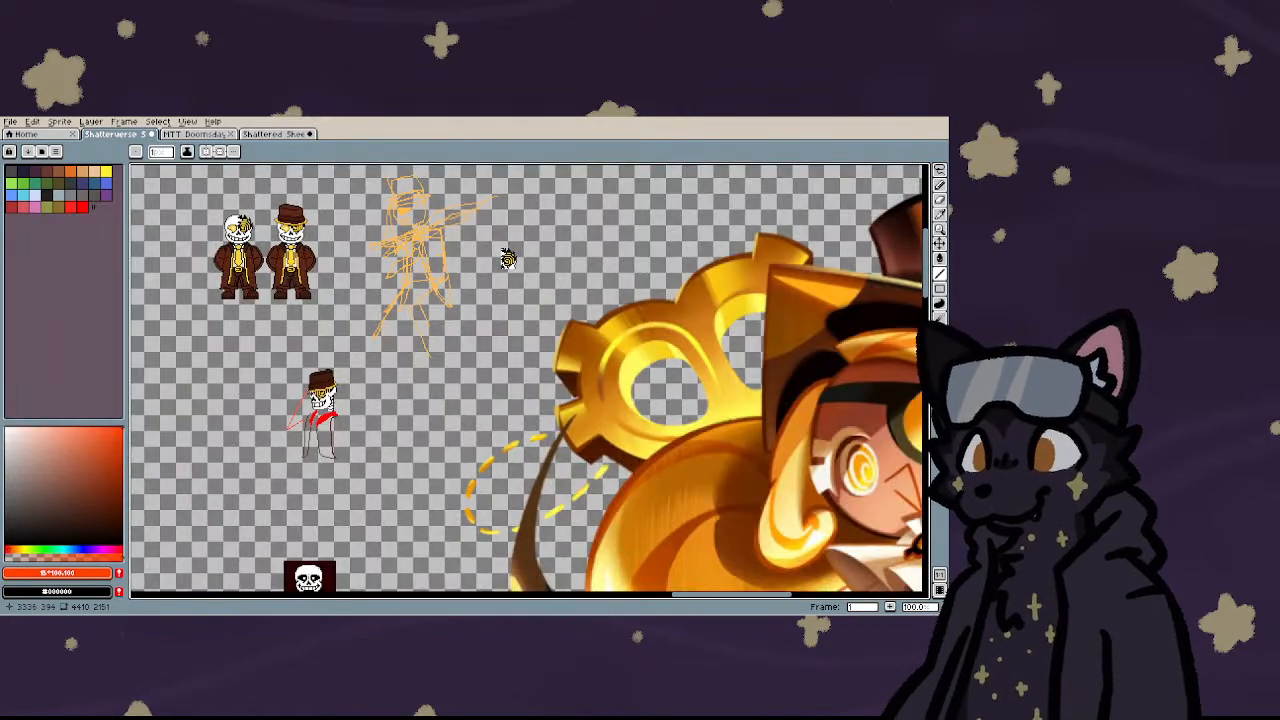
scroll(318, 421, up, 4)
mouse_move(427, 429)
mouse_down()
mouse_move(233, 532)
mouse_move(314, 466)
mouse_move(423, 429)
mouse_up()
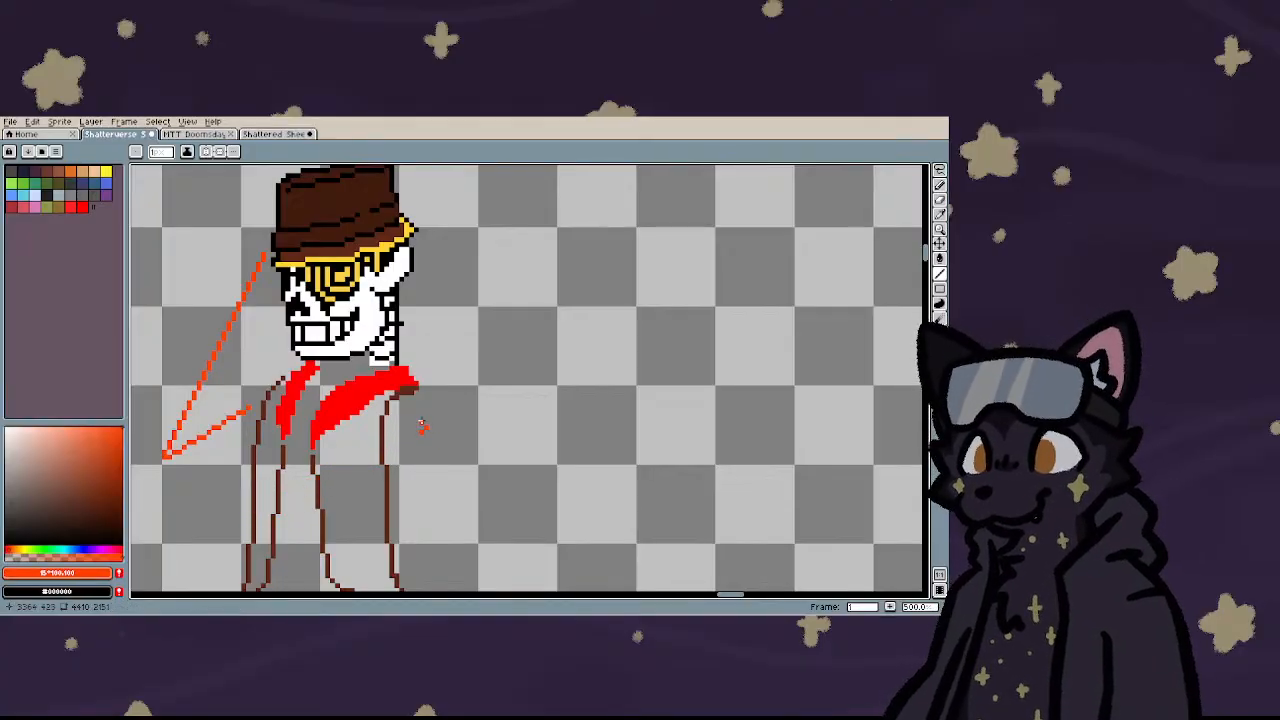
key(ctrl+z)
- Try a long orange-red diagonal from behind the head across the collar, and undo it together with the front guide lines
mouse_move(537, 239)
mouse_down()
mouse_move(352, 418)
mouse_move(276, 471)
mouse_up()
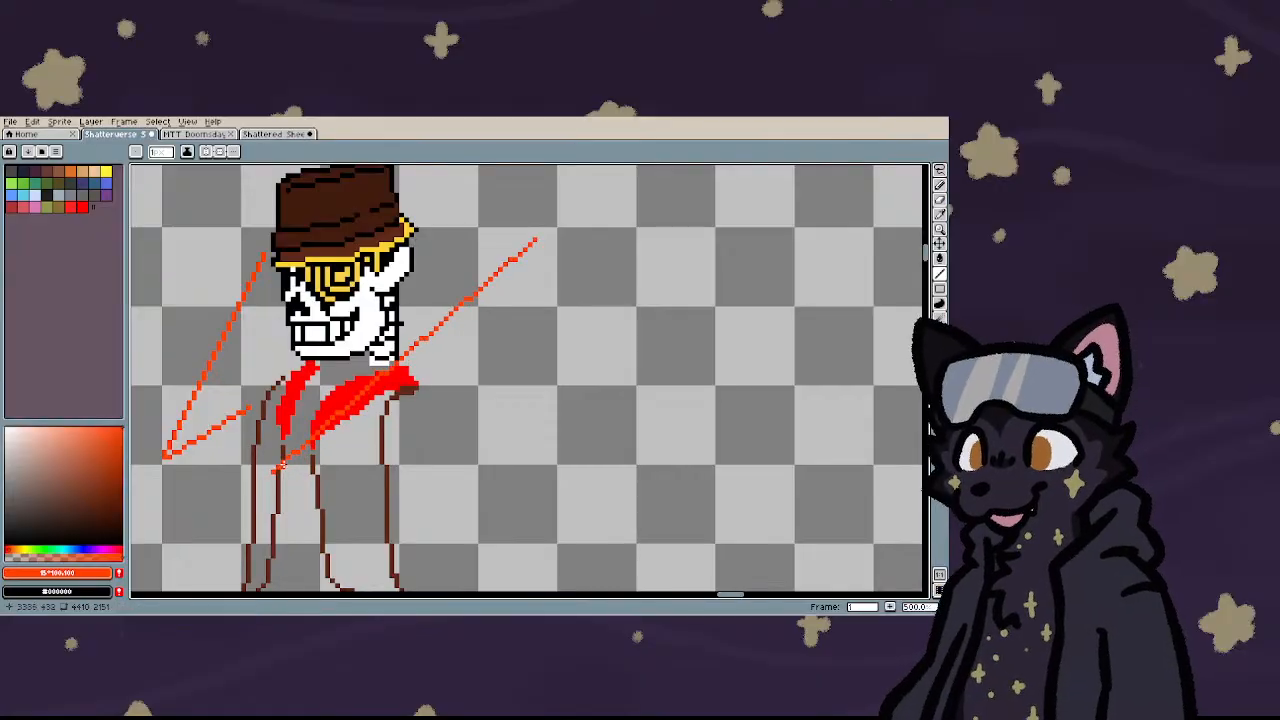
scroll(285, 465, down, 2)
key(ctrl+z)
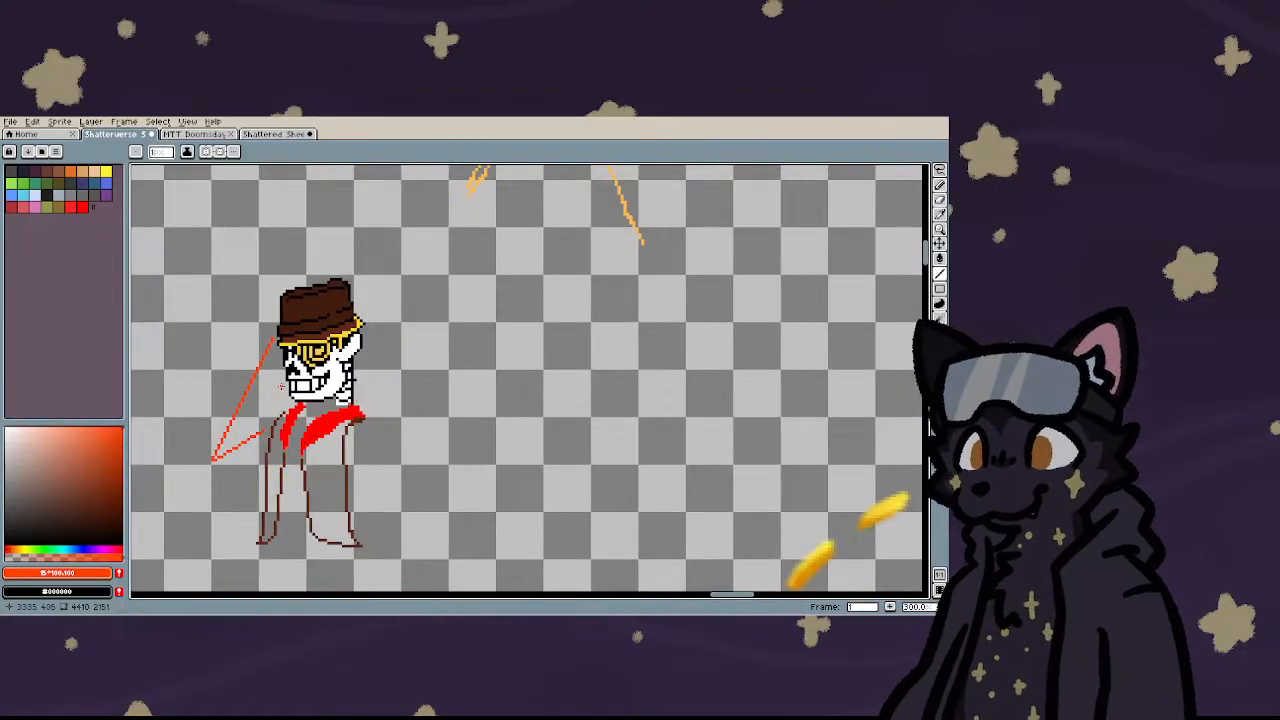
key(ctrl+z)
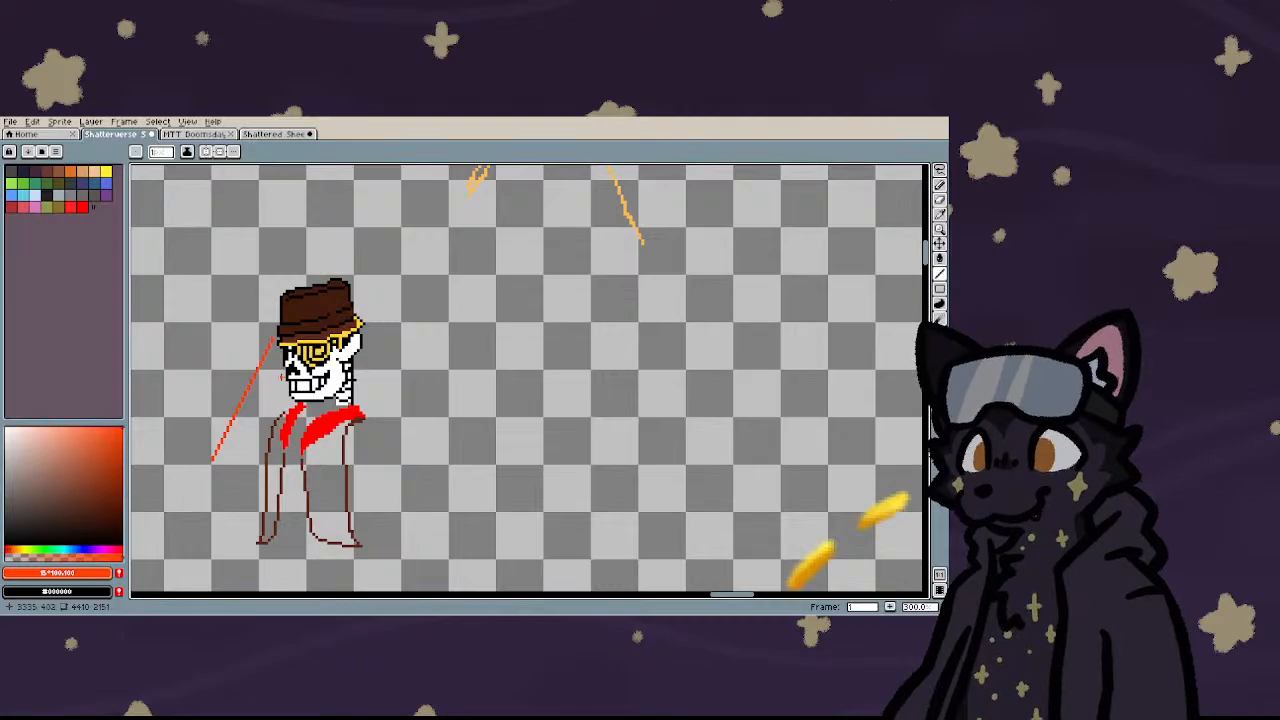
key(ctrl+z)
- Try clearing the whole angled sprite from its spot below the sketch, and undo that
key(m)
scroll(228, 300, down, 1)
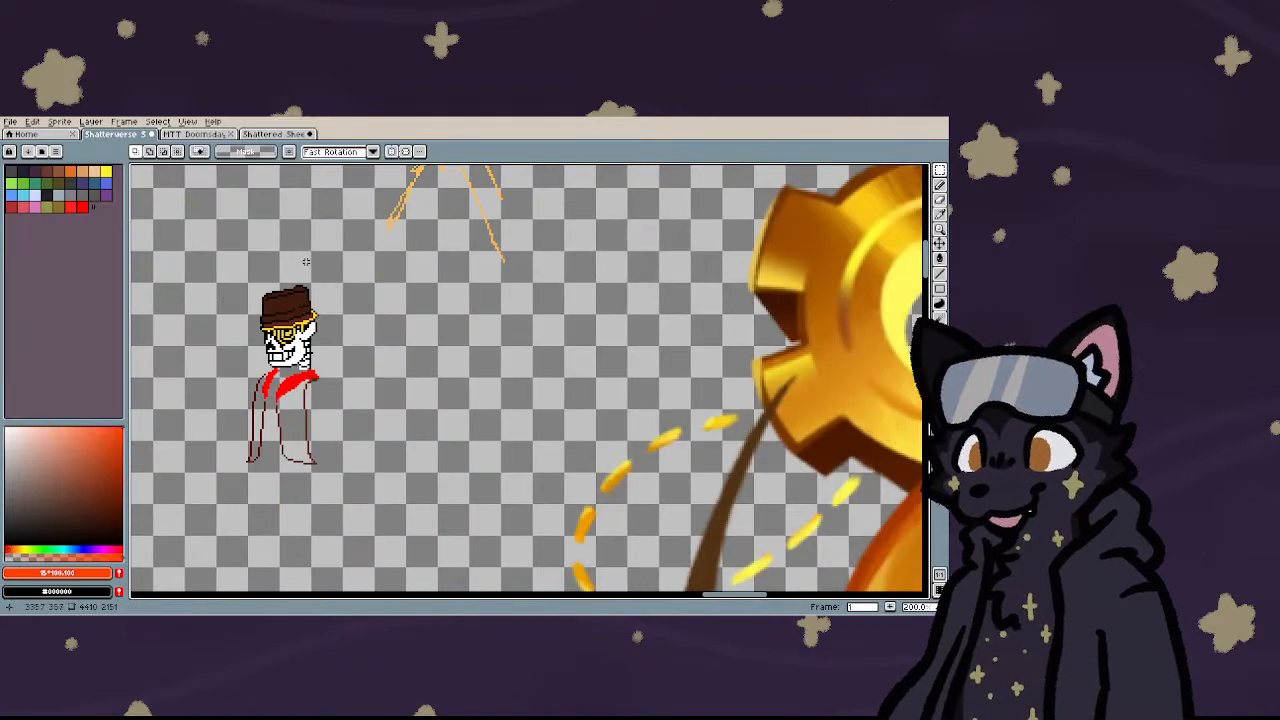
drag(344, 266, 216, 540)
drag(277, 427, 201, 427)
key(Delete)
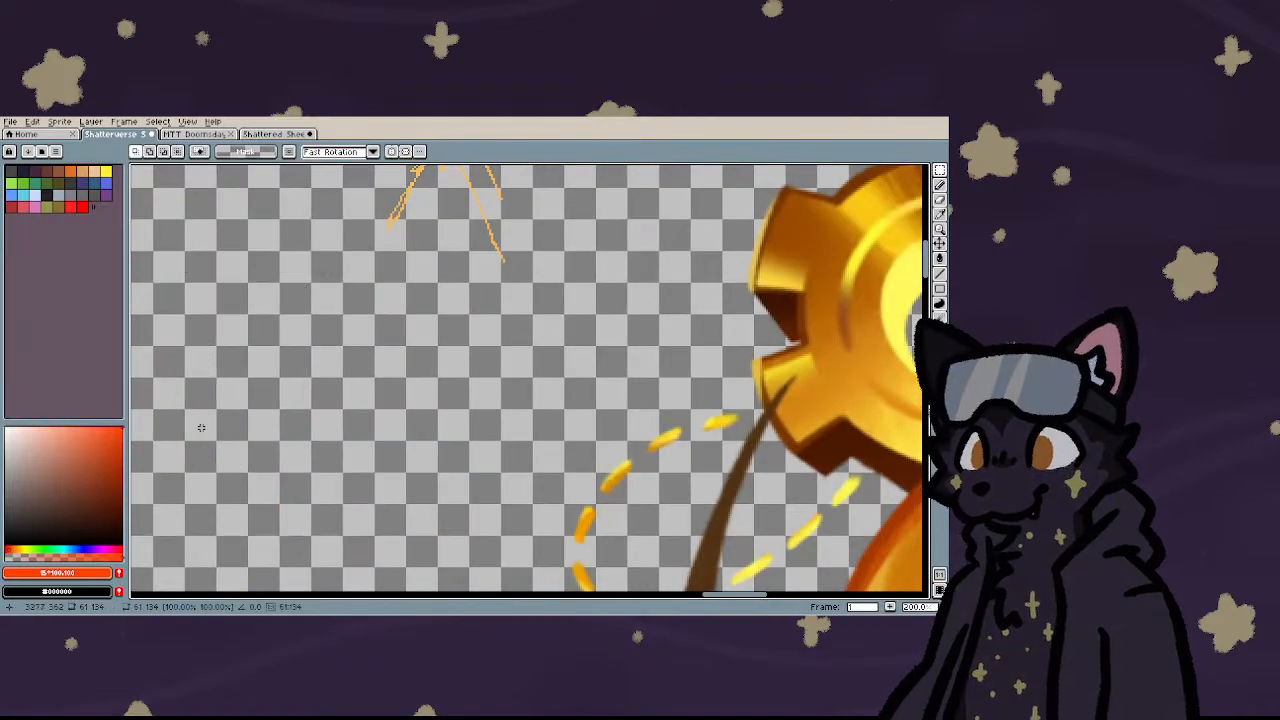
key(ctrl+z)
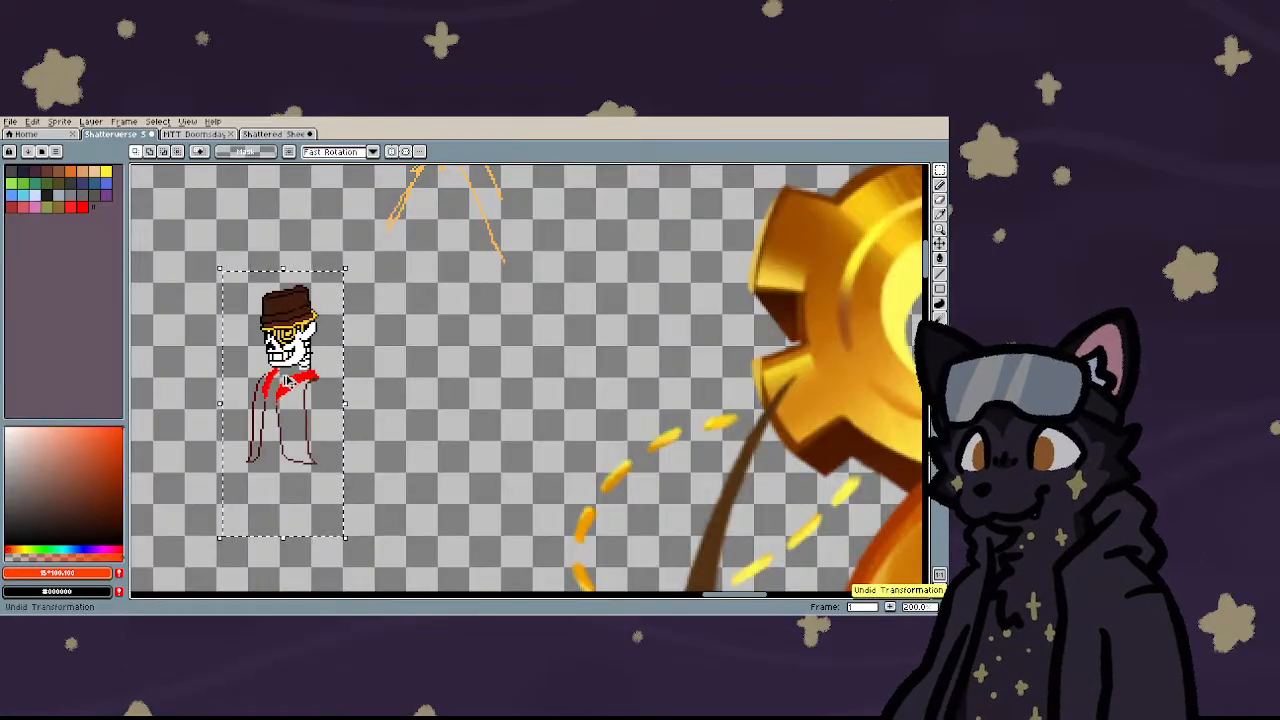
- Select the whole angled sprite, move it about 30 pixels left and 22 pixels up, and deselect it
drag(297, 378, 469, 381)
drag(200, 267, 343, 519)
drag(290, 412, 230, 367)
key(ctrl+d)
scroll(363, 435, down, 2)
scroll(315, 346, up, 3)
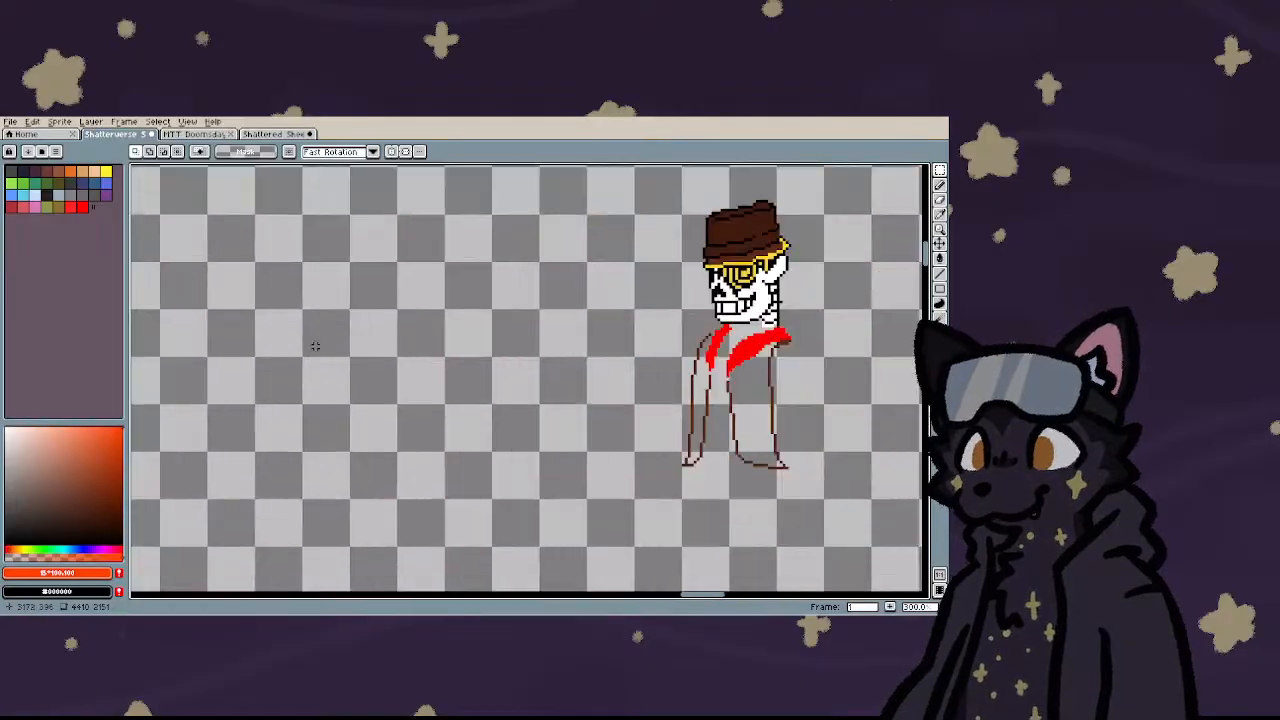
- Try an orange-red line sloping from the front shoulder about 21 pixels forward and 17 pixels down, and undo it
scroll(605, 376, up, 4)
key(b)
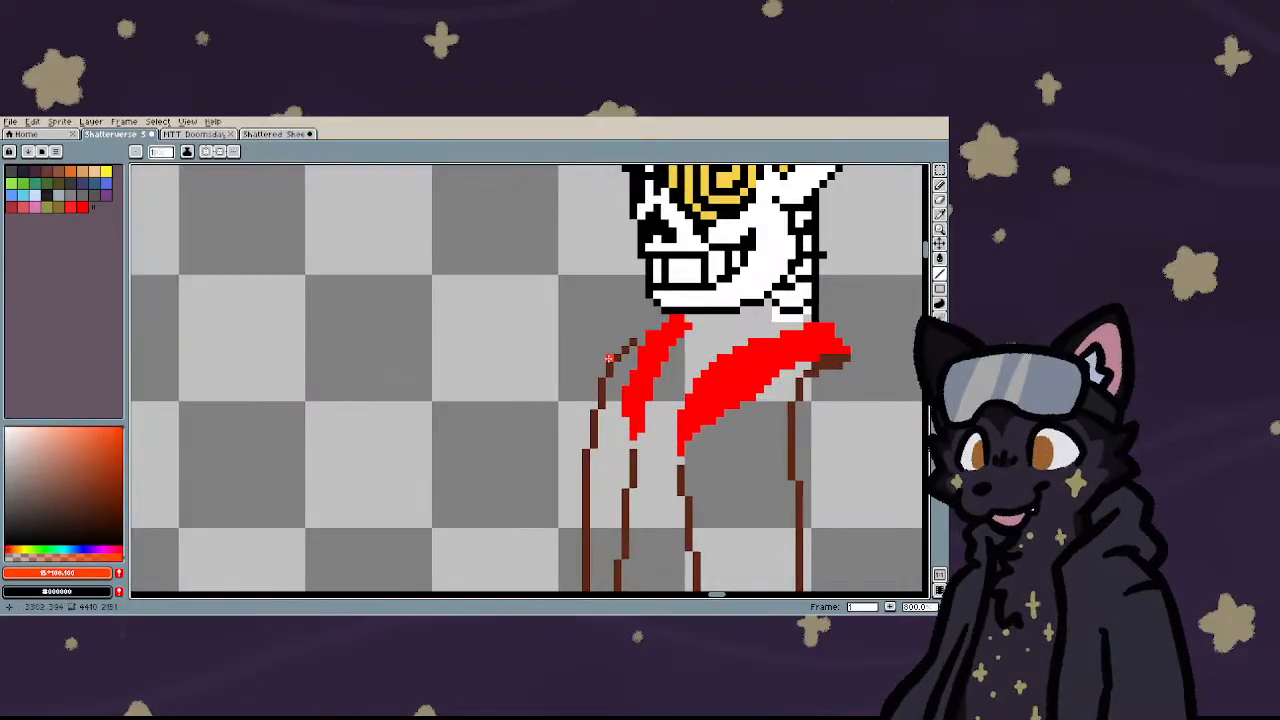
mouse_move(593, 365)
mouse_down()
mouse_move(457, 449)
mouse_move(420, 486)
mouse_move(428, 500)
mouse_up()
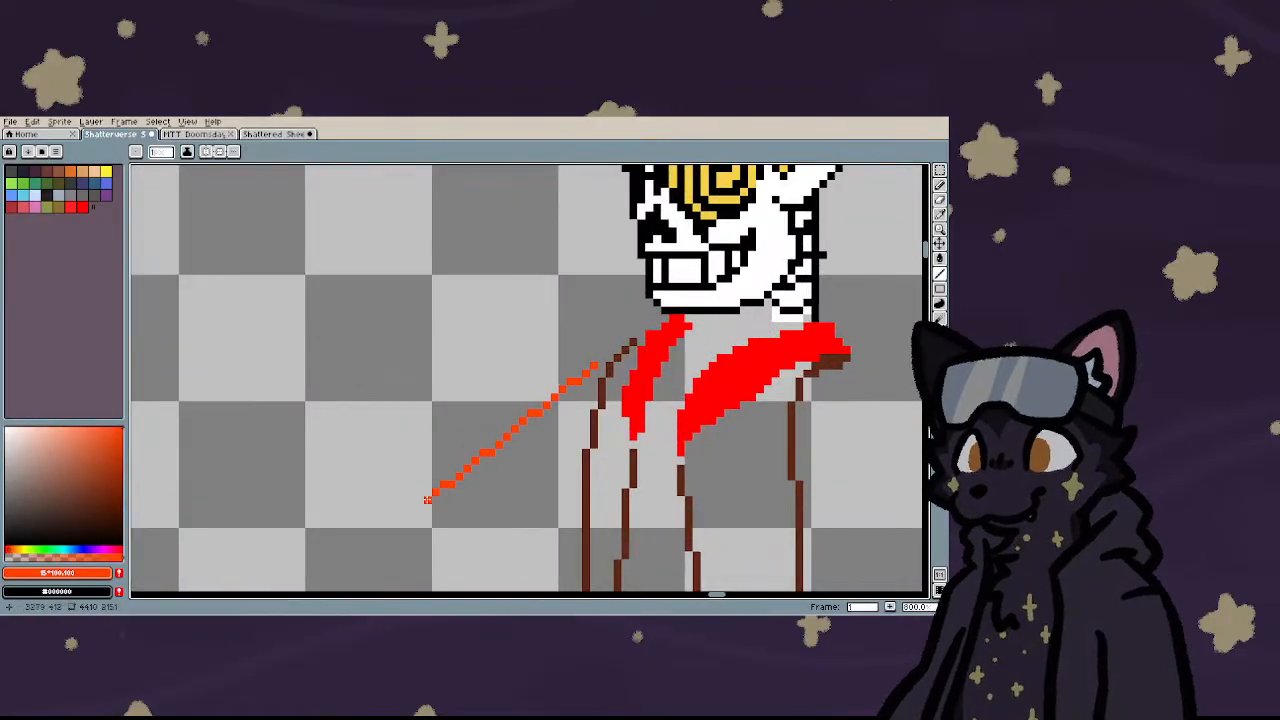
key(ctrl+z)
scroll(593, 373, down, 2)
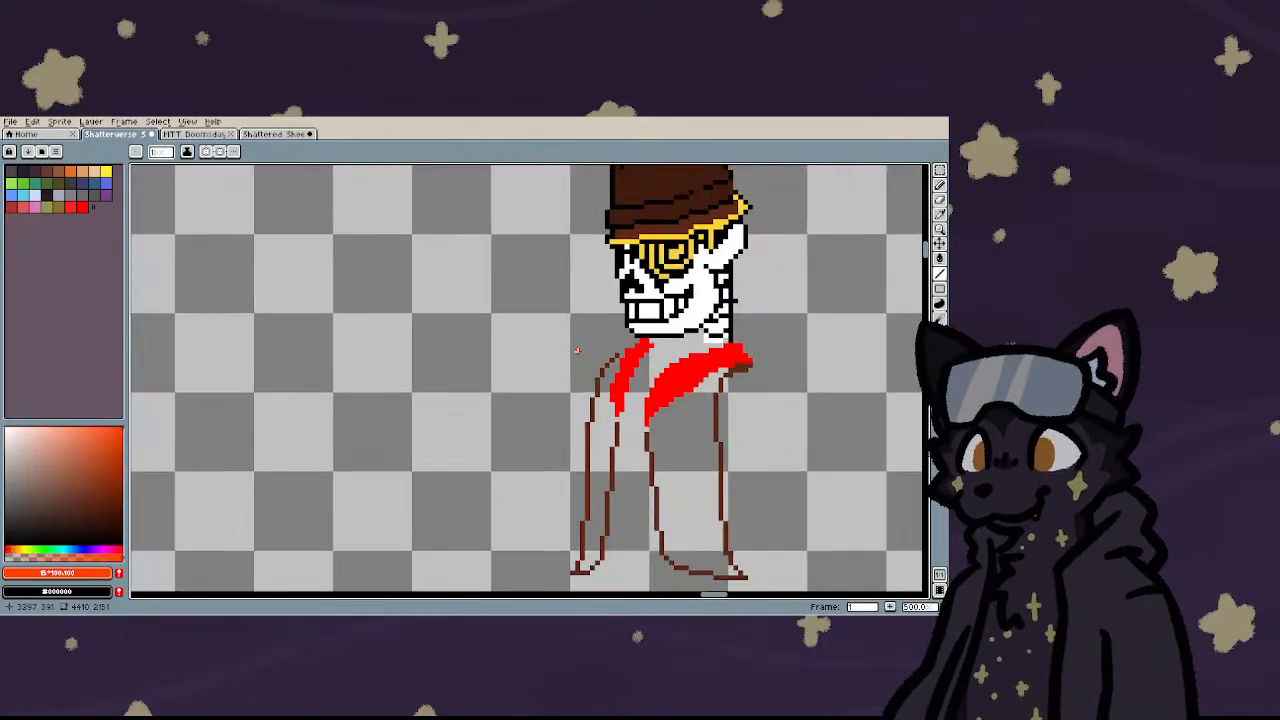
- Draw two orange-red guide lines for the raised front arm, joining the front hat brim and the front shoulder to one forward elbow point
drag(593, 226, 497, 418)
scroll(500, 420, up, 4)
drag(660, 370, 430, 430)
scroll(428, 430, down, 5)
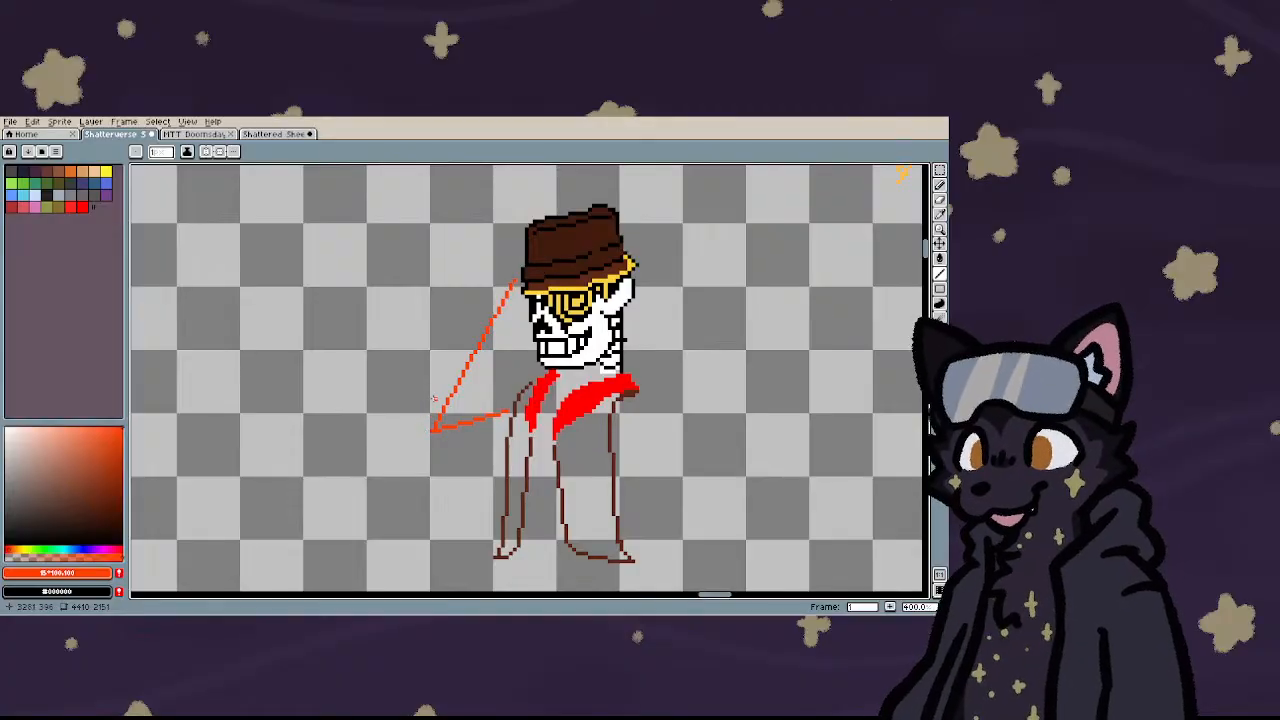
- Draw a long orange-red diagonal across the collar and behind the head, plus a V-shaped guide from both shoulders to the waist
scroll(434, 398, up, 1)
scroll(446, 363, up, 4)
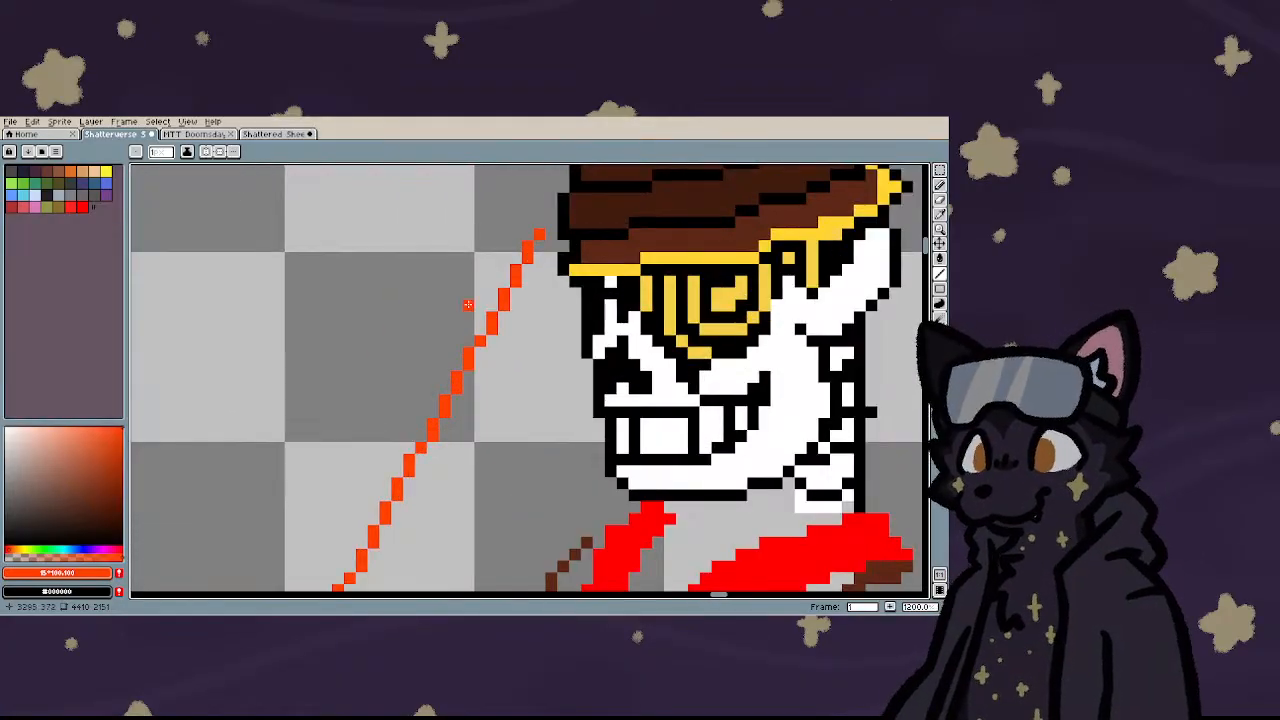
scroll(421, 282, down, 5)
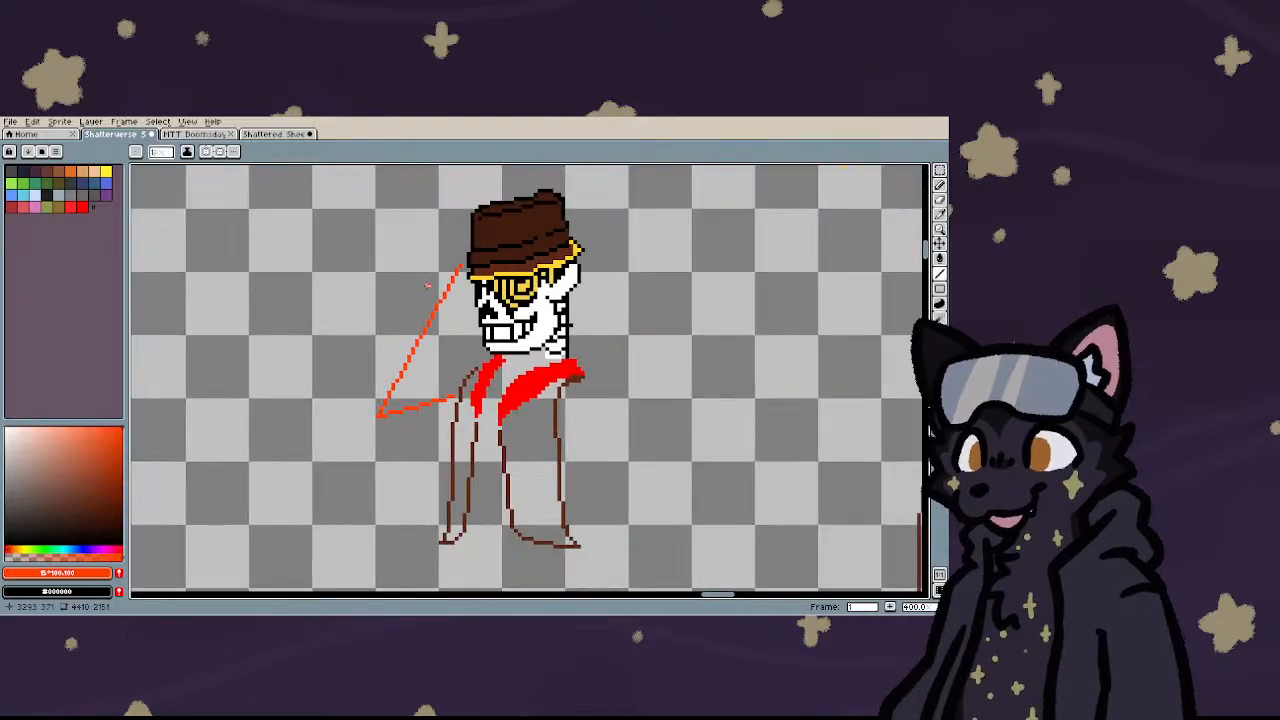
scroll(458, 262, down, 2)
scroll(458, 262, up, 8)
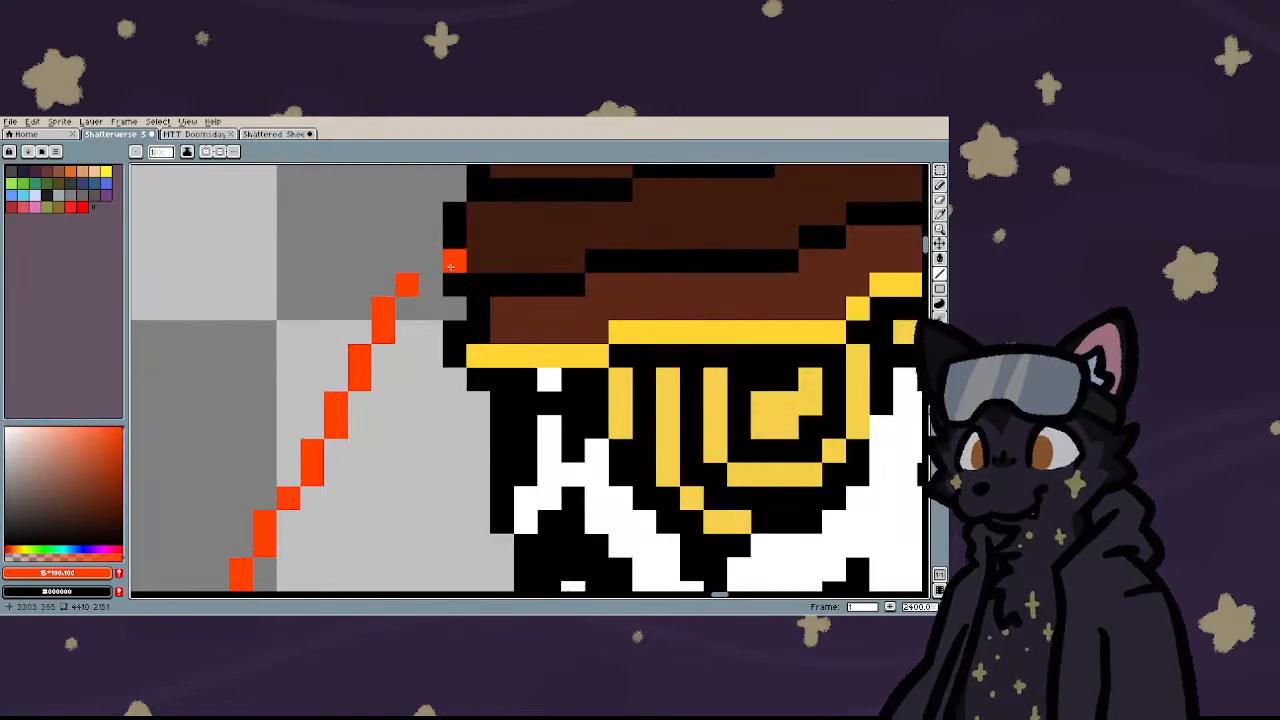
scroll(384, 289, down, 4)
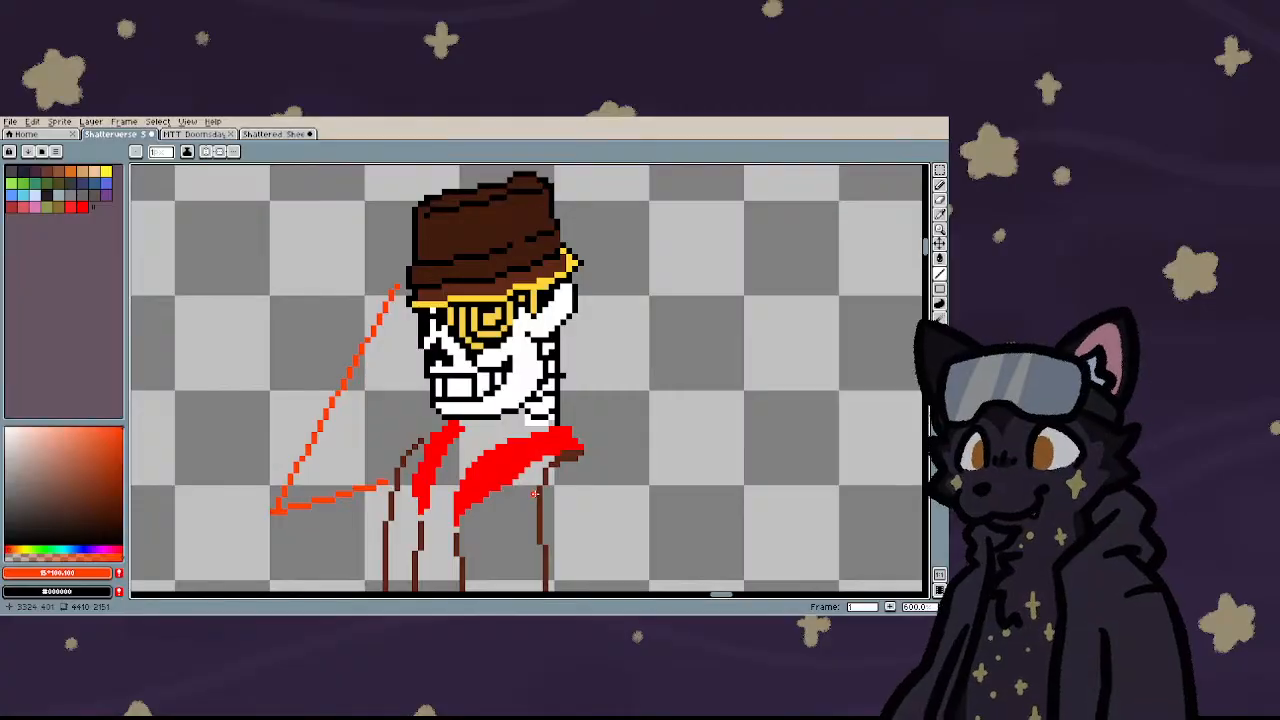
scroll(535, 493, down, 1)
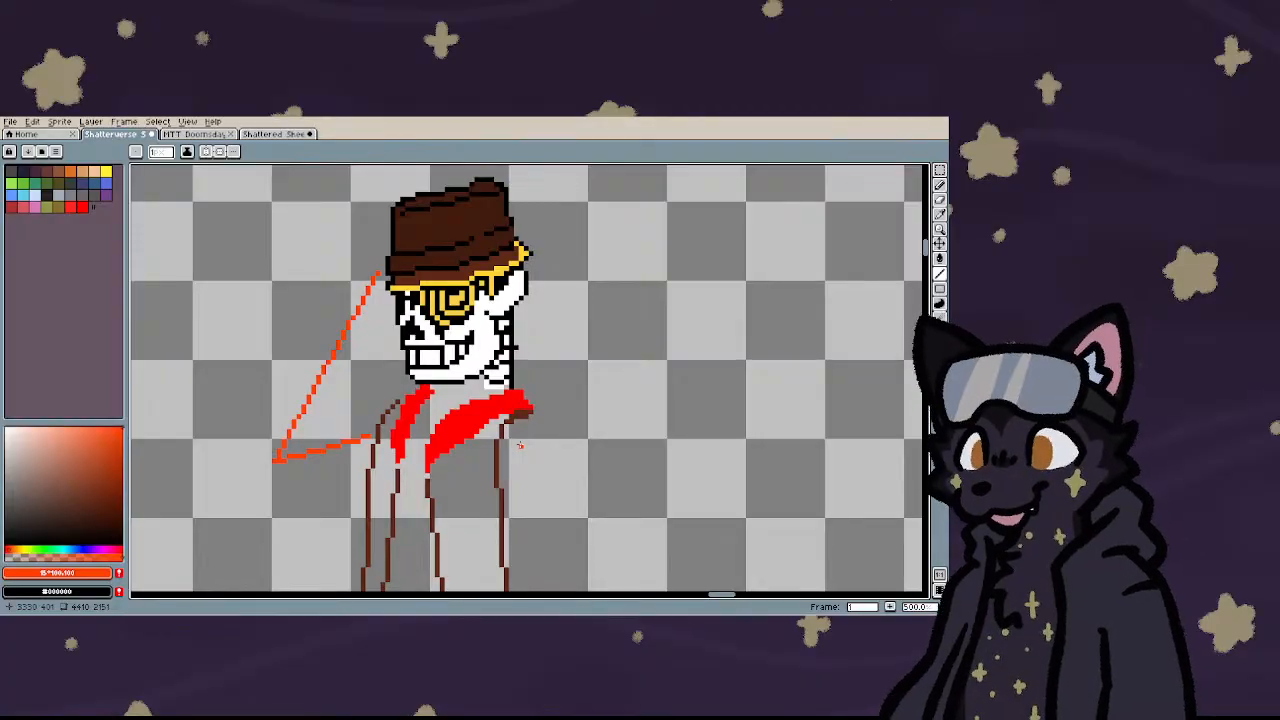
drag(526, 441, 355, 460)
drag(633, 308, 743, 263)
key(ctrl+z)
- Examine the arm and torso guide lines against the orange pose sketch and the finished coat sprites
scroll(395, 340, down, 5)
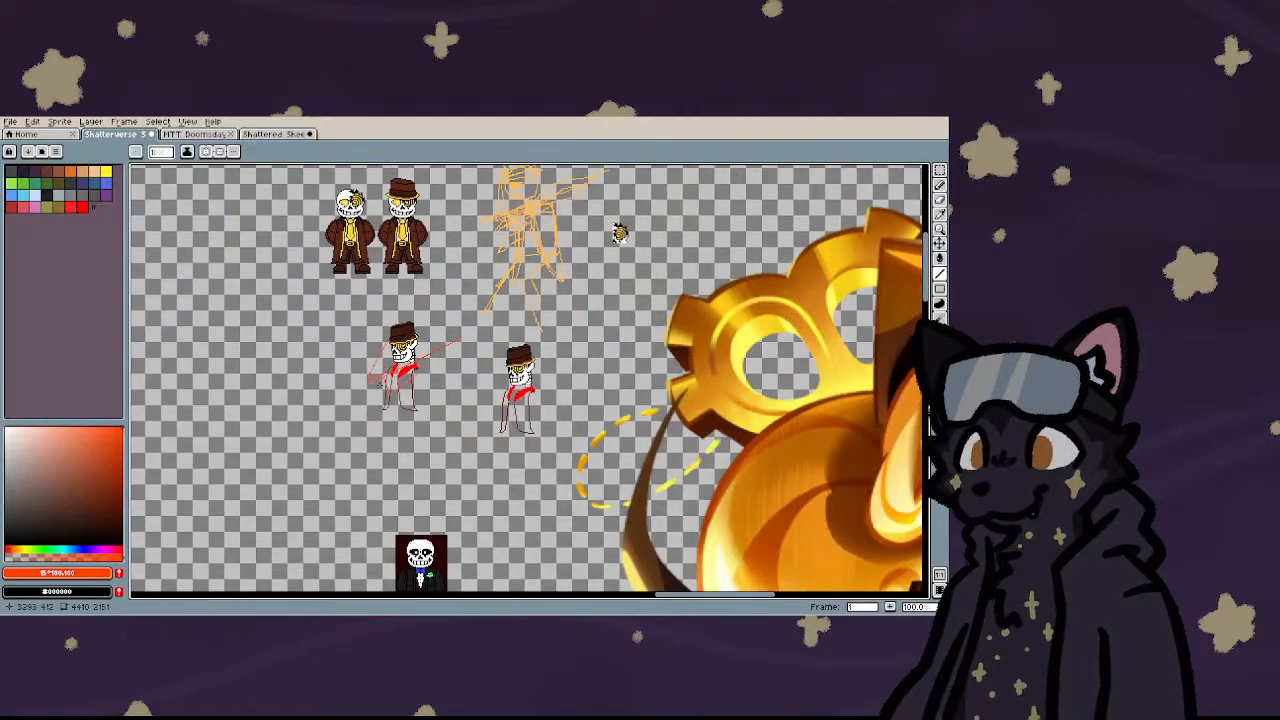
scroll(379, 392, up, 1)
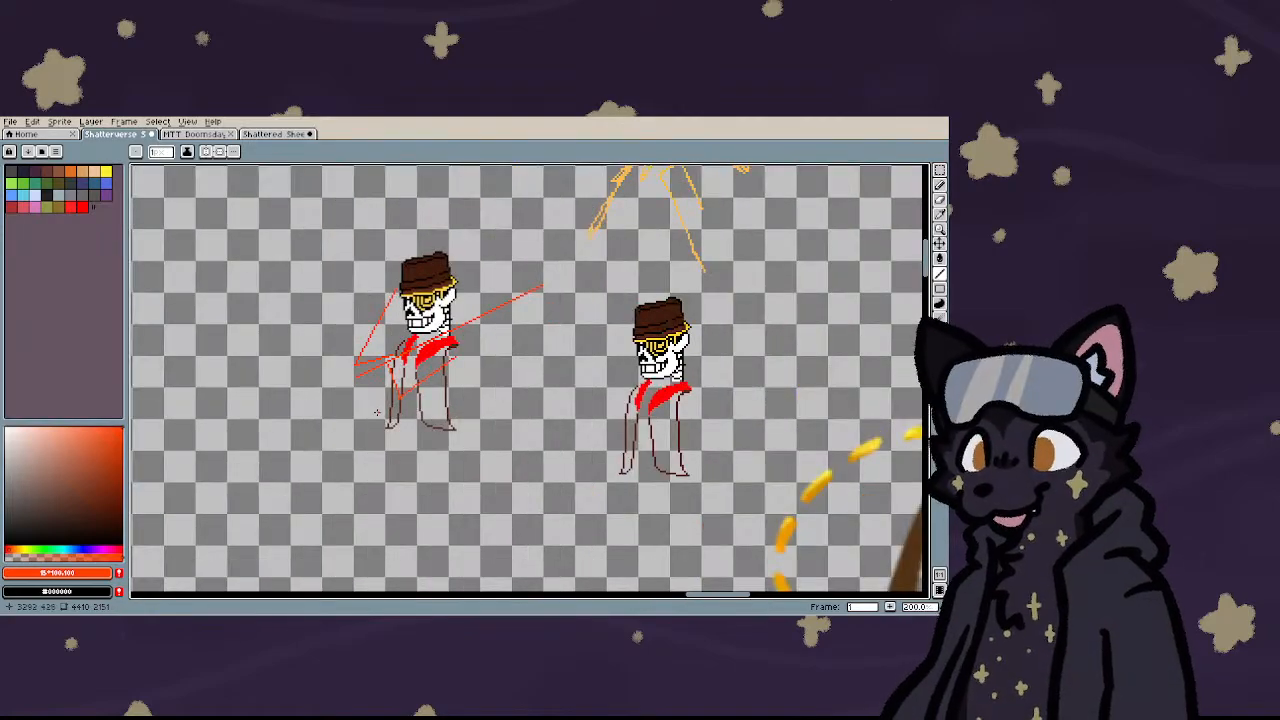
scroll(406, 447, up, 3)
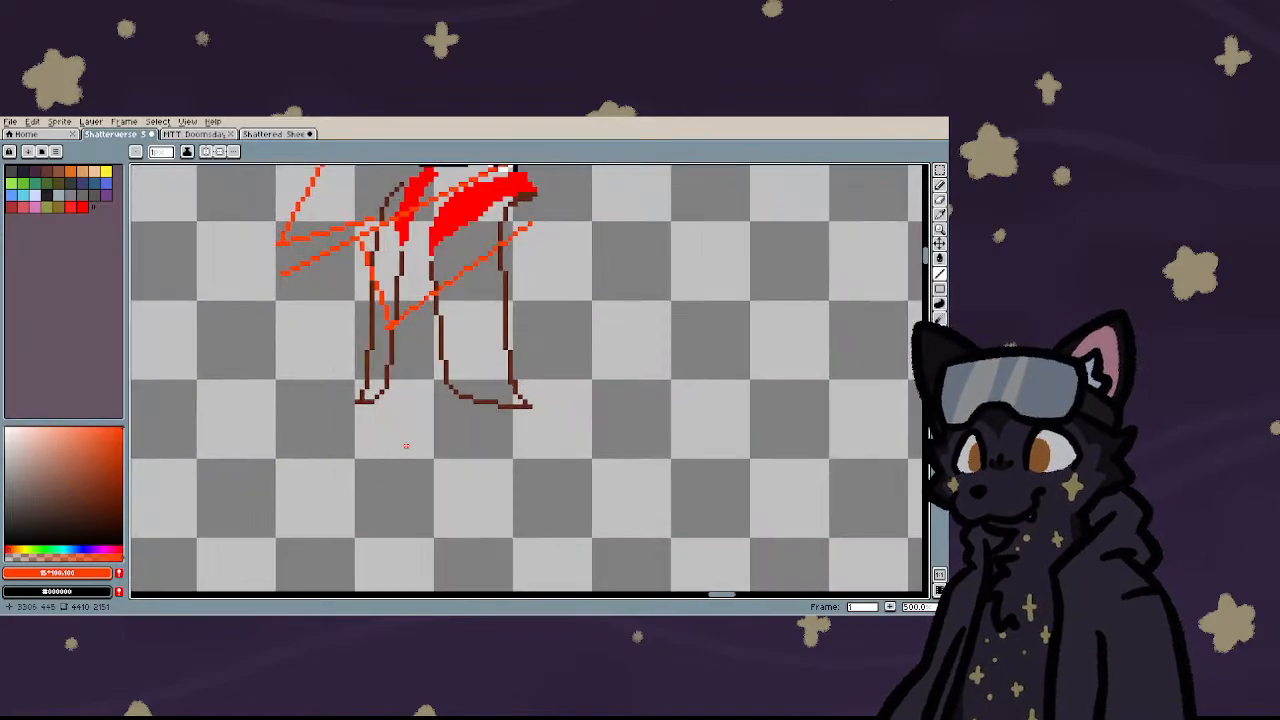
scroll(408, 402, up, 1)
scroll(393, 392, down, 4)
scroll(393, 392, down, 3)
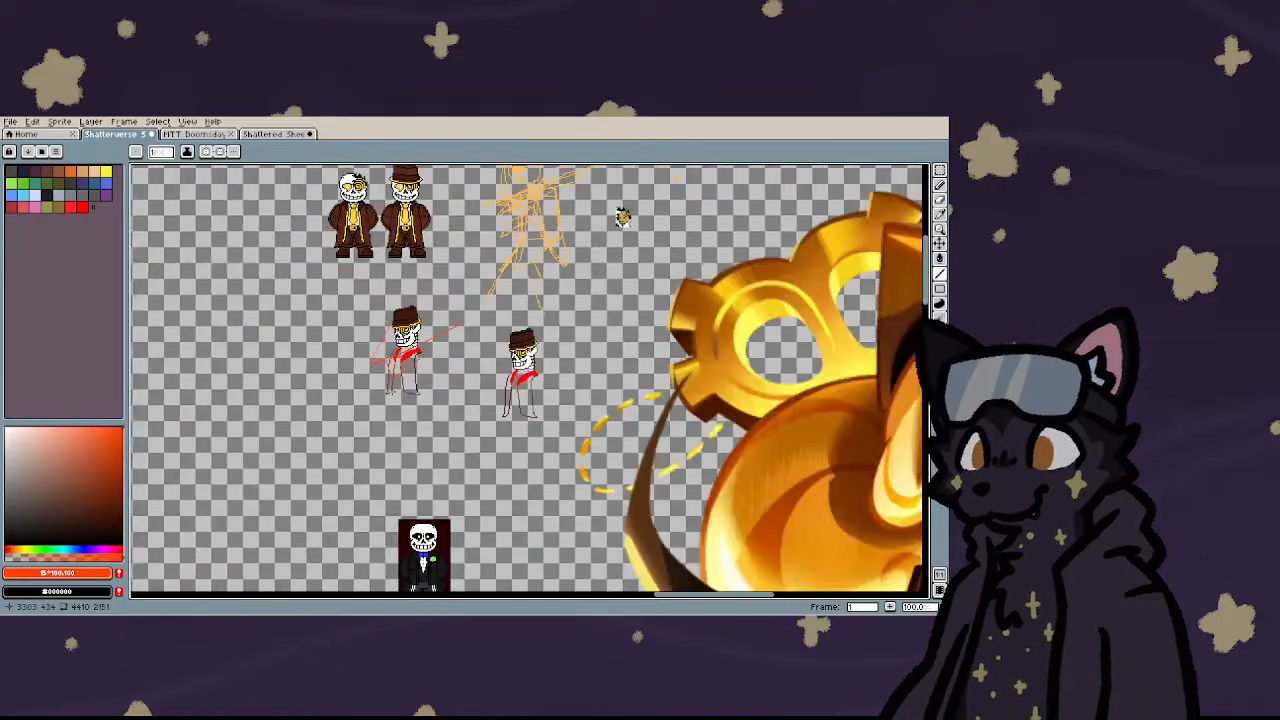
scroll(396, 360, up, 3)
scroll(396, 349, down, 1)
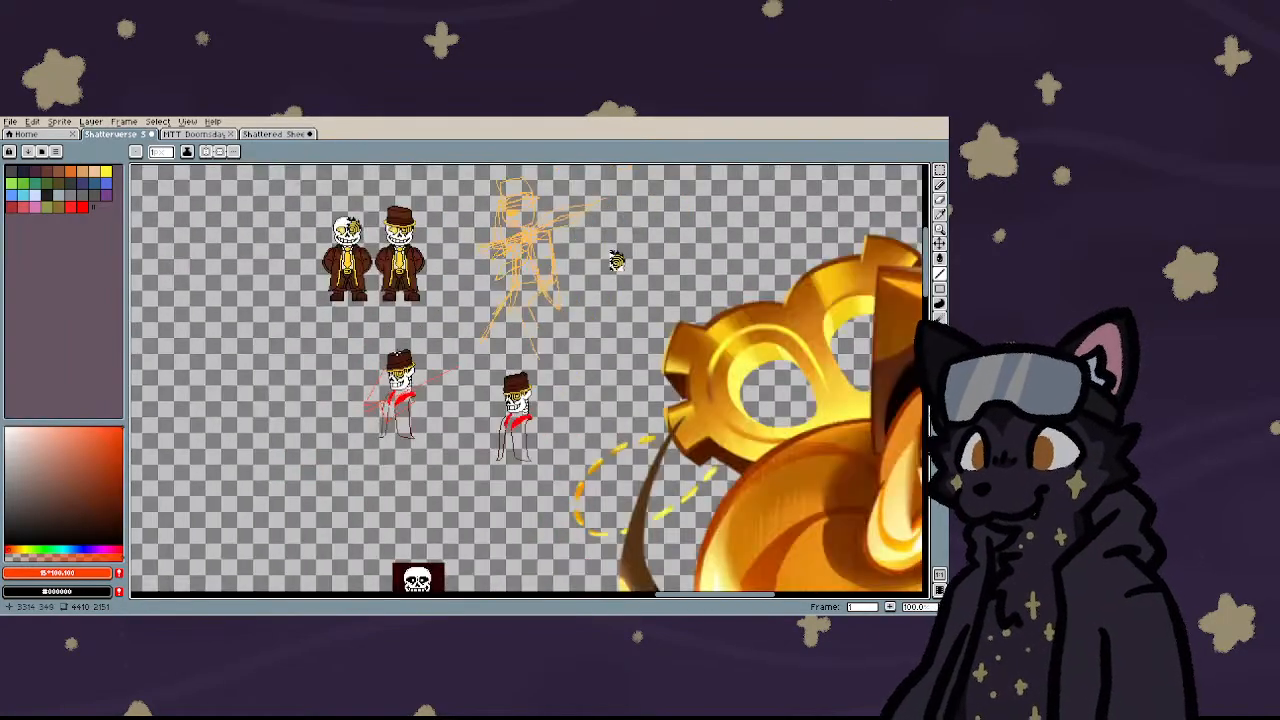
scroll(385, 444, up, 1)
scroll(385, 444, up, 3)
scroll(385, 443, down, 3)
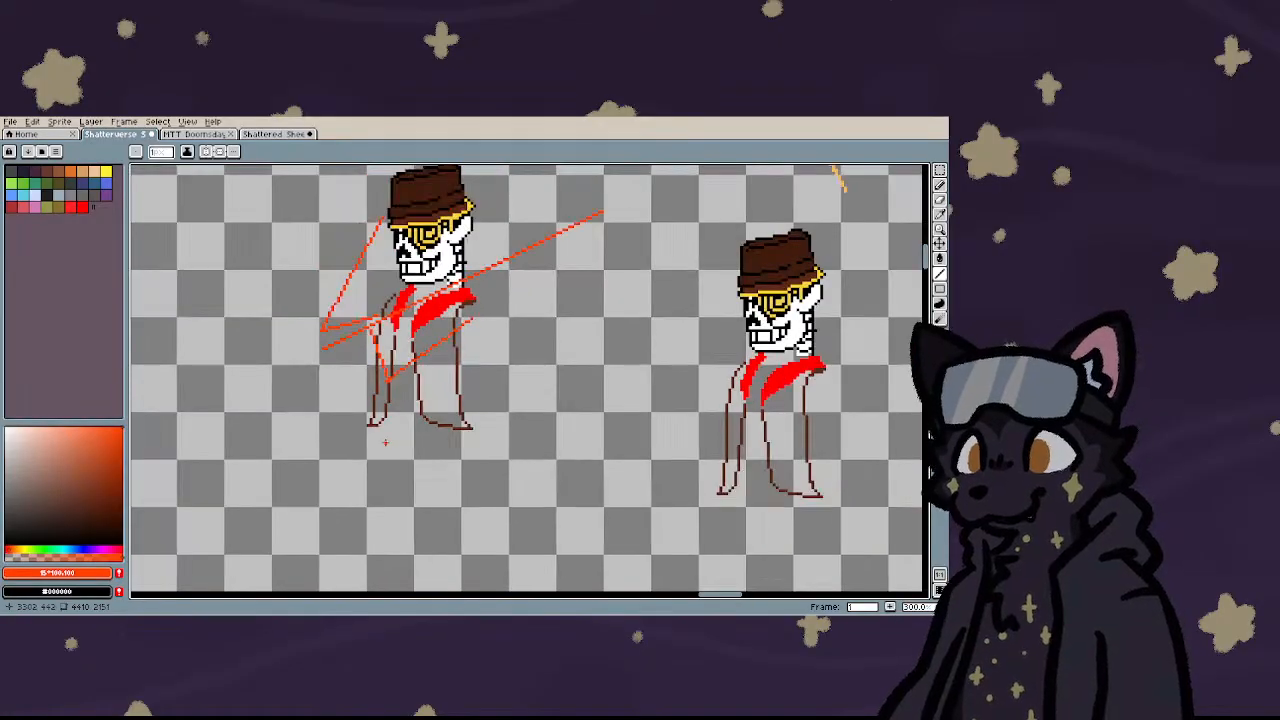
- Try a nearly horizontal orange-red waistline just below the point of the V-shaped torso guide, and undo it
scroll(396, 335, up, 3)
drag(370, 437, 466, 428)
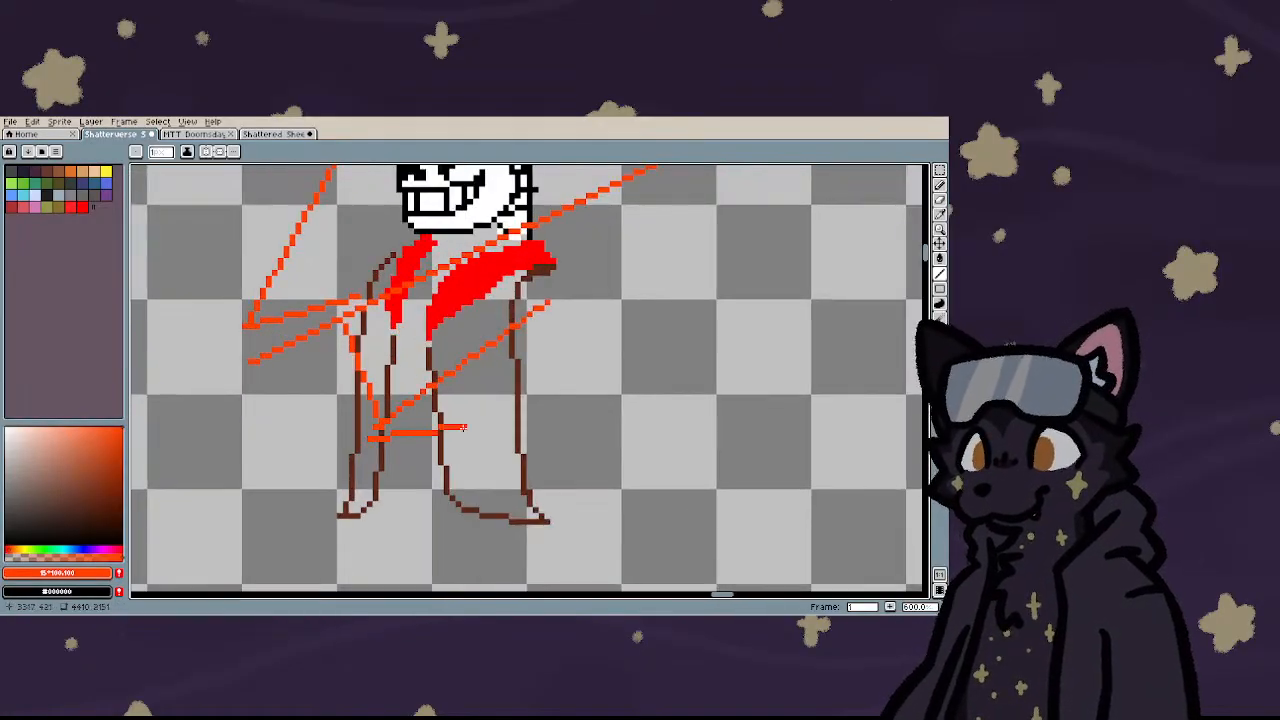
scroll(412, 440, down, 3)
scroll(405, 437, up, 5)
key(ctrl+z)
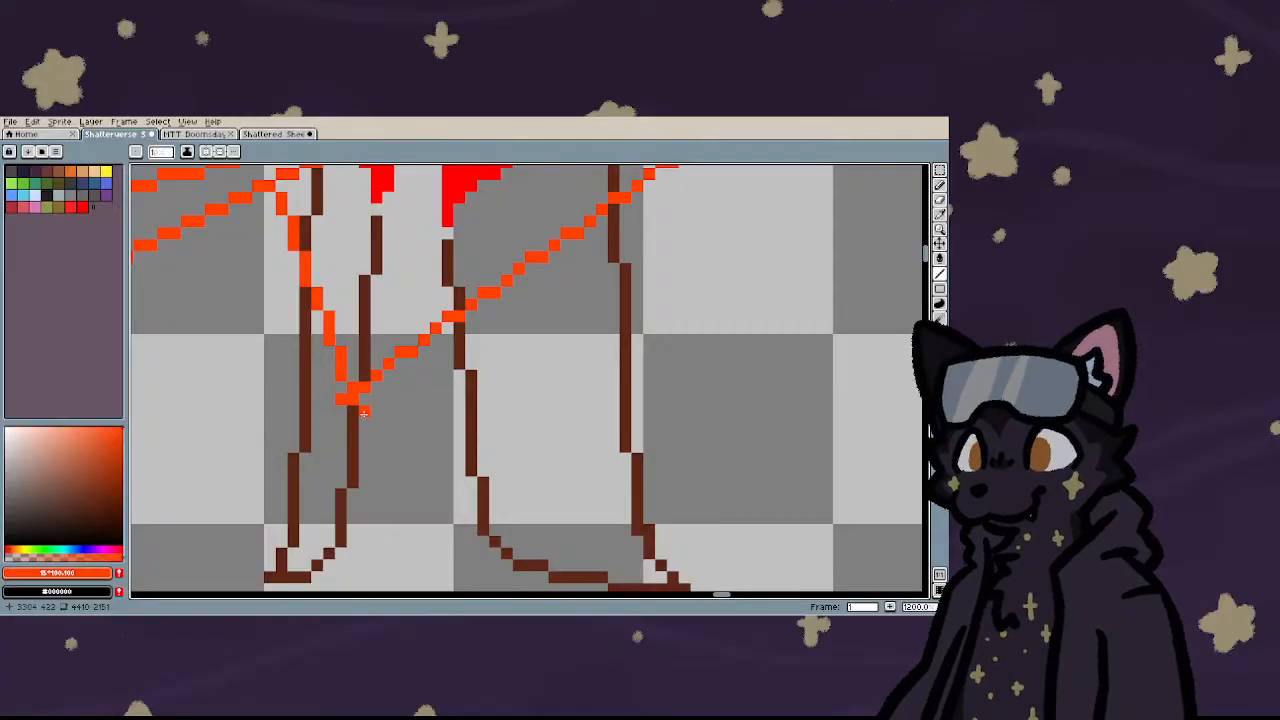
- Draw a shallow curved orange-red waistline about 9 pixels wide, running from the V's point to the inner edge of the rear coat panel
click(364, 412)
click(376, 425)
drag(376, 425, 466, 414)
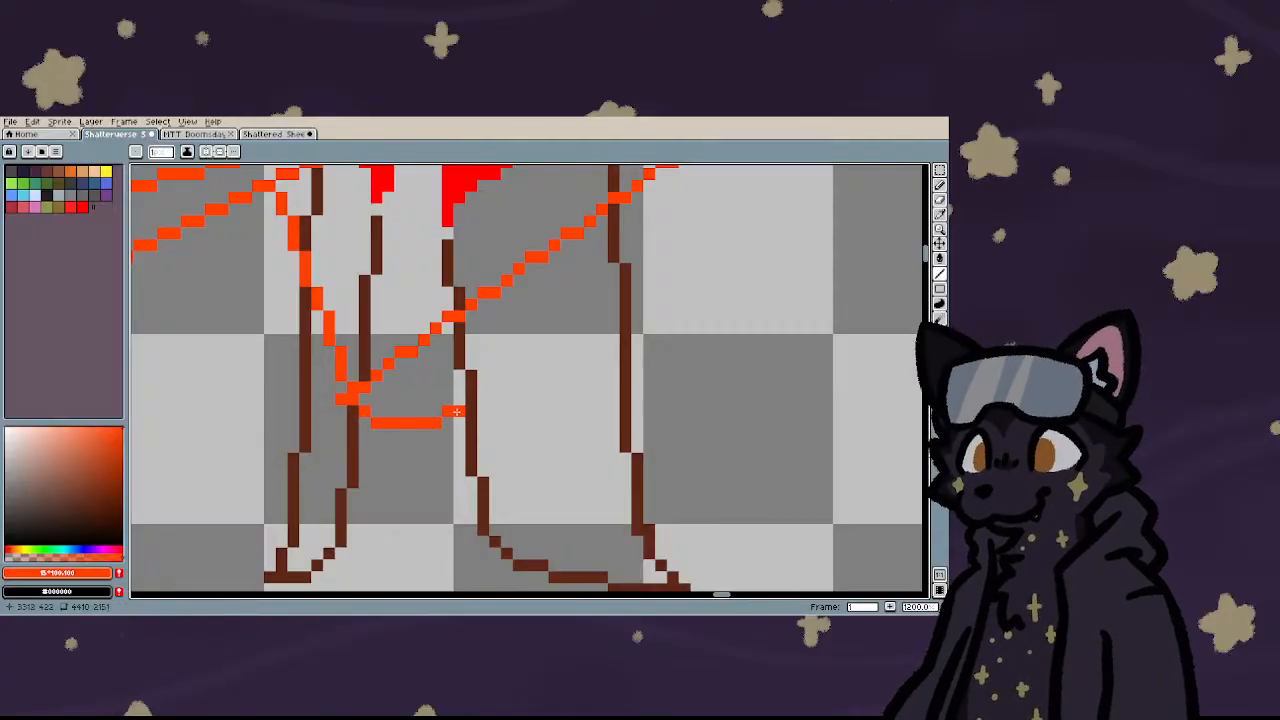
scroll(401, 436, down, 3)
scroll(403, 435, down, 2)
scroll(404, 438, down, 3)
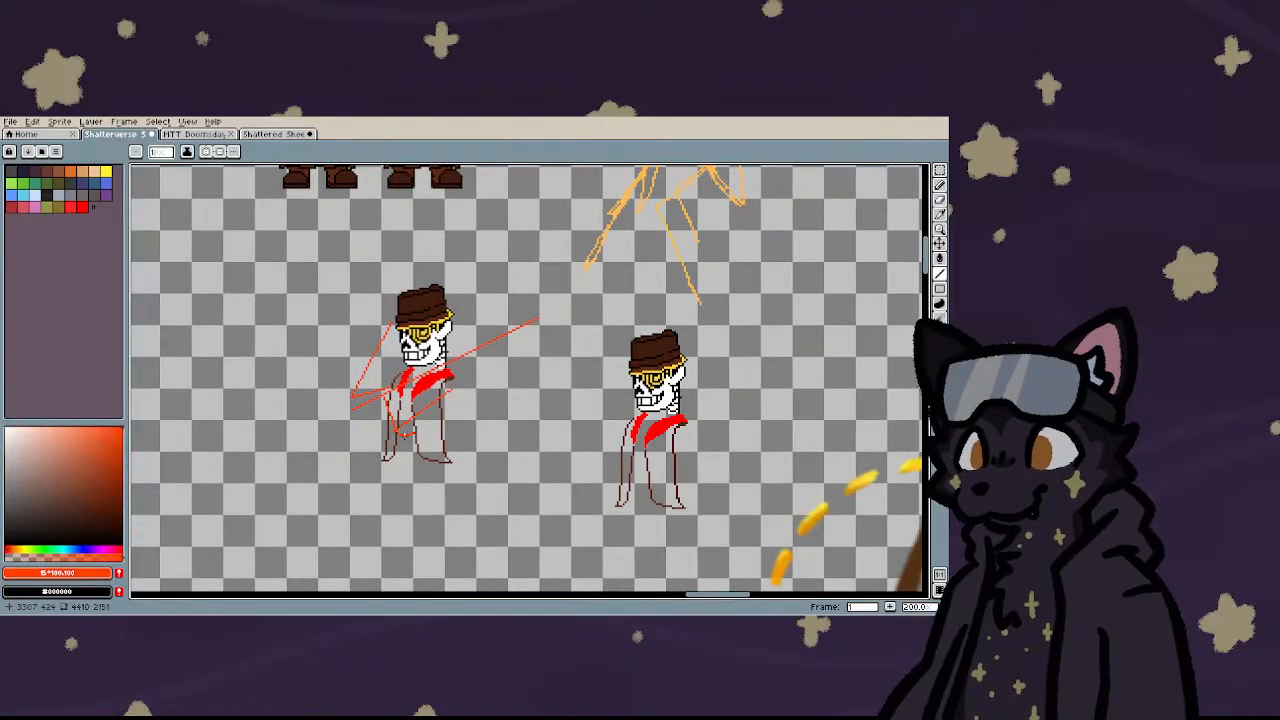
- Add a shorter orange-red hip curve about 6 pixels wide, roughly 5 pixels below the waistline between the coat panels
scroll(373, 396, up, 7)
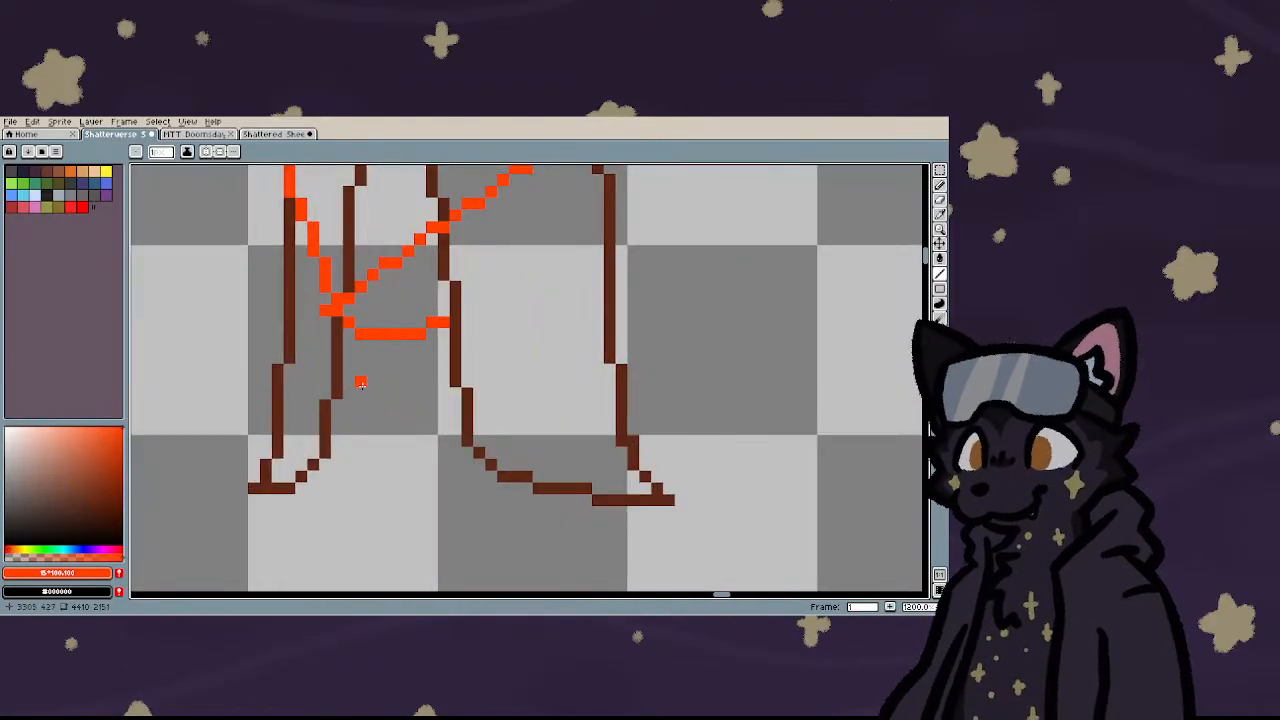
click(363, 384)
drag(375, 396, 424, 380)
scroll(424, 380, down, 3)
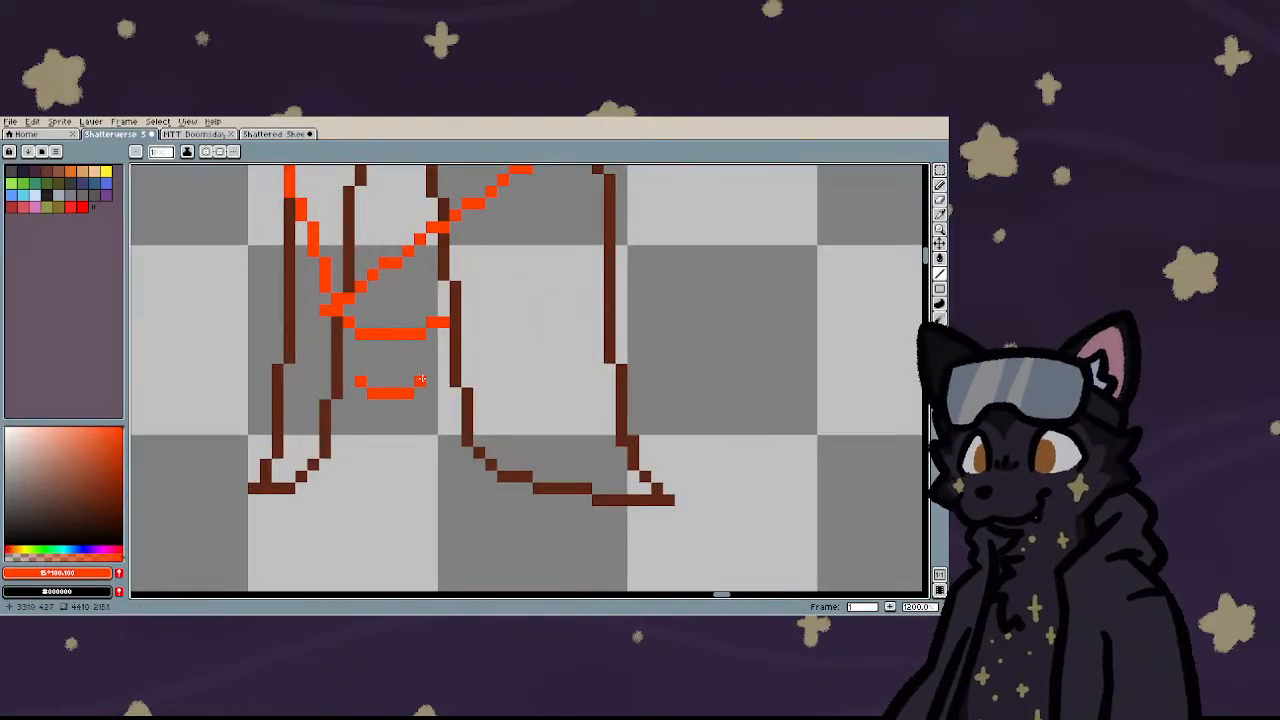
scroll(337, 428, down, 3)
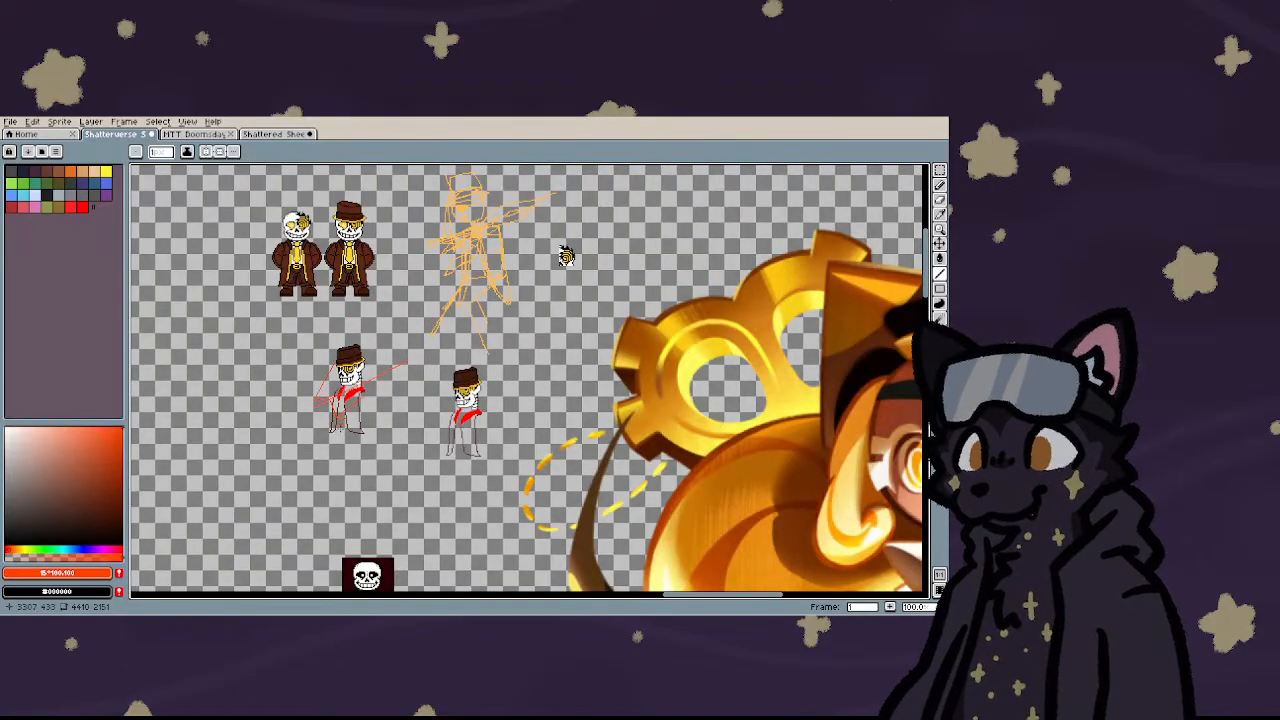
scroll(335, 428, up, 4)
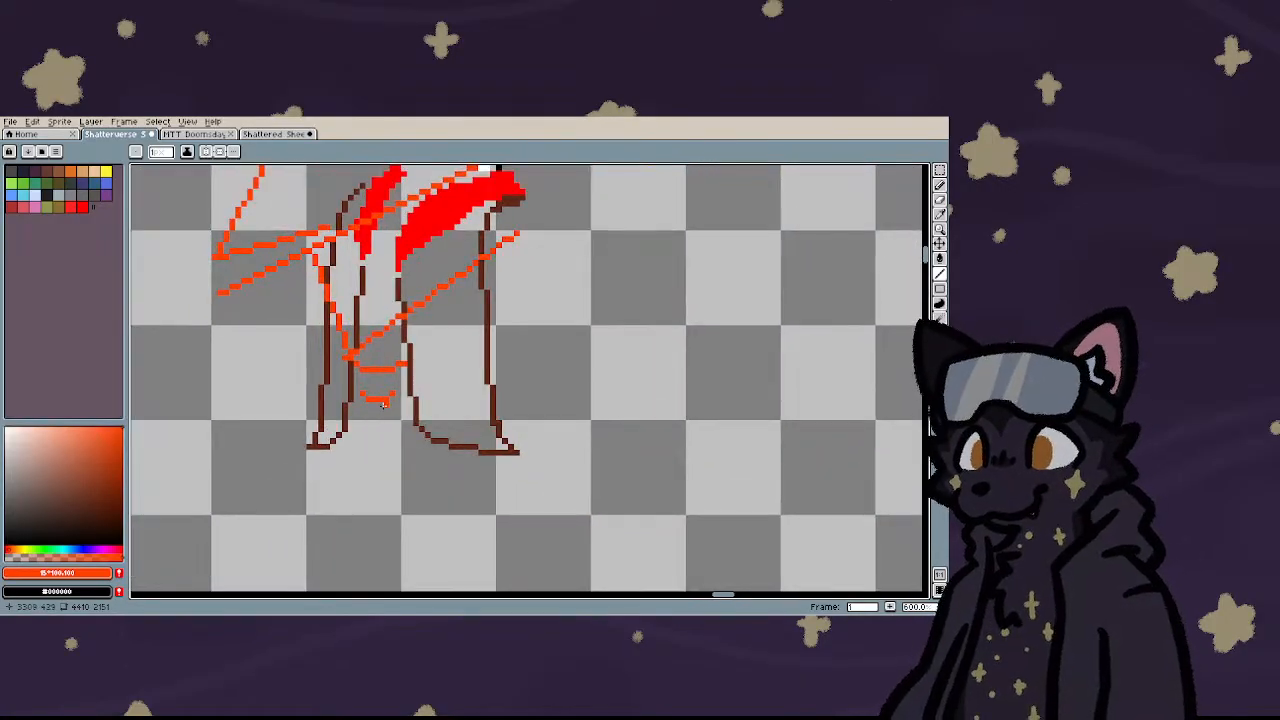
- Draw two orange-red lines spreading down from the hip curve and one outer line on each side, each about 20 pixels long
drag(381, 402, 398, 512)
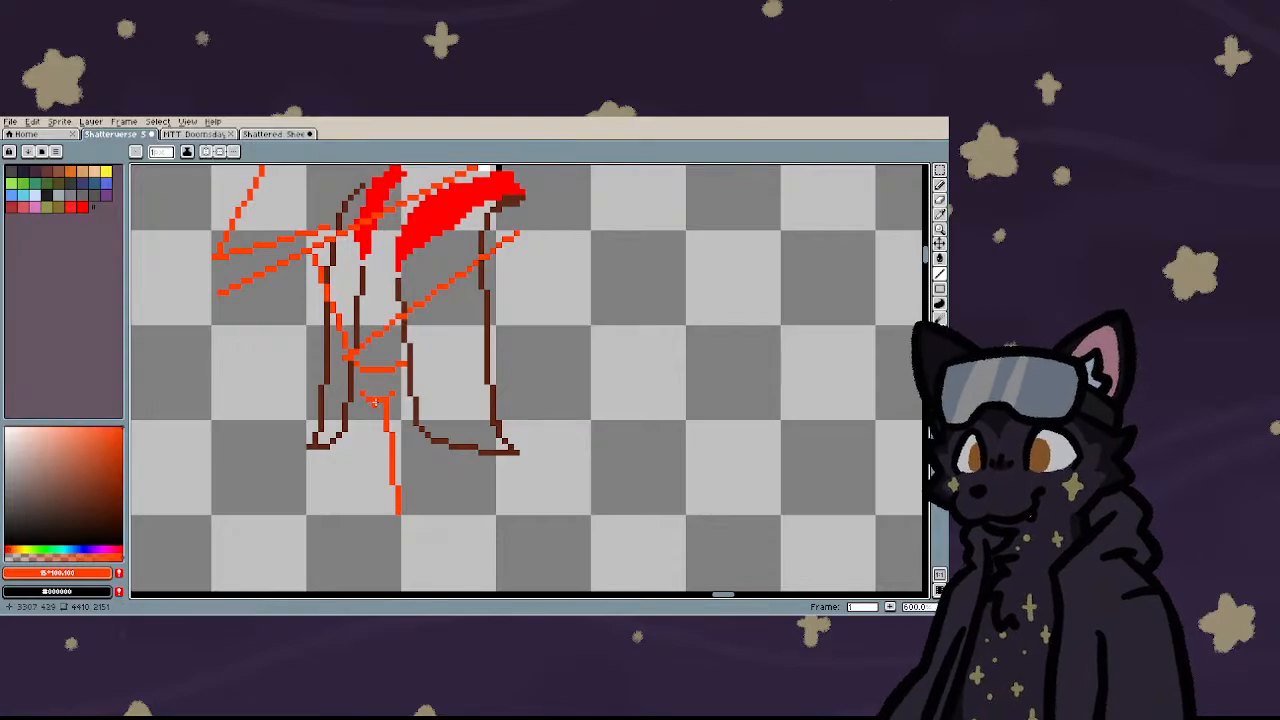
drag(374, 402, 356, 522)
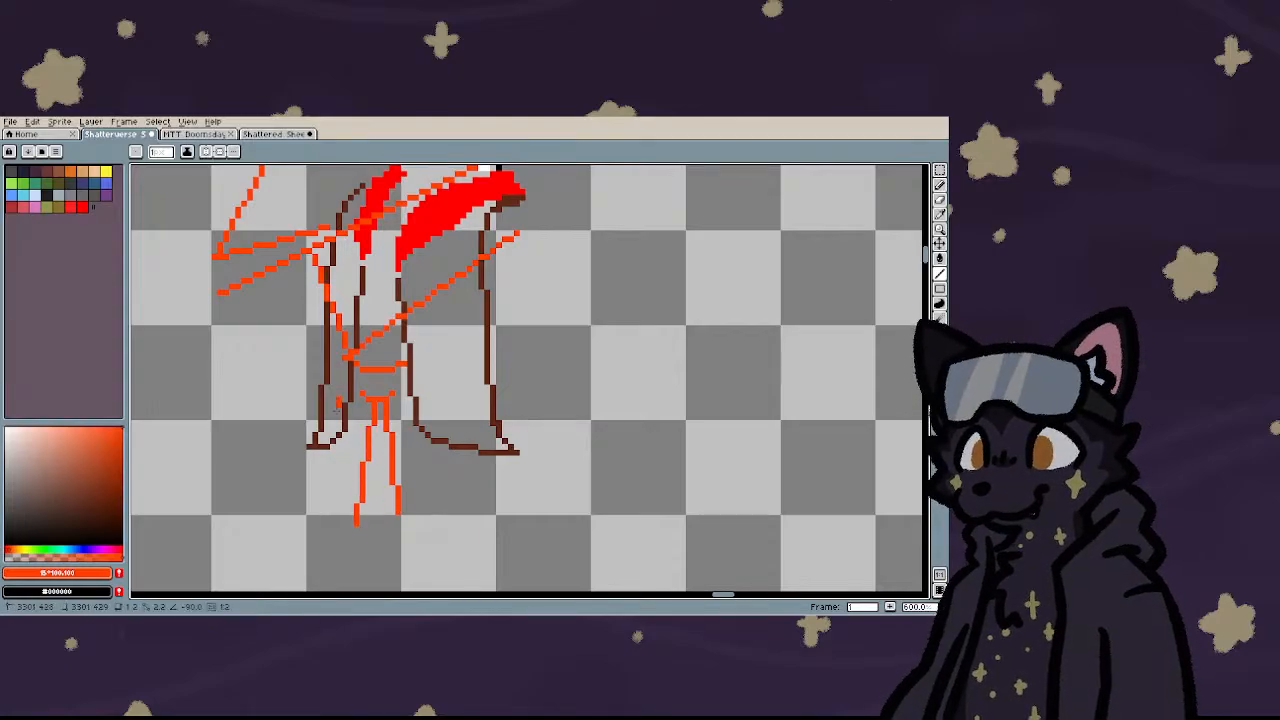
drag(341, 400, 326, 536)
mouse_move(432, 402)
mouse_down()
mouse_move(450, 537)
mouse_move(453, 519)
mouse_up()
scroll(449, 517, down, 4)
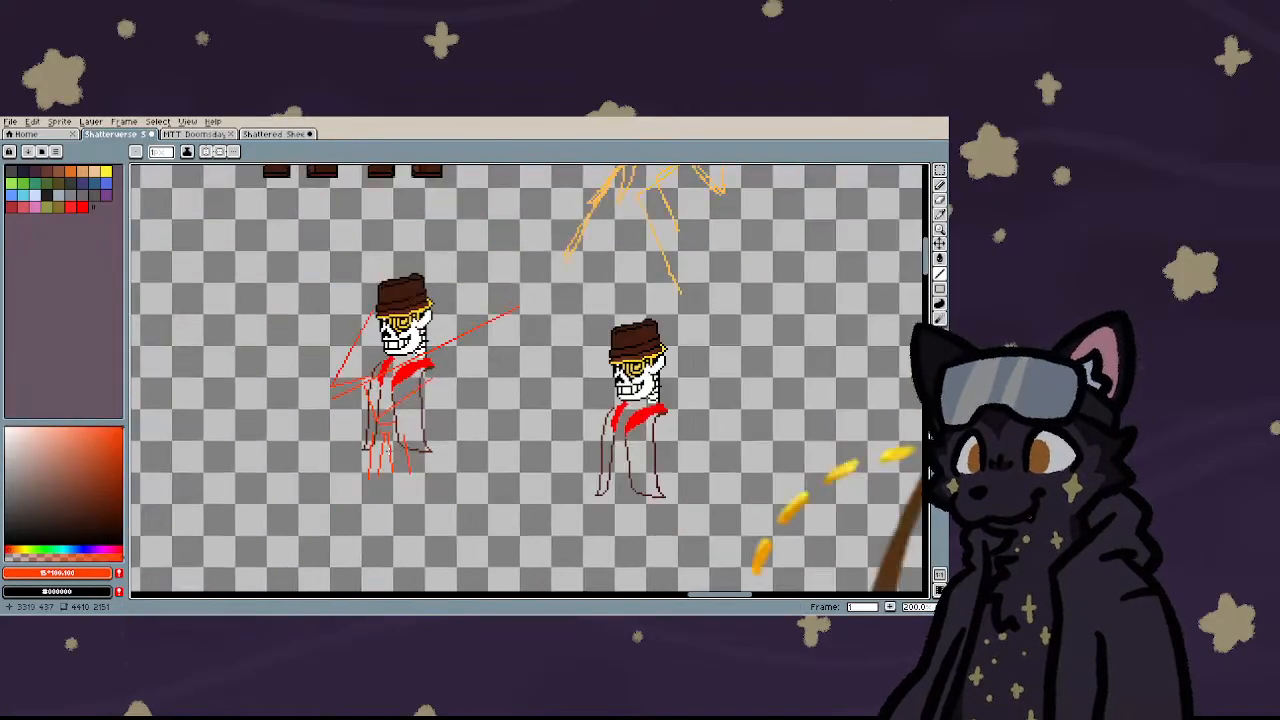
- Add three more downward orange-red guide lines: near the rear coat edge, outward from the front coat panel, and below the hip curve
scroll(400, 487, up, 5)
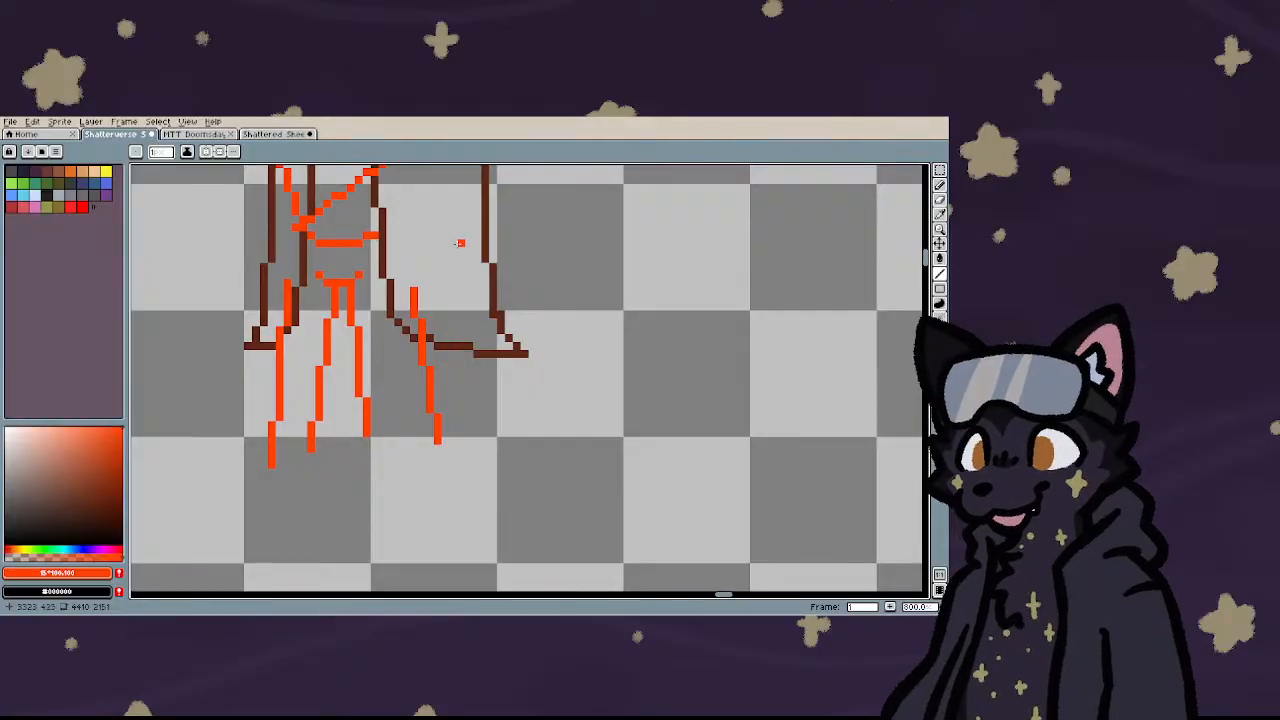
drag(469, 267, 486, 458)
drag(284, 278, 232, 470)
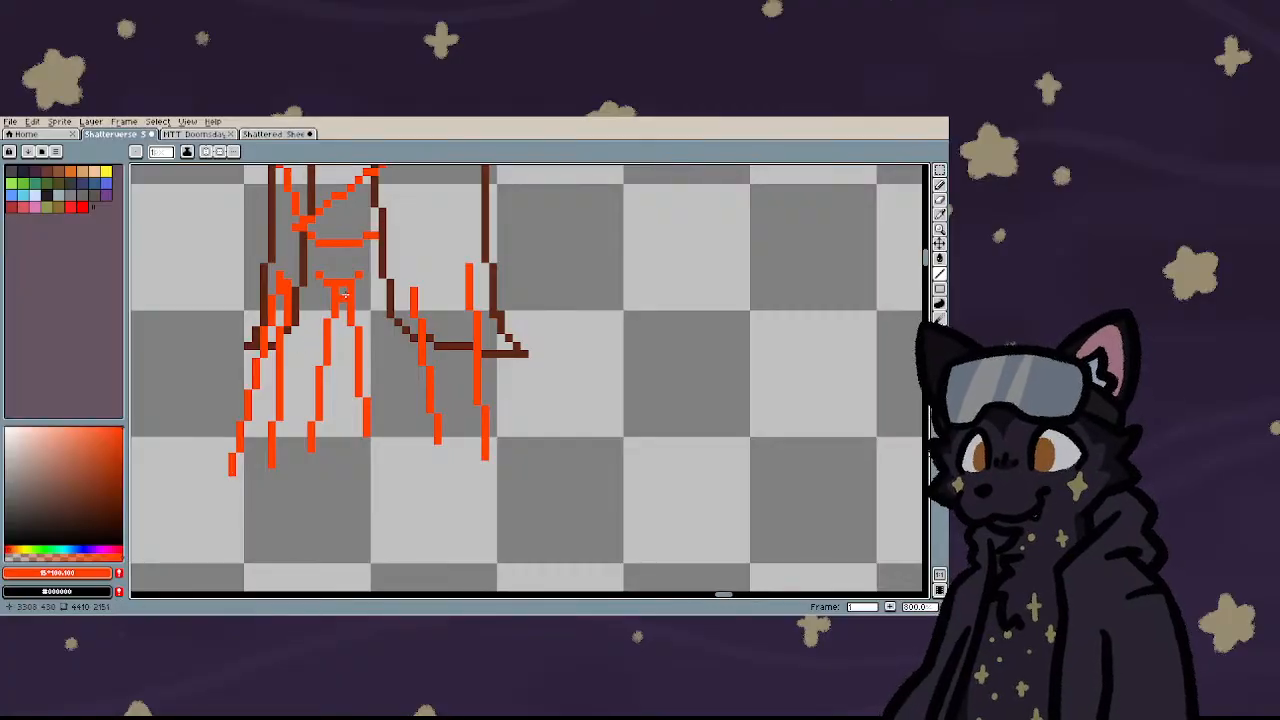
drag(349, 286, 327, 465)
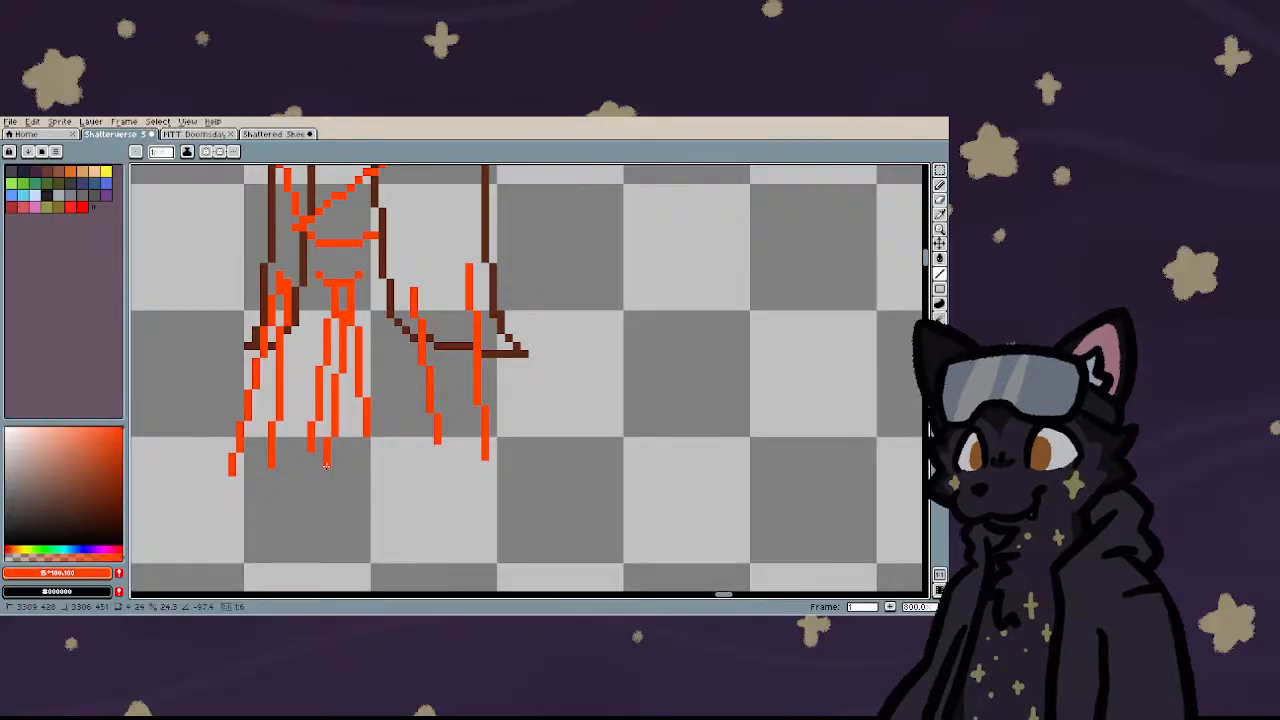
scroll(326, 466, down, 4)
scroll(304, 469, up, 6)
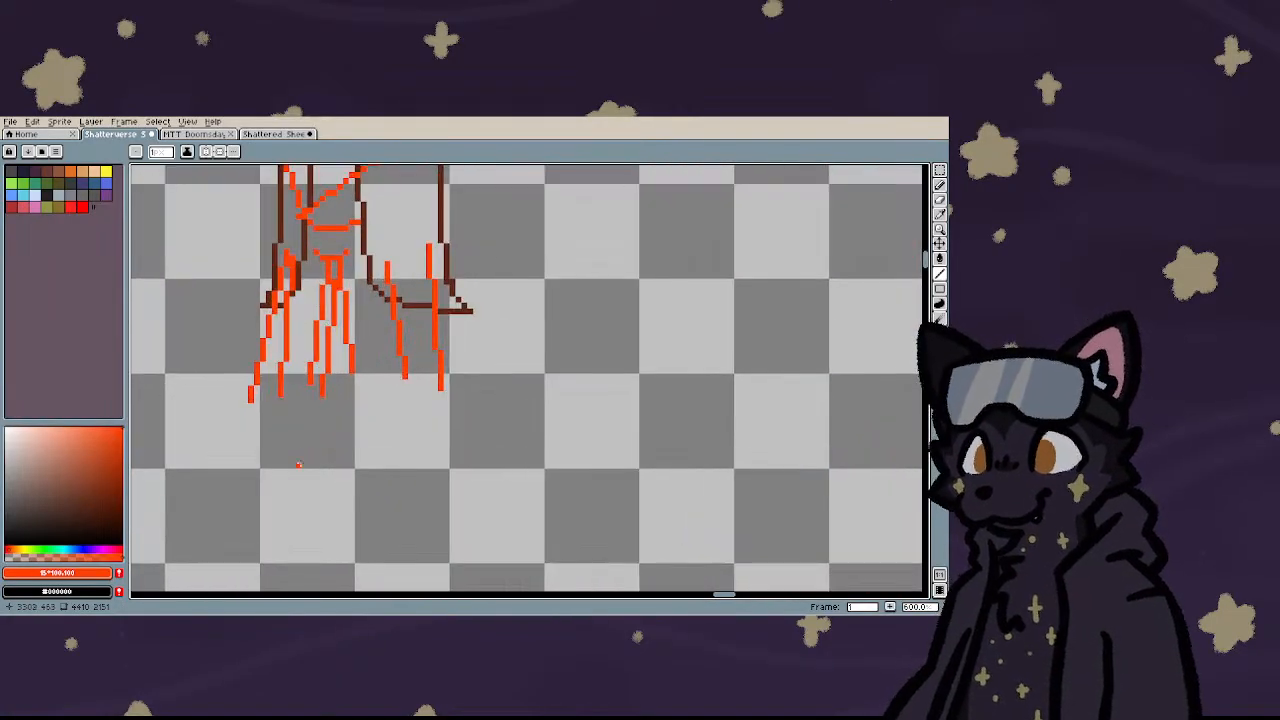
- Set the drawing colour to pure red with hue 0, saturation 100 and value 100
scroll(329, 314, down, 3)
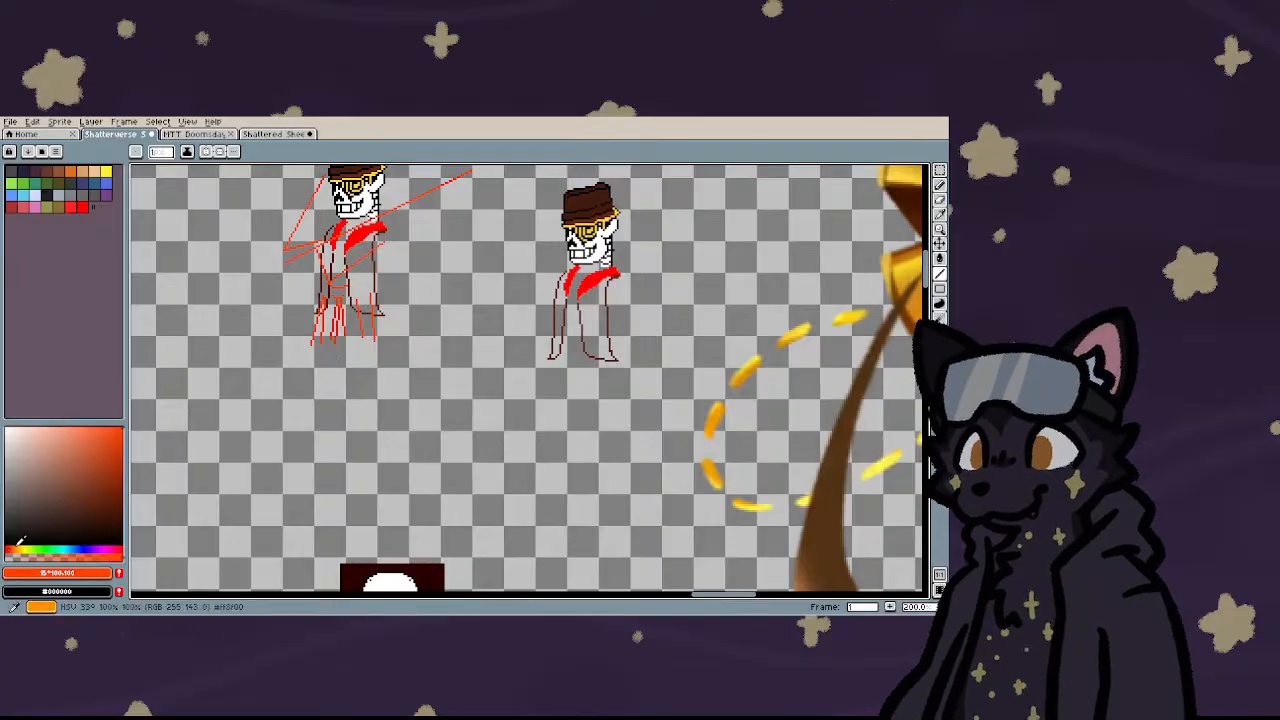
click(10, 549)
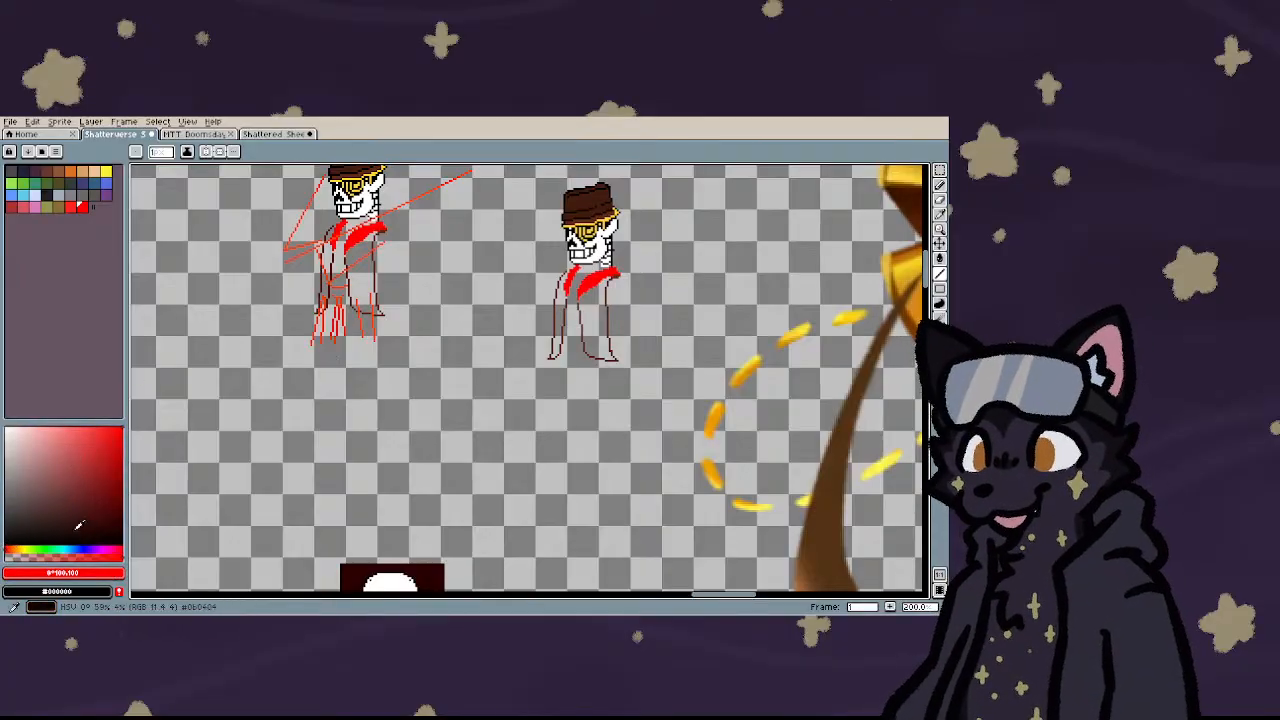
scroll(320, 300, up, 5)
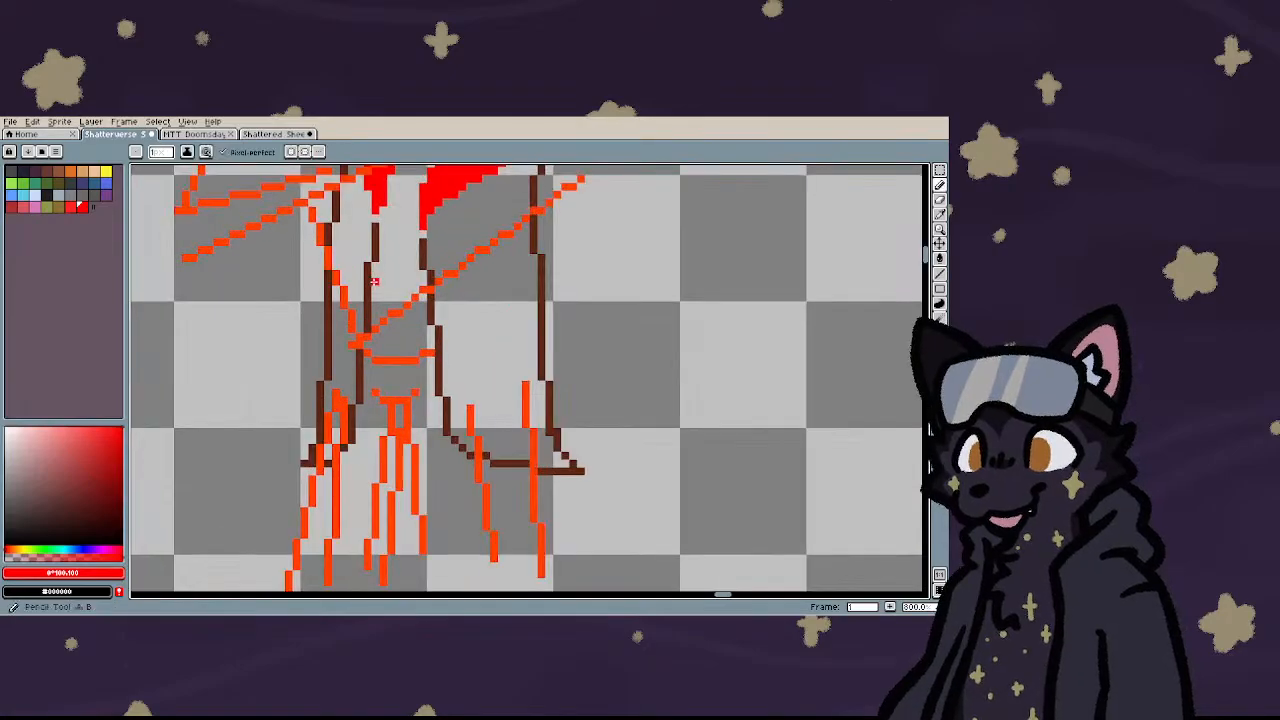
scroll(348, 362, down, 2)
scroll(350, 370, down, 4)
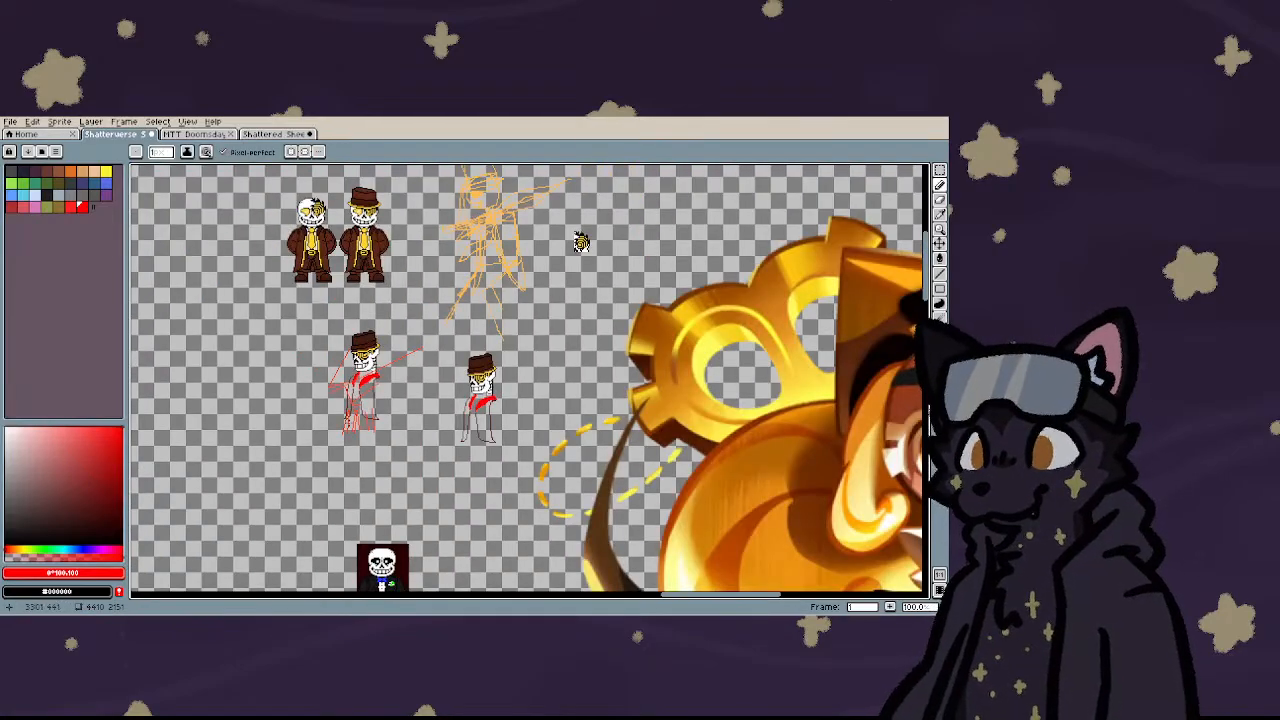
scroll(352, 405, up, 1)
scroll(352, 405, down, 1)
scroll(352, 409, up, 7)
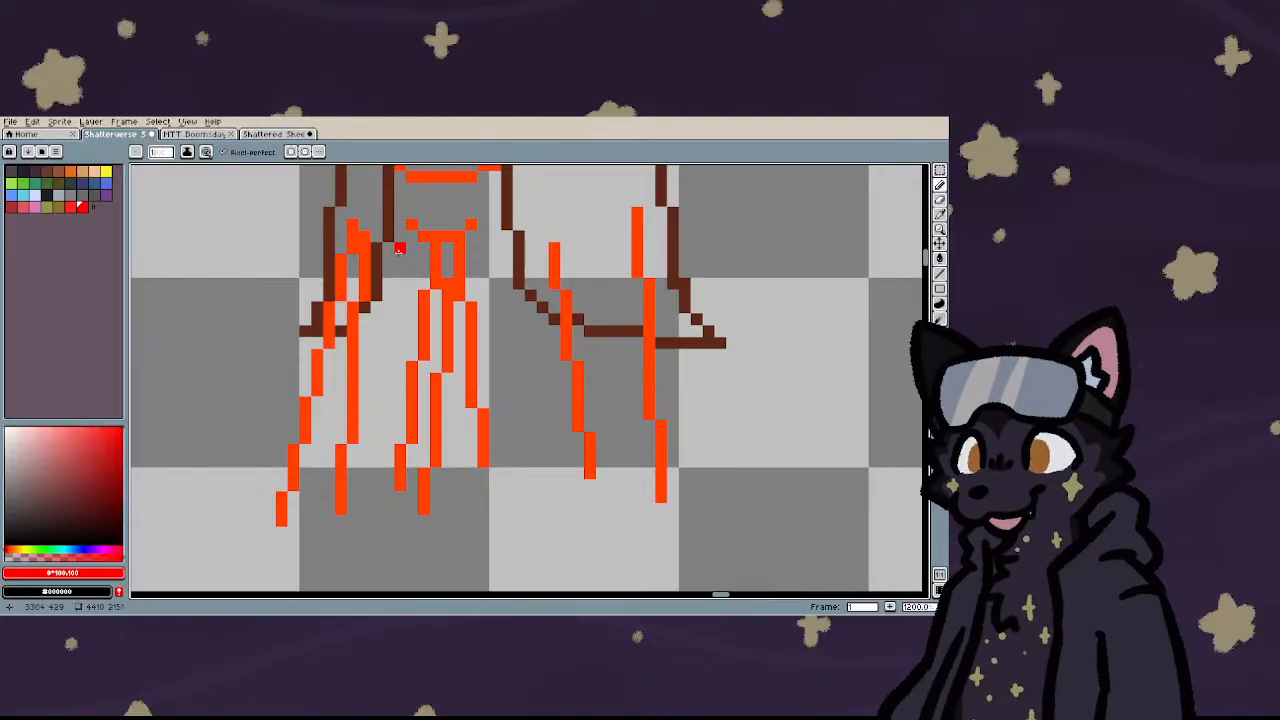
scroll(247, 558, down, 3)
- Try a red line sloping from beside the hips about 18 pixels forward and 28 pixels down, and undo it
drag(290, 460, 218, 570)
scroll(218, 570, down, 3)
scroll(257, 519, up, 3)
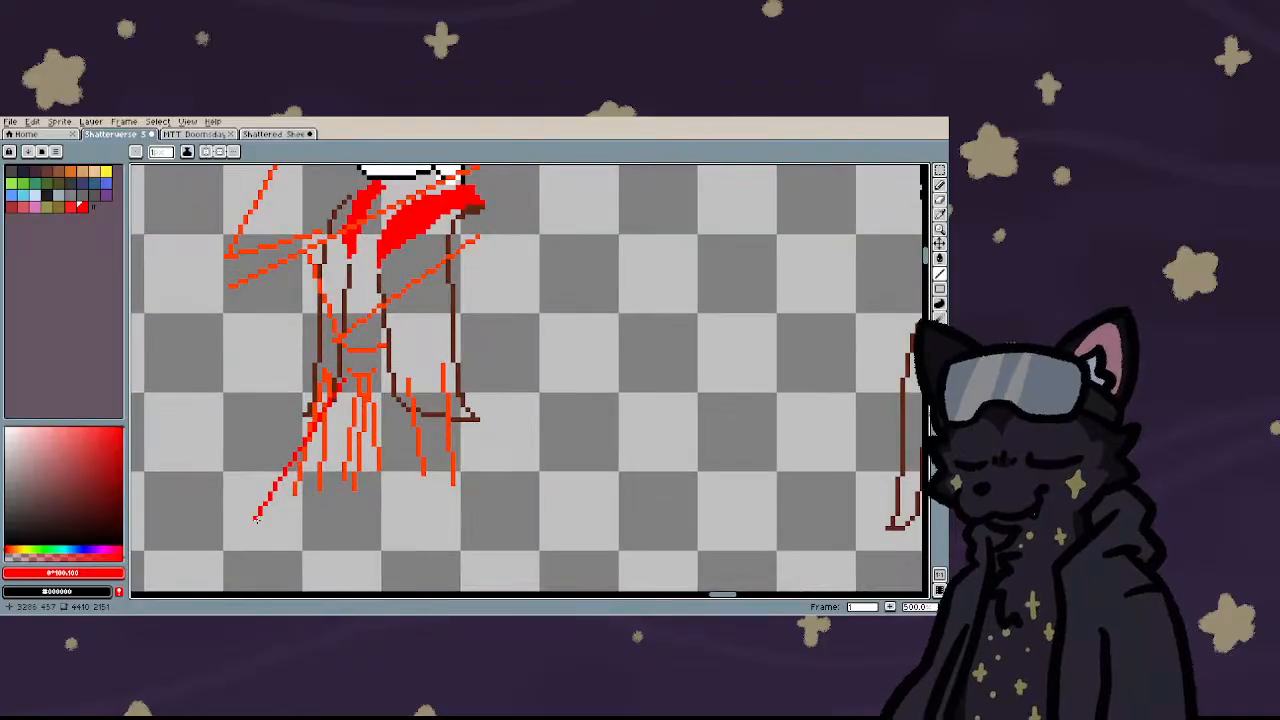
scroll(262, 507, down, 3)
scroll(265, 500, down, 5)
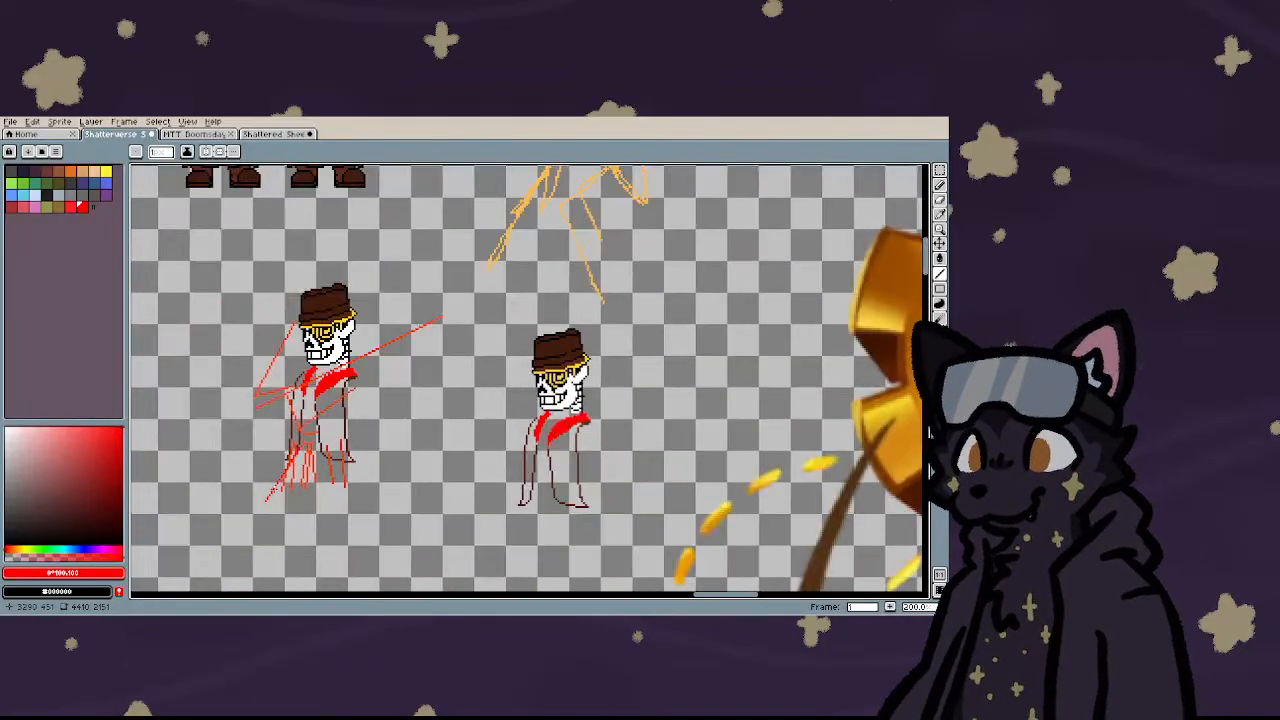
key(ctrl+z)
scroll(273, 489, up, 5)
scroll(273, 489, up, 1)
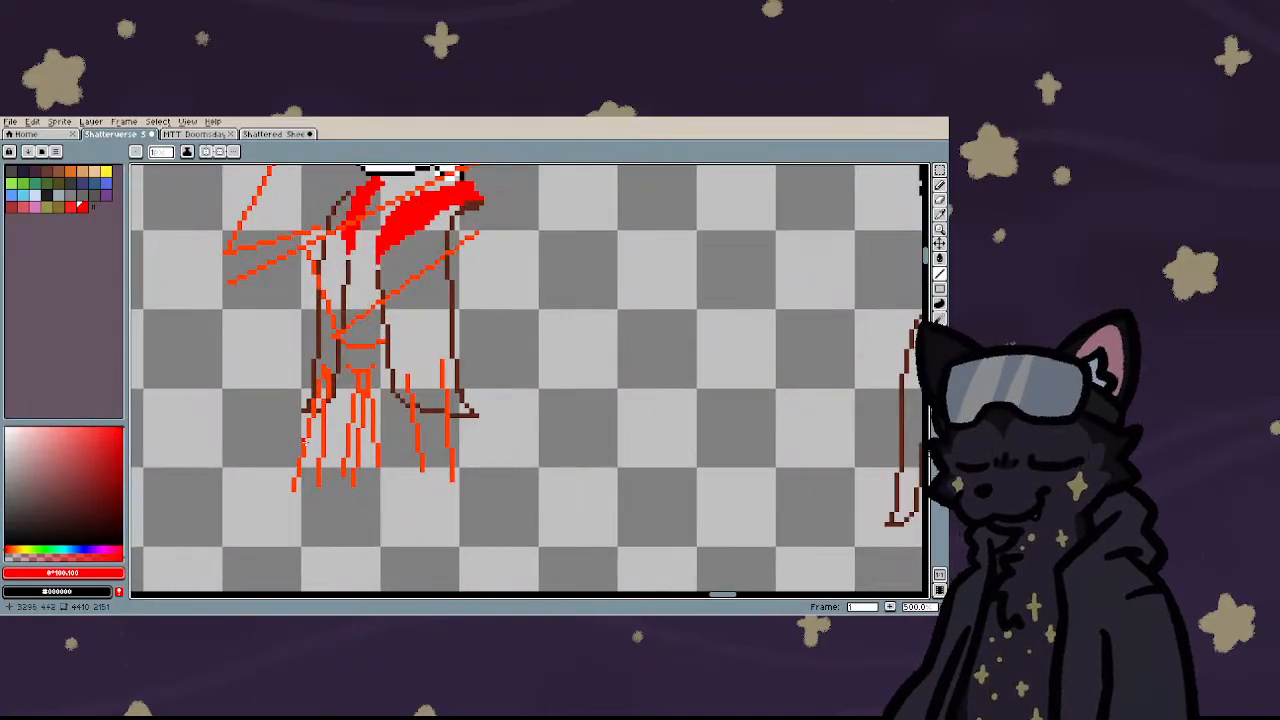
- Draw a red leg guide about 28 pixels forward and 36 down from the hips, plus a bent second leg with a shin about 38 pixels down
drag(347, 372, 210, 553)
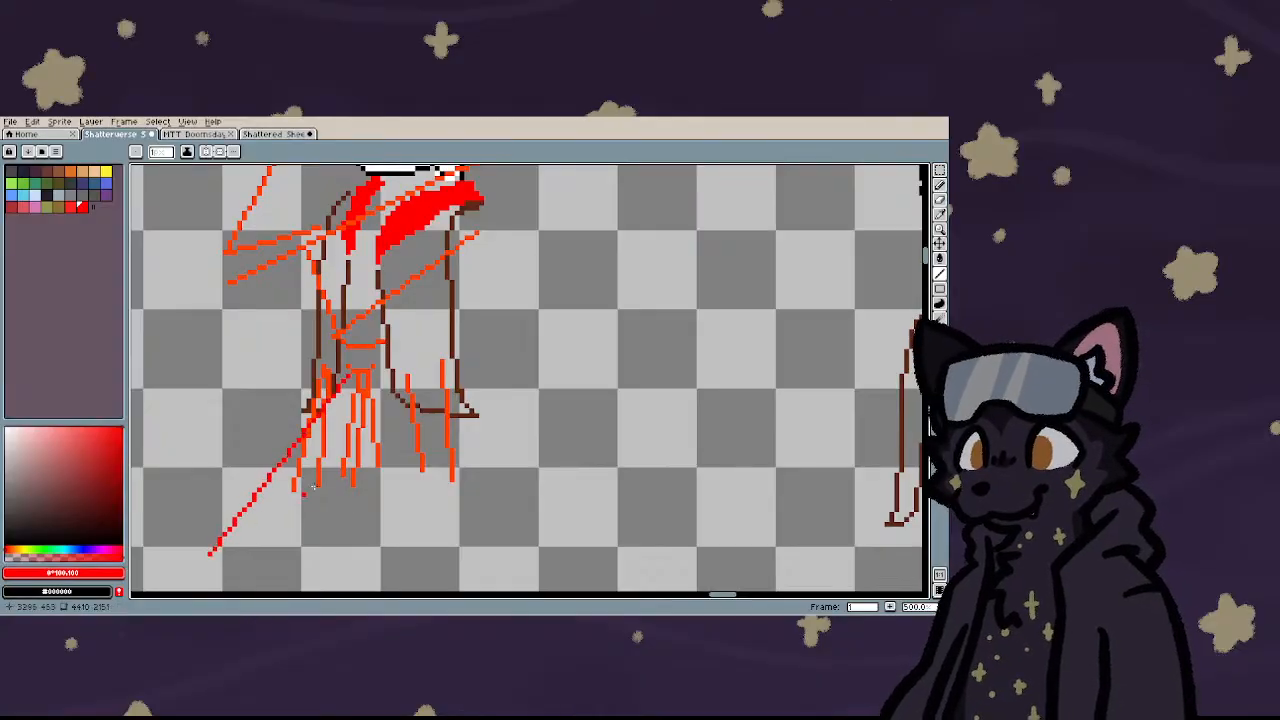
drag(407, 378, 443, 585)
scroll(352, 474, down, 3)
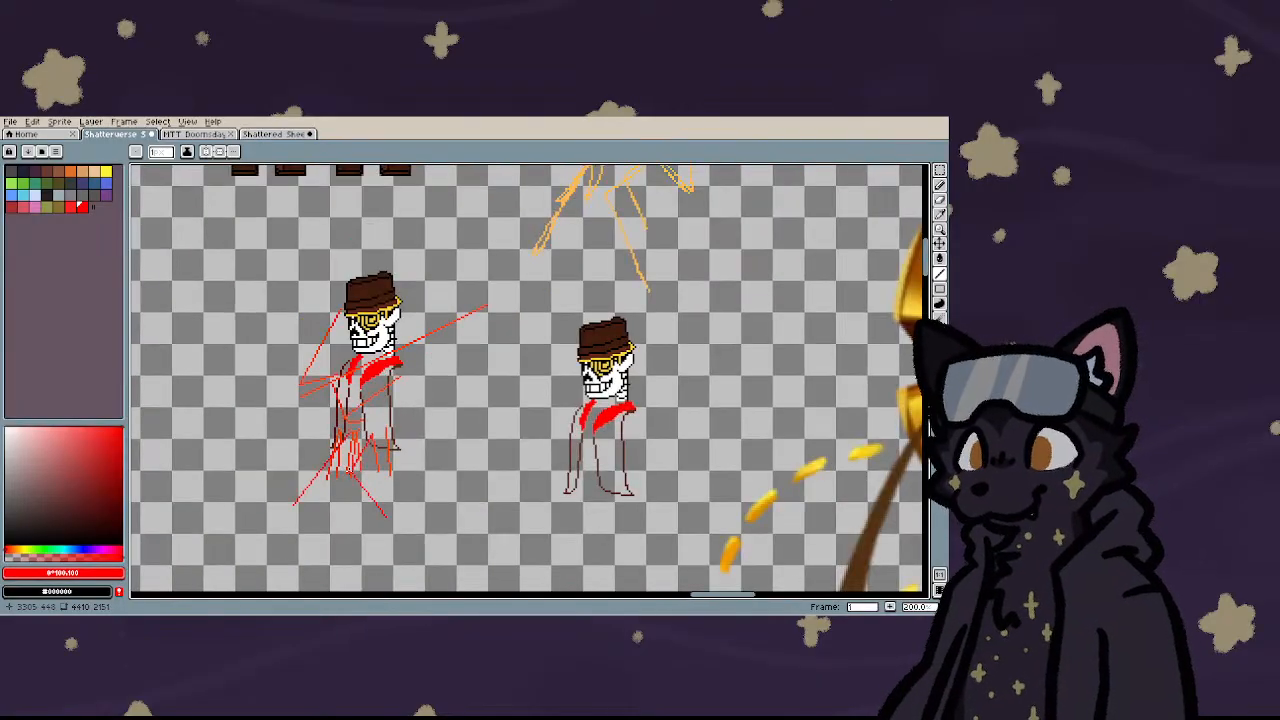
scroll(347, 480, up, 6)
key(ctrl+z)
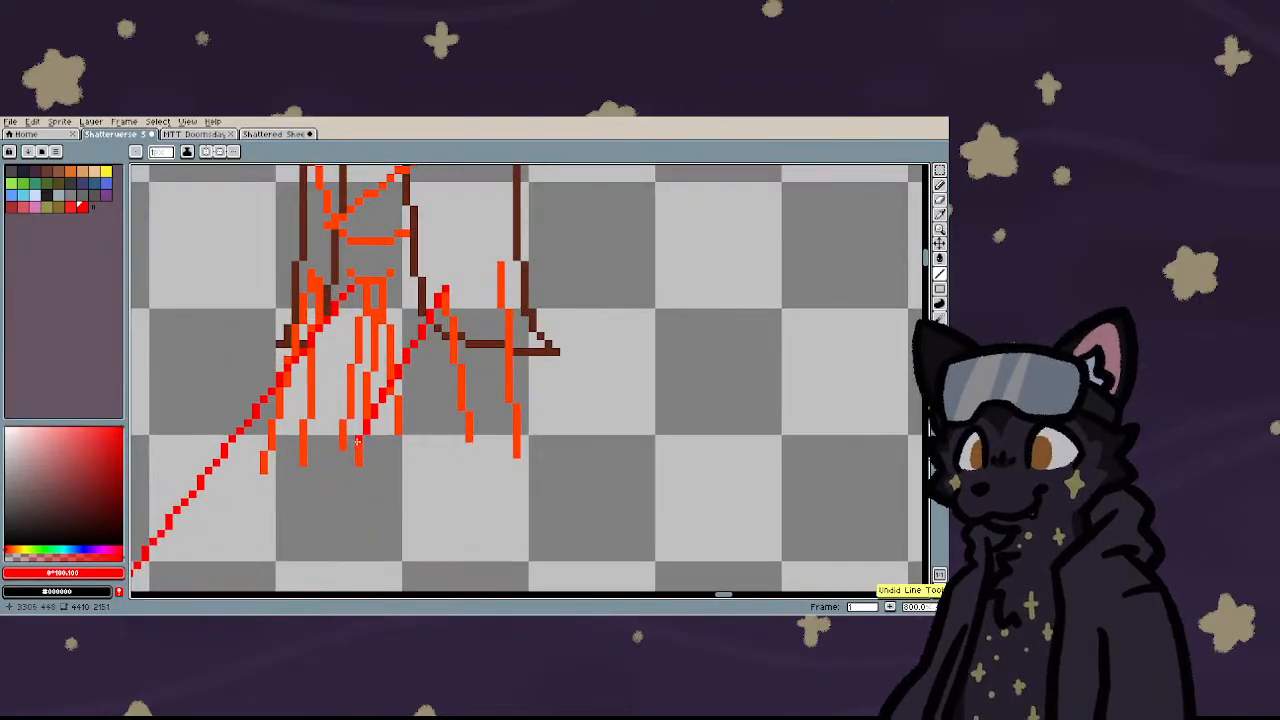
scroll(356, 445, down, 3)
drag(361, 448, 408, 588)
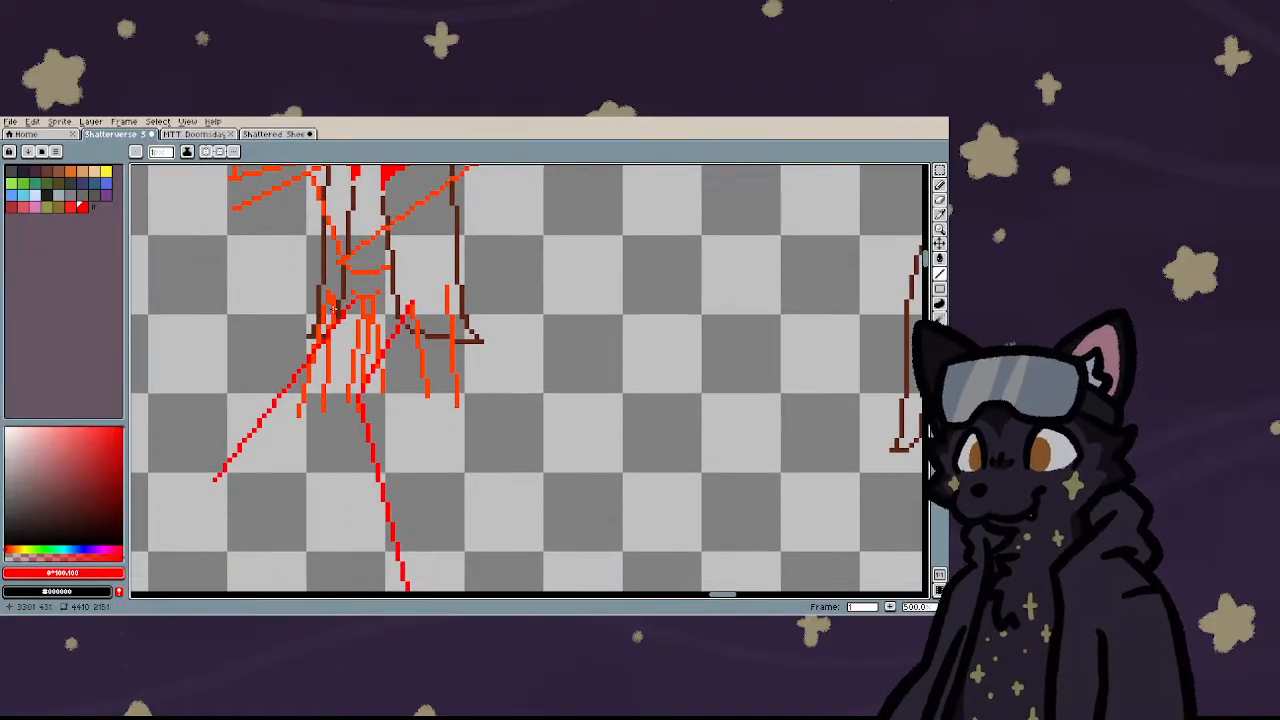
- Try another steeper red line running down along the forward leg guide, and undo it
drag(352, 300, 221, 588)
scroll(272, 467, down, 4)
scroll(272, 467, up, 1)
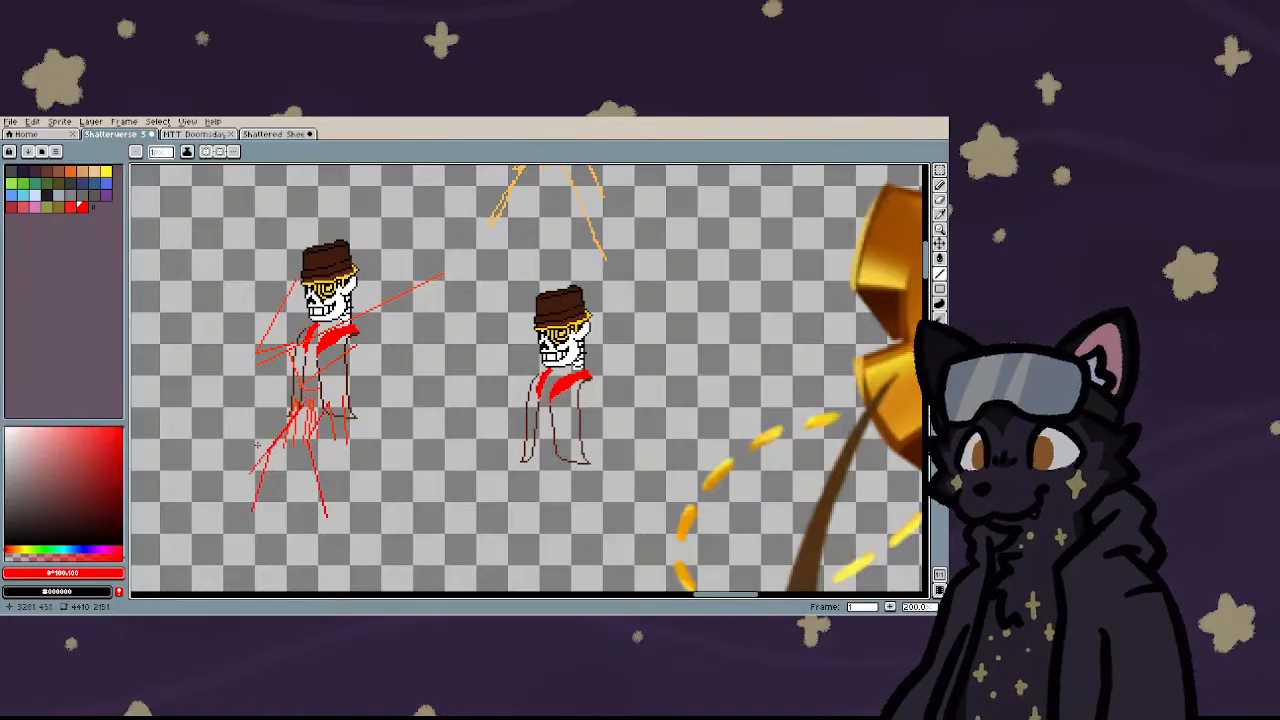
scroll(257, 445, up, 3)
scroll(257, 445, down, 1)
key(ctrl+z)
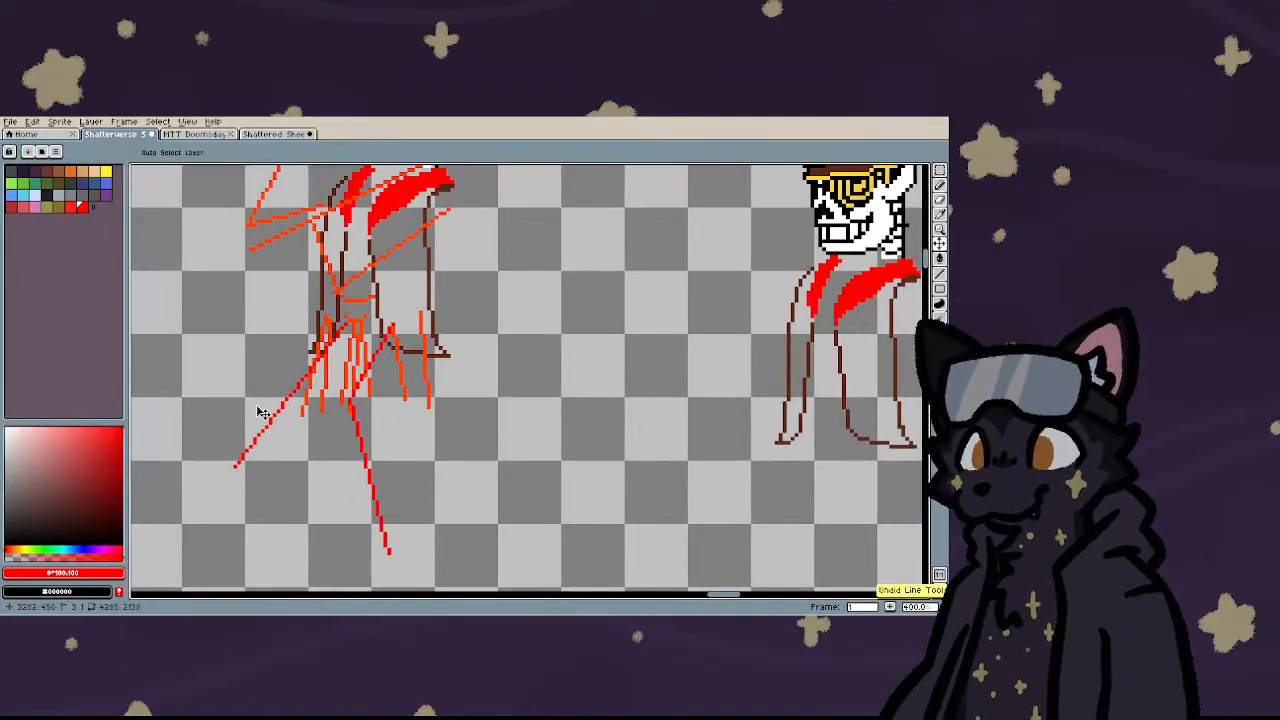
- Draw a bent forward leg in red, with a near-horizontal thigh about 17 pixels long and a shin about 30 pixels down
scroll(287, 351, up, 2)
mouse_move(378, 303)
mouse_down()
mouse_move(244, 314)
mouse_move(311, 285)
mouse_move(272, 294)
mouse_move(240, 488)
mouse_up()
scroll(240, 488, down, 3)
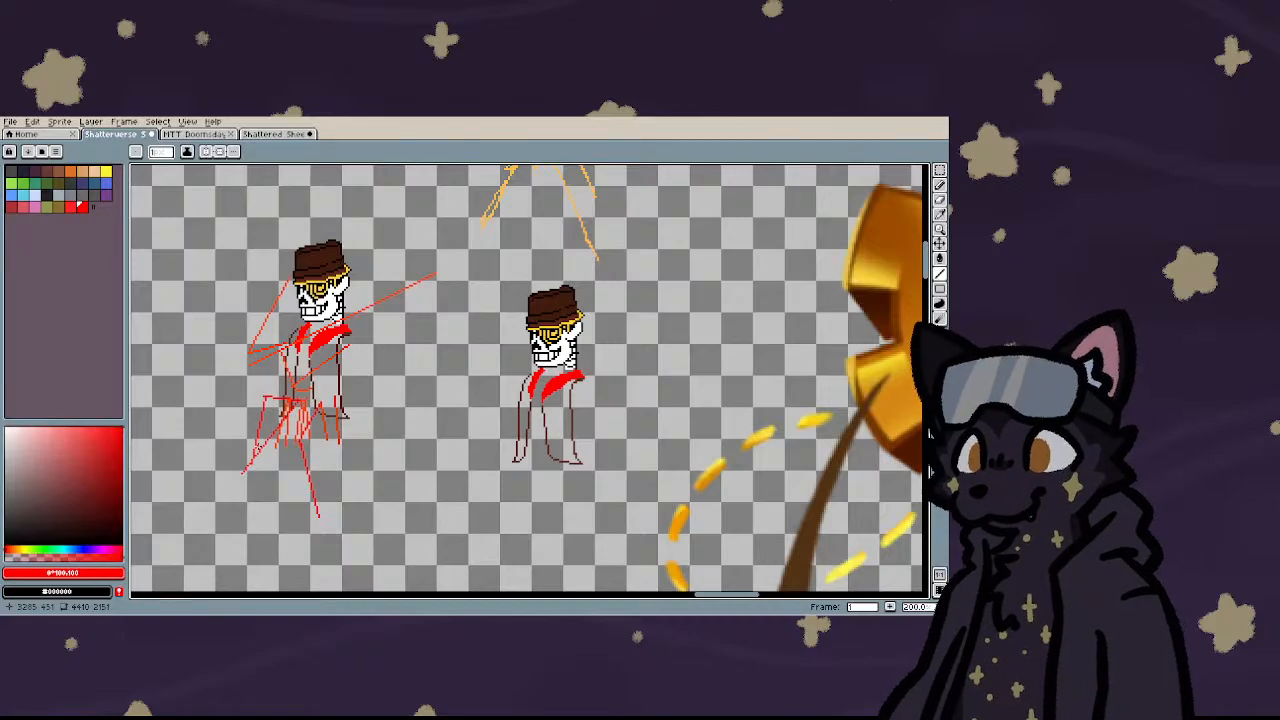
scroll(259, 448, up, 2)
scroll(259, 448, down, 3)
- Move the hatted figure without guide lines about 35 pixels closer to the guided figure and 12 pixels down
key(m)
scroll(506, 255, up, 1)
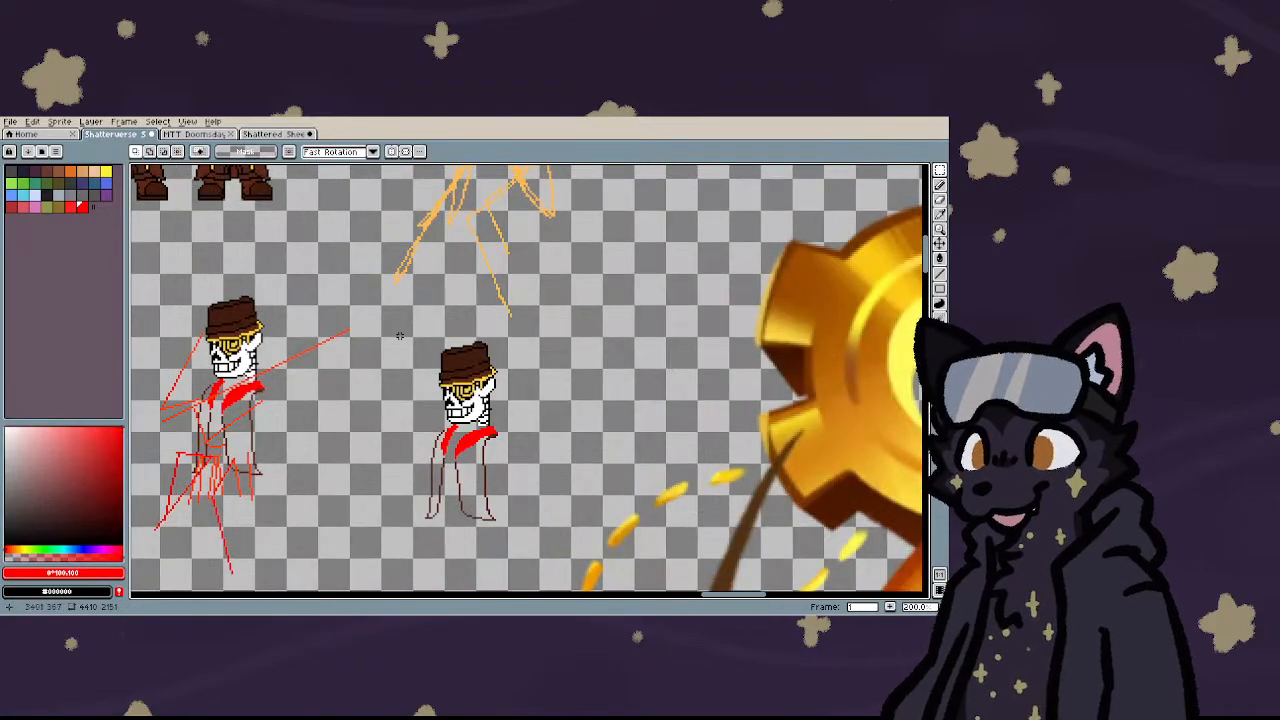
drag(398, 334, 522, 550)
mouse_move(477, 486)
mouse_down()
mouse_move(390, 502)
mouse_move(404, 508)
mouse_up()
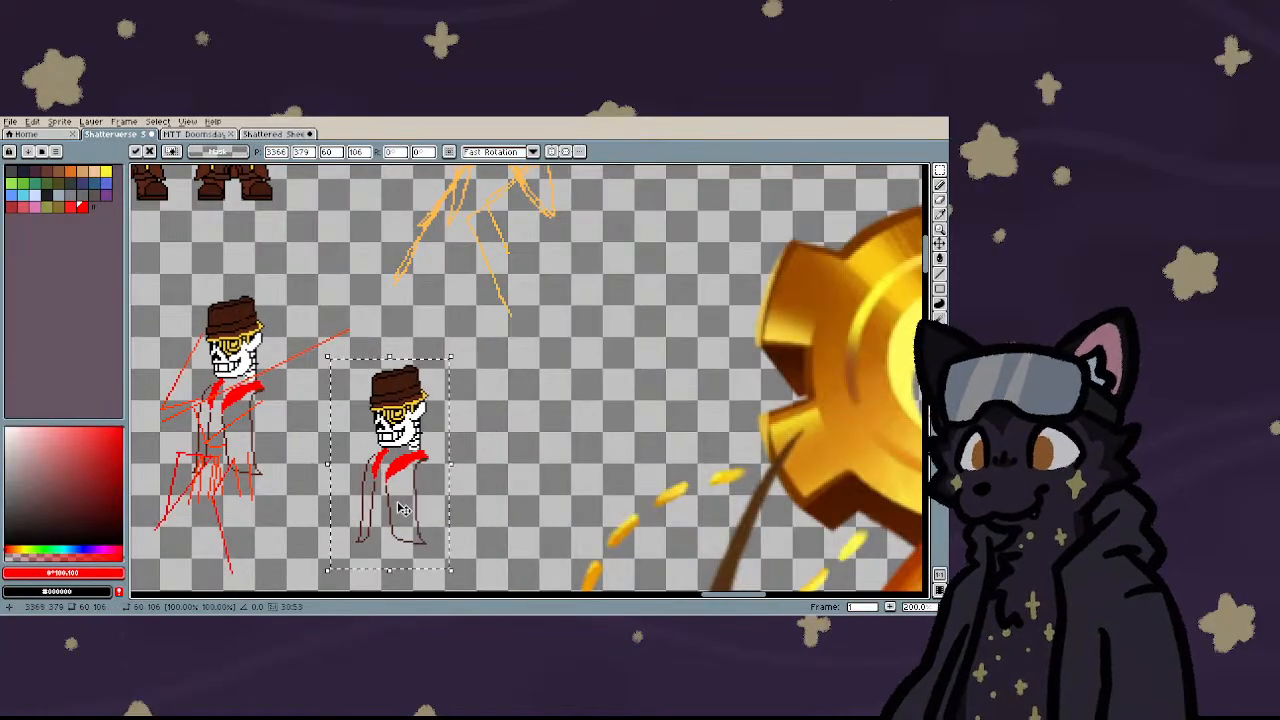
click(274, 477)
scroll(375, 522, up, 4)
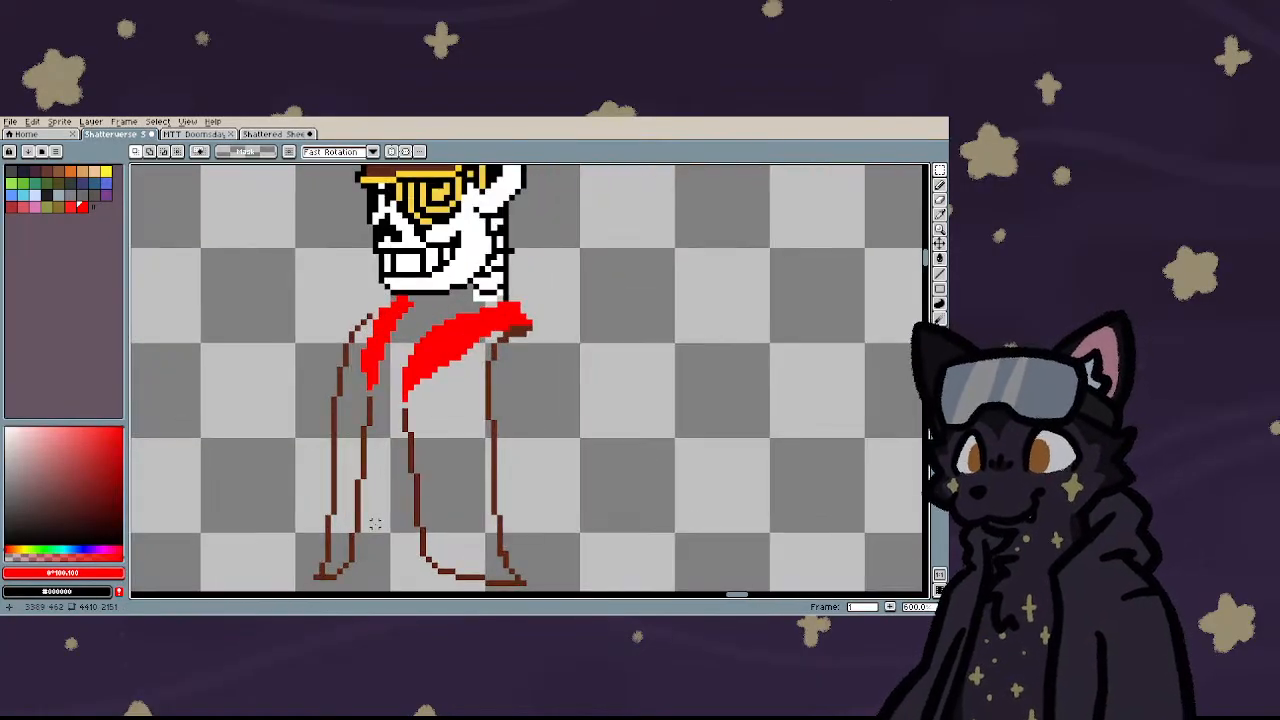
scroll(375, 522, down, 3)
scroll(375, 522, down, 1)
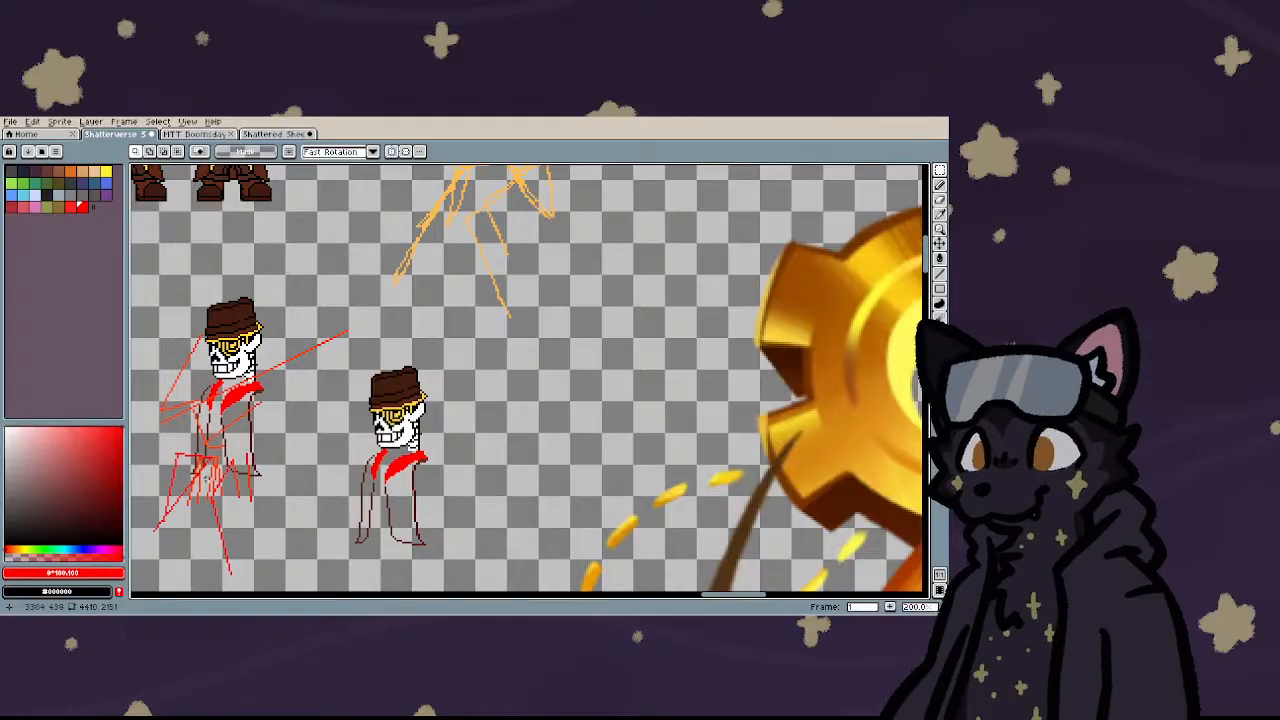
- Move the unguided hatted figure about 34 pixels away from the guided one and 23 pixels up
scroll(205, 477, up, 3)
scroll(464, 284, down, 1)
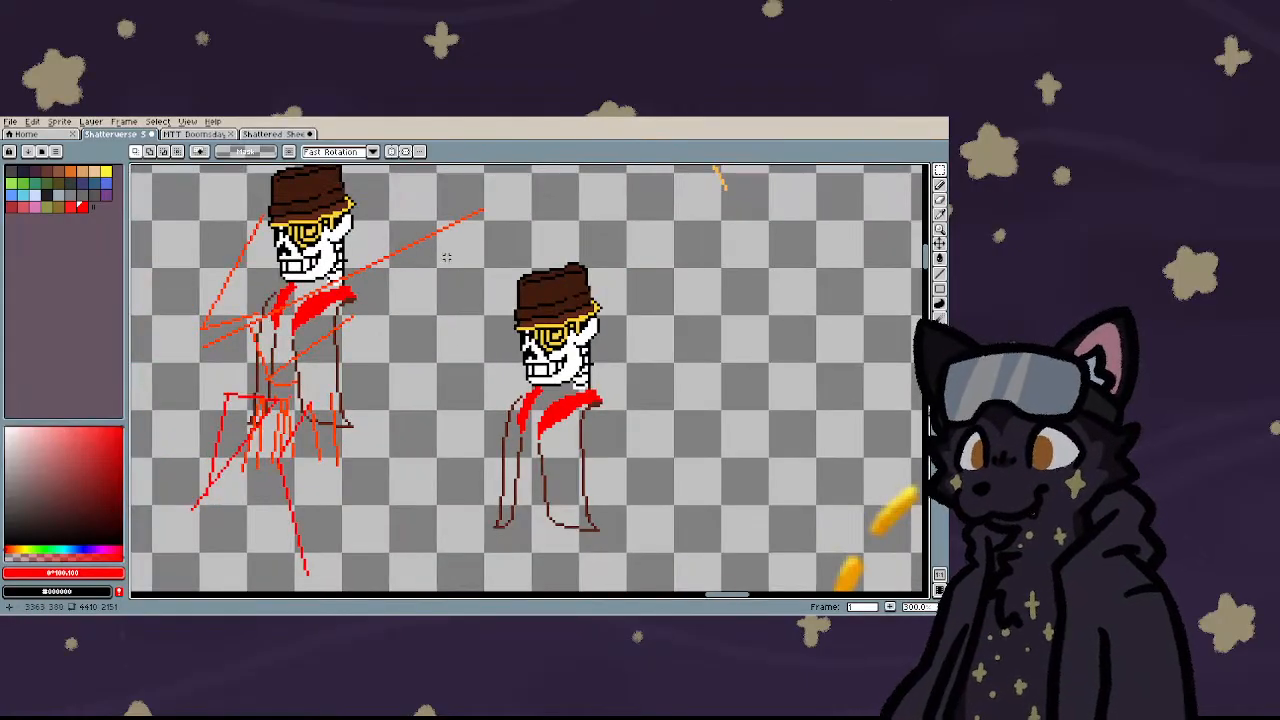
drag(447, 257, 680, 592)
drag(487, 483, 584, 413)
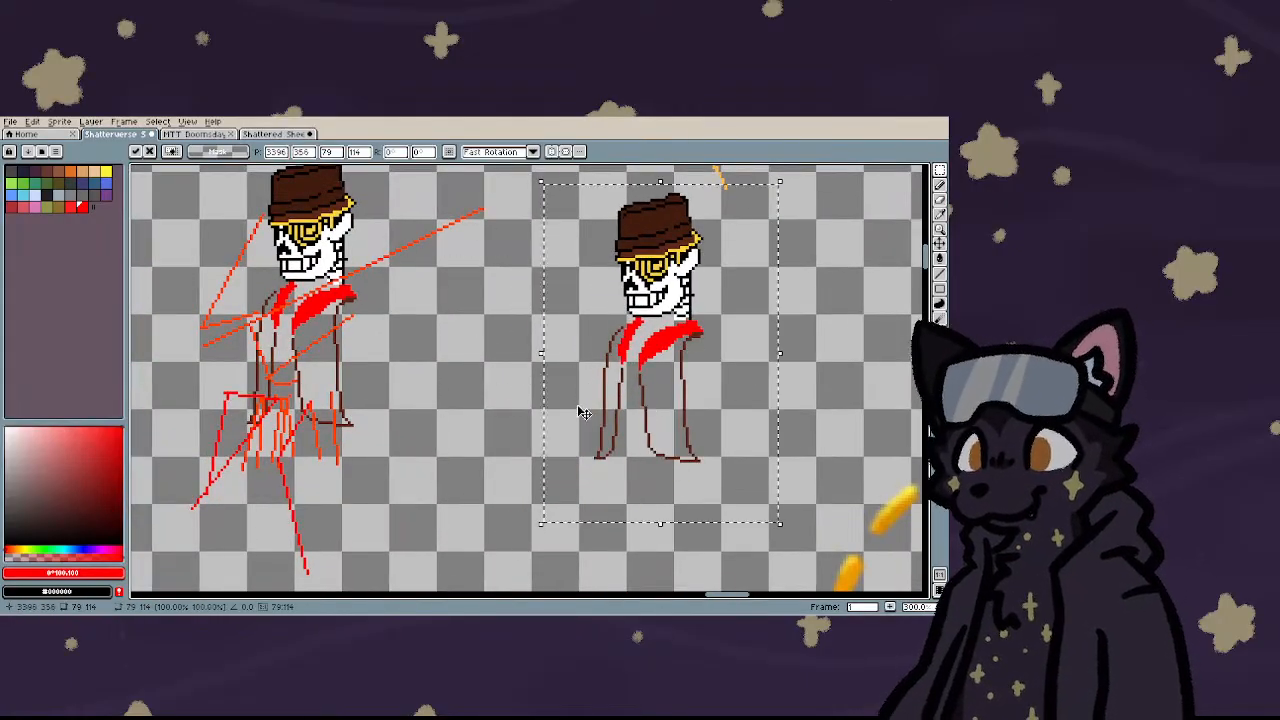
click(431, 398)
scroll(431, 398, down, 1)
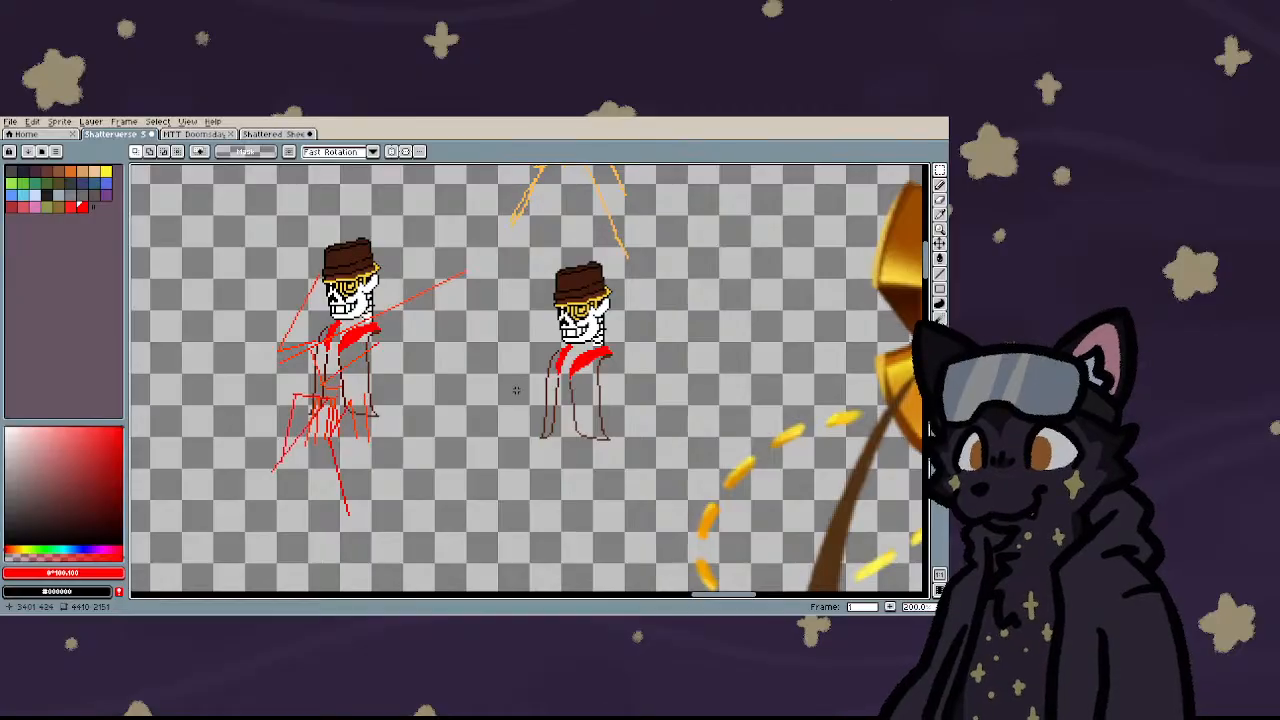
scroll(516, 390, up, 3)
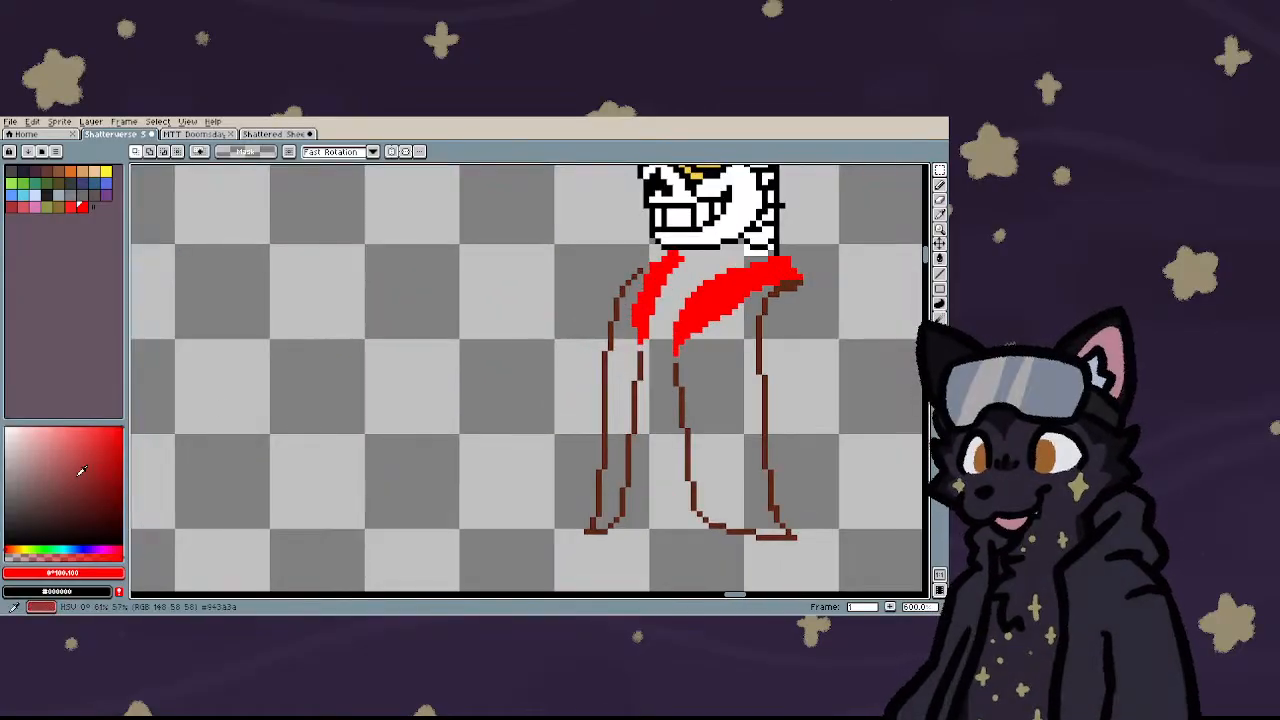
scroll(291, 339, down, 3)
scroll(291, 339, up, 6)
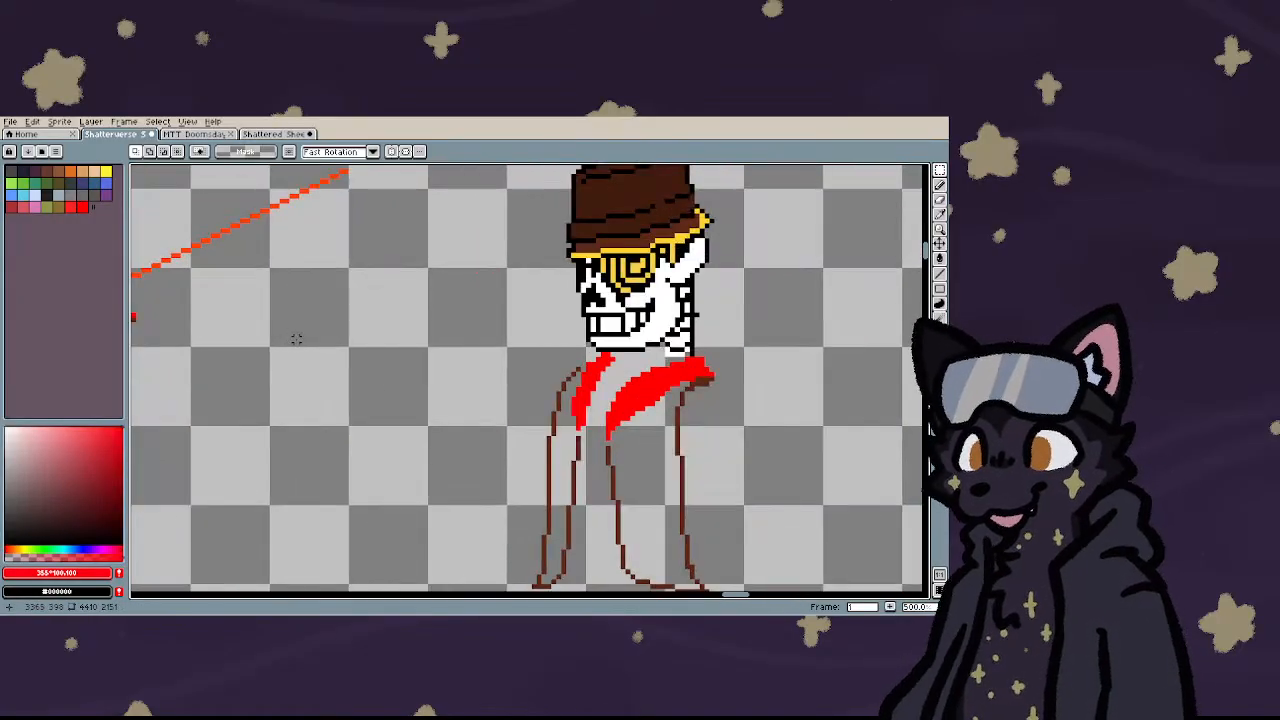
scroll(628, 400, down, 6)
key(i)
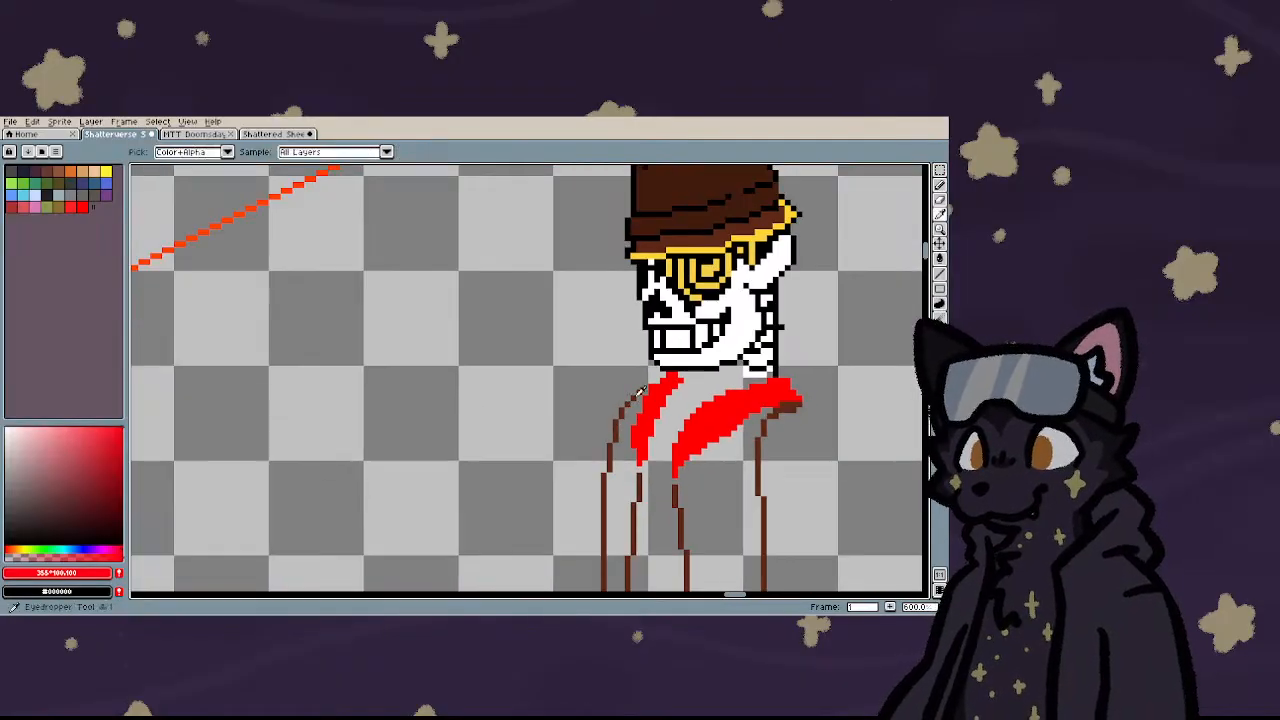
scroll(396, 384, up, 3)
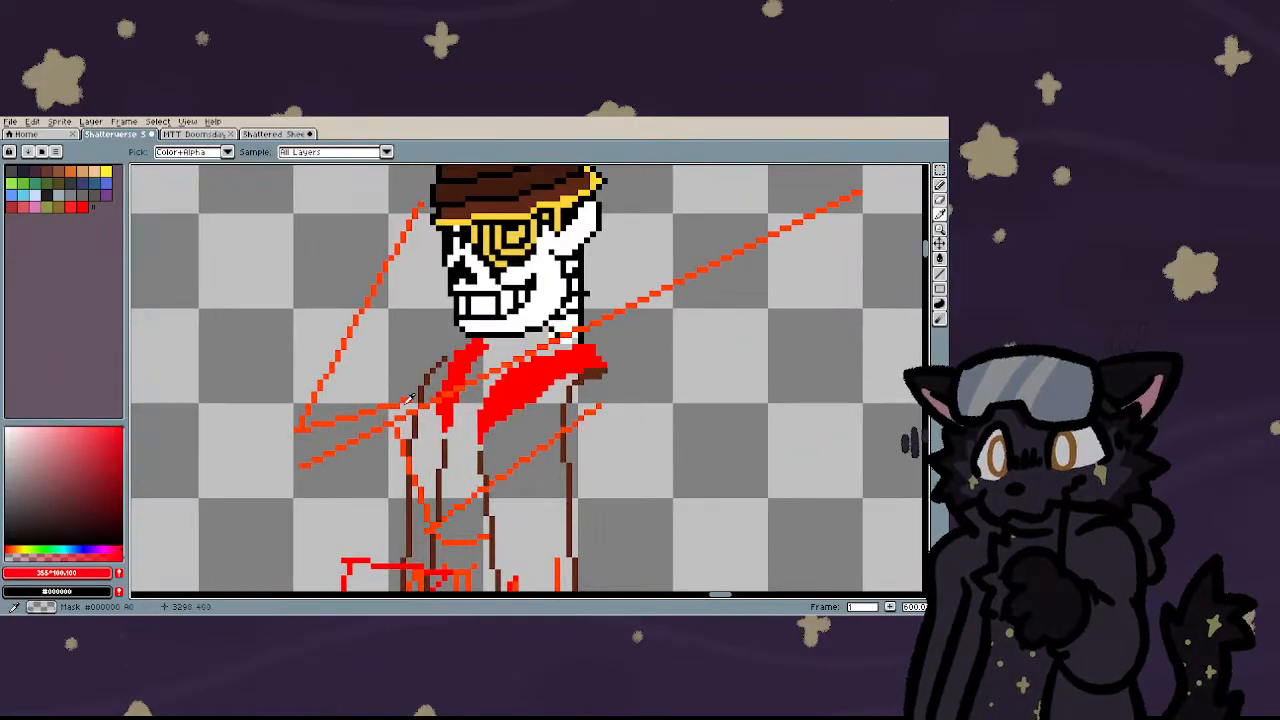
key(m)
scroll(411, 398, down, 3)
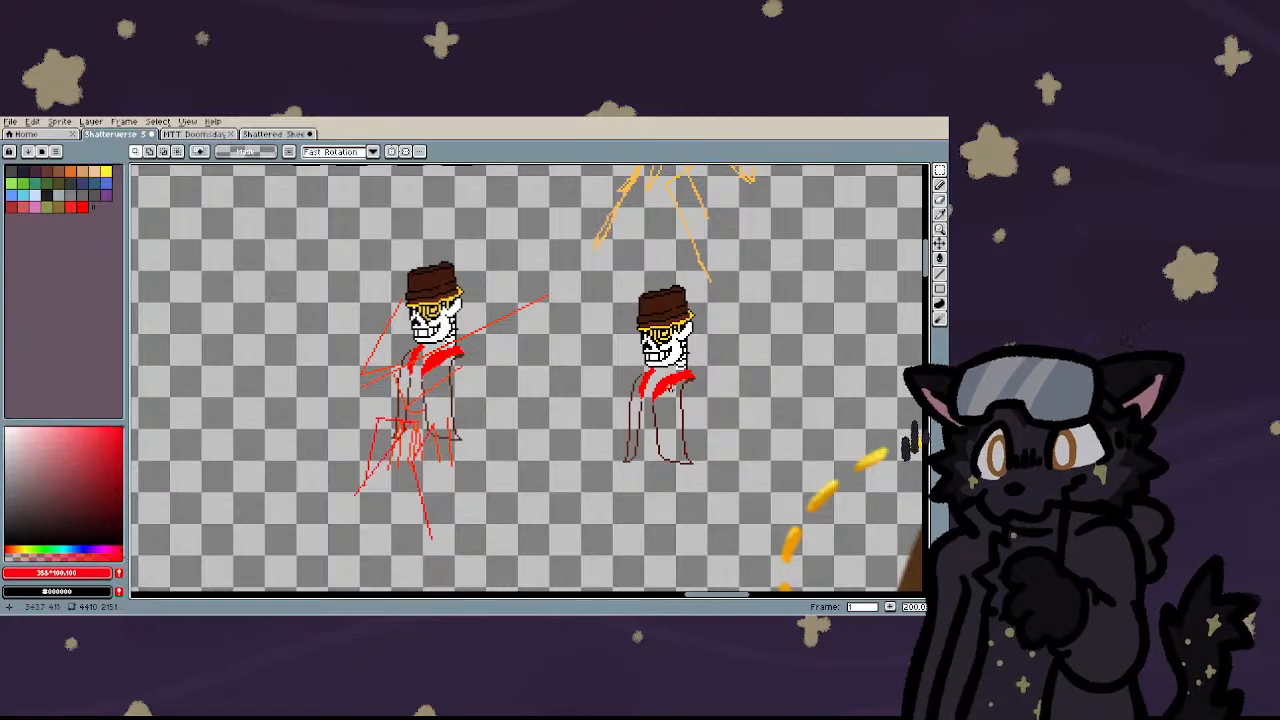
scroll(678, 390, up, 3)
scroll(676, 388, down, 2)
- Close the unguided figure's narrow coat panel along its red lapel using the outline's brown, and fill the panel with it
scroll(594, 414, up, 6)
key(b)
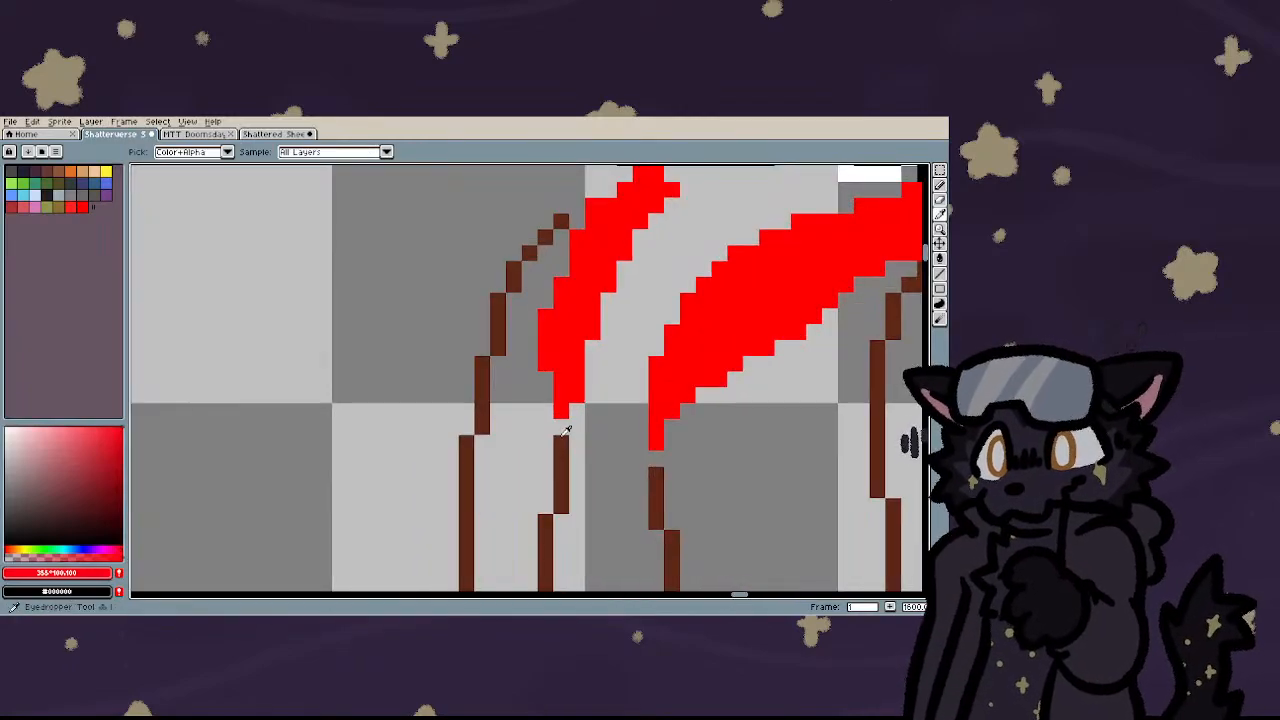
alt+click(560, 460)
click(545, 428)
mouse_move(548, 428)
mouse_down()
mouse_move(529, 362)
mouse_move(530, 410)
mouse_move(513, 362)
mouse_move(512, 301)
mouse_move(540, 262)
mouse_up()
key(v)
key(b)
key(g)
click(505, 420)
scroll(505, 420, down, 3)
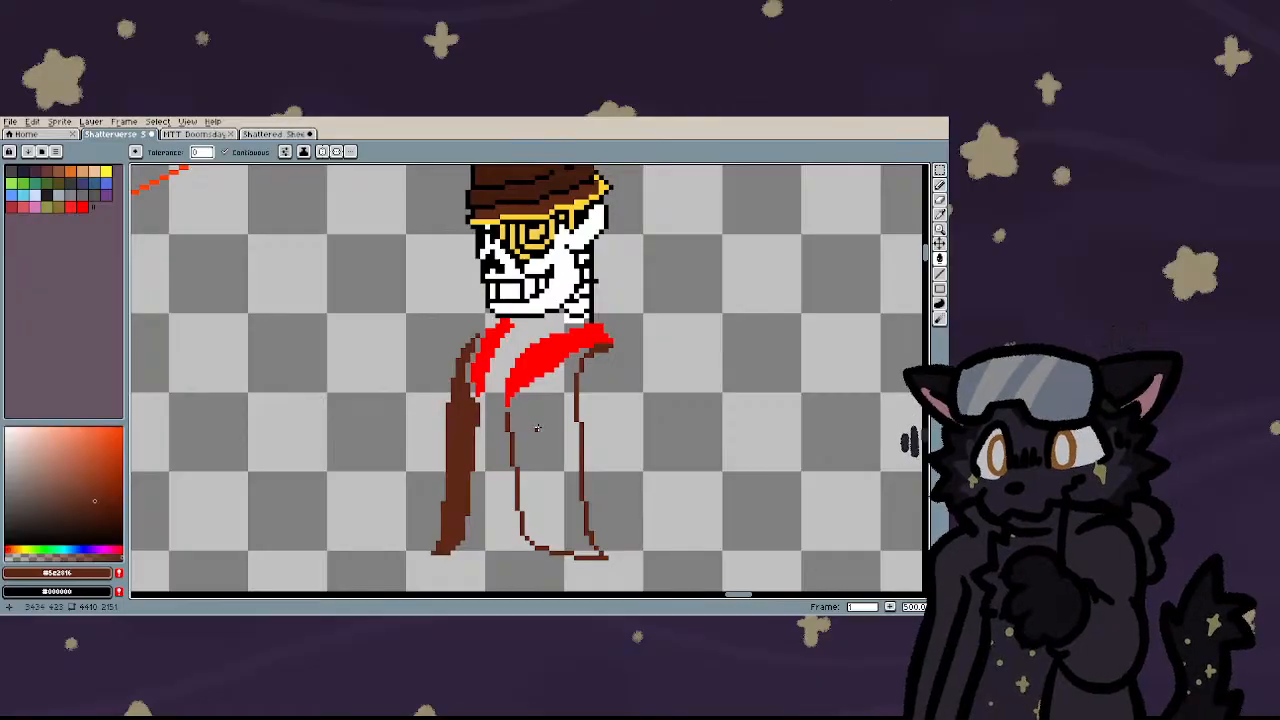
- Trace a brown edge under the wide red lapel to close the wide coat panel, and fill that panel brown
key(b)
scroll(511, 412, up, 3)
mouse_move(487, 400)
mouse_down()
mouse_move(546, 327)
mouse_move(640, 266)
mouse_up()
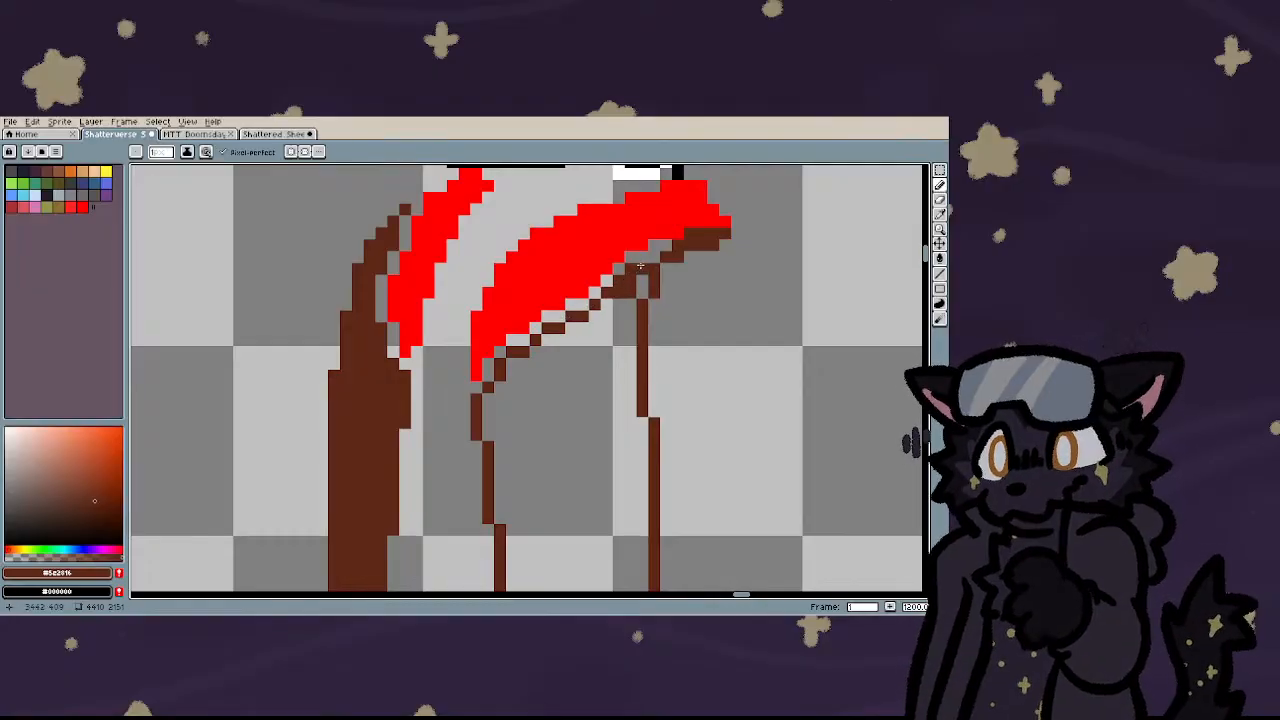
key(g)
click(594, 371)
scroll(594, 371, down, 3)
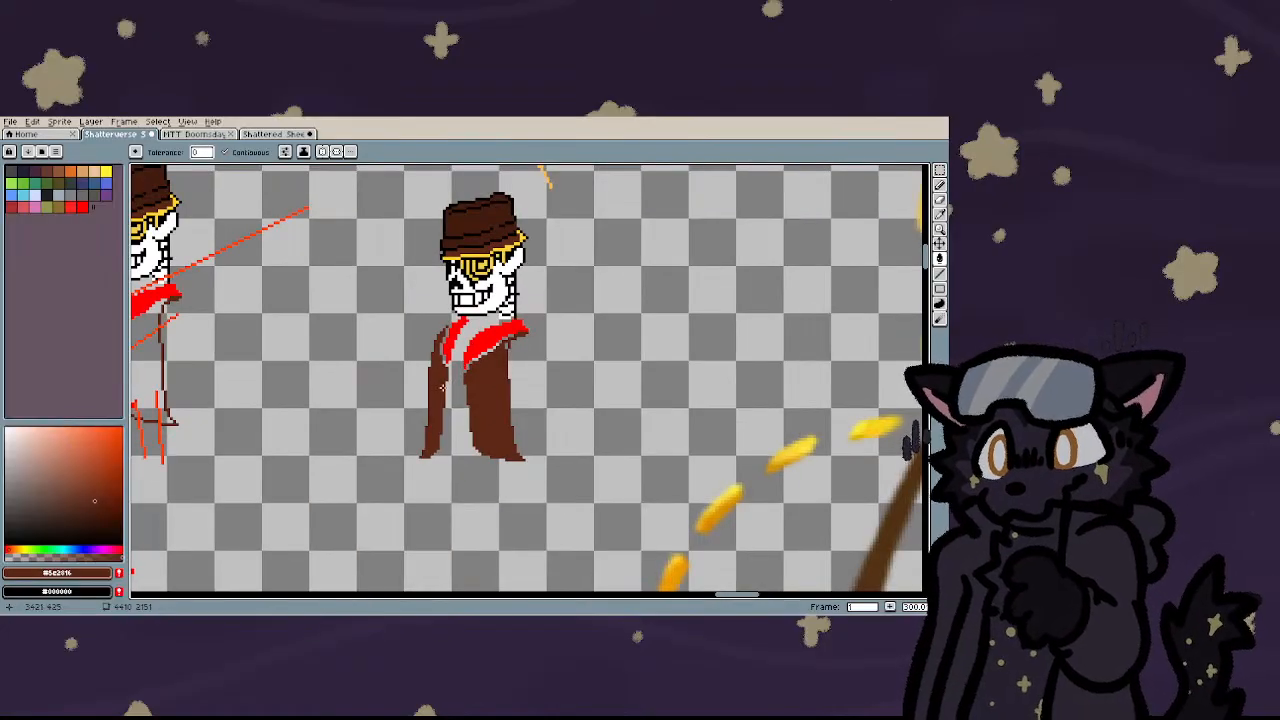
scroll(441, 387, down, 3)
scroll(348, 388, up, 3)
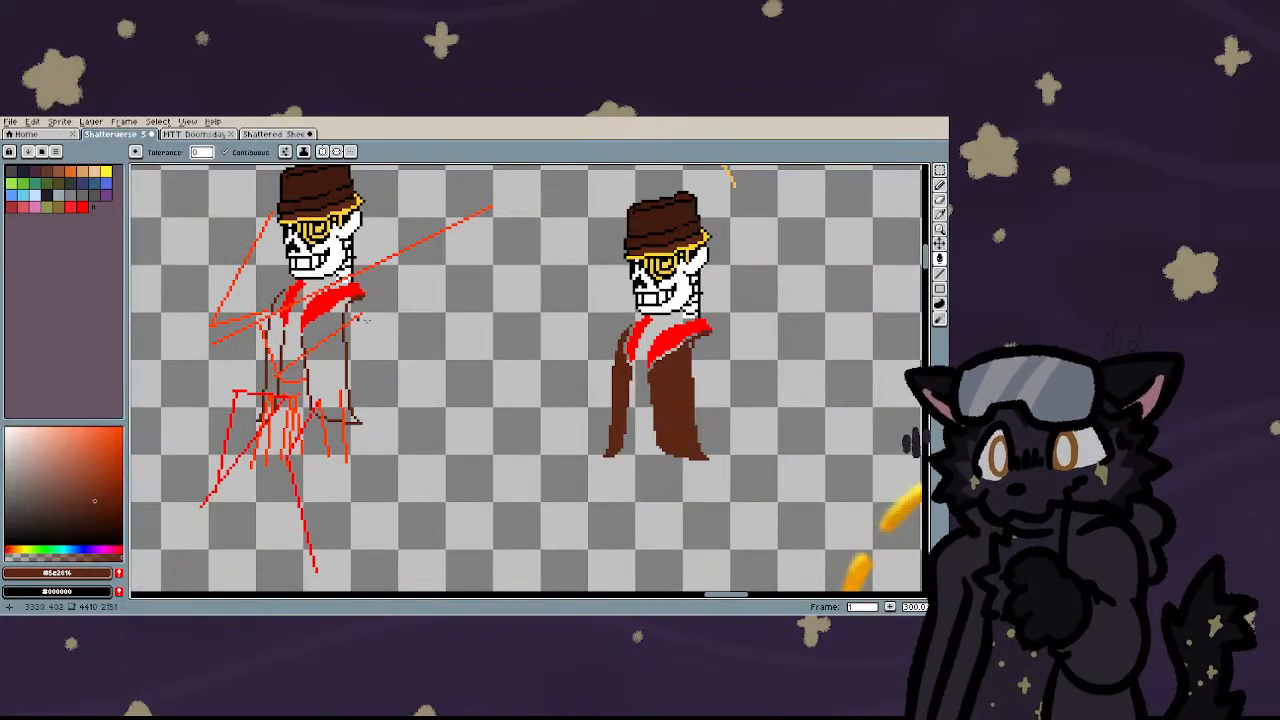
scroll(366, 320, down, 1)
- Lasso the bent arm guide beside the guided figure's head and place it against the brown-coated figure's narrow-side shoulder
key(b)
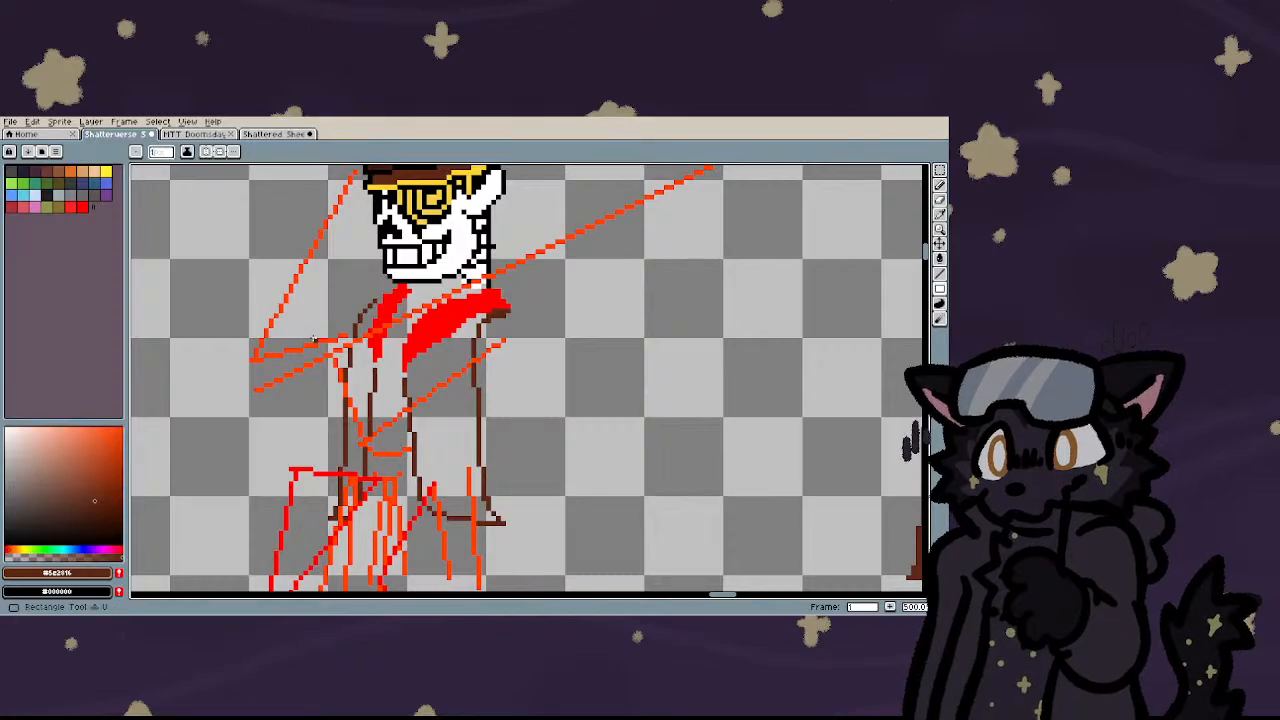
scroll(283, 262, down, 1)
key(q)
scroll(276, 258, down, 1)
scroll(239, 200, up, 2)
scroll(239, 200, up, 1)
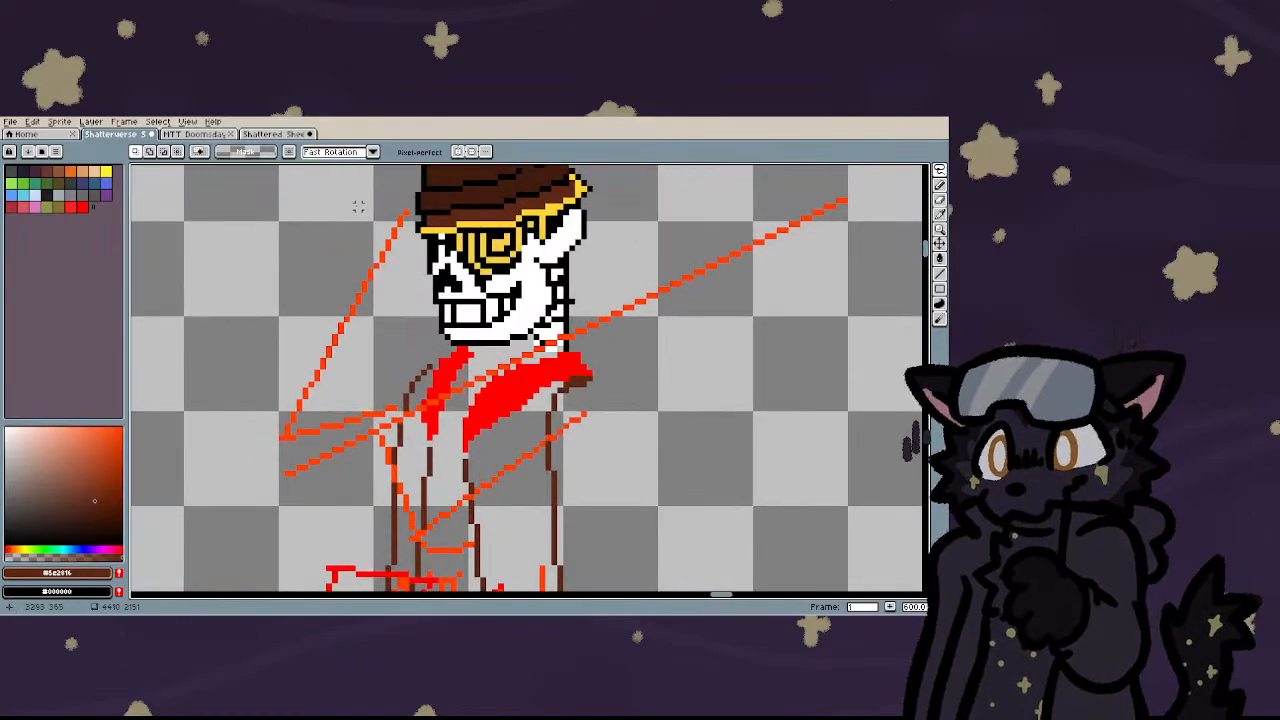
mouse_move(400, 212)
mouse_down()
mouse_move(272, 300)
mouse_move(245, 396)
mouse_move(255, 442)
mouse_move(308, 451)
mouse_move(380, 416)
mouse_up()
drag(393, 352, 401, 213)
scroll(283, 300, down, 2)
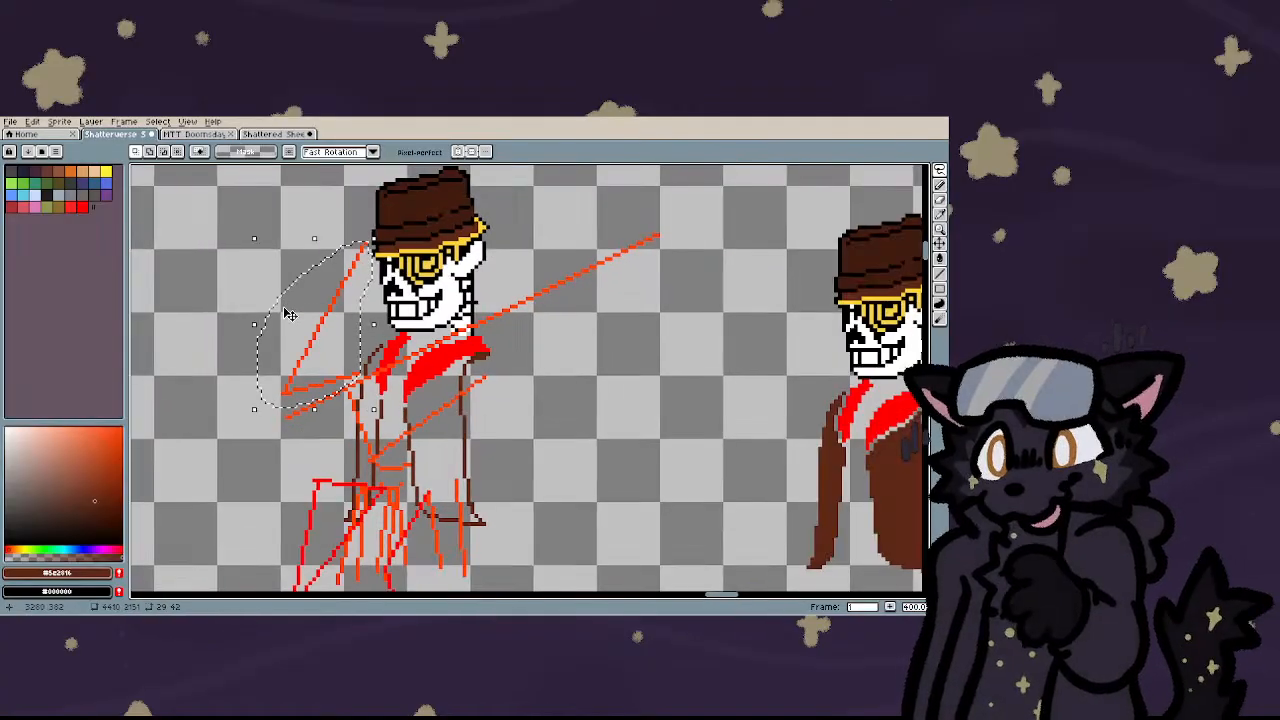
mouse_move(298, 350)
mouse_down()
mouse_move(465, 405)
mouse_move(705, 415)
mouse_move(767, 436)
mouse_up()
key(ctrl+d)
- Blur the stray orange pixel below the forearm guide on the brown-coated figure
scroll(807, 453, up, 4)
key(r)
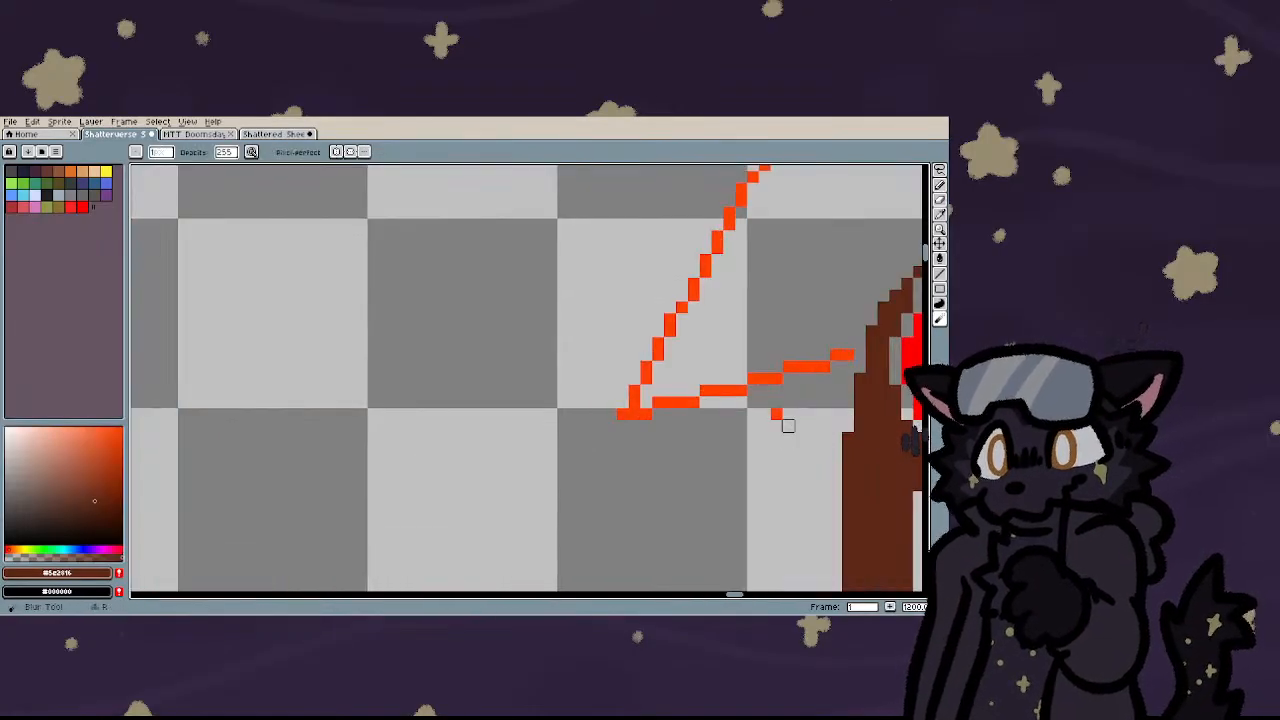
scroll(729, 423, down, 6)
scroll(569, 420, up, 7)
- Draw a brown upper sleeve edge about 10 pixels long from the narrow panel's shoulder outward above the arm guide
key(i)
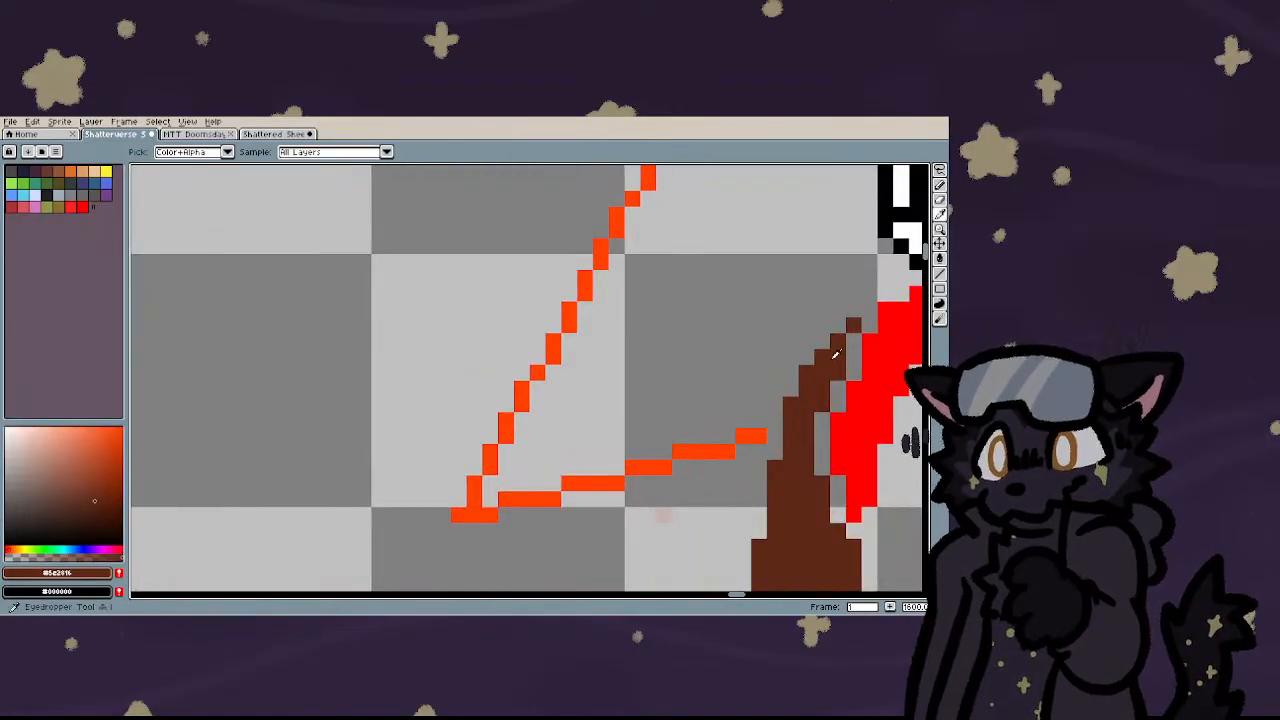
key(b)
drag(840, 326, 770, 328)
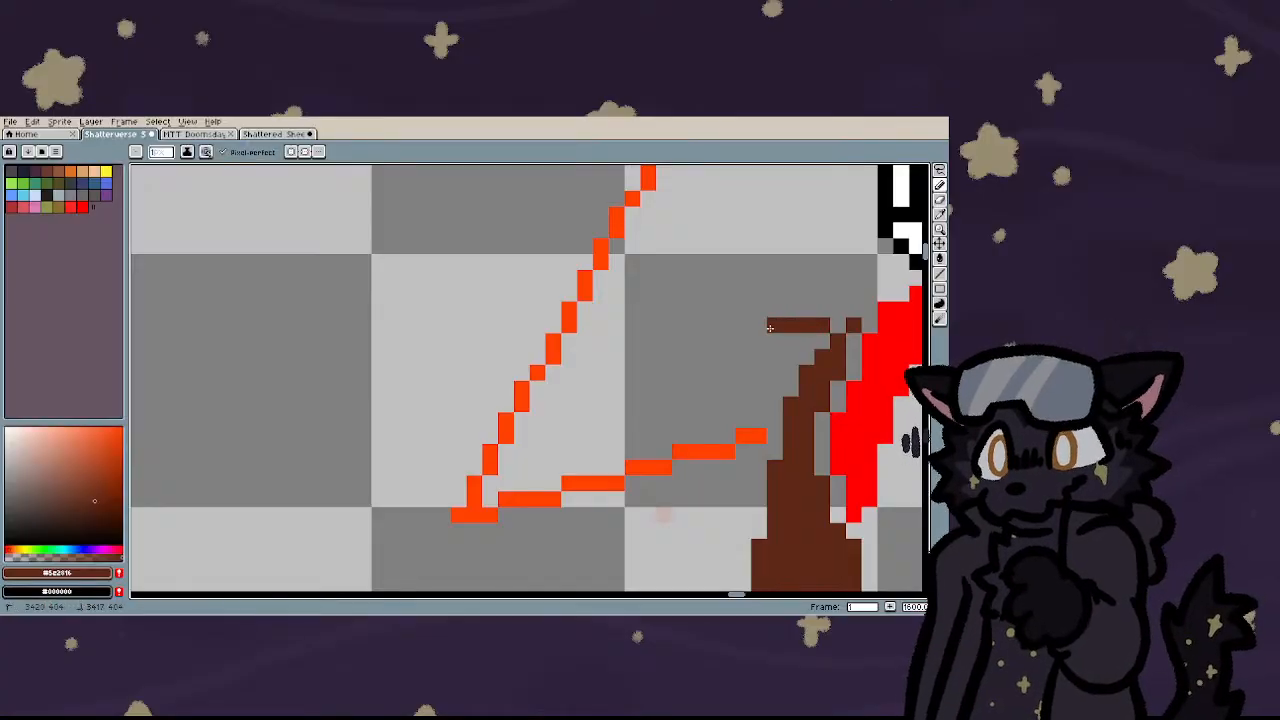
click(712, 342)
click(726, 343)
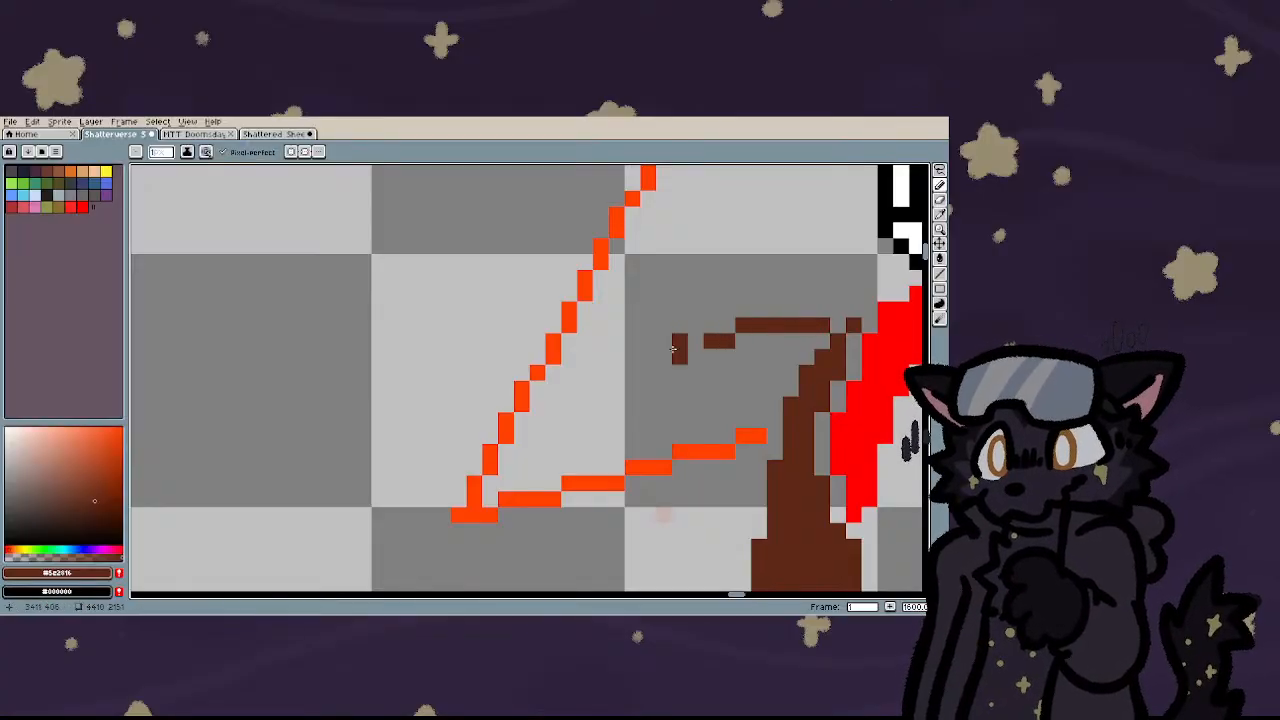
scroll(461, 499, down, 3)
scroll(466, 565, up, 2)
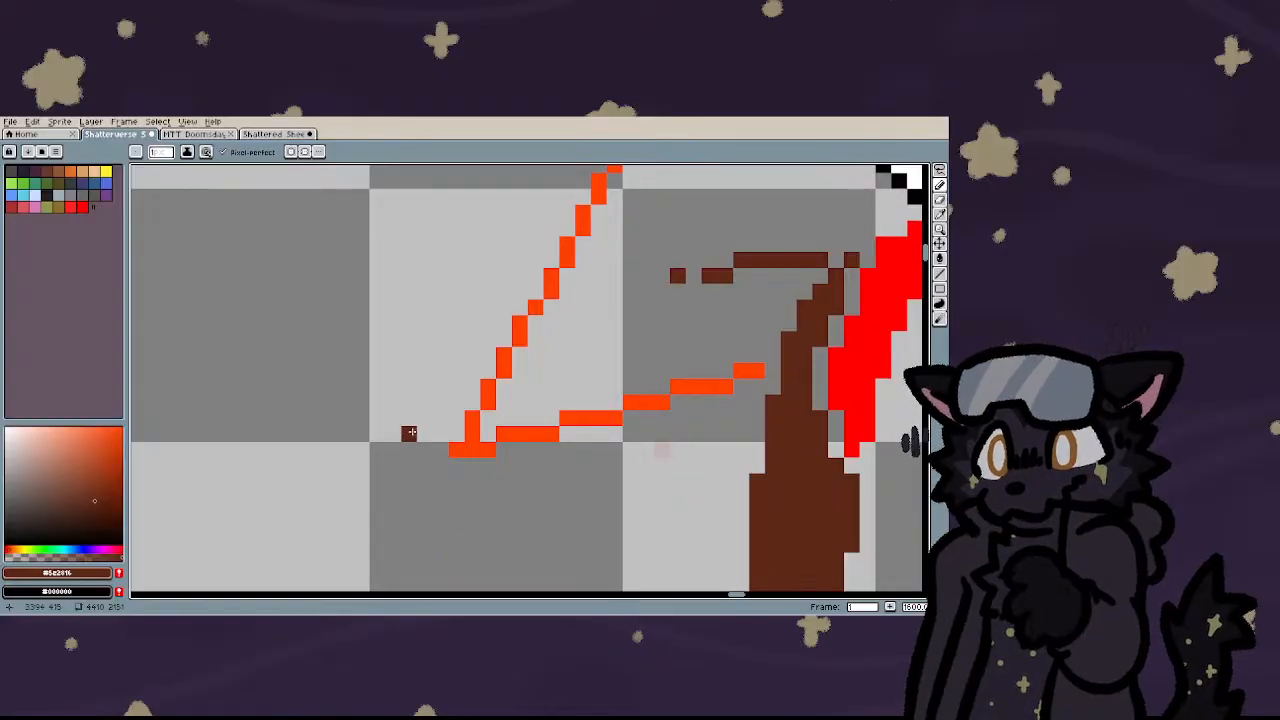
key(shift+o)
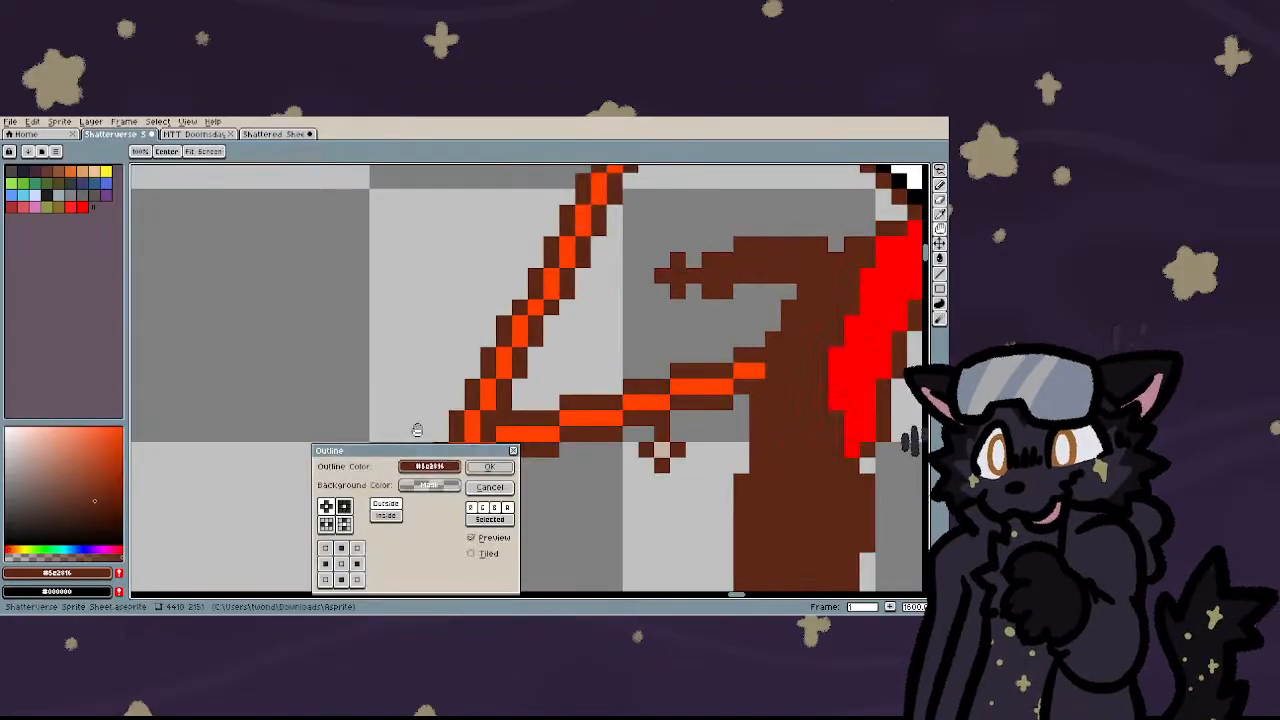
click(514, 450)
scroll(640, 445, down, 1)
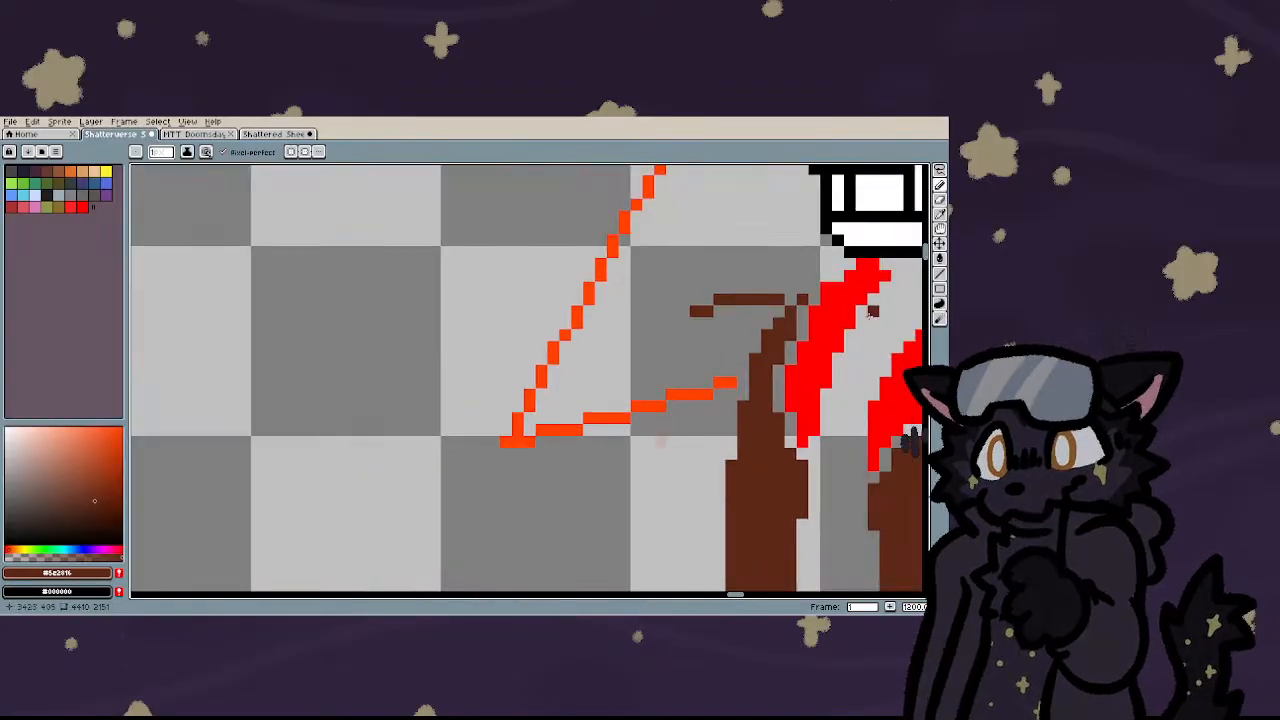
scroll(871, 312, down, 4)
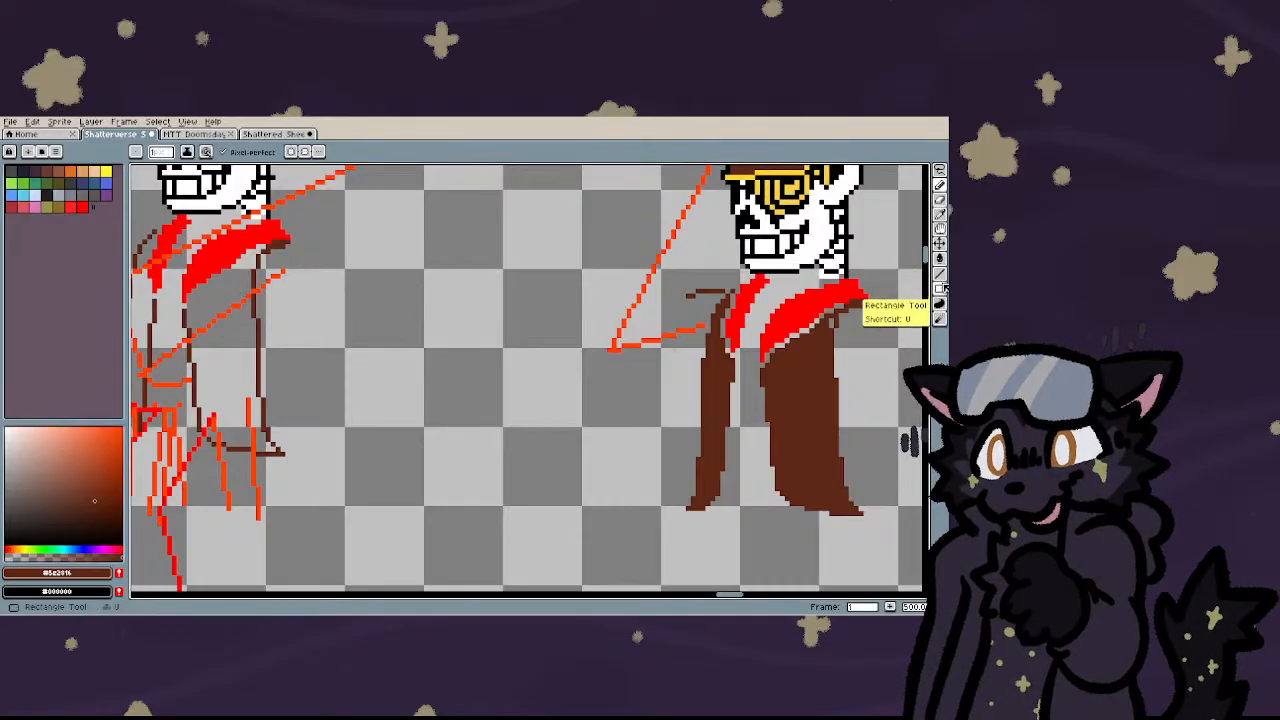
scroll(757, 281, up, 2)
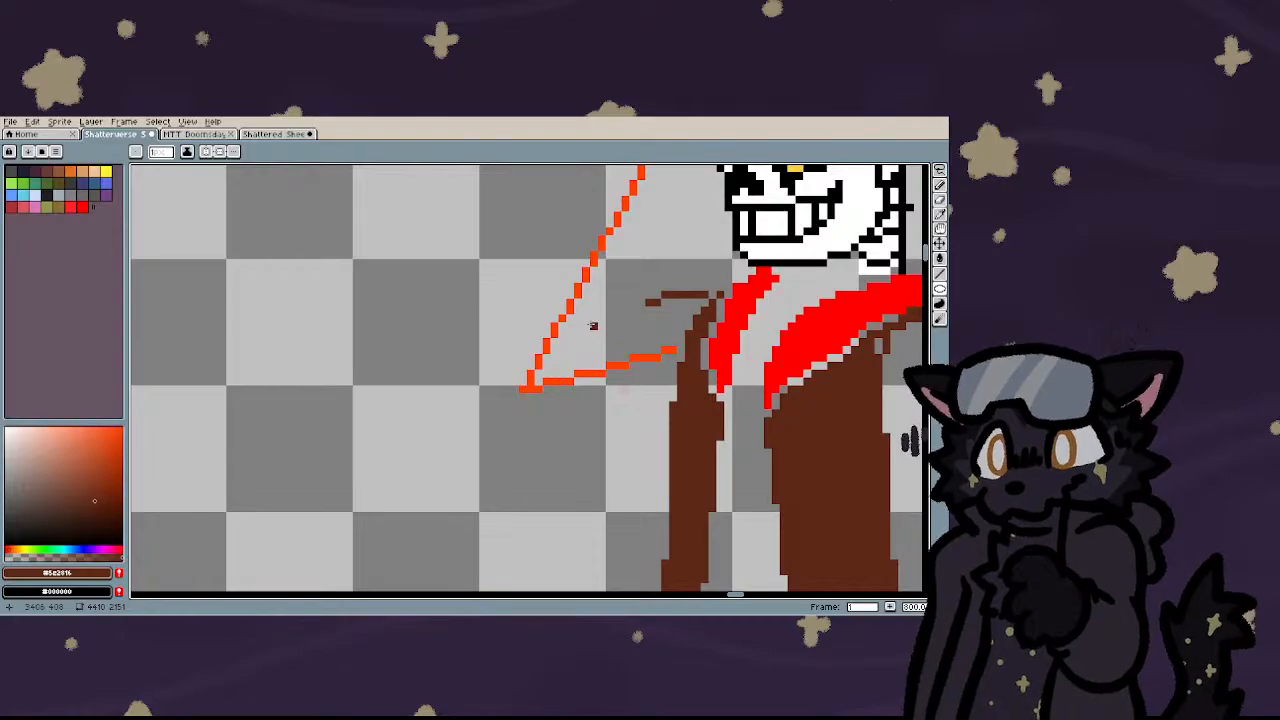
scroll(562, 342, up, 1)
mouse_move(466, 330)
mouse_down()
mouse_move(586, 457)
mouse_move(590, 478)
mouse_up()
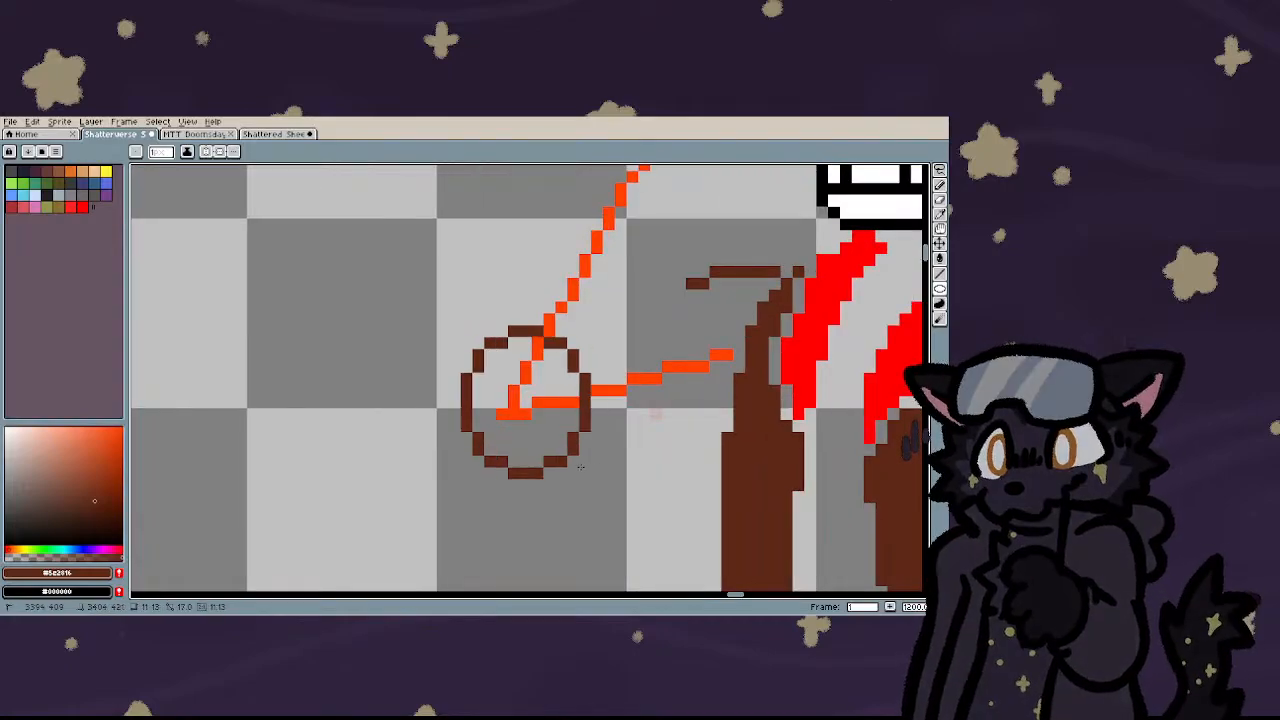
key(Tab)
key(Tab)
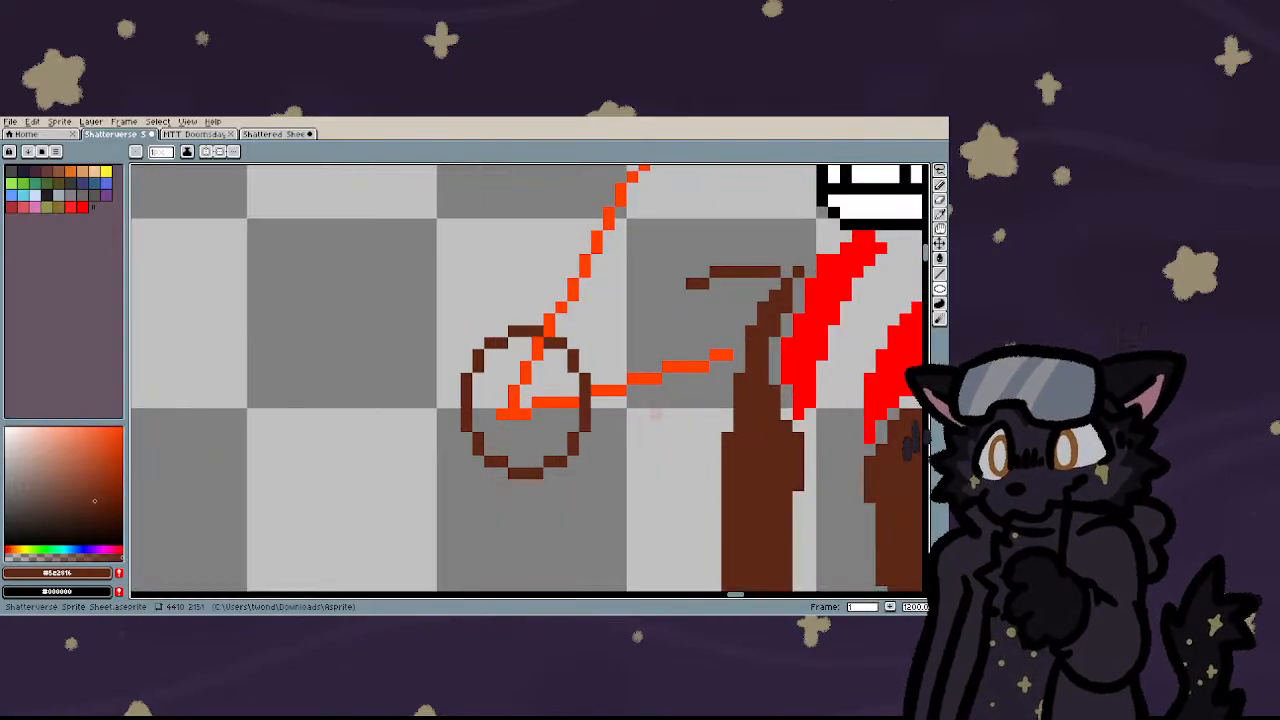
key(ctrl+z)
key(e)
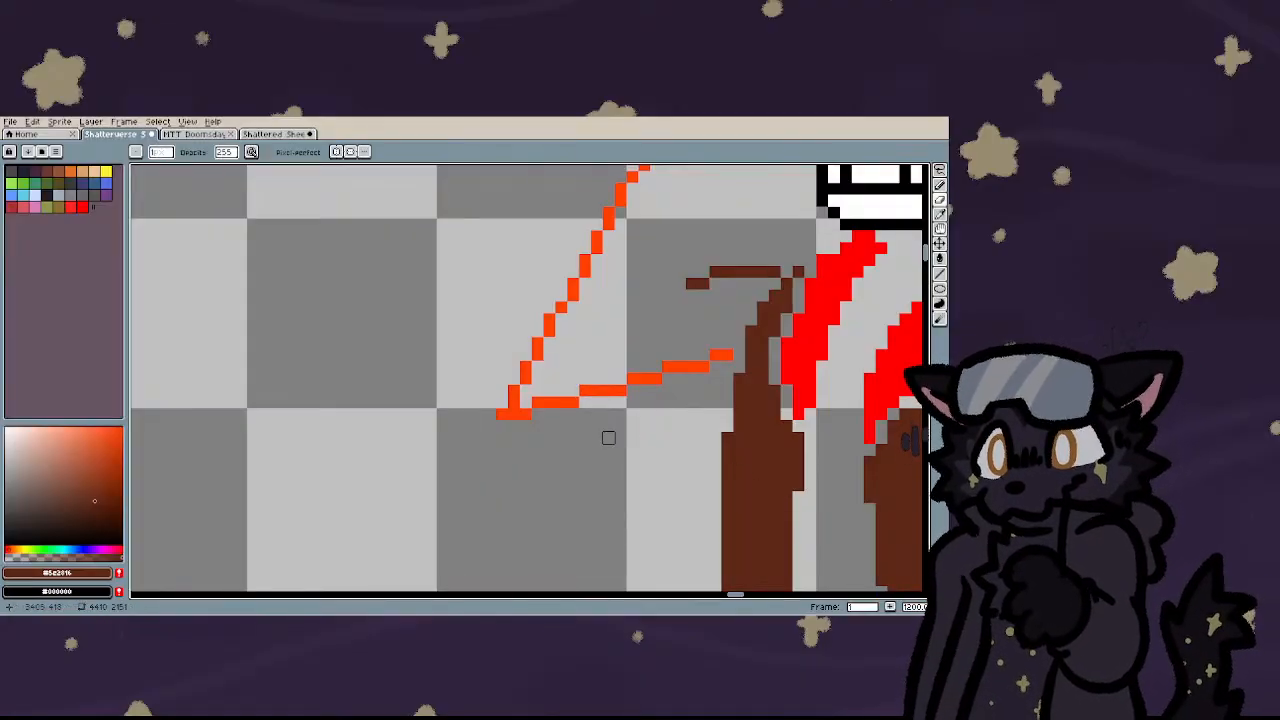
key(shift+u)
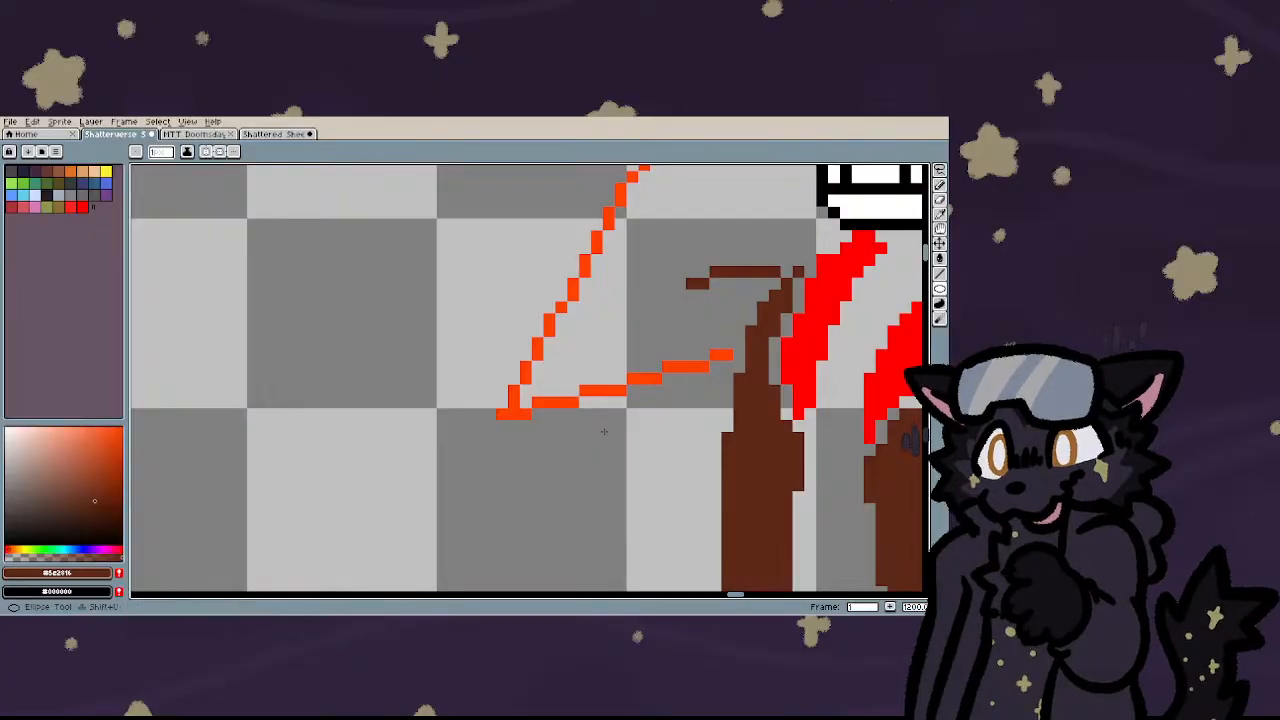
drag(440, 317, 566, 475)
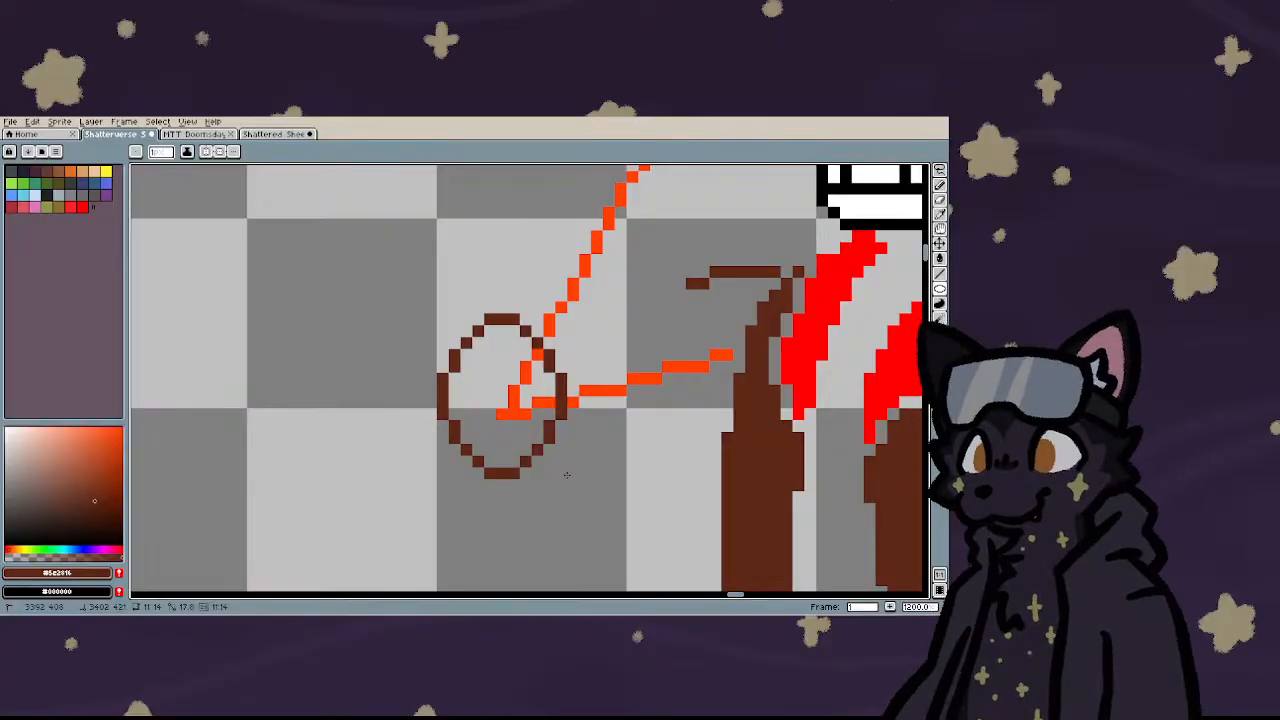
key(ctrl+z)
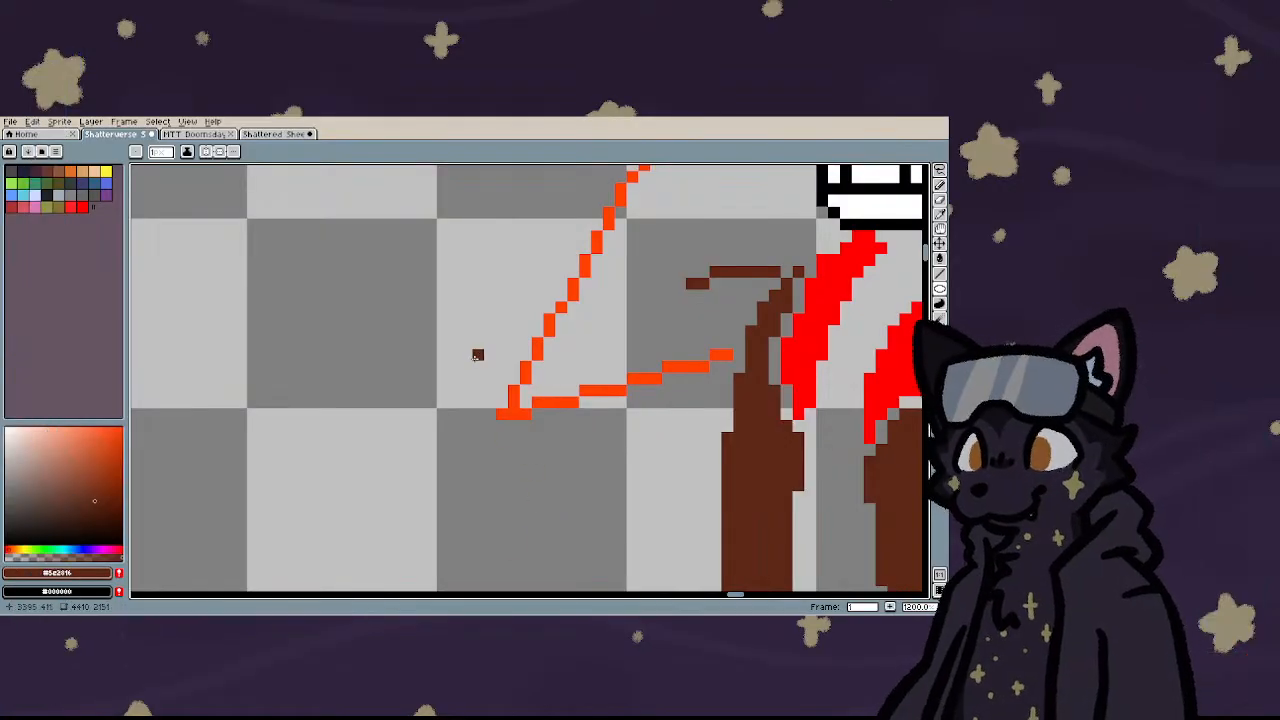
drag(478, 354, 575, 462)
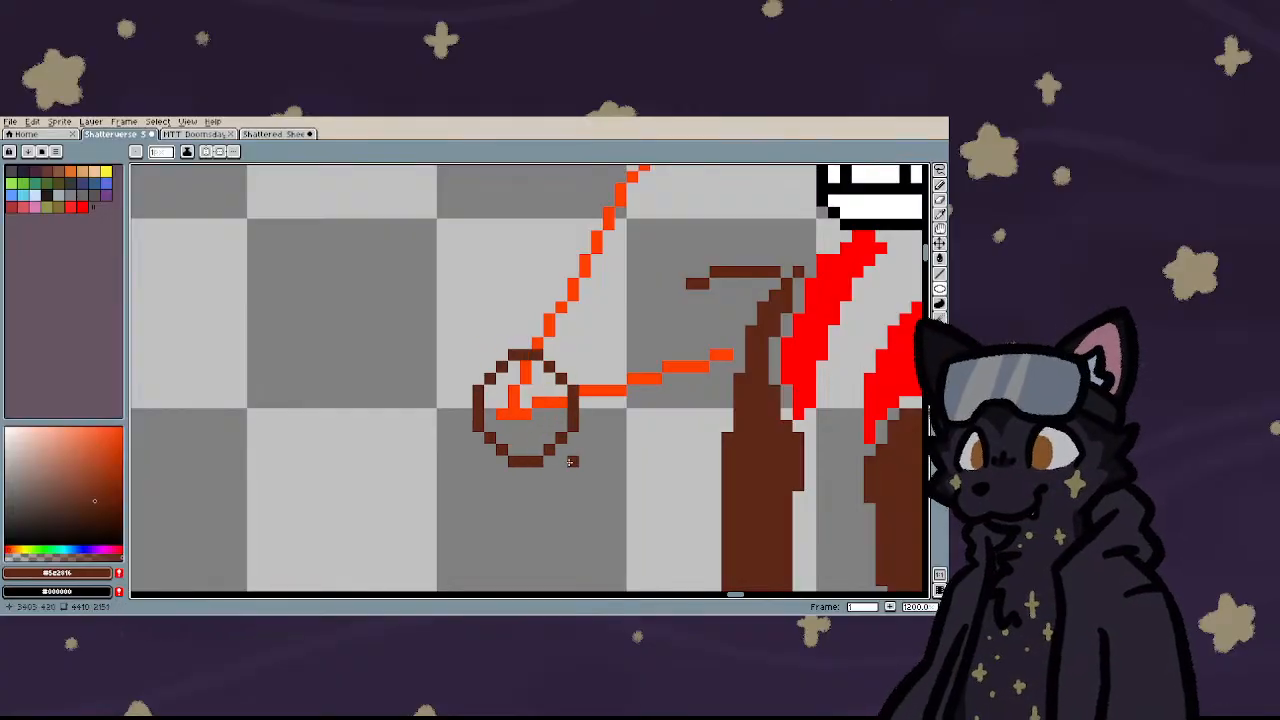
key(ctrl+z)
drag(454, 343, 598, 485)
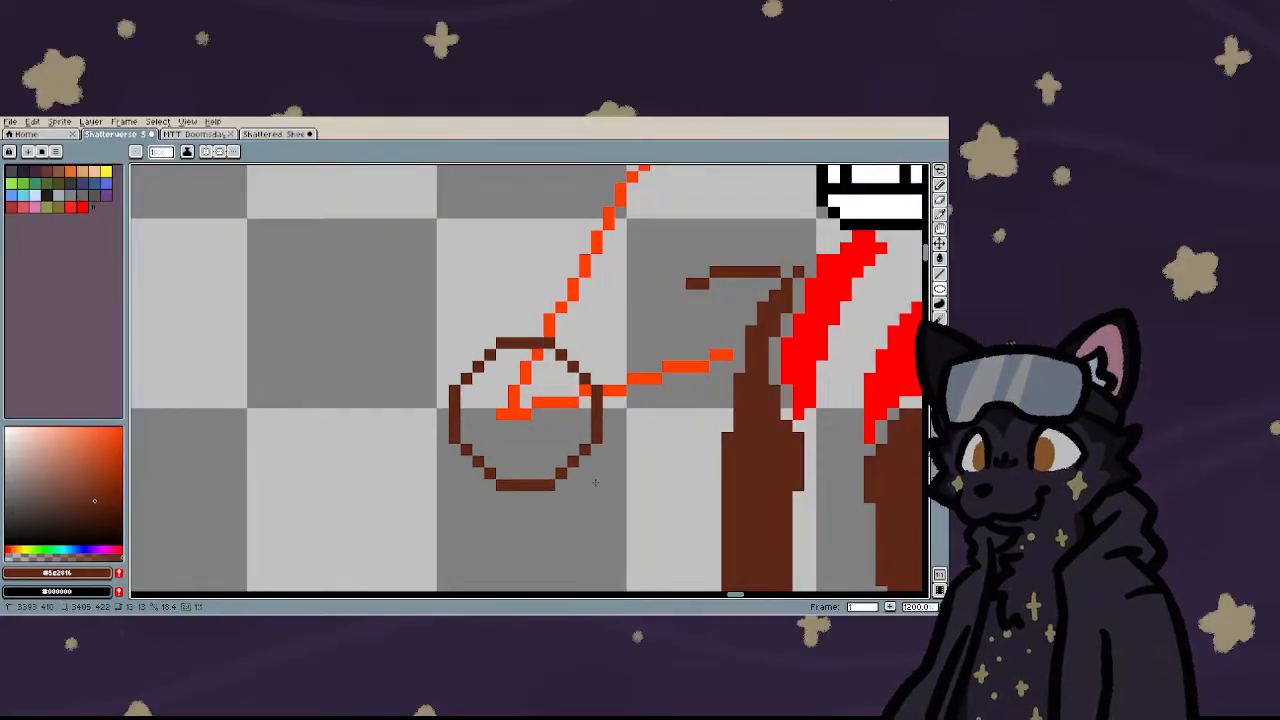
key(ctrl+z)
- Draw a brown 14 by 14 pixel ellipse outline around the elbow of the bent arm guide on the brown-coated figure
mouse_move(429, 342)
mouse_down()
mouse_move(589, 476)
mouse_move(585, 489)
mouse_up()
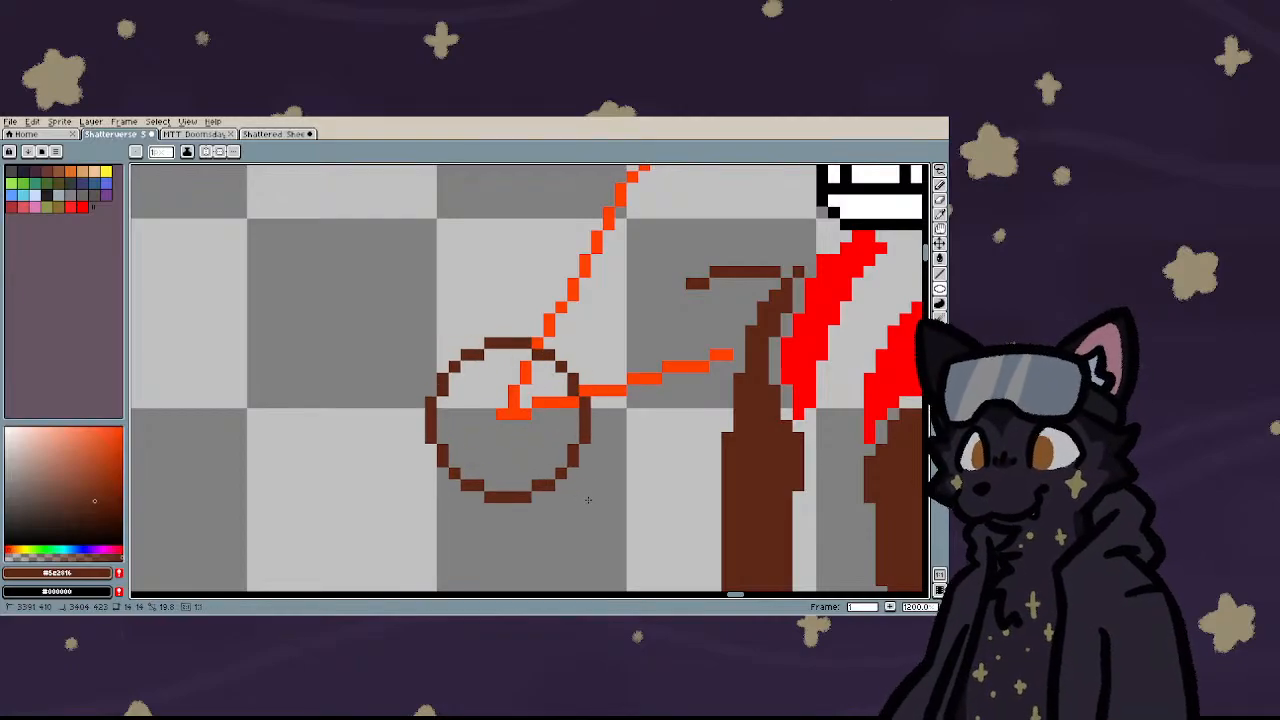
scroll(480, 457, down, 5)
scroll(501, 447, down, 1)
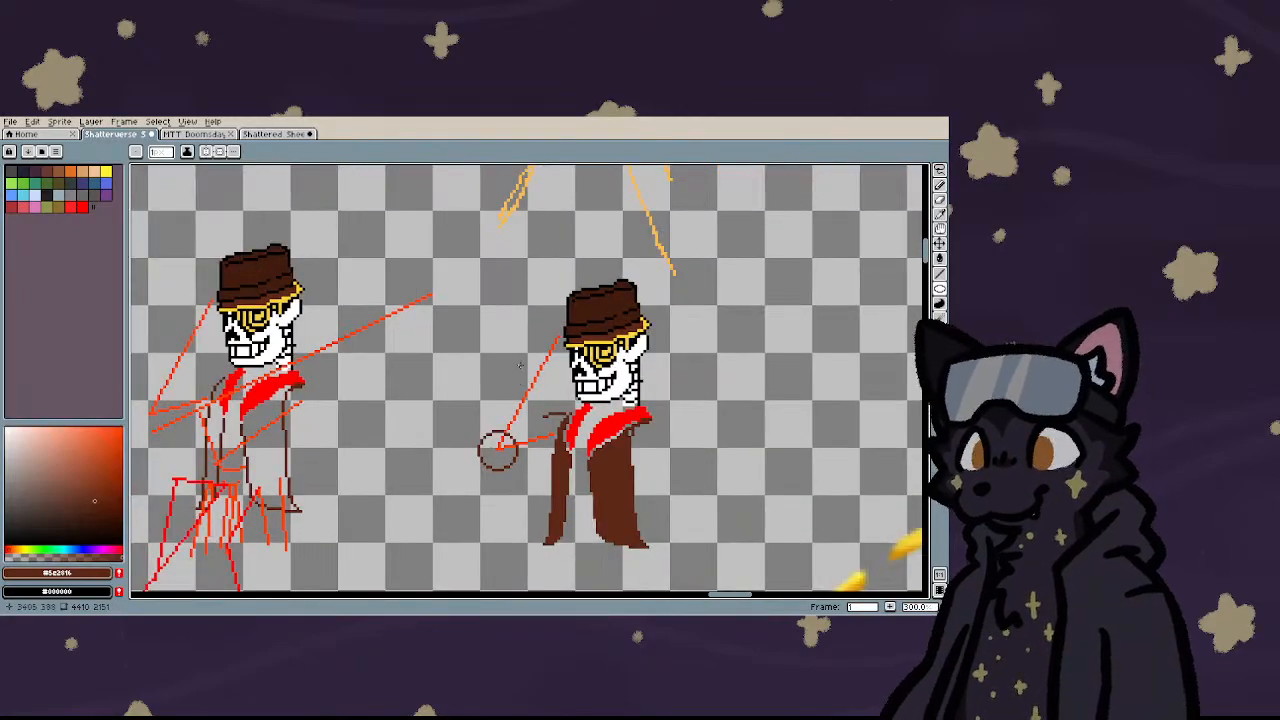
scroll(519, 366, up, 3)
scroll(546, 328, up, 2)
drag(531, 305, 676, 430)
scroll(530, 405, down, 4)
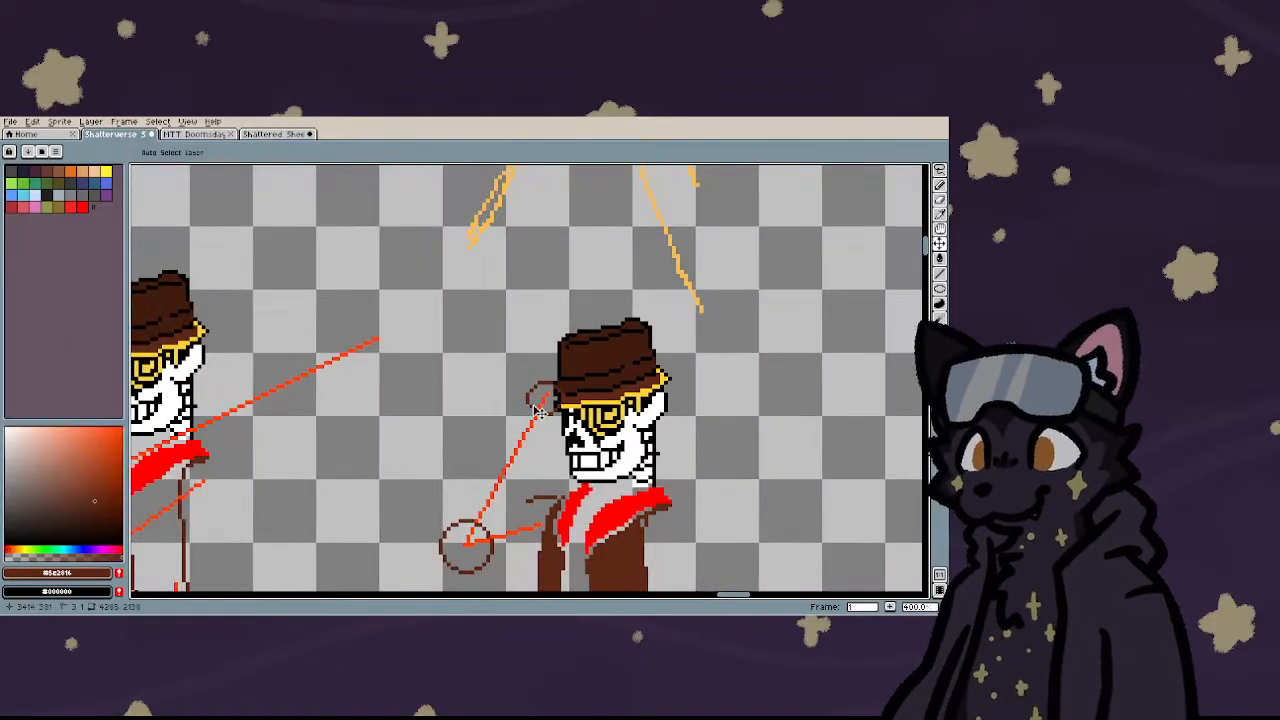
- Draw a brown circle outline about 4 pixels wide around the forearm guide's wrist end beside the hat brim
scroll(539, 411, up, 4)
scroll(479, 435, up, 2)
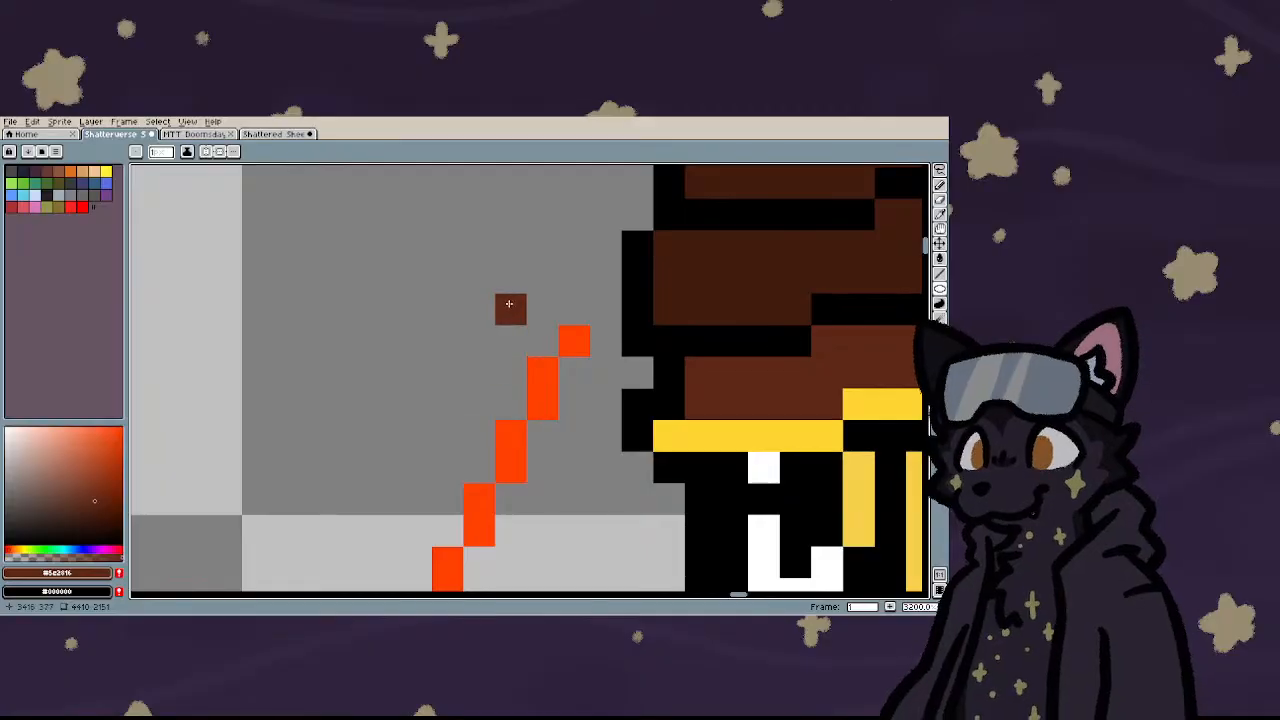
drag(511, 309, 606, 404)
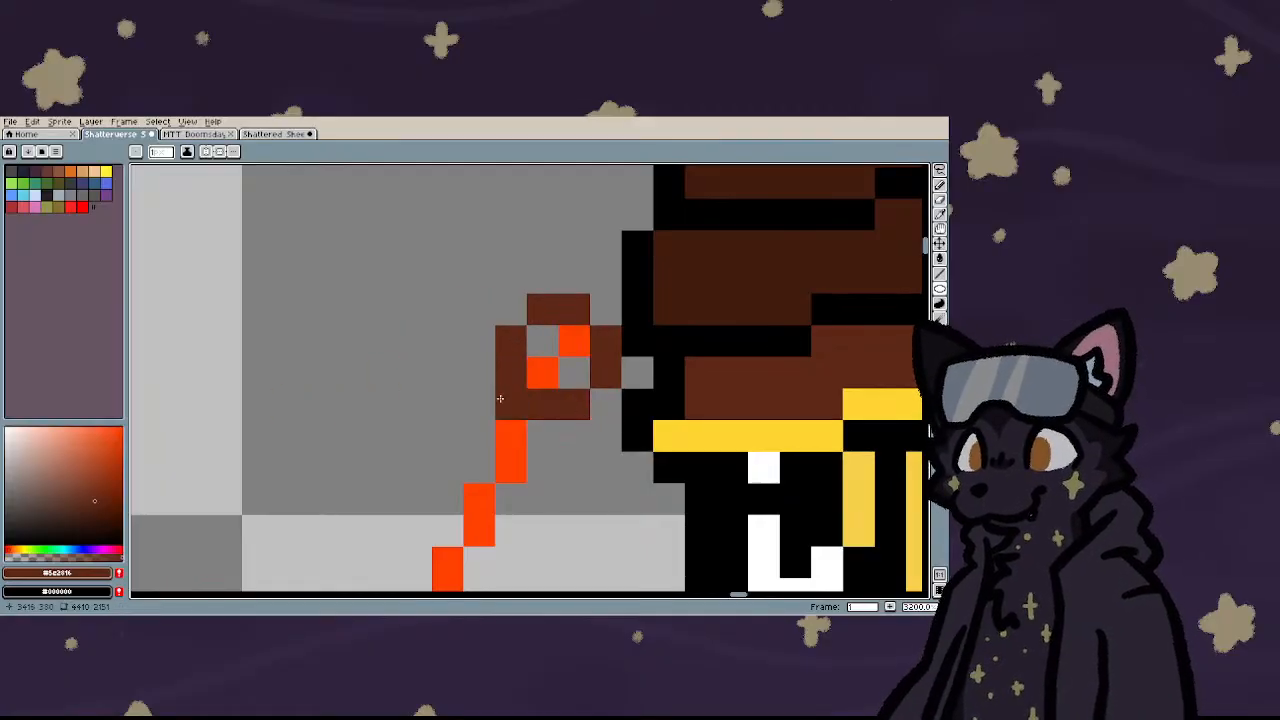
scroll(499, 399, down, 6)
scroll(394, 457, up, 2)
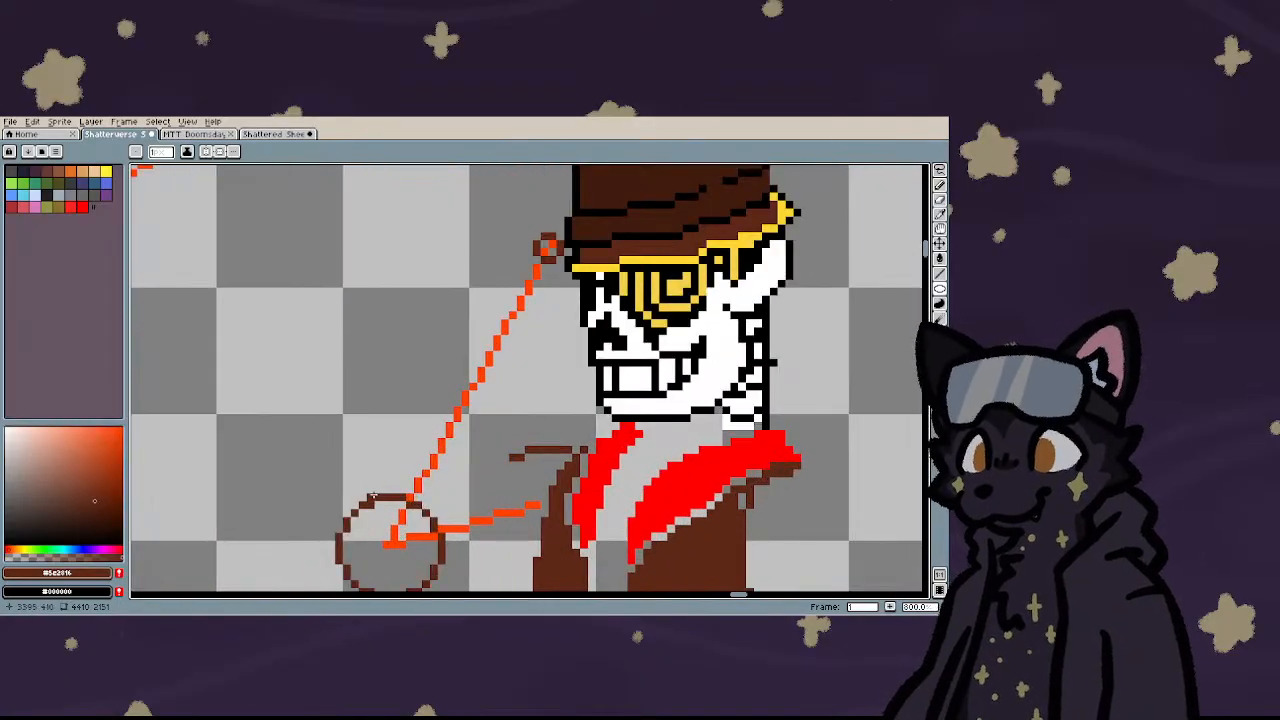
- Draw two brown lines with the Line tool joining the torso to the elbow circle, above and below the orange arm guide
scroll(373, 495, down, 2)
scroll(373, 495, up, 3)
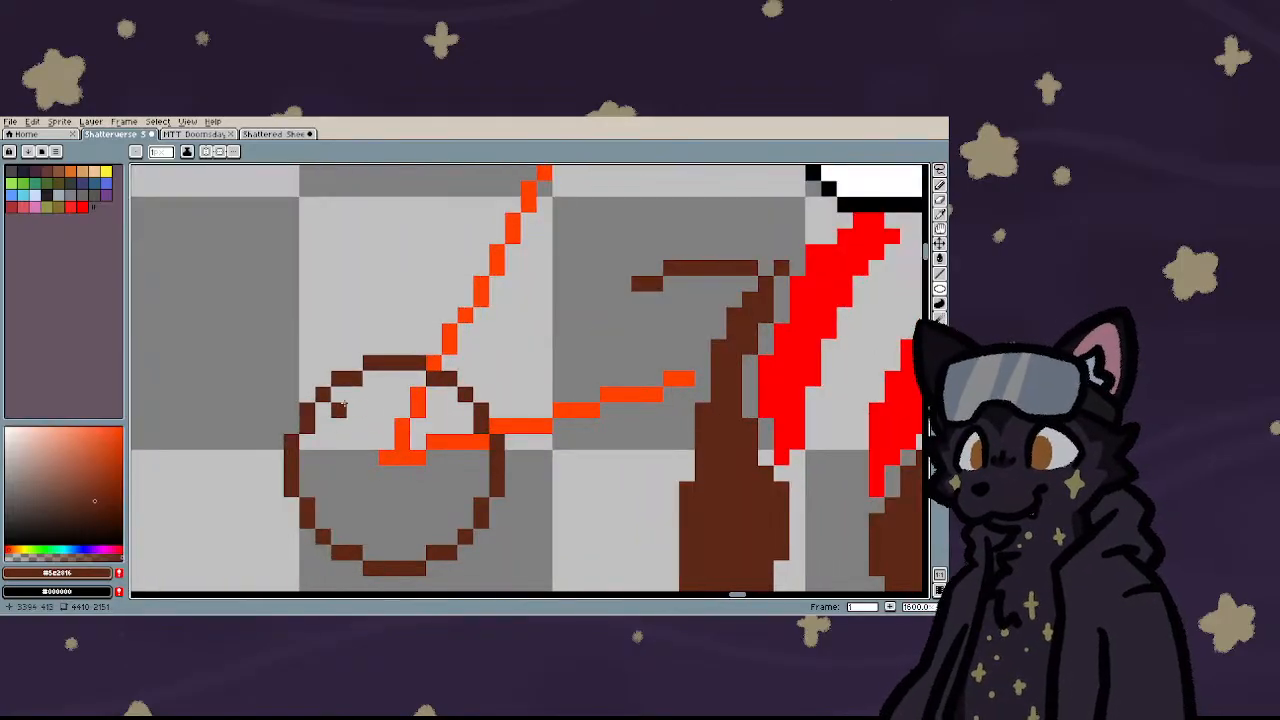
scroll(371, 443, down, 3)
scroll(371, 443, up, 3)
key(i)
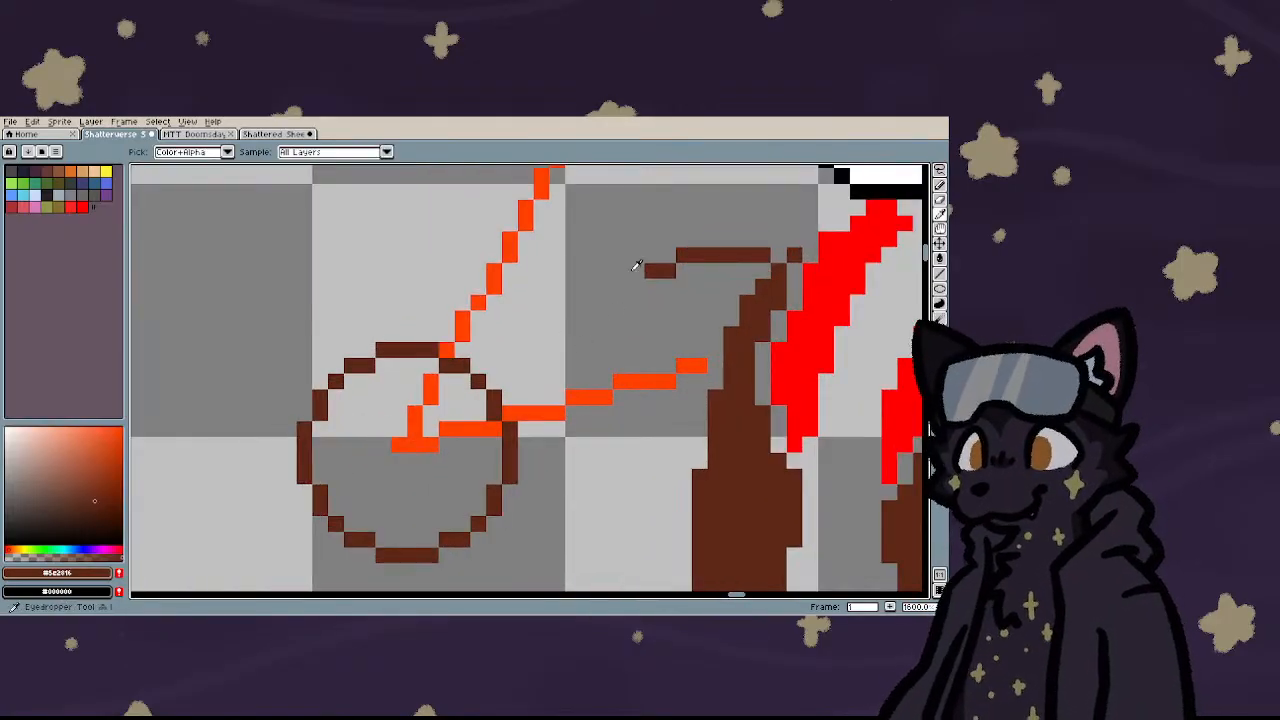
key(l)
drag(652, 270, 456, 352)
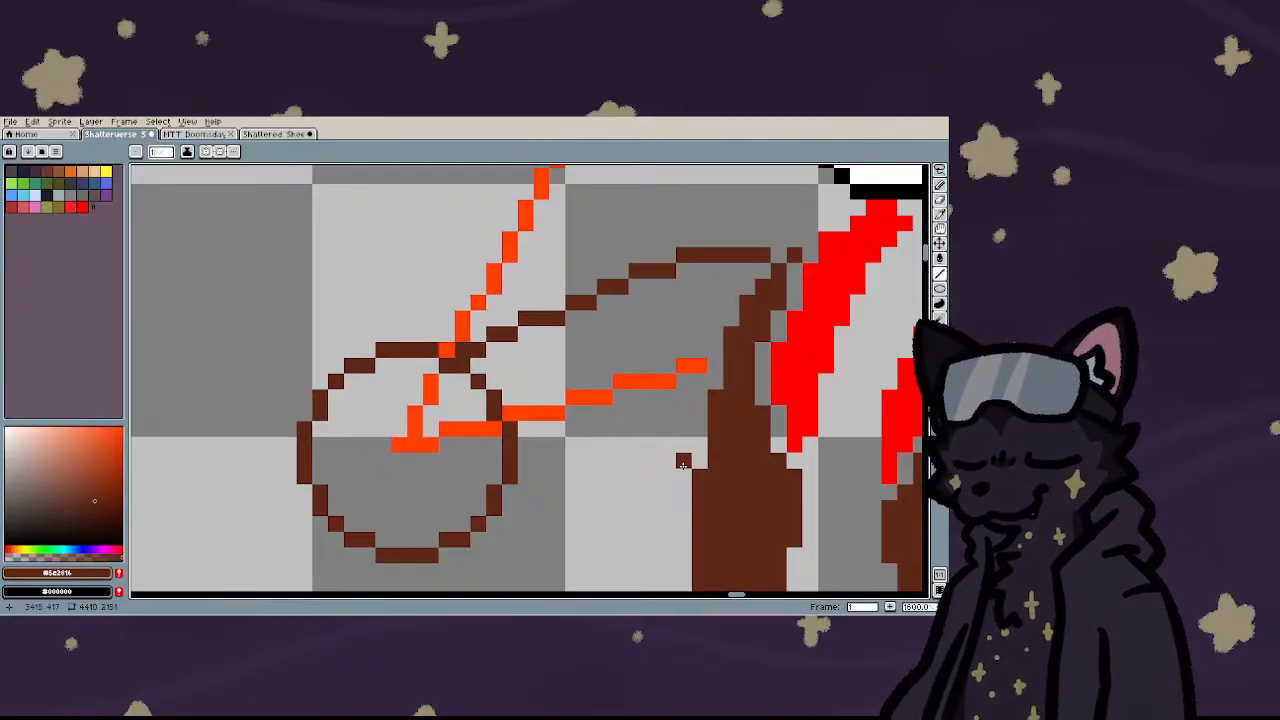
drag(682, 462, 433, 538)
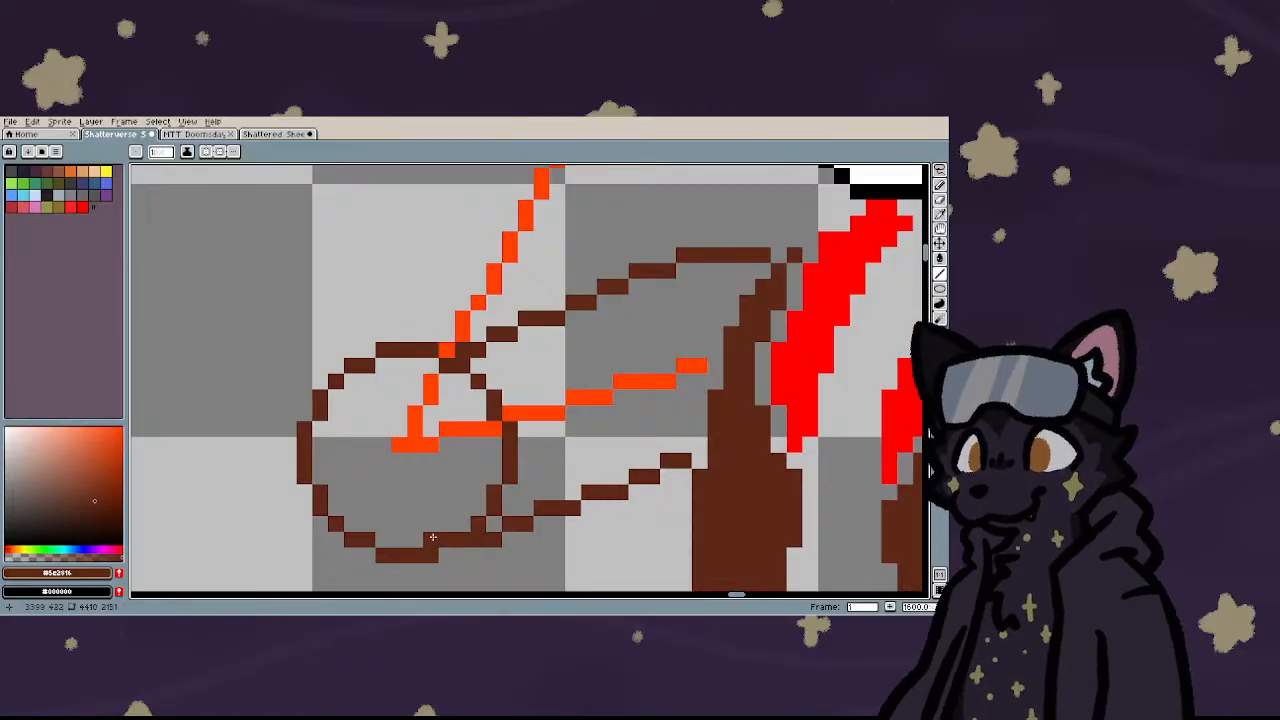
scroll(412, 333, down, 3)
scroll(351, 358, up, 2)
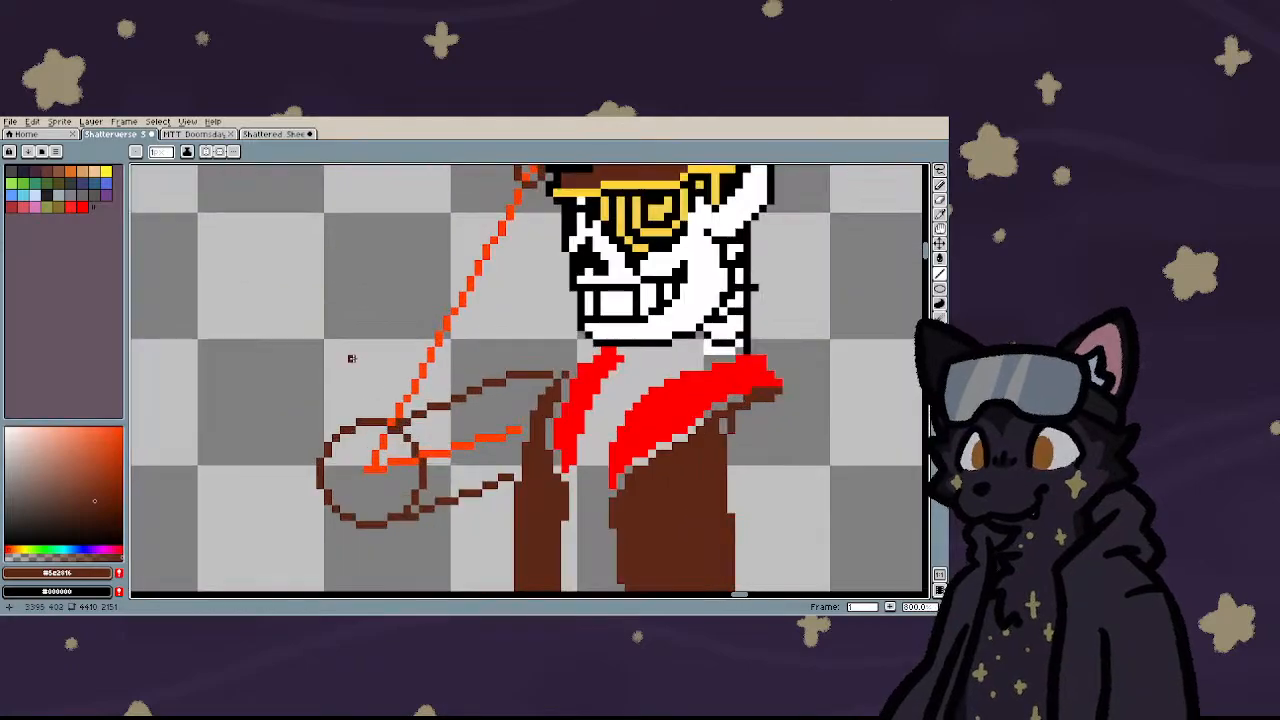
- Draw the forearm's inner edge as a brown line from the upper-arm outline up towards the hat brim
scroll(350, 398, down, 3)
scroll(345, 408, up, 3)
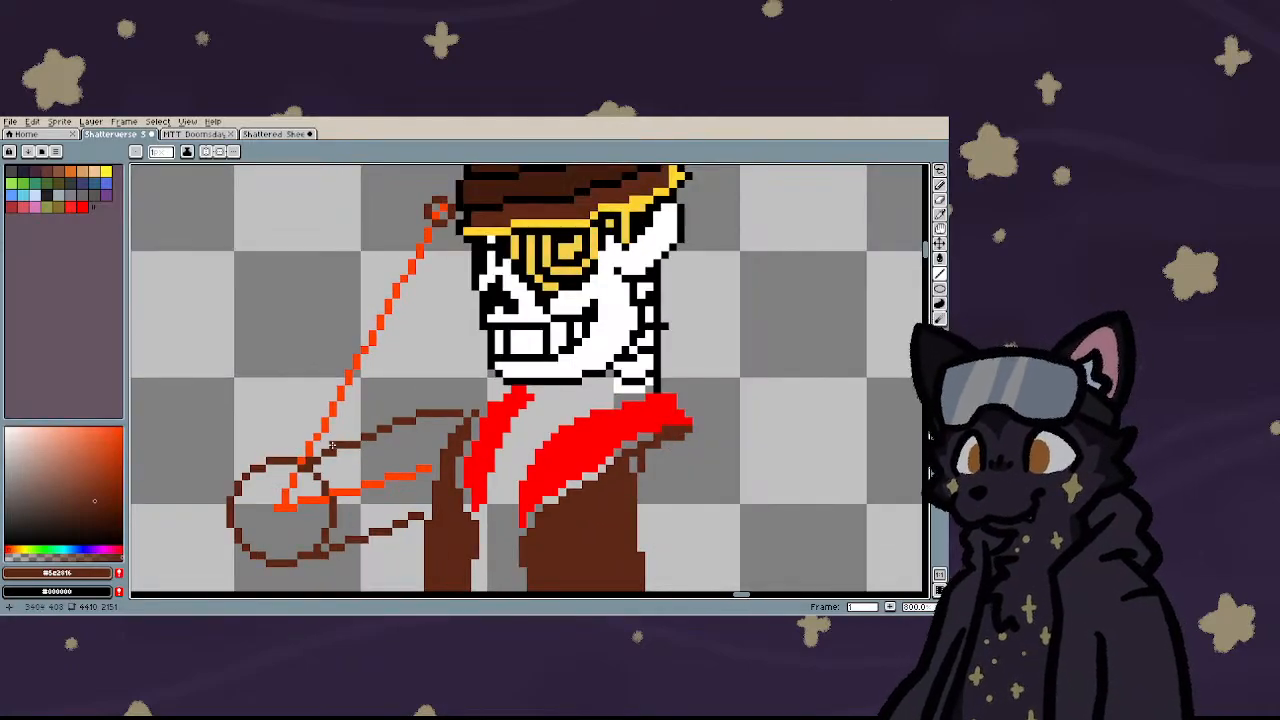
scroll(331, 445, up, 2)
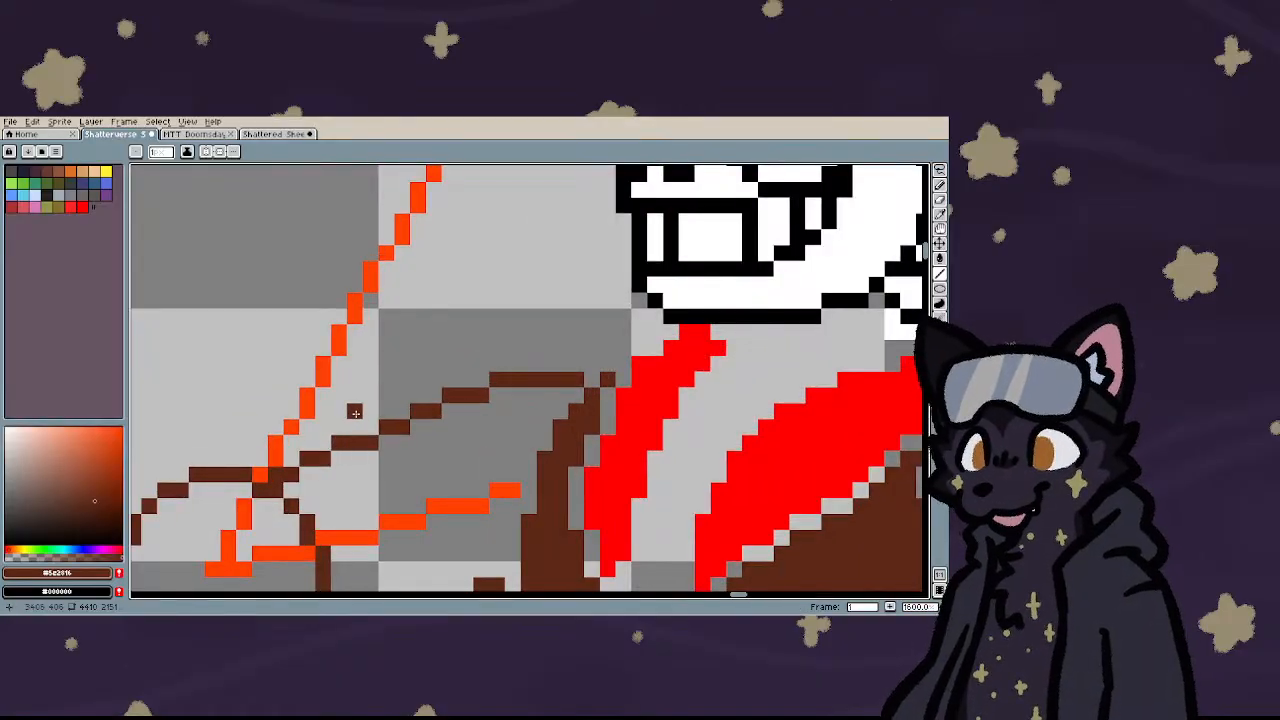
key(ctrl+z)
scroll(369, 410, down, 1)
drag(378, 382, 477, 206)
scroll(433, 218, up, 1)
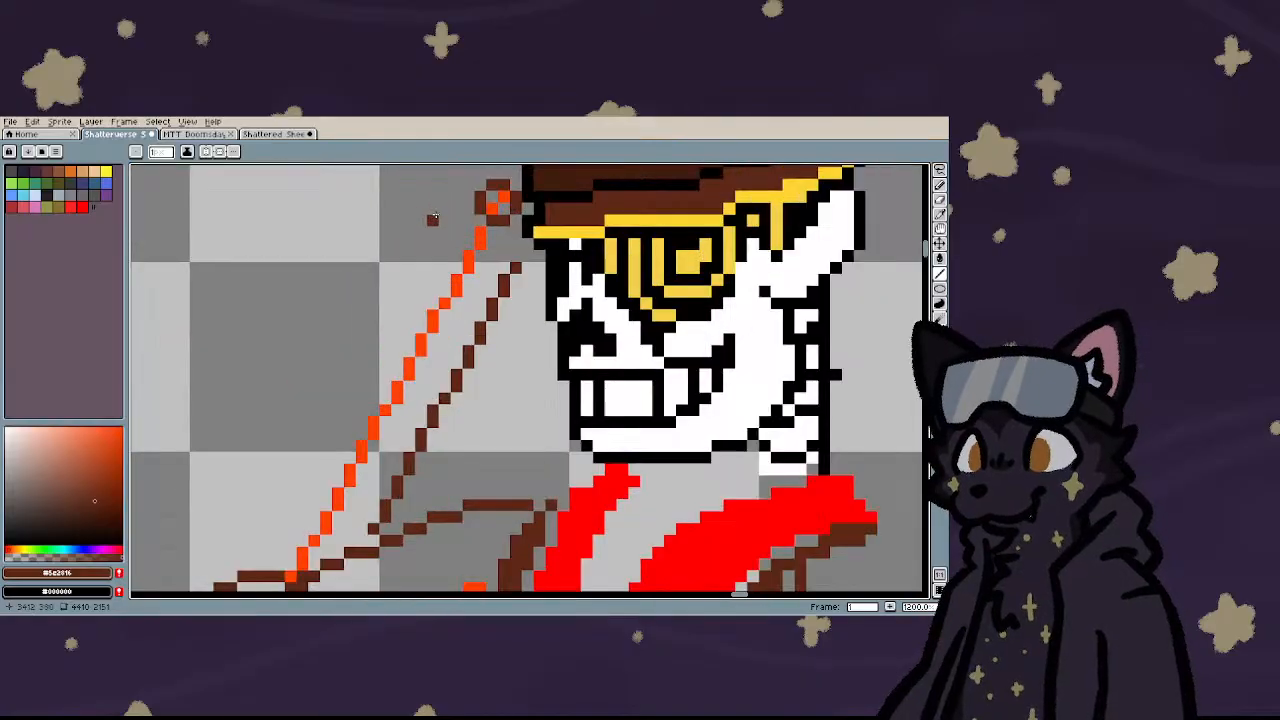
key(ctrl+z)
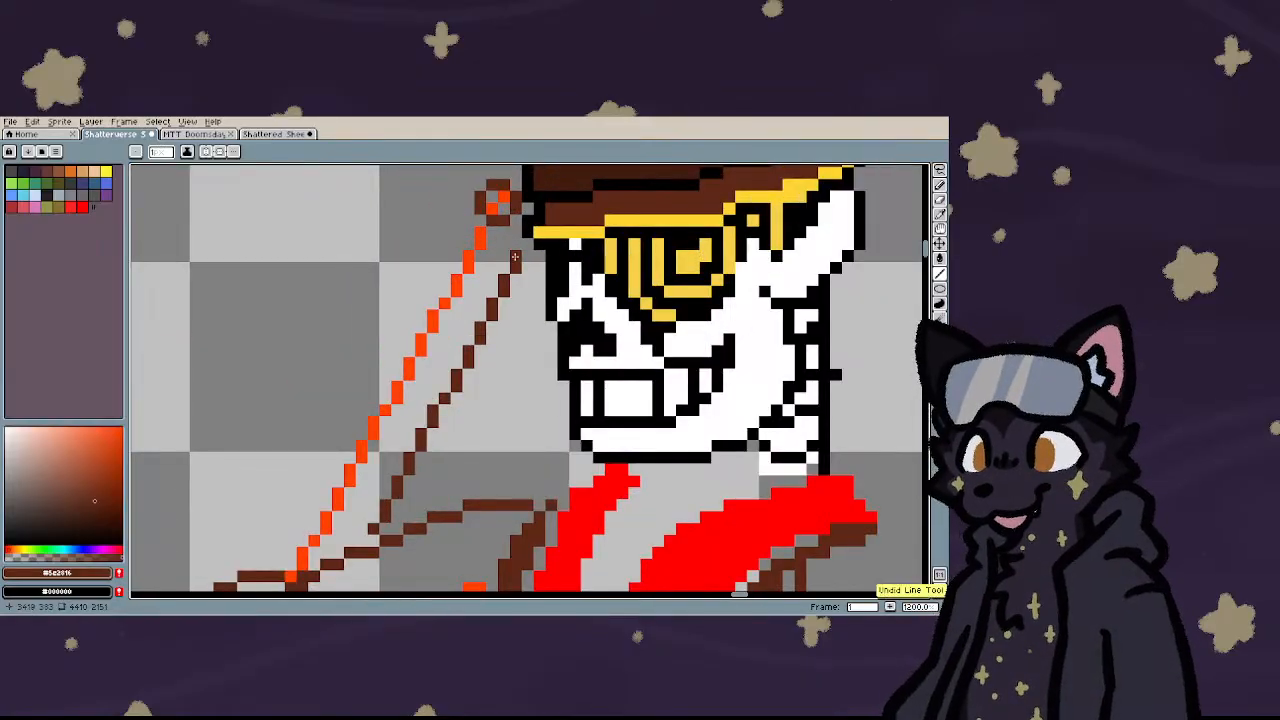
- Draw the sleeve's rounded upper end below the hand marker and its outer edge down to the elbow circle
drag(487, 241, 487, 241)
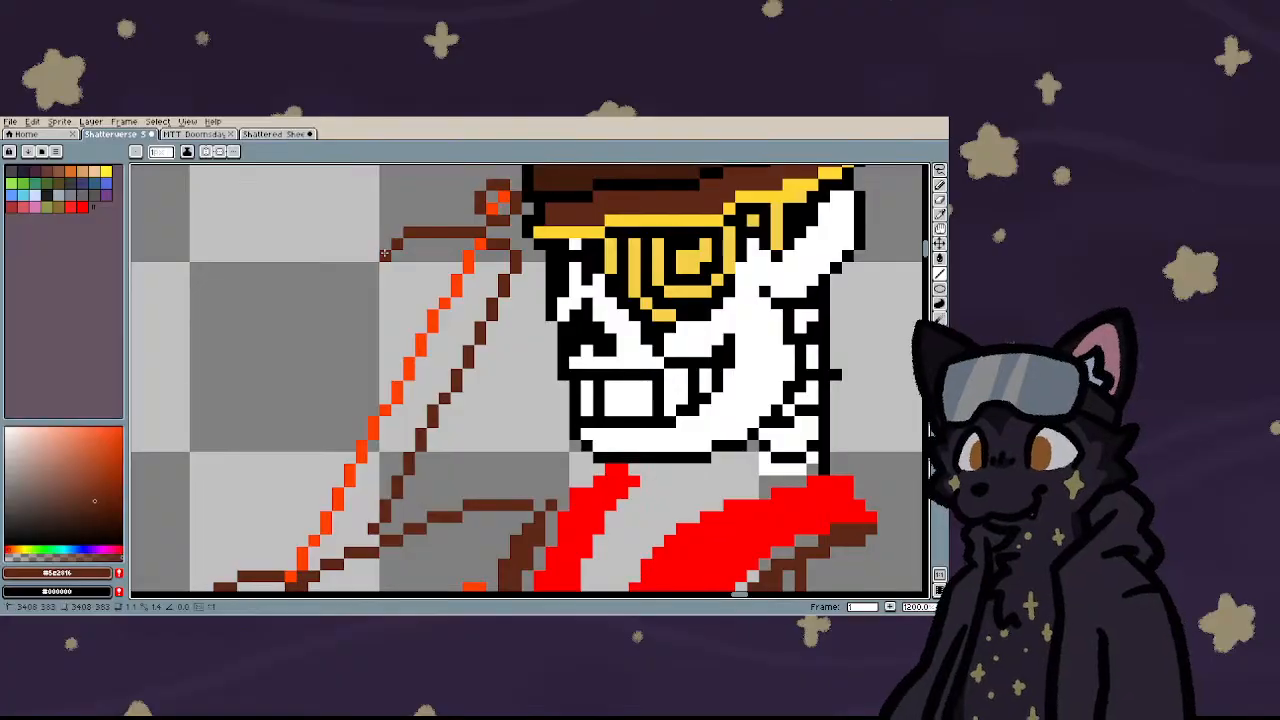
drag(384, 254, 364, 259)
scroll(359, 275, left, 2)
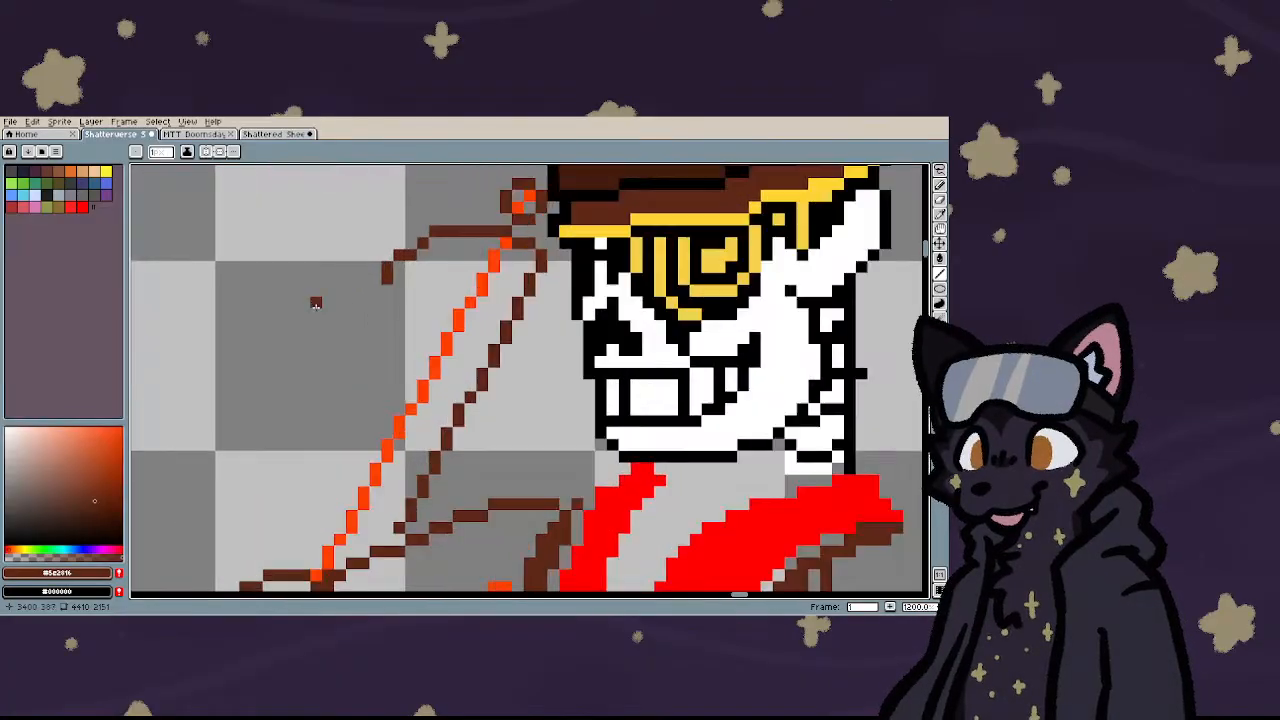
key(ctrl+z)
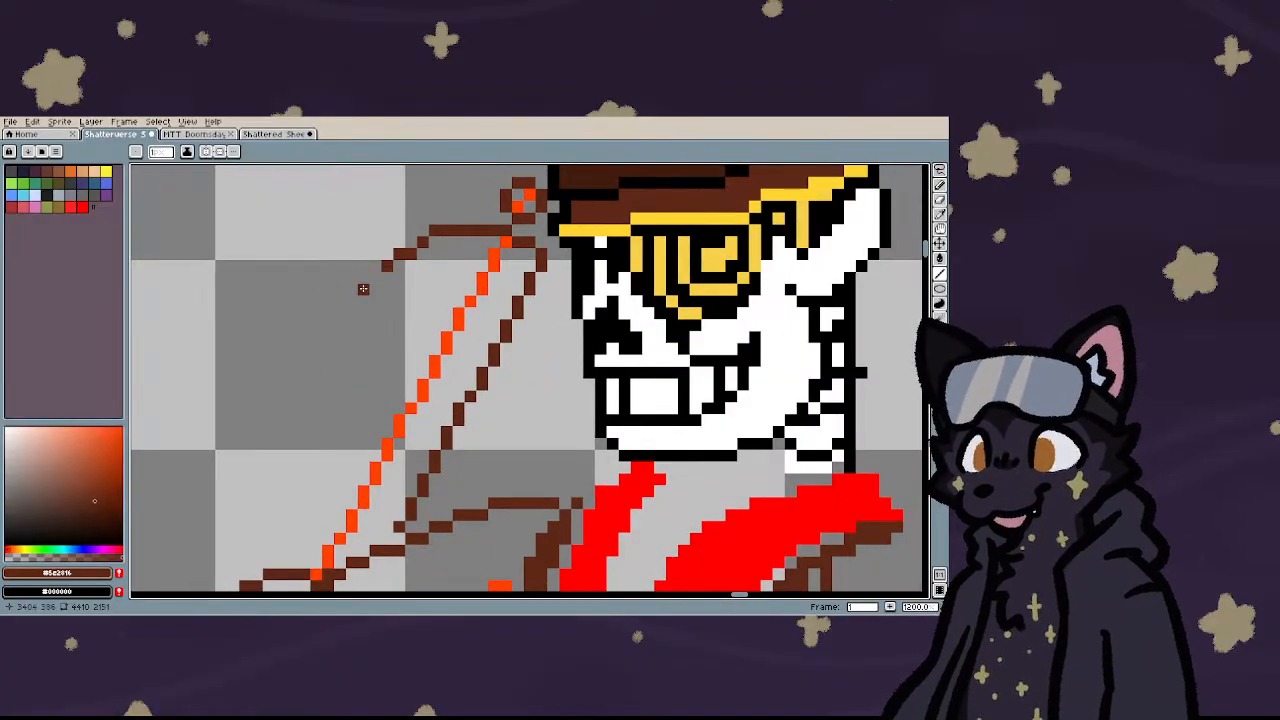
scroll(370, 284, down, 3)
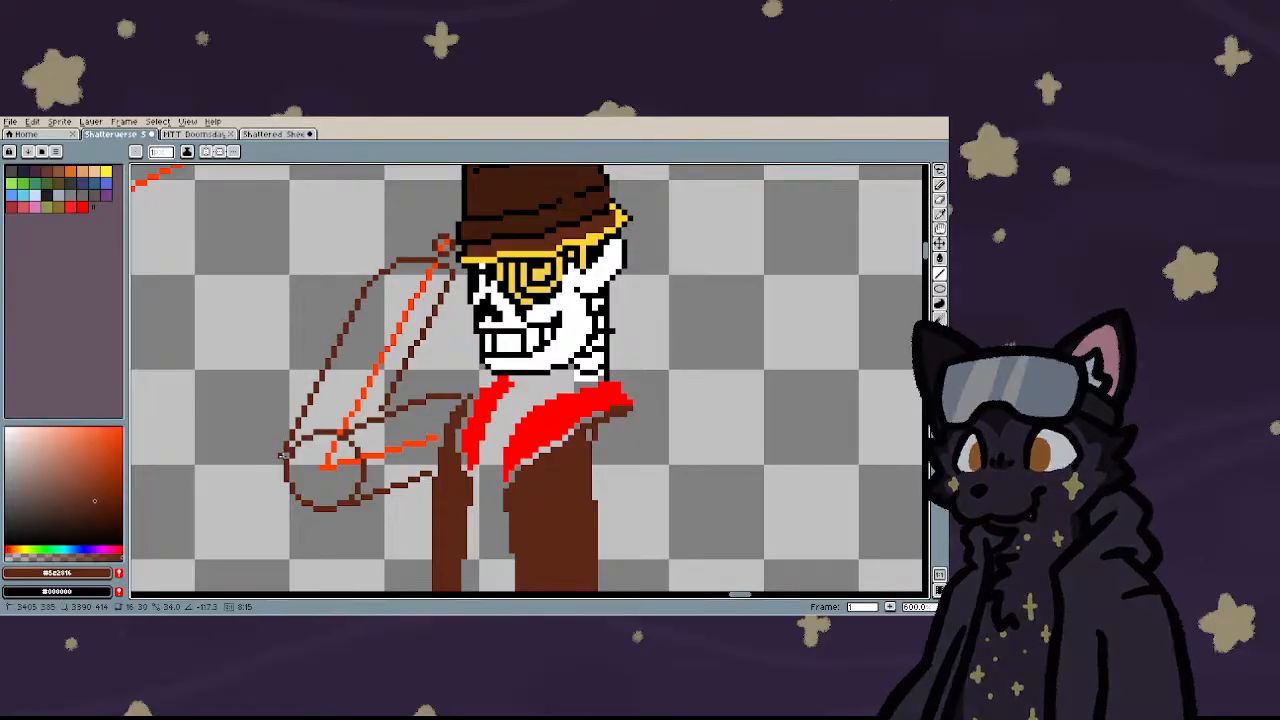
scroll(285, 455, down, 1)
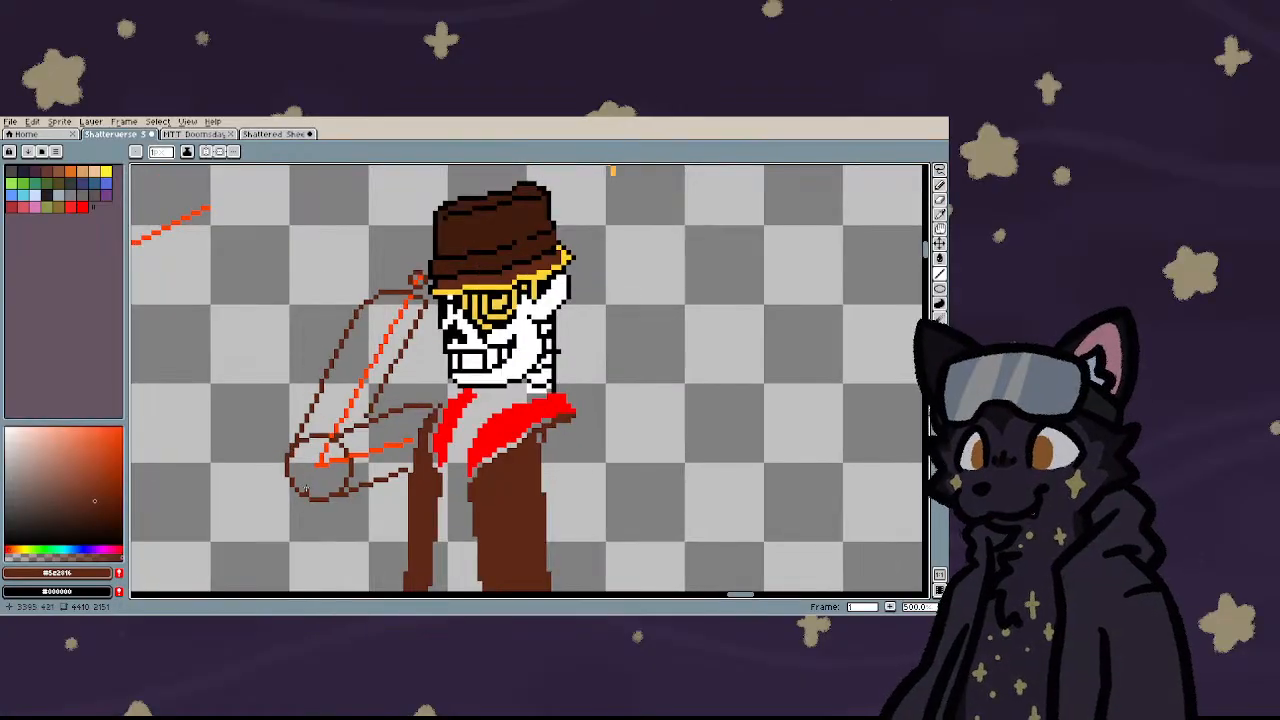
- Close the upper-arm outline with a brown line along the torso from the shoulder down to the lower sleeve edge
scroll(305, 488, up, 4)
scroll(413, 371, down, 6)
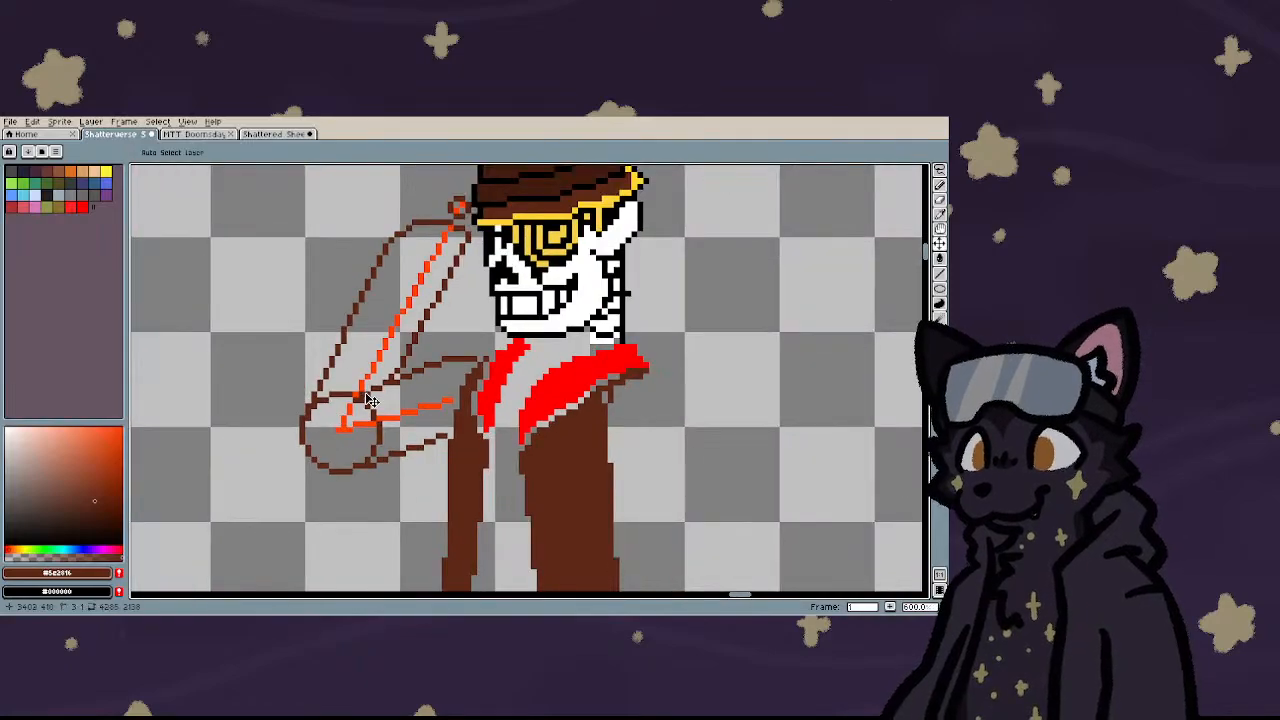
scroll(397, 373, up, 7)
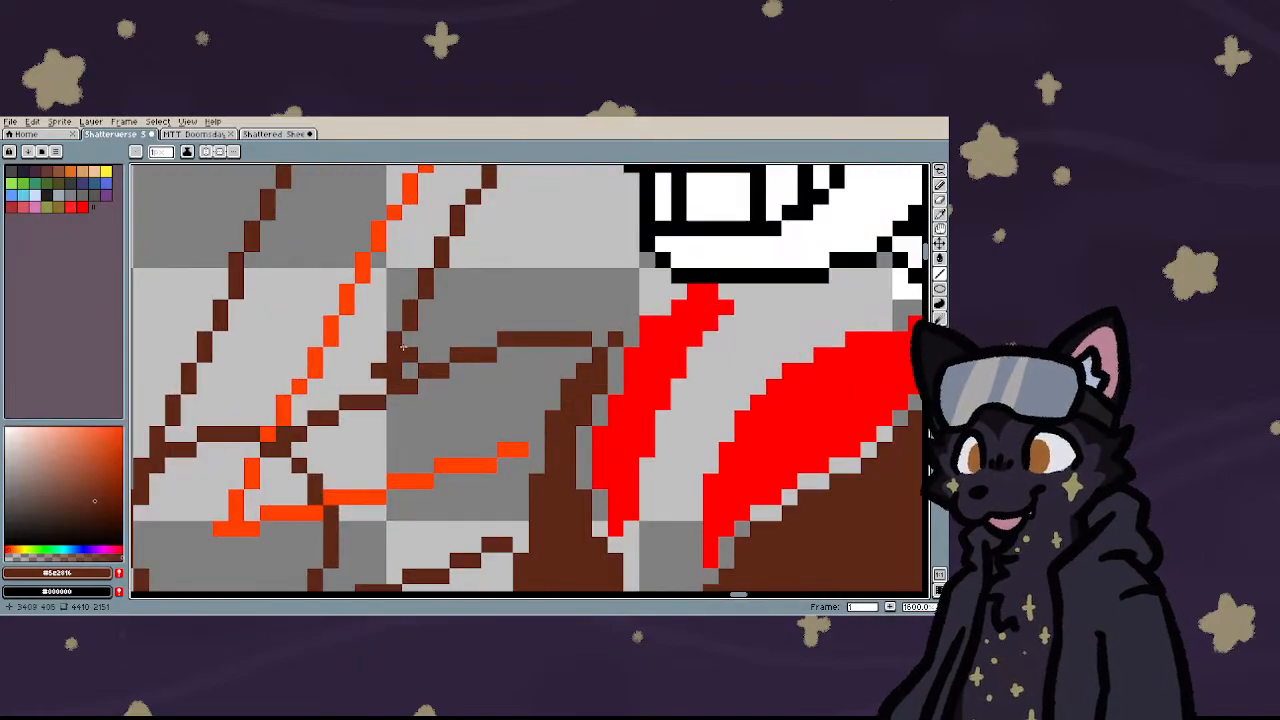
scroll(403, 347, down, 5)
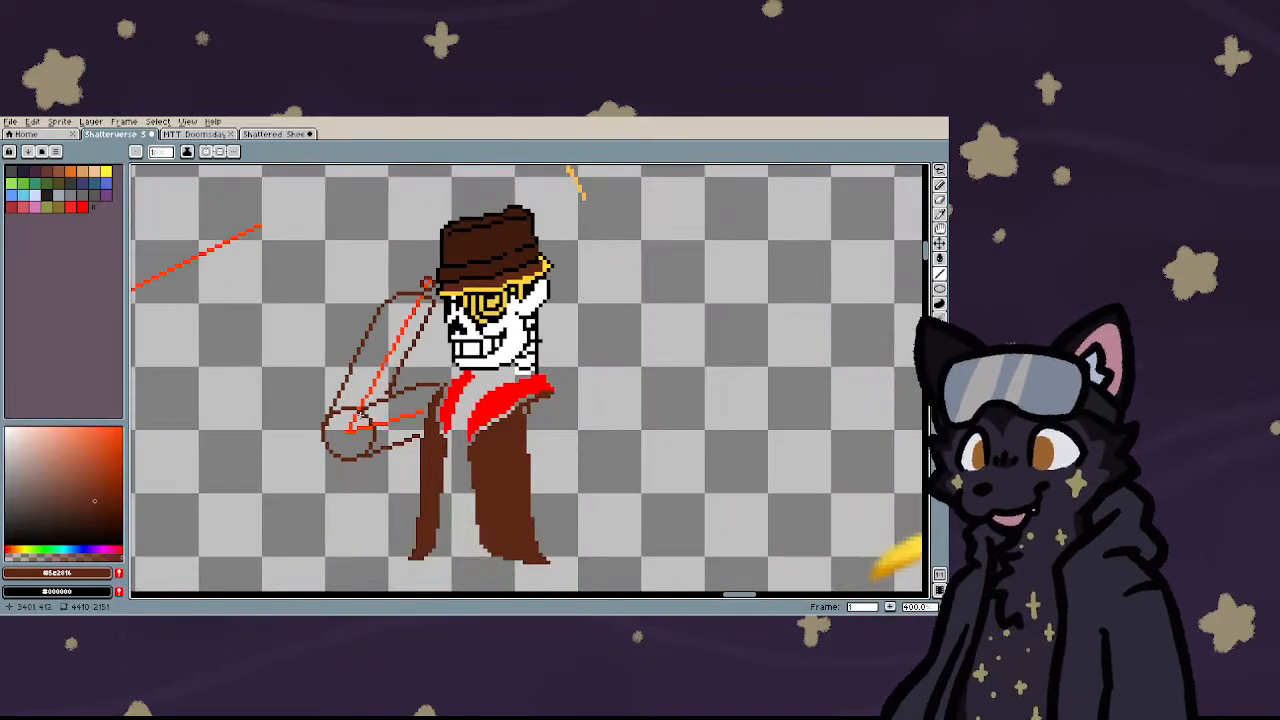
scroll(357, 416, up, 2)
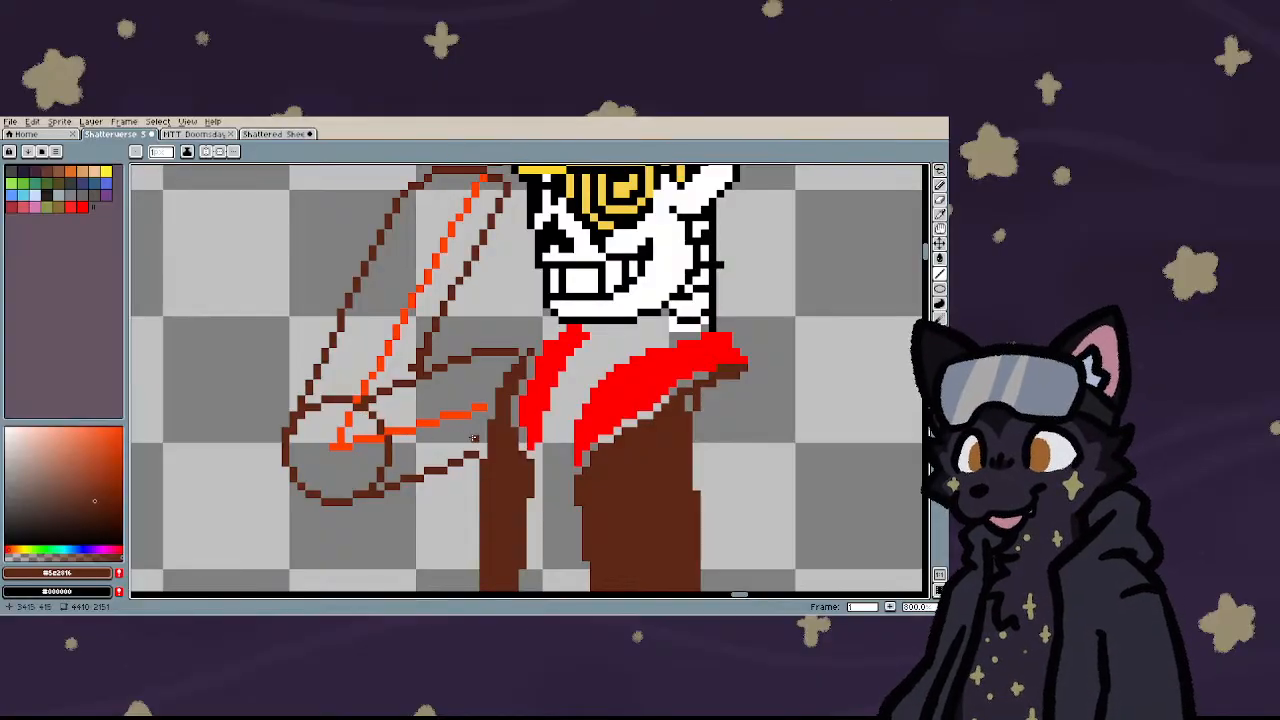
scroll(503, 437, up, 4)
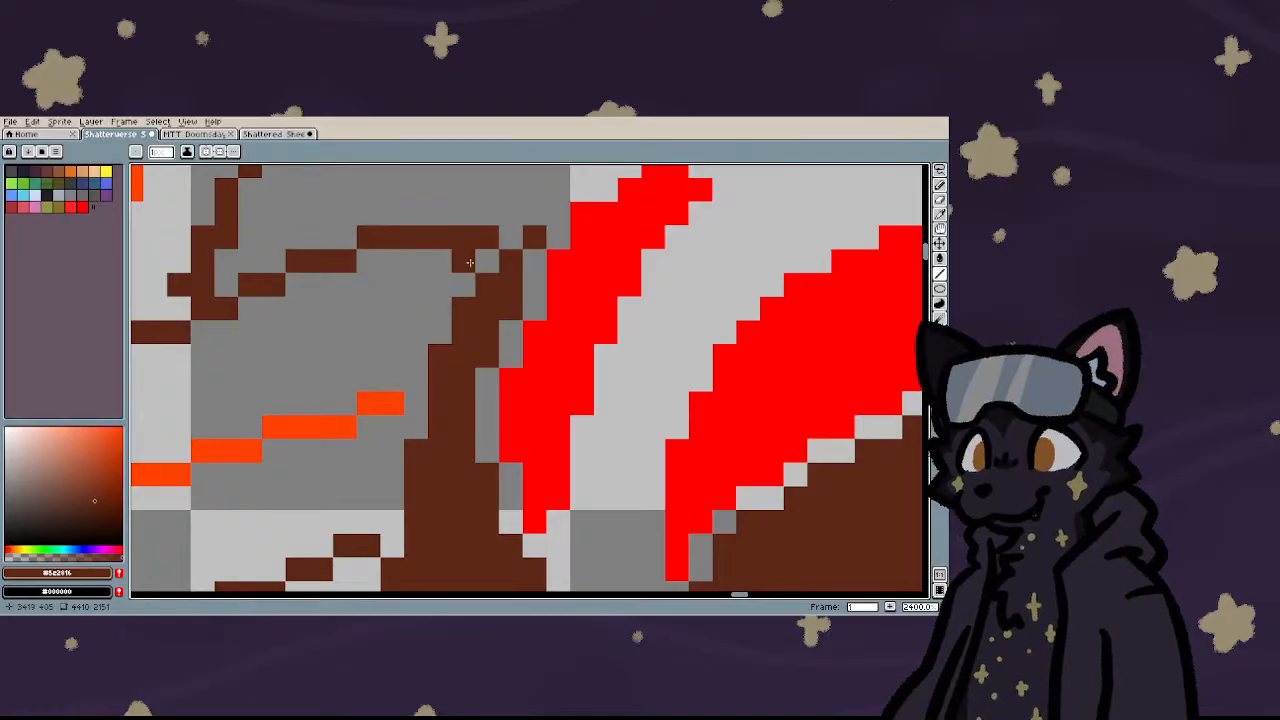
mouse_move(441, 286)
mouse_down()
mouse_move(423, 338)
mouse_move(396, 363)
mouse_move(381, 481)
mouse_move(367, 455)
mouse_move(368, 538)
mouse_up()
scroll(386, 500, down, 5)
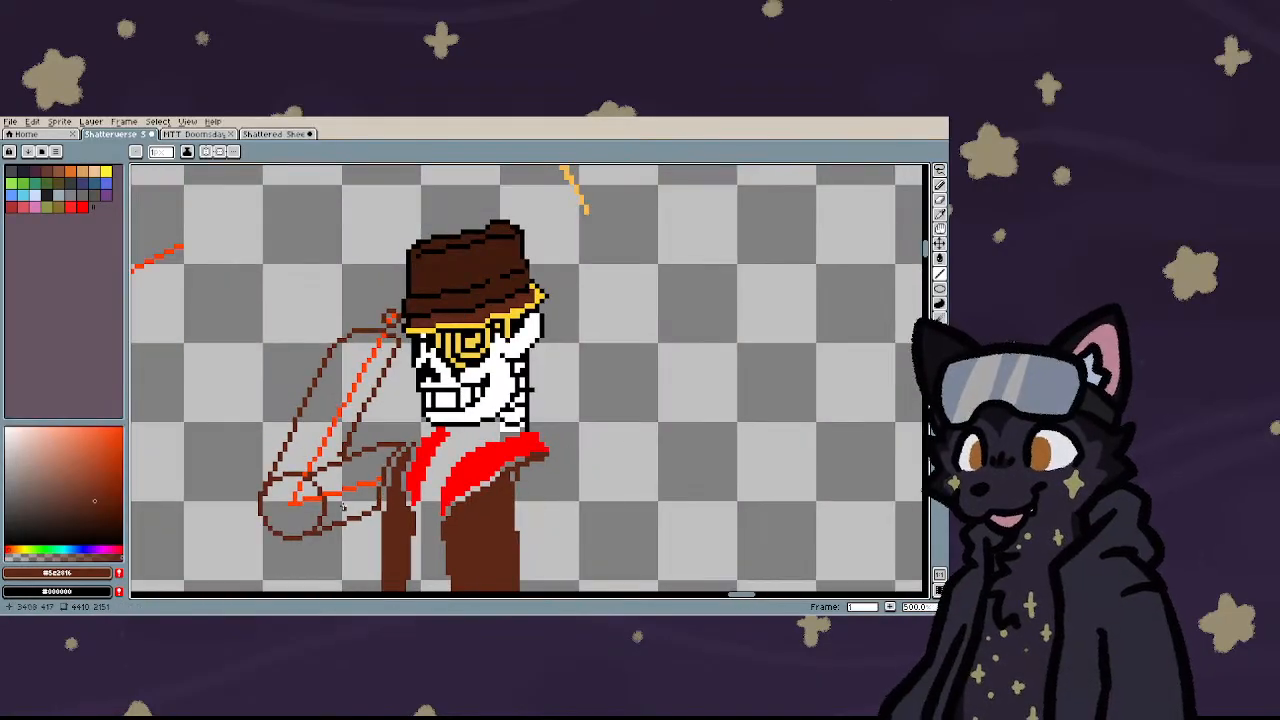
- Fill the upper arm and elbow circle with the same brown using the Paint Bucket
scroll(343, 507, up, 4)
click(388, 492)
click(373, 397)
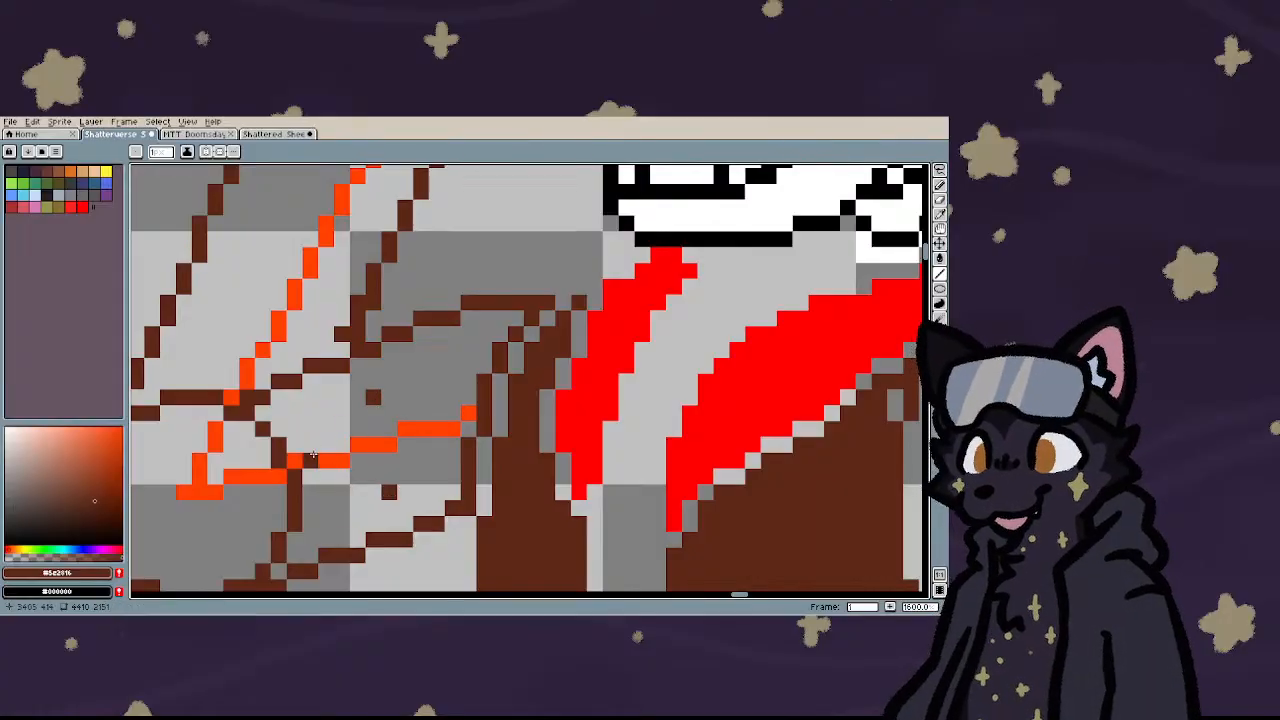
key(g)
click(337, 481)
click(310, 420)
click(279, 492)
click(262, 443)
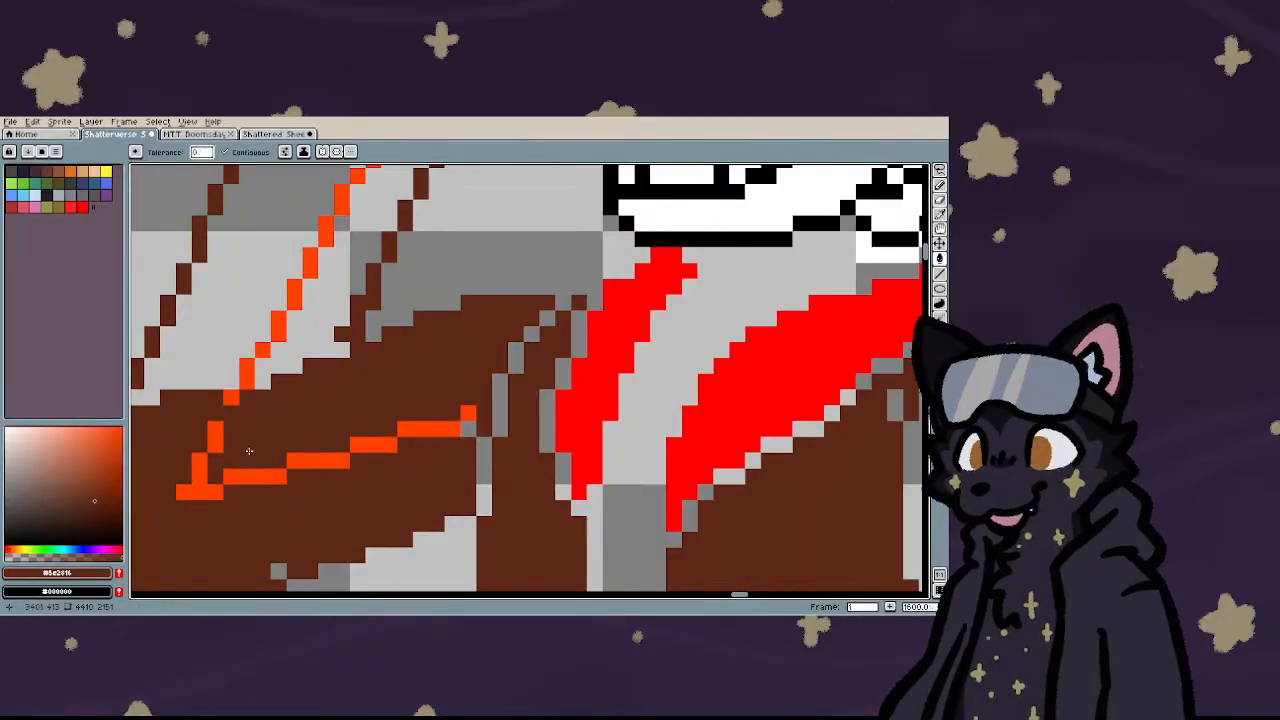
- Fill both parts of the raised forearm with brown on either side of the orange guide
scroll(278, 570, down, 3)
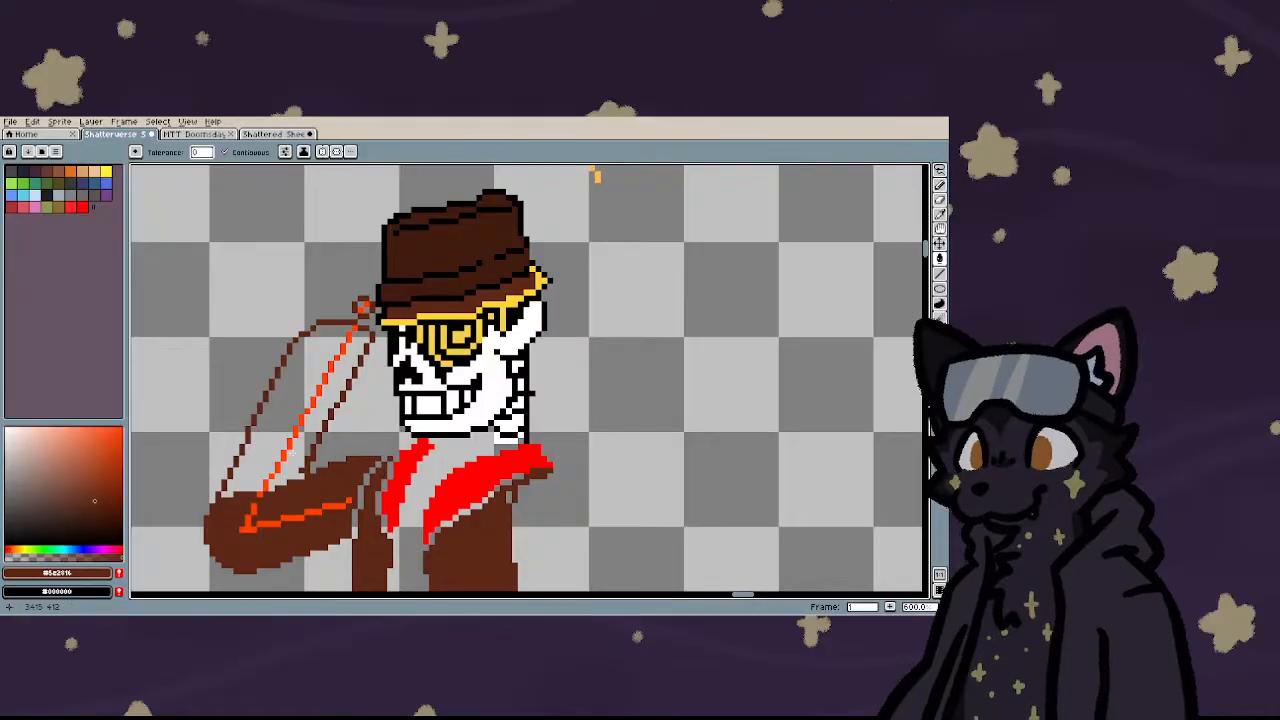
click(255, 440)
click(296, 470)
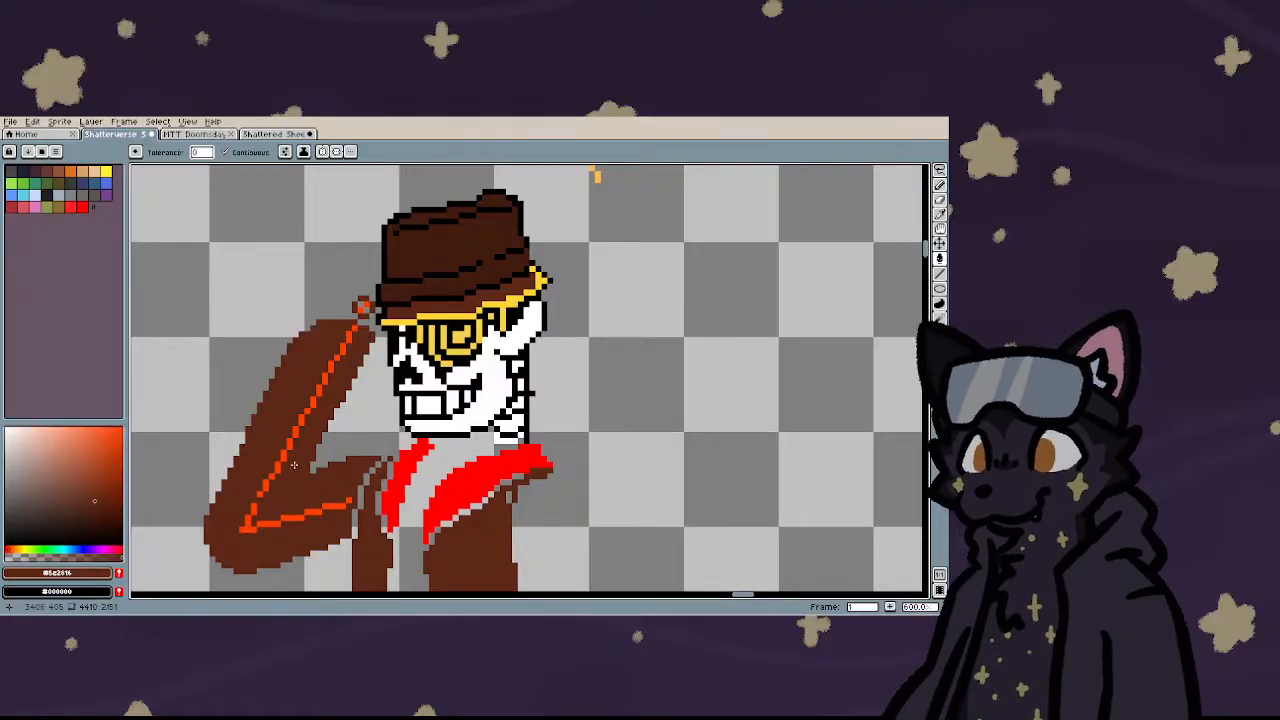
scroll(340, 312, up, 1)
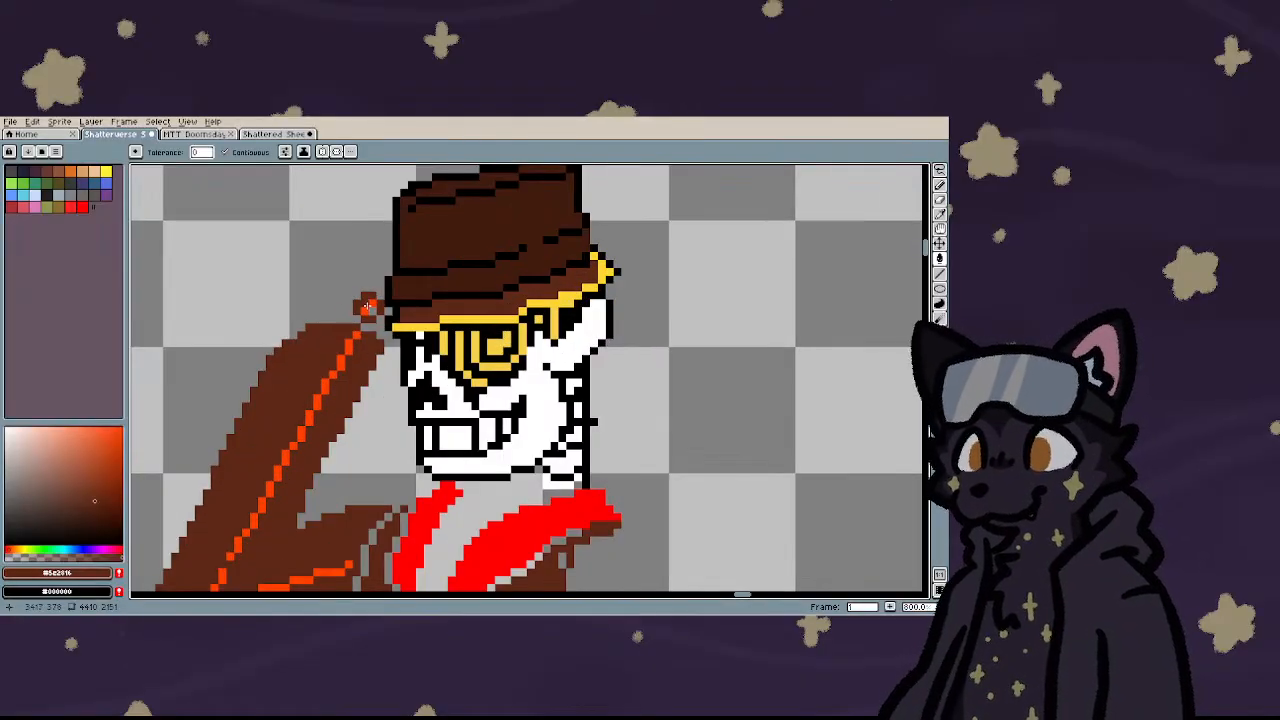
- Pick white from the skull and draw the lower finger of the hand above the sleeve with the Pencil
scroll(367, 305, up, 3)
scroll(334, 364, down, 1)
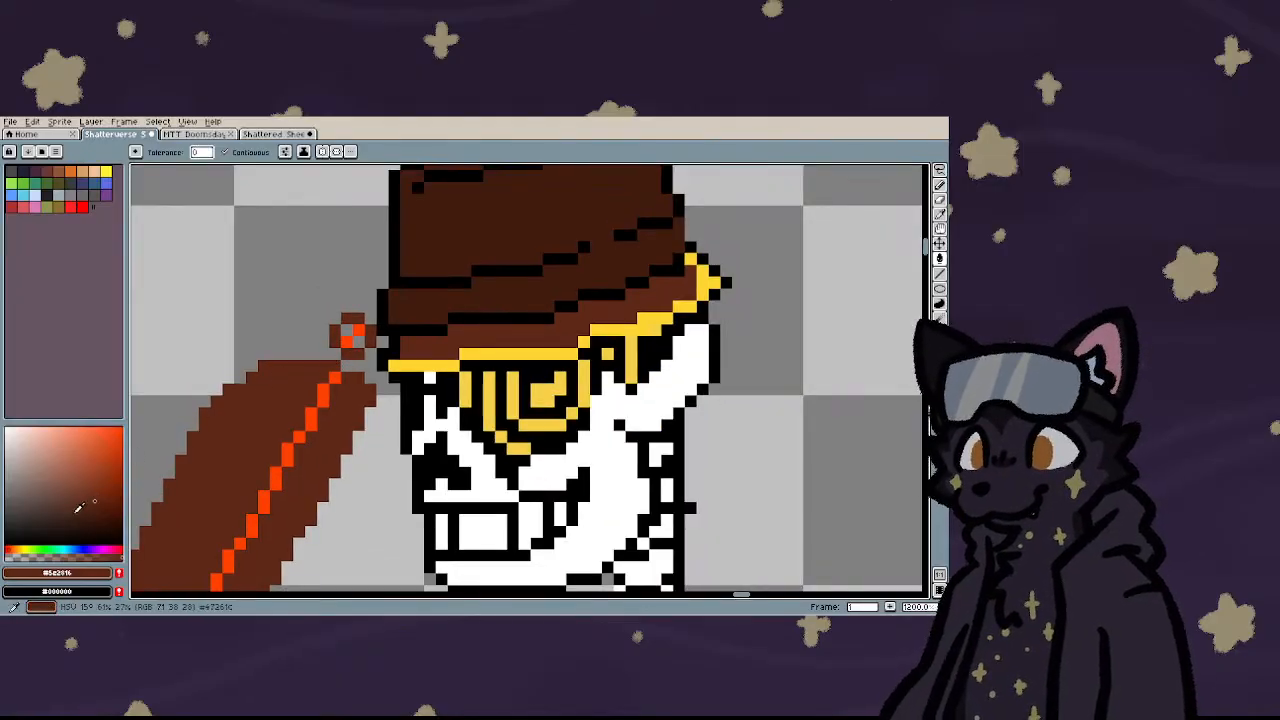
key(i)
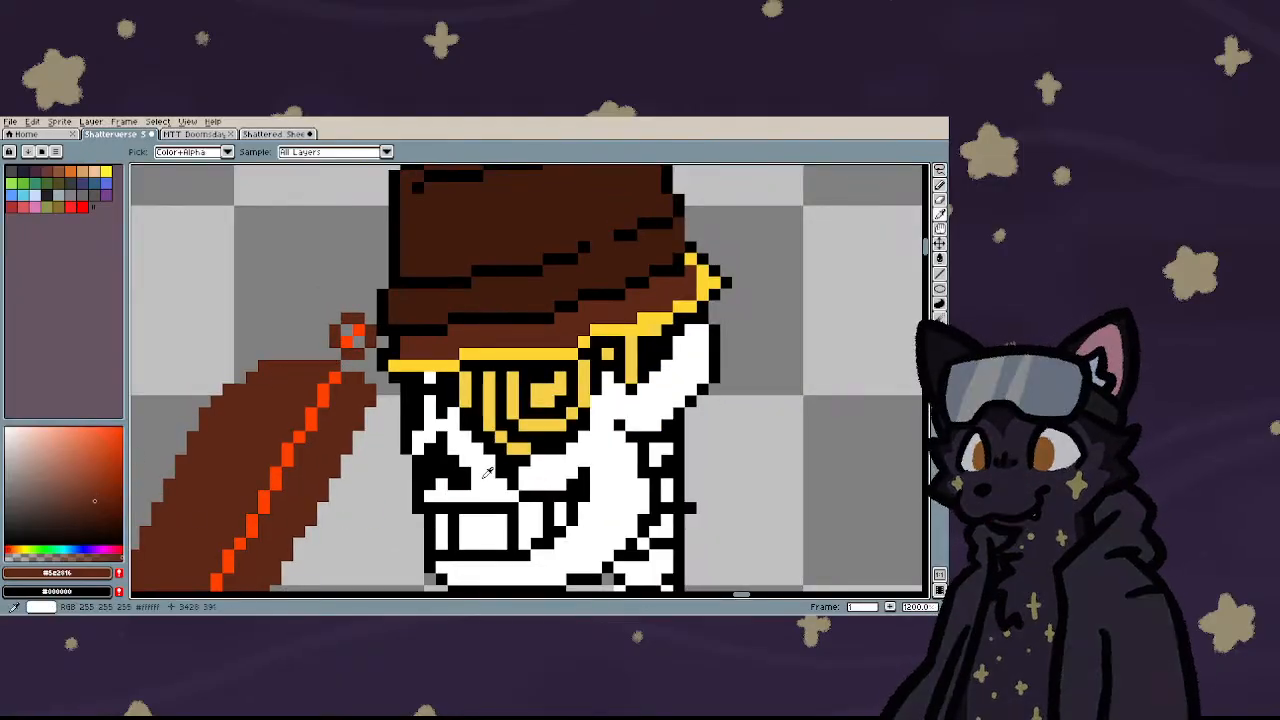
click(486, 476)
key(b)
scroll(335, 389, up, 3)
scroll(334, 388, down, 3)
scroll(236, 328, up, 3)
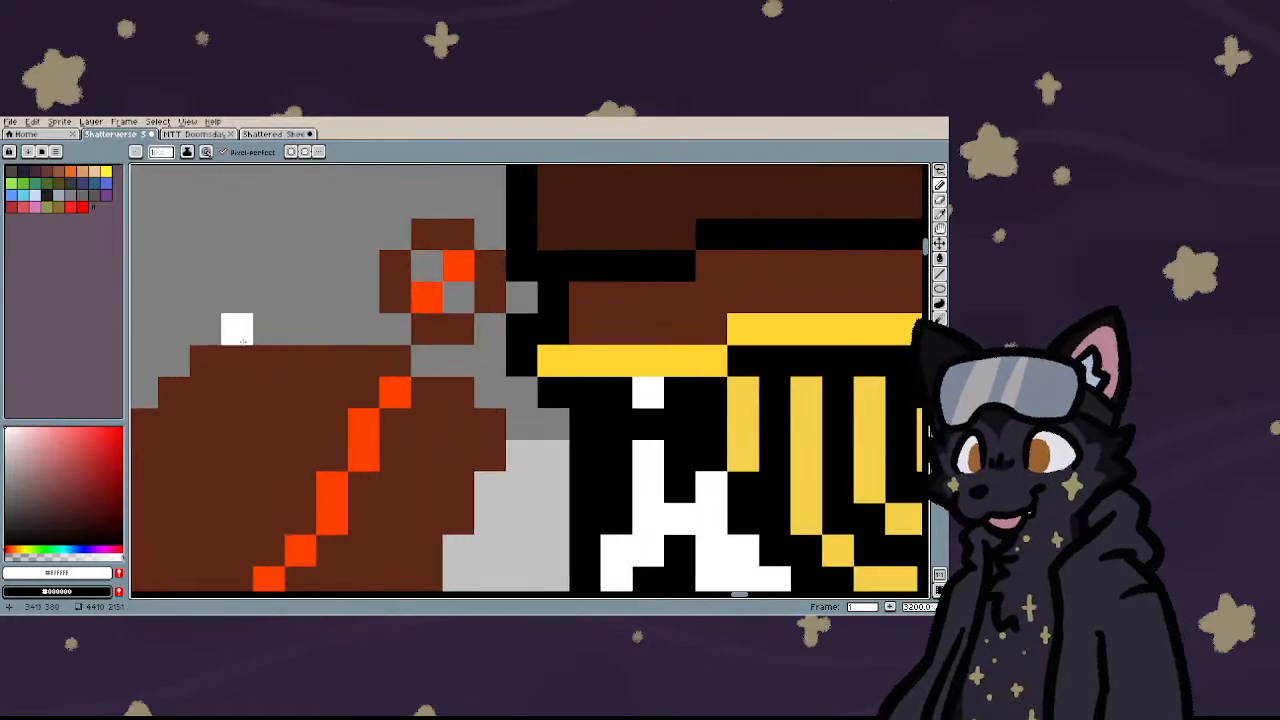
mouse_move(308, 334)
mouse_down()
mouse_move(325, 298)
mouse_move(362, 310)
mouse_move(340, 362)
mouse_up()
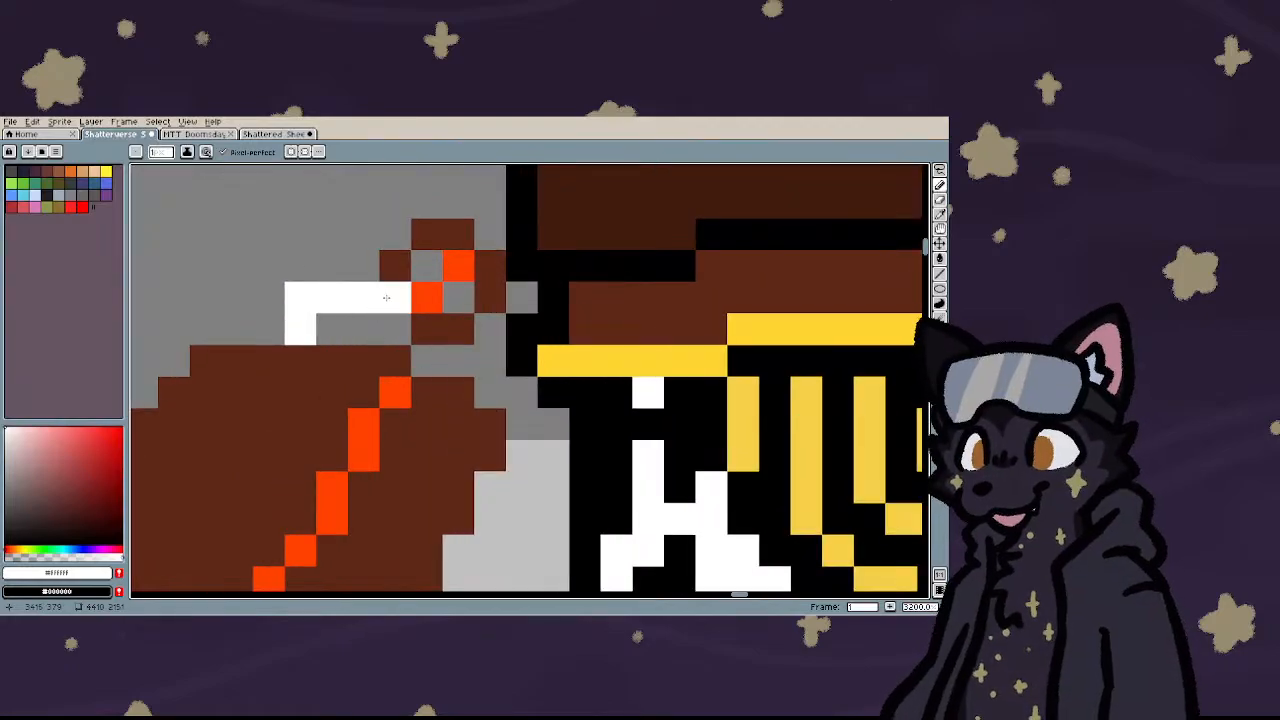
right_click(307, 324)
mouse_move(364, 302)
mouse_down()
mouse_move(429, 308)
mouse_move(458, 330)
mouse_up()
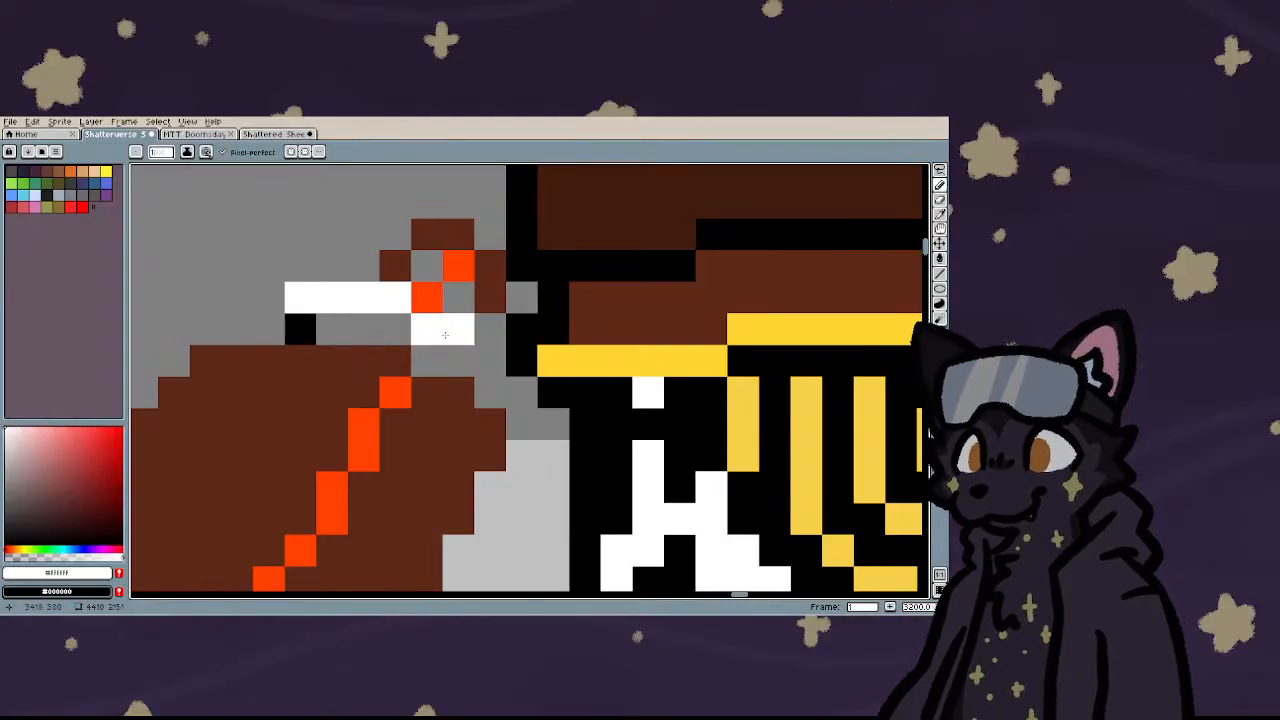
click(427, 297)
- Place black outline pixels around the outer end of the white lower finger
click(308, 324)
right_click(305, 327)
right_click(270, 328)
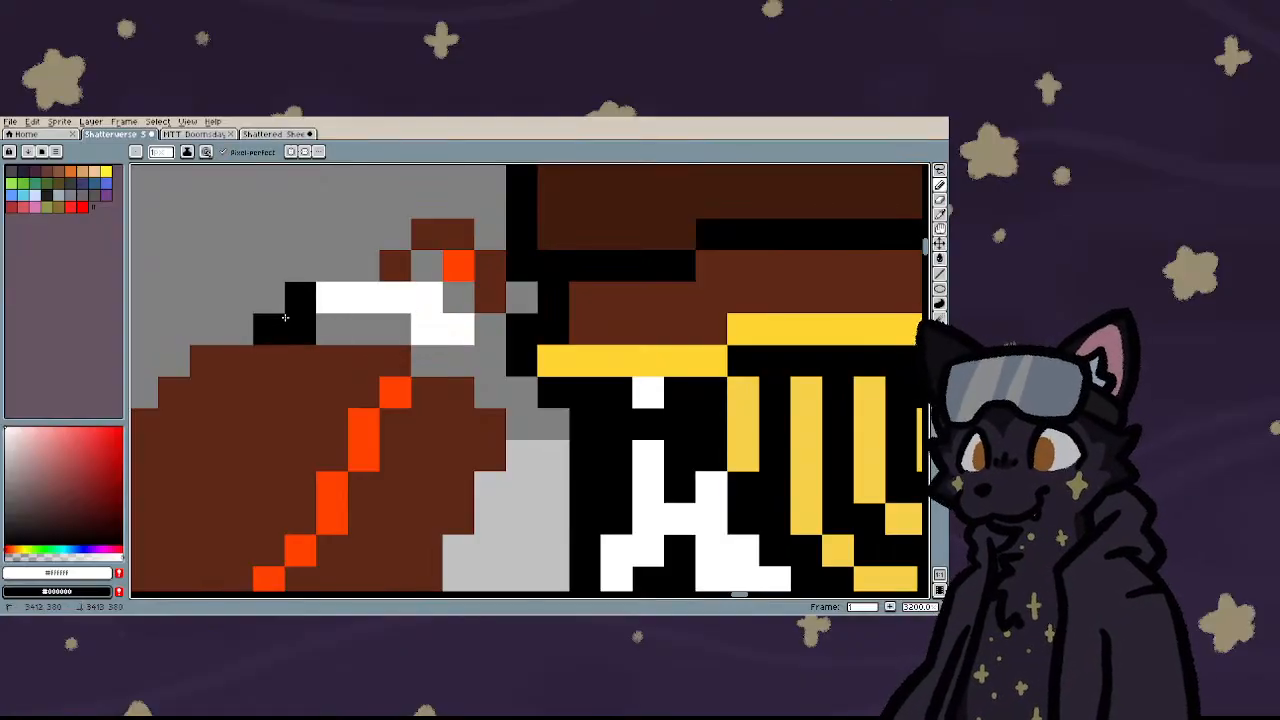
click(268, 299)
right_click(268, 299)
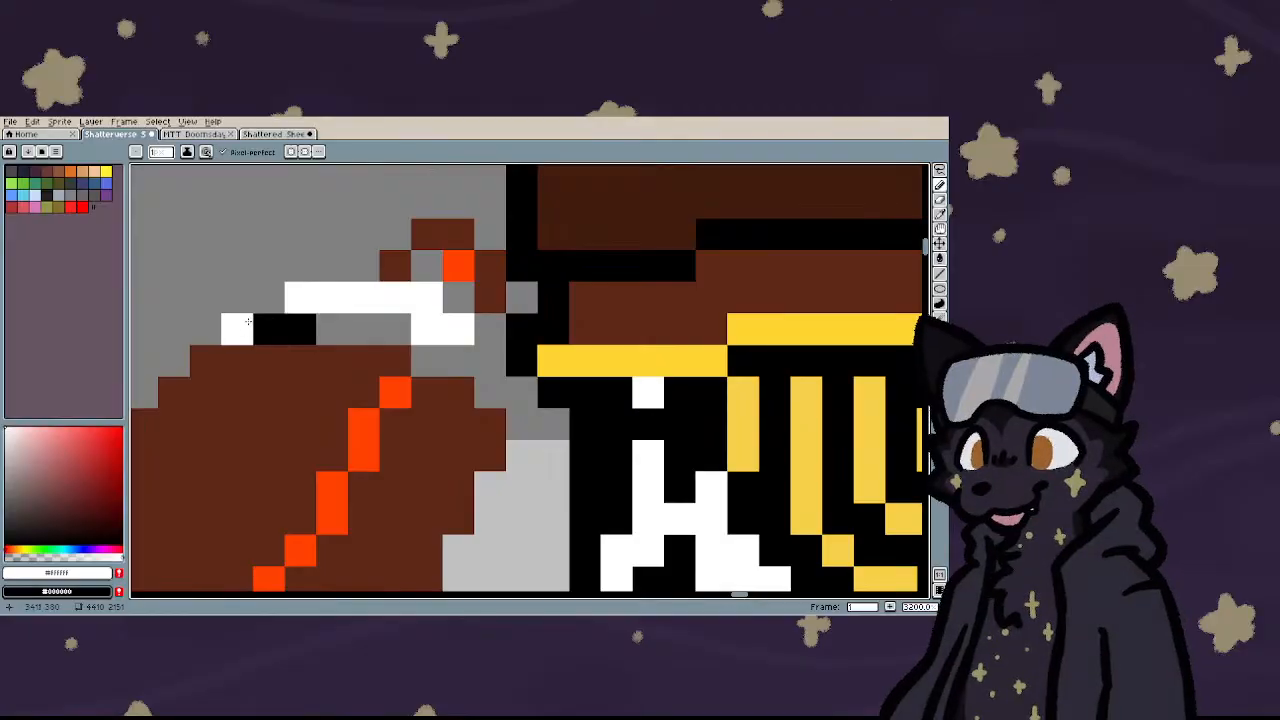
click(268, 299)
right_click(268, 299)
- Outline the lower finger in black and paint the white upper part of the hand up to the hat
click(290, 268)
mouse_move(286, 274)
mouse_down()
mouse_move(445, 272)
mouse_move(479, 302)
mouse_move(466, 377)
mouse_move(367, 335)
mouse_move(409, 297)
mouse_move(512, 277)
mouse_move(434, 310)
mouse_move(481, 307)
mouse_move(379, 344)
mouse_move(408, 336)
mouse_up()
scroll(337, 350, down, 3)
scroll(335, 352, down, 2)
scroll(331, 306, up, 5)
click(510, 318)
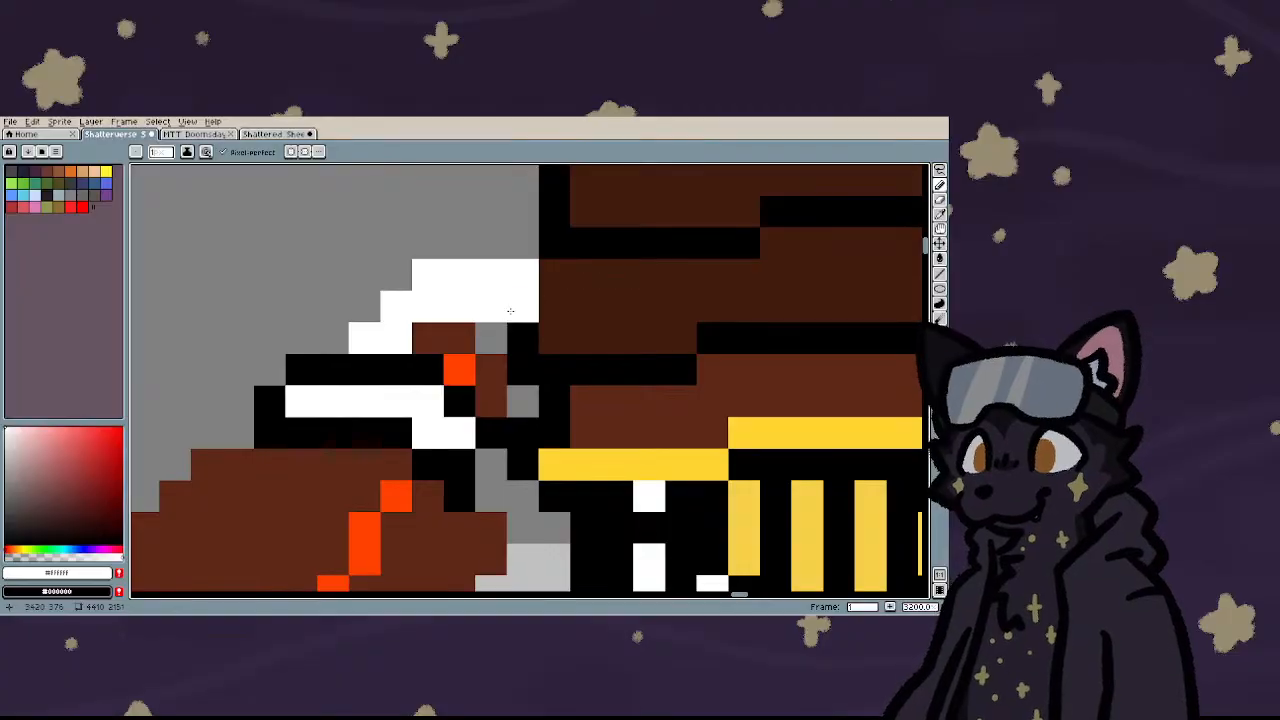
- Outline the top, outer edge and hat side of the white upper hand with stepped black pixels, extending its white tip outward
key(ctrl+z)
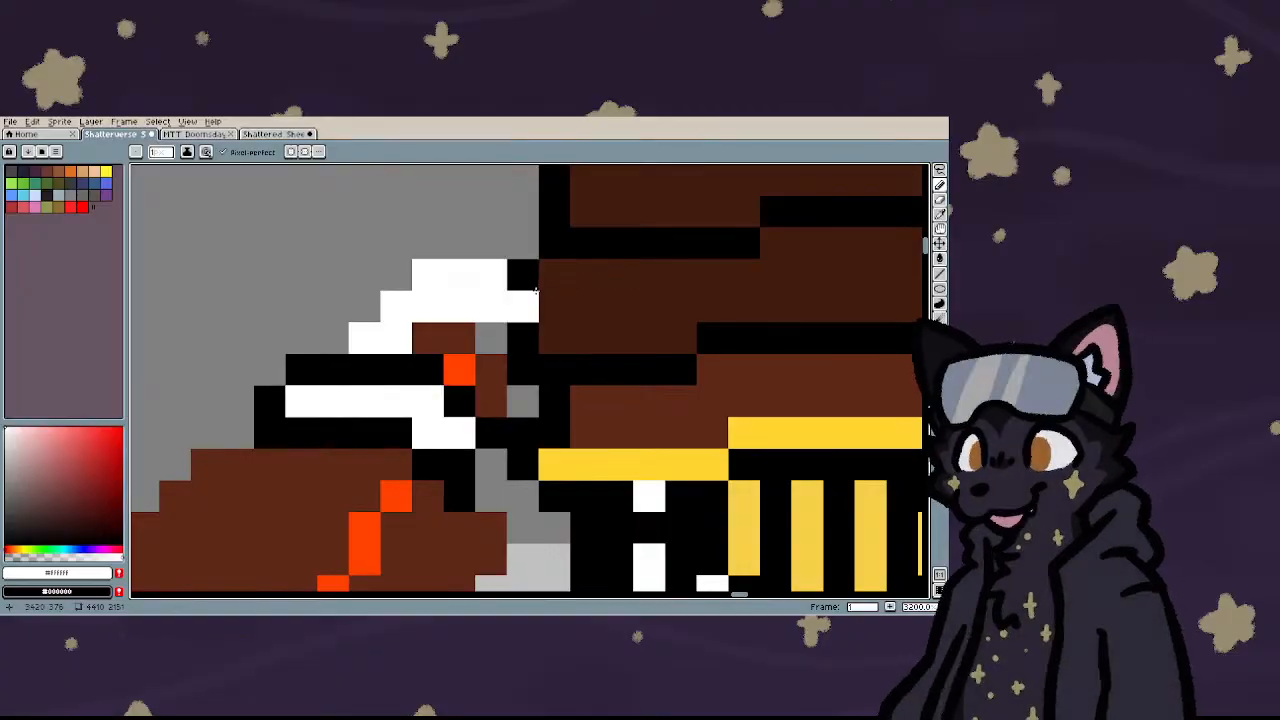
drag(522, 274, 434, 248)
right_click(388, 280)
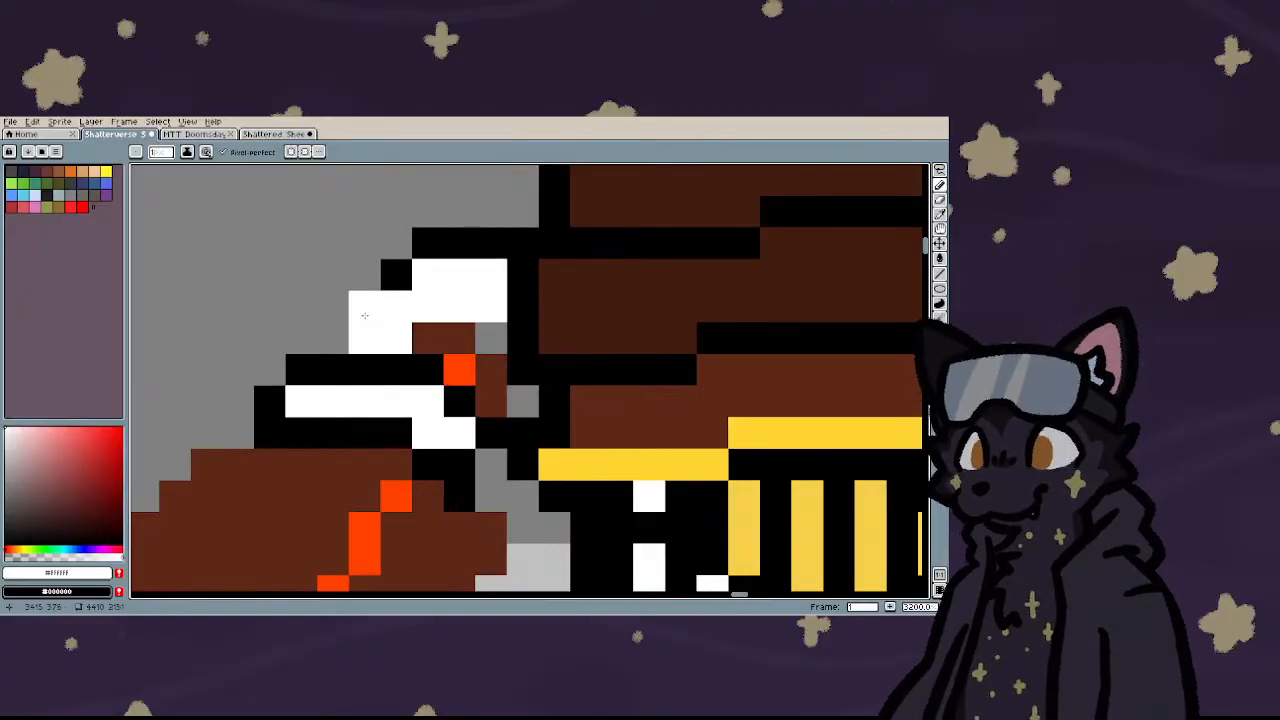
right_click(365, 313)
right_click(334, 341)
click(362, 306)
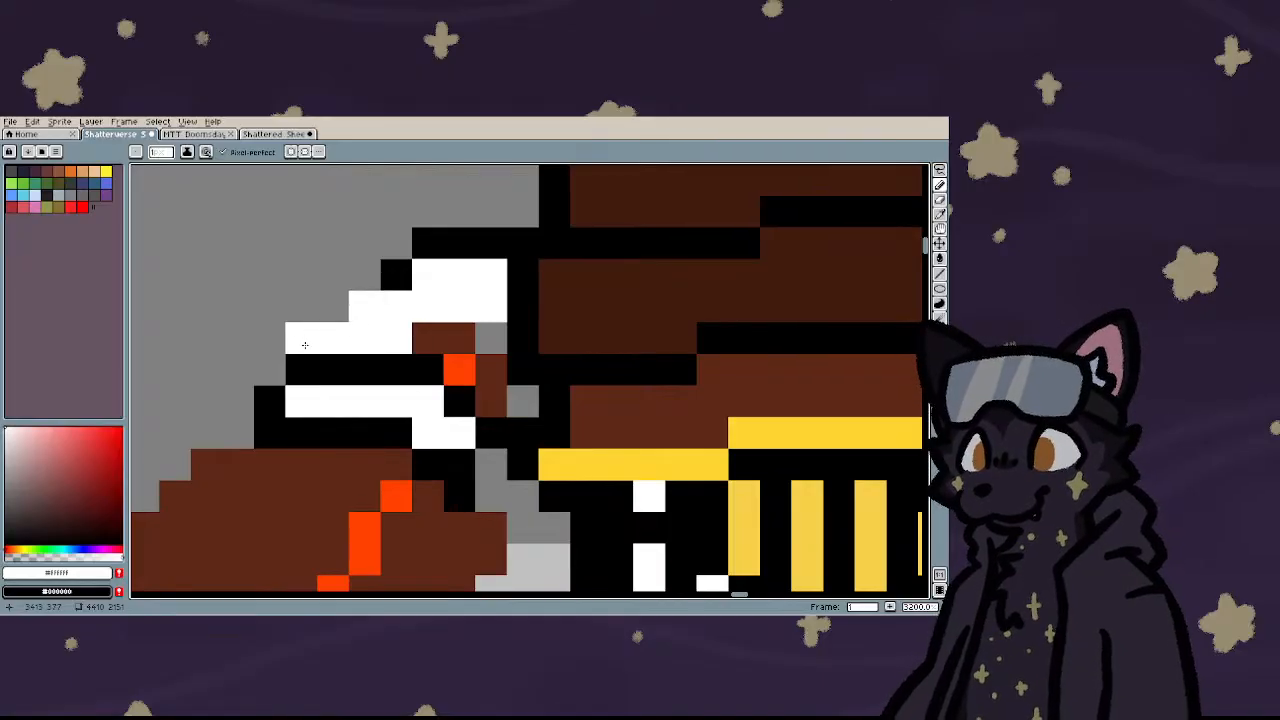
right_click(302, 338)
right_click(332, 306)
right_click(281, 397)
right_click(272, 370)
scroll(281, 397, down, 3)
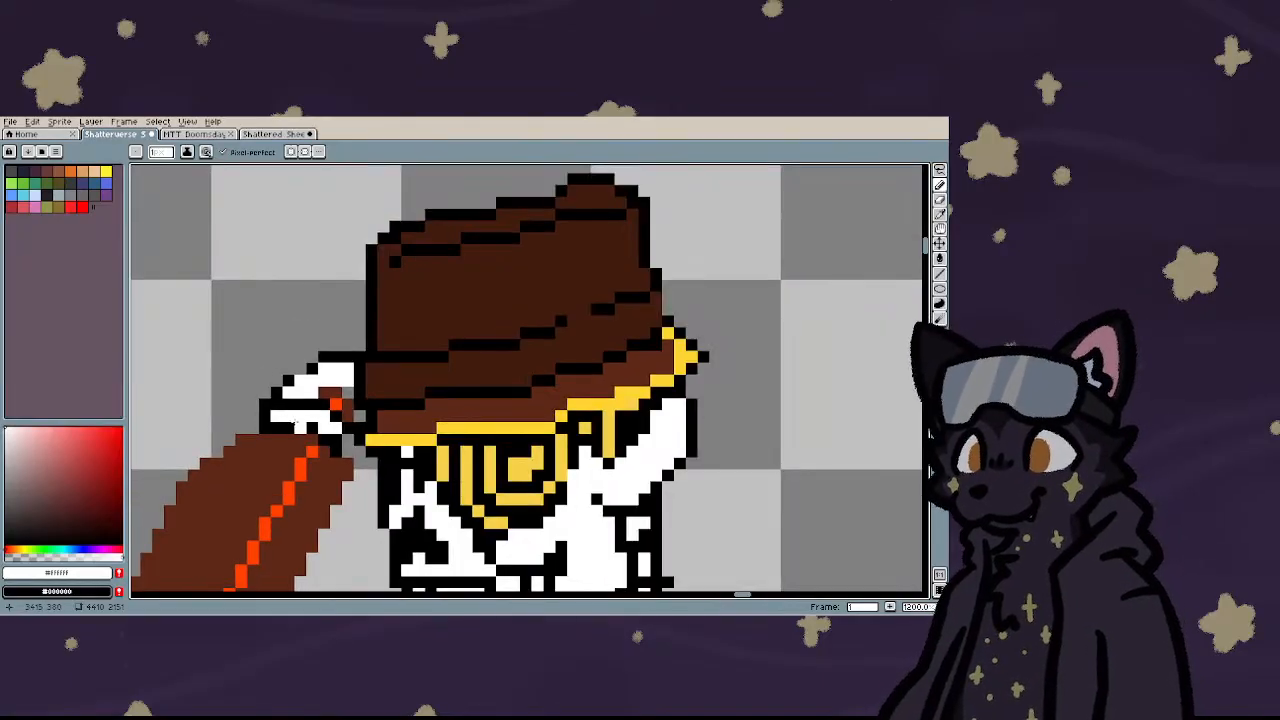
- Separate the fingers with black pixels and paint the orange and brown leftovers in the middle of the hand white
scroll(330, 370, up, 3)
right_click(328, 362)
click(360, 394)
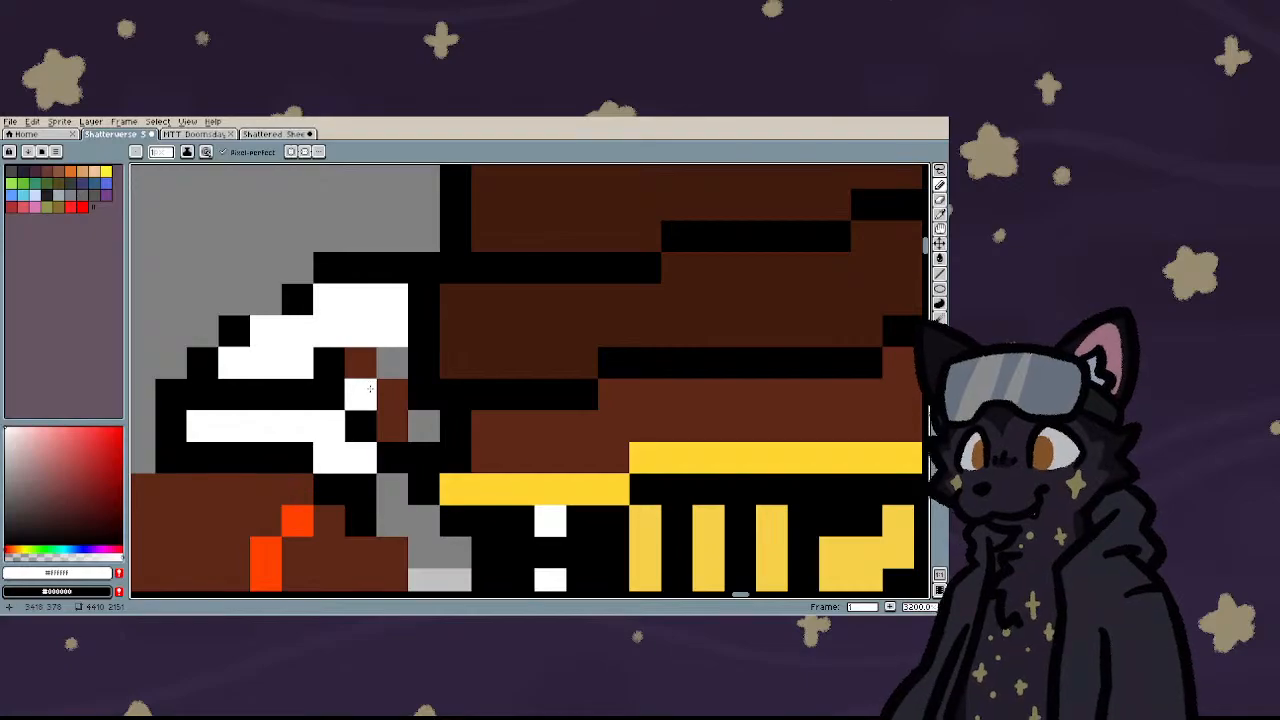
click(392, 362)
click(360, 362)
right_click(360, 330)
right_click(392, 330)
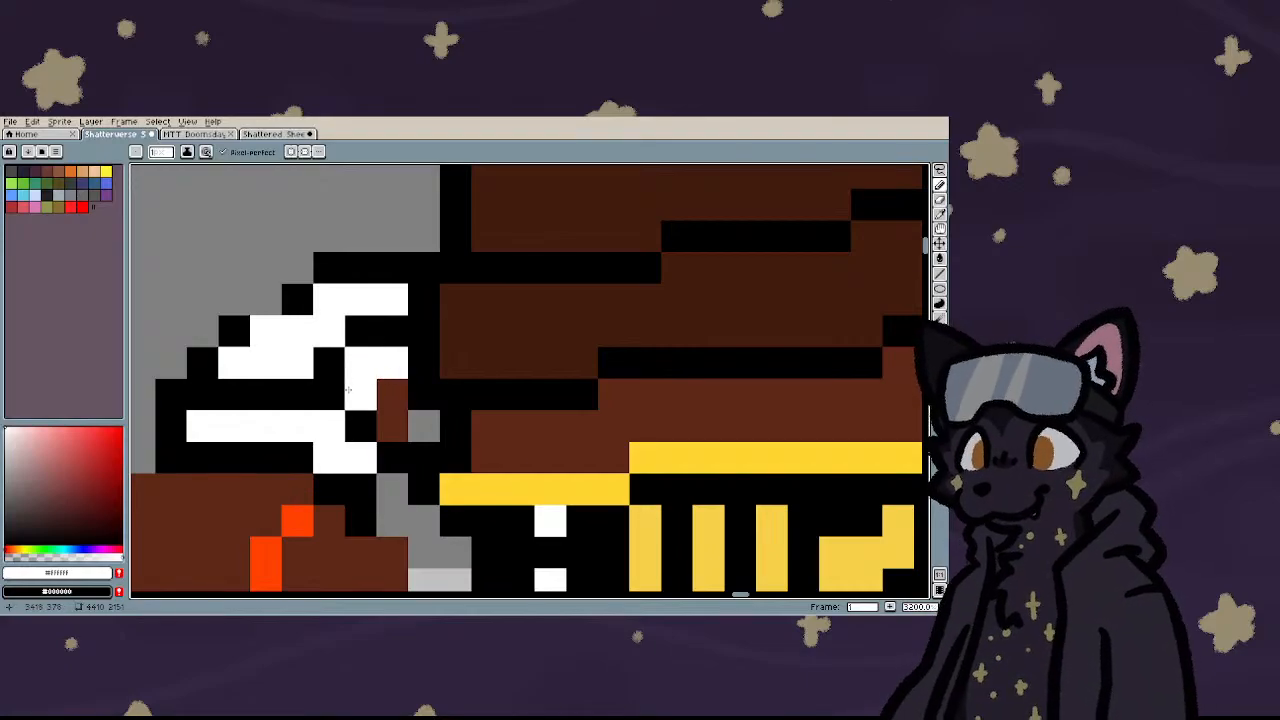
click(328, 394)
scroll(310, 440, down, 5)
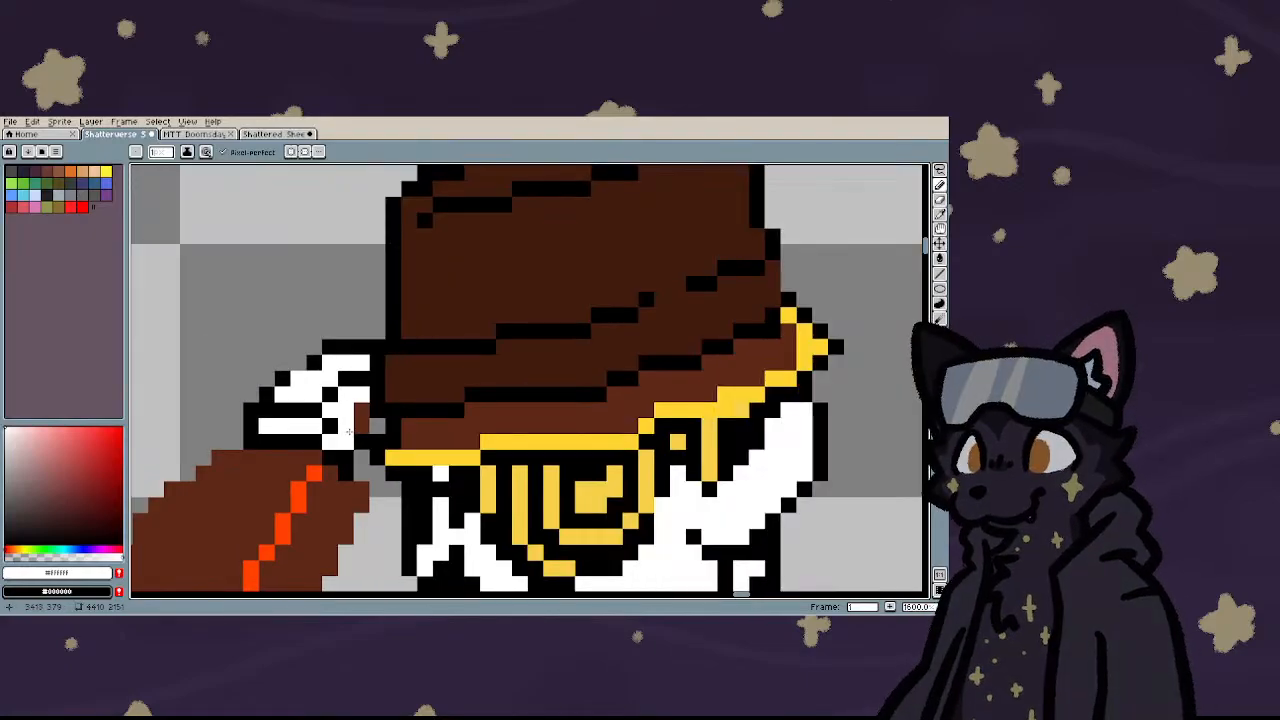
- Paint the remaining brown pixels beside the hat white and extend the white palm down toward the sleeve
scroll(310, 440, up, 3)
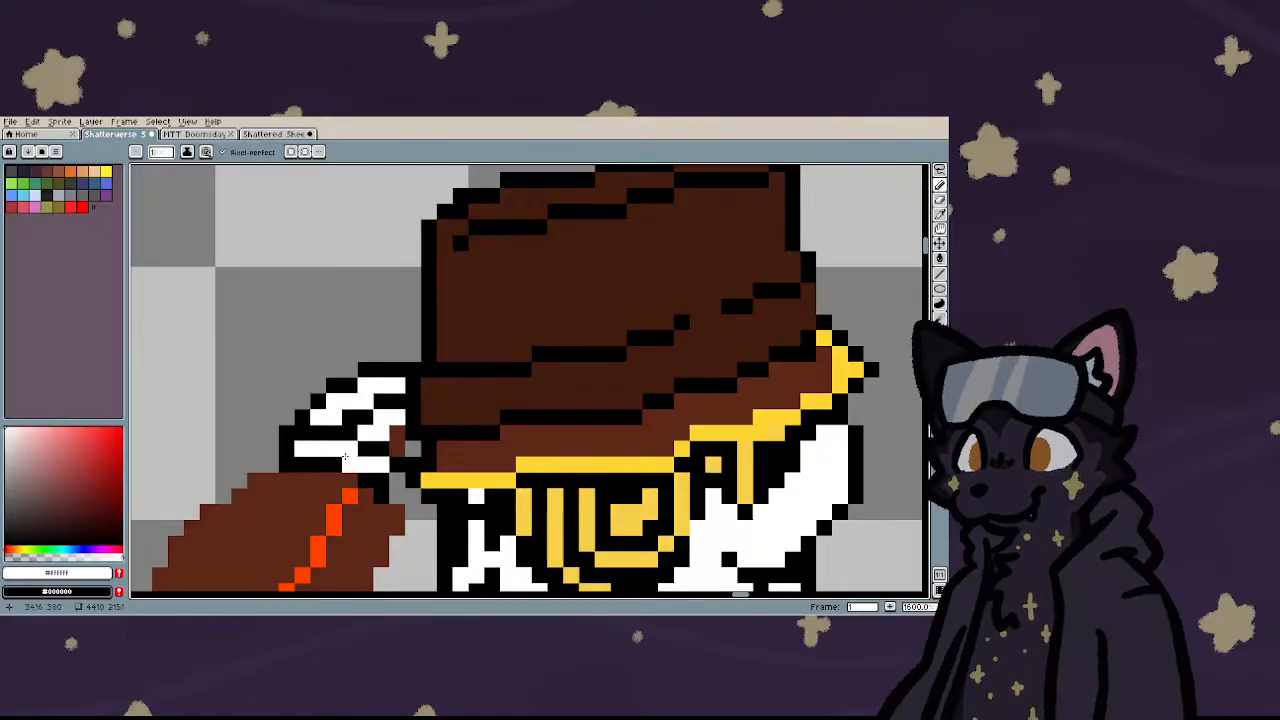
scroll(344, 457, up, 1)
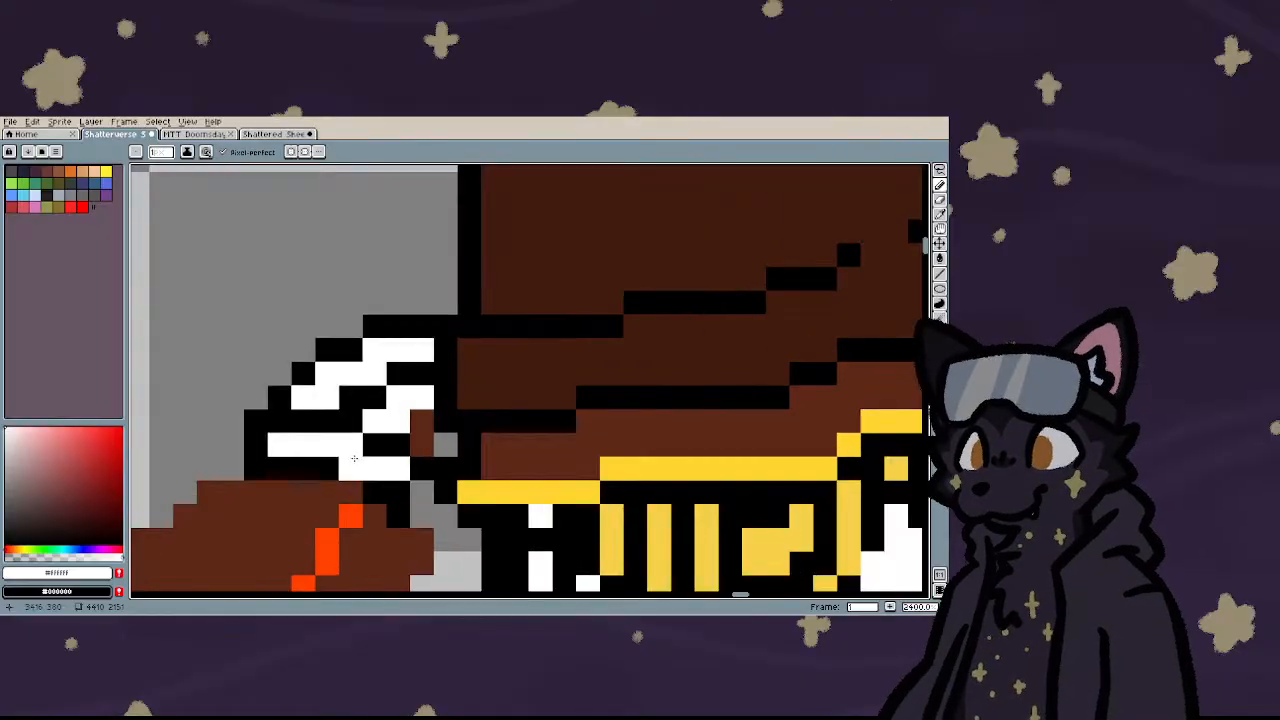
right_click(423, 424)
drag(426, 444, 442, 445)
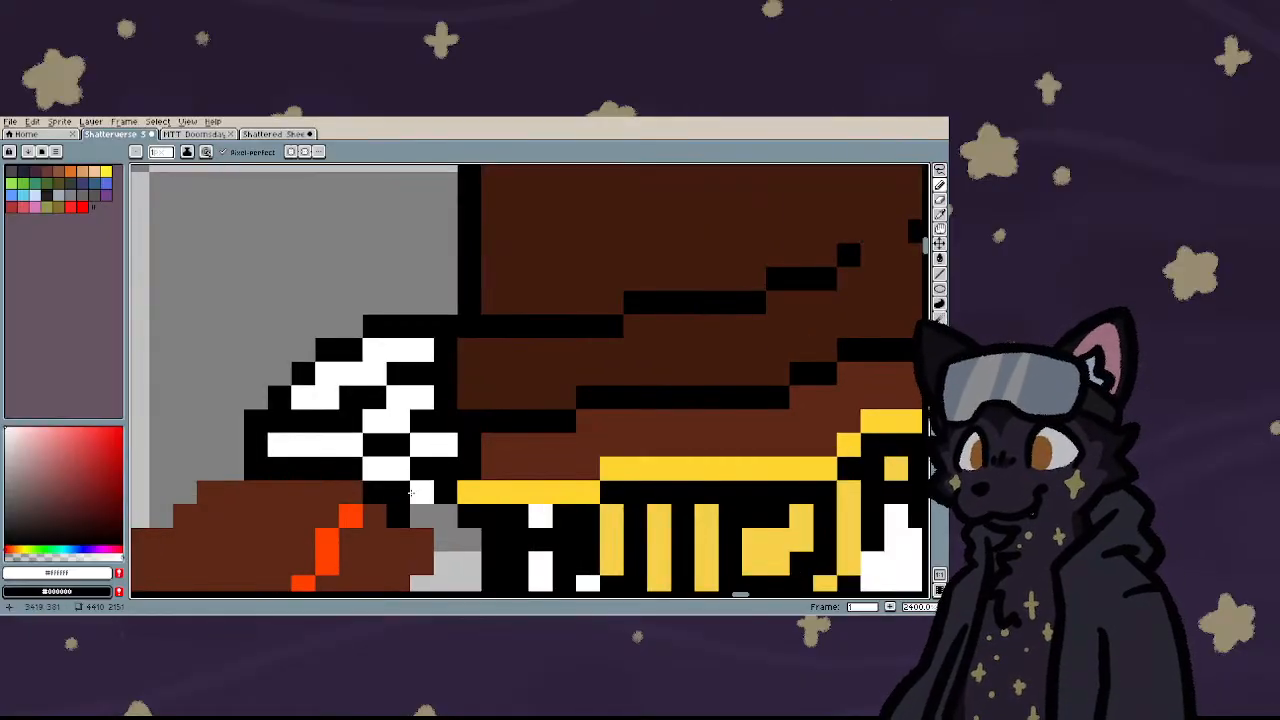
click(404, 493)
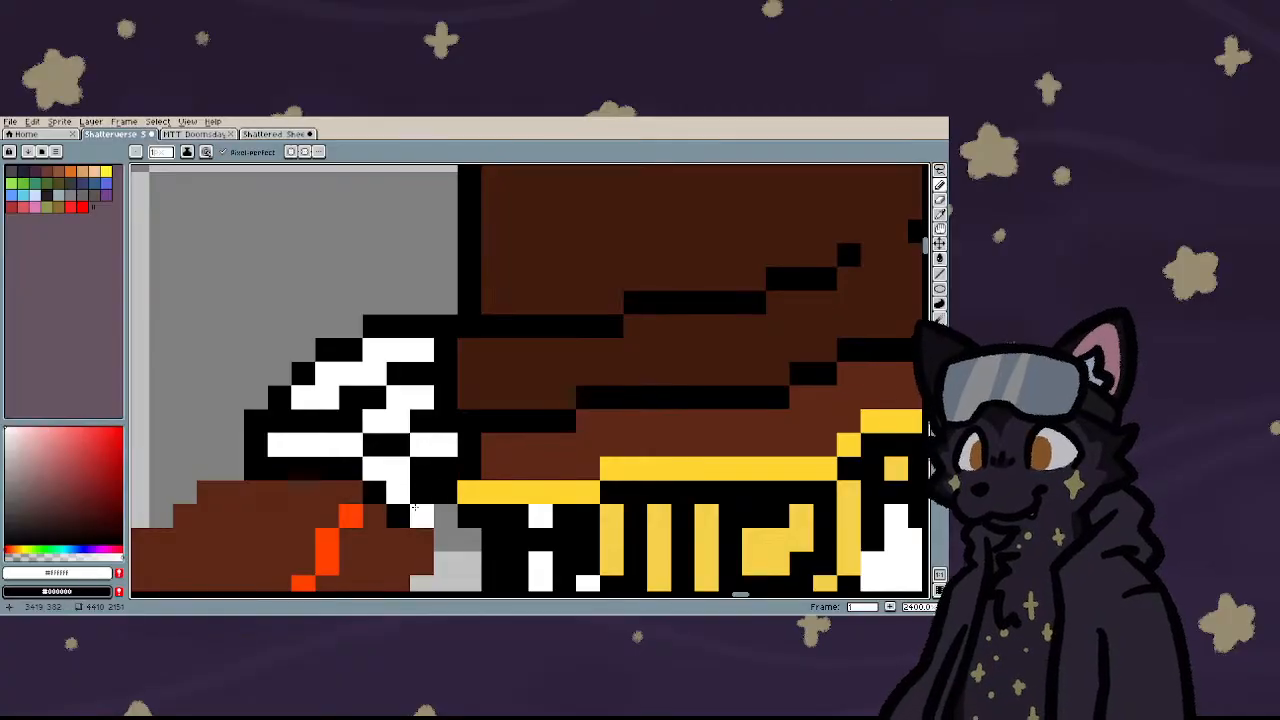
- Thicken the lower finger in white above a lowered black outline, and add outlined white pixels below the hat brim
scroll(402, 451, down, 3)
scroll(402, 451, down, 1)
scroll(395, 485, up, 5)
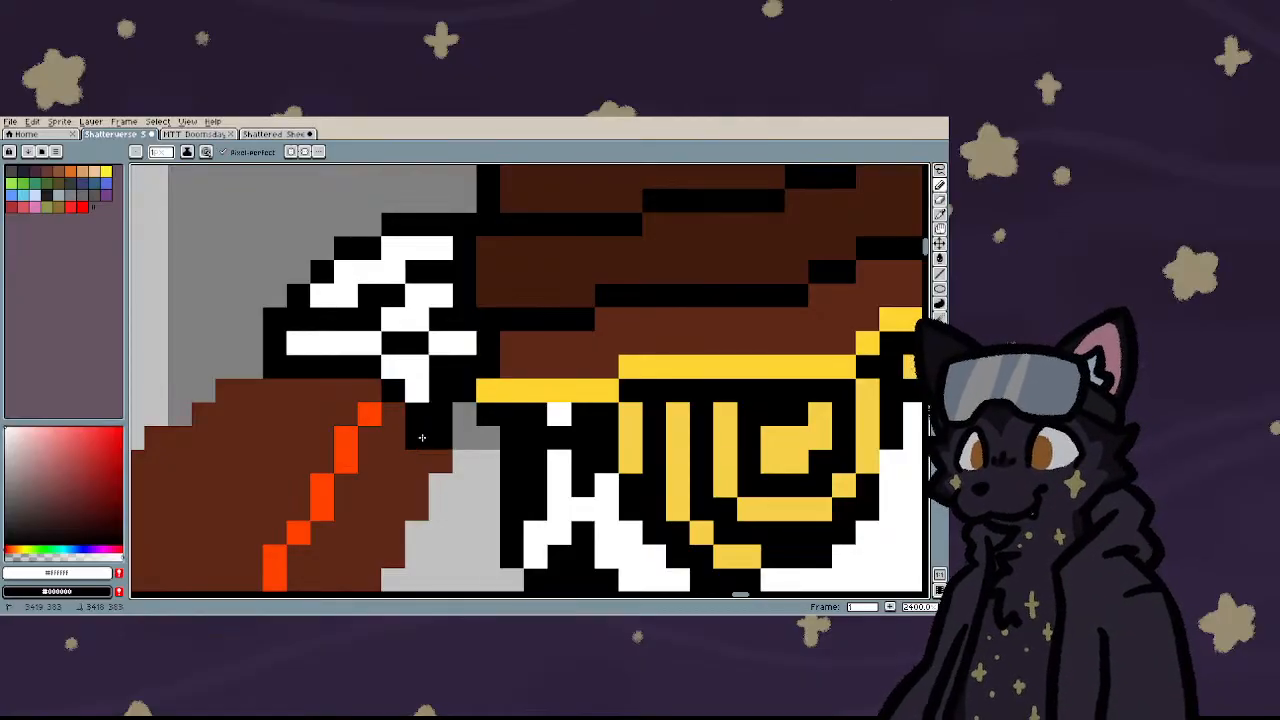
mouse_move(320, 391)
mouse_down()
mouse_move(282, 391)
mouse_move(305, 374)
mouse_move(371, 371)
mouse_move(418, 415)
mouse_move(460, 439)
mouse_up()
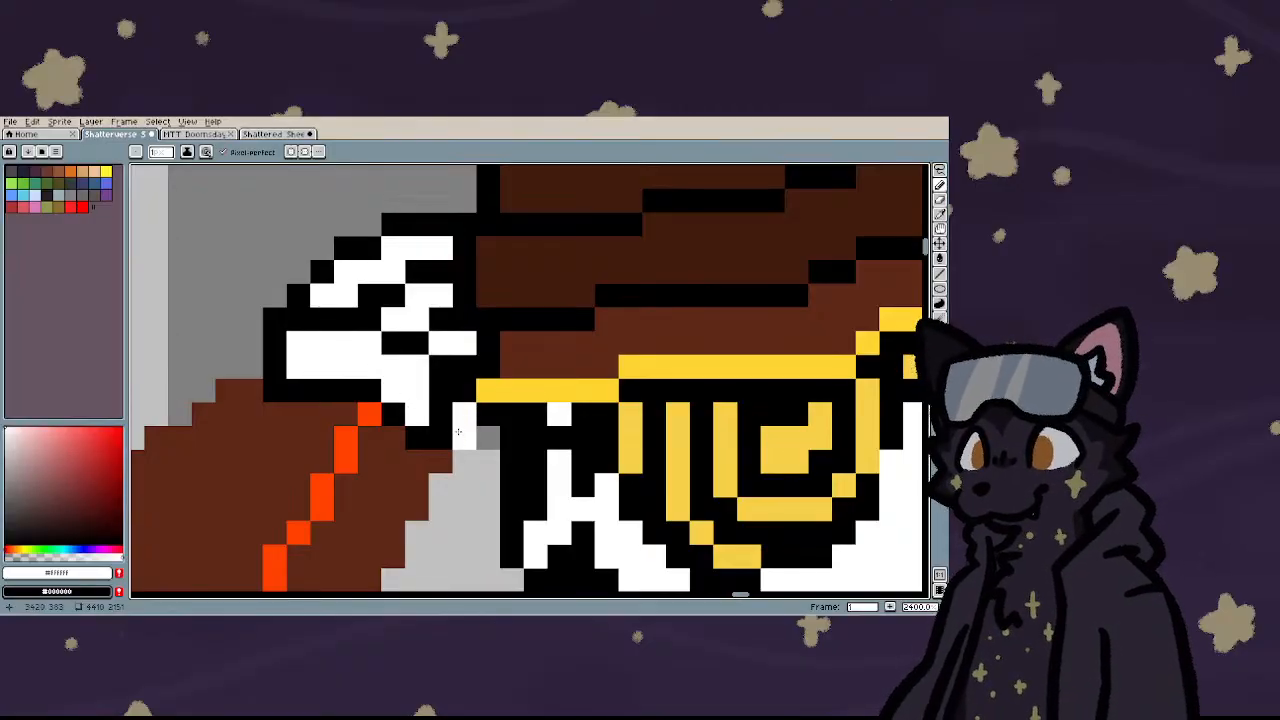
scroll(373, 438, down, 5)
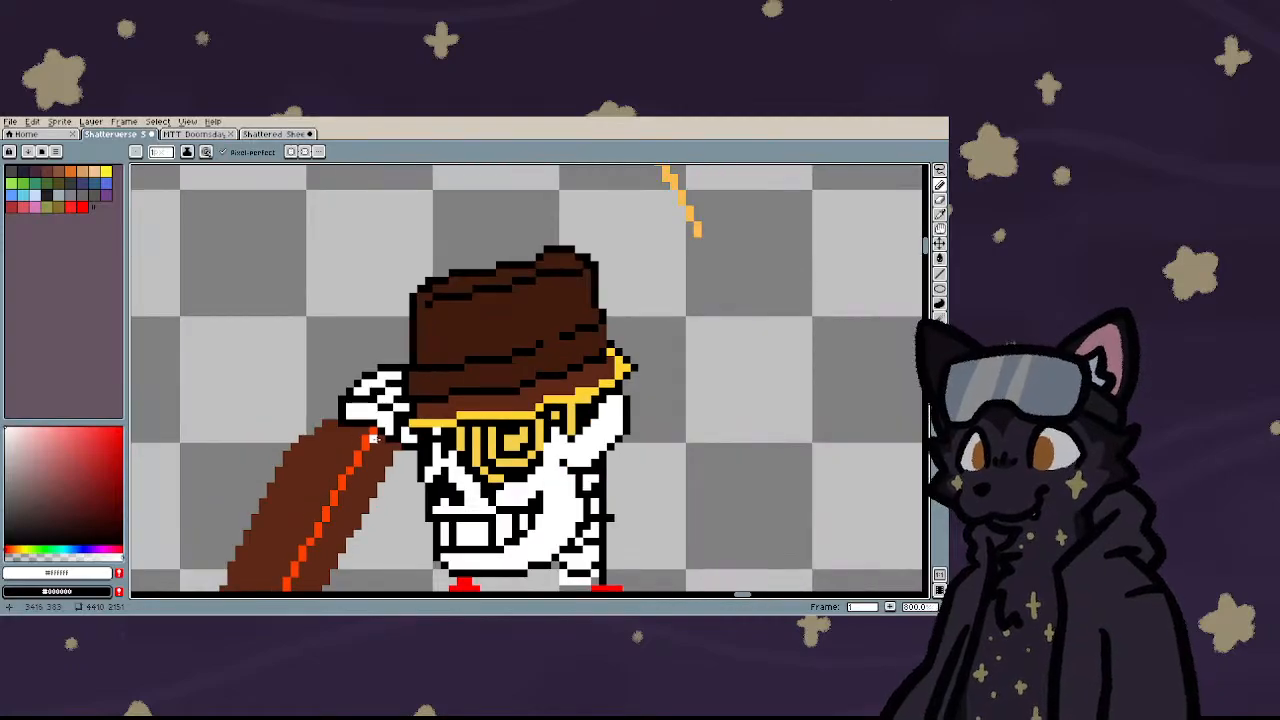
scroll(404, 454, up, 5)
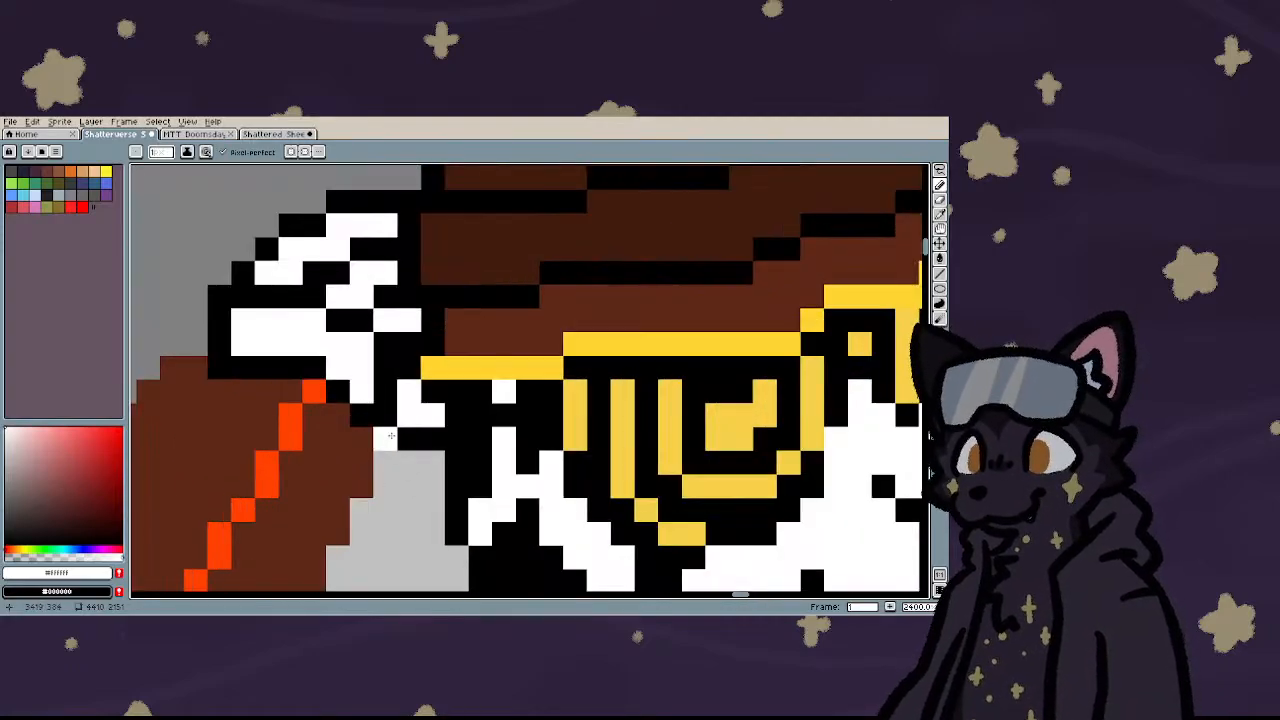
scroll(295, 443, down, 3)
scroll(295, 443, down, 4)
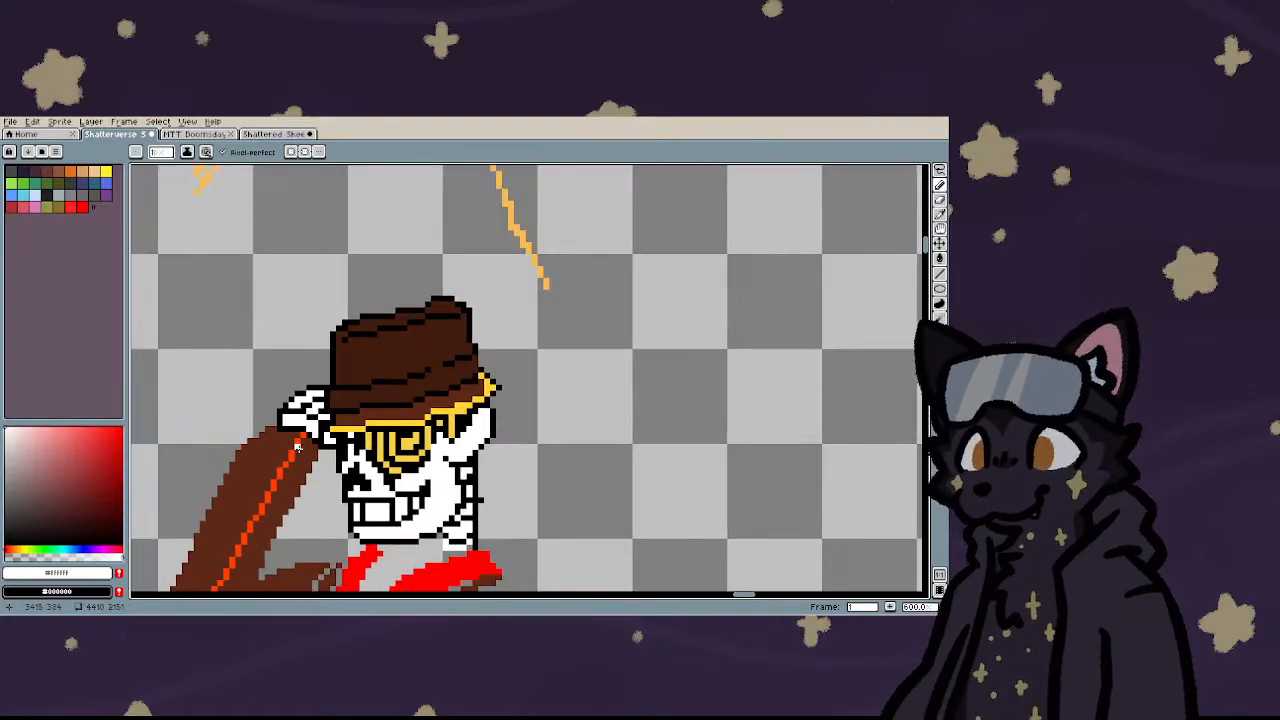
- Paint white over the old top outline to enlarge the upper fingers, with a black separator pixel between them
scroll(284, 388, up, 5)
scroll(284, 388, up, 3)
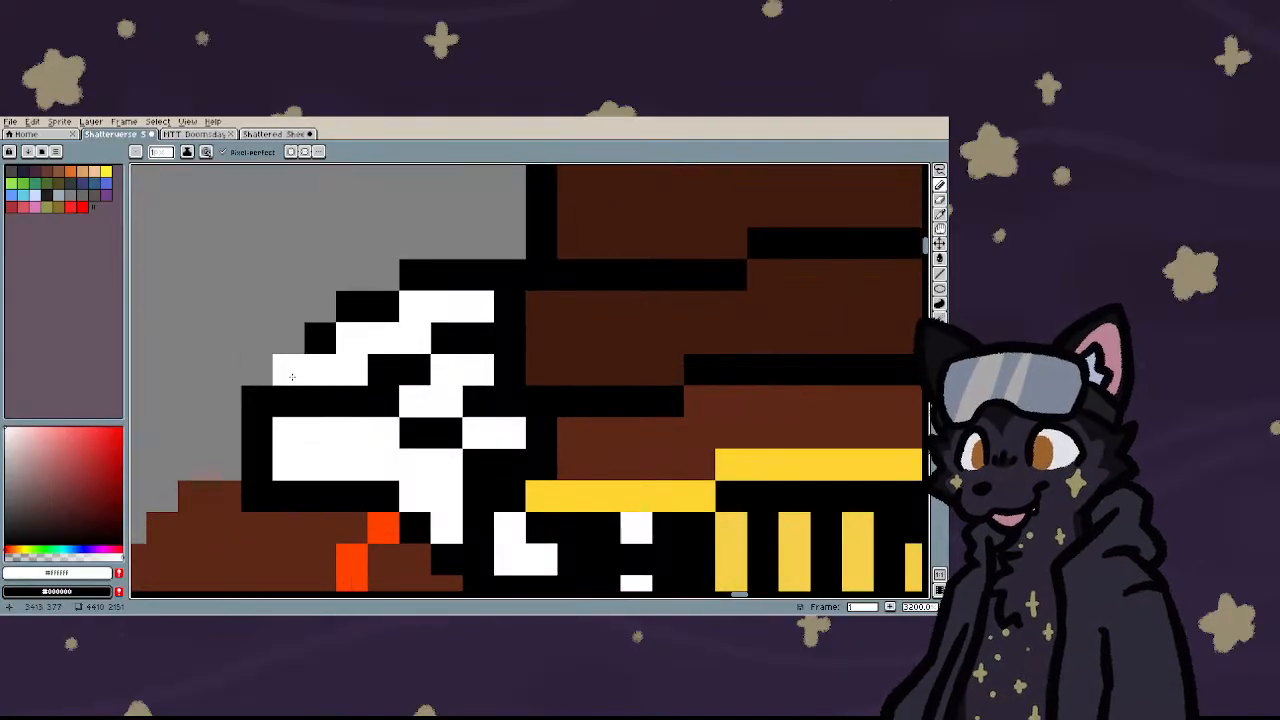
click(320, 338)
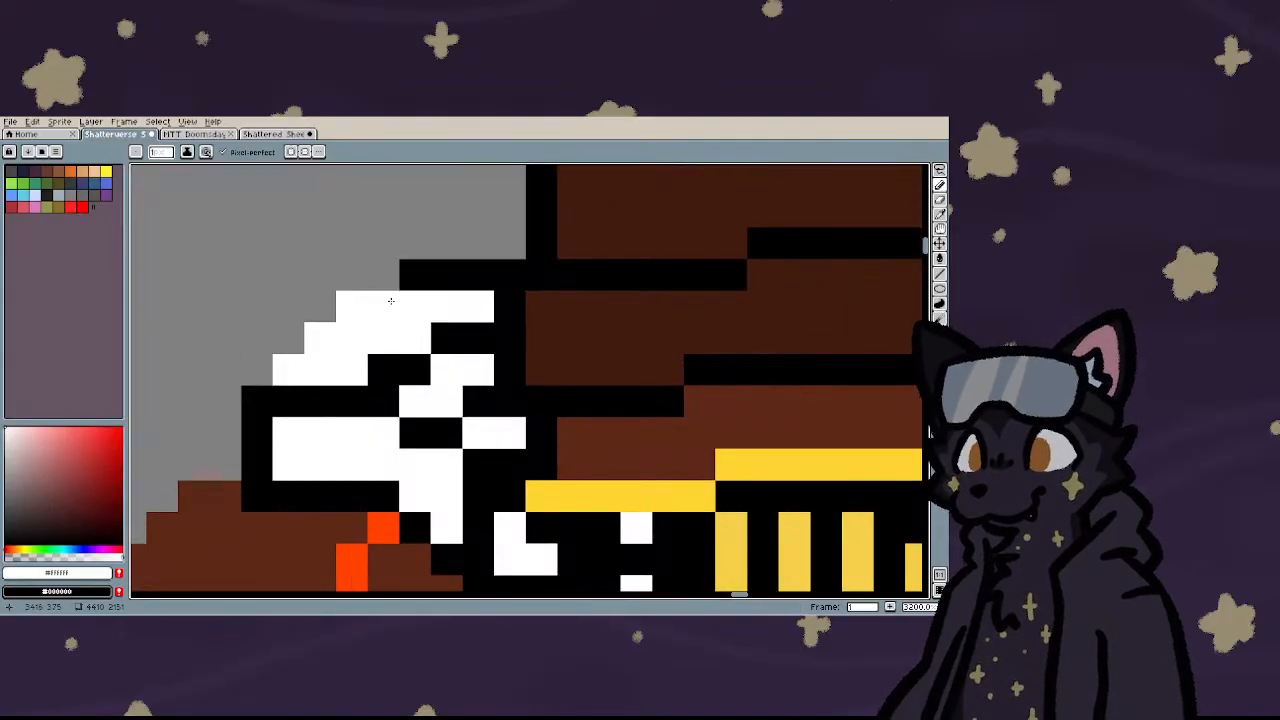
click(466, 282)
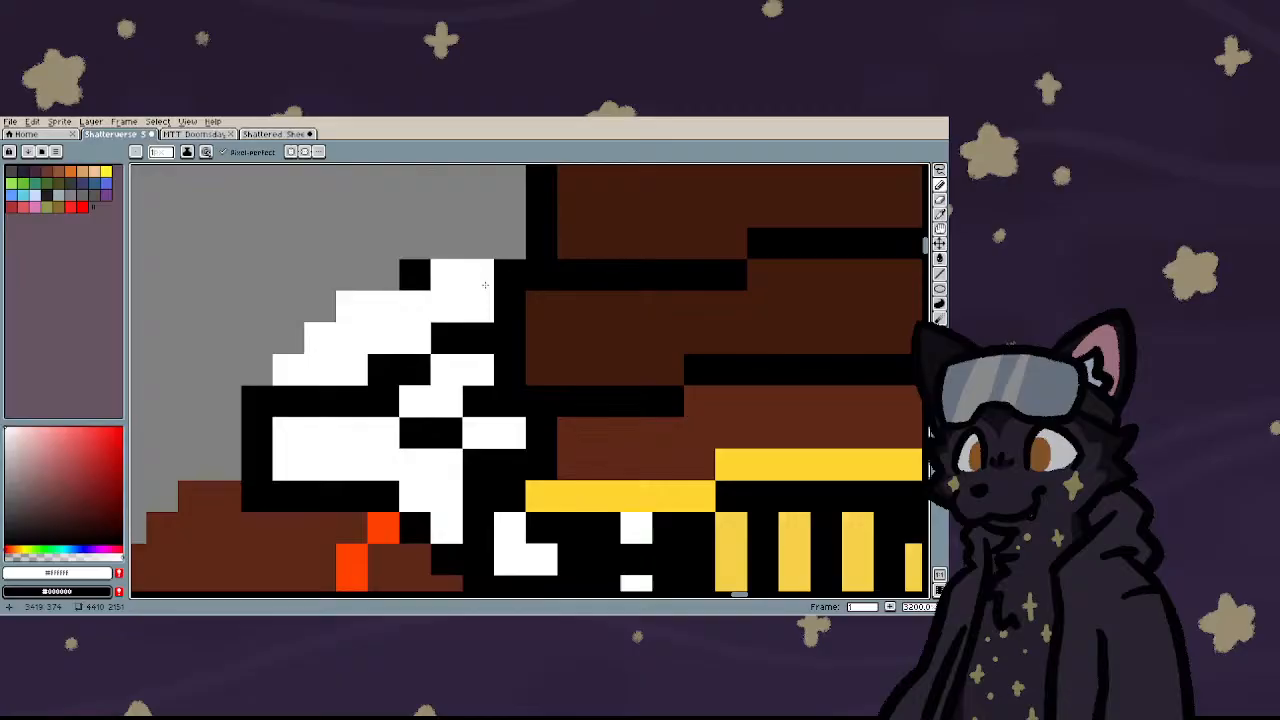
right_click(420, 315)
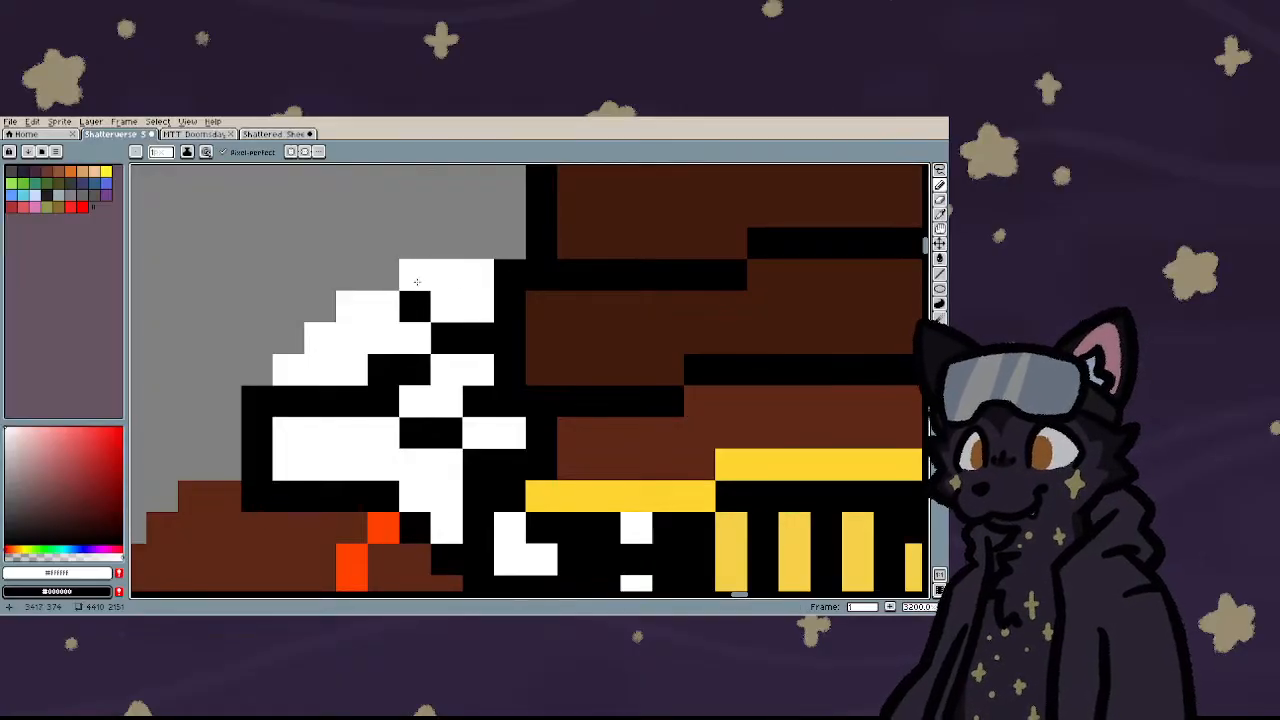
right_click(416, 282)
key(ctrl+z)
- Outline the raised top of the upper fingers in black up to the hat
right_click(383, 275)
right_click(352, 275)
right_click(414, 244)
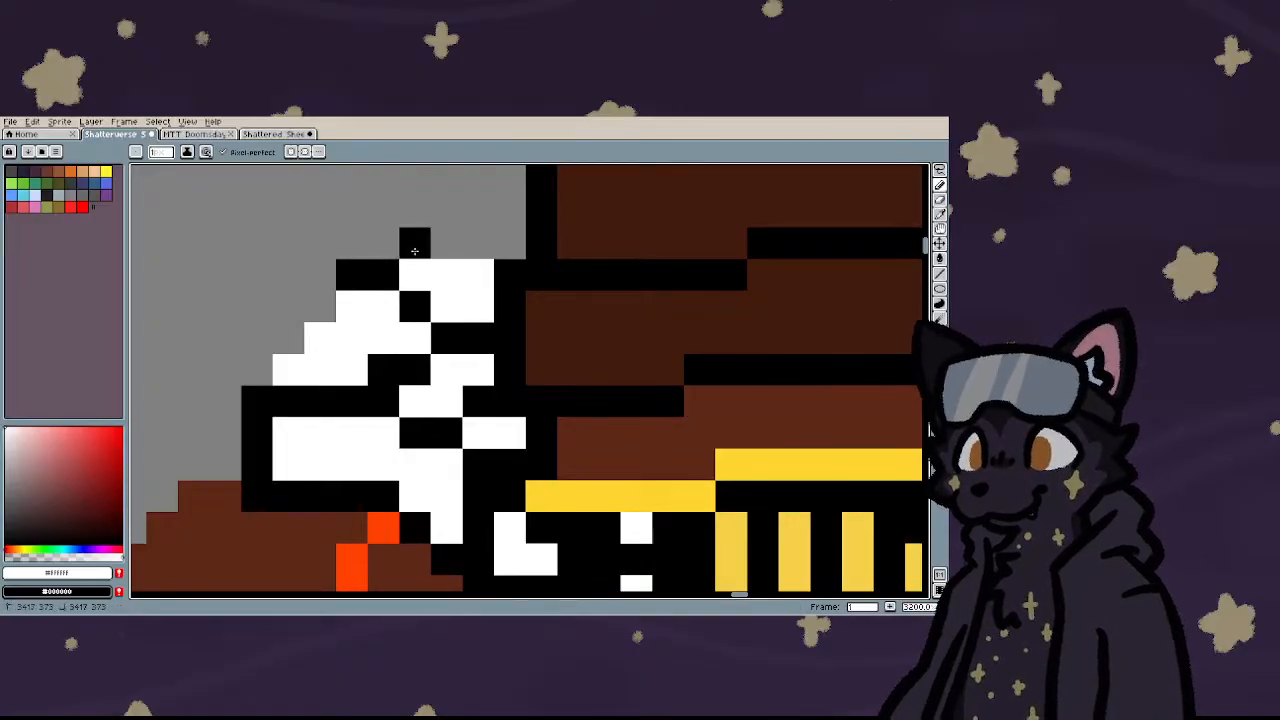
right_click(446, 244)
right_click(478, 246)
- Shape the upper fingers' outer edge with stepped black outline and separator pixels, and lengthen the lower finger in white
right_click(310, 315)
right_click(318, 338)
click(279, 340)
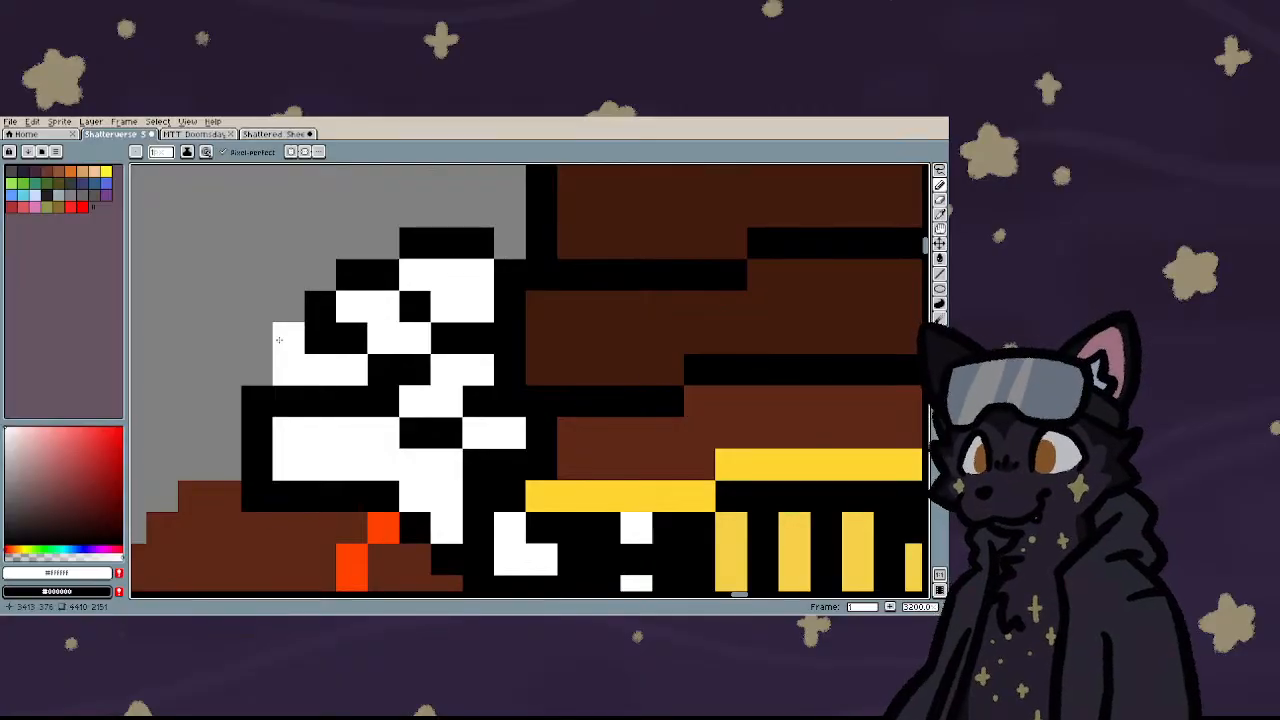
click(320, 339)
right_click(288, 339)
right_click(256, 372)
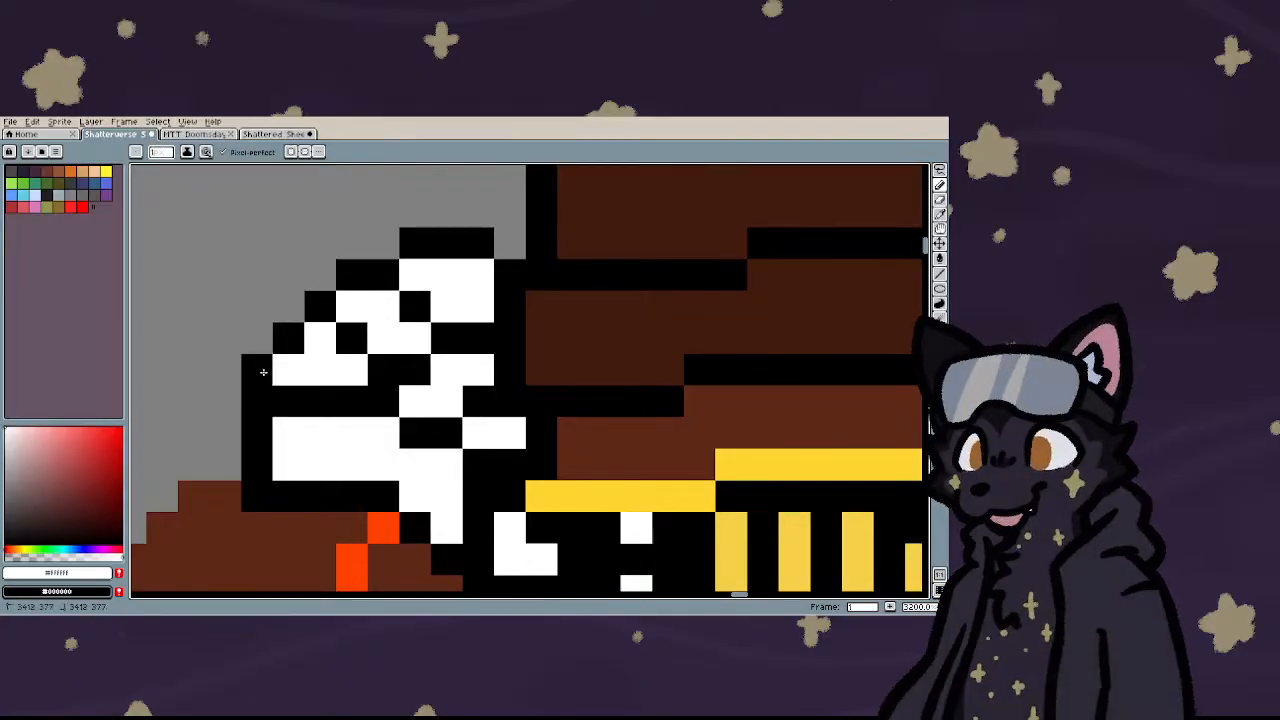
click(256, 465)
scroll(229, 460, down, 6)
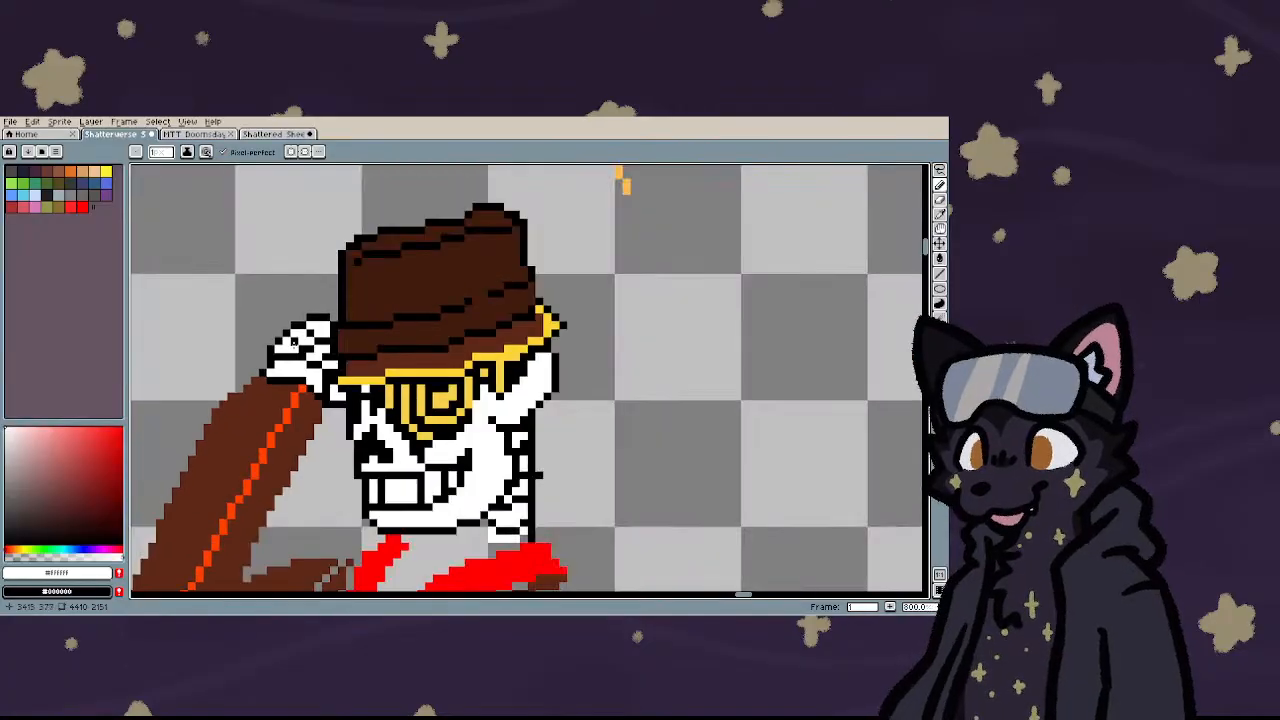
- Pick the sleeve's brown and fill in the upper outer corner of the forearm with the Pencil
scroll(312, 347, up, 4)
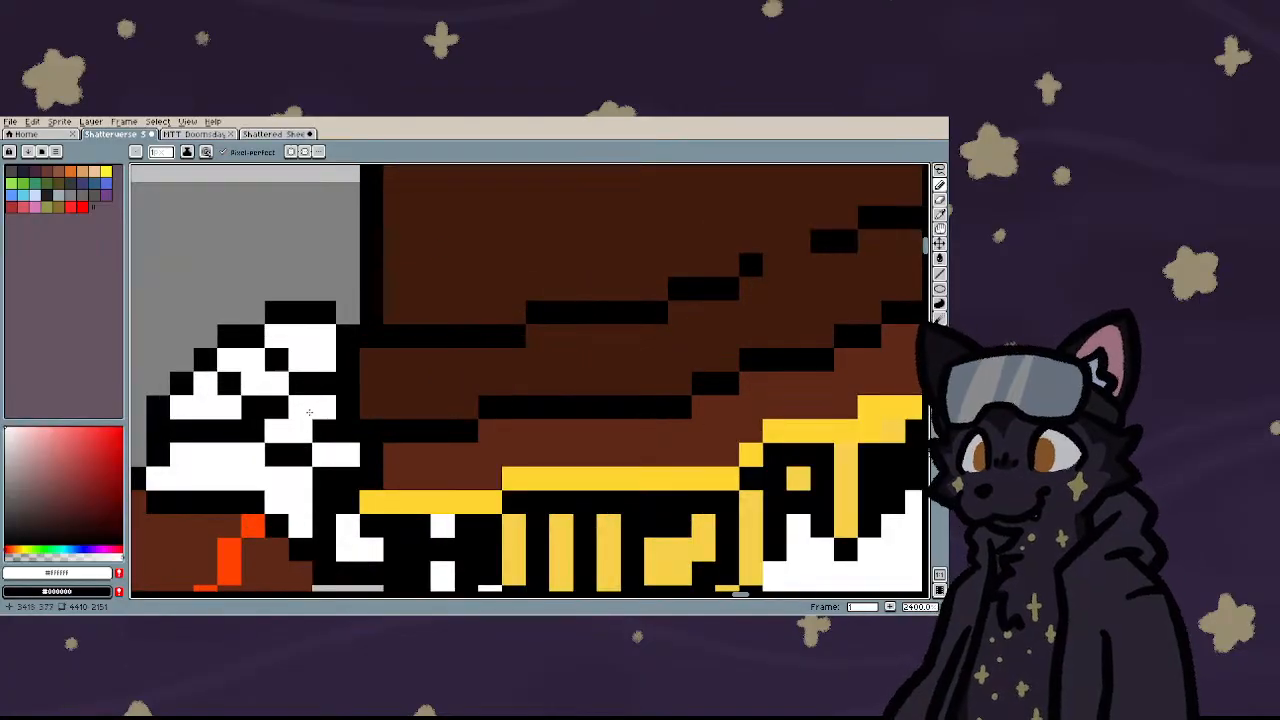
scroll(309, 411, down, 5)
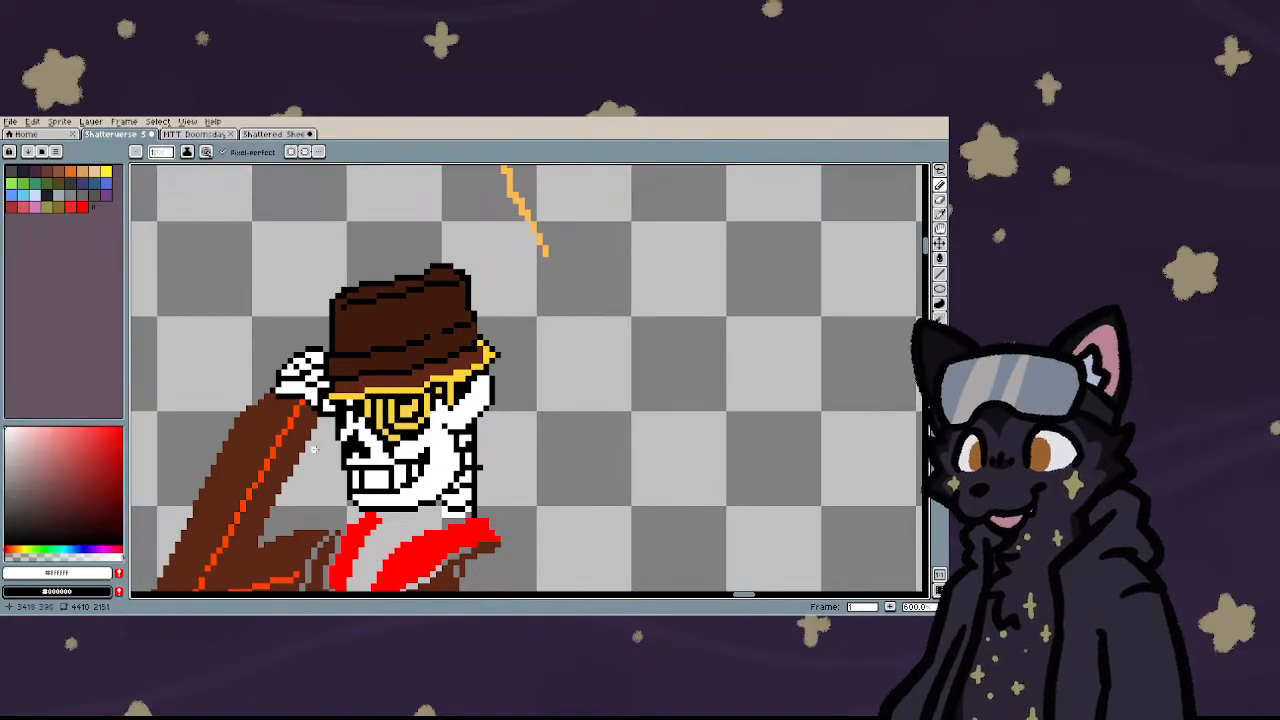
scroll(314, 448, down, 2)
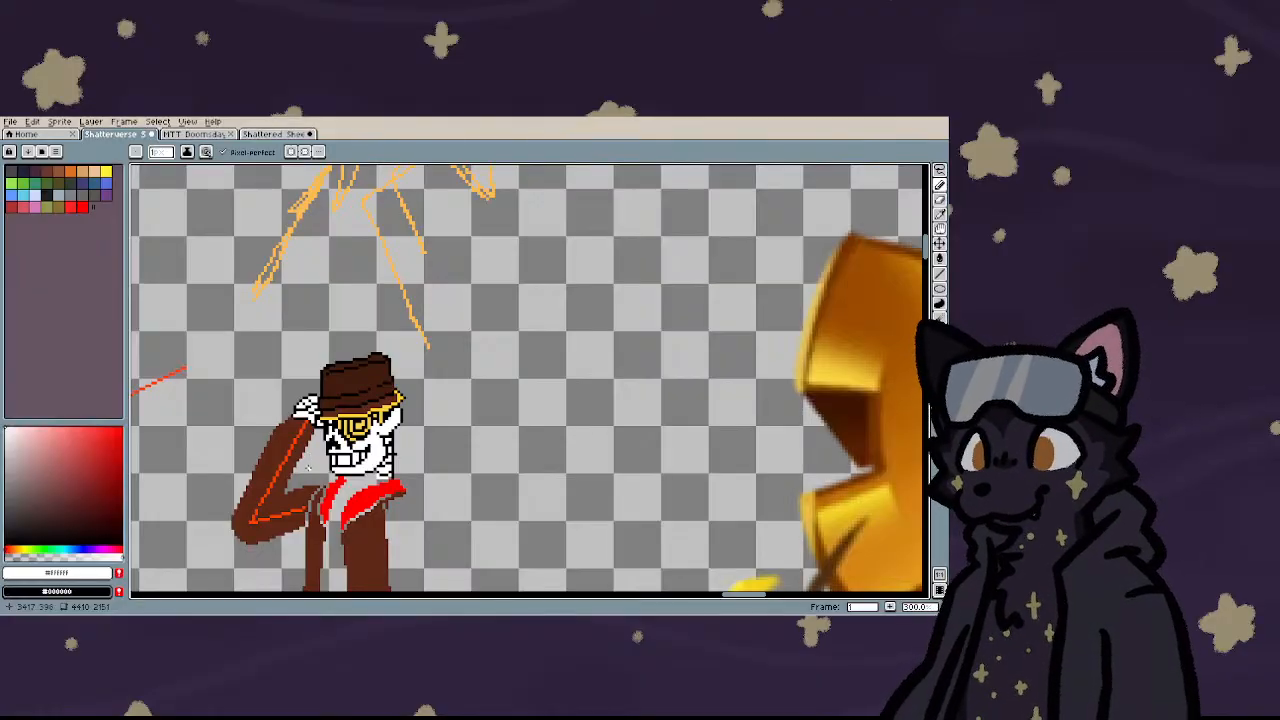
scroll(200, 463, up, 3)
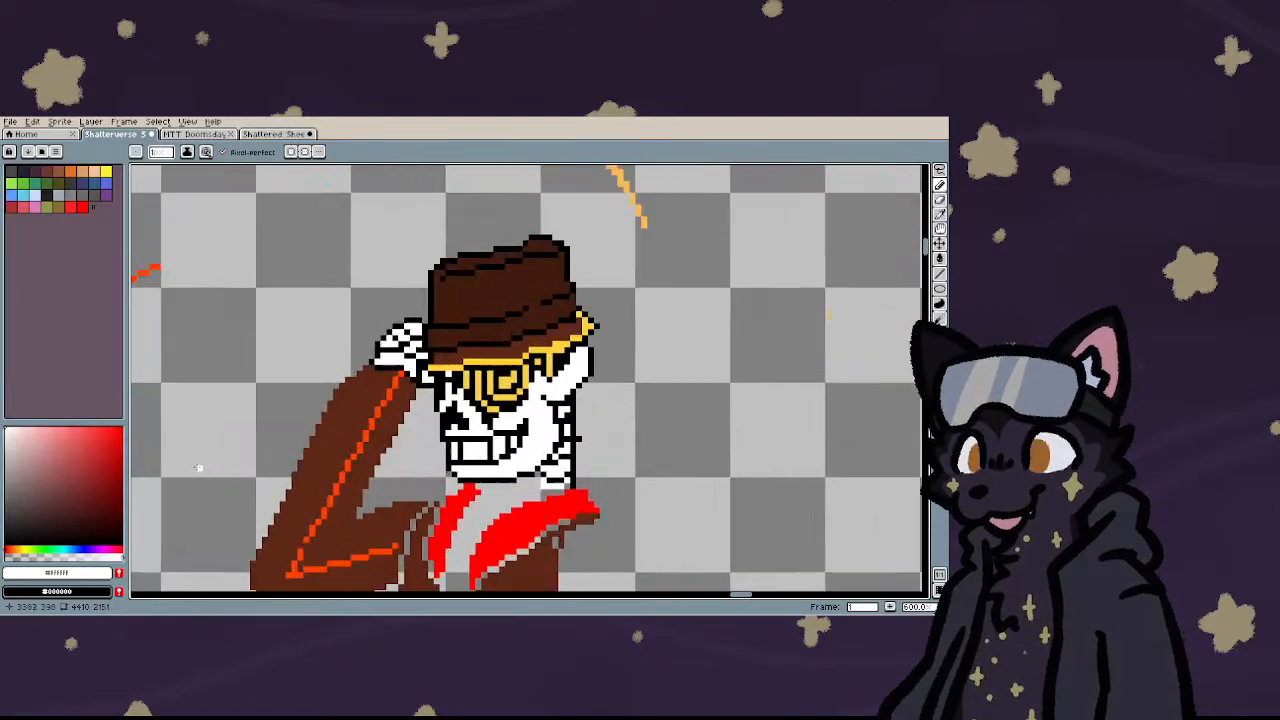
scroll(234, 420, up, 3)
key(b)
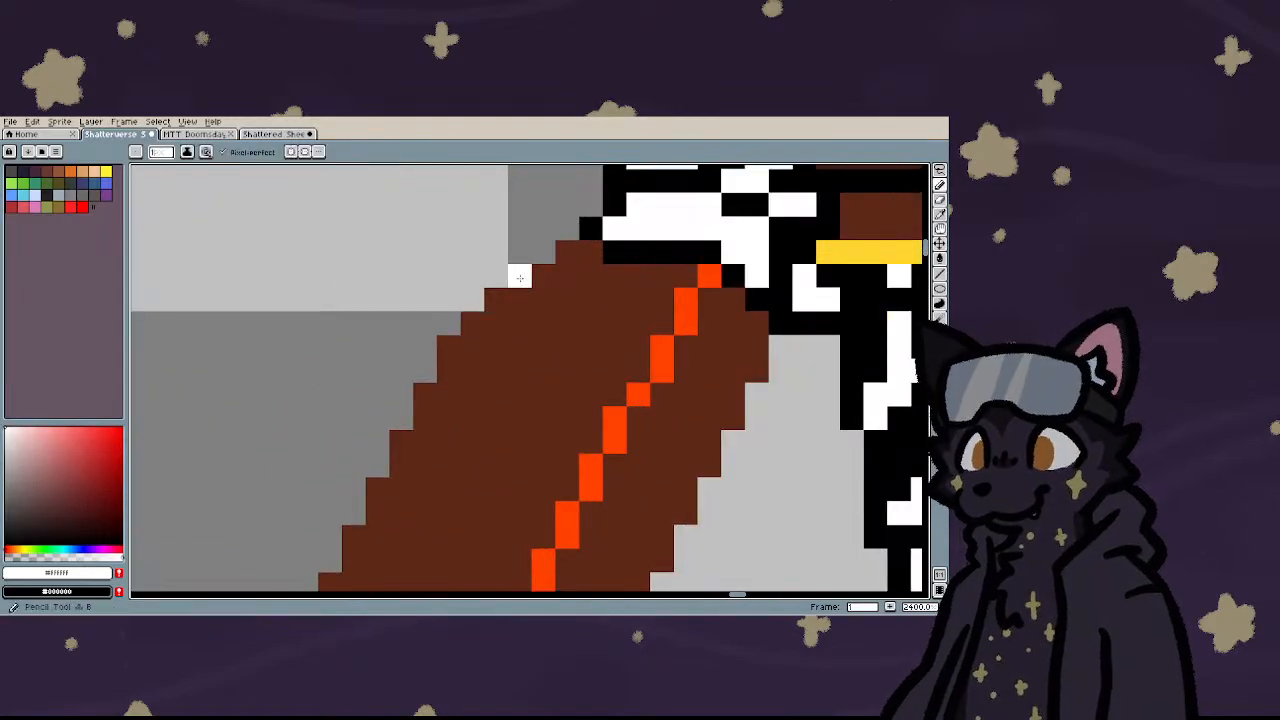
alt+click(534, 304)
click(520, 277)
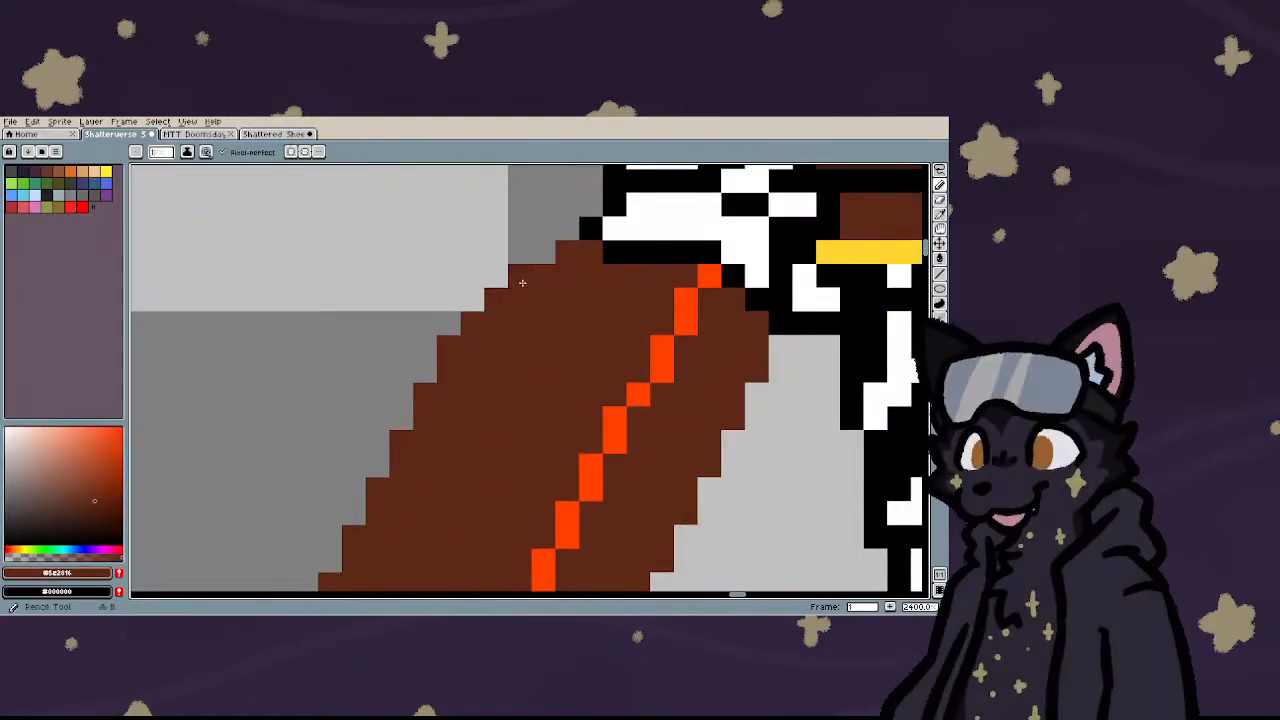
click(541, 261)
- Outline the forearm's upper corner and the upper part of its outer edge in black, starting from the hand
right_click(568, 228)
right_click(544, 228)
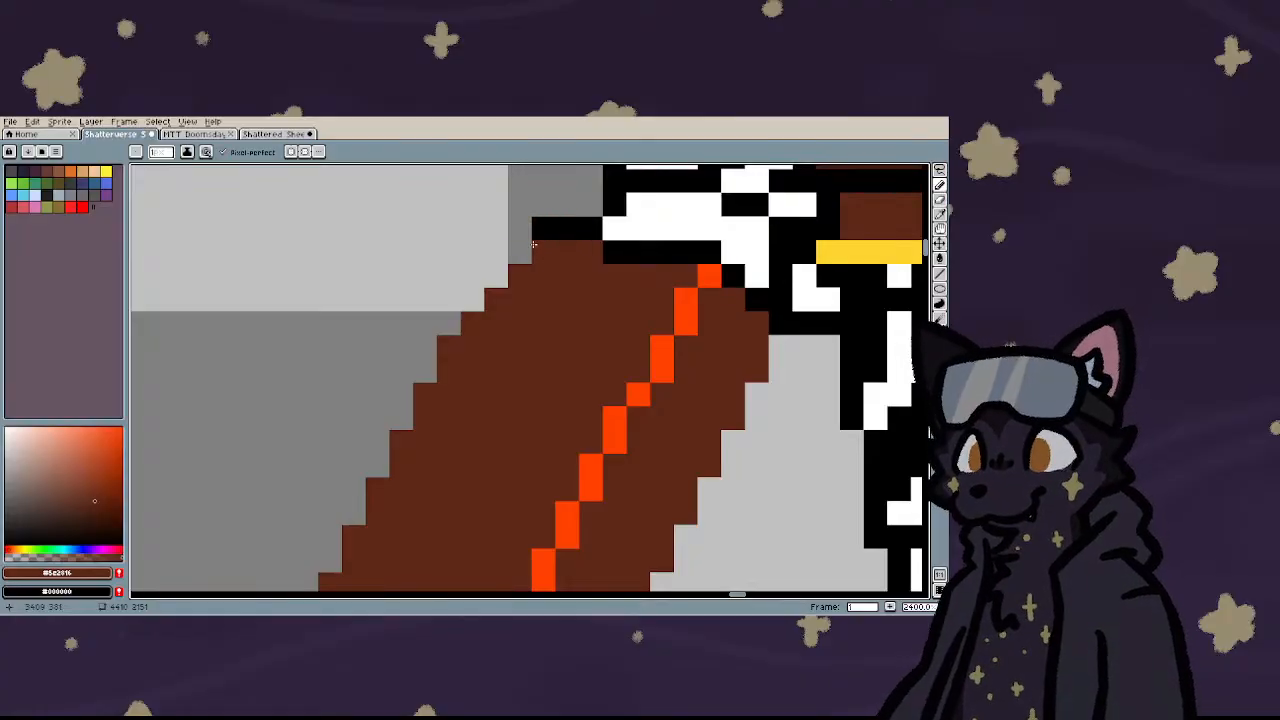
right_click(520, 252)
right_click(496, 276)
right_click(472, 300)
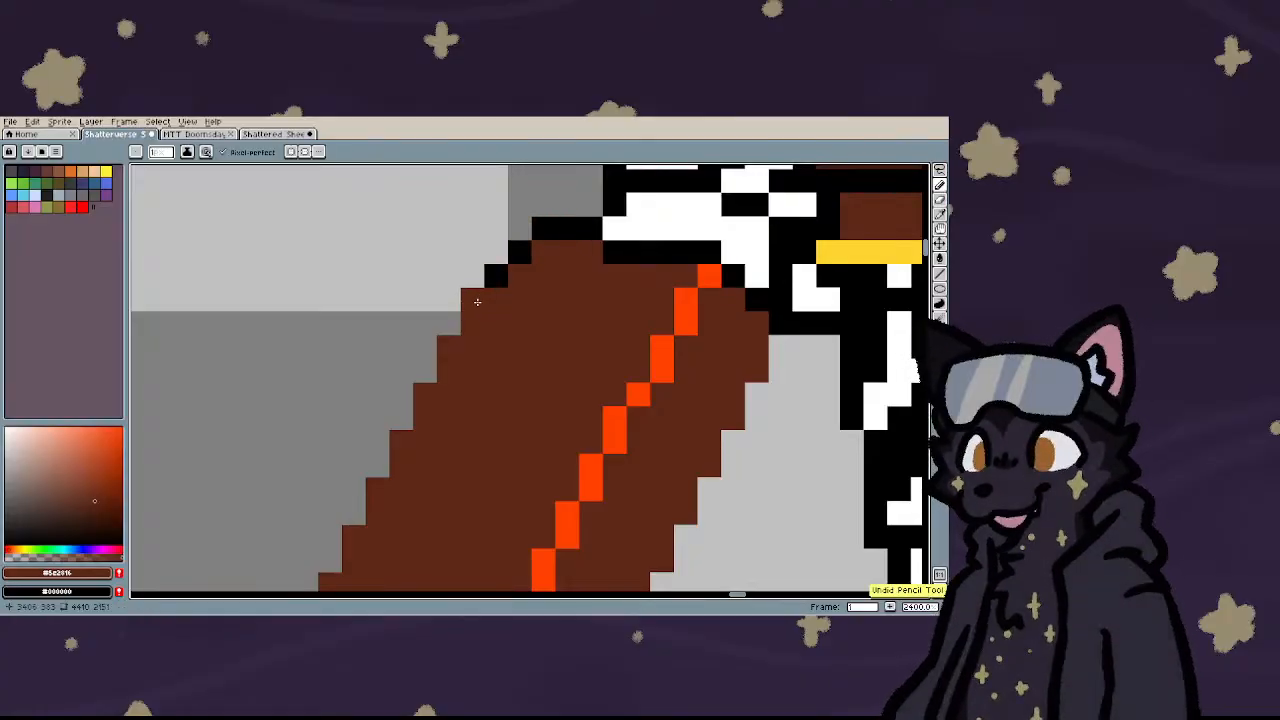
right_click(446, 328)
right_click(424, 348)
right_click(425, 373)
right_click(402, 396)
right_click(402, 415)
scroll(392, 367, down, 5)
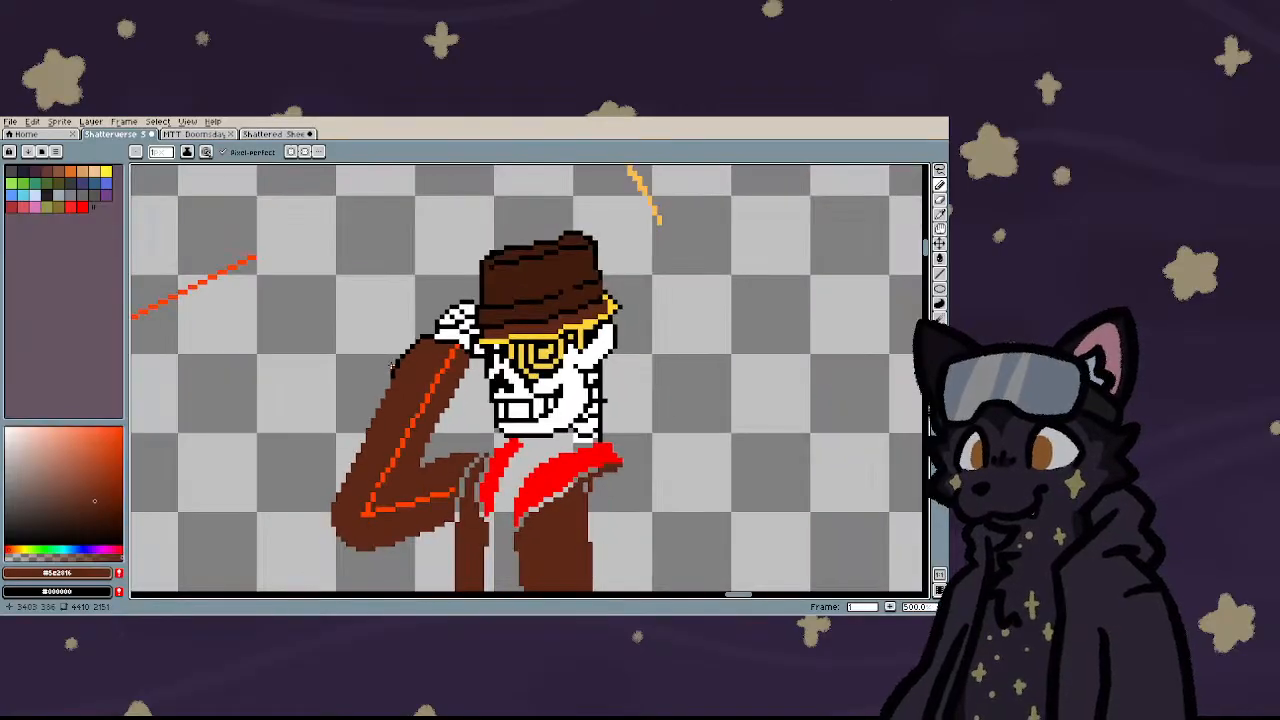
- Continue the black outline down the forearm's outer edge in two-pixel steps
scroll(372, 410, up, 5)
right_click(397, 371)
right_click(397, 349)
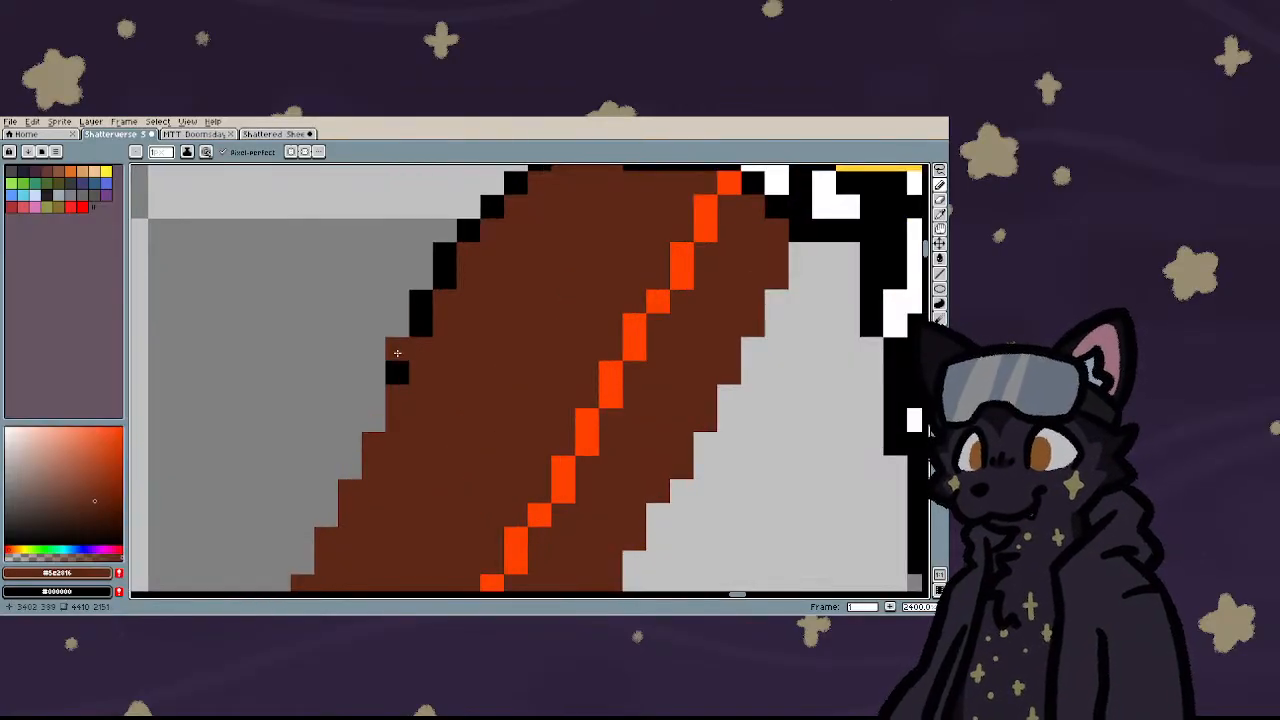
right_click(373, 420)
right_click(373, 396)
right_click(350, 444)
right_click(350, 468)
right_click(327, 491)
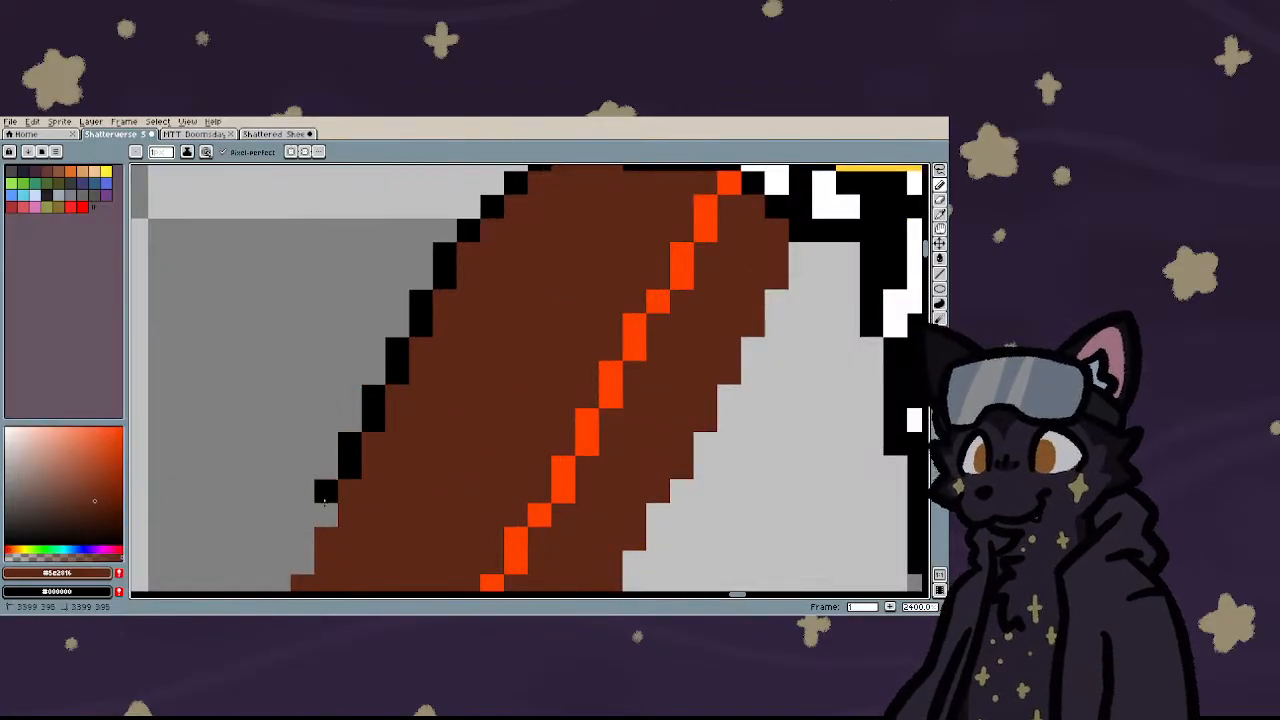
right_click(327, 516)
scroll(340, 403, down, 4)
scroll(340, 403, down, 1)
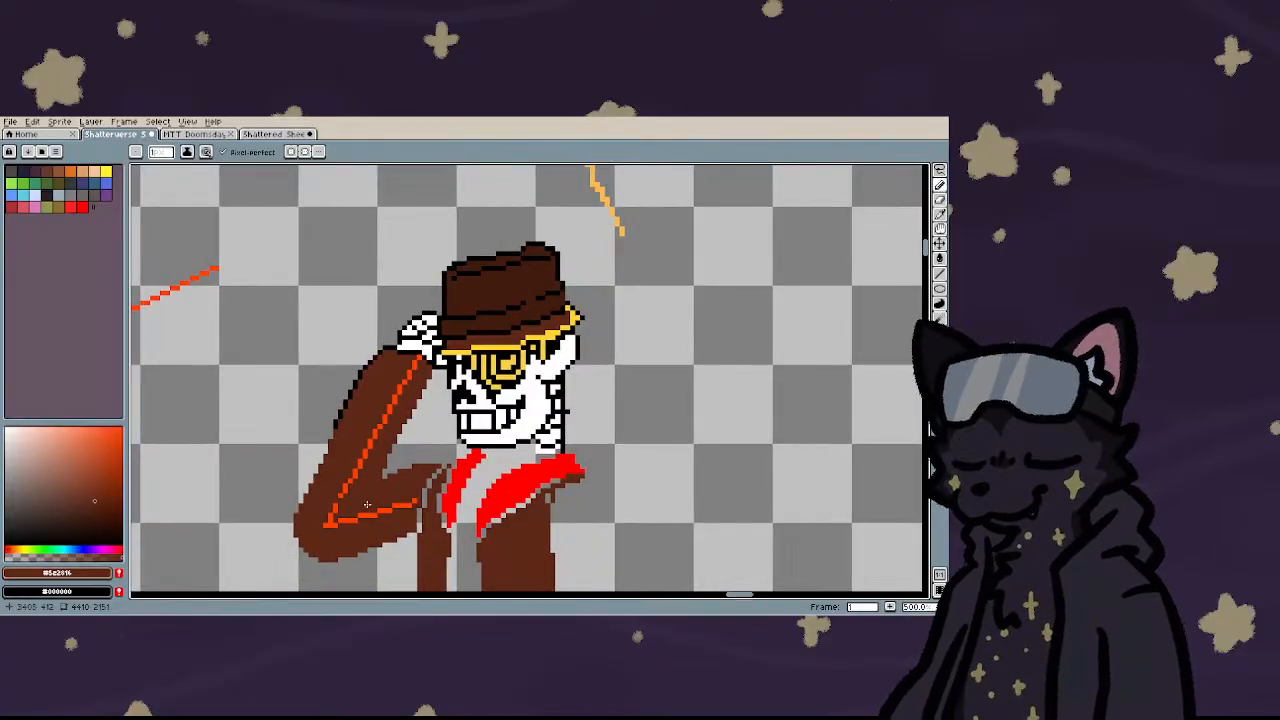
- Draw the black crease at the inner elbow and outline the upper arm's top edge to the red collar
scroll(367, 505, up, 4)
right_click(358, 490)
right_click(358, 475)
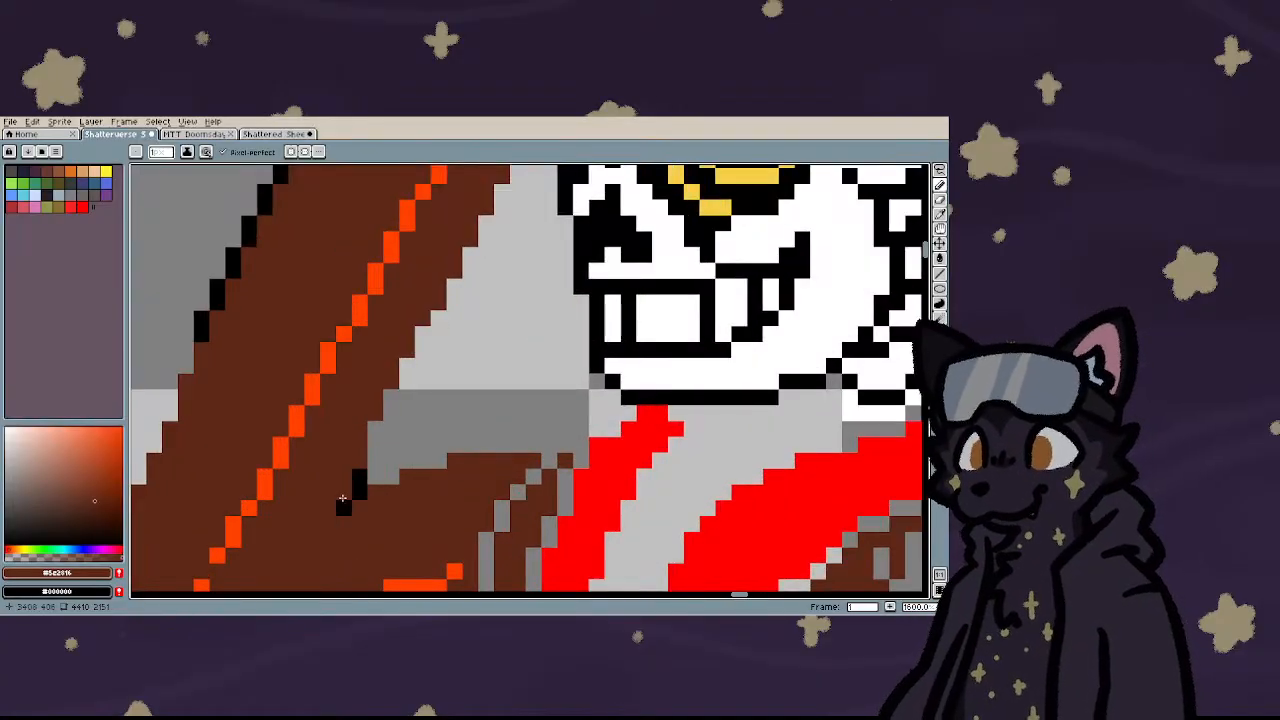
right_click(327, 524)
right_click(376, 476)
right_click(392, 476)
right_click(408, 460)
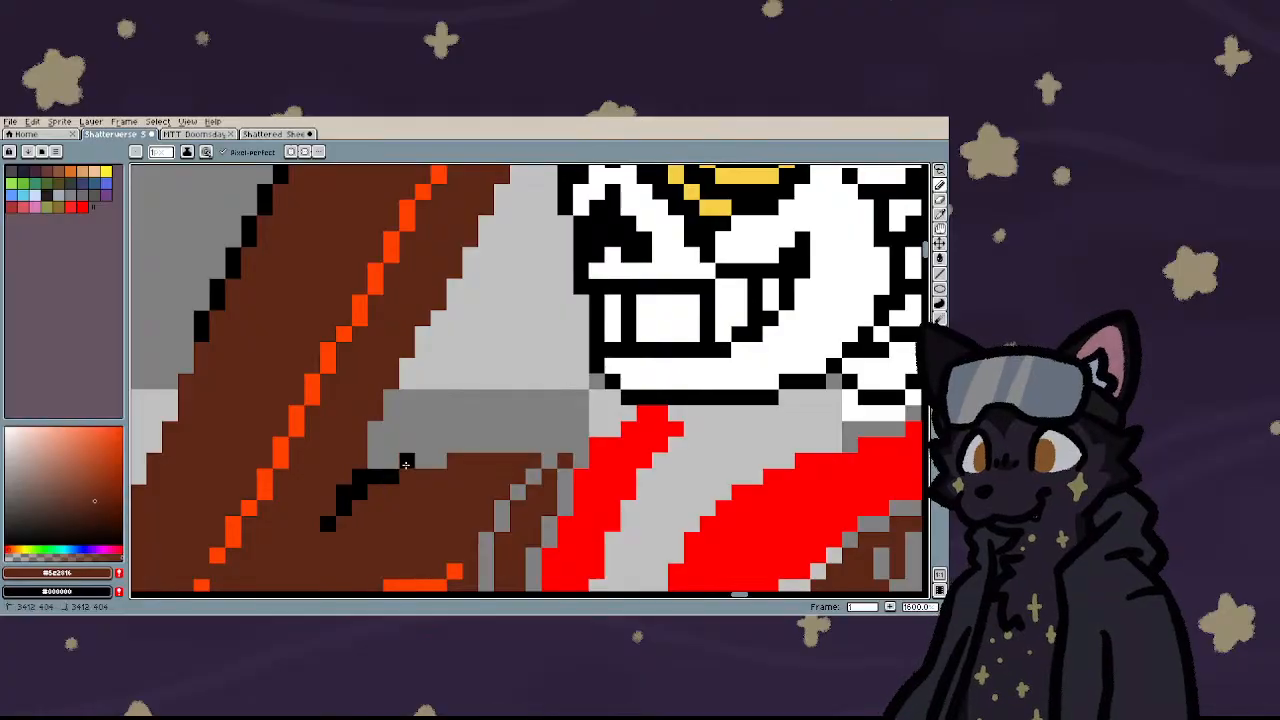
right_click(424, 460)
mouse_move(435, 460)
mouse_down()
mouse_move(579, 444)
mouse_move(634, 410)
mouse_up()
scroll(430, 410, down, 5)
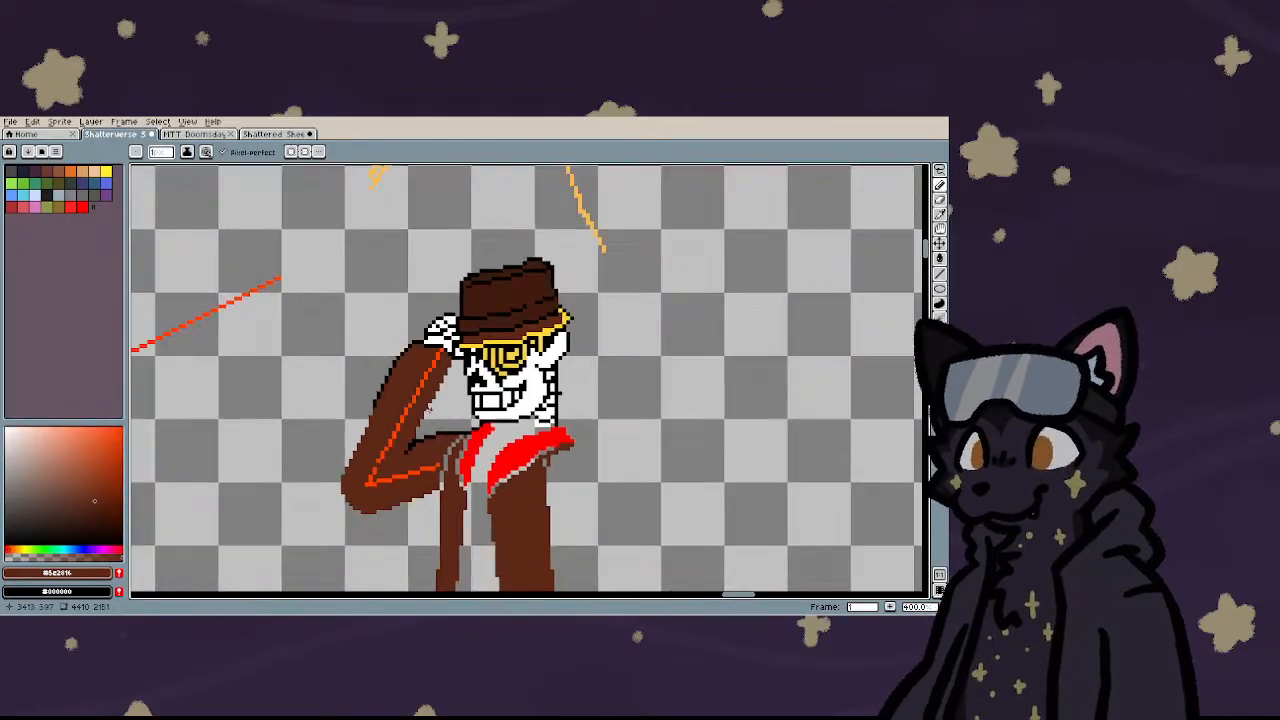
- Extend the forearm's outer black outline down to the side of the elbow
scroll(430, 410, down, 1)
scroll(418, 441, up, 5)
scroll(365, 453, down, 4)
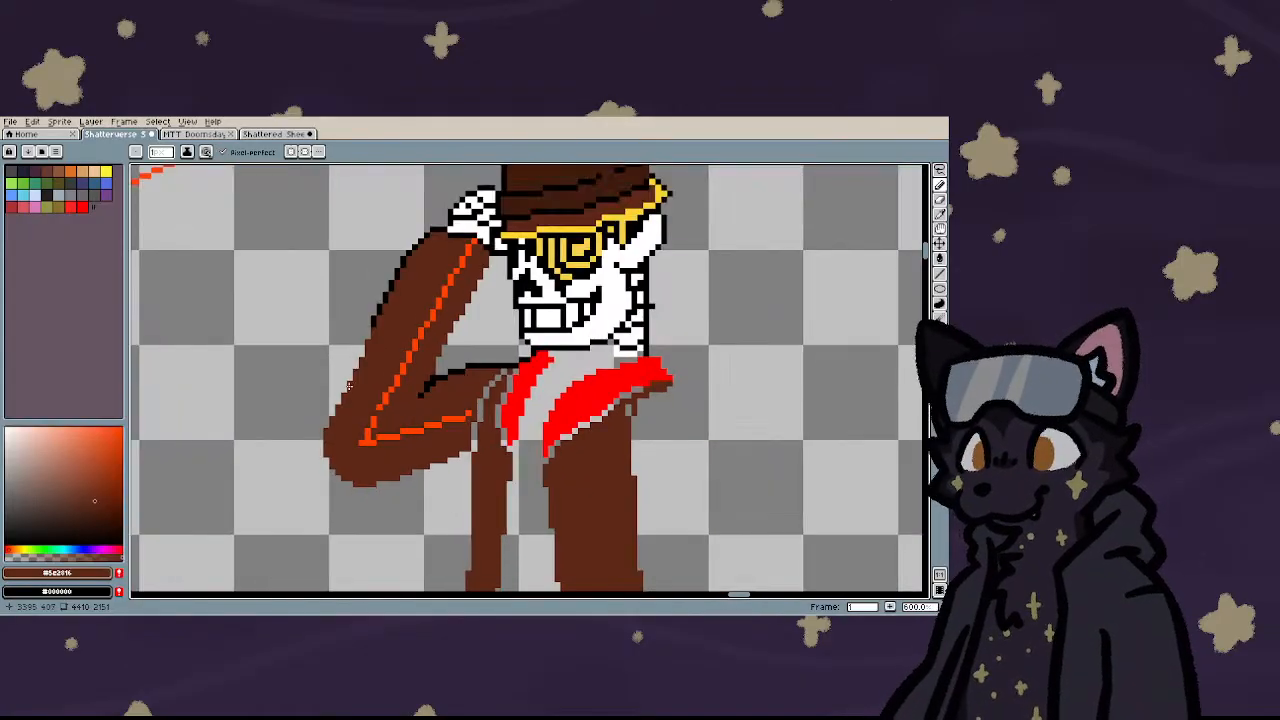
scroll(380, 300, up, 2)
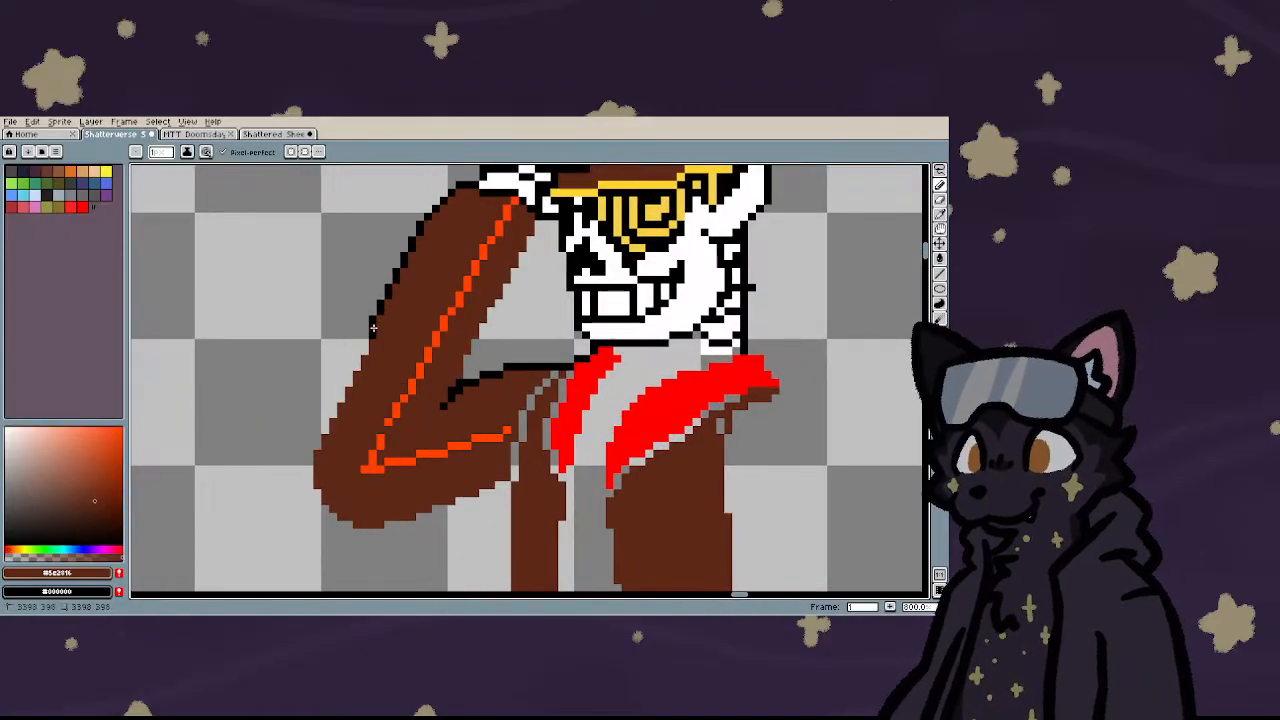
scroll(371, 333, up, 2)
mouse_move(373, 328)
mouse_down()
mouse_move(358, 399)
mouse_move(358, 353)
mouse_up()
key(ctrl+z)
drag(343, 399, 279, 562)
scroll(270, 555, down, 3)
scroll(268, 552, up, 3)
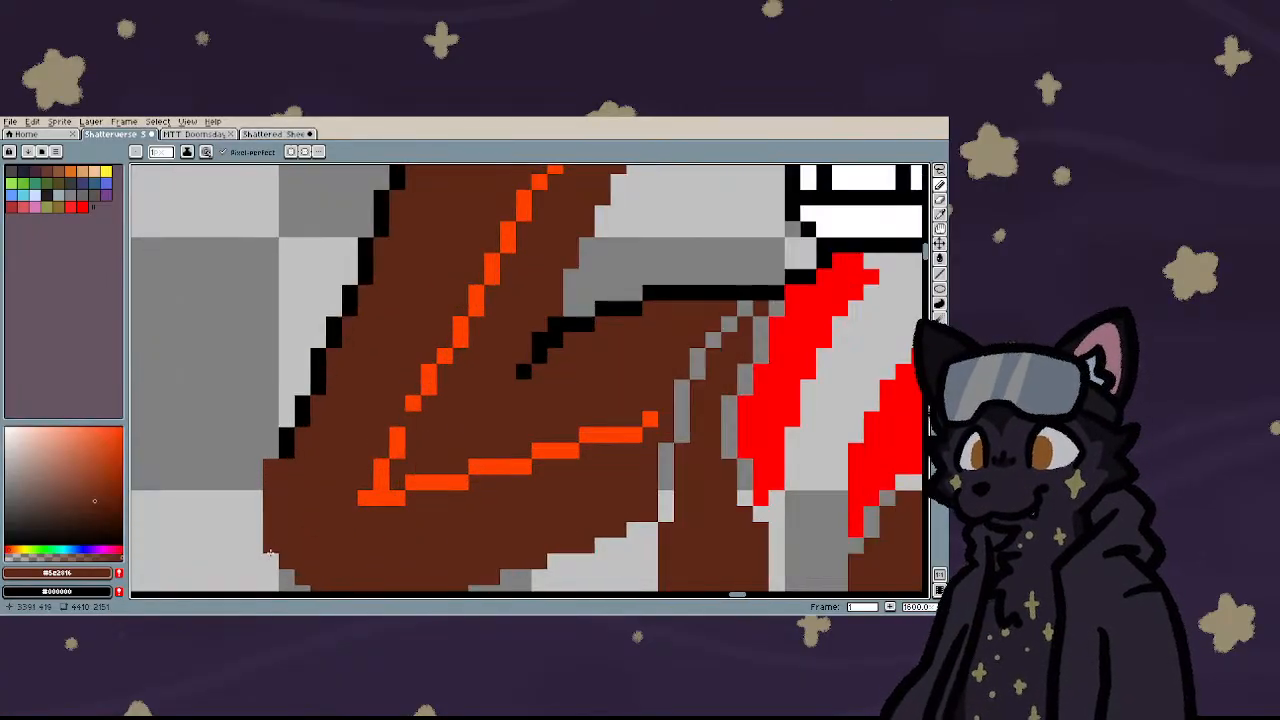
scroll(270, 555, down, 3)
scroll(284, 572, up, 4)
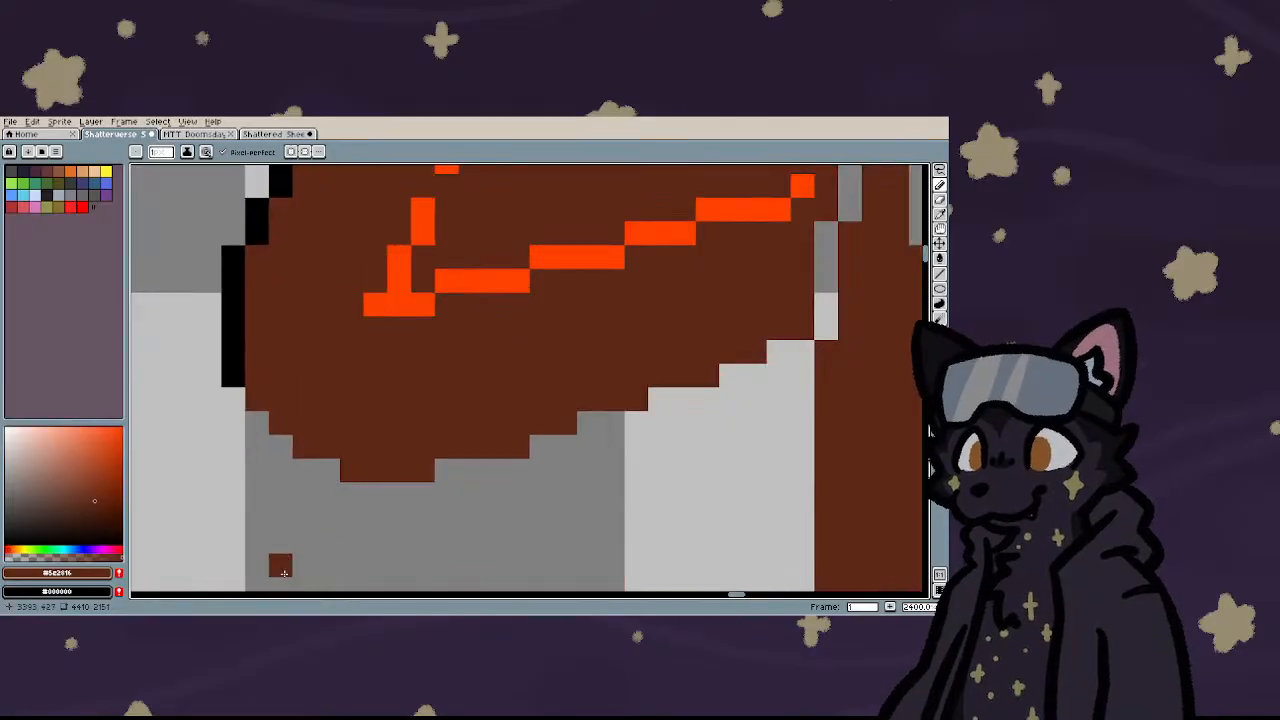
- Outline the rounded underside of the elbow in black and tidy its steps with brown pixels
mouse_move(256, 400)
mouse_down()
mouse_move(256, 422)
mouse_move(305, 470)
mouse_move(418, 495)
mouse_move(465, 471)
mouse_move(531, 471)
mouse_move(625, 422)
mouse_up()
click(280, 422)
click(541, 447)
click(588, 423)
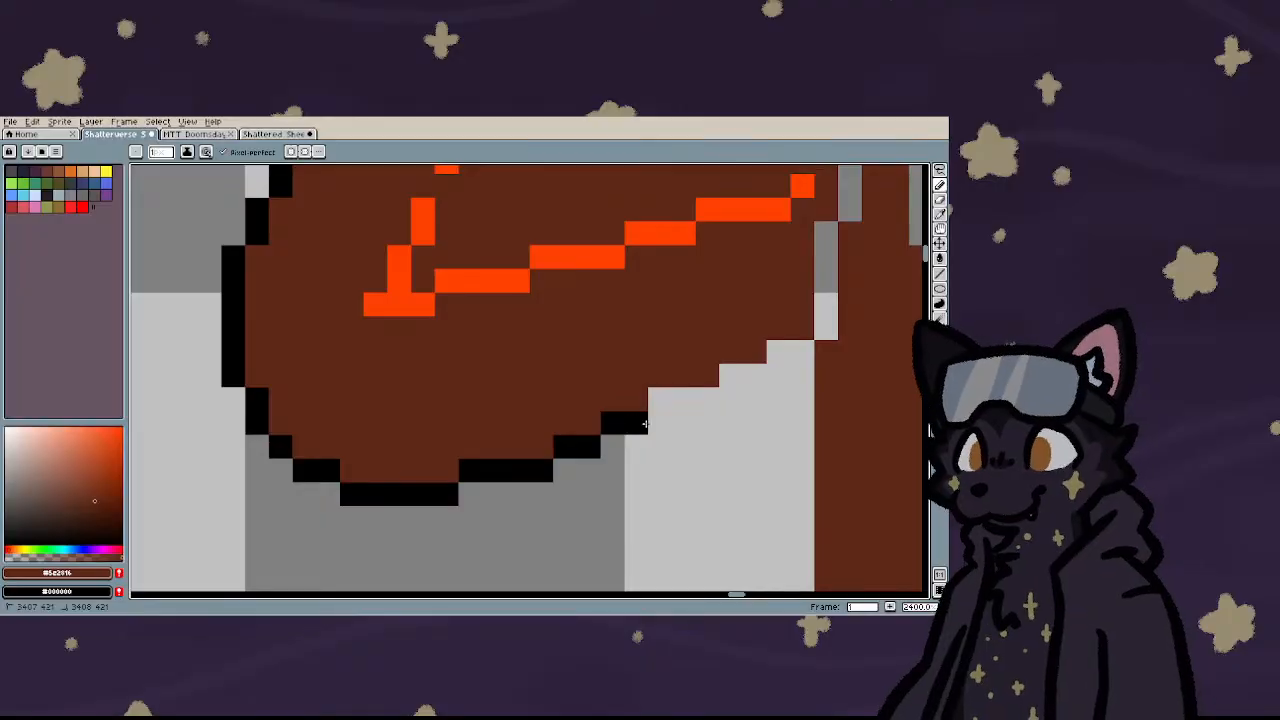
- Even out the steps under the upper arm with brown and black pixels, and extend the outline to the coat
click(660, 422)
click(612, 422)
click(612, 446)
click(636, 446)
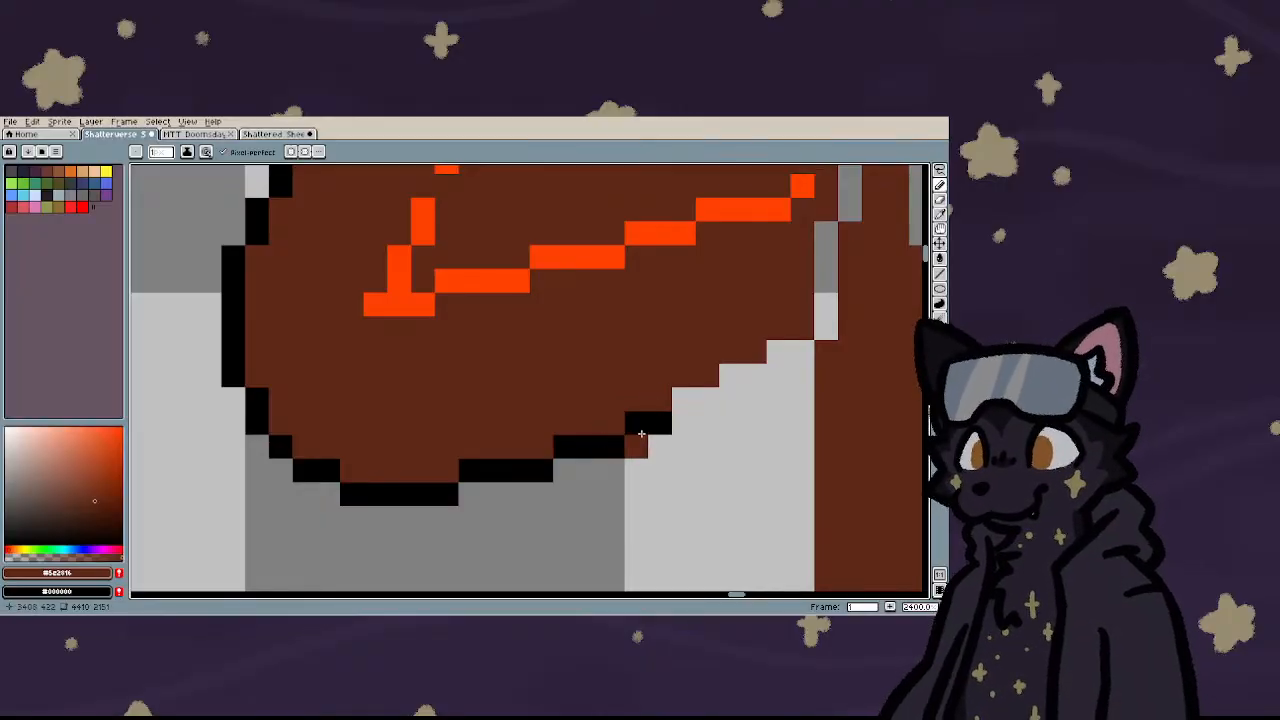
mouse_move(684, 398)
mouse_down()
mouse_move(779, 374)
mouse_move(779, 350)
mouse_up()
scroll(628, 398, down, 3)
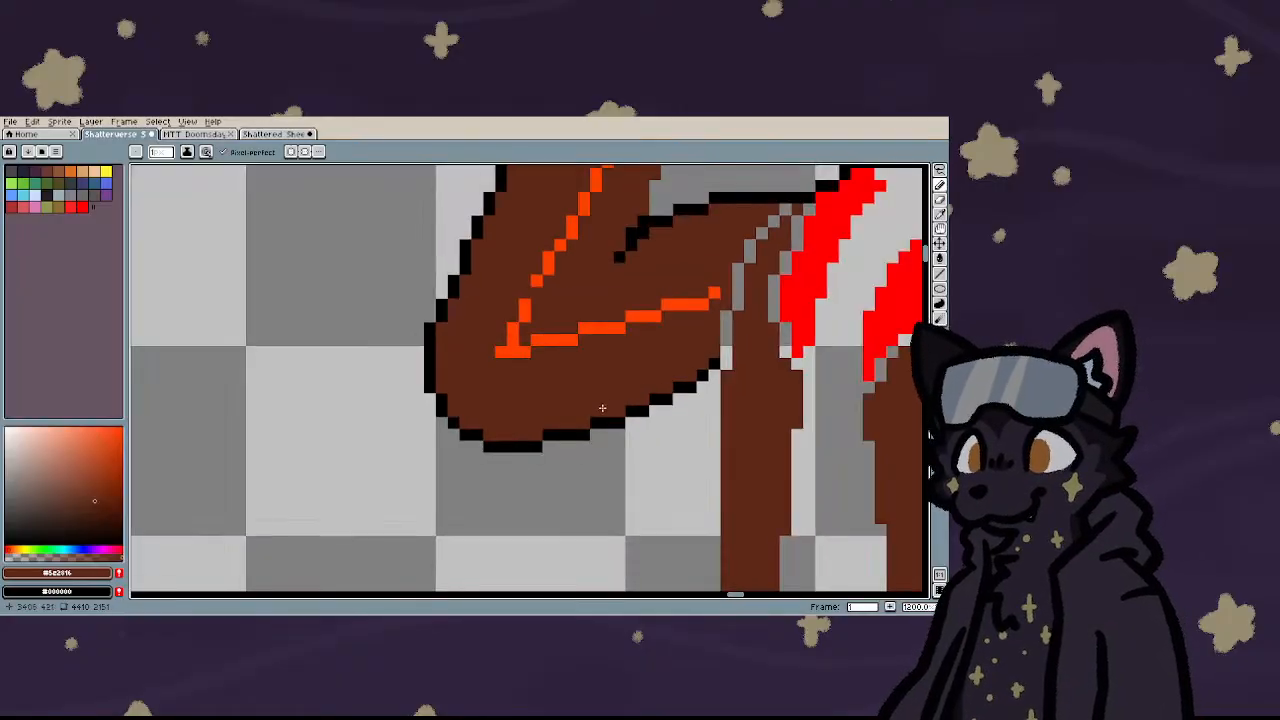
scroll(602, 408, down, 5)
scroll(607, 405, up, 5)
scroll(580, 412, down, 5)
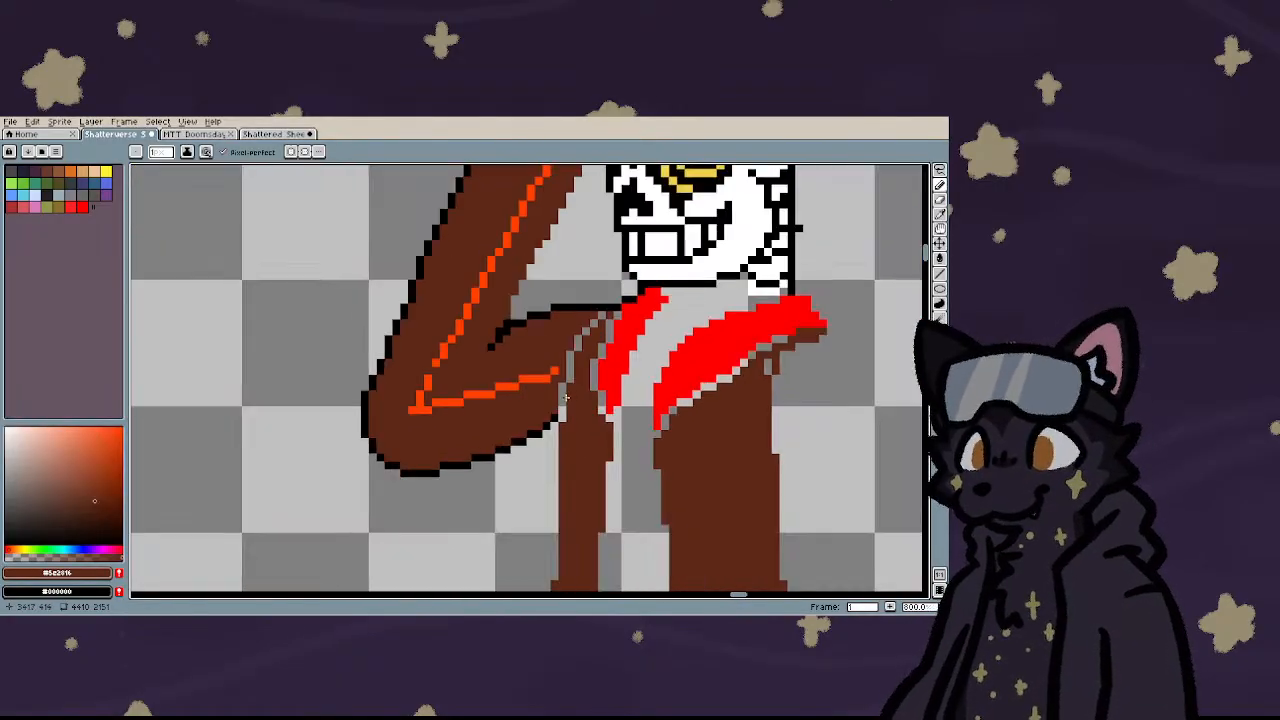
- Draw the black seam separating the sleeve from the coat, from the underarm up to the shoulder
scroll(554, 420, up, 5)
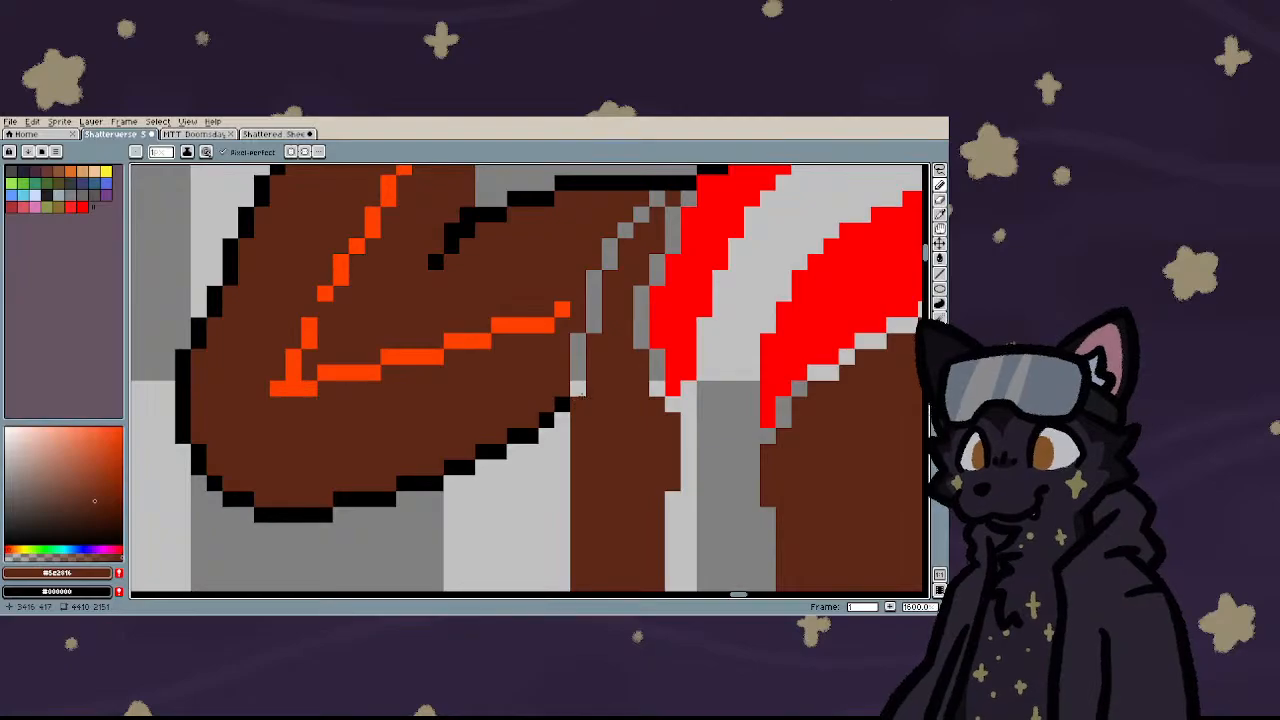
mouse_move(580, 398)
mouse_down()
mouse_move(598, 275)
mouse_move(664, 194)
mouse_up()
scroll(459, 384, down, 7)
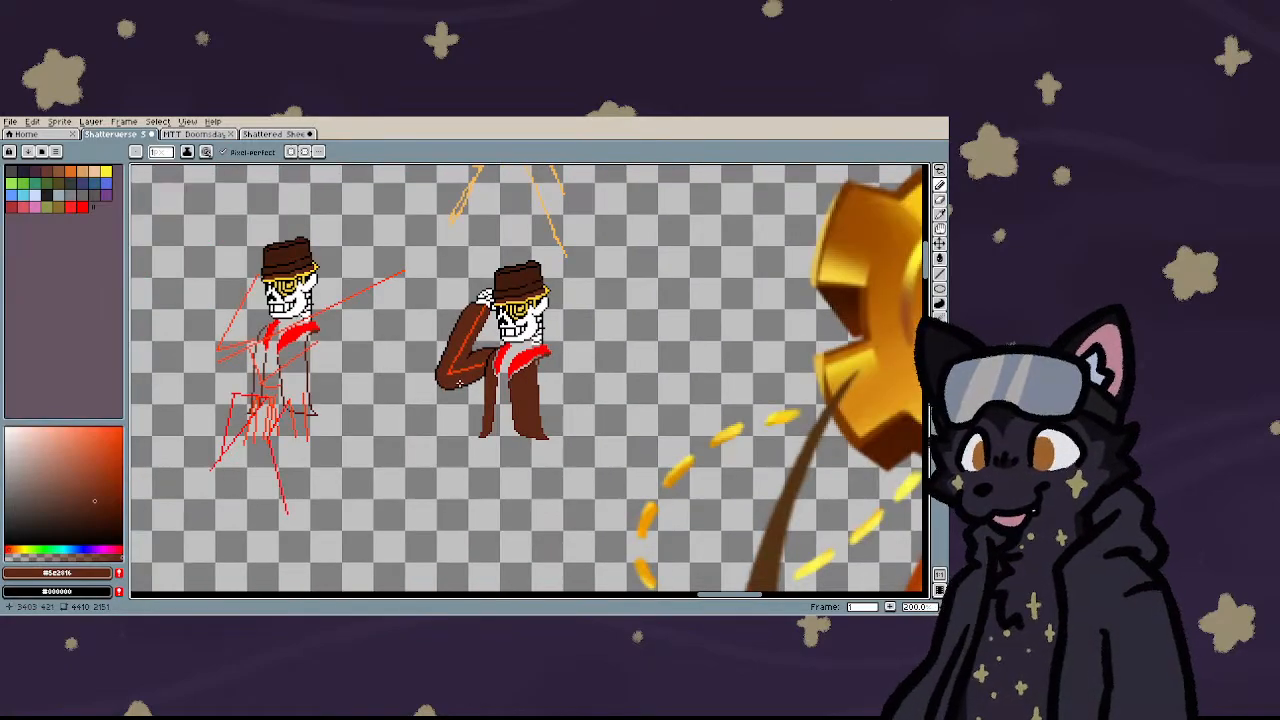
scroll(459, 384, down, 2)
- Outline the forearm's inner edge in black from the wrist down to the elbow crease, widening the sleeve's brown where needed
scroll(450, 354, up, 5)
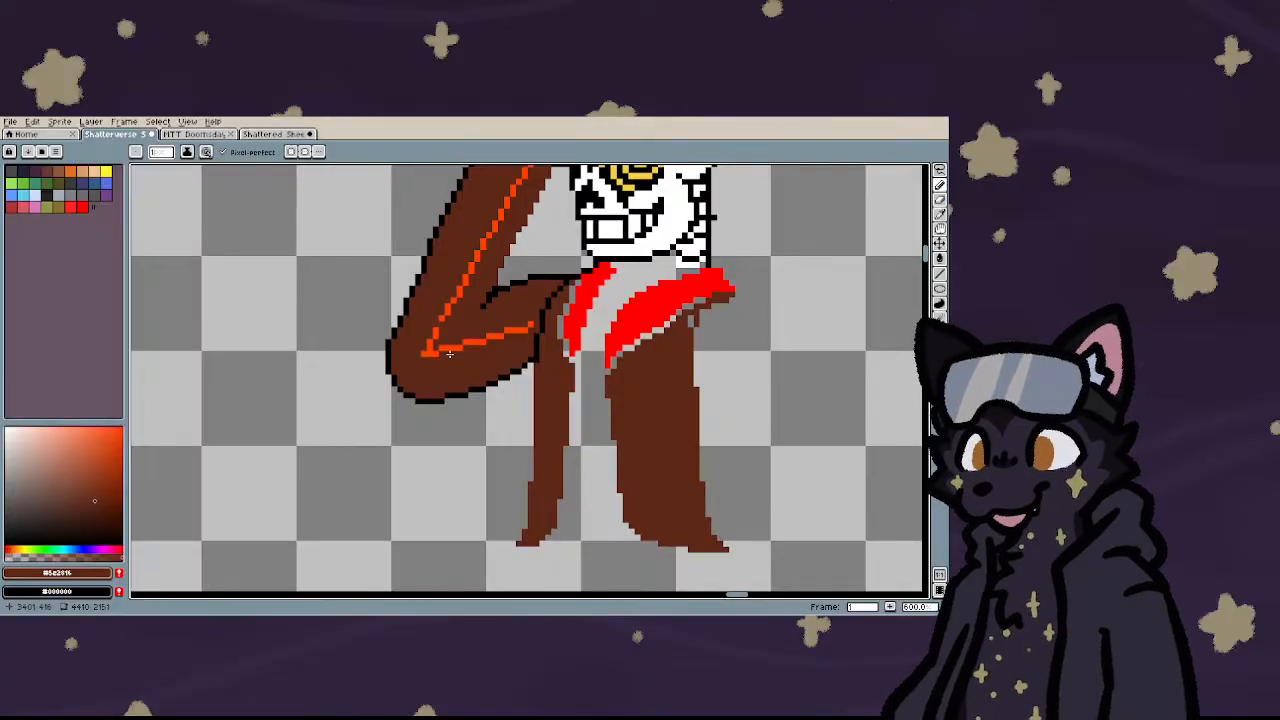
scroll(449, 353, down, 3)
scroll(449, 353, up, 6)
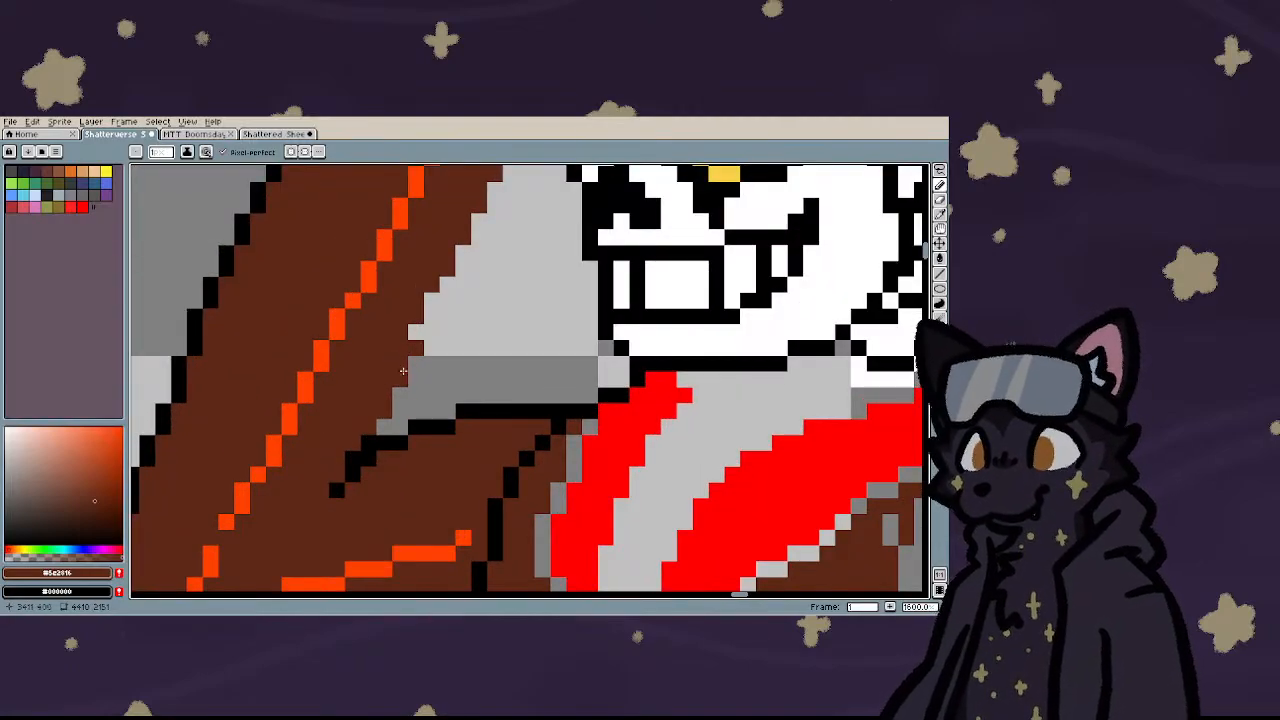
scroll(466, 285, down, 3)
scroll(470, 283, up, 2)
mouse_move(470, 283)
mouse_down()
mouse_move(392, 447)
mouse_move(432, 368)
mouse_up()
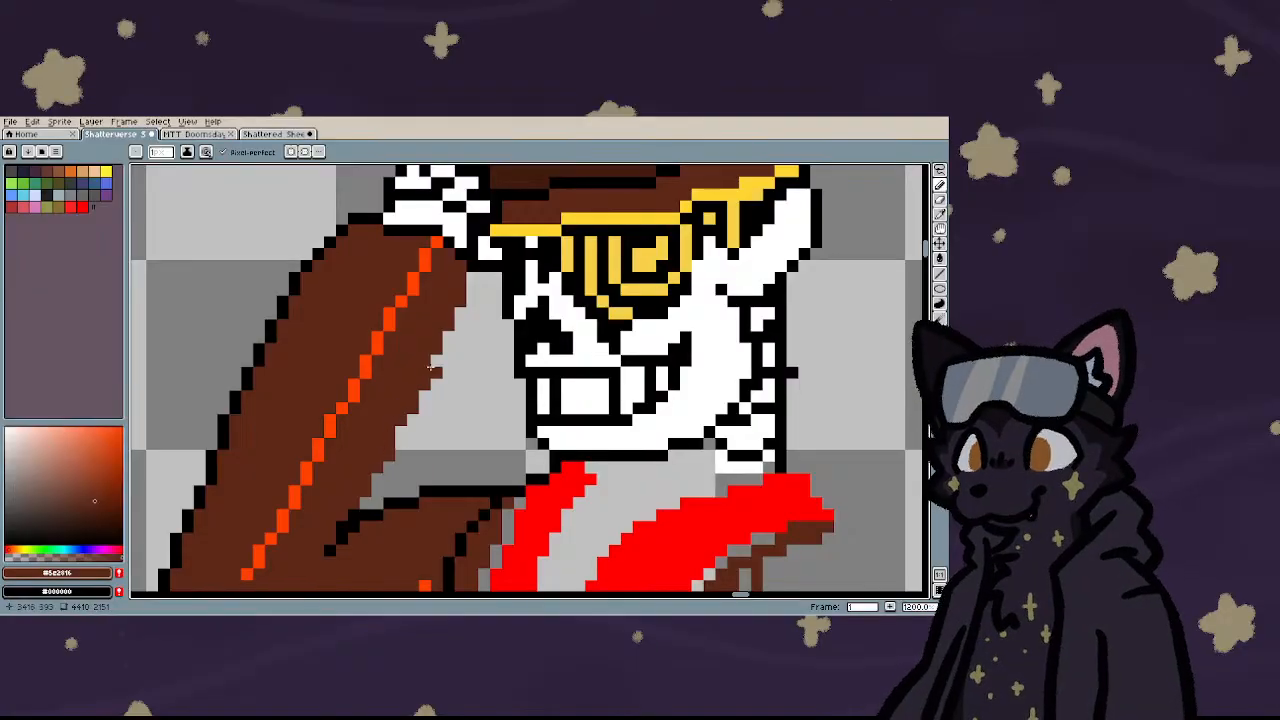
mouse_move(469, 265)
mouse_down()
mouse_move(448, 366)
mouse_move(422, 412)
mouse_up()
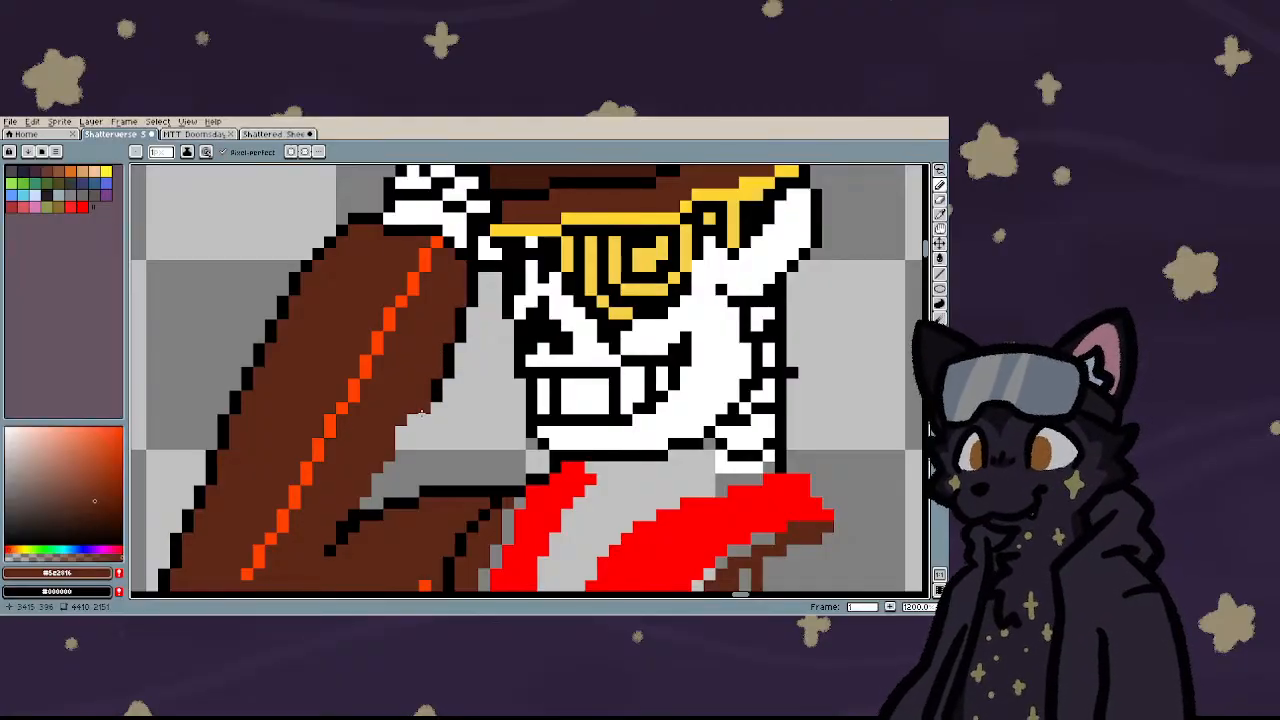
right_click(412, 442)
right_click(400, 454)
drag(400, 441, 400, 420)
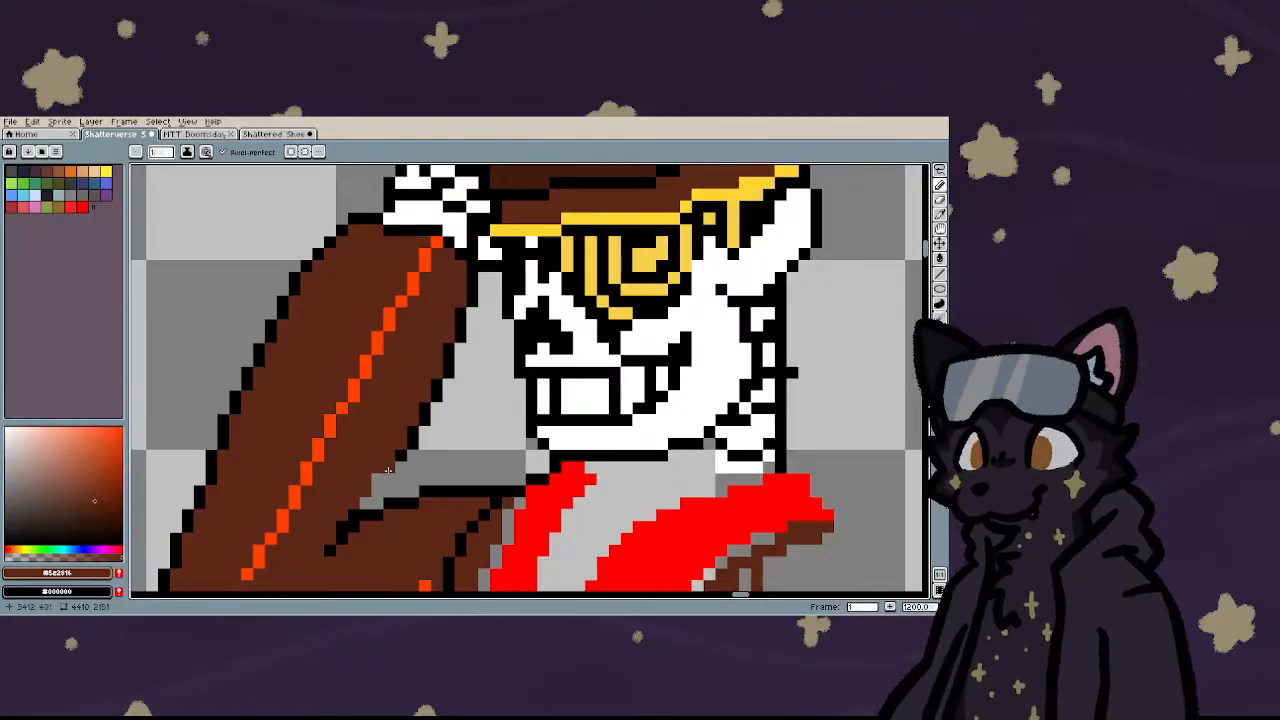
mouse_move(388, 470)
mouse_down()
mouse_move(368, 505)
mouse_move(372, 484)
mouse_up()
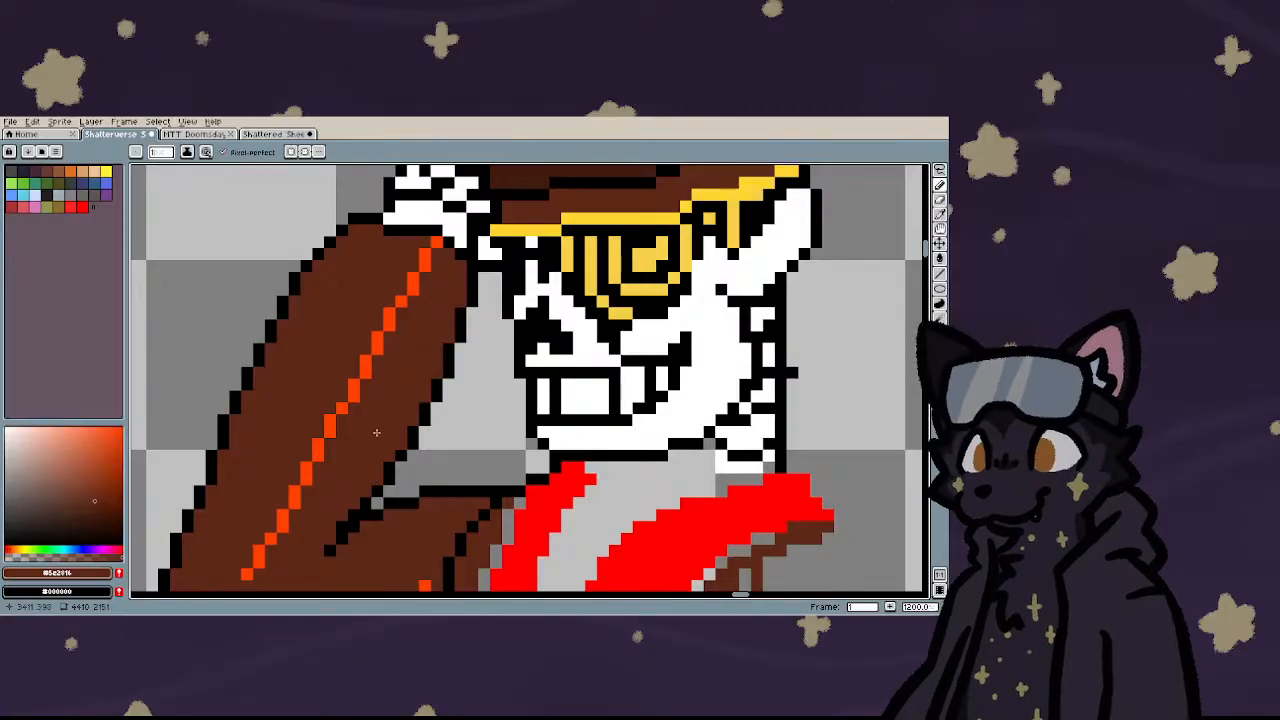
scroll(376, 432, down, 5)
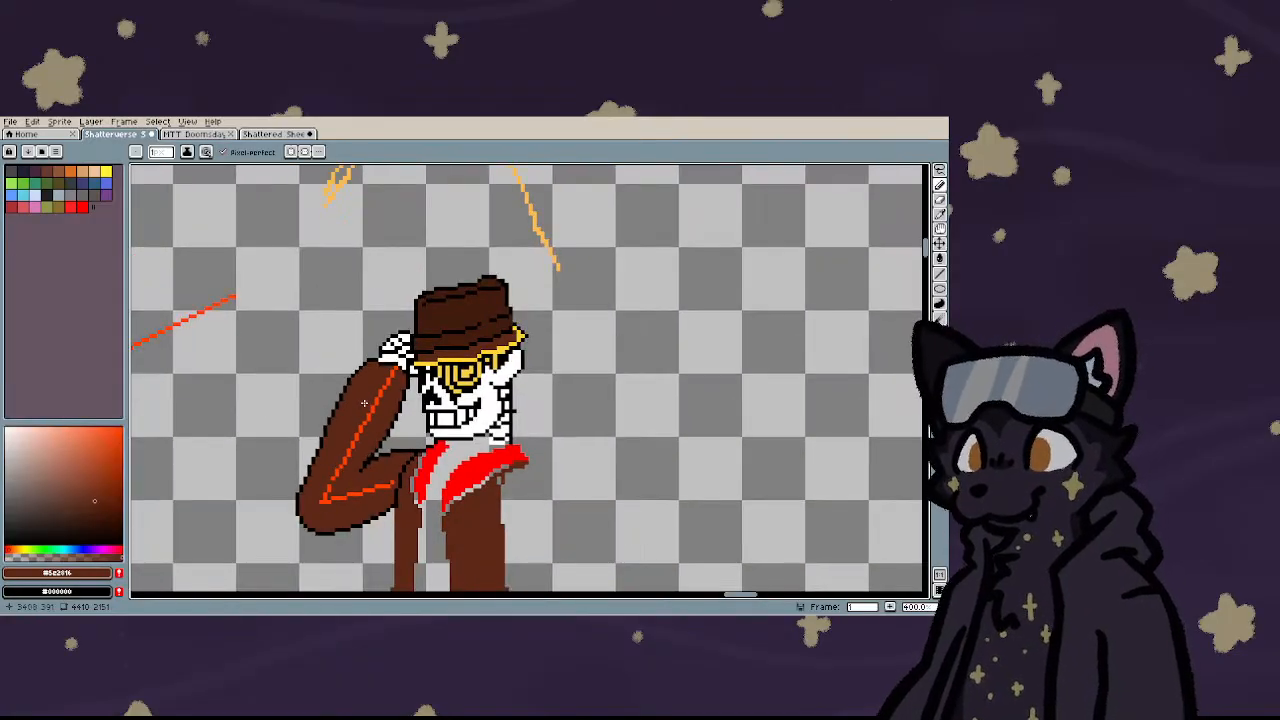
scroll(364, 403, down, 2)
scroll(403, 462, up, 5)
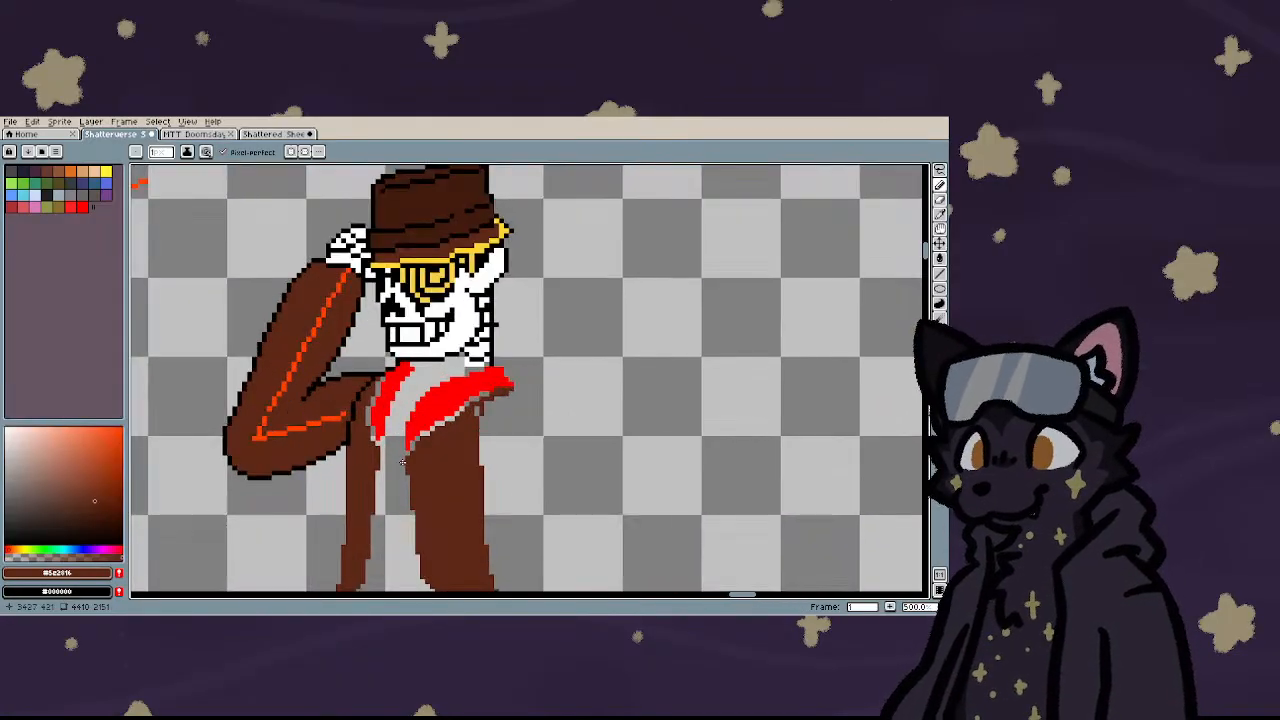
- Touch up the notch below the wide collar flap and outline the narrow collar strip's outer edge in black down to its tip
click(543, 370)
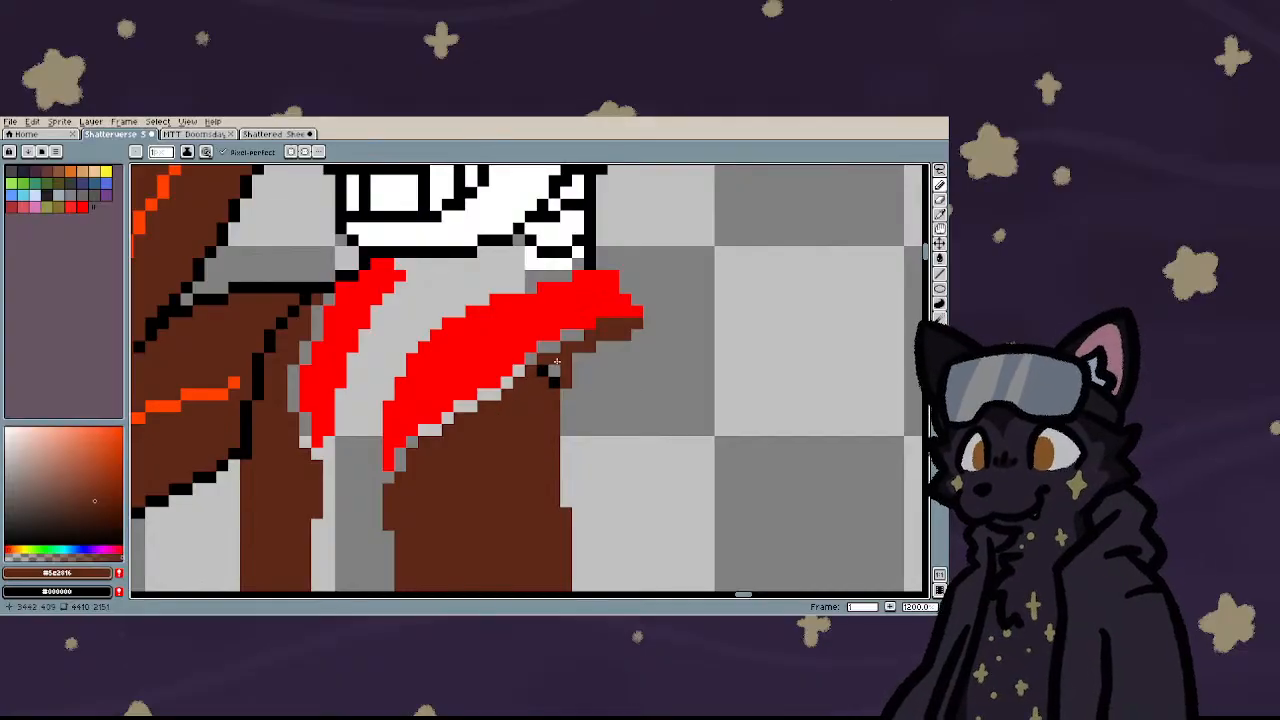
scroll(477, 379, down, 4)
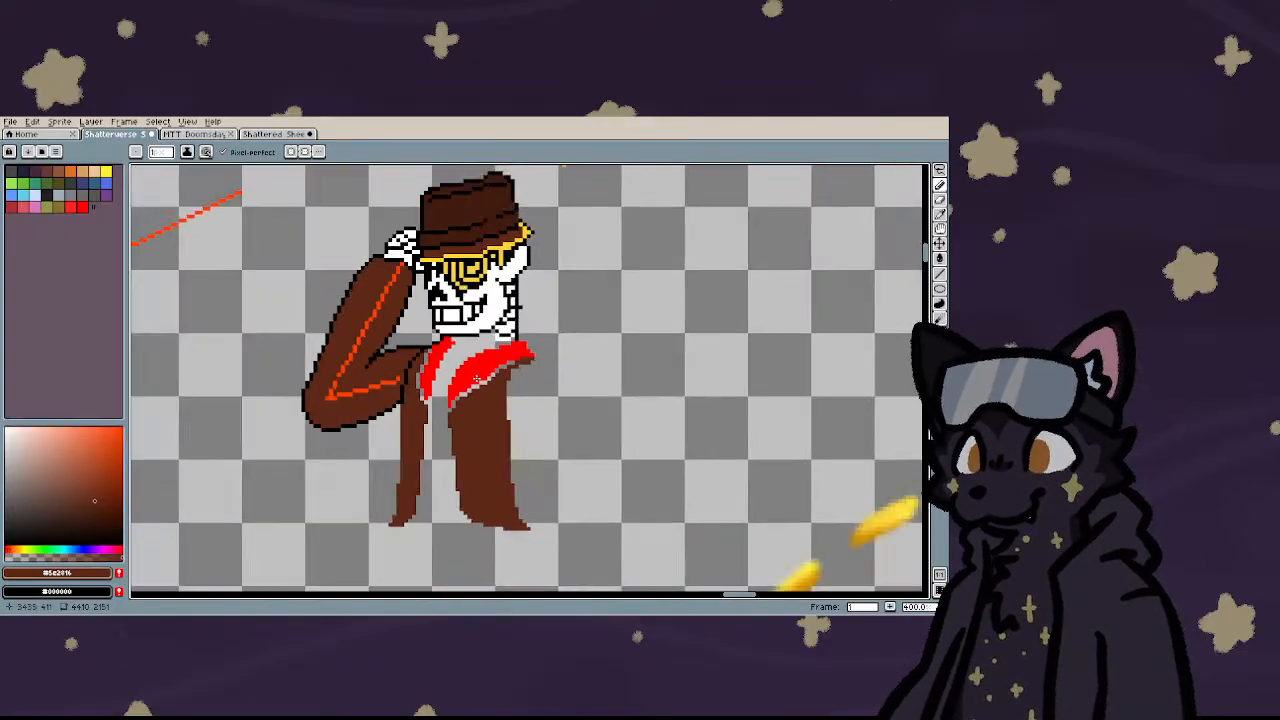
scroll(478, 380, up, 4)
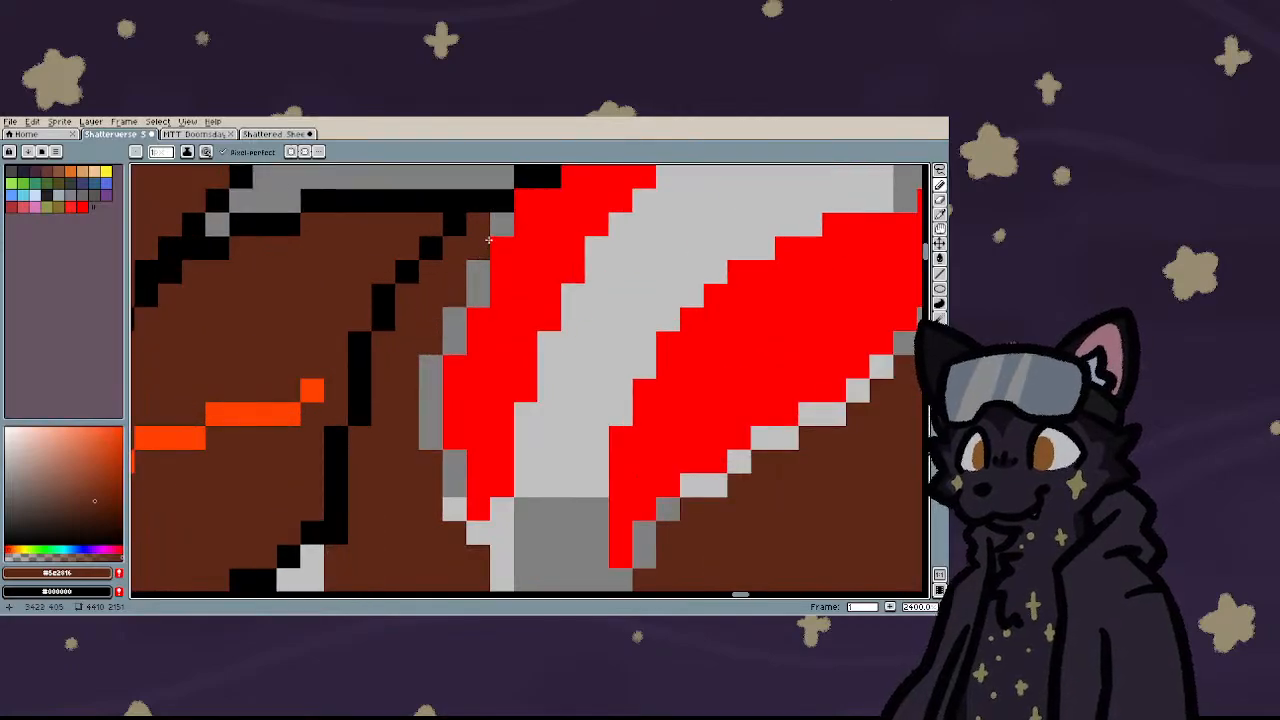
mouse_move(494, 232)
mouse_down()
mouse_move(475, 294)
mouse_move(429, 374)
mouse_move(430, 434)
mouse_move(454, 459)
mouse_move(455, 507)
mouse_move(476, 530)
mouse_move(504, 502)
mouse_up()
scroll(504, 502, down, 5)
scroll(477, 307, up, 2)
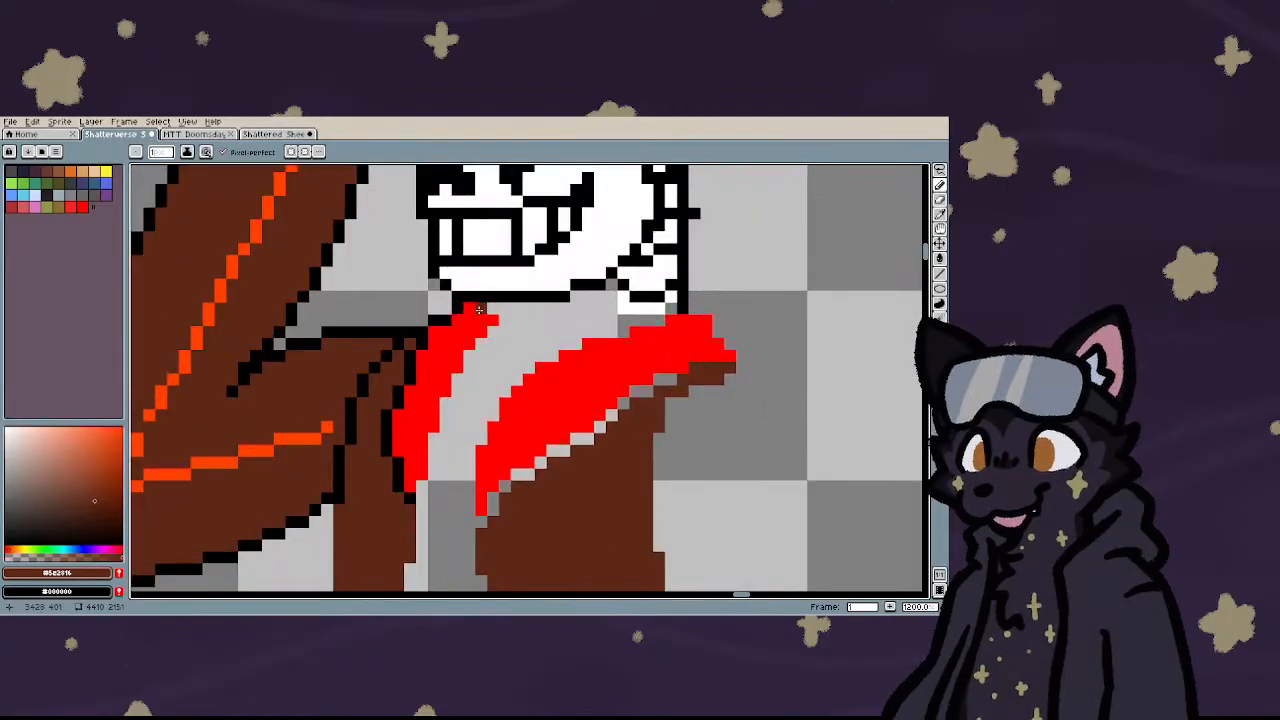
- Outline the bottom of the neck in black above the wide collar flap and fill its lower corner with white
scroll(477, 307, down, 1)
scroll(477, 307, up, 4)
mouse_move(562, 330)
mouse_down()
mouse_move(506, 355)
mouse_move(444, 353)
mouse_move(420, 330)
mouse_move(420, 305)
mouse_move(421, 320)
mouse_up()
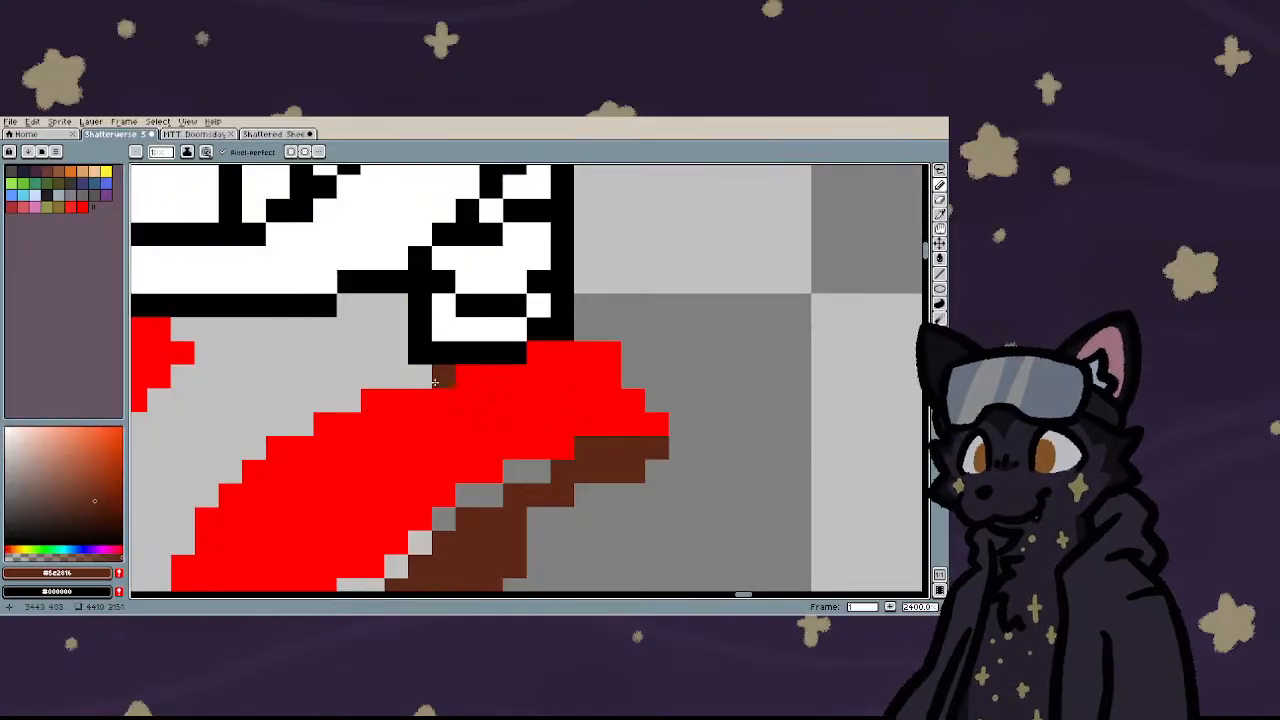
right_click(444, 374)
alt+click(449, 330)
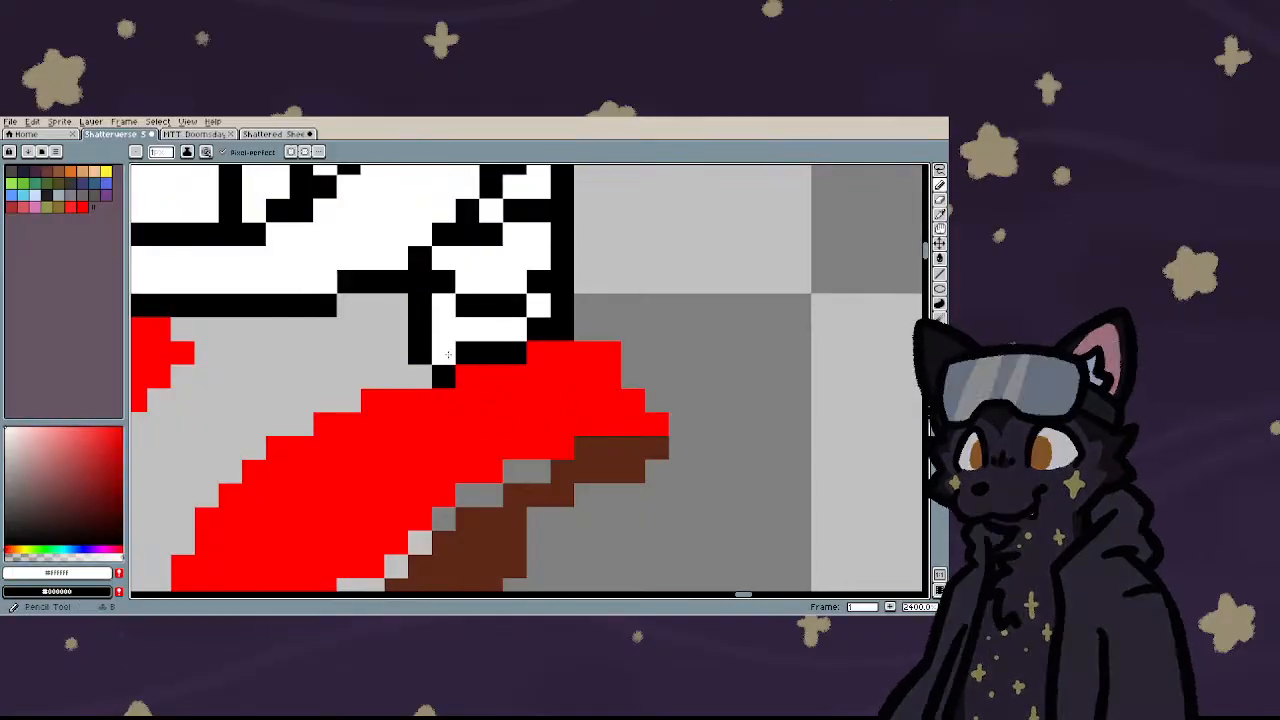
scroll(417, 357, down, 4)
scroll(417, 357, down, 3)
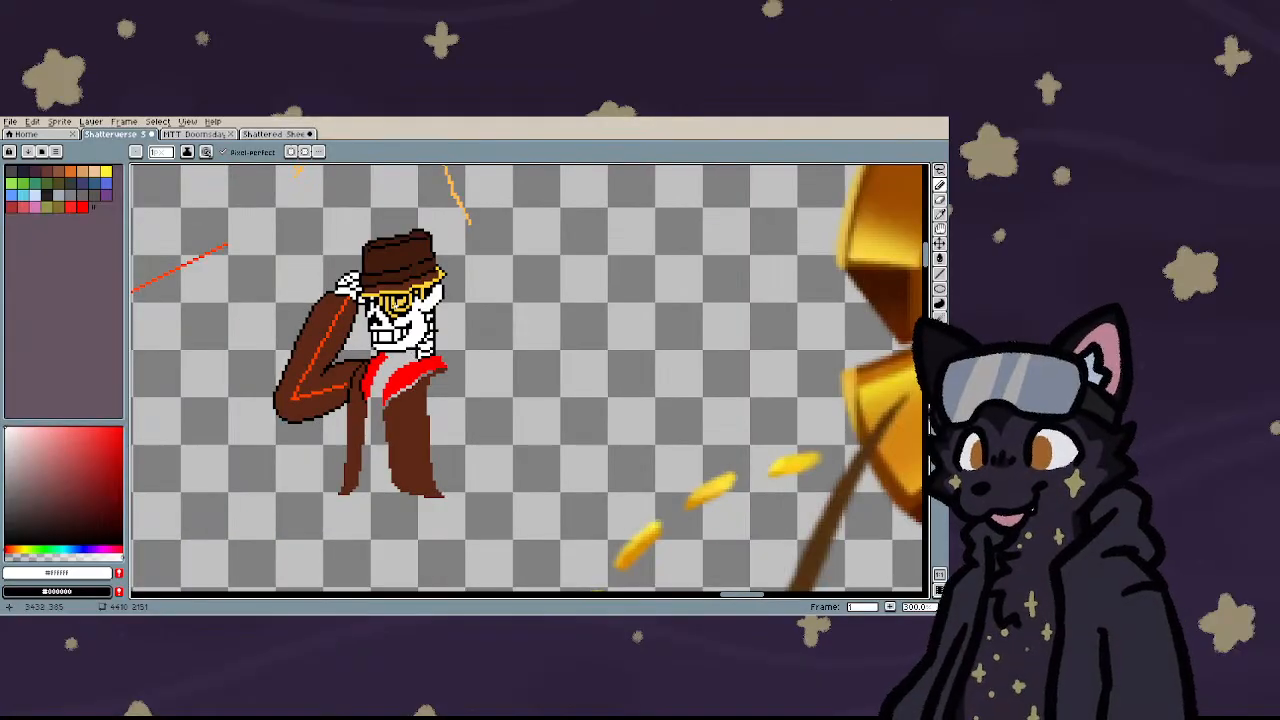
scroll(395, 288, up, 3)
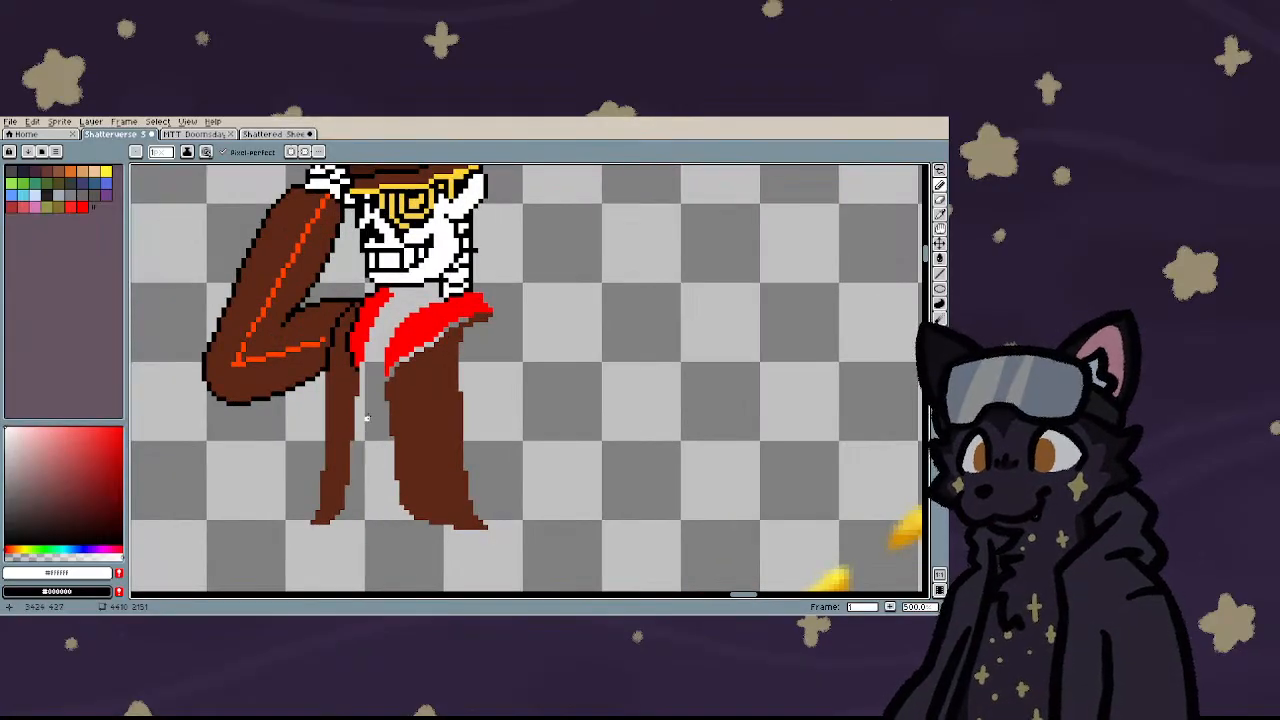
- Lasso the wide red collar flap with its coat panel, shift them a few pixels away from the narrow collar strip, and deselect
key(q)
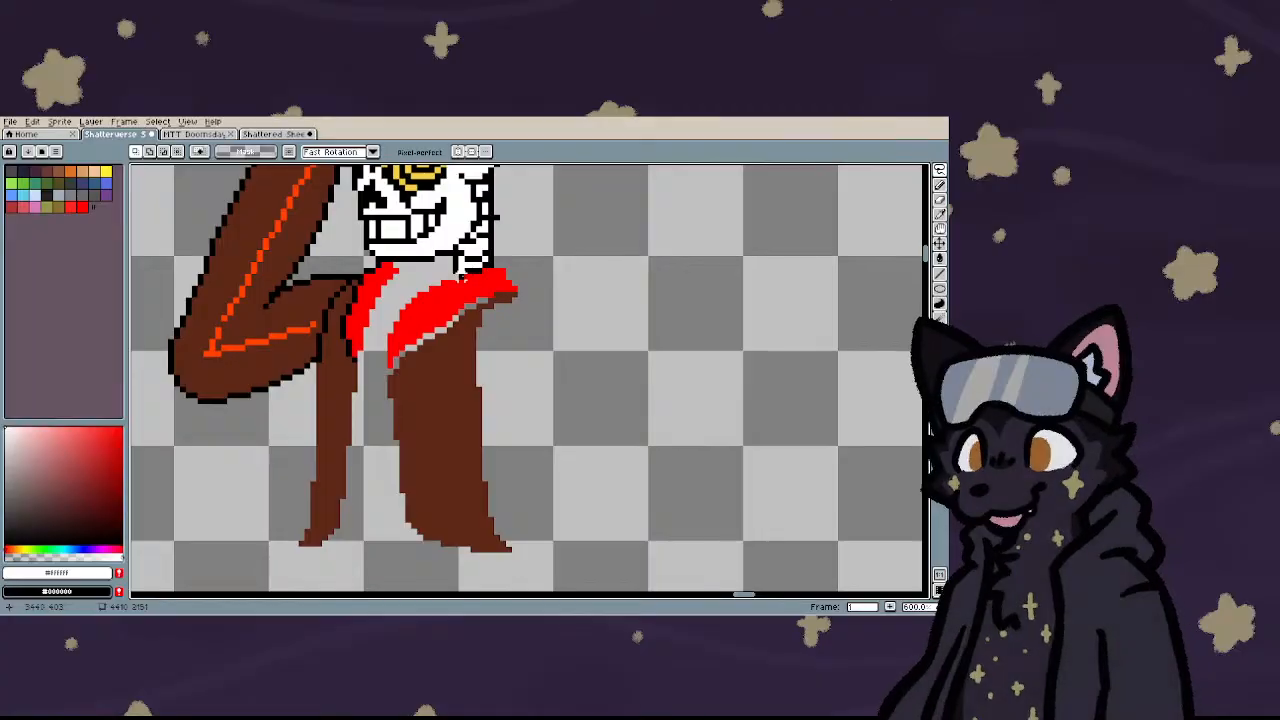
mouse_move(466, 279)
mouse_down()
mouse_move(560, 258)
mouse_move(632, 452)
mouse_move(425, 560)
mouse_move(370, 393)
mouse_move(398, 312)
mouse_move(448, 268)
mouse_move(482, 292)
mouse_up()
scroll(447, 290, up, 3)
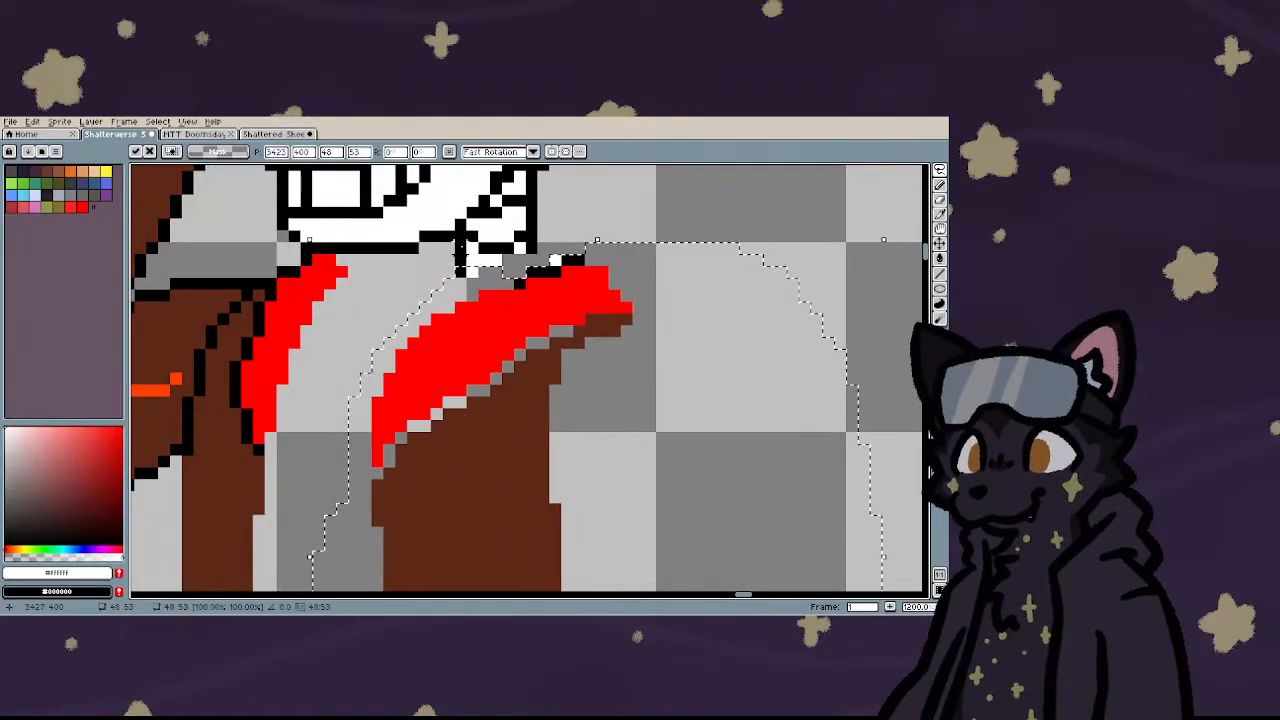
key(ctrl+d)
scroll(337, 293, down, 4)
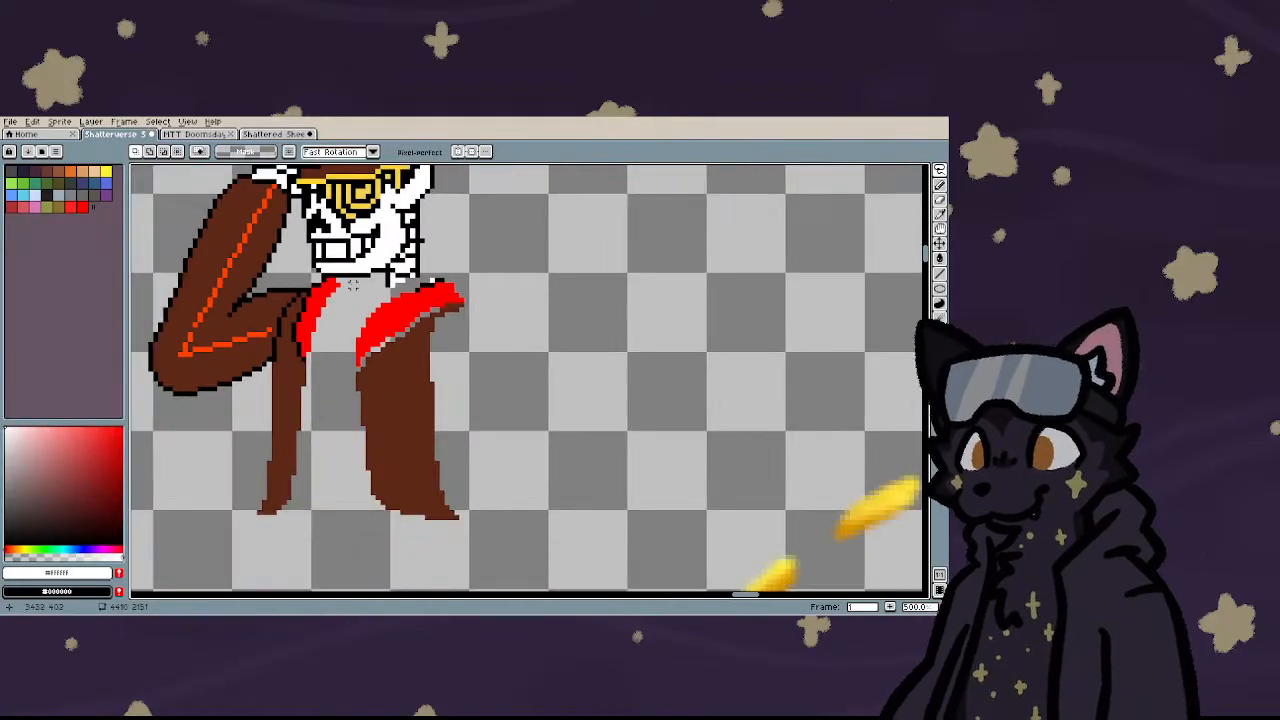
- Lasso the black-and-white neck outline pixels above the wide collar flap, shift them four pixels toward the neck, and deselect
scroll(398, 281, up, 7)
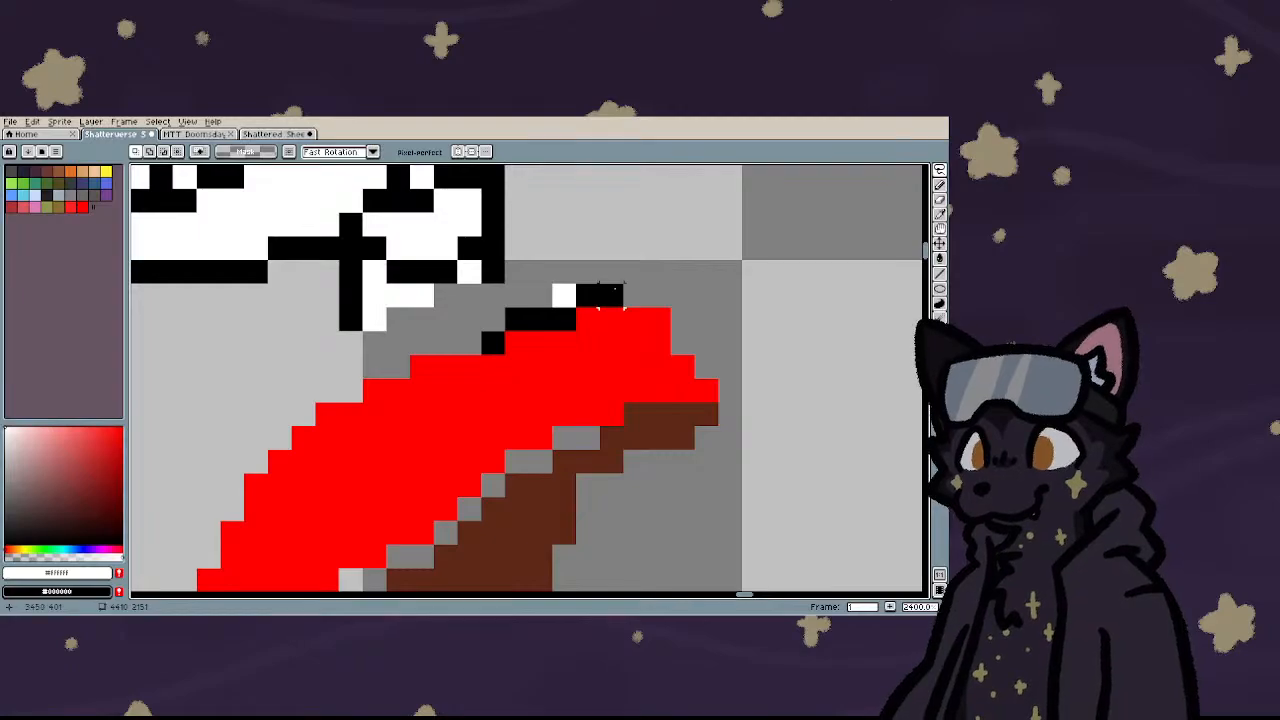
mouse_move(610, 288)
mouse_down()
mouse_move(576, 290)
mouse_move(552, 322)
mouse_move(492, 308)
mouse_move(500, 344)
mouse_up()
key(Left)
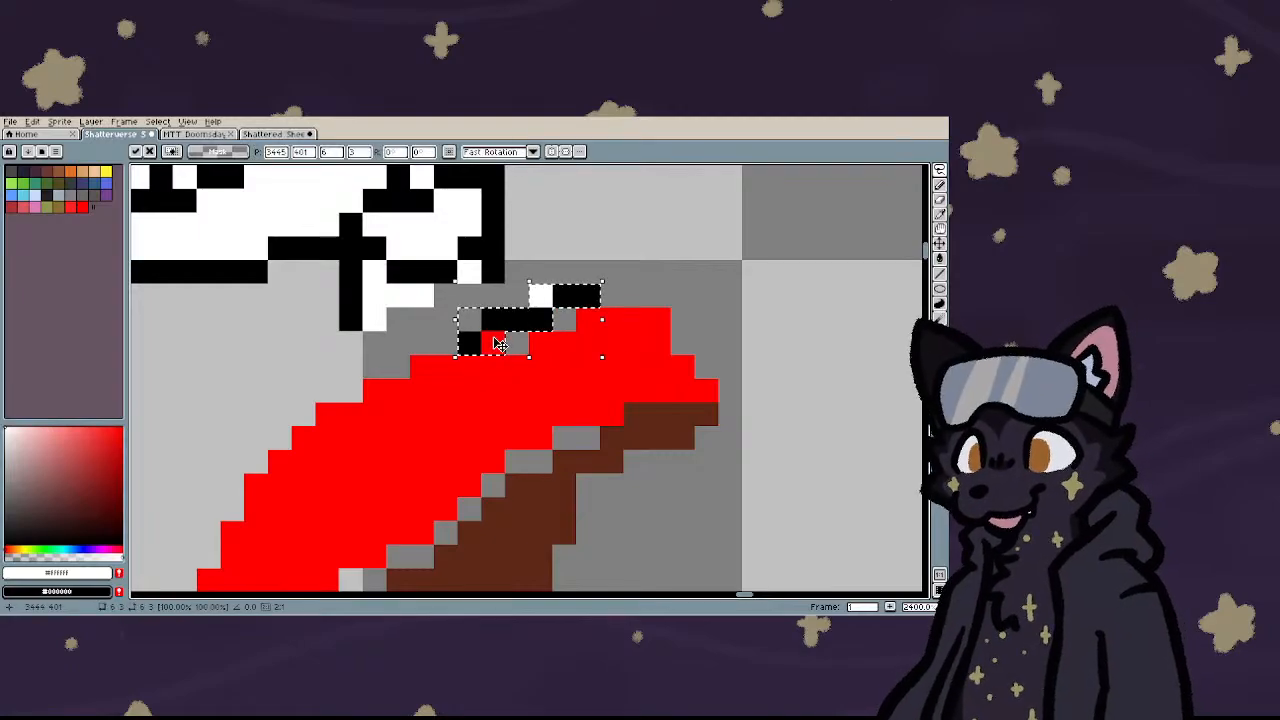
key(Left)
key(Left)
key(Left)
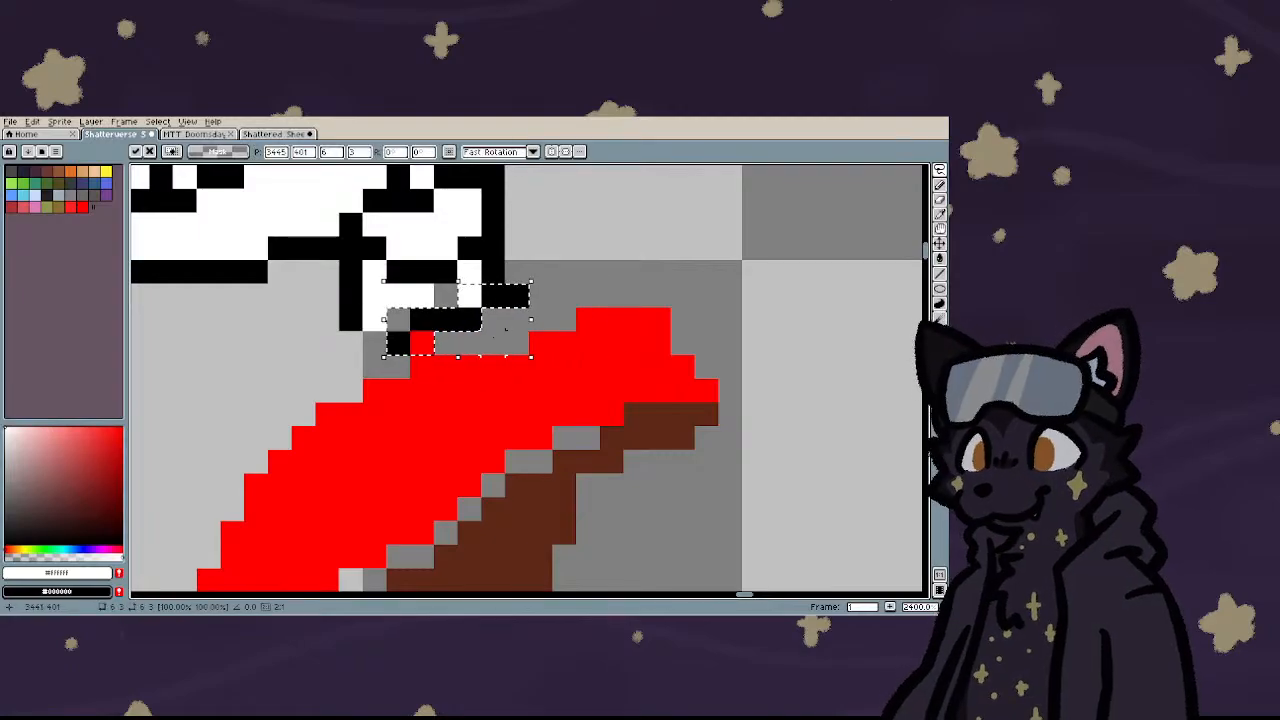
key(ctrl+d)
scroll(420, 330, down, 8)
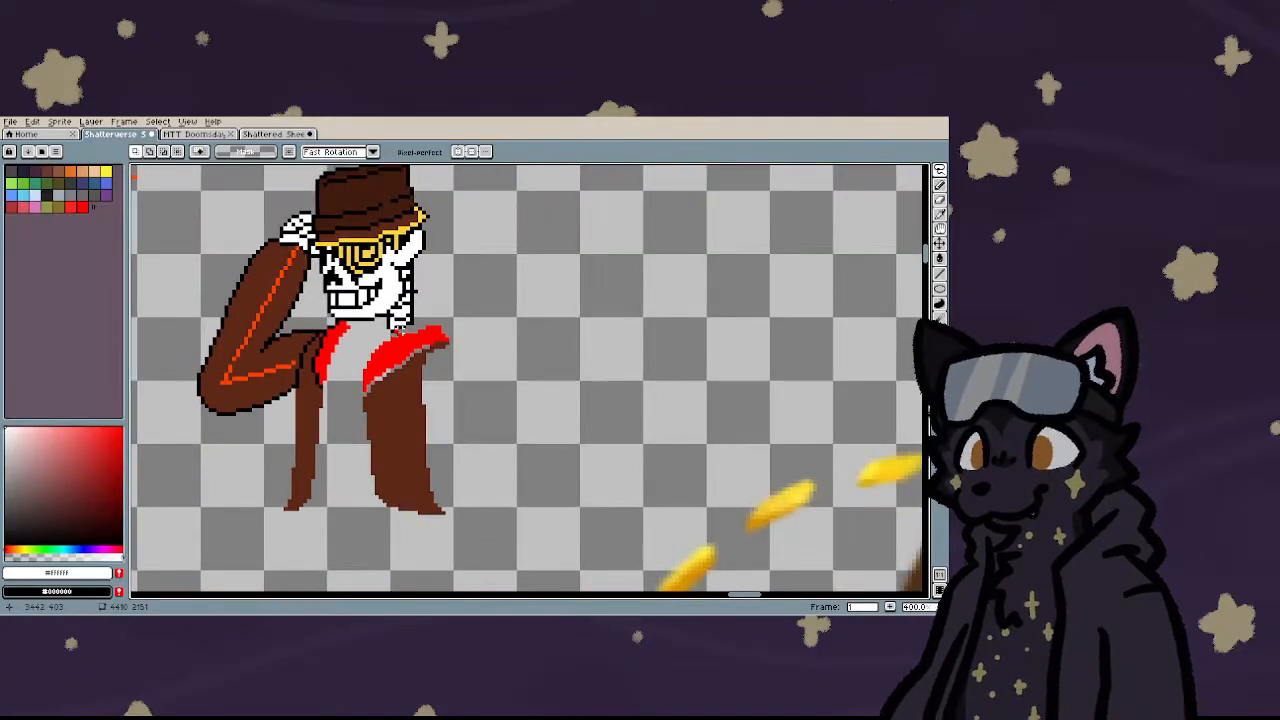
- Sample the collar's red and extend the wide flap's upper edge up to the neck outline, filling the gaps and rounding its shoulder corner
scroll(432, 375, up, 6)
key(i)
click(432, 375)
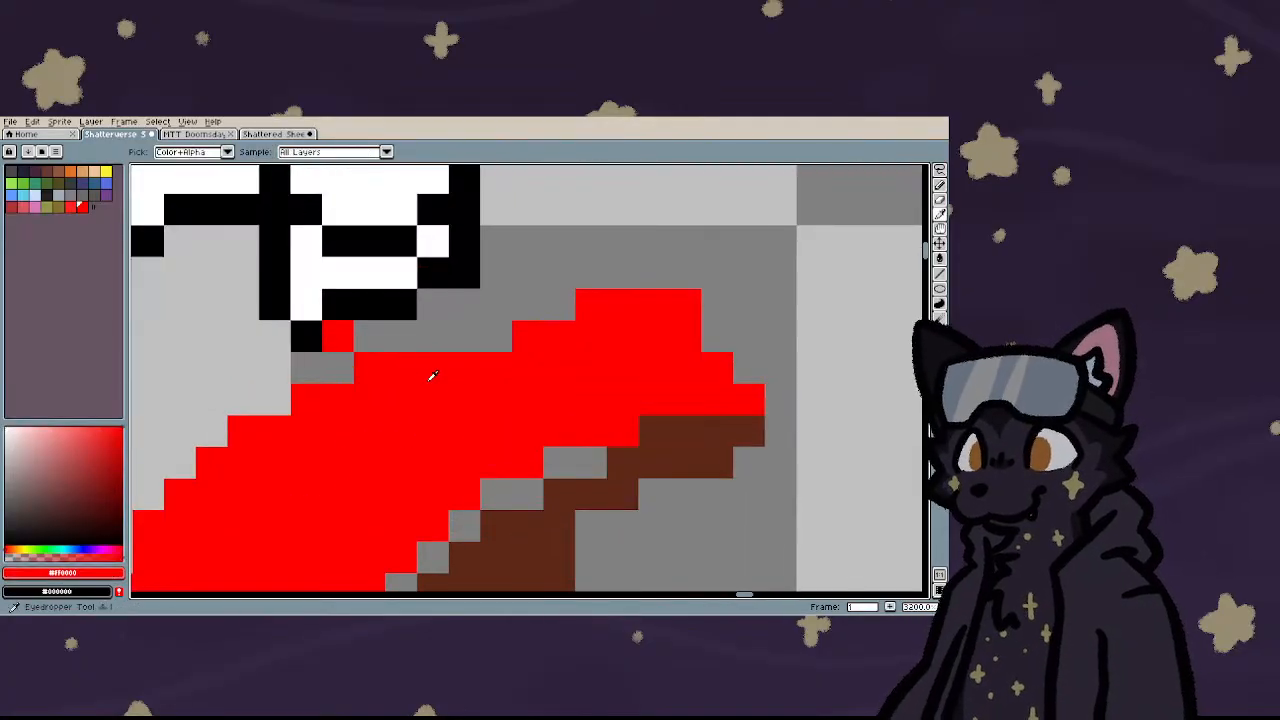
key(b)
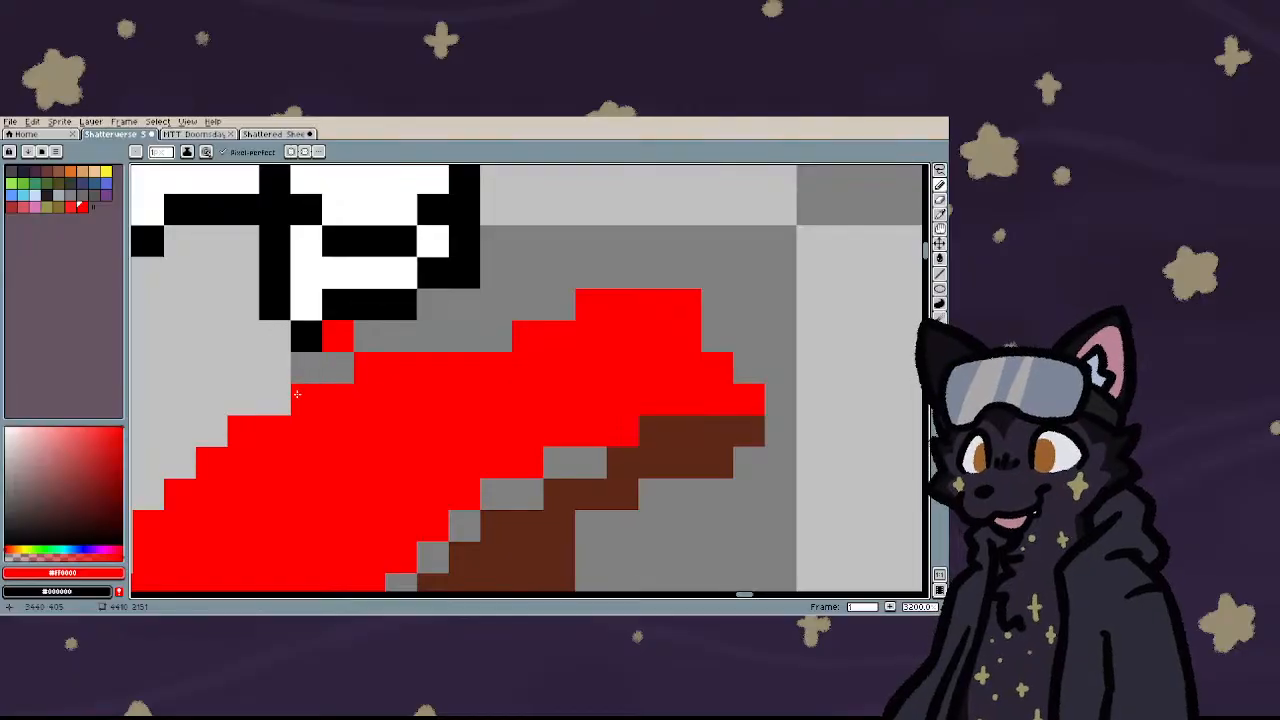
mouse_move(402, 340)
mouse_down()
mouse_move(522, 340)
mouse_move(482, 316)
mouse_move(594, 300)
mouse_move(591, 284)
mouse_move(622, 282)
mouse_move(544, 281)
mouse_move(657, 287)
mouse_move(706, 331)
mouse_up()
scroll(471, 343, down, 5)
scroll(424, 350, up, 3)
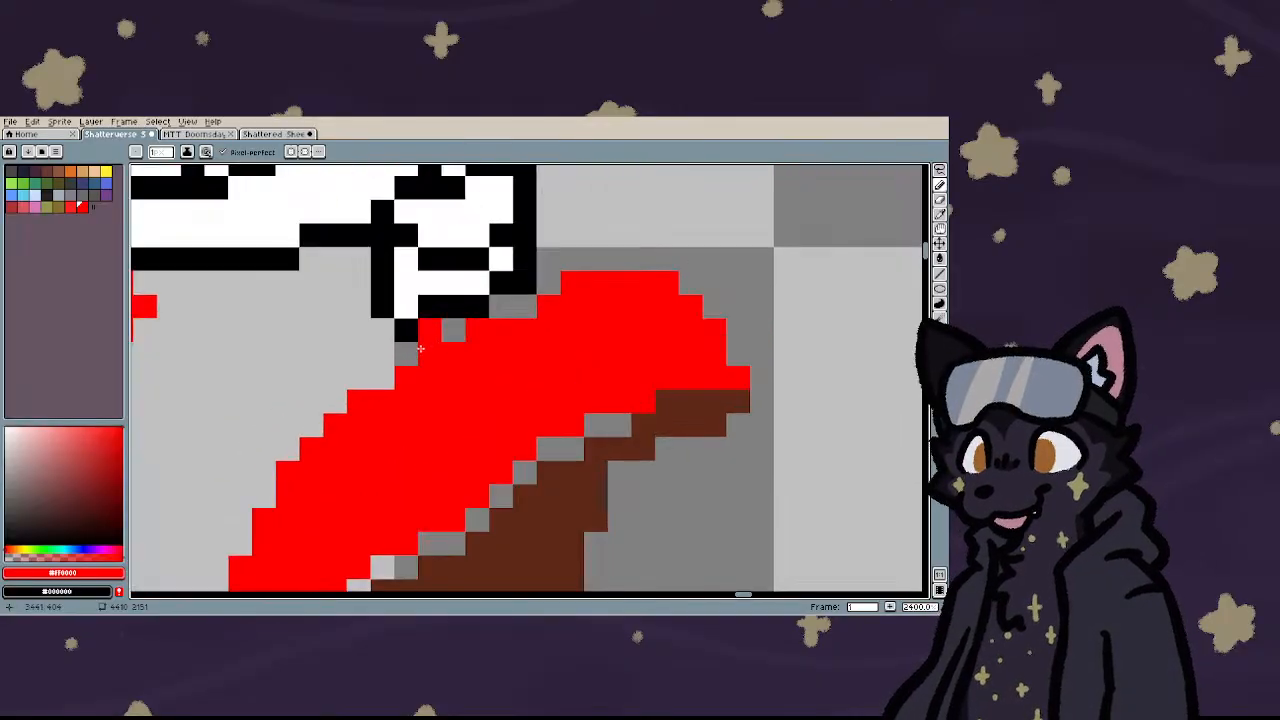
mouse_move(406, 357)
mouse_down()
mouse_move(482, 310)
mouse_move(537, 309)
mouse_move(528, 289)
mouse_move(577, 292)
mouse_up()
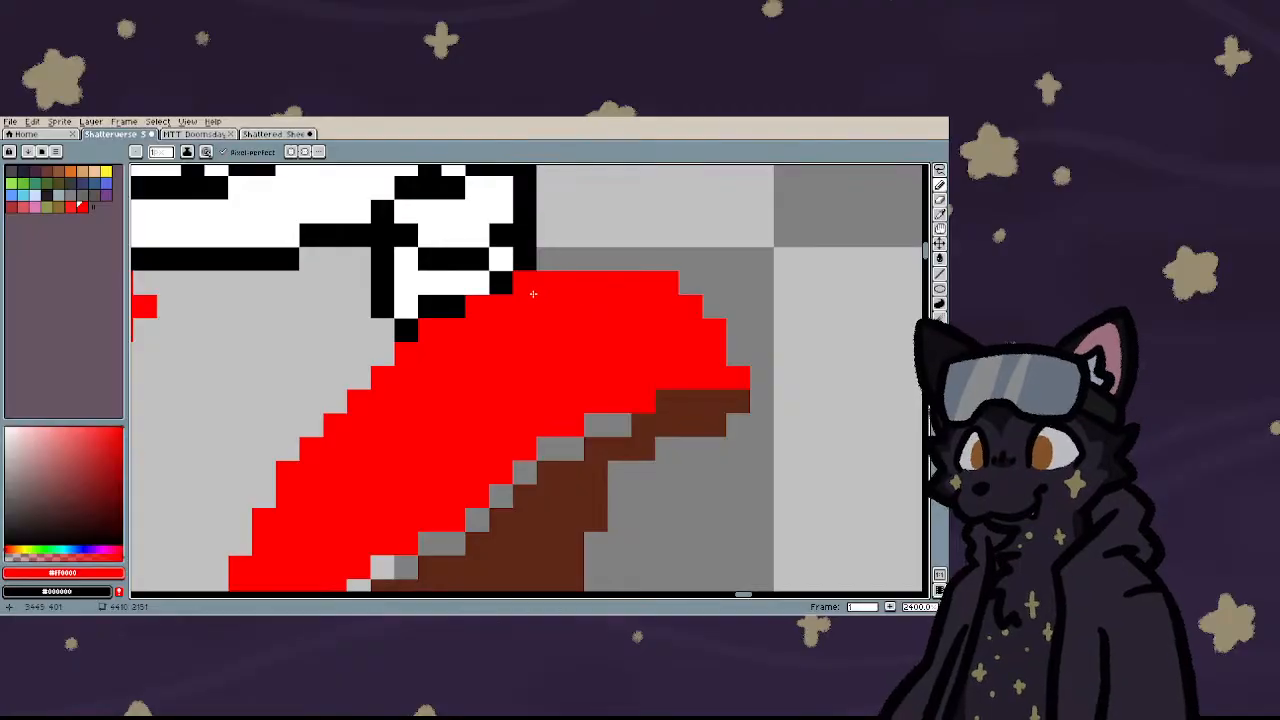
scroll(408, 330, down, 5)
- Outline the top edge of the wide red collar flap in black beside the neck
scroll(406, 330, up, 5)
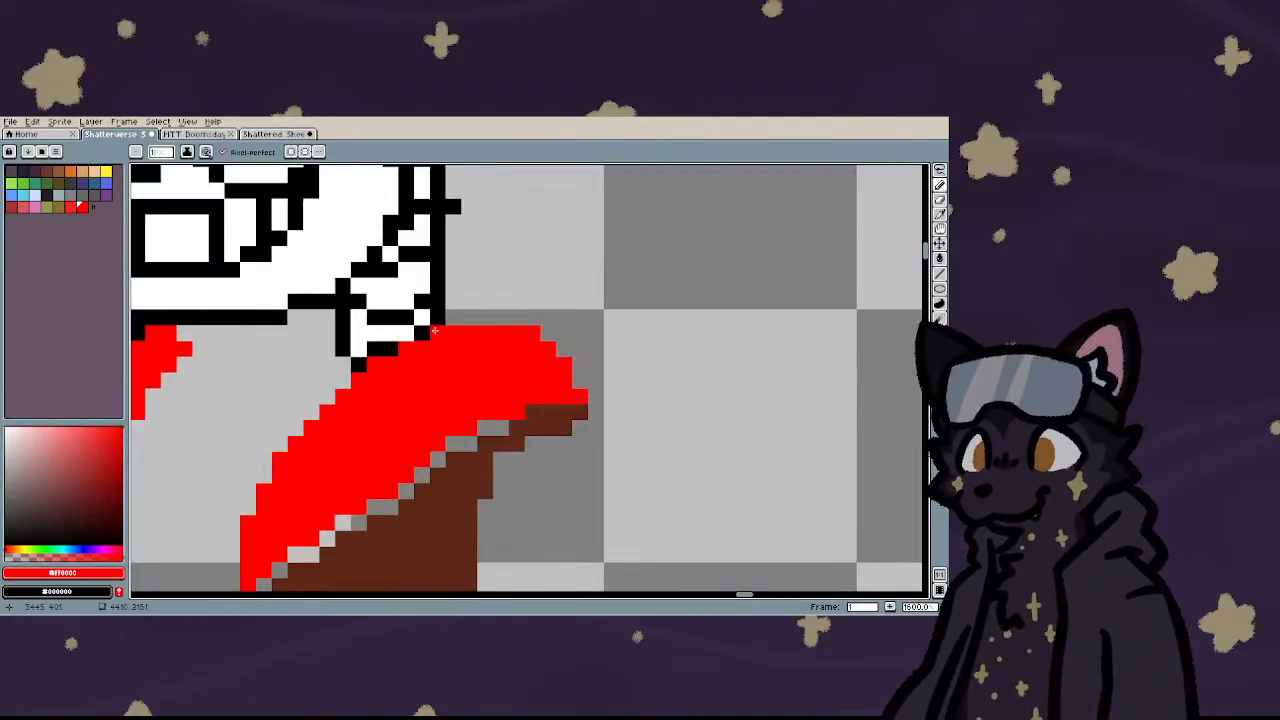
right_click(406, 334)
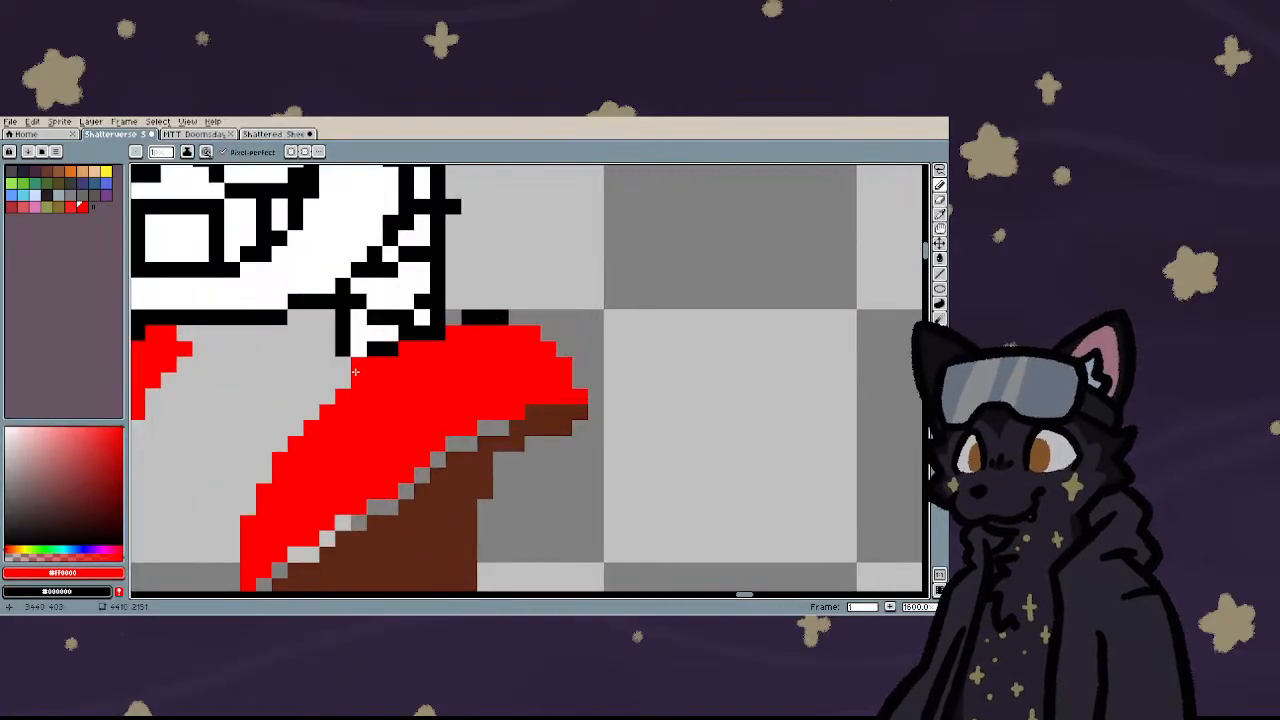
right_click(342, 380)
click(454, 318)
scroll(455, 323, down, 7)
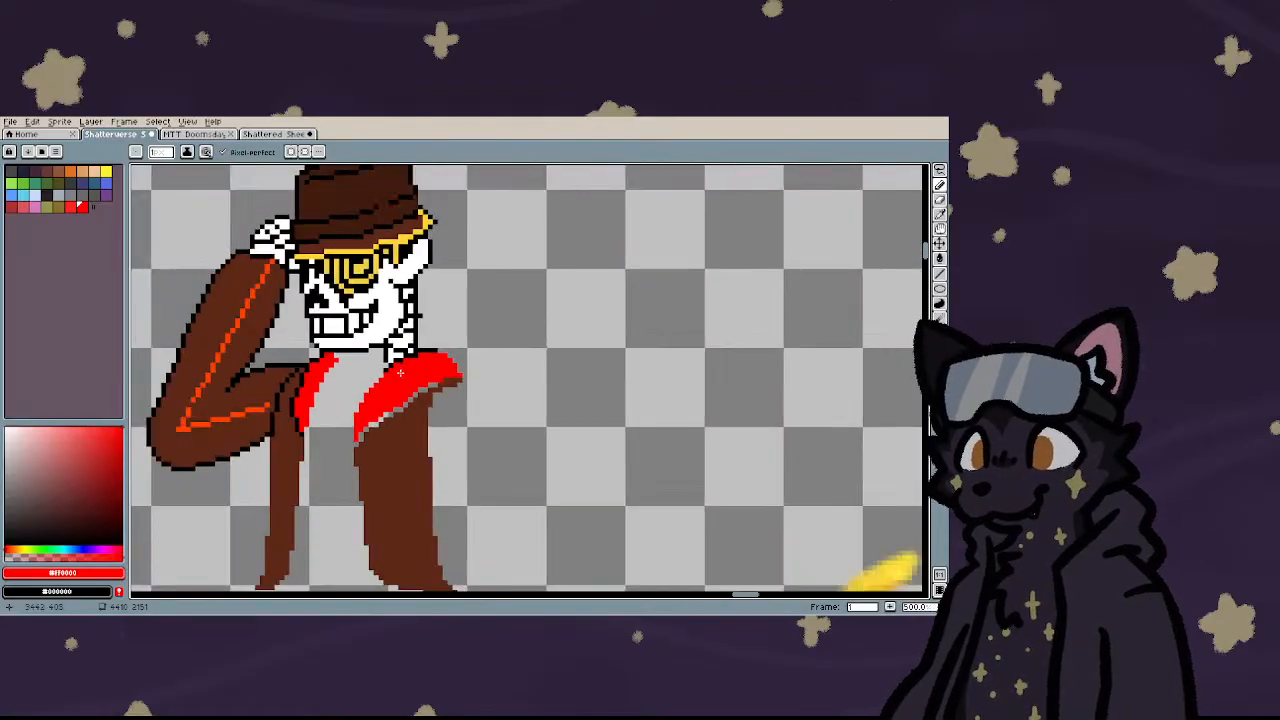
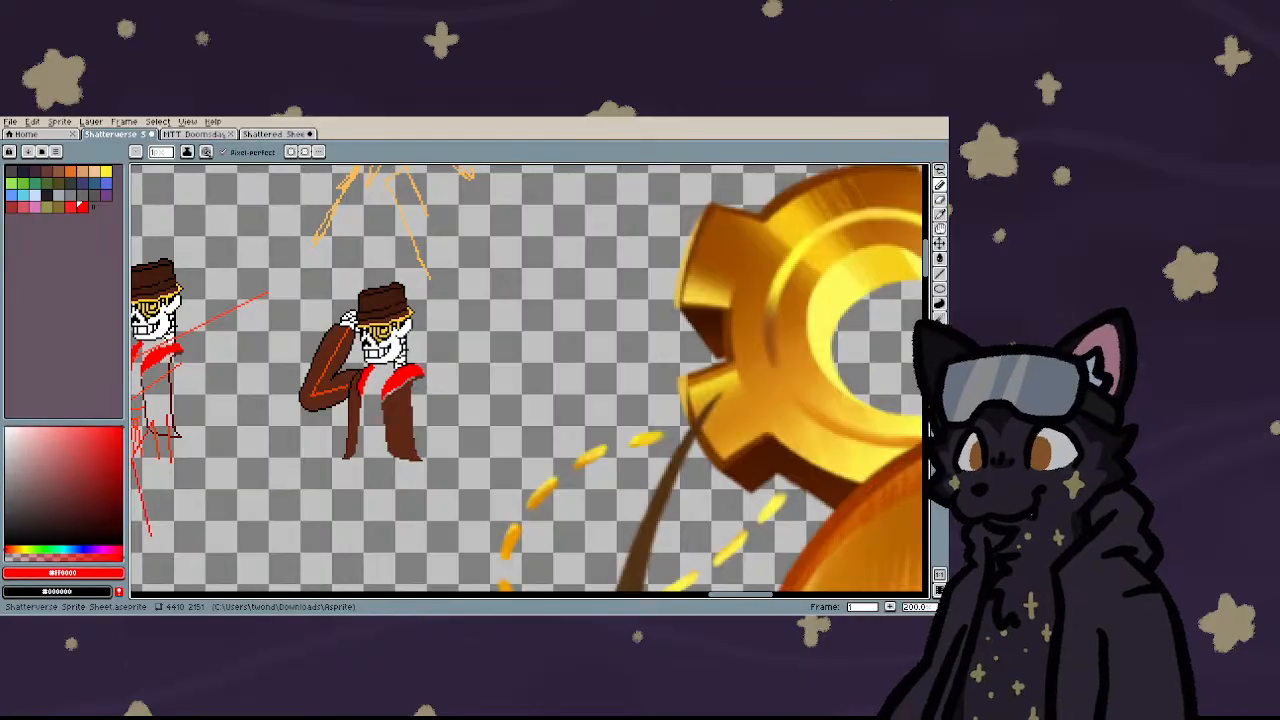
- Outline the narrow collar strip's inner edge in black from the jaw to its tip and fill the tip with red
scroll(435, 435, down, 1)
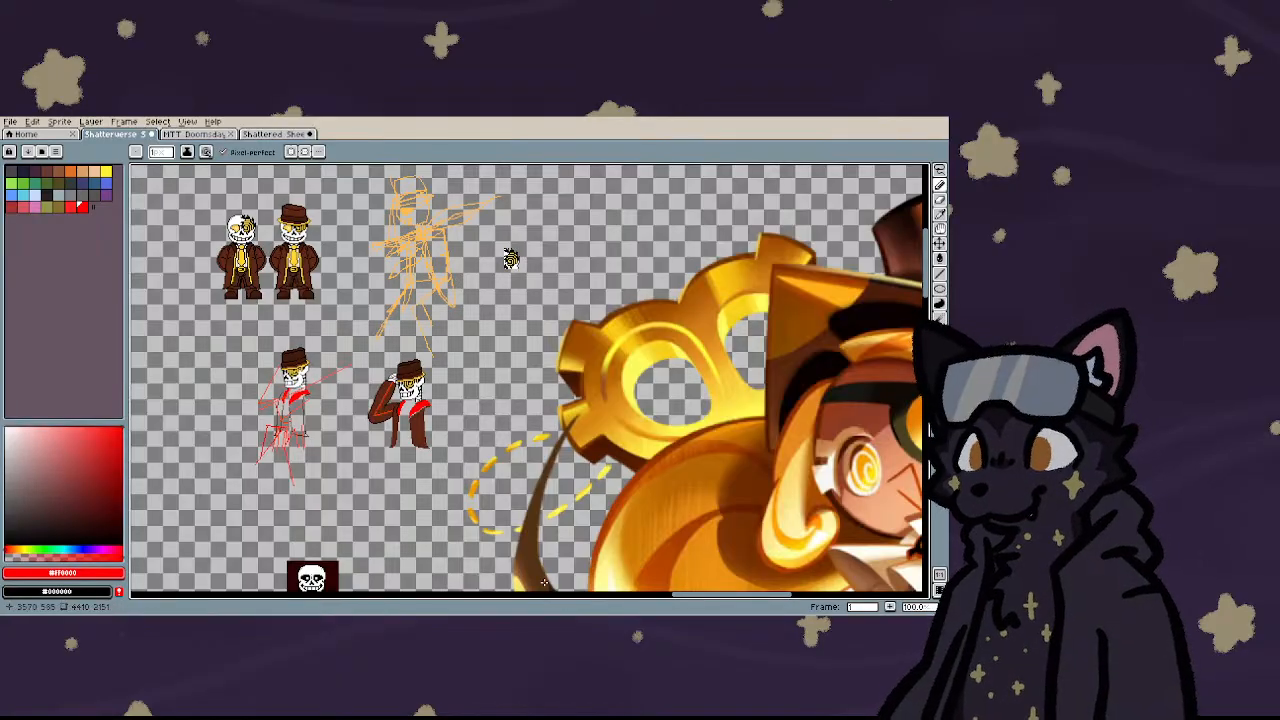
scroll(391, 446, up, 4)
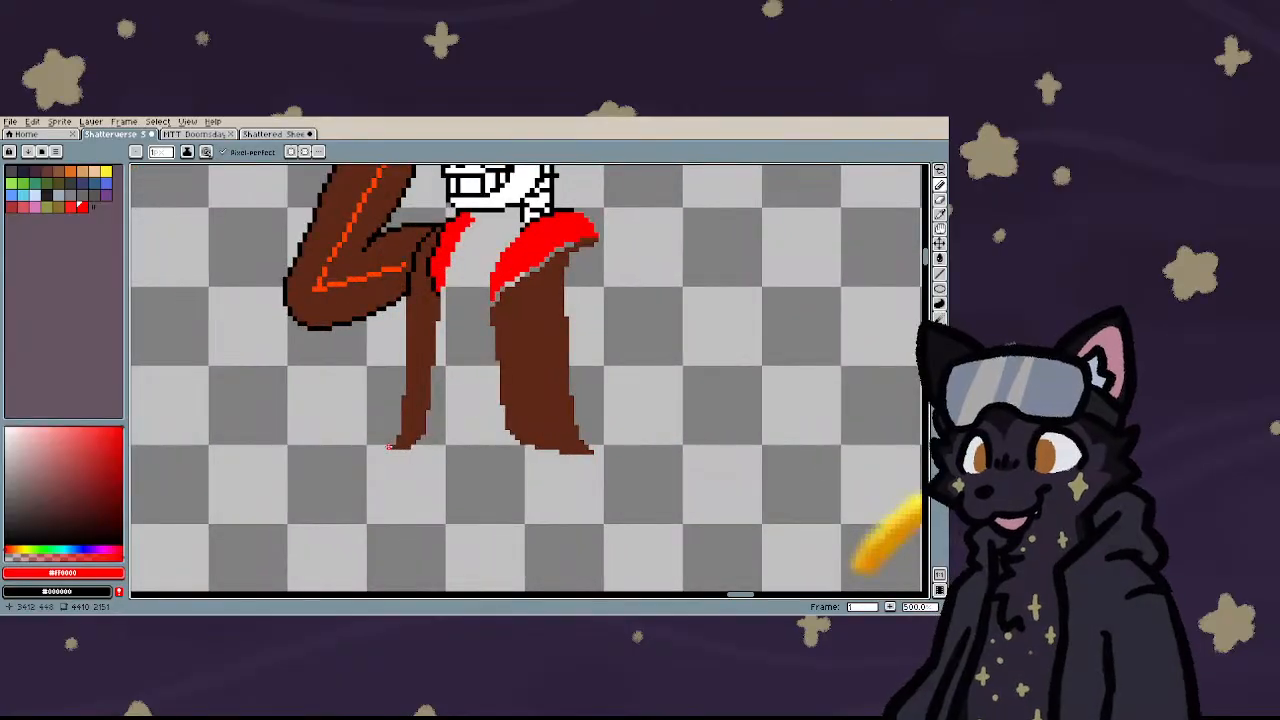
scroll(442, 352, down, 3)
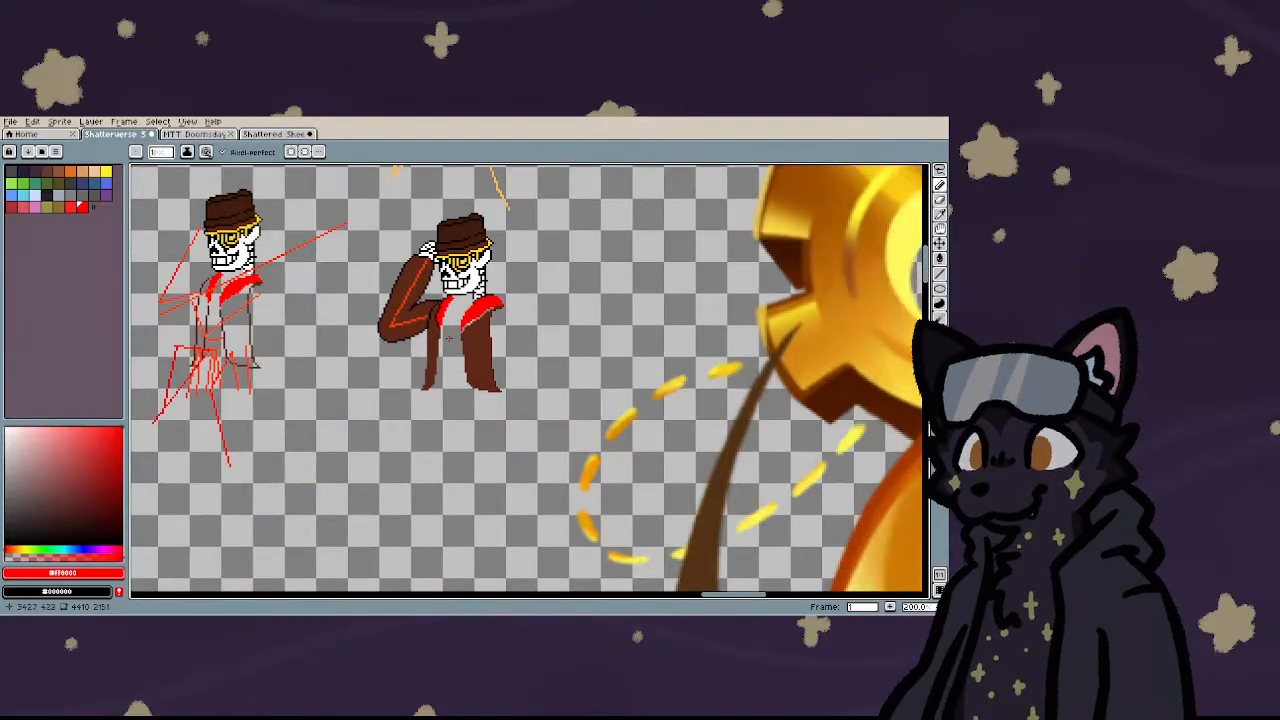
scroll(447, 339, up, 4)
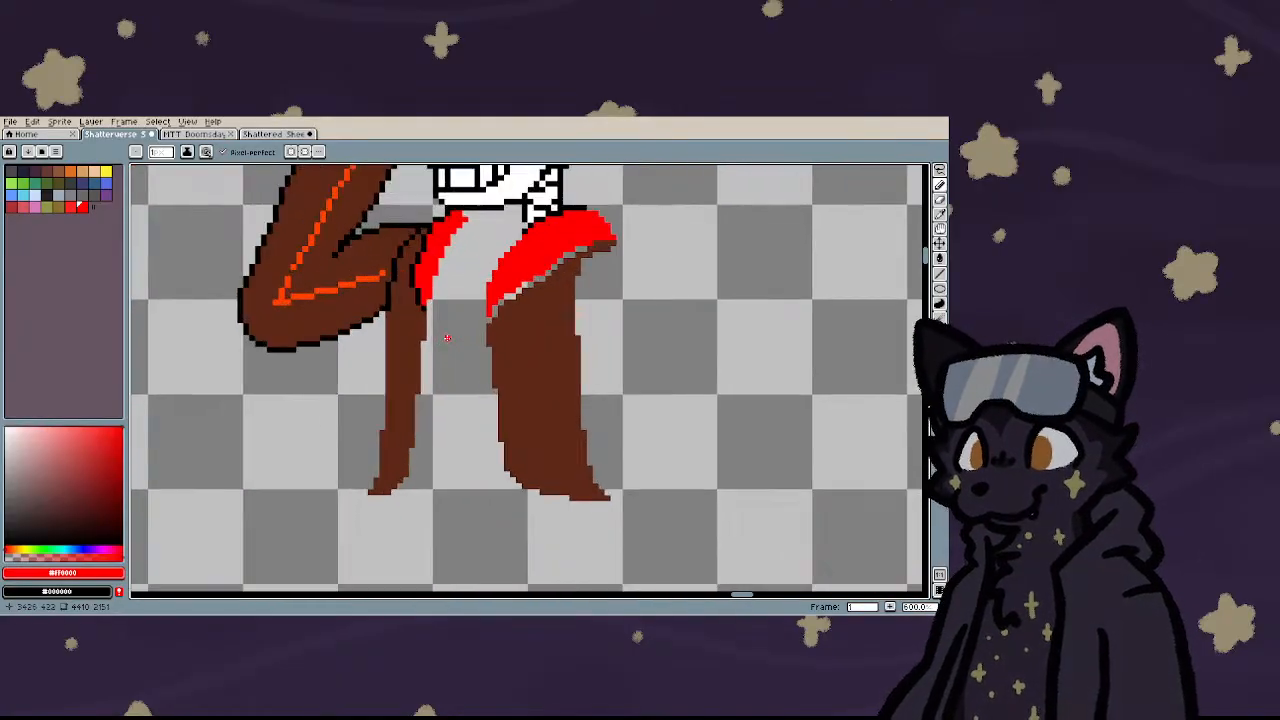
scroll(438, 321, down, 3)
scroll(461, 289, up, 7)
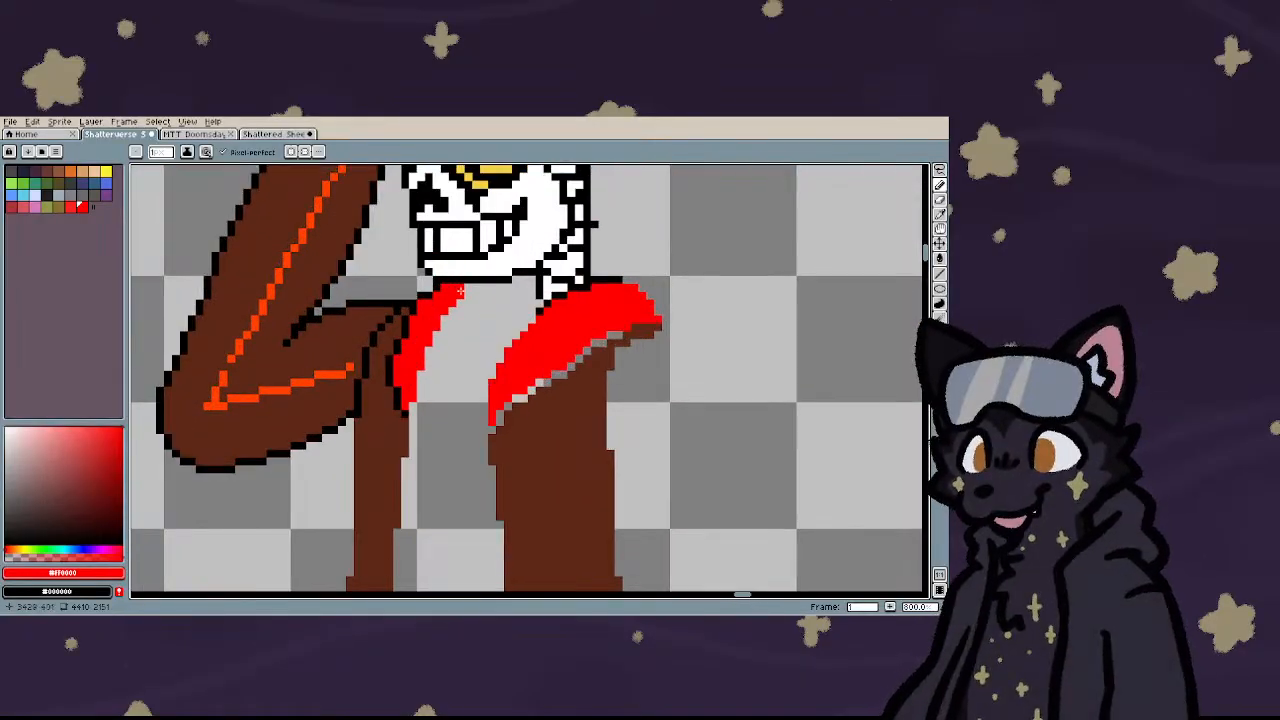
right_click(484, 280)
right_click(484, 304)
mouse_move(471, 308)
mouse_down()
mouse_move(420, 373)
mouse_move(389, 470)
mouse_up()
mouse_move(341, 535)
mouse_down()
mouse_move(362, 485)
mouse_move(322, 542)
mouse_move(346, 565)
mouse_up()
scroll(362, 485, down, 4)
scroll(340, 480, up, 4)
click(322, 565)
scroll(328, 543, down, 3)
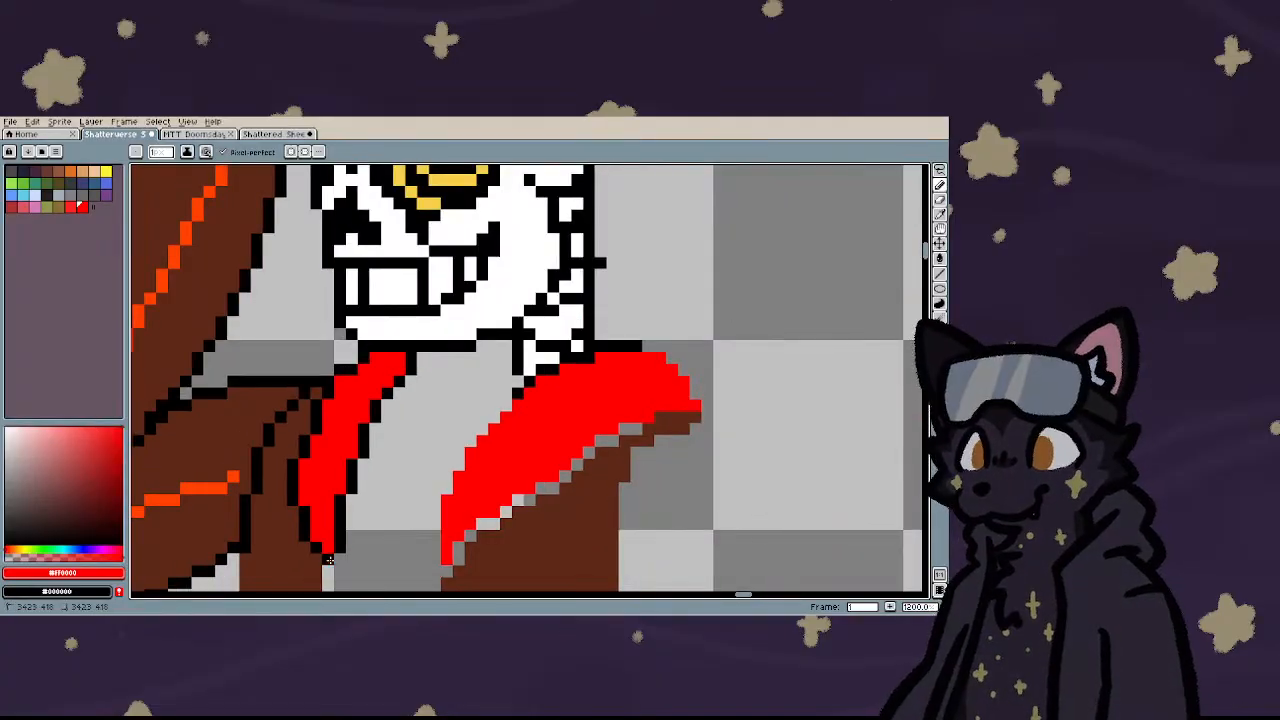
- Examine the collar and coat of the raised-arm figure and compare the figure with the neighbouring sprites
scroll(328, 543, down, 6)
scroll(361, 493, up, 4)
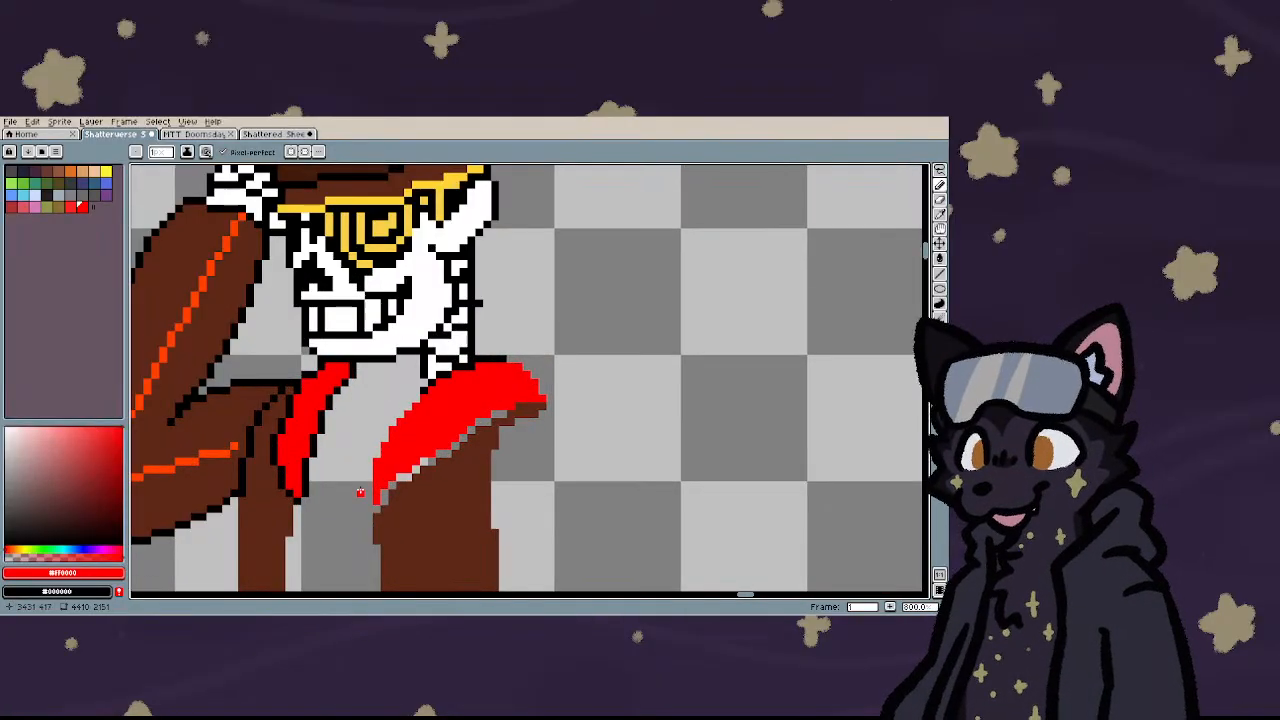
scroll(361, 493, down, 5)
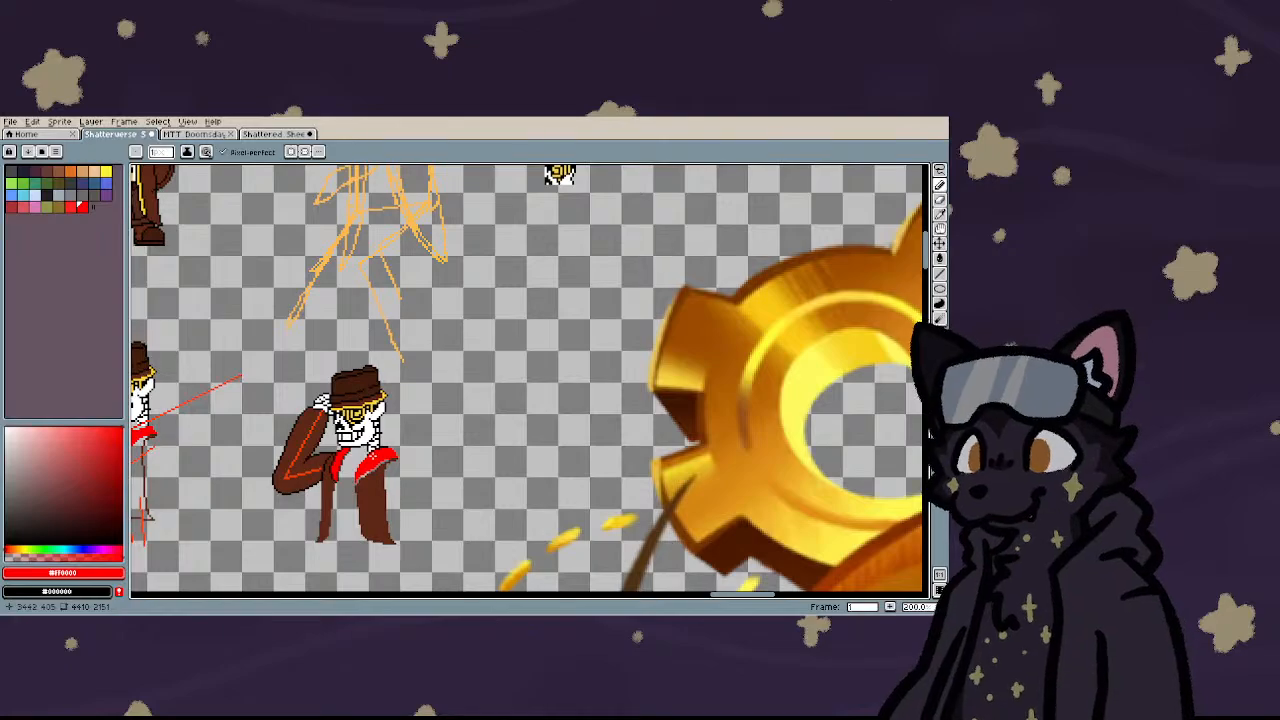
scroll(372, 455, up, 4)
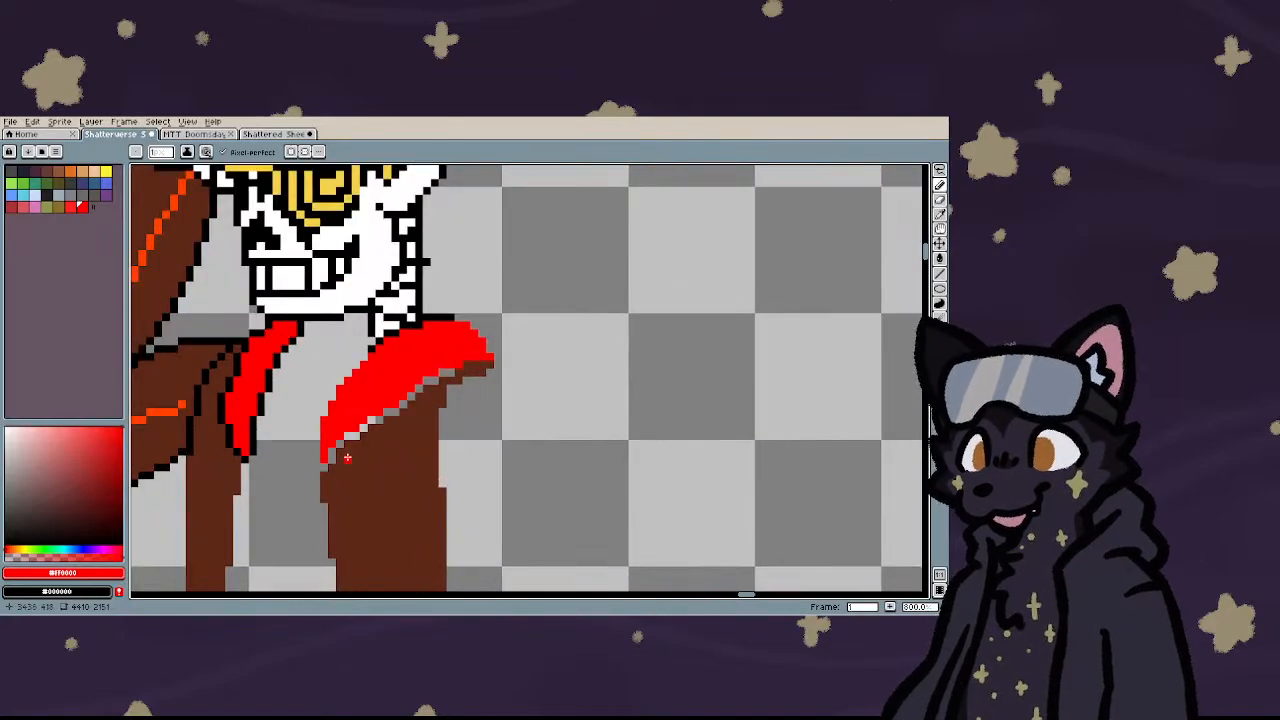
scroll(349, 455, down, 3)
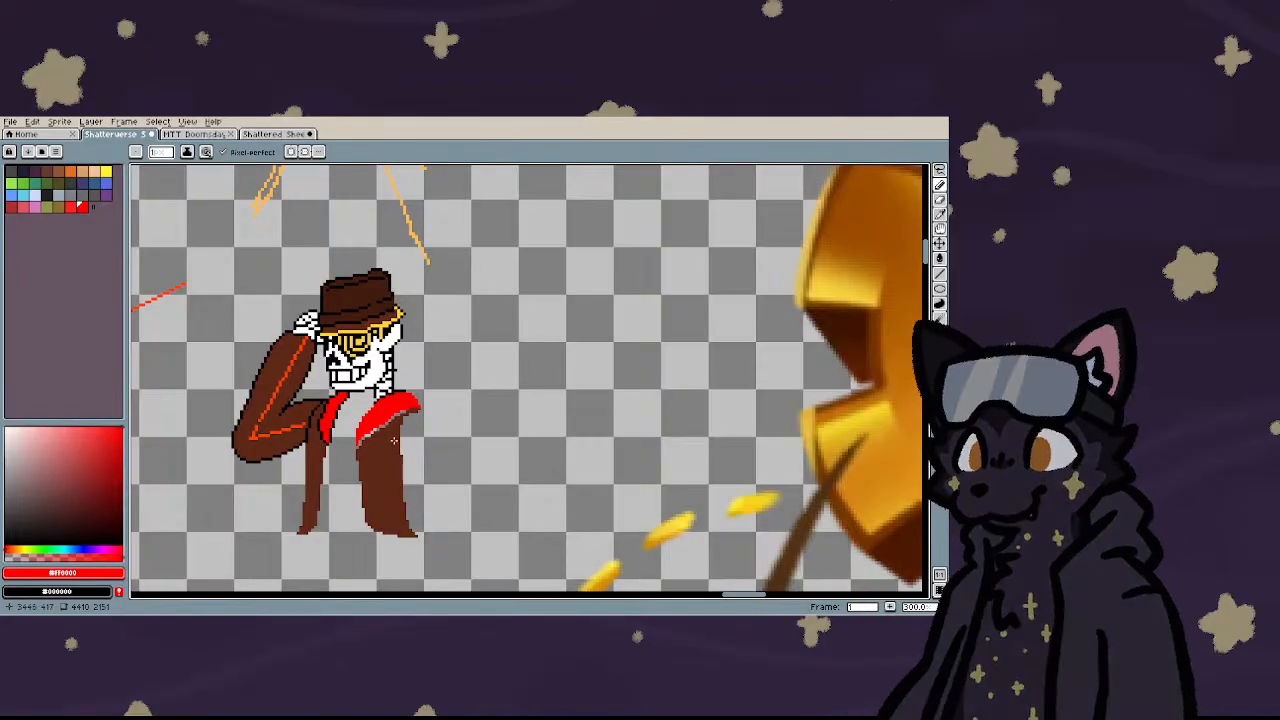
scroll(394, 441, up, 2)
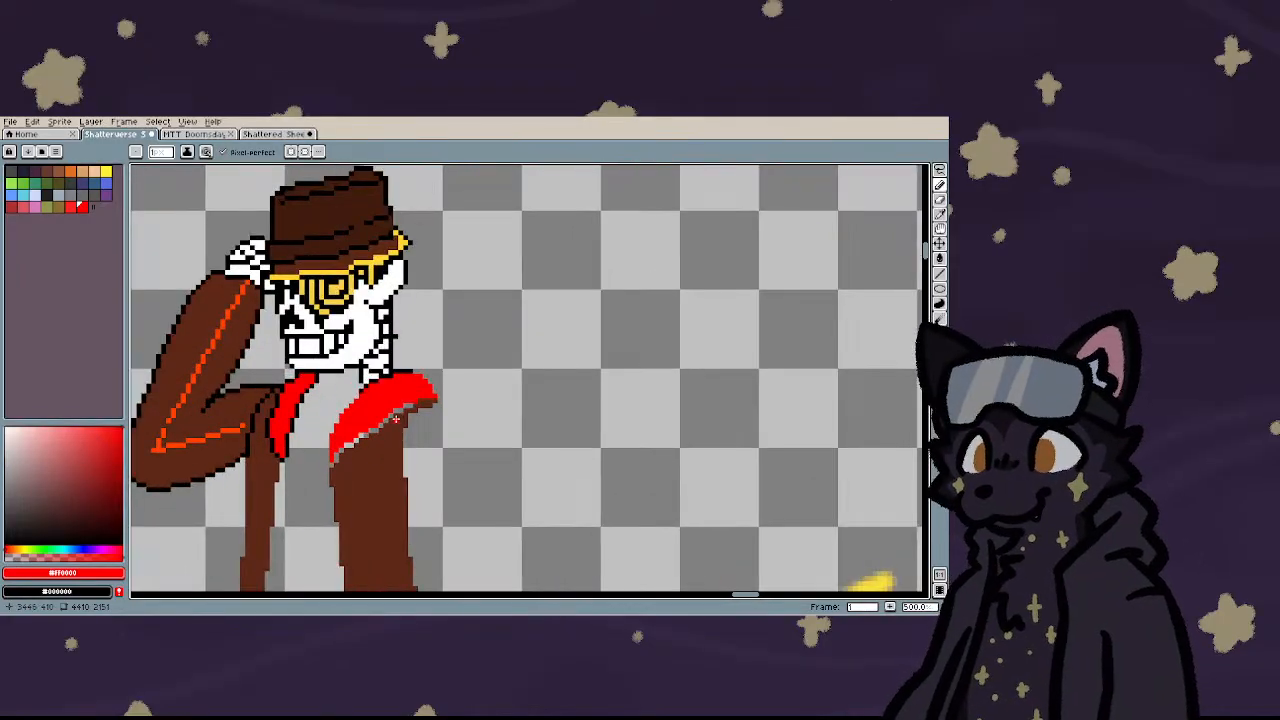
scroll(395, 420, down, 4)
scroll(394, 421, up, 2)
scroll(395, 420, down, 4)
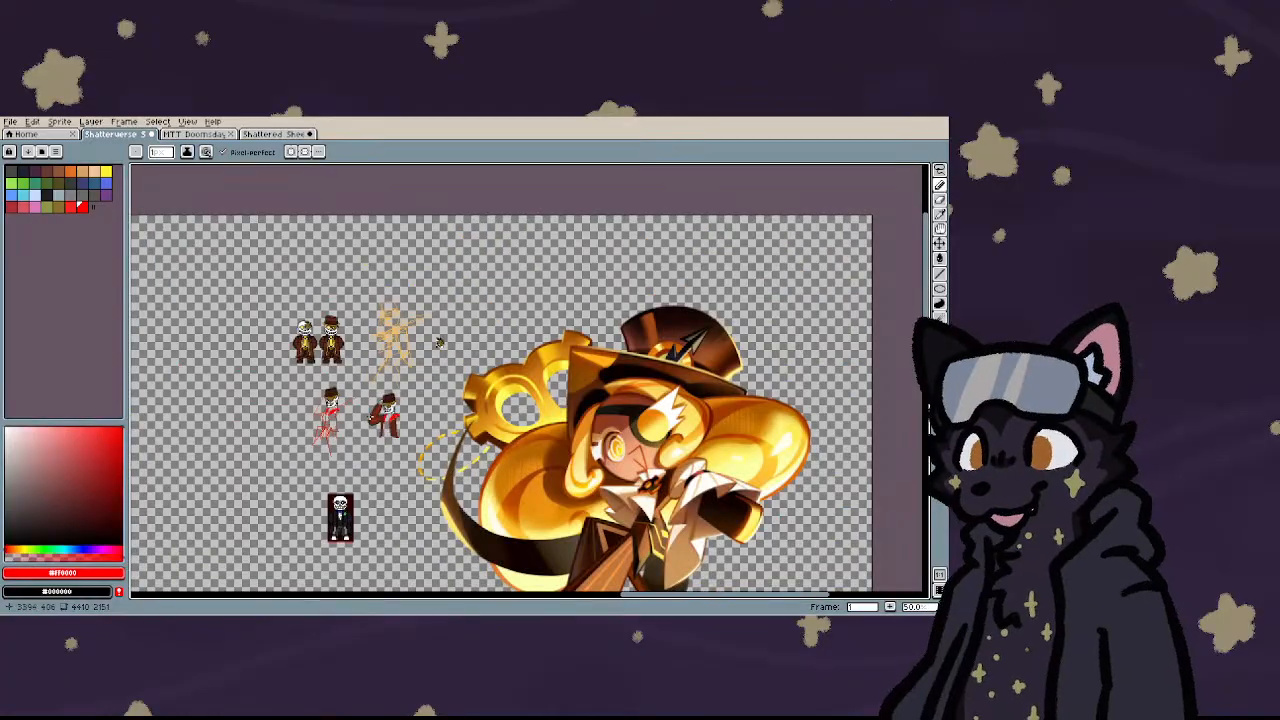
scroll(395, 420, up, 4)
scroll(418, 394, down, 2)
scroll(417, 395, up, 6)
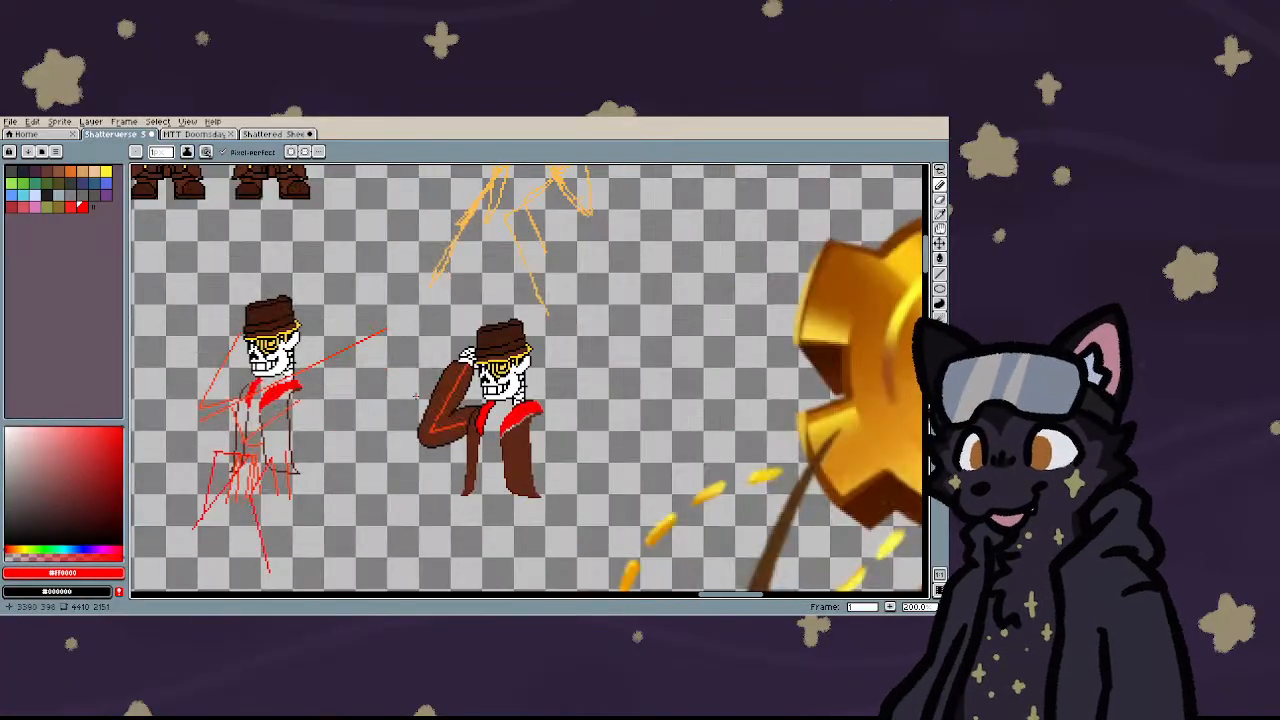
- Sample the sleeve's brown and paint over the orange guide line along the raised forearm
alt+click(482, 358)
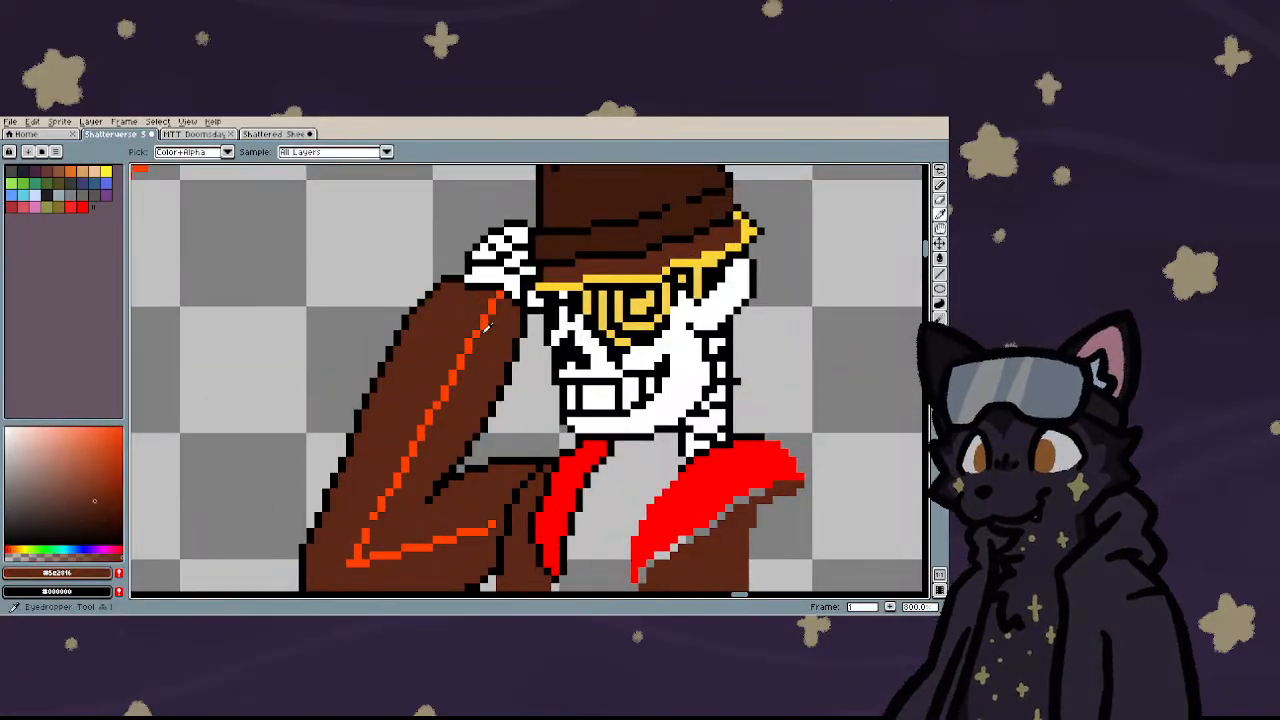
drag(498, 298, 362, 545)
scroll(405, 452, down, 6)
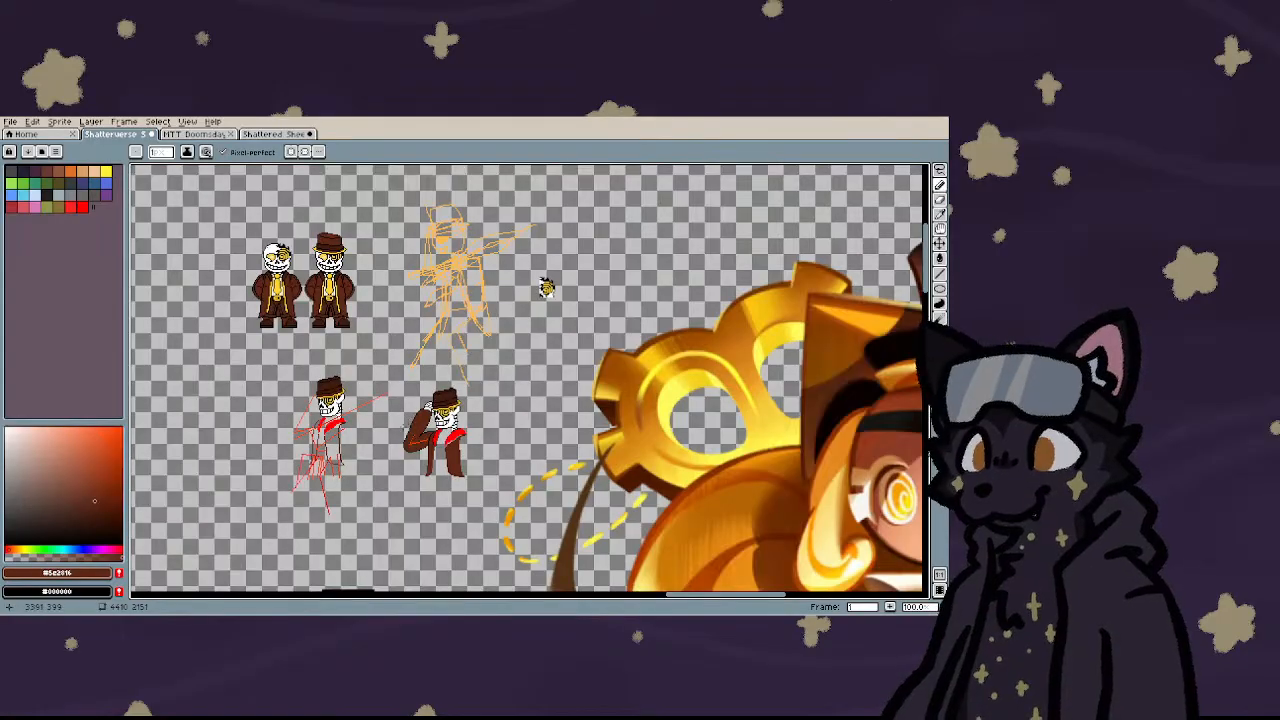
- Select the whole raised-arm figure with a rectangle and move it farther away from the red sketch figure
scroll(385, 403, up, 1)
key(m)
drag(404, 386, 558, 590)
drag(410, 376, 574, 580)
scroll(530, 528, down, 1)
drag(530, 528, 528, 460)
scroll(452, 358, up, 2)
scroll(505, 351, down, 2)
scroll(530, 352, up, 2)
scroll(500, 398, down, 3)
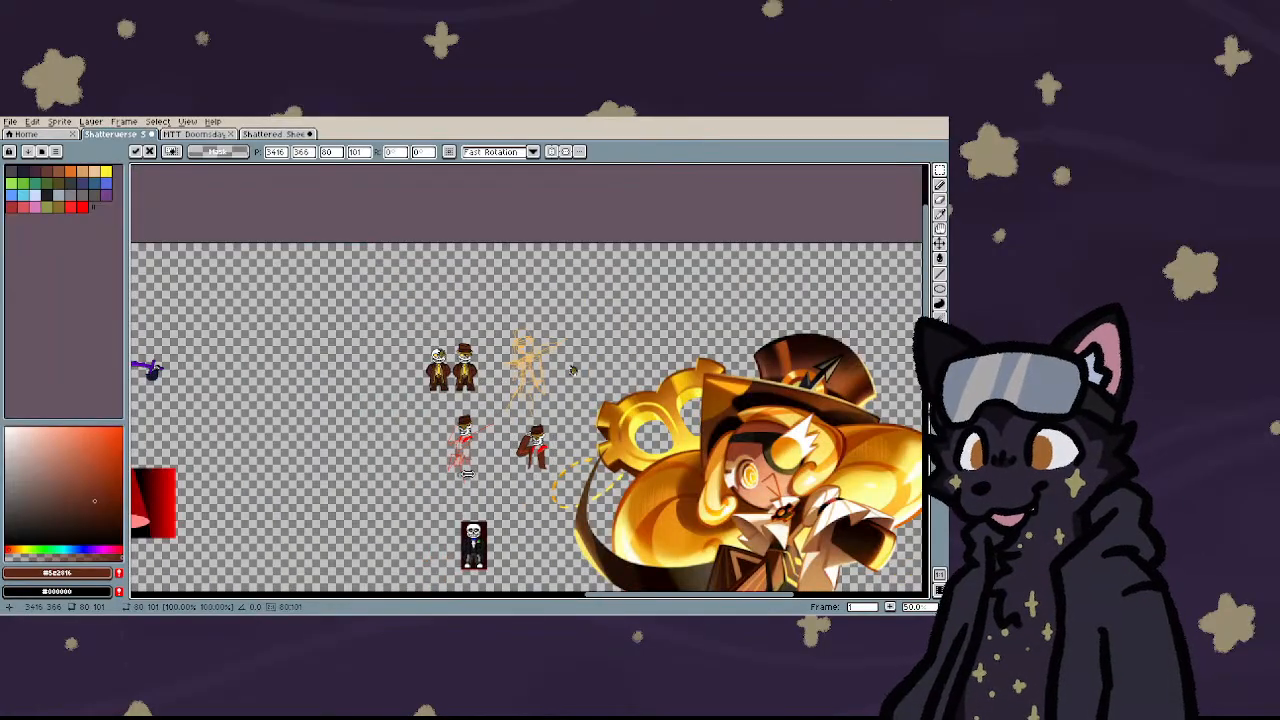
key(Return)
- Paint over the remaining orange guide pixels at the elbow and along the upper arm with the sleeve's brown
scroll(495, 458, up, 2)
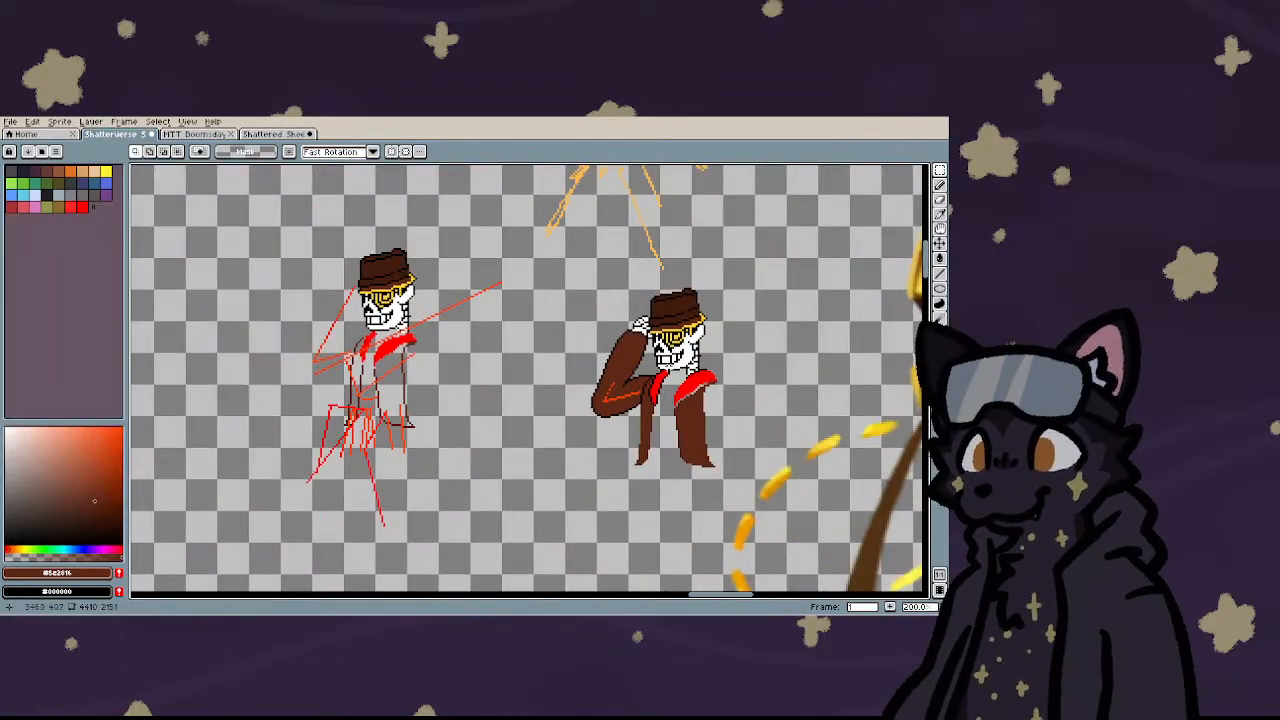
scroll(664, 360, up, 3)
key(i)
scroll(543, 480, up, 4)
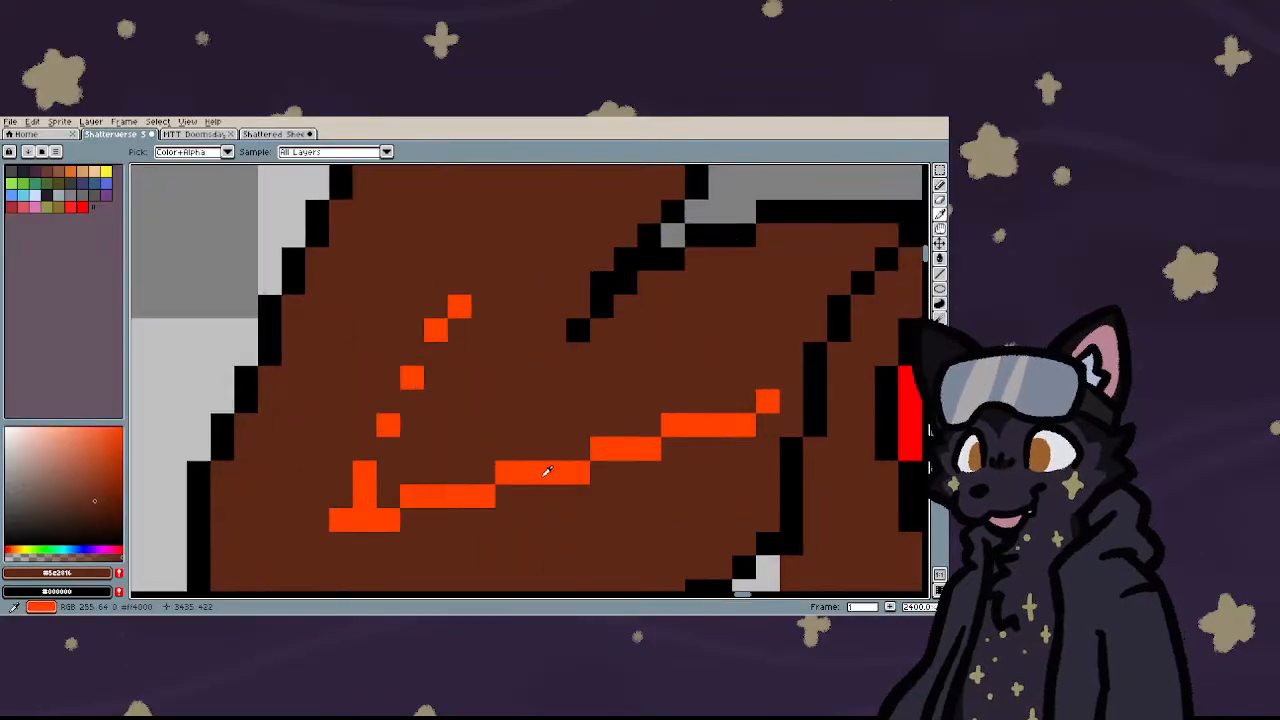
key(b)
mouse_move(458, 304)
mouse_down()
mouse_move(396, 417)
mouse_move(350, 550)
mouse_move(378, 469)
mouse_move(336, 538)
mouse_move(763, 395)
mouse_move(617, 464)
mouse_move(748, 410)
mouse_up()
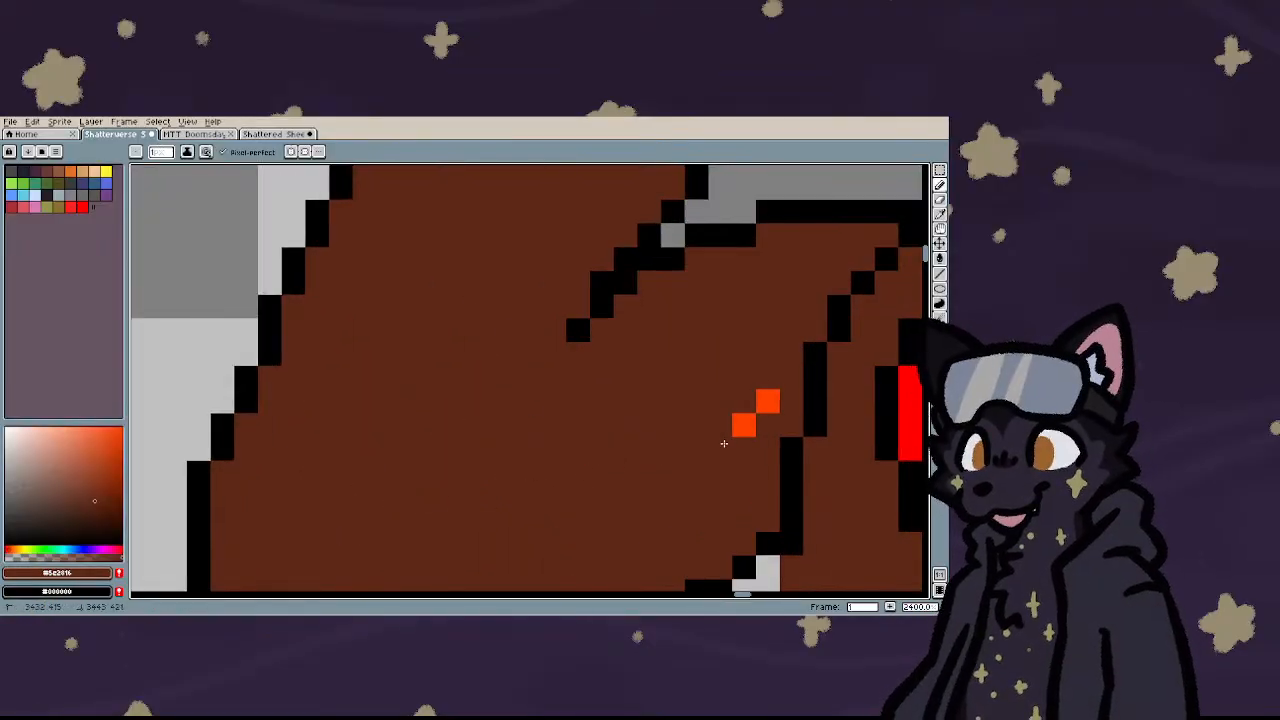
click(744, 425)
click(768, 401)
scroll(560, 420, down, 3)
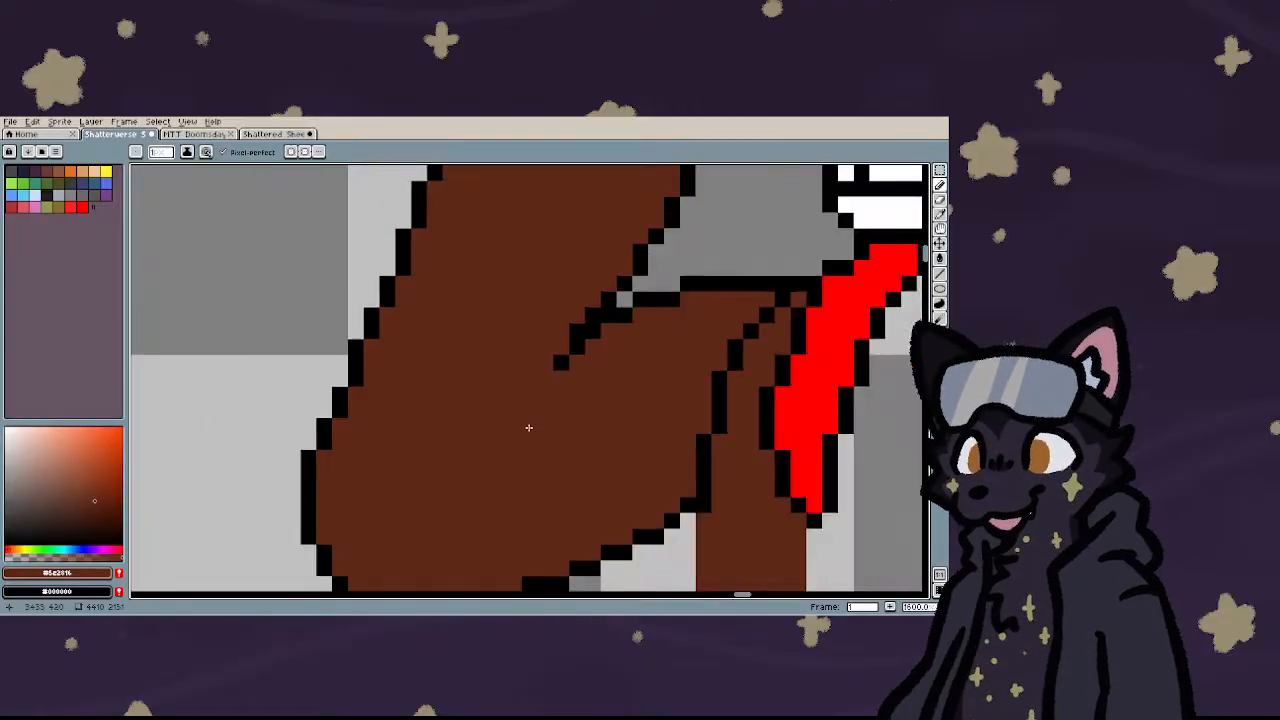
- Draw a second black crease line on the sleeve at the shoulder, beside the existing seam
scroll(520, 428, up, 3)
click(648, 287)
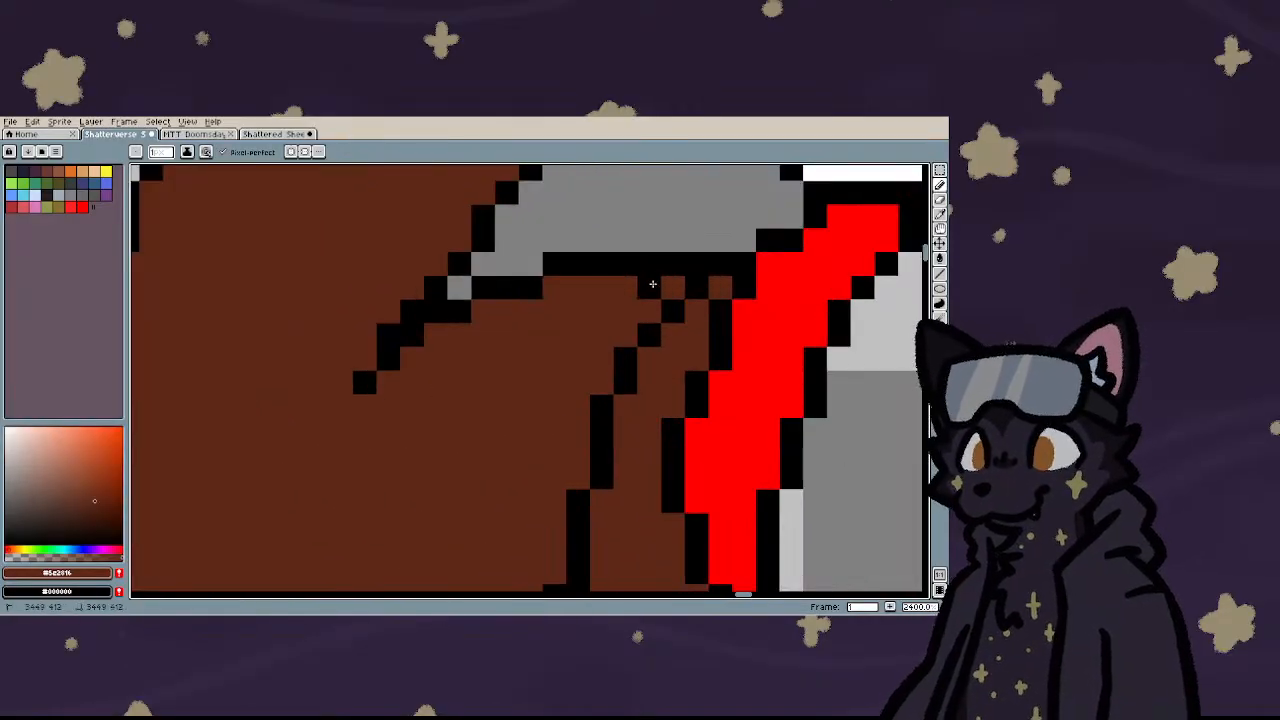
click(625, 310)
click(600, 335)
click(578, 358)
click(578, 383)
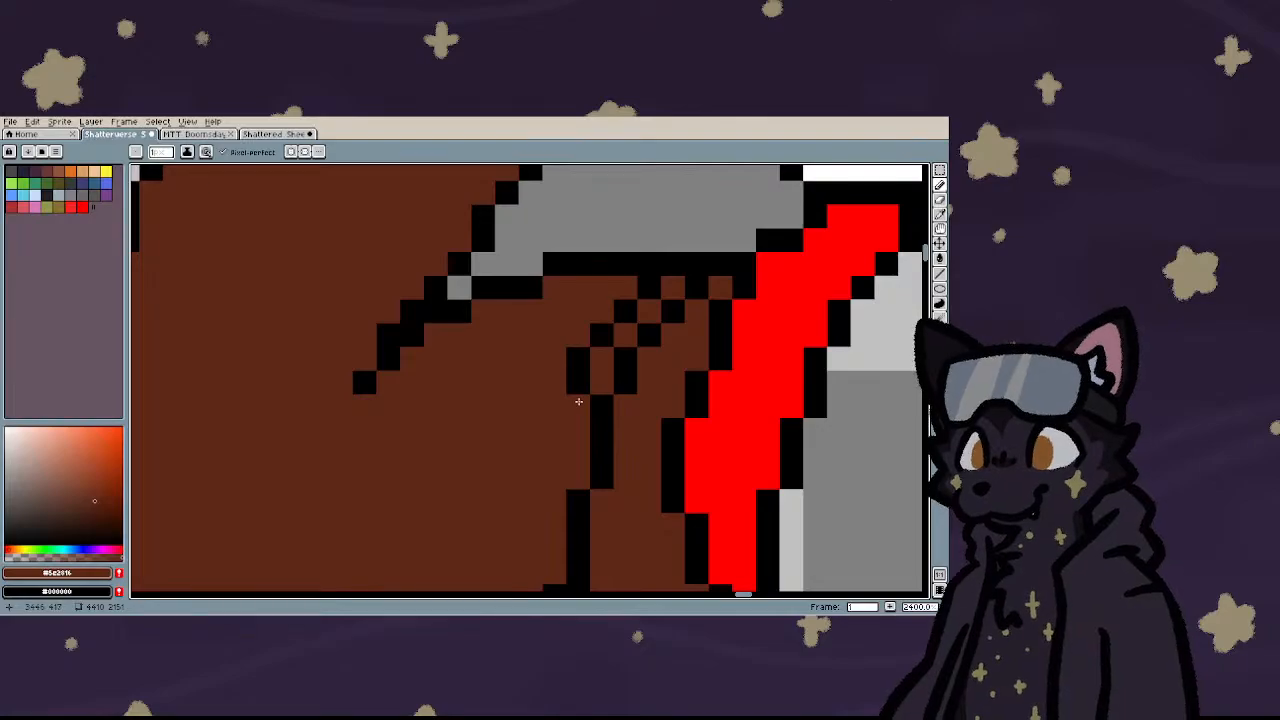
click(578, 406)
scroll(531, 428, down, 3)
scroll(531, 428, down, 1)
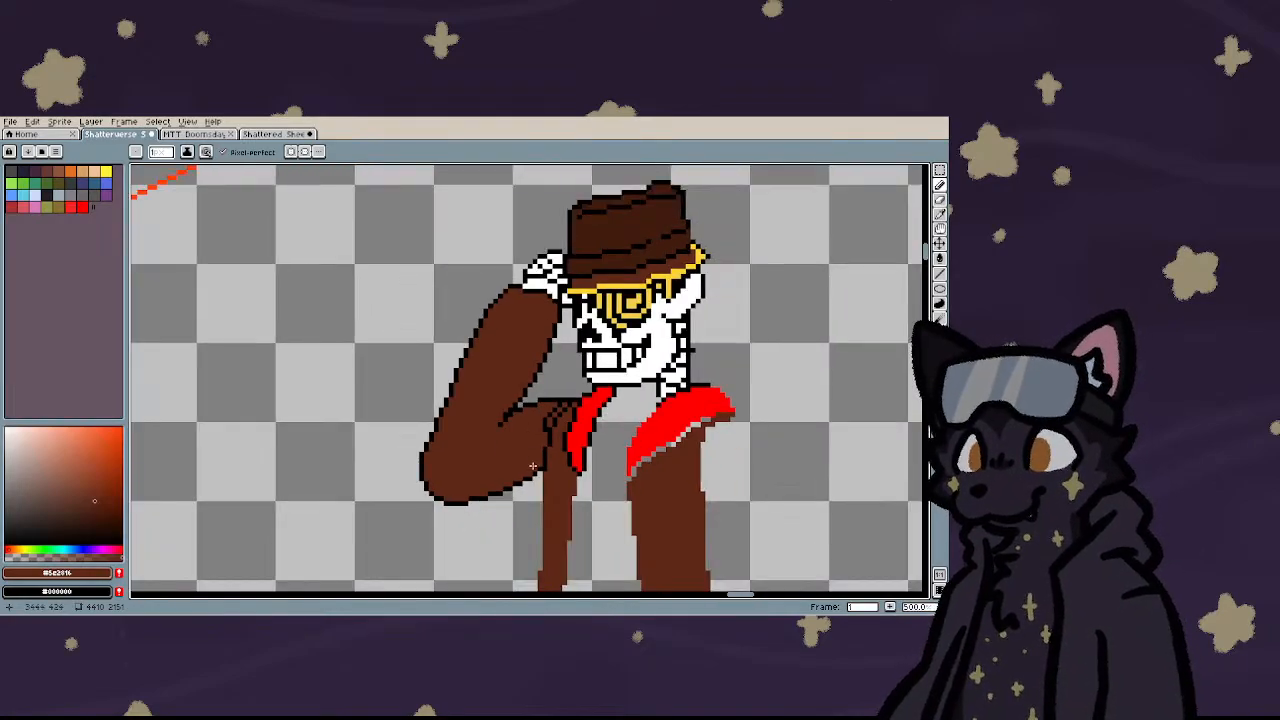
- Undo the last pencil strokes at the raised arm's shoulder
scroll(535, 430, up, 3)
scroll(545, 435, down, 1)
key(ctrl+z)
key(ctrl+z)
key(ctrl+z)
key(ctrl+z)
key(ctrl+z)
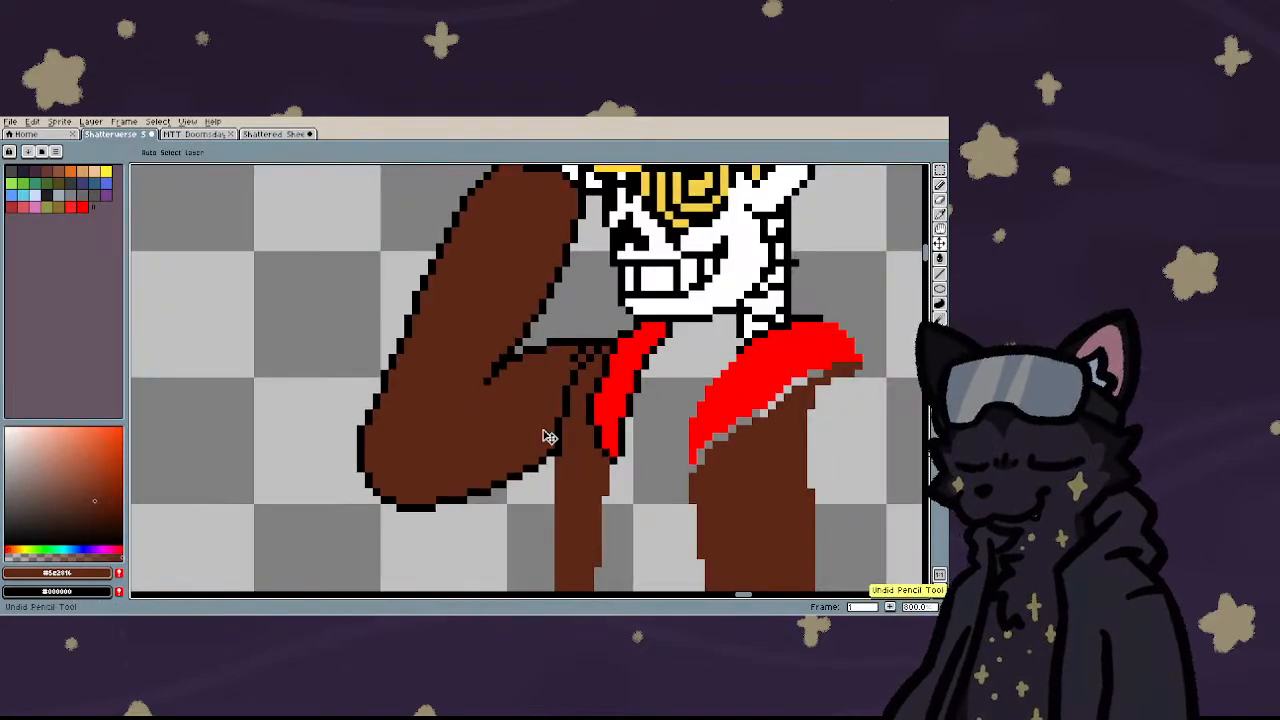
- Sample the darker brown (#421c0f) and fill both red collar pieces of the raised-arm figure with it
scroll(545, 435, down, 3)
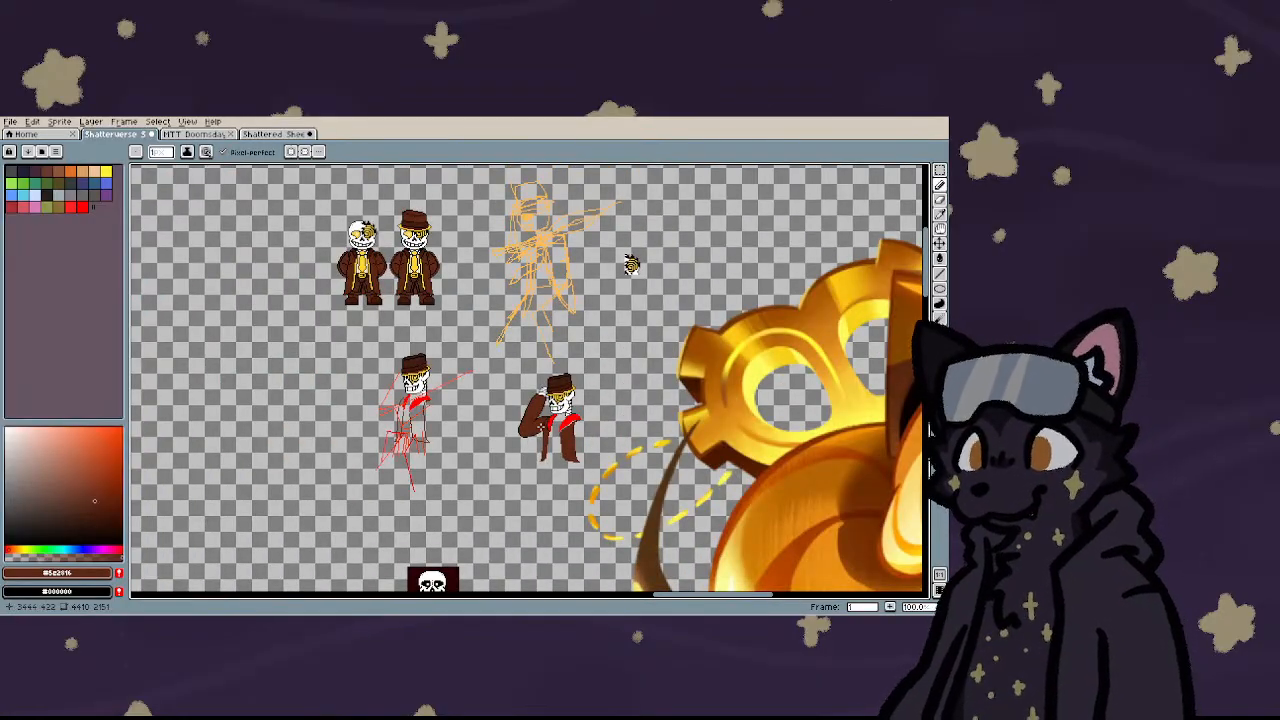
key(alt)
scroll(425, 412, up, 4)
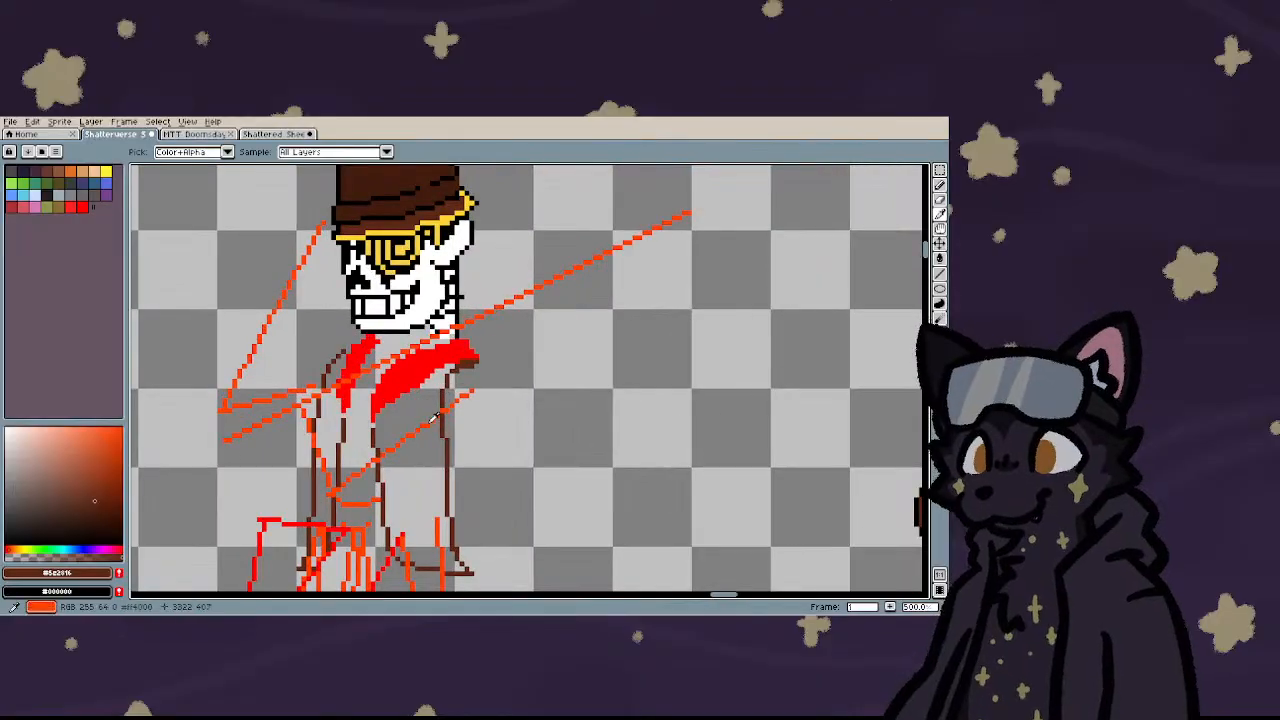
scroll(430, 422, down, 5)
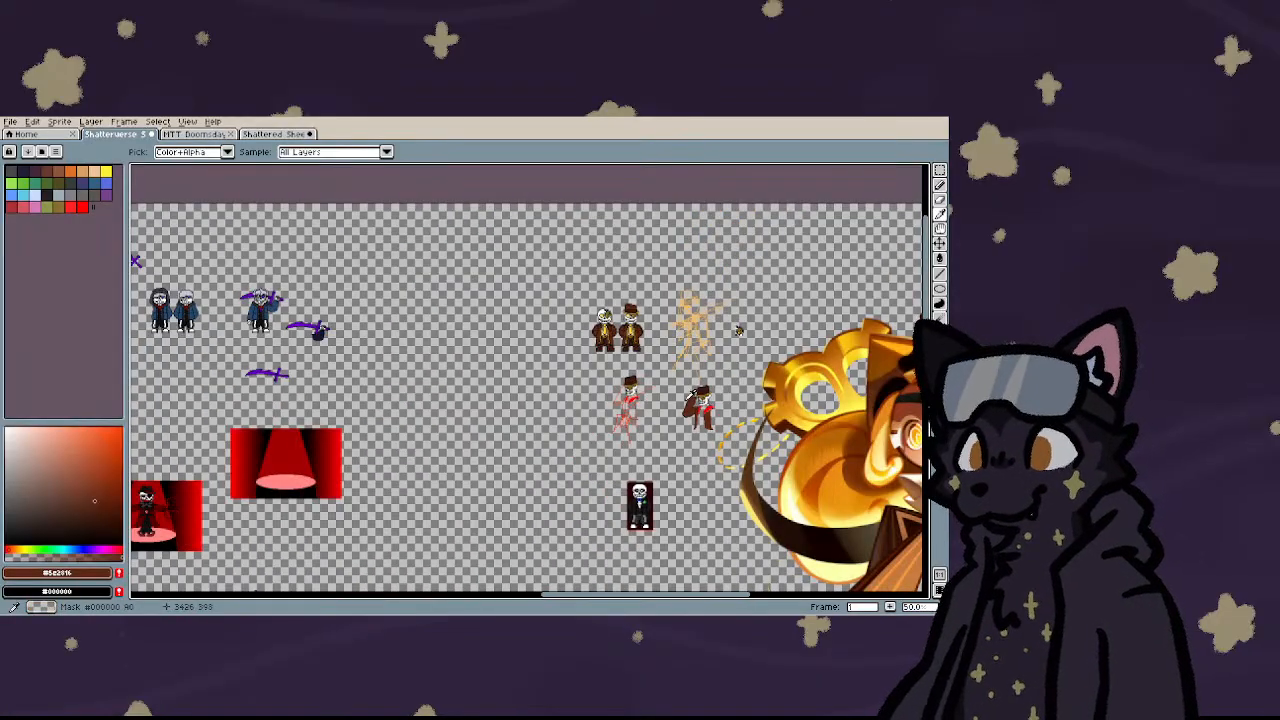
scroll(675, 372, up, 2)
scroll(557, 384, down, 2)
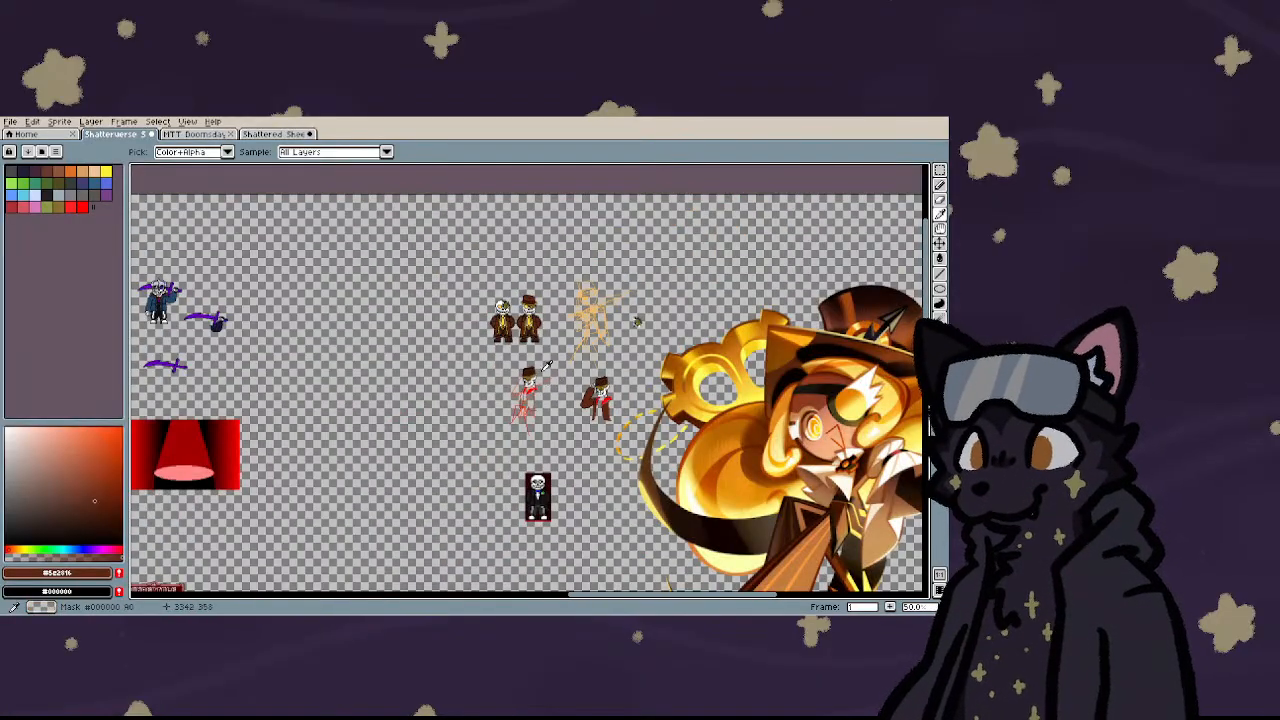
scroll(547, 366, up, 3)
click(533, 260)
scroll(533, 260, down, 3)
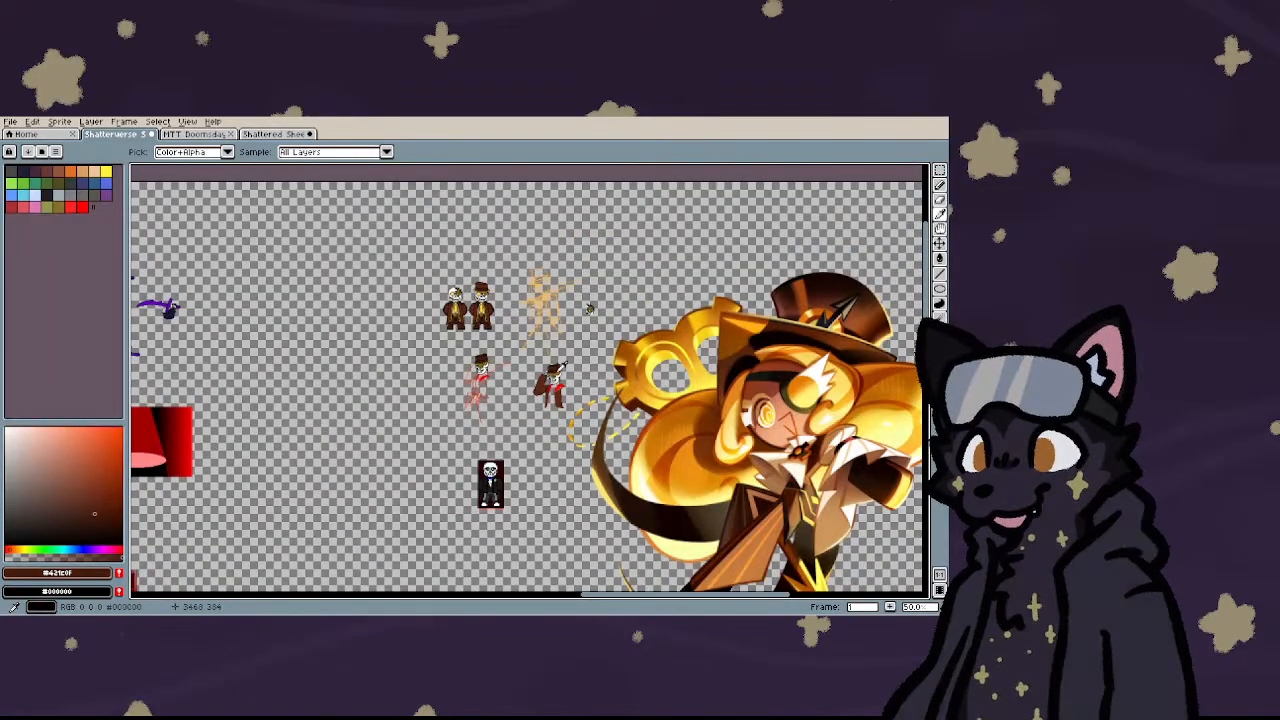
key(w)
scroll(560, 313, up, 3)
click(548, 318)
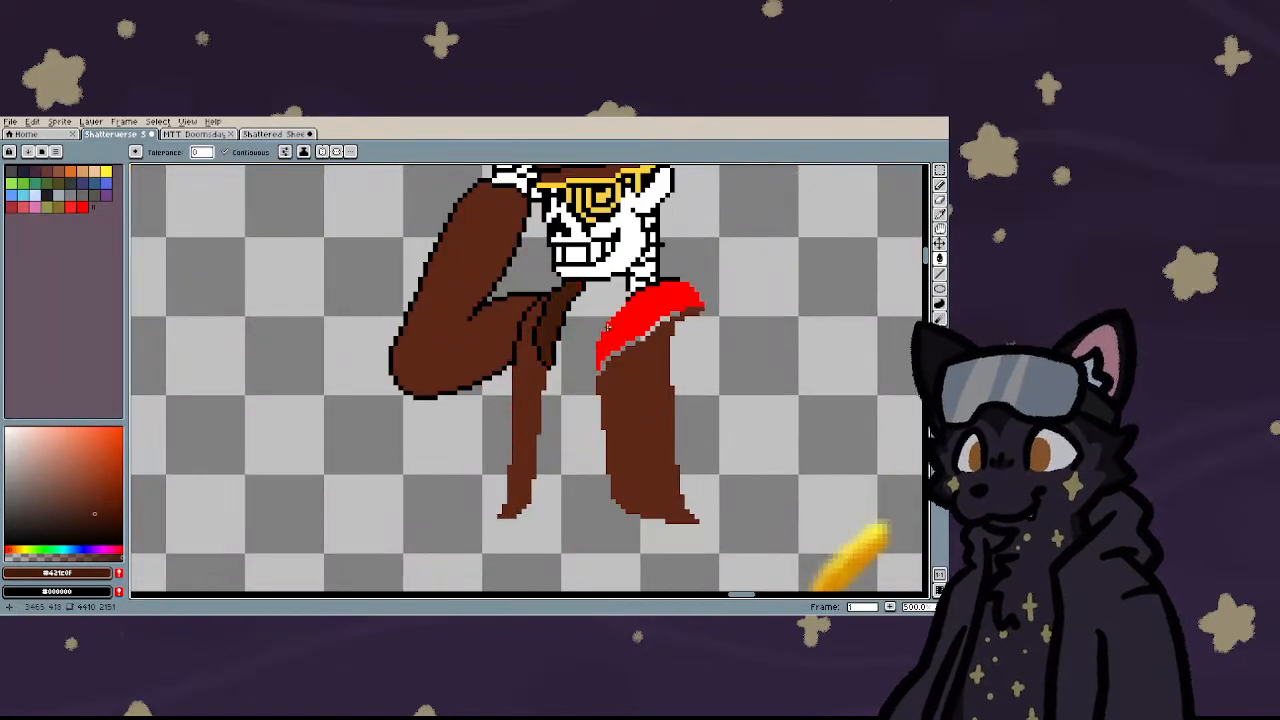
click(608, 328)
scroll(600, 336, down, 1)
scroll(598, 339, down, 2)
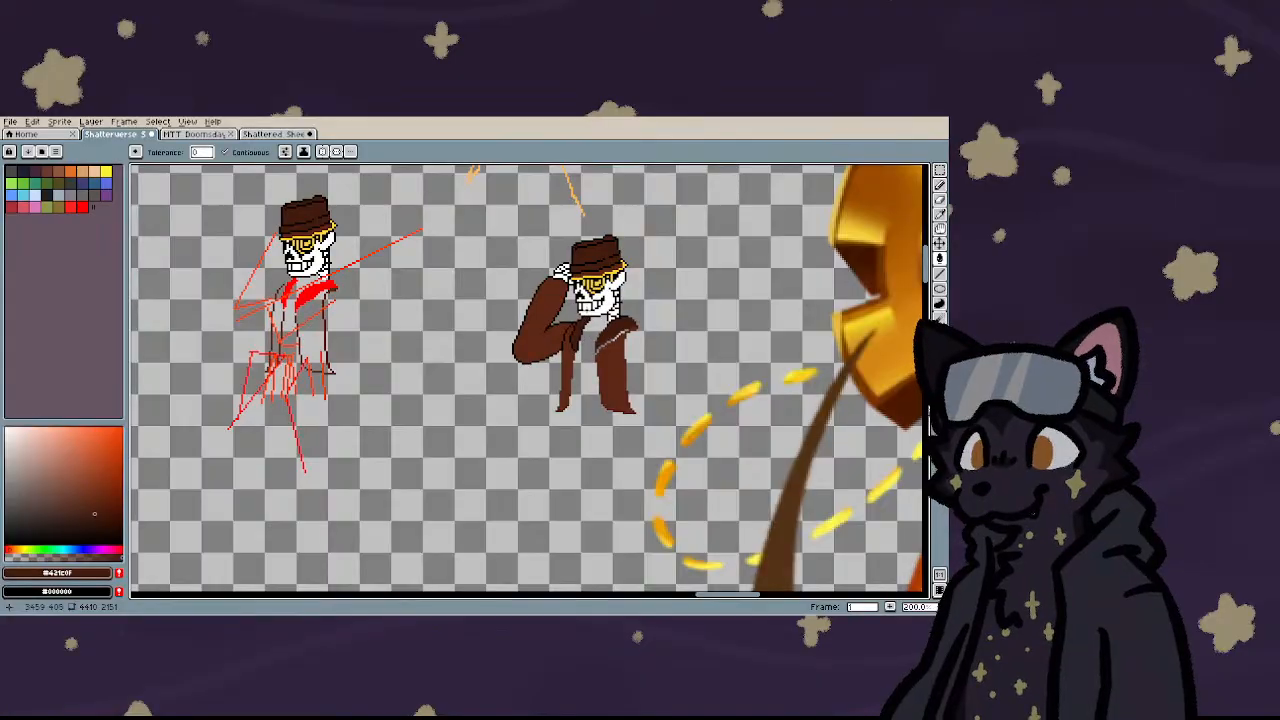
- Draw a dark brown guide line below the jaw, from the collar piece near the raised arm to the neck
scroll(590, 308, up, 4)
key(i)
scroll(652, 342, up, 4)
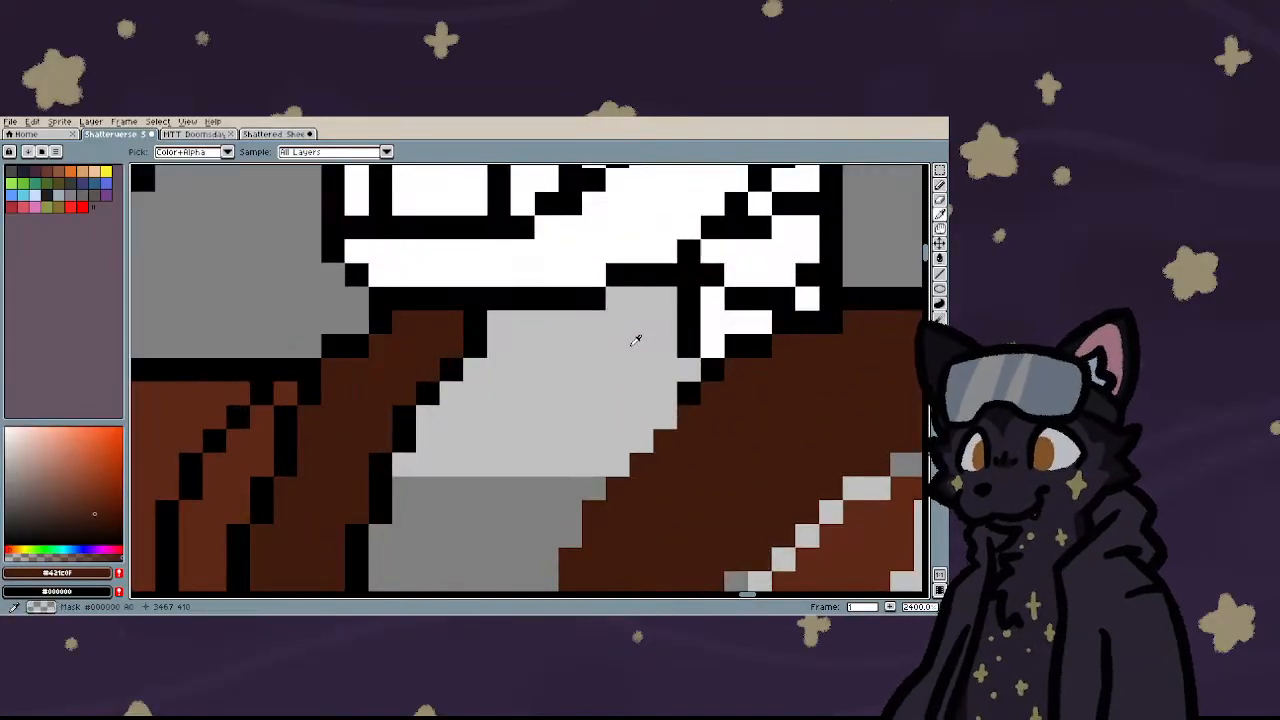
scroll(612, 348, down, 4)
scroll(598, 350, up, 3)
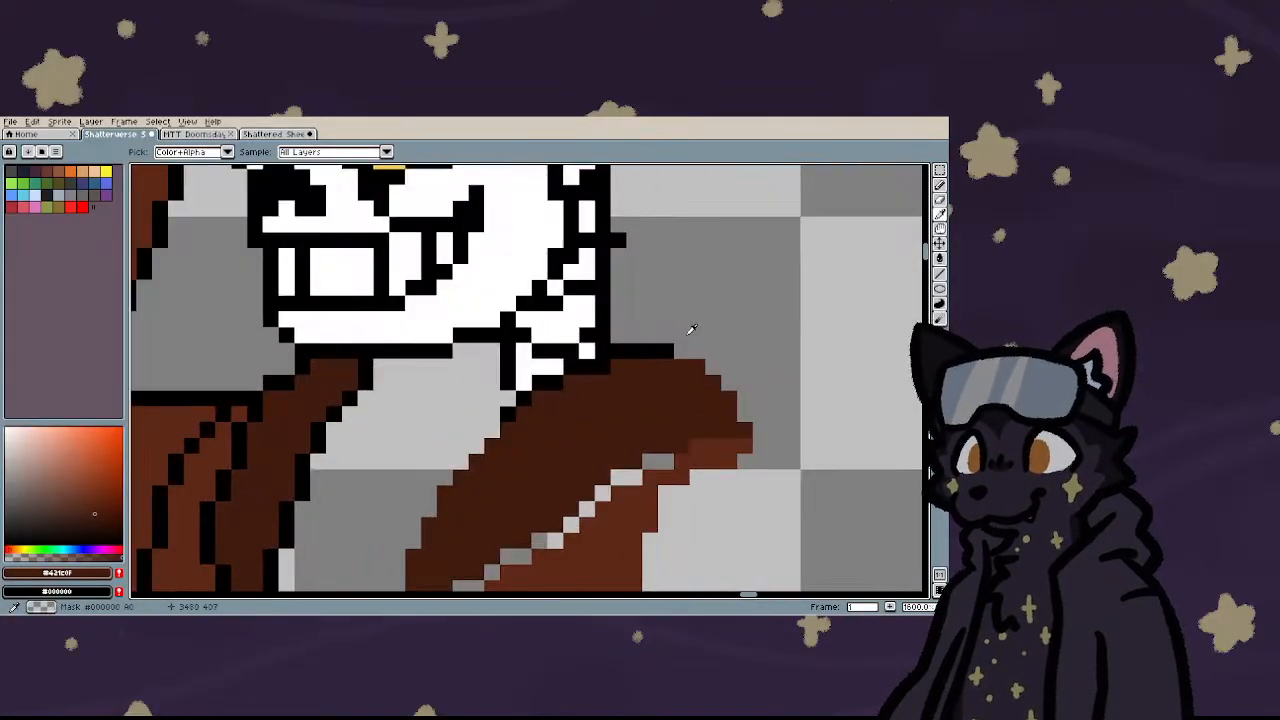
key(b)
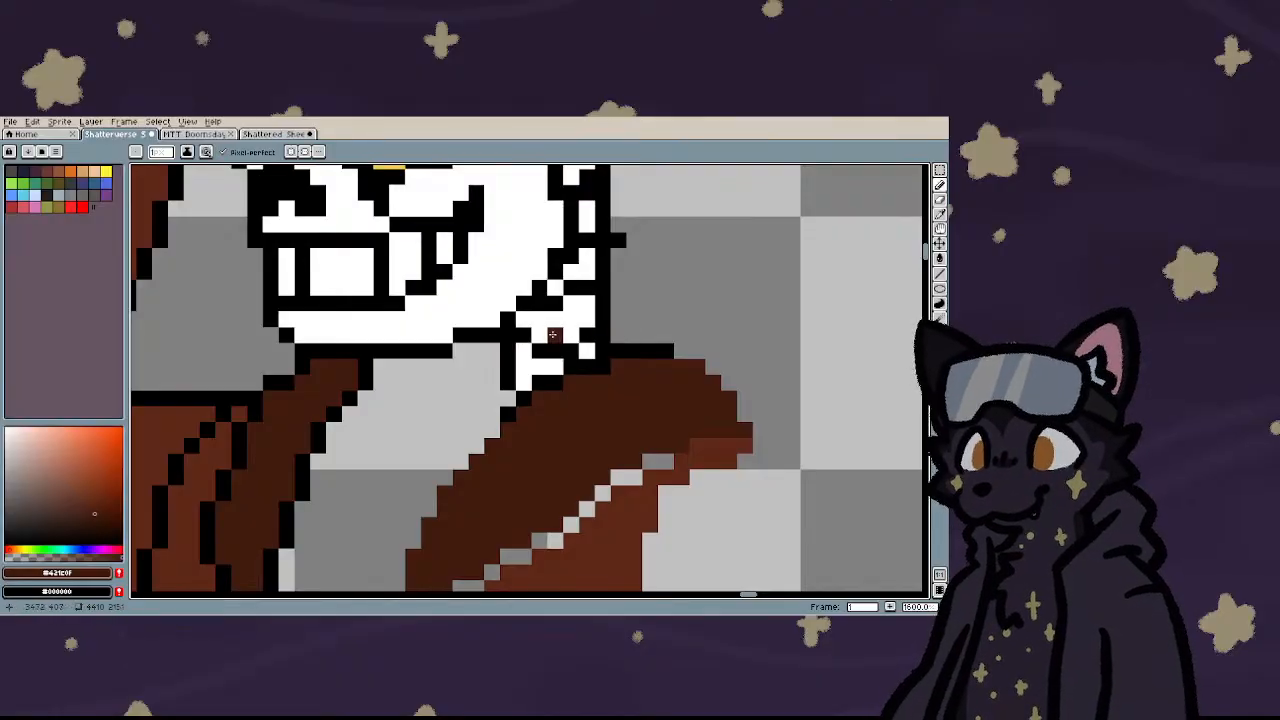
scroll(411, 370, down, 3)
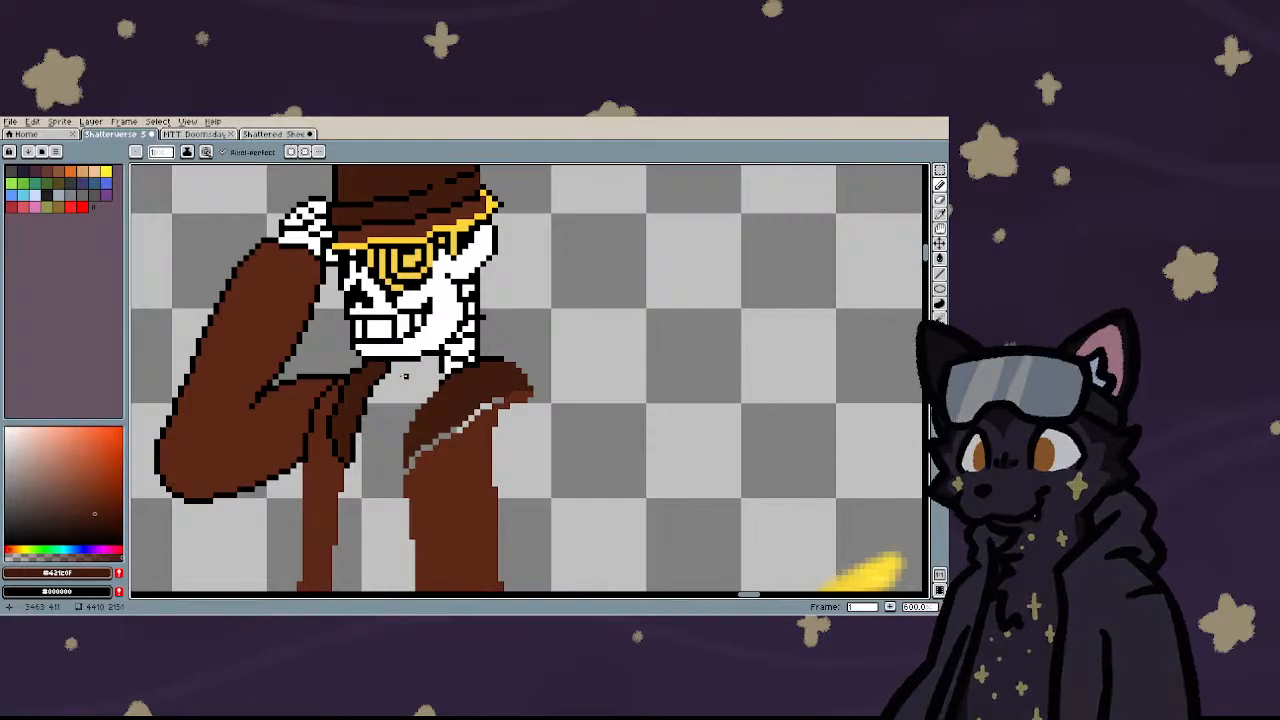
scroll(393, 381, up, 3)
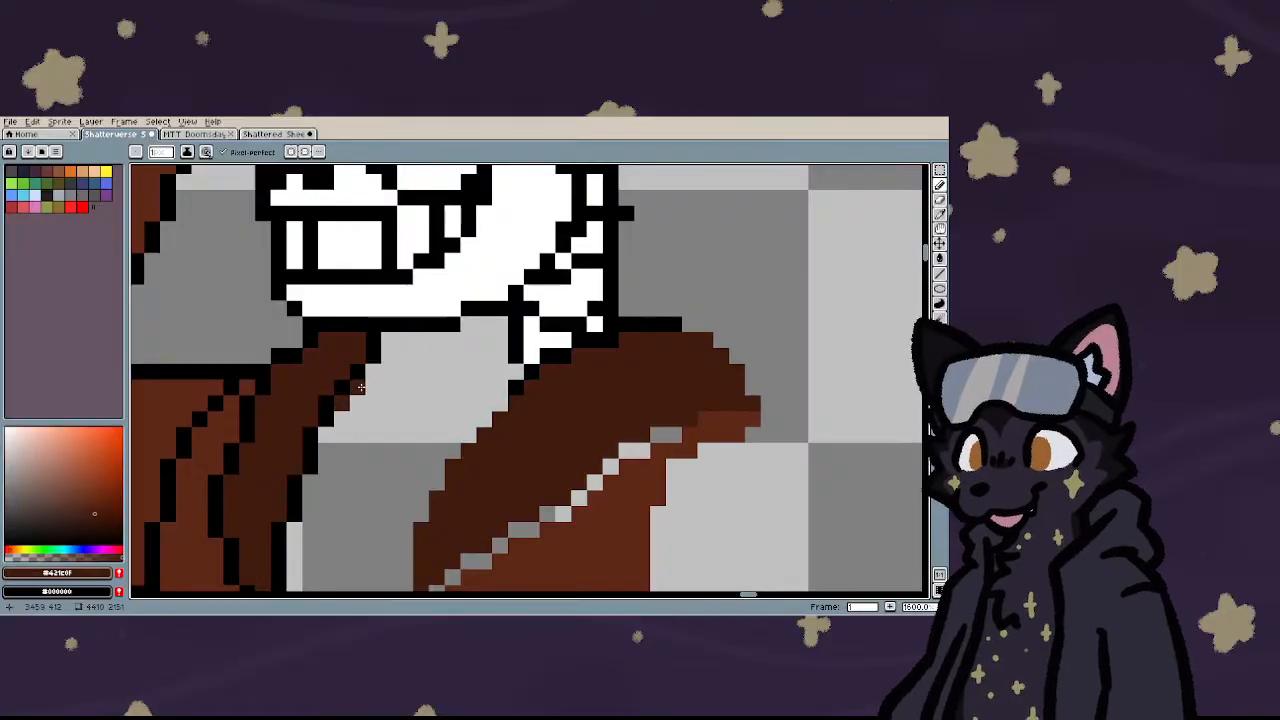
drag(395, 376, 473, 375)
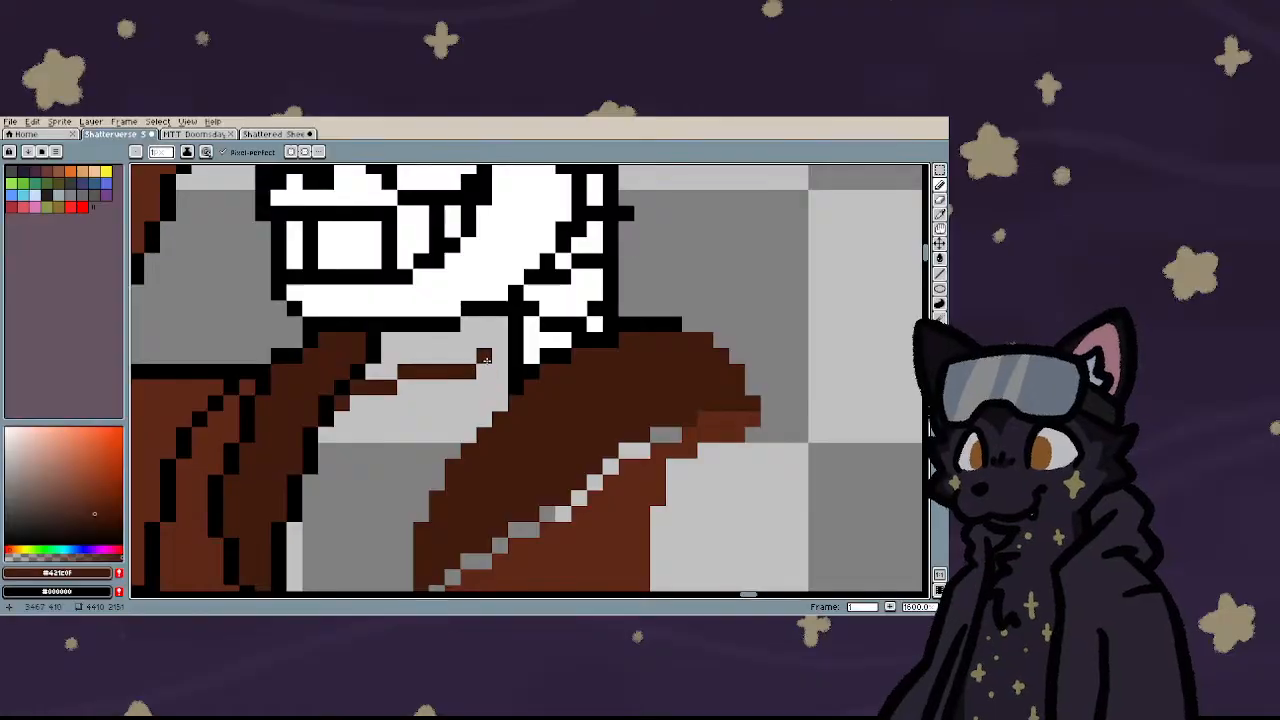
scroll(461, 393, down, 3)
scroll(442, 393, up, 4)
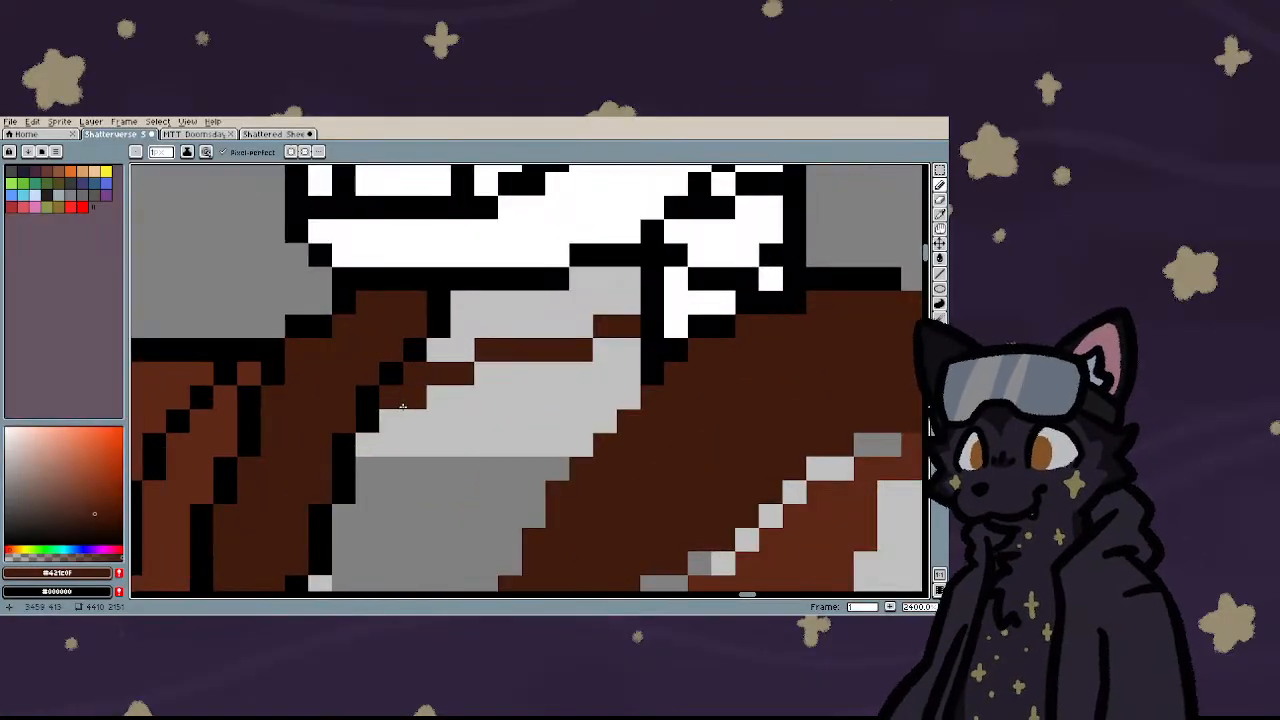
- Outline the lower edge of the collar band below the jaw in black and fill the band with the dark brown
mouse_move(394, 417)
mouse_down()
mouse_move(463, 398)
mouse_move(375, 447)
mouse_move(492, 390)
mouse_move(487, 375)
mouse_move(576, 377)
mouse_move(627, 353)
mouse_up()
right_click(461, 397)
right_click(370, 445)
key(g)
click(549, 326)
scroll(549, 326, down, 6)
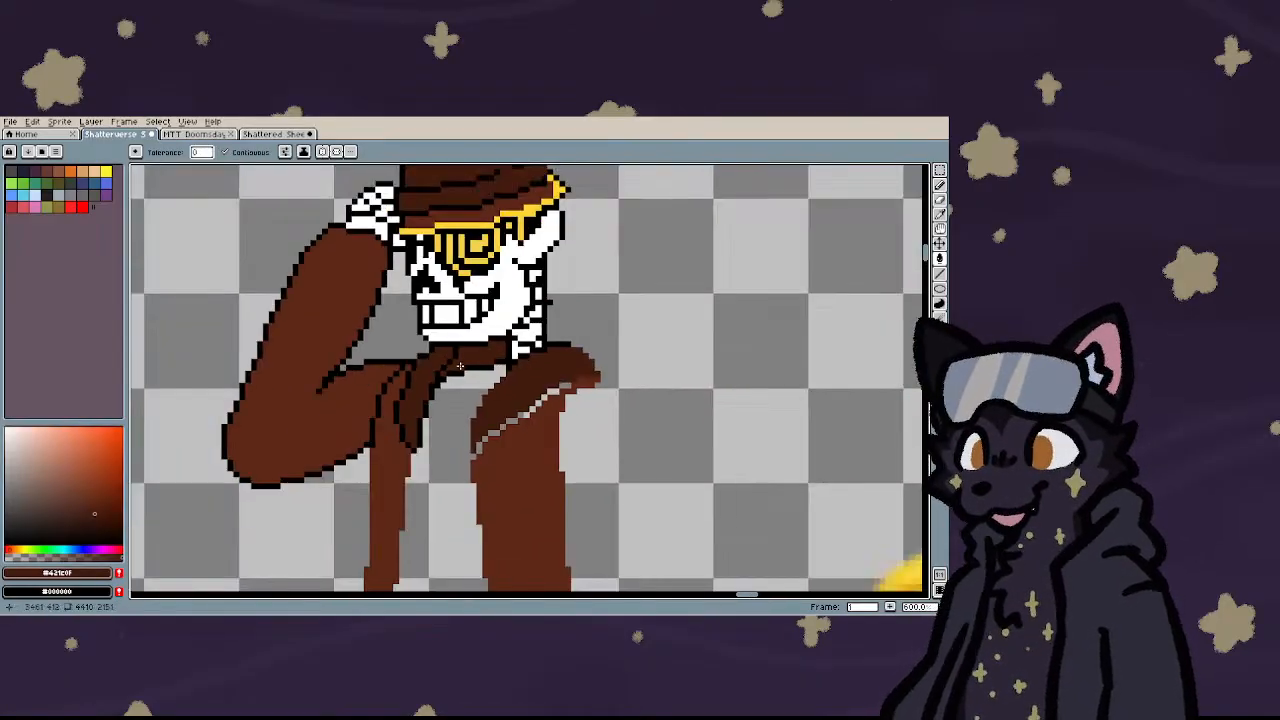
scroll(569, 388, down, 2)
scroll(569, 388, up, 8)
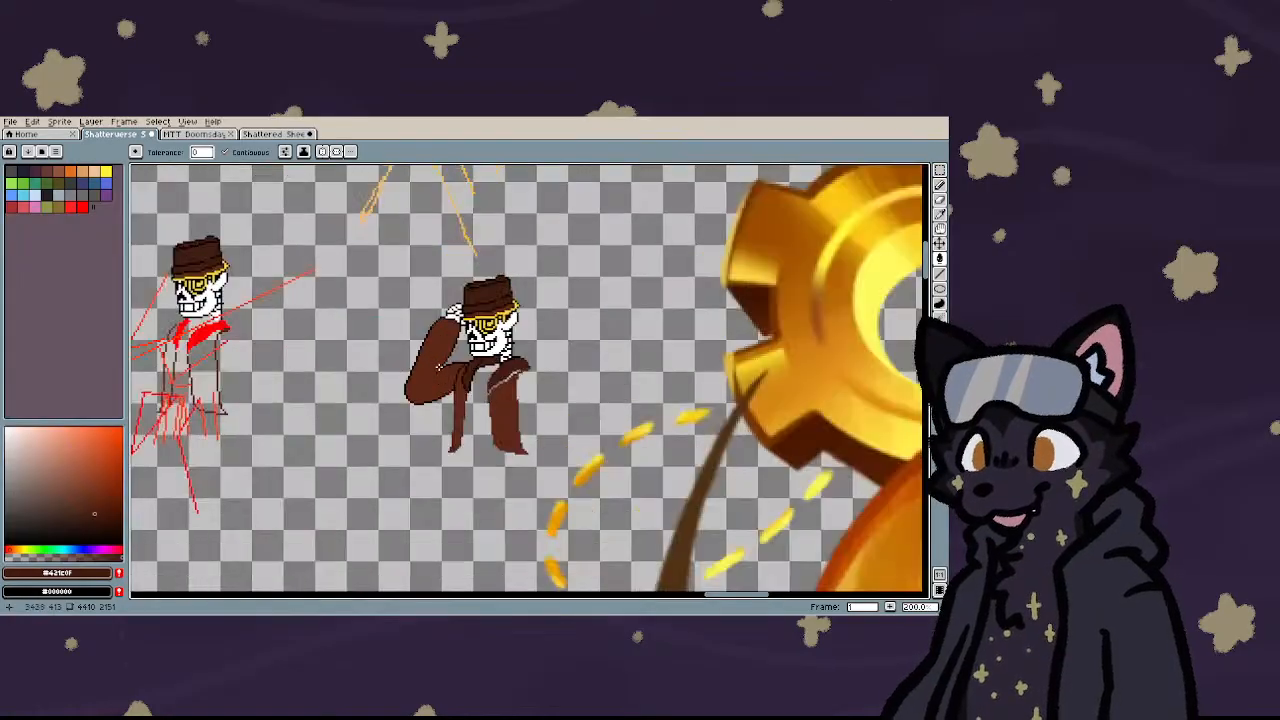
scroll(564, 384, up, 2)
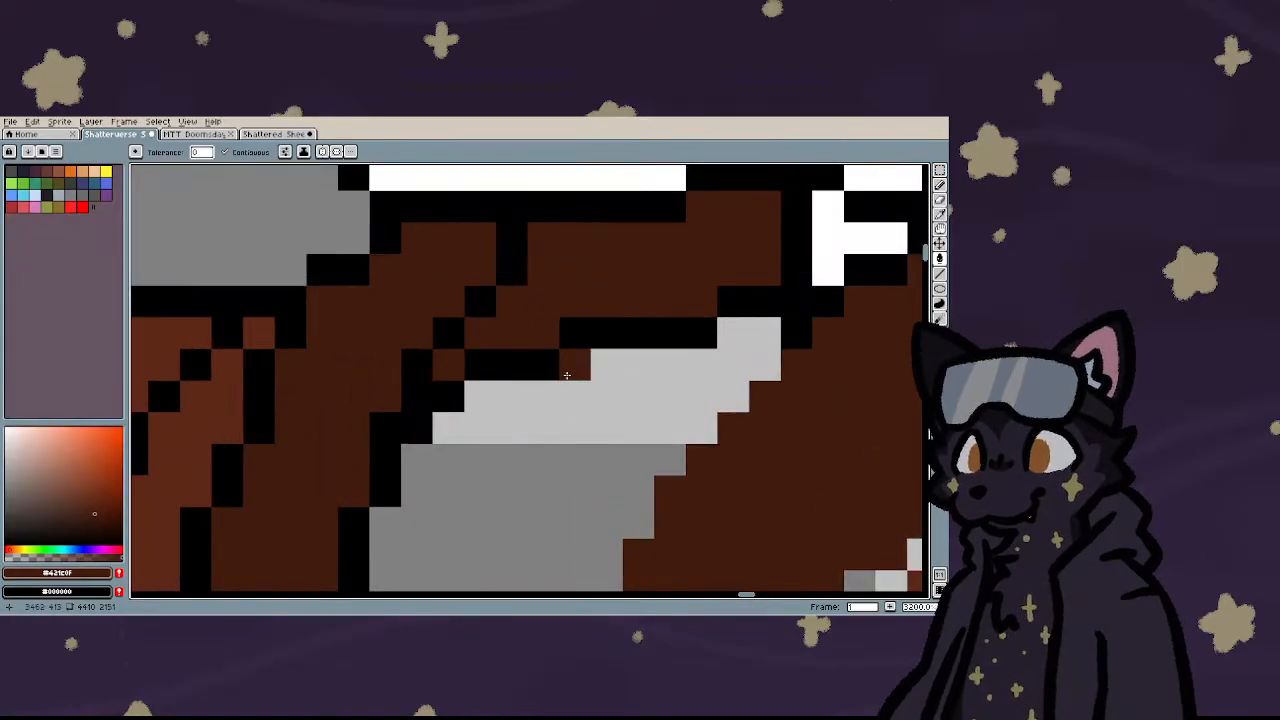
scroll(566, 375, down, 7)
scroll(535, 383, down, 1)
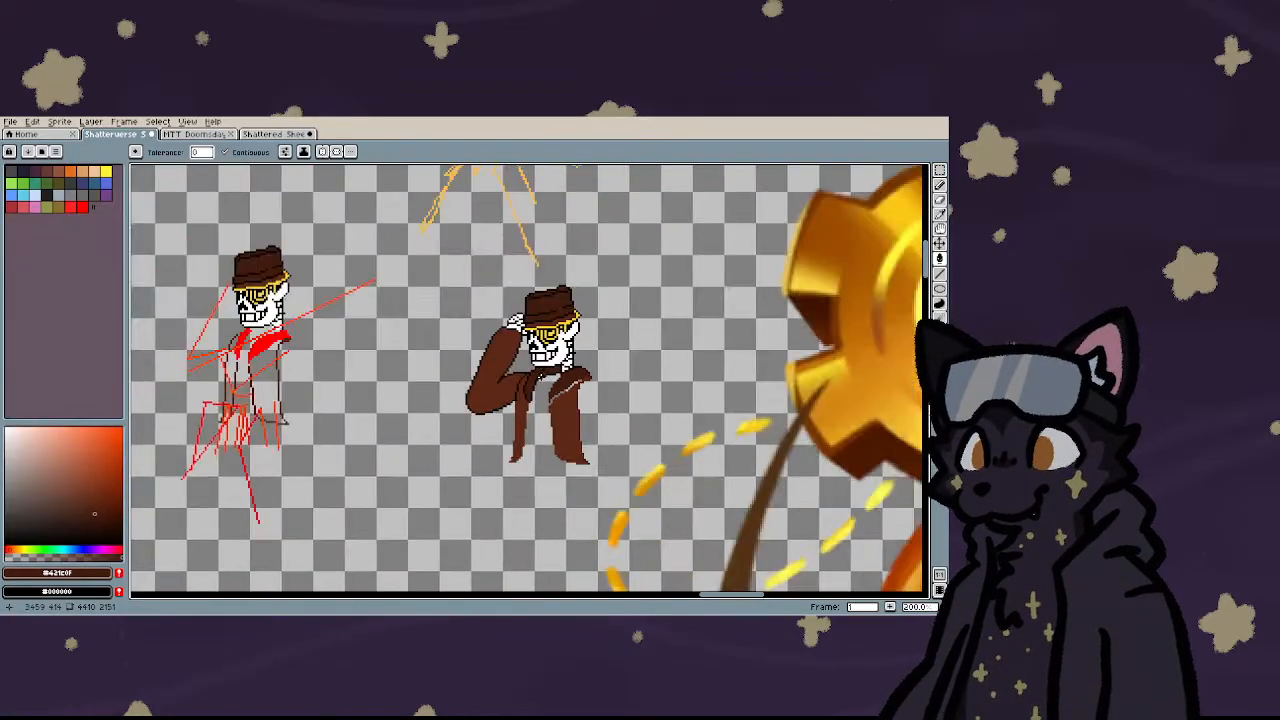
- Try filling the open chest area between the two collar pieces with black
scroll(556, 376, up, 9)
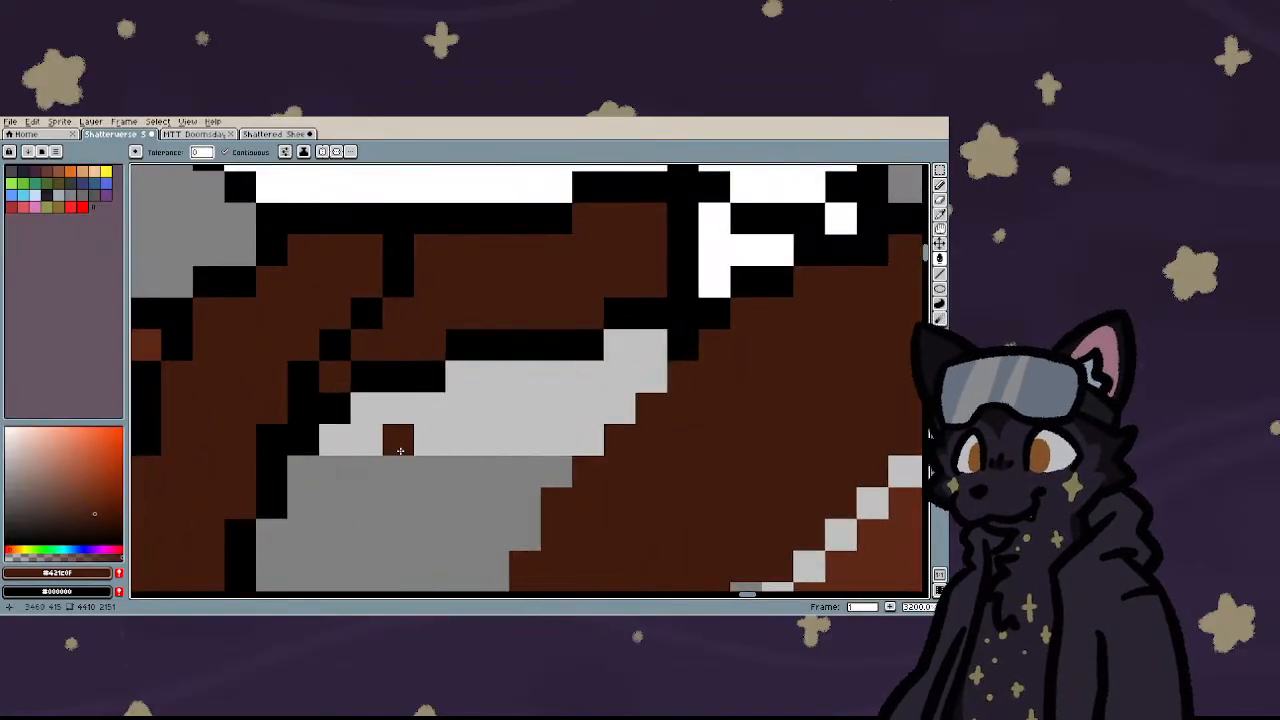
right_click(366, 410)
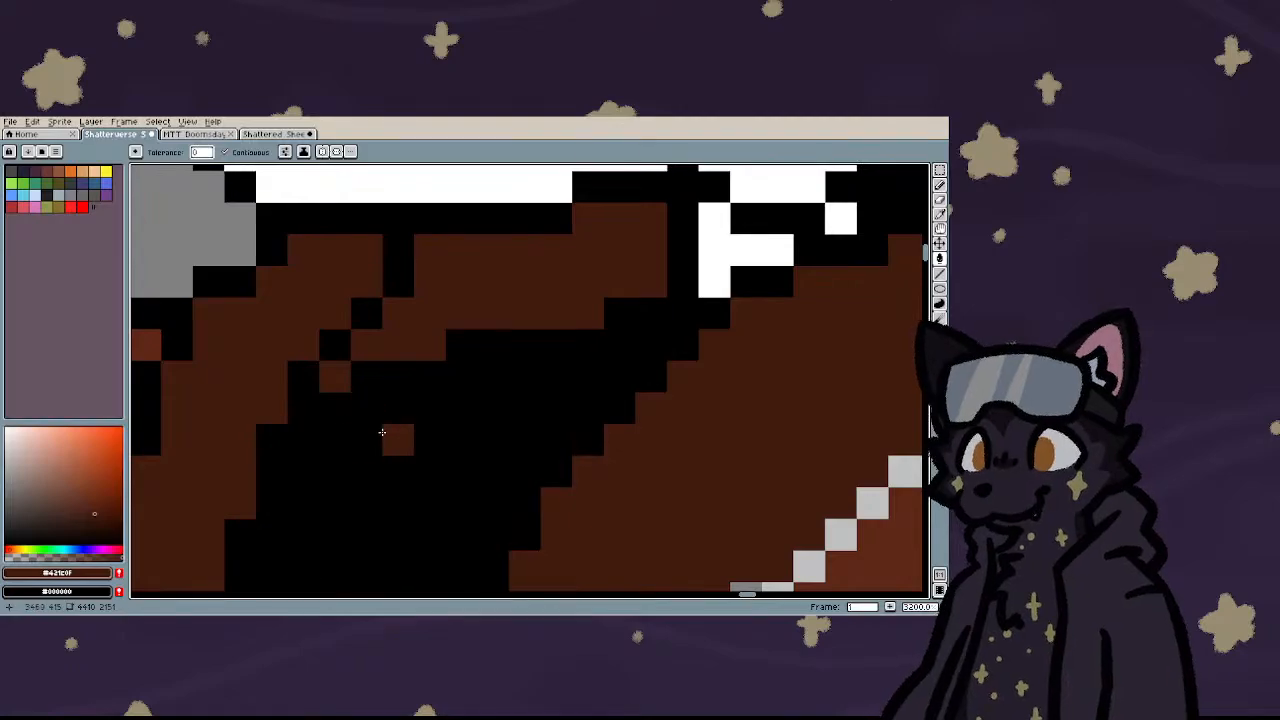
scroll(385, 430, down, 3)
scroll(385, 430, down, 3)
key(ctrl+z)
- Draw a black shirt-collar edge below the collar band, stepping down and across to the opposite lapel
scroll(380, 415, up, 5)
key(b)
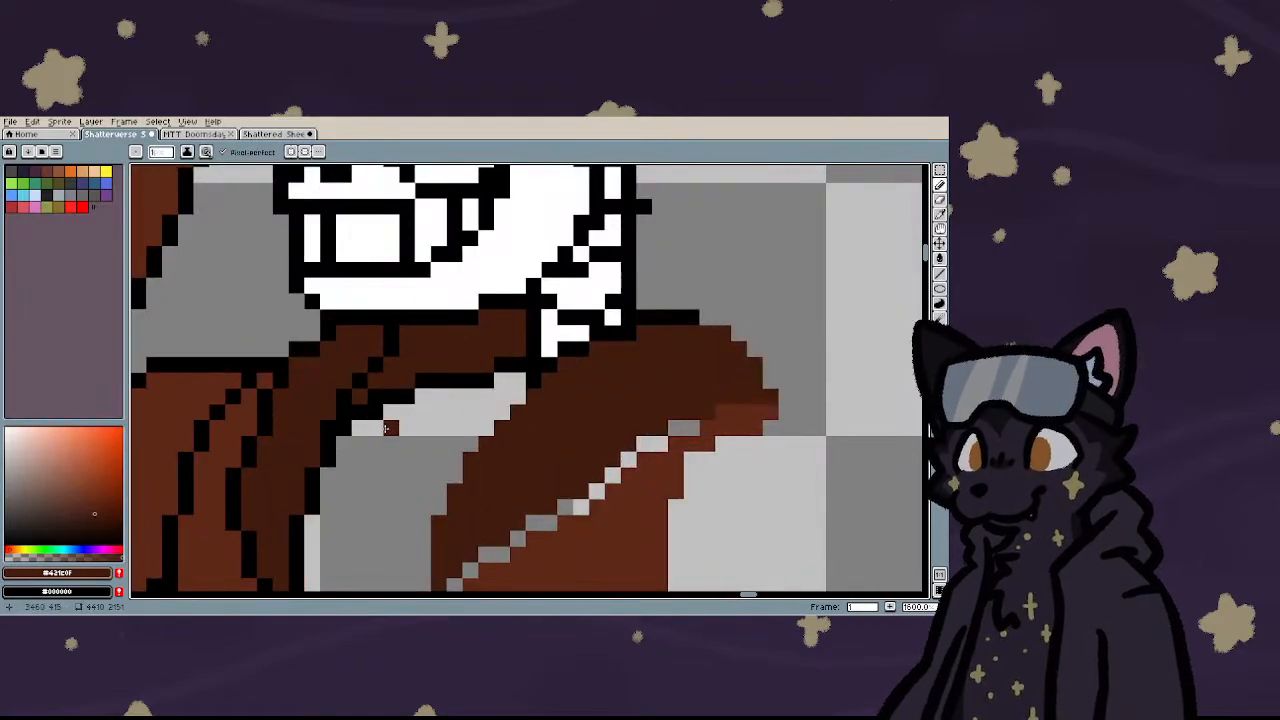
right_click(387, 429)
right_click(407, 430)
right_click(391, 413)
right_click(427, 443)
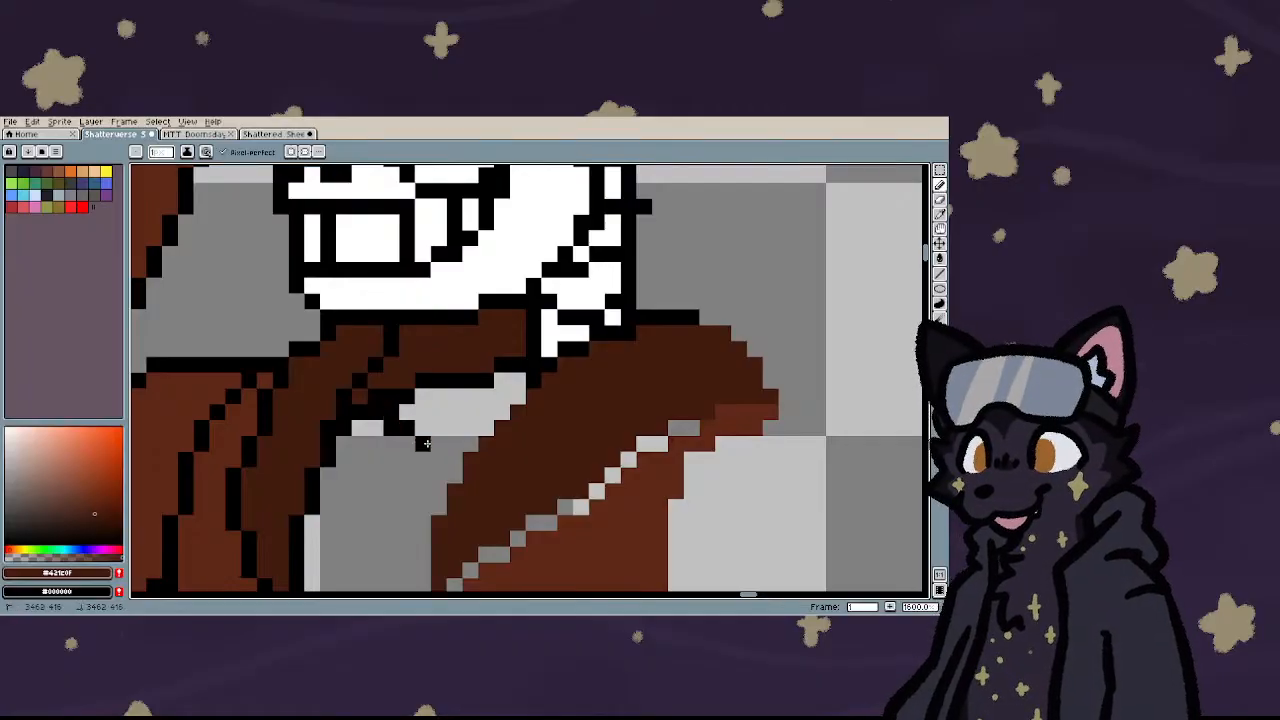
right_click(440, 445)
key(ctrl+z)
right_click(471, 445)
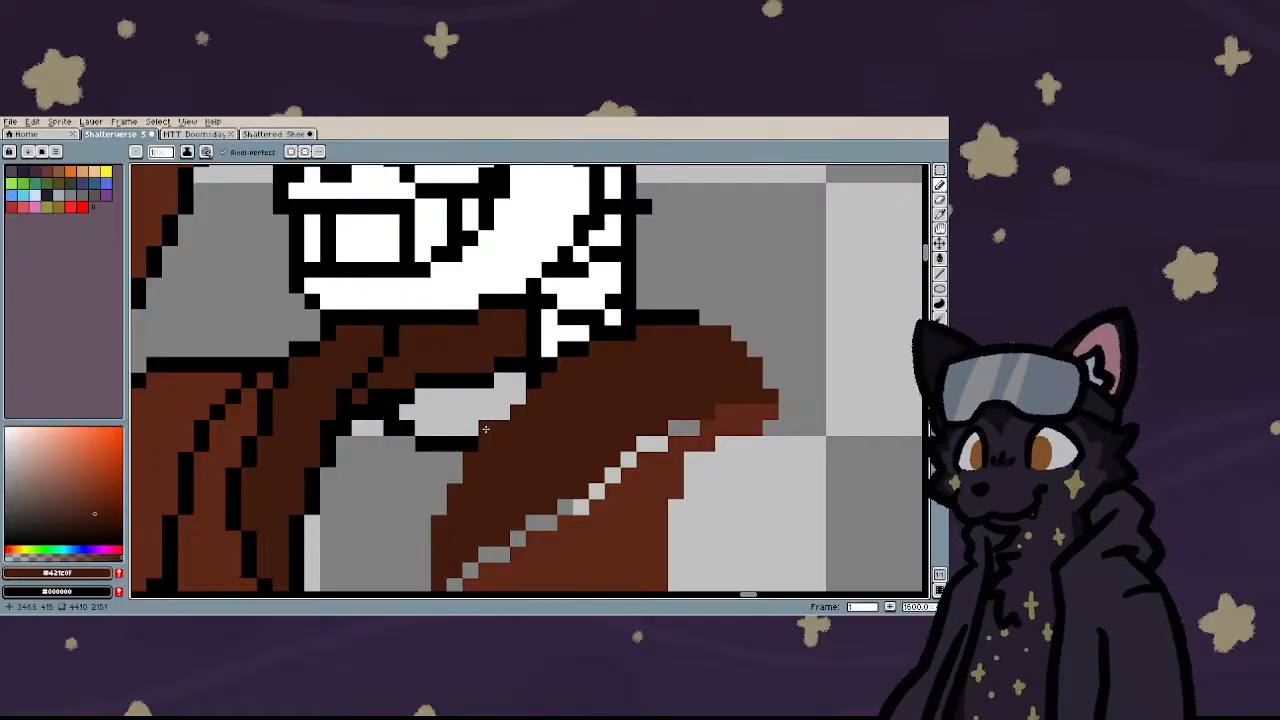
- Outline the inner edge of the lapel opposite the raised arm with black pixels above and below the shirt-collar line
right_click(503, 412)
right_click(518, 397)
right_click(456, 460)
right_click(455, 475)
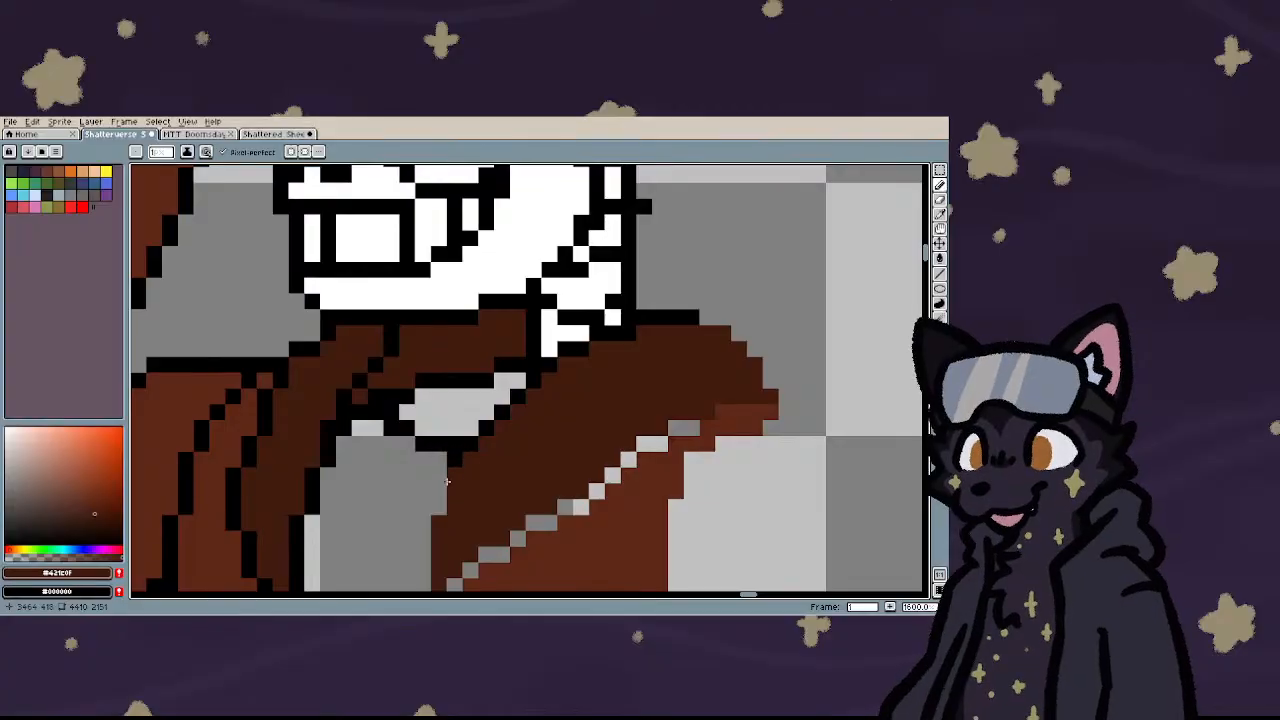
right_click(440, 491)
scroll(439, 504, down, 5)
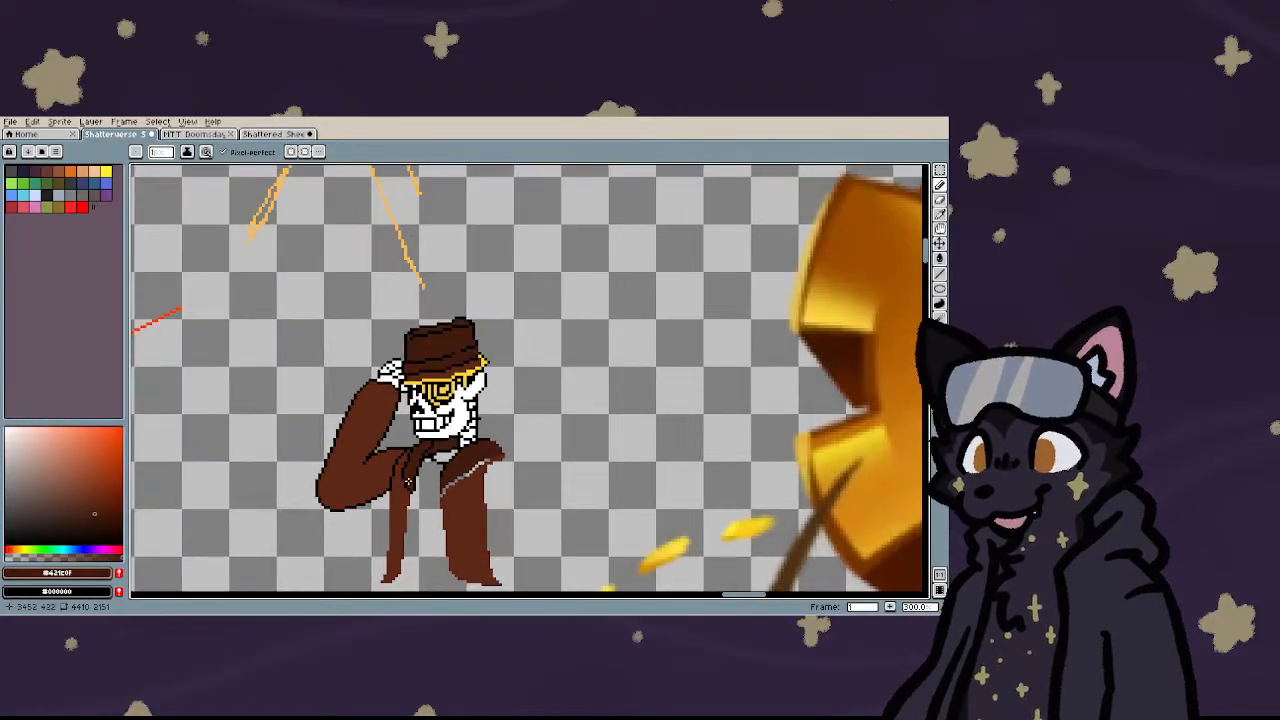
scroll(408, 483, down, 1)
scroll(480, 393, down, 2)
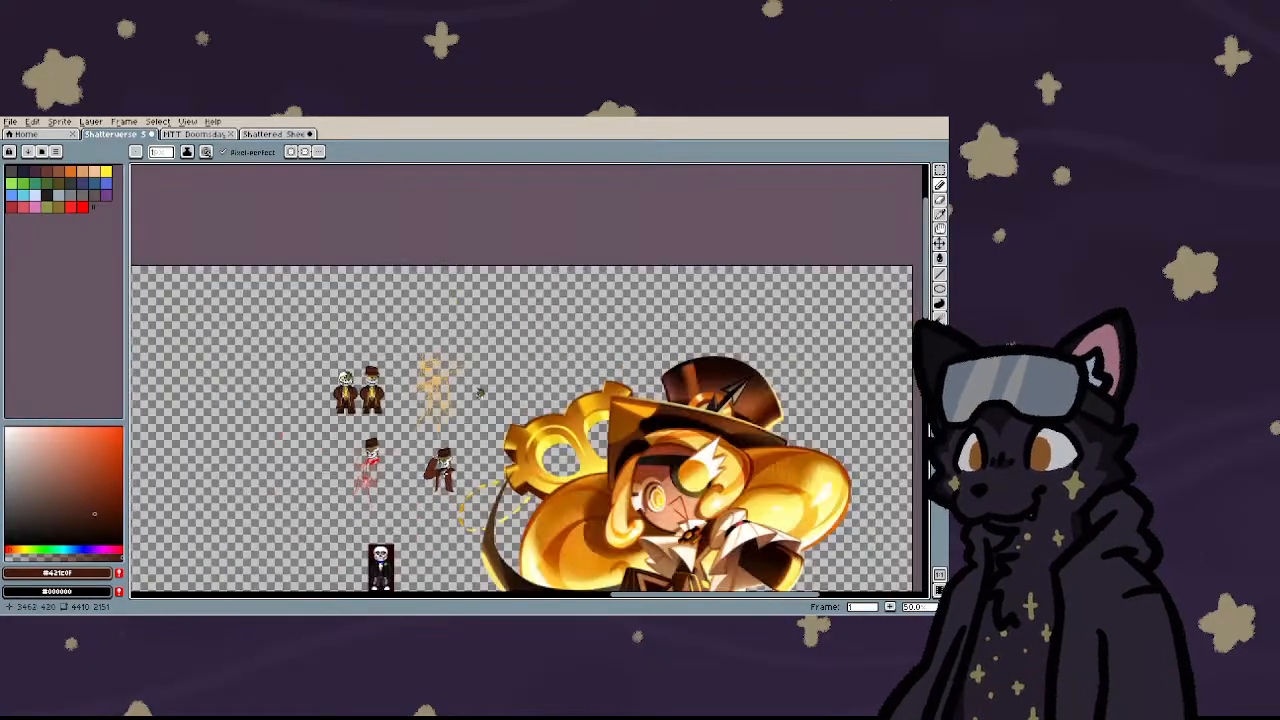
- Add black pixels in the chest opening to outline the pointed flap of the shirt collar between the lapels
scroll(378, 575, up, 4)
scroll(470, 458, up, 2)
scroll(459, 333, up, 3)
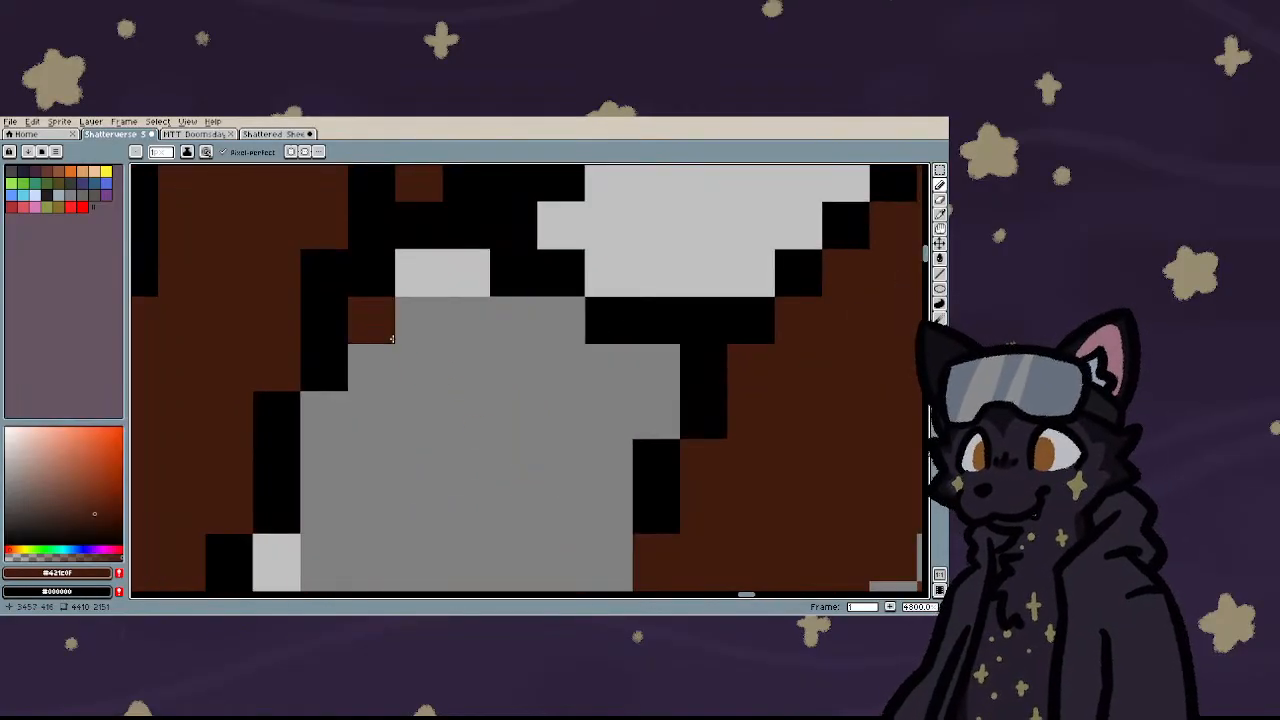
right_click(372, 322)
right_click(437, 368)
right_click(465, 410)
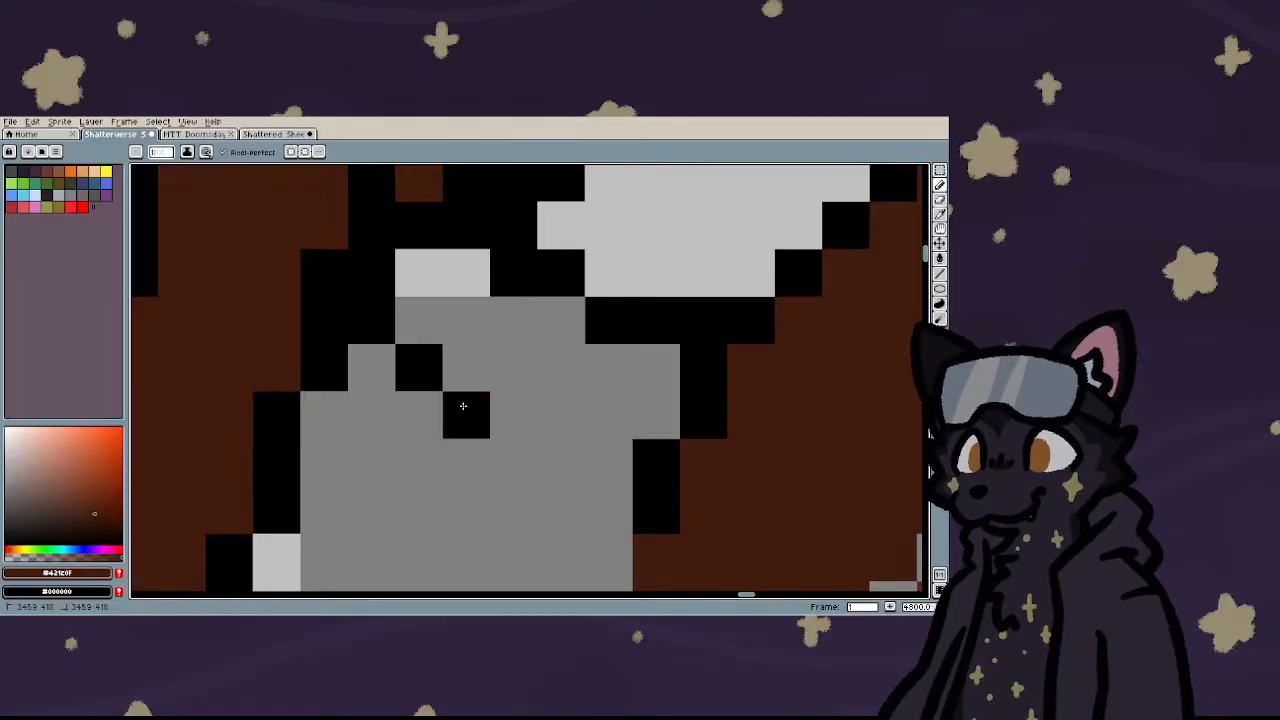
right_click(510, 455)
right_click(560, 320)
right_click(513, 367)
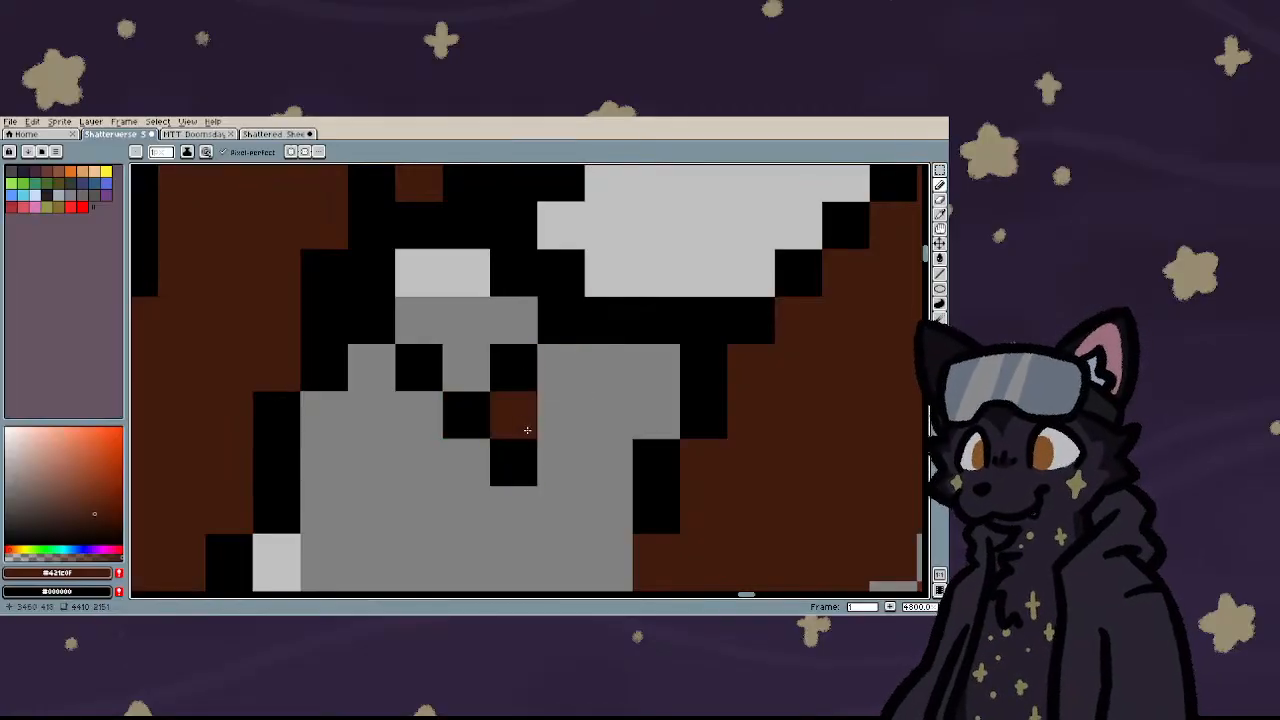
right_click(513, 415)
right_click(606, 463)
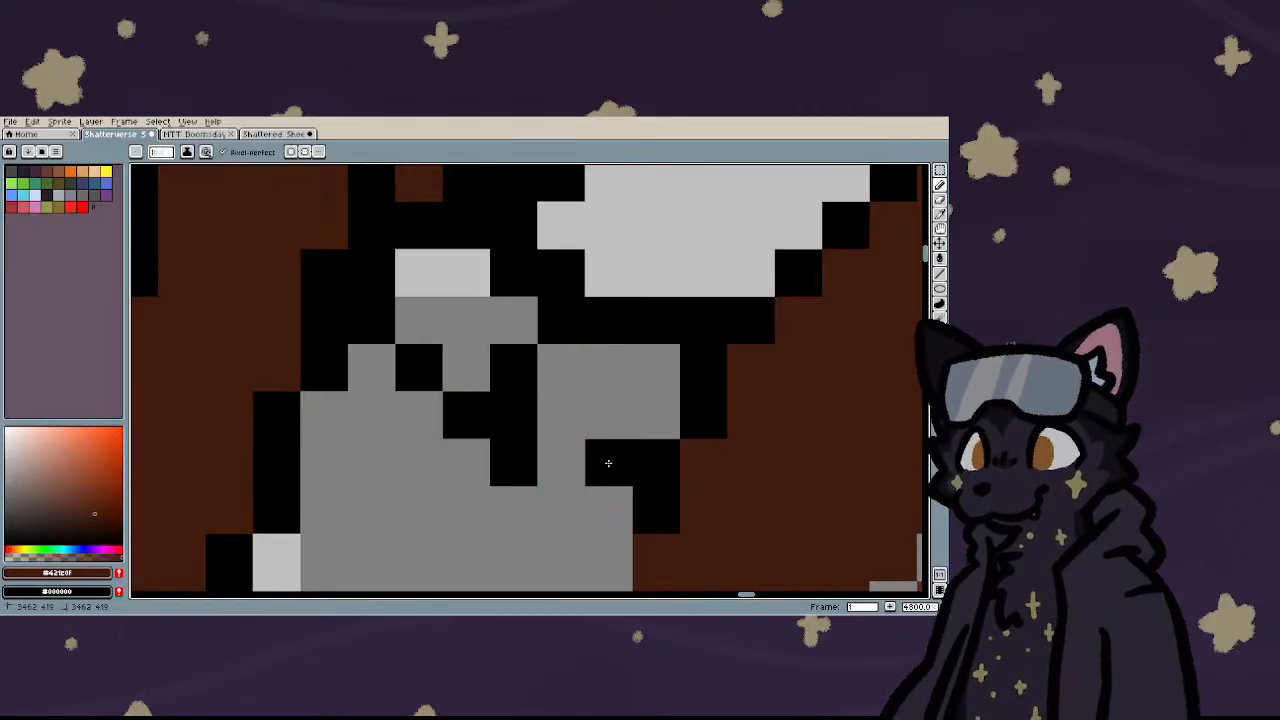
right_click(562, 508)
scroll(453, 437, down, 3)
scroll(453, 437, down, 2)
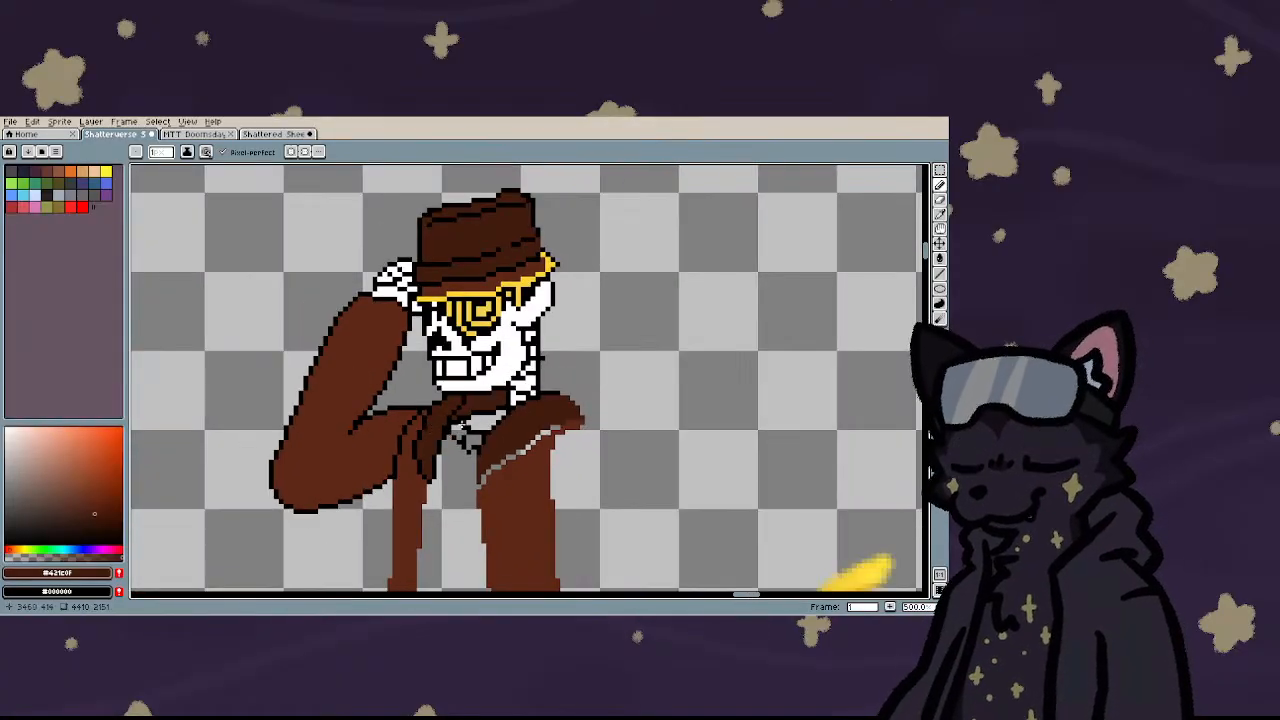
- Fill the small pointed shirt-collar flaps between the lapels with the off-white picked from the finished standing character's shirt
scroll(462, 426, down, 3)
key(i)
scroll(347, 273, up, 6)
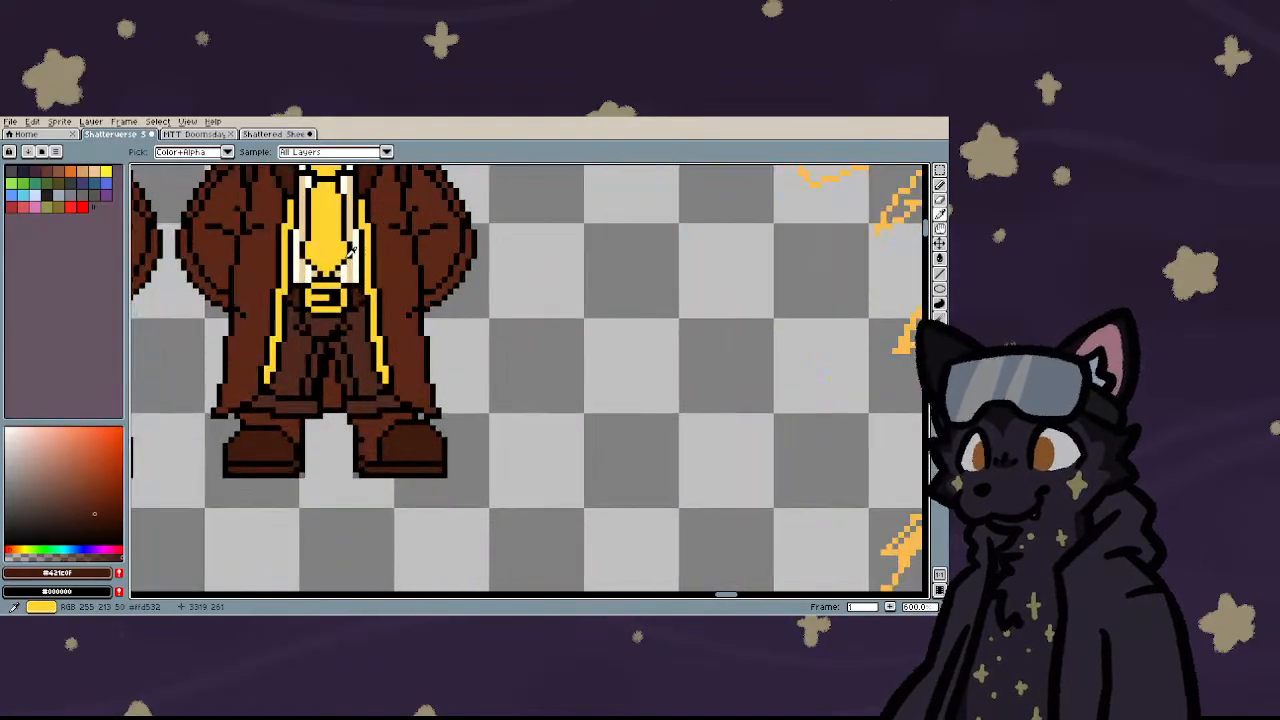
click(347, 273)
scroll(347, 273, down, 6)
key(g)
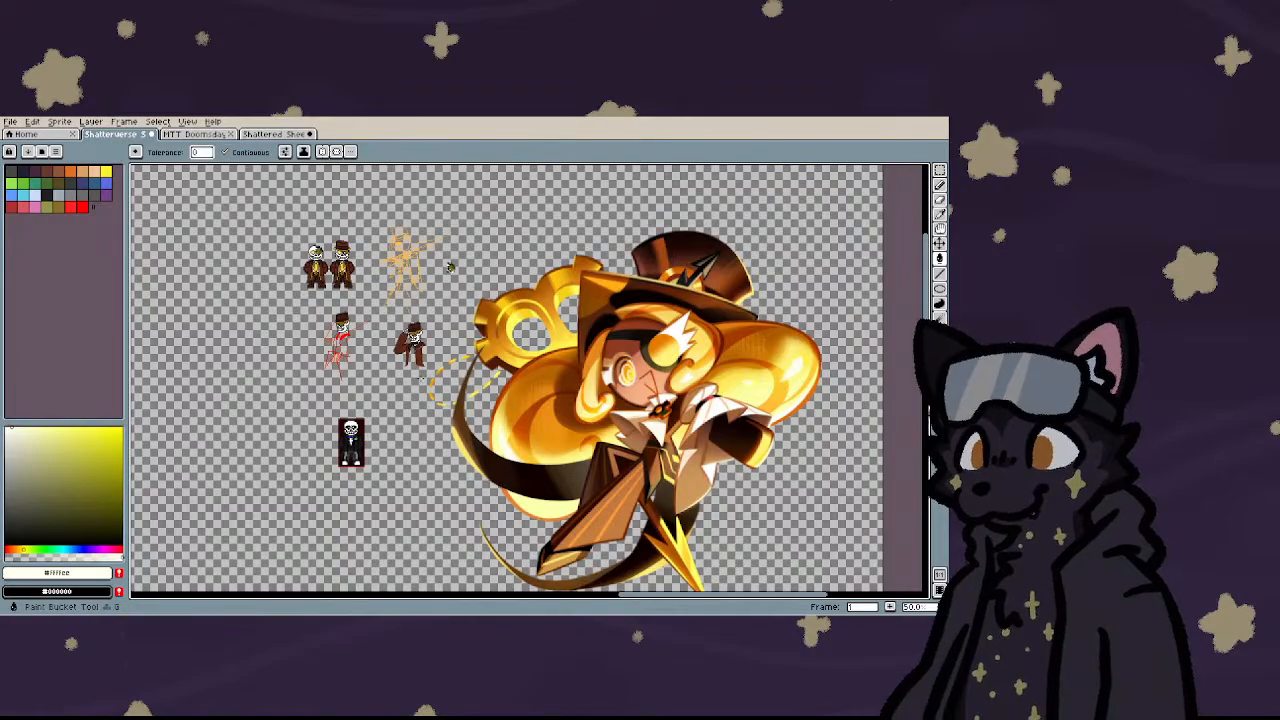
scroll(400, 300, up, 3)
scroll(484, 186, down, 2)
scroll(484, 186, down, 1)
scroll(356, 268, up, 4)
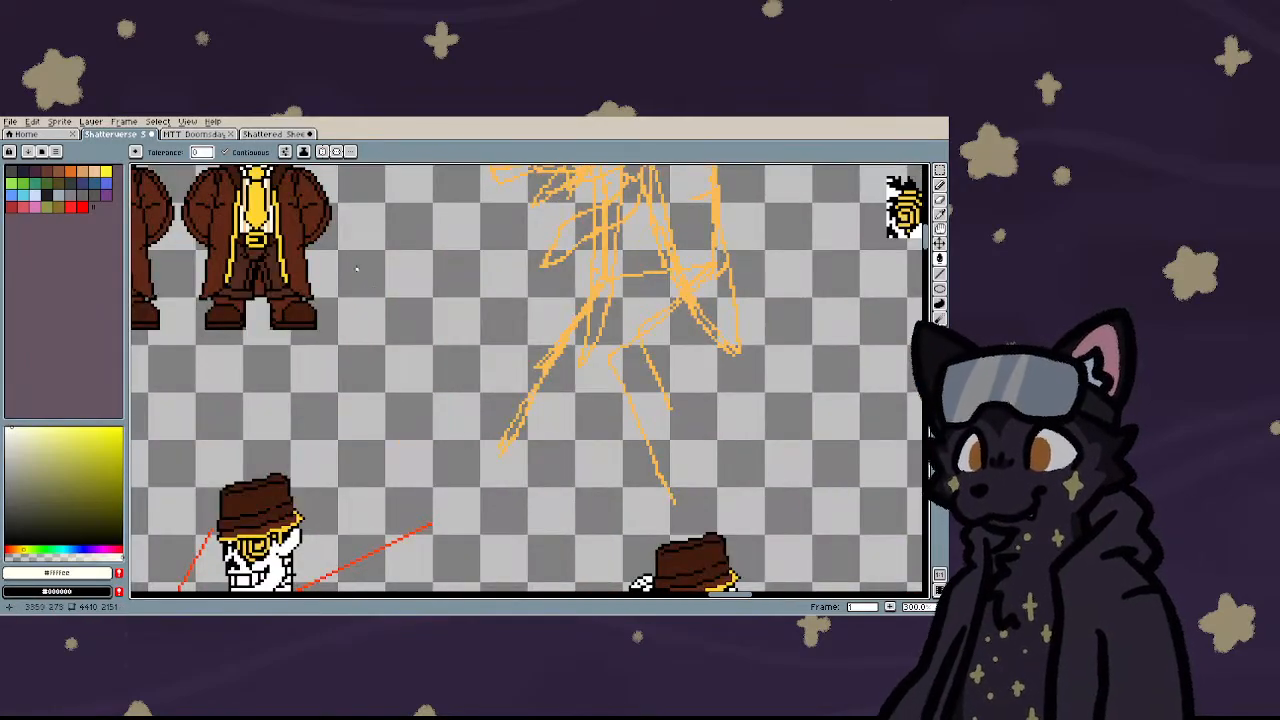
scroll(316, 237, down, 4)
scroll(460, 440, up, 6)
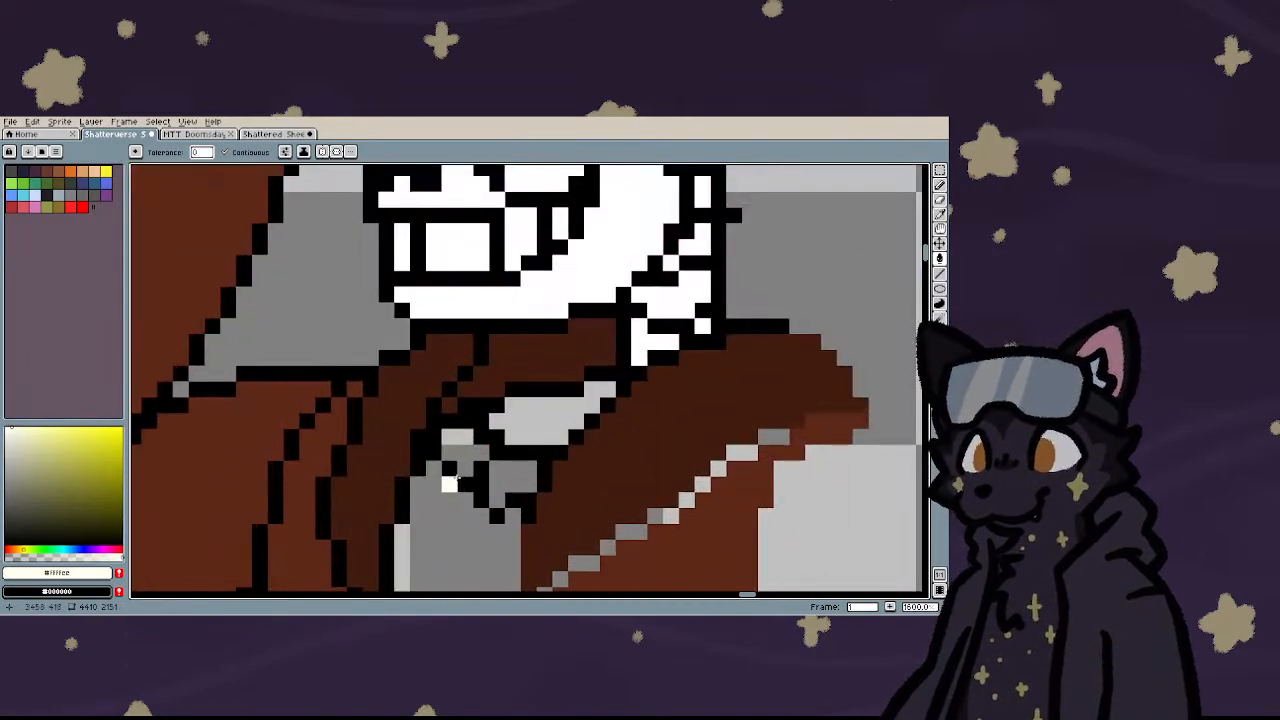
click(464, 457)
click(497, 478)
click(515, 480)
key(b)
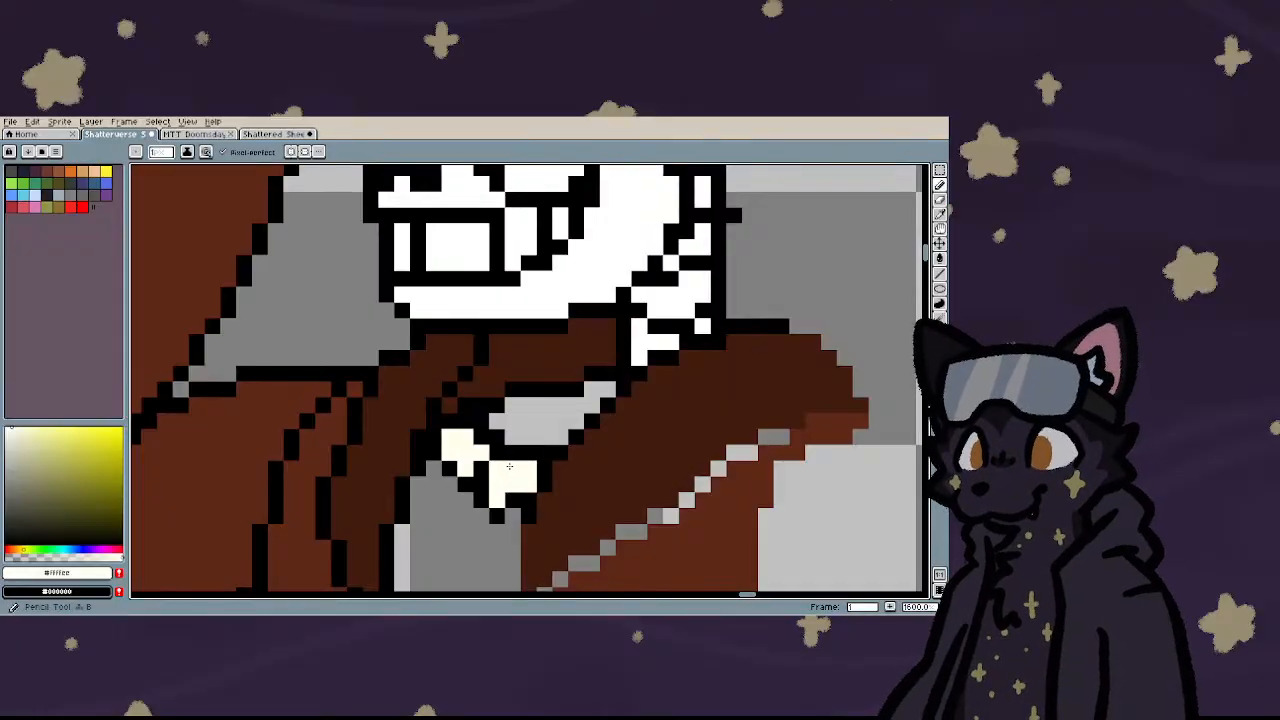
scroll(403, 484, down, 3)
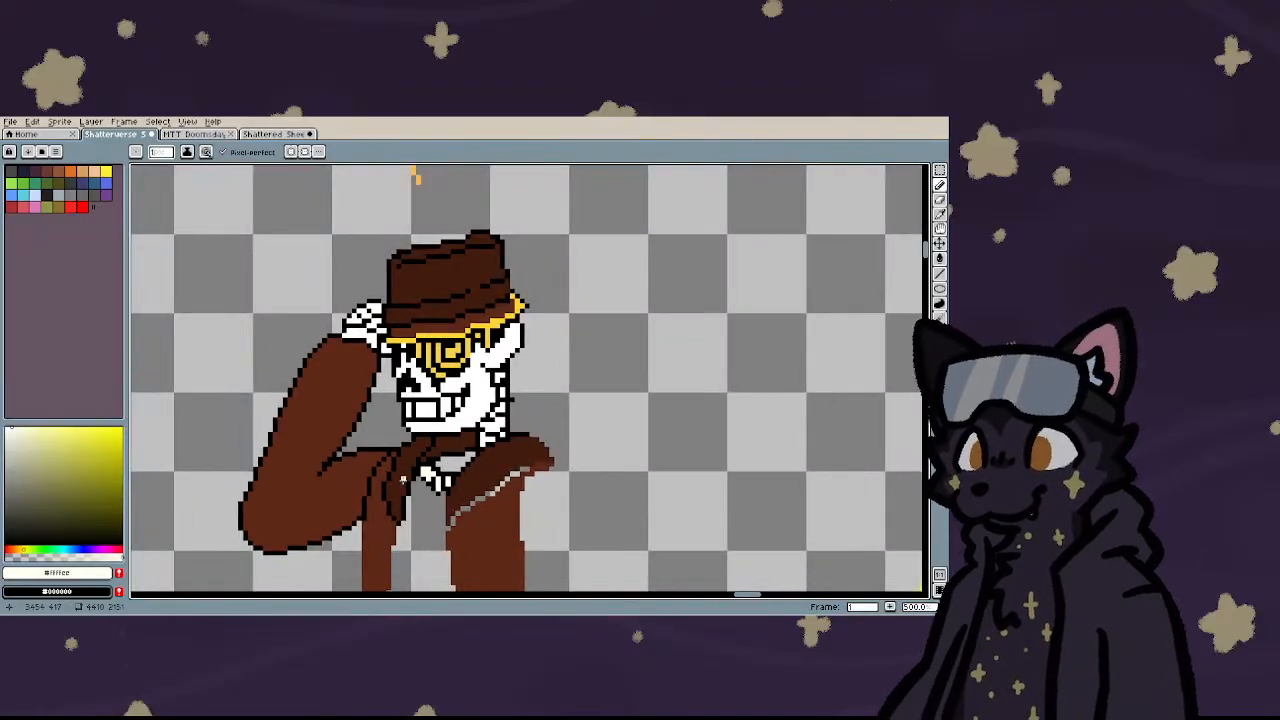
- Try filling the gap between the collar band and the shirt flaps with a darker grey shade of the off-white
scroll(408, 474, up, 5)
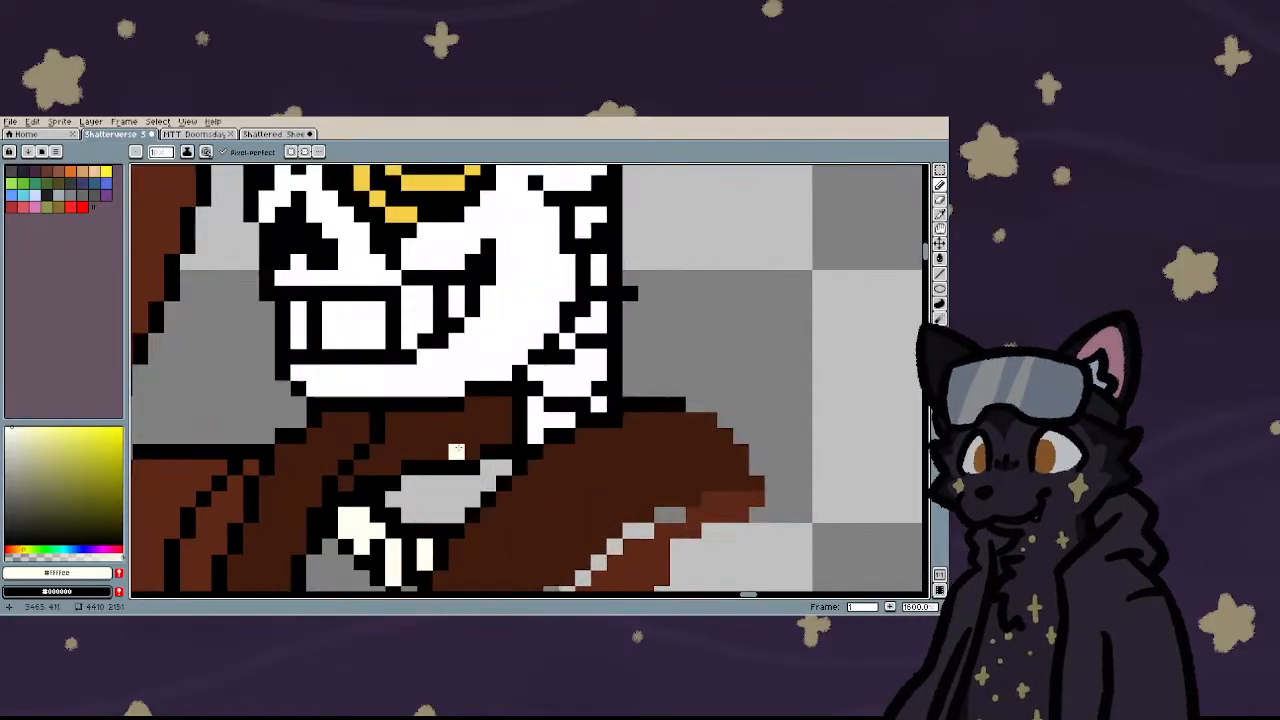
click(17, 452)
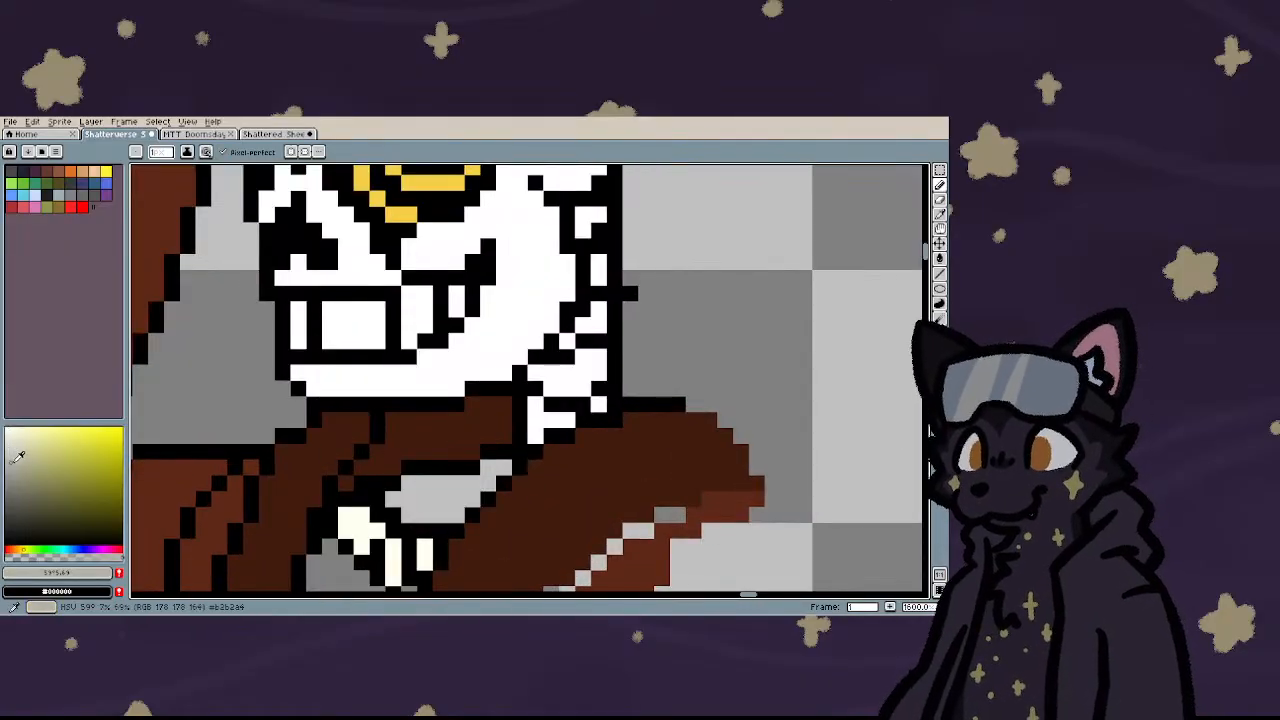
key(g)
click(423, 491)
scroll(400, 490, down, 3)
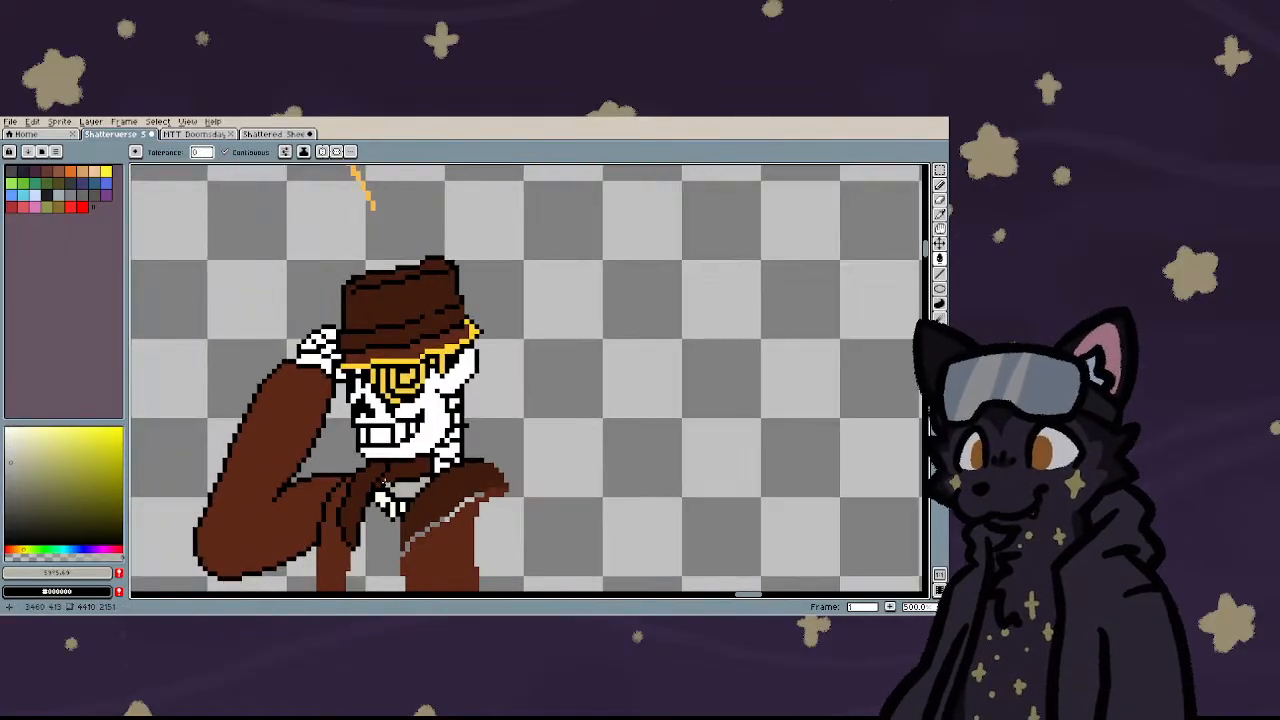
- Fill the gap between the collar band and the shirt flaps with the white picked from the neck bones
scroll(470, 445, up, 3)
key(i)
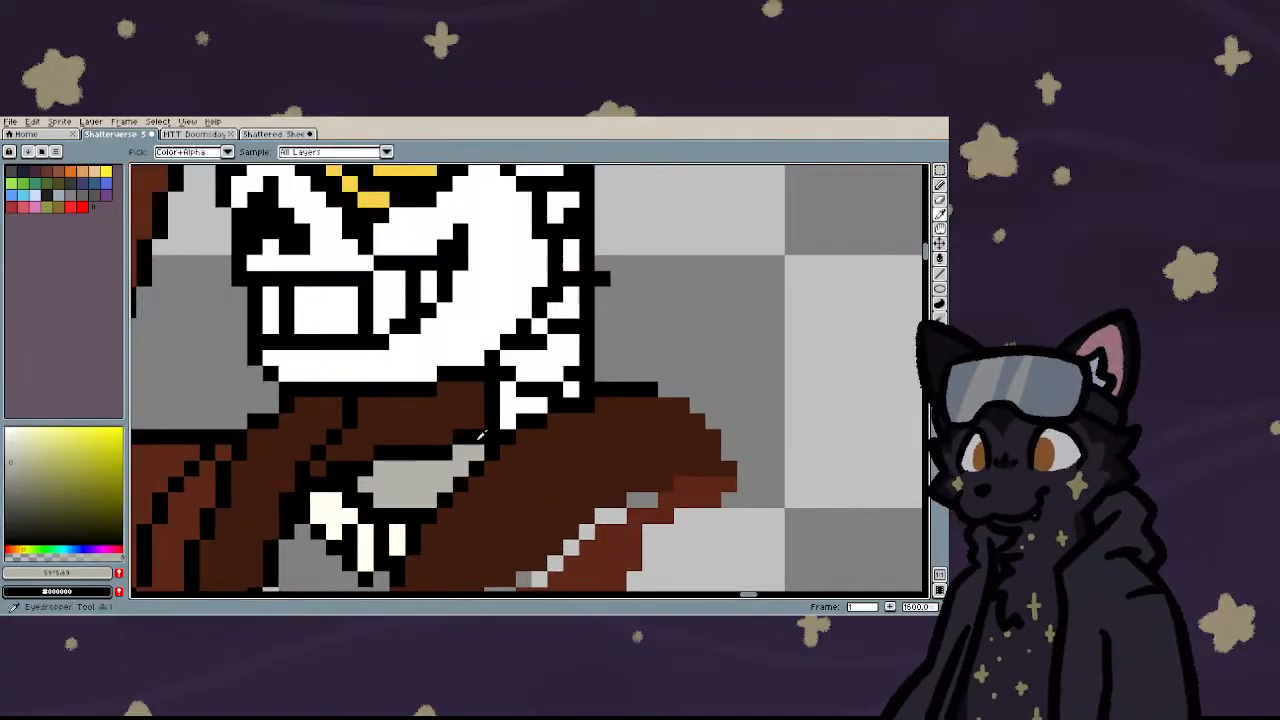
click(502, 420)
scroll(398, 485, up, 3)
key(b)
click(332, 474)
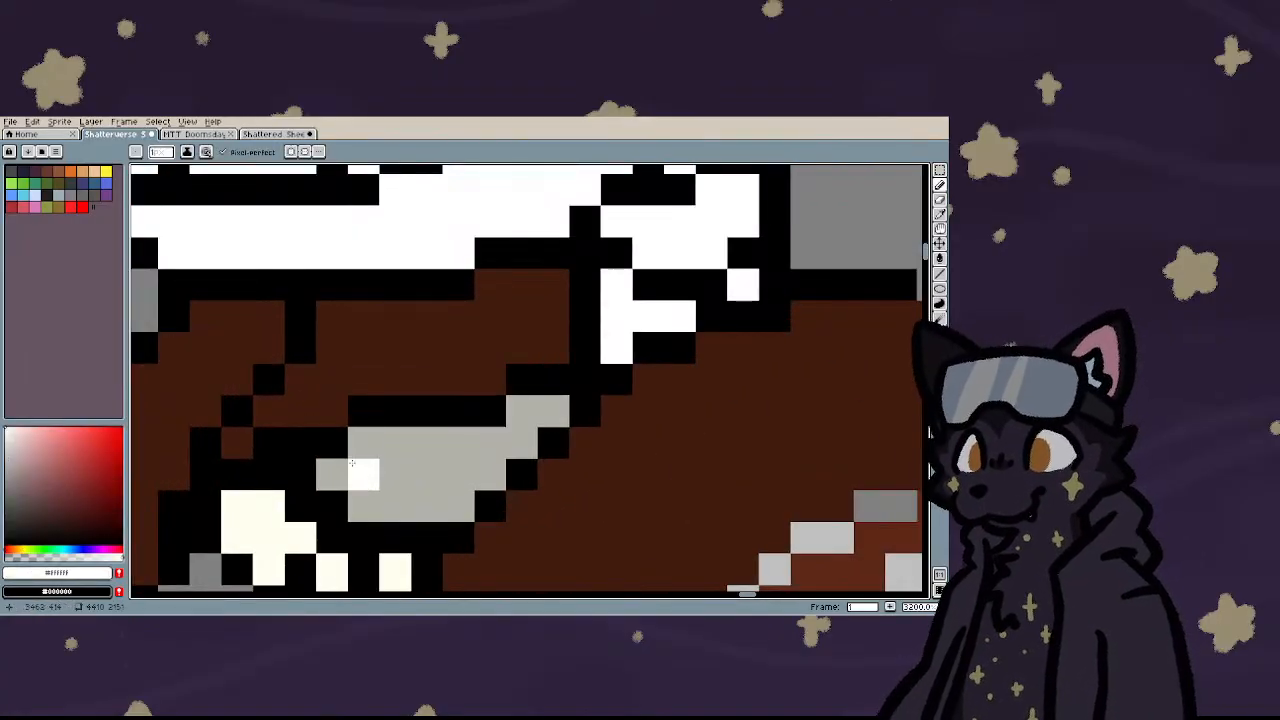
click(395, 475)
click(363, 443)
click(428, 475)
key(g)
click(448, 462)
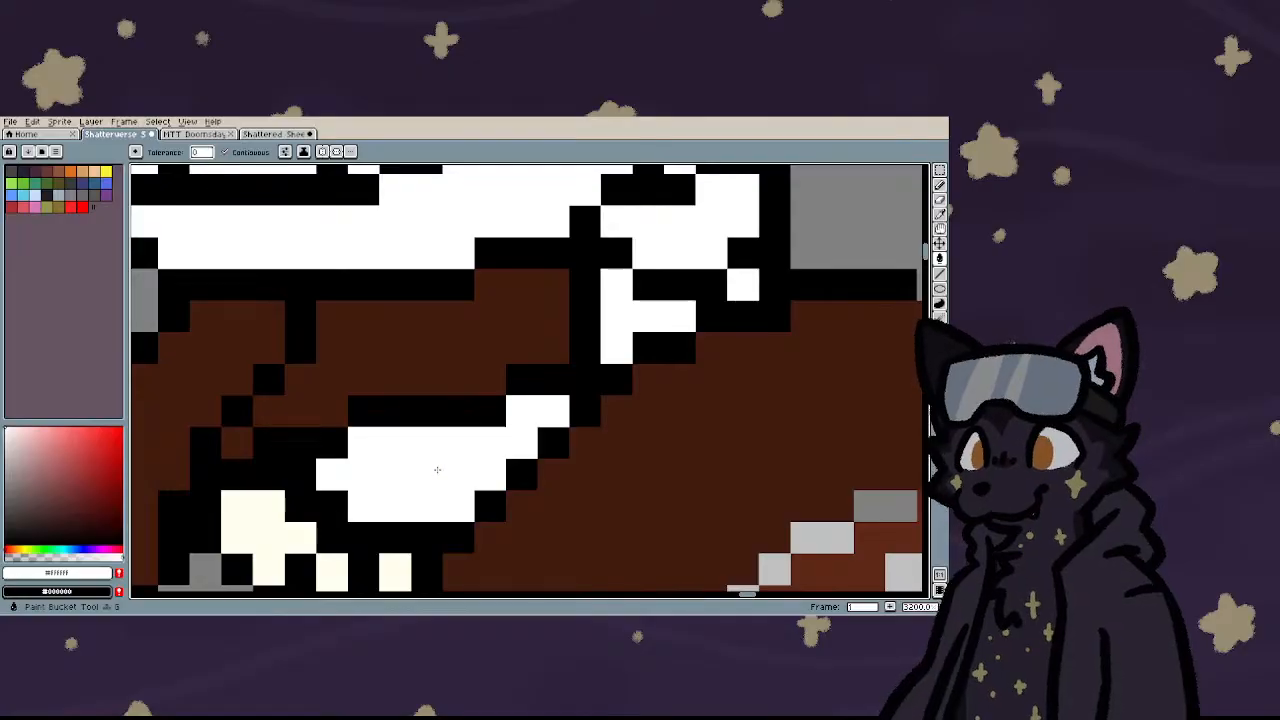
scroll(398, 452, down, 2)
- Draw black pixel lines inside the white gap below the collar band to split it into separate bone shapes
key(b)
scroll(397, 476, up, 3)
right_click(409, 478)
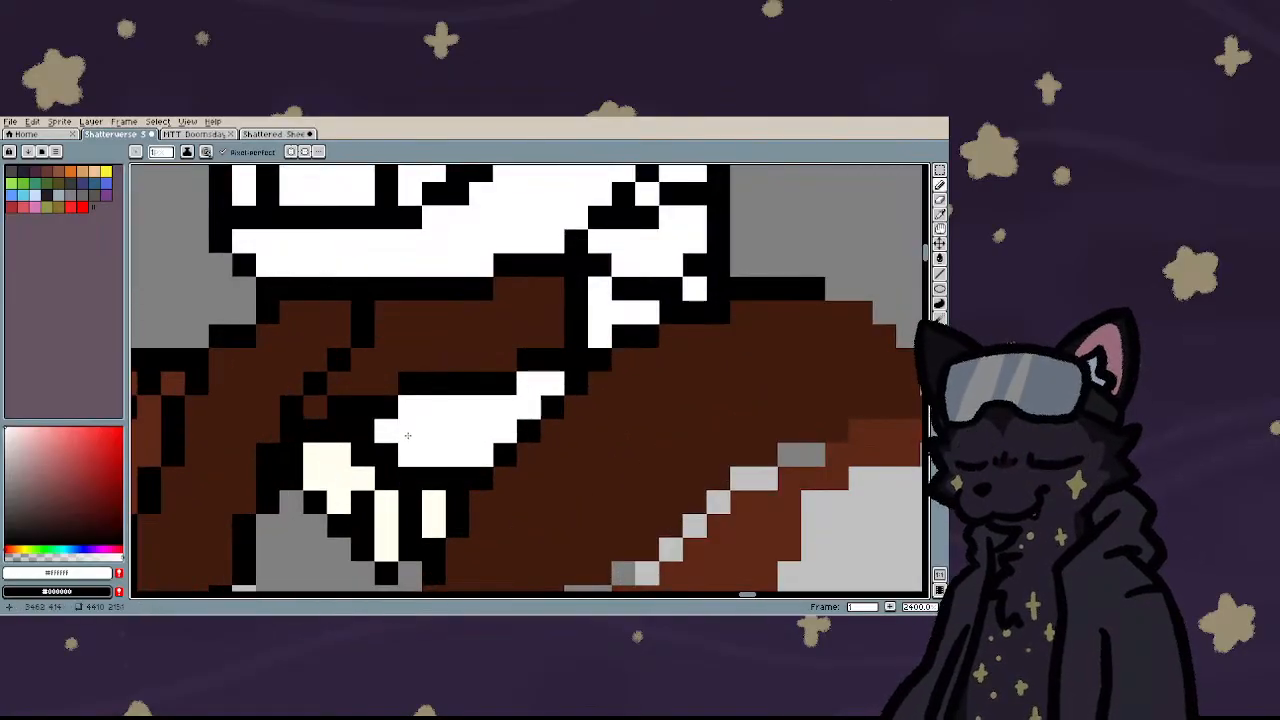
mouse_move(409, 434)
mouse_down()
mouse_move(471, 431)
mouse_move(401, 456)
mouse_up()
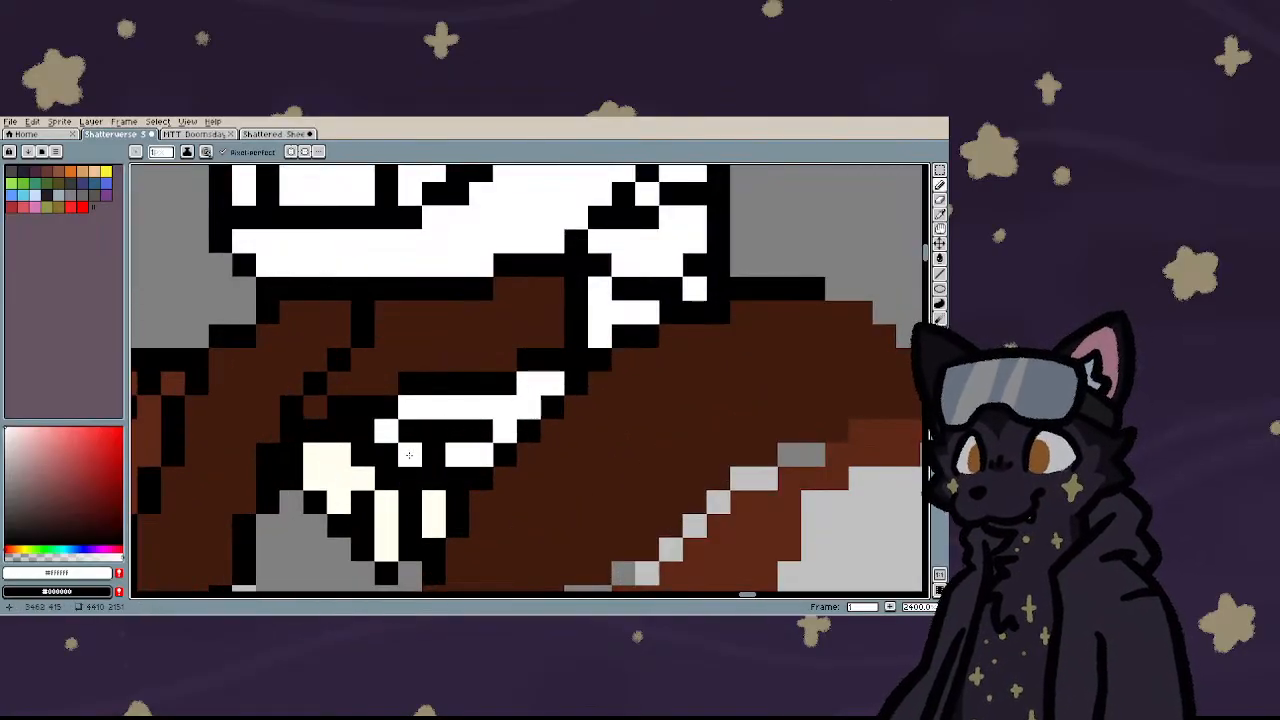
scroll(362, 452, down, 4)
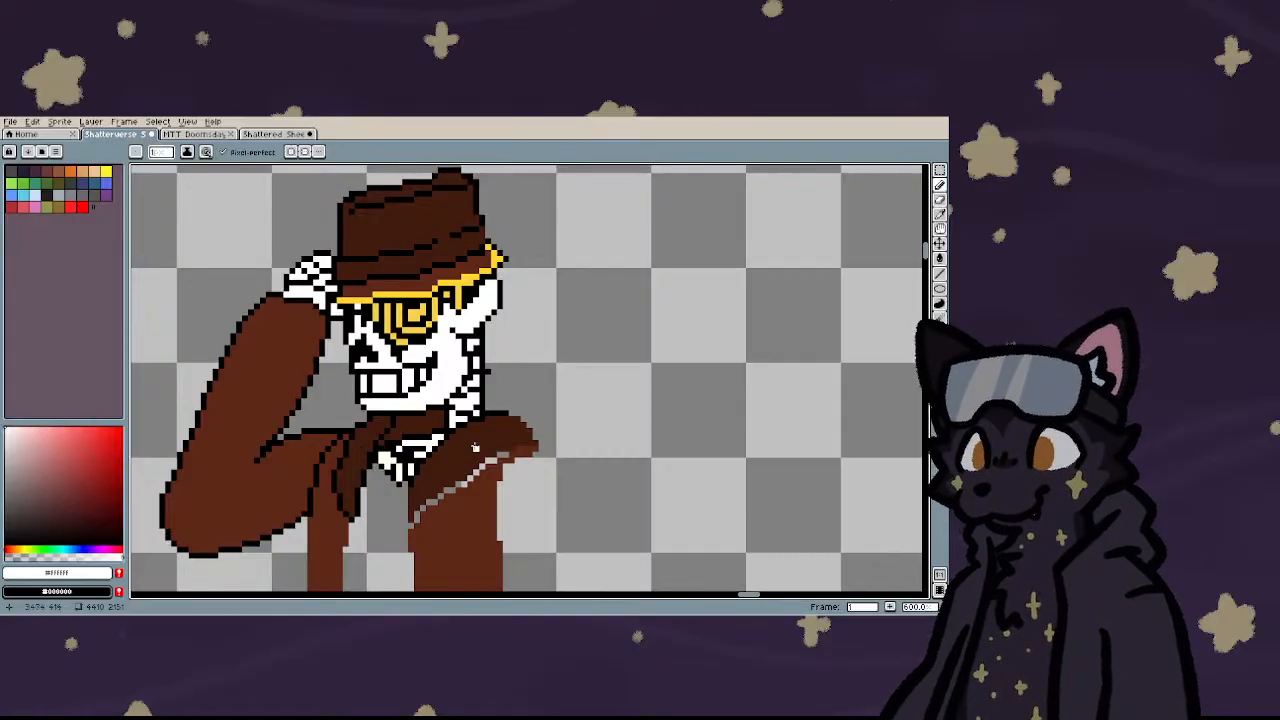
scroll(475, 447, up, 5)
scroll(468, 444, down, 5)
scroll(400, 430, up, 5)
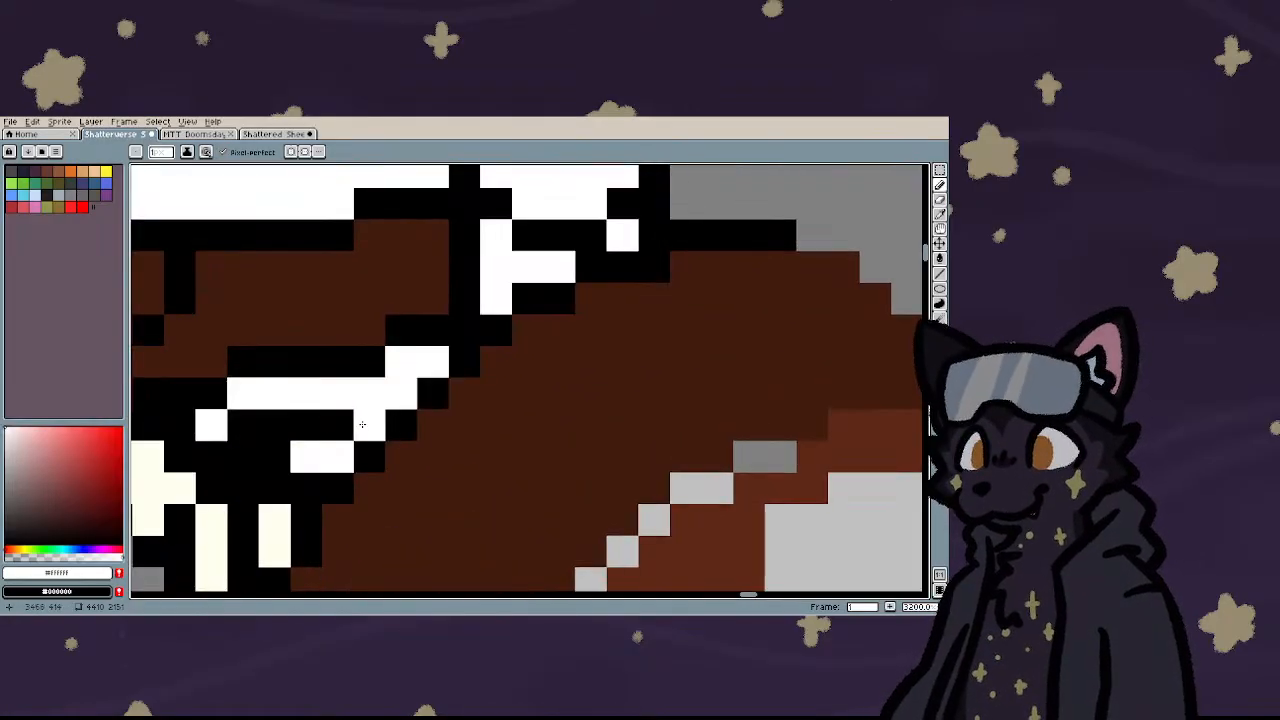
scroll(362, 424, down, 2)
drag(380, 415, 325, 442)
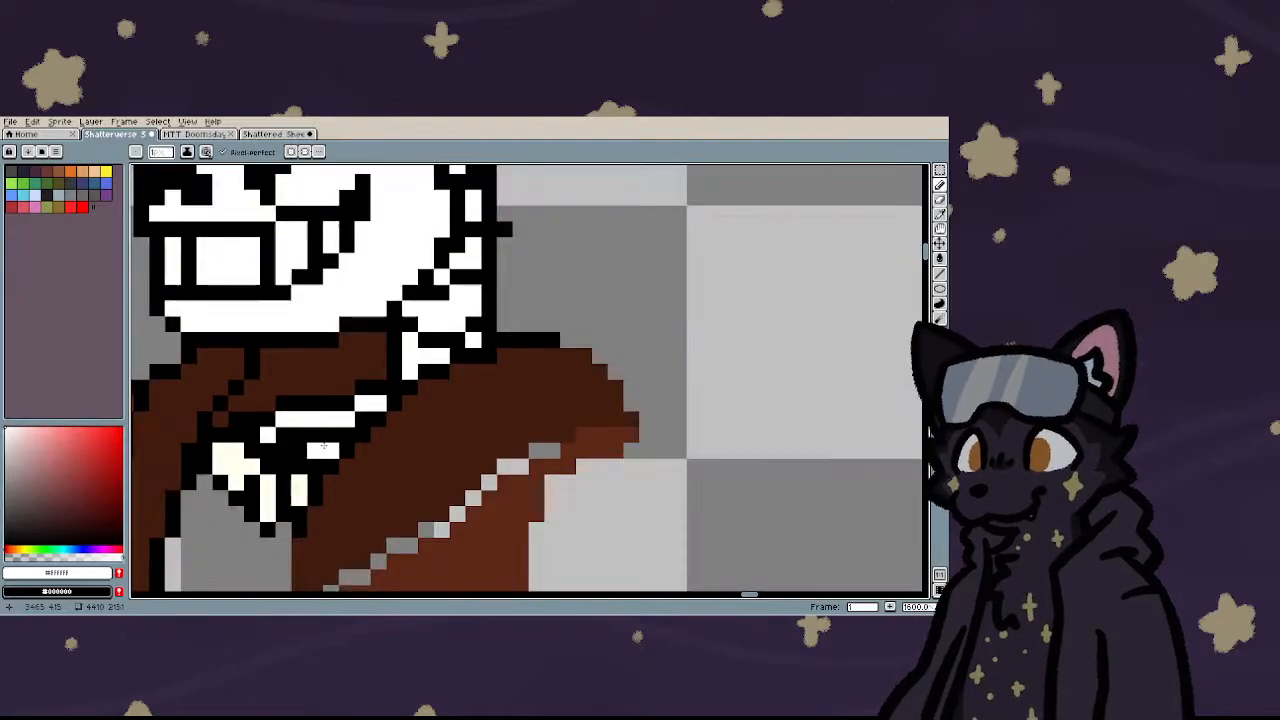
scroll(324, 445, down, 2)
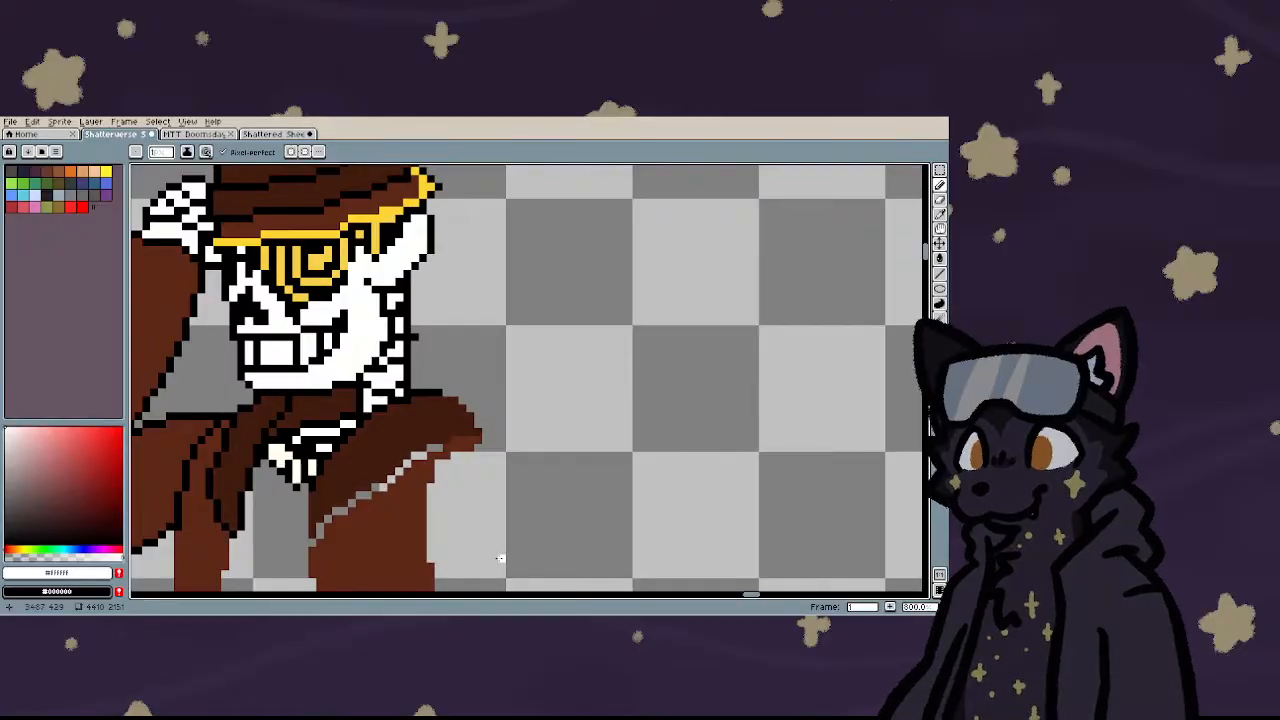
- Select the lower part of both coat panels and stretch it downward to a height of 50 pixels
scroll(500, 558, down, 4)
scroll(424, 287, up, 2)
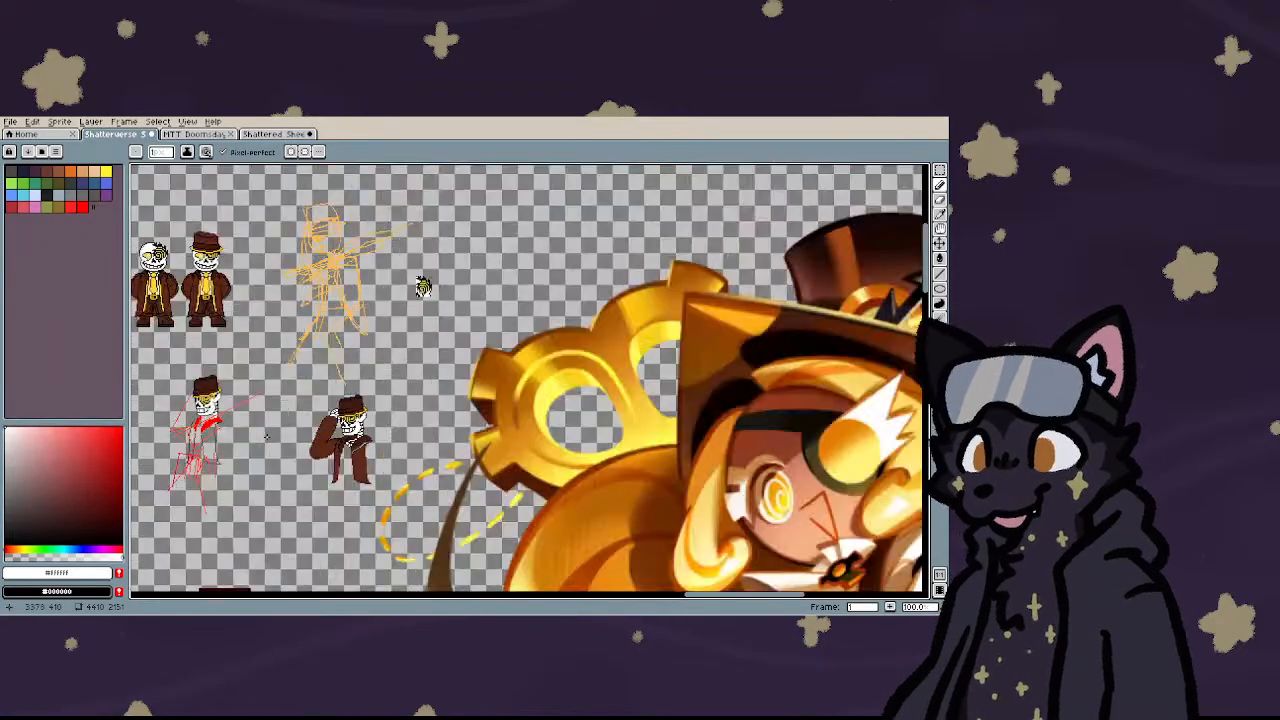
scroll(268, 437, down, 1)
scroll(265, 430, up, 2)
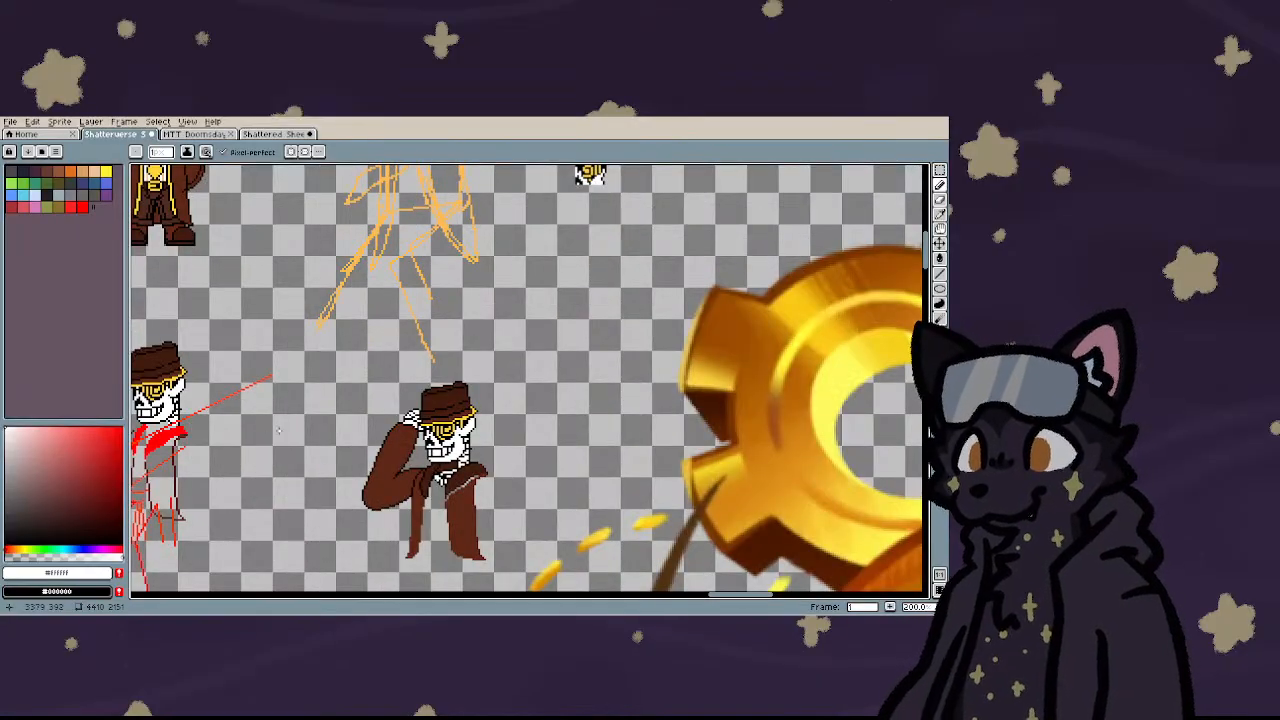
scroll(395, 560, up, 3)
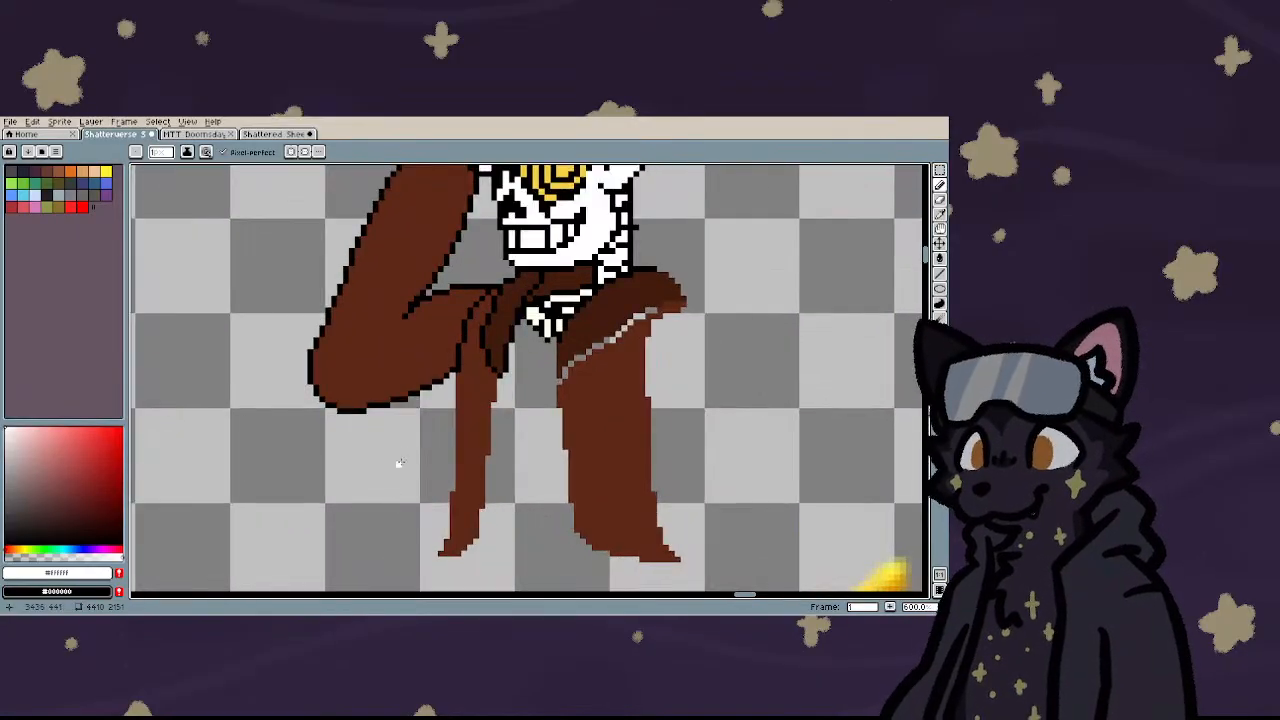
key(m)
drag(445, 398, 718, 591)
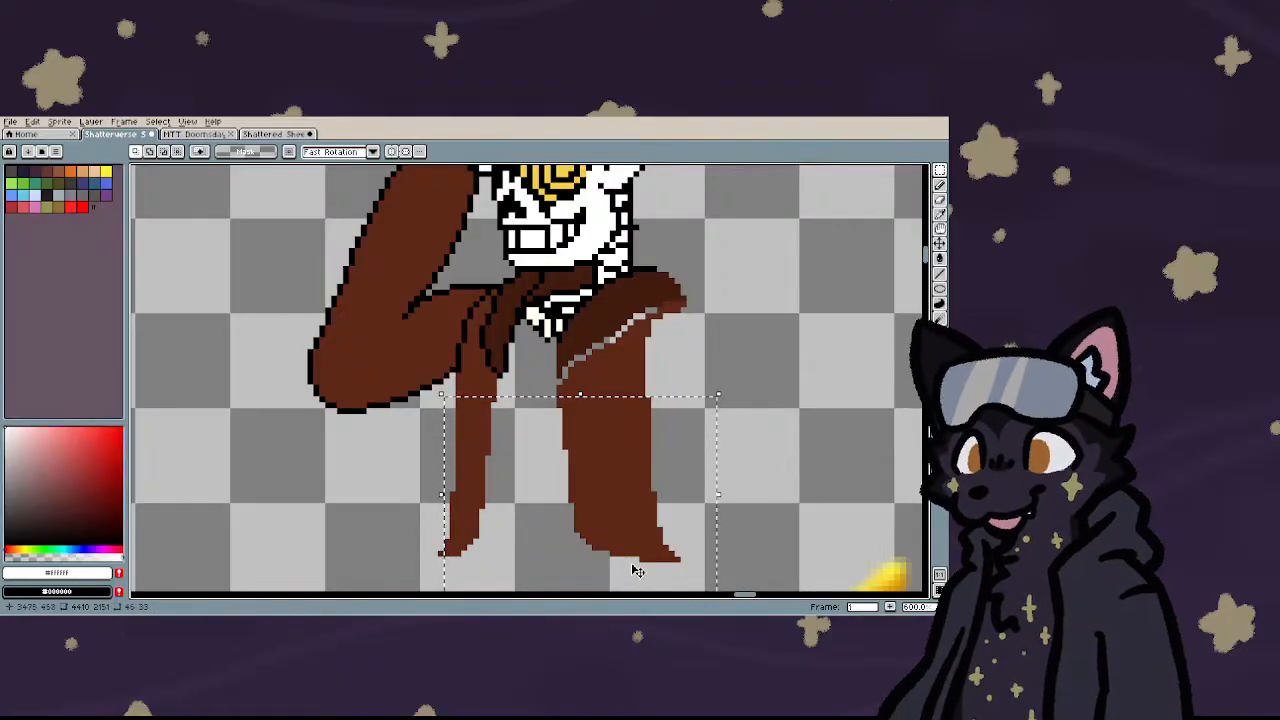
click(446, 398)
drag(424, 392, 680, 571)
scroll(537, 537, down, 1)
mouse_move(552, 557)
mouse_down()
mouse_move(560, 593)
mouse_move(561, 580)
mouse_up()
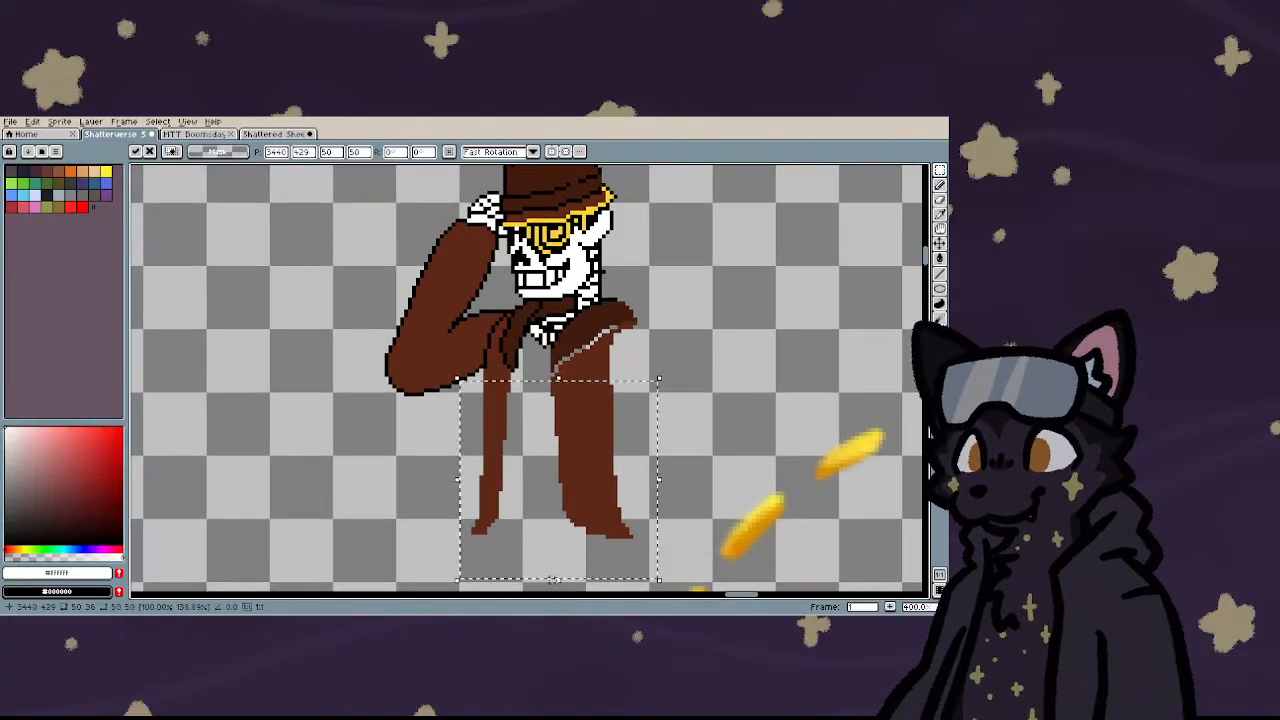
click(423, 466)
- Select the whole arm-raised character and move it to the empty canvas left of the red sketch figure
scroll(399, 347, down, 1)
mouse_move(375, 297)
mouse_down()
mouse_move(528, 458)
mouse_move(345, 447)
mouse_up()
scroll(495, 440, down, 2)
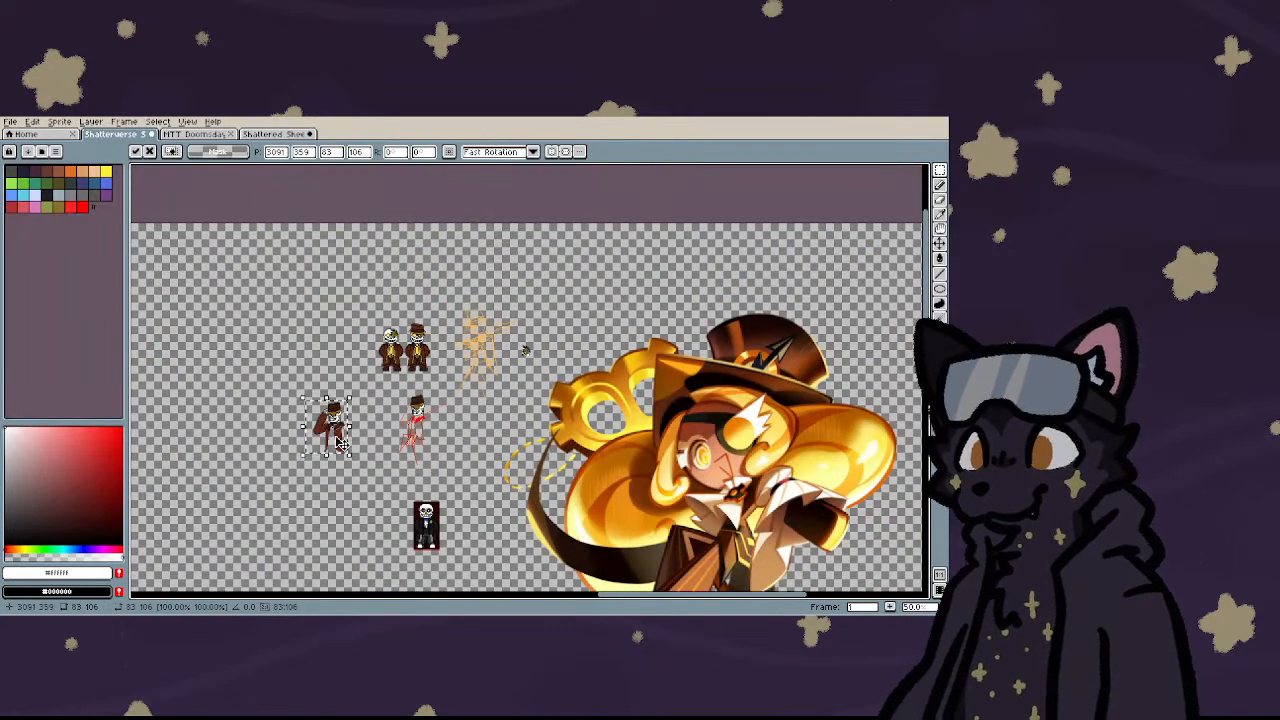
click(381, 440)
- Duplicate the arm-raised character and place the copy to the right of the red sketch figure
scroll(280, 426, up, 4)
scroll(422, 413, down, 3)
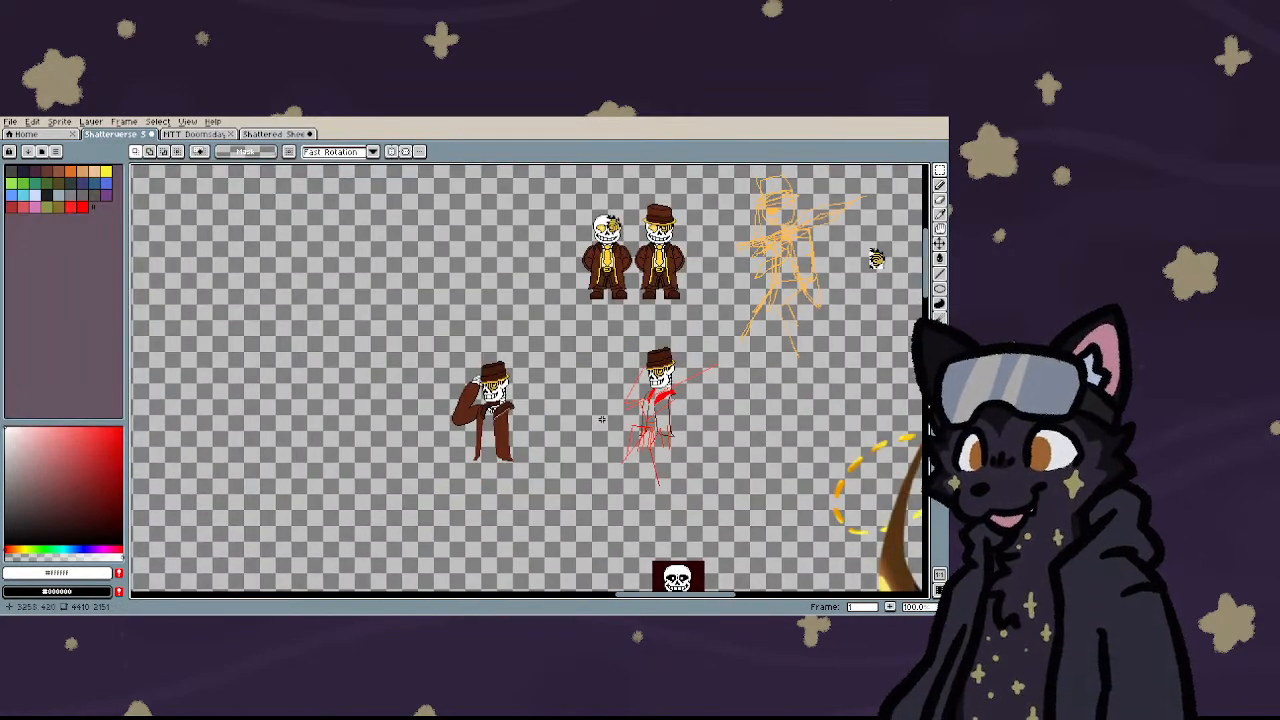
scroll(602, 419, up, 4)
scroll(463, 377, down, 3)
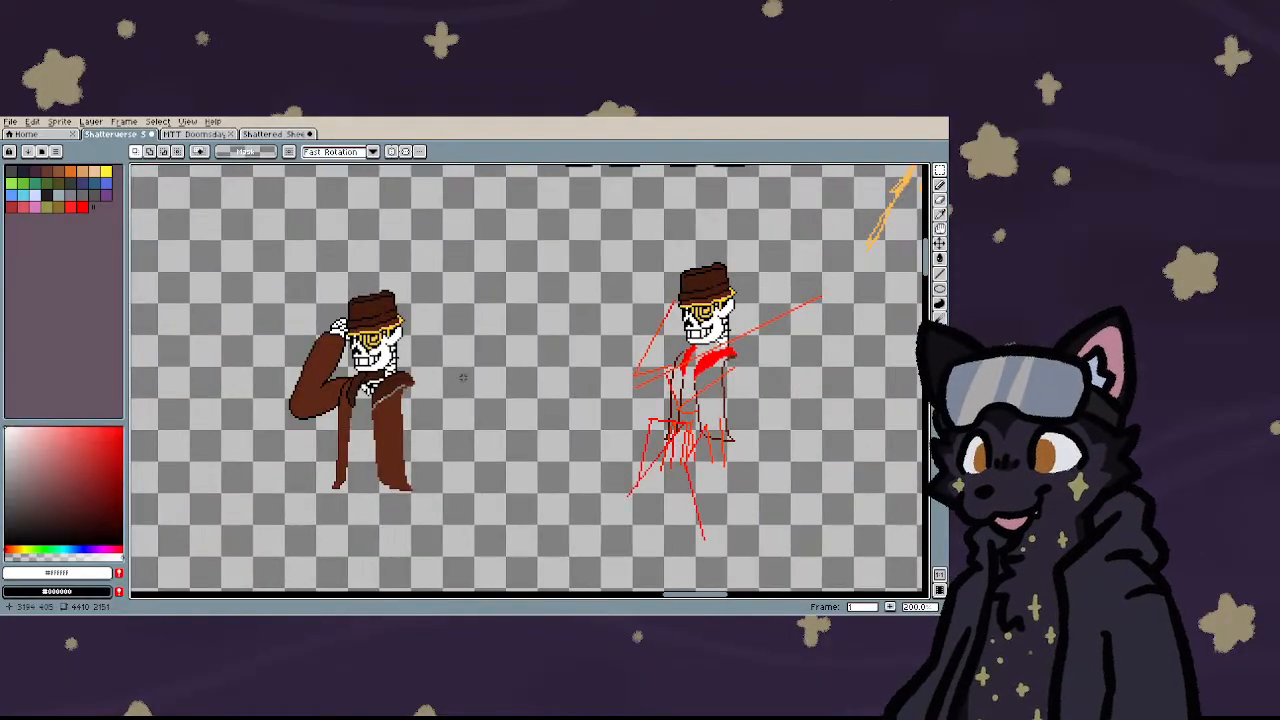
drag(248, 278, 458, 508)
drag(392, 443, 702, 464)
scroll(485, 445, down, 1)
click(566, 430)
- Pick the orange-red guide-line colour from the red sketch figure for drawing
scroll(568, 420, up, 6)
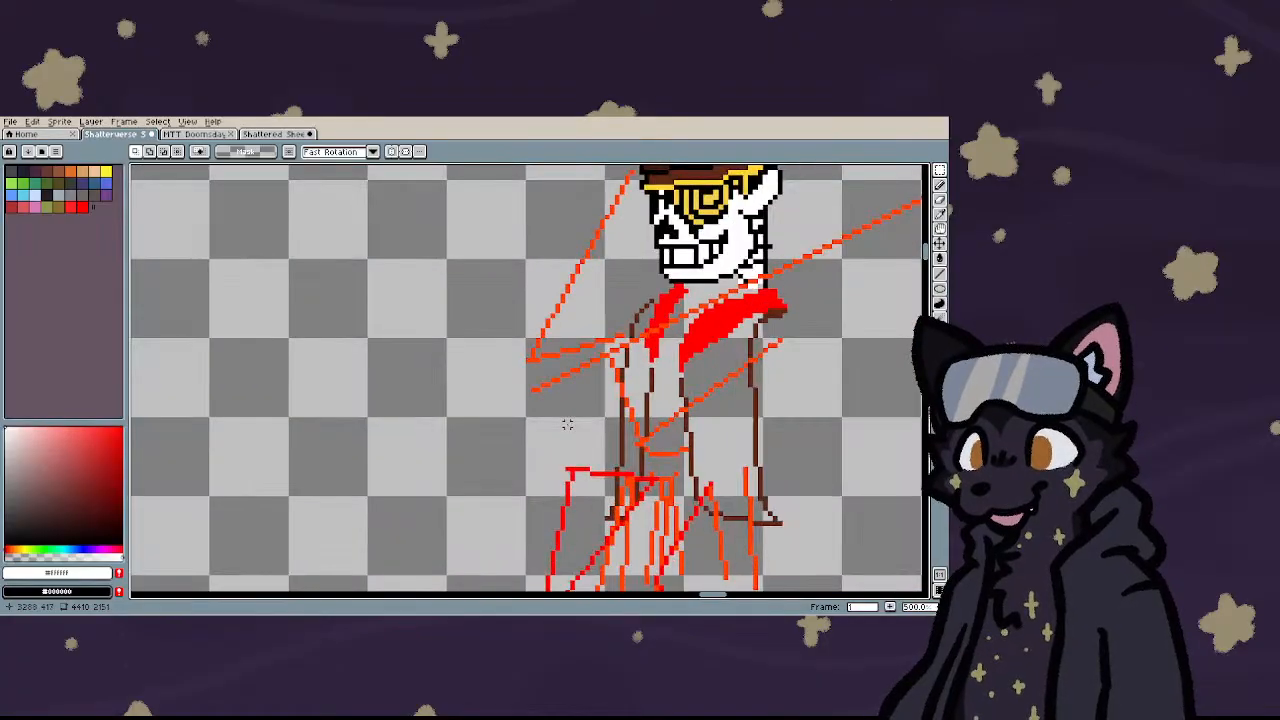
key(i)
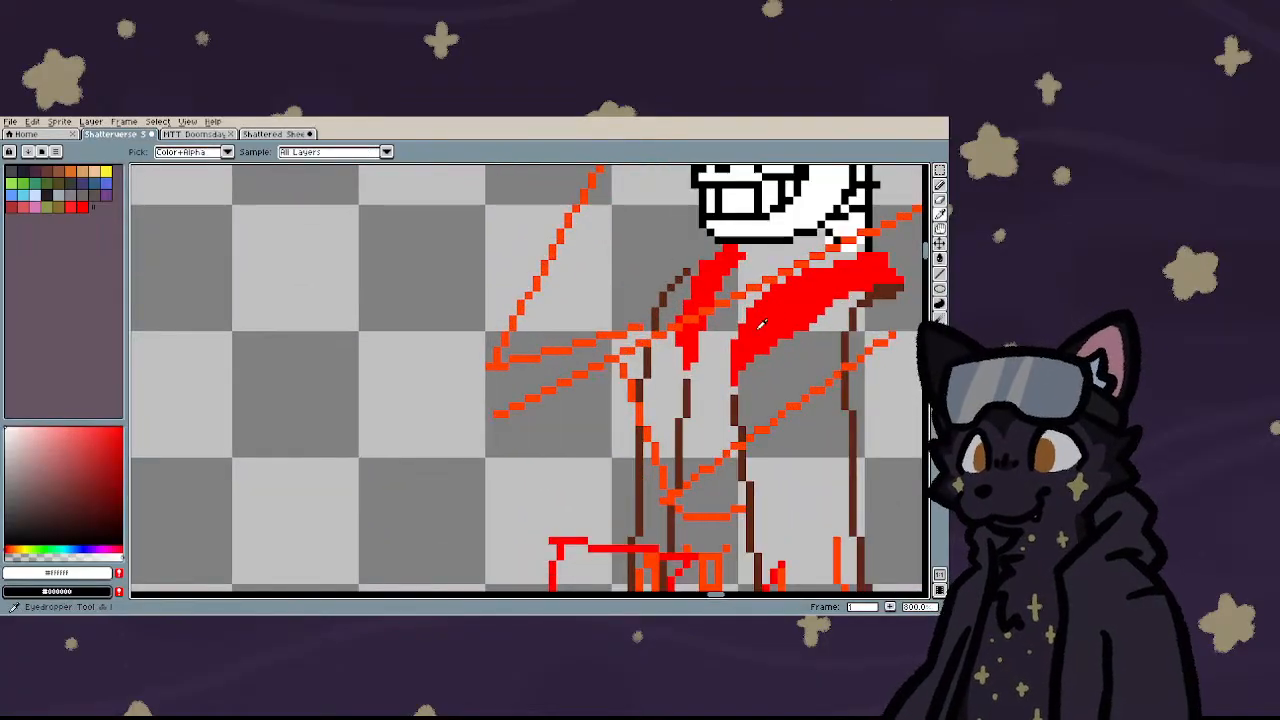
click(597, 367)
scroll(598, 366, down, 3)
scroll(684, 340, up, 3)
click(684, 340)
scroll(684, 340, down, 3)
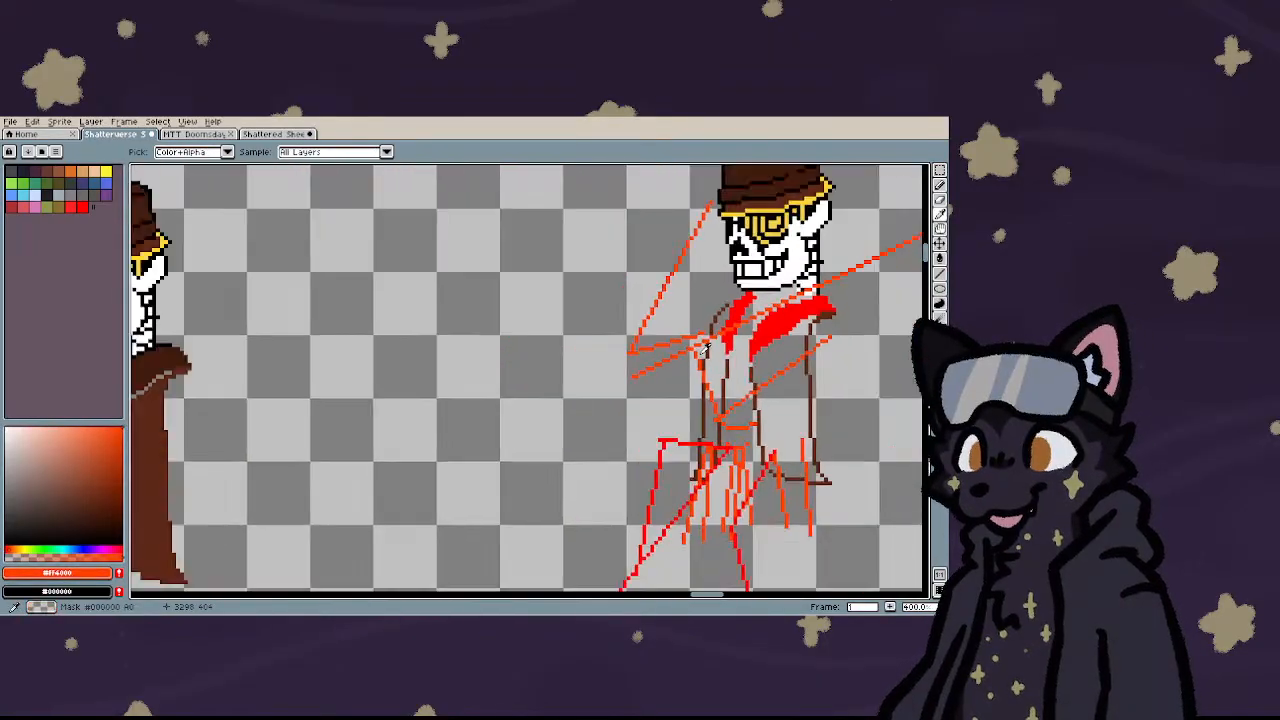
key(b)
- Try a diagonal orange-red guide line across the wider coat panel into the chest opening, then undo it
scroll(247, 402, up, 3)
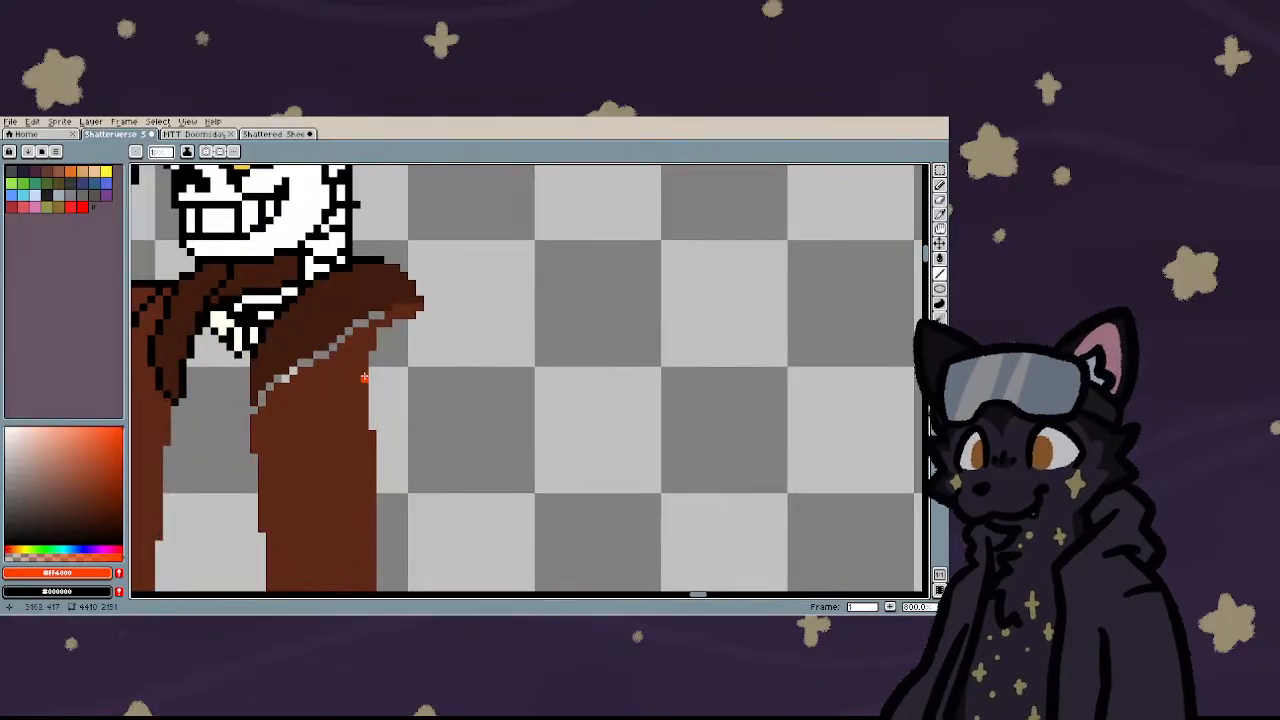
drag(372, 386, 177, 474)
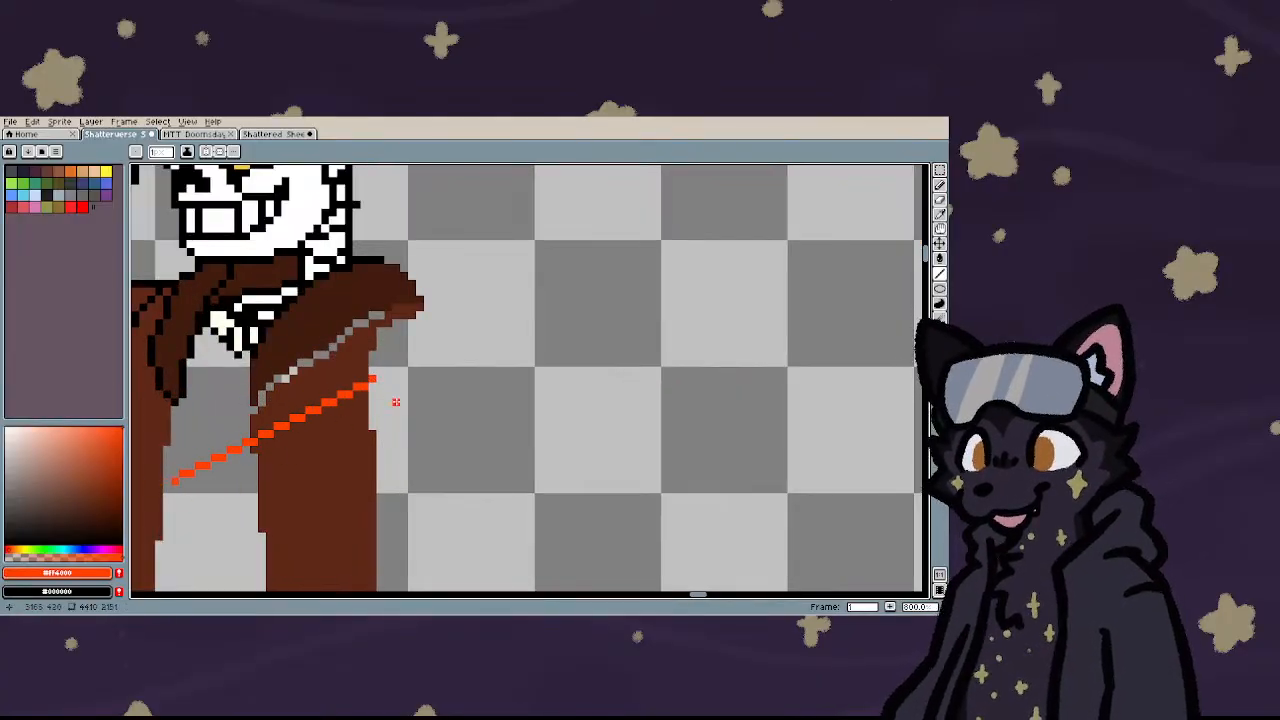
scroll(267, 433, down, 1)
scroll(267, 433, up, 3)
scroll(421, 410, down, 3)
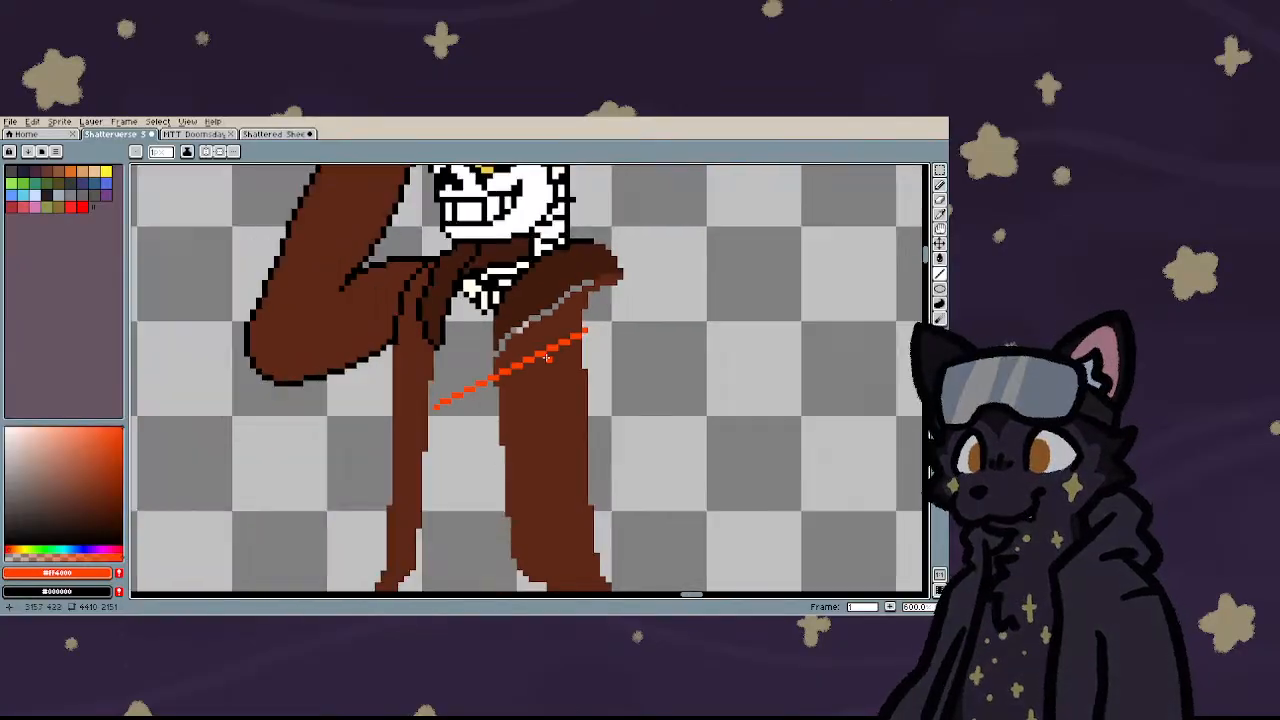
key(ctrl+z)
- Draw a slanted orange-red guide line from the collar band down through the chest opening of the left character
scroll(578, 255, up, 2)
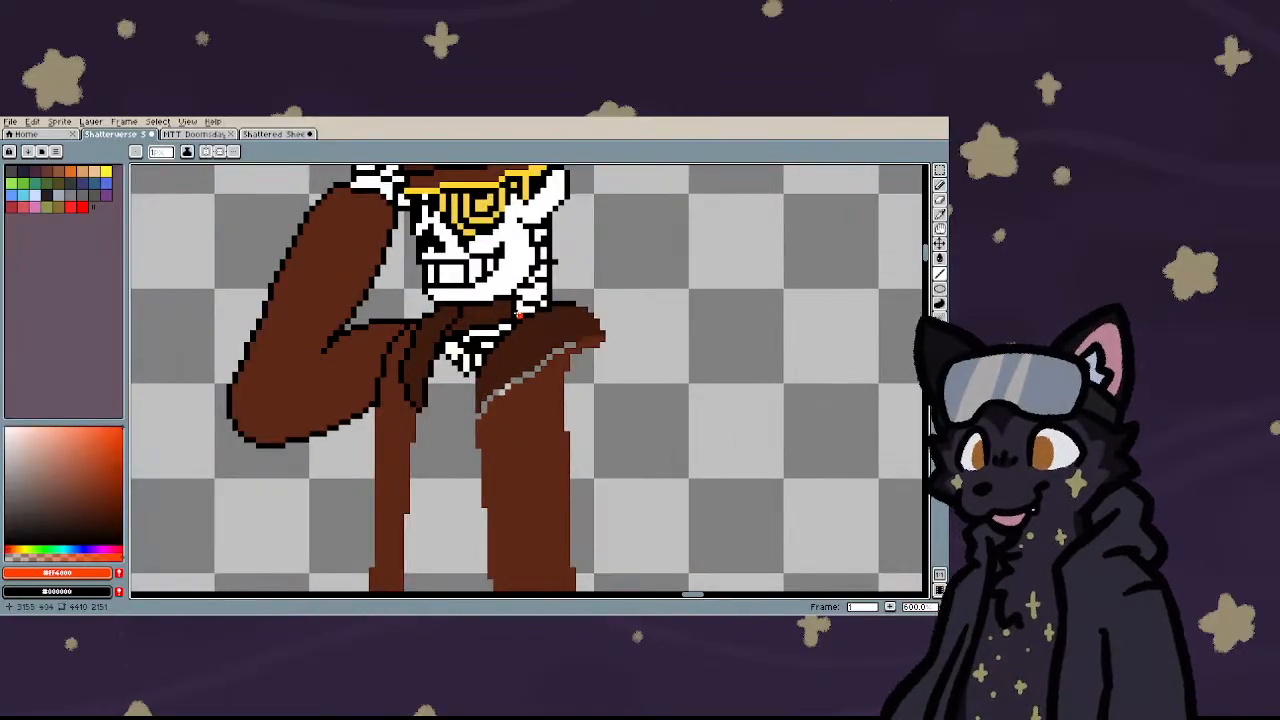
drag(483, 328, 435, 478)
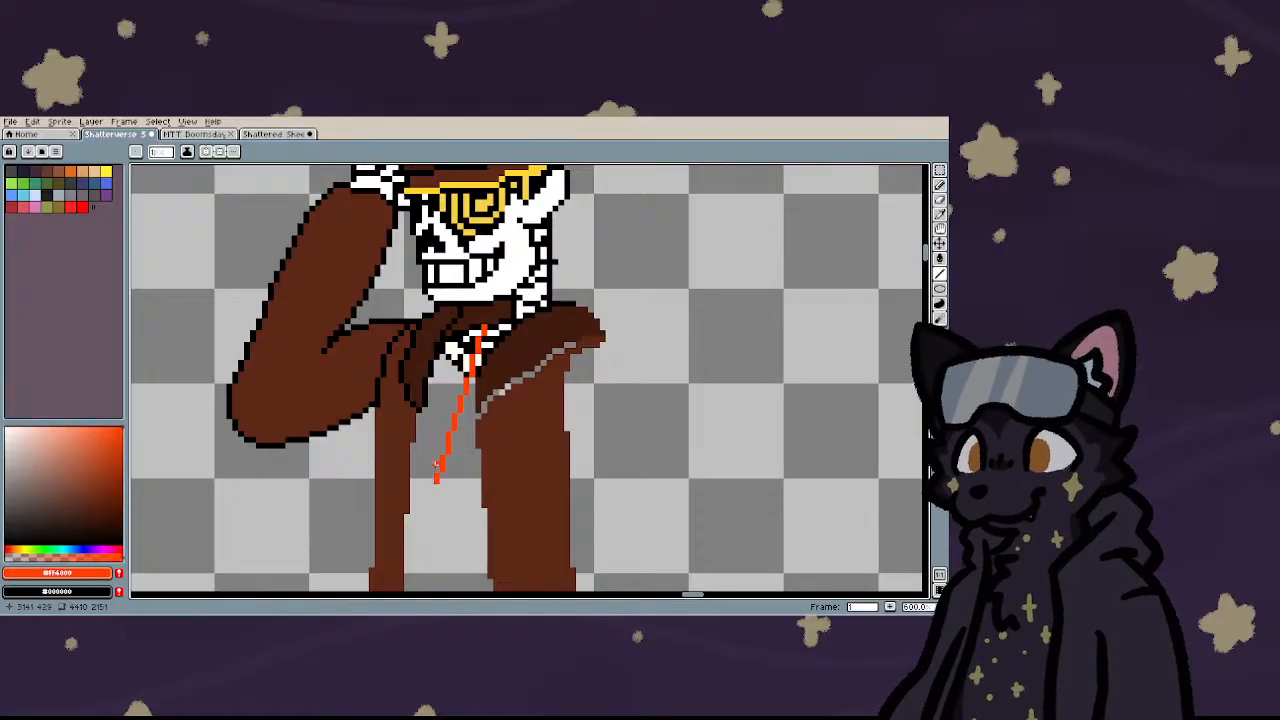
scroll(823, 293, down, 5)
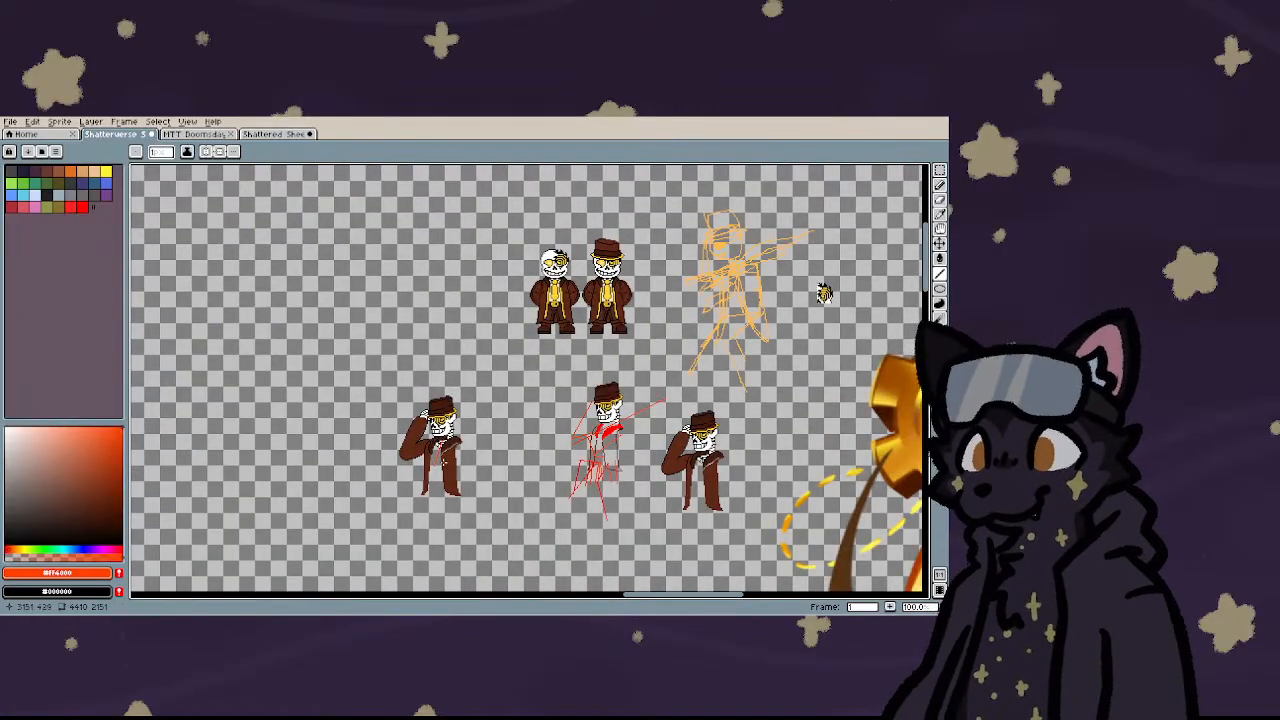
- Undo the last guide line and draw a V of orange-red lines from both sides of the left character's coat to the lower chest opening
scroll(442, 441, up, 5)
key(ctrl+z)
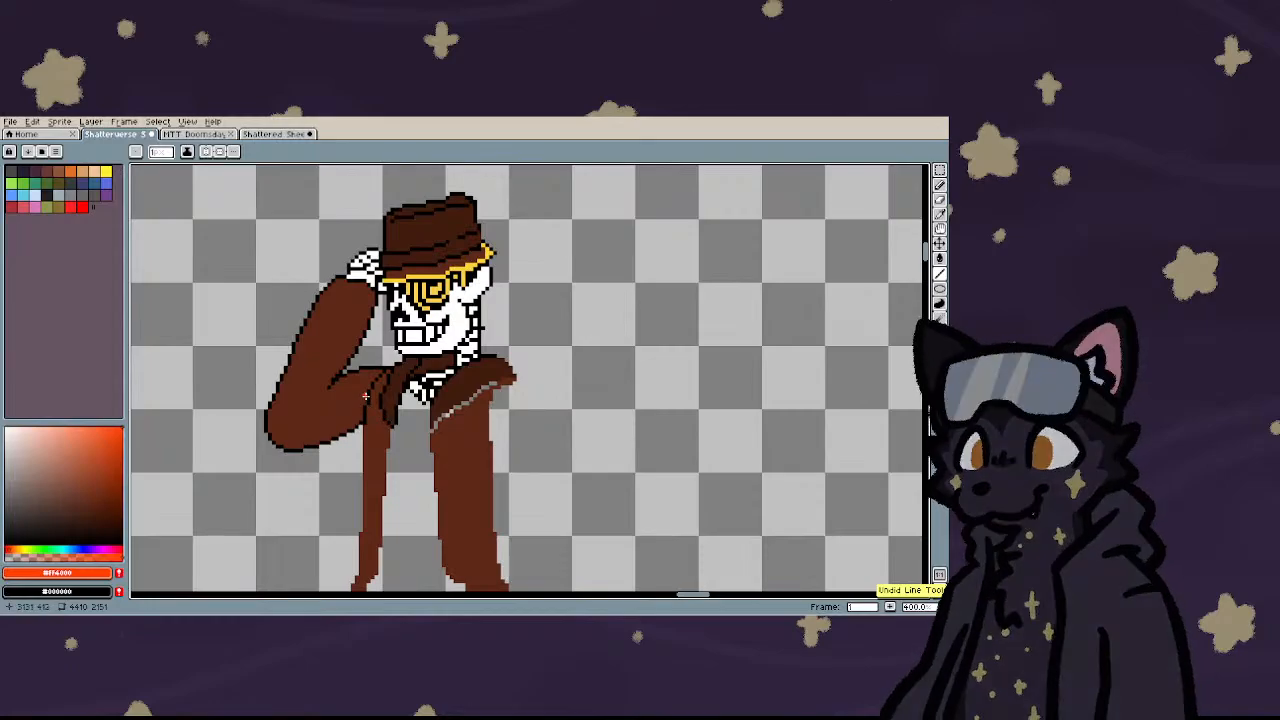
drag(367, 395, 428, 502)
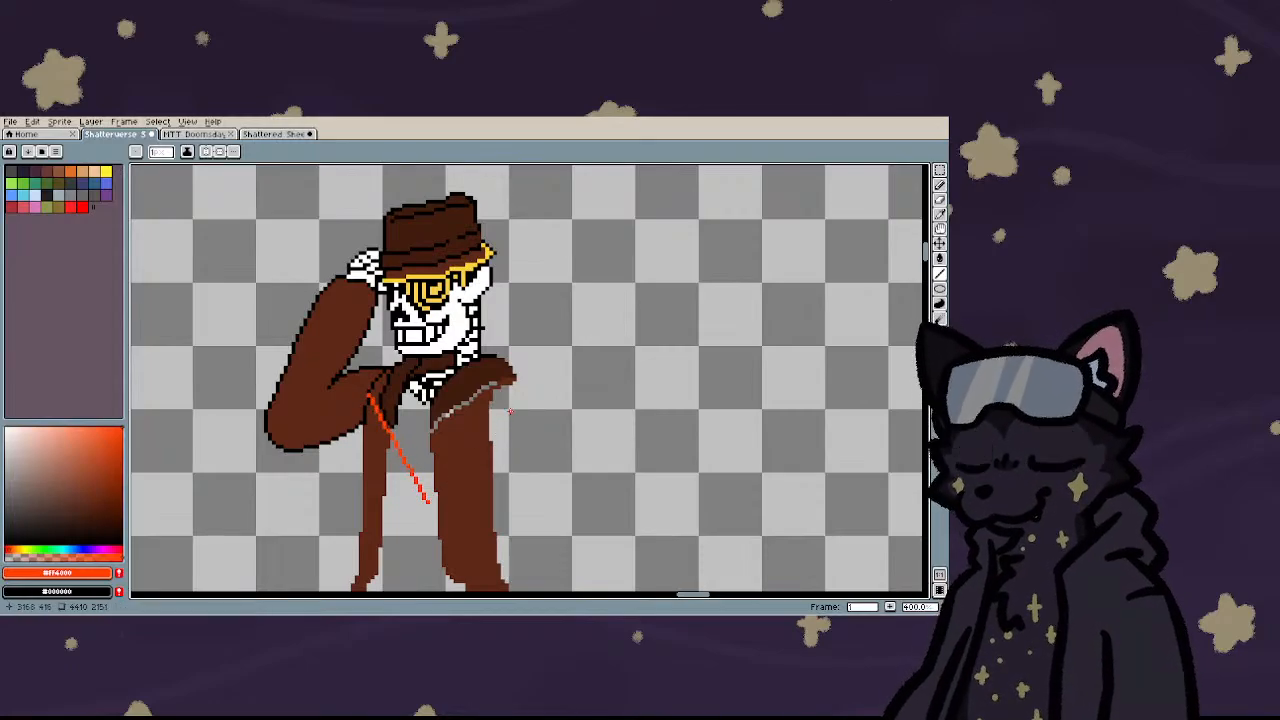
drag(509, 410, 426, 498)
scroll(347, 447, up, 3)
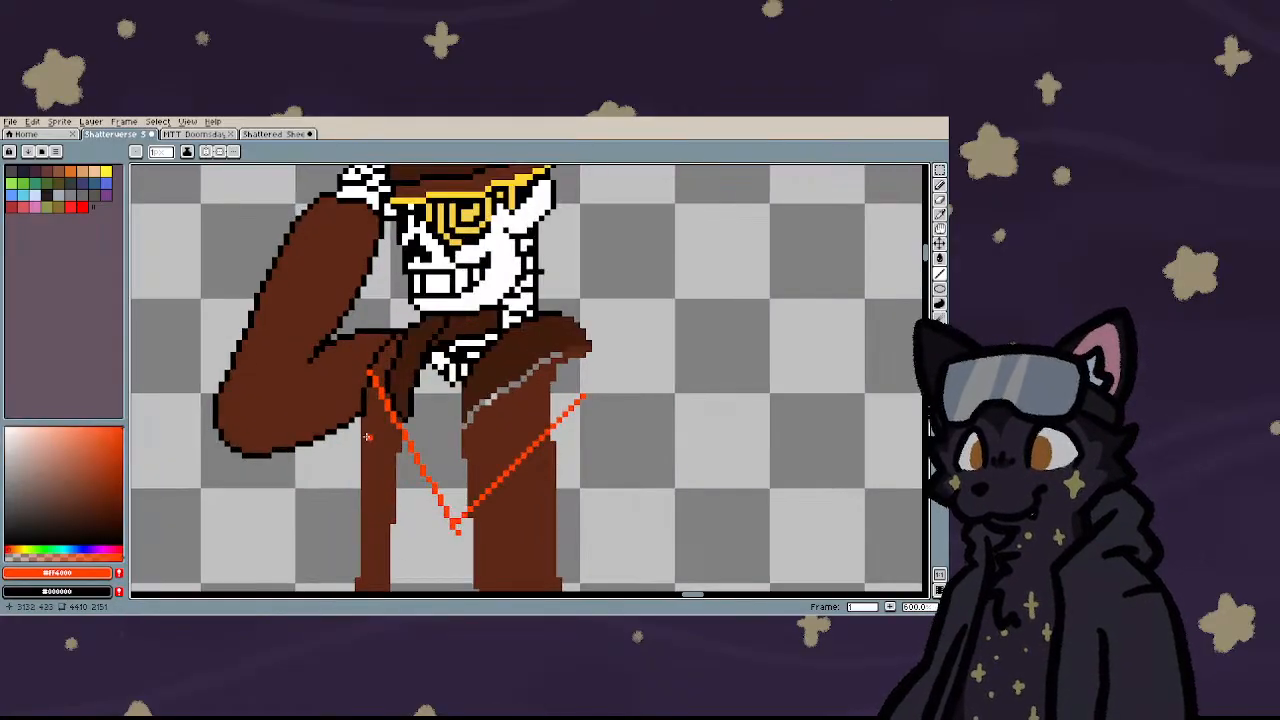
- Draw a long slanted orange-red shoulder guide line from beyond the wider coat panel's shoulder, across the collar, to the raised upper arm
scroll(285, 421, down, 3)
drag(695, 192, 288, 420)
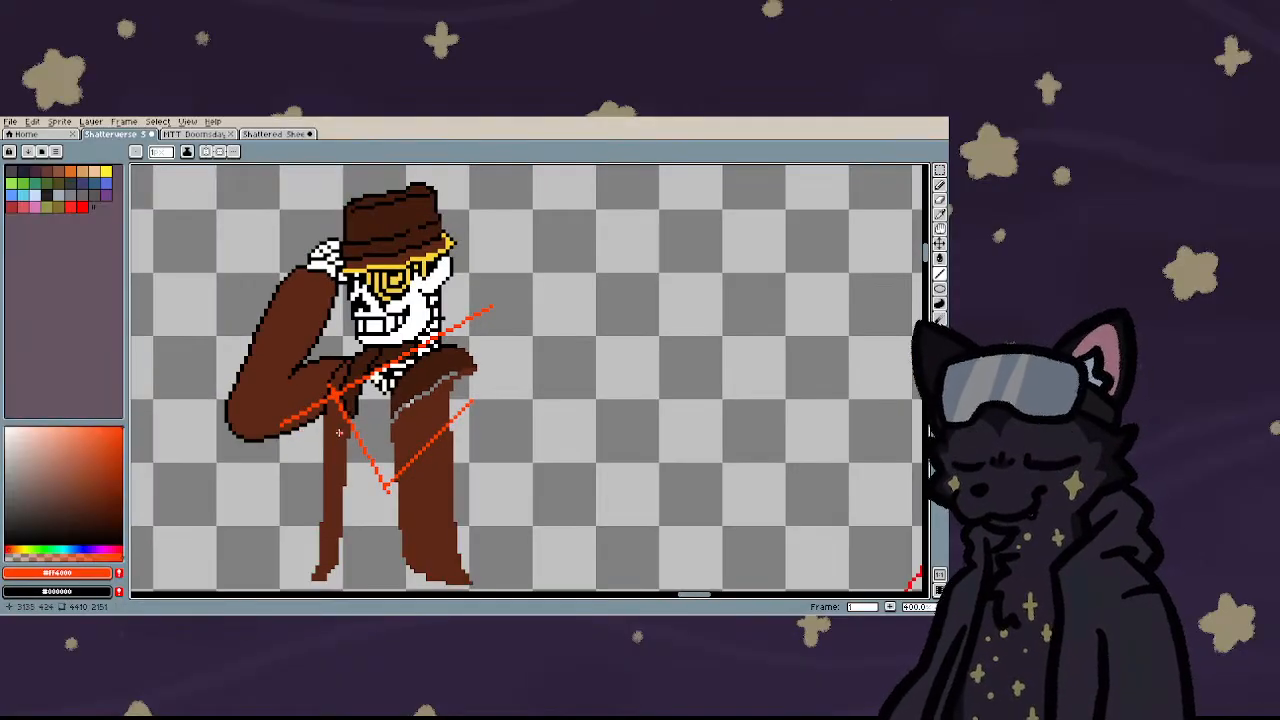
scroll(339, 432, up, 3)
scroll(282, 442, down, 4)
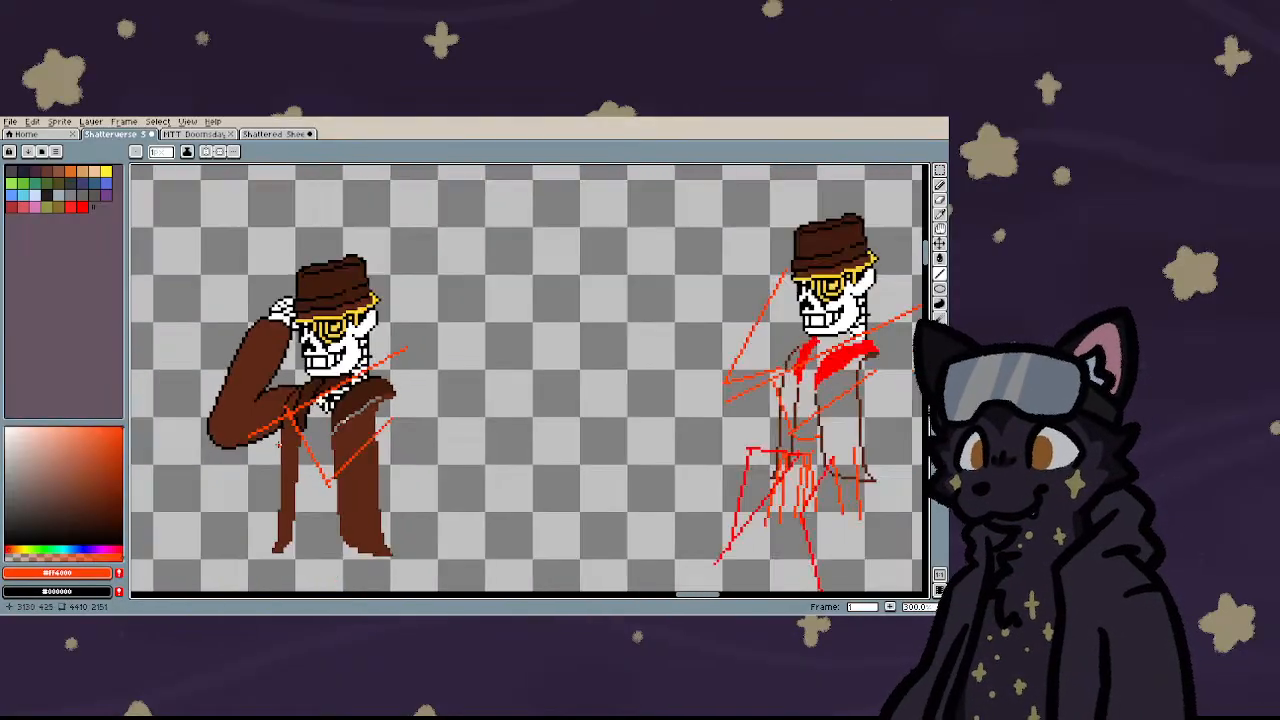
scroll(283, 441, down, 3)
scroll(286, 430, up, 6)
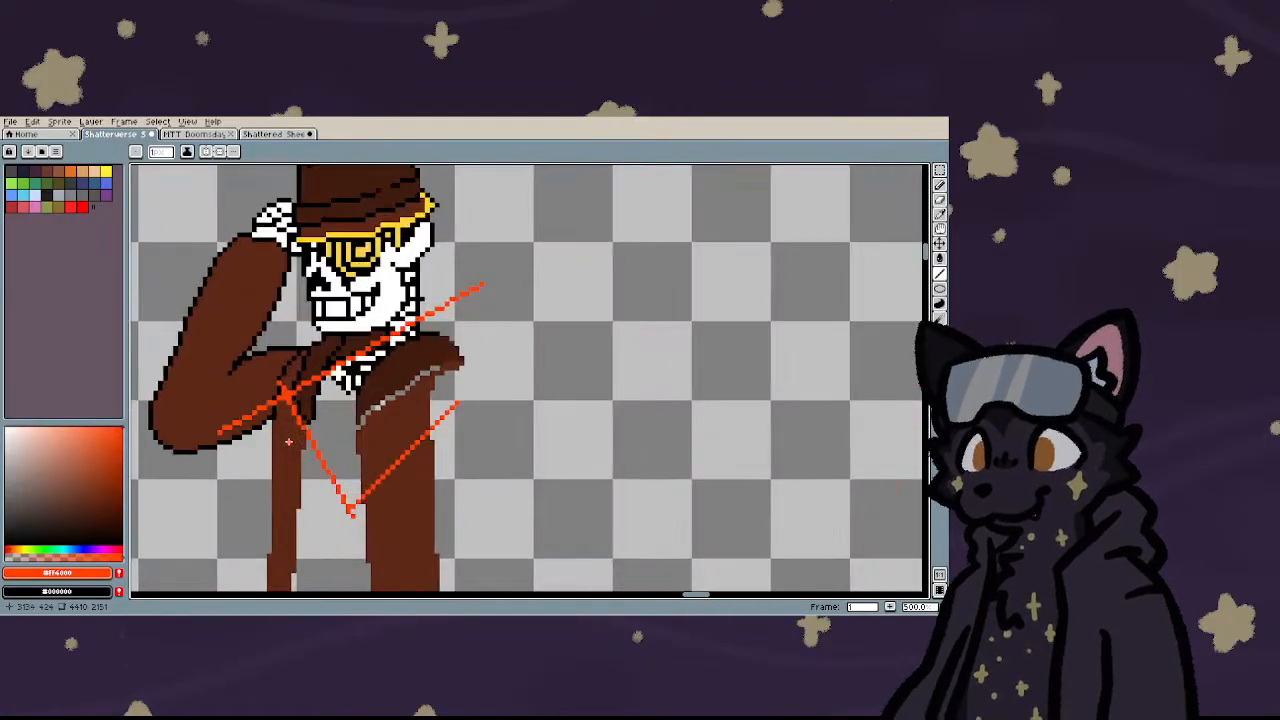
scroll(290, 399, up, 1)
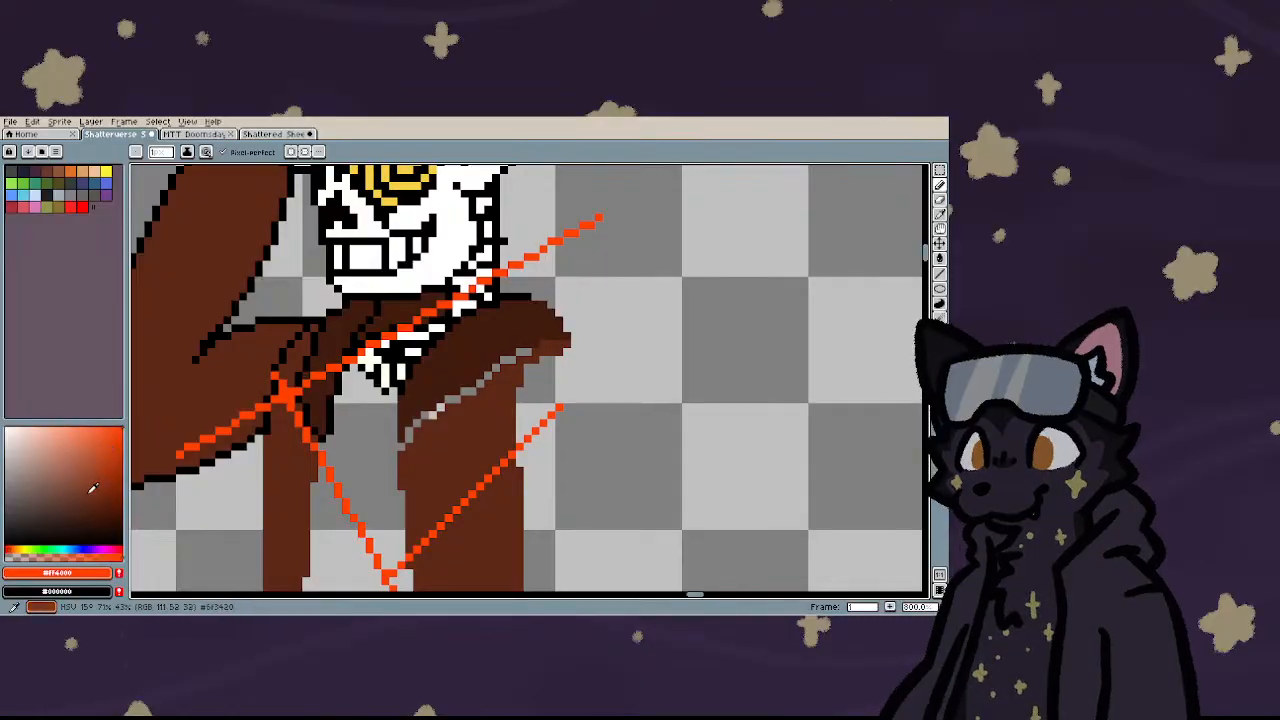
- Switch the drawing colour to magenta and pencil the first pixels where the guide lines meet at the raised arm's shoulder
click(107, 548)
scroll(268, 425, up, 5)
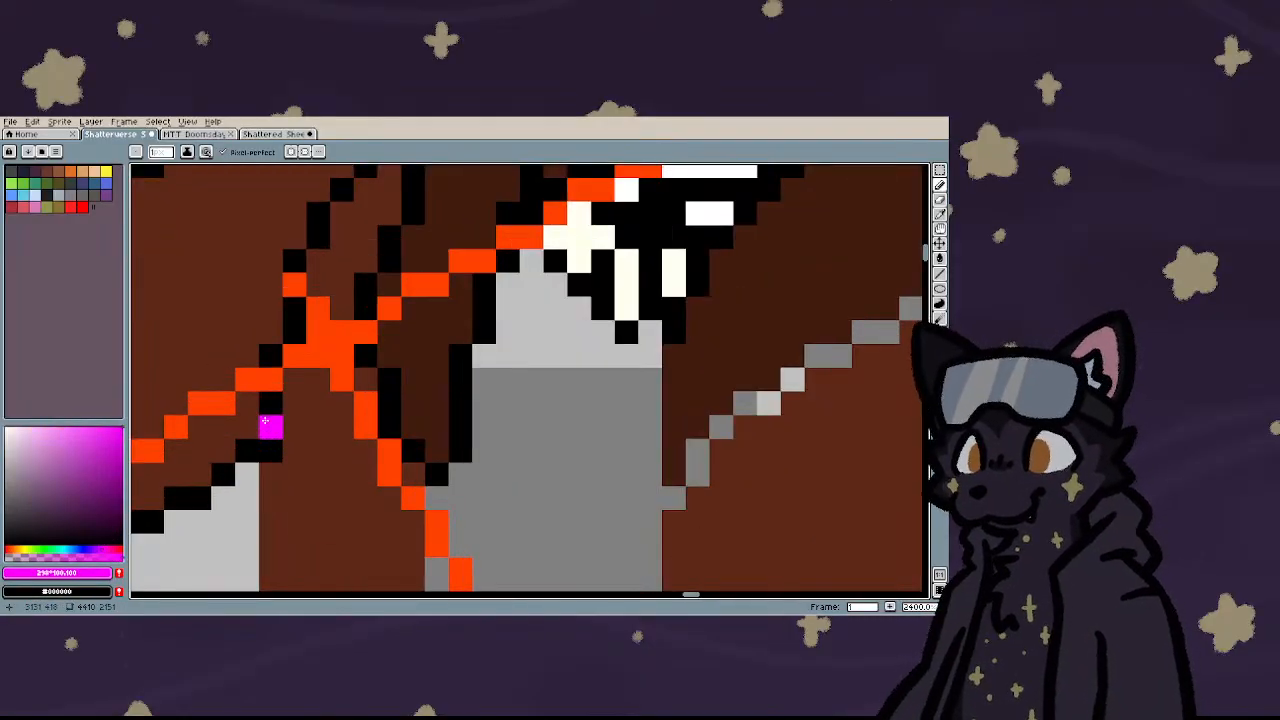
scroll(264, 423, down, 3)
scroll(297, 357, up, 4)
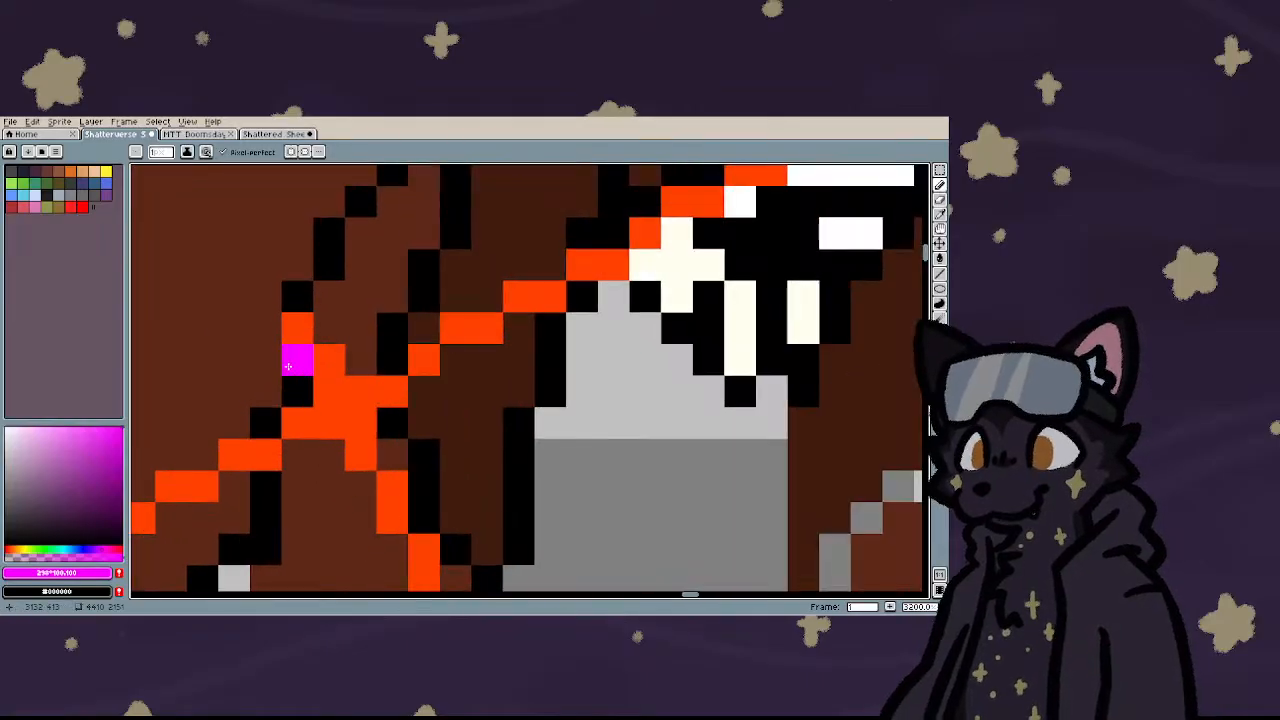
click(378, 320)
drag(328, 331, 380, 326)
drag(283, 353, 366, 338)
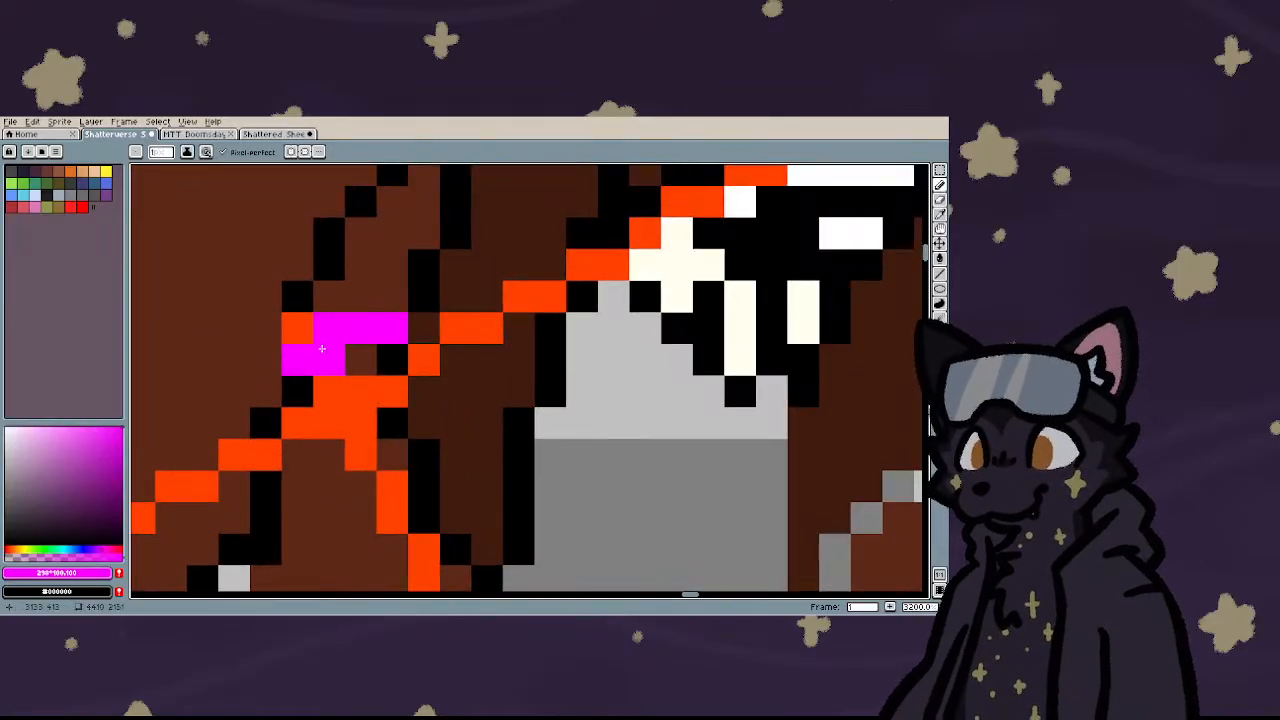
- Turn off pixel-perfect drawing and fill in the magenta shoulder patch downward, undoing the stray pixel above it
click(224, 152)
click(361, 360)
click(297, 392)
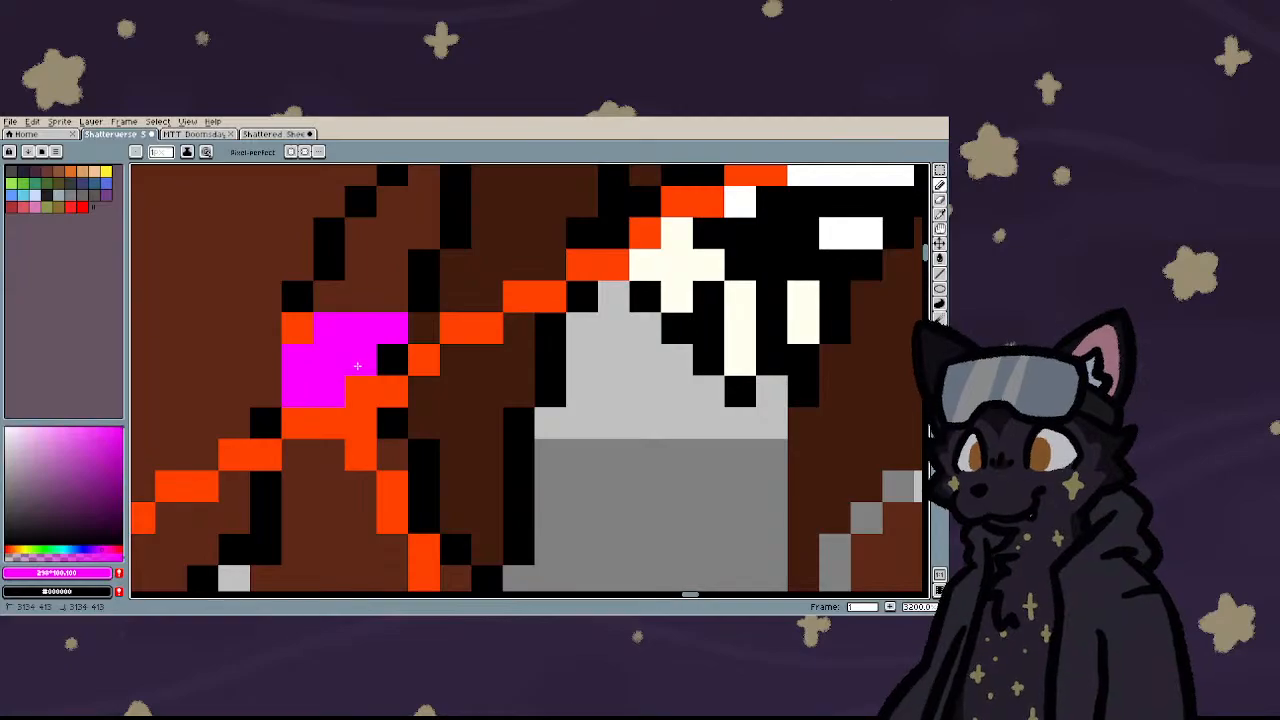
click(390, 362)
drag(301, 435, 330, 488)
click(361, 297)
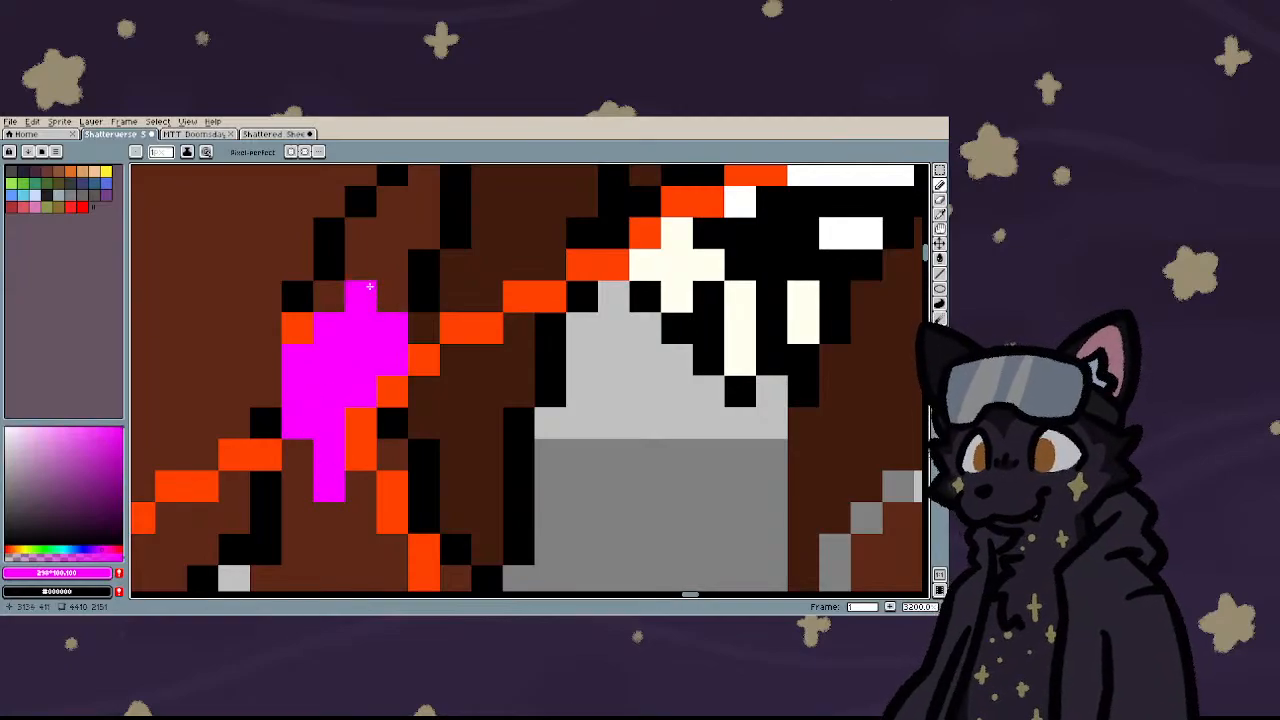
key(ctrl+z)
- Extend the magenta shoulder patch with a short row above it, a stepped outer edge toward the arm and a fuller lower part
mouse_move(361, 265)
mouse_down()
mouse_move(418, 268)
mouse_move(421, 291)
mouse_move(442, 275)
mouse_up()
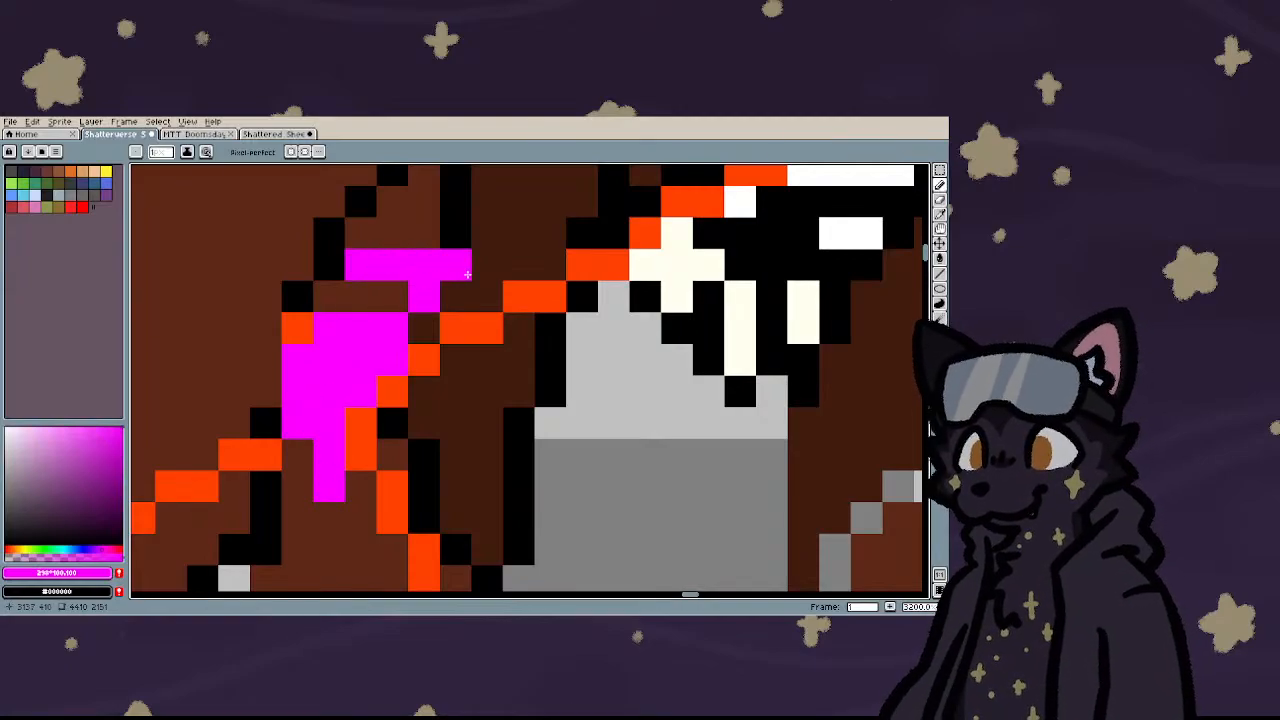
click(267, 328)
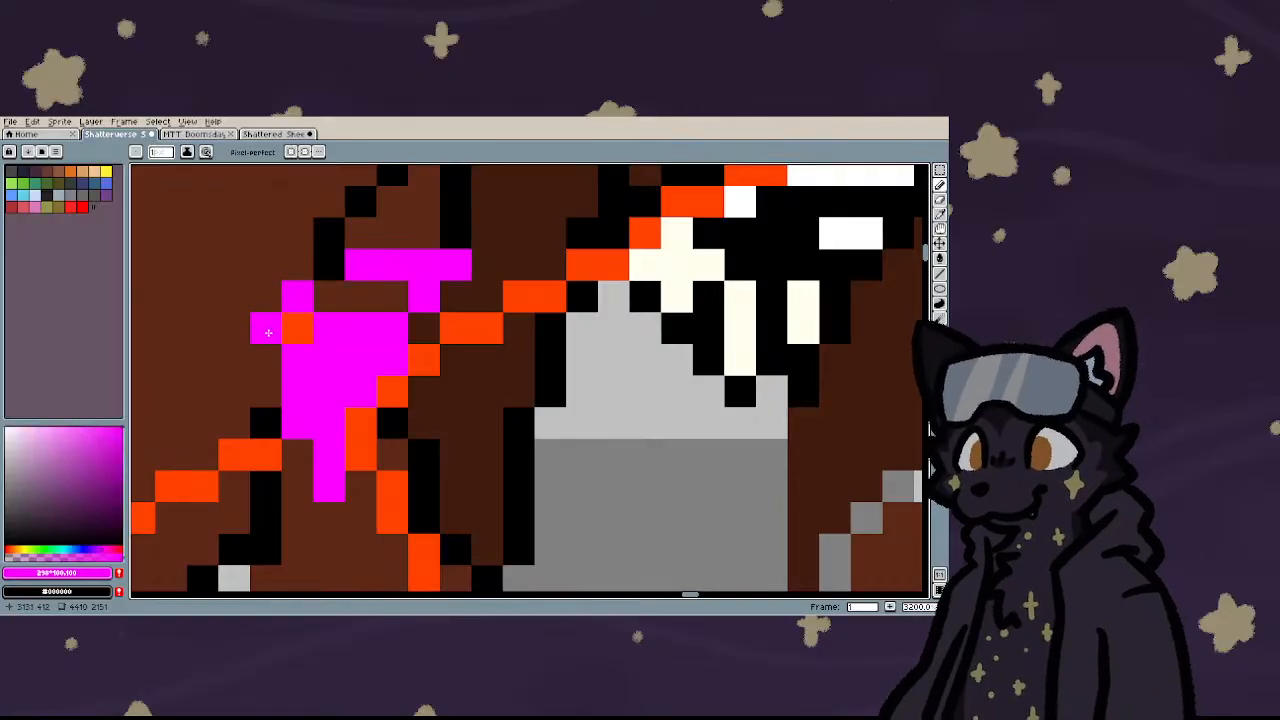
scroll(290, 330, down, 4)
scroll(300, 400, up, 3)
click(334, 380)
mouse_move(330, 406)
mouse_down()
mouse_move(330, 432)
mouse_move(354, 456)
mouse_up()
mouse_move(306, 385)
mouse_down()
mouse_move(306, 360)
mouse_move(287, 406)
mouse_move(310, 425)
mouse_up()
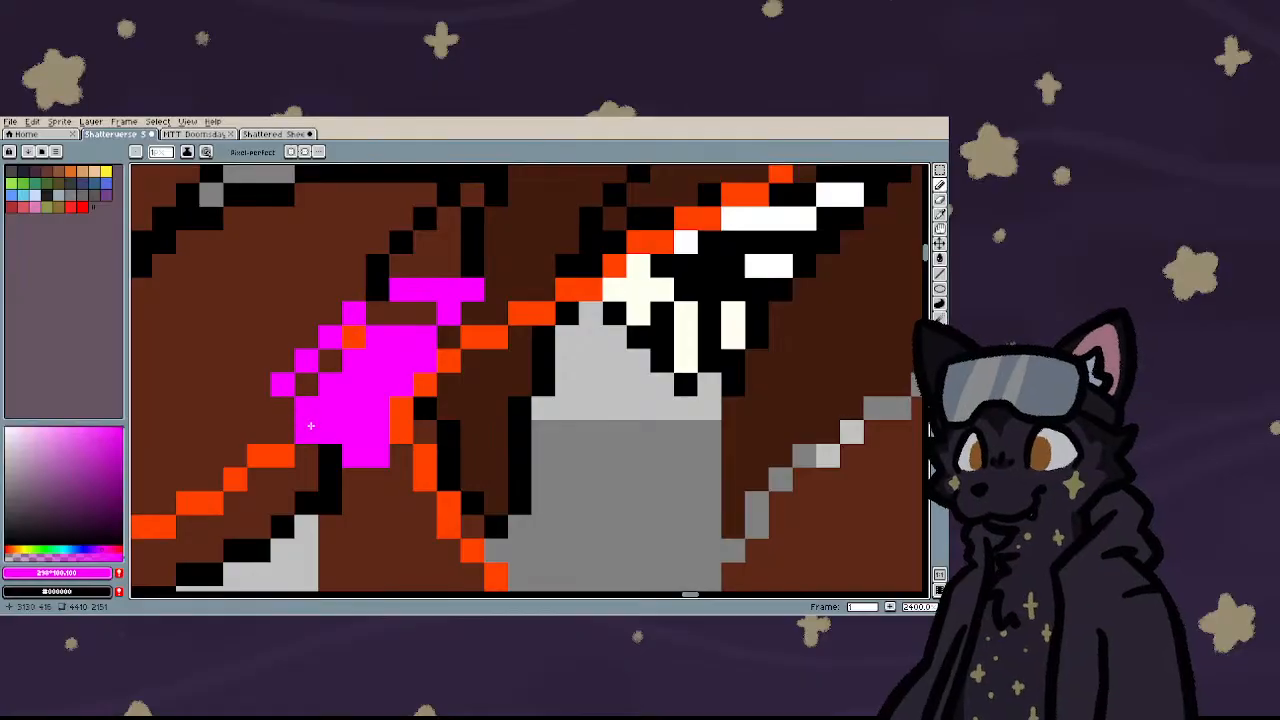
- Draw a short magenta stroke from beside the shoulder patch across the dark lapel toward the chest opening
scroll(310, 430, down, 3)
scroll(398, 383, up, 3)
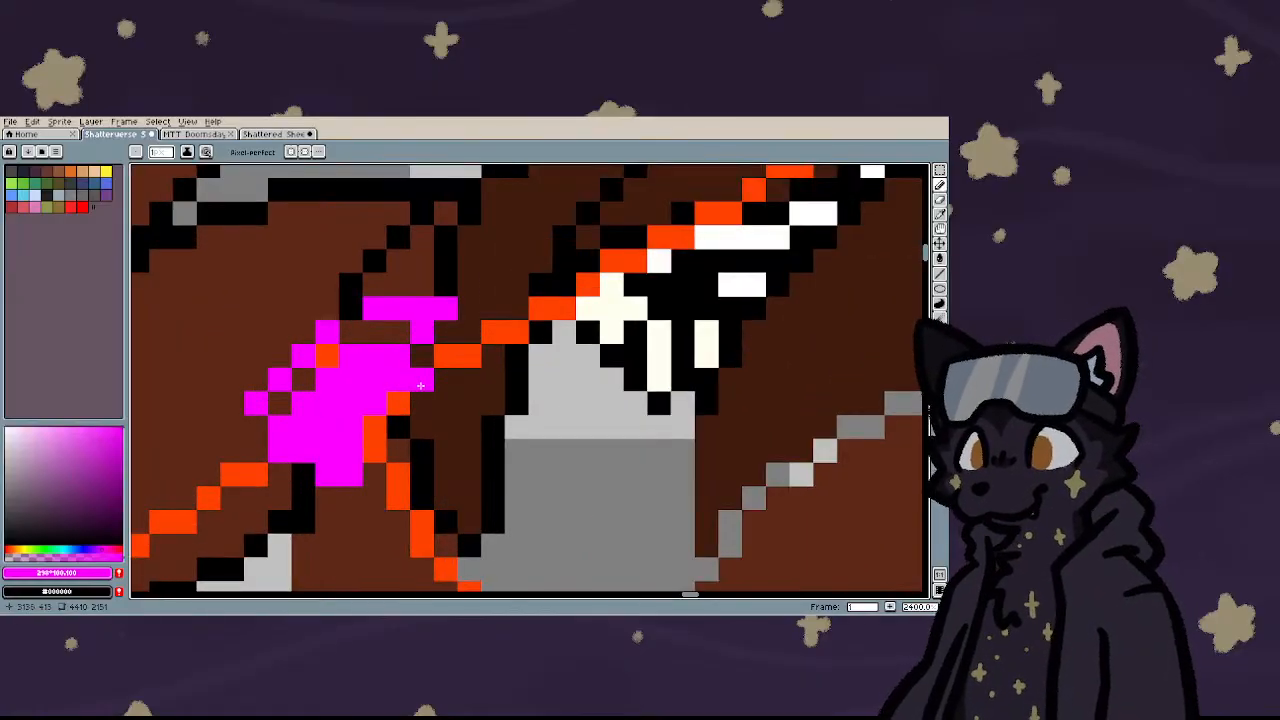
scroll(420, 385, down, 3)
scroll(425, 370, up, 2)
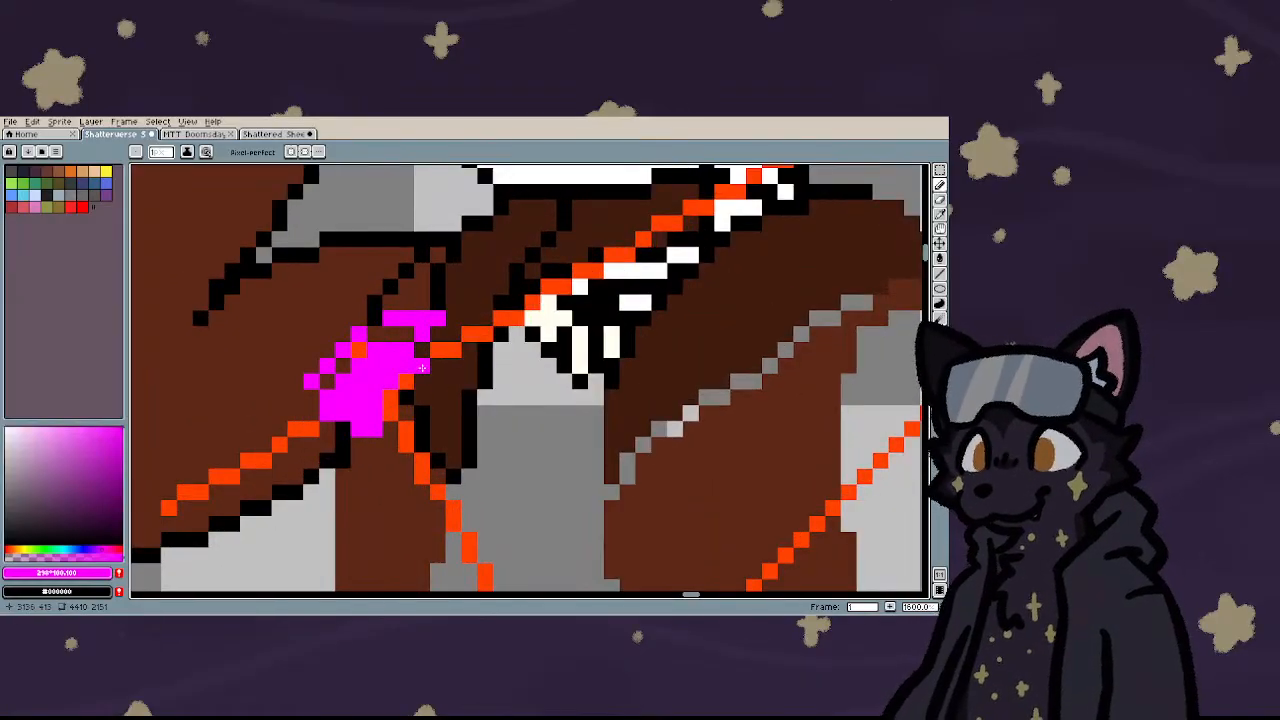
scroll(370, 403, down, 3)
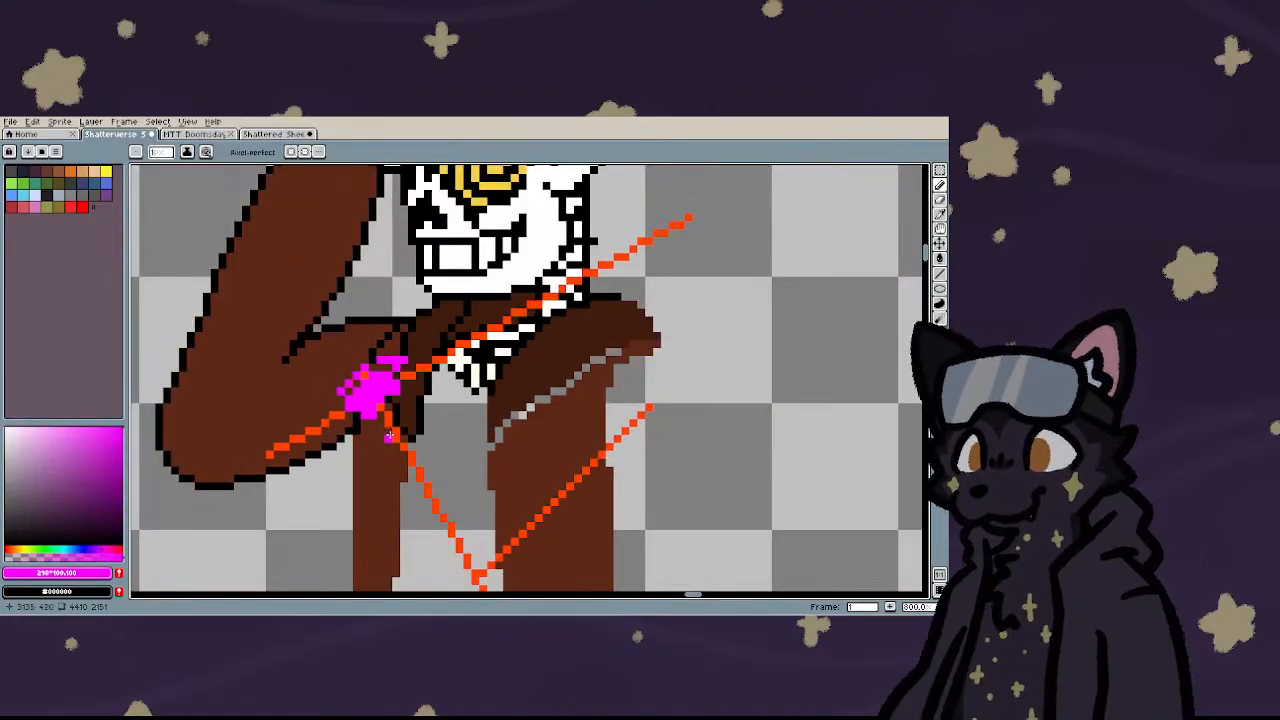
scroll(366, 371, up, 2)
click(445, 380)
drag(411, 383, 452, 367)
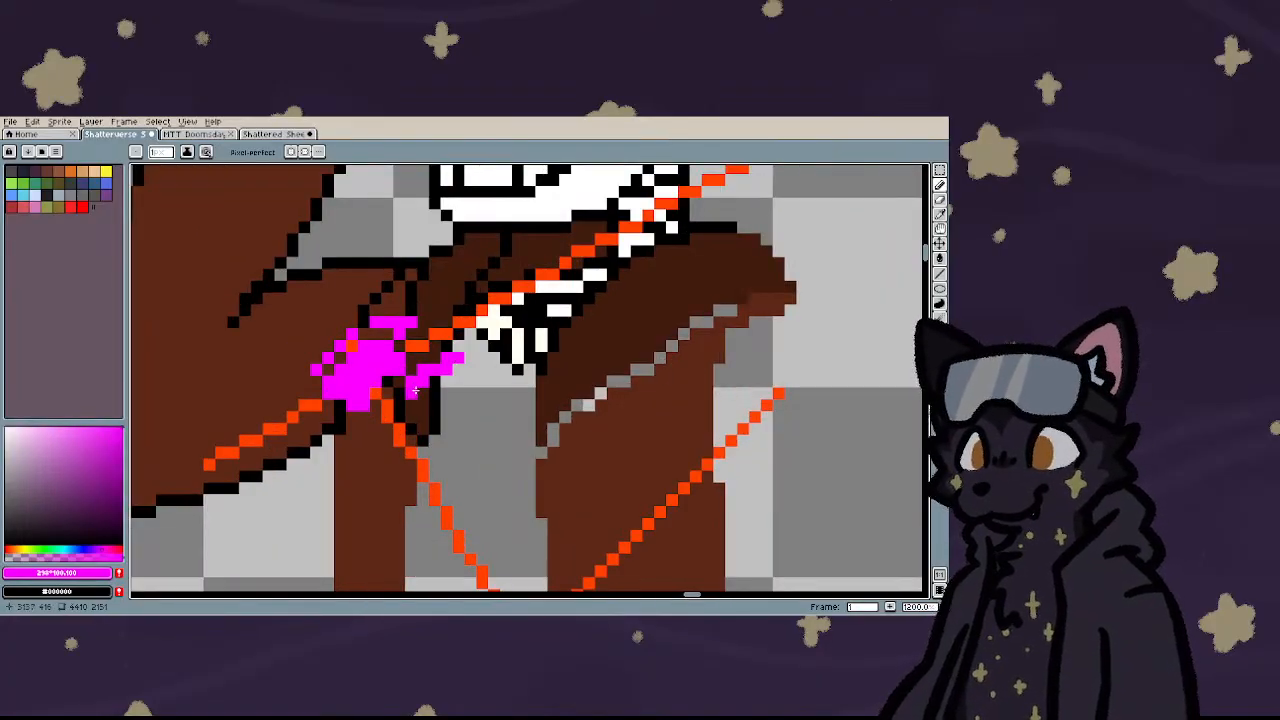
- Continue the magenta lapel stroke diagonally down onto the narrow coat panel and thicken the shoulder patch's outer lower edge
scroll(415, 390, down, 3)
scroll(408, 405, up, 3)
drag(441, 352, 362, 442)
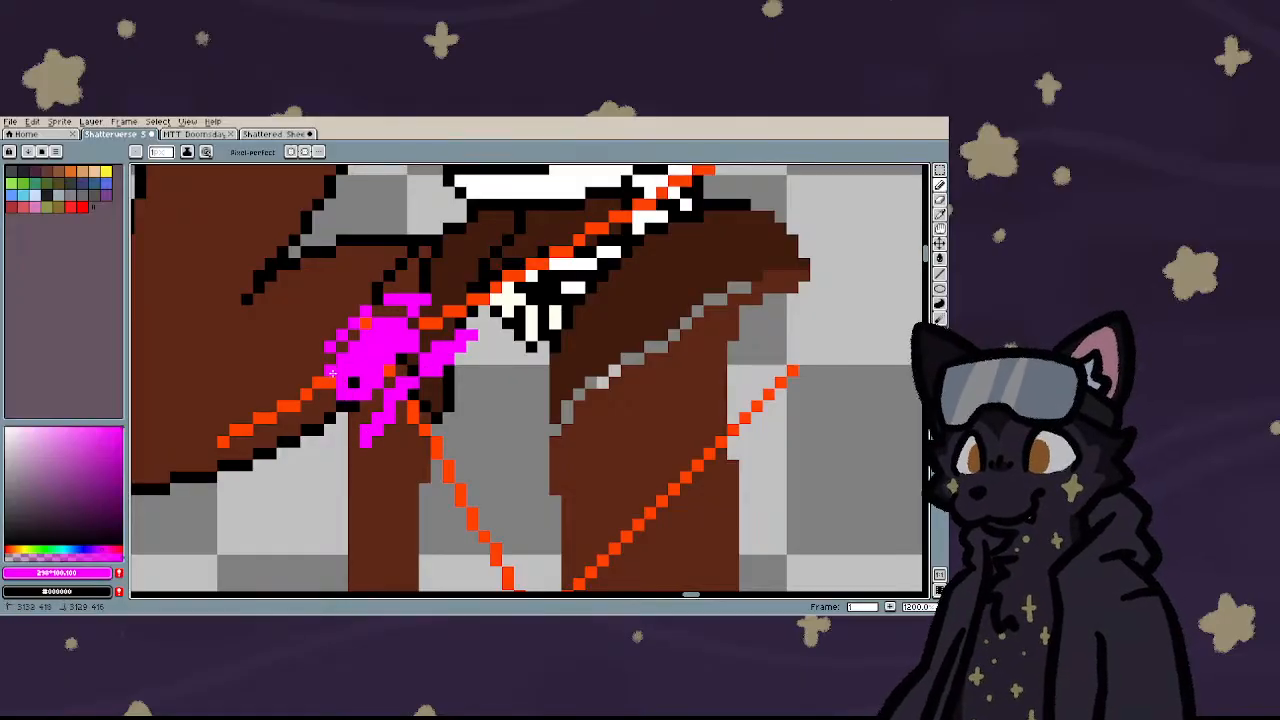
drag(332, 373, 358, 399)
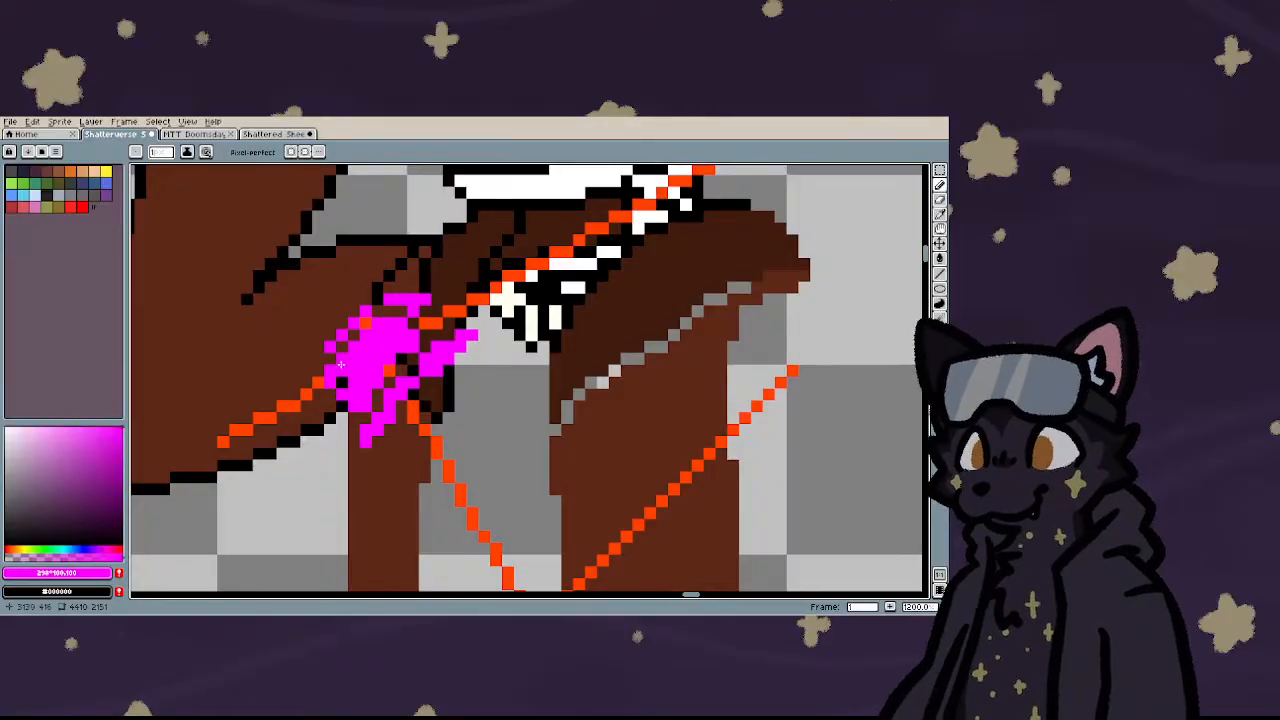
- Try a small magenta ellipse around the point where the V-shaped guide lines meet, then undo it
scroll(284, 414, down, 3)
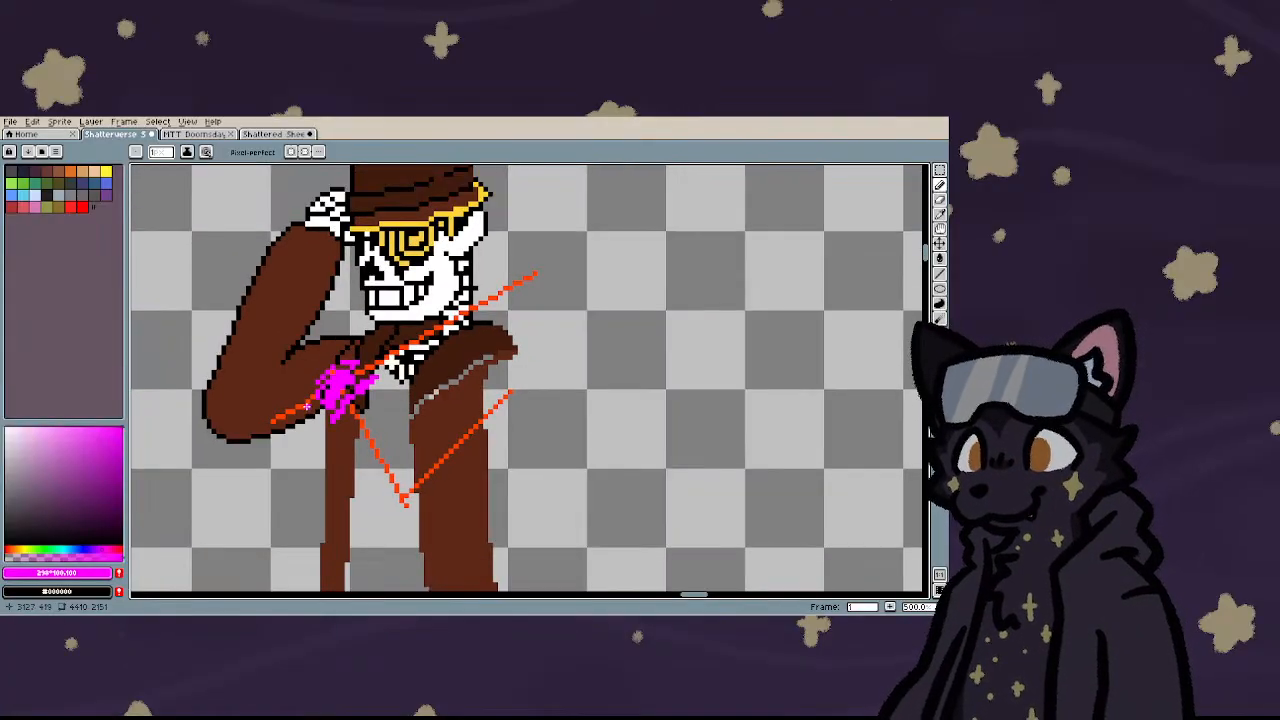
scroll(320, 420, up, 3)
scroll(338, 430, down, 2)
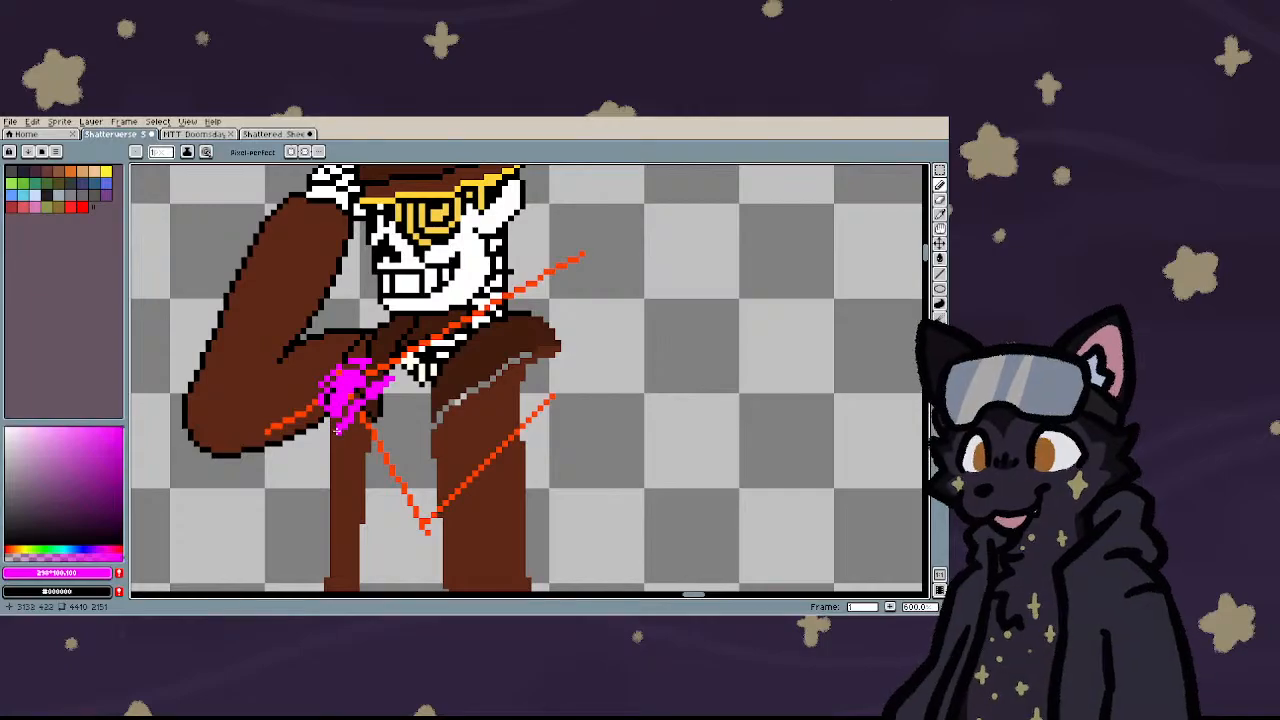
scroll(367, 481, up, 2)
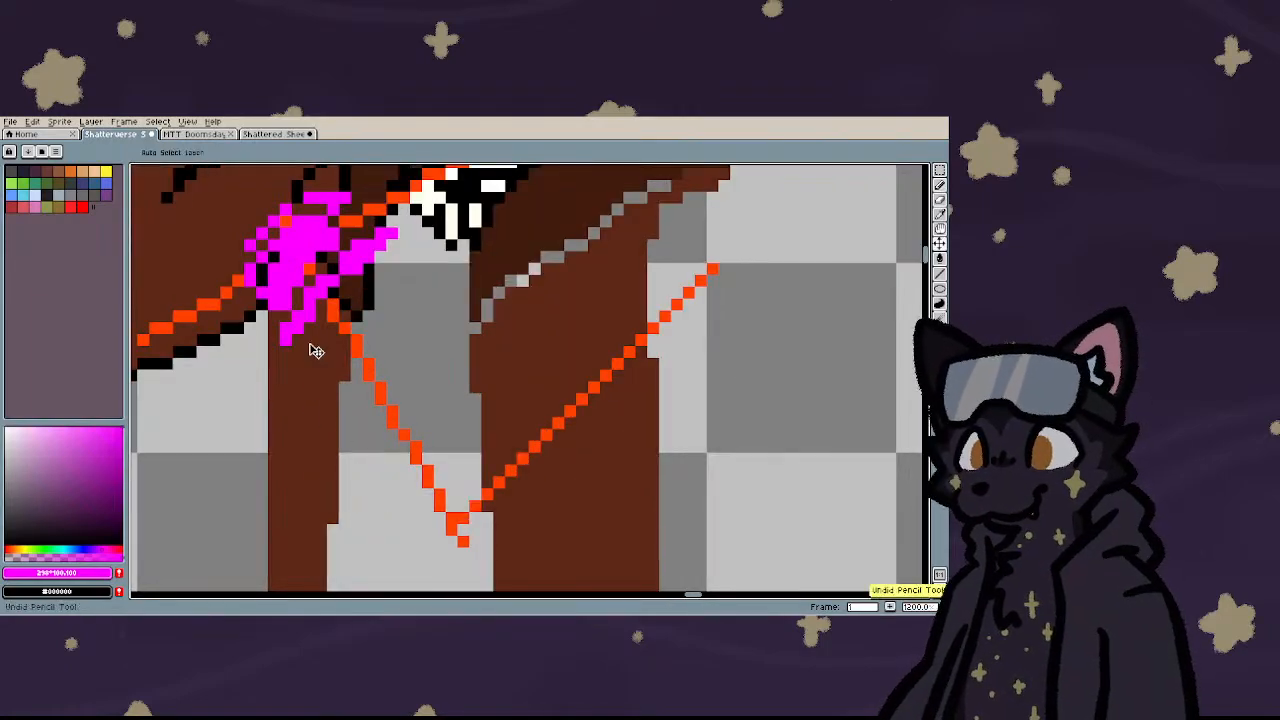
scroll(360, 382, down, 1)
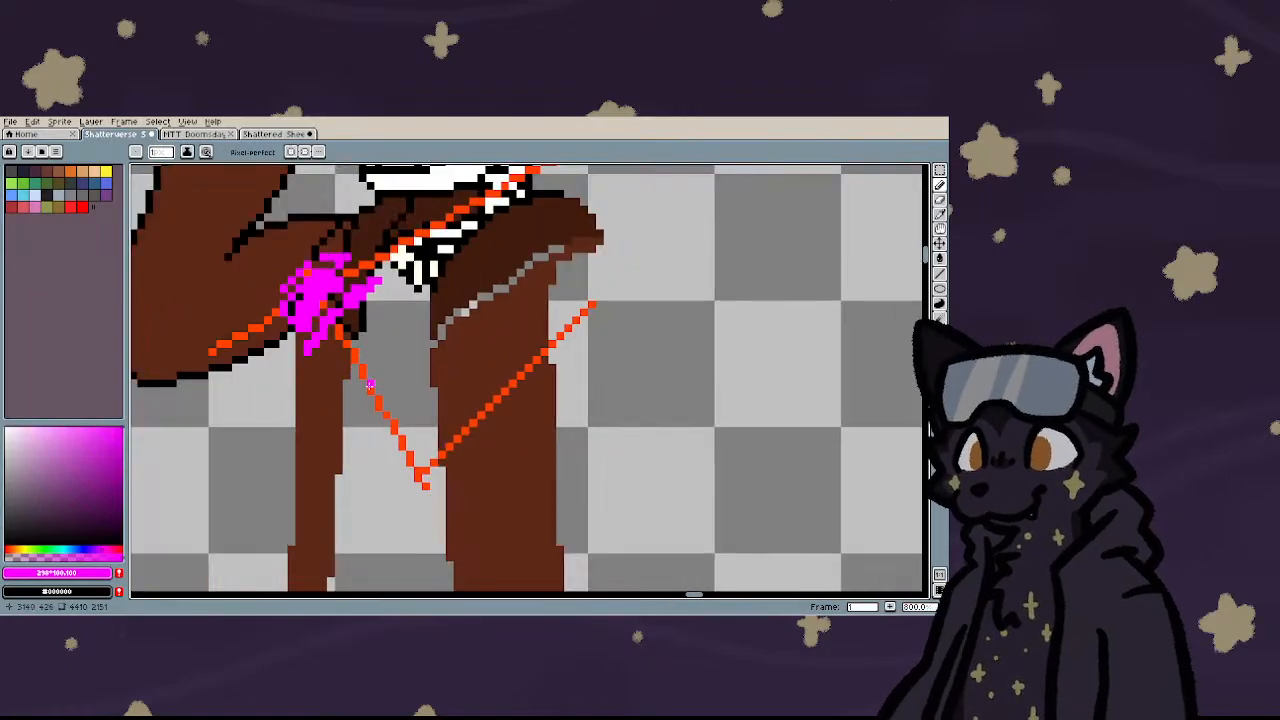
scroll(442, 422, up, 2)
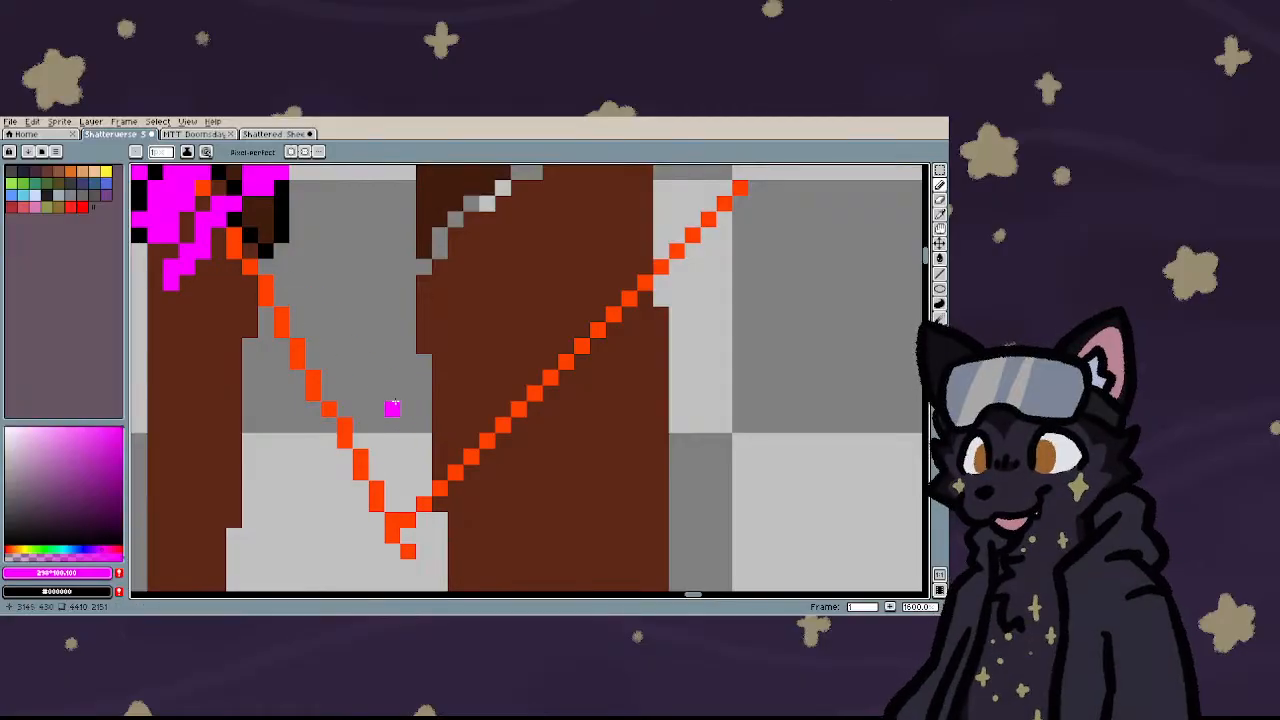
key(shift+u)
drag(341, 412, 452, 538)
scroll(370, 560, down, 1)
scroll(370, 560, up, 1)
key(ctrl+z)
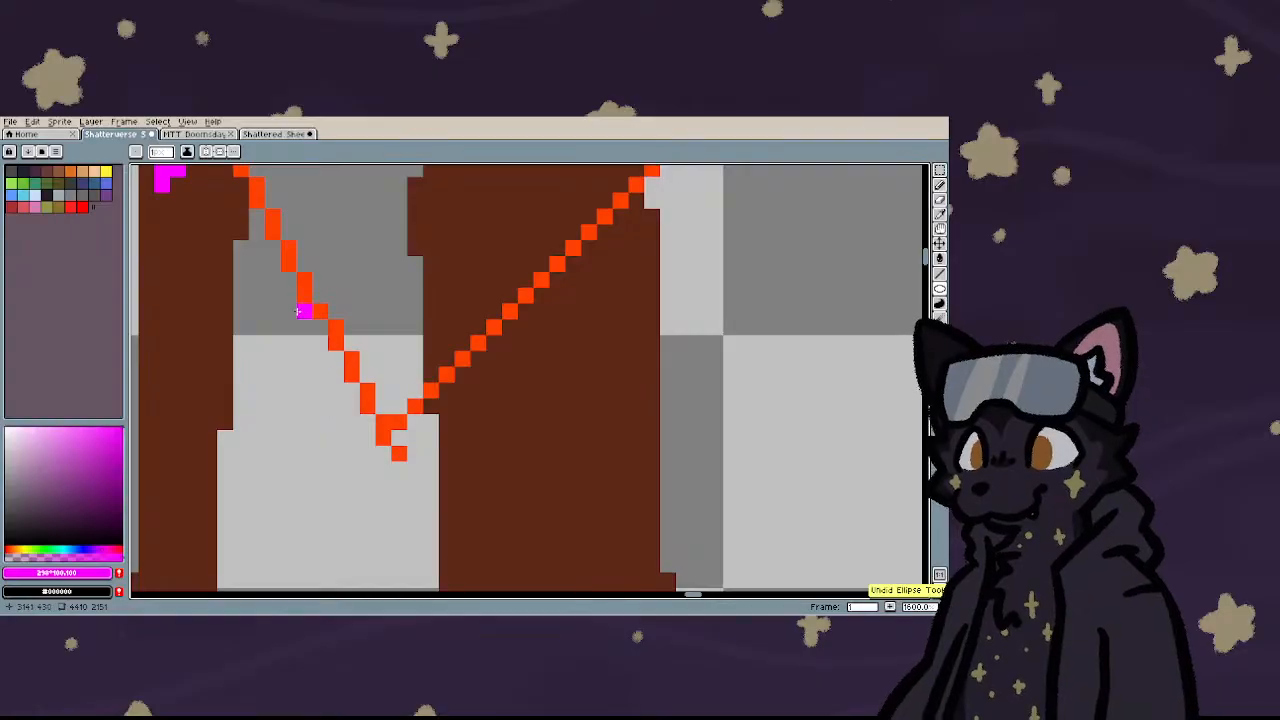
- Try magenta circles of several larger sizes around the tip of the V-shaped guide lines, undoing each one
drag(290, 298, 521, 547)
scroll(380, 484, down, 2)
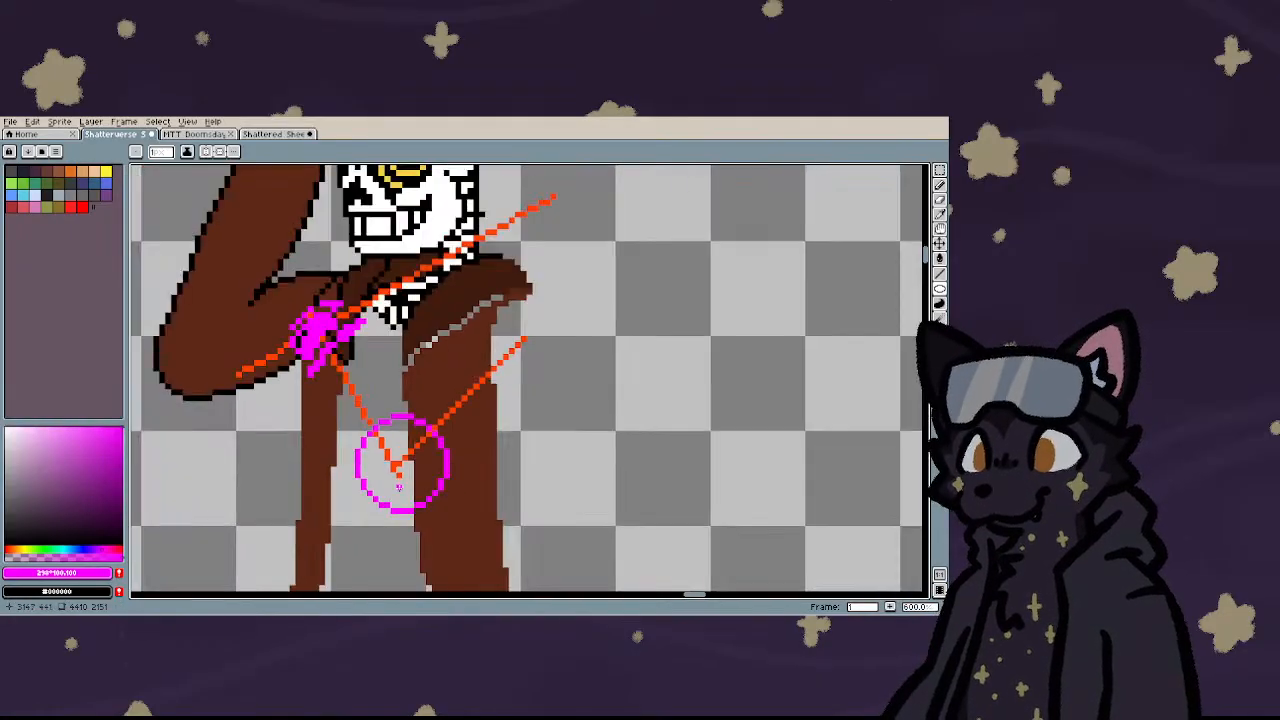
scroll(373, 484, up, 1)
key(ctrl+z)
drag(368, 412, 440, 487)
key(ctrl+z)
drag(366, 420, 448, 506)
key(ctrl+z)
- Draw a magenta circle around the tip of the V-shaped guide lines, spanning the gap between the coat panels
mouse_move(358, 424)
mouse_down()
mouse_move(444, 494)
mouse_move(441, 506)
mouse_up()
scroll(371, 468, down, 2)
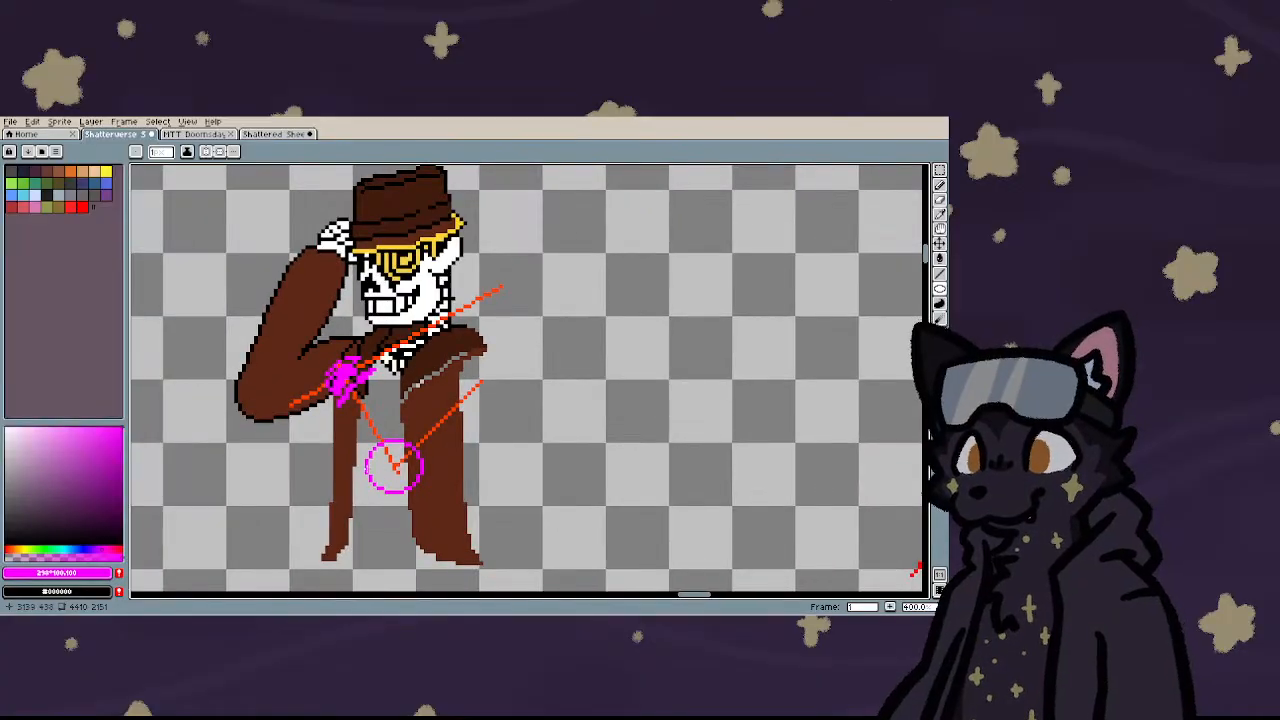
scroll(358, 470, up, 3)
- Pencil two magenta limb lines connecting the shoulder patch to the top and outer side of the circle, enabling pixel-perfect for the outer one
key(b)
drag(392, 264, 441, 410)
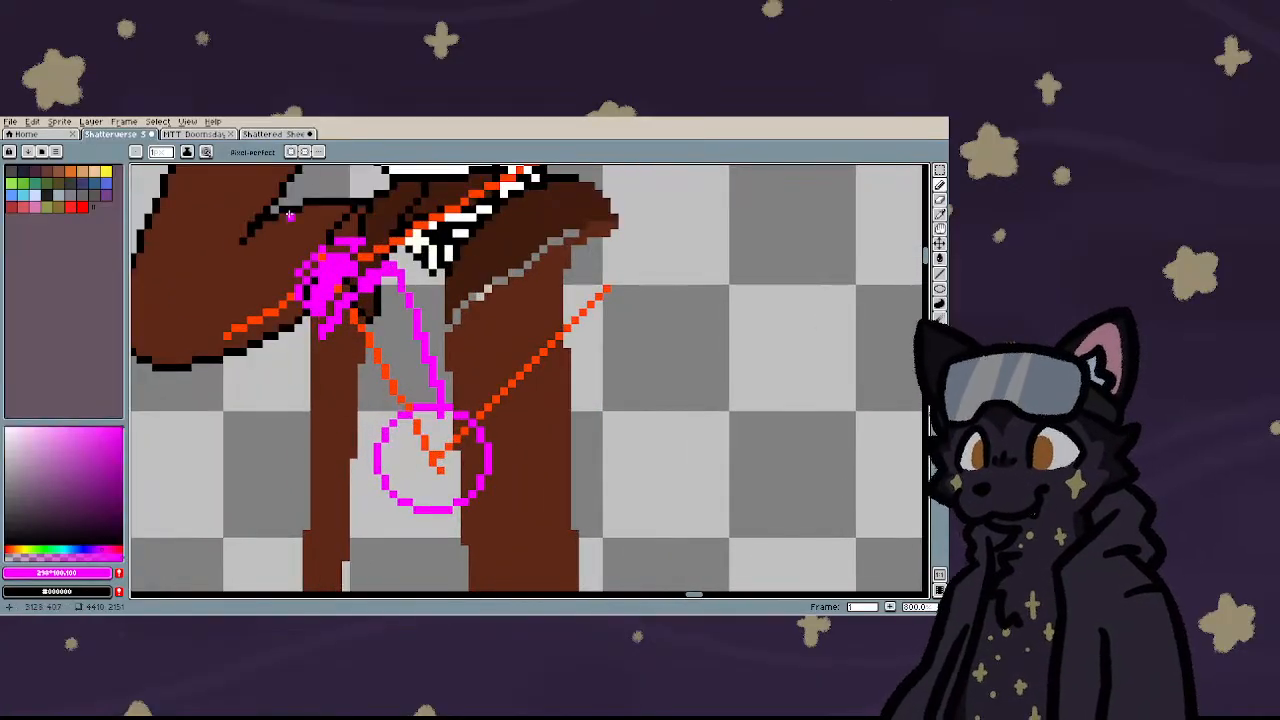
click(245, 152)
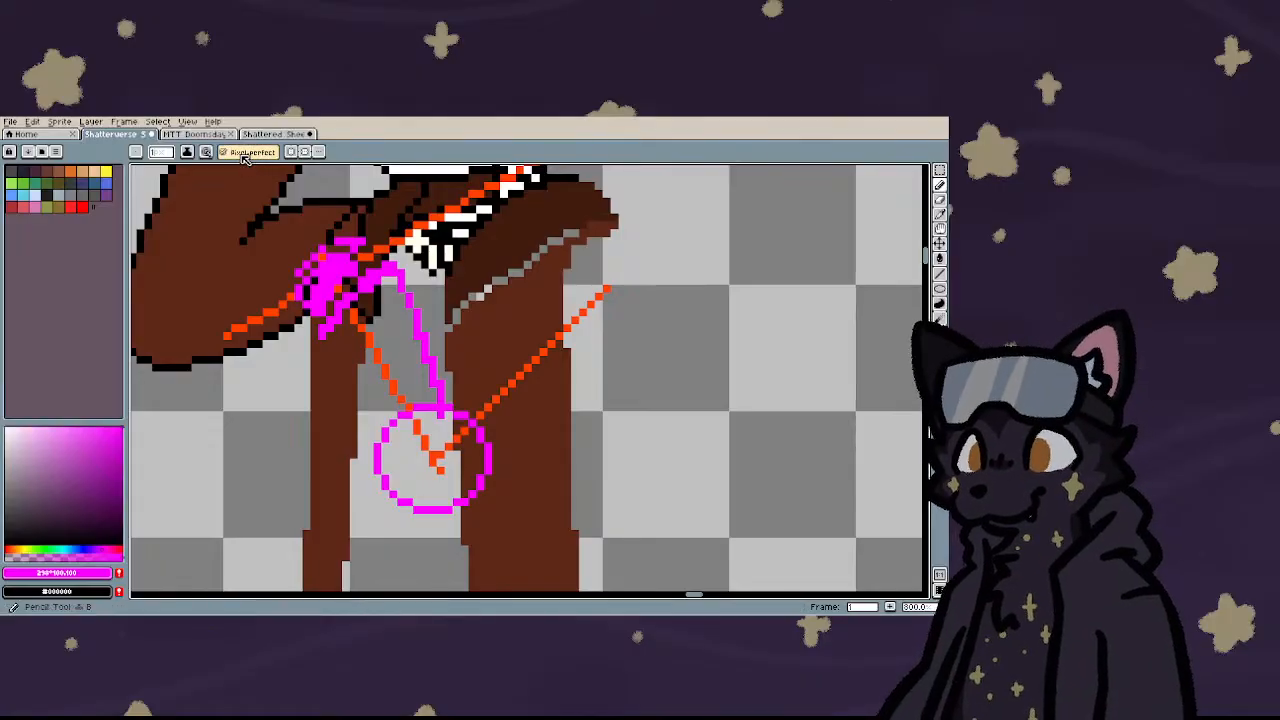
drag(322, 344, 373, 459)
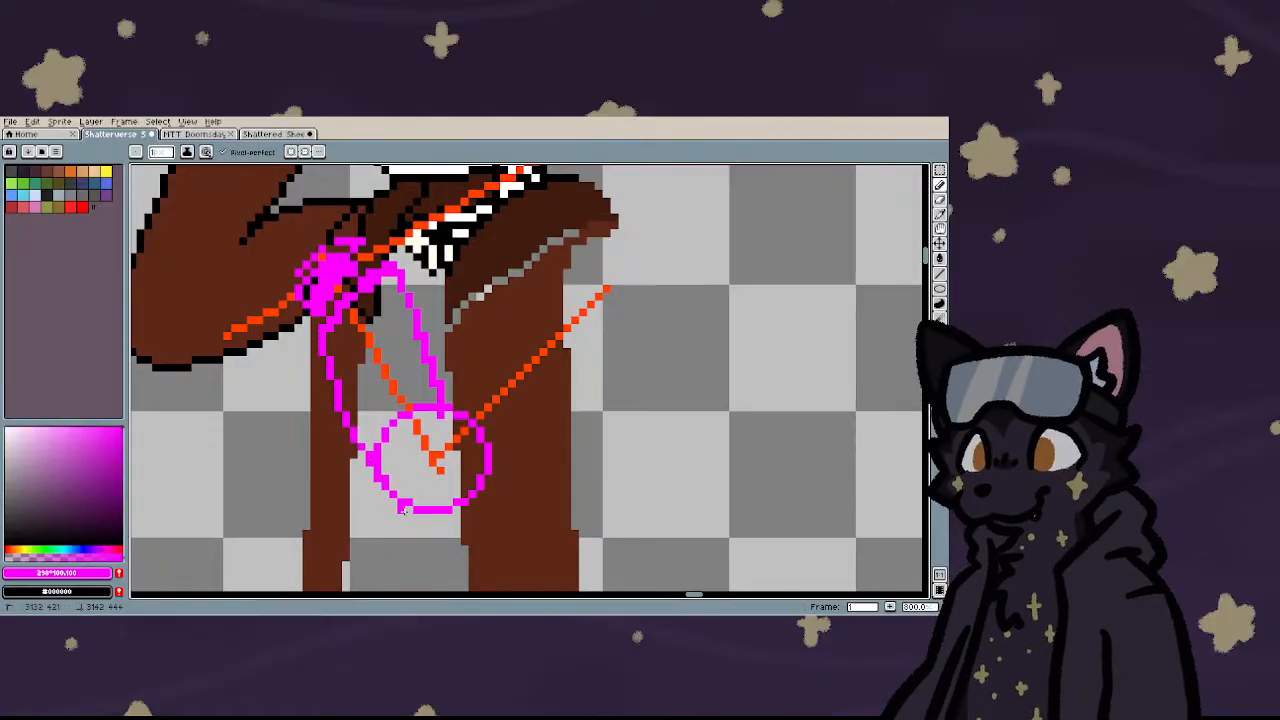
- Draw a magenta curve from the wider lapel's outer tip down to the circle, plus an outward-bulging curve descending from the same tip
scroll(400, 471, down, 2)
scroll(481, 338, up, 2)
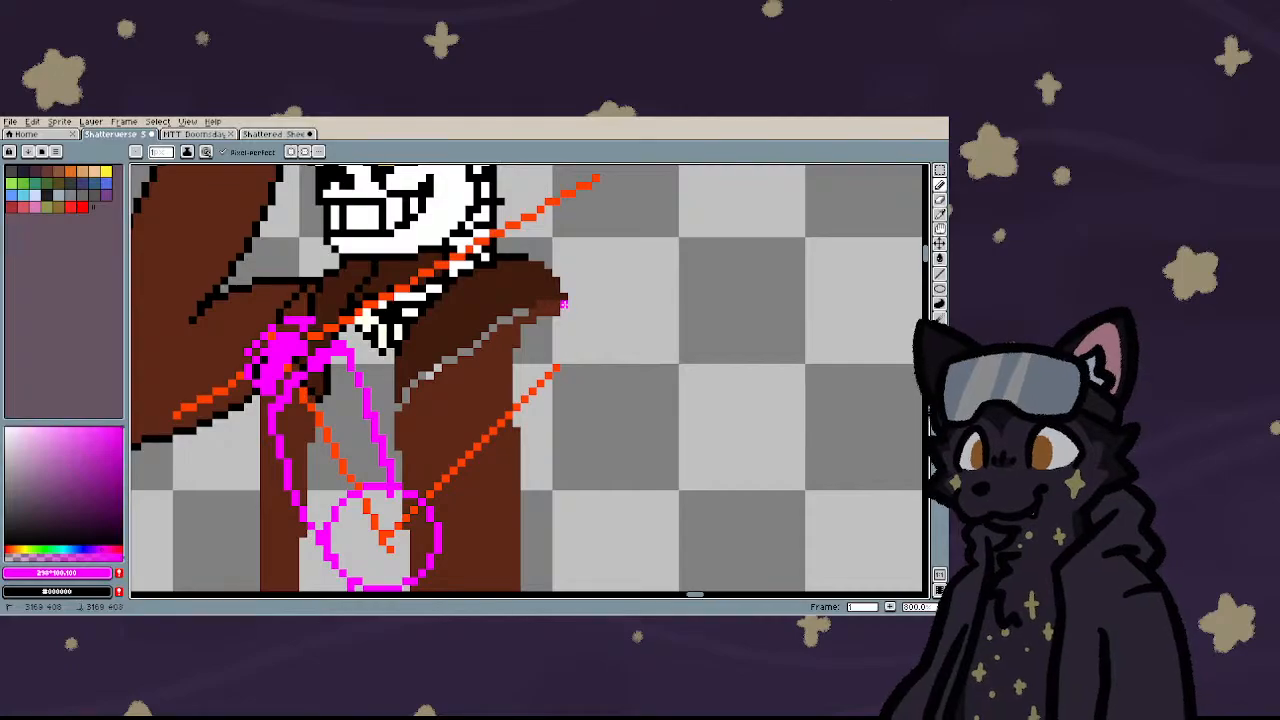
mouse_move(564, 302)
mouse_down()
mouse_move(477, 363)
mouse_move(398, 447)
mouse_up()
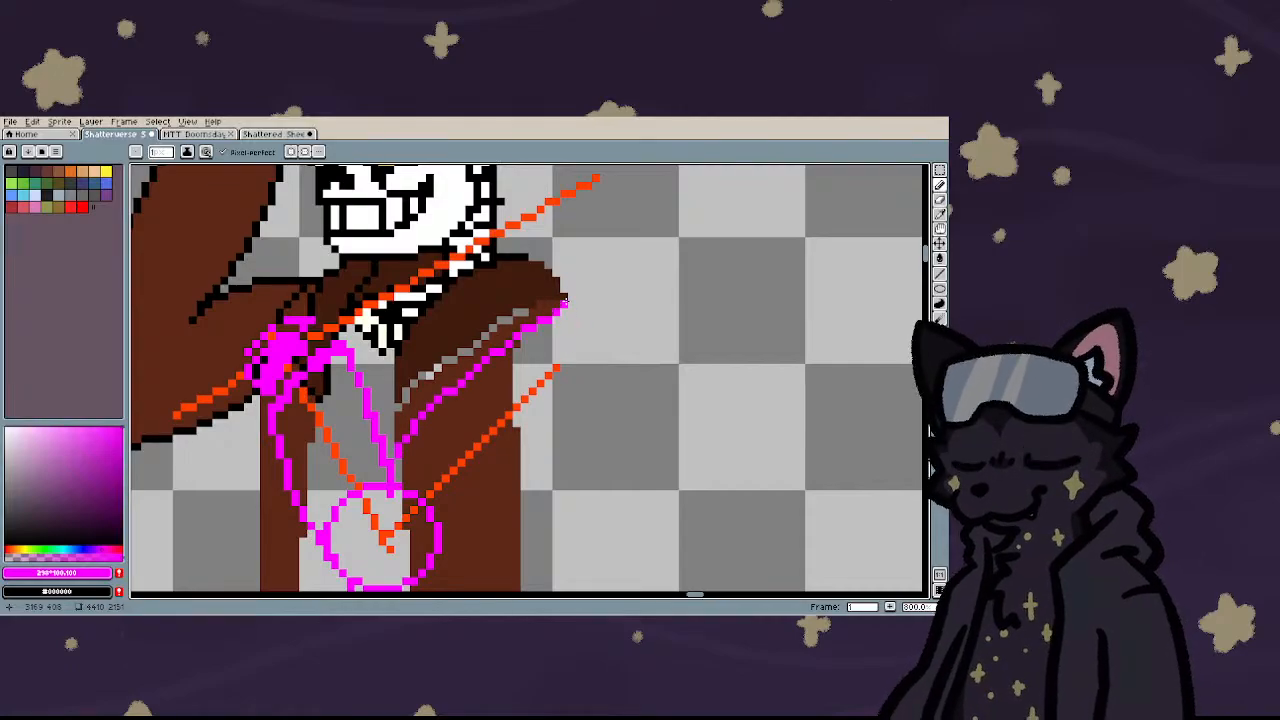
mouse_move(564, 300)
mouse_down()
mouse_move(584, 332)
mouse_move(590, 430)
mouse_up()
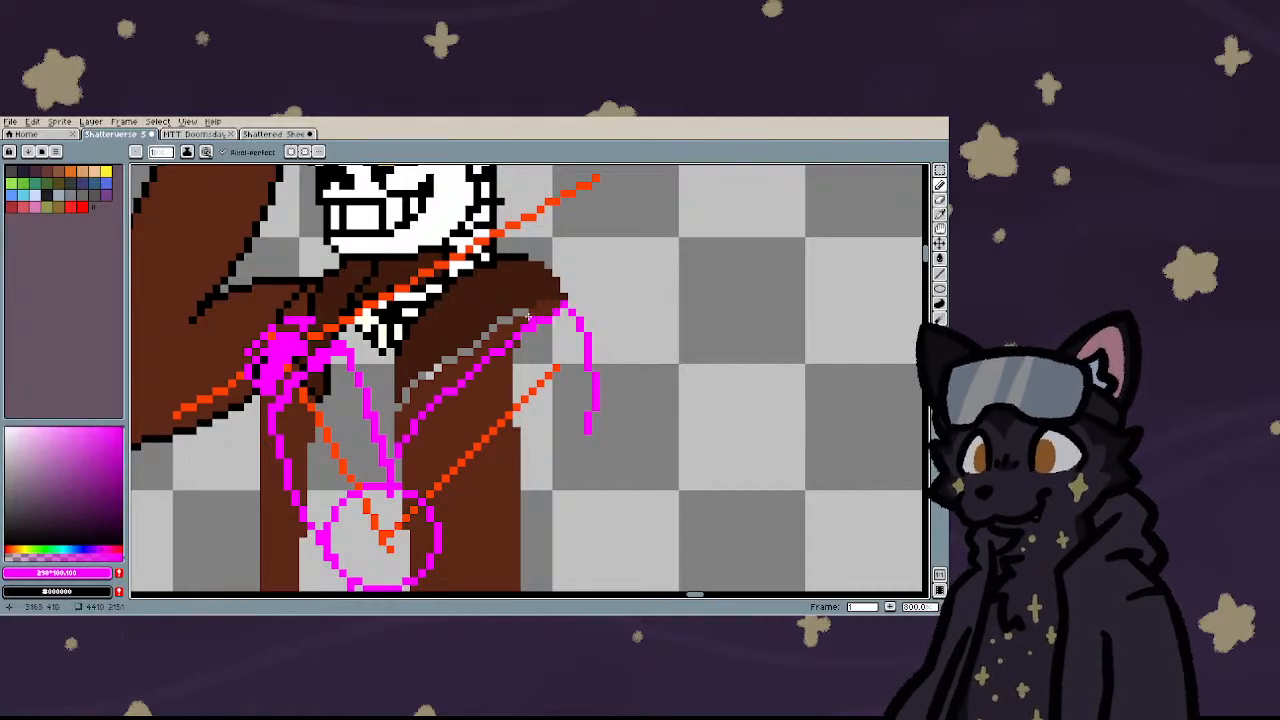
- Extend the outward-bulging magenta curve from the wider lapel's outer tip down to the magenta circle
scroll(560, 451, down, 2)
drag(565, 384, 493, 468)
scroll(455, 460, down, 3)
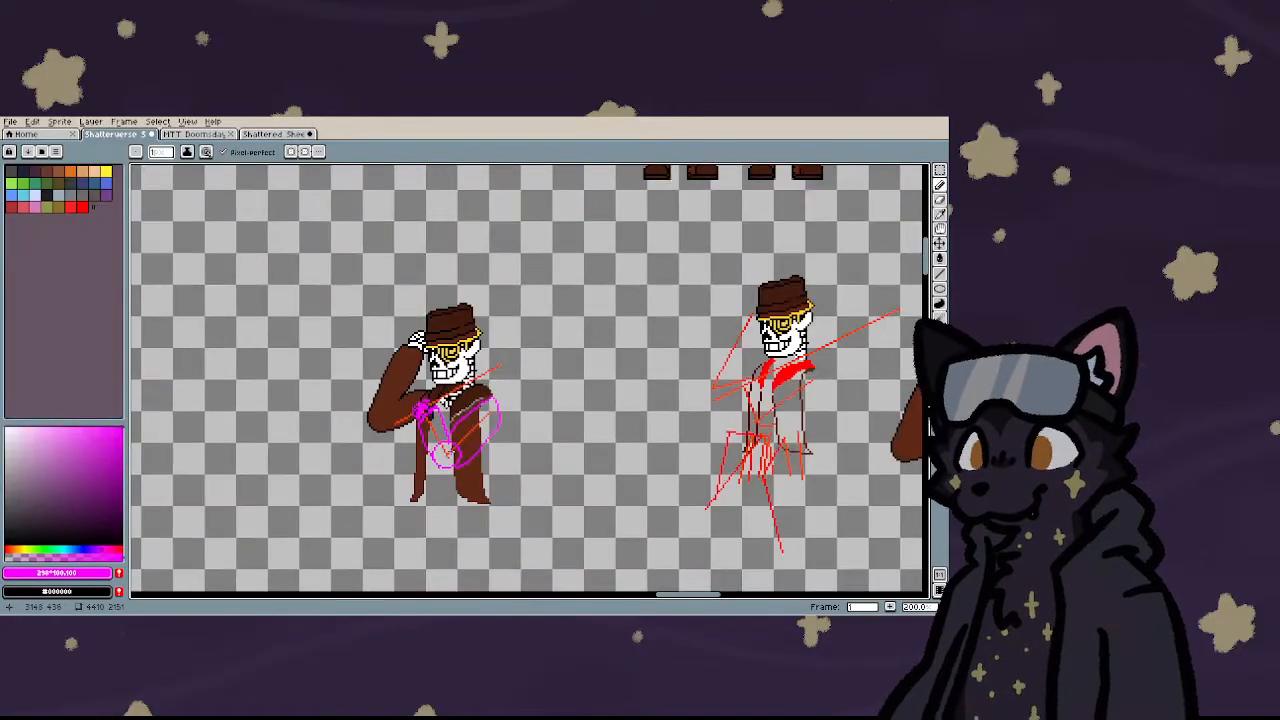
- Draw a magenta guide line from the bulging curve down past the wide coat panel's outer edge and back along its hem
scroll(478, 484, up, 4)
drag(508, 343, 538, 528)
scroll(546, 528, up, 4)
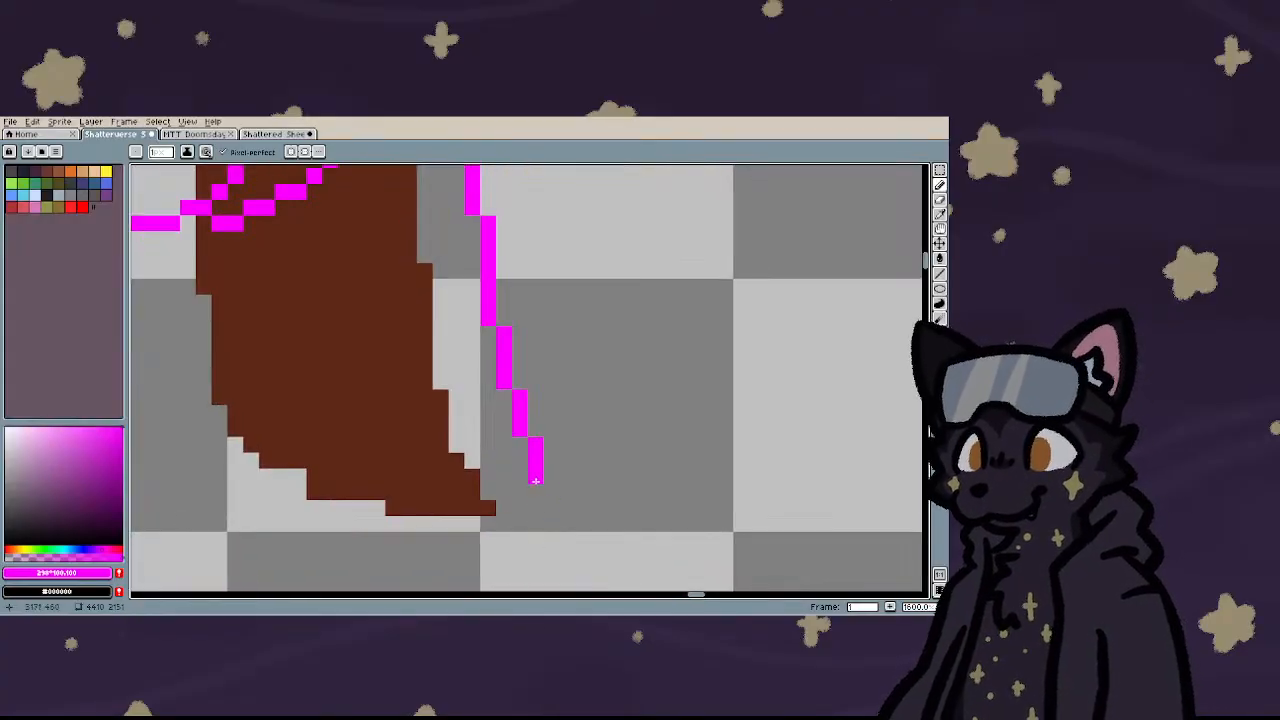
click(551, 491)
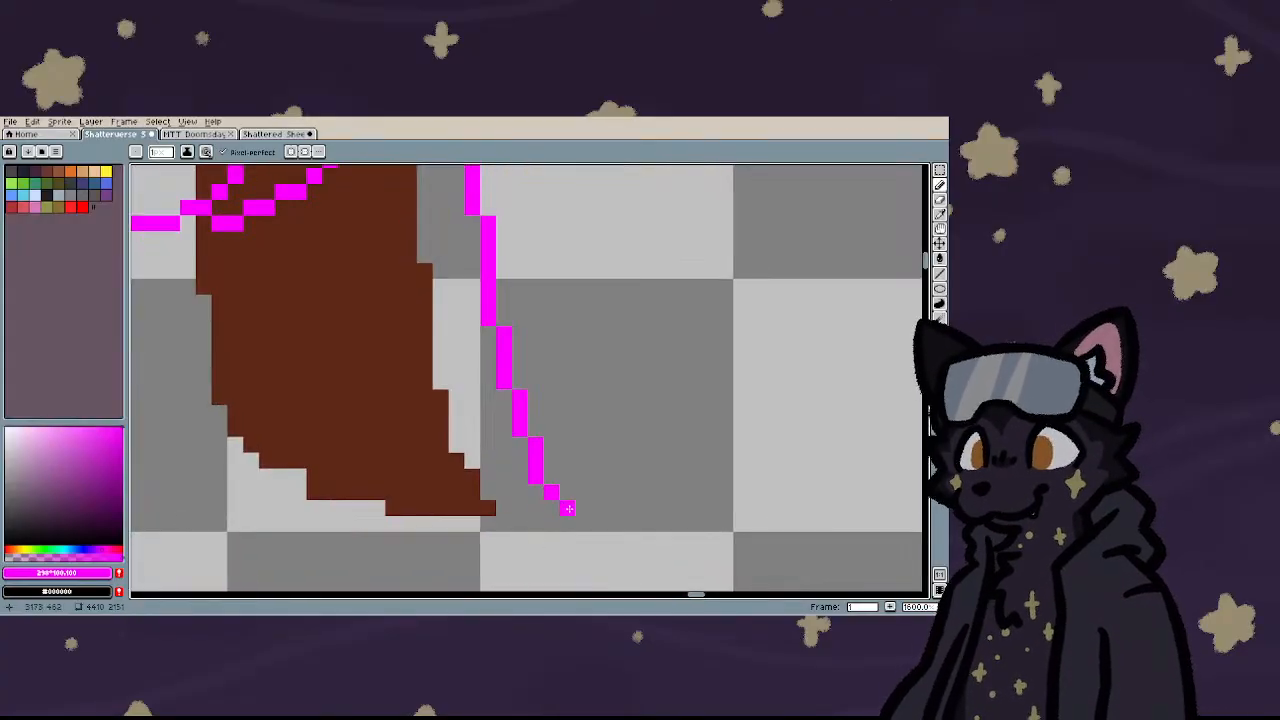
mouse_move(567, 508)
mouse_down()
mouse_move(550, 522)
mouse_move(461, 524)
mouse_up()
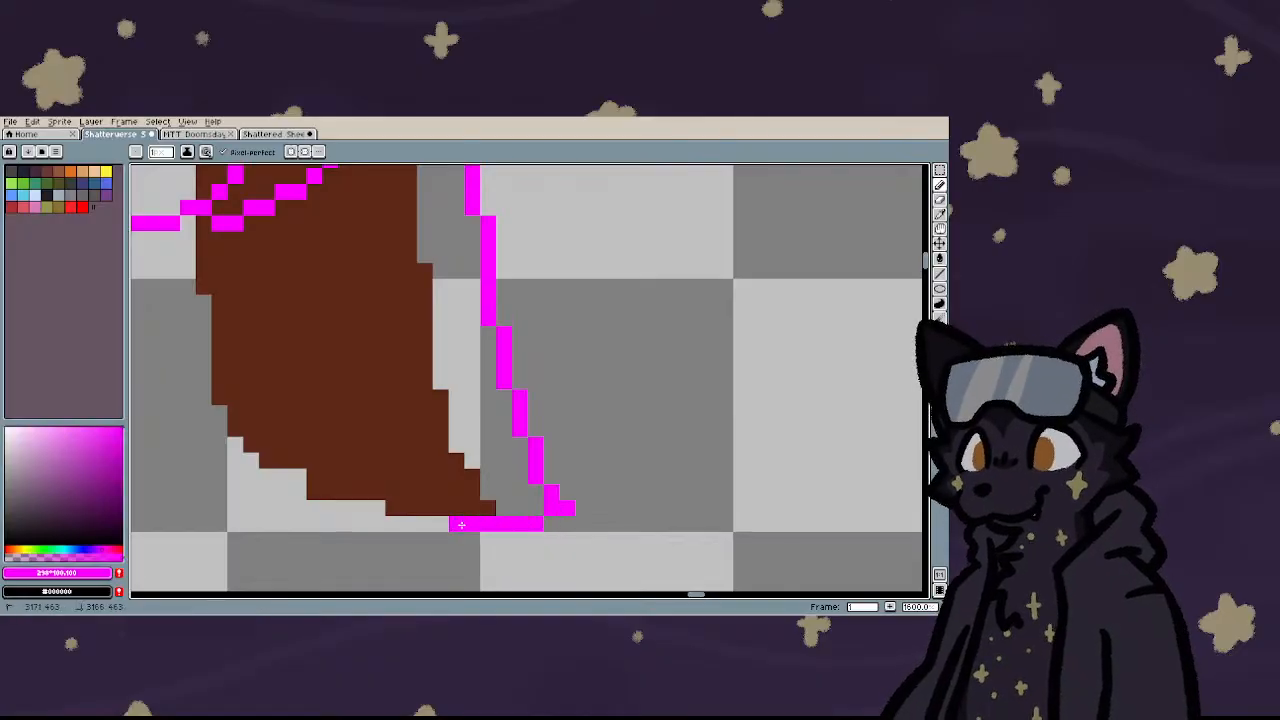
scroll(461, 524, down, 7)
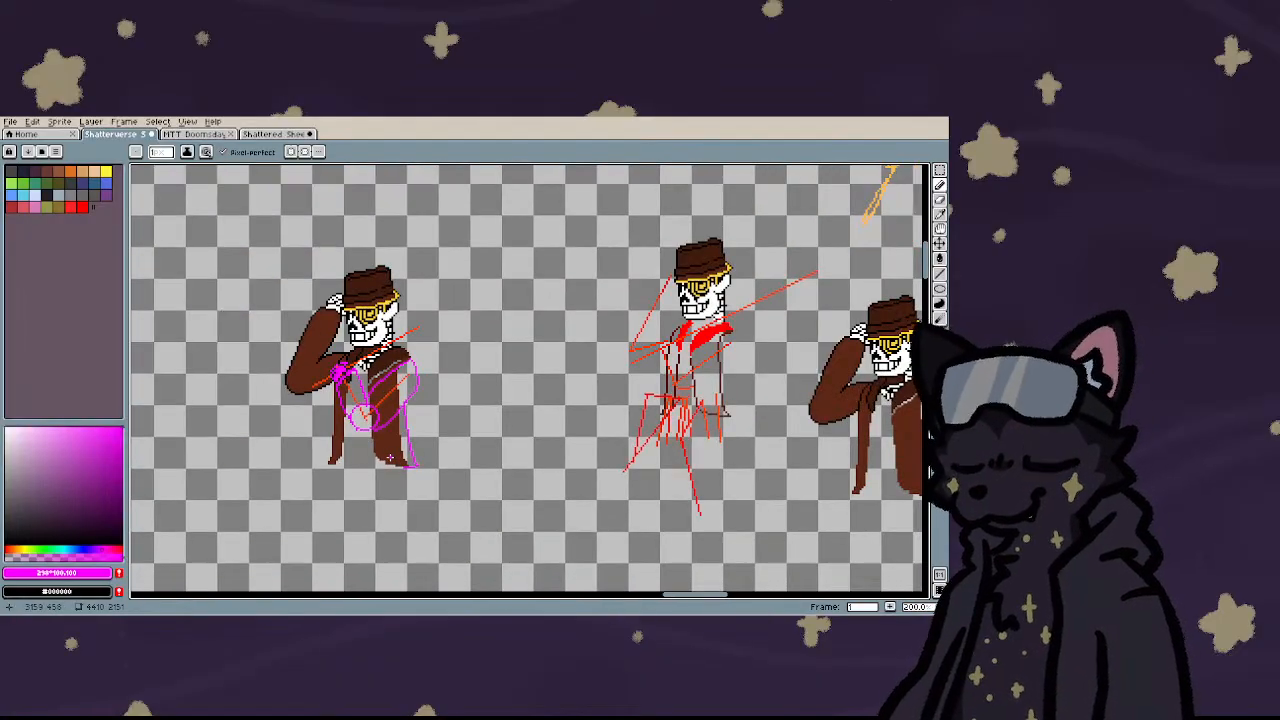
- Select the clean coat skeleton without guide lines and place it in the empty area below the magenta-guided figure, then deselect
scroll(390, 458, up, 2)
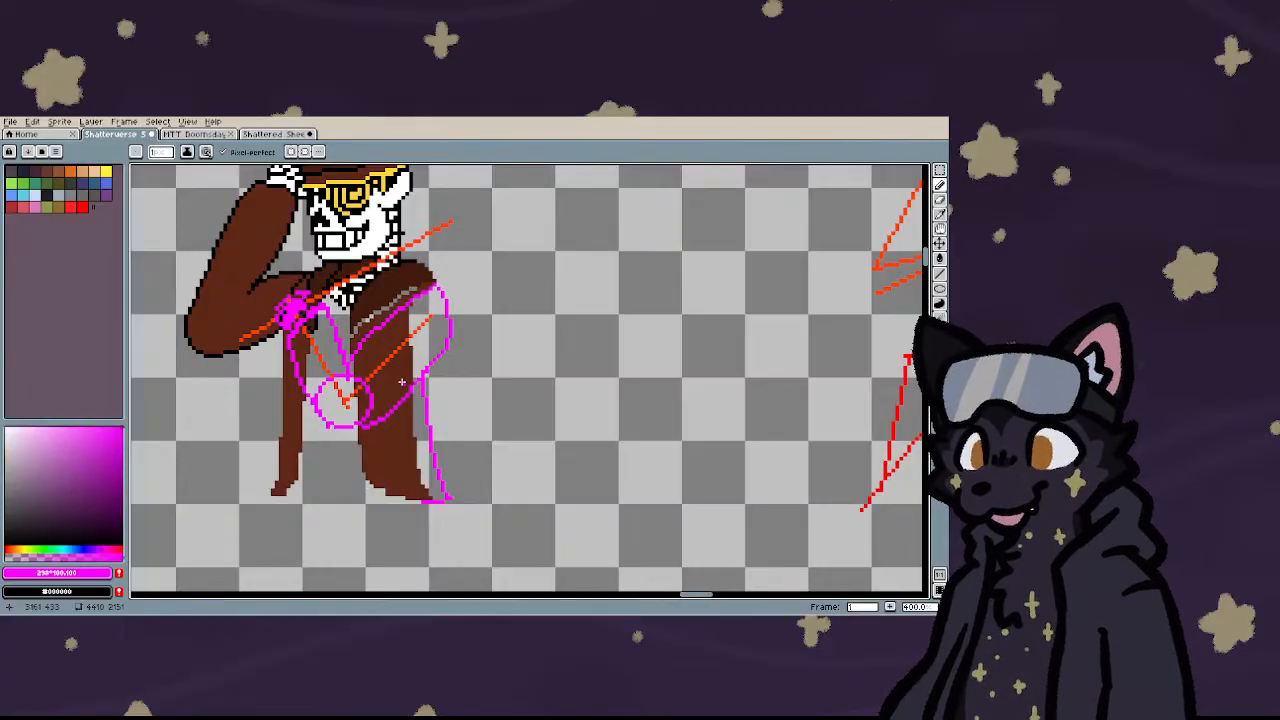
scroll(359, 270, up, 1)
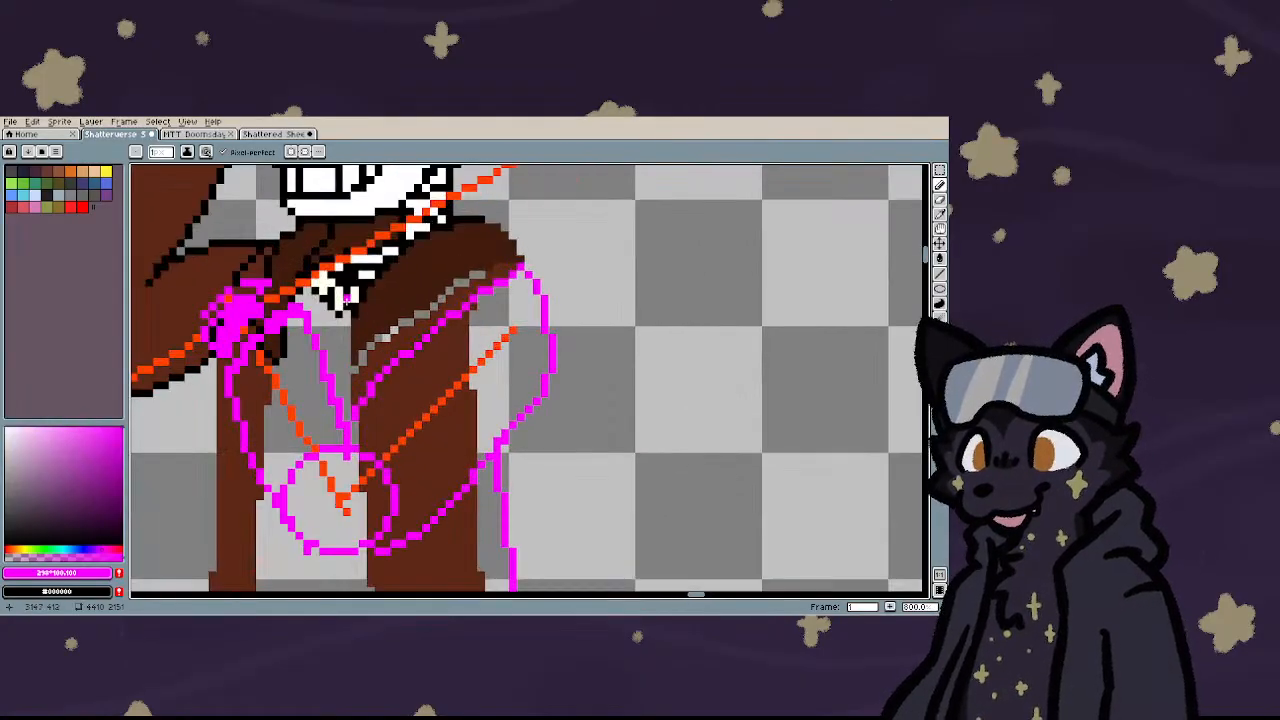
scroll(336, 292, down, 3)
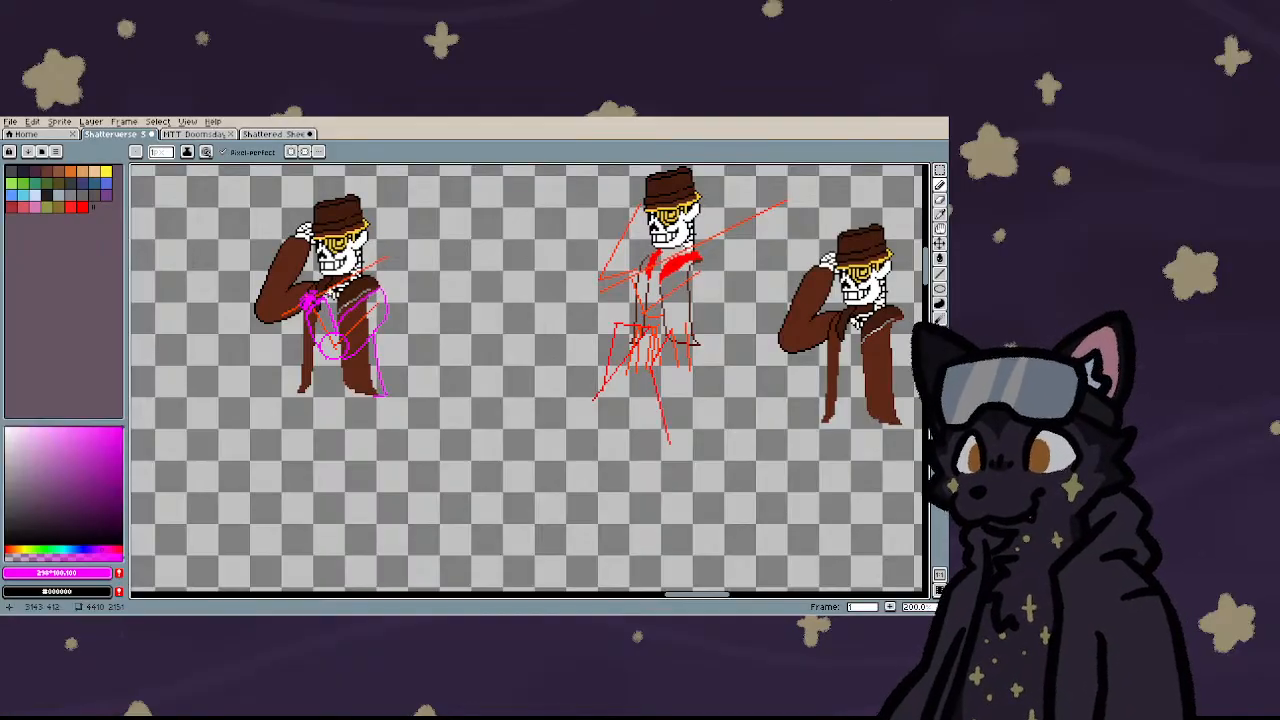
scroll(330, 292, down, 1)
scroll(436, 273, up, 2)
scroll(436, 273, down, 1)
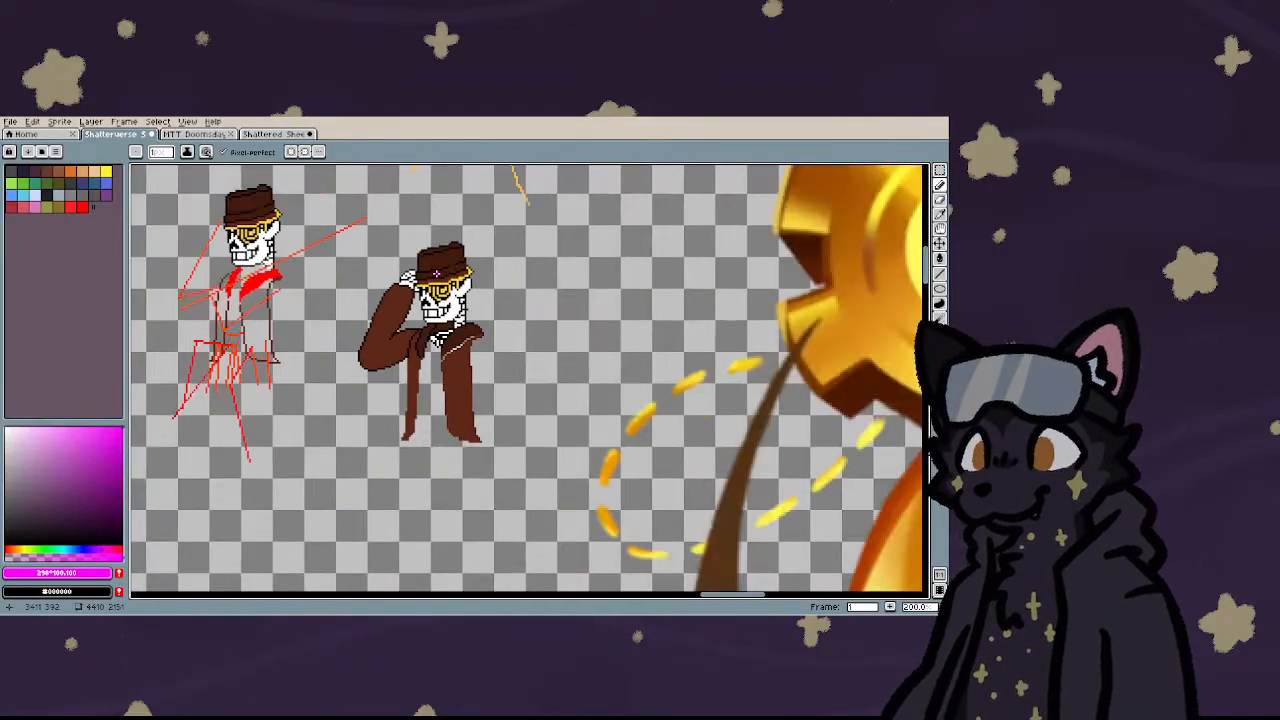
key(m)
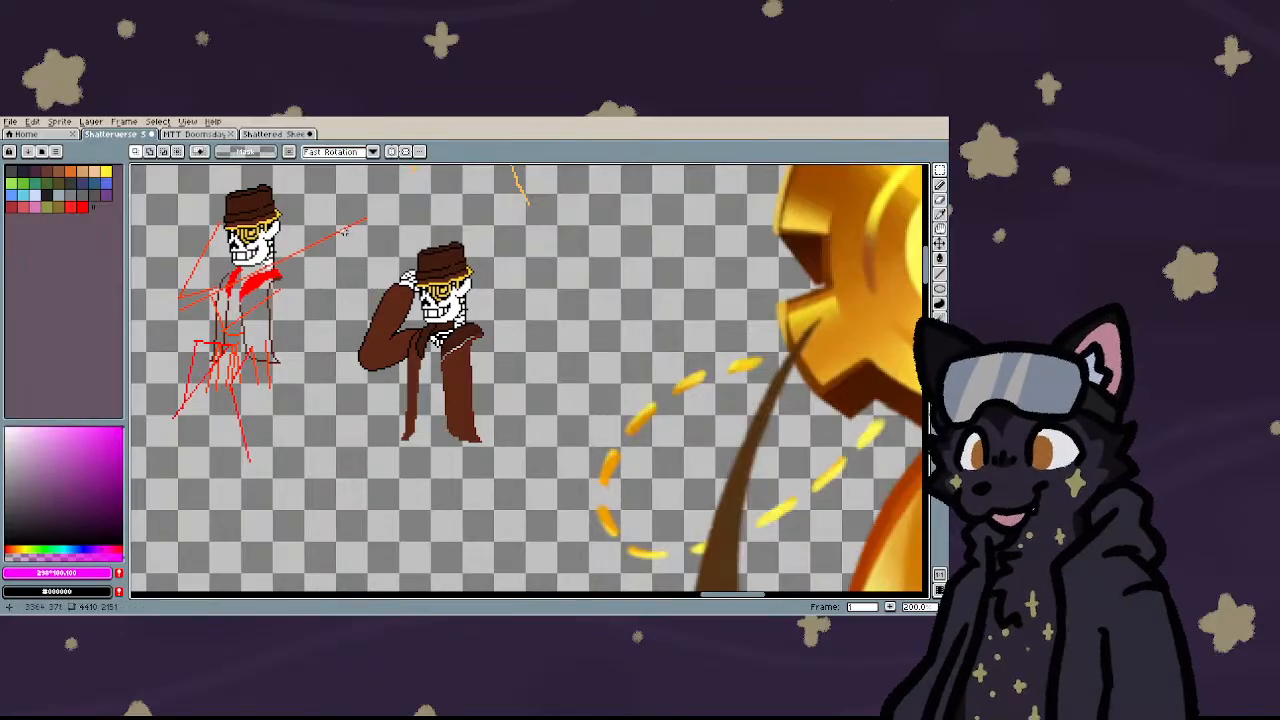
drag(343, 230, 540, 466)
scroll(450, 360, down, 2)
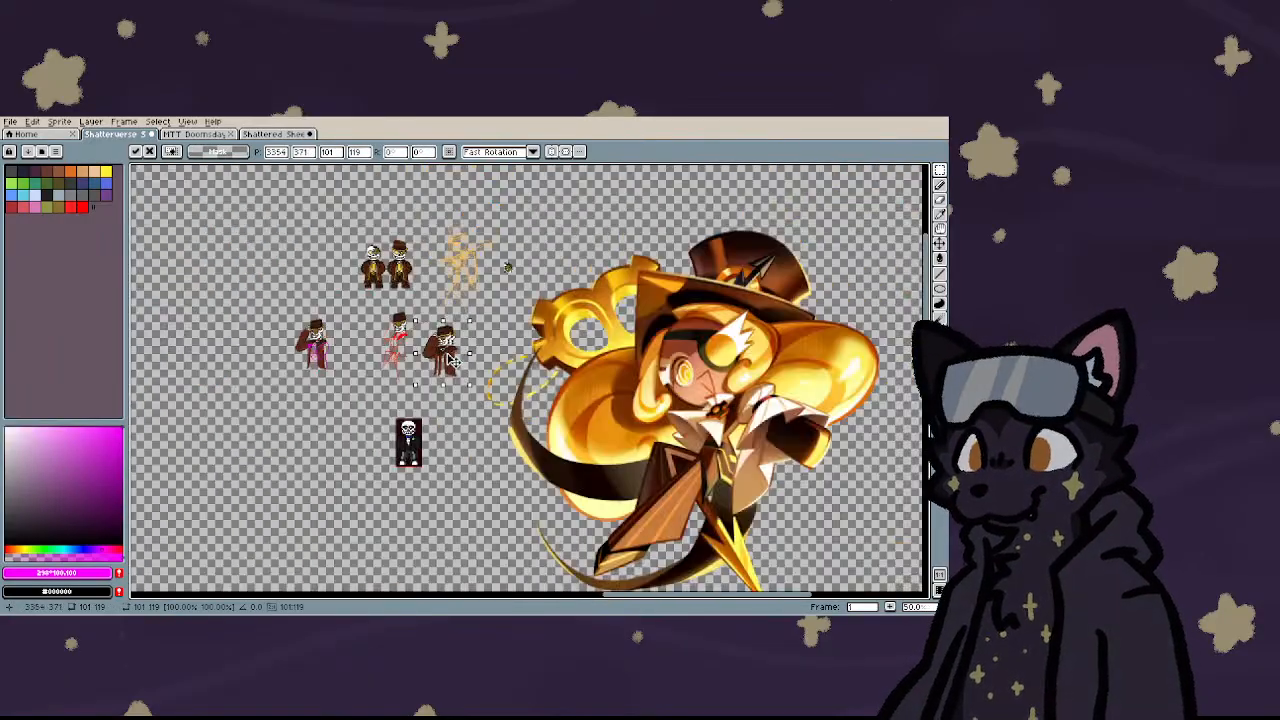
scroll(450, 360, down, 1)
key(ctrl+d)
- Pencil a black outline around the lower tip and inner edge of the wider lapel
scroll(513, 352, up, 4)
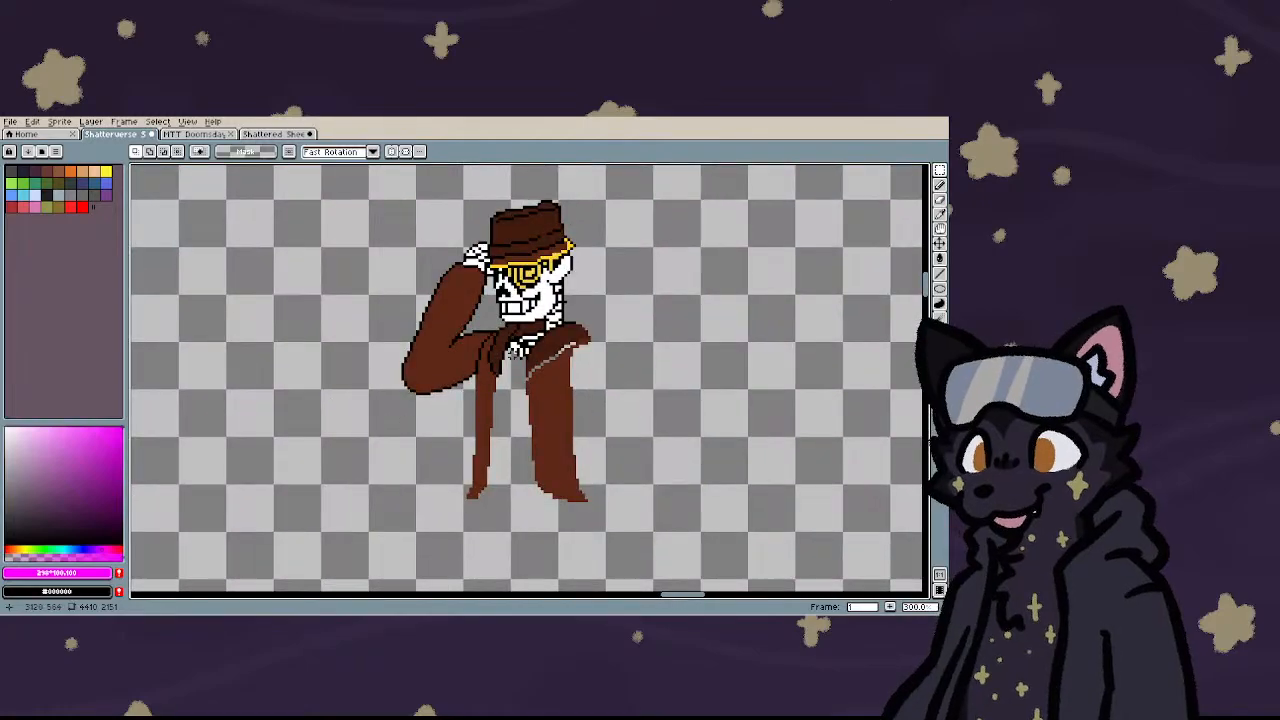
scroll(513, 352, up, 7)
key(b)
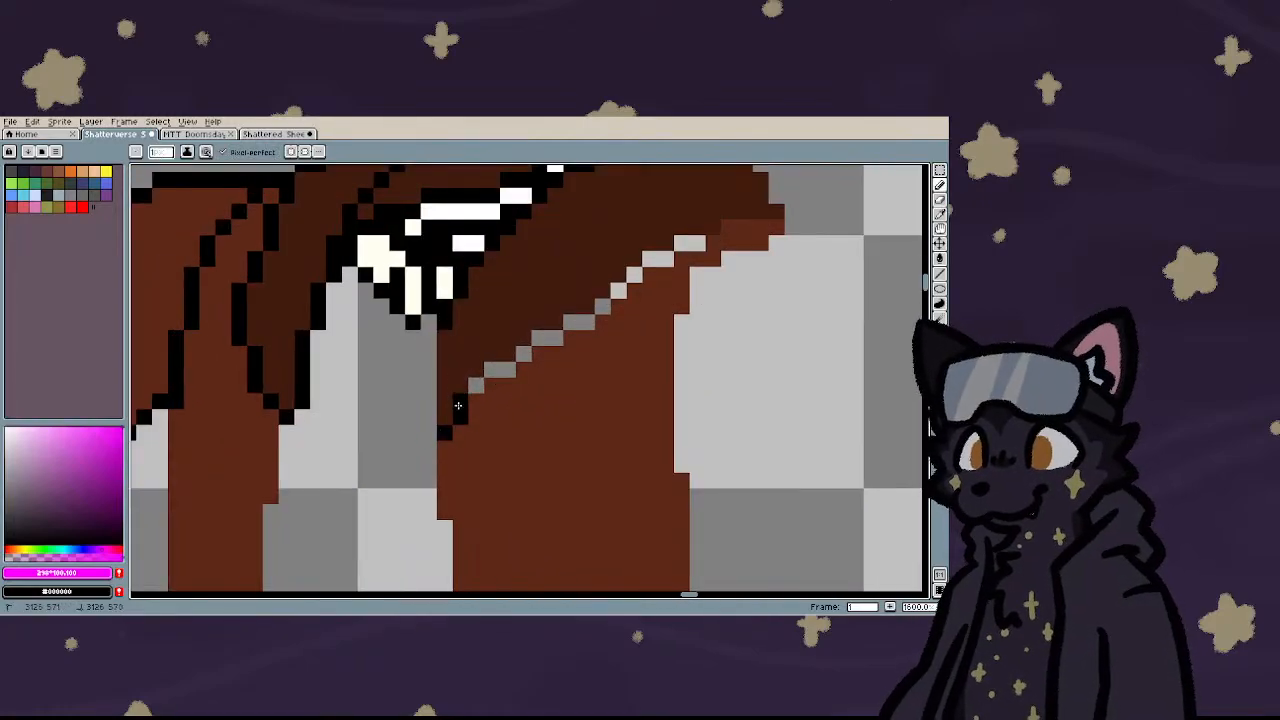
drag(429, 421, 428, 330)
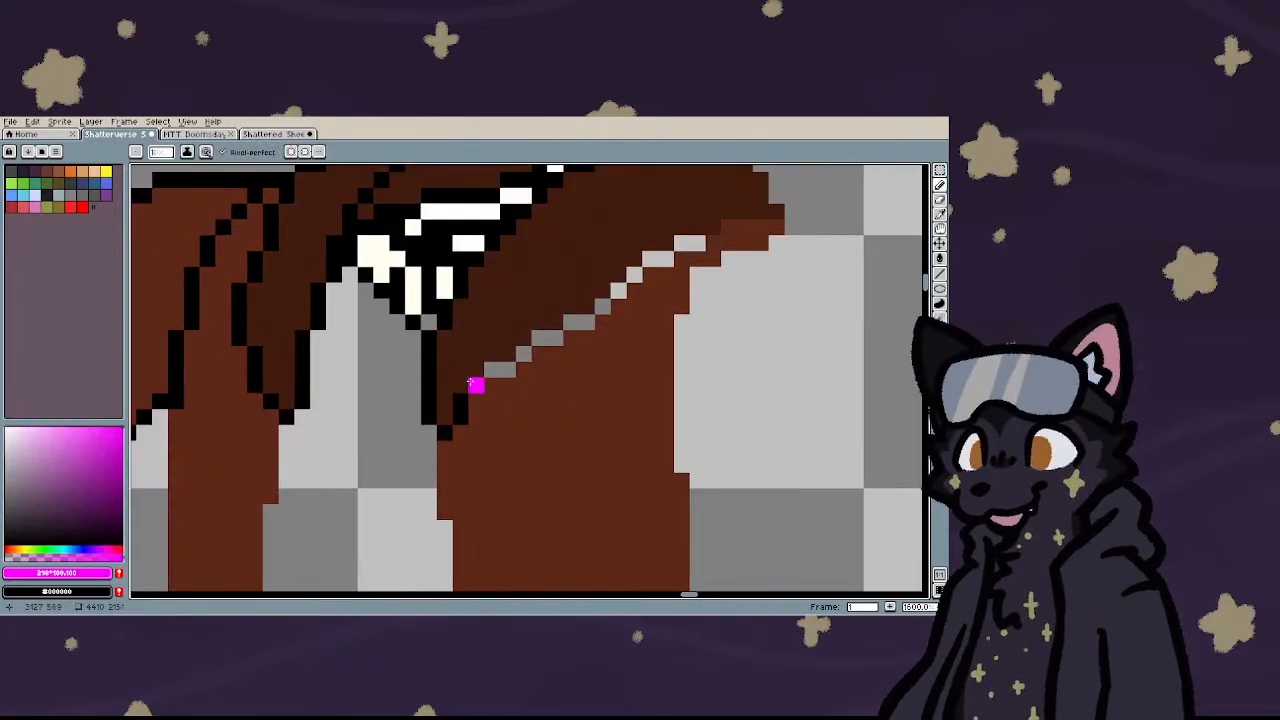
scroll(474, 385, down, 5)
scroll(429, 386, up, 3)
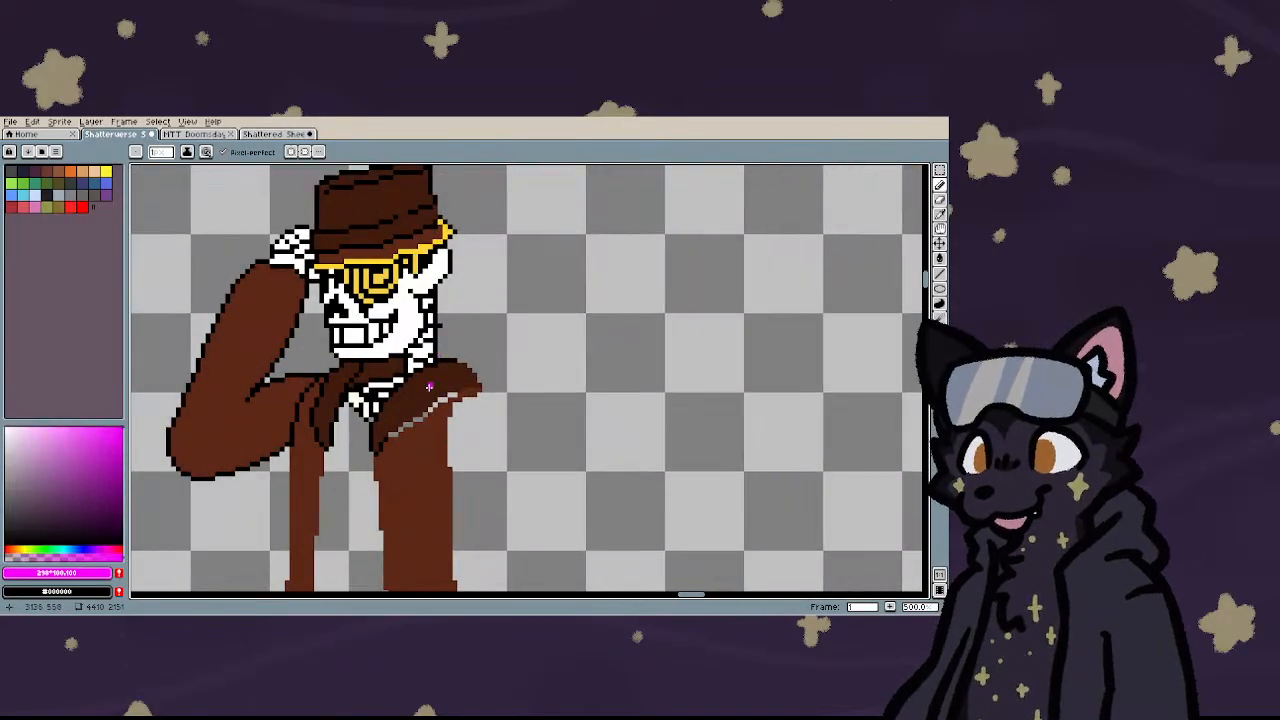
- Fill the transparent gap pixels along the wider lapel's lower edge with black using the Paint Bucket
scroll(429, 386, up, 5)
key(g)
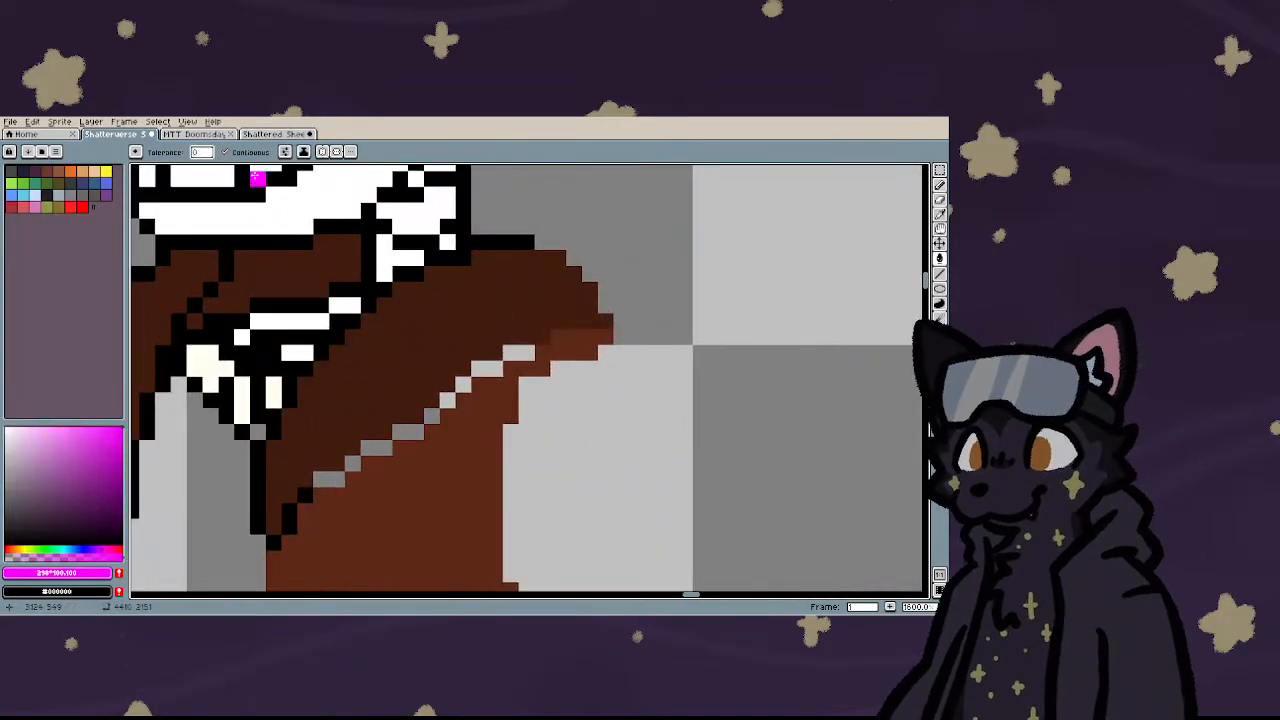
click(337, 480)
click(382, 447)
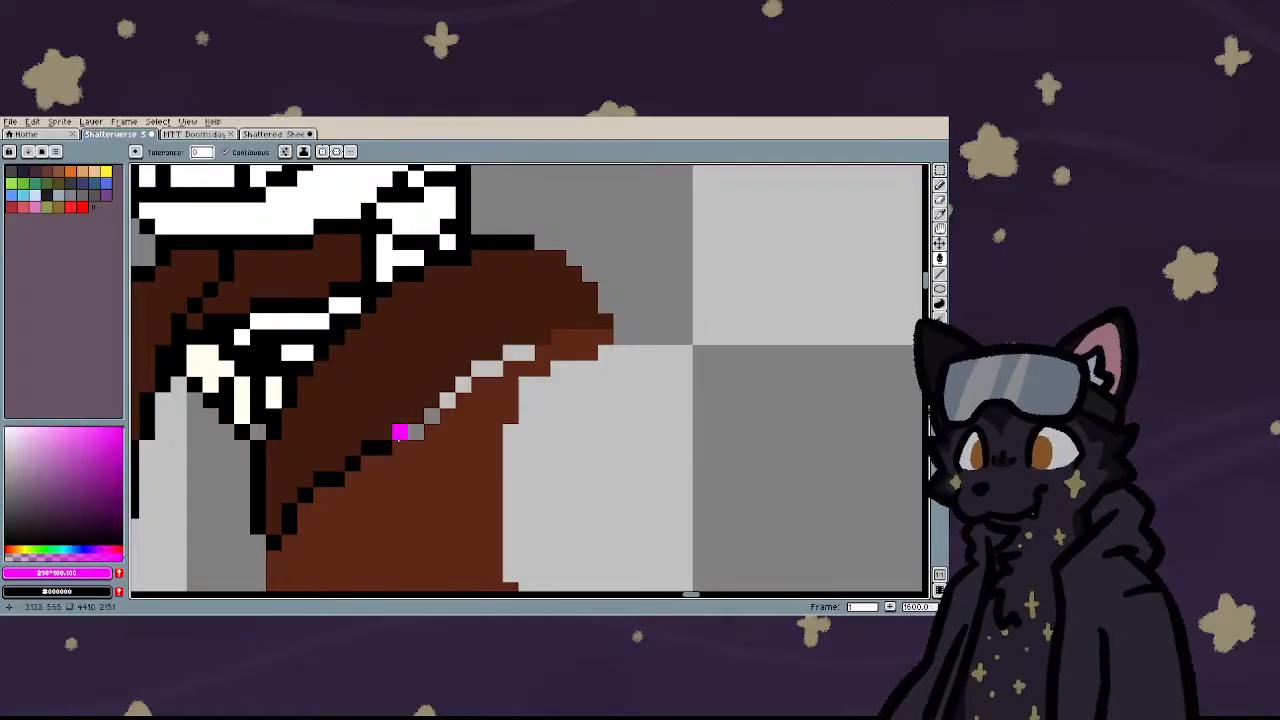
click(416, 432)
click(432, 416)
click(443, 410)
key(ctrl+z)
click(448, 400)
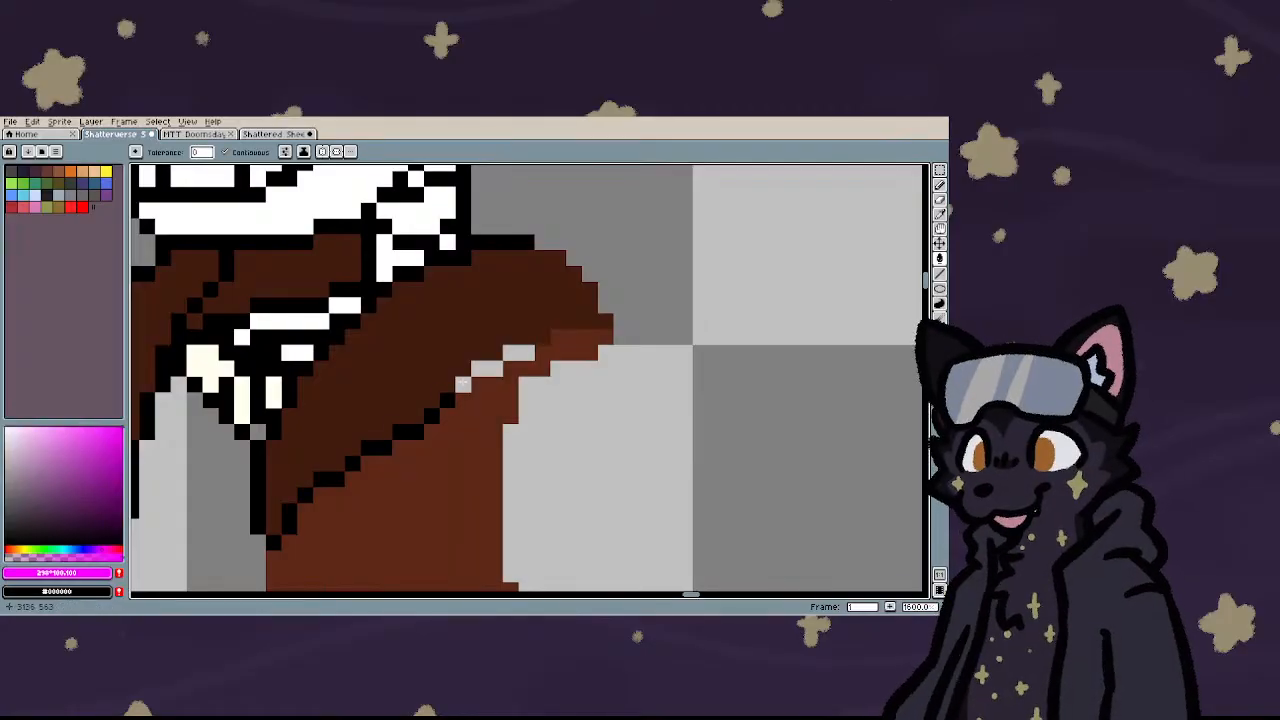
click(462, 384)
click(486, 370)
click(518, 353)
scroll(500, 365, down, 5)
scroll(470, 376, up, 5)
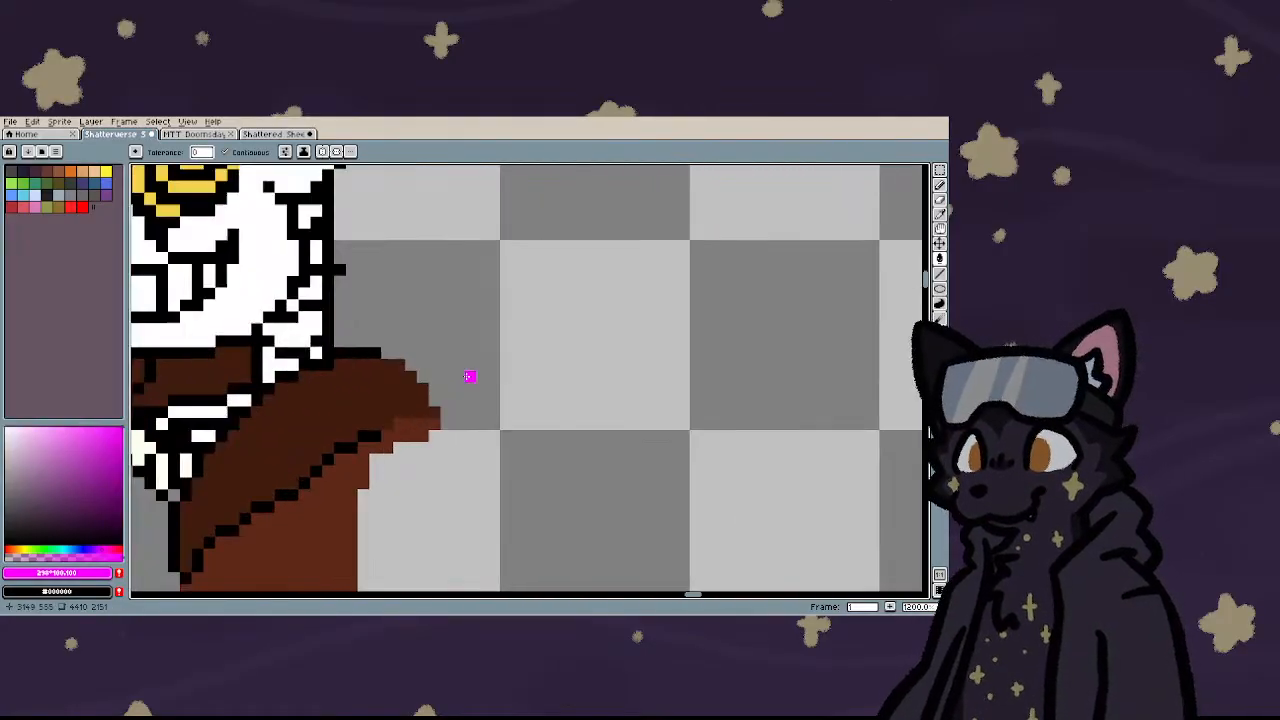
- Pencil the black outline around the wider lapel's outer tip and shoulder edge
key(b)
scroll(470, 376, up, 3)
mouse_move(367, 444)
mouse_down()
mouse_move(435, 444)
mouse_move(456, 426)
mouse_move(418, 354)
mouse_move(343, 298)
mouse_up()
scroll(443, 338, down, 5)
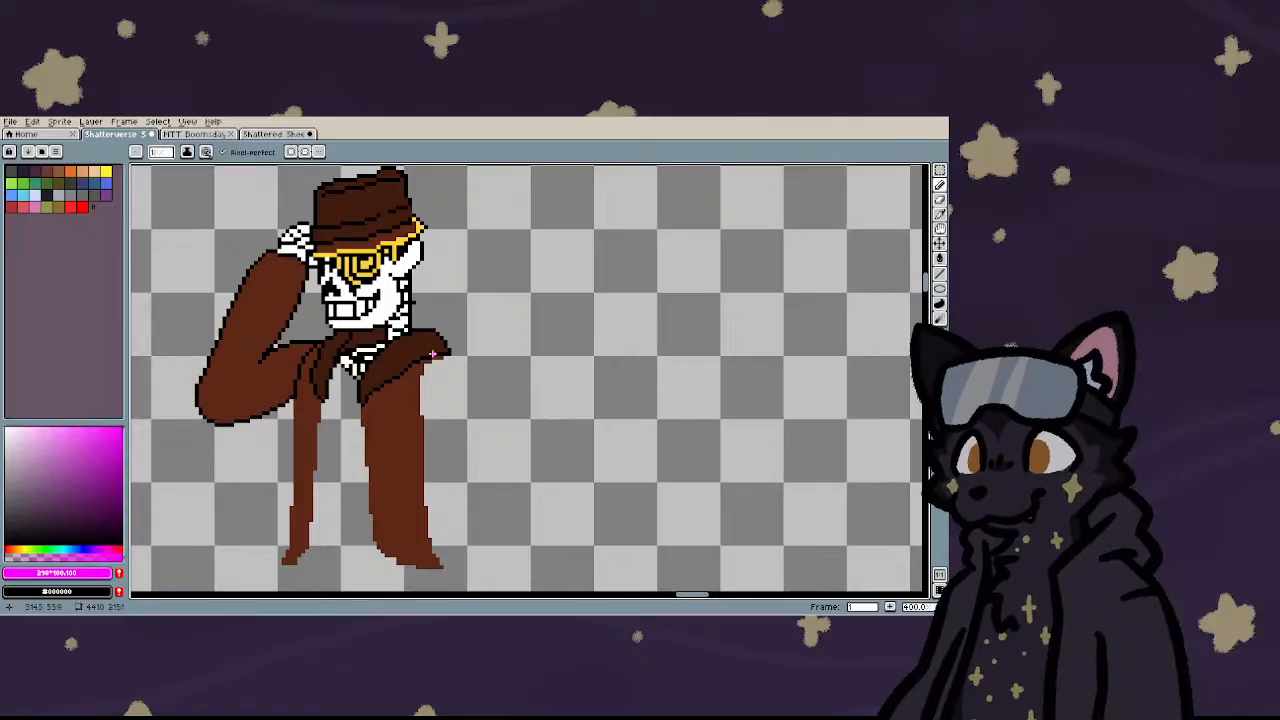
- Draw two stepped black vertical lines, about 13 and 12 pixels long, down the wide coat panel's inner edge below the lapel
scroll(358, 424, up, 3)
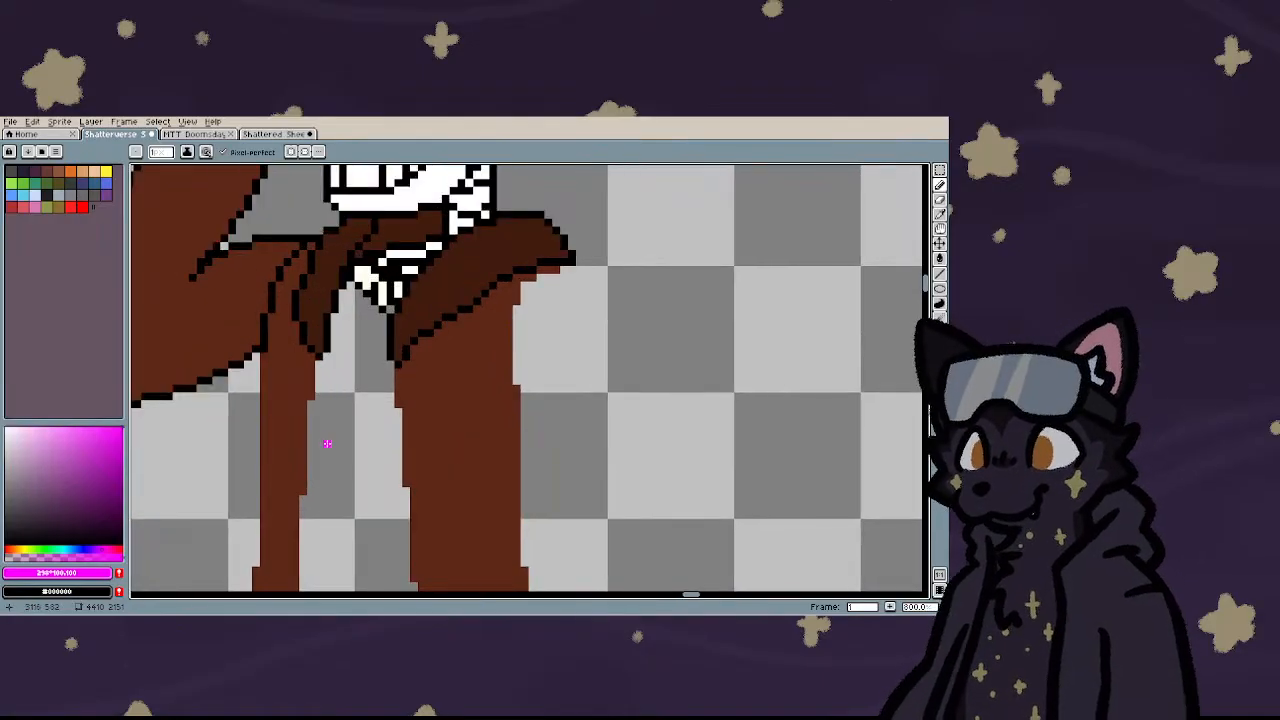
scroll(366, 429, up, 1)
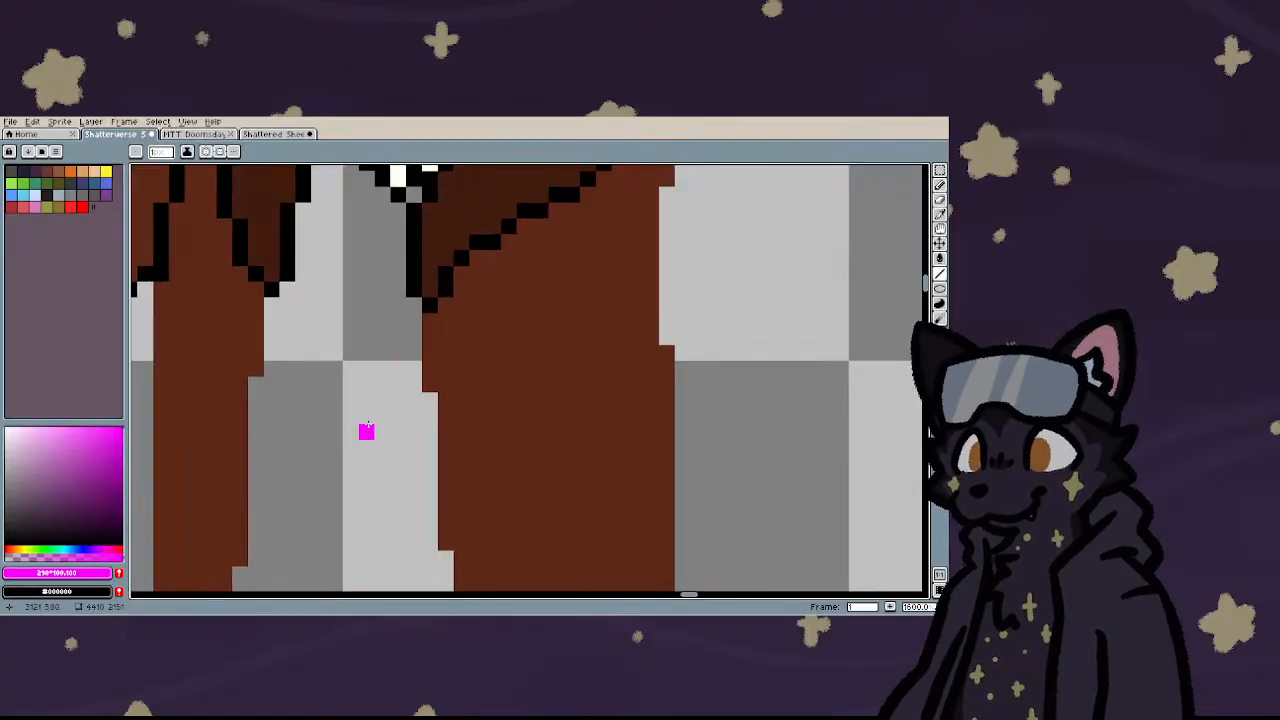
scroll(369, 327, down, 2)
drag(382, 318, 380, 390)
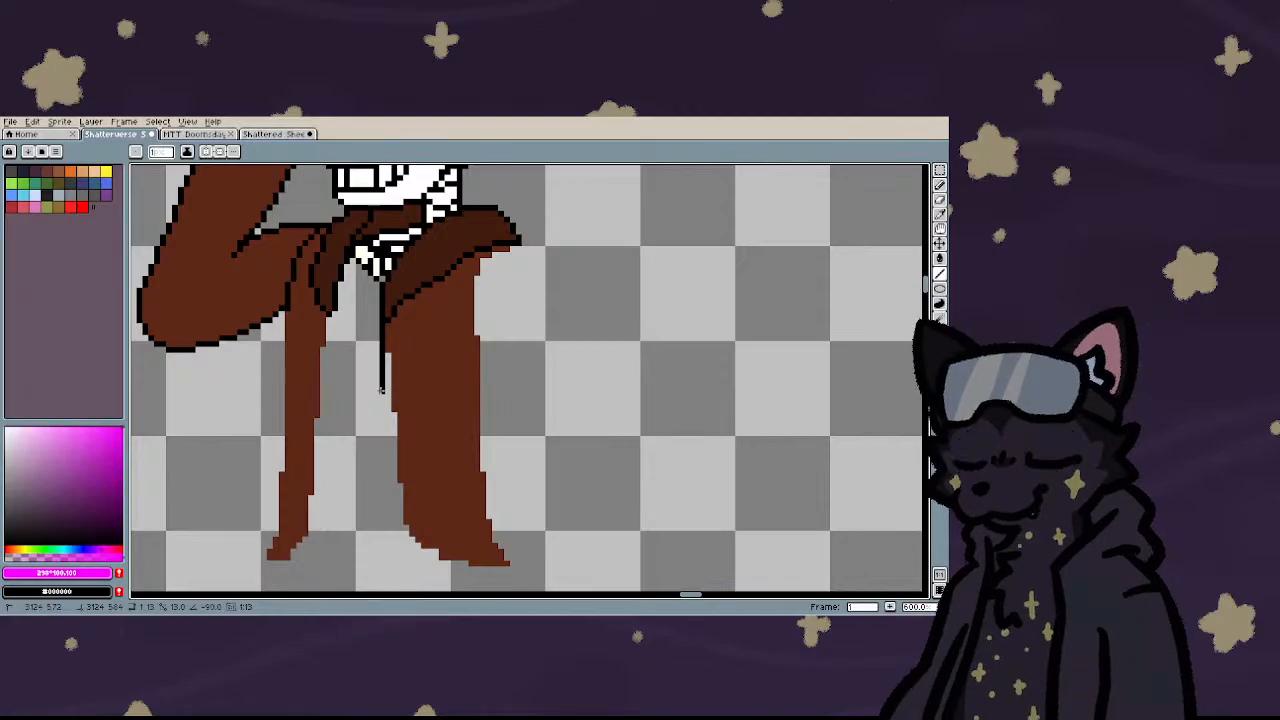
scroll(381, 390, down, 3)
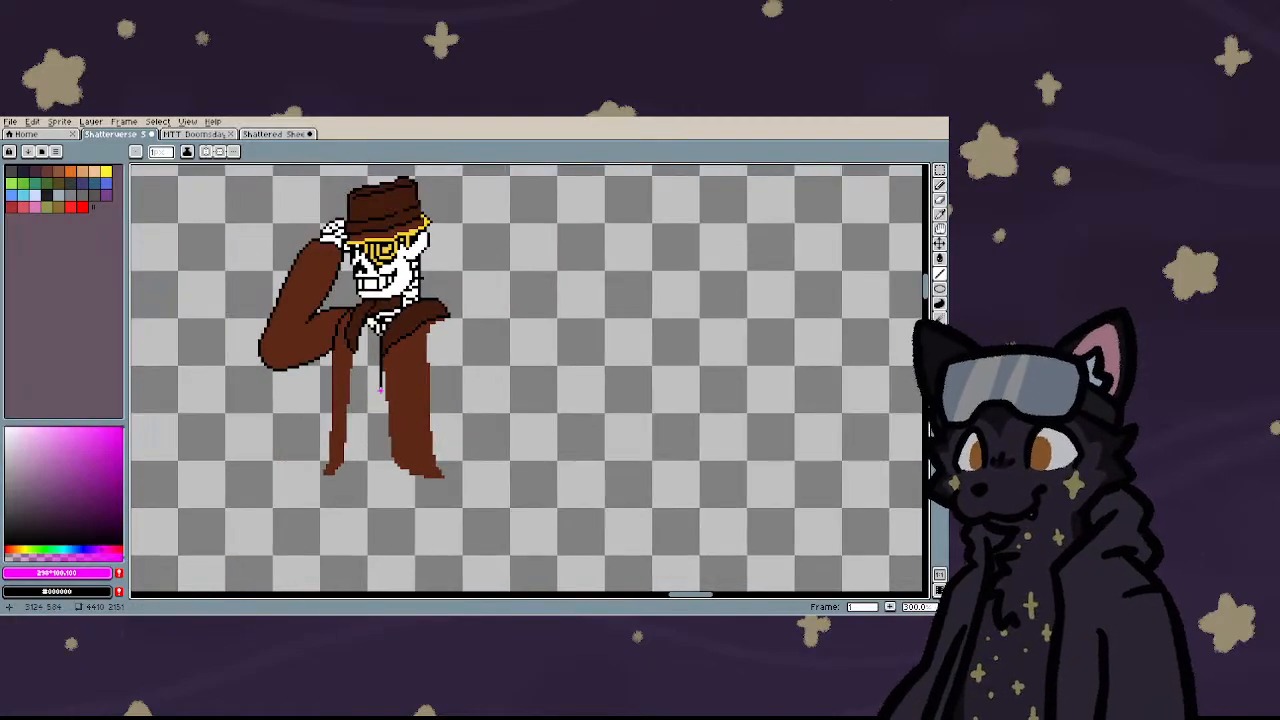
scroll(381, 392, up, 1)
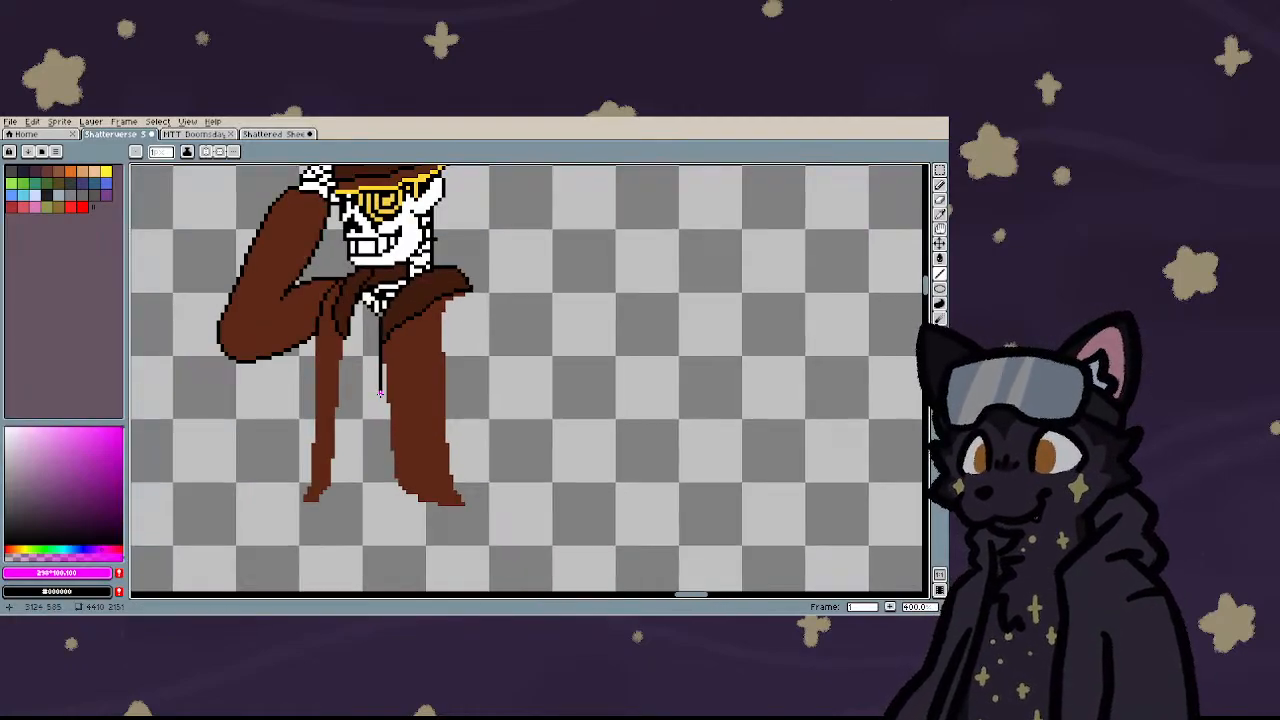
scroll(378, 393, down, 1)
scroll(373, 395, up, 5)
drag(383, 366, 393, 502)
scroll(384, 406, down, 2)
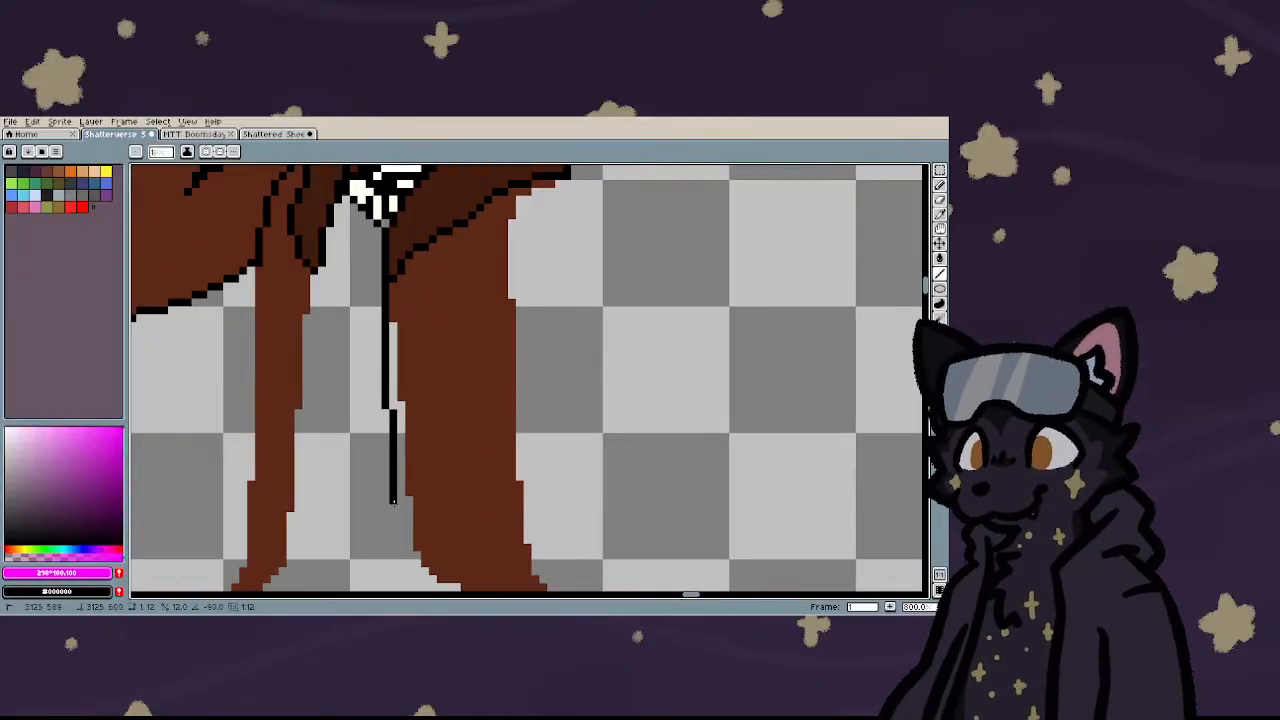
scroll(393, 502, down, 4)
- Continue the black outline around the wide coat panel's inner bottom corner and along its hem
scroll(383, 500, up, 7)
mouse_move(398, 405)
mouse_down()
mouse_move(397, 389)
mouse_move(413, 537)
mouse_move(445, 531)
mouse_move(509, 561)
mouse_move(610, 561)
mouse_up()
scroll(413, 537, down, 2)
scroll(410, 520, up, 2)
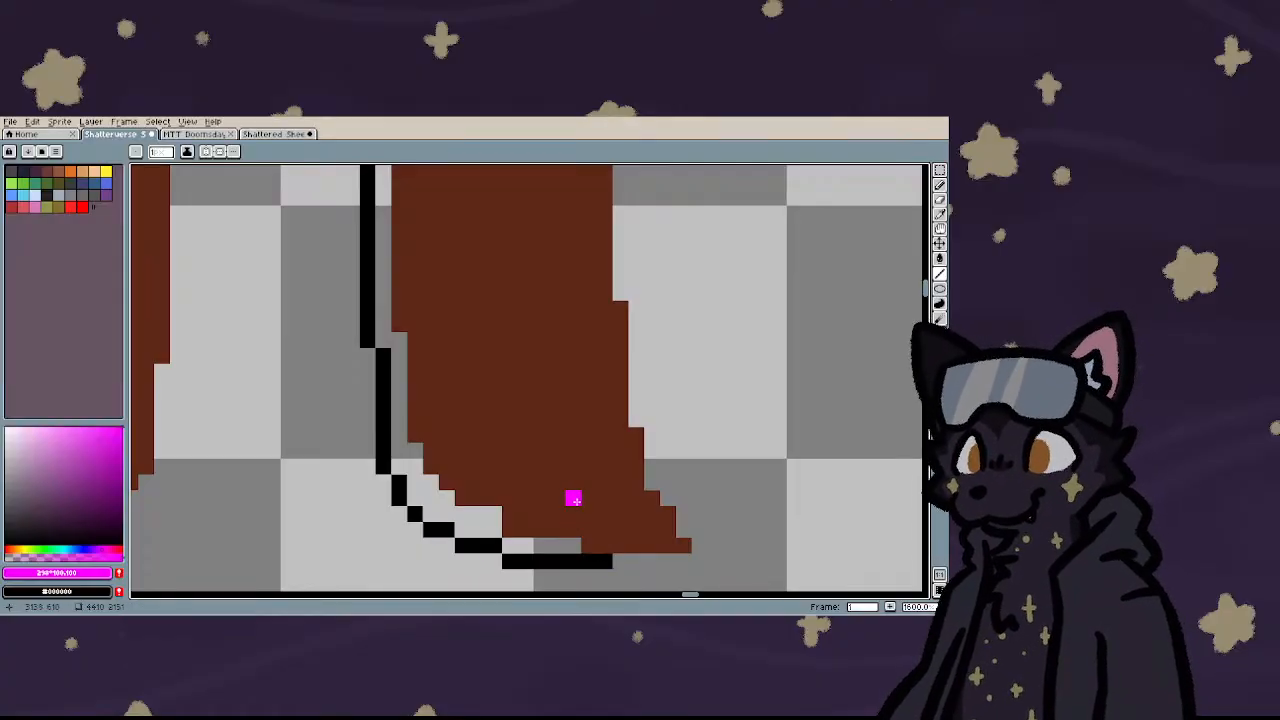
- Sample the coat's brown and fill the gap between the wide panel and its new black outline
key(u)
key(b)
alt+click(557, 480)
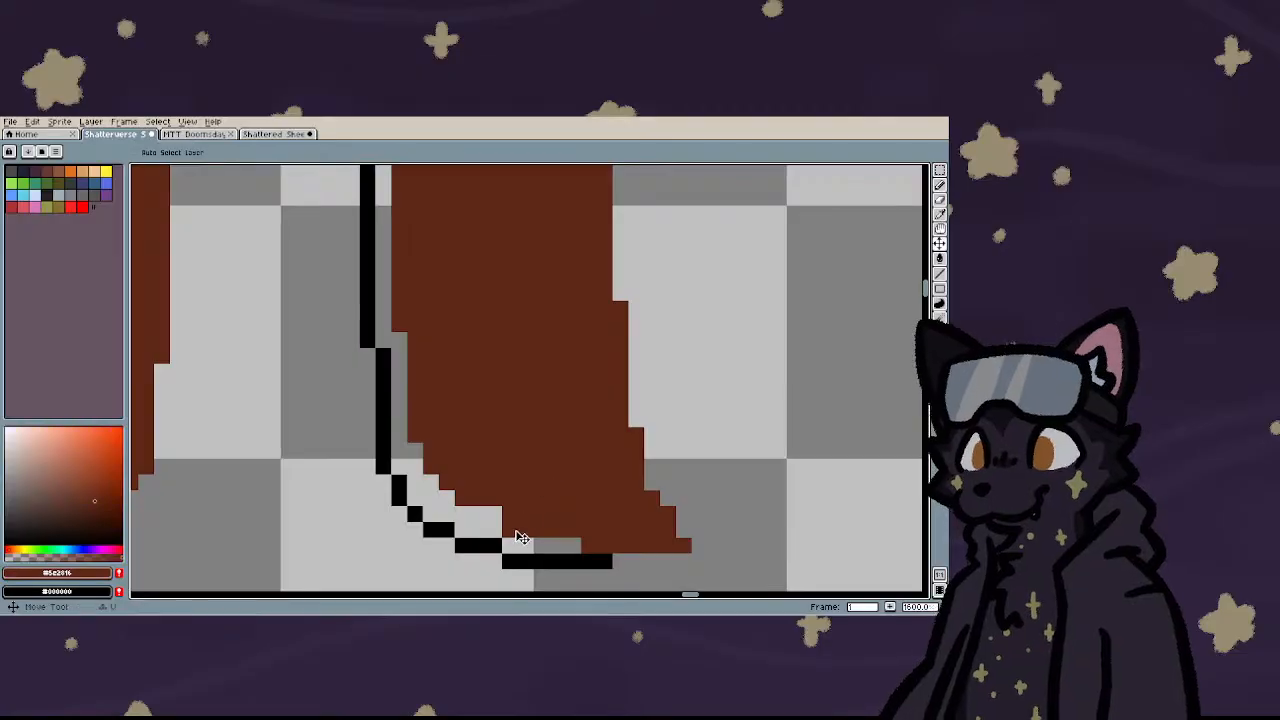
key(g)
click(471, 516)
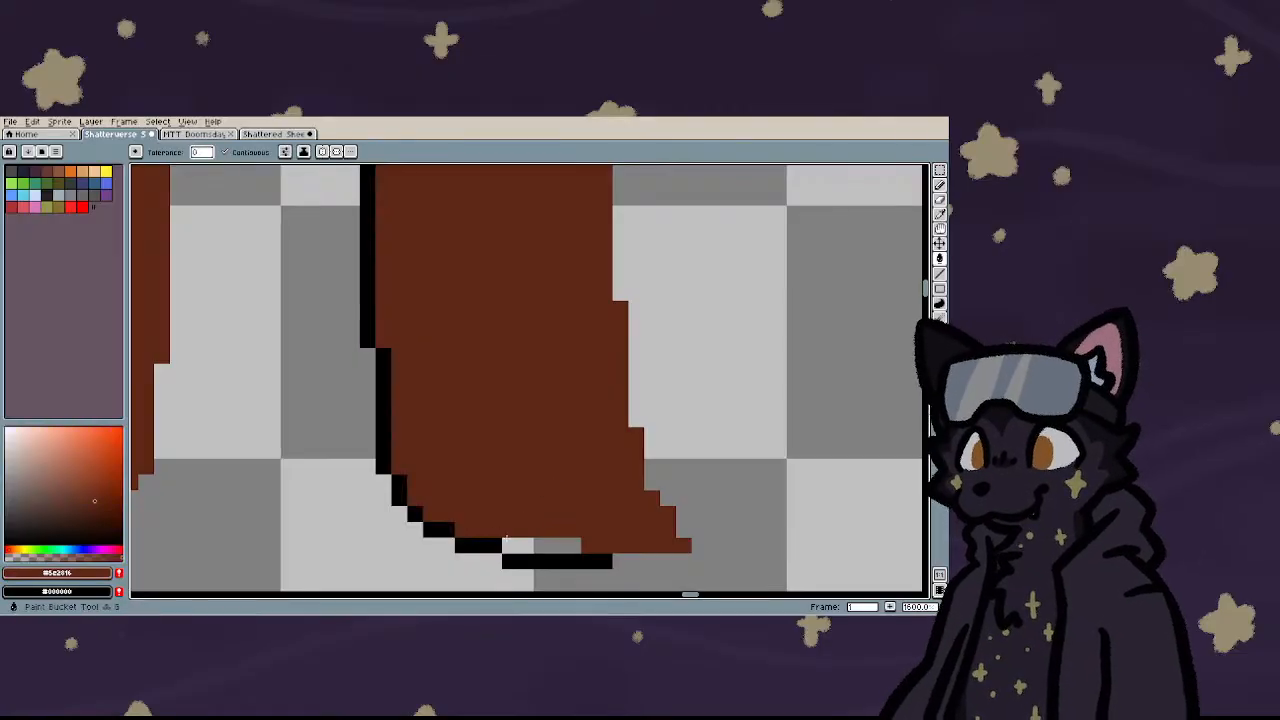
scroll(471, 516, down, 6)
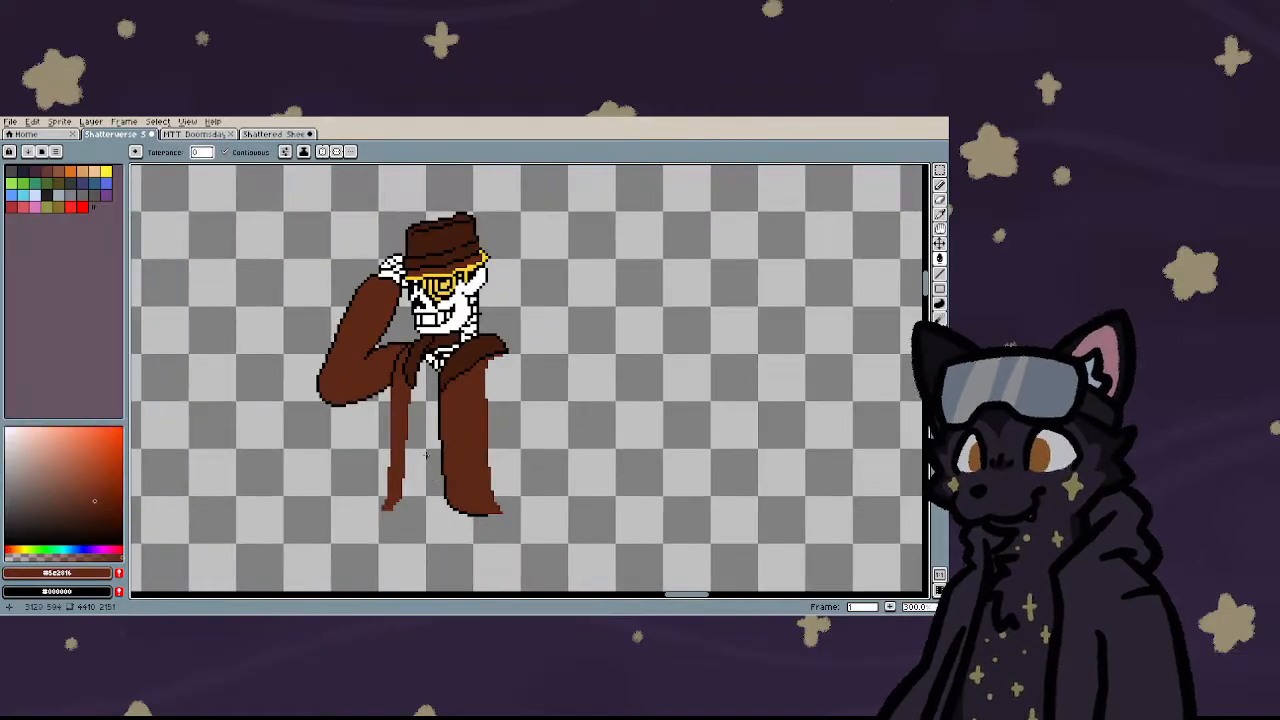
- Outline the narrow coat panel's inner edge in black with stepped vertical lines from the lapel tip down towards the hem
scroll(426, 455, up, 6)
key(b)
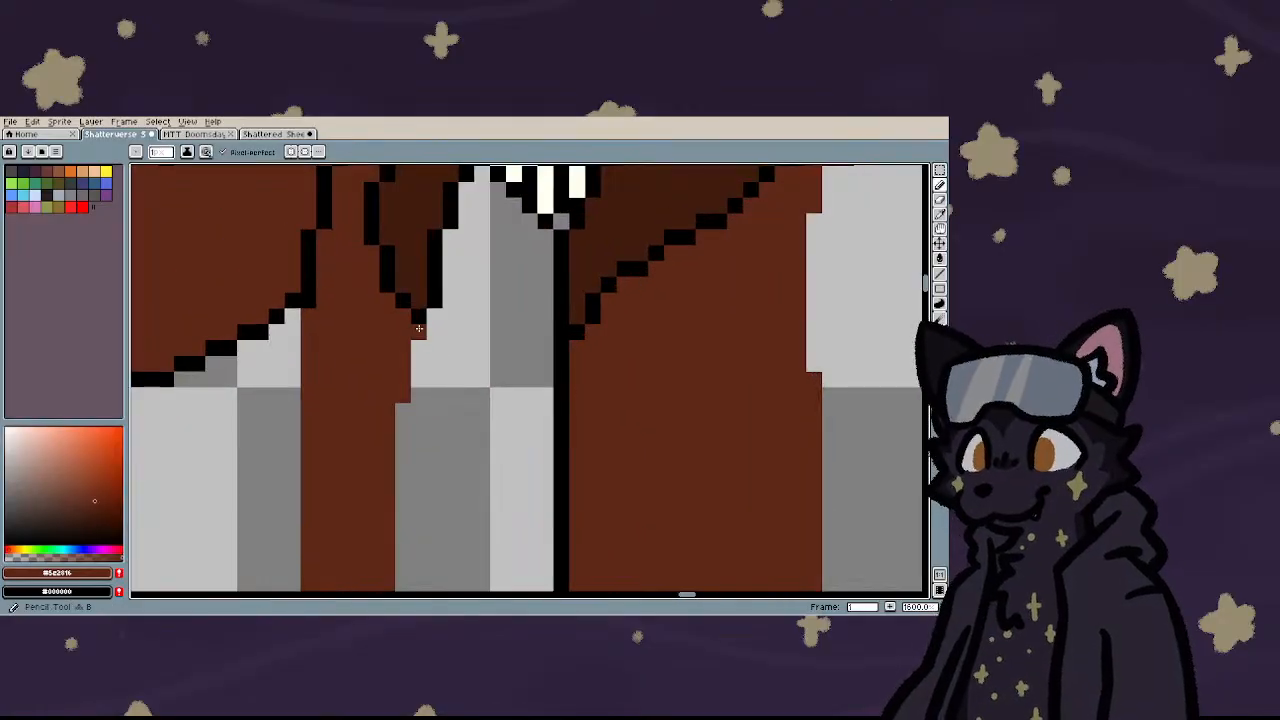
drag(419, 330, 403, 549)
scroll(401, 393, down, 3)
key(ctrl+z)
scroll(376, 472, up, 4)
drag(400, 392, 393, 520)
scroll(375, 440, down, 4)
scroll(368, 466, up, 4)
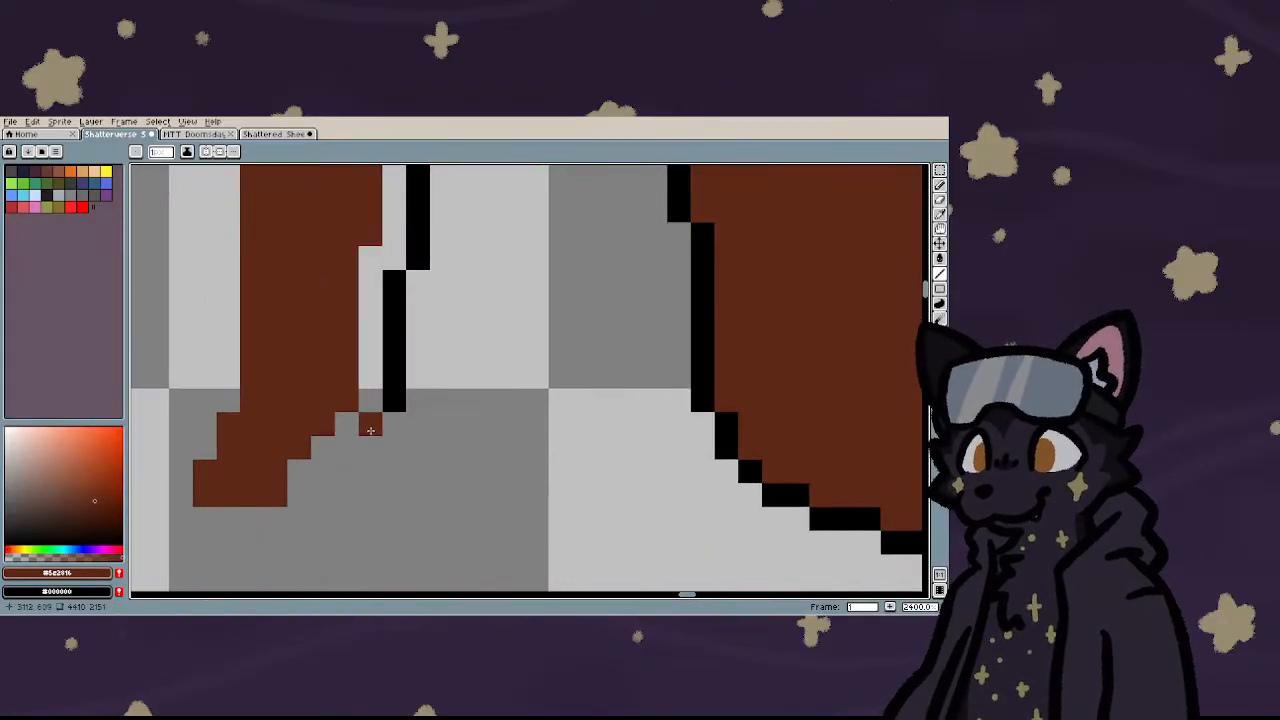
- Curve the black outline around the narrow panel's inner bottom corner and run it along the bottom of the hem
right_click(370, 424)
right_click(370, 447)
right_click(346, 470)
right_click(322, 494)
right_click(298, 494)
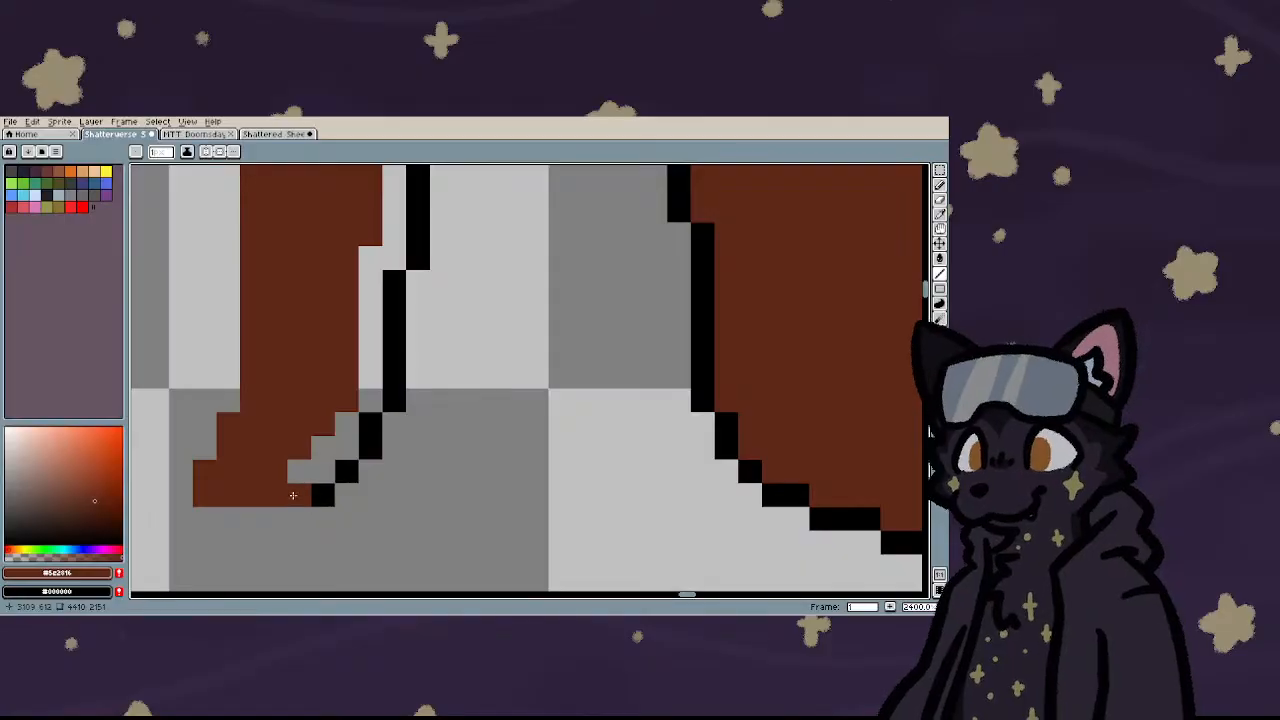
drag(277, 511, 181, 517)
- Outline the narrow coat panel's outer edge in black from the flared hem corner up in stepped lines to the raised sleeve
click(184, 493)
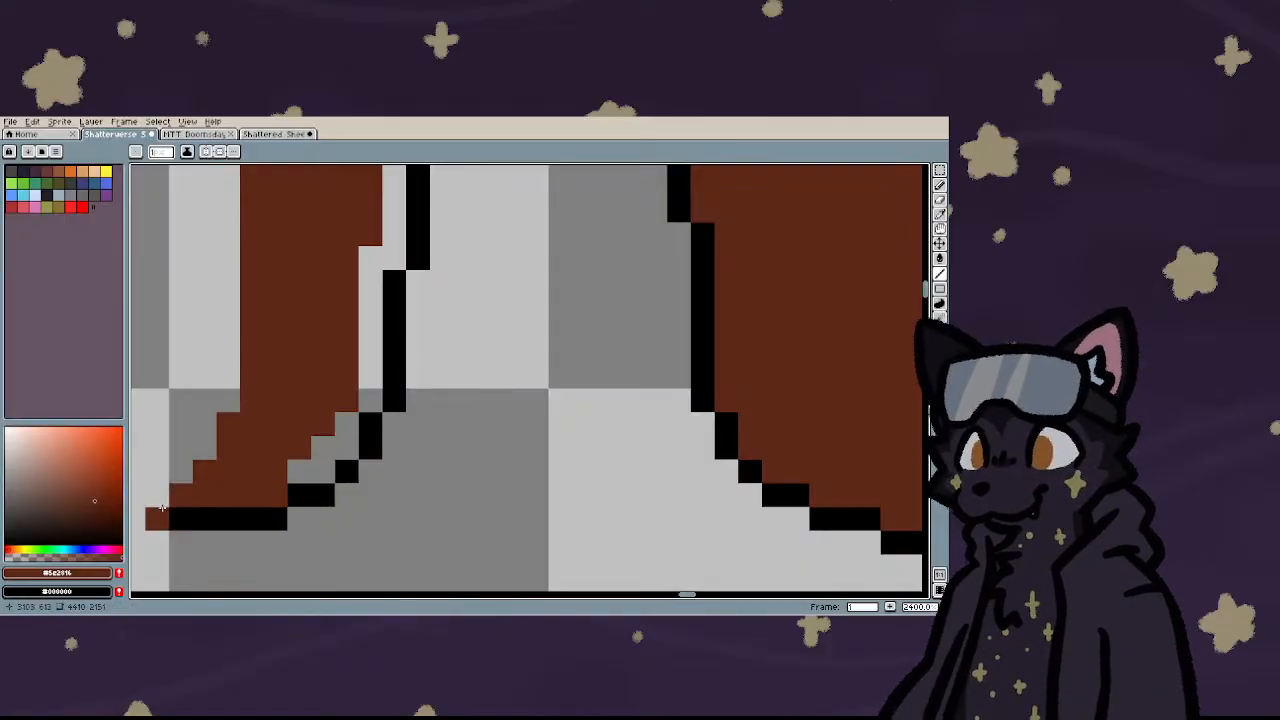
right_click(158, 497)
right_click(181, 470)
right_click(205, 446)
right_click(205, 422)
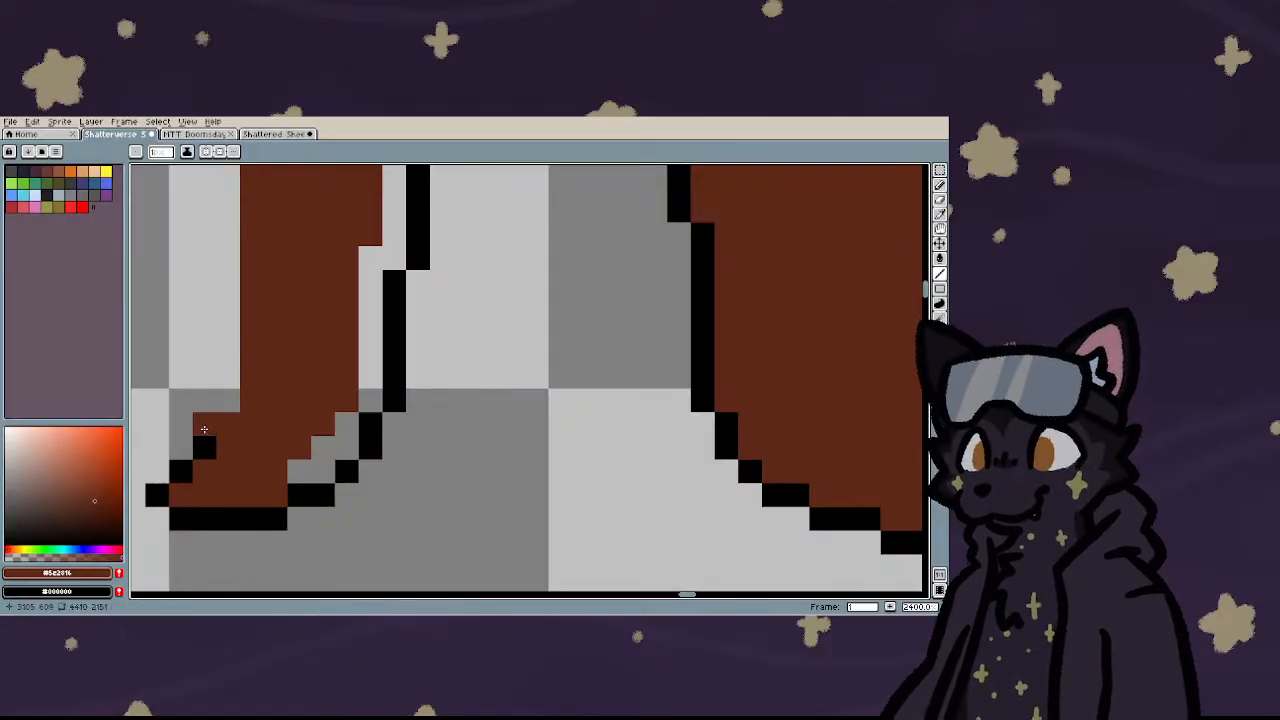
right_click(227, 395)
scroll(228, 393, down, 5)
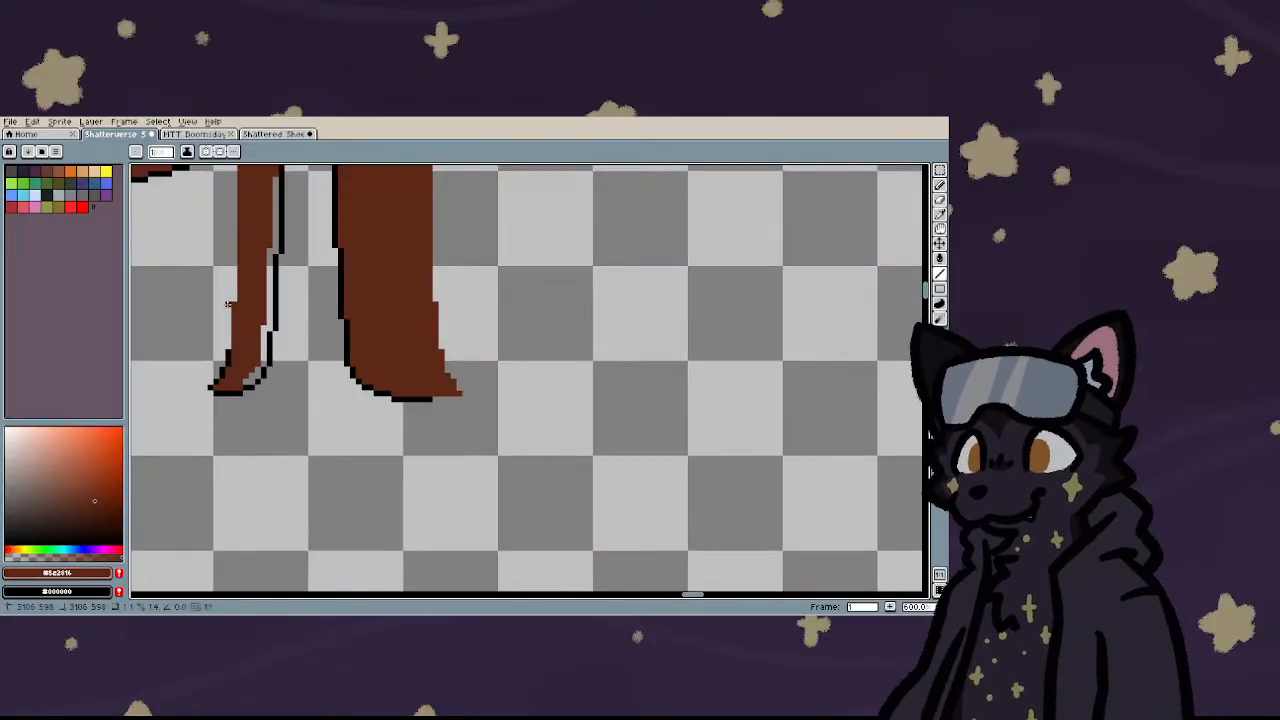
scroll(229, 290, down, 2)
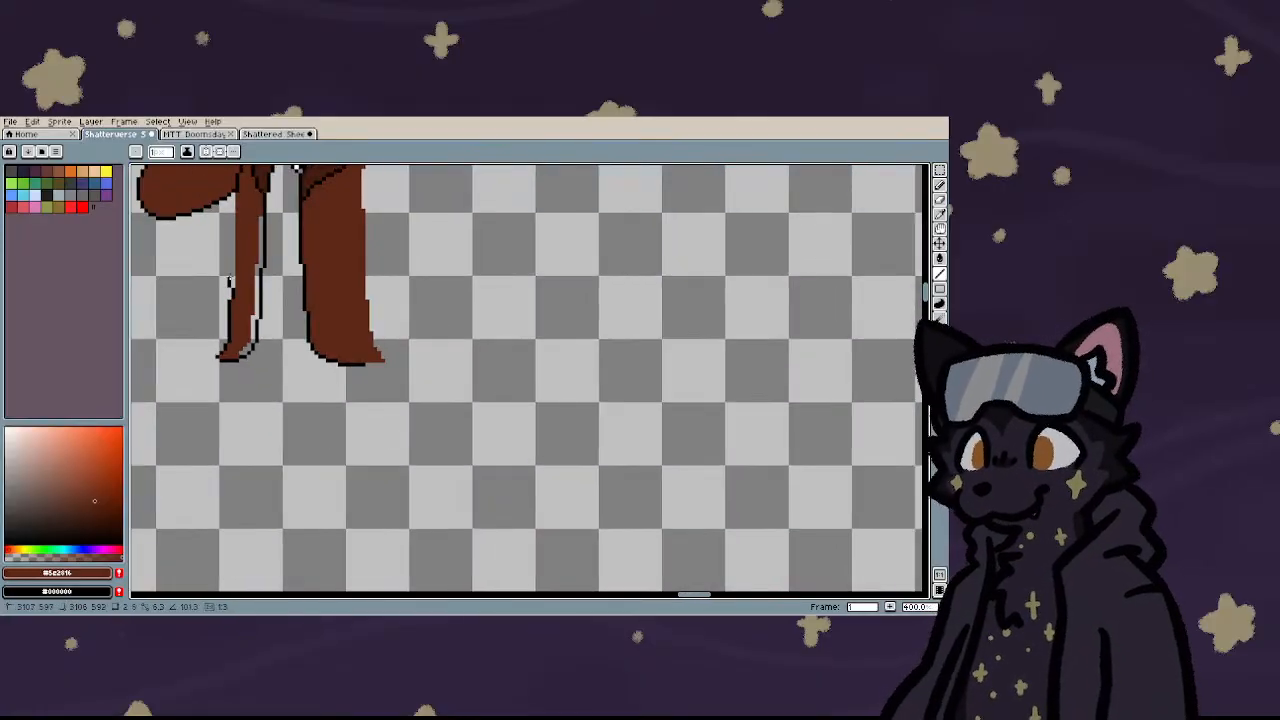
scroll(230, 240, down, 1)
scroll(249, 231, up, 4)
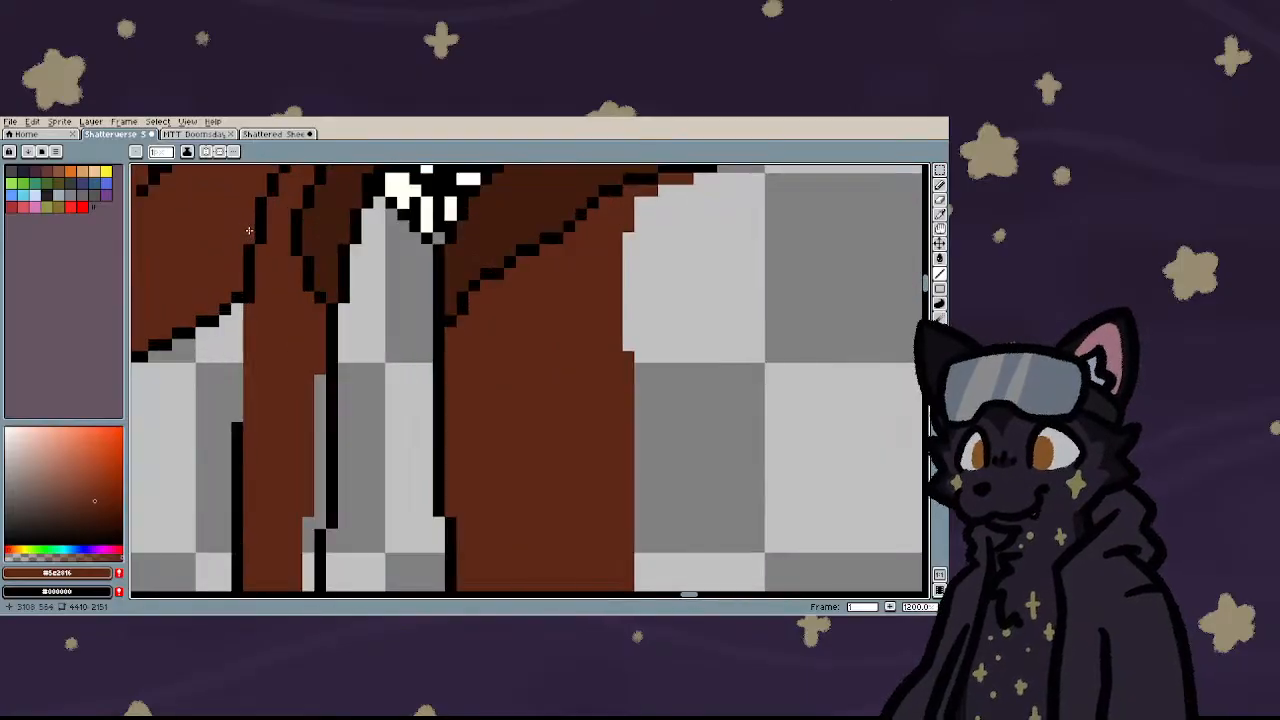
scroll(249, 231, up, 1)
scroll(255, 420, down, 3)
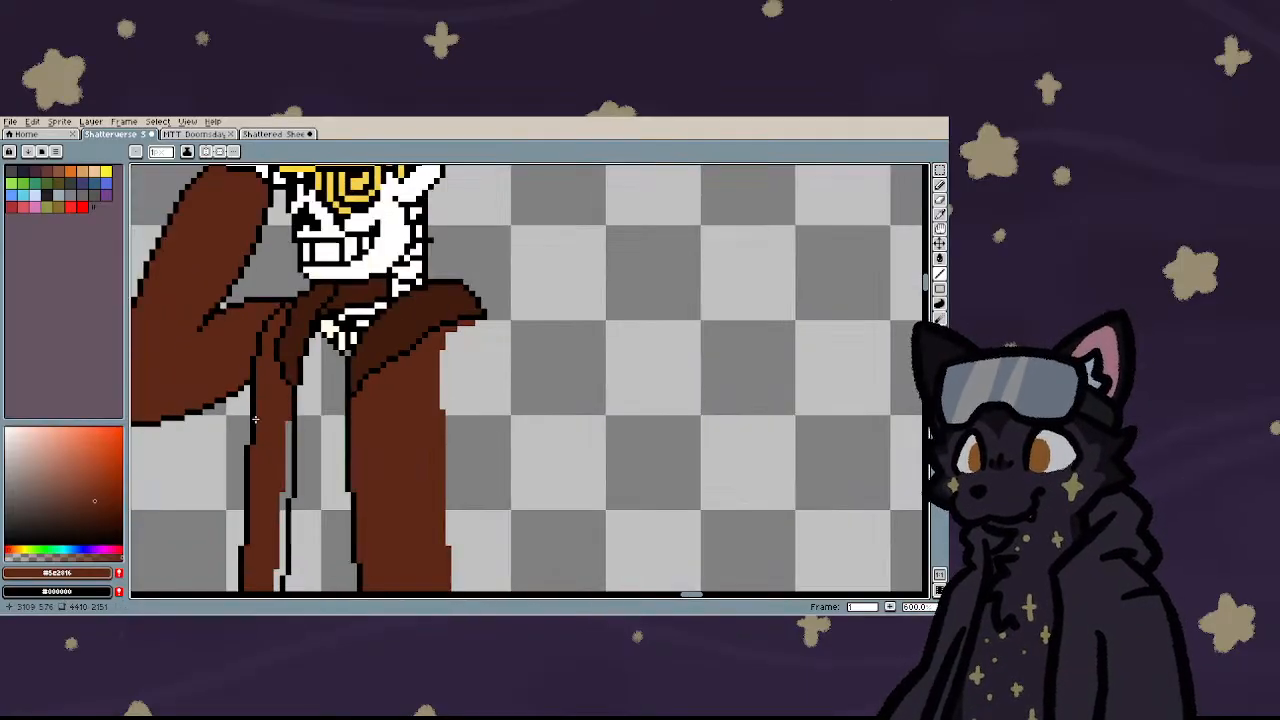
scroll(258, 415, up, 2)
- Sample the coat's brown and fill the gap between the narrow panel and its black inner outline
key(i)
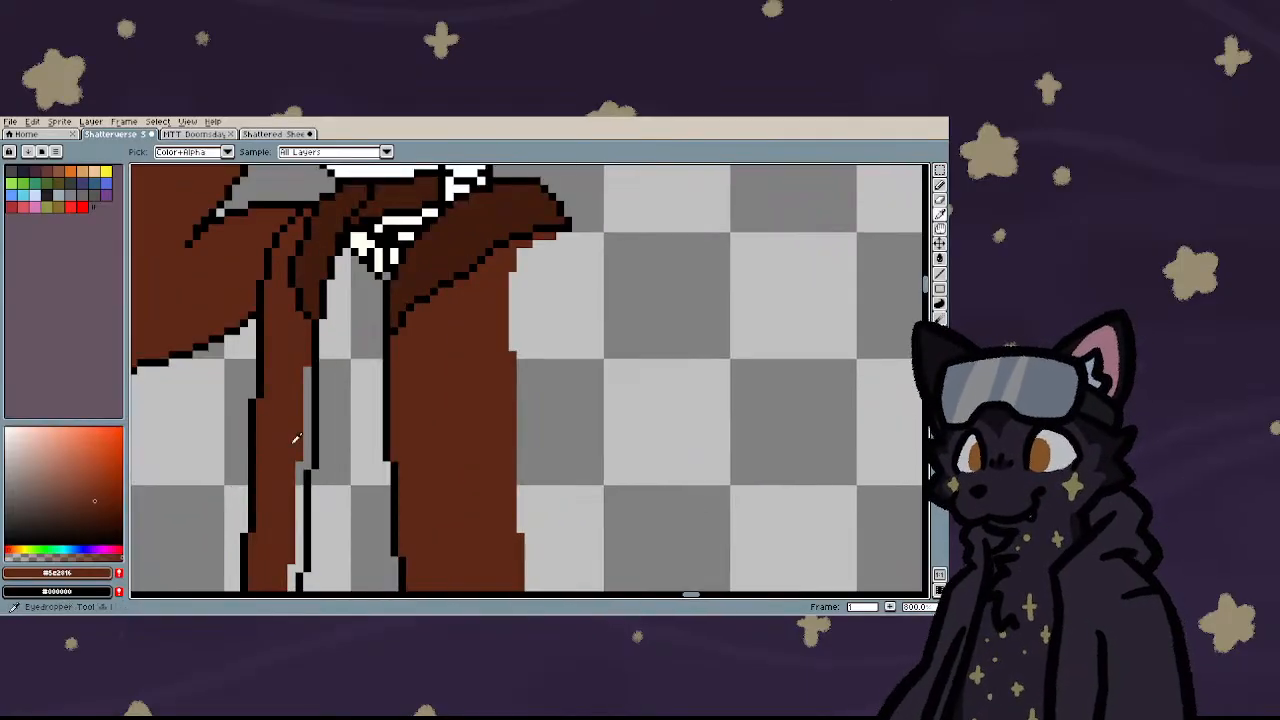
key(g)
click(306, 395)
scroll(300, 430, down, 3)
scroll(295, 472, up, 3)
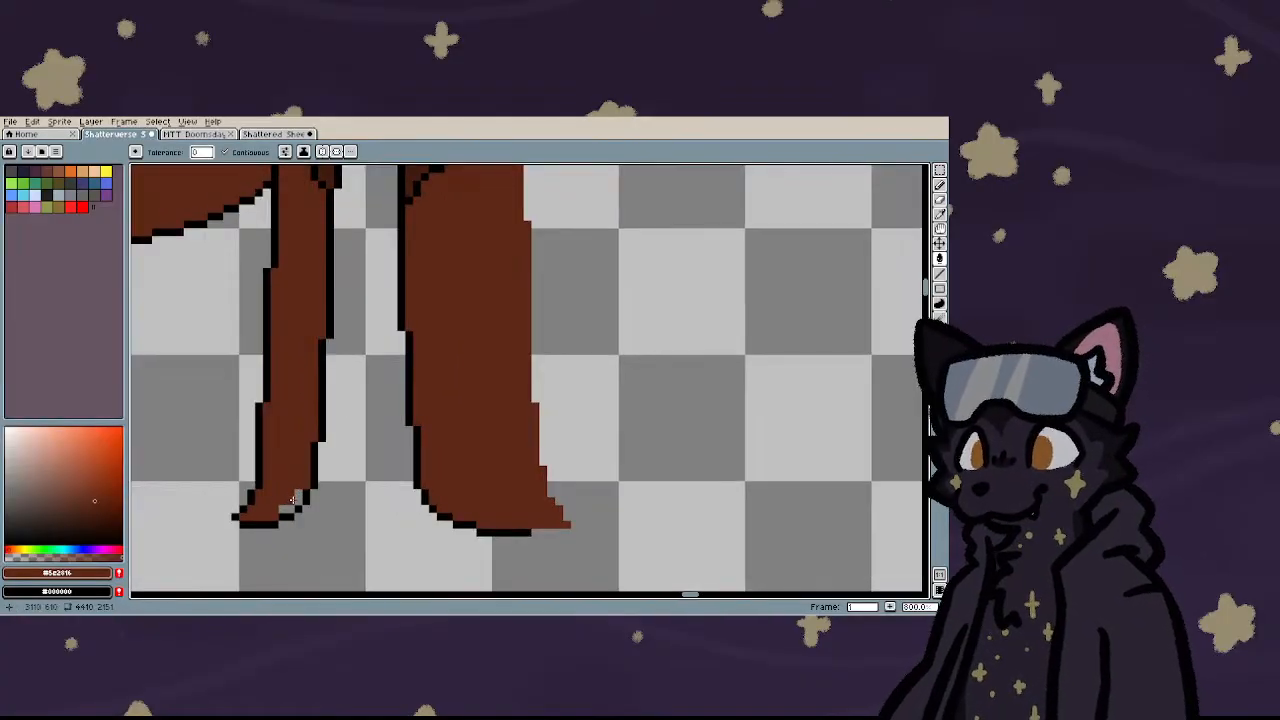
scroll(296, 480, down, 4)
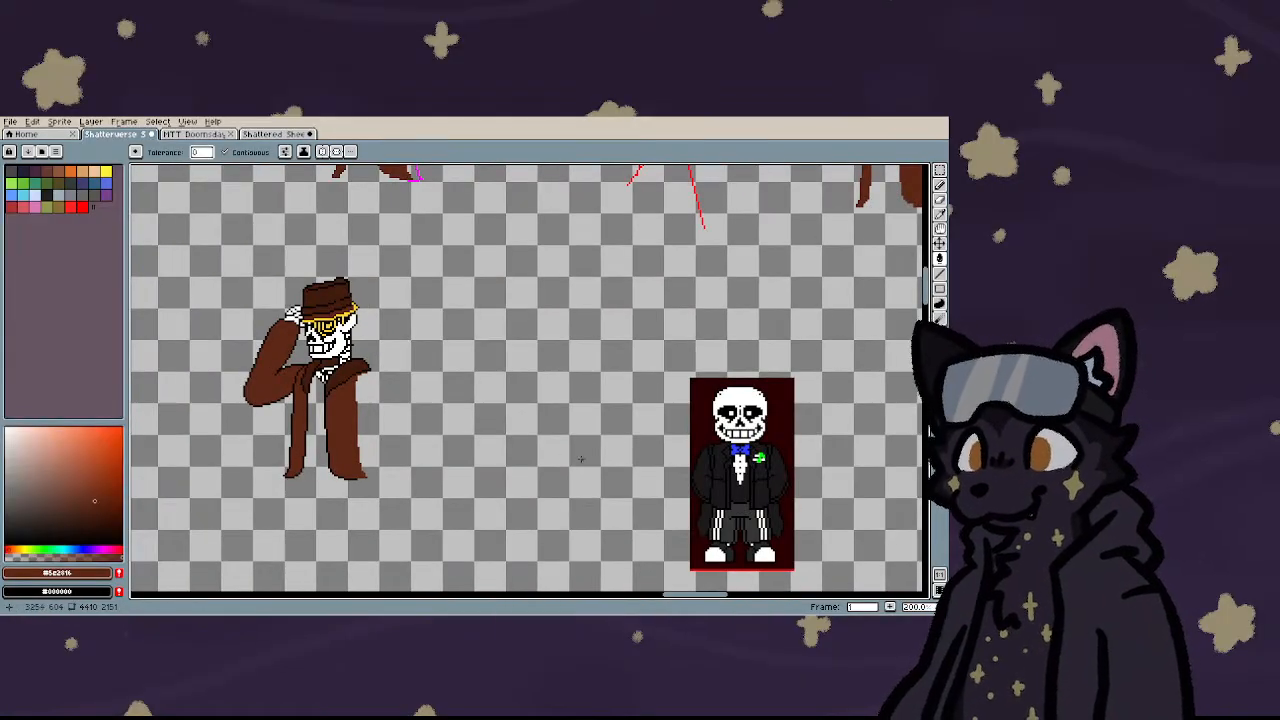
- Sample the off-white from the shirt collar between the coat's lapels as the drawing colour for the shirt
scroll(452, 423, down, 1)
key(u)
scroll(380, 400, up, 7)
key(i)
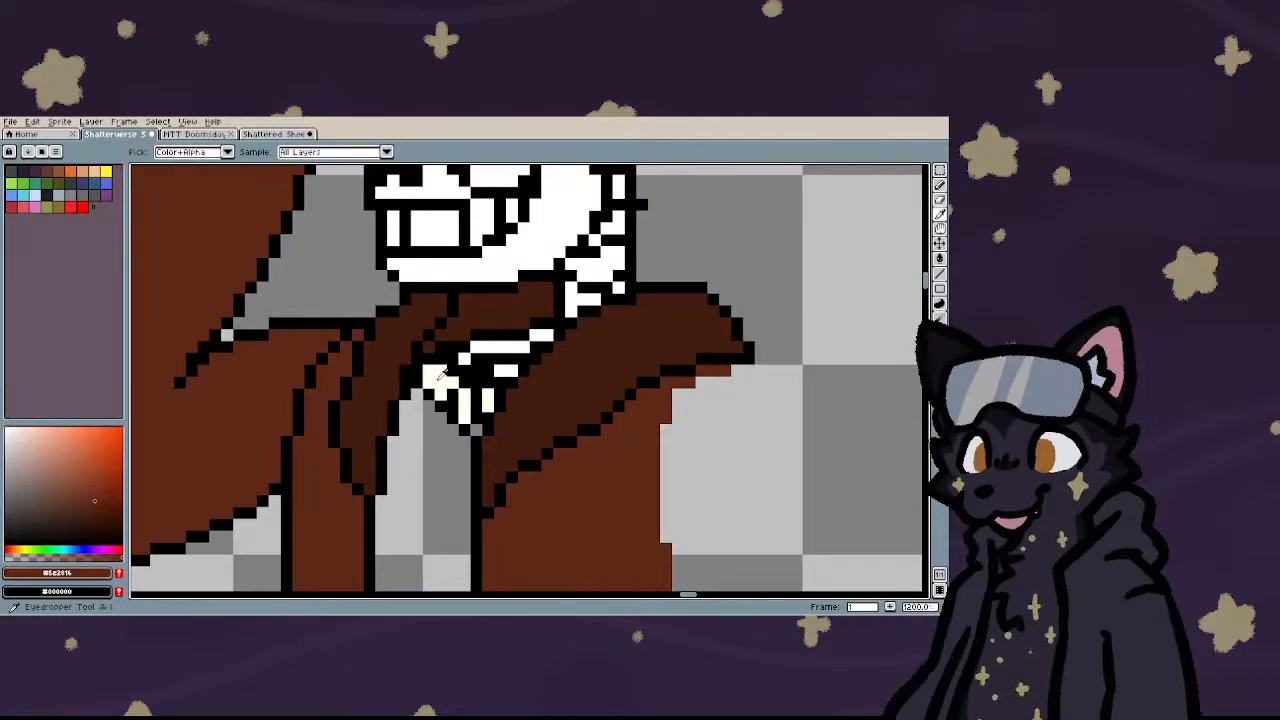
click(438, 382)
scroll(425, 387, down, 4)
key(v)
scroll(417, 530, up, 5)
key(b)
scroll(410, 441, down, 4)
scroll(410, 441, down, 4)
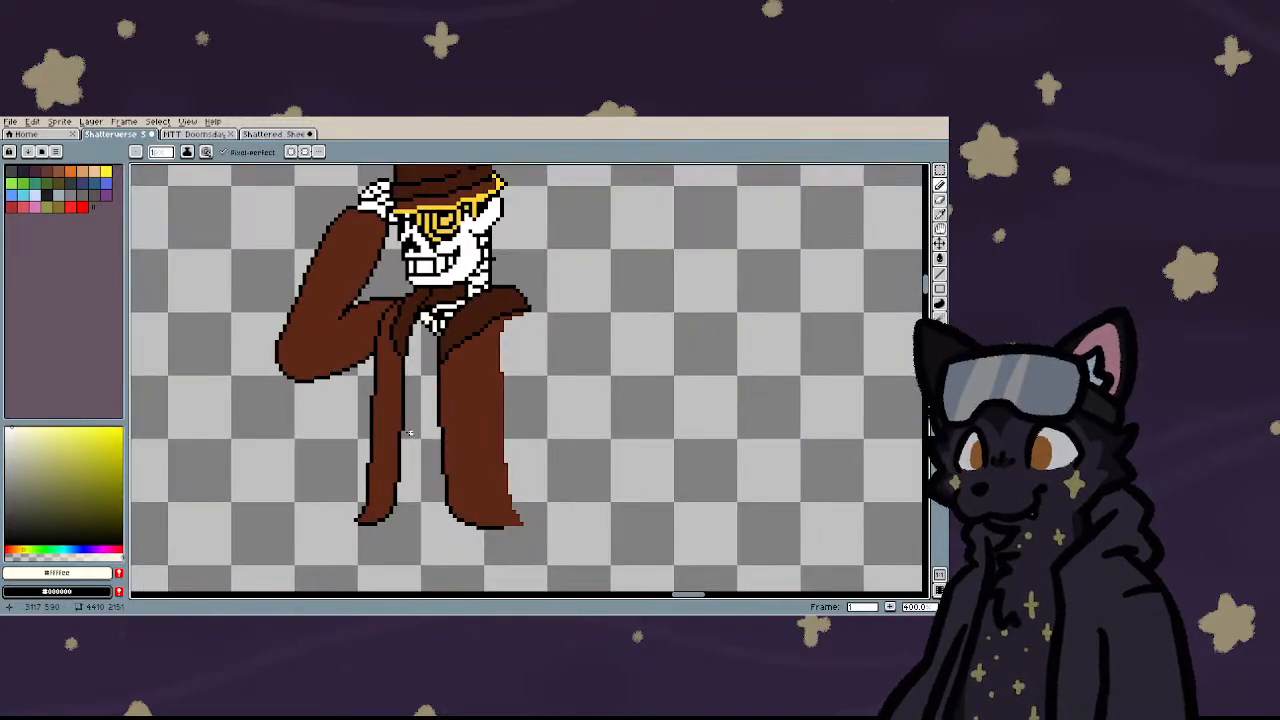
scroll(409, 438, up, 6)
scroll(409, 406, down, 1)
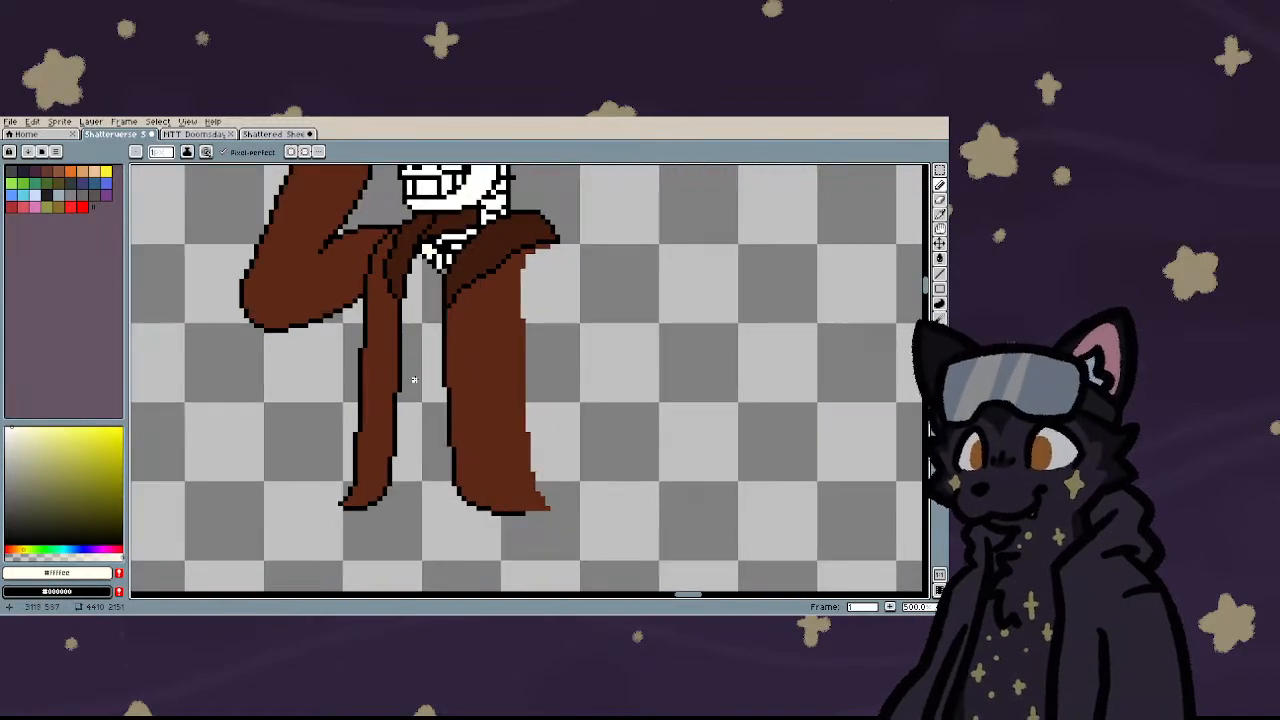
drag(429, 268, 429, 450)
scroll(425, 440, down, 3)
scroll(421, 428, up, 2)
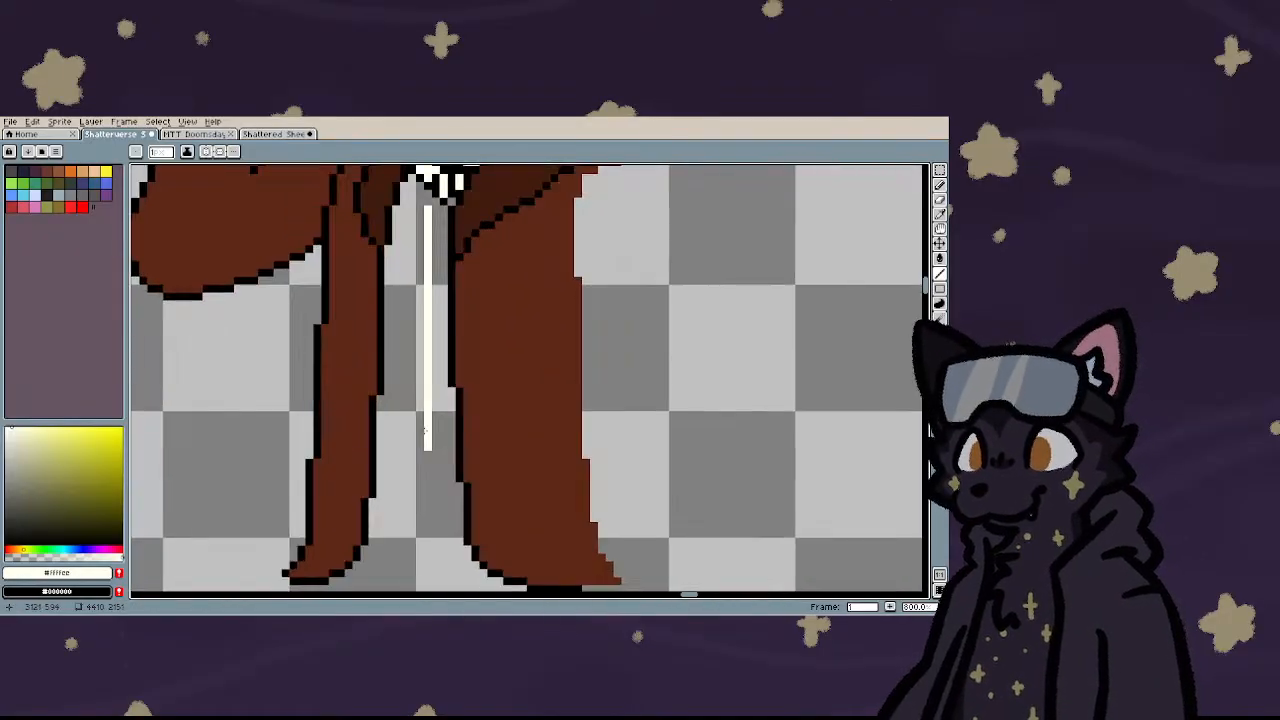
key(ctrl+z)
- Draw an off-white vertical line between the coat panels below the collar and a stepped line across the gap for the shirt's hem
scroll(430, 290, down, 1)
mouse_move(435, 210)
mouse_down()
mouse_move(437, 384)
mouse_move(436, 367)
mouse_up()
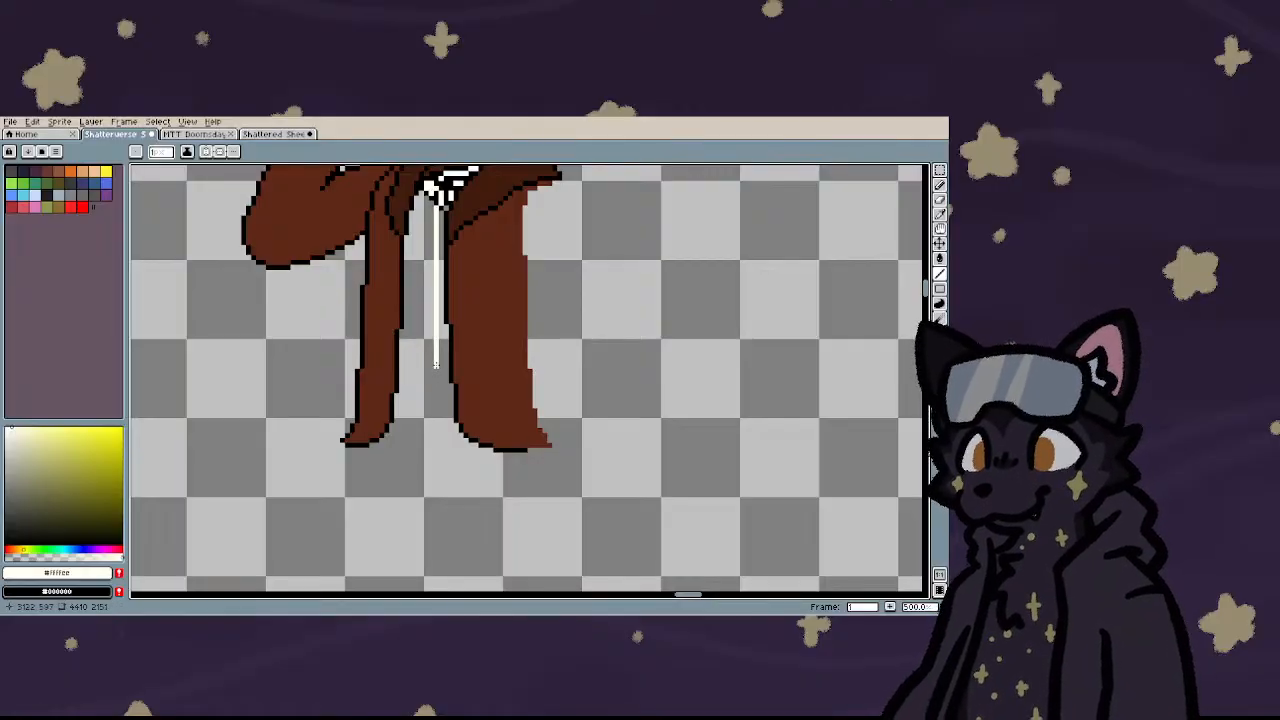
scroll(436, 367, up, 5)
mouse_move(366, 385)
mouse_down()
mouse_move(437, 384)
mouse_move(460, 367)
mouse_move(338, 385)
mouse_up()
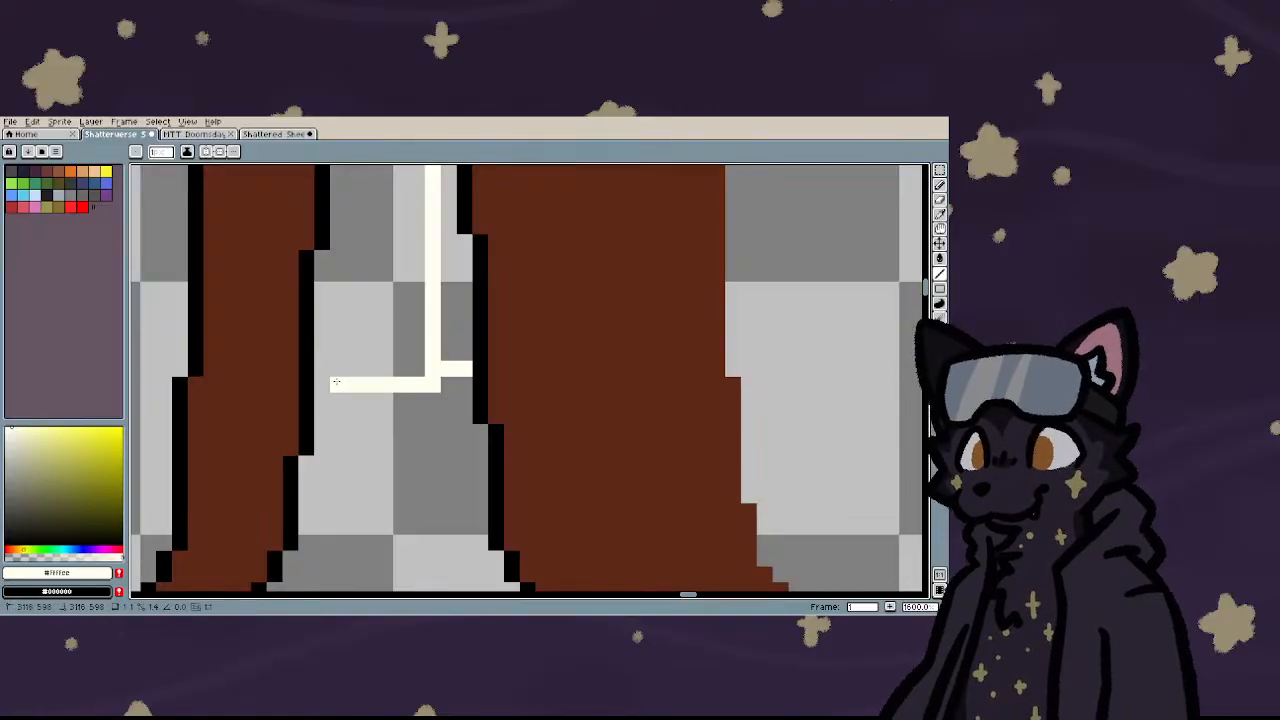
- Fill both areas of the shirt between the coat panels with off-white
scroll(345, 387, down, 4)
key(g)
click(355, 335)
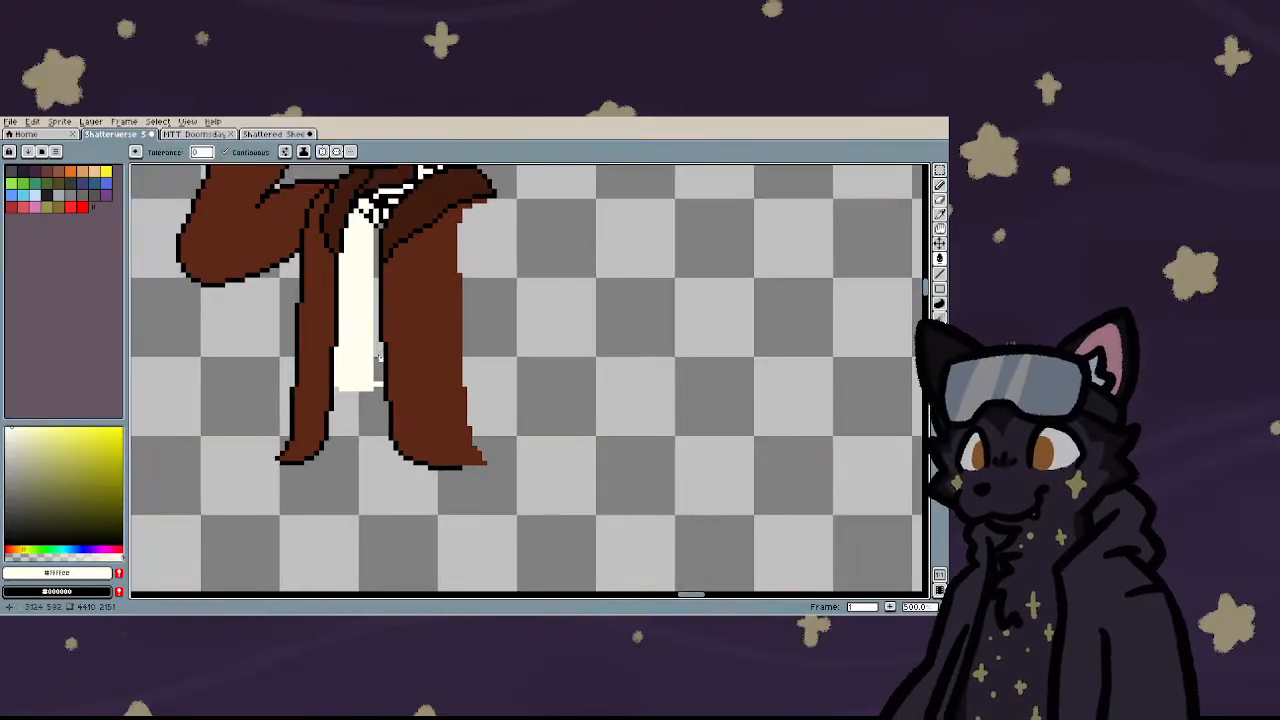
click(377, 300)
scroll(370, 340, down, 4)
scroll(367, 353, up, 4)
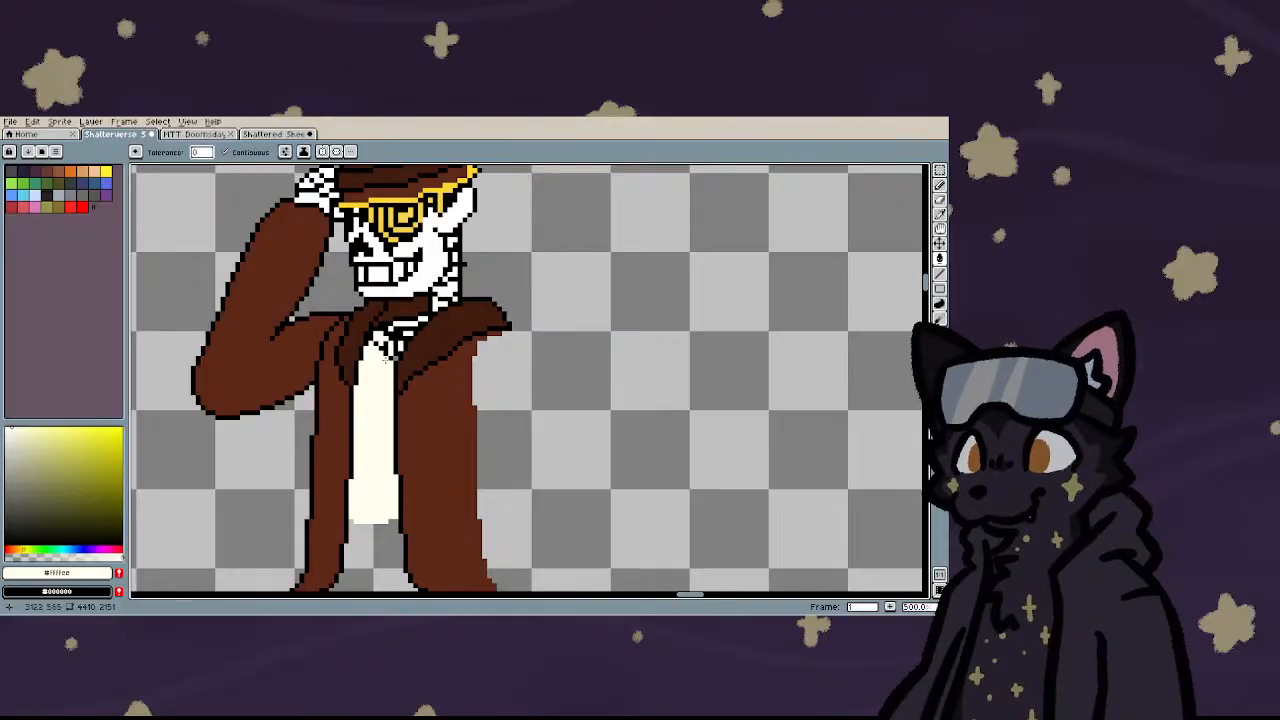
scroll(366, 355, up, 3)
scroll(363, 410, down, 3)
scroll(363, 410, down, 3)
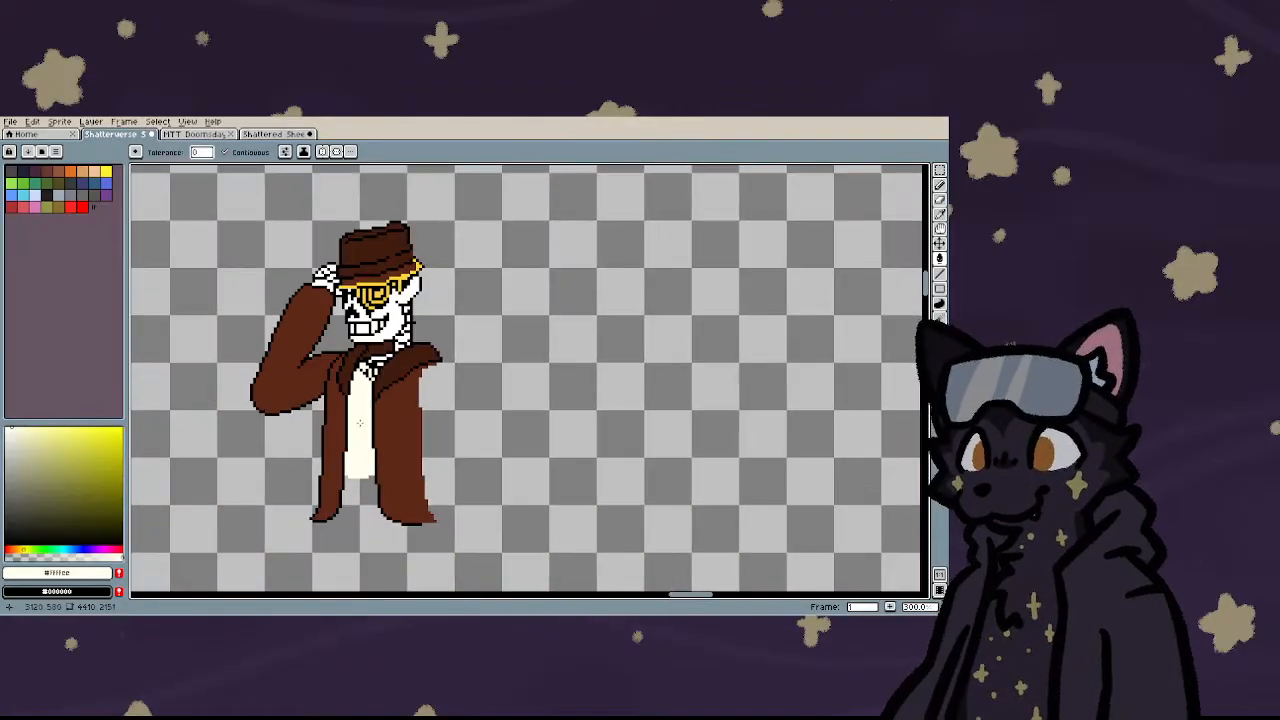
- Outline the shirt's hem in black with a horizontal line and raised corner pixels meeting both coat panels
scroll(350, 365, up, 5)
key(b)
click(348, 360)
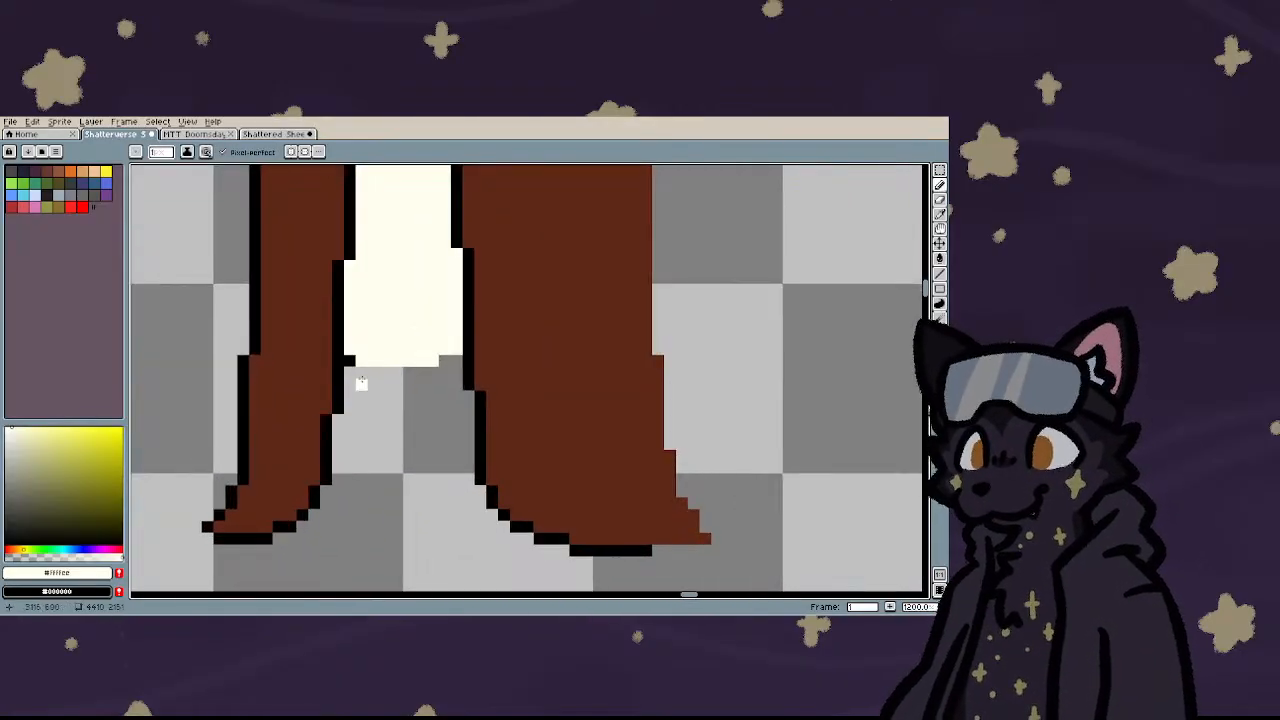
drag(358, 371, 423, 371)
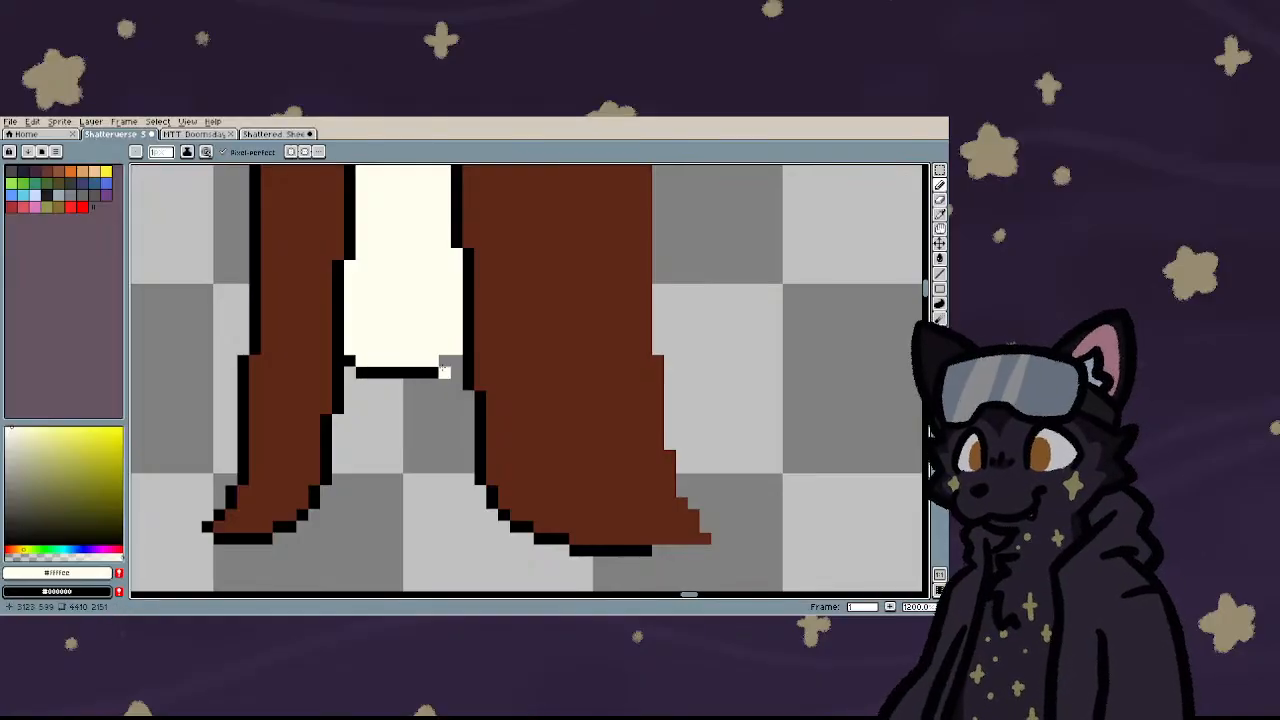
click(450, 361)
scroll(450, 361, down, 5)
scroll(418, 398, up, 5)
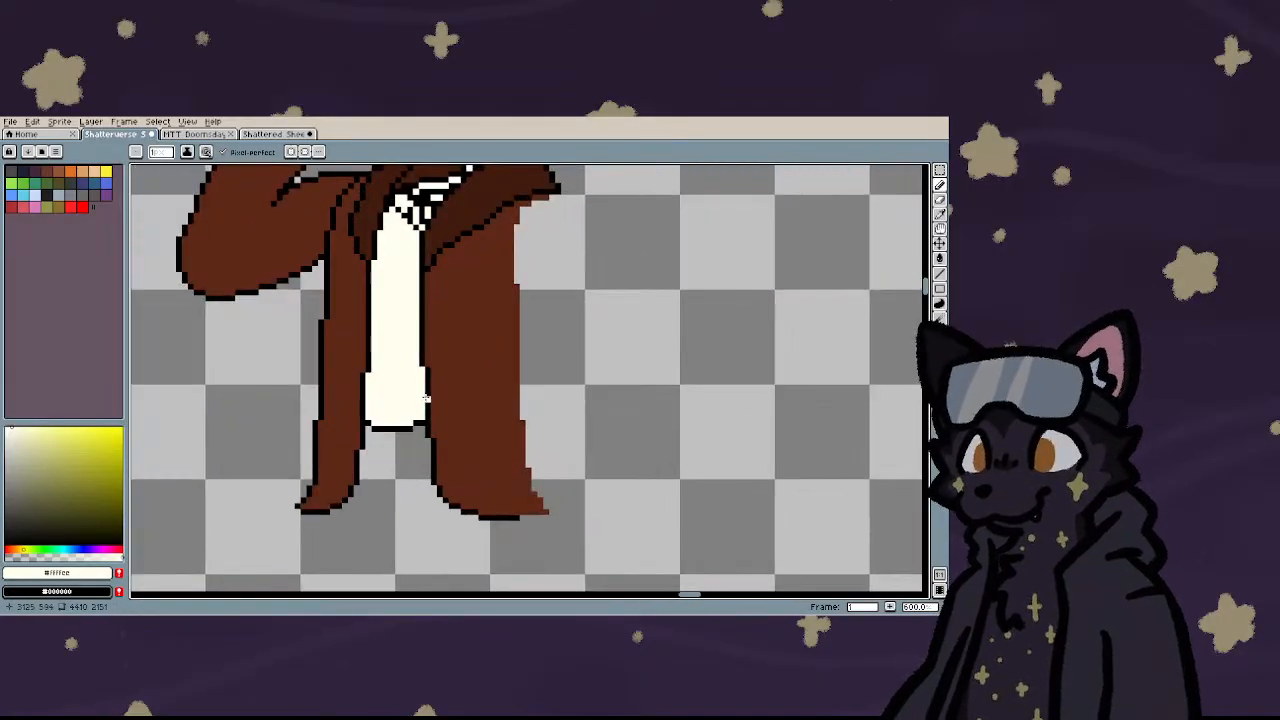
scroll(427, 398, down, 3)
scroll(405, 440, up, 5)
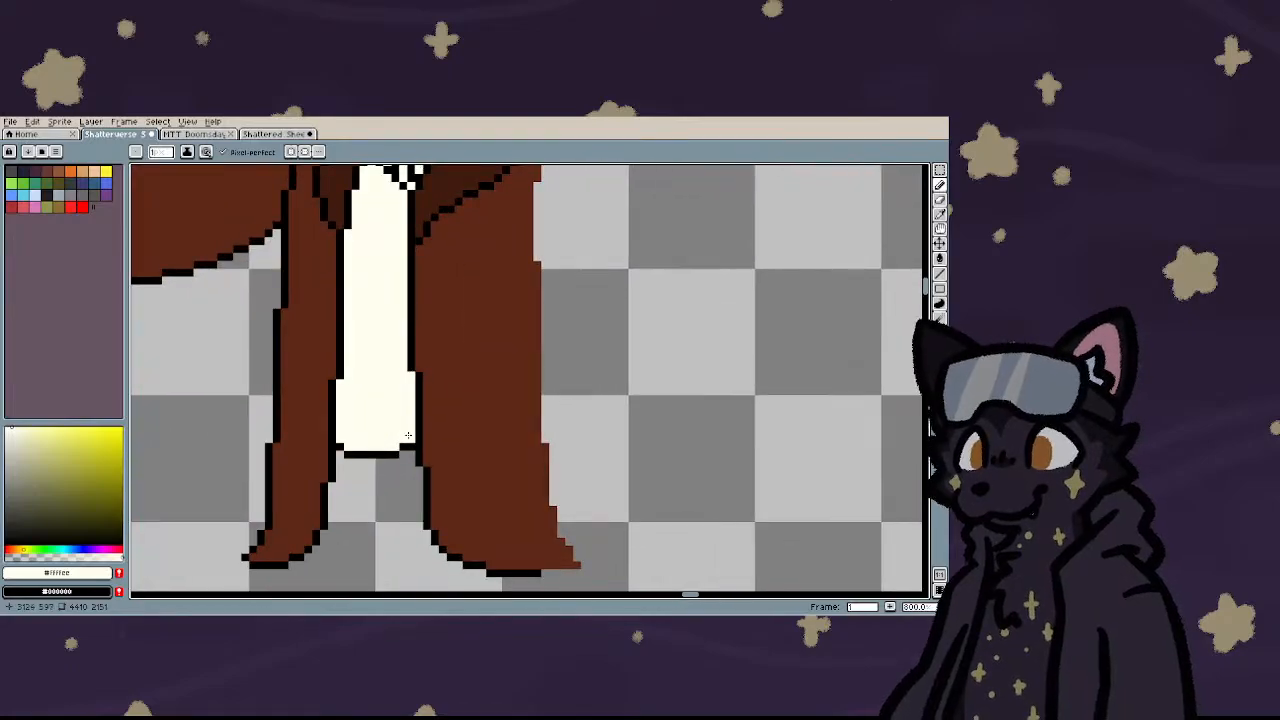
key(ctrl+z)
scroll(363, 455, down, 4)
scroll(363, 455, down, 1)
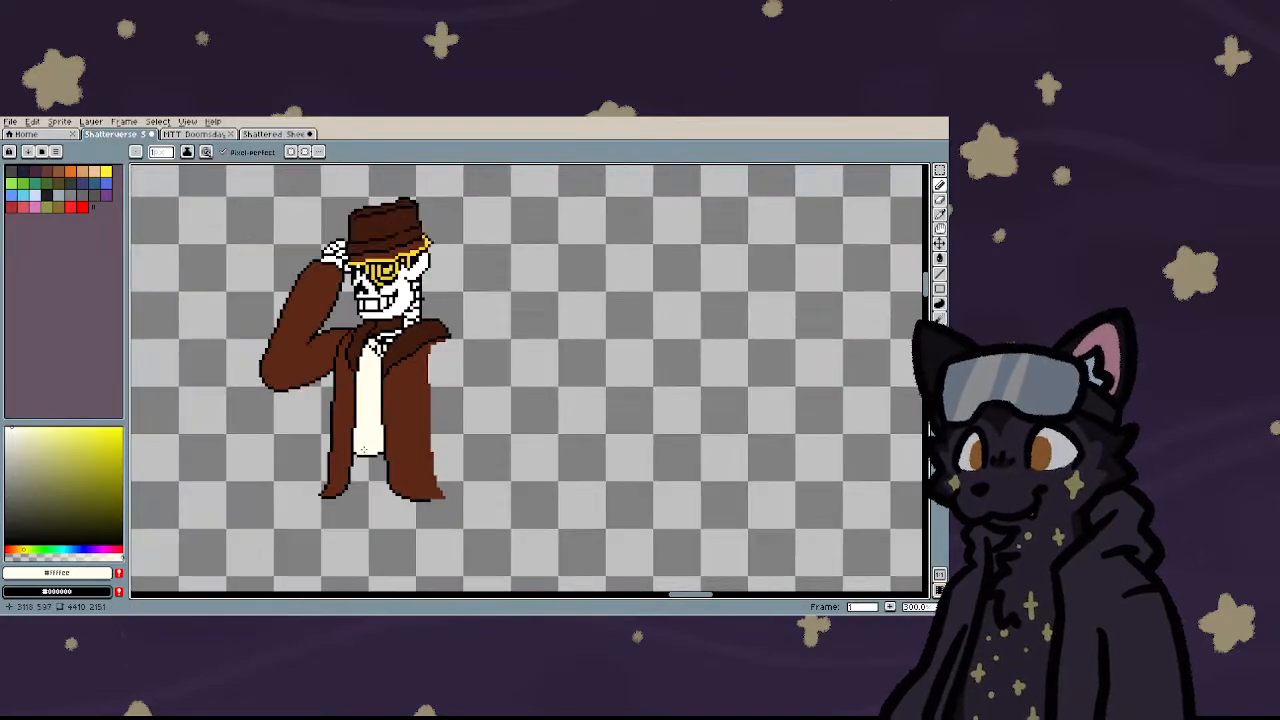
- Select the lower part of the shirt with its hem outline, move it up 3 pixels and deselect
scroll(330, 413, up, 4)
key(m)
drag(330, 413, 434, 551)
key(Up)
key(Up)
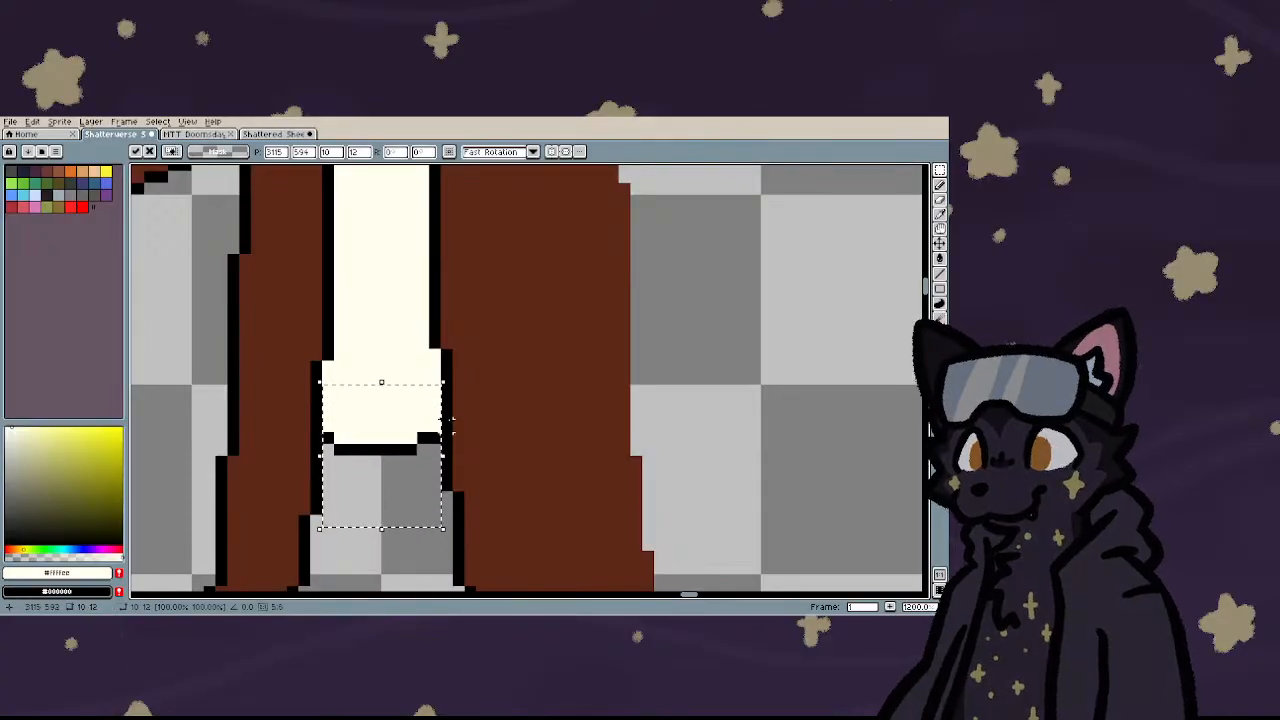
key(Up)
key(ctrl+d)
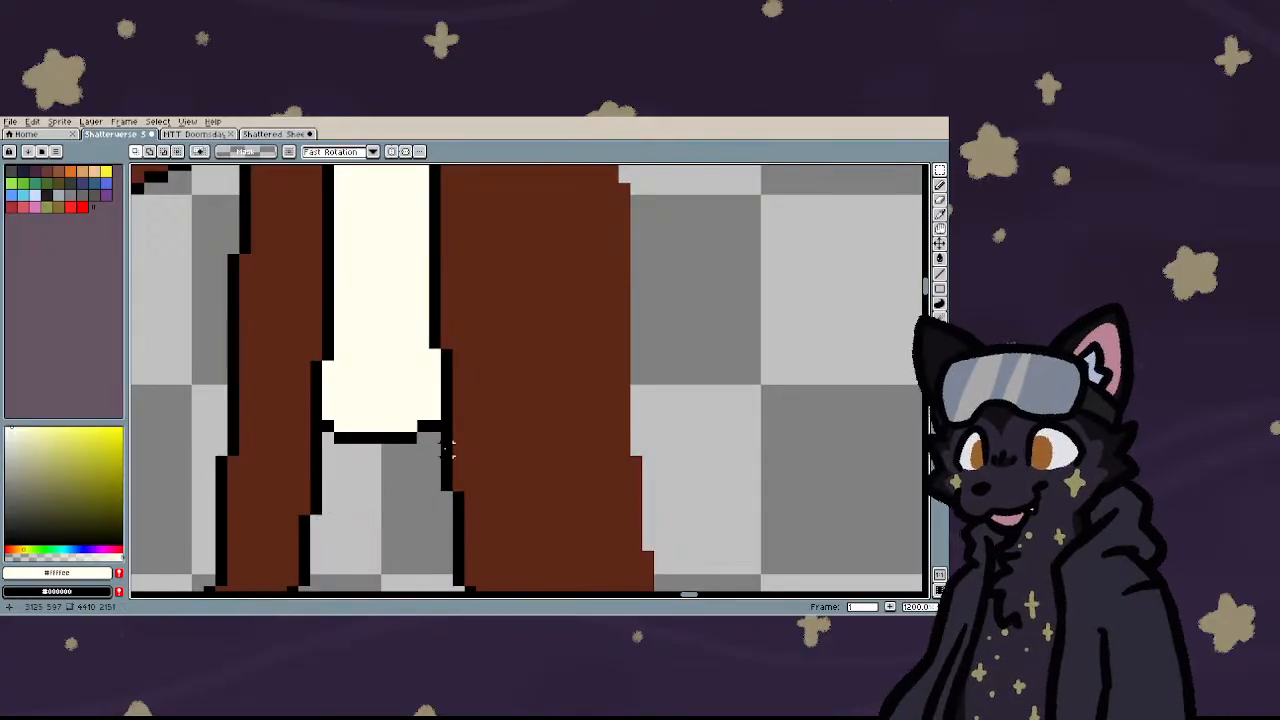
- Sample the tan stripe colour from the finished sprite's shirt and draw the first slanted stripe down the new shirt near the wide panel
scroll(395, 385, down, 5)
scroll(395, 385, down, 2)
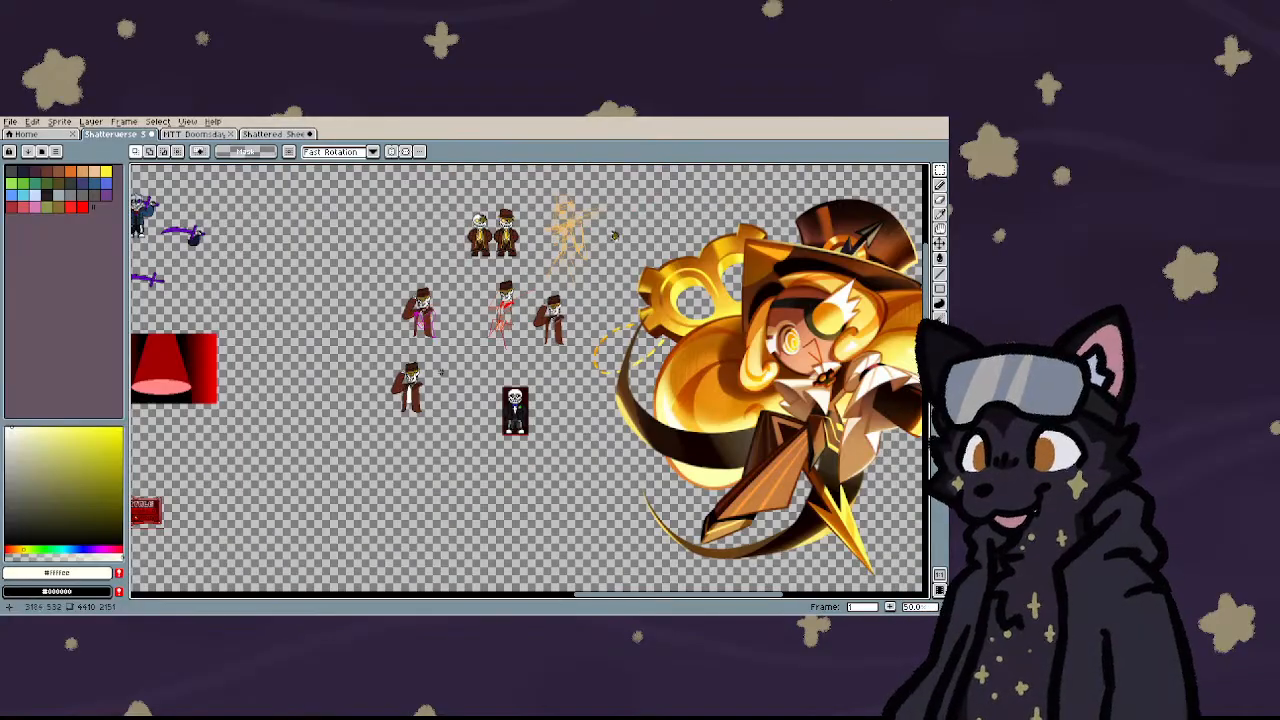
scroll(432, 295, up, 5)
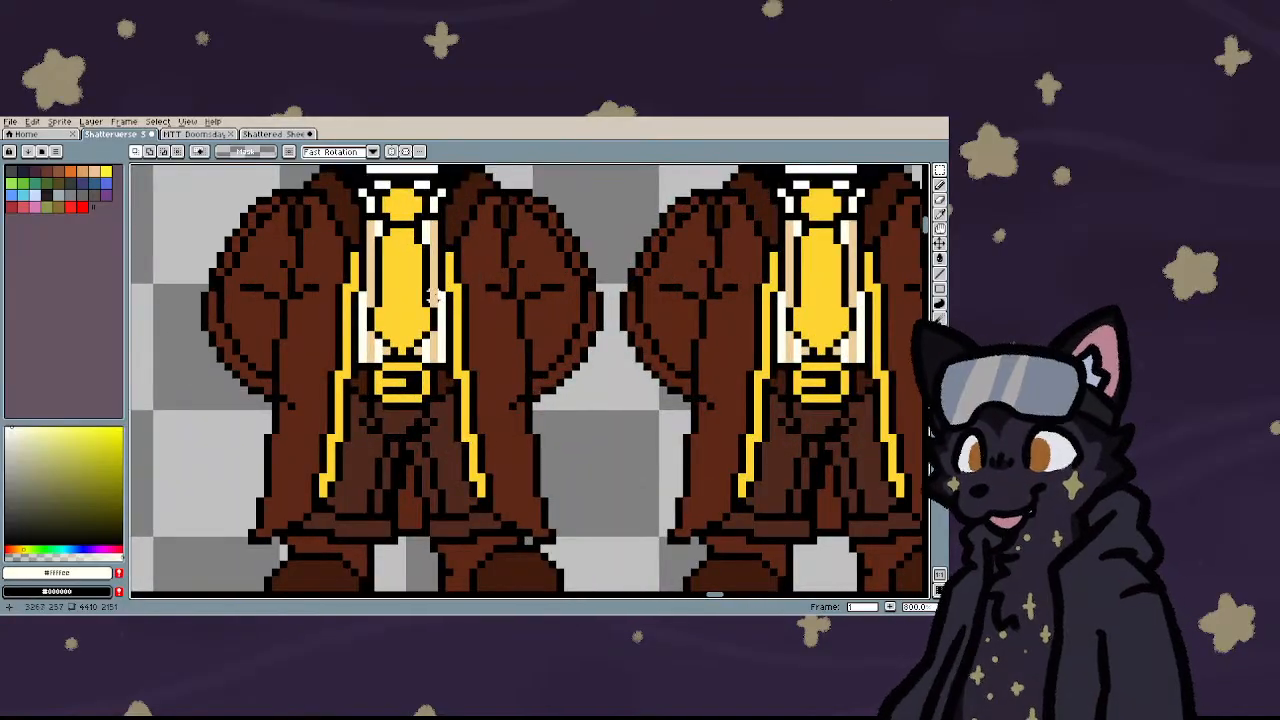
scroll(440, 290, down, 4)
scroll(440, 290, up, 2)
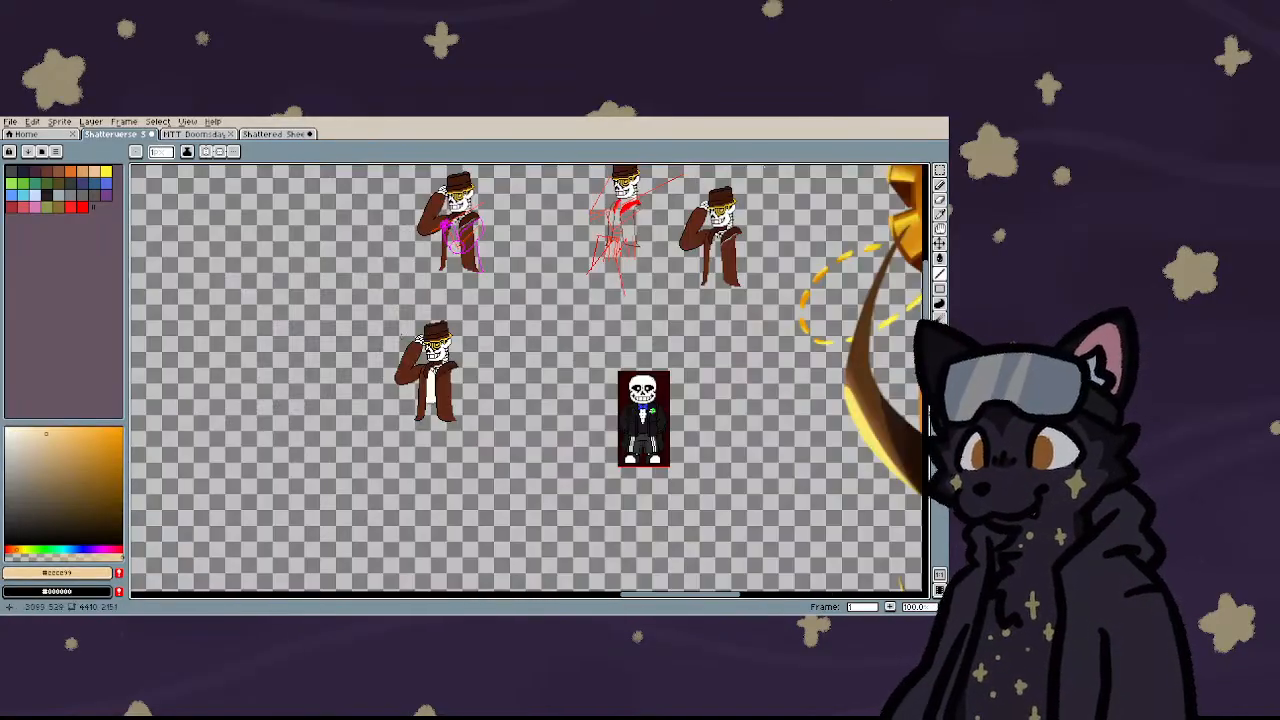
scroll(410, 395, up, 5)
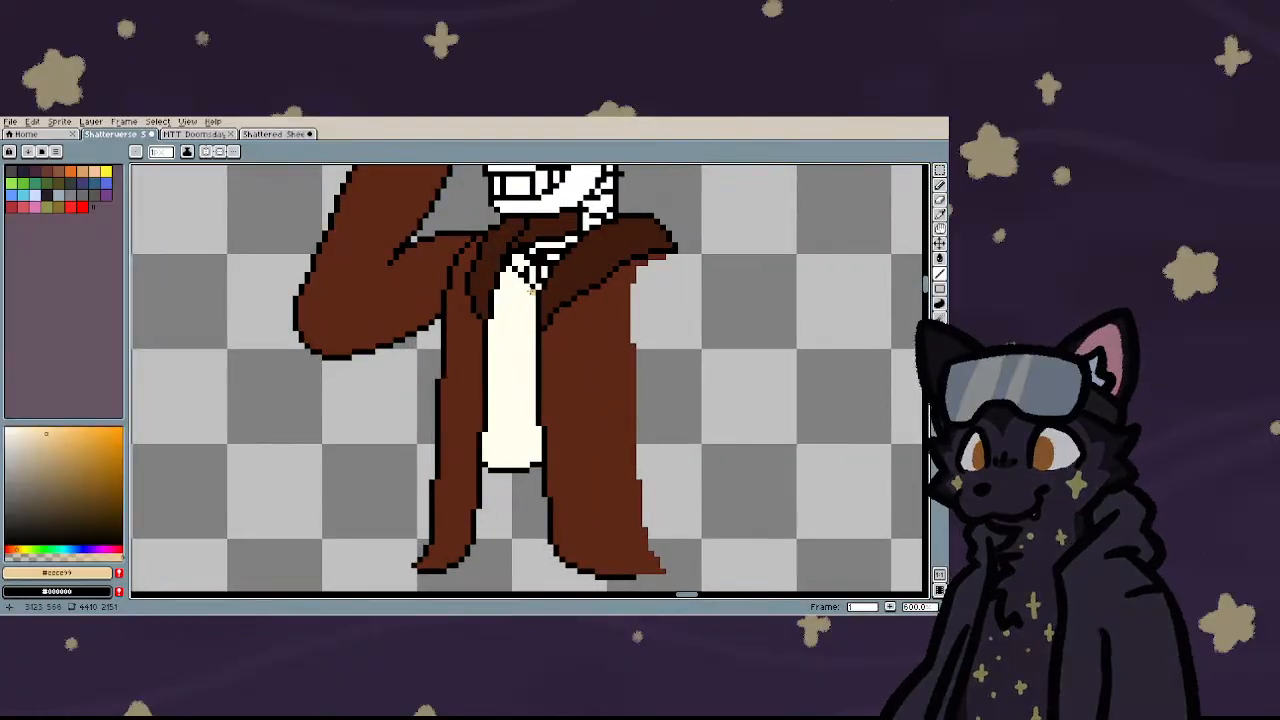
drag(530, 290, 521, 464)
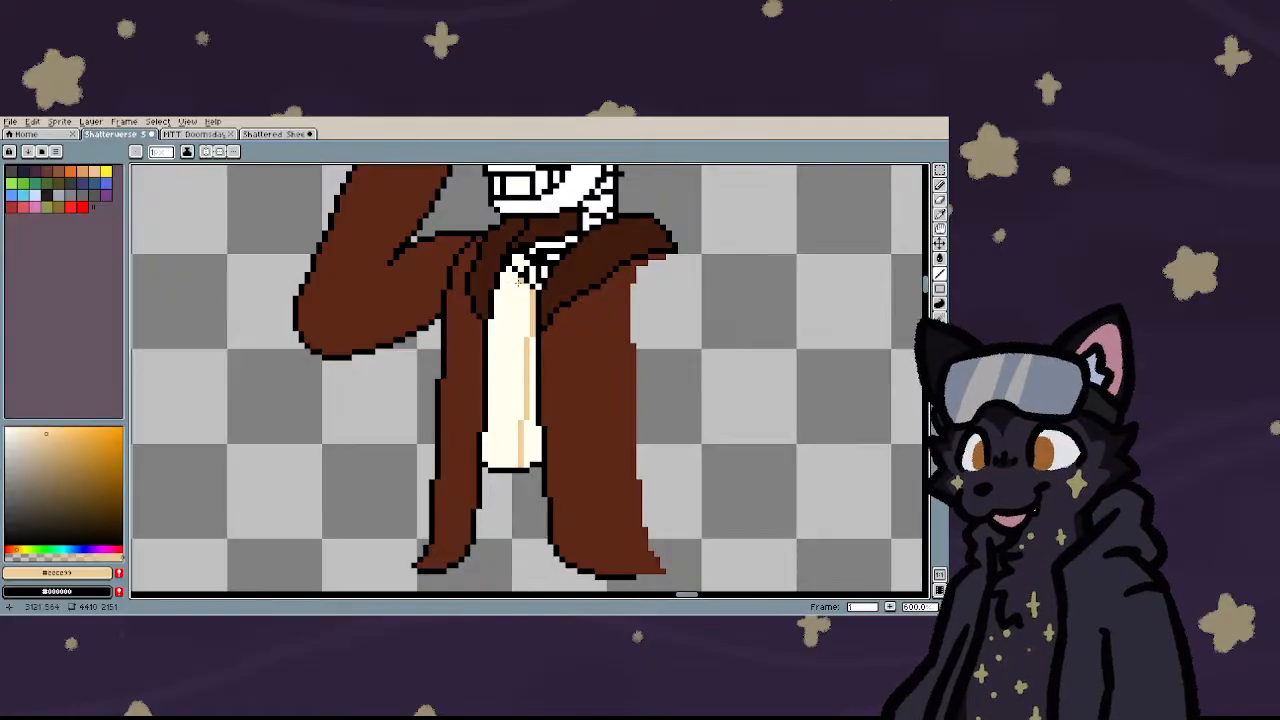
drag(518, 283, 500, 466)
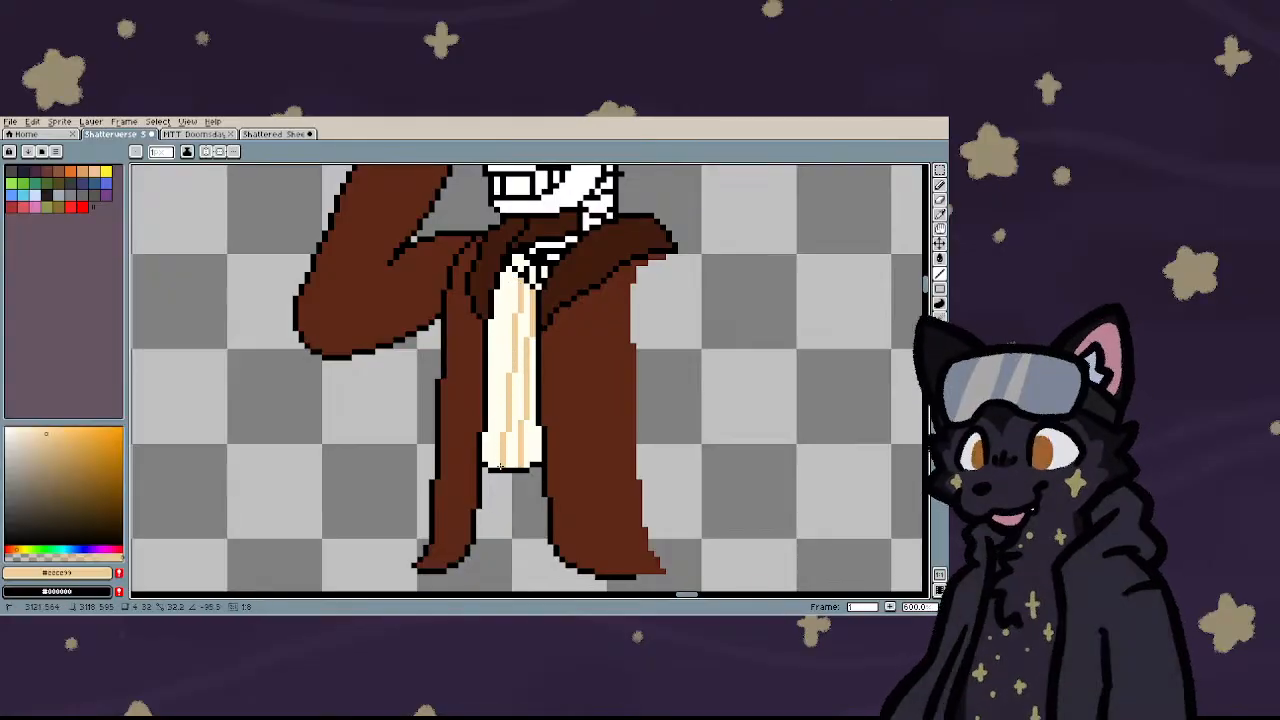
drag(514, 372, 507, 463)
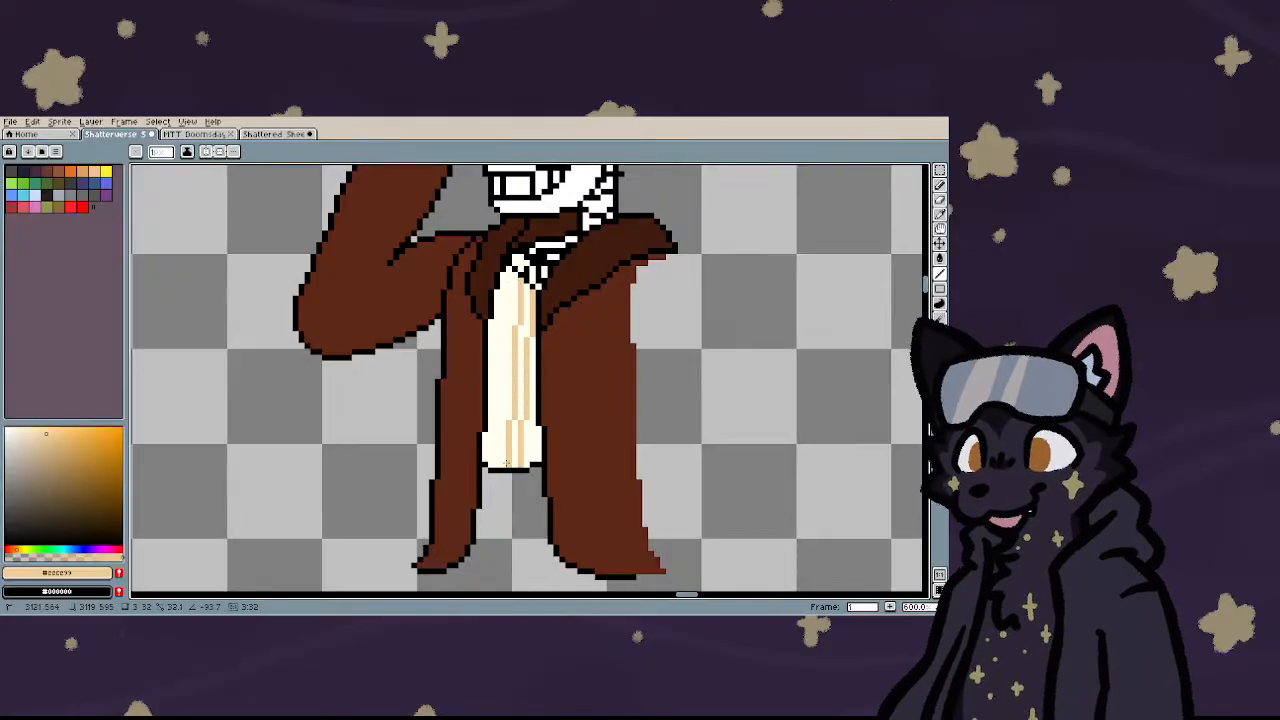
scroll(569, 417, up, 1)
scroll(531, 363, down, 1)
key(ctrl+z)
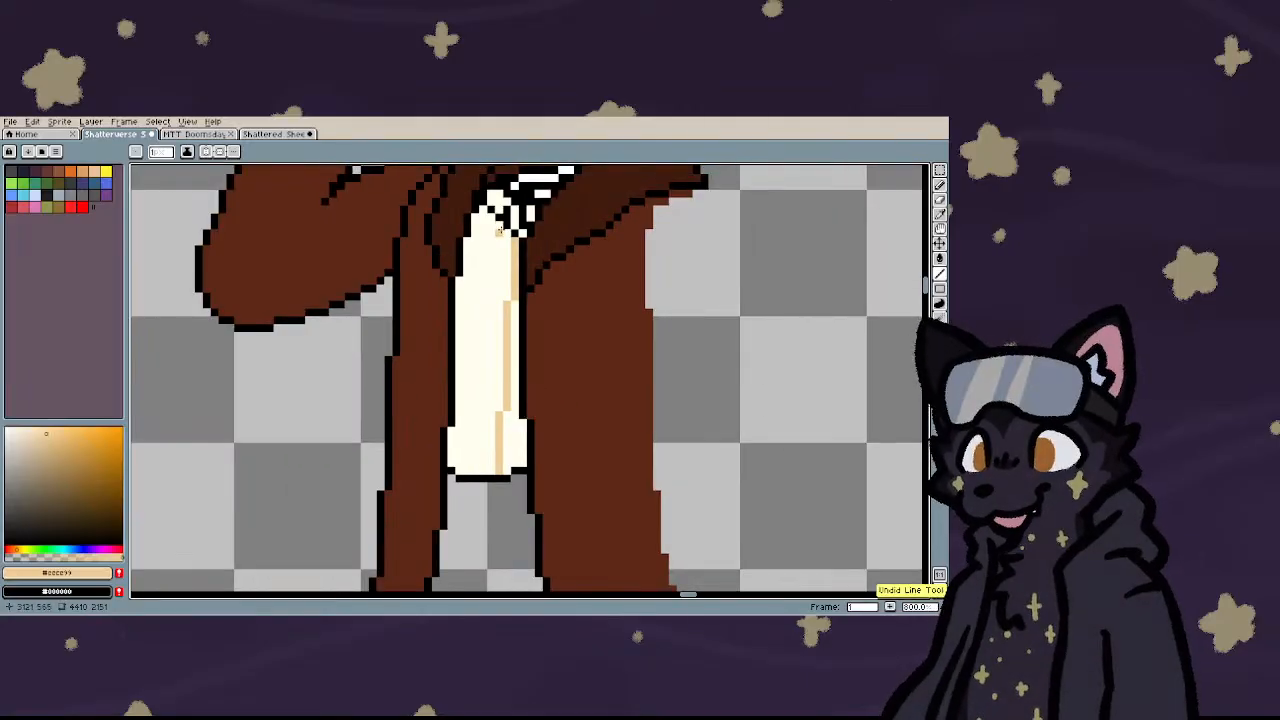
- Add more slanted tan stripes down the shirt, spaced from the first stripe towards the narrow coat panel
mouse_move(491, 293)
mouse_down()
mouse_move(482, 474)
mouse_move(514, 458)
mouse_move(514, 418)
mouse_up()
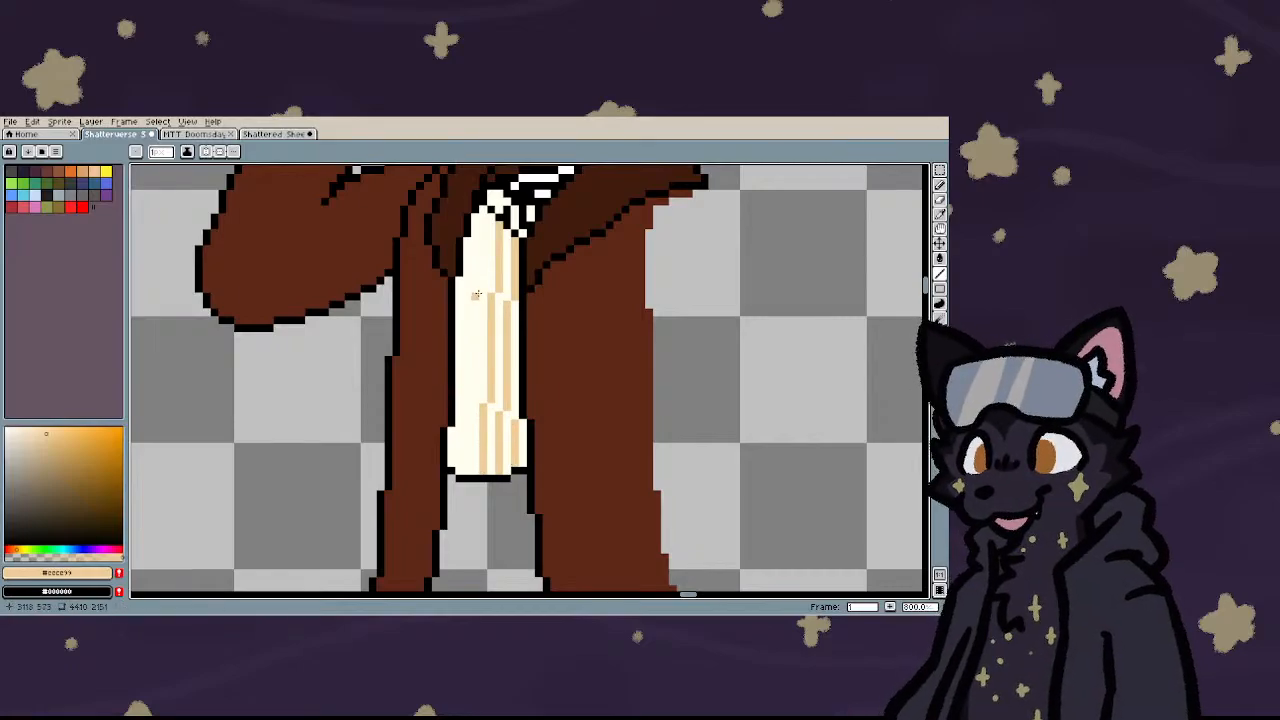
drag(483, 212, 467, 472)
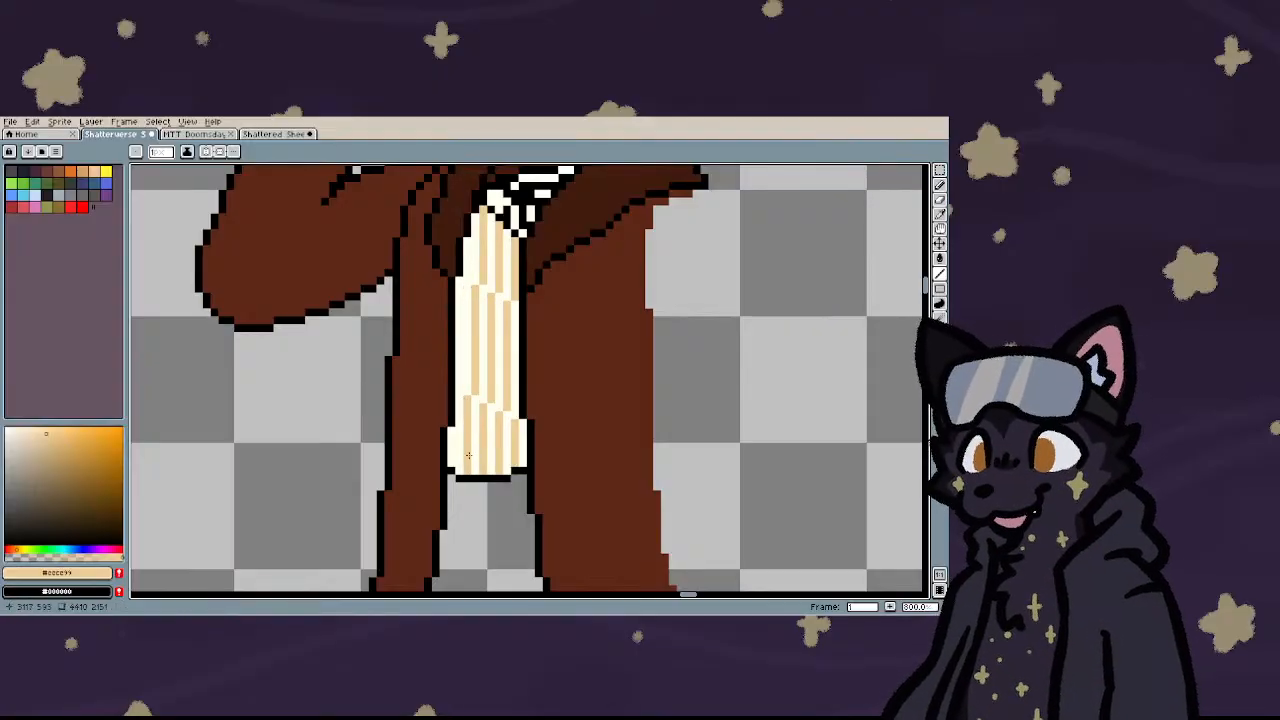
- Add the last slanted tan stripe down the shirt's edge beside the narrow coat panel
drag(466, 240, 459, 388)
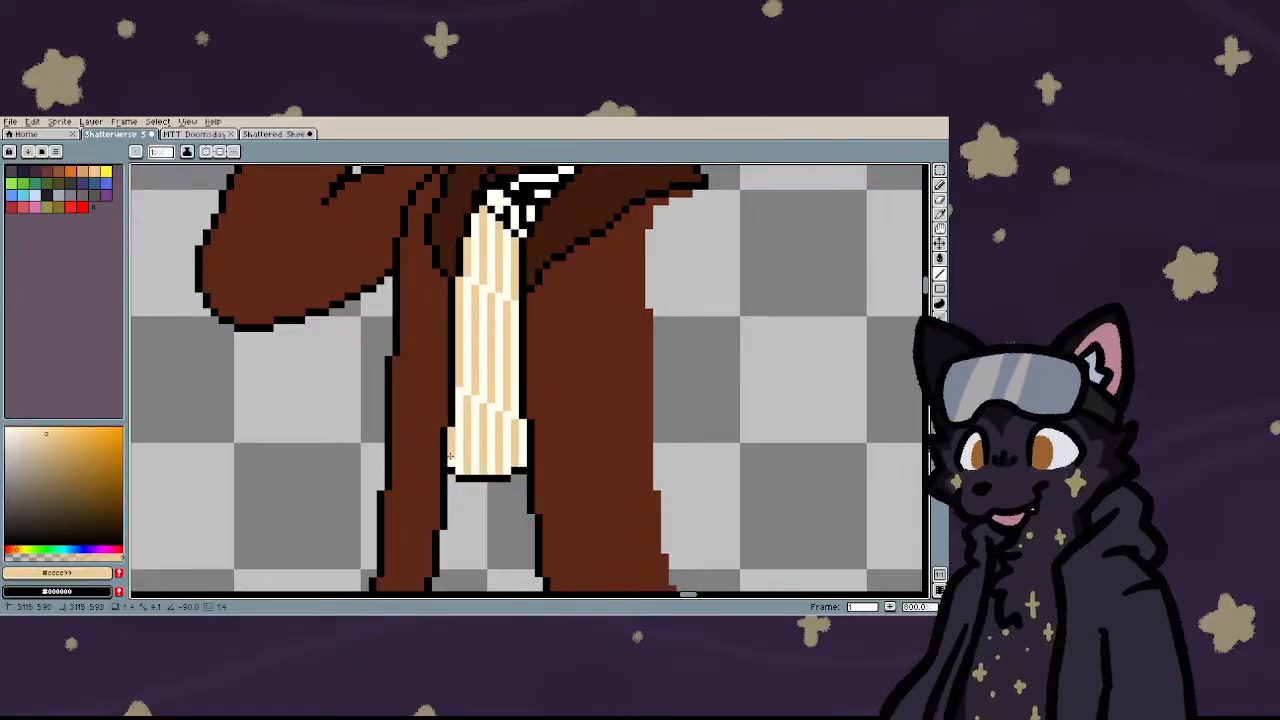
scroll(418, 386, down, 3)
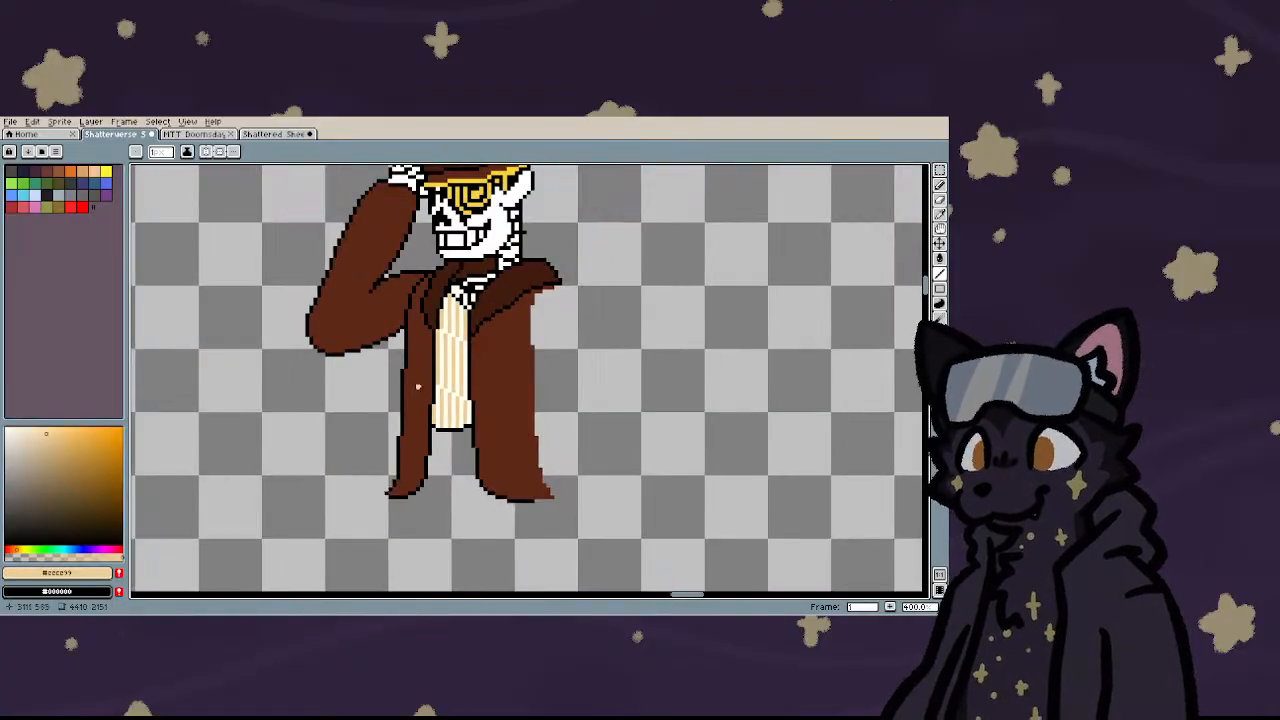
scroll(418, 386, down, 2)
scroll(416, 405, down, 5)
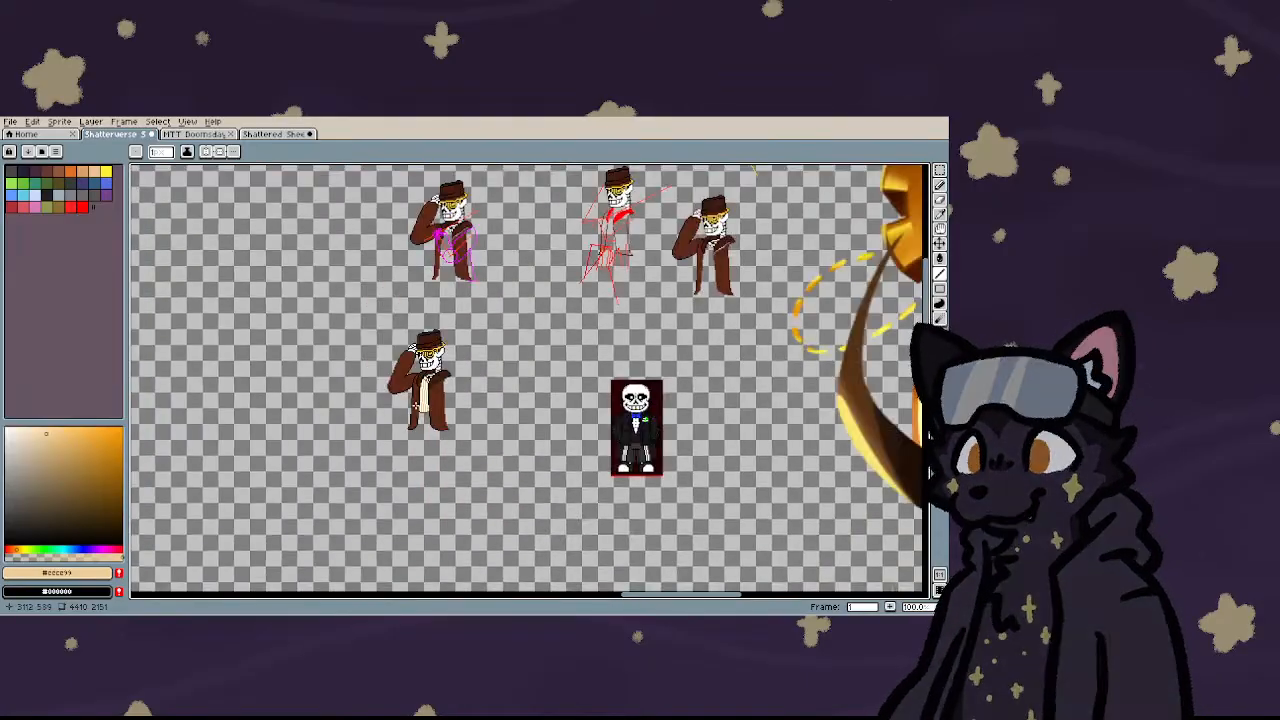
- Examine the new sprite's striped shirt, collar and head against the finished brown-coat sprites
scroll(537, 195, up, 5)
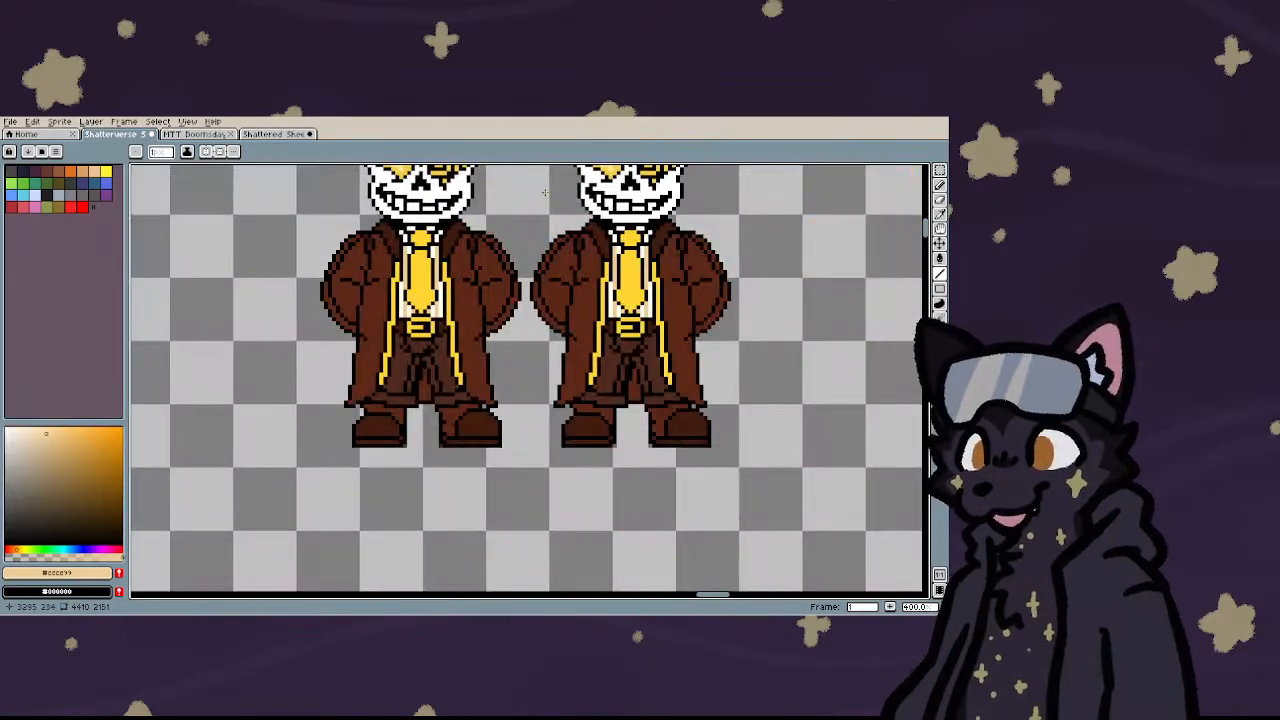
scroll(537, 195, down, 5)
scroll(490, 260, up, 3)
scroll(378, 523, down, 3)
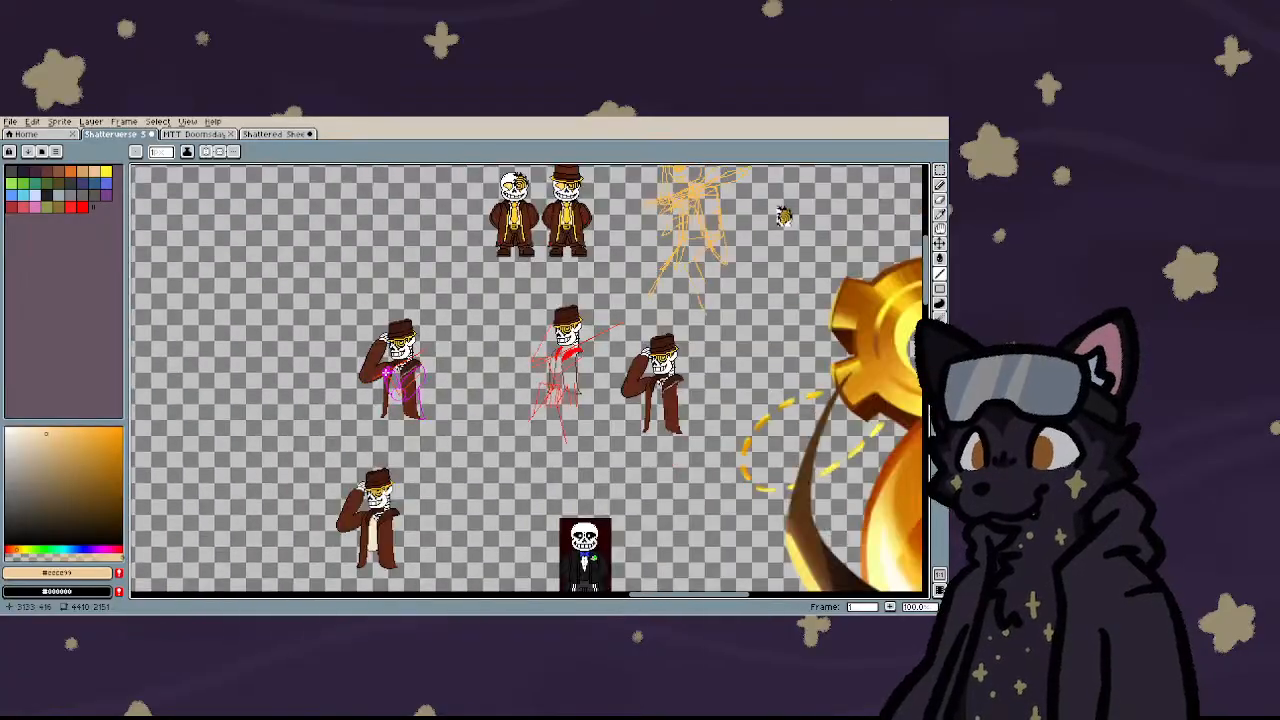
scroll(378, 523, up, 3)
scroll(383, 482, down, 3)
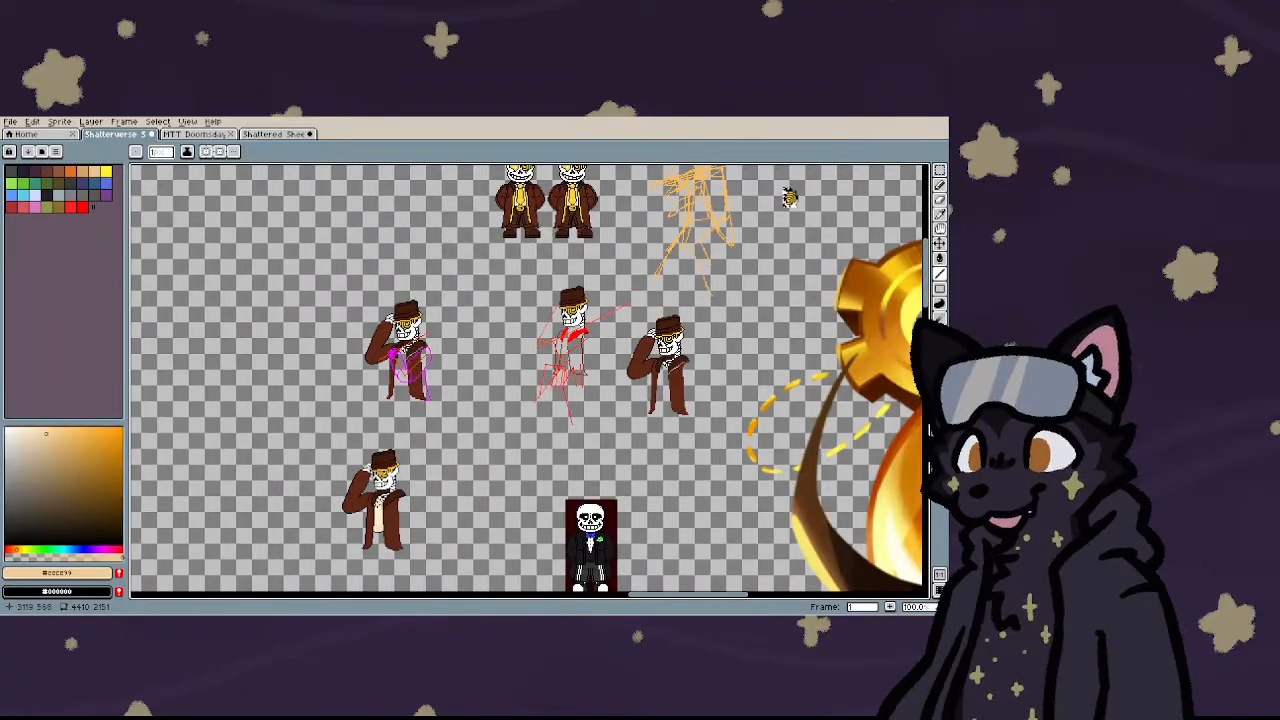
scroll(383, 482, up, 5)
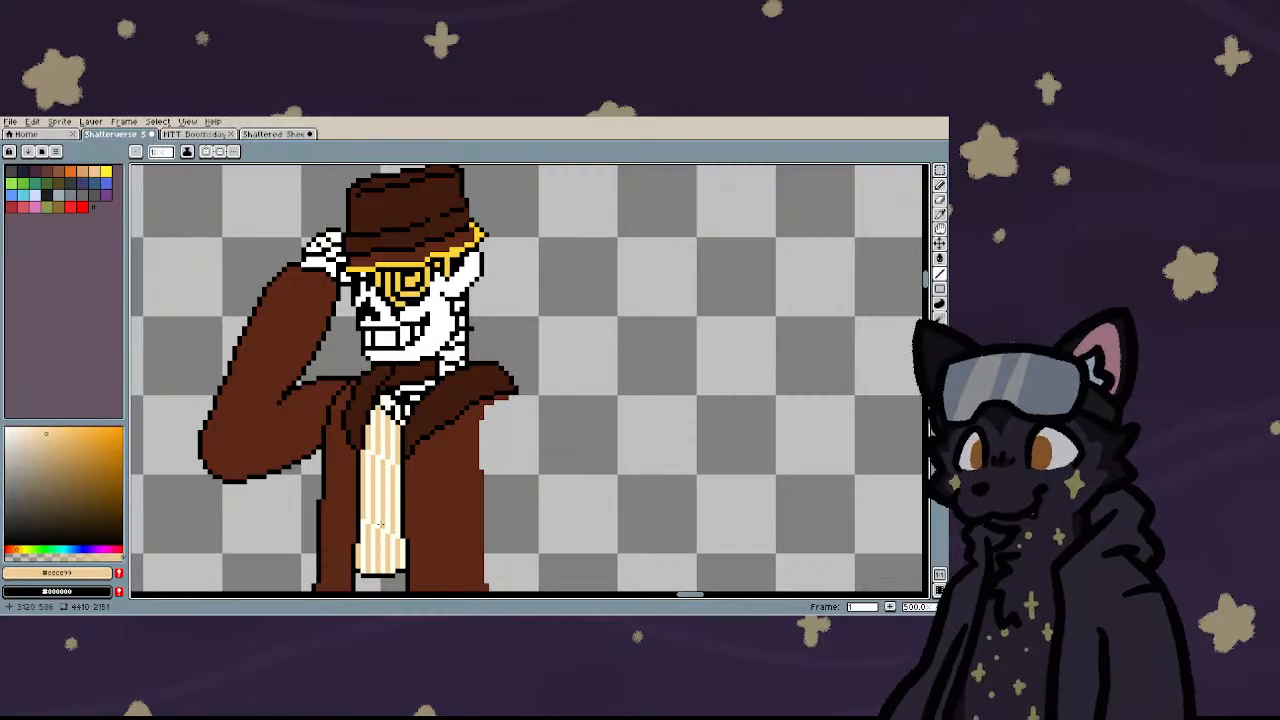
scroll(380, 524, down, 2)
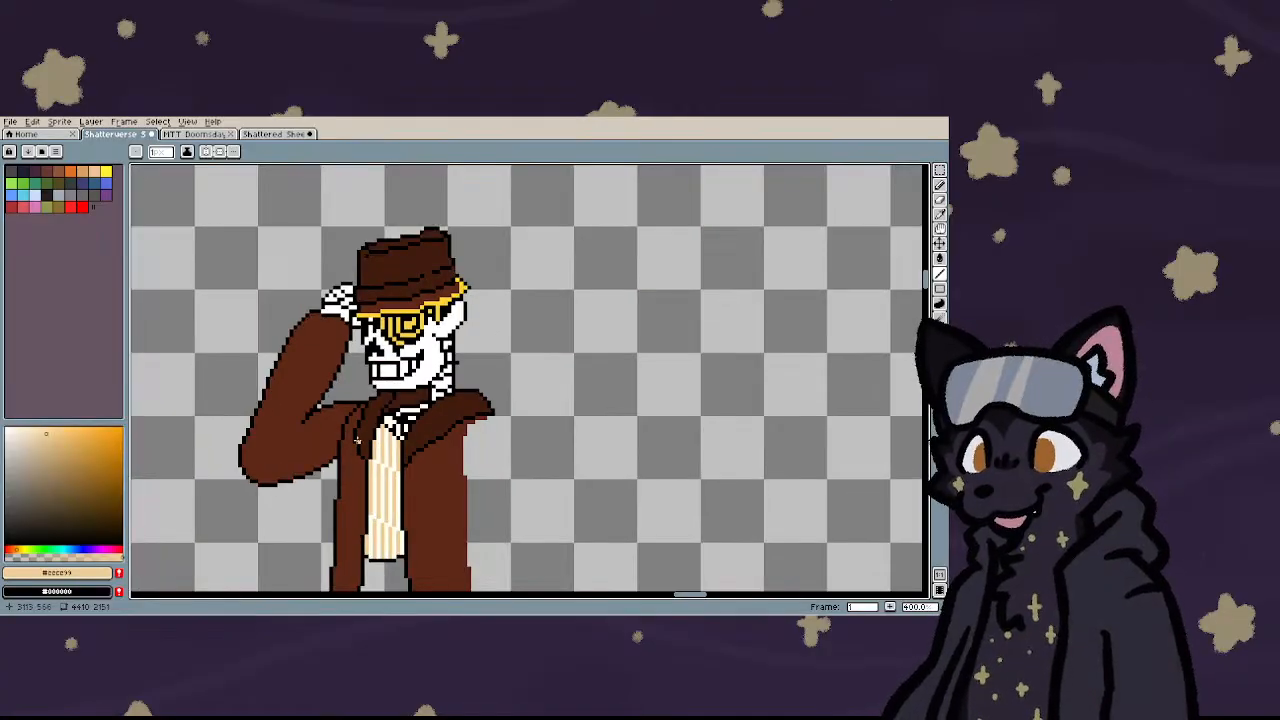
scroll(365, 435, up, 8)
scroll(391, 418, down, 4)
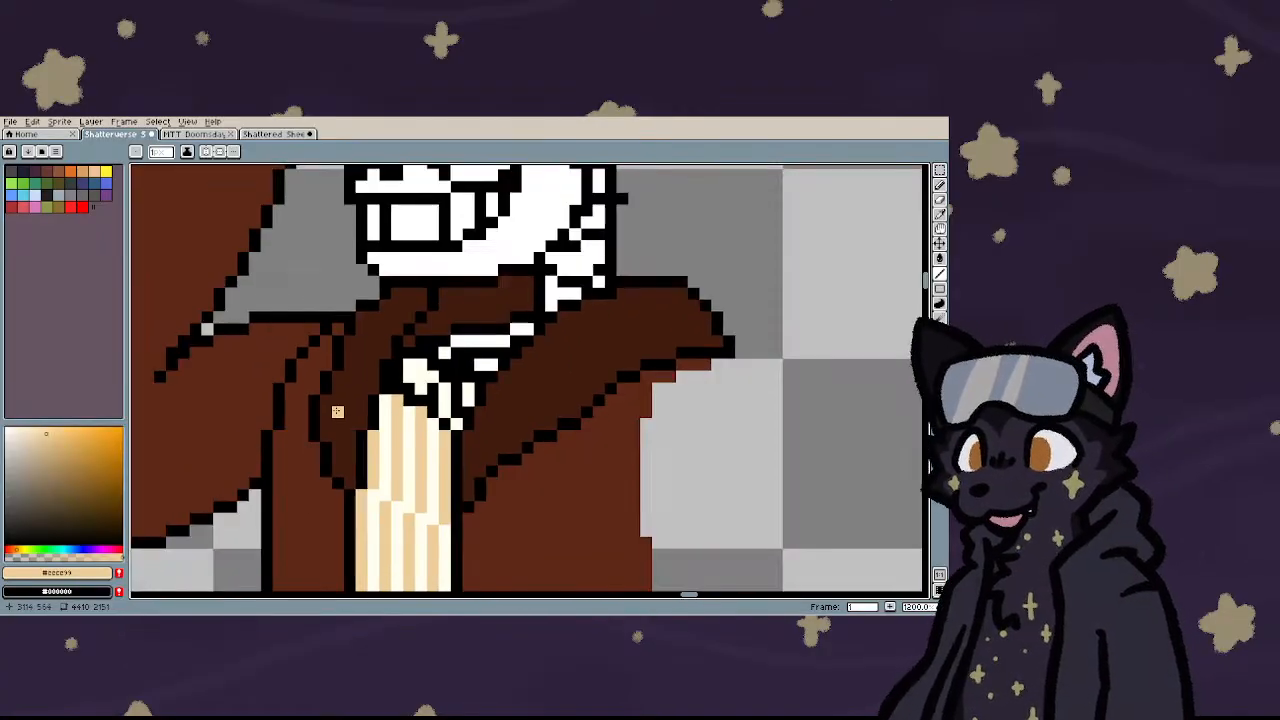
scroll(391, 418, up, 3)
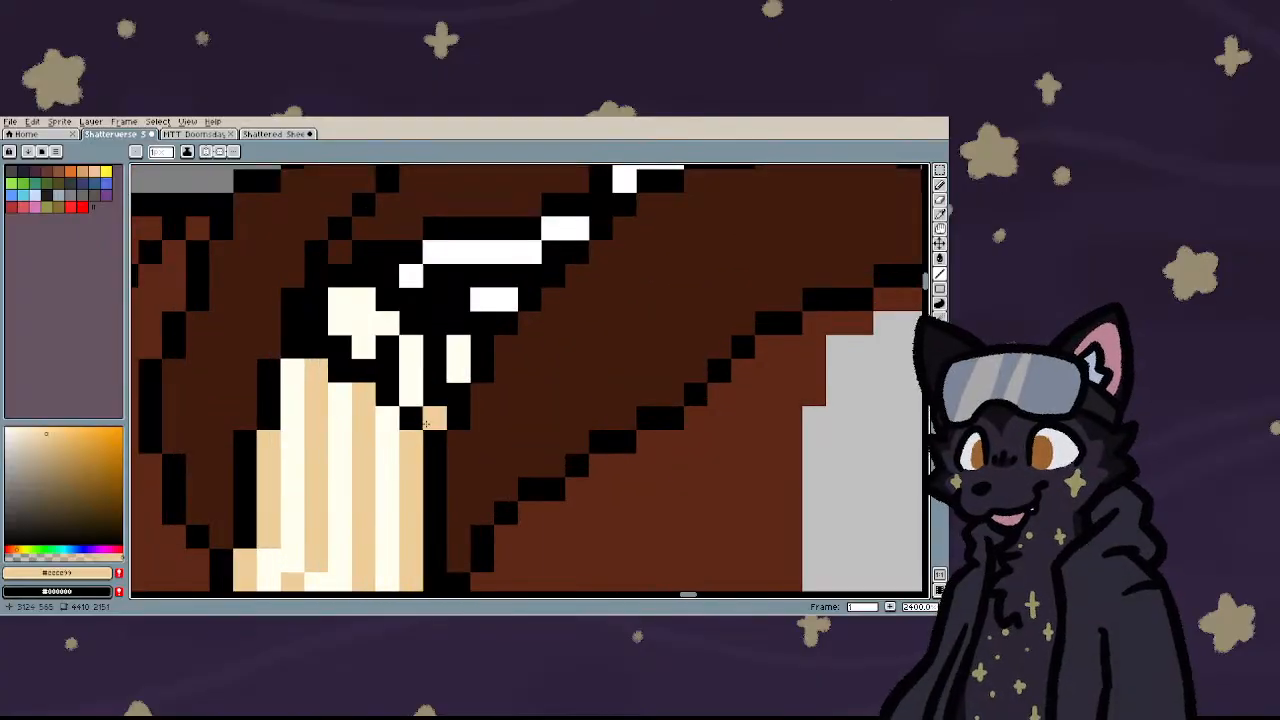
scroll(285, 443, down, 8)
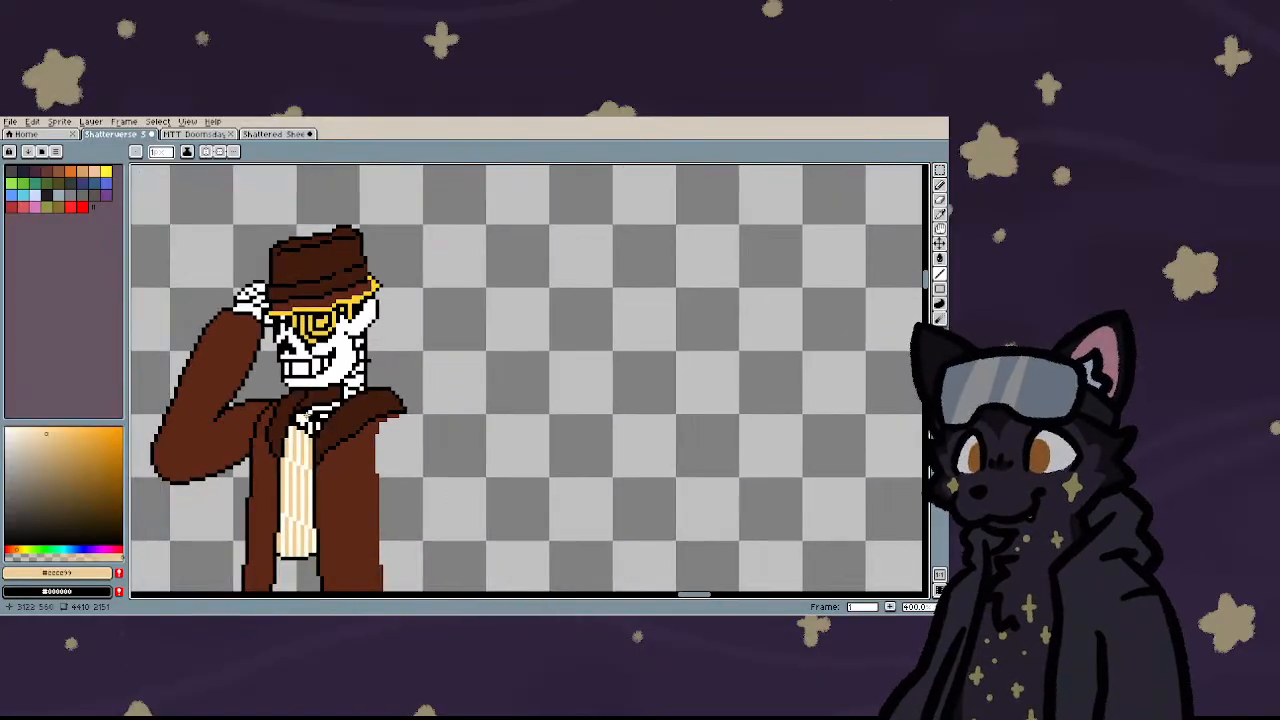
scroll(285, 443, up, 3)
scroll(285, 443, down, 4)
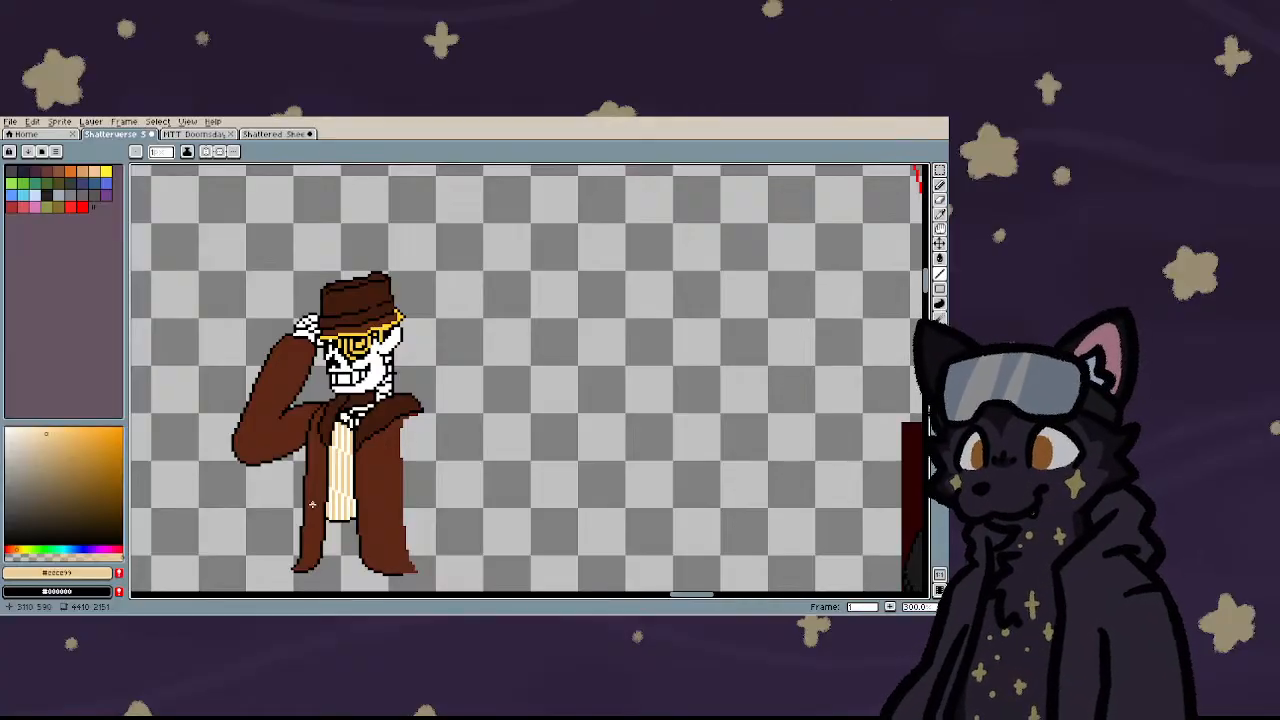
scroll(312, 504, down, 1)
scroll(312, 504, up, 3)
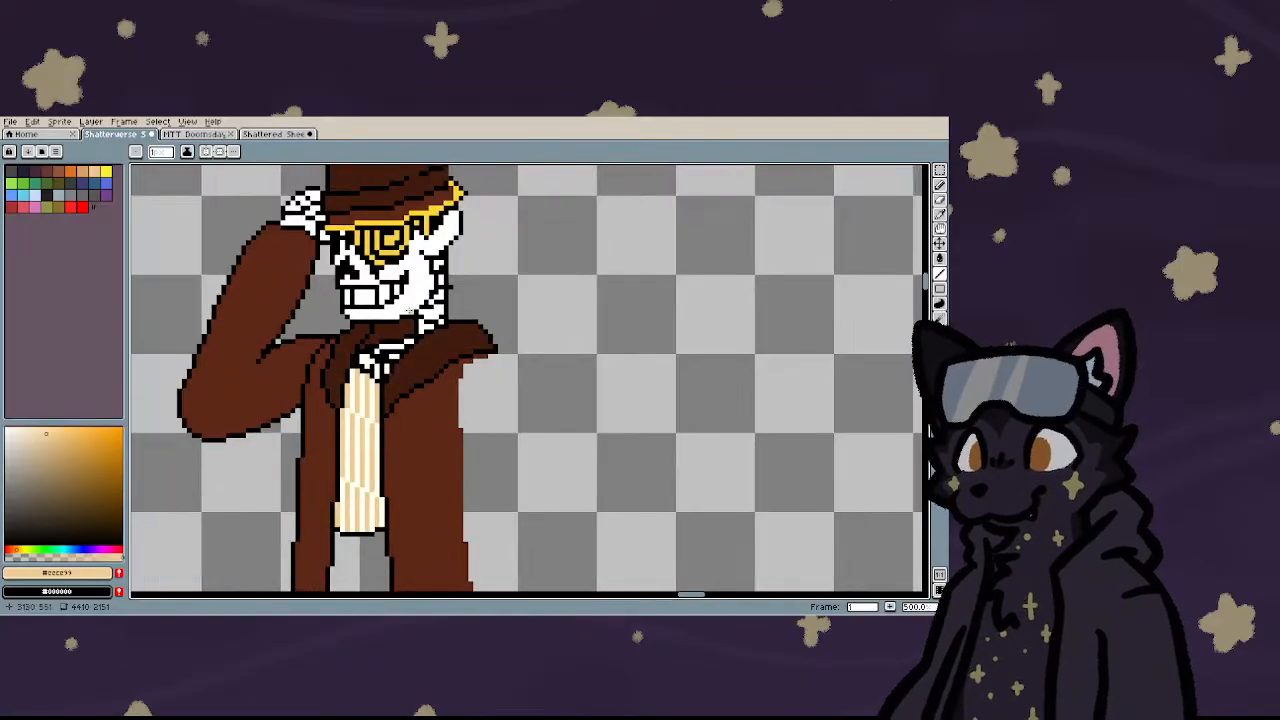
scroll(409, 311, up, 2)
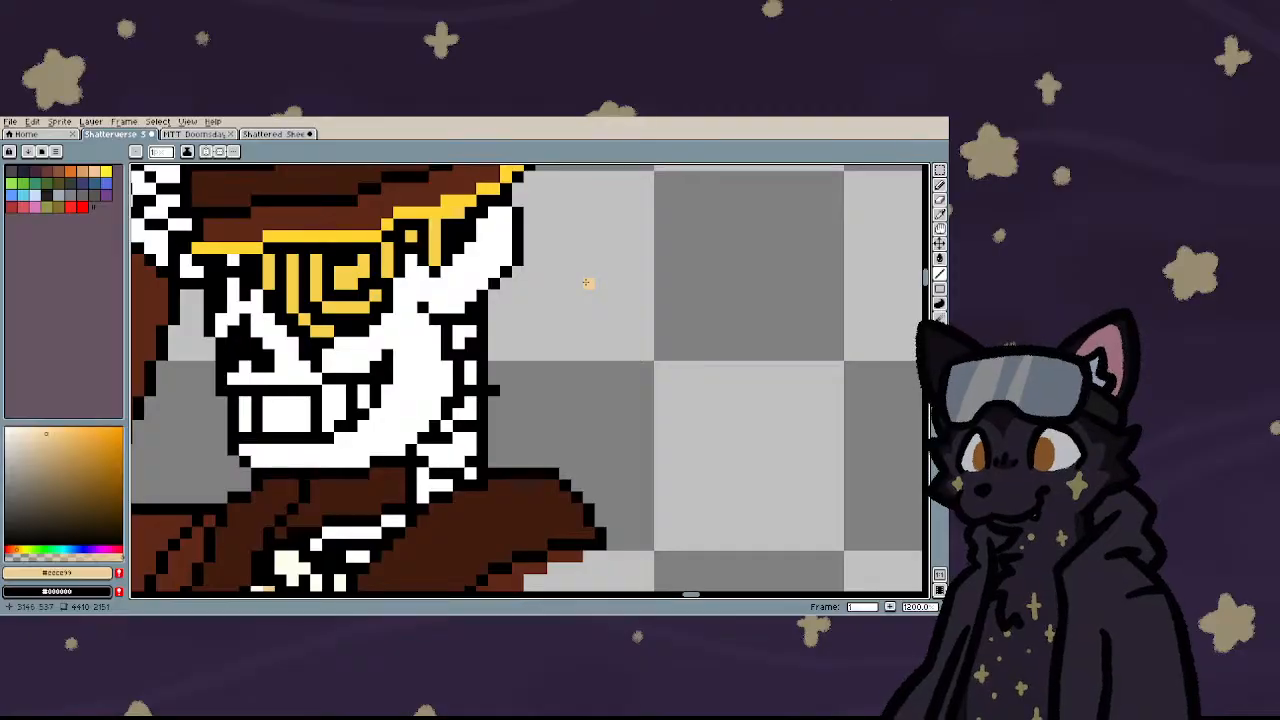
scroll(198, 336, down, 4)
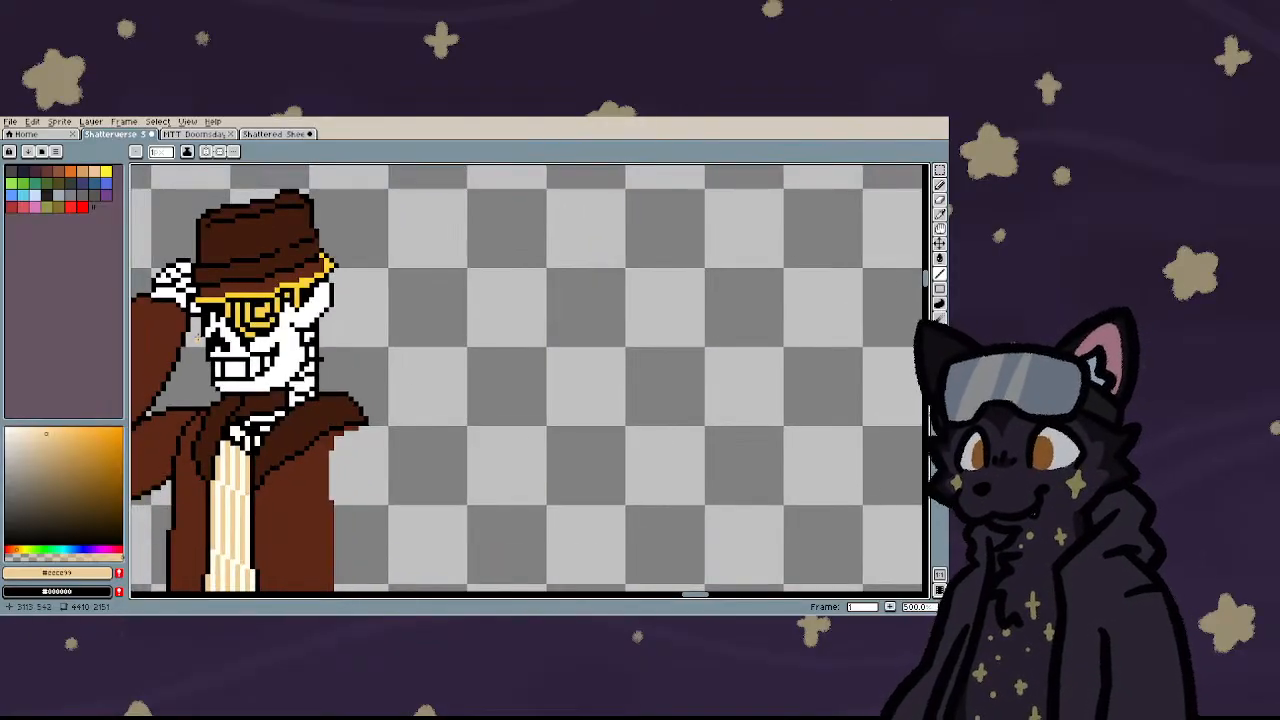
scroll(205, 345, down, 3)
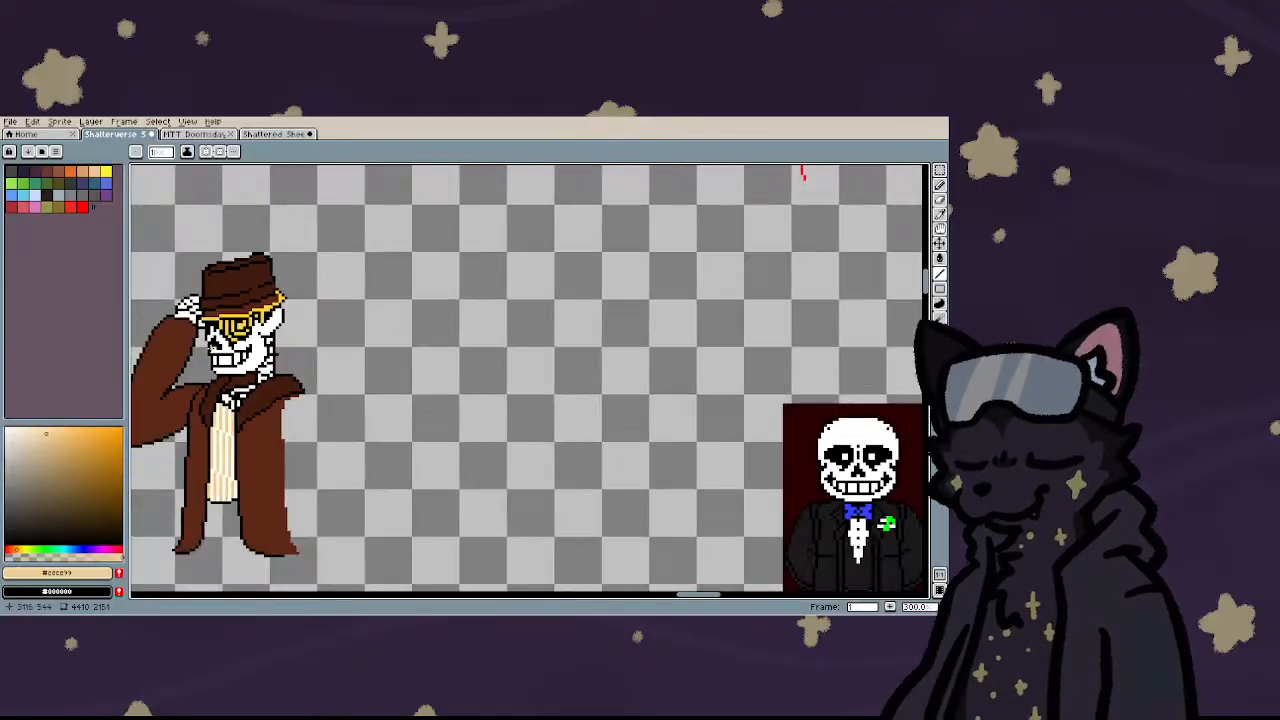
scroll(252, 362, down, 2)
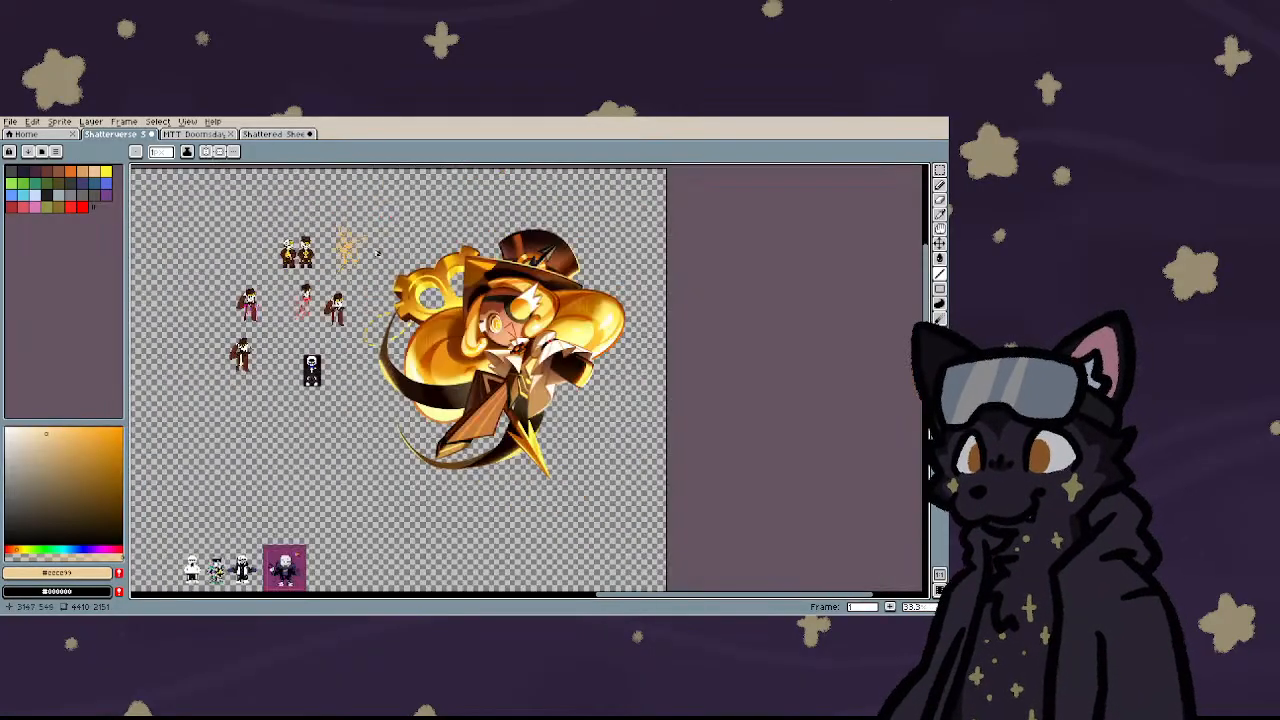
scroll(252, 362, down, 2)
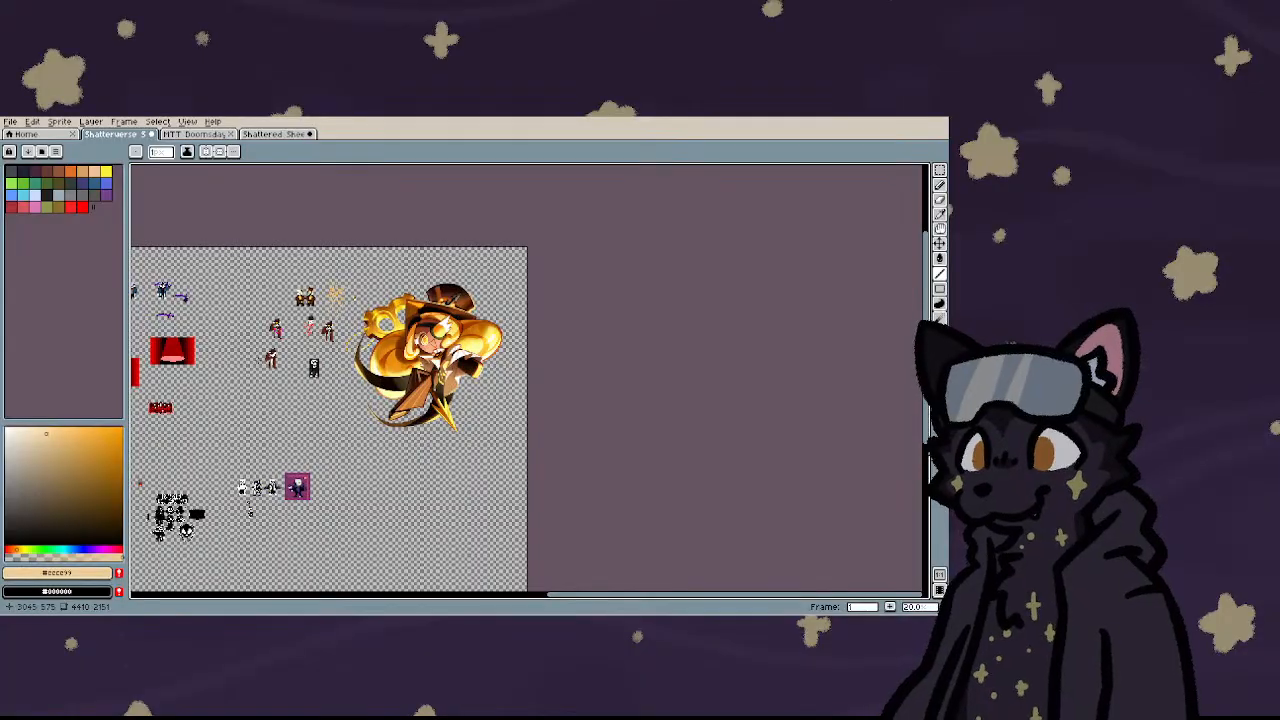
scroll(270, 375, up, 3)
scroll(275, 390, down, 1)
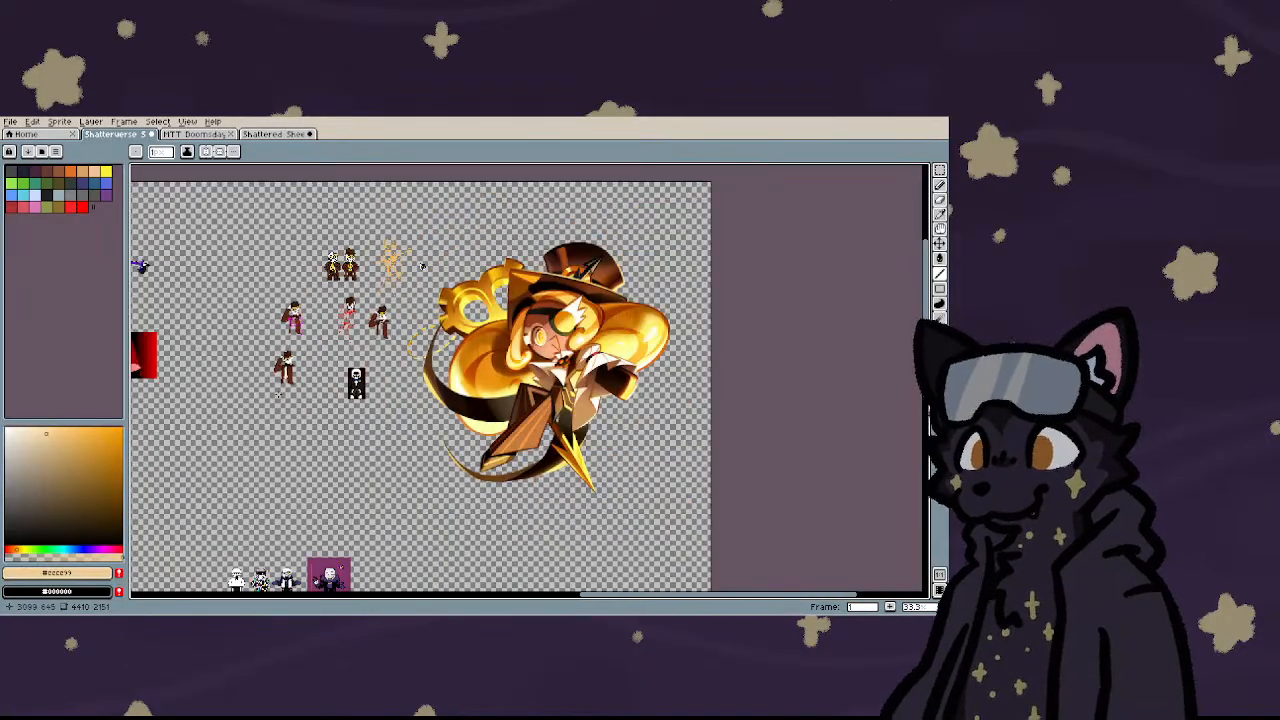
scroll(278, 393, up, 5)
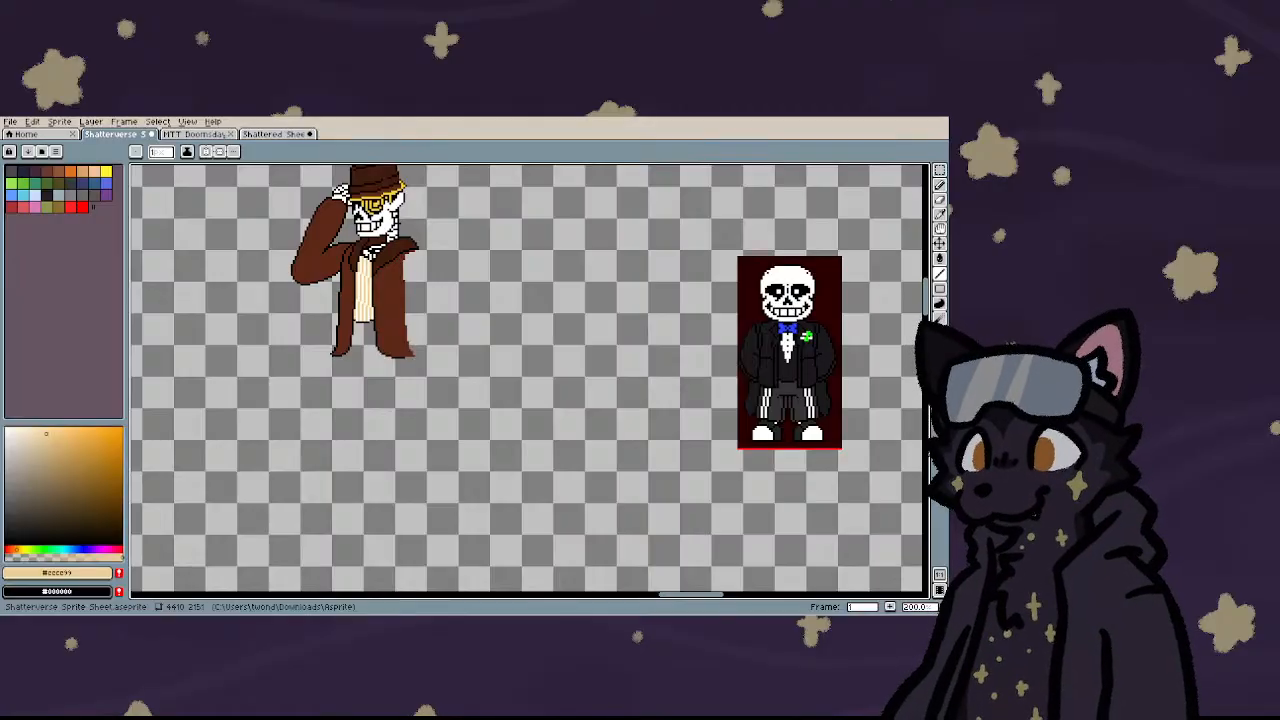
scroll(450, 481, down, 3)
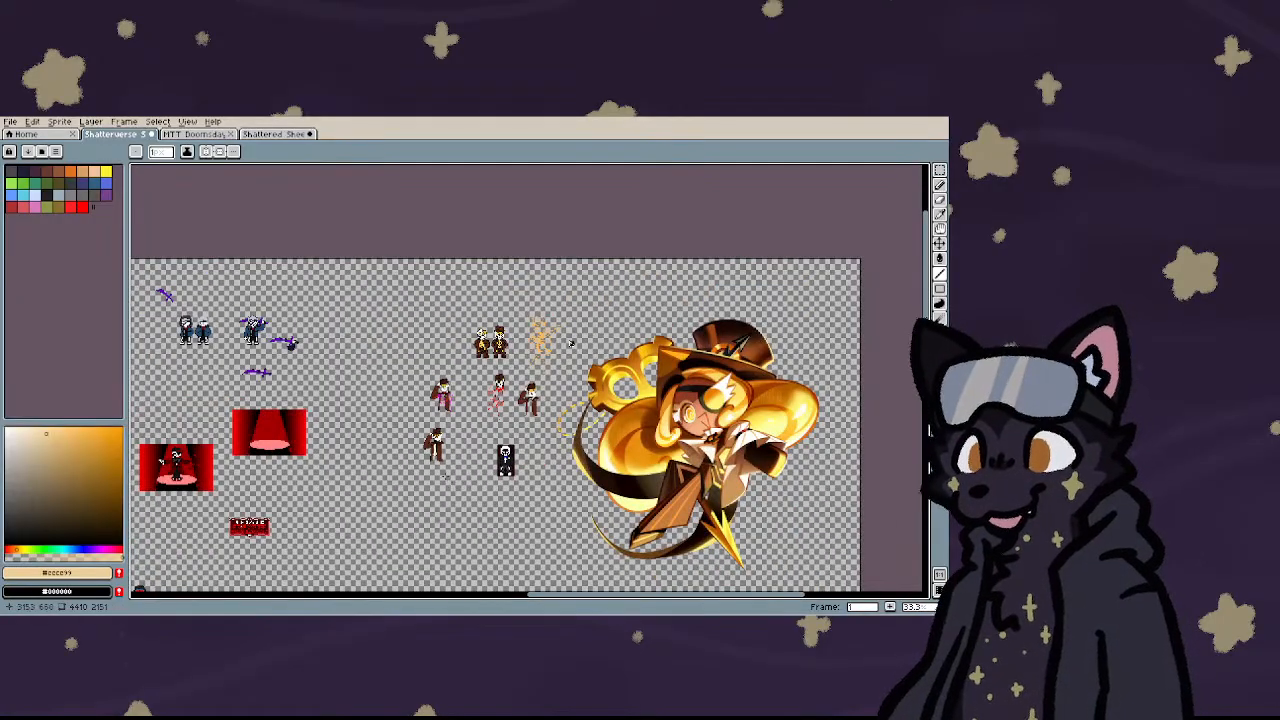
scroll(441, 462, up, 3)
scroll(424, 384, down, 2)
scroll(424, 384, up, 2)
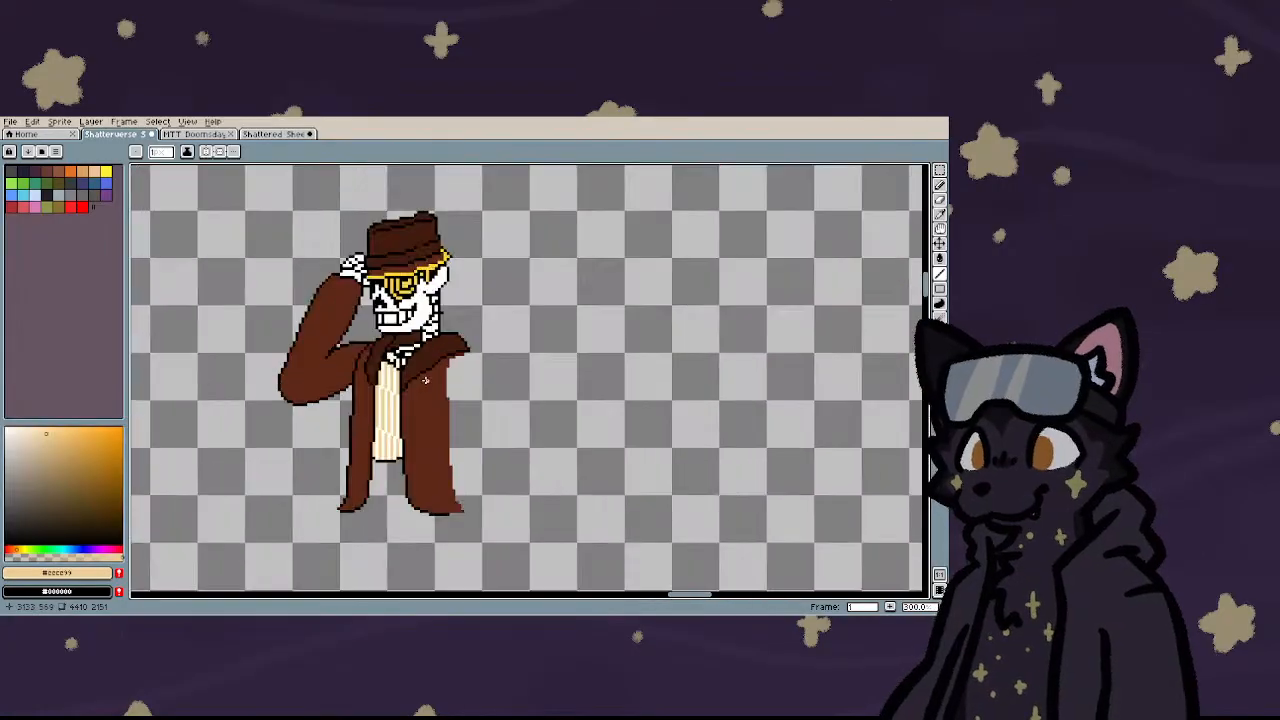
scroll(426, 381, down, 3)
scroll(427, 380, up, 3)
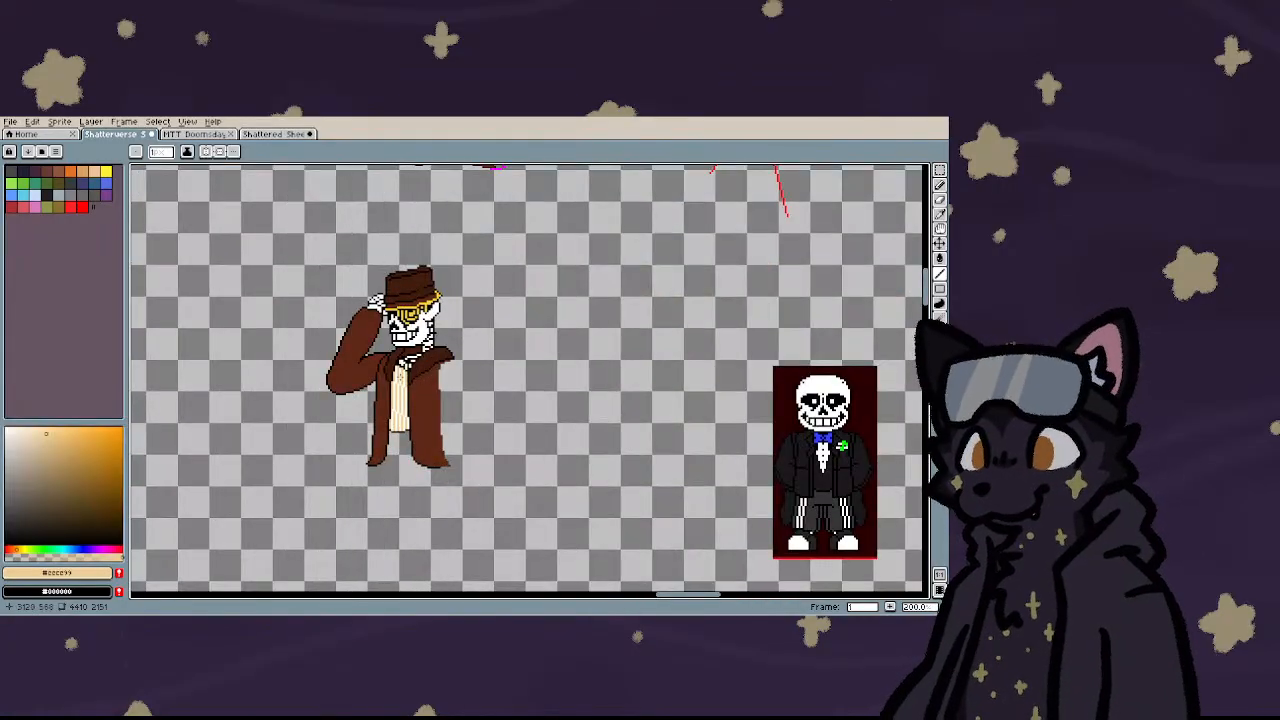
scroll(400, 365, up, 2)
scroll(410, 250, down, 3)
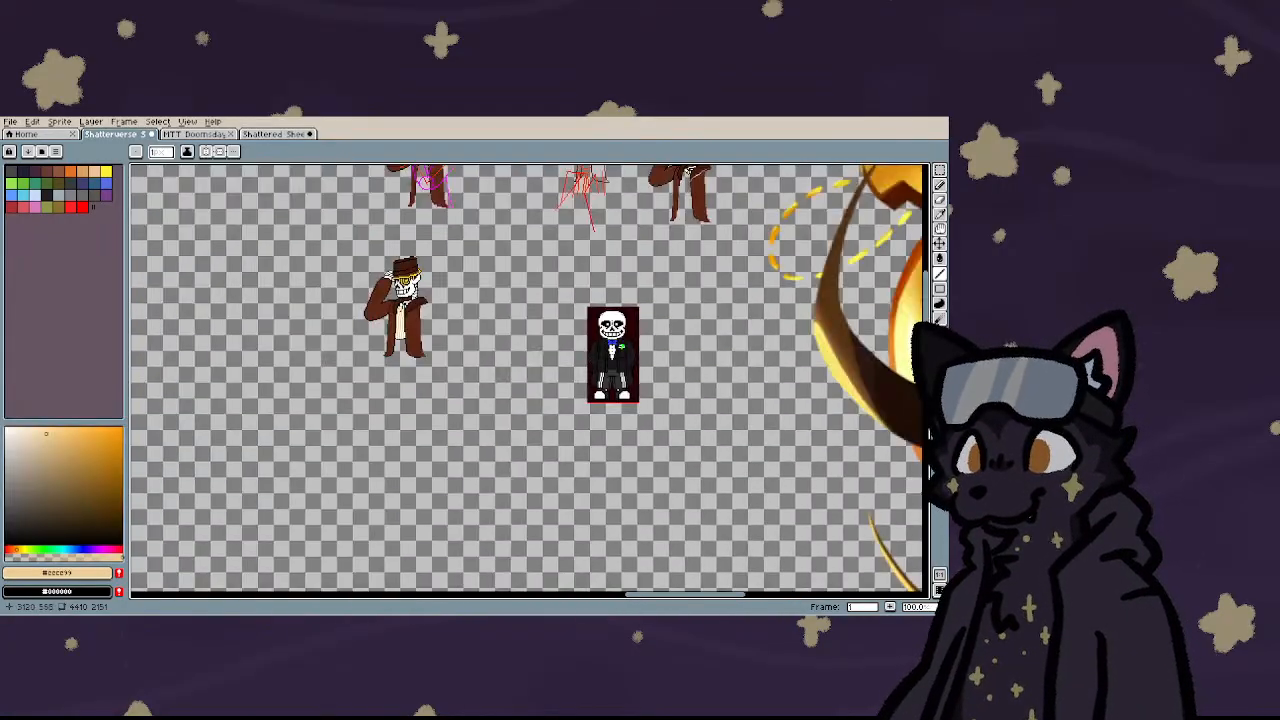
- Sample the golden-yellow tie colour from the finished hat-wearing sprite for use on the new sprite's shirt
scroll(402, 312, down, 1)
key(alt)
scroll(498, 280, down, 1)
scroll(498, 192, up, 5)
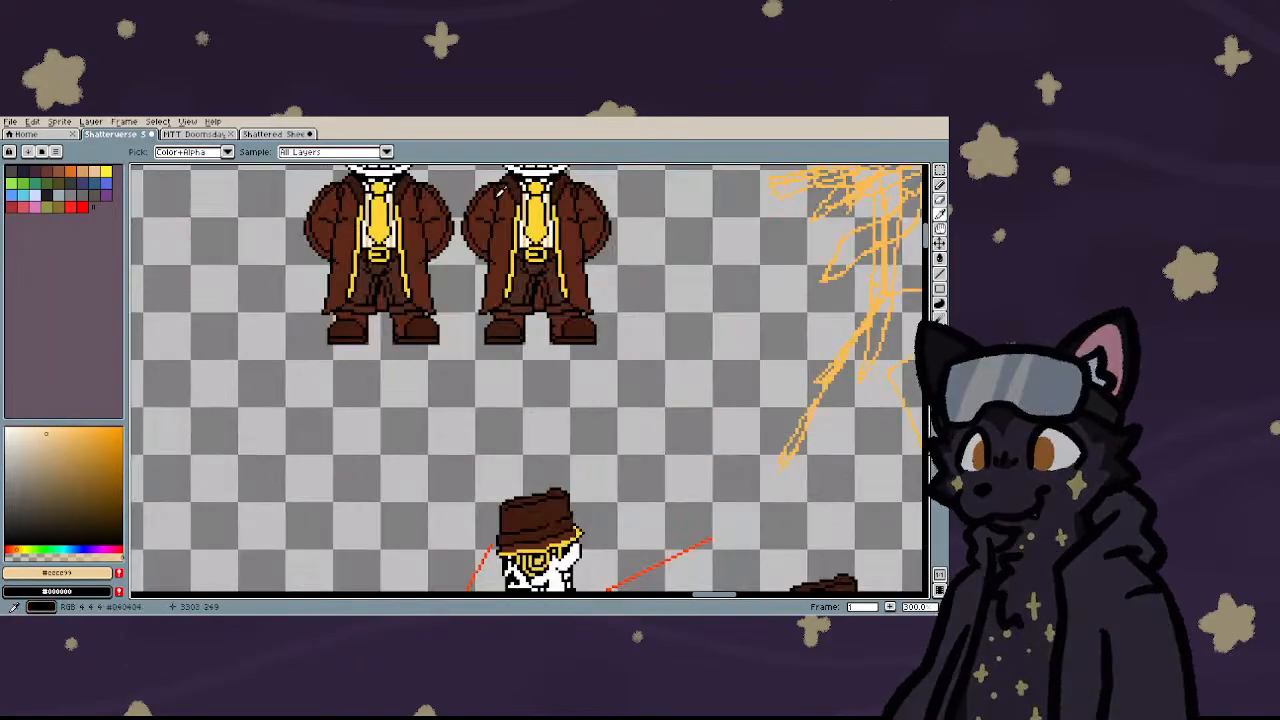
alt+click(533, 222)
scroll(597, 325, down, 3)
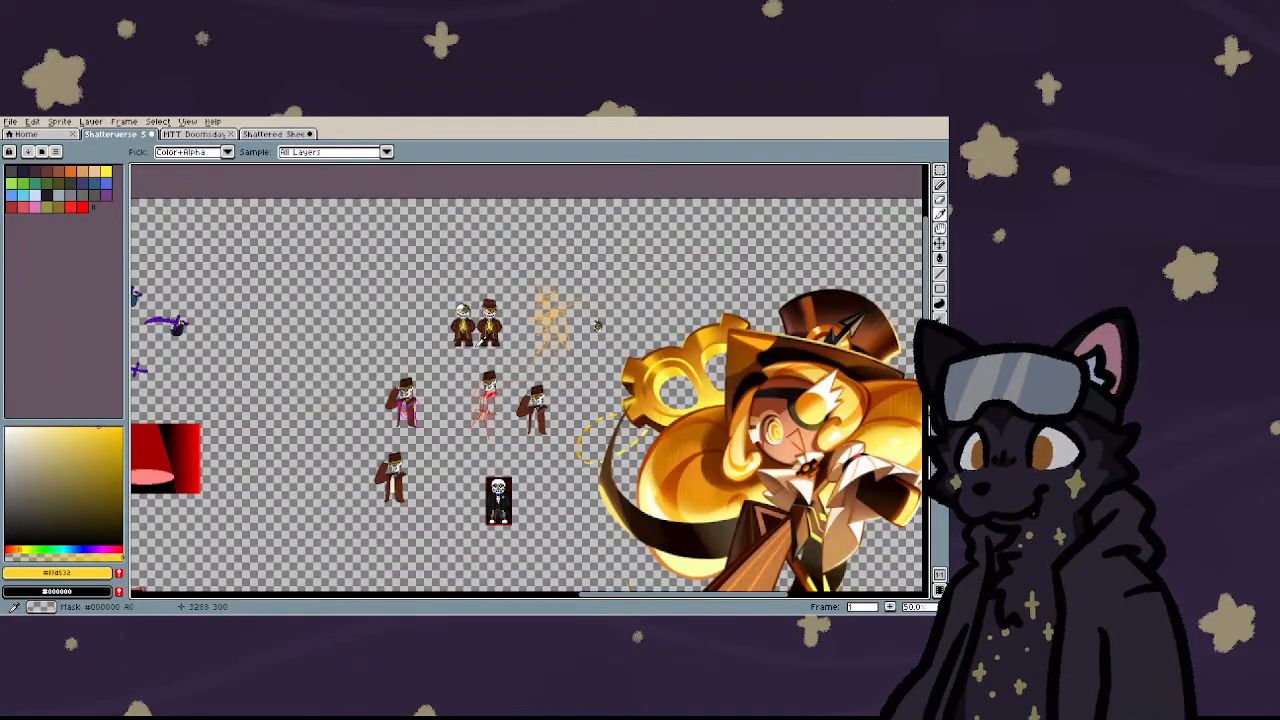
scroll(597, 325, down, 1)
scroll(430, 427, up, 3)
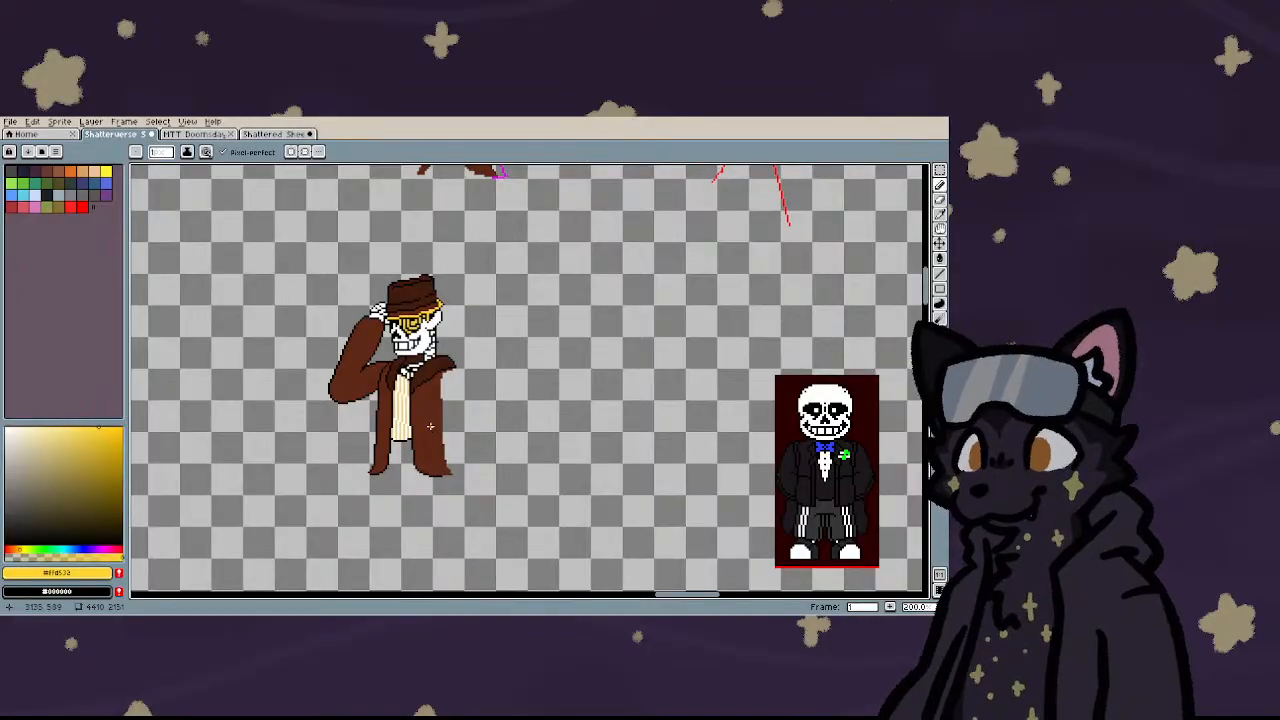
scroll(430, 427, up, 1)
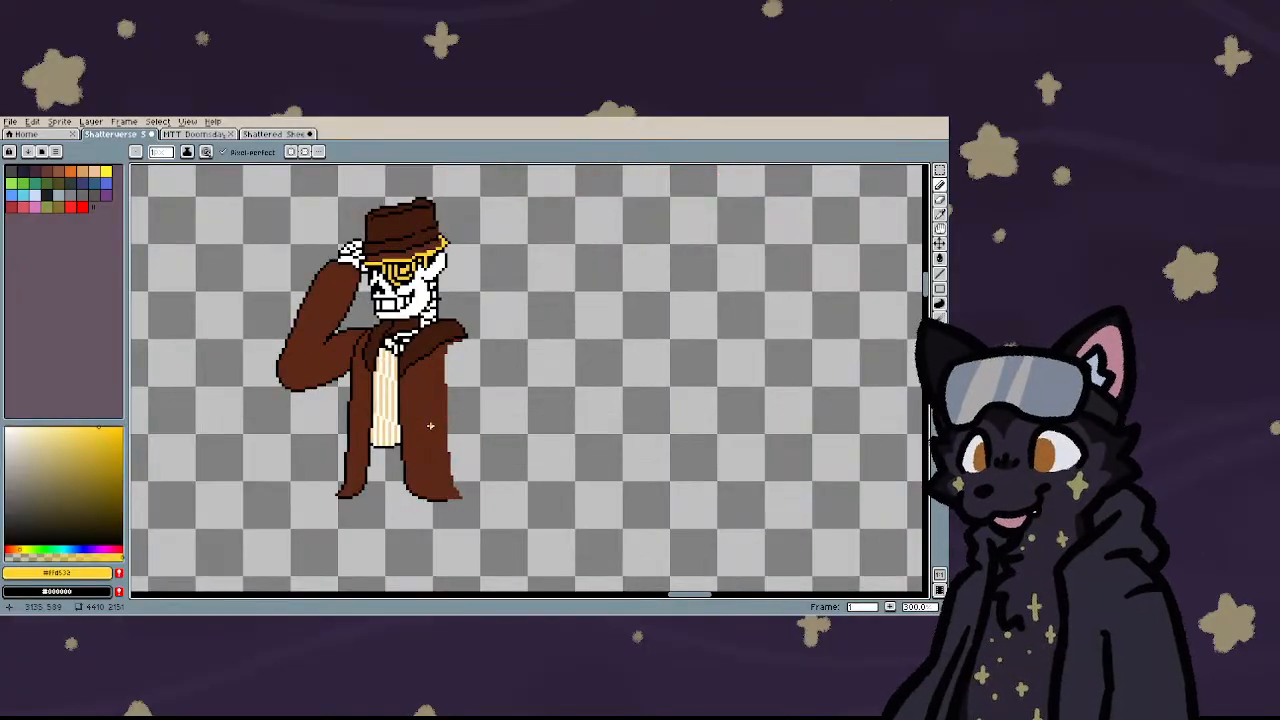
scroll(387, 330, up, 5)
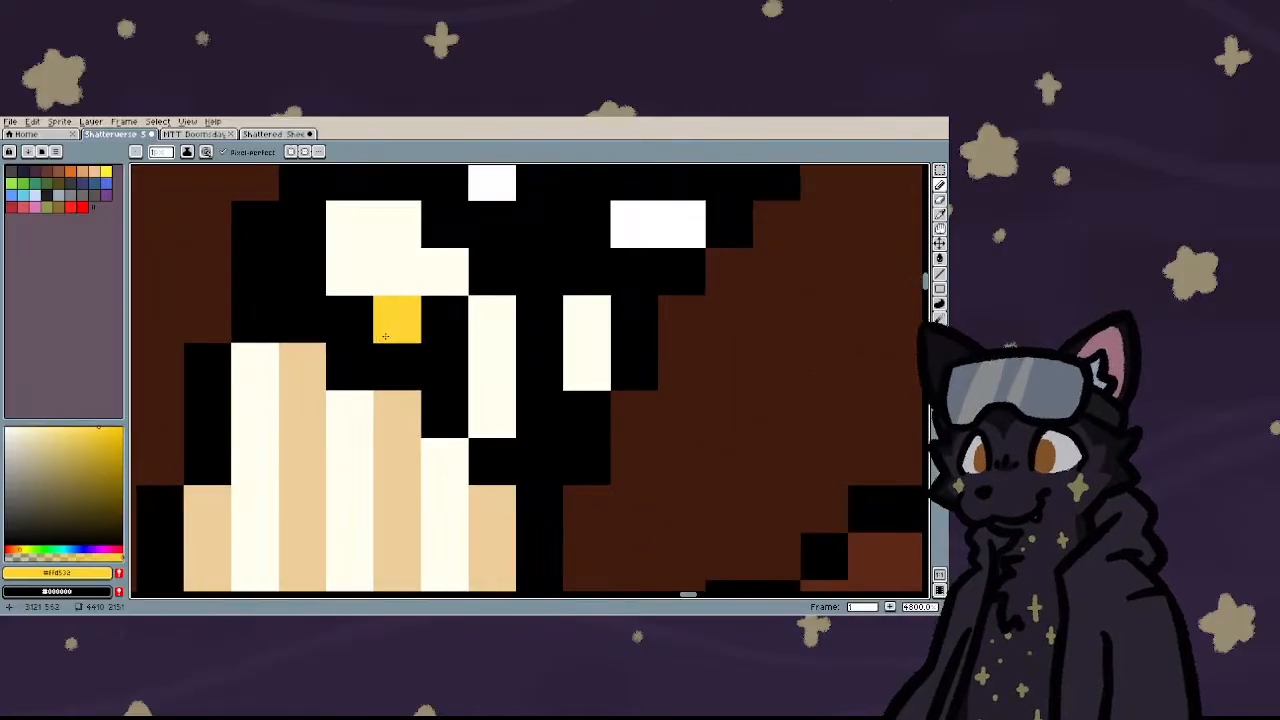
click(397, 368)
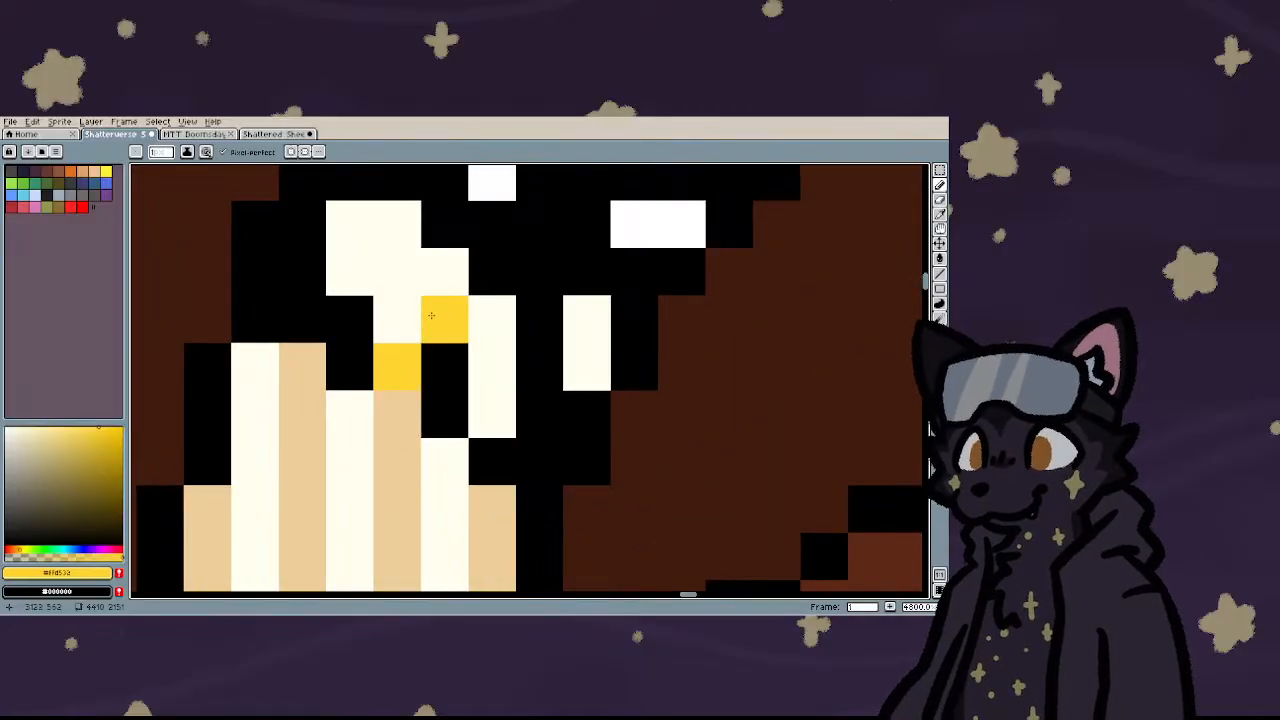
click(490, 320)
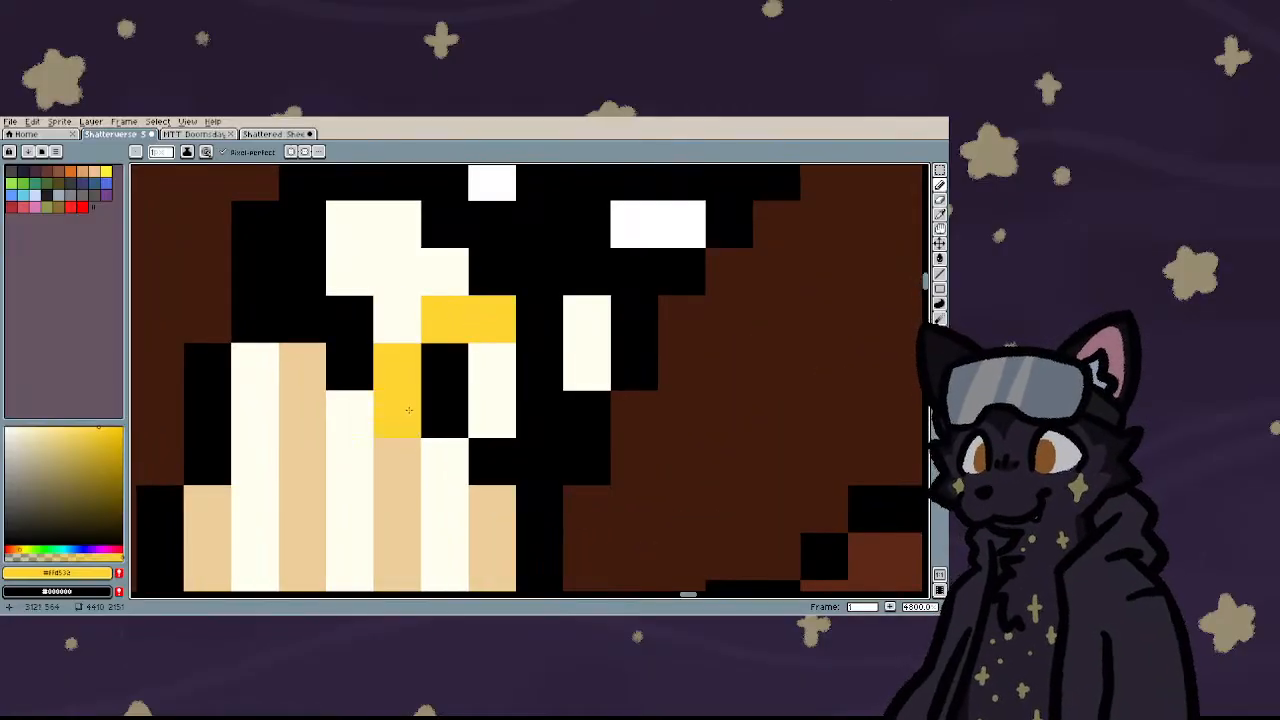
key(ctrl+z)
key(ctrl+z)
key(ctrl+z)
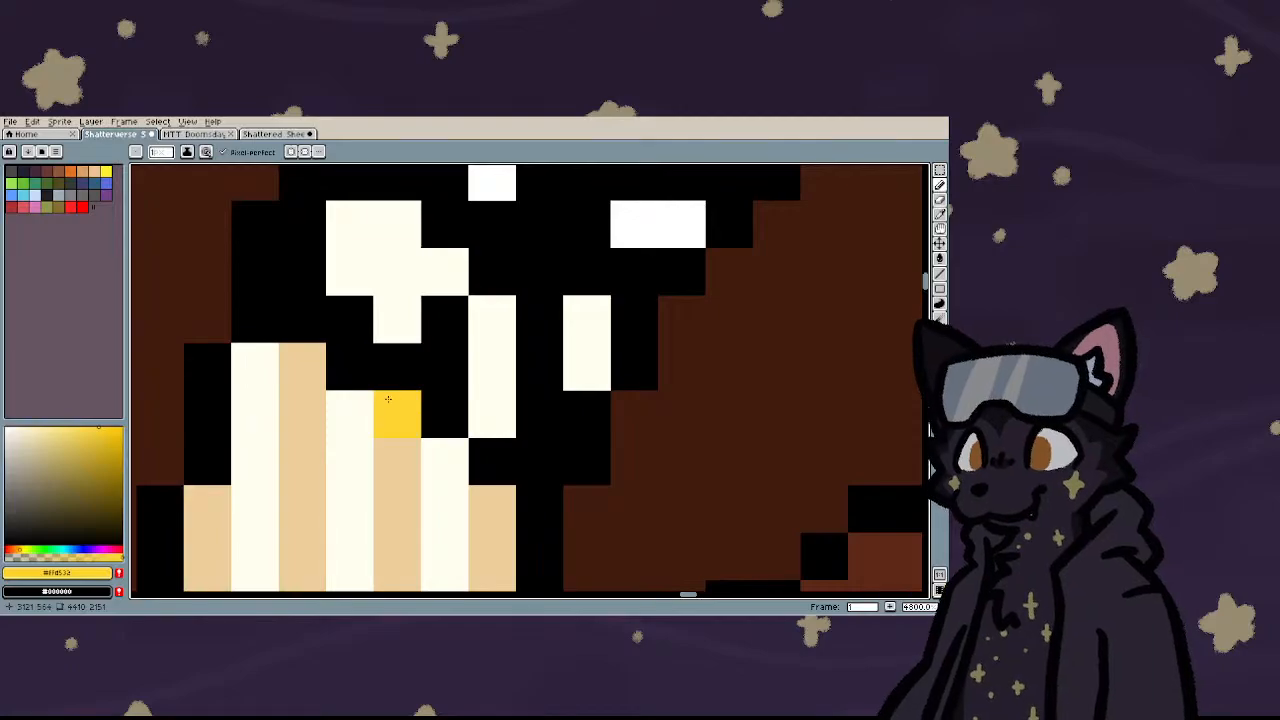
- Sketch a golden-yellow tie outline across the upper part of the striped shirt, just below the off-white collar
click(445, 366)
click(492, 366)
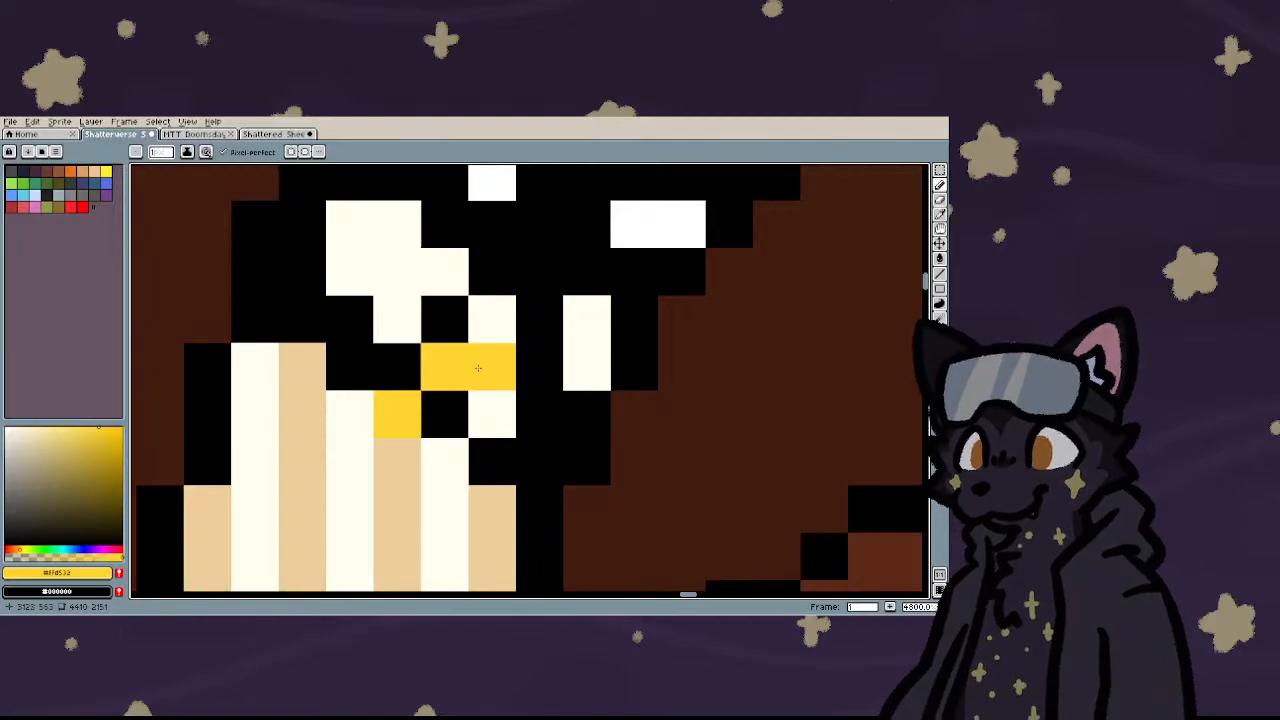
click(301, 460)
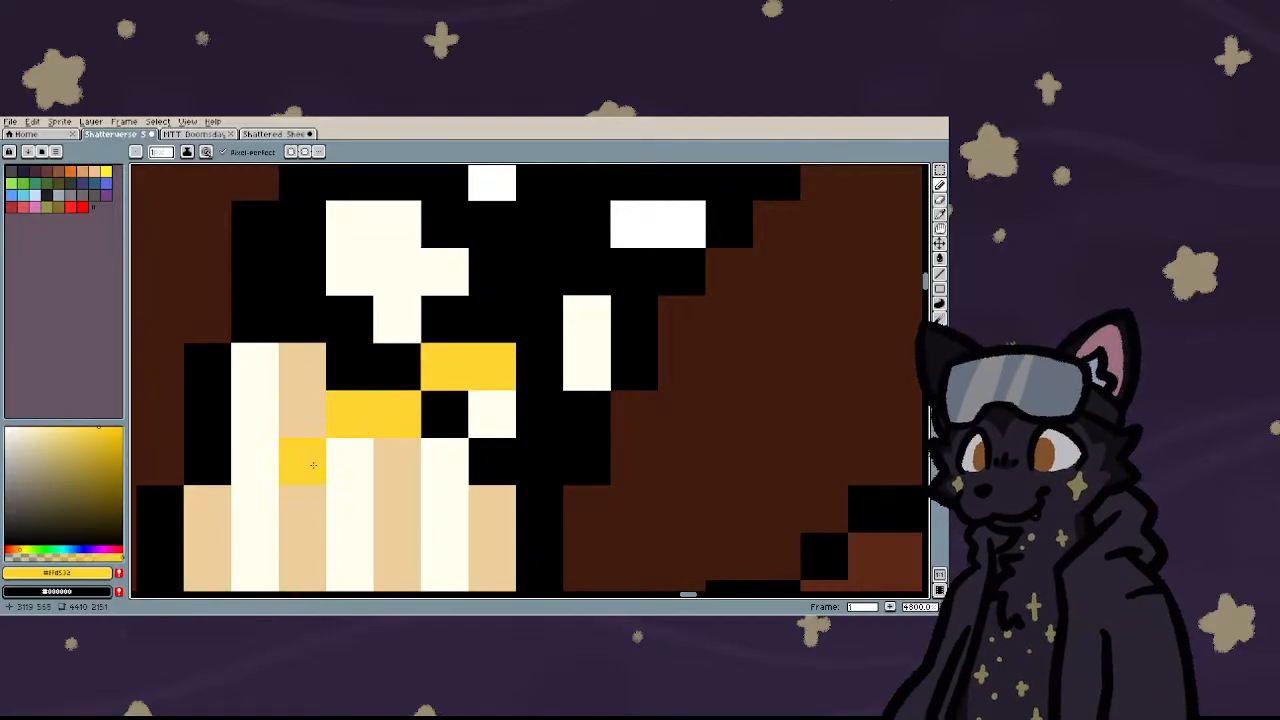
click(350, 508)
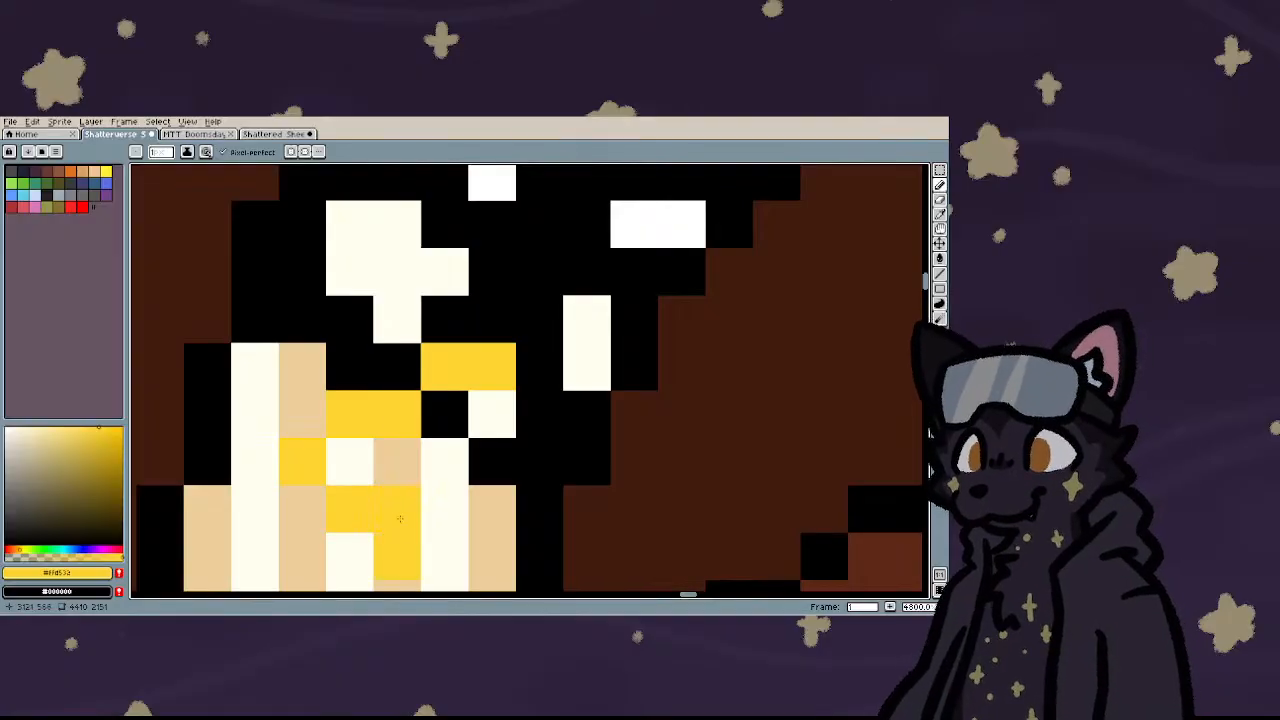
scroll(399, 518, down, 3)
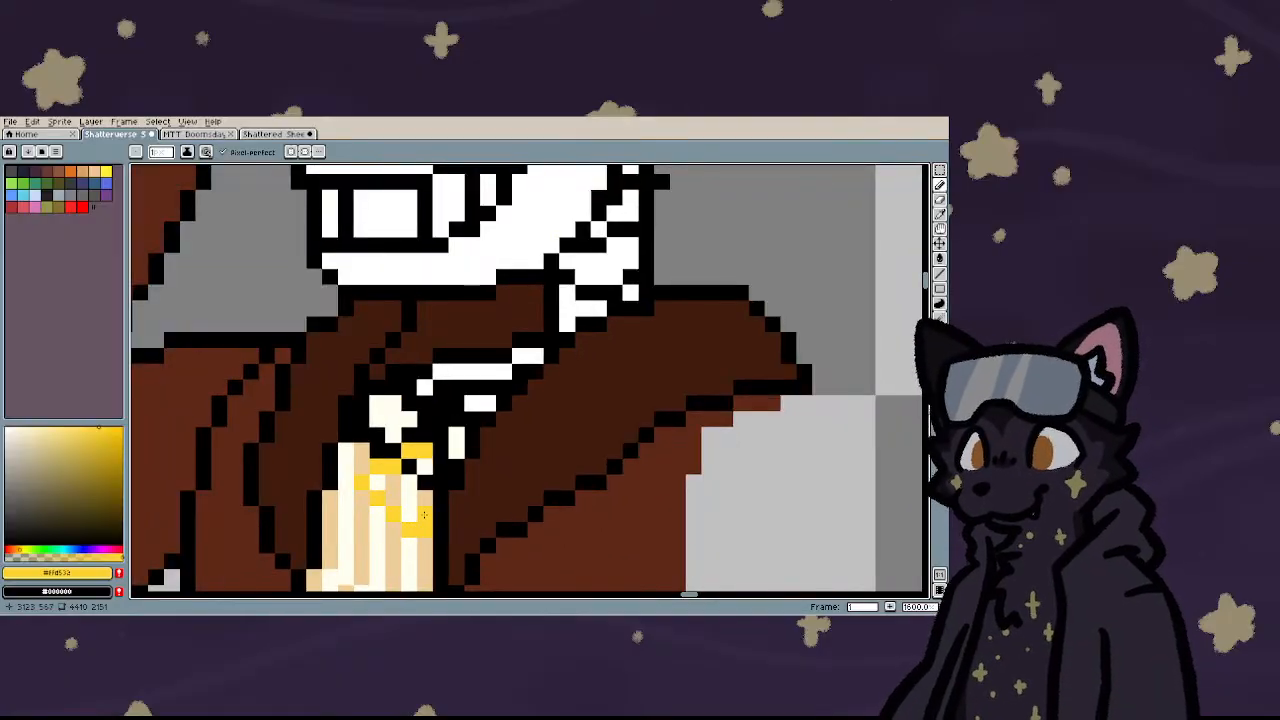
scroll(424, 515, up, 1)
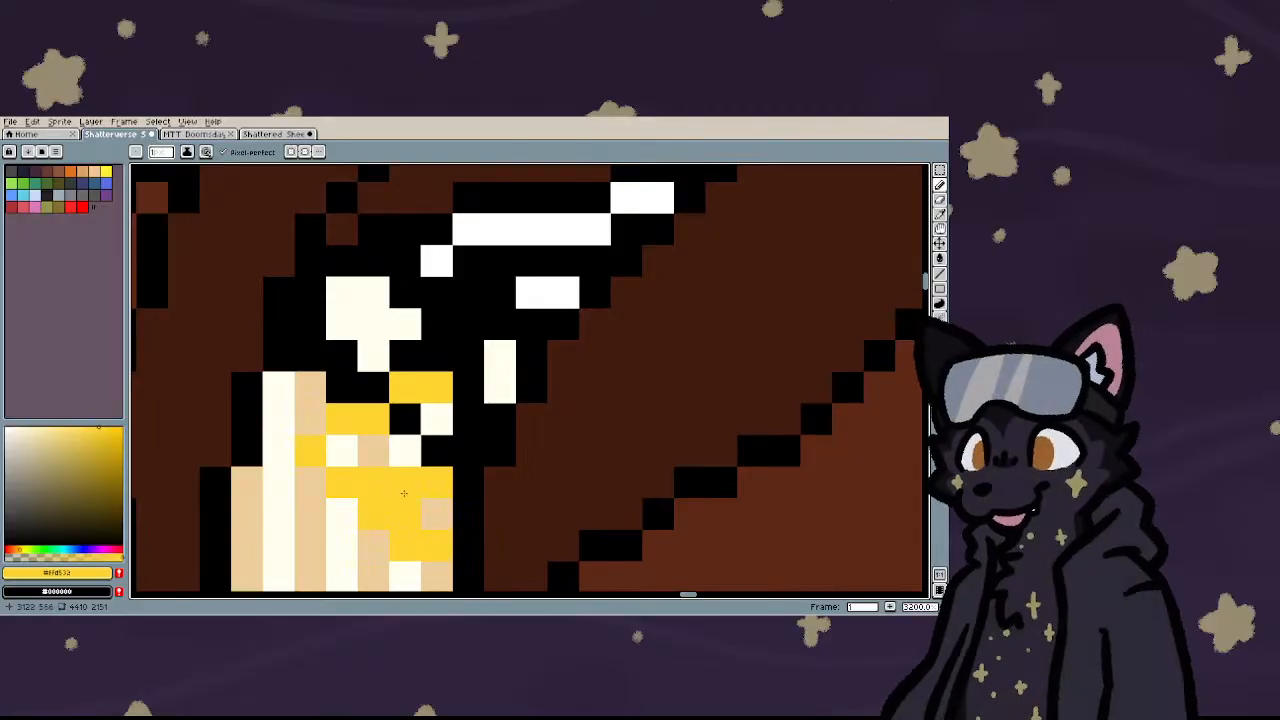
- Fill the tie shape solid golden-yellow, widen it towards the broad coat panel, and trim its upper edge with black
click(436, 450)
click(404, 418)
click(342, 450)
click(404, 450)
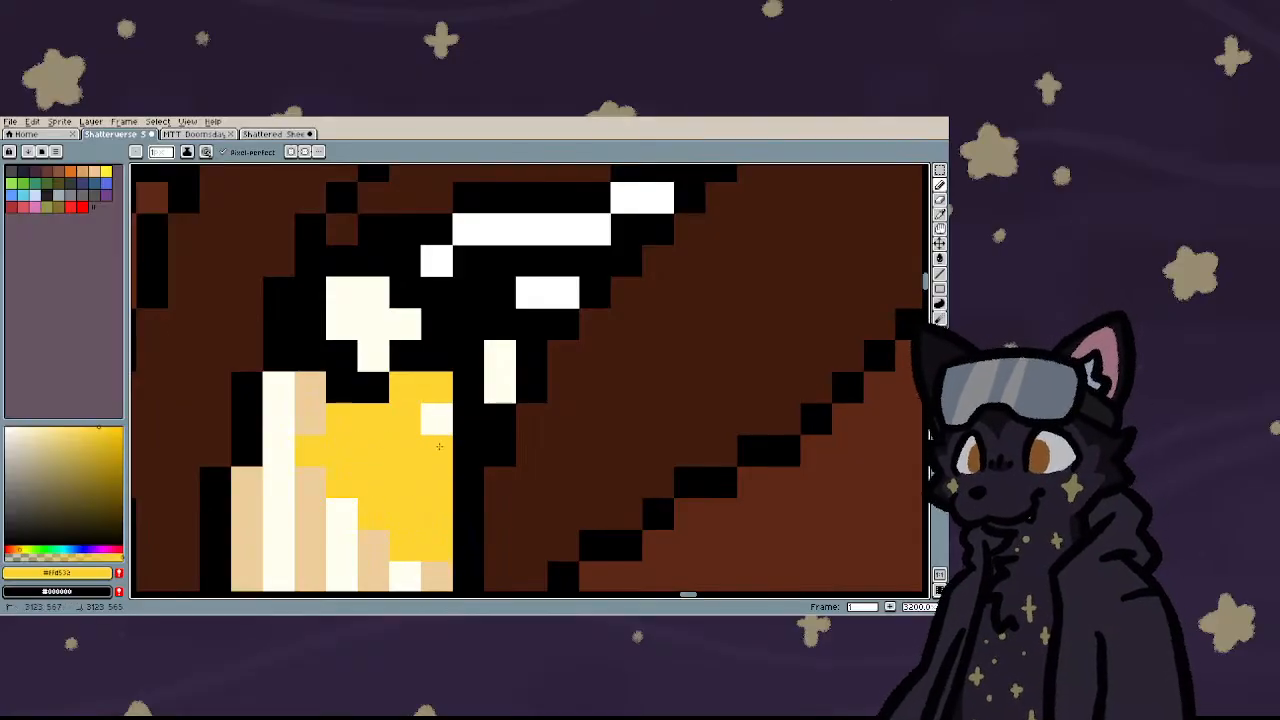
click(436, 418)
click(468, 418)
click(468, 450)
click(468, 388)
click(496, 388)
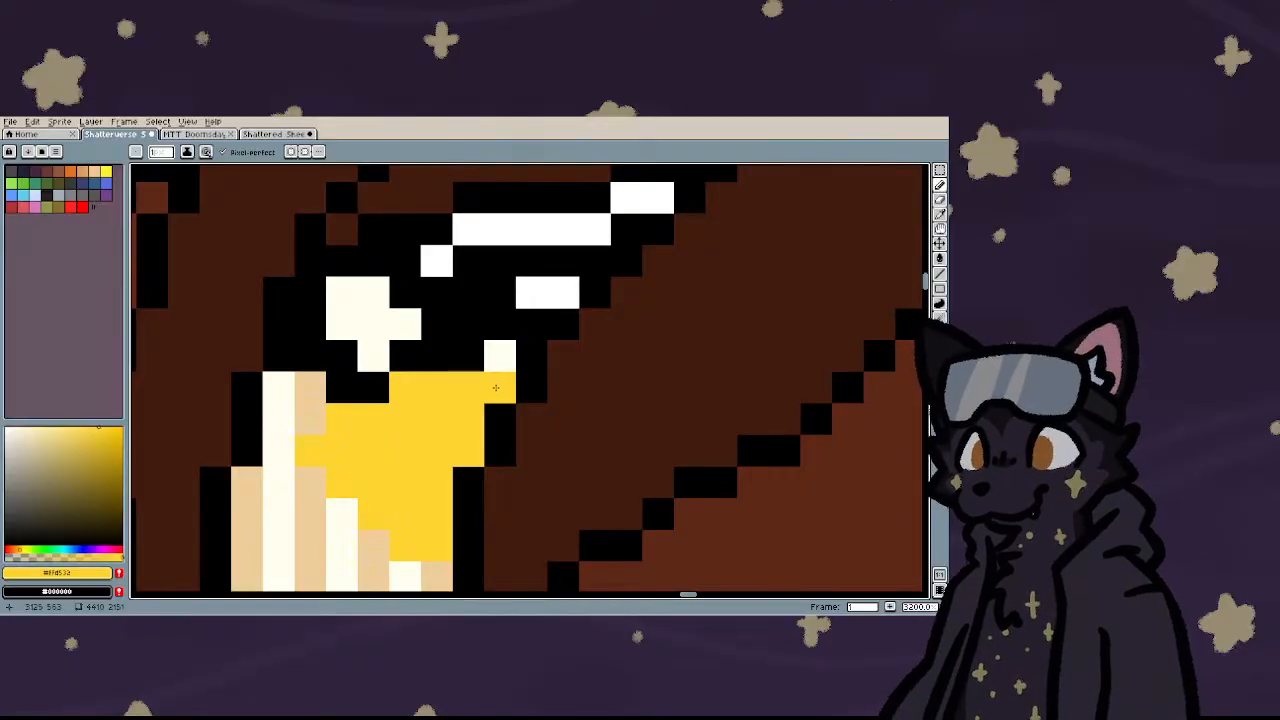
drag(500, 387, 400, 387)
scroll(352, 417, down, 1)
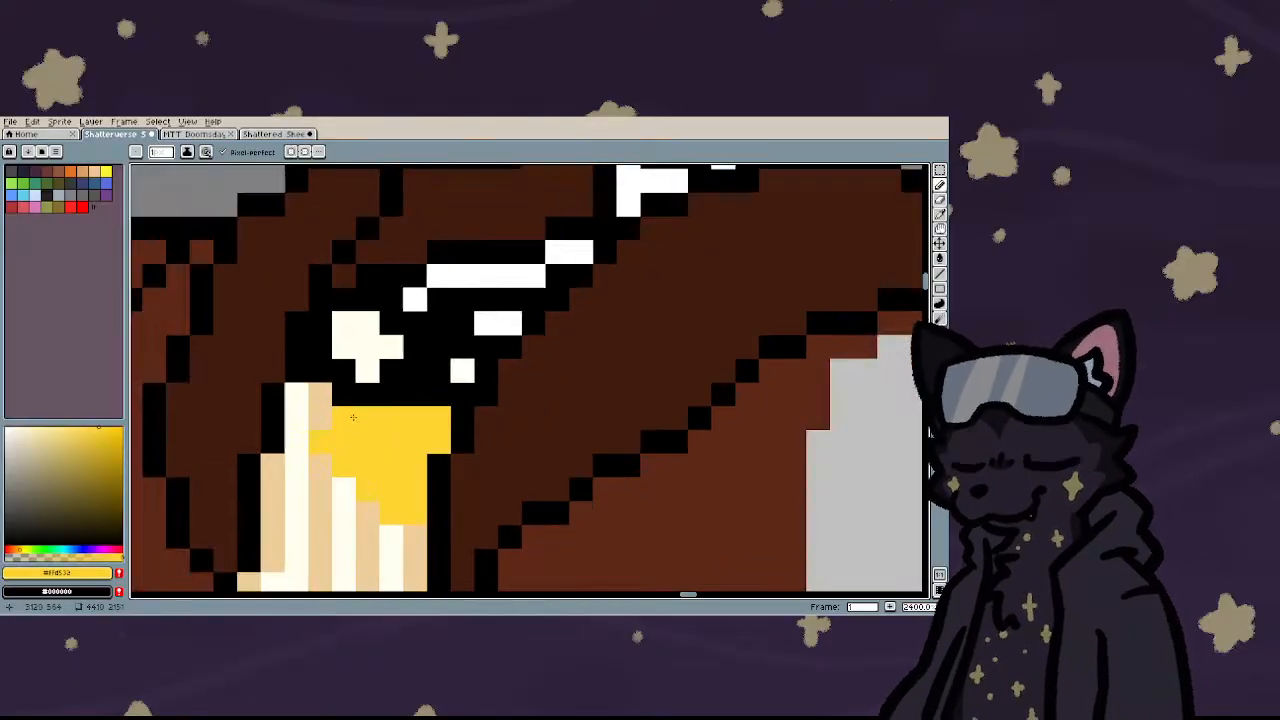
- Widen the small off-white collar piece above the tie and outline the tie's slanted lower edge in black
scroll(352, 417, down, 3)
scroll(352, 417, up, 3)
click(366, 344)
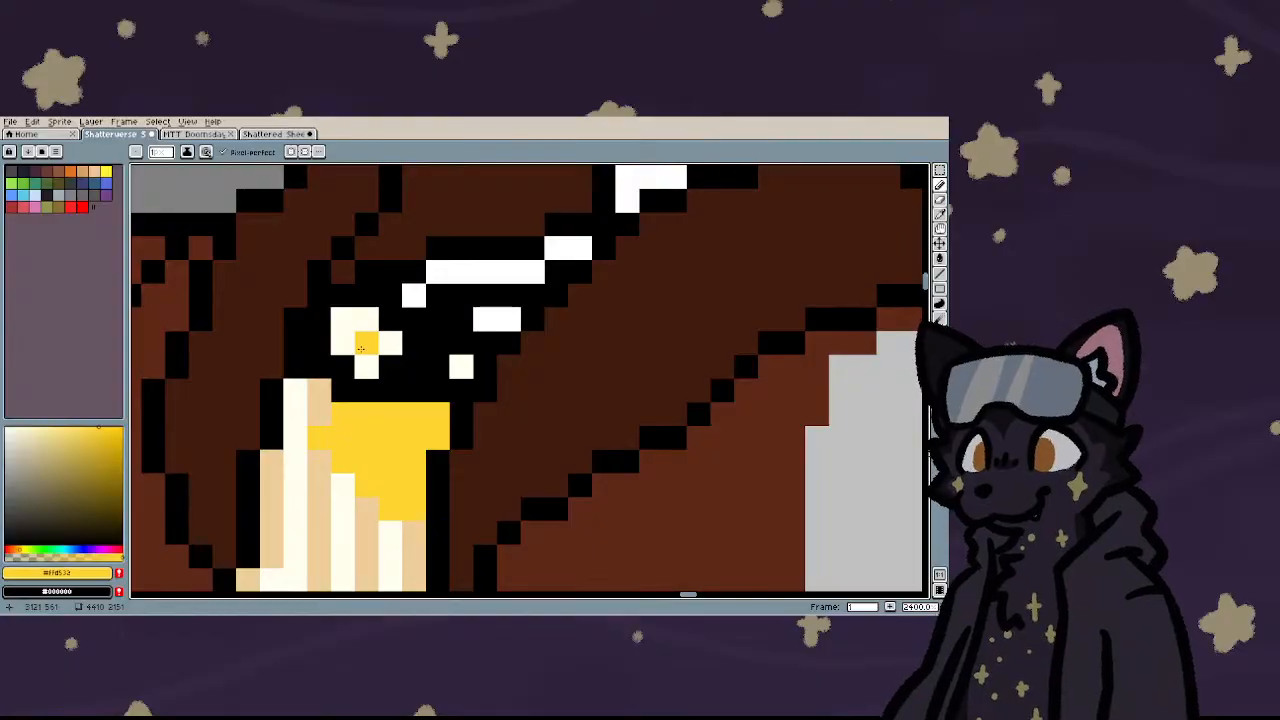
alt+click(361, 347)
click(438, 367)
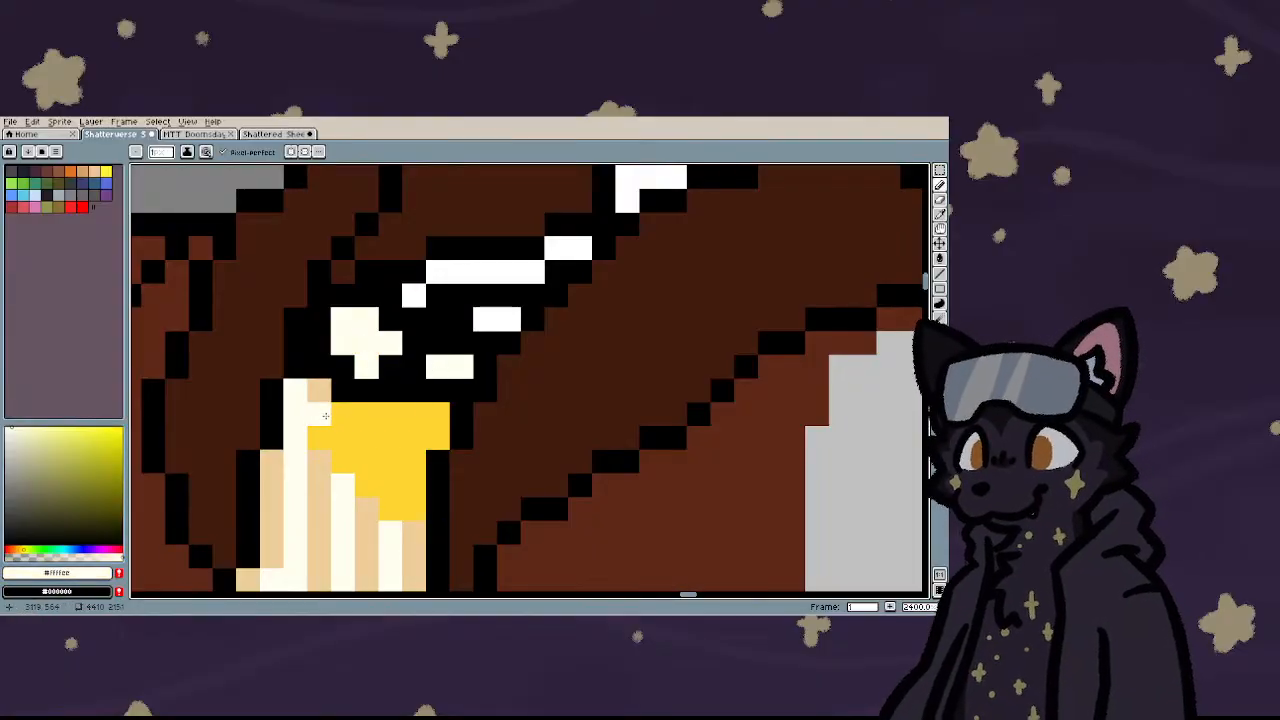
right_click(320, 414)
right_click(320, 462)
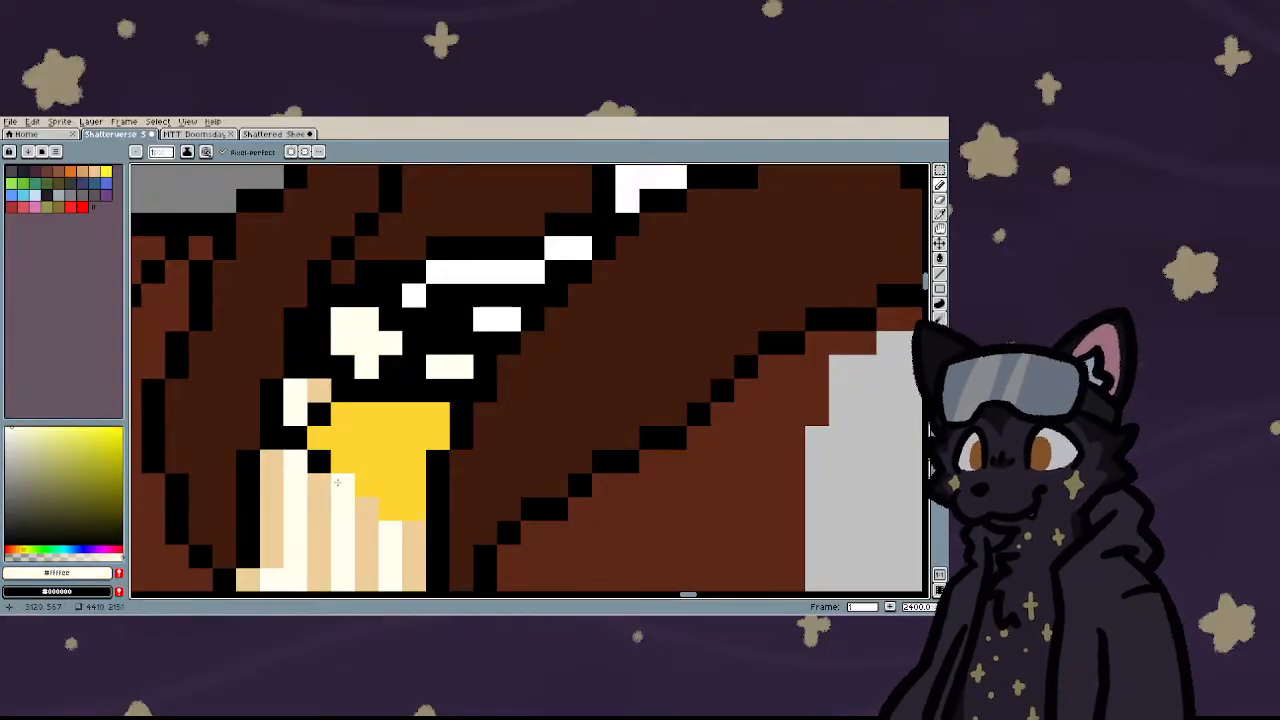
scroll(410, 530, down, 8)
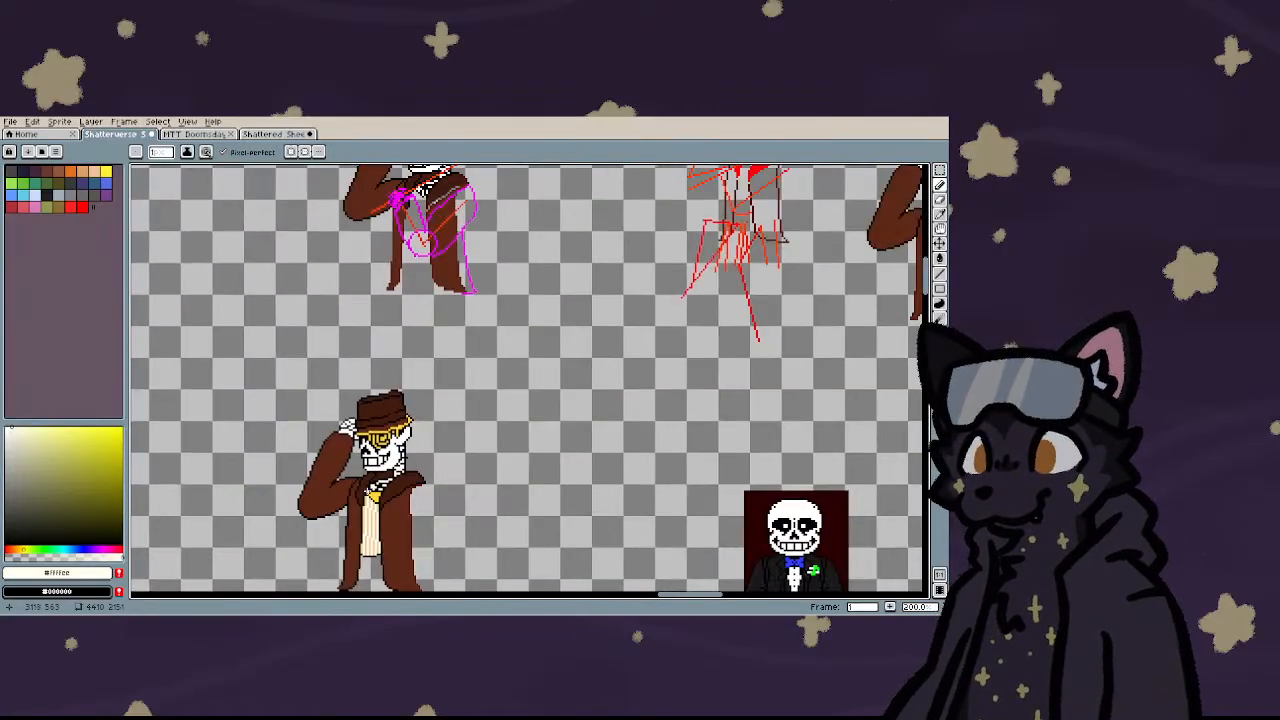
- Sample the tie's golden yellow and recolour the off-white pixels at the tie's corner and the shirt's outer edge
scroll(375, 492, up, 8)
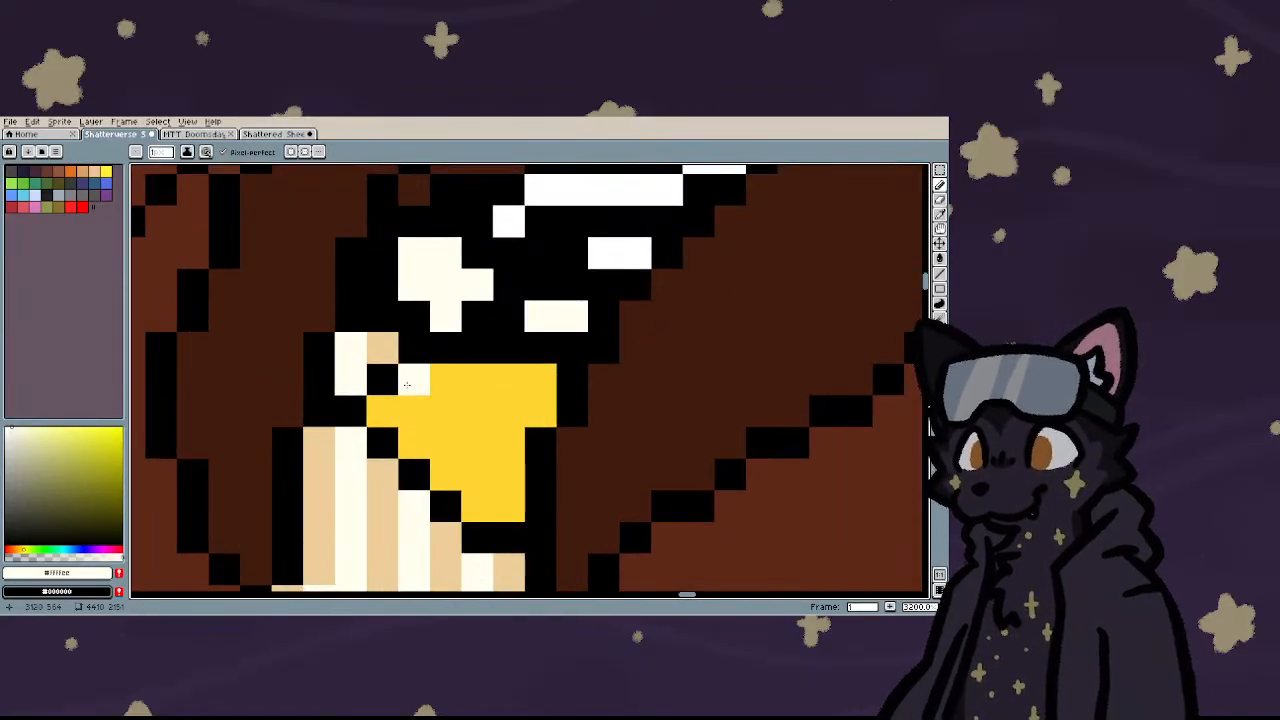
alt+click(420, 410)
click(414, 380)
click(350, 380)
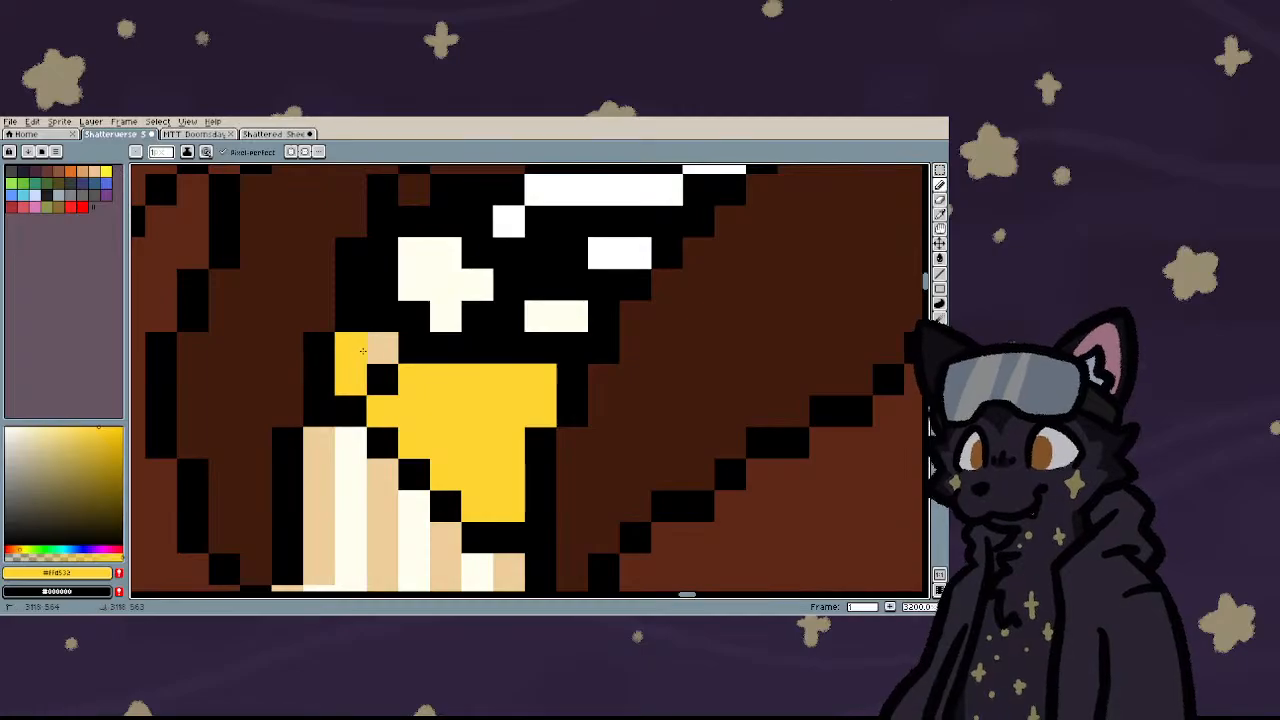
click(352, 351)
- Compare the new sprite's tie and collar with the yellow tie on the finished brown-coat sprites
scroll(513, 267, down, 12)
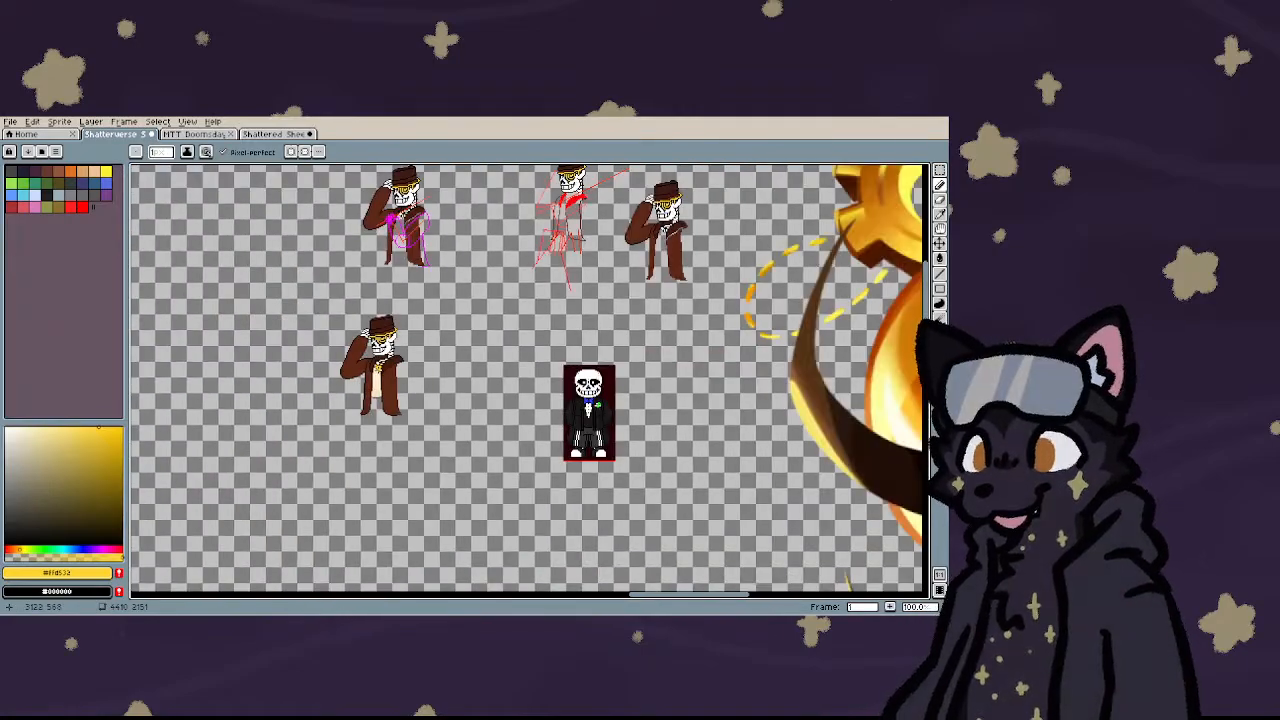
scroll(448, 256, up, 7)
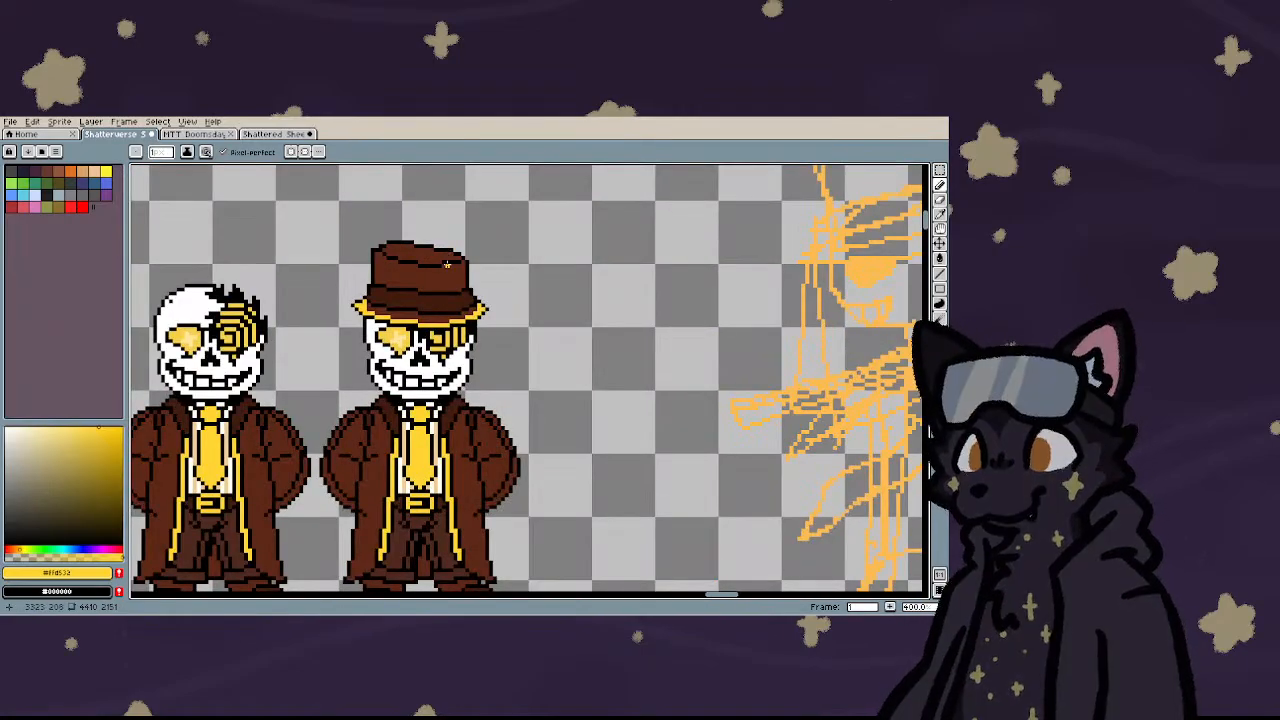
scroll(455, 280, down, 4)
scroll(340, 388, down, 2)
scroll(350, 375, up, 4)
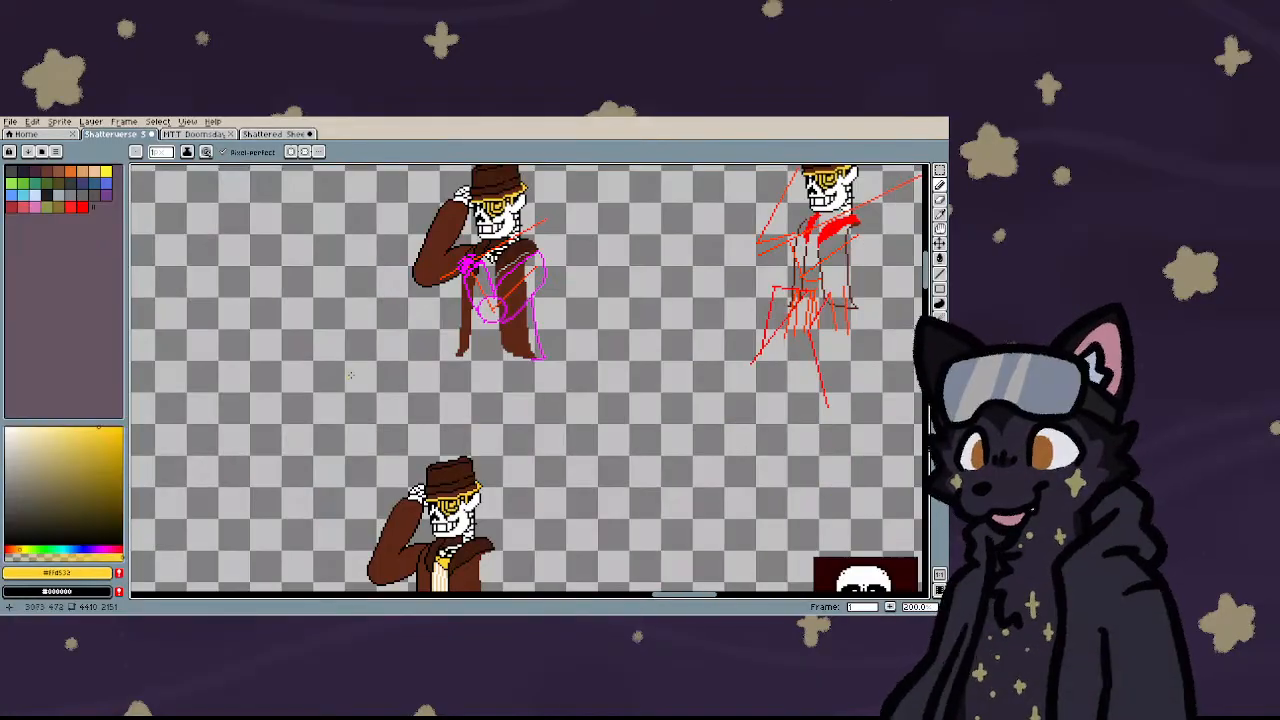
scroll(429, 490, up, 3)
scroll(425, 500, down, 3)
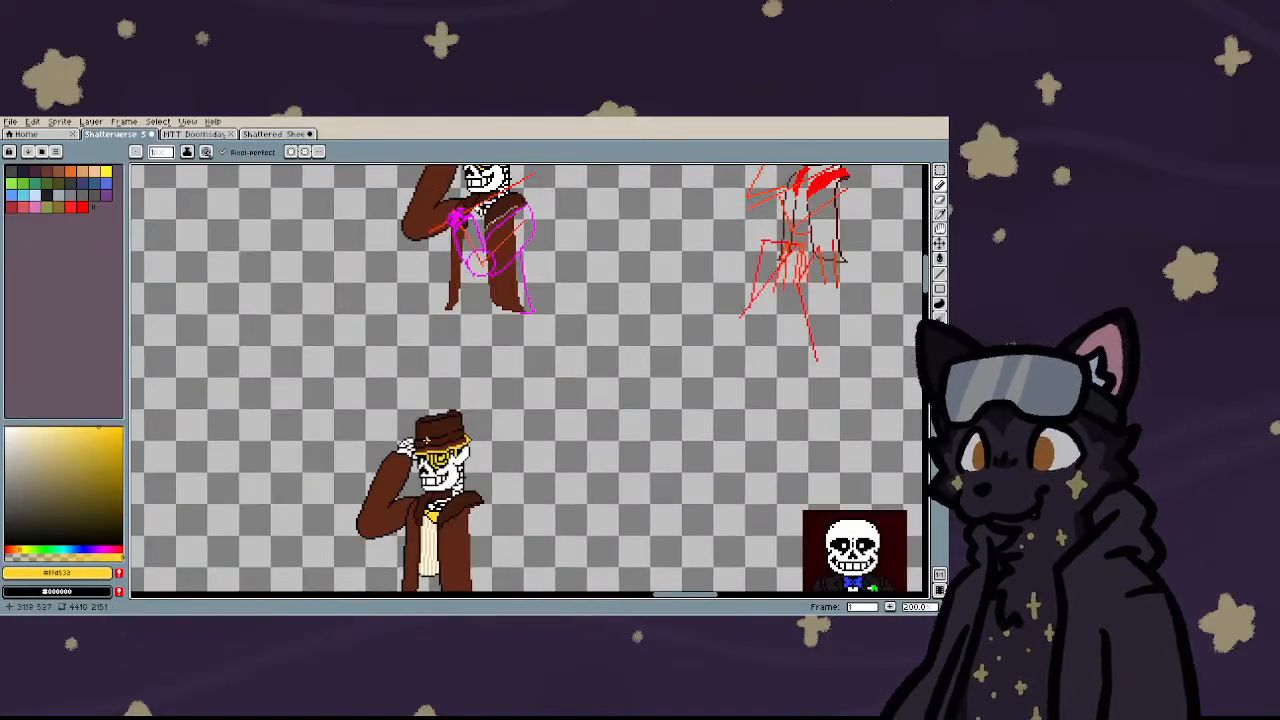
scroll(425, 510, up, 3)
scroll(427, 515, up, 6)
- Undo the yellow tie and collar edits back to the plain striped shirt and off-white collar
key(ctrl+z)
key(ctrl+z)
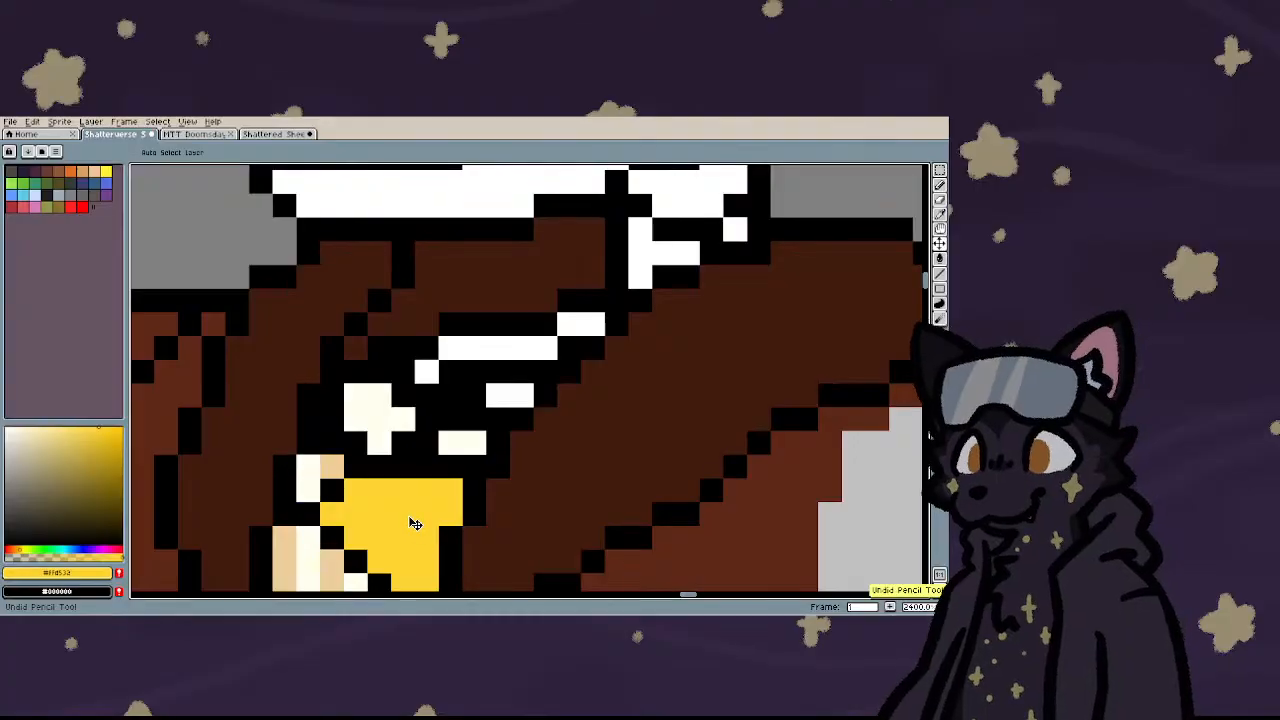
key(ctrl+y)
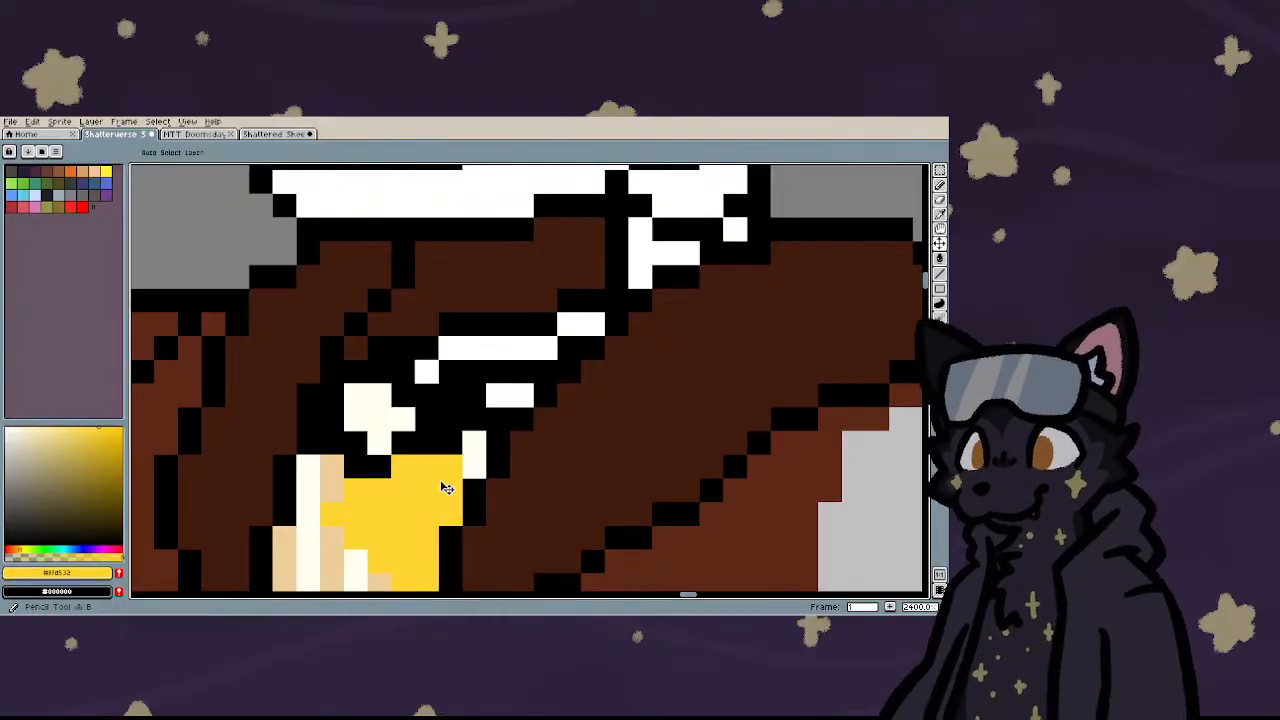
key(ctrl+z)
key(ctrl+z)
key(ctrl+z)
key(ctrl+z)
key(ctrl+z)
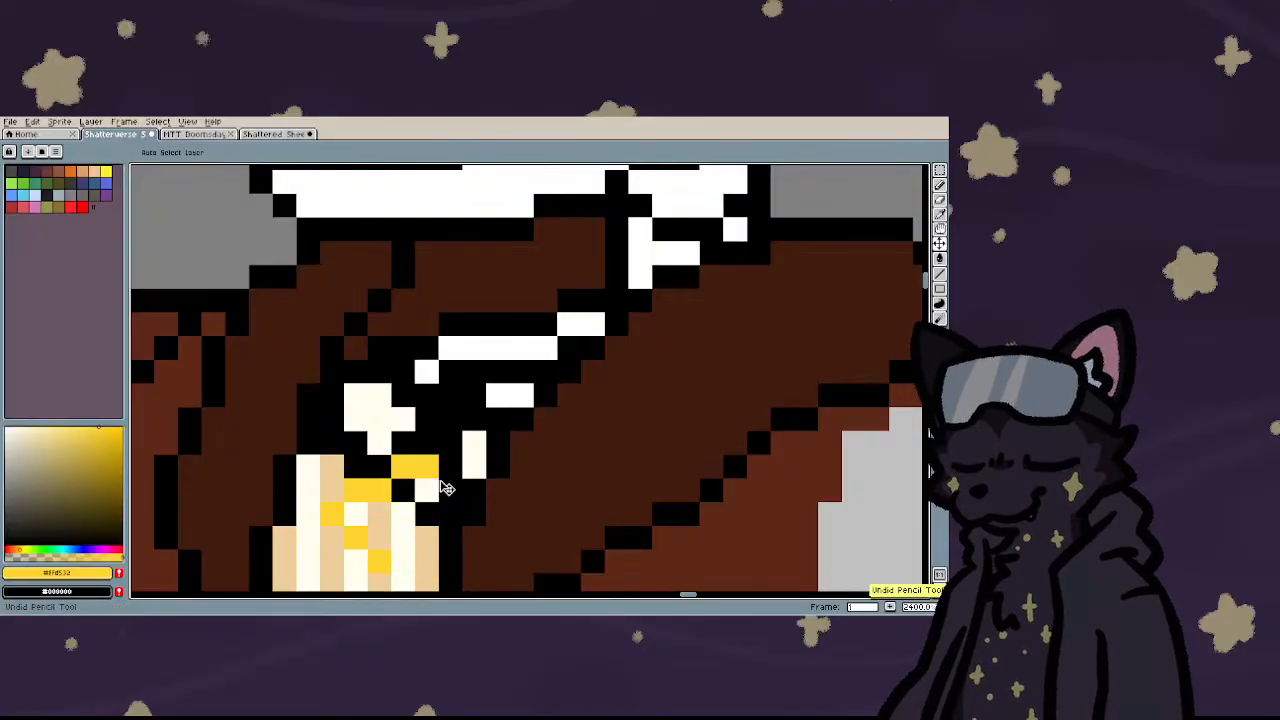
key(ctrl+z)
key(ctrl+z)
key(ctrl+z)
key(ctrl+z)
key(ctrl+z)
key(ctrl+z)
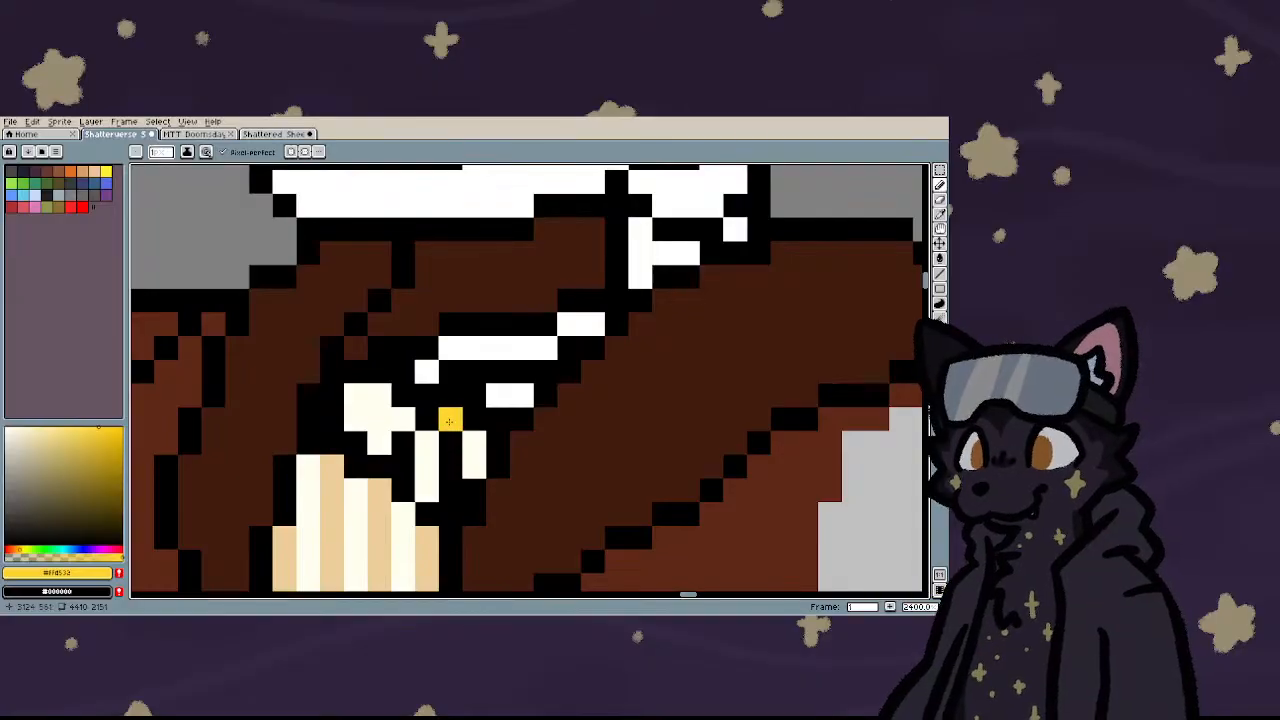
- Draw a new golden-yellow tie outline starting higher, between the off-white collar pieces, and curving down onto the striped shirt
drag(450, 416, 380, 418)
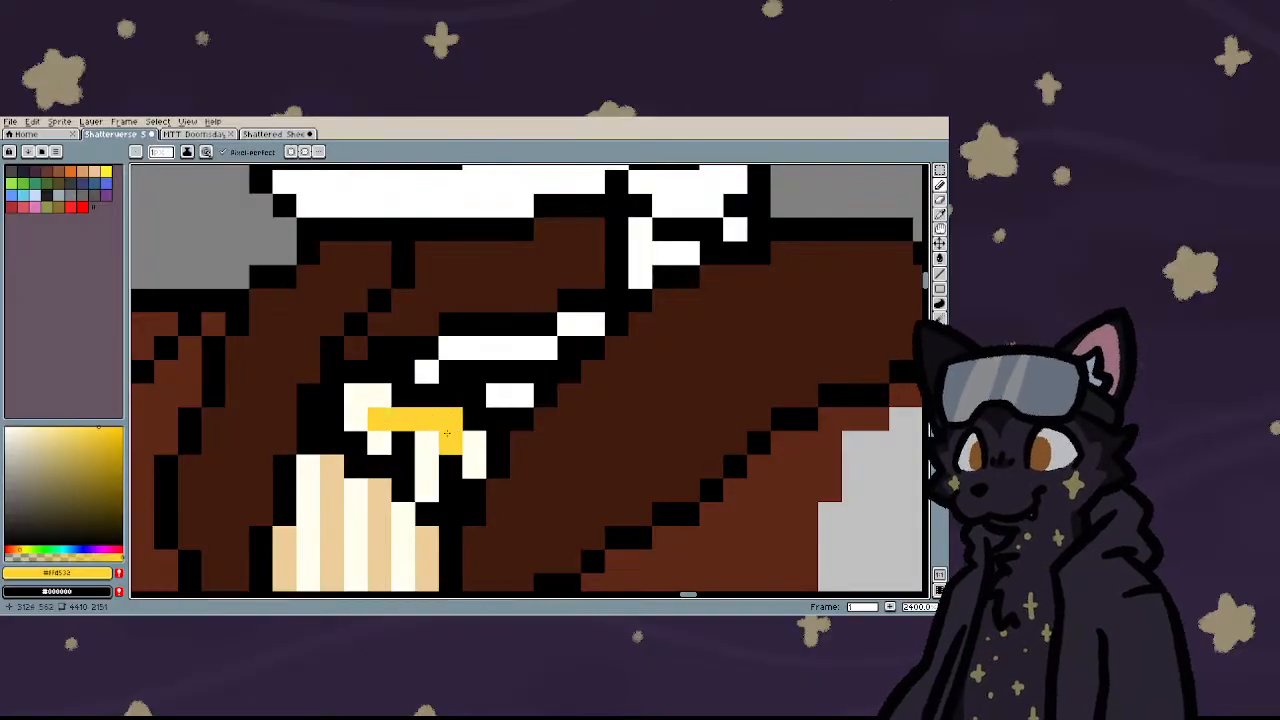
click(473, 447)
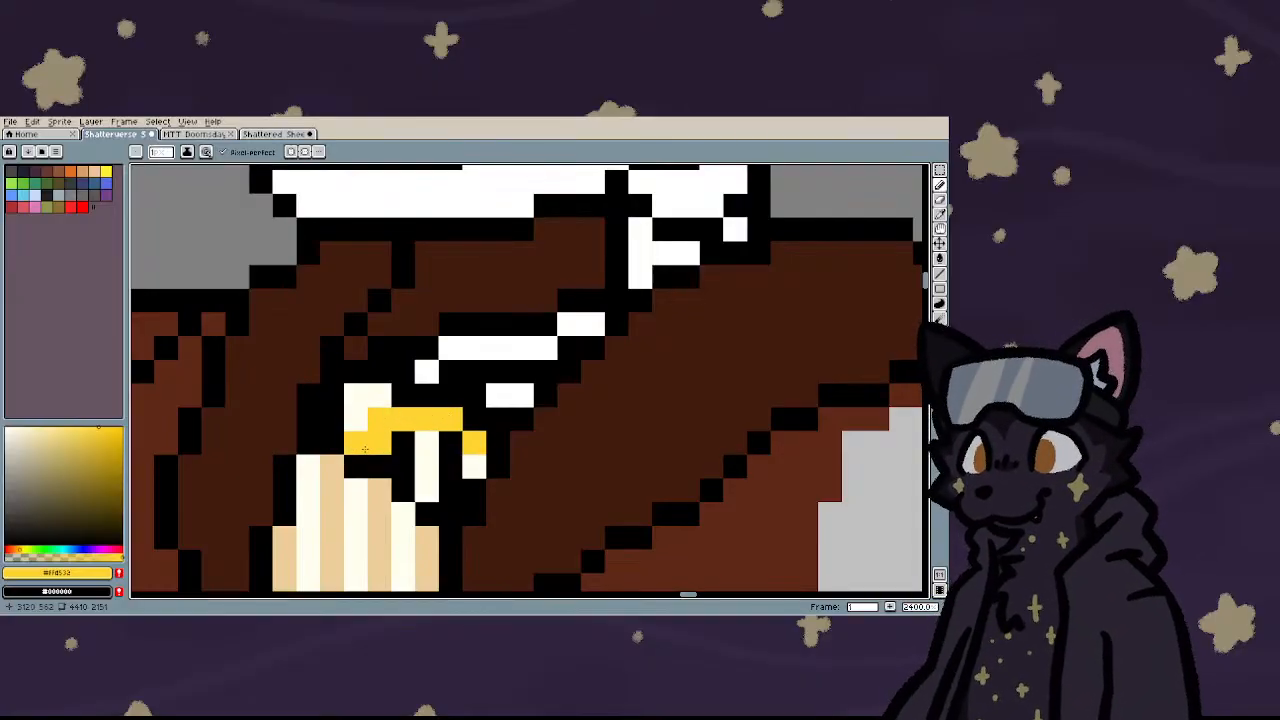
click(356, 468)
click(332, 490)
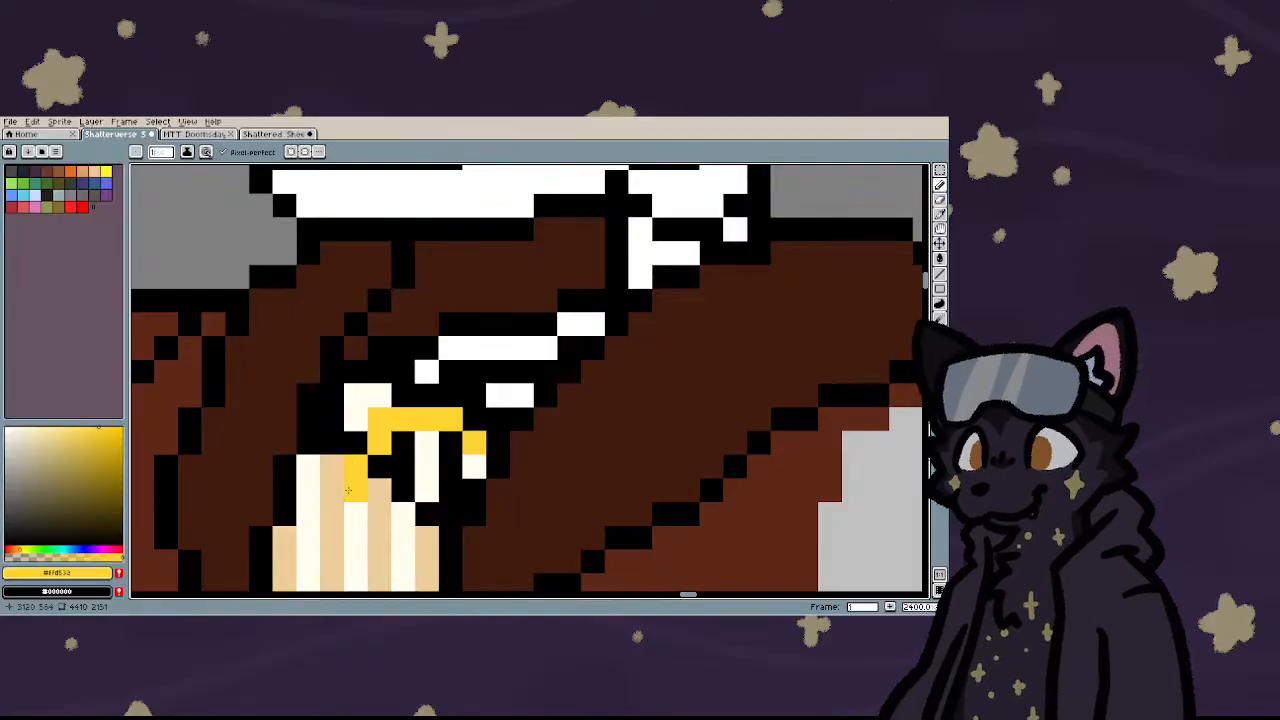
click(348, 489)
click(378, 490)
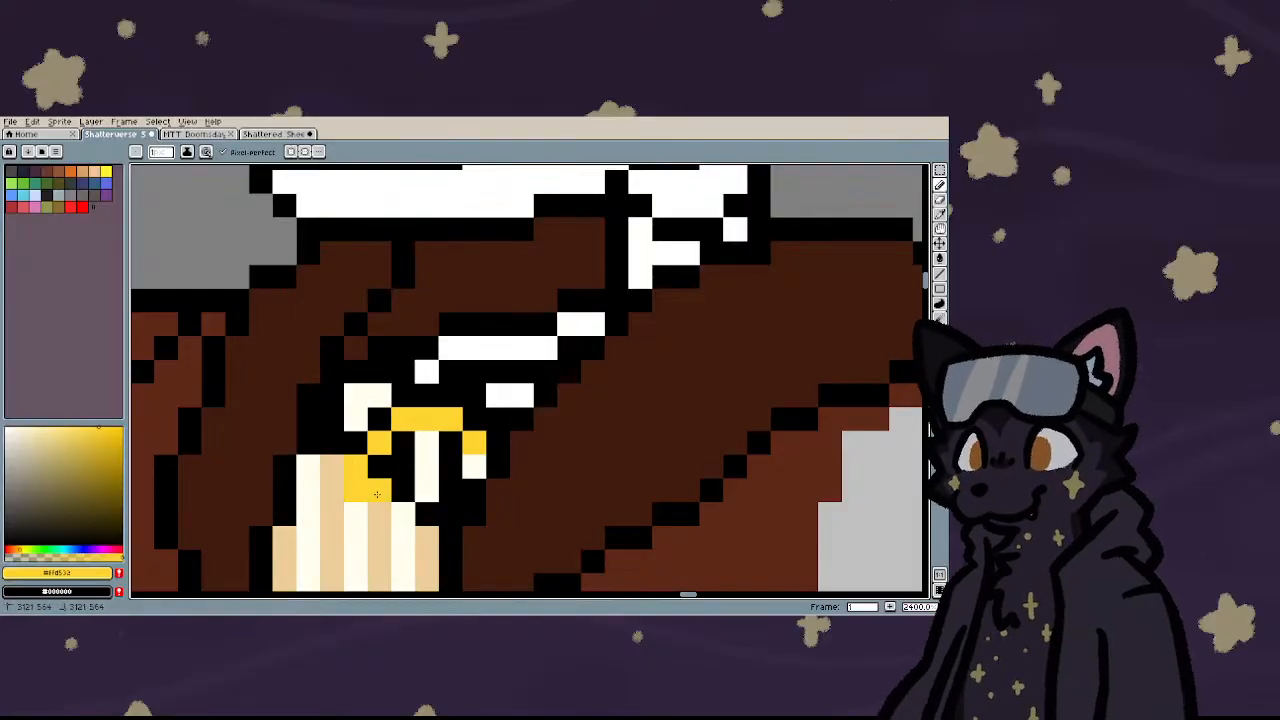
- Extend the yellow tie knot at the collar around its inner and lower edge, and undo the accidental cel movement
click(451, 514)
click(474, 467)
click(451, 490)
click(451, 467)
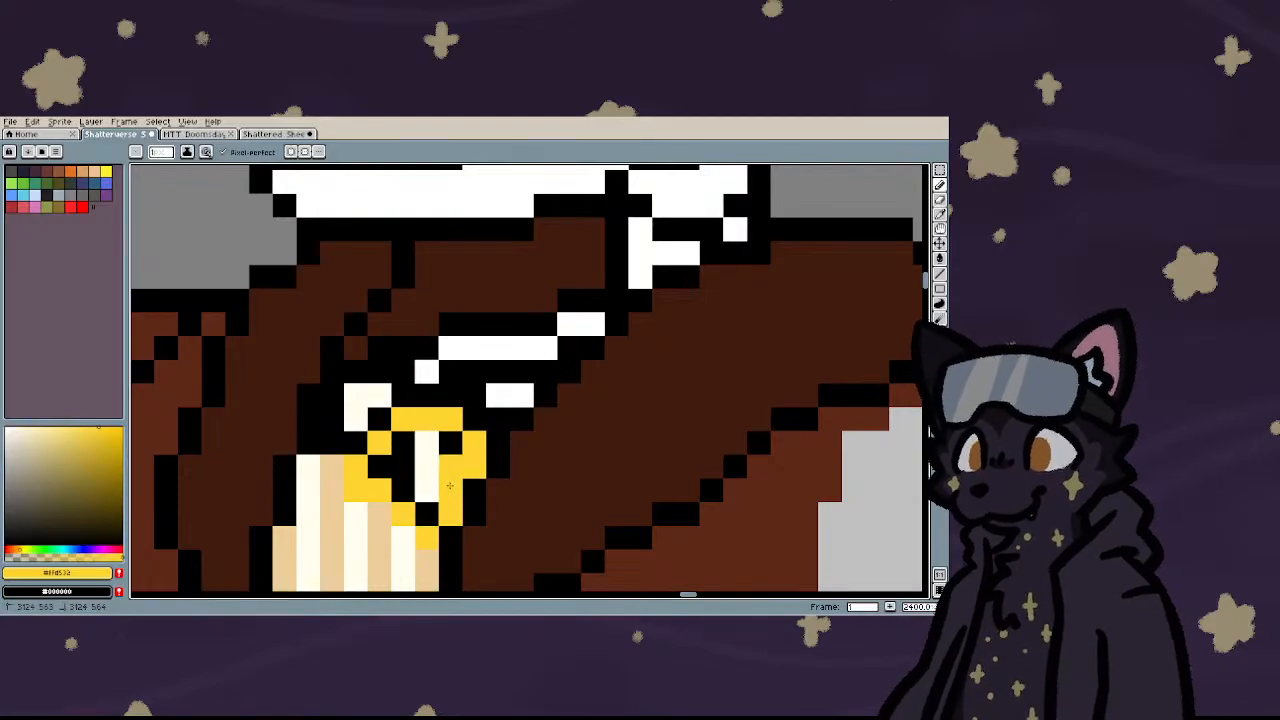
mouse_move(446, 443)
mouse_down()
mouse_move(427, 490)
mouse_move(406, 449)
mouse_up()
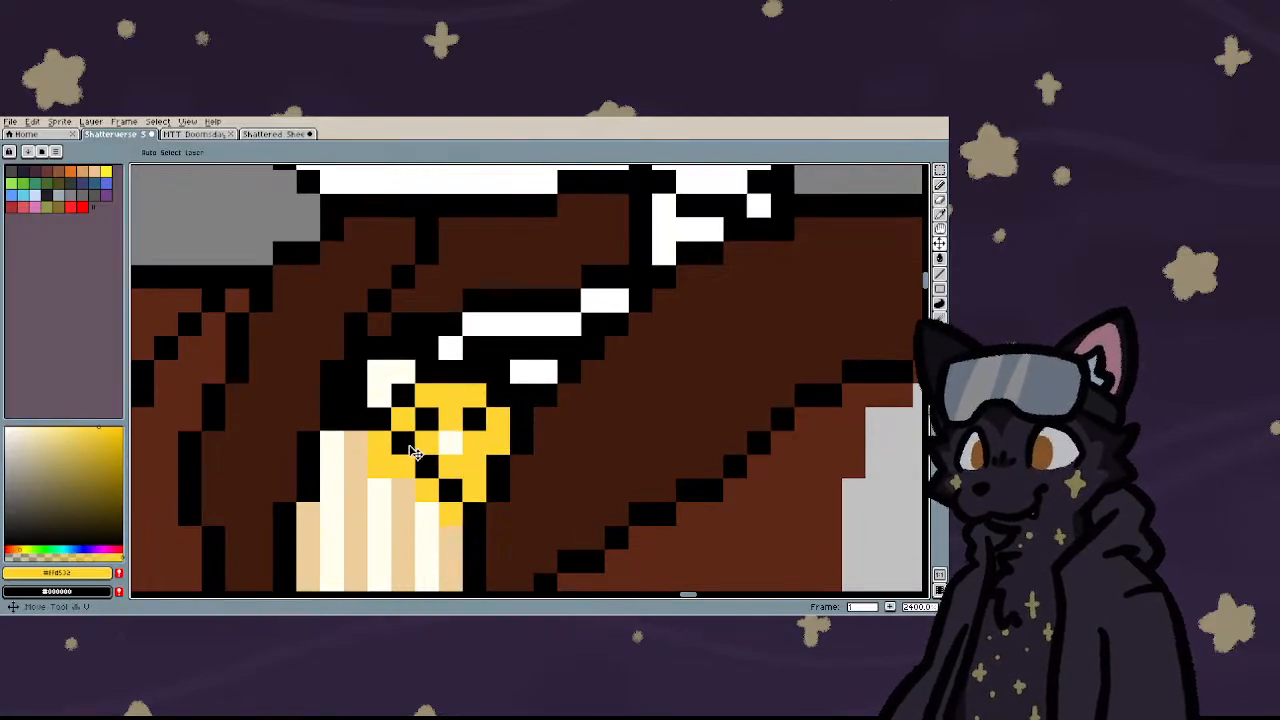
scroll(408, 453, down, 4)
key(ctrl+z)
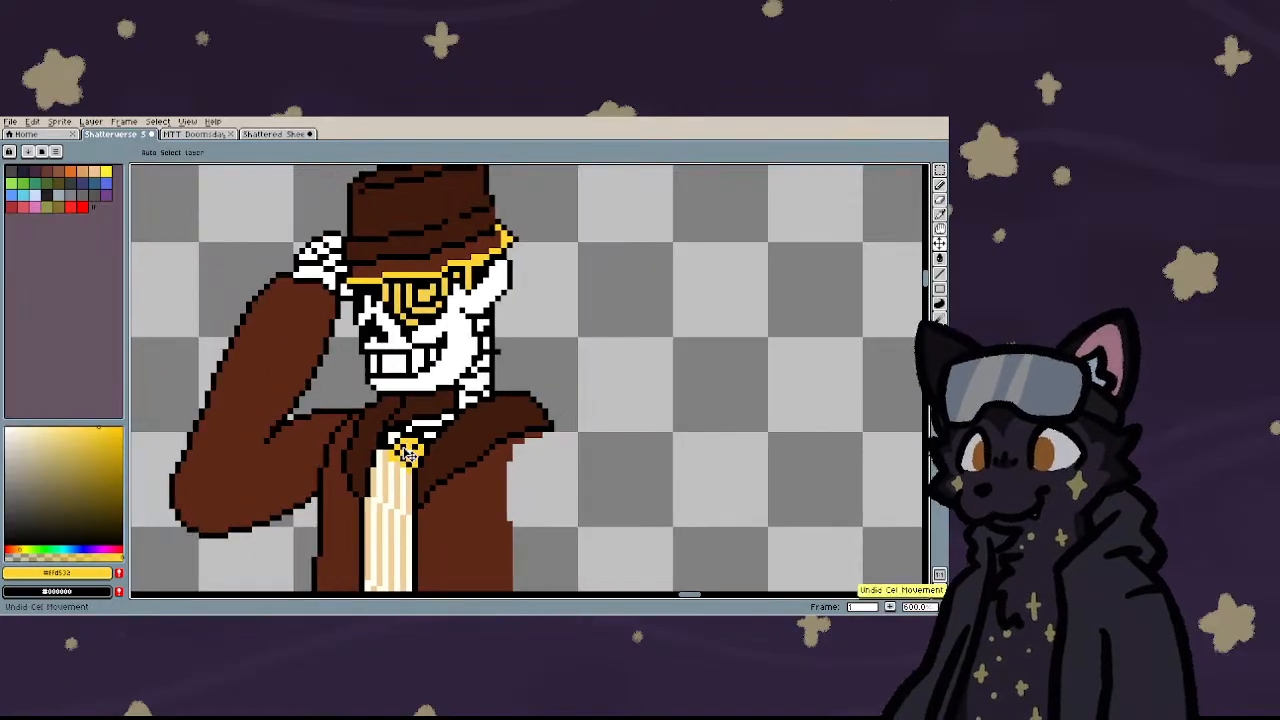
- Fill the remaining black and white pixels inside the tie knot with yellow
scroll(403, 458, up, 3)
click(387, 461)
click(404, 477)
click(412, 490)
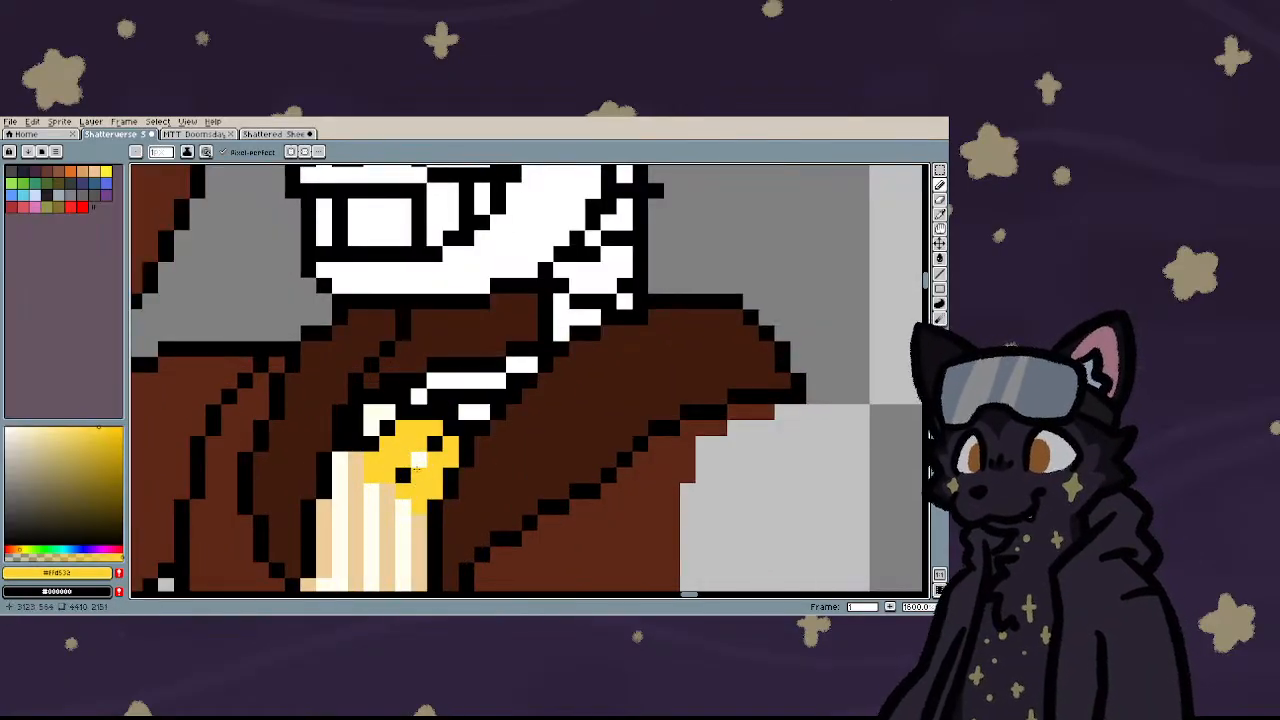
click(418, 459)
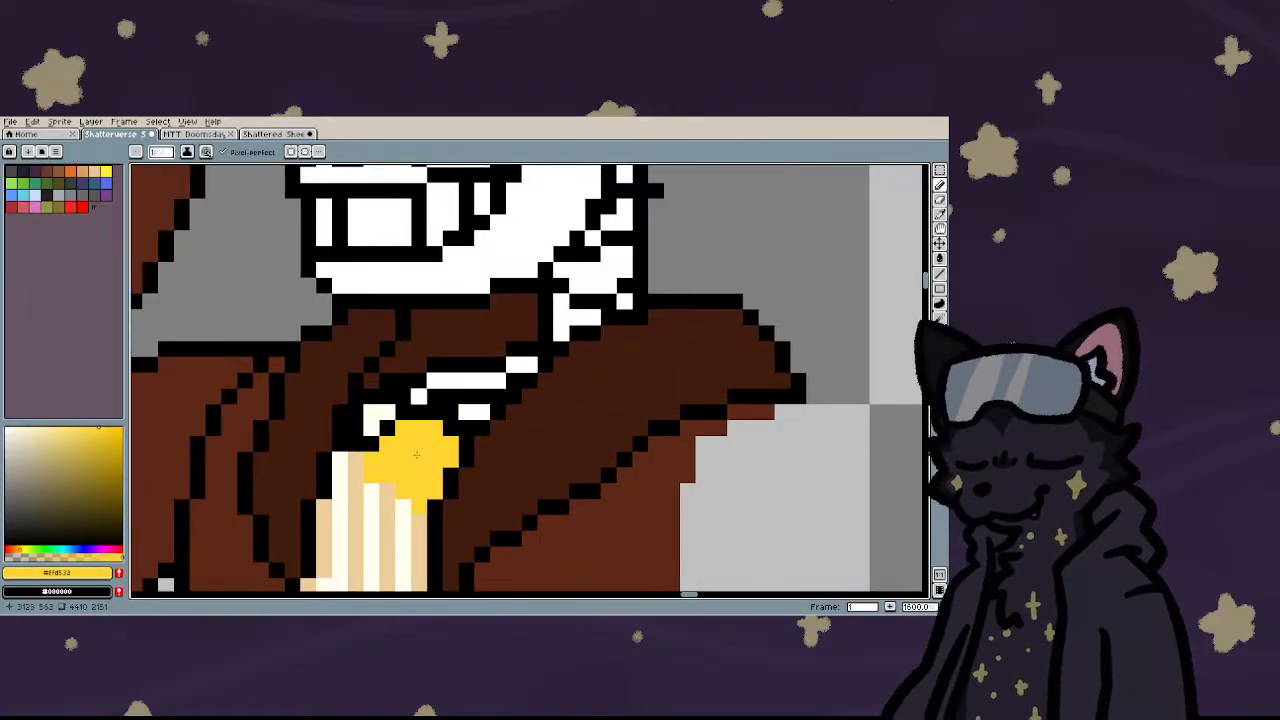
- Disable pixel-perfect strokes and outline the lower edge of the yellow knot in black, rounding off its shape
click(223, 151)
scroll(308, 425, up, 2)
mouse_move(363, 467)
mouse_down()
mouse_move(411, 483)
mouse_move(412, 499)
mouse_move(402, 495)
mouse_move(458, 562)
mouse_up()
scroll(458, 562, down, 2)
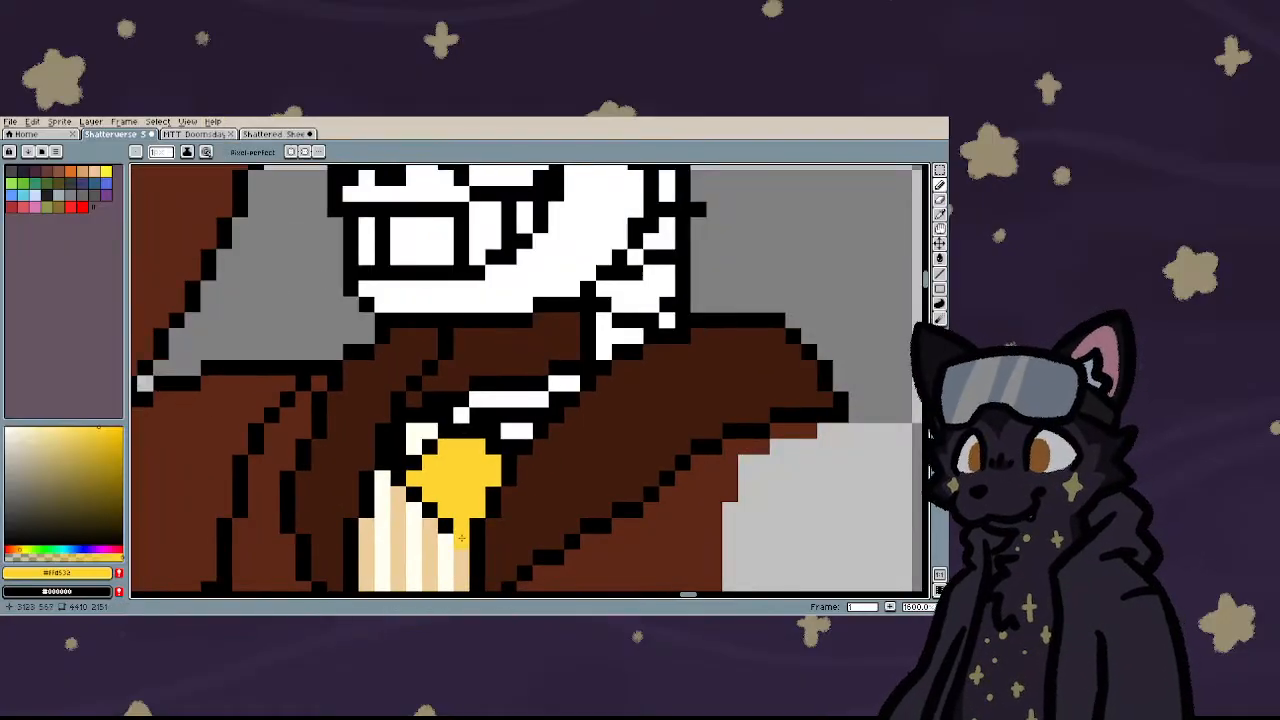
scroll(424, 428, down, 2)
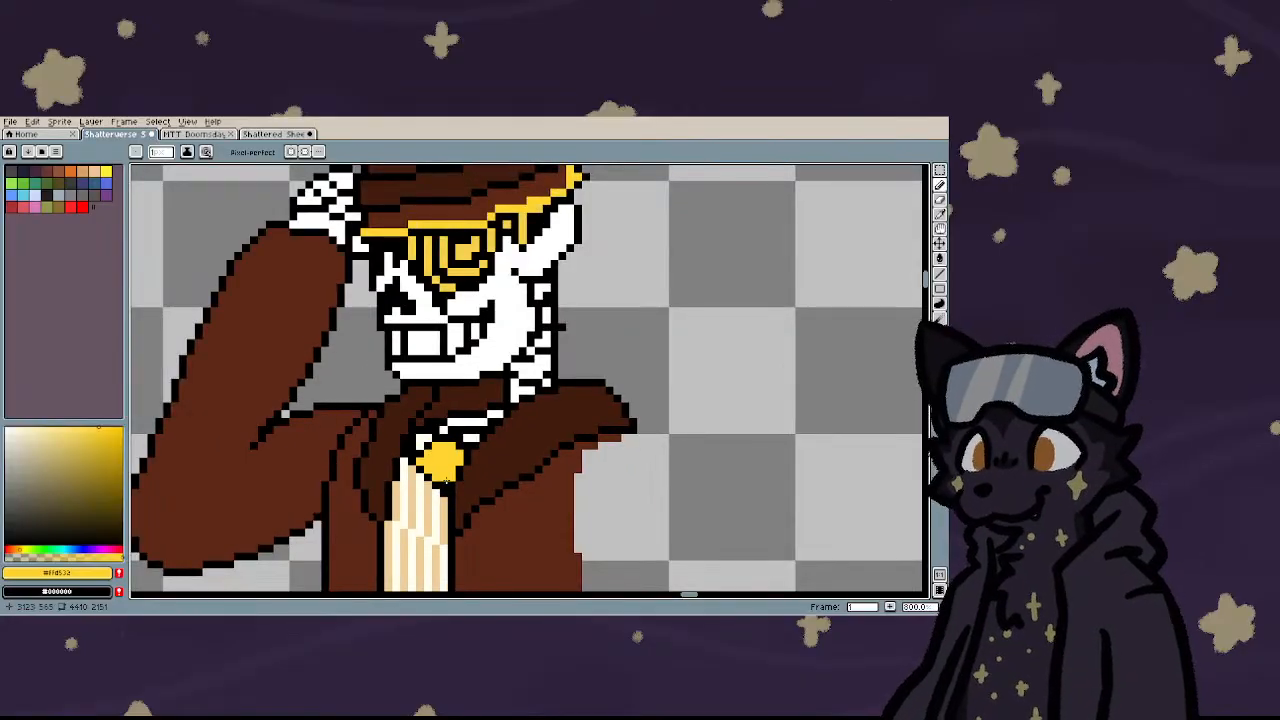
scroll(443, 470, up, 3)
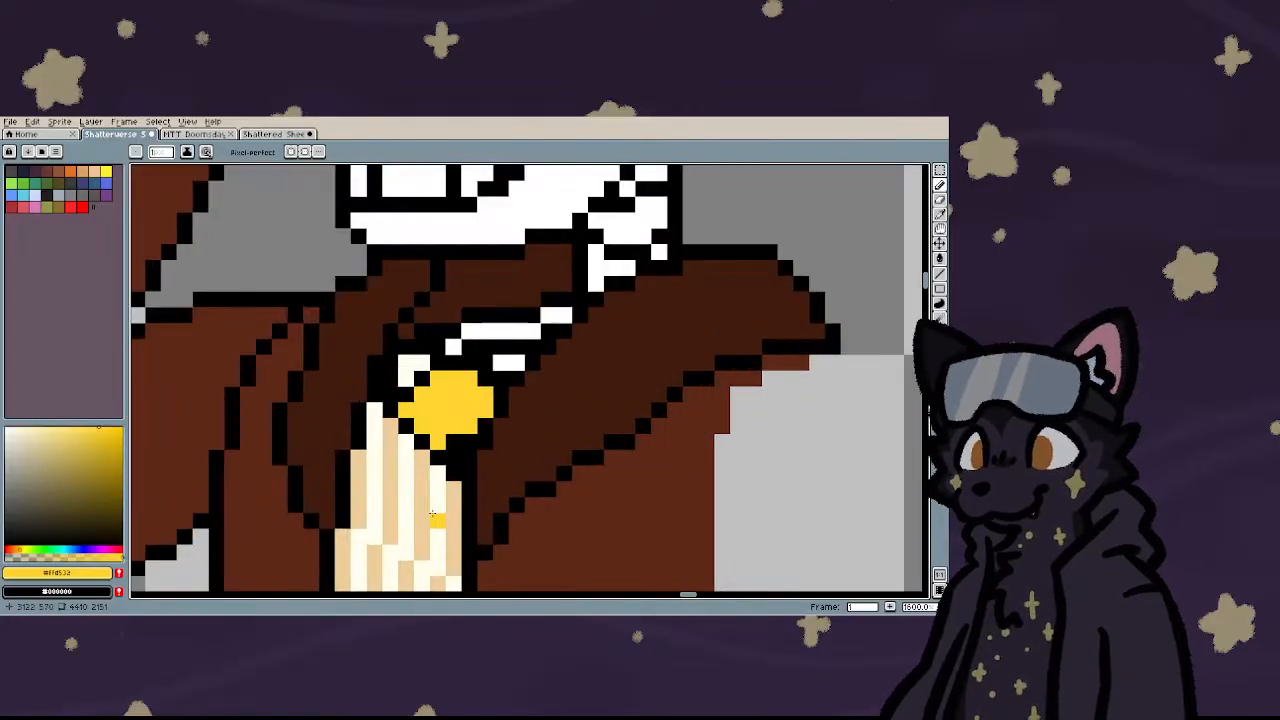
click(458, 412)
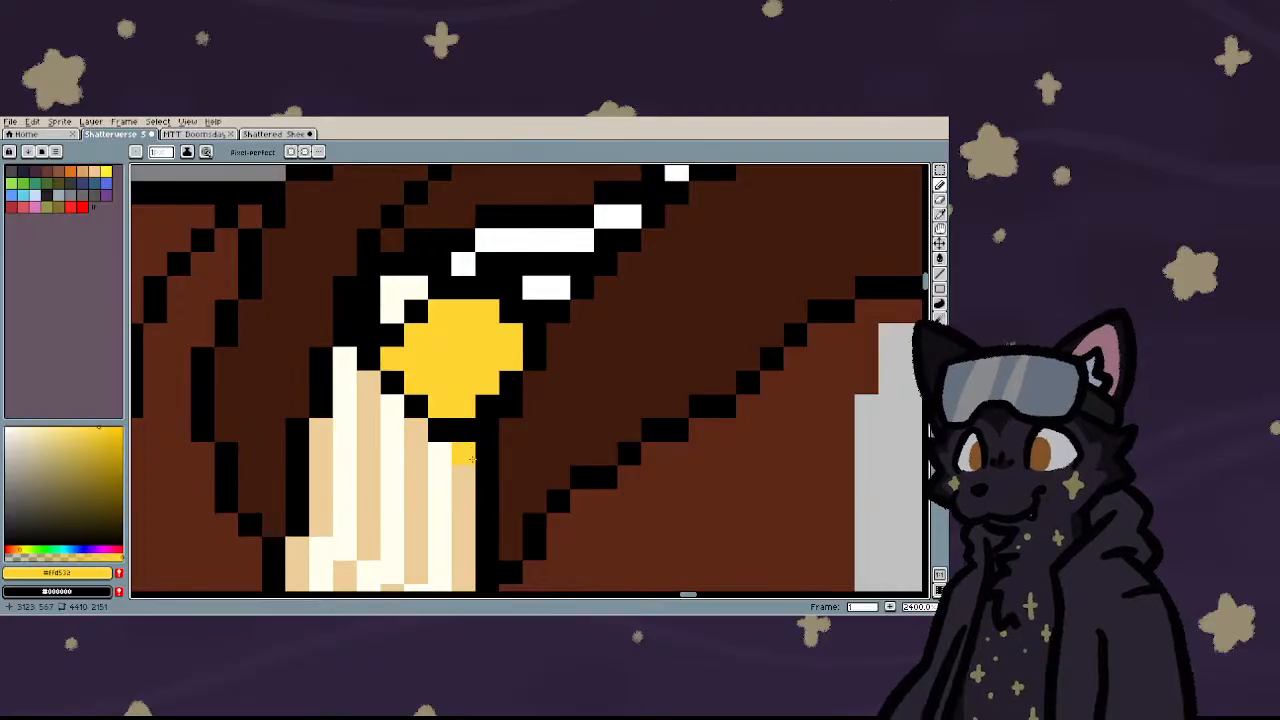
- Recolour the shirt pixel below the knot with the sampled tan stripe colour, and resample the knot's yellow for drawing
alt+click(463, 478)
click(463, 453)
key(i)
scroll(455, 450, down, 3)
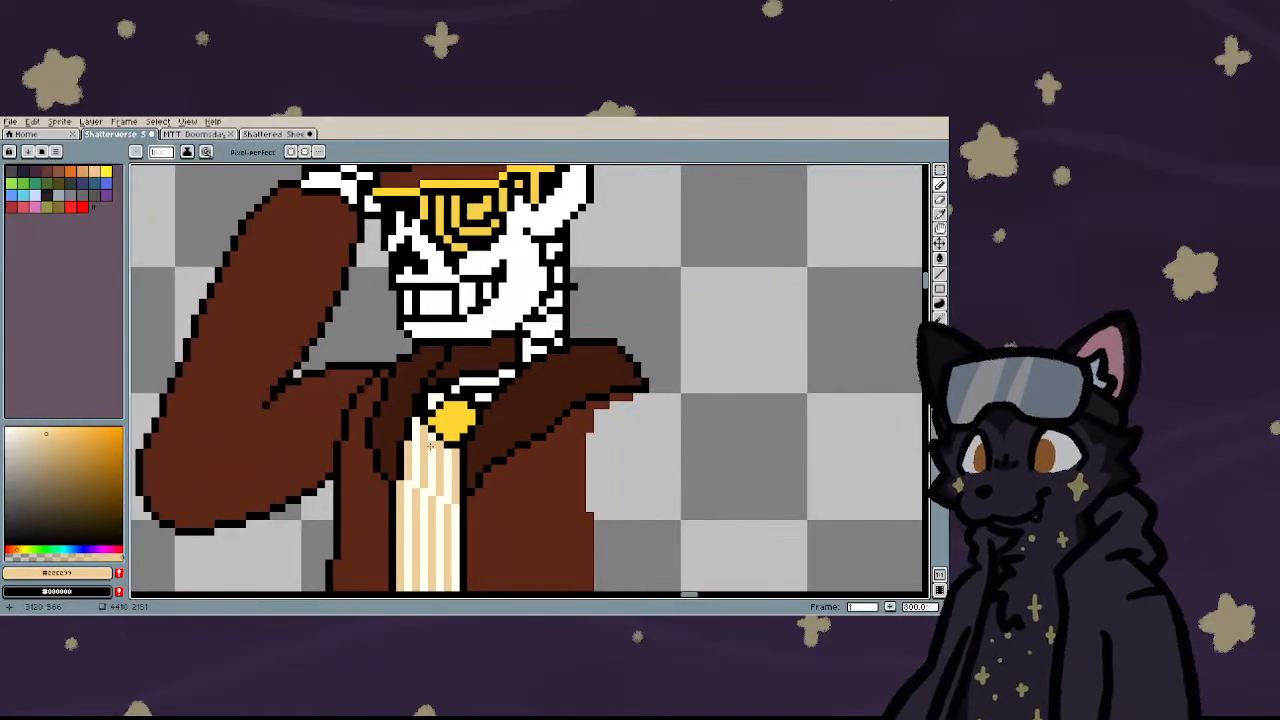
scroll(393, 457, up, 3)
key(b)
scroll(471, 414, down, 2)
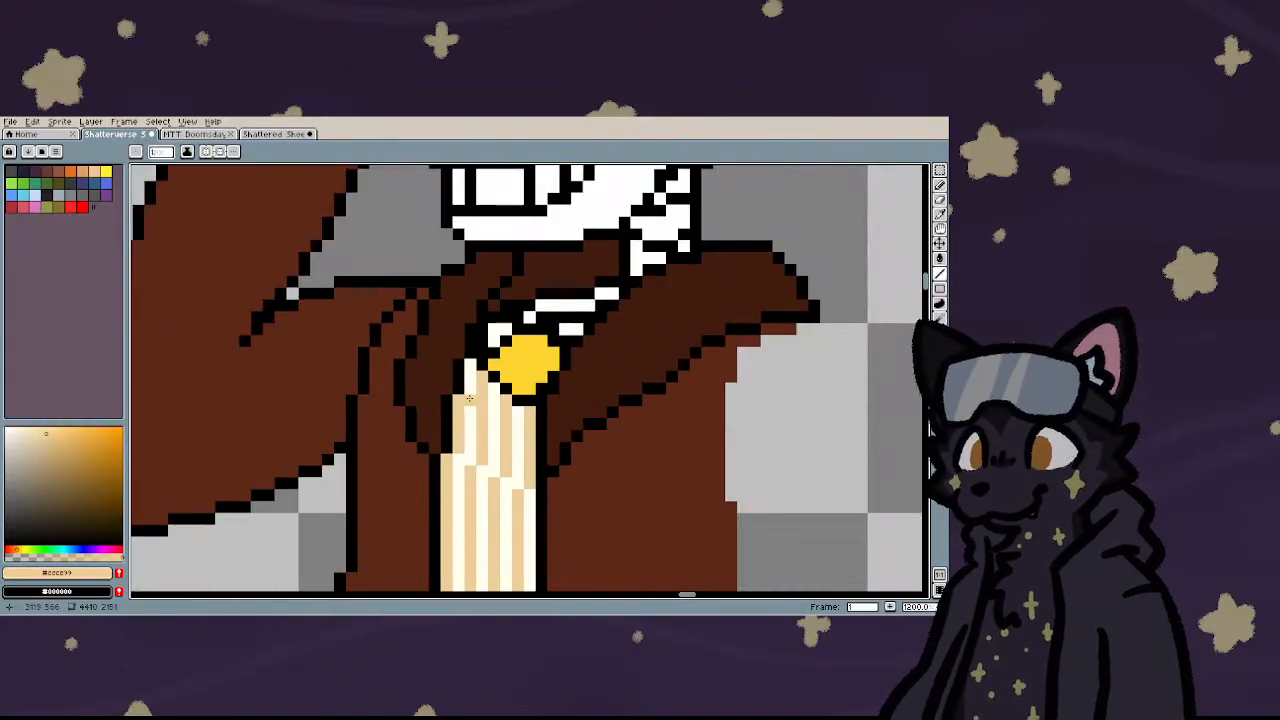
alt+click(503, 380)
scroll(482, 390, up, 1)
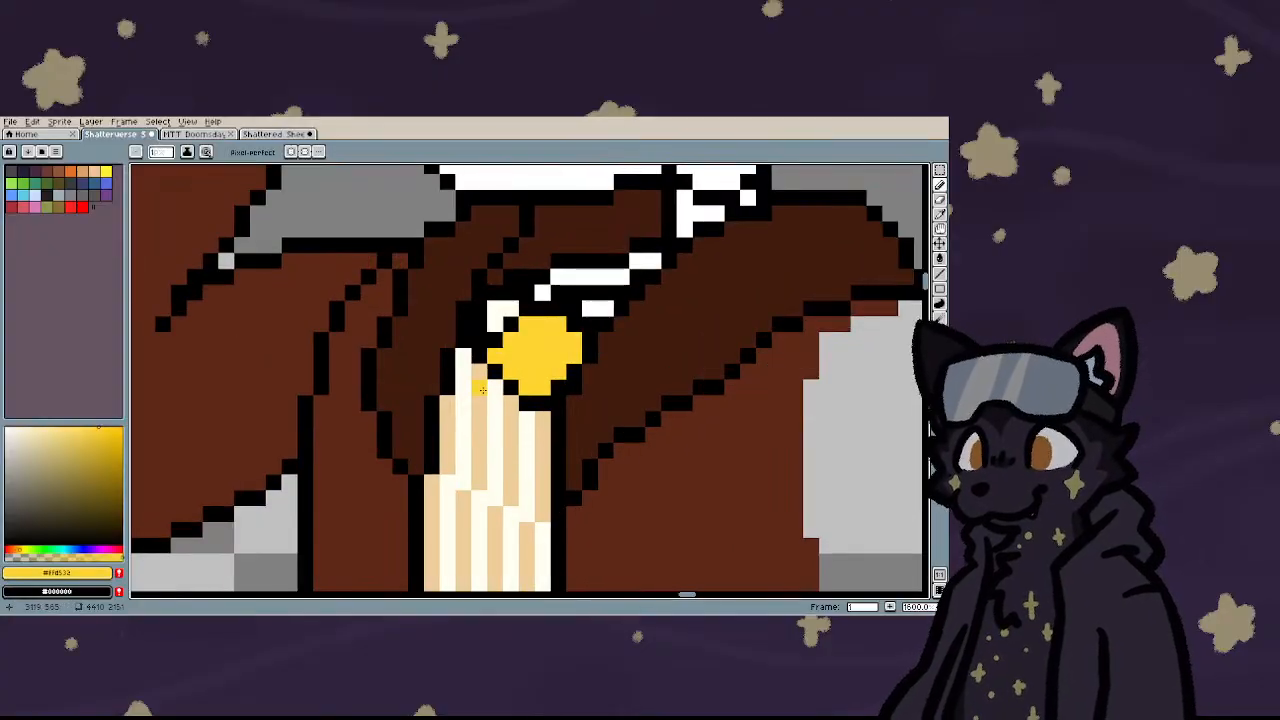
scroll(482, 390, down, 2)
scroll(482, 390, up, 2)
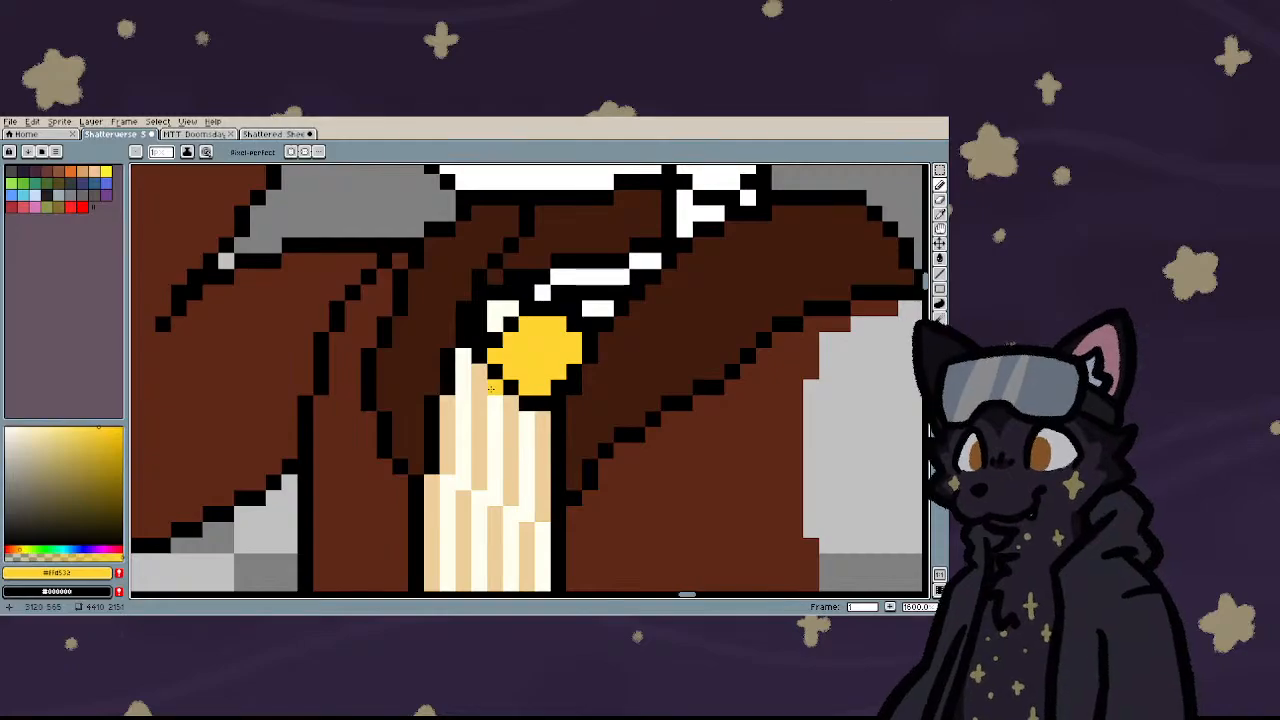
mouse_move(491, 388)
mouse_down()
mouse_move(429, 477)
mouse_move(386, 488)
mouse_move(295, 421)
mouse_move(244, 405)
mouse_up()
scroll(320, 402, down, 2)
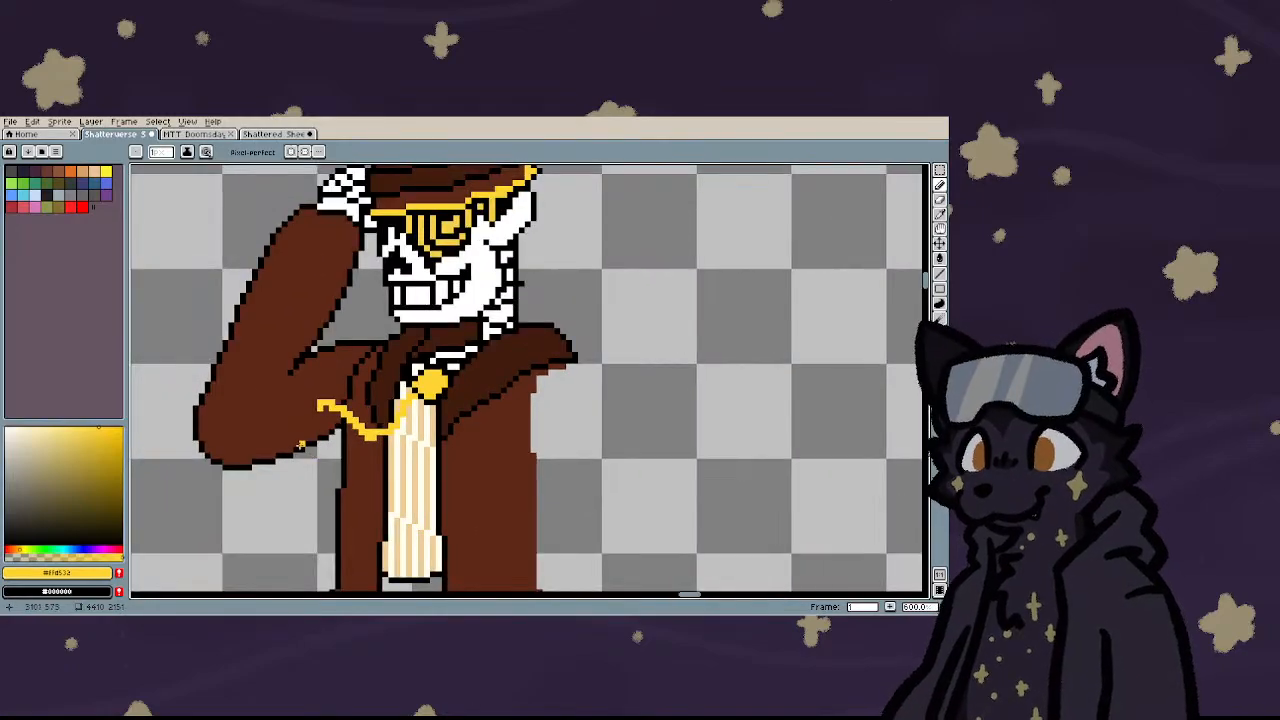
scroll(295, 445, up, 2)
key(ctrl+z)
- Examine the other versions of the character and the golden reference artwork elsewhere on the sprite sheet
scroll(418, 408, down, 5)
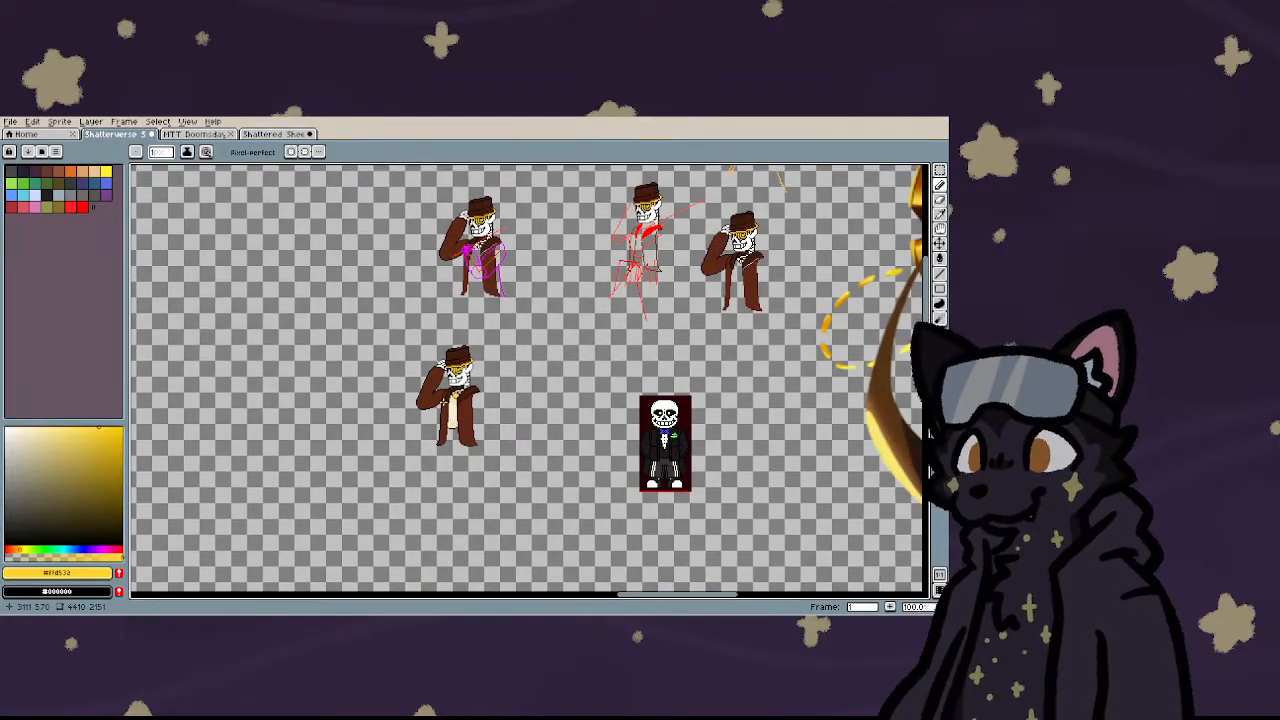
scroll(536, 299, down, 2)
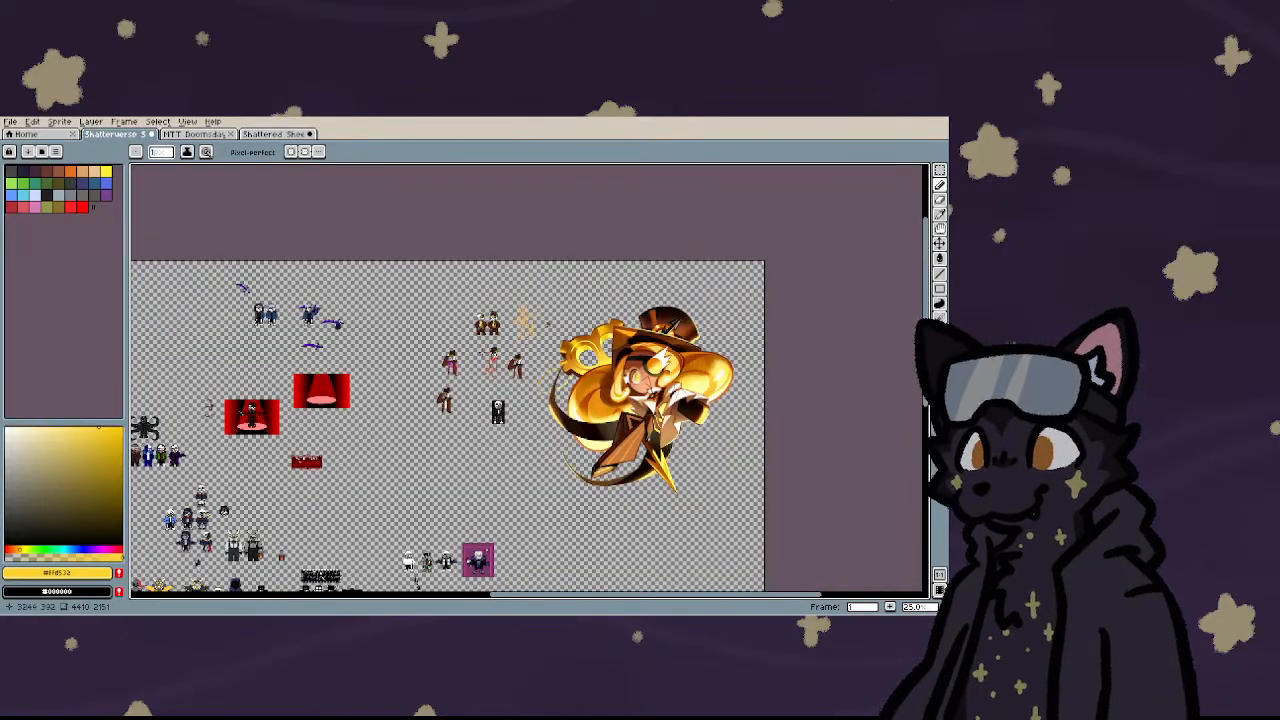
scroll(536, 299, up, 3)
scroll(392, 455, down, 2)
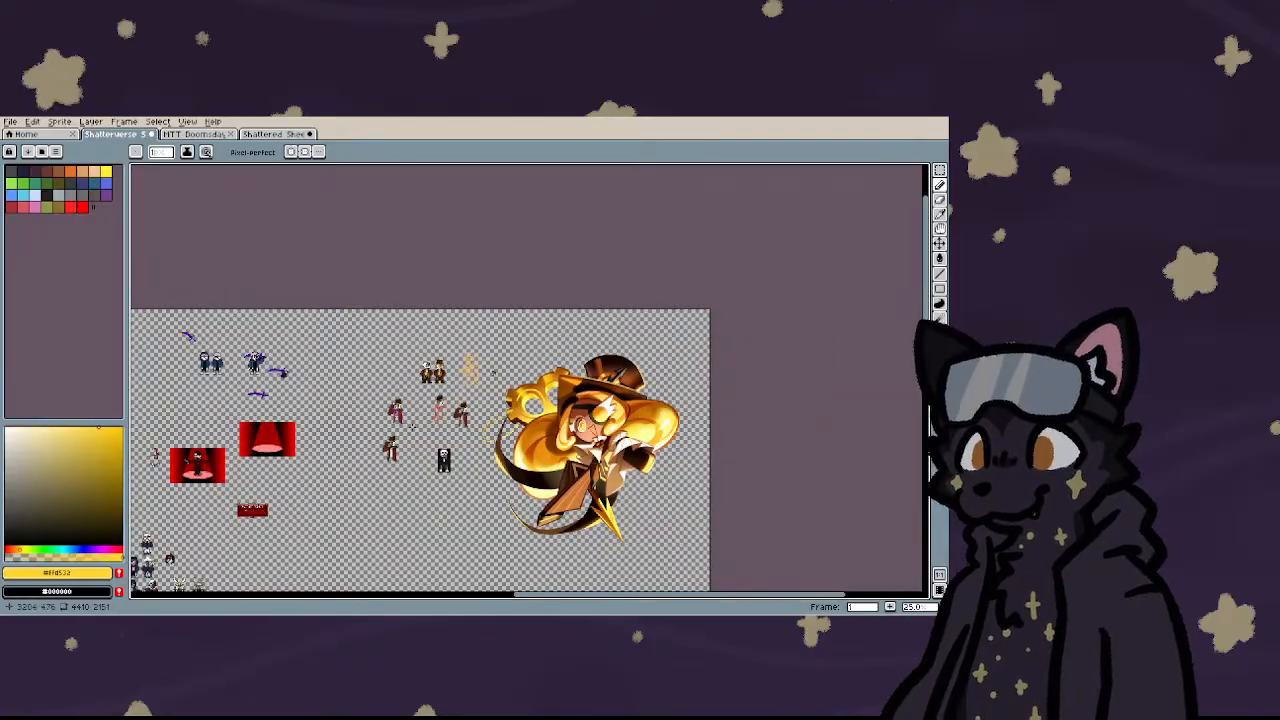
scroll(371, 432, up, 4)
scroll(371, 432, up, 2)
scroll(386, 434, down, 2)
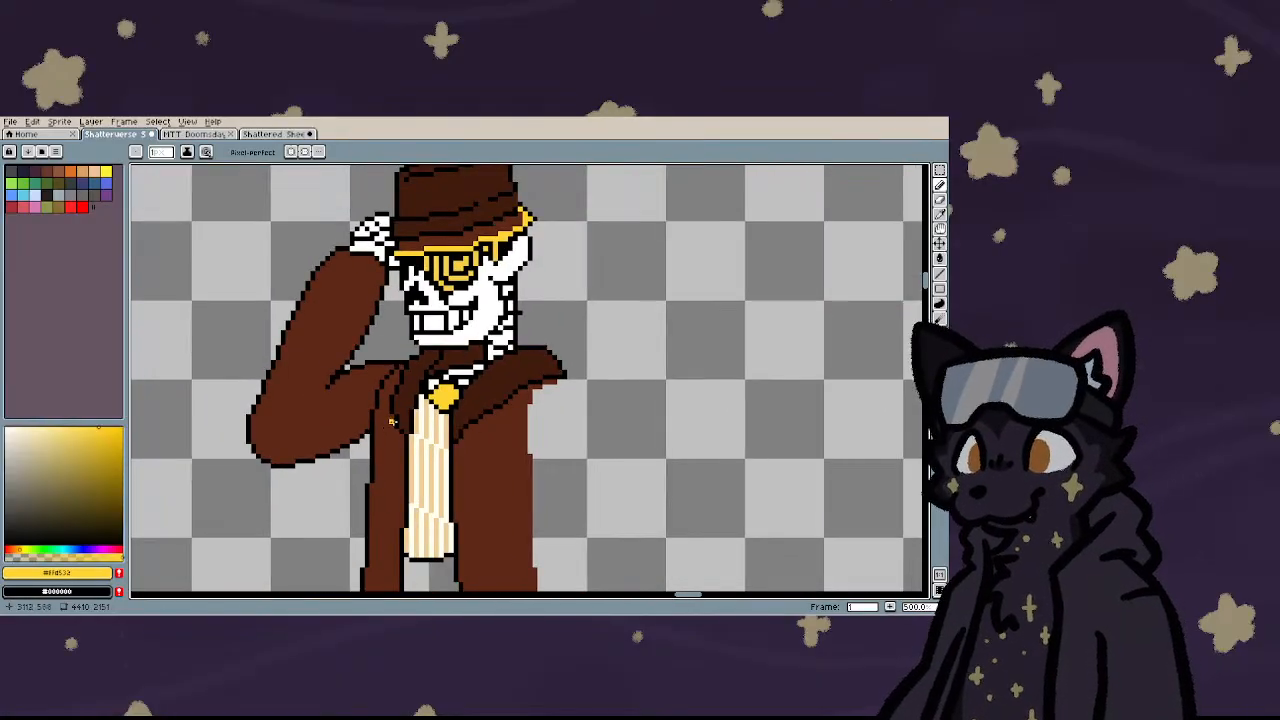
- Draw two curved yellow edges for a windblown tie, running diagonally from the knot across the lapel to a shared end below the sleeve
scroll(386, 434, up, 3)
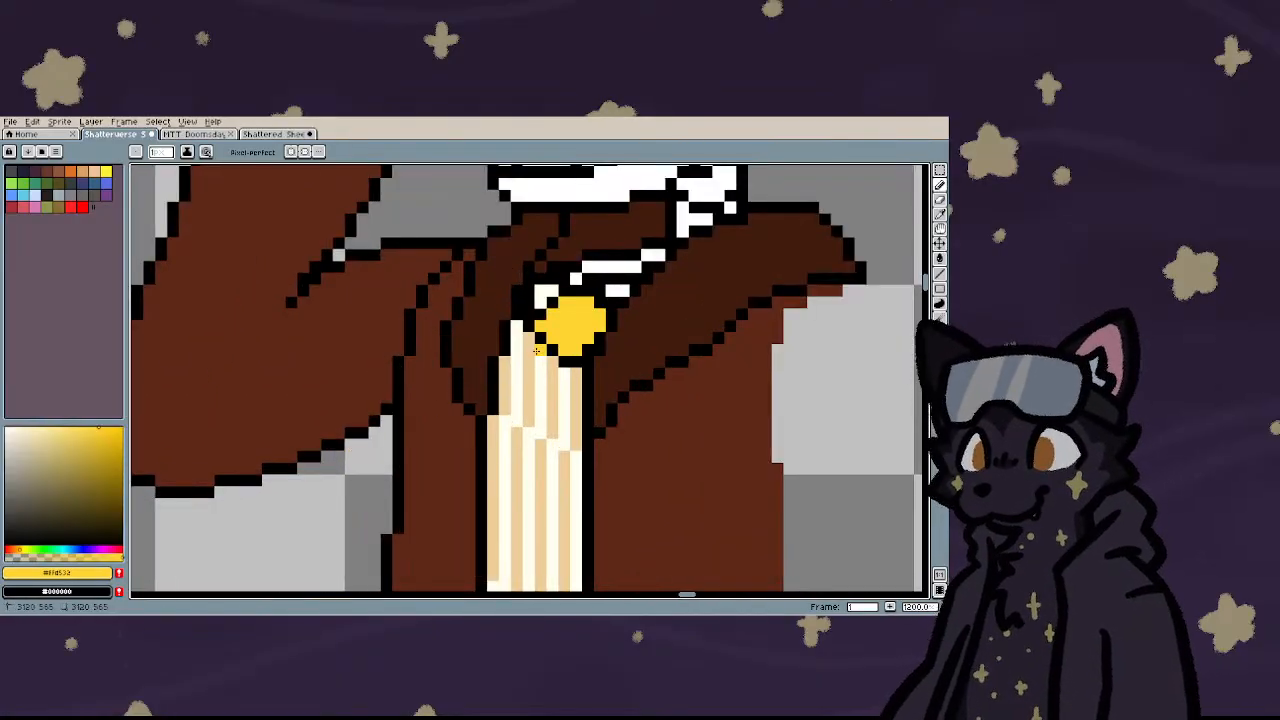
mouse_move(522, 350)
mouse_down()
mouse_move(409, 446)
mouse_move(322, 478)
mouse_up()
scroll(322, 478, down, 3)
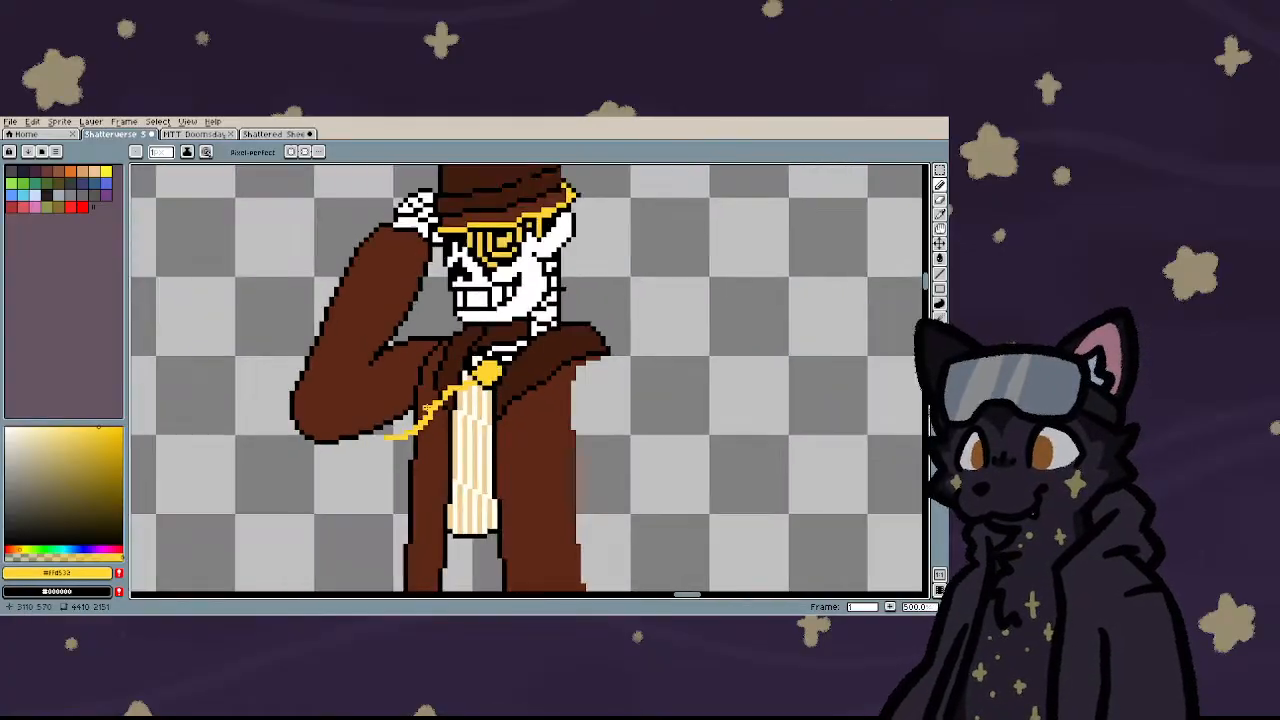
scroll(504, 369, up, 3)
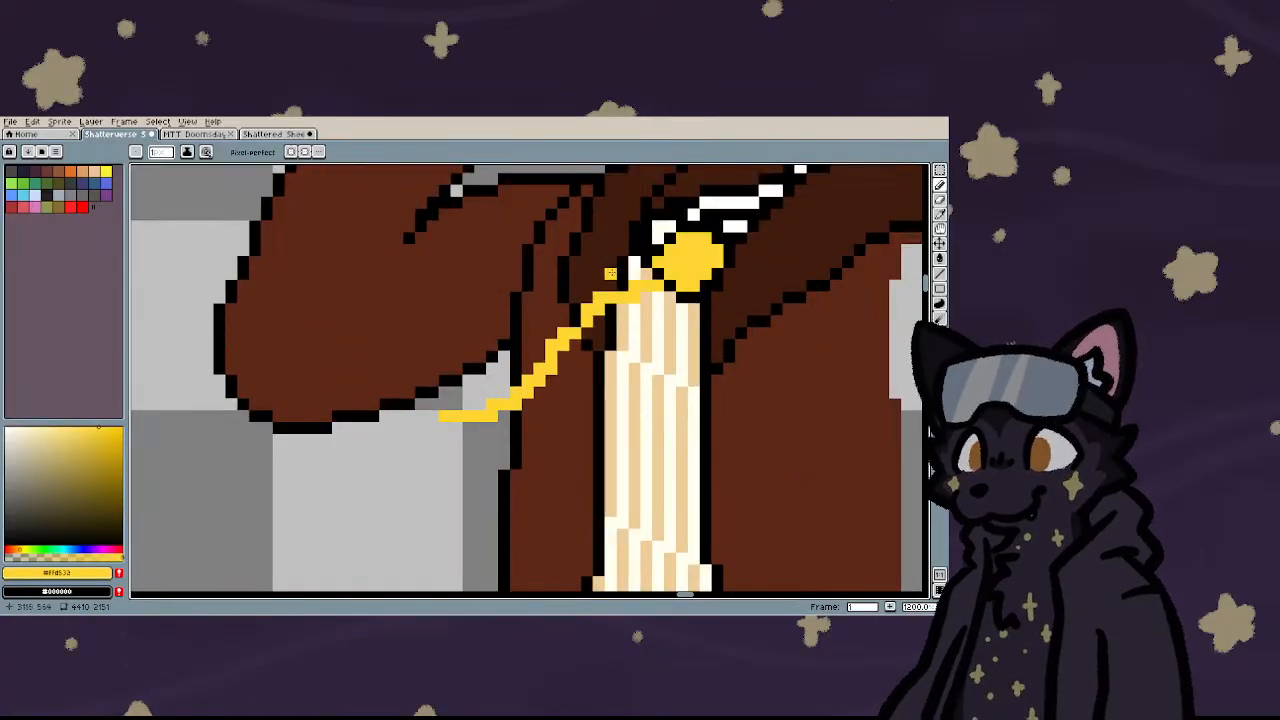
mouse_move(633, 262)
mouse_down()
mouse_move(509, 339)
mouse_move(445, 404)
mouse_up()
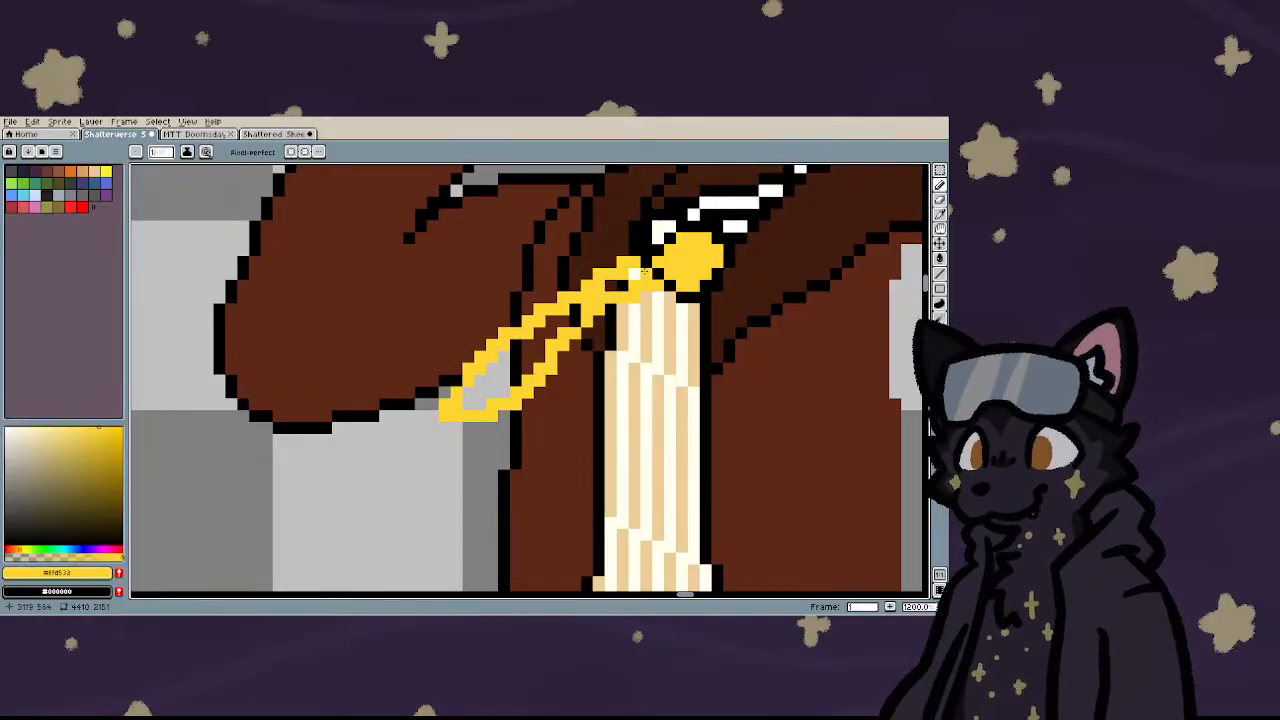
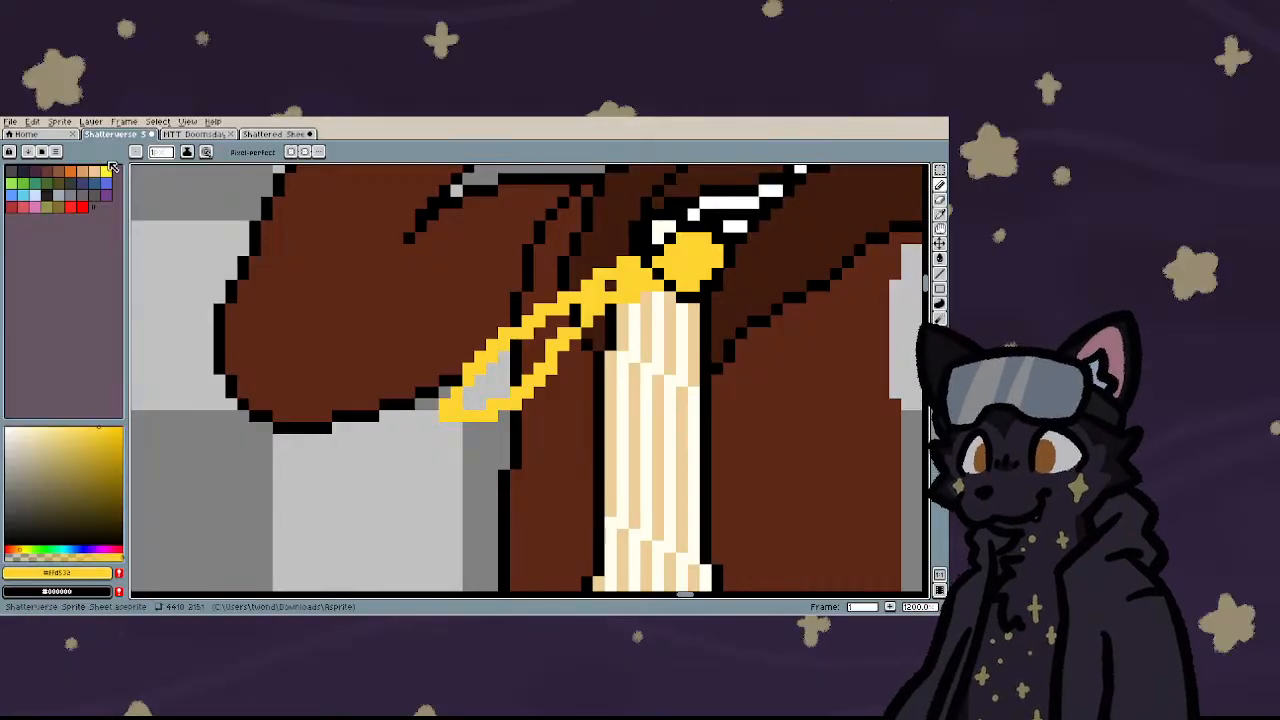
- Enable pixel-perfect strokes and widen the tie with thin yellow lines along its lower side, closing its end with a flat edge
click(224, 152)
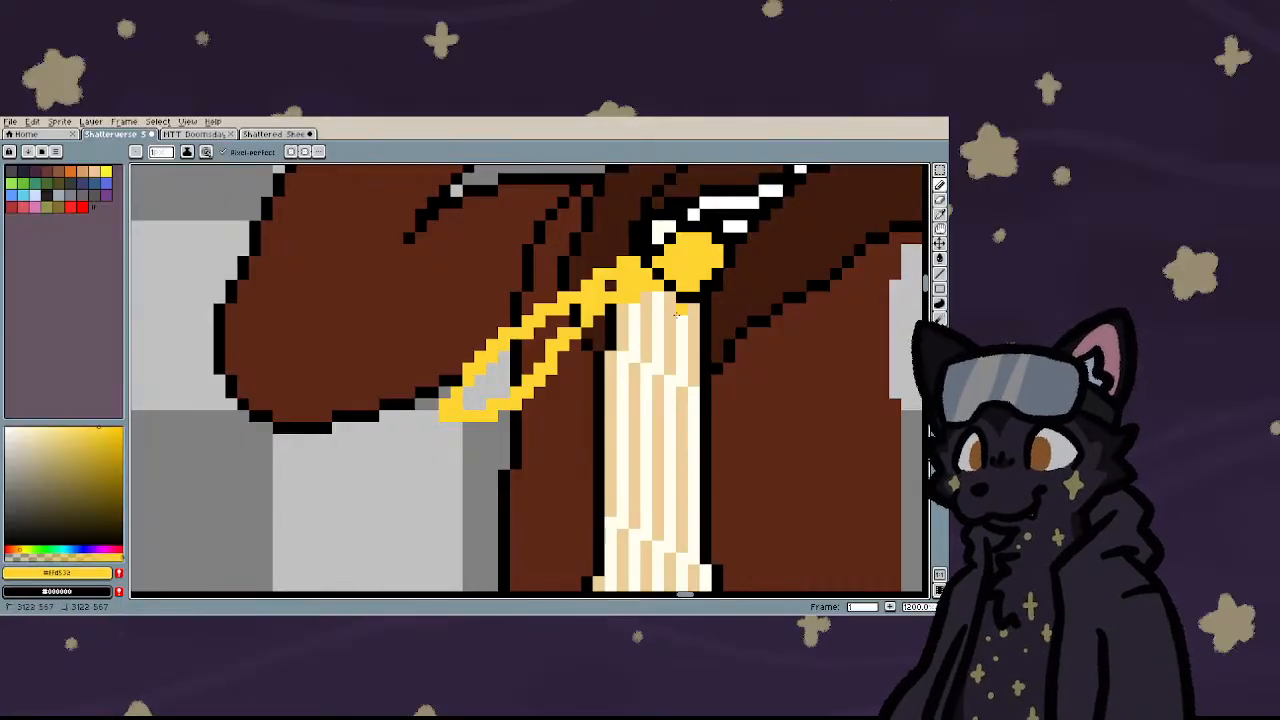
mouse_move(682, 308)
mouse_down()
mouse_move(588, 403)
mouse_move(526, 440)
mouse_up()
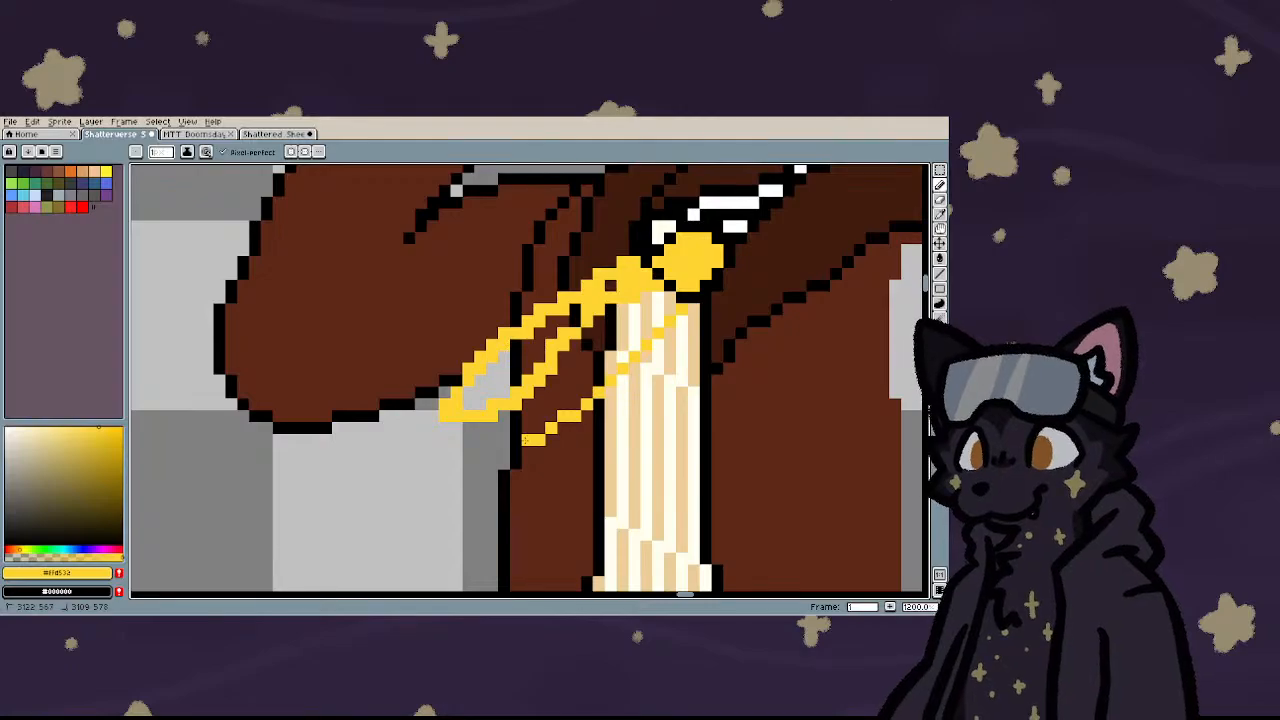
click(447, 429)
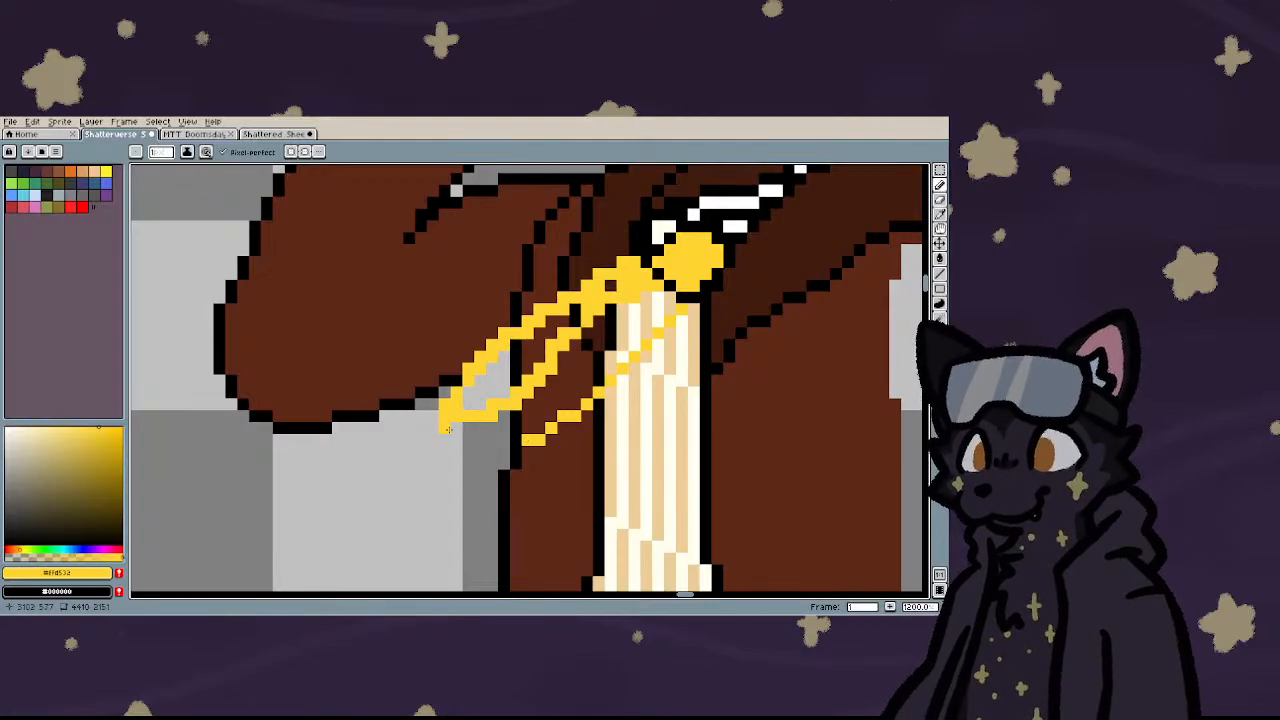
drag(447, 440, 522, 440)
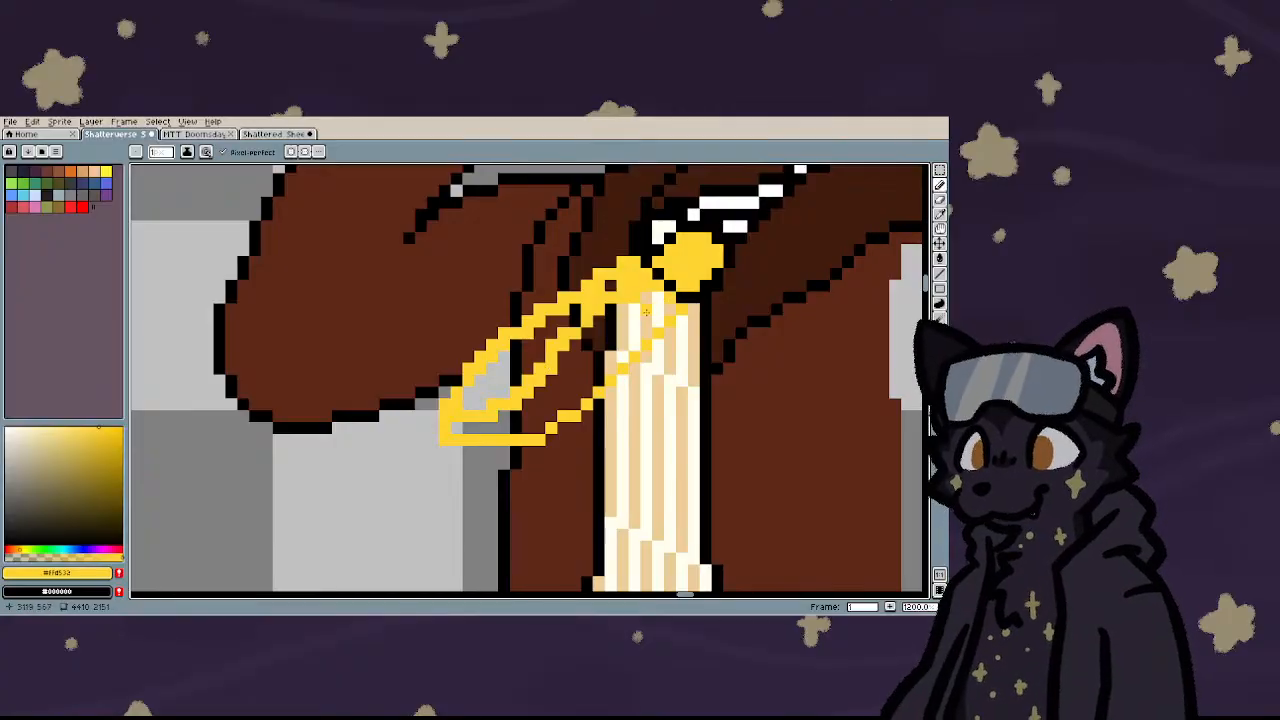
drag(646, 306, 484, 432)
- Erase the outermost lower line of the tie from its end up to the knot
key(e)
mouse_move(533, 436)
mouse_down()
mouse_move(622, 369)
mouse_move(657, 320)
mouse_up()
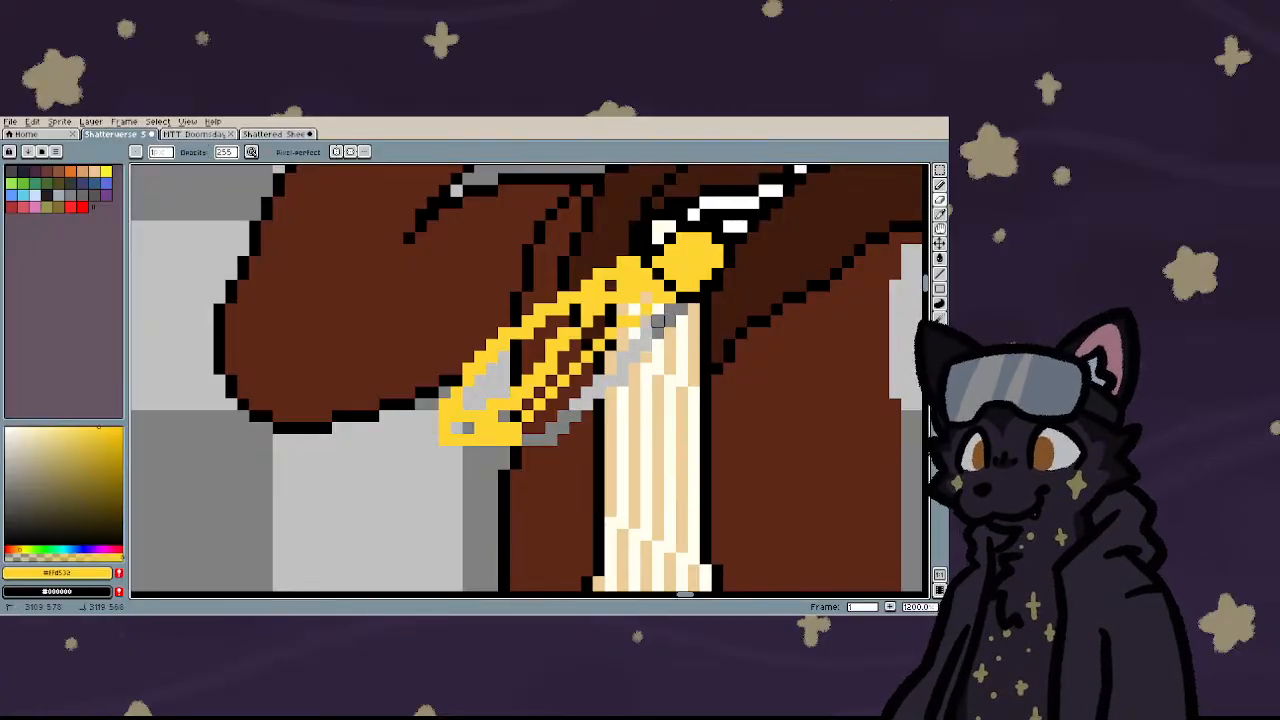
scroll(622, 356, up, 1)
- Fill the gaps inside the tie outline with yellow so it forms a solid shape
key(b)
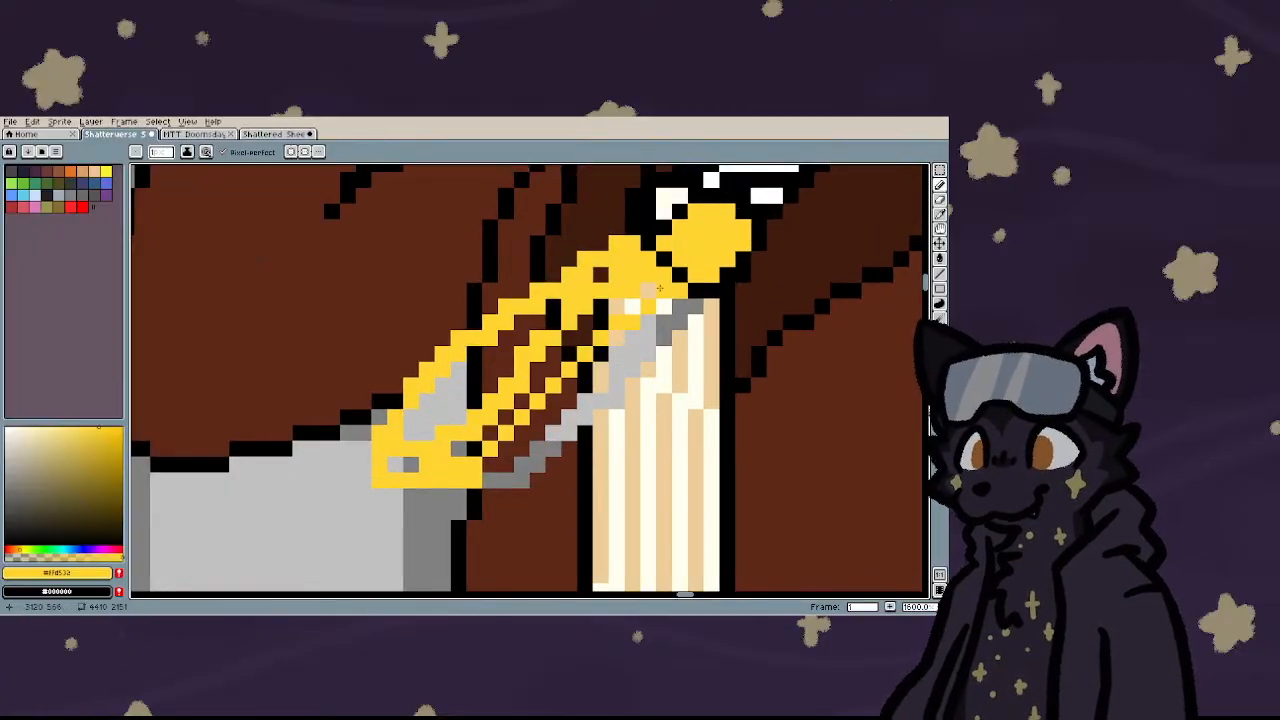
key(g)
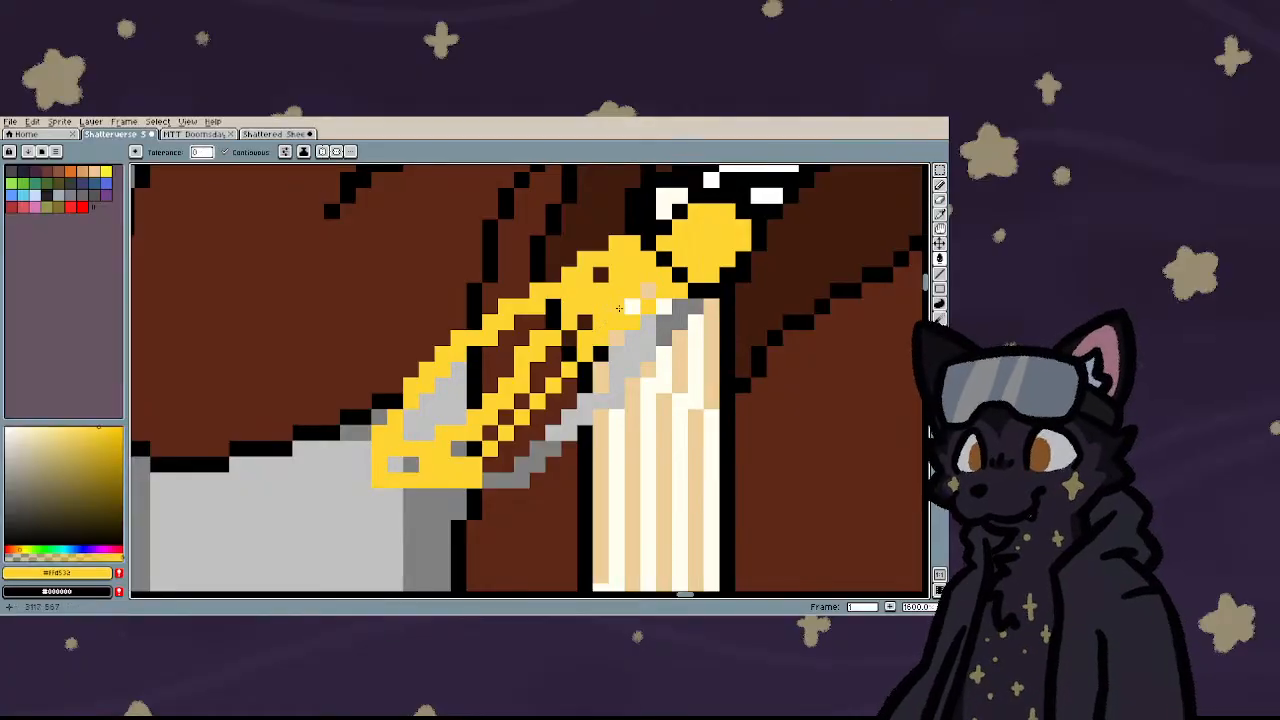
click(539, 327)
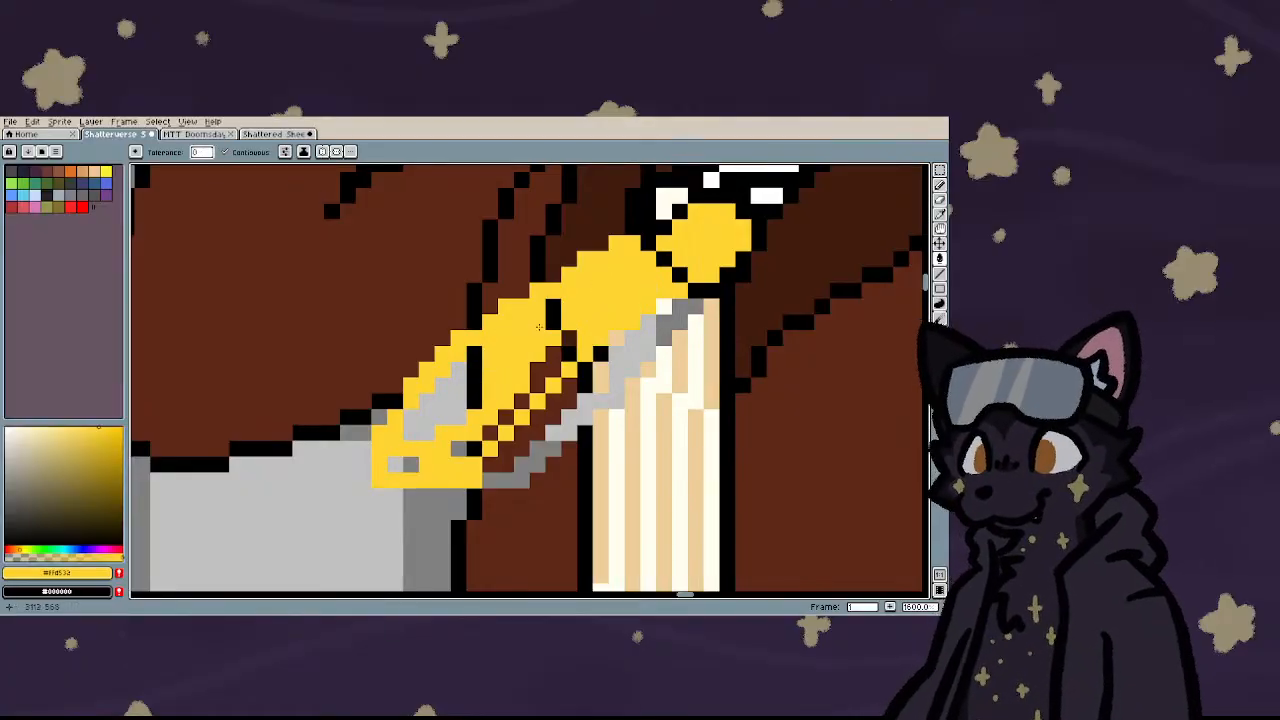
click(551, 357)
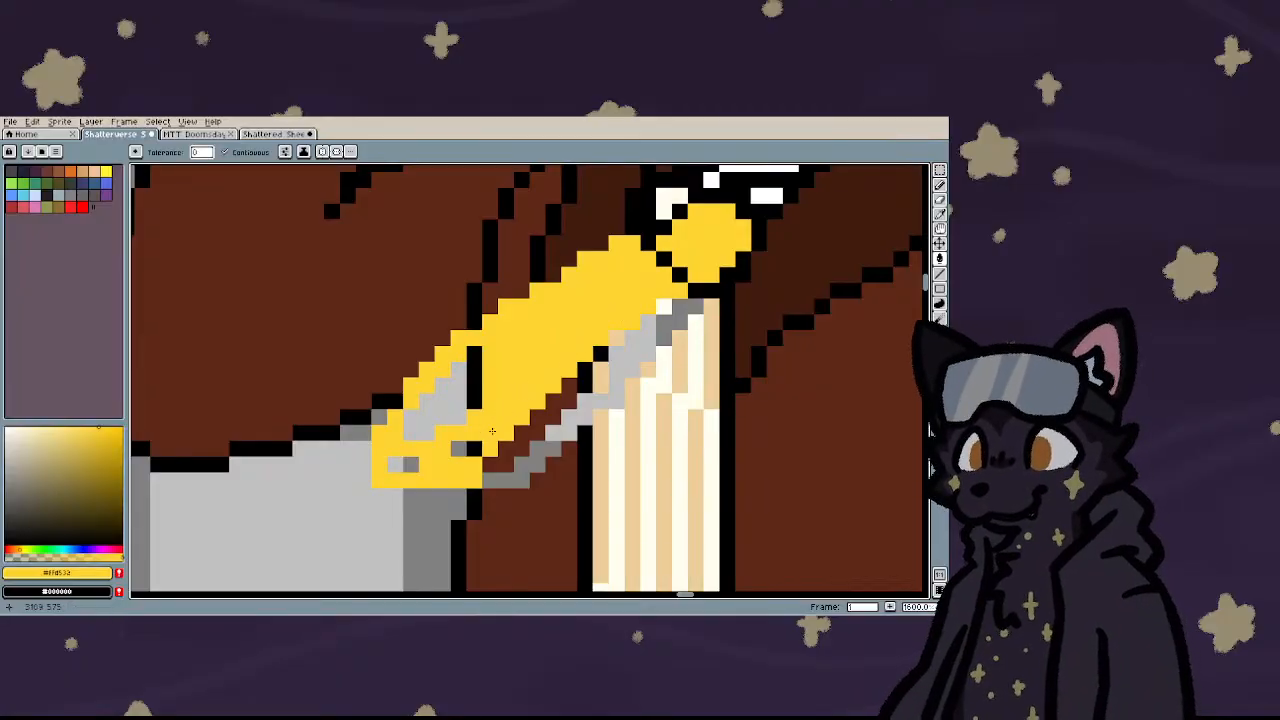
click(468, 393)
click(449, 416)
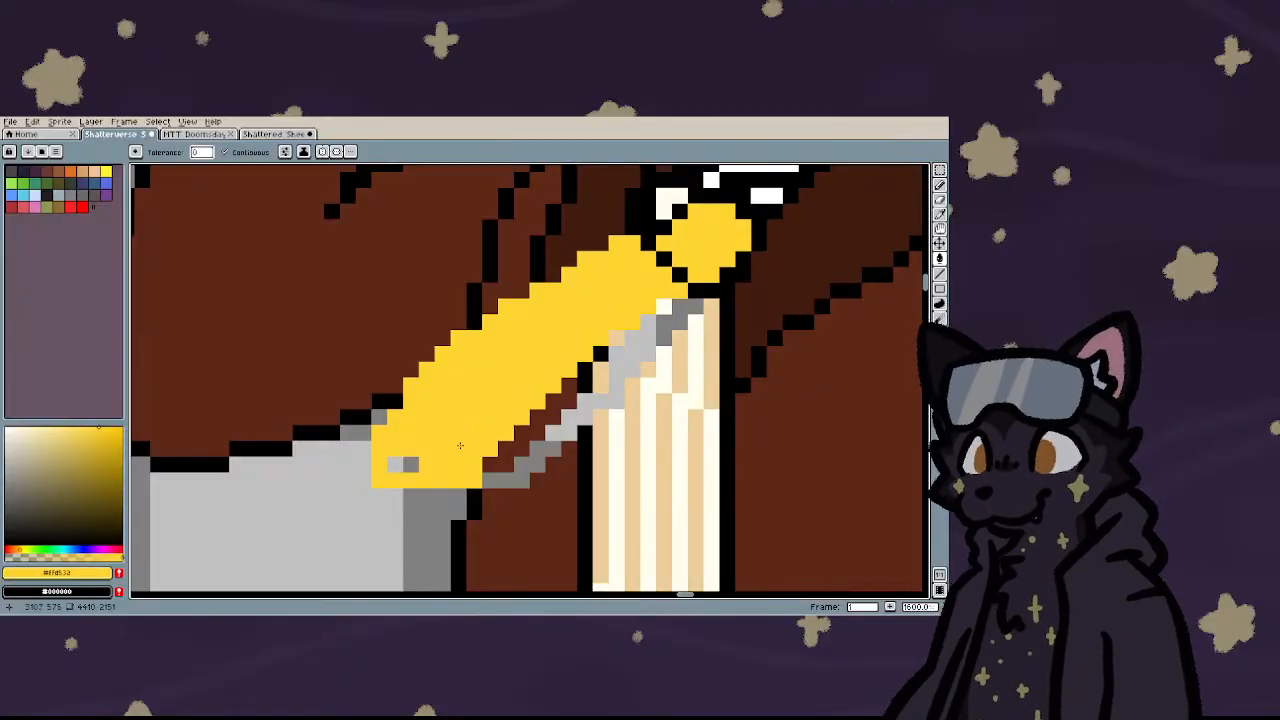
- Erase the bottom row of pixels at the tie's free end
key(e)
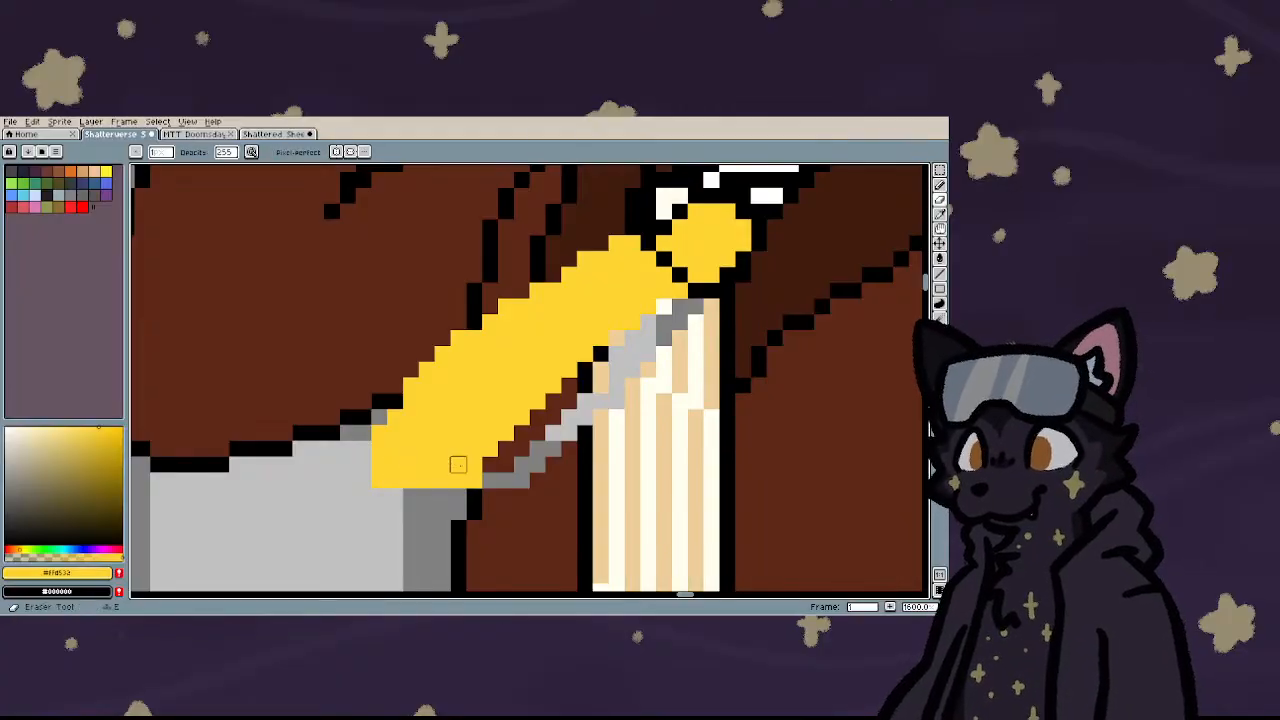
drag(490, 480, 378, 480)
scroll(347, 480, down, 4)
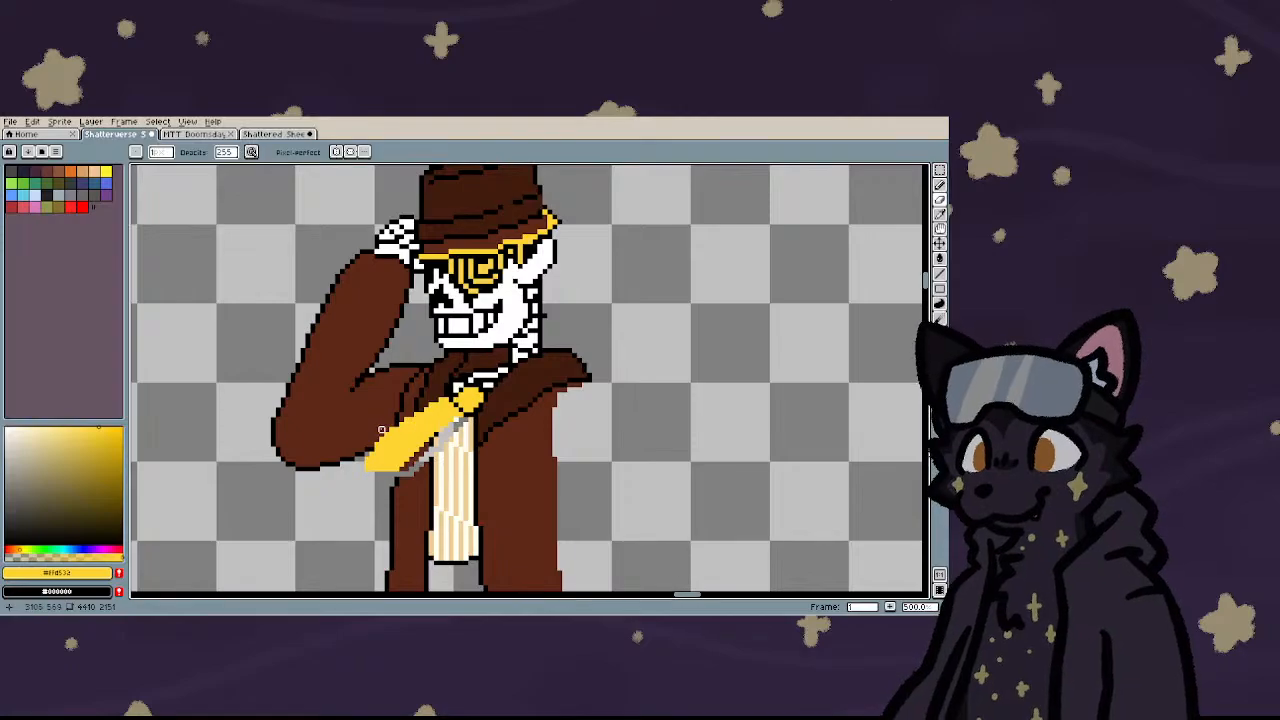
- Try flipping the tie's 7 by 9 pixel free end vertically and moving it 2 pixels outward and 1 pixel down
scroll(381, 430, up, 4)
key(b)
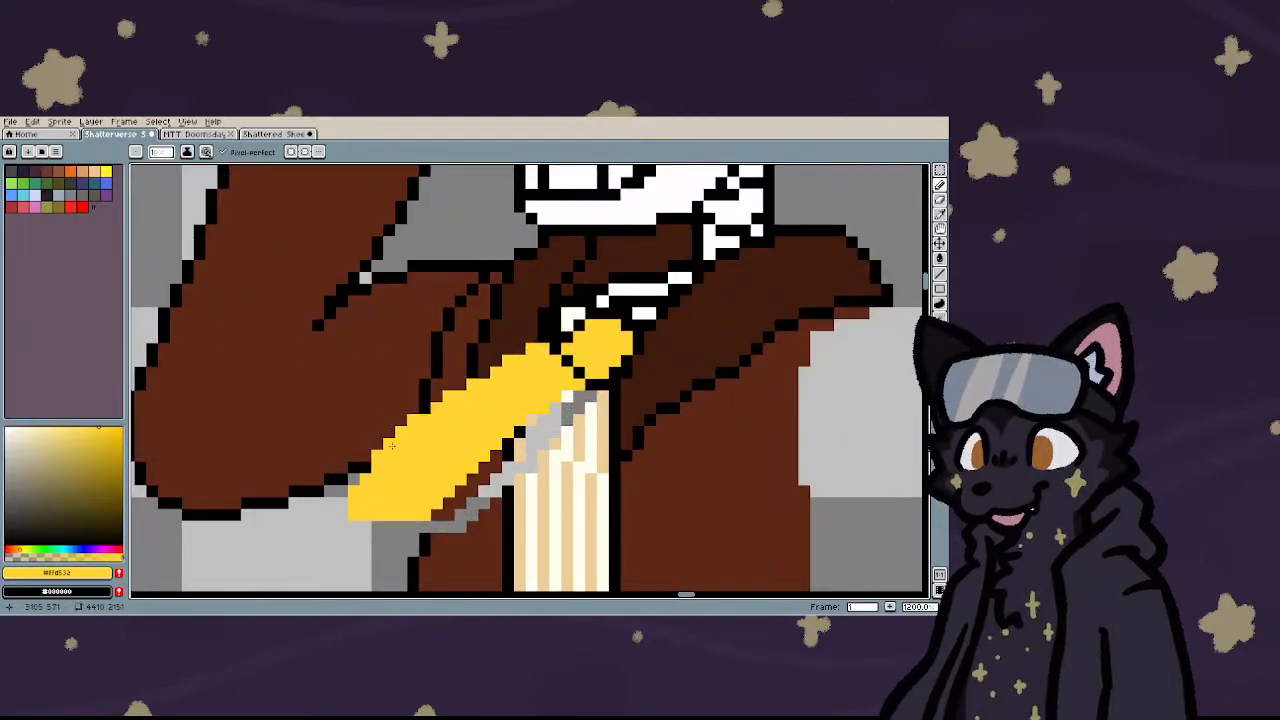
scroll(360, 500, up, 1)
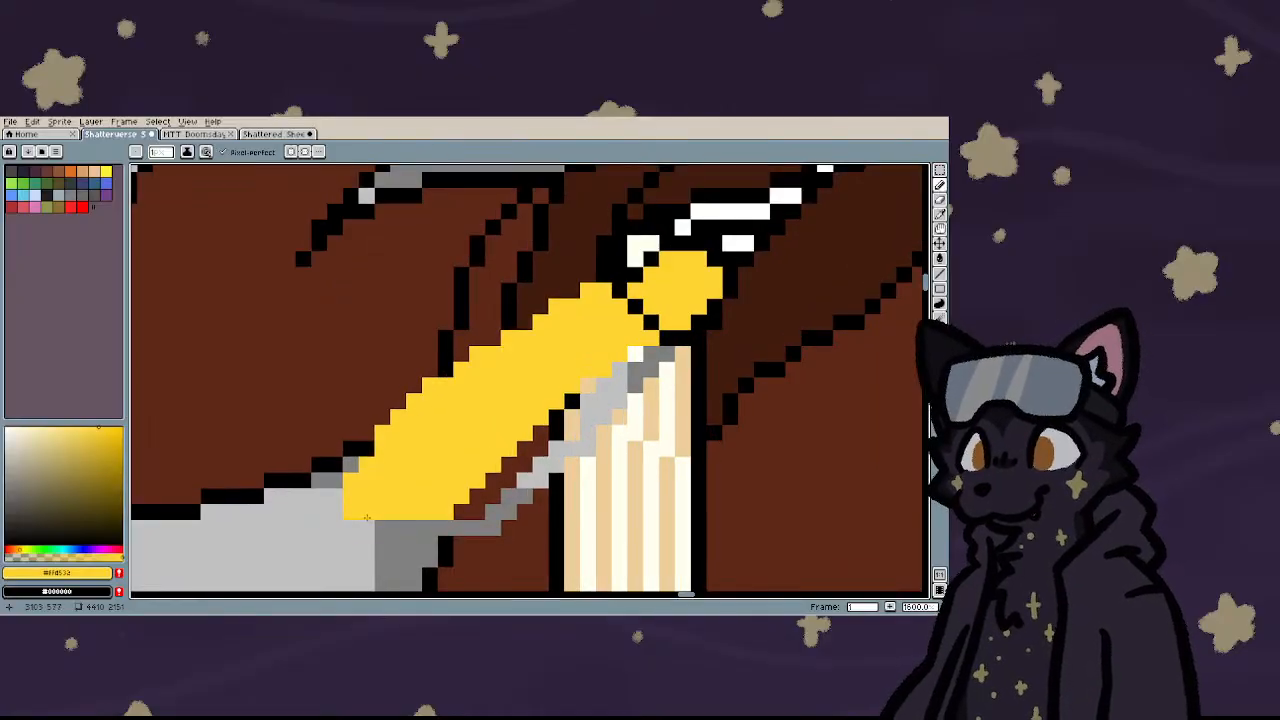
key(m)
mouse_move(456, 522)
mouse_down()
mouse_move(402, 388)
mouse_move(356, 376)
mouse_up()
click(445, 450)
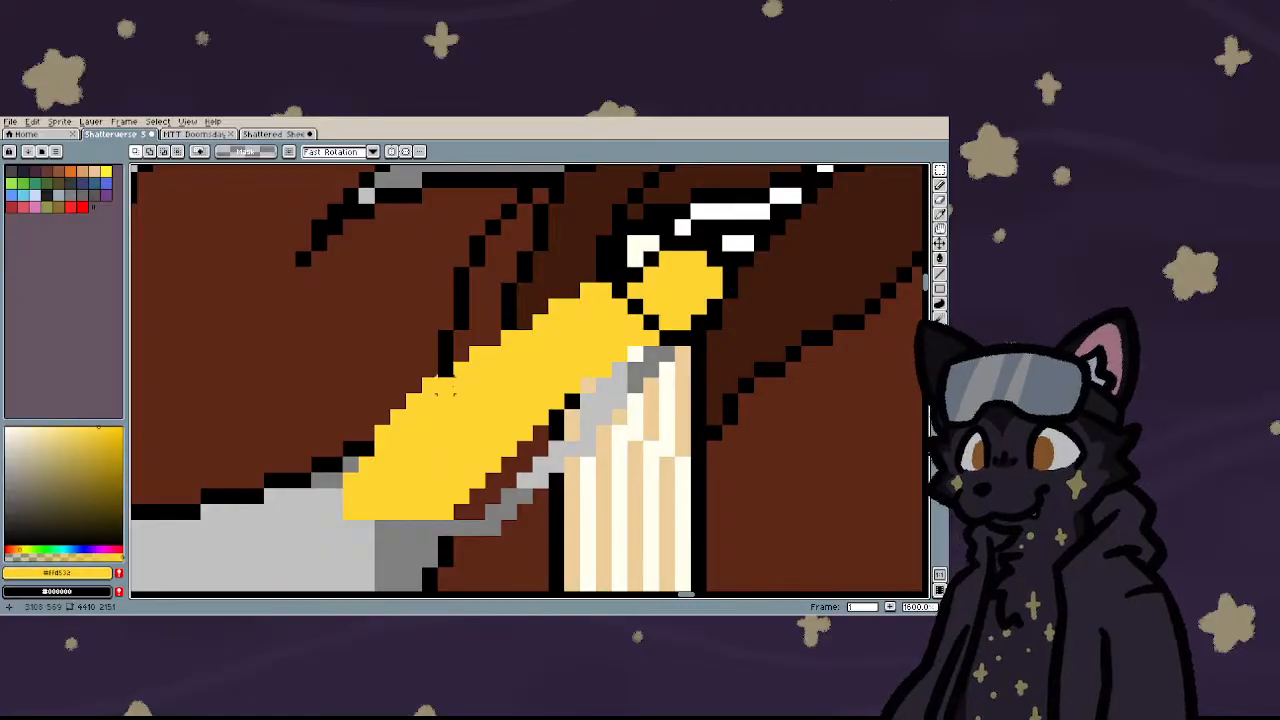
drag(440, 387, 350, 512)
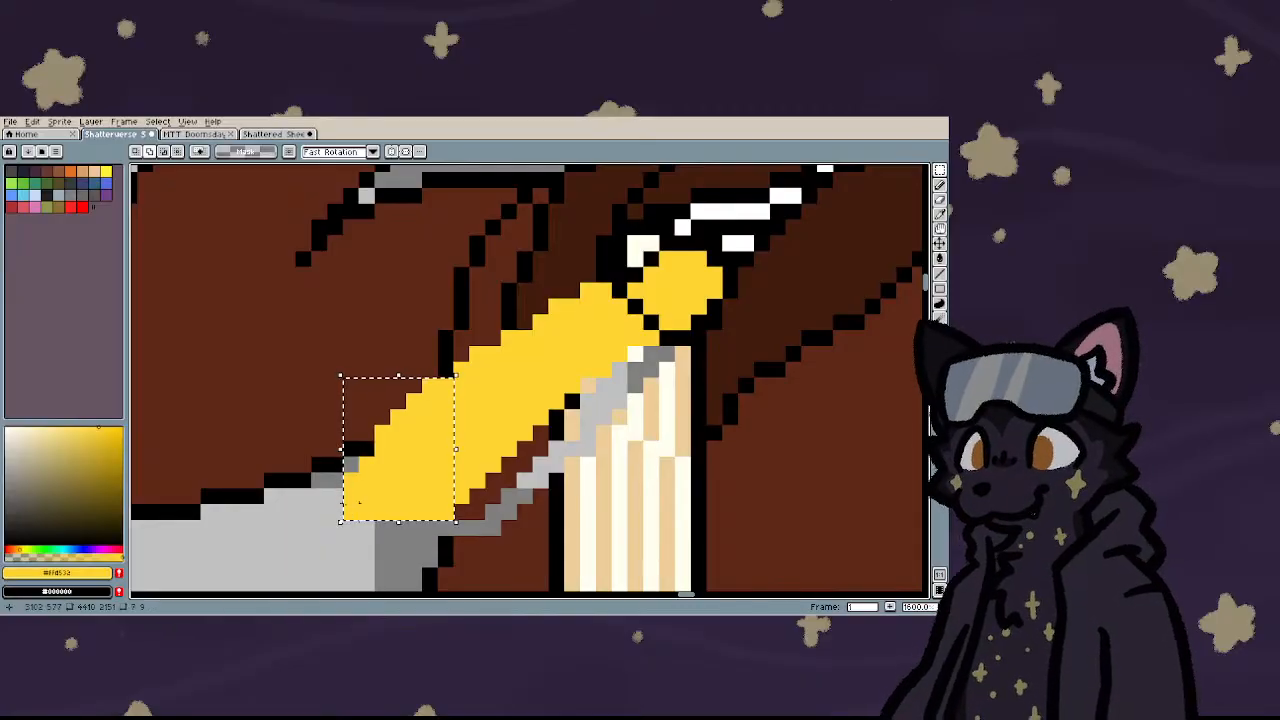
key(shift+v)
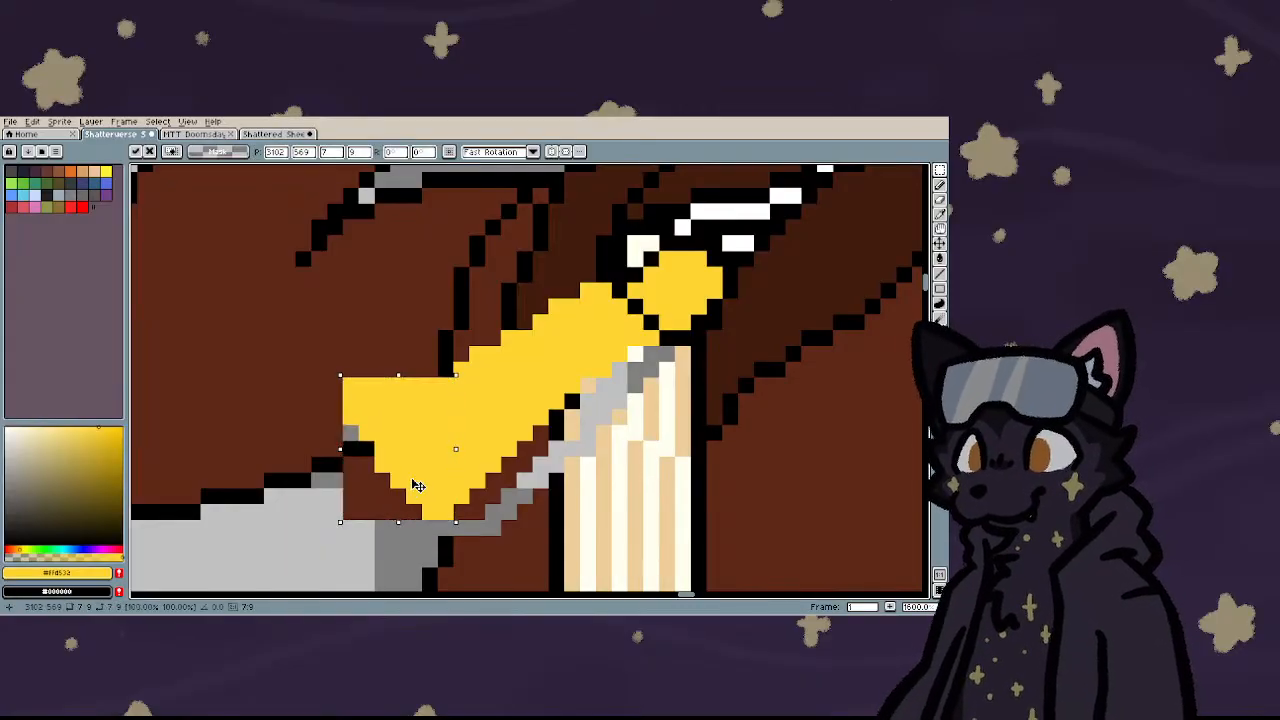
drag(418, 486, 391, 498)
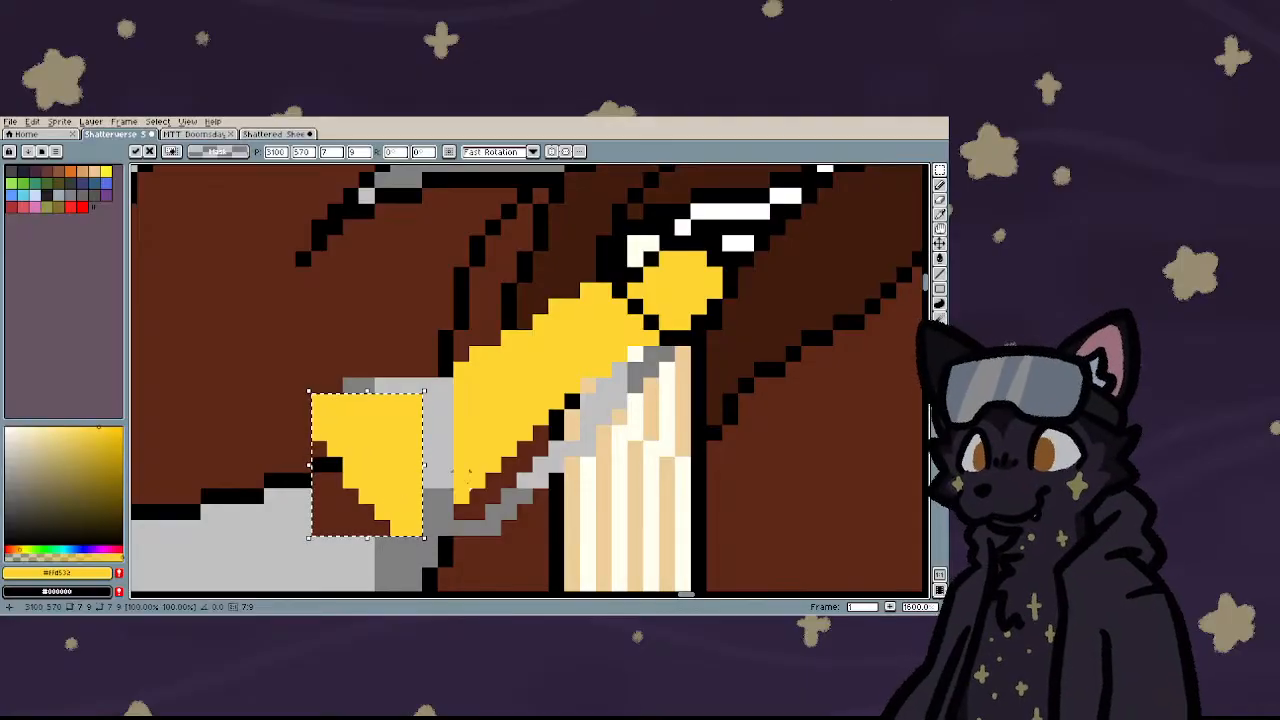
key(Return)
- Trim the flipped end's upper edge and fill the gap between it and the rest of the tie with yellow
key(b)
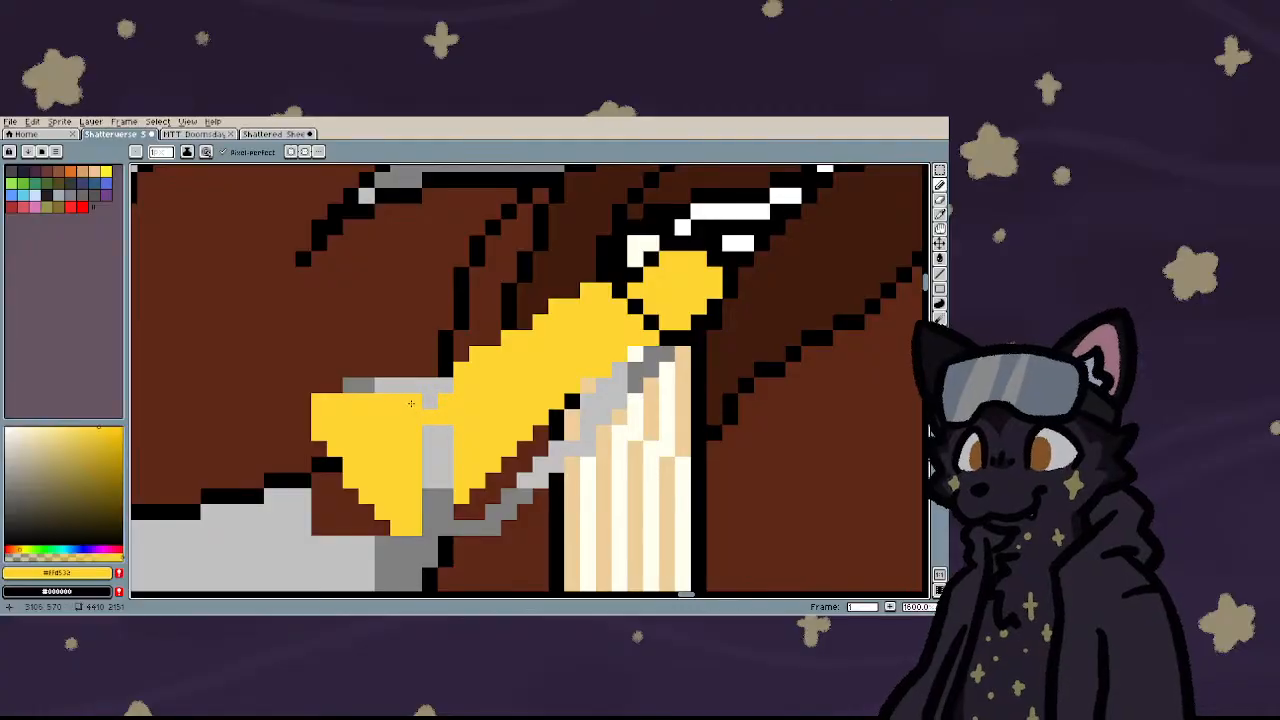
key(e)
drag(380, 400, 429, 401)
key(b)
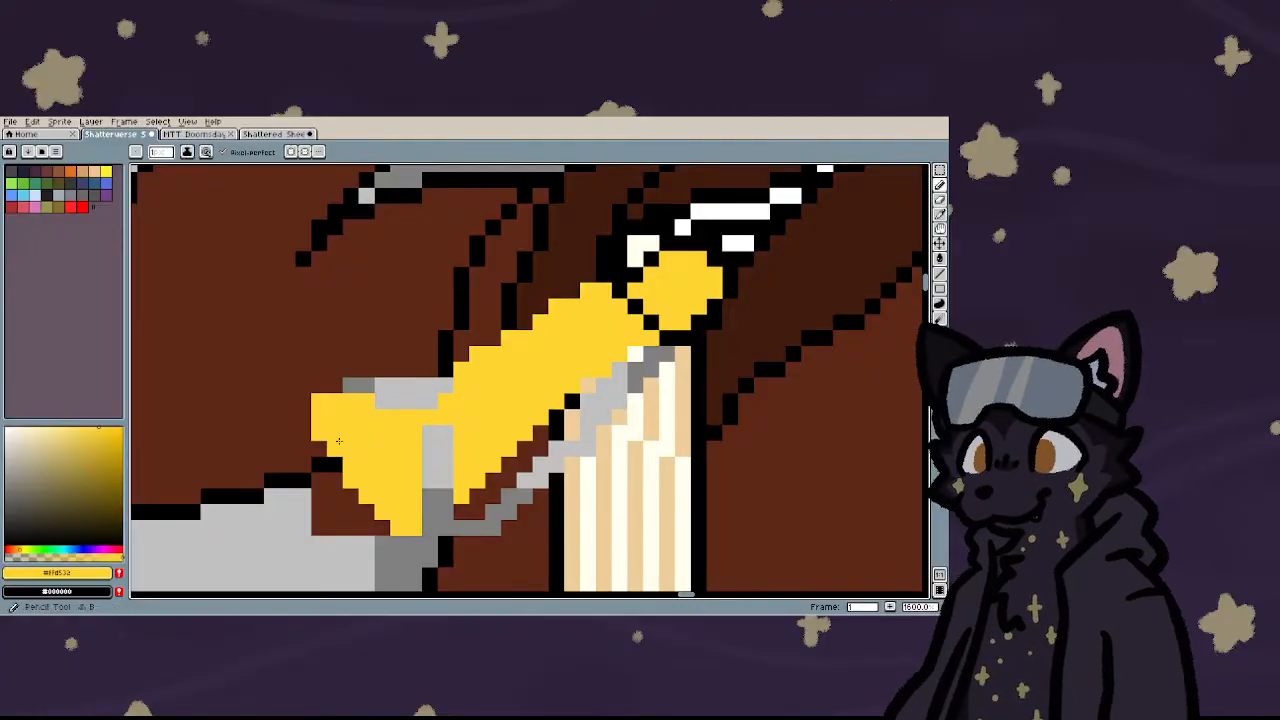
drag(336, 442, 325, 450)
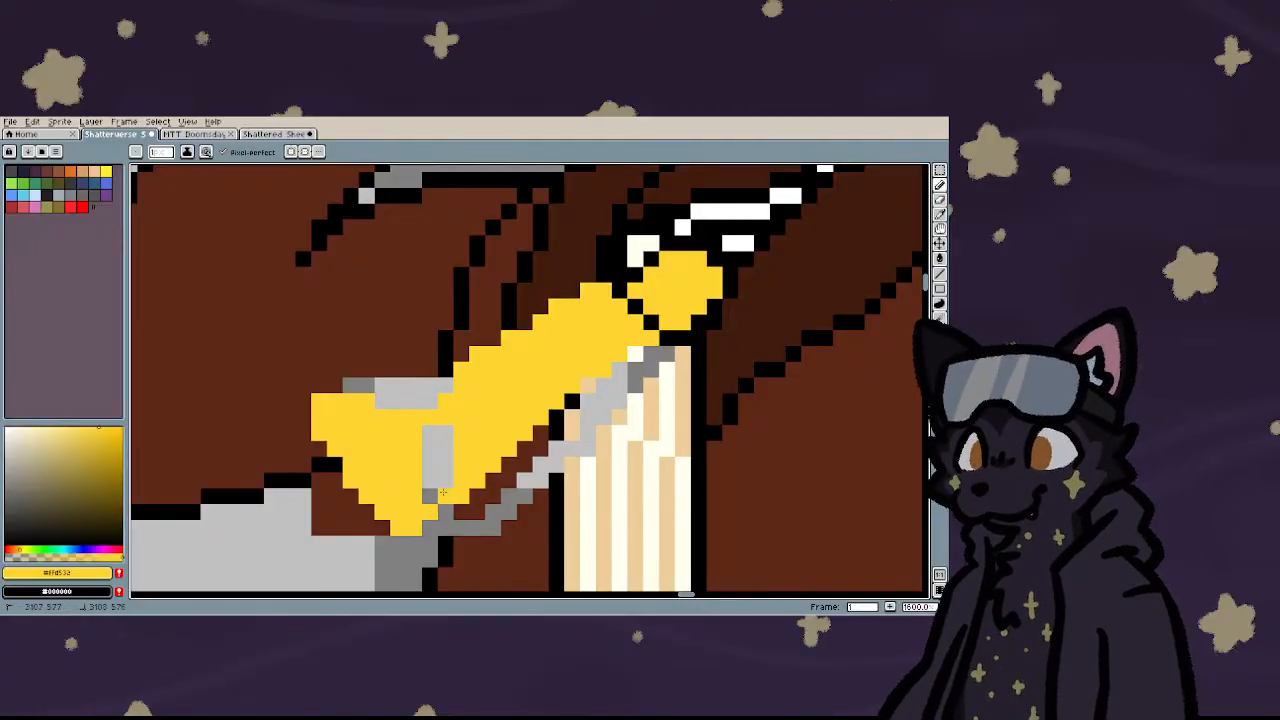
drag(443, 492, 444, 458)
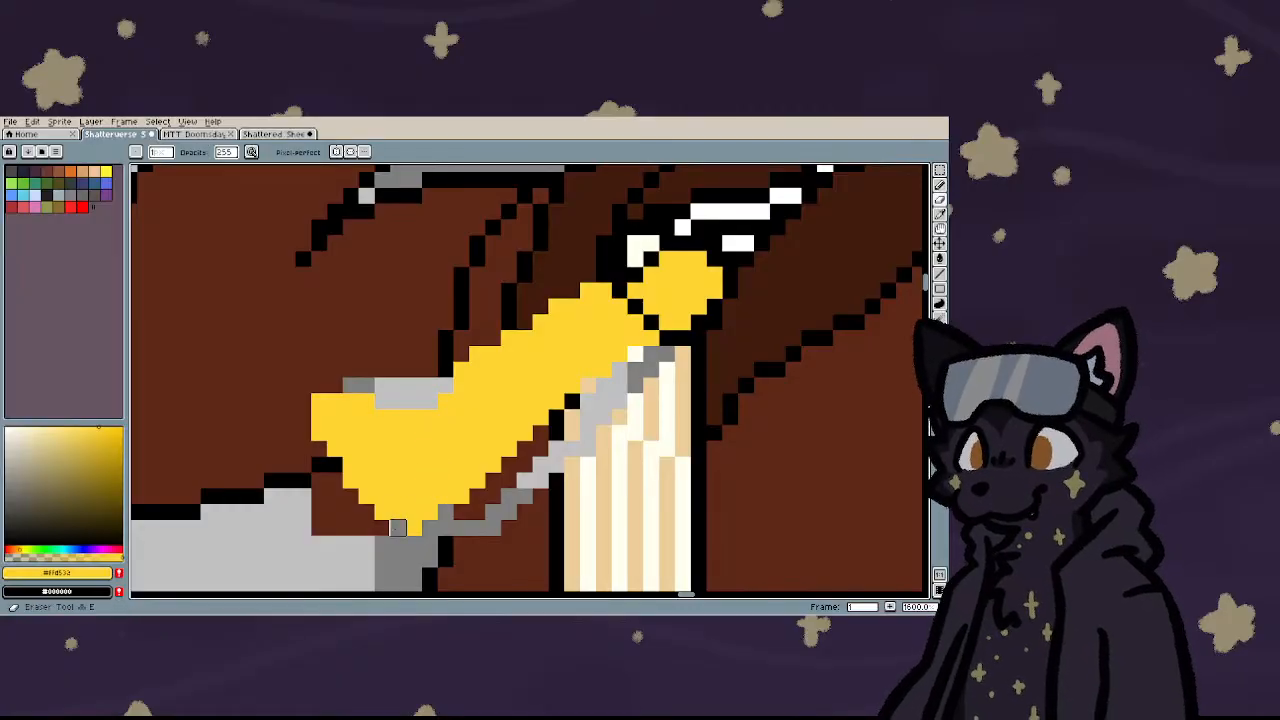
- Erase the row of yellow pixels along the tie's upper edge from the bend up to the knot
scroll(414, 500, down, 4)
scroll(421, 453, up, 4)
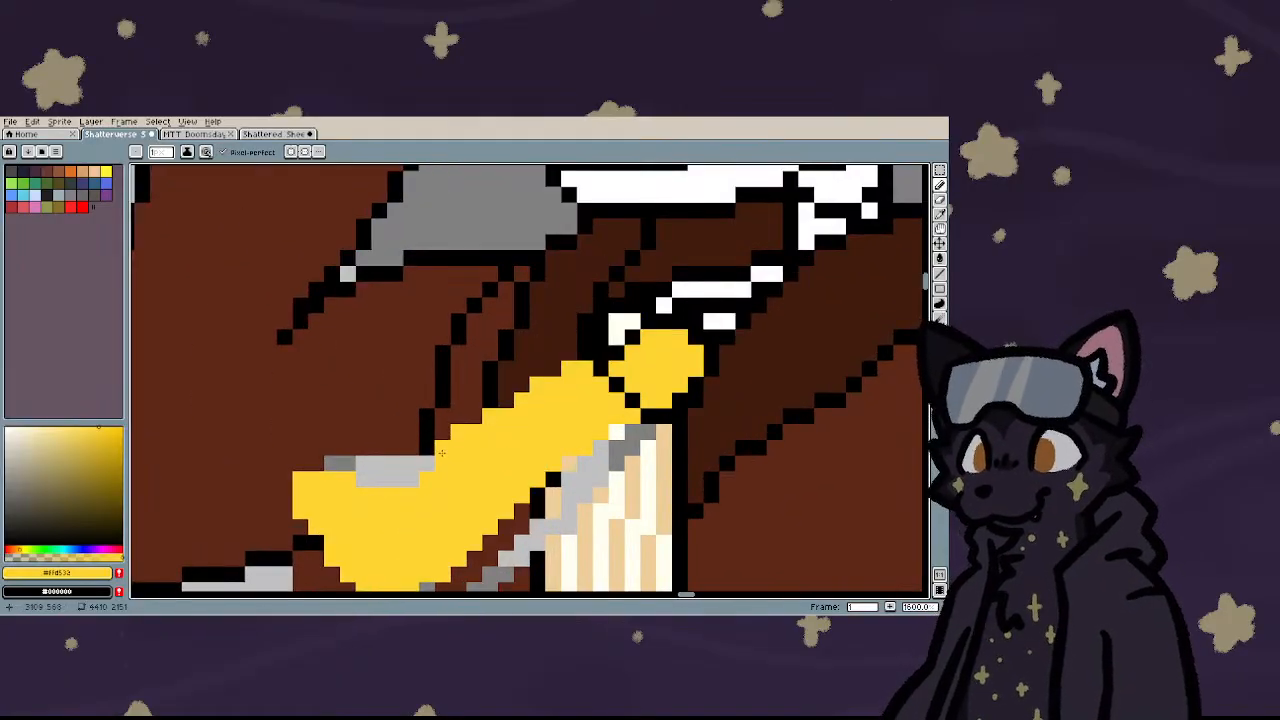
key(e)
drag(473, 431, 568, 369)
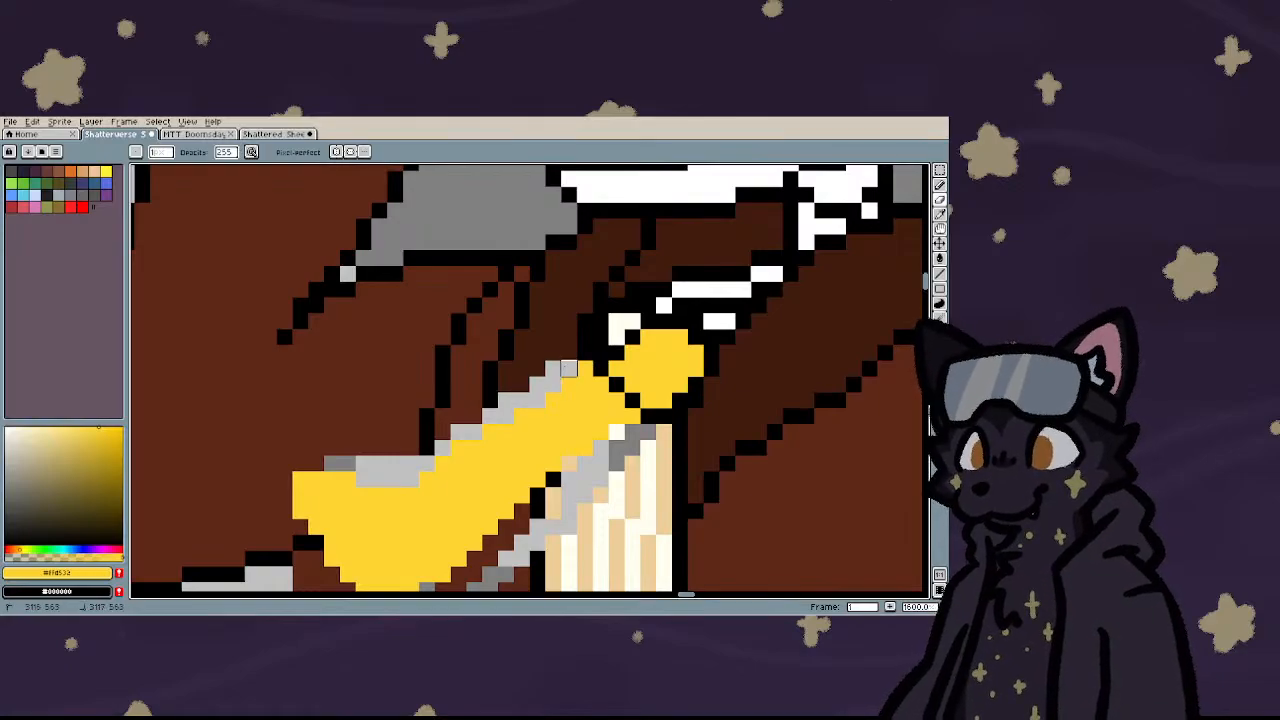
key(b)
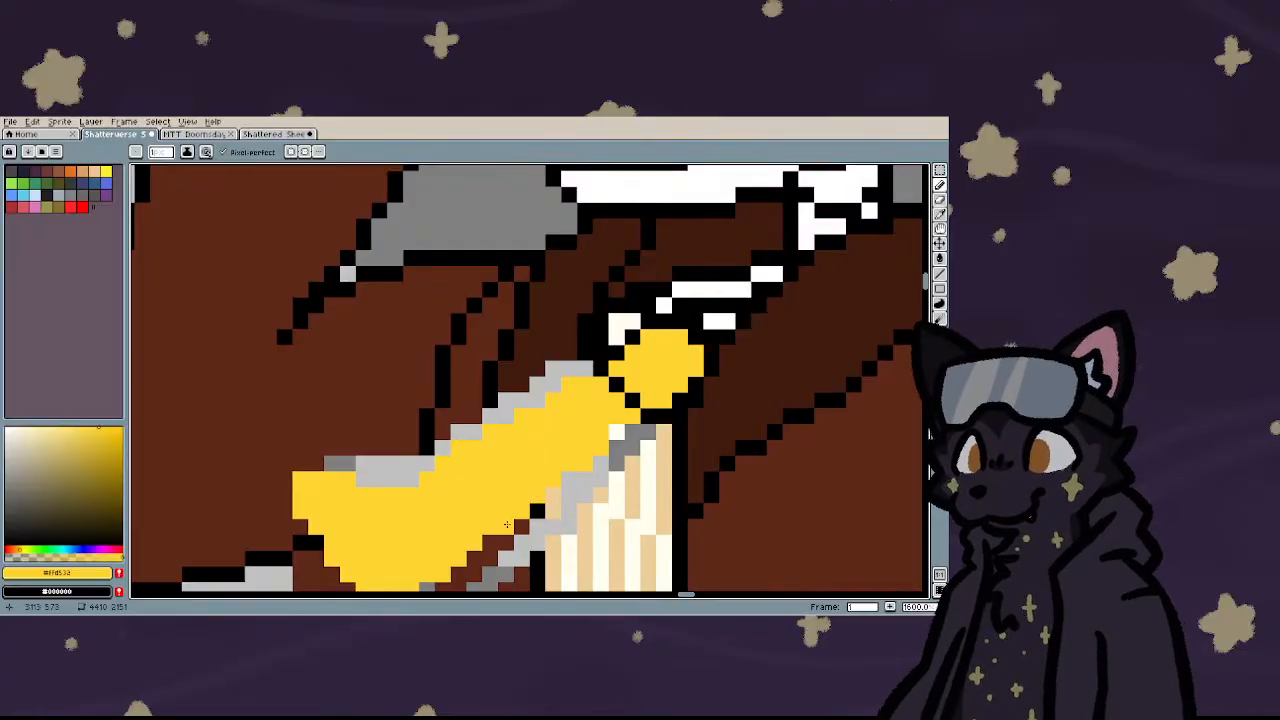
key(e)
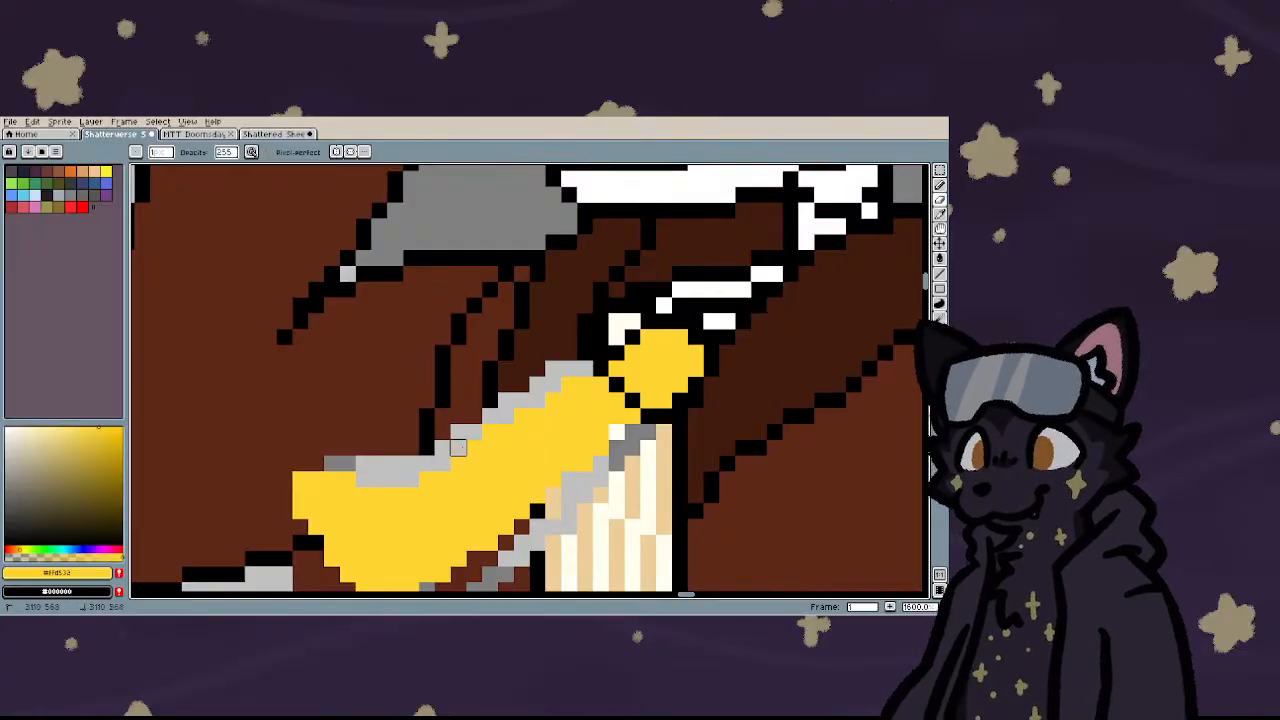
scroll(400, 465, down, 6)
scroll(363, 506, up, 5)
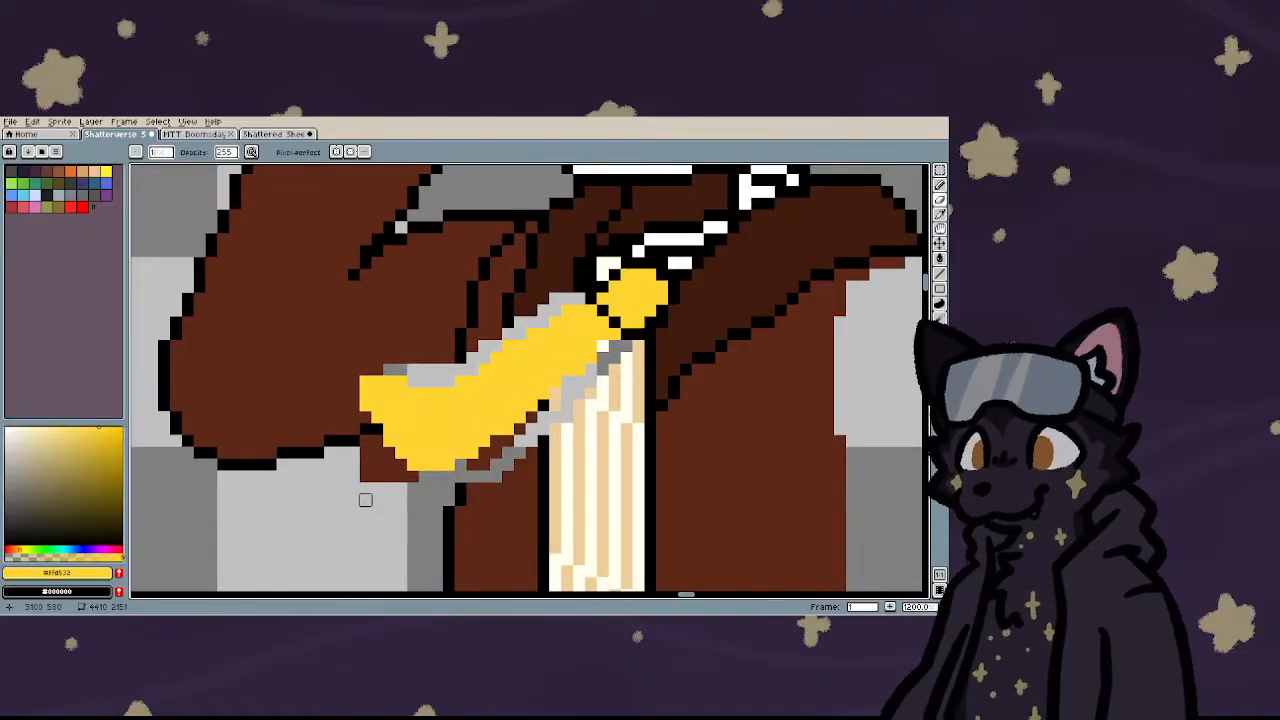
- Extend the coat's black inner edge beside the striped shirt upward until it meets the underside of the tie
scroll(365, 452, down, 5)
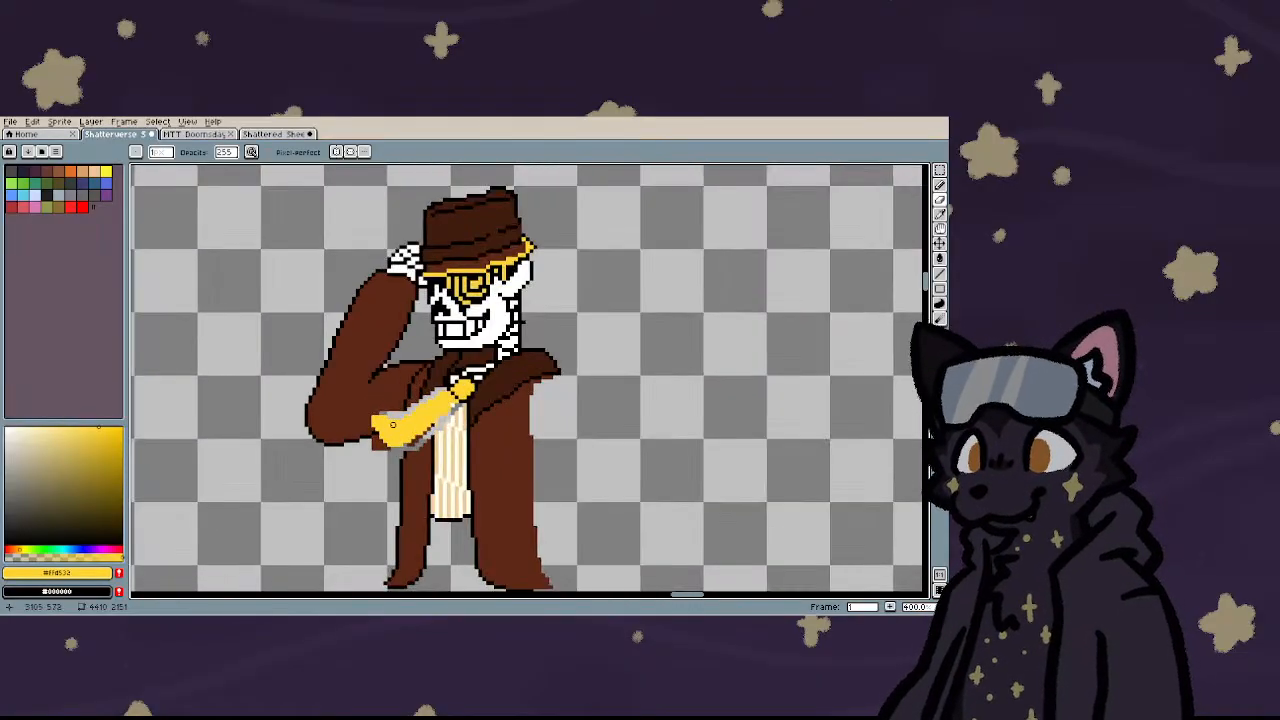
scroll(385, 425, up, 5)
scroll(385, 425, down, 6)
scroll(440, 417, up, 7)
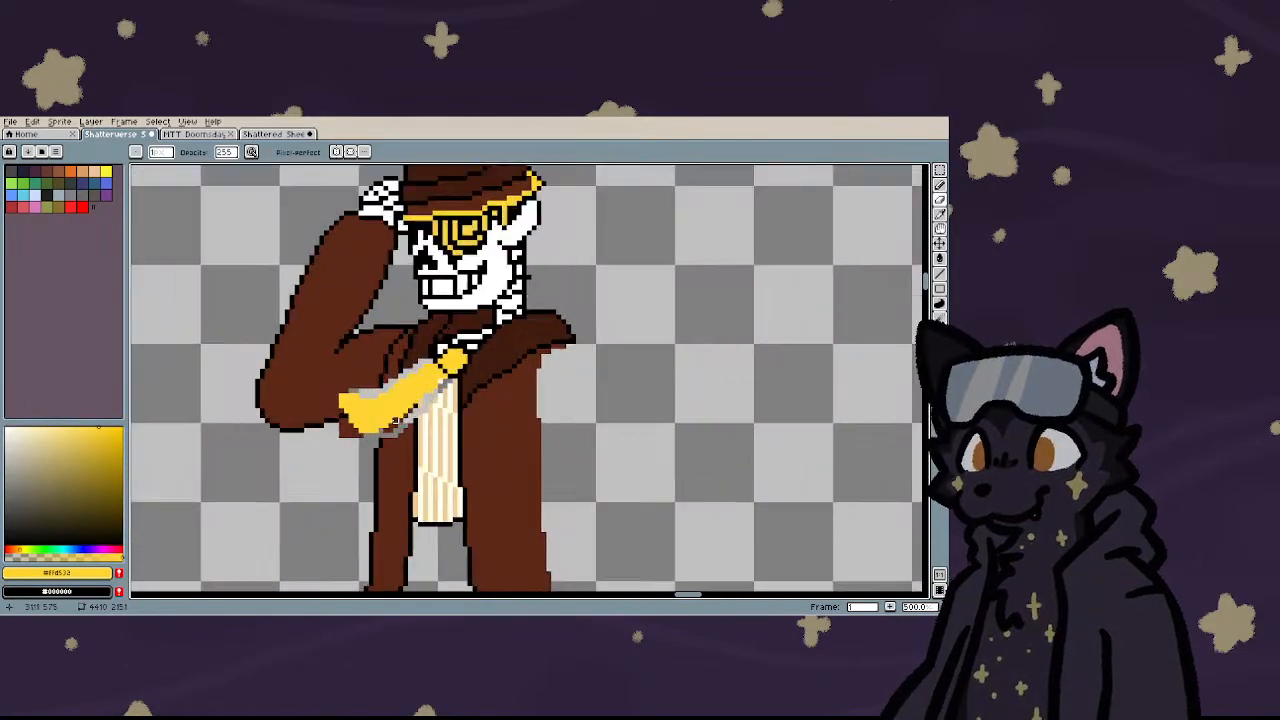
scroll(440, 417, up, 3)
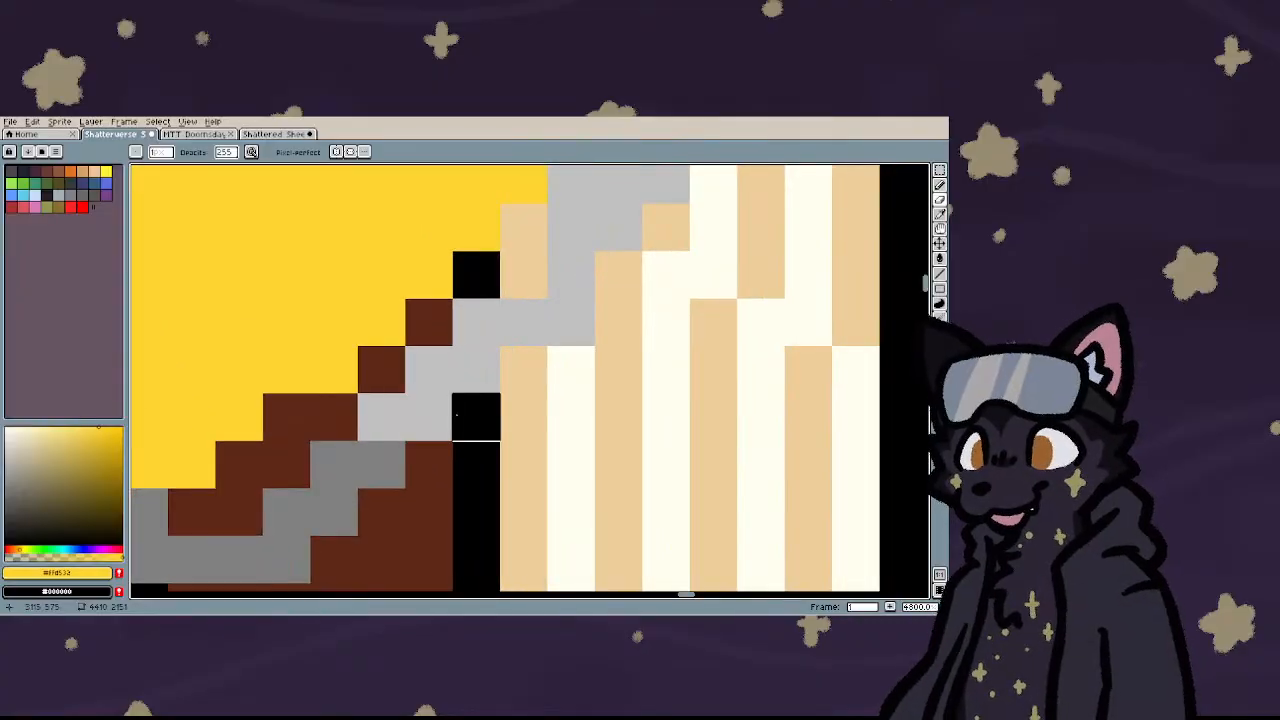
drag(456, 412, 466, 330)
scroll(466, 330, down, 6)
scroll(424, 378, up, 6)
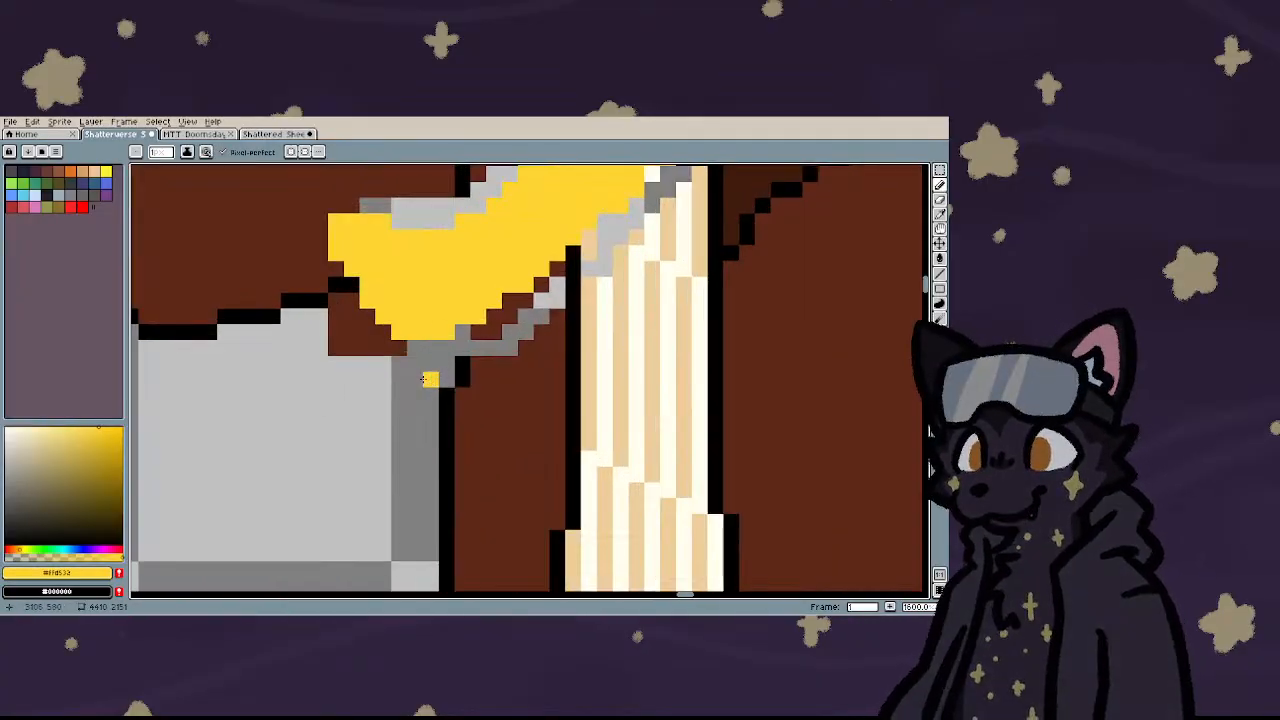
- Sample the coat's brown and fill the transparent gap in the coat beneath the tie with it
scroll(475, 360, down, 3)
key(i)
click(489, 368)
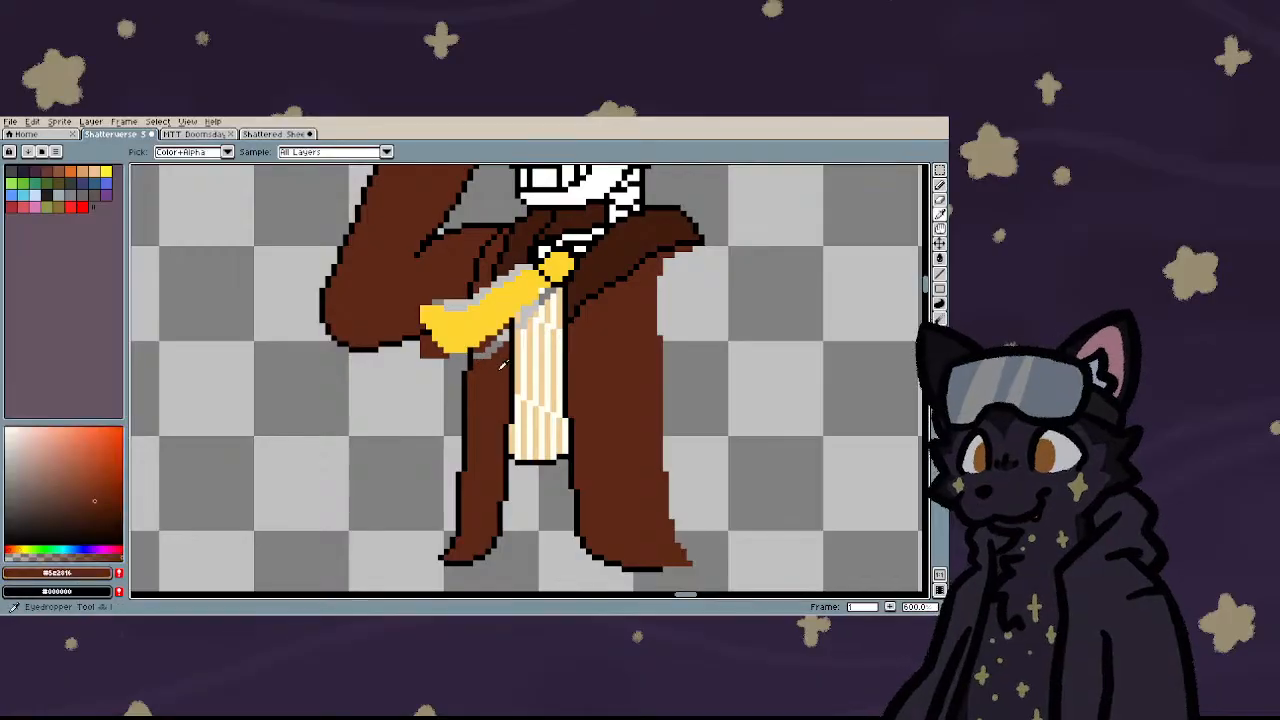
key(g)
scroll(487, 350, up, 3)
- Restore the shirt's tan and cream stripes in the transparent gap under the tie, using the colours sampled from the shirt
key(i)
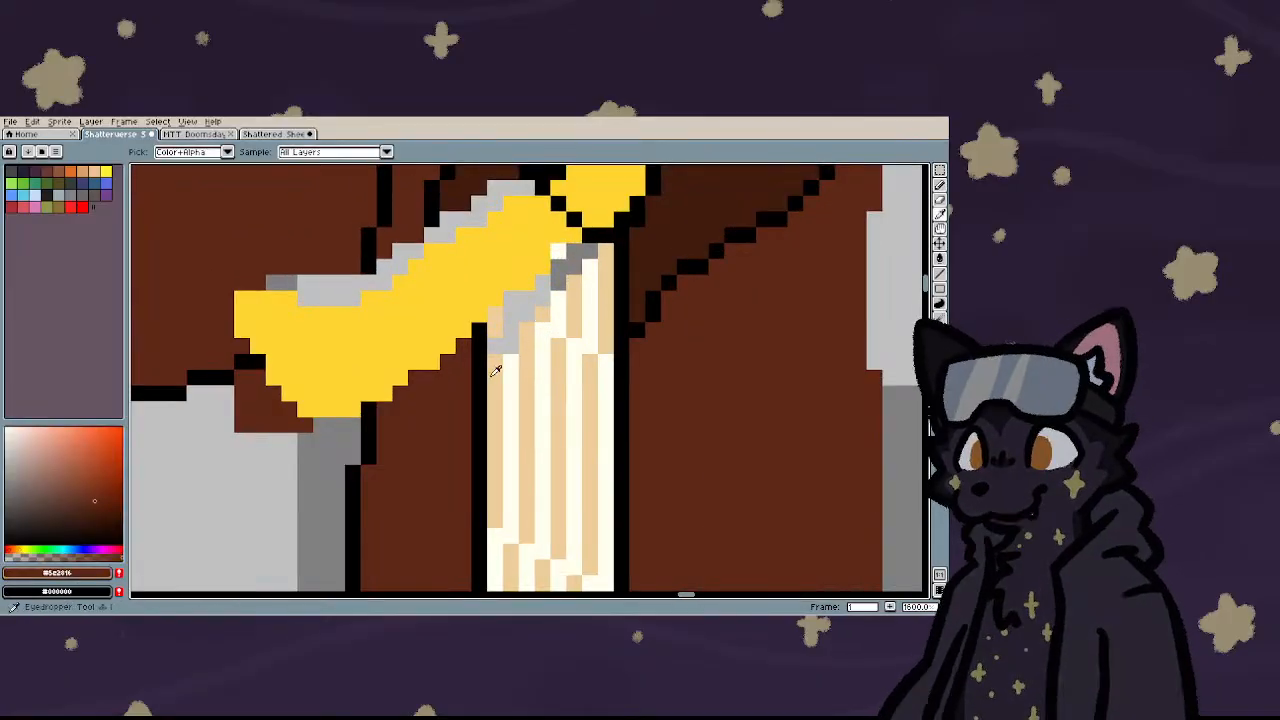
click(499, 343)
key(l)
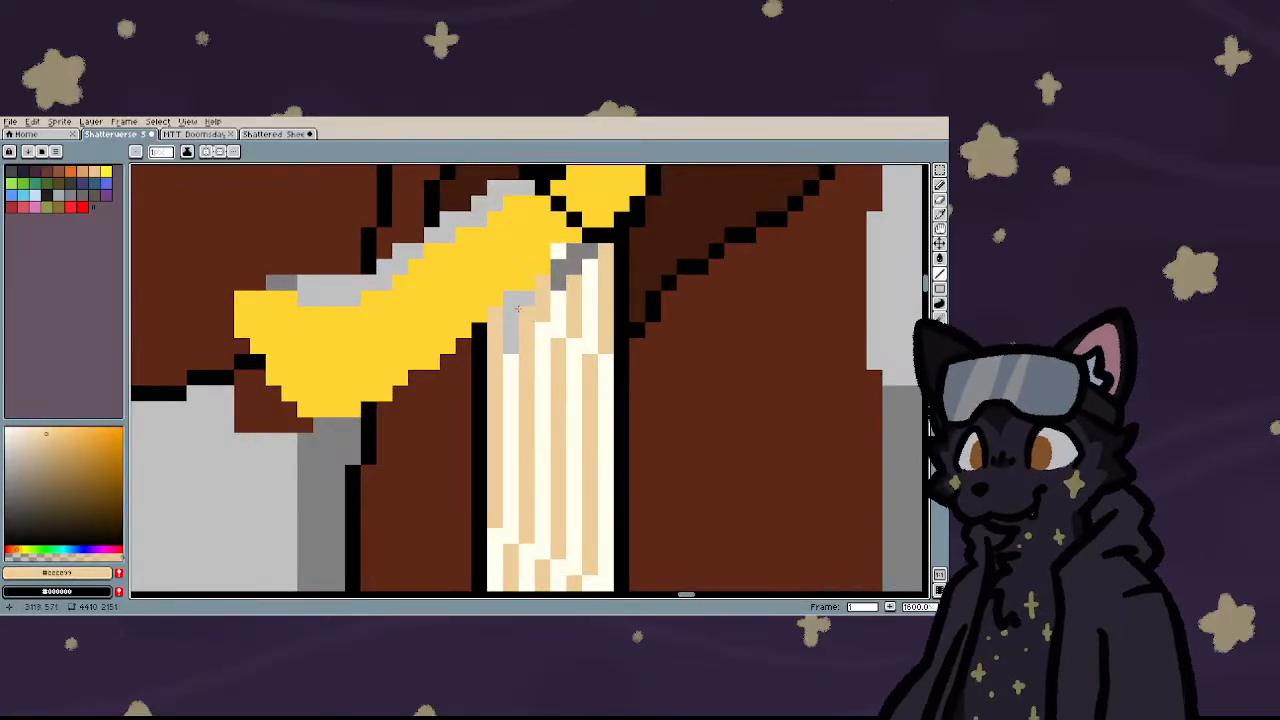
key(i)
click(590, 277)
key(b)
click(591, 250)
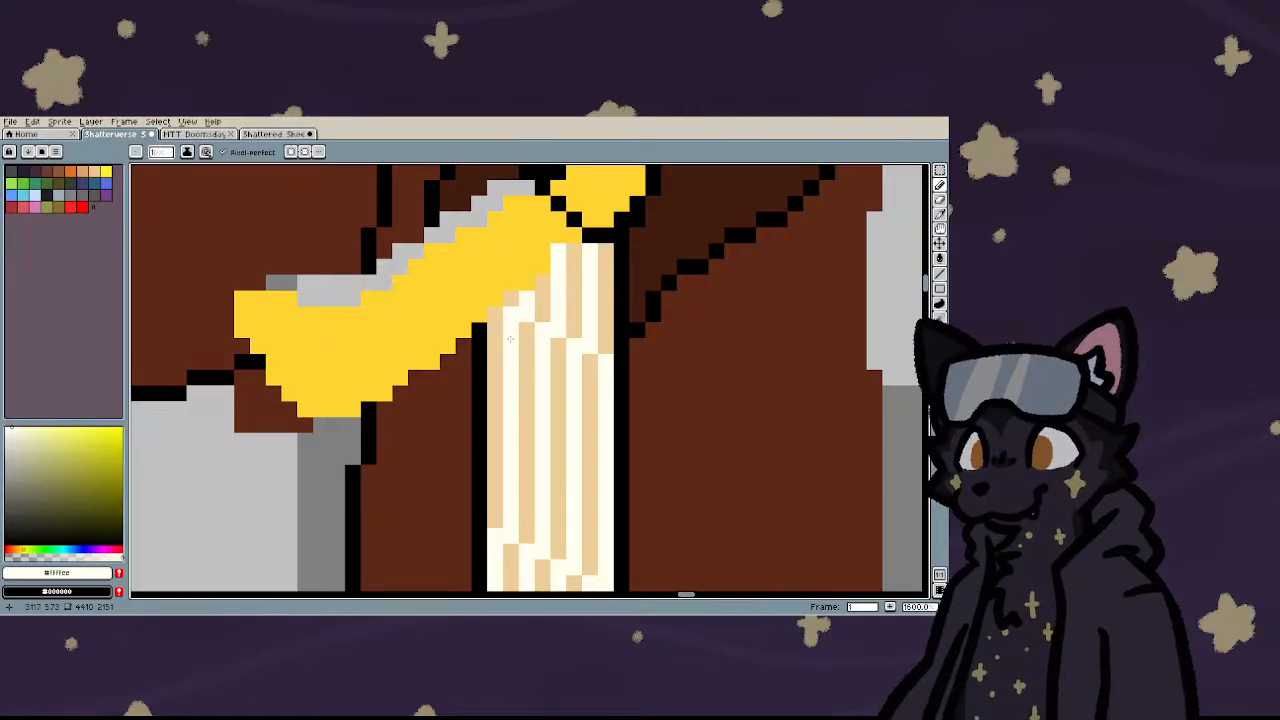
scroll(510, 340, down, 5)
scroll(434, 336, up, 5)
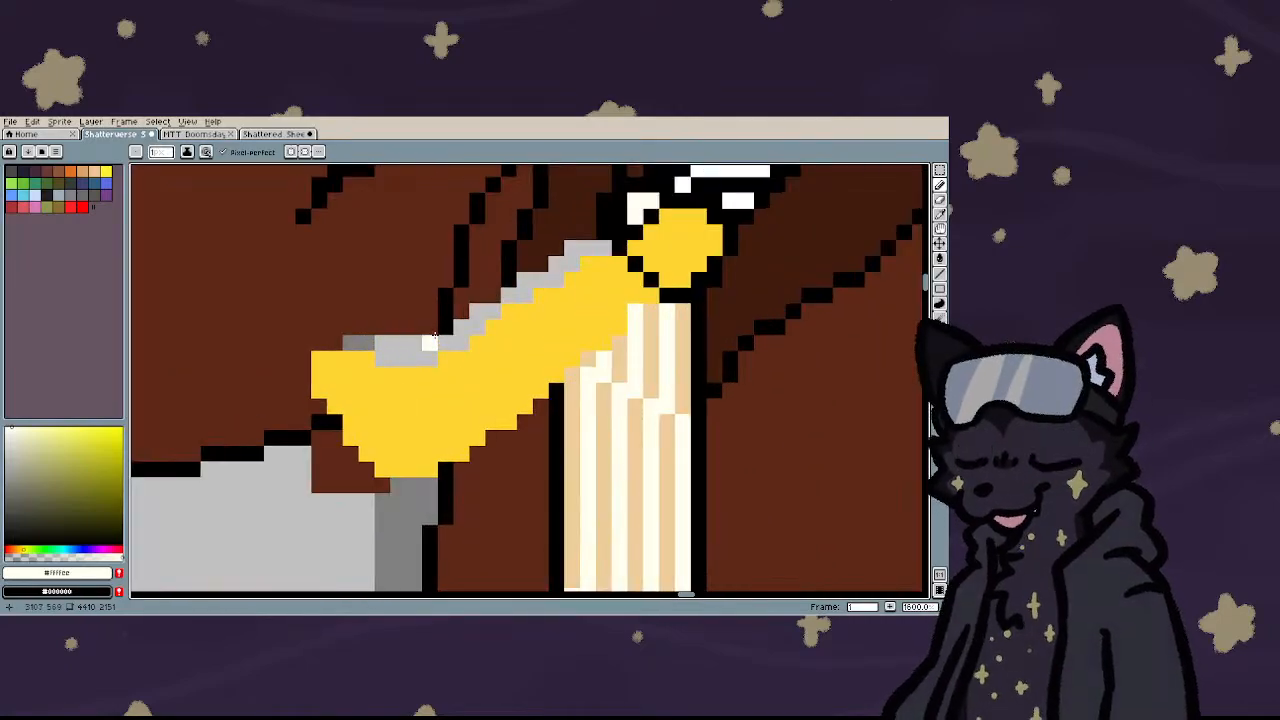
- Sample the black outline colour and fill the small gap between the sleeve and the tie's upper edge with it
key(i)
click(452, 306)
key(g)
click(467, 322)
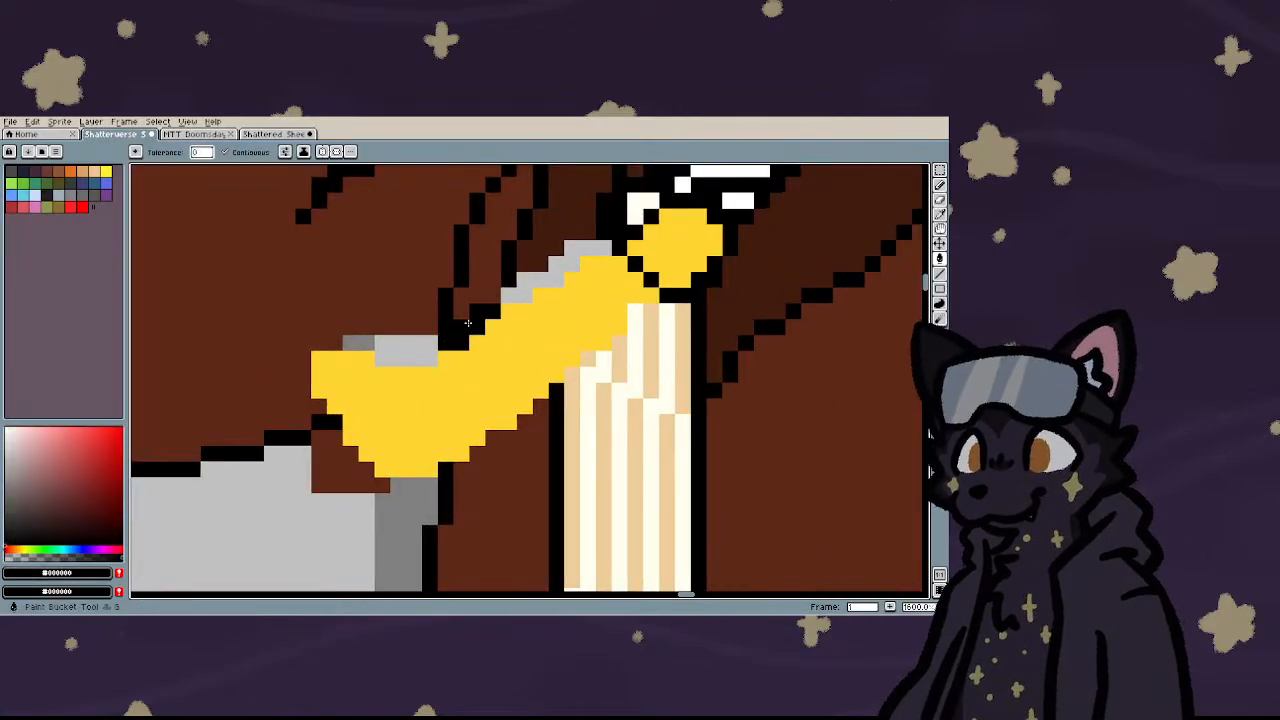
scroll(517, 289, down, 4)
- Fill the gap between lapel and tie with the lapel's dark brown, and outline the tie's upper edge in black up to the knot
key(b)
scroll(535, 270, up, 7)
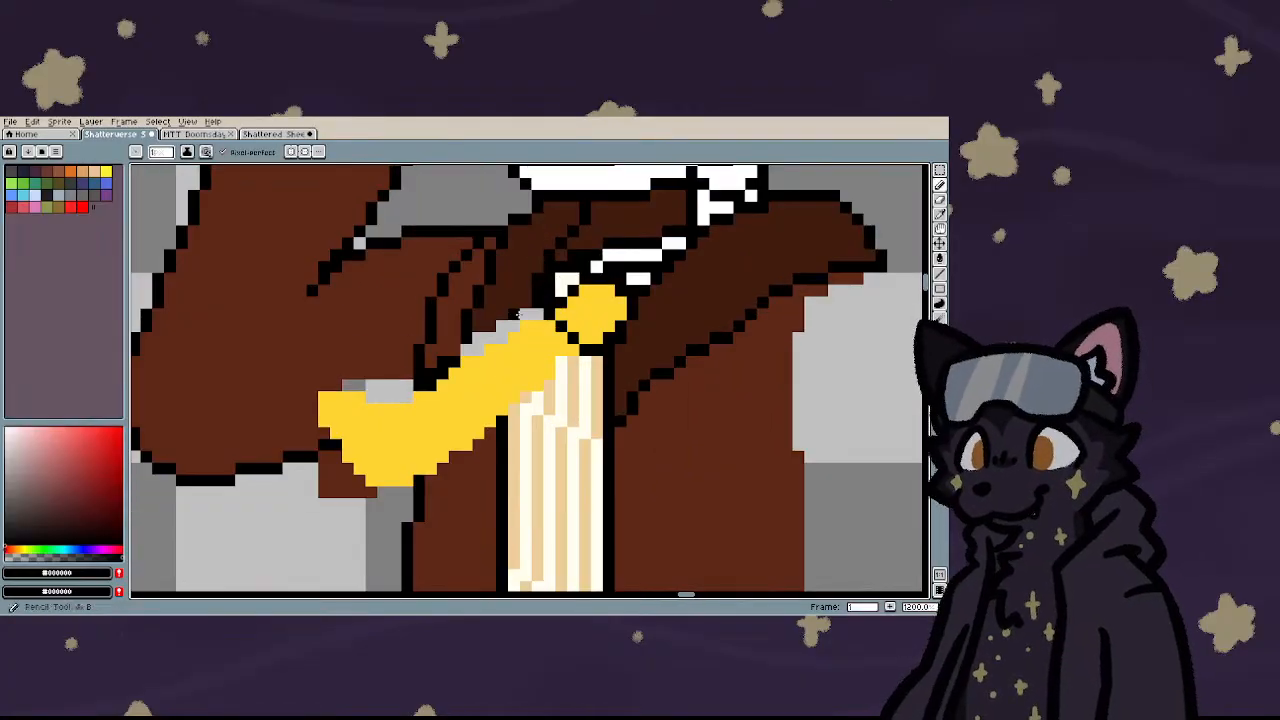
alt+click(531, 309)
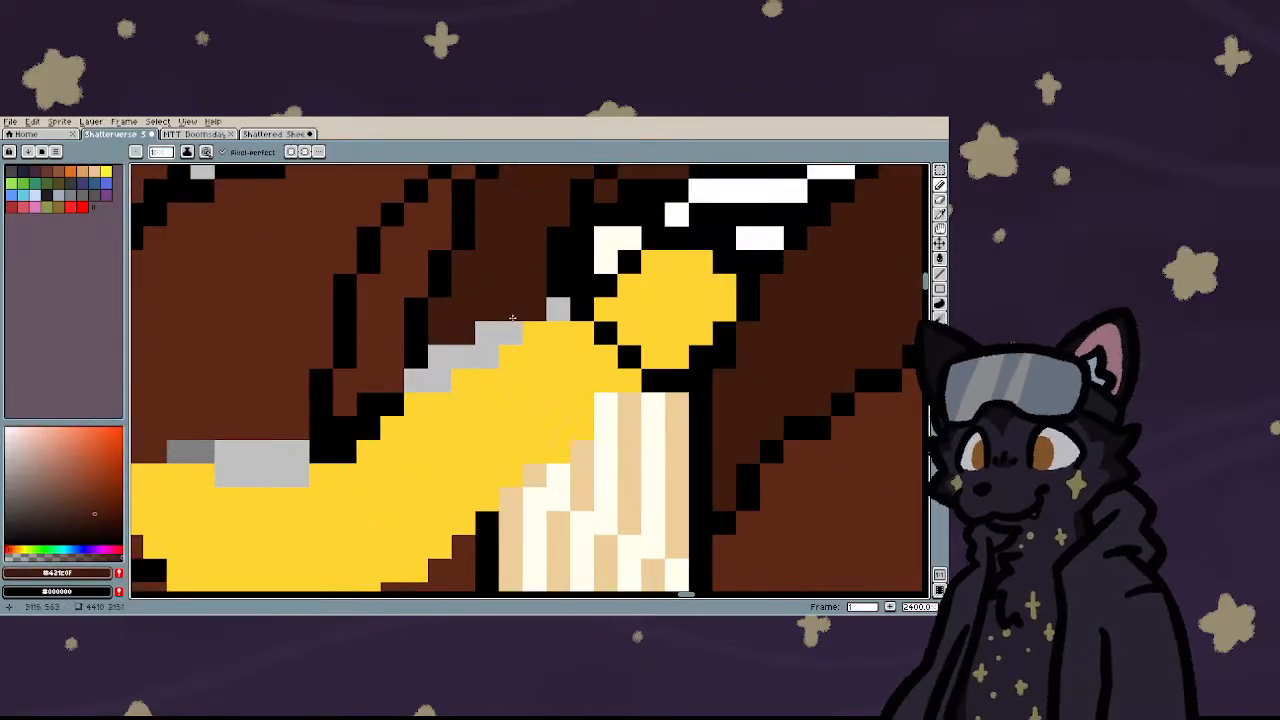
drag(512, 318, 444, 372)
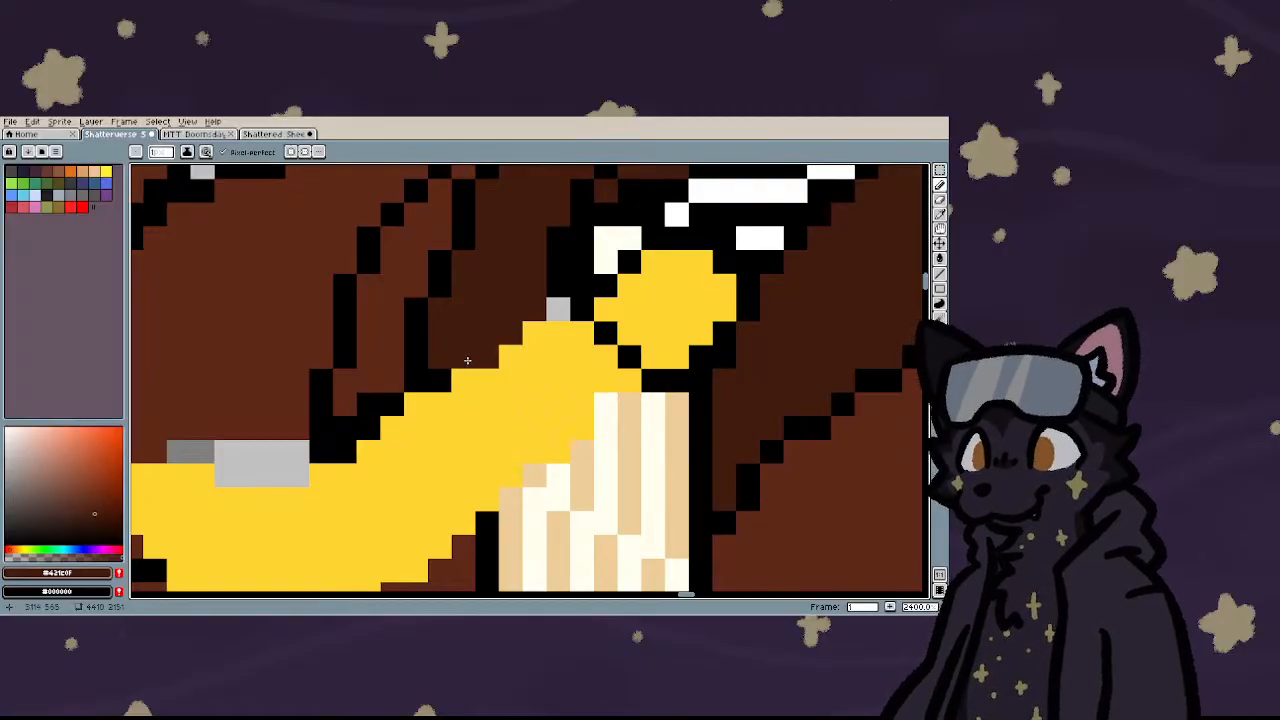
right_click(467, 358)
drag(530, 312, 550, 310)
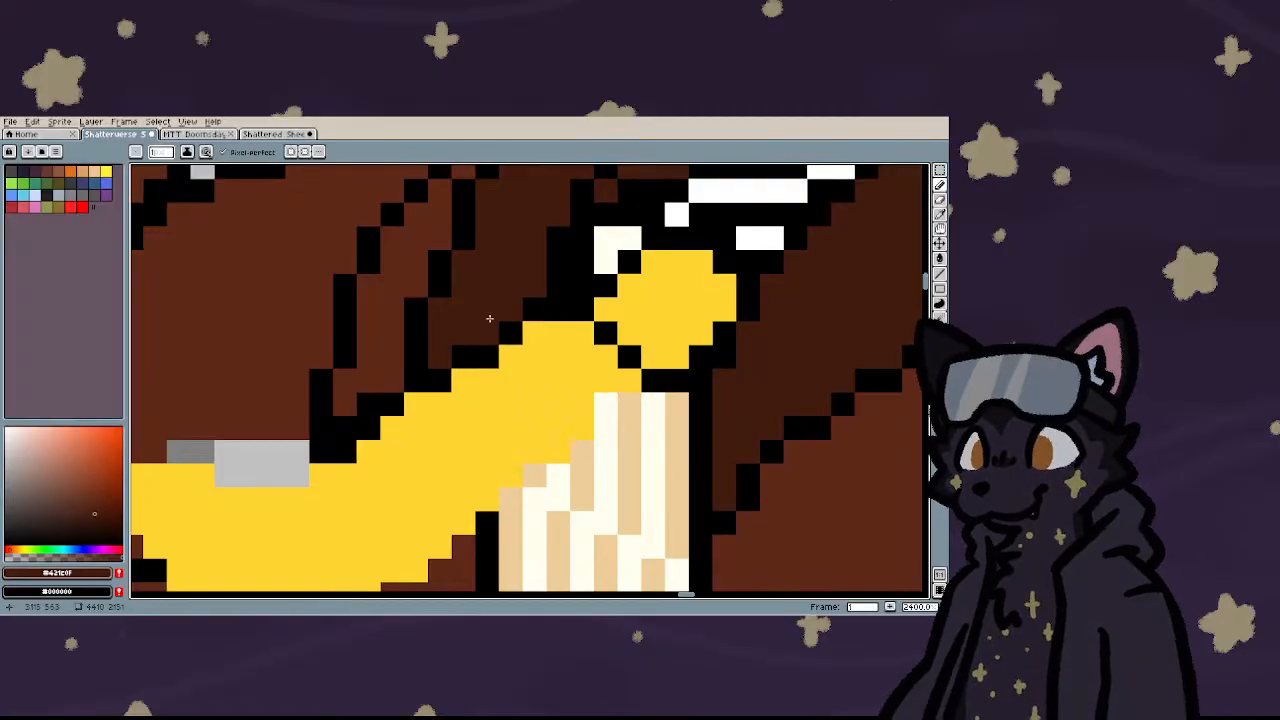
- Draw a stepped black outline along the upper side of the tie's flipped end
scroll(489, 318, down, 5)
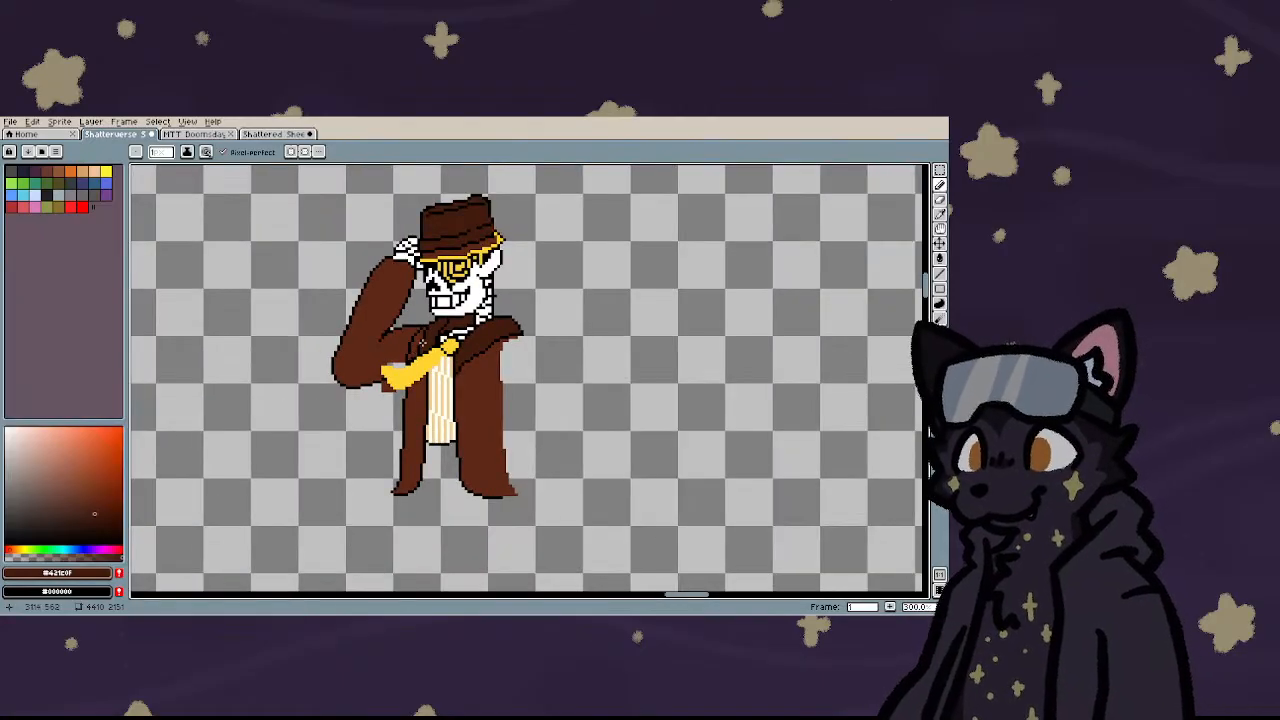
scroll(422, 348, up, 5)
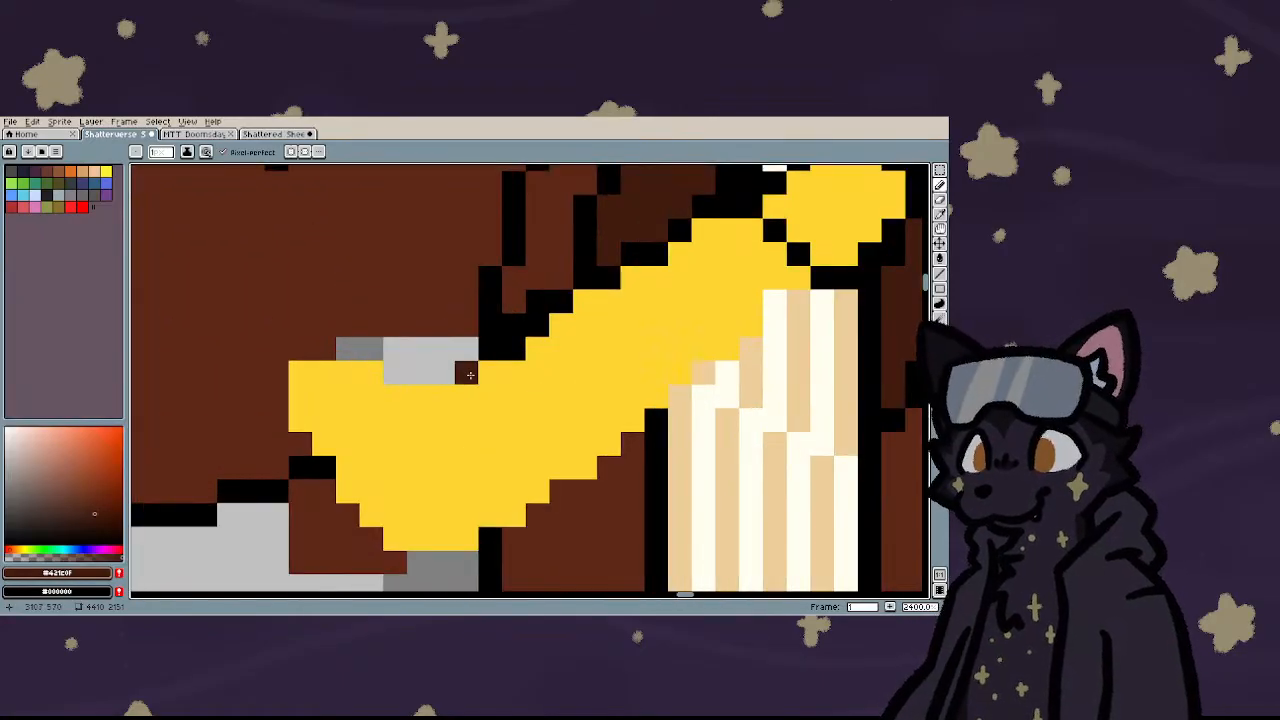
right_click(436, 375)
drag(436, 375, 297, 401)
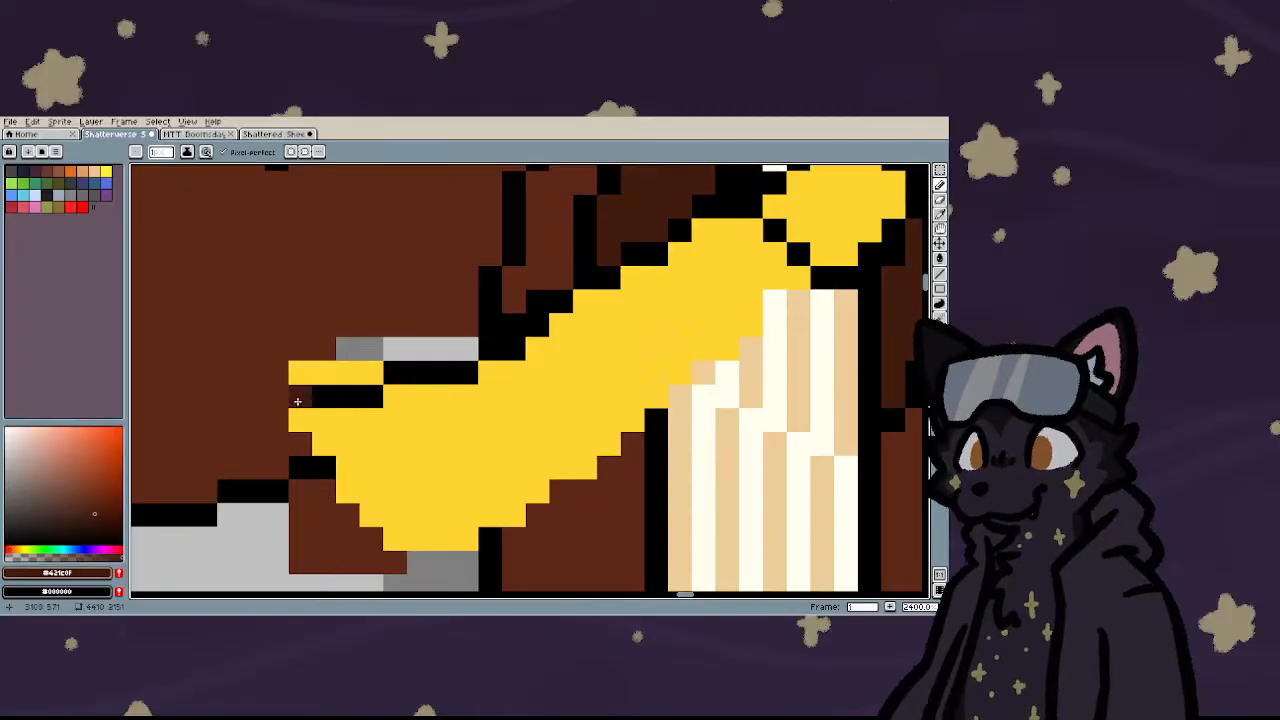
- Undo the edits back to the straight tie before its end was selected and flipped, and get ready for a rectangular selection
scroll(375, 425, down, 5)
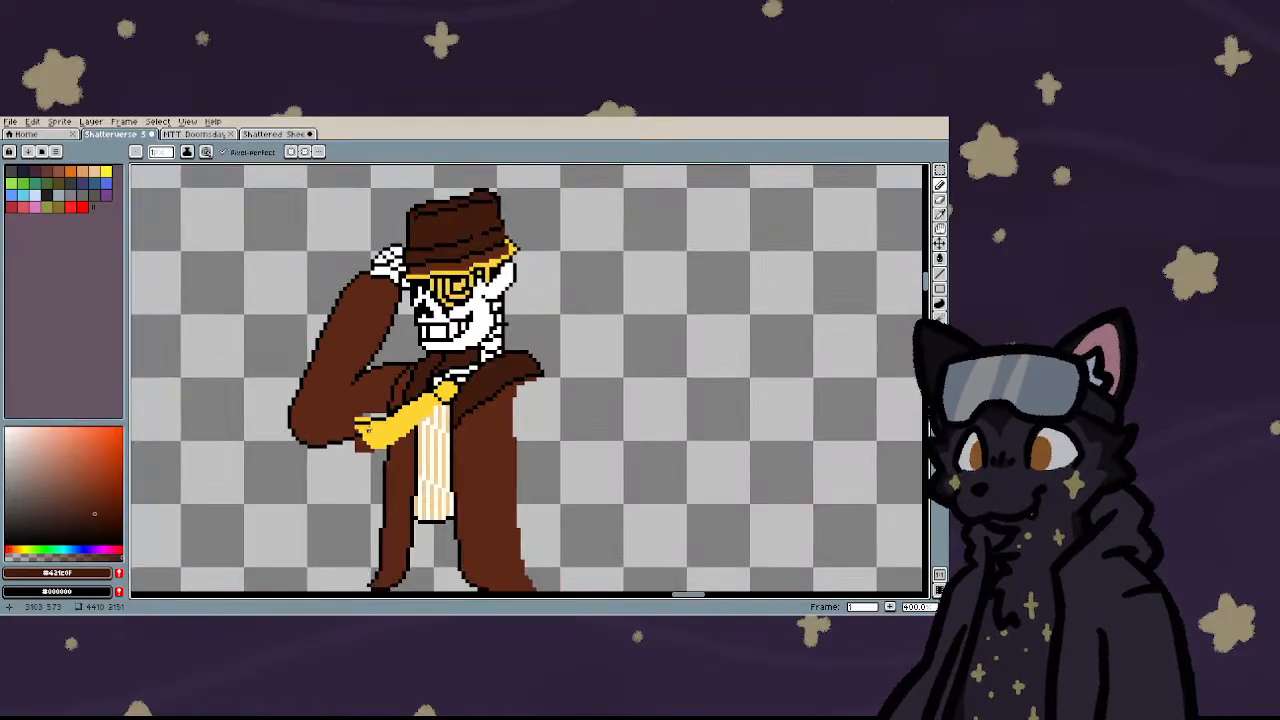
key(ctrl+z)
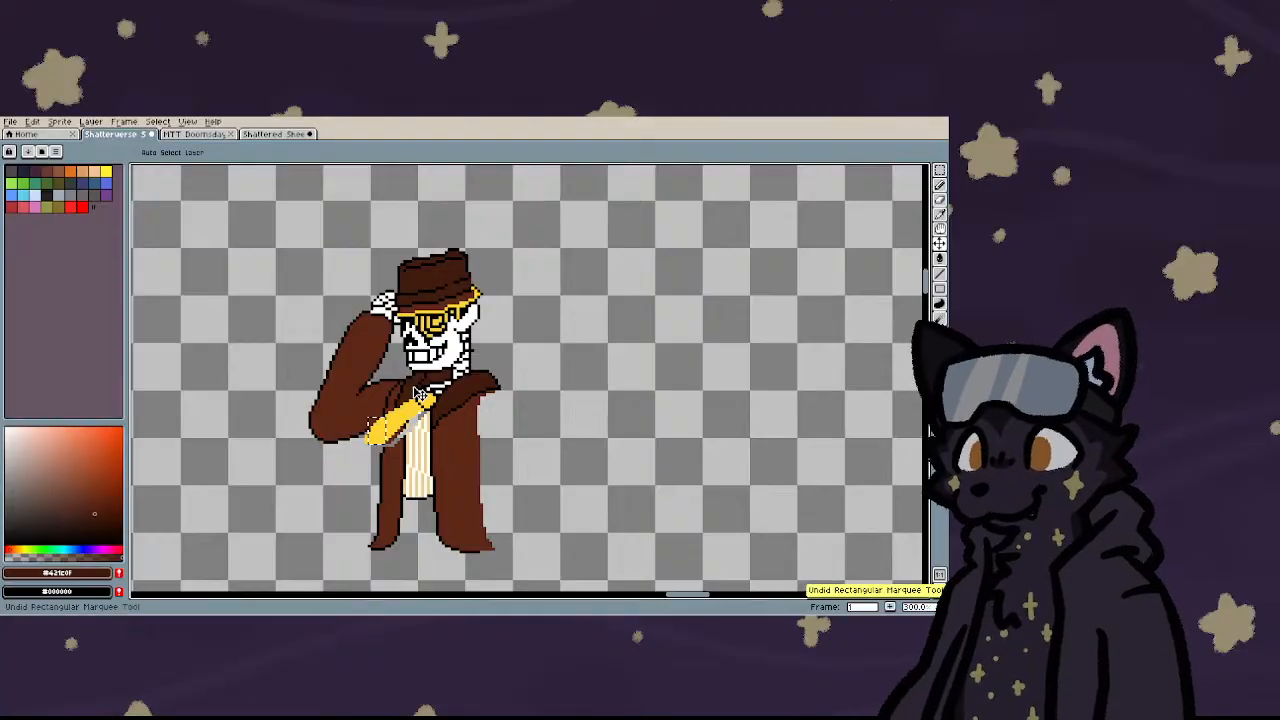
key(m)
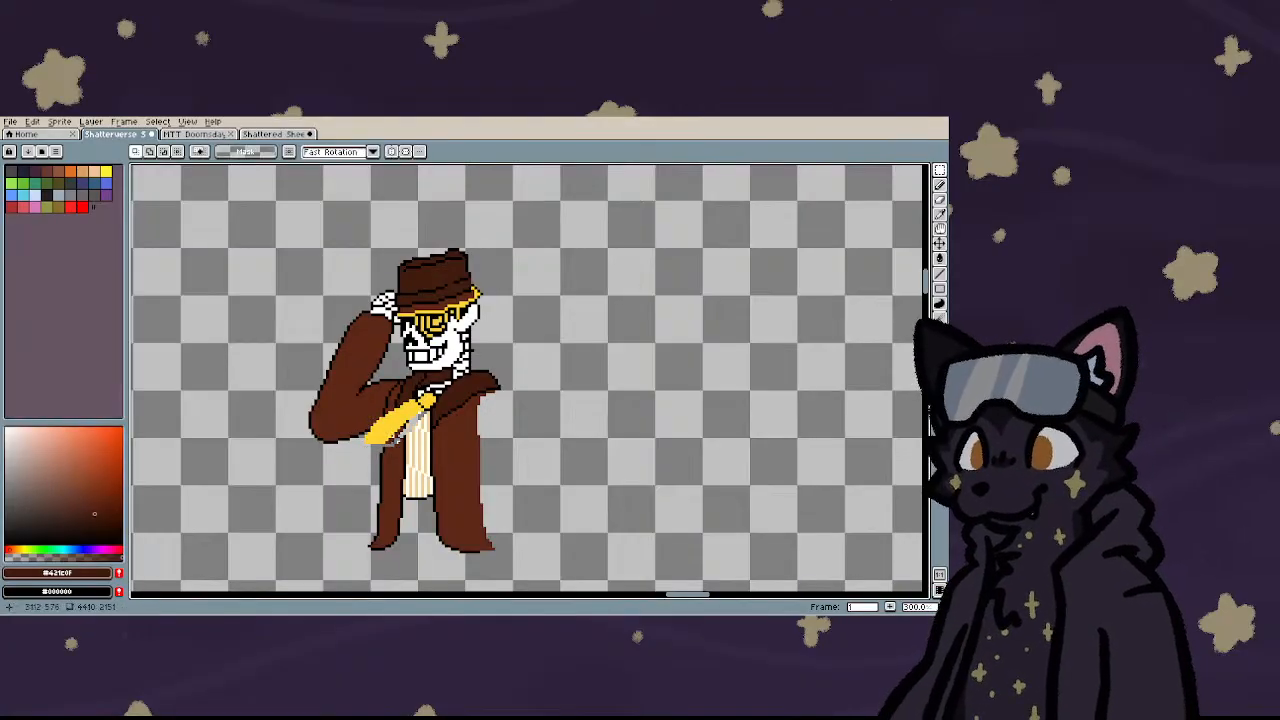
- Outline the end of the straight tie and the nearest part of its underside in black with the Pencil
scroll(398, 438, up, 3)
scroll(398, 438, down, 3)
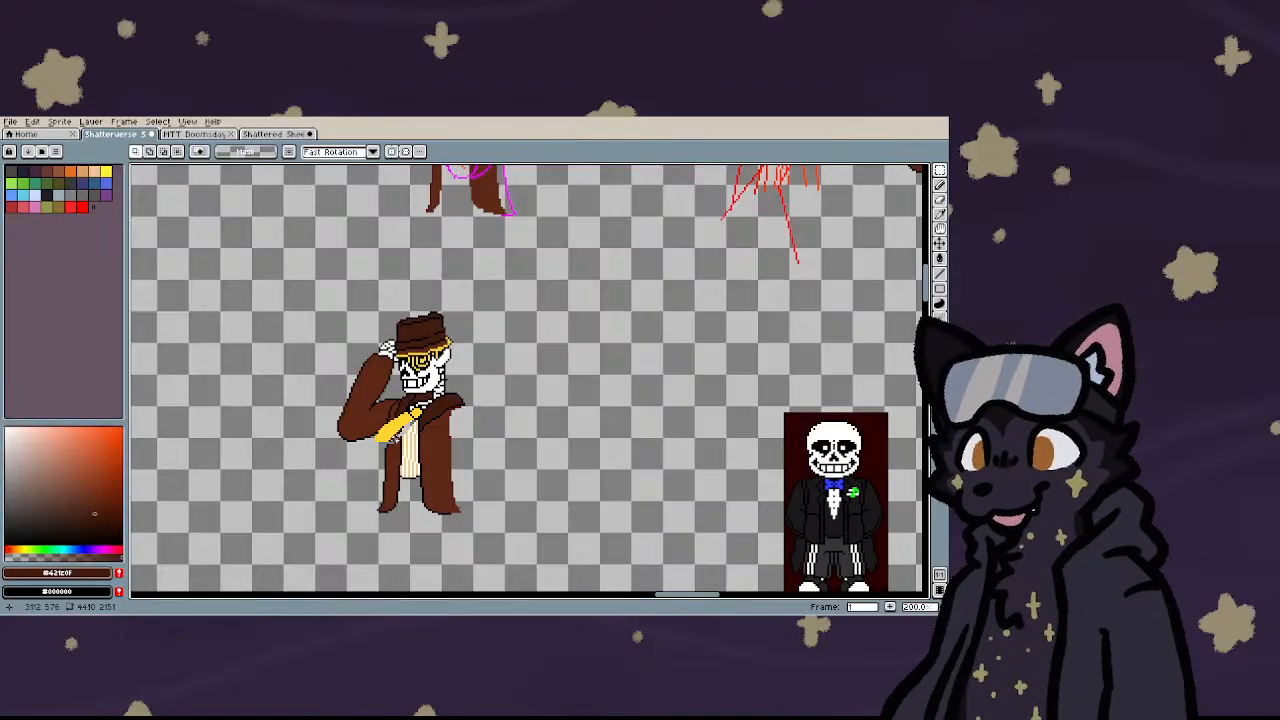
scroll(381, 432, up, 3)
scroll(381, 432, up, 7)
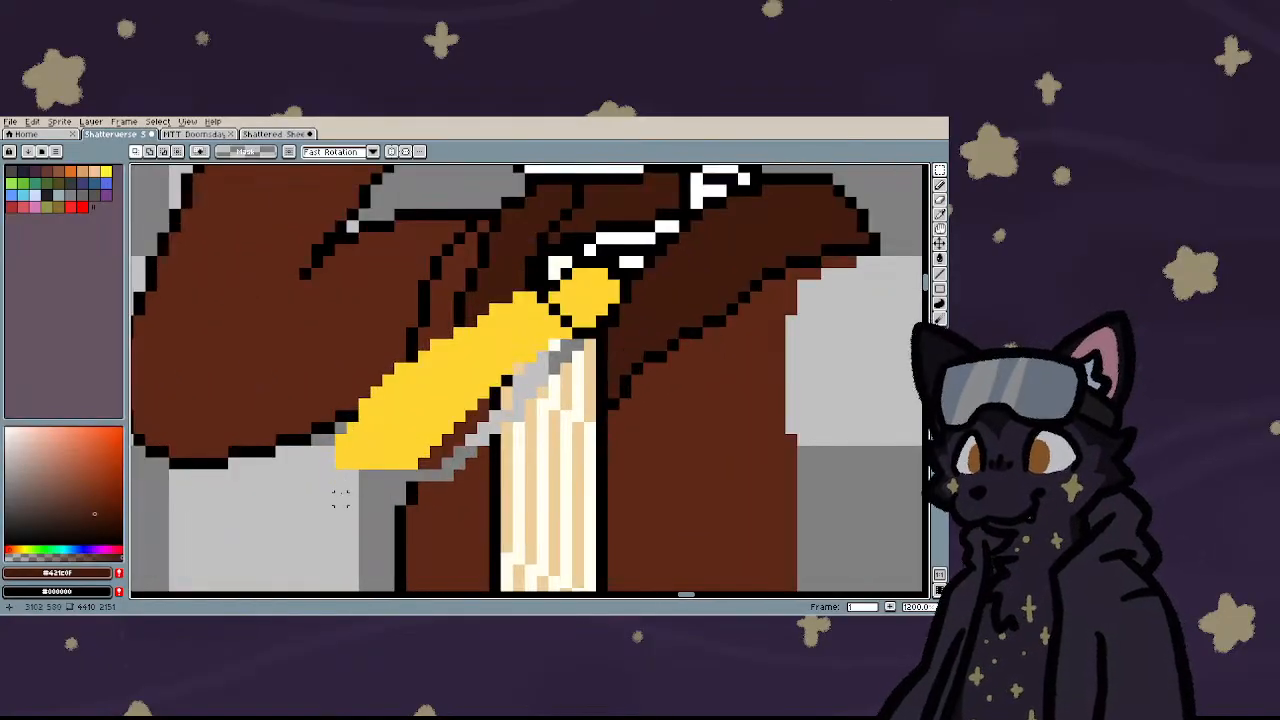
key(b)
mouse_move(337, 432)
mouse_down()
mouse_move(334, 493)
mouse_move(498, 493)
mouse_move(532, 480)
mouse_move(611, 386)
mouse_up()
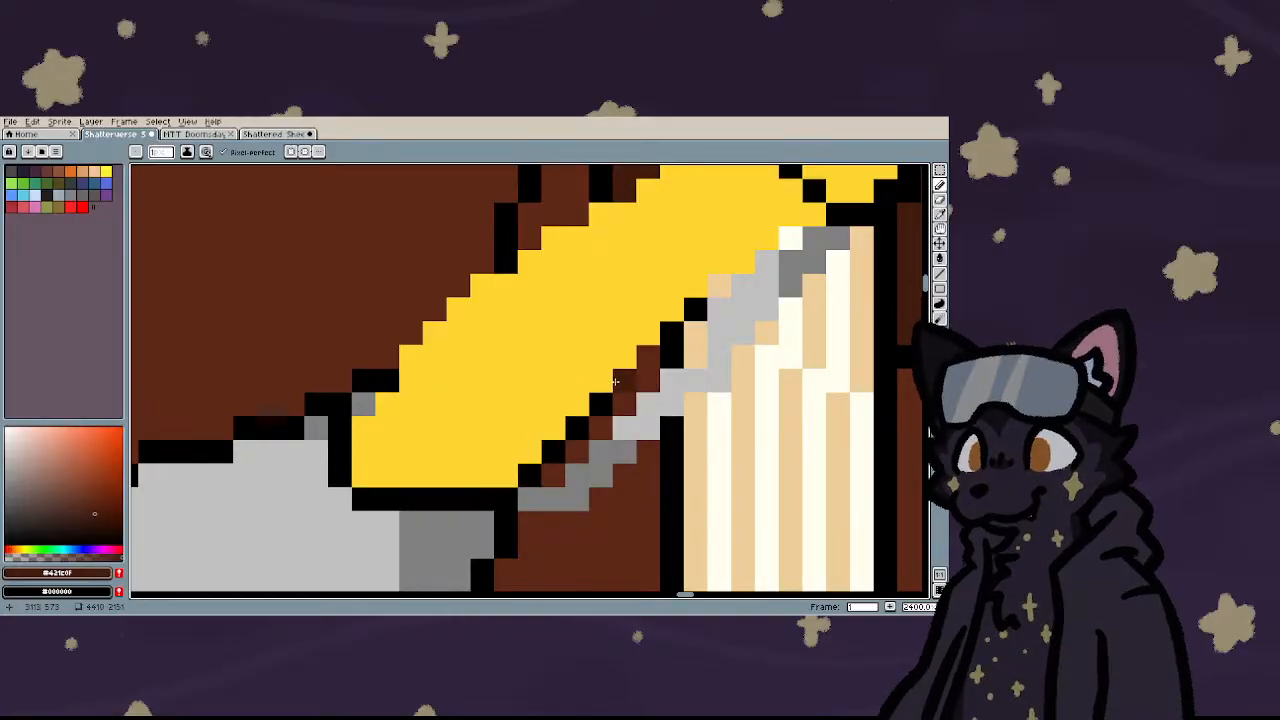
- Continue the stepped black outline along the tie's underside, across the shirt, up to the knot
scroll(625, 375, down, 4)
scroll(658, 347, up, 4)
scroll(658, 347, up, 2)
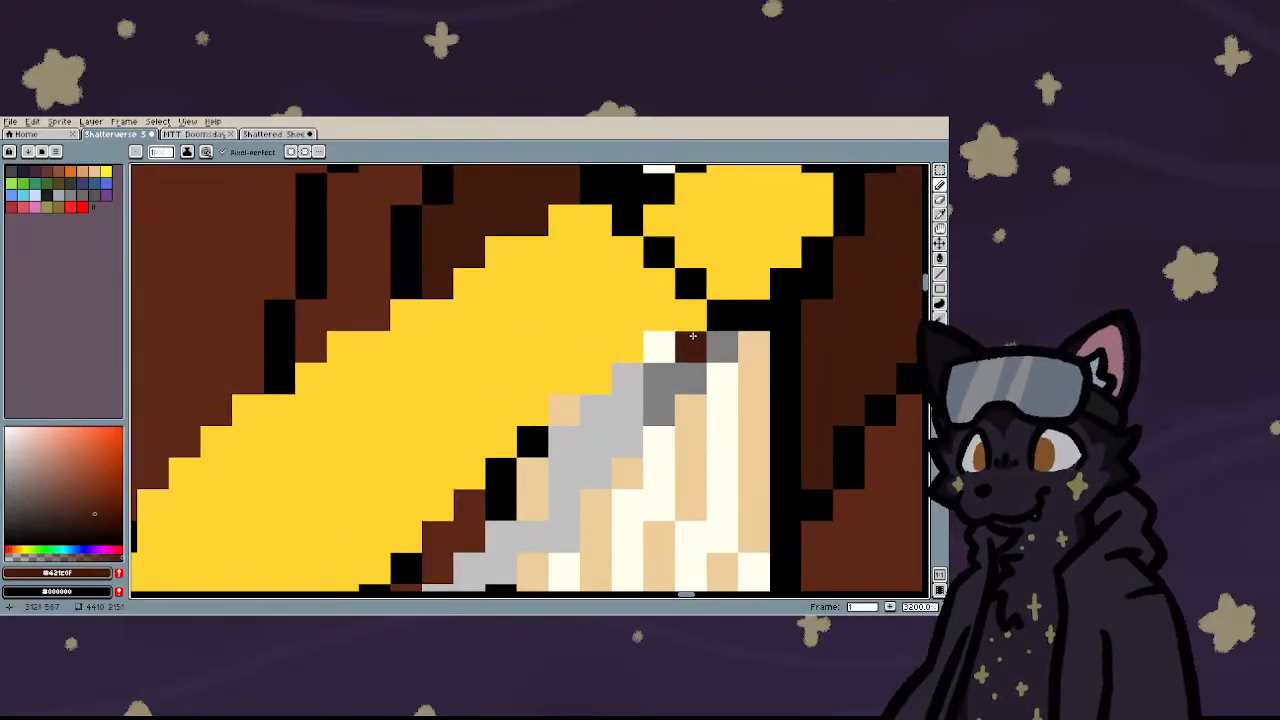
click(566, 410)
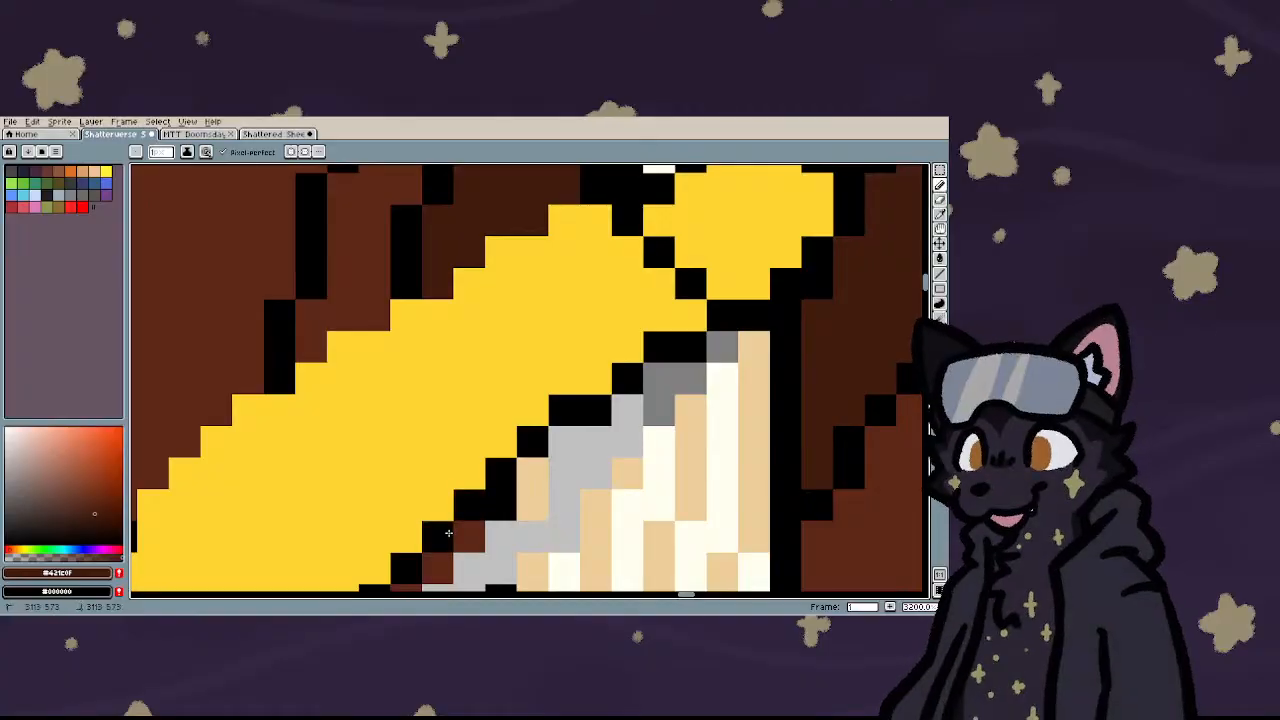
scroll(476, 510, down, 8)
- Draw a stepped black outline along the tie's upper edge from its end up past the sleeve to the lapel
scroll(392, 580, up, 6)
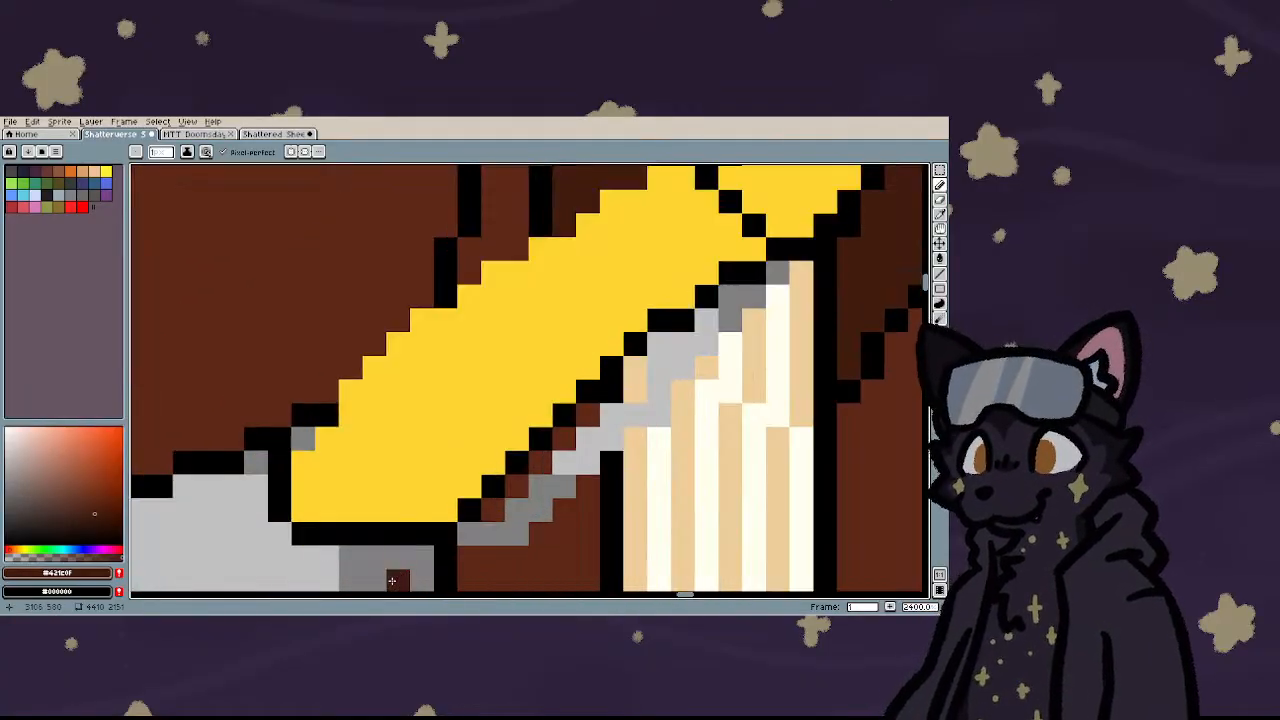
mouse_move(337, 388)
mouse_down()
mouse_move(303, 440)
mouse_move(350, 368)
mouse_move(423, 297)
mouse_move(525, 245)
mouse_up()
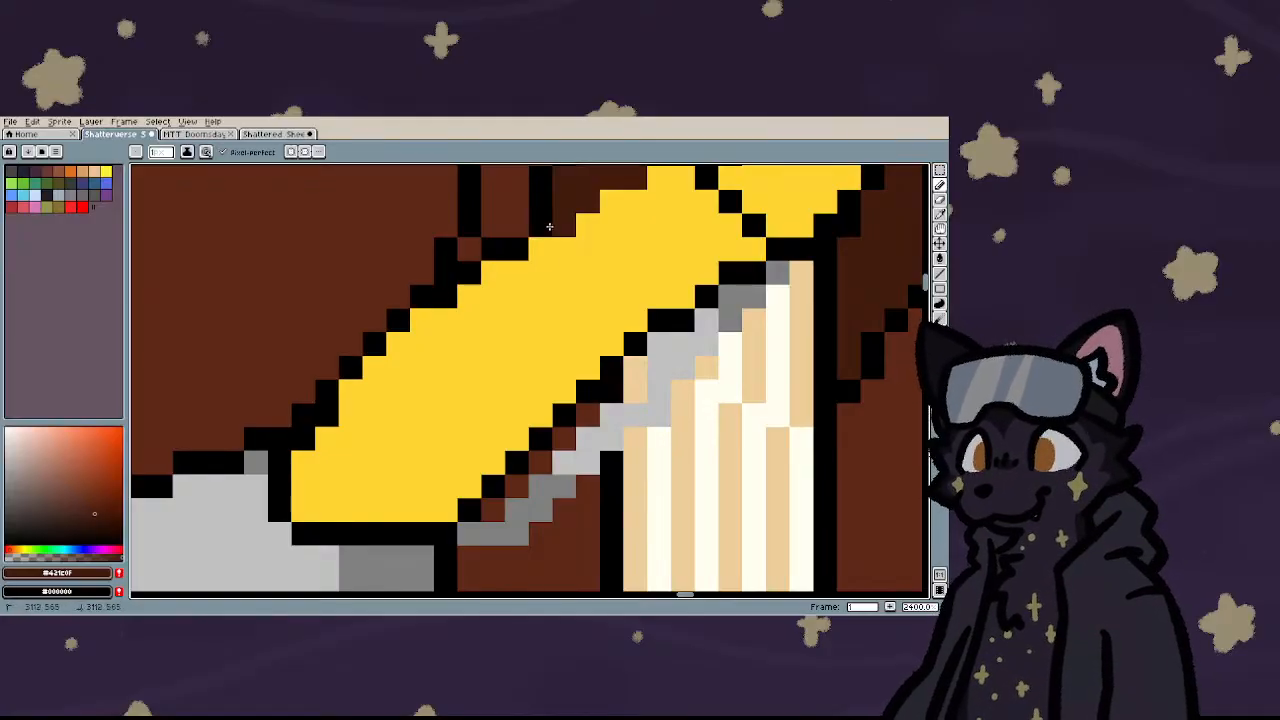
scroll(525, 250, down, 5)
scroll(526, 272, up, 5)
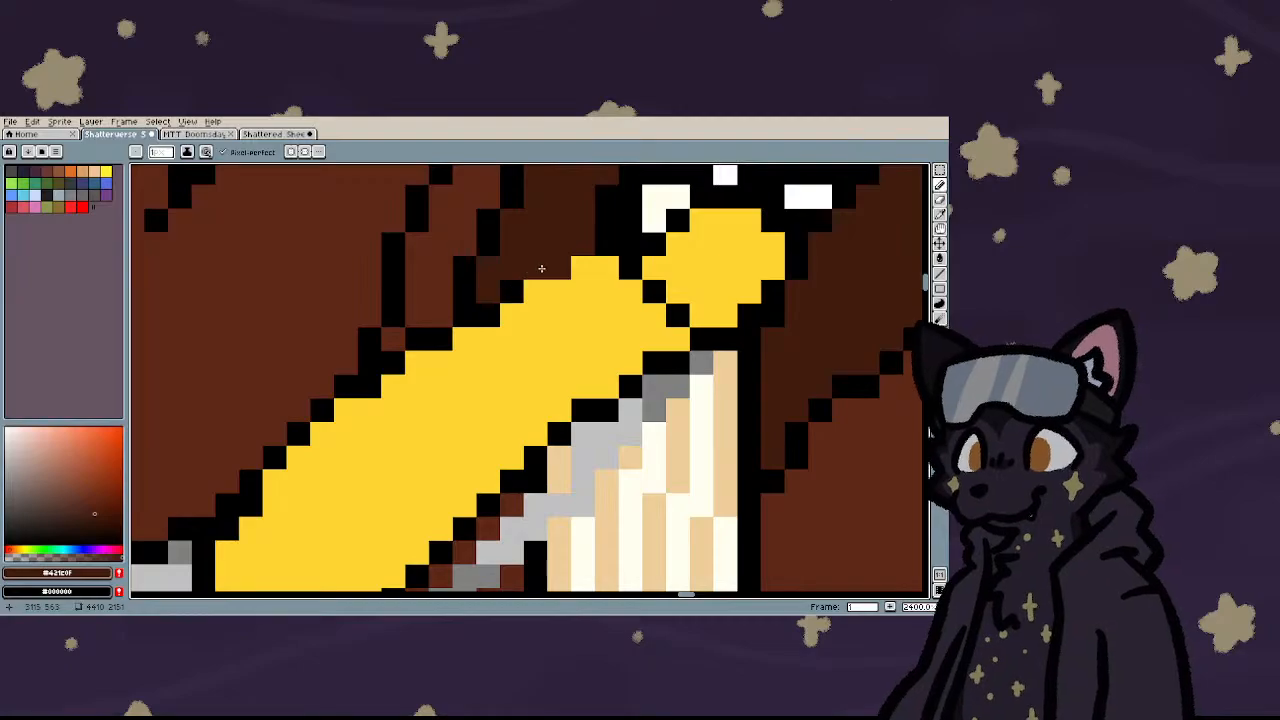
scroll(497, 390, down, 5)
- Sample the coat's brown and fill the transparent gaps between the tie's underside and the coat with it
scroll(497, 390, up, 6)
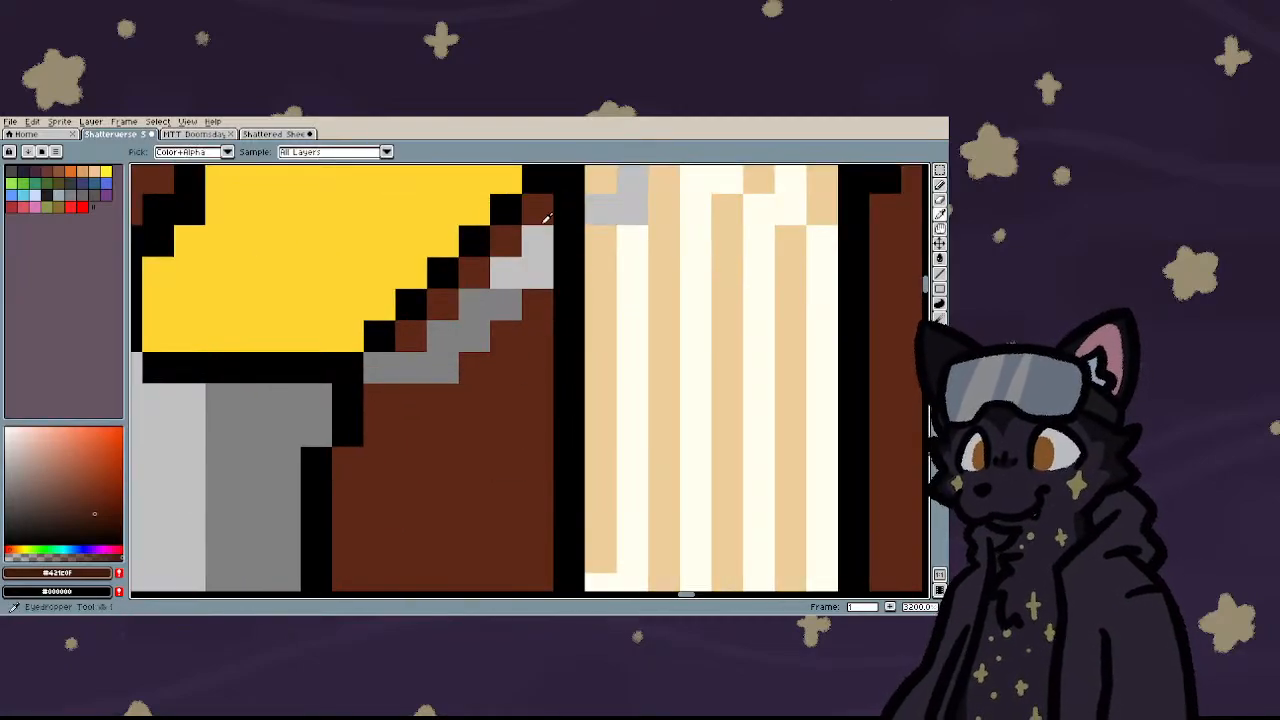
alt+click(540, 208)
key(g)
scroll(471, 383, down, 1)
scroll(471, 384, down, 2)
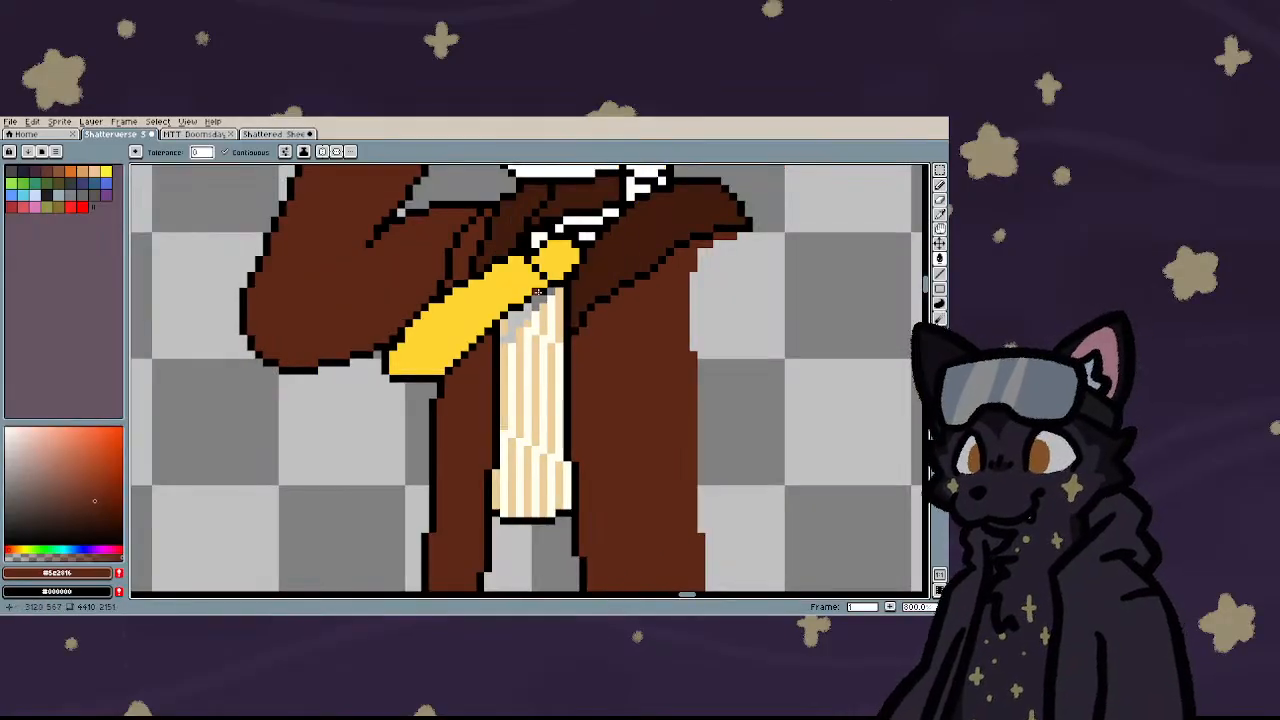
- Sample the shirt's tan stripe colour and extend the tan stripes up to the tie's outline
scroll(538, 293, up, 4)
alt+click(410, 428)
scroll(404, 431, down, 2)
key(l)
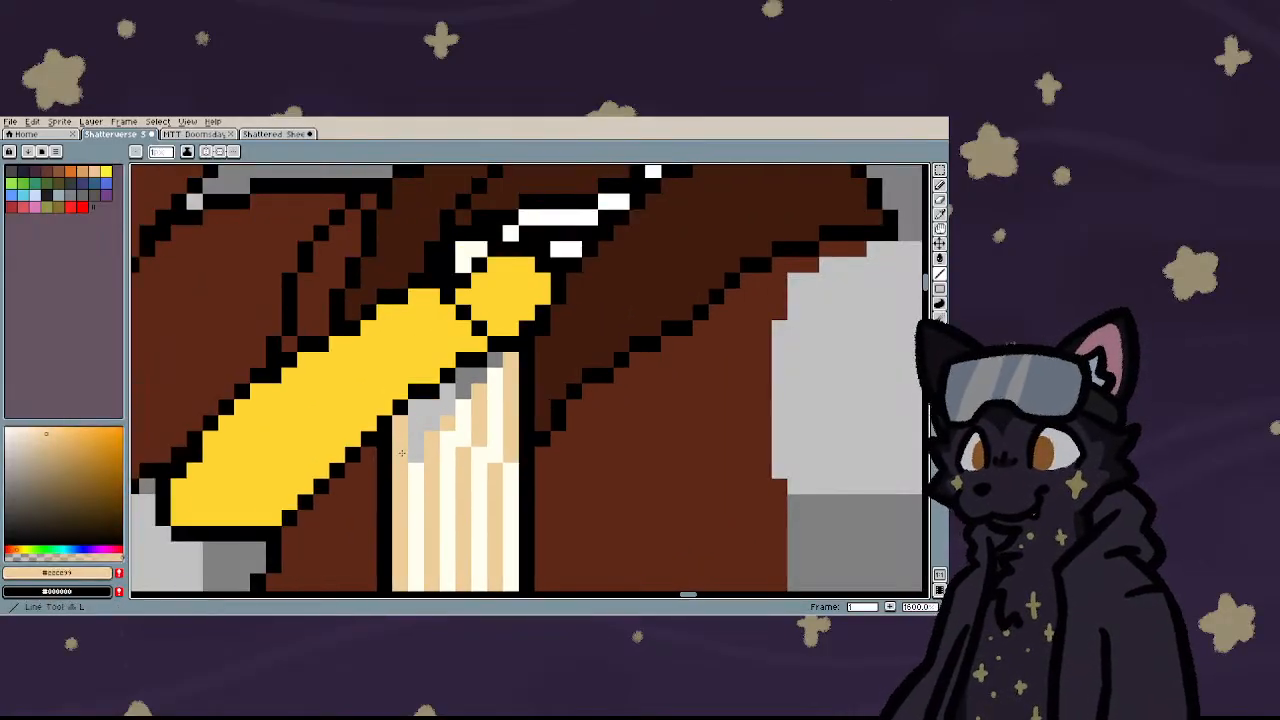
scroll(402, 453, down, 1)
scroll(397, 500, up, 1)
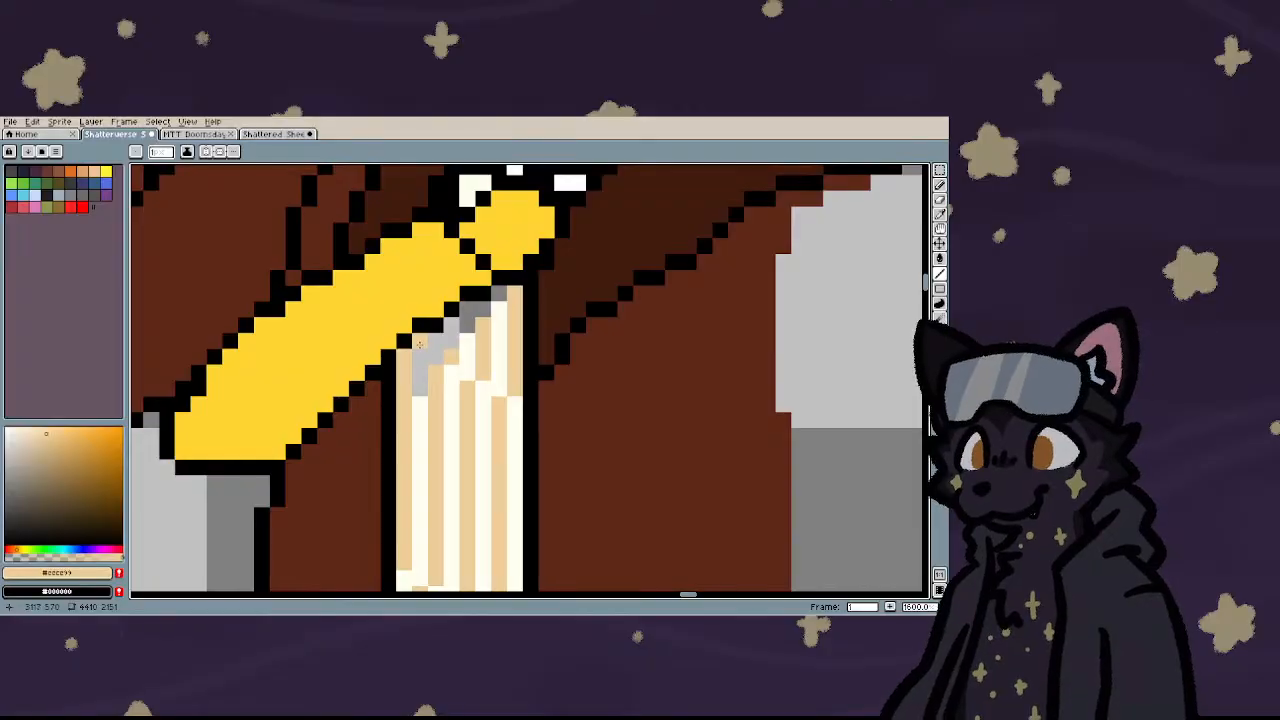
click(454, 340)
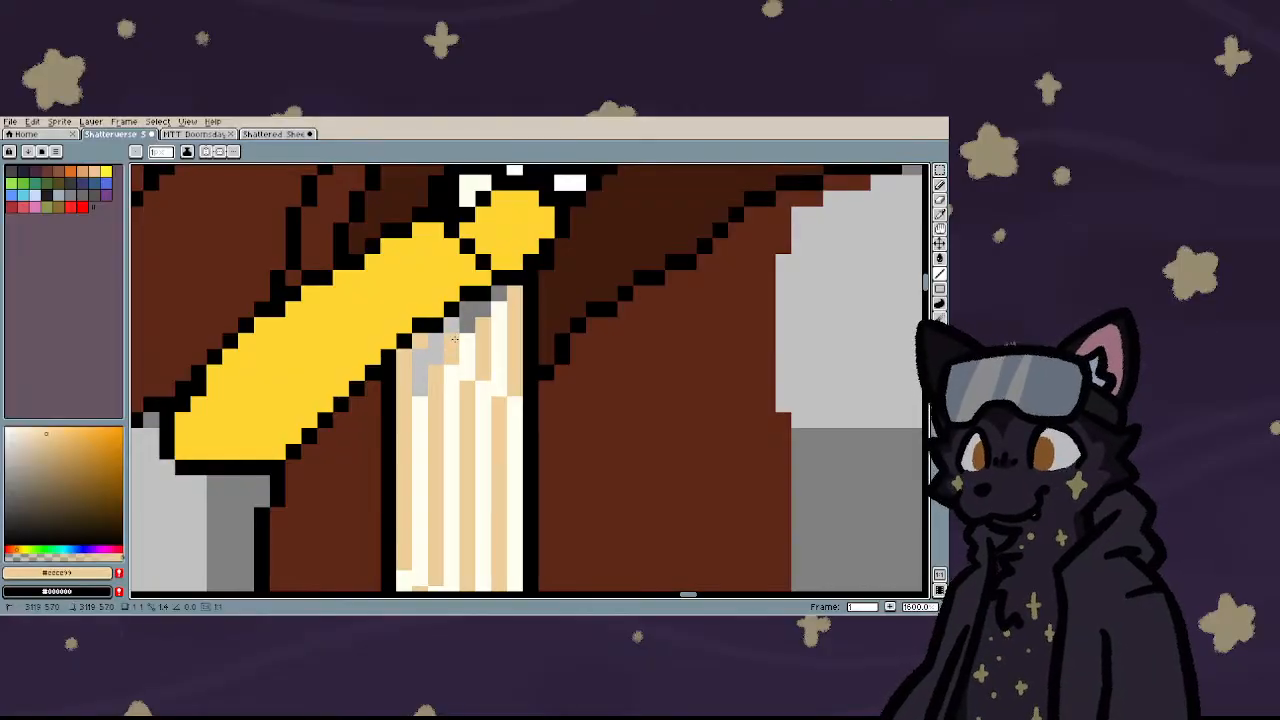
- Sample the shirt's cream colour and fill the remaining transparent gaps between the stripes below the tie
key(g)
alt+click(499, 306)
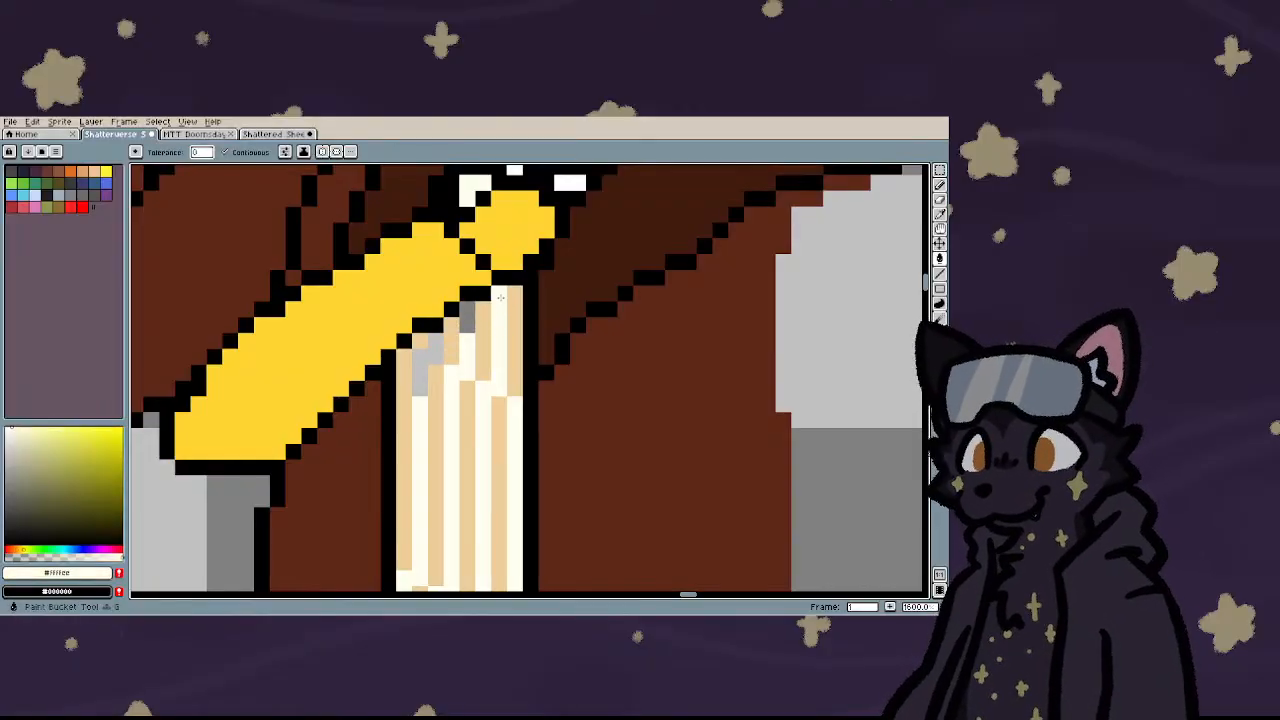
click(428, 358)
scroll(395, 424, down, 2)
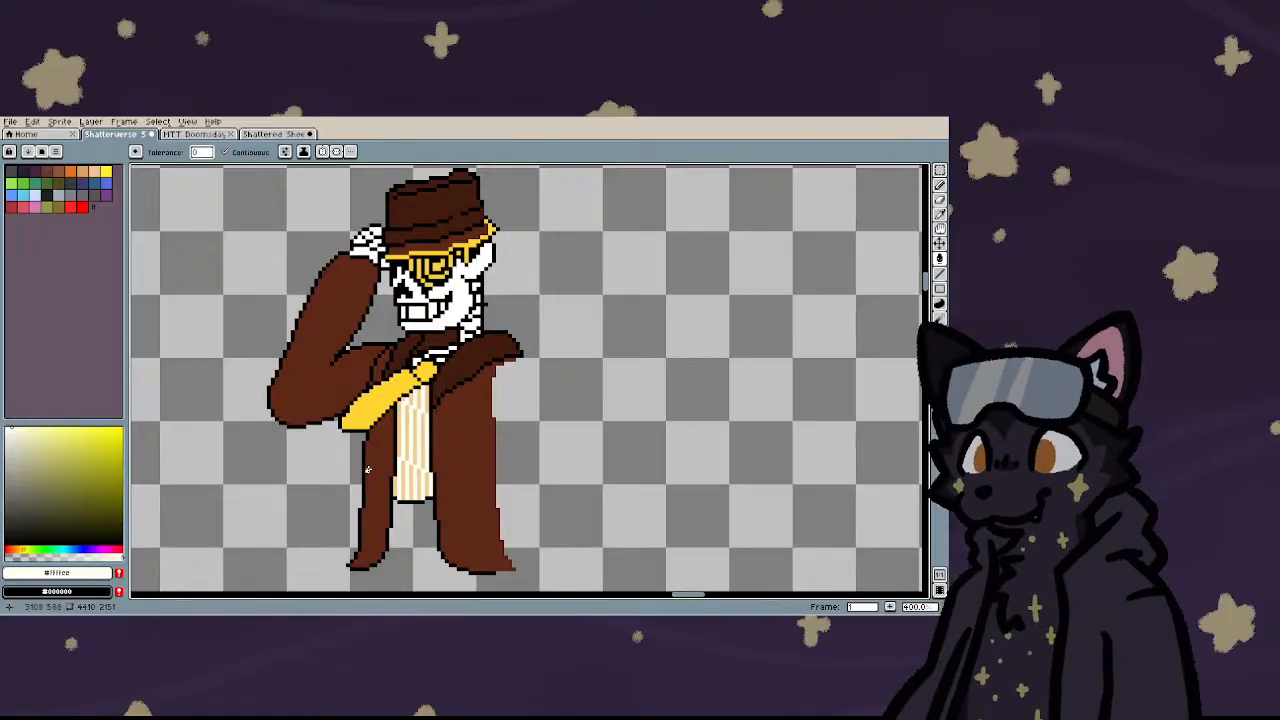
- Compare the sprite with the other poses, sketches and reference artwork on the canvas
scroll(358, 483, down, 1)
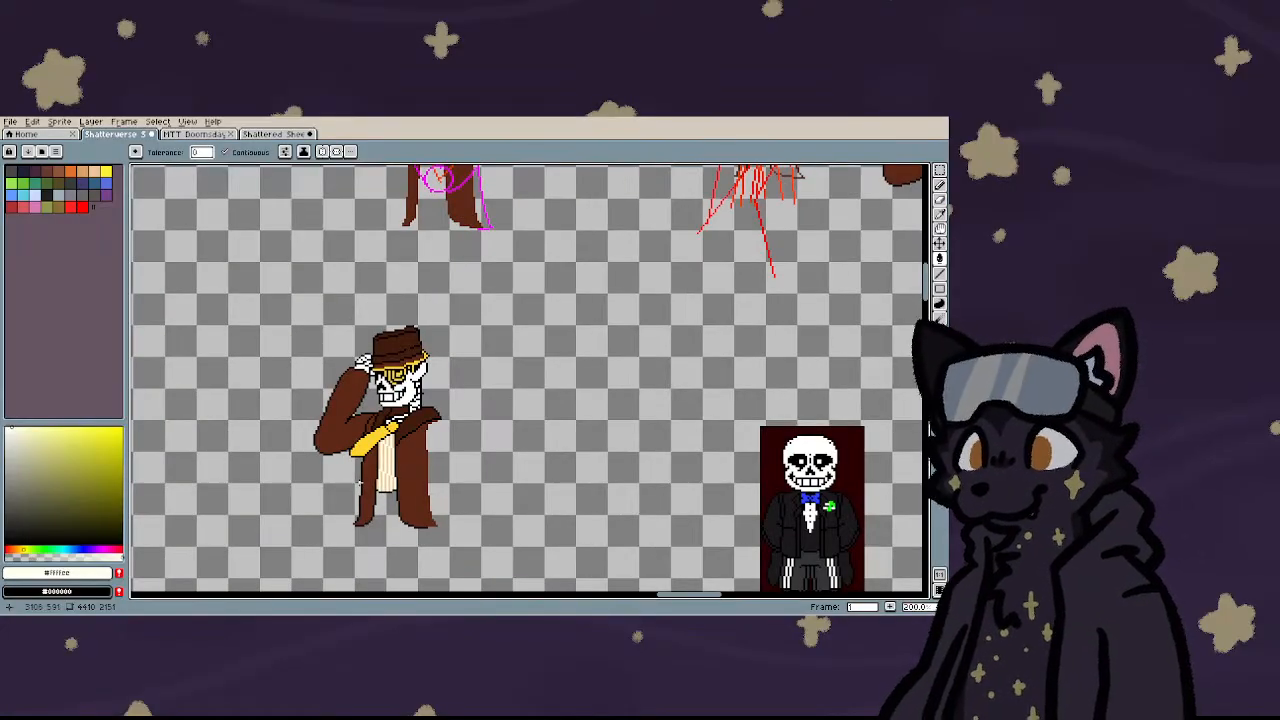
scroll(358, 483, down, 2)
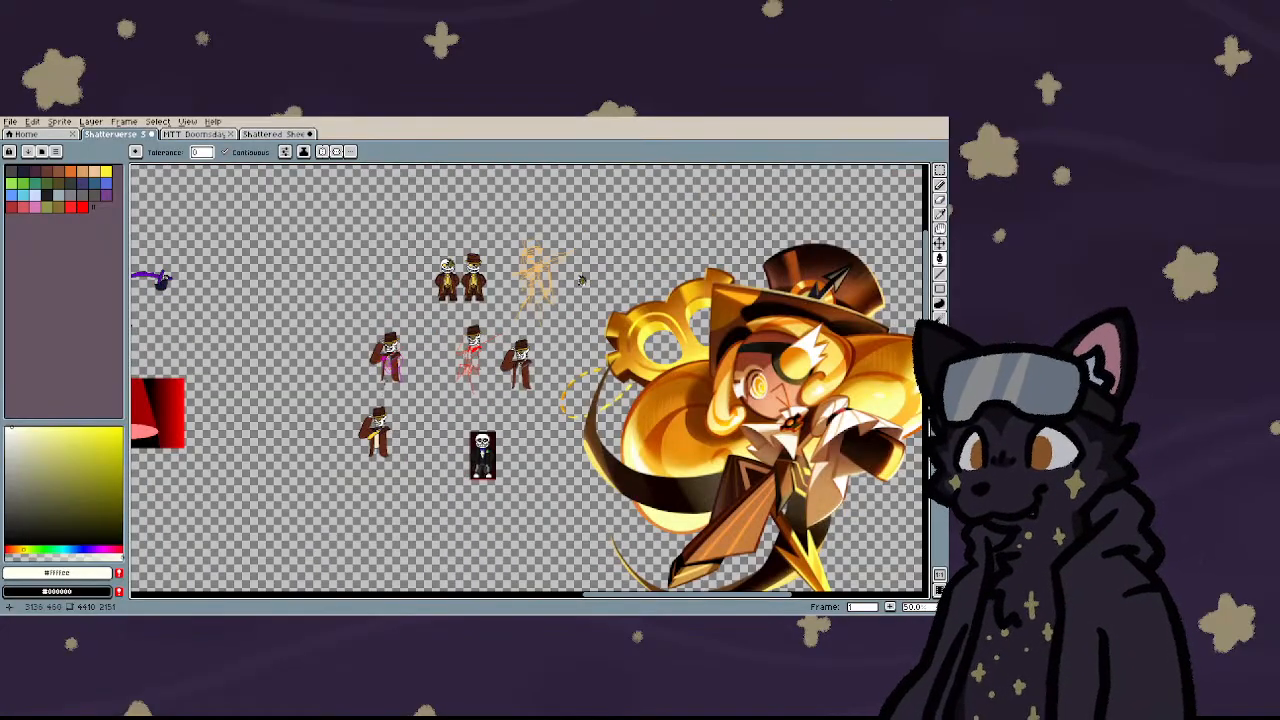
scroll(384, 375, up, 2)
scroll(388, 376, down, 2)
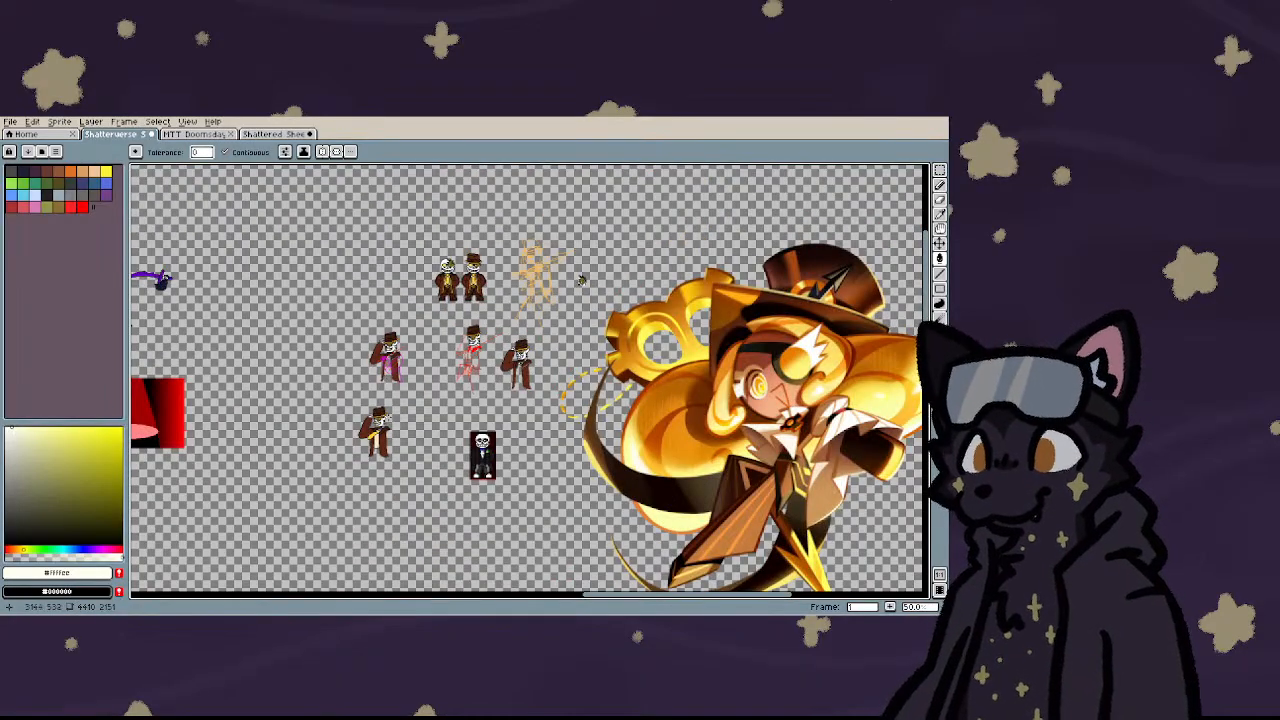
scroll(380, 400, up, 3)
scroll(372, 432, down, 1)
scroll(372, 432, down, 1)
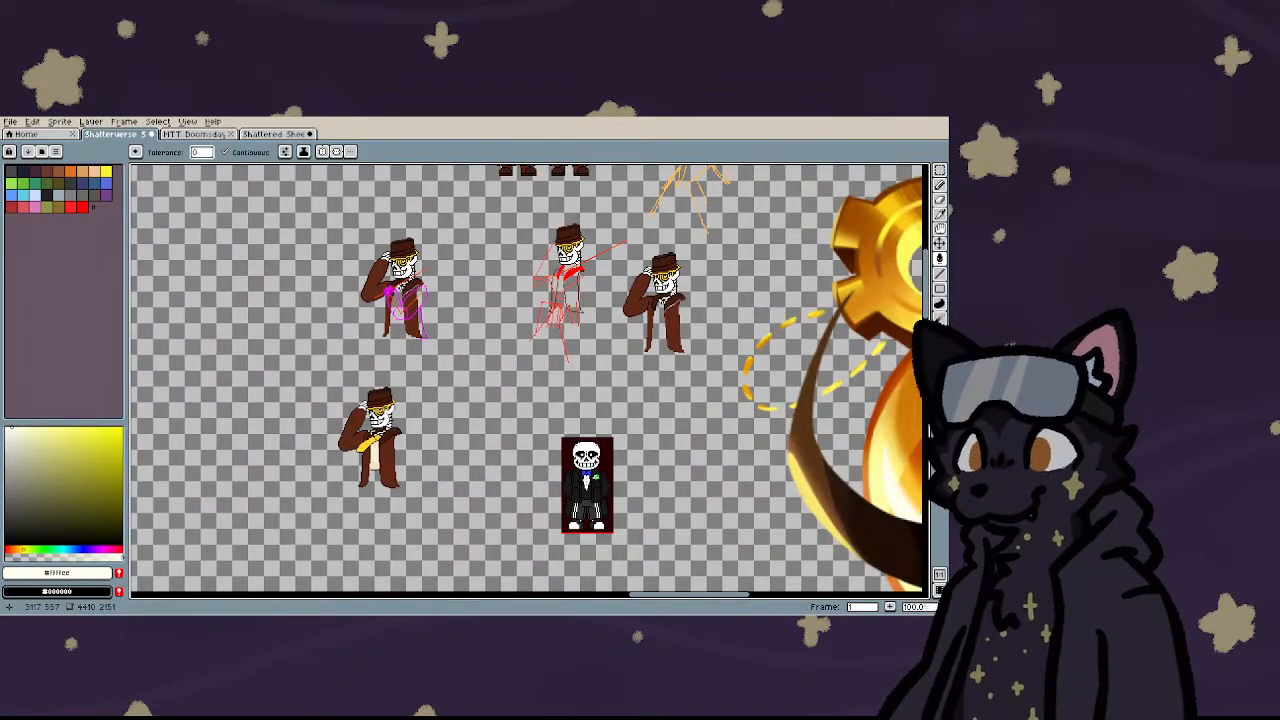
- Lasso the torso and the magenta and orange guide lines of the sprite above the tie version
scroll(423, 281, up, 2)
scroll(255, 300, up, 1)
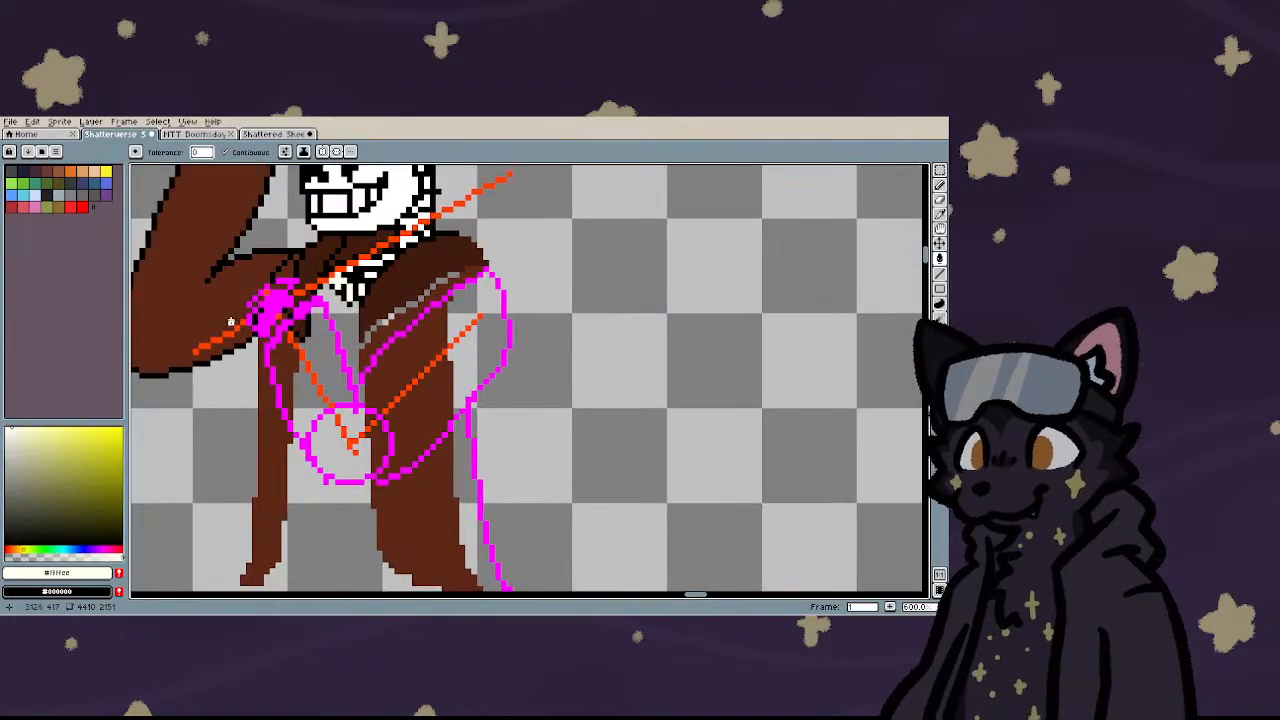
key(q)
mouse_move(183, 352)
mouse_down()
mouse_move(229, 303)
mouse_move(311, 257)
mouse_move(467, 238)
mouse_move(574, 326)
mouse_move(573, 388)
mouse_up()
scroll(575, 382, down, 1)
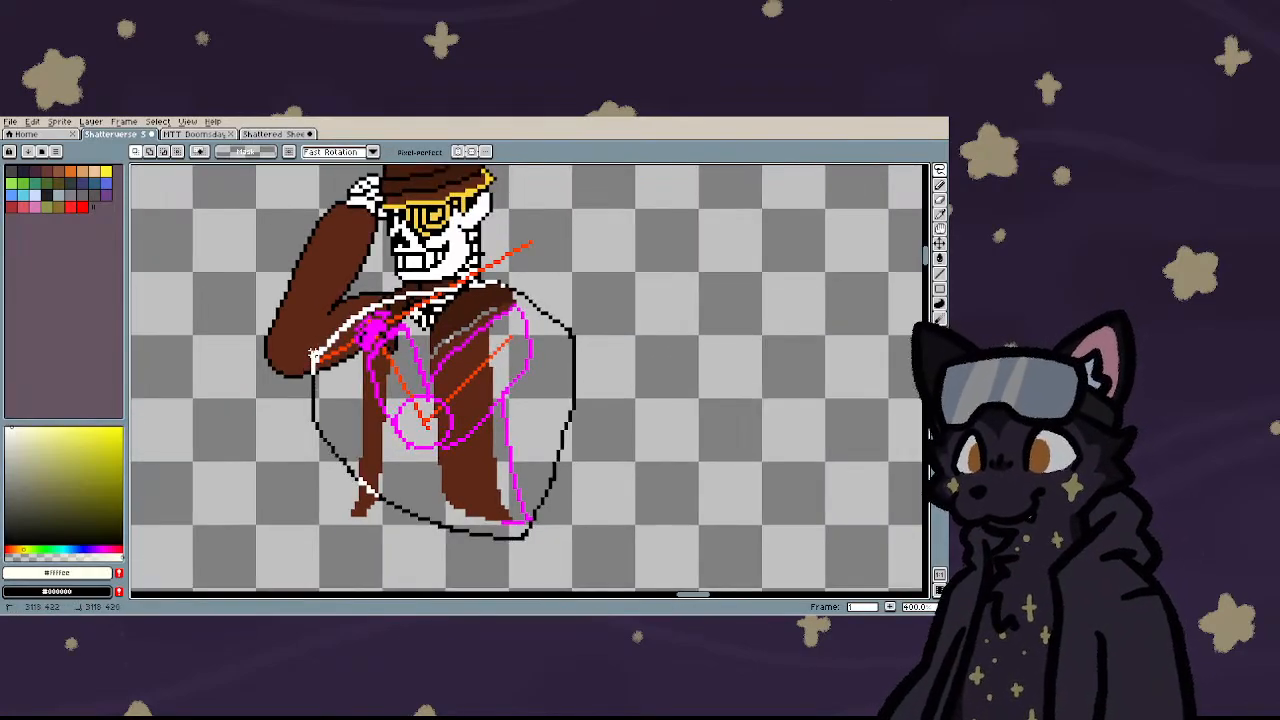
drag(313, 355, 313, 357)
click(340, 380)
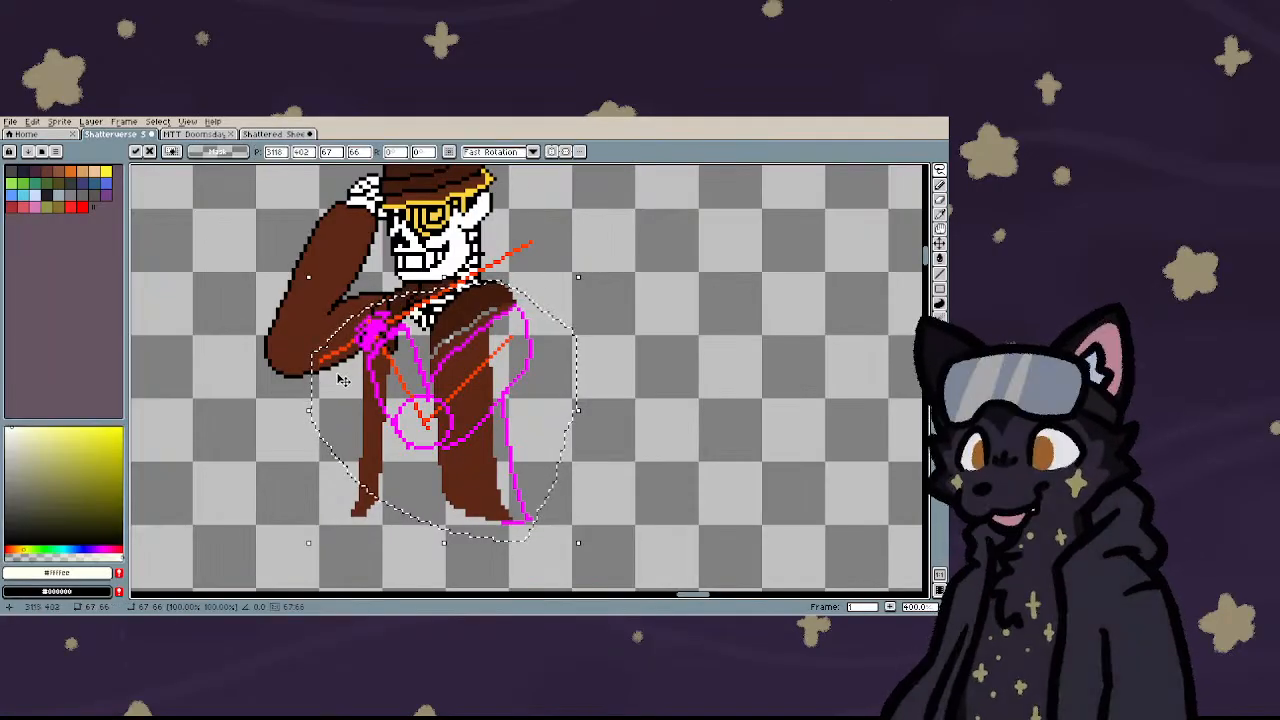
- Place a copy of the lassoed torso and guide lines in the empty space beside the original sprite
drag(340, 380, 537, 484)
scroll(530, 380, down, 1)
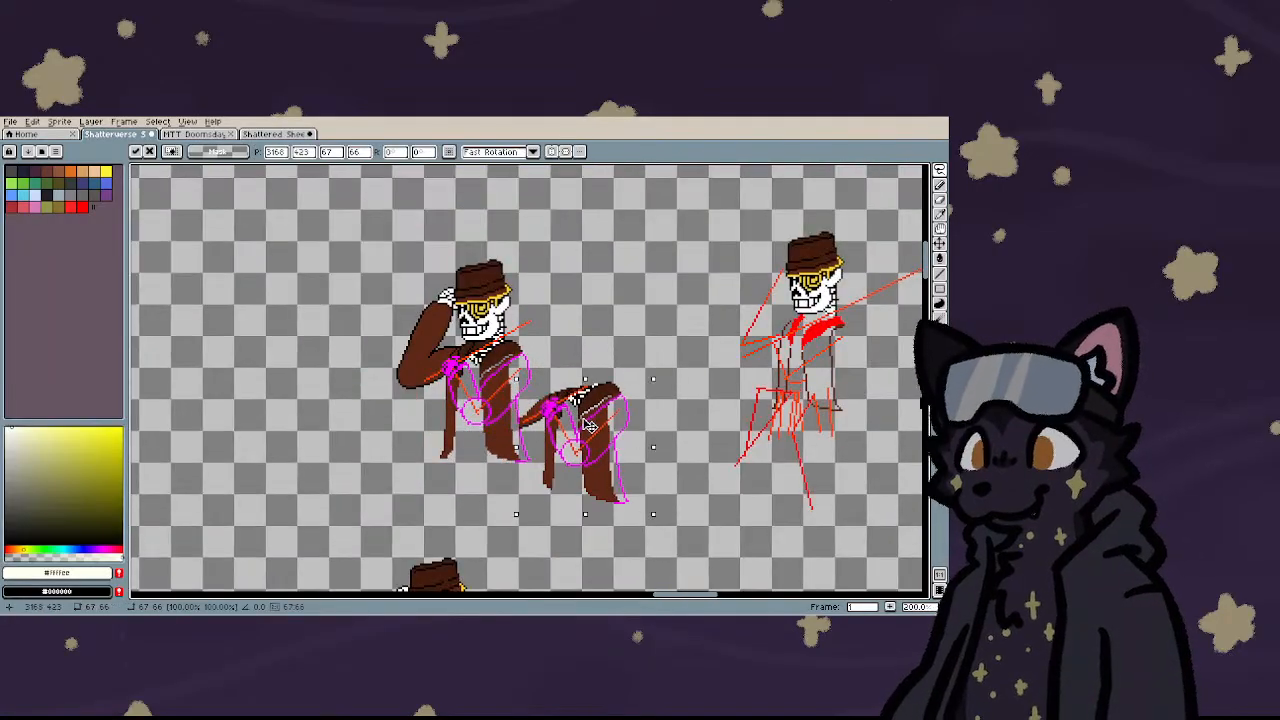
drag(590, 425, 606, 419)
scroll(606, 419, down, 1)
scroll(560, 420, up, 2)
drag(515, 425, 555, 422)
- Clear the brown, black, grey and white areas from the copied torso, keeping only the magenta and orange guide lines
key(w)
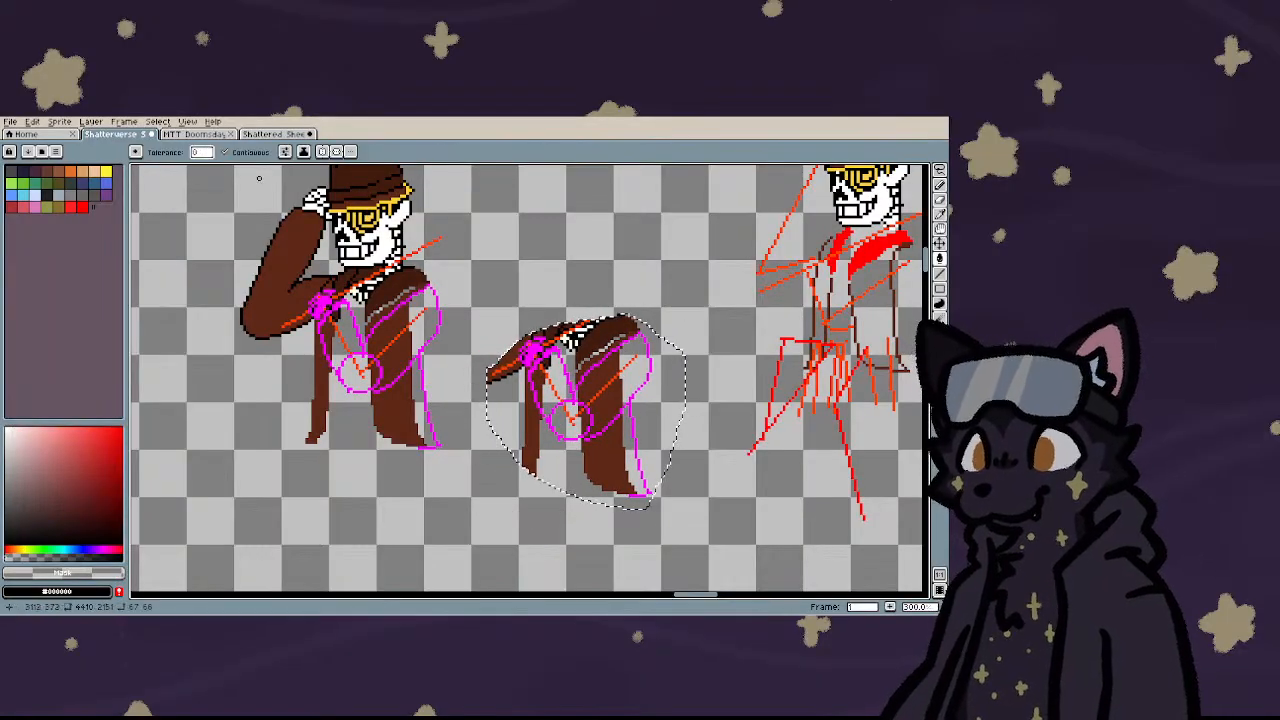
scroll(520, 370, up, 2)
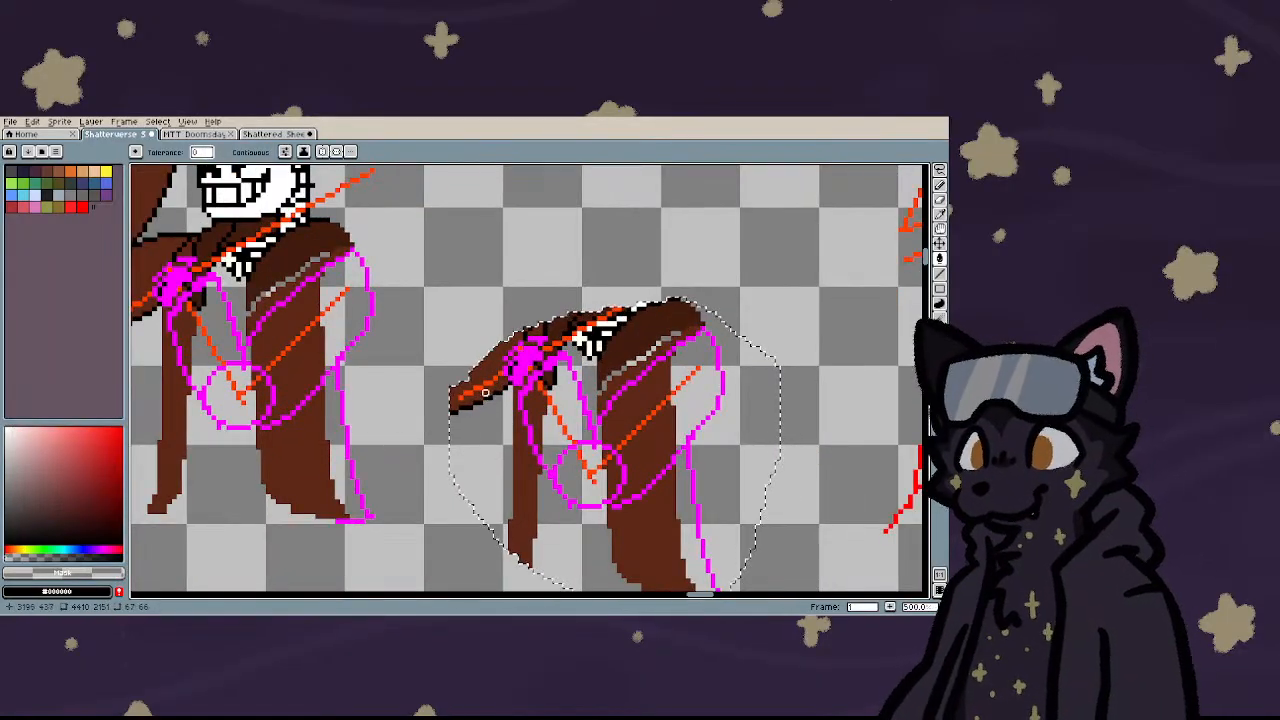
key(ctrl+z)
scroll(485, 393, up, 1)
key(ctrl+z)
scroll(490, 394, down, 1)
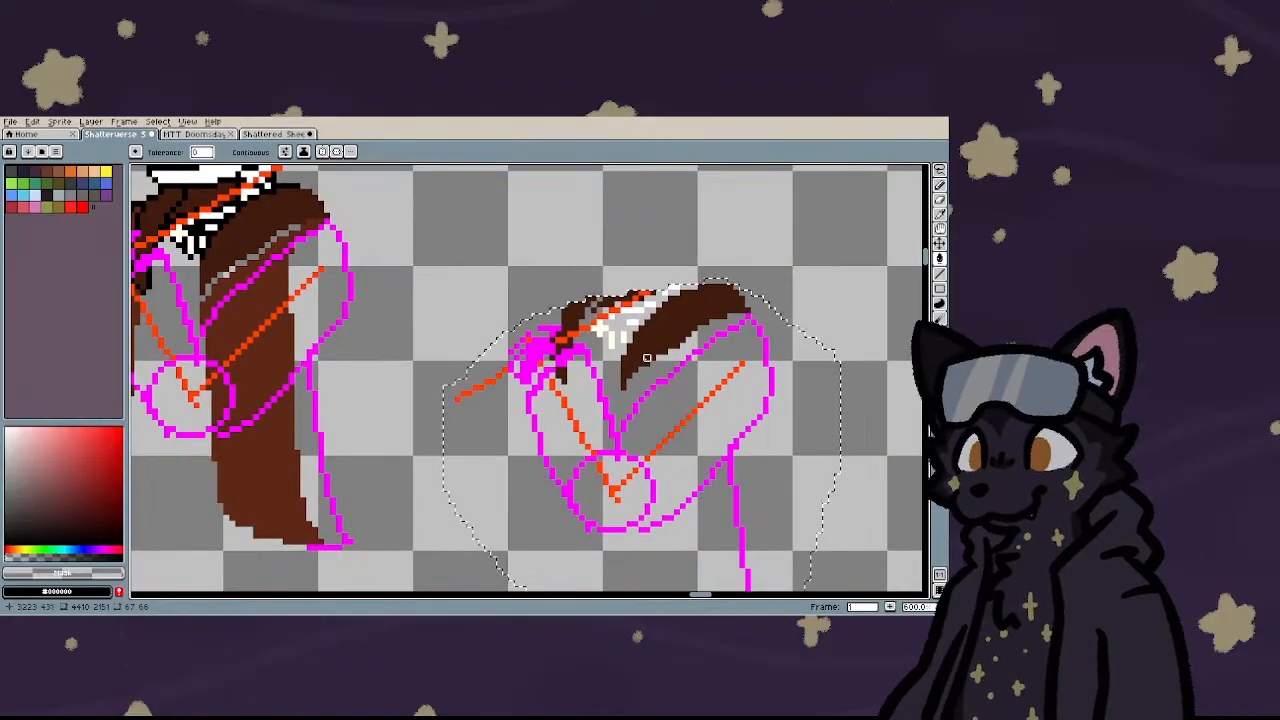
key(ctrl+z)
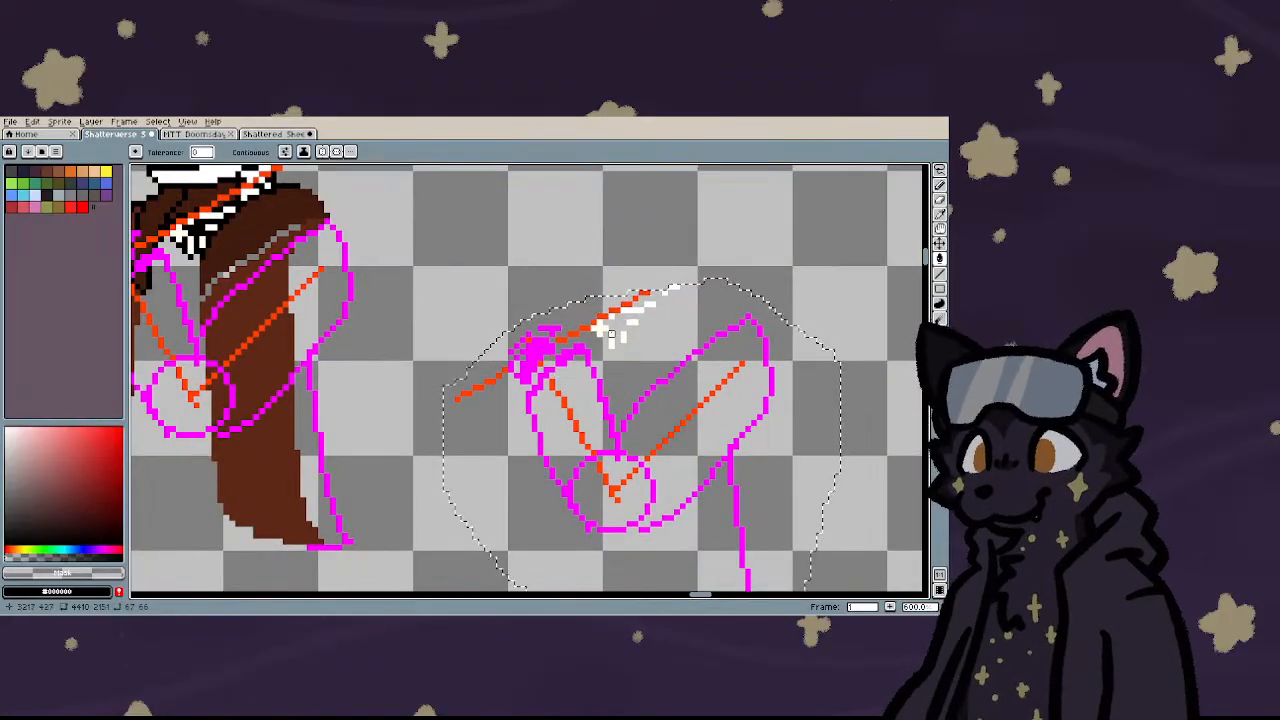
scroll(611, 334, down, 1)
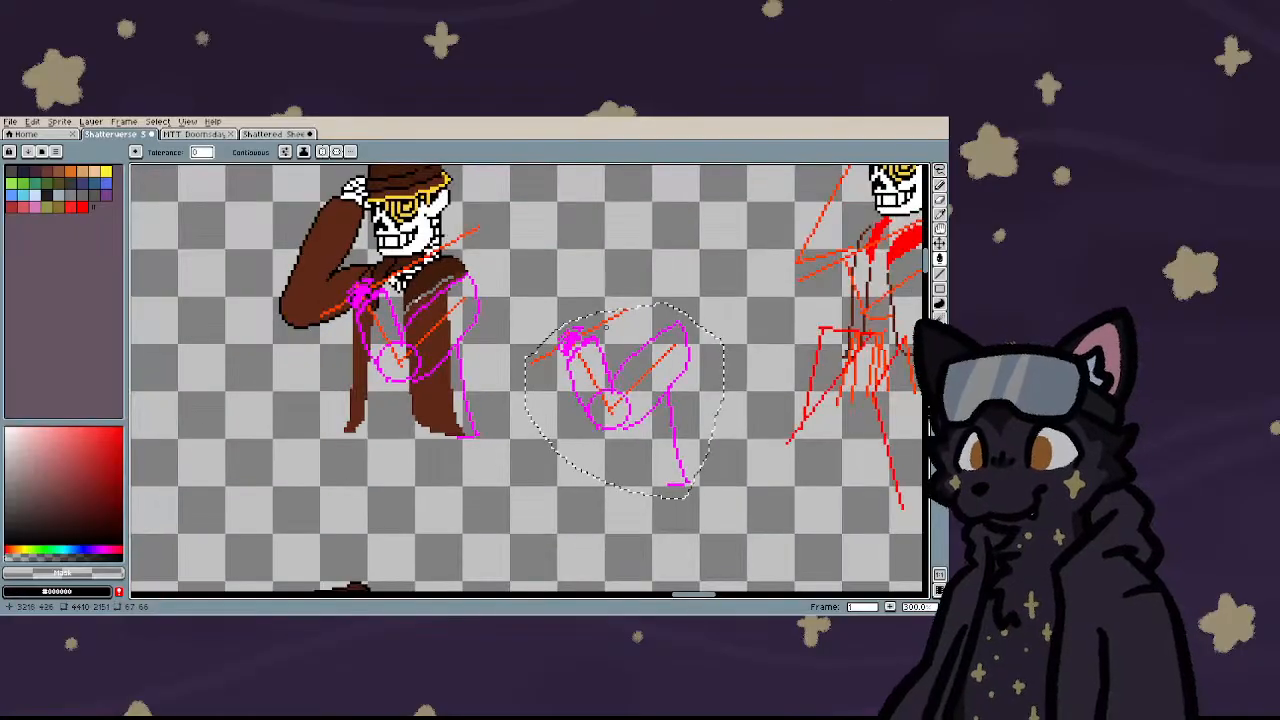
- Deselect the guide lines, then select the whole sprite with the golden tie and move it over the old magenta-sketched sprite
key(m)
click(509, 463)
scroll(473, 418, down, 2)
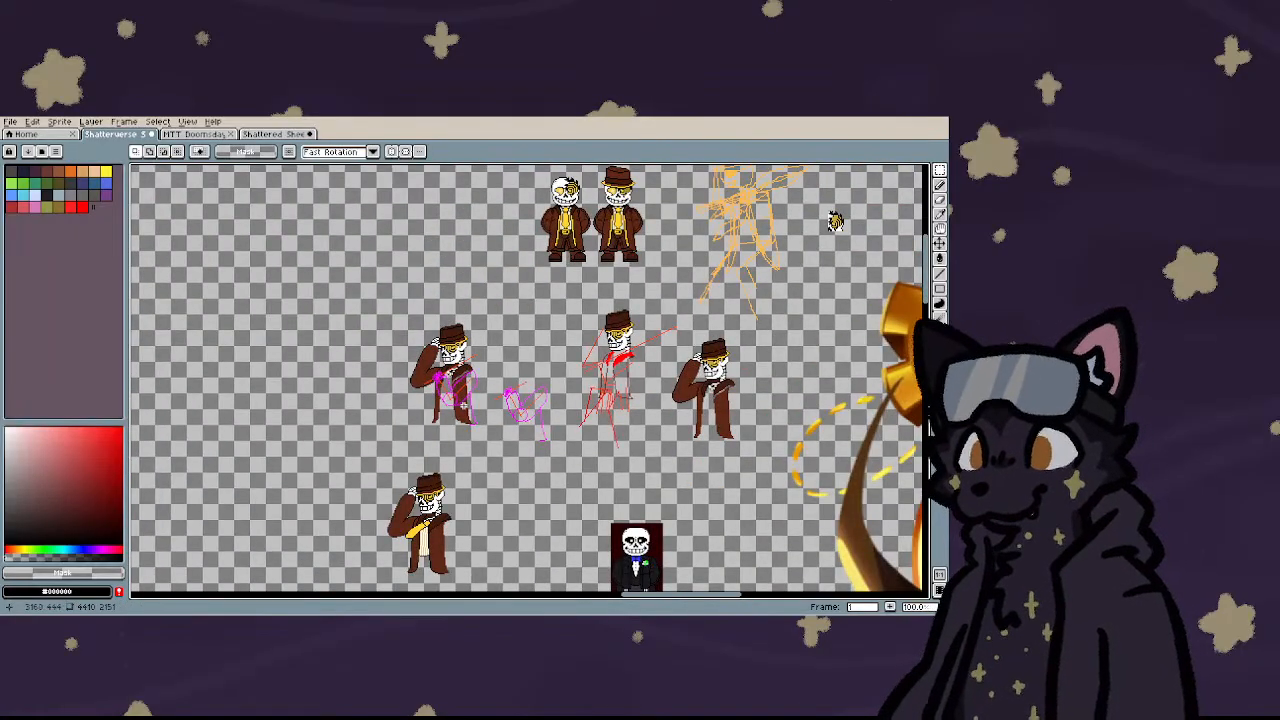
scroll(436, 536, up, 2)
scroll(398, 500, down, 2)
drag(288, 335, 447, 584)
drag(418, 521, 423, 367)
scroll(416, 356, up, 3)
mouse_move(411, 356)
mouse_down()
mouse_move(499, 366)
mouse_move(474, 370)
mouse_up()
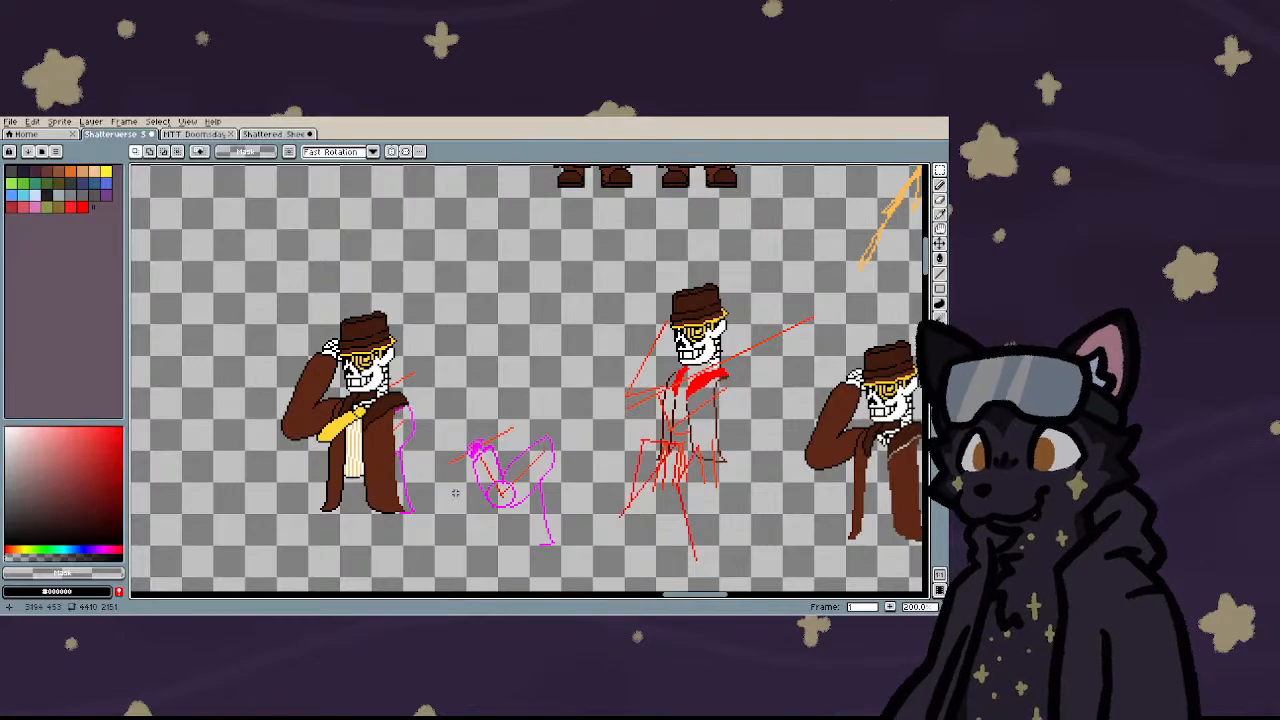
- Select the separate magenta and orange guide lines and place them over the torso of the sprite with the tie
scroll(455, 492, up, 1)
mouse_move(427, 365)
mouse_down()
mouse_move(591, 588)
mouse_move(636, 592)
mouse_up()
scroll(624, 584, down, 1)
scroll(463, 521, up, 1)
mouse_move(595, 544)
mouse_down()
mouse_move(463, 521)
mouse_move(452, 500)
mouse_up()
scroll(465, 523, up, 1)
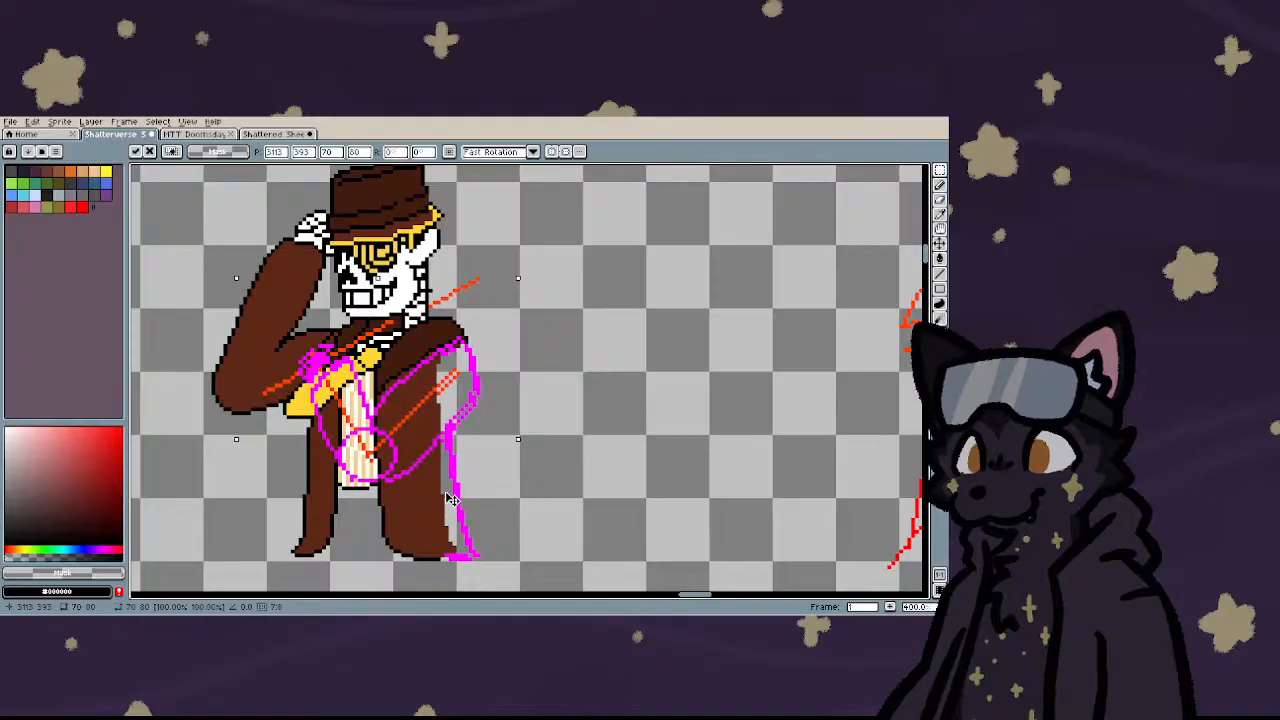
key(Return)
- Sample the jacket's brown from the raised arm as the foreground colour
scroll(505, 430, down, 1)
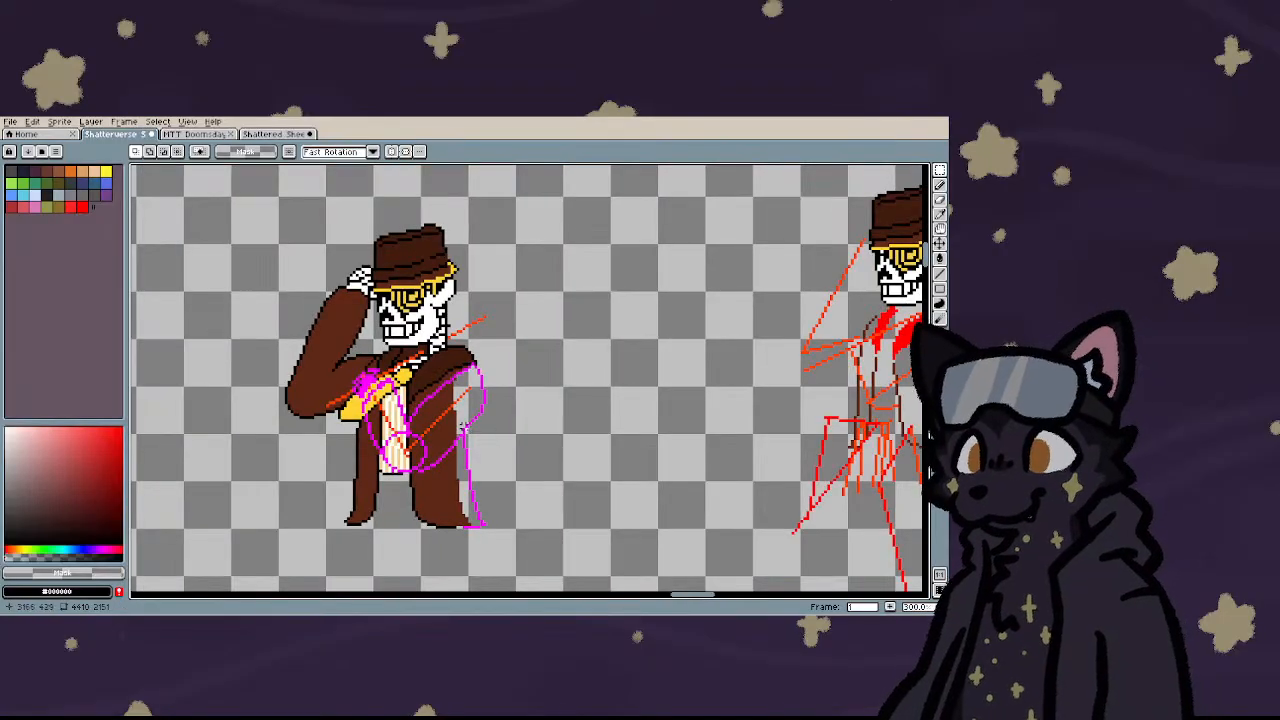
scroll(345, 393, up, 3)
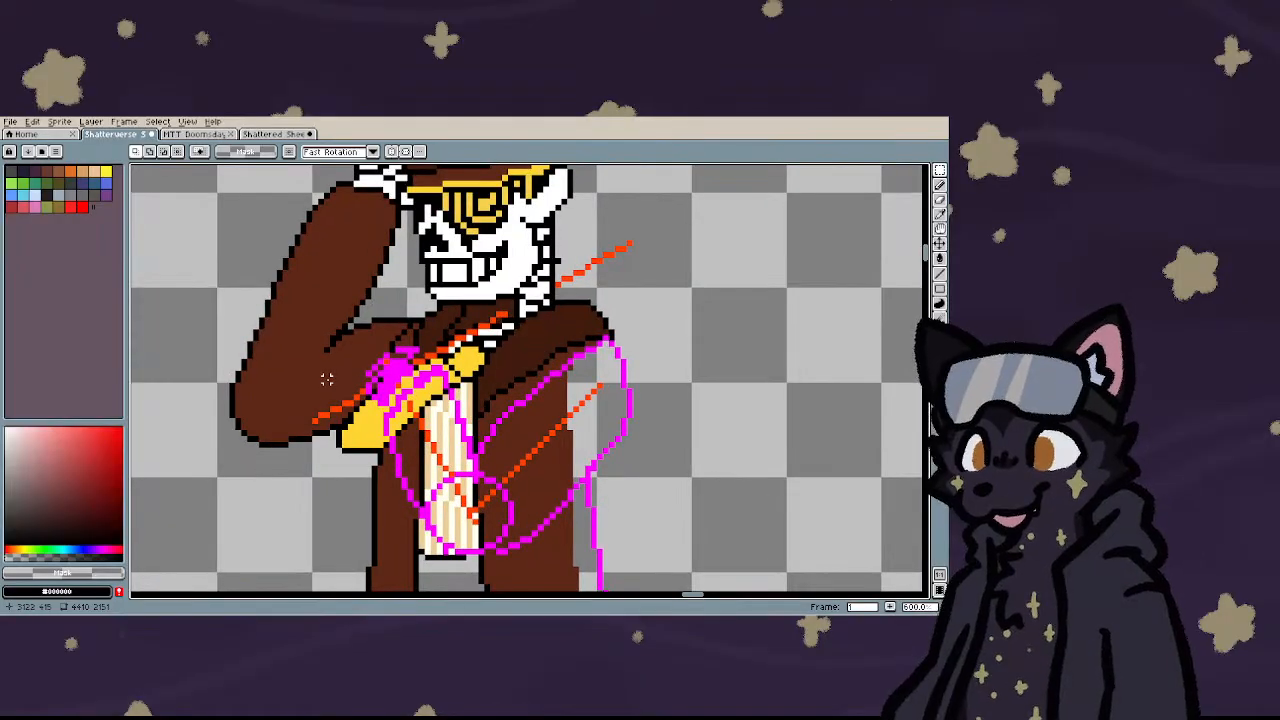
scroll(438, 437, up, 2)
key(b)
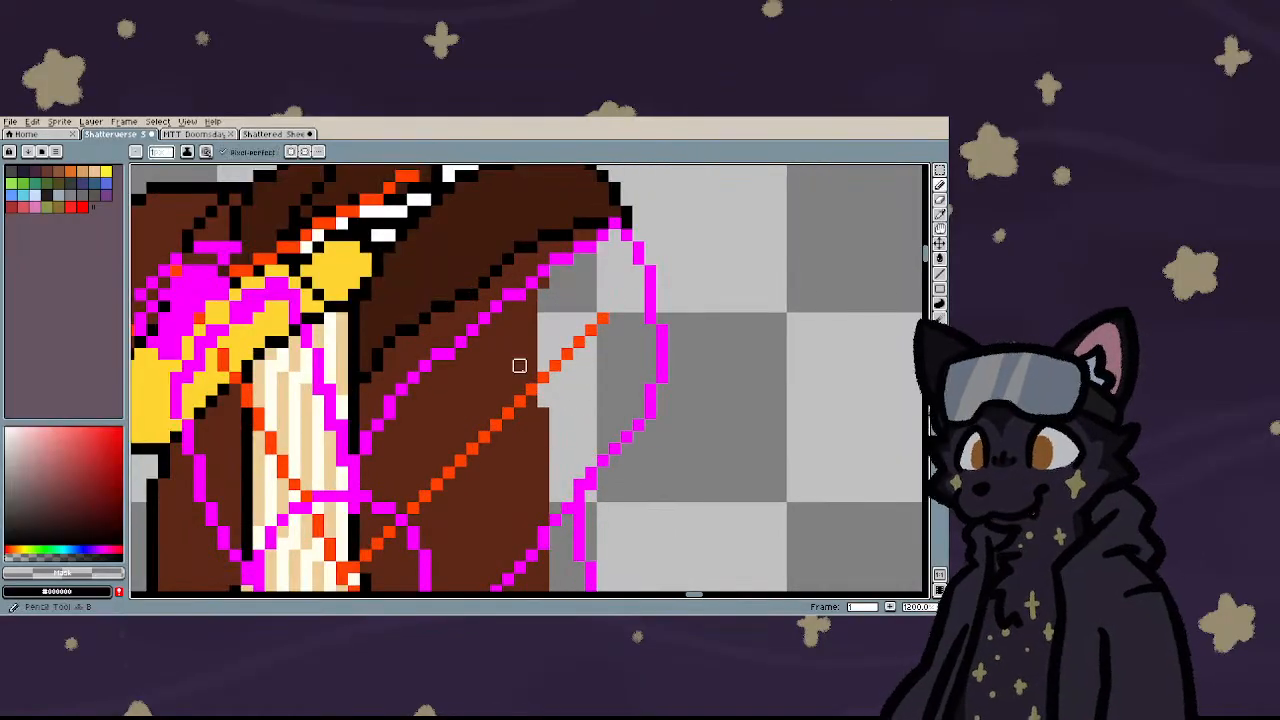
scroll(515, 372, down, 3)
scroll(530, 455, up, 4)
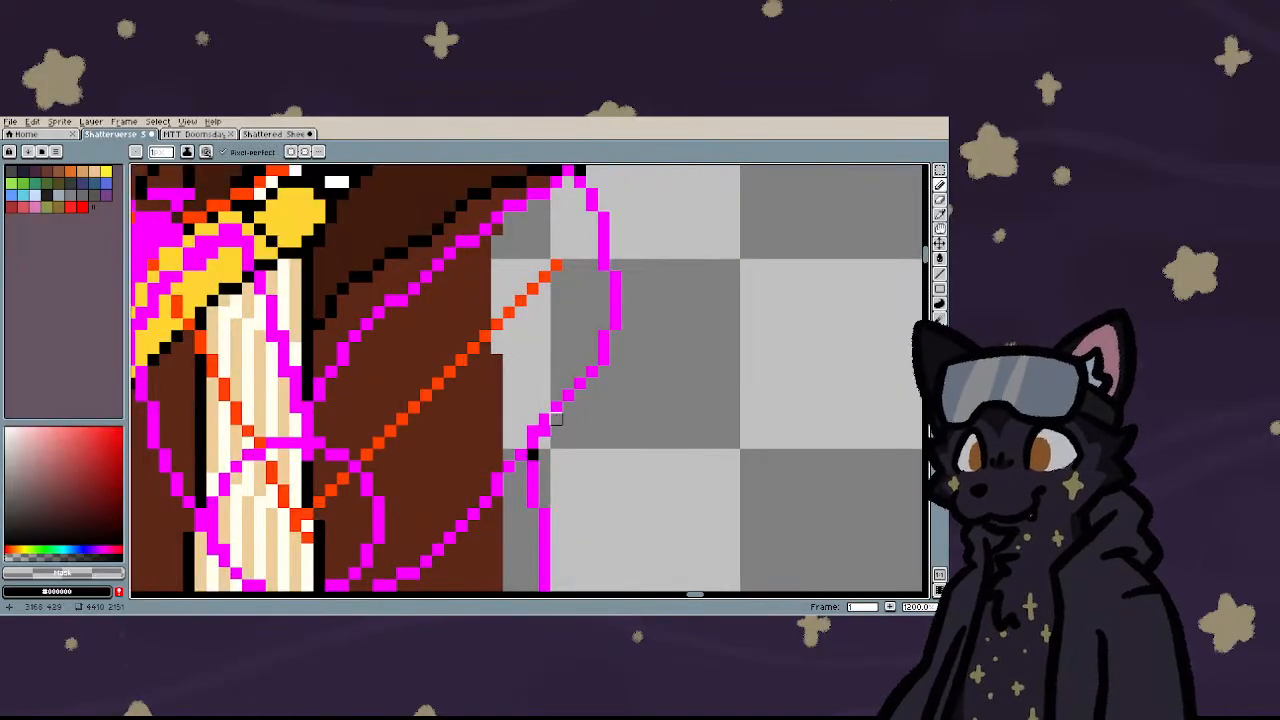
scroll(485, 420, down, 3)
key(i)
click(284, 317)
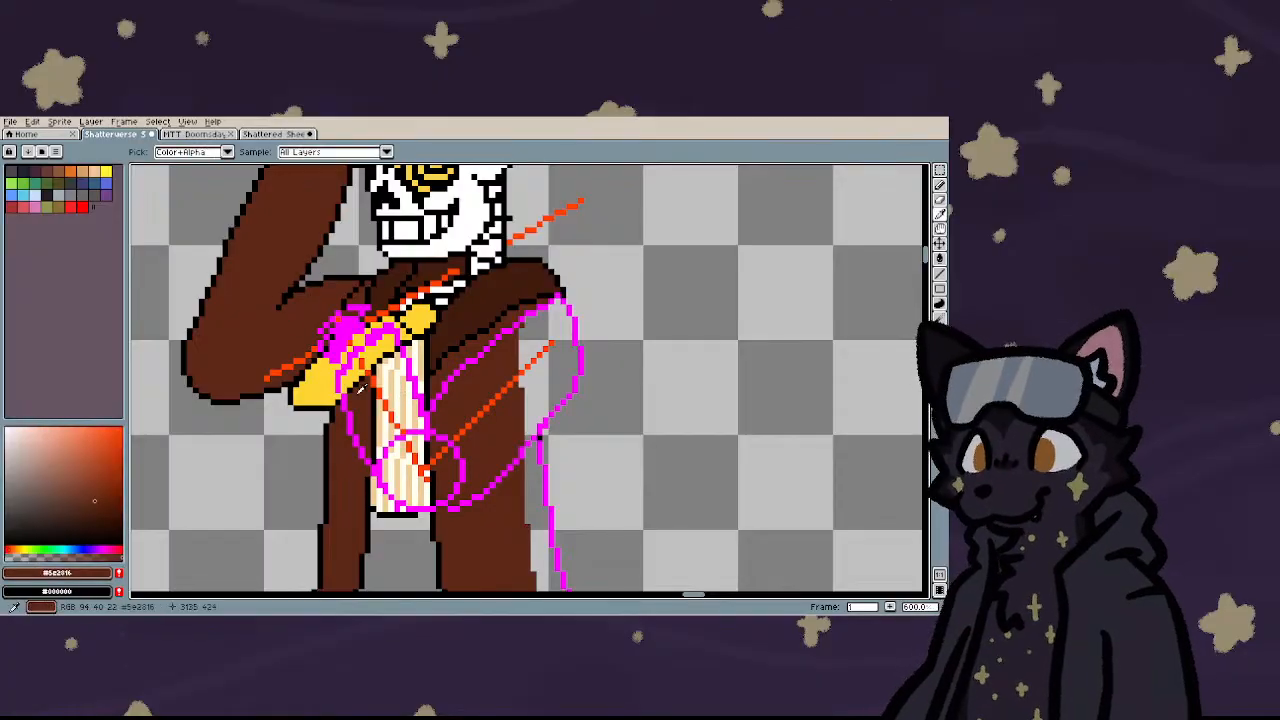
- Restrict the Paint Bucket to contiguous areas and fill the black outline at the shirt's upper-left edge with brown
key(g)
scroll(383, 421, up, 2)
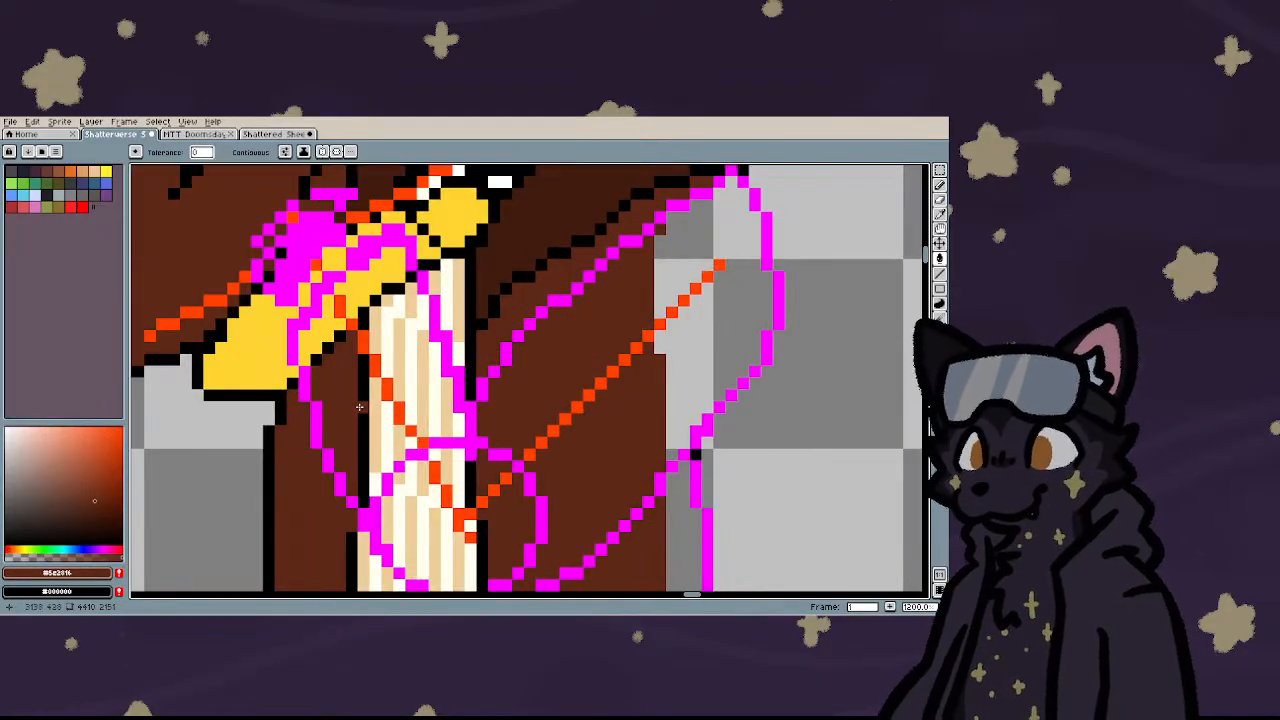
click(359, 406)
key(ctrl+z)
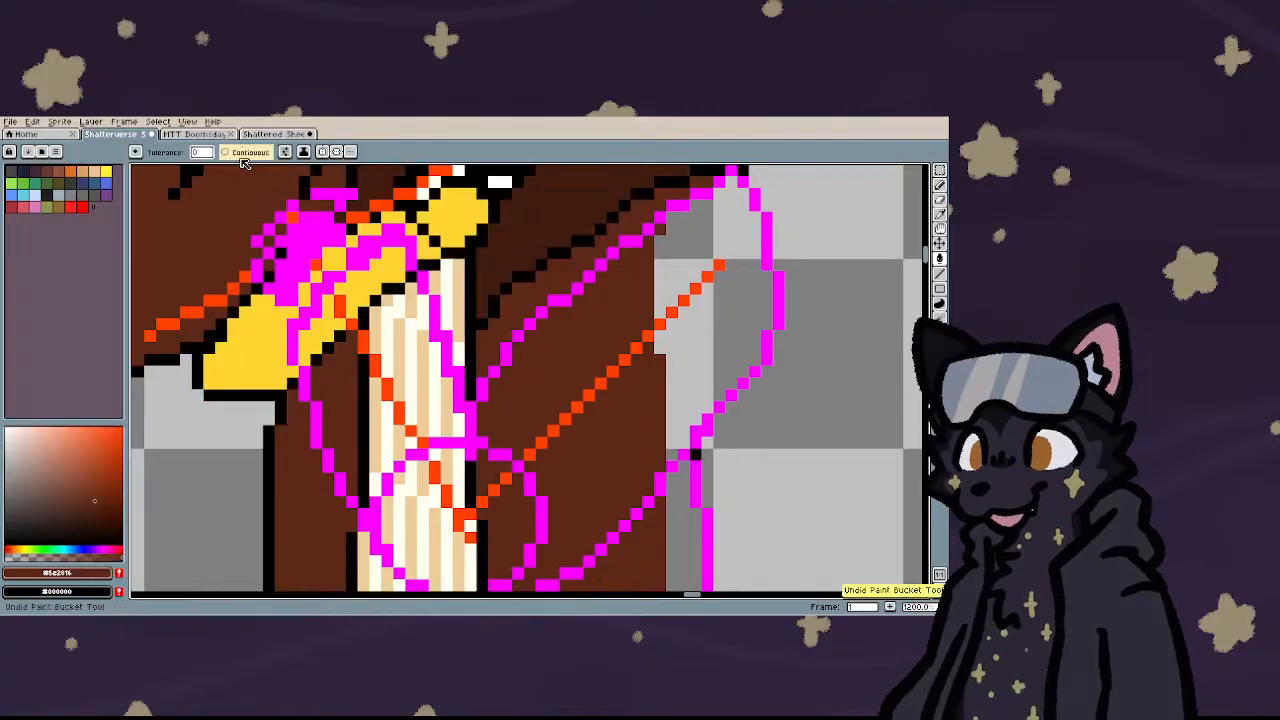
click(226, 152)
scroll(341, 366, up, 2)
scroll(355, 440, down, 4)
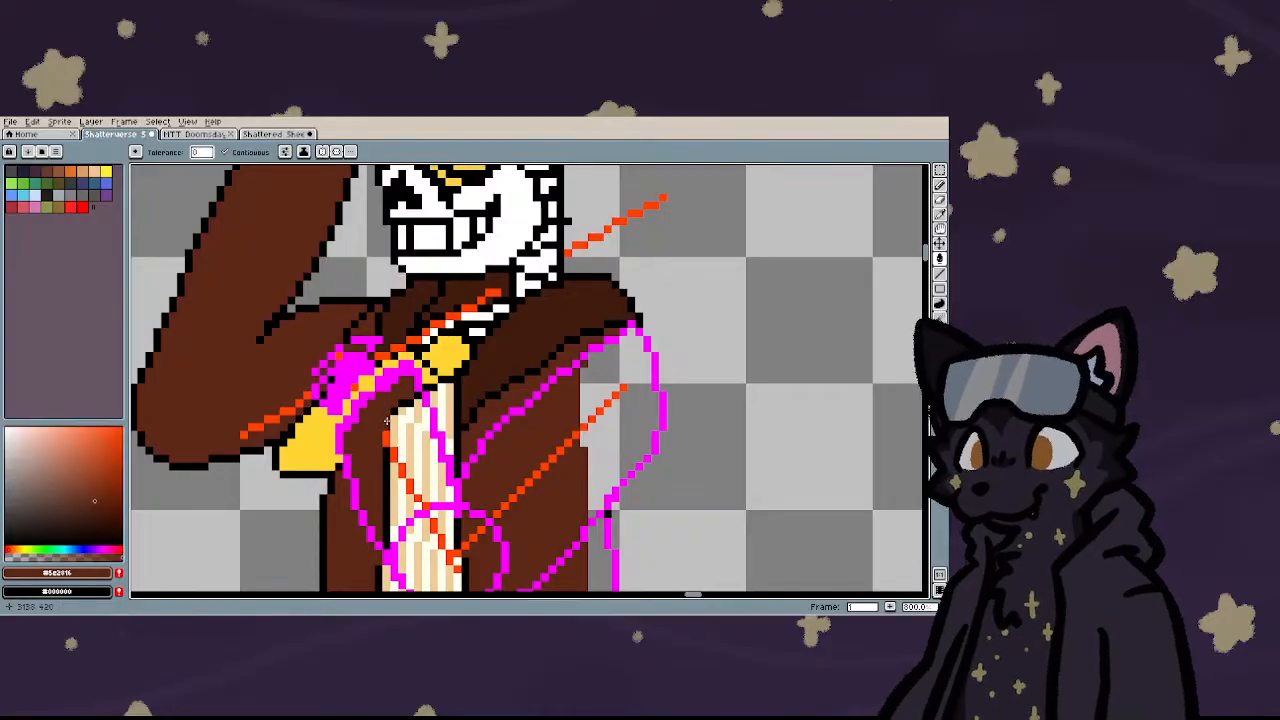
click(400, 418)
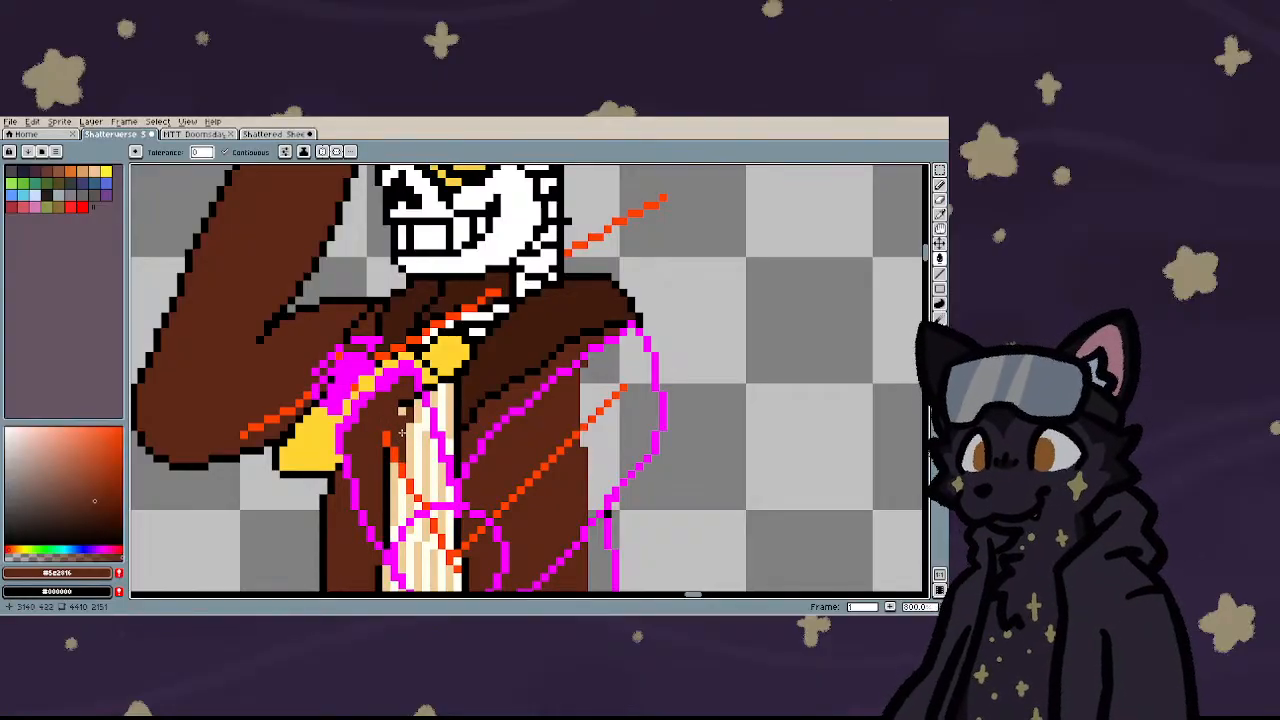
scroll(401, 401, up, 1)
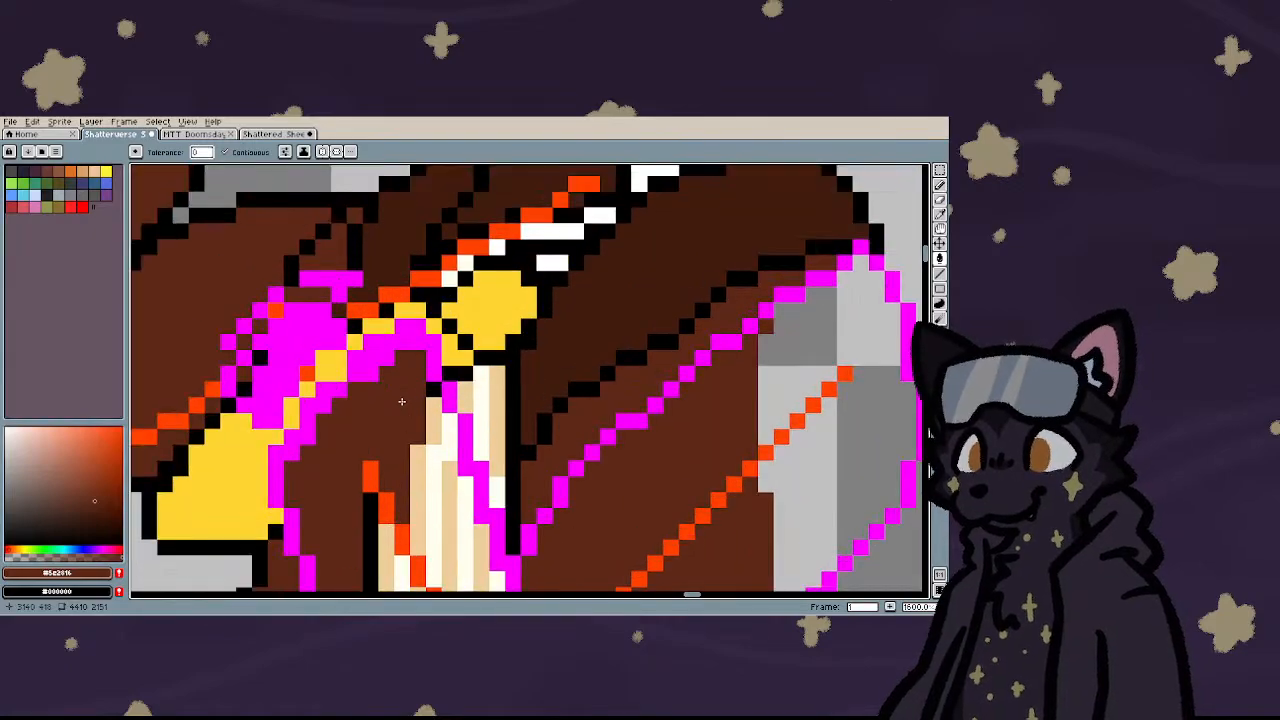
- Pencil a black outline along the bent forearm's inner edge, from the tie across the shirt to the elbow crook
key(b)
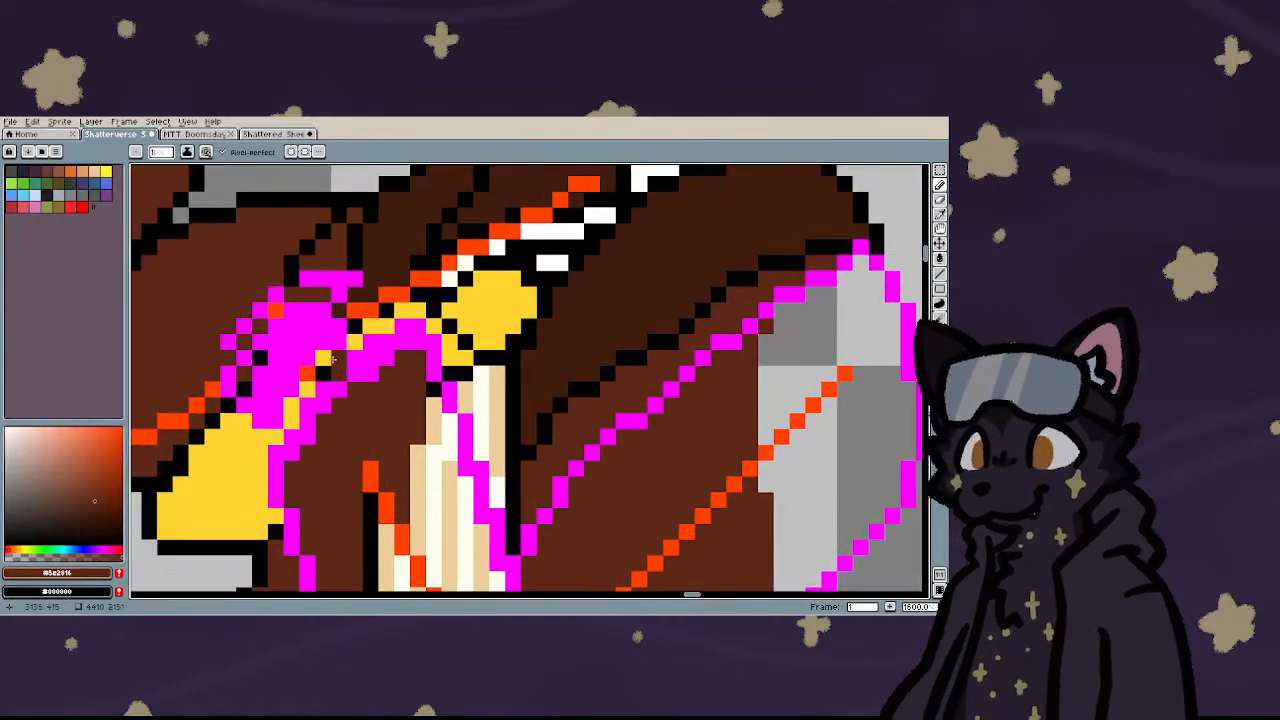
mouse_move(361, 345)
mouse_down()
mouse_move(420, 312)
mouse_move(447, 338)
mouse_move(500, 500)
mouse_up()
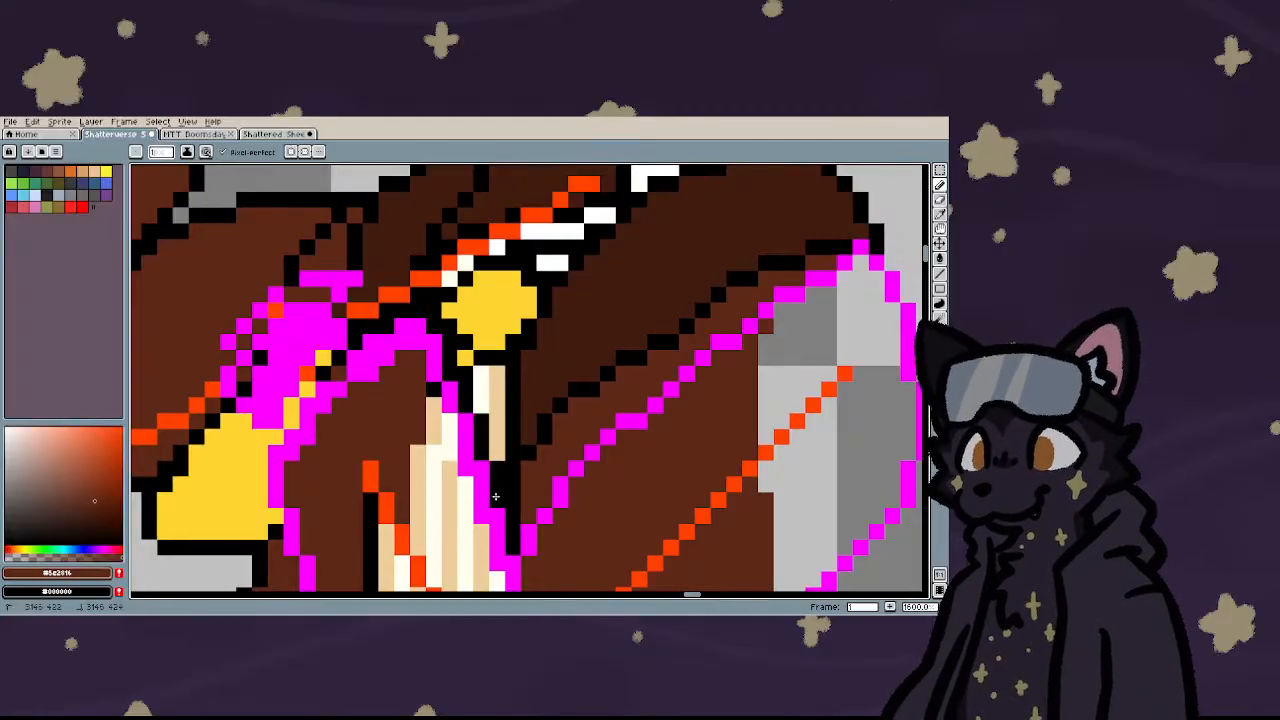
scroll(424, 432, down, 3)
scroll(430, 510, up, 3)
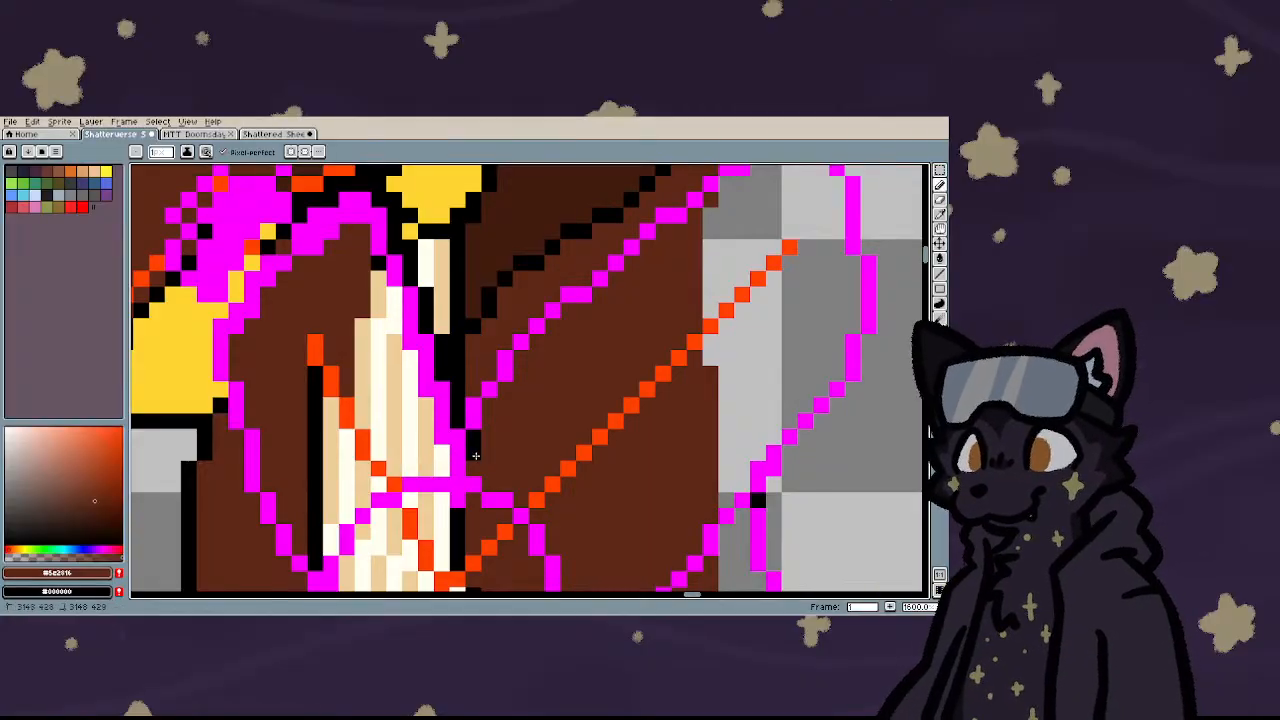
scroll(442, 452, down, 3)
scroll(442, 447, up, 4)
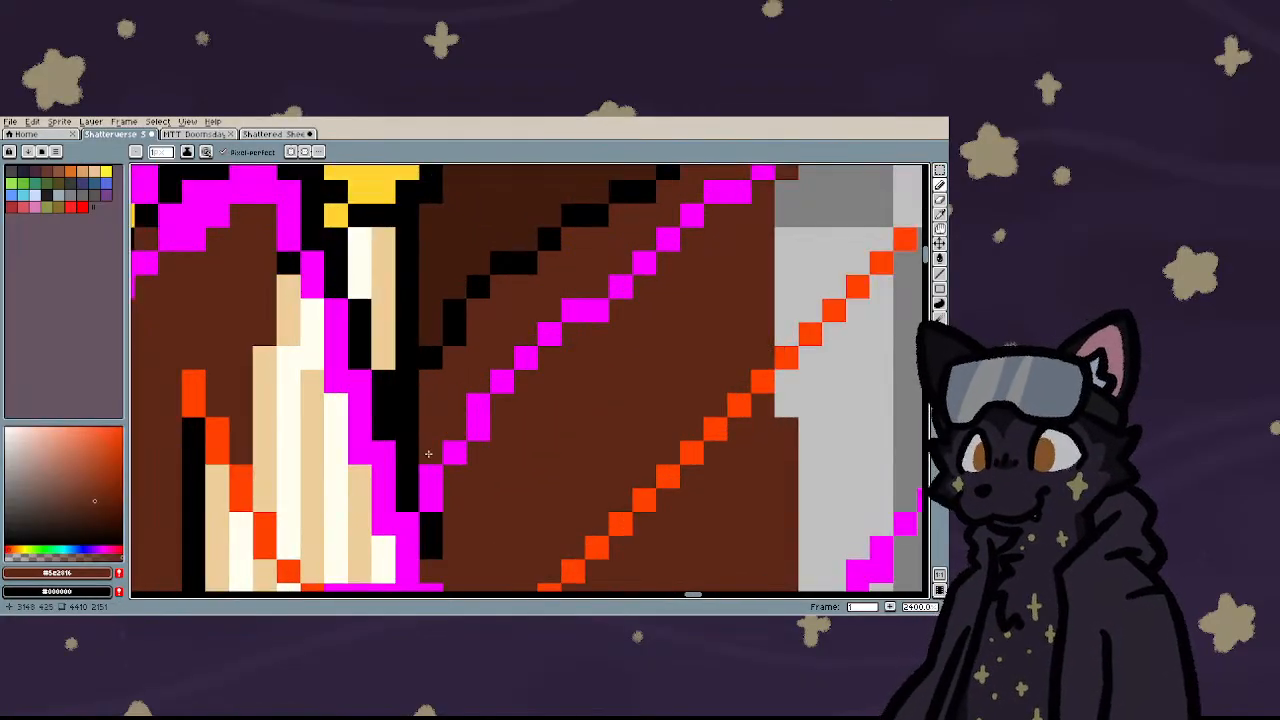
- Draw a black outline along the upper edge of the magenta upper arm, from the elbow crook up to the shoulder
click(475, 381)
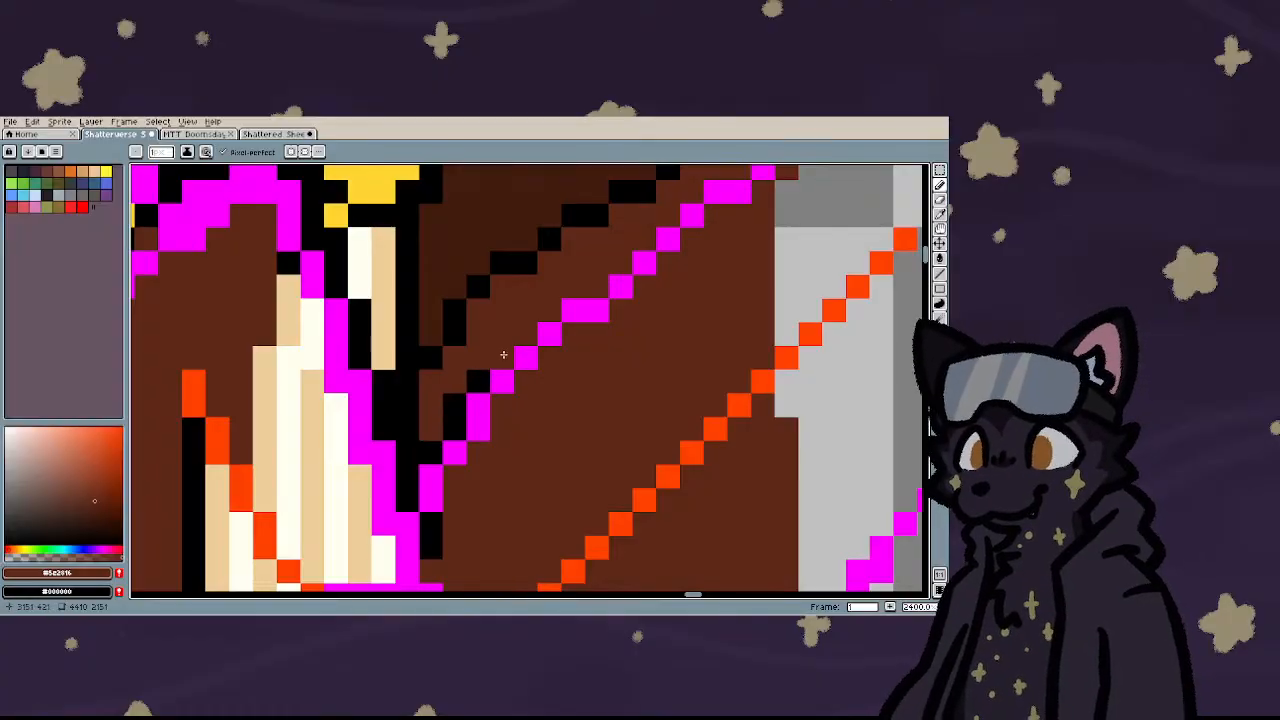
shift+click(566, 281)
scroll(636, 237, down, 2)
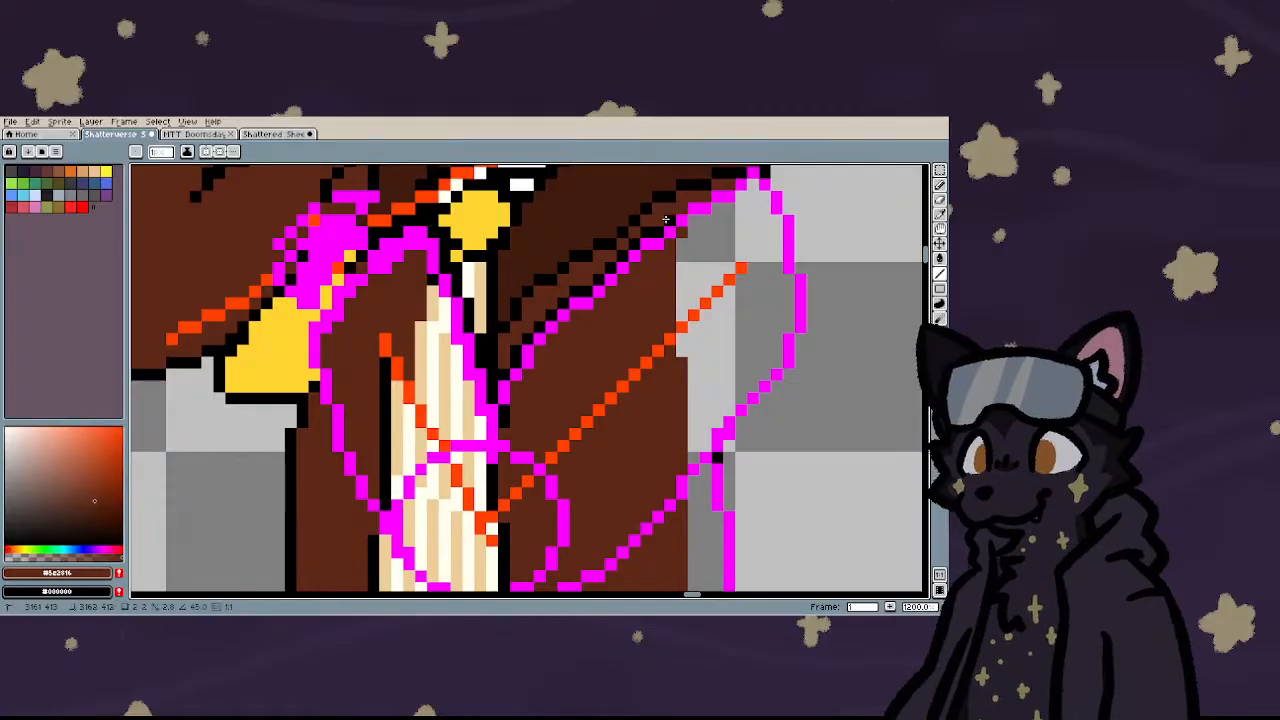
scroll(686, 193, down, 3)
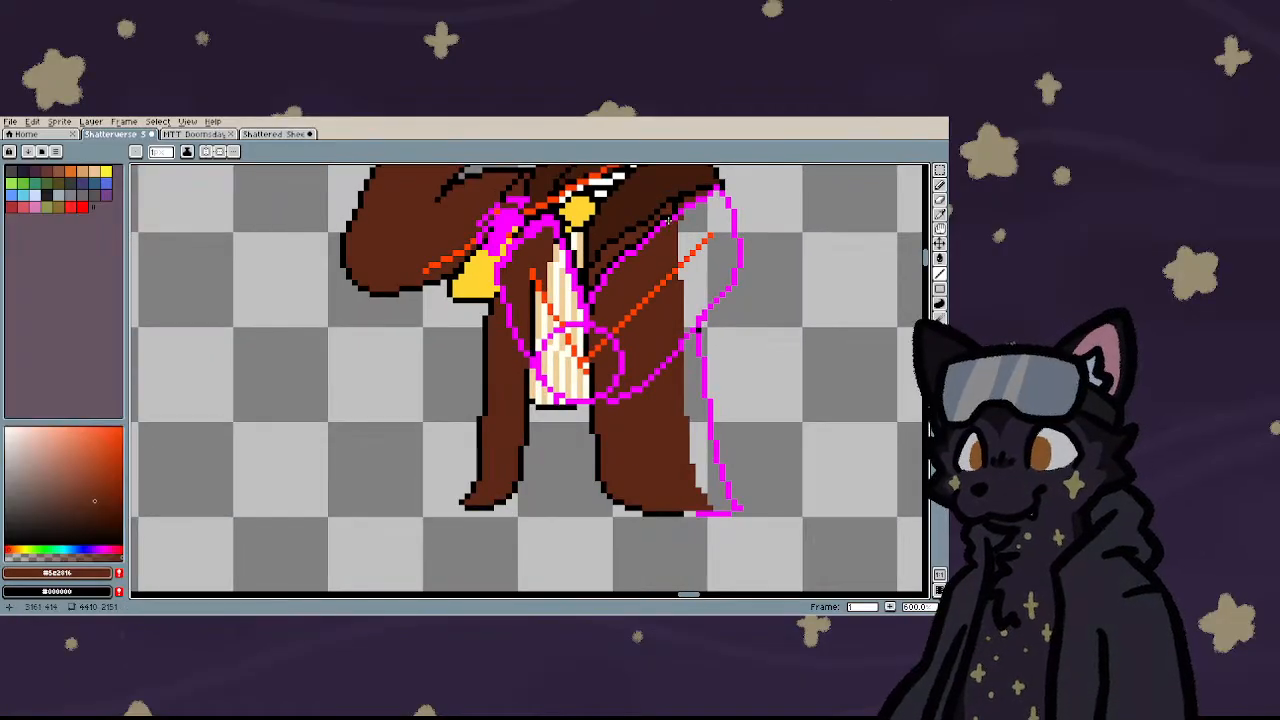
scroll(602, 267, up, 5)
key(ctrl+z)
mouse_move(602, 267)
mouse_down()
mouse_move(537, 318)
mouse_move(555, 316)
mouse_up()
drag(627, 250, 669, 224)
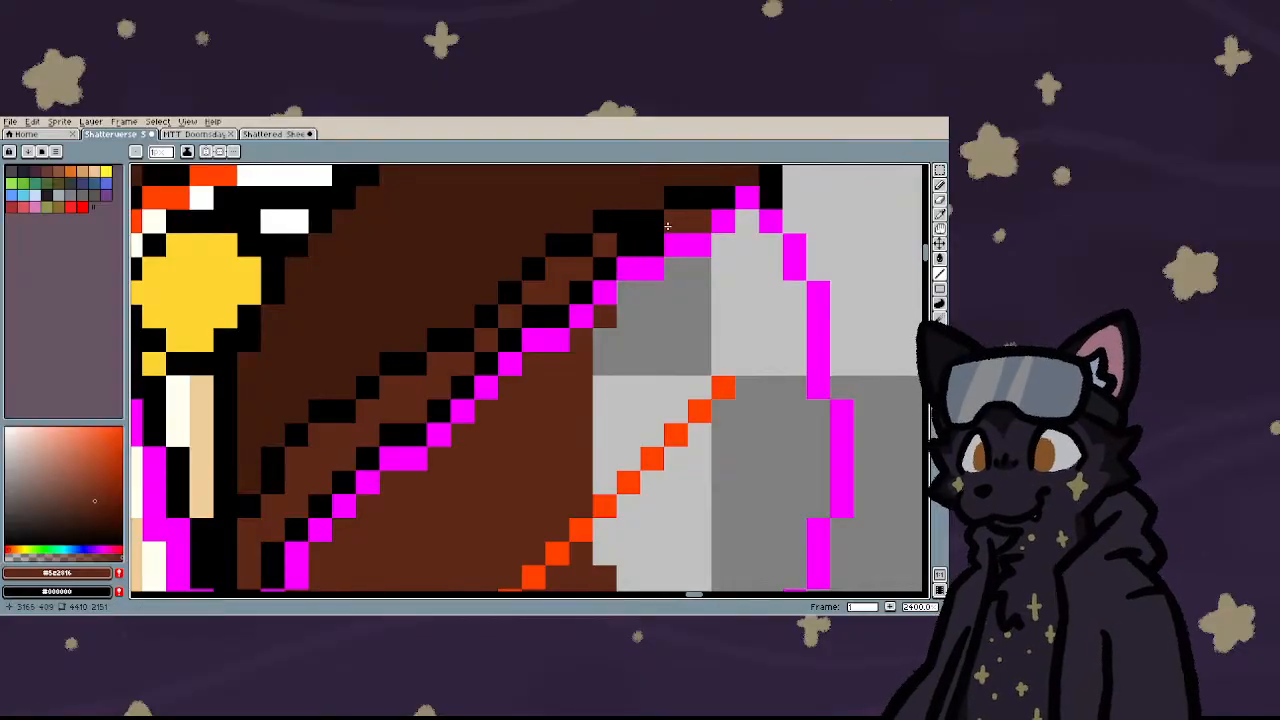
key(b)
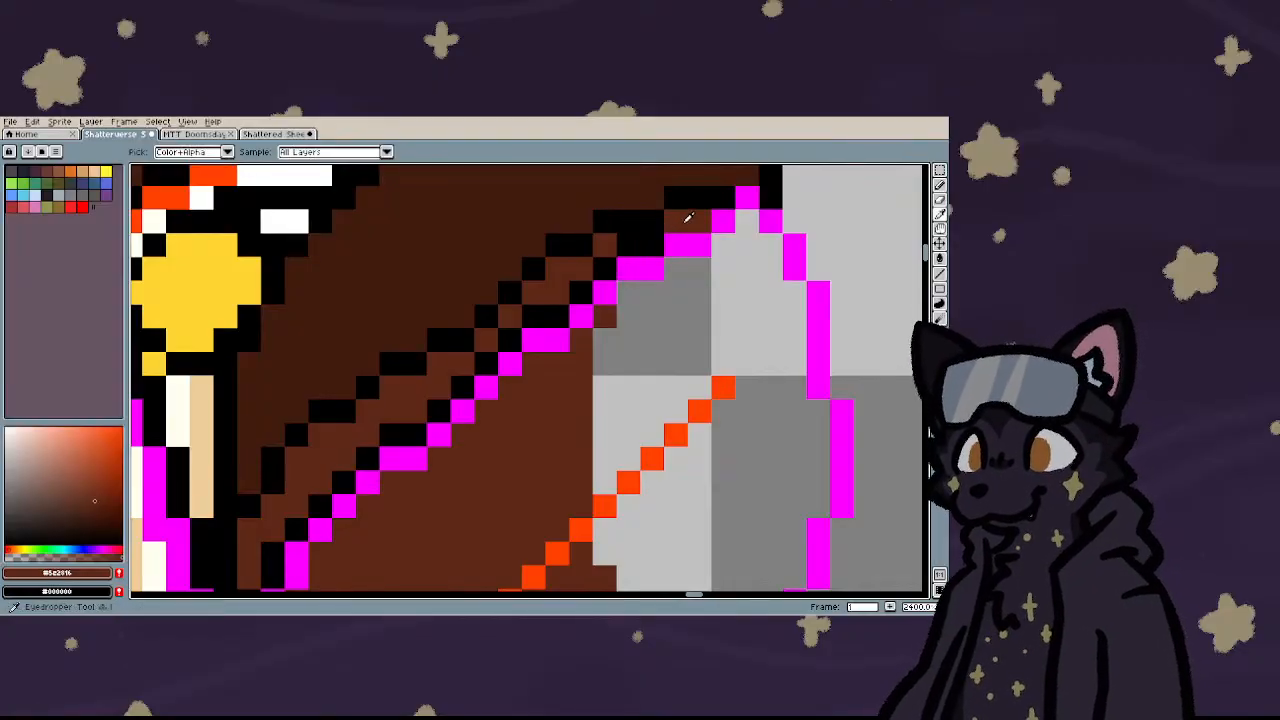
click(656, 234)
- Outline the outer edge of the magenta upper arm in black, from the shoulder tip down to the jacket's side
scroll(652, 238, down, 3)
scroll(620, 250, up, 2)
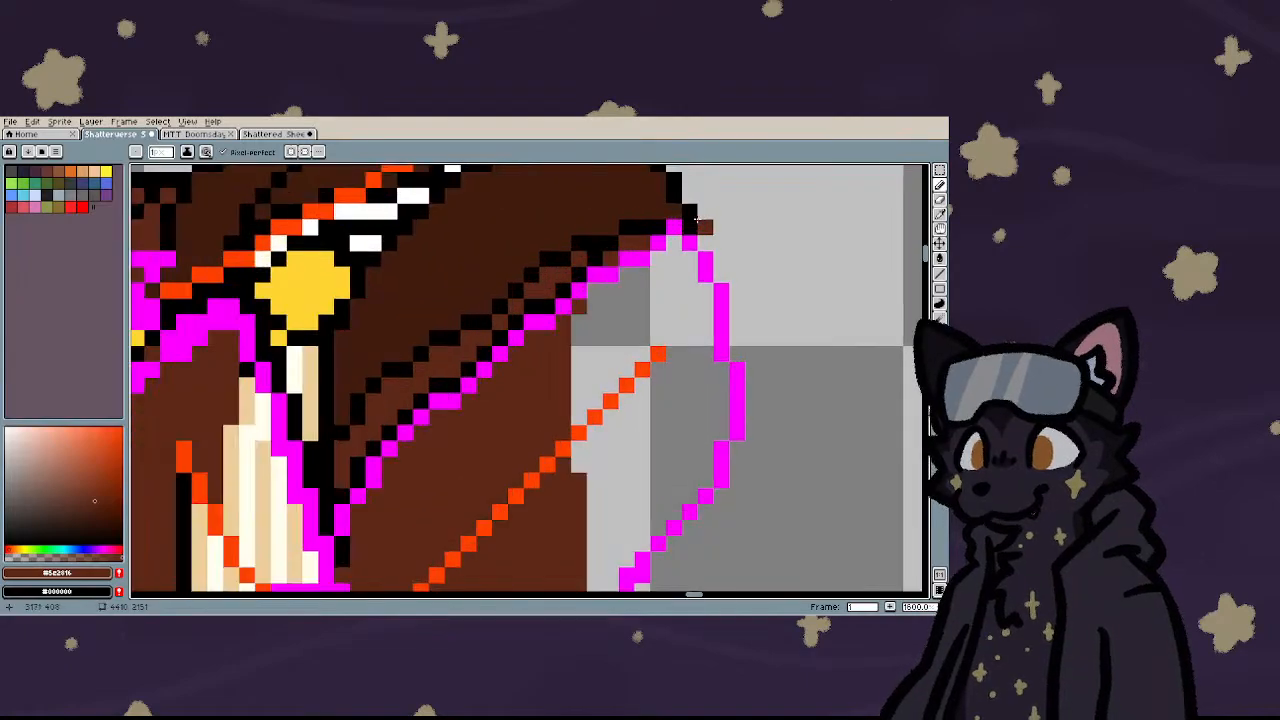
scroll(590, 257, down, 2)
scroll(590, 256, up, 3)
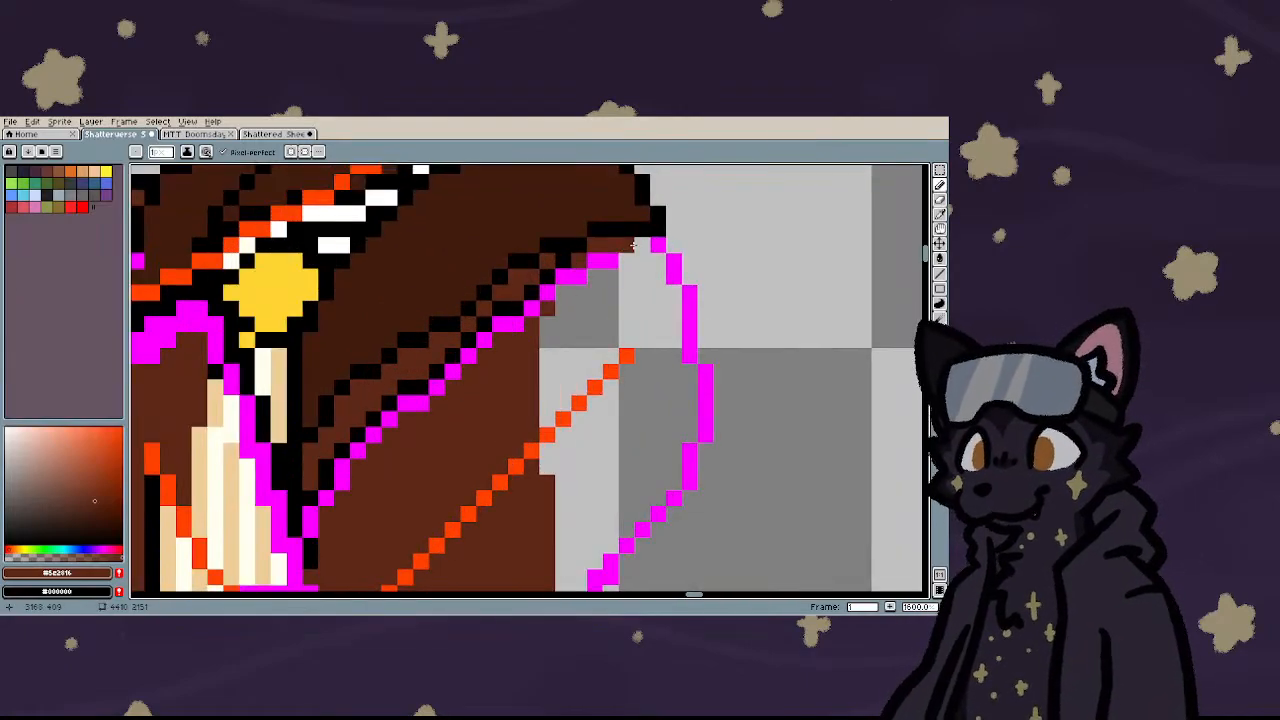
scroll(632, 250, down, 4)
scroll(646, 256, up, 4)
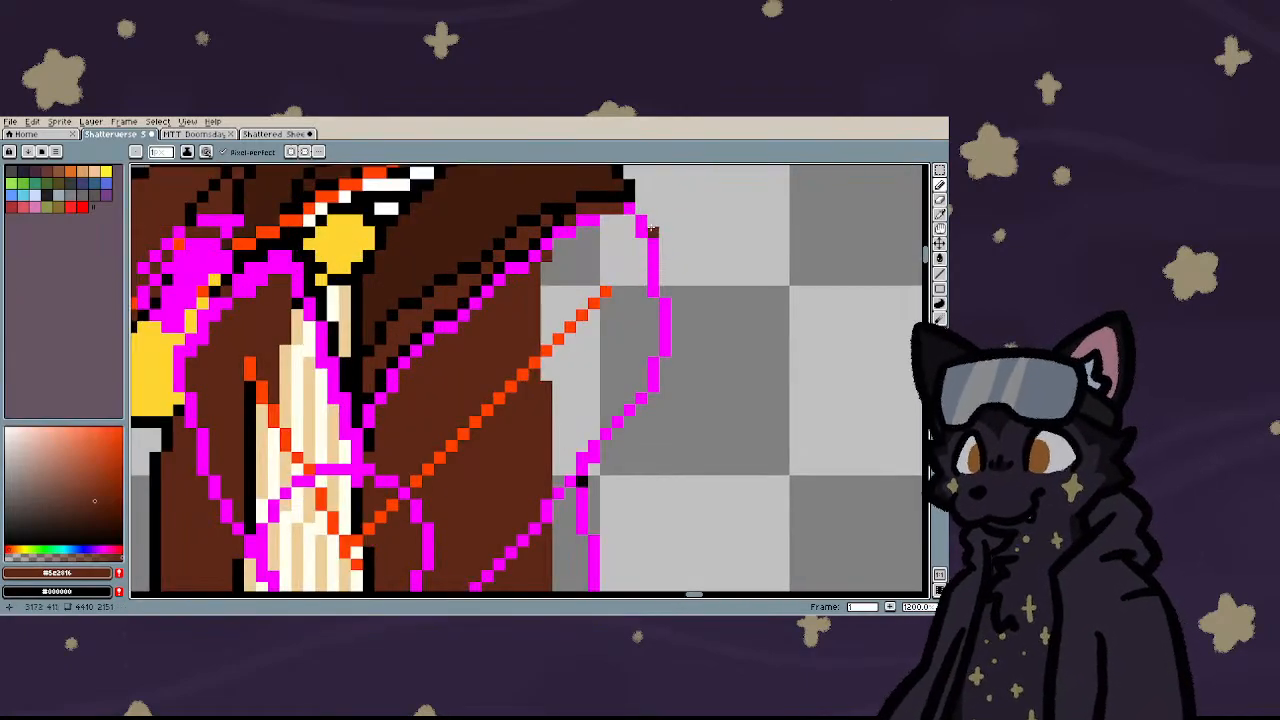
mouse_move(654, 220)
mouse_down()
mouse_move(678, 352)
mouse_move(614, 442)
mouse_up()
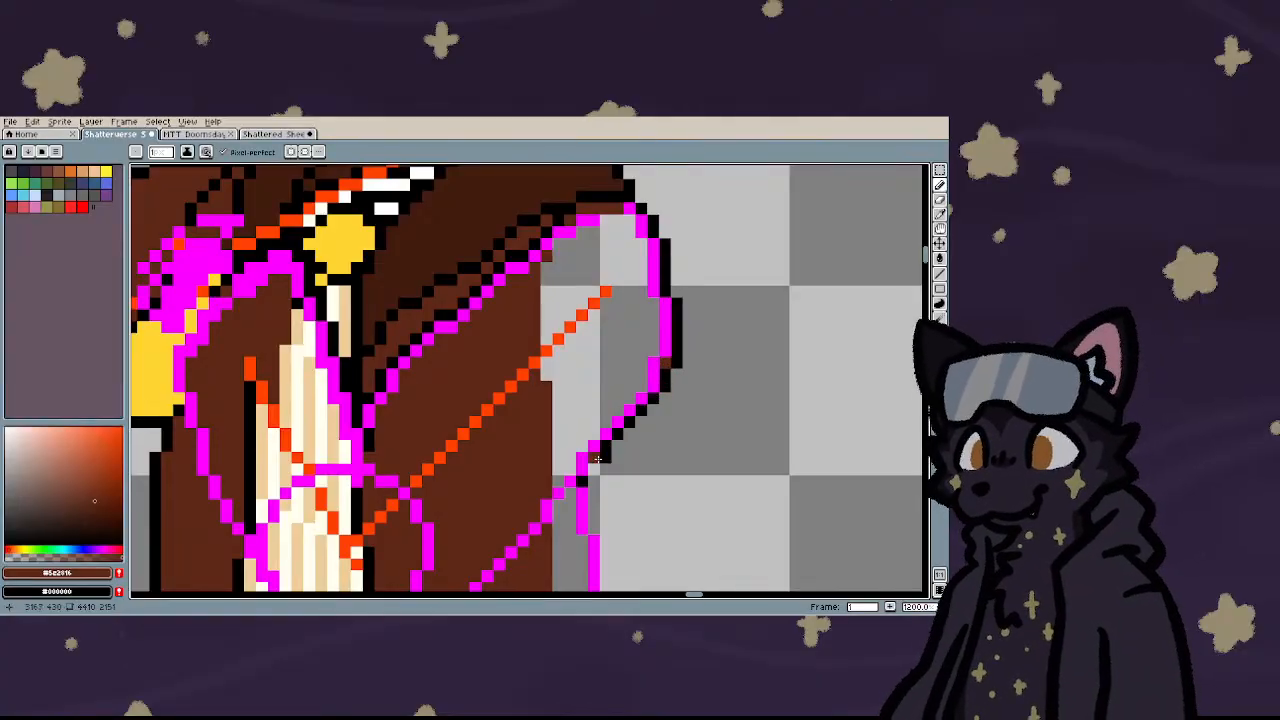
drag(596, 458, 554, 518)
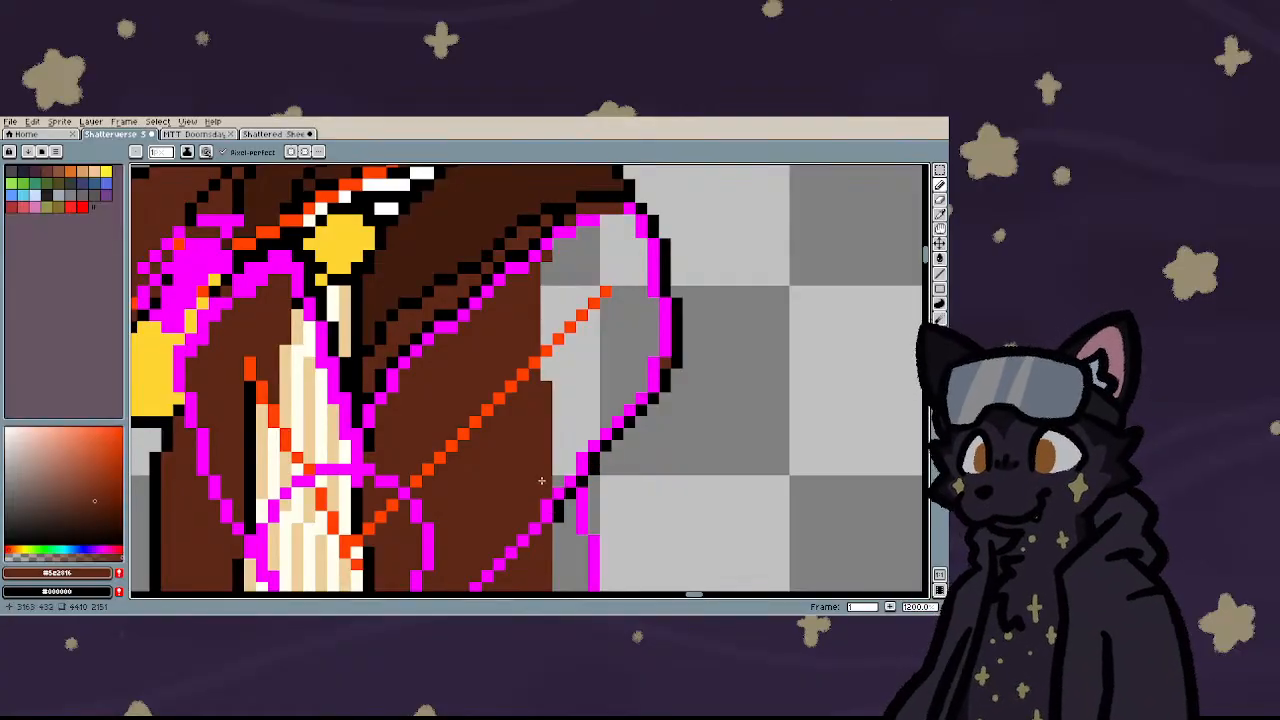
- Continue the black outline under the elbow and up the forearm's outer edge to the tie
scroll(530, 485, down, 4)
scroll(521, 502, up, 4)
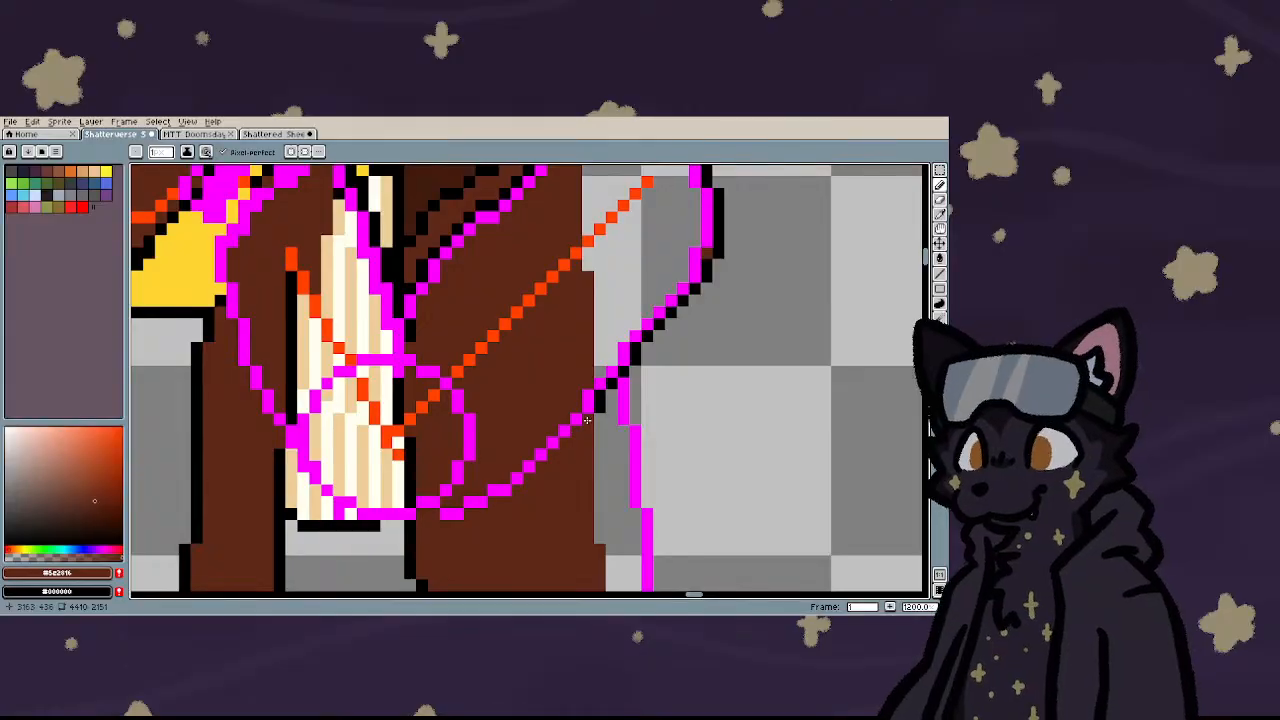
drag(587, 420, 515, 487)
click(492, 506)
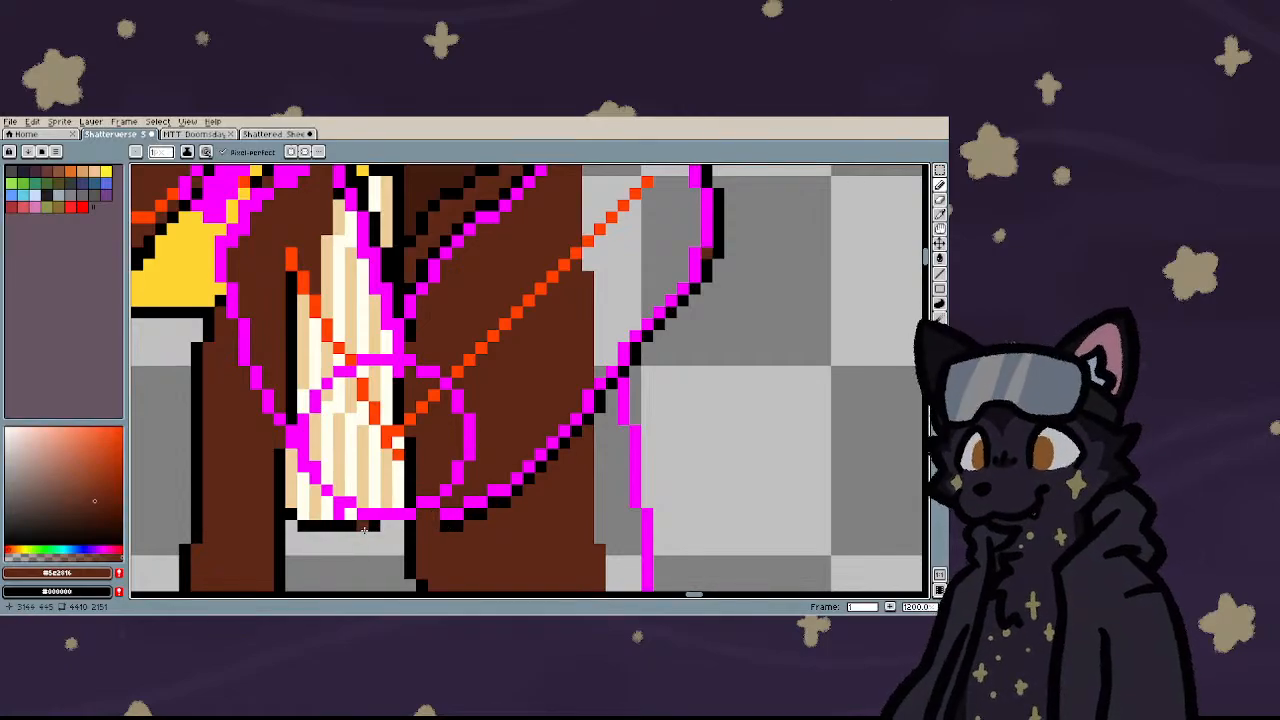
drag(364, 530, 436, 527)
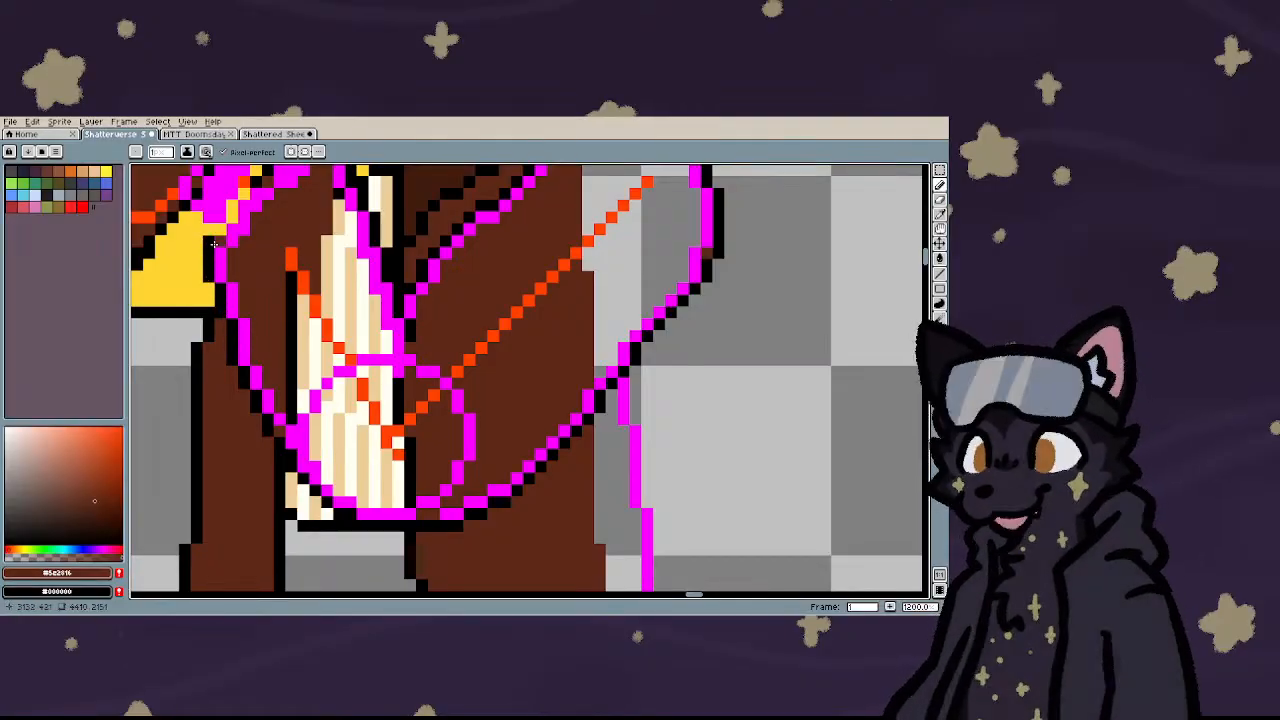
- Sample the guide's magenta and fill the gap in the forearm guide just below the hand
scroll(219, 289, down, 3)
scroll(270, 323, up, 3)
scroll(270, 323, up, 1)
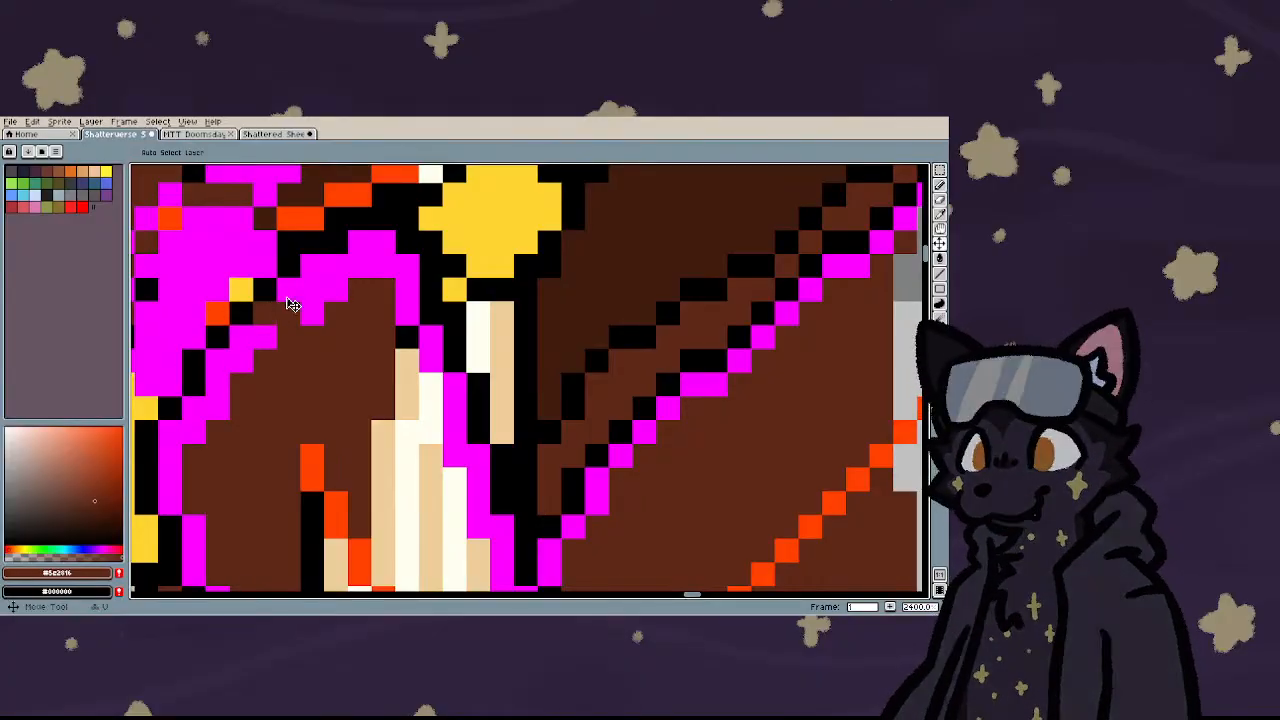
alt+click(318, 292)
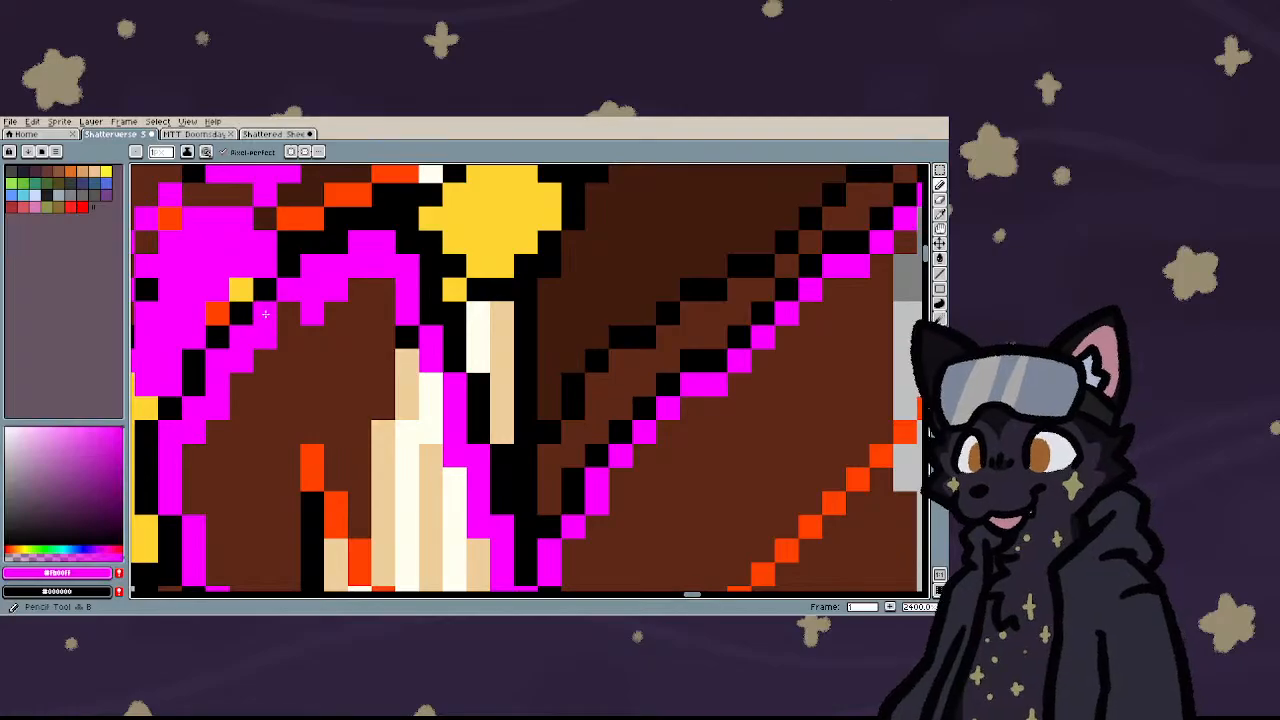
scroll(290, 320, down, 3)
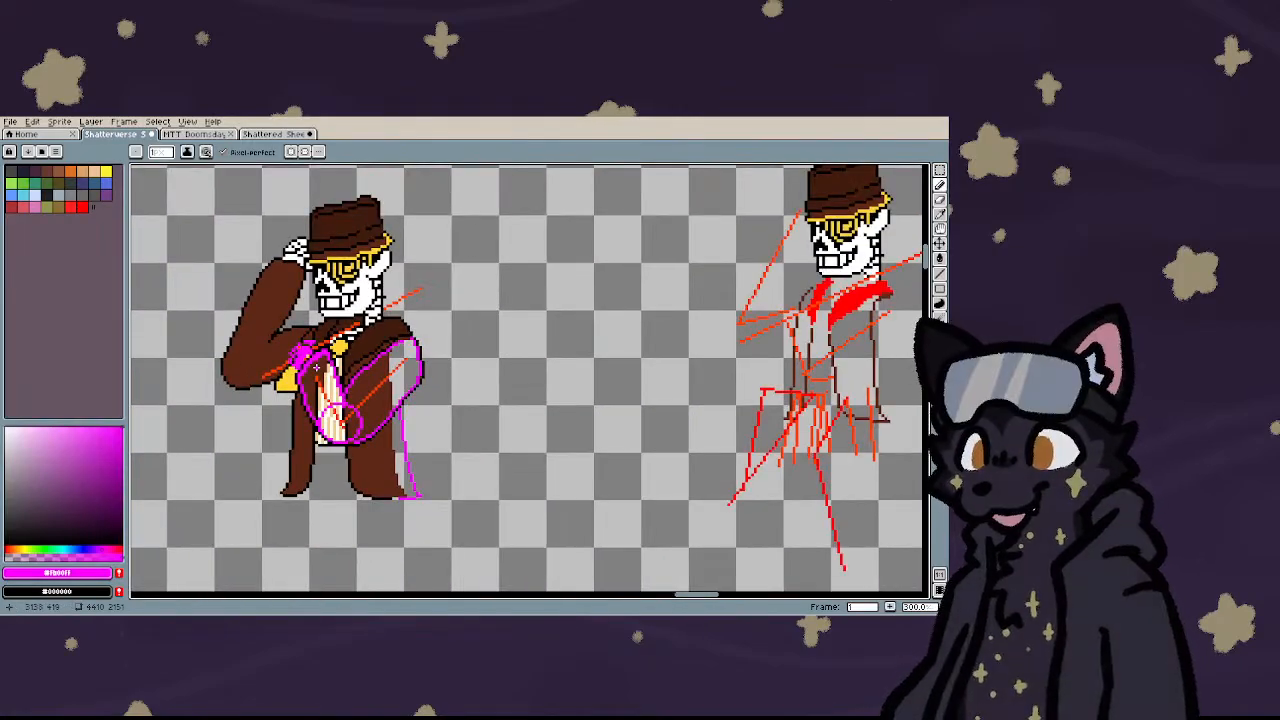
scroll(281, 350, up, 1)
scroll(281, 350, up, 7)
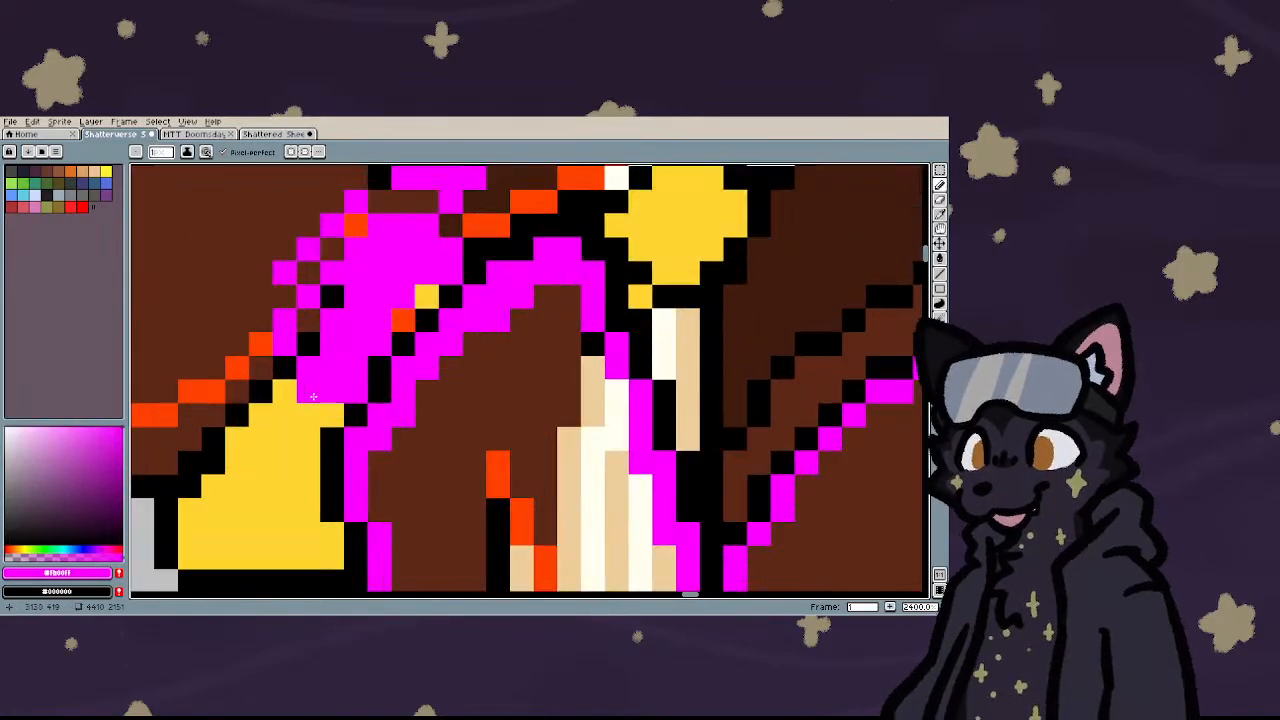
- Reshape the tip of the hand's upper finger in magenta and outline it in black beside the collar
scroll(385, 268, down, 3)
scroll(385, 268, up, 5)
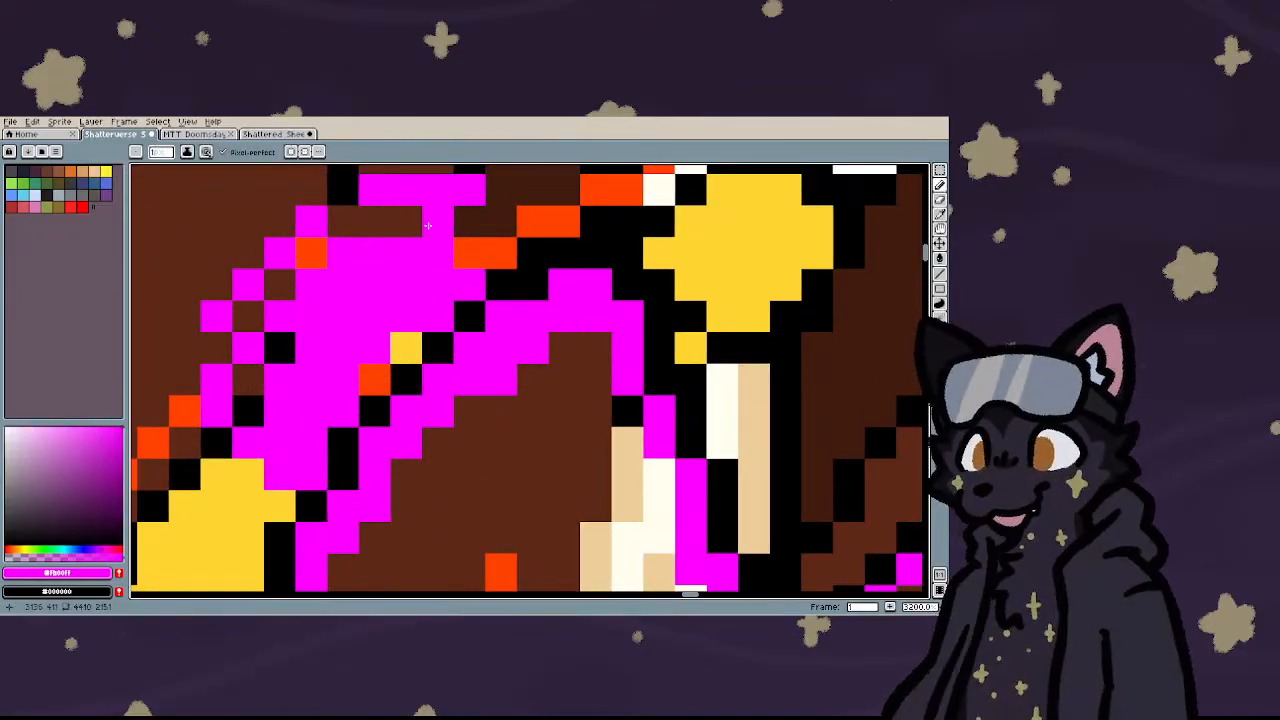
scroll(402, 242, down, 4)
scroll(402, 242, up, 3)
right_click(402, 241)
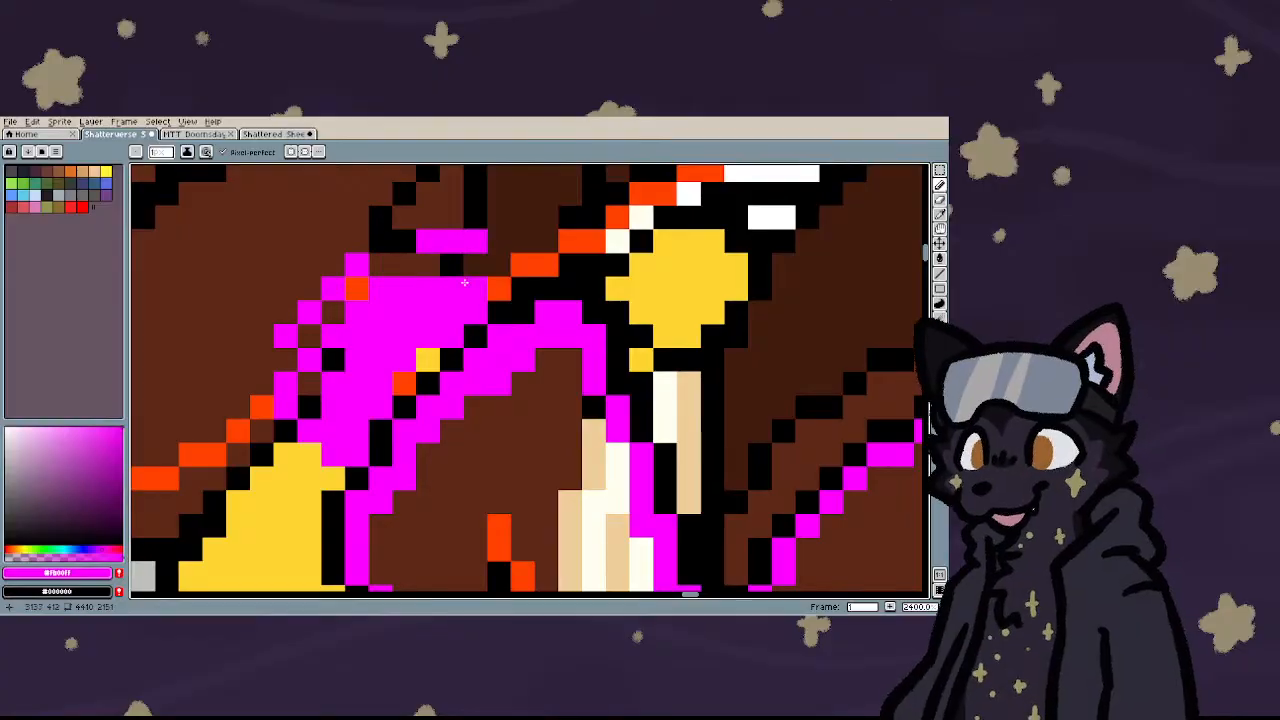
drag(475, 264, 476, 287)
right_click(484, 288)
right_click(497, 288)
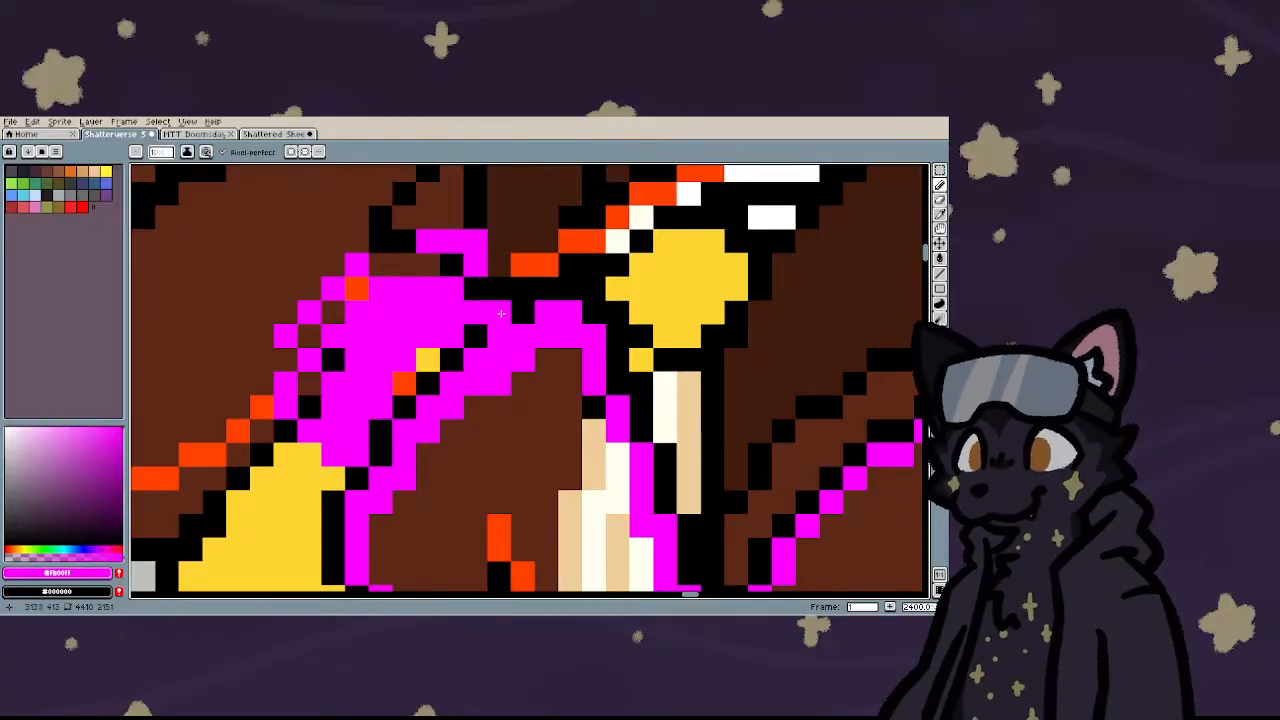
click(494, 243)
right_click(494, 244)
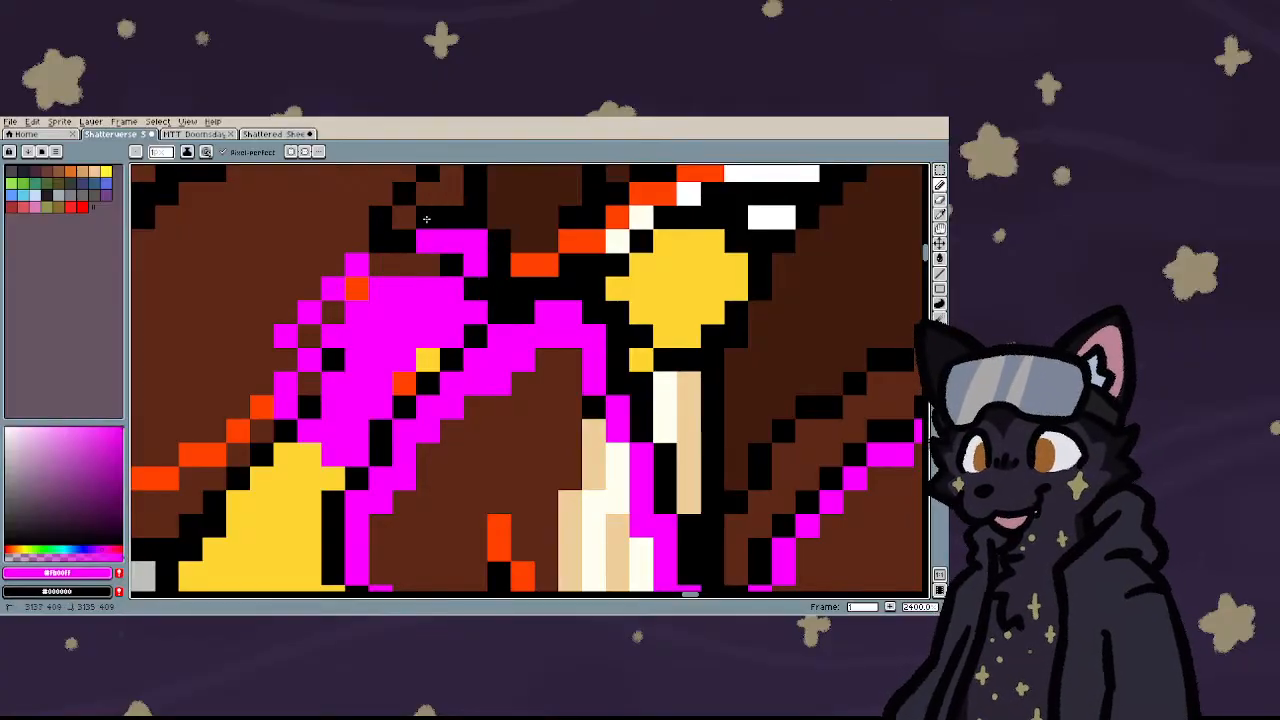
- Draw the black line under the upper finger, widen the magenta knuckles and outline their upper edge in black
right_click(381, 265)
right_click(405, 266)
right_click(428, 264)
click(332, 264)
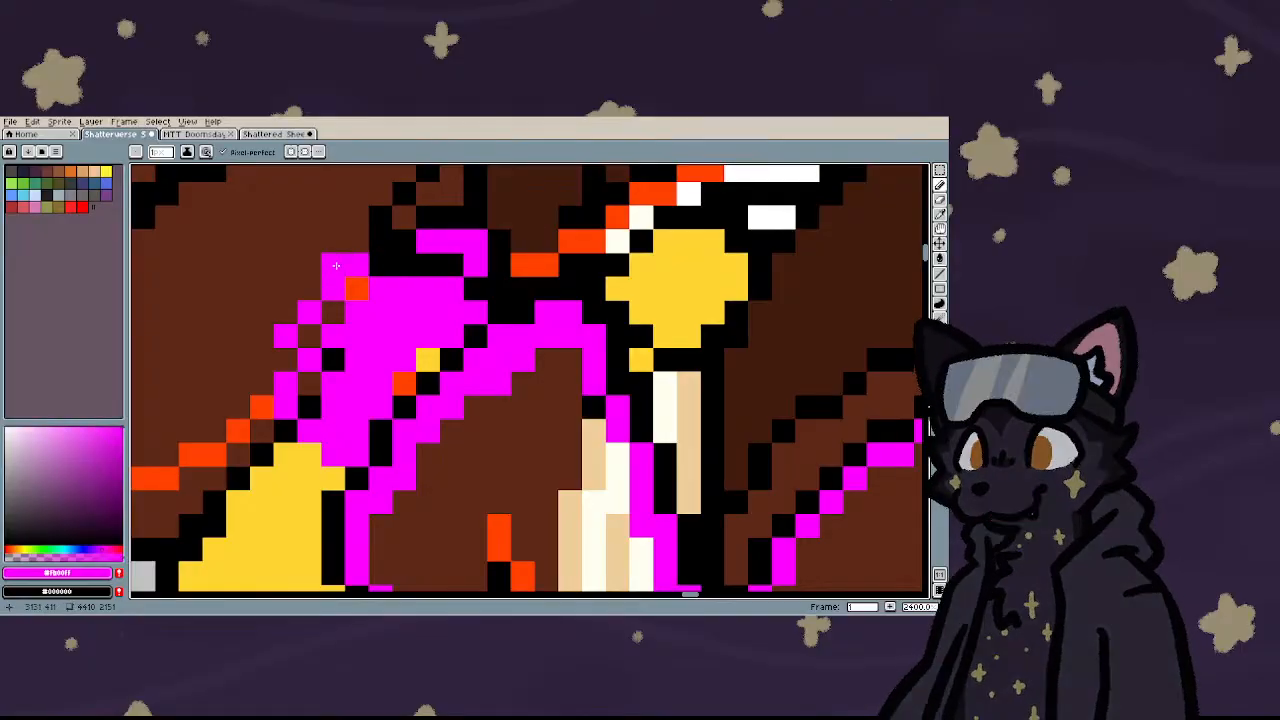
click(285, 312)
right_click(357, 240)
right_click(333, 240)
right_click(309, 264)
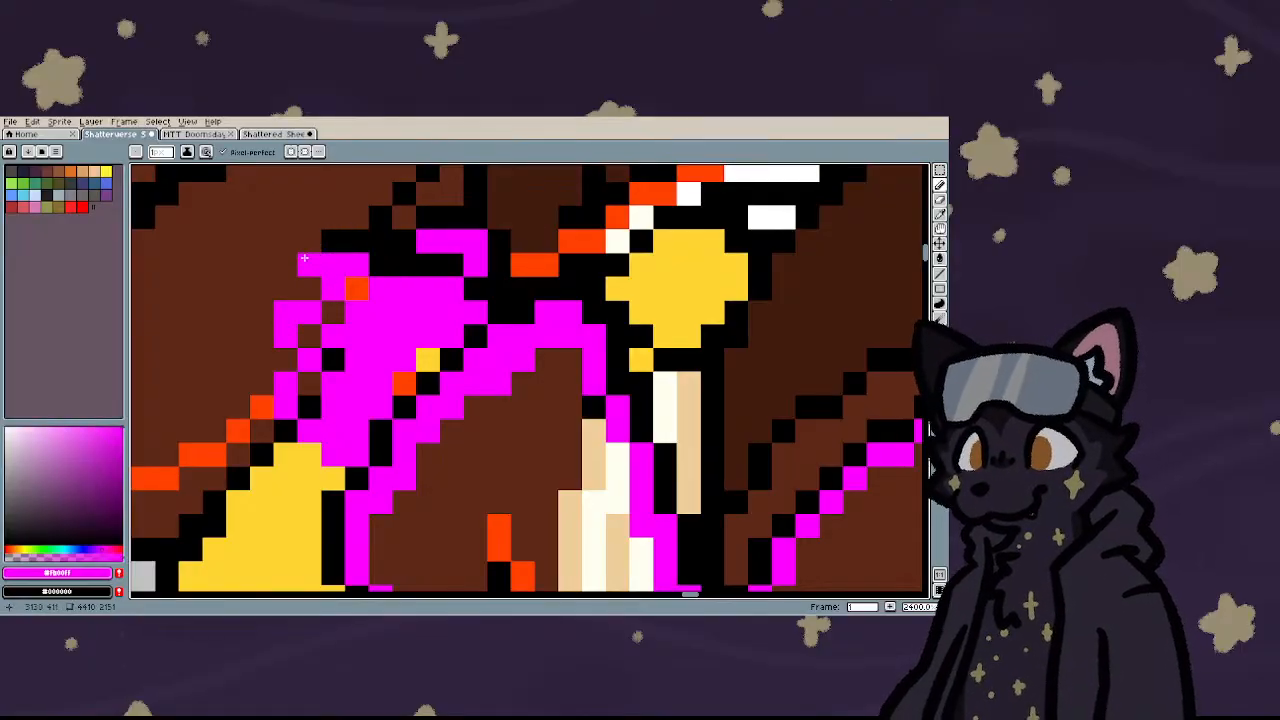
- Continue the black outline around the outer knuckles and add black separation pixels between the fingers
right_click(309, 288)
right_click(285, 288)
click(262, 312)
right_click(264, 311)
right_click(262, 336)
right_click(285, 360)
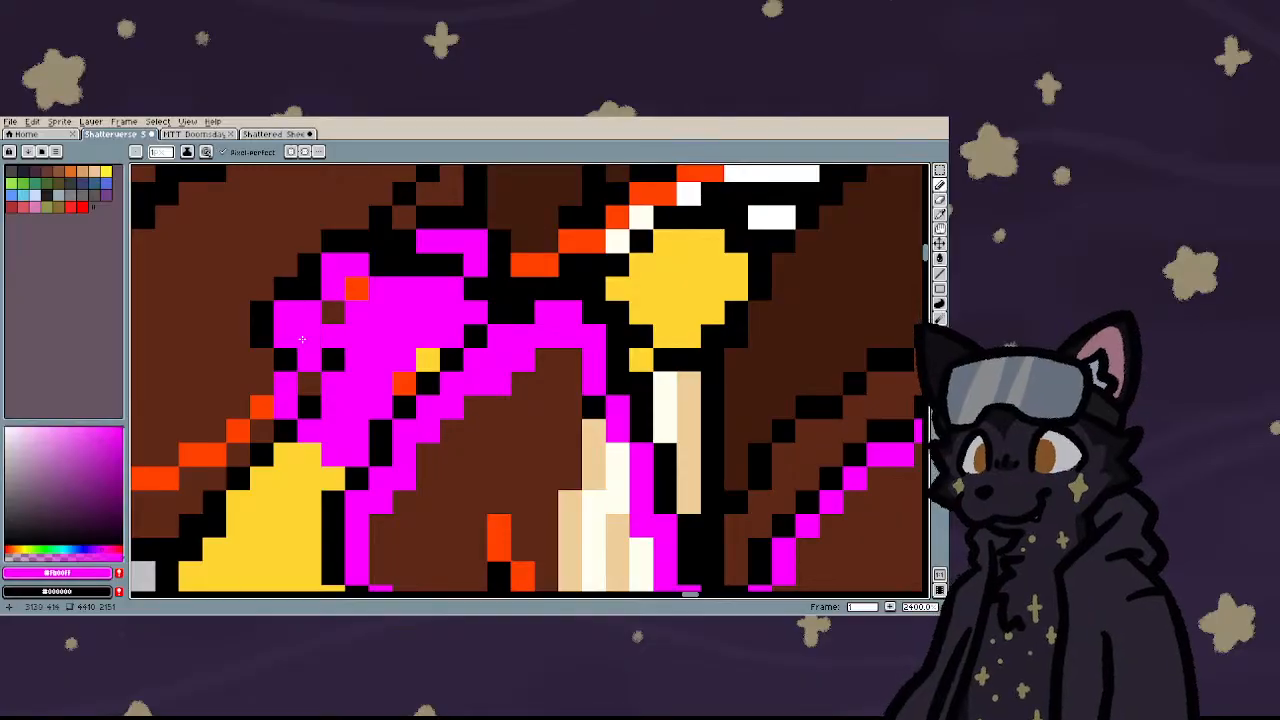
right_click(309, 336)
right_click(333, 312)
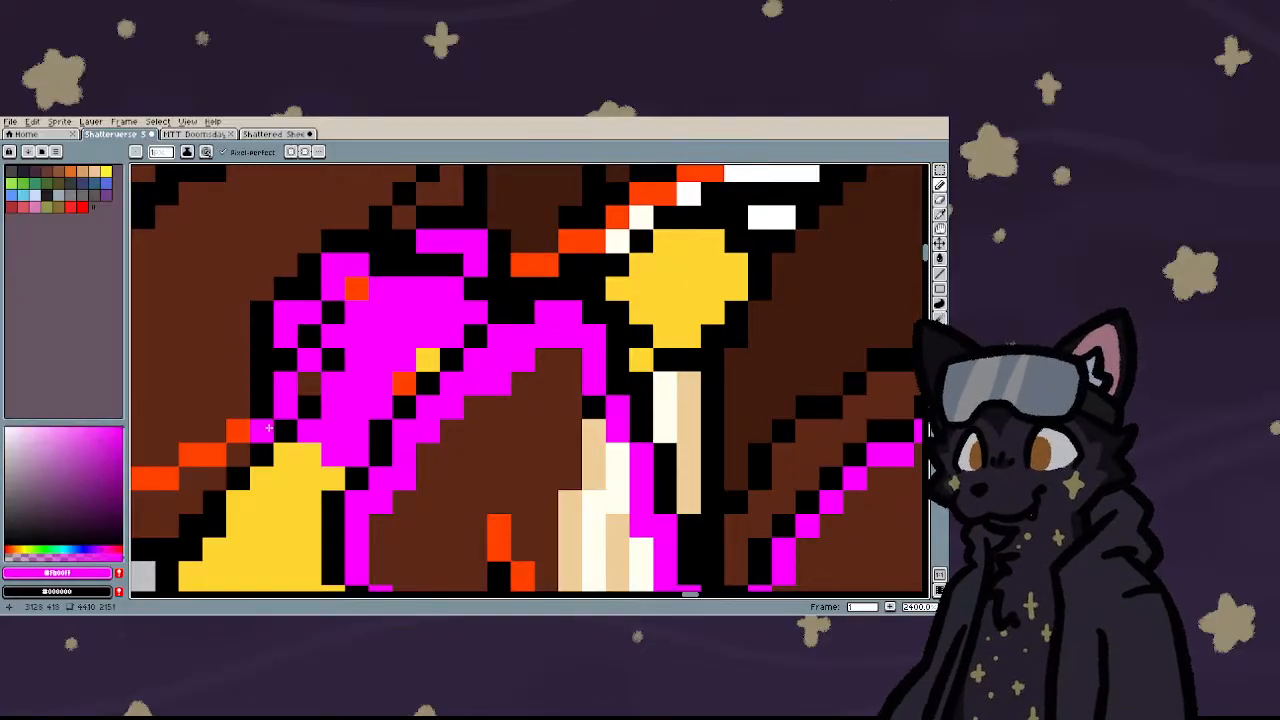
- Sample the white of the bones and fill the magenta palm of the hand at the tie with it
scroll(270, 400, down, 3)
scroll(274, 409, up, 2)
scroll(274, 409, up, 3)
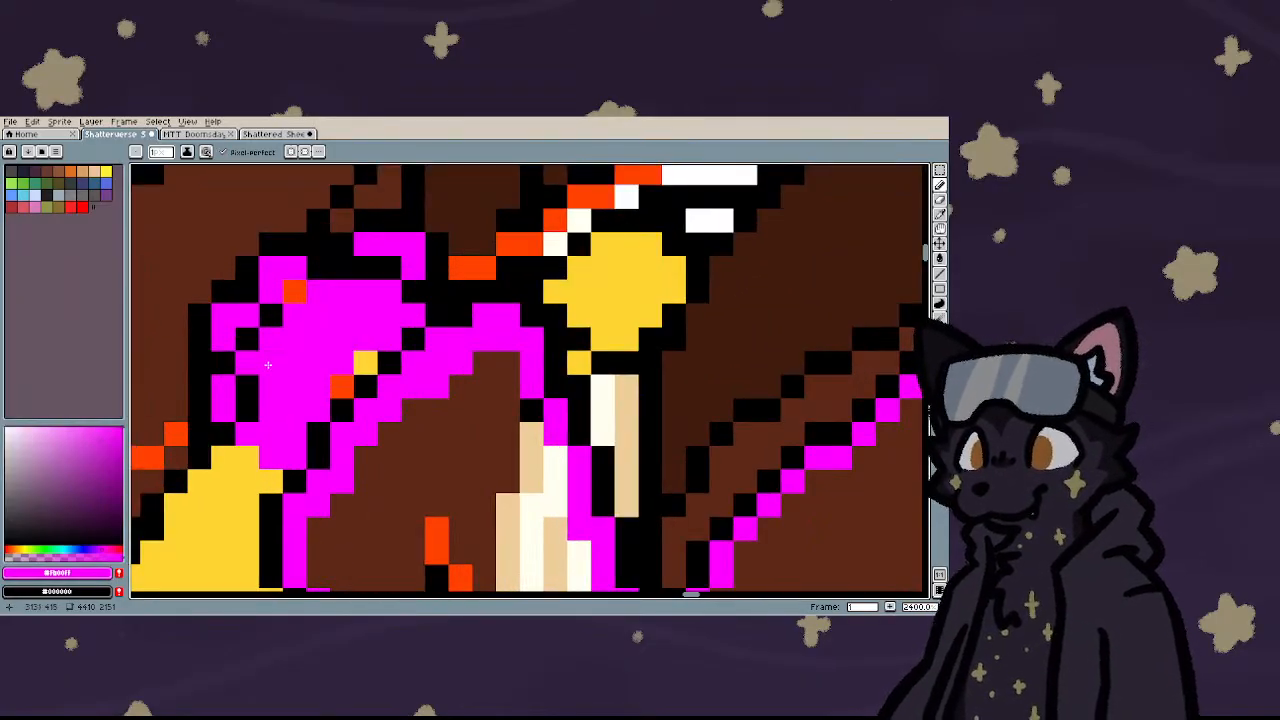
scroll(222, 425, down, 1)
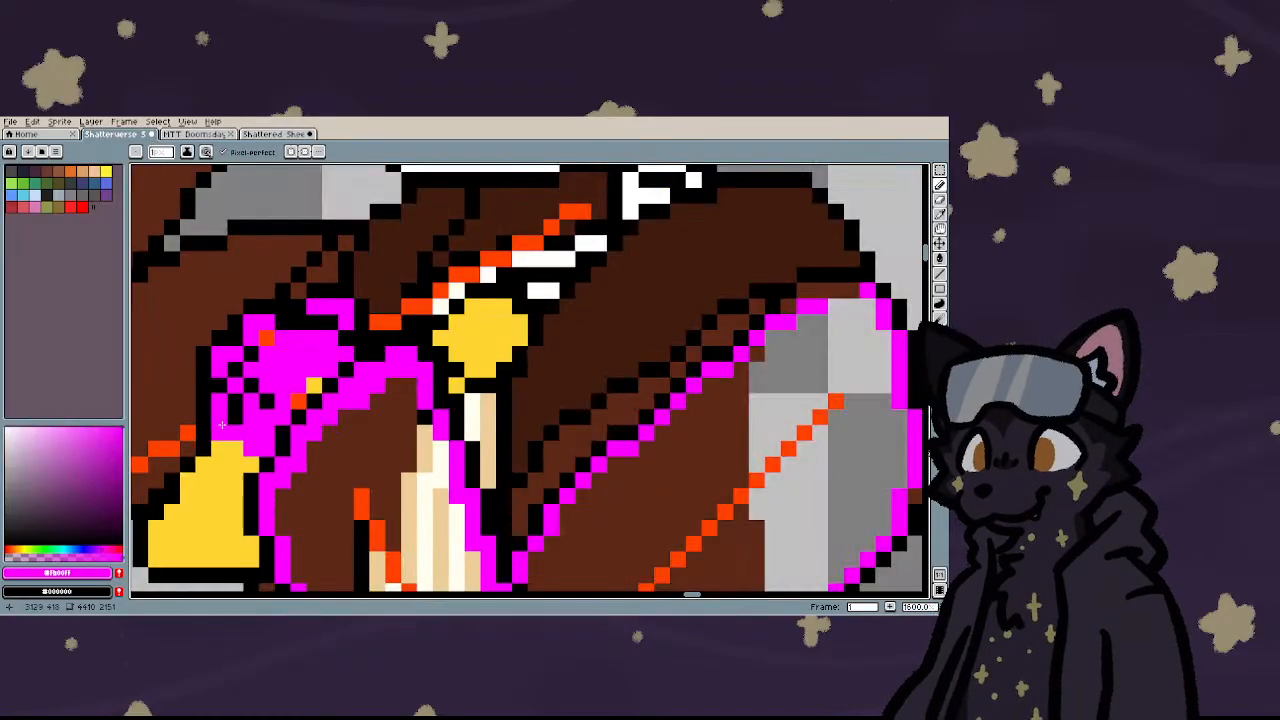
scroll(279, 347, down, 4)
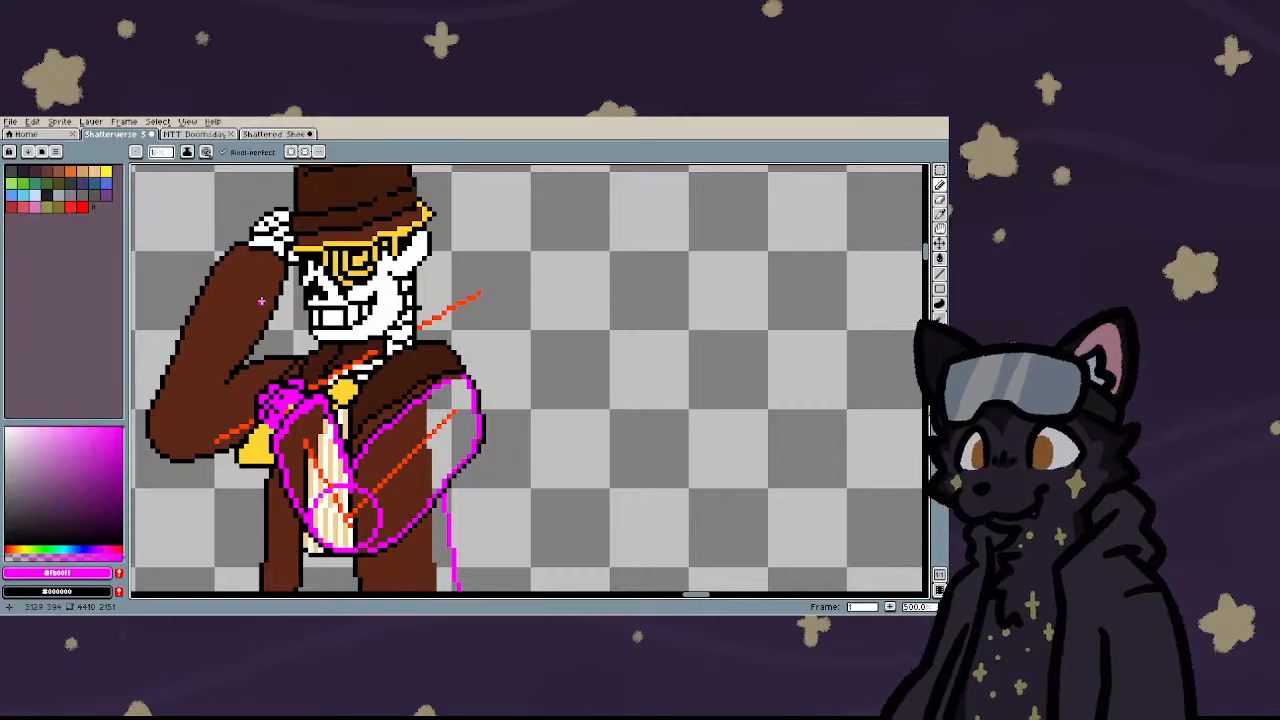
key(g)
alt+click(277, 421)
scroll(278, 422, up, 4)
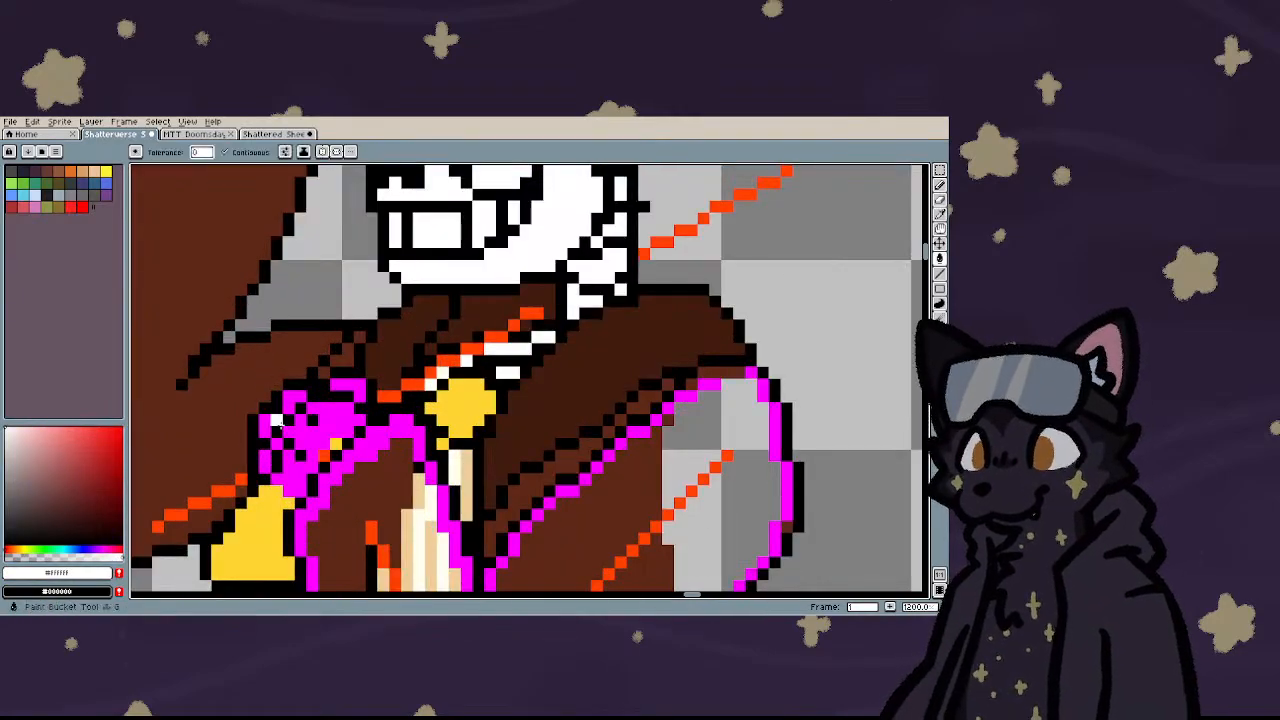
scroll(277, 421, up, 2)
click(306, 424)
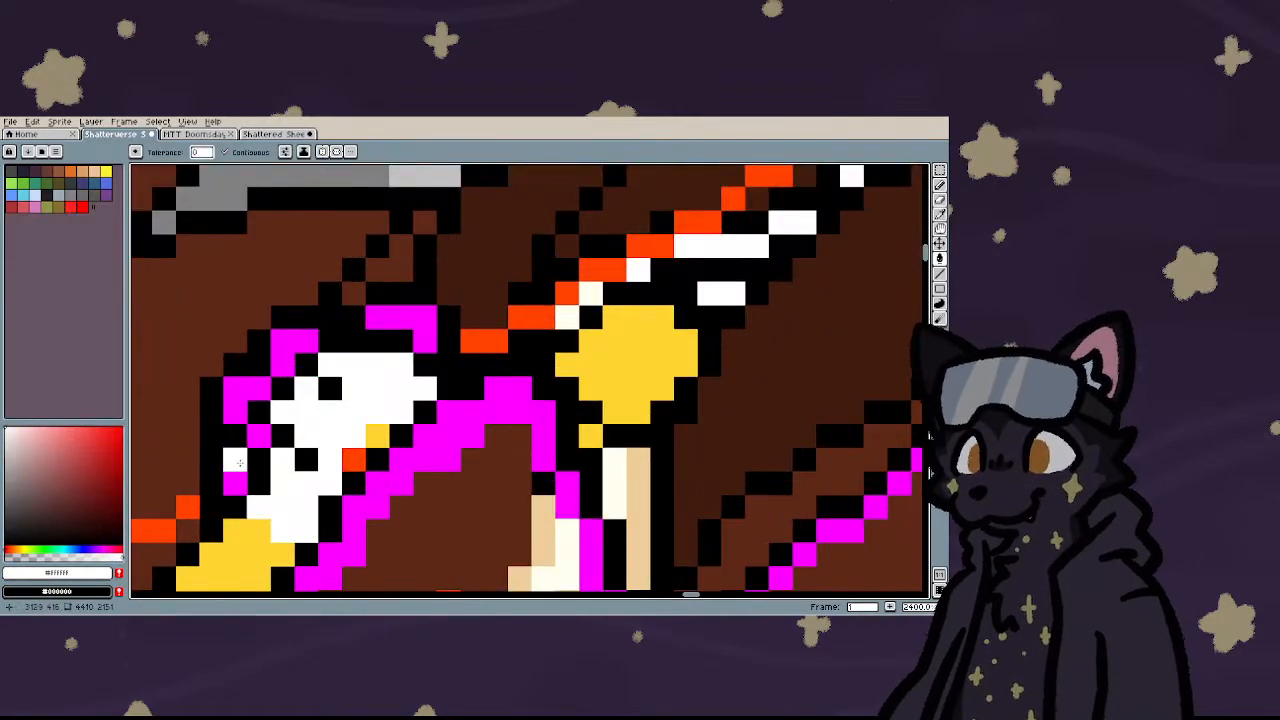
- Fill the remaining magenta finger sections of the hand with white
click(234, 484)
click(258, 436)
click(234, 388)
click(258, 412)
key(b)
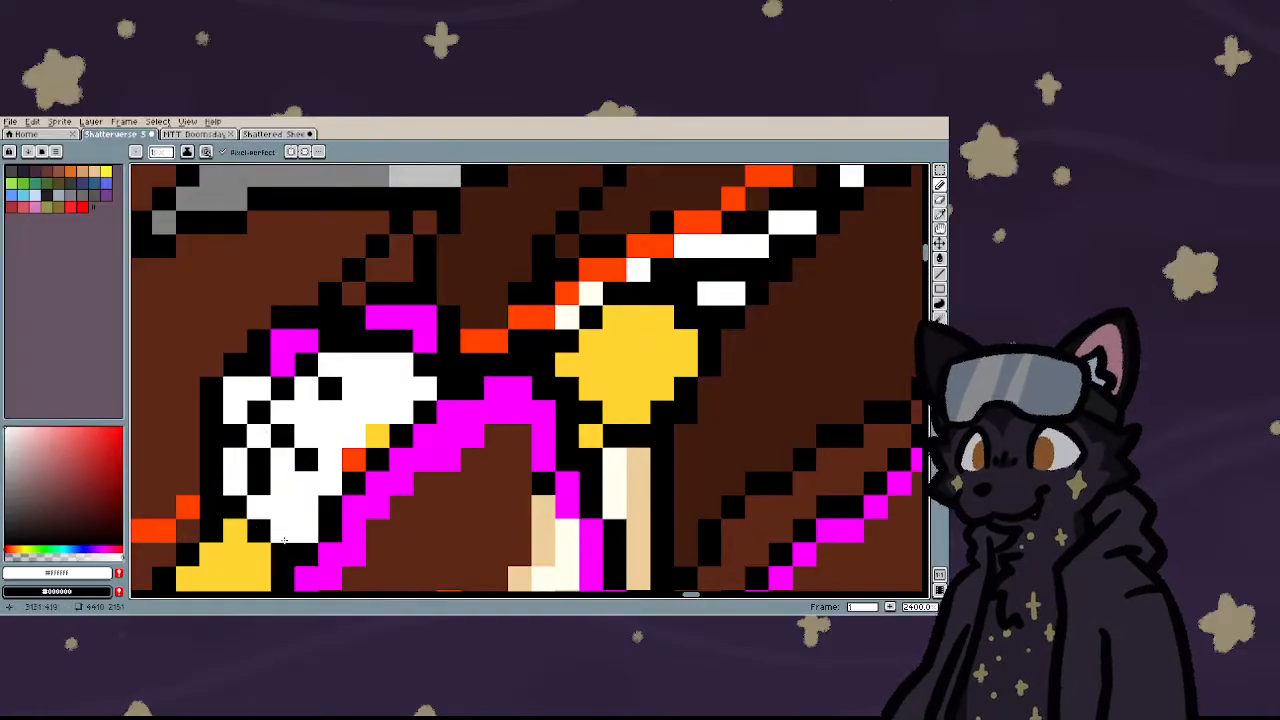
key(g)
click(281, 364)
click(424, 319)
scroll(324, 405, down, 5)
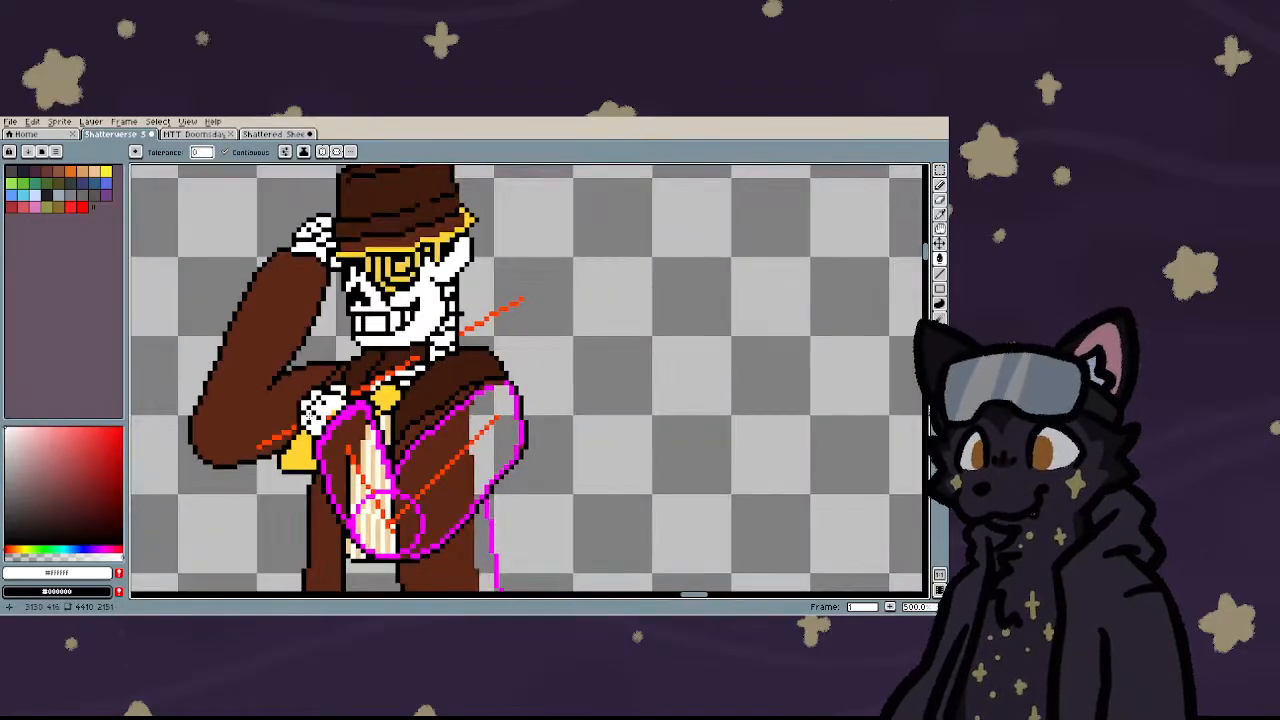
- Select the 8 by 4 pixel block of upper knuckles and shift it one pixel toward the tie
scroll(300, 408, up, 5)
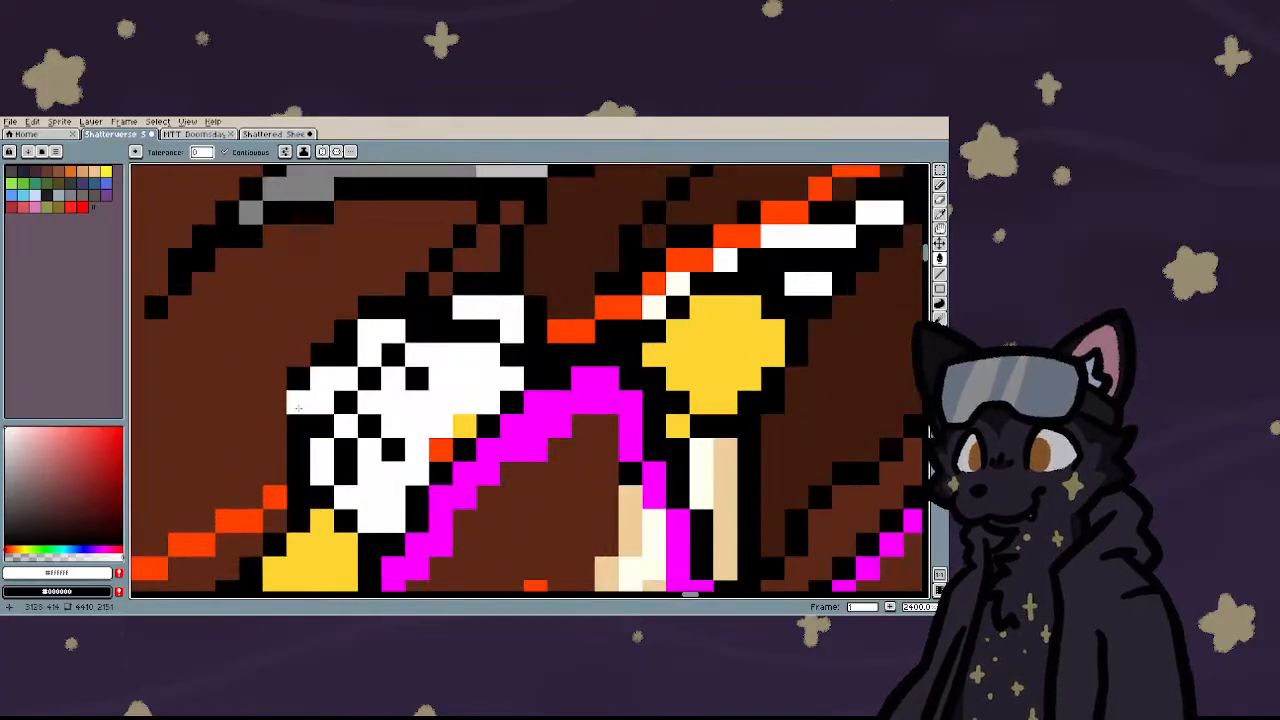
key(m)
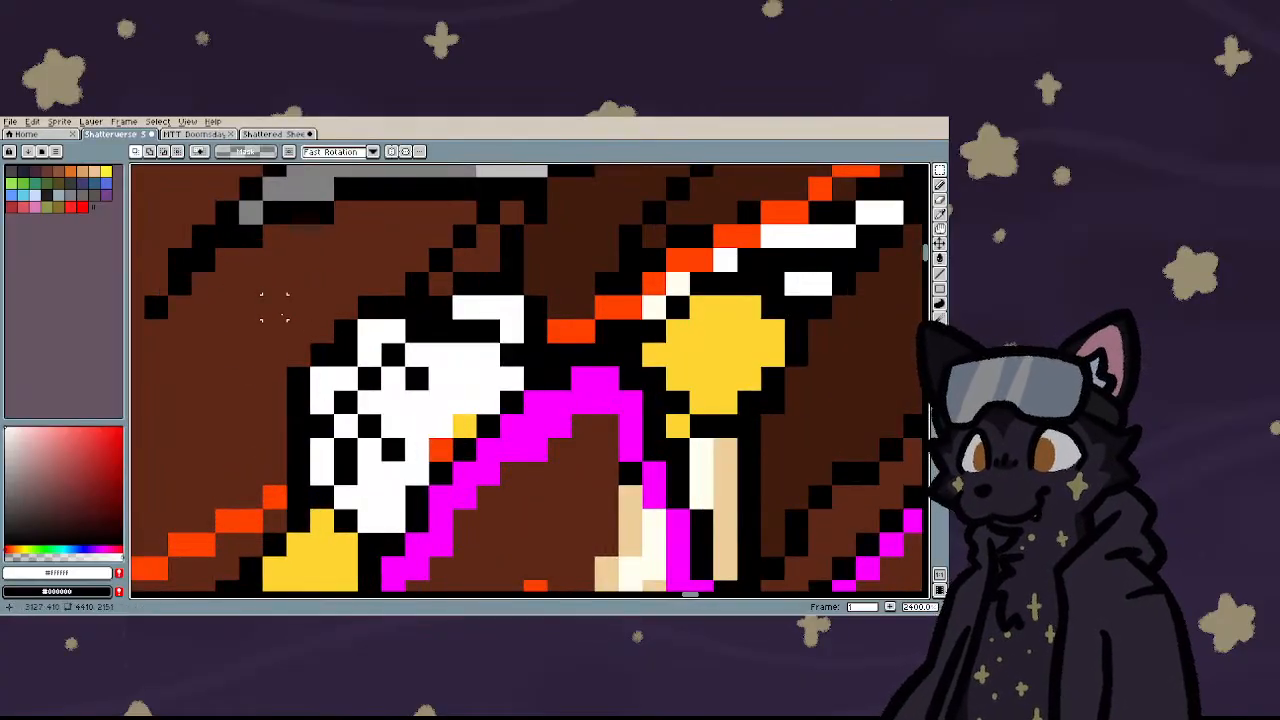
drag(274, 306, 407, 399)
key(ctrl+z)
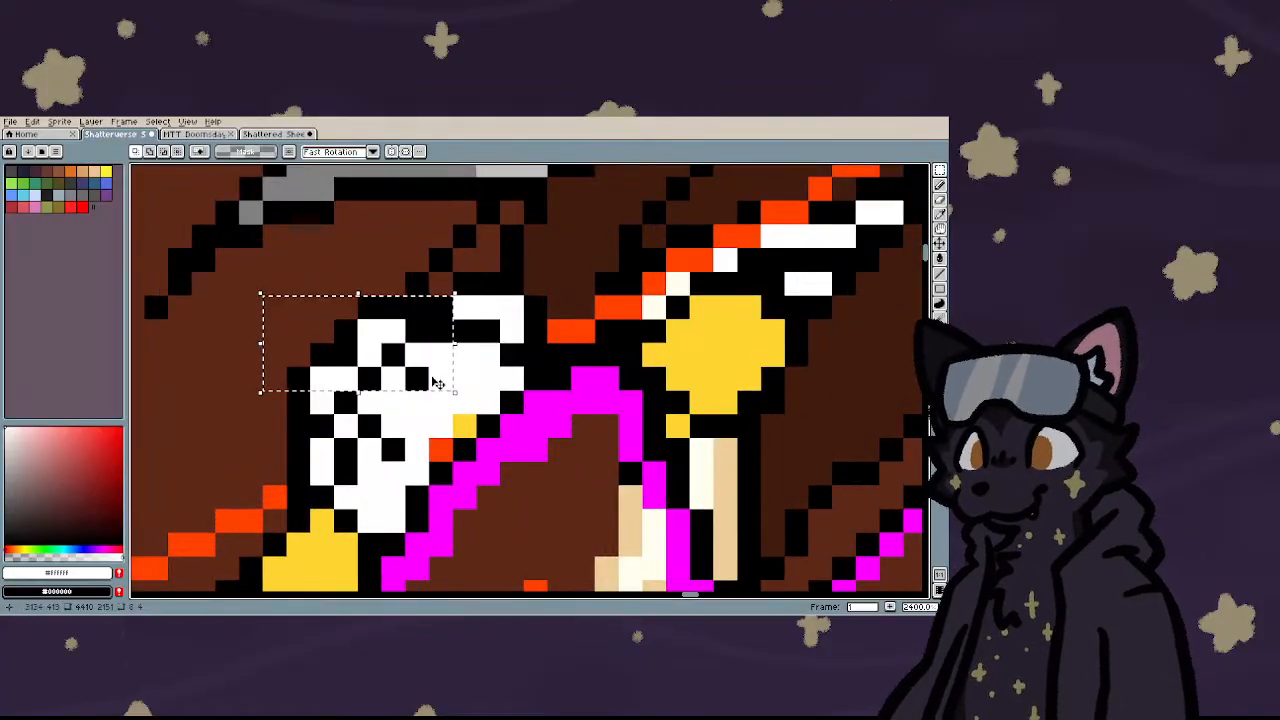
key(ctrl+y)
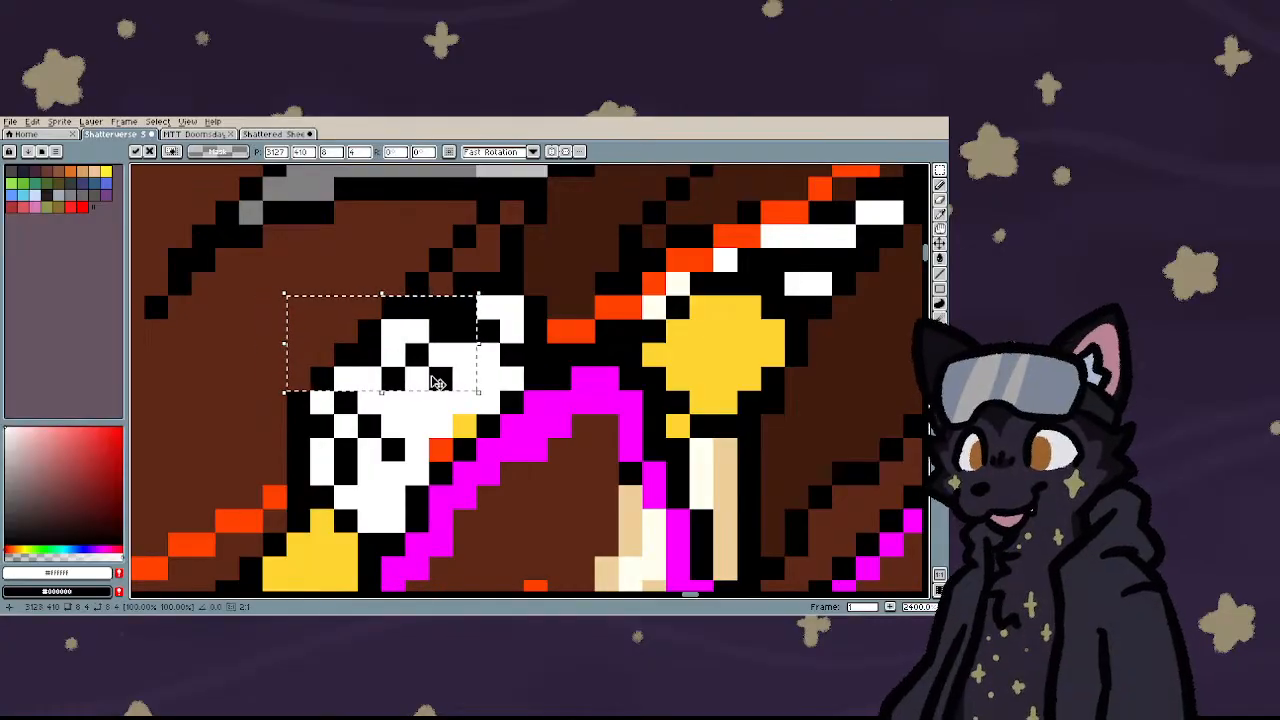
key(ctrl+d)
key(b)
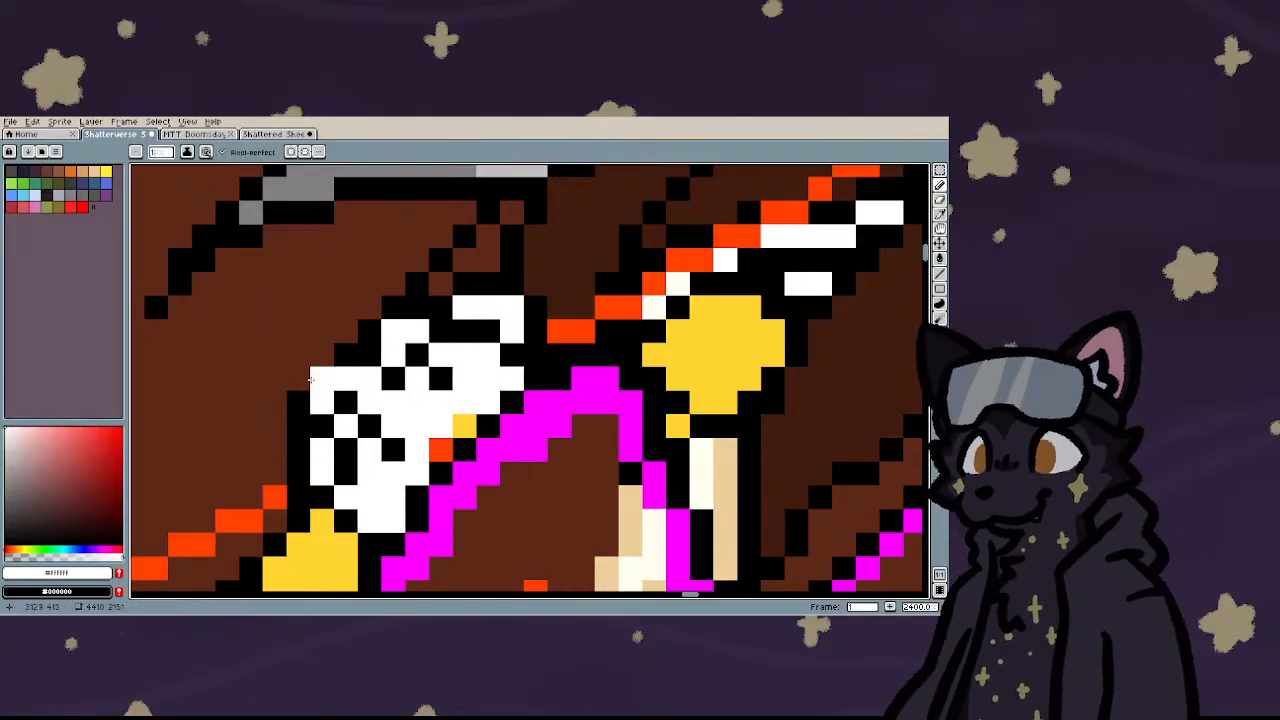
- Retouch the hand's outer knuckles and finger separations with black and white pixels down to the wrist
scroll(357, 403, down, 1)
scroll(357, 403, down, 5)
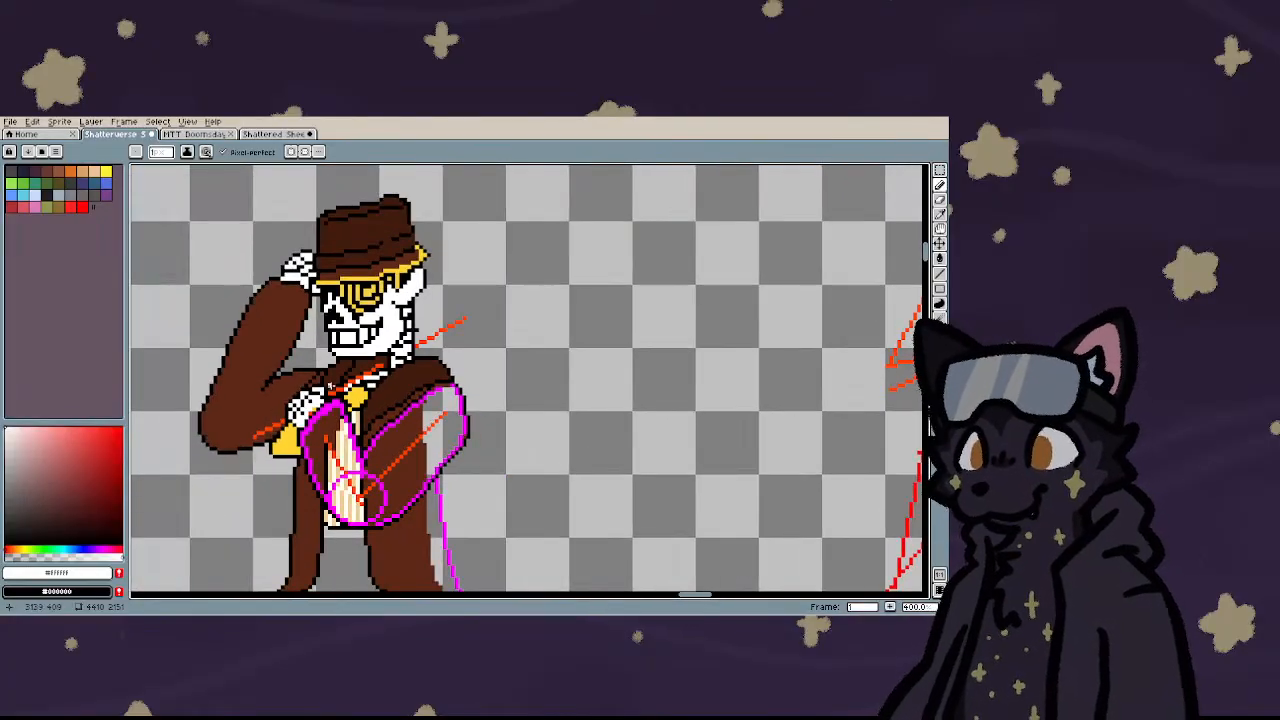
scroll(231, 436, up, 6)
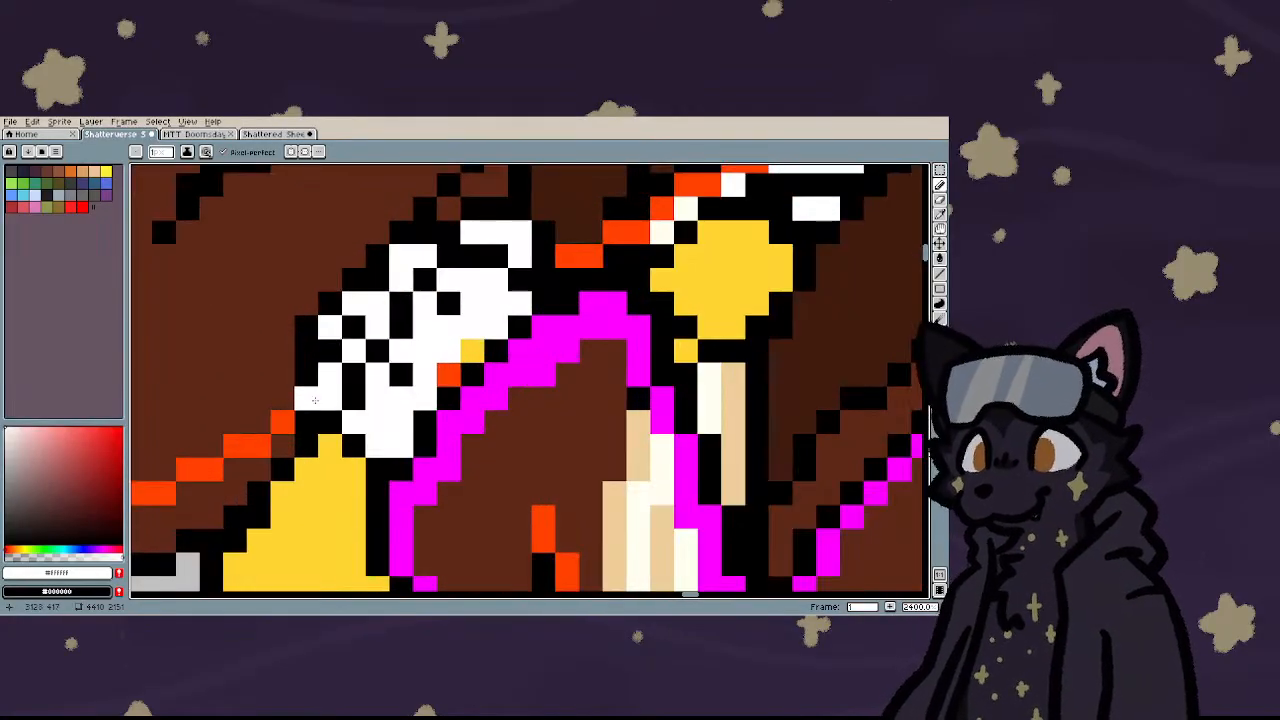
click(278, 419)
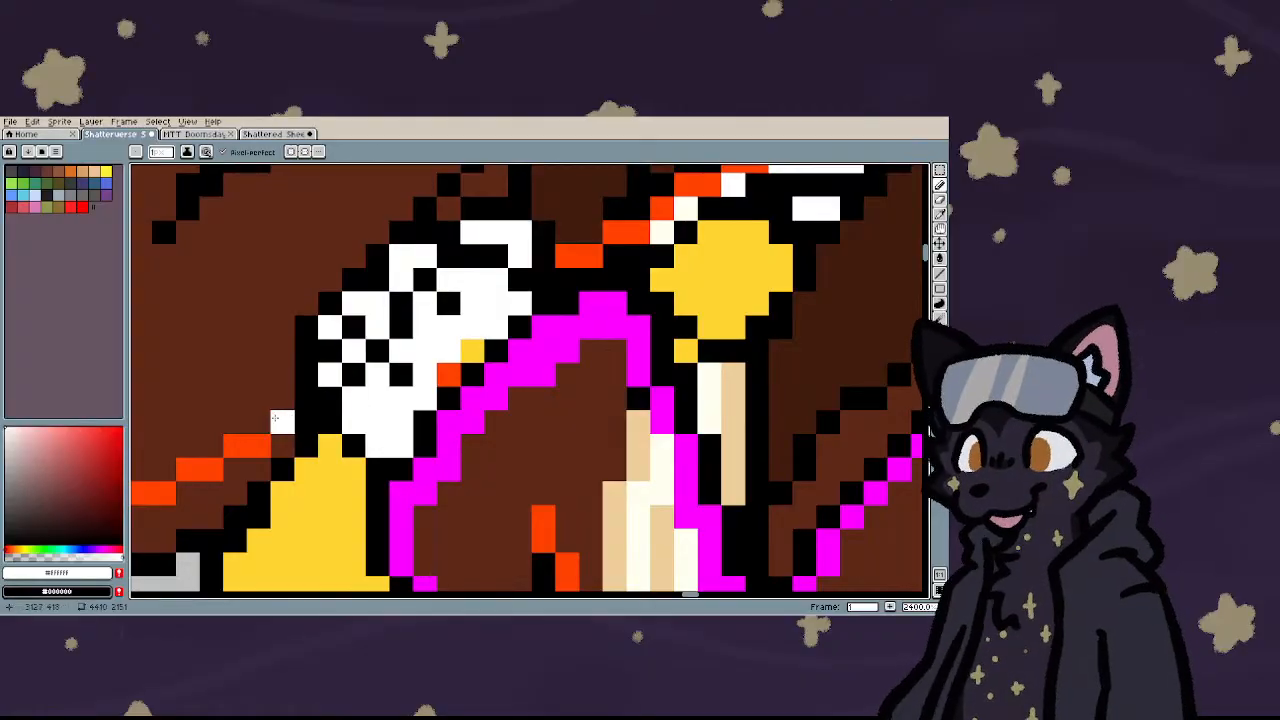
scroll(276, 418, down, 2)
scroll(294, 408, up, 1)
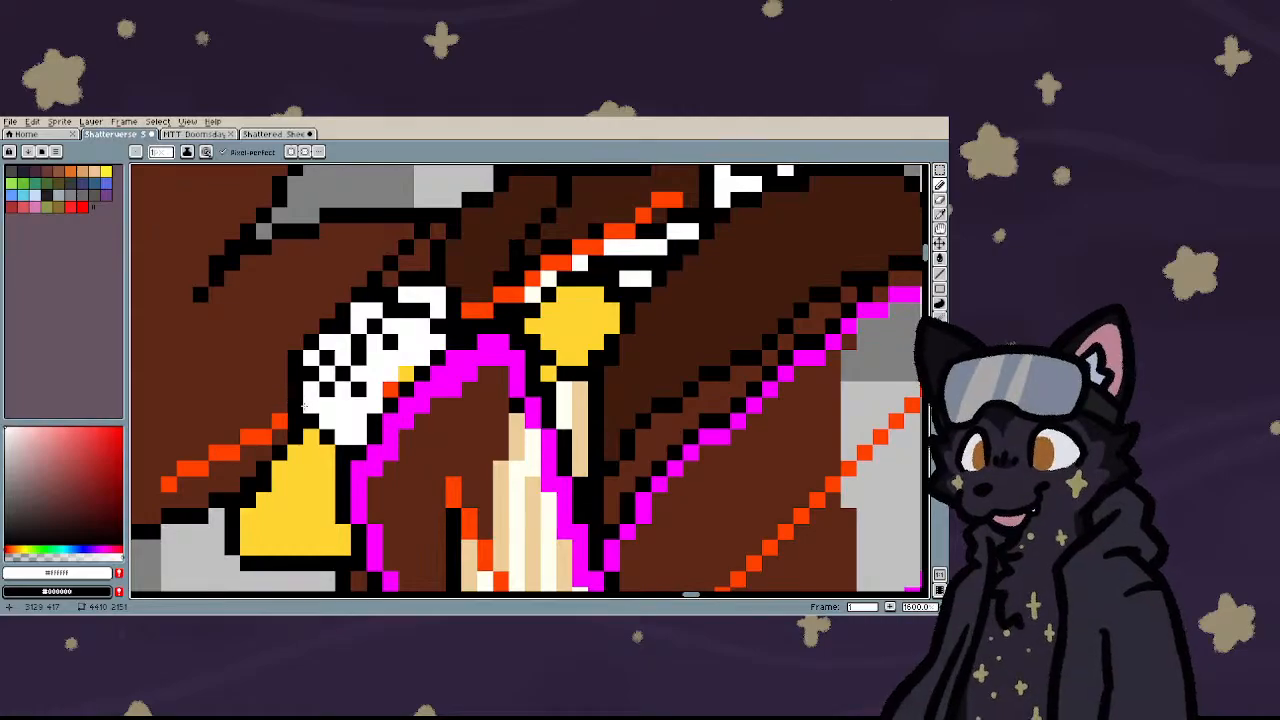
- Examine the white hand at the tie close up and in proportion to the whole figure
scroll(315, 390, down, 4)
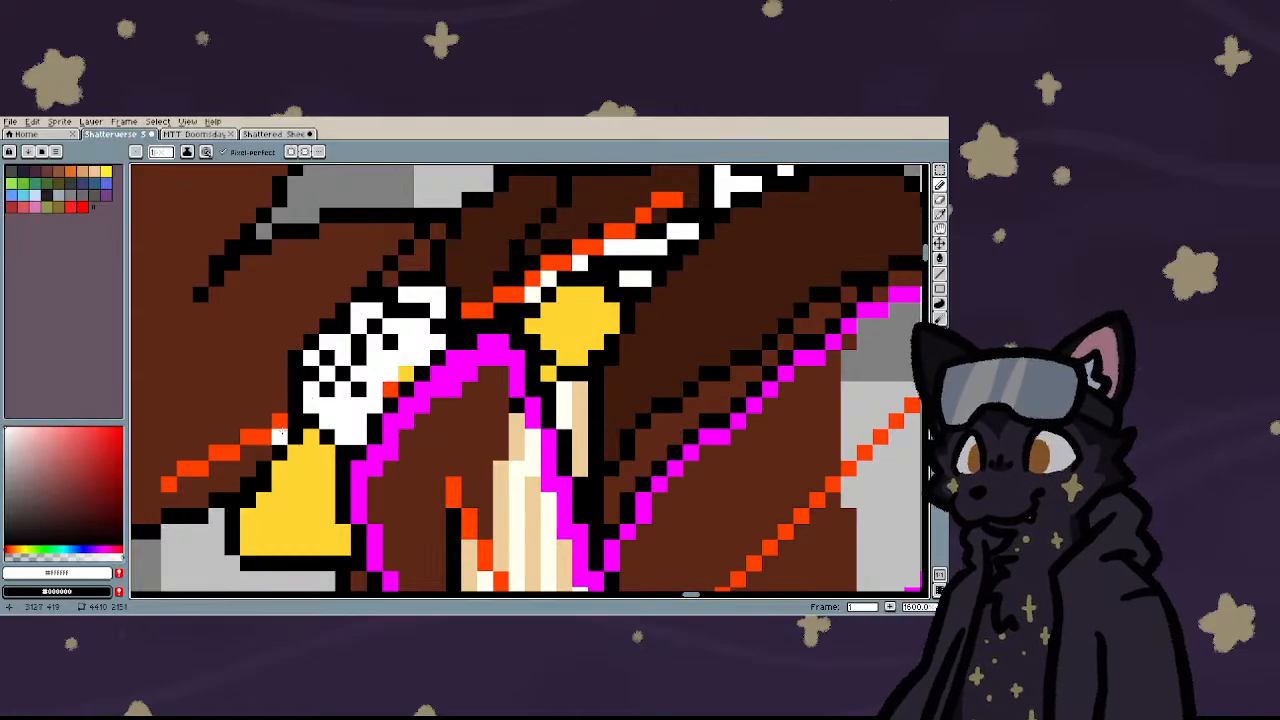
scroll(315, 390, up, 2)
scroll(315, 390, down, 2)
scroll(303, 398, down, 3)
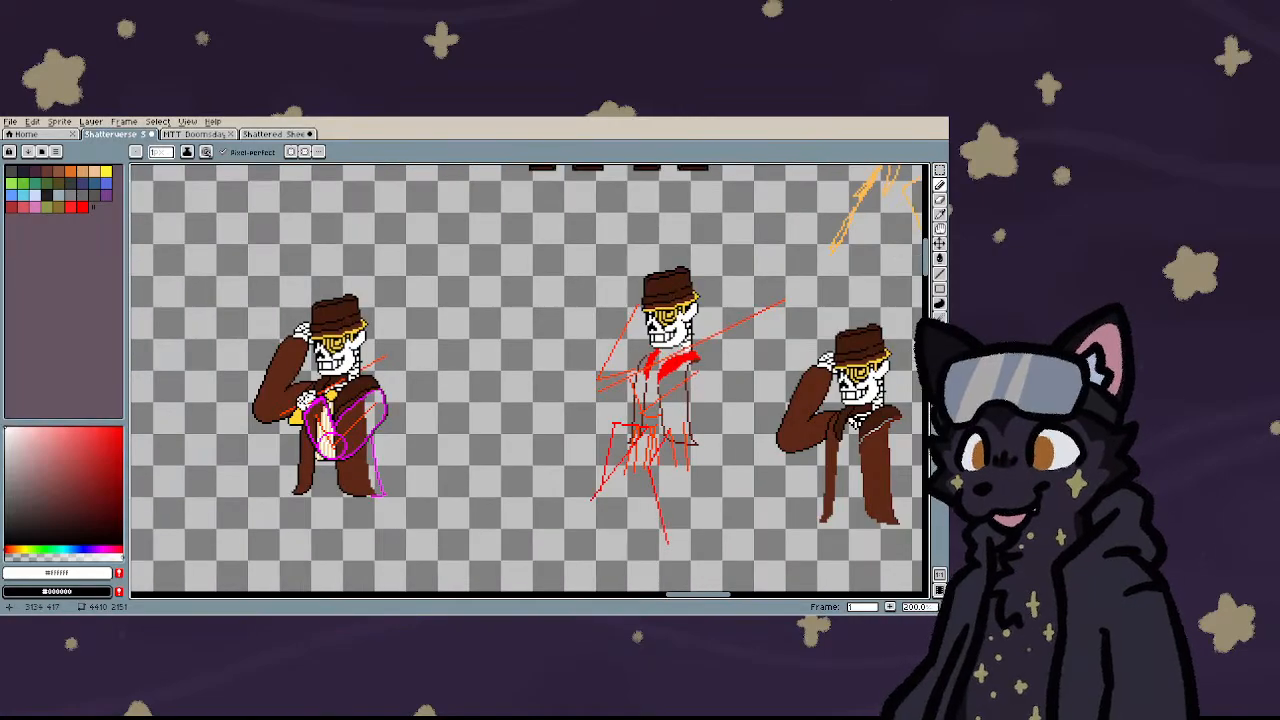
scroll(303, 398, up, 3)
scroll(229, 412, up, 3)
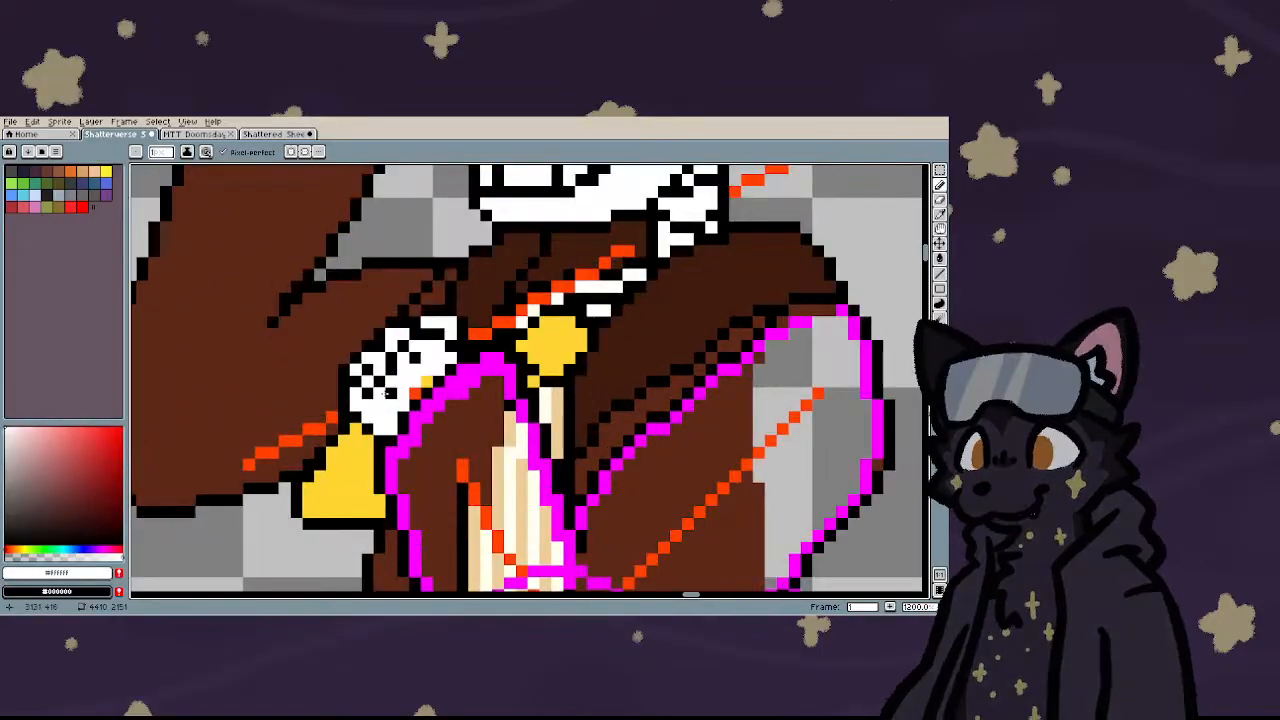
scroll(300, 414, down, 4)
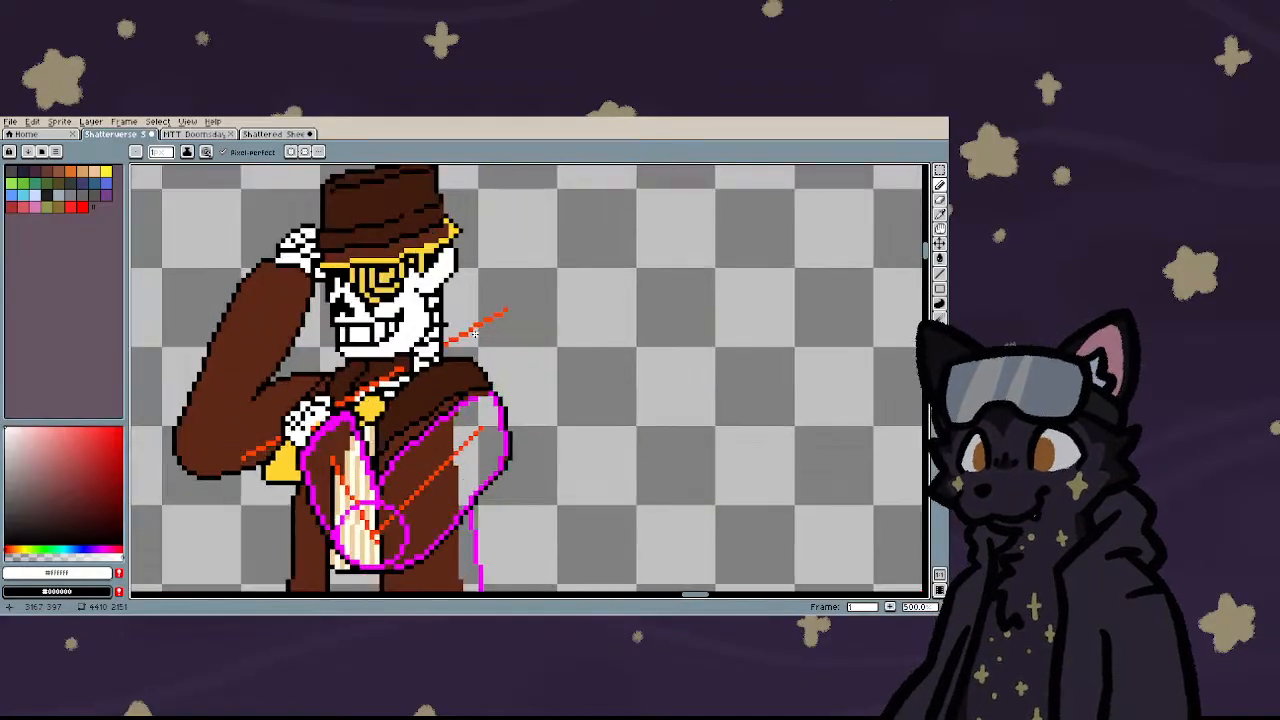
scroll(474, 334, up, 2)
scroll(474, 334, down, 2)
scroll(474, 334, up, 1)
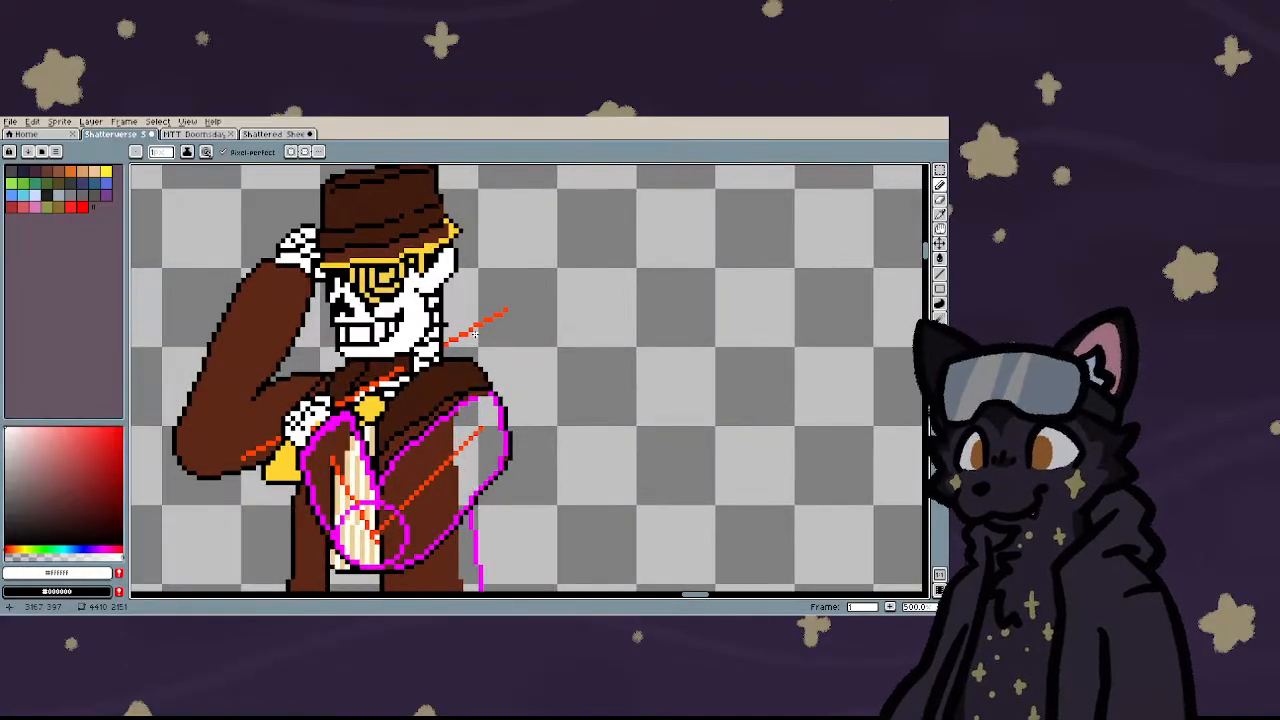
scroll(346, 414, up, 4)
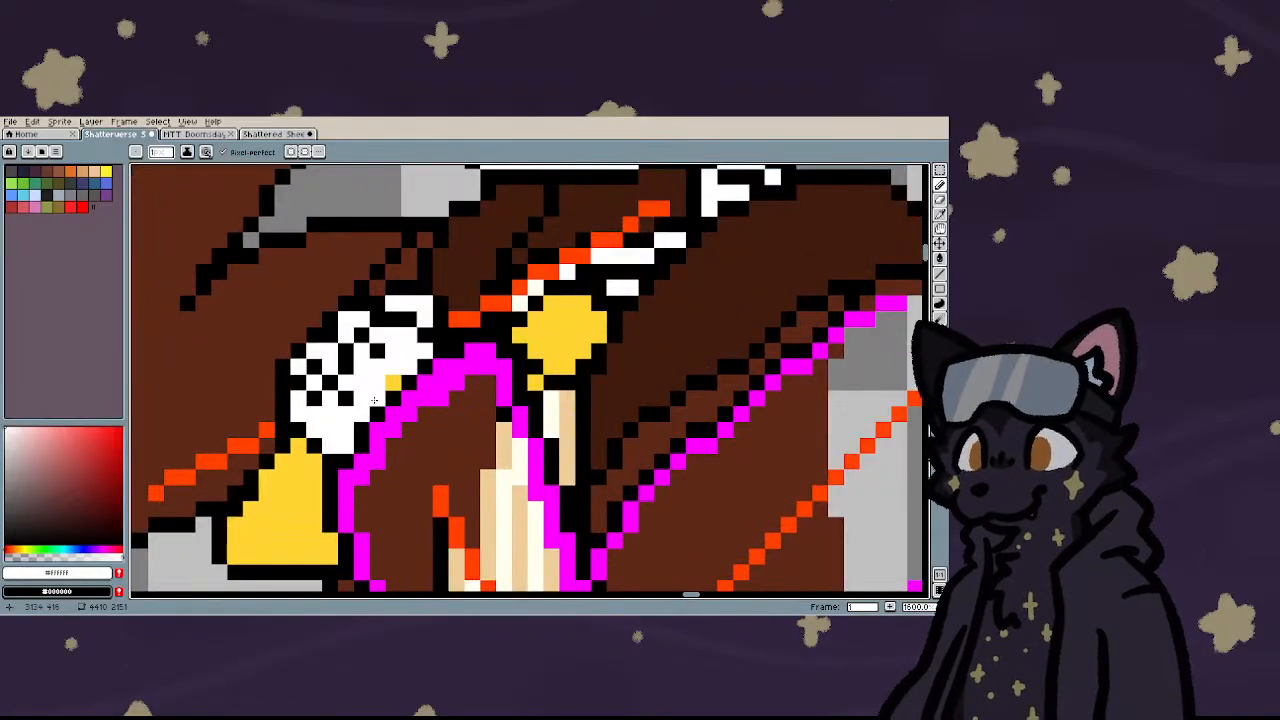
- Sample the jacket's brown and fill the unpainted area of the second upper arm with it
scroll(387, 382, down, 4)
scroll(490, 412, up, 4)
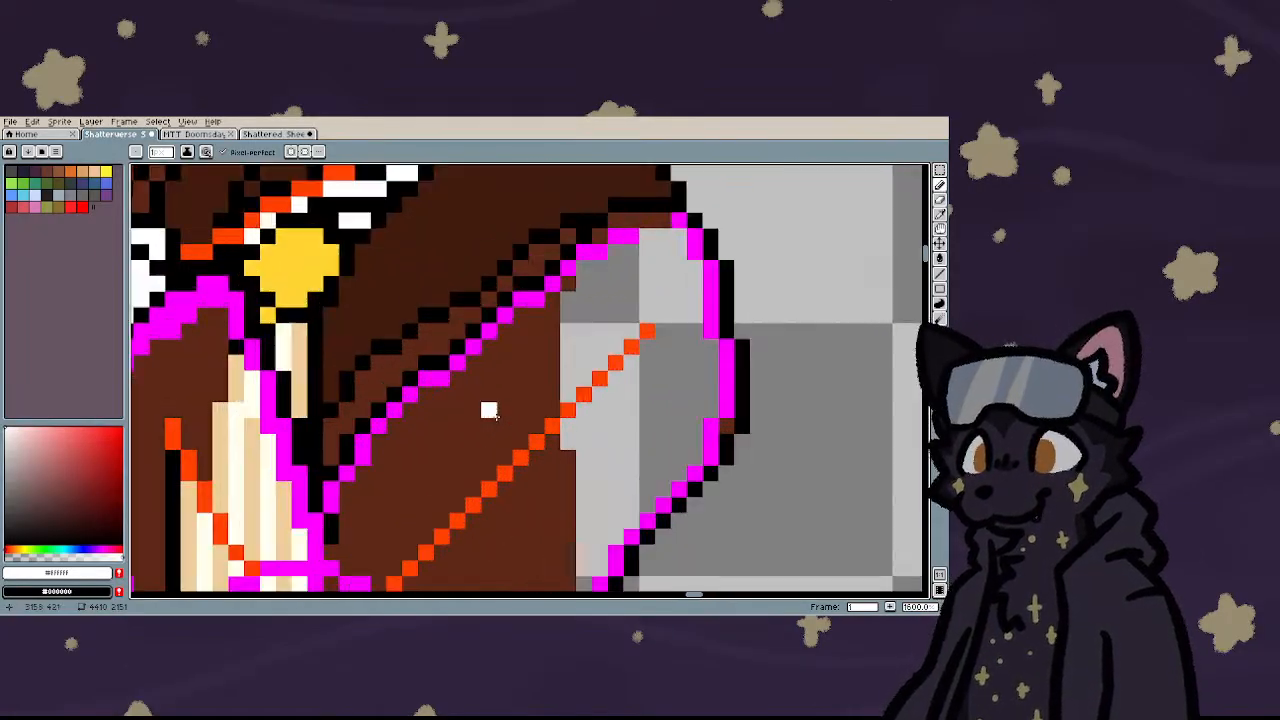
scroll(495, 415, down, 3)
key(i)
click(494, 413)
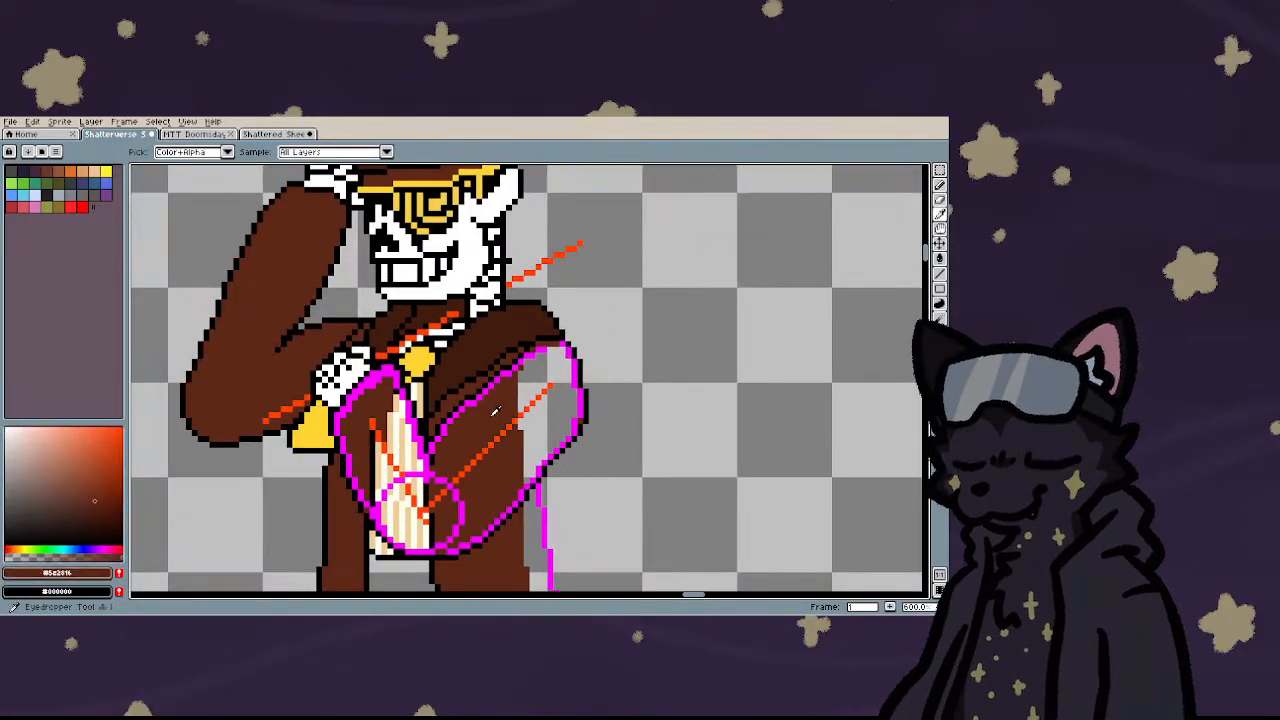
key(g)
click(519, 397)
scroll(525, 415, up, 5)
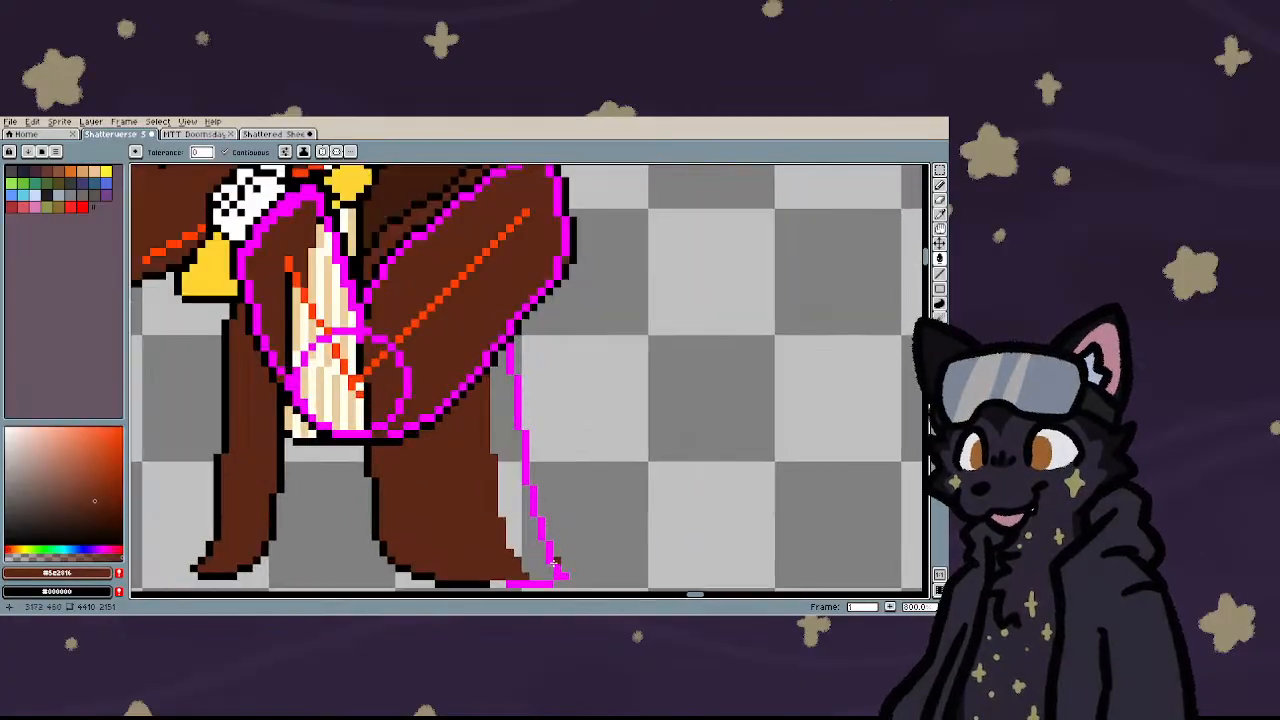
- Trace the magenta guide of the jacket's outer side in black from under the arm down to the hem
key(b)
drag(487, 238, 501, 287)
drag(485, 234, 511, 437)
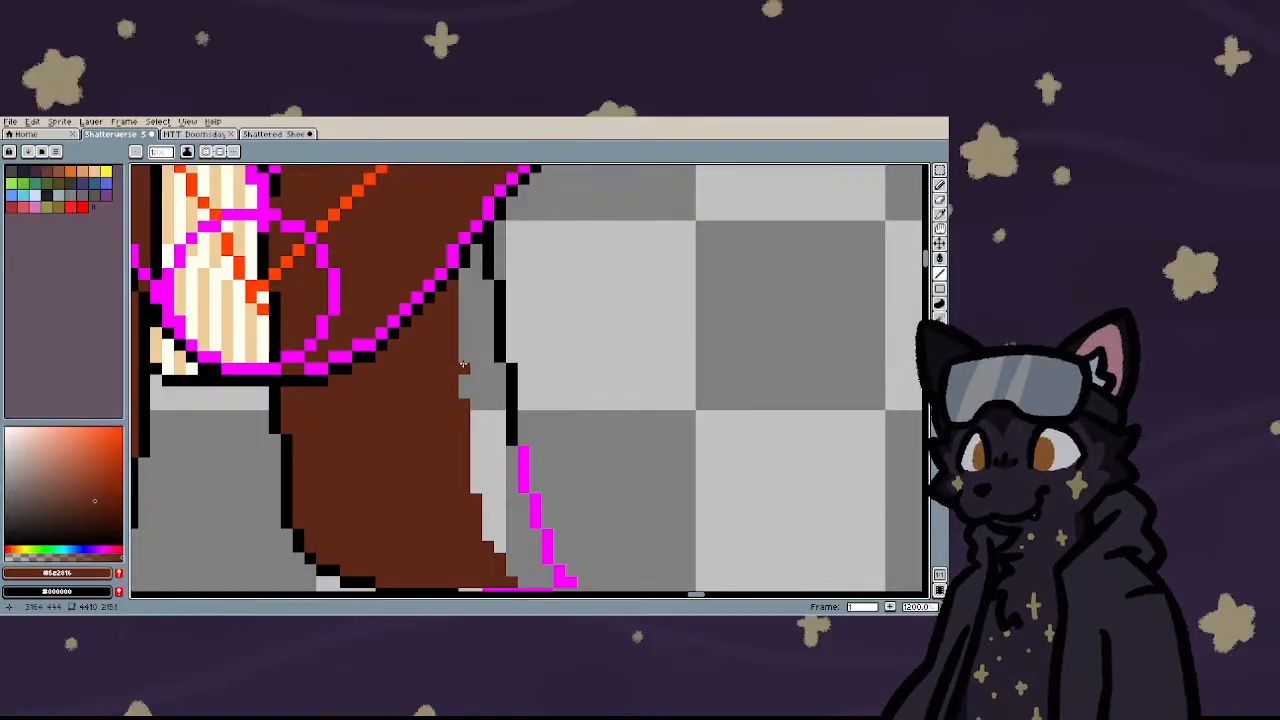
scroll(463, 364, down, 2)
scroll(487, 462, up, 2)
mouse_move(436, 503)
mouse_down()
mouse_move(532, 508)
mouse_move(547, 477)
mouse_move(558, 492)
mouse_move(533, 457)
mouse_move(530, 413)
mouse_move(514, 412)
mouse_move(503, 306)
mouse_up()
key(e)
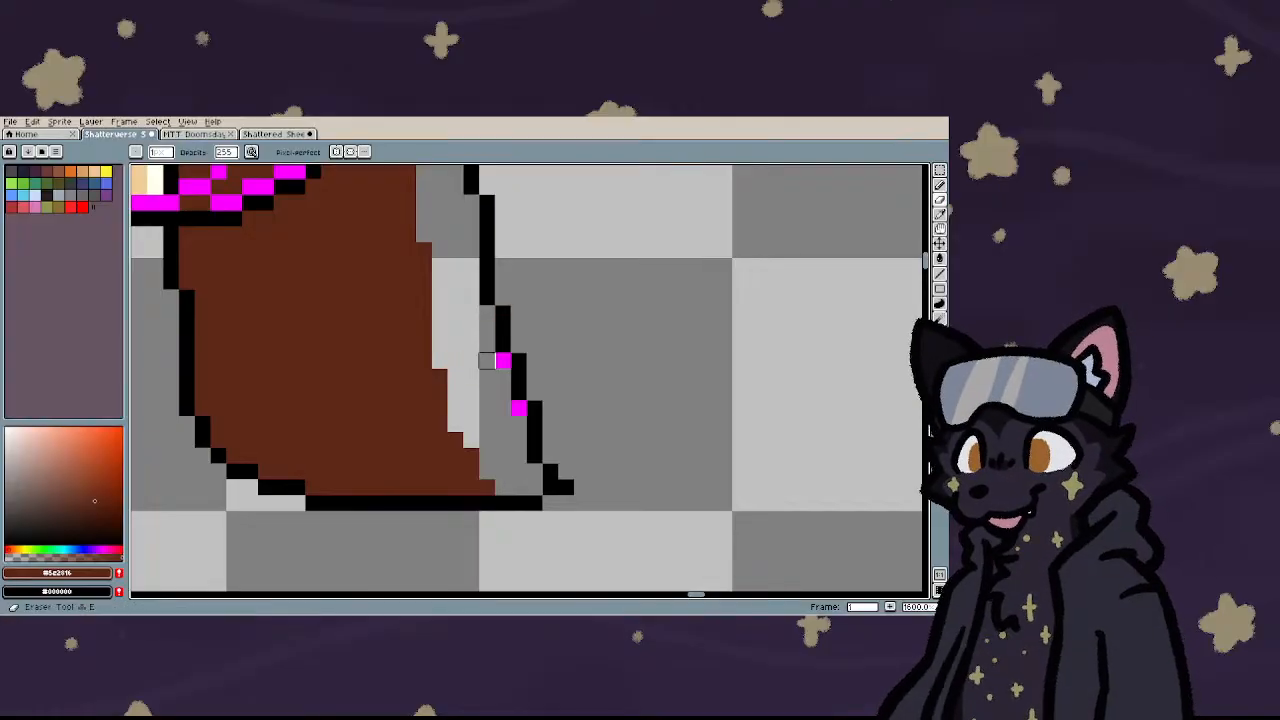
- Erase the two stray magenta pixels beside the jacket's outer outline and fill the empty strip inside it with brown
click(503, 360)
click(518, 407)
key(g)
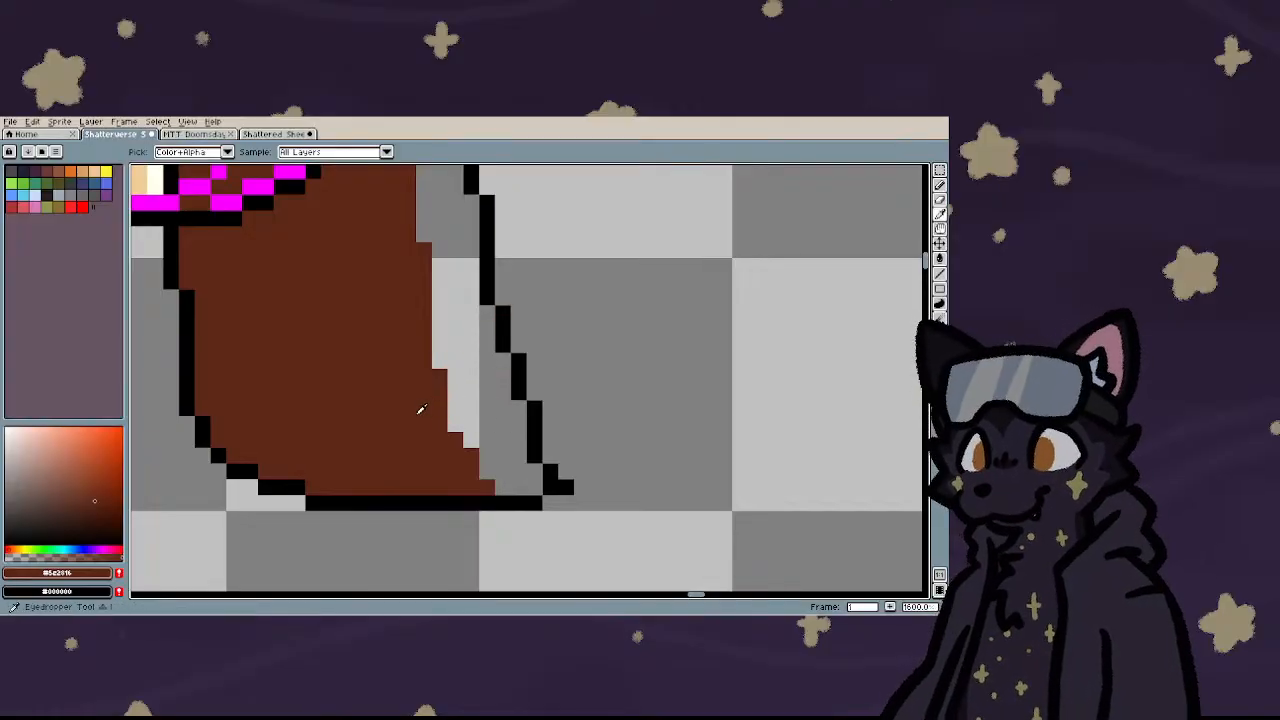
click(478, 420)
scroll(481, 423, down, 4)
scroll(481, 423, down, 3)
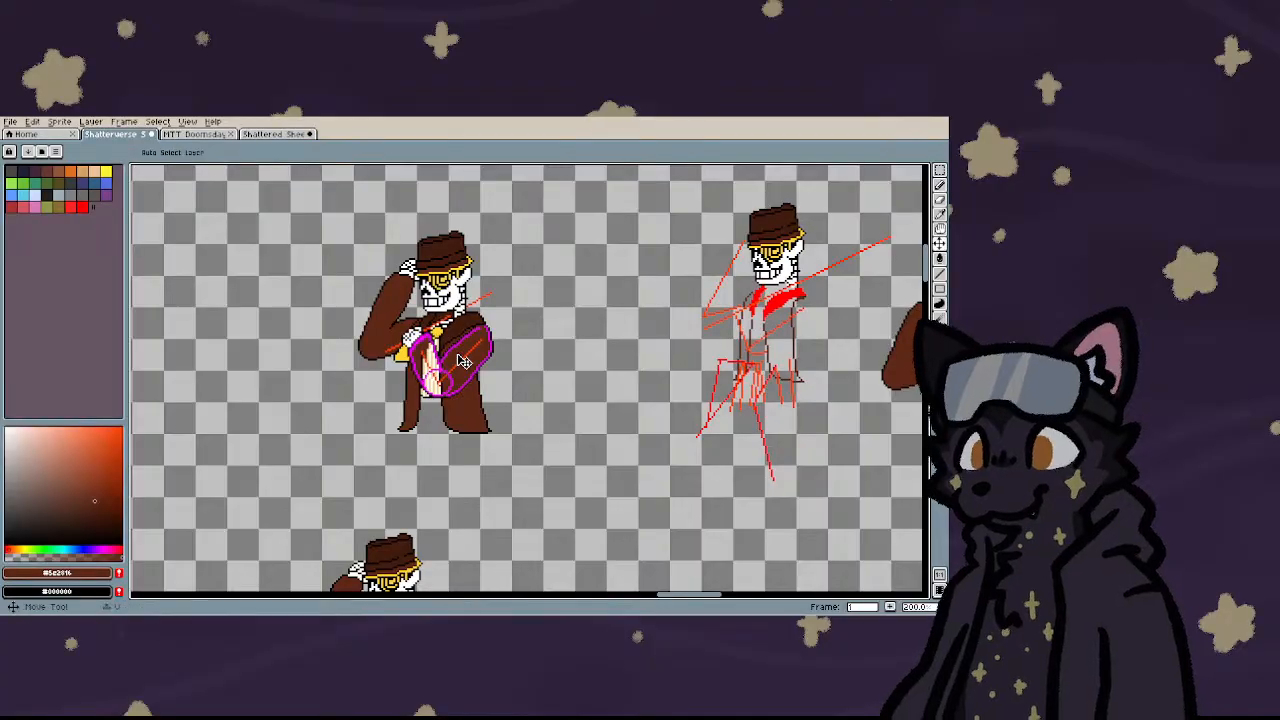
- Lasso the area around the second arm so it encloses its magenta and orange guide lines
scroll(535, 397, up, 3)
key(b)
scroll(535, 397, up, 3)
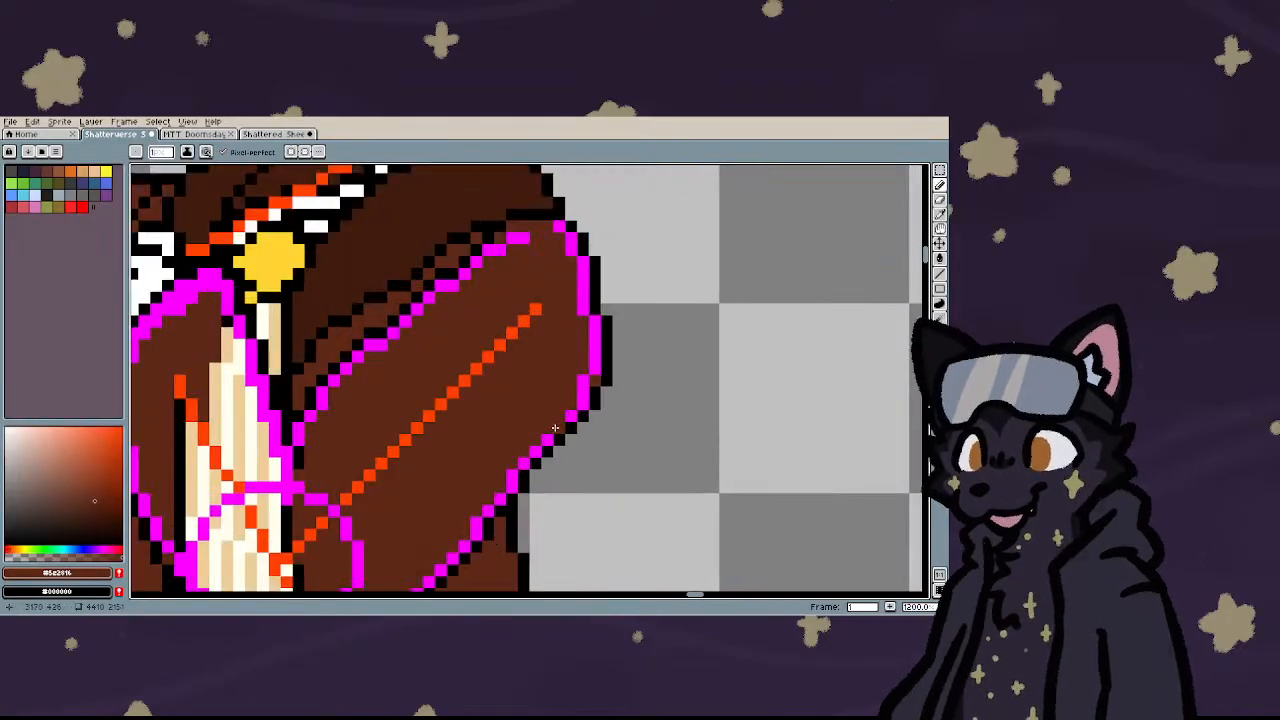
scroll(535, 423, down, 3)
scroll(427, 428, up, 2)
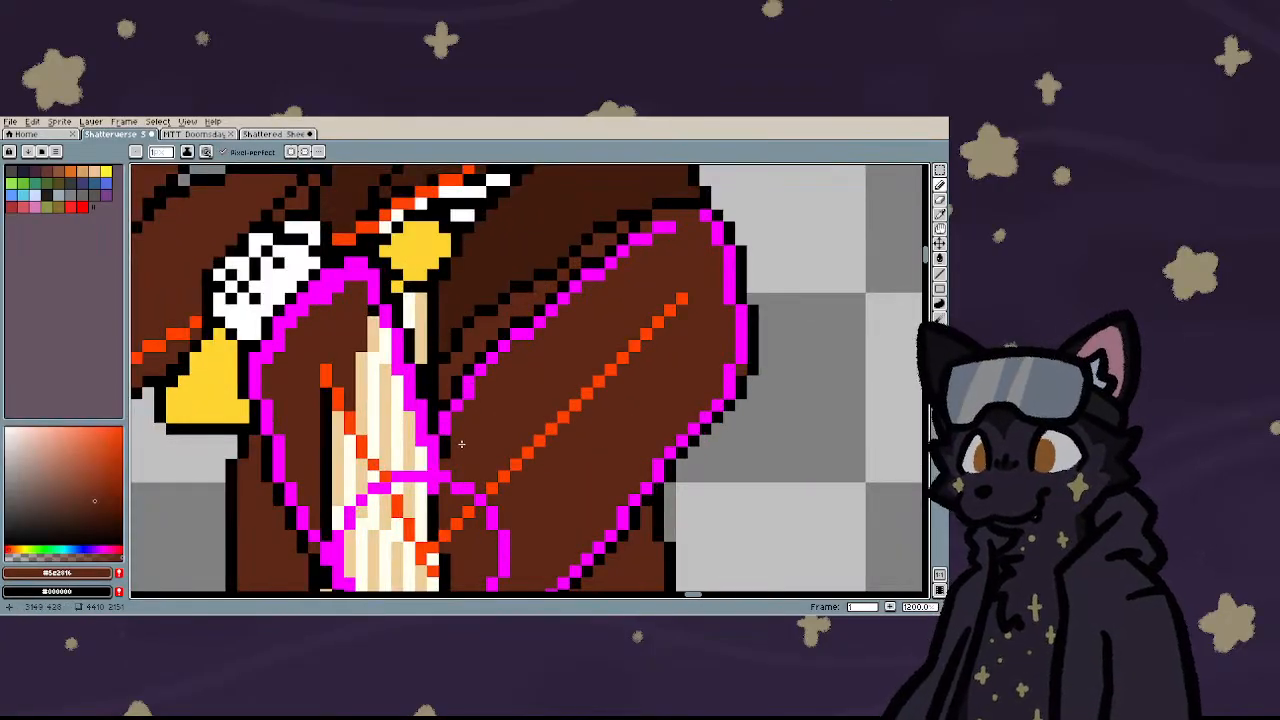
scroll(461, 443, down, 4)
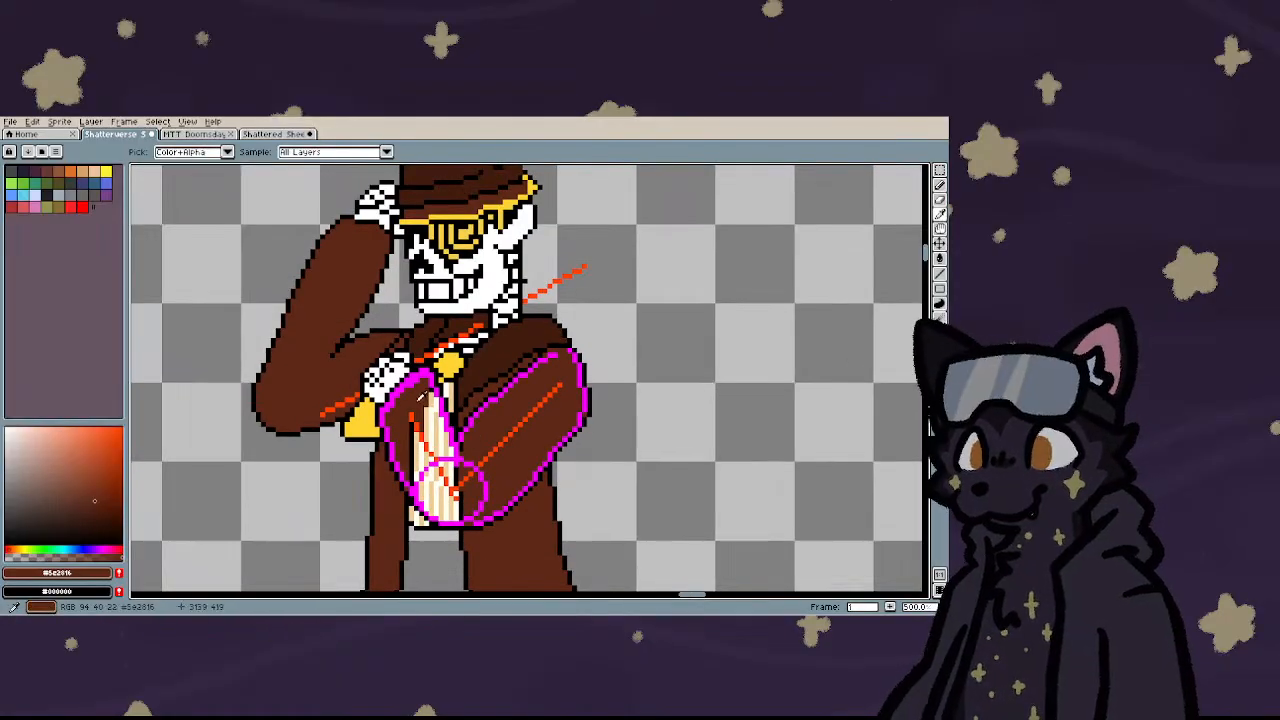
scroll(413, 388, up, 3)
key(g)
scroll(413, 388, down, 3)
key(q)
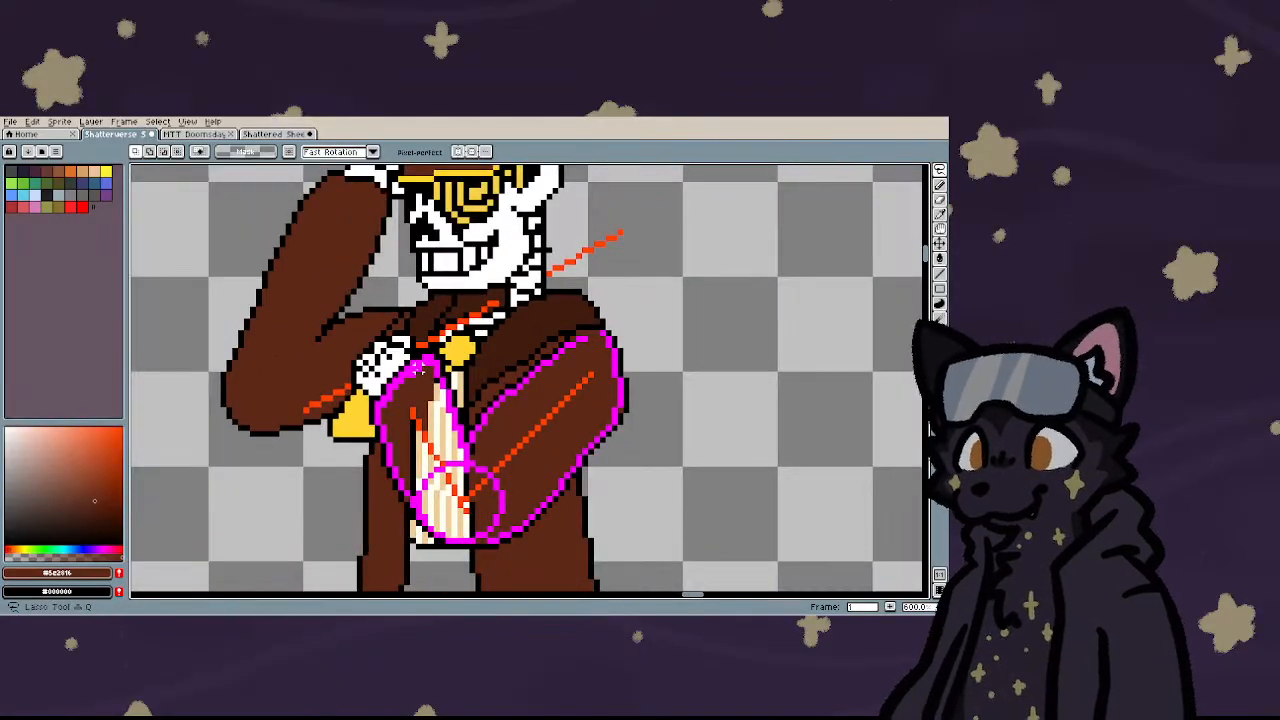
mouse_move(414, 350)
mouse_down()
mouse_move(482, 378)
mouse_move(655, 318)
mouse_move(575, 548)
mouse_move(400, 558)
mouse_move(350, 400)
mouse_up()
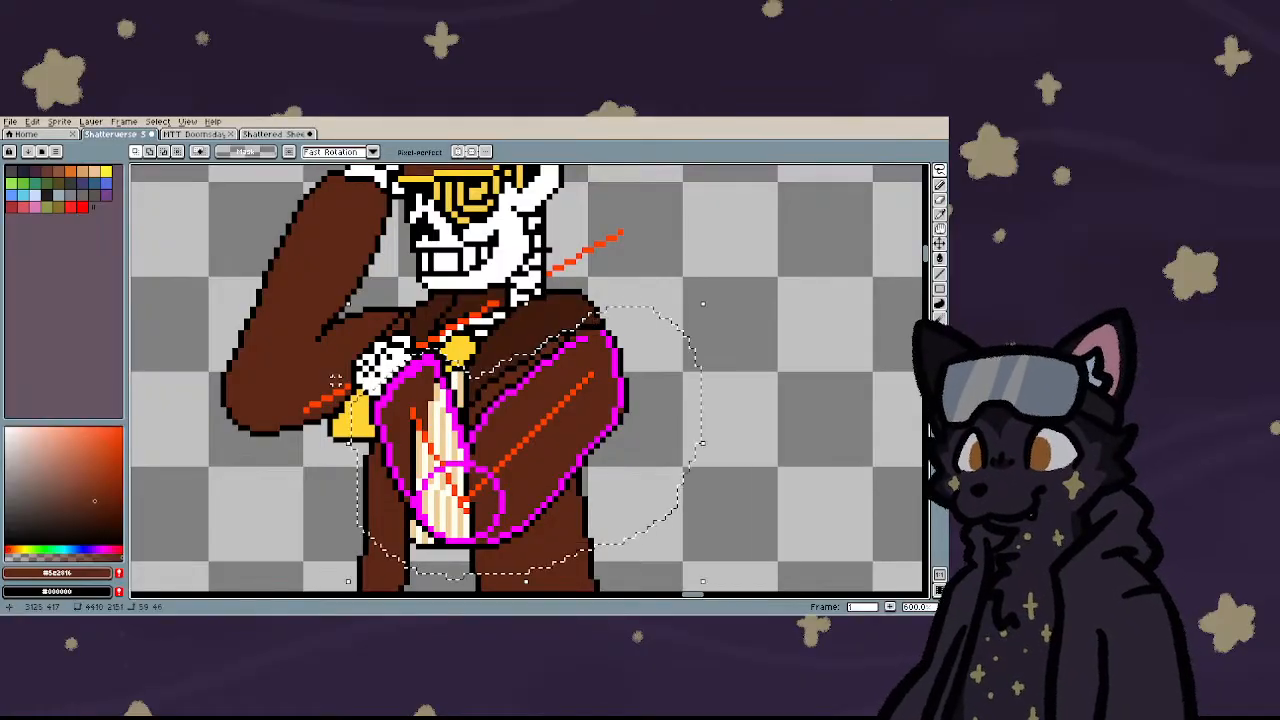
- Replace the orange and magenta guide lines inside the selection with brown using a non-contiguous fill
key(w)
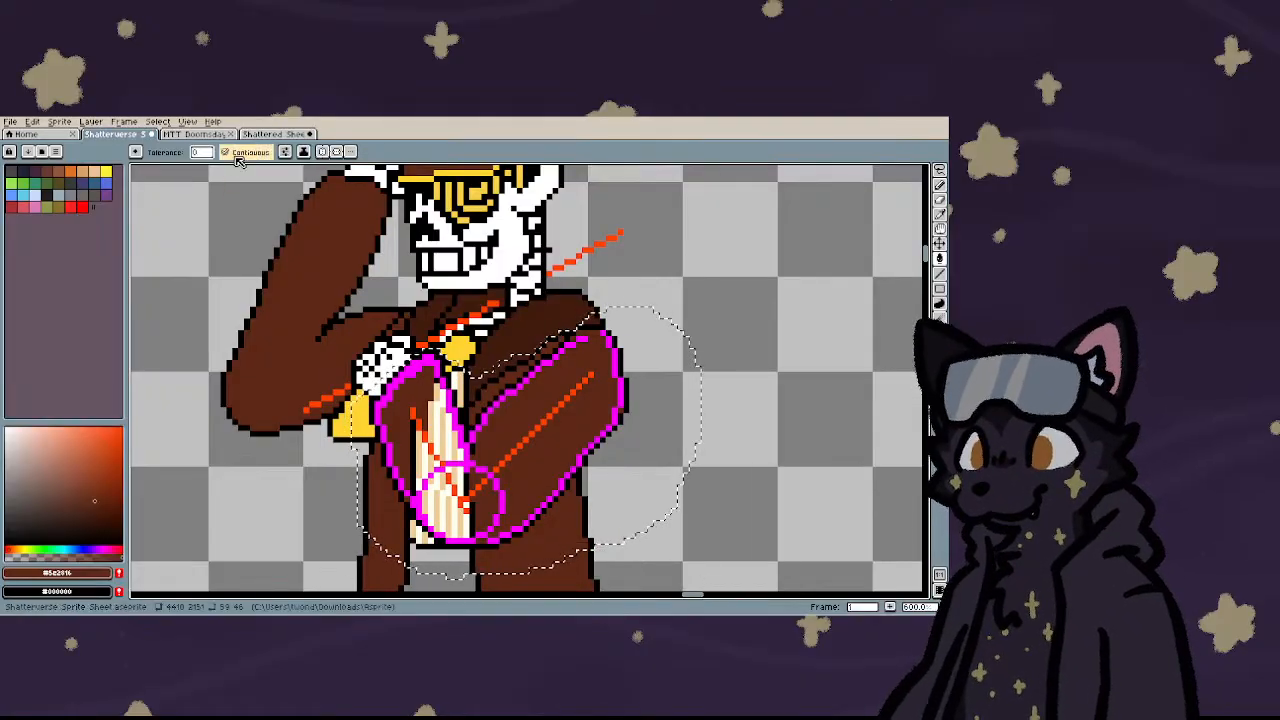
scroll(450, 420, up, 2)
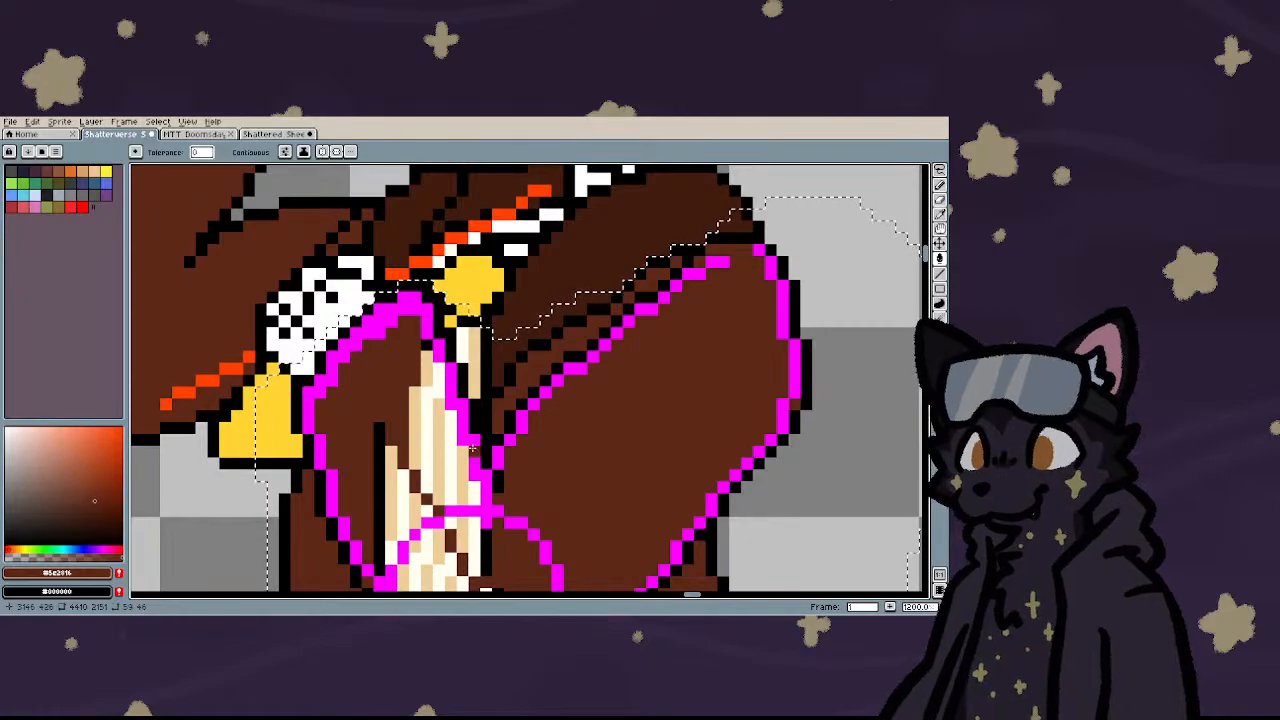
scroll(399, 379, down, 3)
scroll(450, 443, up, 2)
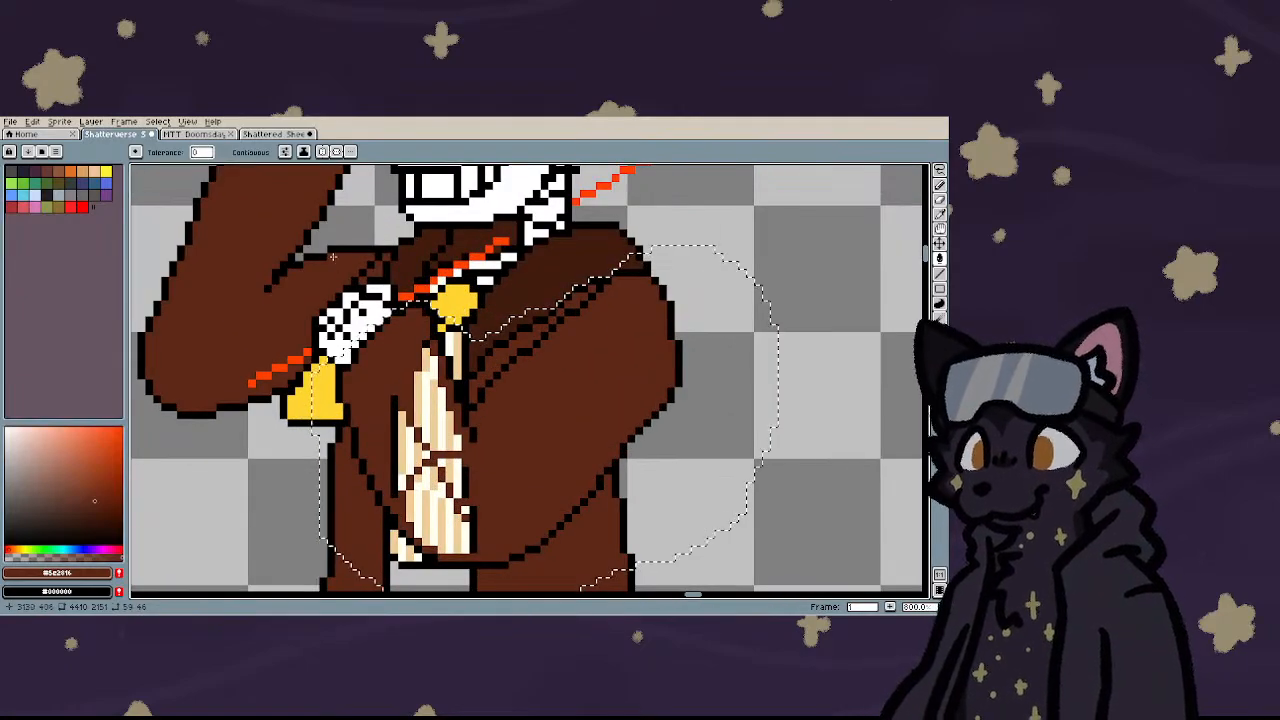
- Fill the shirt stripes showing inside the forearm with brown using contiguous fill, and clear the selection
click(238, 155)
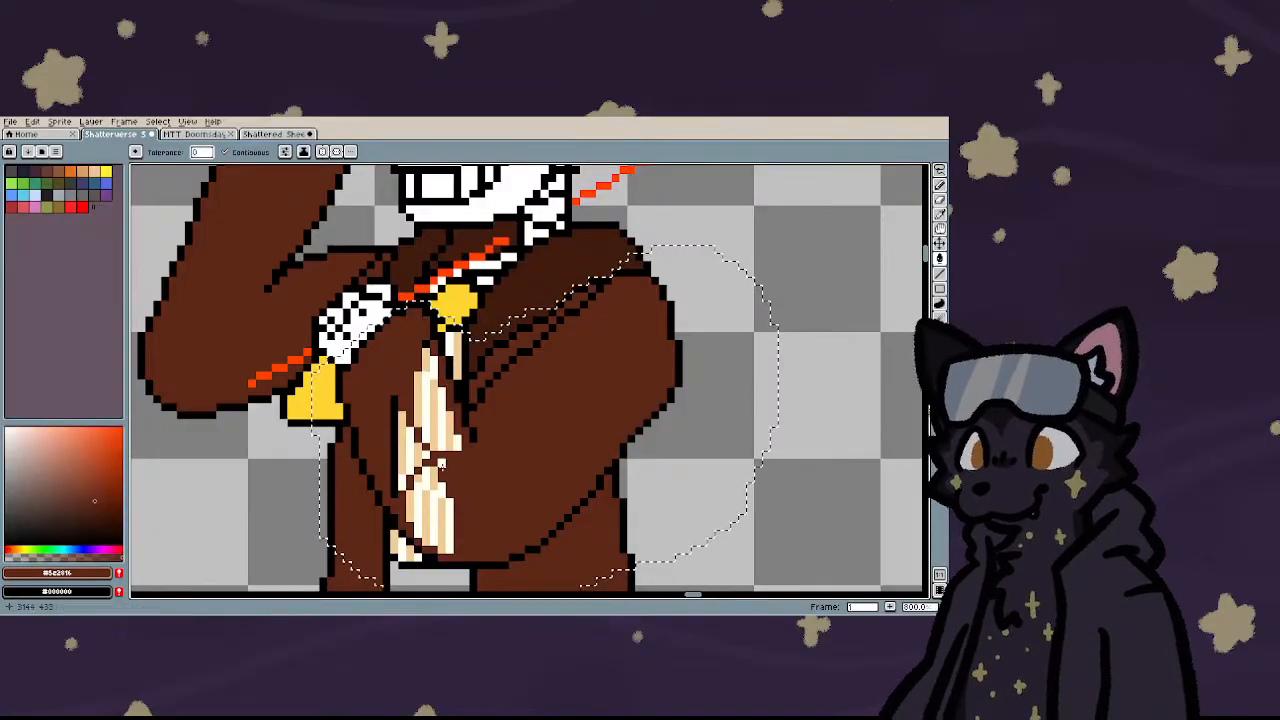
mouse_move(447, 537)
mouse_down()
mouse_move(436, 512)
mouse_move(412, 512)
mouse_move(400, 420)
mouse_move(408, 465)
mouse_move(423, 455)
mouse_move(434, 478)
mouse_move(441, 463)
mouse_up()
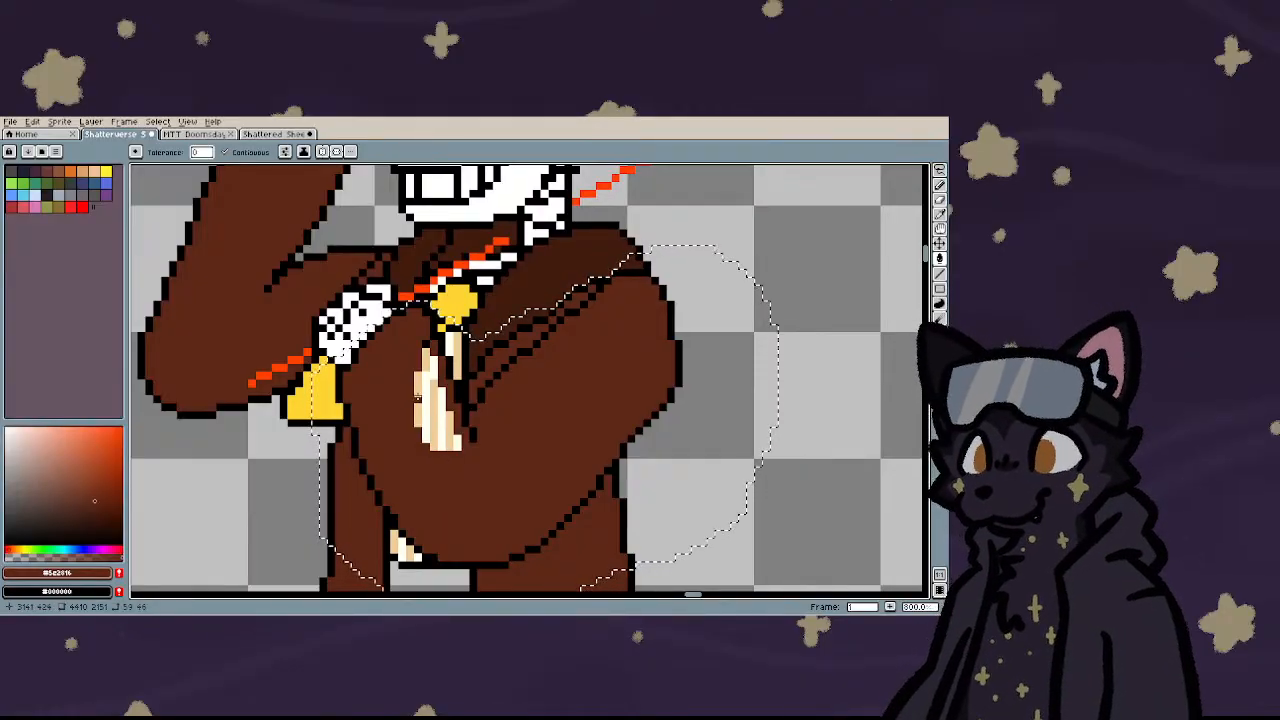
mouse_move(418, 398)
mouse_down()
mouse_move(425, 357)
mouse_move(426, 440)
mouse_move(440, 392)
mouse_move(452, 432)
mouse_up()
scroll(455, 445, down, 2)
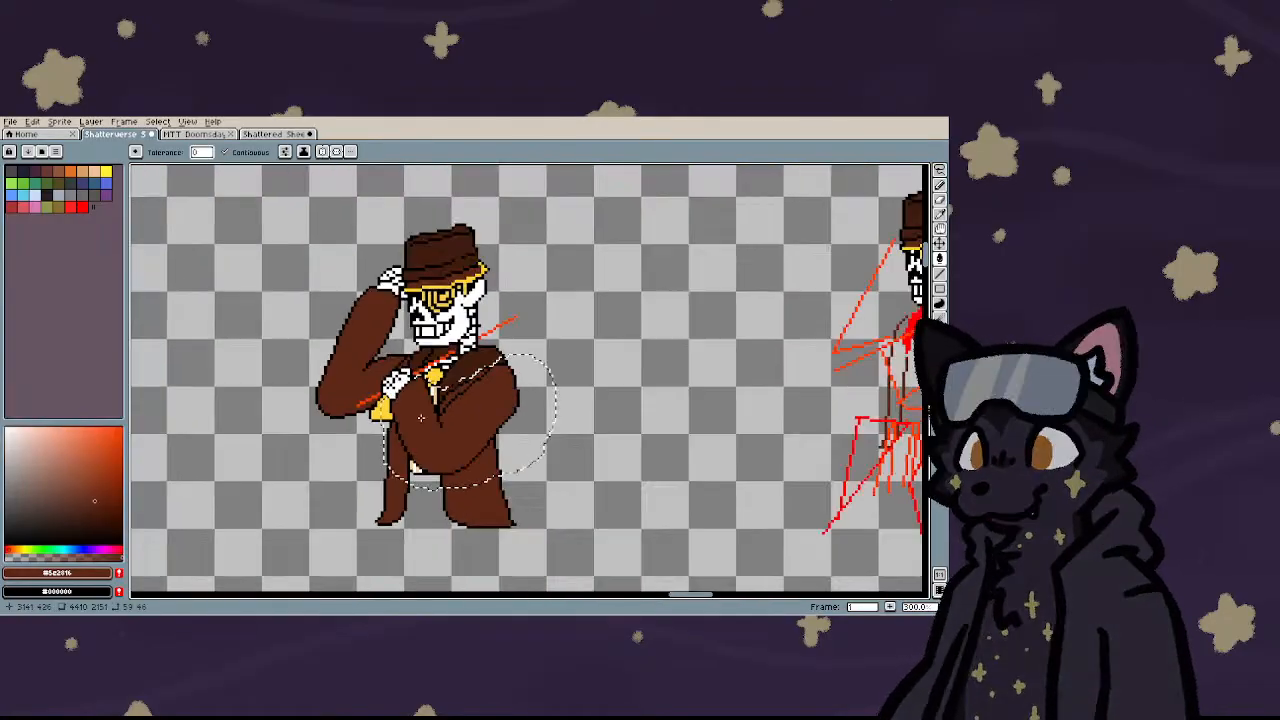
scroll(430, 415, up, 1)
scroll(430, 415, down, 2)
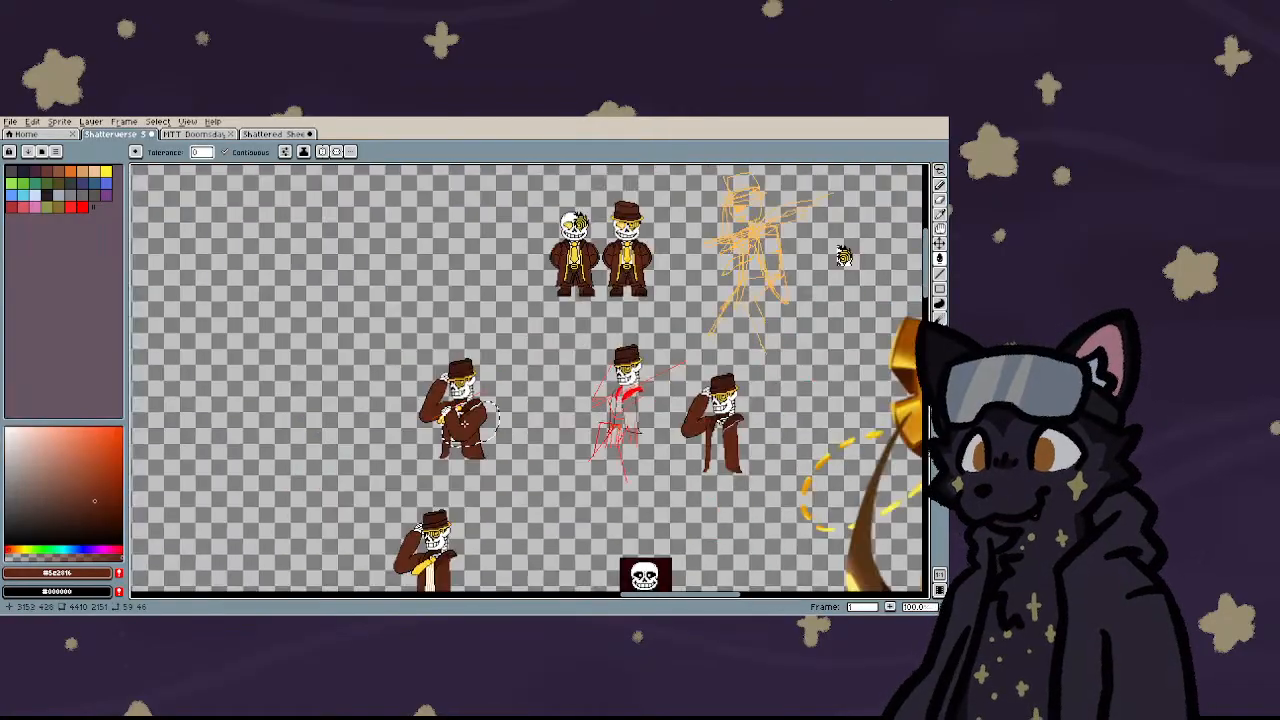
scroll(463, 422, up, 1)
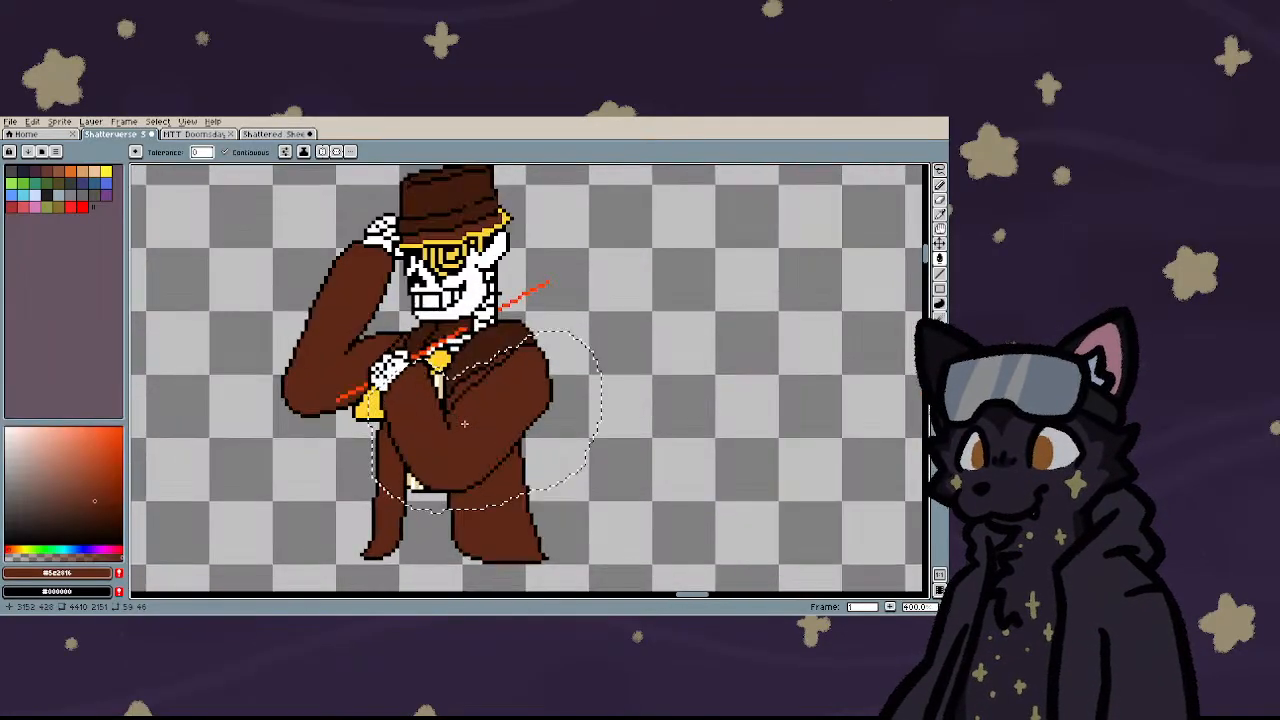
scroll(463, 422, up, 1)
key(w)
key(ctrl+d)
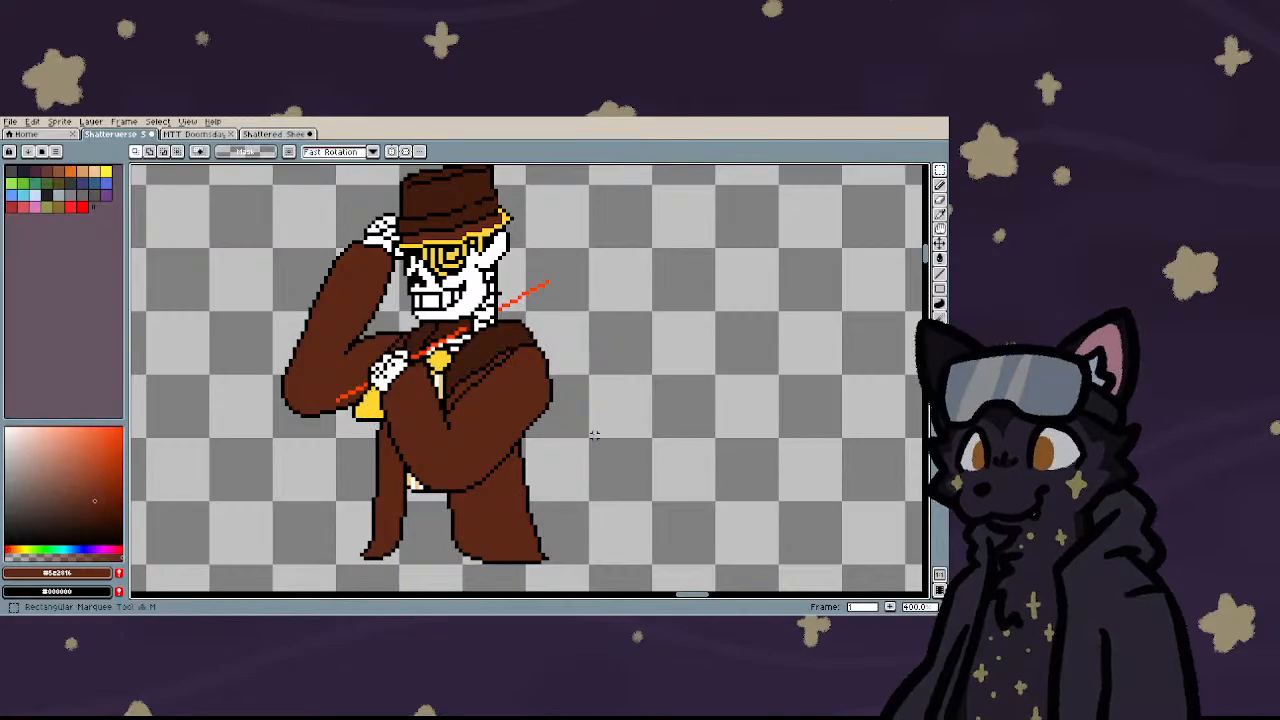
scroll(591, 429, up, 1)
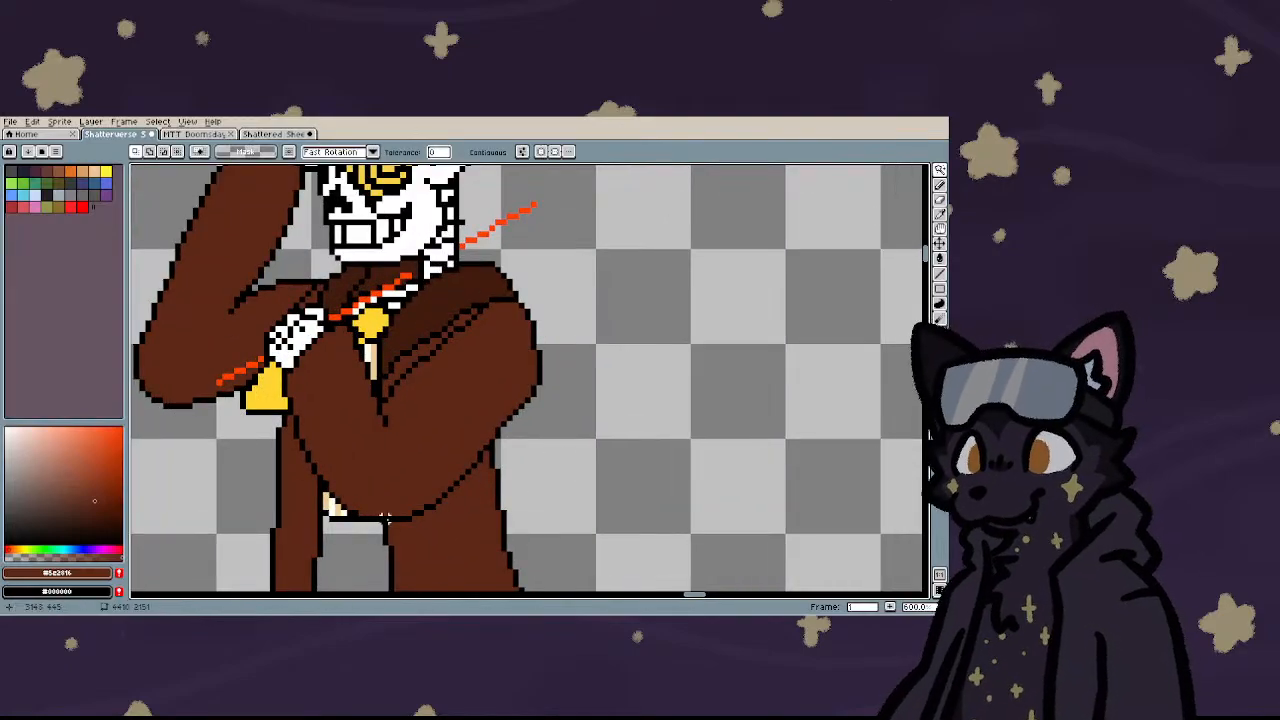
click(385, 520)
key(m)
key(ctrl+d)
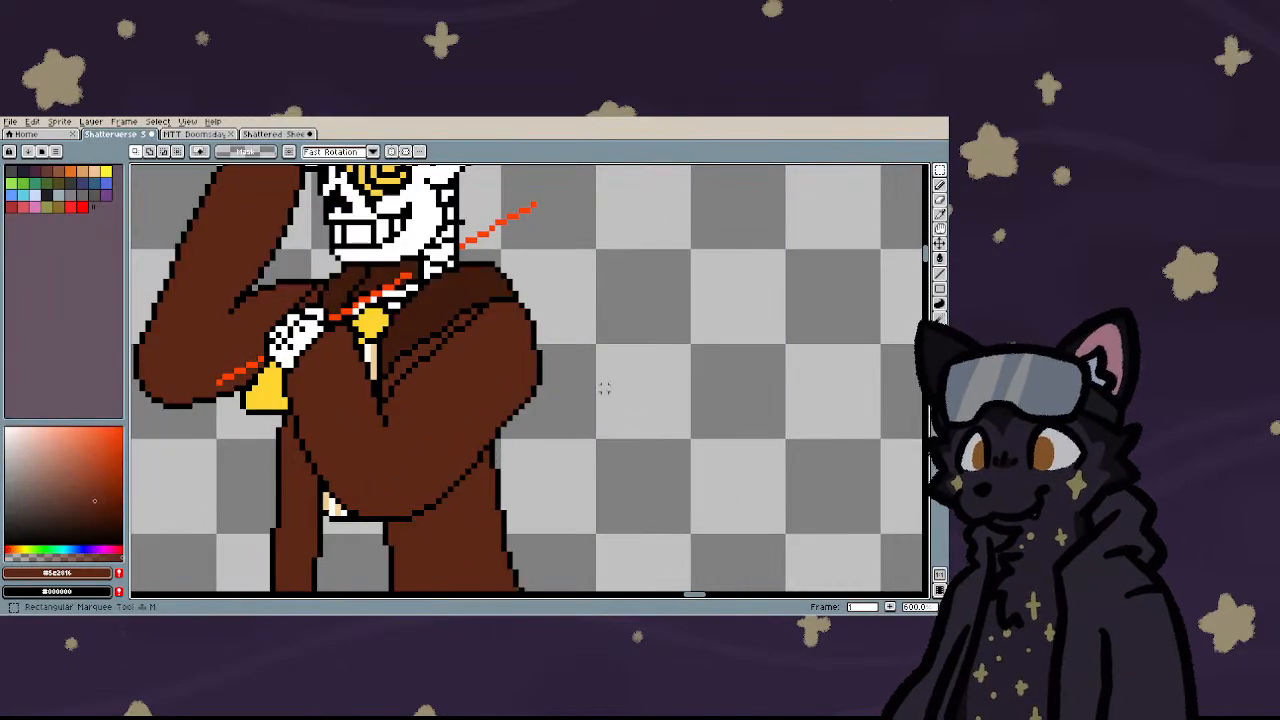
scroll(527, 352, up, 1)
key(w)
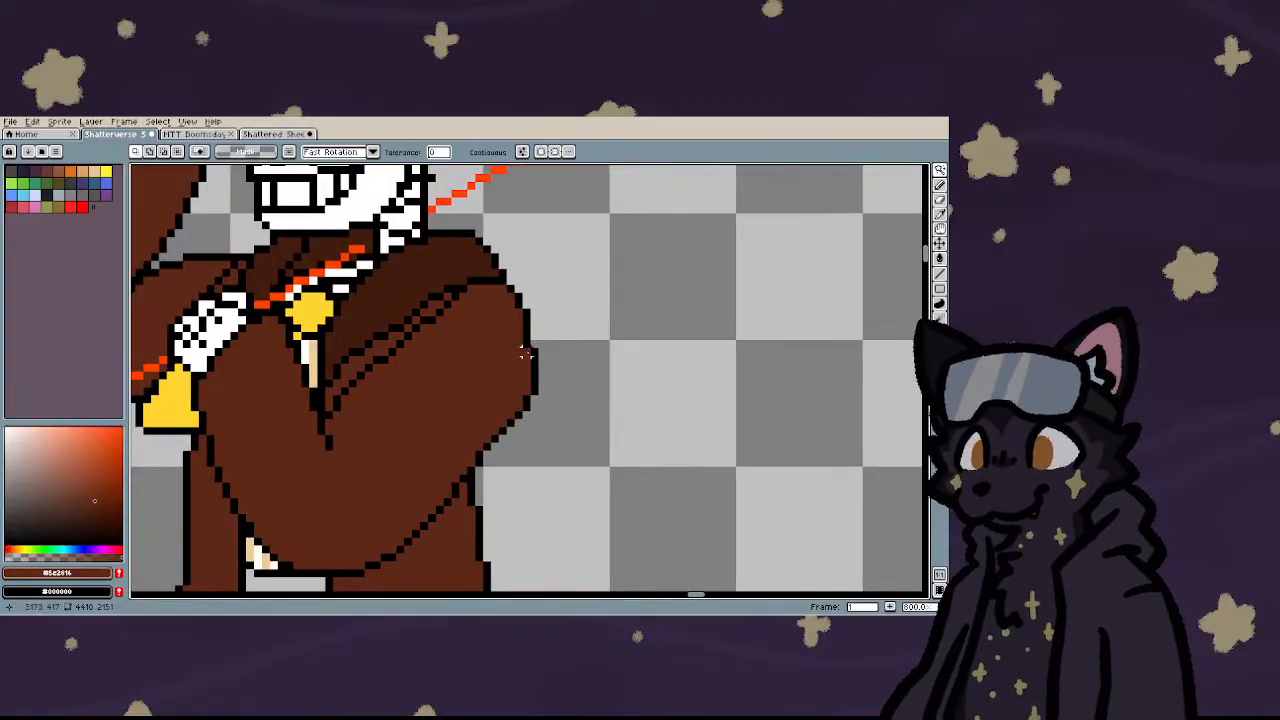
click(526, 353)
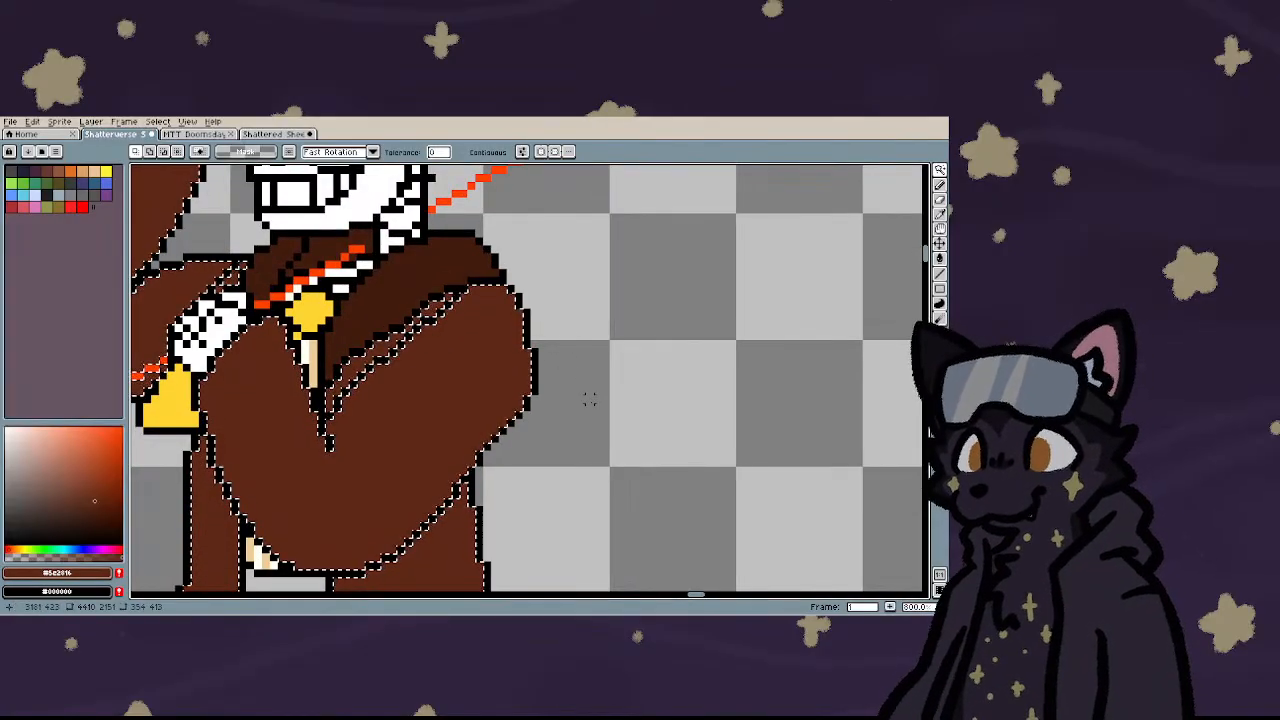
key(ctrl+d)
- Lasso the lower part of the second arm with its elbow edge and shift it slightly inward
key(b)
mouse_move(536, 358)
mouse_down()
mouse_move(576, 437)
mouse_move(503, 455)
mouse_up()
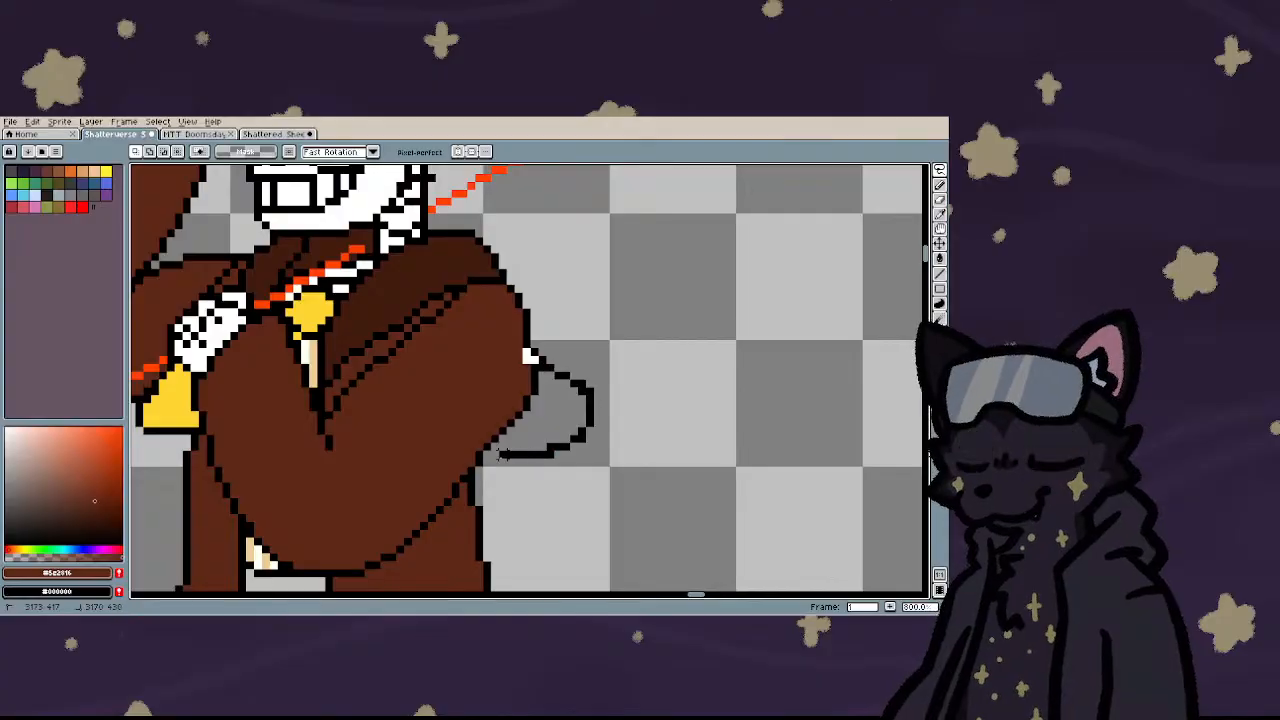
mouse_move(455, 490)
mouse_down()
mouse_move(420, 540)
mouse_move(370, 572)
mouse_move(486, 357)
mouse_move(318, 572)
mouse_up()
key(q)
click(469, 376)
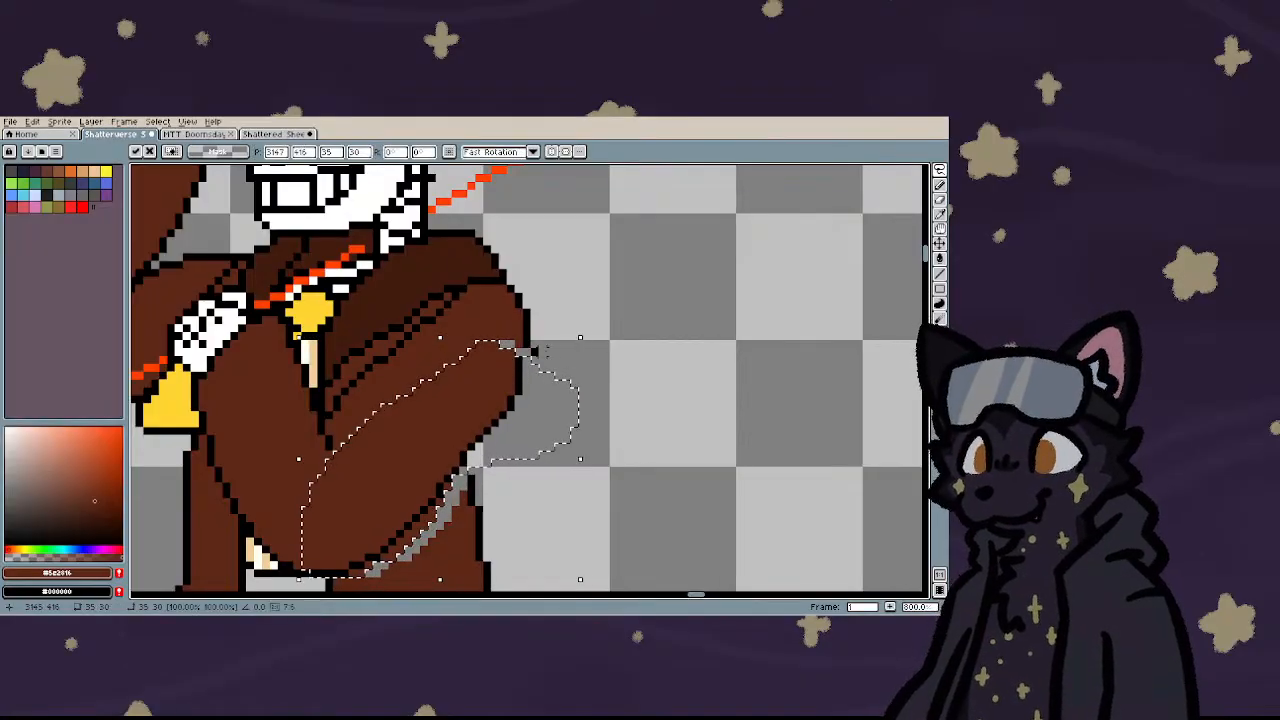
key(ctrl+d)
key(b)
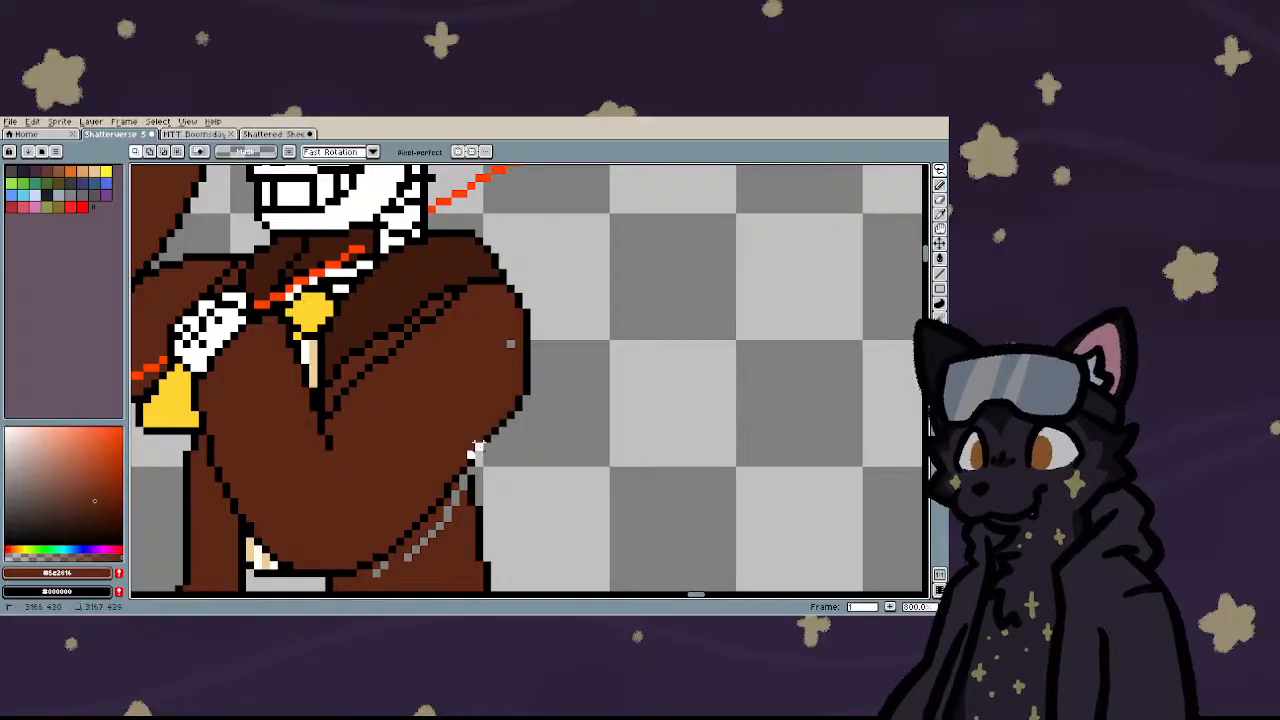
- Lasso sections of the second arm's outer edge and shift them outward to even out the curve
mouse_move(477, 447)
mouse_down()
mouse_move(520, 382)
mouse_move(468, 455)
mouse_up()
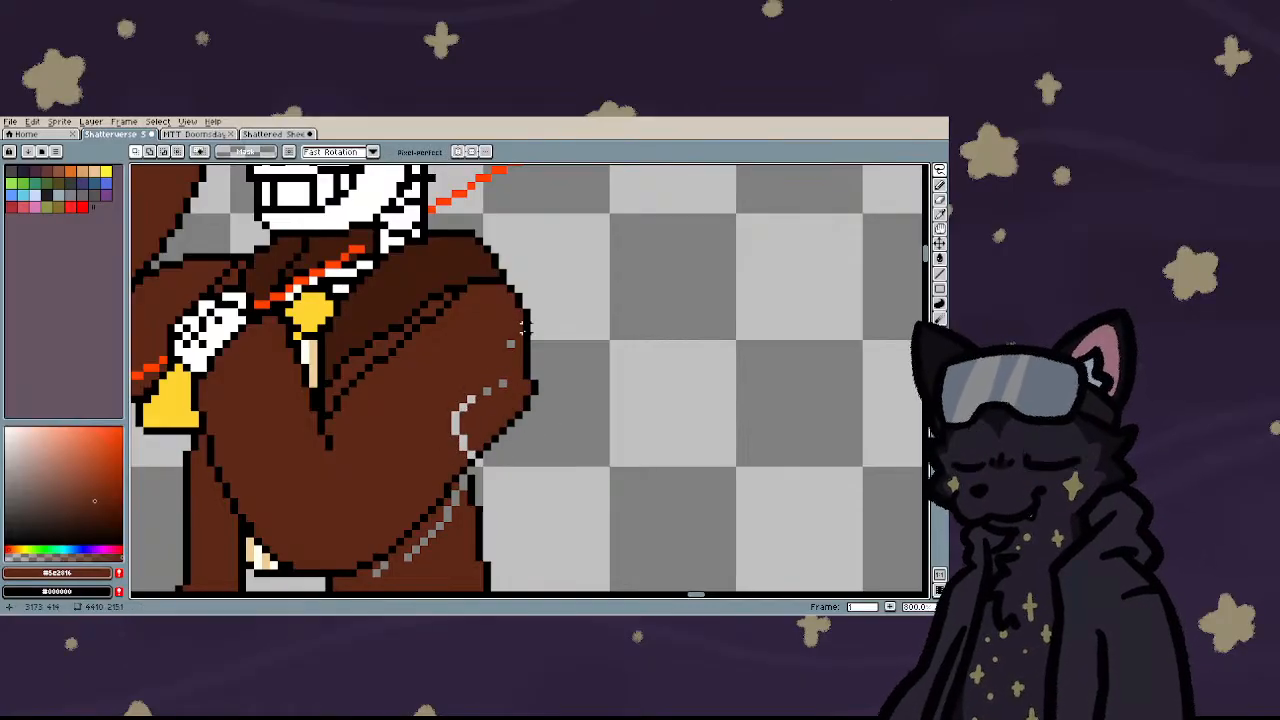
drag(510, 303, 548, 372)
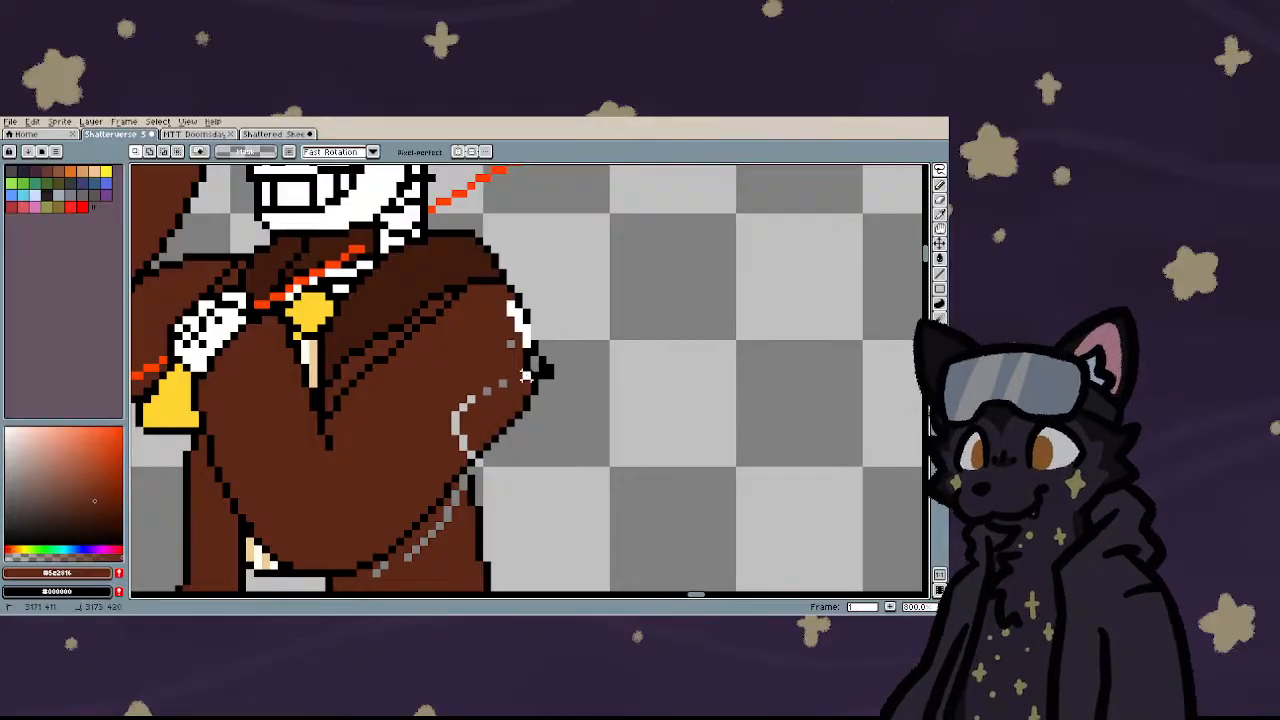
key(ctrl+z)
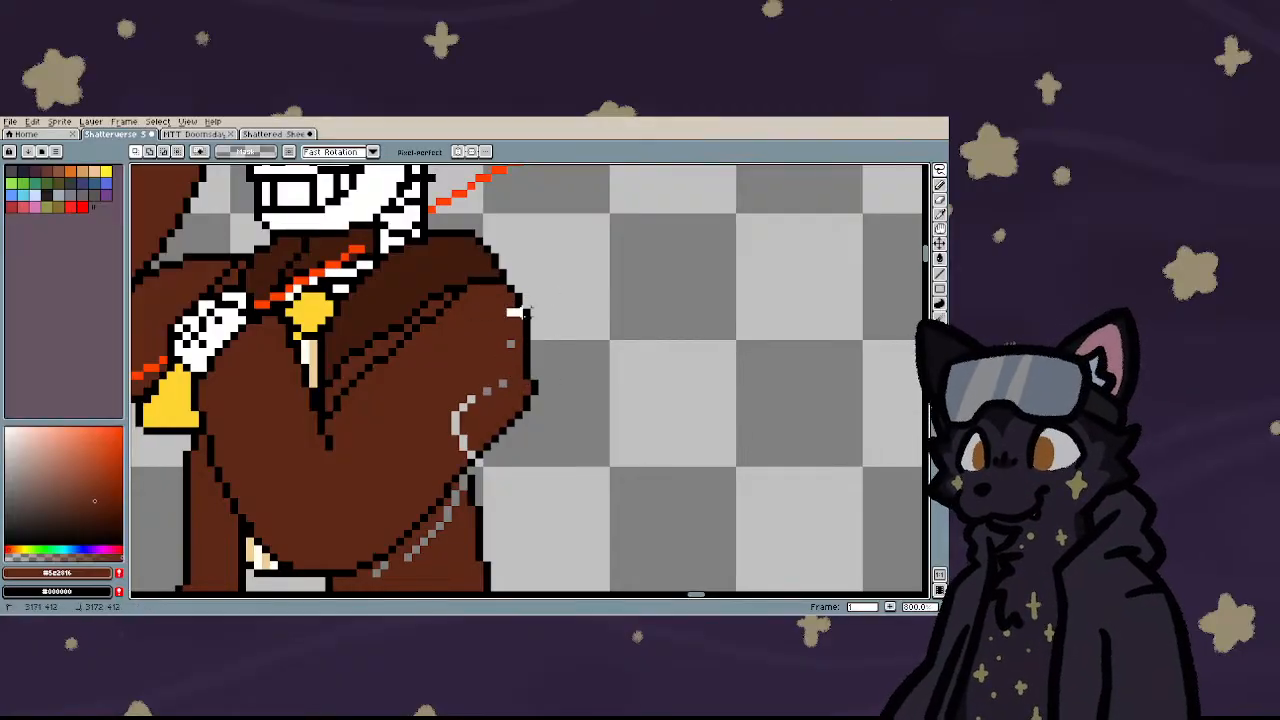
mouse_move(518, 326)
mouse_down()
mouse_move(545, 374)
mouse_move(527, 376)
mouse_move(510, 325)
mouse_up()
click(463, 368)
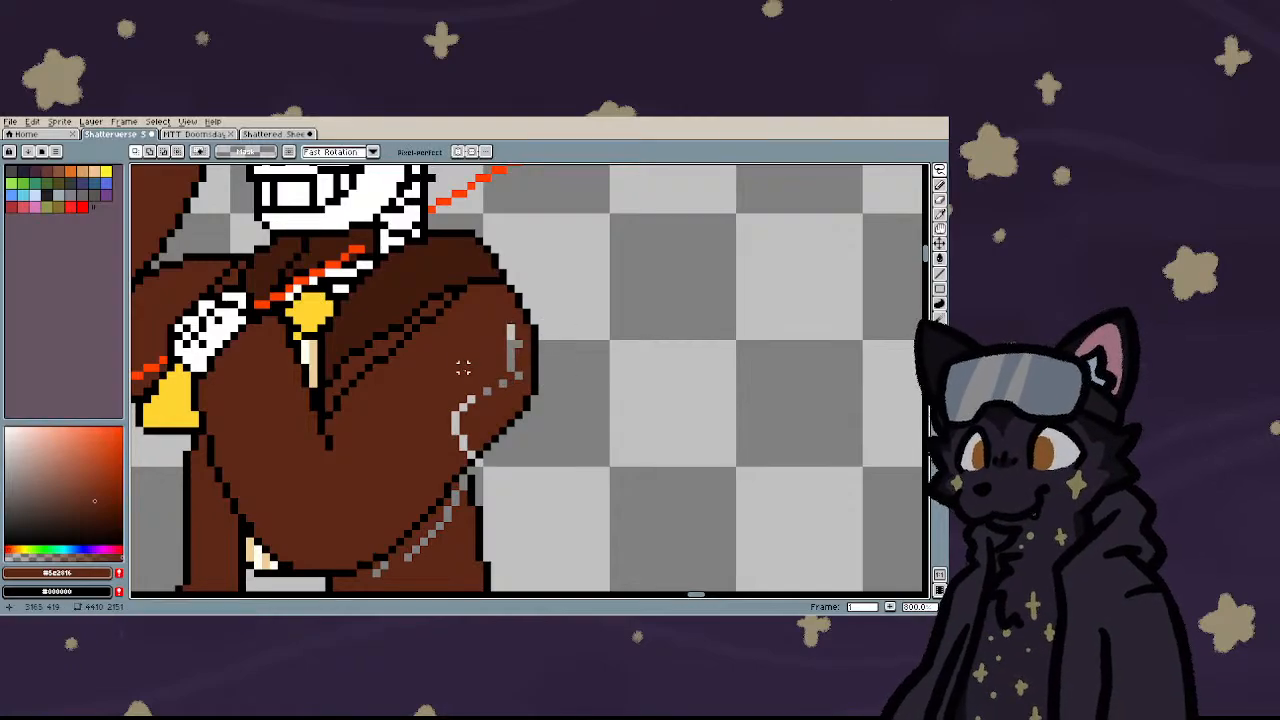
- Fill the transparent gaps left inside the second arm and along its lower edge with brown
key(g)
click(512, 352)
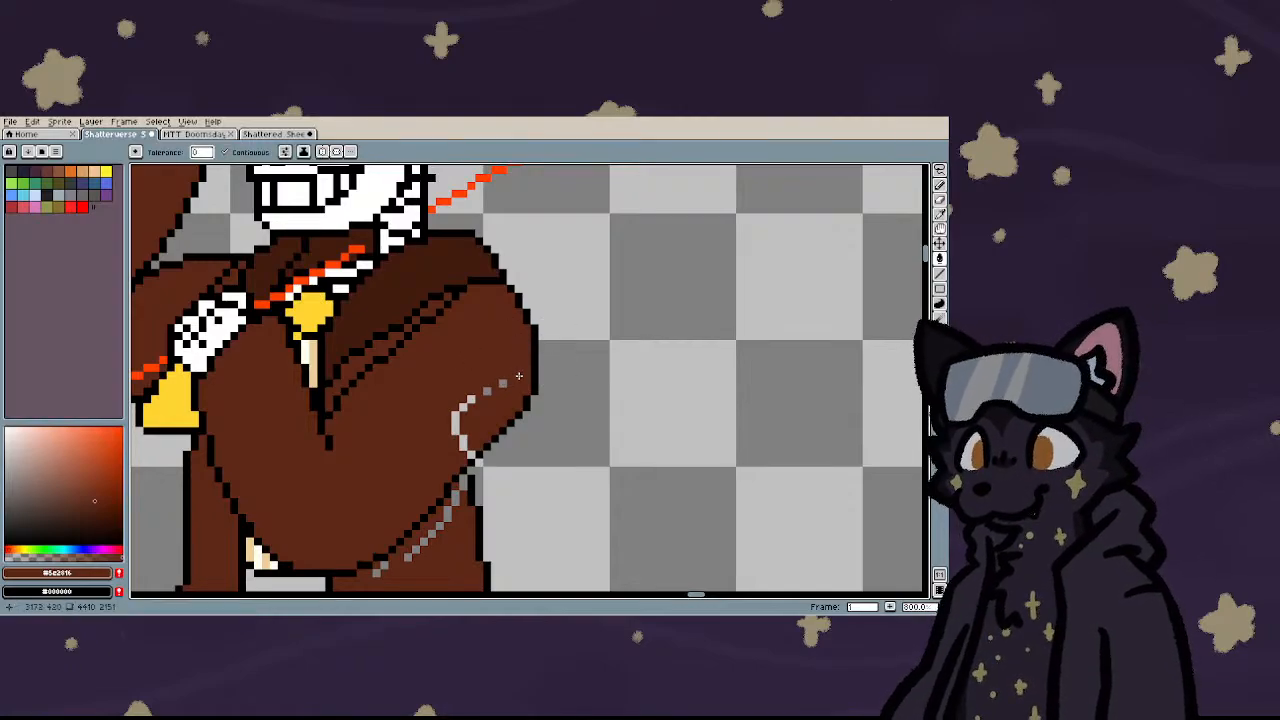
key(b)
drag(470, 398, 463, 446)
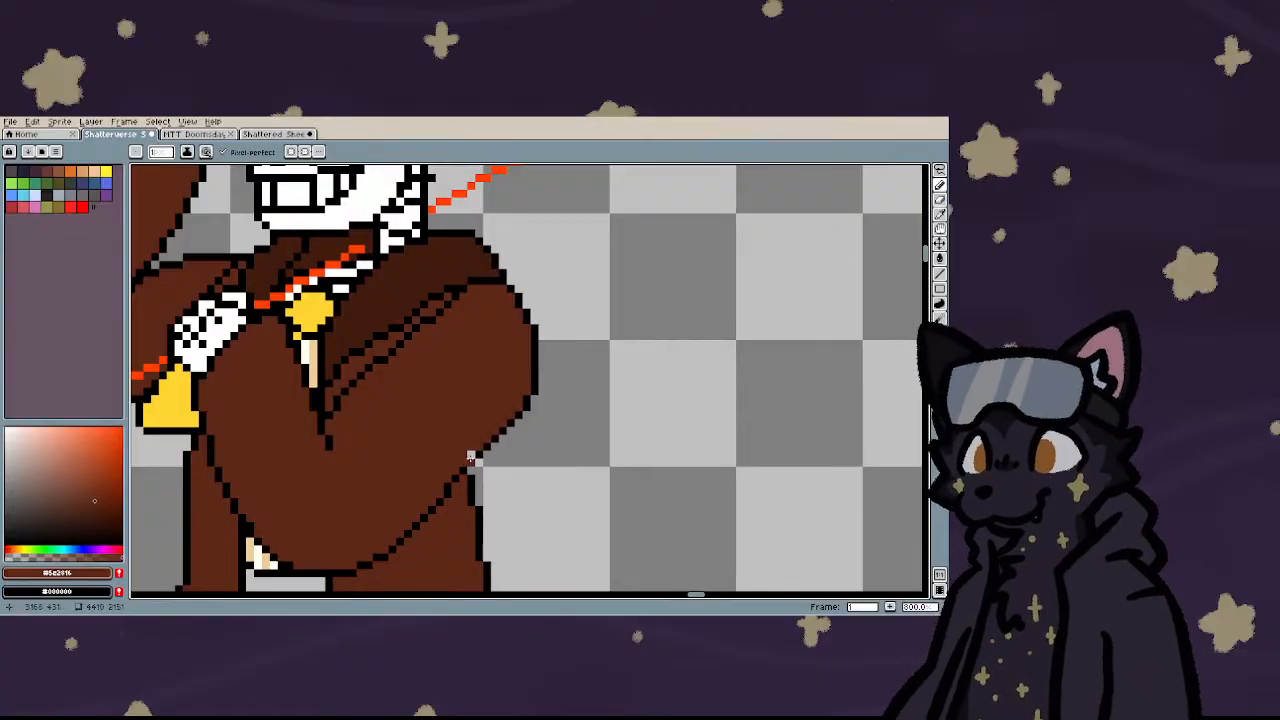
- Paint brown over the upper part of the doubled black crease line between the lapel and the second arm
scroll(494, 462, down, 5)
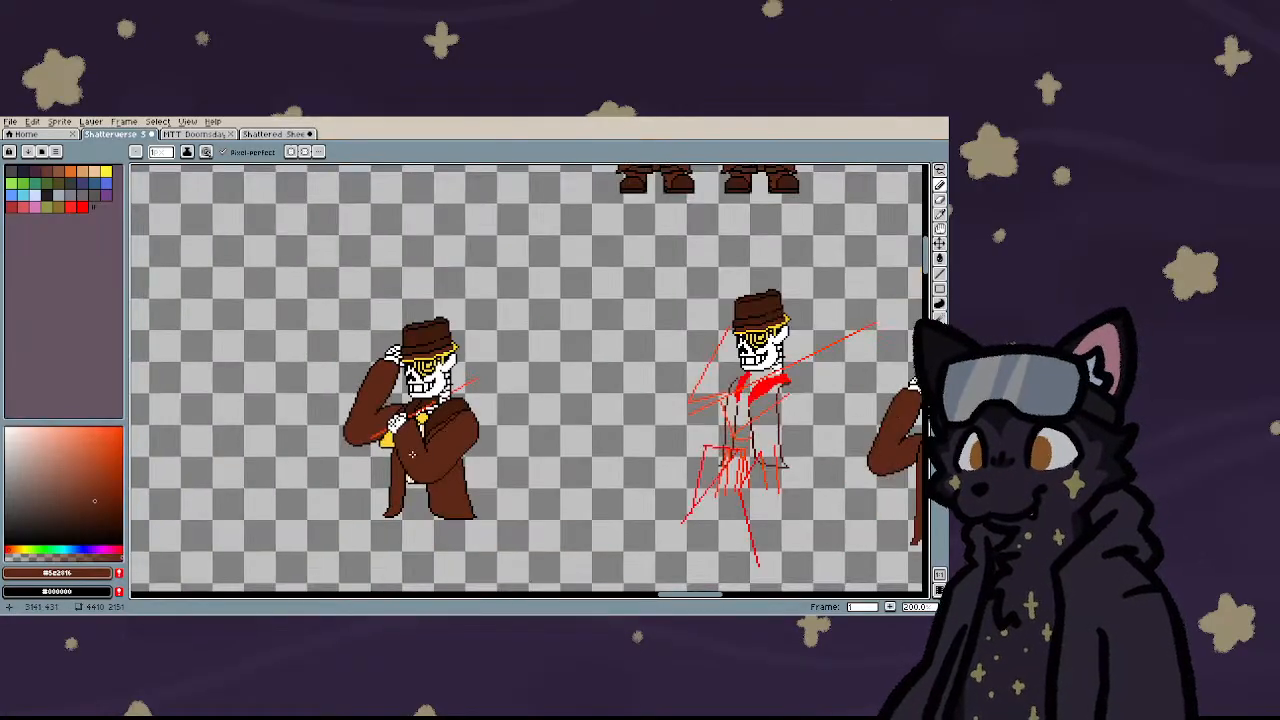
scroll(447, 452, up, 6)
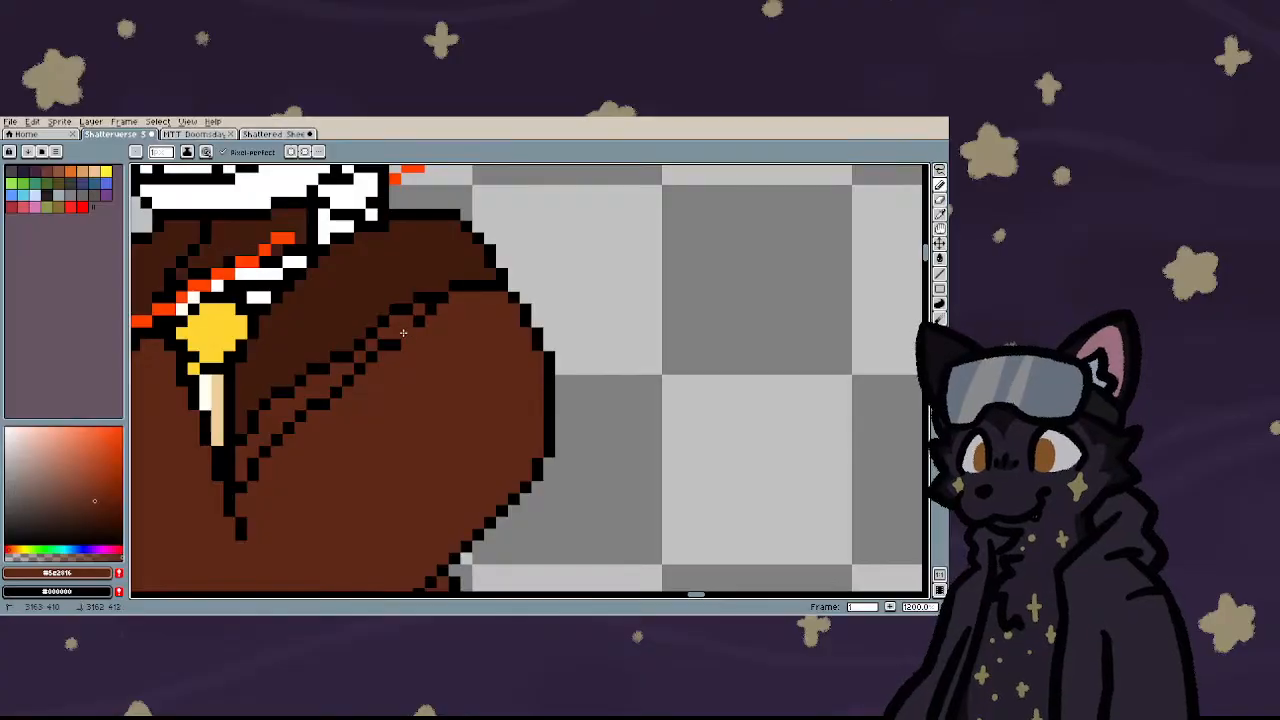
drag(417, 322, 377, 355)
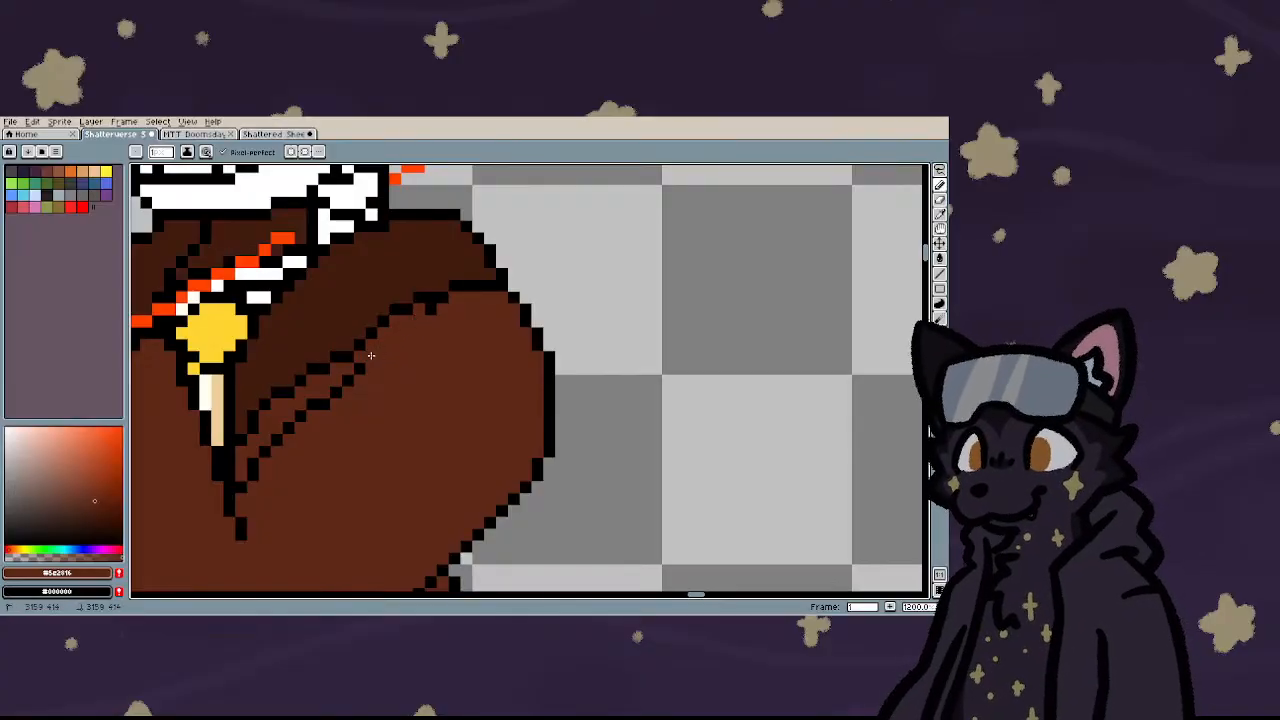
scroll(408, 352, down, 3)
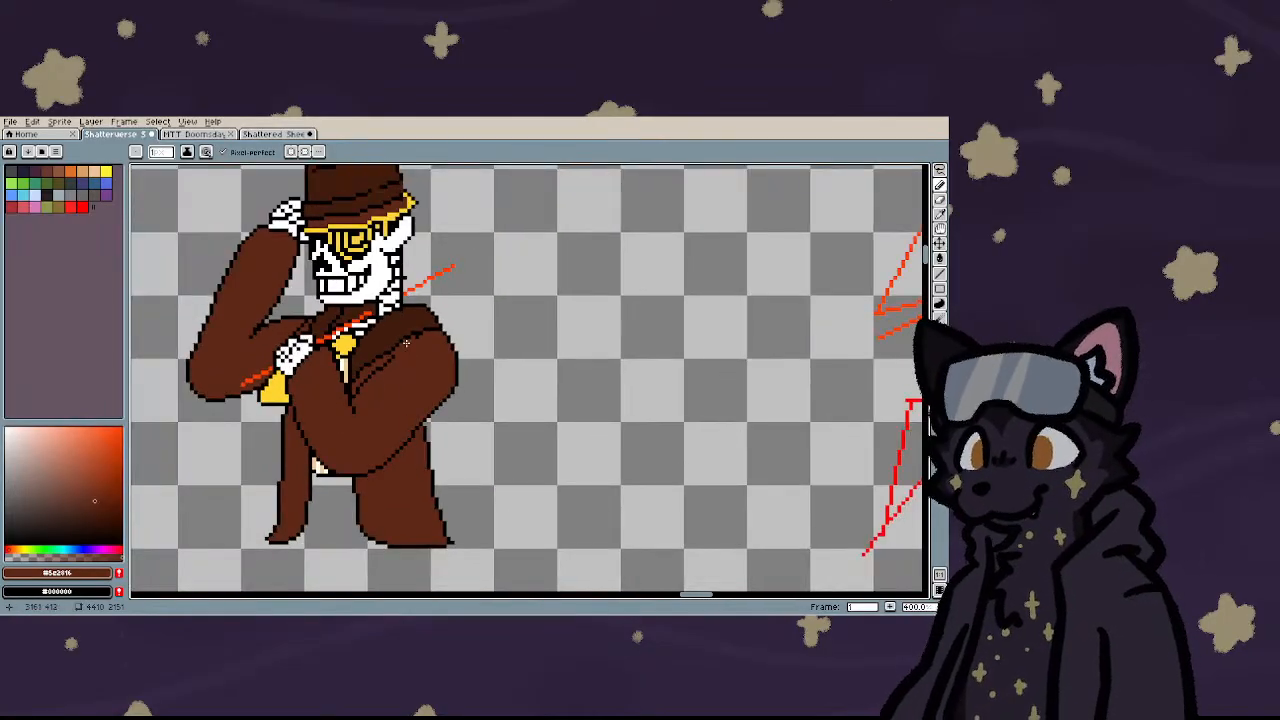
scroll(406, 343, up, 1)
scroll(405, 440, down, 1)
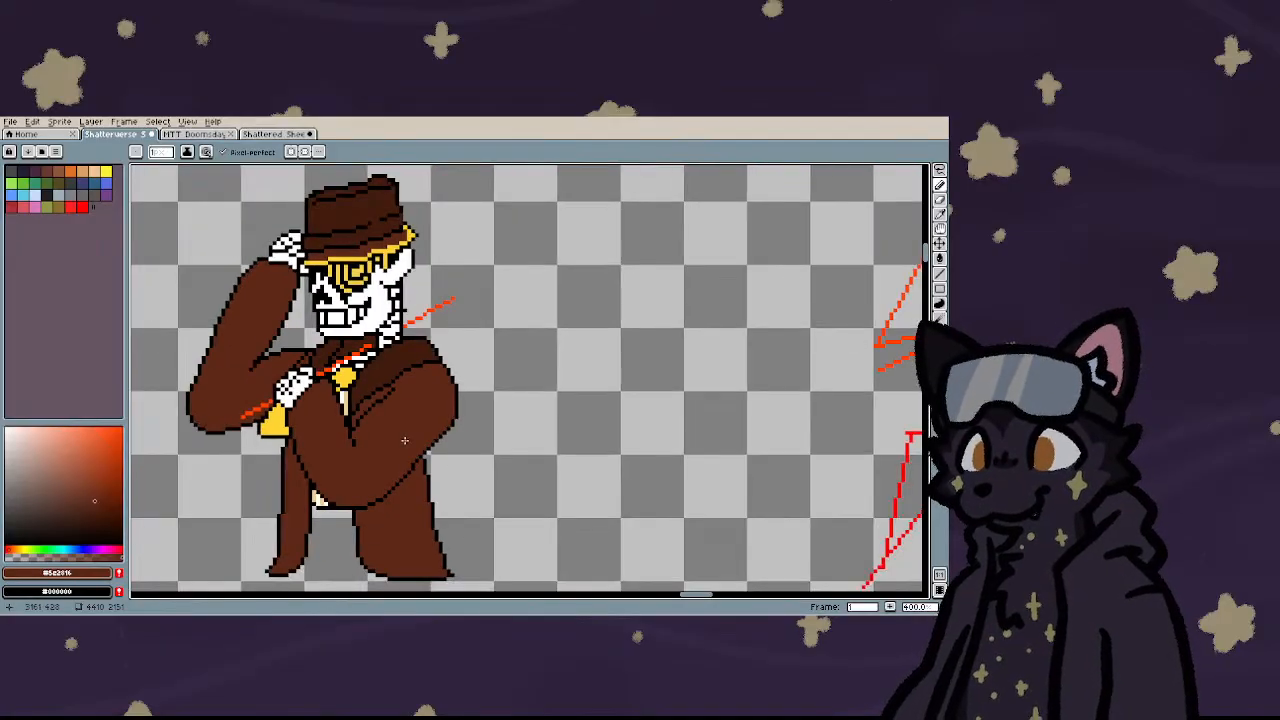
scroll(365, 405, up, 2)
scroll(362, 436, down, 2)
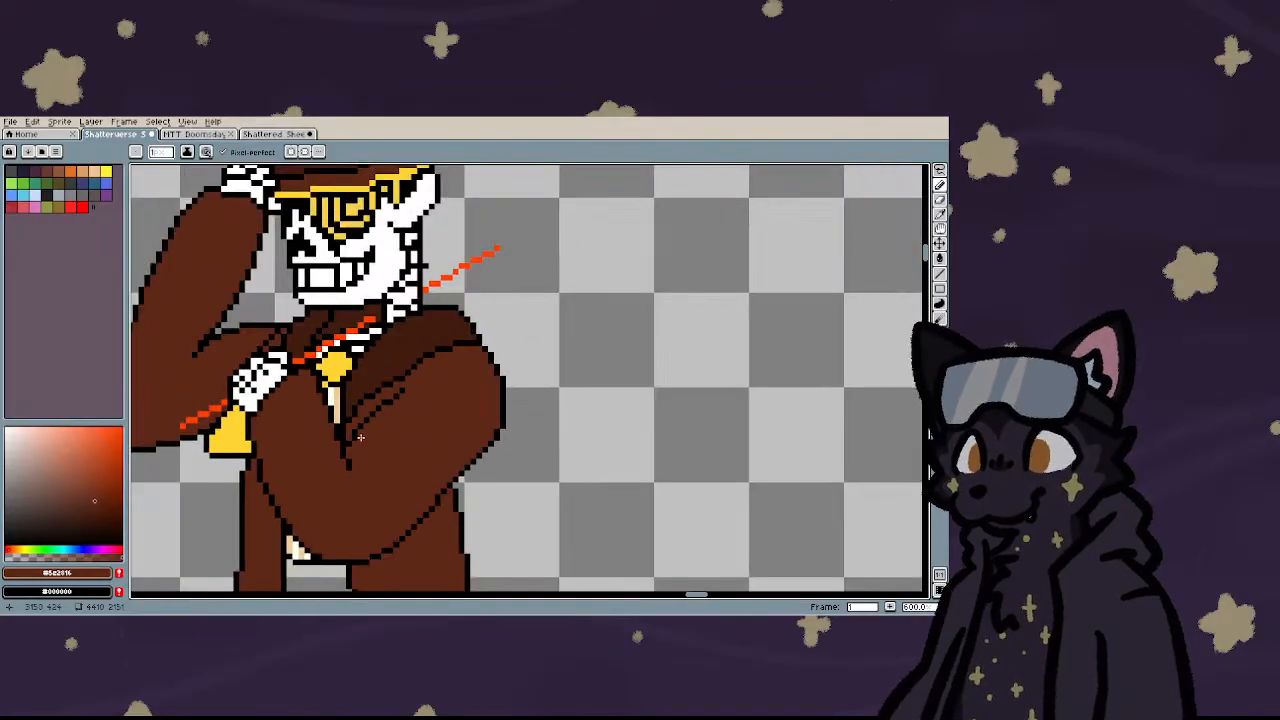
- Examine the second arm, its creases and the whole figure both close up and at a distance
scroll(361, 437, down, 2)
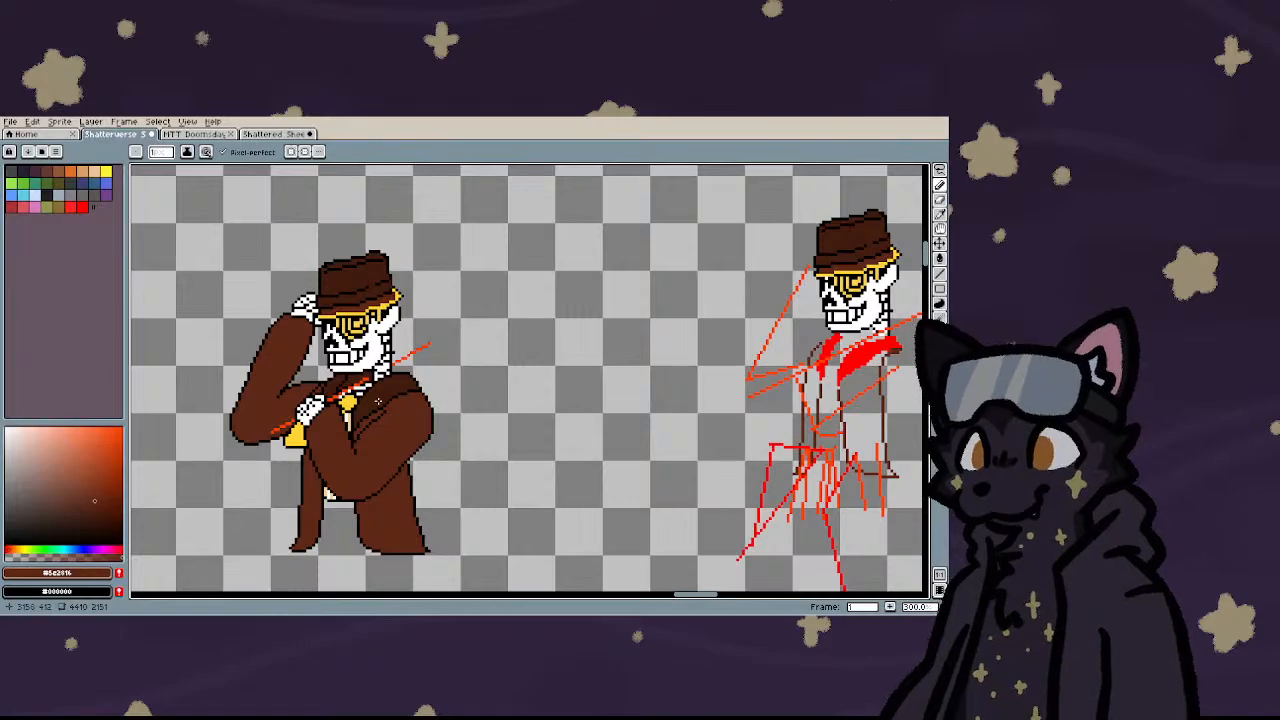
scroll(378, 401, up, 5)
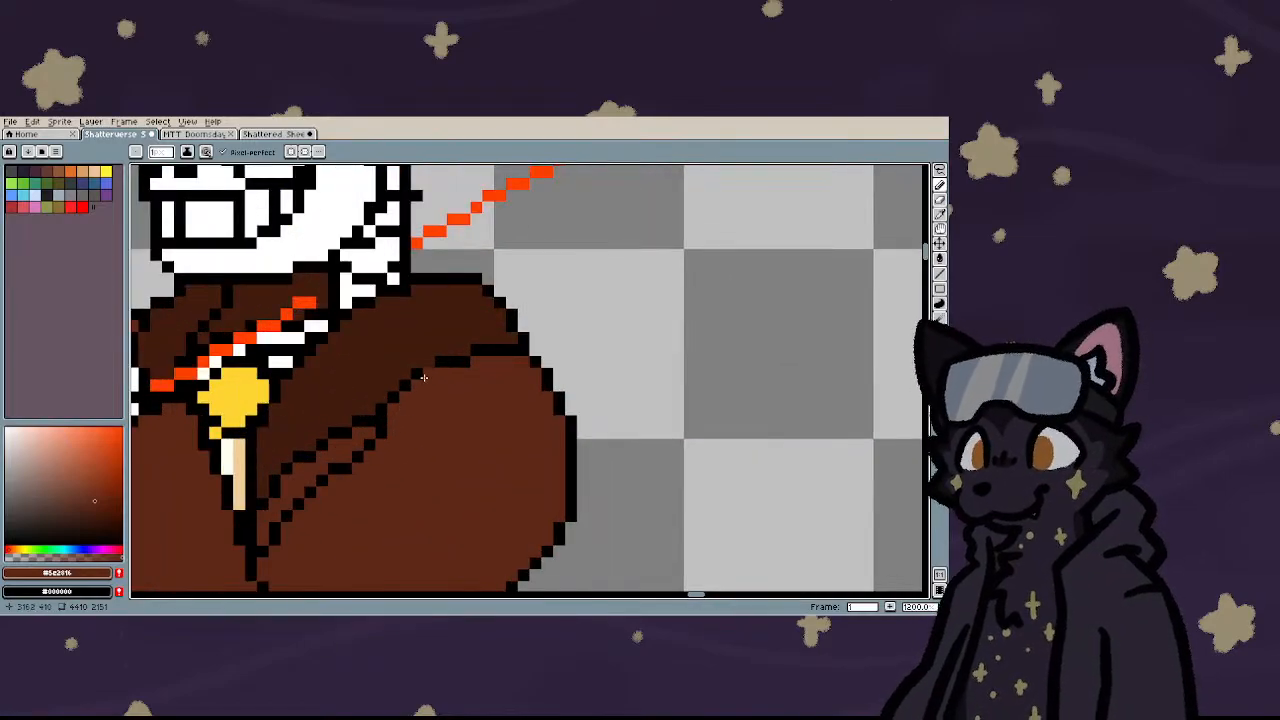
scroll(423, 377, down, 5)
scroll(438, 380, down, 1)
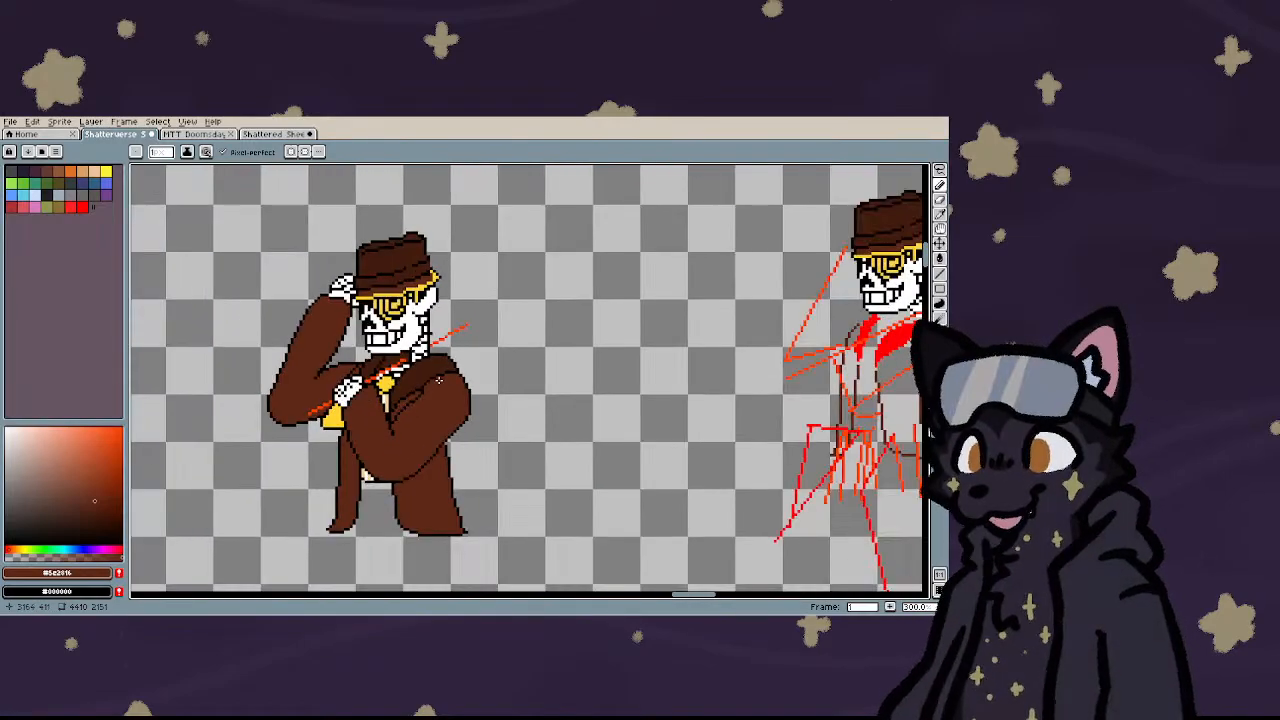
scroll(438, 380, down, 2)
scroll(441, 449, up, 5)
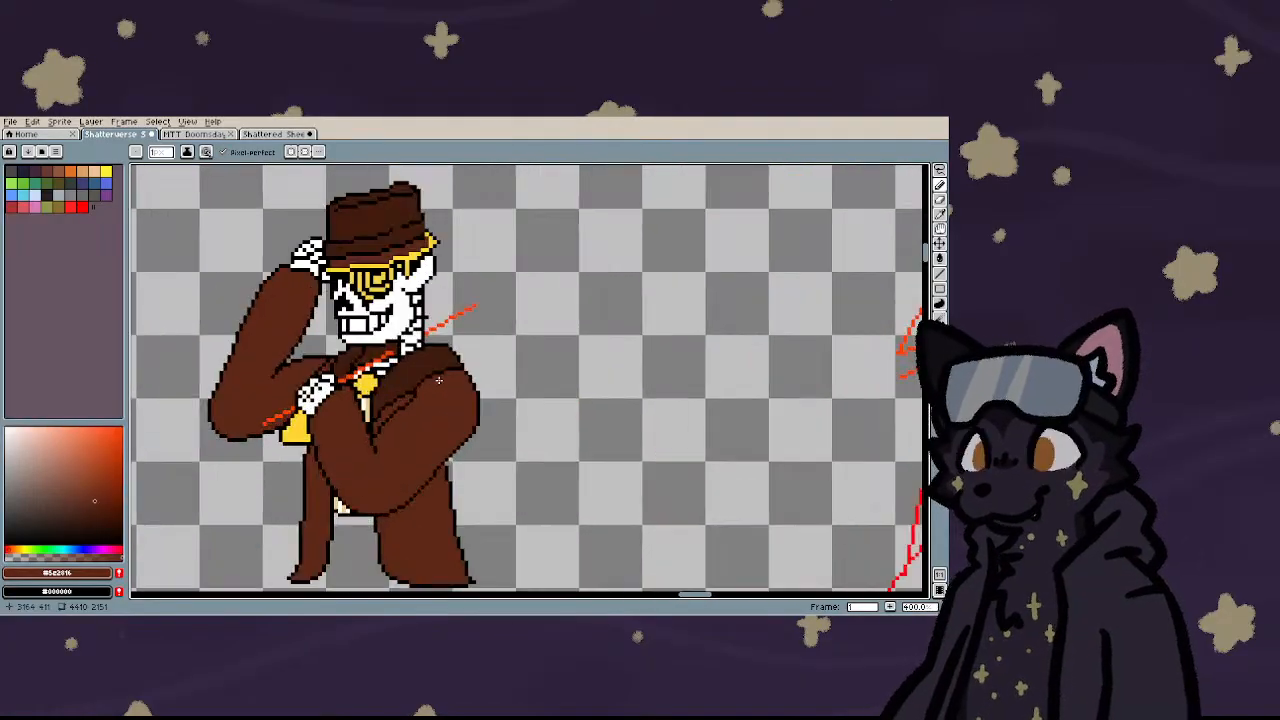
scroll(445, 295, down, 2)
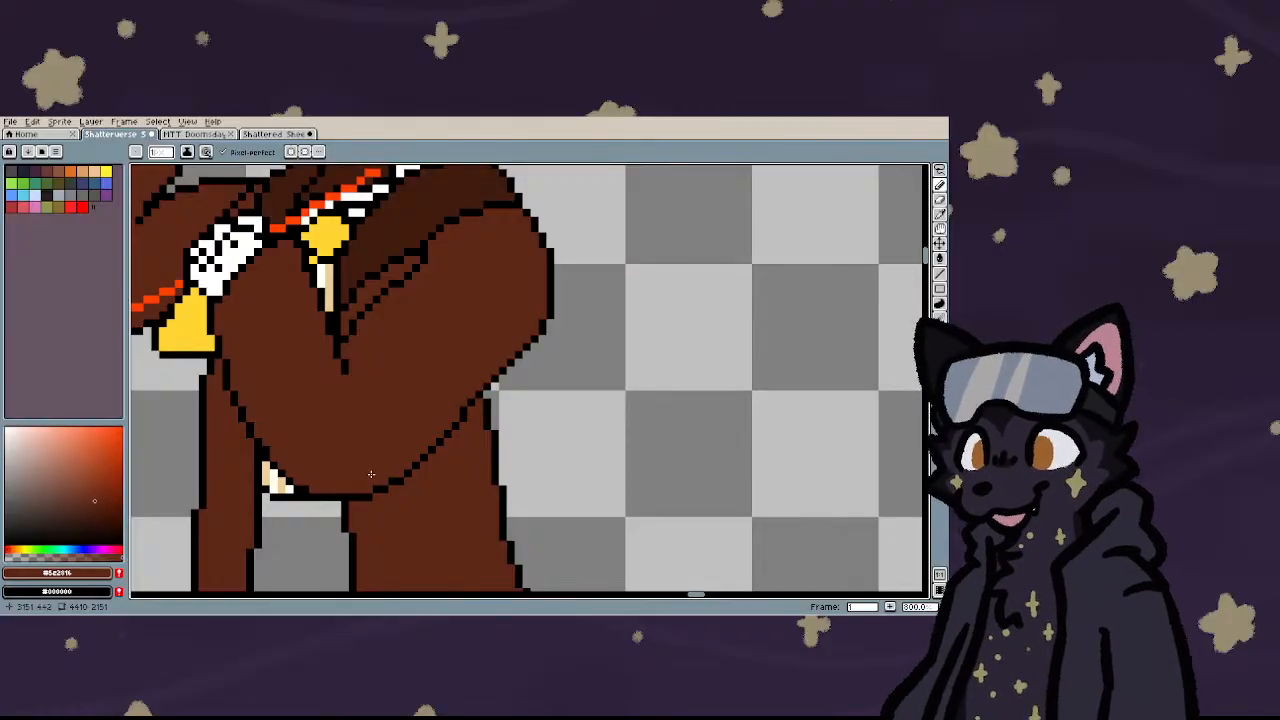
scroll(371, 474, down, 4)
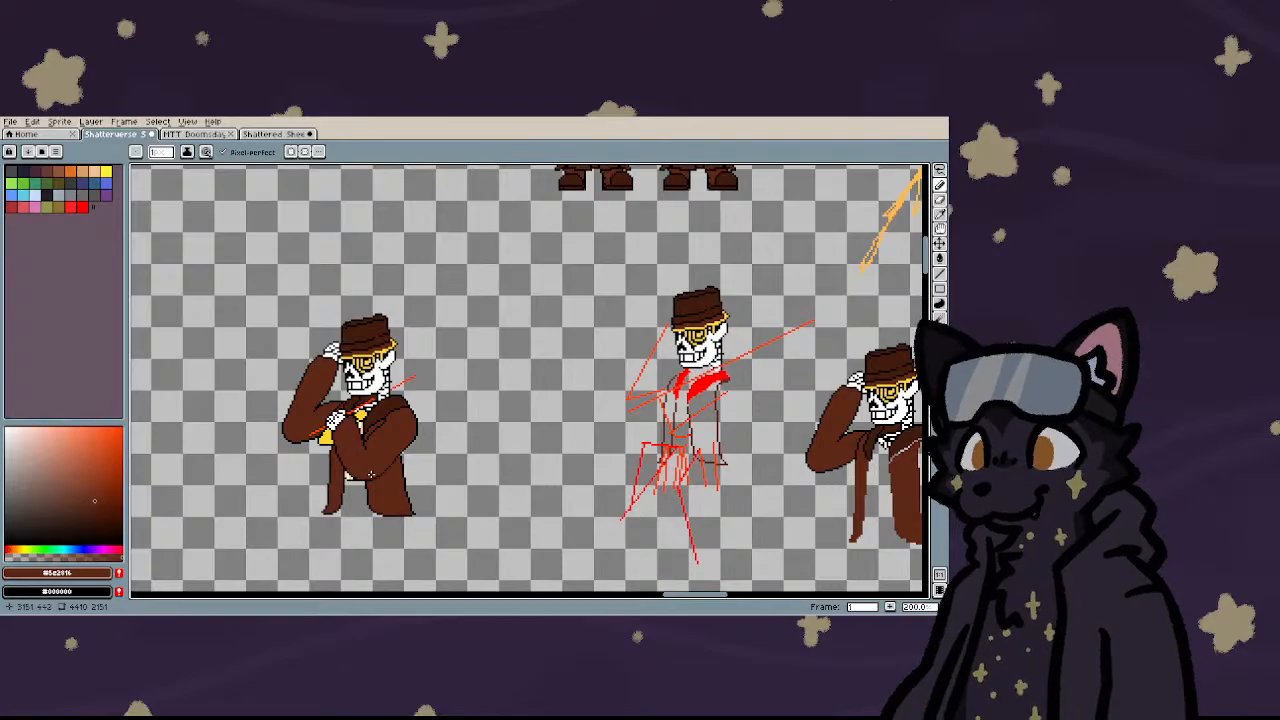
scroll(371, 474, up, 3)
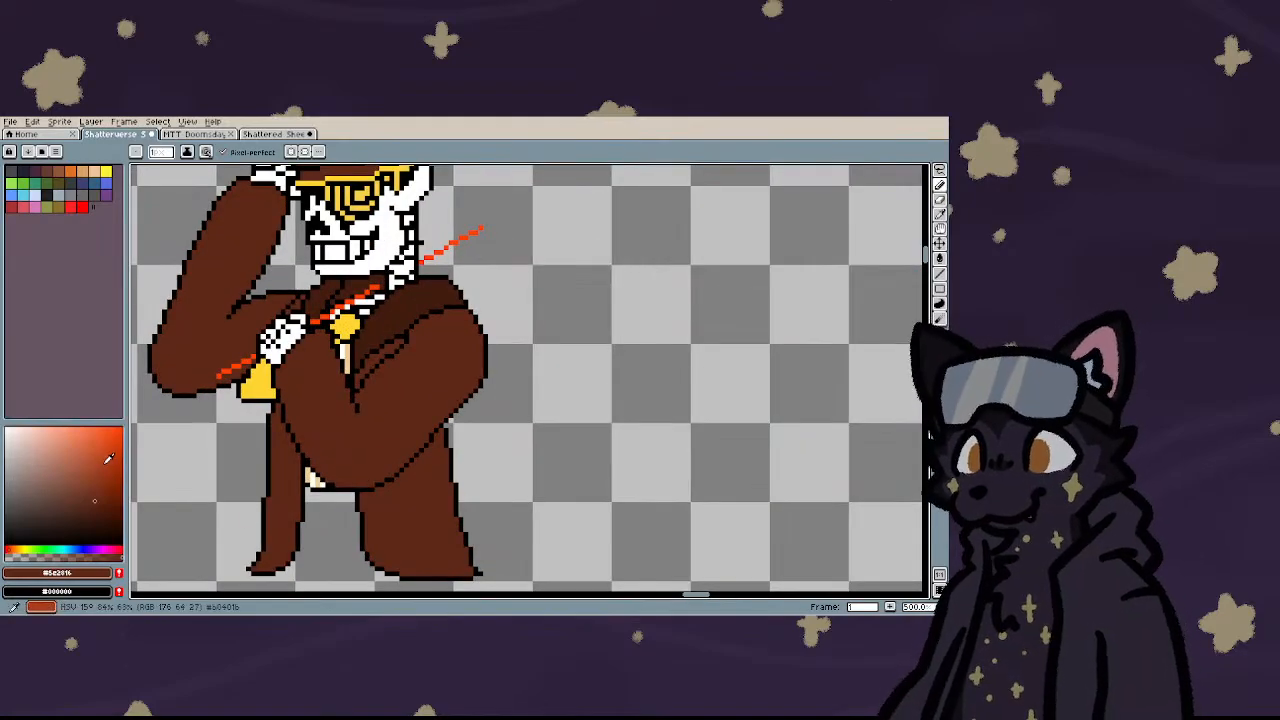
scroll(276, 482, down, 5)
scroll(276, 482, up, 4)
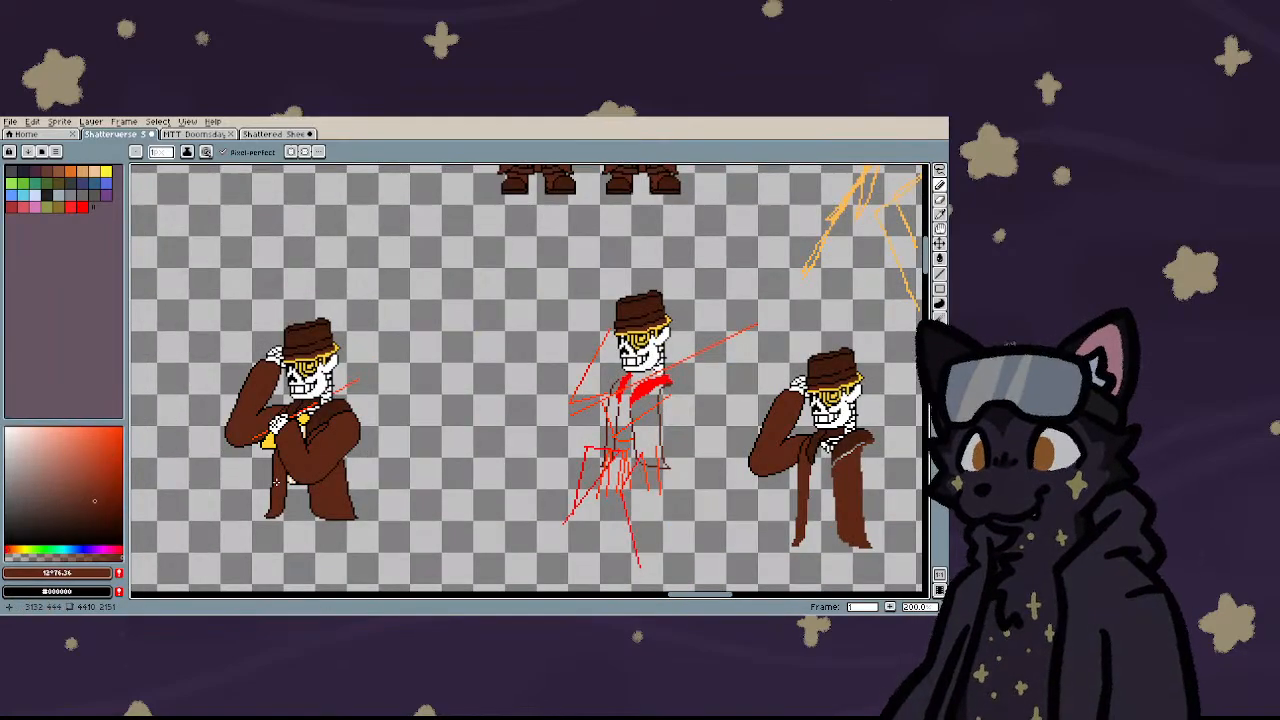
- Duplicate the hat-holding skeleton figure onto the empty canvas above and to the left of the original
key(m)
mouse_move(190, 300)
mouse_down()
mouse_move(352, 510)
mouse_move(436, 566)
mouse_up()
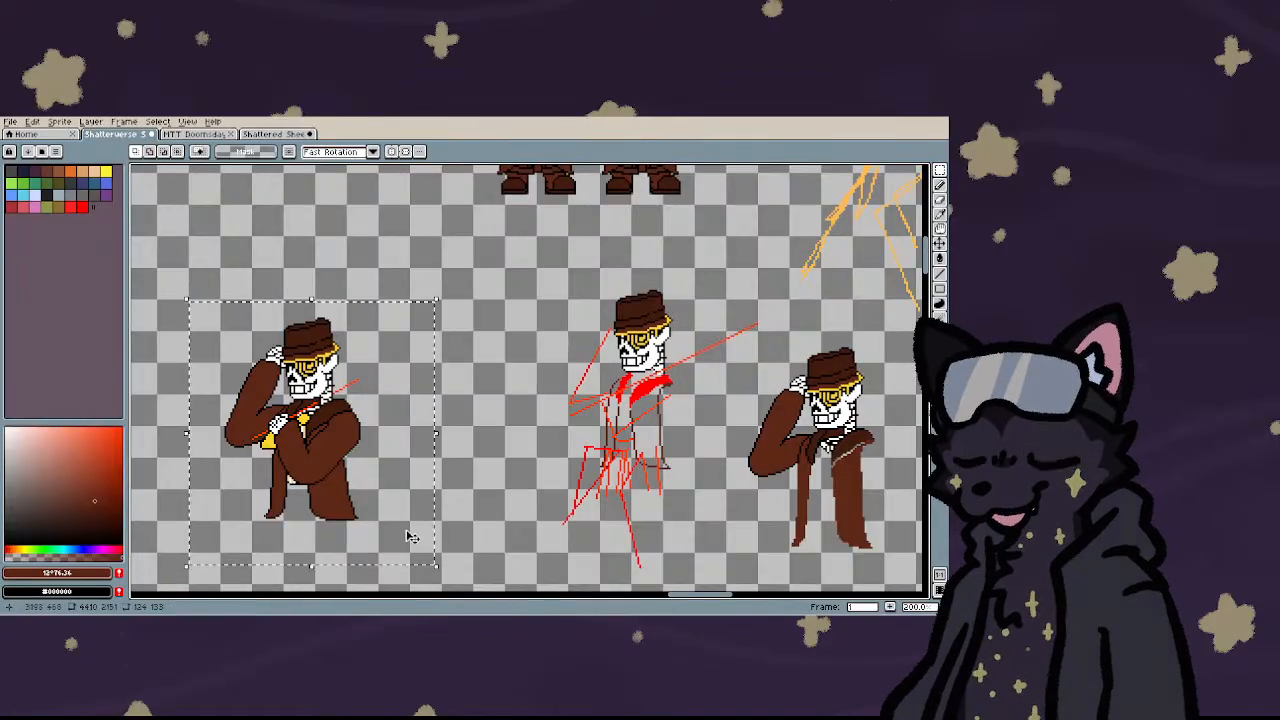
drag(323, 455, 413, 455)
scroll(372, 451, down, 5)
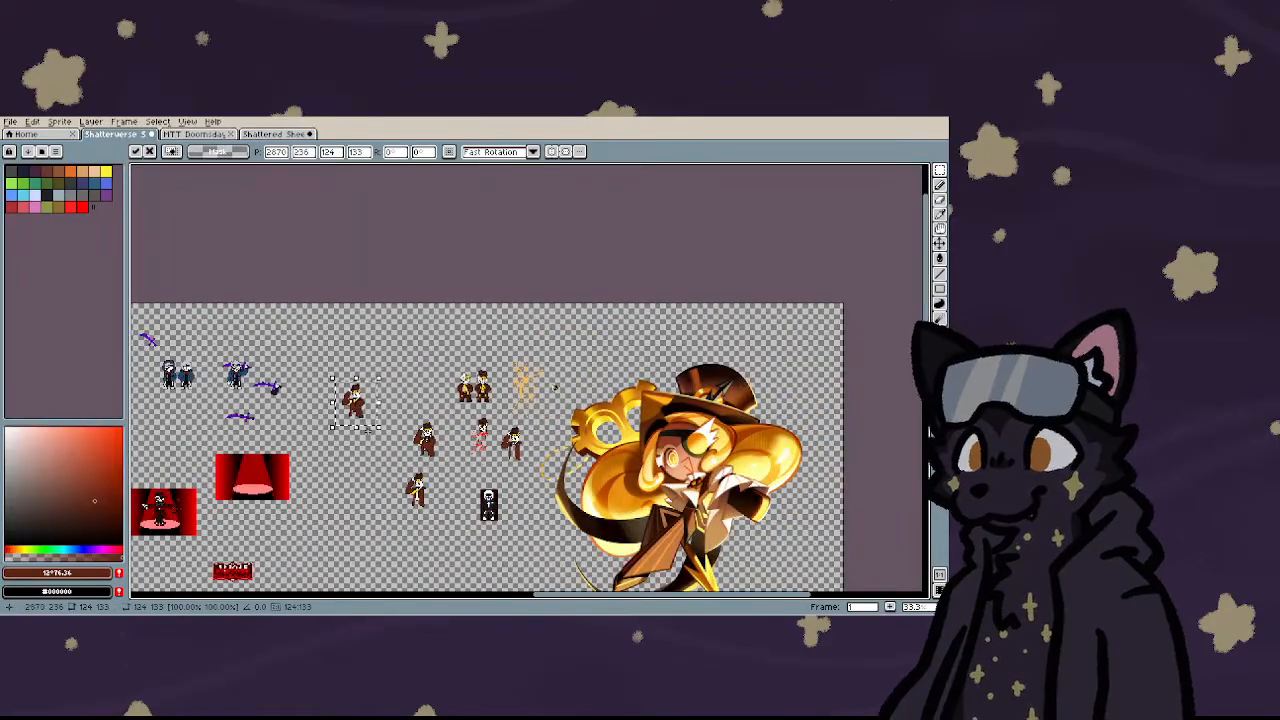
- Erase the orange guide line that sticks out behind the original figure's neck
scroll(372, 451, up, 10)
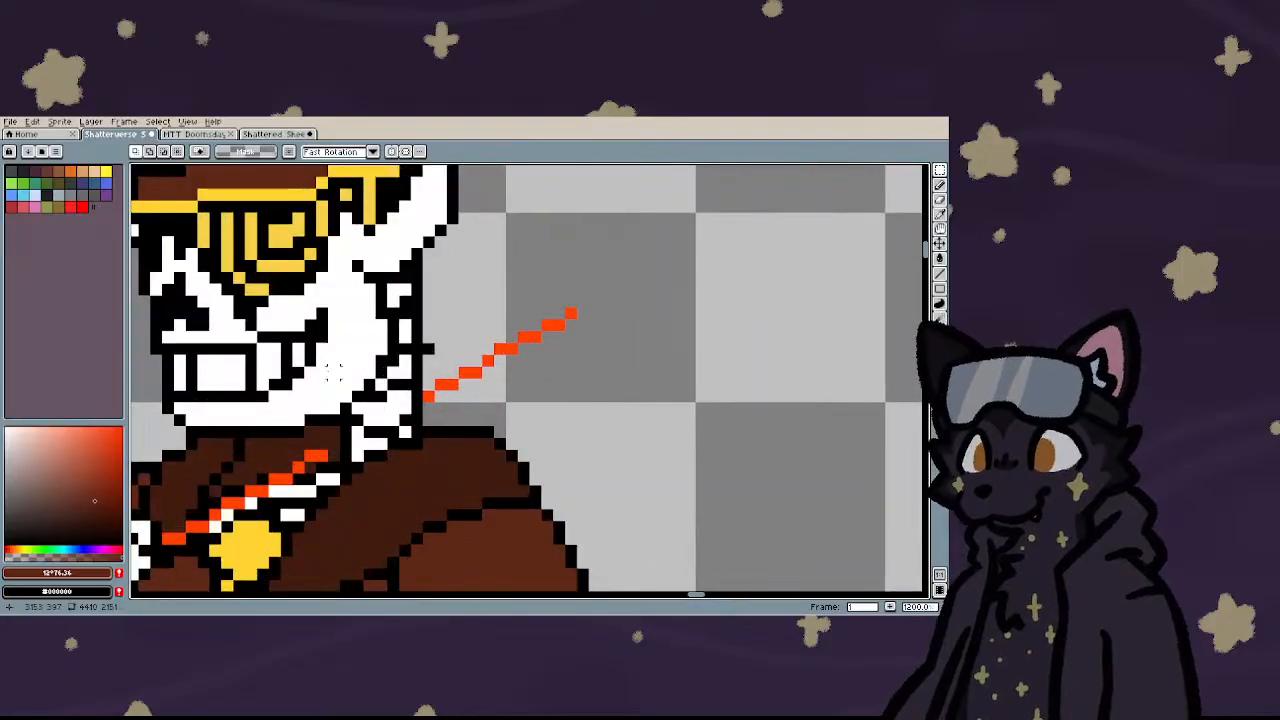
key(w)
key(e)
mouse_move(430, 397)
mouse_down()
mouse_move(551, 323)
mouse_move(500, 361)
mouse_up()
click(476, 372)
scroll(474, 383, down, 4)
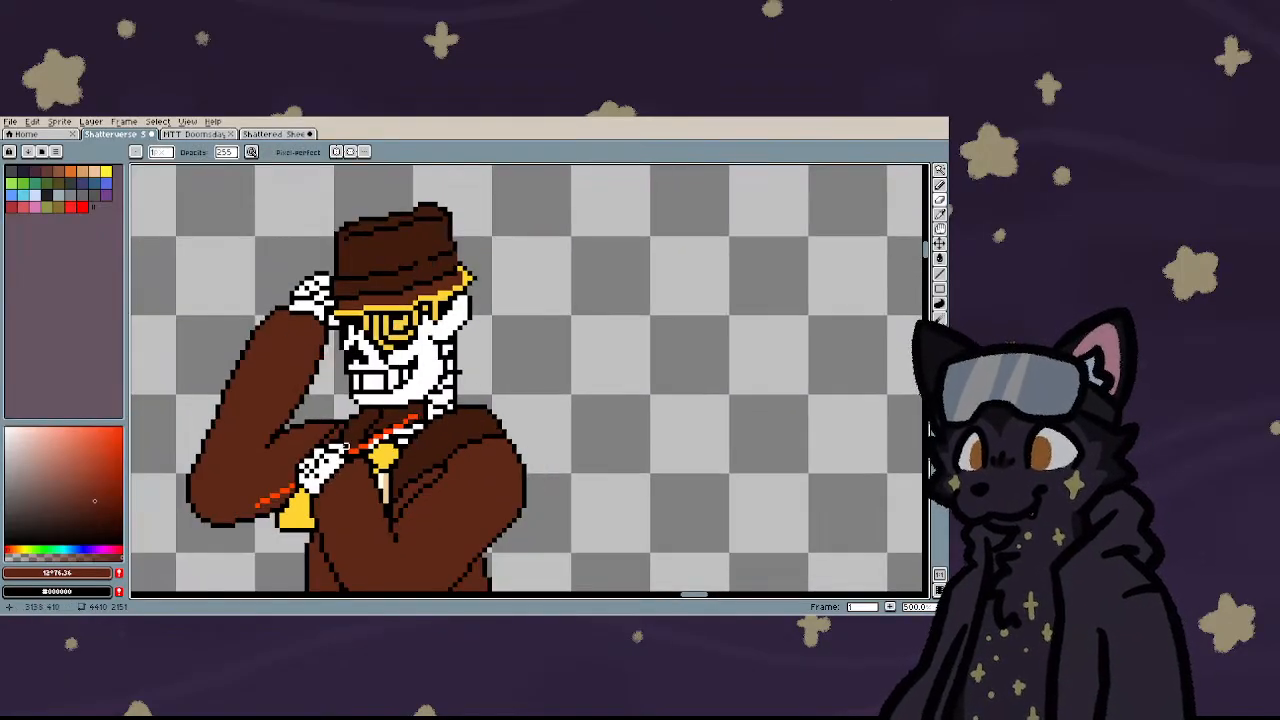
- Sample the lapel's dark brown and paint it over the lower end of the orange guide line beside the hand
scroll(351, 414, up, 4)
scroll(351, 414, up, 3)
key(b)
alt+click(371, 417)
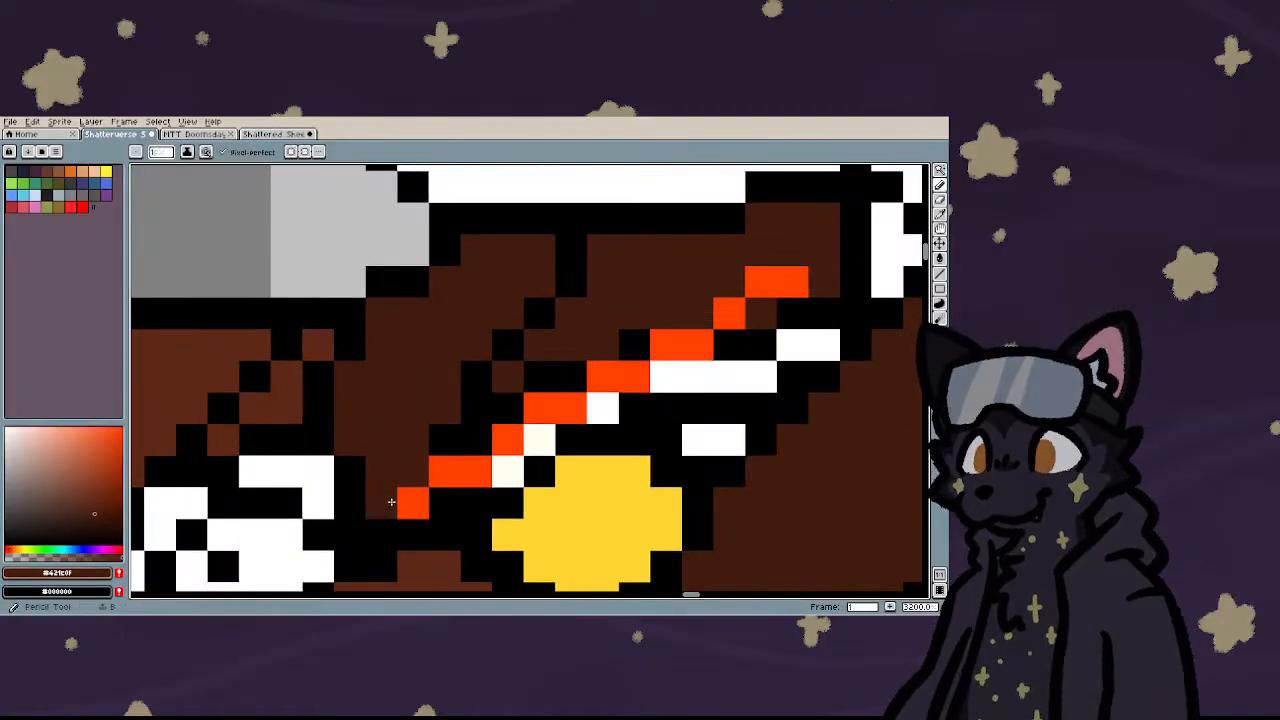
click(388, 504)
click(412, 503)
click(445, 470)
scroll(480, 470, down, 5)
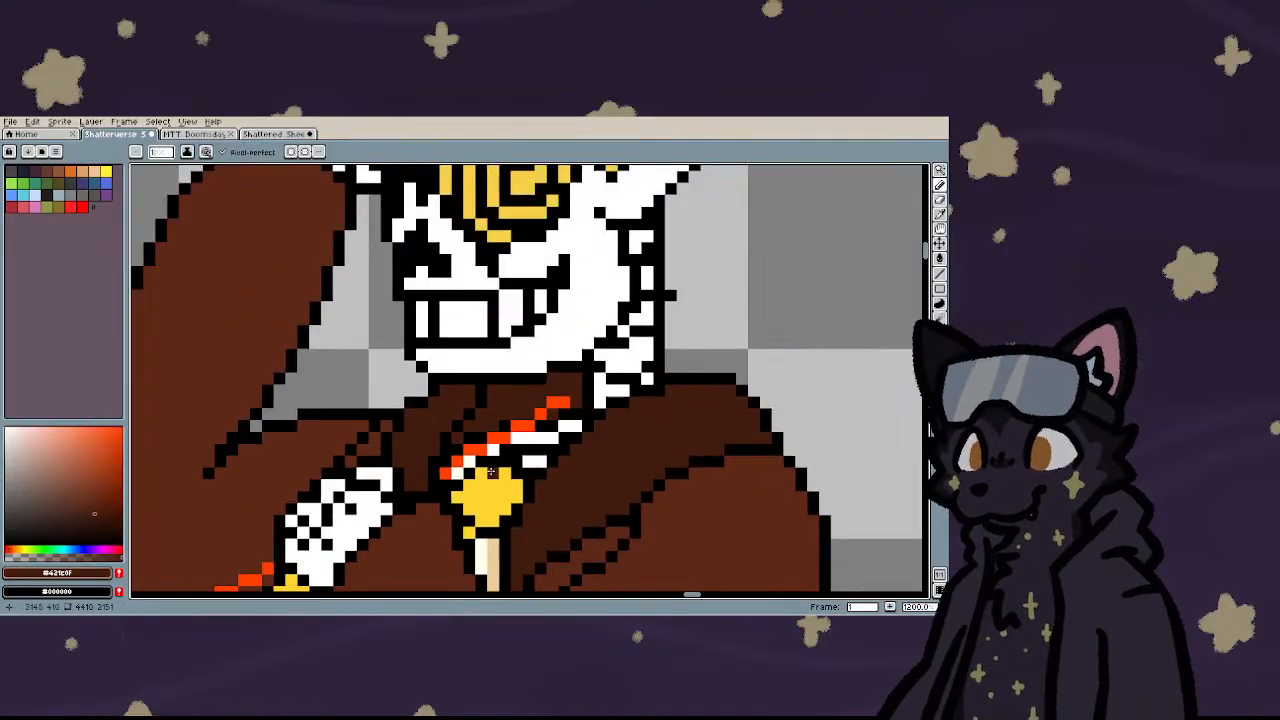
- Paint over the orange guide pixels along the shirt collar above the gold brooch with its sampled white and cream
scroll(497, 465, up, 5)
alt+click(464, 433)
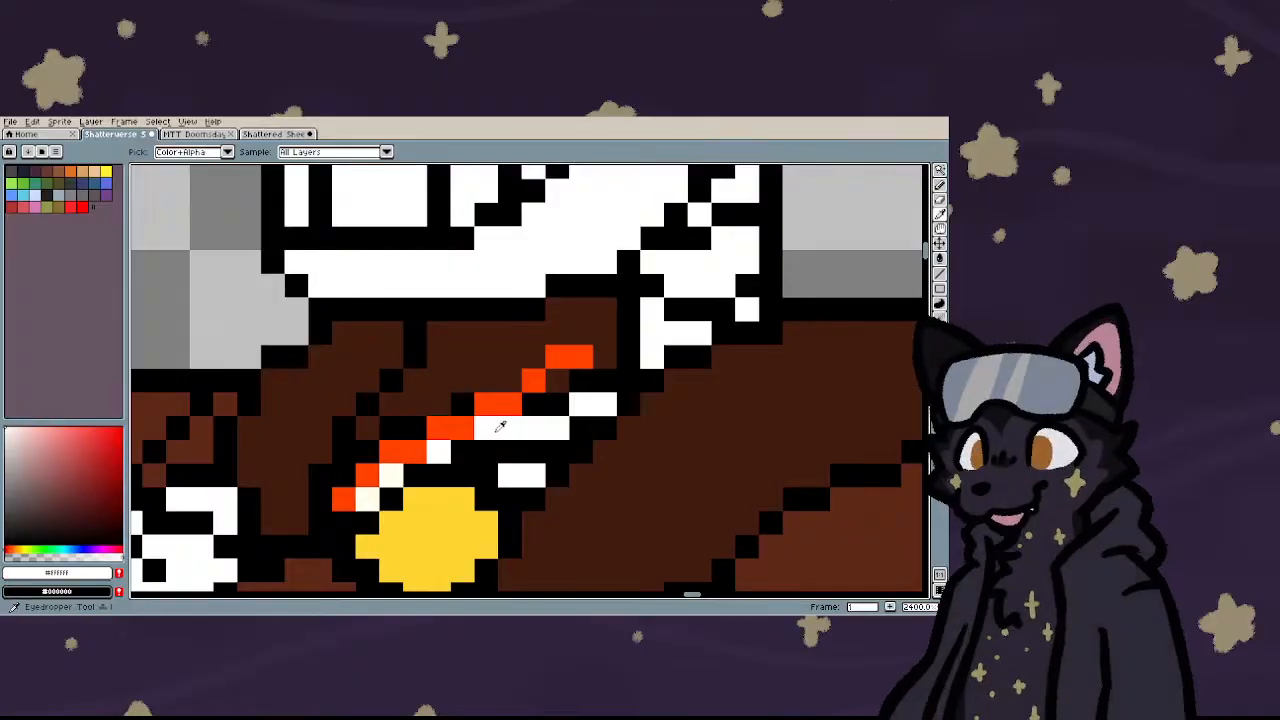
click(367, 474)
click(415, 452)
click(343, 498)
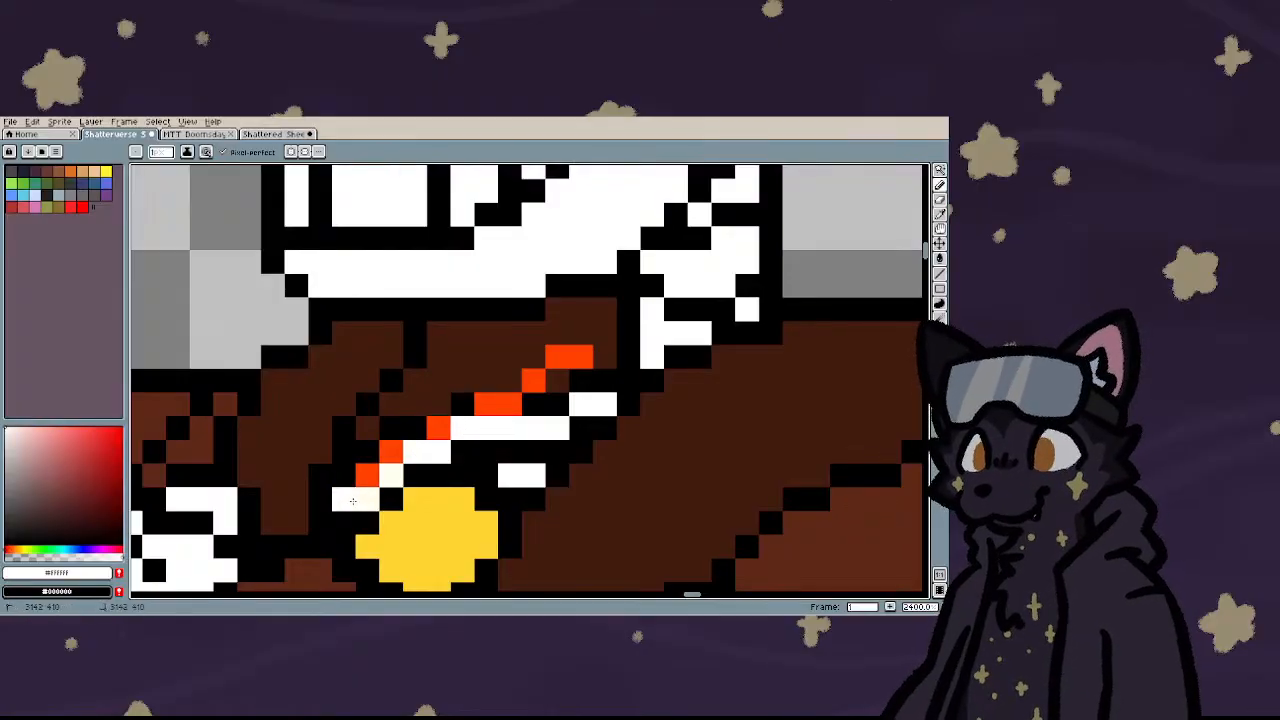
alt+click(391, 474)
click(367, 474)
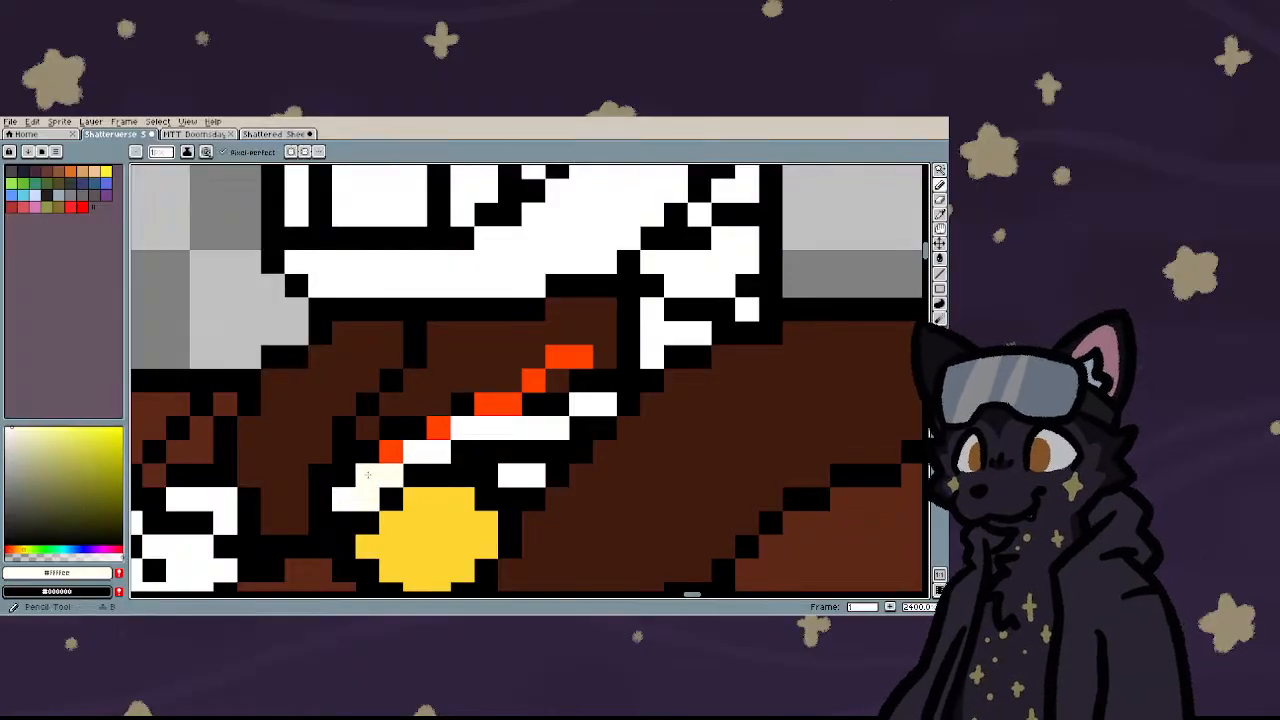
click(391, 452)
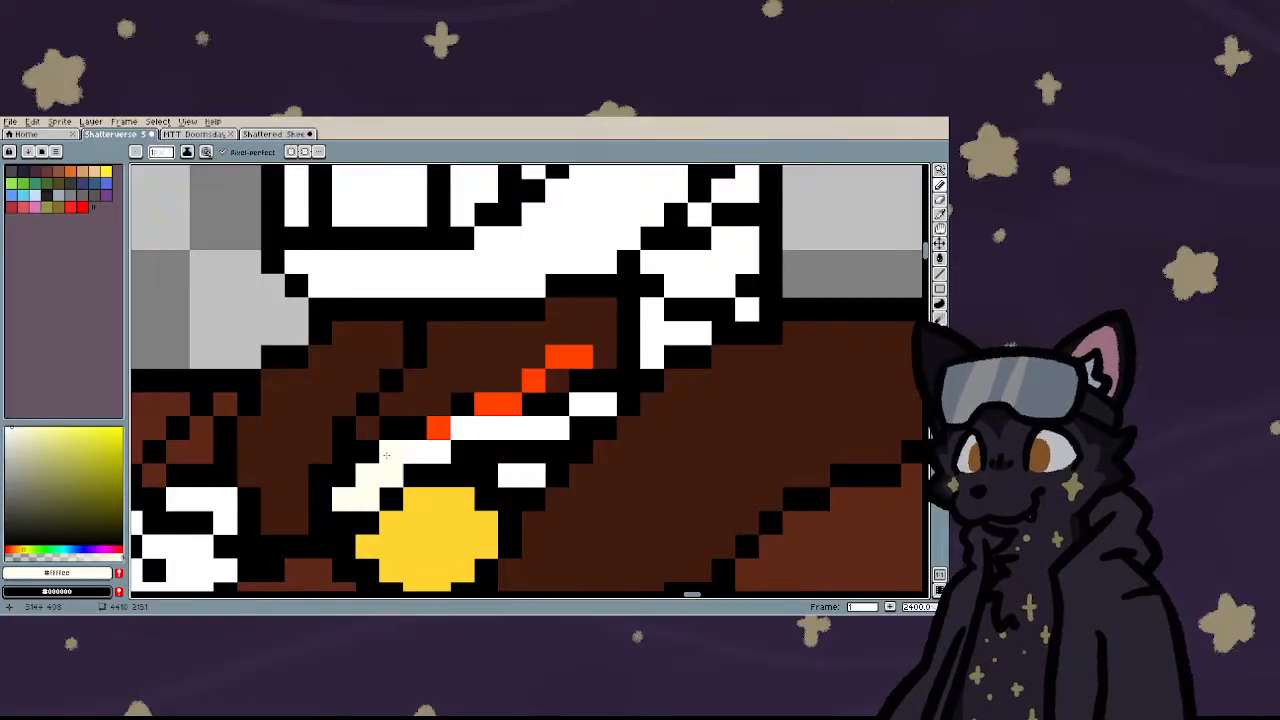
click(439, 428)
- Cover the remaining guide pixels along the lapel edge with black outline and sampled dark brown
right_click(497, 403)
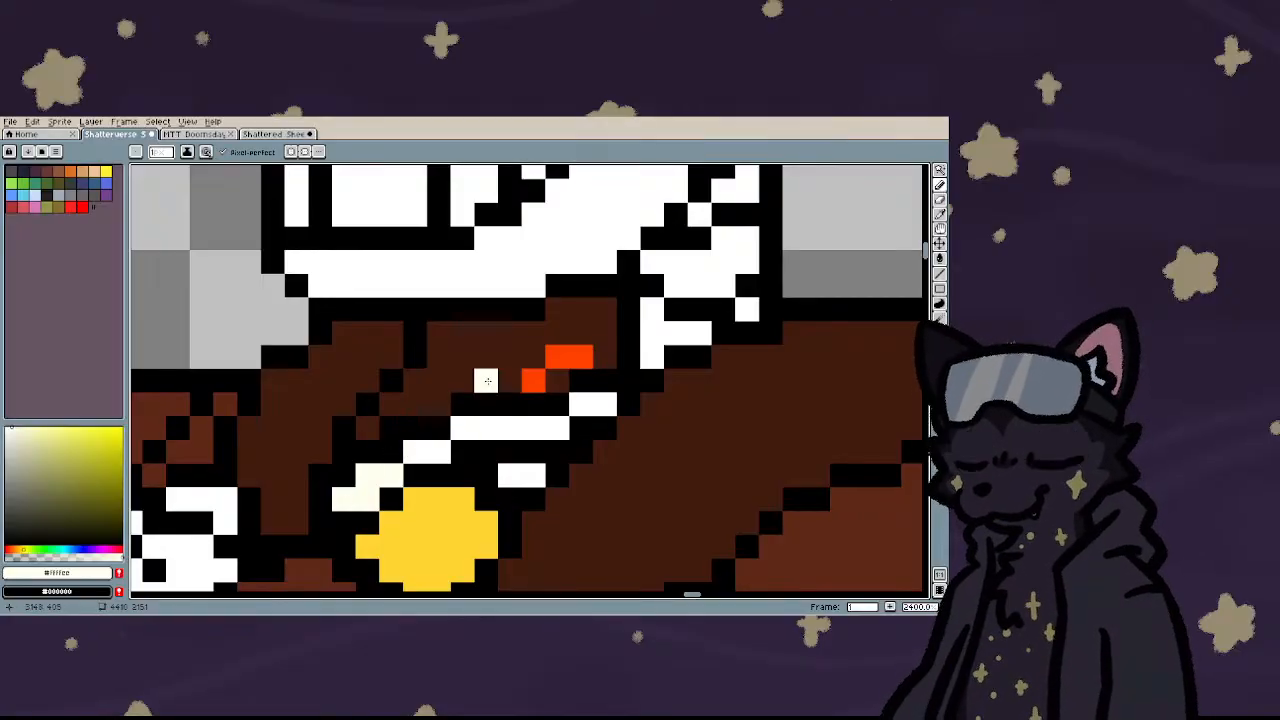
key(alt)
alt+click(490, 378)
drag(530, 380, 578, 357)
scroll(478, 430, down, 6)
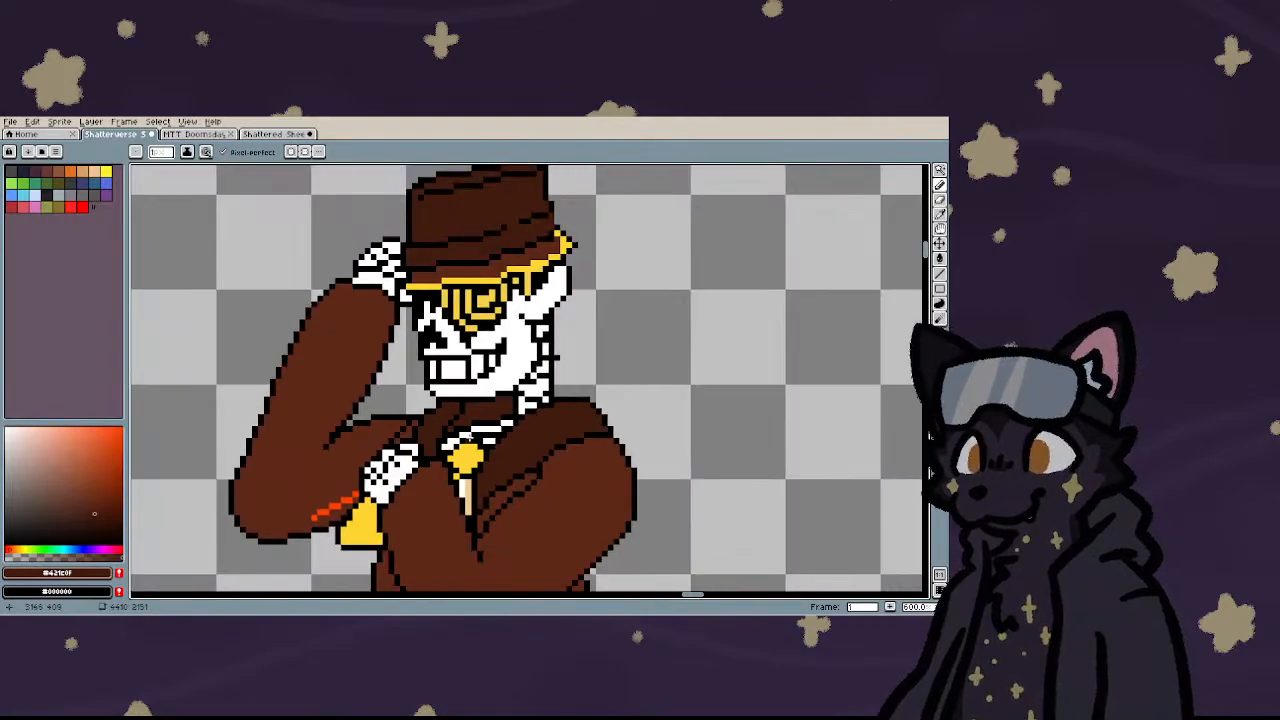
- Paint the sleeve's brown over the leftover orange guide line on the raised arm beside the gold cuff
scroll(410, 442, up, 1)
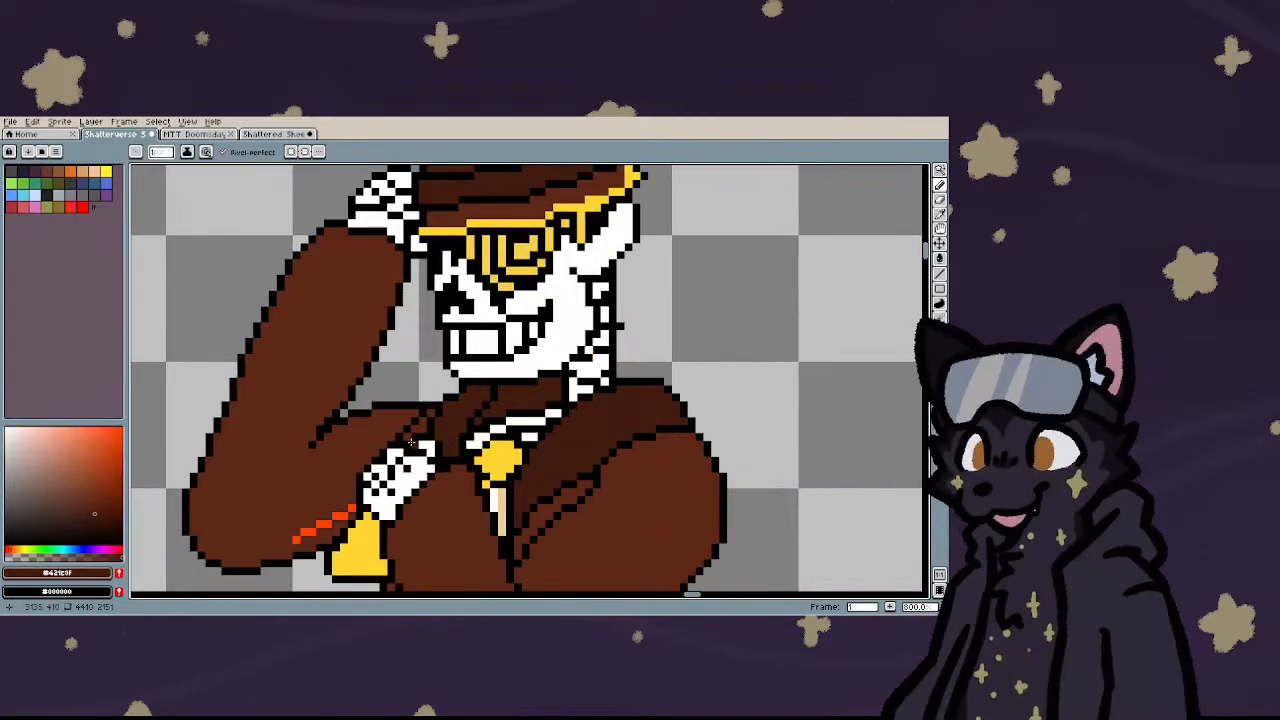
scroll(600, 380, up, 3)
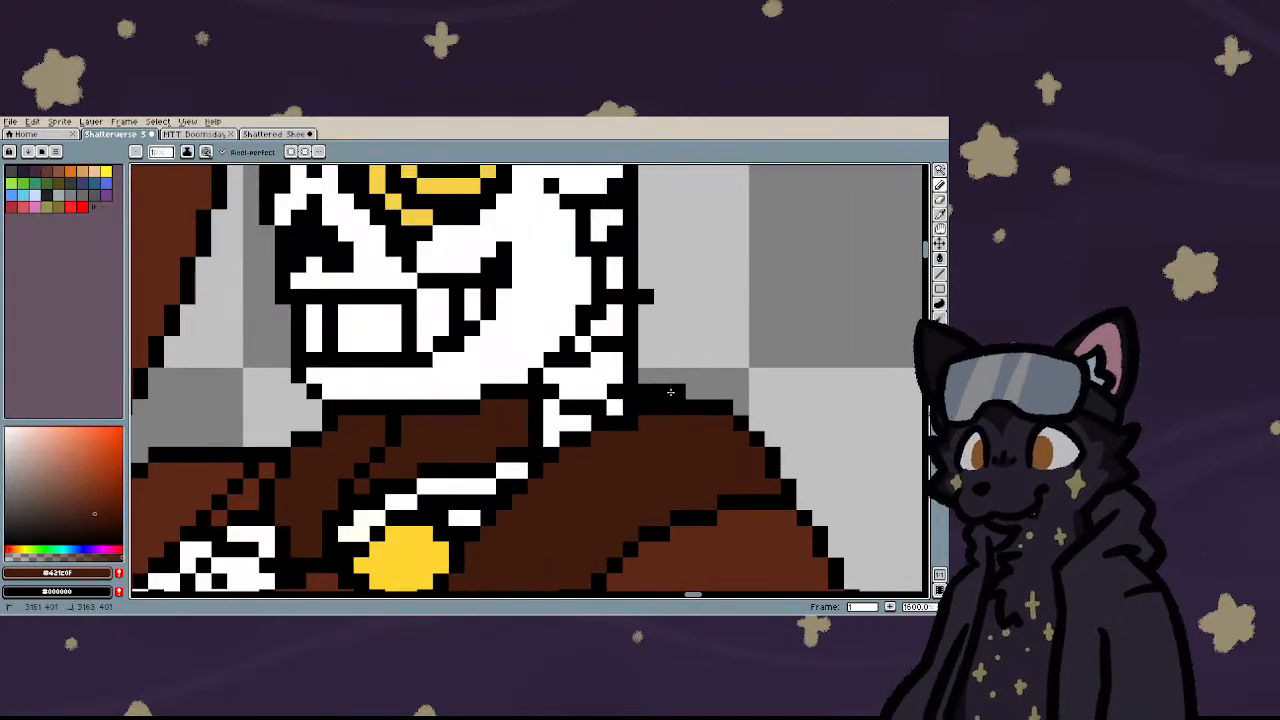
scroll(420, 395, down, 4)
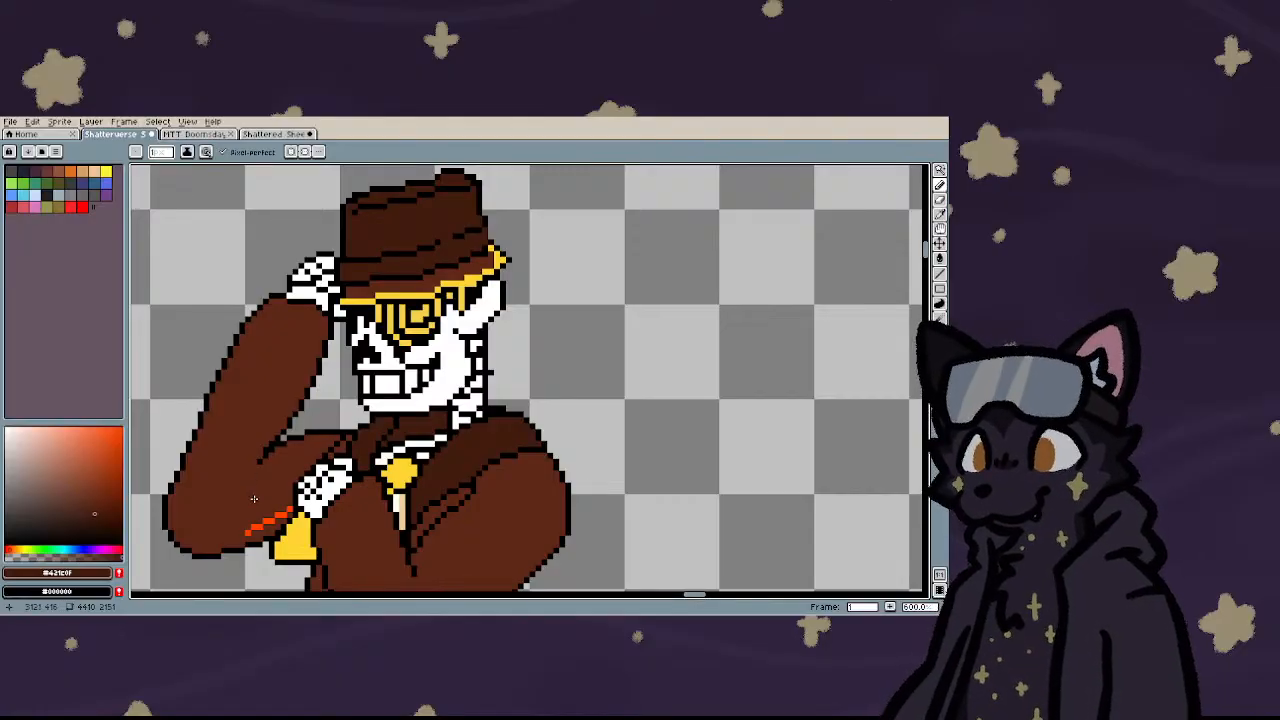
scroll(253, 508, up, 3)
drag(350, 520, 301, 549)
scroll(295, 525, down, 3)
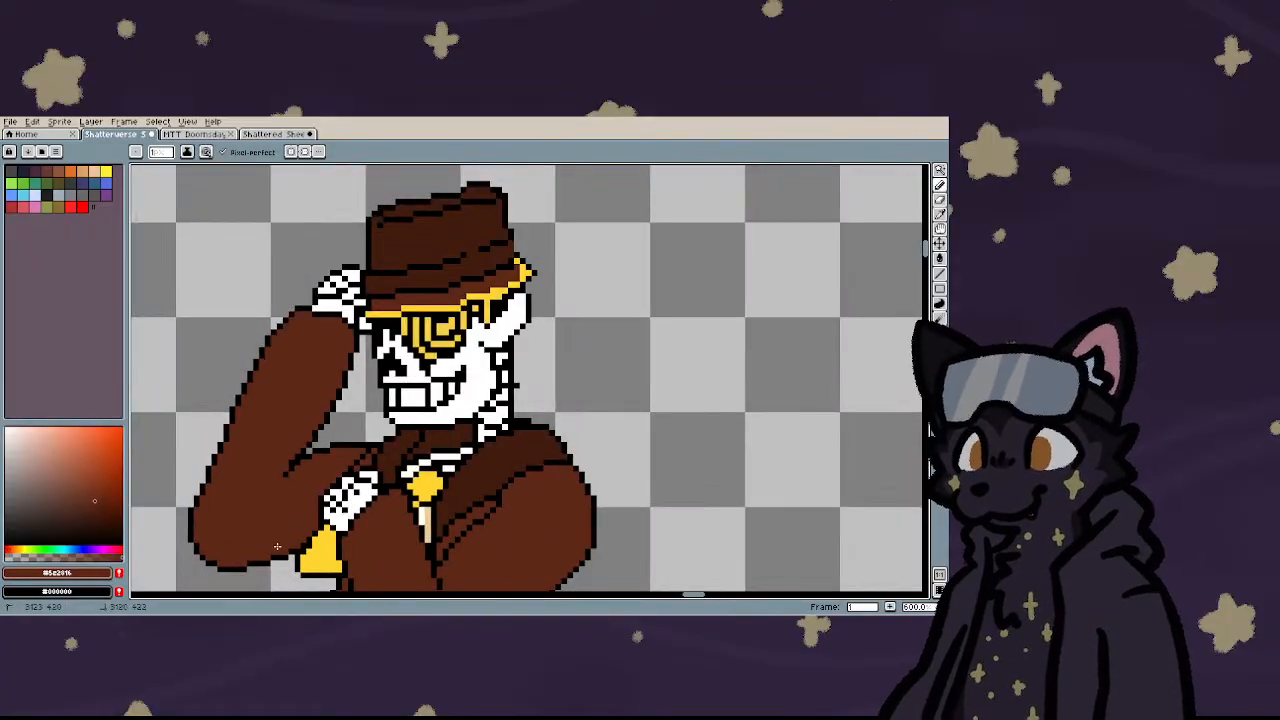
- Pick bright red-orange and draw a vertical guide line on the empty canvas beside the copied figure
scroll(277, 546, down, 6)
scroll(239, 396, up, 3)
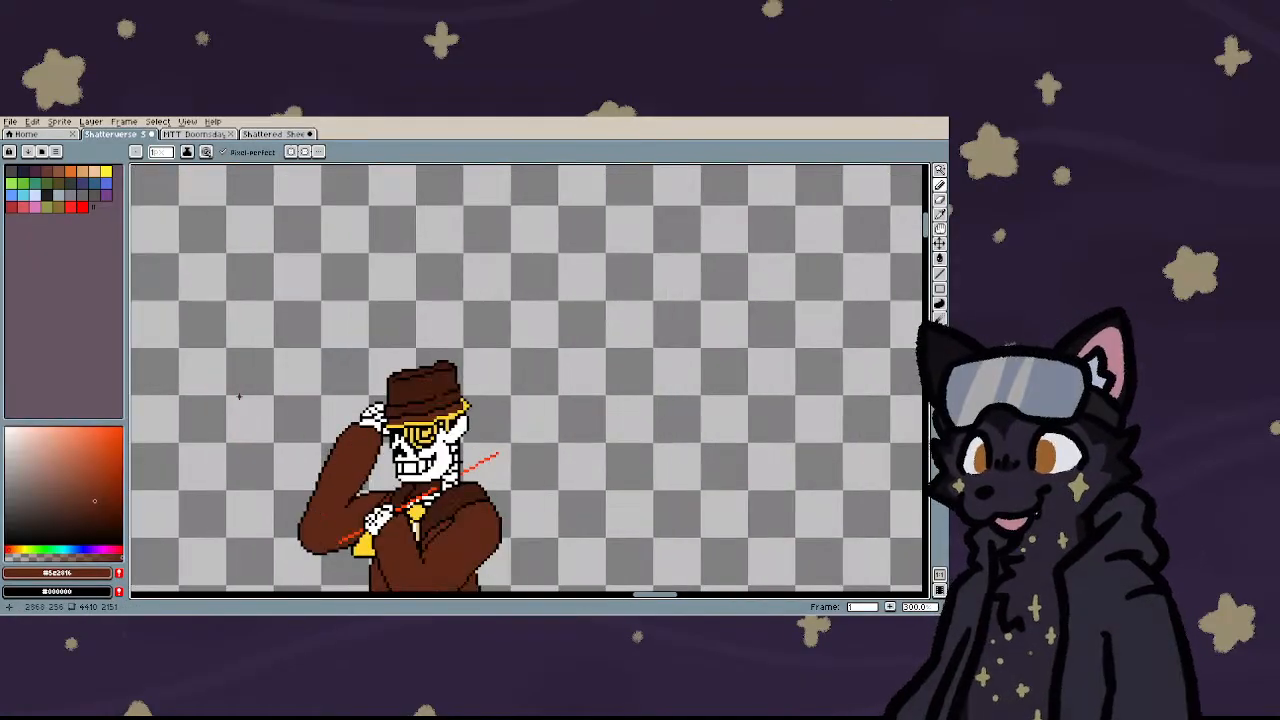
scroll(300, 580, up, 2)
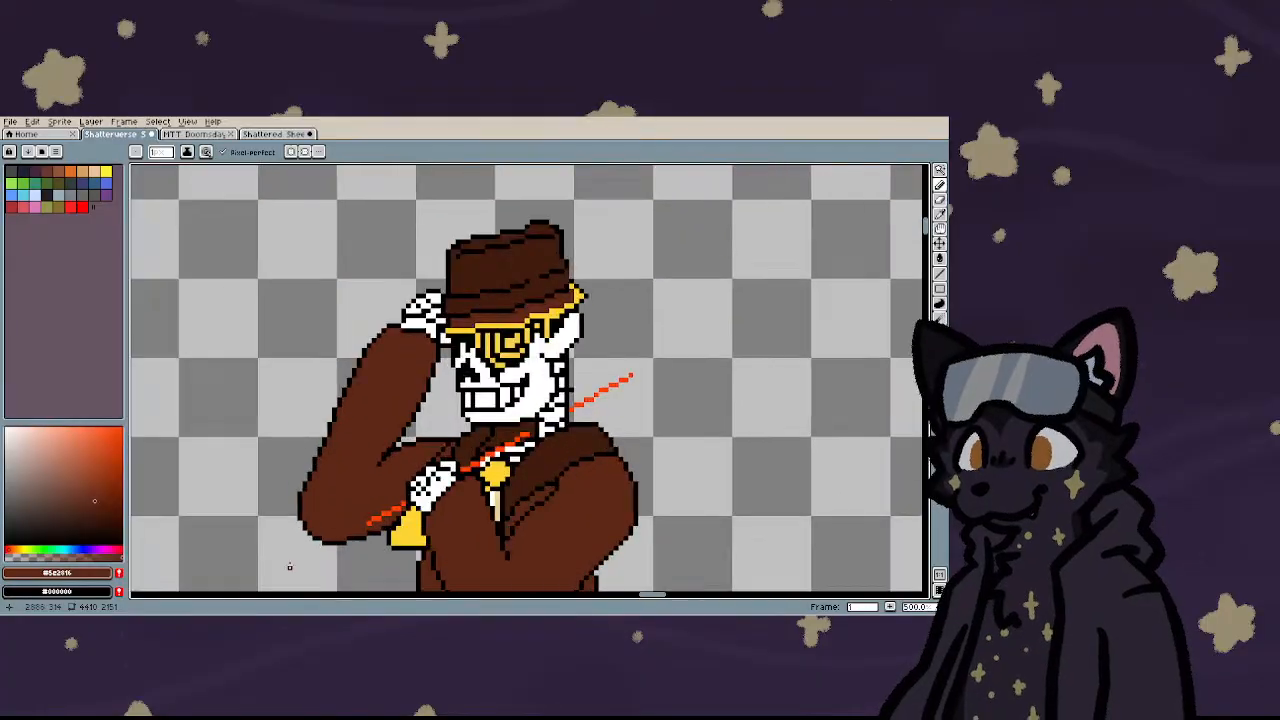
click(117, 424)
scroll(148, 470, down, 4)
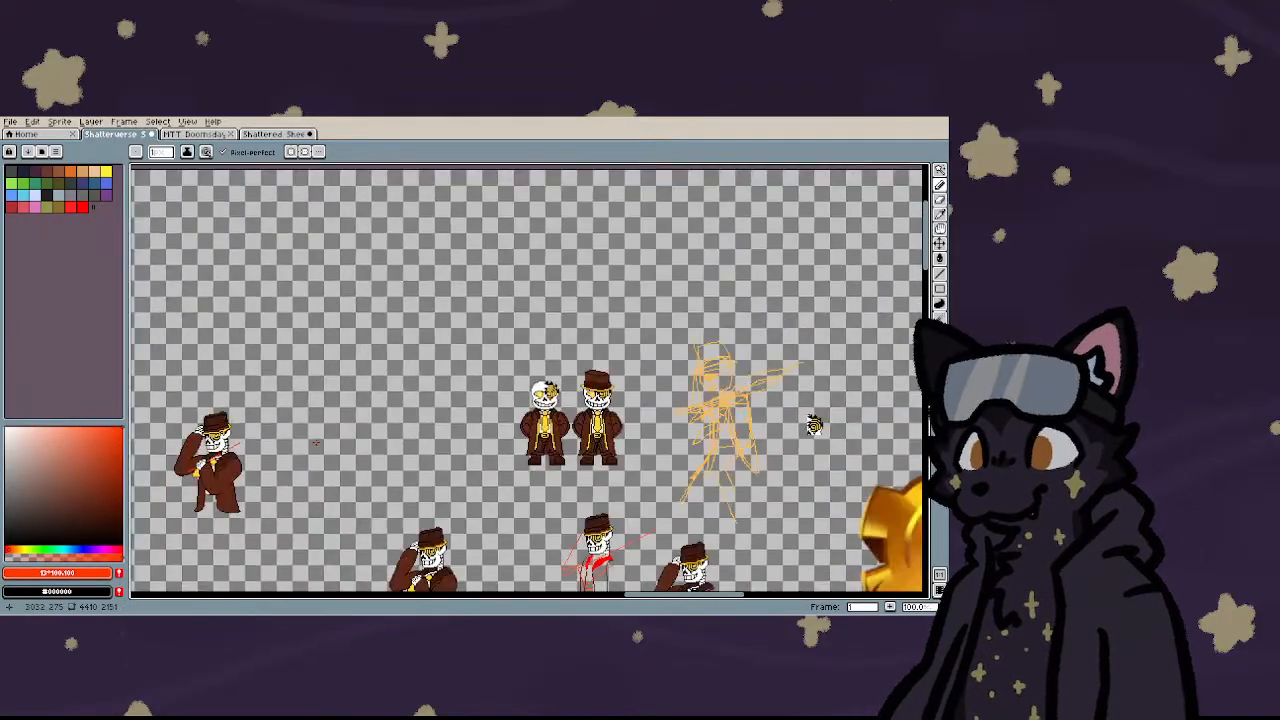
scroll(499, 291, up, 1)
key(l)
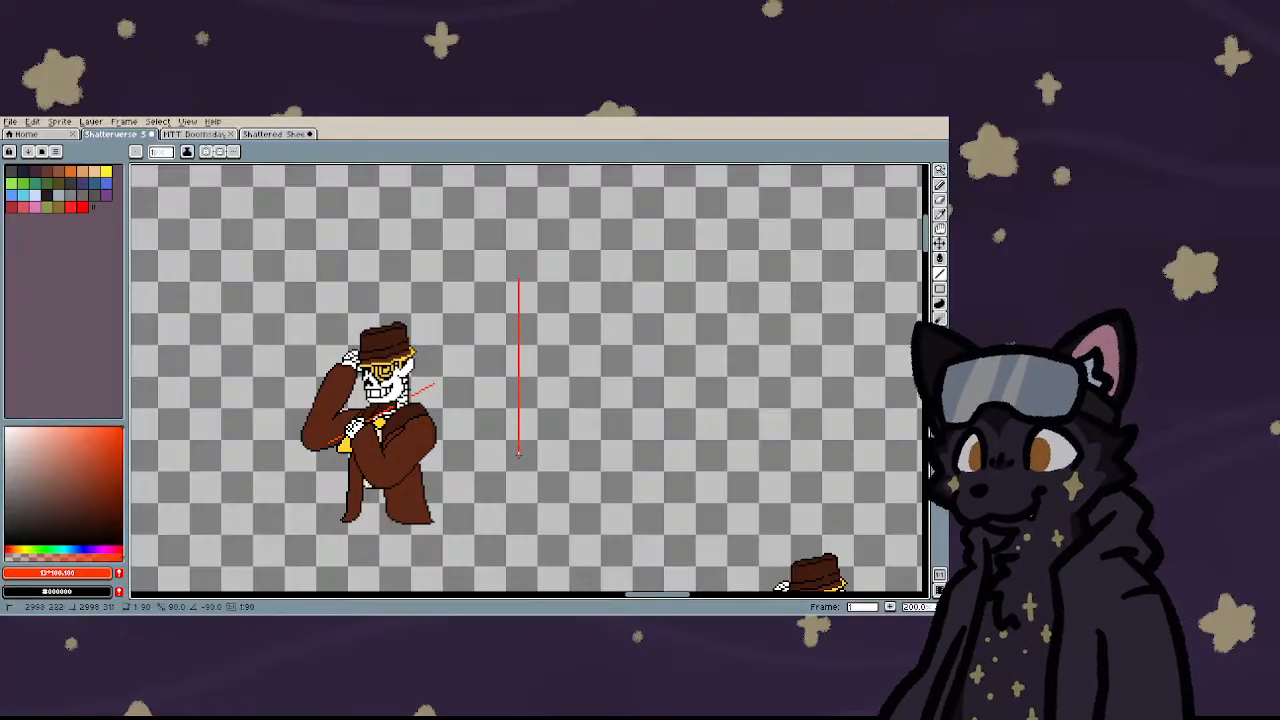
- Draw a stepped red-orange line descending from near the top of the vertical guide and slanting away to its left
scroll(519, 380, up, 6)
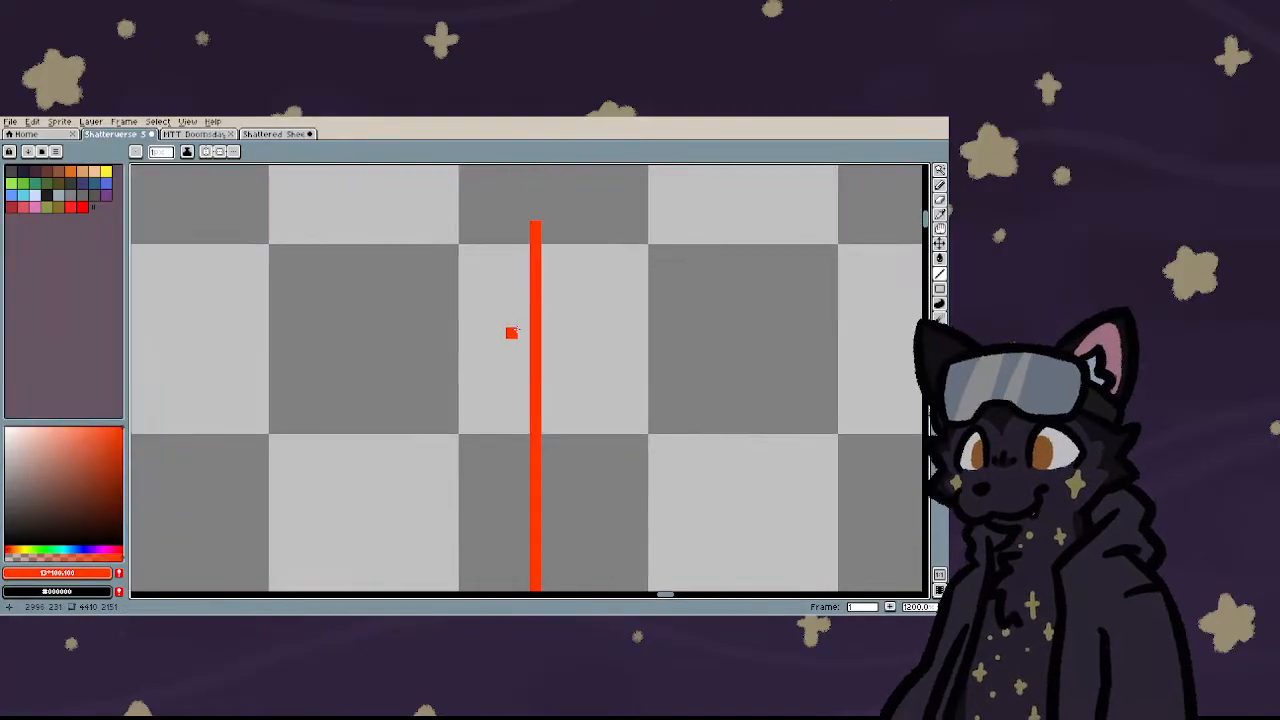
drag(523, 297, 498, 484)
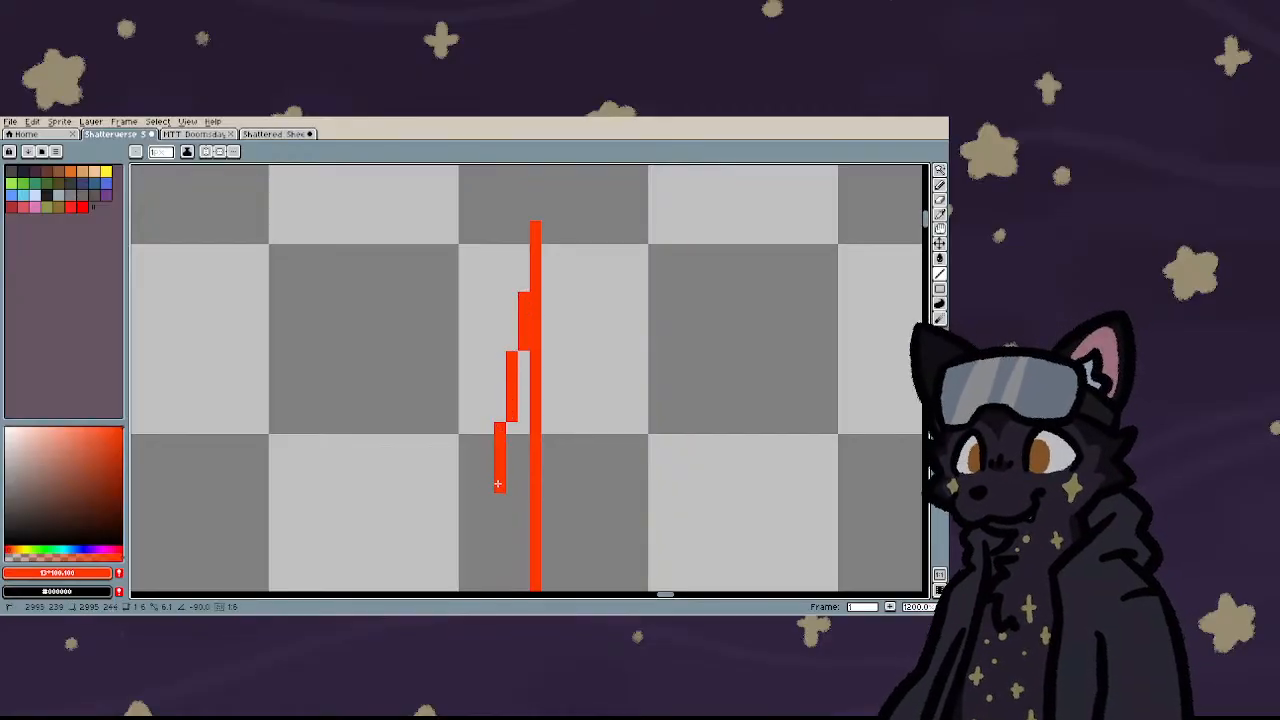
scroll(487, 475, down, 5)
scroll(476, 475, up, 6)
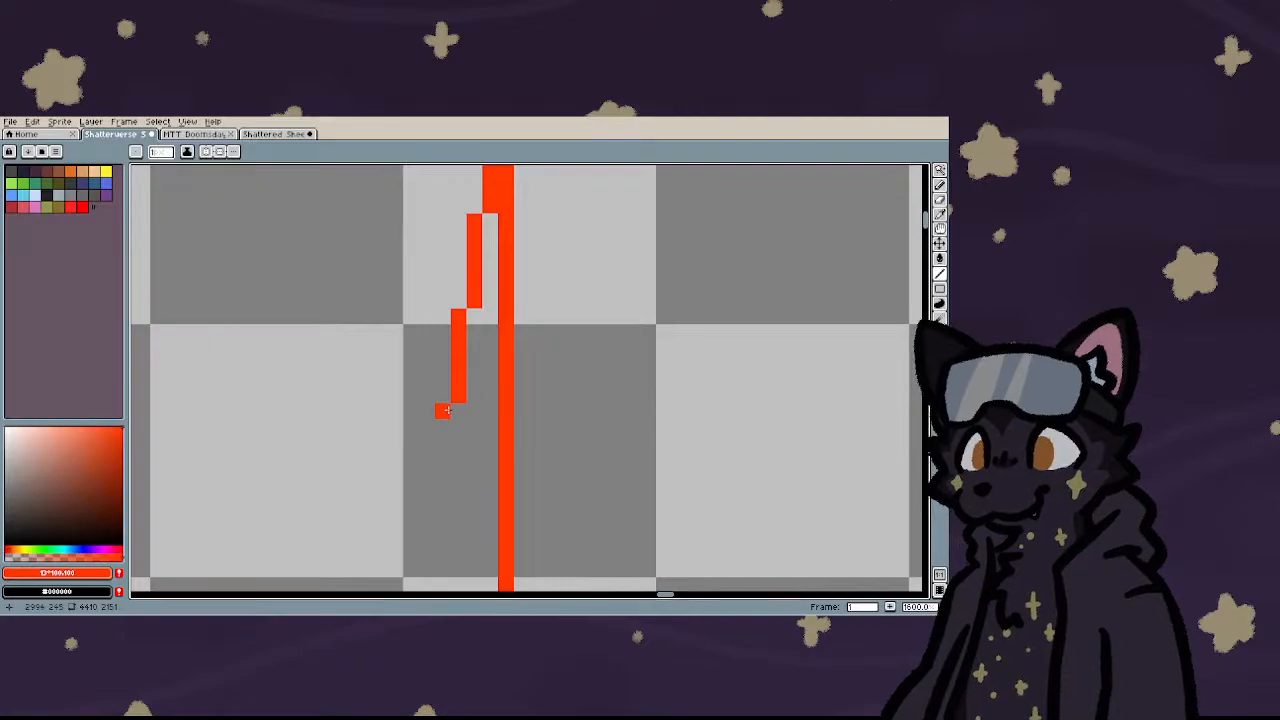
drag(447, 410, 448, 456)
scroll(440, 456, down, 2)
scroll(428, 446, up, 2)
click(421, 441)
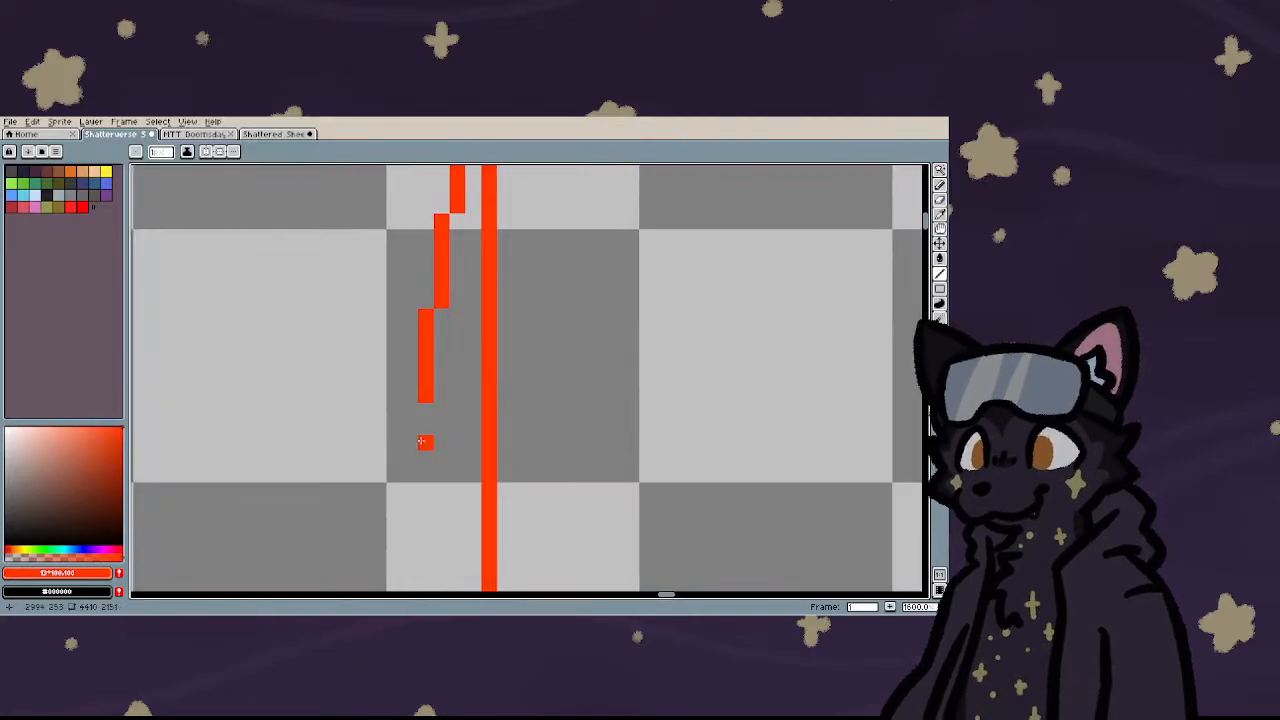
- Extend the stepped outline further down and bend its lower end back toward the vertical guide
mouse_move(409, 410)
mouse_down()
mouse_move(409, 490)
mouse_move(391, 532)
mouse_up()
scroll(372, 489, down, 2)
click(372, 489)
scroll(372, 489, up, 1)
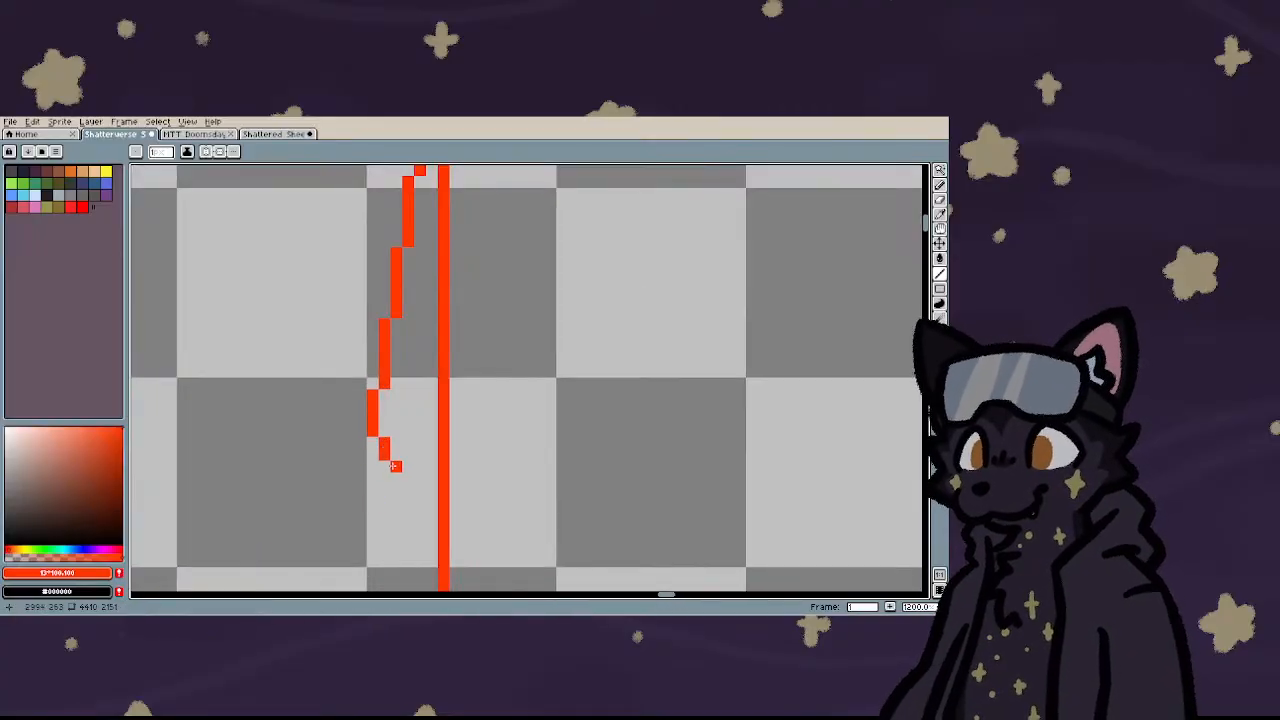
scroll(390, 446, down, 2)
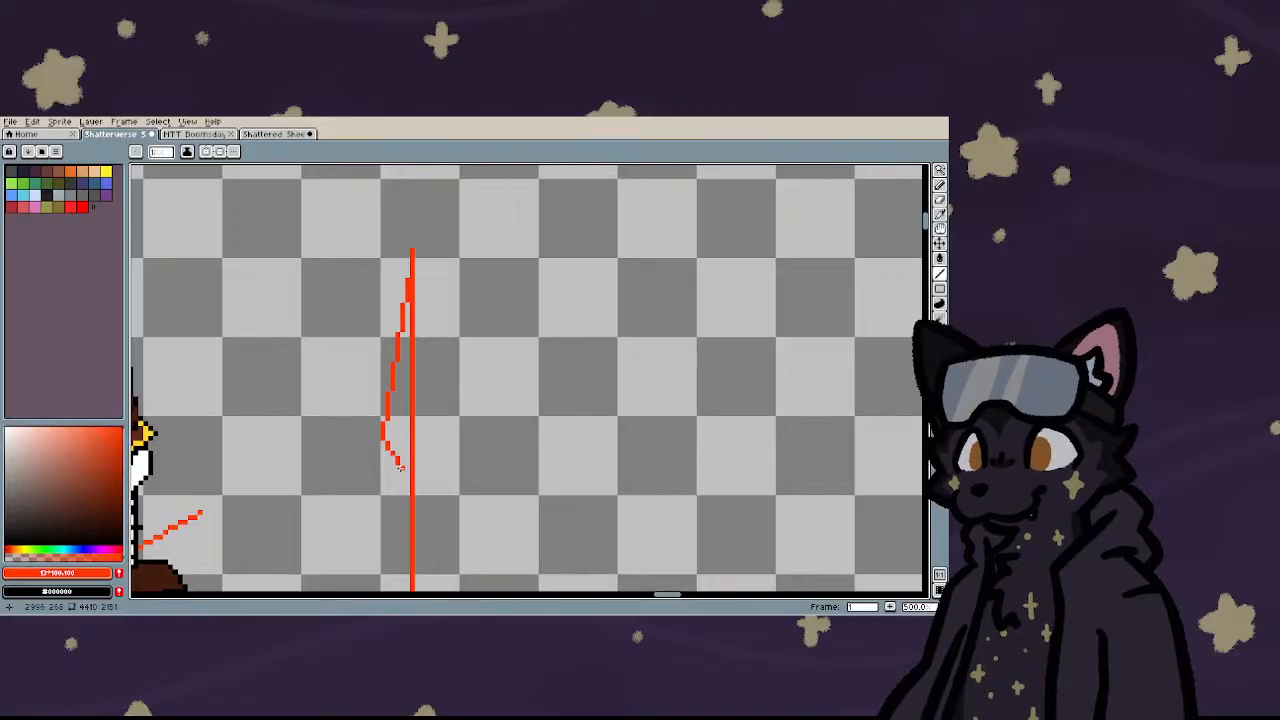
scroll(395, 470, down, 2)
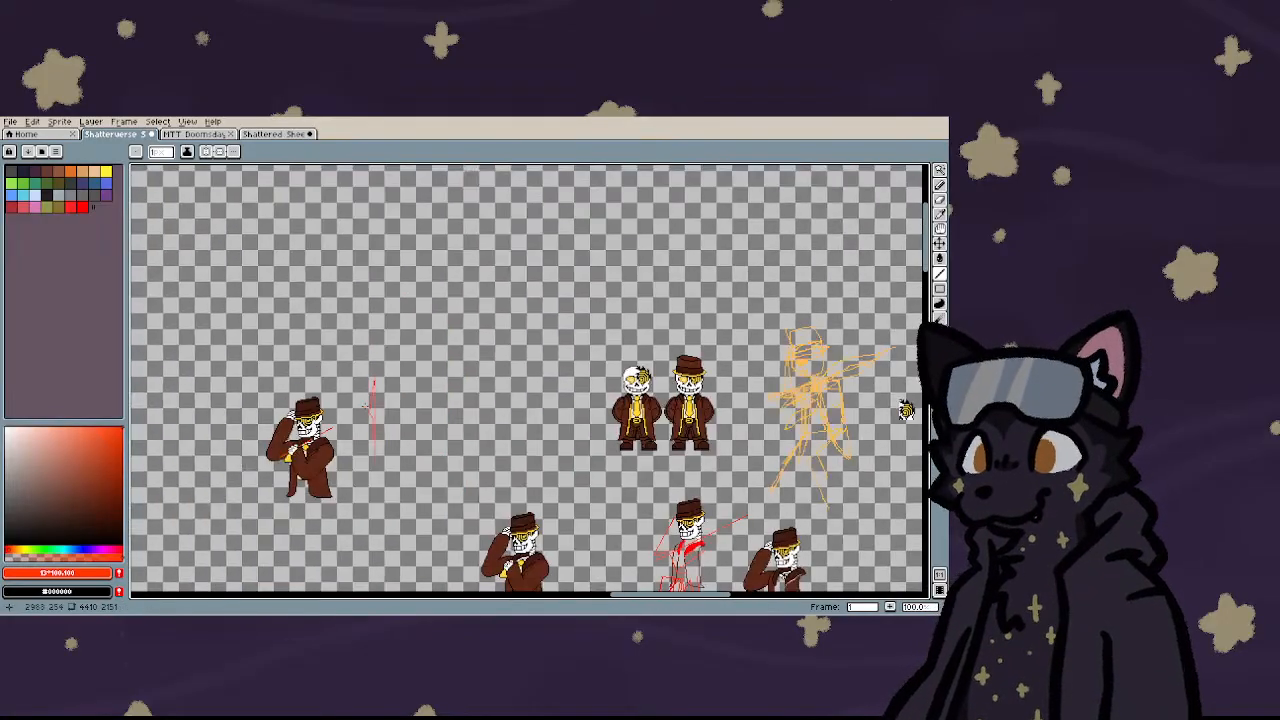
- Extend the stepped red-orange outline down beside the vertical guide, flaring its lower part outward to the left
scroll(368, 406, up, 3)
scroll(307, 233, up, 3)
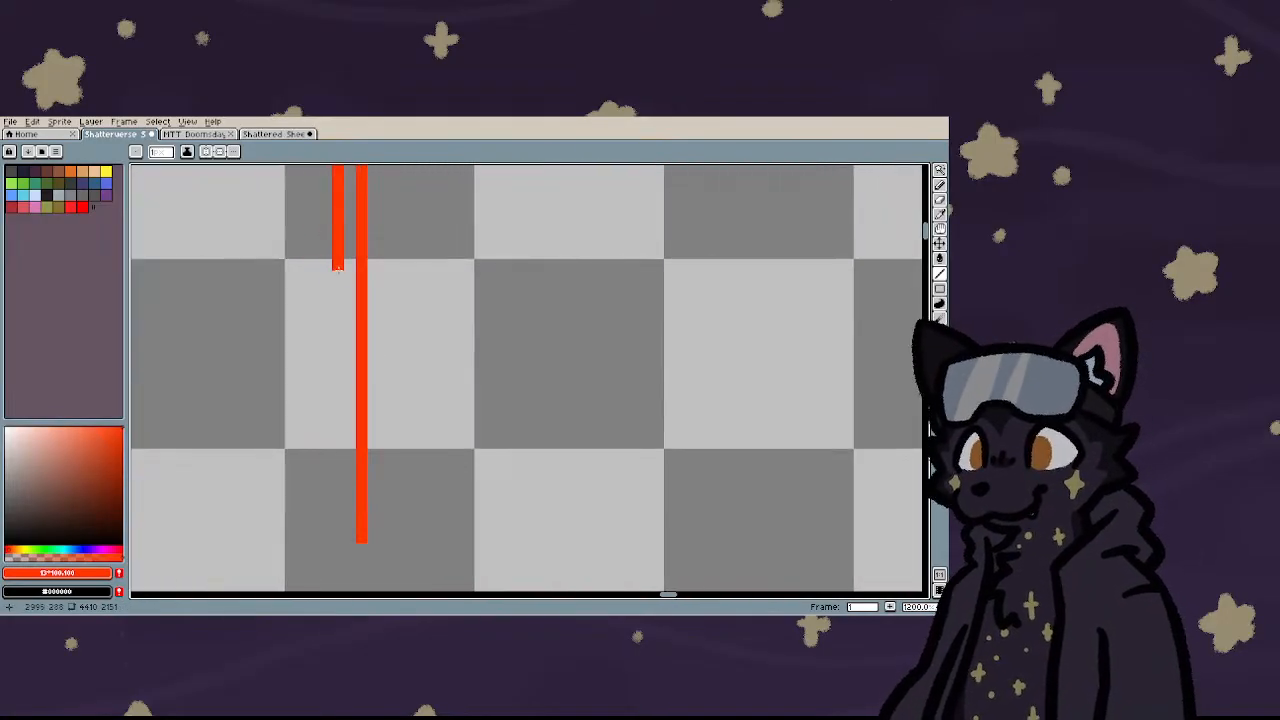
drag(337, 290, 310, 489)
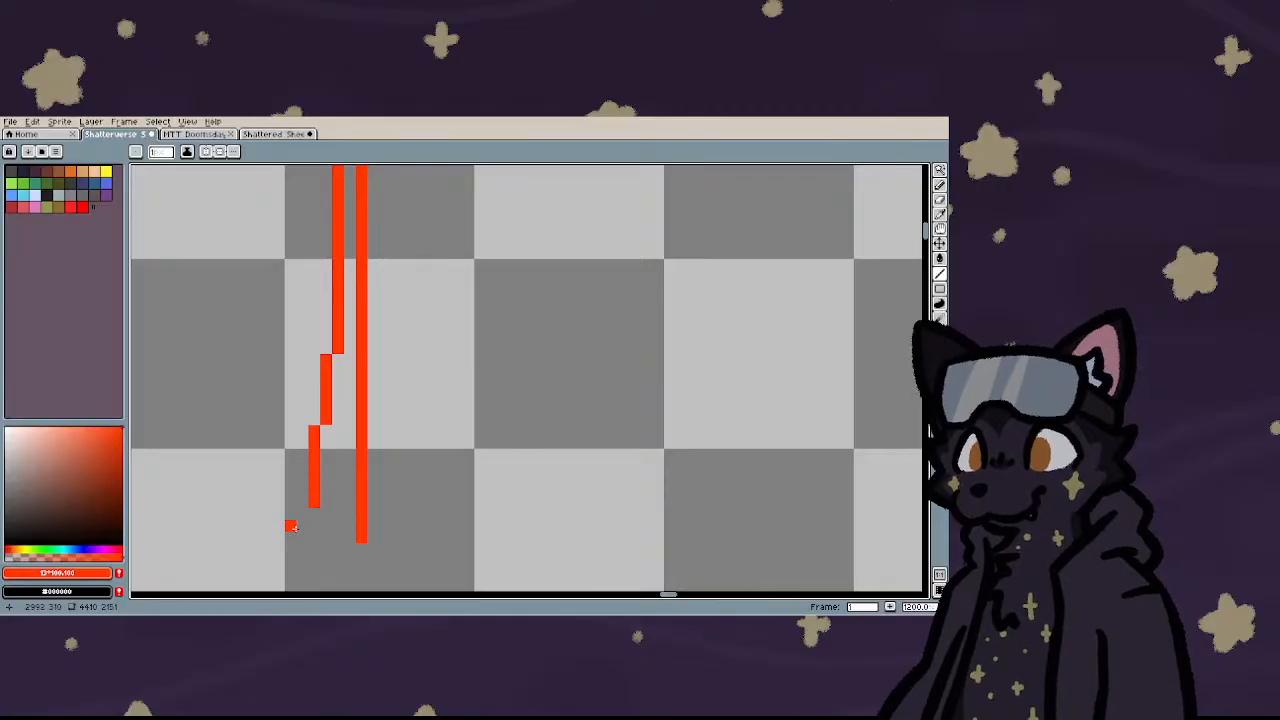
drag(300, 516, 301, 548)
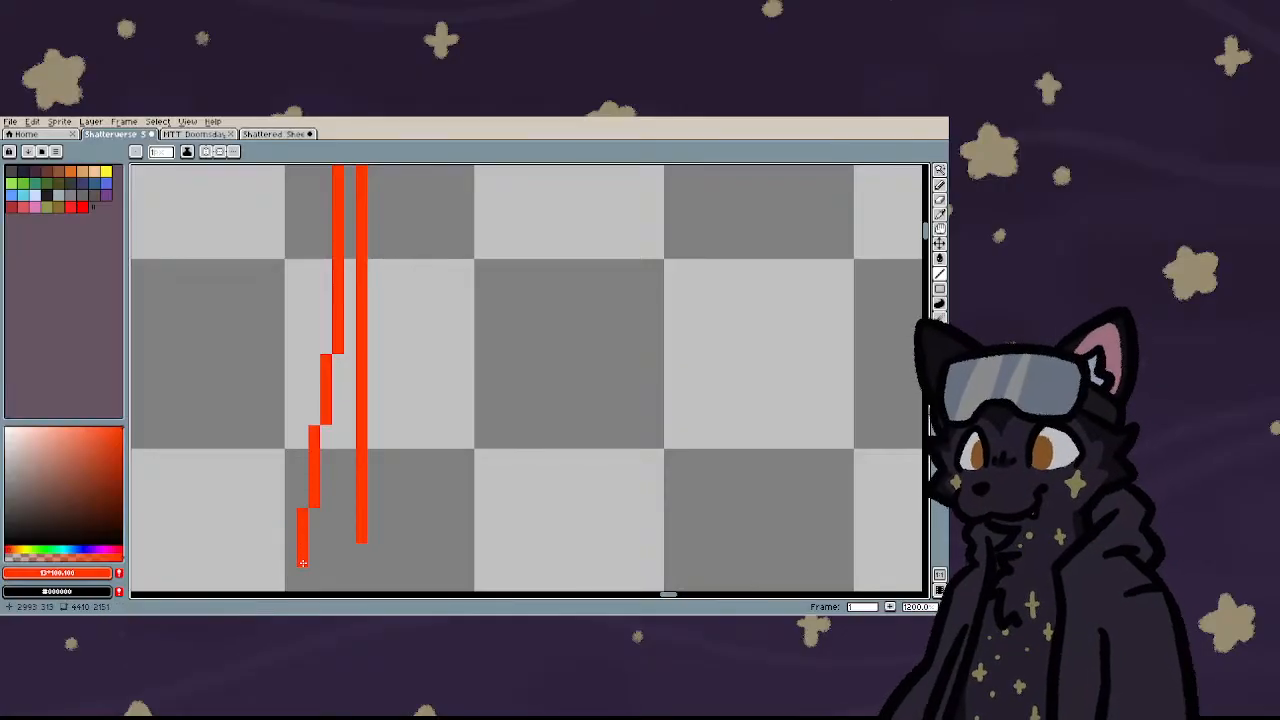
- Curve the outline's lower end inward and finish it with a flat edge passing beneath the vertical guide
scroll(313, 572, down, 3)
scroll(314, 540, up, 4)
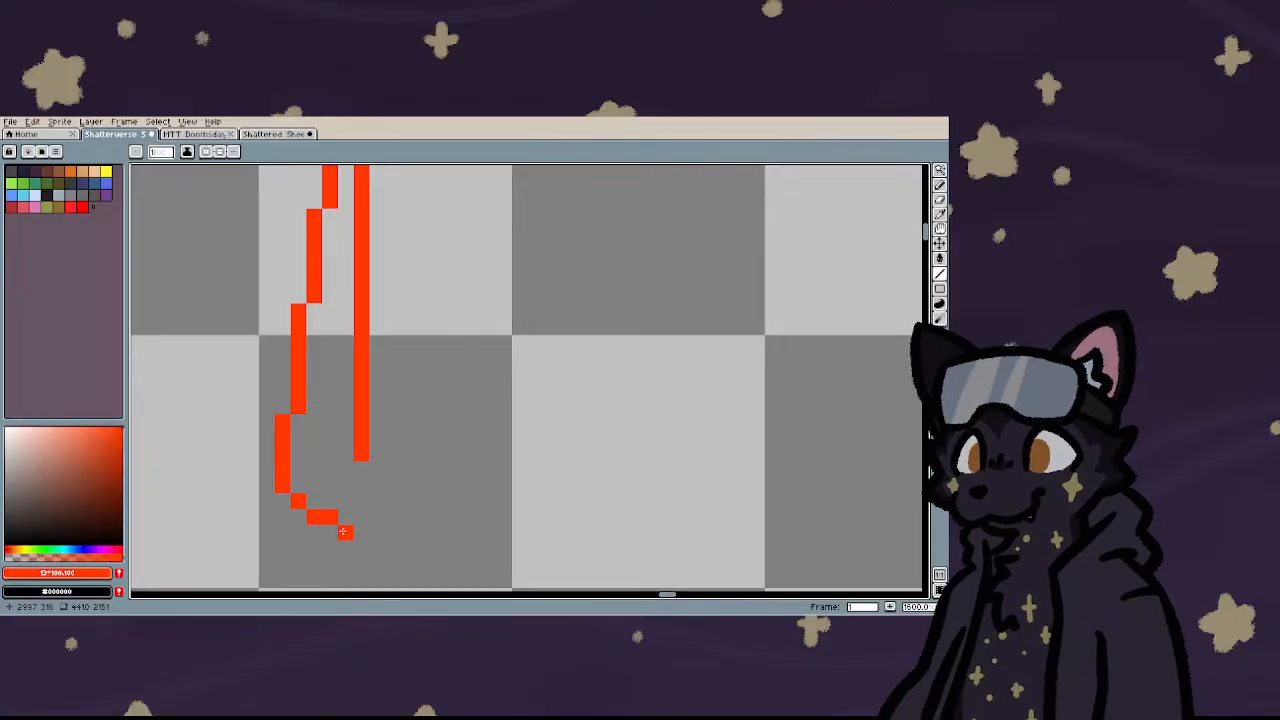
key(ctrl+z)
drag(331, 529, 370, 532)
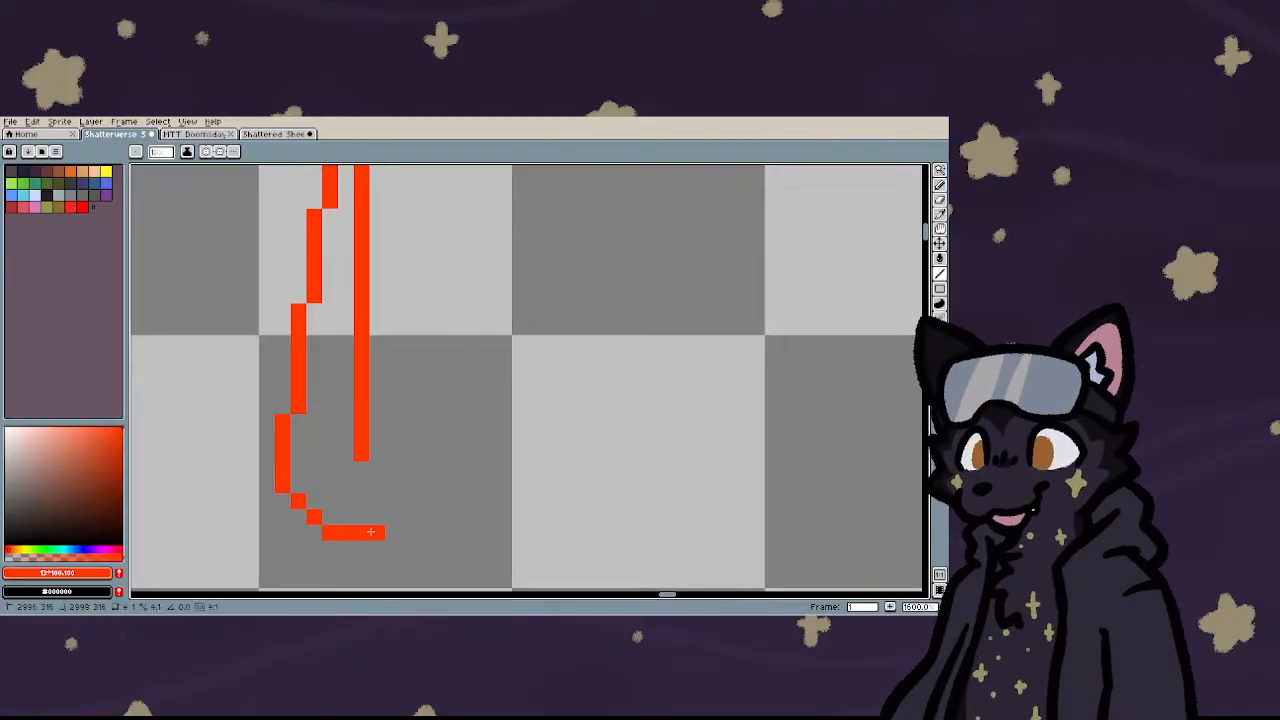
scroll(388, 529, down, 4)
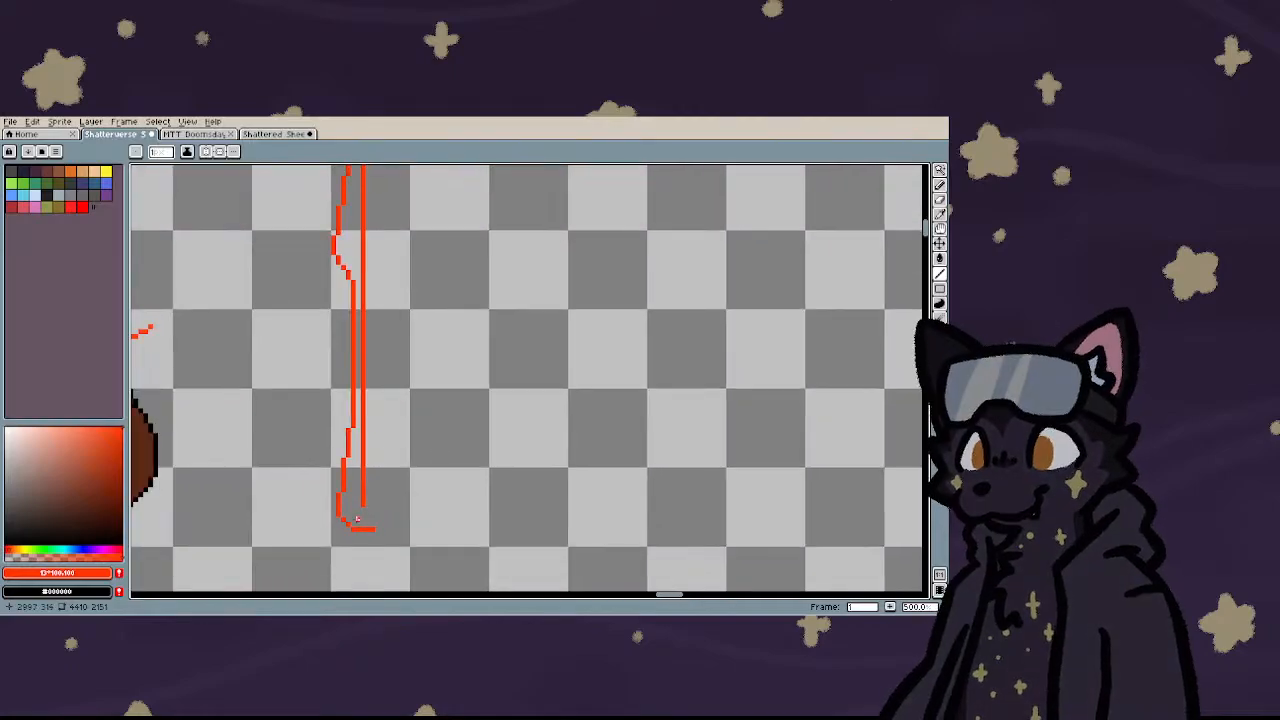
scroll(334, 373, down, 2)
- Copy the left half of the outline, flip it horizontally and place the copy at 2998, 213 as the mirrored right half
key(m)
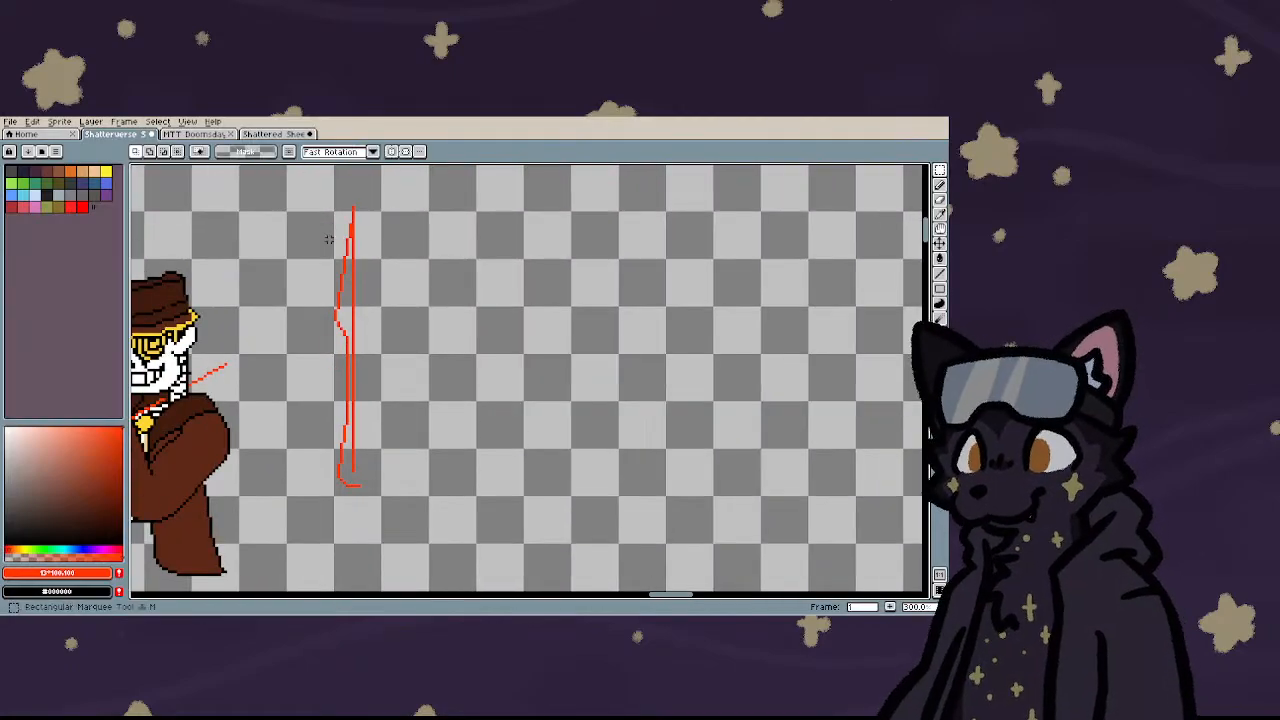
drag(317, 183, 354, 497)
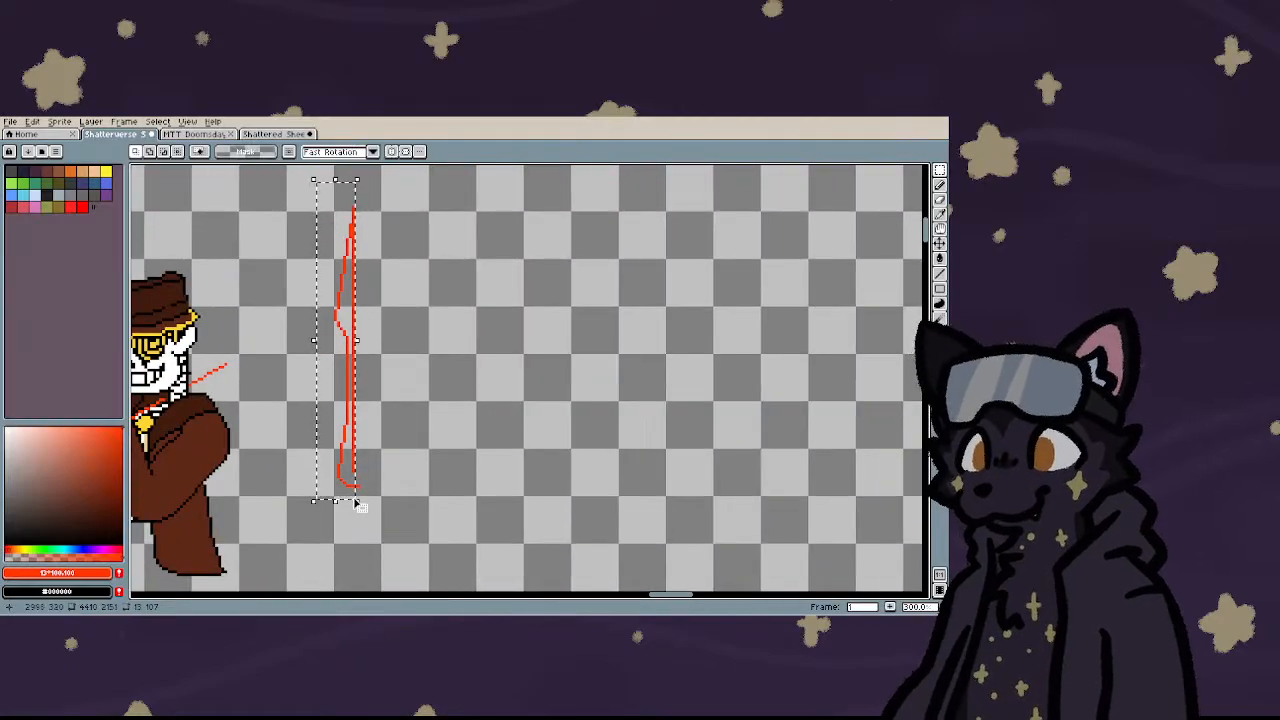
key(ctrl+c)
key(ctrl+v)
key(shift+h)
drag(344, 437, 385, 441)
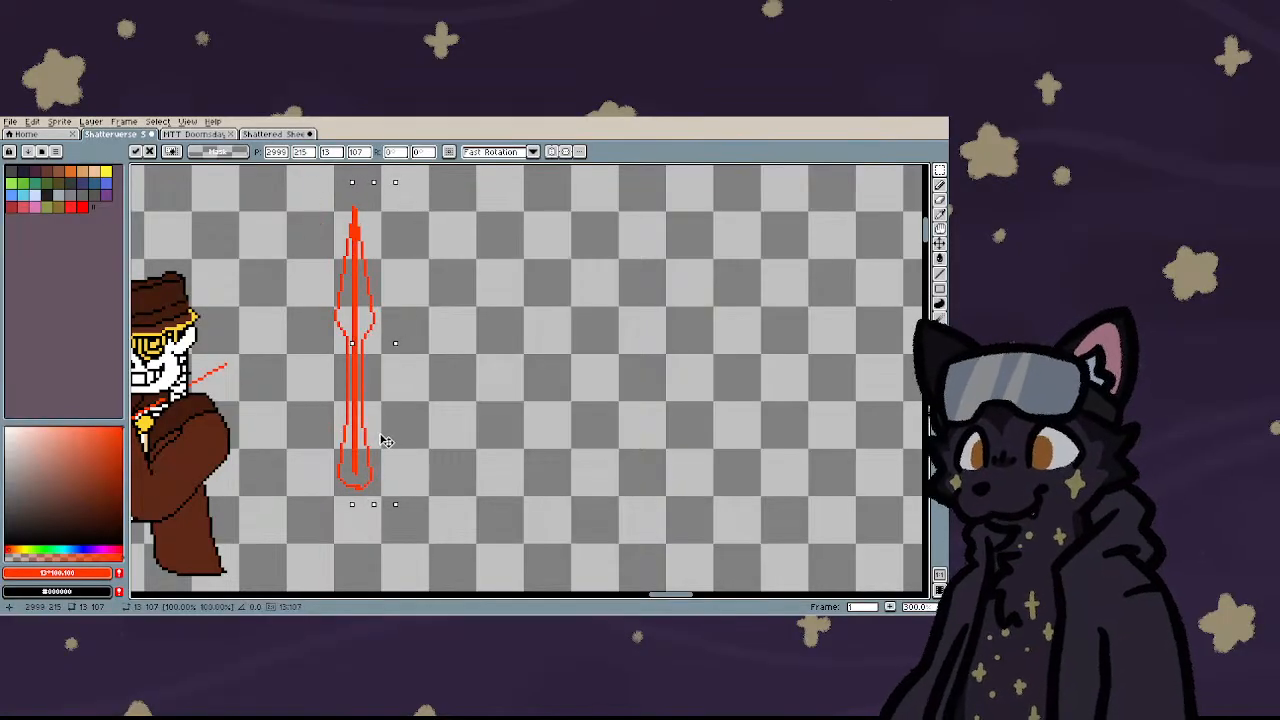
key(Left)
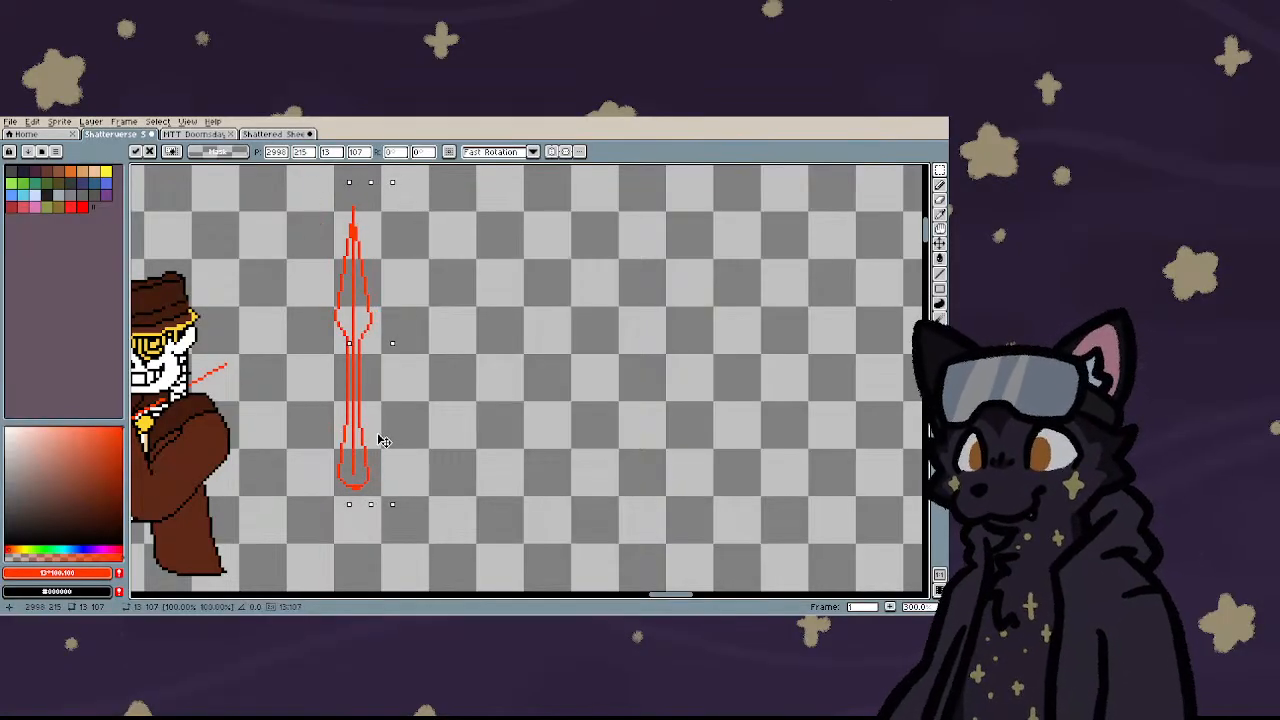
key(Up)
key(Up)
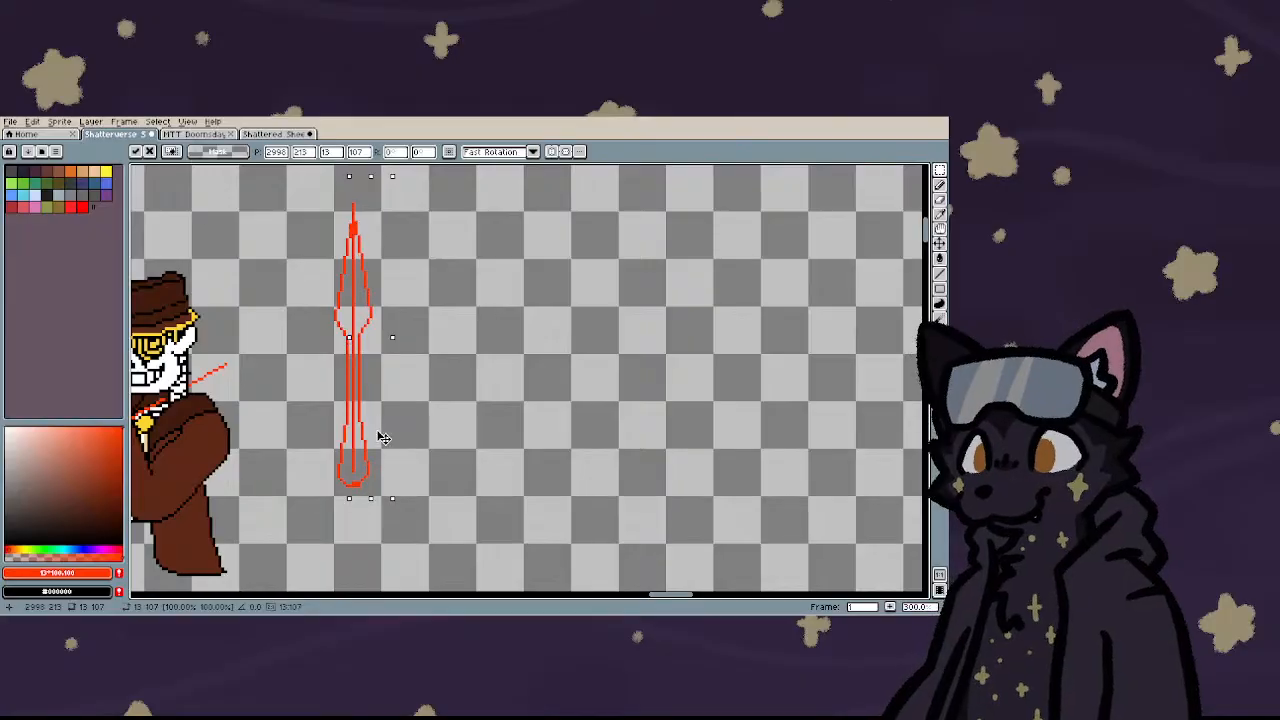
key(Return)
- Shift both side outlines below the blade inward against the central guide to form a narrow solid shaft
scroll(346, 352, up, 1)
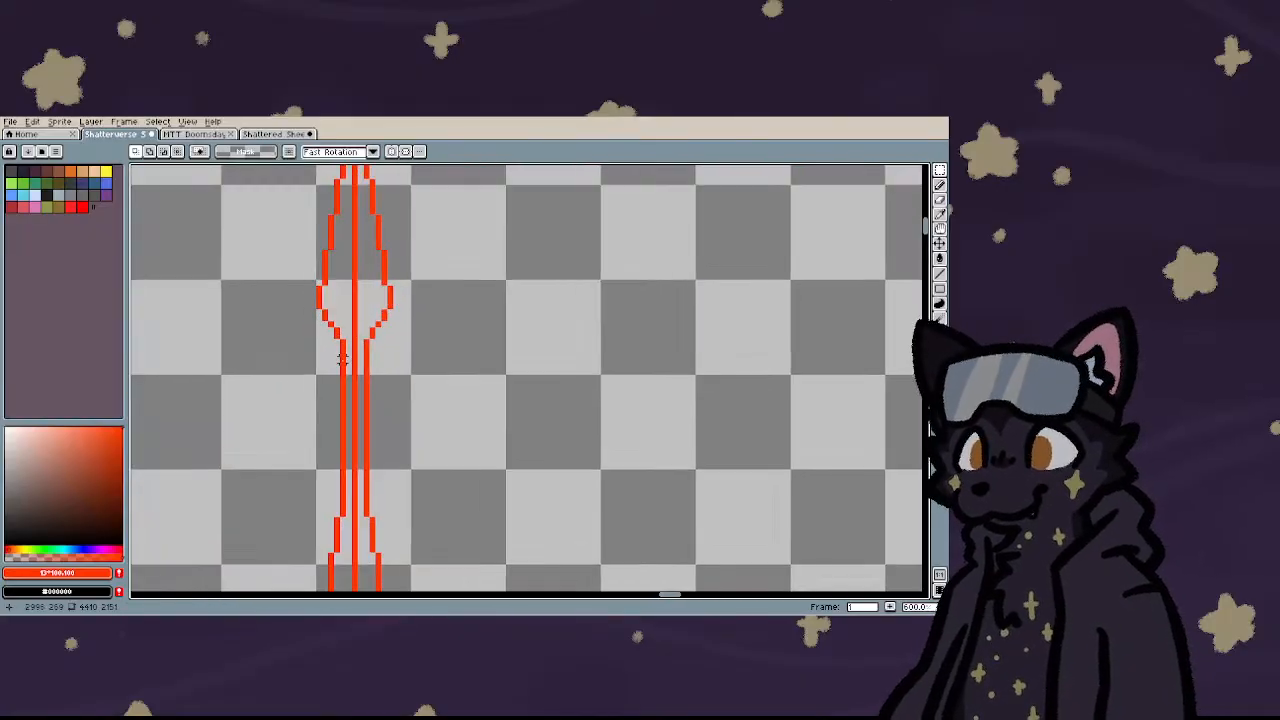
drag(342, 358, 420, 404)
scroll(309, 500, down, 2)
key(ctrl+d)
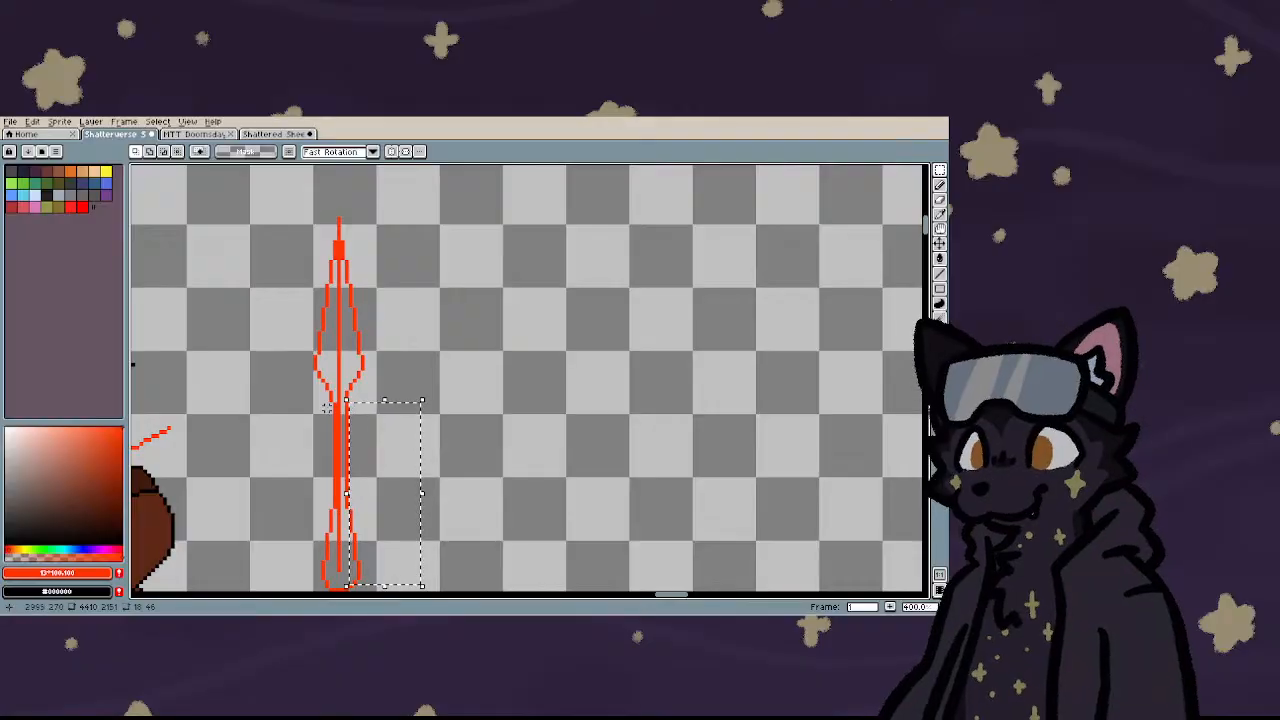
key(ctrl+d)
drag(342, 404, 474, 584)
key(Left)
click(300, 474)
scroll(319, 438, down, 3)
scroll(319, 438, up, 3)
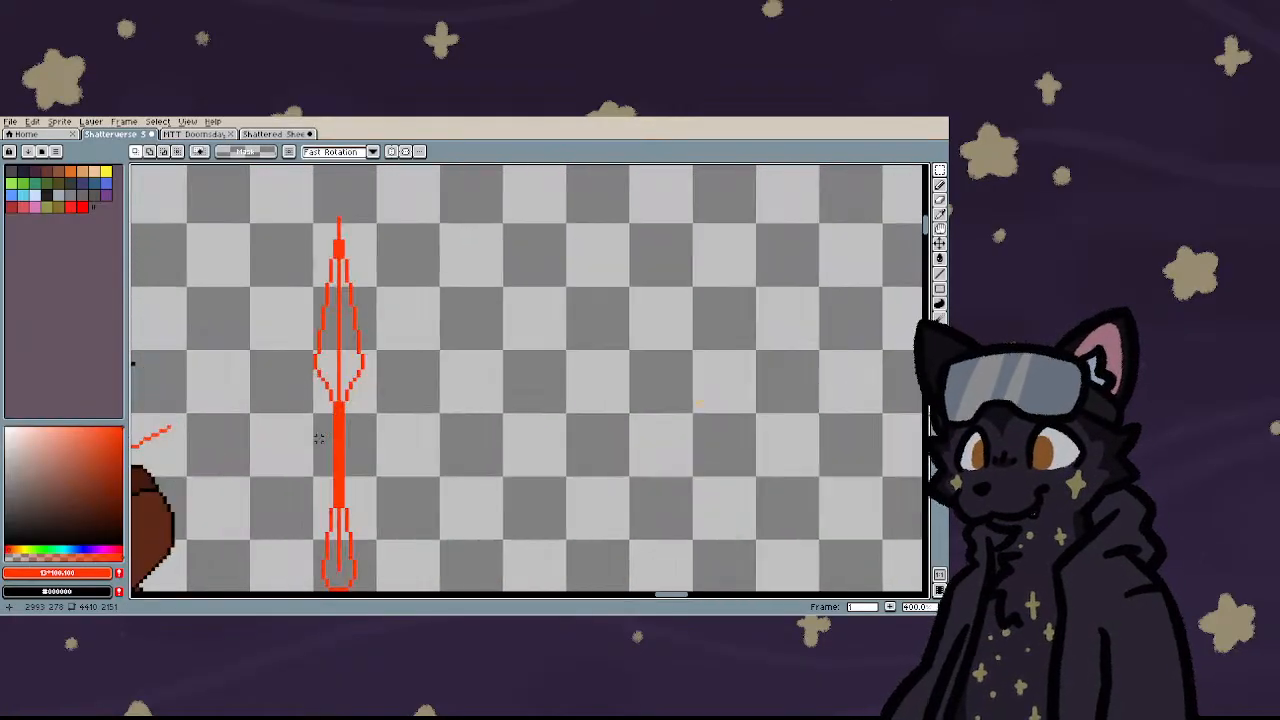
scroll(326, 426, up, 1)
scroll(330, 410, down, 2)
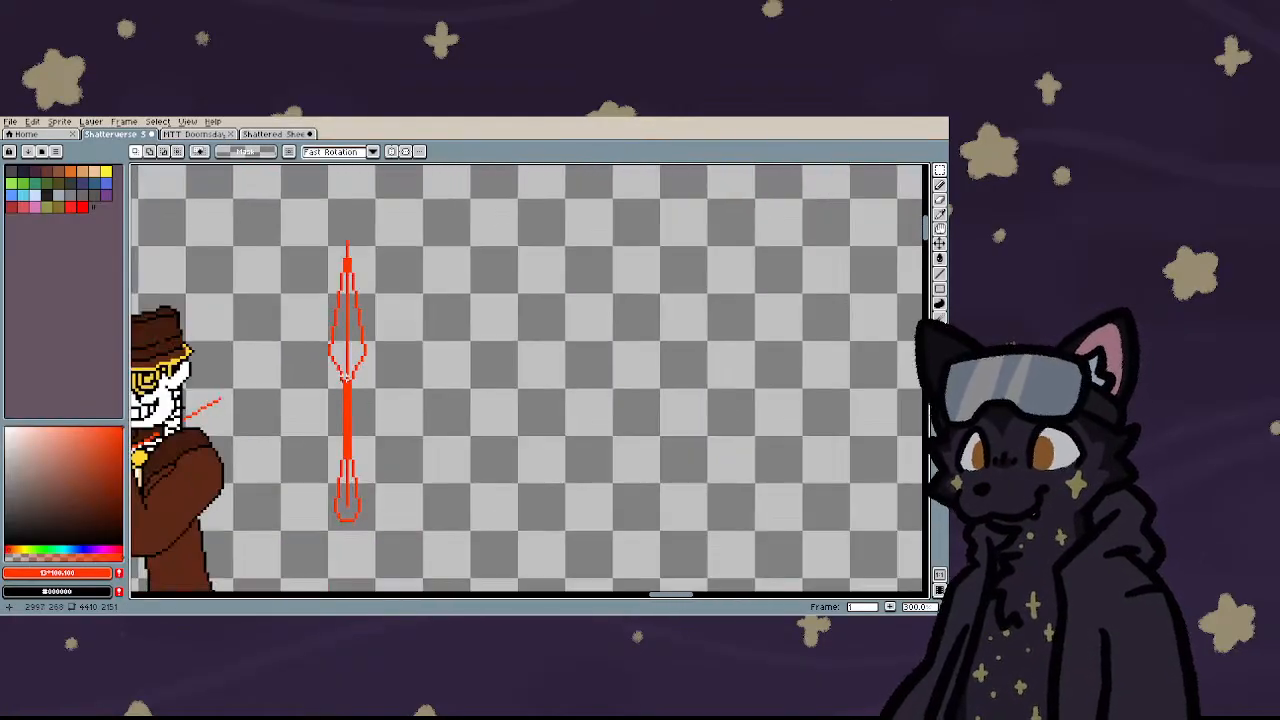
- Sample the red-orange and paint pixels joining the blade's base to the top of the shaft
scroll(342, 372, up, 2)
key(e)
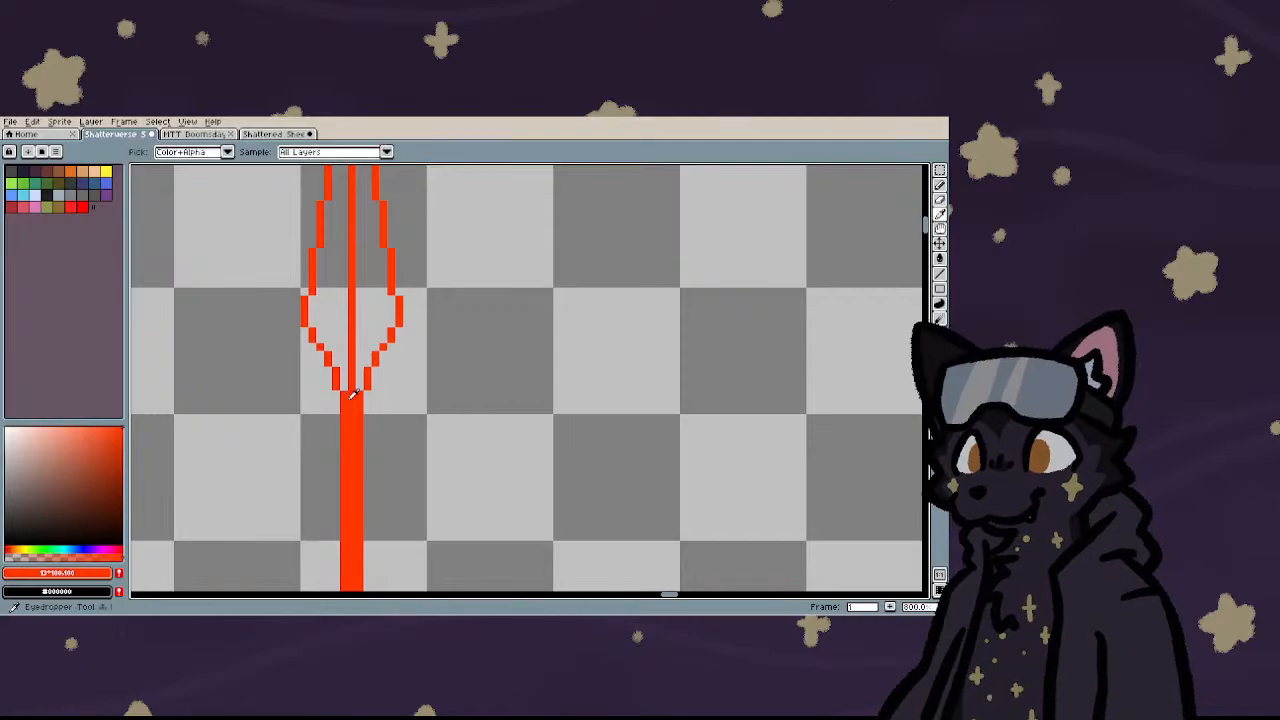
key(b)
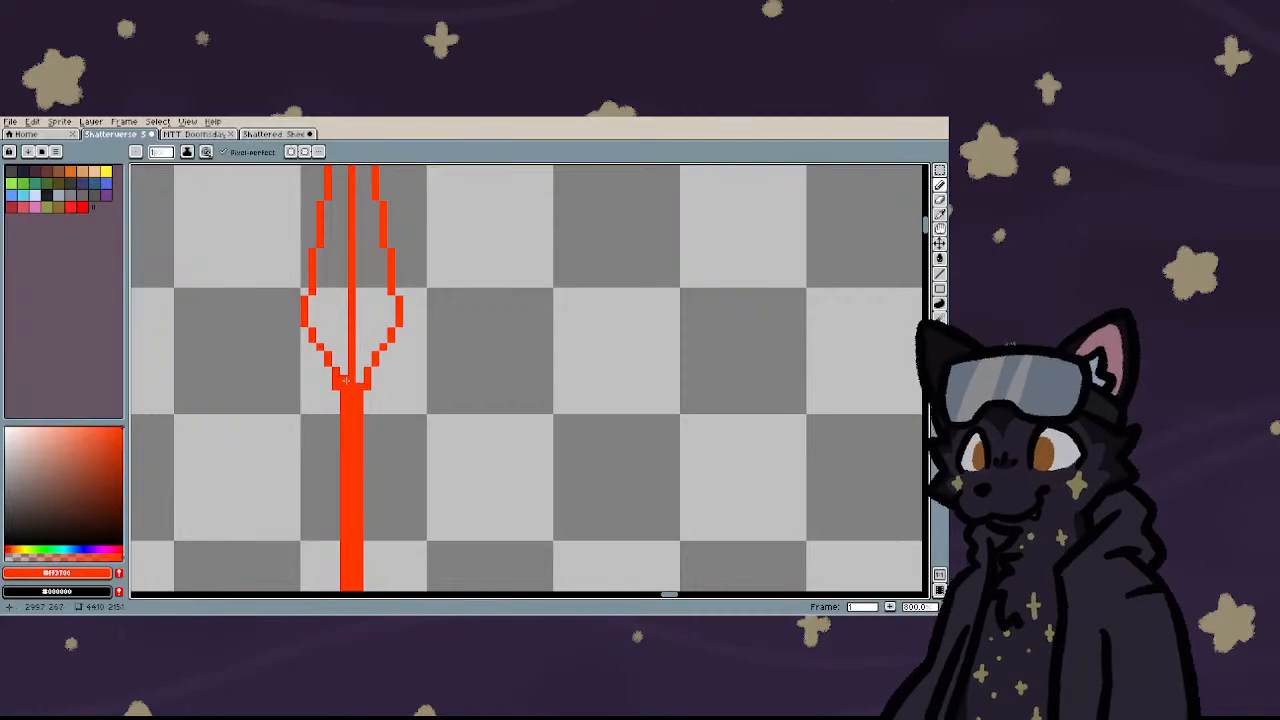
scroll(358, 380, down, 3)
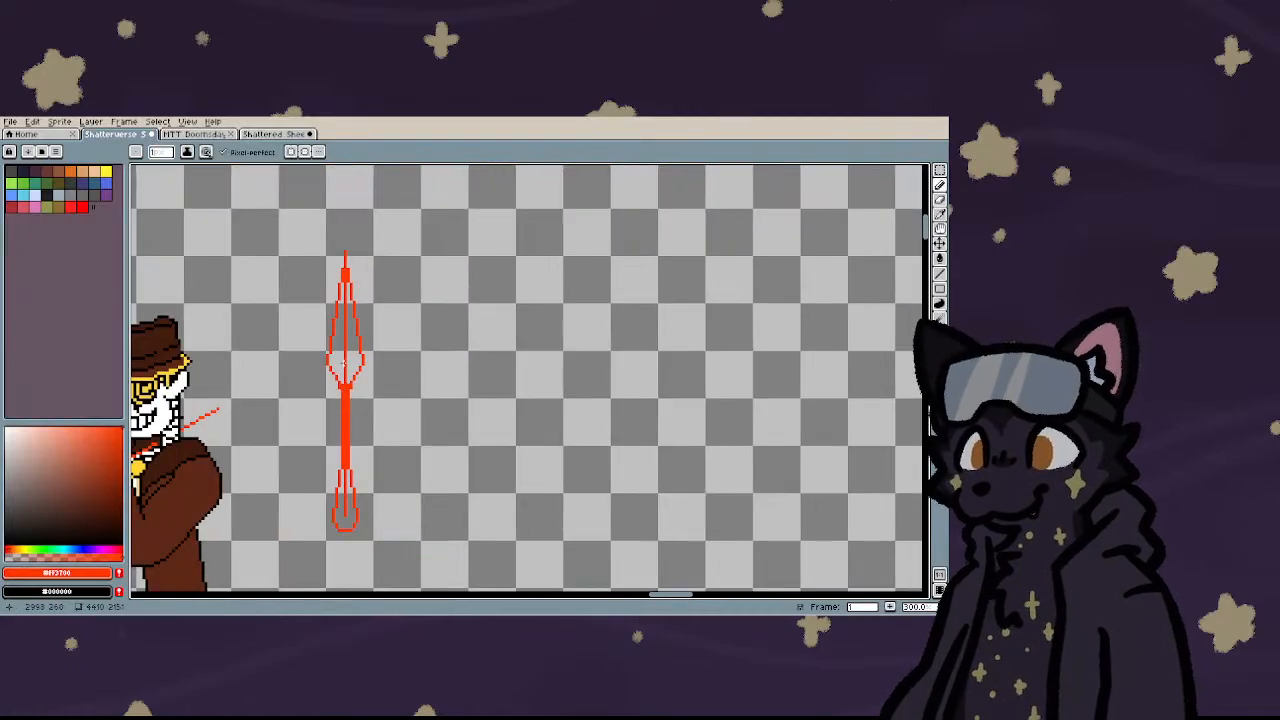
scroll(343, 452, up, 2)
scroll(343, 452, down, 3)
- Erase the central guide line inside the flared lower end of the handle
scroll(342, 478, up, 4)
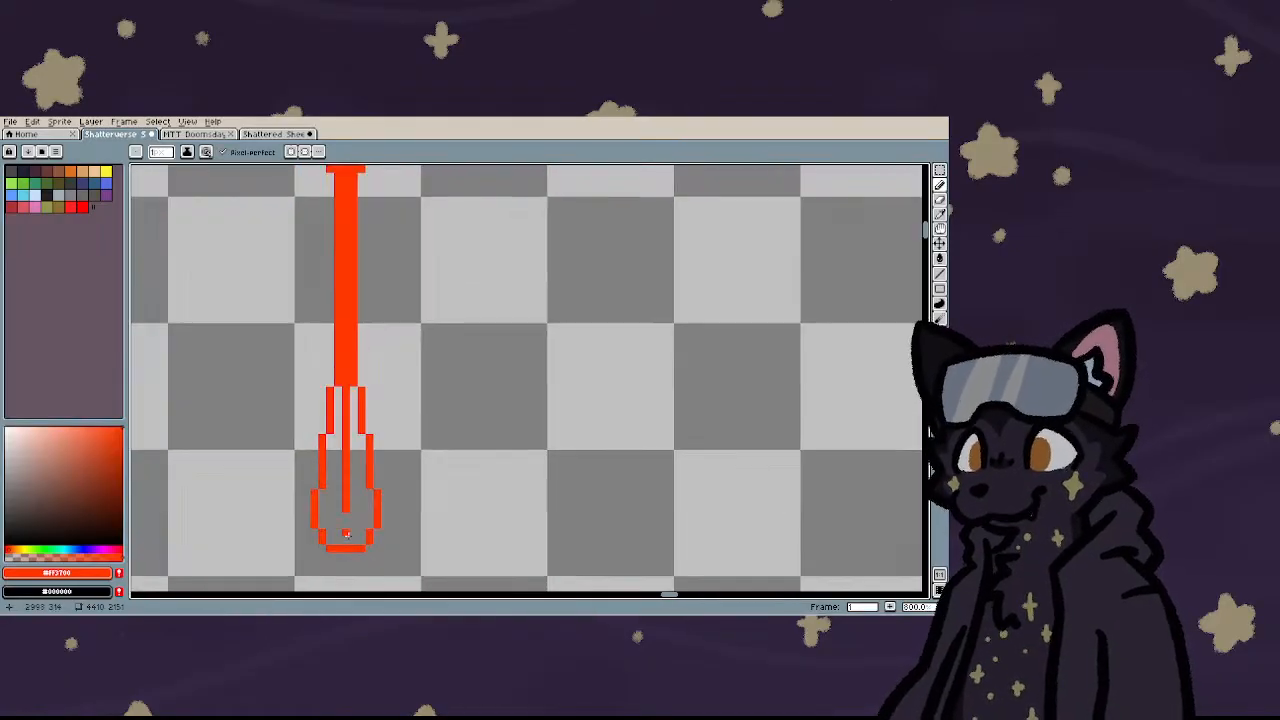
scroll(341, 480, down, 2)
scroll(341, 480, up, 2)
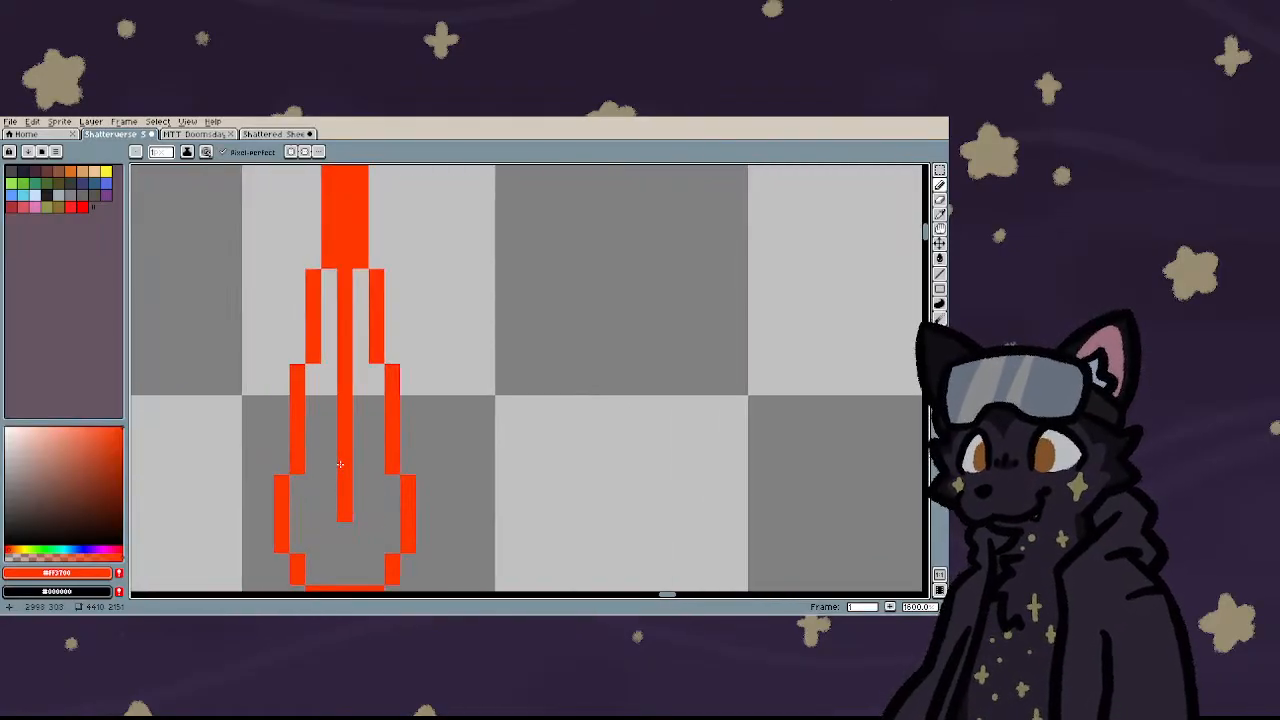
key(w)
click(343, 279)
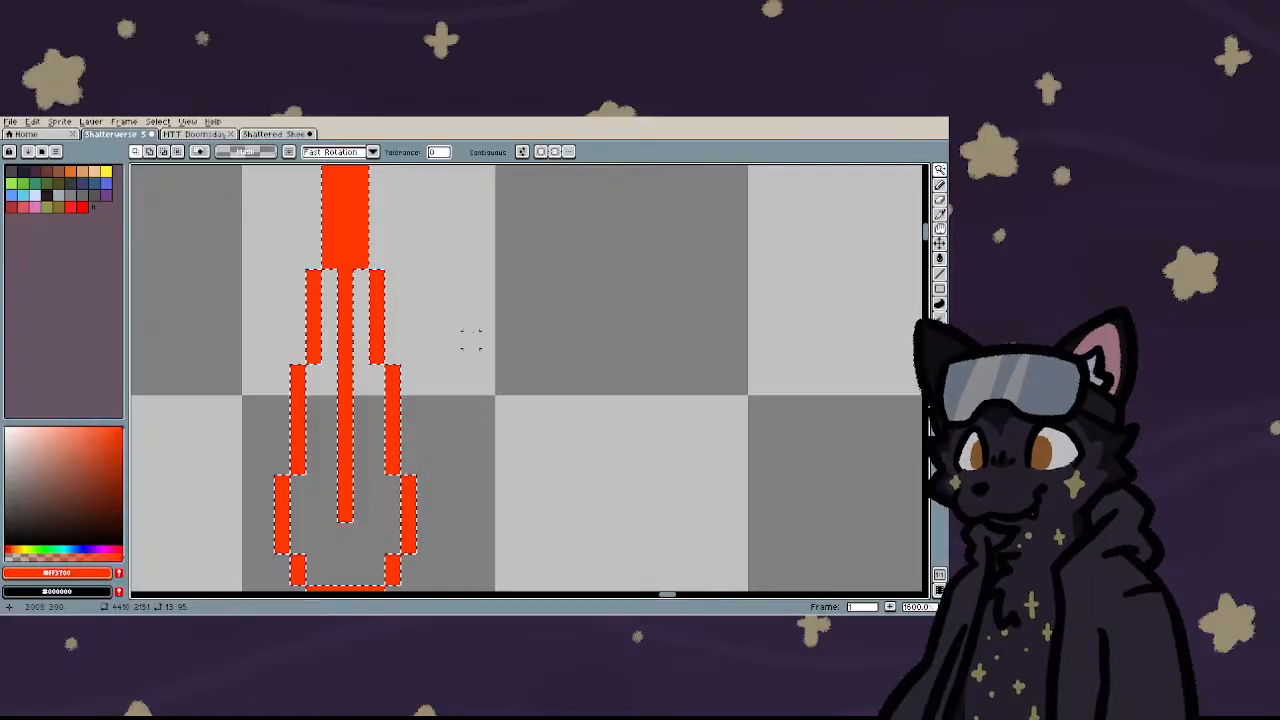
key(ctrl+d)
key(e)
drag(344, 277, 344, 483)
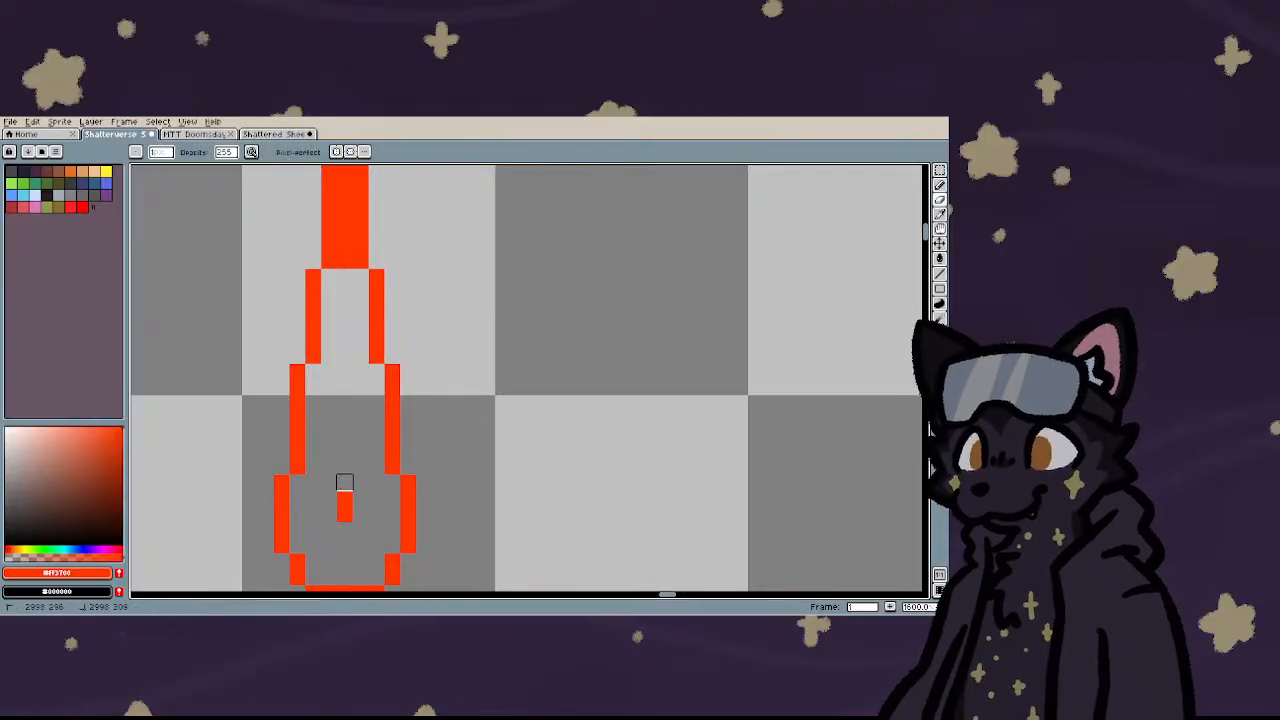
- Paint a solid rounded red-orange gem inside the bulb at the handle's lower end
key(b)
scroll(326, 546, up, 2)
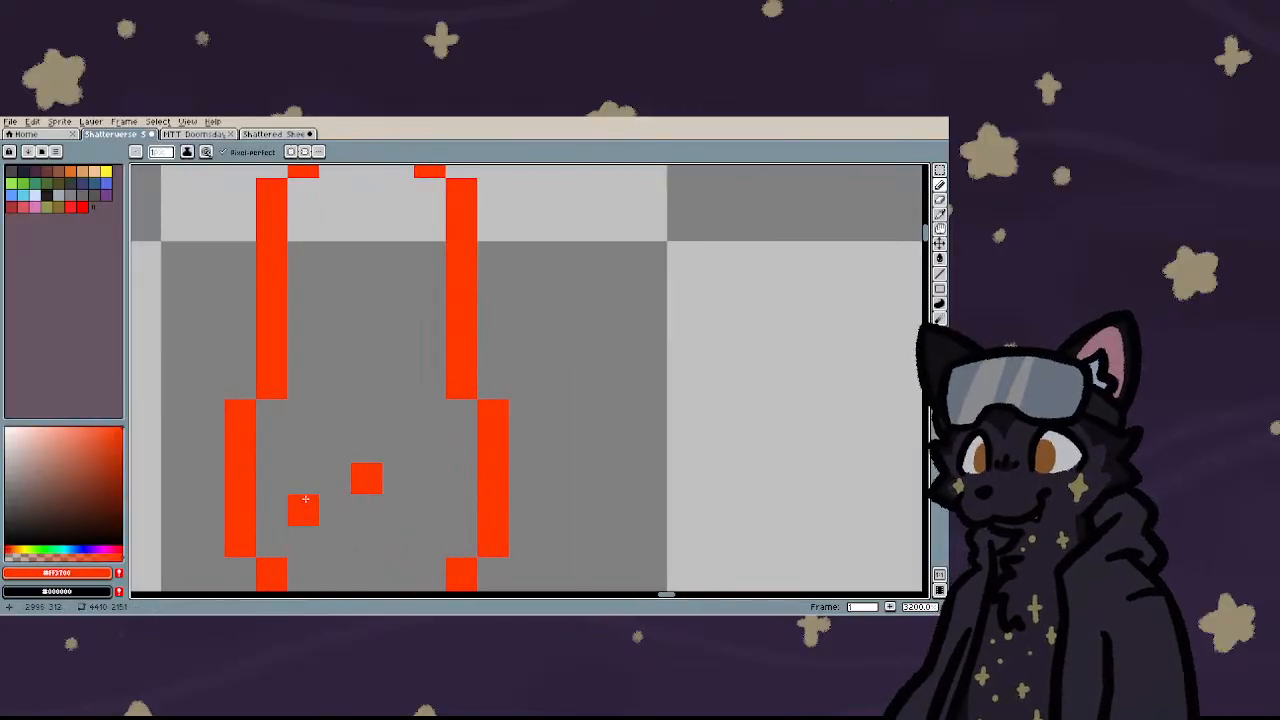
mouse_move(295, 477)
mouse_down()
mouse_move(387, 477)
mouse_move(364, 450)
mouse_move(364, 509)
mouse_move(316, 487)
mouse_move(360, 422)
mouse_move(424, 477)
mouse_move(375, 542)
mouse_move(351, 538)
mouse_move(310, 510)
mouse_move(311, 458)
mouse_move(343, 424)
mouse_up()
click(398, 415)
click(430, 447)
click(429, 510)
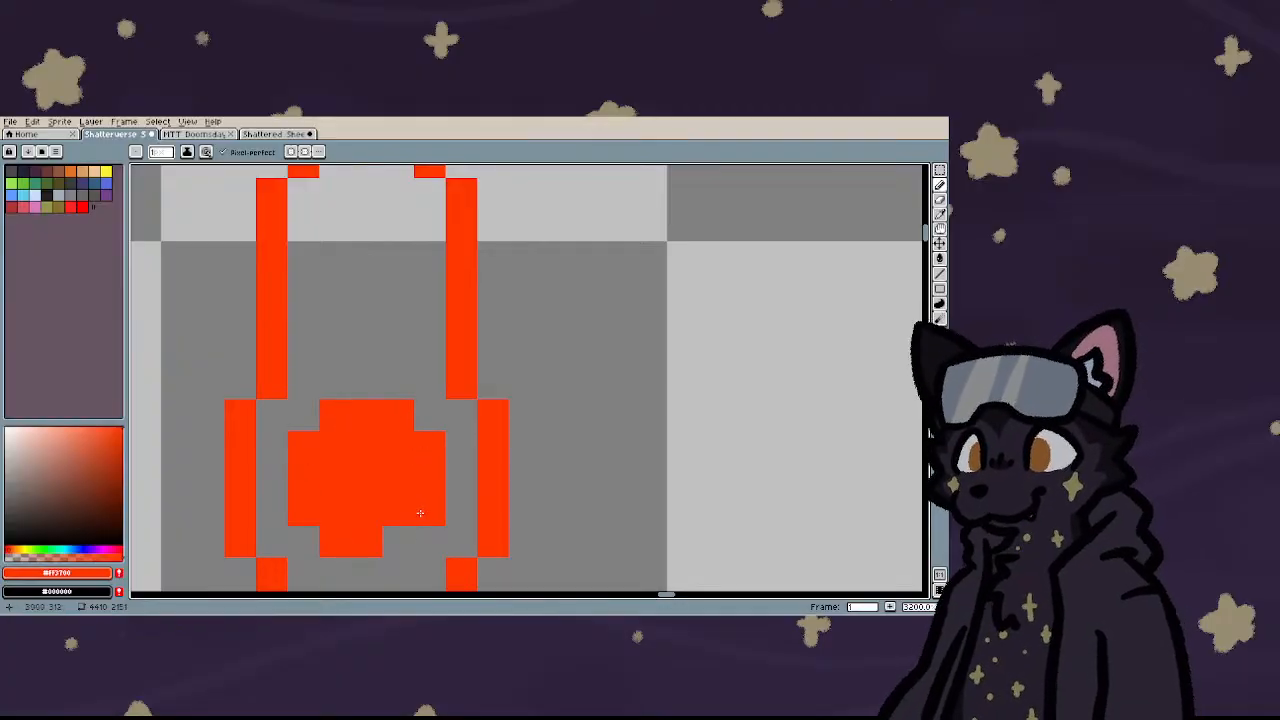
click(398, 542)
scroll(352, 462, down, 1)
scroll(352, 462, down, 1)
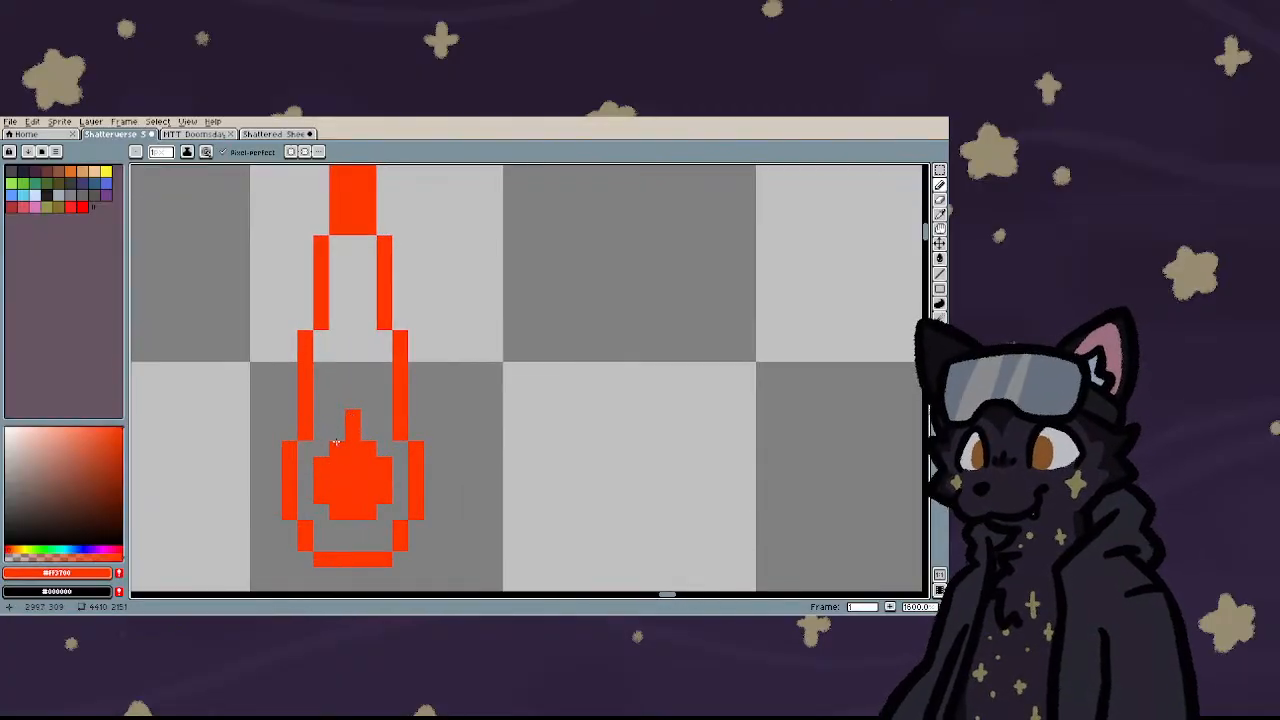
- Erase the central line's lower end at the blade's base and its upper section near the tip
scroll(336, 443, down, 4)
scroll(336, 435, down, 2)
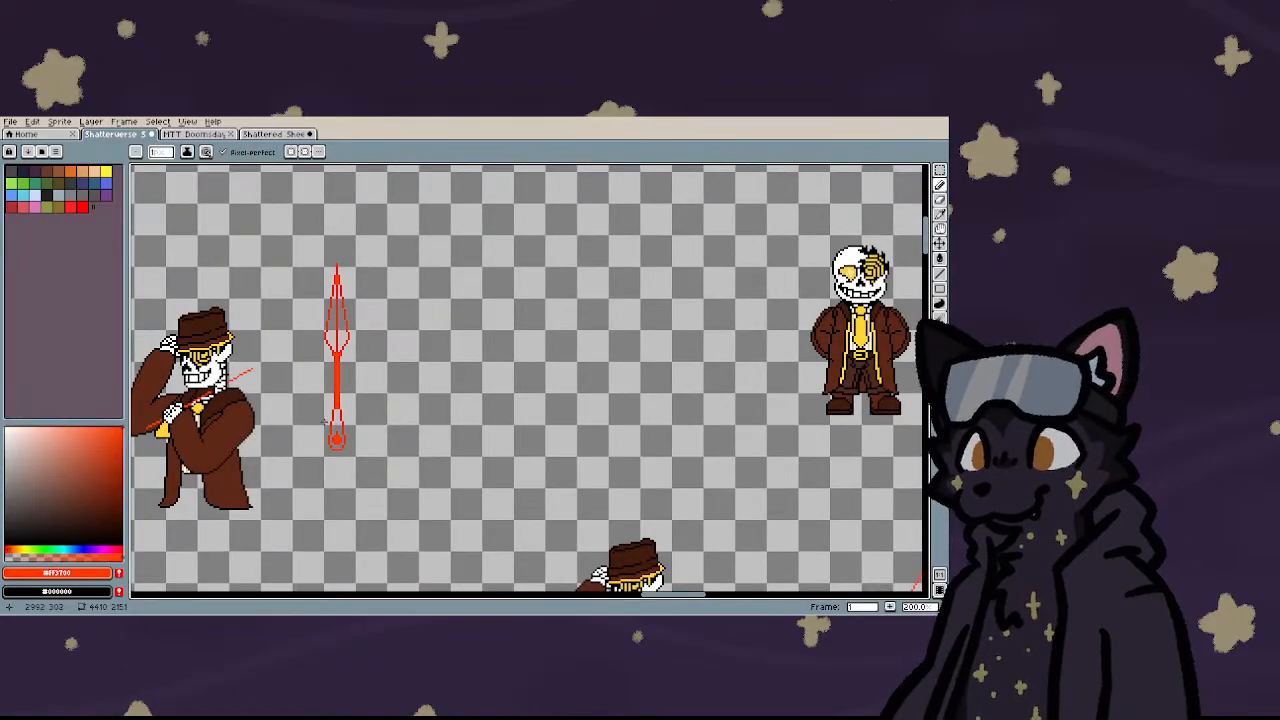
scroll(325, 422, up, 7)
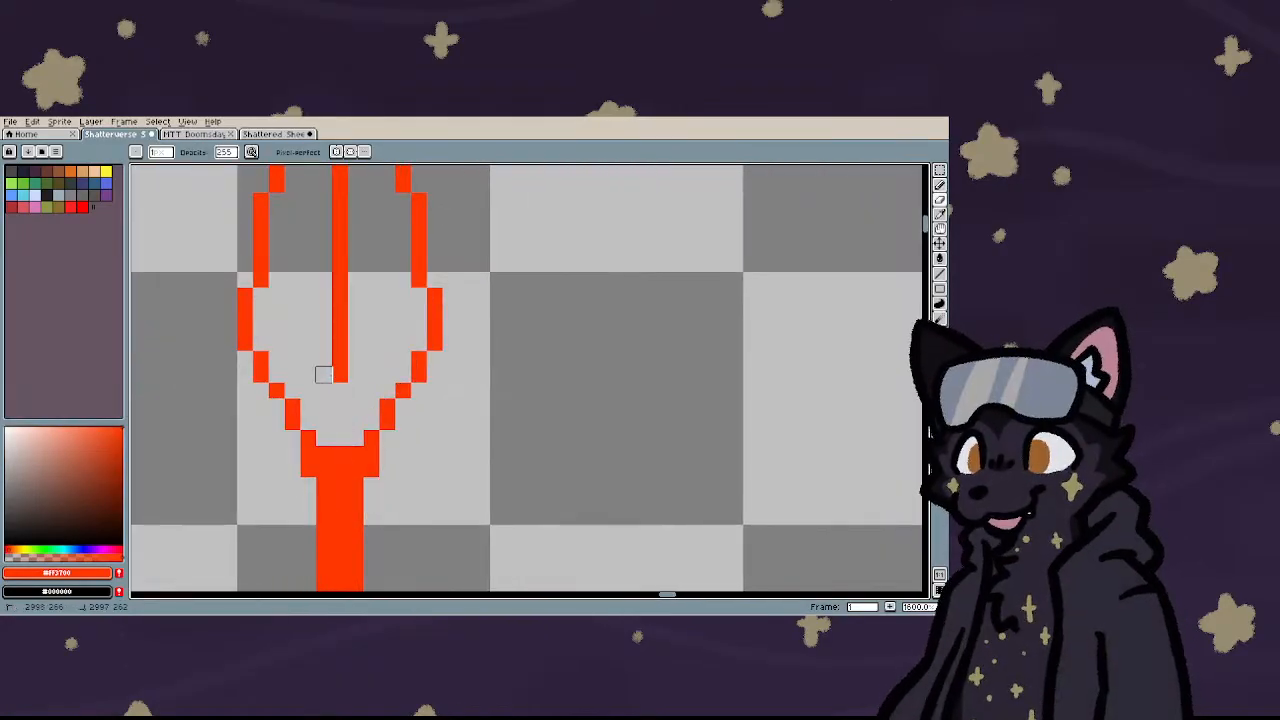
scroll(324, 375, down, 3)
scroll(349, 200, up, 3)
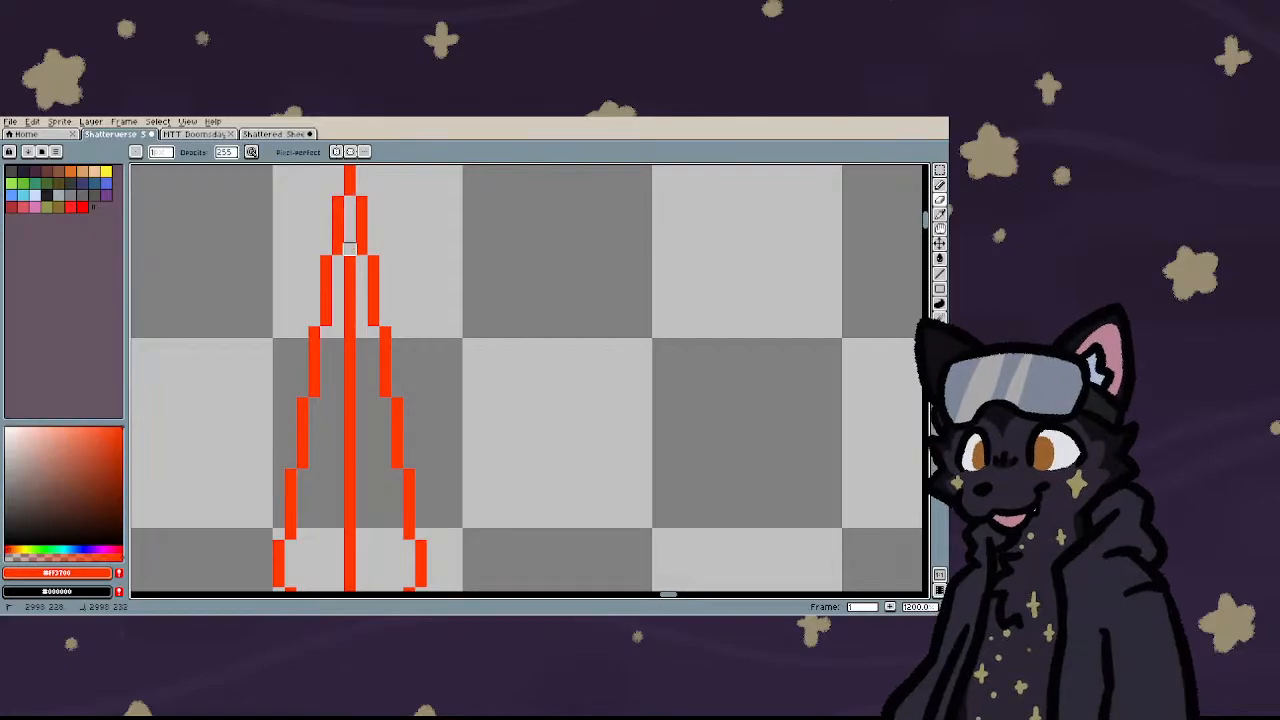
- Repaint the gap between the two outlines near the blade's tip in red-orange
scroll(325, 308, down, 3)
scroll(330, 300, up, 3)
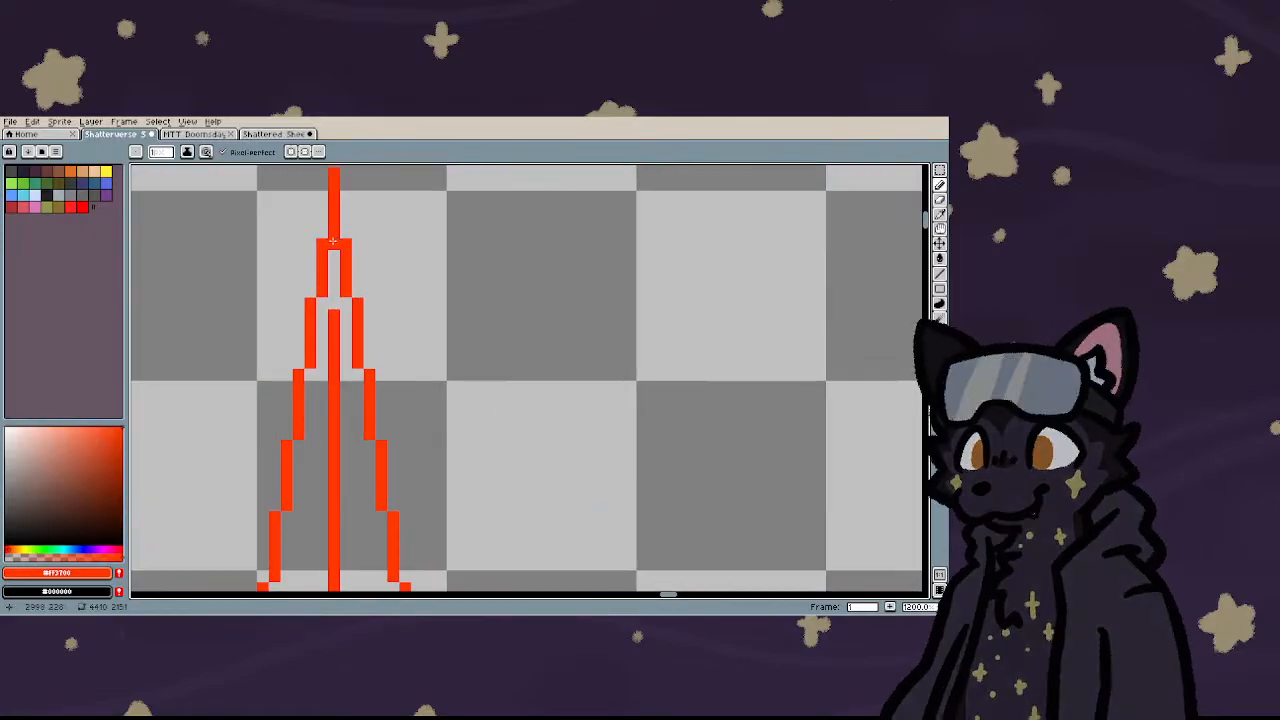
drag(334, 240, 331, 305)
scroll(331, 305, down, 6)
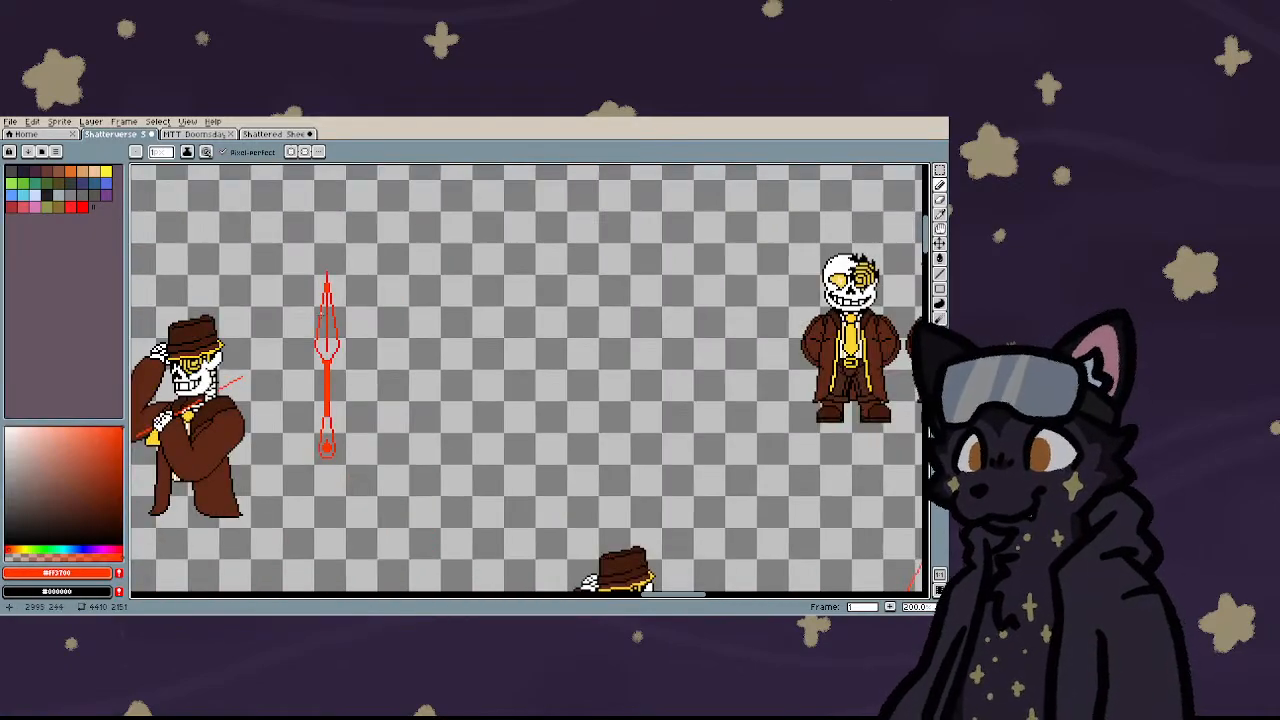
key(m)
scroll(263, 371, up, 2)
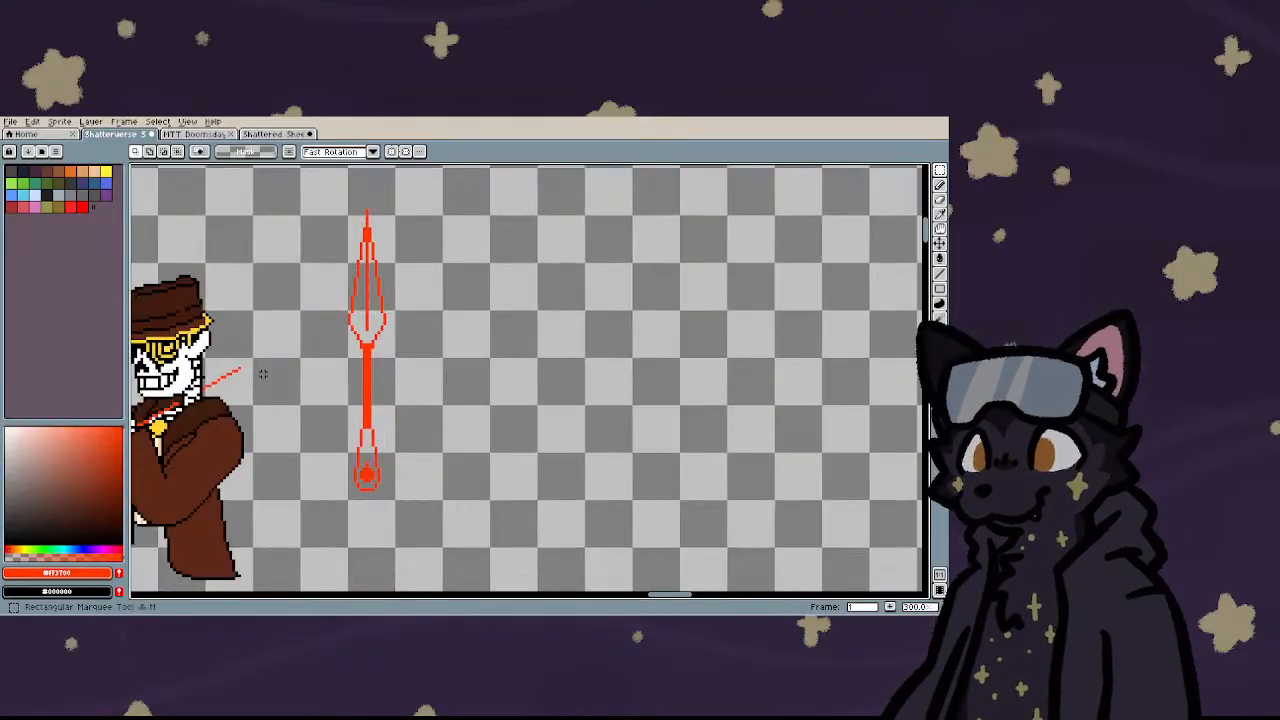
scroll(330, 262, down, 3)
scroll(340, 300, up, 3)
scroll(349, 311, down, 3)
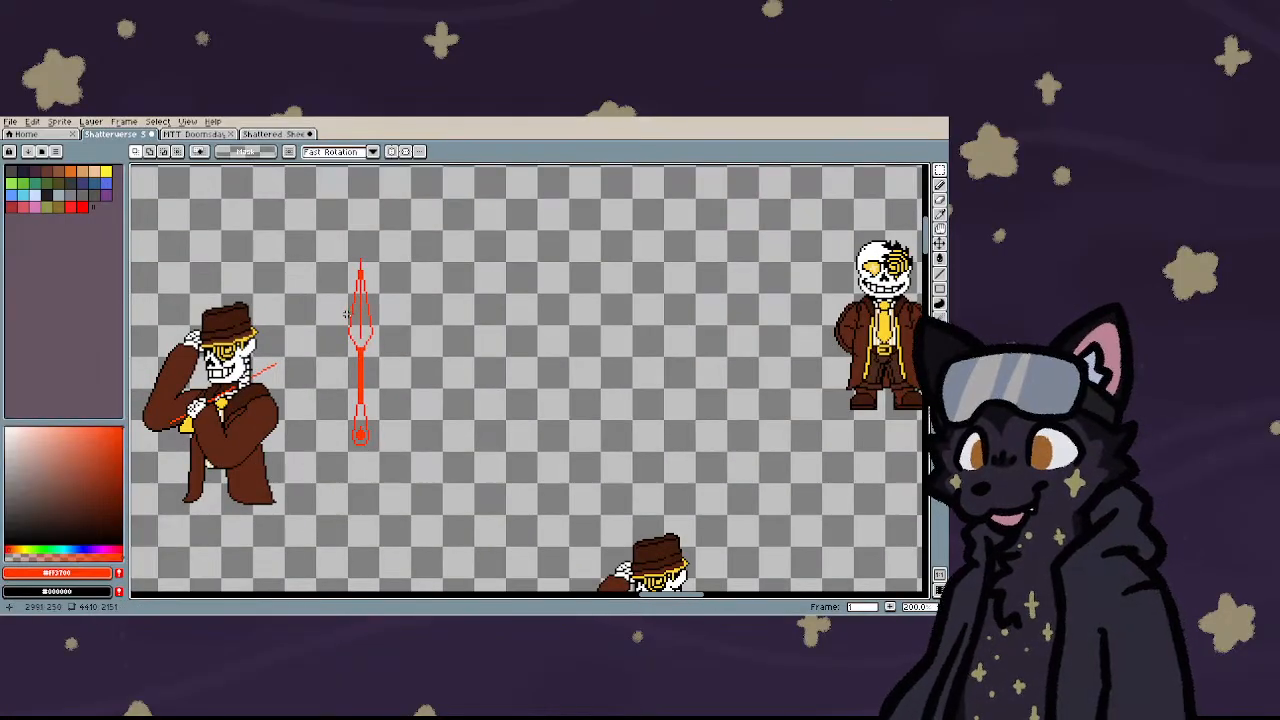
- Sample the dark brown #421c0f from the figure and fill the blade's interior with it
scroll(260, 385, up, 3)
key(i)
click(280, 405)
scroll(280, 405, down, 3)
key(g)
scroll(290, 400, up, 5)
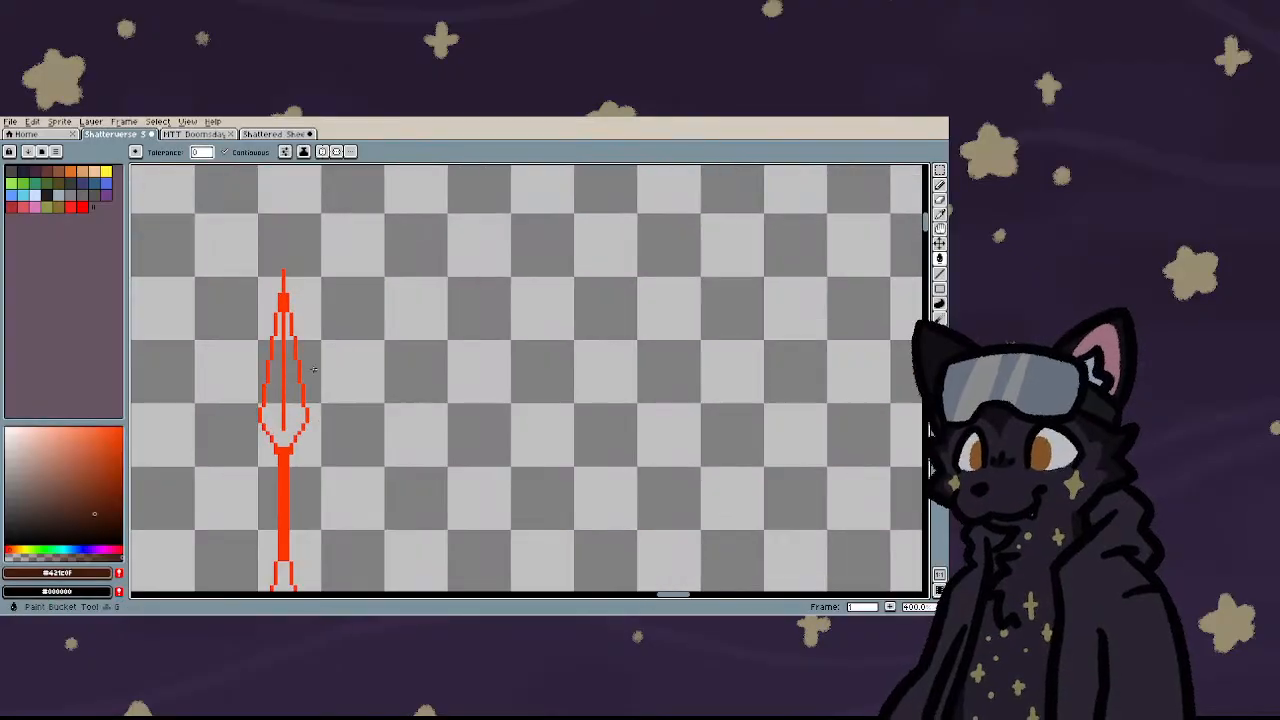
click(285, 400)
- Pick the darker brown #2b1209 and fill the interior of the handle's lower bulb around the gem
click(95, 524)
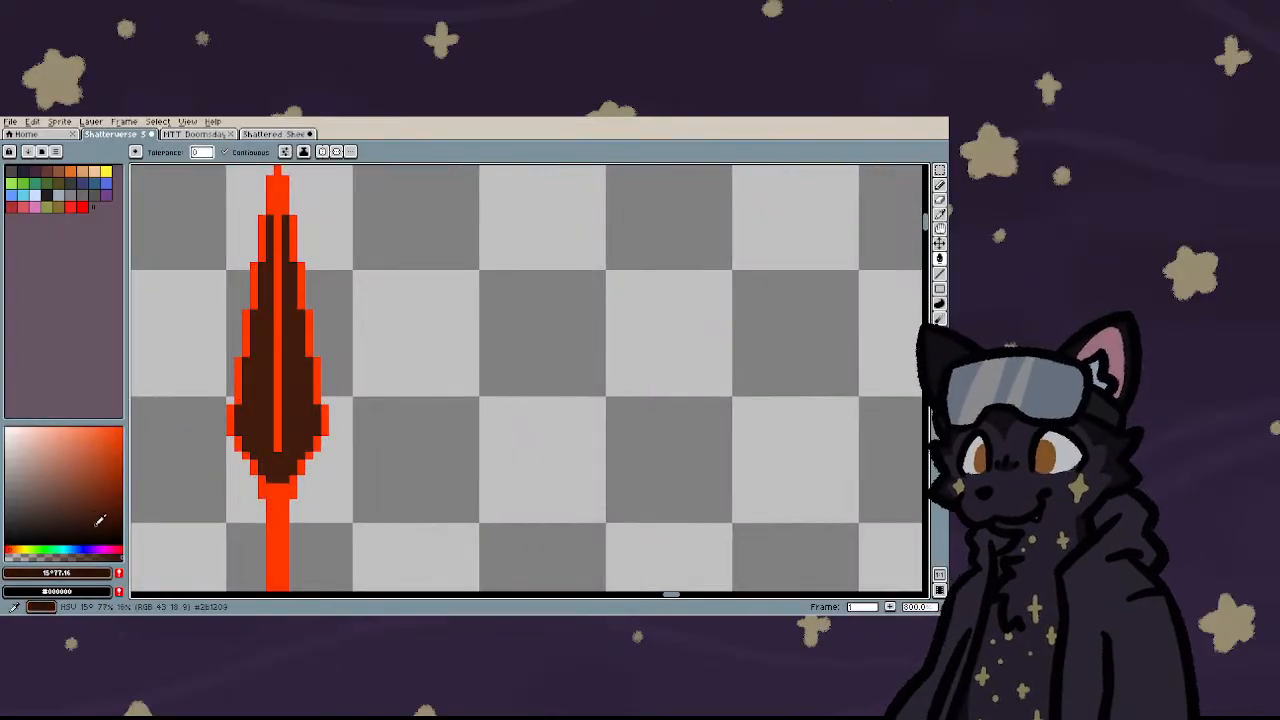
scroll(263, 289, down, 2)
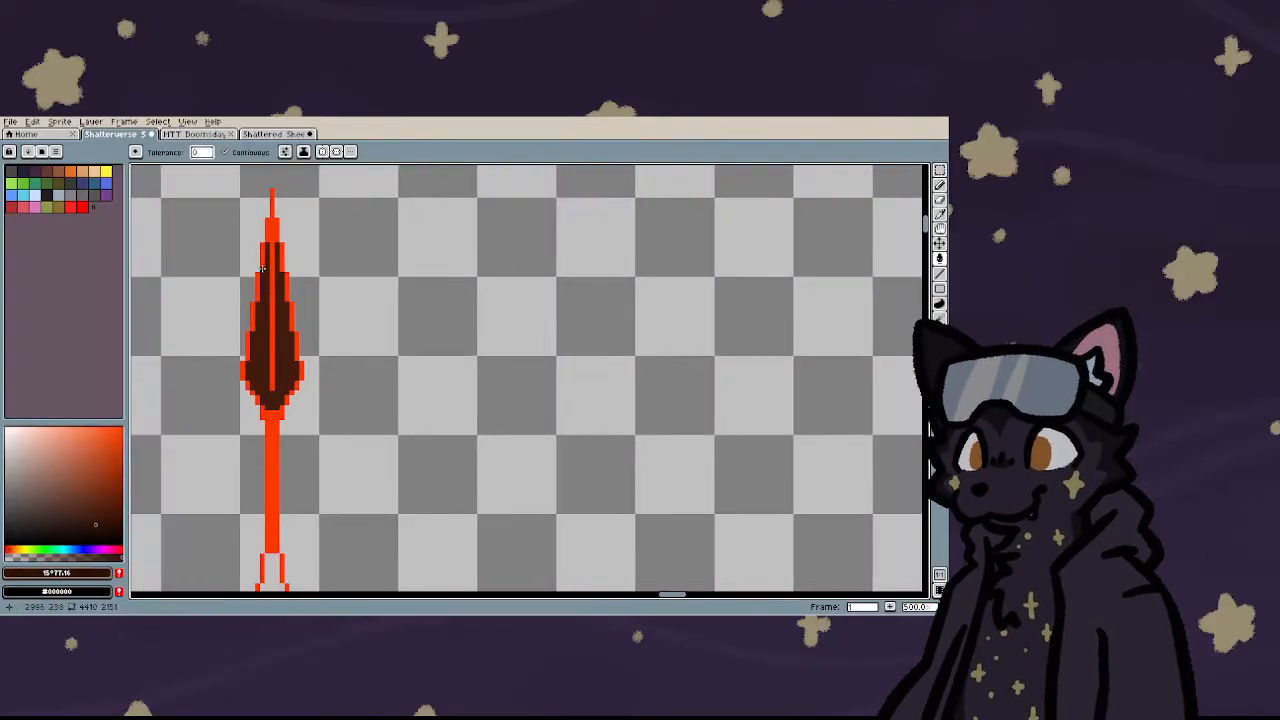
scroll(263, 270, down, 2)
scroll(265, 453, up, 3)
click(266, 470)
scroll(256, 525, up, 2)
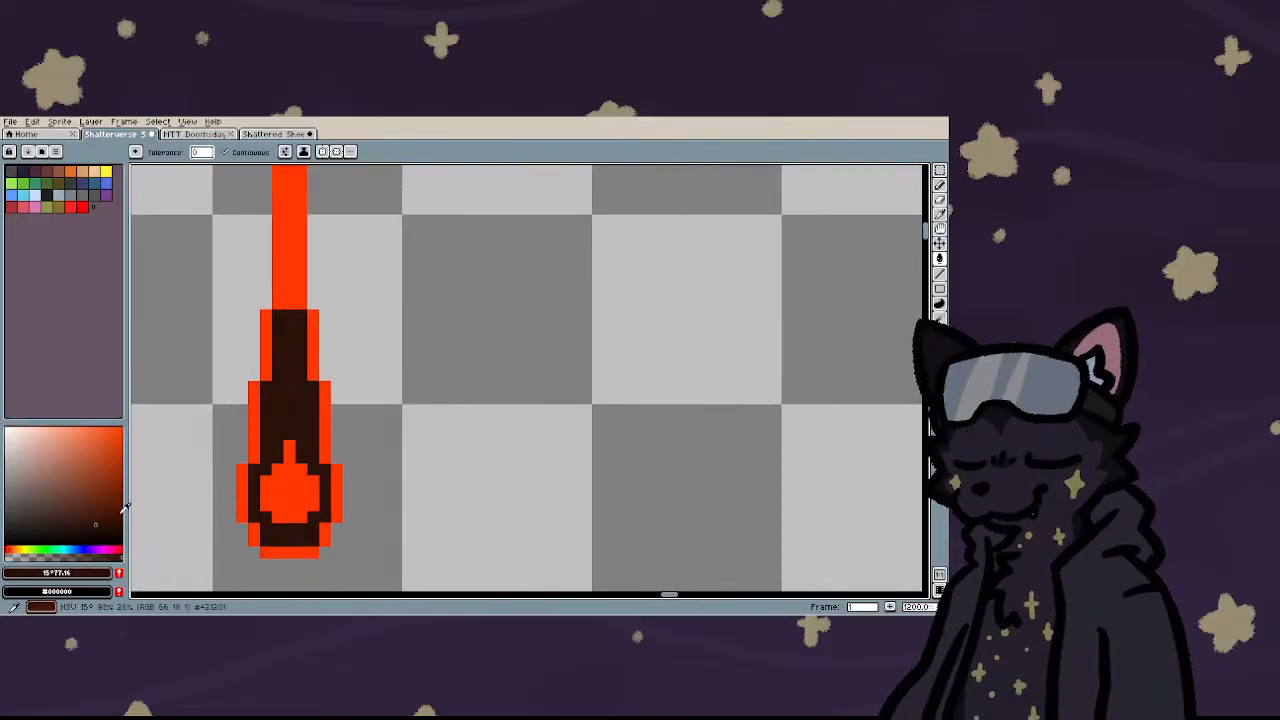
- Outline the gem with black pixels and add a short vertical black line rising from its tip
scroll(240, 523, up, 3)
key(b)
mouse_move(335, 494)
mouse_down()
mouse_move(388, 495)
mouse_move(425, 461)
mouse_move(430, 417)
mouse_move(377, 303)
mouse_move(373, 334)
mouse_move(311, 400)
mouse_move(309, 451)
mouse_up()
drag(372, 300, 372, 263)
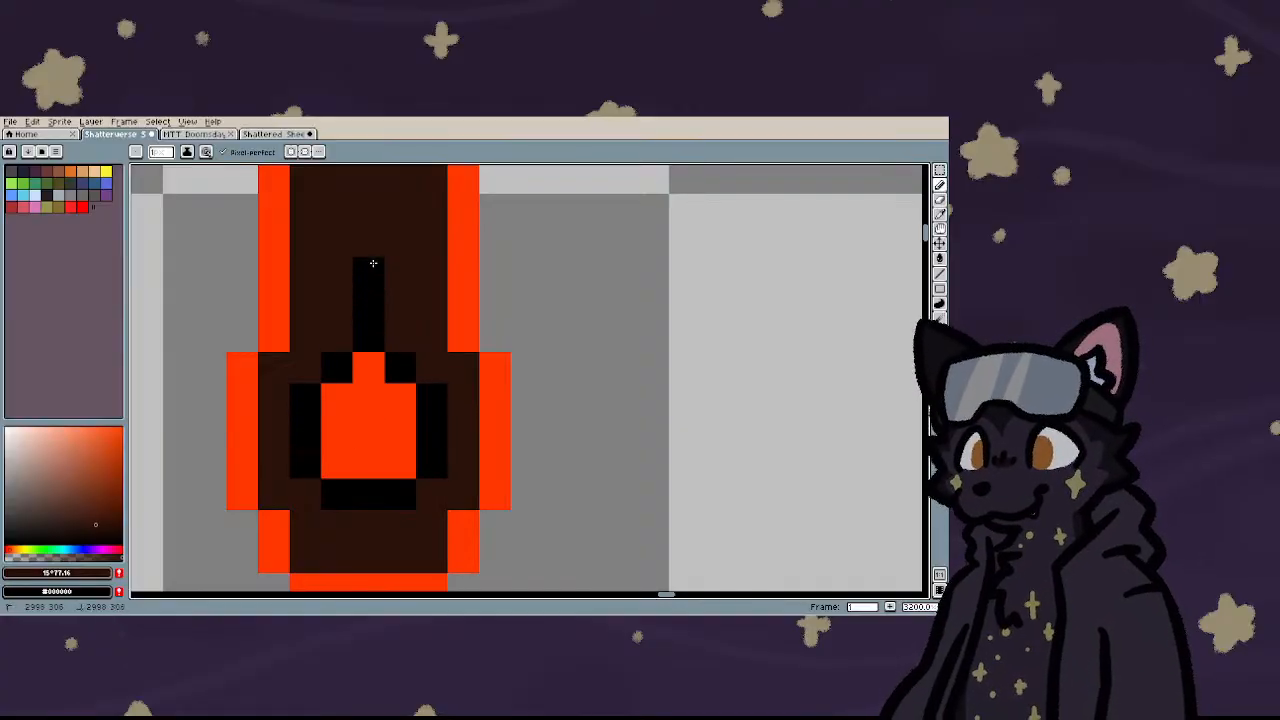
scroll(356, 235, down, 3)
scroll(356, 278, up, 3)
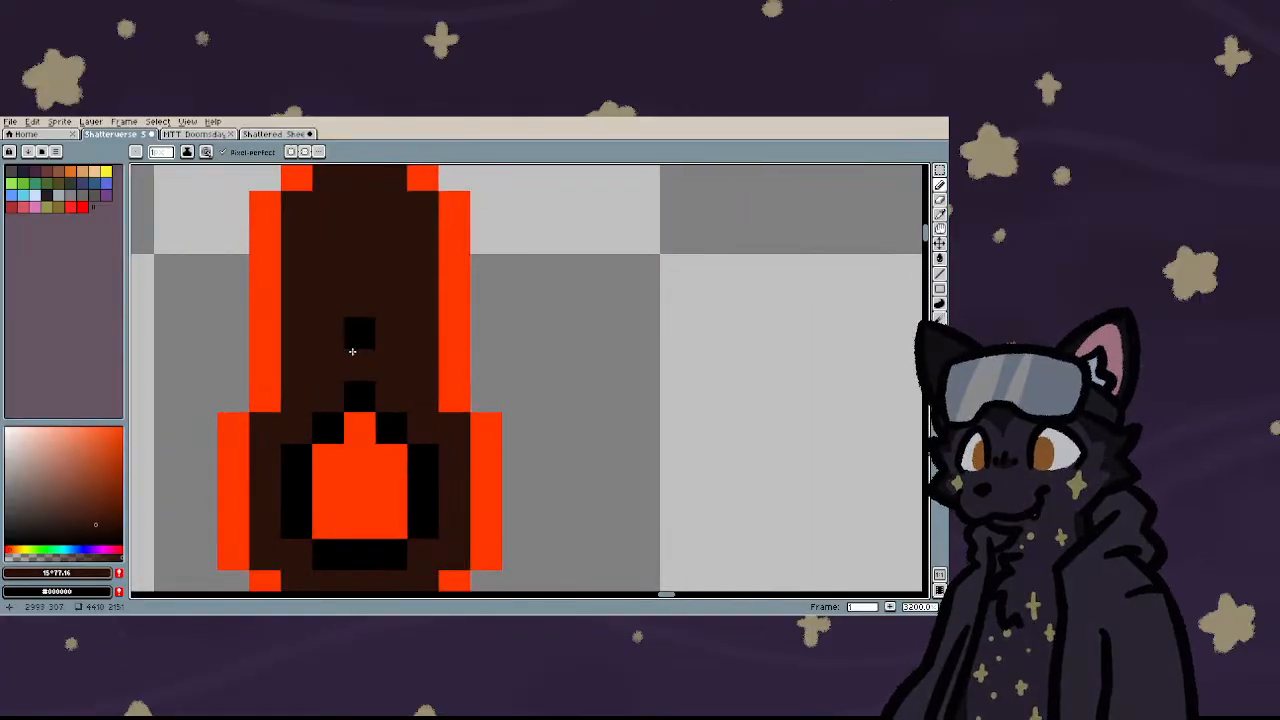
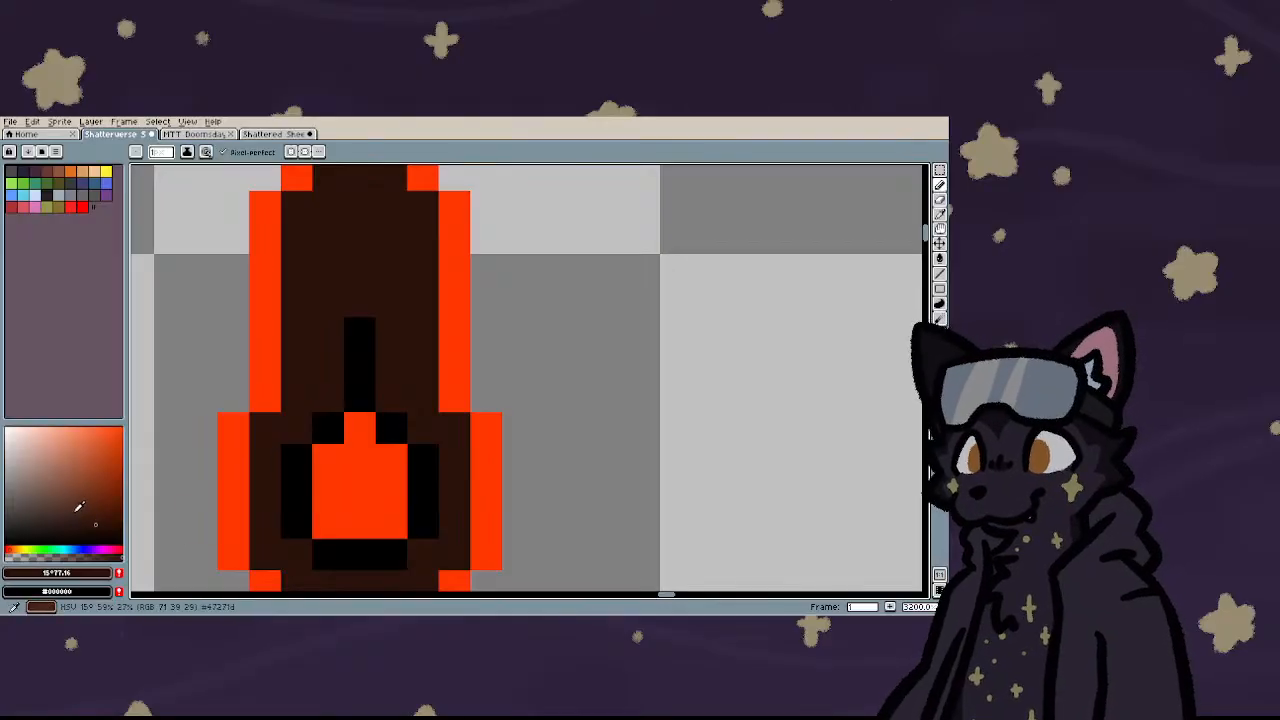
- Pick a more saturated reddish brown (hue 15, saturation 90, value 29) and fill the gem with it
drag(90, 508, 110, 508)
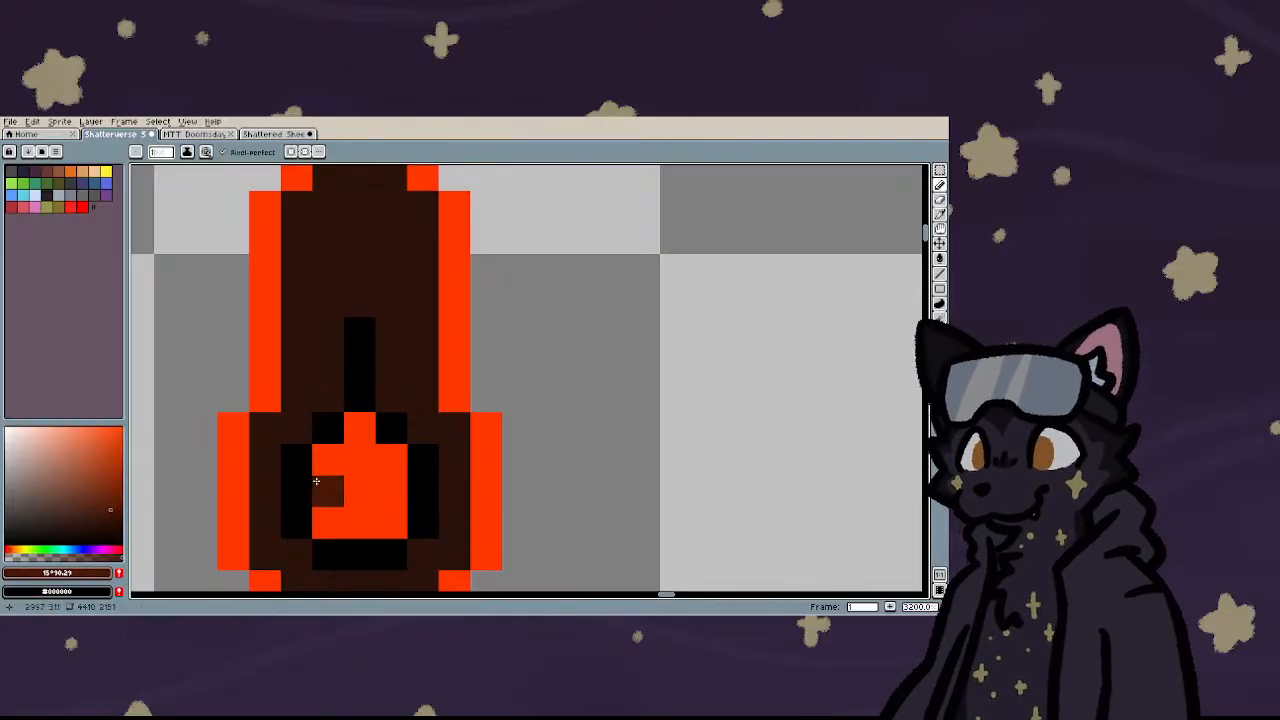
key(g)
click(360, 486)
scroll(360, 486, down, 5)
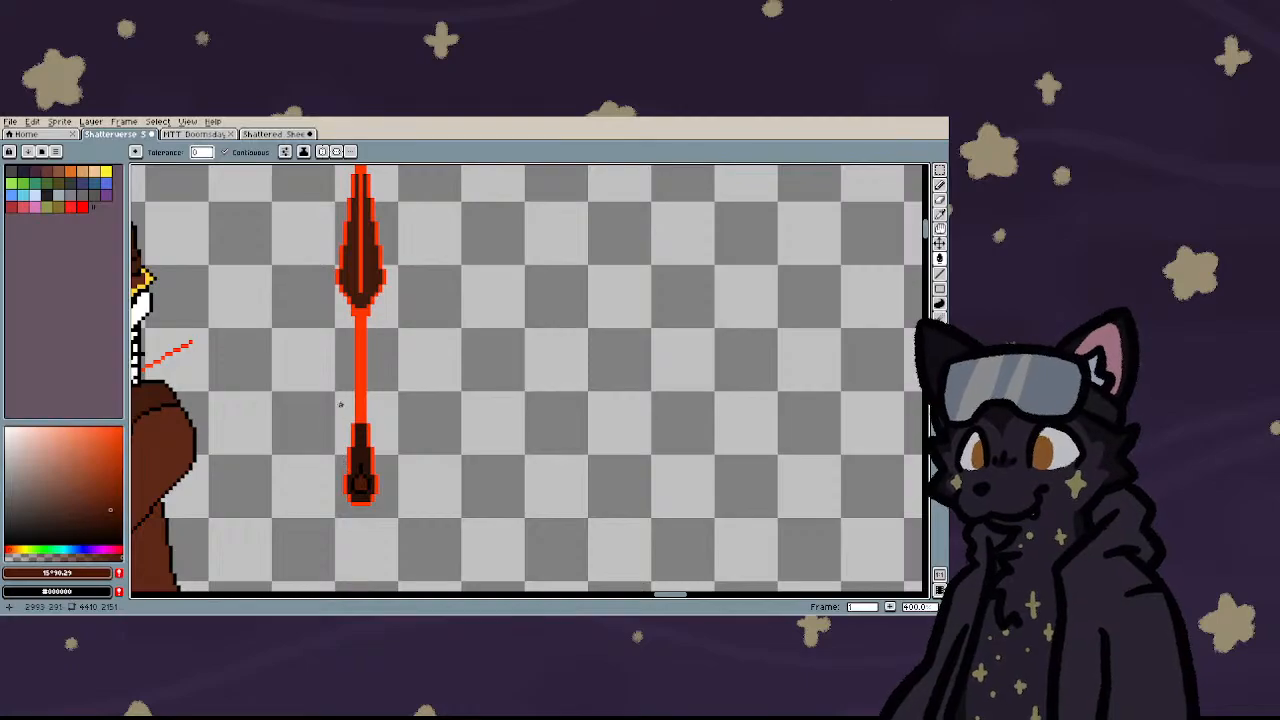
- Place three black pixels in a V shape at the upper end of the dark handle section
scroll(359, 360, up, 1)
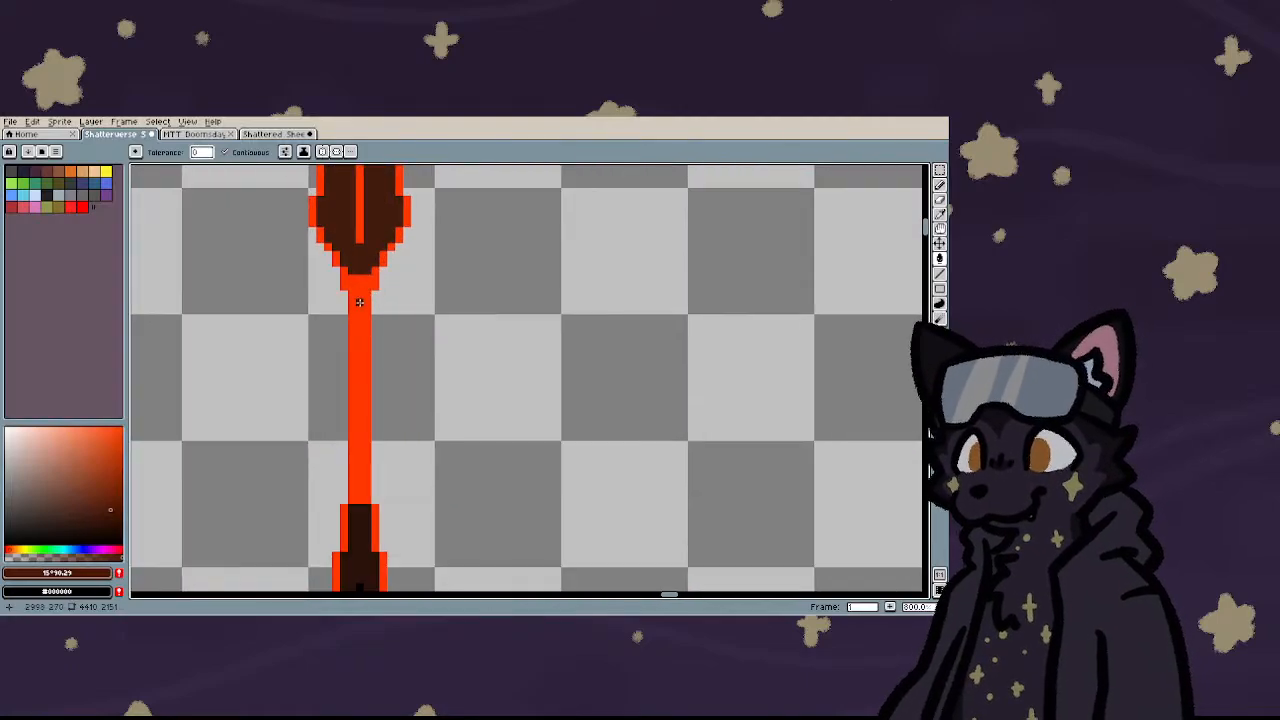
scroll(351, 518, down, 1)
scroll(352, 505, up, 5)
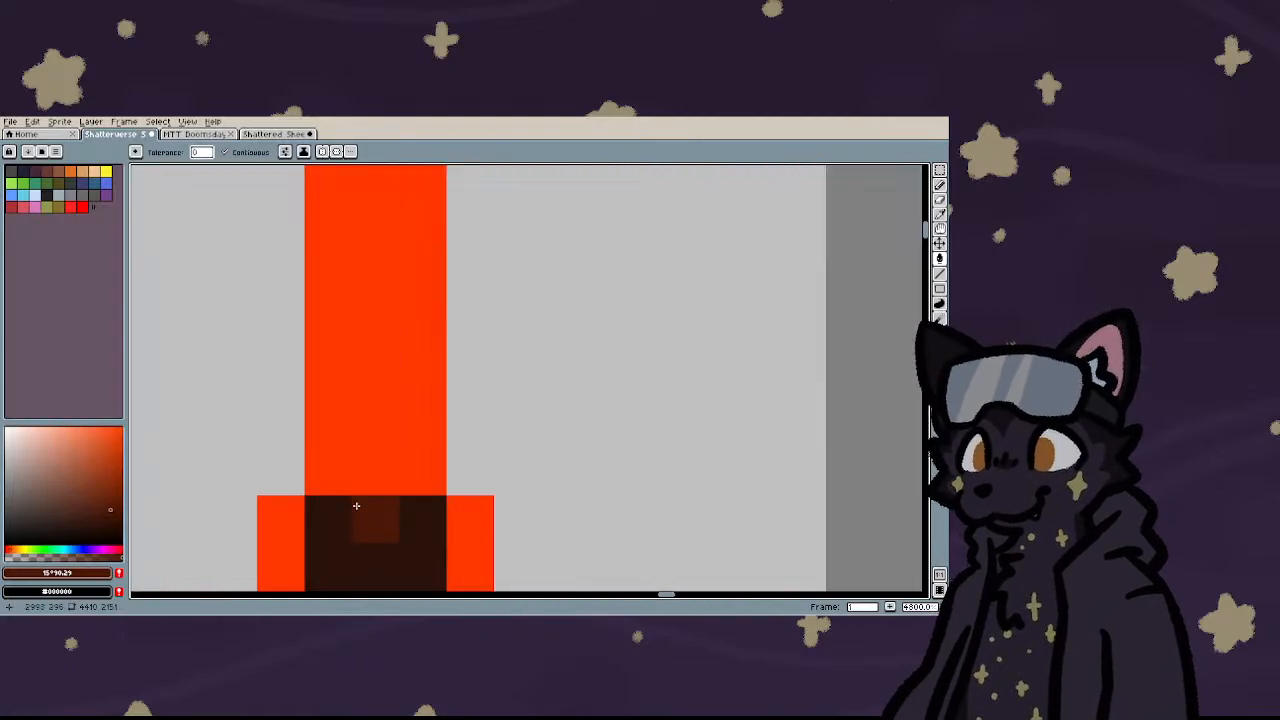
key(l)
right_click(329, 515)
right_click(370, 559)
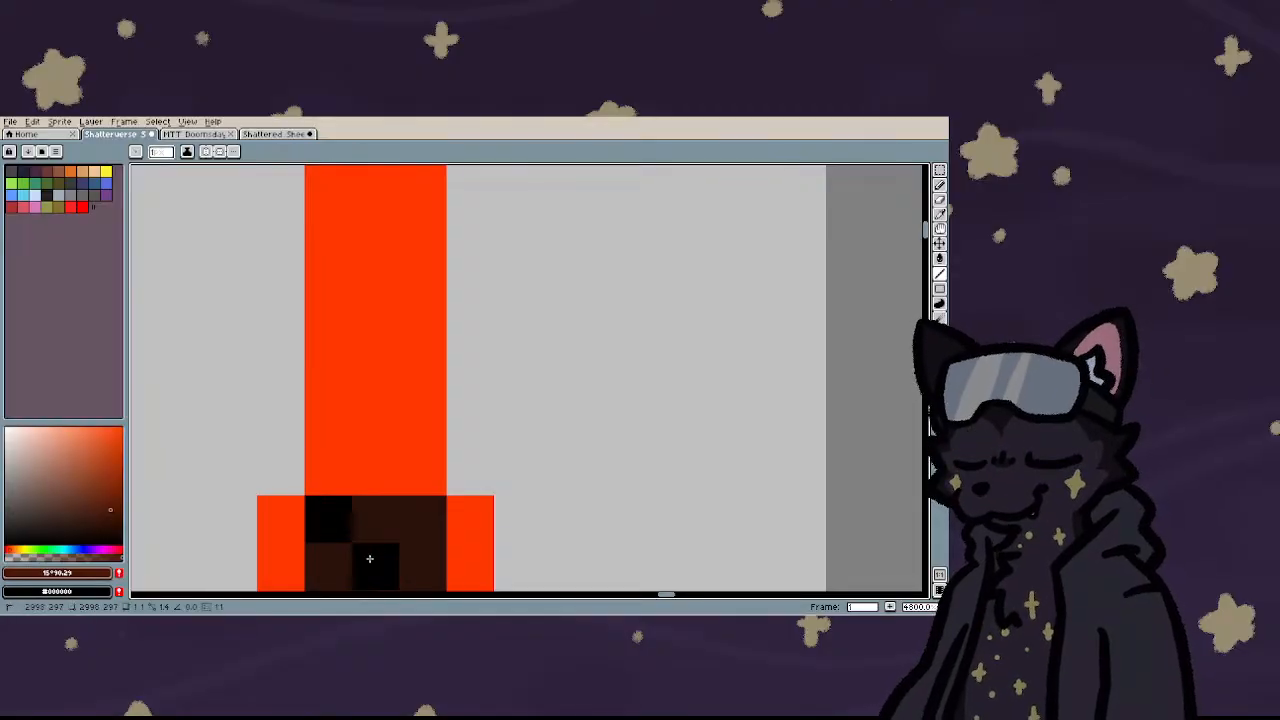
right_click(414, 519)
- Draw a reddish-brown centre line up the shaft and paint the collar beneath the blade in the same brown
scroll(377, 386, down, 6)
drag(383, 521, 376, 206)
scroll(374, 215, up, 7)
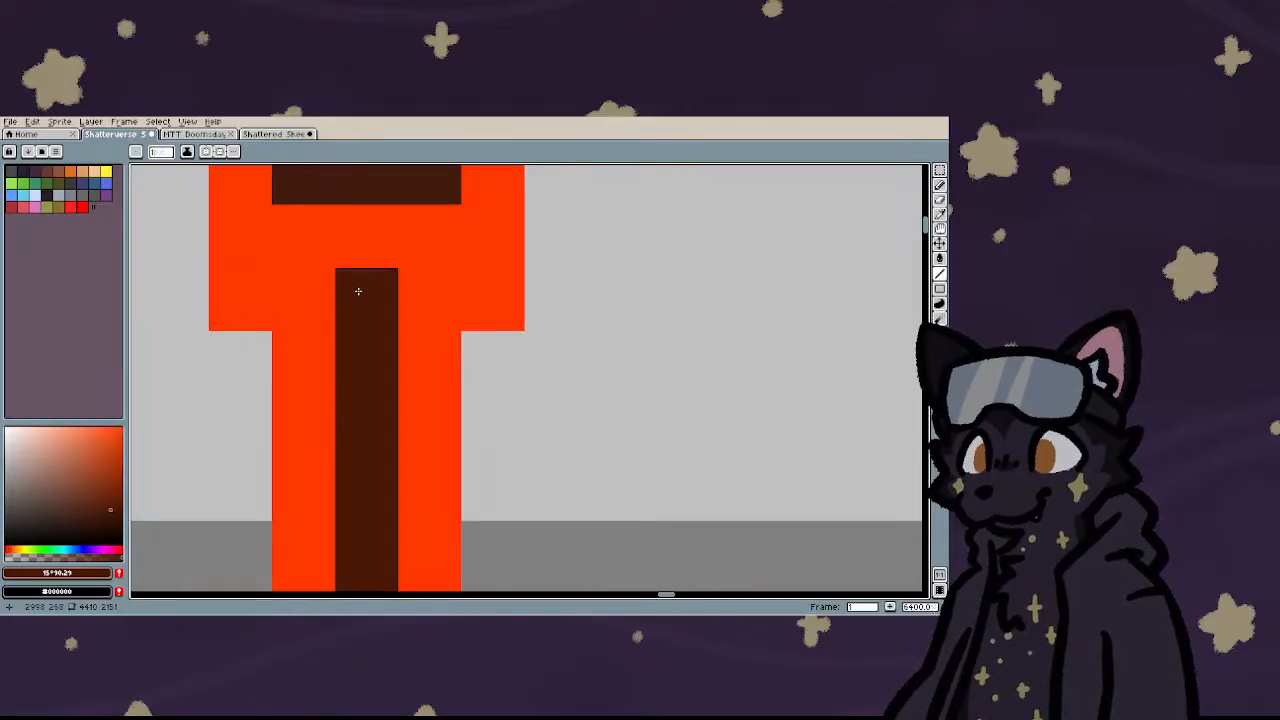
click(300, 236)
click(417, 237)
click(430, 300)
click(380, 251)
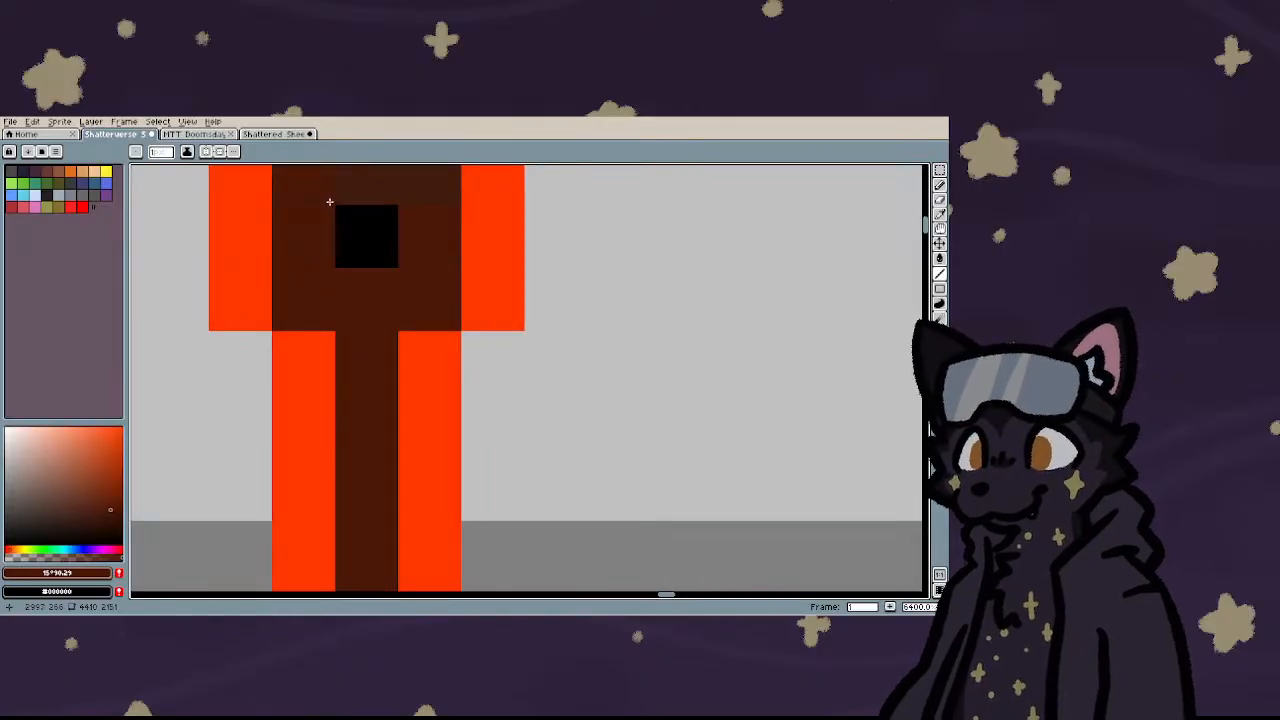
- Place three black pixels in a V shape where the blade's base meets the collar
right_click(329, 198)
right_click(393, 212)
right_click(420, 196)
scroll(396, 268, down, 7)
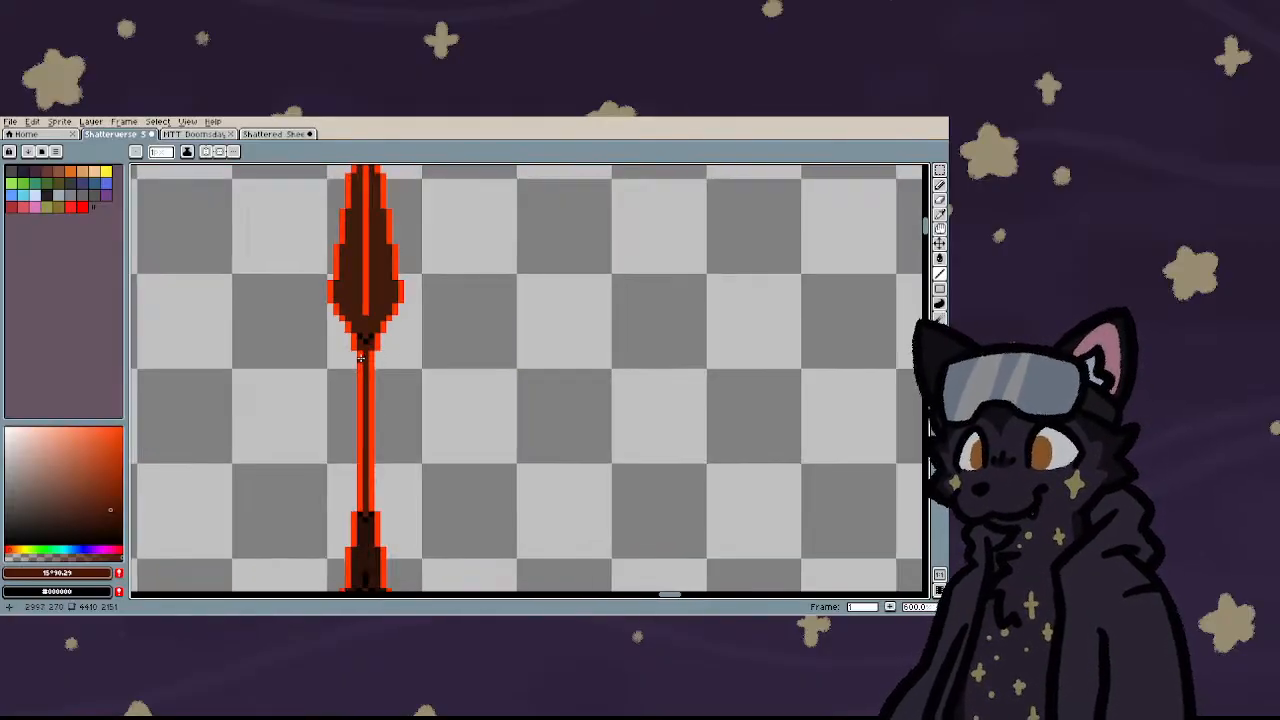
scroll(360, 358, up, 5)
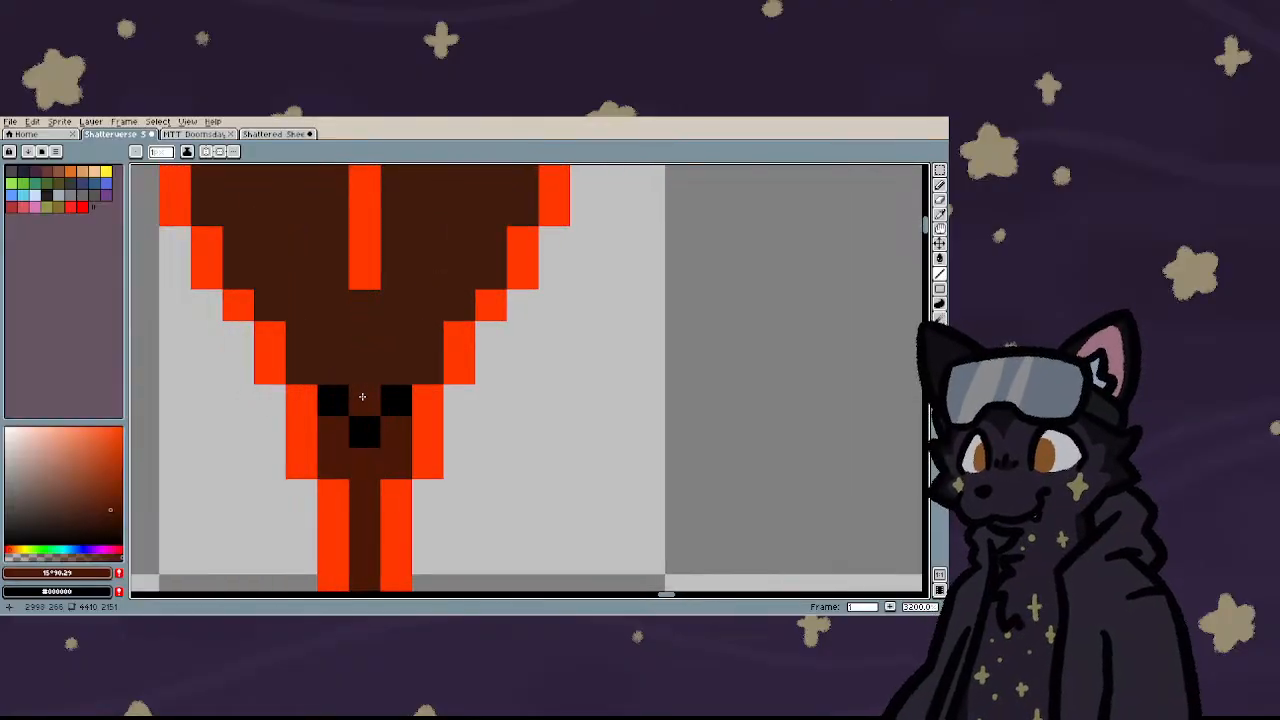
scroll(320, 390, down, 5)
scroll(302, 381, up, 6)
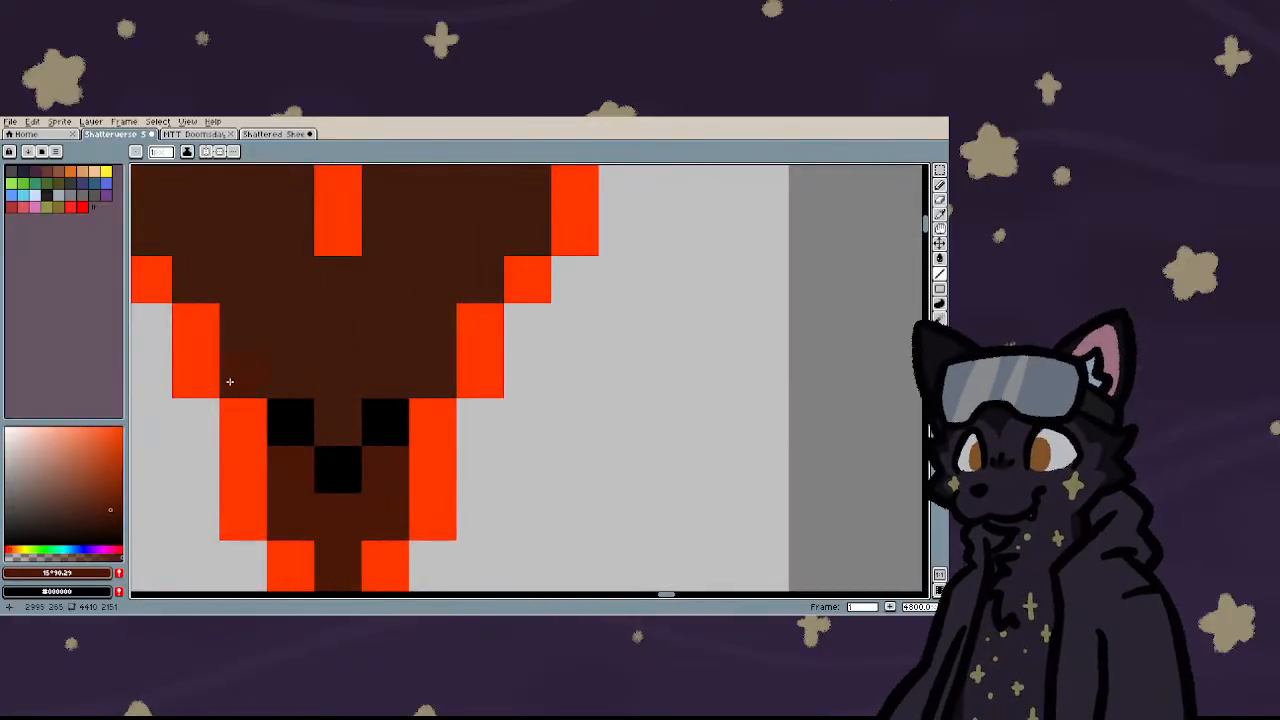
scroll(252, 390, down, 6)
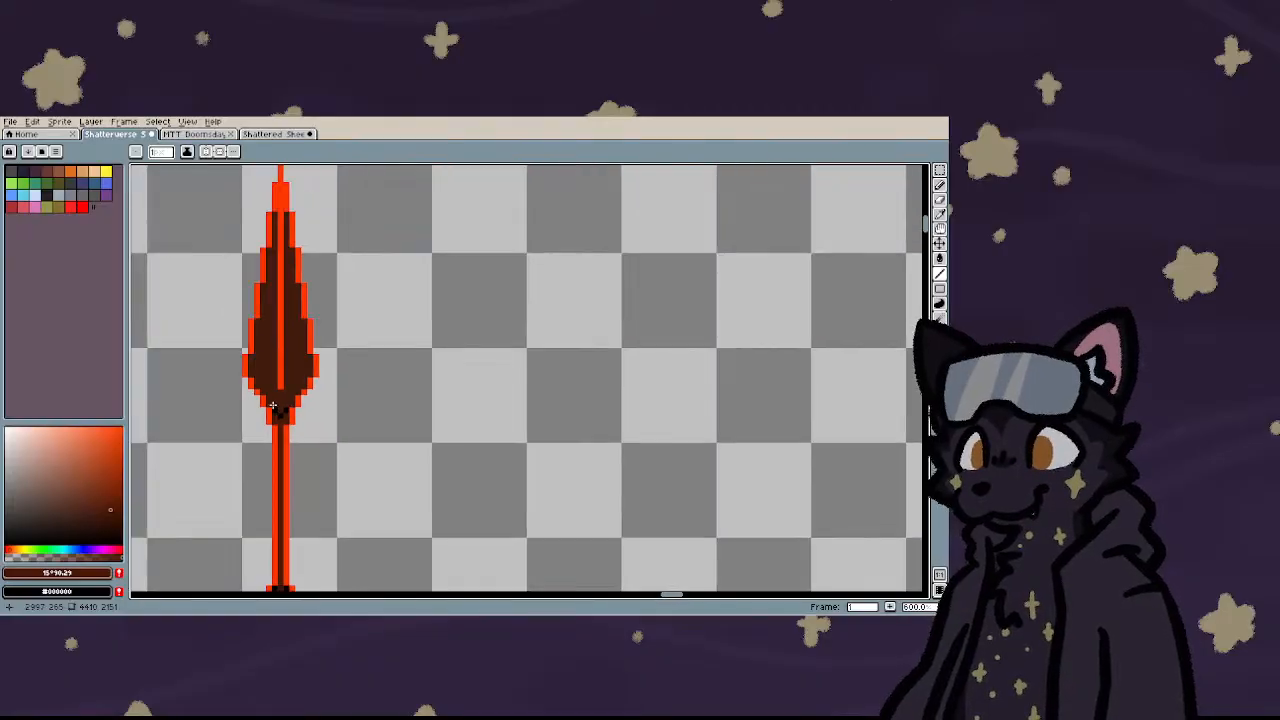
- Select the whole weapon with a rectangular marquee
key(m)
drag(218, 252, 356, 574)
scroll(272, 412, up, 3)
scroll(265, 271, up, 2)
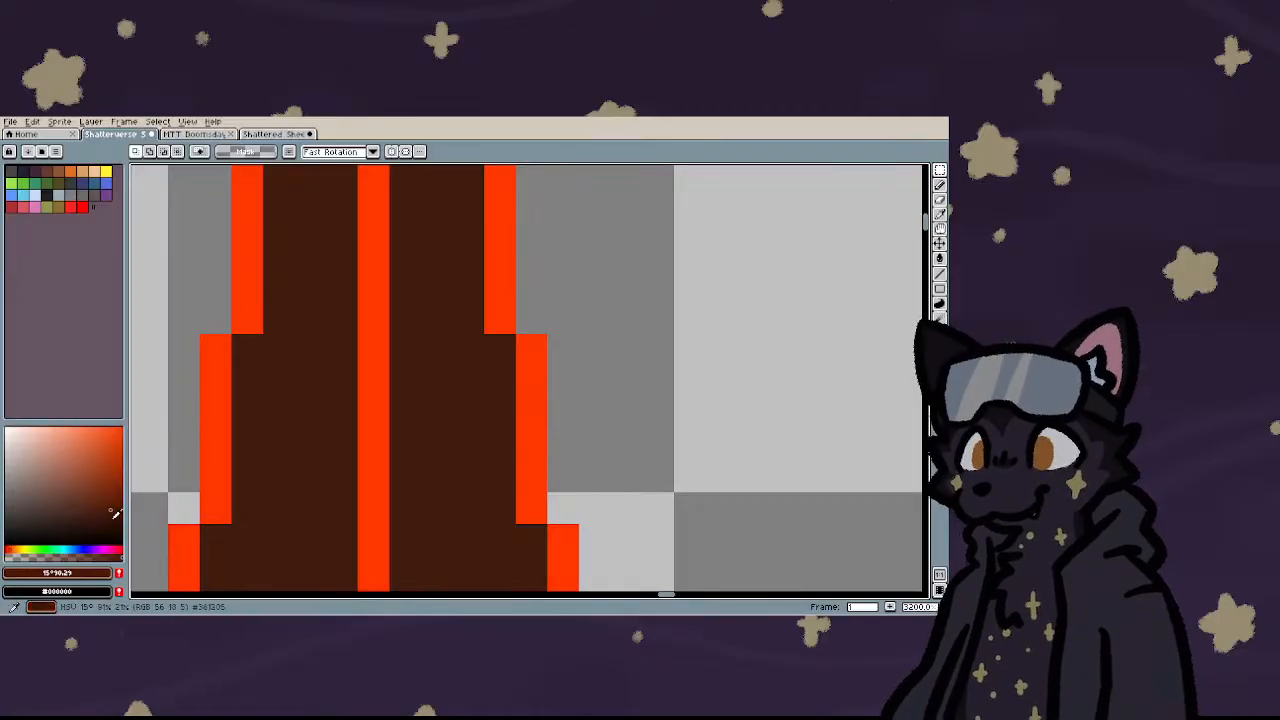
- Try to fill the blade's red-orange outline with a very dark brown
key(g)
click(252, 178)
key(ctrl+z)
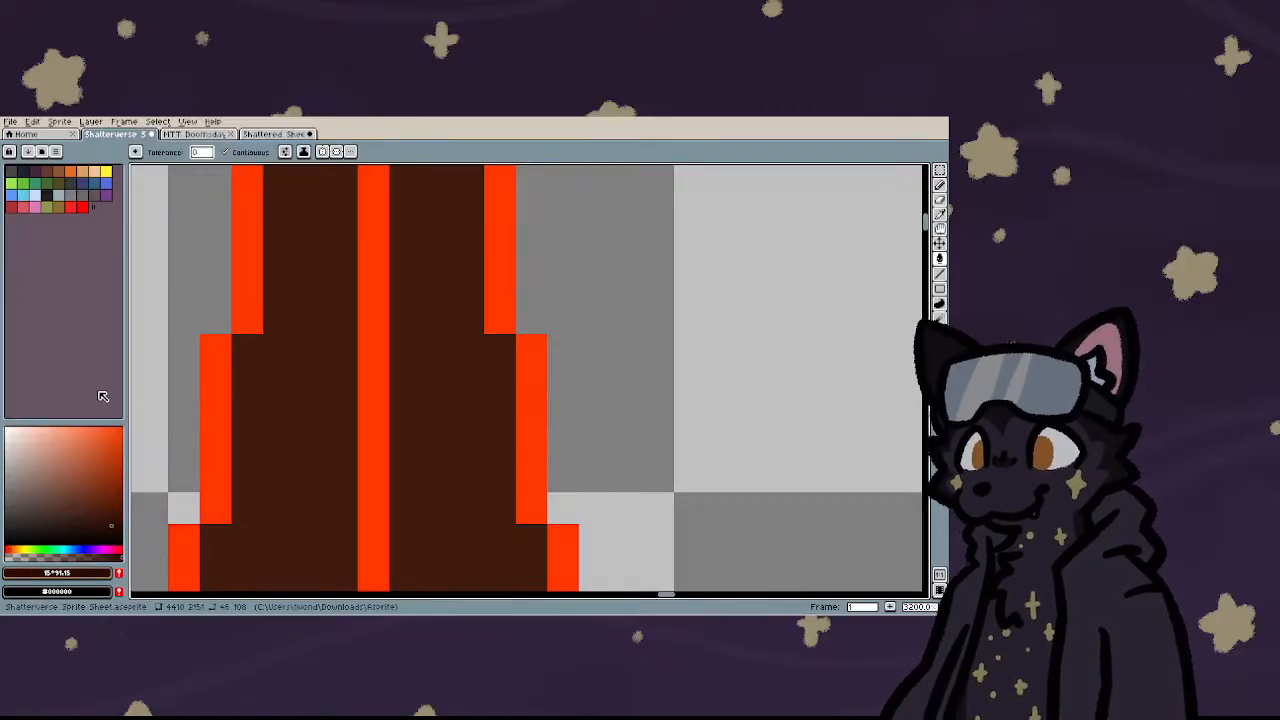
- Pick black and recolour all of the selected weapon's red-orange lines with a non-contiguous fill
click(115, 538)
click(229, 393)
key(ctrl+z)
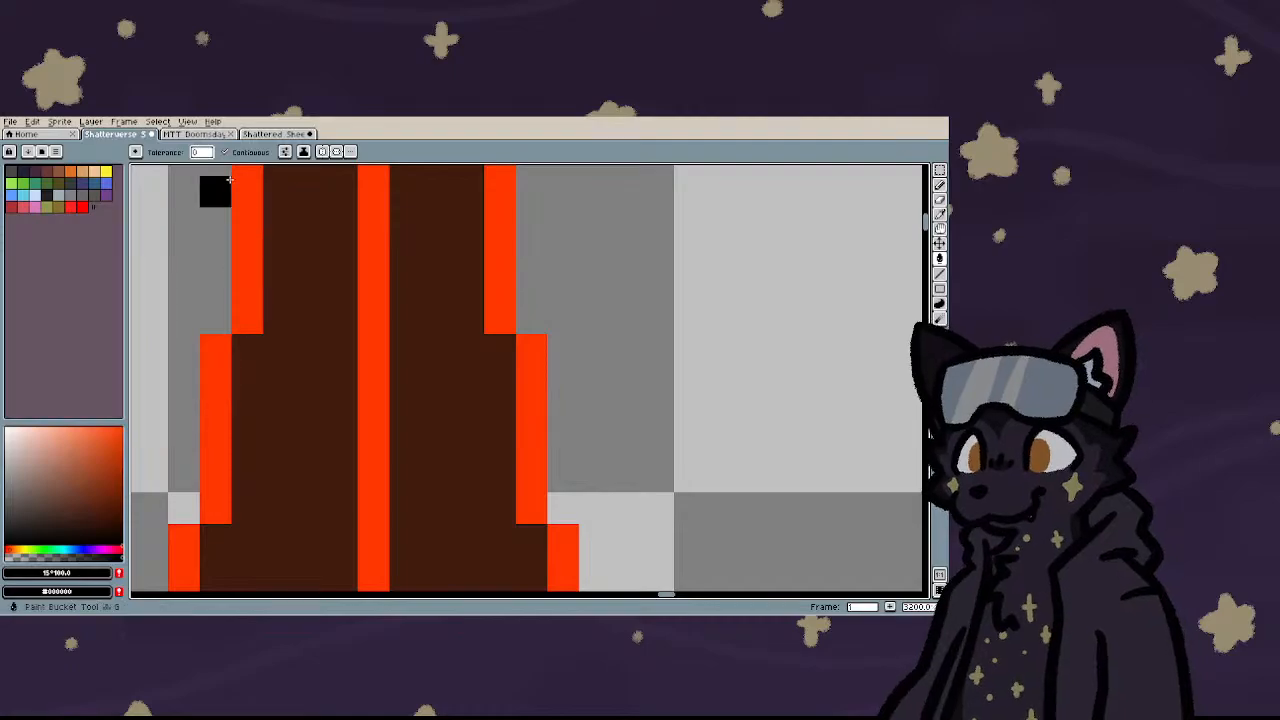
click(225, 152)
click(247, 223)
scroll(270, 308, down, 5)
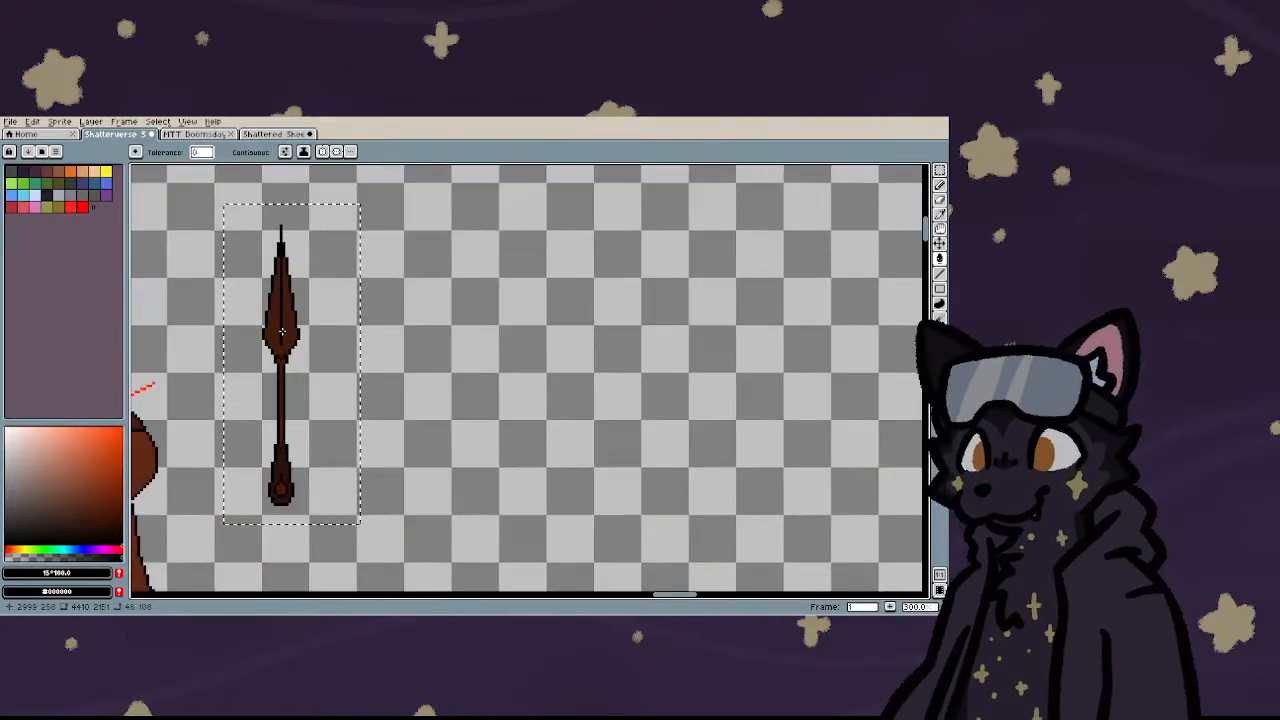
- Try to rotate the selected weapon beside the posed figure
key(m)
scroll(293, 397, down, 2)
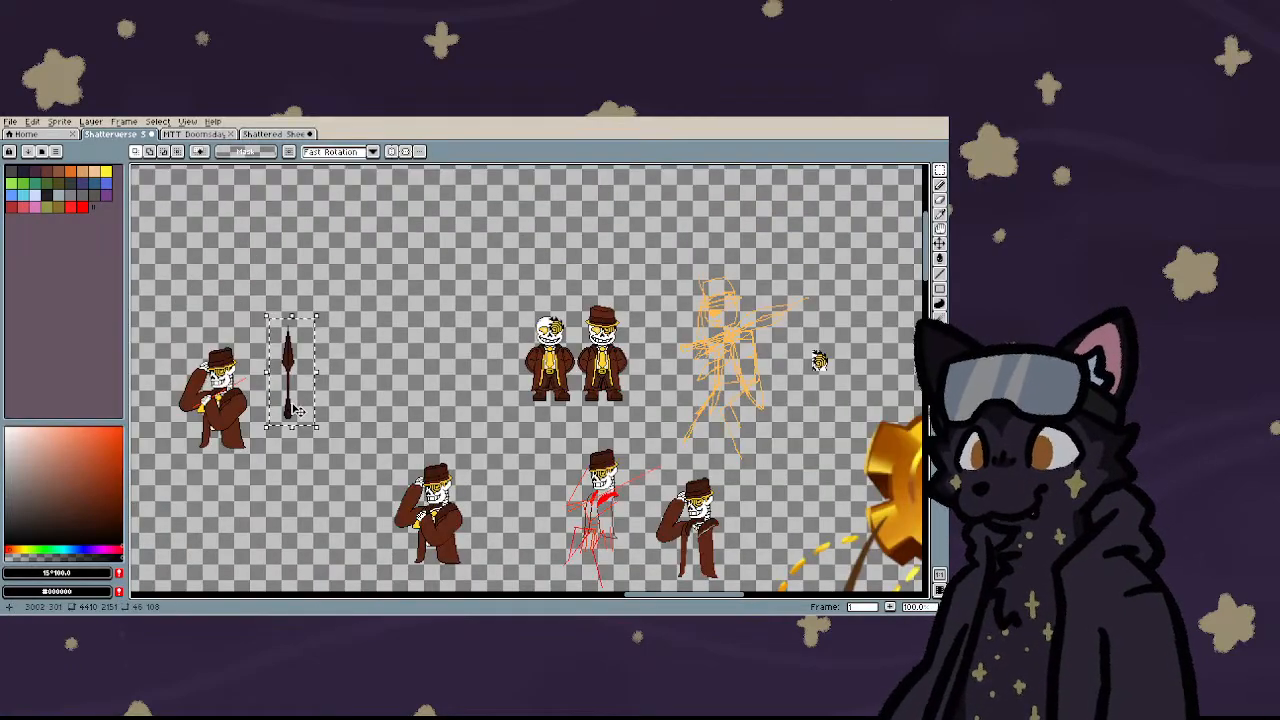
drag(266, 427, 188, 411)
key(ctrl+z)
scroll(225, 425, up, 2)
scroll(188, 411, down, 2)
key(ctrl+z)
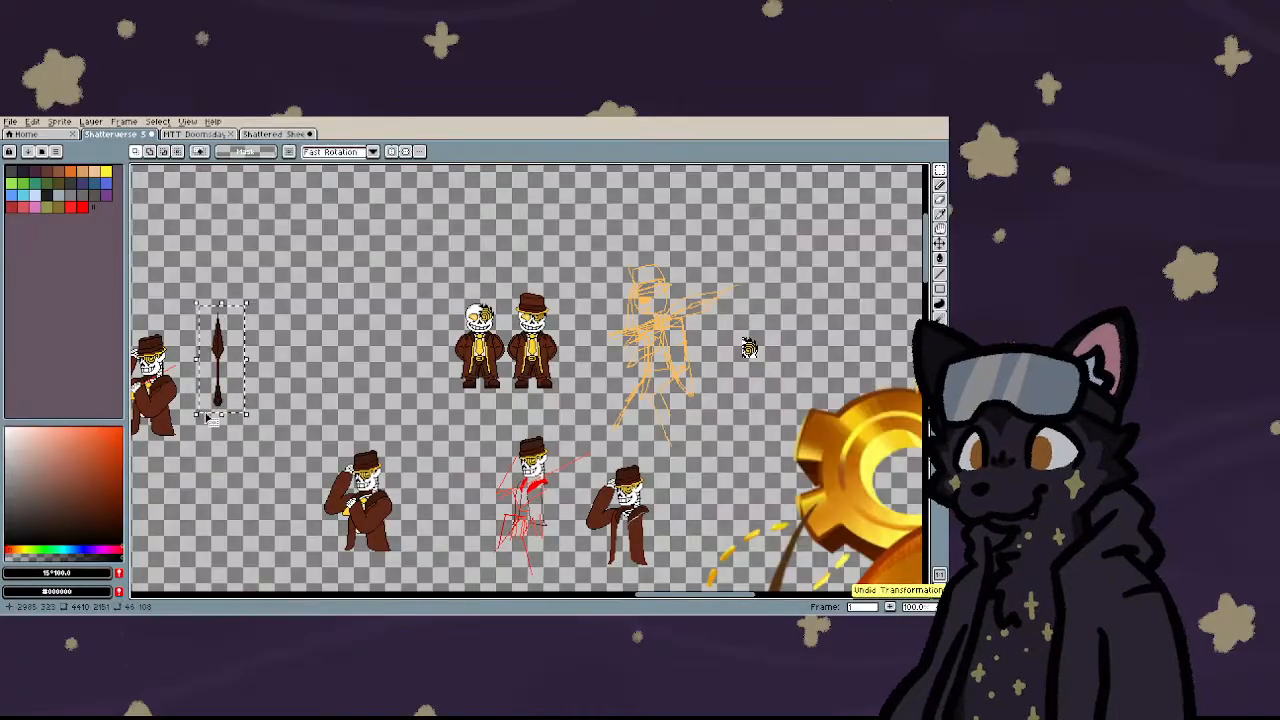
- Duplicate the weapon, placing one copy above and to the right of the one beside the figure
drag(217, 391, 266, 398)
click(247, 428)
scroll(247, 428, up, 2)
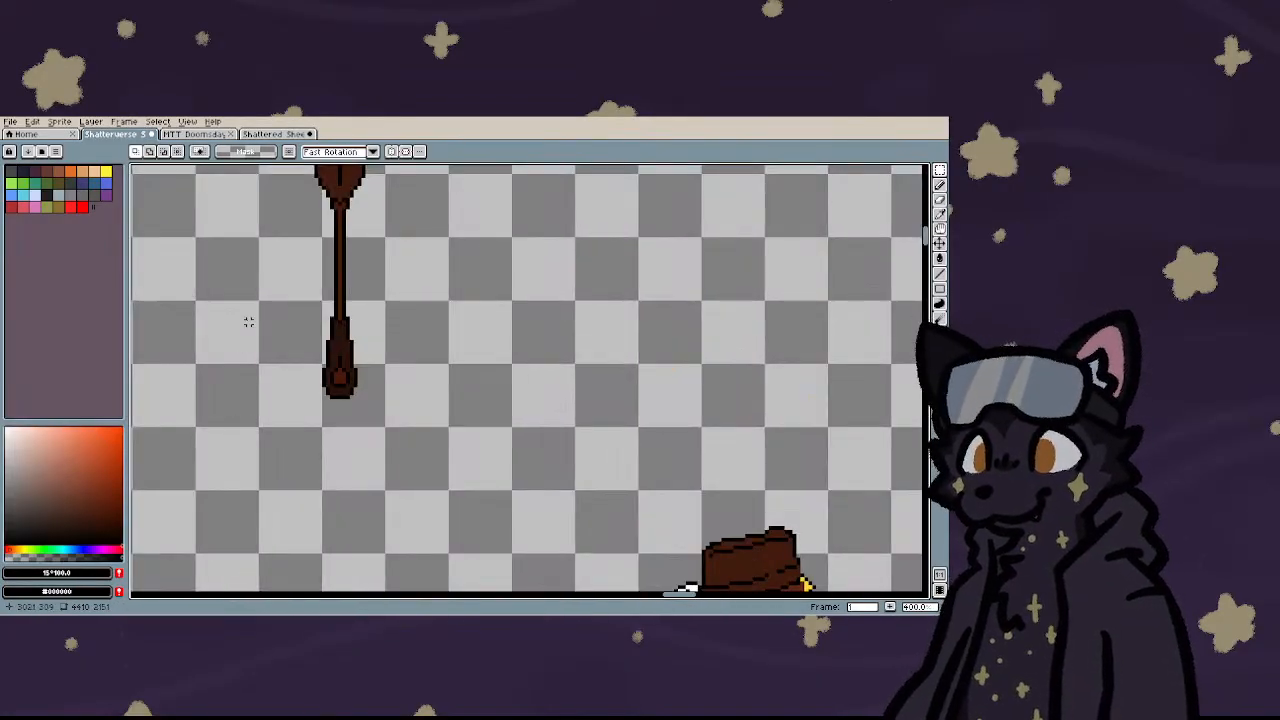
scroll(249, 323, down, 1)
scroll(267, 232, down, 1)
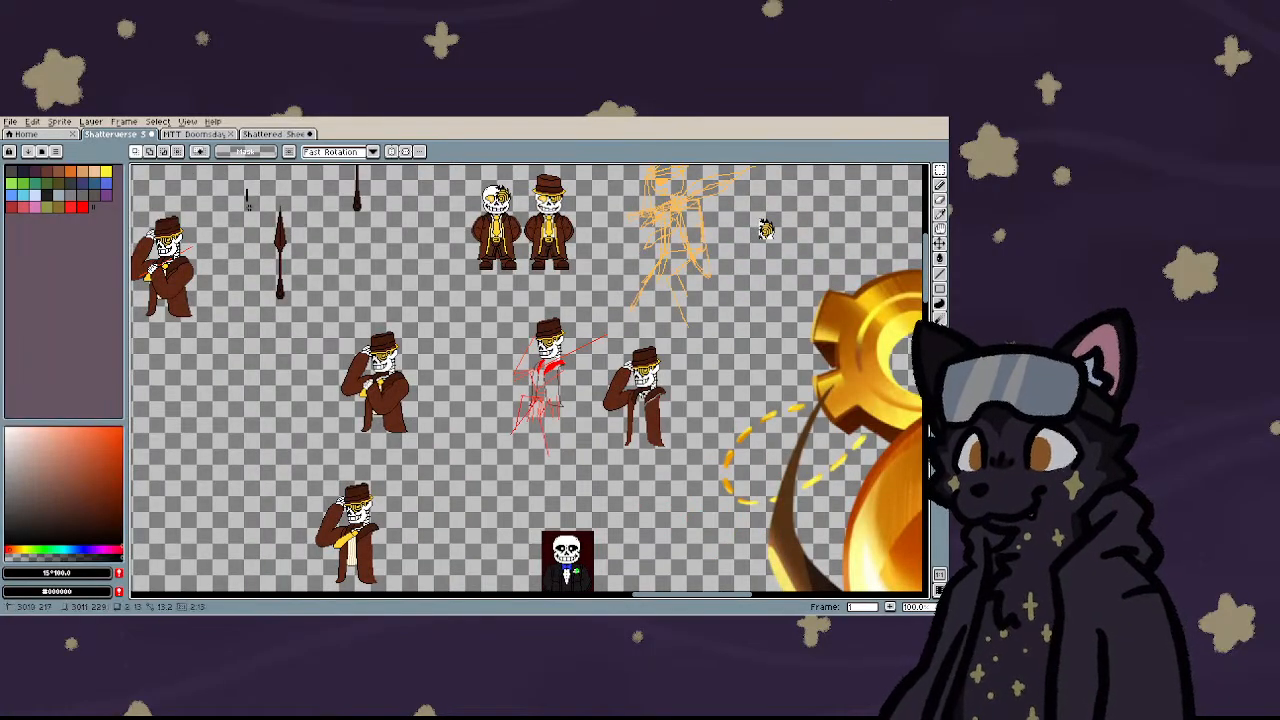
- Select the blade and upper shaft of the weapon nearest the figure and move them up 18 pixels
drag(245, 187, 308, 270)
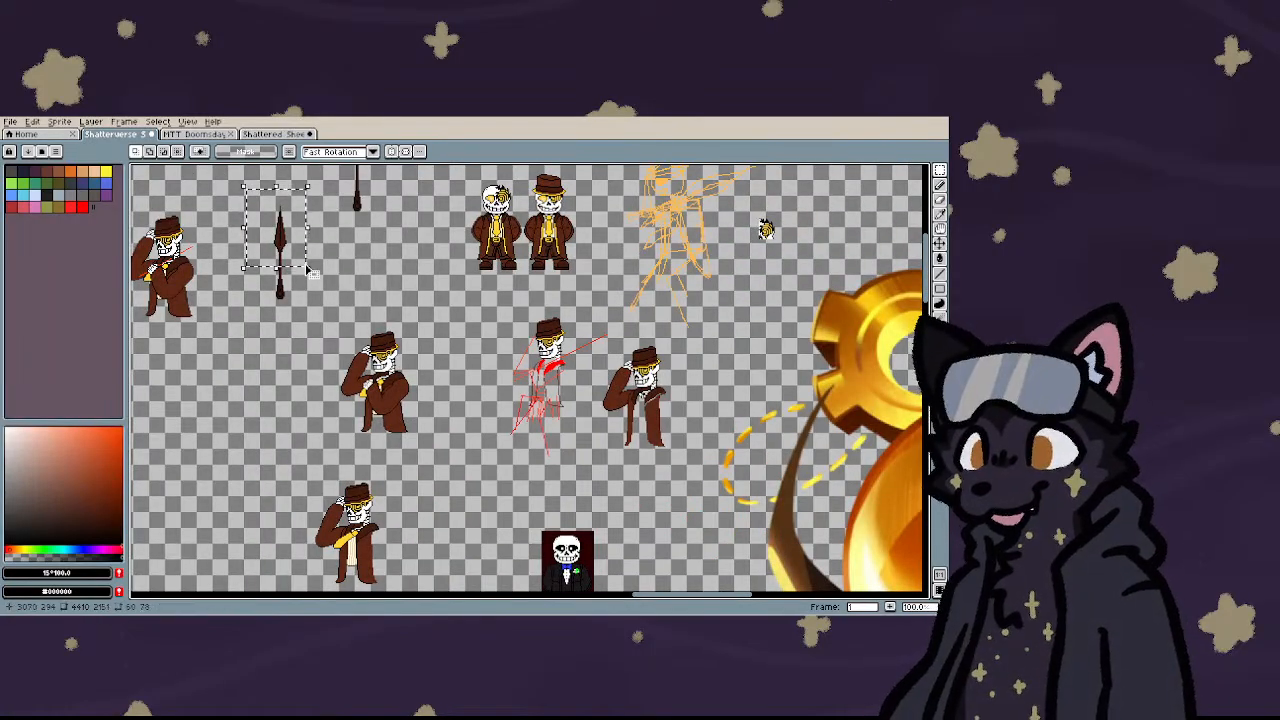
key(Up)
key(Up)
key(Up)
key(Up)
key(Up)
key(Up)
key(Up)
key(Up)
key(Up)
key(Up)
key(Up)
key(Up)
key(Up)
key(Up)
key(Up)
key(Up)
key(Up)
key(Up)
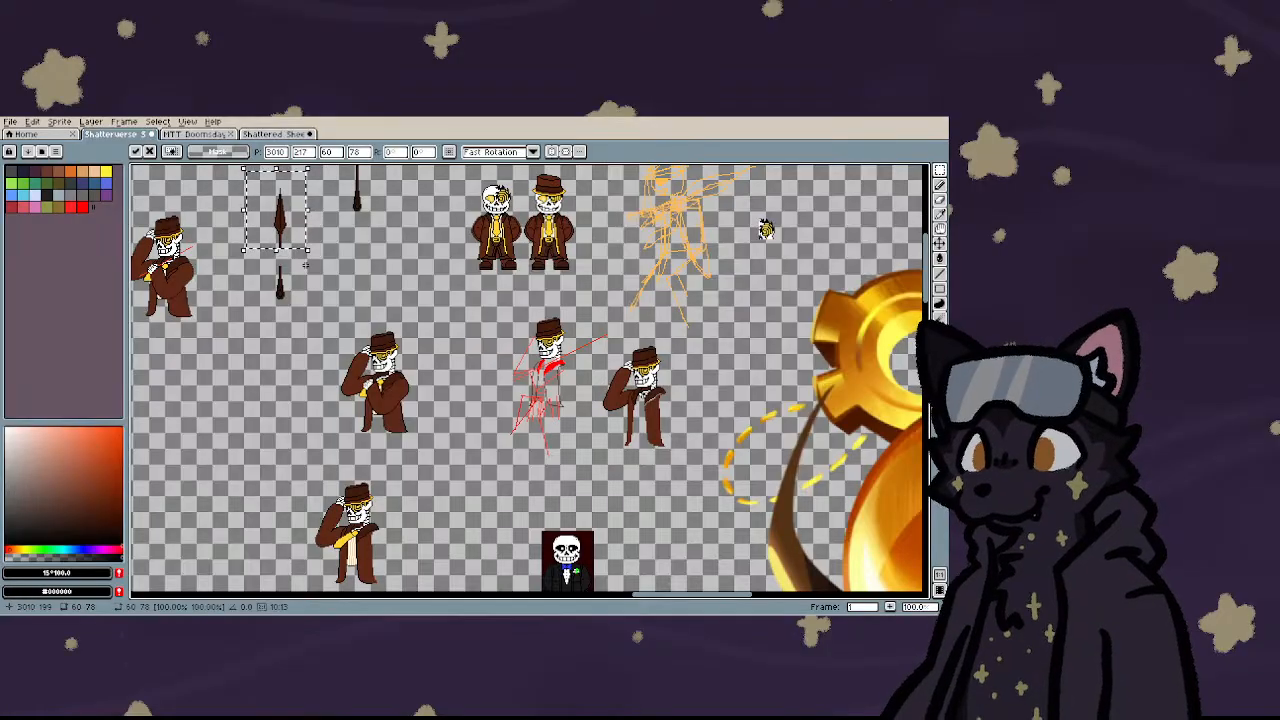
click(336, 322)
- Bridge the gap in the split shaft with a copied shaft section to make one longer weapon
scroll(284, 187, up, 3)
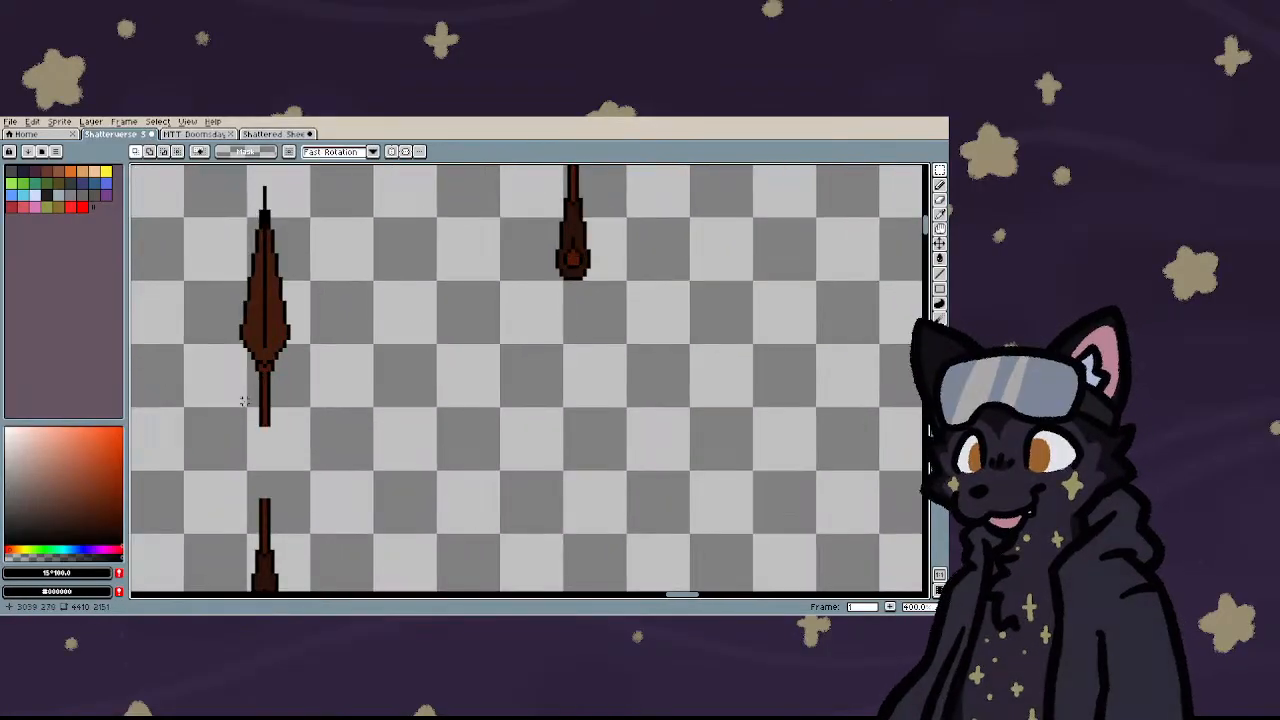
mouse_move(215, 379)
mouse_down()
mouse_move(309, 436)
mouse_move(263, 437)
mouse_move(267, 521)
mouse_up()
click(354, 434)
scroll(356, 436, down, 3)
scroll(306, 465, up, 8)
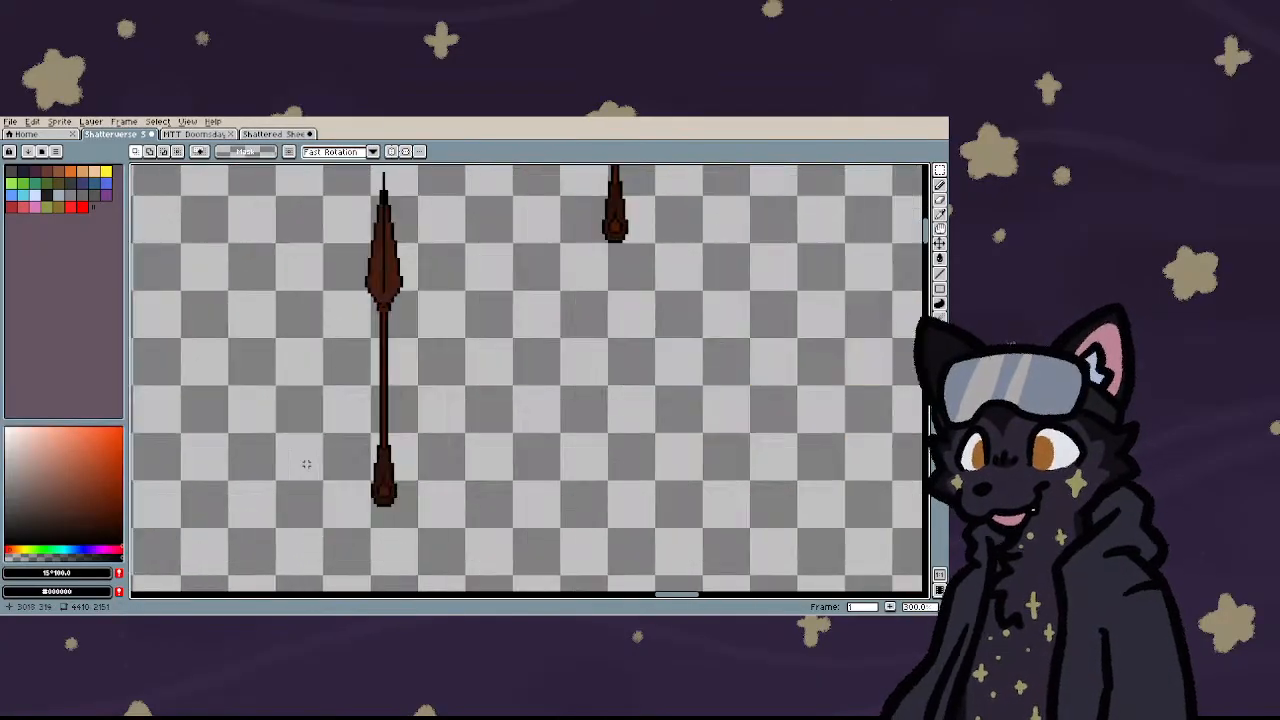
scroll(349, 478, down, 5)
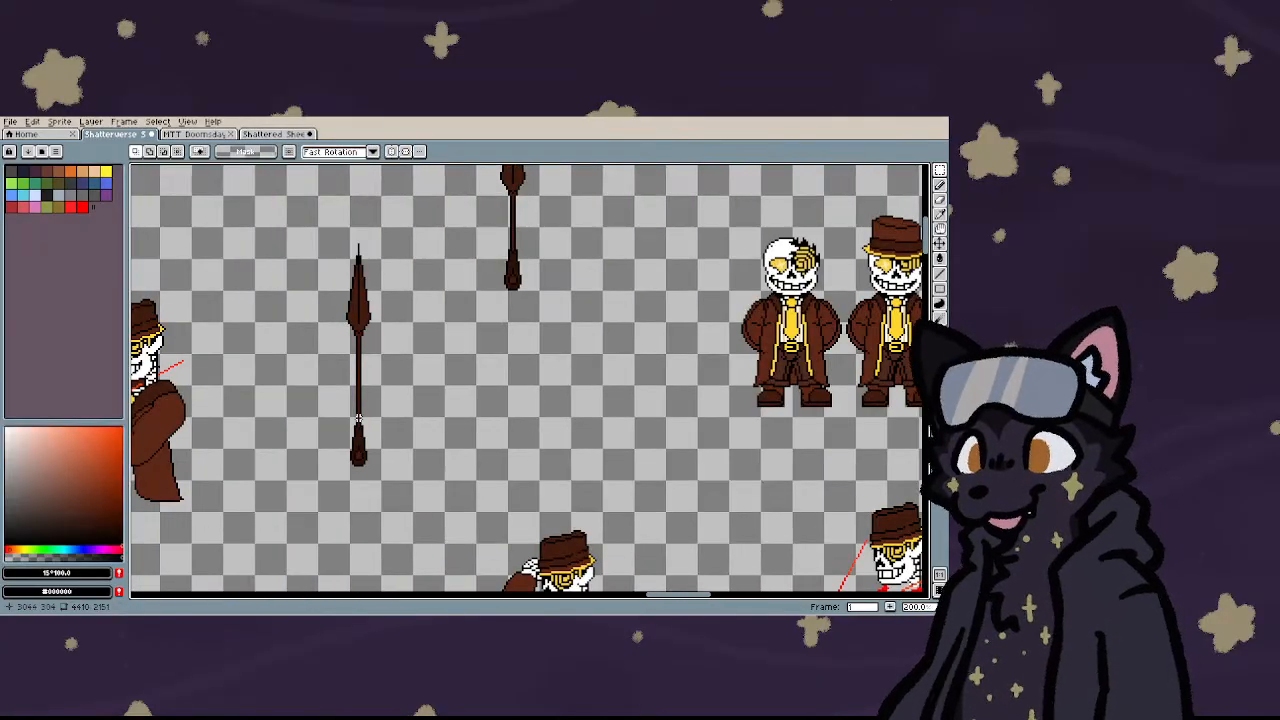
scroll(351, 458, up, 4)
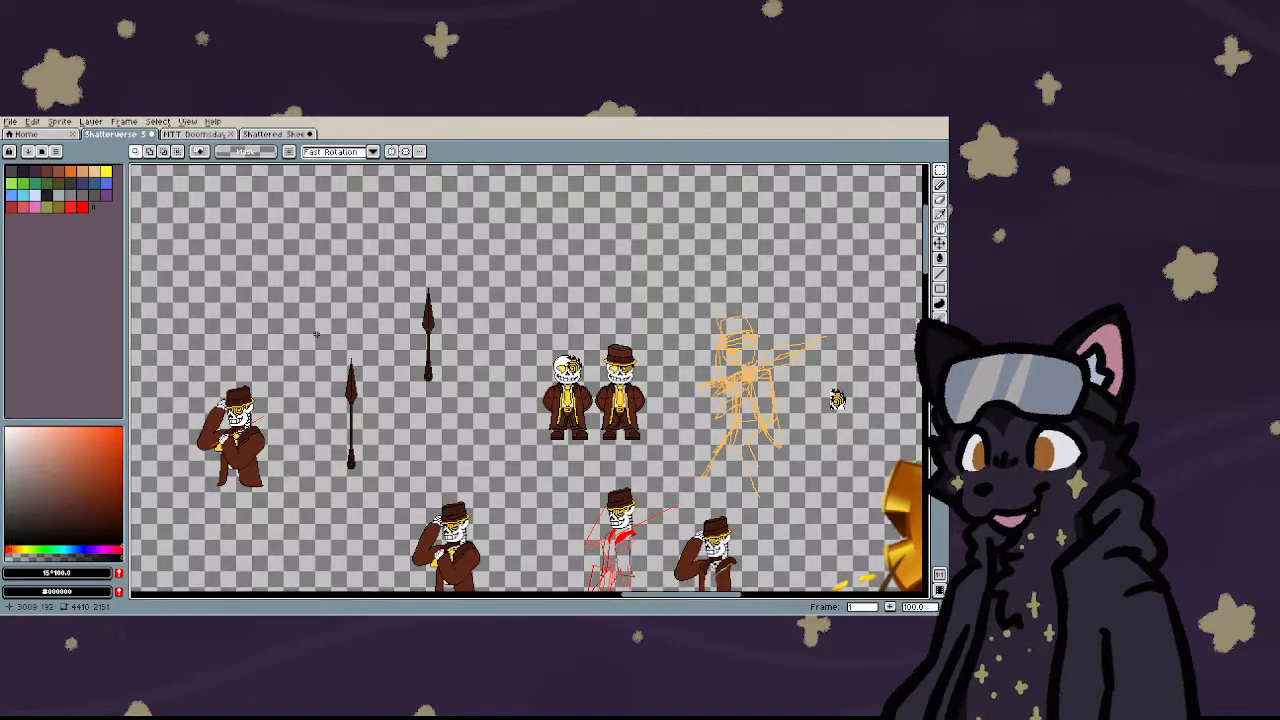
- Select the lengthened spear beside the posed figure and try it rotated -56° across the figure's chest
drag(312, 325, 396, 505)
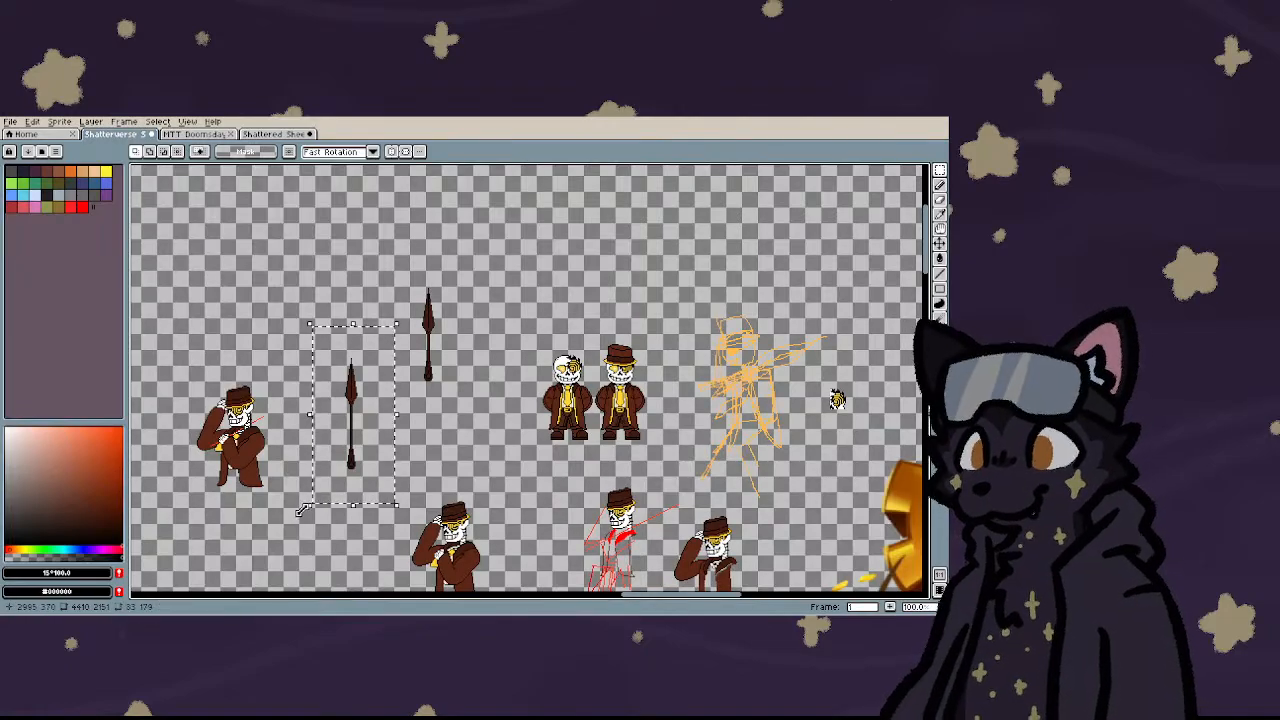
drag(301, 510, 246, 427)
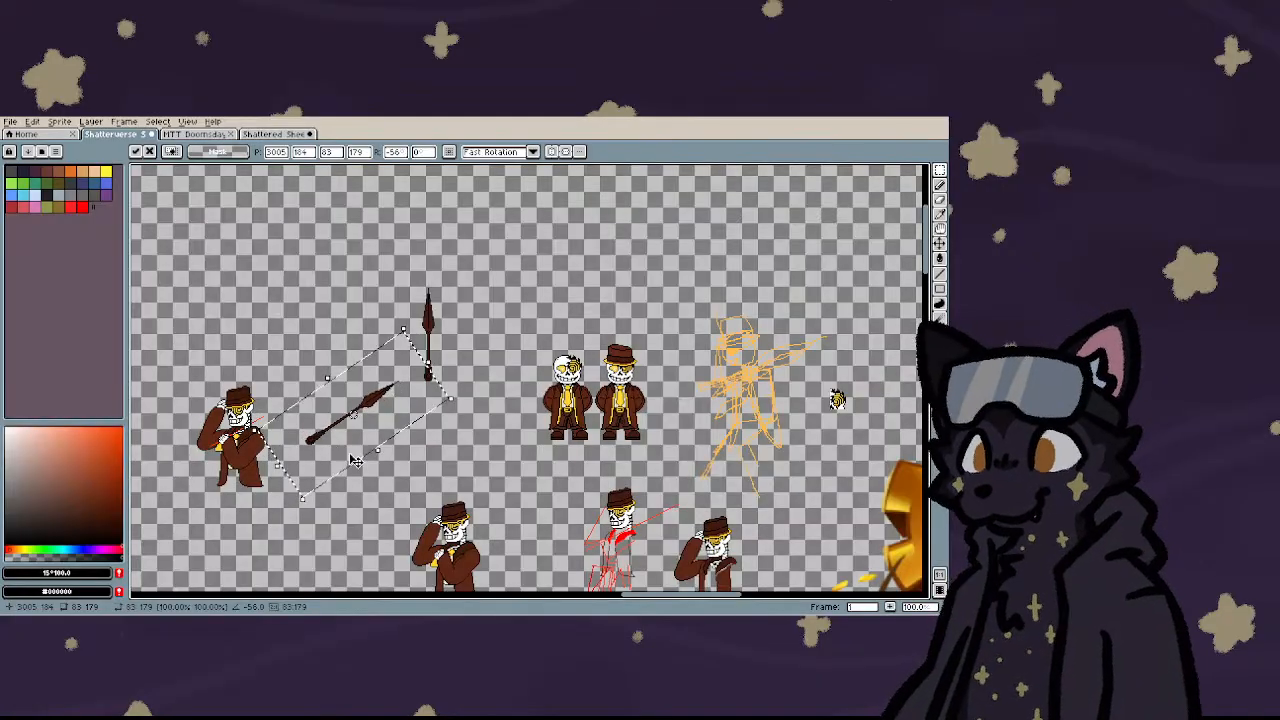
drag(340, 456, 250, 458)
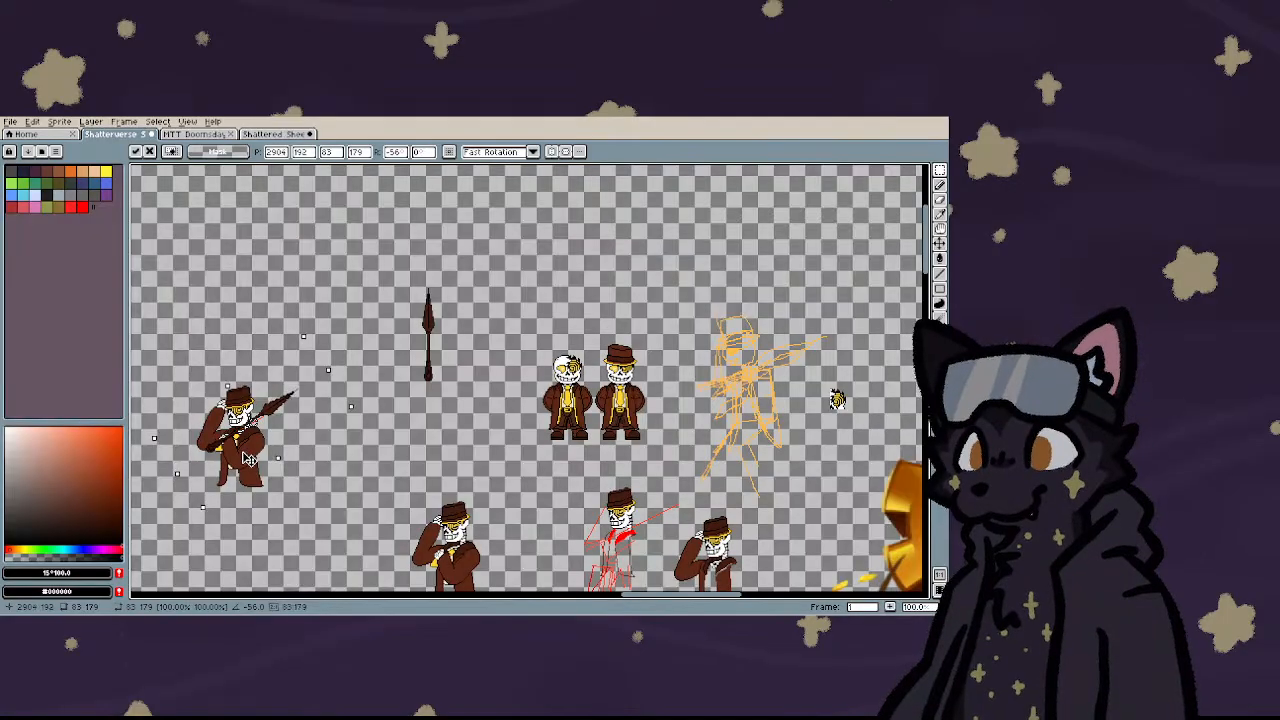
scroll(250, 458, up, 3)
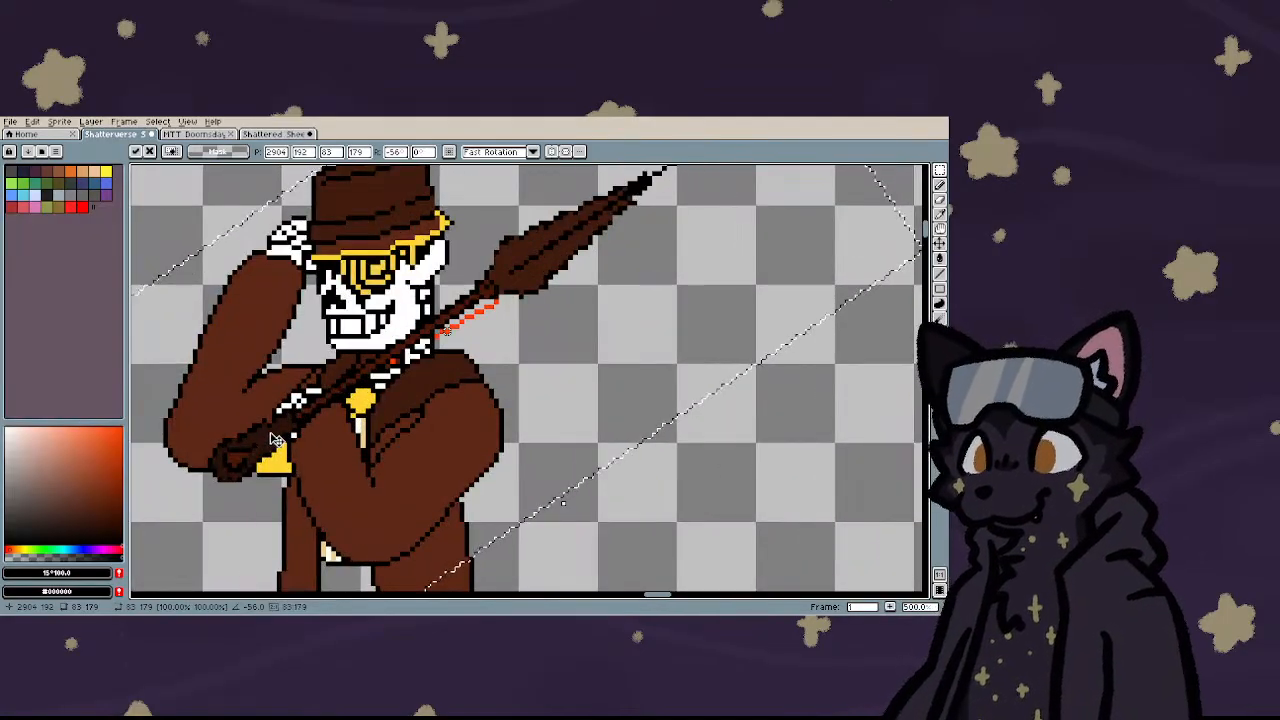
scroll(277, 440, down, 2)
key(ctrl+z)
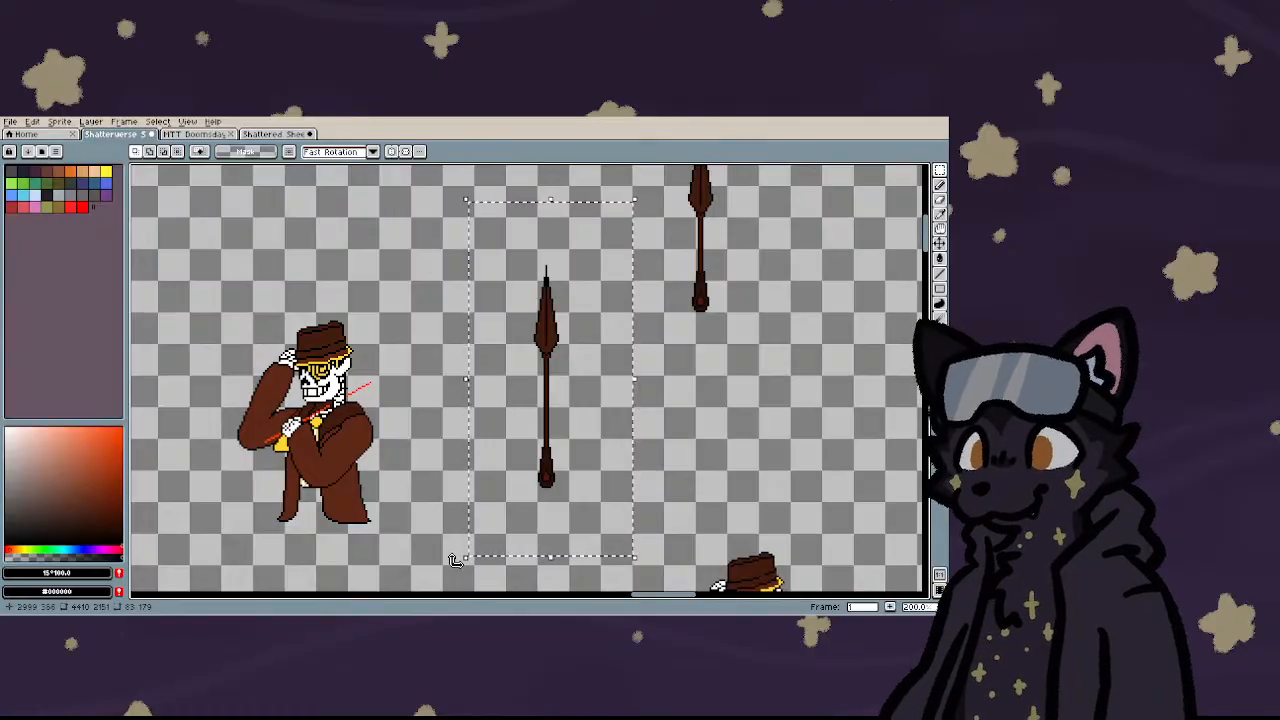
- Try the spear over the figure at rotations of -67° and -51.5°
drag(474, 549, 335, 368)
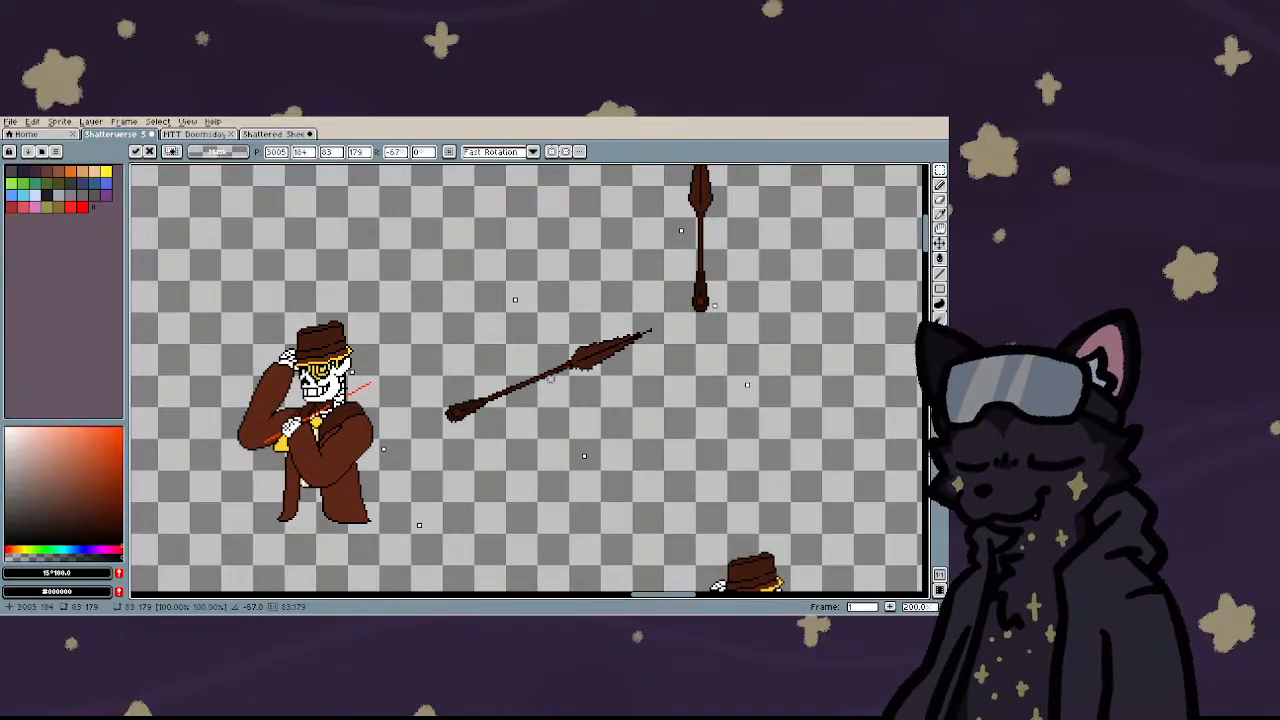
drag(526, 386, 313, 422)
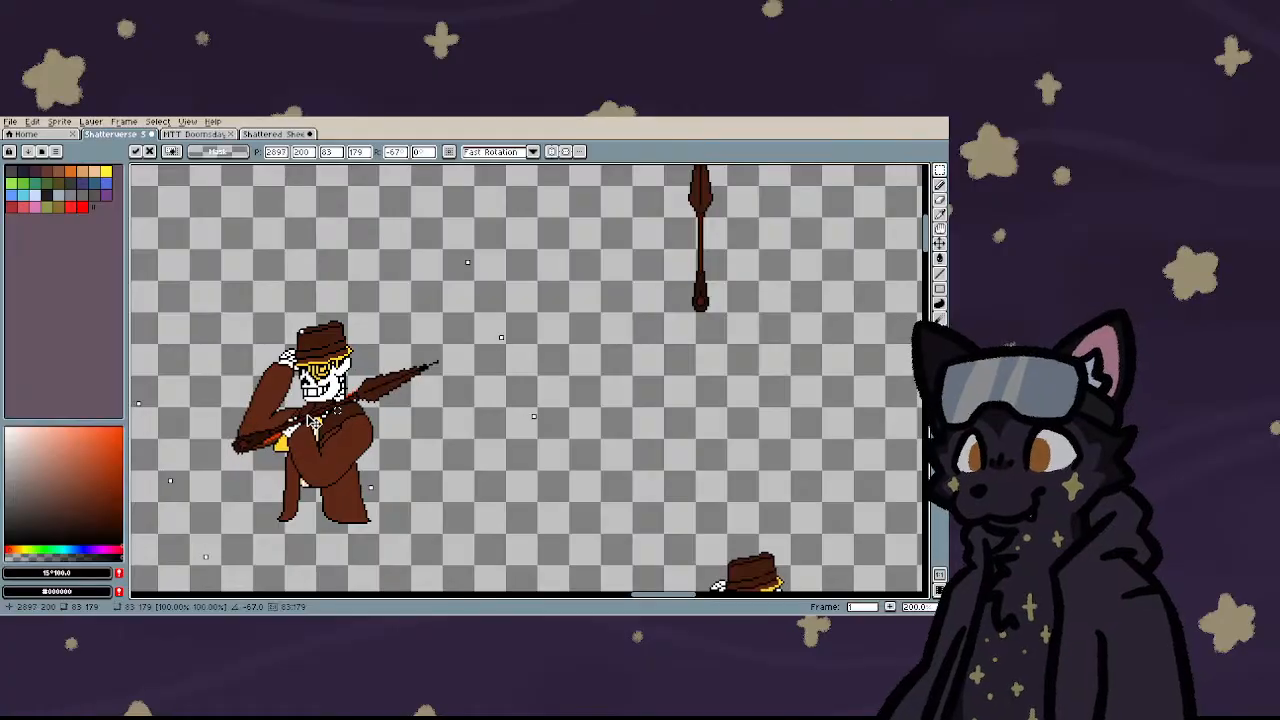
key(ctrl+z)
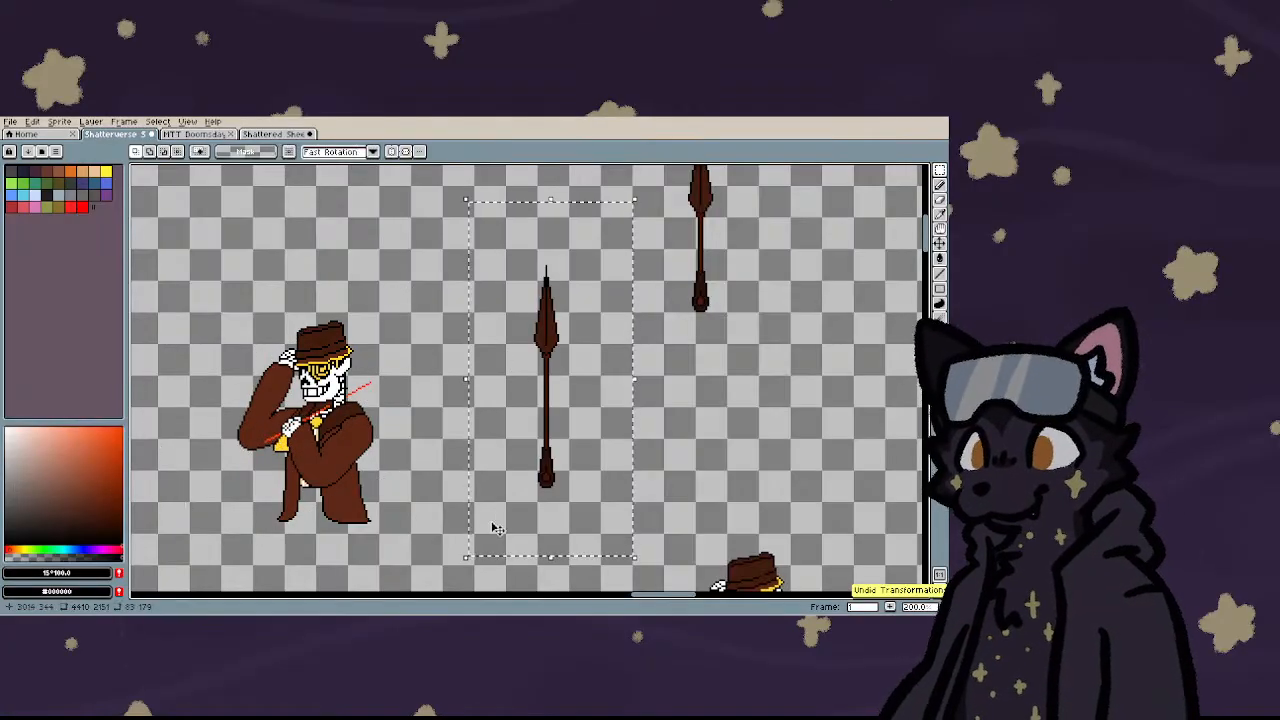
drag(492, 528, 282, 443)
drag(471, 442, 271, 459)
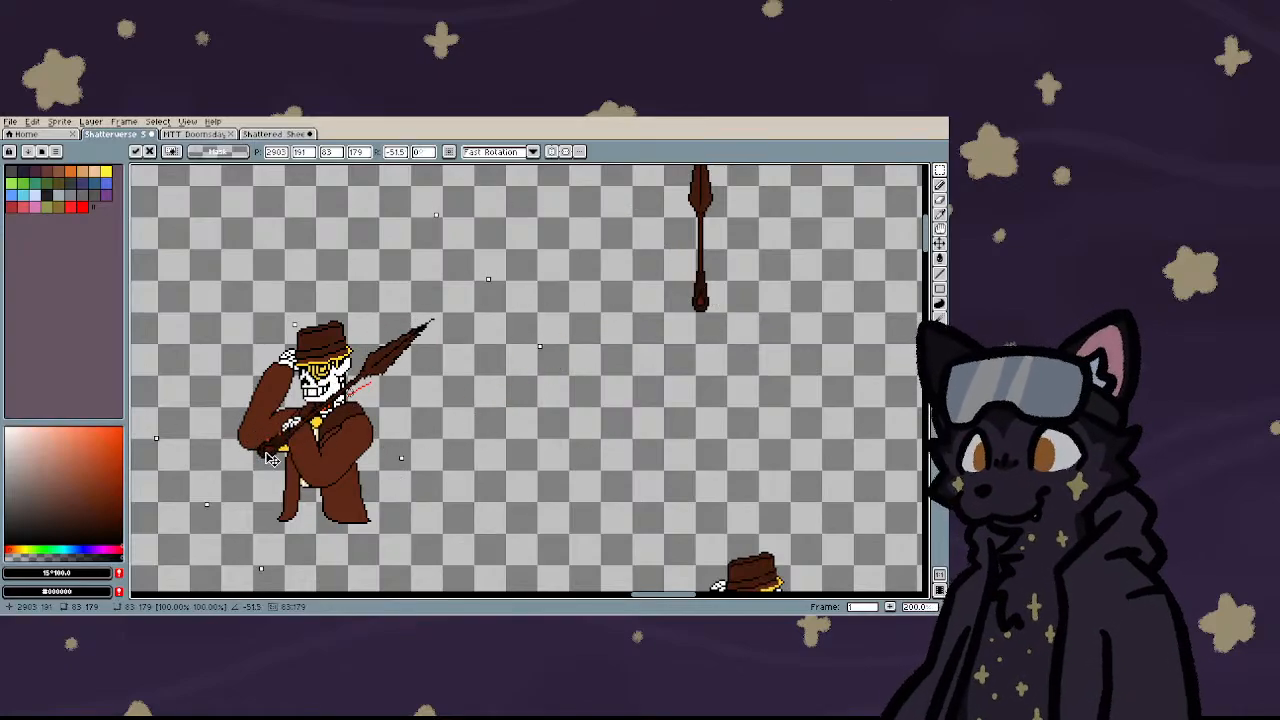
key(Escape)
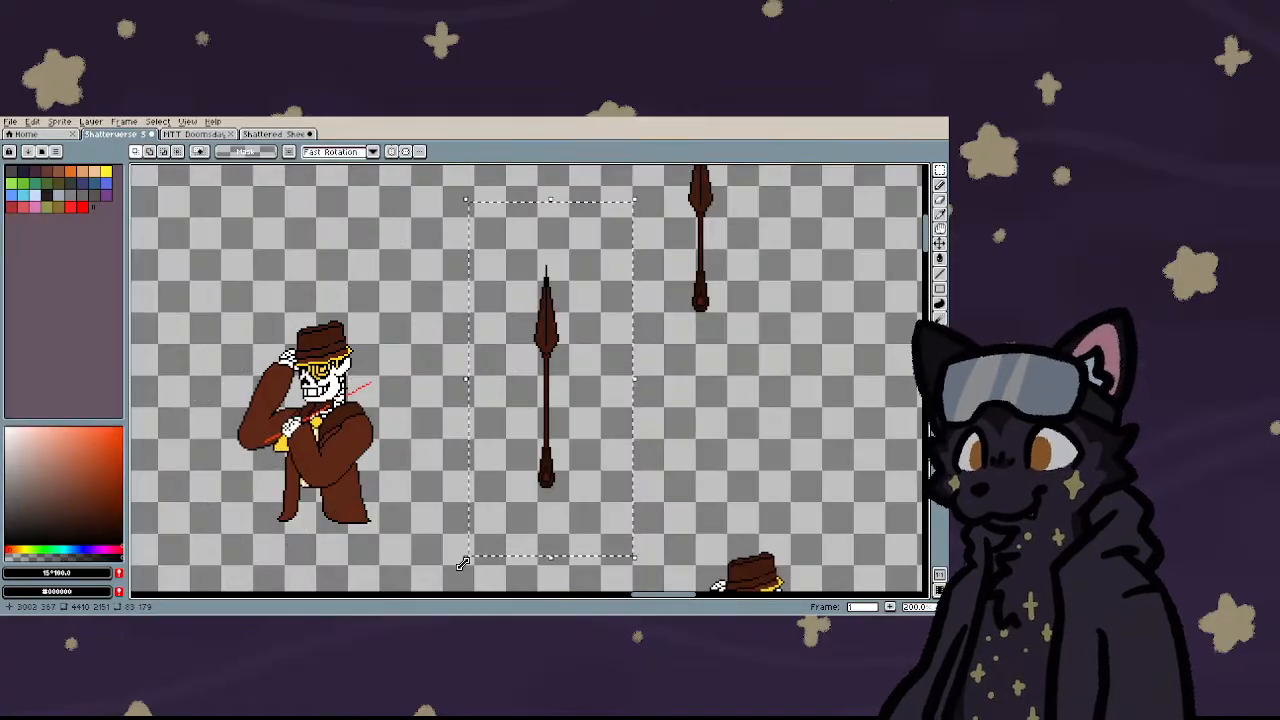
- Rotate the spear to -56.4° and place it in the empty space beside the posed figure
drag(546, 478, 310, 503)
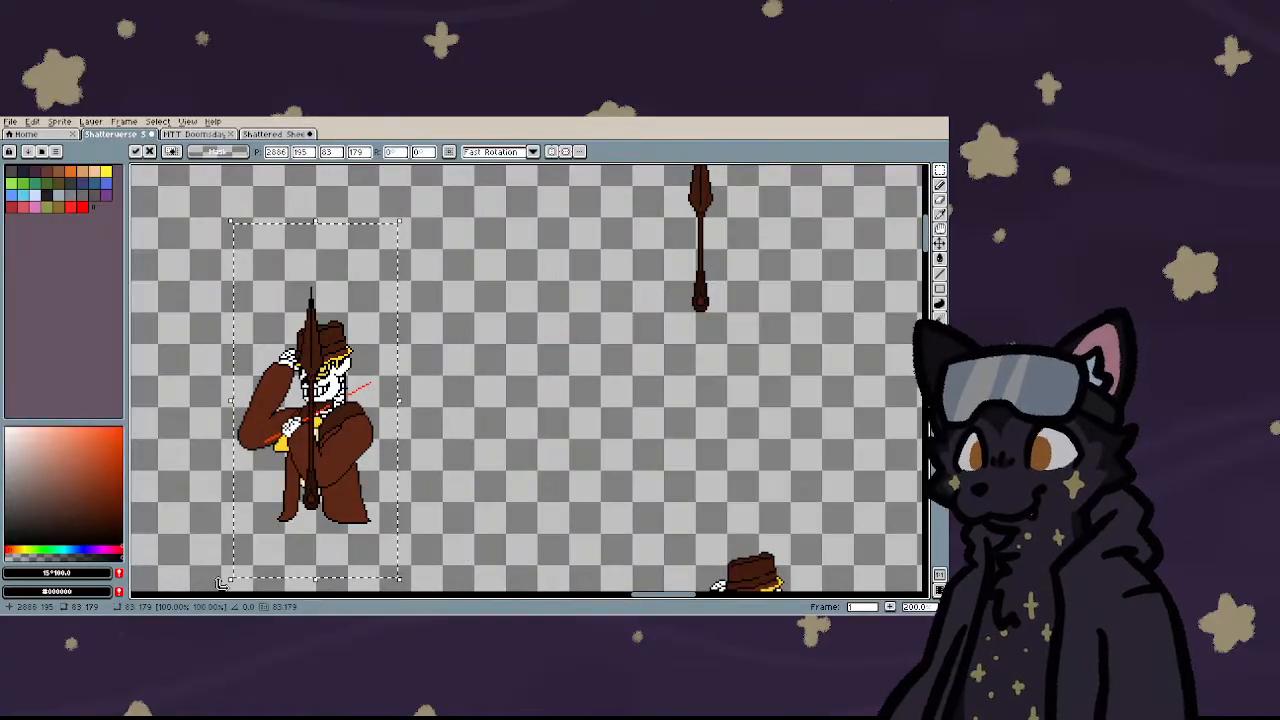
drag(222, 583, 158, 428)
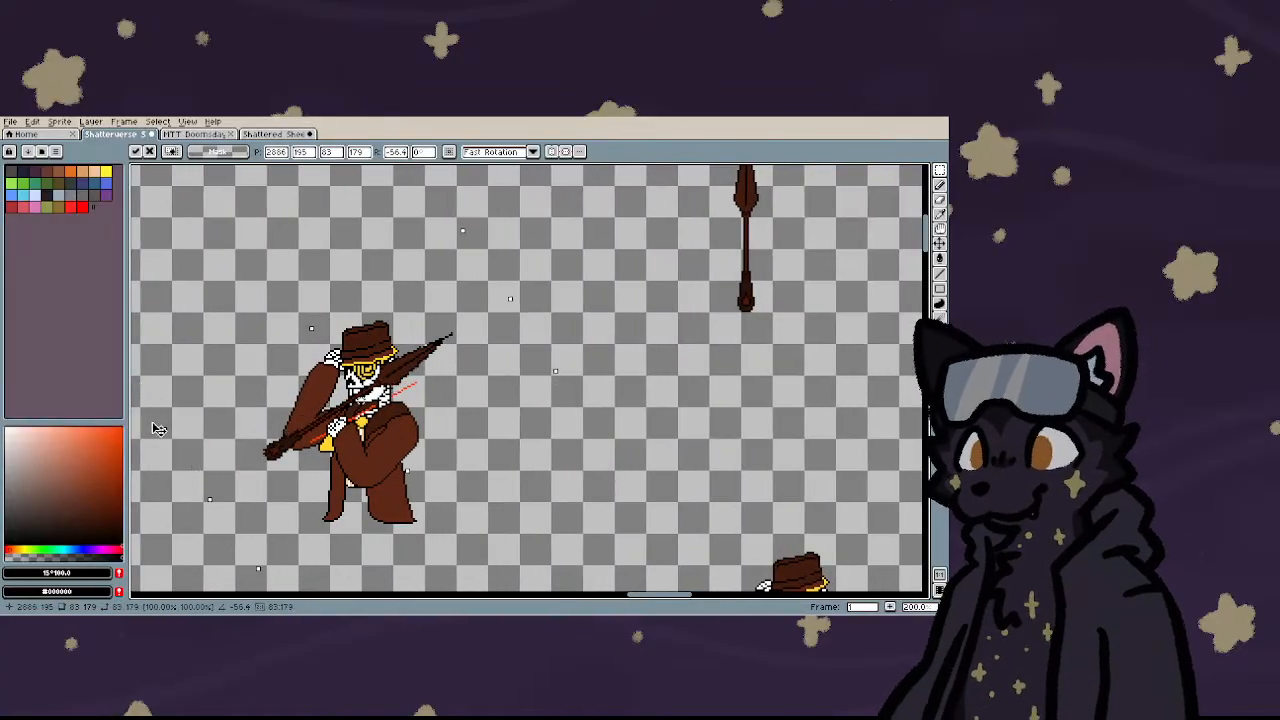
drag(280, 450, 497, 463)
key(Return)
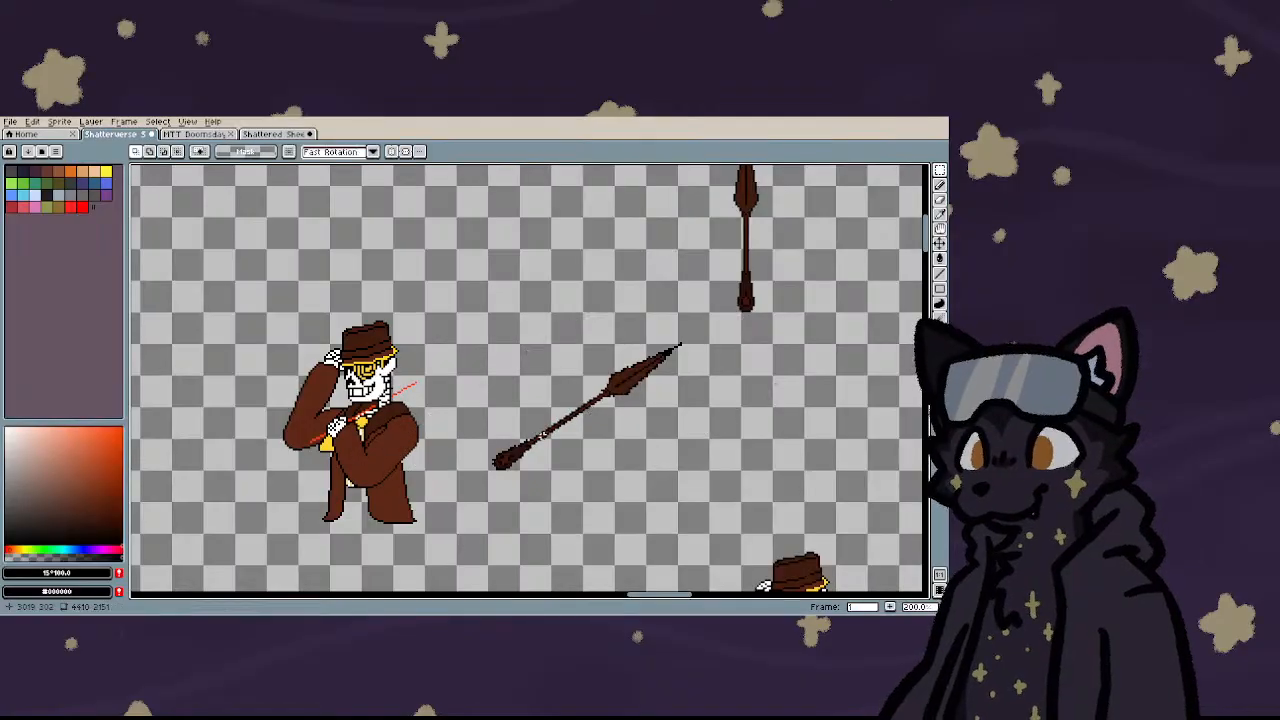
- Clean up the black outline where the shaft meets the thick handle end and sample the handle's dark brown #2B1209
scroll(500, 458, up, 5)
scroll(430, 470, down, 4)
scroll(465, 437, up, 10)
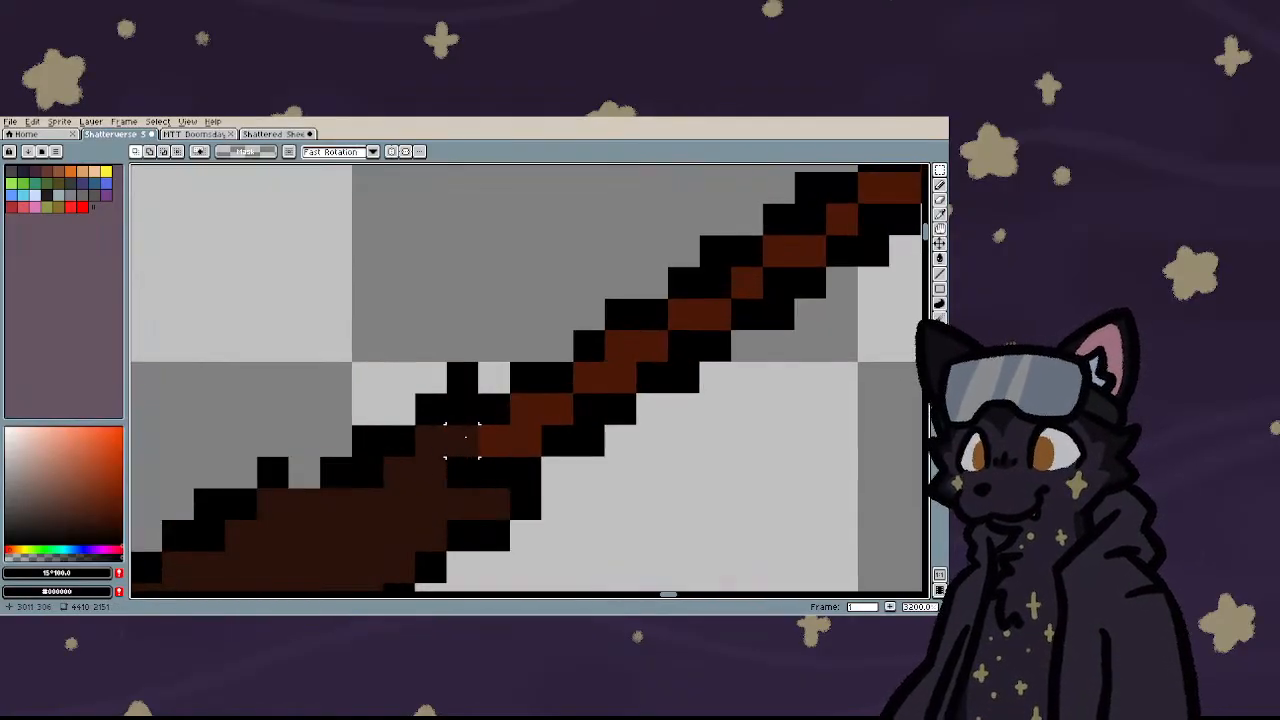
key(b)
click(459, 431)
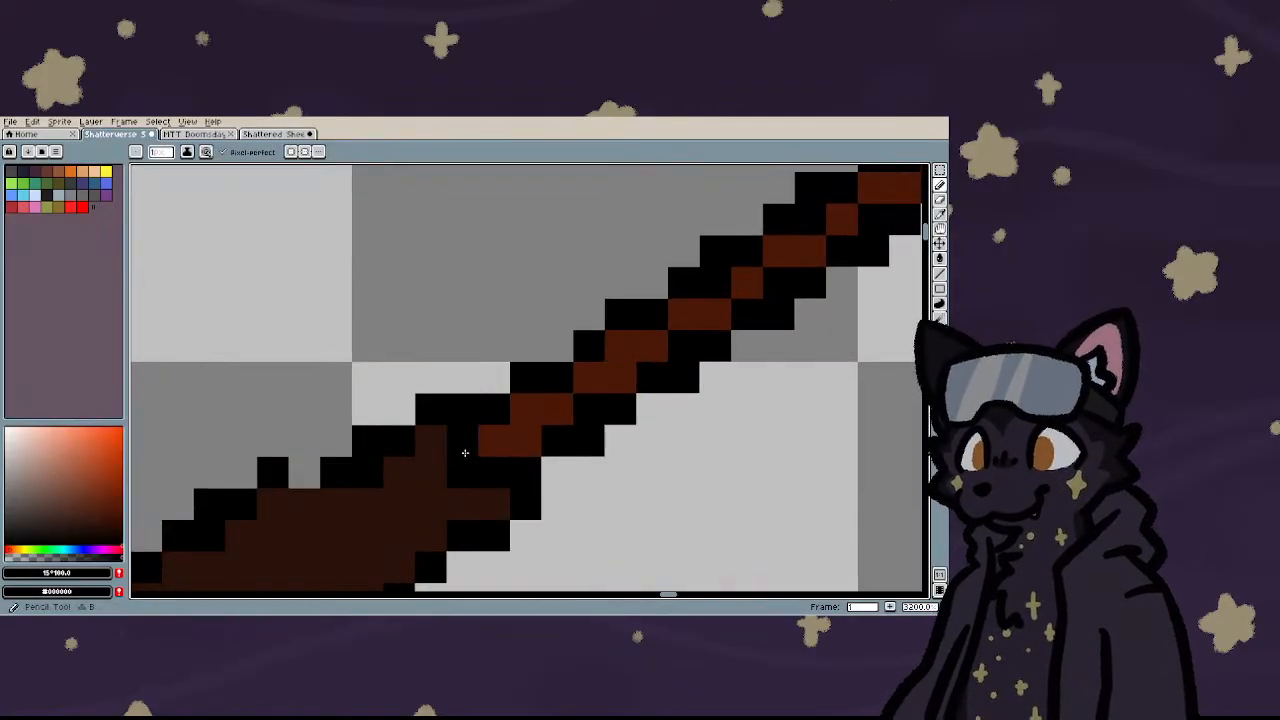
scroll(364, 480, down, 1)
alt+click(360, 498)
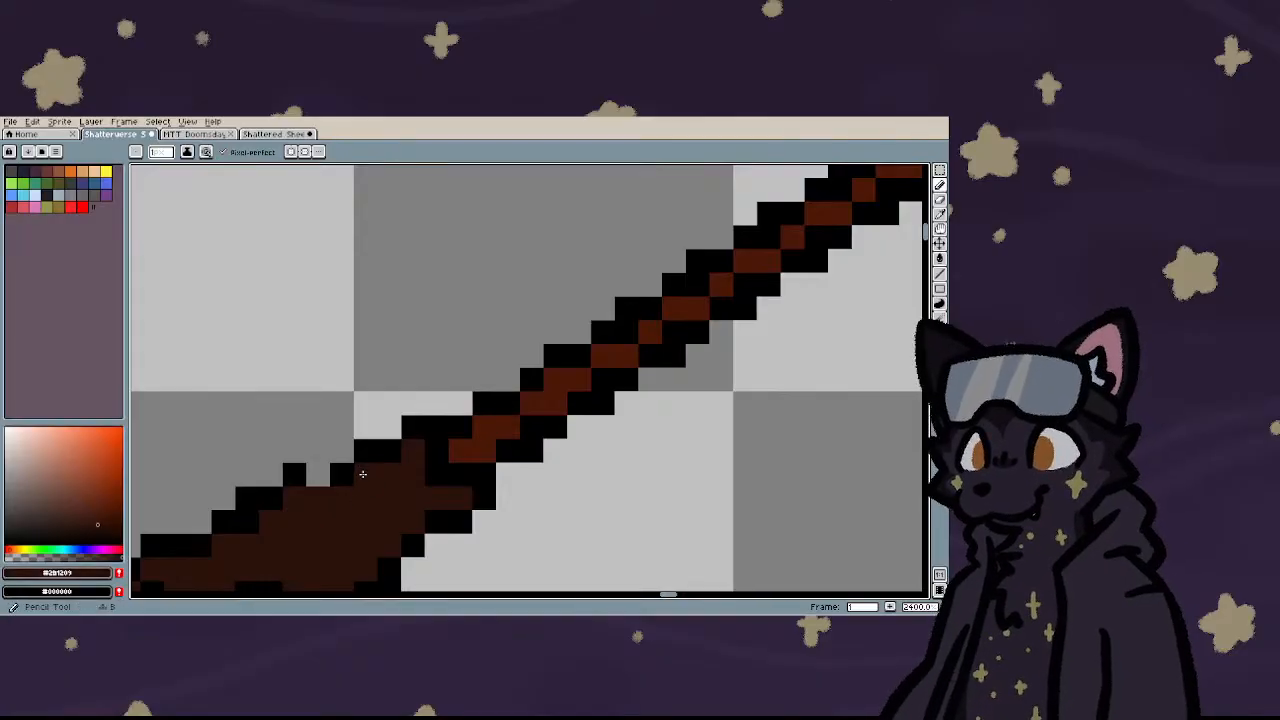
scroll(308, 478, down, 2)
scroll(301, 499, up, 2)
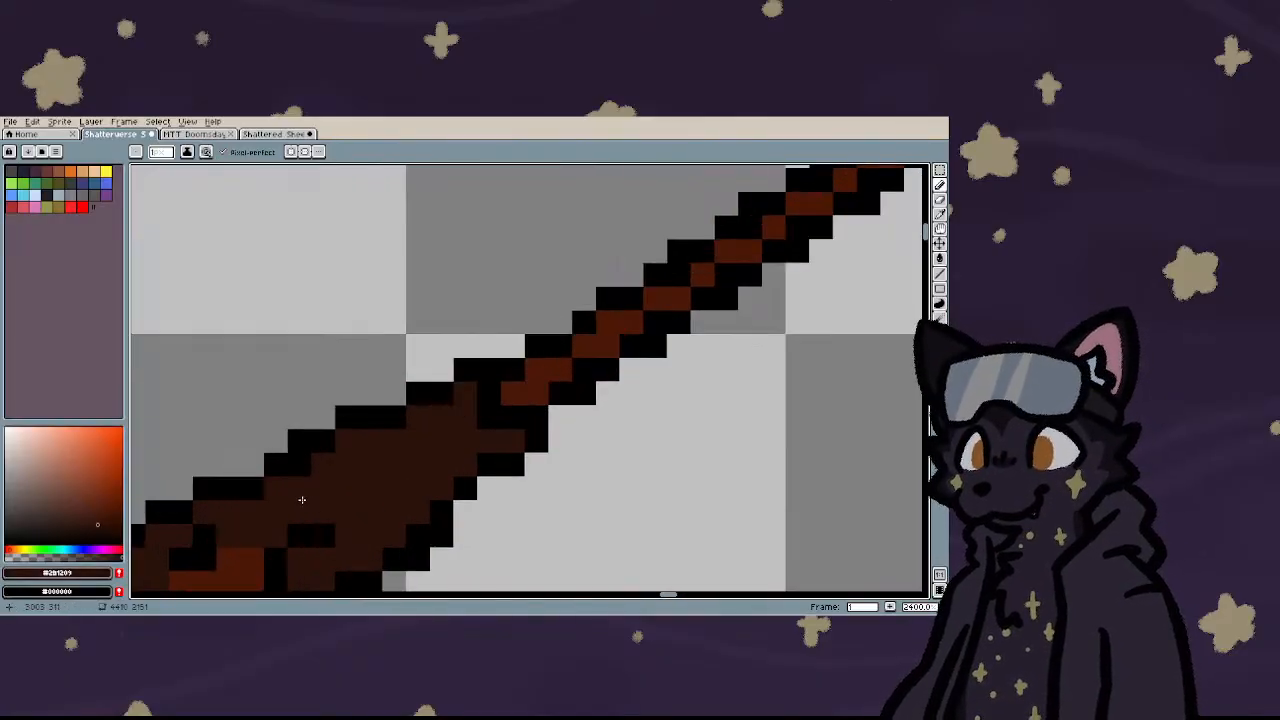
- Close the black outline around the gem in the handle end and smooth the handle's rounded outer edge
scroll(318, 469, down, 2)
scroll(347, 469, up, 2)
drag(362, 422, 428, 429)
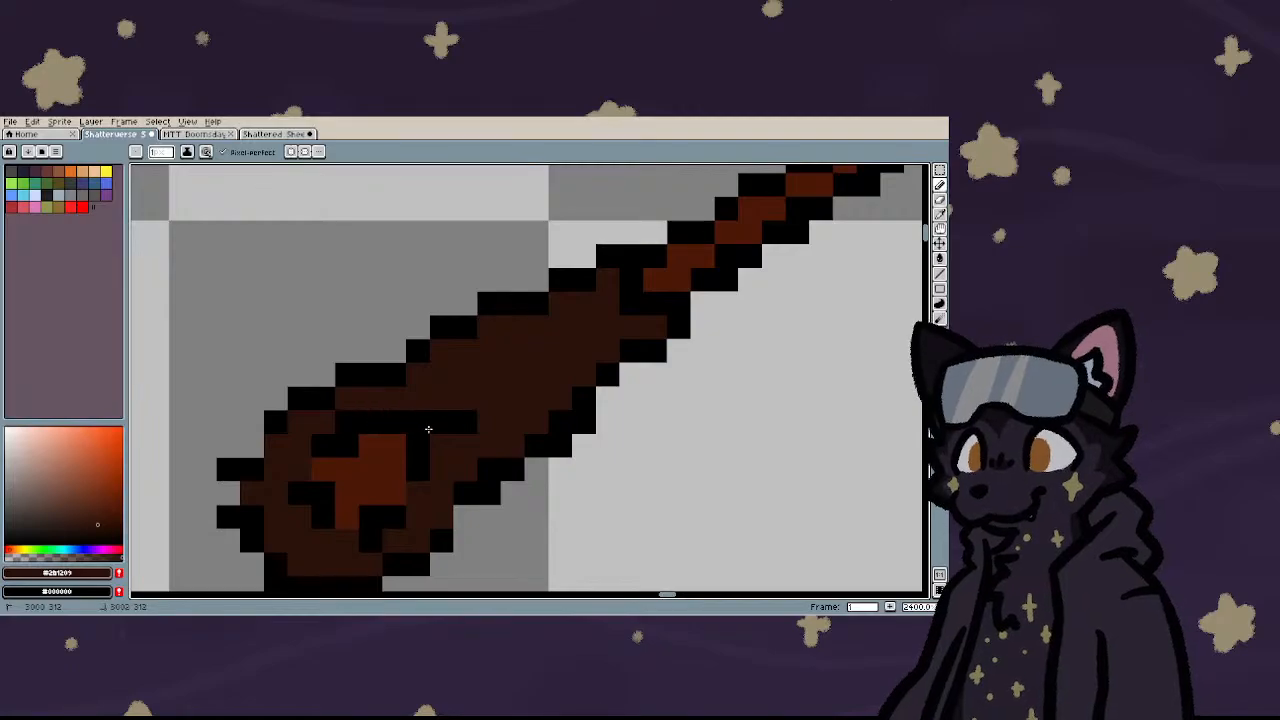
right_click(497, 393)
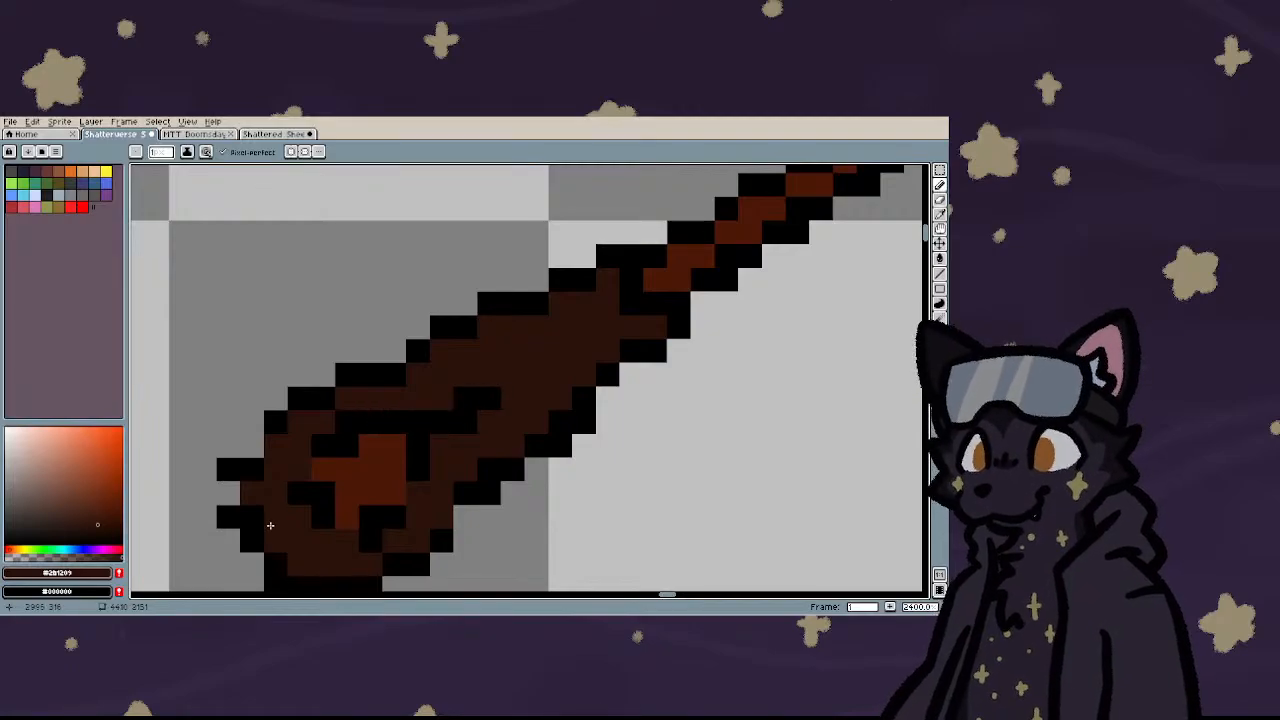
right_click(250, 447)
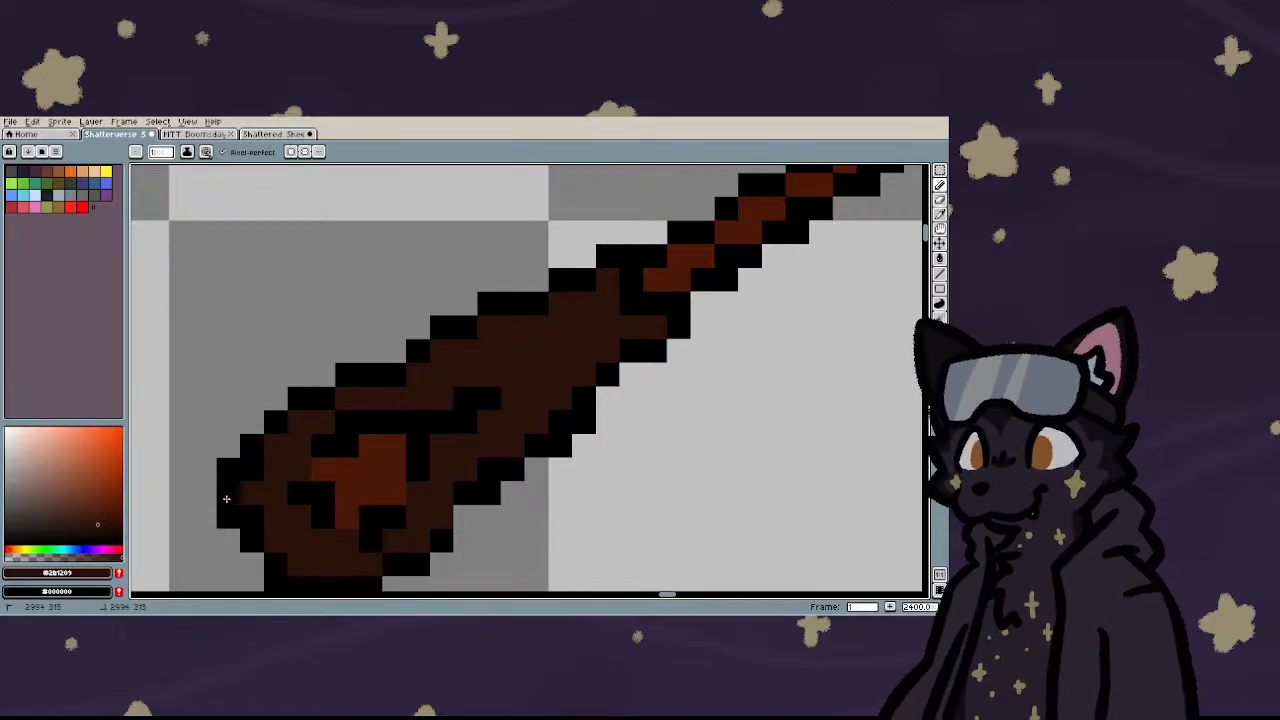
scroll(260, 505, down, 1)
scroll(300, 510, up, 1)
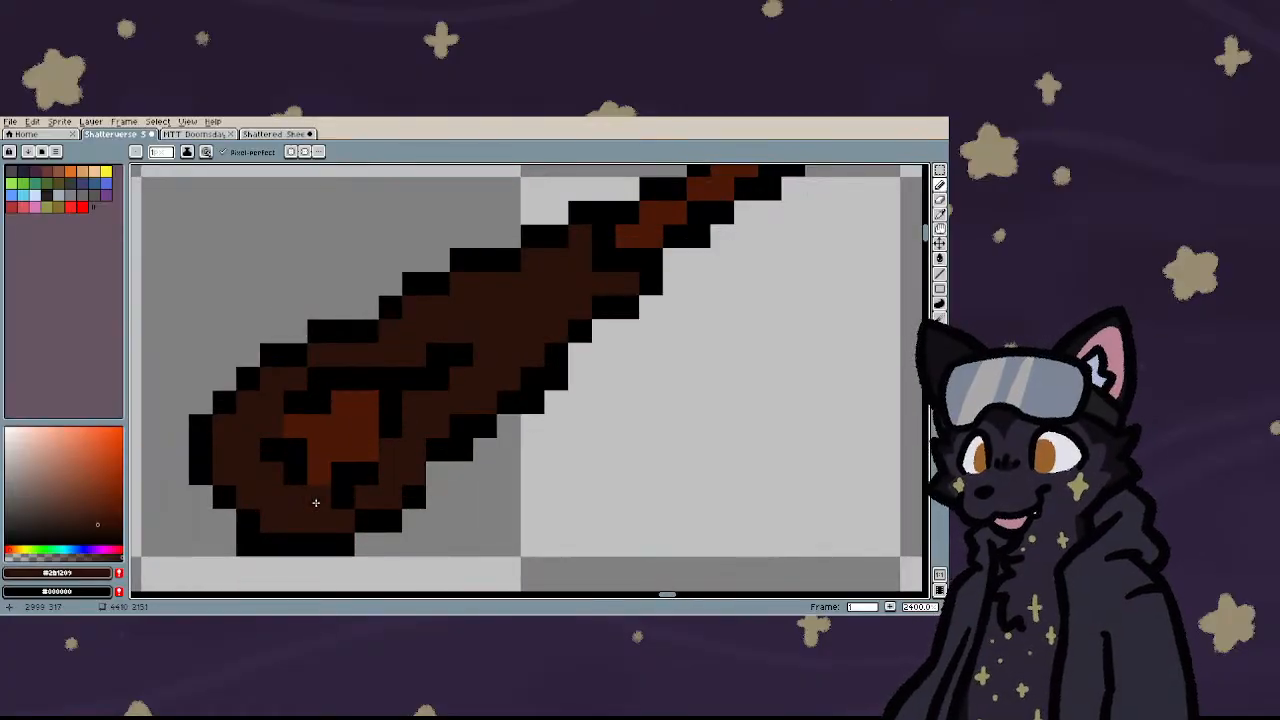
right_click(272, 426)
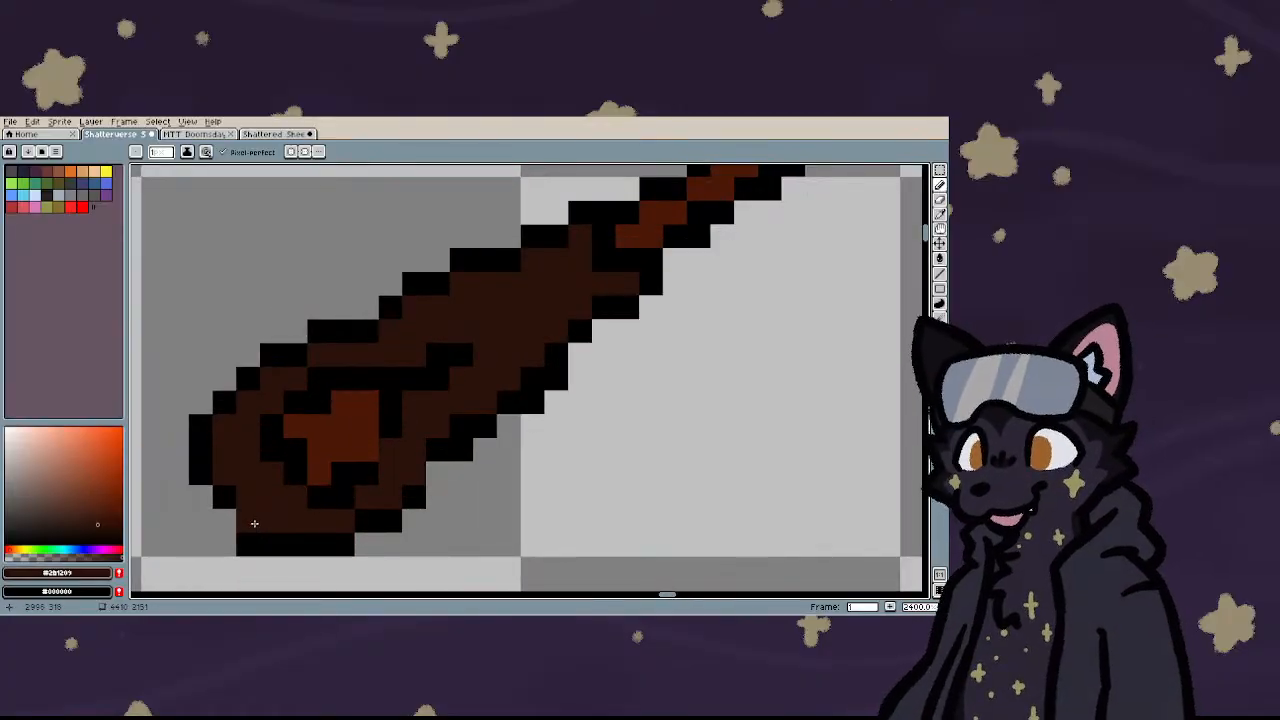
right_click(363, 465)
drag(437, 475, 457, 436)
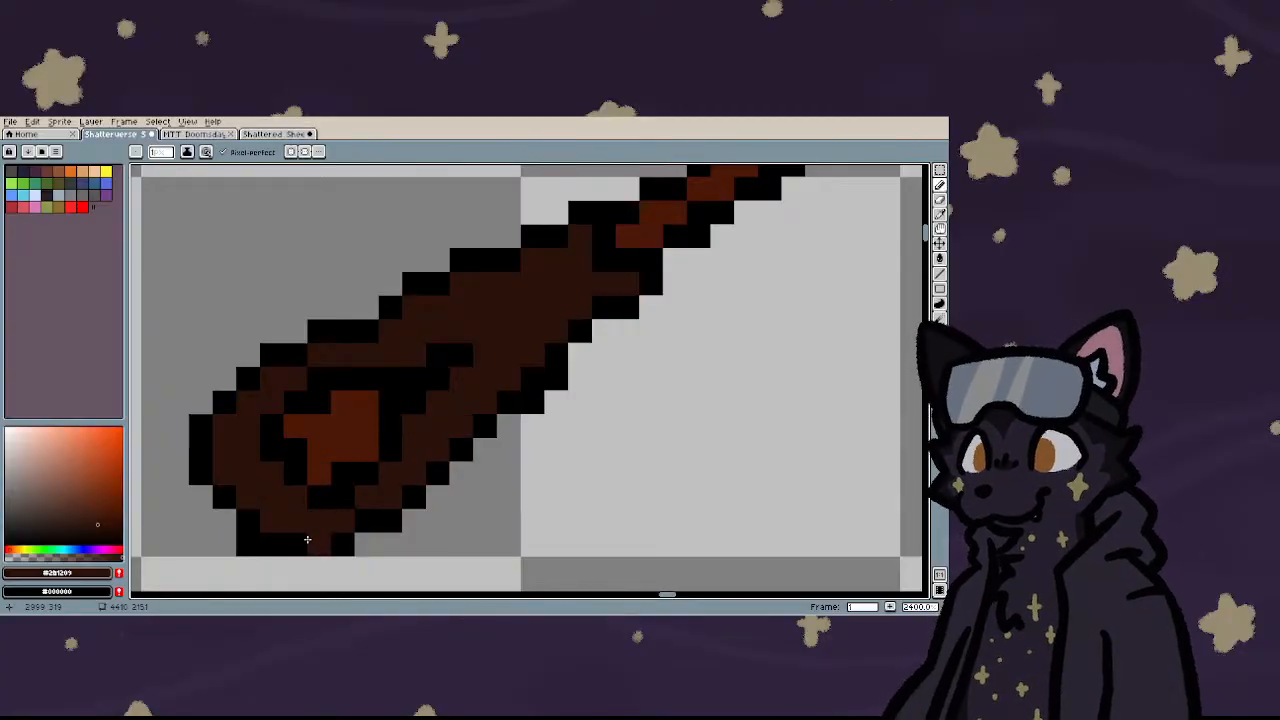
- Smooth the lower outline of the handle end up to the shaft into an even diagonal stair
scroll(307, 545, down, 3)
scroll(477, 414, up, 3)
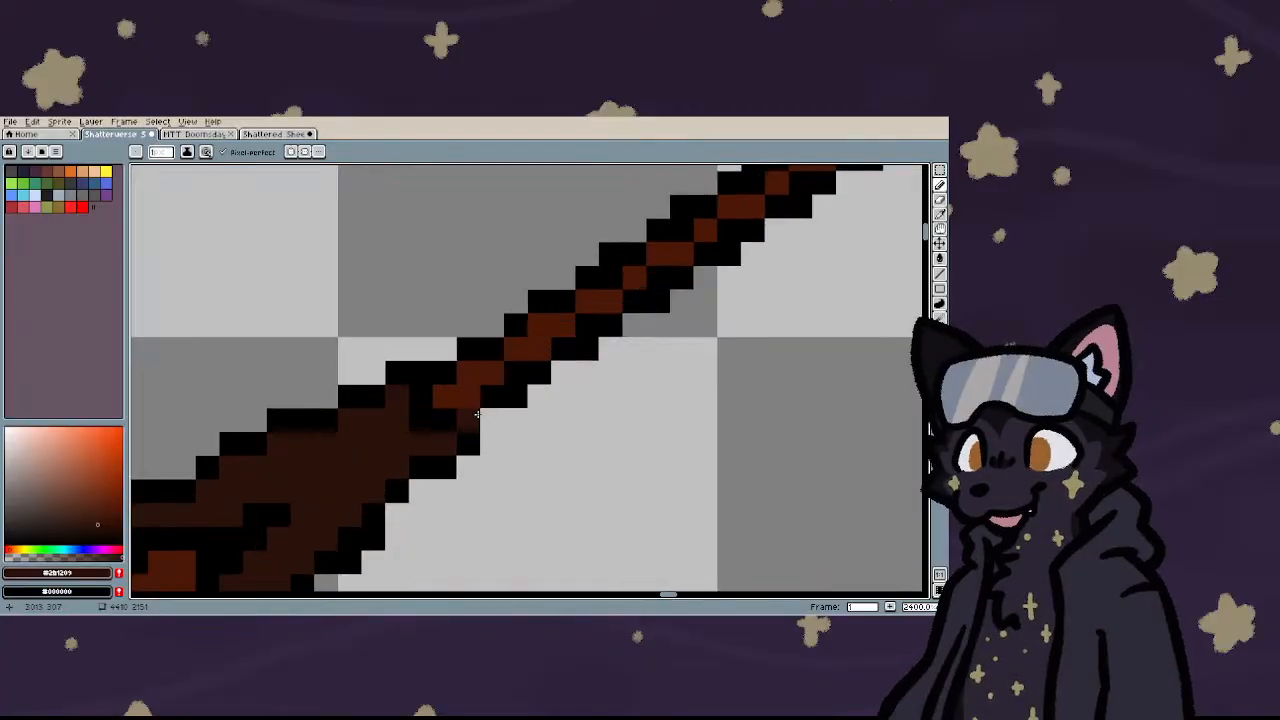
right_click(477, 414)
click(365, 525)
scroll(330, 548, down, 1)
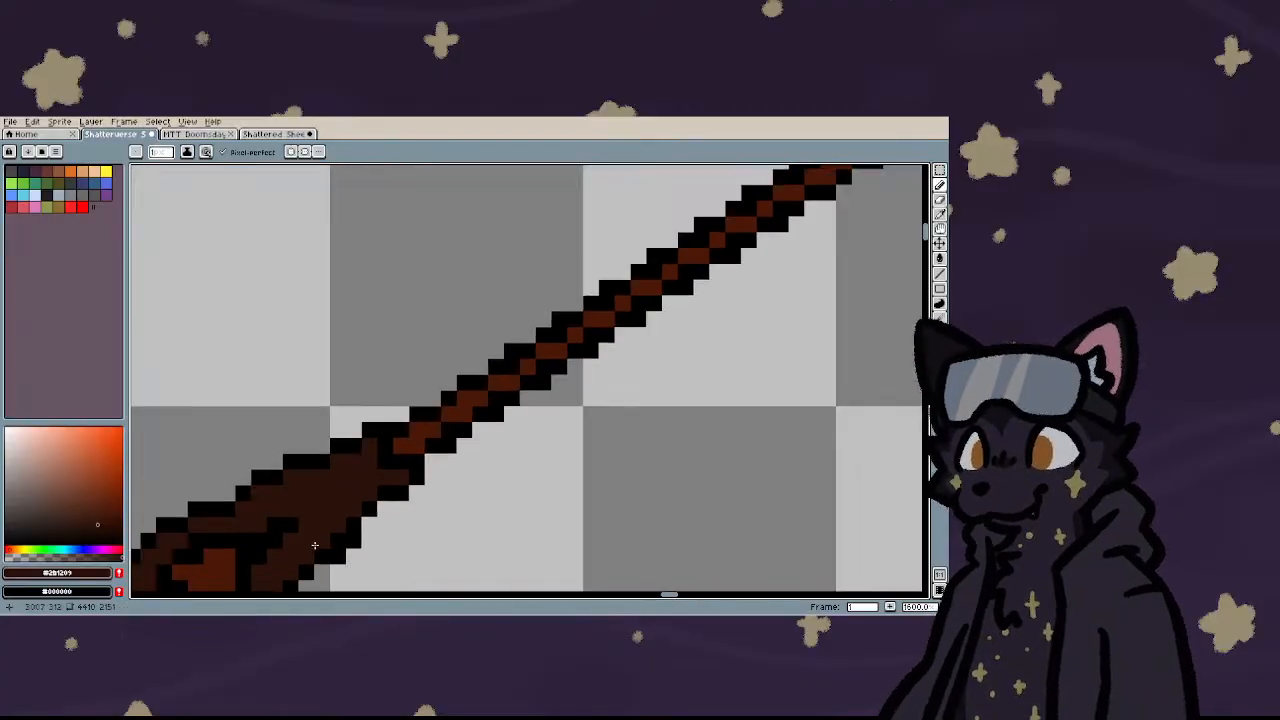
scroll(326, 554, up, 1)
key(e)
key(b)
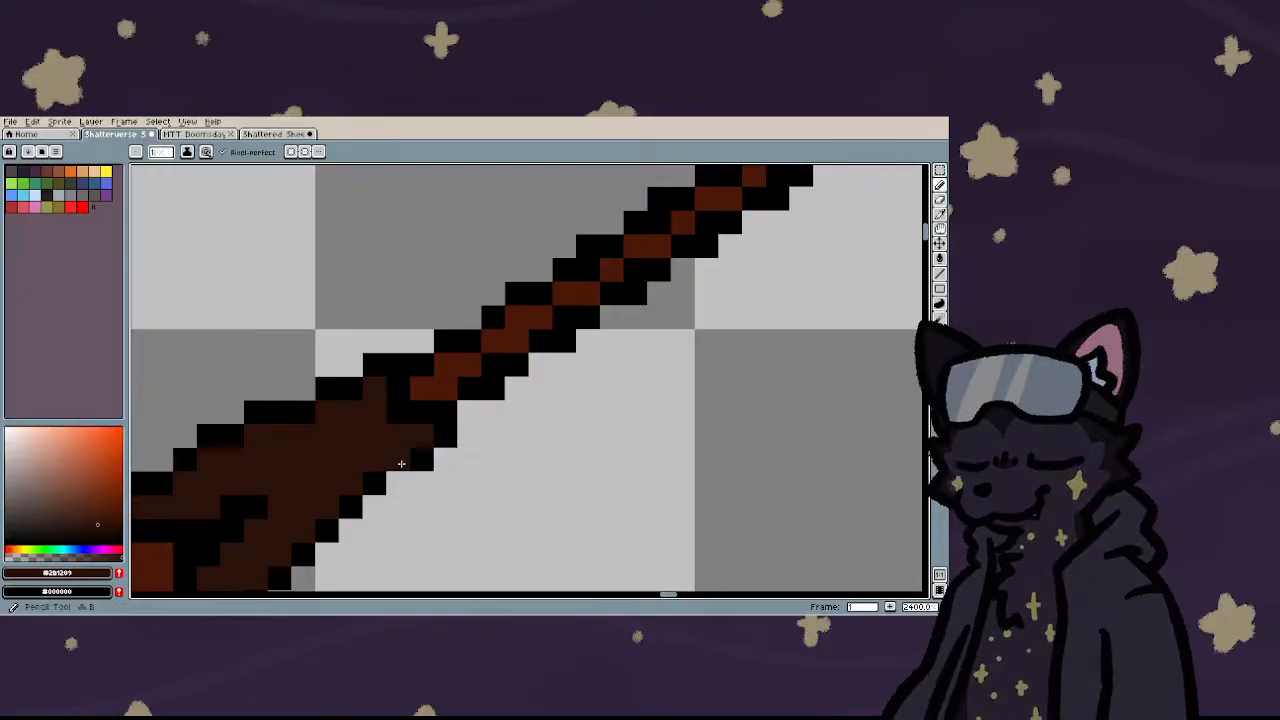
click(368, 482)
drag(410, 461, 366, 505)
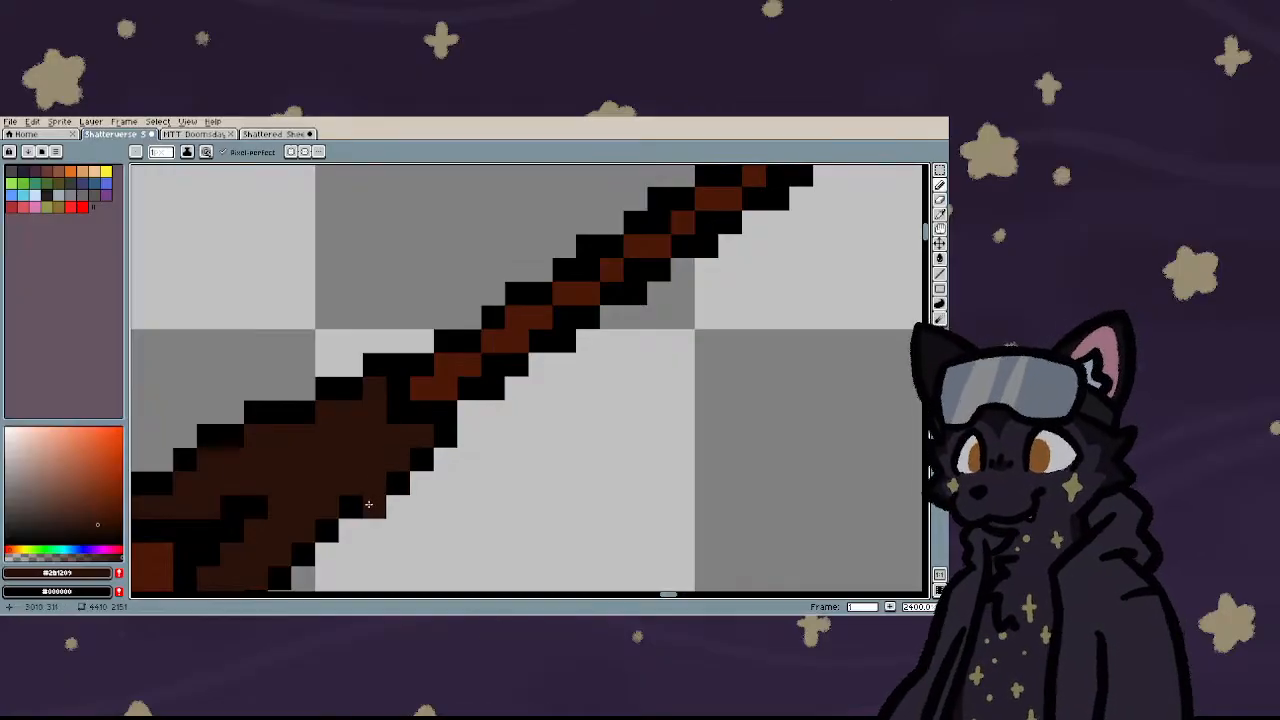
- Redraw the black outline at the blade's base, closing the gaps around the shaft joint and along the bottom edge
scroll(366, 505, down, 6)
scroll(364, 505, up, 4)
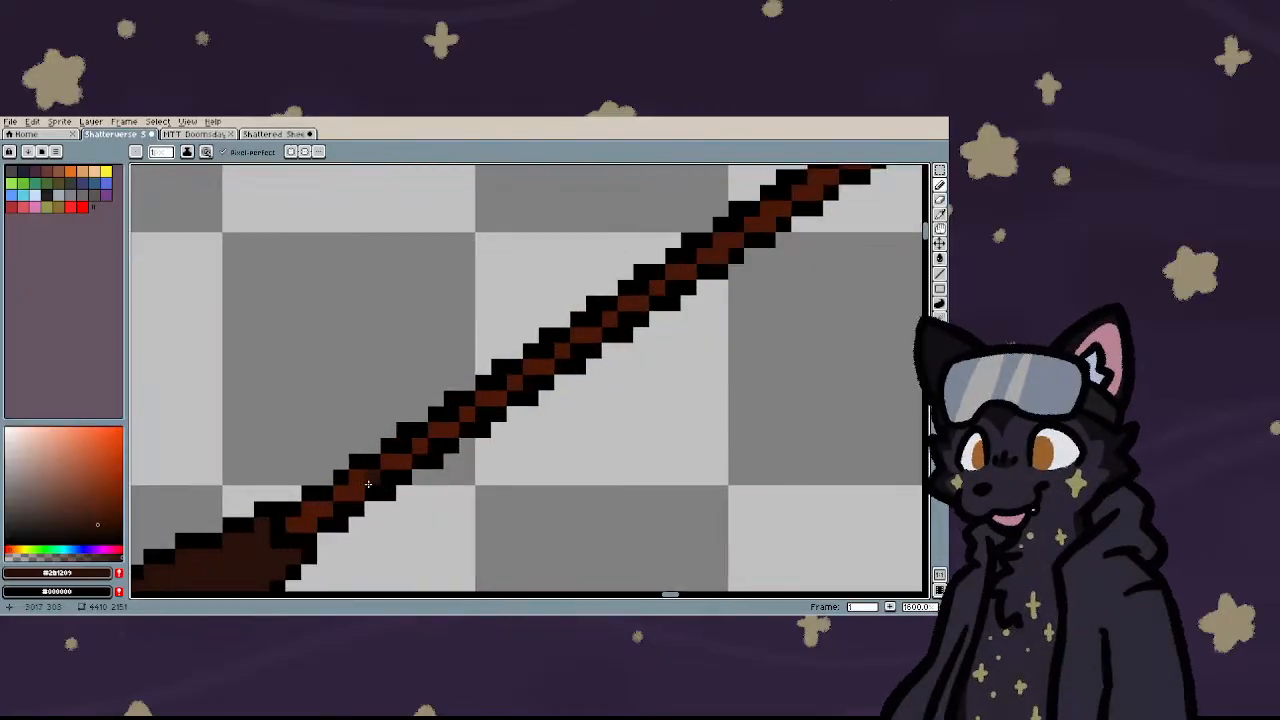
scroll(323, 544, down, 2)
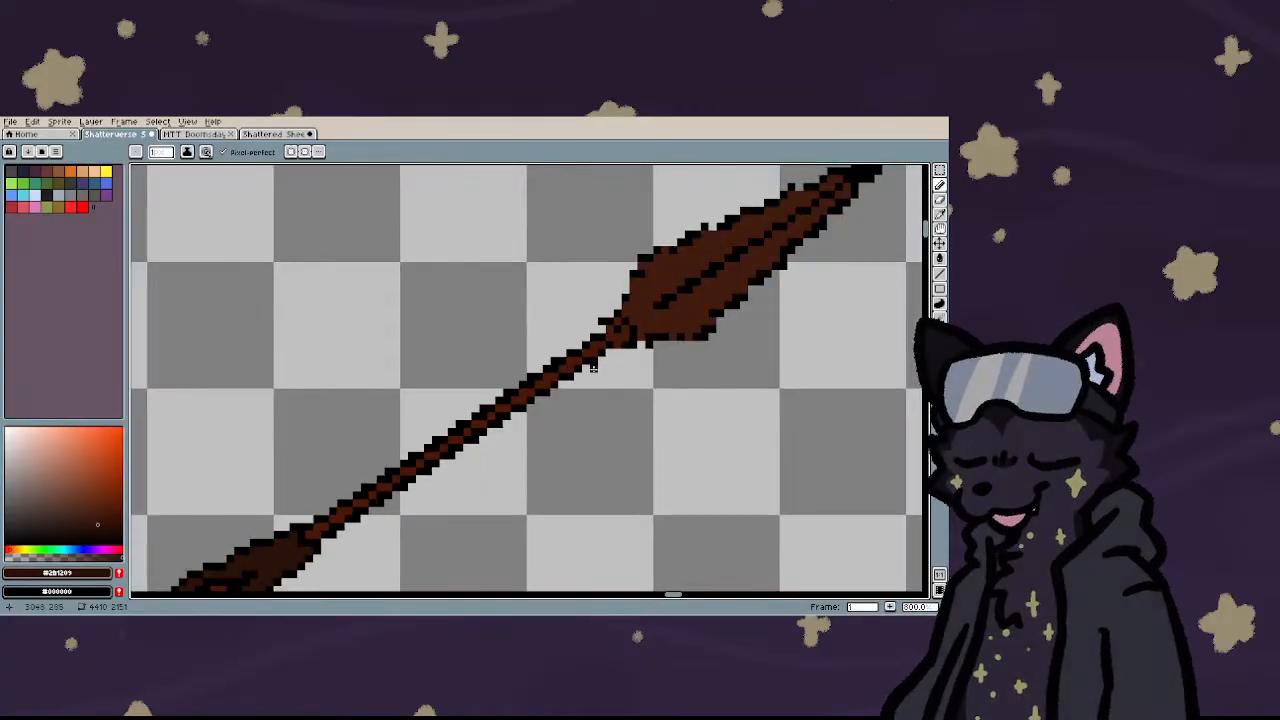
scroll(593, 368, up, 3)
scroll(477, 420, down, 1)
scroll(629, 360, up, 4)
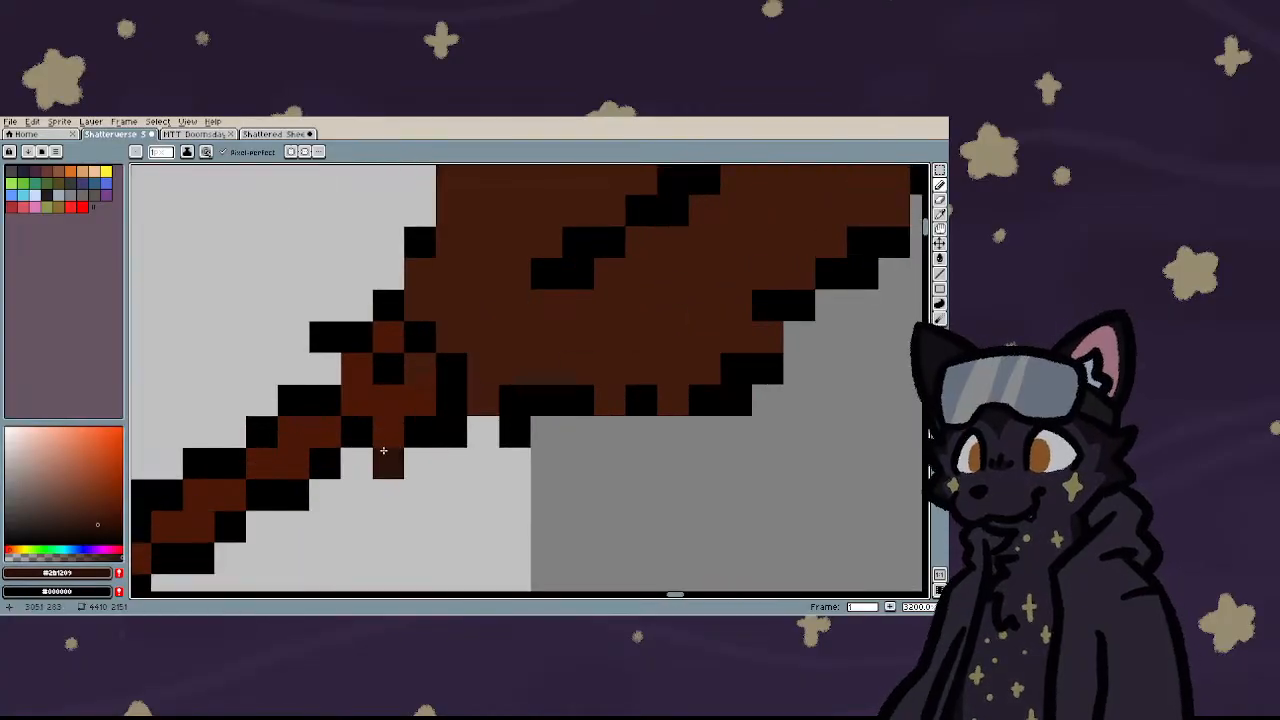
mouse_move(387, 433)
mouse_down()
mouse_move(423, 423)
mouse_move(420, 400)
mouse_up()
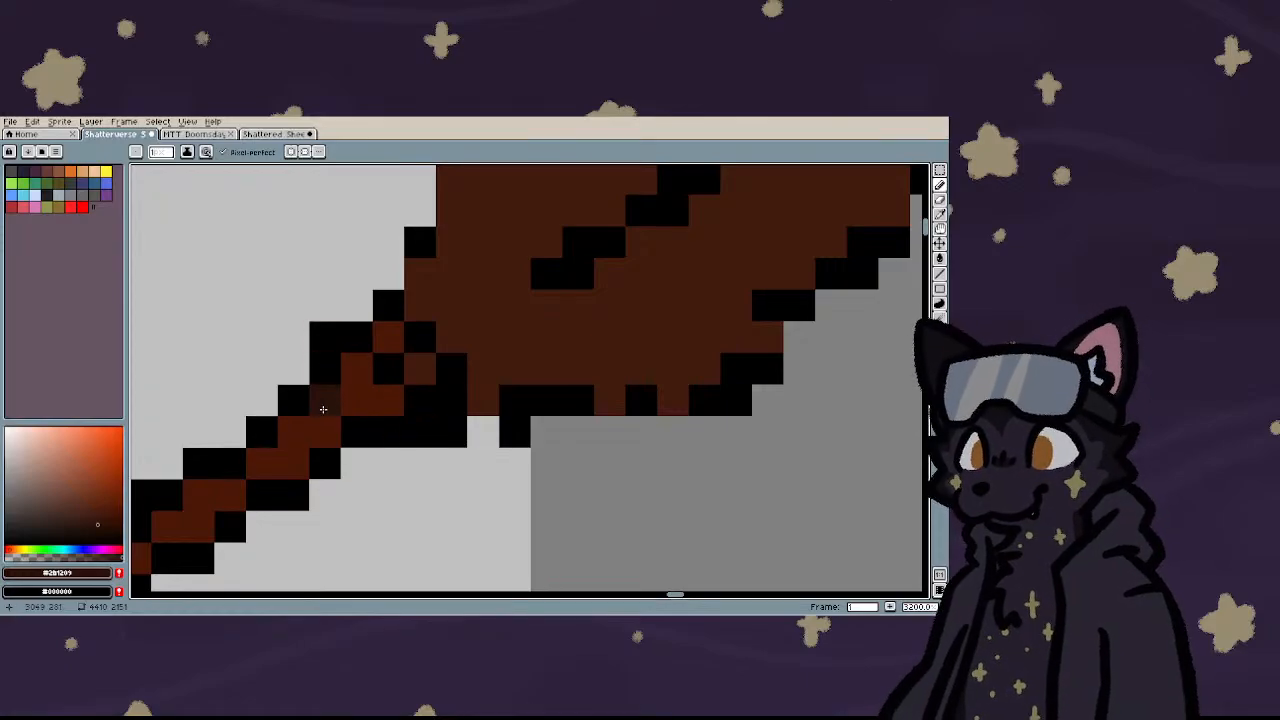
scroll(323, 420, down, 1)
scroll(382, 376, up, 1)
mouse_move(370, 461)
mouse_down()
mouse_move(529, 434)
mouse_move(612, 439)
mouse_up()
scroll(553, 448, down, 1)
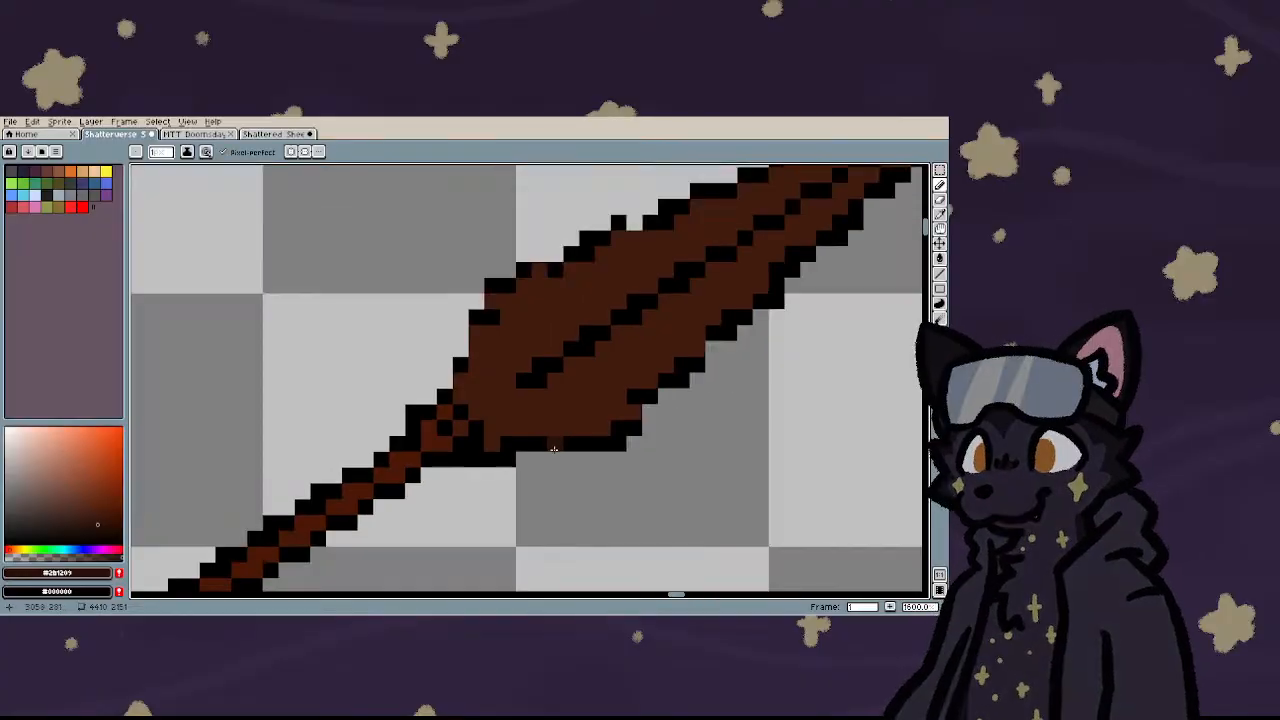
- Sample the blade's brown #421C0F and thin the blade's lower black outline into a single-pixel diagonal stair
alt+click(633, 397)
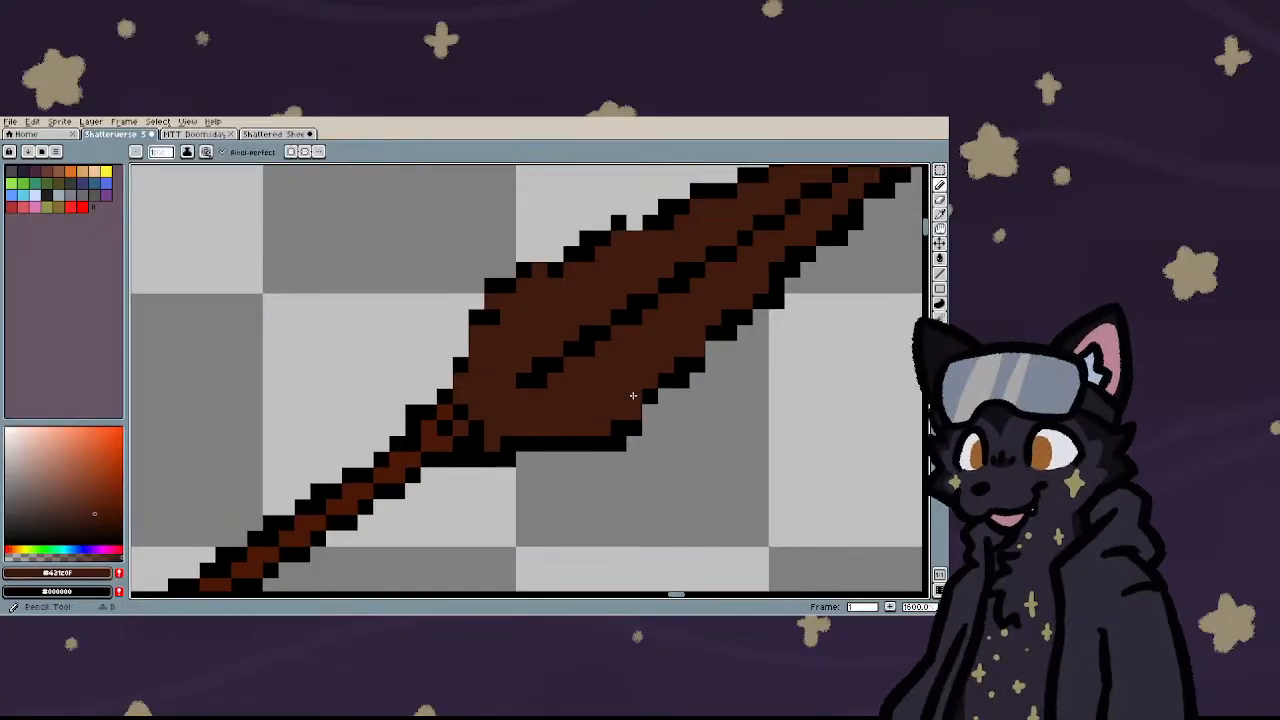
scroll(540, 460, down, 2)
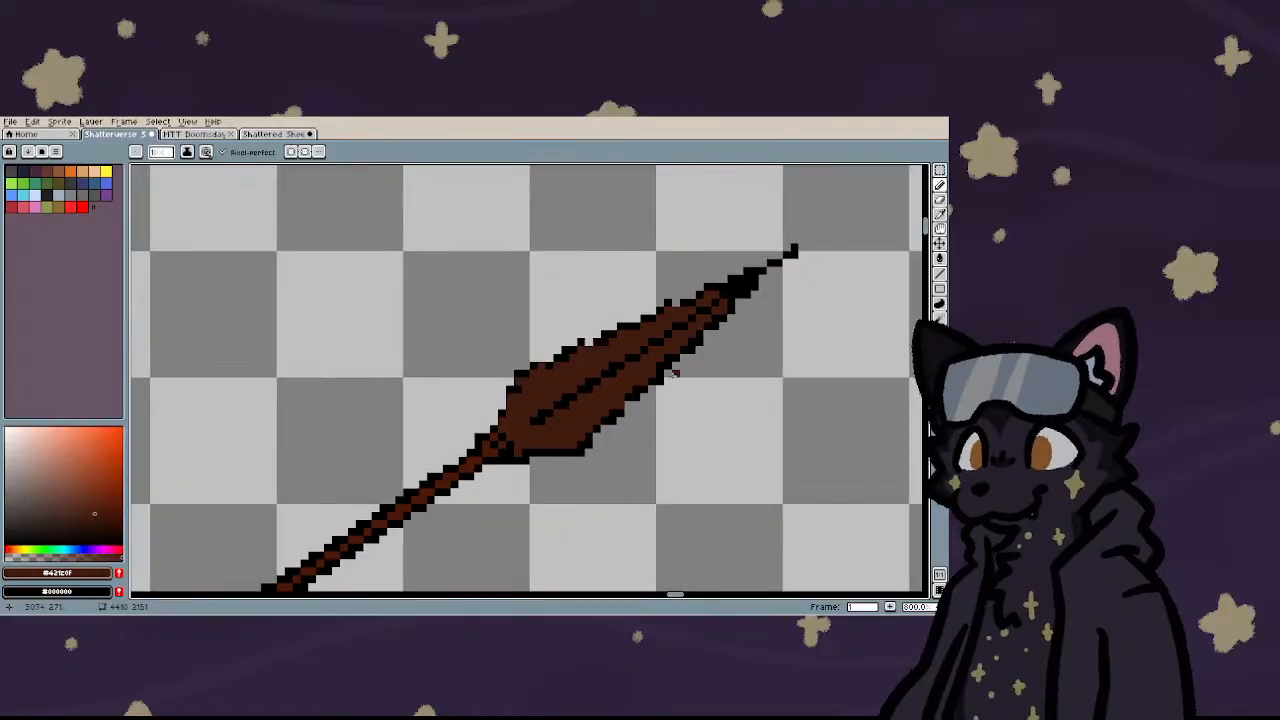
scroll(561, 438, up, 2)
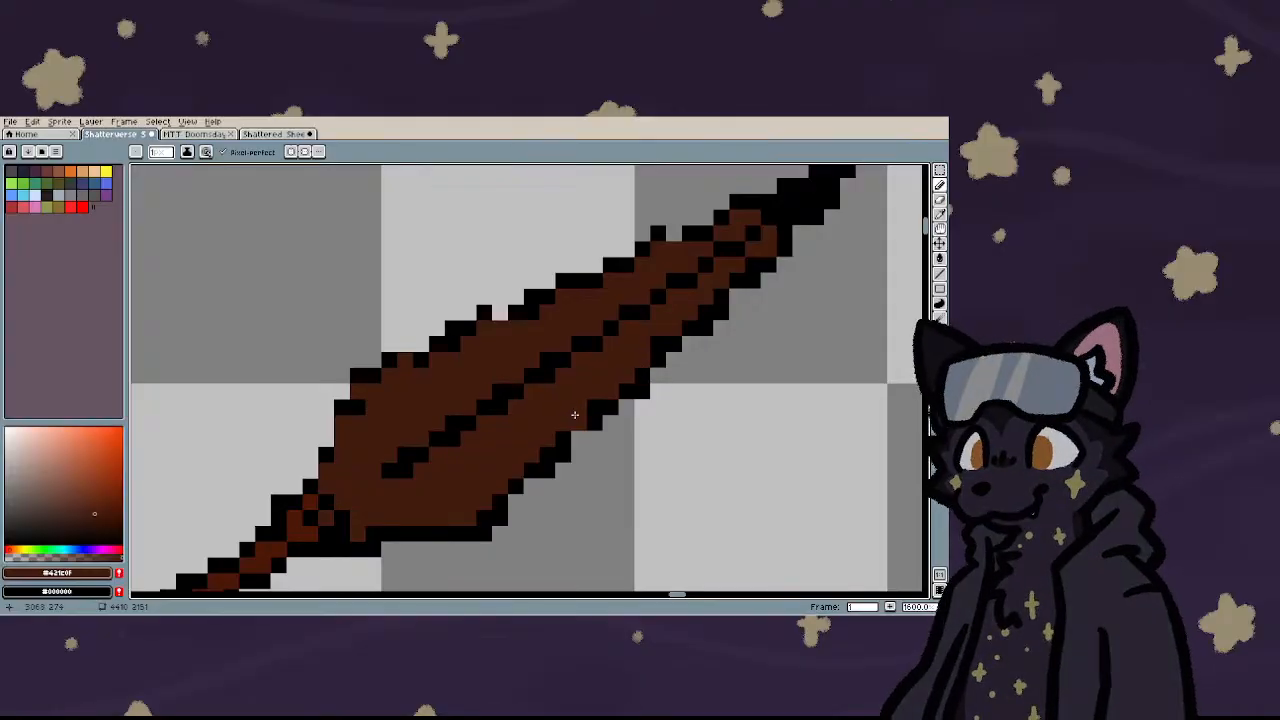
key(e)
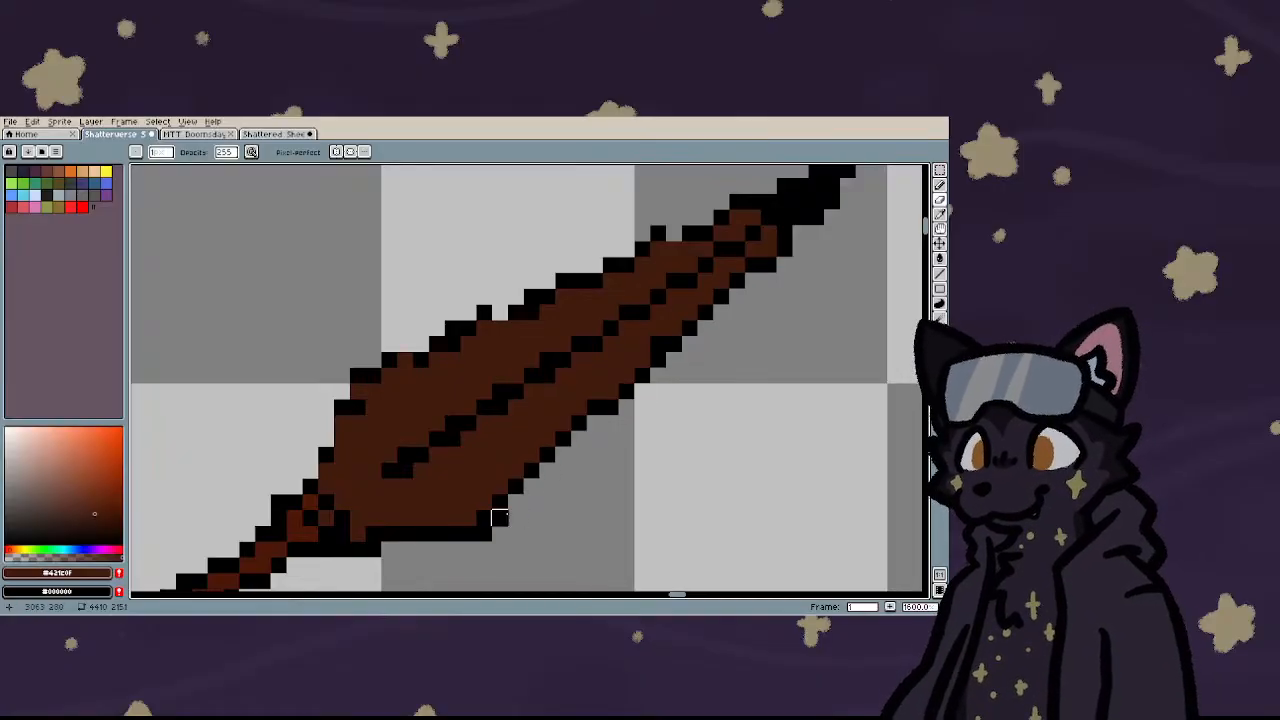
- Redraw the rounded upper corner near the blade's base with brown fill and a thin black outline, erasing the excess outer pixels
key(b)
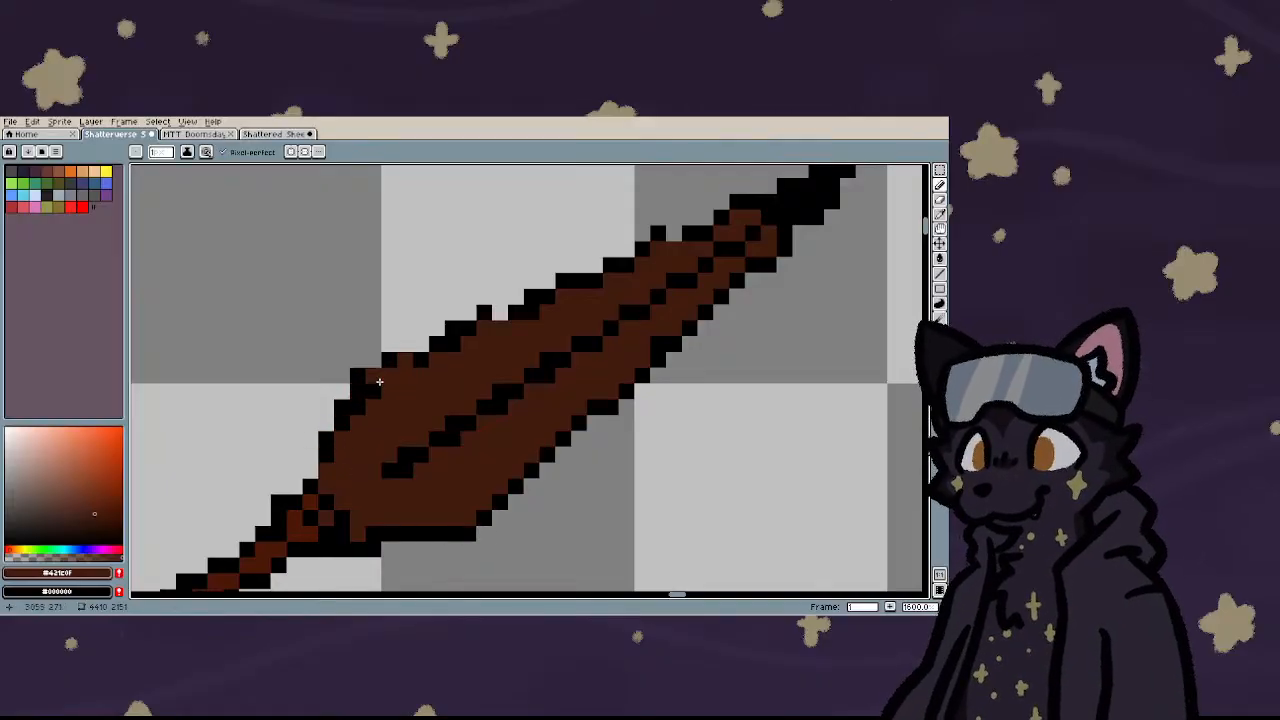
key(e)
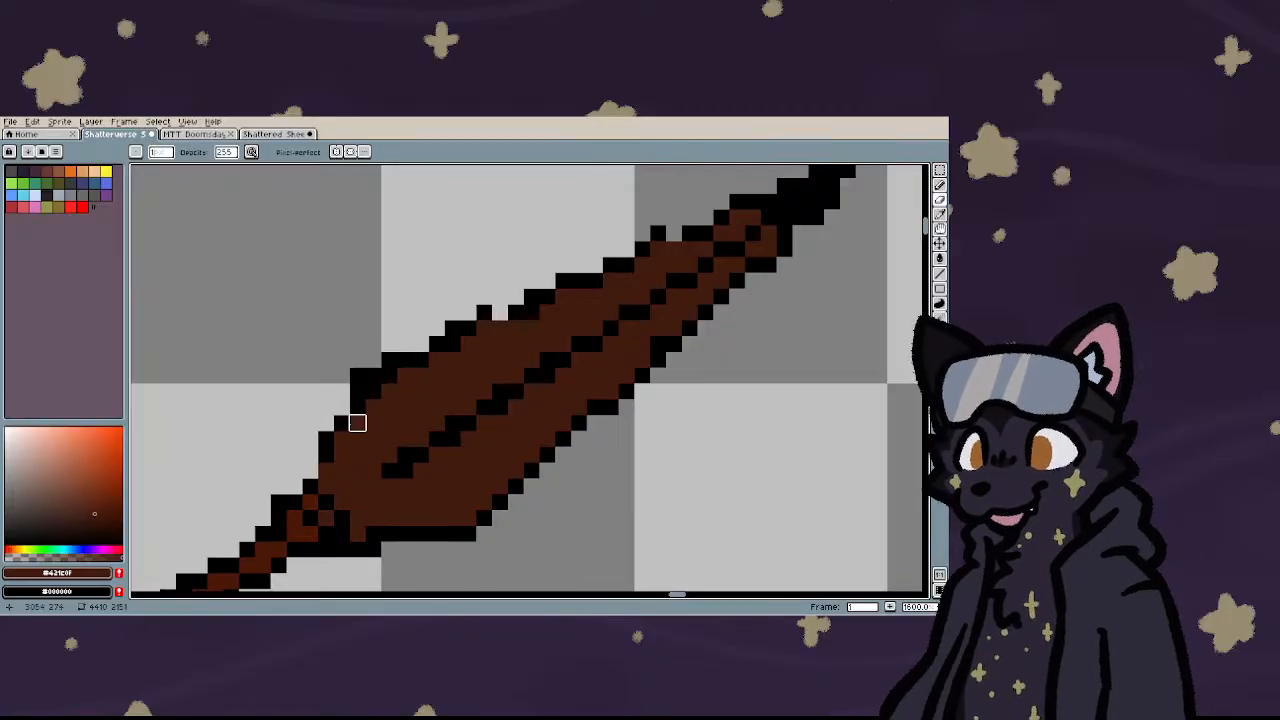
scroll(358, 407, up, 1)
mouse_move(358, 375)
mouse_down()
mouse_move(389, 311)
mouse_move(389, 343)
mouse_move(421, 311)
mouse_up()
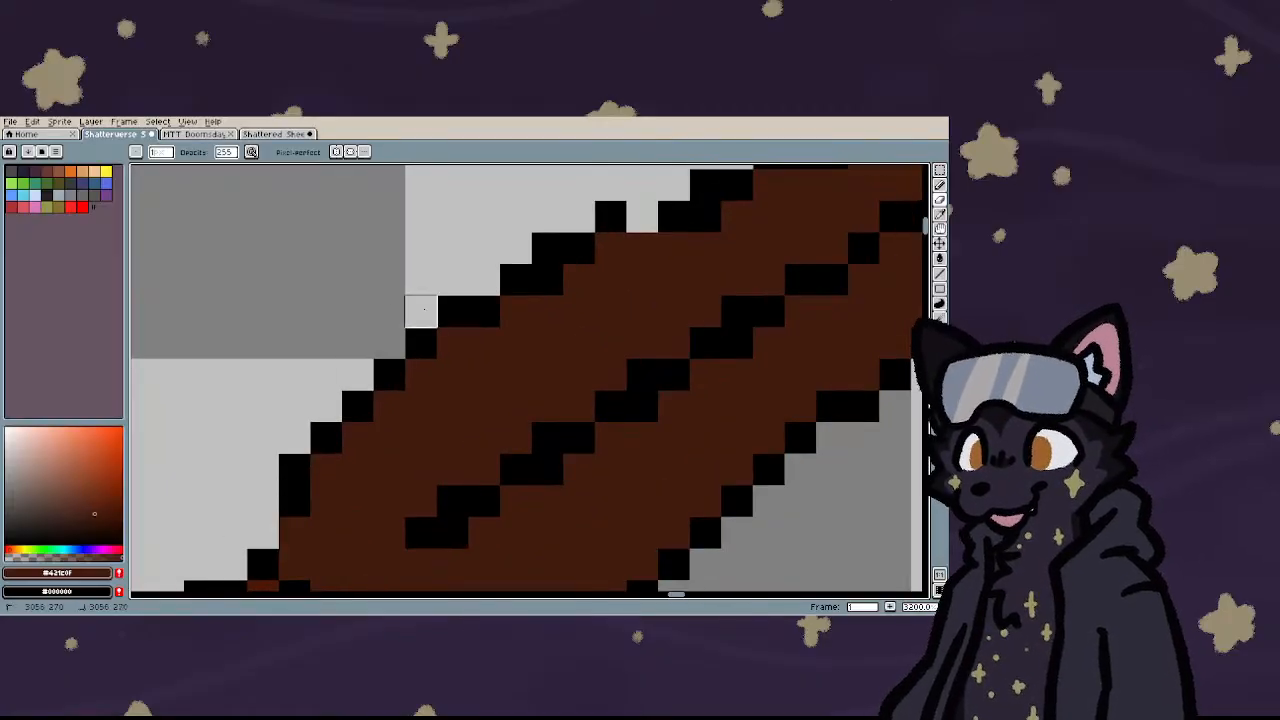
- Thin the blade's upper black outline toward the tip and close the notch in it to form an even stair
scroll(362, 421, down, 2)
scroll(362, 423, up, 2)
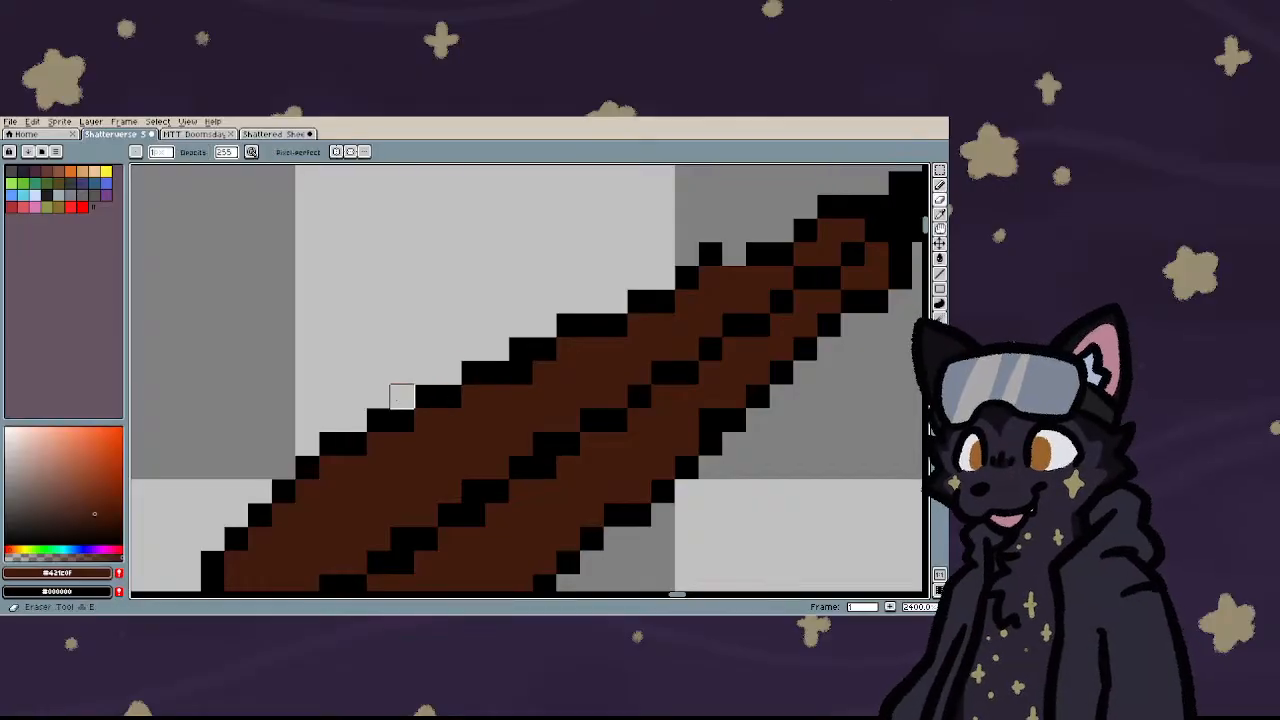
scroll(397, 399, down, 2)
scroll(446, 383, up, 2)
key(b)
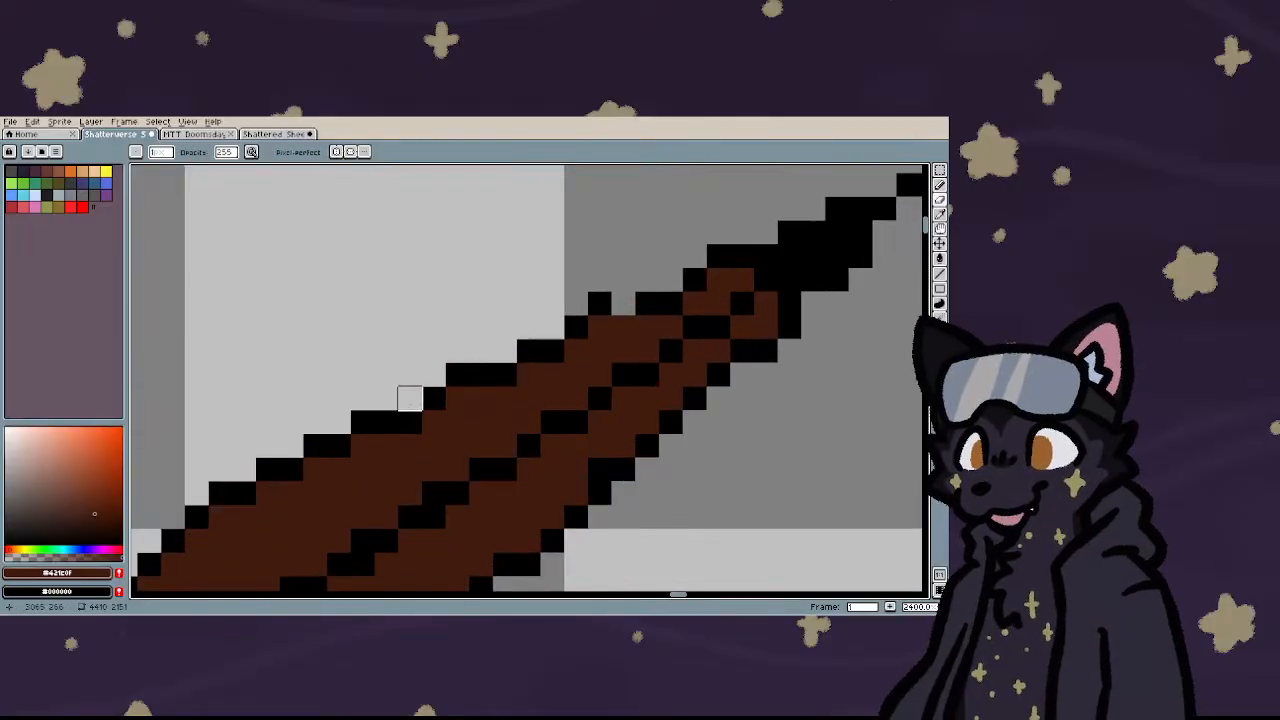
click(587, 322)
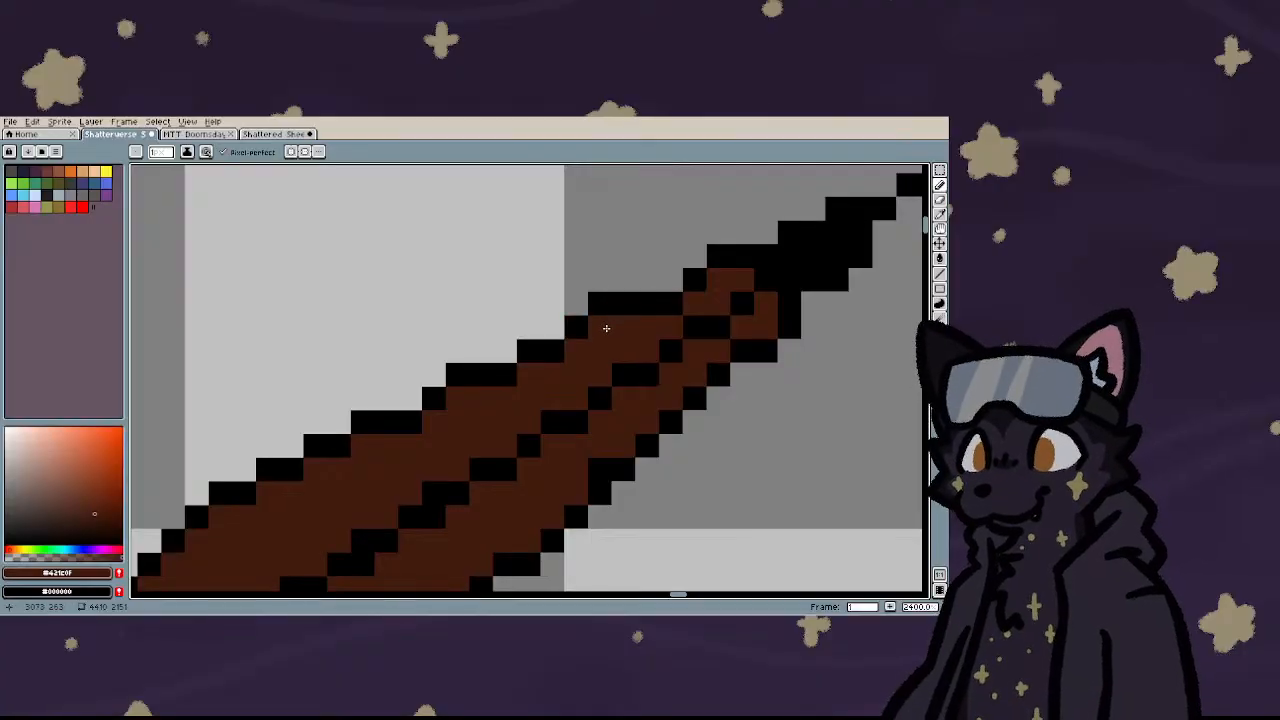
- Touch up the brown fill and black outline where the blade narrows into its tip
scroll(551, 371, down, 2)
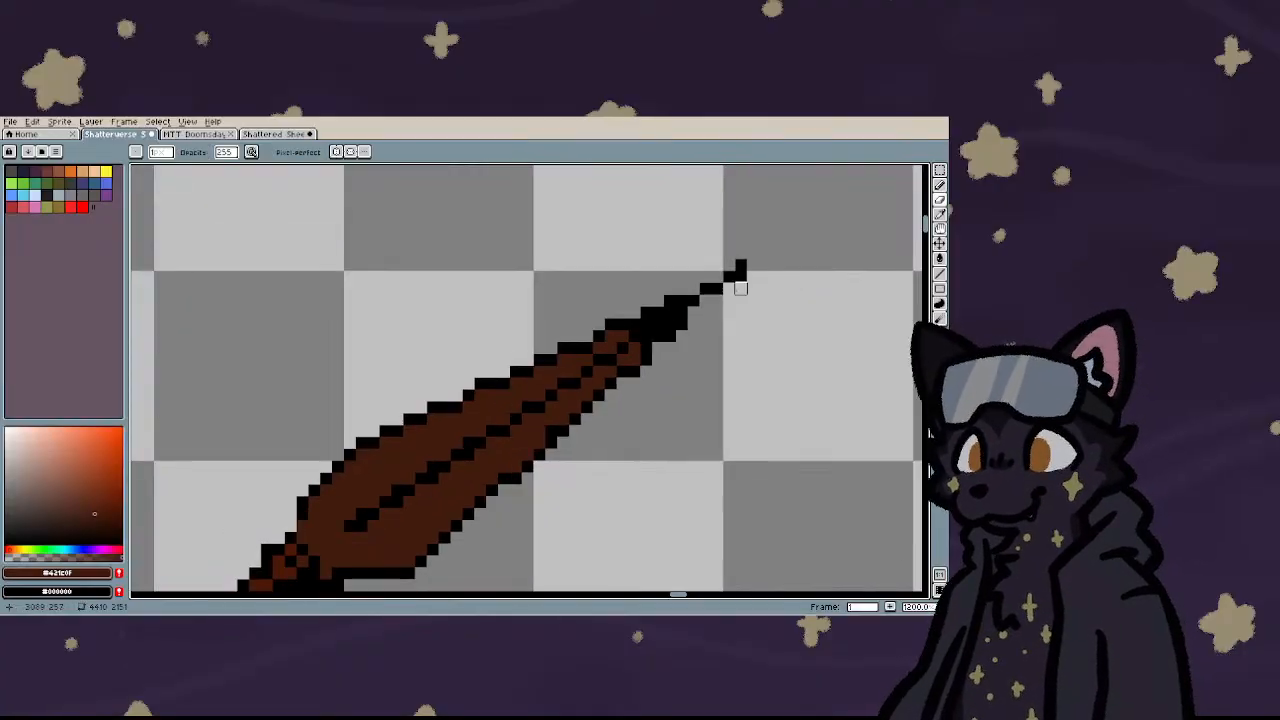
scroll(740, 288, up, 2)
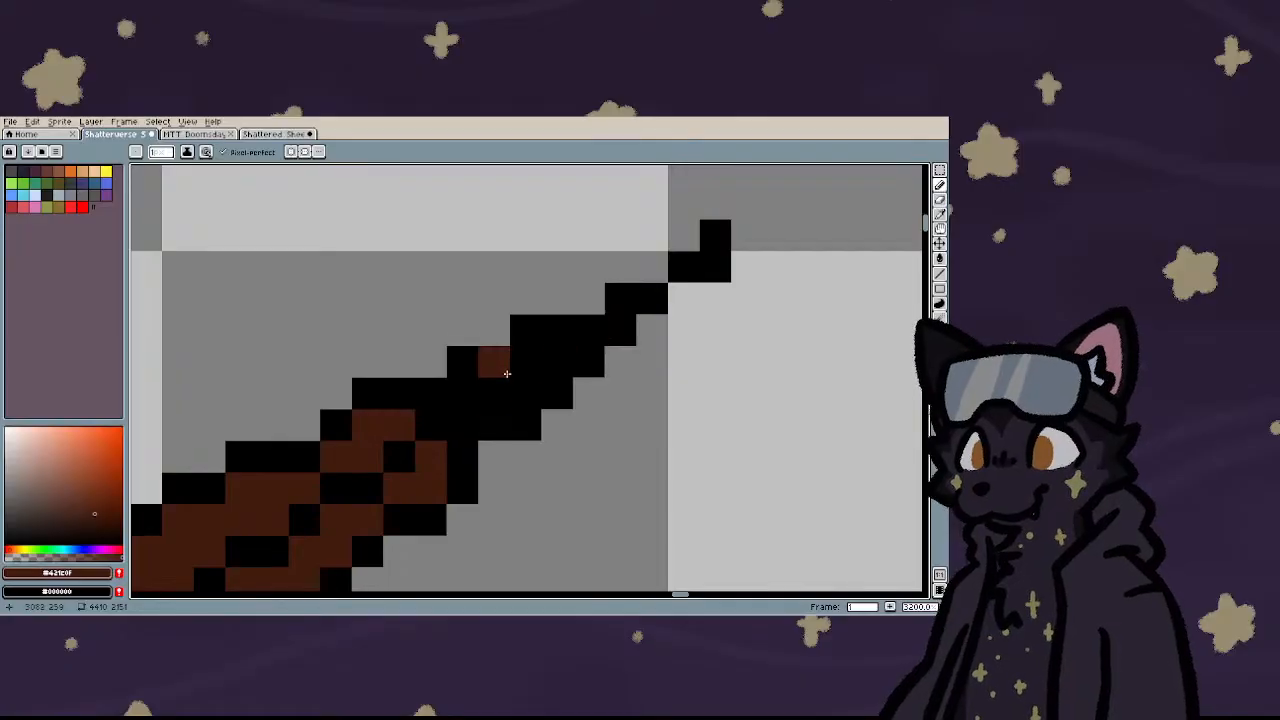
scroll(506, 373, down, 3)
scroll(547, 346, up, 3)
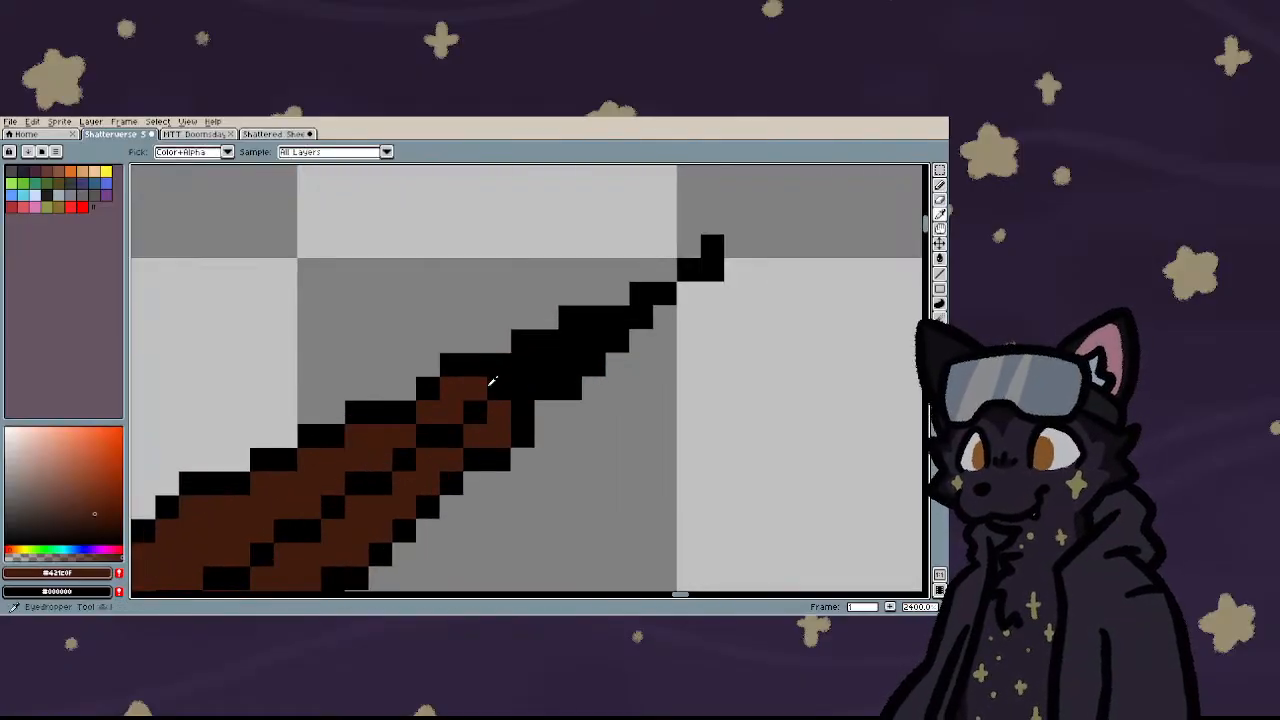
scroll(546, 362, down, 4)
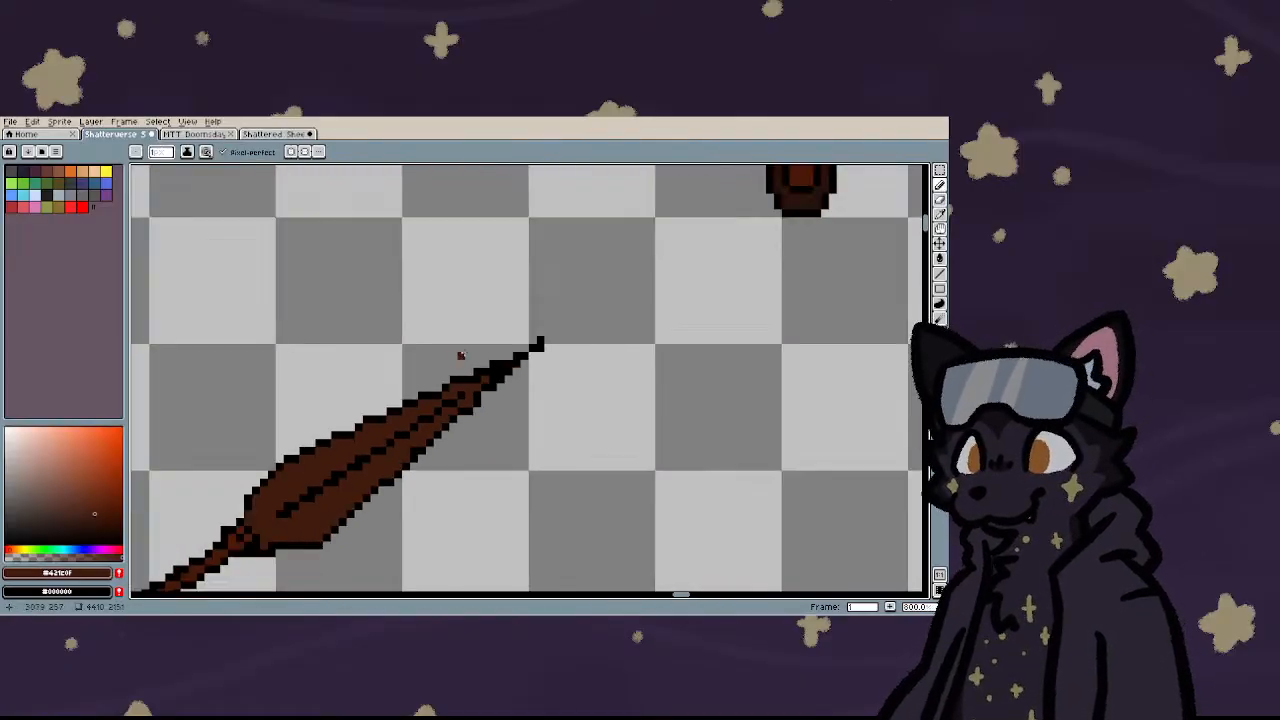
scroll(450, 377, up, 1)
scroll(450, 377, up, 3)
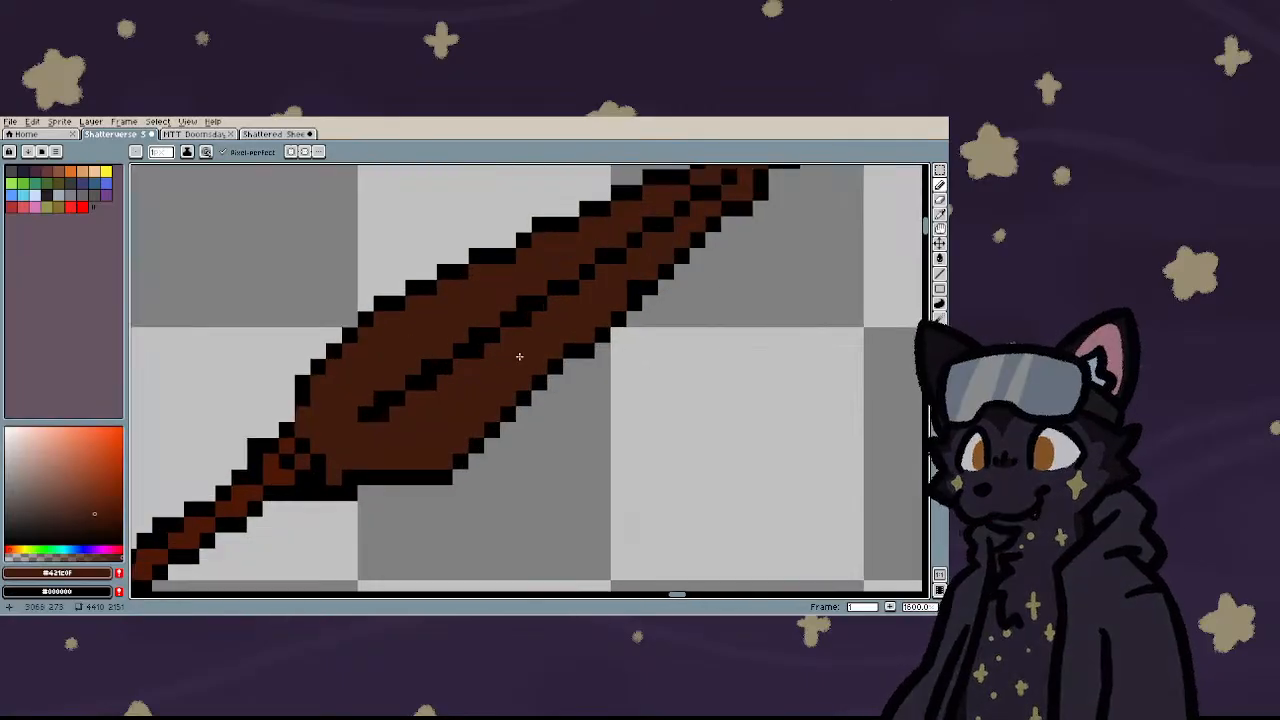
- Try to place the finished diagonal spear across the posed figure's chest, over the red guide line
scroll(518, 357, down, 1)
scroll(520, 357, up, 3)
scroll(561, 343, down, 8)
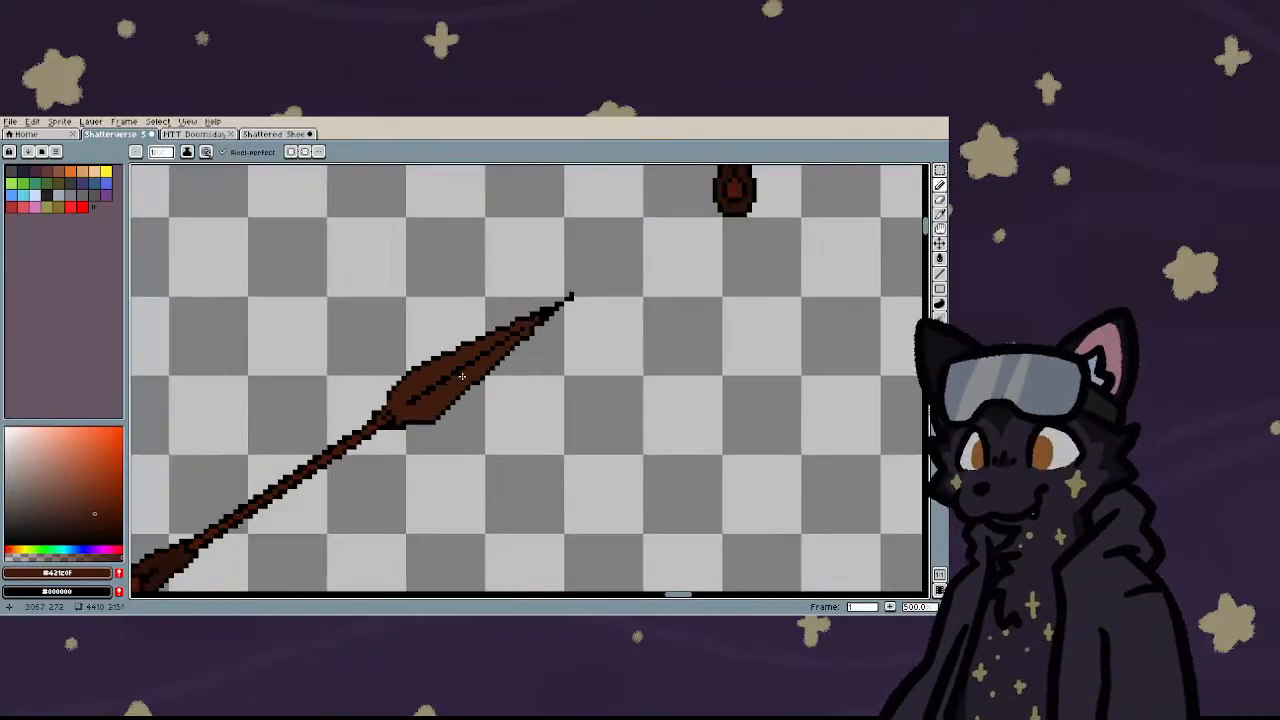
scroll(304, 403, up, 1)
key(m)
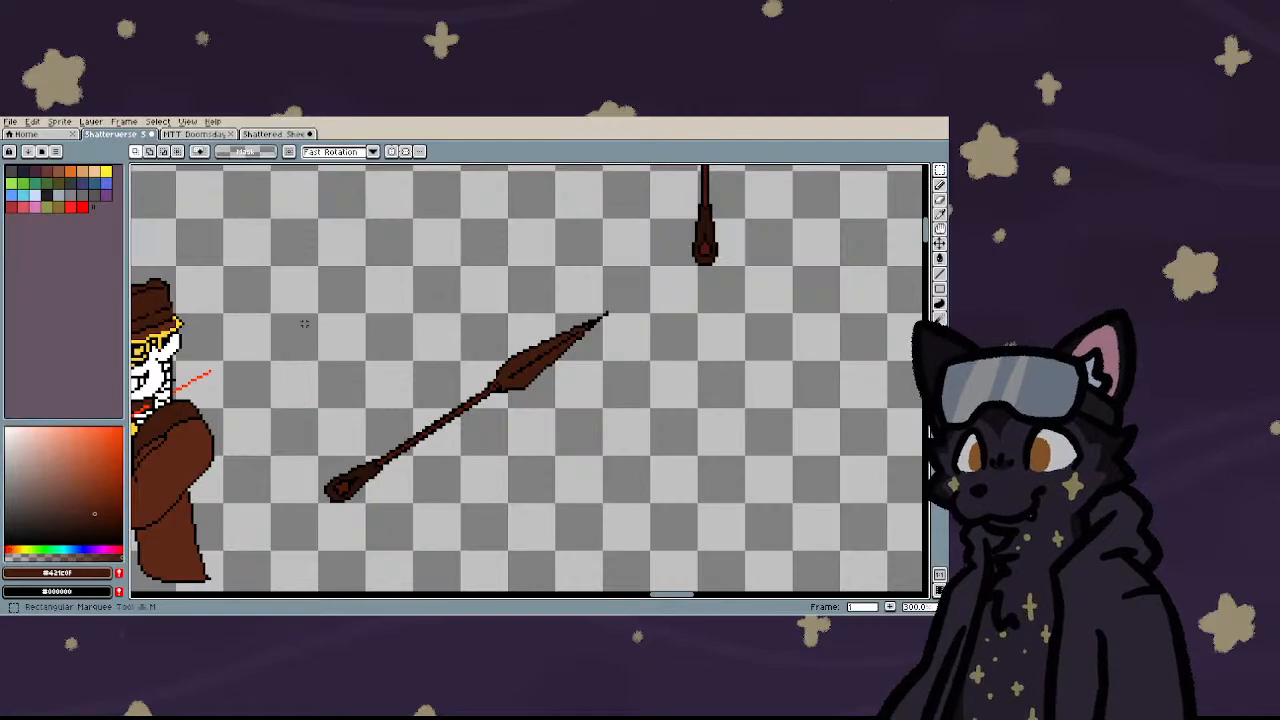
drag(300, 318, 657, 590)
key(ctrl+d)
scroll(318, 385, down, 2)
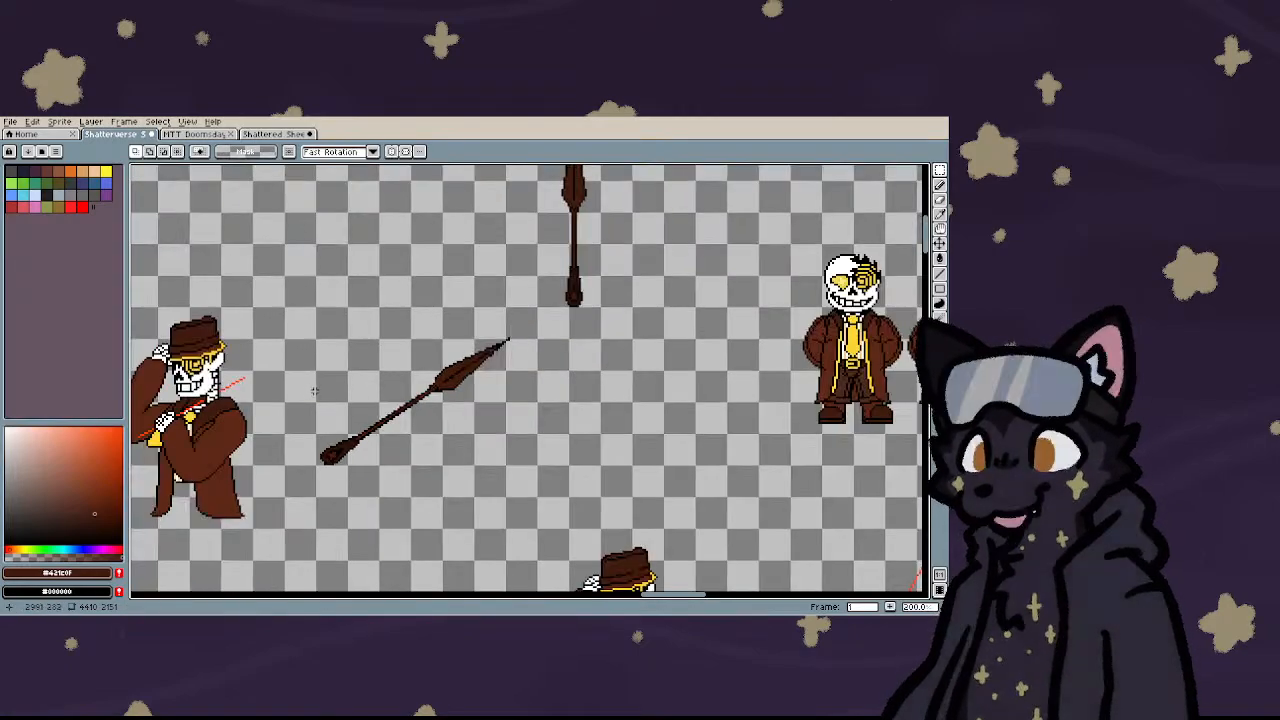
scroll(320, 378, up, 1)
drag(299, 315, 524, 530)
drag(438, 440, 230, 430)
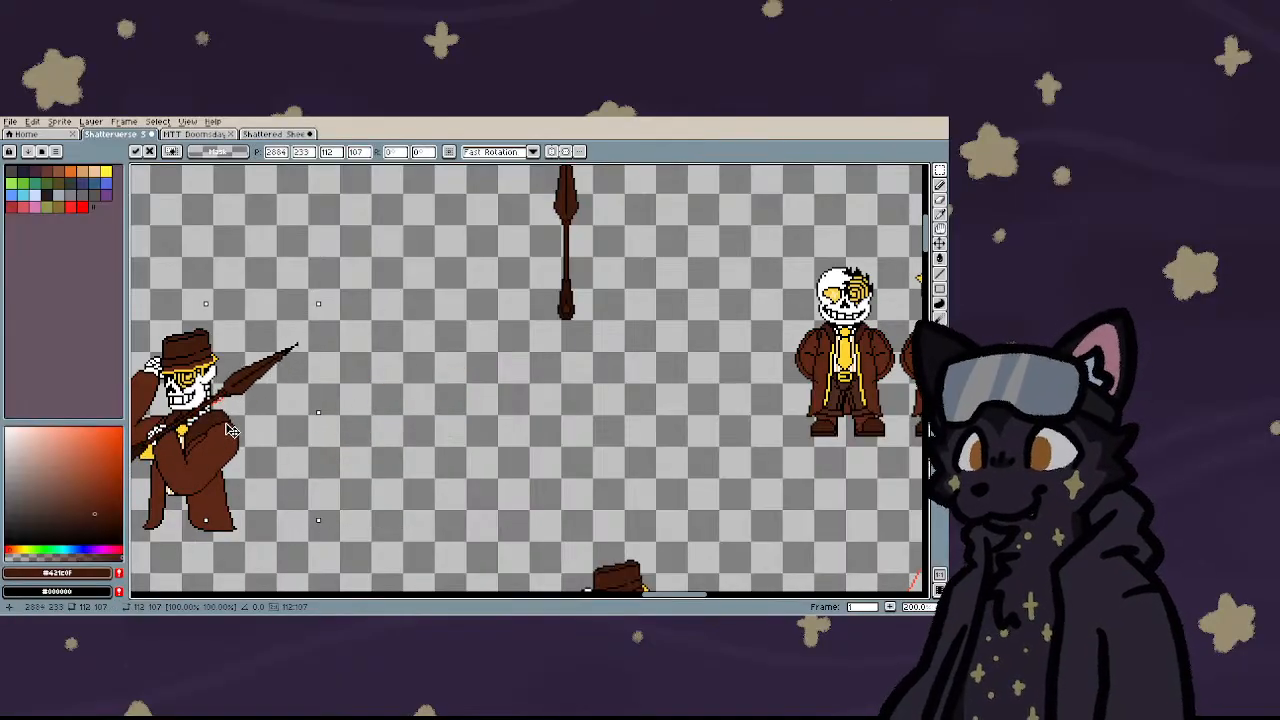
scroll(300, 410, down, 2)
scroll(340, 408, up, 1)
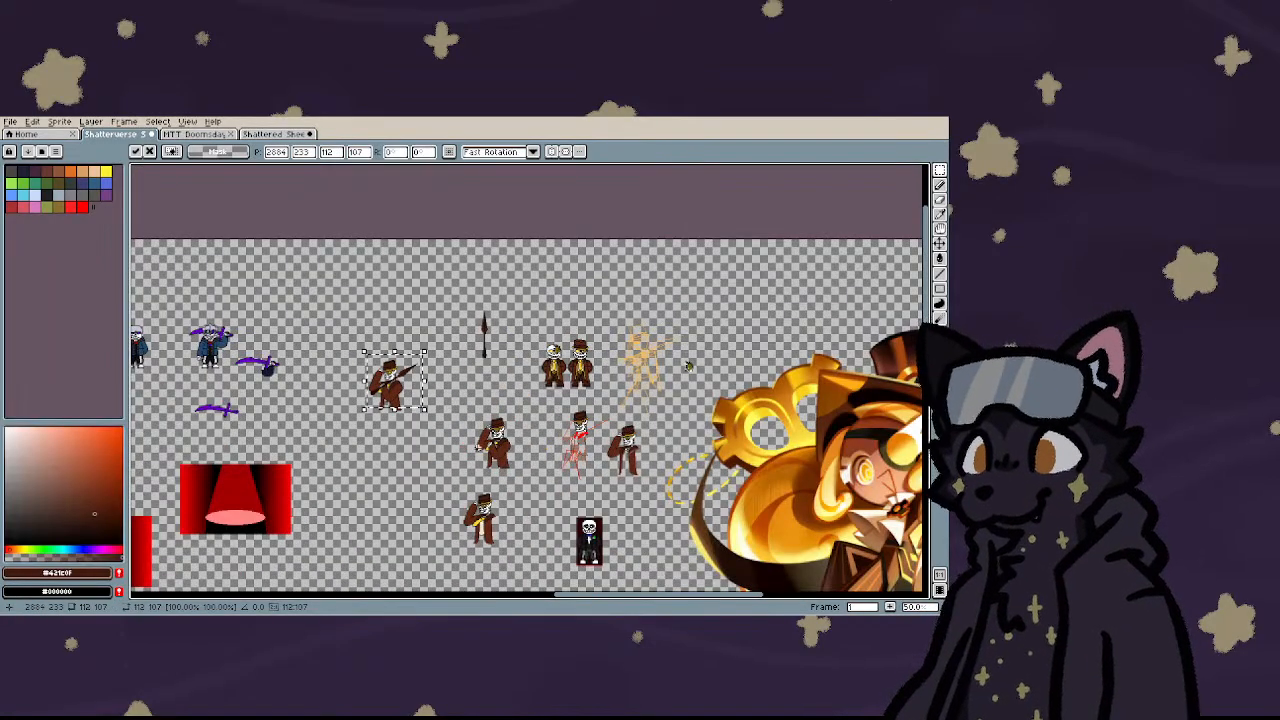
key(ctrl+d)
- Compare with the spear-less figure copy and undo the spear's placement on the posed figure
scroll(481, 408, up, 5)
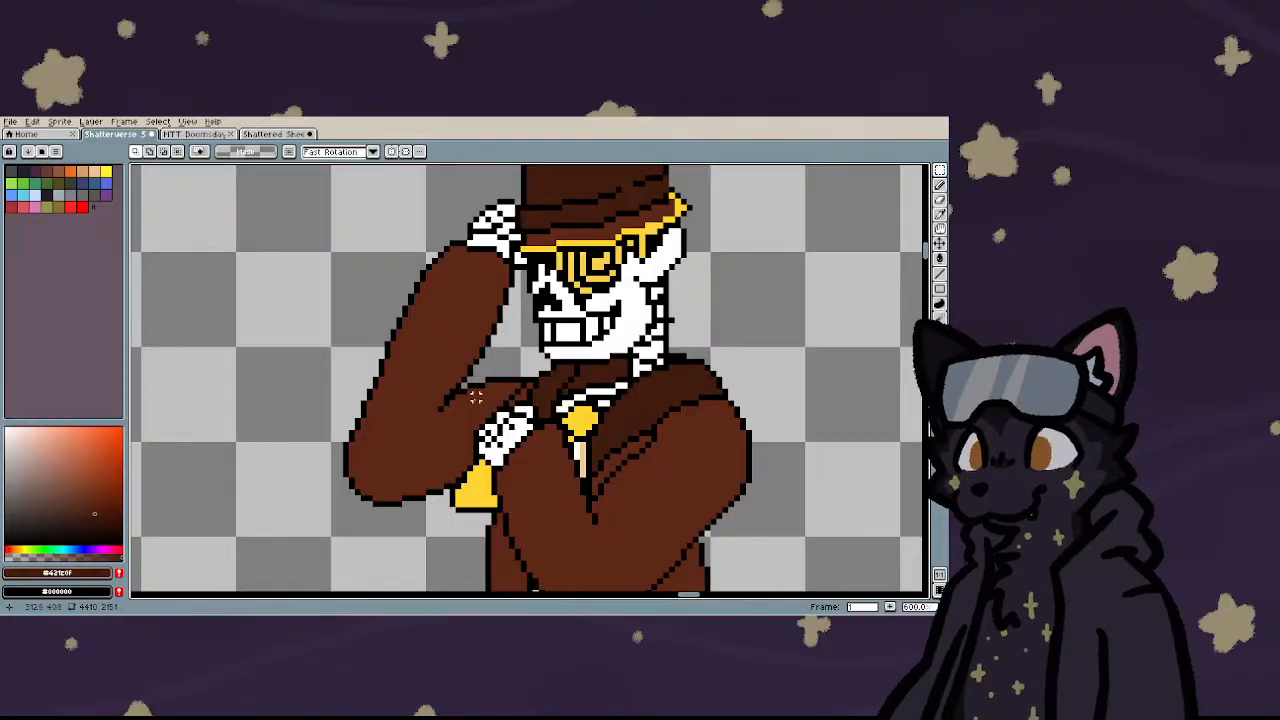
scroll(475, 396, down, 3)
scroll(475, 396, down, 3)
scroll(475, 396, up, 3)
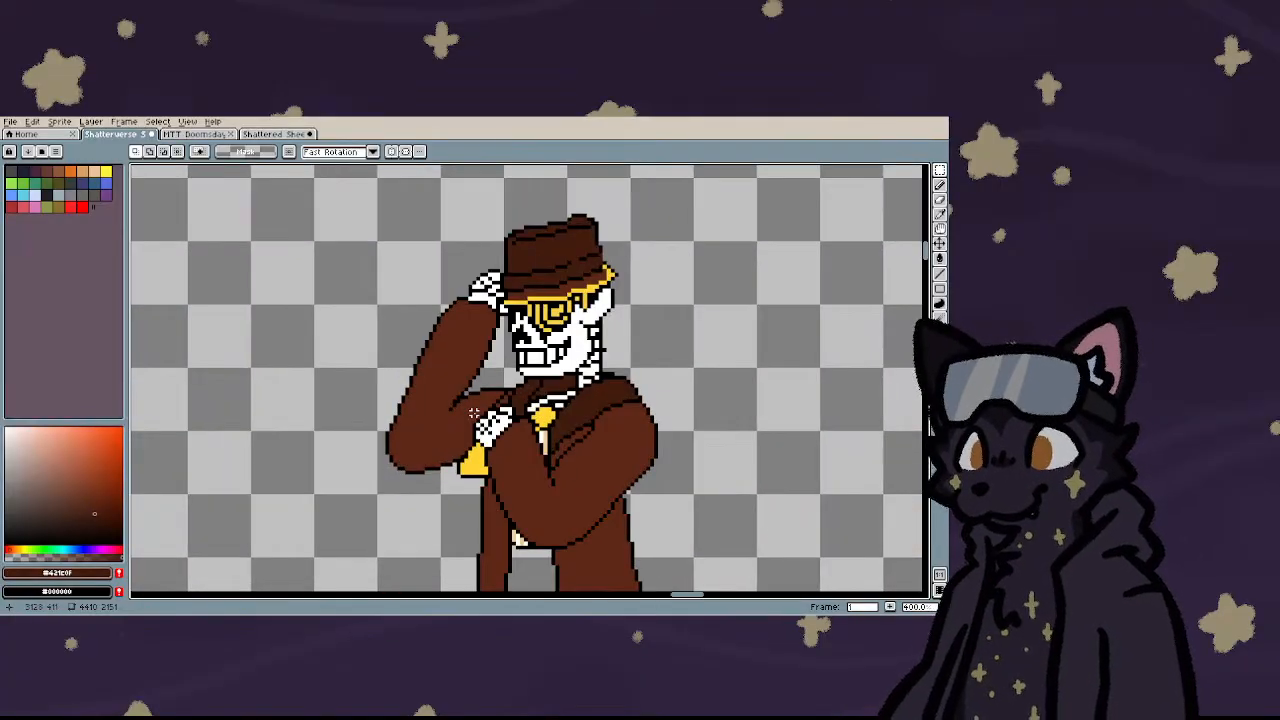
scroll(475, 396, down, 5)
scroll(415, 314, up, 3)
scroll(410, 365, down, 1)
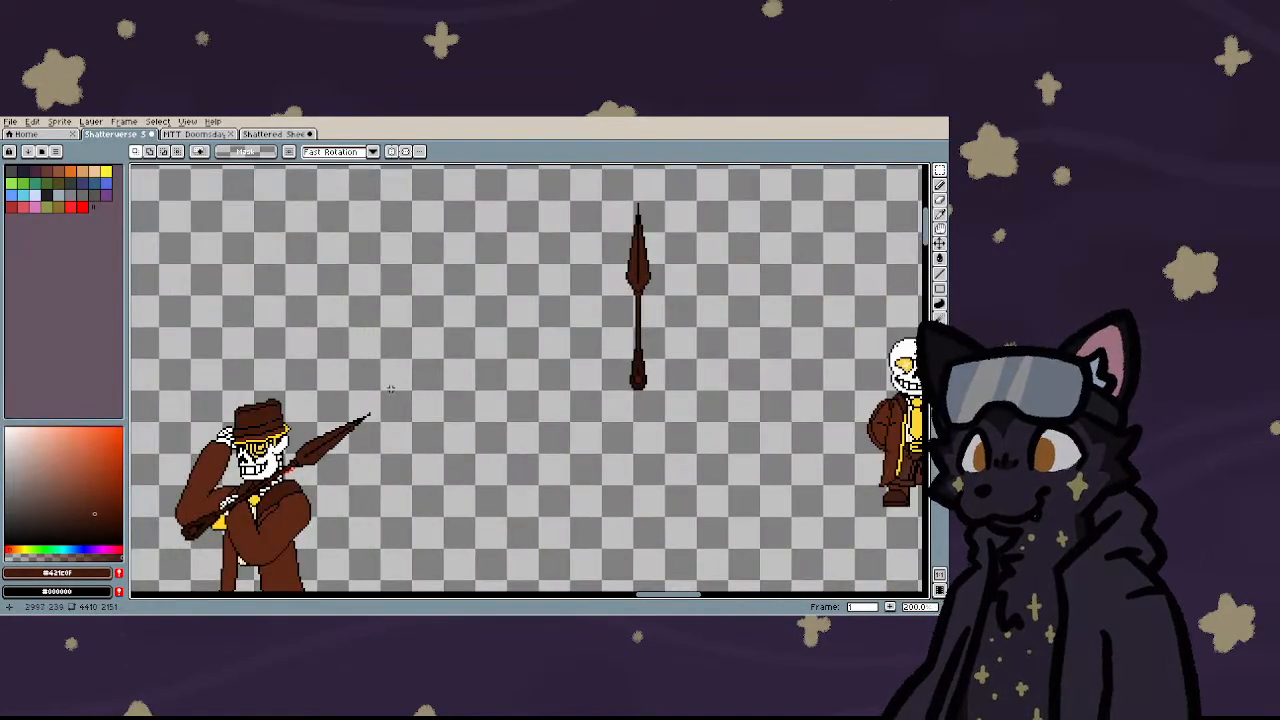
key(ctrl+z)
key(ctrl+z)
key(ctrl+d)
- Delete the red guide line that sticks out beside the posed figure's neck
scroll(290, 486, up, 3)
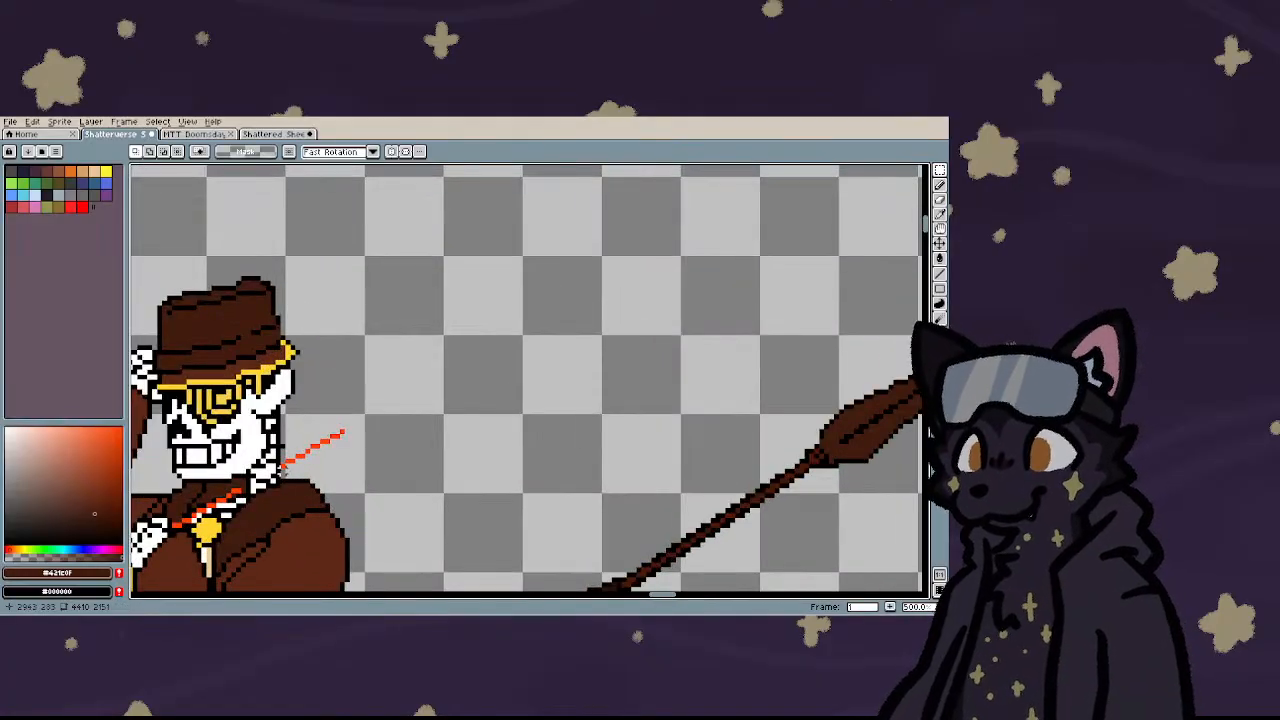
drag(283, 472, 414, 428)
scroll(401, 420, down, 3)
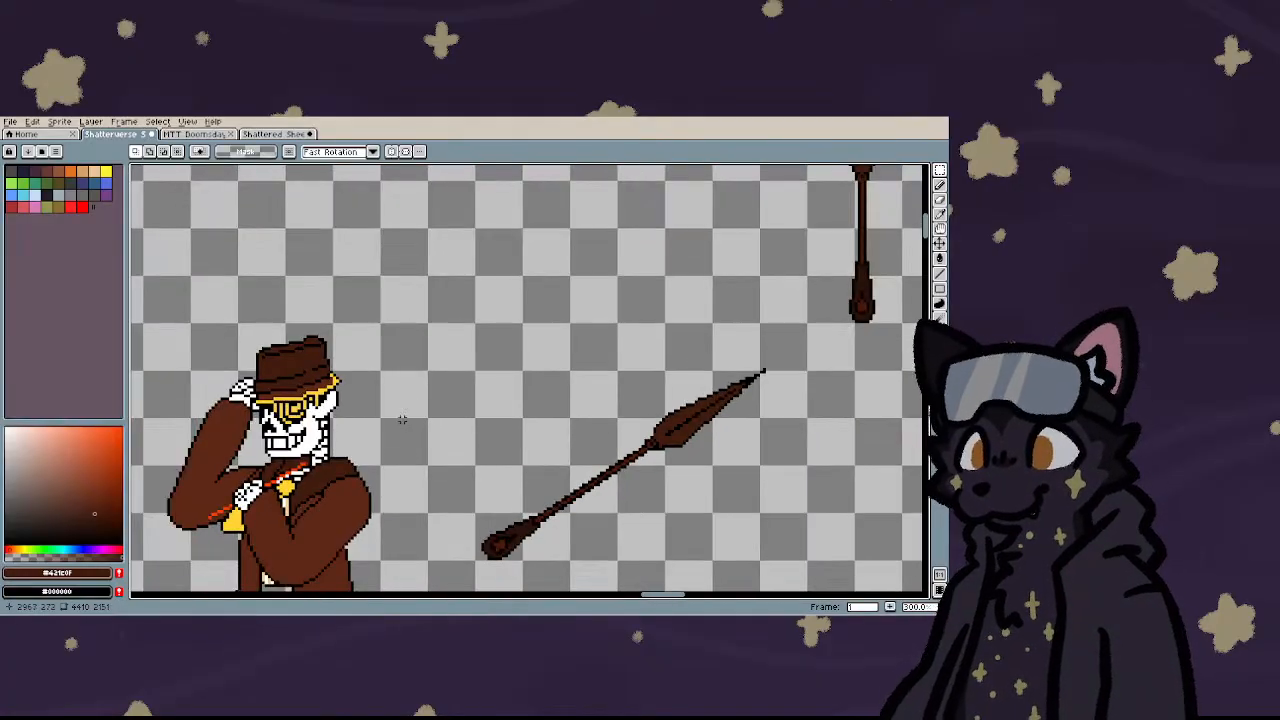
- Select the whole diagonal spear and place it across the posed figure's chest, with the blade beyond the shoulder
scroll(417, 400, down, 1)
drag(435, 337, 666, 586)
drag(560, 512, 381, 504)
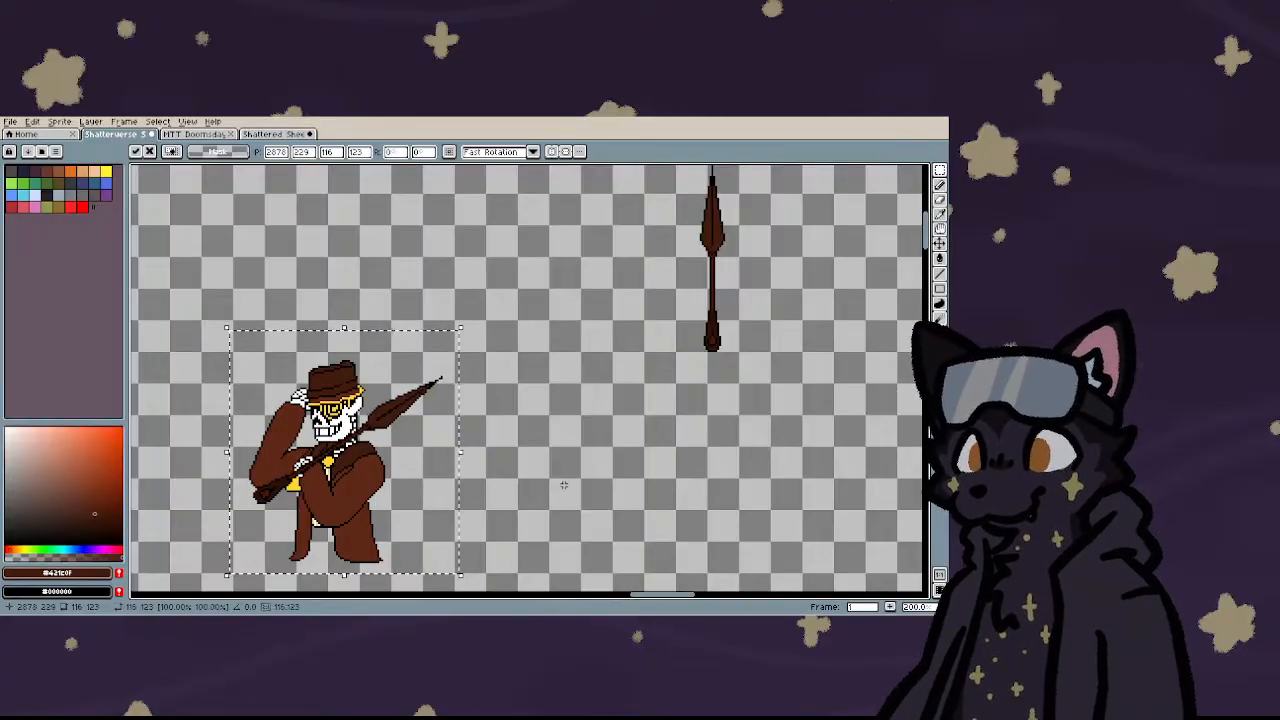
key(Return)
- Copy the area around the chest-level hand from the spear-less figure onto empty canvas and trim the excess pixels around the hand
scroll(424, 442, down, 3)
scroll(424, 442, up, 3)
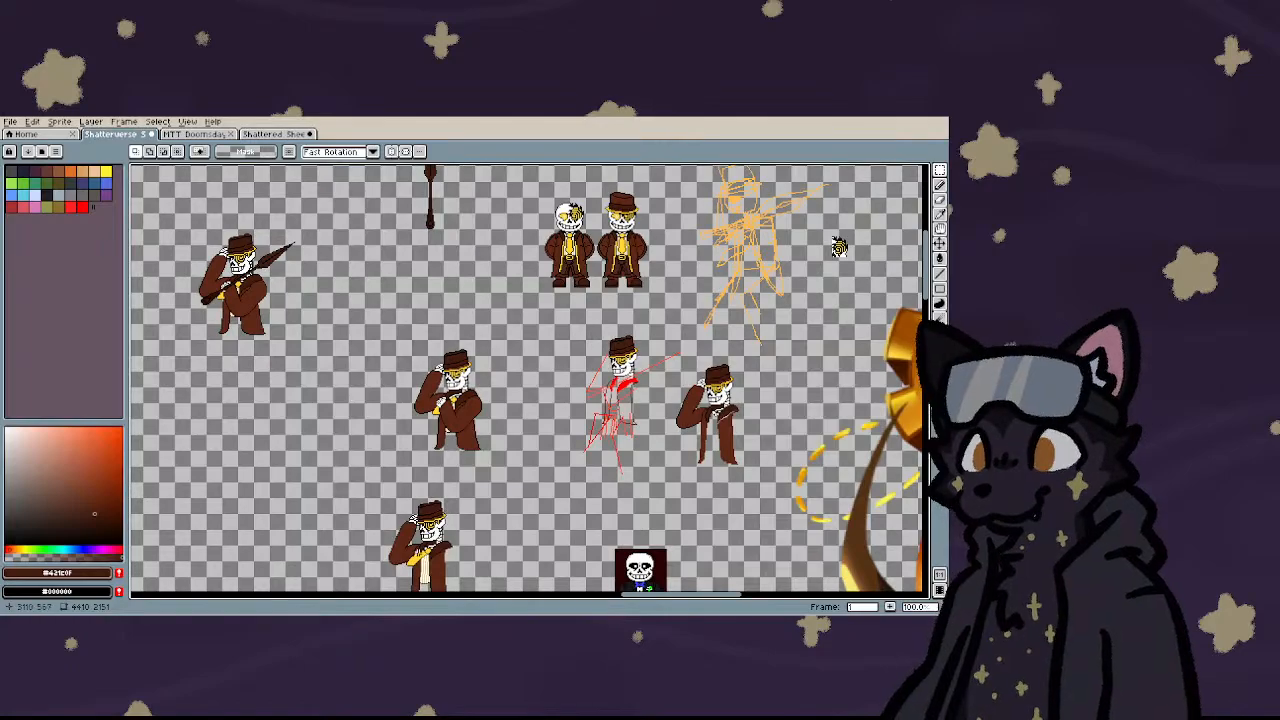
scroll(424, 442, up, 5)
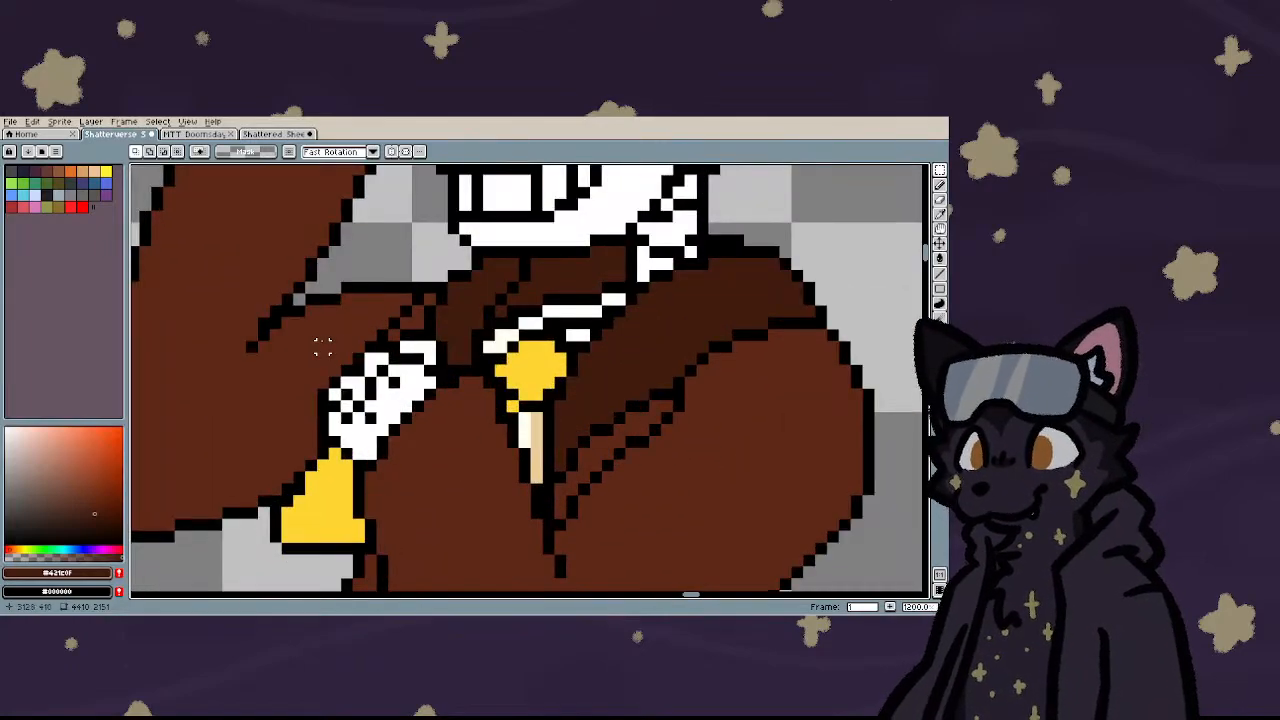
drag(323, 345, 294, 465)
scroll(520, 506, down, 4)
scroll(519, 506, down, 2)
scroll(270, 450, up, 6)
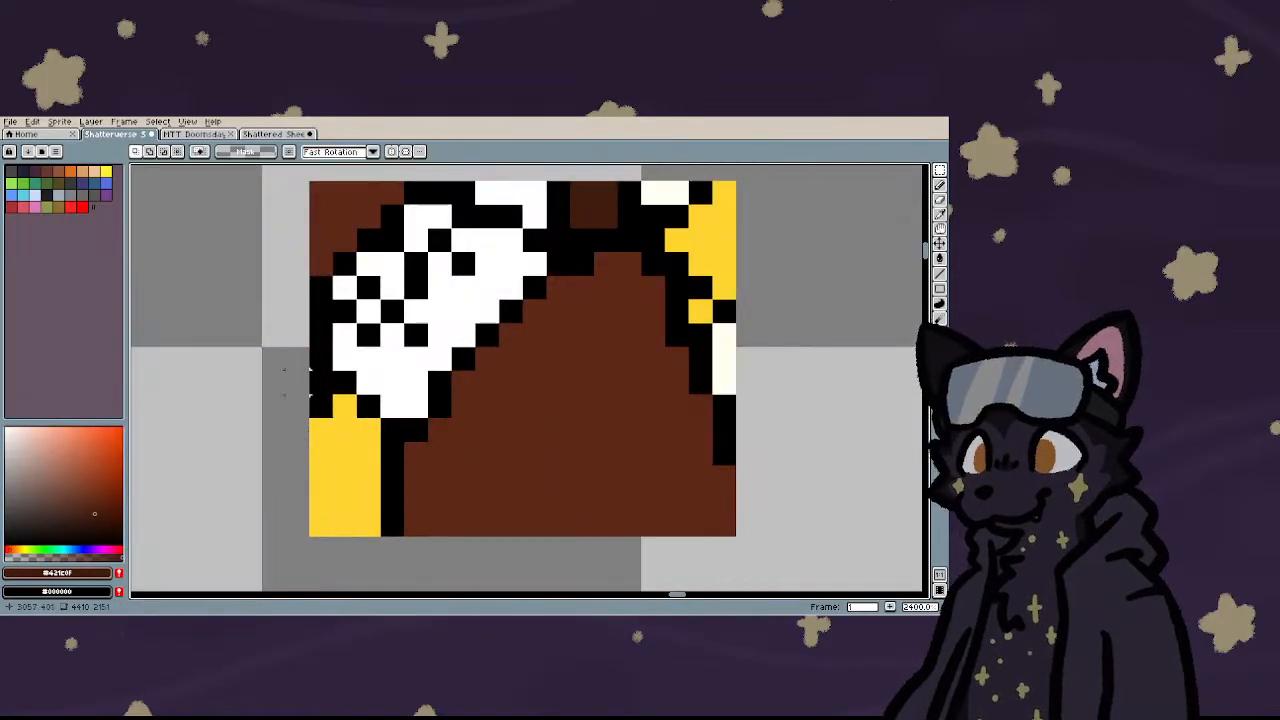
scroll(338, 452, down, 1)
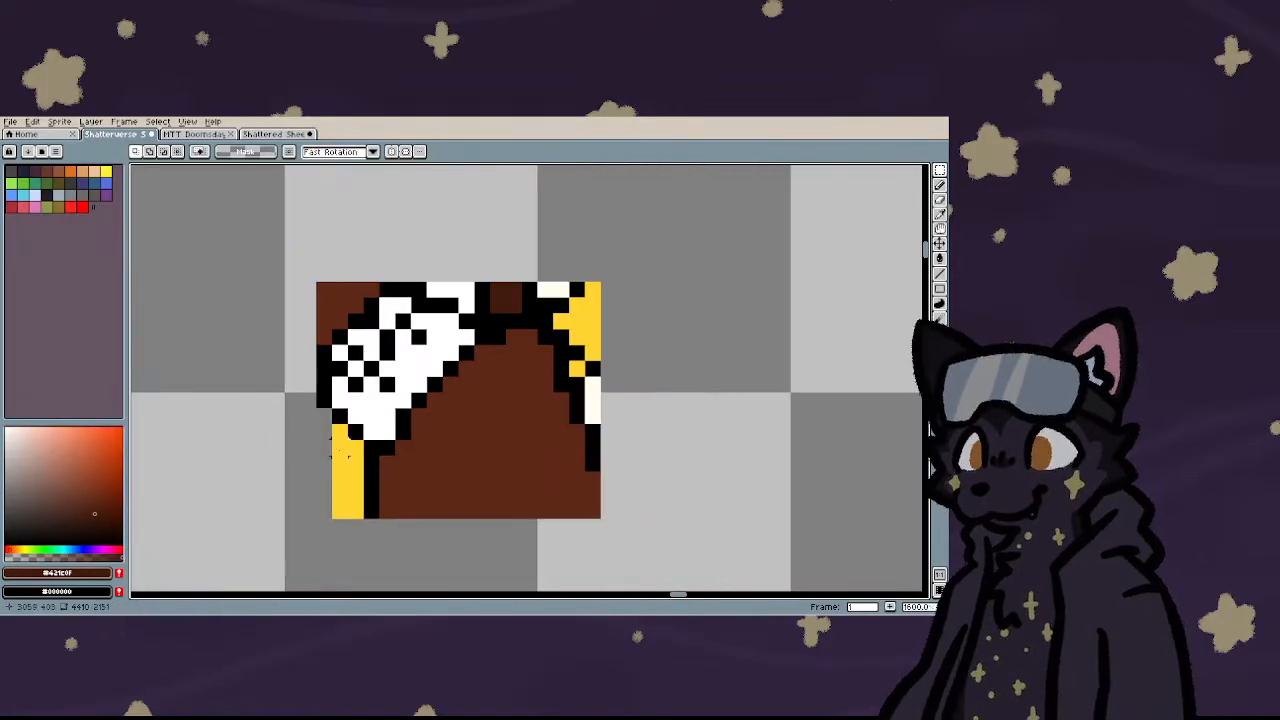
- Sample transparency from the empty canvas beside the copied hand and sleeve fragment as the drawing colour
alt+click(292, 460)
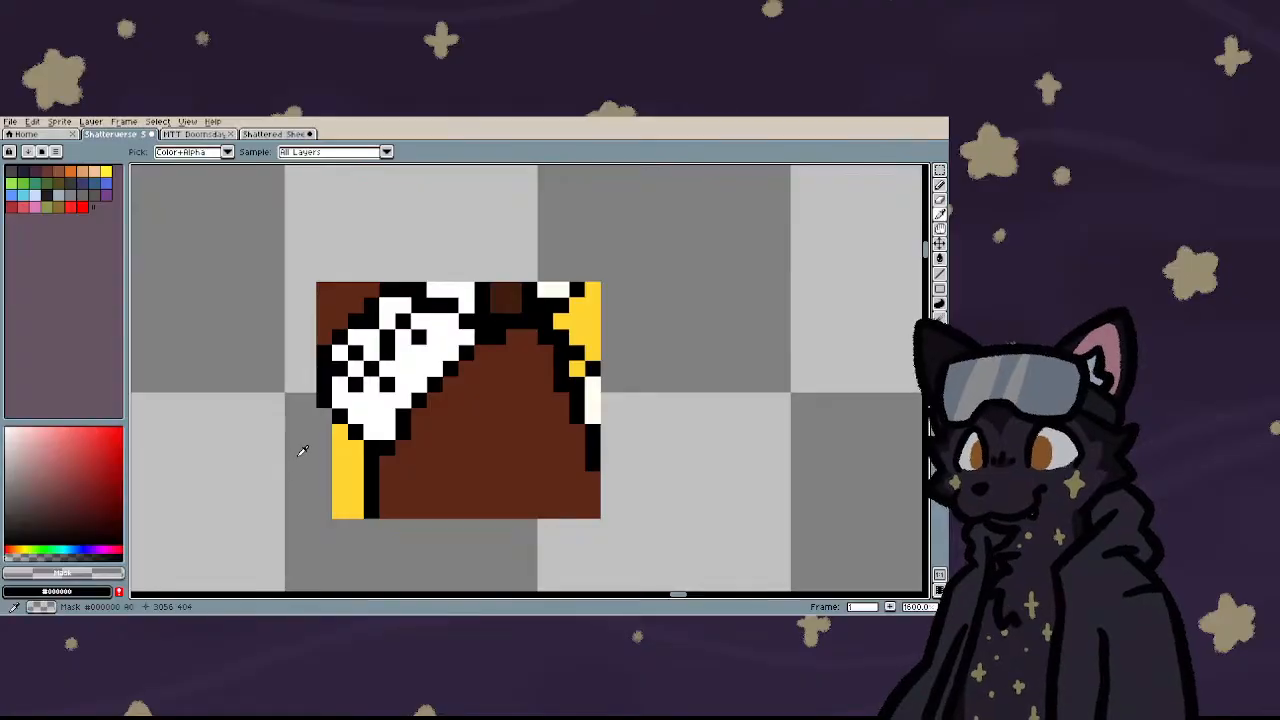
key(g)
click(340, 460)
scroll(488, 376, down, 3)
key(ctrl+z)
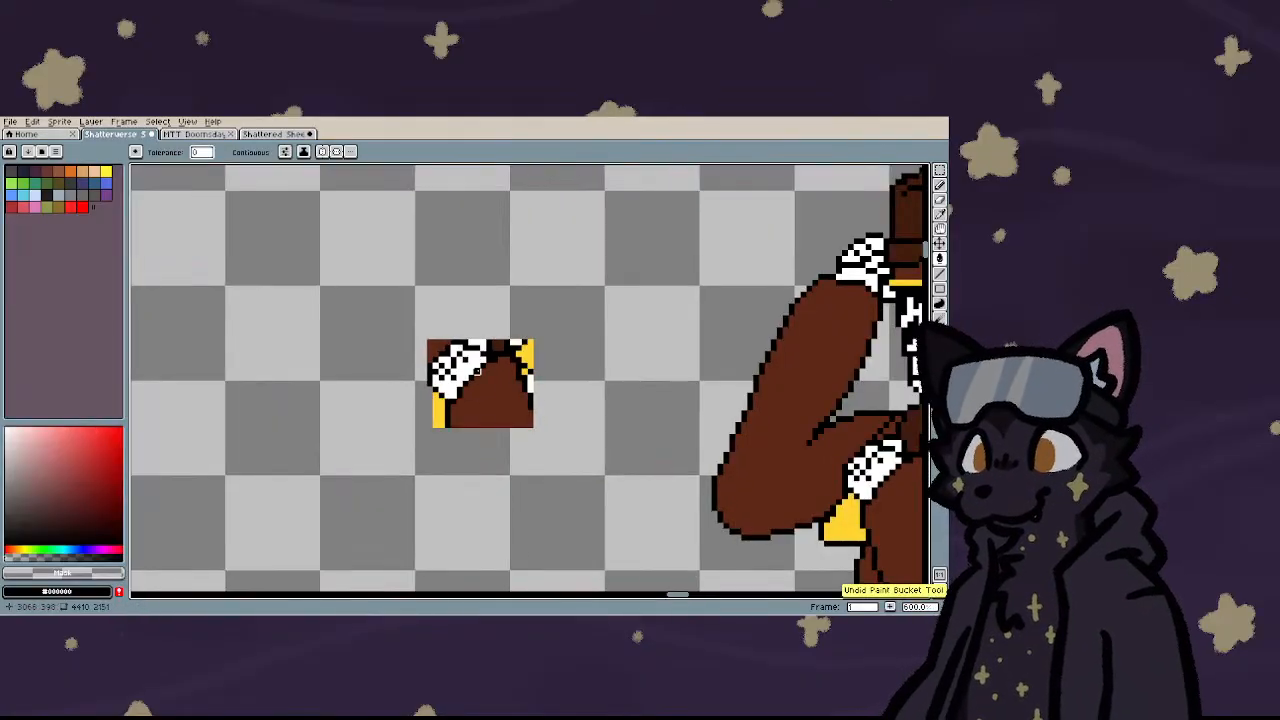
- Select the area around the hand and sleeve fragment and fill all its yellow pixels with transparency
scroll(480, 377, up, 3)
key(m)
mouse_move(340, 258)
mouse_down()
mouse_move(448, 404)
mouse_move(730, 578)
mouse_up()
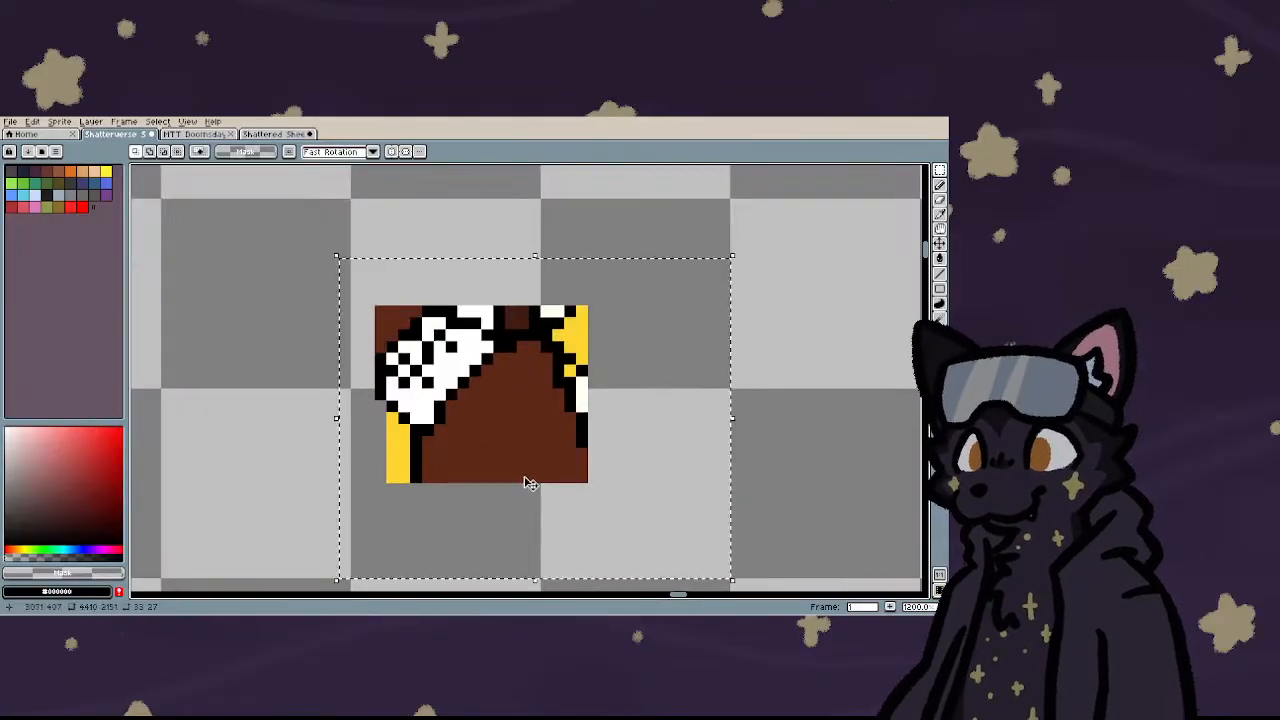
key(g)
click(391, 453)
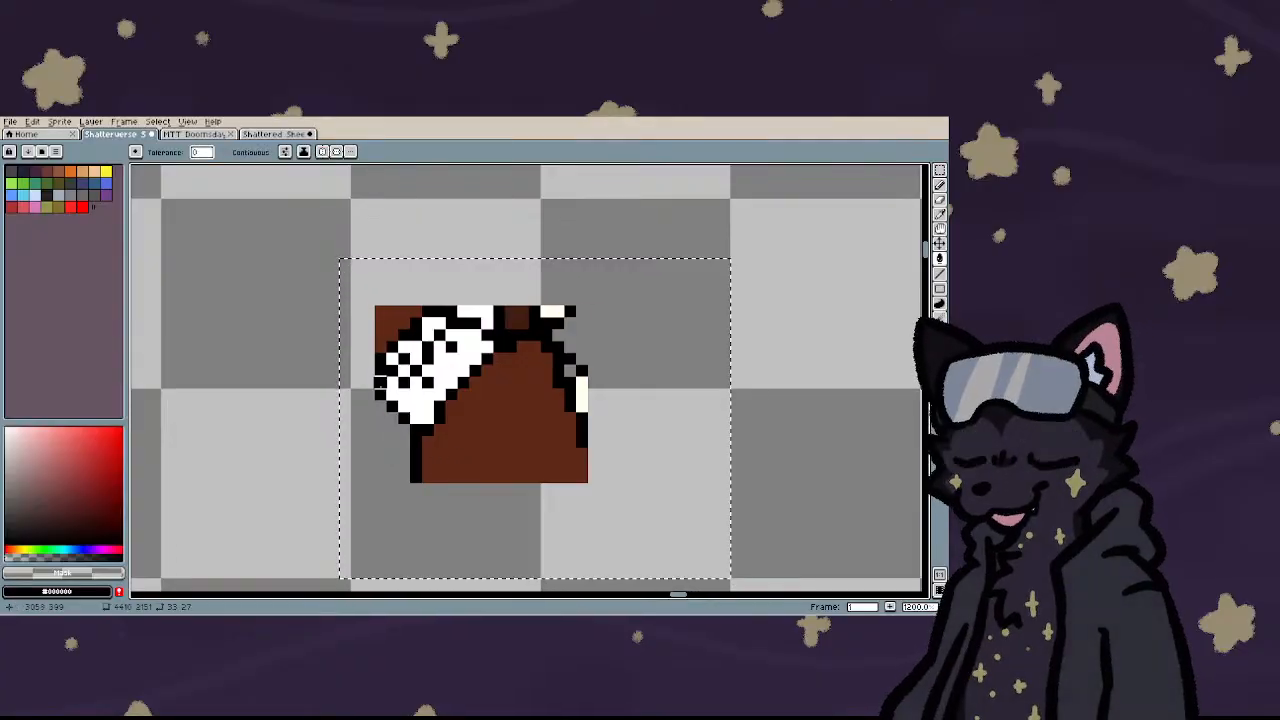
- Turn on contiguous filling, then clear the brown corner above the hand and the leftover pixels along the fragment's top edge
click(225, 152)
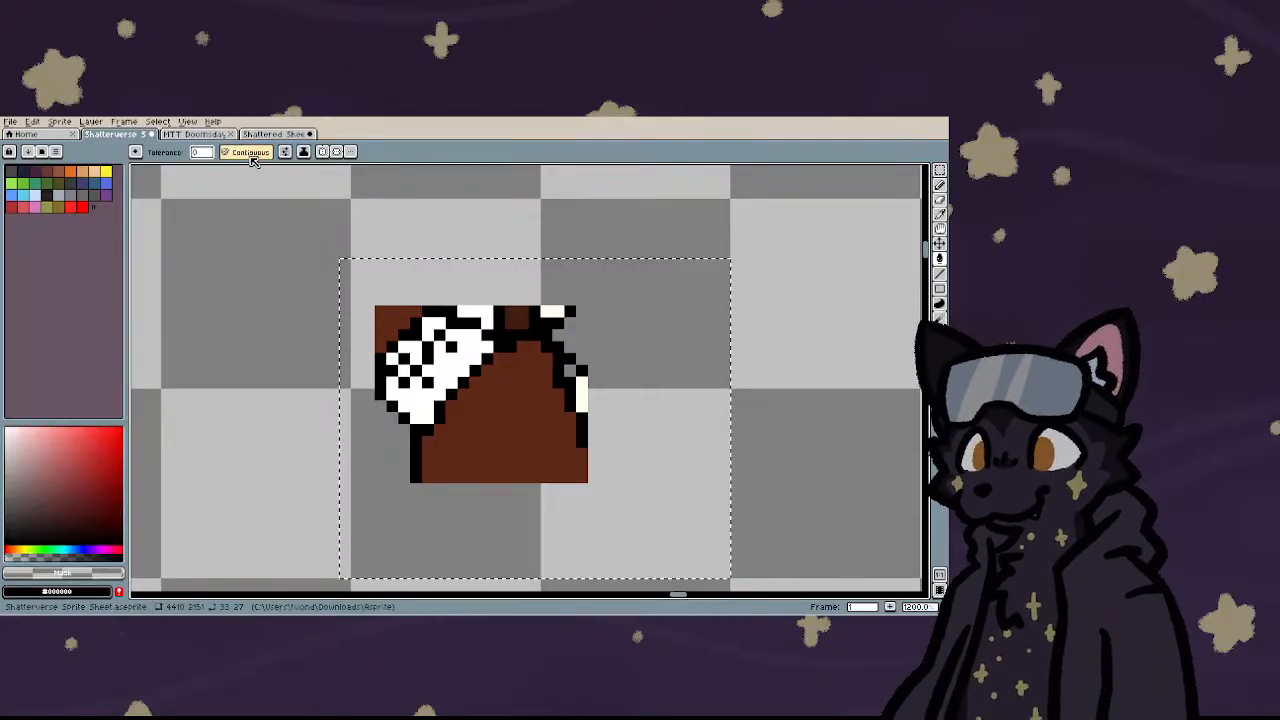
click(386, 322)
key(b)
mouse_move(535, 311)
mouse_down()
mouse_move(559, 323)
mouse_move(487, 300)
mouse_up()
key(g)
key(b)
scroll(483, 376, down, 3)
scroll(487, 376, up, 3)
scroll(510, 366, down, 6)
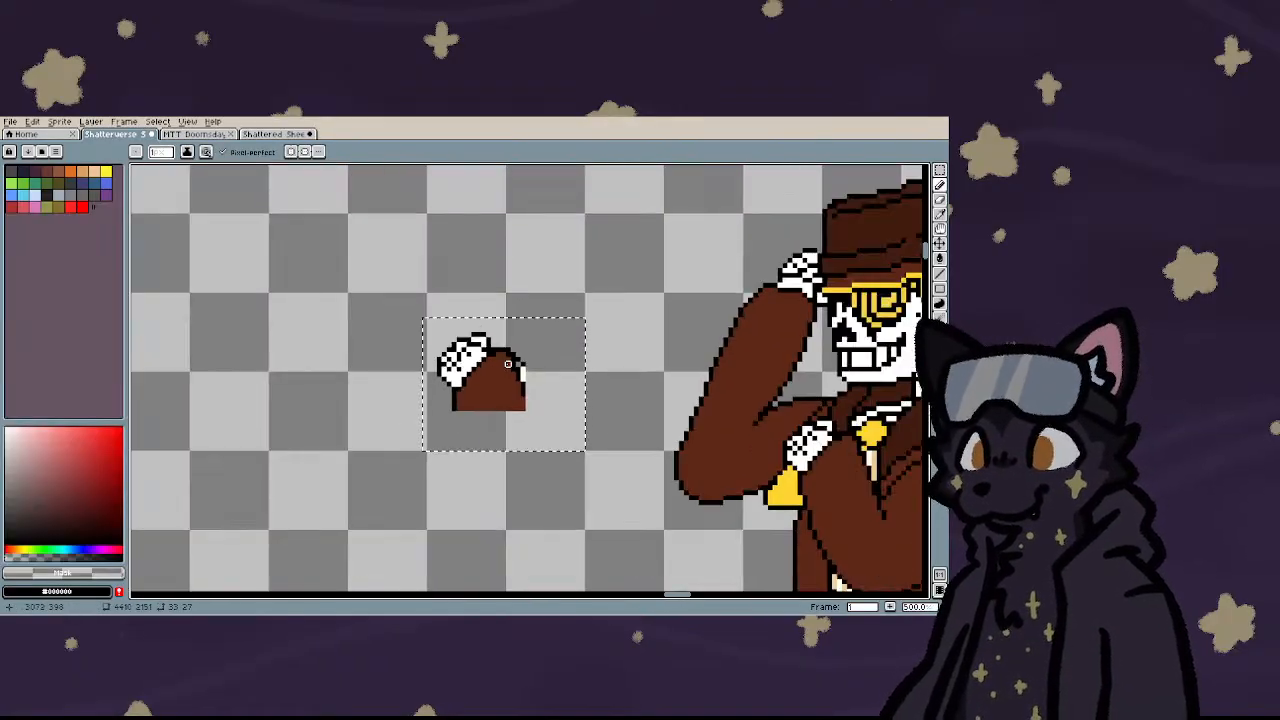
- Move the cleaned hand and sleeve fragment onto the spear-carrying sprite so the hand lies over the shaft, and deselect it
key(m)
drag(509, 375, 502, 393)
scroll(505, 384, down, 3)
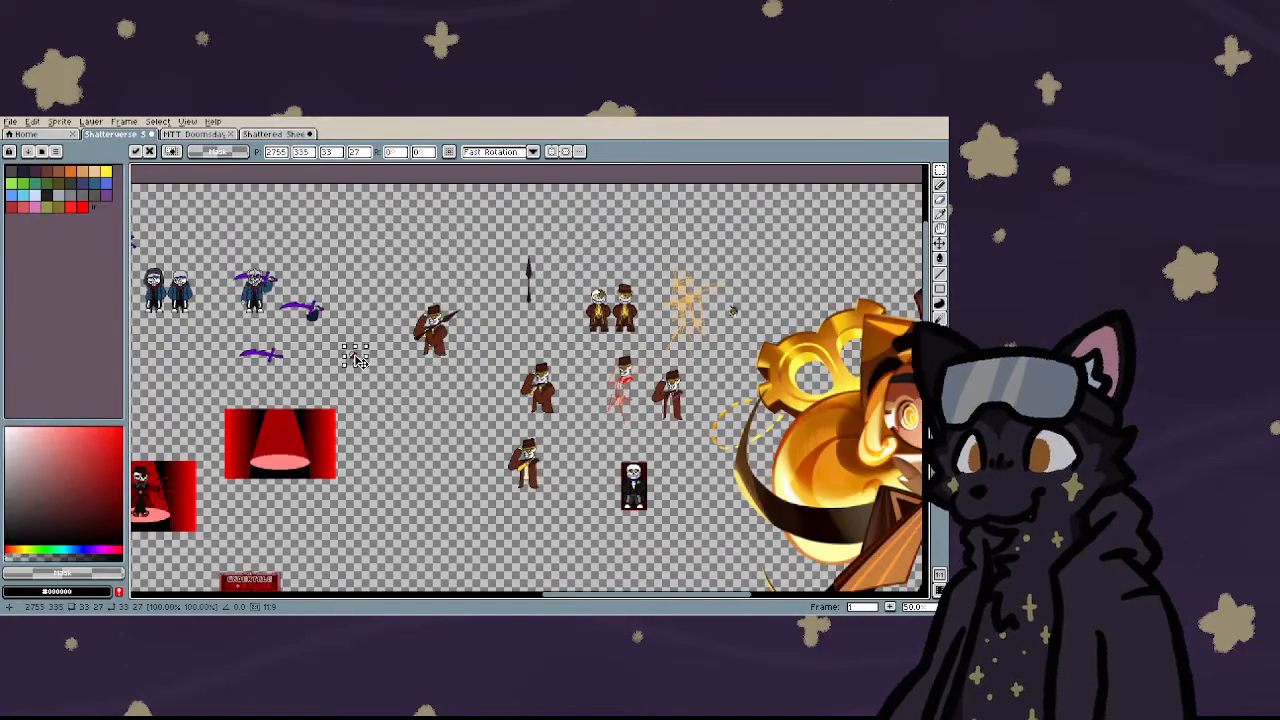
scroll(368, 320, up, 6)
drag(473, 435, 498, 438)
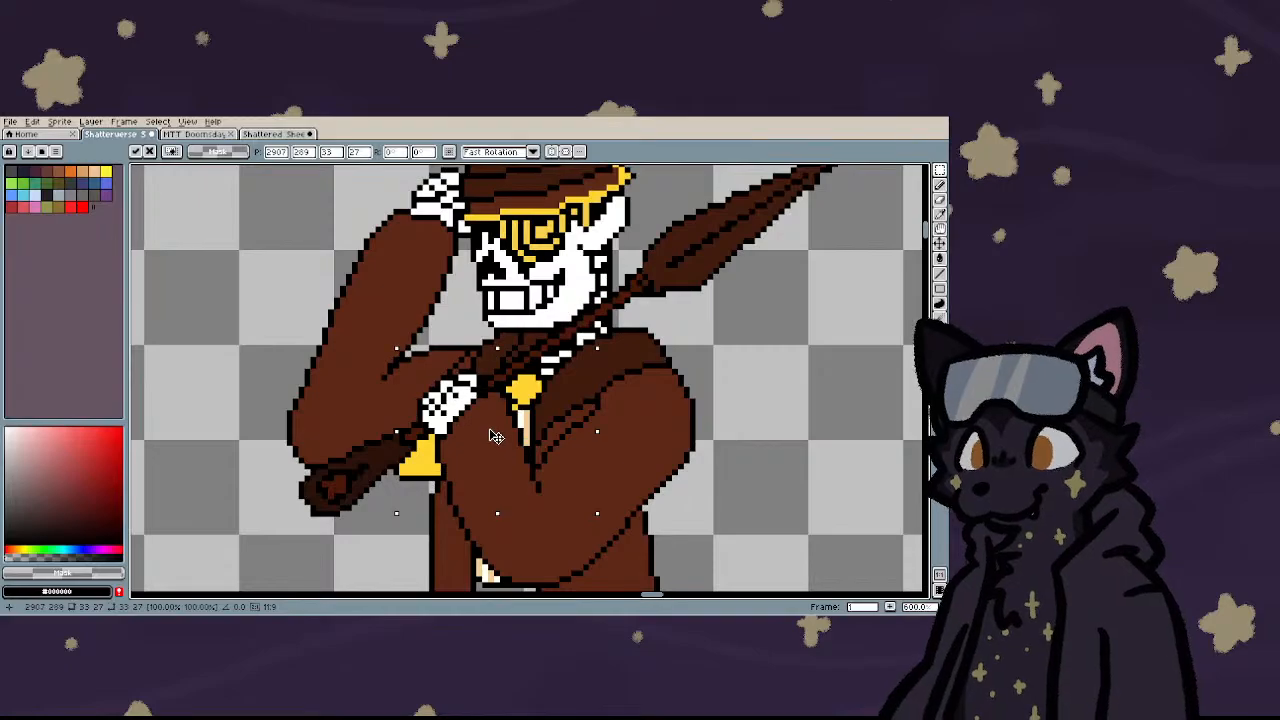
click(337, 425)
- Trim the stray black pixels at the tip of the carried spear
scroll(339, 415, down, 3)
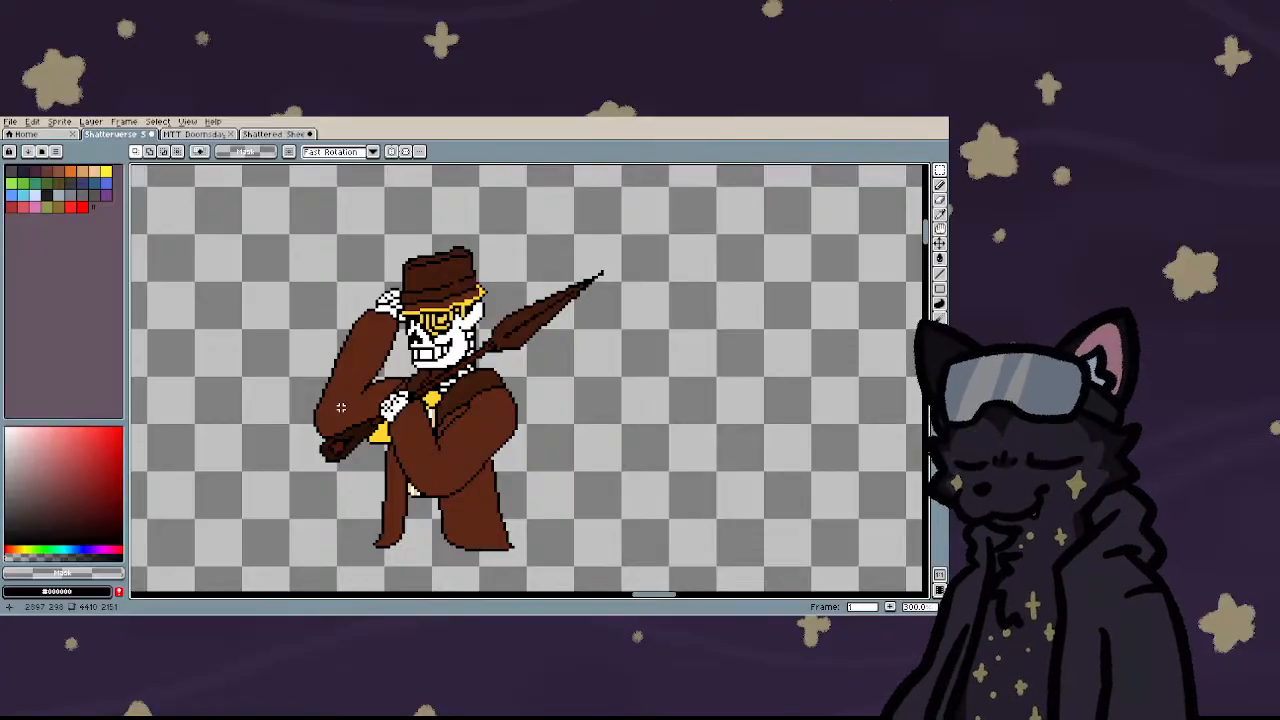
scroll(340, 407, down, 4)
scroll(381, 446, up, 2)
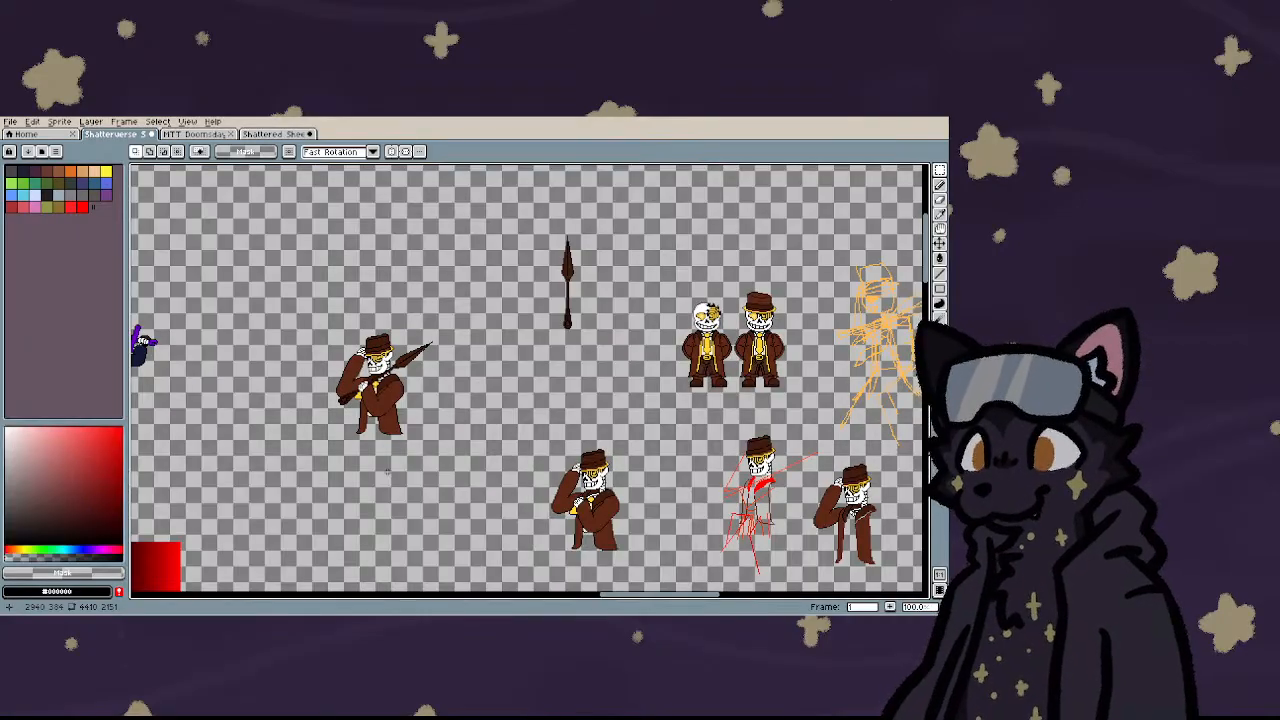
scroll(426, 348, up, 5)
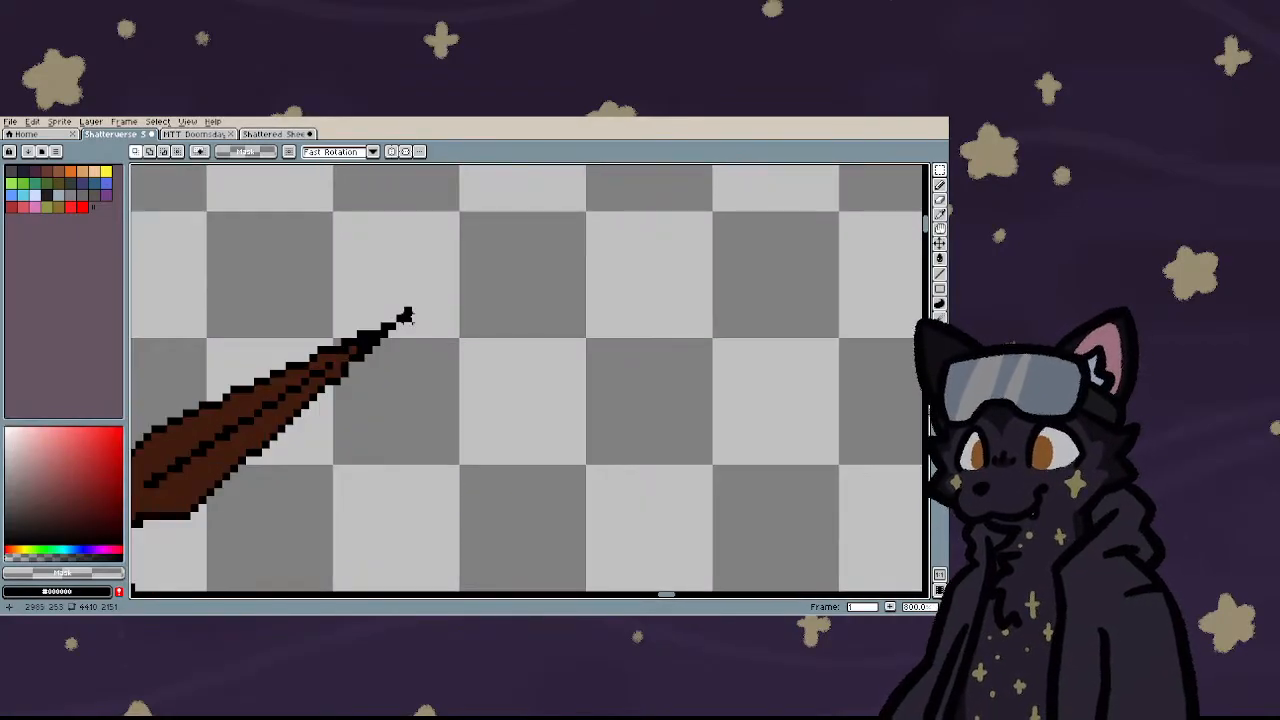
key(b)
scroll(509, 277, down, 5)
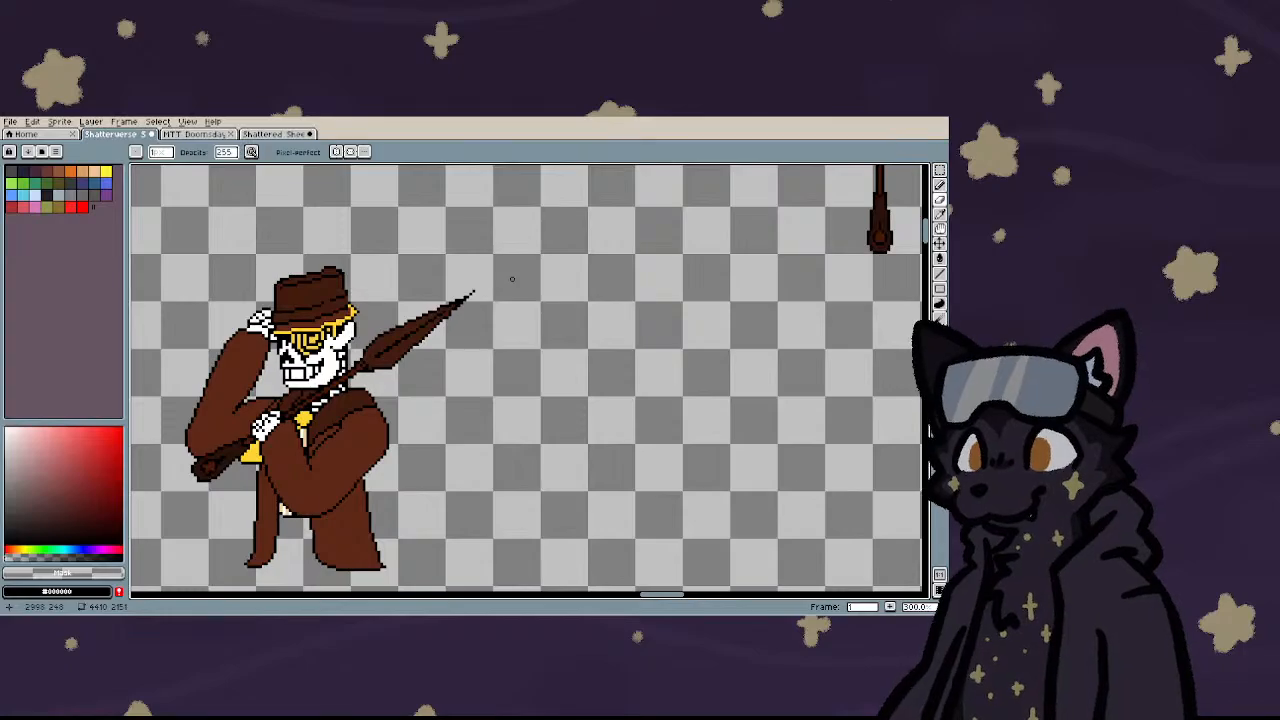
- Move the whole spear-carrying sprite to the right, close beneath the upright standalone spear, and deselect it
key(m)
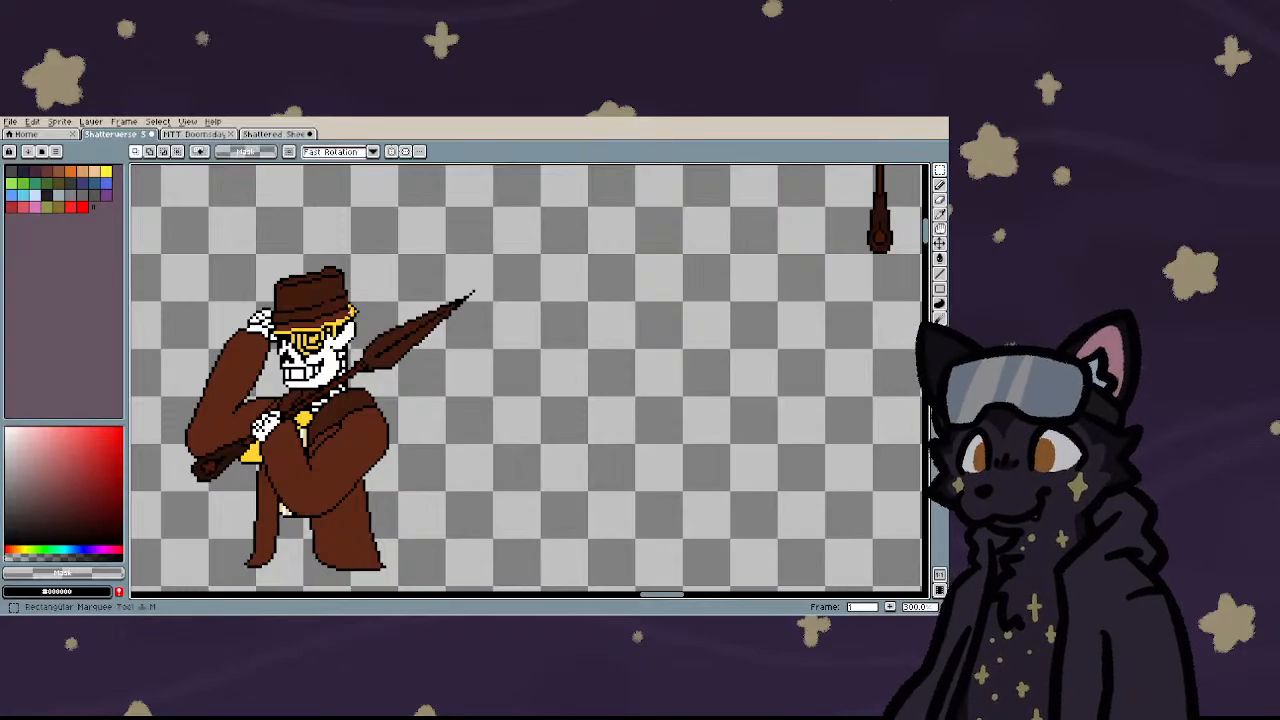
scroll(429, 314, down, 2)
drag(200, 266, 368, 431)
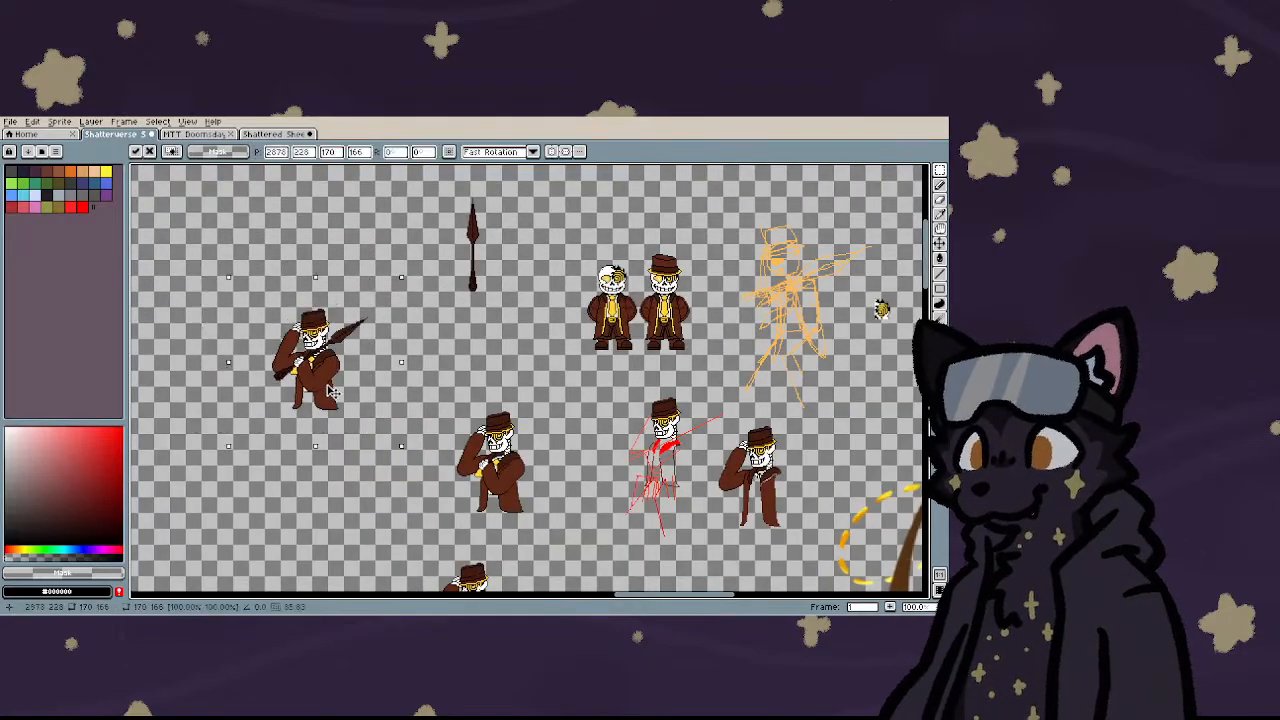
drag(295, 371, 432, 375)
key(ctrl+d)
scroll(476, 377, up, 1)
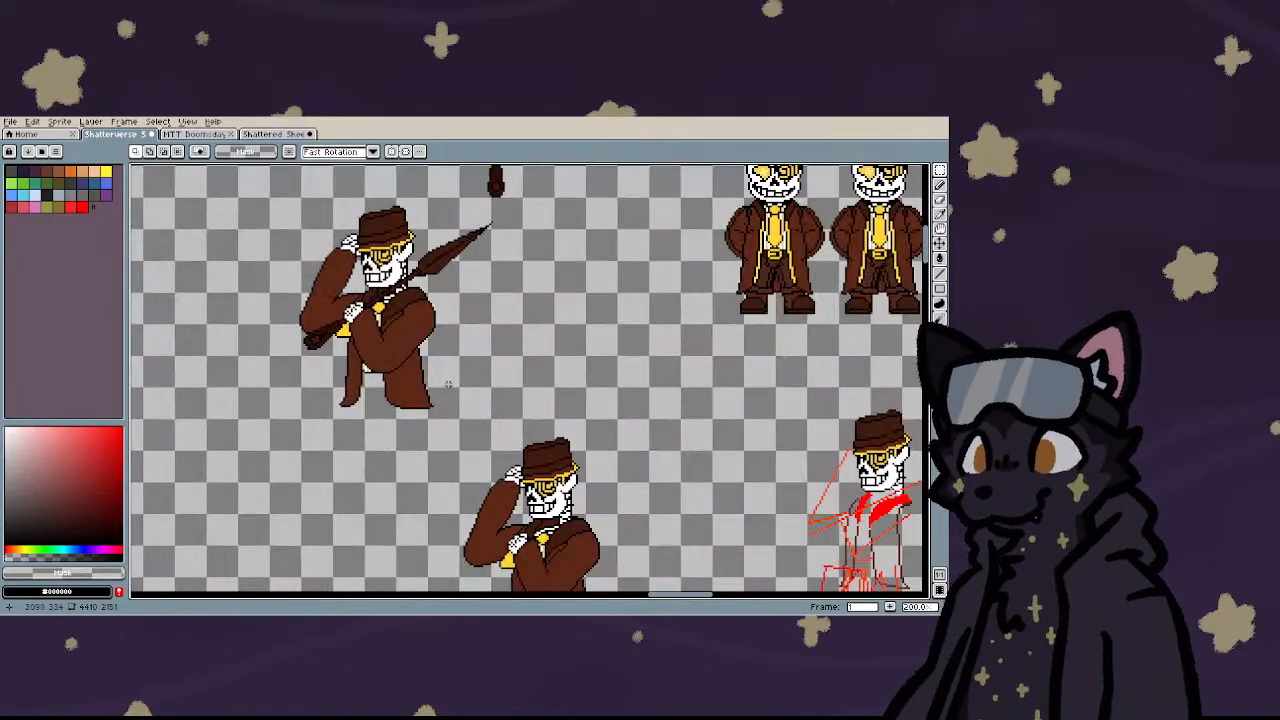
scroll(449, 385, down, 2)
scroll(547, 451, up, 1)
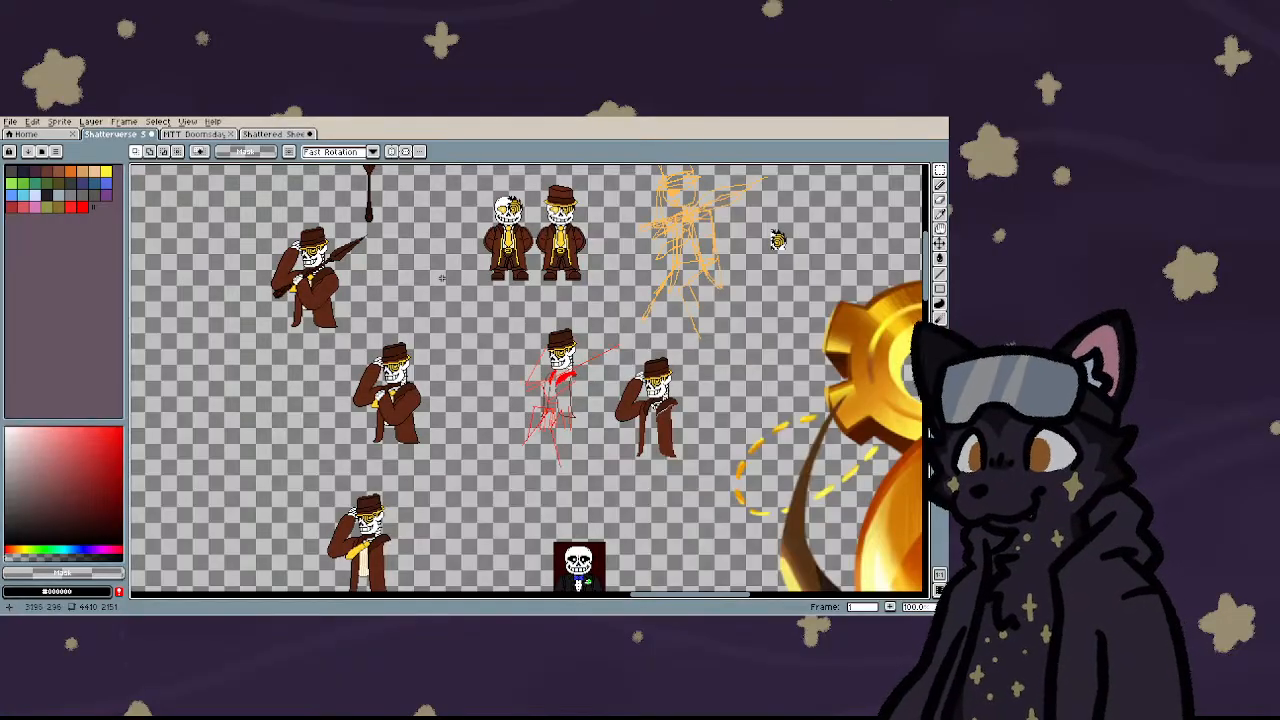
- Sample the dark brown of the hatless standing sprite's trousers as the drawing colour and switch to the Pencil tool
scroll(301, 315, up, 2)
scroll(311, 329, down, 1)
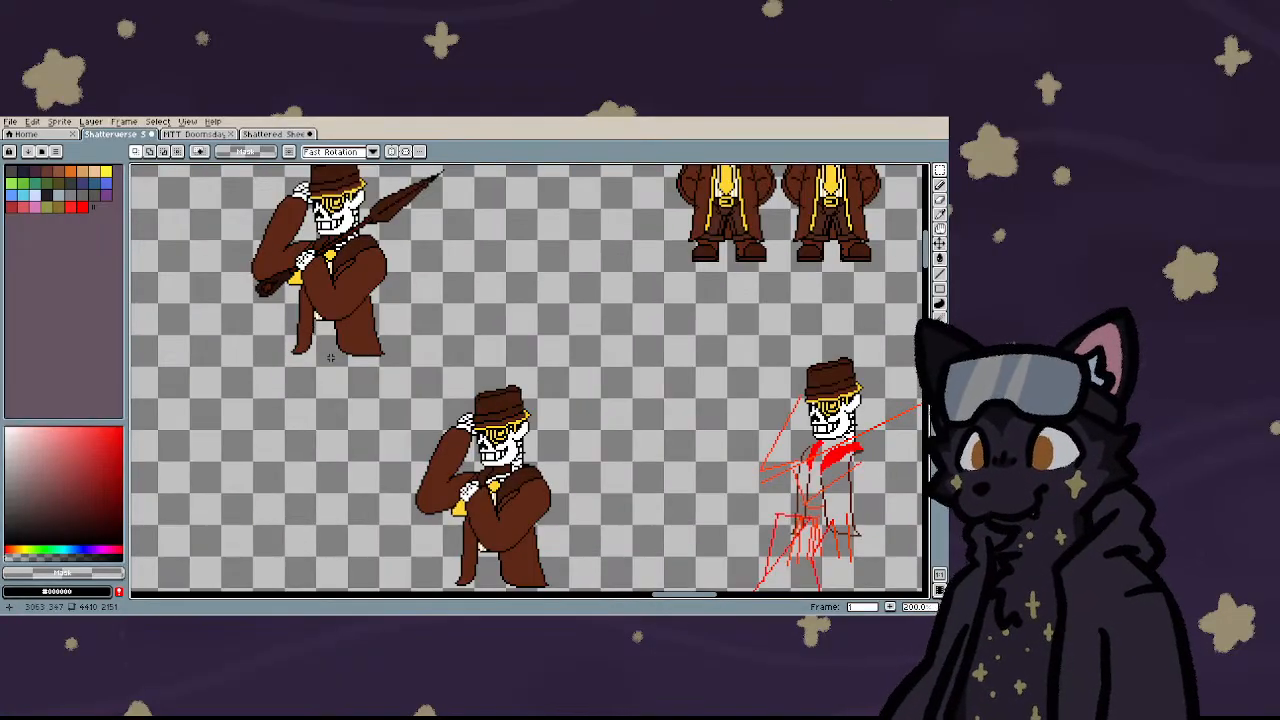
scroll(439, 470, down, 2)
key(i)
scroll(600, 334, up, 3)
click(600, 334)
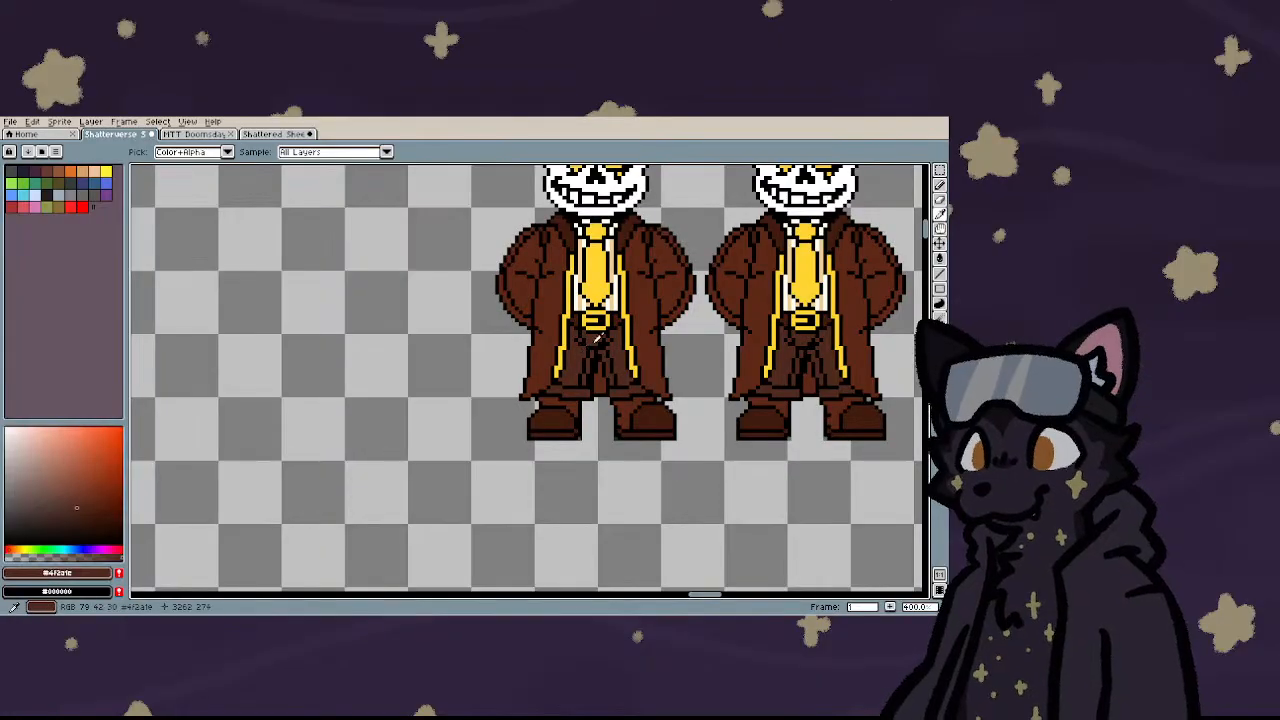
scroll(600, 334, down, 3)
key(b)
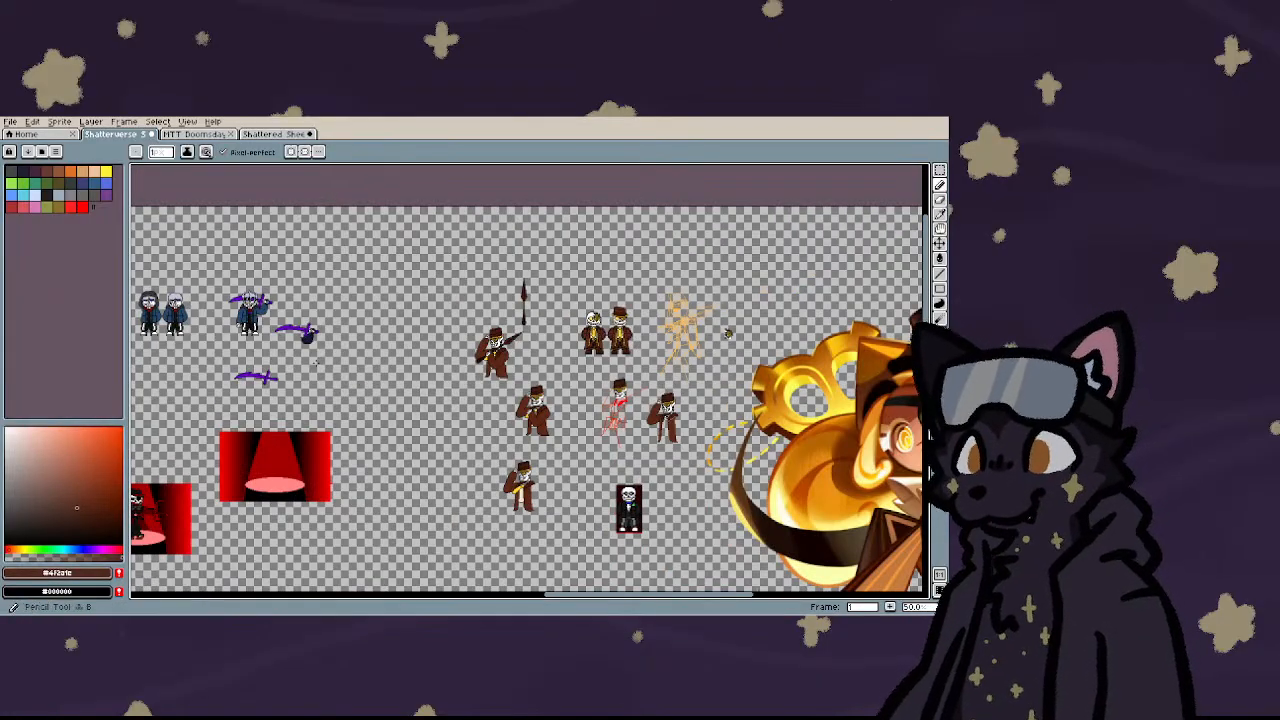
scroll(633, 403, up, 5)
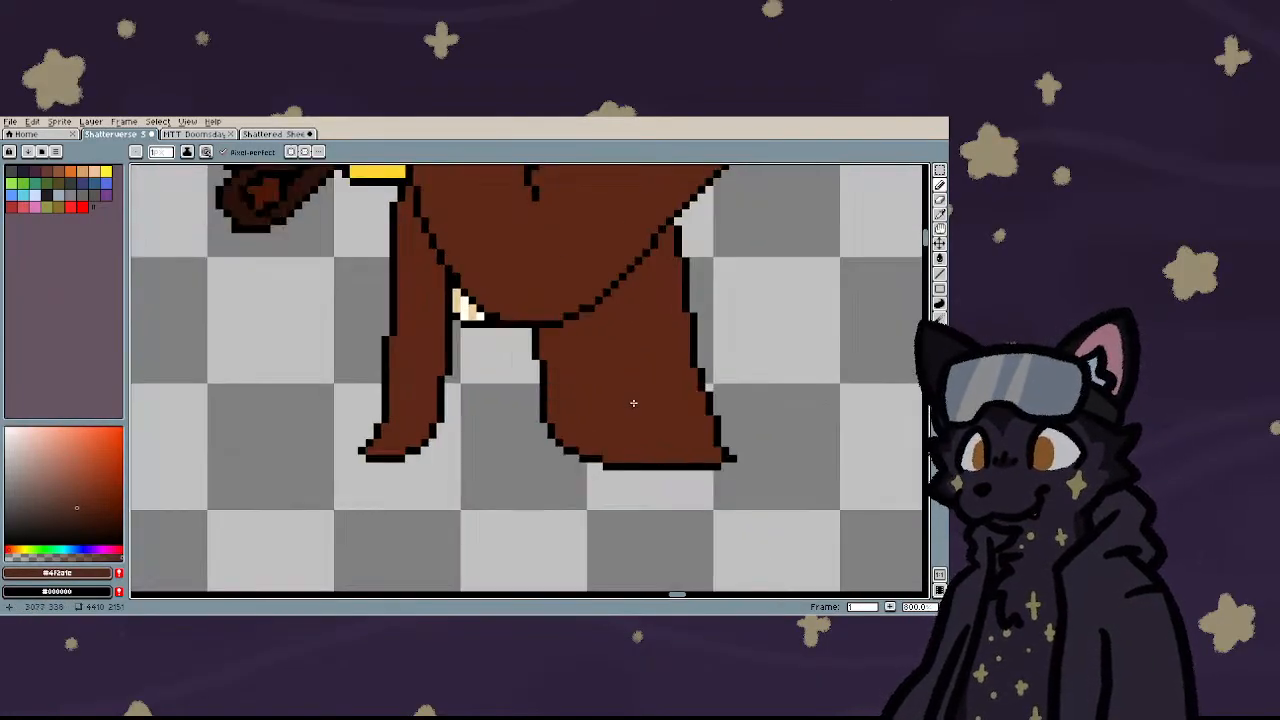
drag(472, 388, 342, 543)
scroll(438, 414, down, 2)
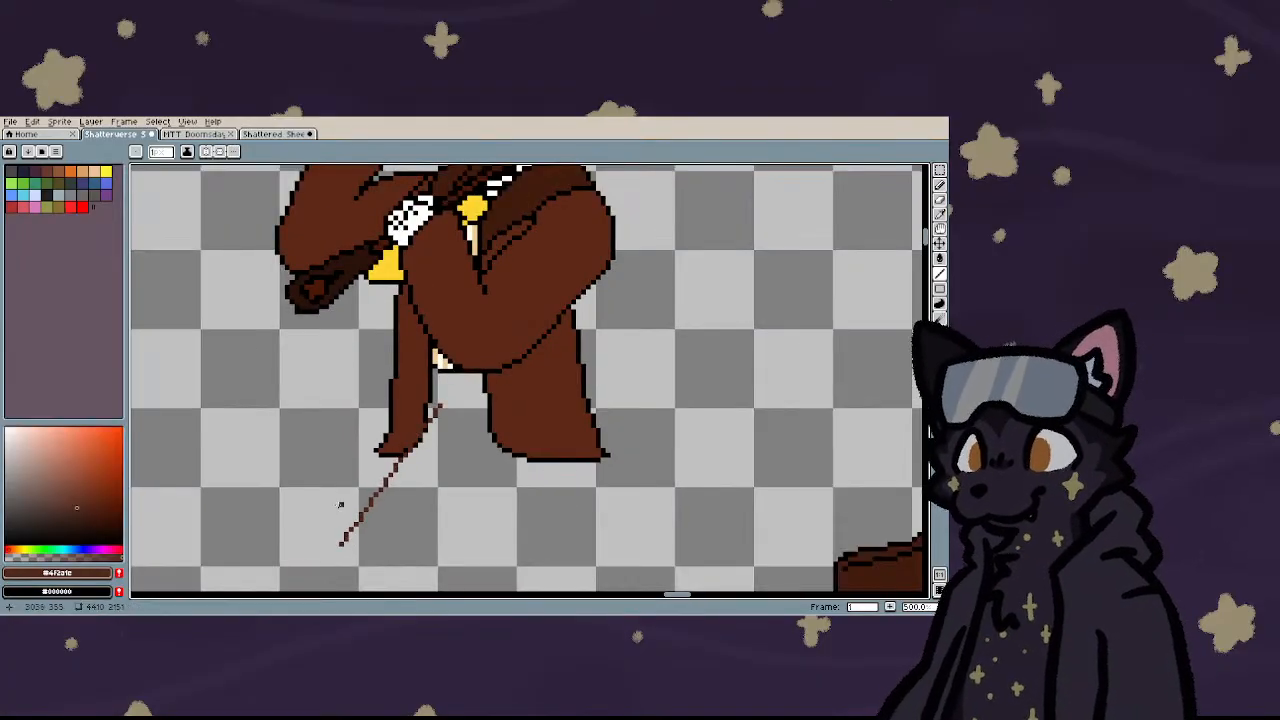
key(ctrl+z)
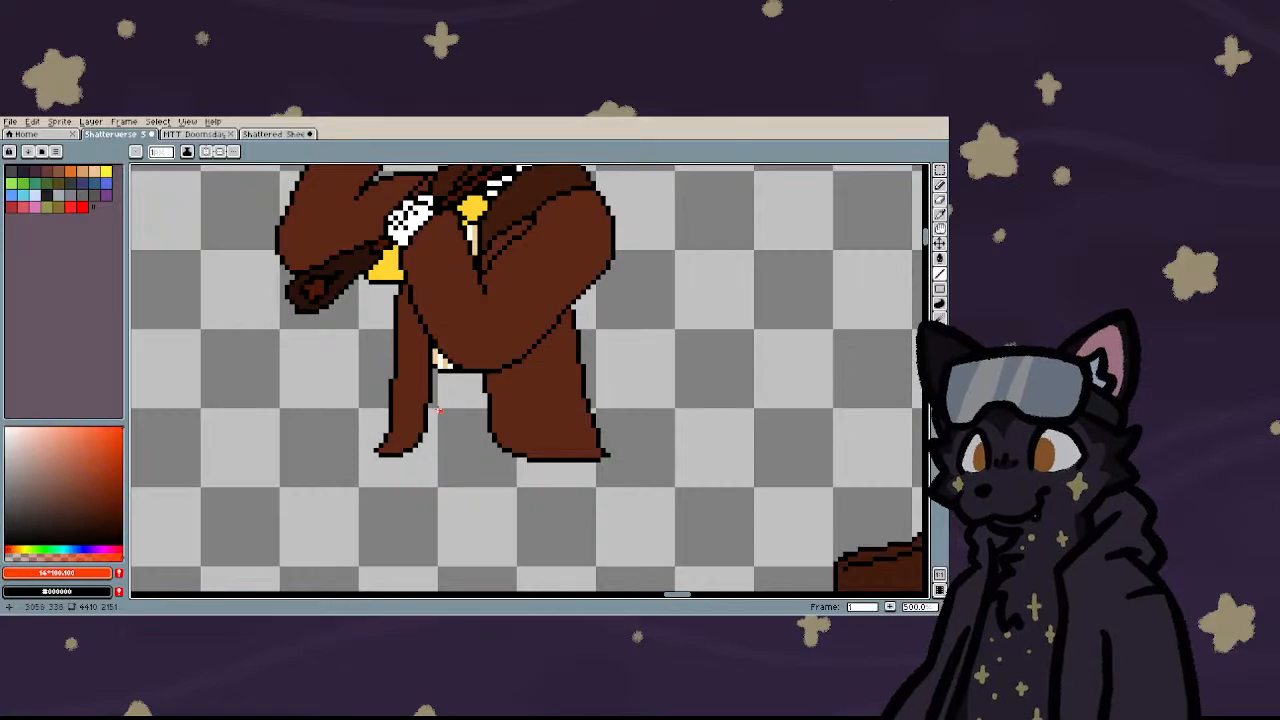
- Duplicate the spear-carrying sprite and place the copy below and to the left of the original
scroll(438, 410, down, 4)
key(m)
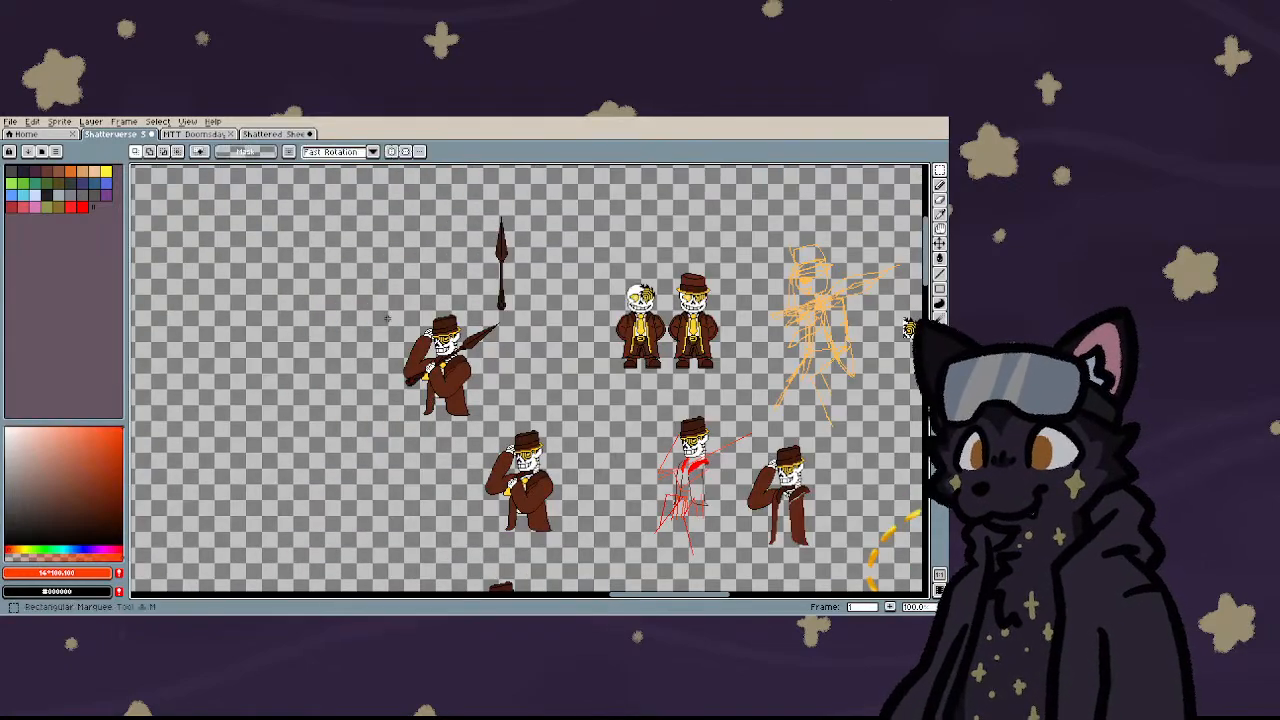
drag(379, 312, 356, 526)
click(338, 575)
scroll(325, 565, up, 4)
scroll(343, 457, down, 1)
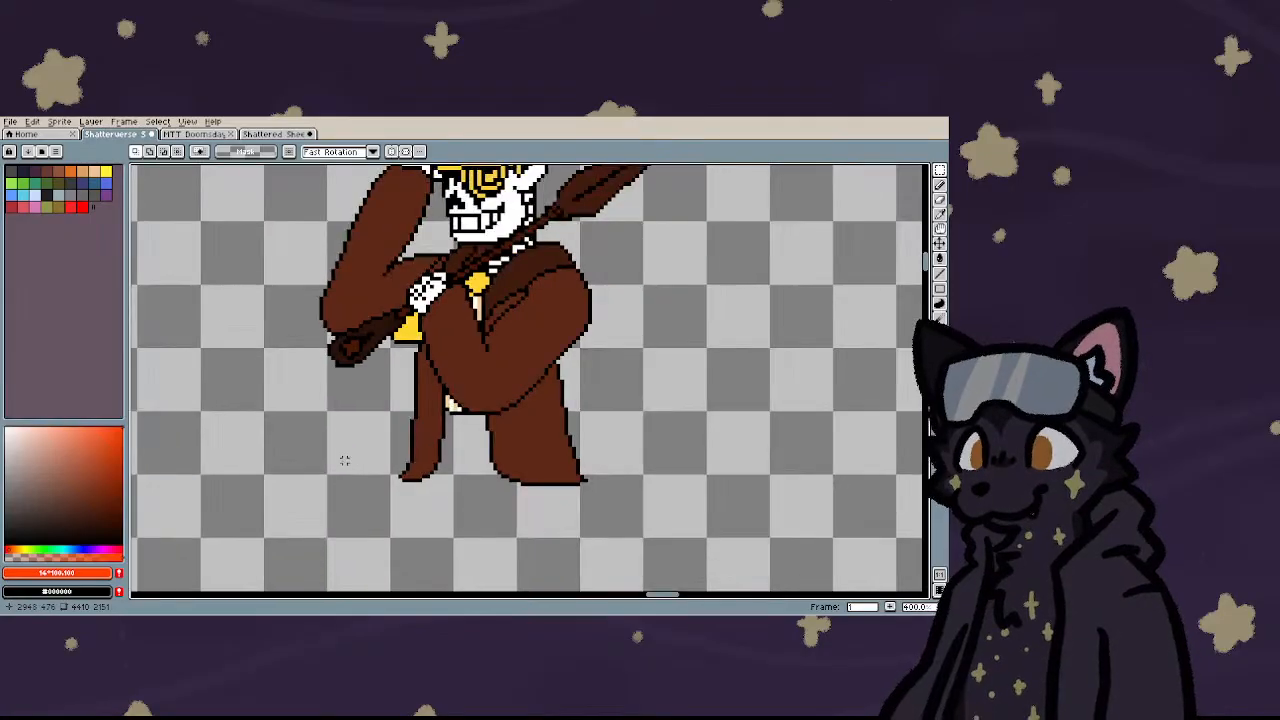
scroll(363, 537, up, 2)
key(b)
mouse_move(507, 420)
mouse_down()
mouse_move(430, 360)
mouse_move(352, 373)
mouse_up()
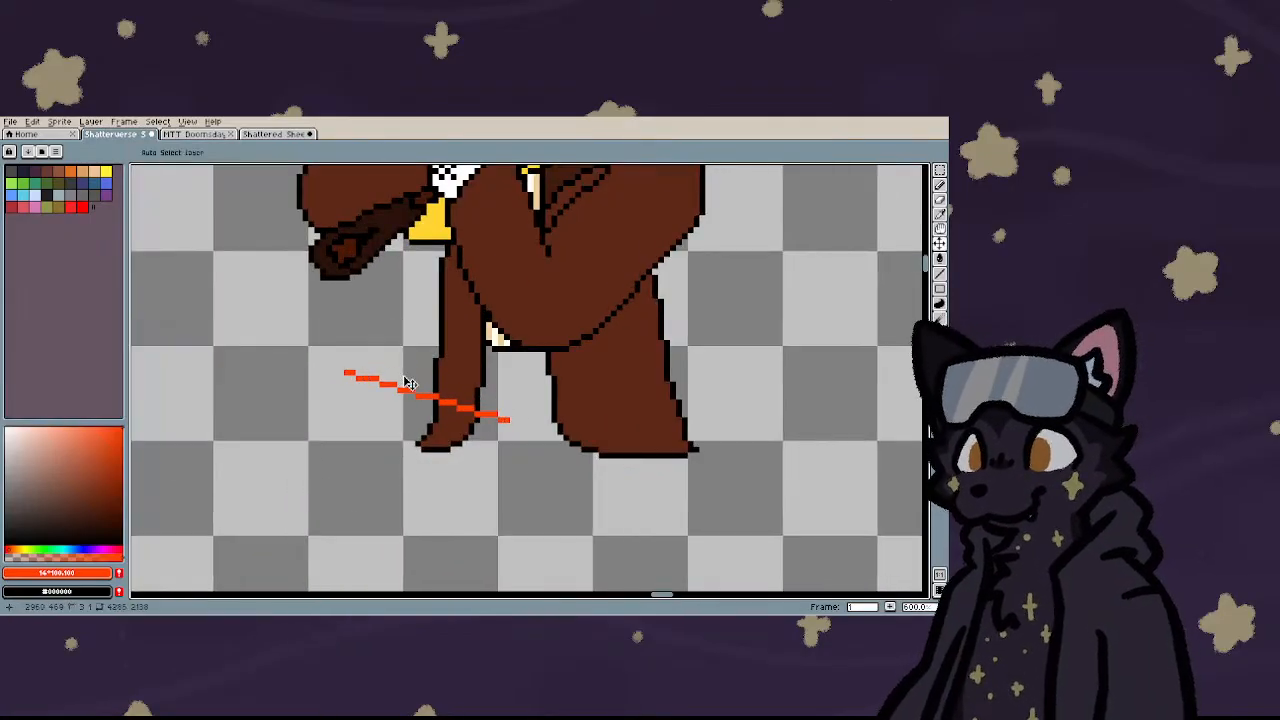
key(ctrl+z)
mouse_move(486, 414)
mouse_down()
mouse_move(340, 350)
mouse_move(277, 490)
mouse_move(205, 568)
mouse_up()
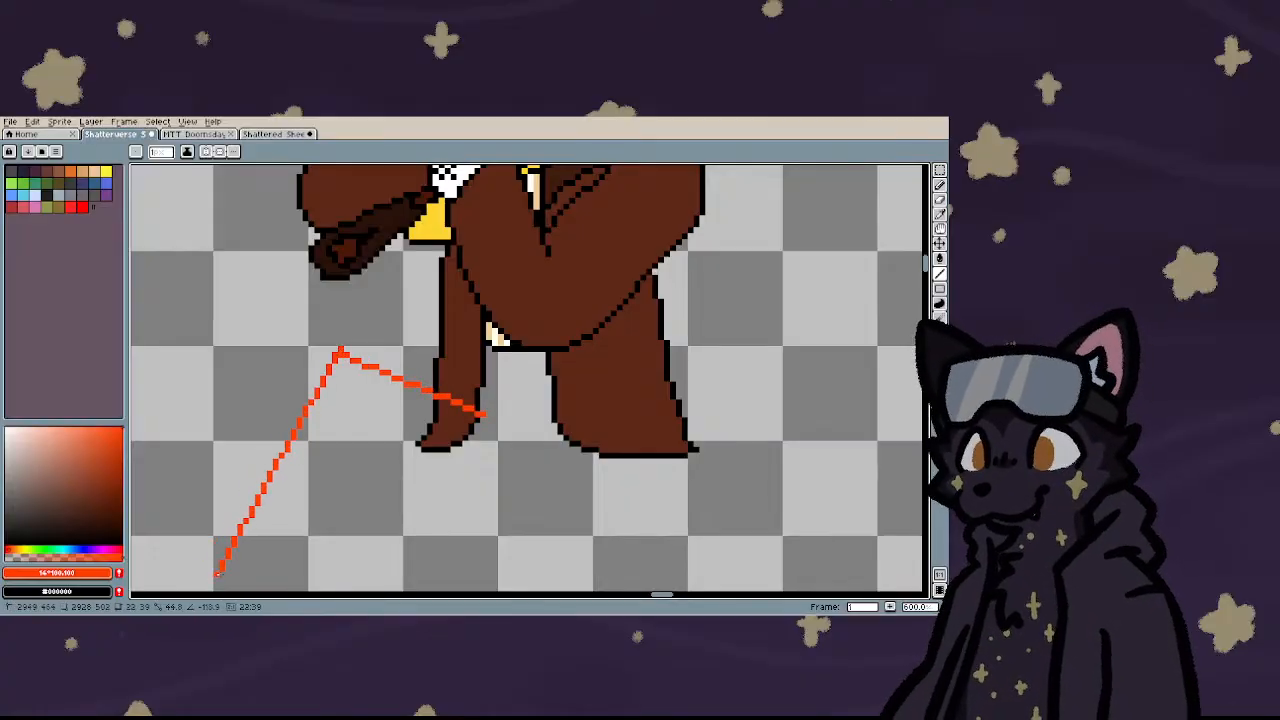
key(ctrl+z)
scroll(265, 580, down, 2)
key(ctrl+z)
scroll(270, 563, up, 2)
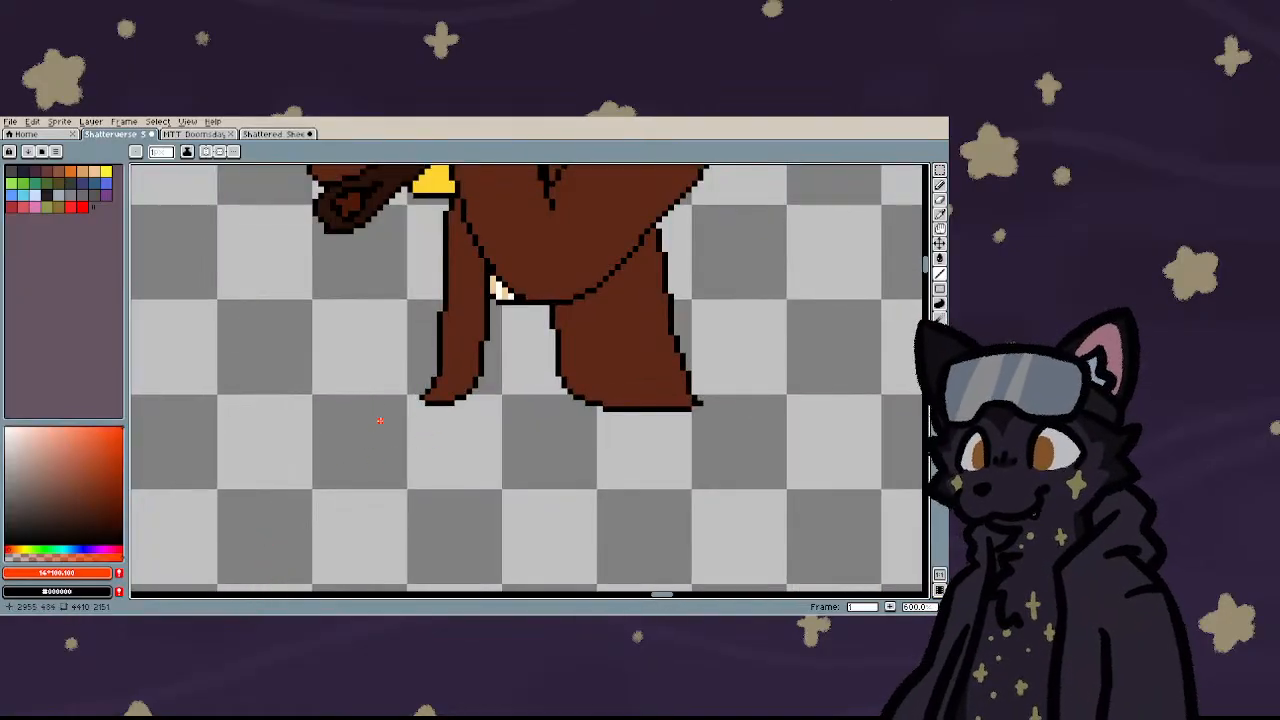
- Sketch straight orange-red guide lines for the legs below the duplicated sprite's coat, with a bent knee on the left leg
scroll(374, 428, down, 1)
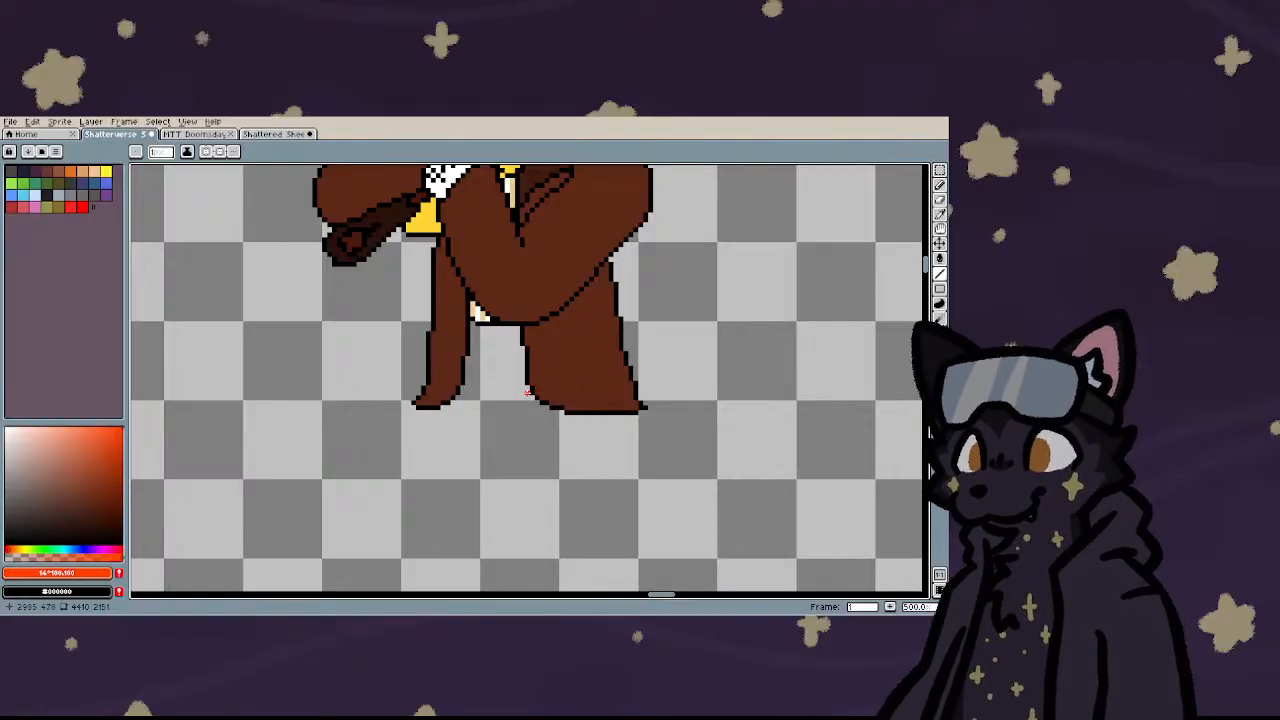
drag(527, 393, 492, 588)
scroll(505, 562, down, 2)
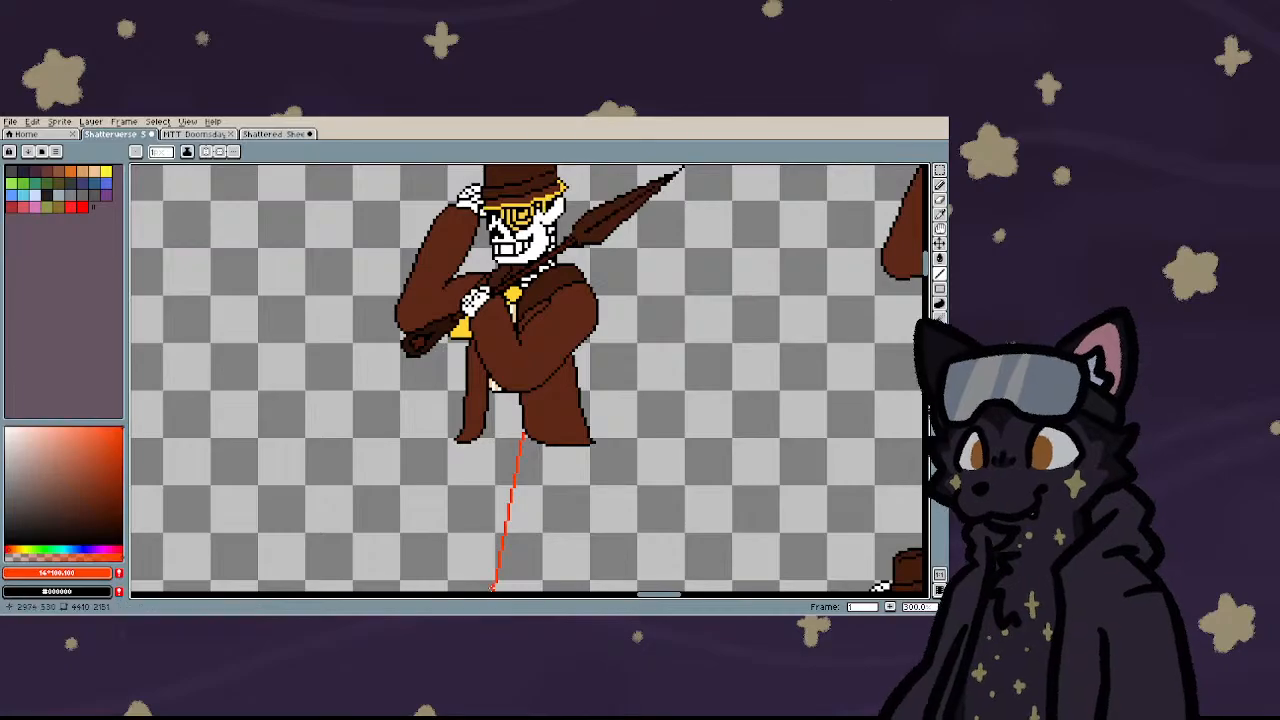
scroll(487, 522, down, 2)
scroll(487, 518, up, 4)
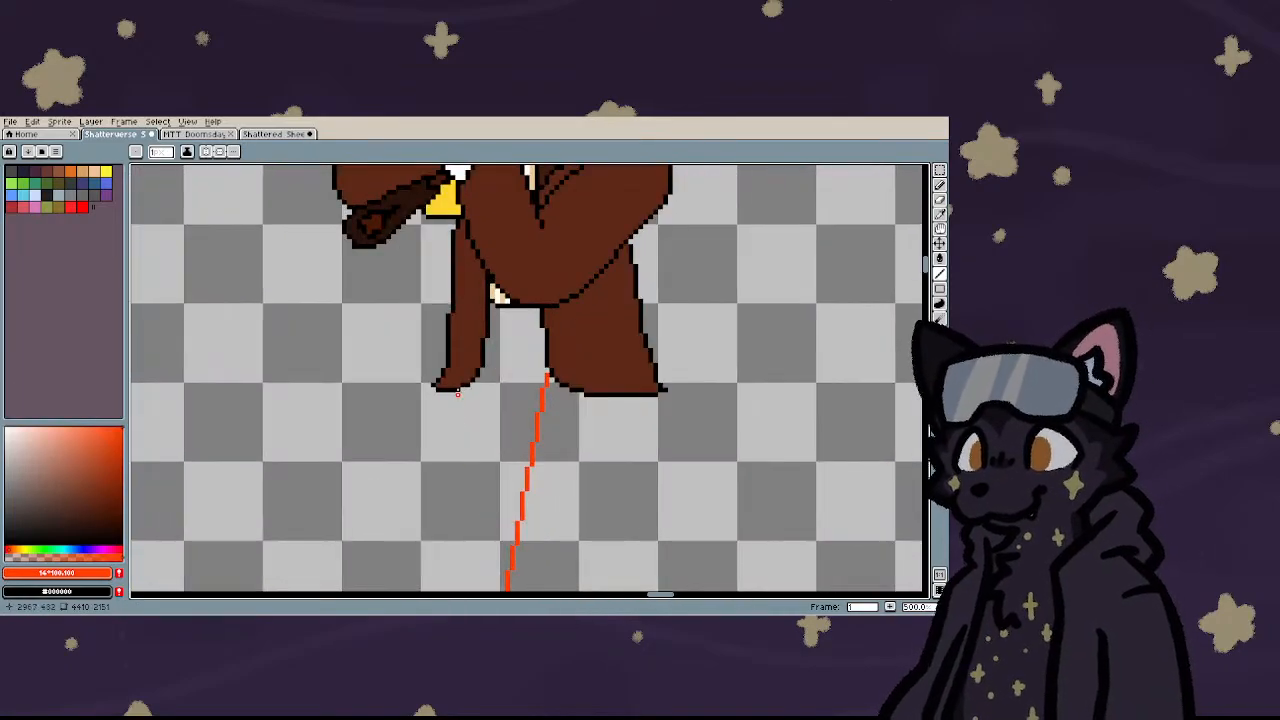
mouse_move(487, 380)
mouse_down()
mouse_move(418, 310)
mouse_move(428, 320)
mouse_up()
drag(428, 320, 383, 563)
drag(546, 378, 437, 590)
scroll(418, 502, down, 4)
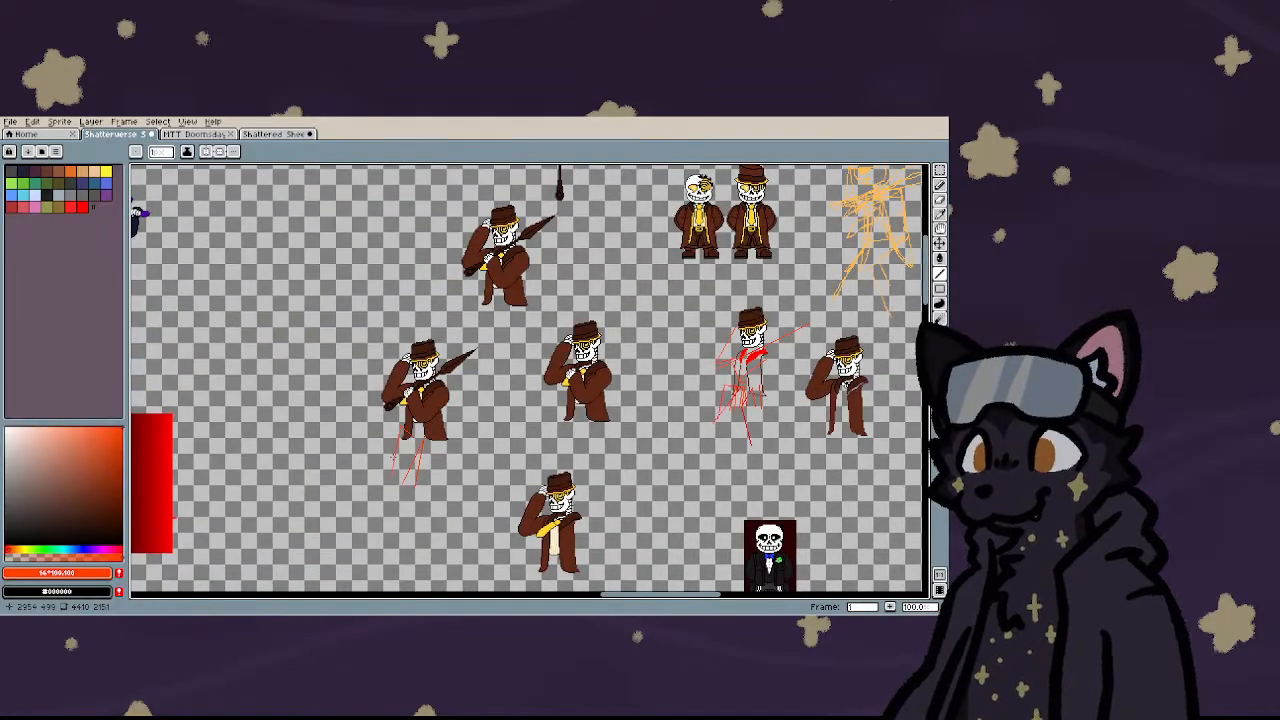
- Lasso the steeper of the two guide lines running down from the right coat panel and delete it
scroll(390, 421, up, 4)
key(e)
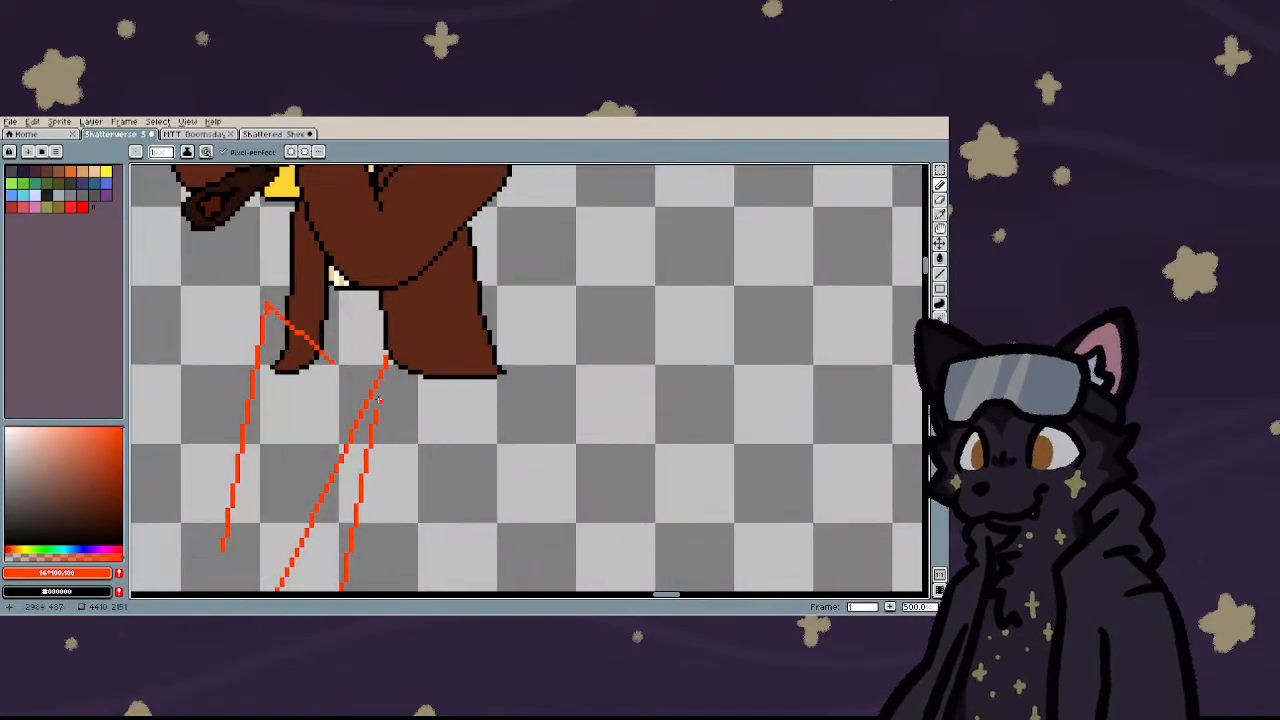
scroll(375, 396, down, 4)
scroll(365, 433, up, 3)
key(q)
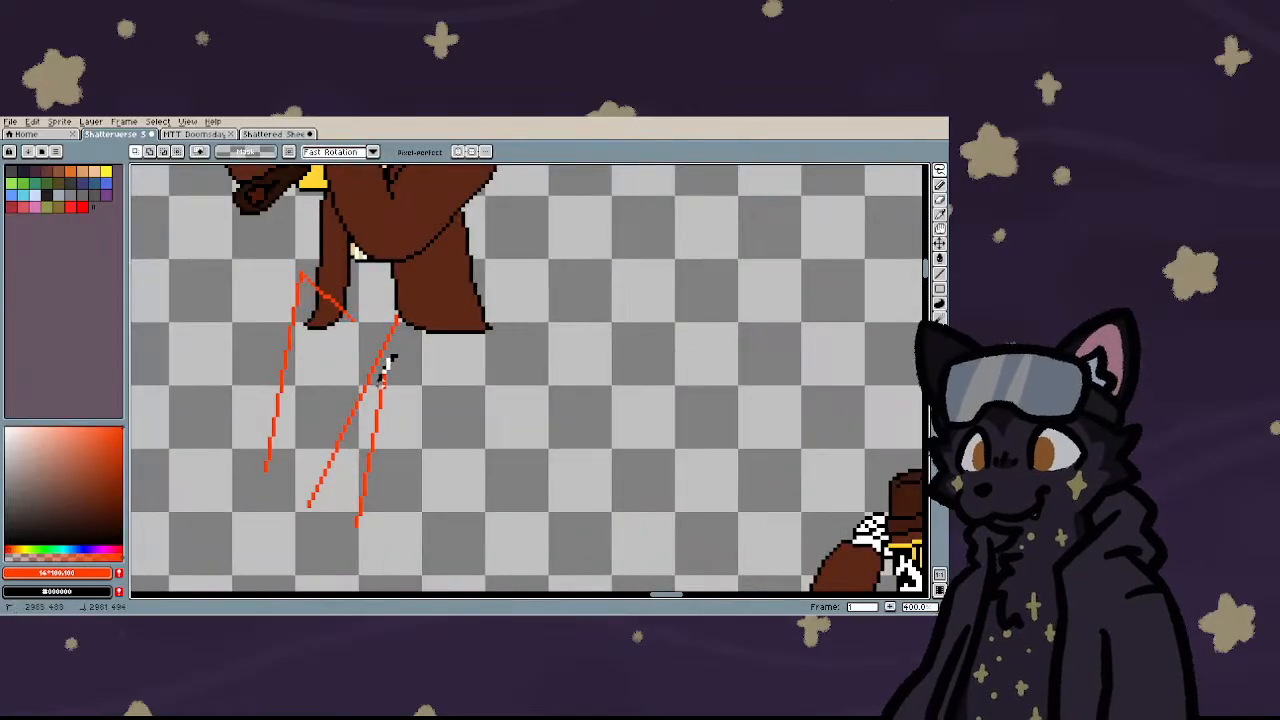
mouse_move(383, 366)
mouse_down()
mouse_move(345, 520)
mouse_move(375, 541)
mouse_move(390, 364)
mouse_up()
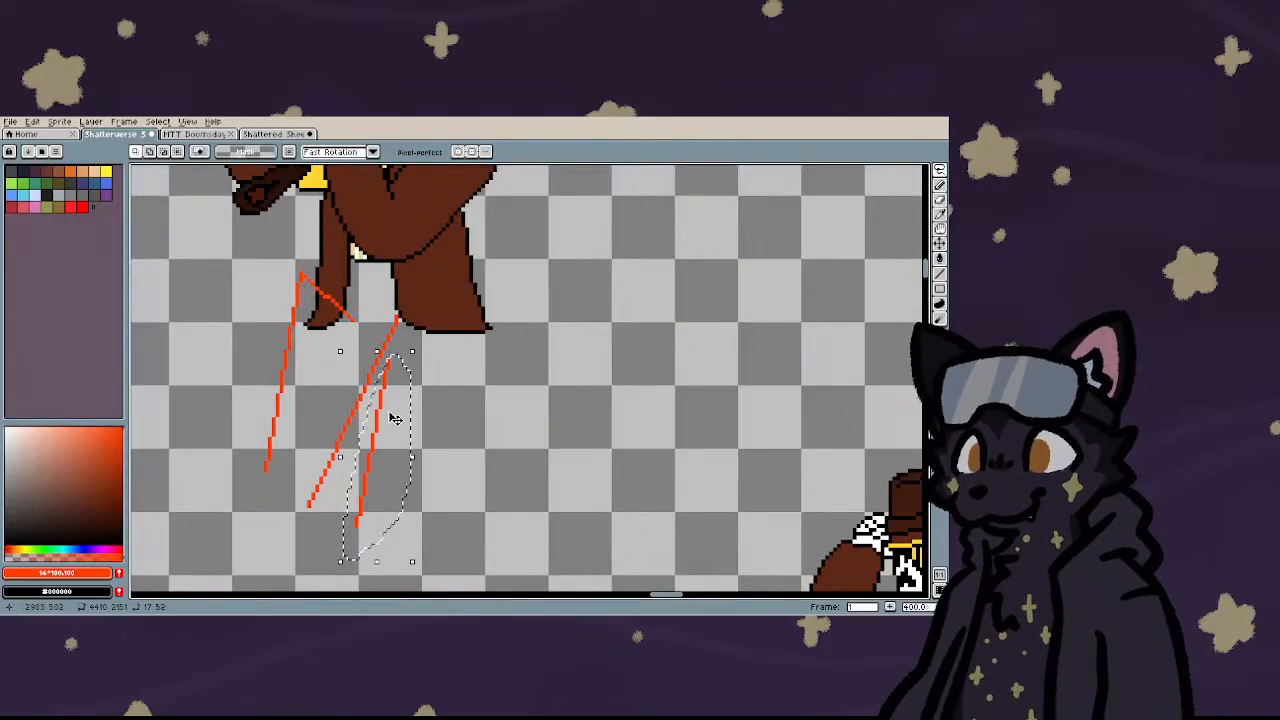
scroll(388, 410, down, 3)
scroll(375, 400, up, 4)
scroll(375, 400, down, 4)
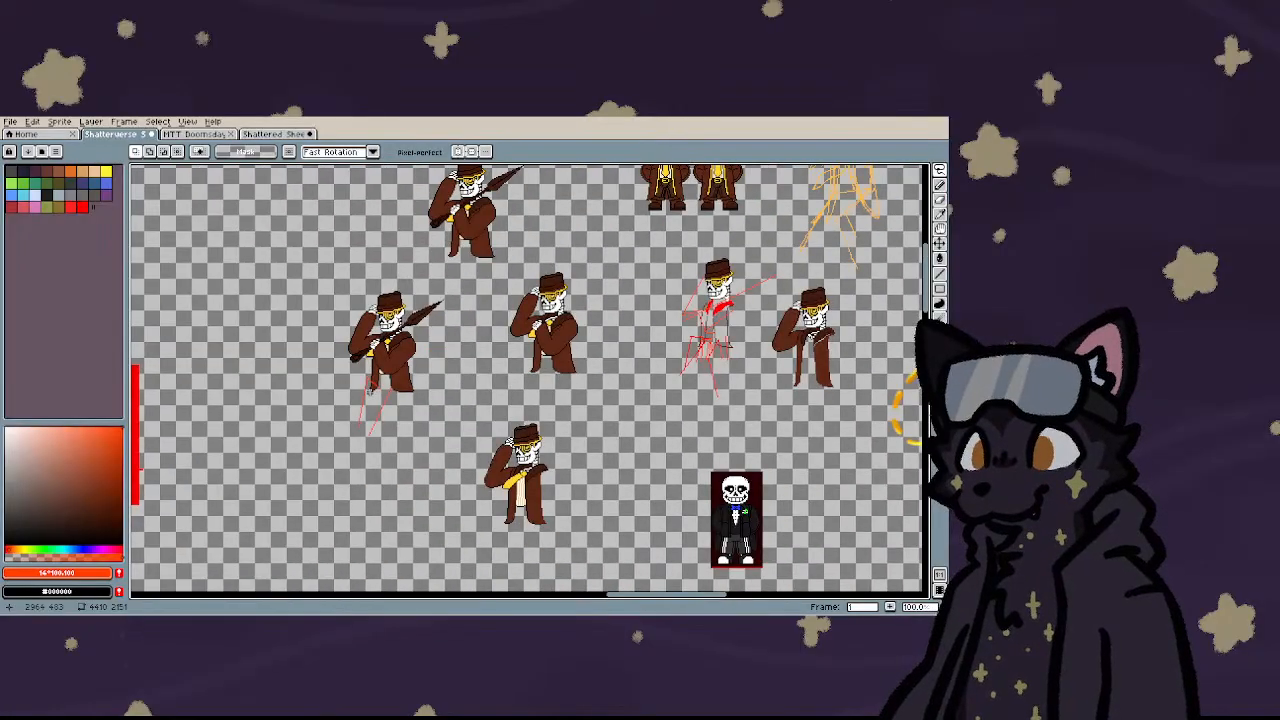
- Sample the dark brown trouser colour from the pair of standing sprites as the drawing colour for the Pencil tool
scroll(500, 350, up, 2)
scroll(719, 262, down, 3)
key(i)
scroll(585, 292, up, 4)
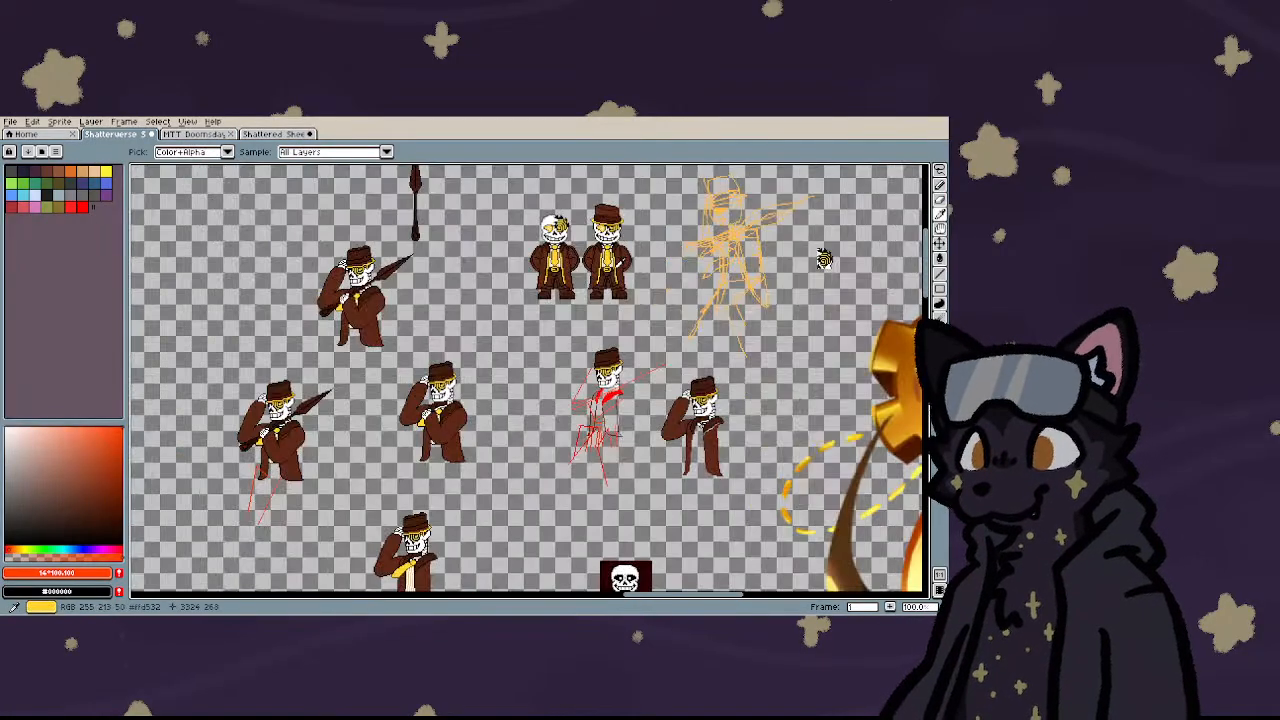
click(580, 295)
scroll(580, 295, down, 3)
key(b)
scroll(465, 445, up, 3)
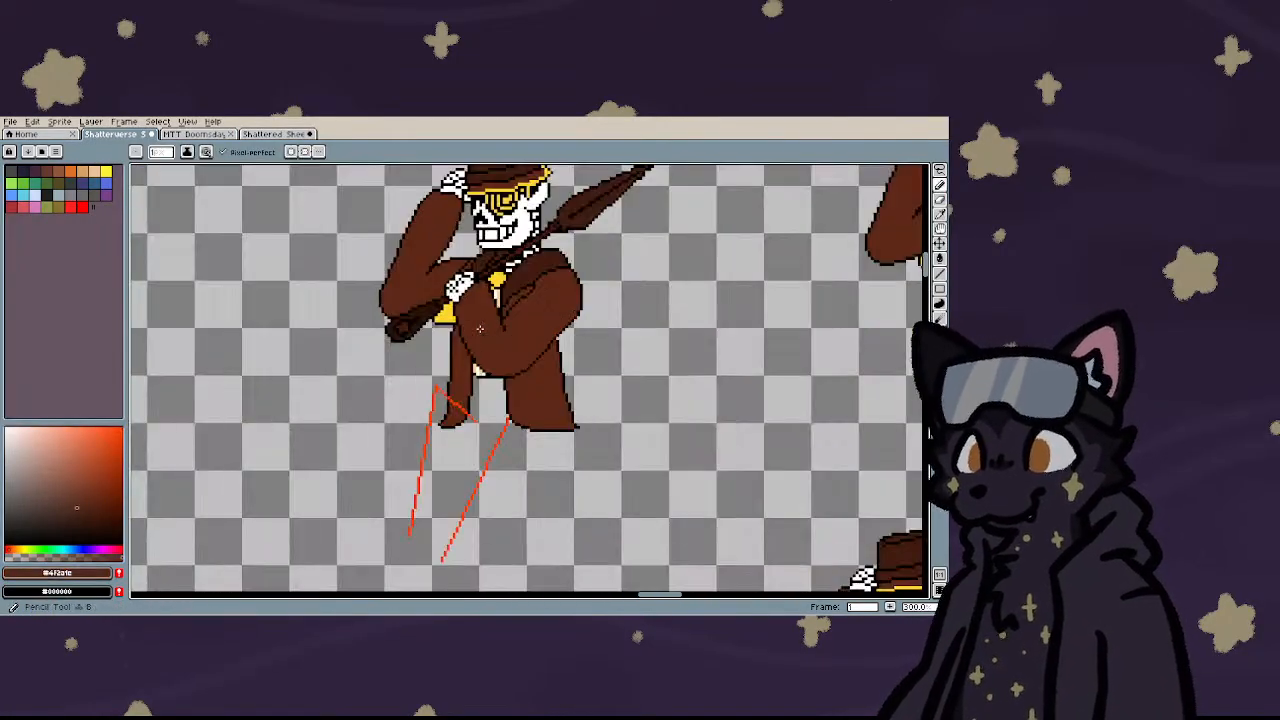
- Try to sketch the bent leg's thigh in dark brown beside the left coat panel, and undo the strokes
scroll(469, 440, up, 2)
scroll(500, 400, up, 1)
scroll(500, 400, down, 1)
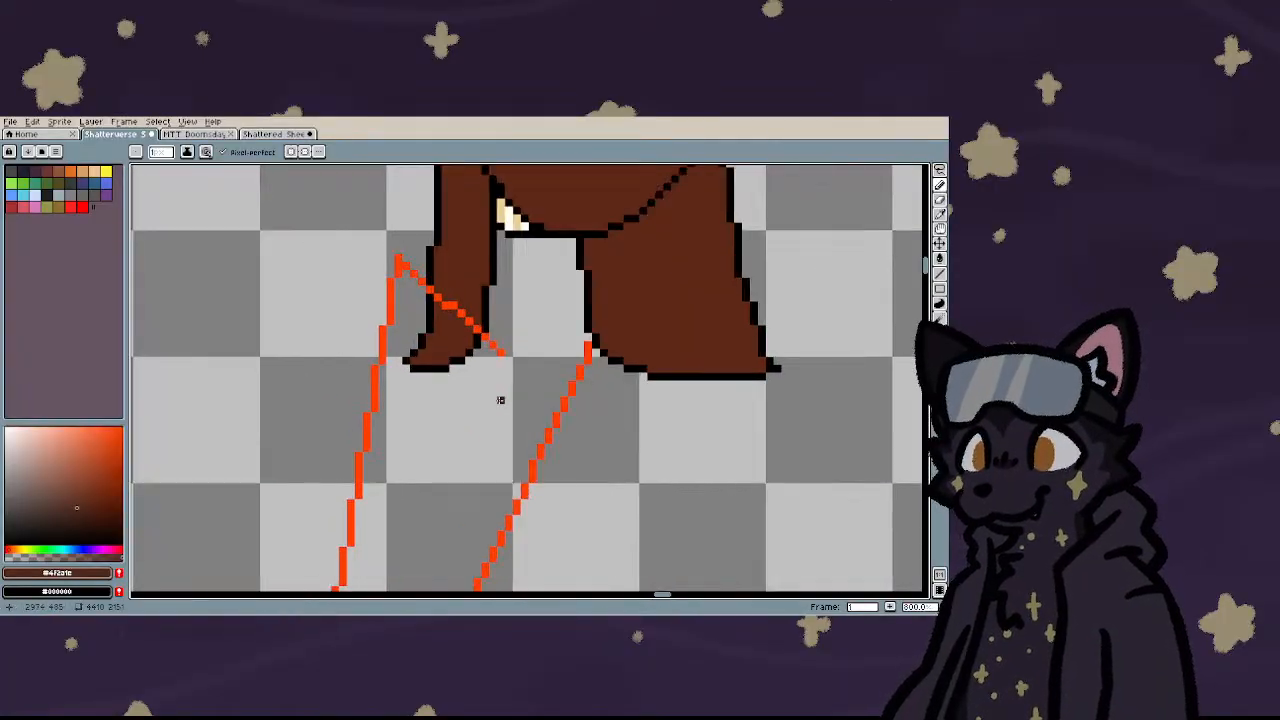
scroll(502, 401, up, 1)
scroll(512, 303, down, 2)
scroll(509, 265, up, 4)
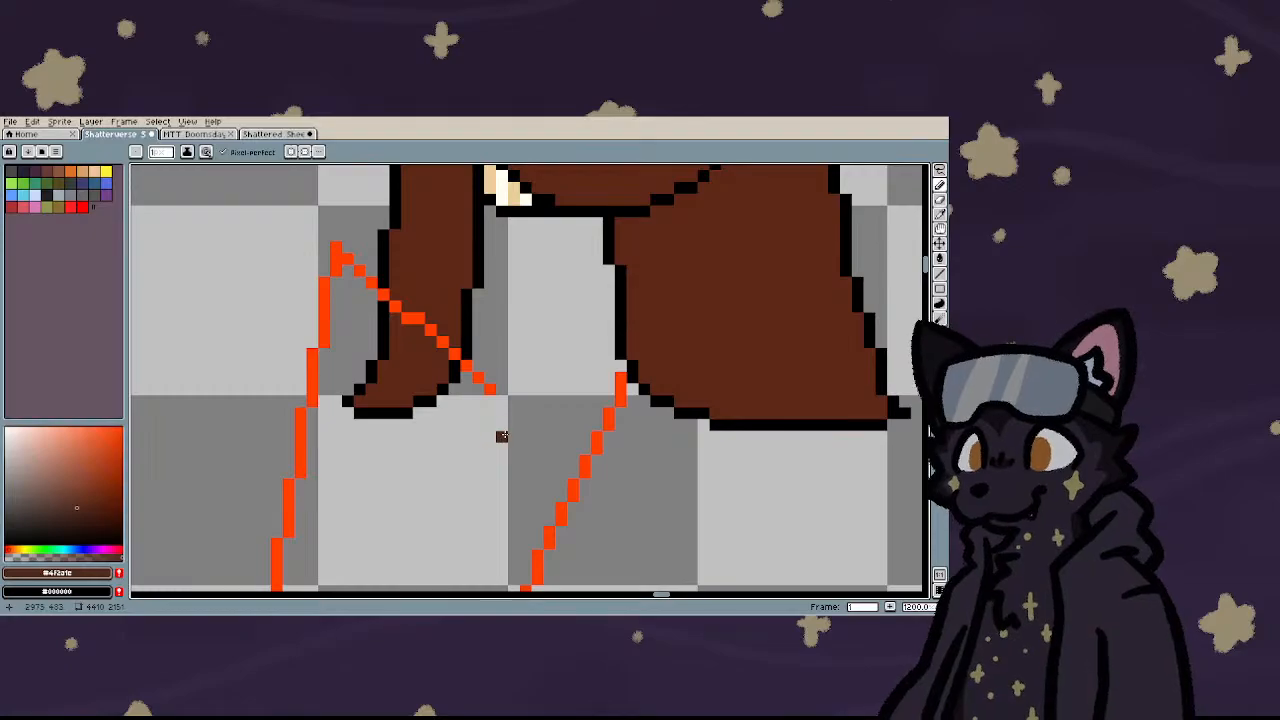
drag(503, 437, 437, 422)
drag(356, 349, 343, 326)
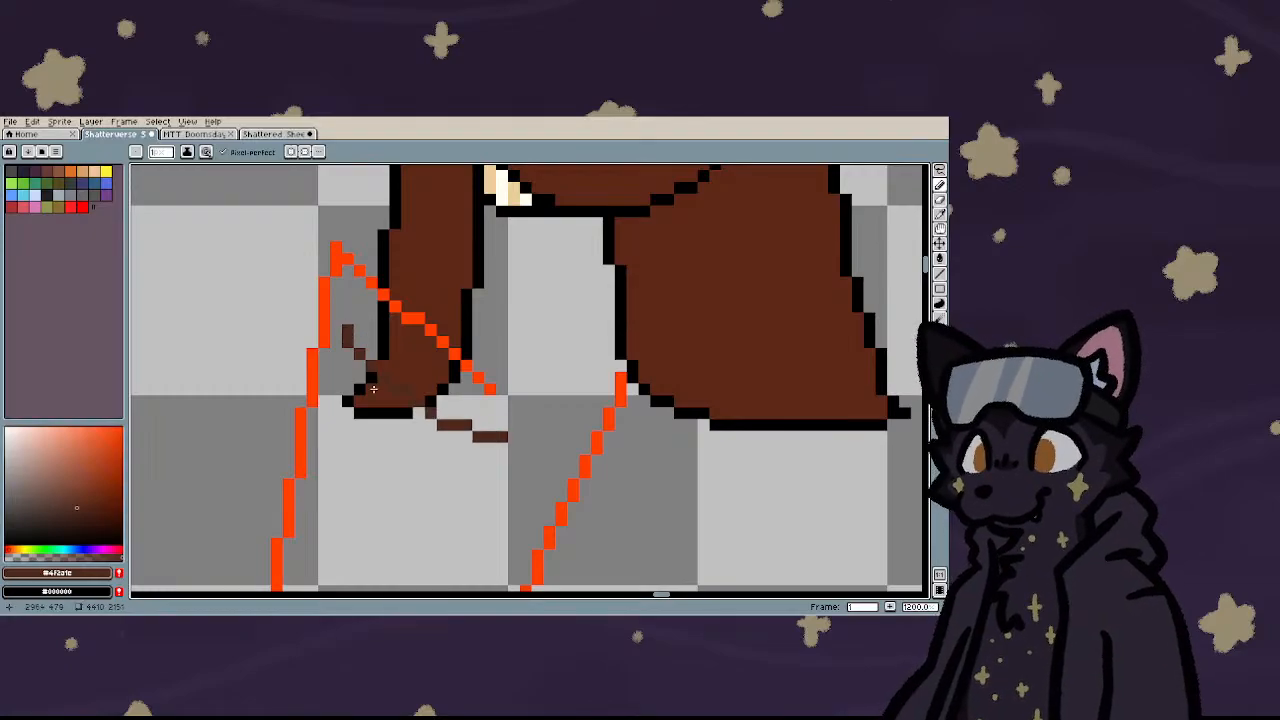
scroll(373, 389, down, 4)
key(ctrl+z)
scroll(367, 308, up, 5)
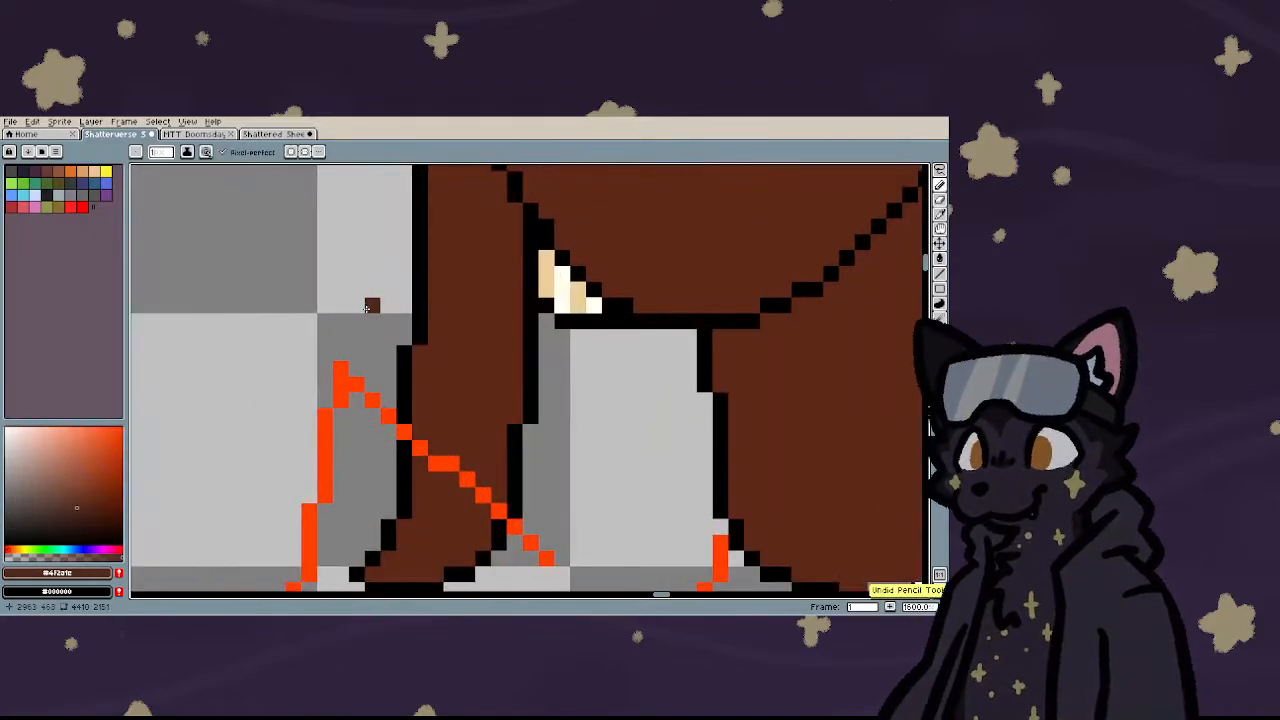
- Draw a dark brown circle outline about 11 px wide around the bent knee and another around that leg's lower end
key(shift+u)
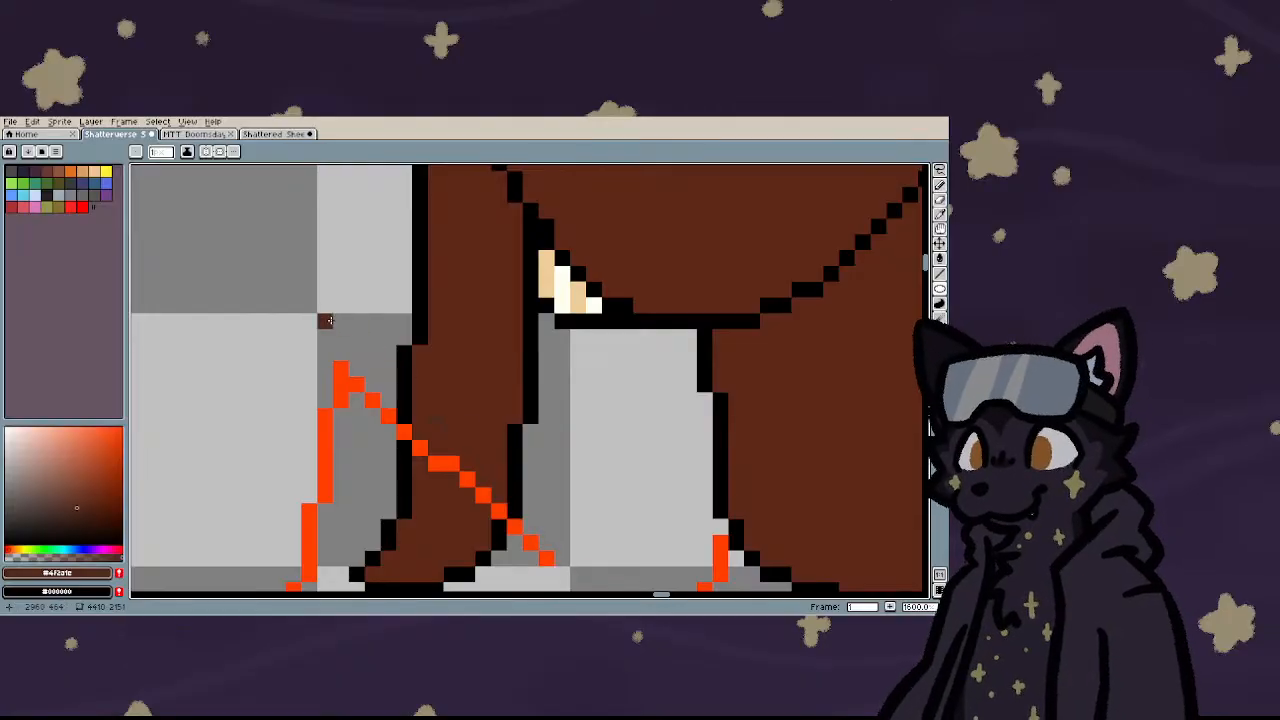
drag(258, 298, 422, 458)
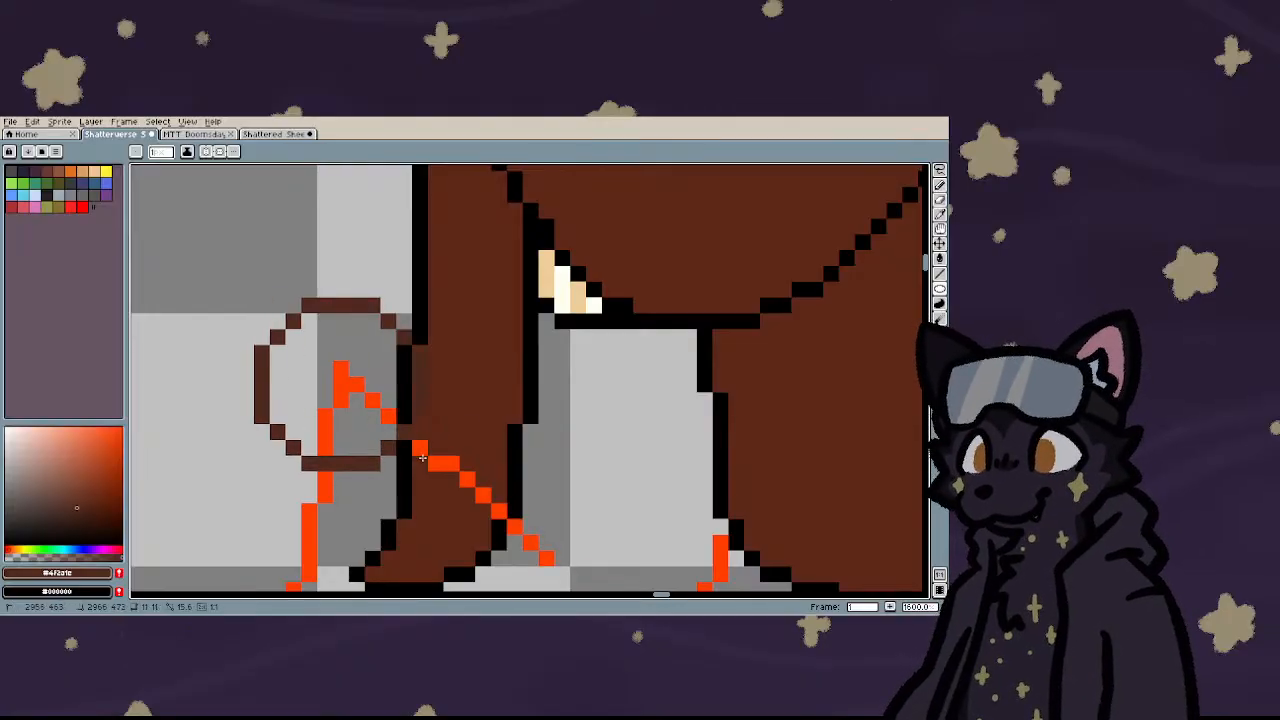
scroll(427, 460, down, 4)
scroll(305, 430, up, 3)
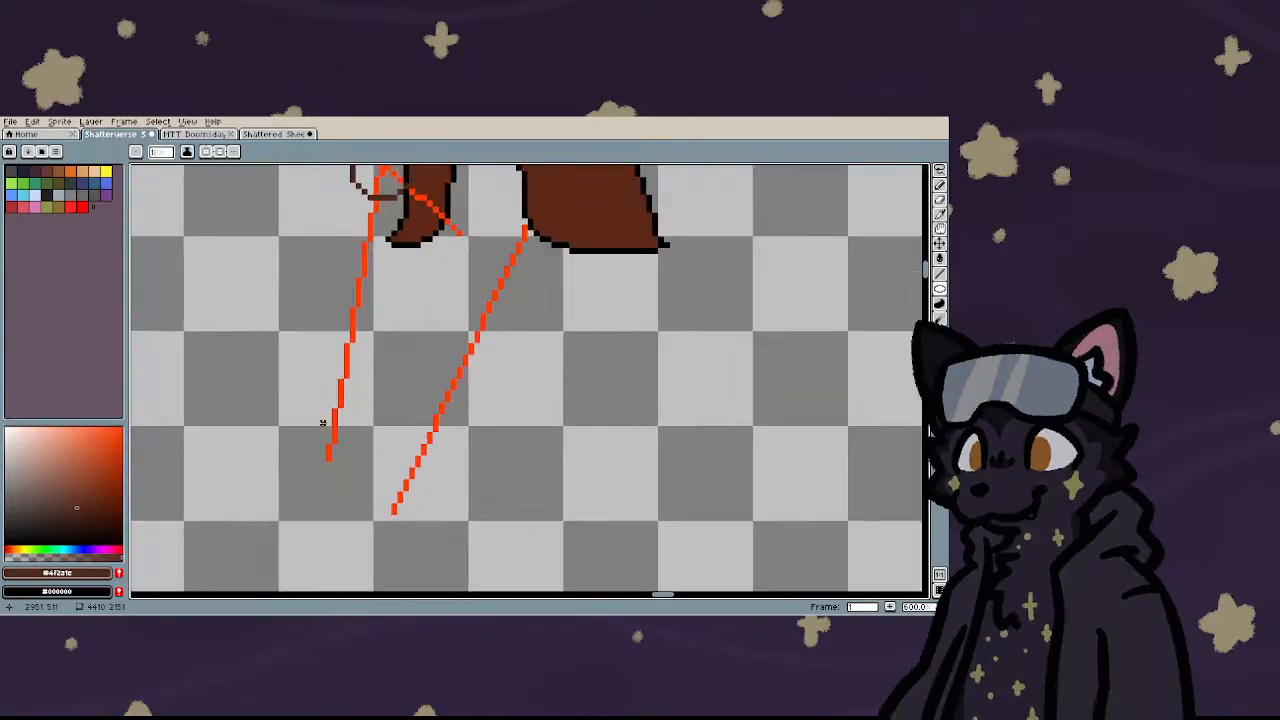
scroll(305, 430, up, 1)
drag(285, 407, 408, 536)
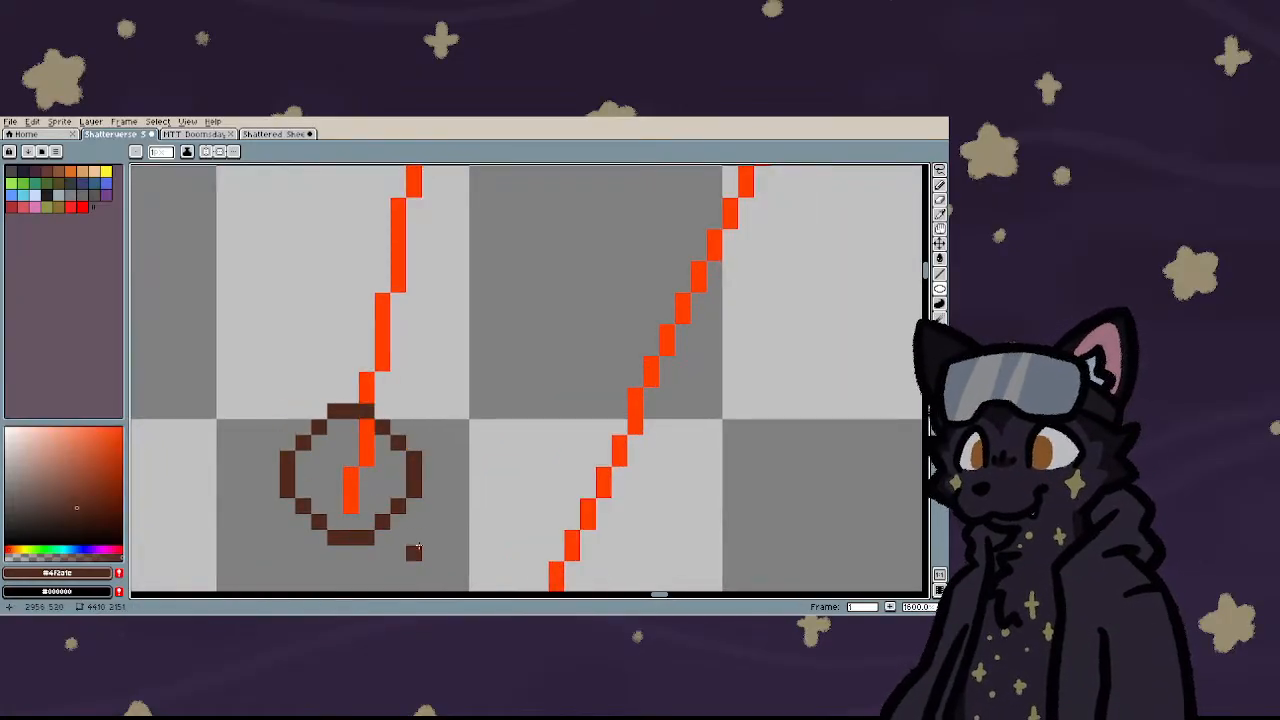
- Draw a dark brown circle about 10 px wide around the right leg's lower end and another midway up its guide line as the knee
scroll(414, 549, down, 4)
scroll(375, 489, up, 1)
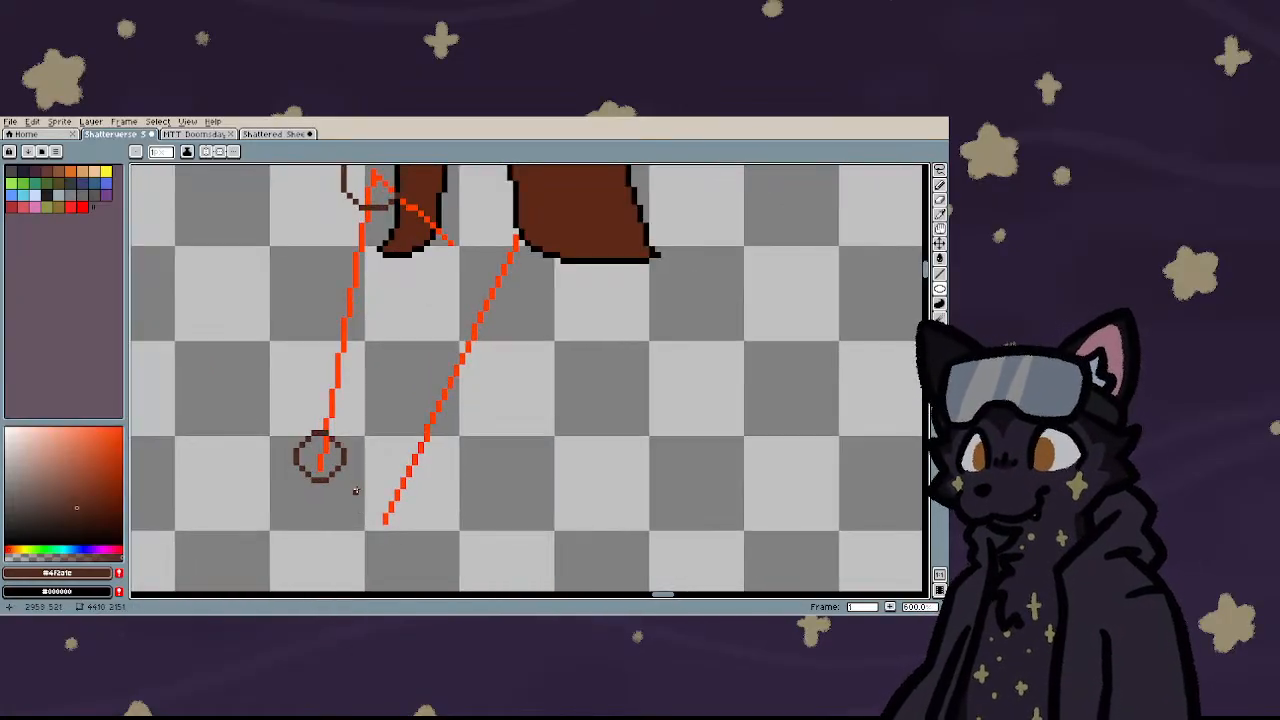
drag(355, 490, 406, 538)
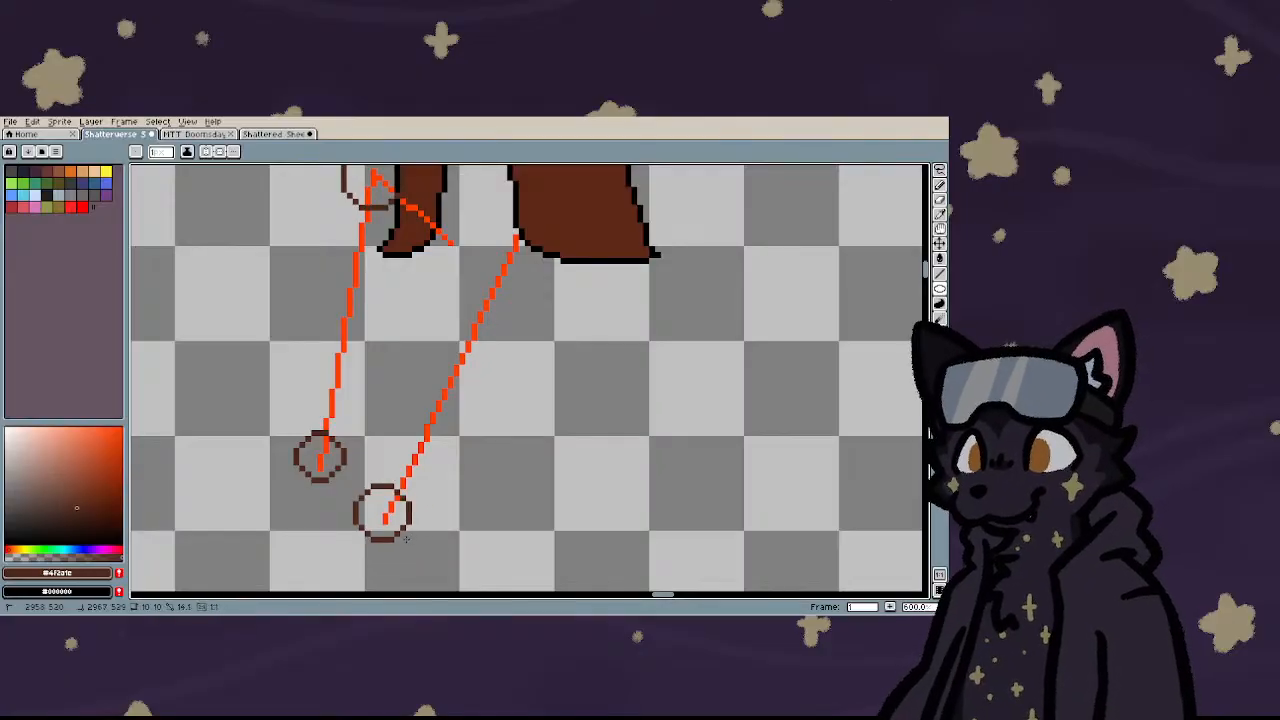
scroll(418, 505, down, 1)
scroll(465, 392, up, 2)
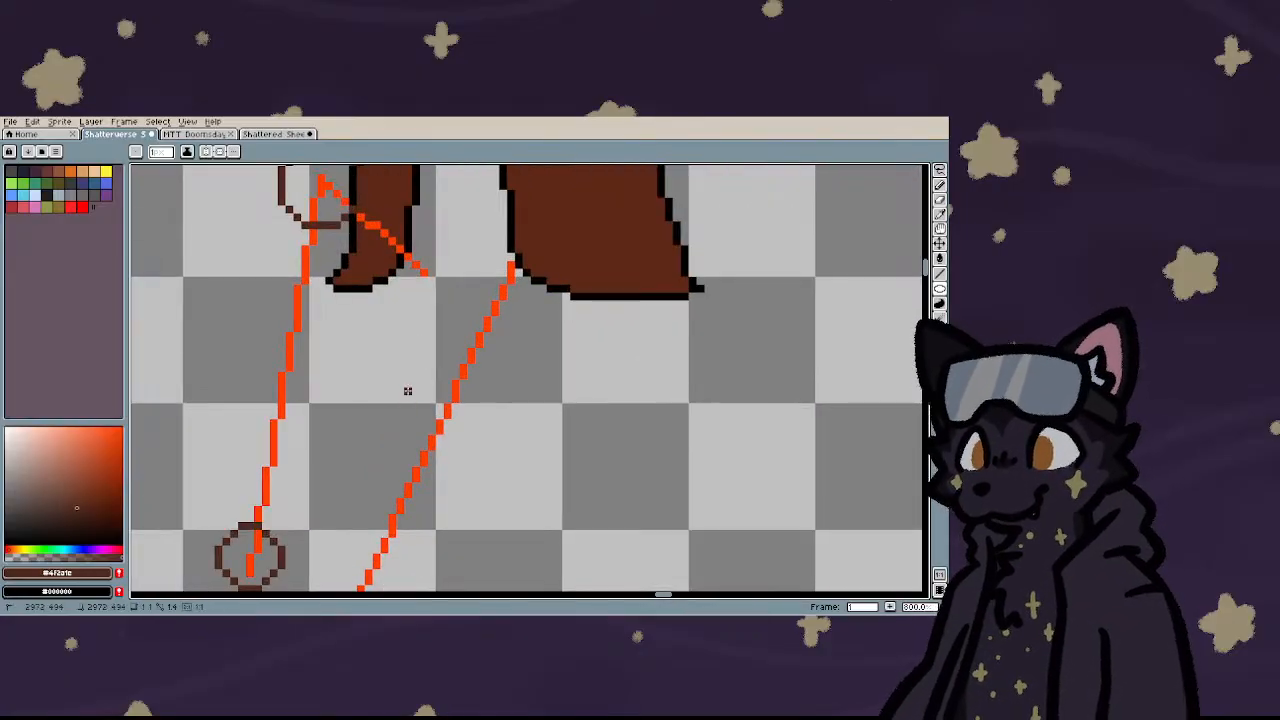
drag(406, 389, 472, 475)
scroll(365, 432, down, 4)
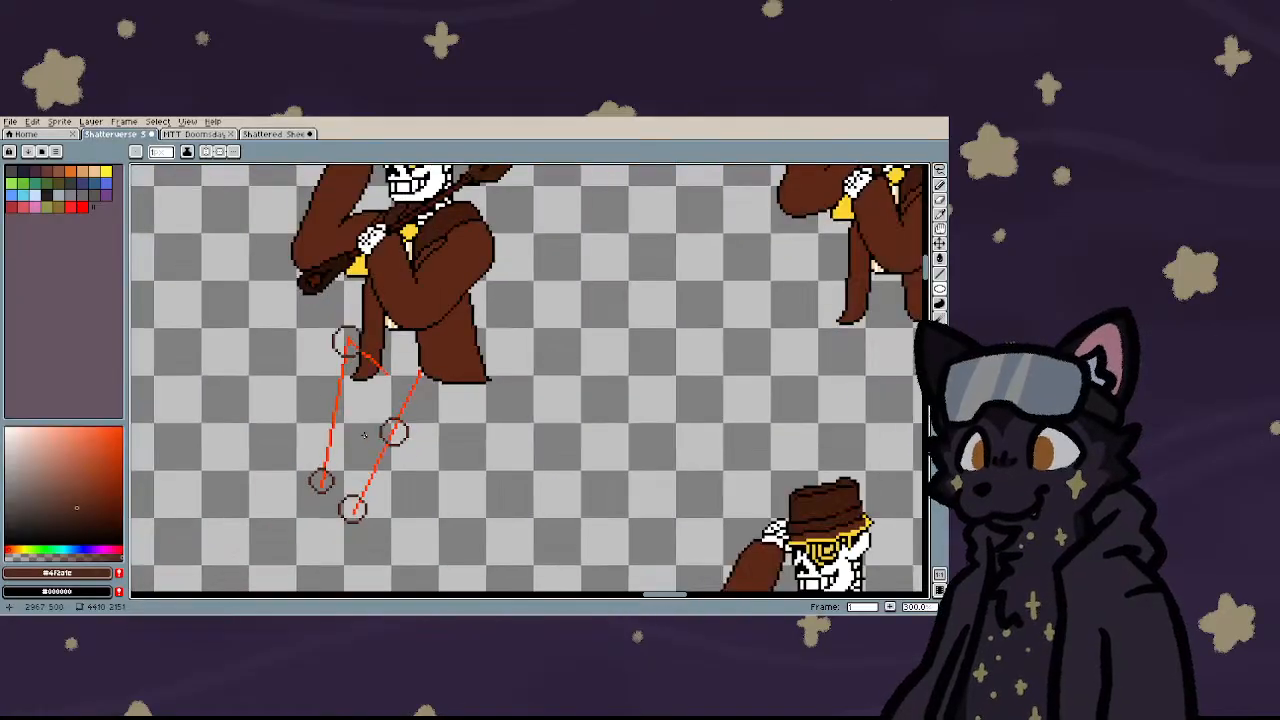
scroll(364, 433, up, 3)
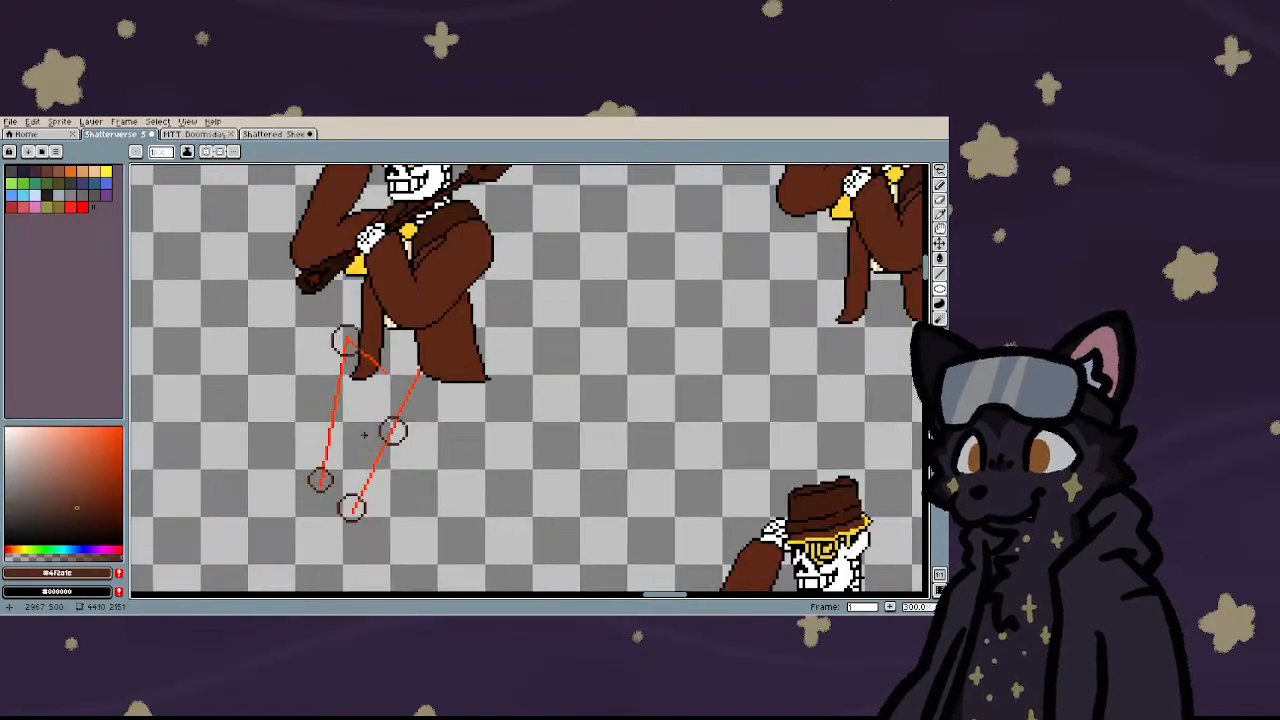
scroll(364, 433, down, 4)
scroll(353, 471, up, 4)
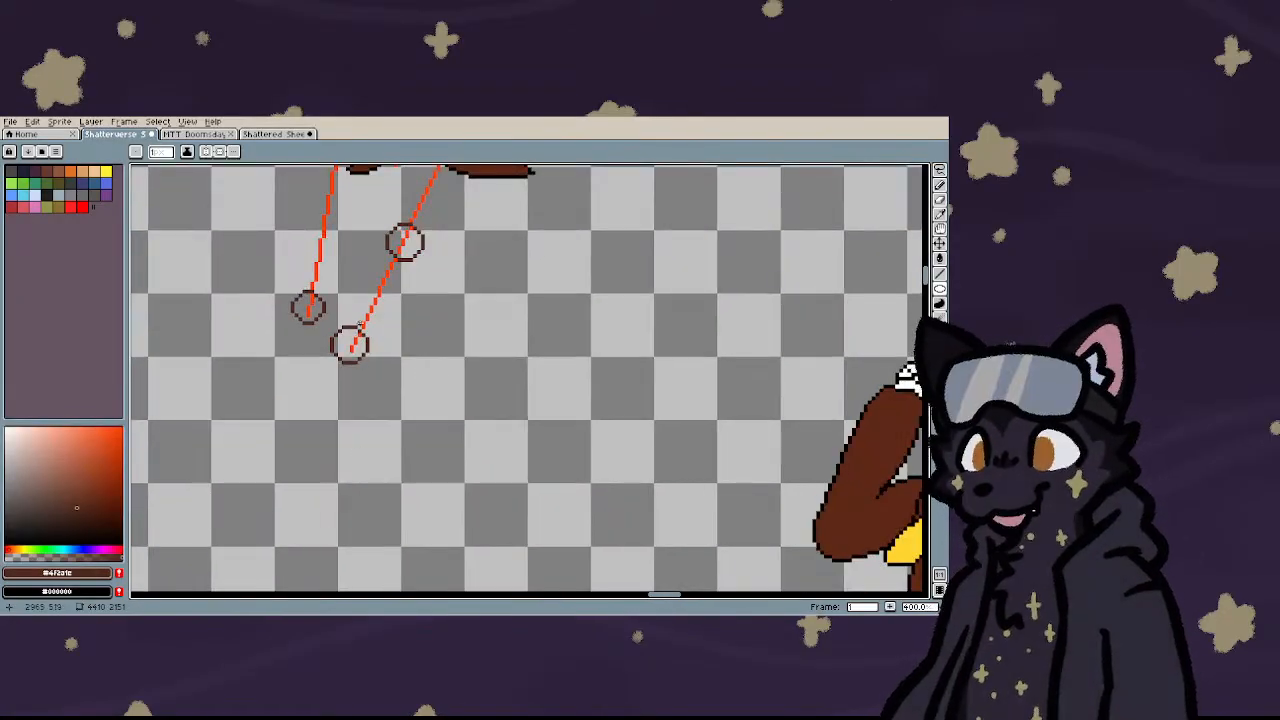
- Move the lower section of the right leg's guide line, with its end circle, down and to the left, and deselect it
key(m)
drag(380, 305, 329, 436)
drag(351, 380, 330, 413)
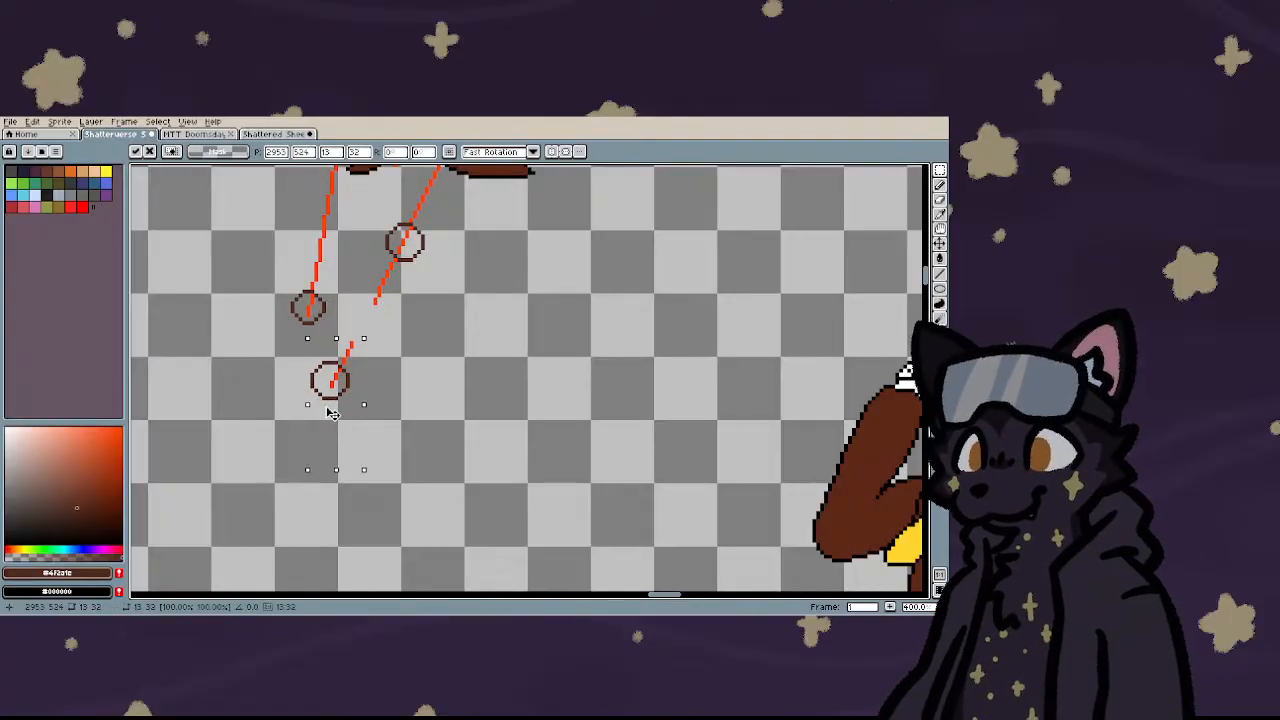
key(ctrl+d)
- Sample the orange-red guide colour and bridge the gap in the right leg's guide line with a straight line
scroll(366, 300, up, 1)
key(l)
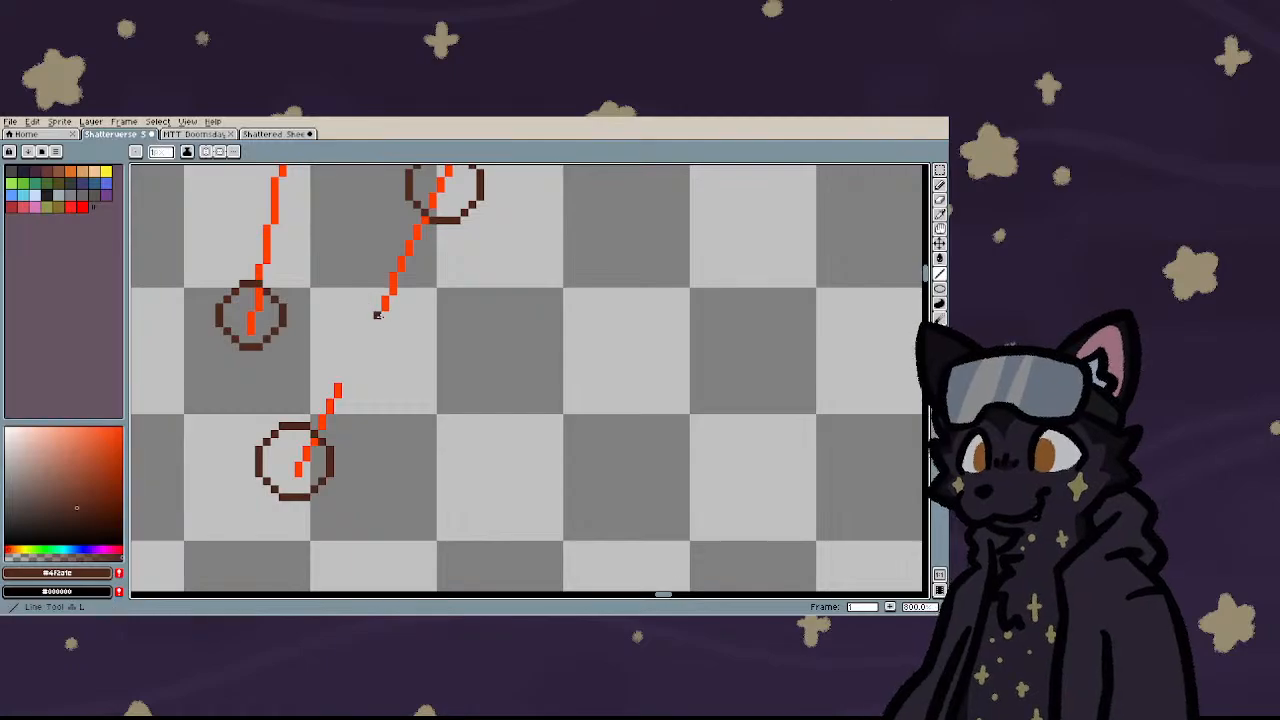
alt+click(388, 303)
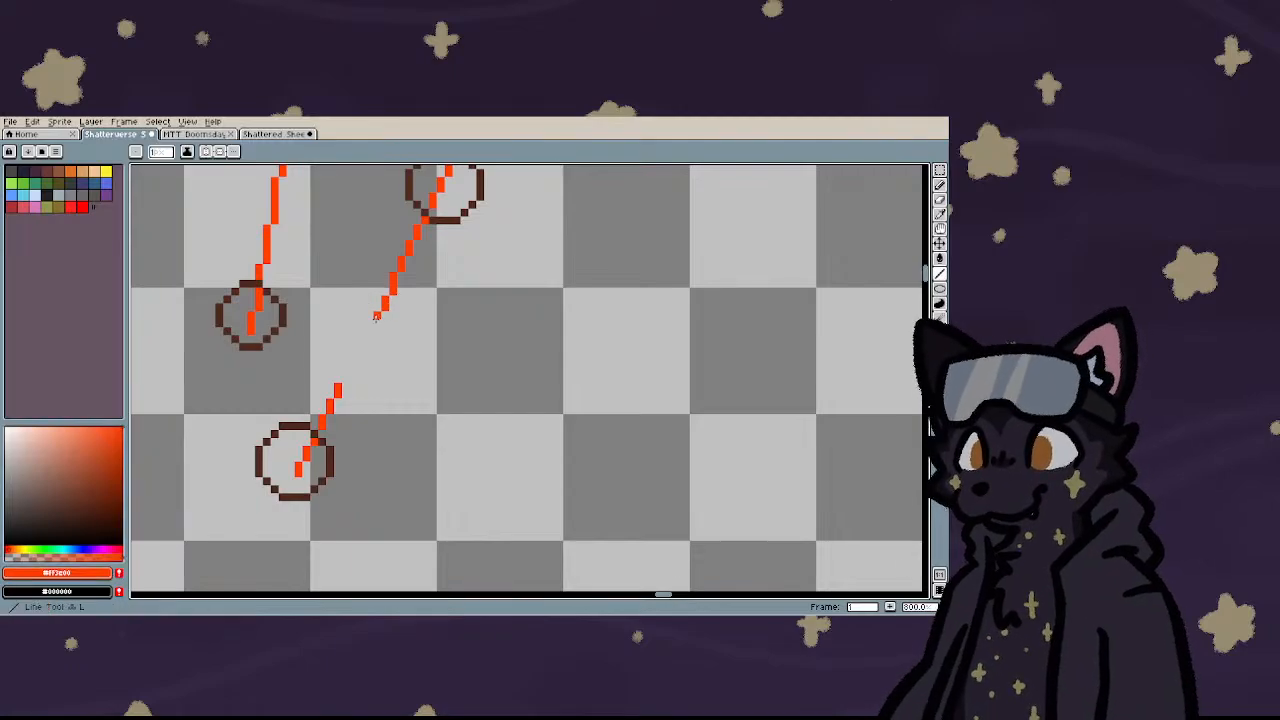
drag(377, 317, 345, 376)
scroll(415, 360, down, 2)
scroll(415, 355, up, 1)
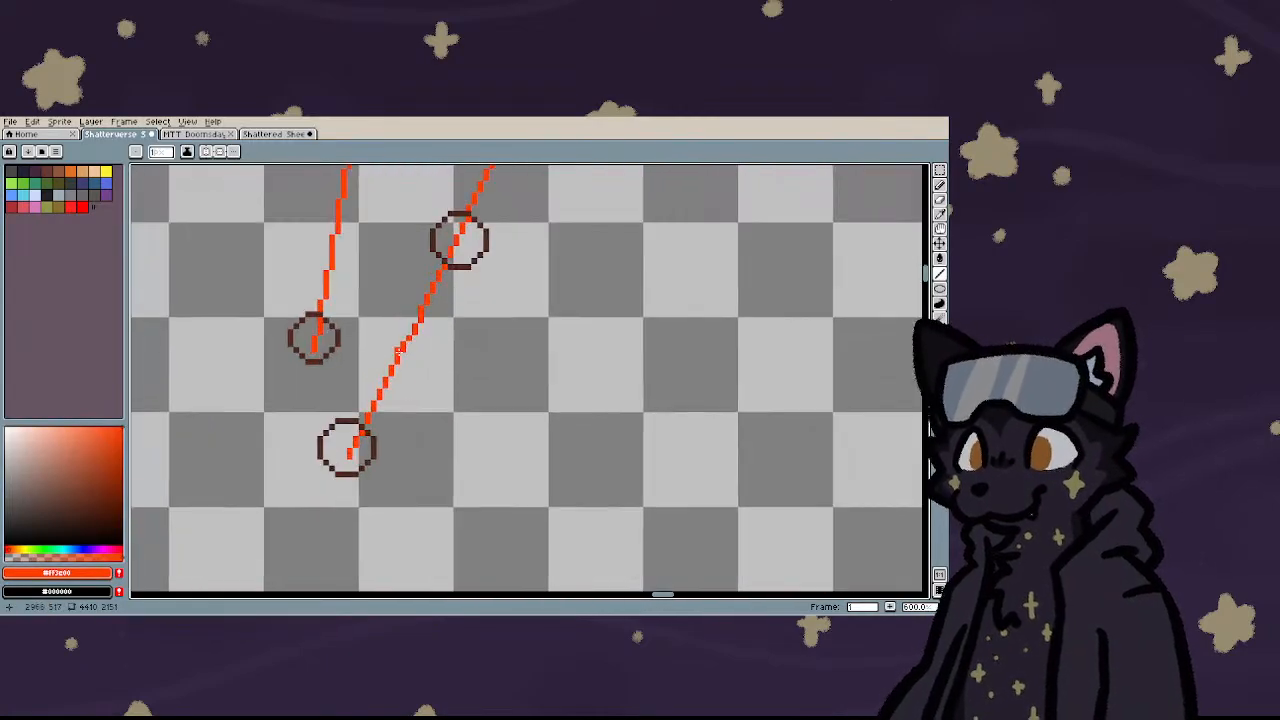
key(m)
drag(414, 333, 320, 490)
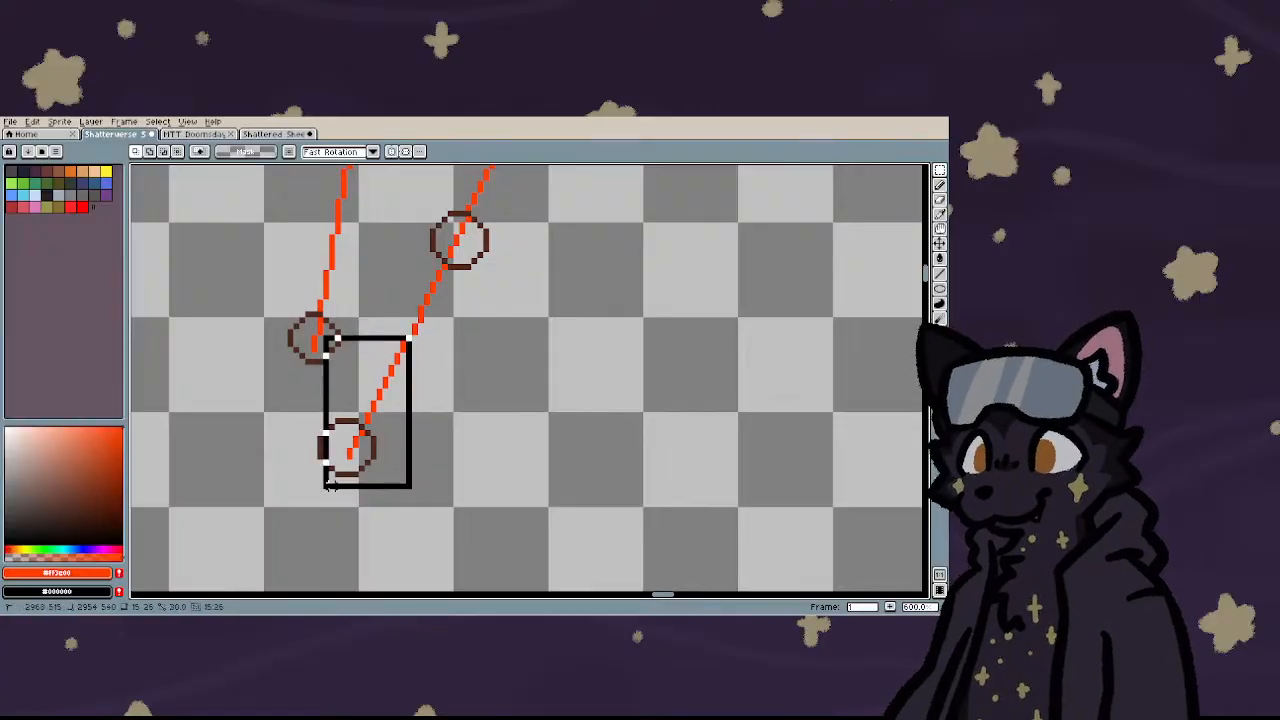
key(ctrl+d)
- Lasso the lower part of the right leg's guide line with its circle, nudge it down one pixel, and touch up the join
key(b)
mouse_move(405, 343)
mouse_down()
mouse_move(314, 395)
mouse_move(306, 472)
mouse_move(433, 424)
mouse_move(405, 343)
mouse_up()
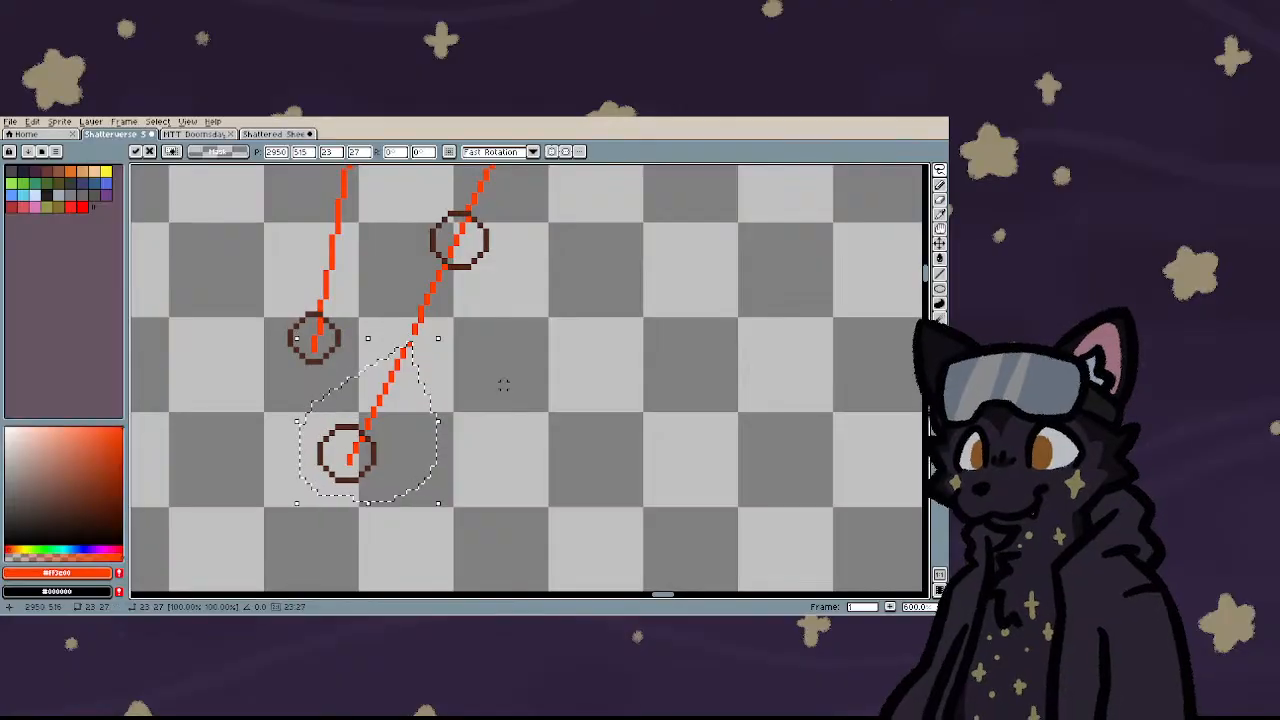
key(ctrl+d)
scroll(462, 355, up, 4)
key(b)
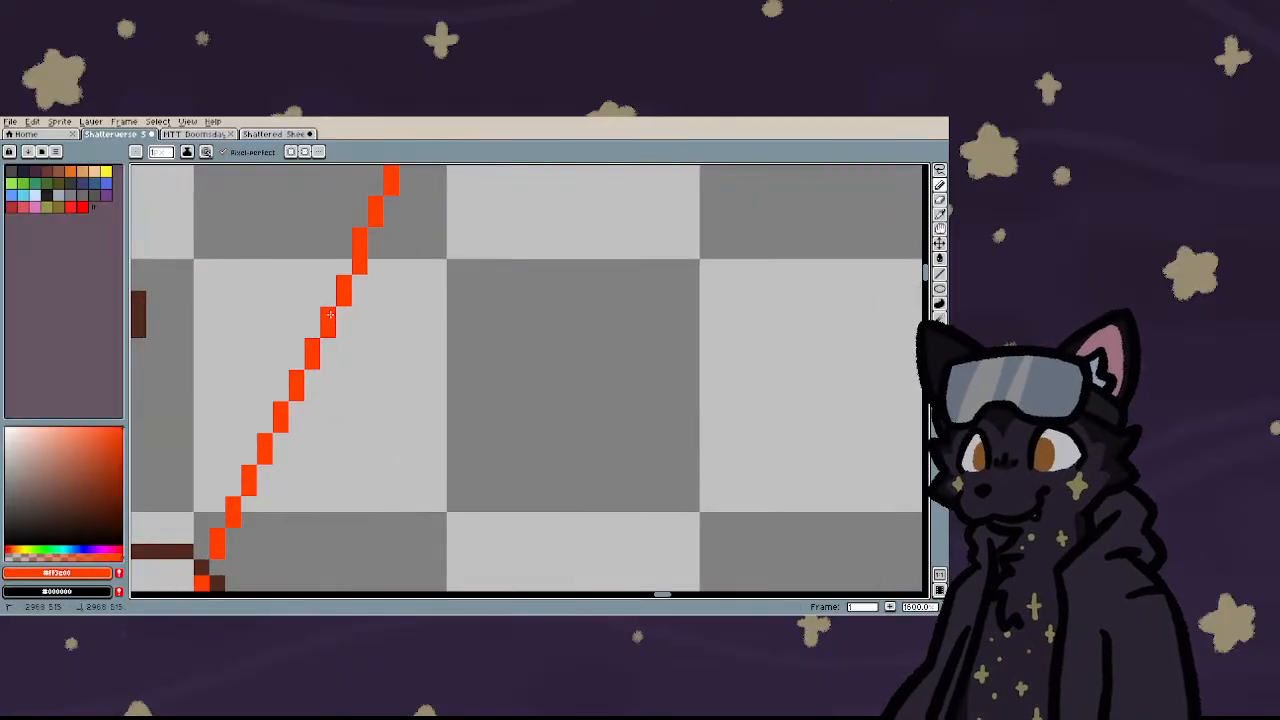
scroll(418, 424, down, 6)
scroll(418, 424, down, 4)
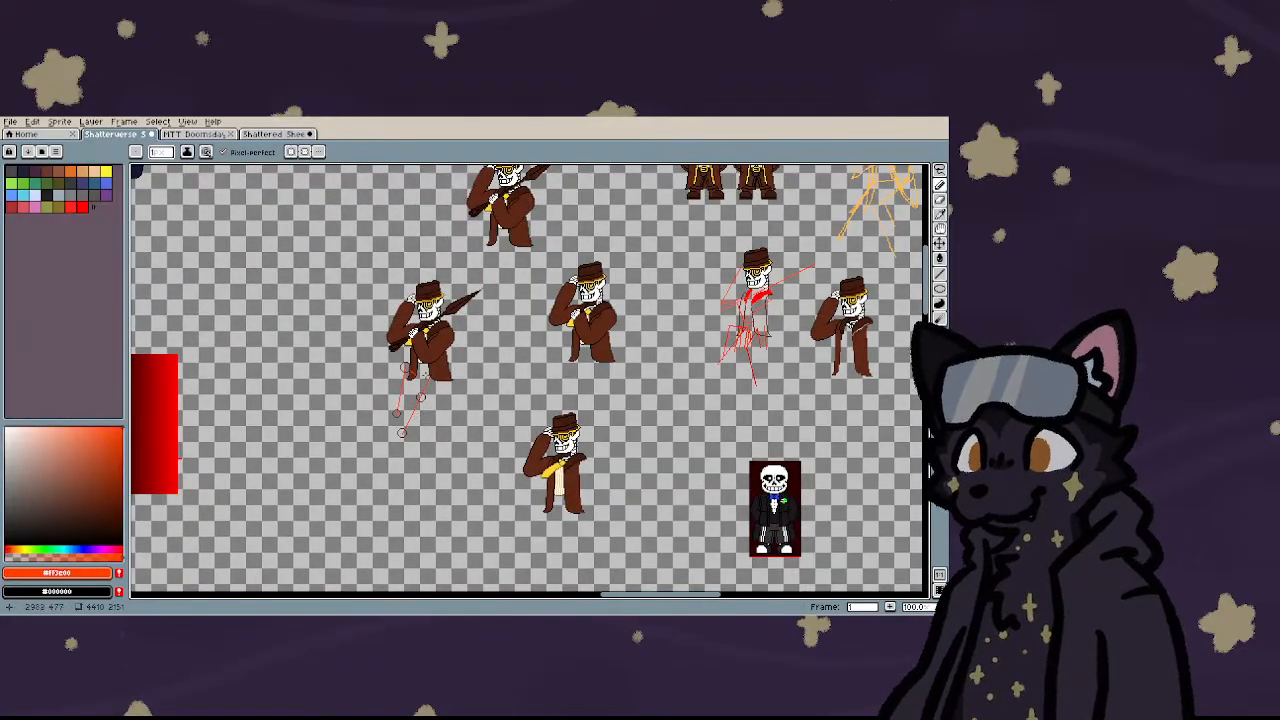
- Sample the knee circle's dark brown and draw the bent thigh's upper edge from the circle across the left coat panel
scroll(425, 376, up, 2)
scroll(391, 345, up, 3)
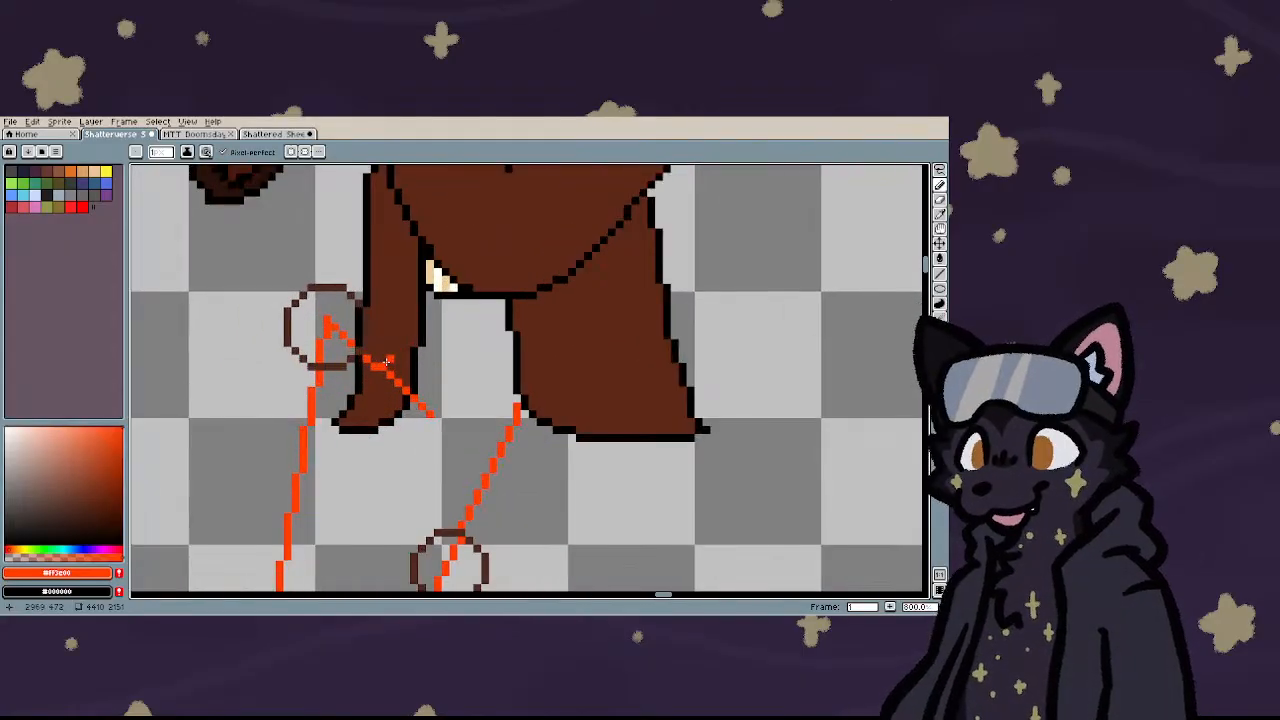
scroll(381, 310, up, 1)
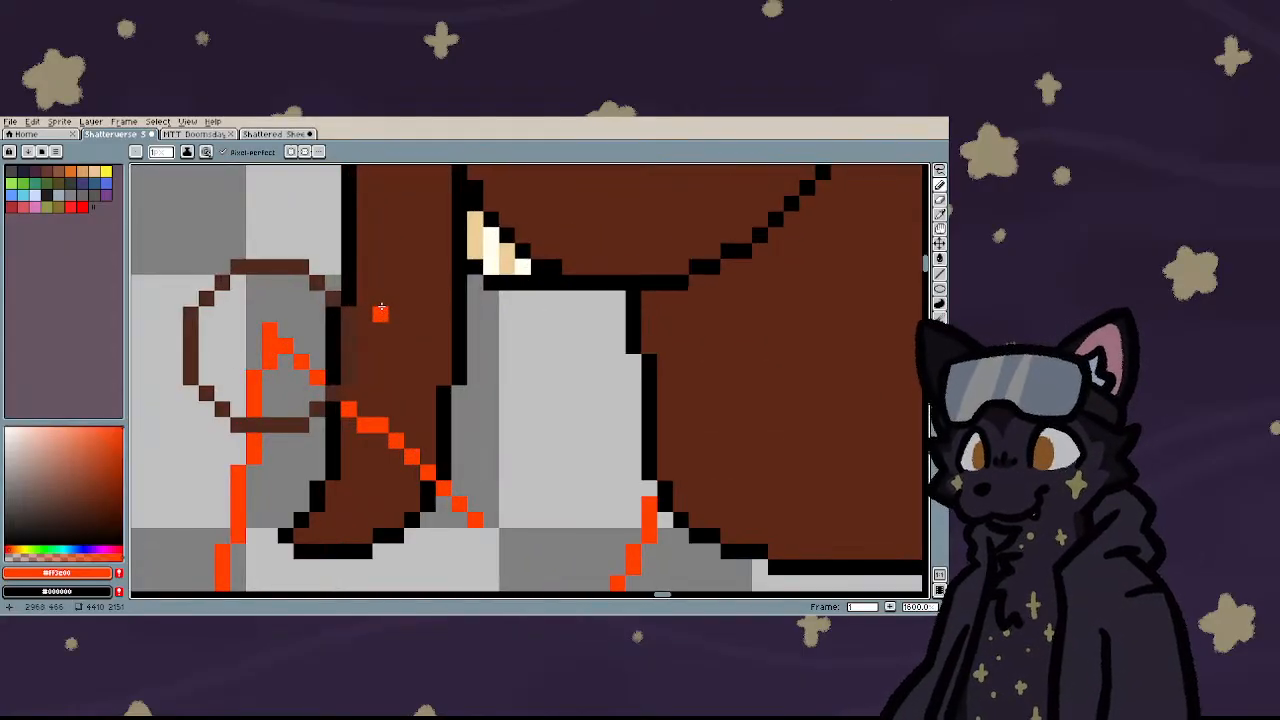
key(i)
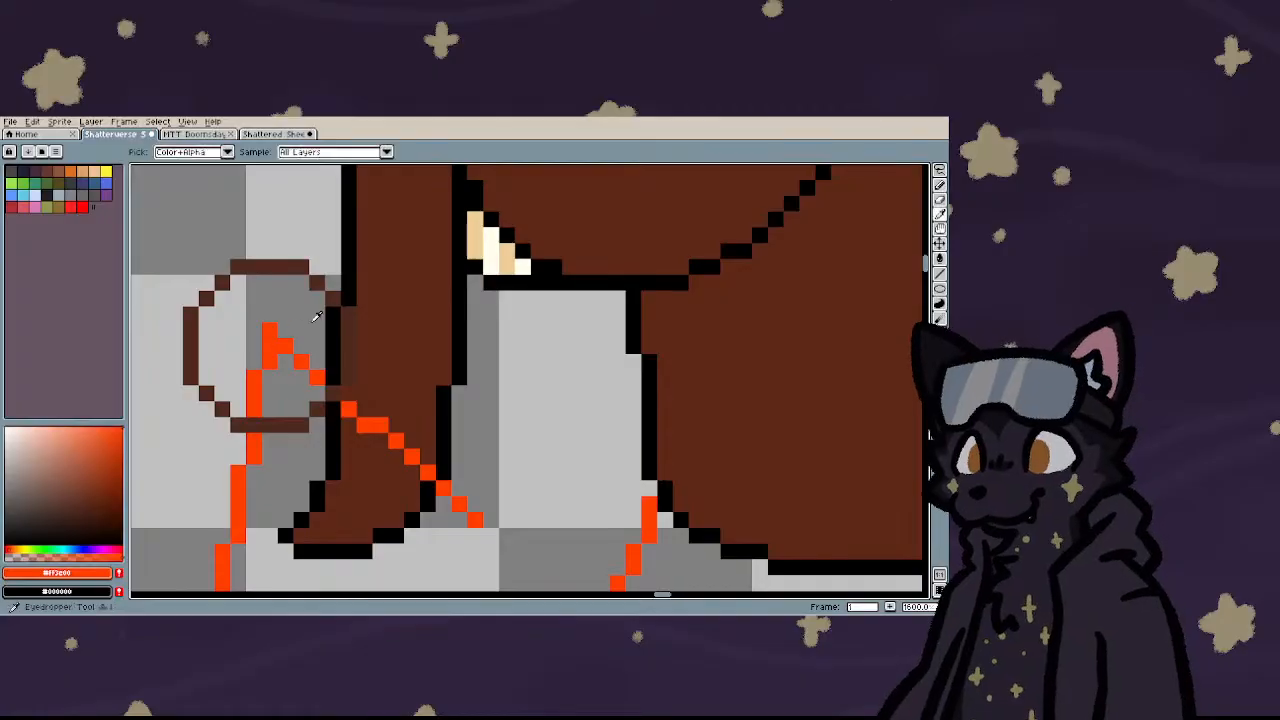
click(347, 307)
key(b)
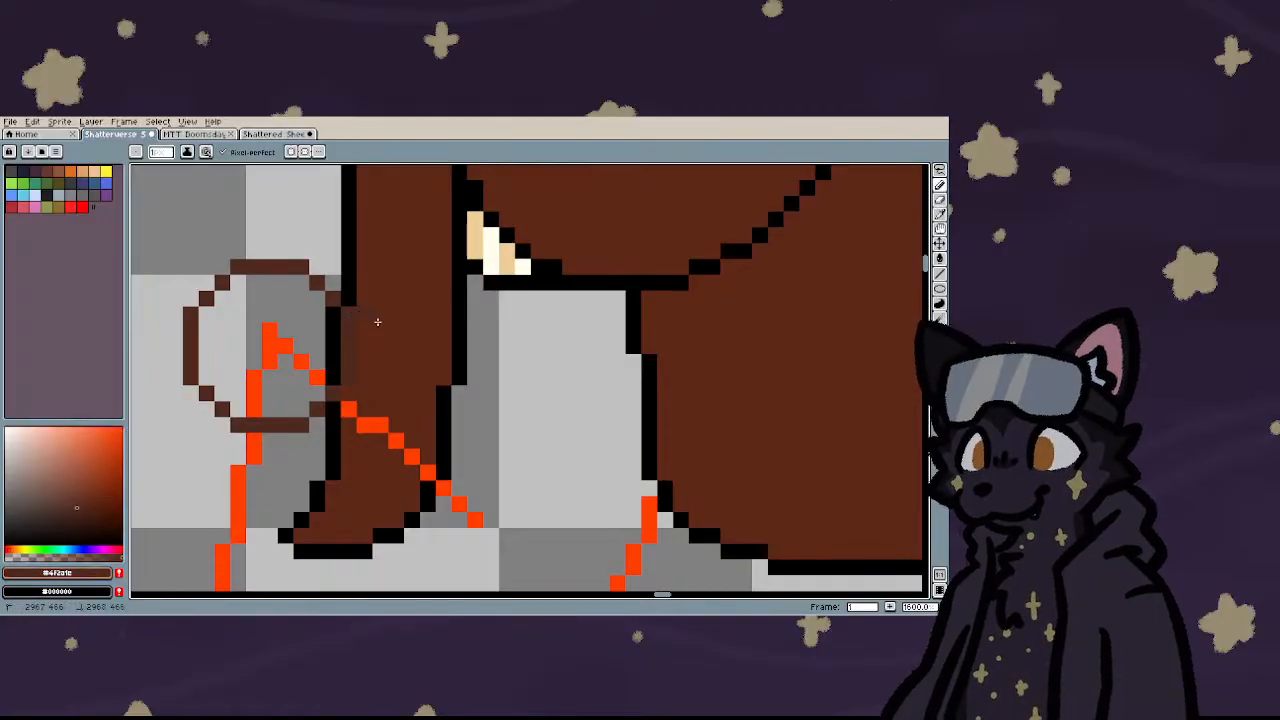
mouse_move(445, 351)
mouse_down()
mouse_move(478, 362)
mouse_move(476, 345)
mouse_up()
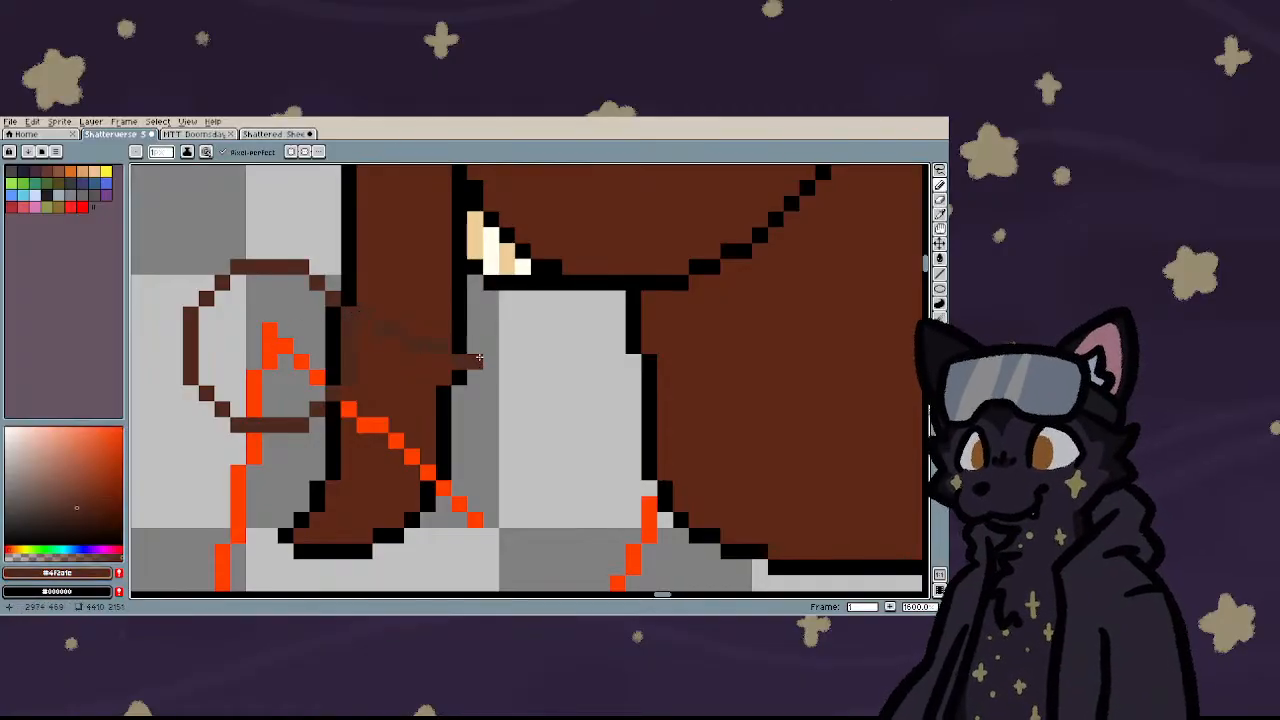
scroll(479, 356, down, 2)
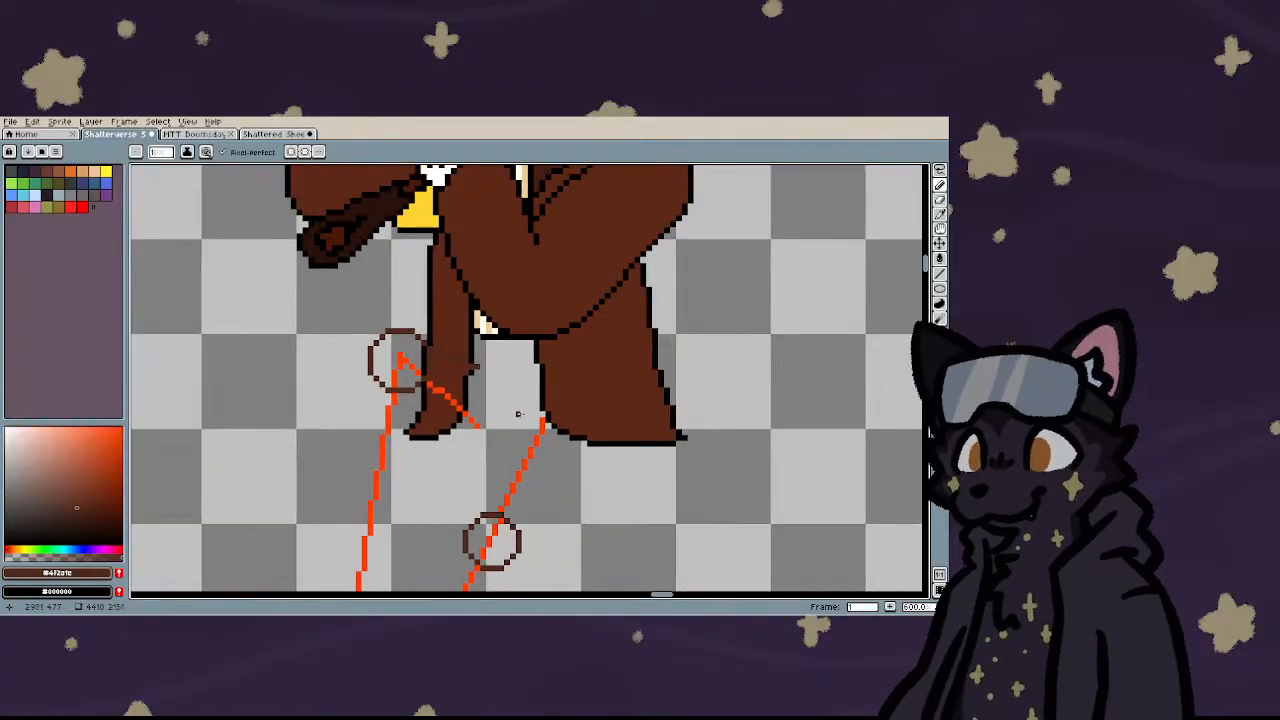
- Draw the thigh's lower edge across to the right coat panel and fill the area between the coat panels with dark brown
scroll(429, 411, up, 2)
drag(386, 414, 561, 397)
key(g)
click(480, 335)
scroll(436, 379, down, 5)
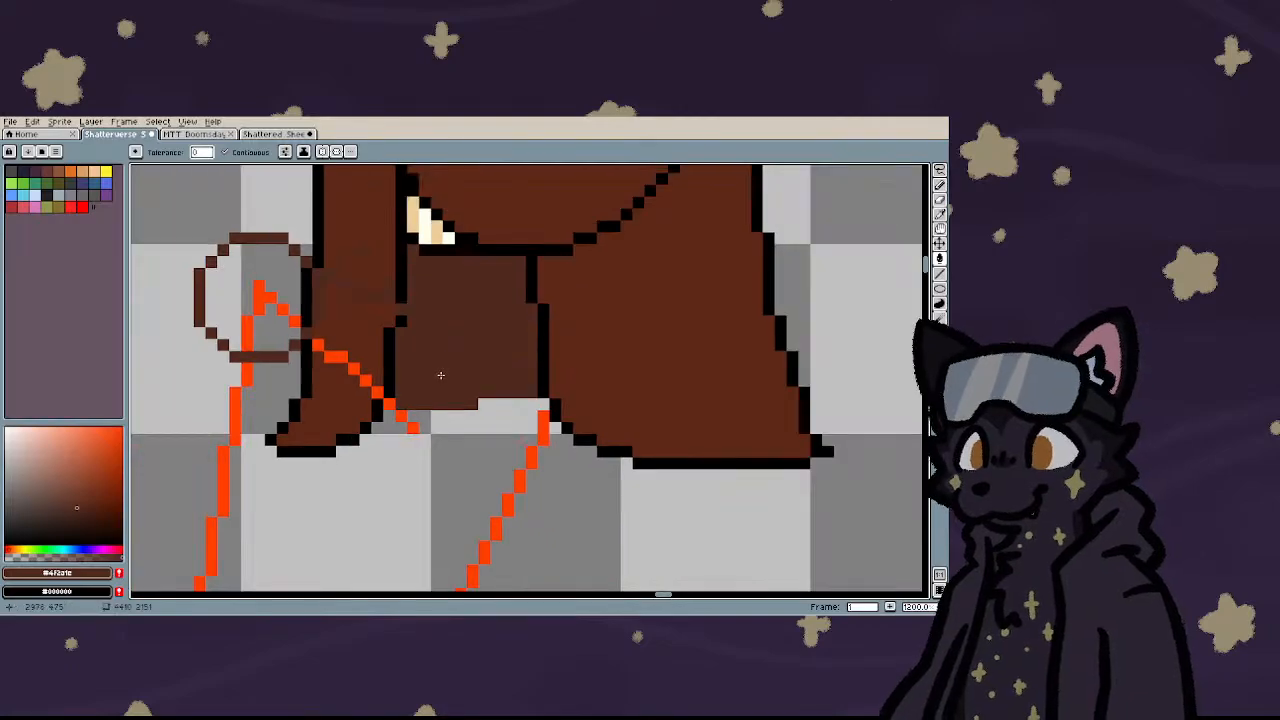
scroll(434, 379, down, 3)
scroll(418, 377, up, 4)
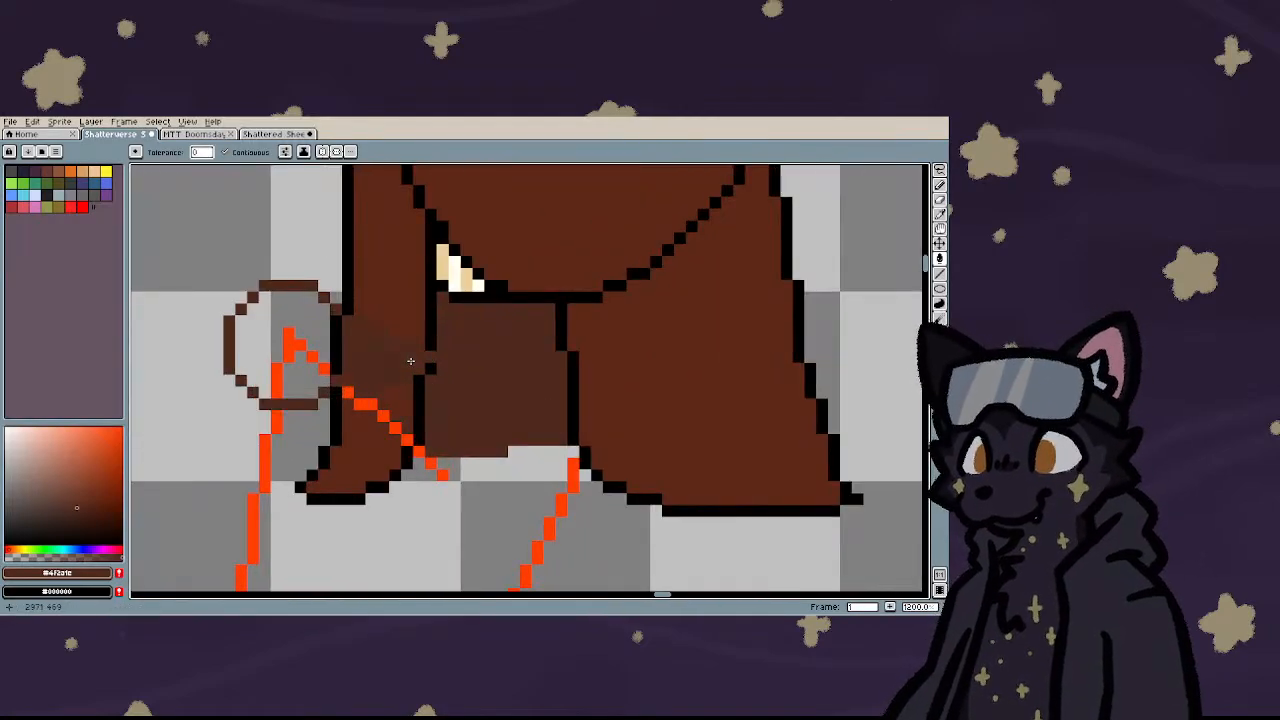
scroll(371, 381, down, 3)
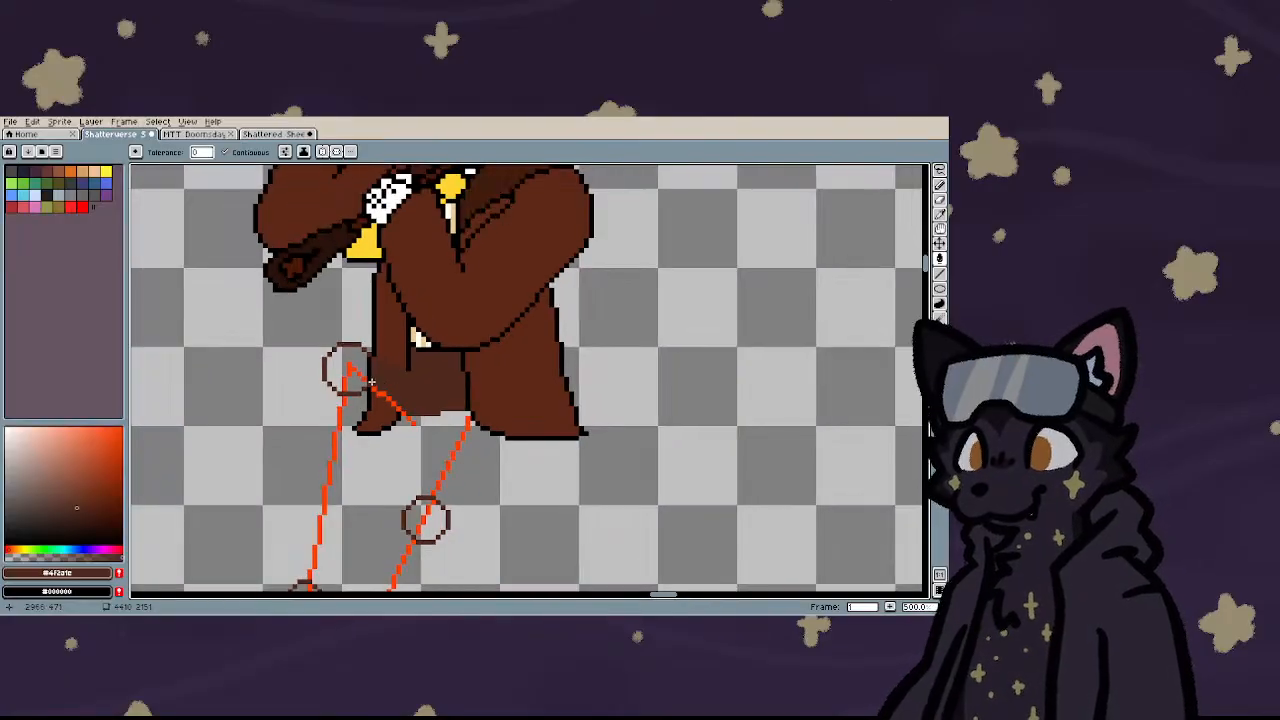
scroll(340, 380, down, 3)
scroll(264, 480, up, 4)
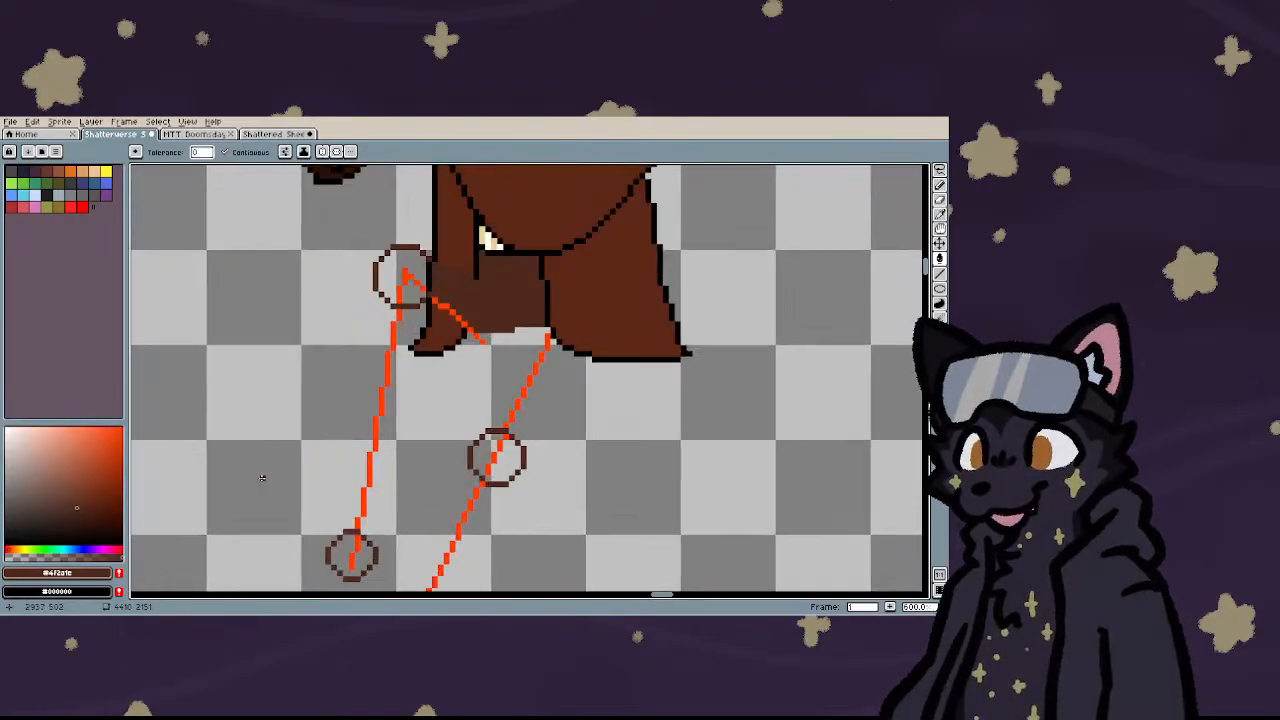
scroll(316, 405, down, 2)
- Try a straight dark brown line for the bent leg's outer shin edge, from the knee circle to the ankle circle
key(l)
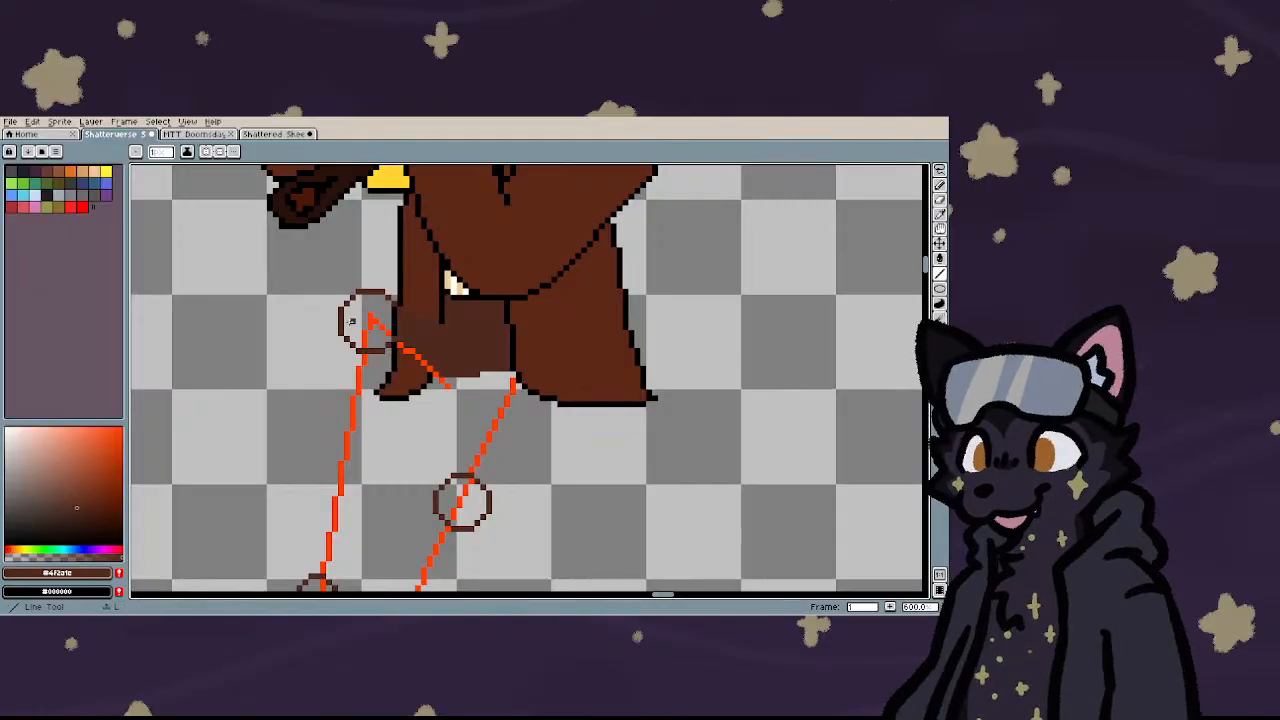
drag(340, 320, 300, 568)
scroll(320, 481, down, 1)
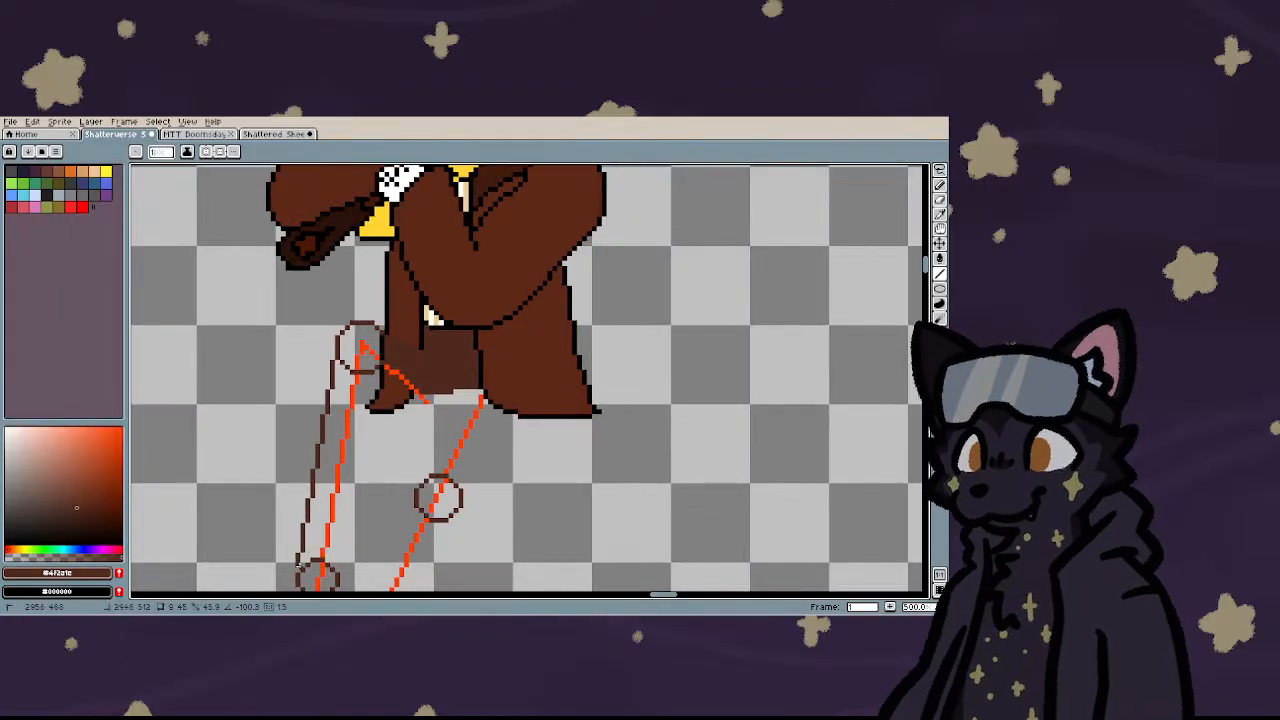
scroll(318, 477, down, 3)
scroll(306, 520, up, 4)
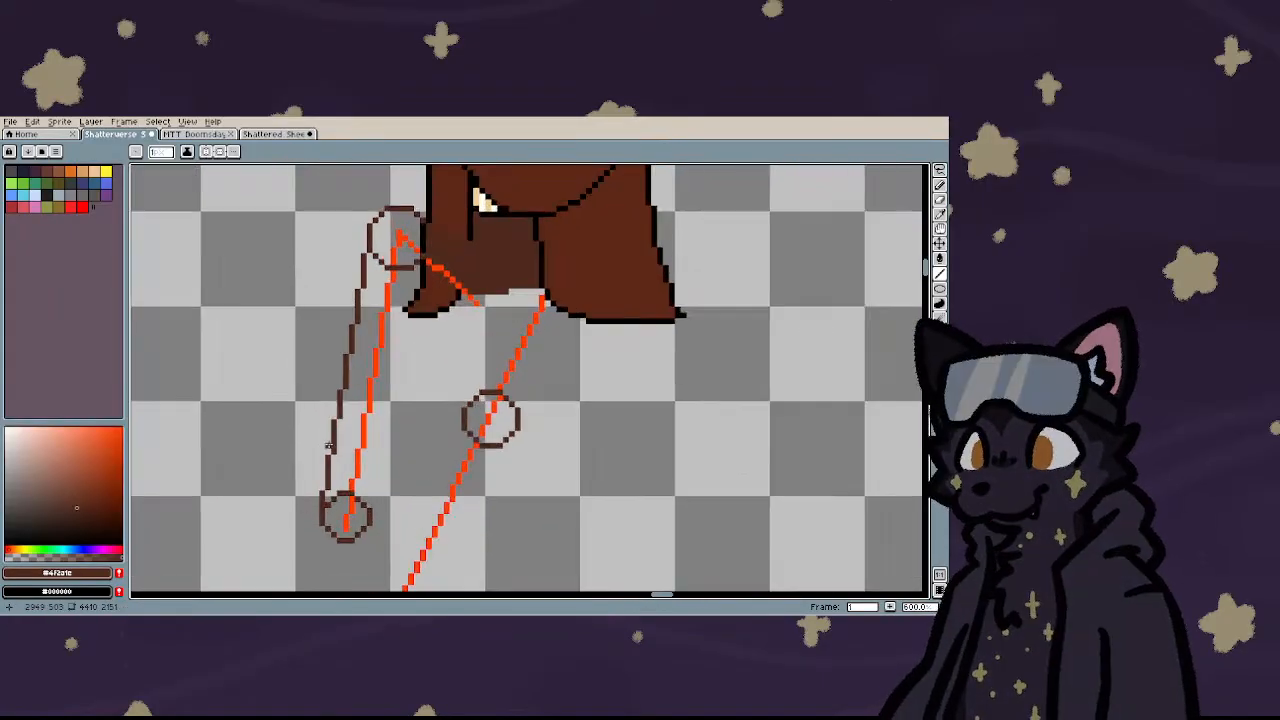
key(ctrl+z)
- Draw the bent leg's flared outer shin edge and its inner edge as straight lines, and join the outer edge to the ankle circle
drag(381, 209, 292, 516)
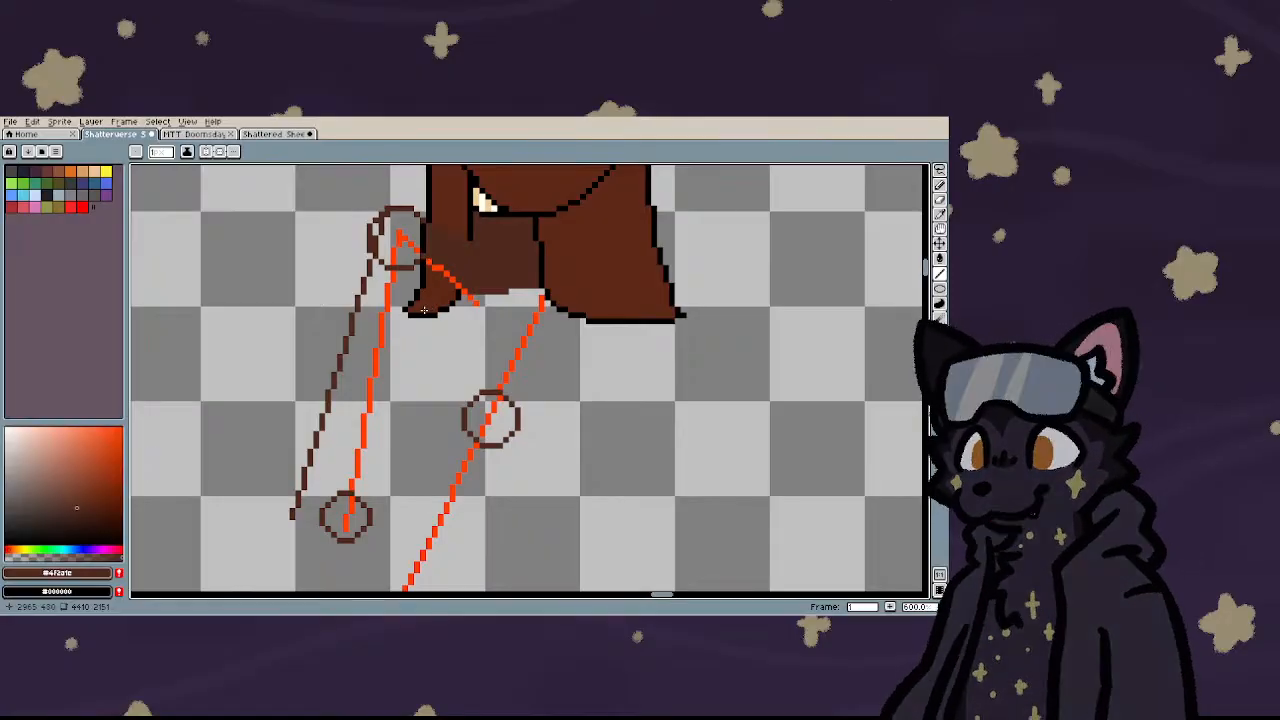
drag(424, 310, 366, 526)
scroll(303, 530, up, 3)
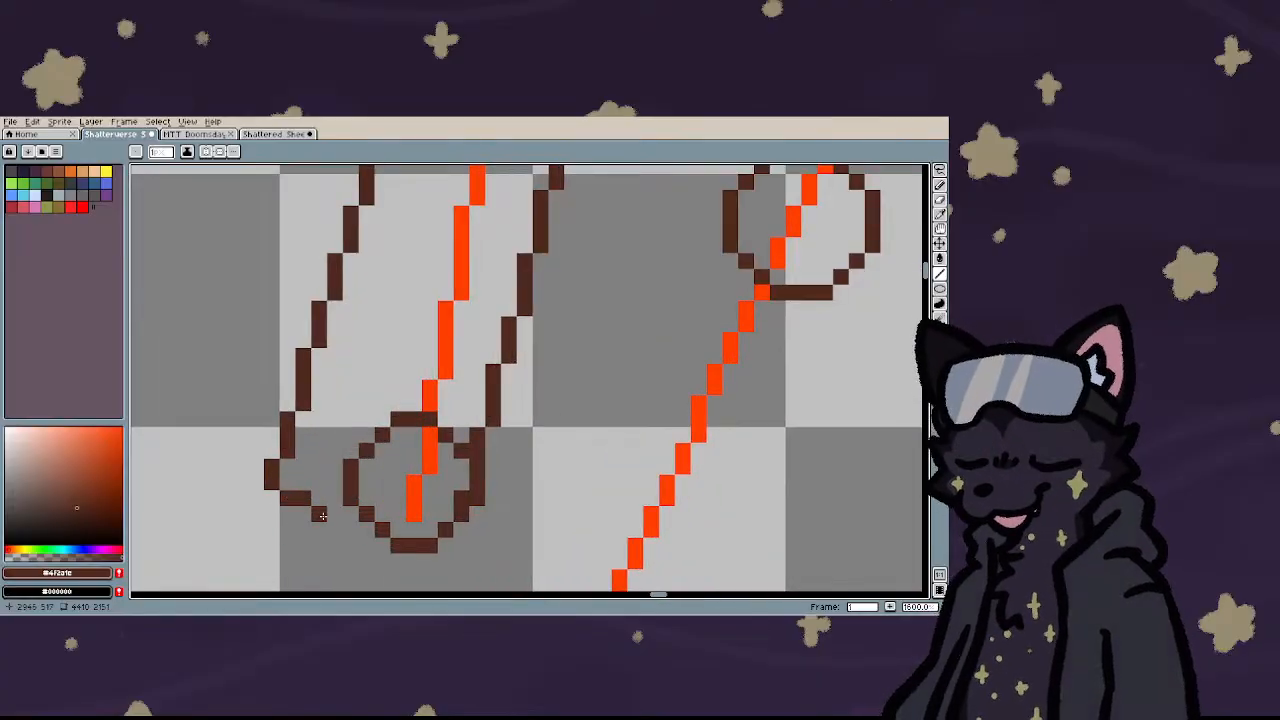
scroll(322, 515, down, 3)
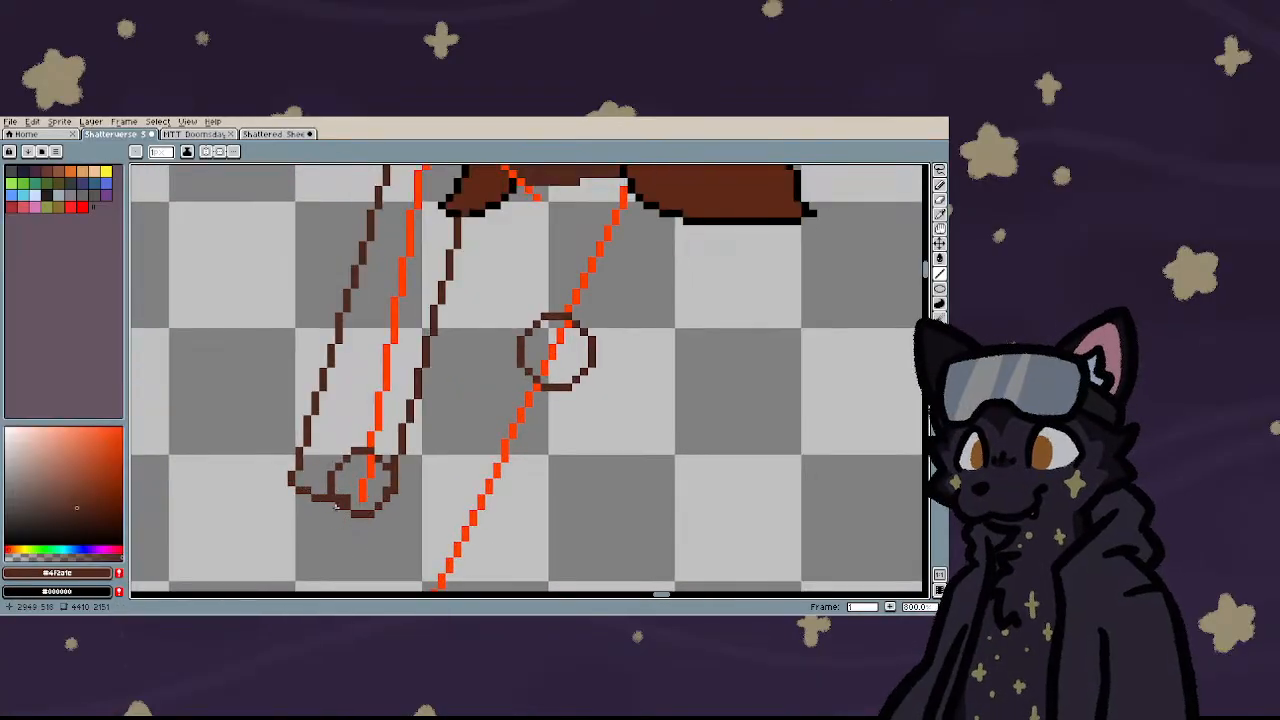
scroll(336, 506, down, 3)
scroll(417, 459, down, 1)
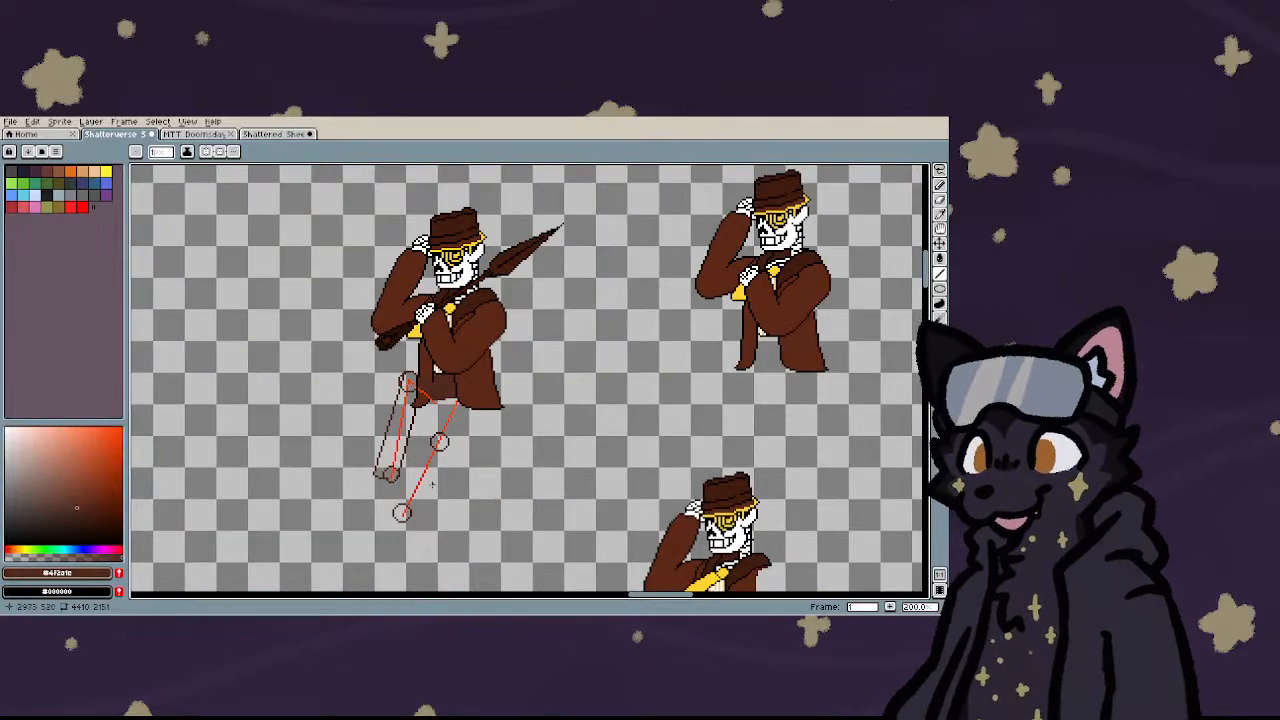
- Widen the bent leg with a second inner shin edge from the coat panel to the ankle, and extend the trouser hem to it
scroll(409, 480, up, 3)
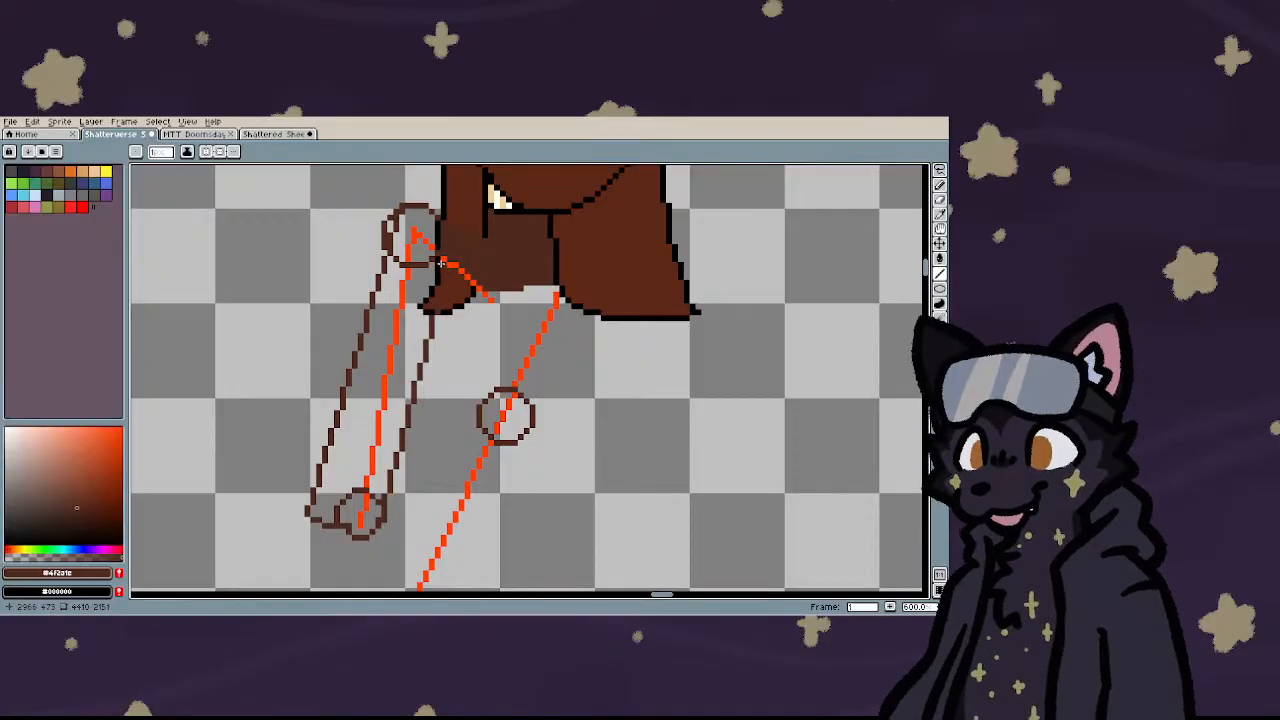
mouse_move(450, 268)
mouse_down()
mouse_move(436, 430)
mouse_move(402, 528)
mouse_move(404, 470)
mouse_move(388, 538)
mouse_up()
scroll(321, 524, up, 1)
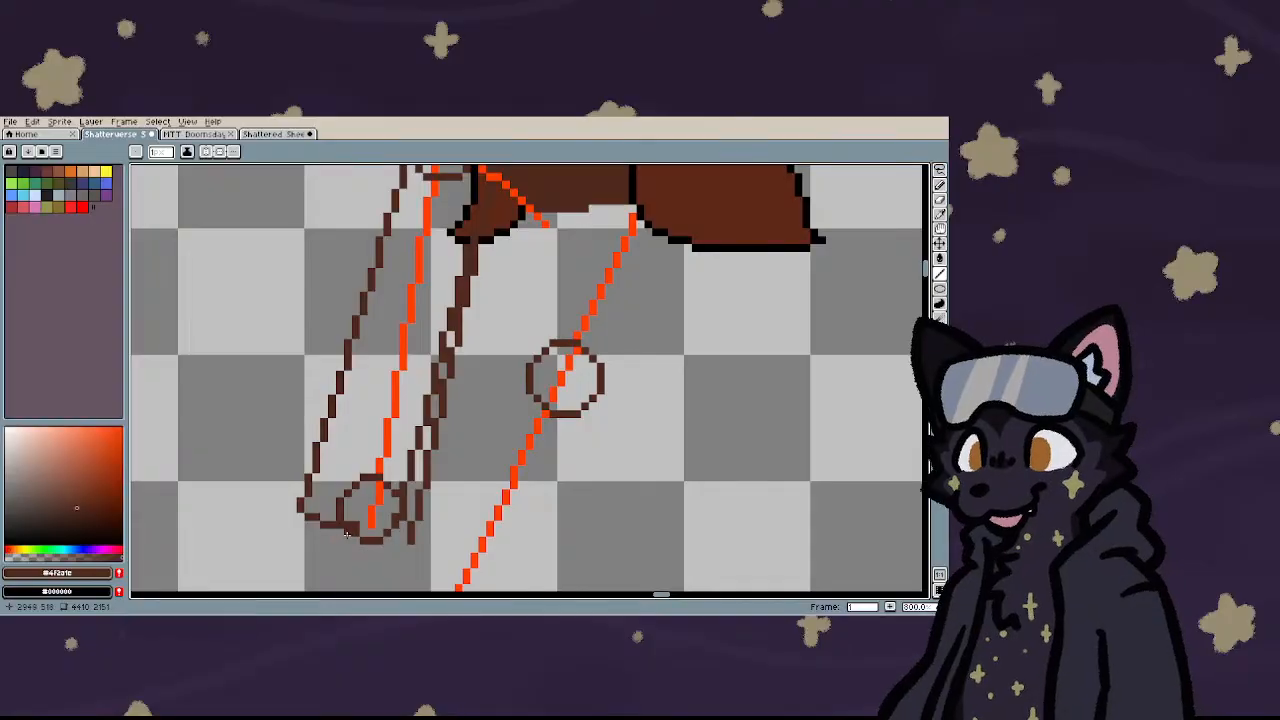
scroll(392, 532, down, 3)
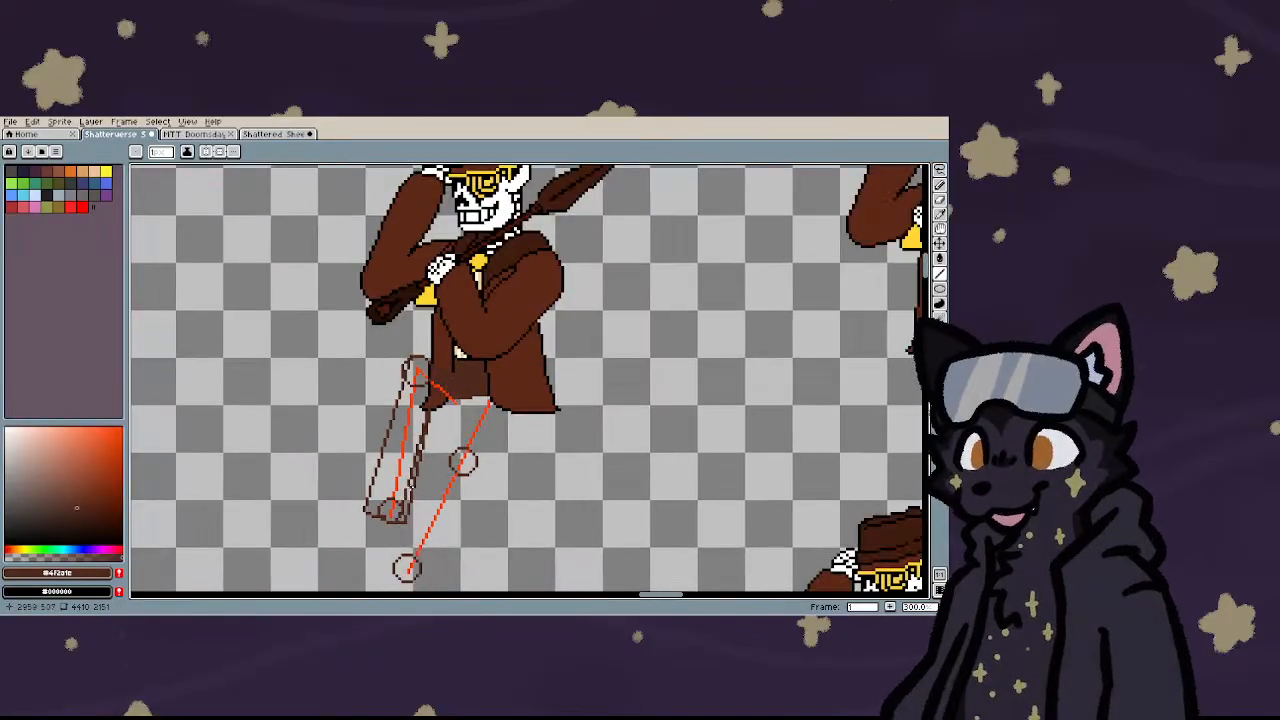
scroll(430, 390, up, 2)
- Draw the bent thigh's underside in dark brown from the left coat panel to the filled area between the panels
scroll(430, 390, up, 3)
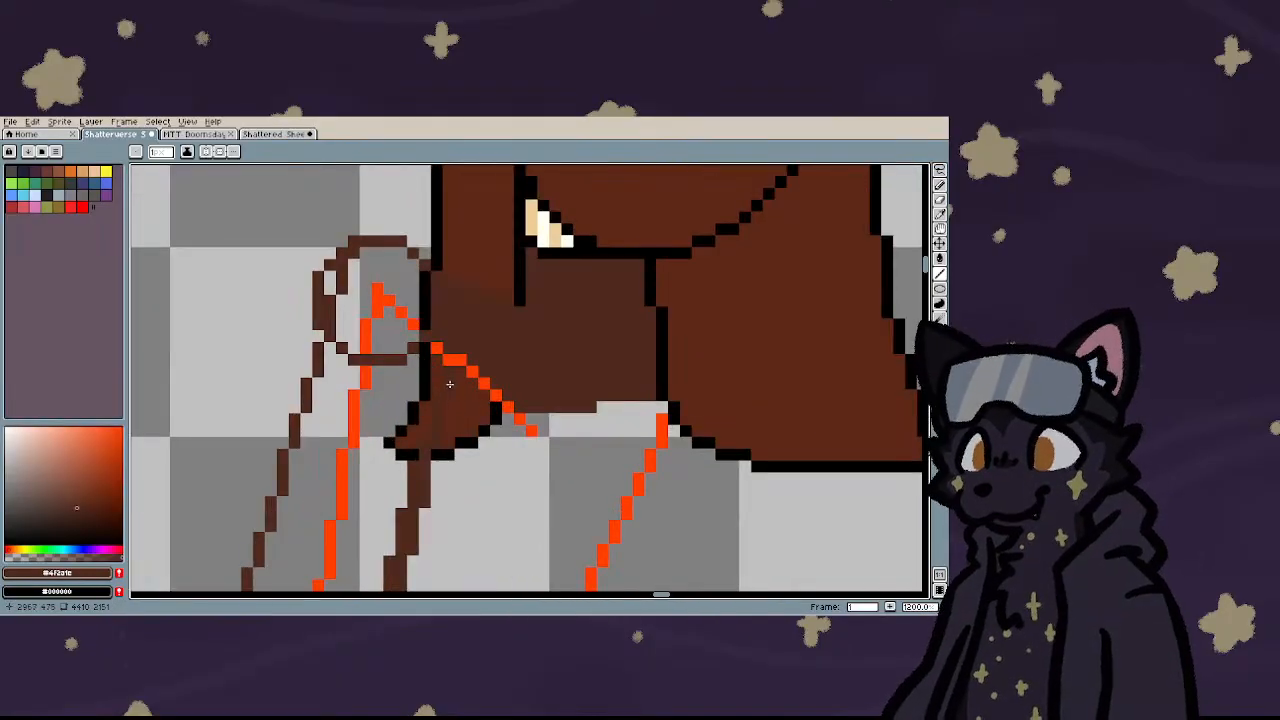
drag(449, 384, 583, 431)
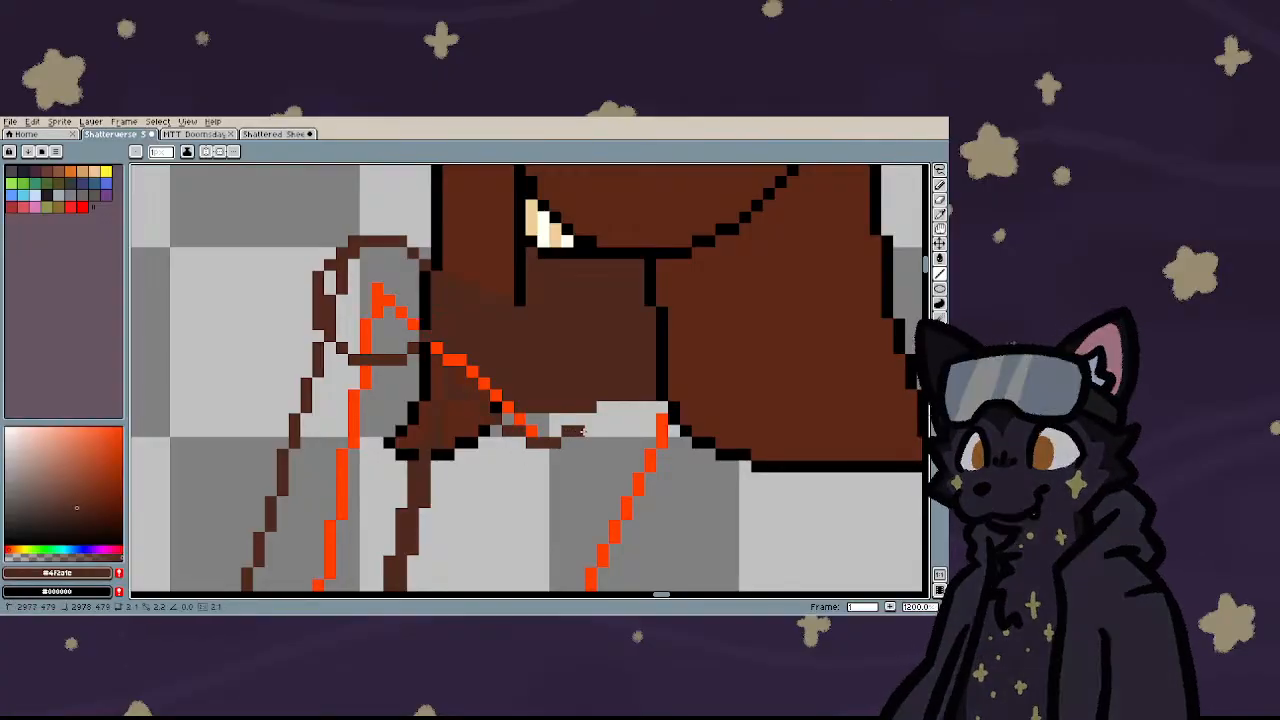
scroll(530, 455, down, 3)
scroll(557, 443, up, 3)
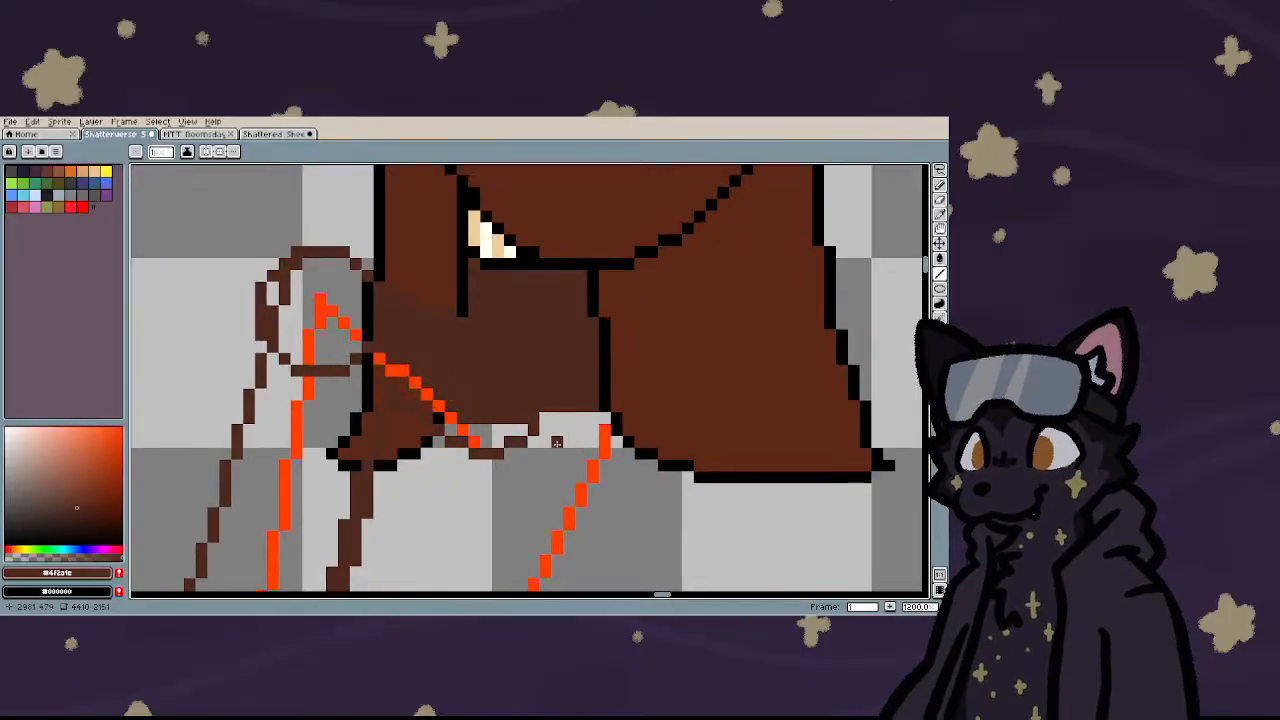
scroll(530, 443, down, 3)
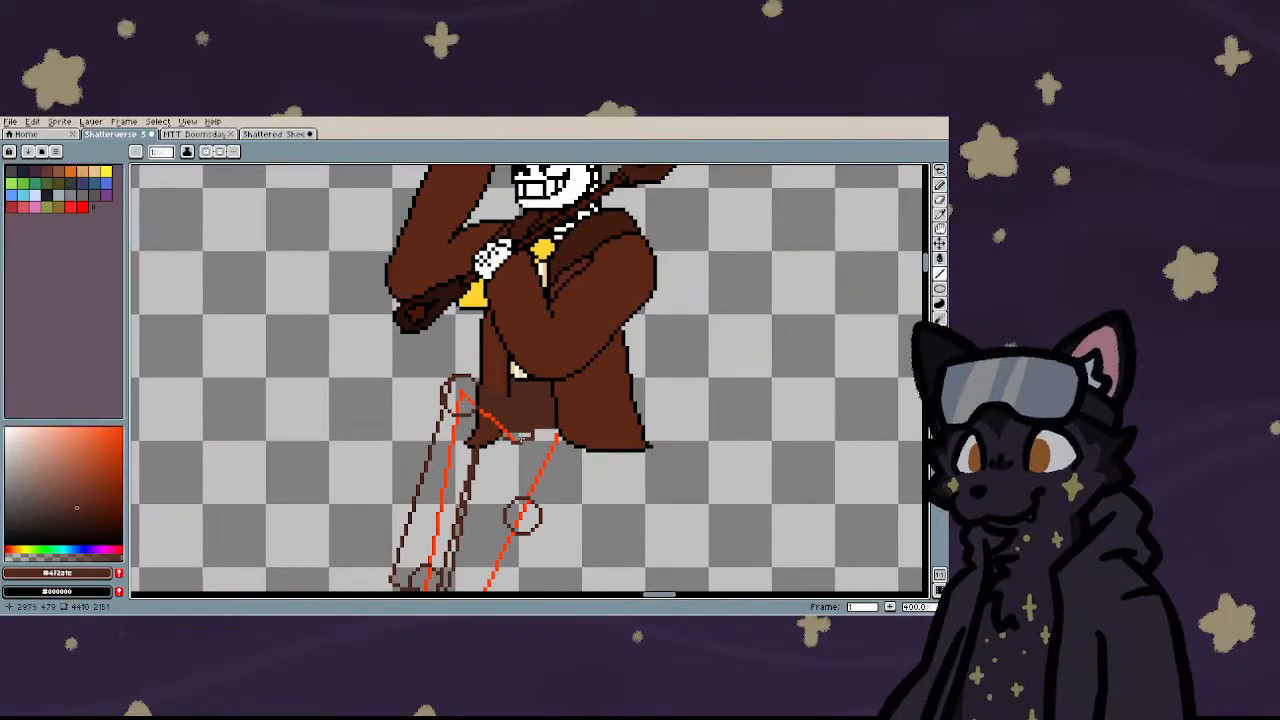
scroll(521, 439, down, 2)
scroll(508, 443, up, 3)
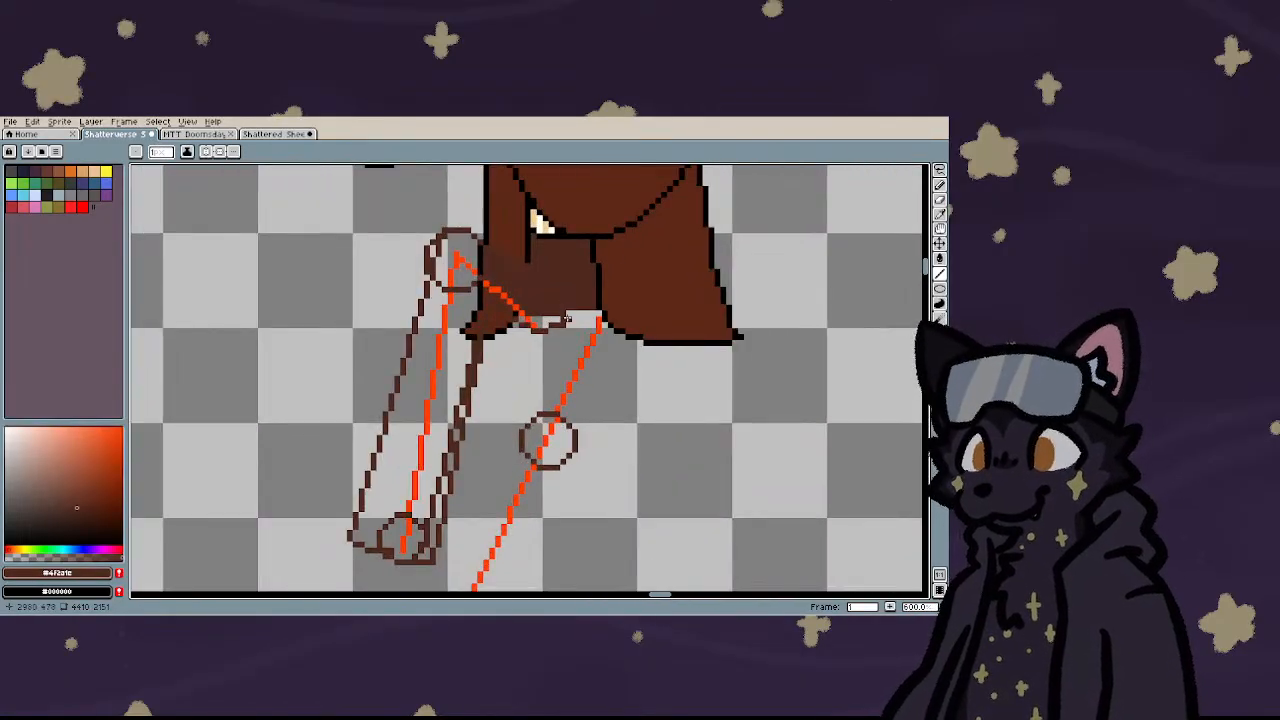
- Draw the straighter leg's two edges with dark brown lines from the coat past the knee circle to the ankle, redrawing the right edge
drag(567, 316, 446, 566)
scroll(515, 428, down, 1)
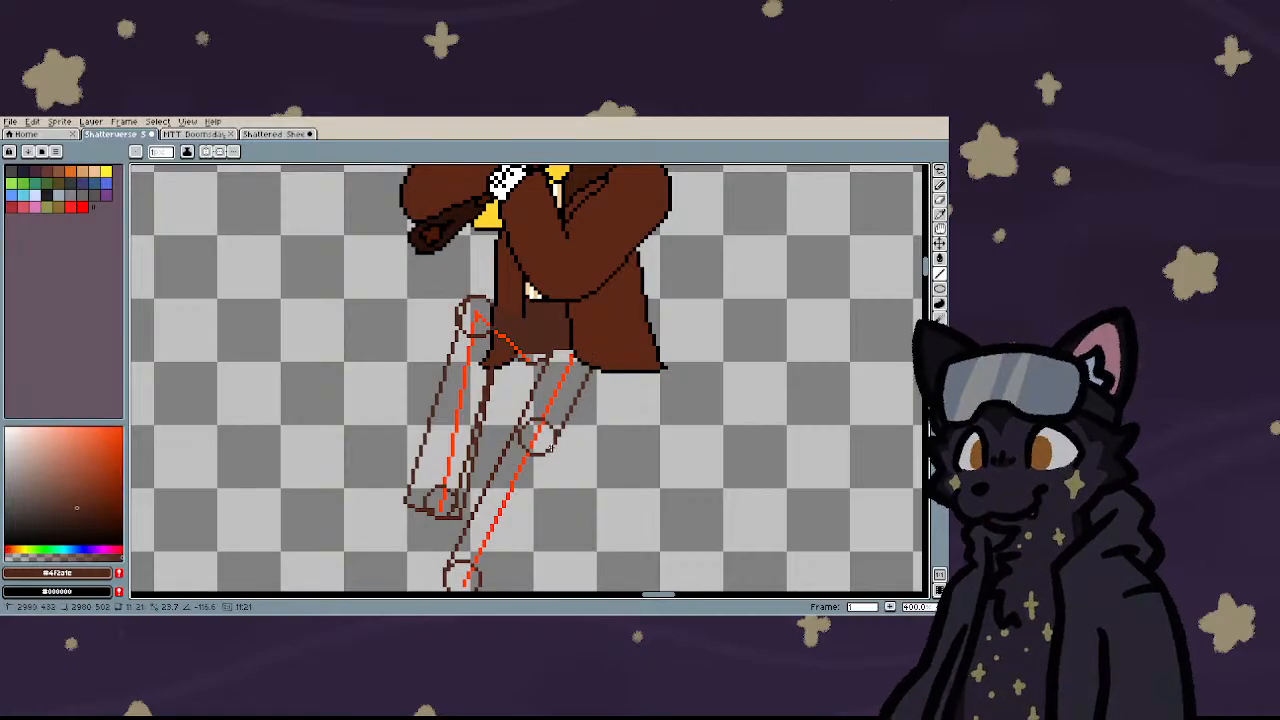
key(v)
key(ctrl+z)
drag(603, 374, 470, 568)
- Close the straighter leg's trouser hem with a dark brown Pencil stroke below the ankle circle, joining its two edges
scroll(540, 453, down, 2)
scroll(428, 429, down, 3)
scroll(430, 440, up, 3)
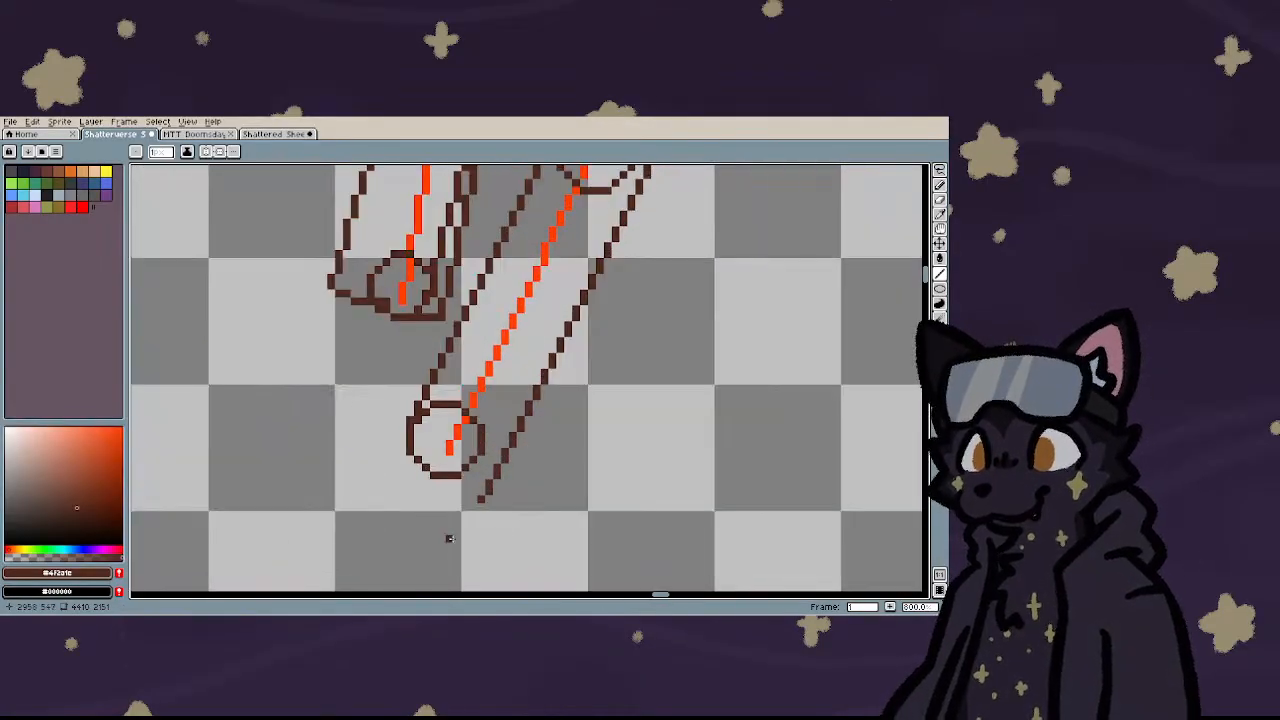
drag(410, 424, 434, 444)
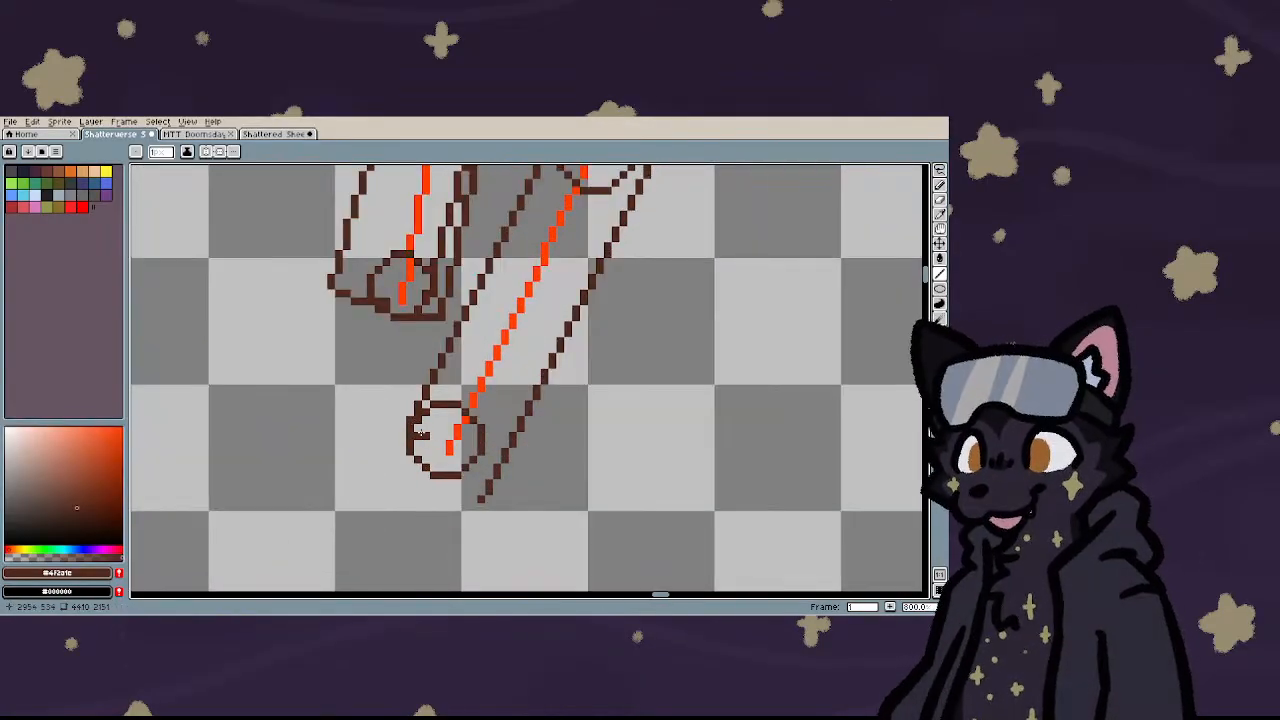
key(b)
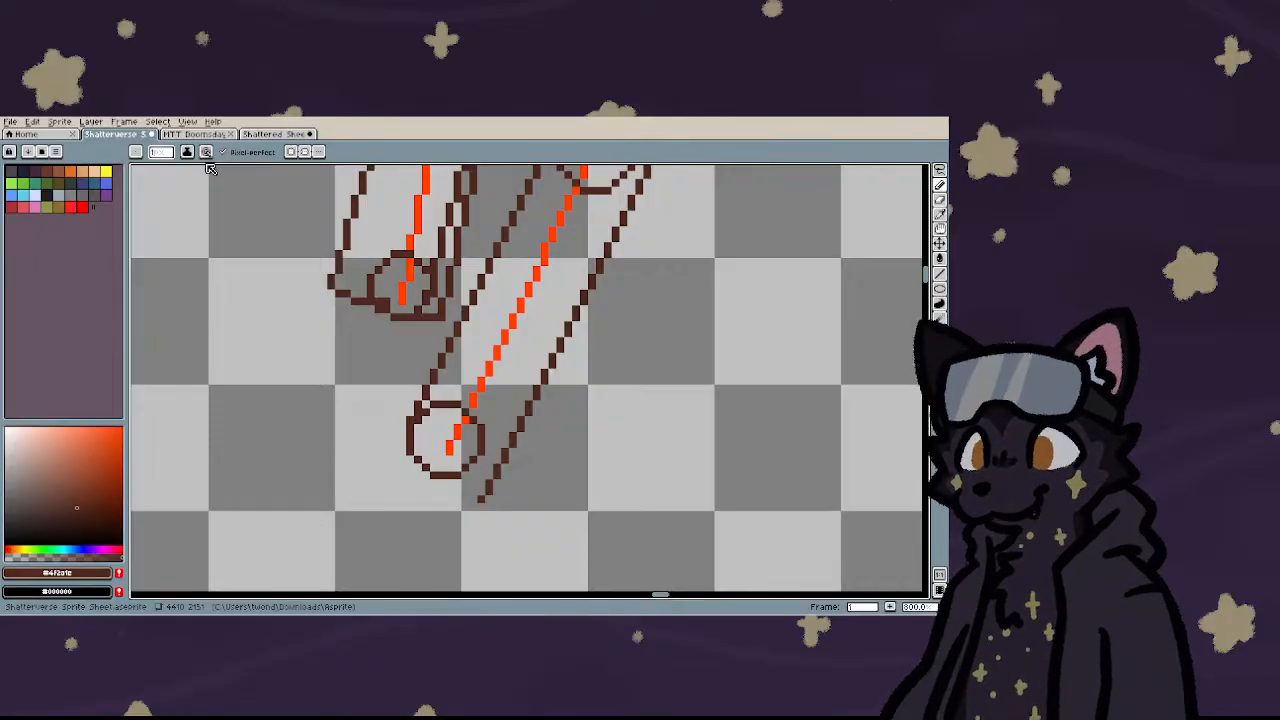
drag(413, 428, 465, 492)
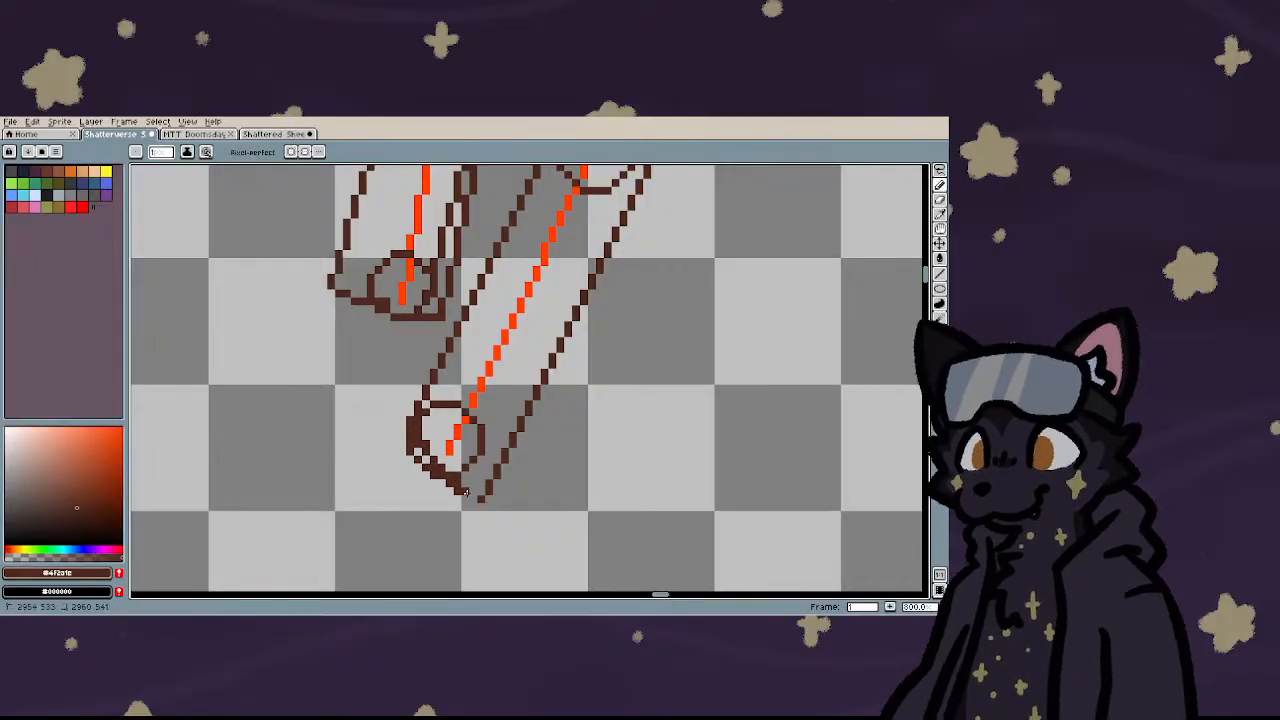
scroll(386, 443, down, 8)
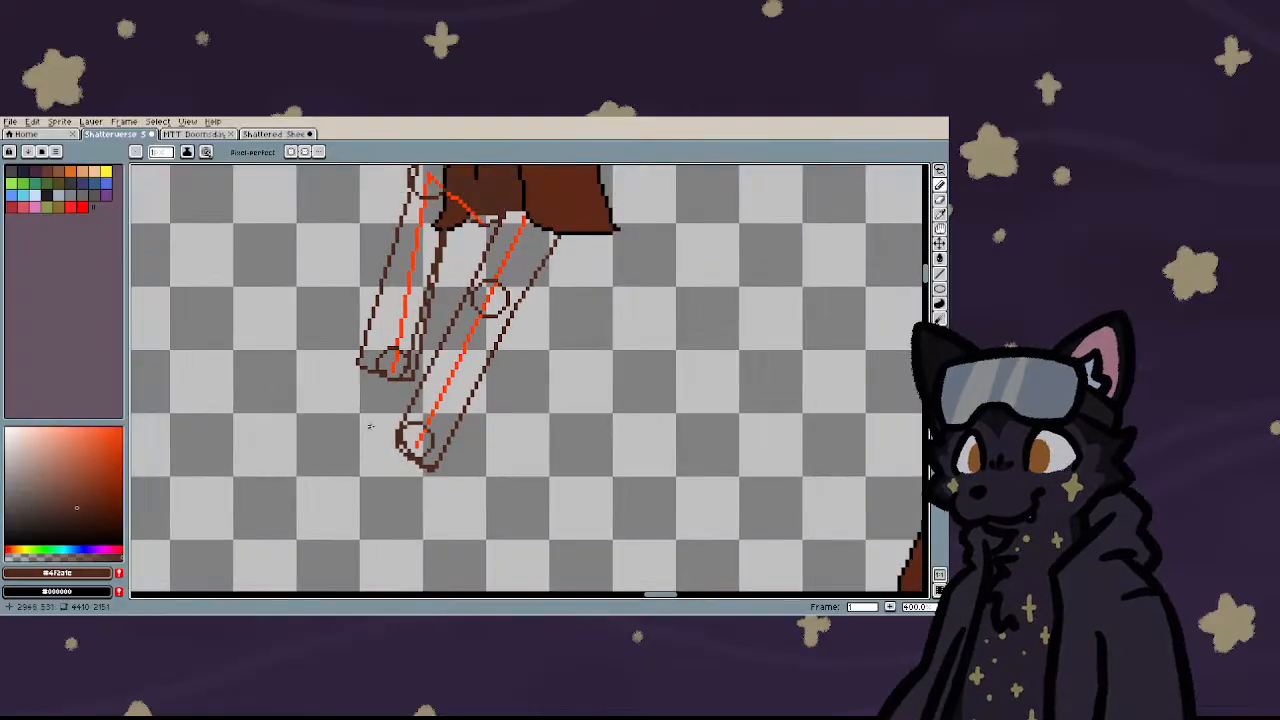
- Outline the bent thigh's upper edge in black pixels across the lower part of the left coat panel
scroll(358, 358, up, 5)
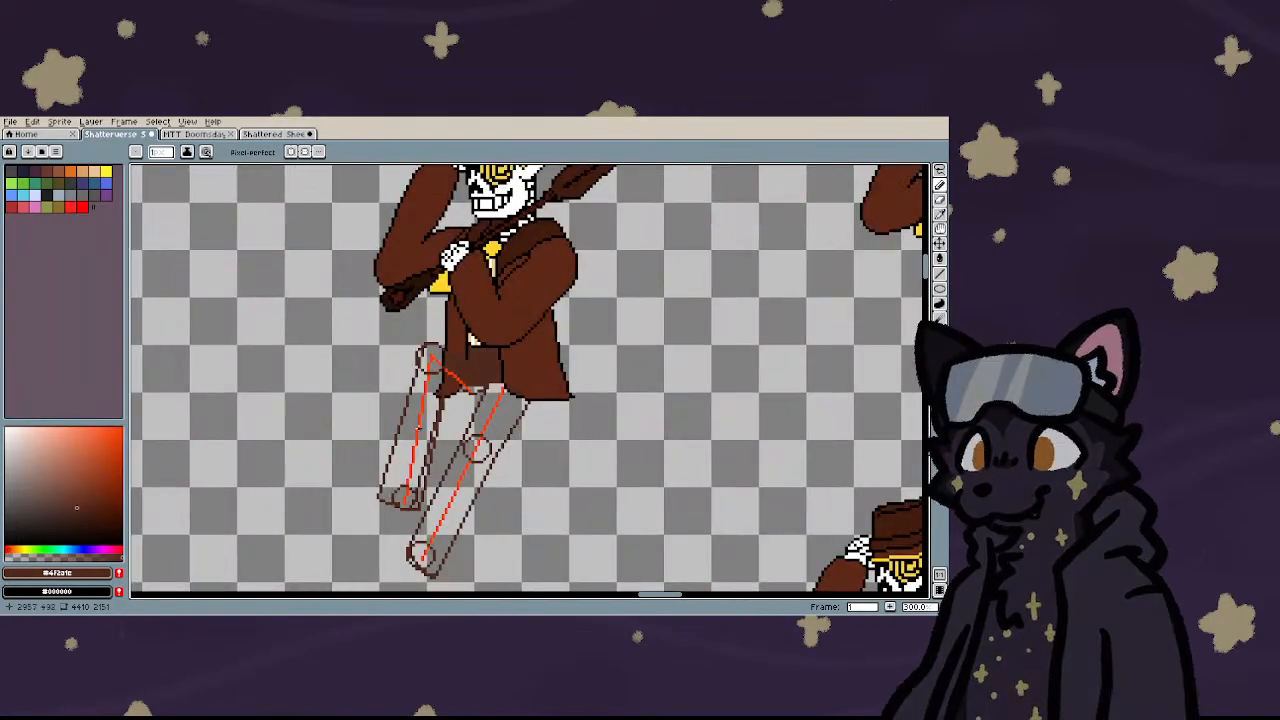
scroll(432, 441, up, 4)
scroll(499, 311, down, 3)
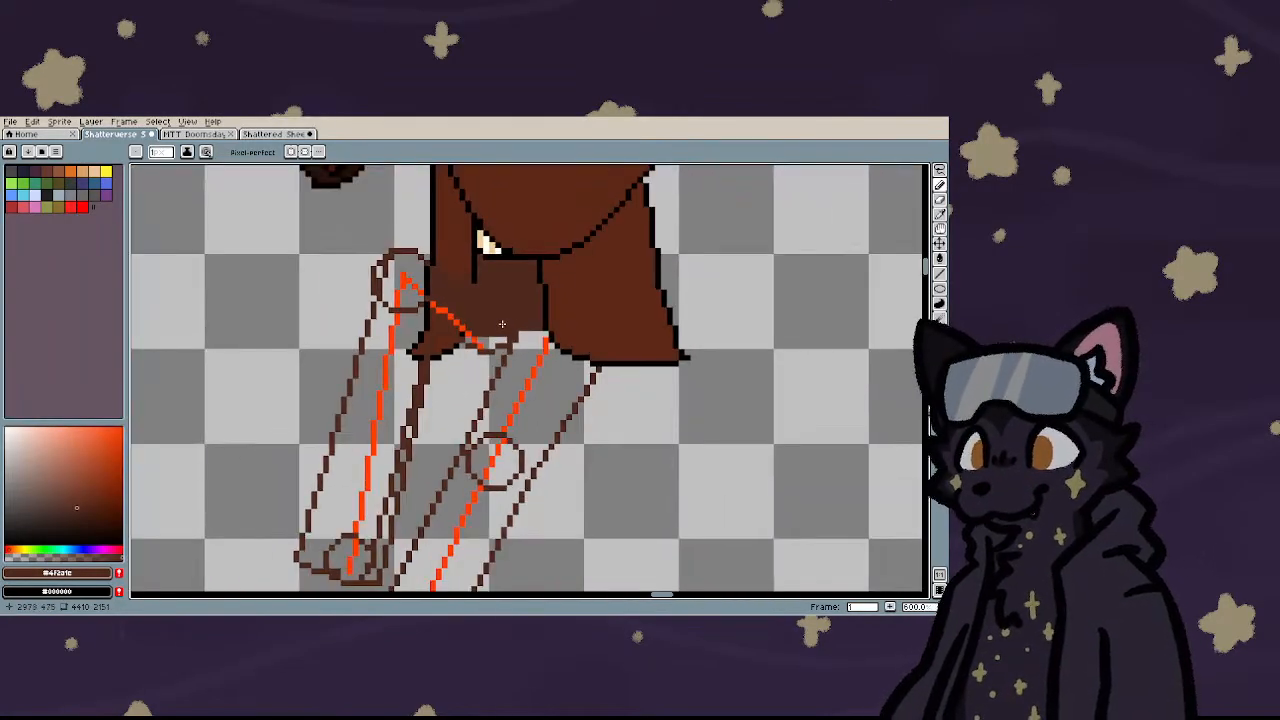
scroll(499, 311, up, 2)
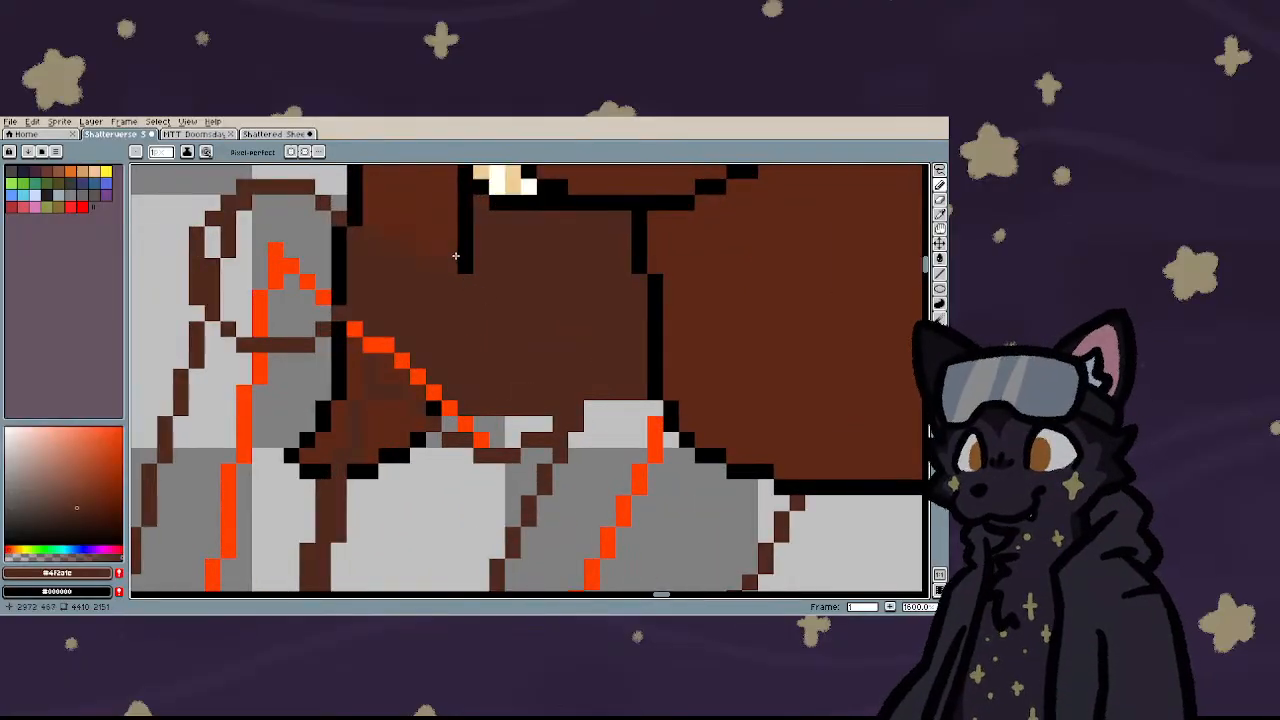
drag(455, 256, 405, 256)
scroll(427, 252, up, 1)
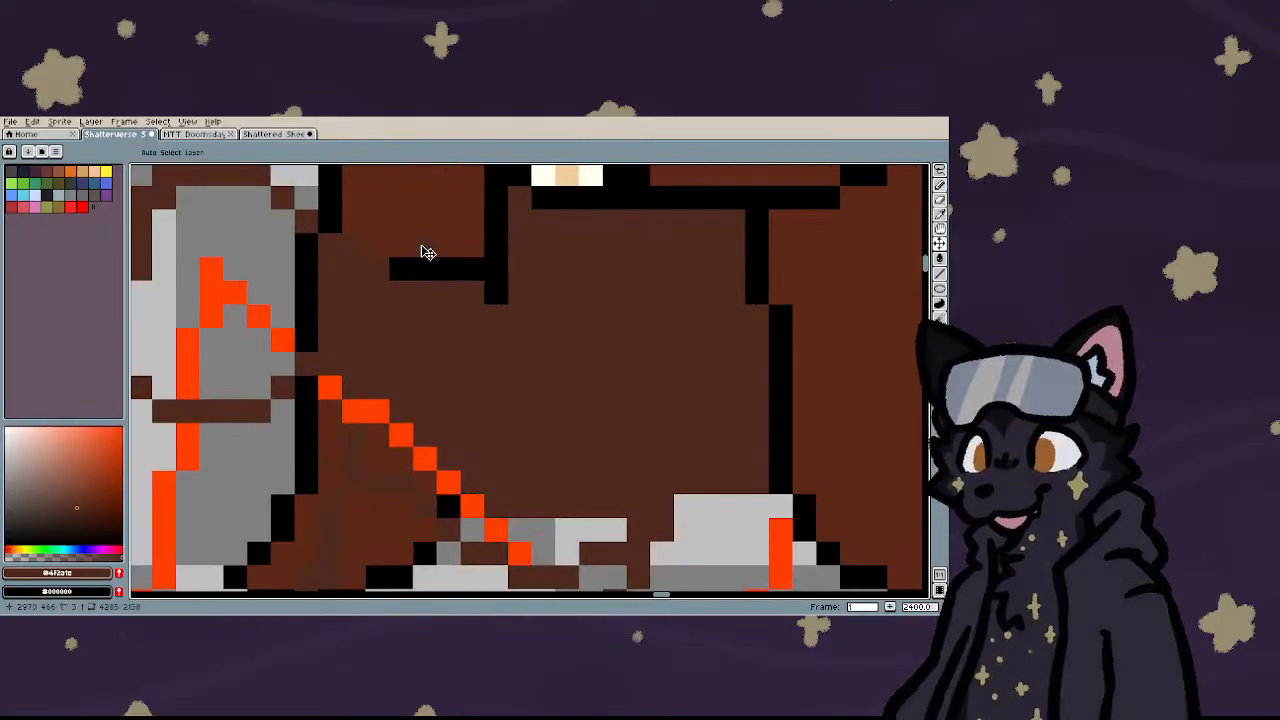
key(ctrl+z)
scroll(414, 365, down, 2)
drag(450, 316, 421, 316)
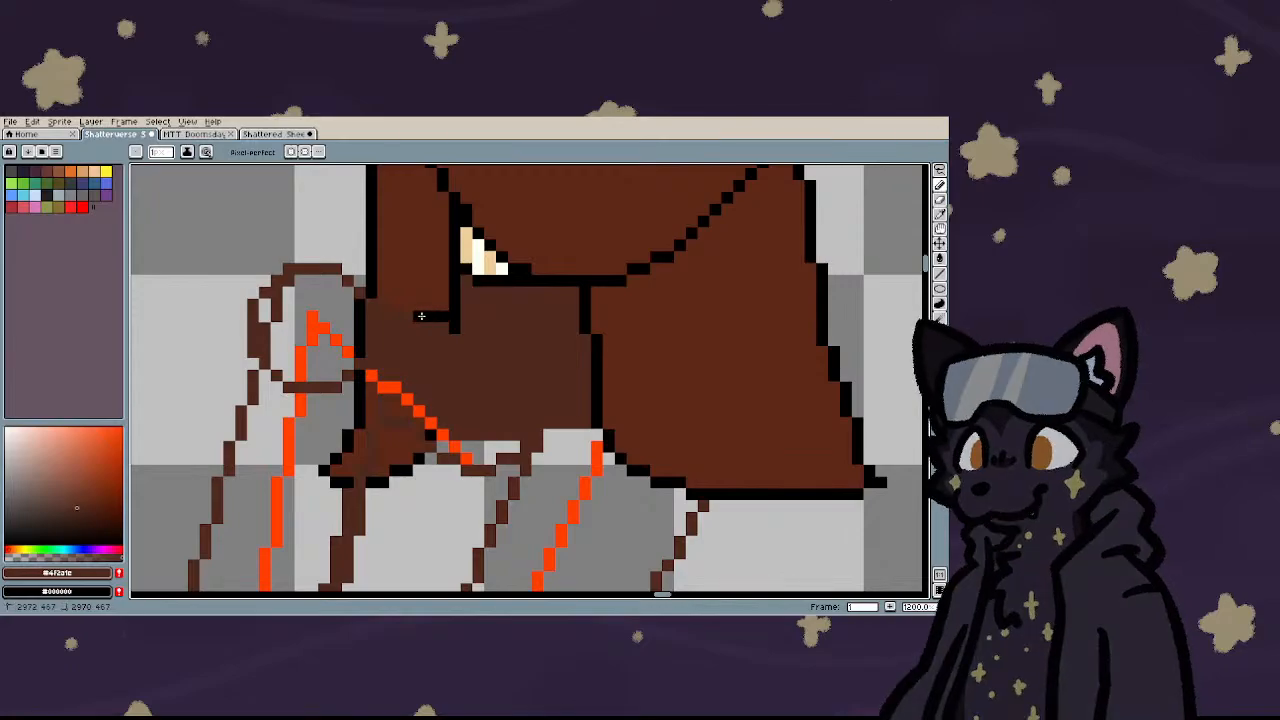
click(406, 305)
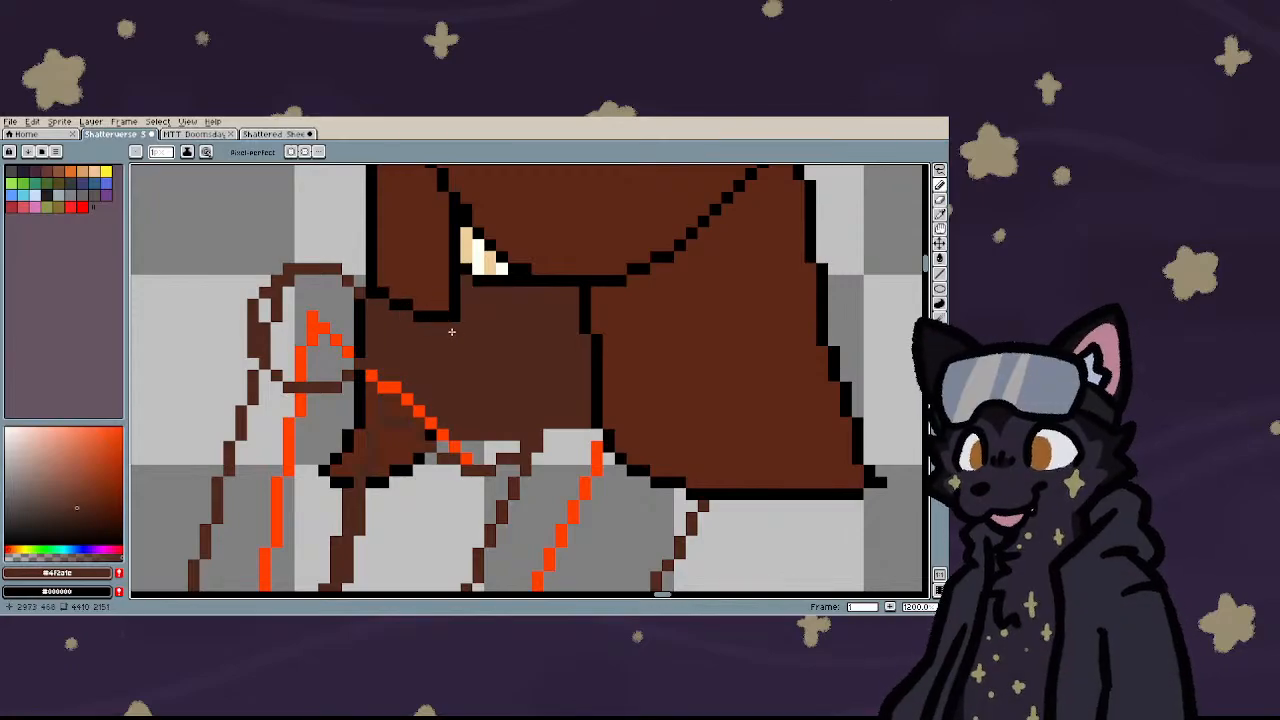
- Outline the bent knee's rounded top in black from the left coat panel around to the outer side of the shin
scroll(453, 316, down, 3)
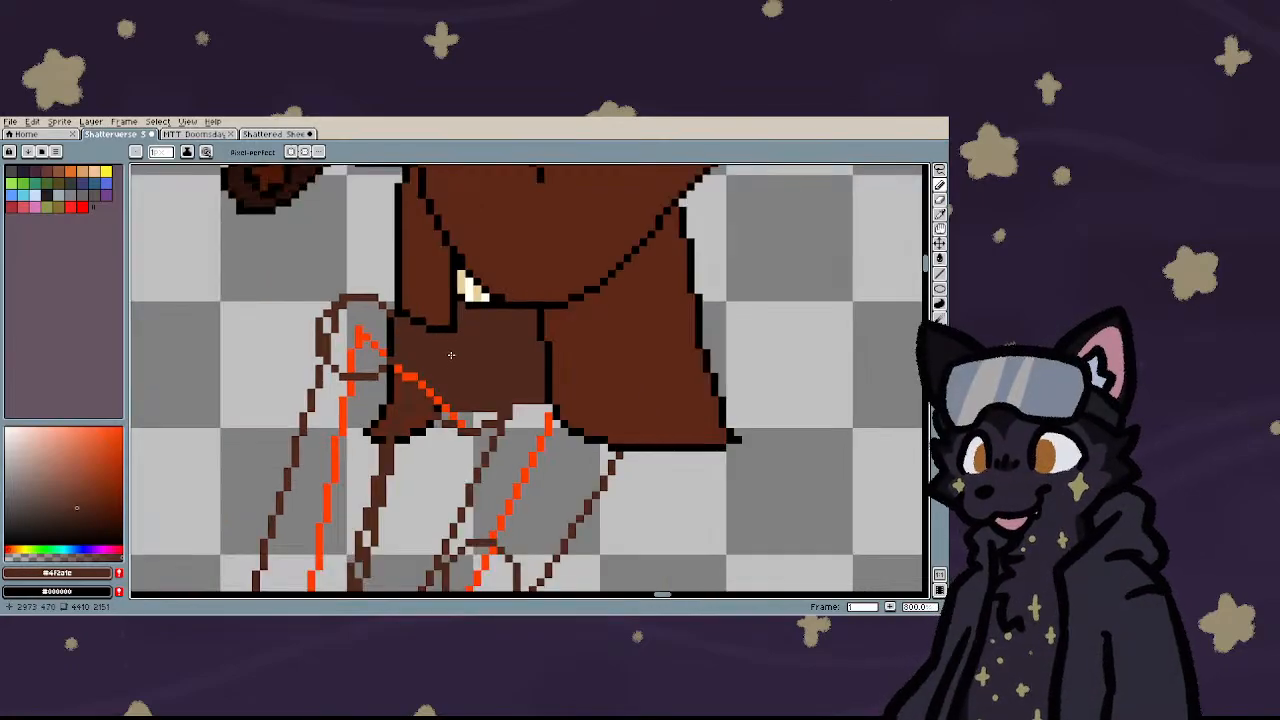
scroll(440, 330, up, 1)
scroll(430, 340, down, 2)
scroll(421, 348, up, 4)
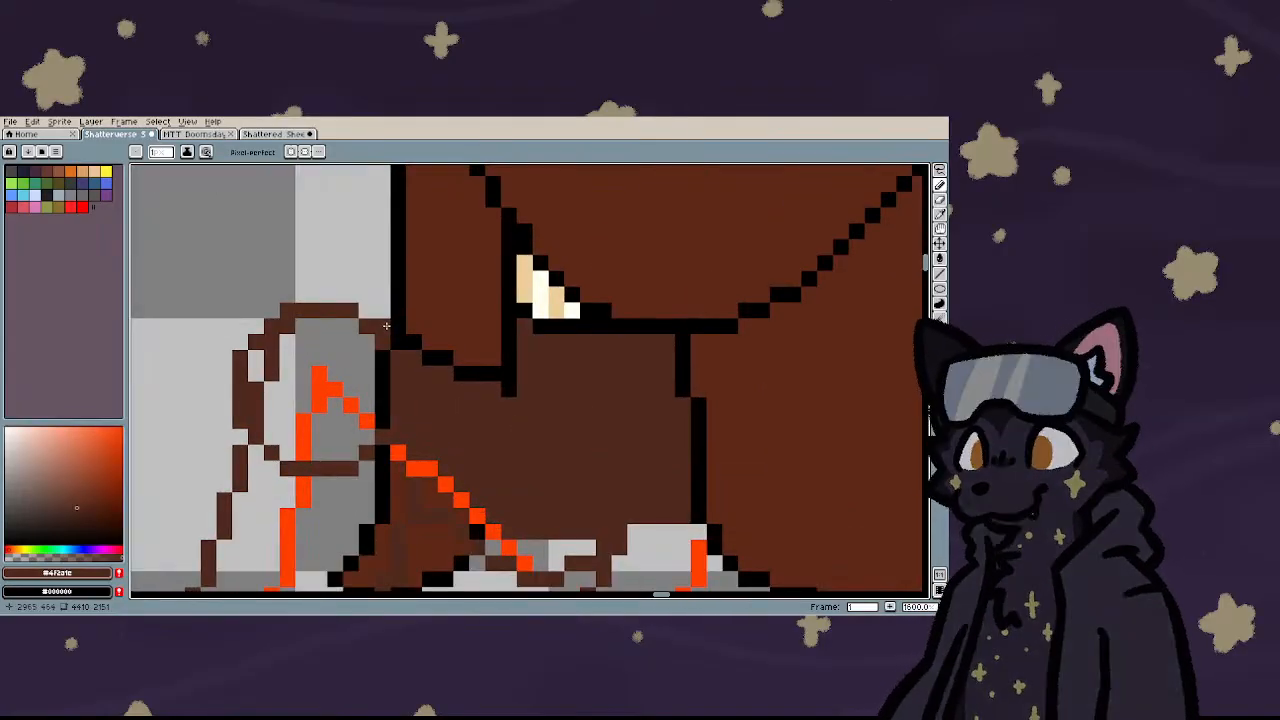
right_click(366, 310)
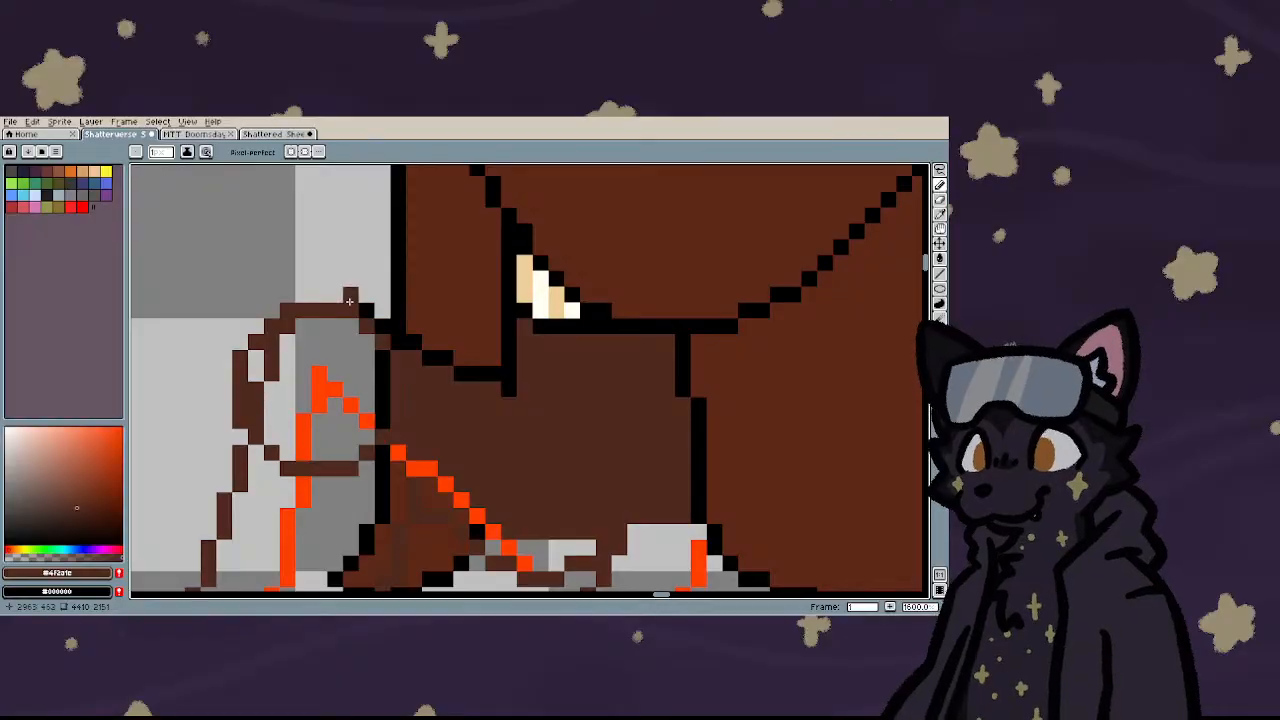
mouse_move(351, 314)
mouse_down()
mouse_move(330, 295)
mouse_move(268, 295)
mouse_move(358, 295)
mouse_up()
key(ctrl+z)
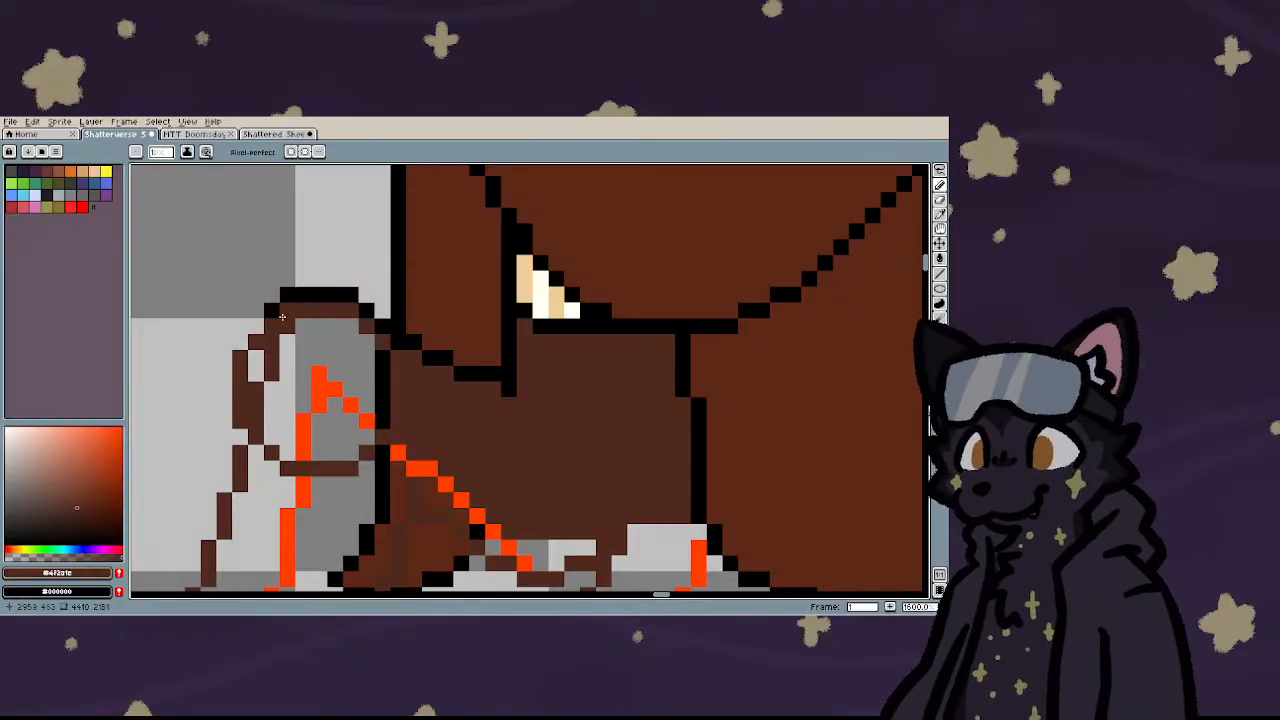
mouse_move(272, 310)
mouse_down()
mouse_move(226, 363)
mouse_move(208, 505)
mouse_up()
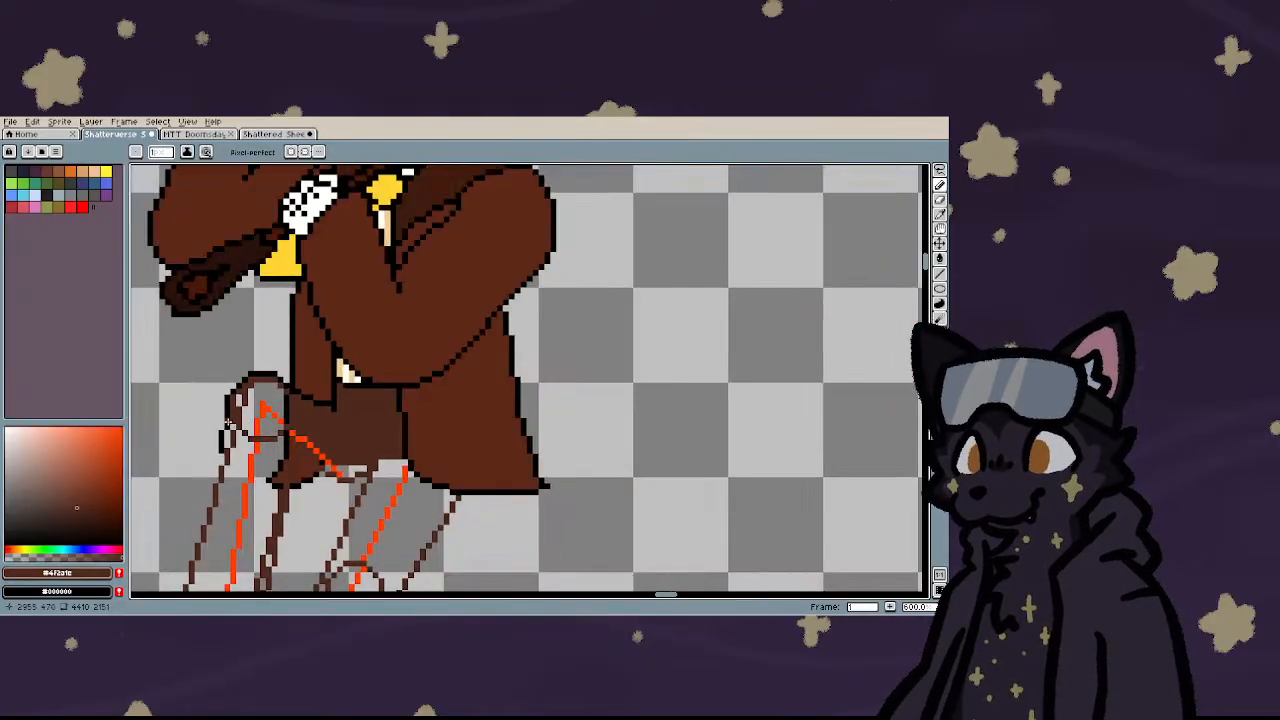
- Continue the black outline down the upper half of the bent leg's outer shin edge, redoing the first stroke
scroll(212, 474, down, 2)
drag(233, 431, 196, 545)
scroll(203, 445, down, 2)
key(ctrl+z)
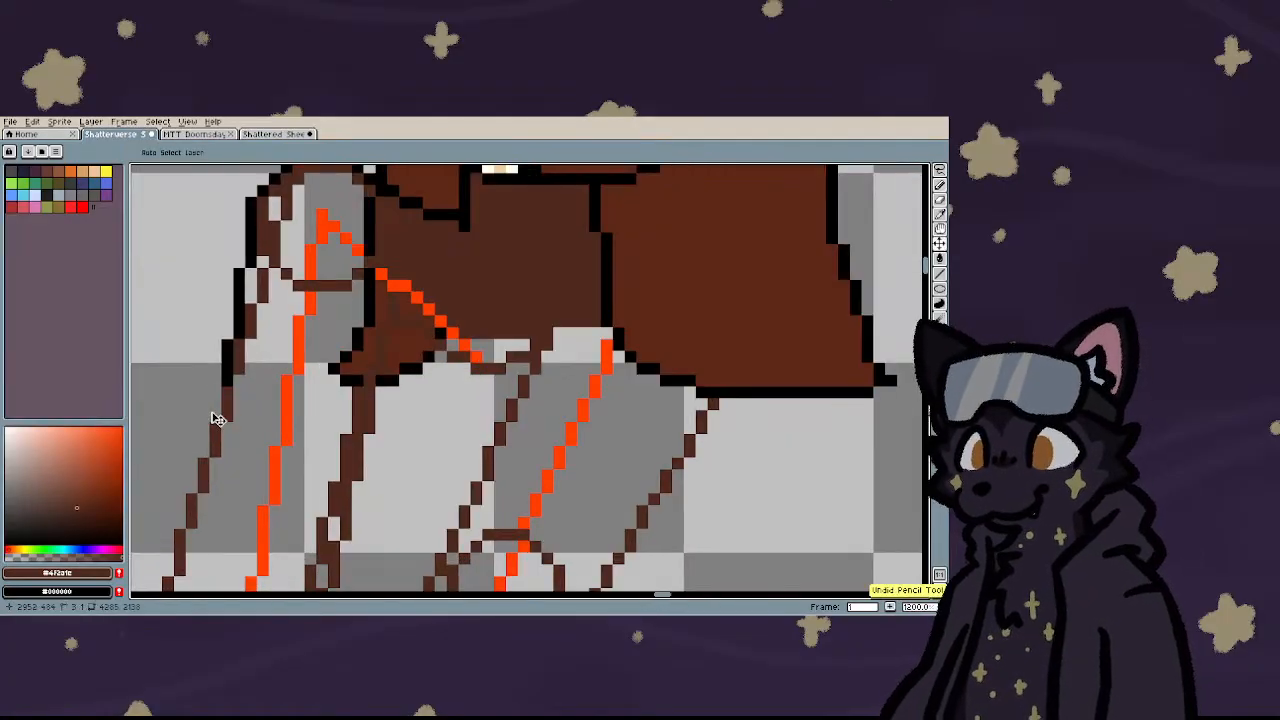
mouse_move(217, 390)
mouse_down()
mouse_move(178, 517)
mouse_move(178, 565)
mouse_up()
scroll(193, 475, down, 3)
scroll(195, 488, up, 3)
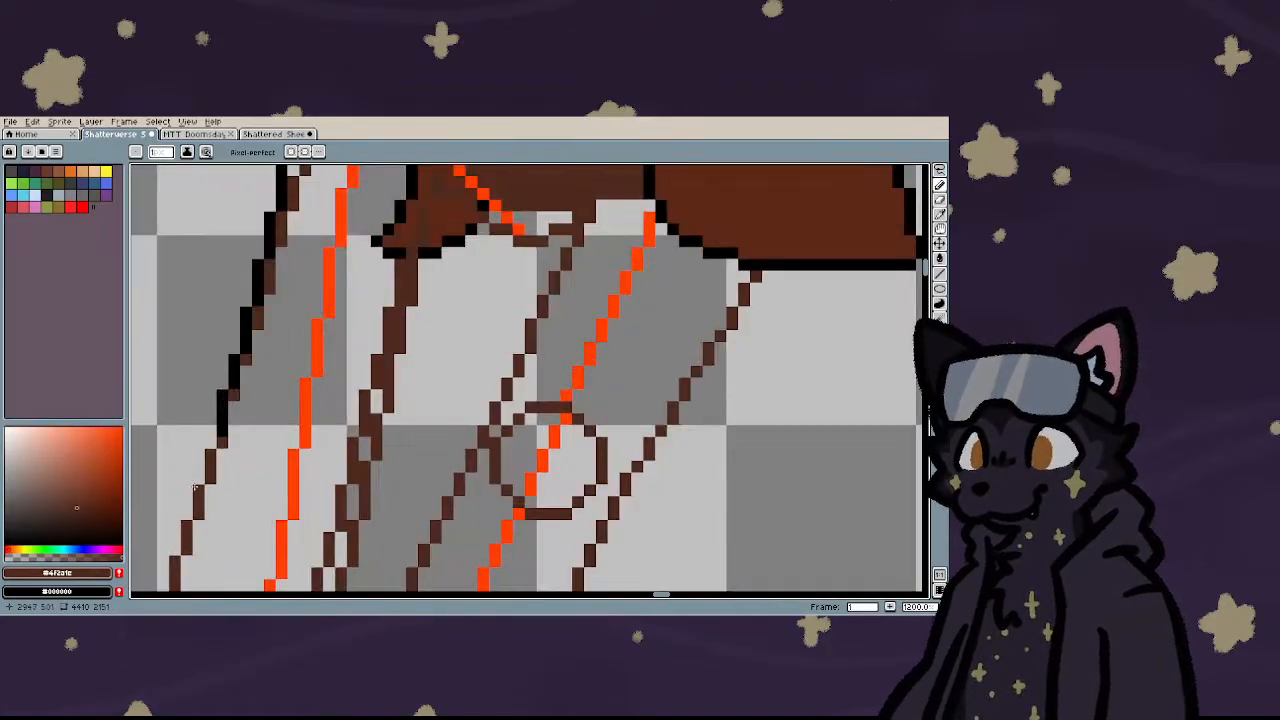
- Outline the lower half of the bent leg's outer shin edge in black down to the trouser hem's corner
scroll(195, 488, up, 1)
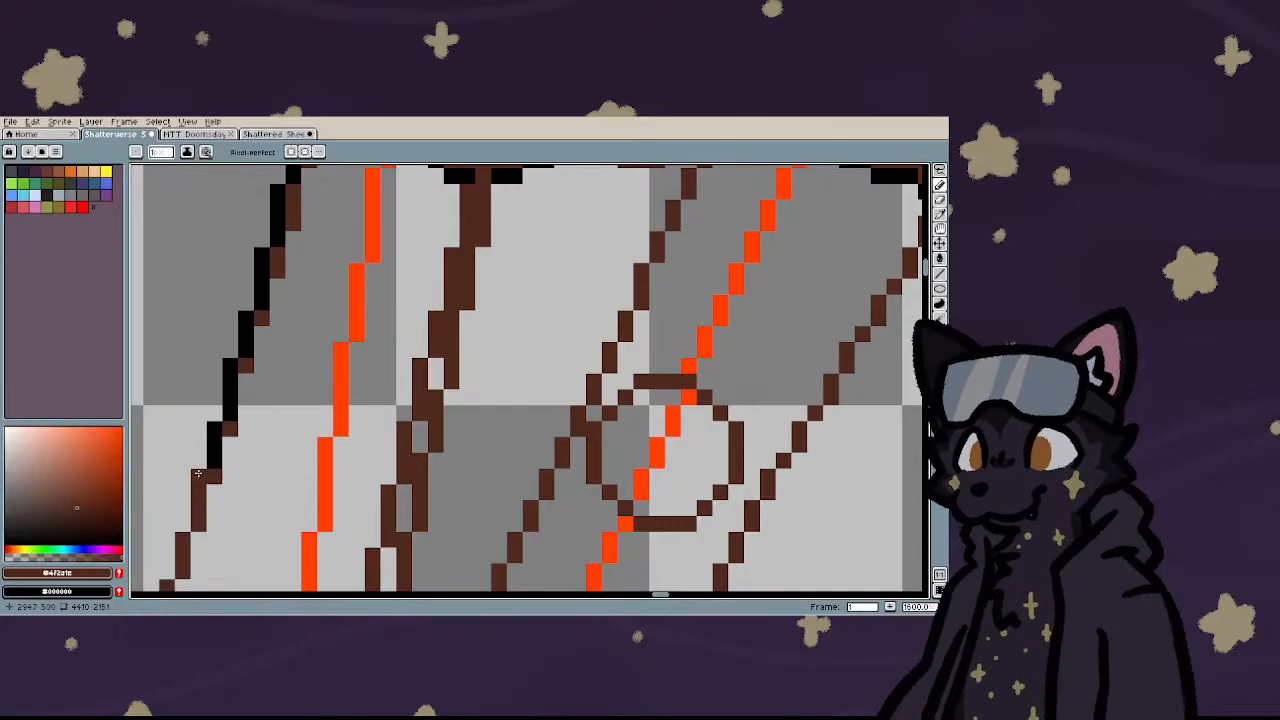
drag(198, 473, 183, 557)
scroll(228, 445, down, 1)
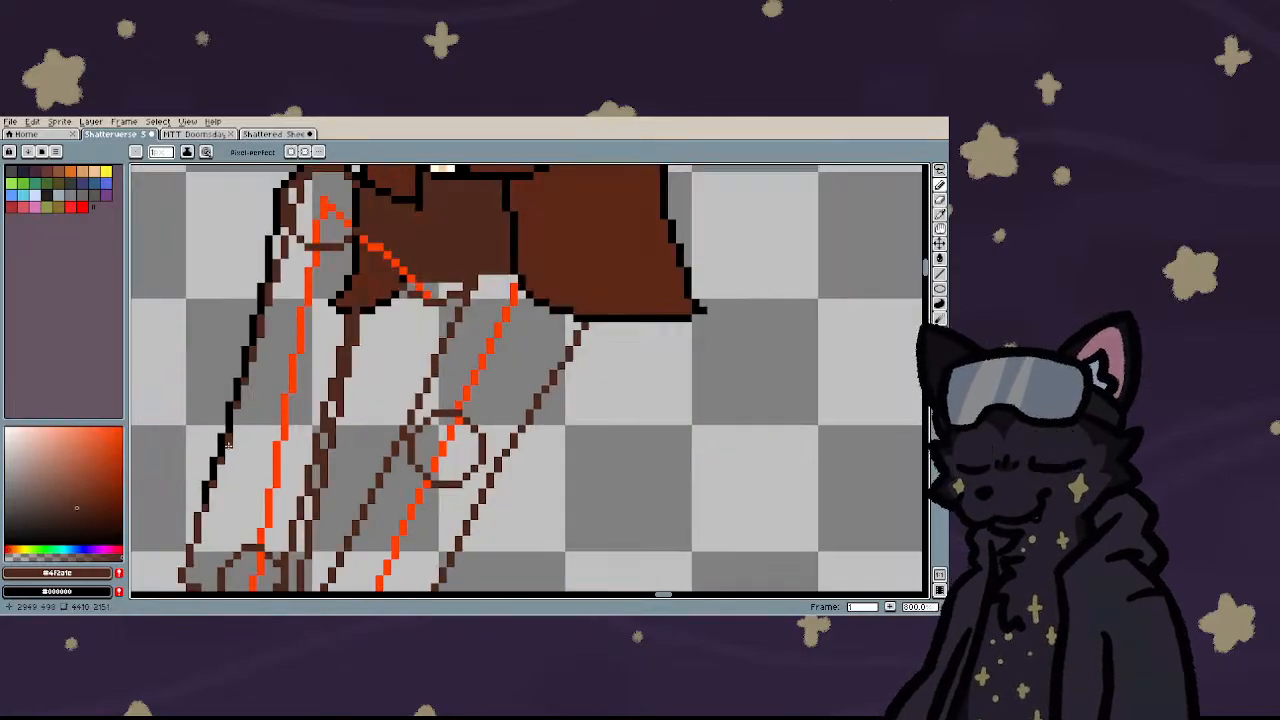
scroll(228, 445, down, 1)
scroll(228, 445, up, 2)
mouse_move(229, 402)
mouse_down()
mouse_move(231, 469)
mouse_move(188, 574)
mouse_up()
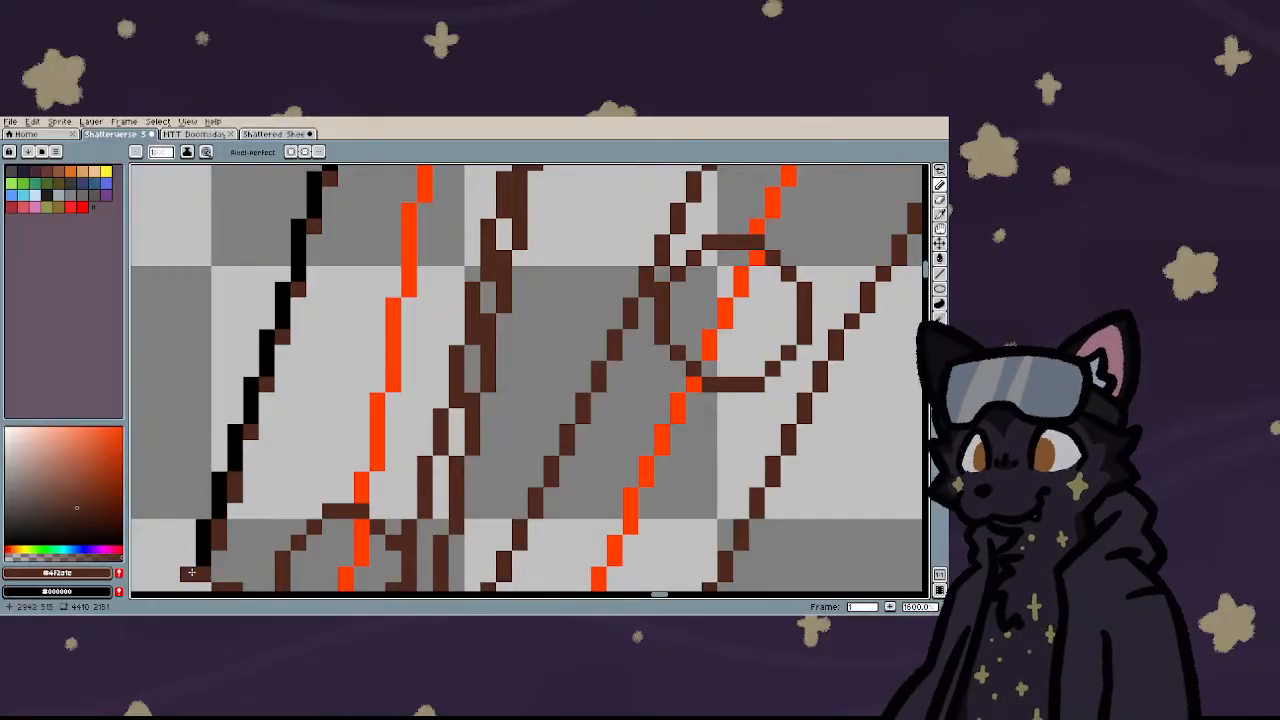
scroll(188, 574, down, 1)
scroll(183, 510, up, 1)
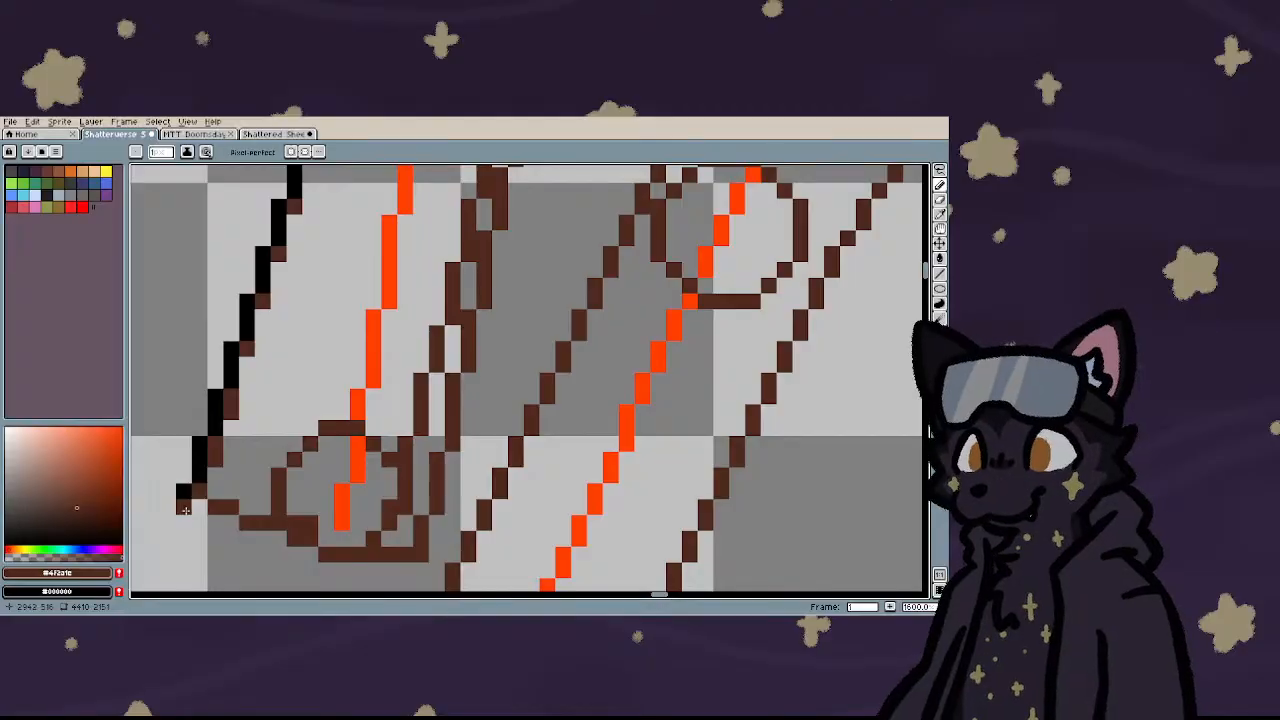
- Outline the bent leg's trouser hem in black along its underside and up the inner corner beside the ankle circle
mouse_move(186, 510)
mouse_down()
mouse_move(286, 546)
mouse_move(318, 576)
mouse_move(444, 571)
mouse_up()
key(ctrl+z)
key(ctrl+z)
click(328, 571)
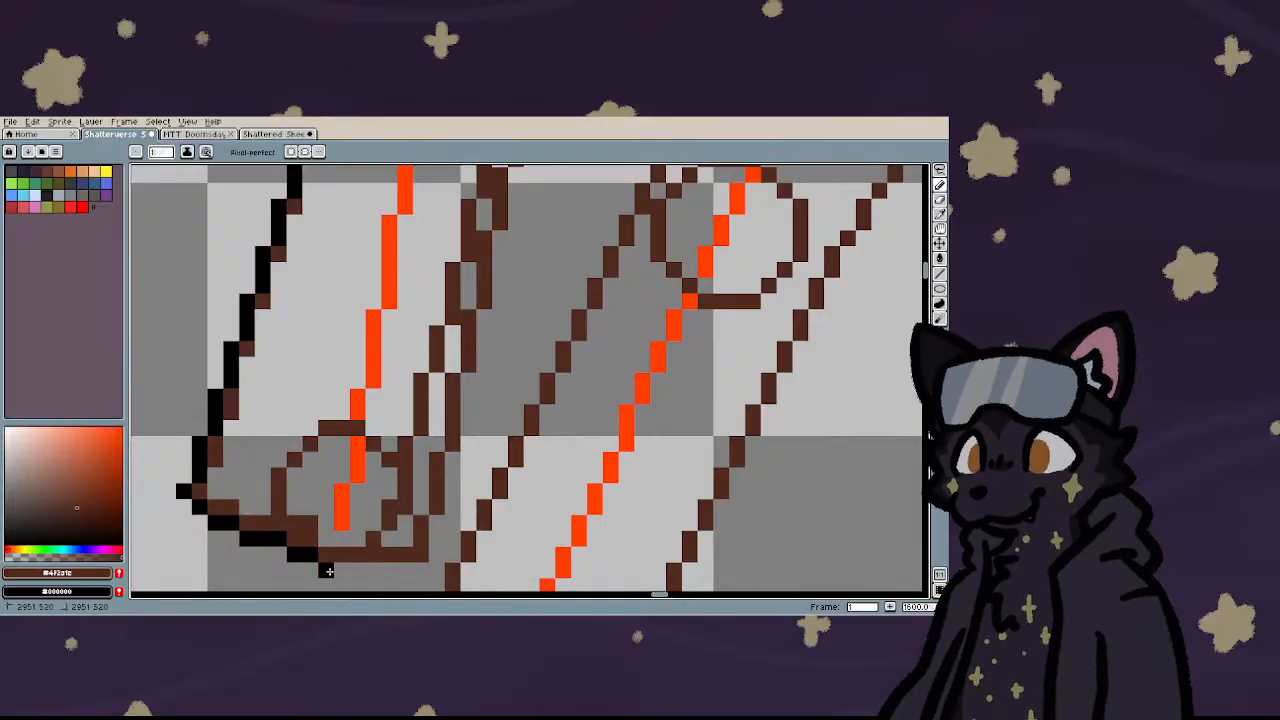
mouse_move(328, 571)
mouse_down()
mouse_move(423, 567)
mouse_move(452, 459)
mouse_up()
- Draw a black cuff line across the bent leg above the ankle, joining the outer and inner edges
scroll(360, 467, down, 7)
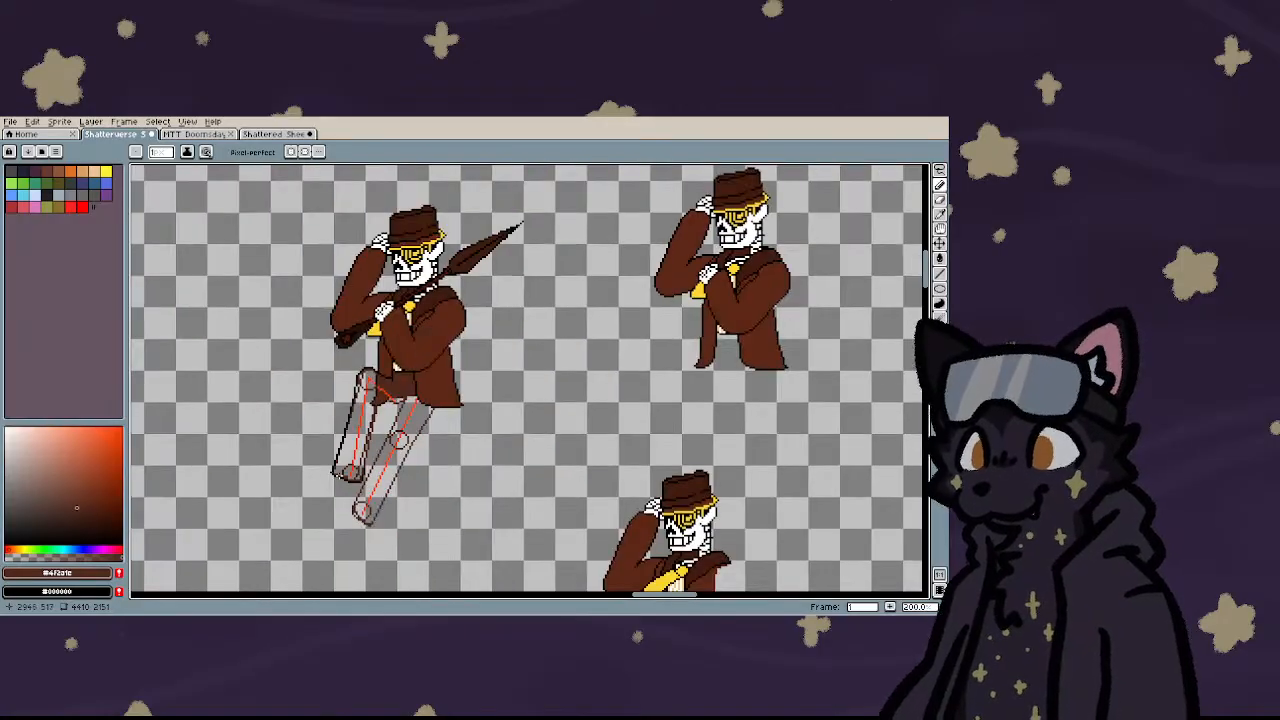
scroll(347, 453, up, 7)
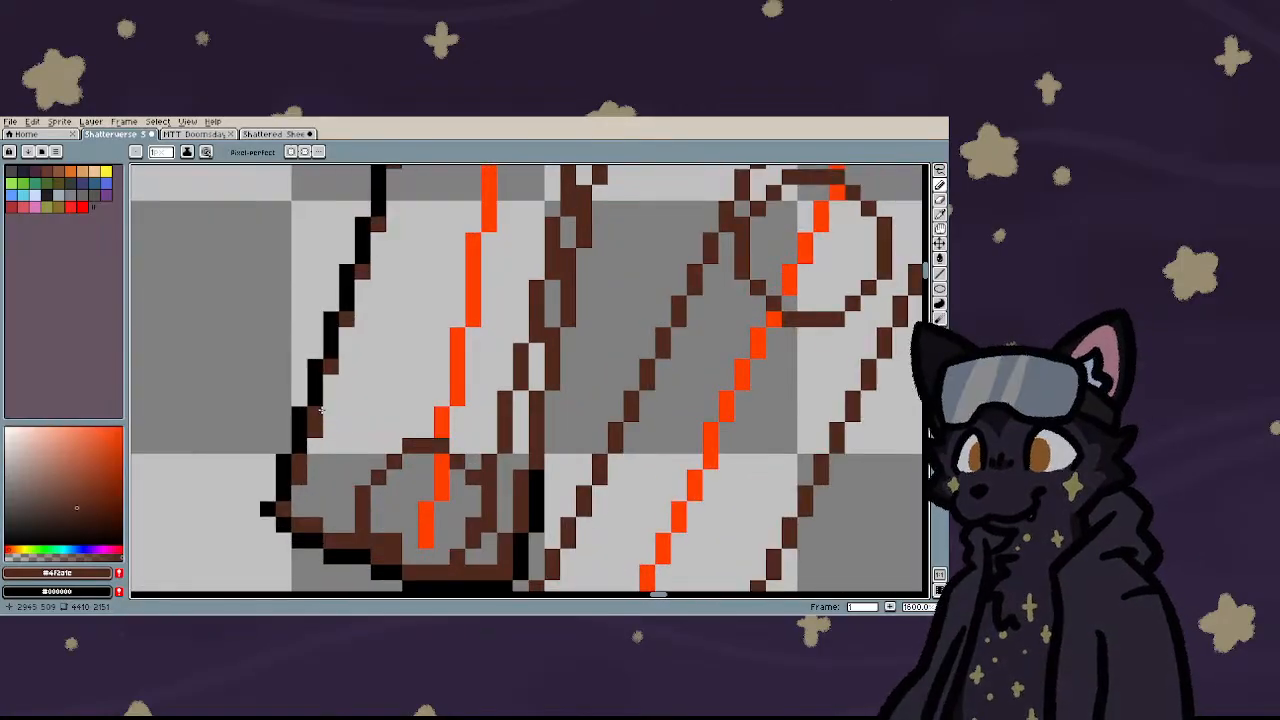
mouse_move(316, 409)
mouse_down()
mouse_move(419, 467)
mouse_move(538, 467)
mouse_move(553, 458)
mouse_move(537, 450)
mouse_move(536, 393)
mouse_up()
key(ctrl+z)
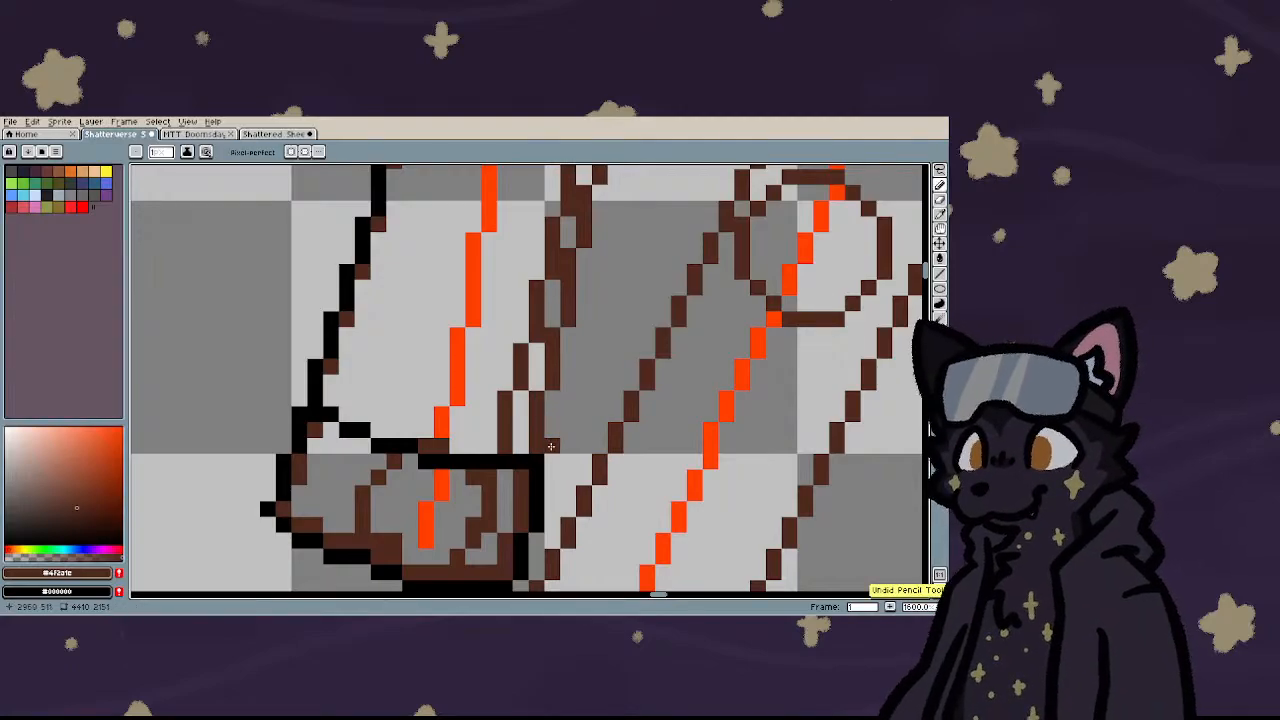
- Outline the bent leg's inner shin edge in black from the cuff up to the tip of the left coat panel
mouse_move(526, 447)
mouse_down()
mouse_move(567, 326)
mouse_move(569, 270)
mouse_up()
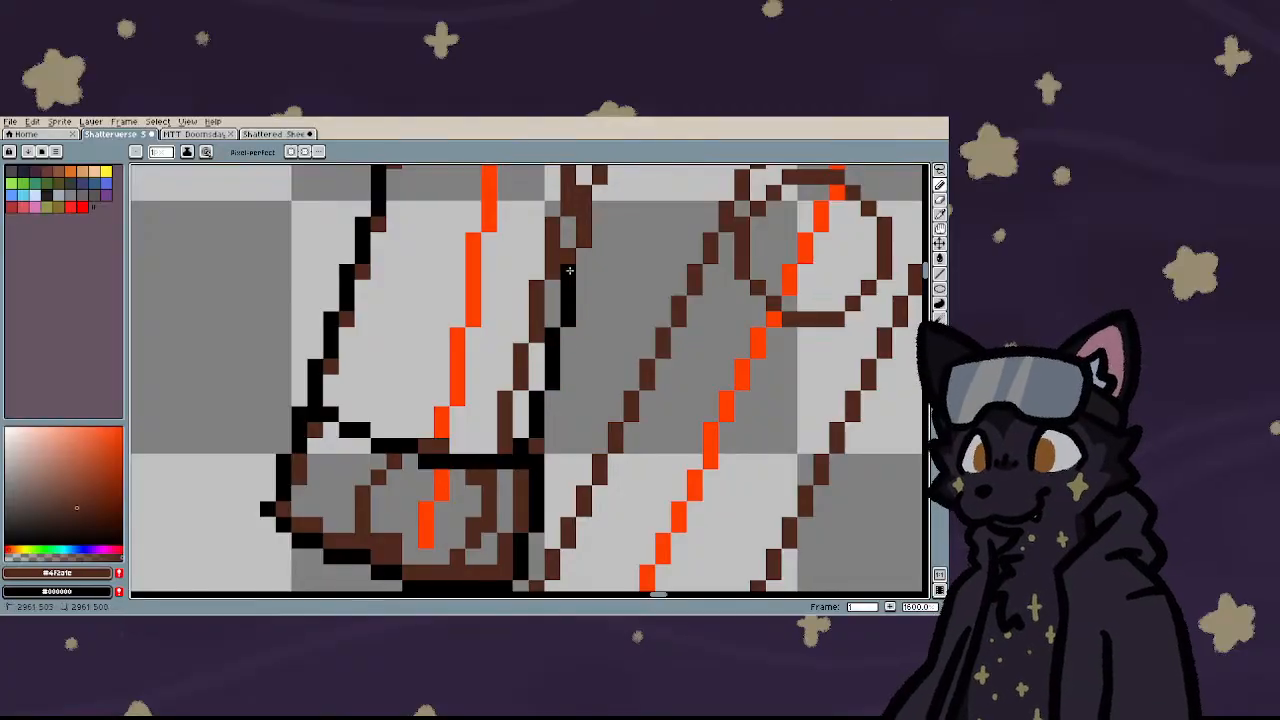
scroll(475, 481, down, 2)
scroll(530, 380, up, 2)
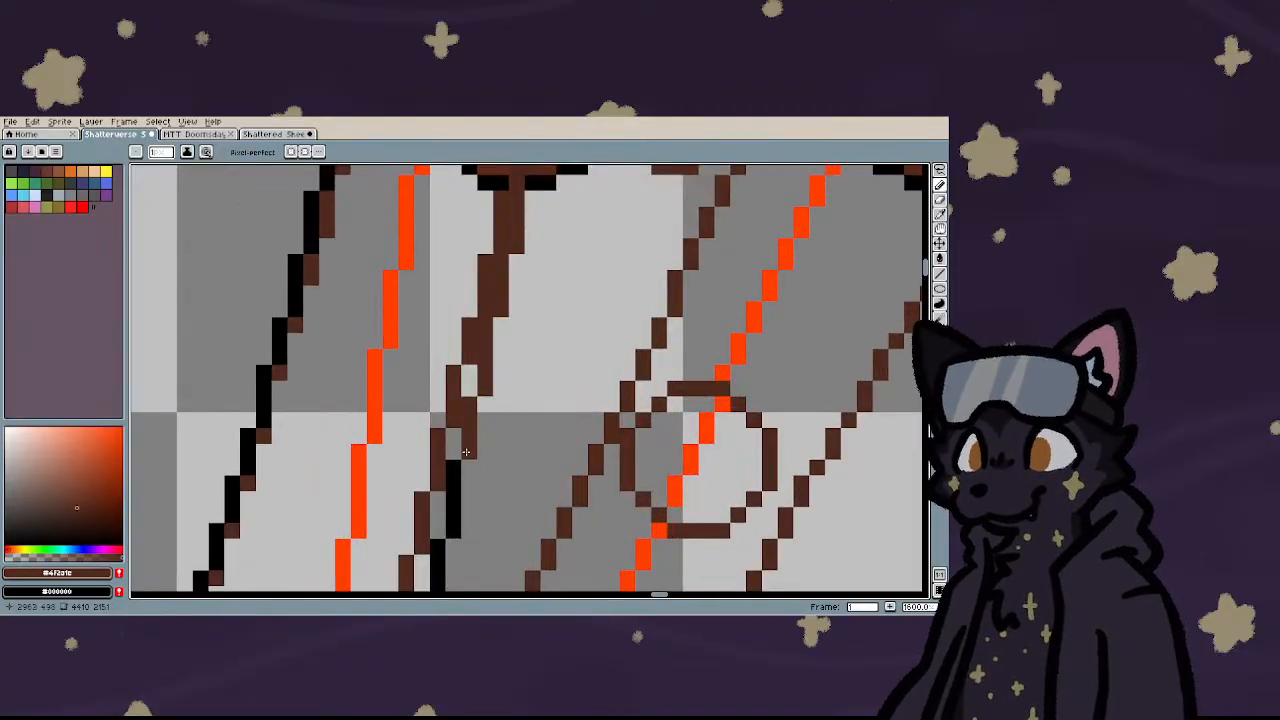
drag(466, 452, 504, 262)
scroll(510, 270, down, 4)
scroll(516, 287, up, 4)
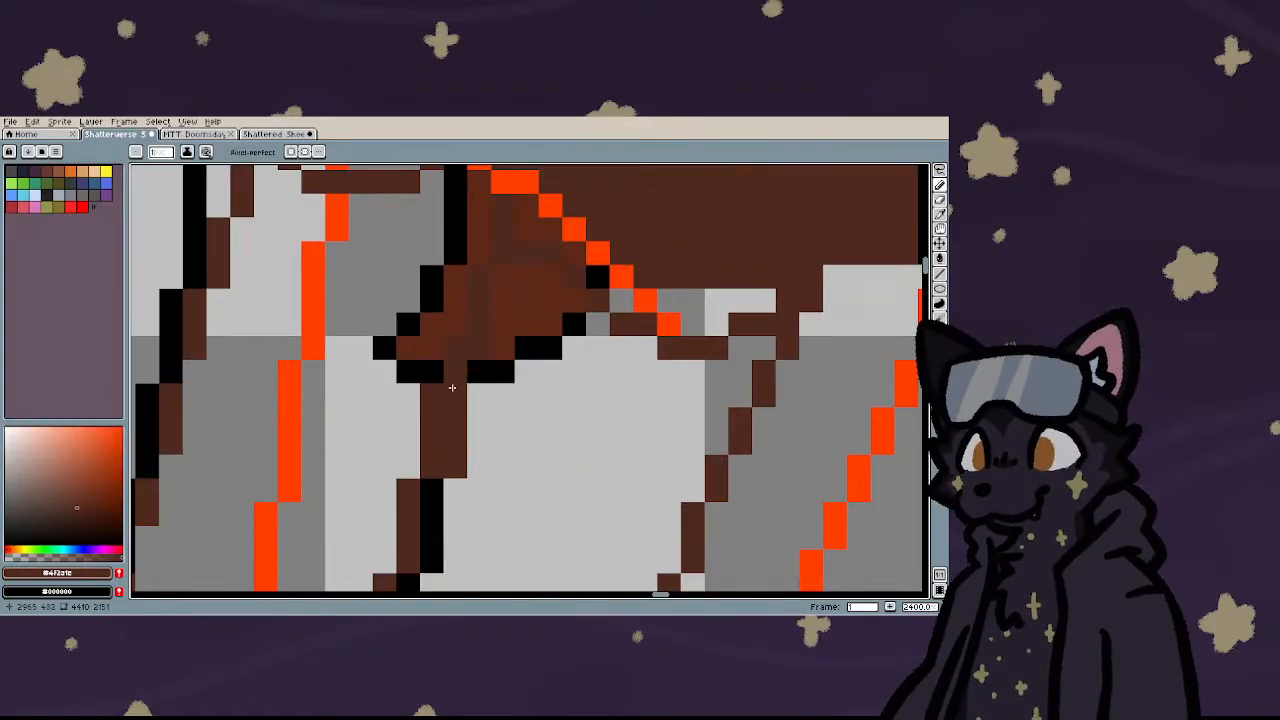
drag(458, 405, 456, 472)
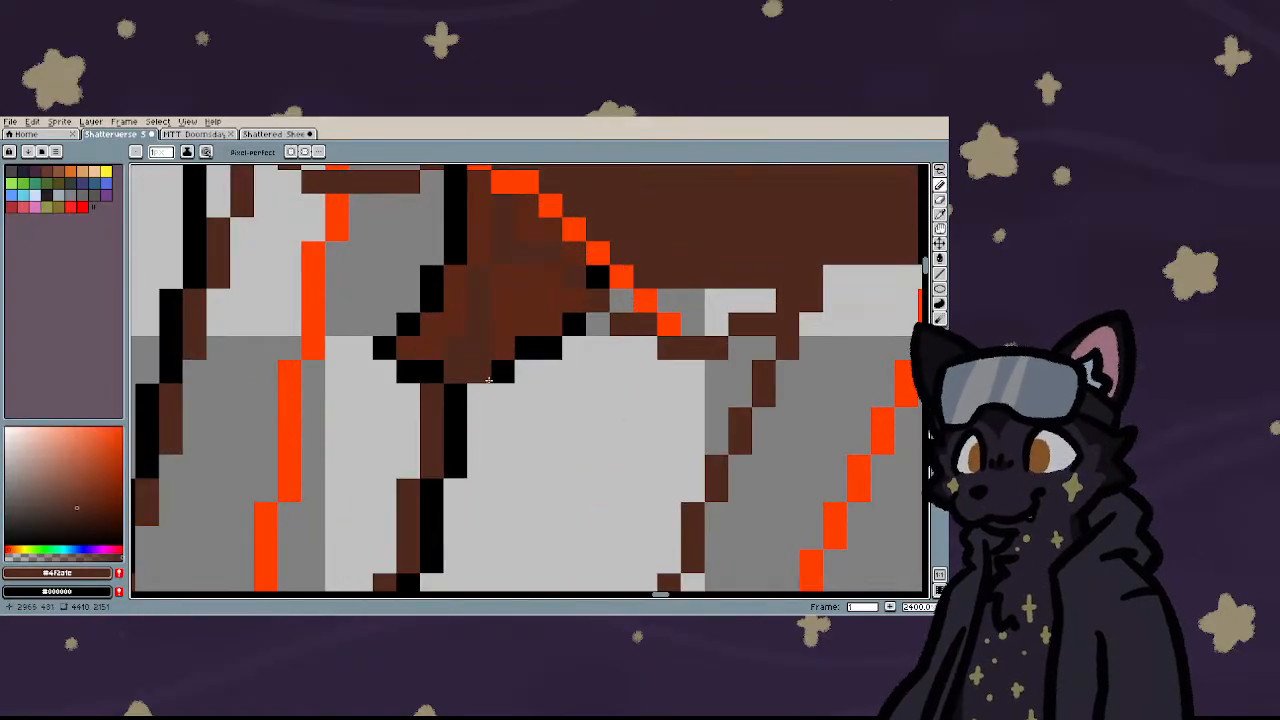
- Draw the bent thigh's underside as a stepped black line running from below the left coat panel toward the straighter leg
scroll(484, 400, down, 2)
scroll(484, 400, down, 4)
scroll(514, 398, up, 4)
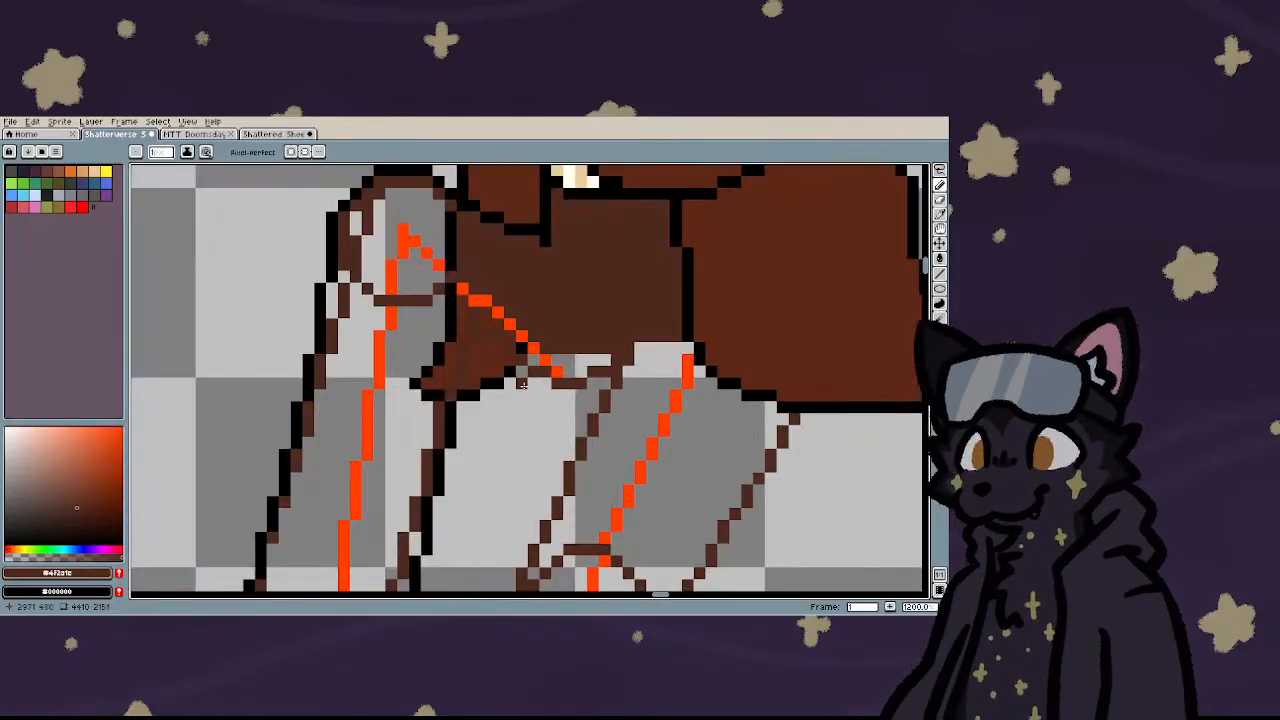
scroll(512, 395, down, 3)
scroll(511, 393, up, 3)
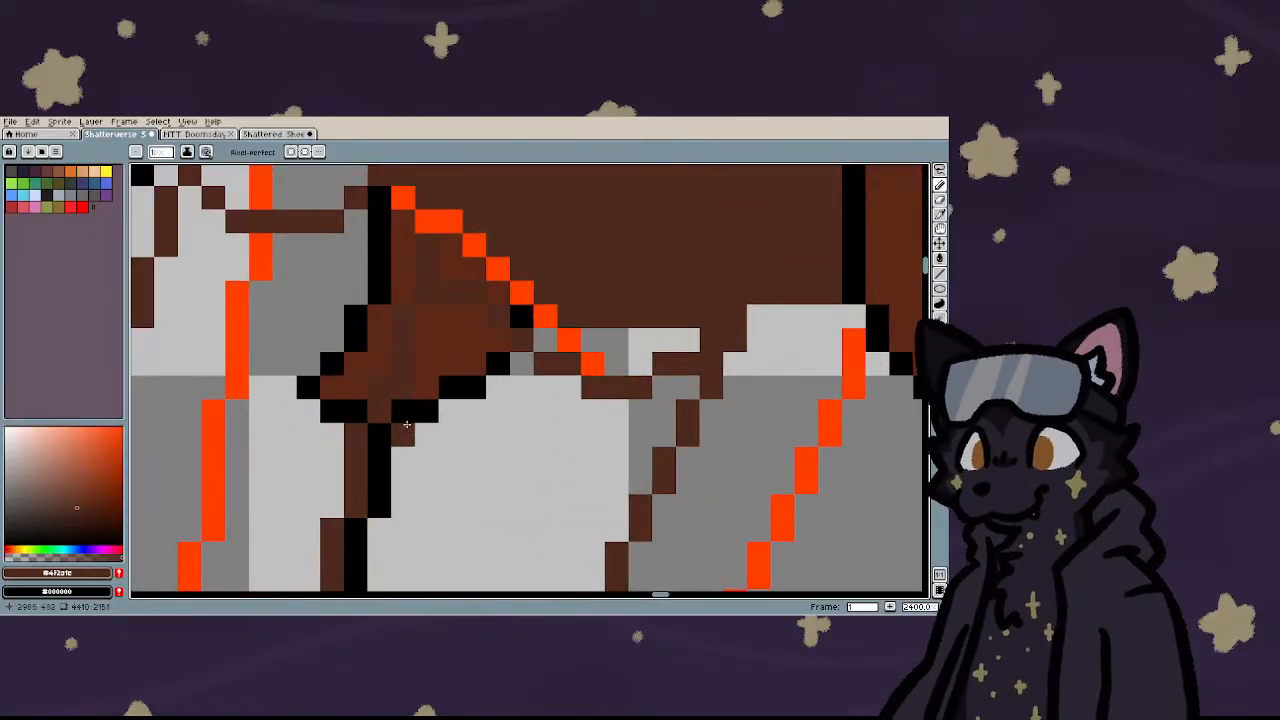
drag(403, 414, 553, 456)
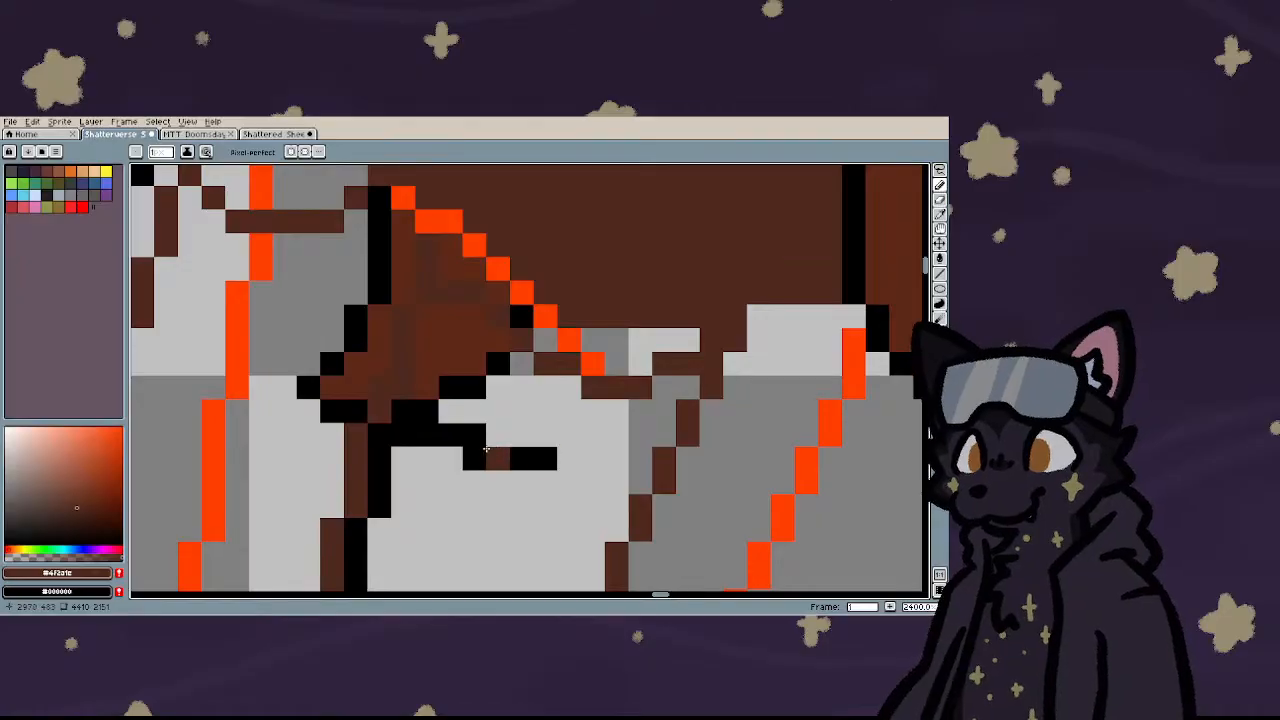
key(ctrl+z)
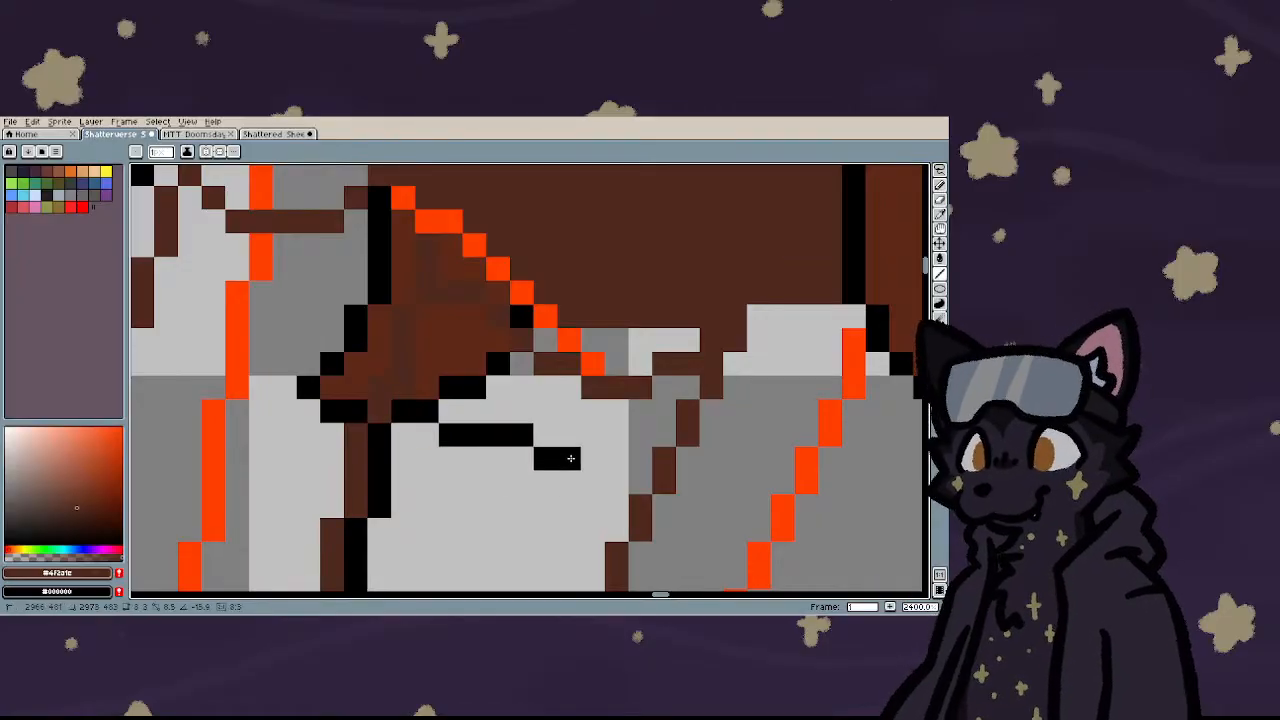
shift+click(599, 460)
scroll(529, 438, down, 3)
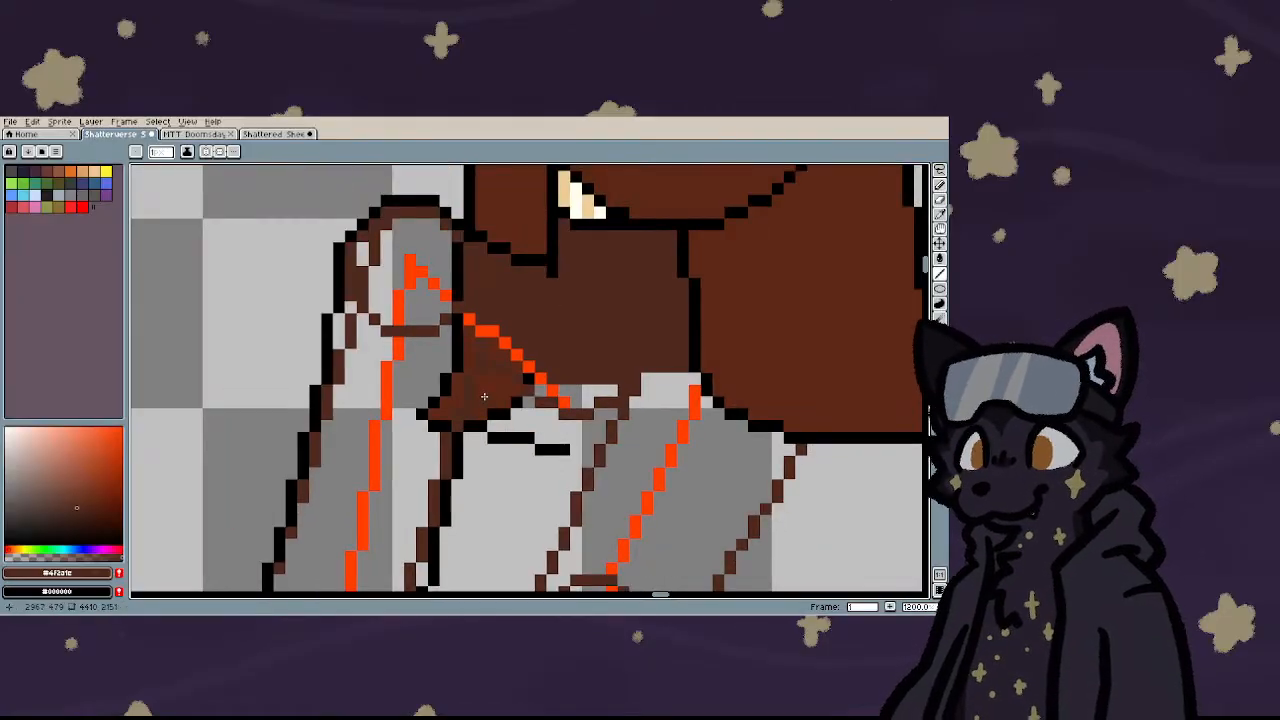
- Join the thigh's underside outline to the straighter leg's upper edge with black pixels, climbing toward the filled trouser area
key(i)
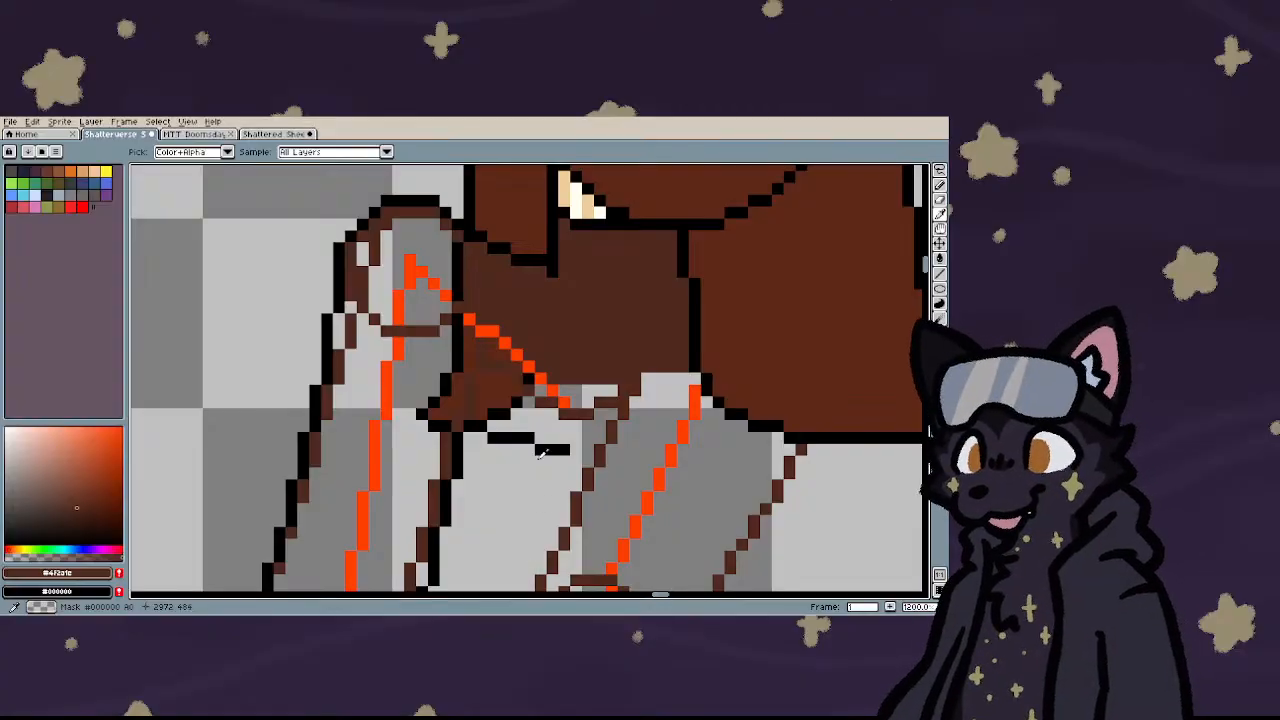
scroll(540, 453, down, 3)
scroll(537, 400, up, 4)
alt+click(540, 388)
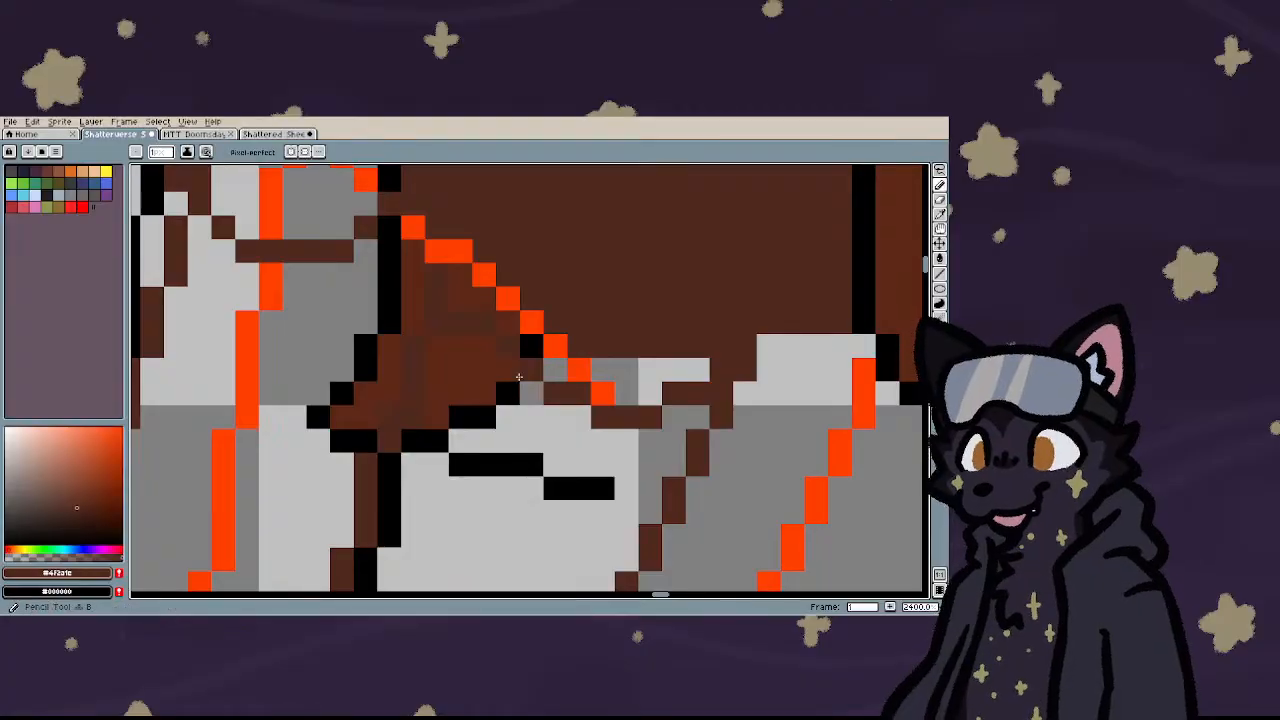
scroll(455, 345, down, 6)
scroll(452, 357, up, 6)
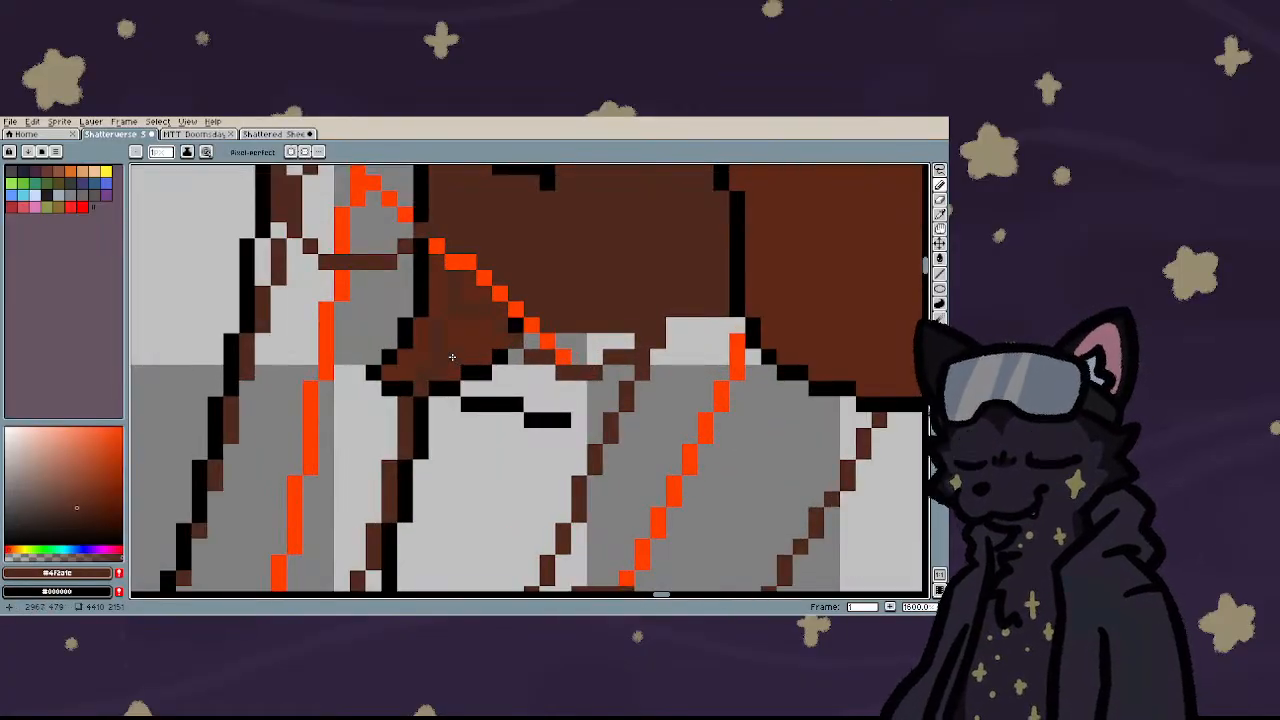
mouse_move(578, 400)
mouse_down()
mouse_move(623, 478)
mouse_move(663, 460)
mouse_move(694, 421)
mouse_move(699, 436)
mouse_move(671, 463)
mouse_up()
scroll(621, 455, down, 1)
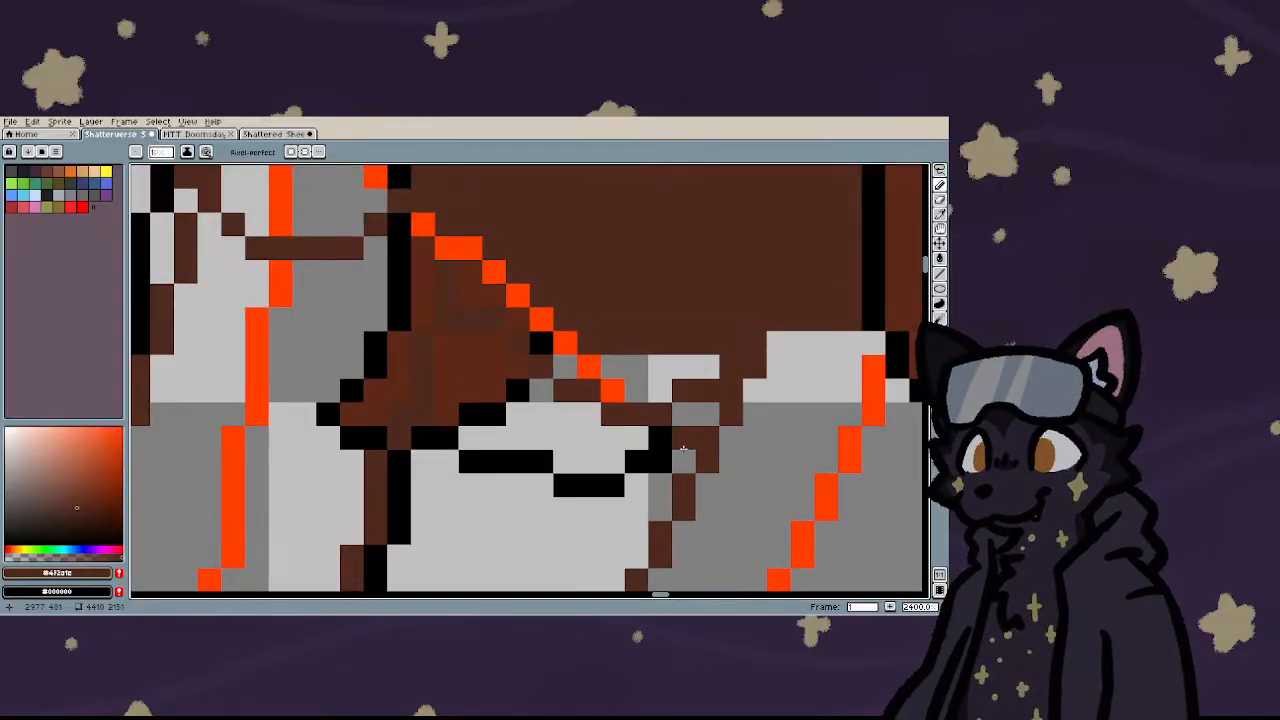
right_click(684, 460)
right_click(684, 414)
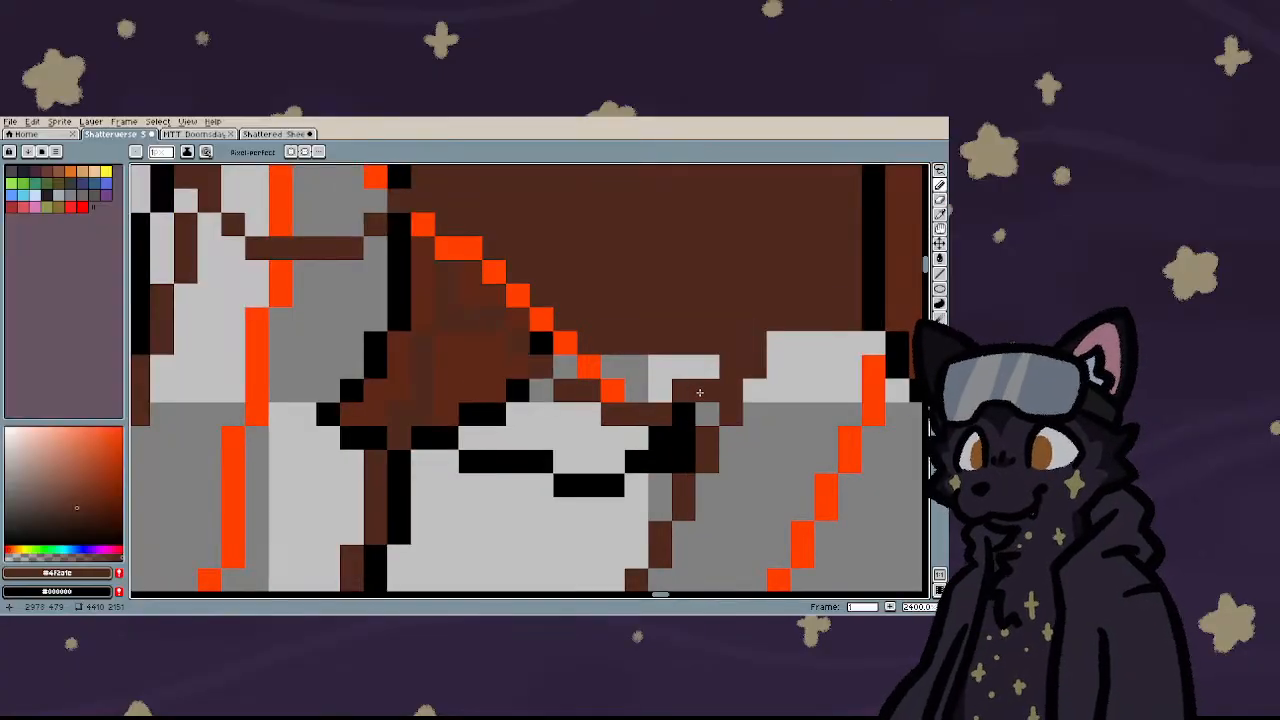
scroll(700, 392, down, 6)
scroll(700, 393, up, 6)
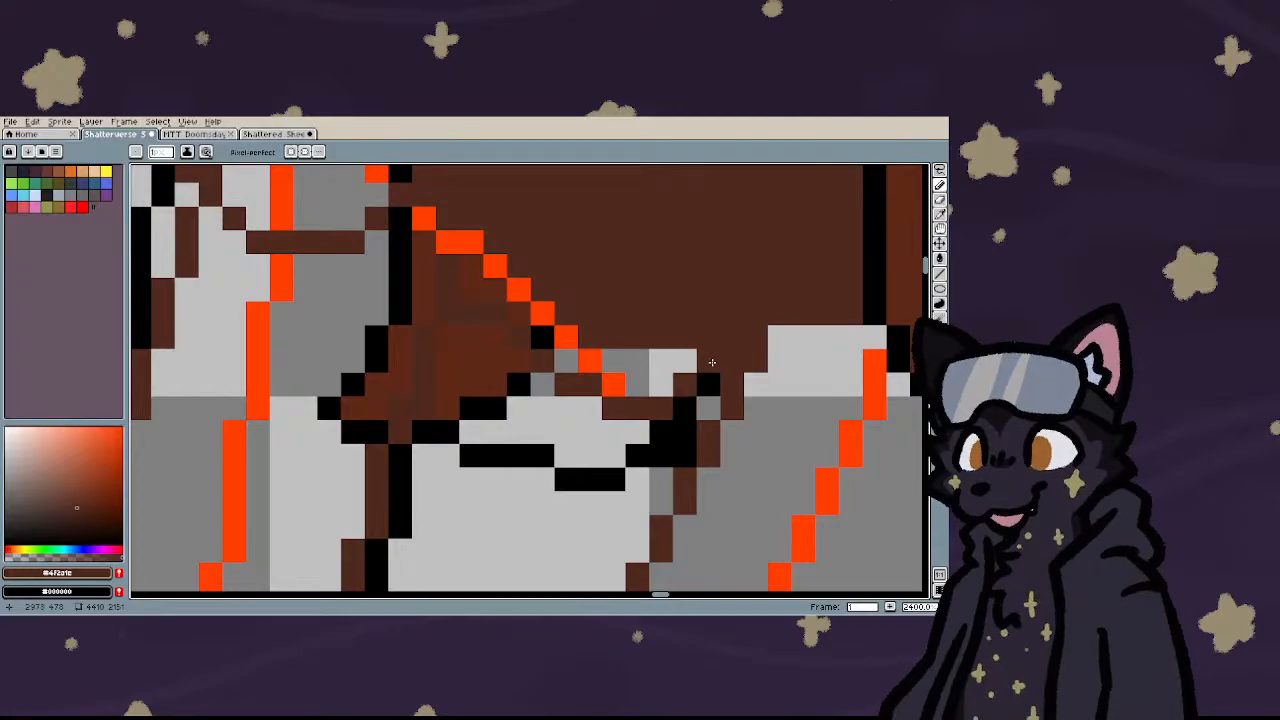
- Extend the black crease between the two legs diagonally up into the dark brown area between the coat panels
scroll(604, 424, down, 5)
scroll(605, 422, down, 3)
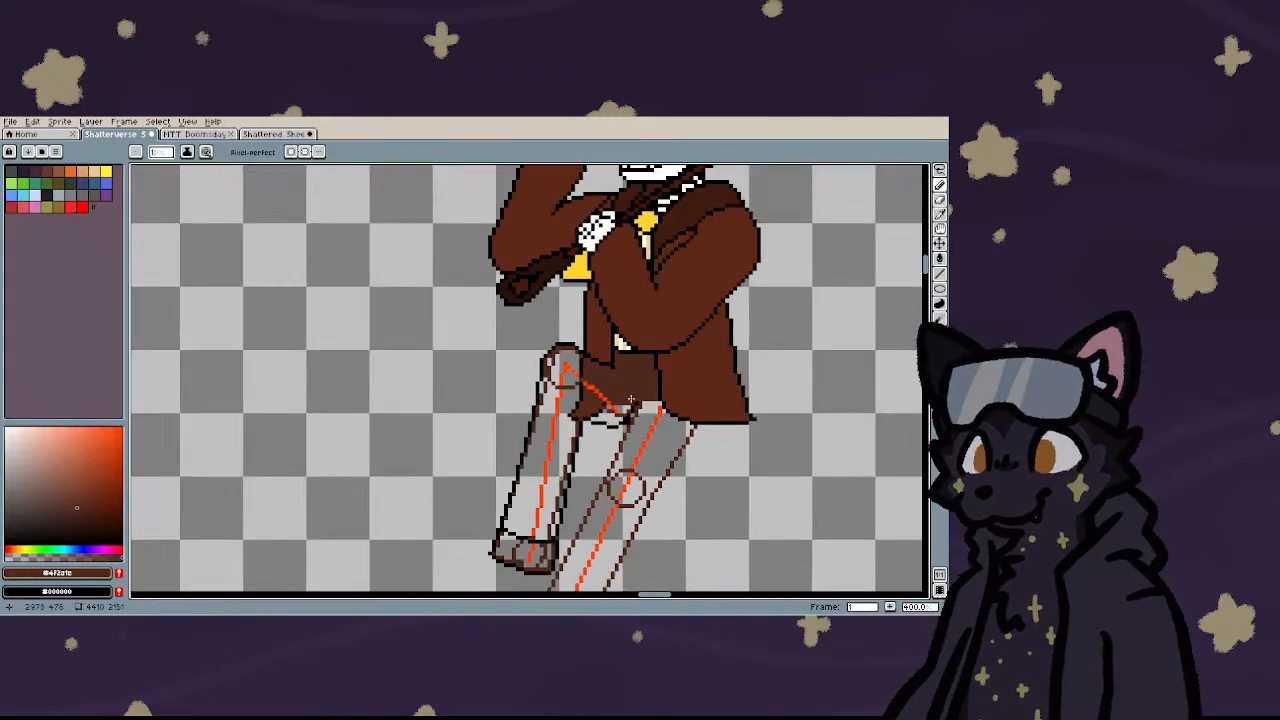
scroll(632, 399, up, 6)
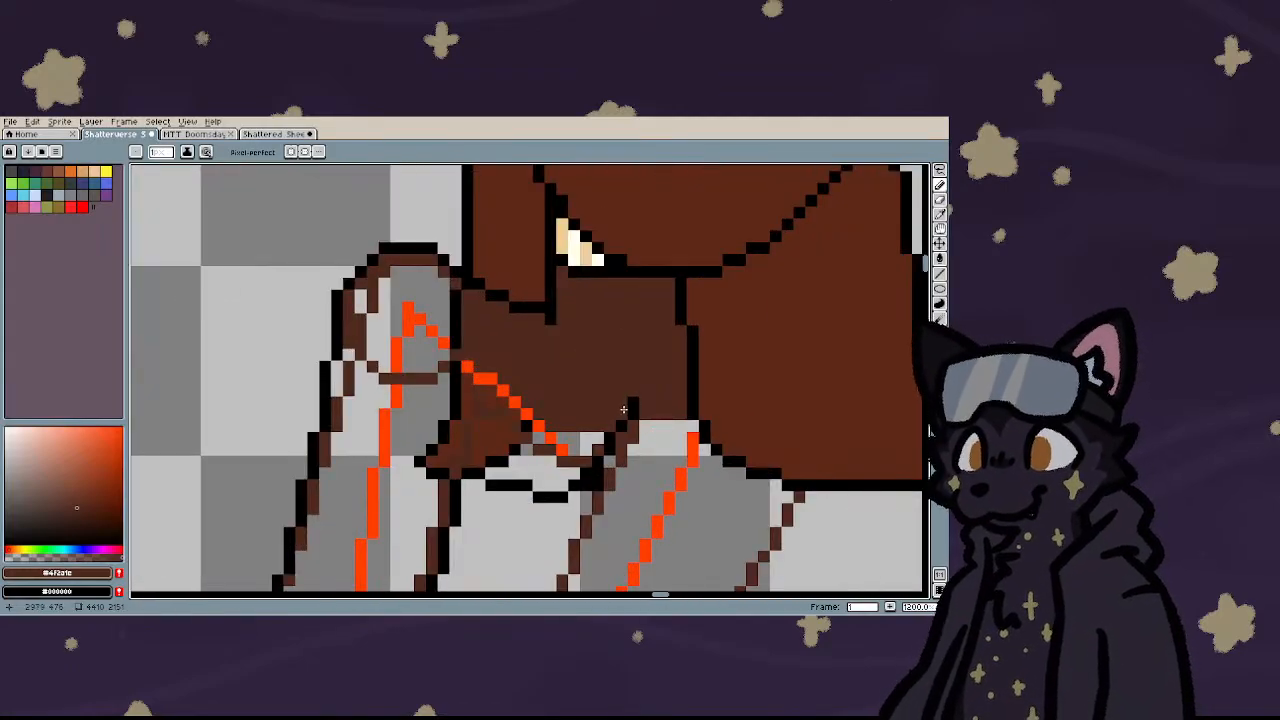
scroll(582, 433, down, 3)
scroll(580, 435, up, 3)
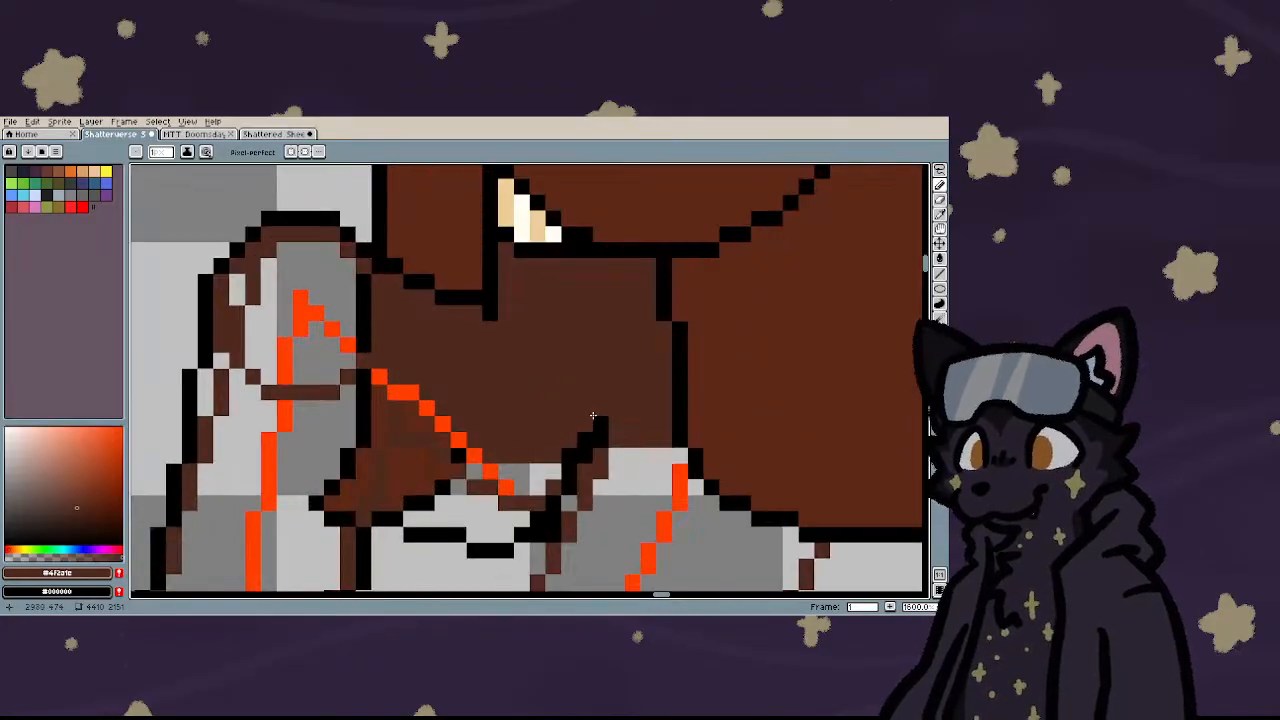
scroll(570, 440, down, 3)
scroll(533, 465, up, 4)
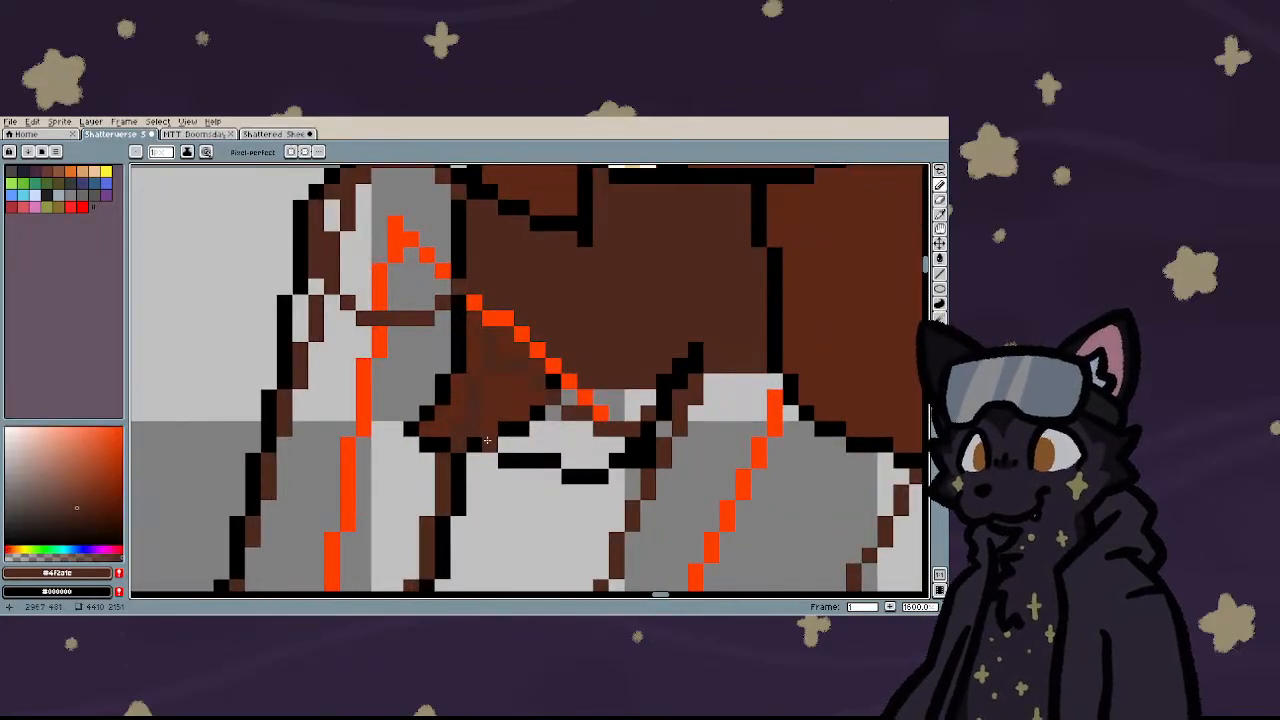
key(i)
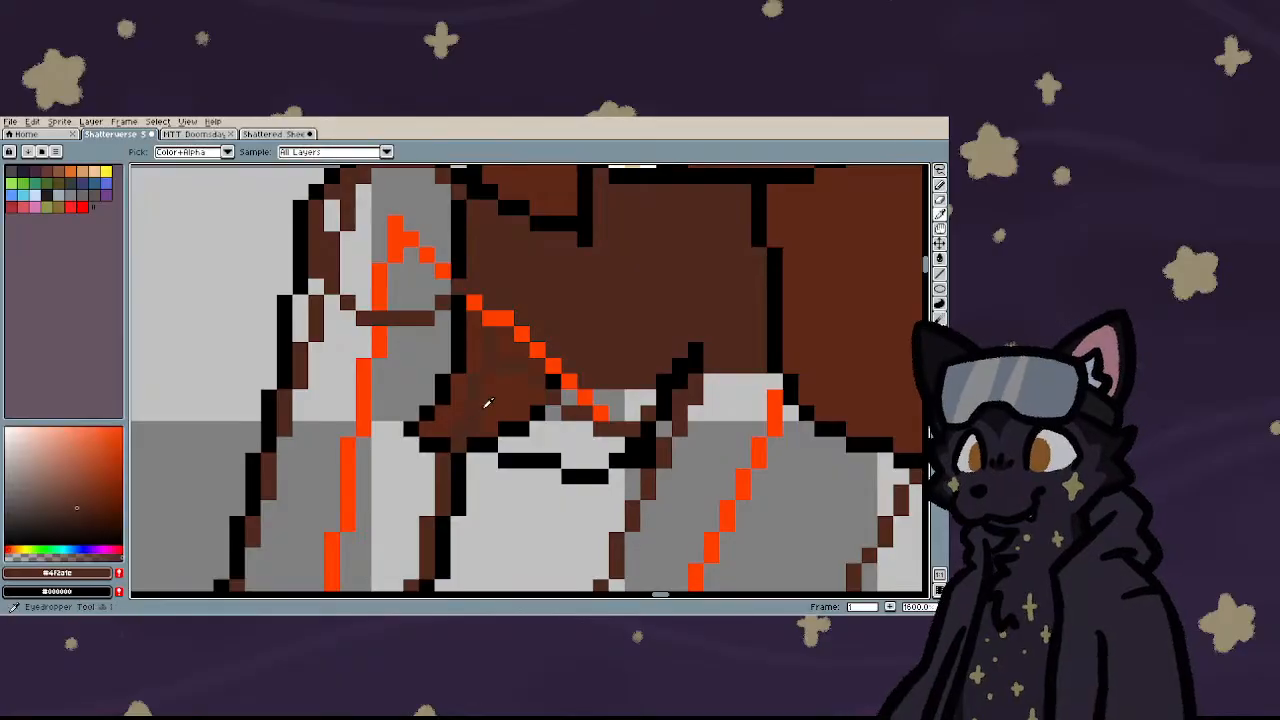
- Fill the gaps under the bent thigh with dark brown and recolour the stray pixels and the lower end of its orange guide line
key(g)
click(498, 401)
key(b)
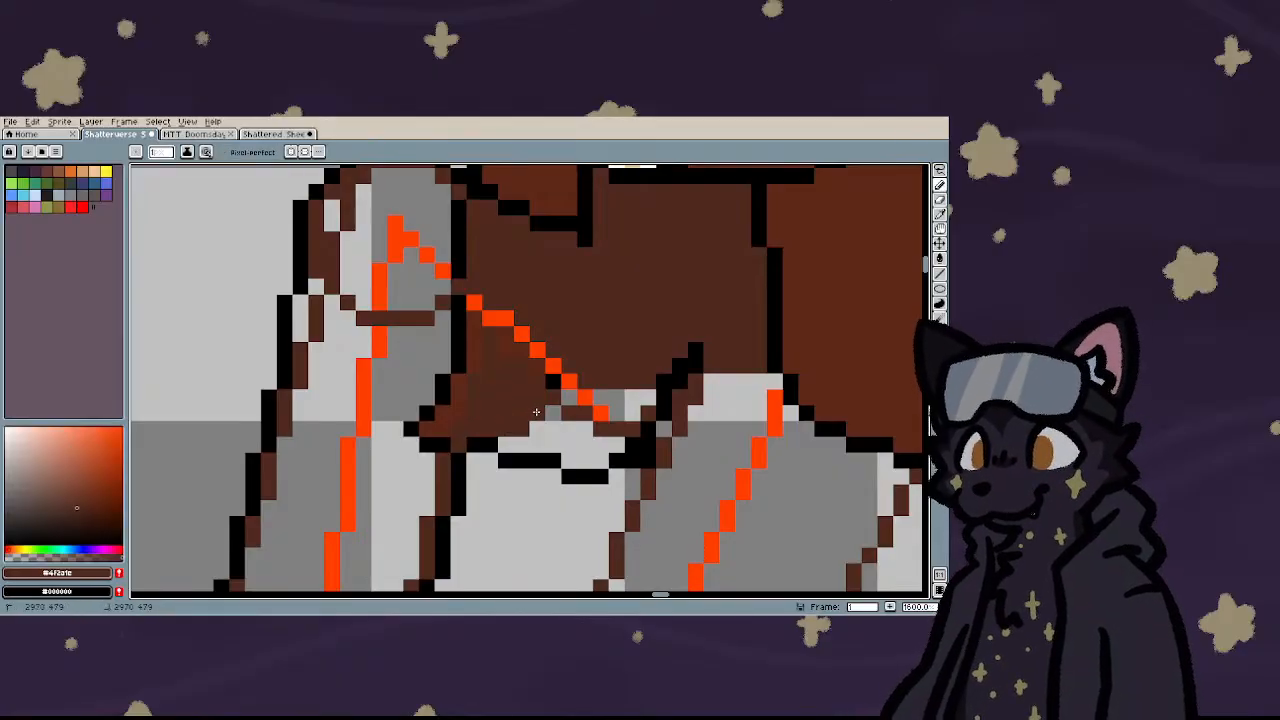
key(g)
click(530, 432)
click(569, 397)
click(585, 397)
click(598, 401)
click(600, 412)
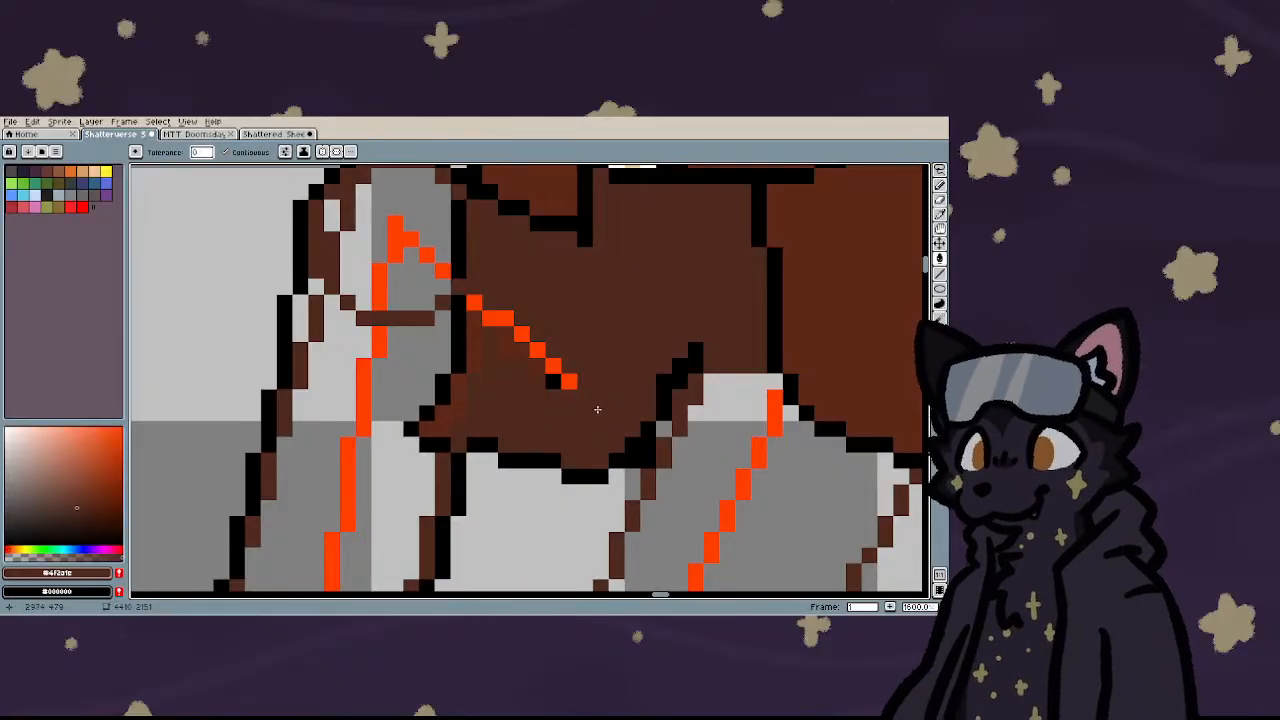
- Thicken the black crease between the two legs diagonally down to the bent thigh's underside
key(b)
mouse_move(676, 361)
mouse_down()
mouse_move(600, 458)
mouse_move(567, 460)
mouse_up()
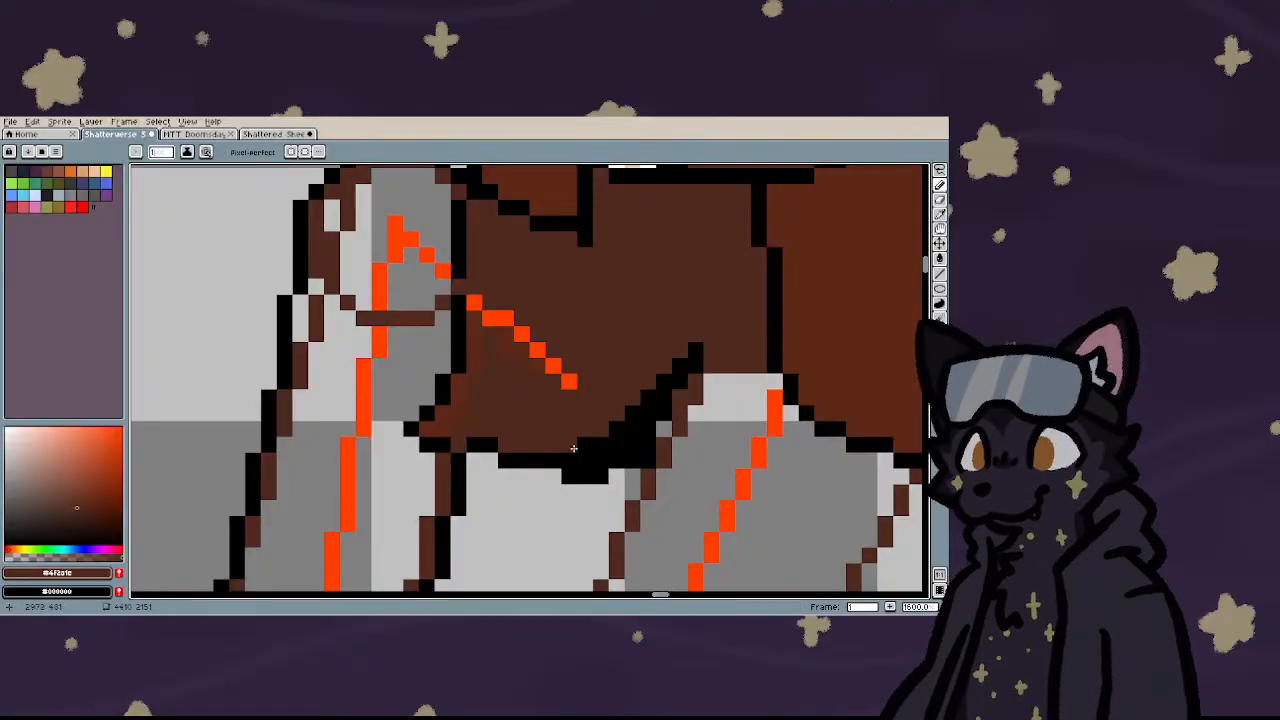
scroll(573, 448, down, 6)
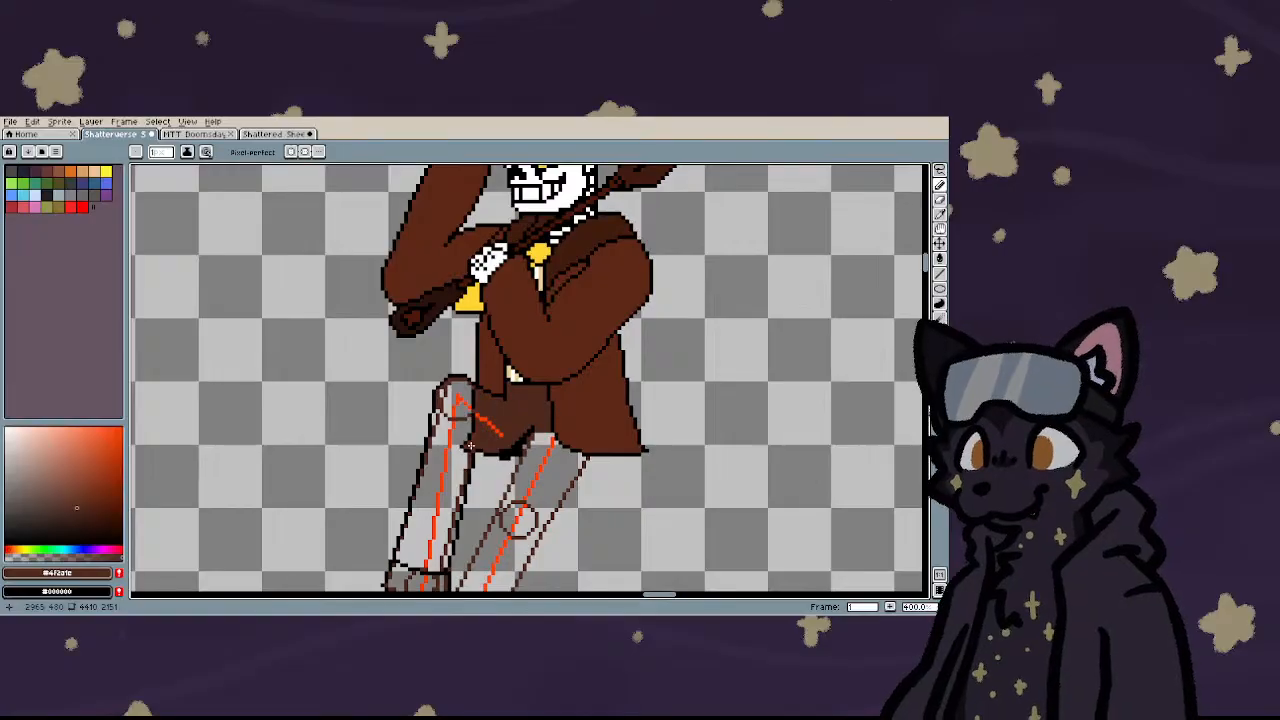
scroll(534, 434, up, 8)
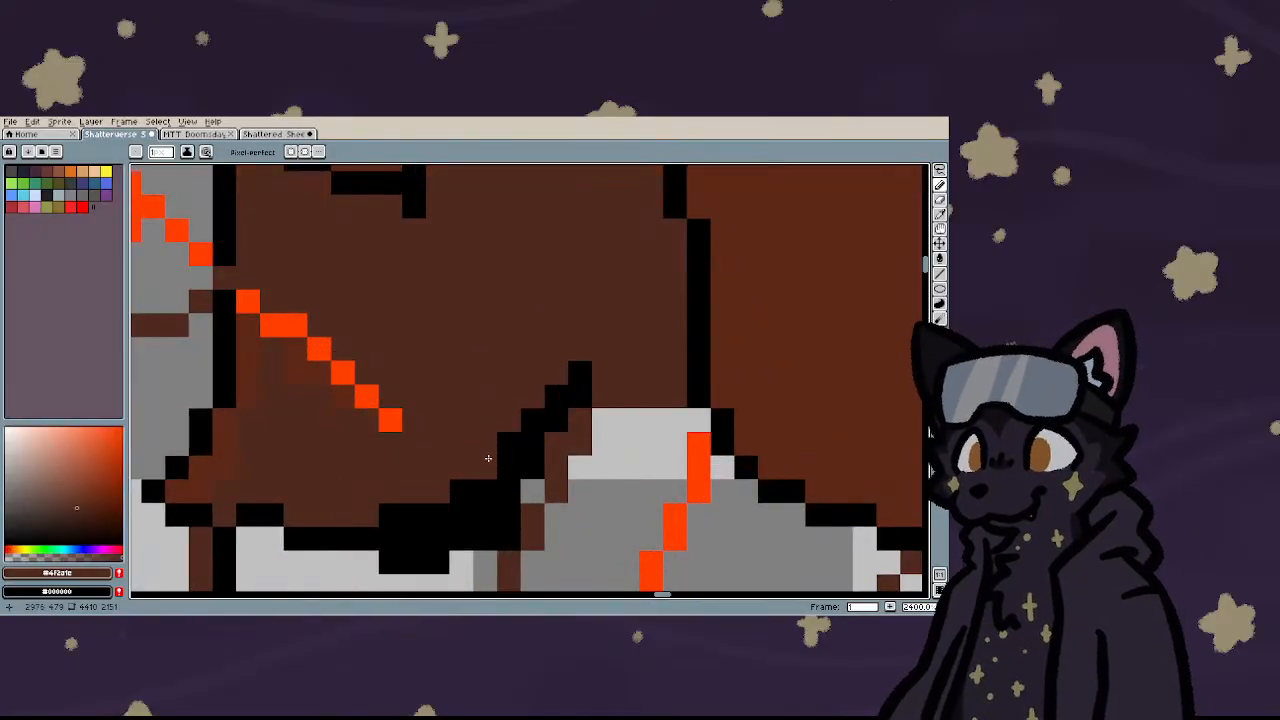
scroll(481, 453, down, 3)
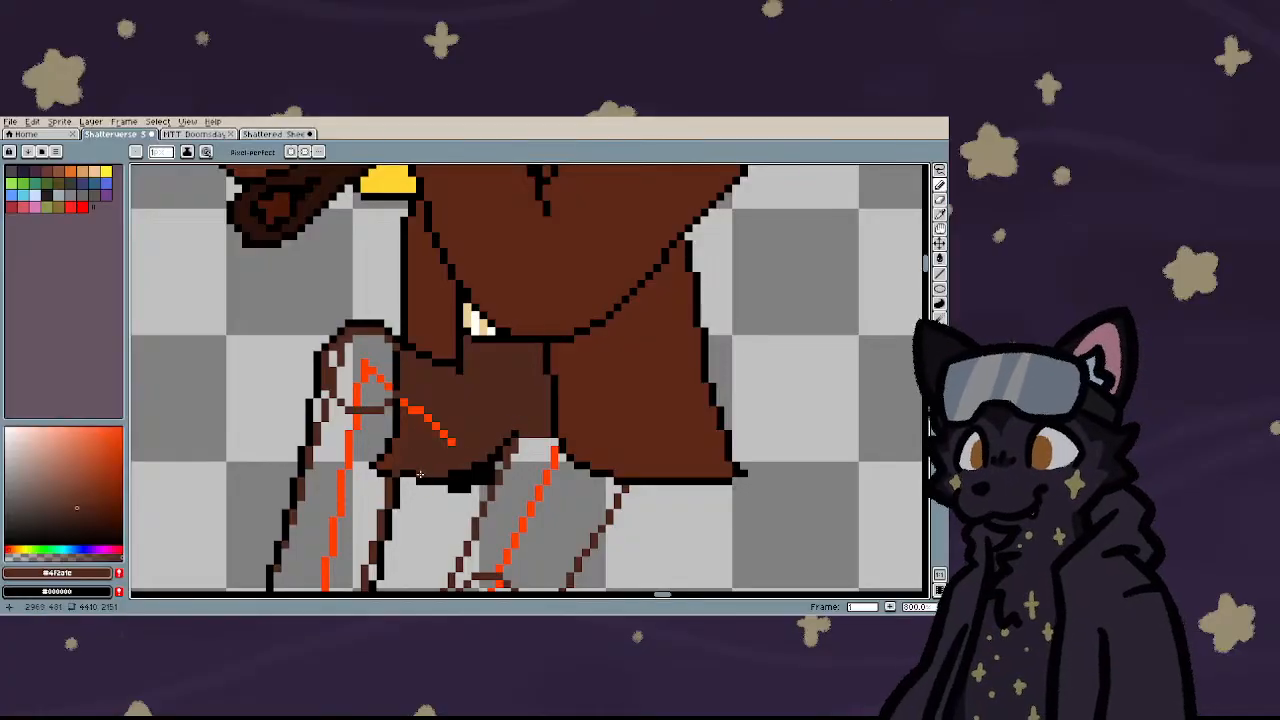
scroll(420, 474, up, 2)
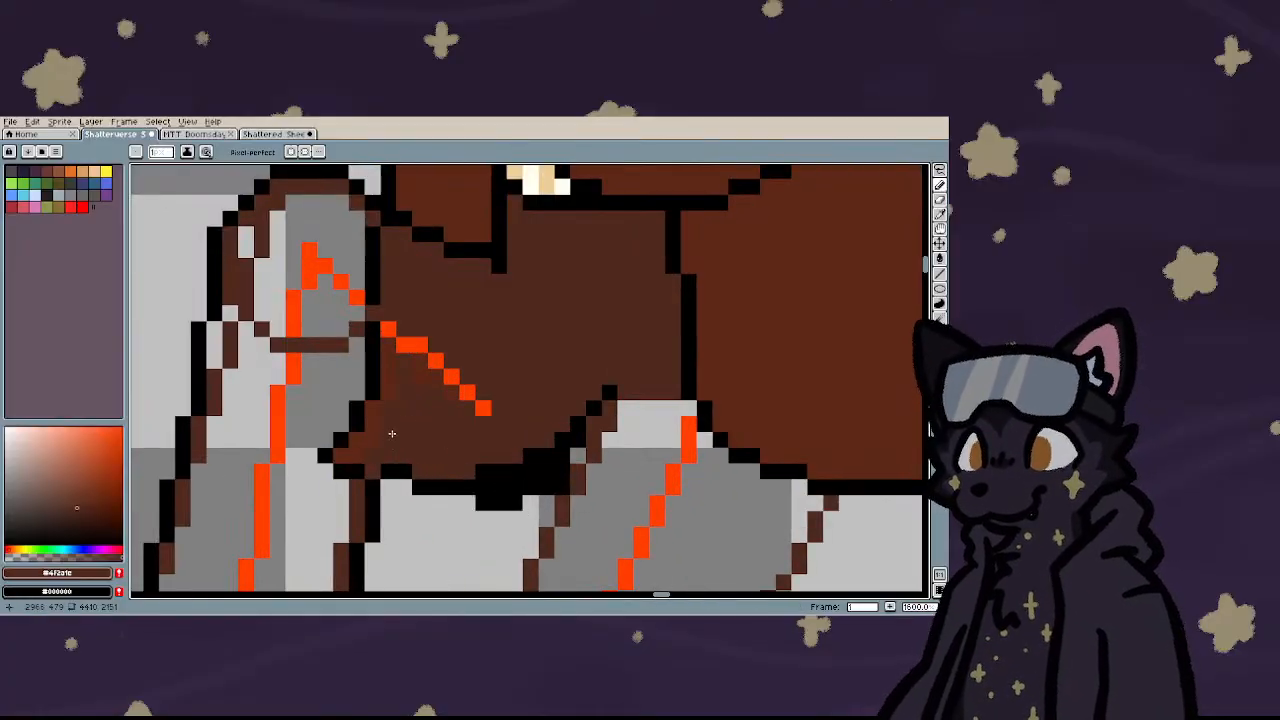
- Build the bent thigh's underside up into a solid black shadow block reaching from the leg crease to the inner shin
drag(392, 433, 516, 458)
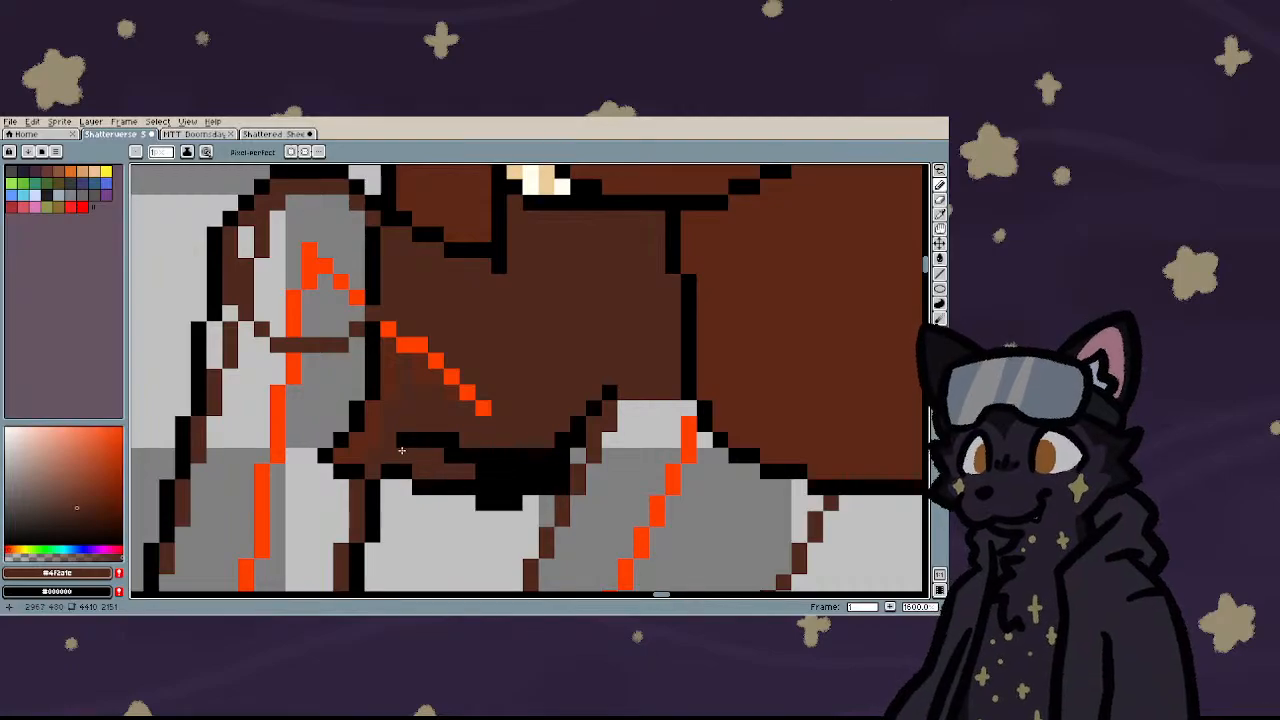
mouse_move(389, 455)
mouse_down()
mouse_move(457, 466)
mouse_move(421, 470)
mouse_up()
scroll(442, 467, down, 5)
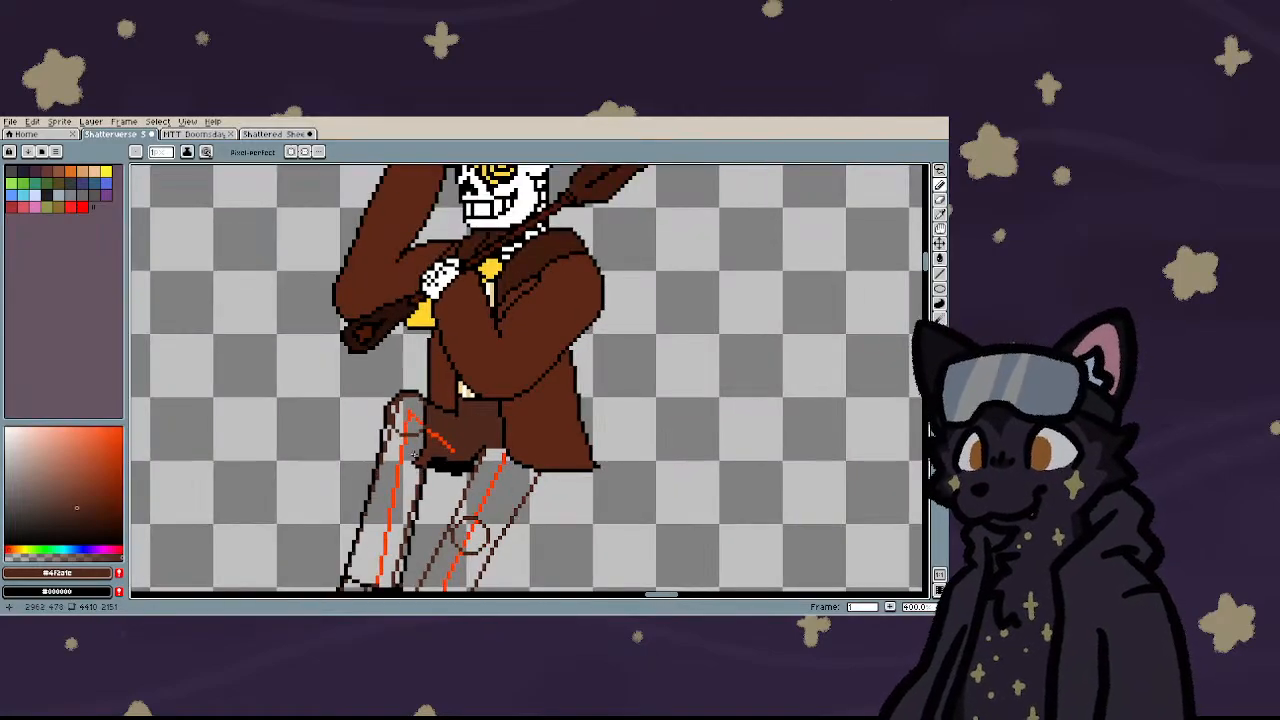
scroll(413, 455, down, 2)
scroll(482, 448, up, 7)
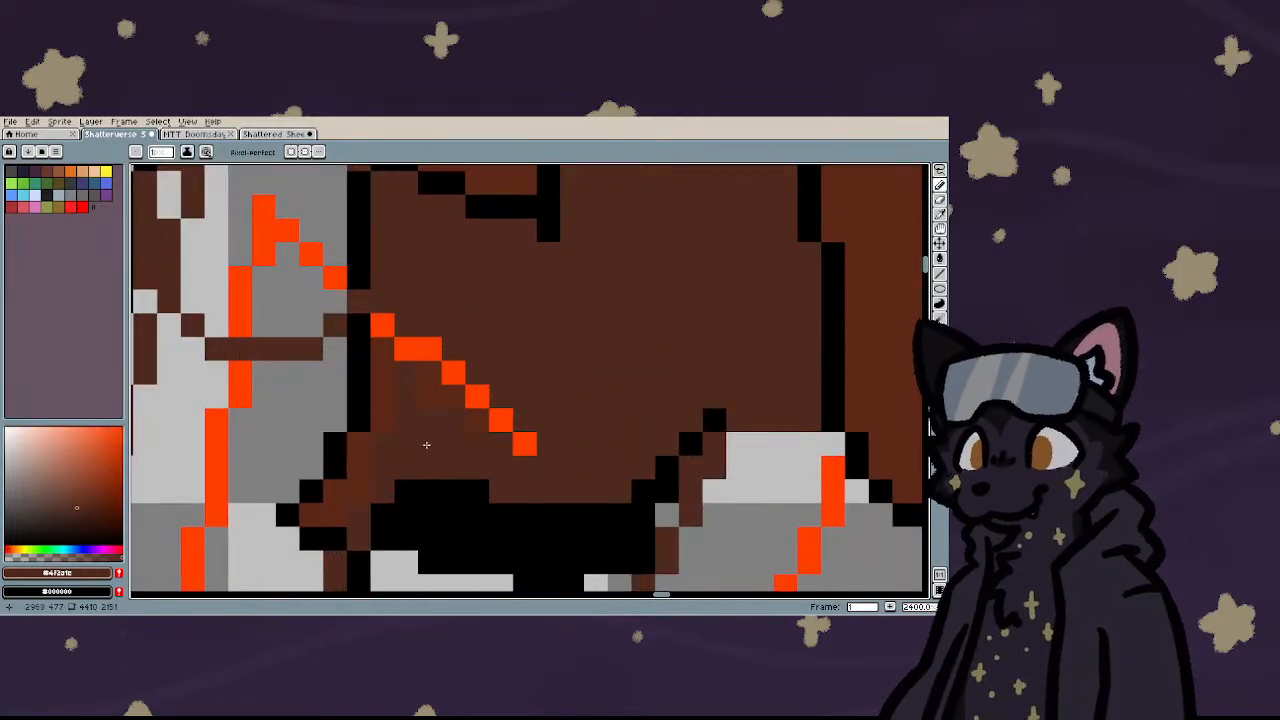
mouse_move(410, 469)
mouse_down()
mouse_move(548, 490)
mouse_move(636, 488)
mouse_move(644, 467)
mouse_move(471, 467)
mouse_up()
scroll(416, 463, down, 7)
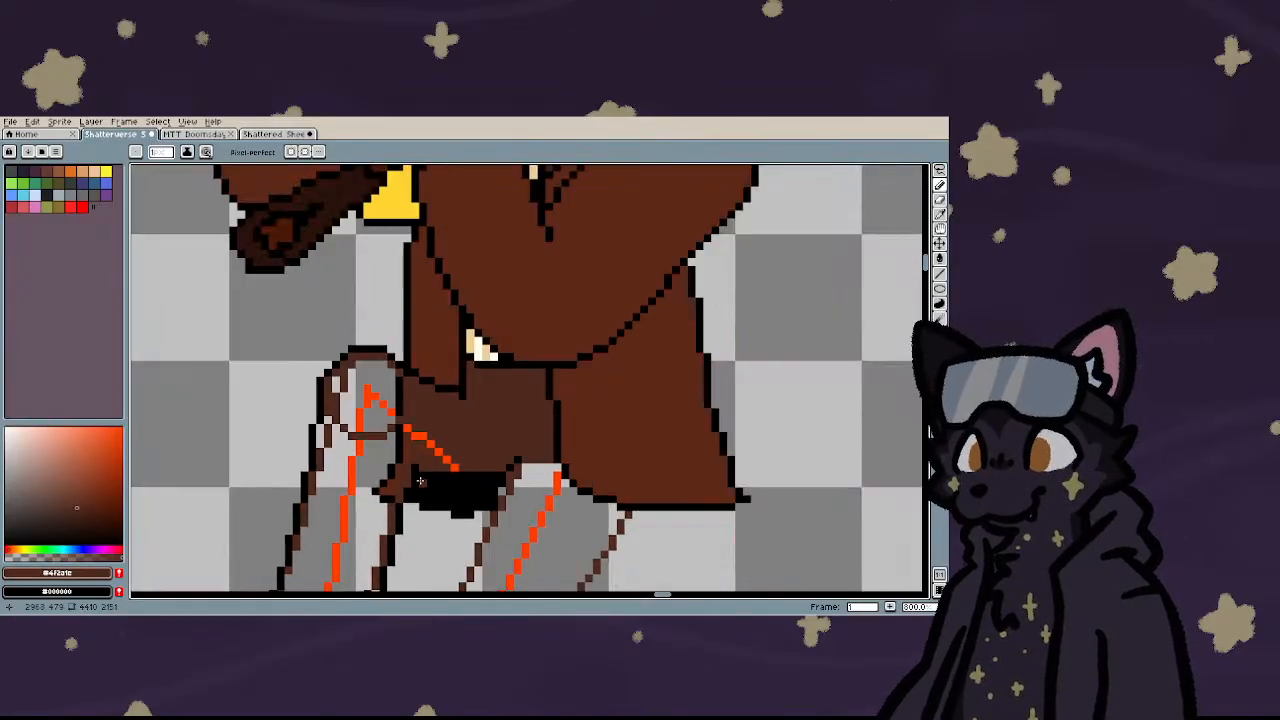
scroll(416, 463, down, 3)
scroll(407, 496, up, 2)
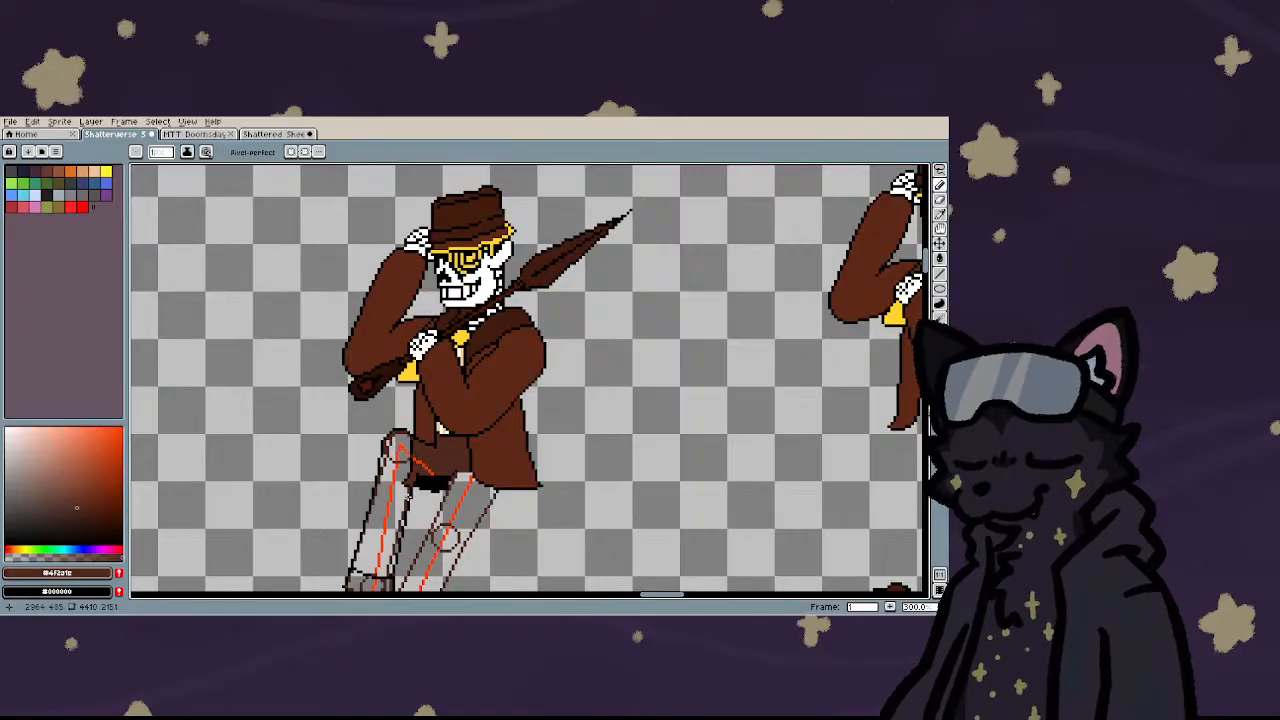
scroll(407, 496, up, 4)
scroll(431, 466, up, 2)
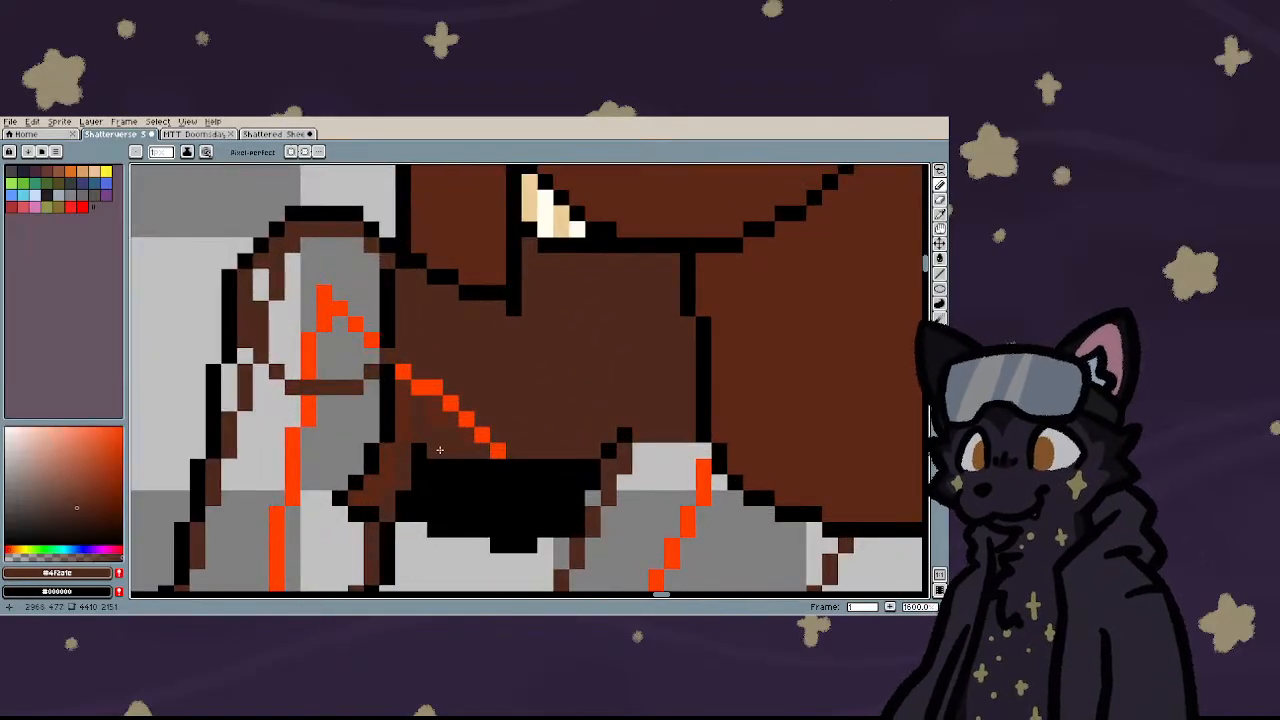
- Fill the knee area dark brown and recolour the lower part of the thigh's orange guide line to match
key(g)
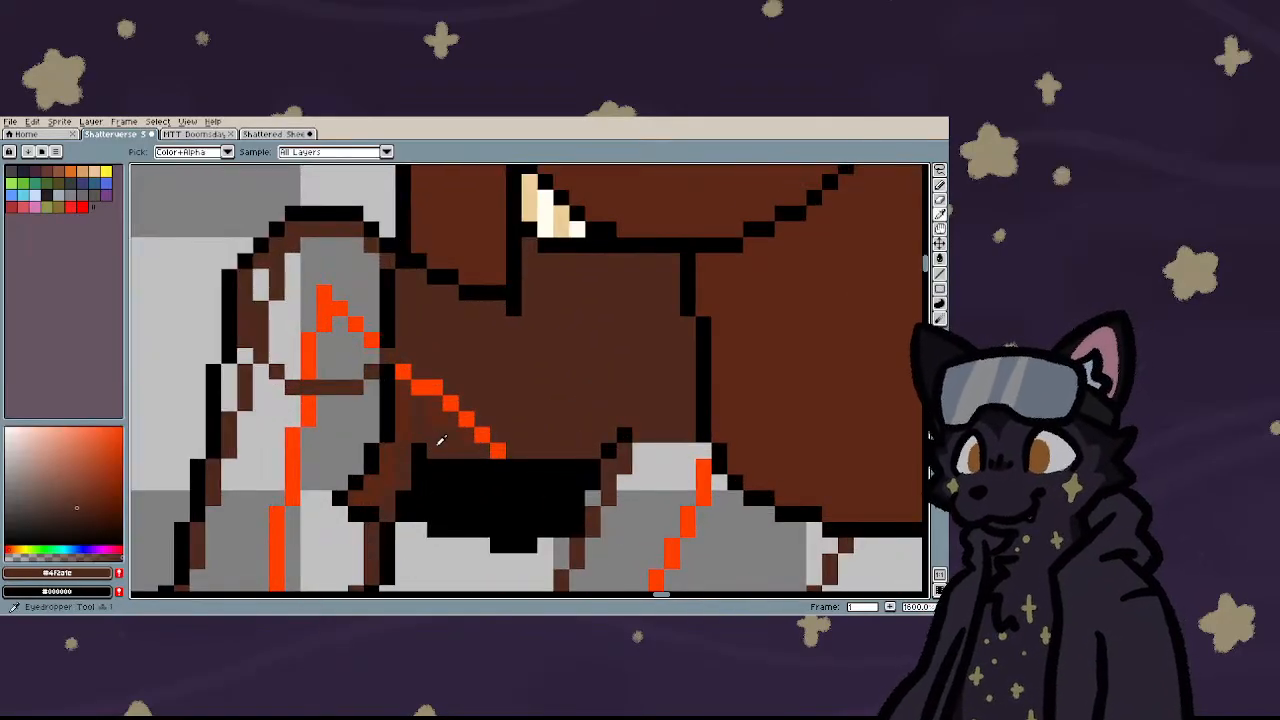
click(451, 404)
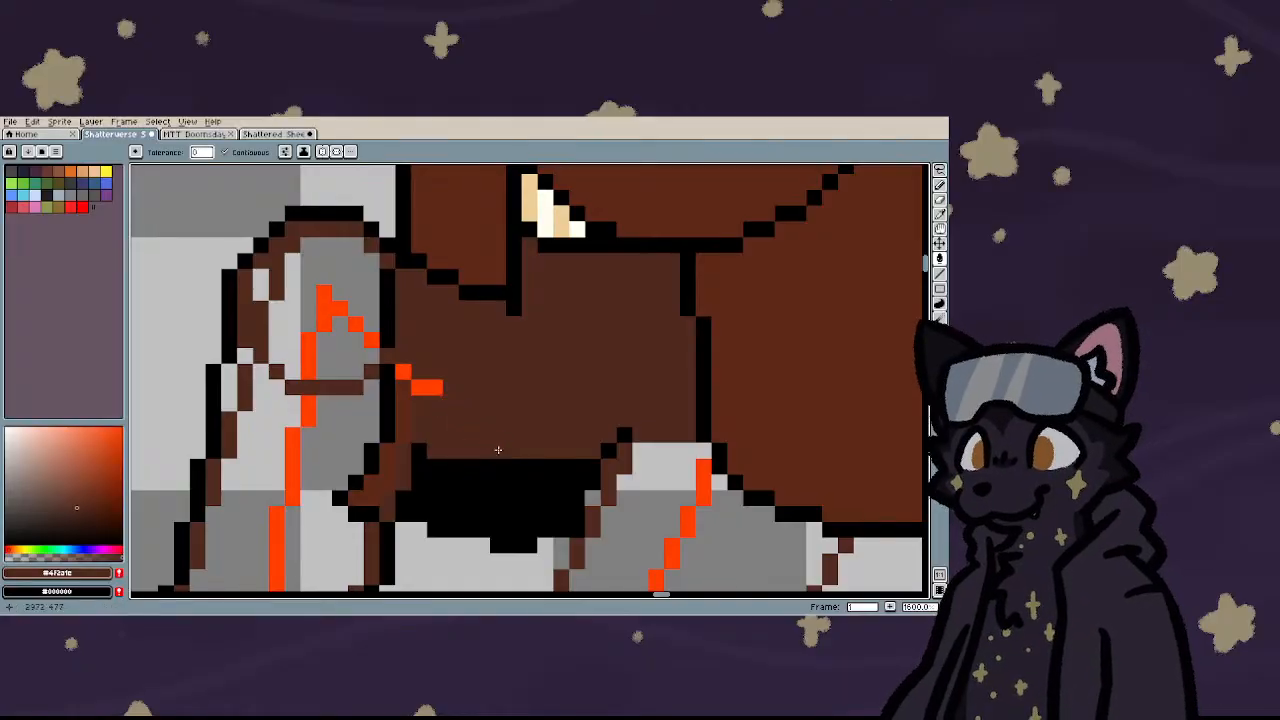
click(358, 357)
click(335, 262)
click(262, 293)
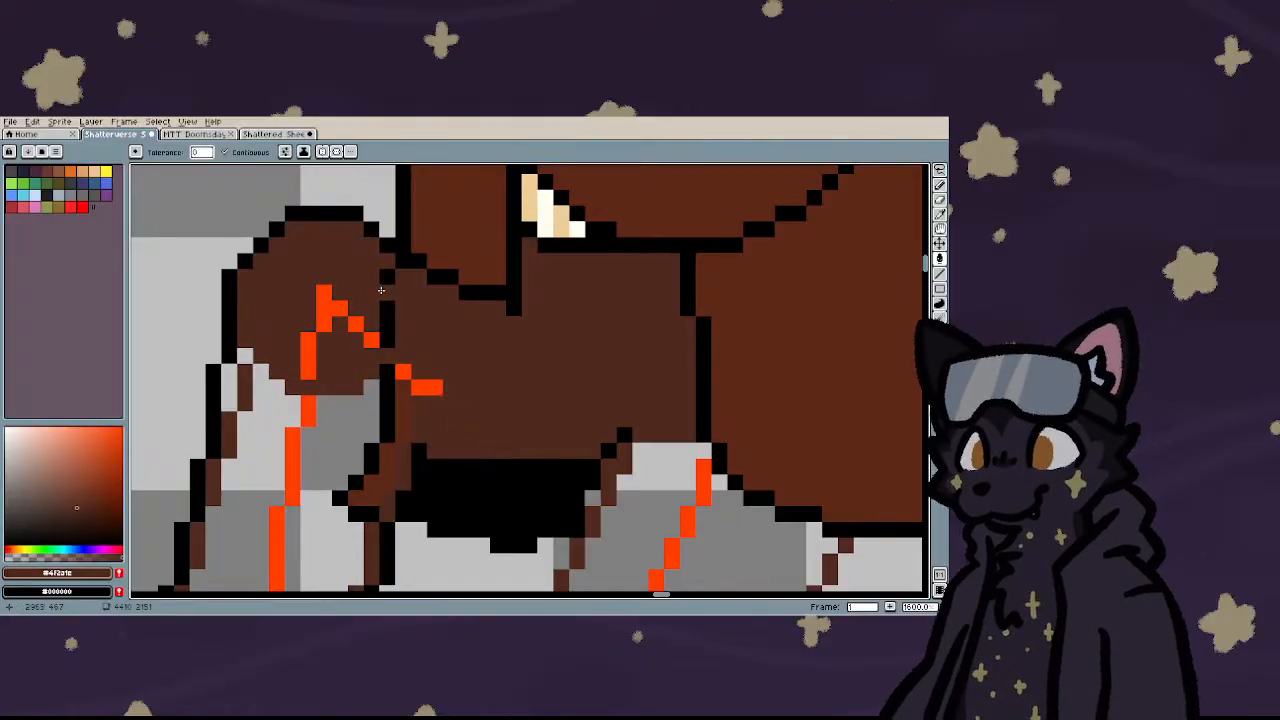
- Recolour the black line crossing the knee and the remaining orange guide pixels around the thigh in dark brown
click(386, 279)
click(385, 312)
click(372, 339)
click(356, 323)
click(339, 308)
click(325, 302)
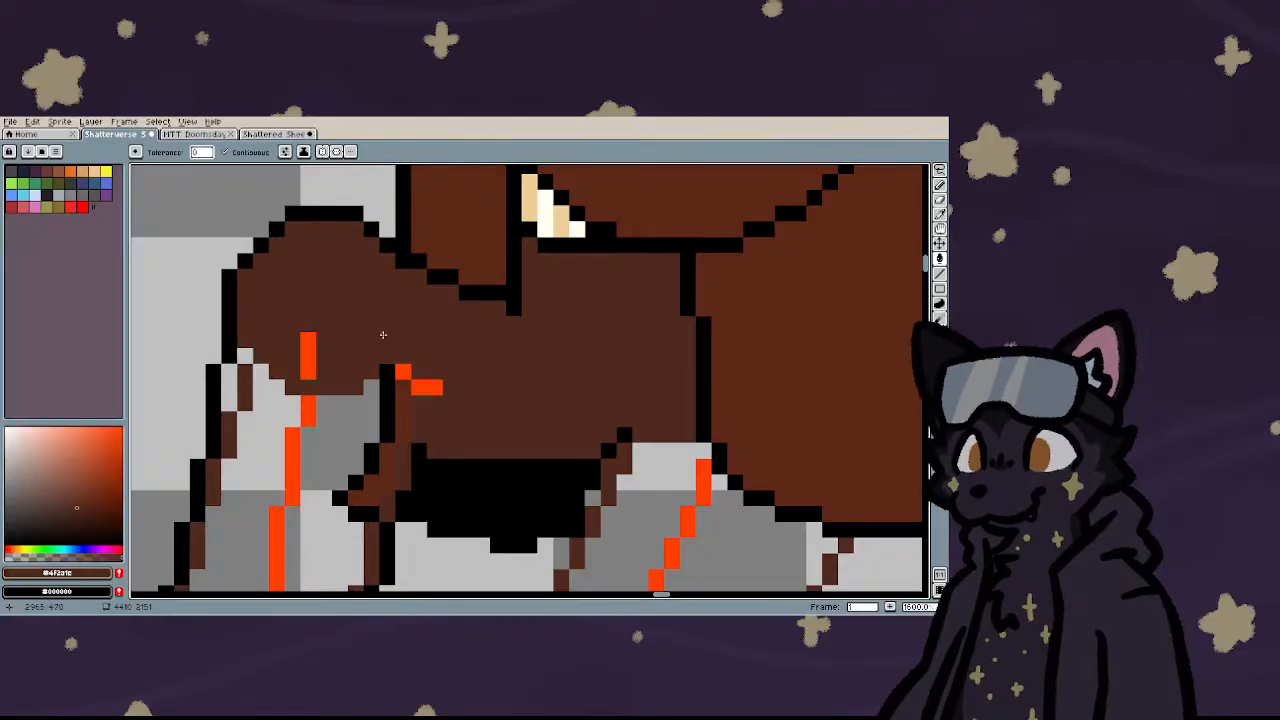
click(419, 387)
click(435, 387)
click(385, 398)
- Fill the inner half of the bent shin dark brown and recolour a leftover black pixel behind the knee
scroll(383, 400, down, 4)
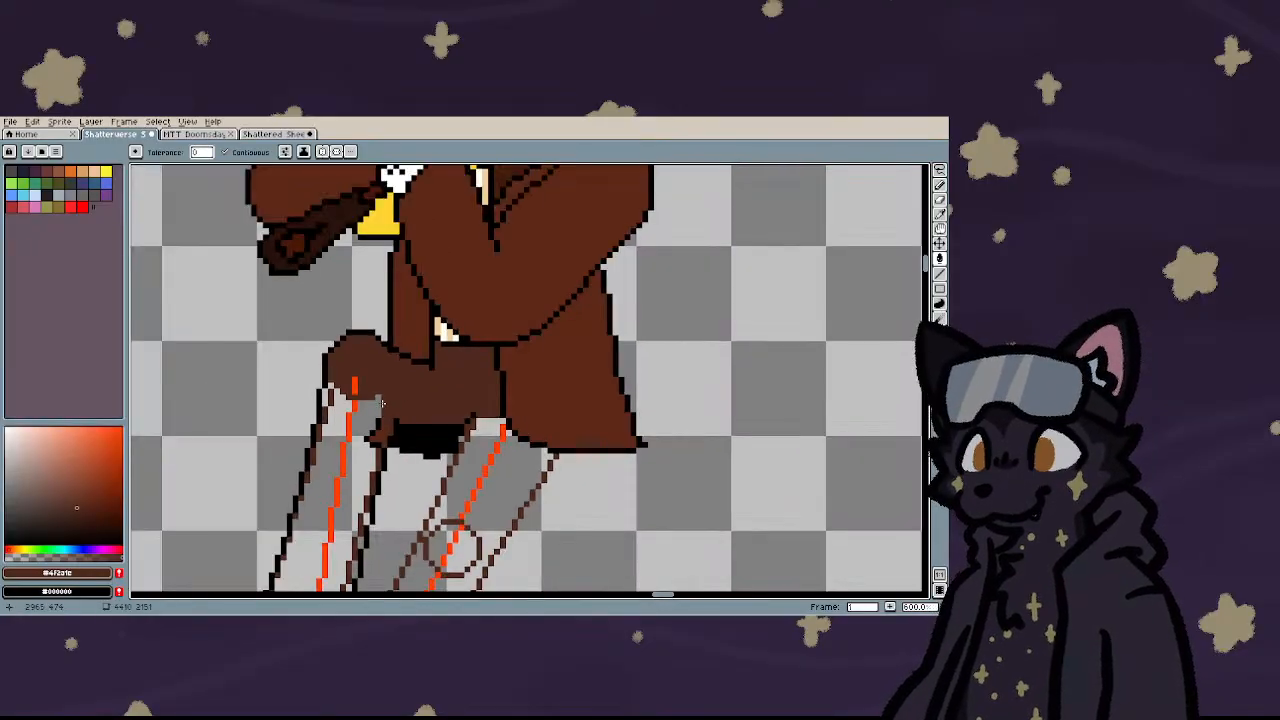
scroll(367, 451, up, 4)
click(386, 388)
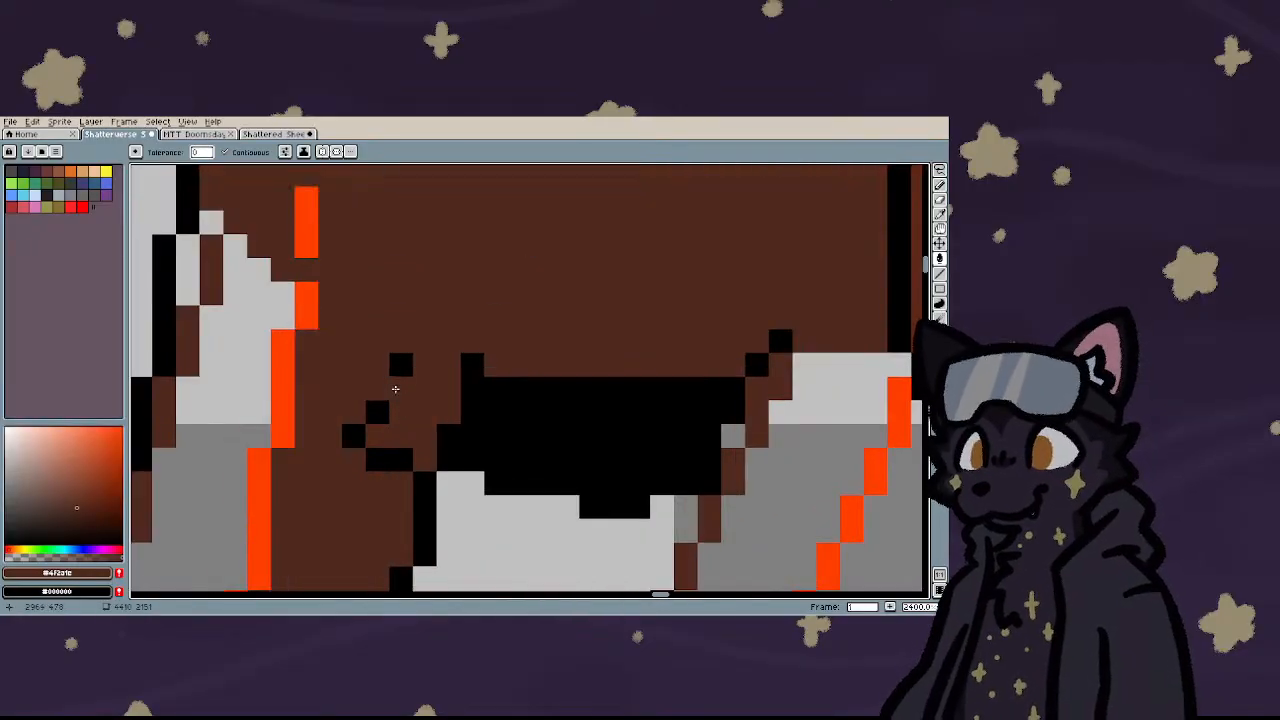
click(395, 388)
scroll(386, 417, down, 3)
- Try a short black crease rising from the shadow block's upper corner into the thigh, and undo it
key(b)
scroll(406, 390, up, 2)
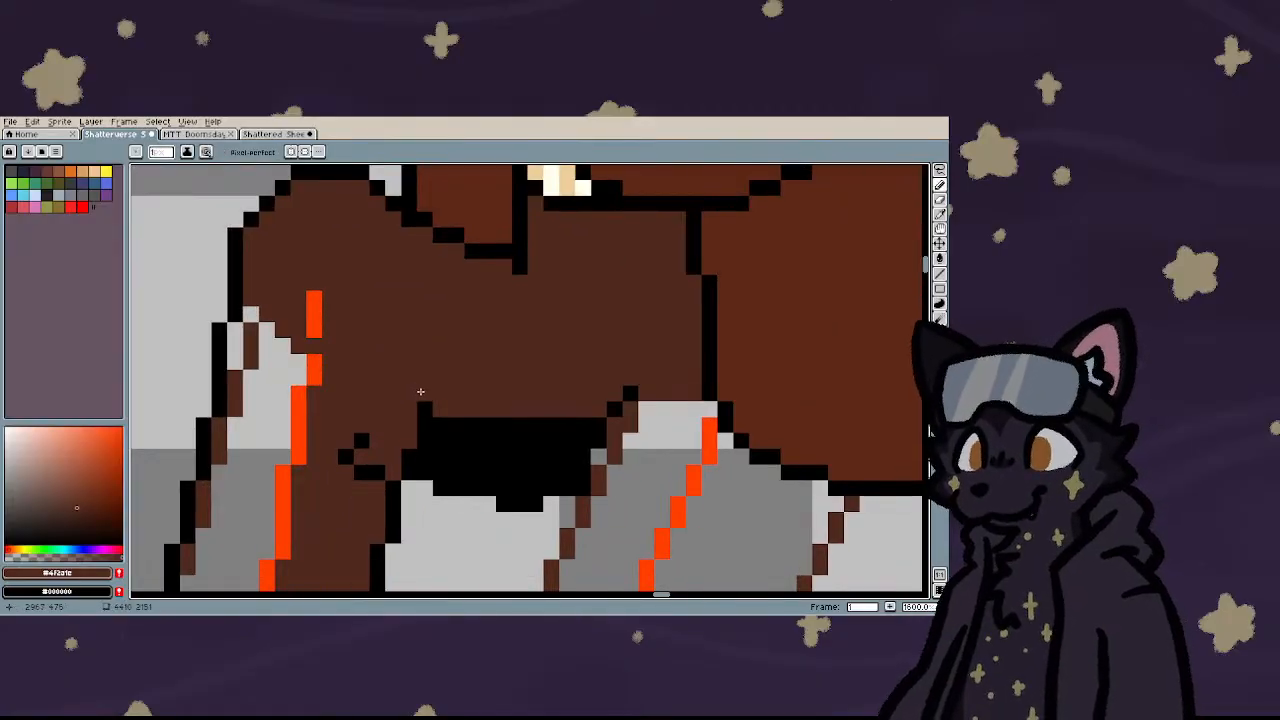
drag(439, 394, 455, 375)
scroll(360, 392, down, 5)
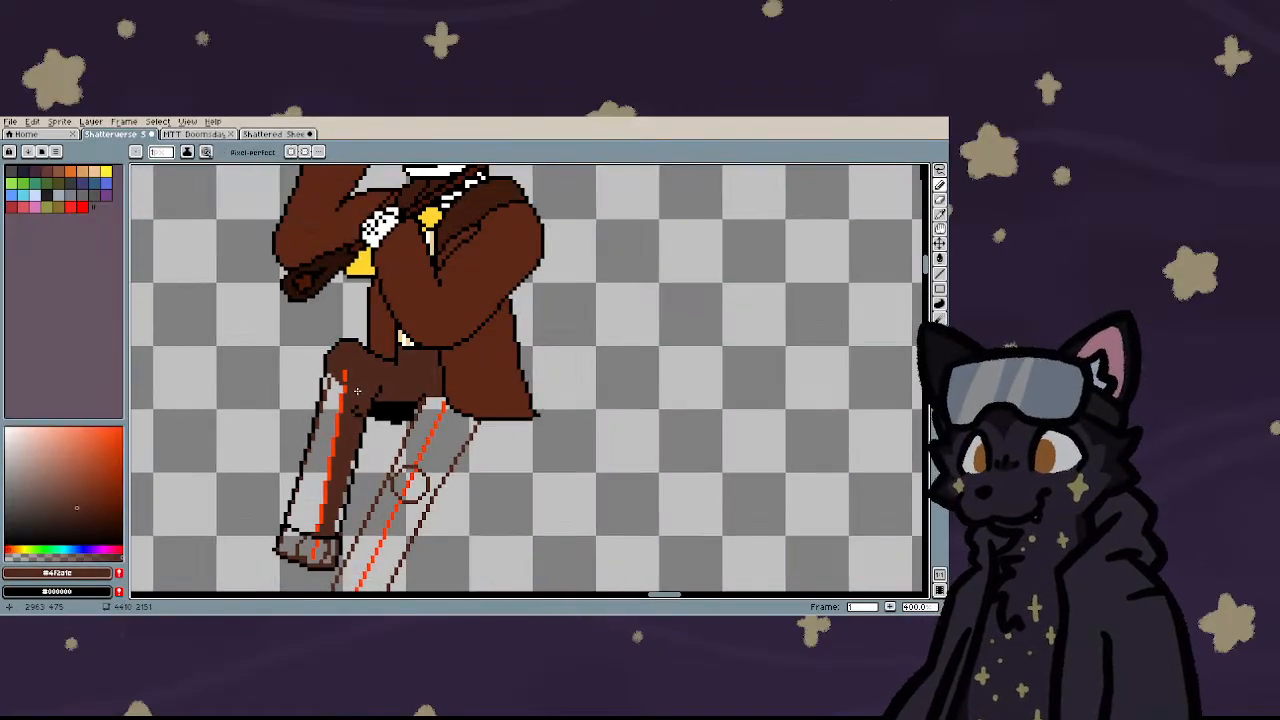
scroll(375, 384, up, 4)
key(ctrl+z)
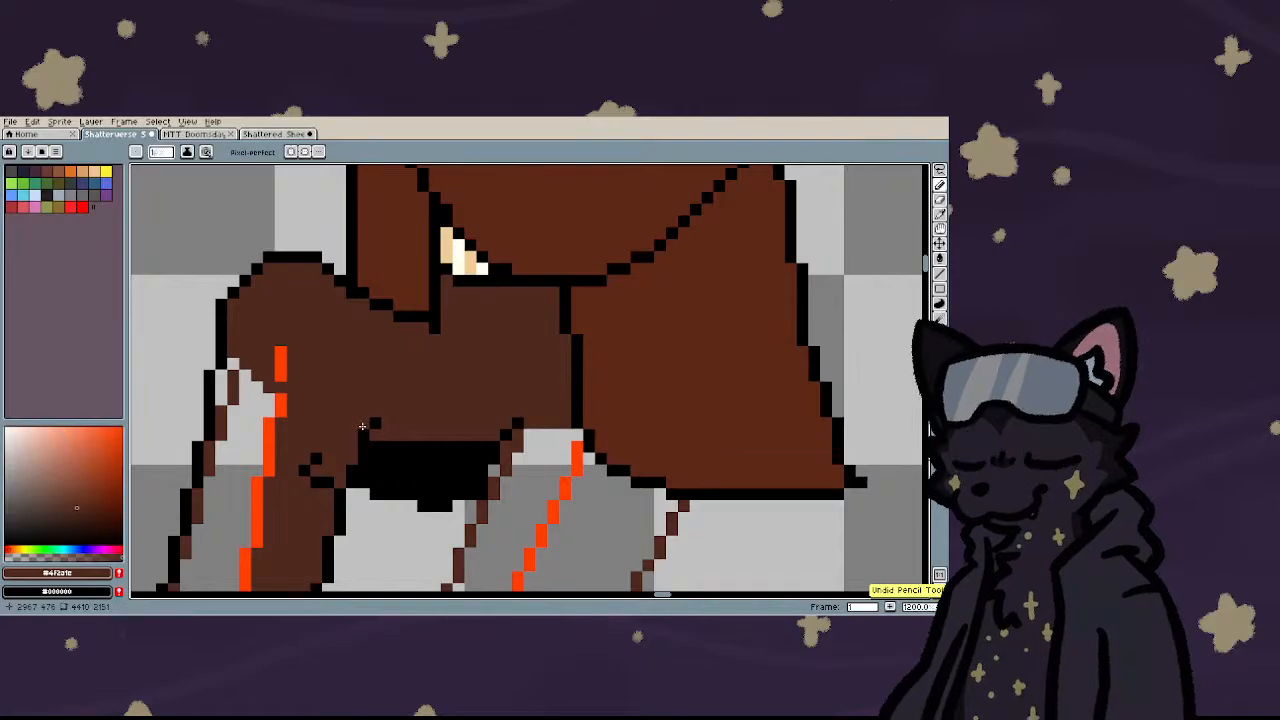
- Draw a short black crease behind the bent knee, running from the shadow block's upper corner toward the shin
drag(364, 423, 373, 389)
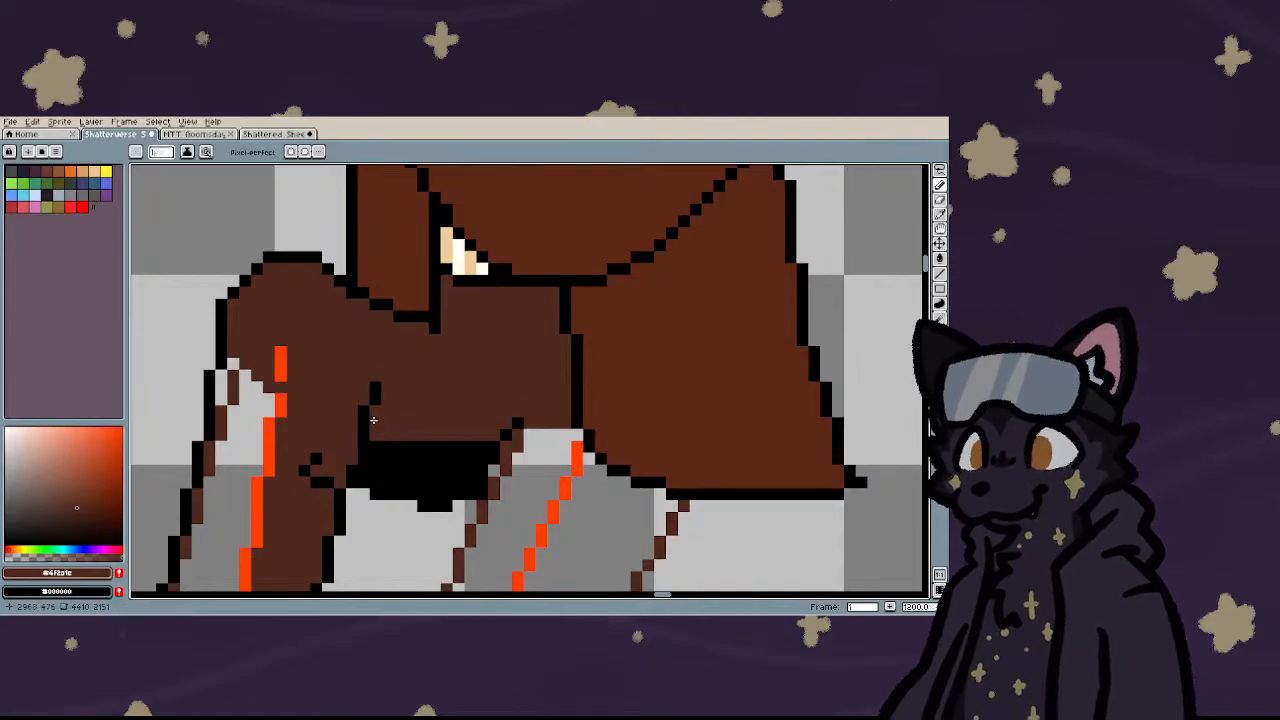
scroll(373, 420, down, 5)
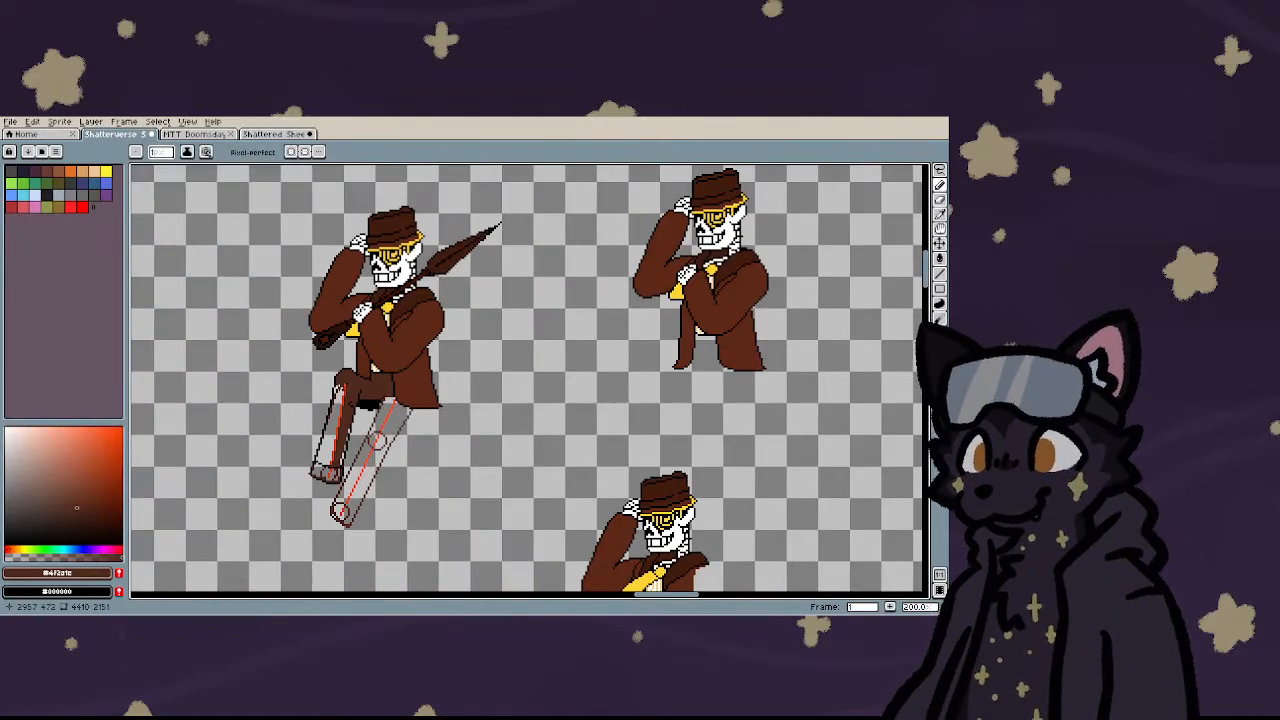
scroll(387, 403, up, 6)
mouse_move(408, 408)
mouse_down()
mouse_move(420, 351)
mouse_move(388, 413)
mouse_move(374, 413)
mouse_move(387, 414)
mouse_up()
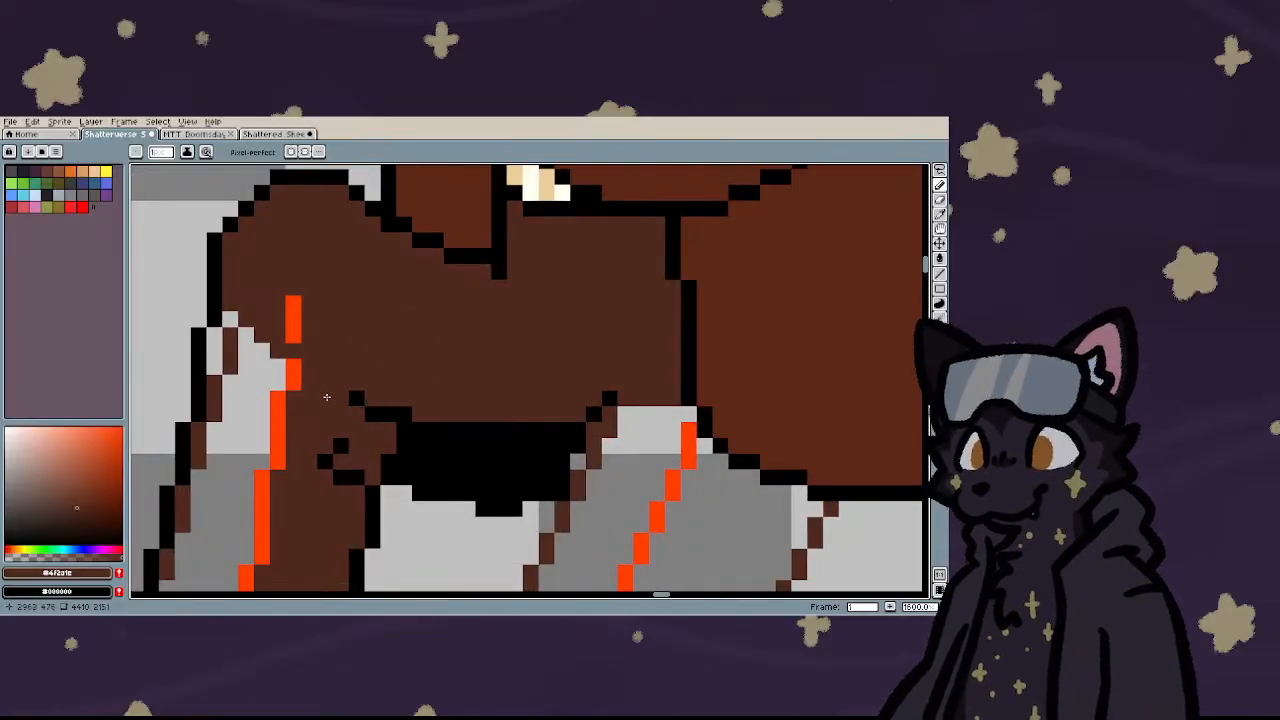
scroll(335, 403, down, 2)
- Fill the outer half of the bent shin dark brown, including the small gaps beside its outline below the knee
key(g)
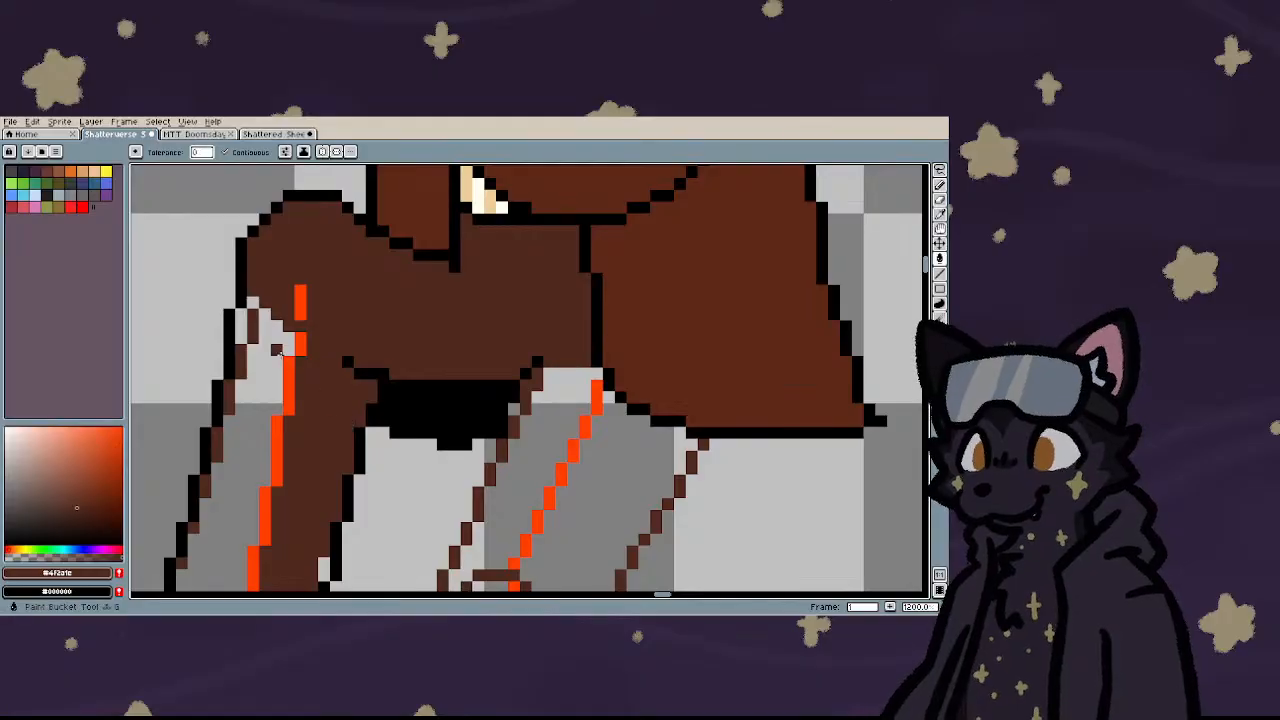
click(258, 390)
click(243, 327)
click(248, 308)
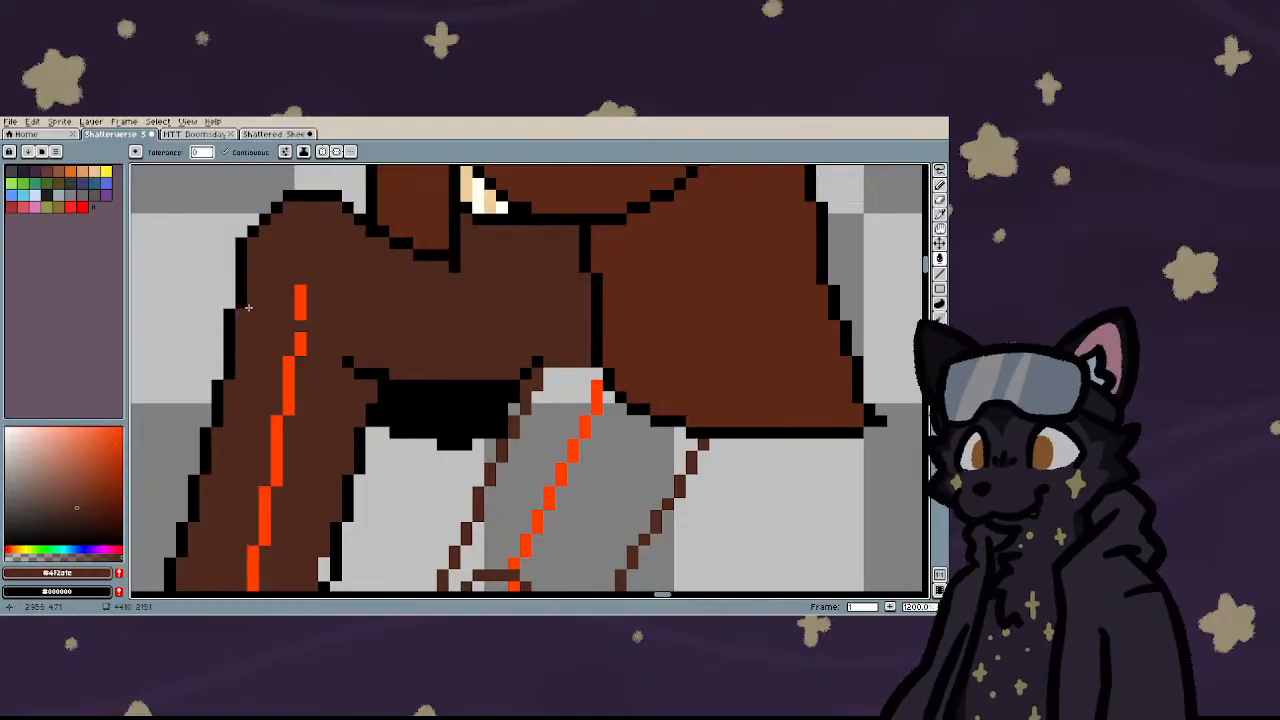
- Recolour the orange guide line dark brown from the bent knee down along the upper shin
click(300, 291)
click(300, 314)
click(300, 345)
click(288, 385)
click(279, 450)
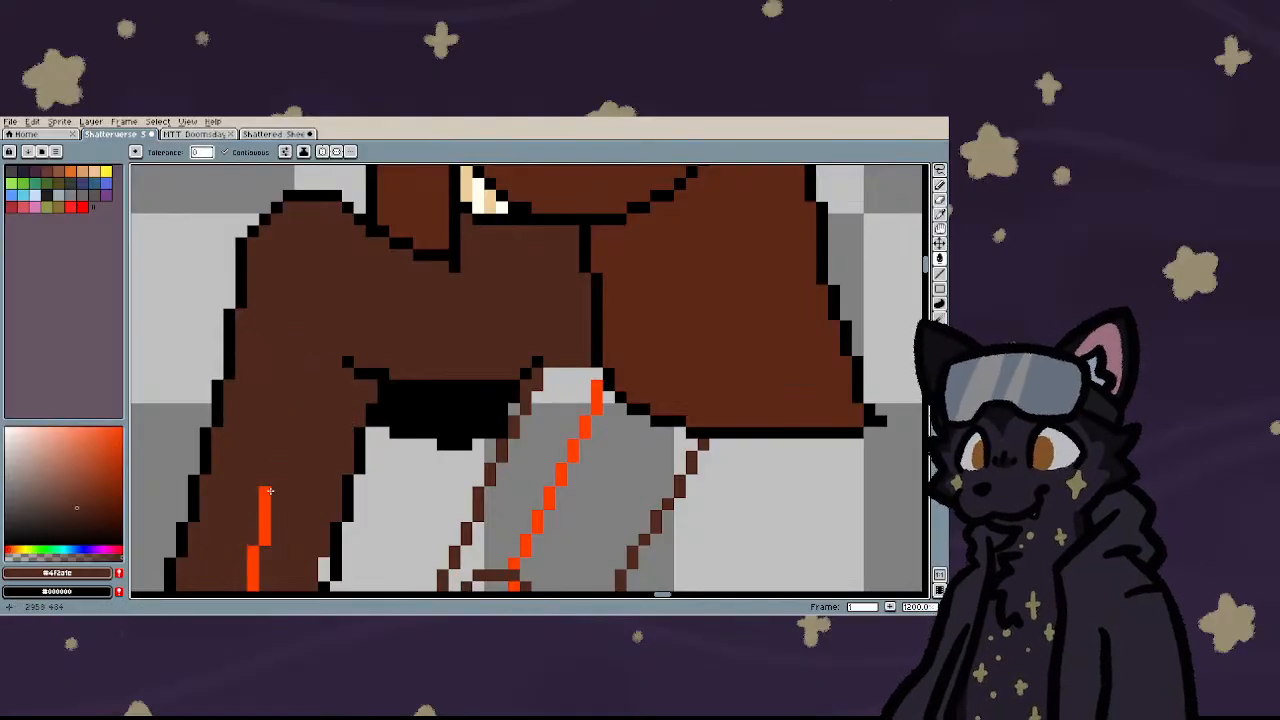
click(266, 515)
scroll(266, 515, down, 6)
scroll(305, 445, up, 6)
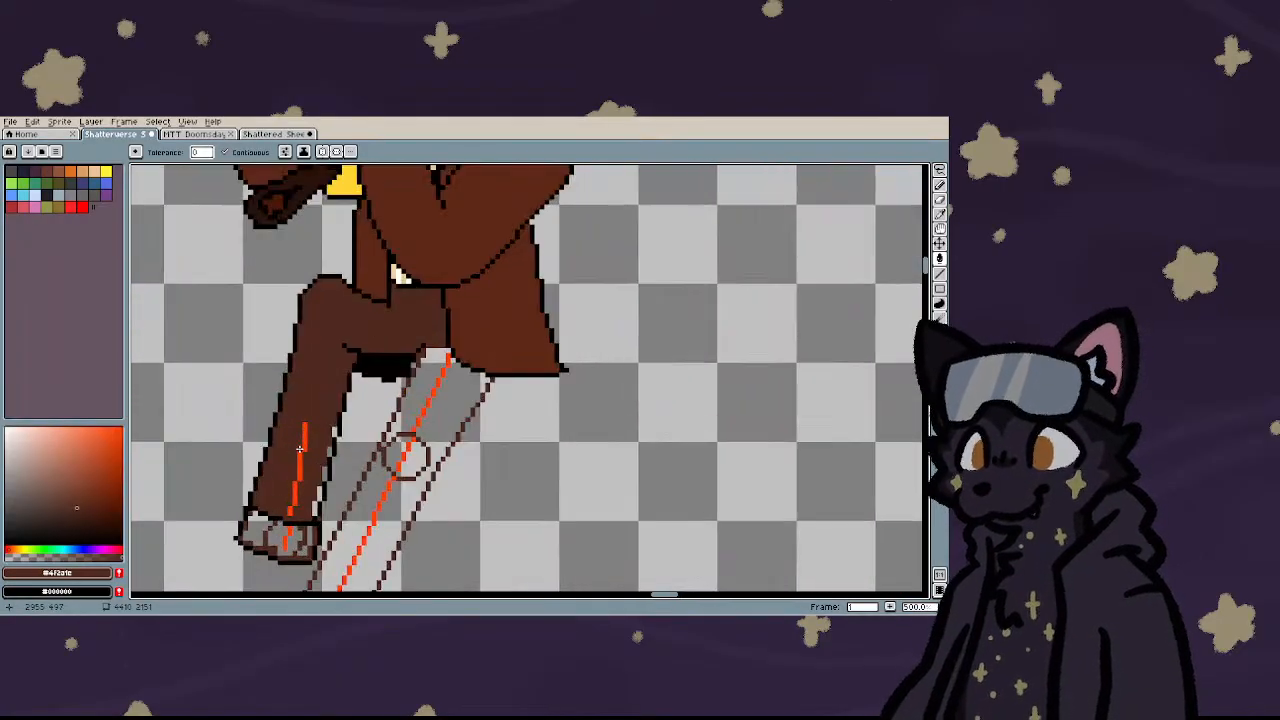
key(m)
scroll(367, 345, down, 1)
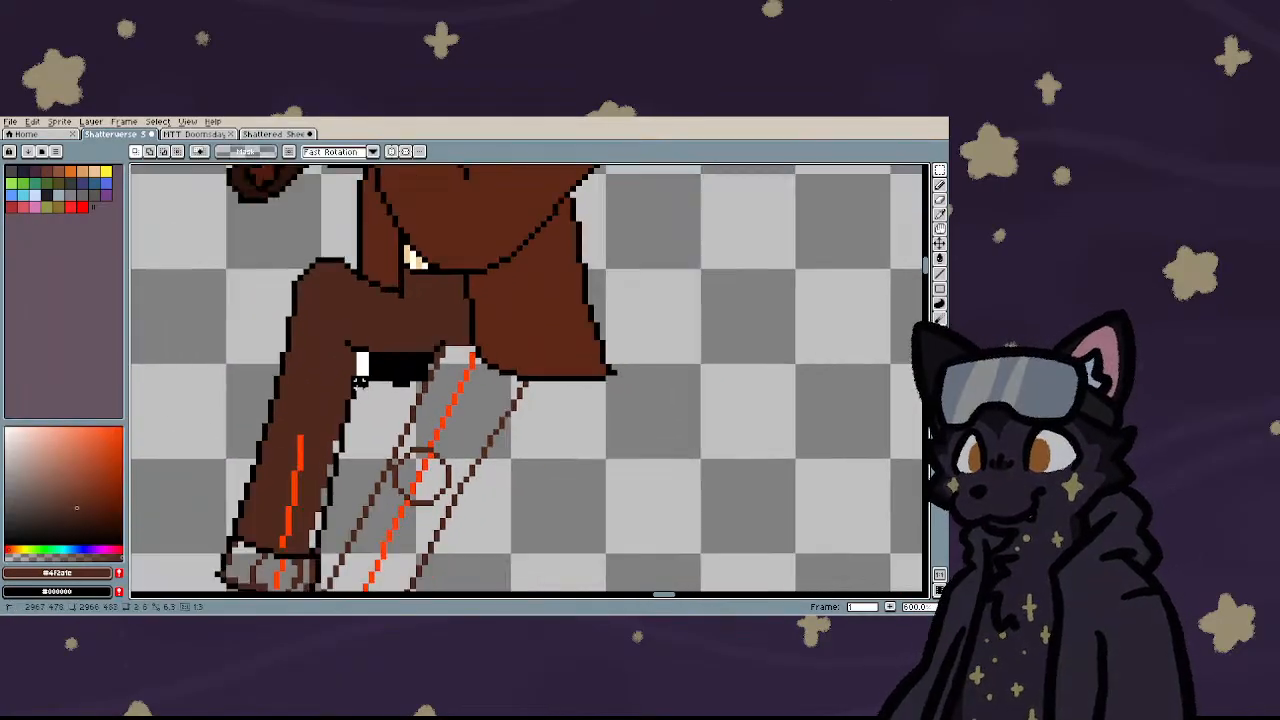
scroll(318, 505, up, 1)
key(w)
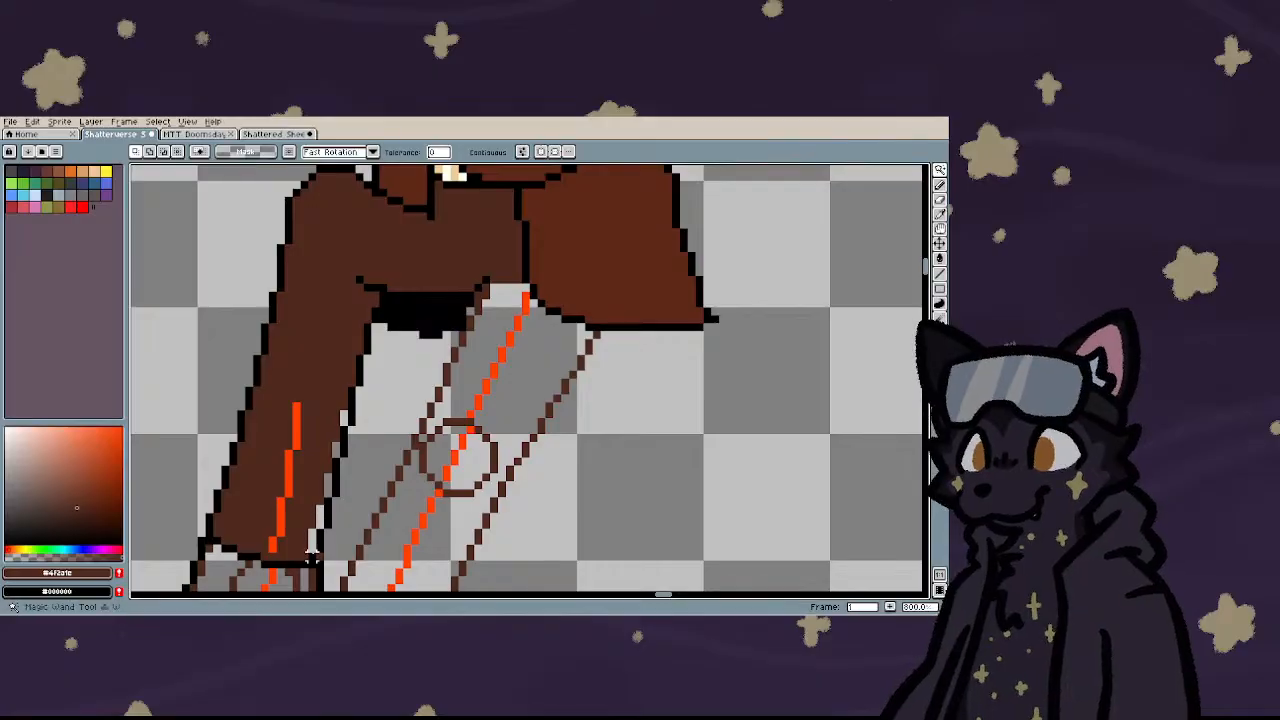
scroll(327, 566, down, 1)
click(327, 582)
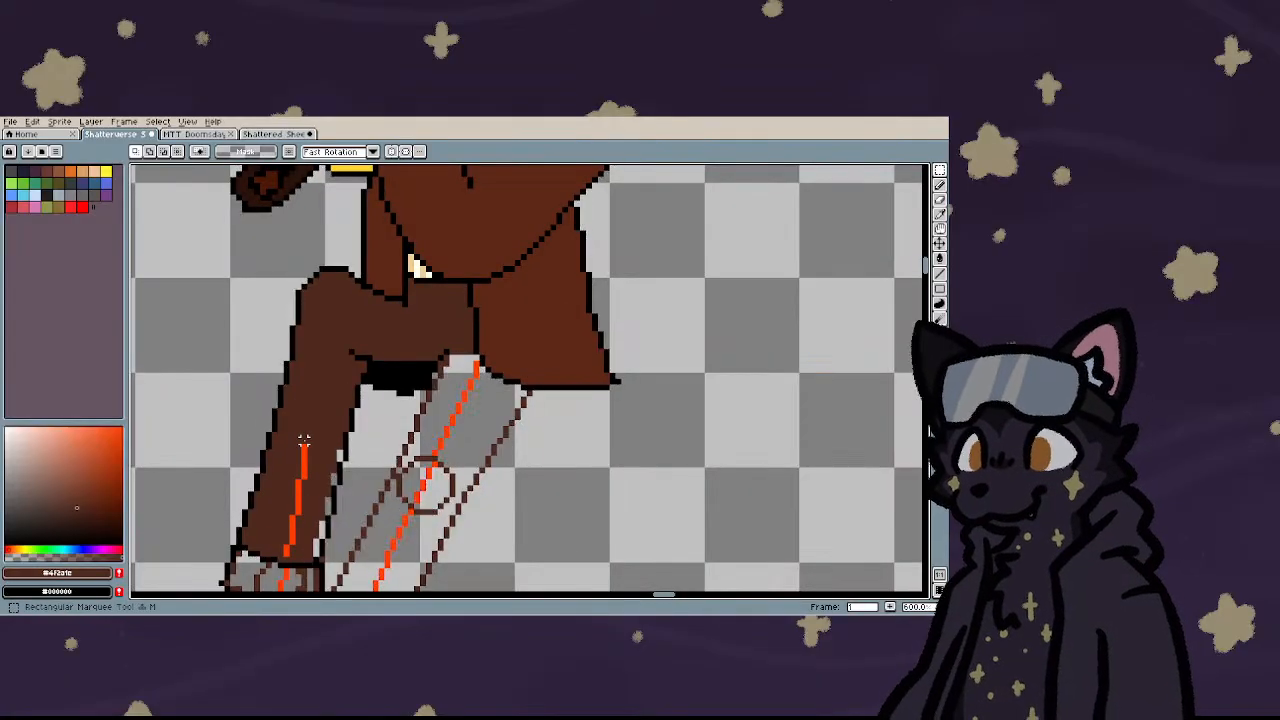
- Recolour the next two segments of the orange guide line along the middle of the bent shin dark brown
scroll(310, 458, up, 3)
key(i)
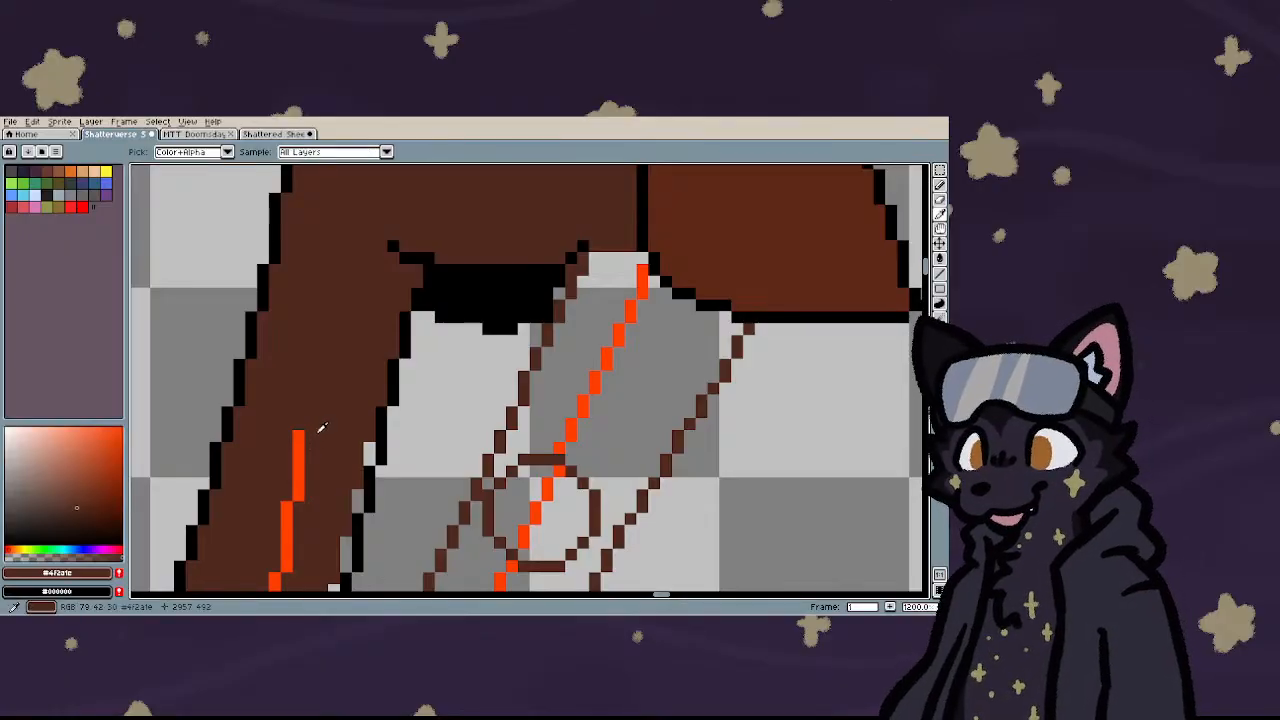
key(g)
click(299, 459)
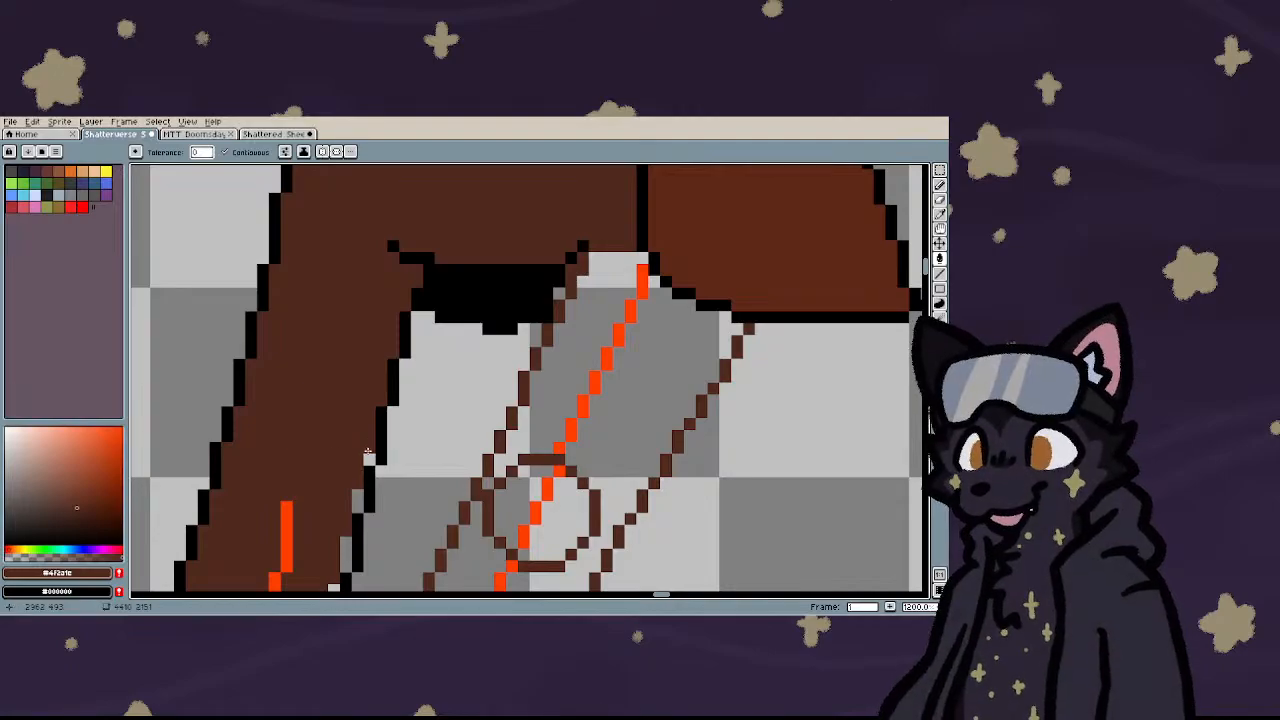
click(286, 530)
scroll(288, 520, down, 4)
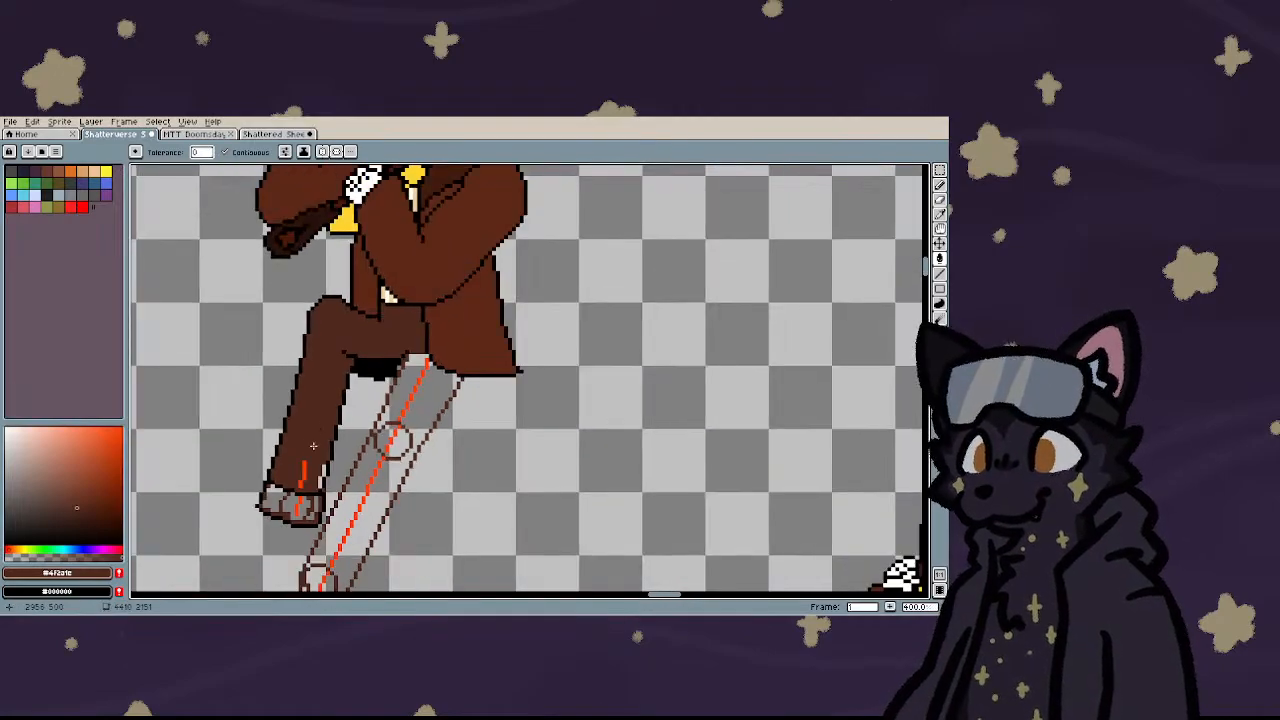
- Recolour the last orange guide segment at the lower end of the bent shin dark brown
scroll(295, 475, up, 3)
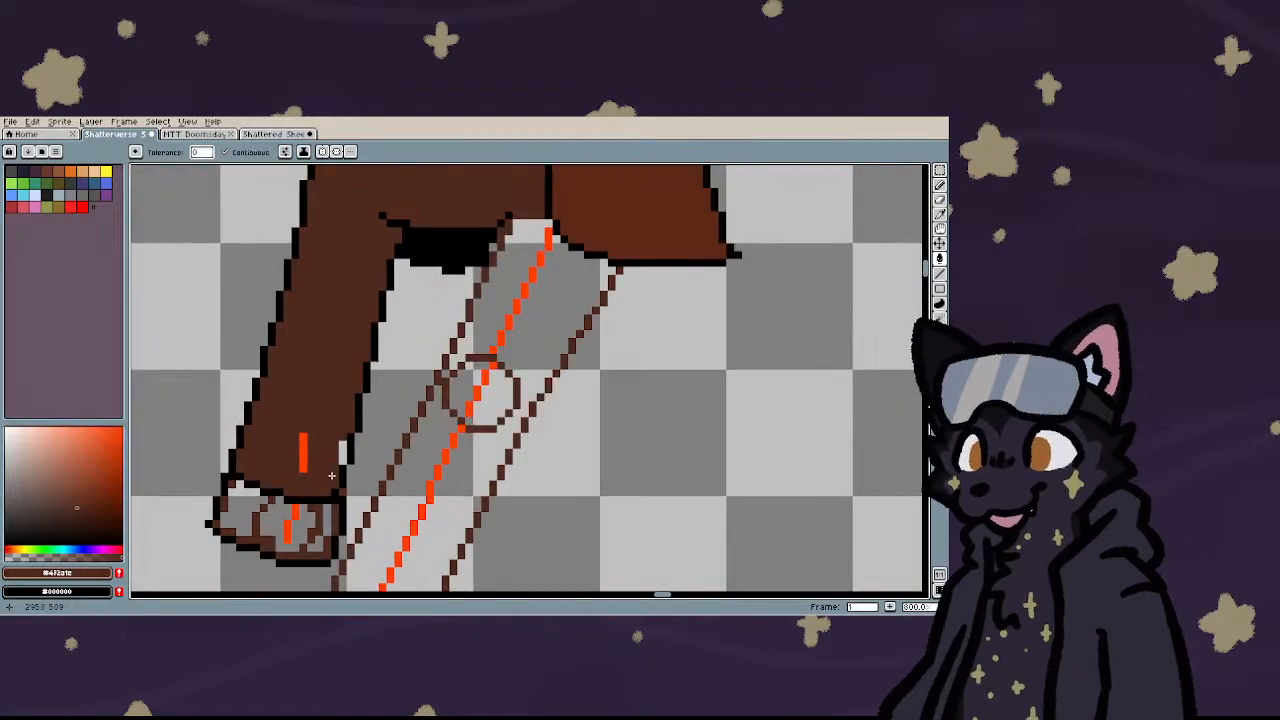
click(305, 460)
key(e)
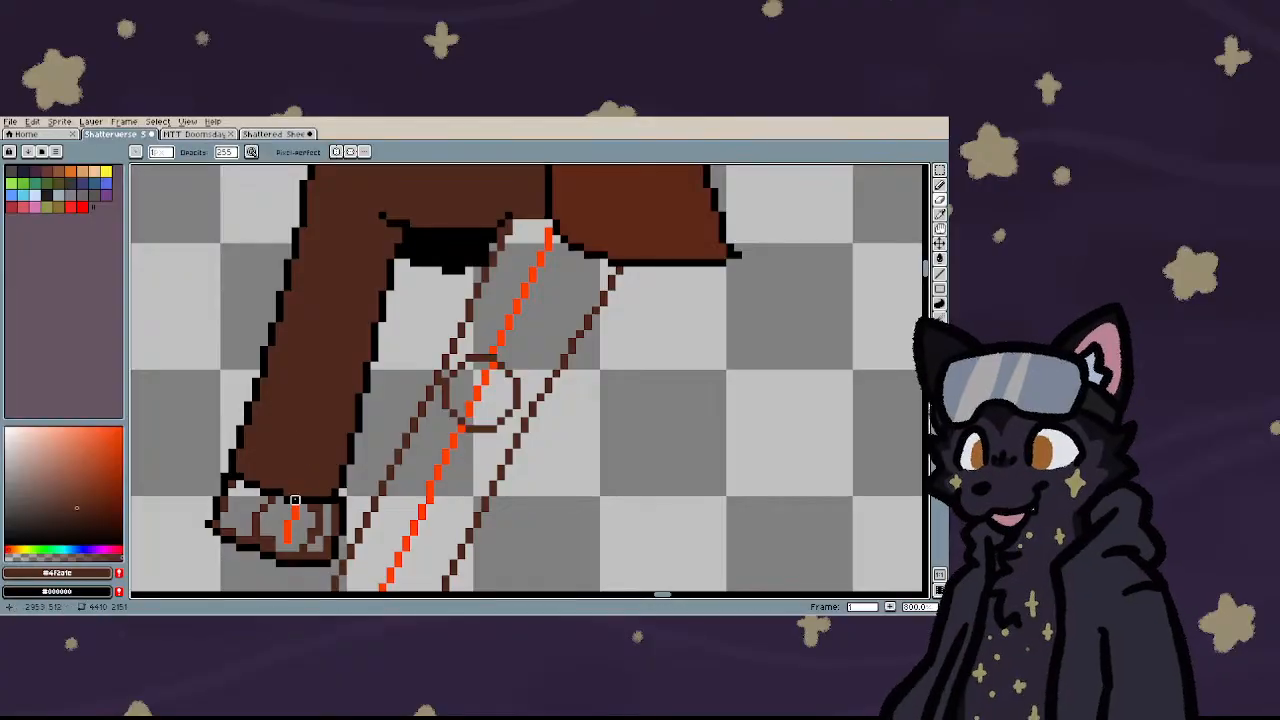
- Fill the bent leg's trouser cuff dark brown, covering its orange guide line and the remaining gaps beside the outline
scroll(294, 510, up, 2)
key(g)
click(294, 516)
click(305, 484)
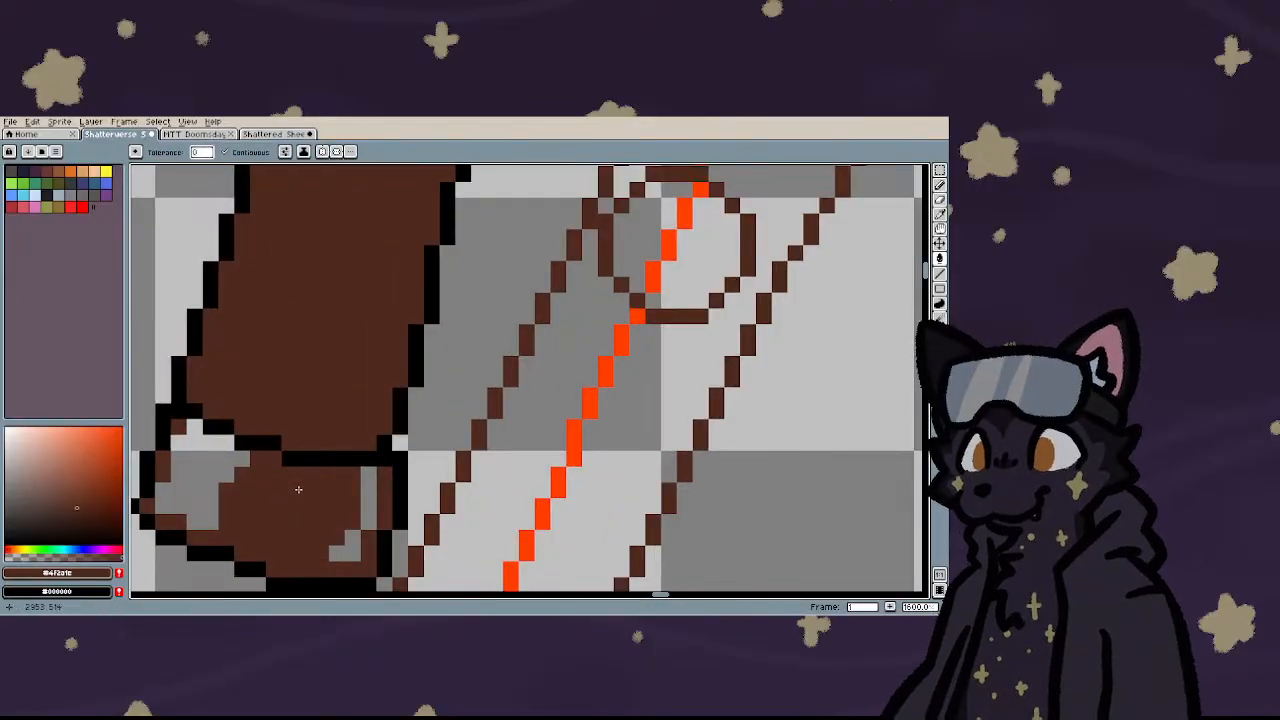
click(193, 481)
click(340, 545)
click(368, 500)
scroll(360, 490, down, 4)
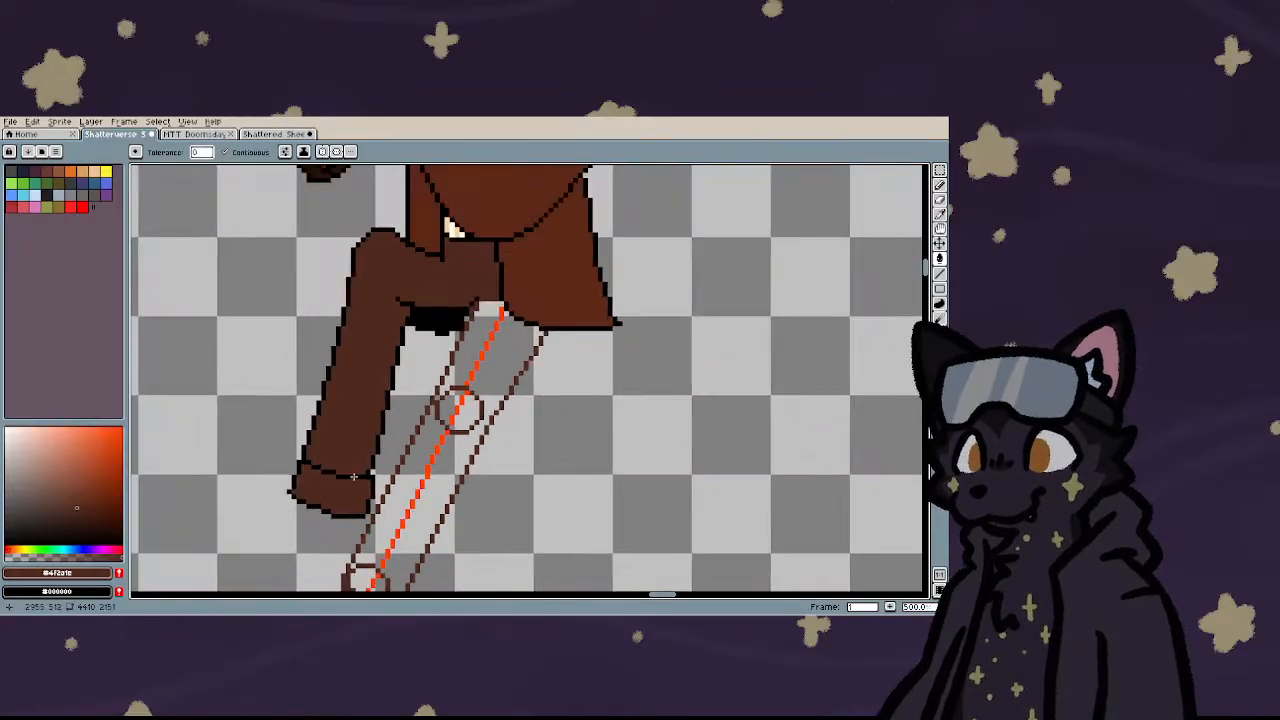
- Redraw the black upper outline of the bent thigh as a flatter line beneath the coat, replacing the dip beside the knee
key(m)
scroll(386, 306, up, 1)
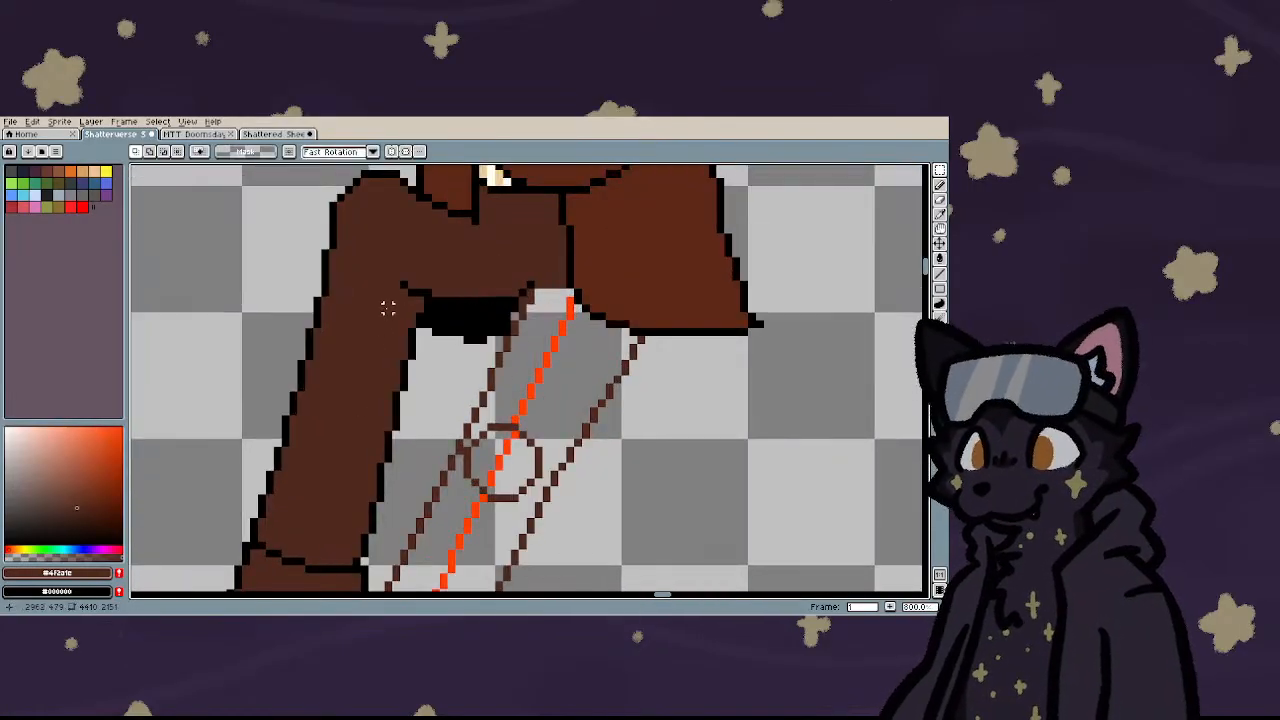
scroll(391, 289, down, 1)
drag(391, 289, 438, 193)
scroll(310, 310, up, 9)
key(i)
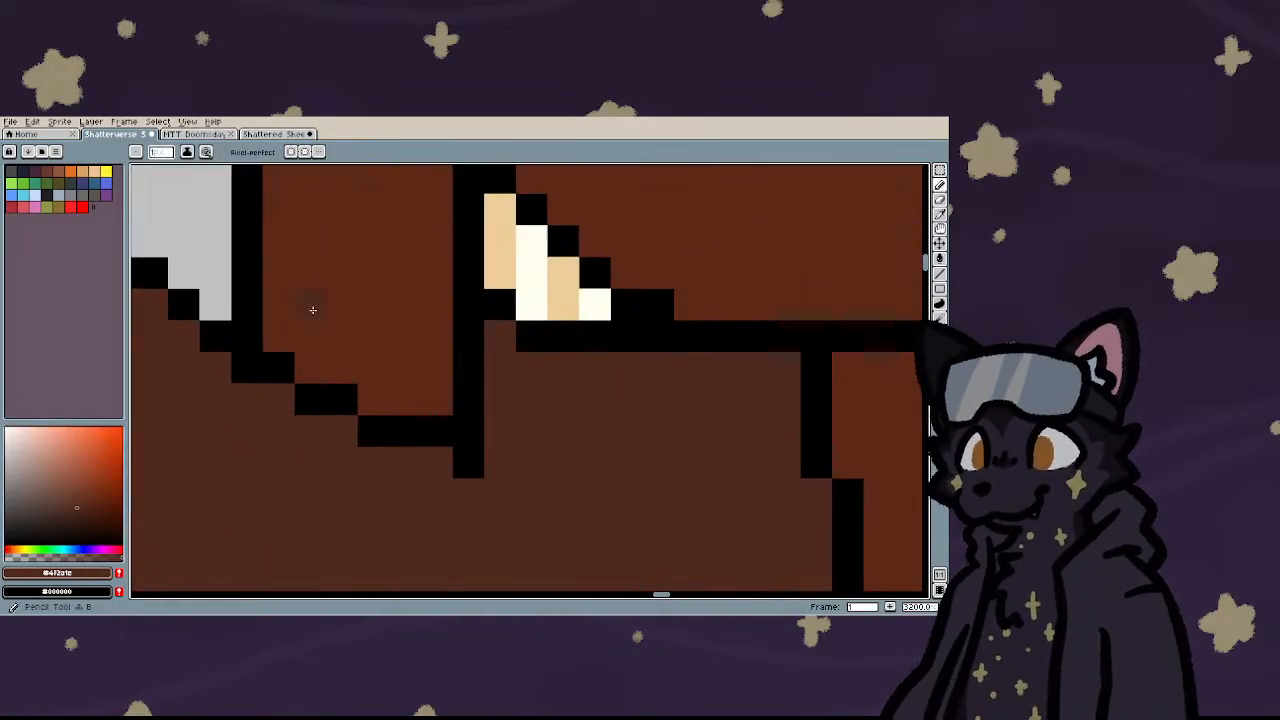
scroll(293, 338, down, 3)
scroll(310, 337, up, 2)
key(b)
mouse_move(388, 318)
mouse_down()
mouse_move(645, 388)
mouse_move(430, 358)
mouse_move(624, 416)
mouse_move(594, 426)
mouse_move(597, 442)
mouse_move(524, 401)
mouse_move(551, 347)
mouse_move(529, 348)
mouse_move(584, 334)
mouse_move(404, 292)
mouse_up()
scroll(404, 292, down, 8)
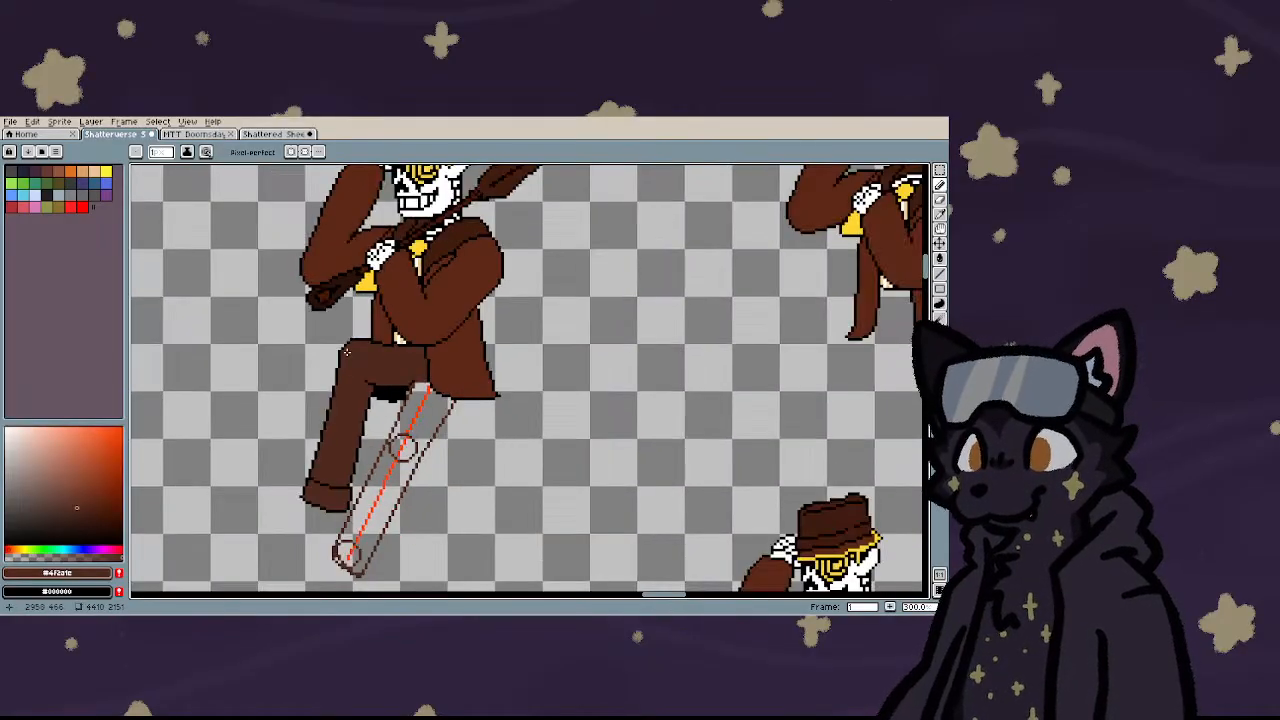
scroll(352, 358, up, 5)
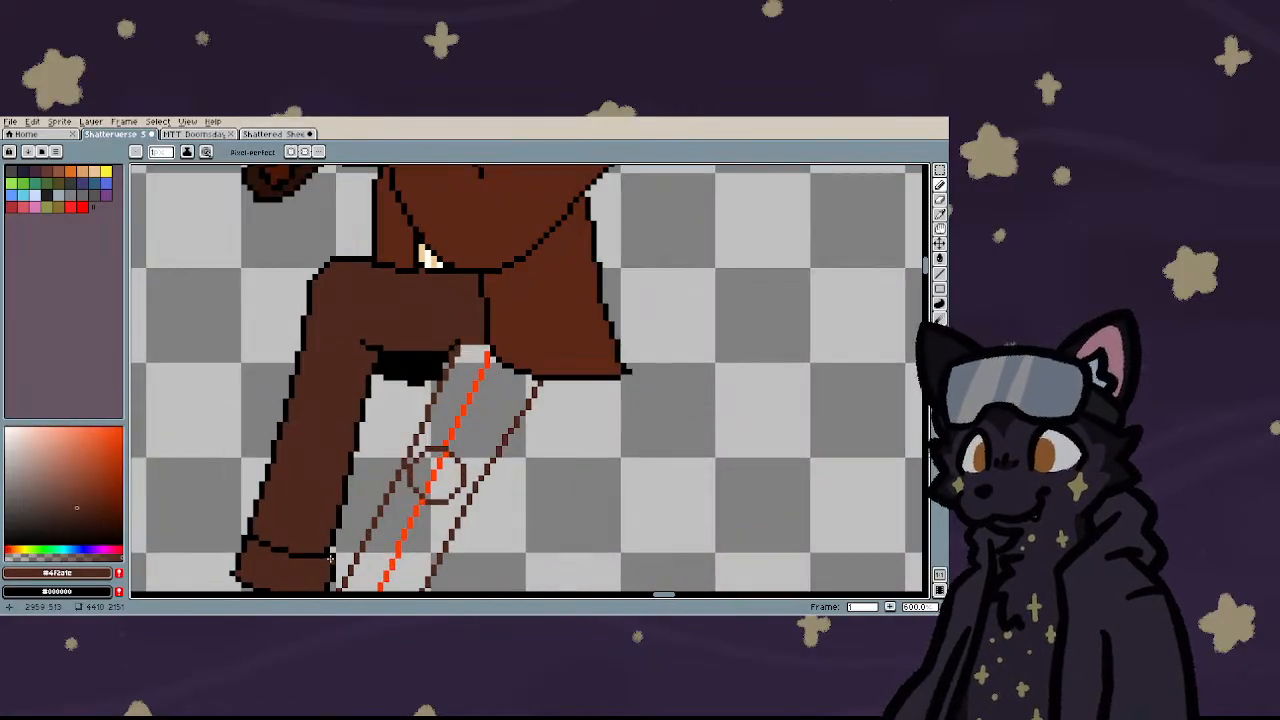
key(w)
scroll(311, 570, down, 2)
scroll(311, 570, up, 3)
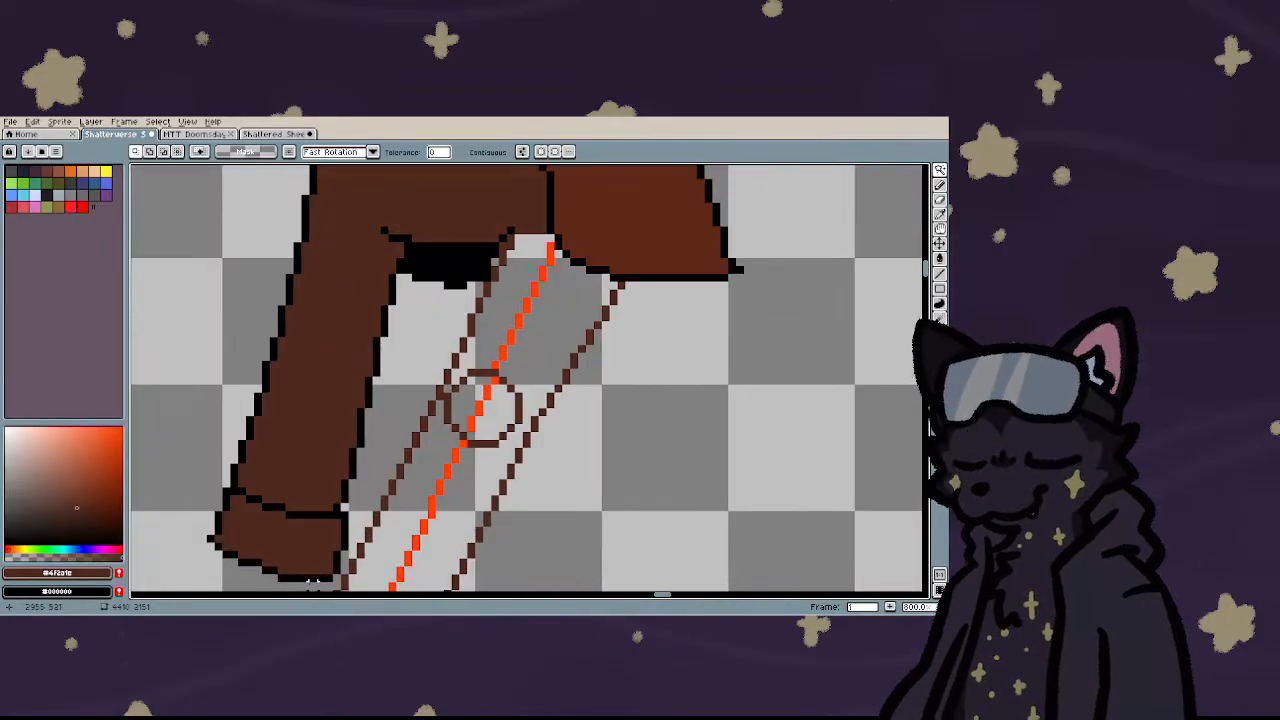
click(318, 577)
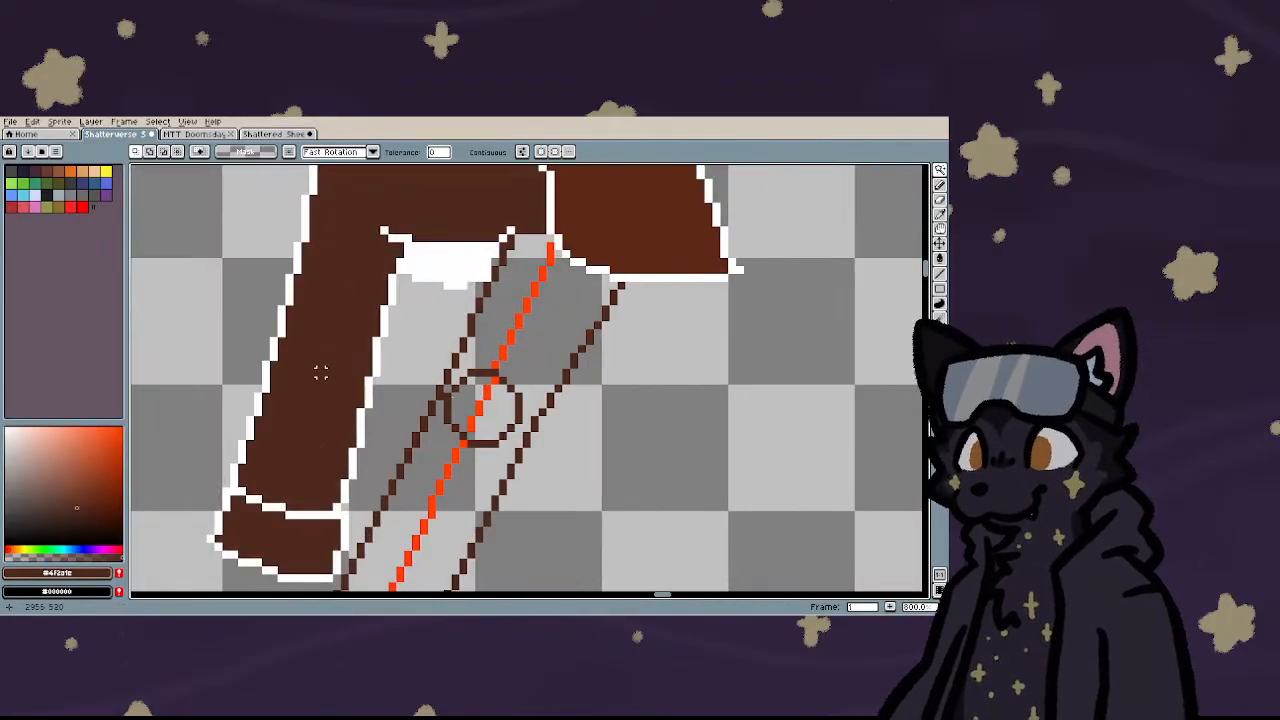
key(ctrl+d)
- Lasso the bent leg's inner edge from behind the knee to the cuff and shift it 2 pixels right
key(b)
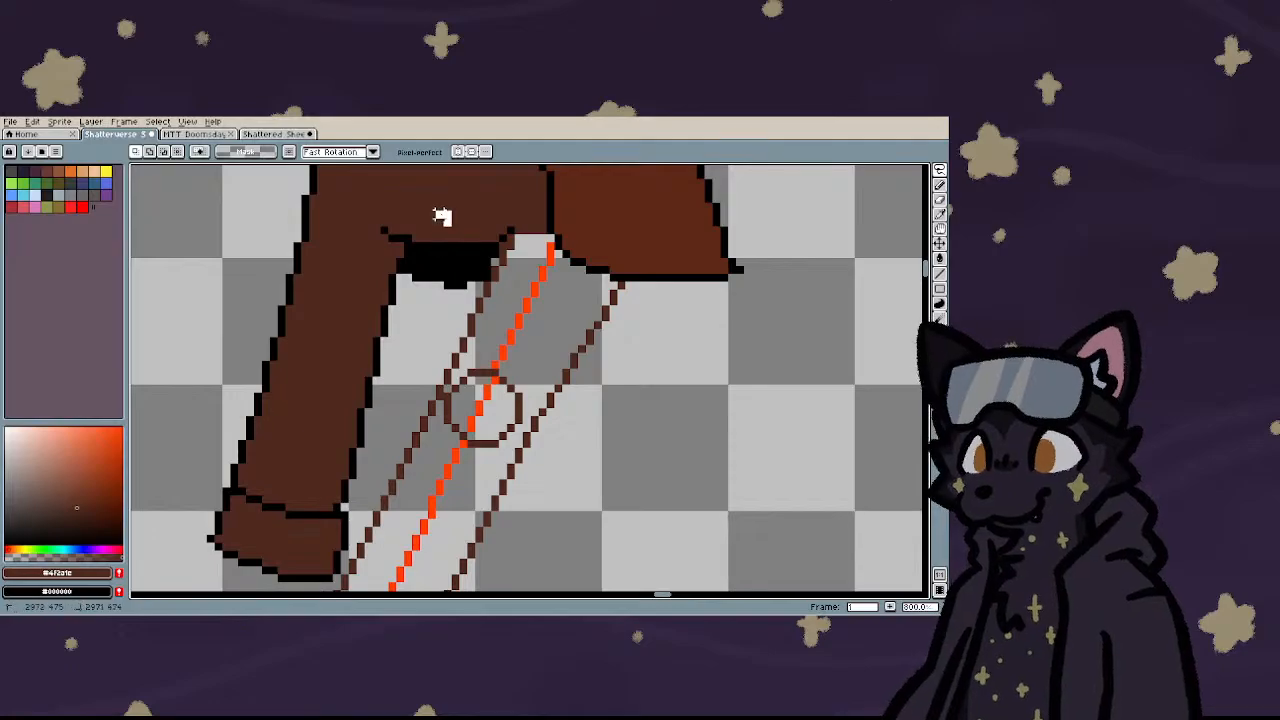
mouse_move(442, 217)
mouse_down()
mouse_move(397, 214)
mouse_move(301, 317)
mouse_move(272, 458)
mouse_move(313, 576)
mouse_up()
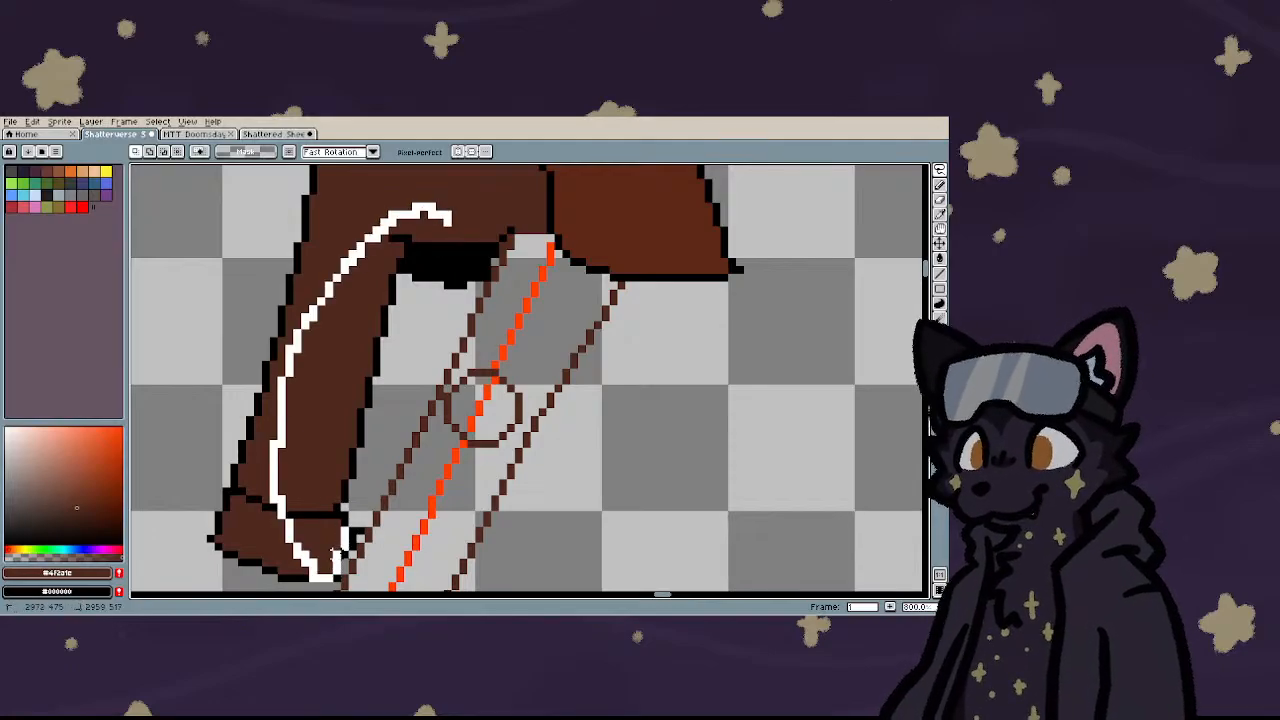
mouse_move(336, 552)
mouse_down()
mouse_move(424, 325)
mouse_move(448, 208)
mouse_up()
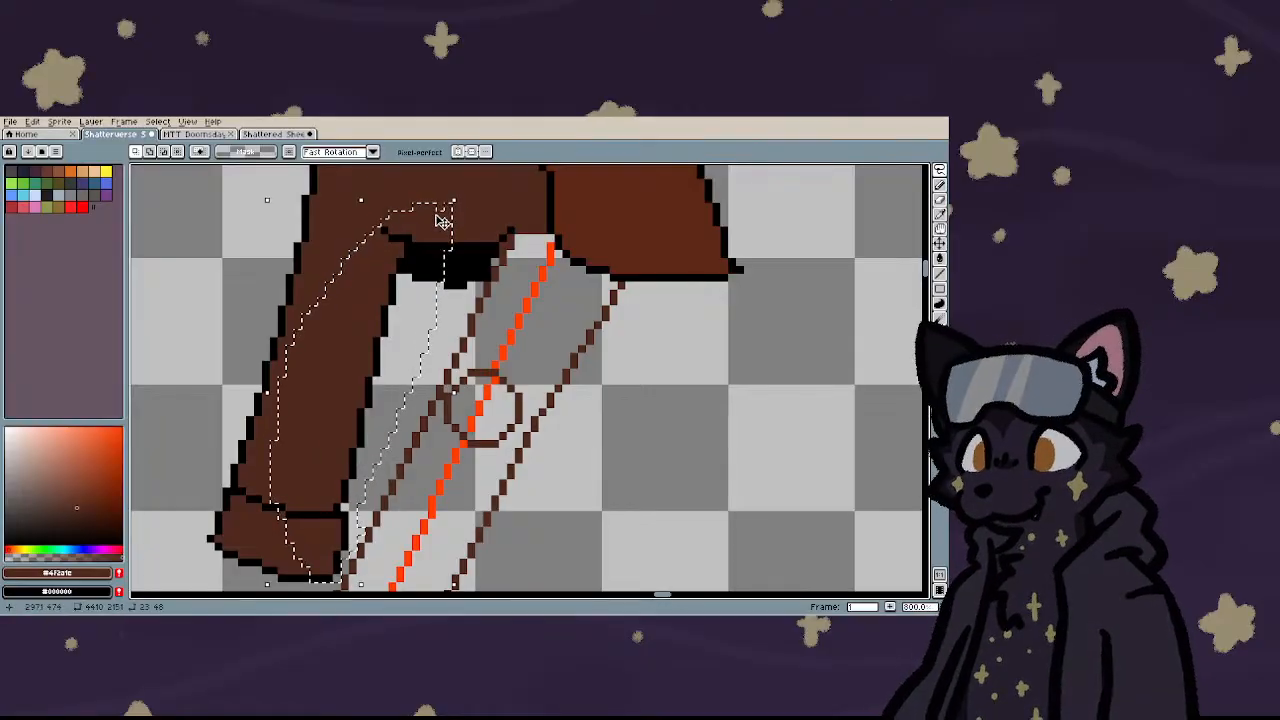
key(Right)
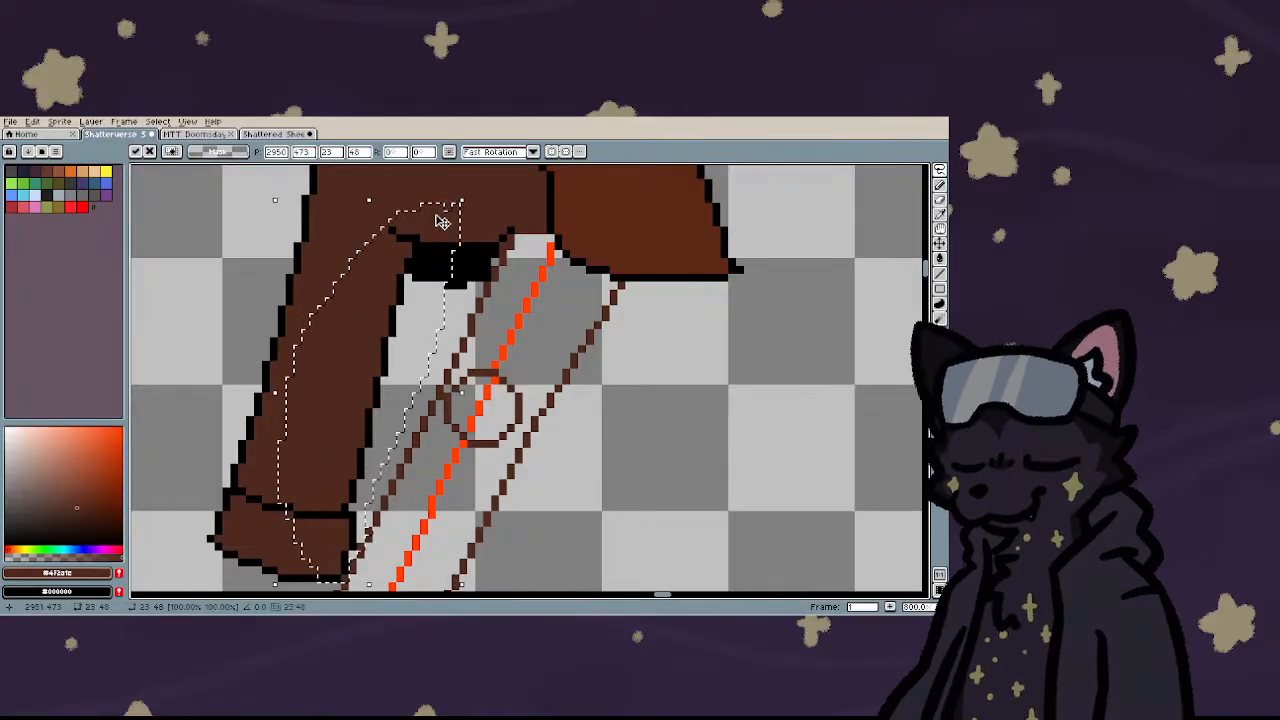
key(Right)
key(Return)
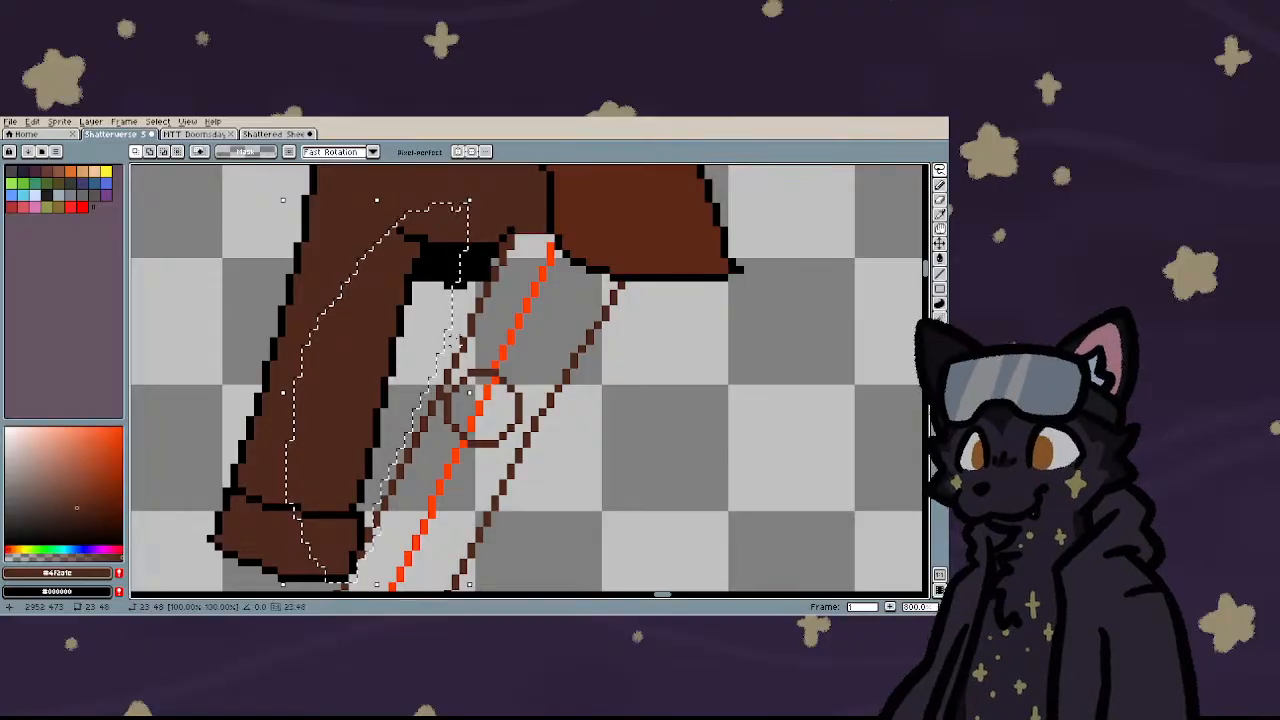
key(ctrl+d)
- Retouch the outline pixels at the inner lower corner of the bent leg's cuff with the pencil
scroll(380, 574, up, 3)
key(b)
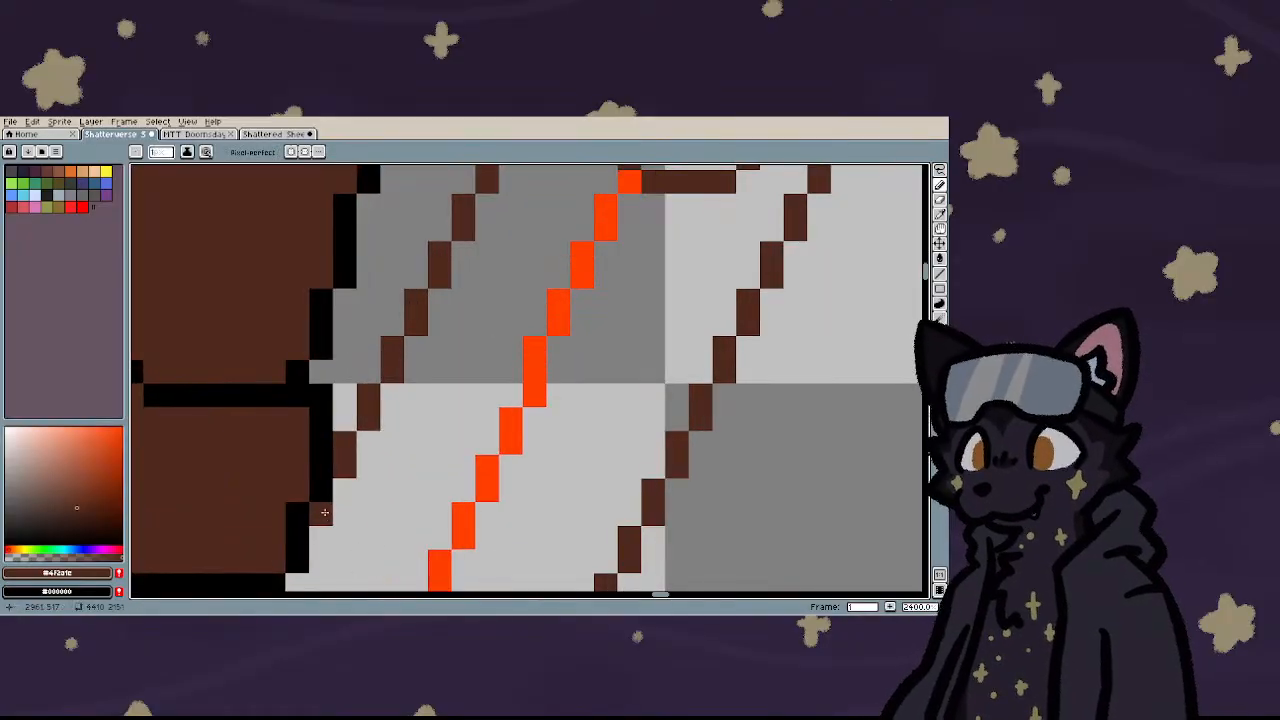
click(322, 490)
mouse_move(298, 537)
mouse_down()
mouse_move(302, 567)
mouse_move(271, 544)
mouse_up()
scroll(321, 443, down, 10)
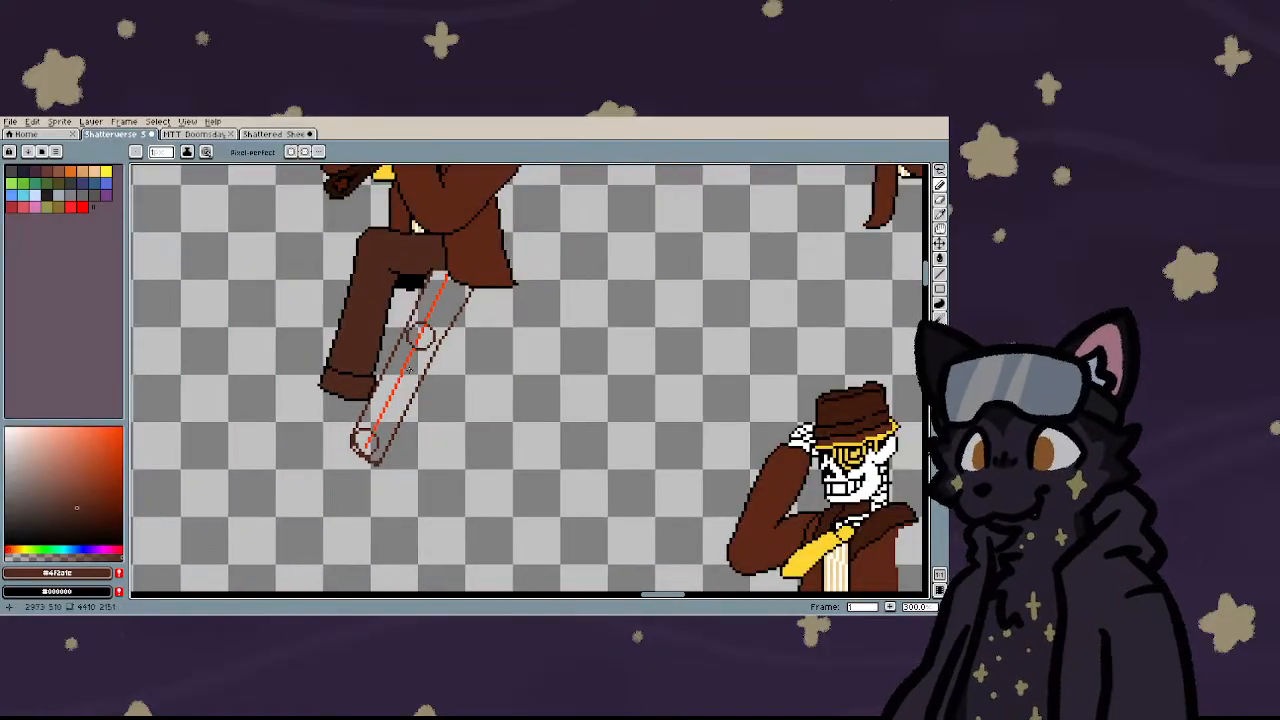
- Draw a short black crease rising into the thigh from the inner end of the shadow block
scroll(410, 370, up, 3)
scroll(410, 370, up, 3)
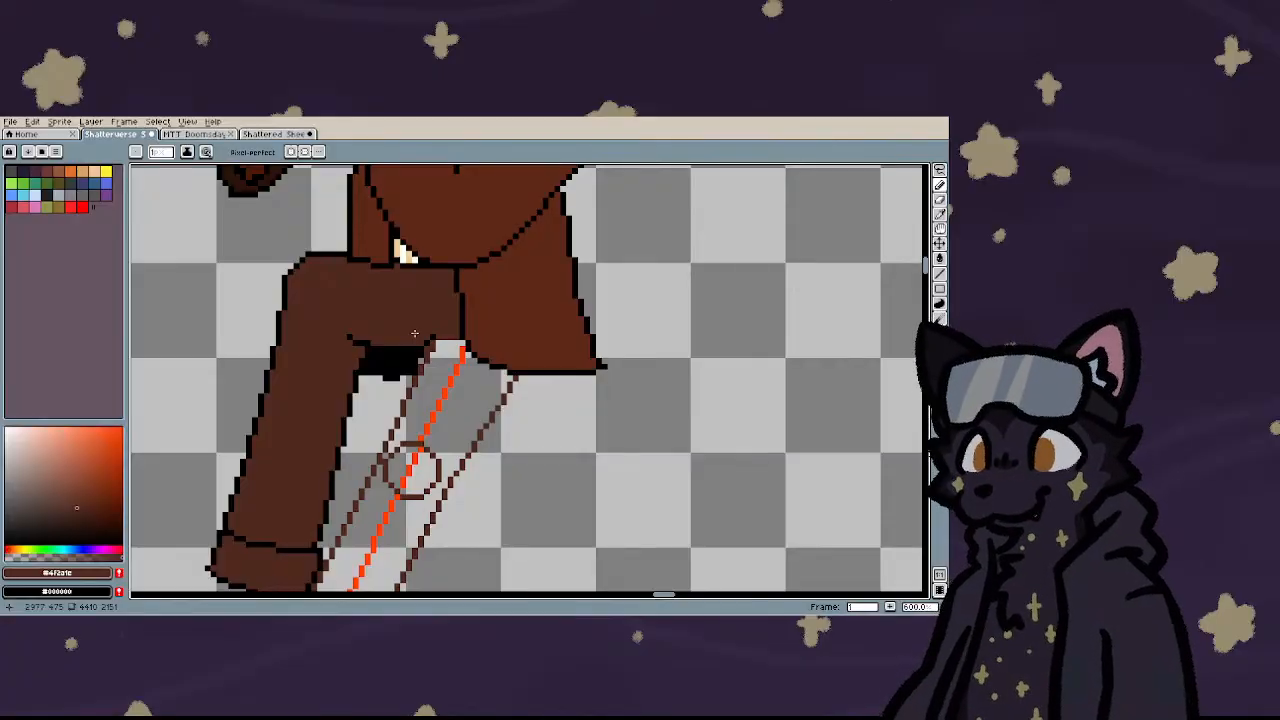
scroll(421, 321, up, 3)
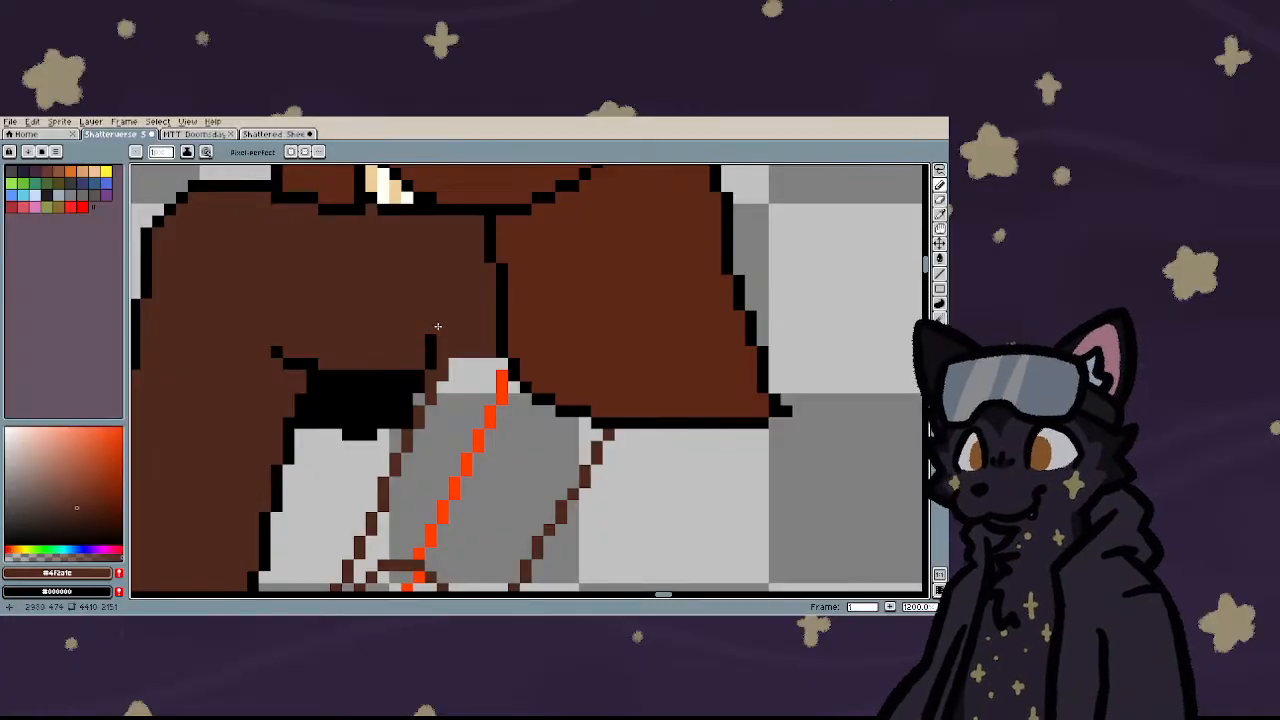
- Examine the bent leg's shape up close and against the other sprites on the canvas
scroll(436, 332, down, 5)
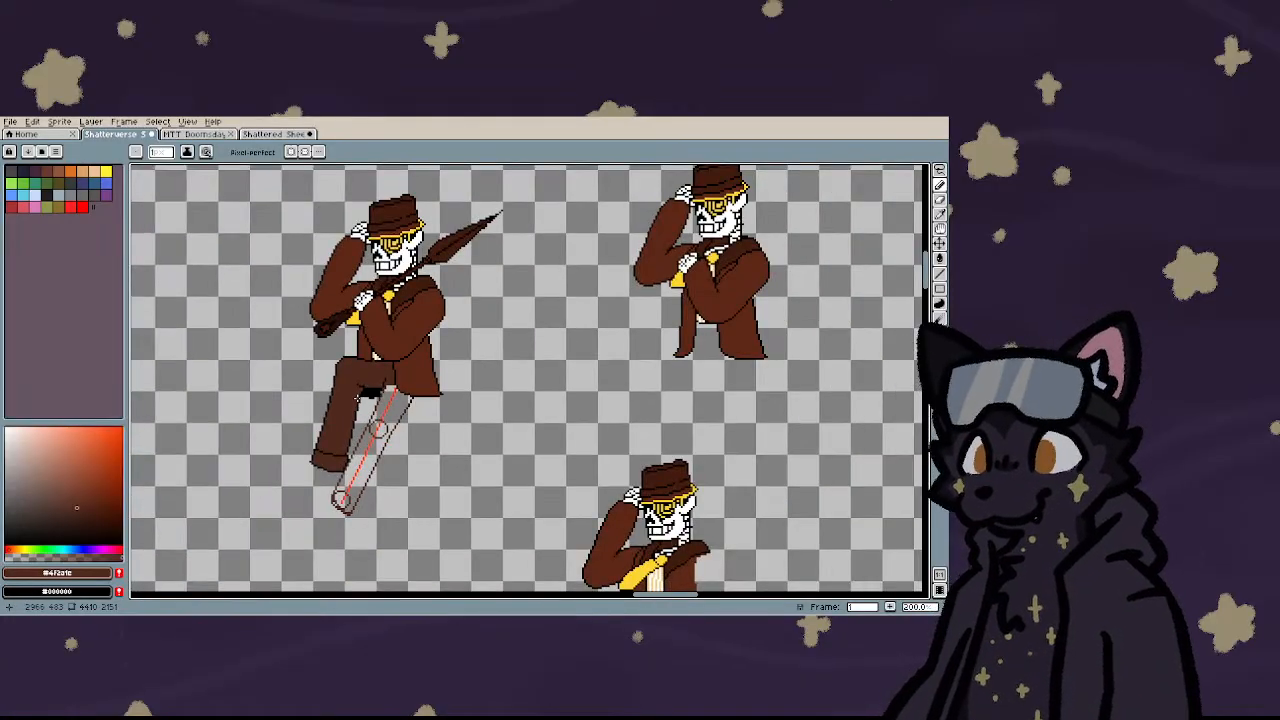
scroll(357, 398, up, 5)
scroll(338, 420, down, 2)
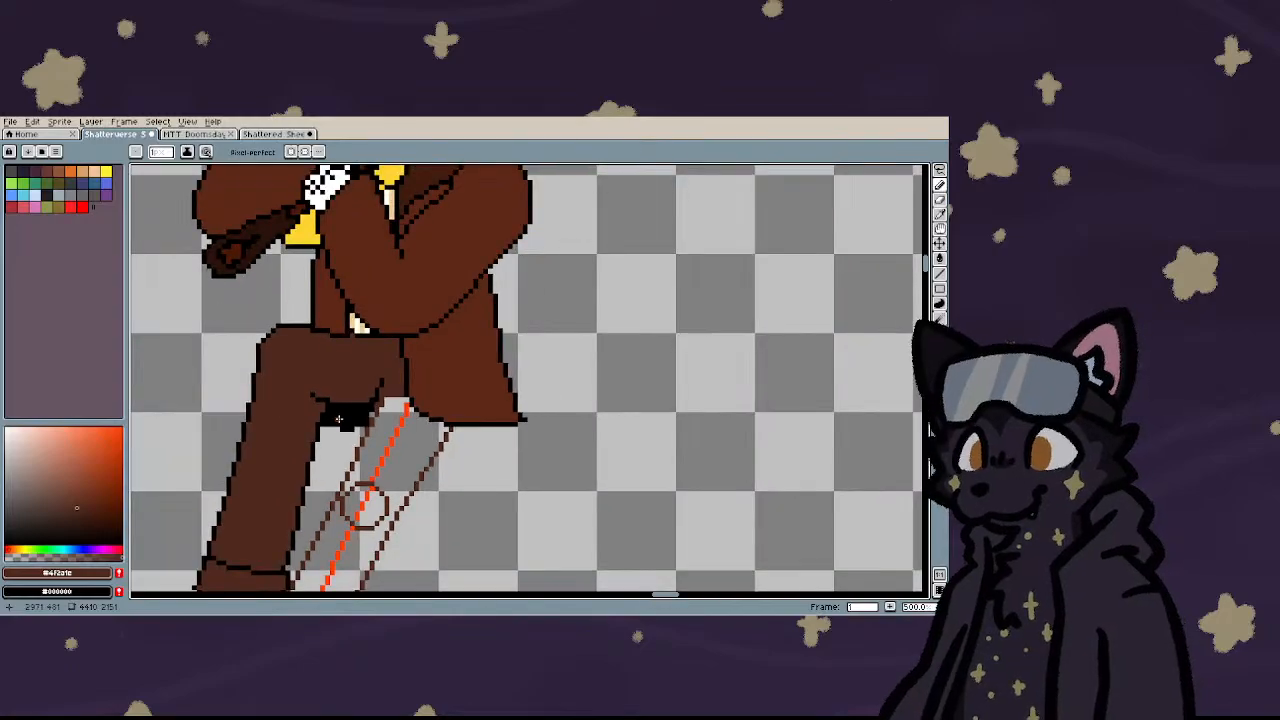
scroll(338, 420, down, 3)
scroll(350, 400, up, 4)
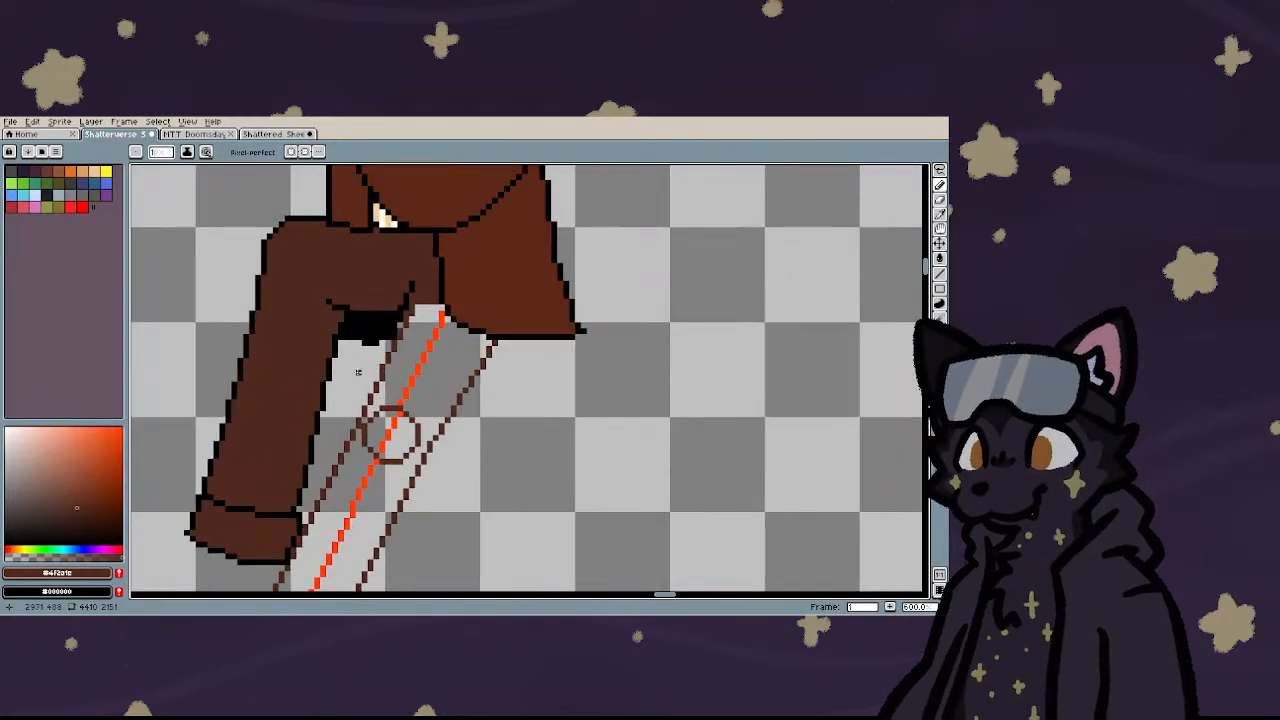
scroll(450, 255, up, 3)
scroll(436, 280, down, 3)
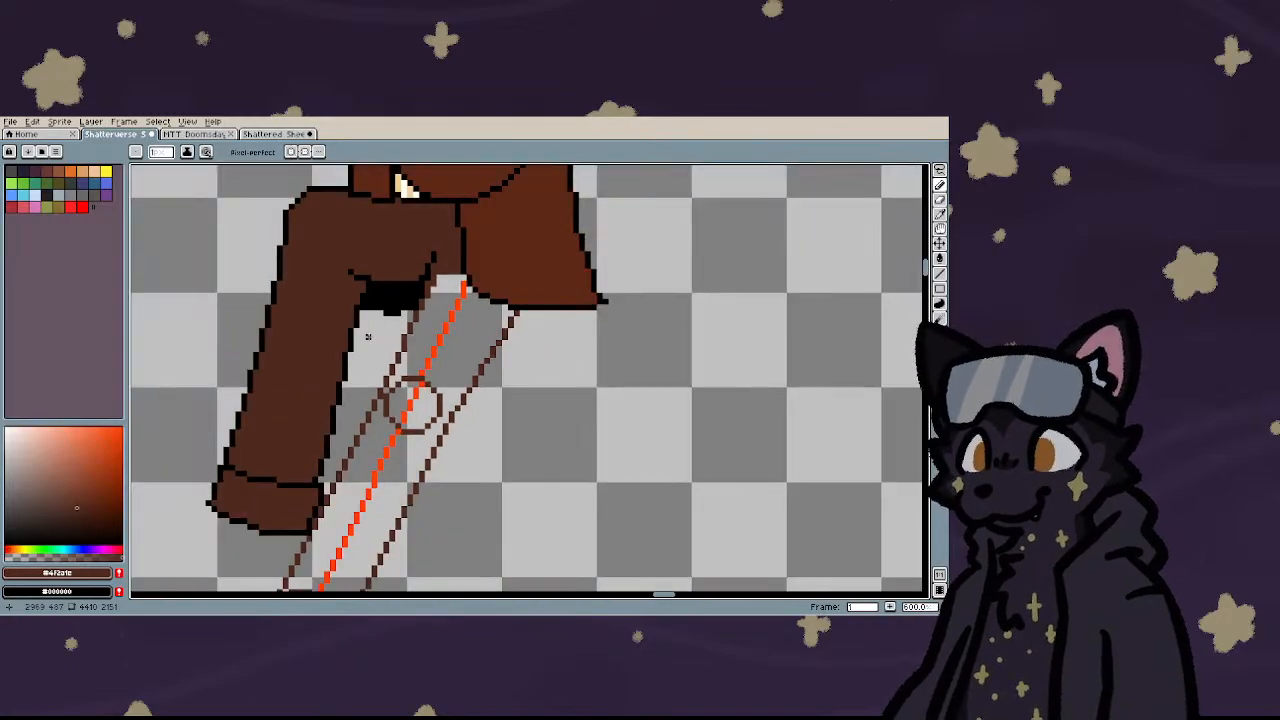
scroll(387, 374, down, 3)
scroll(400, 390, down, 4)
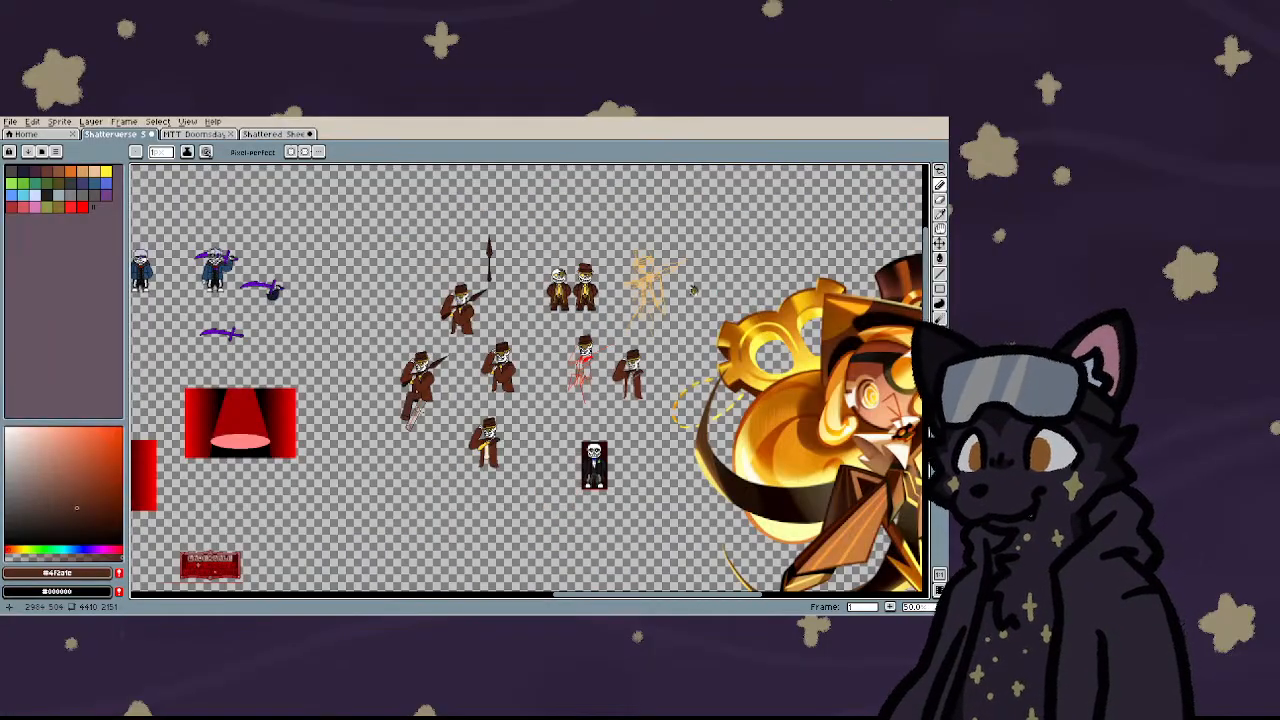
scroll(420, 410, up, 5)
scroll(464, 380, up, 2)
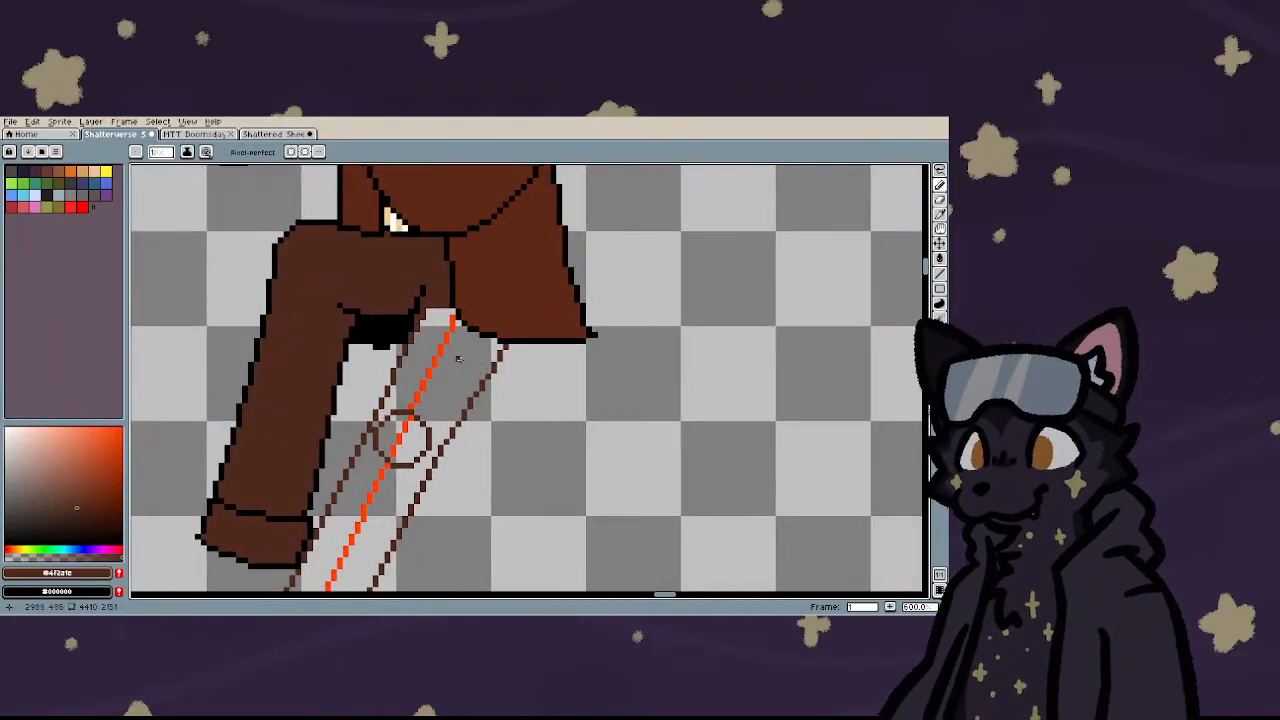
- Draw a straight dark brown line down the extended leg's inner edge, from the thigh crease past the bent leg's cuff
key(l)
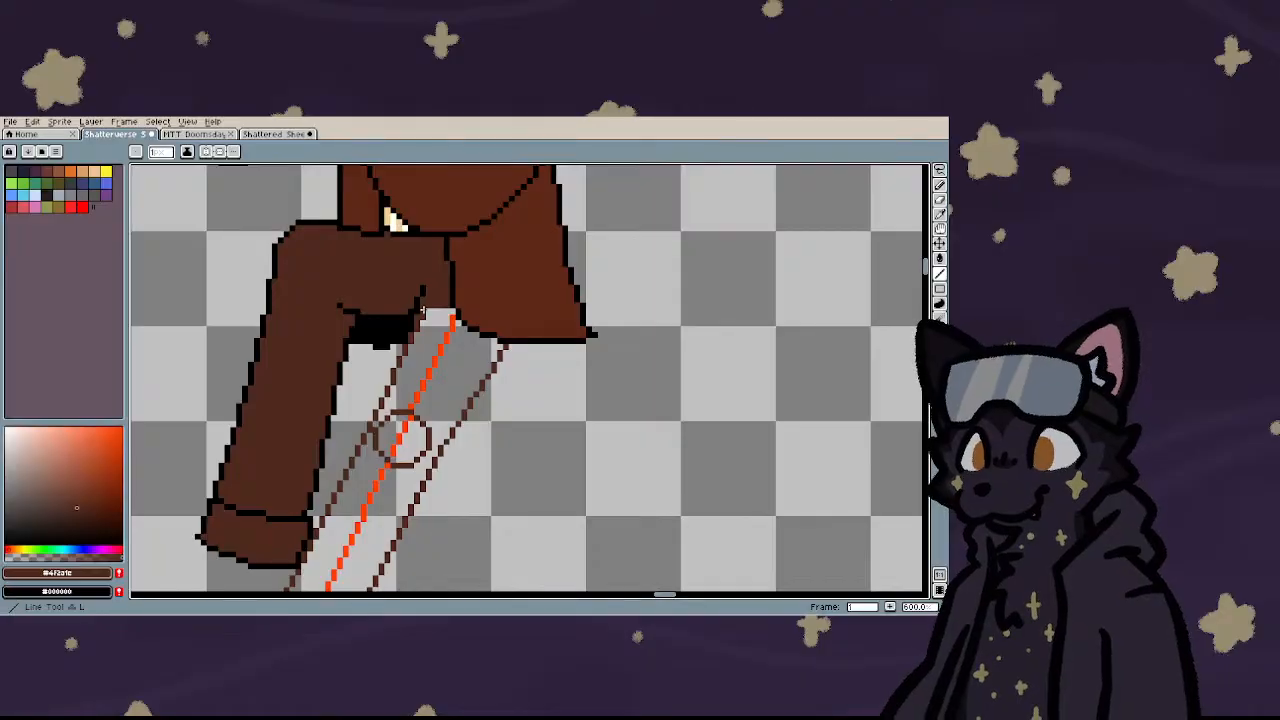
scroll(322, 500, down, 1)
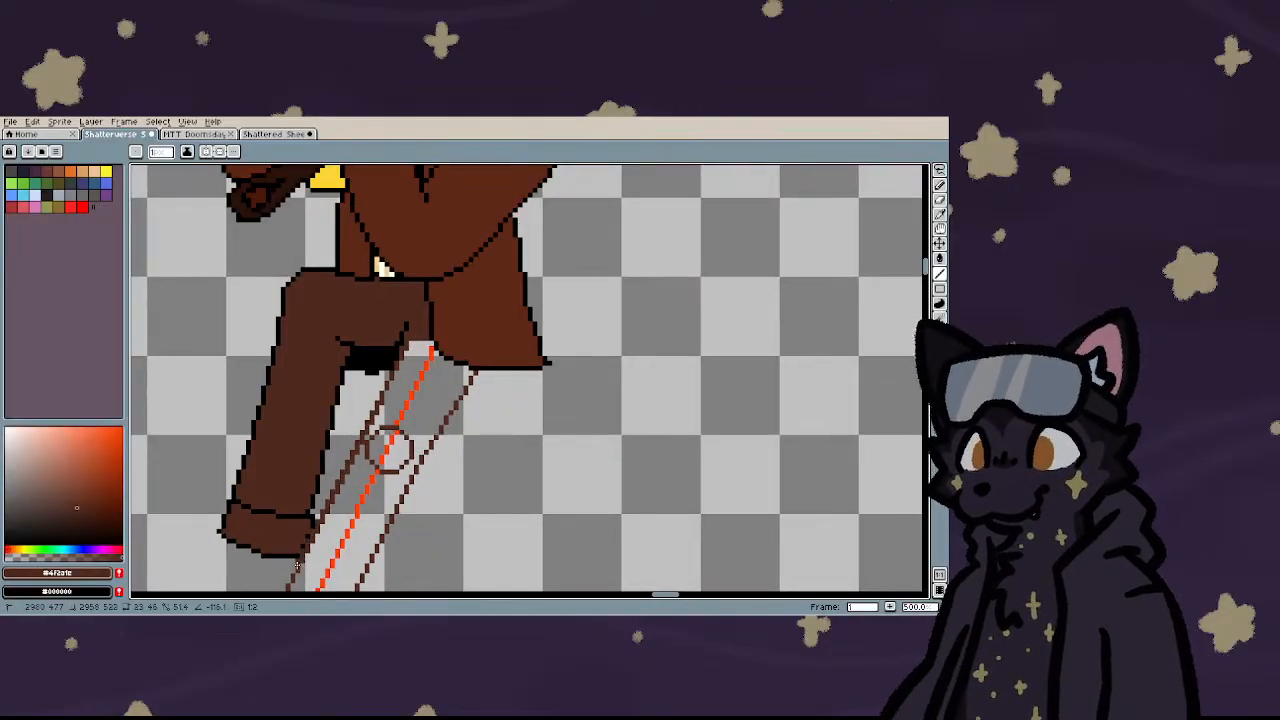
scroll(297, 566, down, 1)
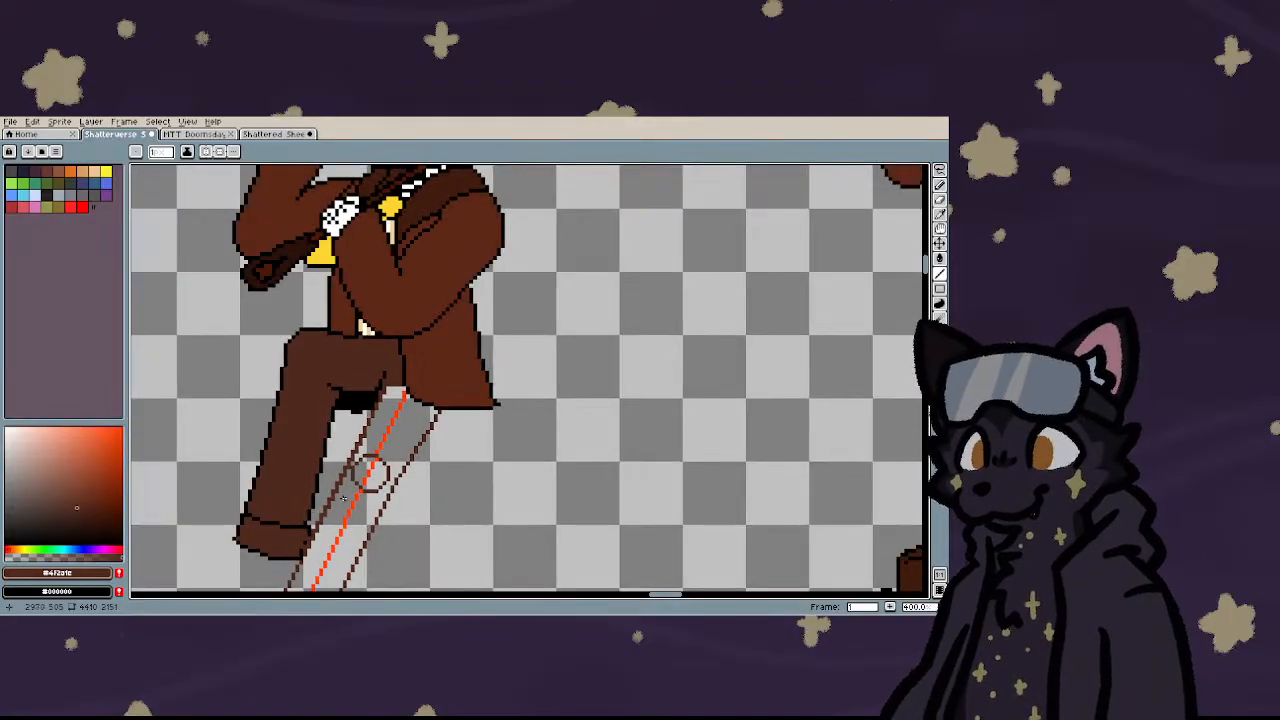
- Draw a dark brown line about 32 by 60 pixels down the extended leg's outer edge and thicken its hem
scroll(439, 431, up, 2)
scroll(439, 409, down, 5)
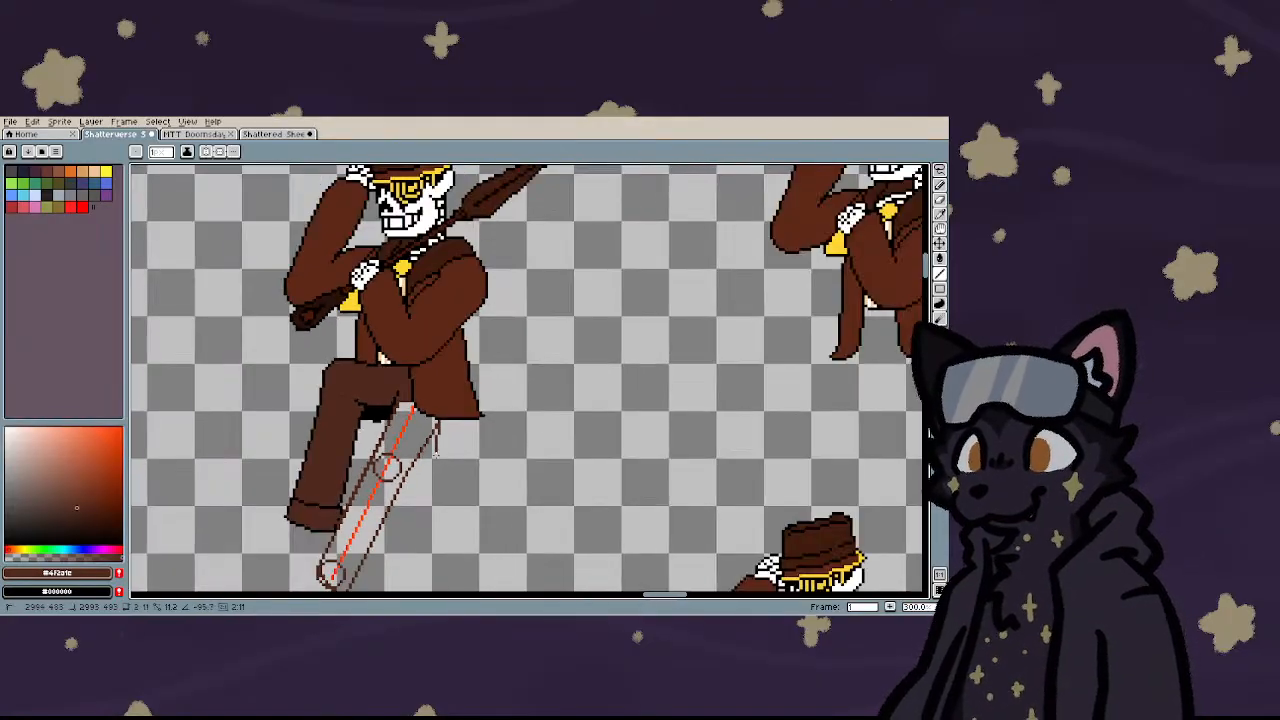
scroll(376, 555, up, 3)
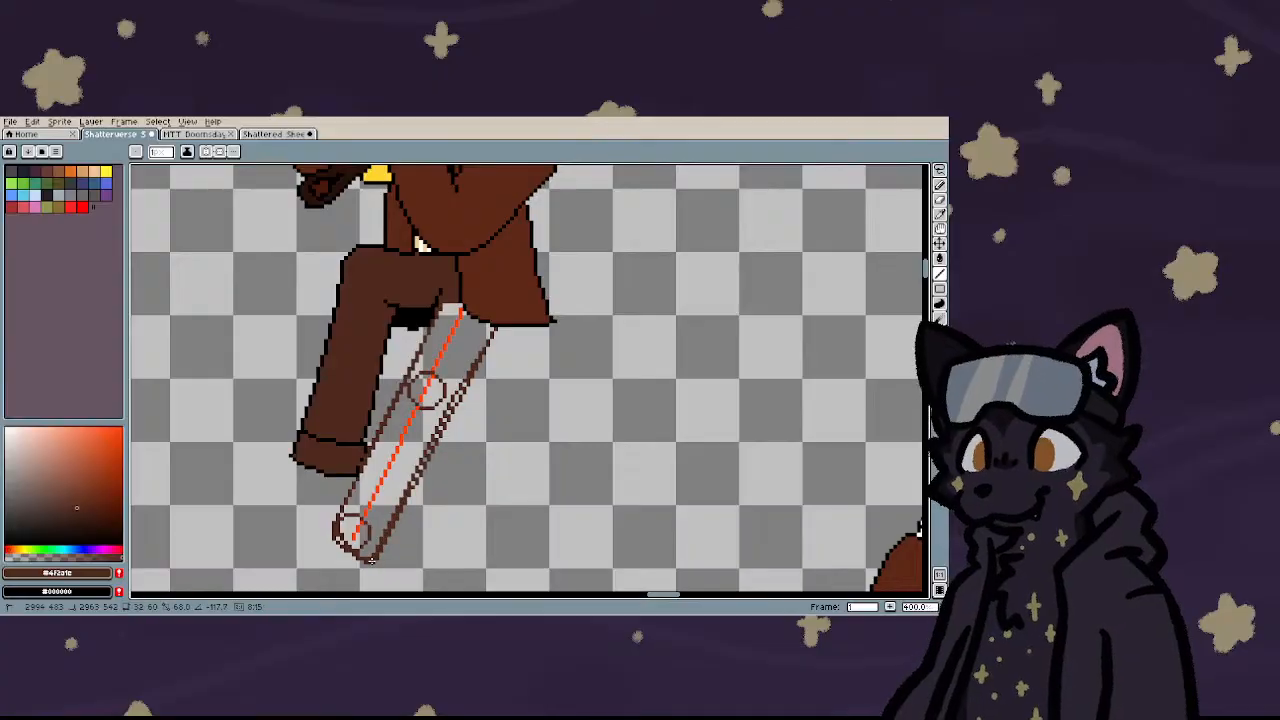
scroll(371, 560, down, 2)
scroll(371, 555, up, 3)
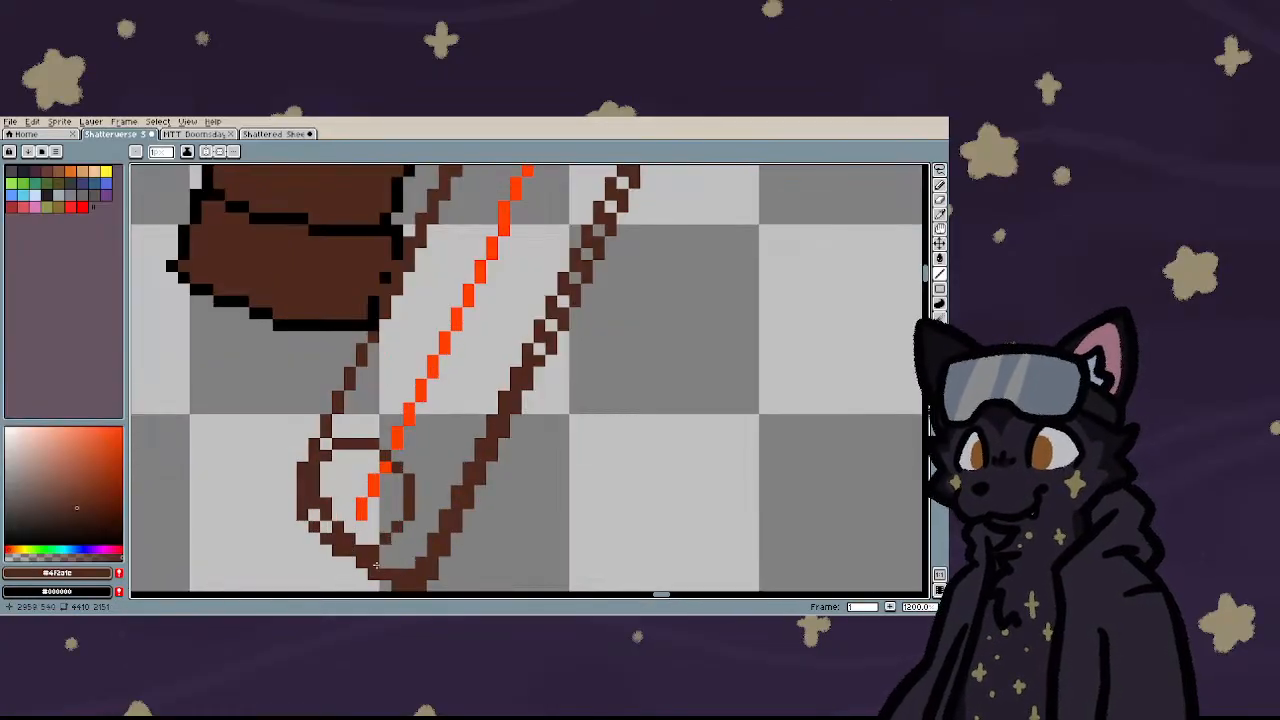
- Outline the extended leg in black from the bottom of its hem up the lower part of the outer edge
scroll(378, 540, down, 2)
scroll(383, 528, up, 3)
mouse_move(383, 528)
mouse_down()
mouse_move(485, 427)
mouse_move(473, 426)
mouse_move(504, 350)
mouse_up()
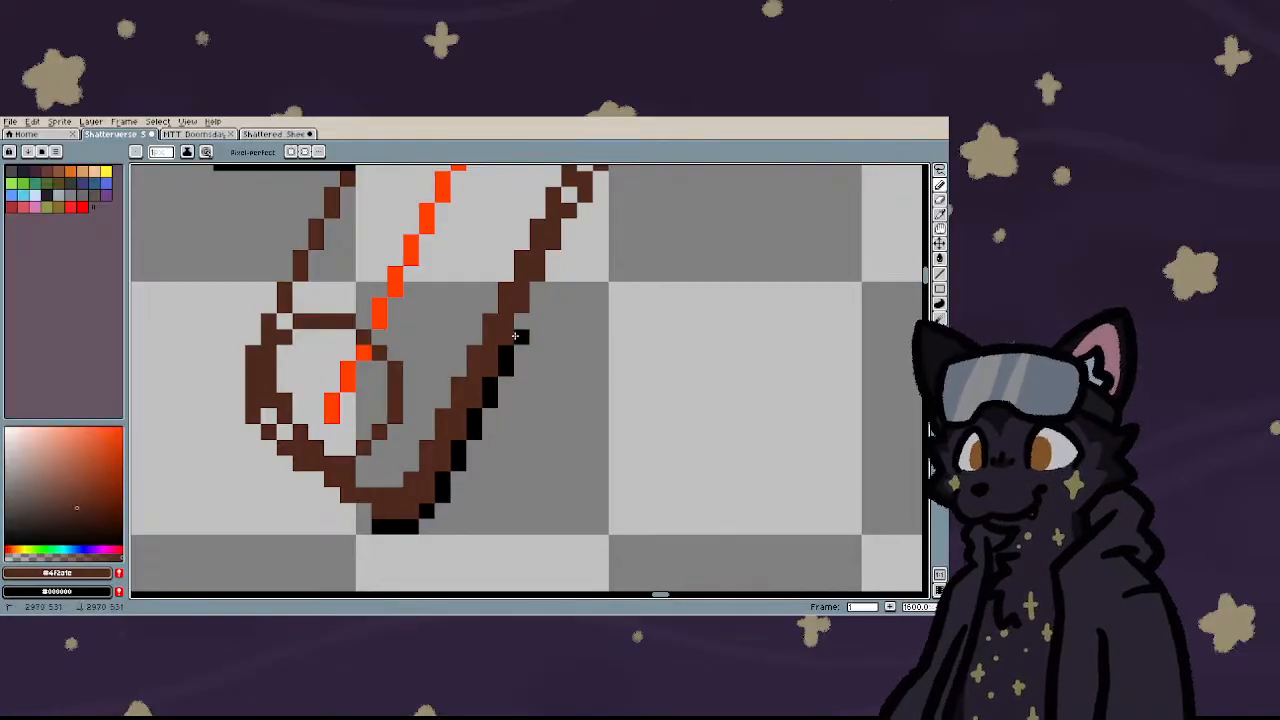
drag(552, 272, 591, 206)
key(ctrl+z)
drag(553, 278, 569, 228)
- Continue the black outline up the middle part of the extended leg's outer edge, following the dark brown line
scroll(569, 228, down, 3)
scroll(569, 228, up, 4)
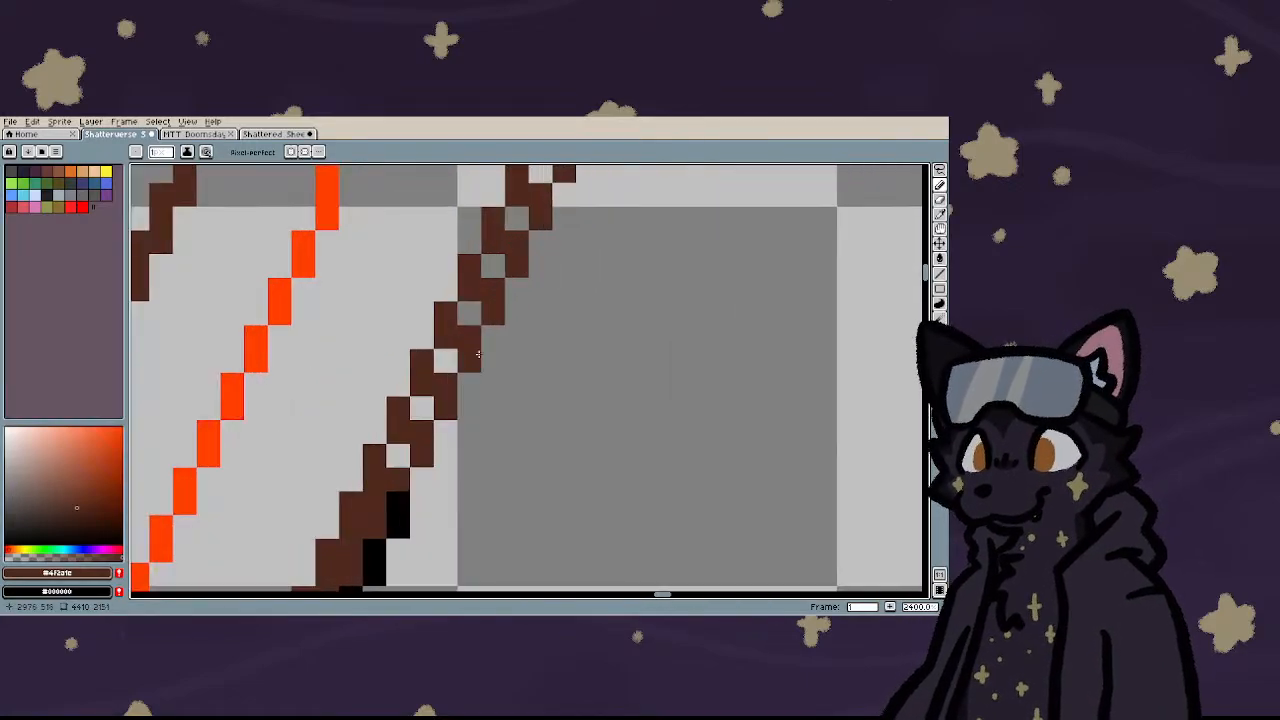
click(421, 478)
mouse_move(444, 453)
mouse_down()
mouse_move(497, 332)
mouse_move(525, 310)
mouse_move(540, 240)
mouse_up()
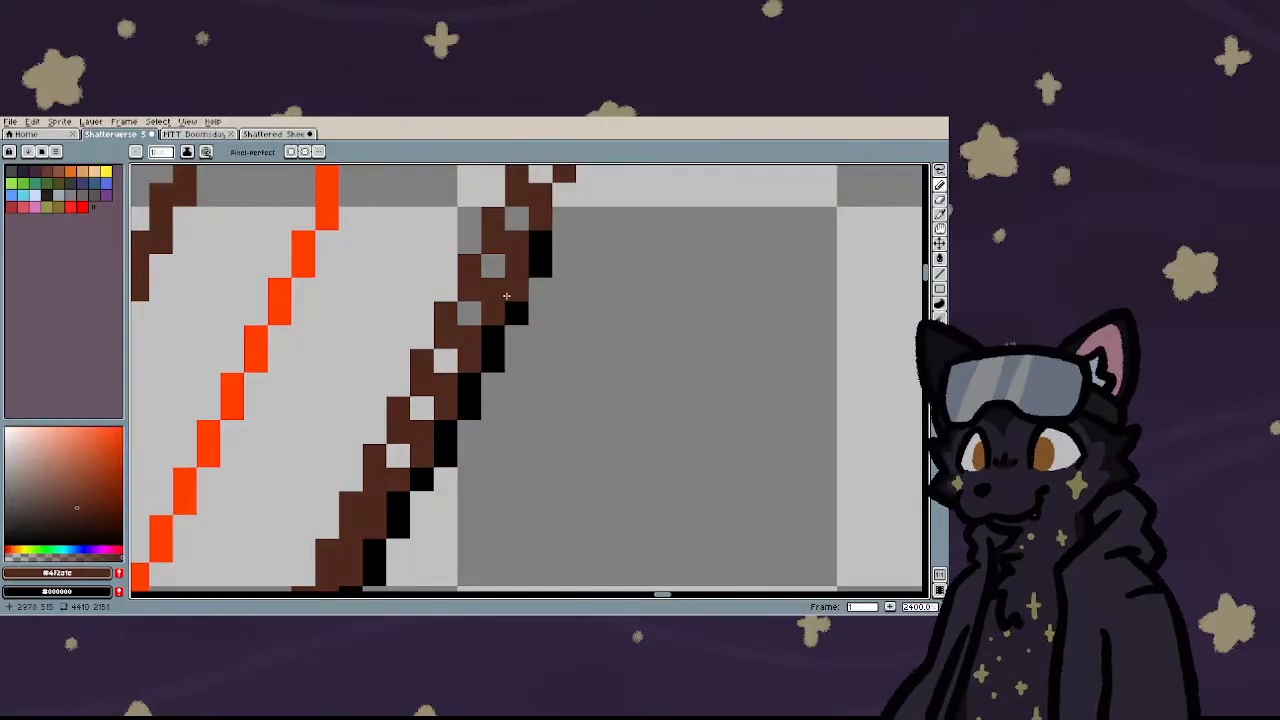
scroll(506, 296, down, 3)
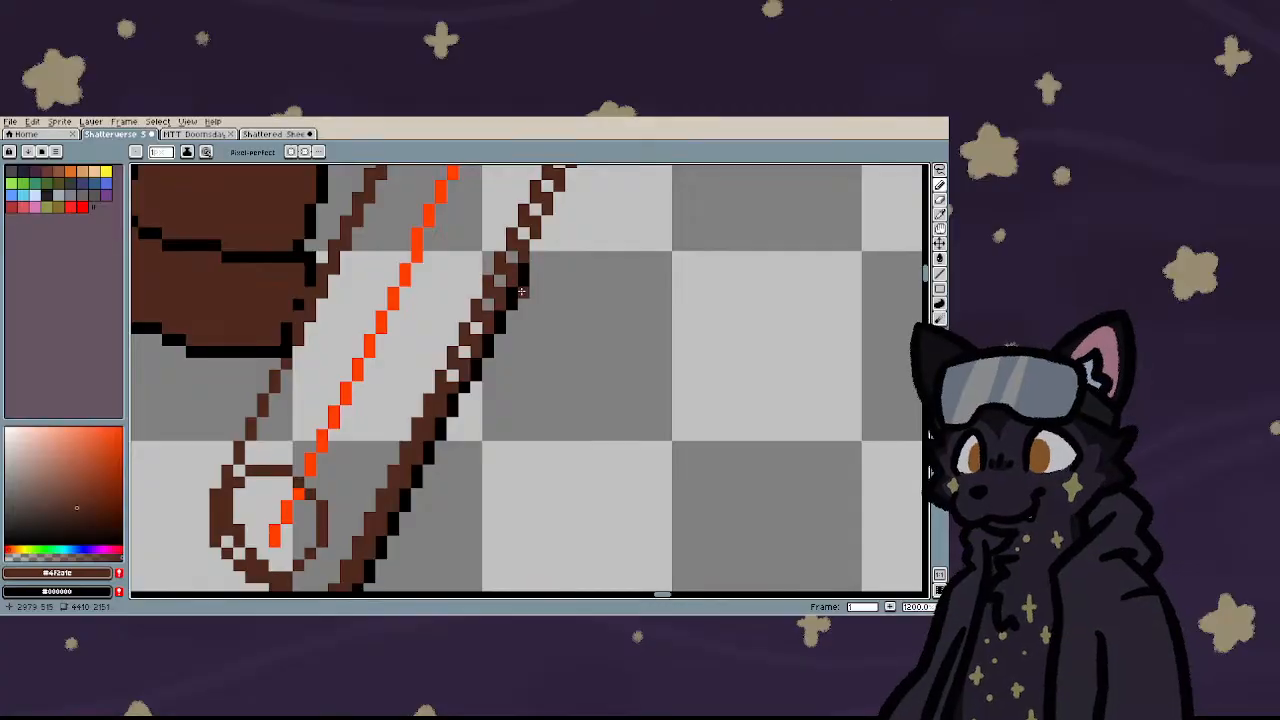
scroll(548, 247, up, 1)
drag(515, 323, 488, 397)
mouse_move(505, 338)
mouse_down()
mouse_move(519, 285)
mouse_move(566, 224)
mouse_move(550, 240)
mouse_up()
right_click(551, 223)
- Extend the outer edge's black outline from beside the knee circle up to the coat hem
scroll(484, 290, down, 3)
scroll(523, 227, up, 3)
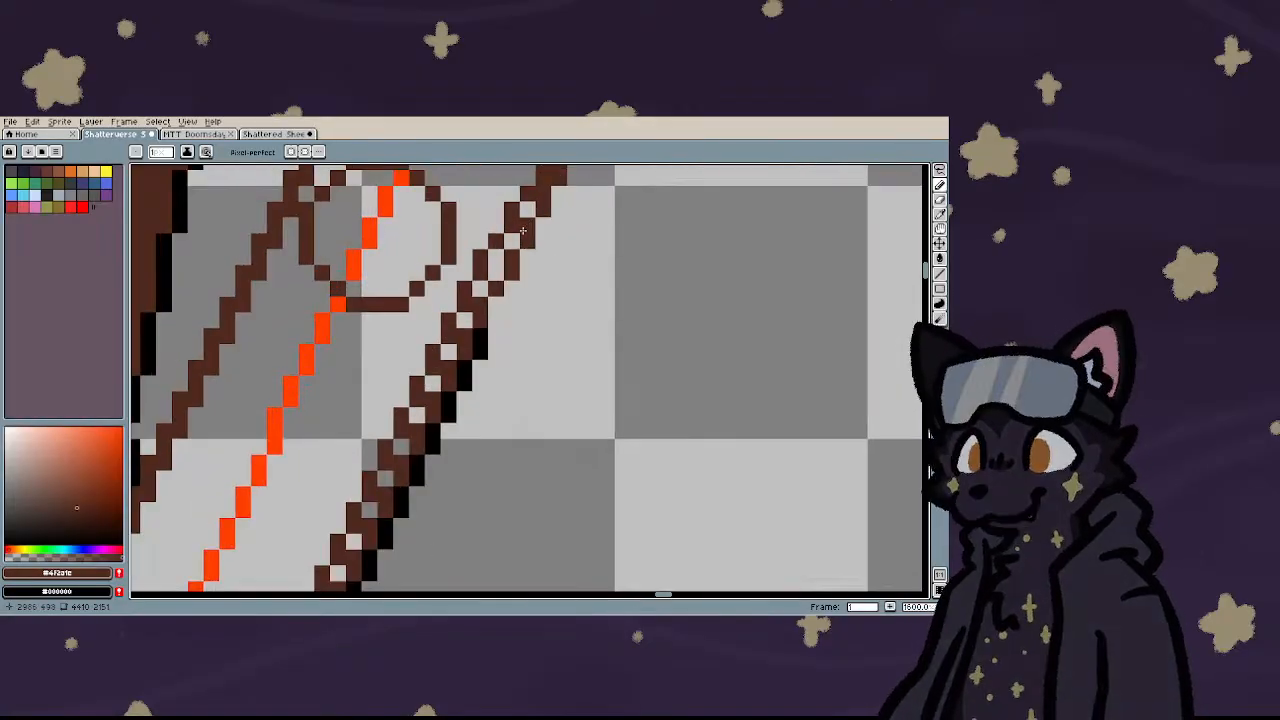
drag(494, 324, 553, 198)
scroll(452, 332, down, 3)
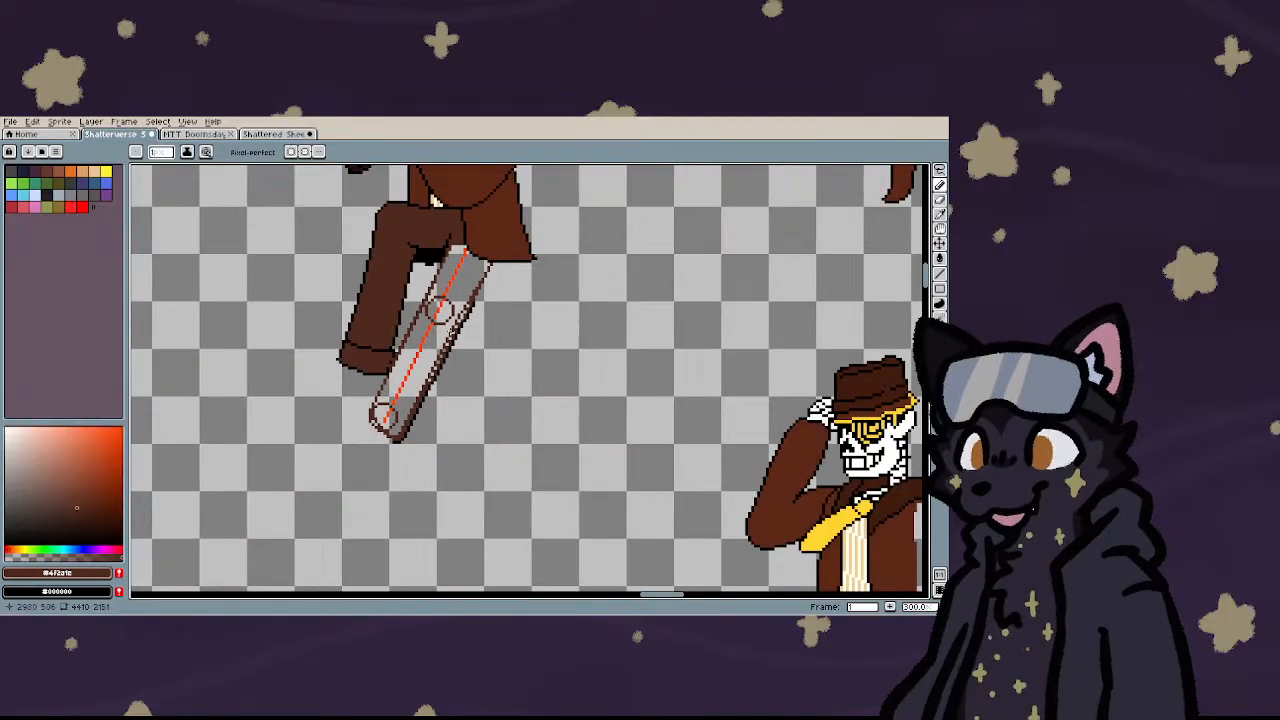
scroll(430, 360, up, 7)
mouse_move(412, 397)
mouse_down()
mouse_move(447, 318)
mouse_move(493, 266)
mouse_up()
scroll(481, 264, down, 6)
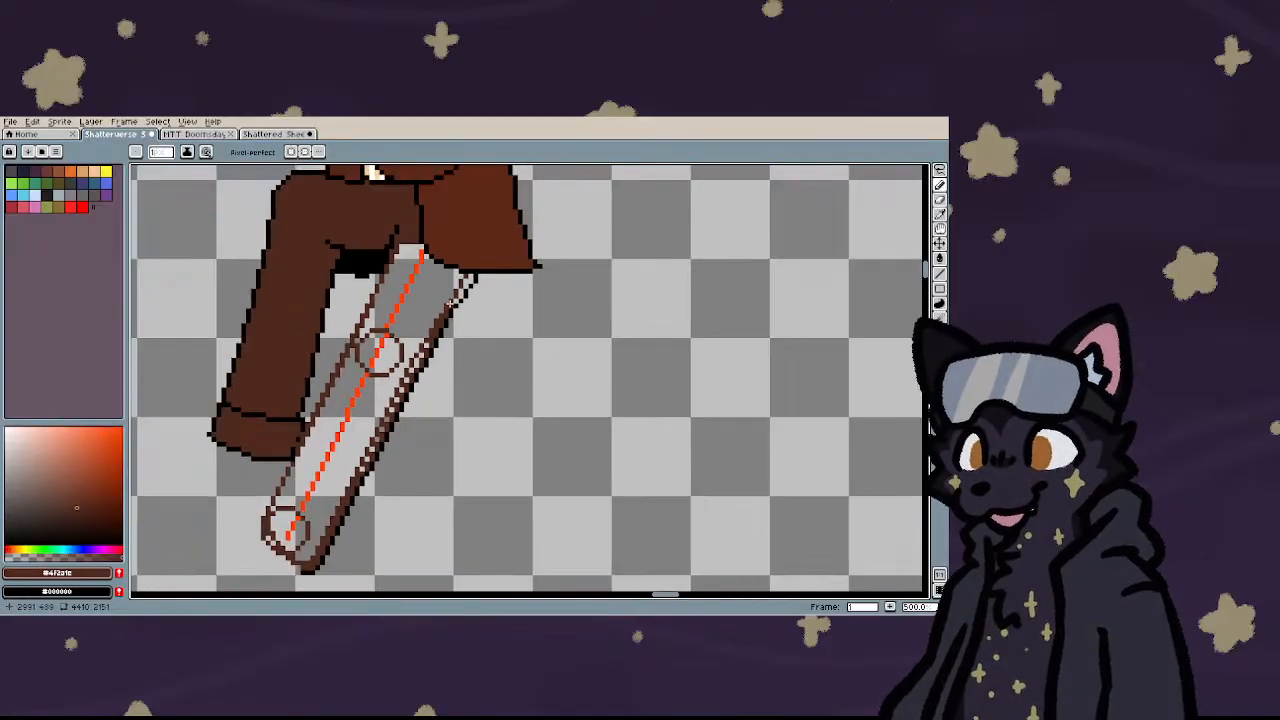
- Outline the extended leg's inner edge in black from the bent leg's thigh shadow down along its cuff
scroll(398, 289, up, 5)
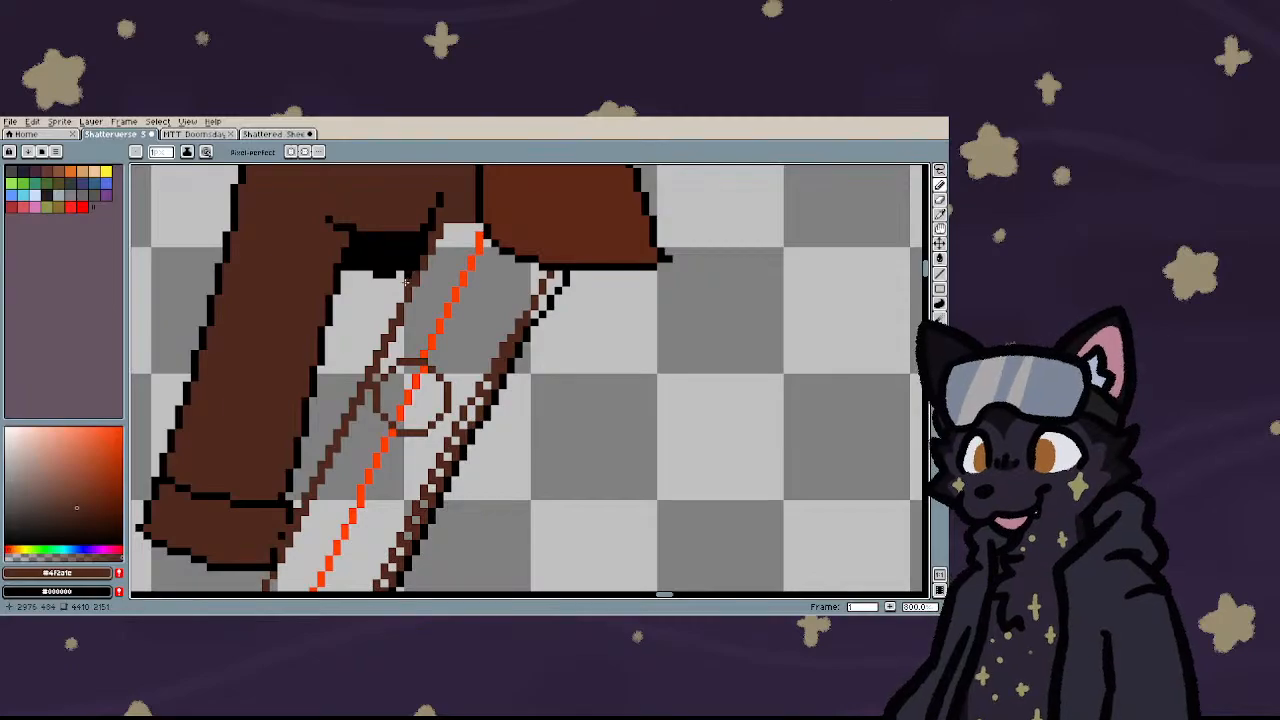
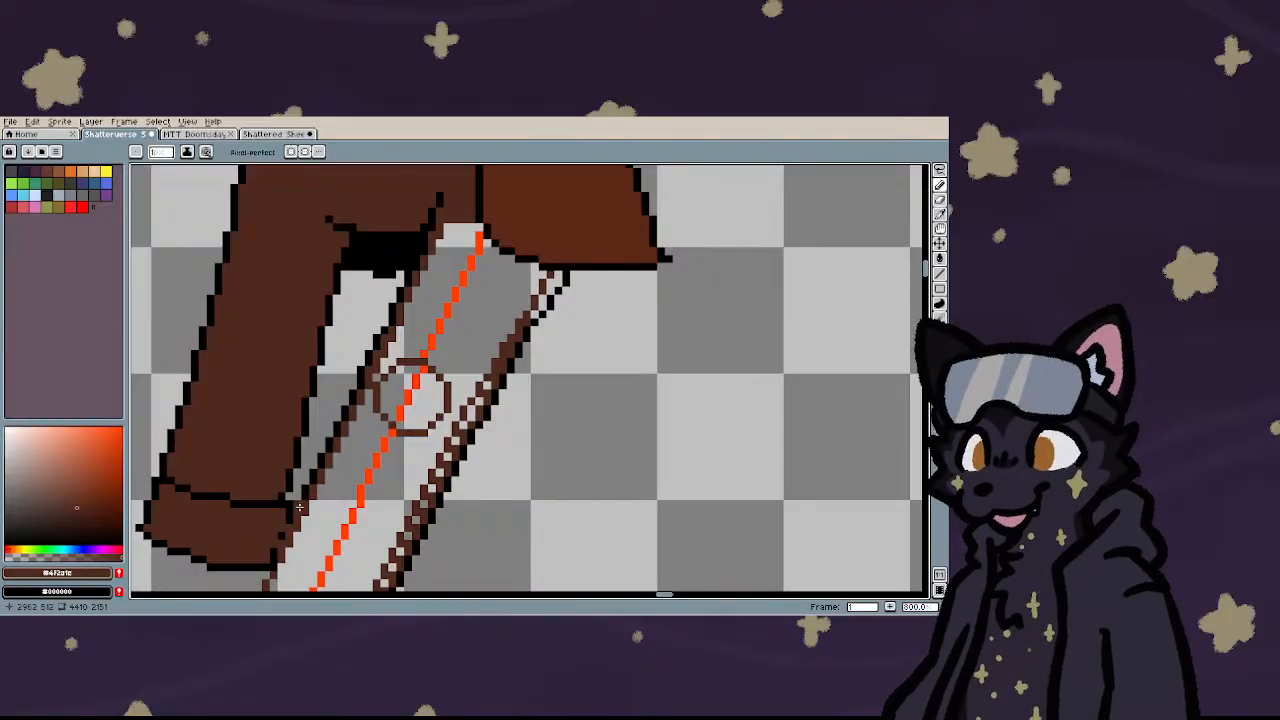
scroll(299, 508, down, 3)
scroll(295, 470, up, 5)
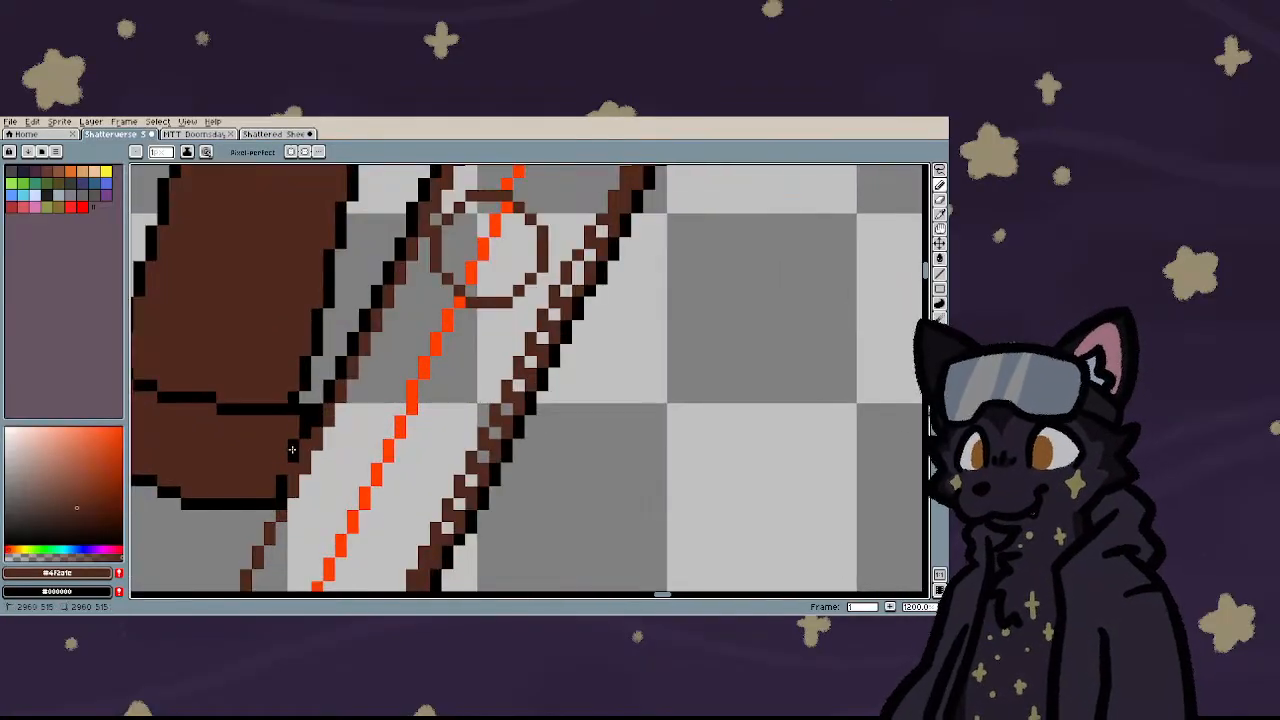
scroll(284, 469, down, 4)
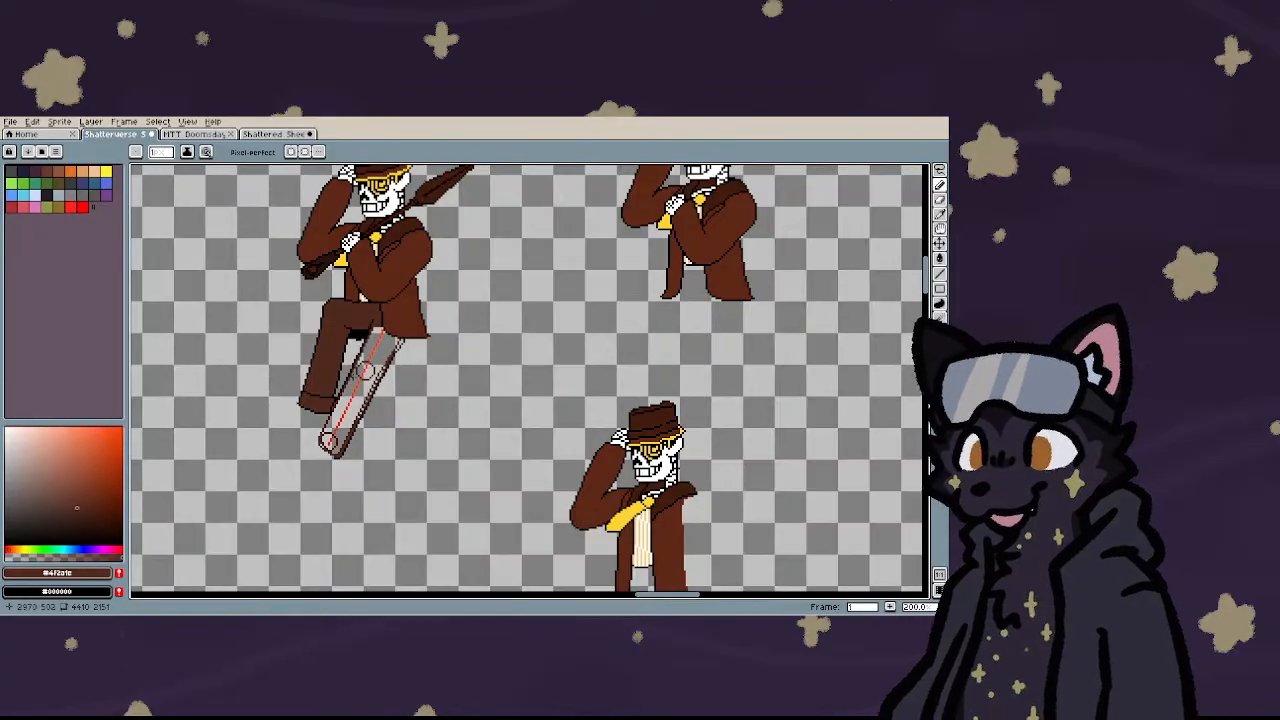
- Draw a black cuff seam across the extended leg above its hem and shift the cuff's outer part slightly outward
scroll(300, 447, up, 7)
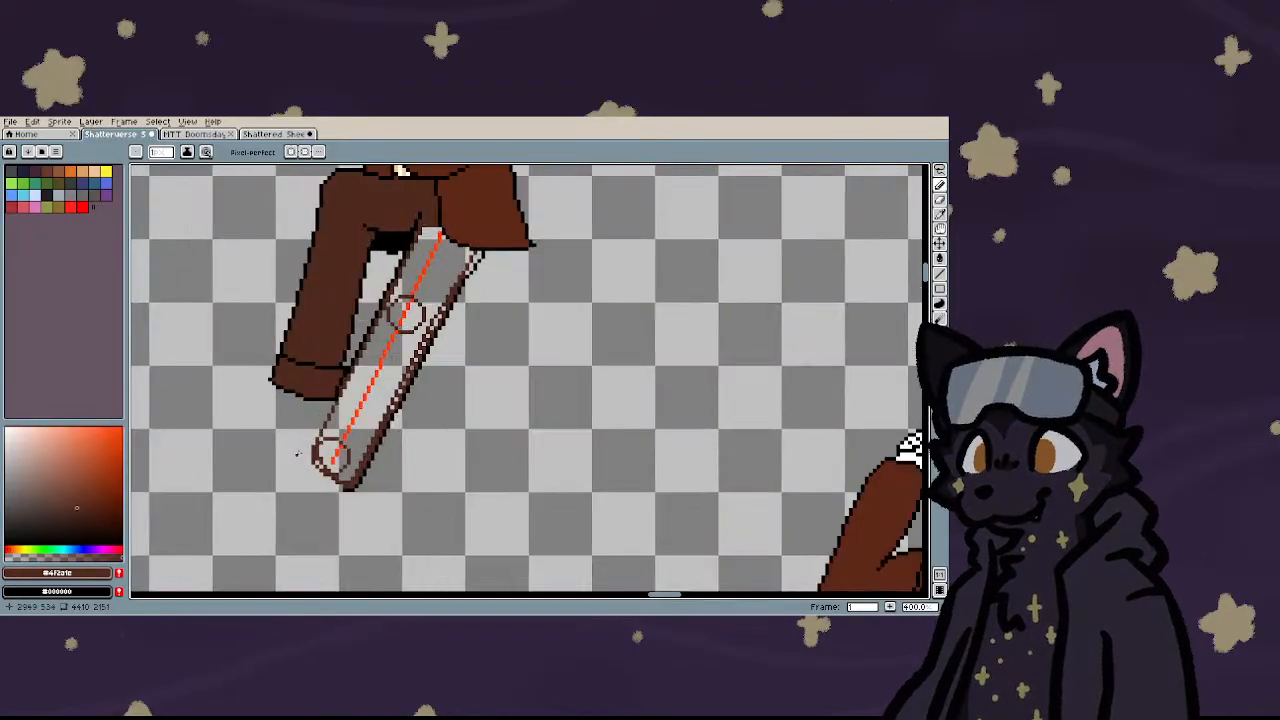
scroll(315, 373, down, 7)
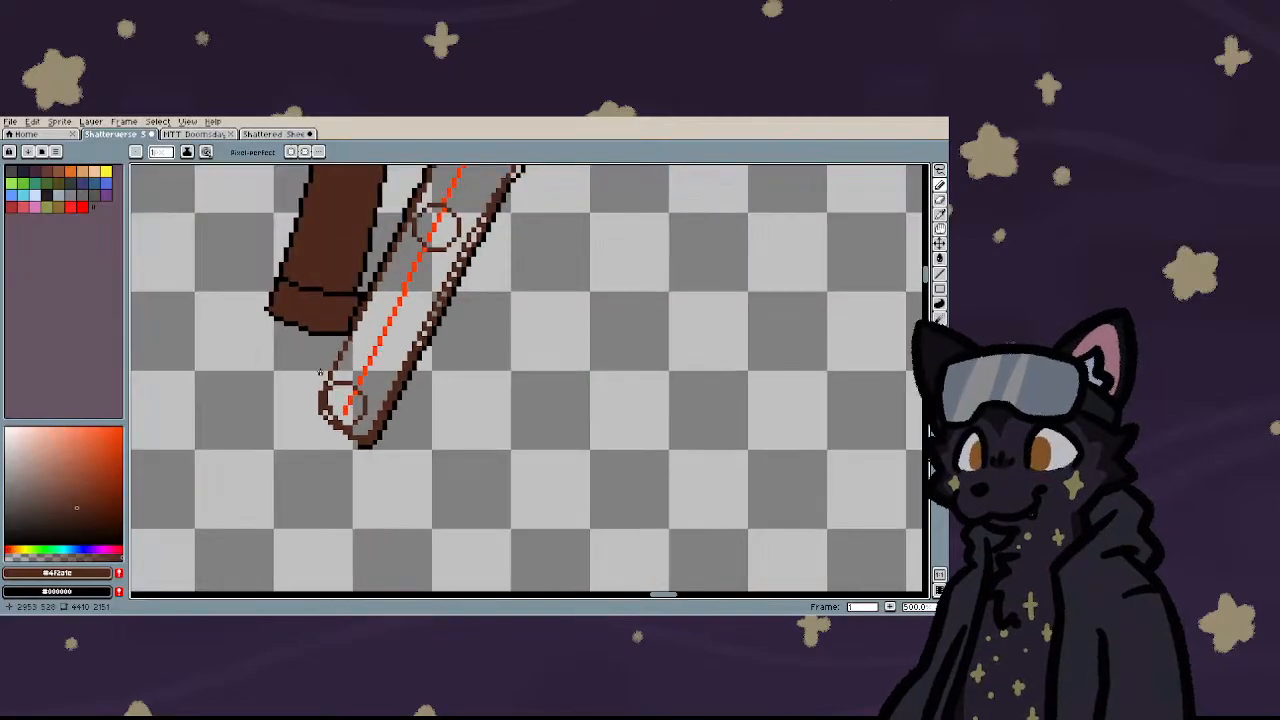
scroll(322, 375, up, 4)
scroll(322, 375, up, 3)
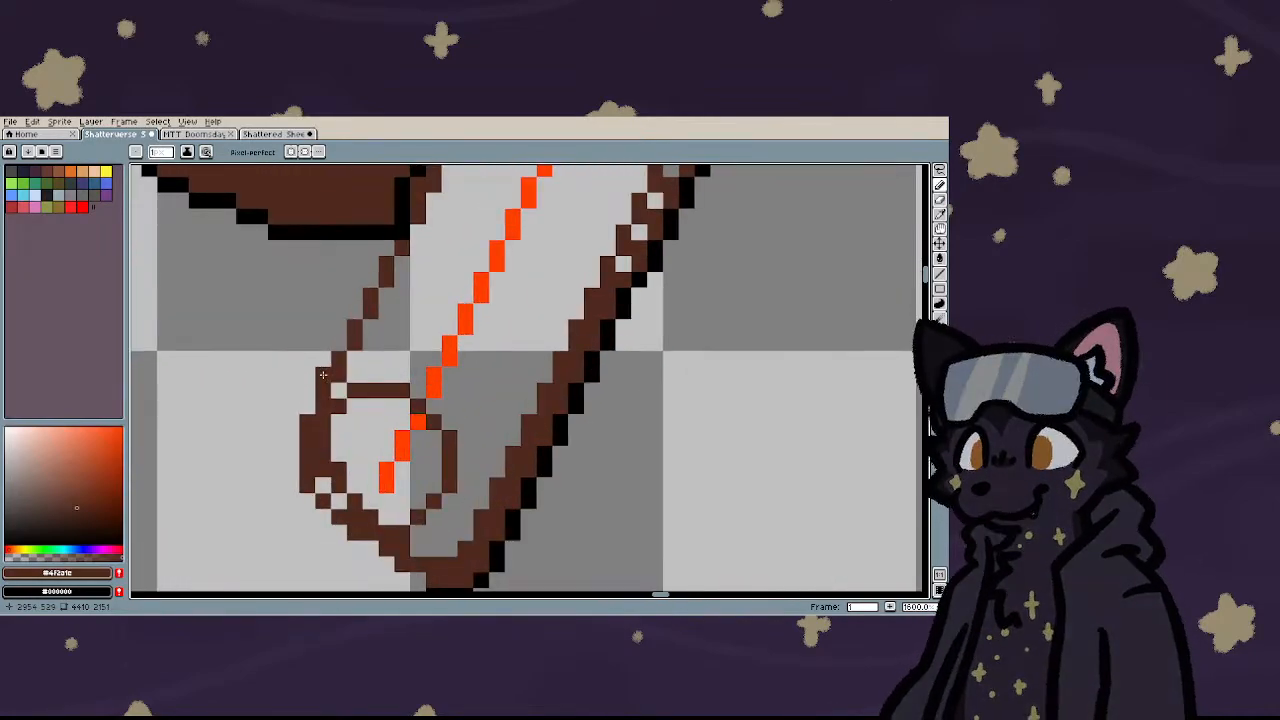
right_click(354, 374)
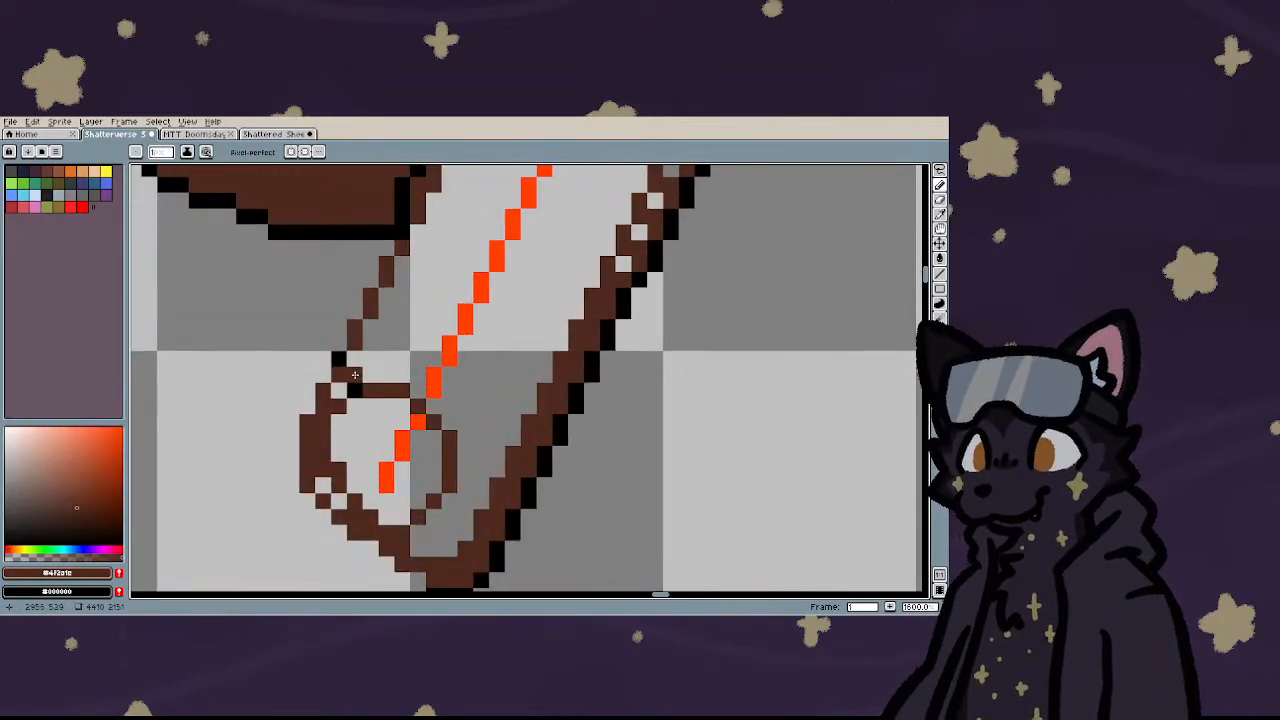
right_click(370, 390)
right_click(386, 390)
right_click(402, 405)
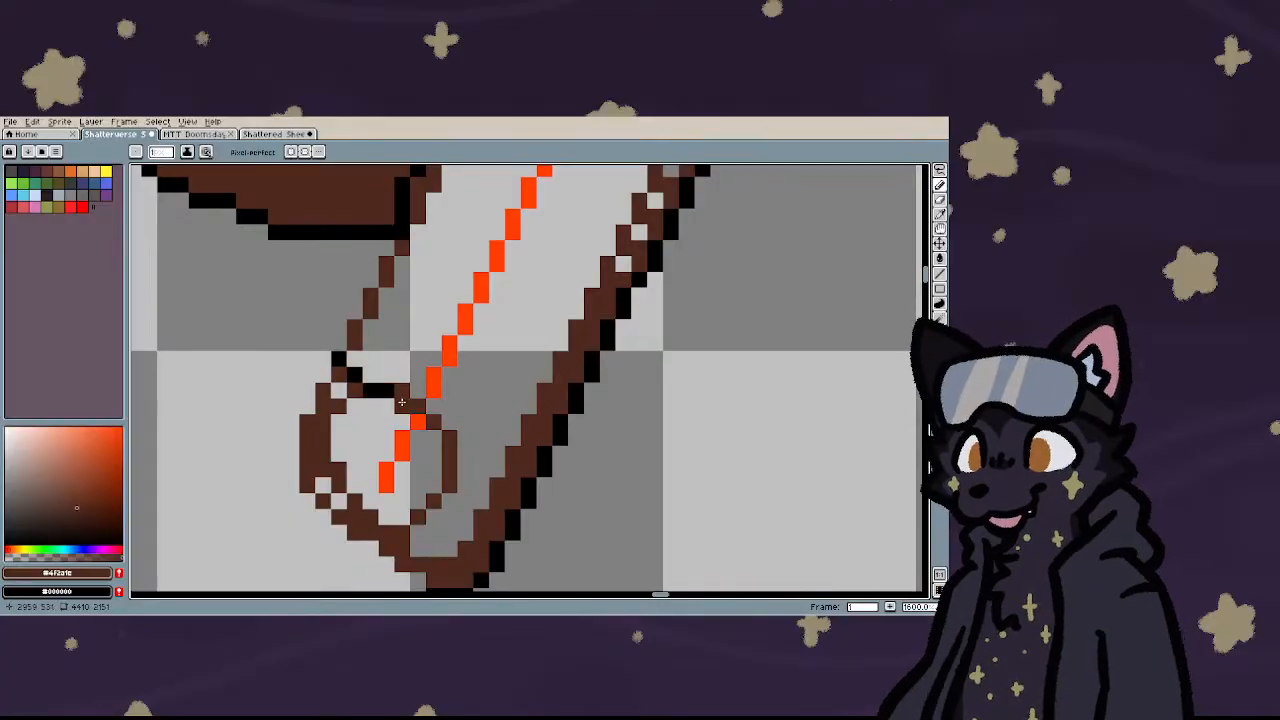
right_click(418, 405)
right_click(434, 405)
drag(449, 420, 431, 572)
scroll(515, 431, down, 3)
scroll(515, 431, up, 3)
key(m)
key(ctrl+d)
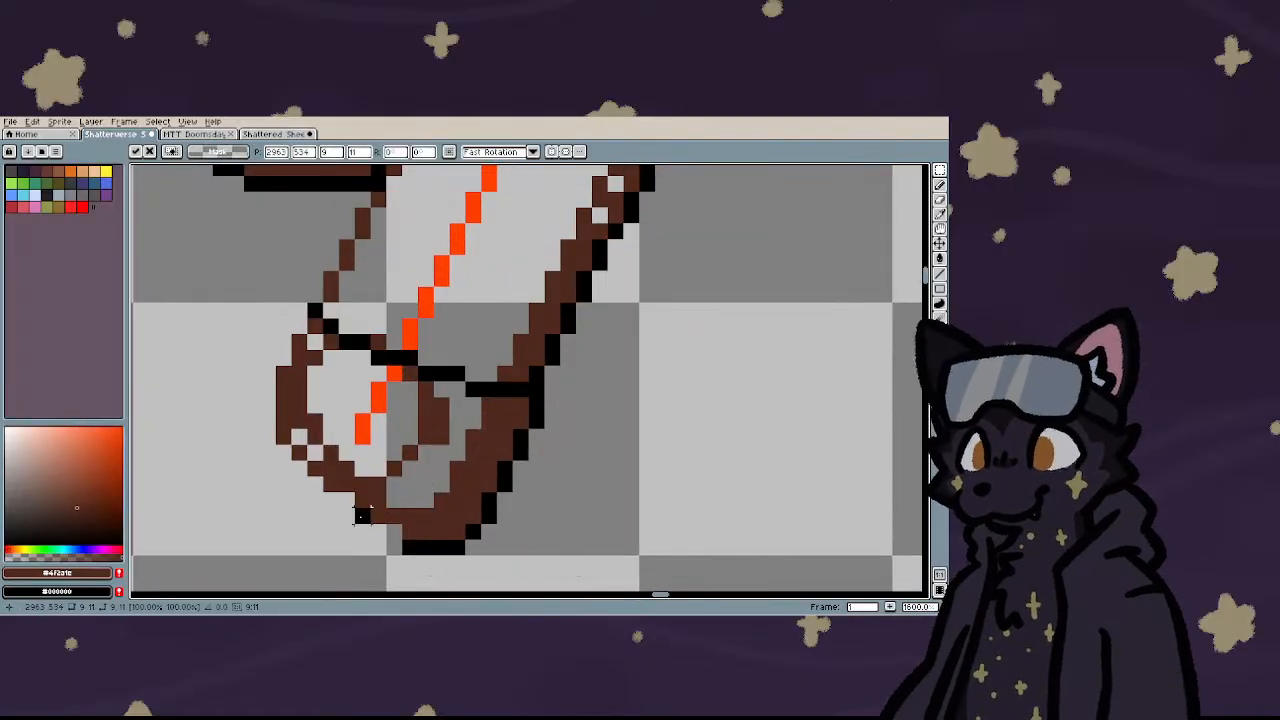
- Outline the bottom and inner side of the extended leg's cuff in black, closing it at the seam
key(b)
right_click(393, 531)
right_click(362, 532)
right_click(346, 516)
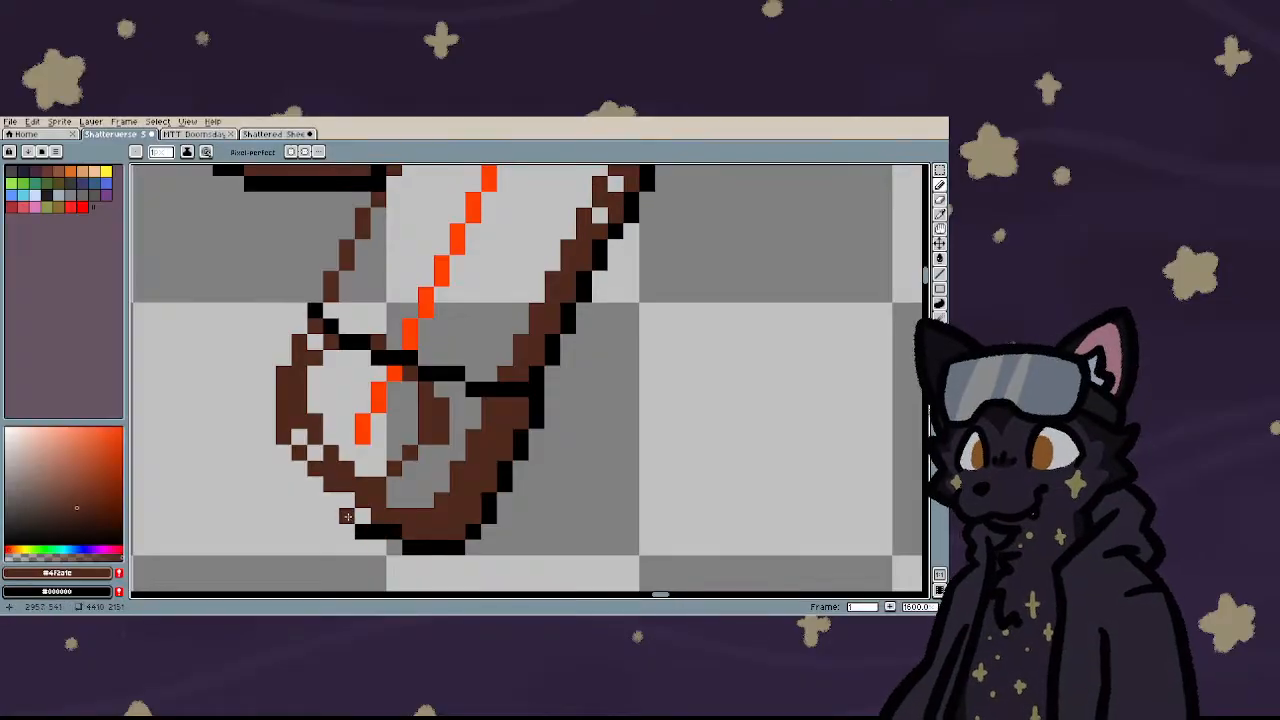
right_click(330, 500)
right_click(314, 484)
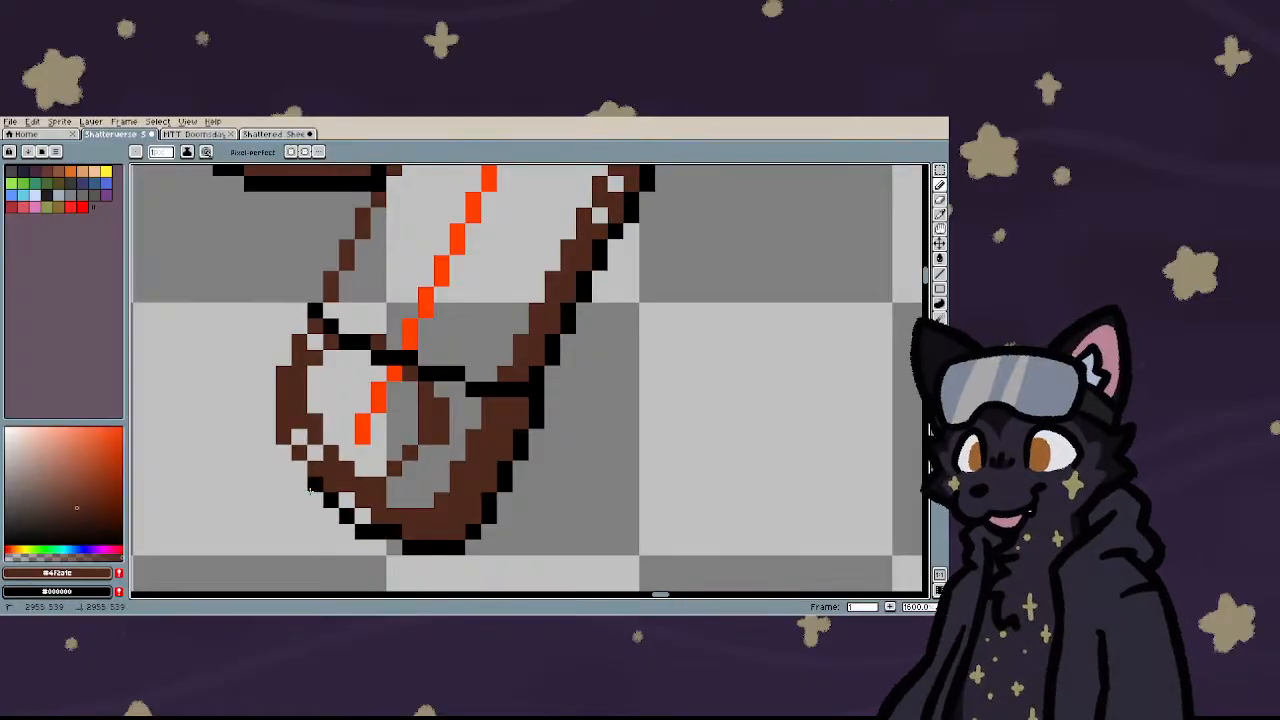
mouse_move(297, 480)
mouse_down()
mouse_move(262, 375)
mouse_move(281, 359)
mouse_move(284, 328)
mouse_move(306, 317)
mouse_move(325, 355)
mouse_up()
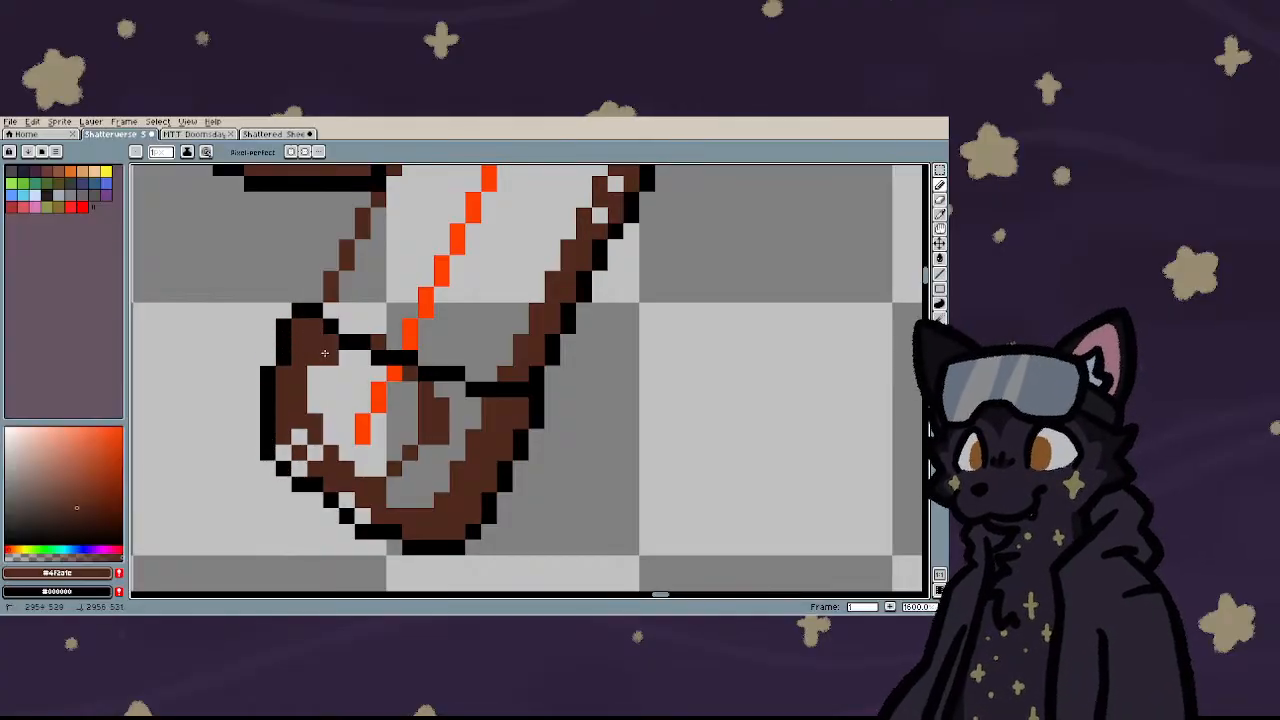
- Fill the extended leg's cuff with dark brown, including the small gaps along its lower inner edge
key(g)
click(348, 406)
click(441, 472)
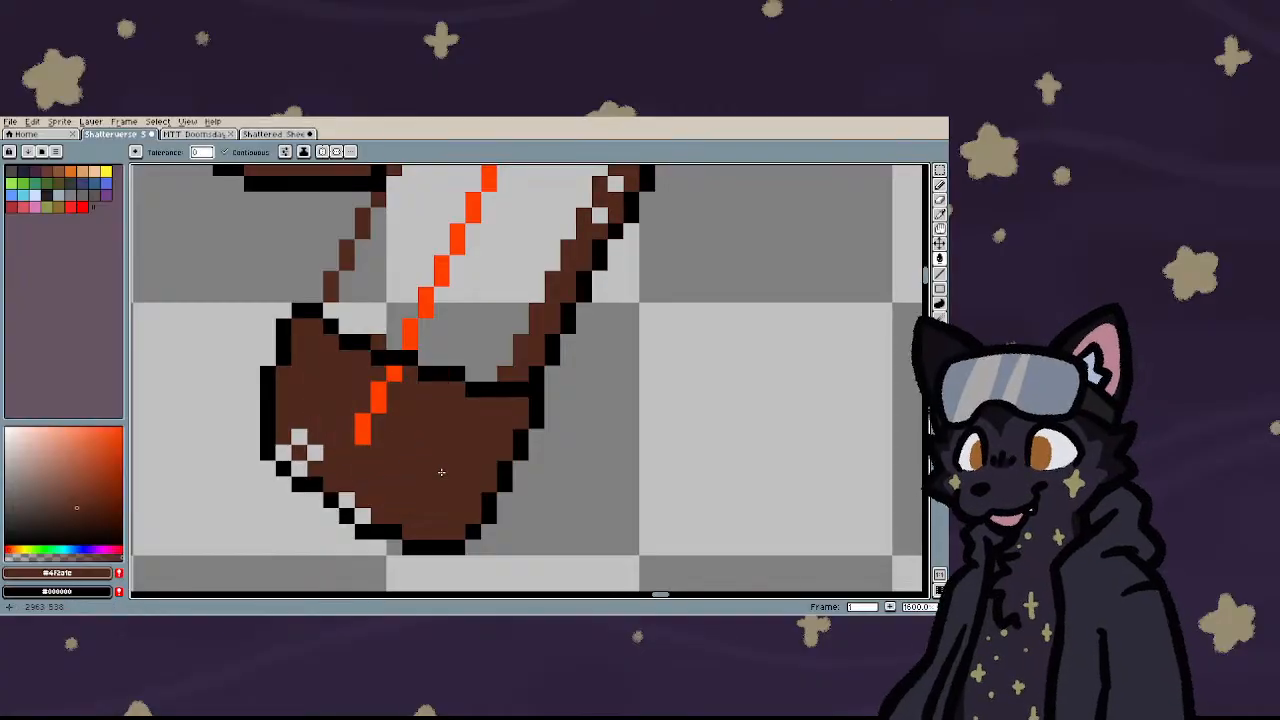
click(362, 516)
click(346, 500)
click(298, 468)
click(282, 452)
click(298, 436)
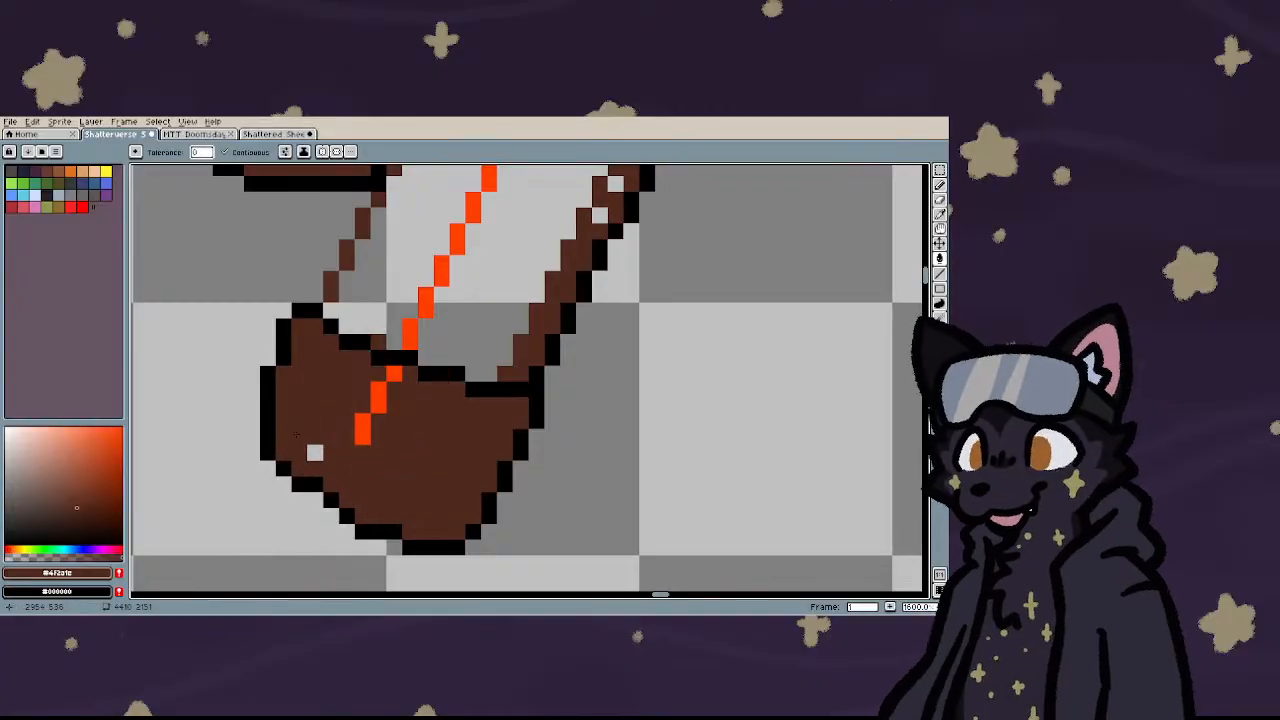
click(314, 452)
scroll(437, 214, down, 2)
- Outline the inner edge in black between the bent leg's cuff and the extended leg's cuff
key(b)
scroll(437, 214, up, 2)
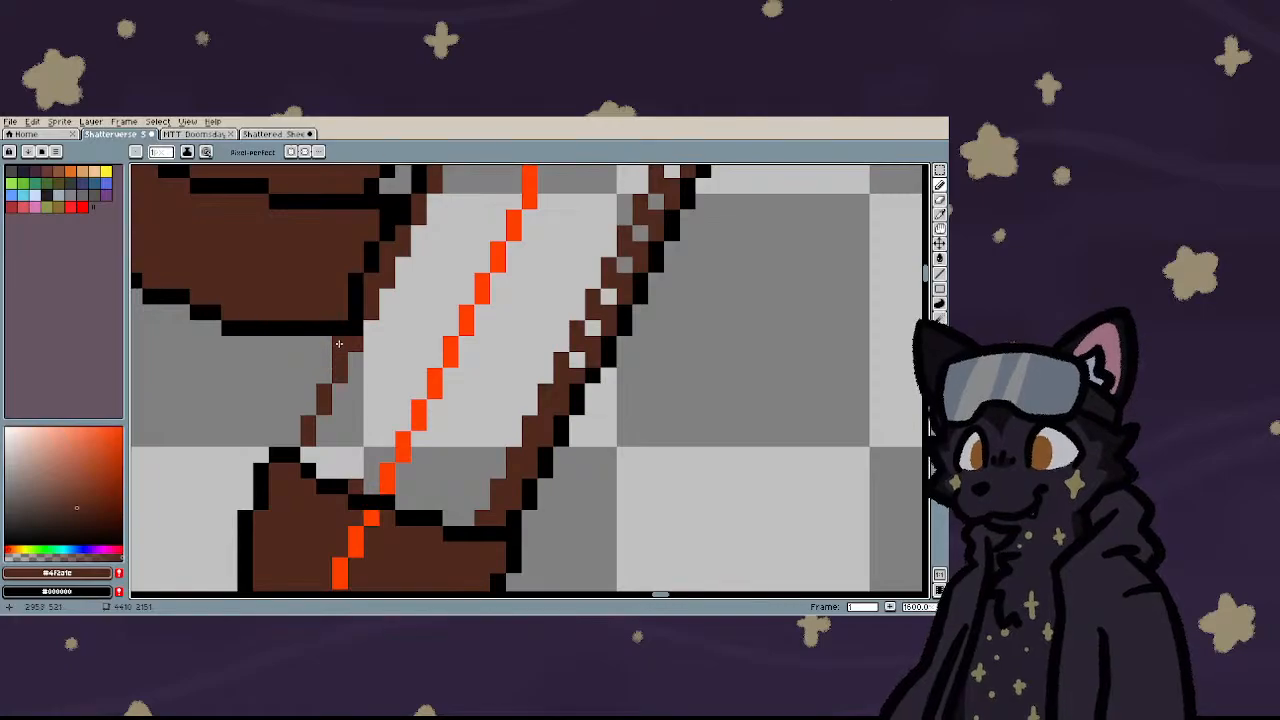
drag(338, 343, 292, 442)
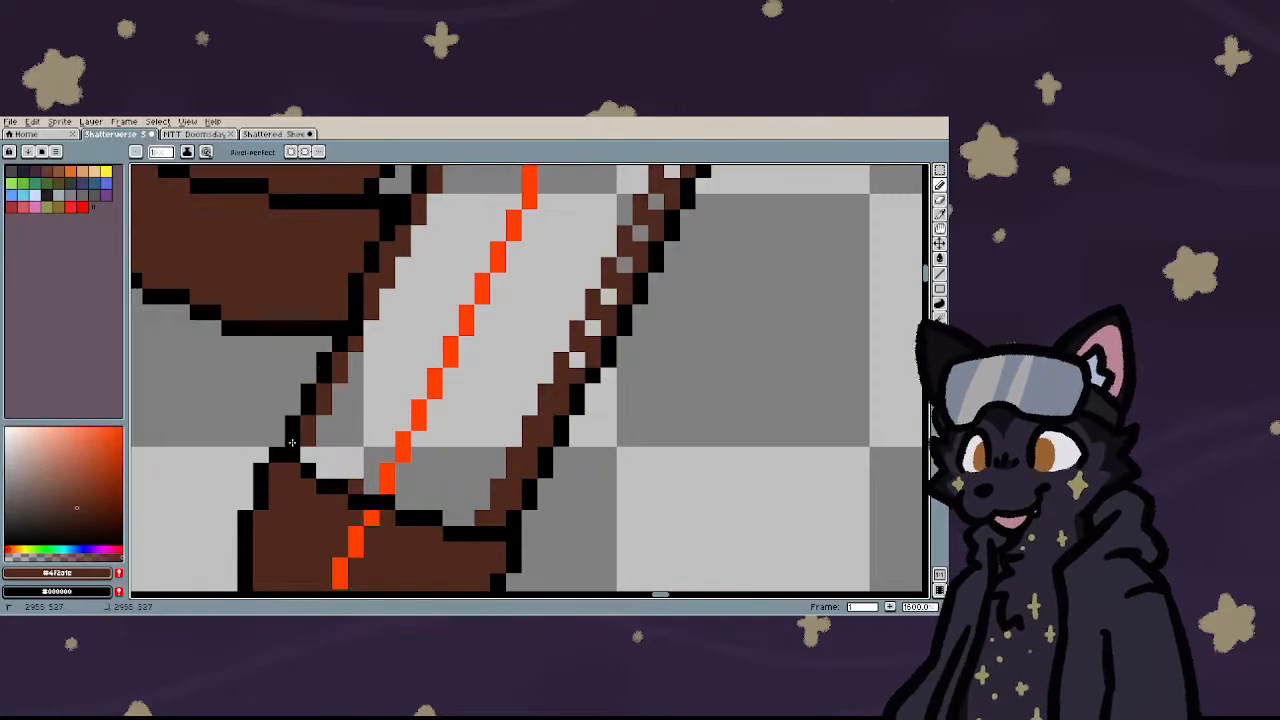
scroll(292, 442, down, 2)
- Fill the extended leg above the cuff with dark brown on both sides of the orange guide line
key(g)
click(410, 290)
click(440, 268)
scroll(429, 266, up, 2)
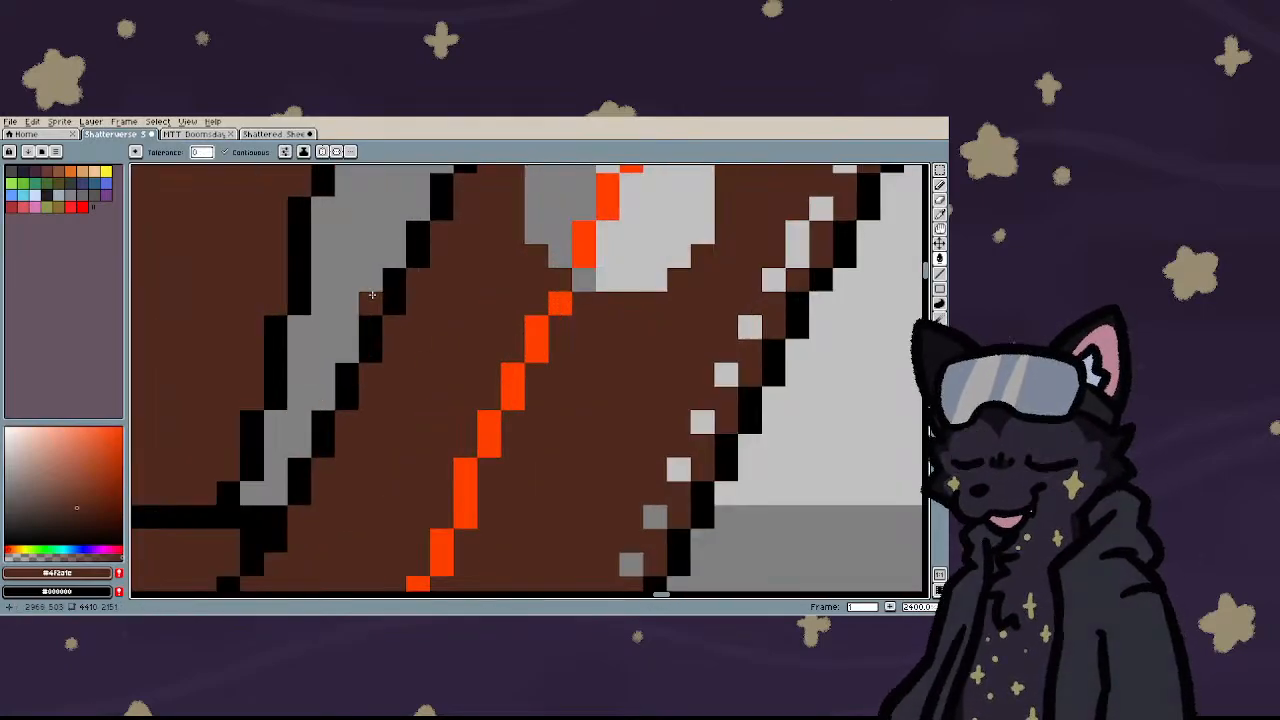
scroll(371, 294, down, 2)
scroll(380, 334, up, 1)
click(391, 343)
scroll(391, 343, up, 1)
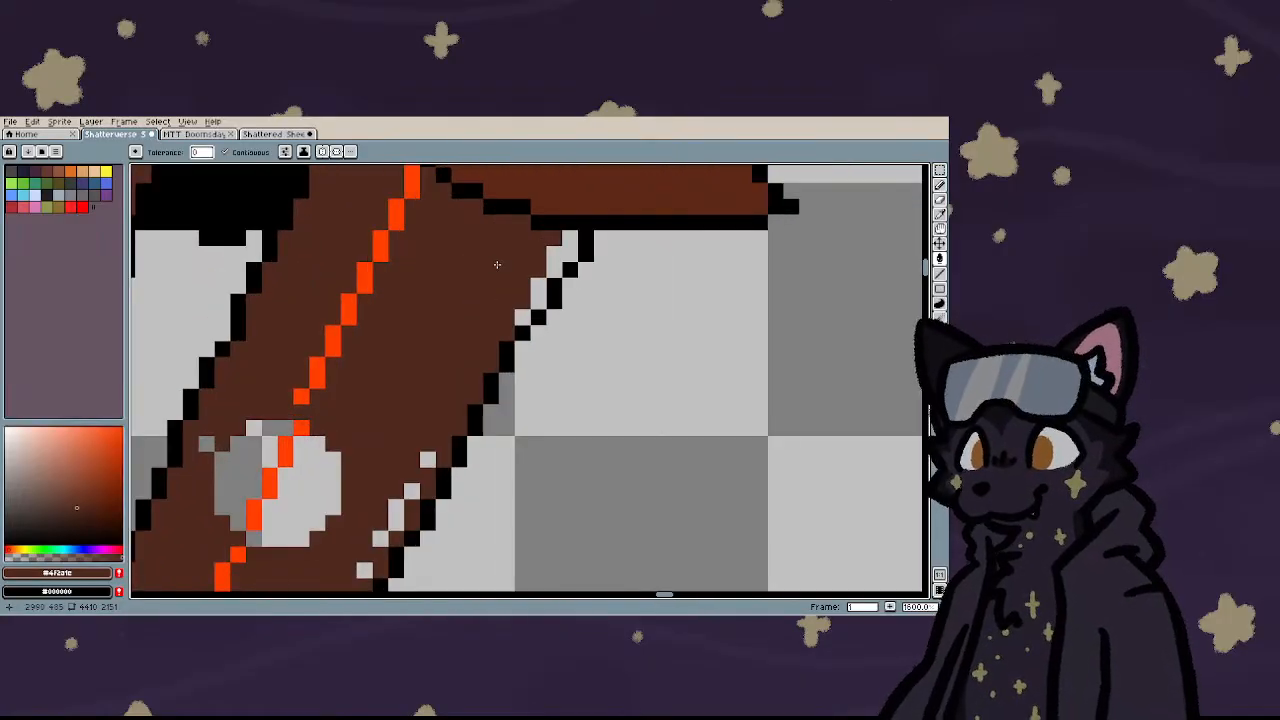
- Redraw the black outer edge just below the coat hem closer to the leg and erase the old outline pixels there
key(b)
drag(523, 317, 555, 252)
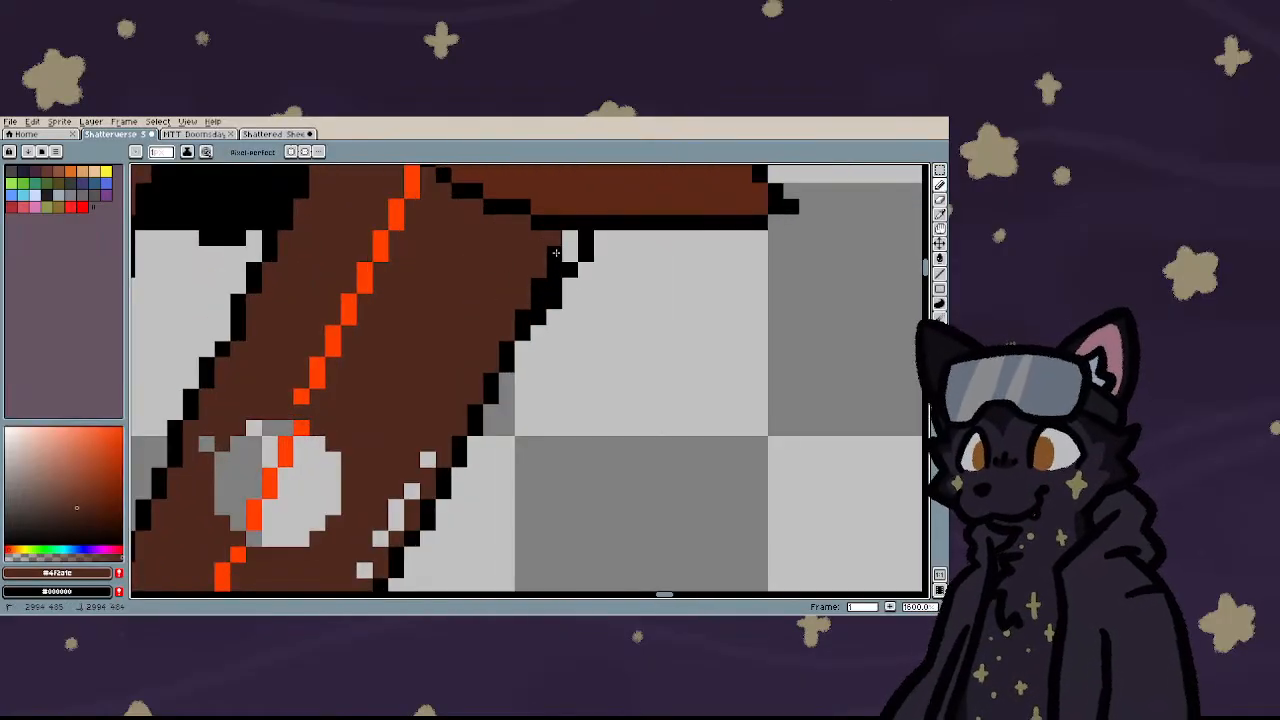
scroll(511, 300, down, 5)
scroll(512, 290, down, 1)
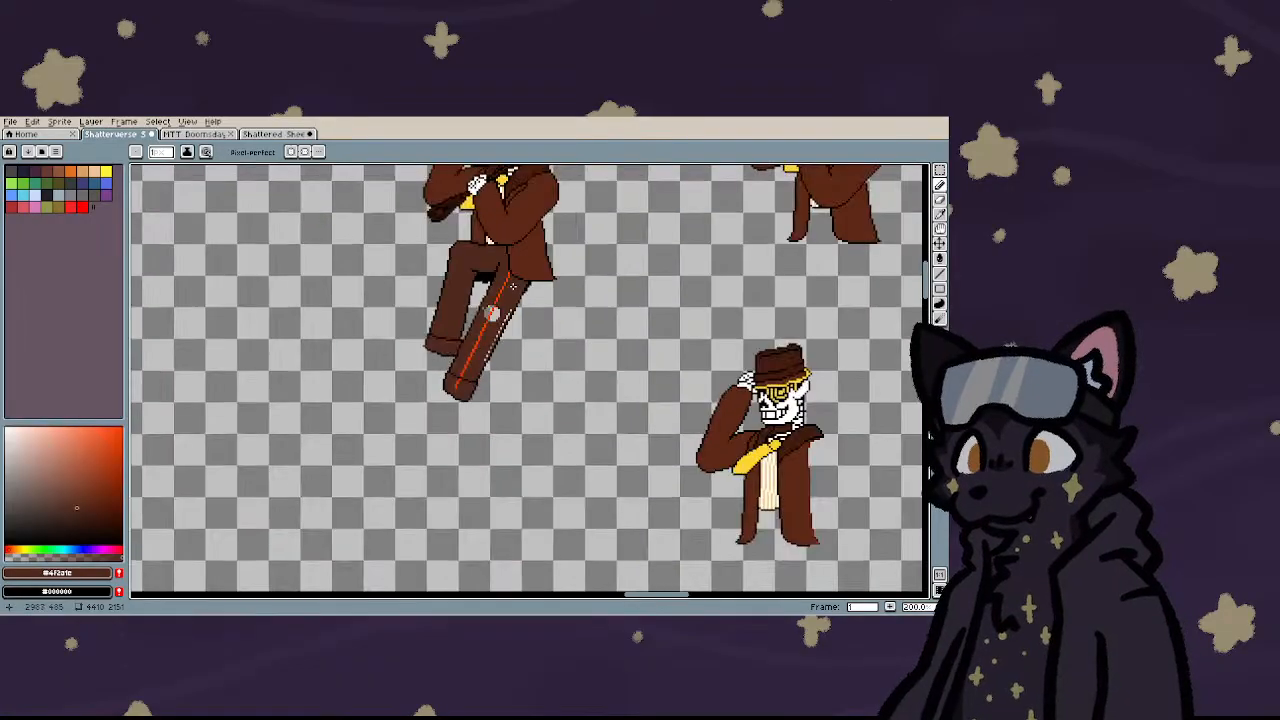
scroll(512, 288, down, 1)
scroll(510, 297, up, 4)
key(e)
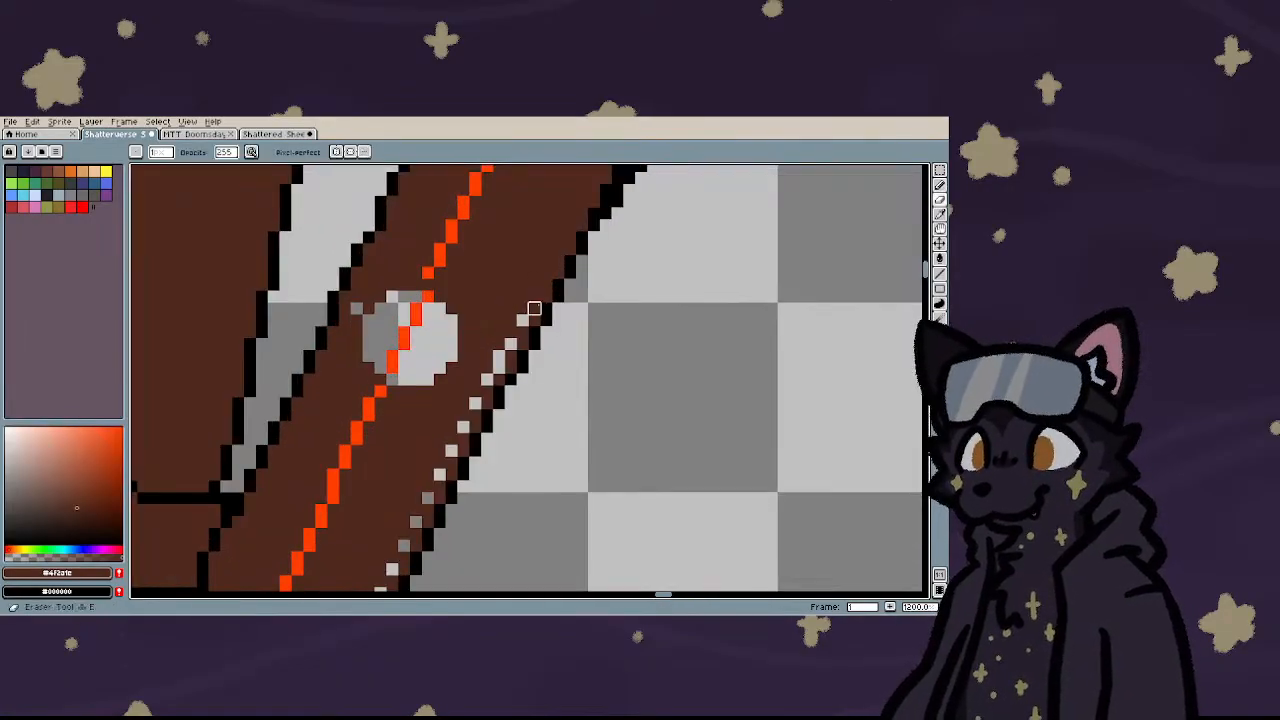
scroll(534, 310, down, 3)
scroll(565, 255, up, 4)
drag(573, 243, 556, 290)
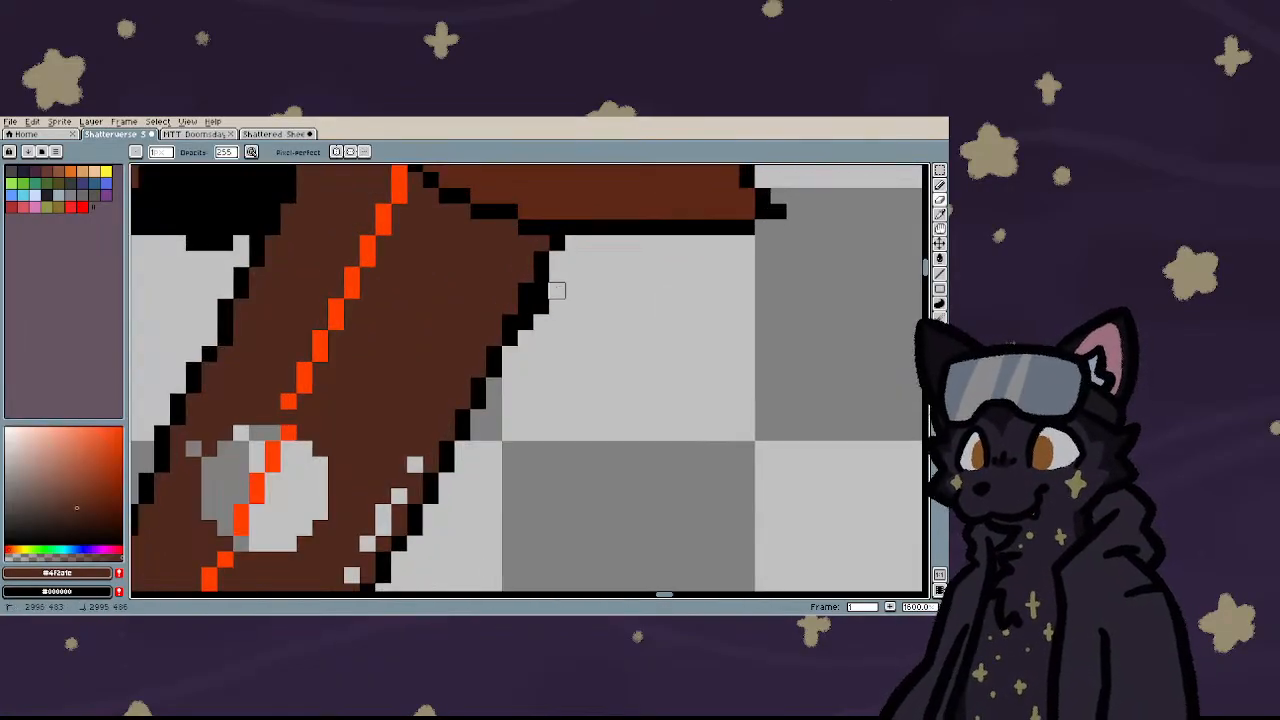
- Paint the empty pixels along the inside of the extended leg's outer edge dark brown
scroll(465, 350, down, 4)
scroll(483, 342, up, 3)
key(b)
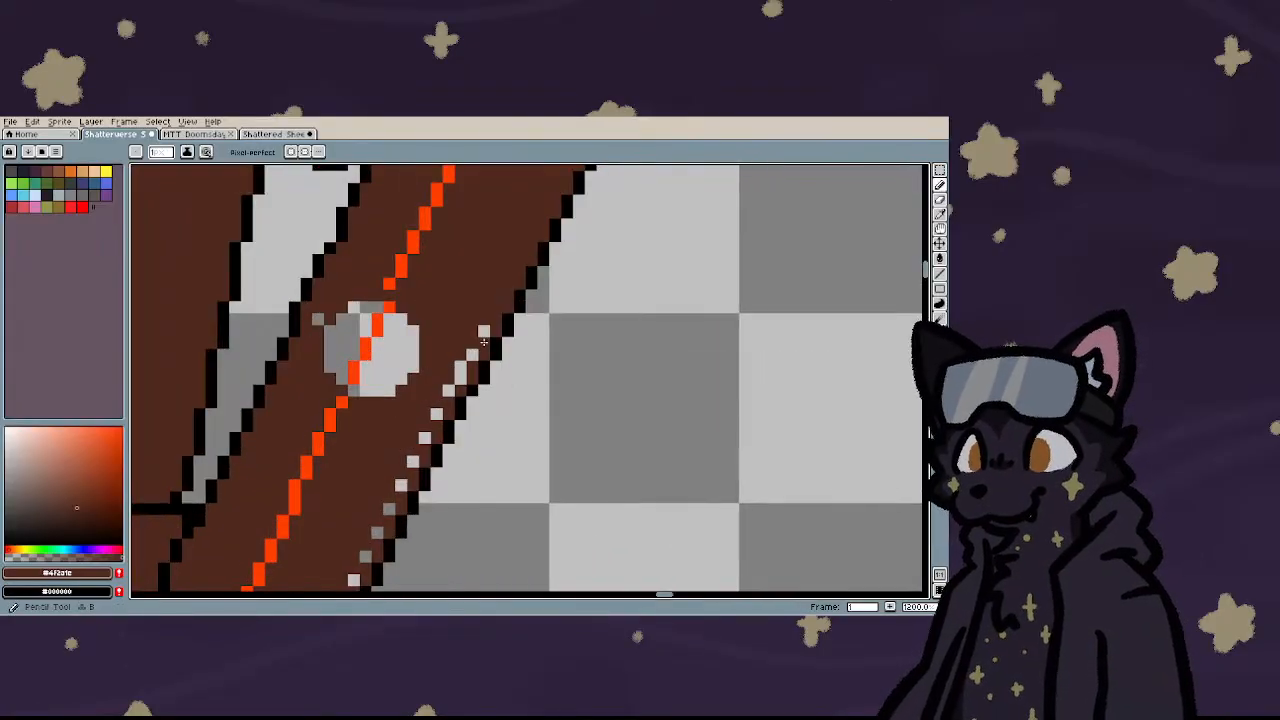
mouse_move(483, 342)
mouse_down()
mouse_move(439, 398)
mouse_move(466, 352)
mouse_move(349, 585)
mouse_move(377, 532)
mouse_up()
scroll(370, 520, down, 3)
scroll(351, 503, up, 2)
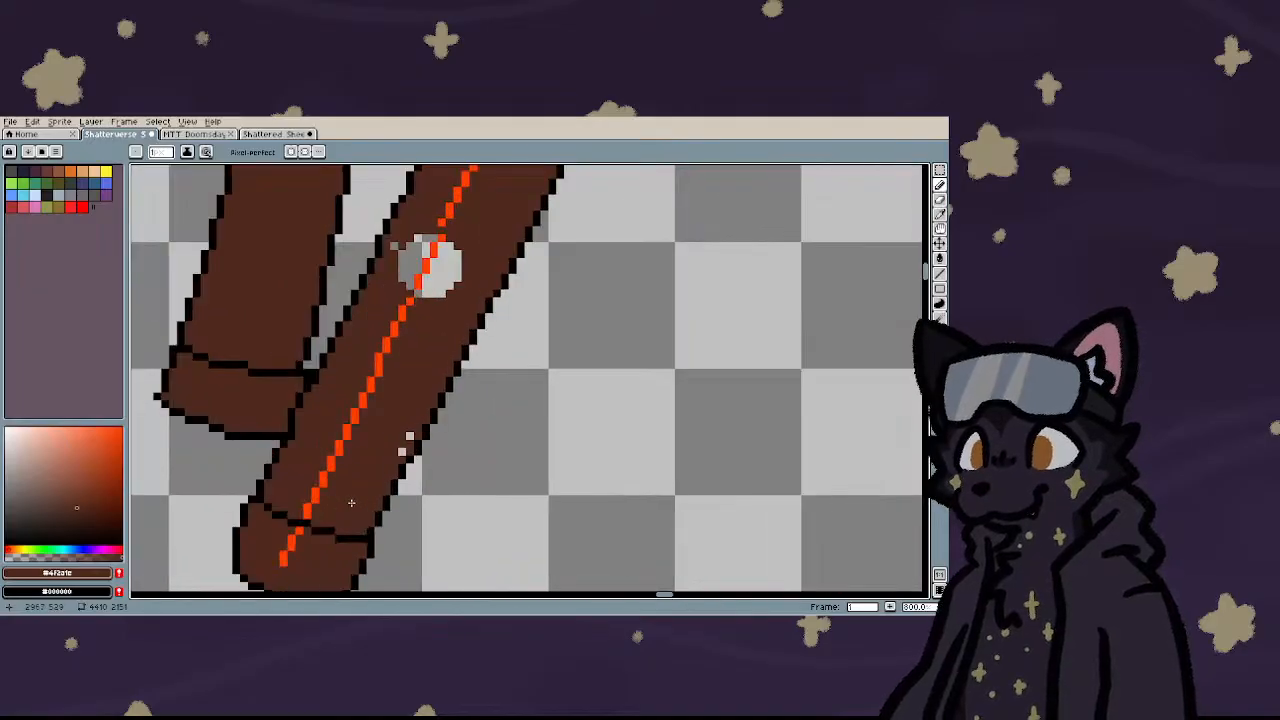
drag(409, 438, 393, 457)
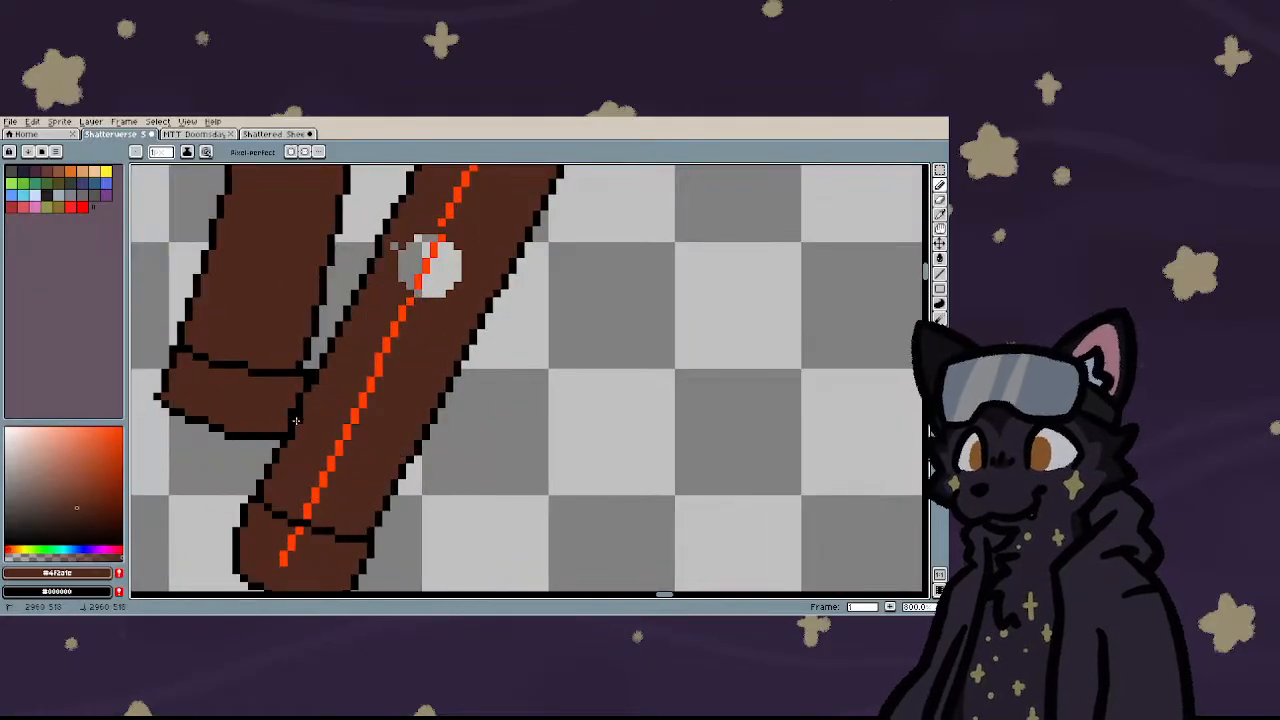
- Fill the knee circle and the guide line segment inside it with dark brown
scroll(405, 295, down, 3)
scroll(390, 320, up, 4)
key(g)
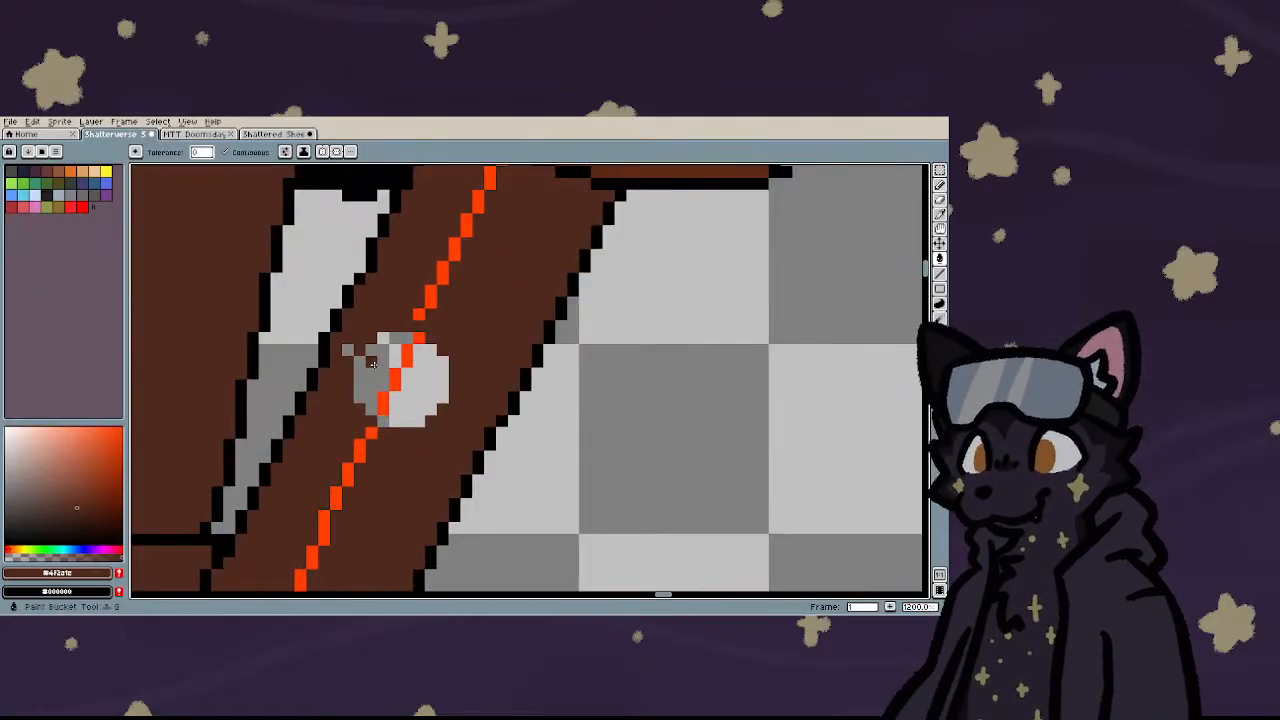
click(372, 365)
click(348, 349)
click(383, 402)
click(400, 372)
click(407, 350)
click(419, 337)
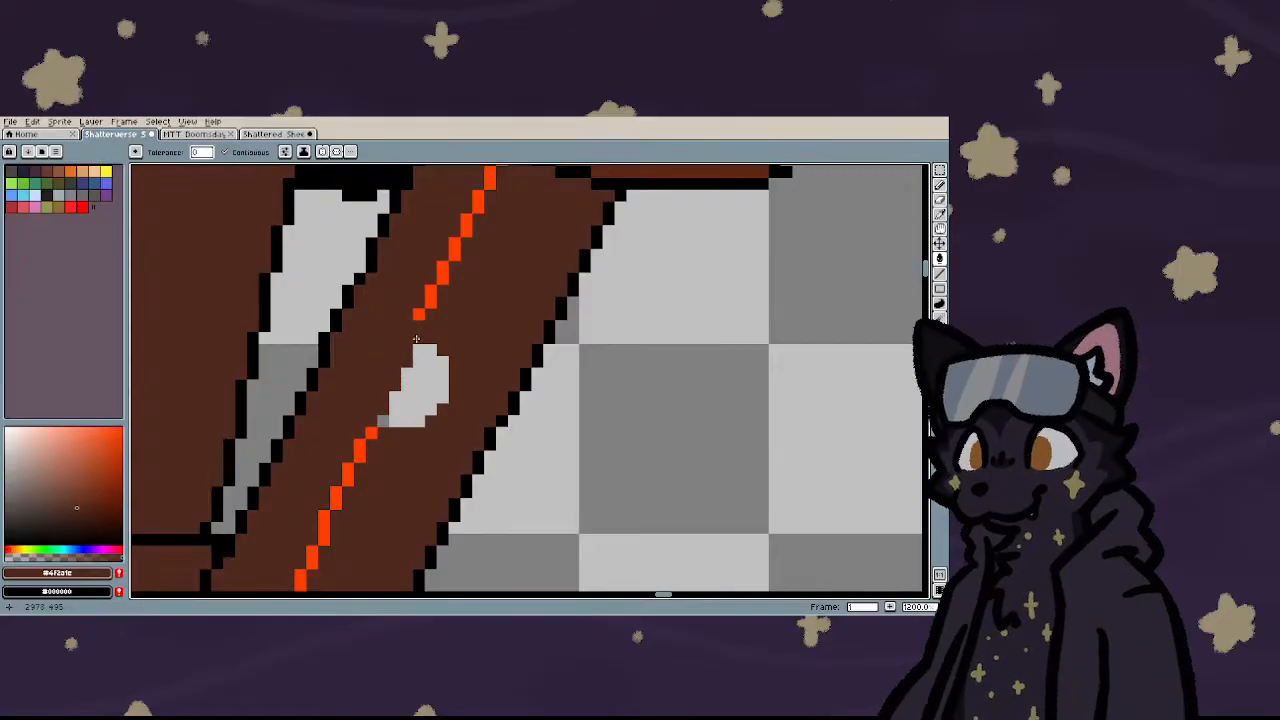
scroll(405, 360, down, 4)
scroll(396, 365, up, 2)
key(m)
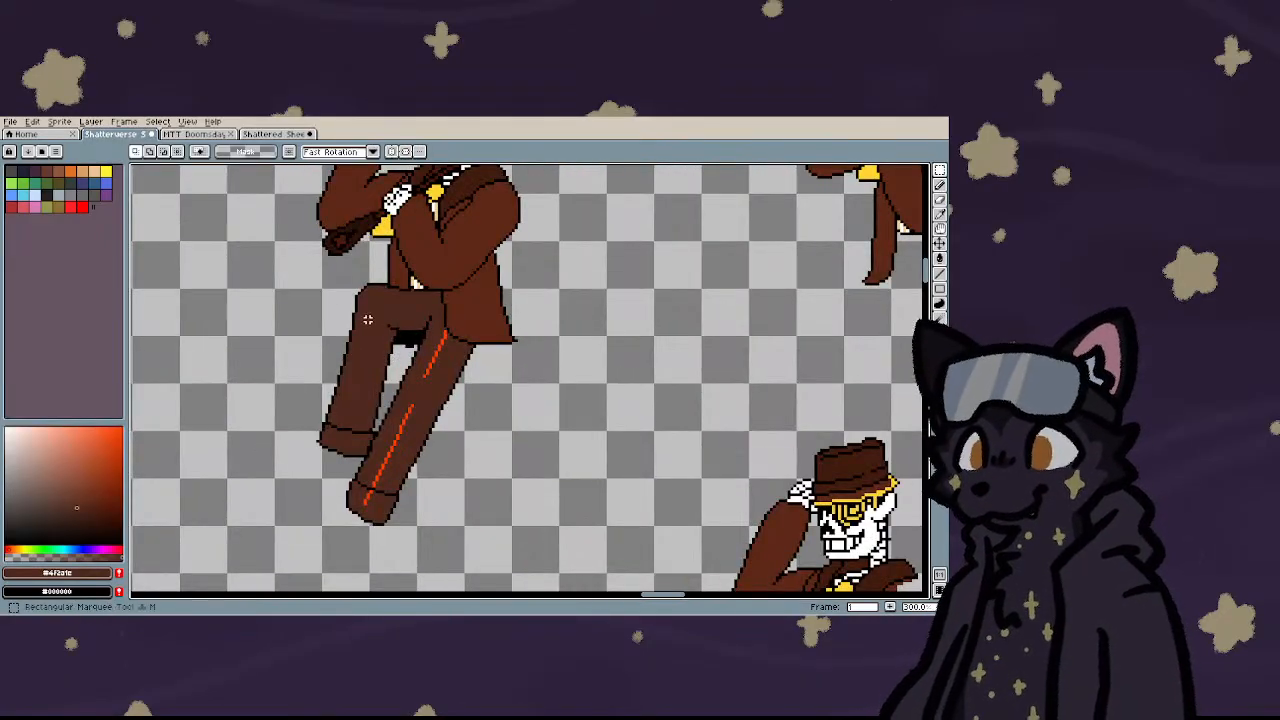
- Recolour the remaining orange guide line segments on the extended leg dark brown within a selection around the legs, then clear the selection
drag(298, 297, 479, 522)
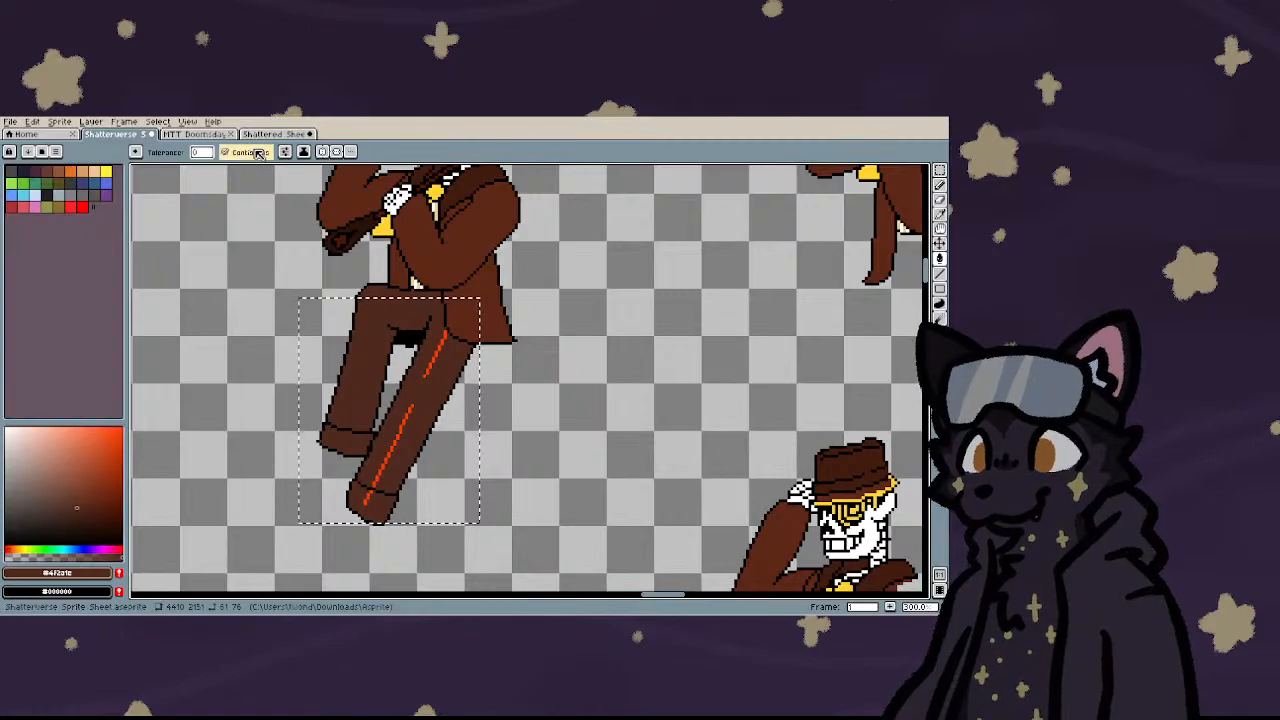
click(430, 360)
click(389, 450)
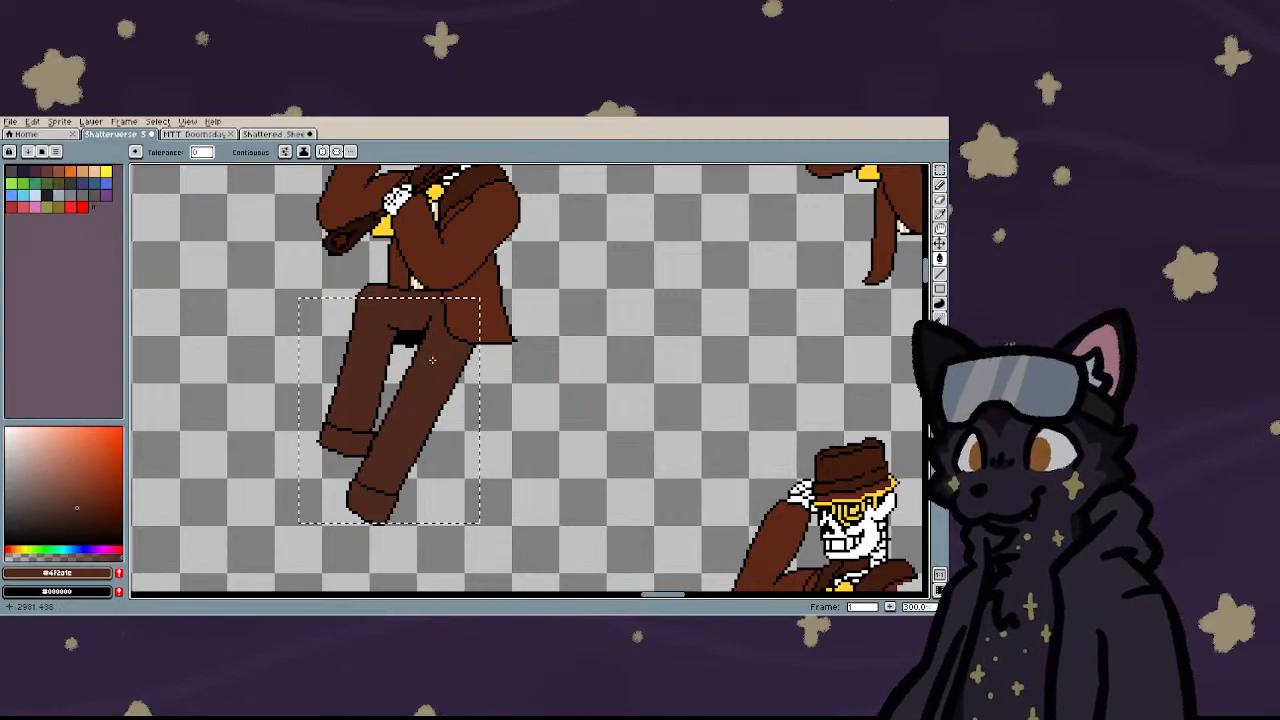
key(b)
key(m)
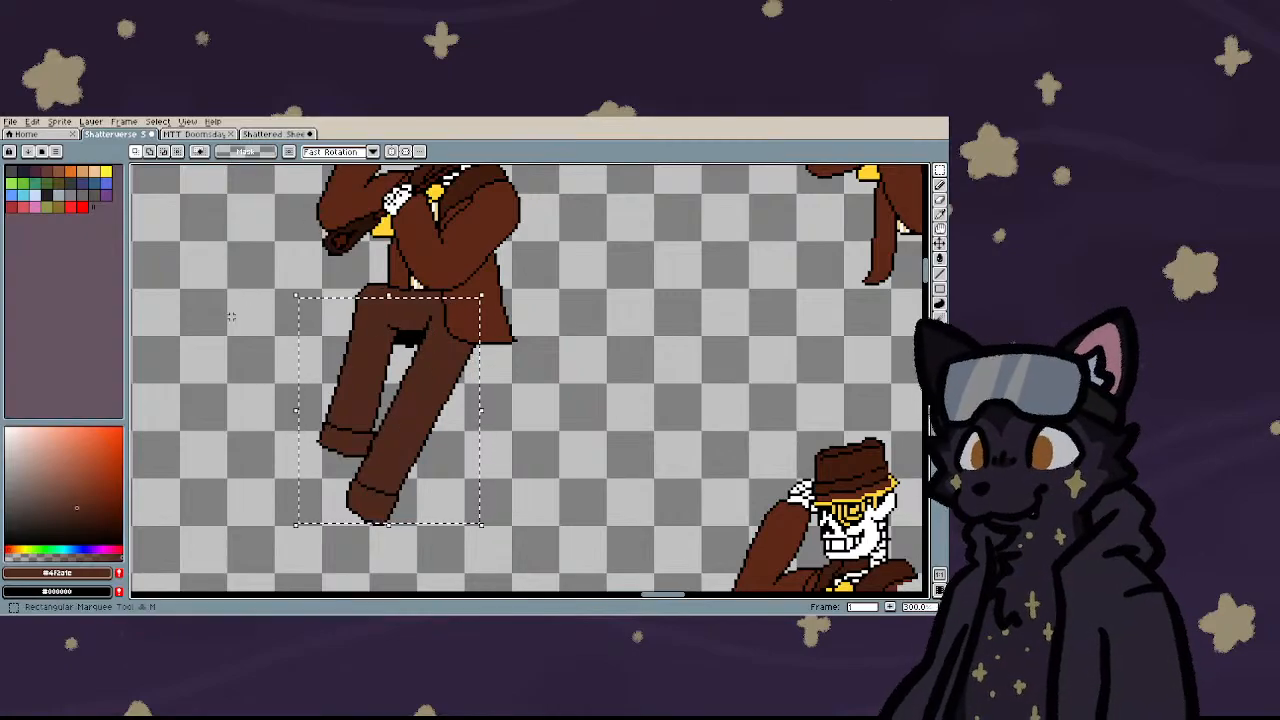
key(ctrl+d)
- Sample the yellow of the coat trim from the standing front-facing sprite as the pencil colour
scroll(240, 320, down, 3)
scroll(226, 330, up, 2)
key(b)
scroll(240, 310, down, 1)
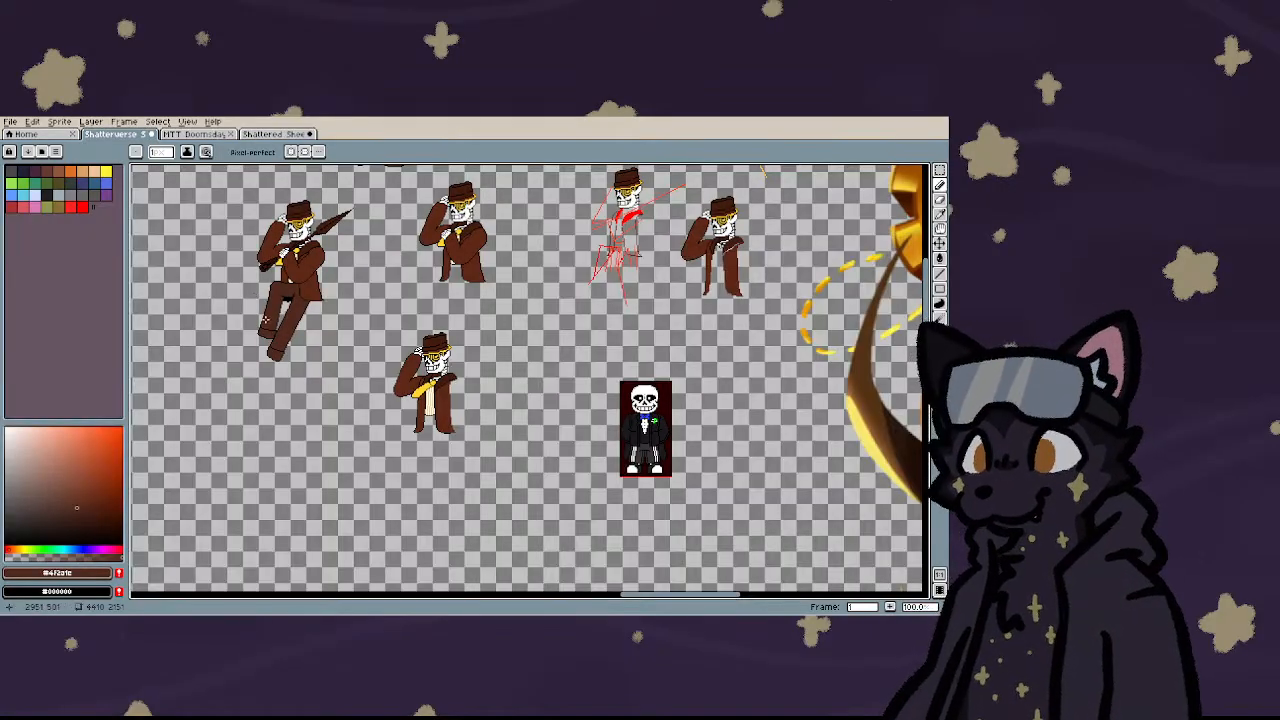
scroll(294, 234, up, 5)
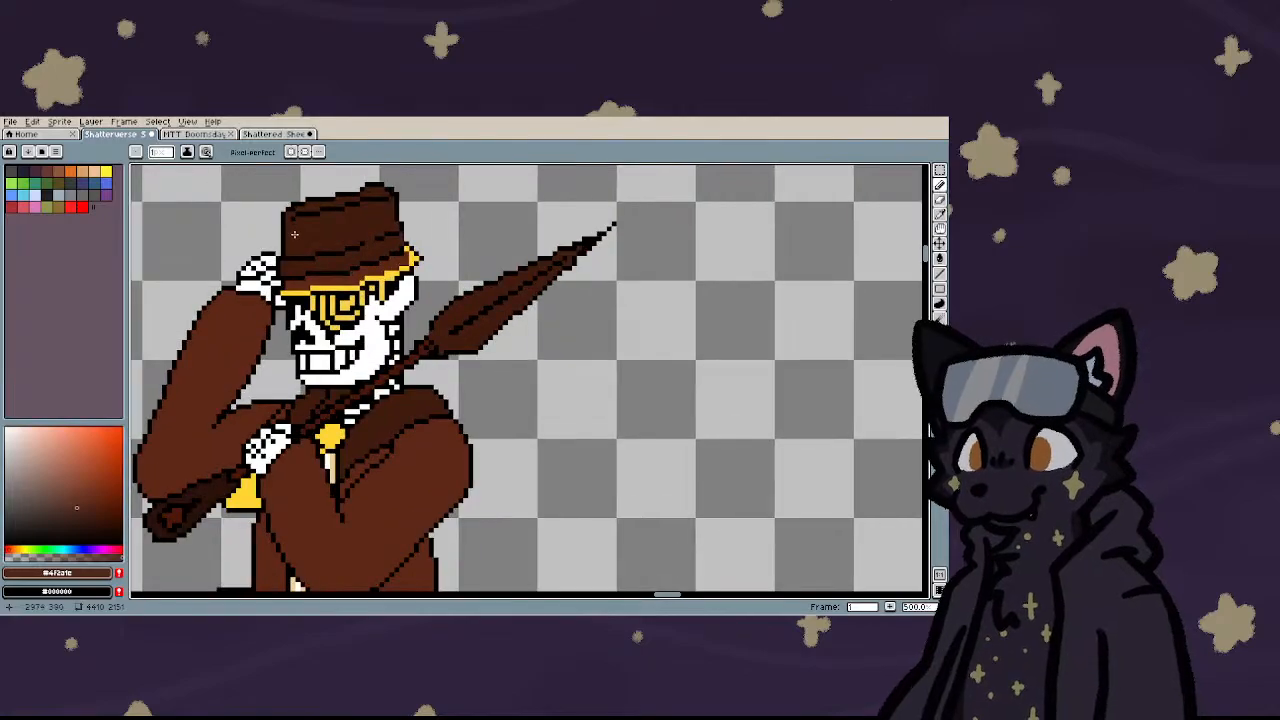
scroll(306, 372, down, 5)
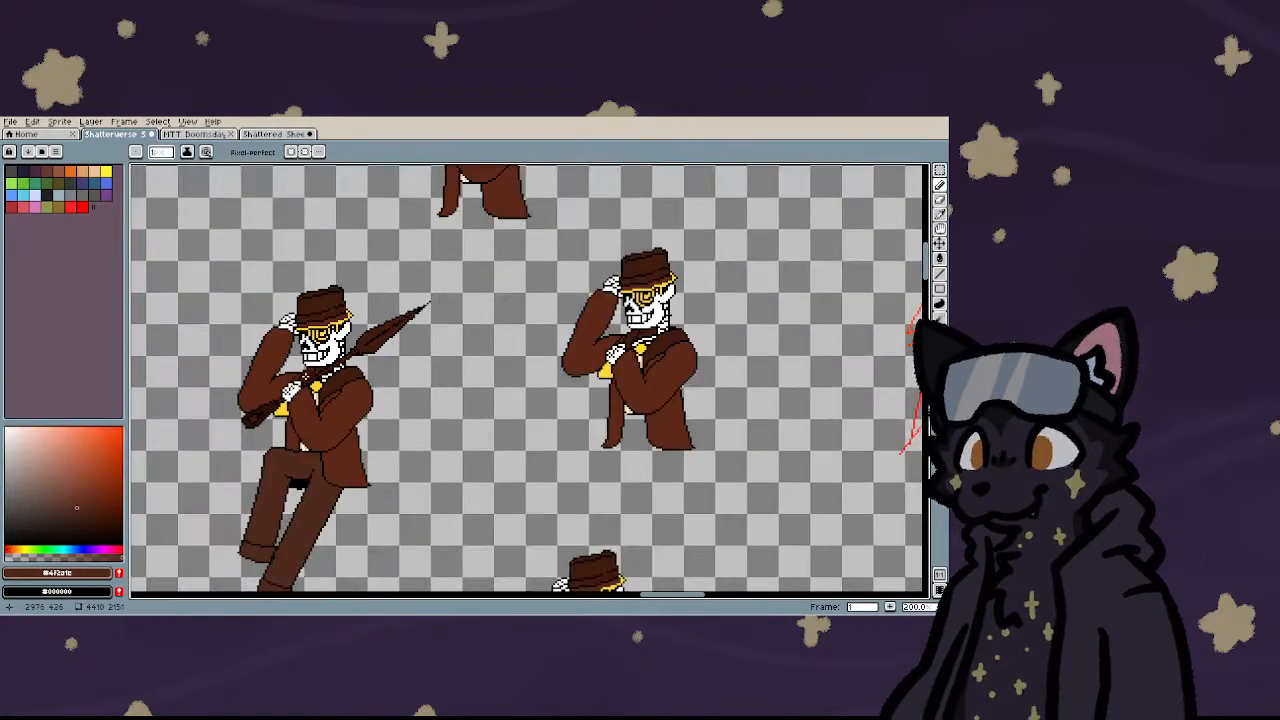
key(i)
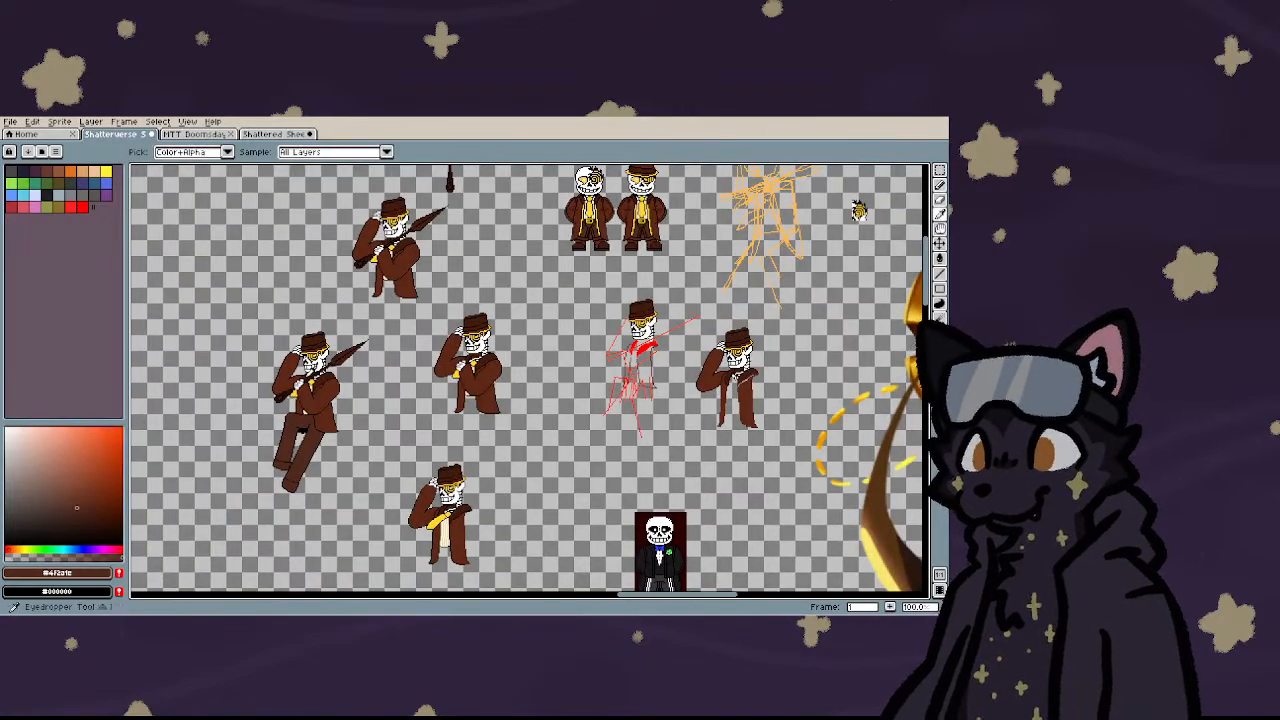
scroll(591, 220, up, 5)
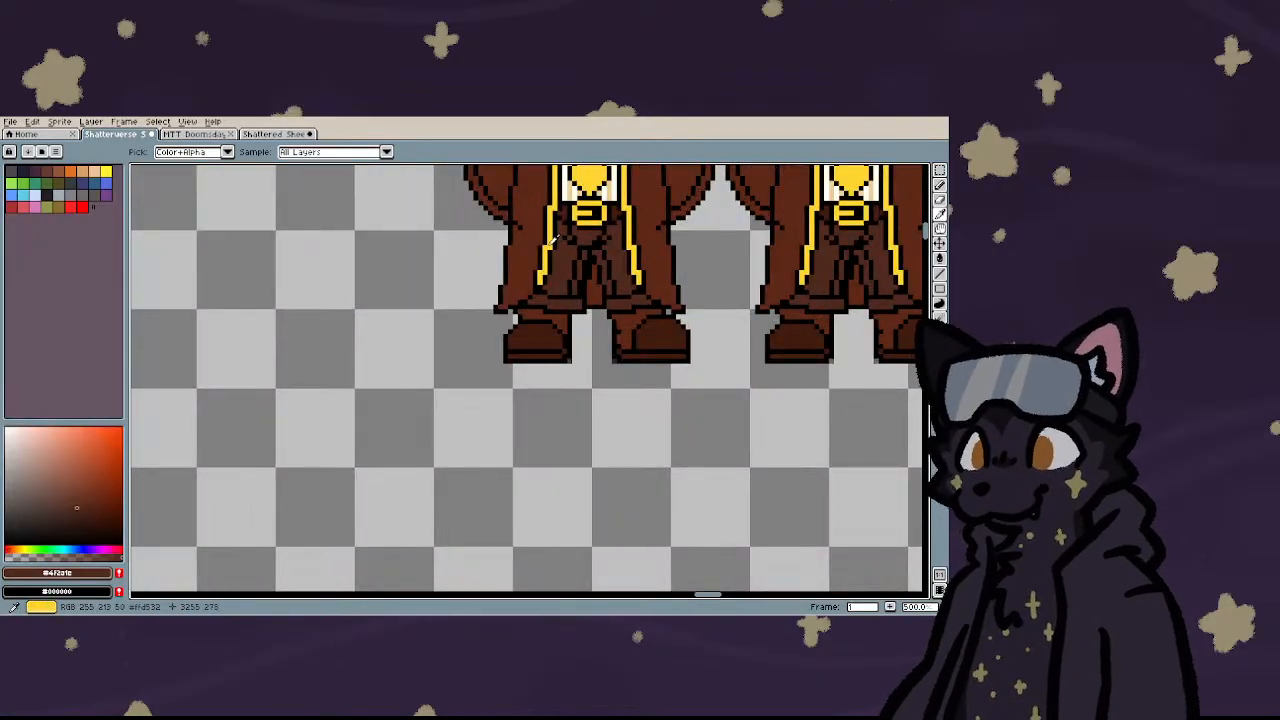
click(550, 255)
scroll(587, 217, down, 7)
key(b)
scroll(418, 322, up, 9)
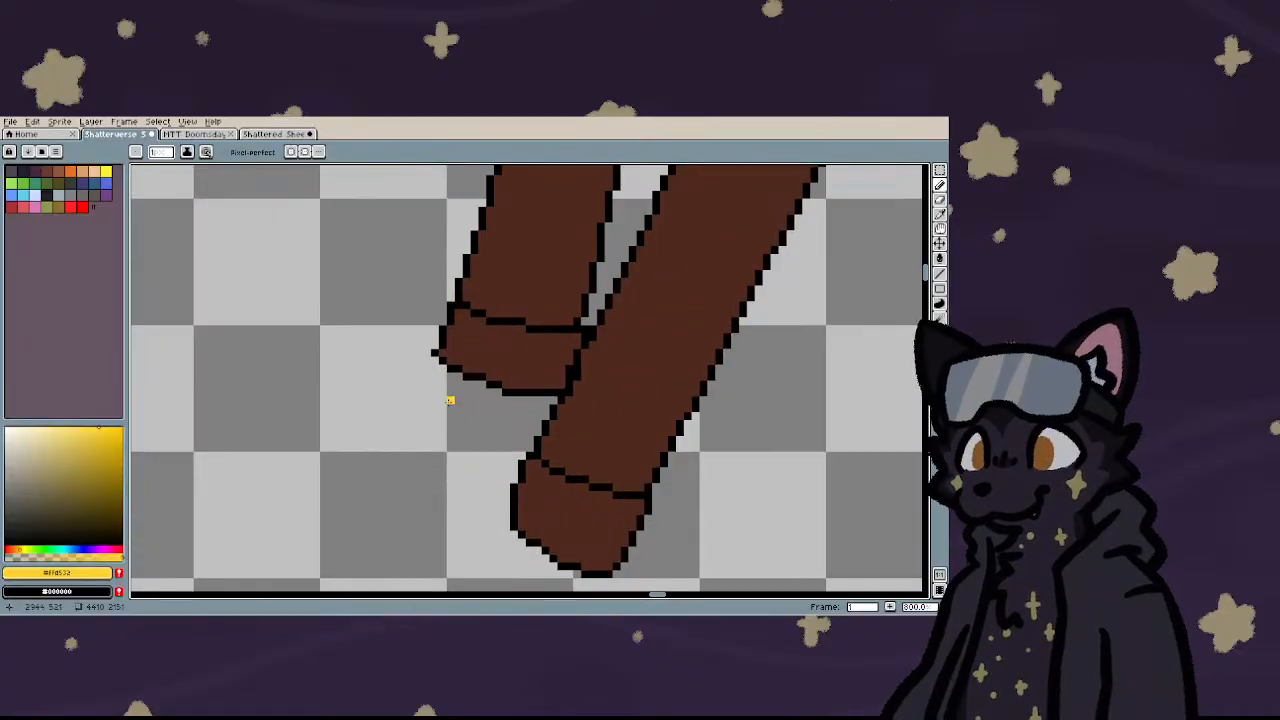
- Sketch a pointed shoe in yellow below the bent leg's cuff, with a curved lower edge and a rounded toe line up to the cuff
scroll(457, 376, up, 3)
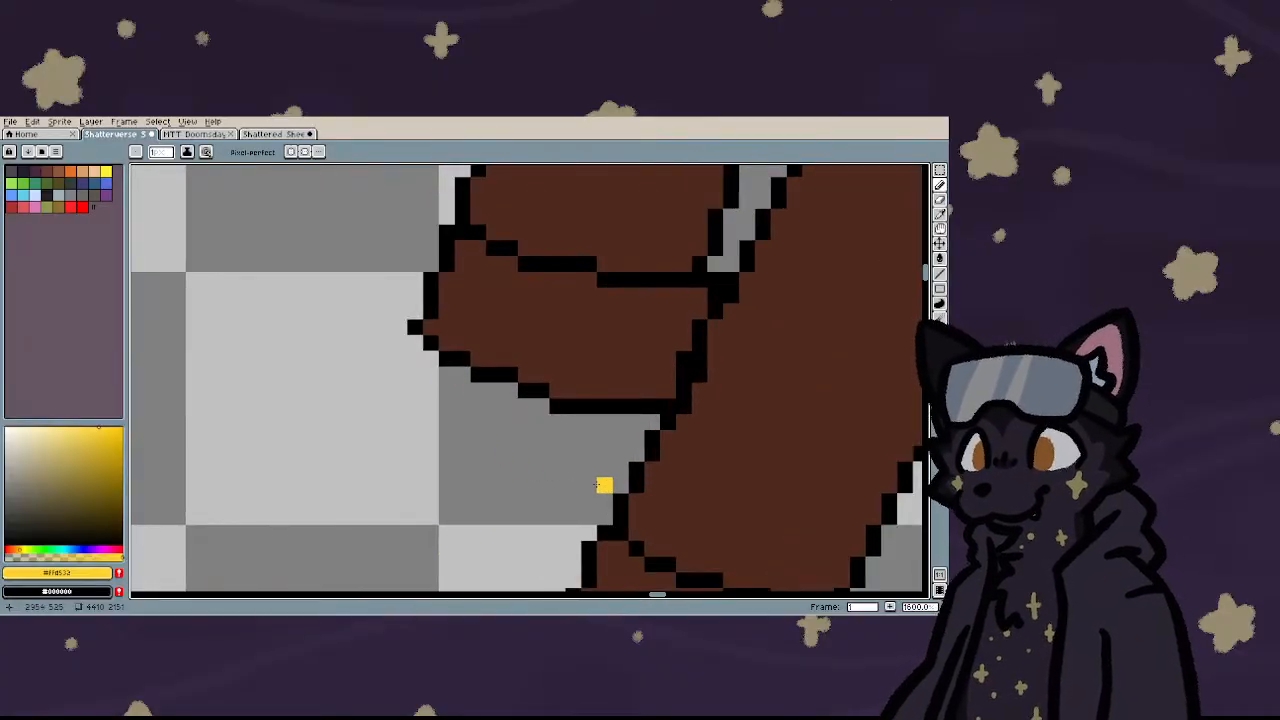
mouse_move(599, 485)
mouse_down()
mouse_move(367, 563)
mouse_move(286, 564)
mouse_up()
scroll(406, 481, down, 4)
scroll(353, 502, up, 3)
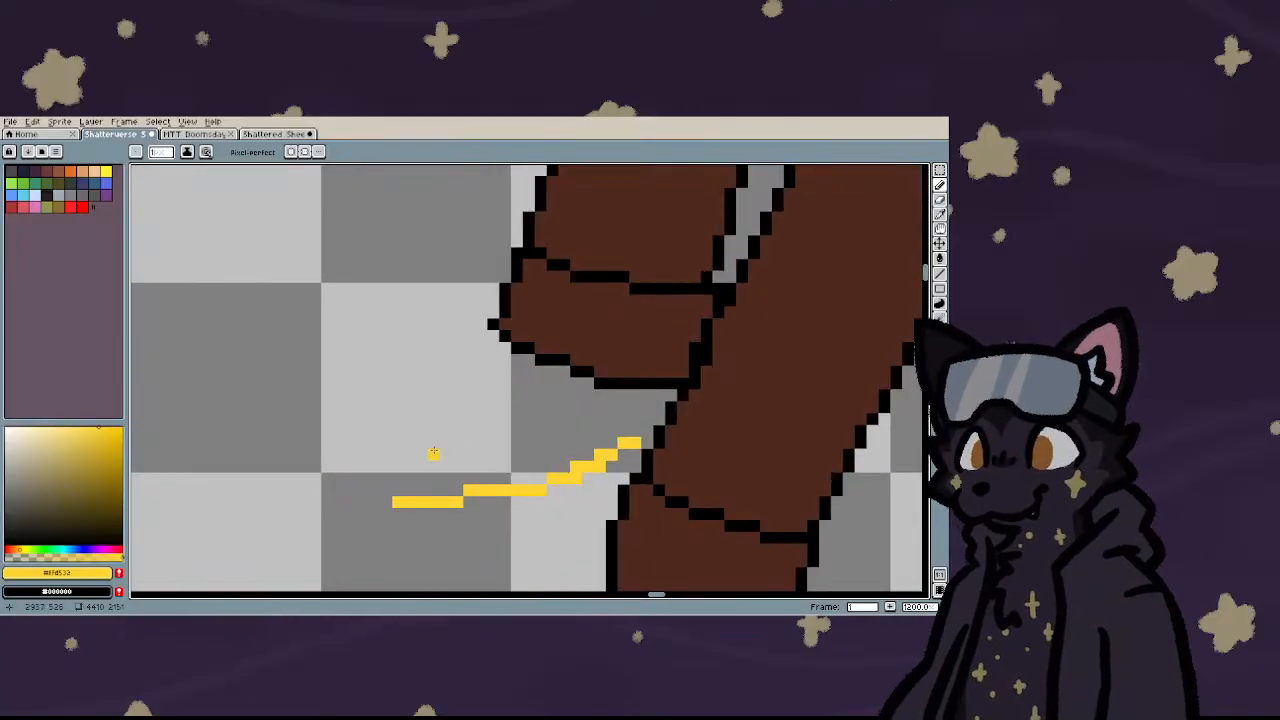
mouse_move(396, 499)
mouse_down()
mouse_move(413, 434)
mouse_move(478, 395)
mouse_up()
mouse_move(504, 349)
mouse_down()
mouse_move(491, 381)
mouse_move(470, 386)
mouse_up()
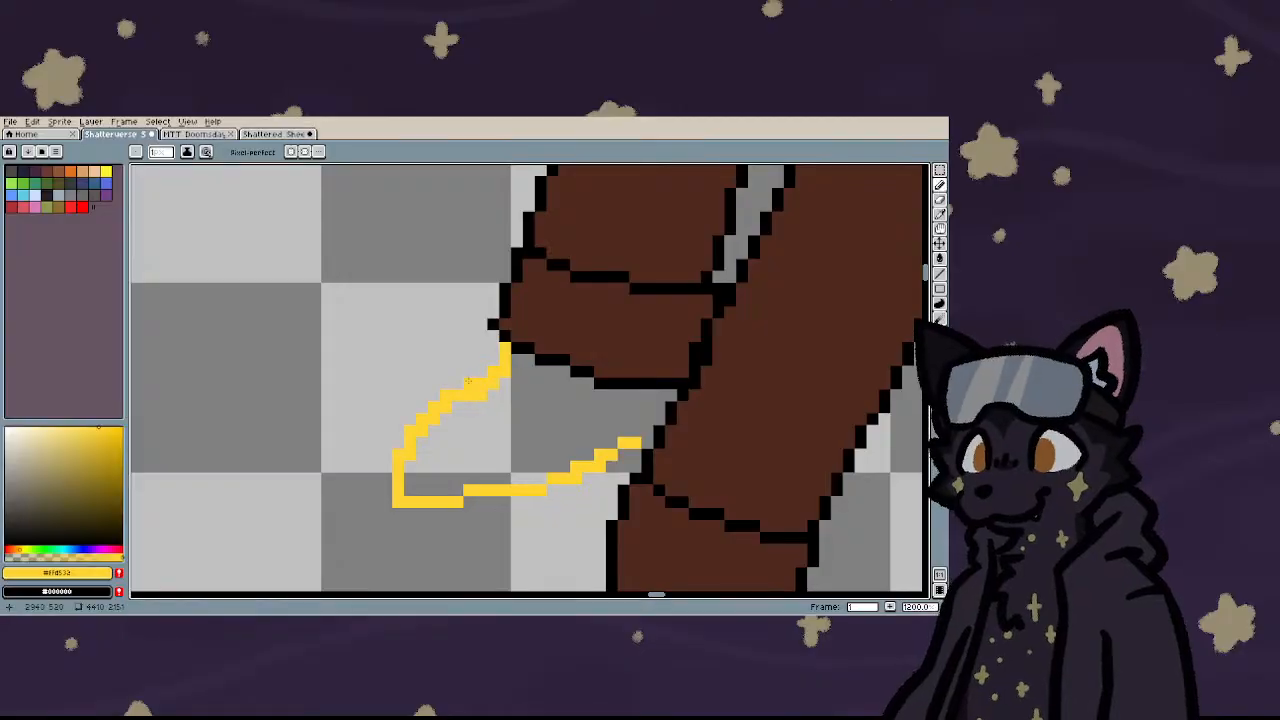
scroll(458, 422, down, 7)
scroll(456, 436, up, 5)
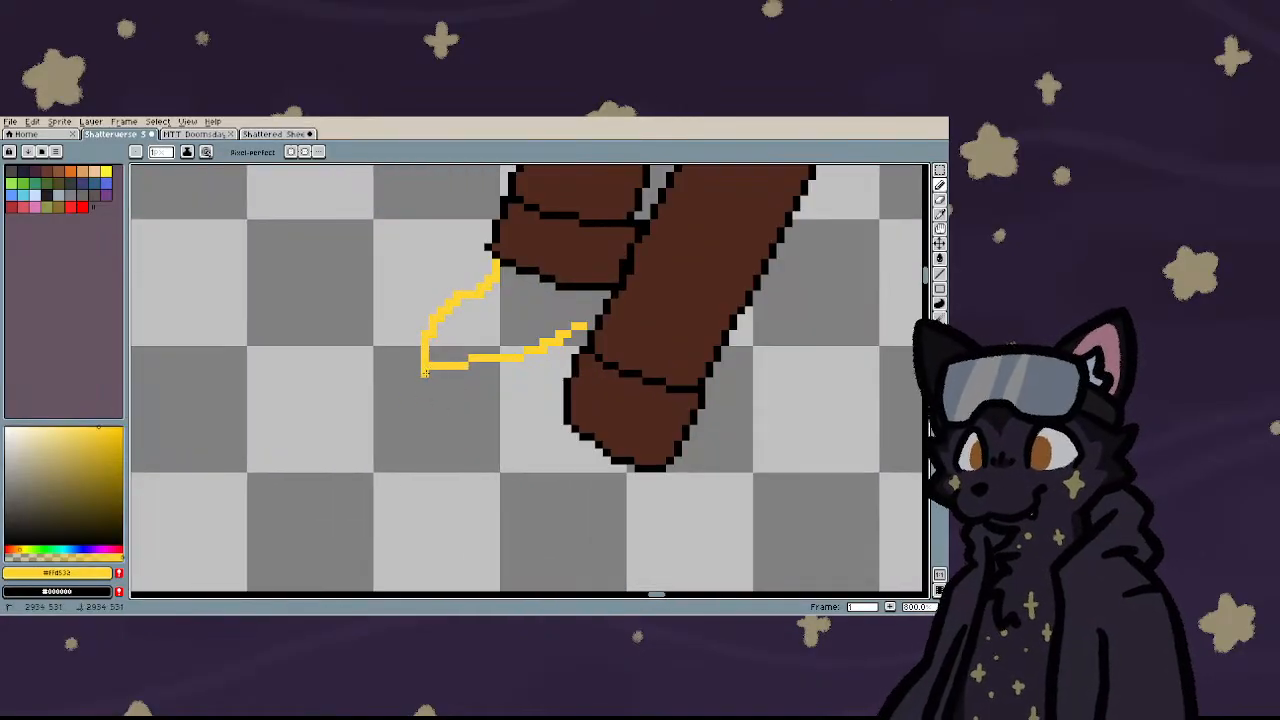
- Add a second yellow line for the sole under the bent leg's shoe and a short heel line up to the cuff
drag(425, 372, 536, 367)
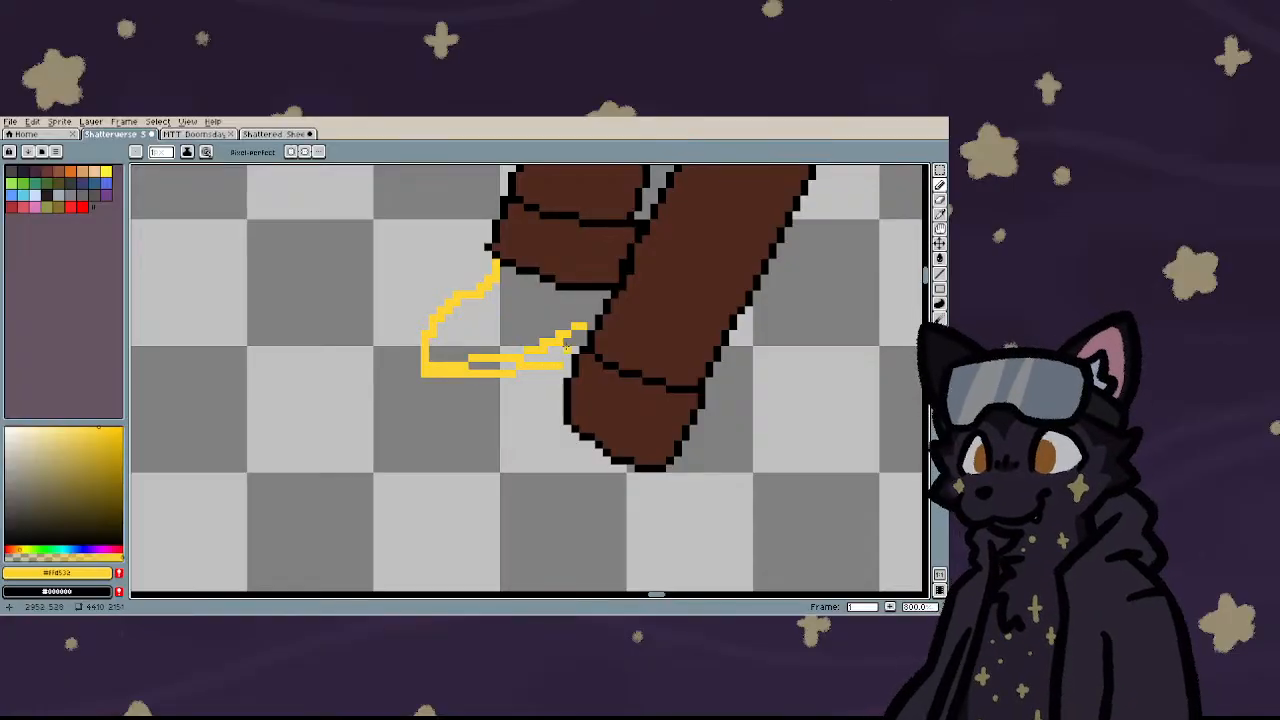
scroll(565, 356, down, 4)
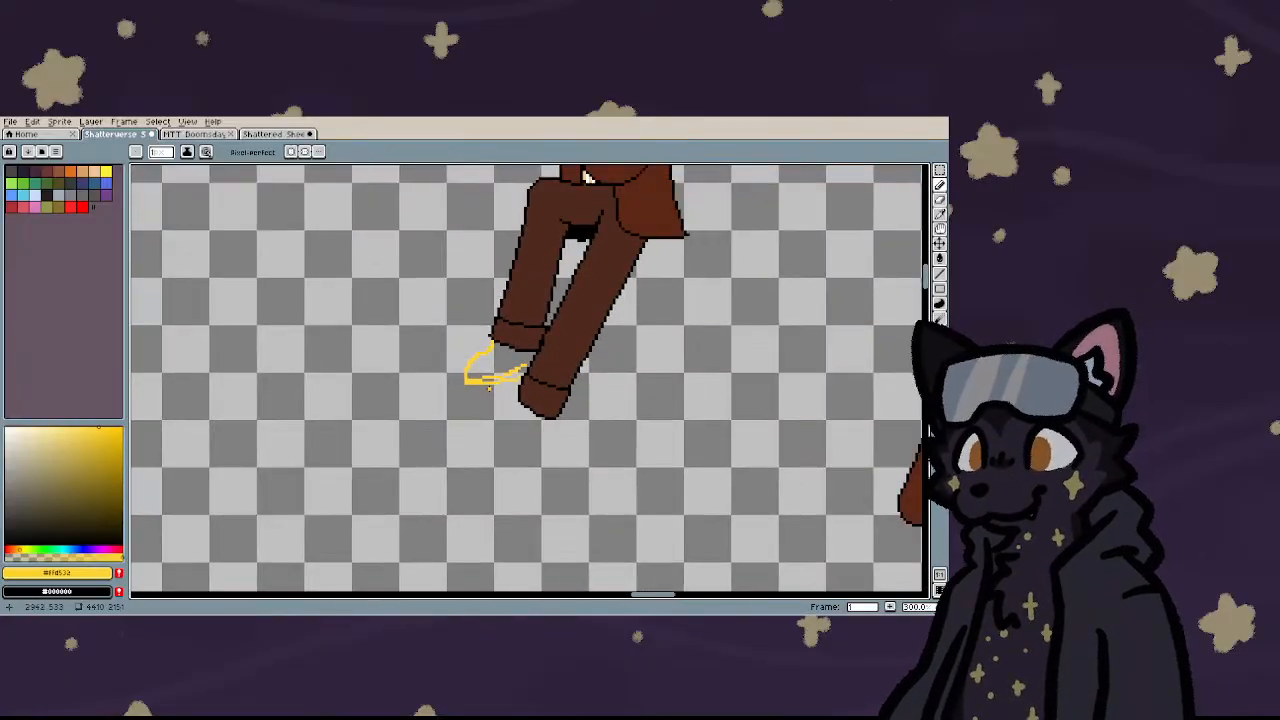
scroll(518, 331, up, 5)
drag(517, 331, 505, 402)
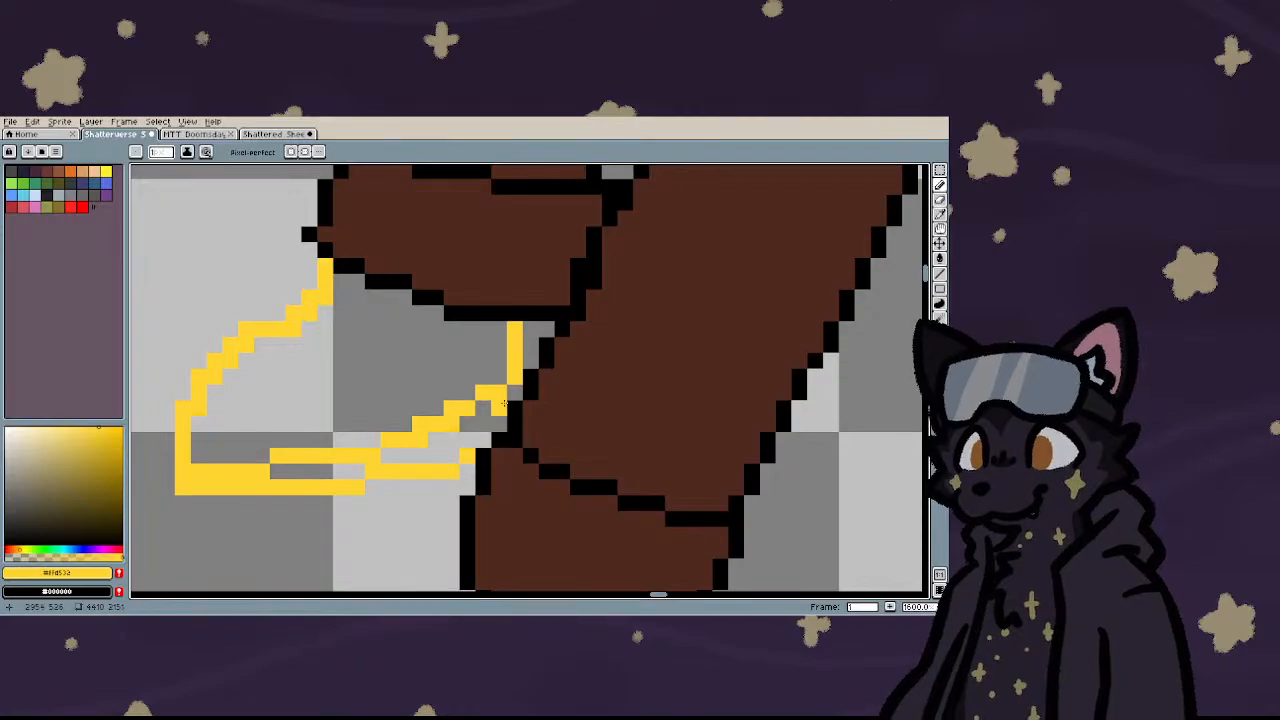
scroll(420, 410, down, 5)
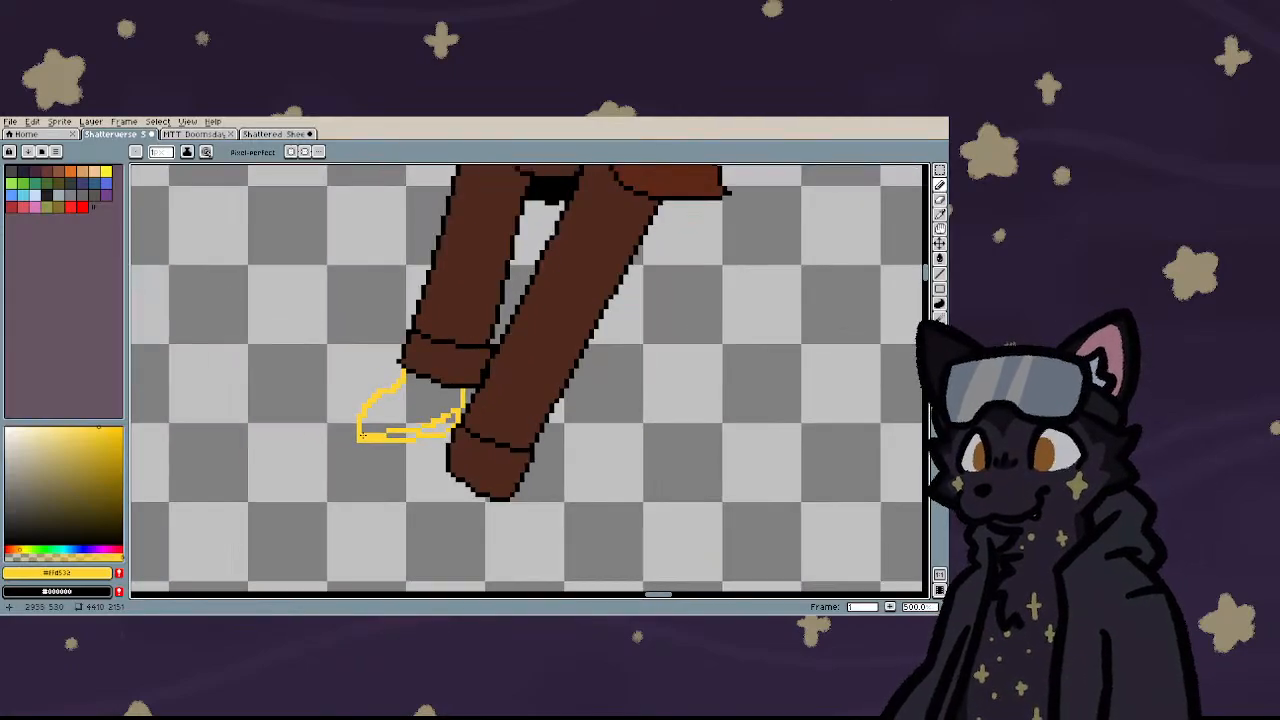
- Sketch a downward-pointing shoe in yellow below the extended leg's cuff, including the sole line near its tip
scroll(400, 485, up, 7)
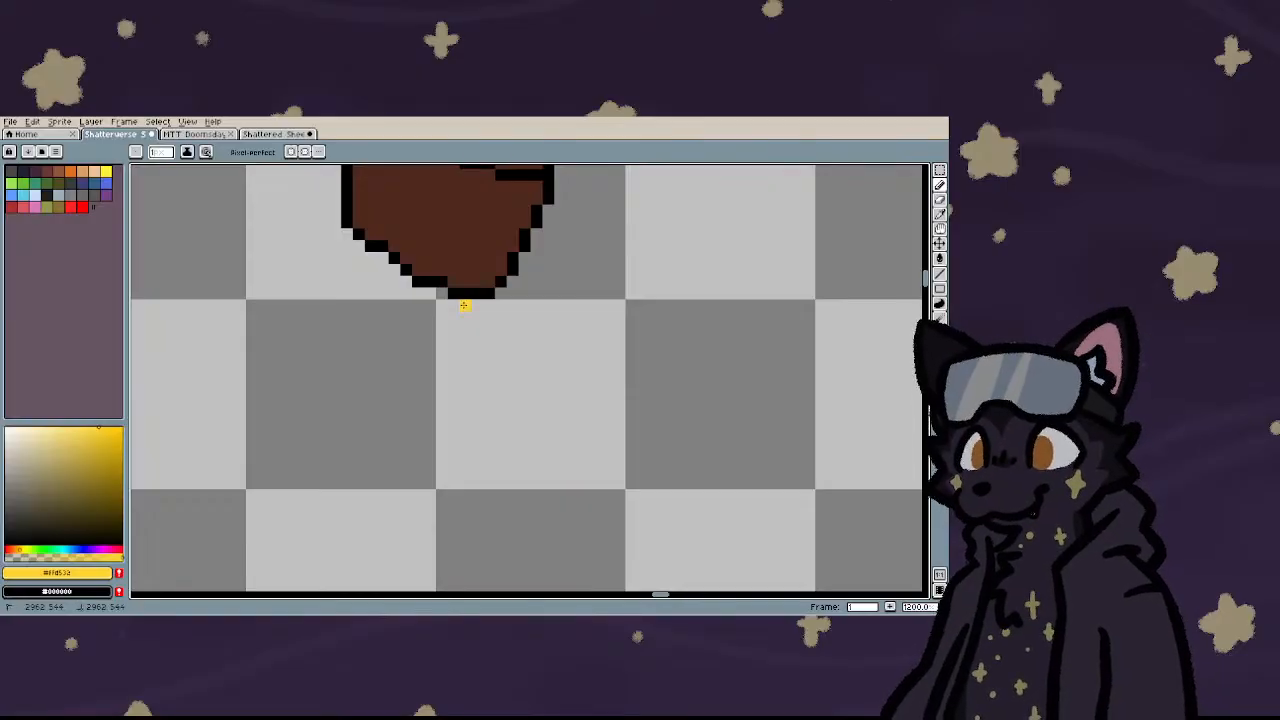
mouse_move(464, 305)
mouse_down()
mouse_move(464, 398)
mouse_move(437, 436)
mouse_move(405, 435)
mouse_up()
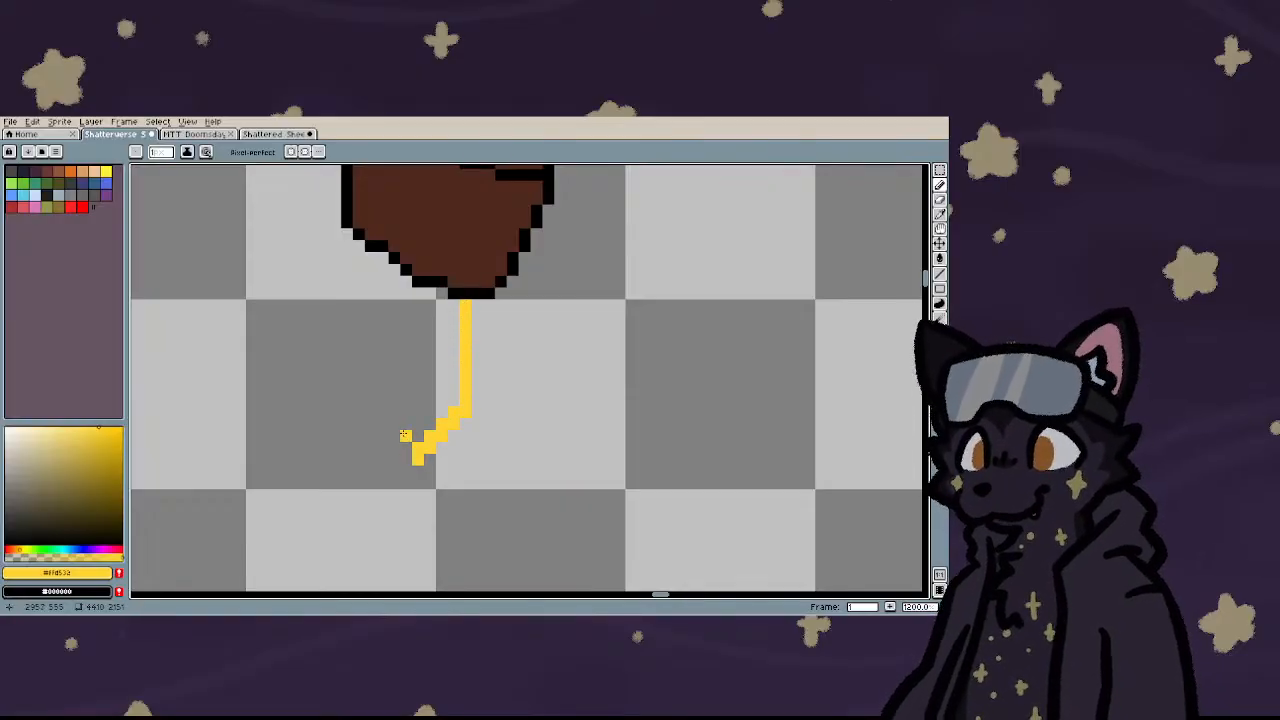
scroll(385, 430, down, 3)
scroll(386, 380, up, 3)
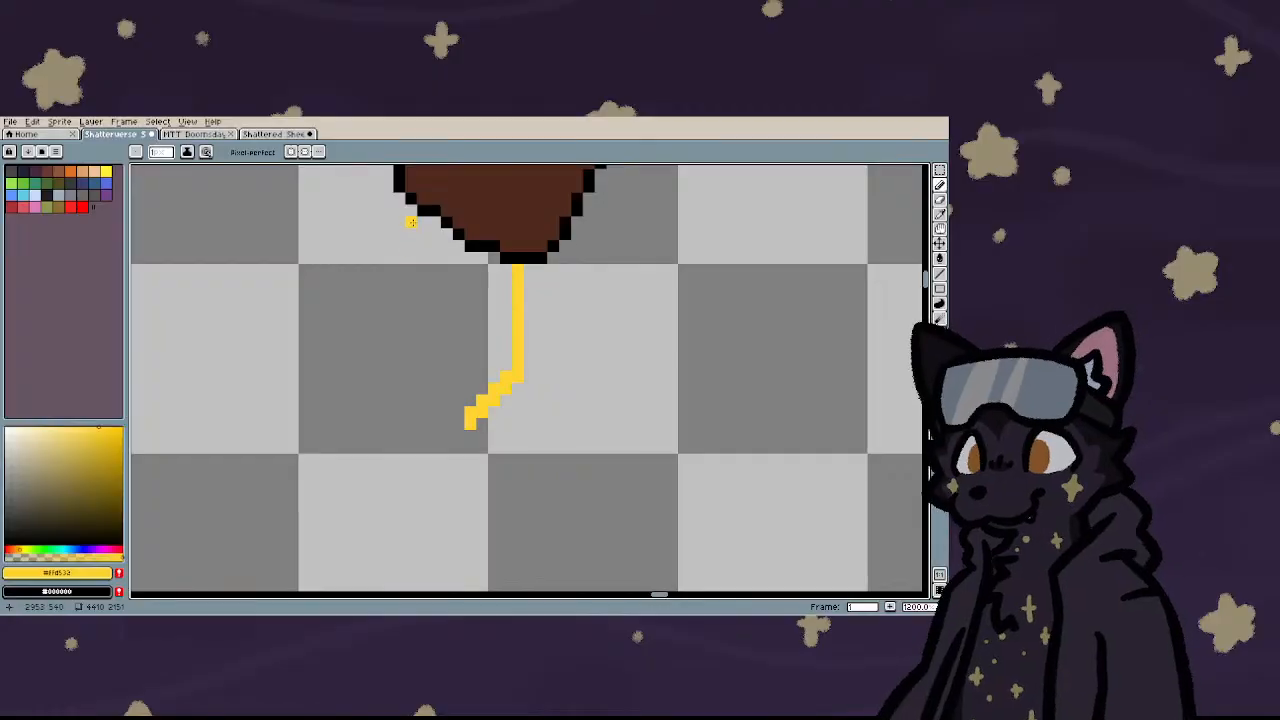
mouse_move(409, 209)
mouse_down()
mouse_move(409, 368)
mouse_move(459, 447)
mouse_up()
scroll(478, 413, down, 5)
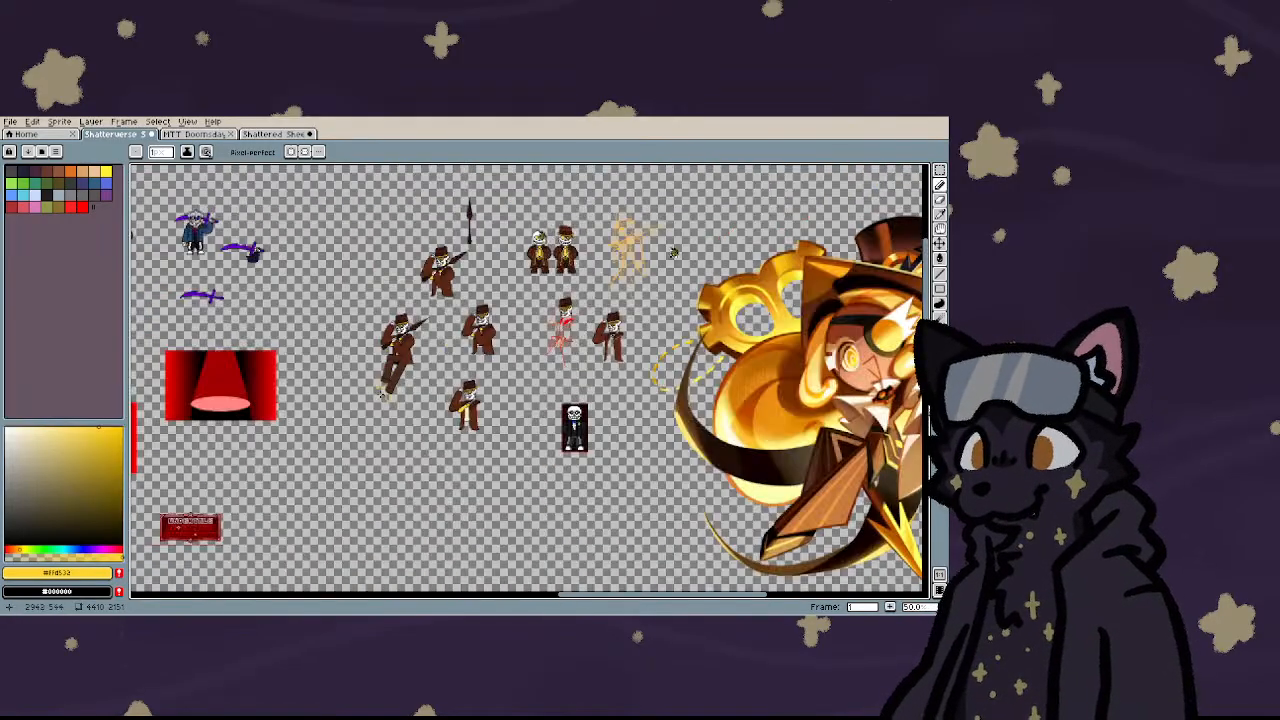
scroll(439, 365, up, 4)
scroll(438, 365, up, 3)
mouse_move(480, 450)
mouse_down()
mouse_move(469, 513)
mouse_move(502, 478)
mouse_move(455, 531)
mouse_up()
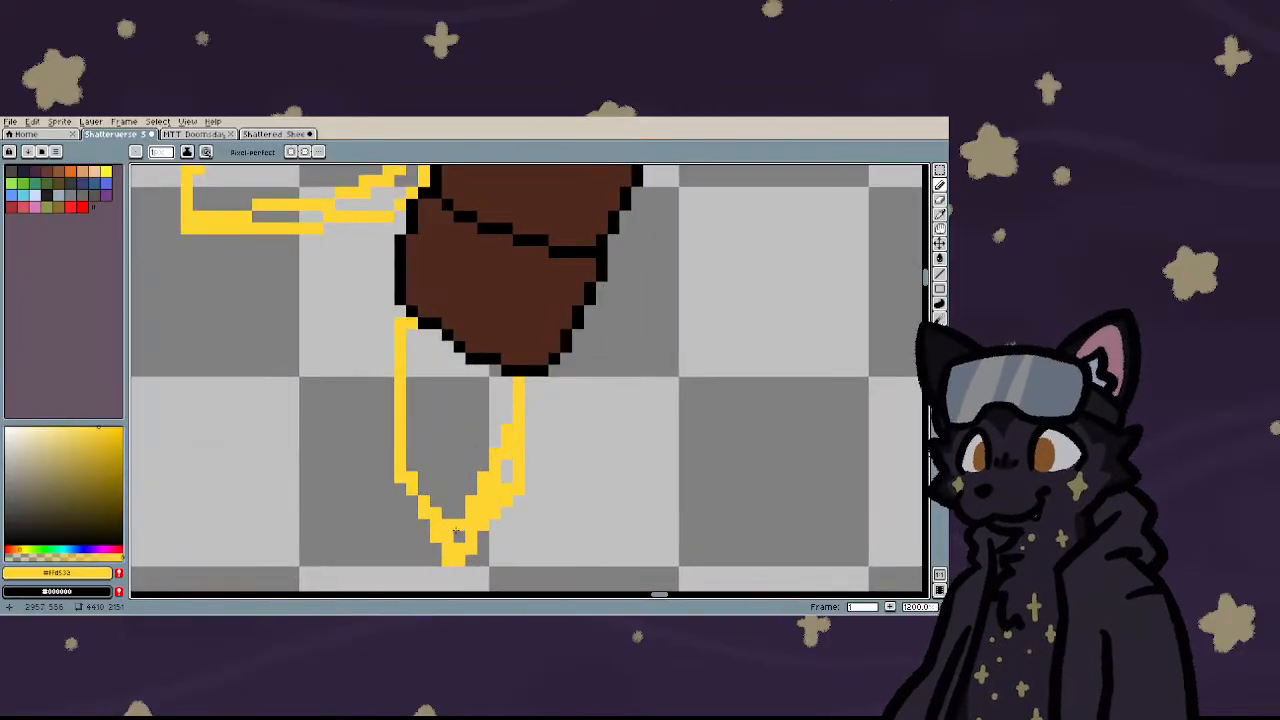
- Outline the toe front and underside of the bent leg's shoe sole in black, ending at the extended leg
scroll(447, 513, down, 10)
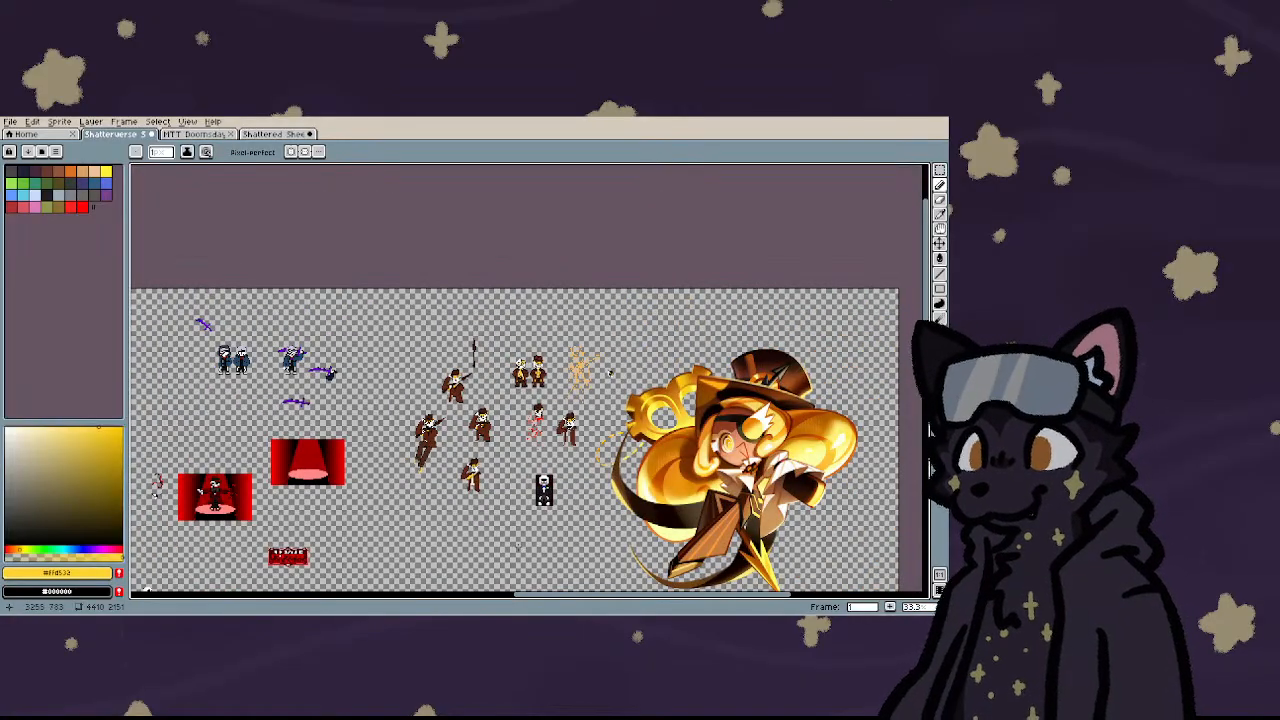
scroll(499, 540, up, 5)
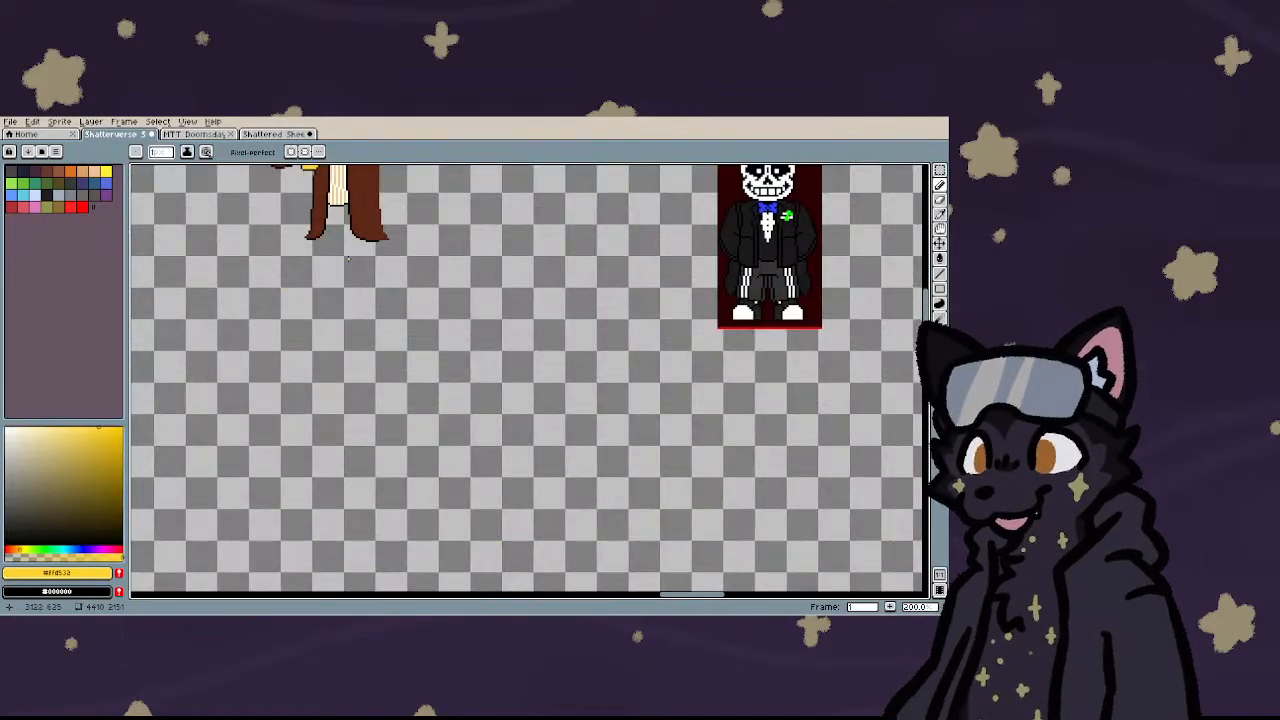
scroll(348, 258, down, 5)
scroll(459, 469, up, 5)
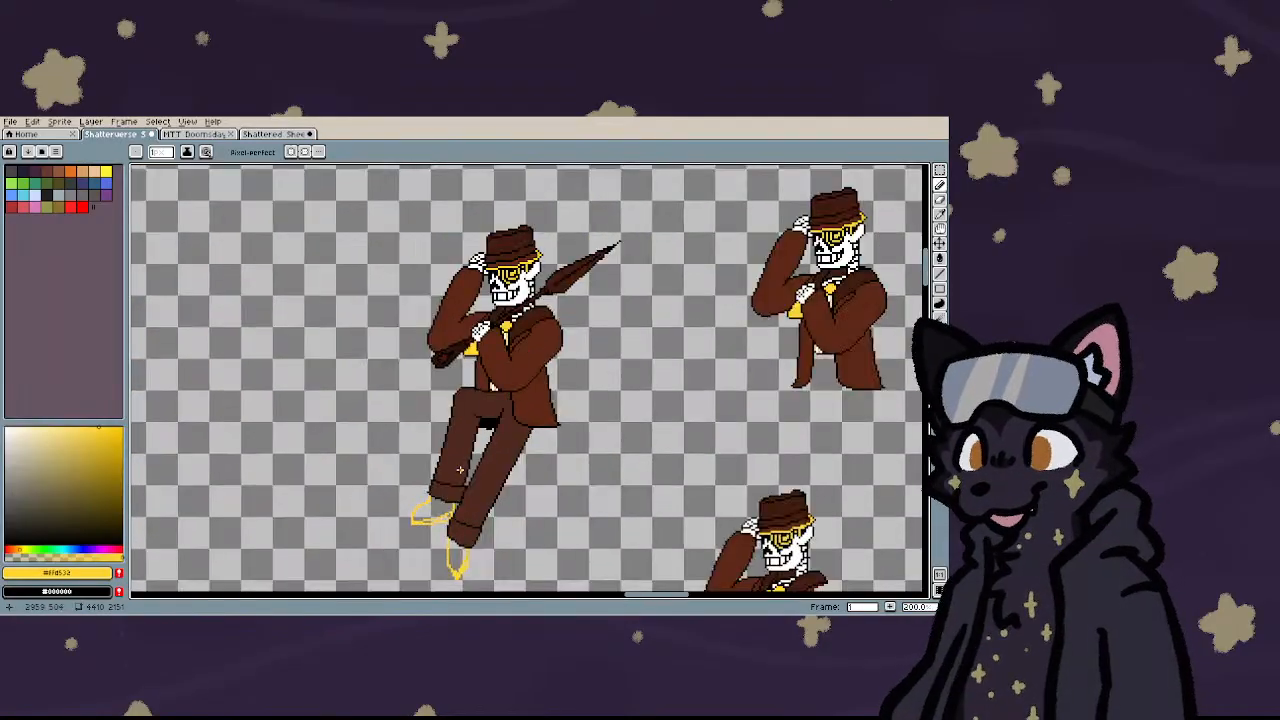
scroll(456, 523, down, 1)
scroll(452, 548, up, 5)
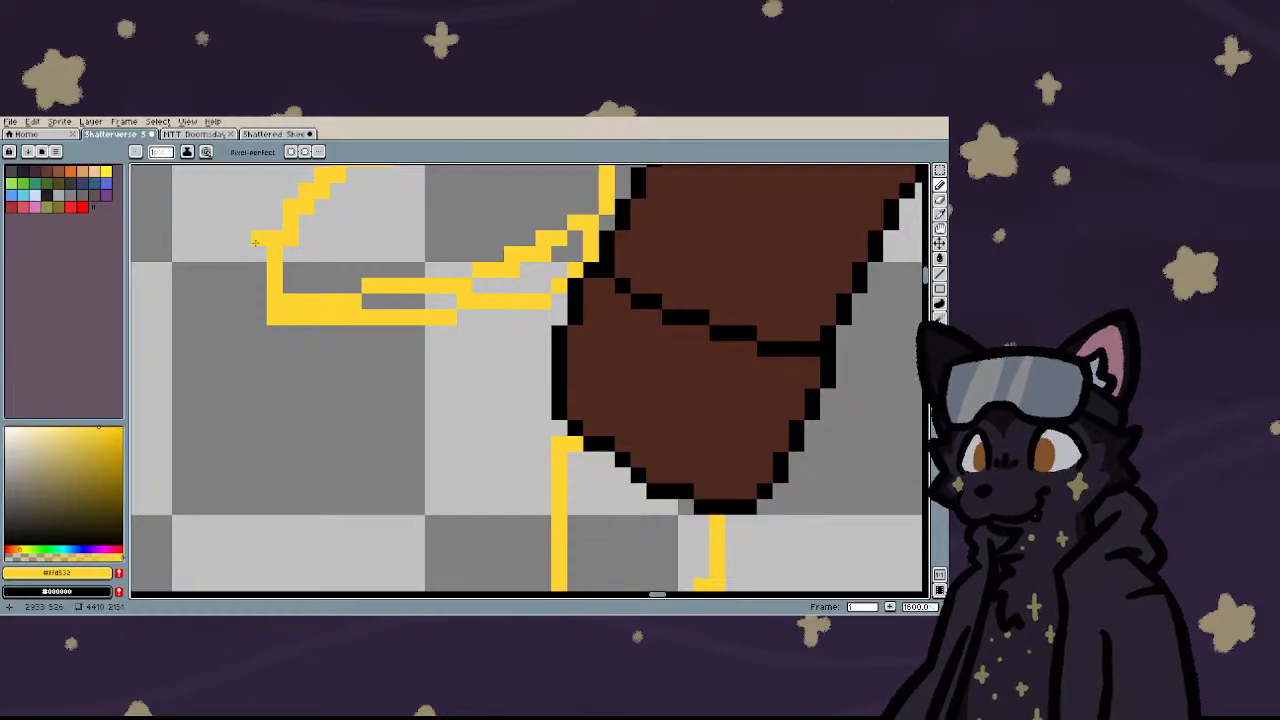
mouse_move(255, 242)
mouse_down()
mouse_move(260, 332)
mouse_move(452, 331)
mouse_move(467, 314)
mouse_move(474, 333)
mouse_move(482, 318)
mouse_move(536, 321)
mouse_up()
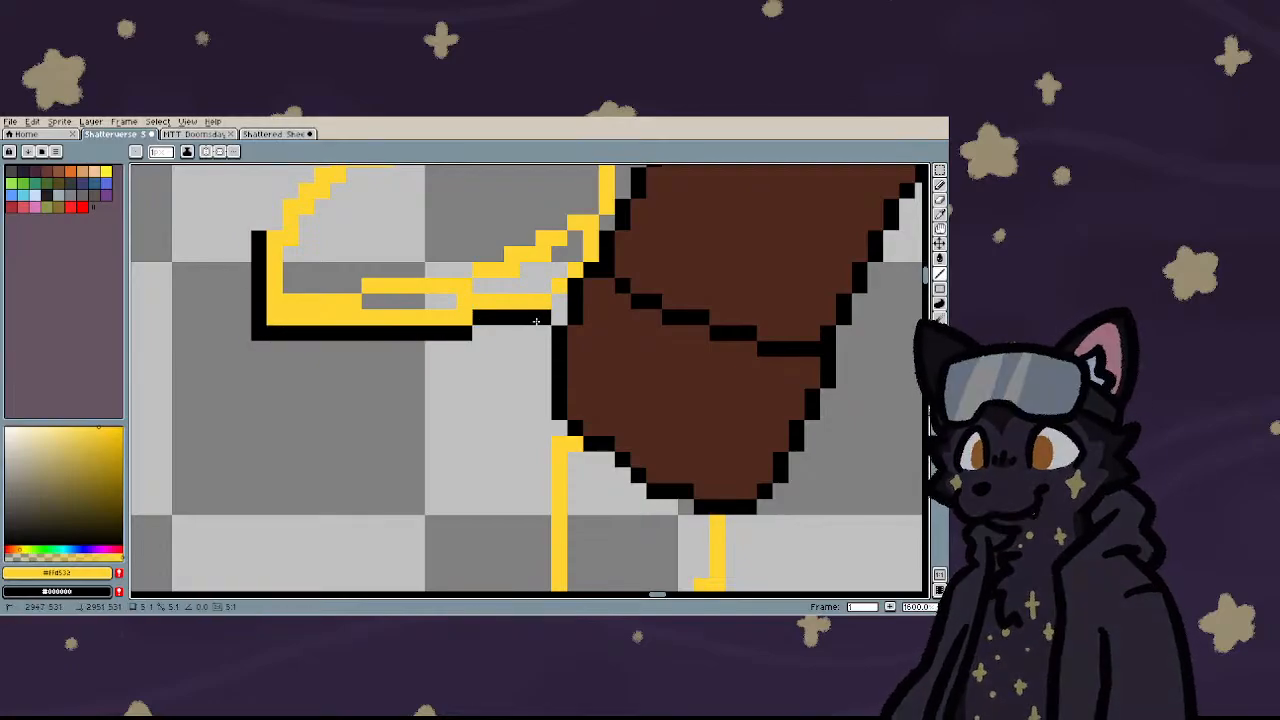
- Outline the upper edge of the bent leg's shoe in black from the toe to the trouser cuff
scroll(540, 315, down, 3)
scroll(415, 422, up, 3)
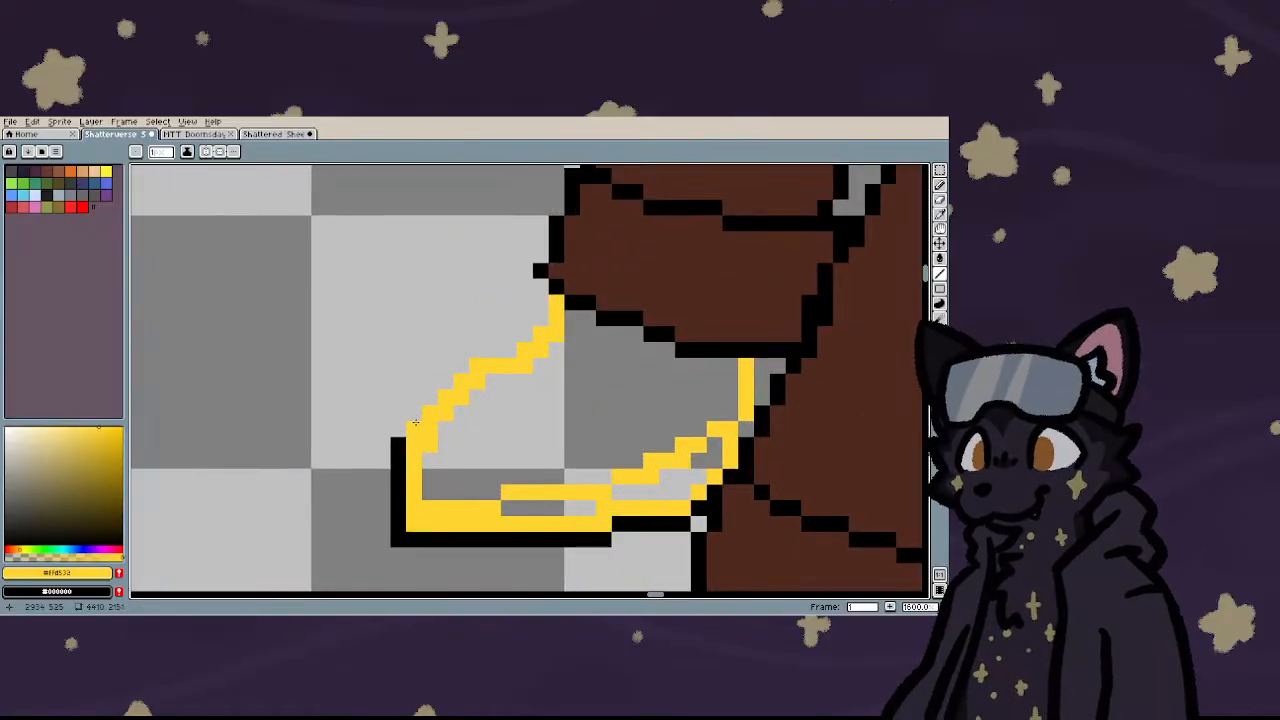
drag(415, 422, 414, 412)
click(445, 397)
click(557, 302)
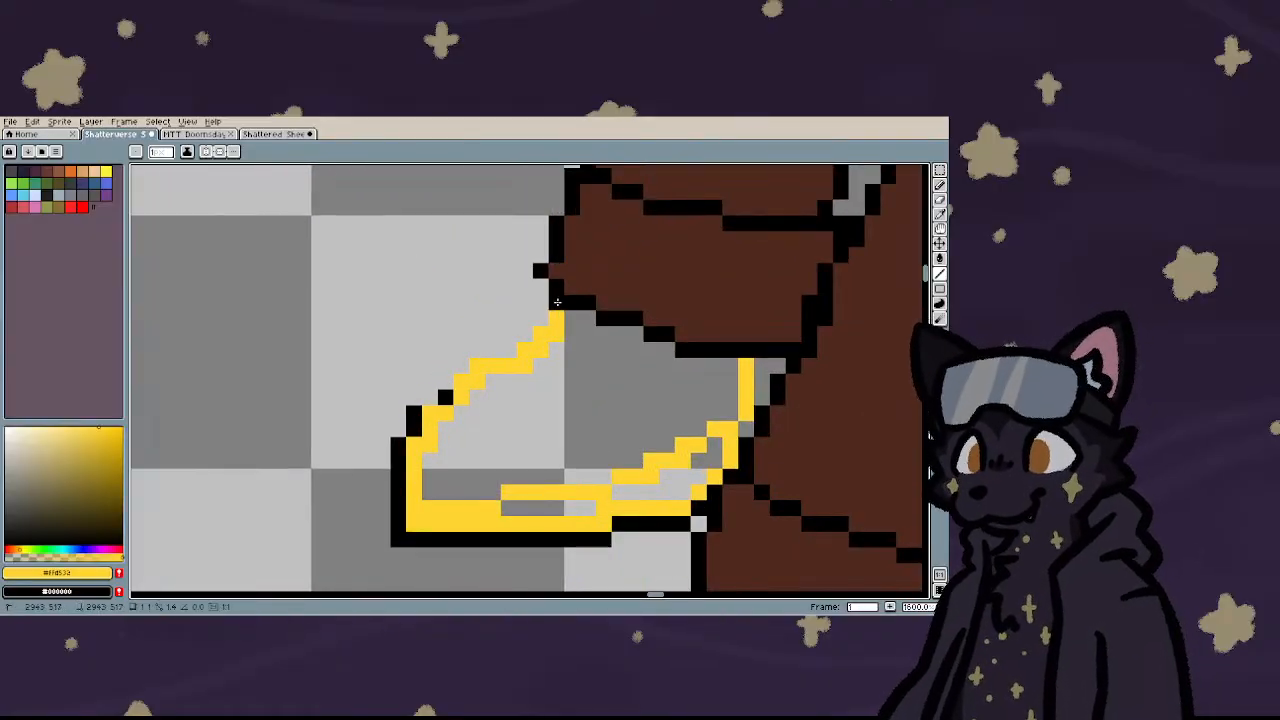
click(540, 318)
click(524, 334)
drag(503, 349, 445, 383)
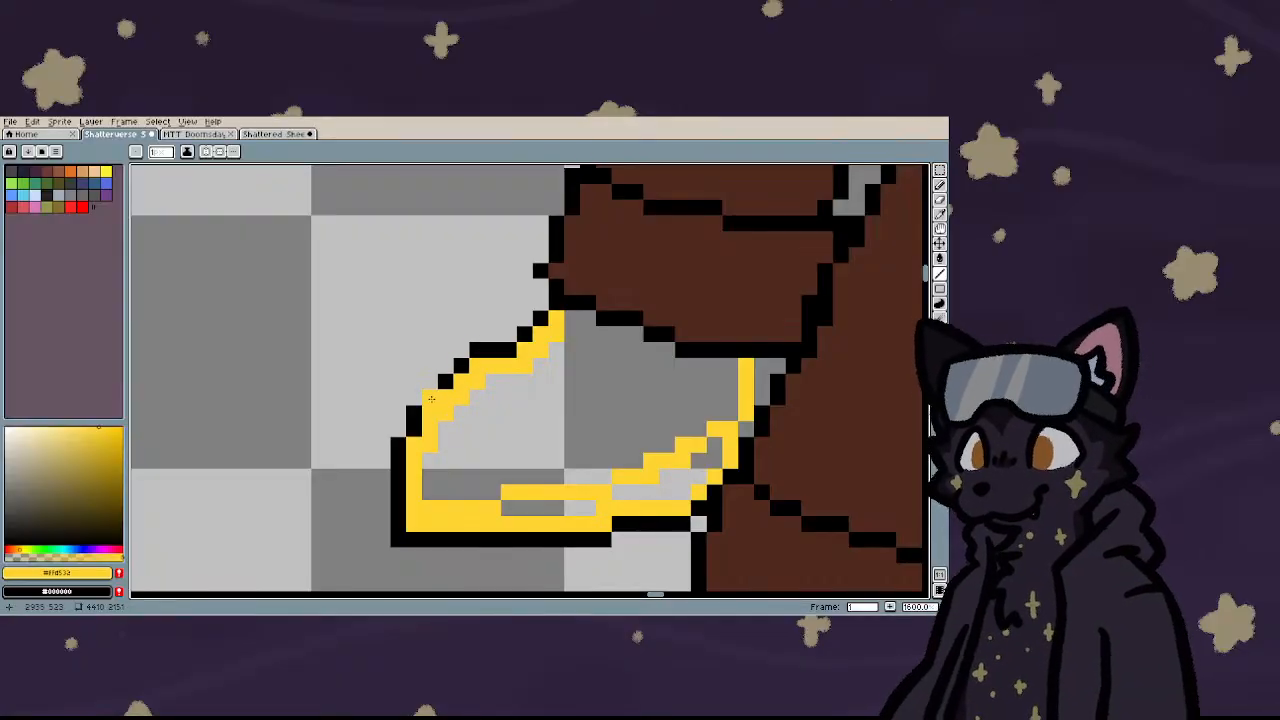
- Draw a black line separating the sole from the upper of the bent leg's shoe, stepping upward toward the heel
scroll(352, 370, down, 3)
scroll(365, 432, up, 5)
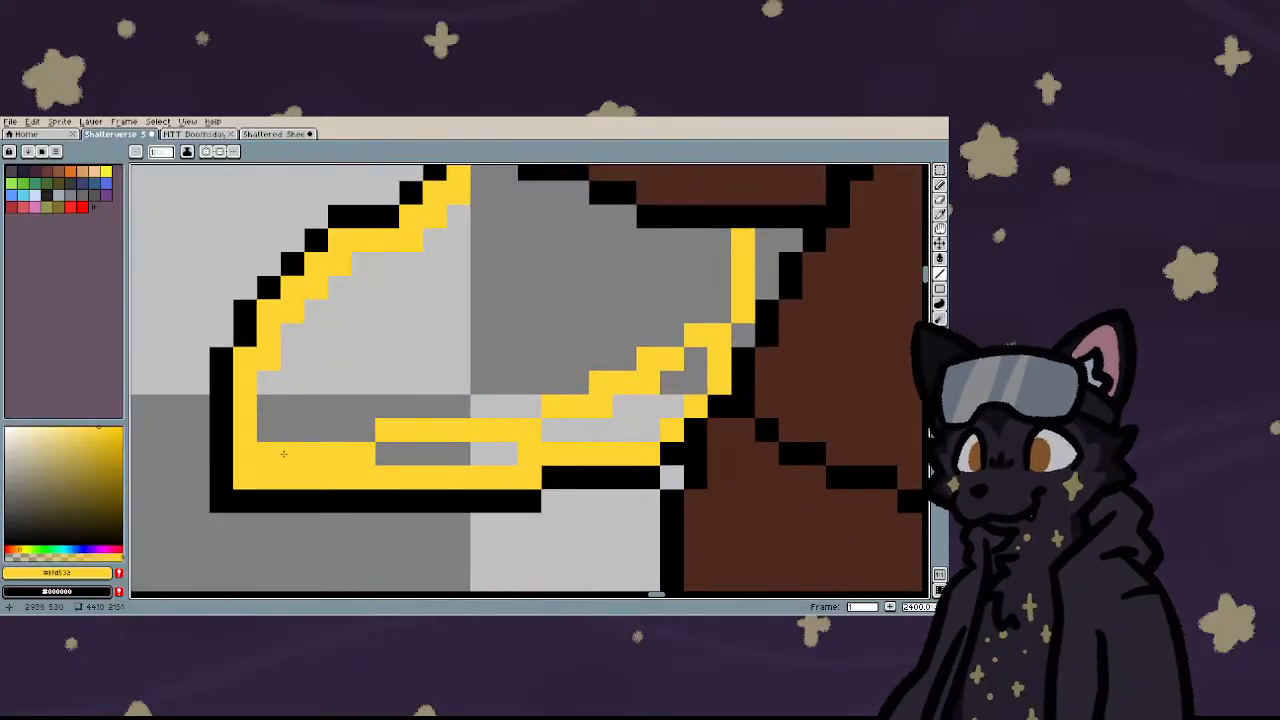
mouse_move(268, 453)
mouse_down()
mouse_move(508, 454)
mouse_move(625, 430)
mouse_up()
click(292, 453)
drag(270, 453, 246, 453)
drag(625, 408, 672, 406)
click(672, 382)
click(696, 382)
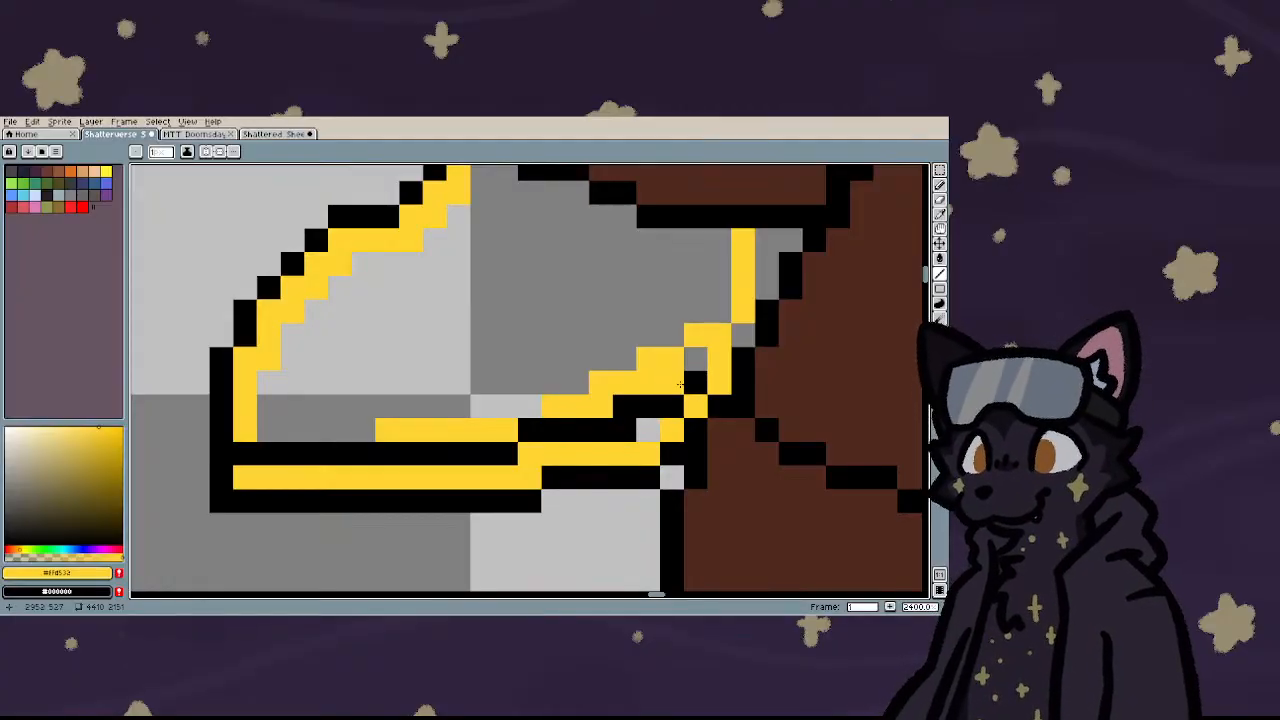
- Complete the black sole line at the shoe's heel by painting the pixels that join it to the extended leg's outline
scroll(630, 402, down, 5)
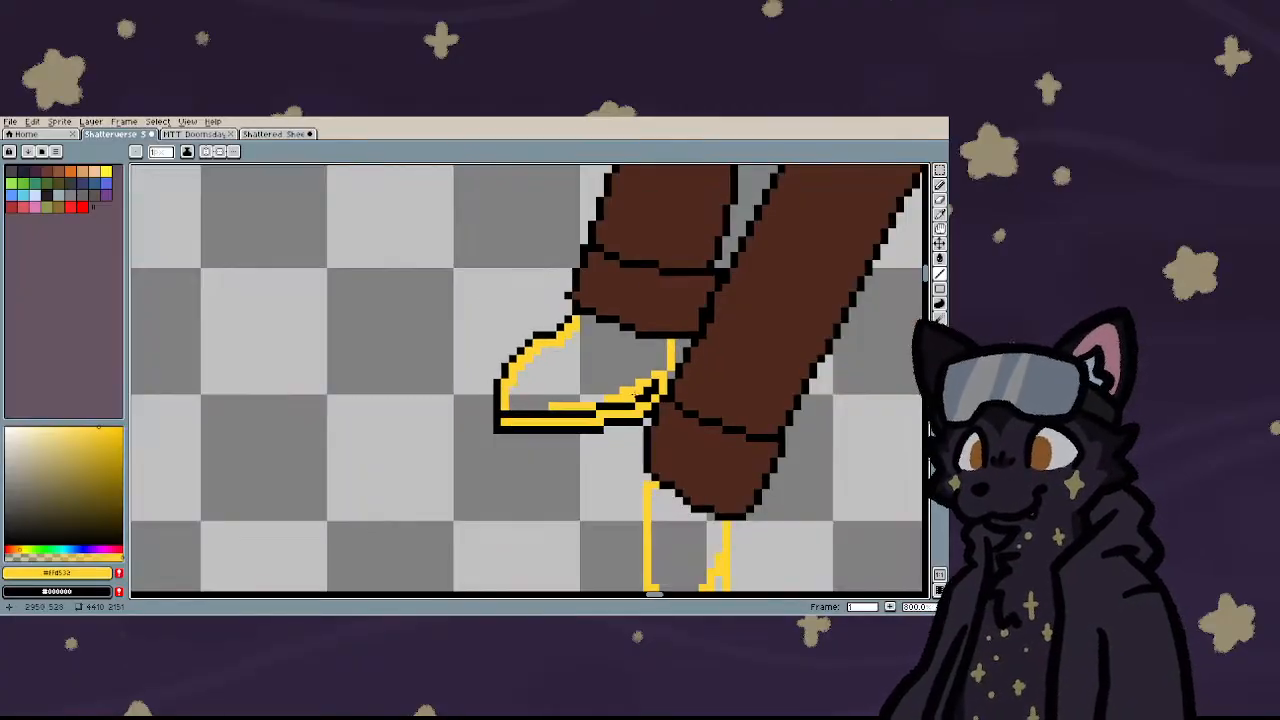
scroll(630, 402, up, 5)
click(660, 428)
click(678, 397)
click(630, 426)
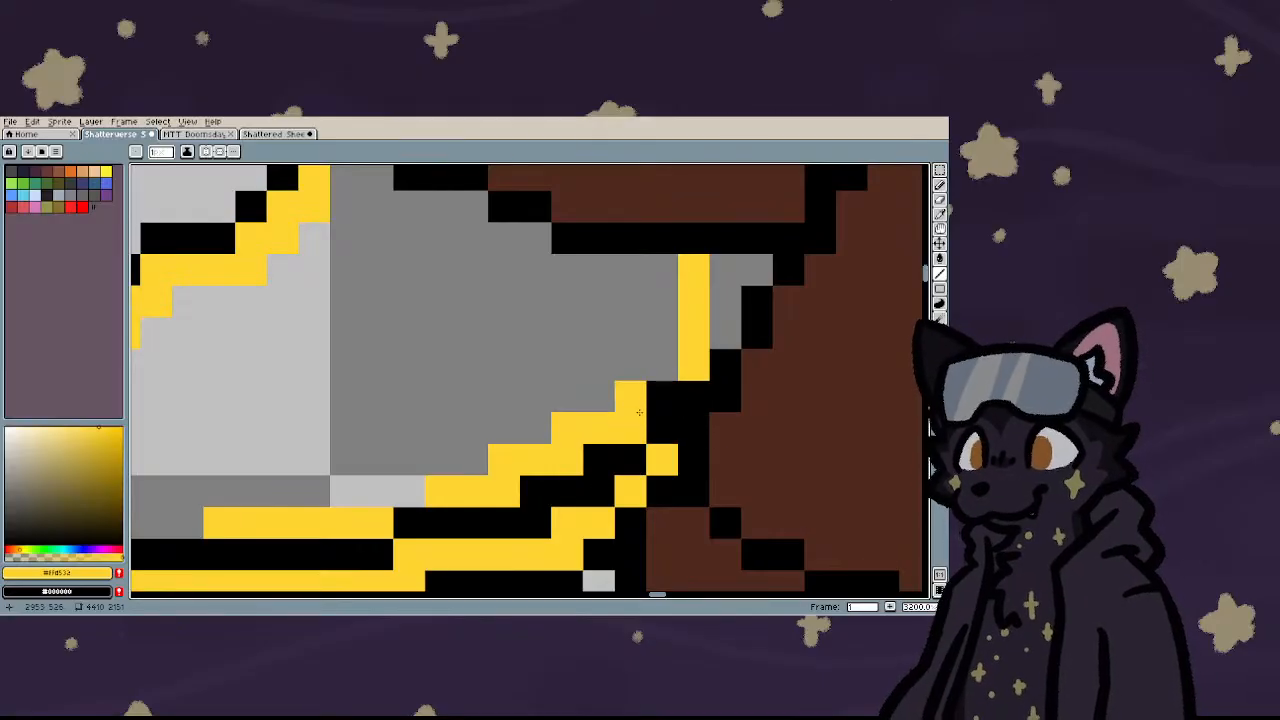
click(638, 411)
click(694, 397)
scroll(690, 390, down, 4)
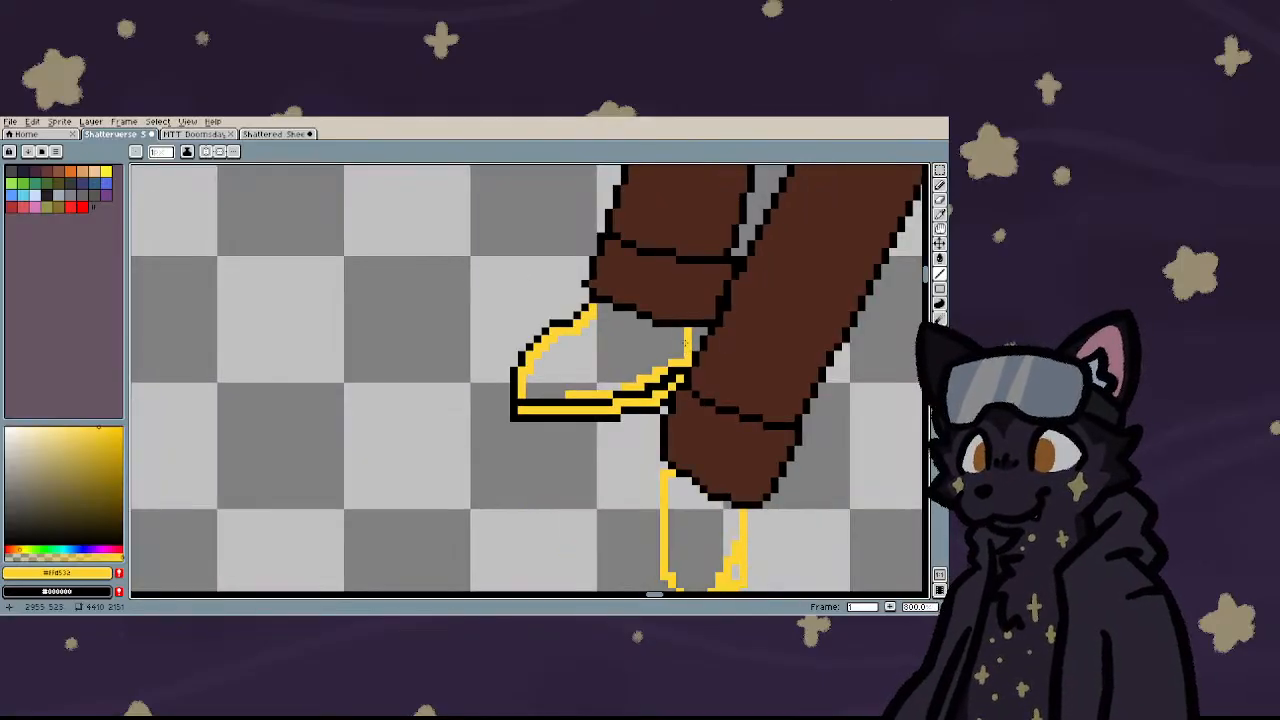
- Fill the upper of the bent leg's shoe with yellow #ffd532 and start a short black toe-cap curve below the trouser cuff
scroll(686, 343, up, 4)
scroll(515, 410, down, 5)
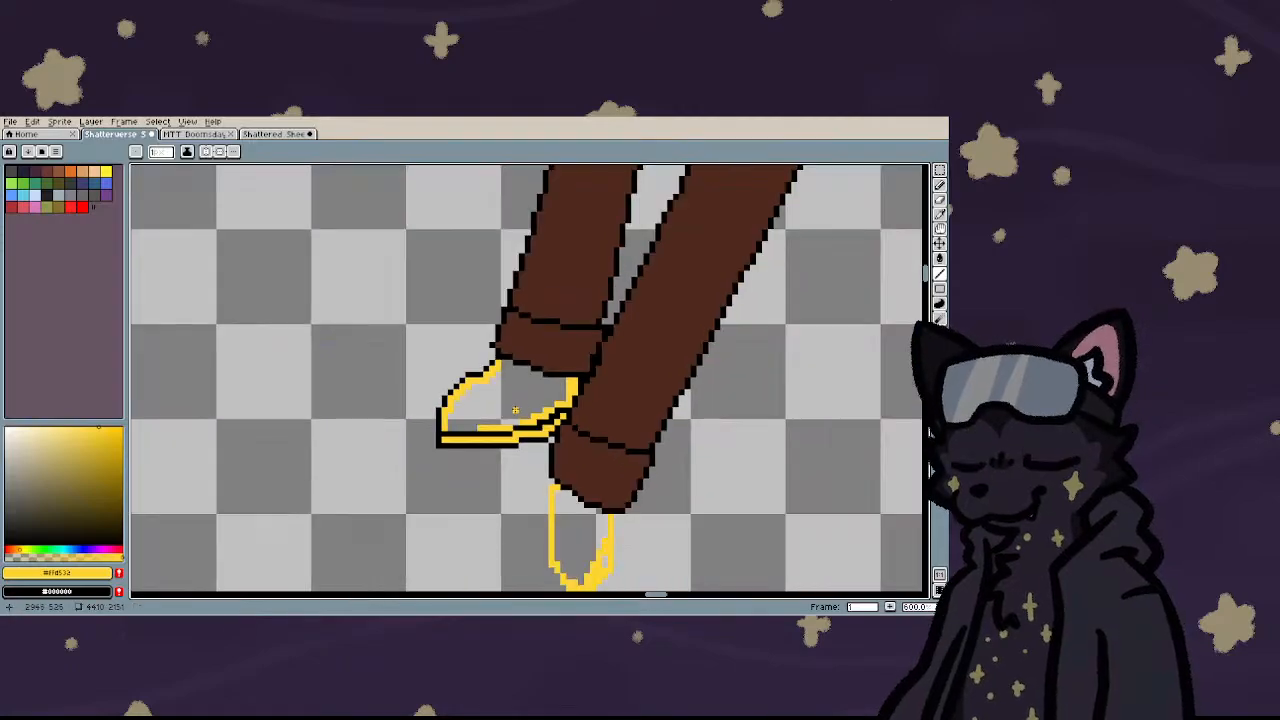
scroll(515, 410, down, 1)
scroll(515, 410, up, 3)
key(i)
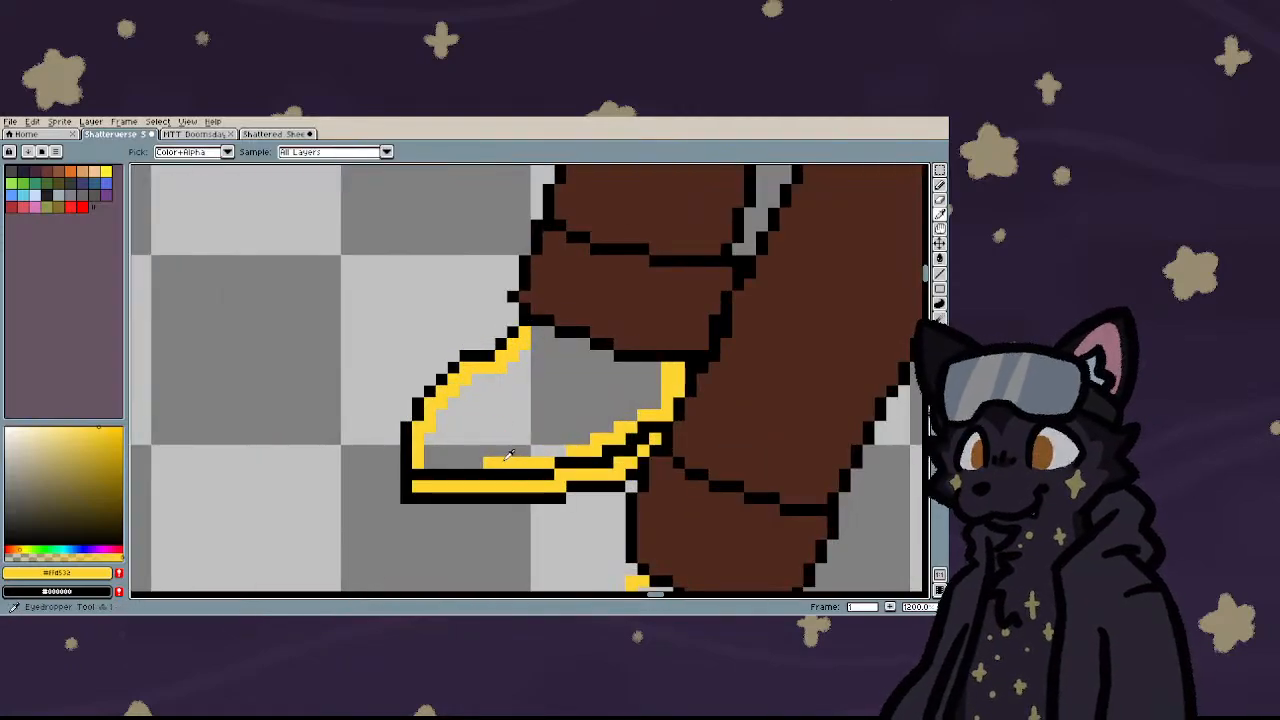
key(g)
click(509, 455)
key(b)
scroll(509, 455, up, 1)
right_click(532, 348)
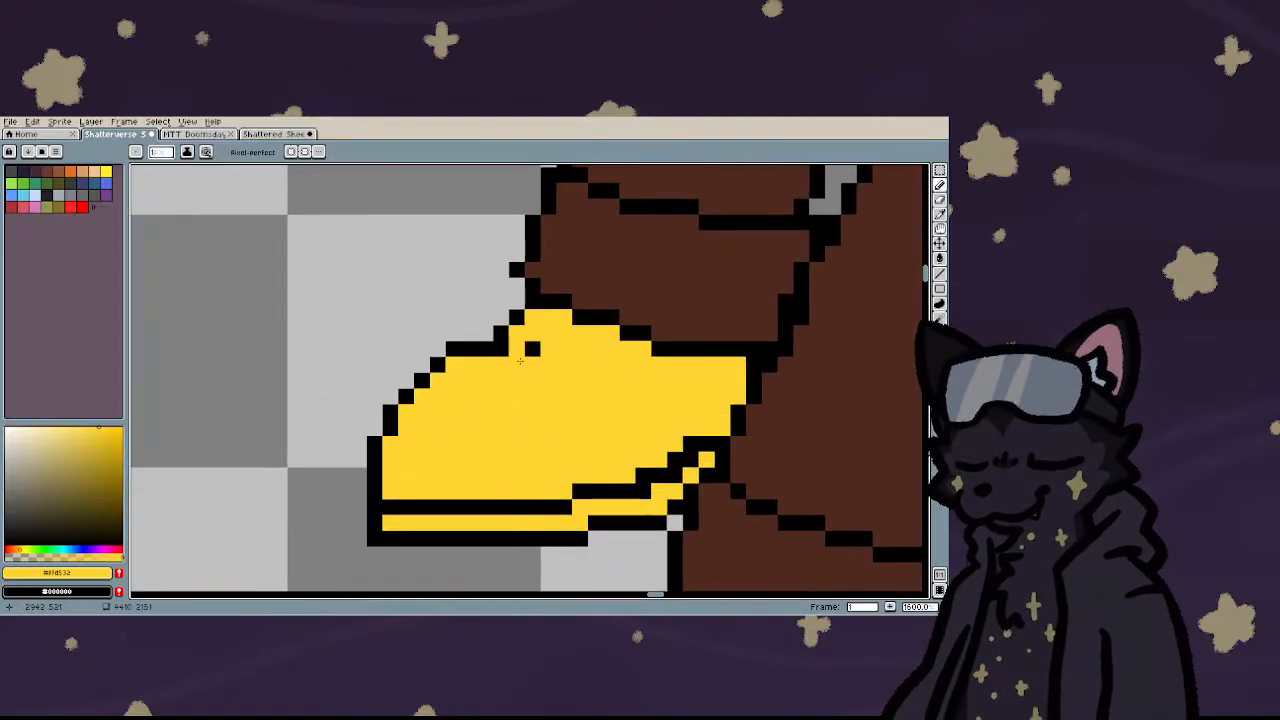
scroll(576, 380, down, 4)
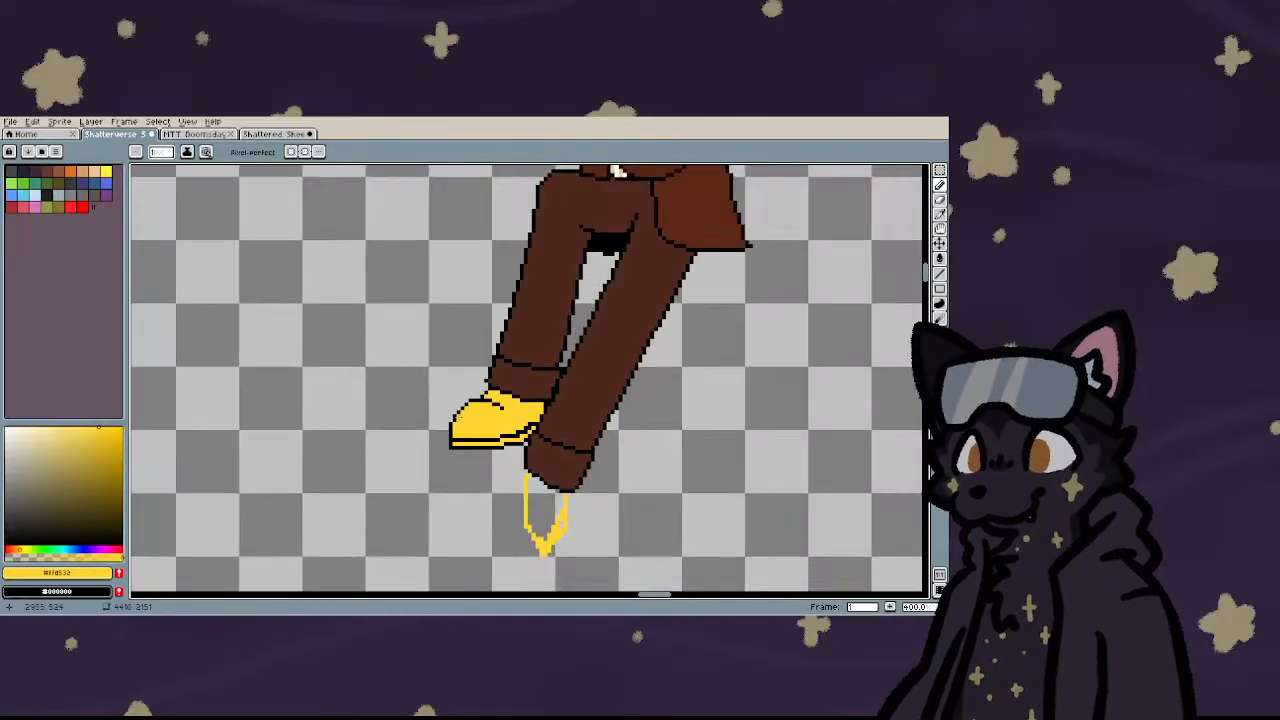
- Sample the dark brown #421c0f from the shoe of the front-facing hatted reference sprite
scroll(428, 416, down, 3)
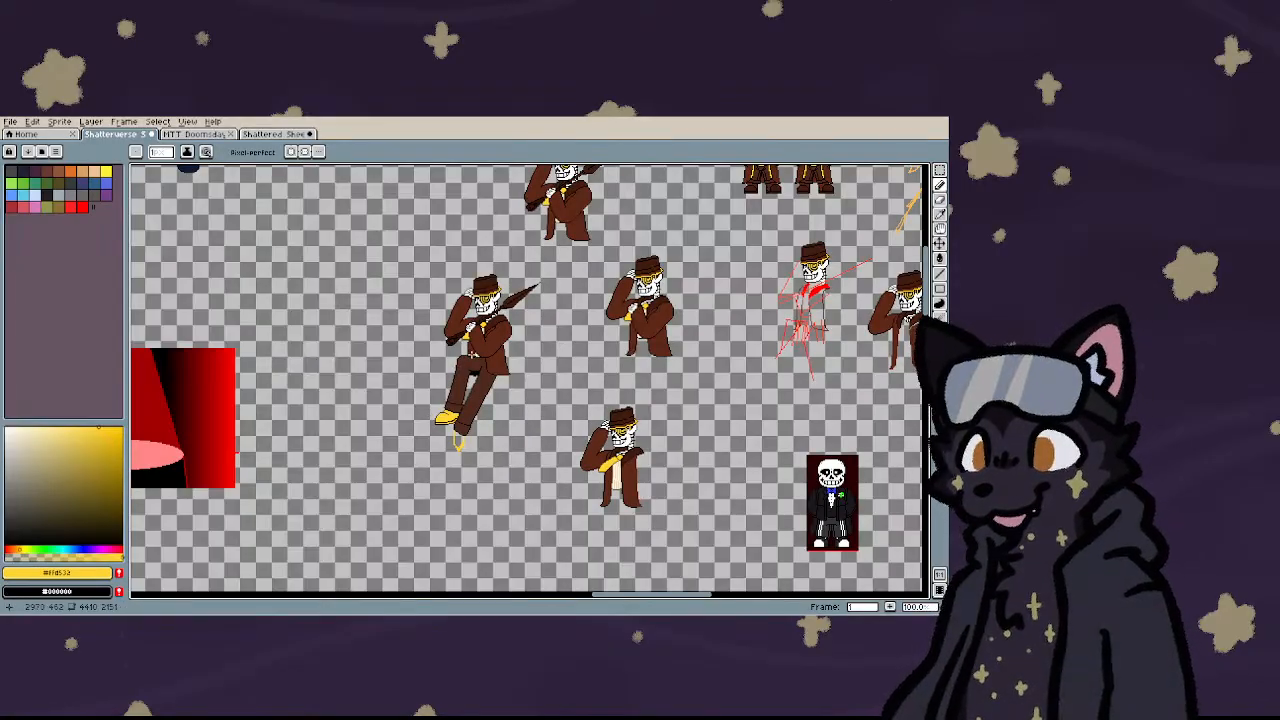
scroll(470, 353, down, 2)
scroll(468, 333, up, 4)
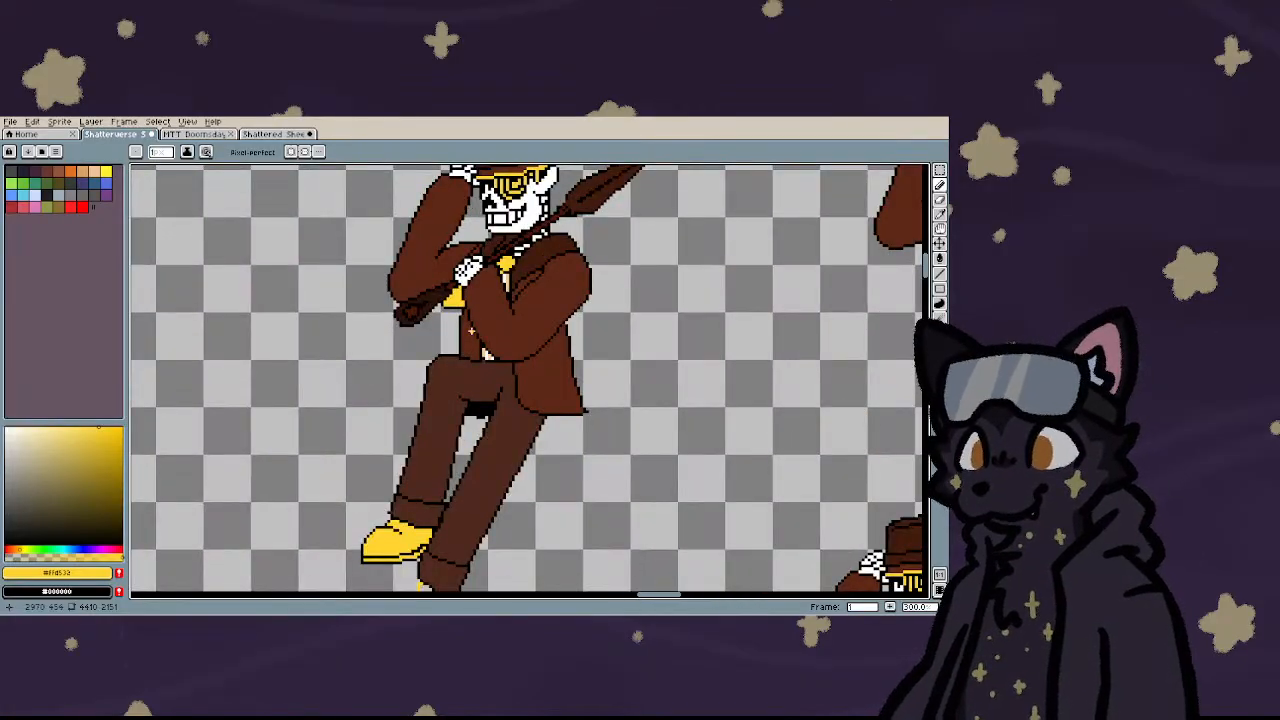
scroll(468, 333, down, 1)
scroll(468, 333, down, 3)
key(alt)
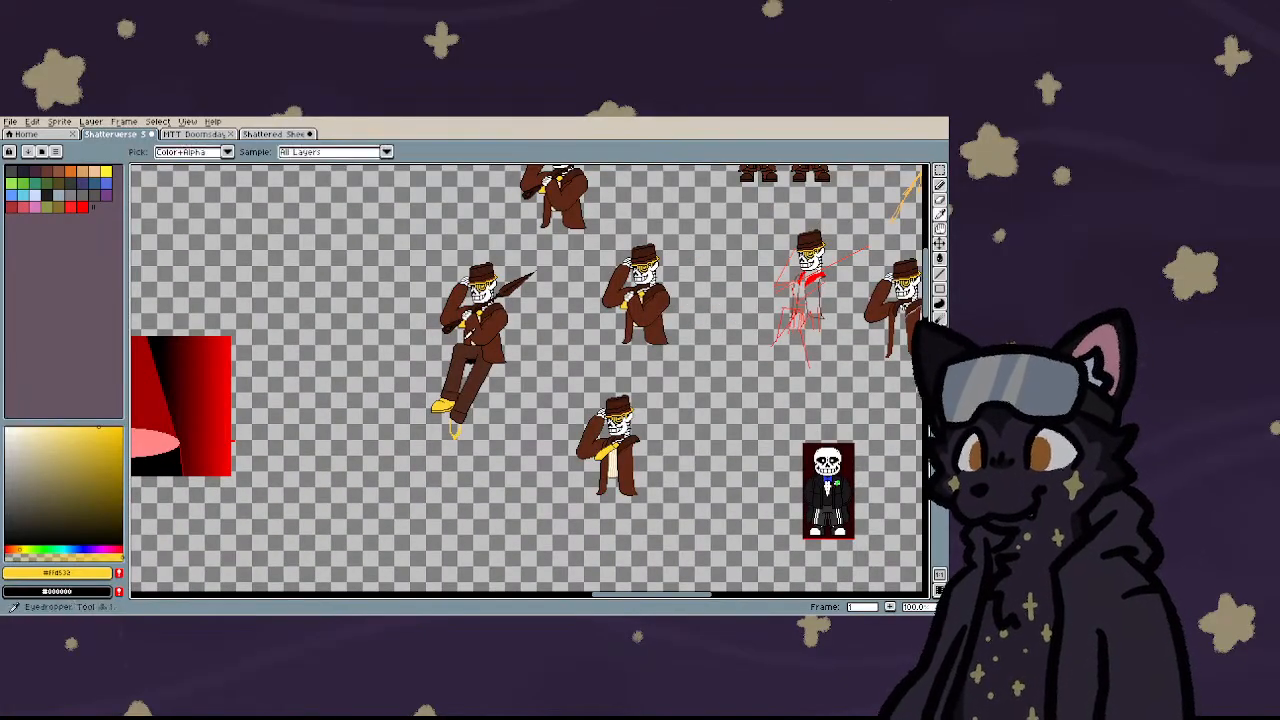
scroll(470, 325, up, 6)
scroll(474, 308, down, 5)
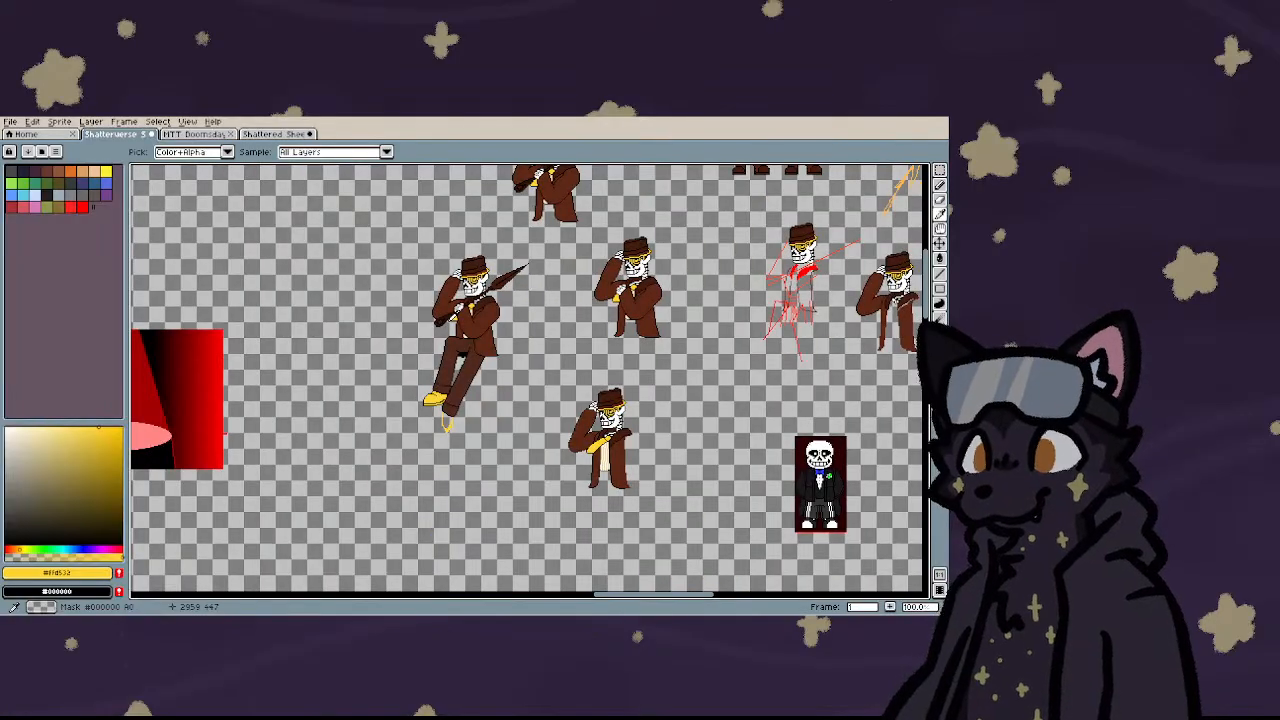
scroll(552, 222, up, 3)
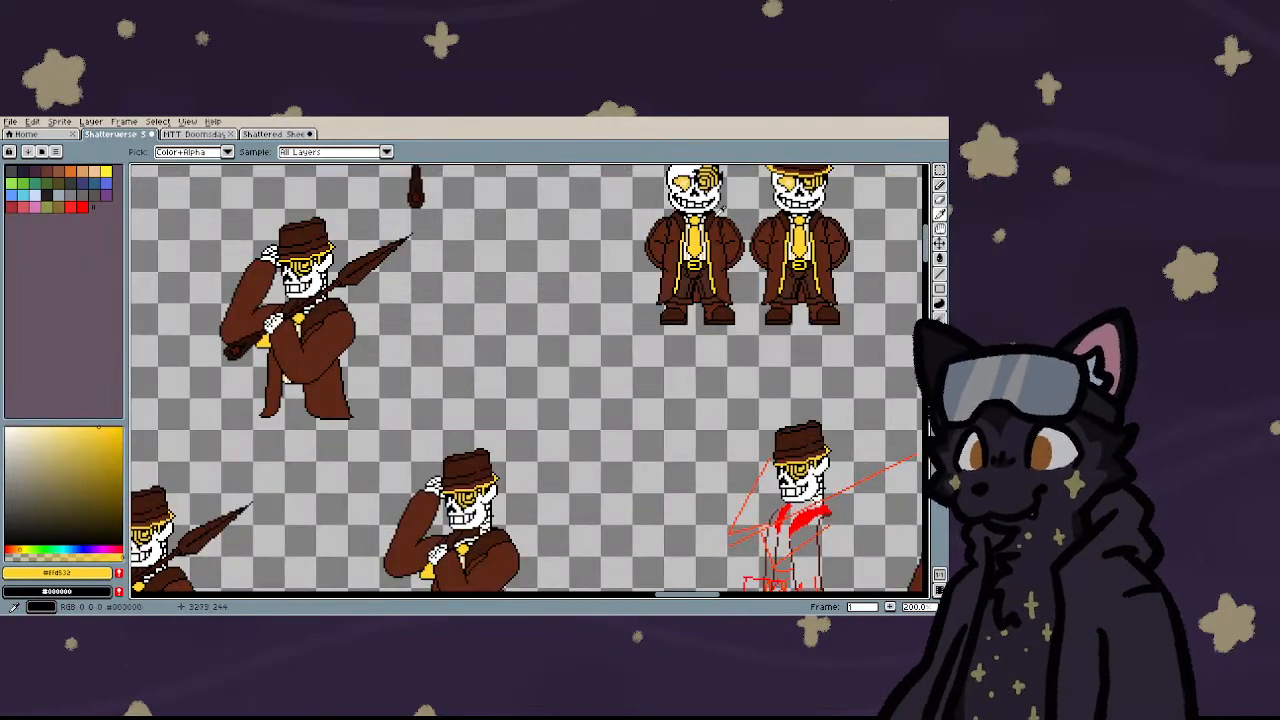
scroll(709, 199, down, 2)
scroll(736, 256, up, 3)
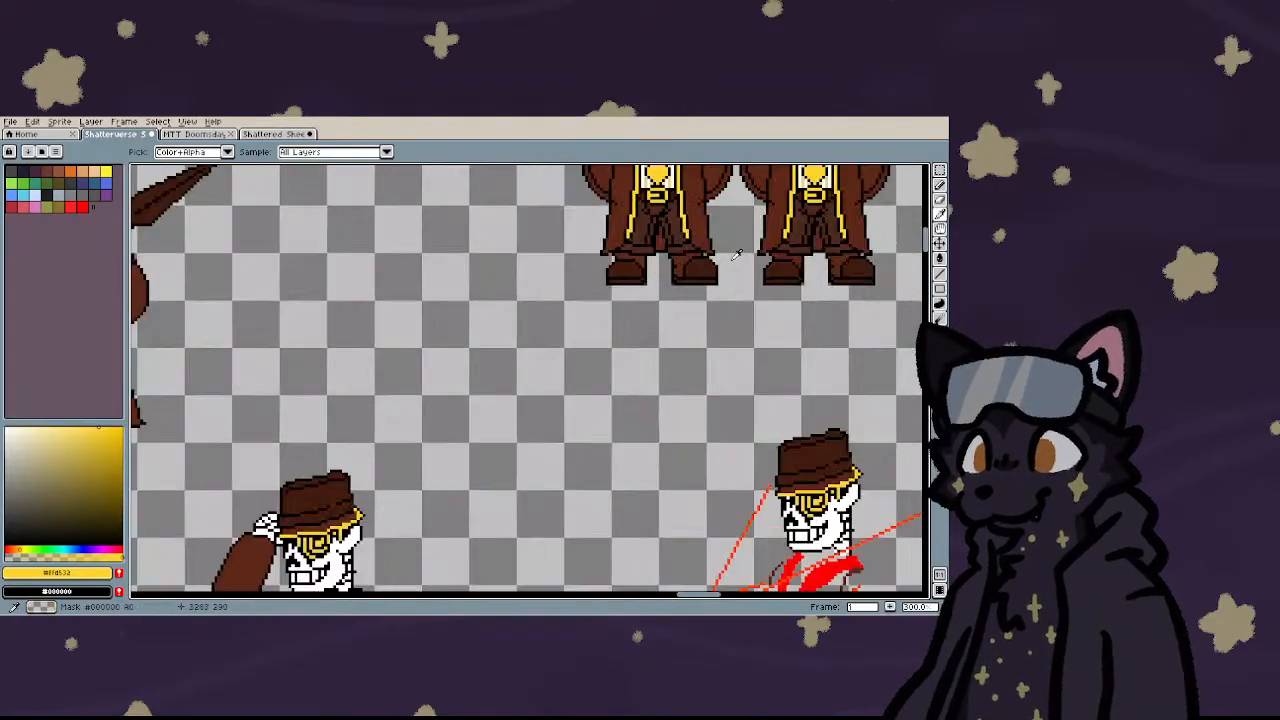
click(785, 268)
scroll(785, 268, down, 4)
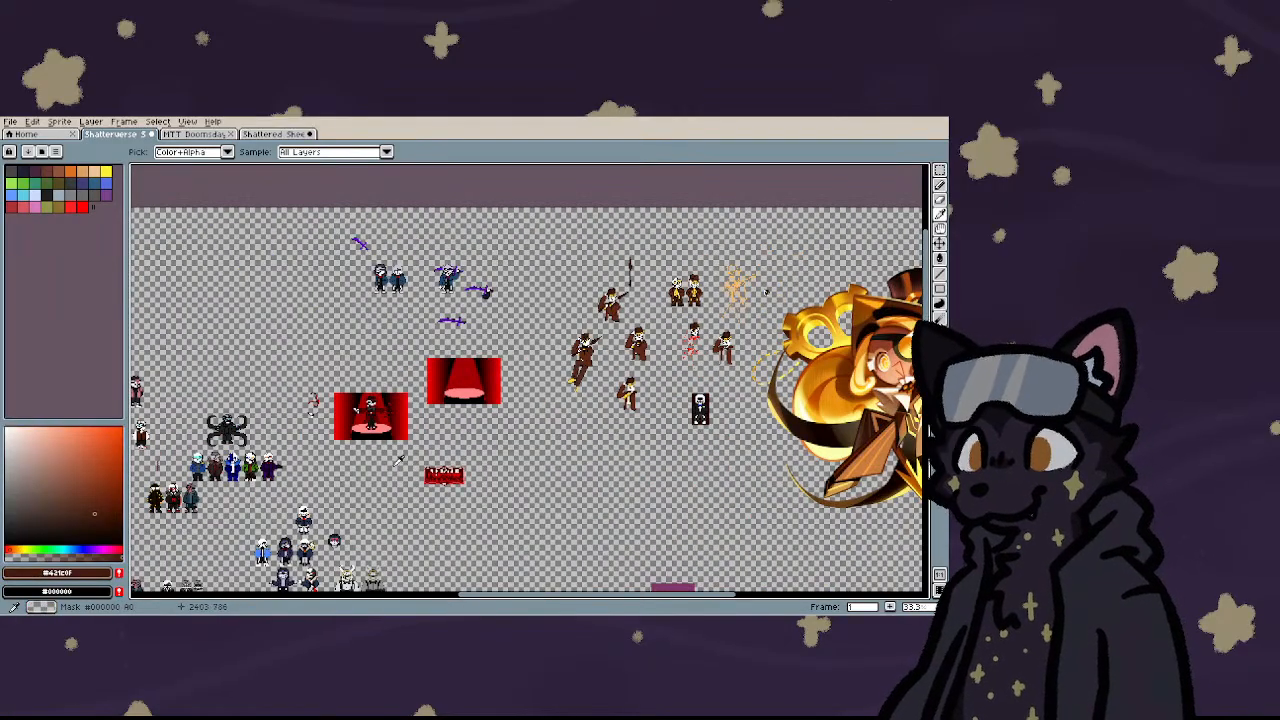
scroll(582, 370, up, 8)
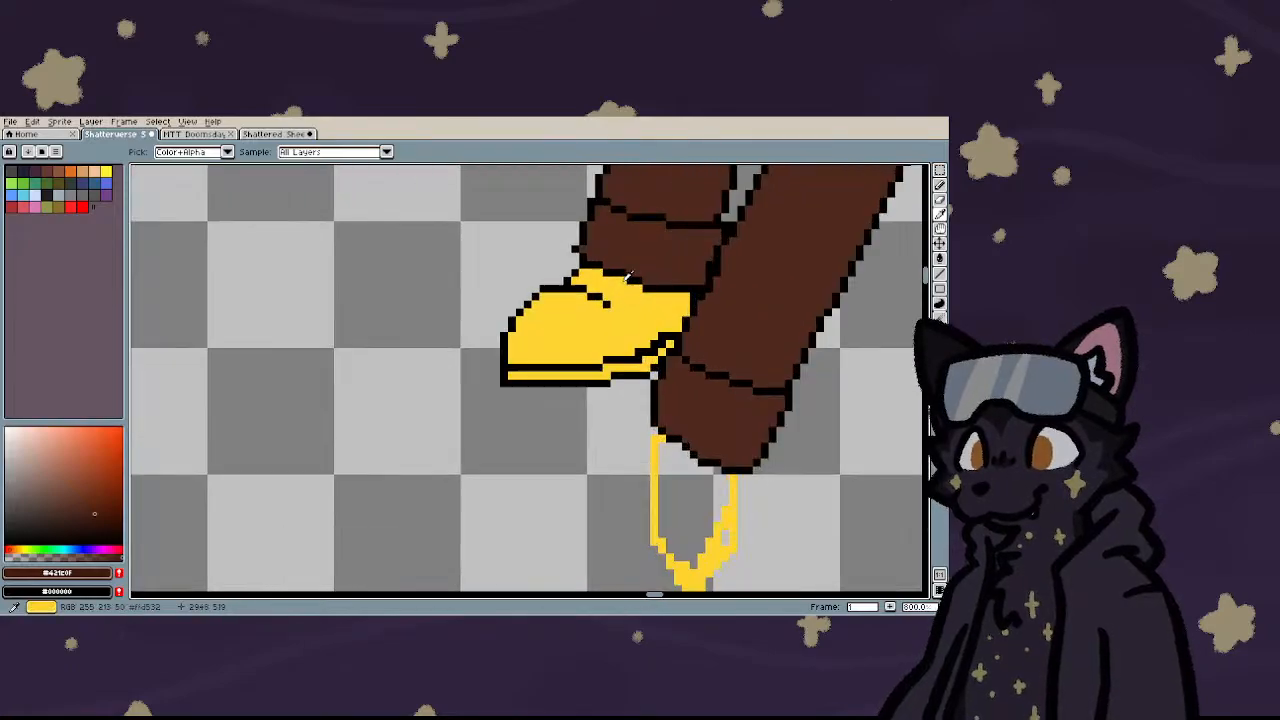
- Extend the black toe-cap curve down to the sole line of the bent leg's shoe and fill the toe cap with dark brown #421c0f
key(b)
scroll(630, 276, up, 1)
drag(604, 314, 623, 371)
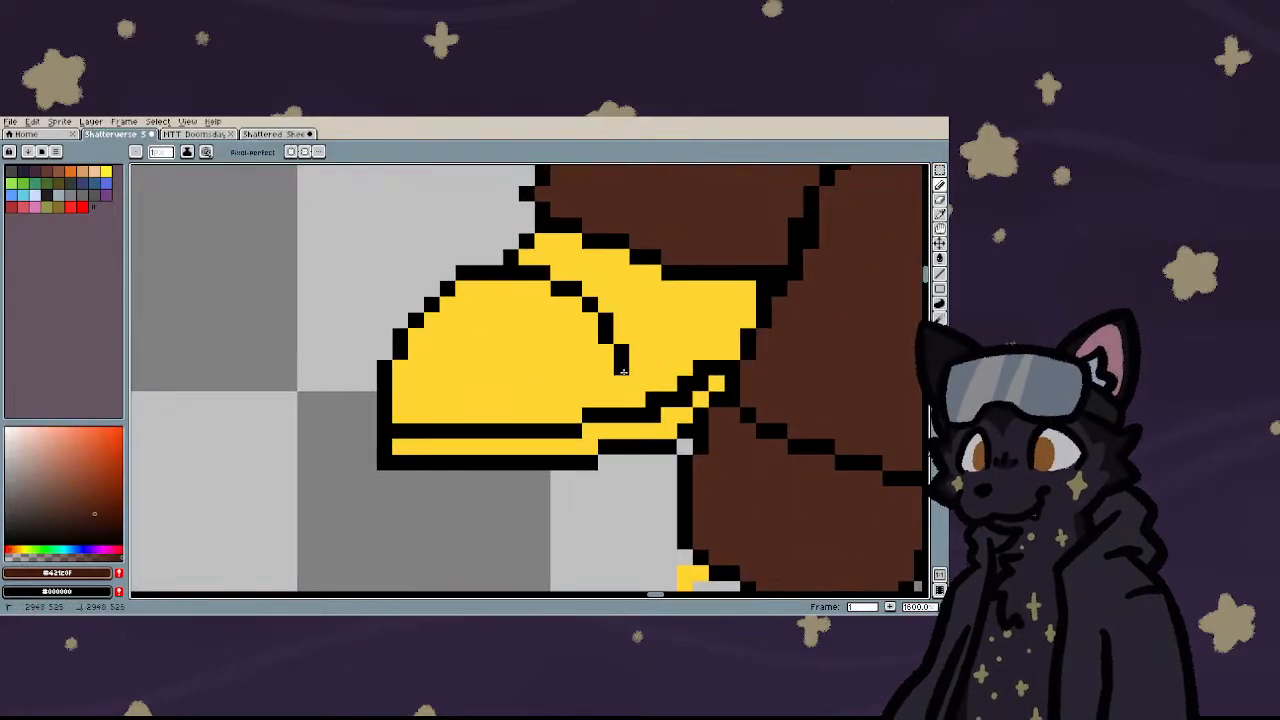
scroll(590, 384, down, 2)
key(g)
click(560, 388)
scroll(592, 372, up, 2)
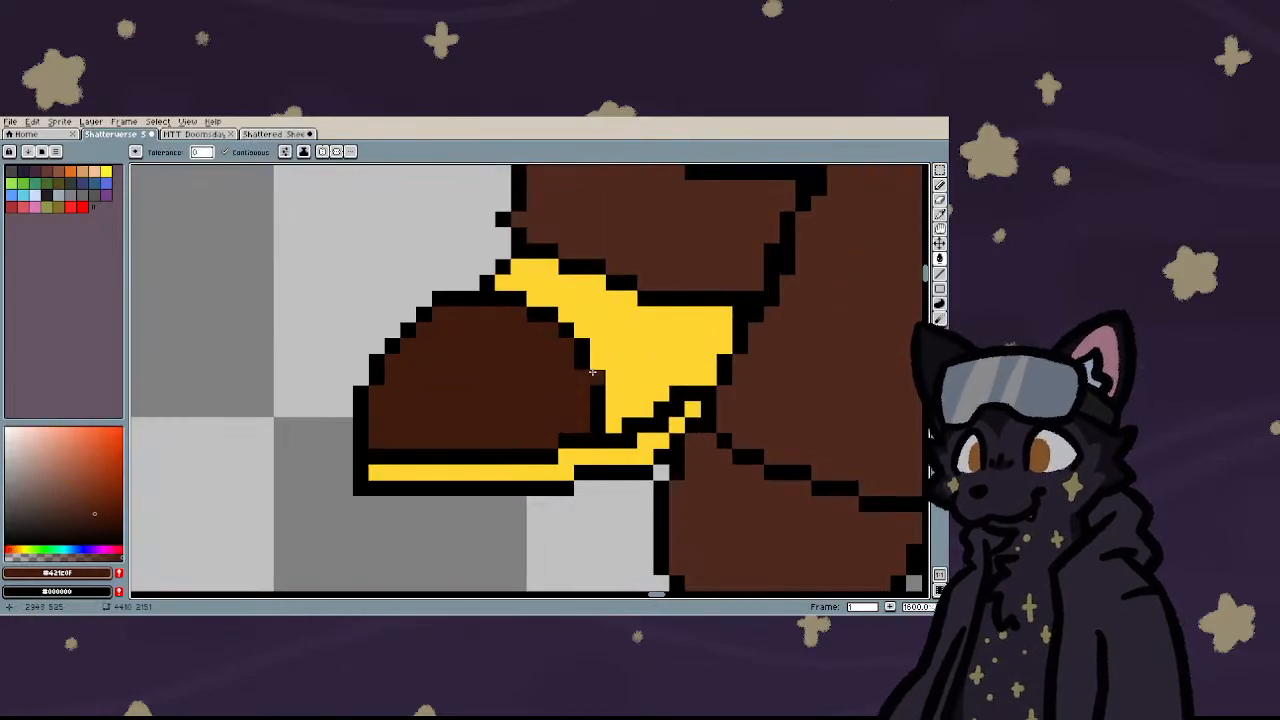
- Fill the sole of the bent leg's shoe with dark brown, including the isolated yellow pixel at the heel
click(582, 456)
scroll(582, 456, down, 2)
scroll(490, 448, up, 2)
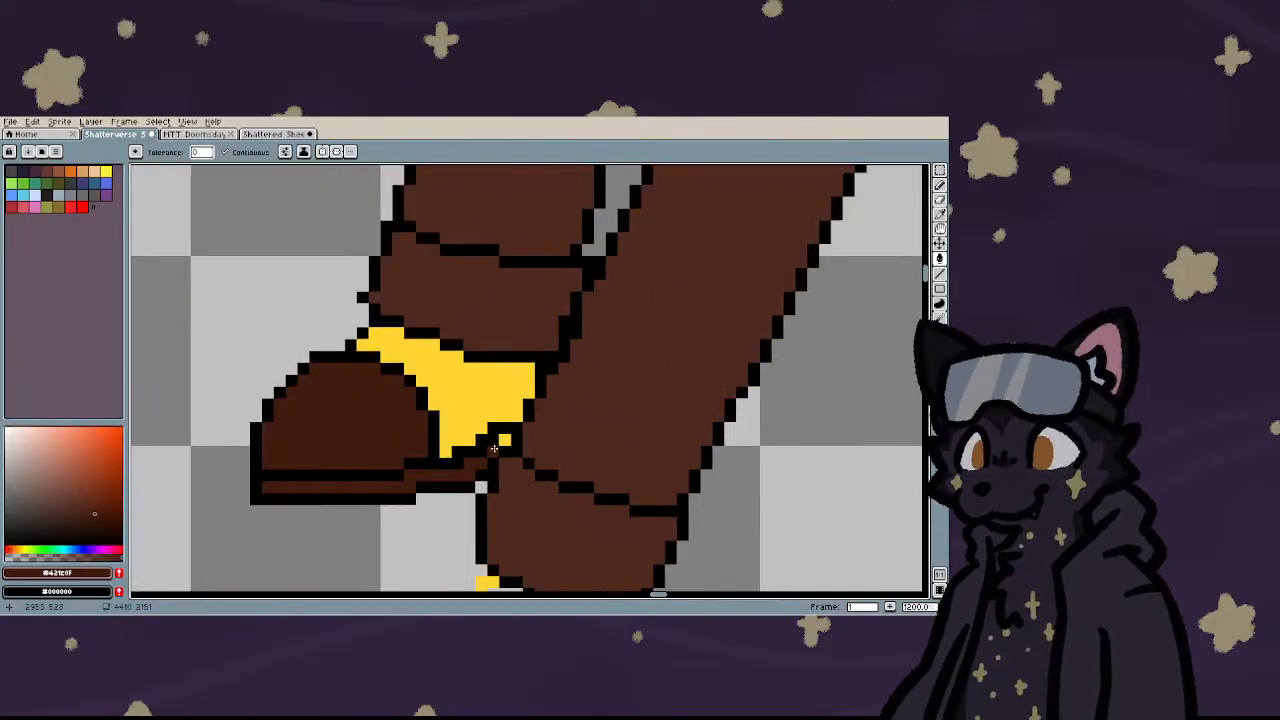
click(505, 440)
- Thin the stepped black sole line near the heel by repainting its upper pixels in the shoe's yellow
scroll(467, 450, up, 1)
key(u)
click(467, 423)
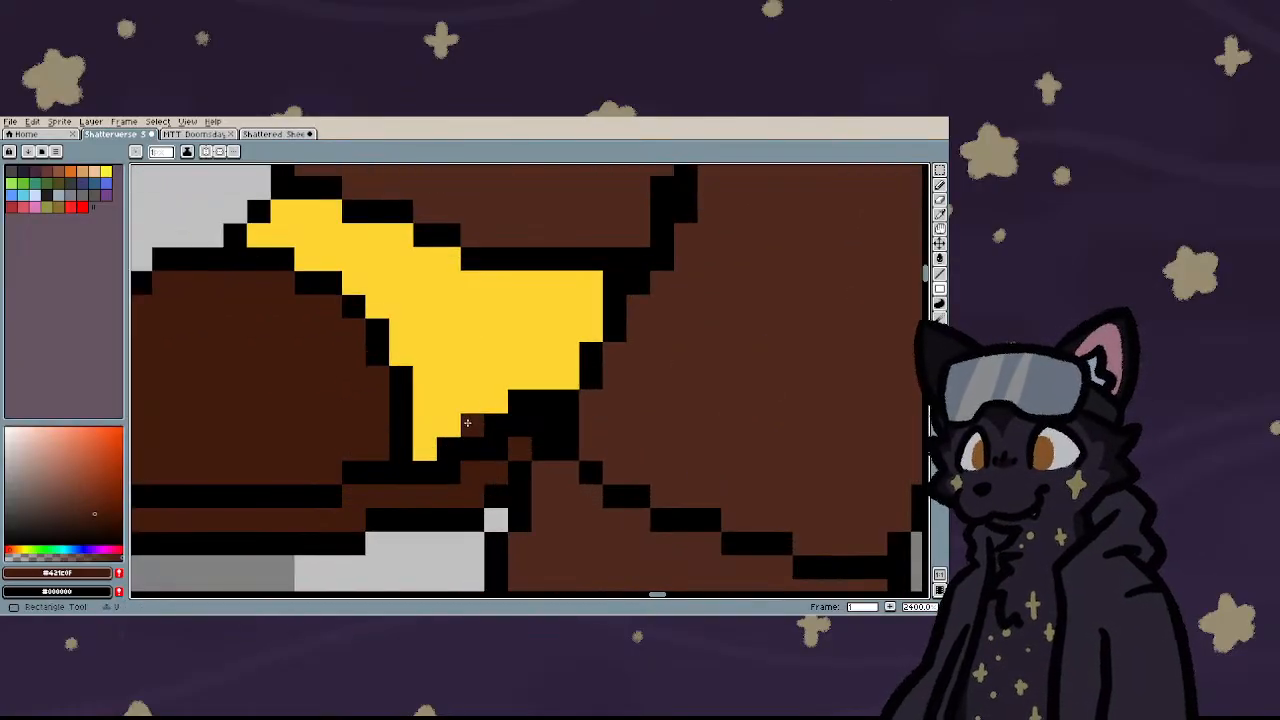
key(b)
alt+click(470, 408)
drag(472, 424, 544, 400)
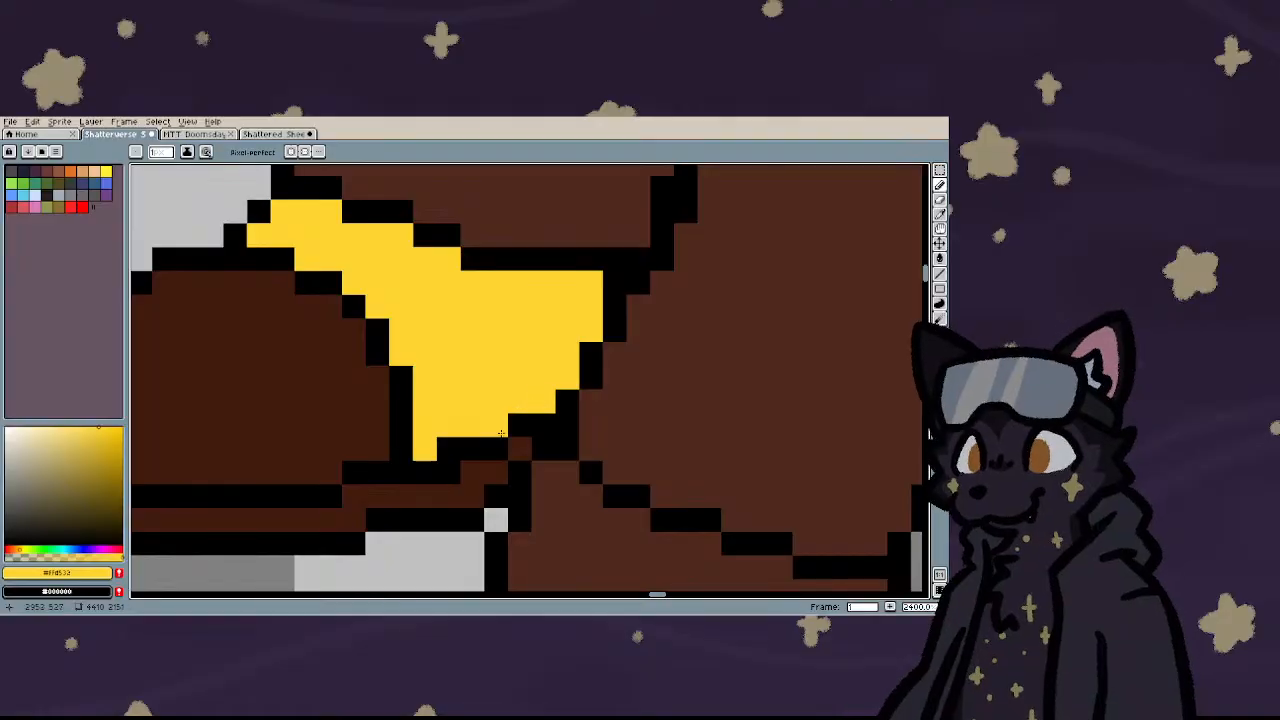
- Sample the reddish brown #5e2816 from the front-facing reference sprite's shoe and fill the remaining yellow of the bent leg's shoe with it
scroll(501, 432, down, 4)
scroll(501, 432, up, 1)
scroll(501, 432, down, 4)
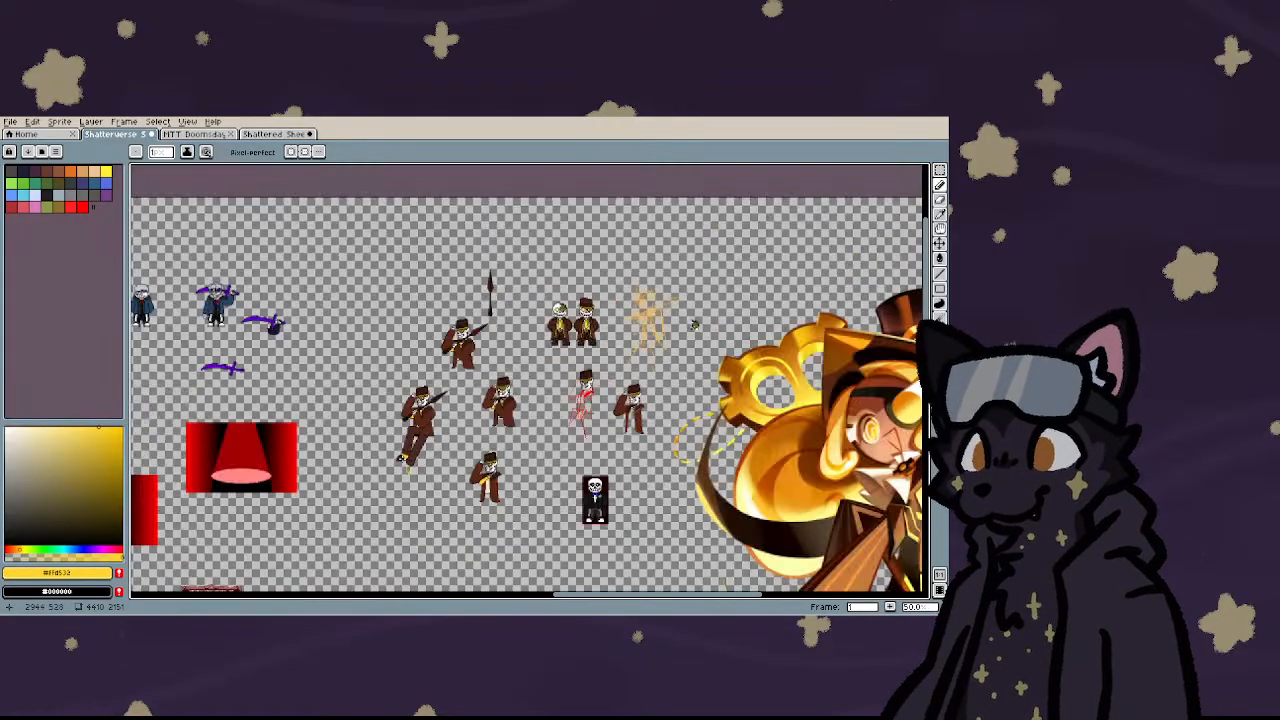
key(i)
scroll(560, 338, up, 5)
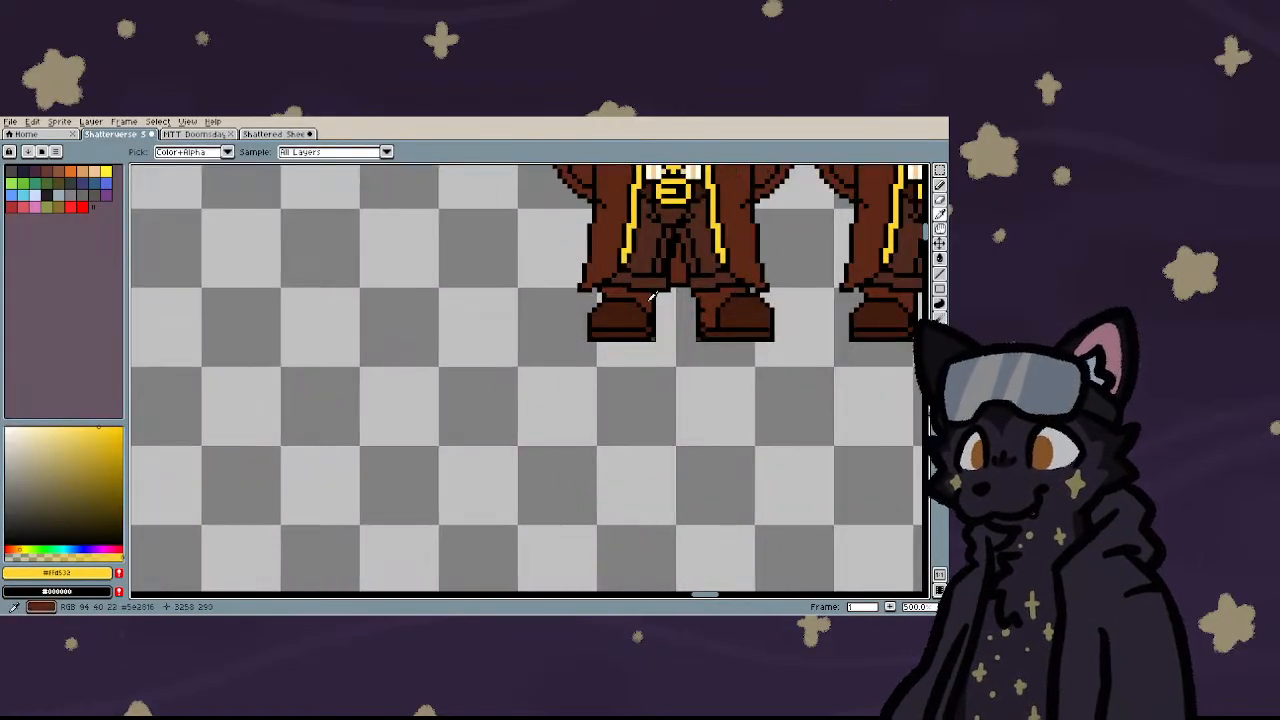
click(651, 296)
scroll(651, 296, down, 4)
key(g)
scroll(356, 546, up, 5)
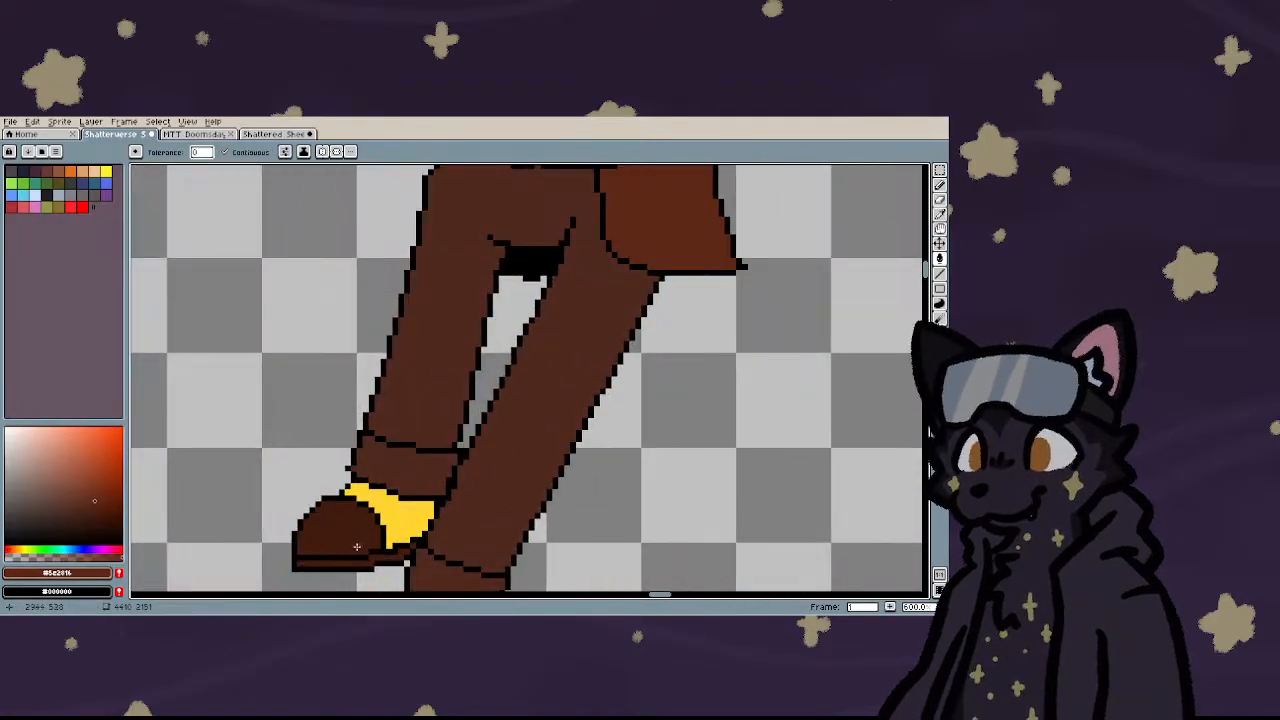
scroll(356, 546, down, 1)
click(432, 502)
scroll(429, 450, down, 4)
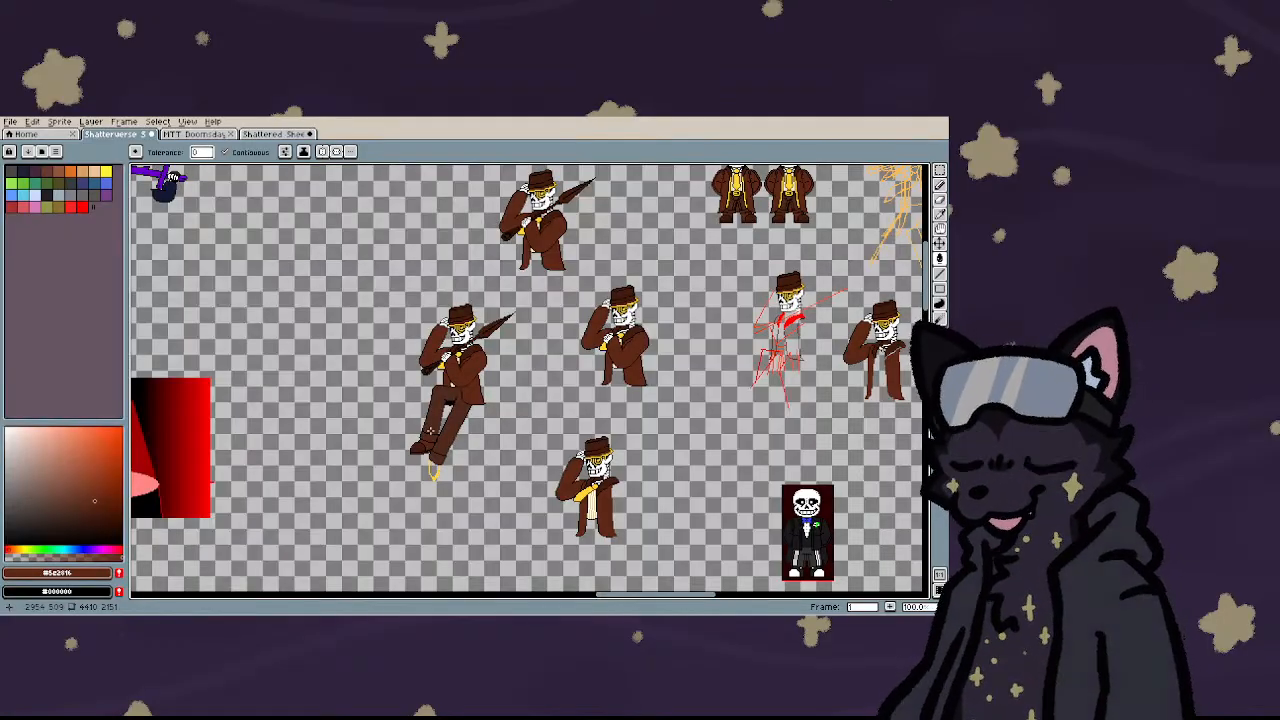
- Pick the dark brown #421c0f from the bent leg's shoe sole as the Pencil colour for the extended leg's shoe
scroll(429, 430, up, 2)
scroll(446, 468, up, 4)
key(i)
scroll(428, 367, up, 2)
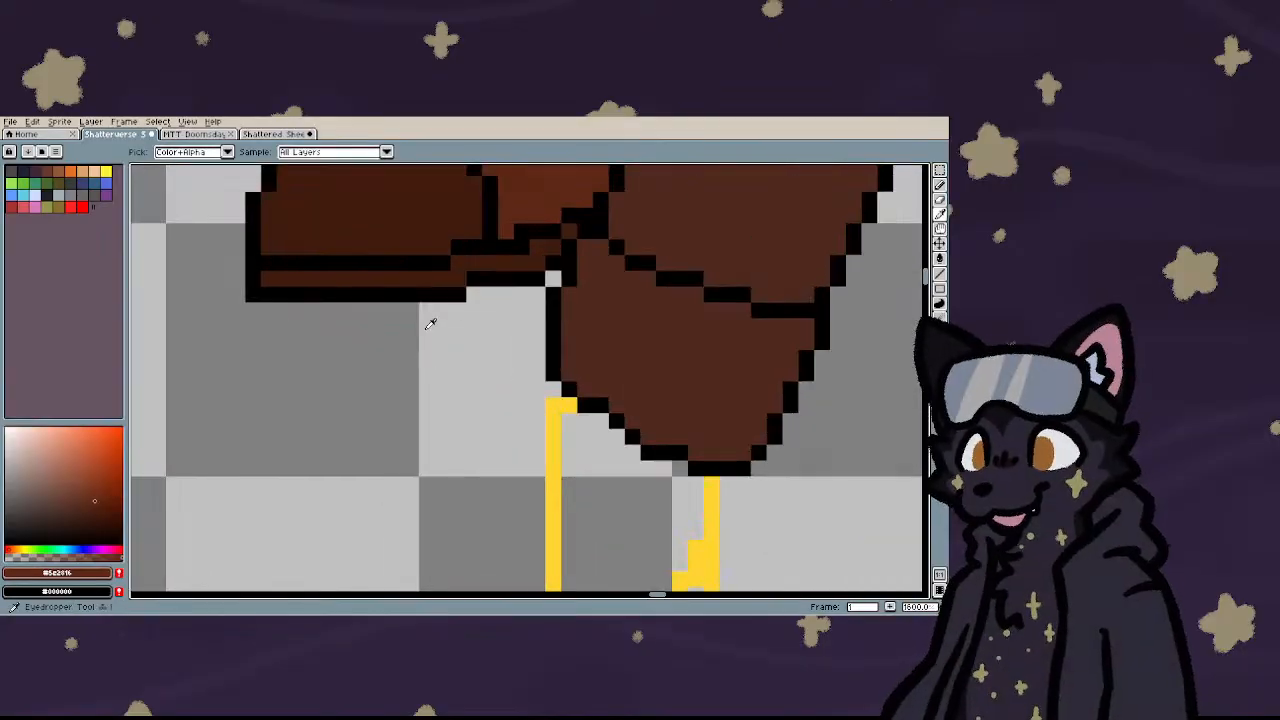
click(442, 278)
scroll(424, 298, down, 3)
key(b)
scroll(490, 447, up, 4)
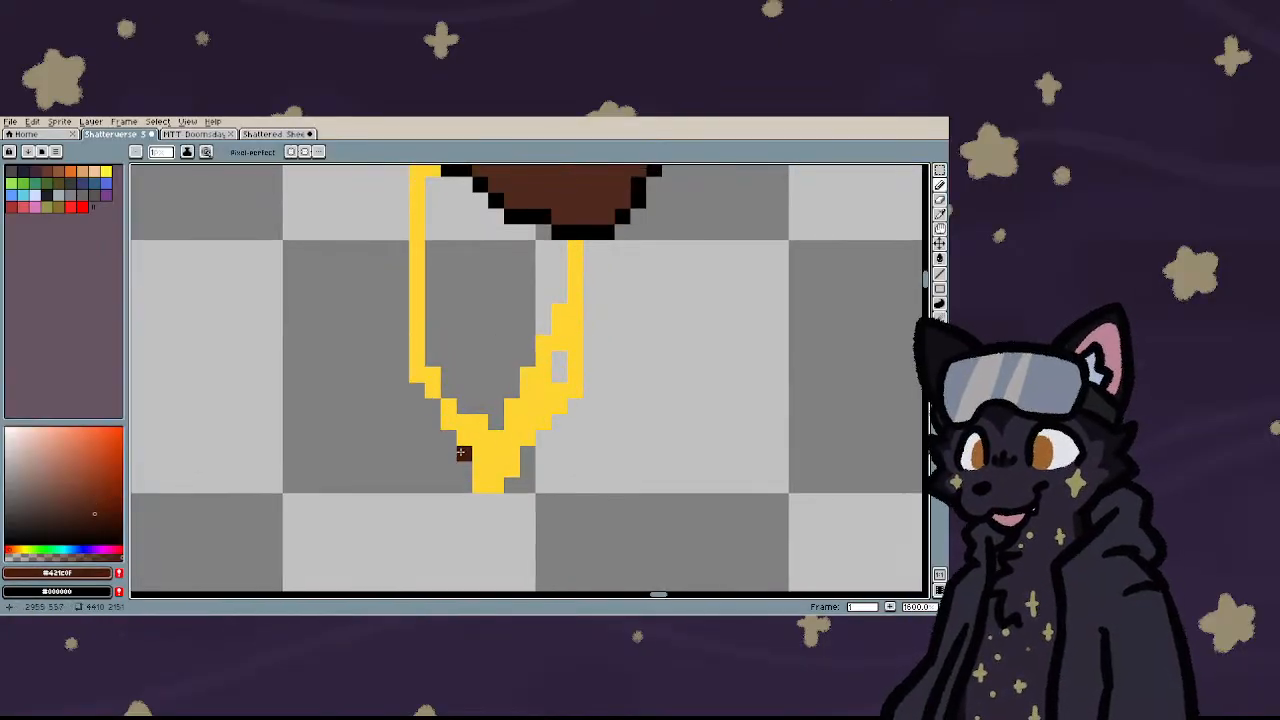
drag(449, 484, 519, 488)
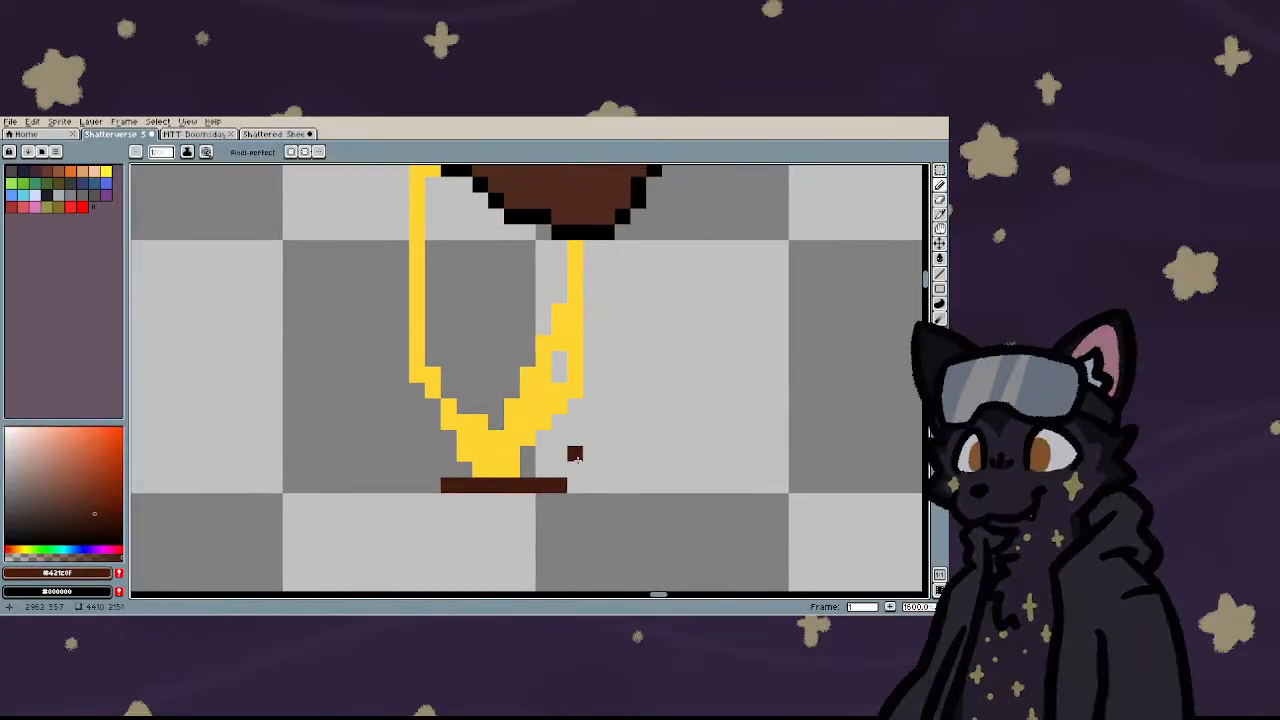
scroll(531, 460, down, 6)
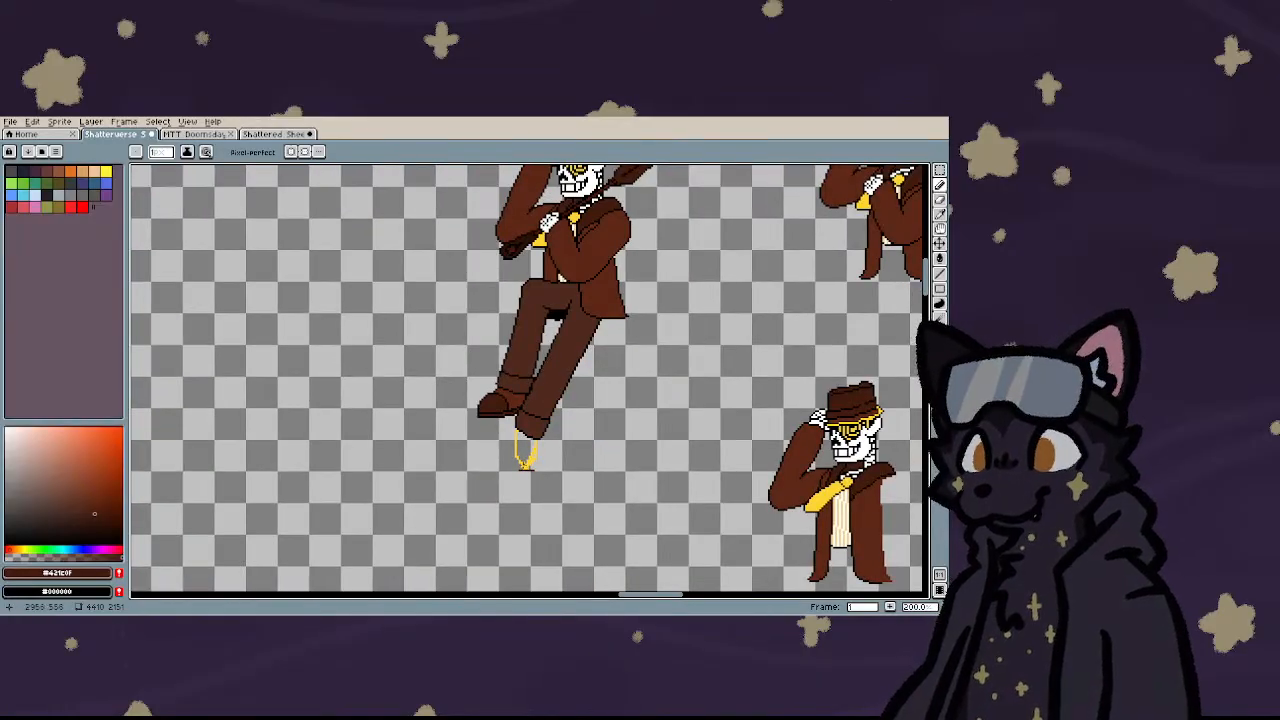
scroll(523, 463, up, 5)
scroll(522, 465, down, 2)
scroll(522, 465, up, 4)
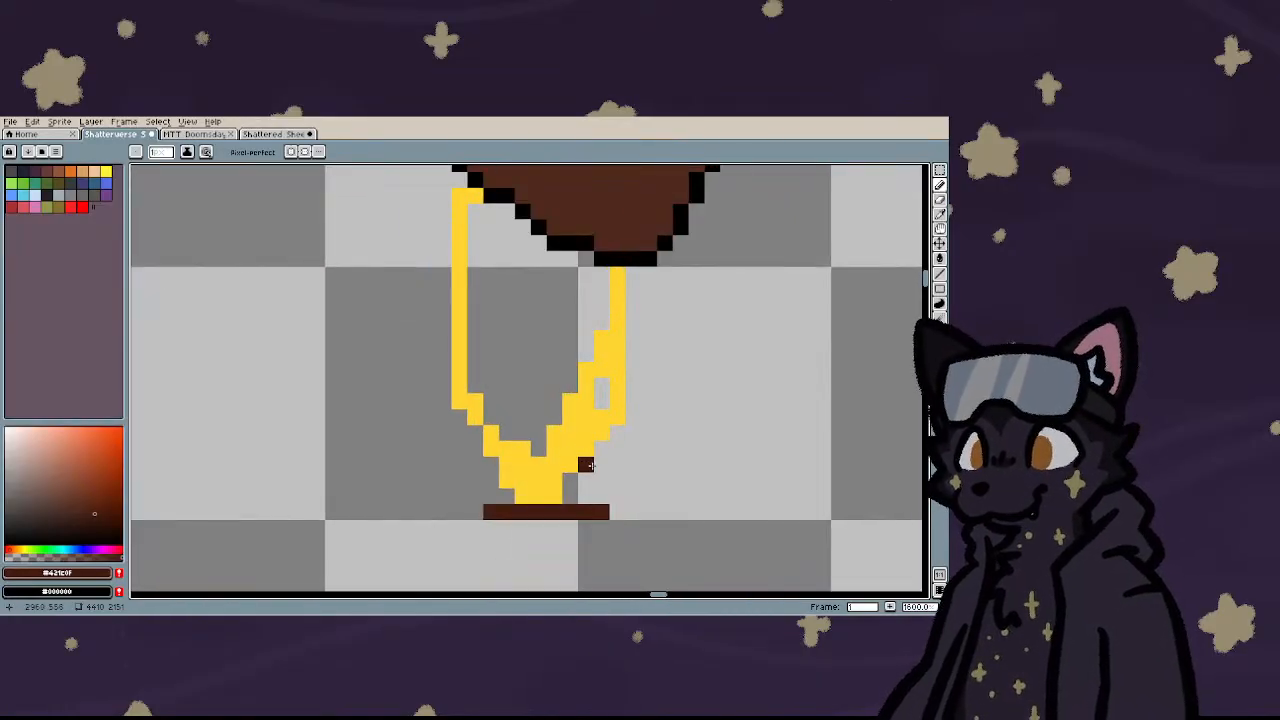
key(ctrl+z)
scroll(509, 411, down, 1)
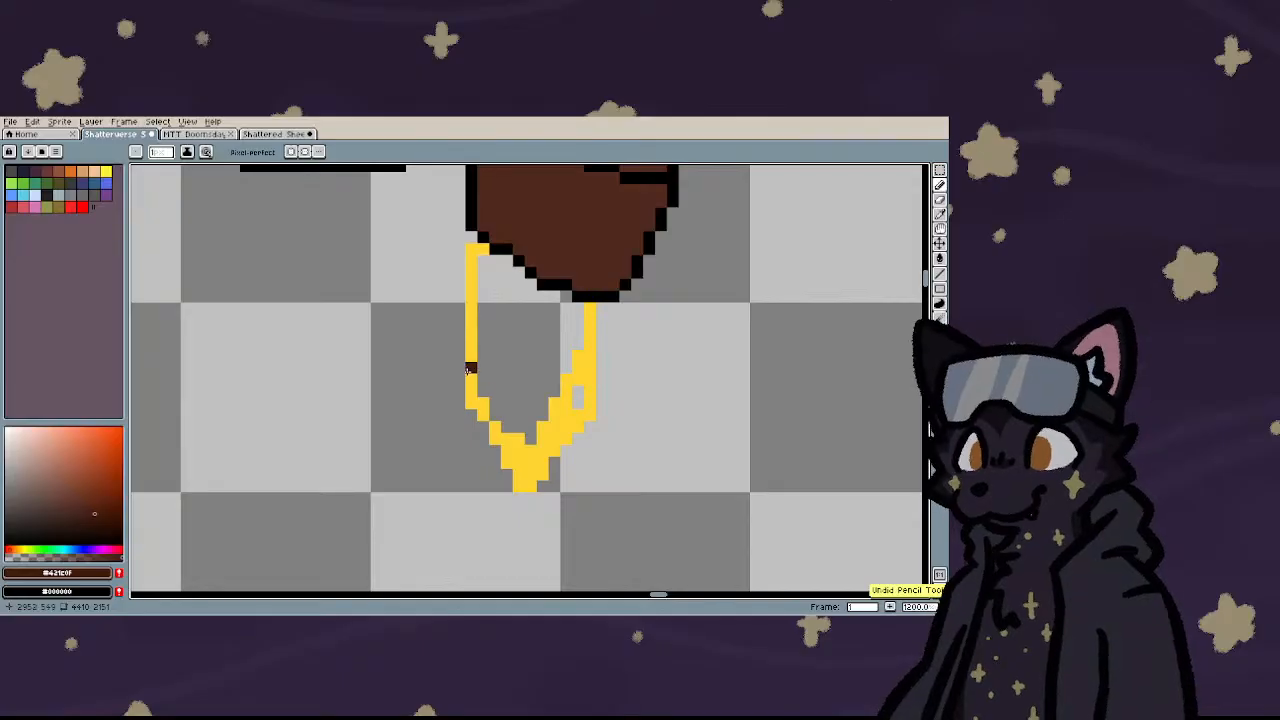
- Draw the extended leg's rounded toe cap in dark brown over the yellow sketch, then surround it with a black outline joined to the cuff
mouse_move(471, 368)
mouse_down()
mouse_move(549, 420)
mouse_move(593, 414)
mouse_move(616, 320)
mouse_move(586, 342)
mouse_move(470, 317)
mouse_move(468, 362)
mouse_up()
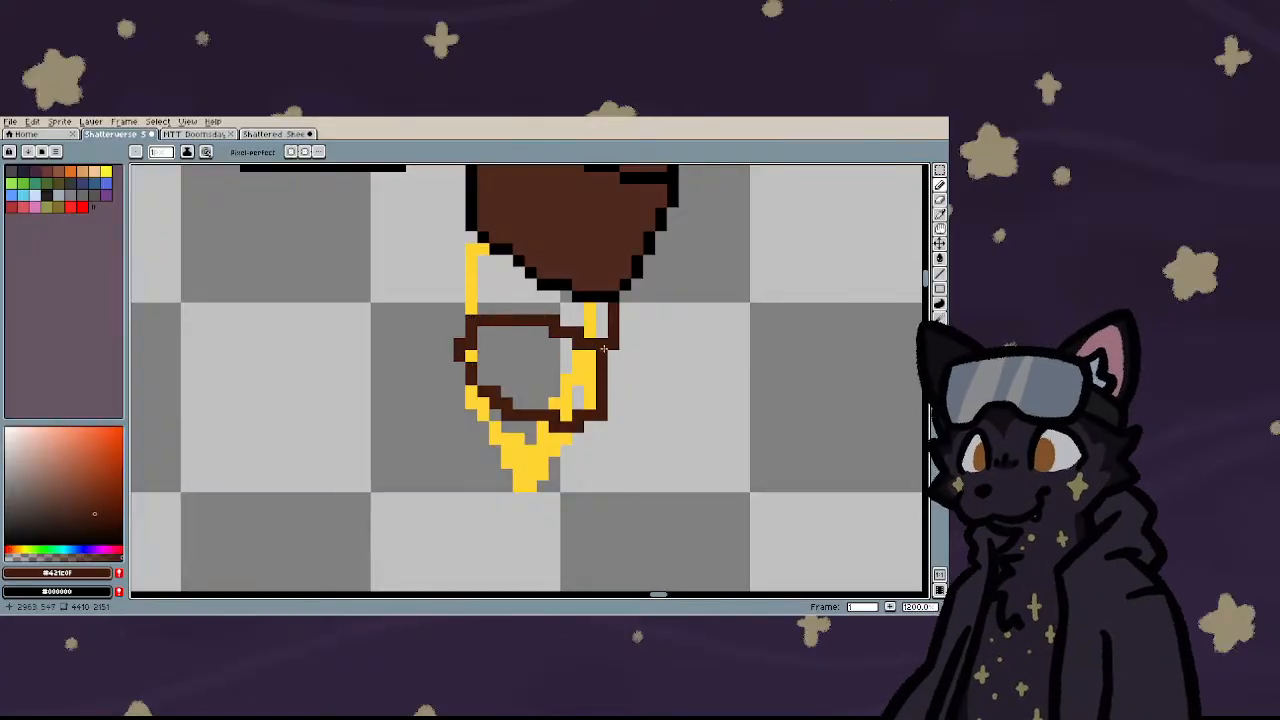
mouse_move(619, 338)
mouse_down()
mouse_move(624, 305)
mouse_move(606, 363)
mouse_move(614, 351)
mouse_move(616, 410)
mouse_up()
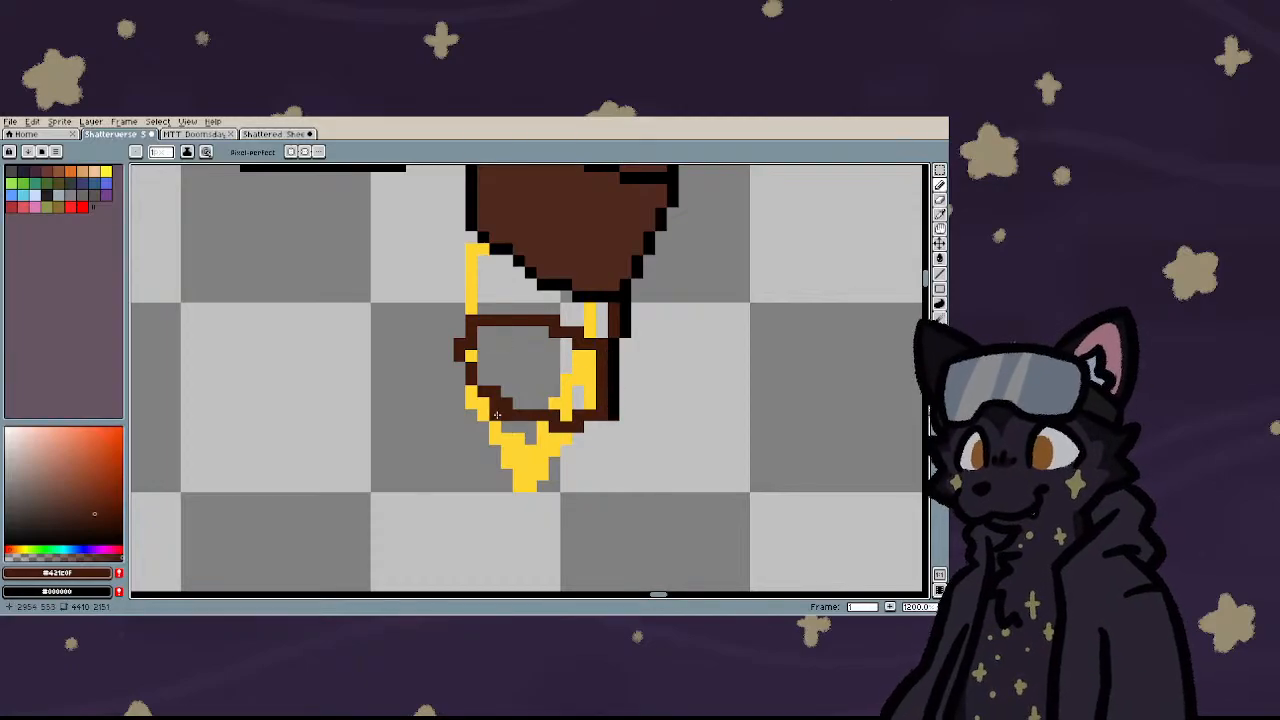
mouse_move(497, 413)
mouse_down()
mouse_move(594, 428)
mouse_move(576, 438)
mouse_move(602, 427)
mouse_move(520, 438)
mouse_move(472, 415)
mouse_move(460, 318)
mouse_move(466, 345)
mouse_move(475, 332)
mouse_move(625, 315)
mouse_move(713, 364)
mouse_up()
scroll(475, 332, up, 3)
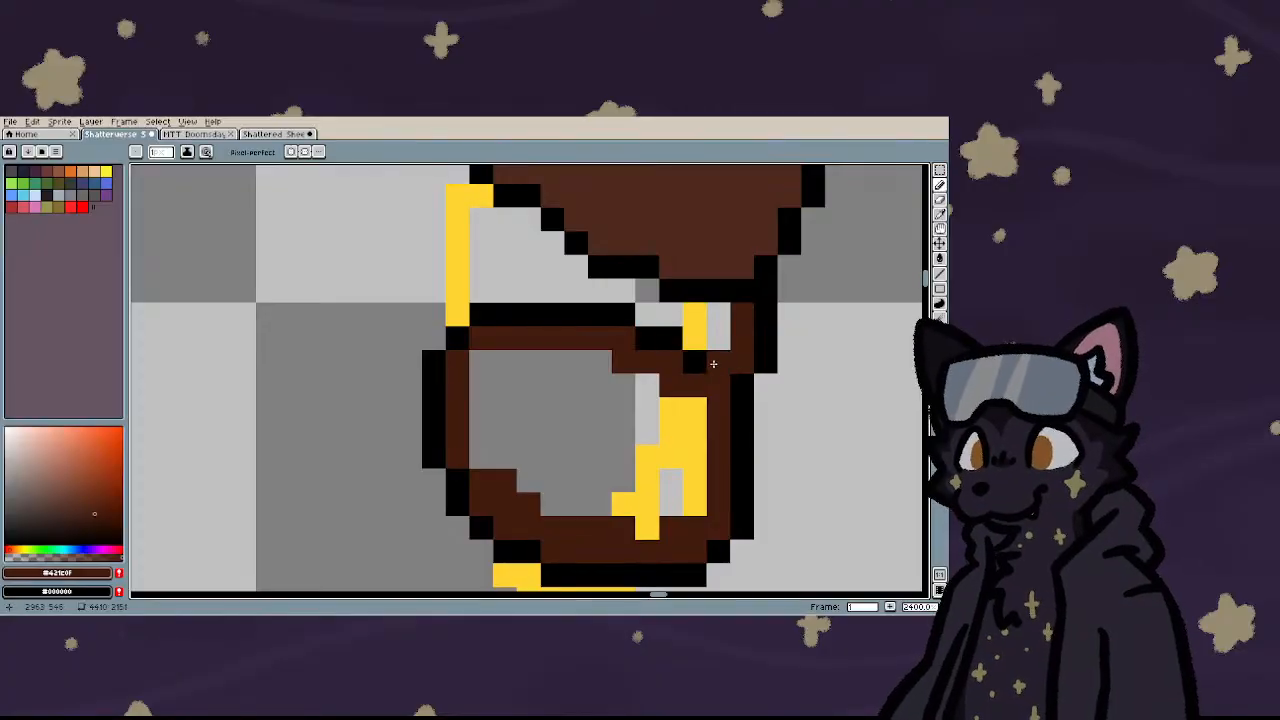
- Fill the inside of the extended leg's toe cap with dark brown, covering the enclosed yellow sketch pixels and gaps
scroll(606, 400, down, 2)
scroll(586, 400, up, 2)
key(g)
click(586, 400)
click(680, 430)
click(625, 500)
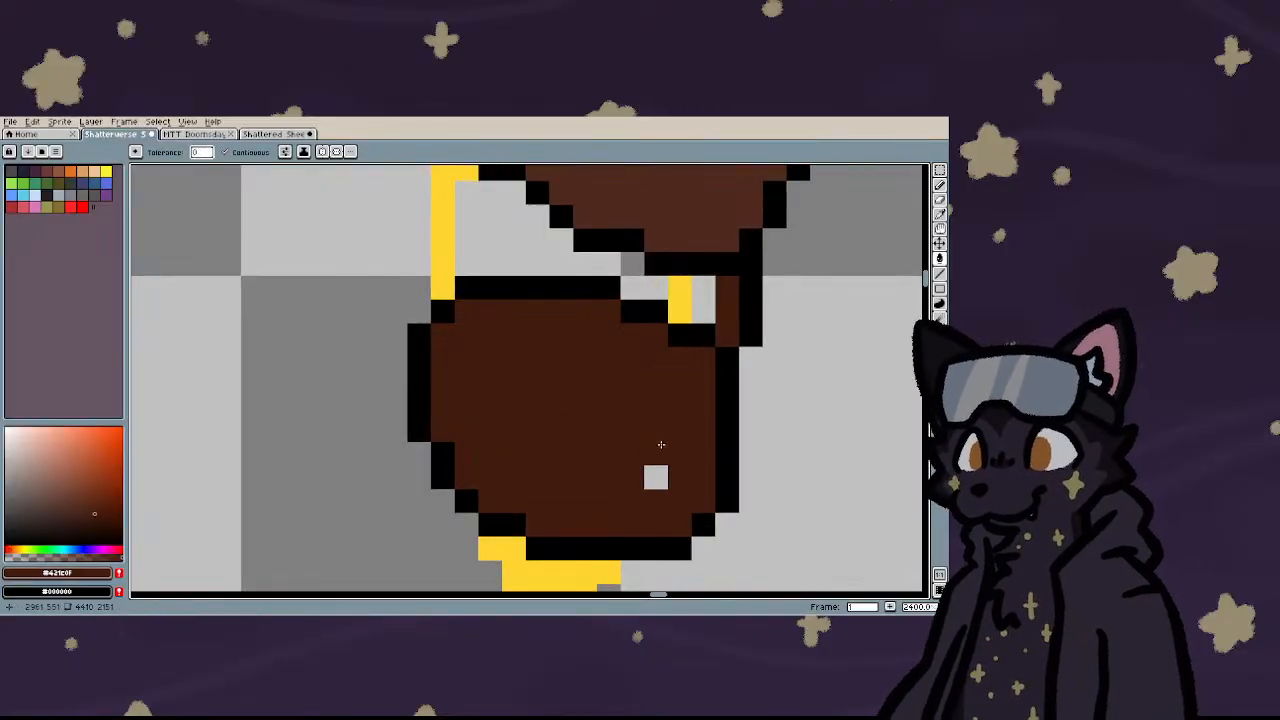
click(655, 477)
- Draw the black outer edge of the extended leg's shoe from the trouser cuff down to the toe cap outline
scroll(655, 477, down, 2)
scroll(470, 421, up, 2)
key(b)
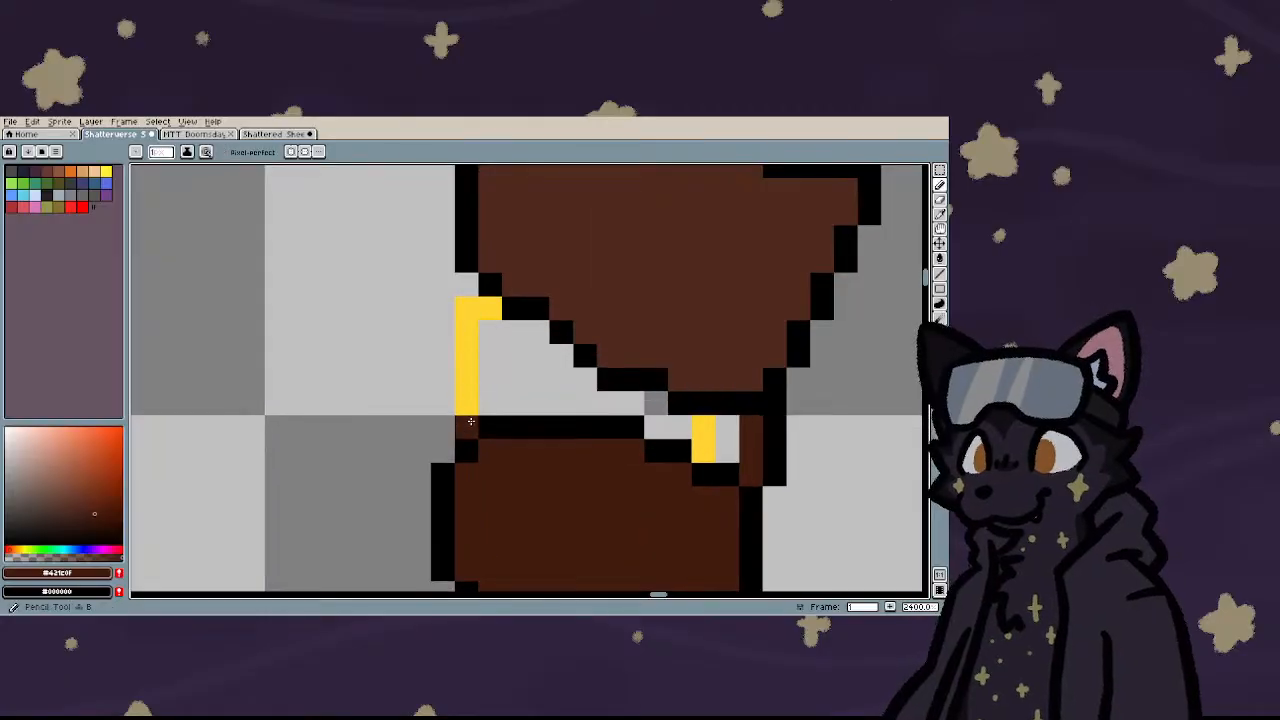
click(466, 426)
mouse_move(466, 284)
mouse_down()
mouse_move(442, 314)
mouse_move(432, 450)
mouse_up()
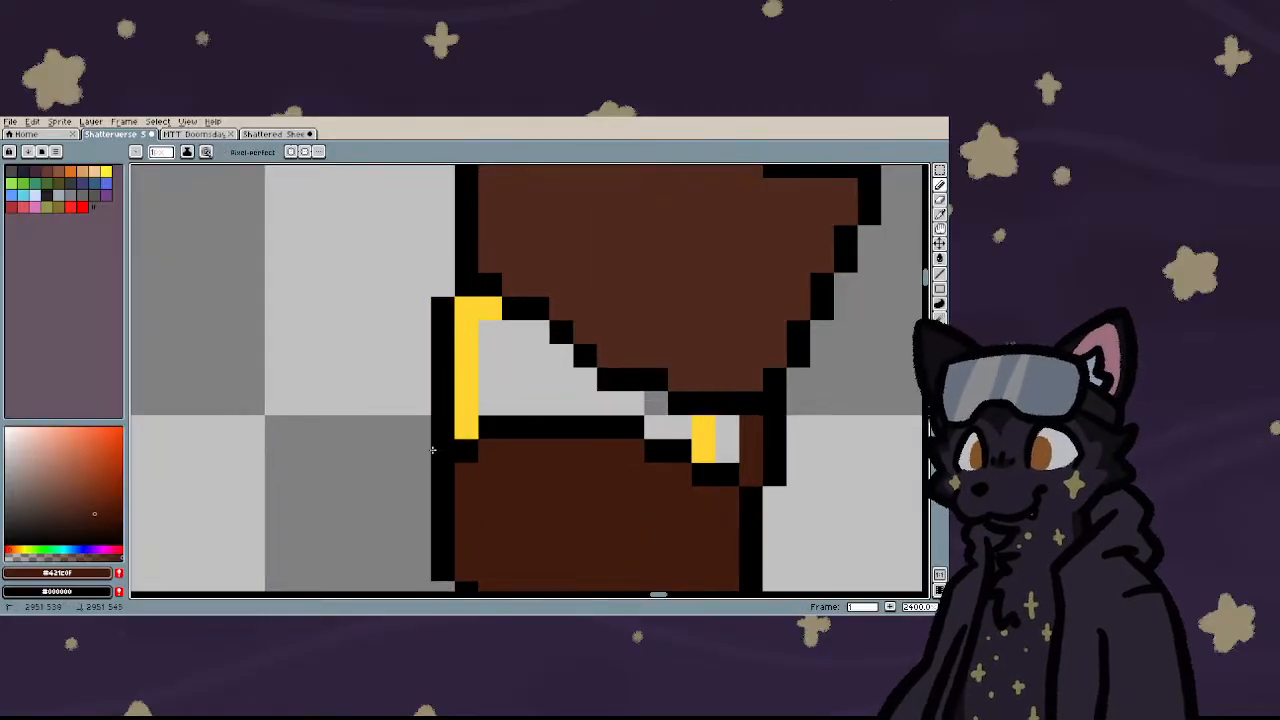
- Draw a vertical black line inside the extended leg's toe cap, separating a narrow sole strip along its outer edge
scroll(432, 450, down, 3)
scroll(452, 458, up, 3)
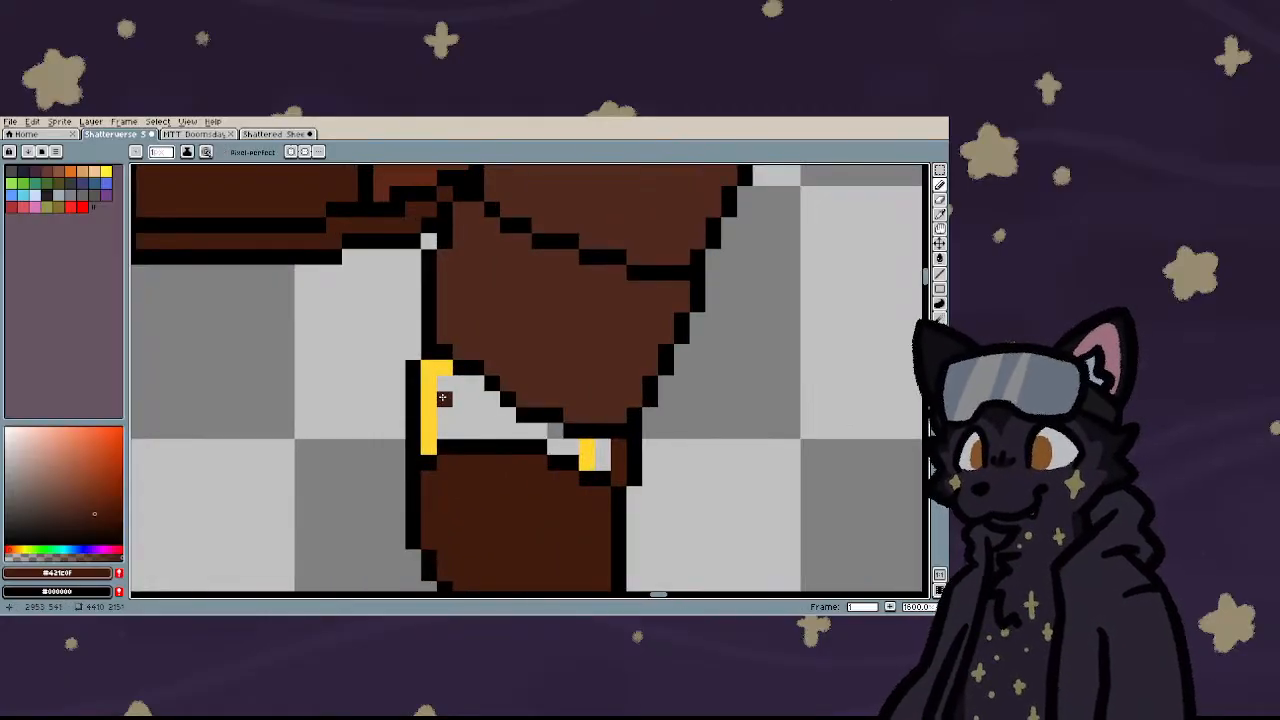
mouse_move(445, 376)
mouse_down()
mouse_move(432, 467)
mouse_move(444, 464)
mouse_move(443, 560)
mouse_up()
scroll(431, 515, down, 3)
scroll(431, 515, up, 1)
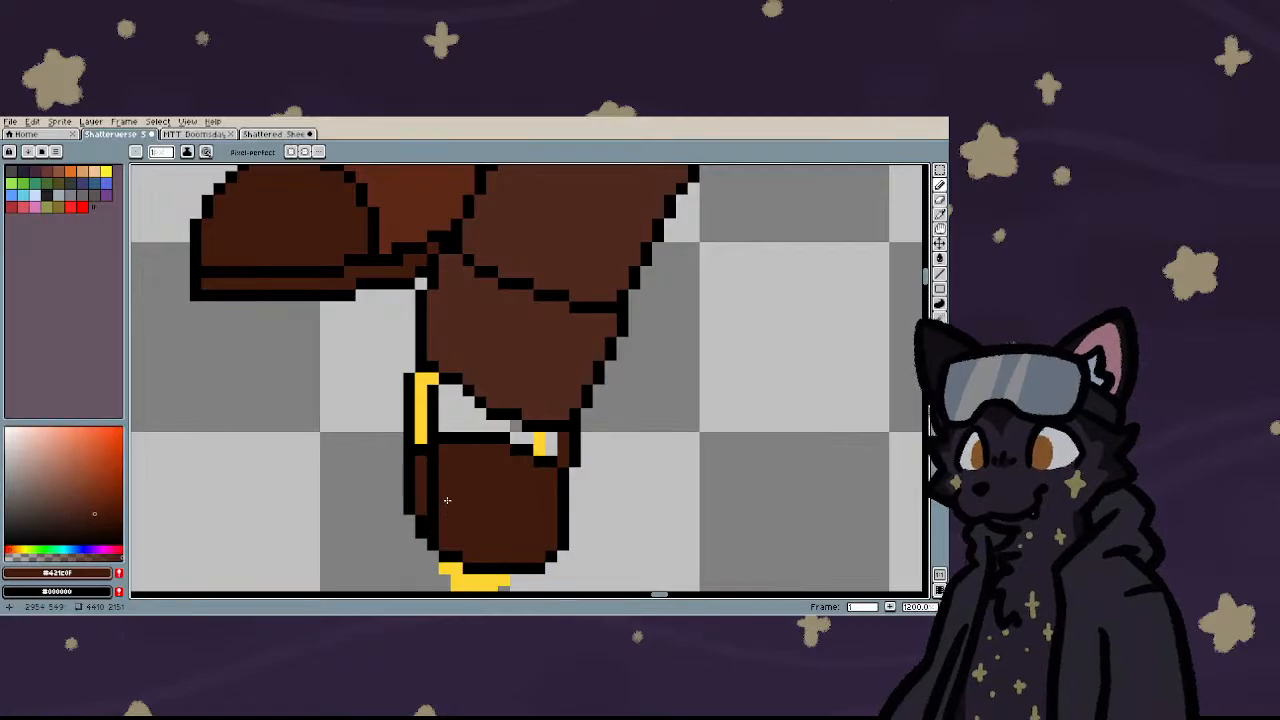
- Sample the reddish brown of the other shoe's instep and fill the extended leg's instep between cuff and toe cap with it
scroll(385, 506, down, 5)
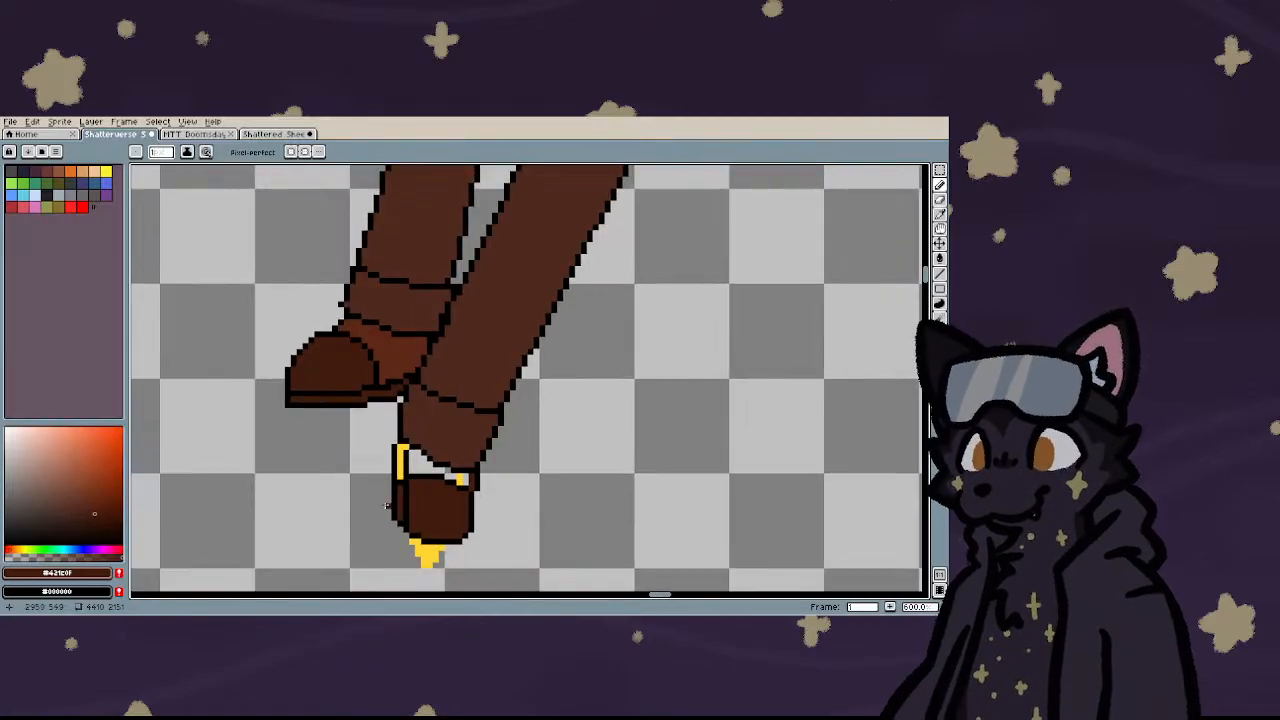
scroll(395, 494, up, 5)
scroll(410, 458, down, 4)
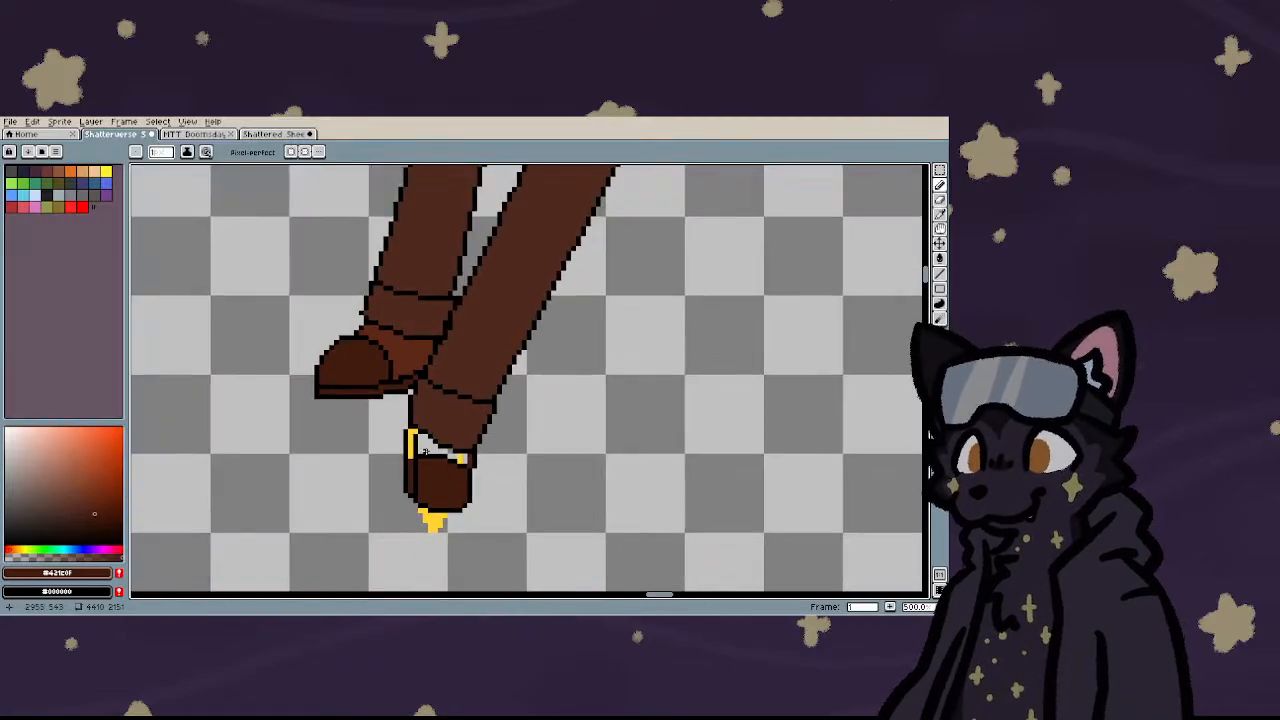
scroll(424, 452, up, 1)
scroll(424, 445, up, 1)
key(i)
scroll(420, 420, down, 3)
scroll(418, 390, up, 1)
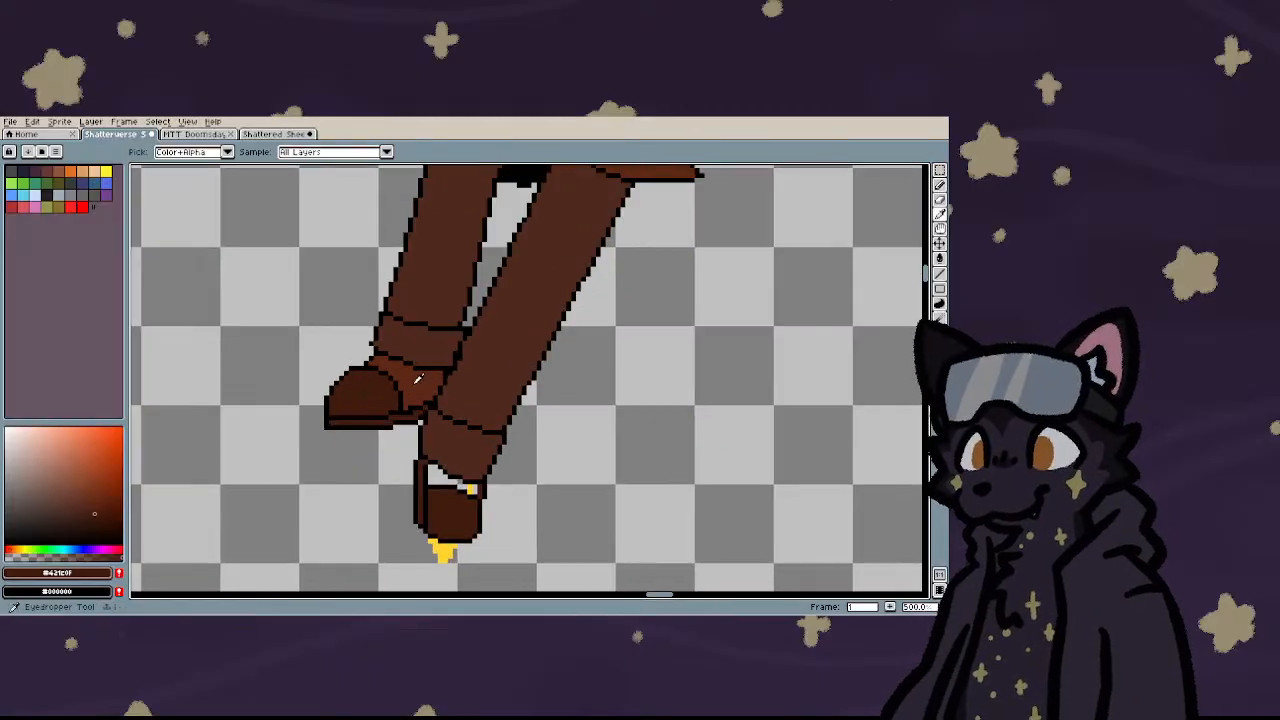
click(418, 378)
key(g)
scroll(453, 490, up, 5)
click(492, 476)
click(524, 478)
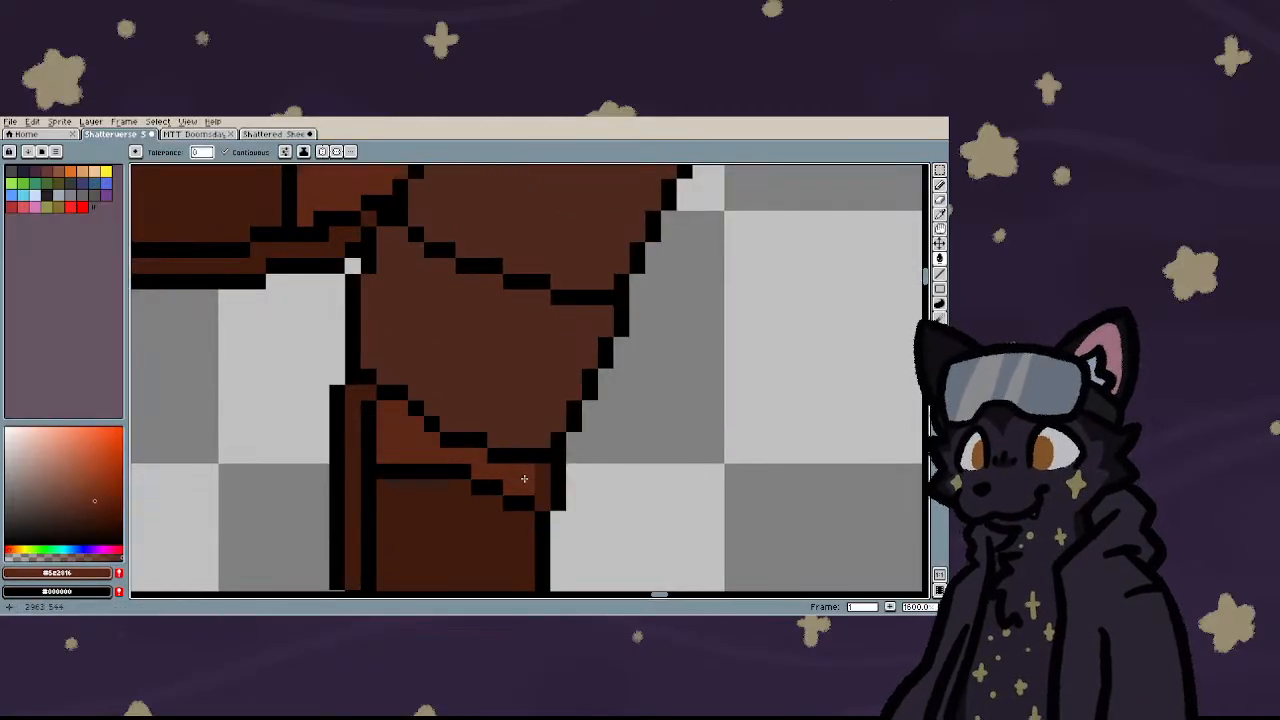
- Clear the leftover yellow sketch pixels below the extended leg's toe cap by filling them with transparency
scroll(535, 488, down, 8)
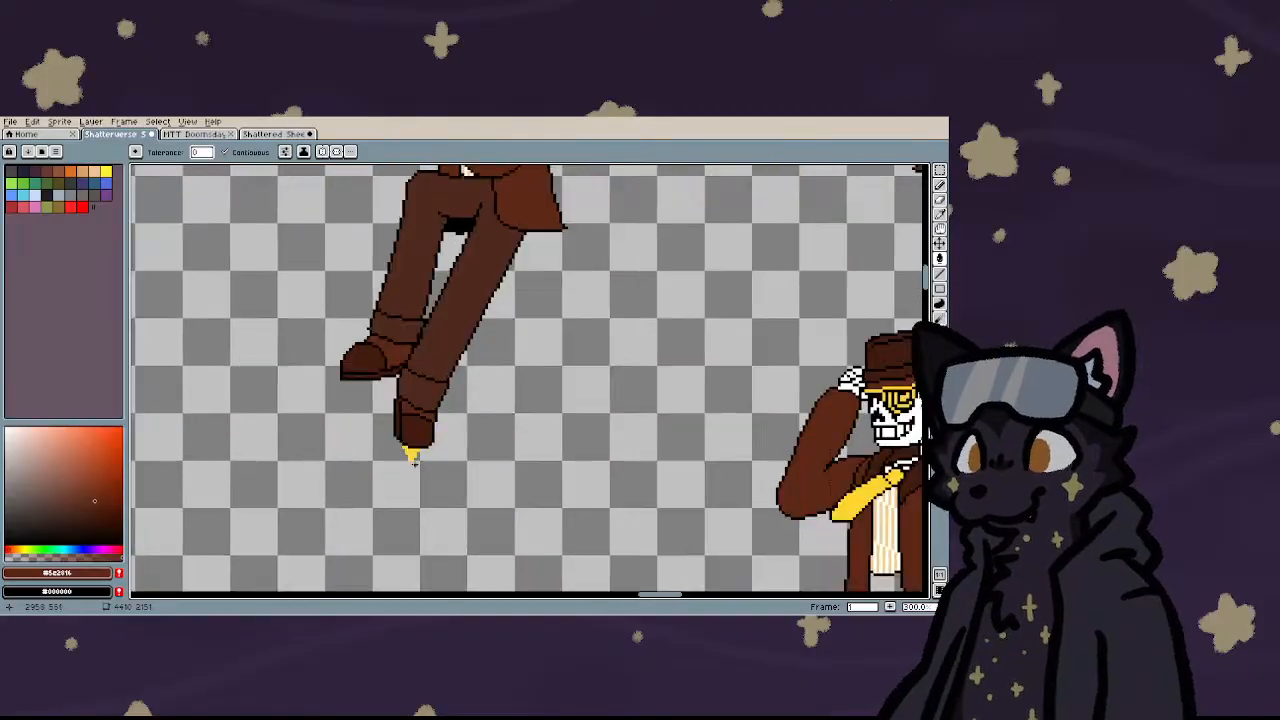
scroll(411, 457, up, 7)
key(i)
click(535, 457)
key(g)
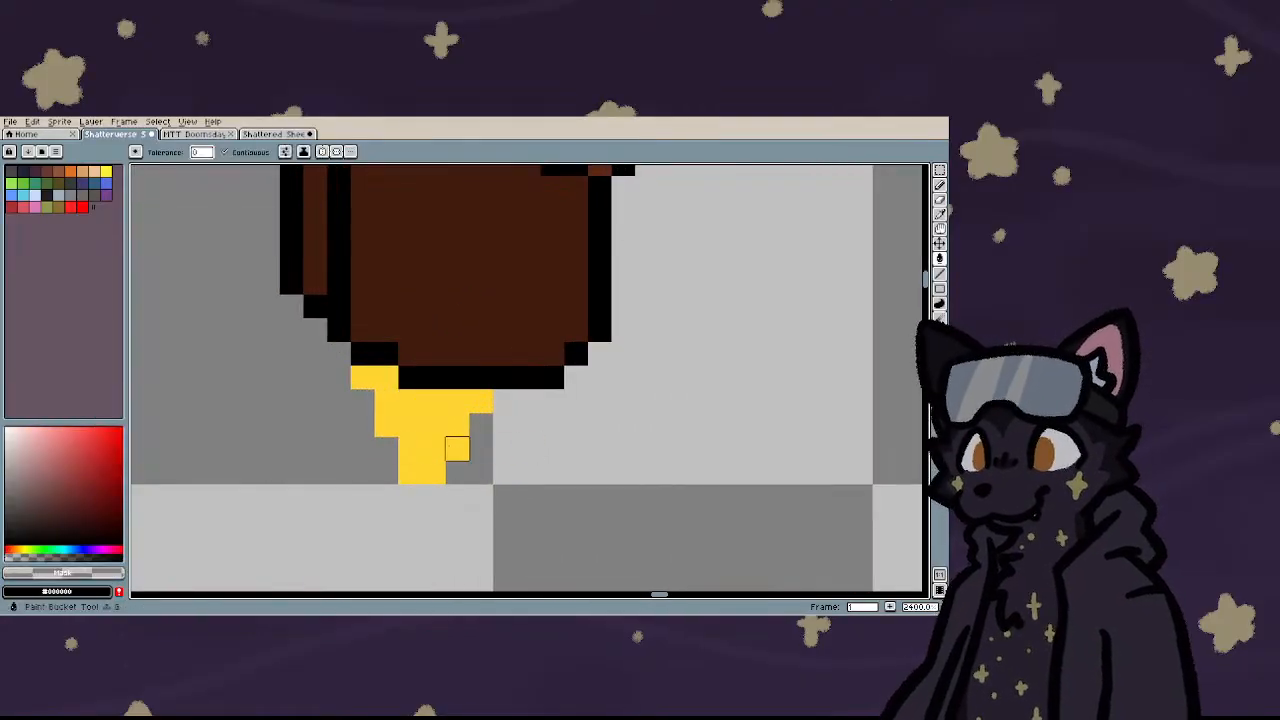
click(457, 448)
scroll(457, 448, down, 10)
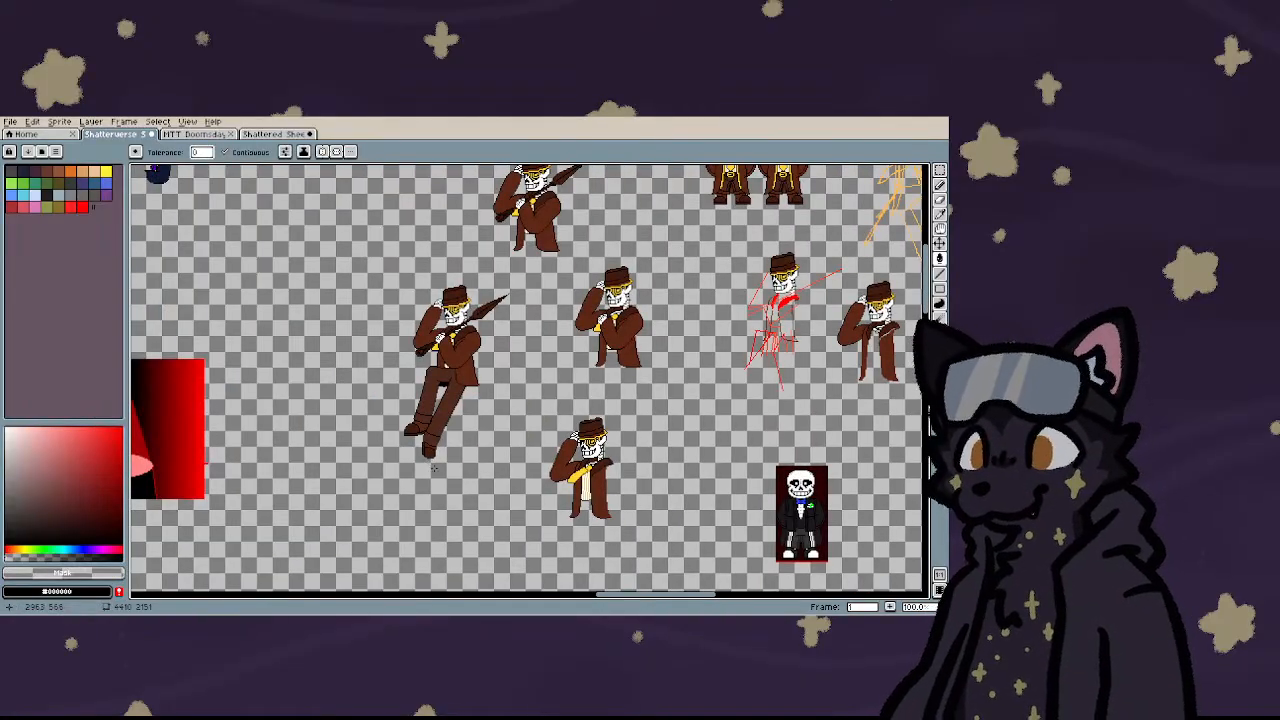
scroll(434, 468, up, 3)
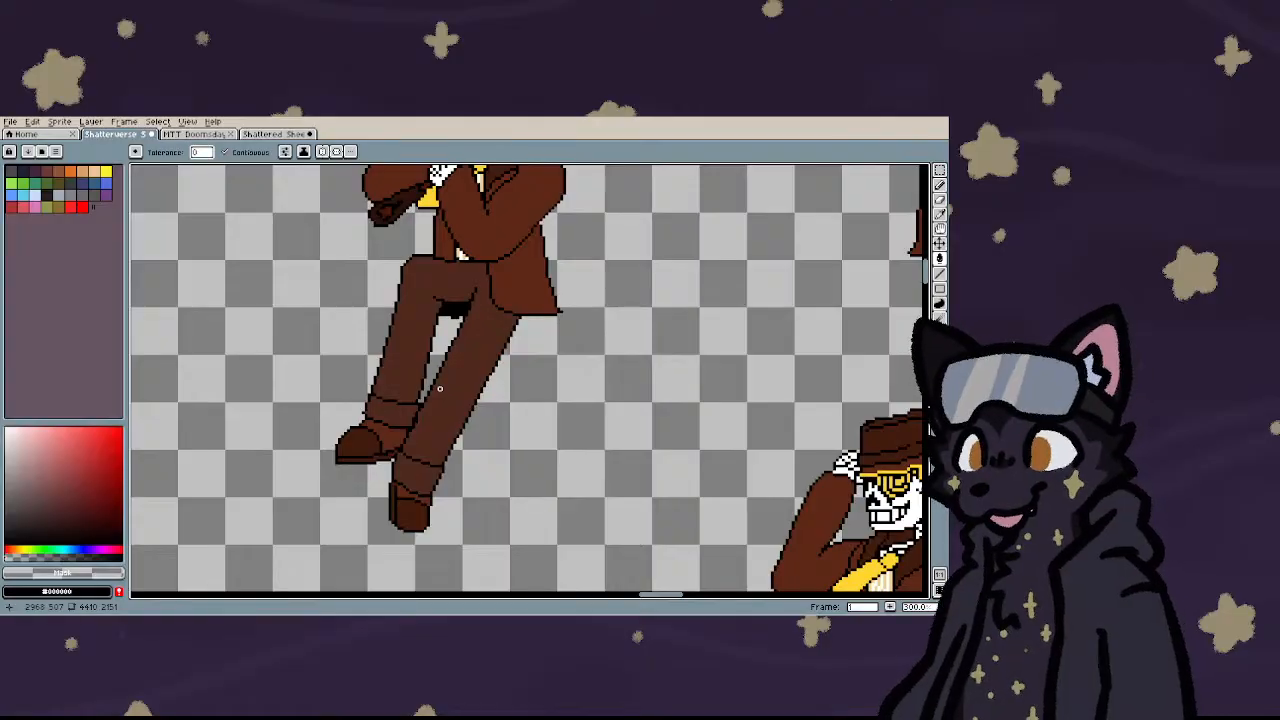
scroll(439, 388, down, 2)
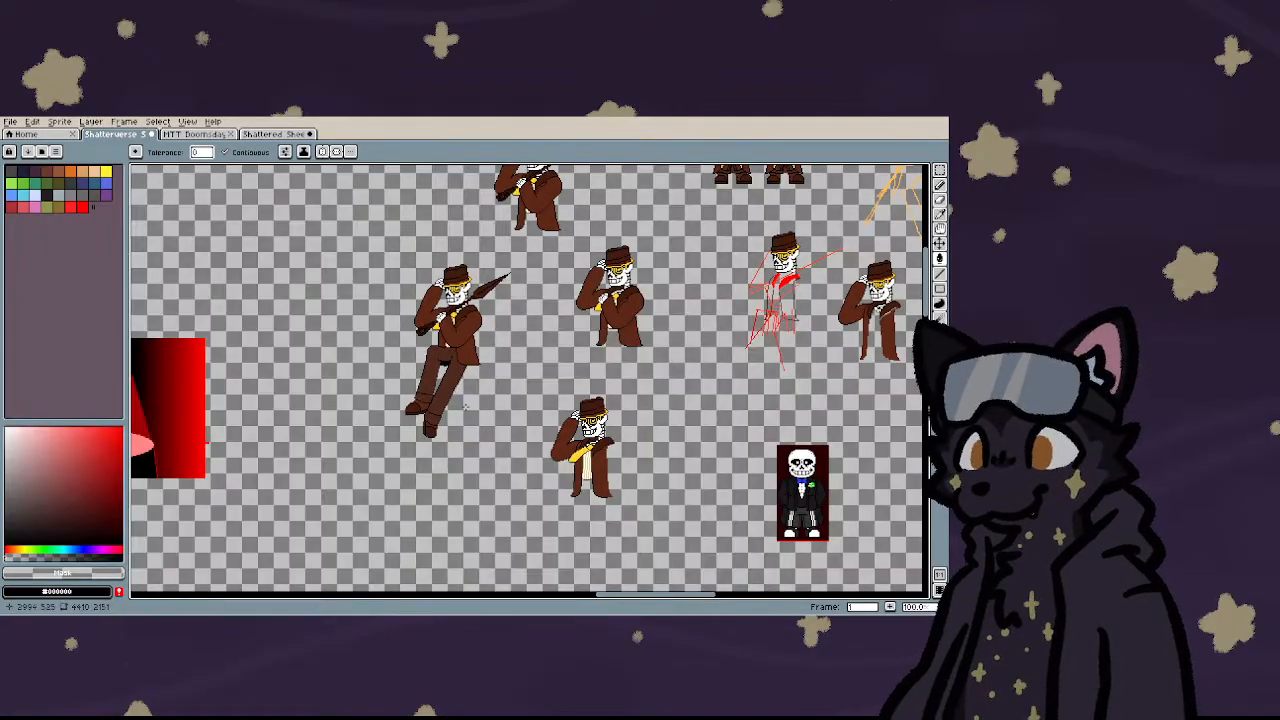
scroll(513, 281, down, 3)
scroll(513, 281, up, 5)
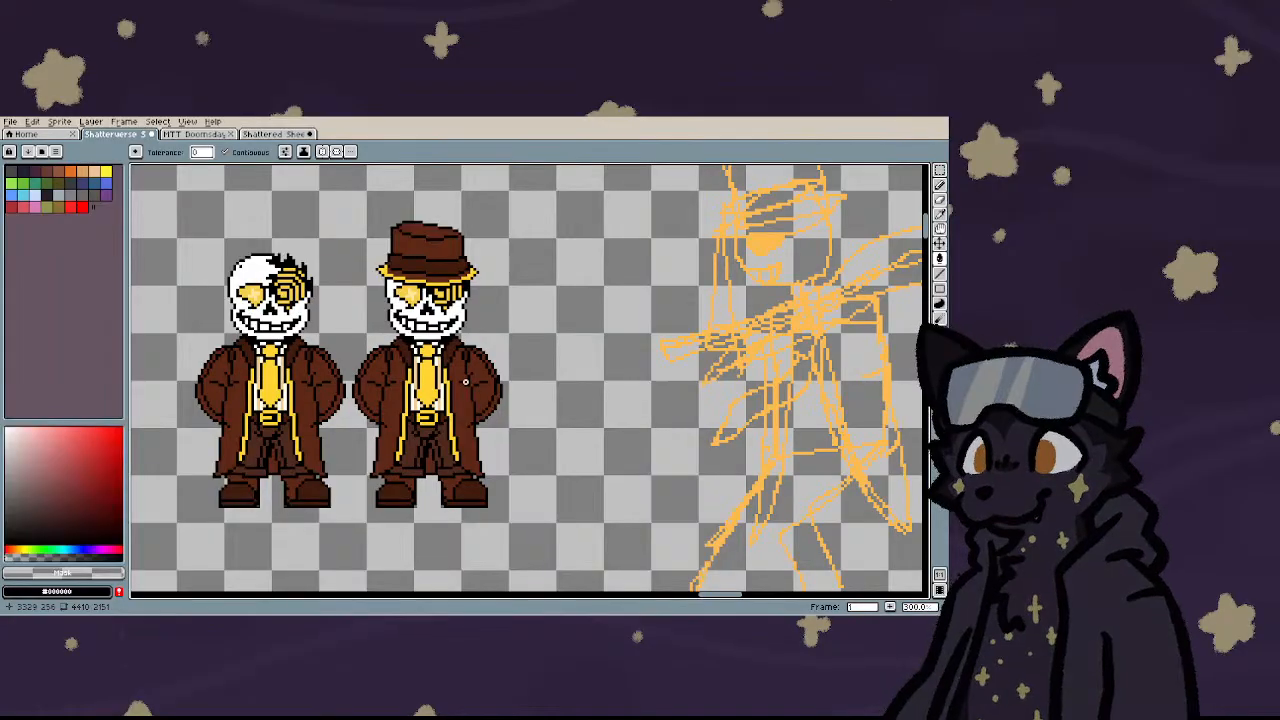
scroll(465, 381, down, 4)
scroll(533, 382, up, 5)
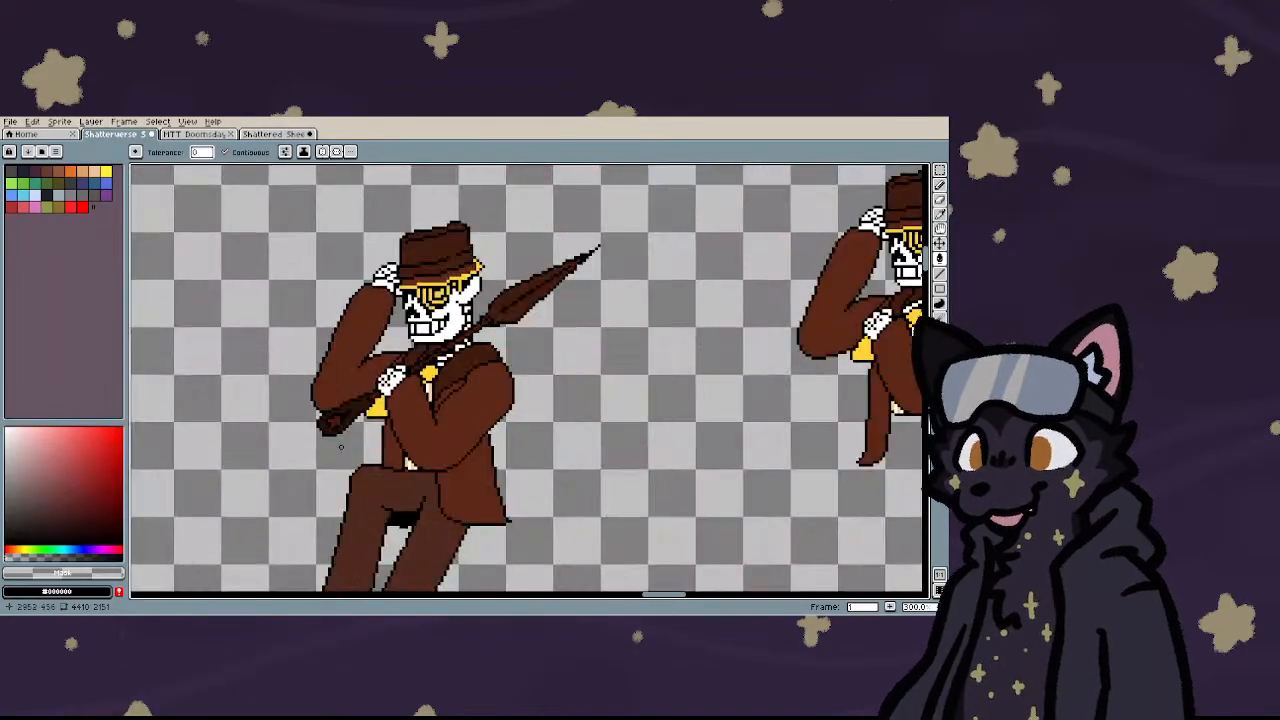
- Add black pixels across the narrow coat lapel of the sprite with finished legs to mark a notch
scroll(450, 380, up, 4)
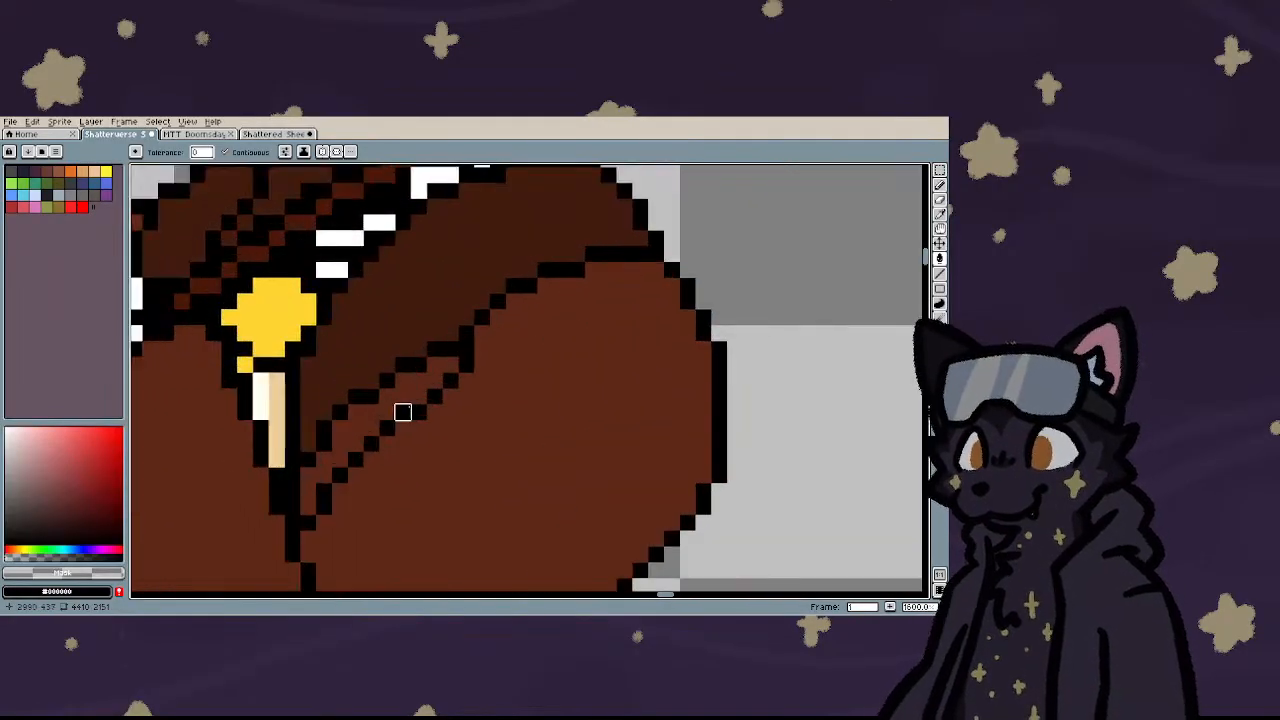
key(b)
click(452, 343)
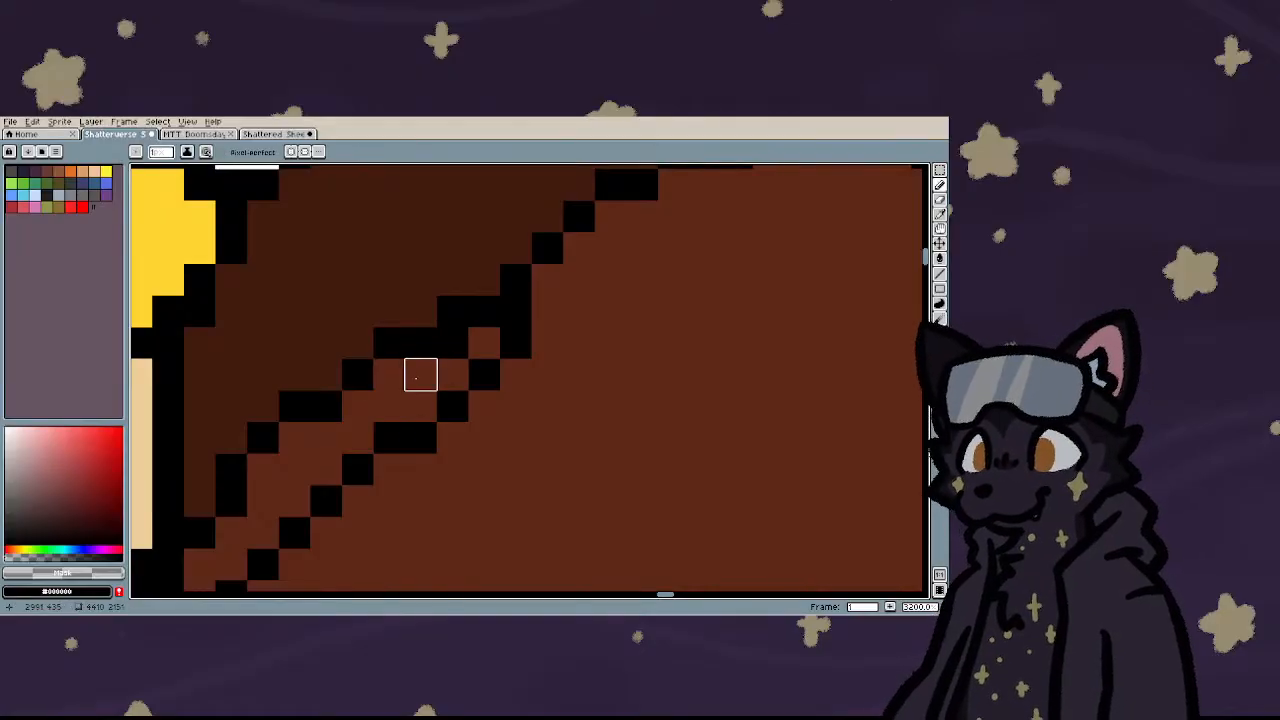
click(420, 374)
scroll(420, 405, down, 8)
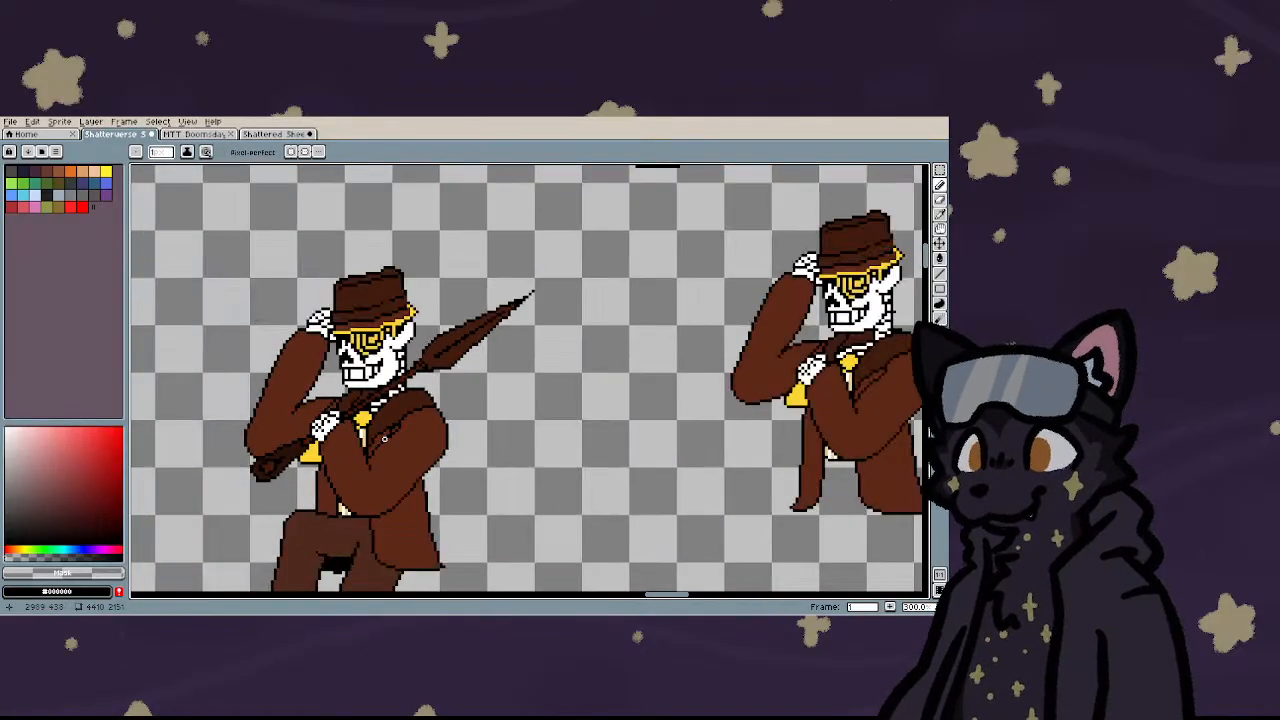
- Sample the dark brown #421c0f from the hatted reference sprite's coat collar and colour the small notched lapel section with it
key(i)
scroll(665, 238, up, 2)
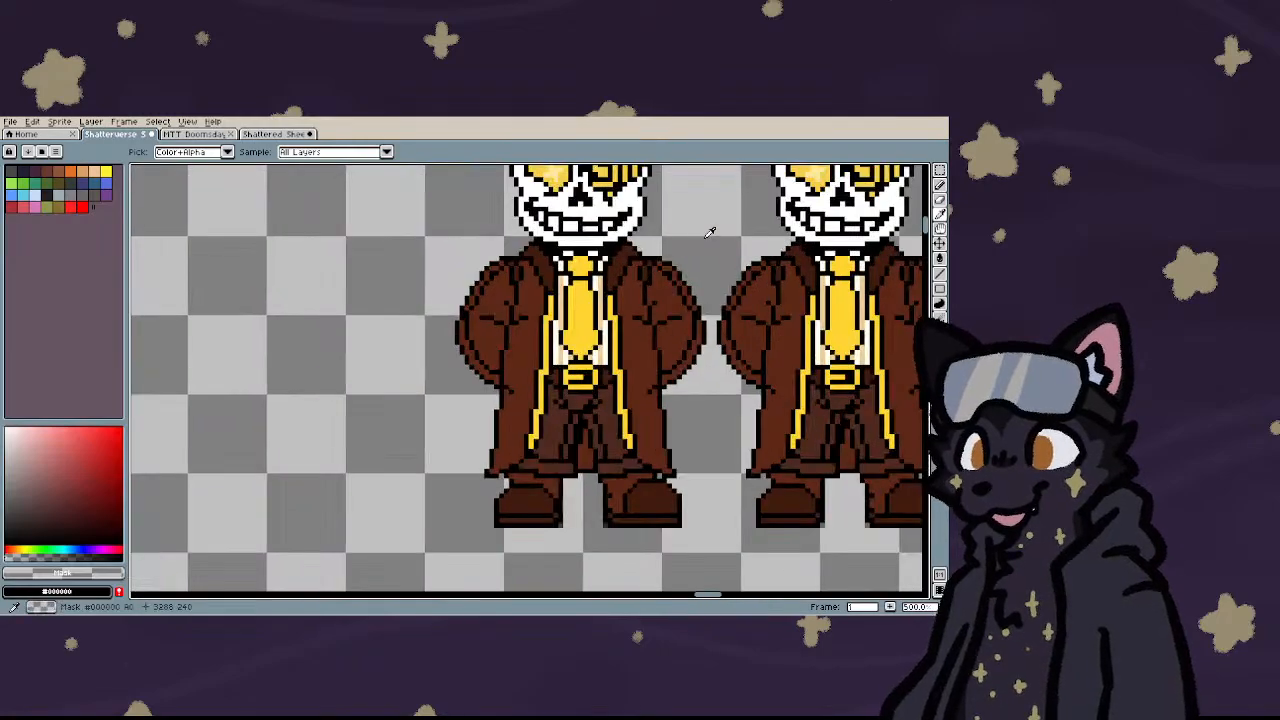
scroll(710, 232, up, 4)
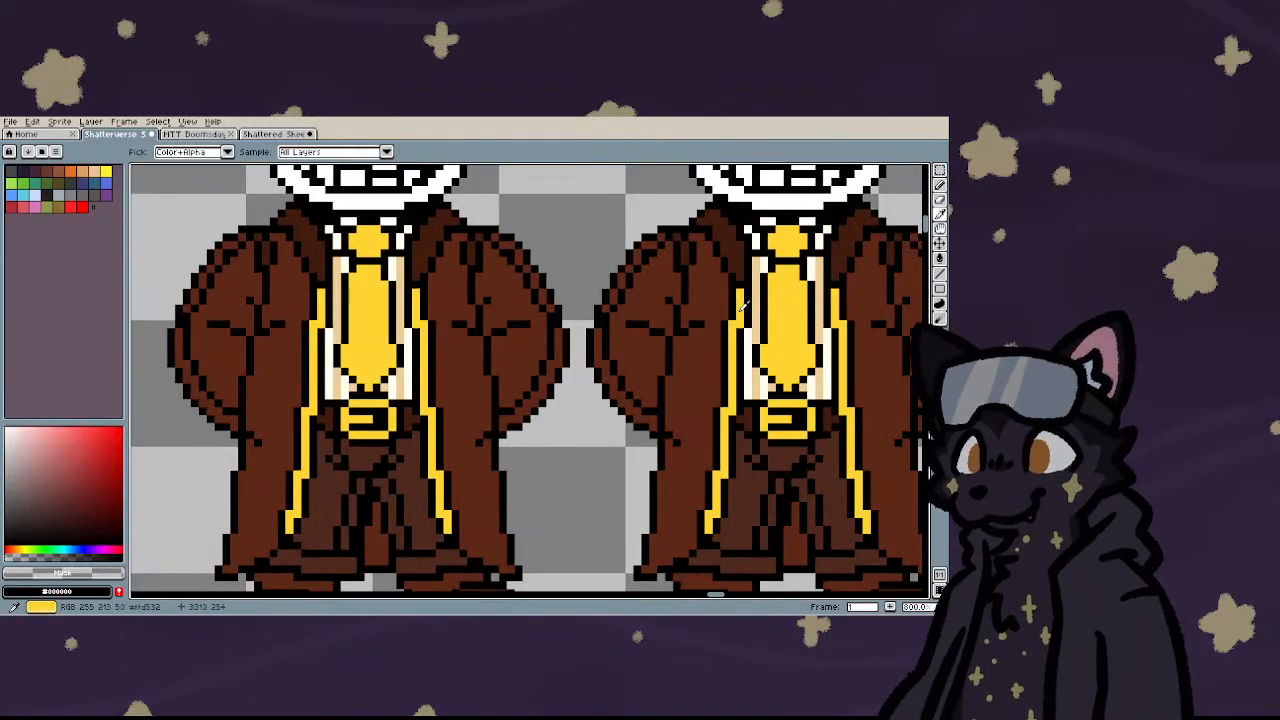
click(692, 253)
scroll(696, 241, down, 5)
key(b)
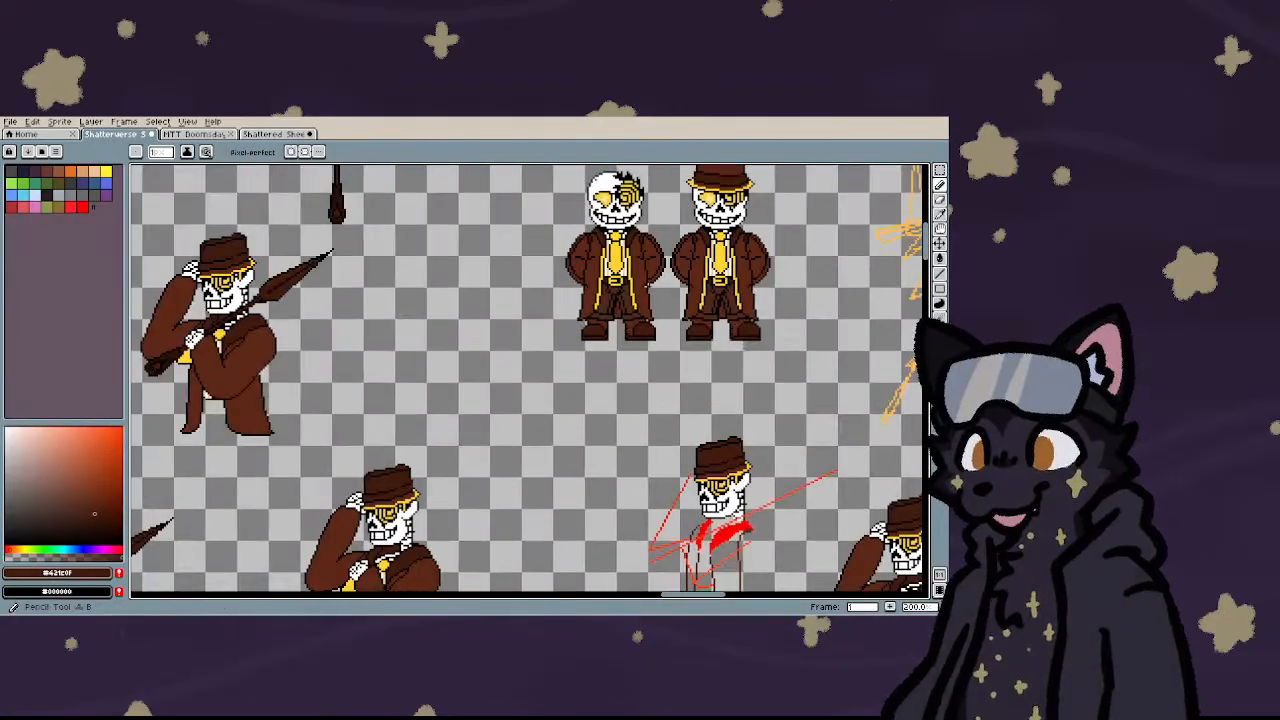
scroll(288, 361, down, 1)
scroll(287, 313, up, 8)
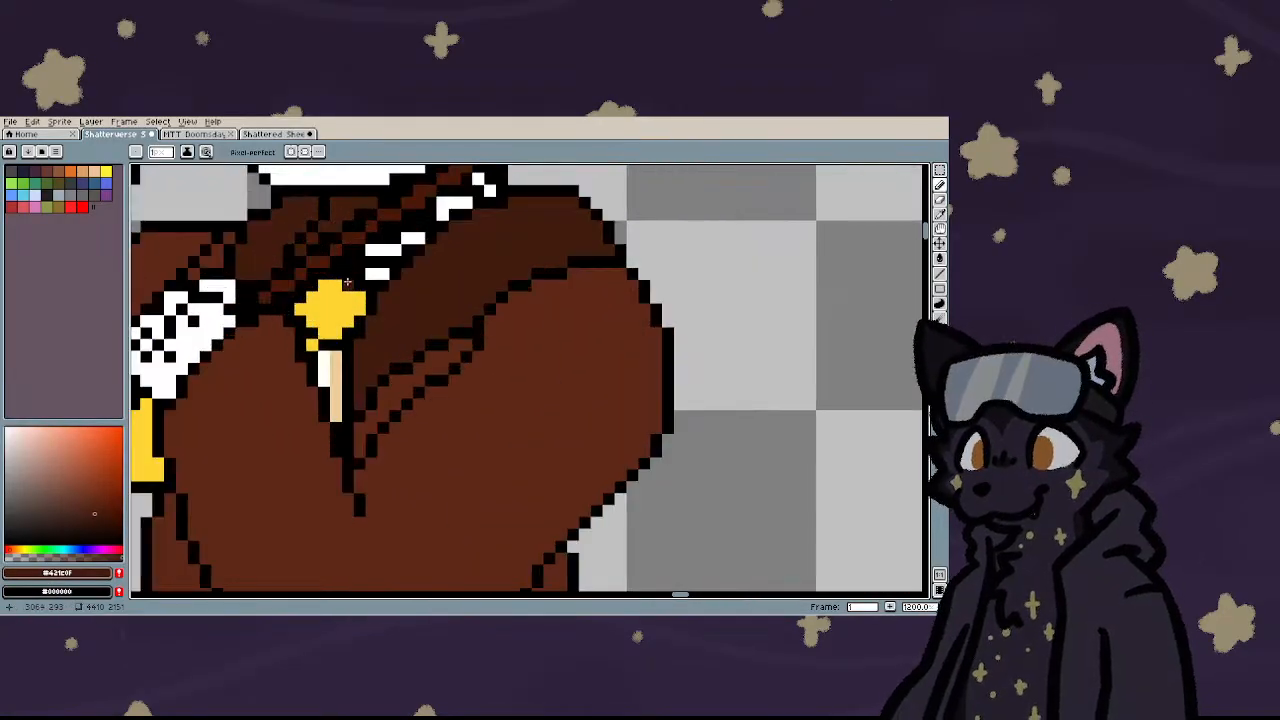
scroll(443, 326, down, 6)
scroll(445, 330, up, 9)
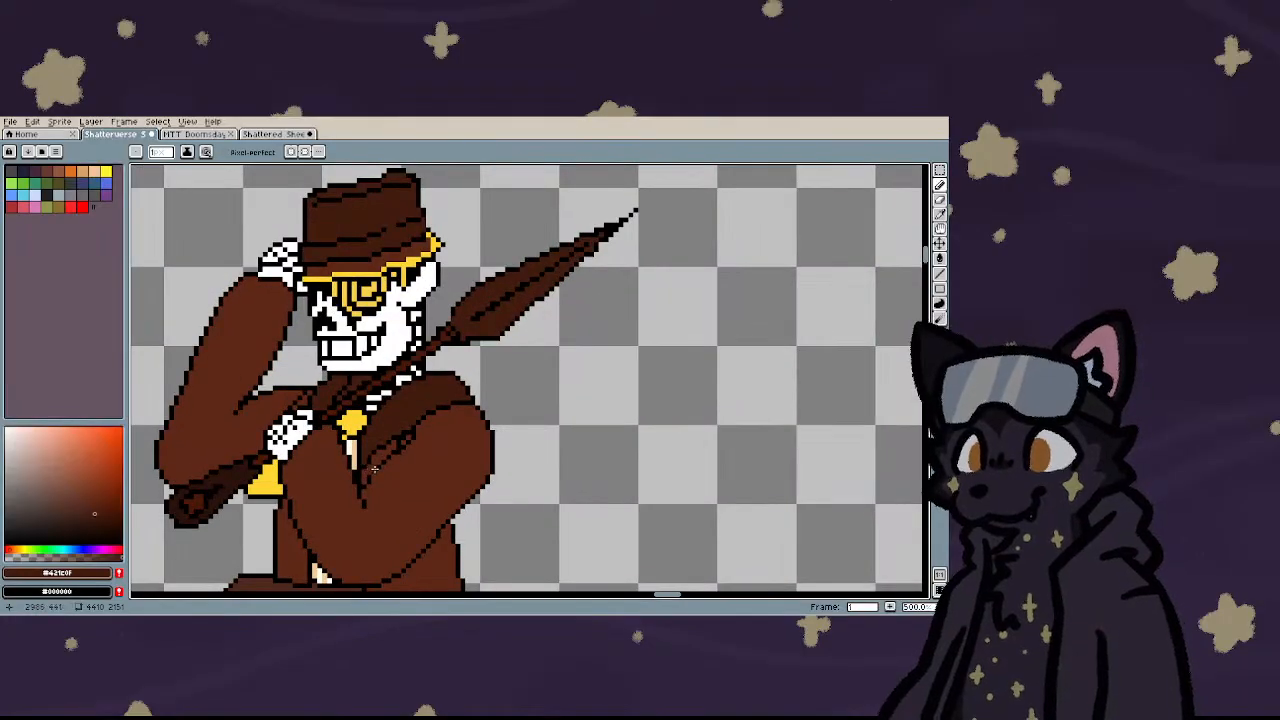
click(477, 382)
scroll(477, 382, down, 7)
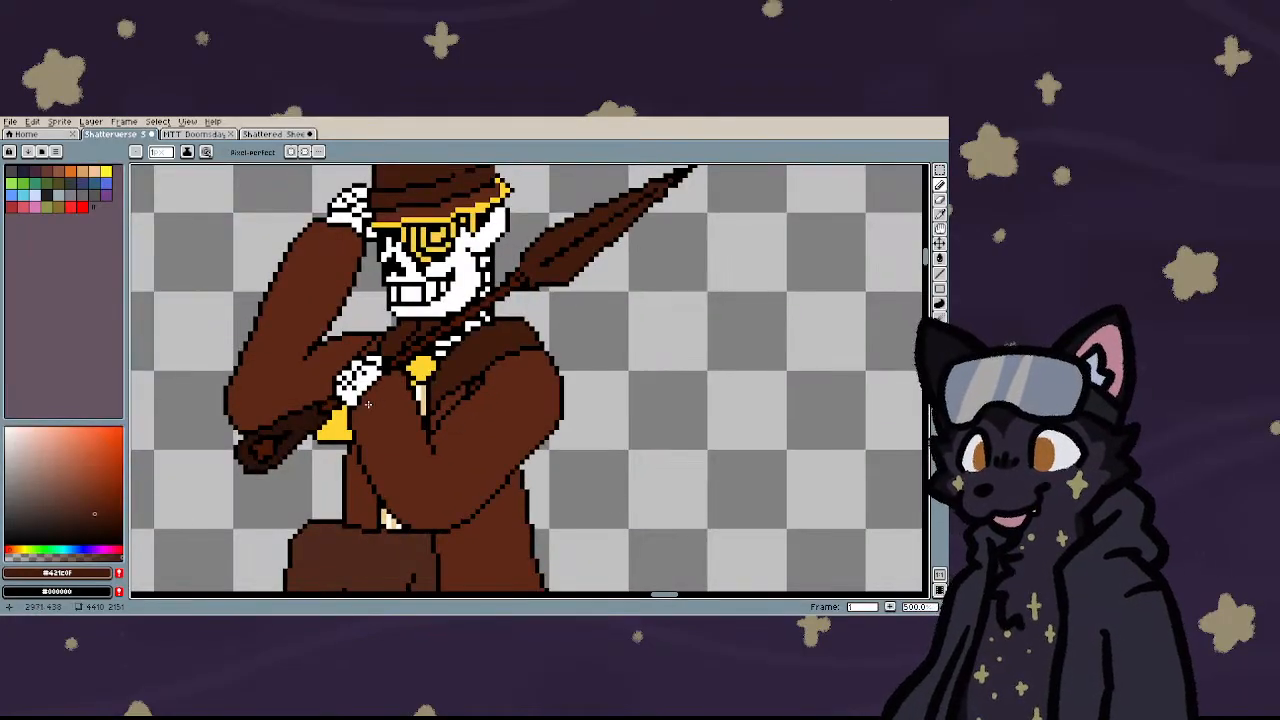
- Colour the small outlined area just above the spear-gripping hand with the collar's dark brown
scroll(351, 349, up, 5)
key(g)
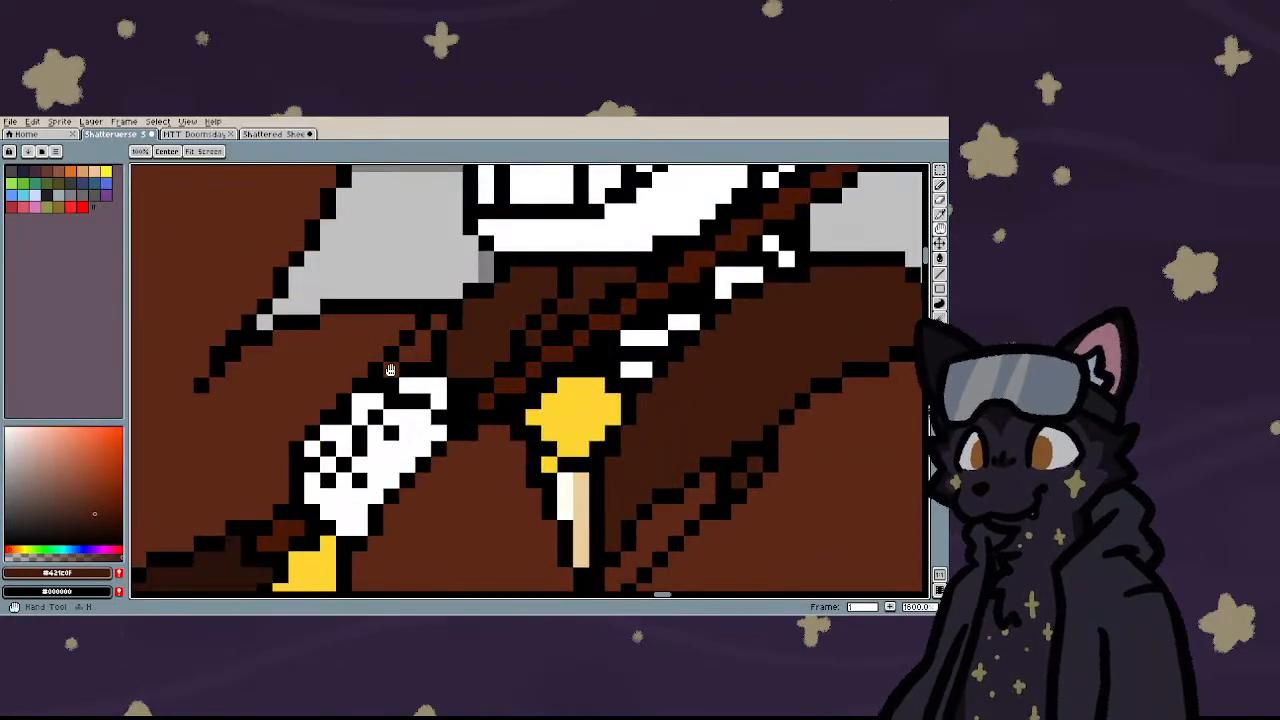
key(b)
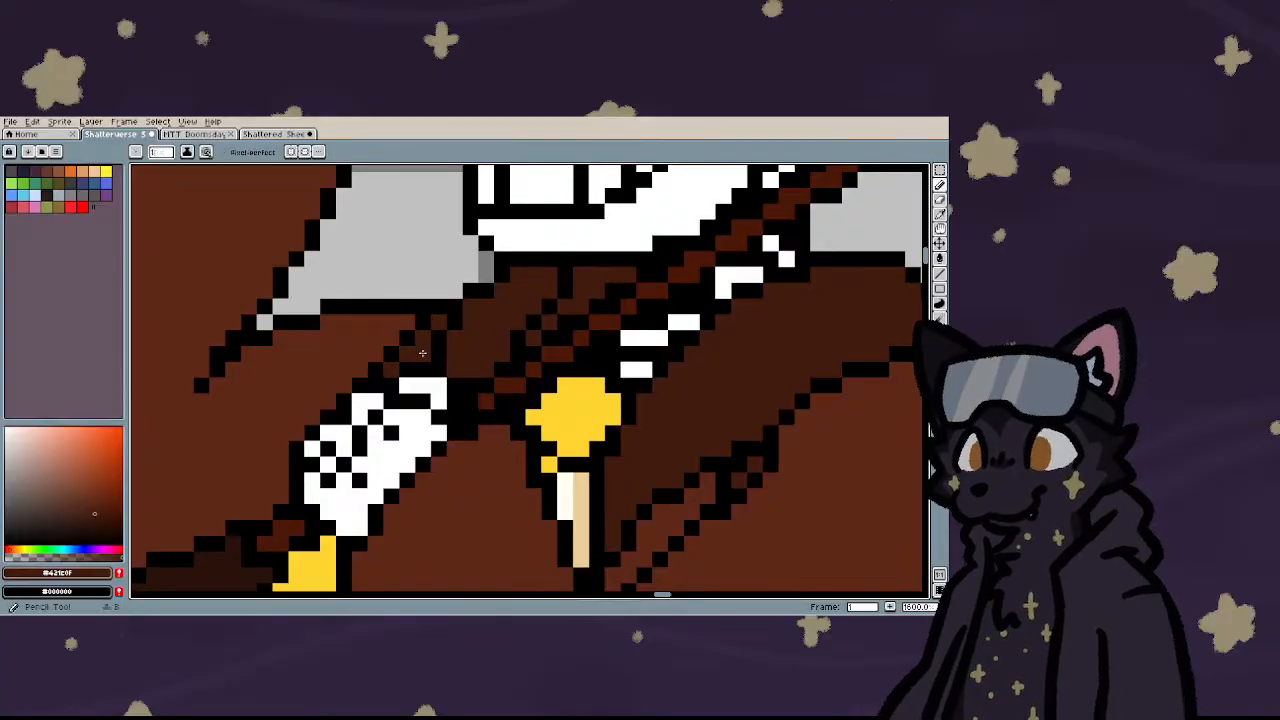
scroll(396, 324, down, 4)
scroll(396, 324, down, 5)
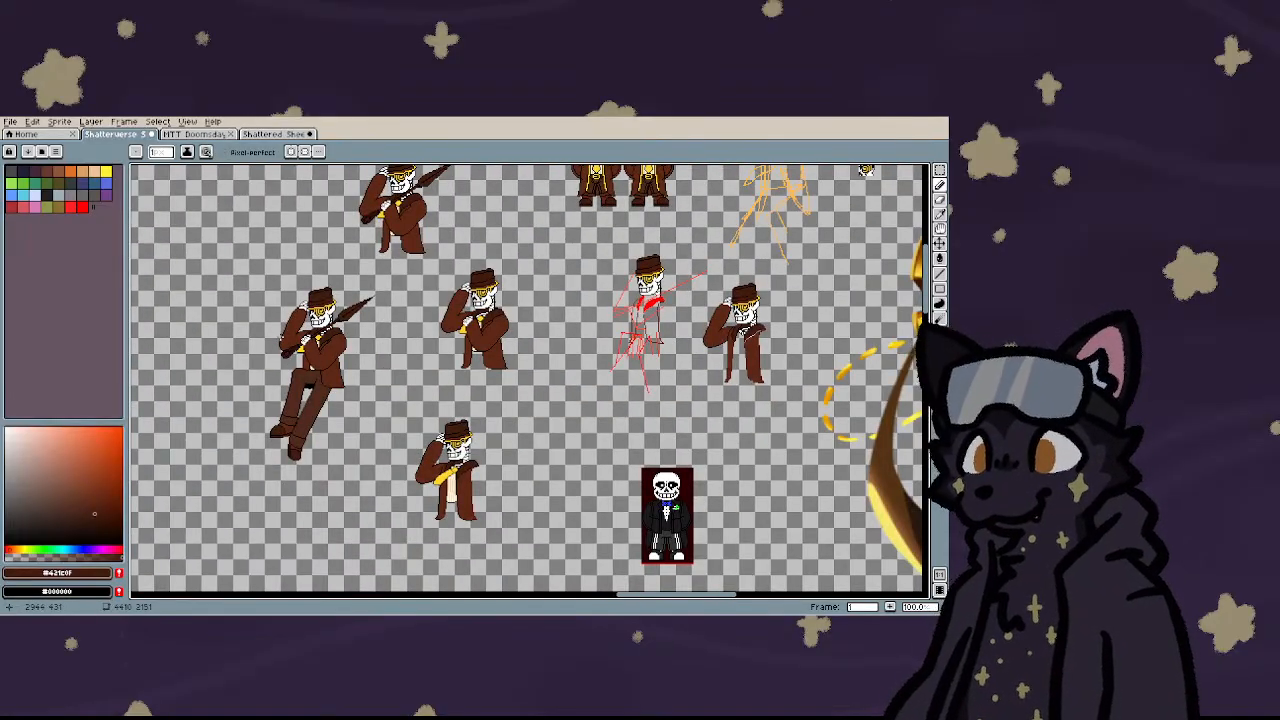
- Draw a black contour inside the folded arm of the spearless sprite, from the wrist down along the forearm and around the elbow bend
scroll(290, 335, down, 2)
key(i)
scroll(383, 333, up, 5)
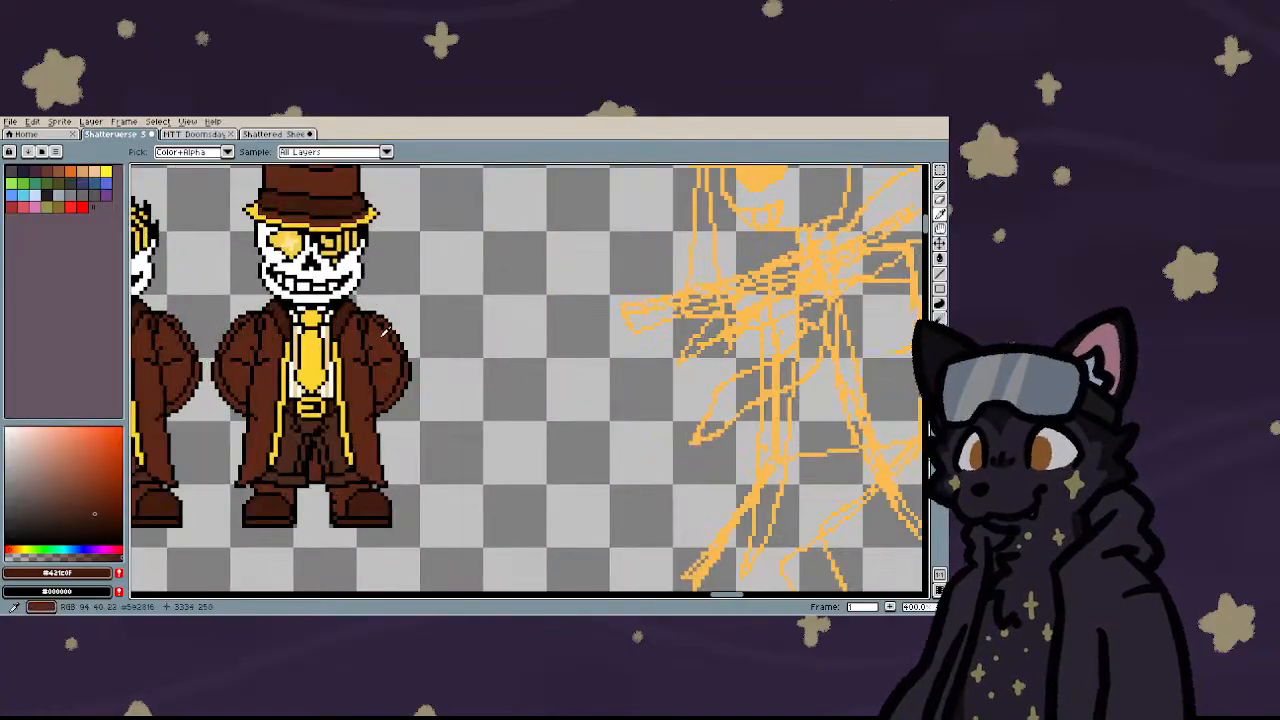
scroll(388, 333, up, 1)
scroll(370, 350, down, 5)
key(b)
scroll(349, 375, up, 3)
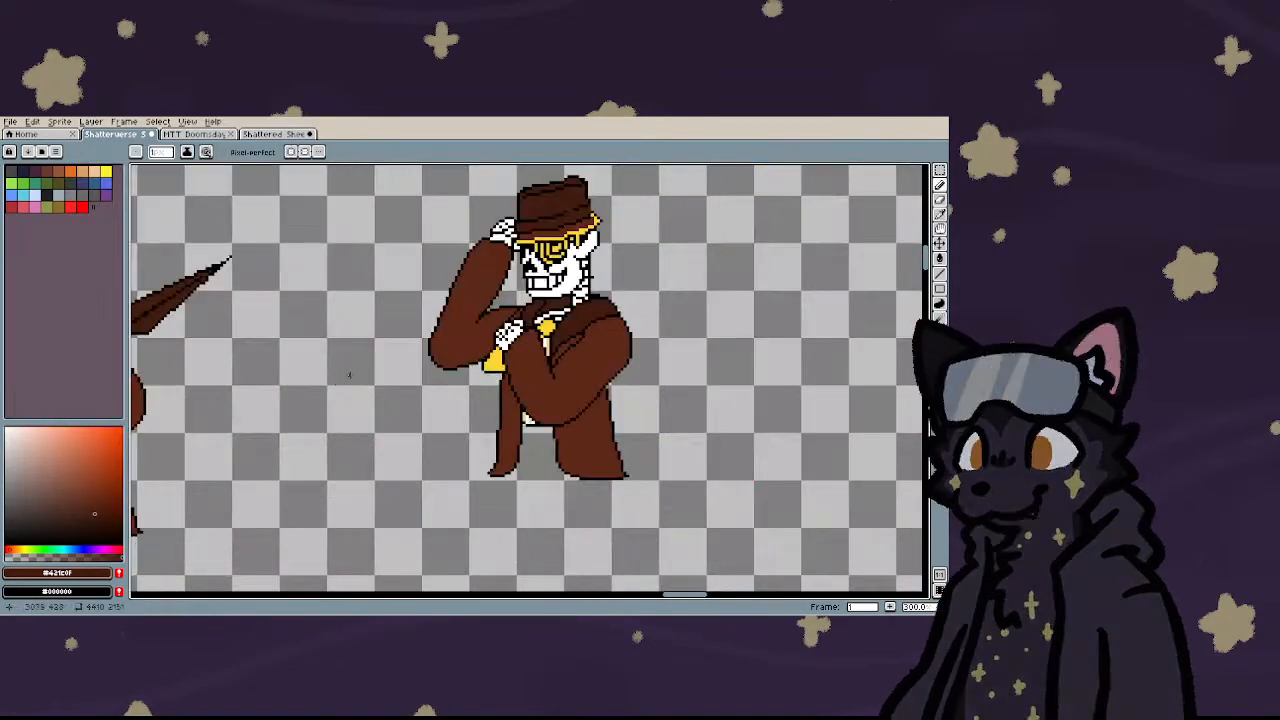
scroll(349, 375, up, 4)
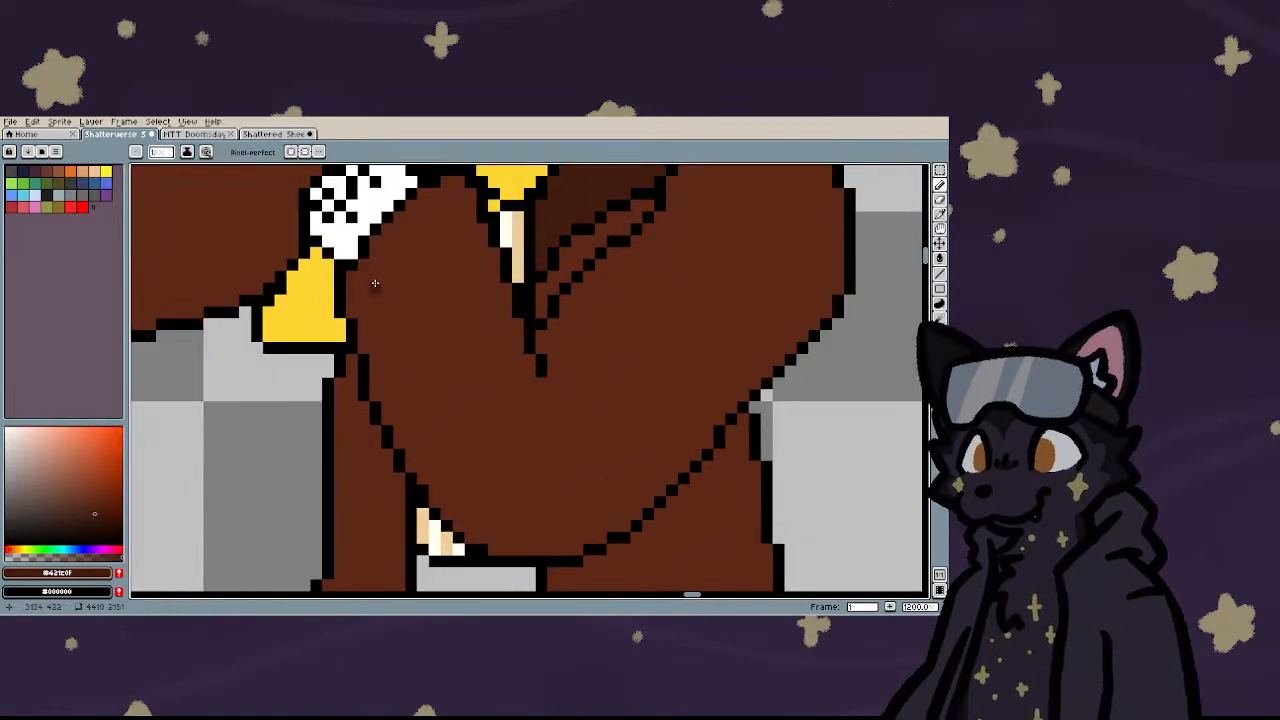
mouse_move(366, 268)
mouse_down()
mouse_move(378, 315)
mouse_move(481, 491)
mouse_move(532, 528)
mouse_move(590, 479)
mouse_up()
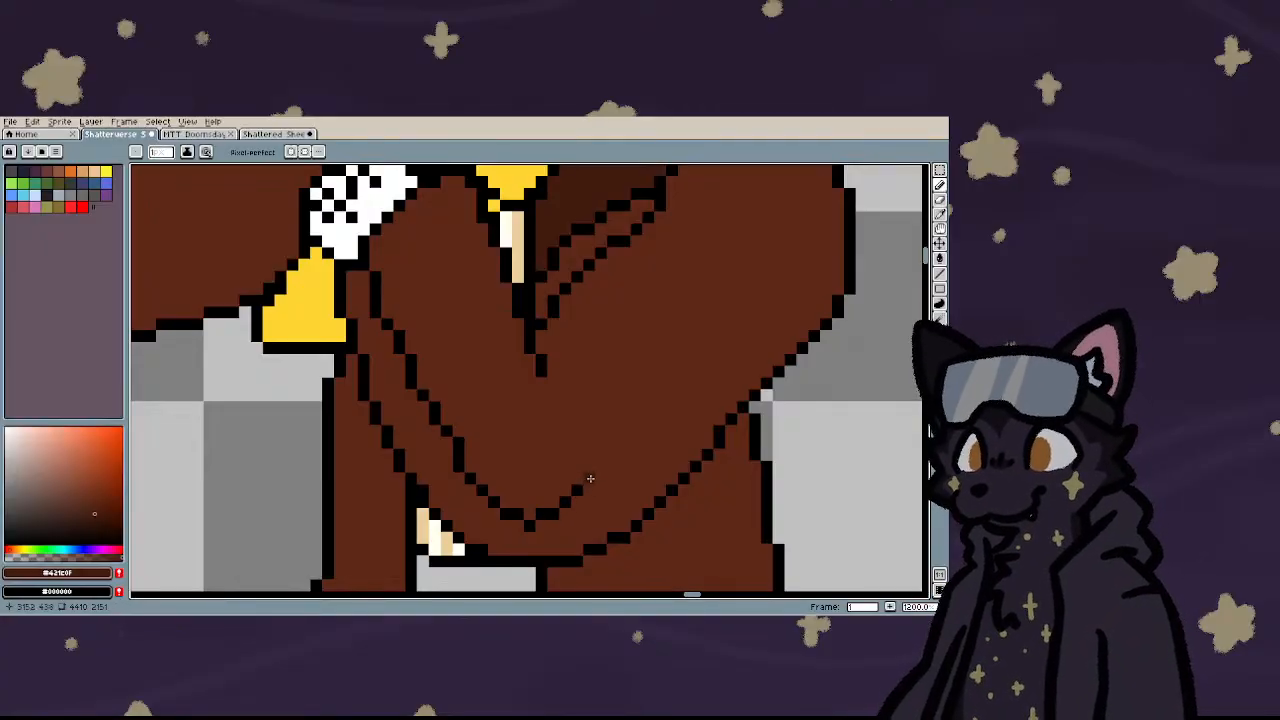
scroll(531, 443, down, 5)
scroll(475, 437, up, 5)
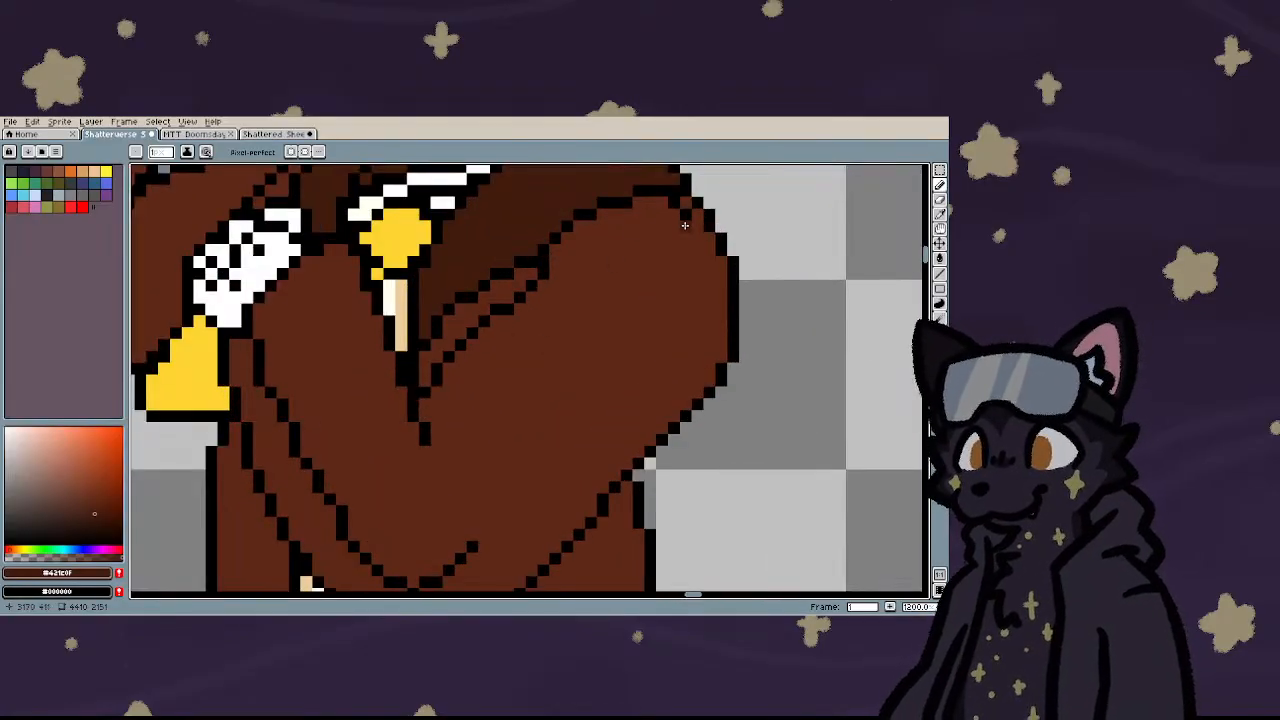
- Draw a black contour inside the arm's outer edge from the shoulder down, and join it to the forearm contour with a diagonal line
mouse_move(685, 225)
mouse_down()
mouse_move(697, 262)
mouse_move(684, 326)
mouse_move(637, 396)
mouse_up()
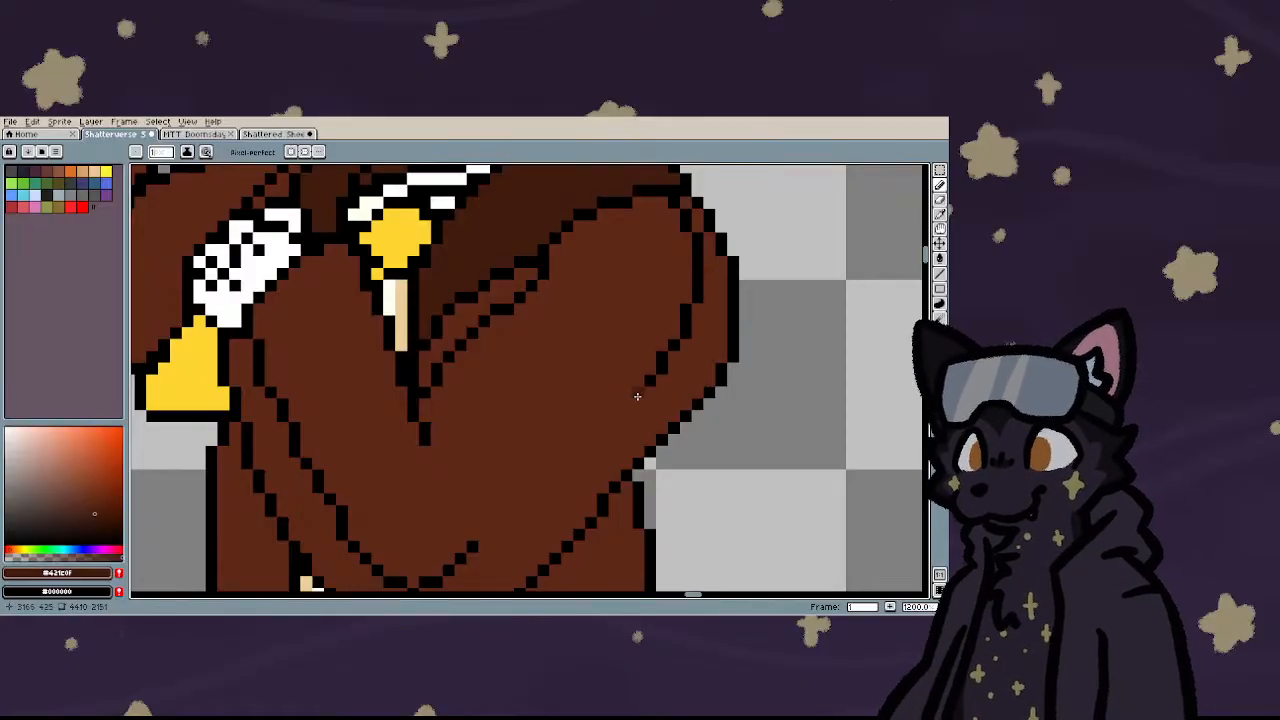
key(l)
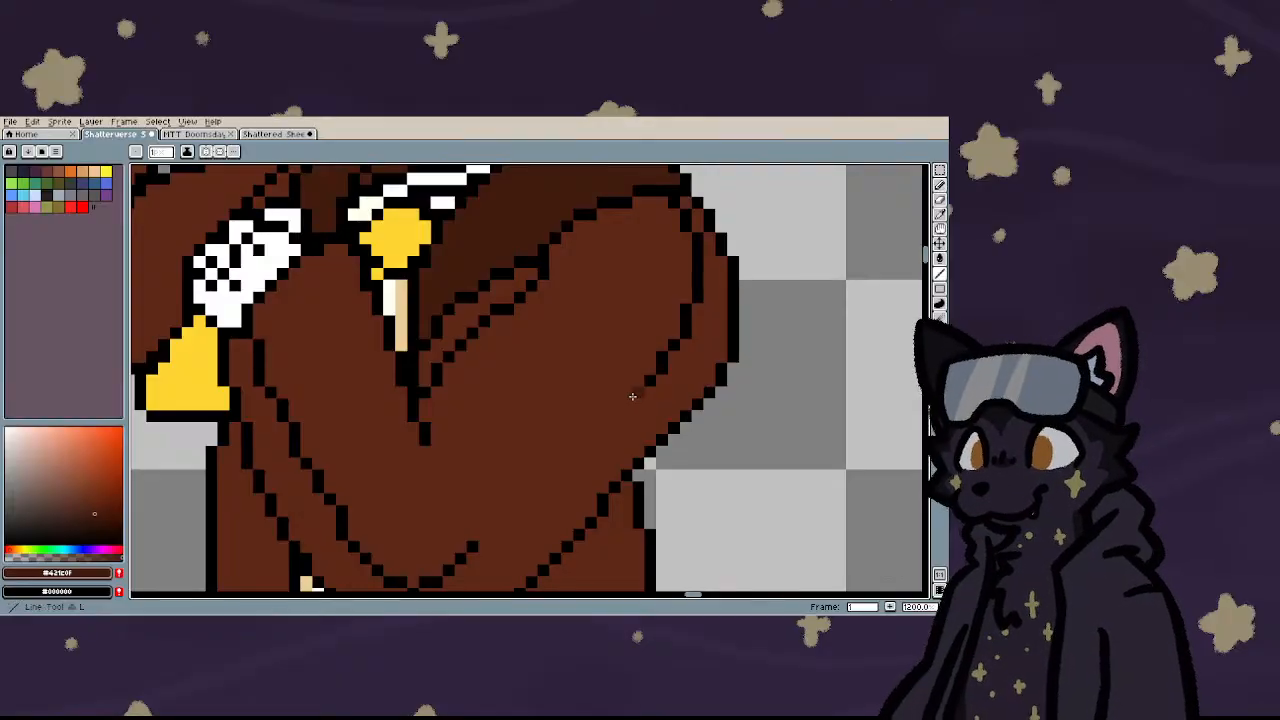
drag(632, 396, 486, 547)
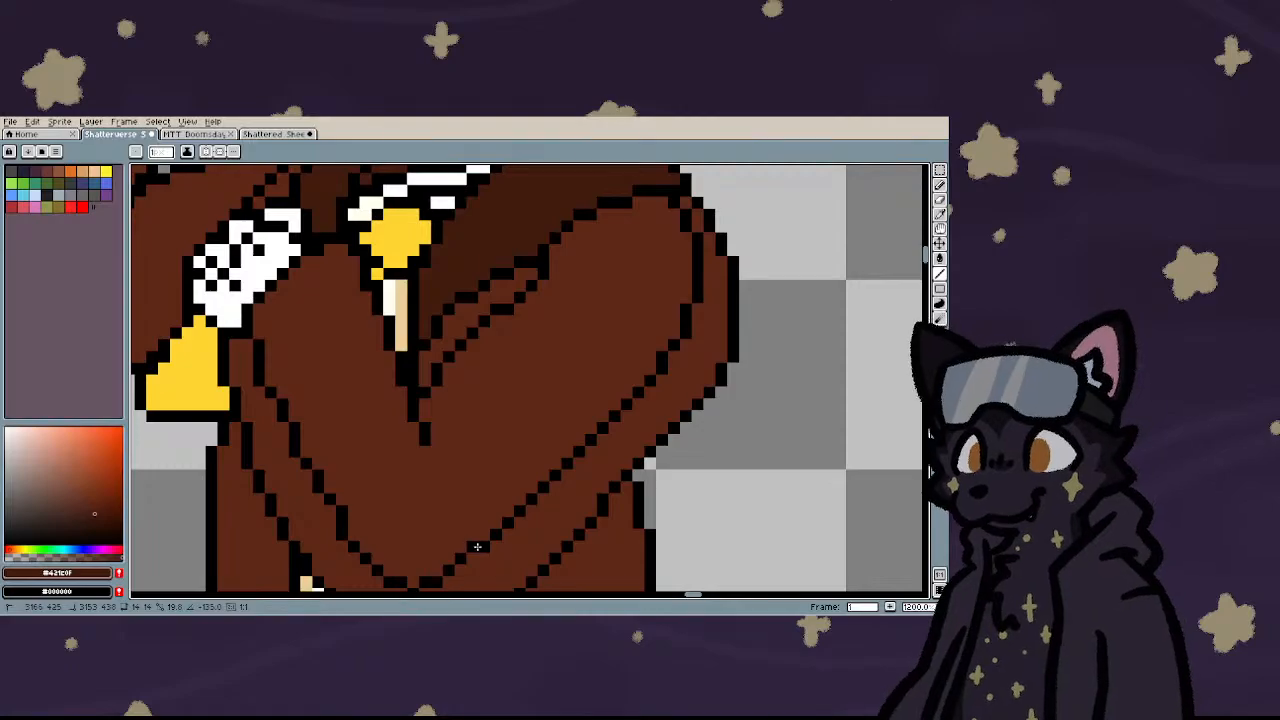
scroll(477, 547, down, 5)
scroll(451, 422, up, 3)
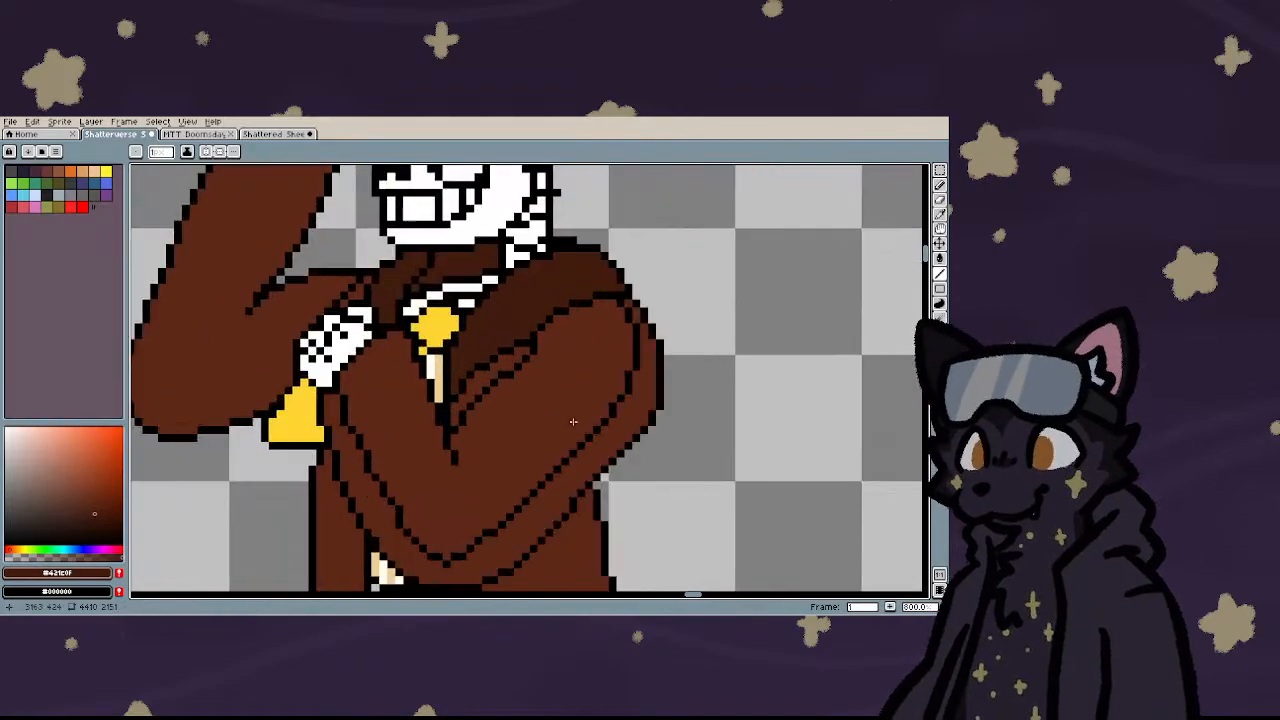
- Try a second black contour inside the folded arm, parallel to the first, from the shoulder around the elbow to the wrist
scroll(573, 422, up, 2)
scroll(659, 258, down, 1)
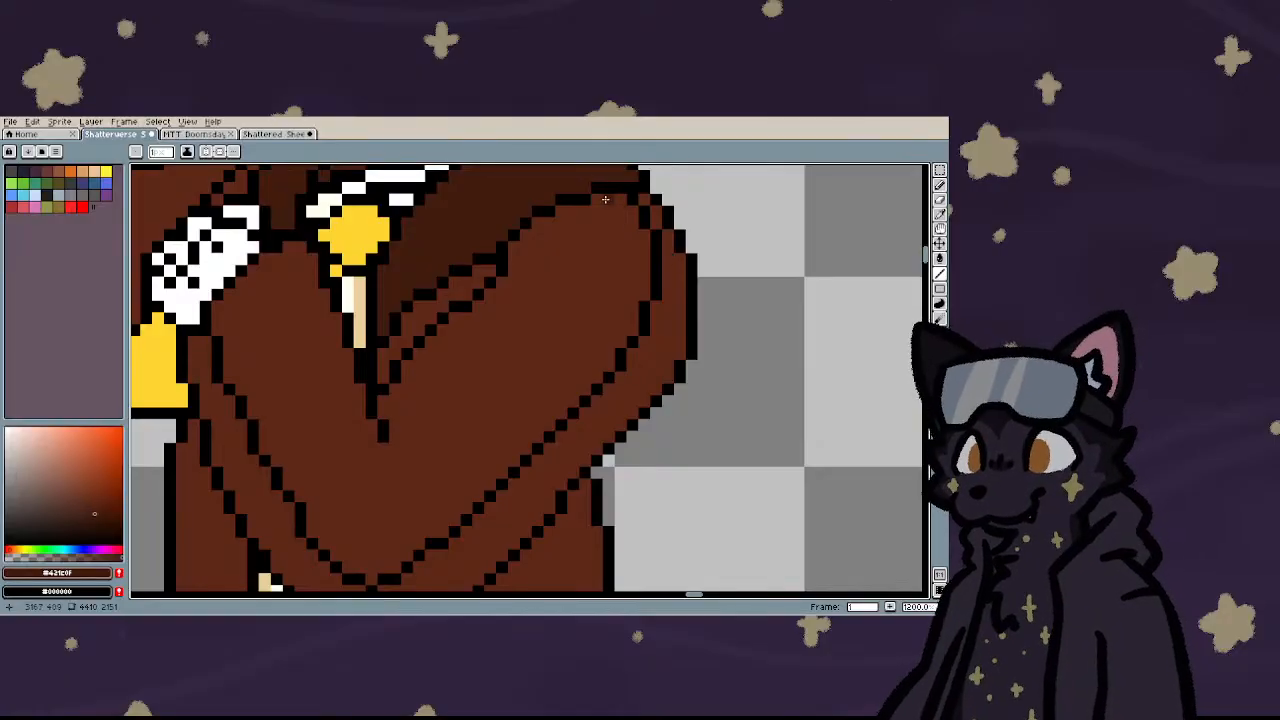
mouse_move(605, 199)
mouse_down()
mouse_move(628, 233)
mouse_move(618, 226)
mouse_move(631, 292)
mouse_move(630, 250)
mouse_move(591, 364)
mouse_move(442, 518)
mouse_move(383, 556)
mouse_move(338, 545)
mouse_move(301, 469)
mouse_up()
key(ctrl+z)
key(ctrl+z)
key(ctrl+z)
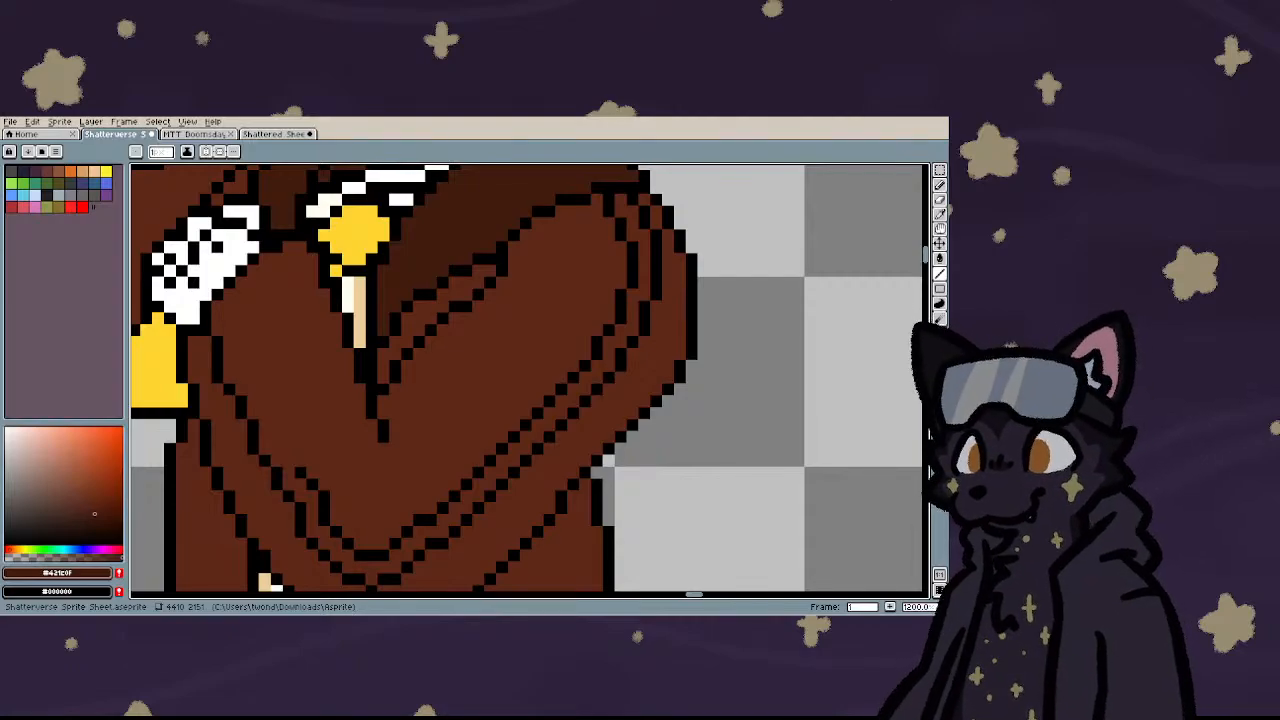
scroll(262, 442, up, 1)
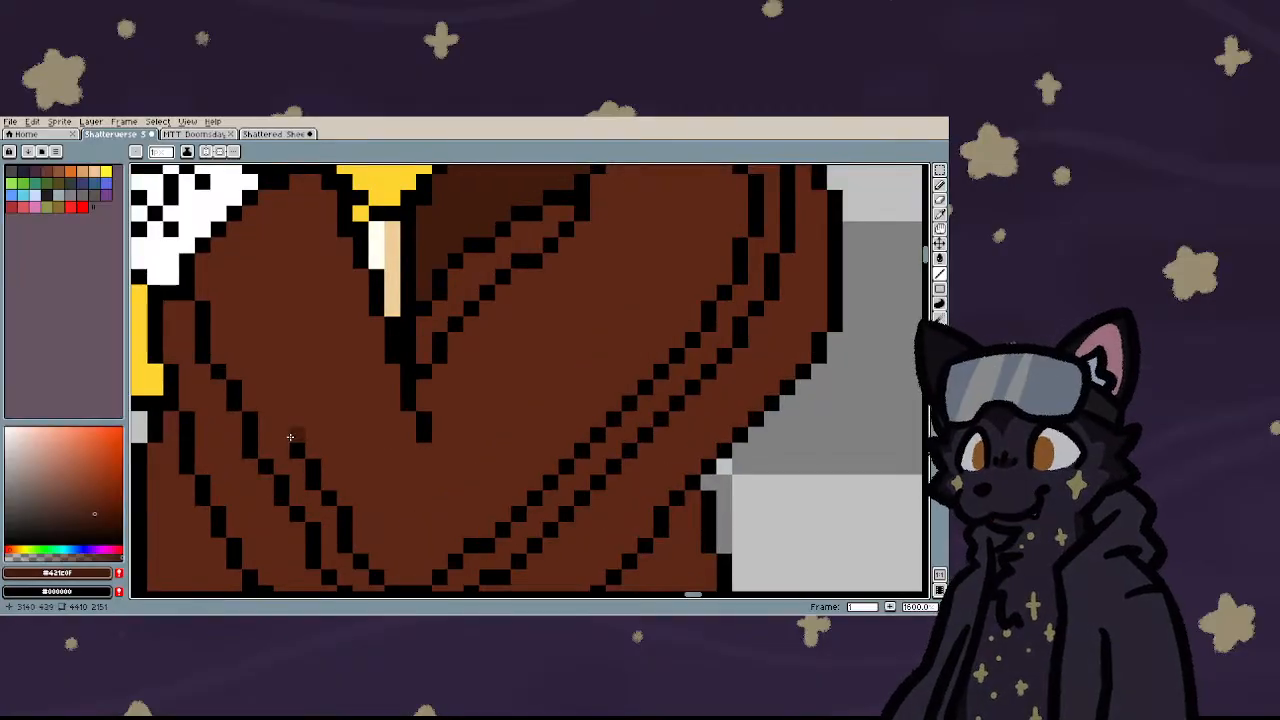
mouse_move(290, 437)
mouse_down()
mouse_move(235, 338)
mouse_move(217, 246)
mouse_up()
- Undo the second, inner contour along the whole folded arm, keeping only the first sleeve contour
scroll(294, 350, down, 4)
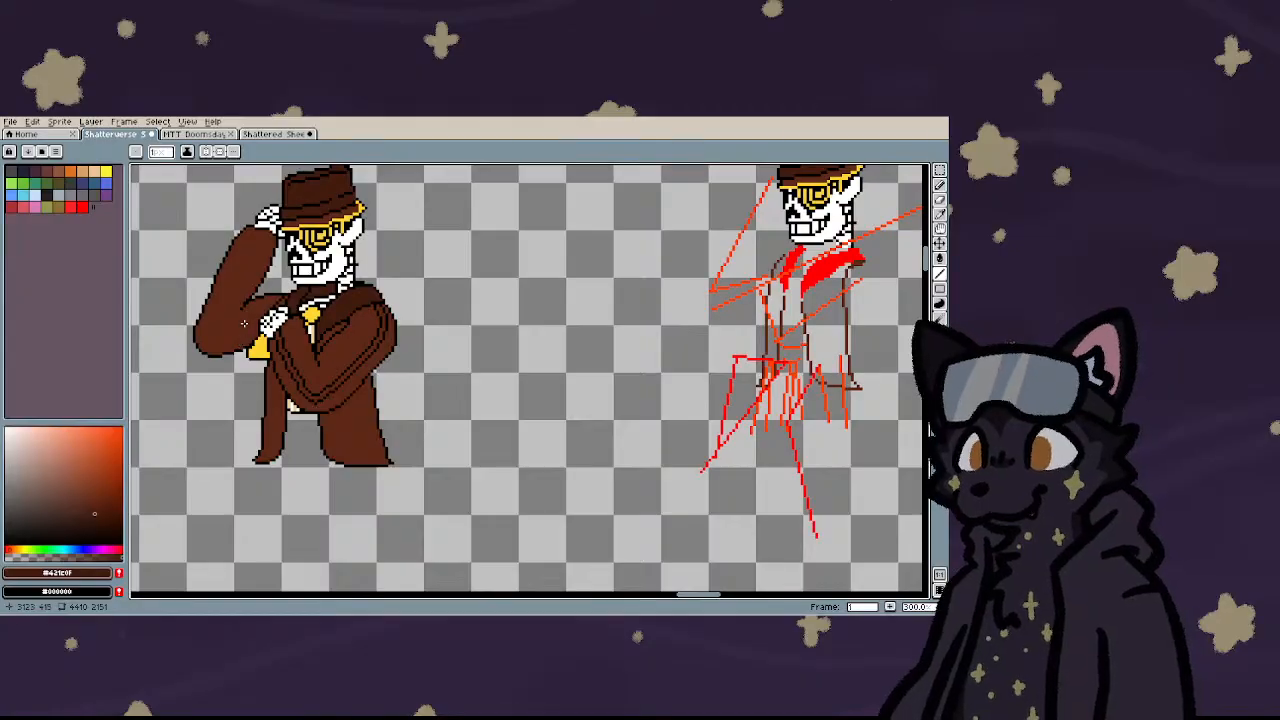
scroll(243, 323, up, 3)
scroll(265, 335, down, 2)
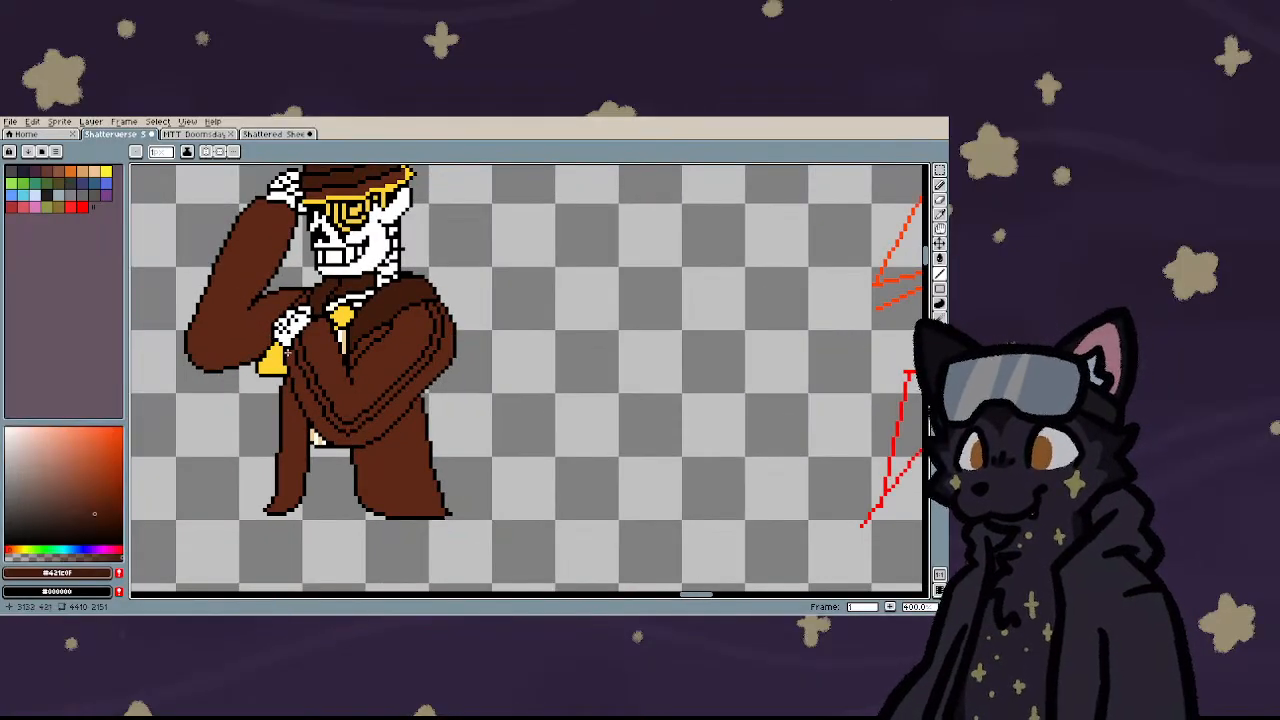
scroll(287, 352, up, 1)
key(ctrl+z)
key(ctrl+z)
key(ctrl+z)
key(ctrl+z)
key(ctrl+z)
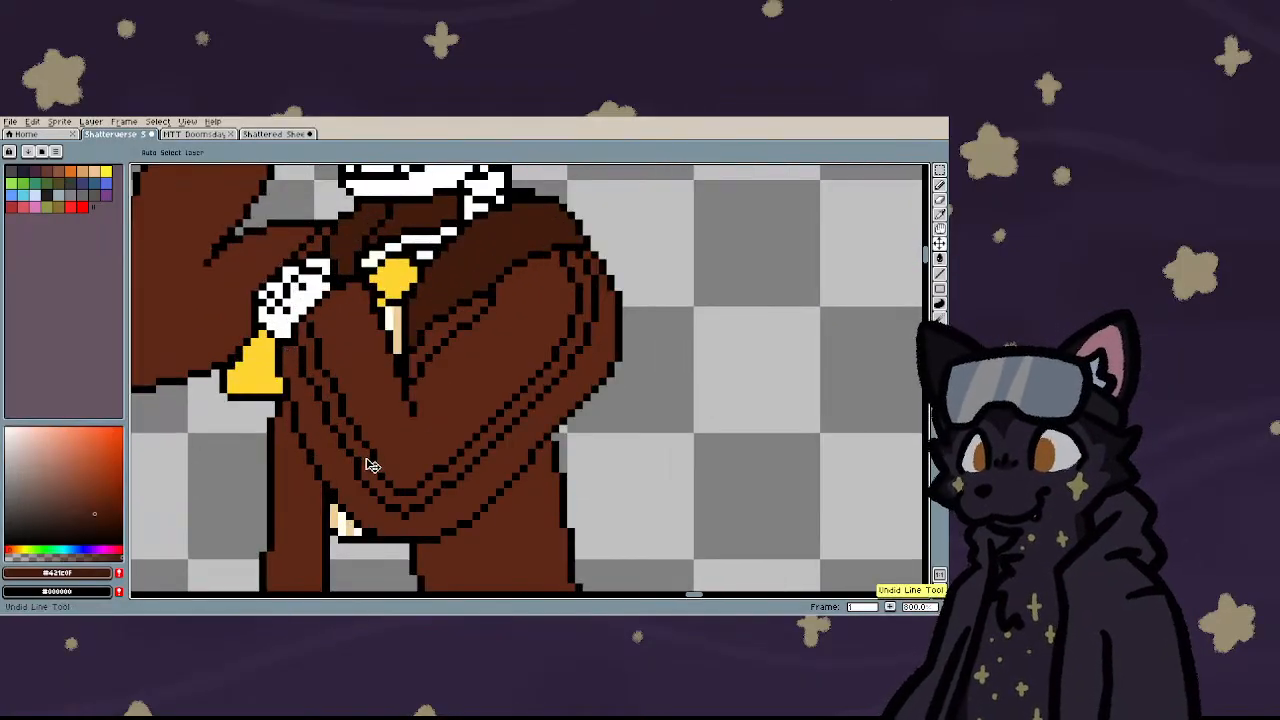
key(ctrl+z)
key(ctrl+z)
key(ctrl+z)
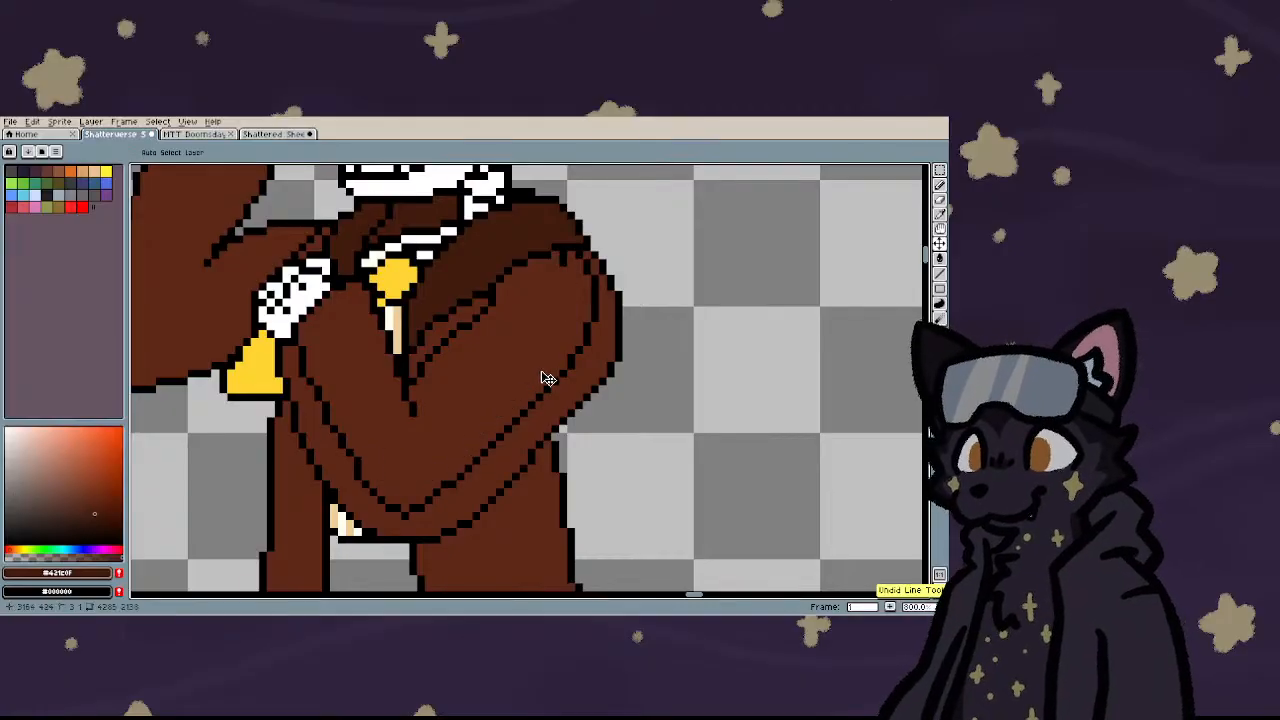
- Draw a black contour inside the raised arm's outer edge, from the cuff at the hat down to the elbow curve
scroll(543, 368, down, 4)
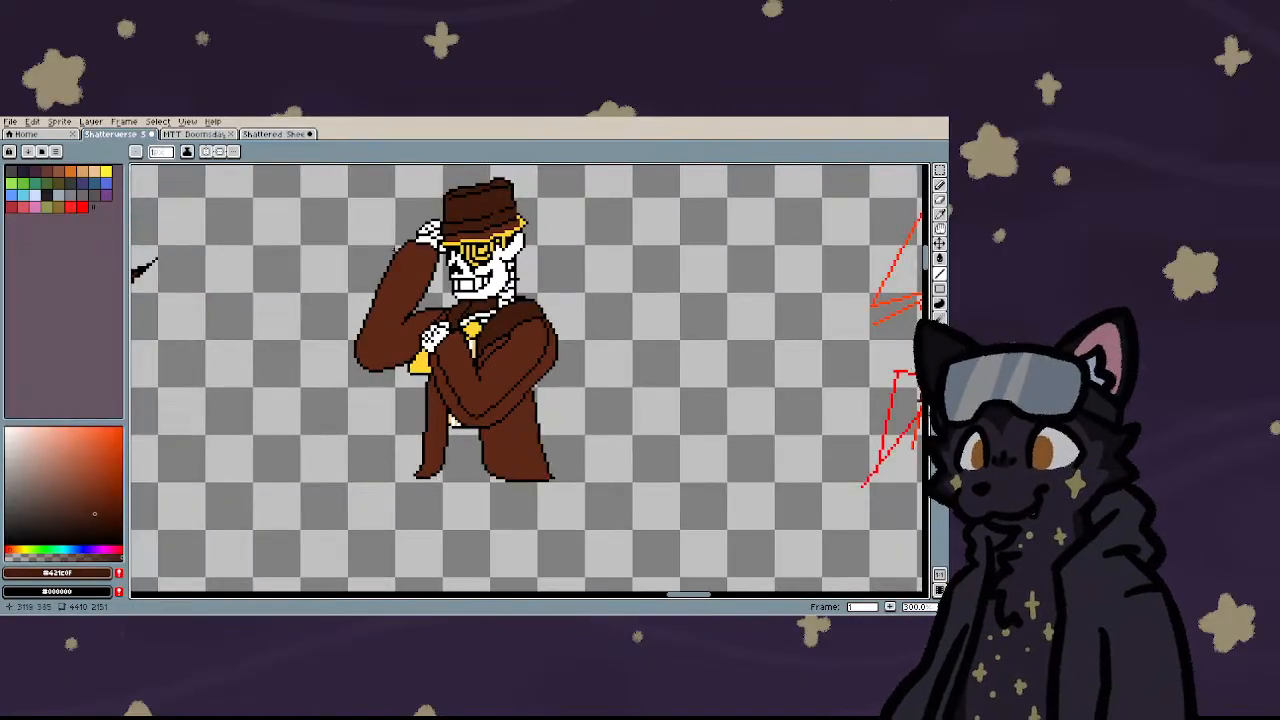
scroll(420, 230, up, 2)
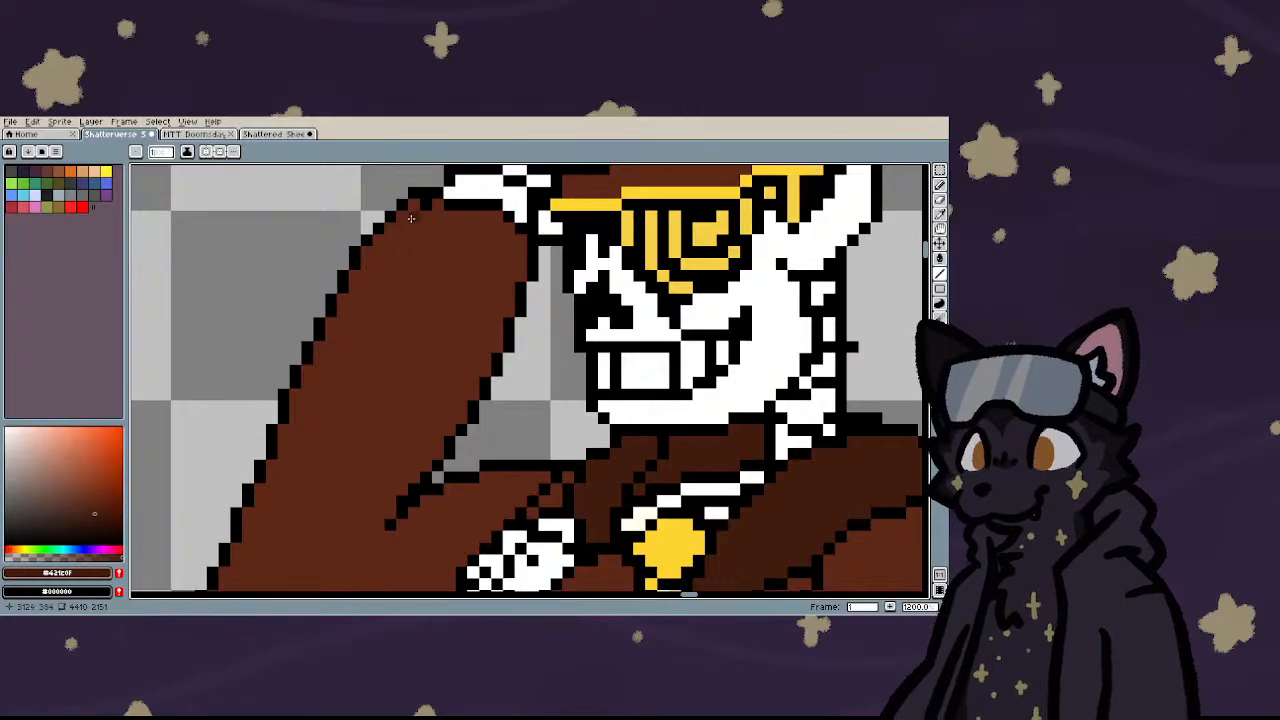
mouse_move(410, 218)
mouse_down()
mouse_move(331, 338)
mouse_move(260, 518)
mouse_move(259, 505)
mouse_up()
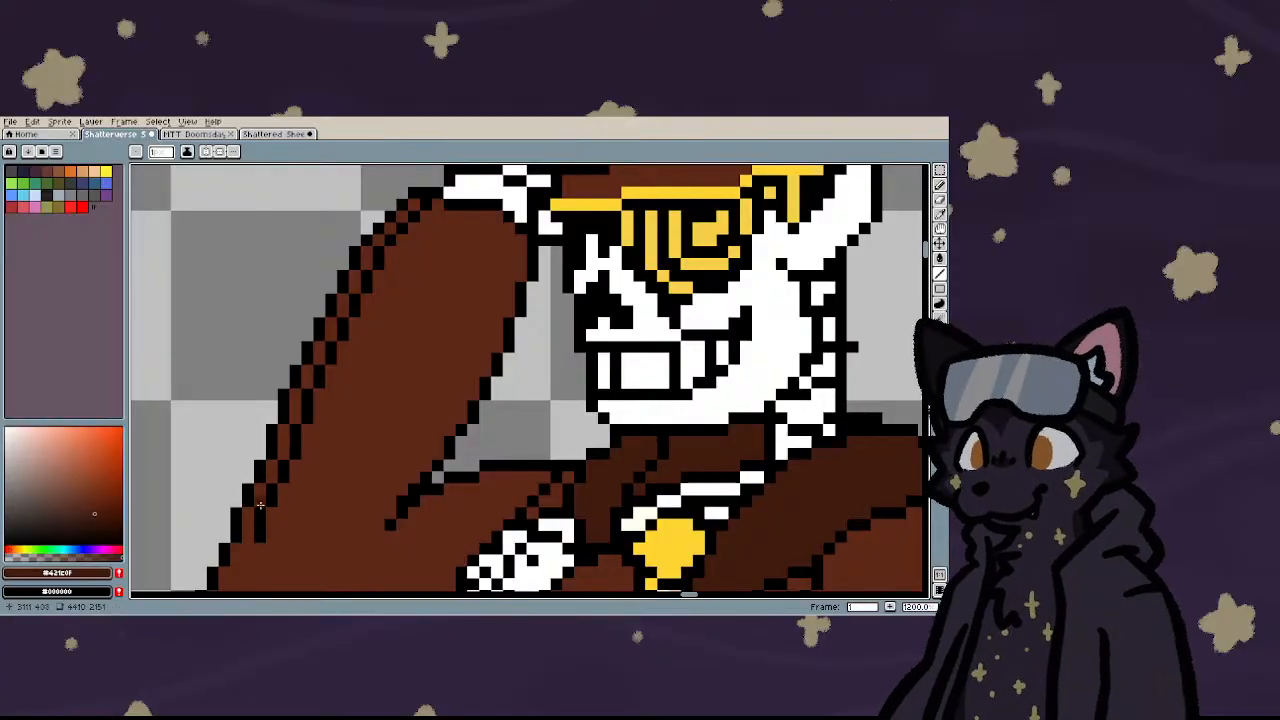
scroll(259, 505, down, 8)
scroll(278, 447, up, 3)
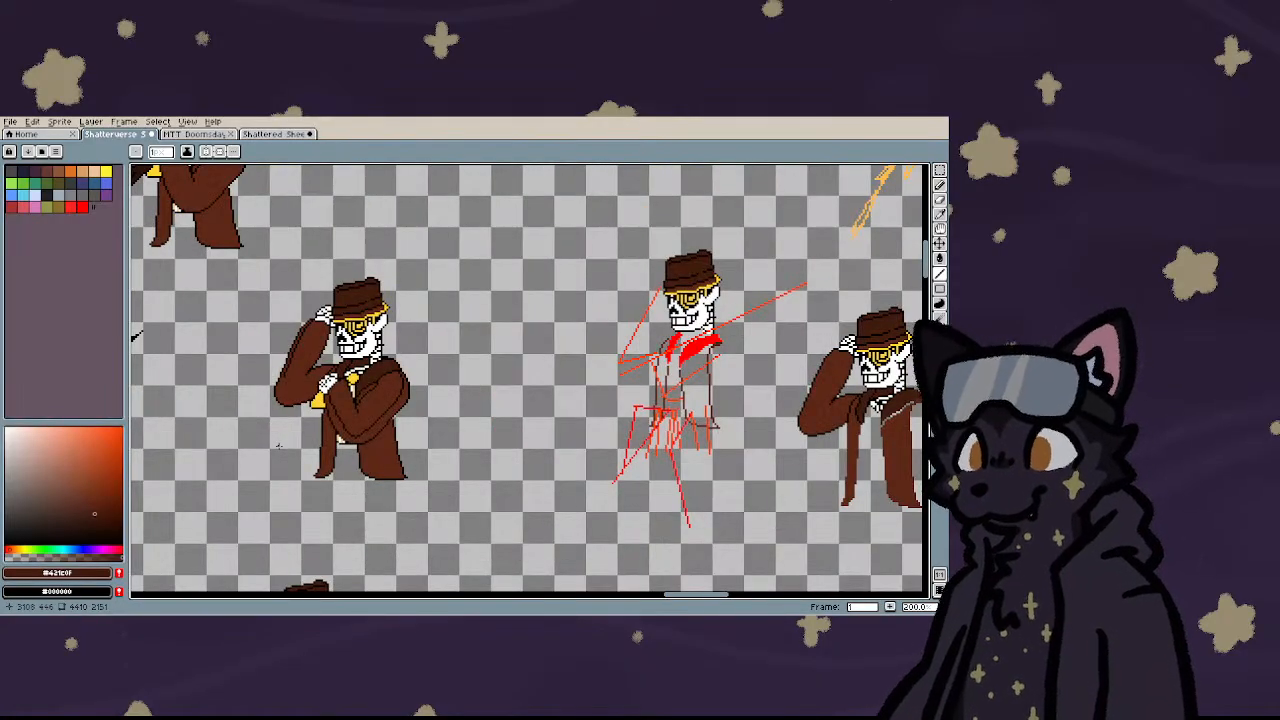
scroll(278, 447, down, 1)
scroll(283, 410, up, 6)
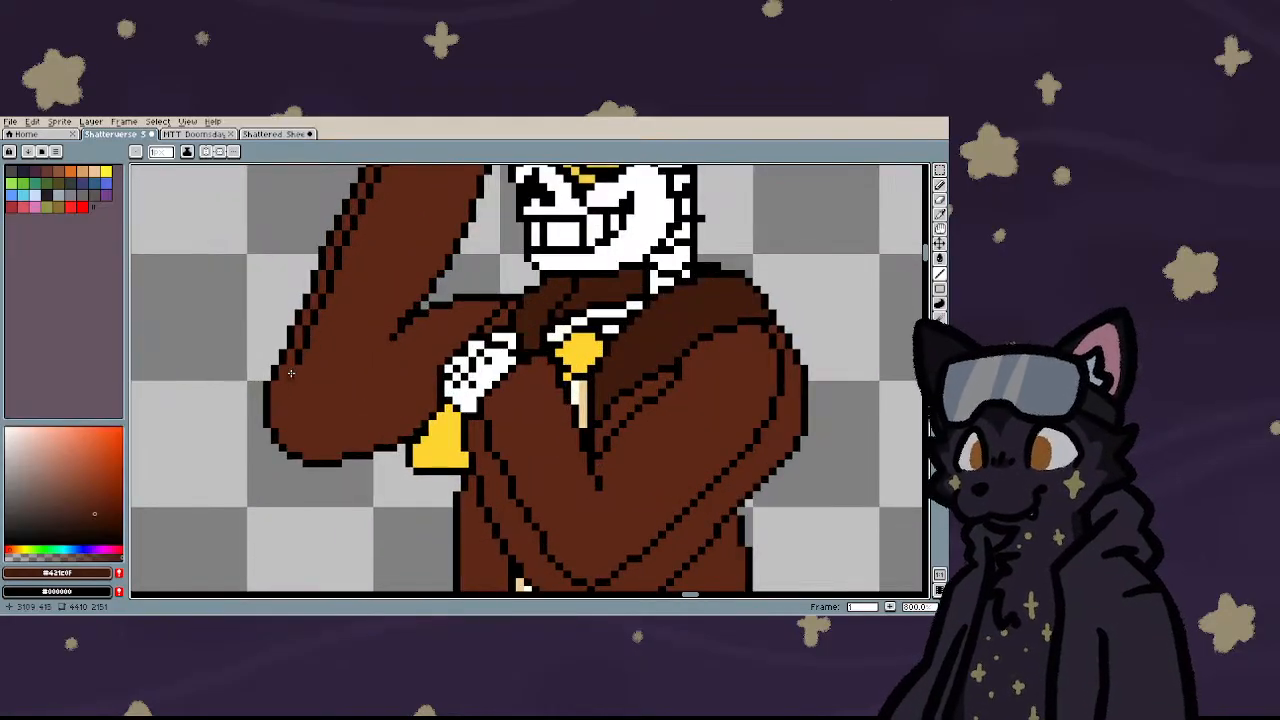
click(298, 444)
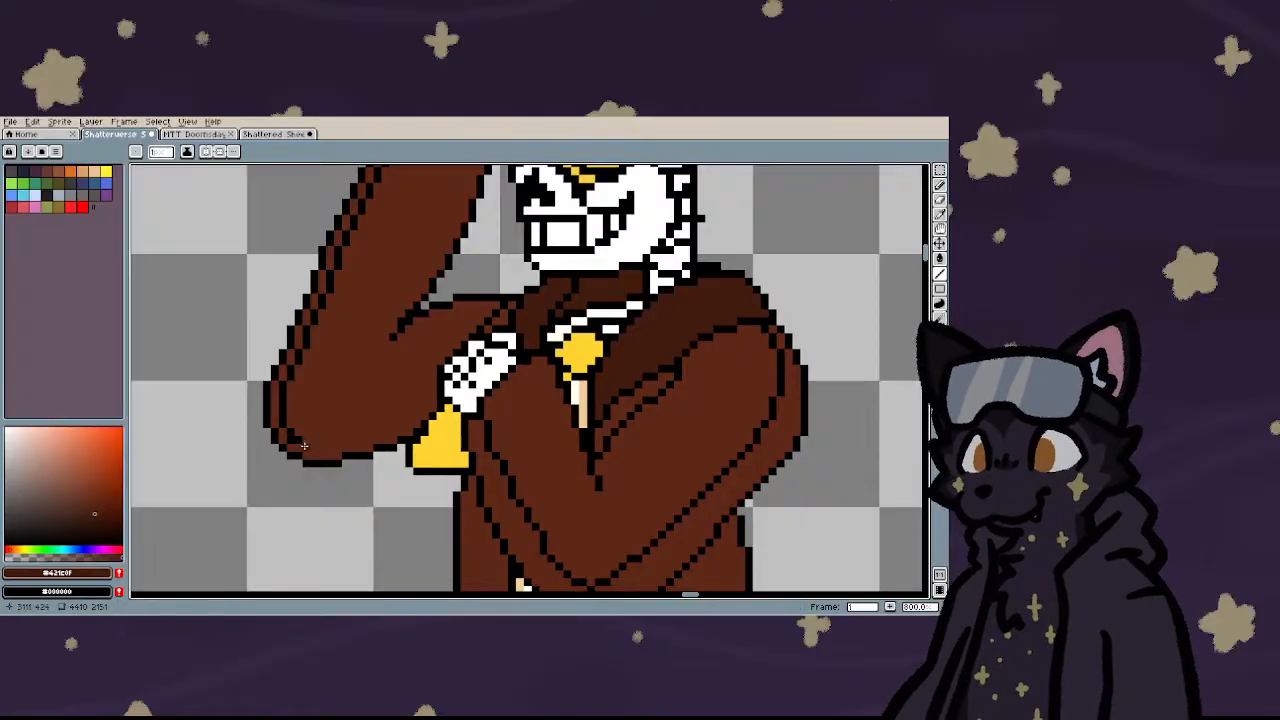
- Continue the raised arm's black inner contour from the elbow along the underside of the sleeve to the hand at the chest
mouse_move(306, 447)
mouse_down()
mouse_move(333, 452)
mouse_move(323, 456)
mouse_up()
key(ctrl+z)
key(ctrl+z)
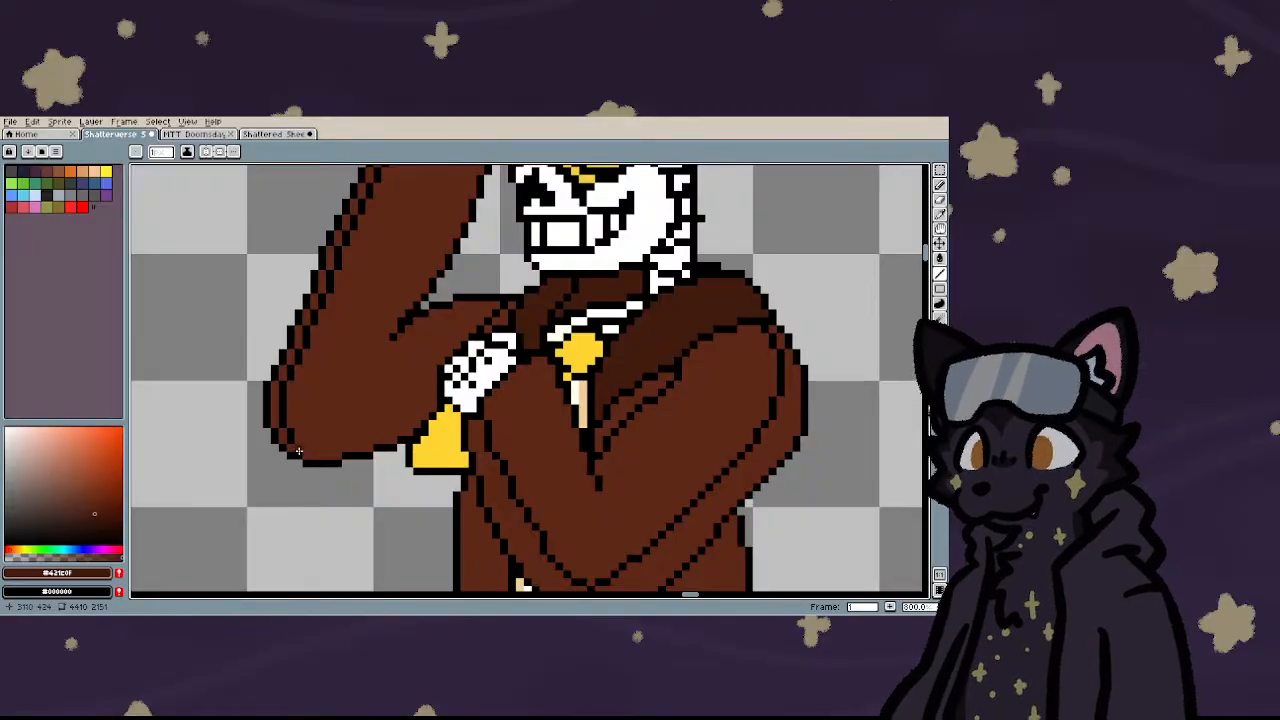
scroll(298, 451, up, 2)
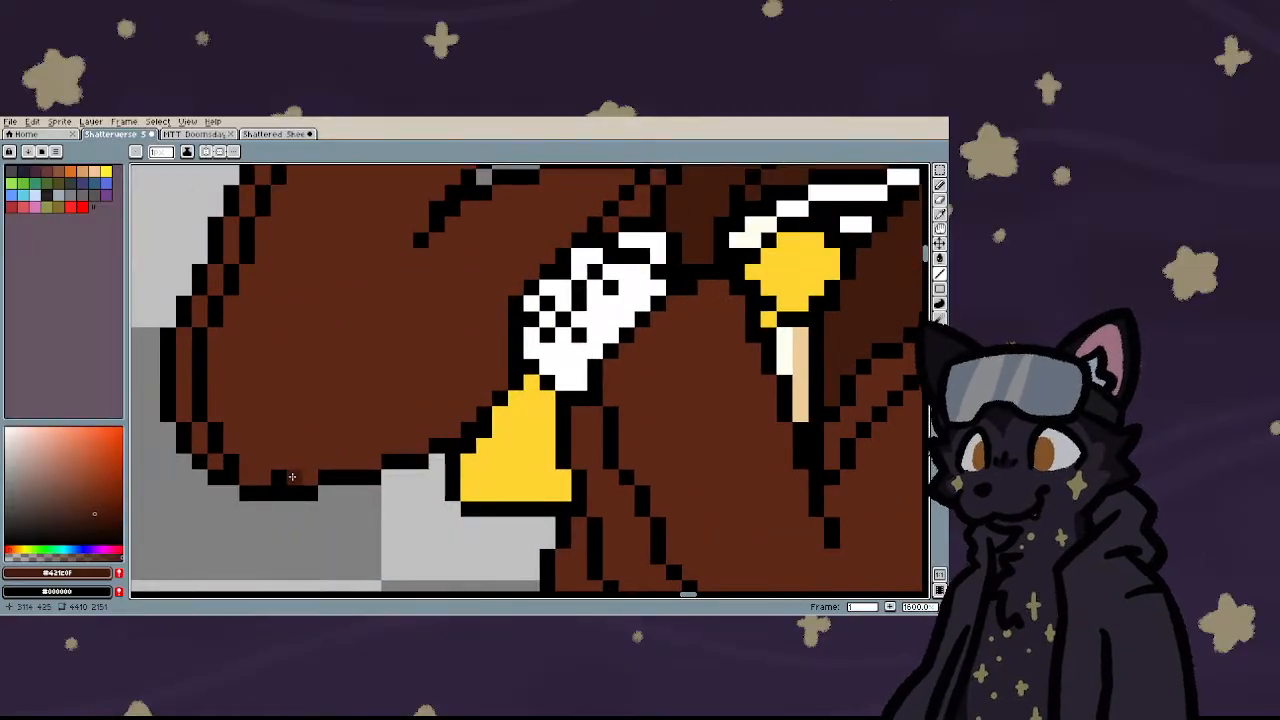
click(292, 477)
mouse_move(308, 463)
mouse_down()
mouse_move(375, 448)
mouse_move(386, 431)
mouse_move(438, 431)
mouse_move(508, 375)
mouse_up()
scroll(327, 432, down, 3)
scroll(311, 405, down, 1)
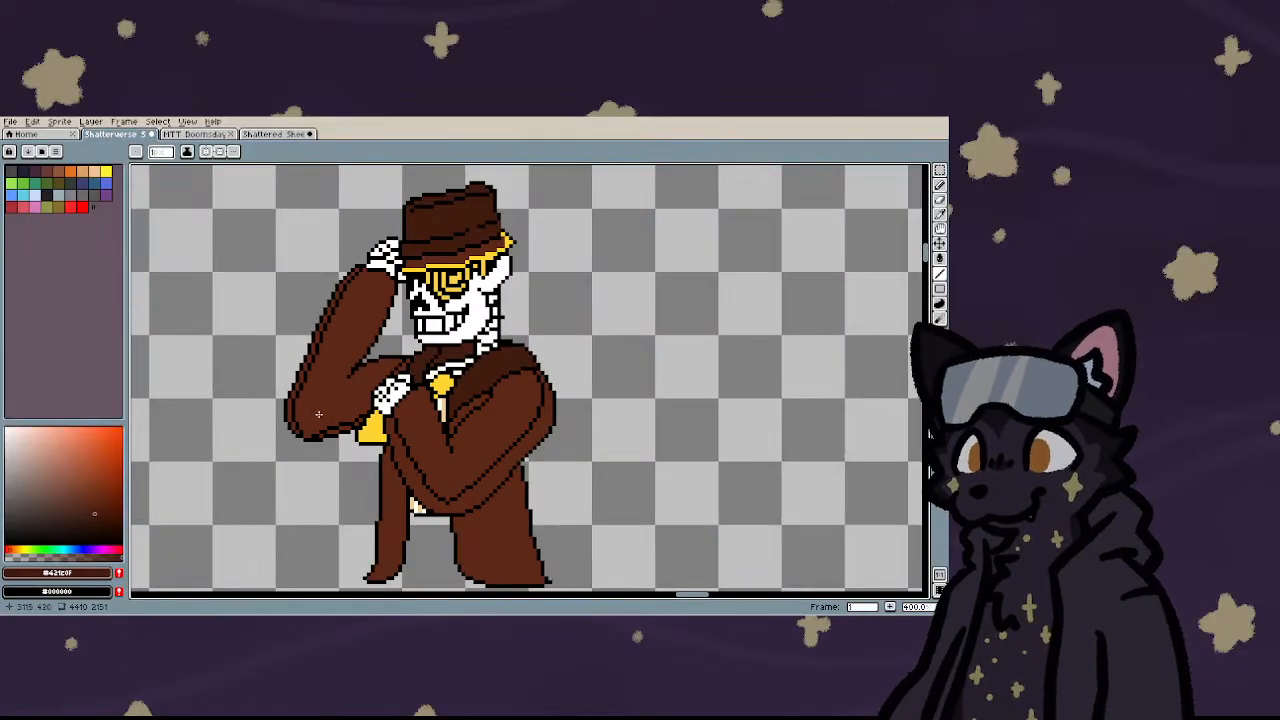
- Sample the sleeve's brown and touch up contour pixels along the underside of the raised arm's elbow with the Pencil
scroll(318, 413, up, 4)
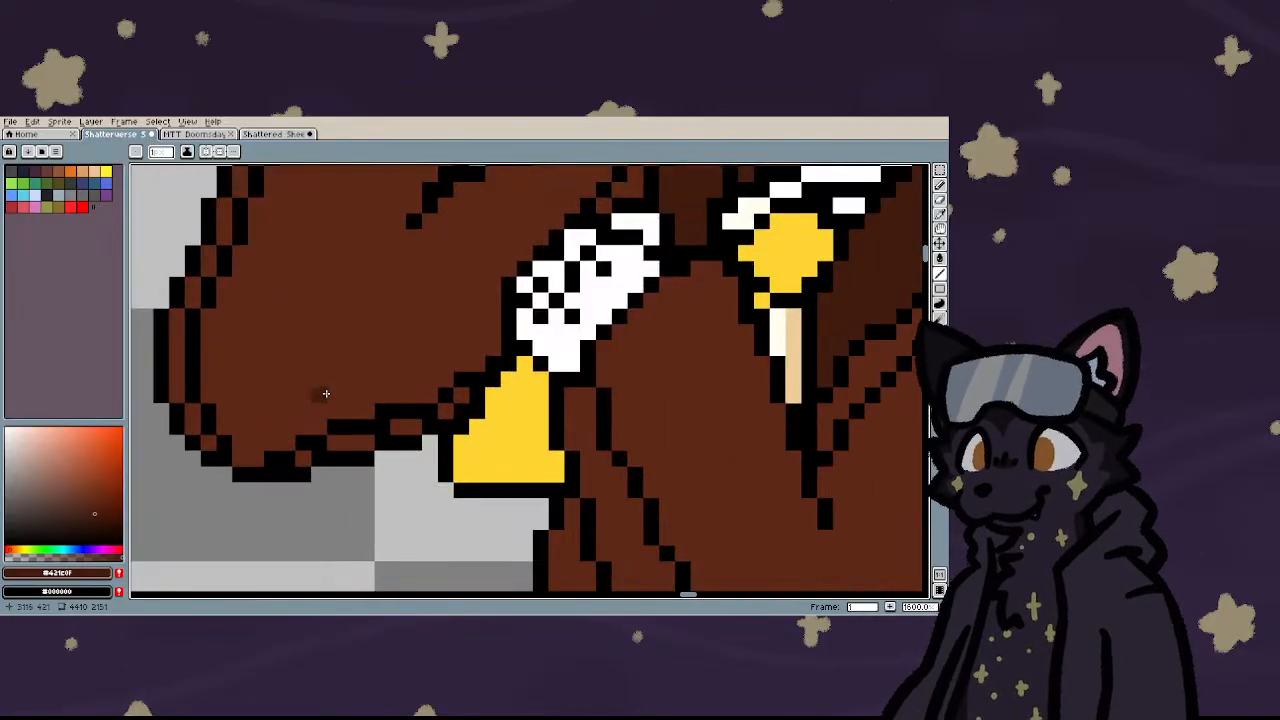
key(i)
click(344, 397)
key(b)
click(383, 411)
scroll(328, 388, down, 4)
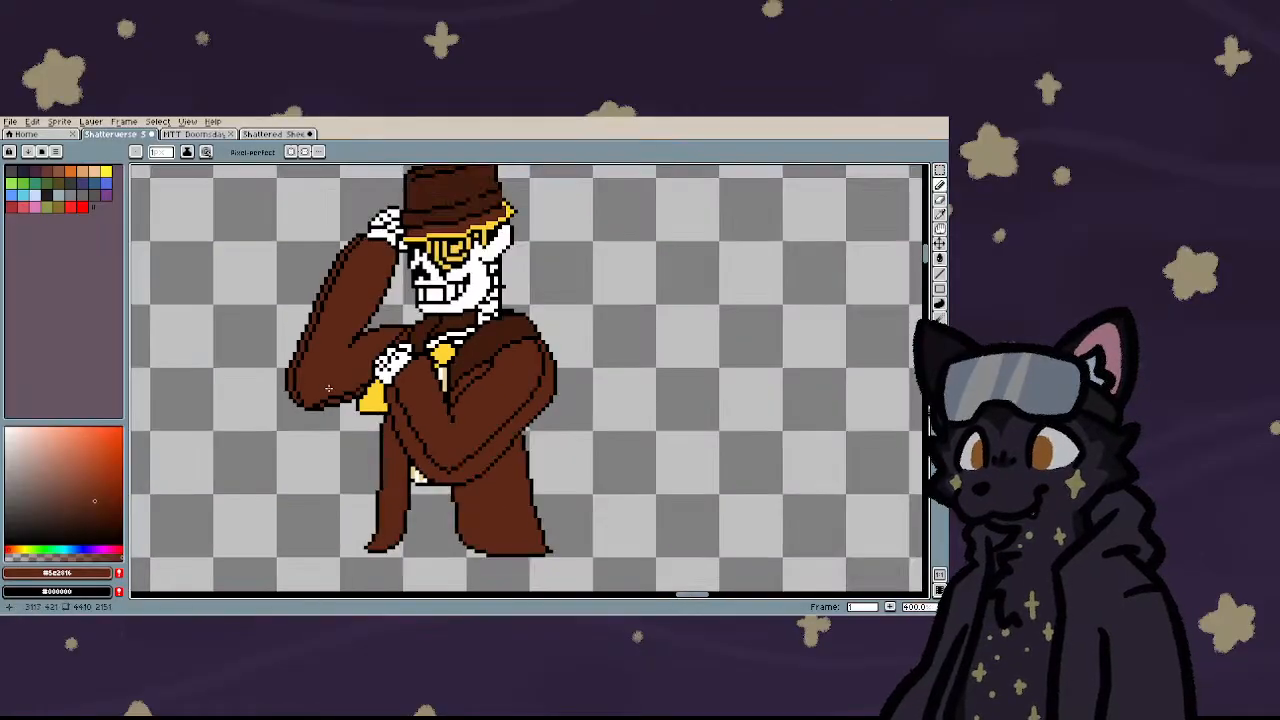
scroll(318, 392, up, 5)
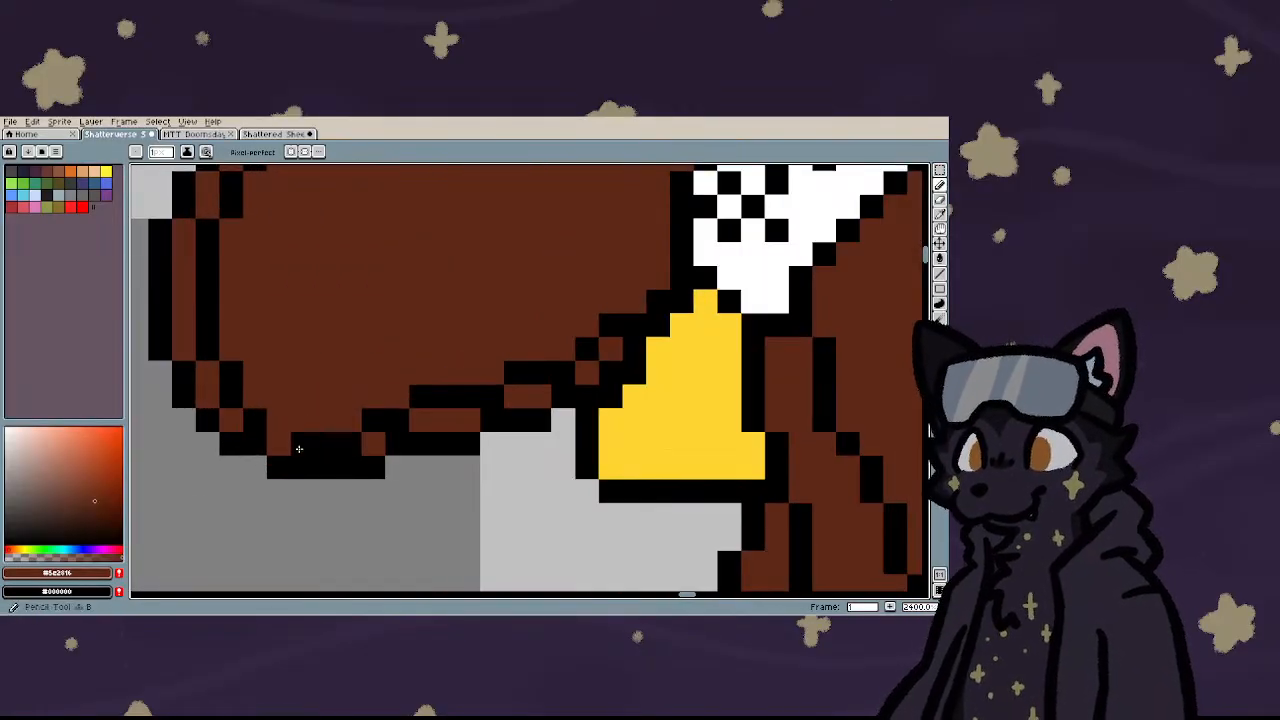
click(278, 444)
click(207, 444)
scroll(234, 412, down, 5)
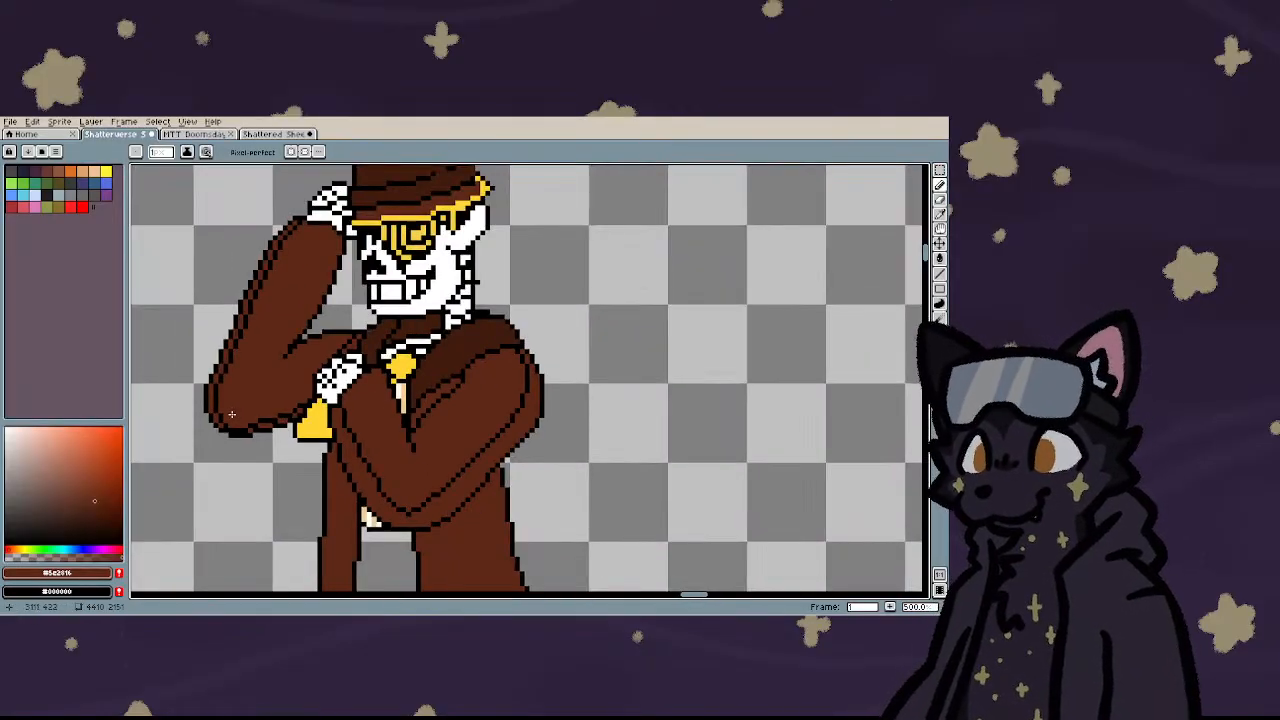
- Examine the new sleeve contours at different magnifications and compare the sprite with the others on the sheet
scroll(234, 423, down, 1)
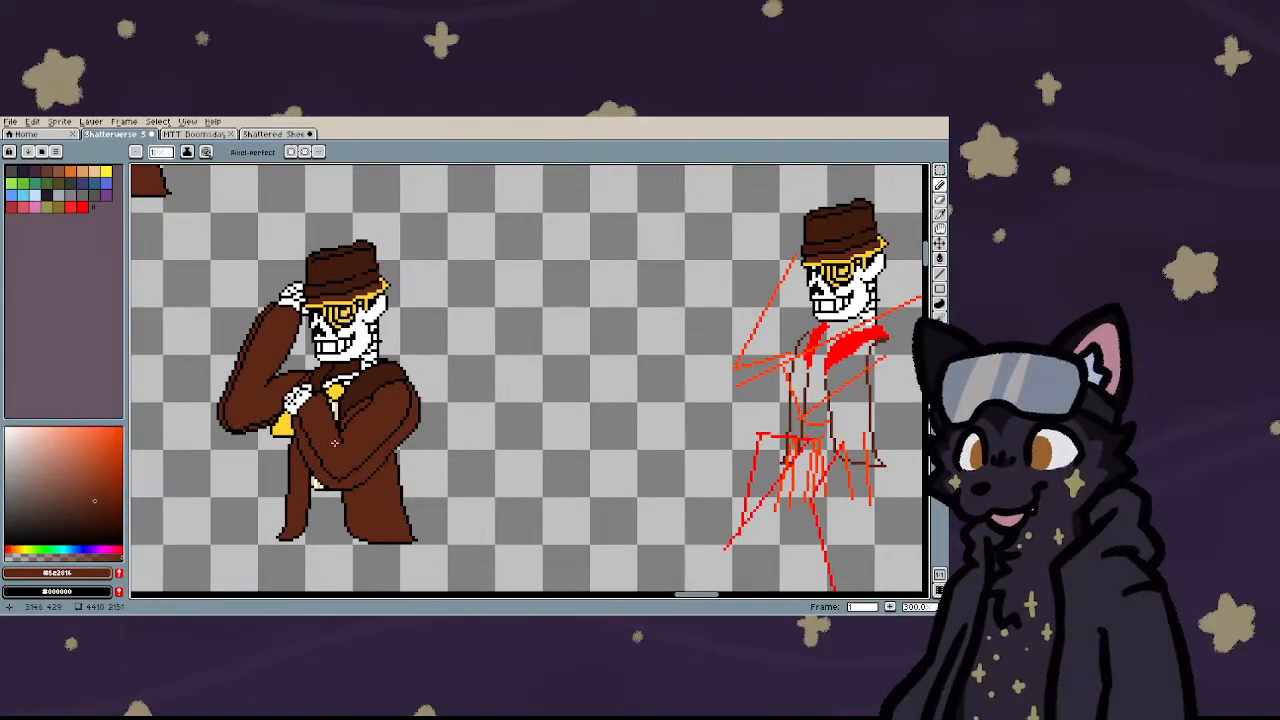
scroll(343, 442, down, 3)
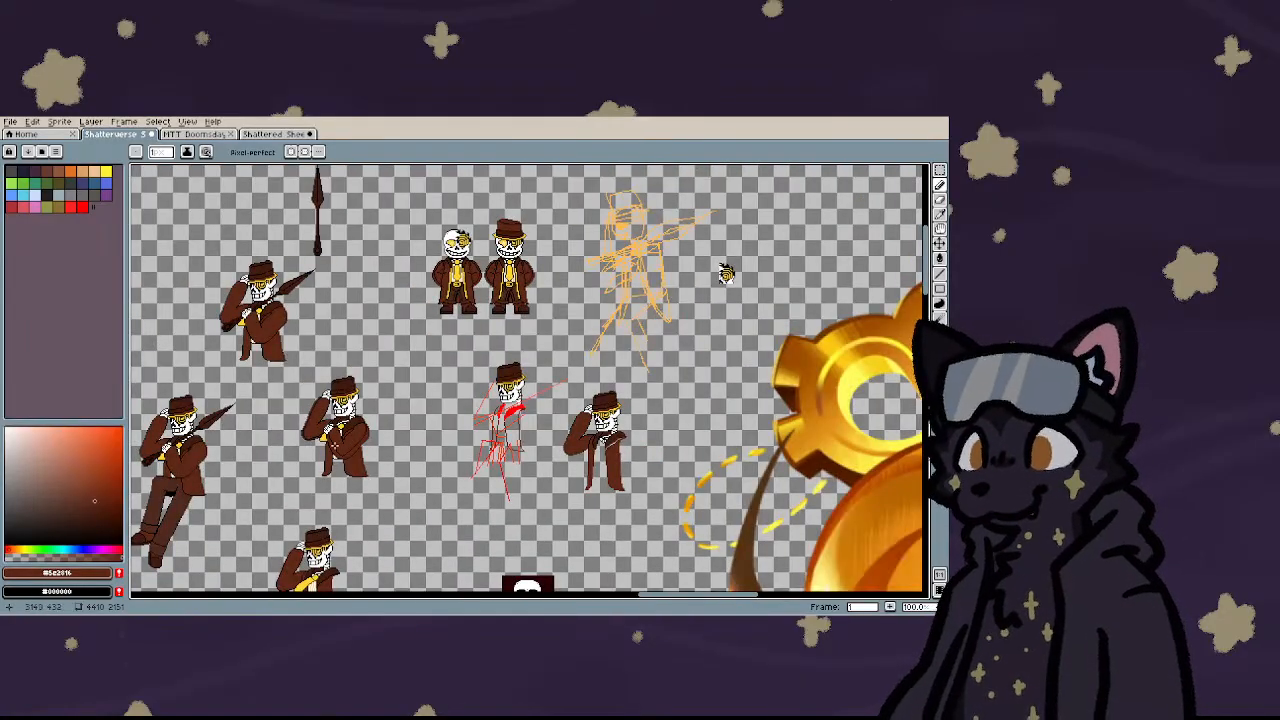
scroll(295, 439, down, 2)
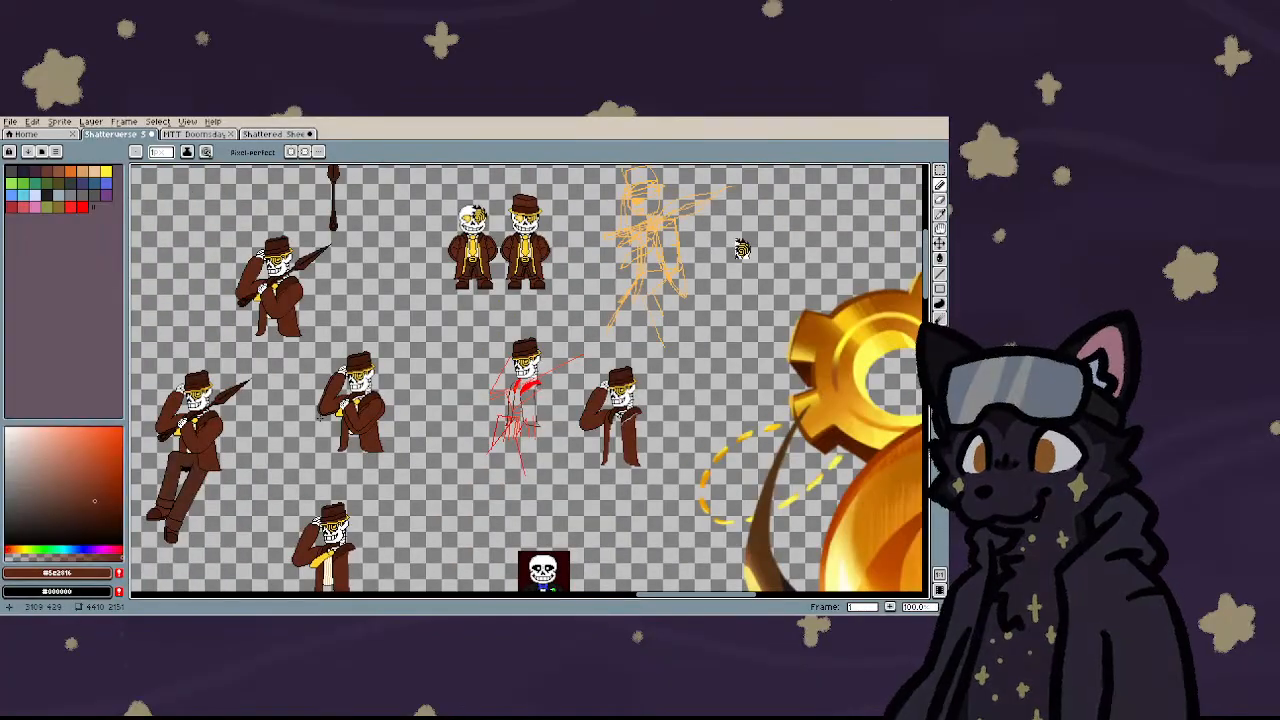
scroll(320, 411, up, 3)
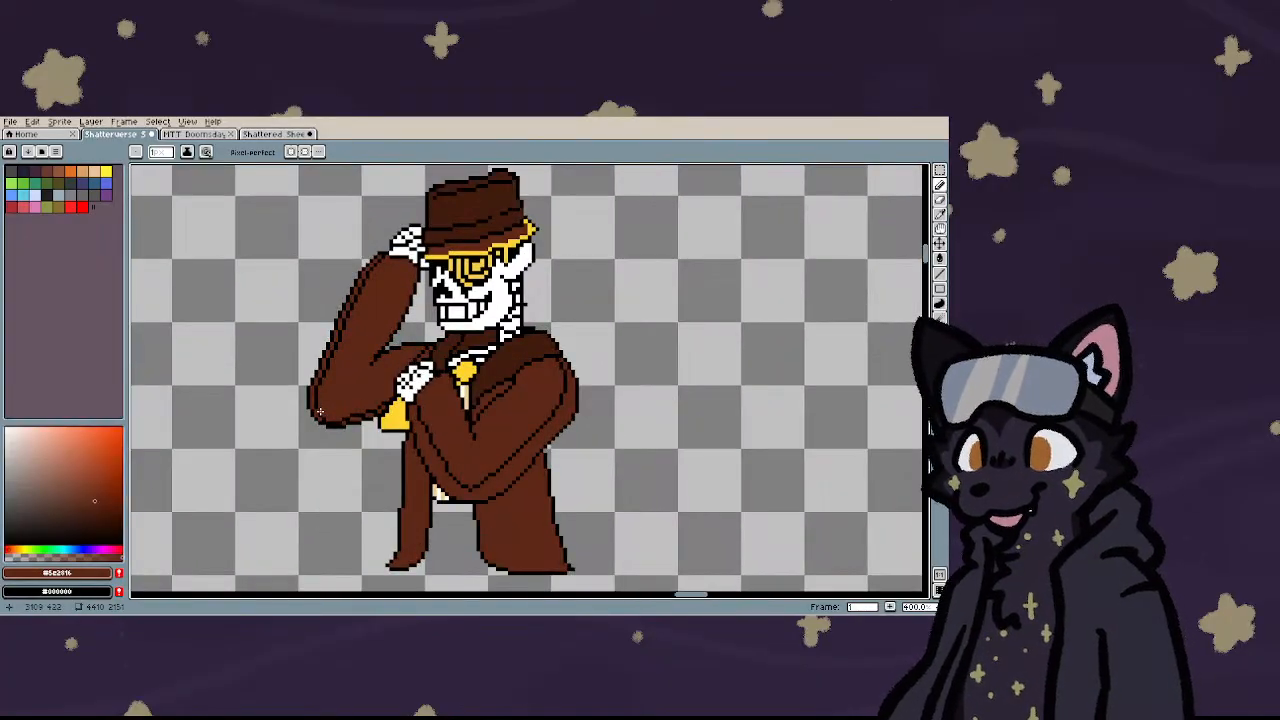
scroll(320, 411, down, 3)
scroll(532, 510, up, 3)
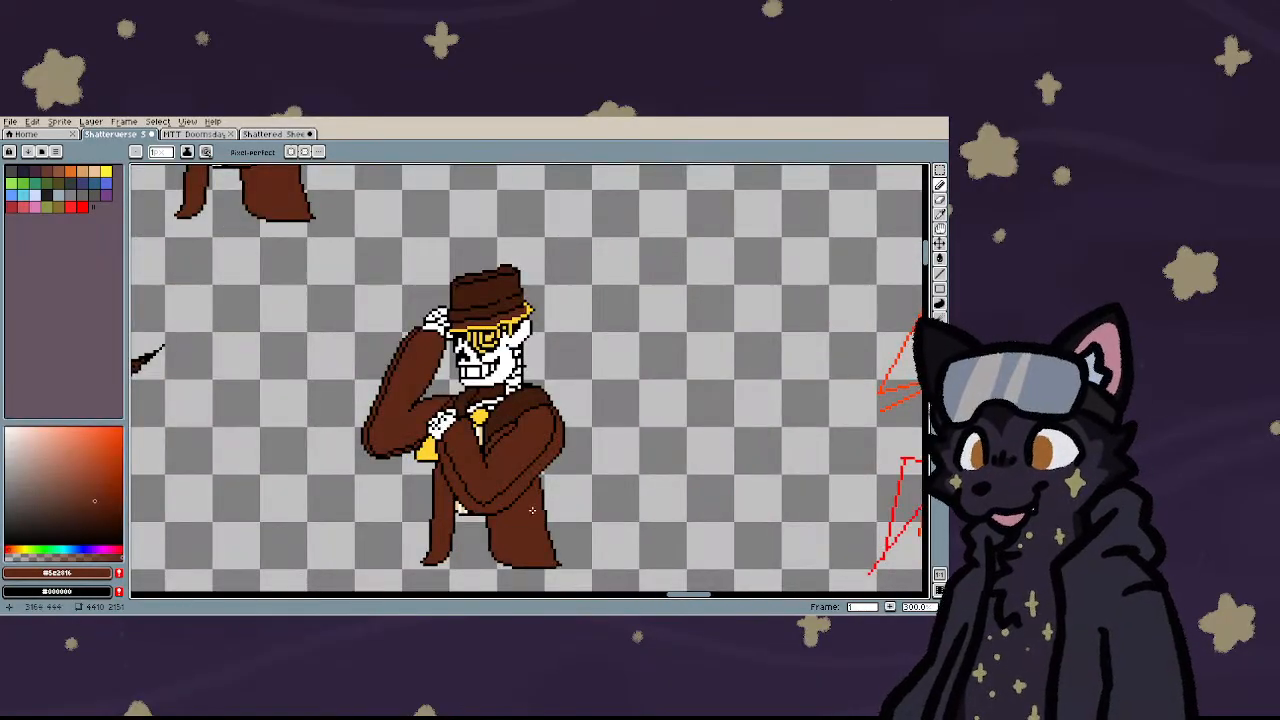
scroll(530, 495, down, 1)
scroll(529, 481, down, 1)
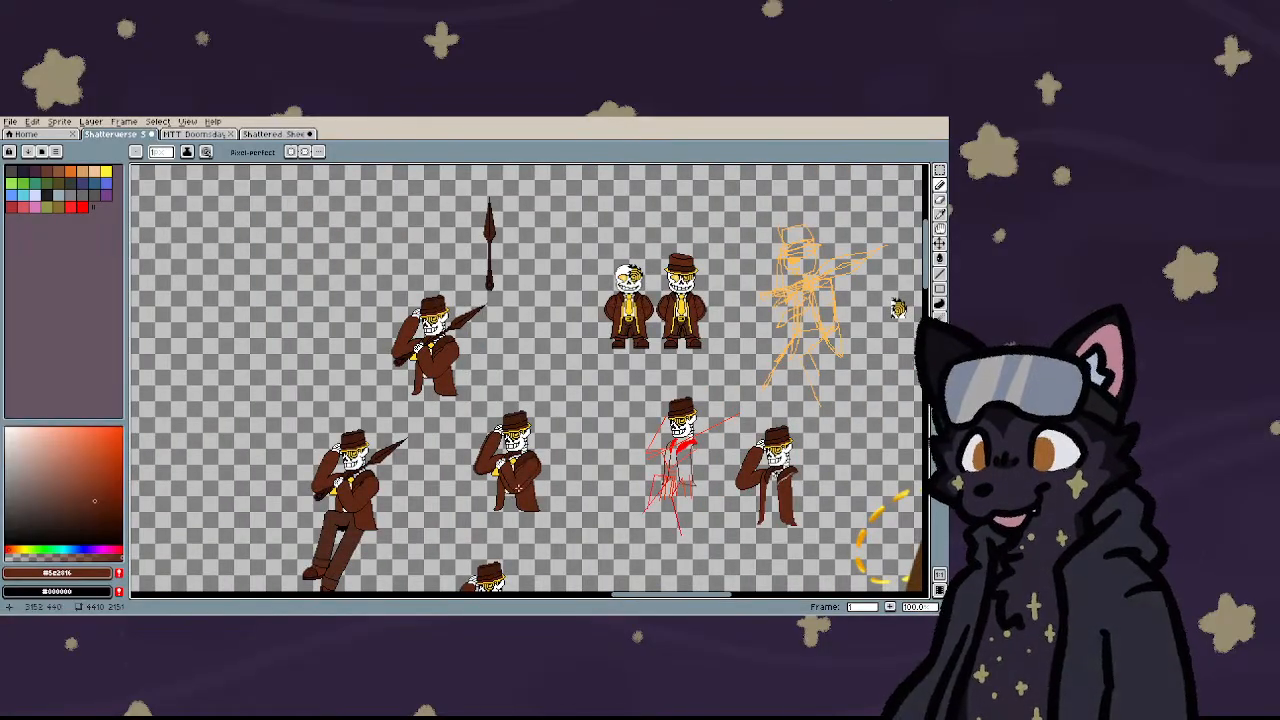
scroll(530, 483, up, 5)
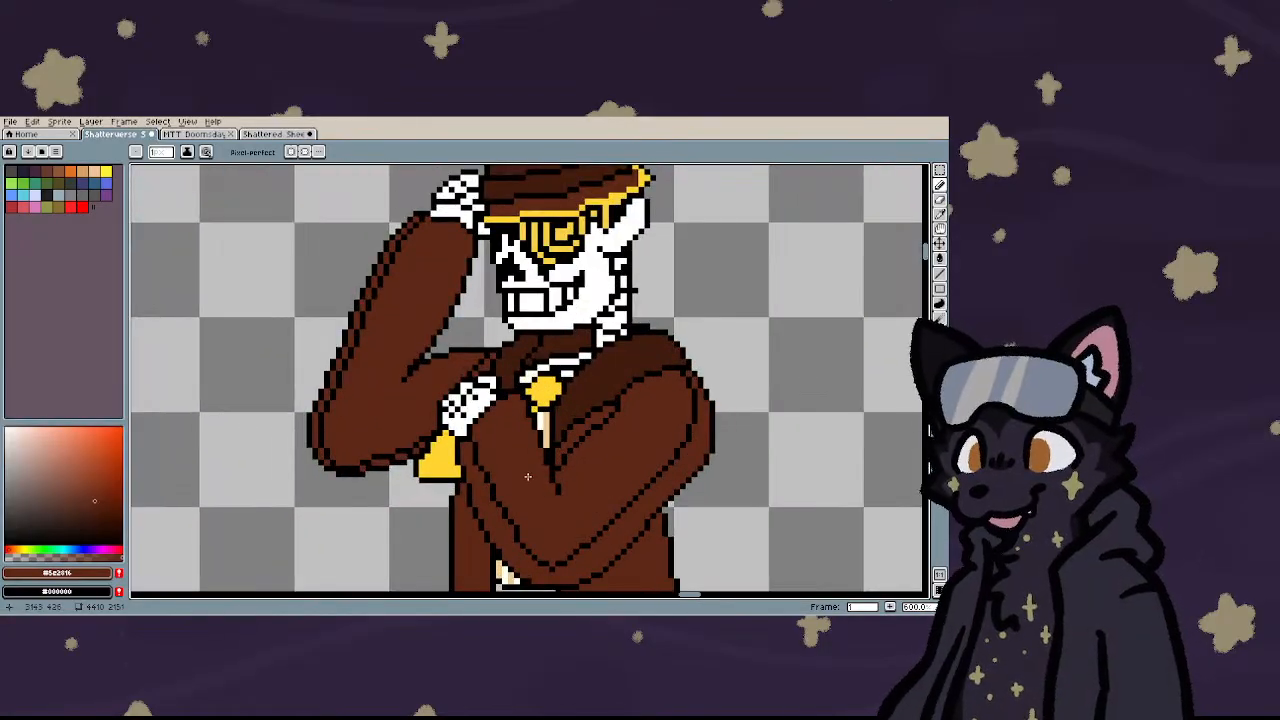
key(m)
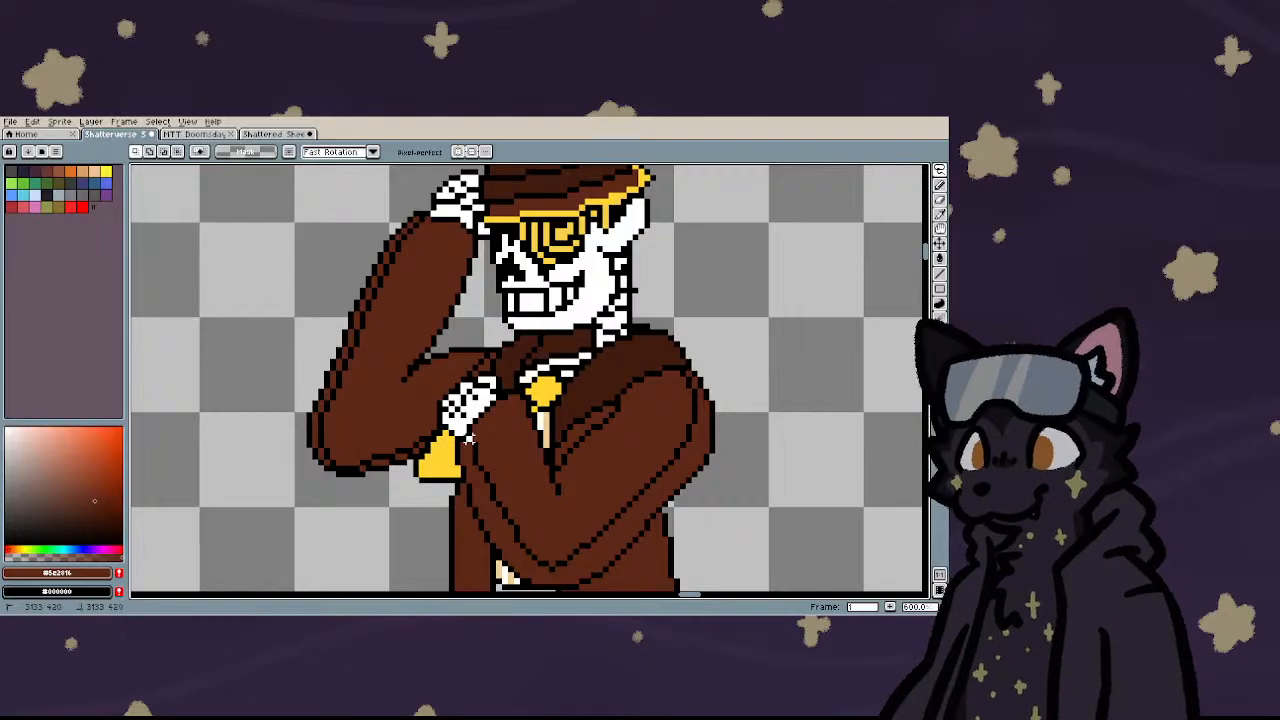
- Copy the bent near arm, a lassoed area of about 52 × 39 px, from the torso sprite onto the full-body spear-holding sprite
mouse_move(468, 438)
mouse_down()
mouse_move(594, 510)
mouse_move(683, 341)
mouse_move(771, 420)
mouse_move(765, 458)
mouse_move(694, 476)
mouse_move(658, 516)
mouse_move(629, 523)
mouse_move(611, 526)
mouse_move(584, 498)
mouse_move(567, 442)
mouse_up()
scroll(770, 420, down, 2)
scroll(570, 476, up, 1)
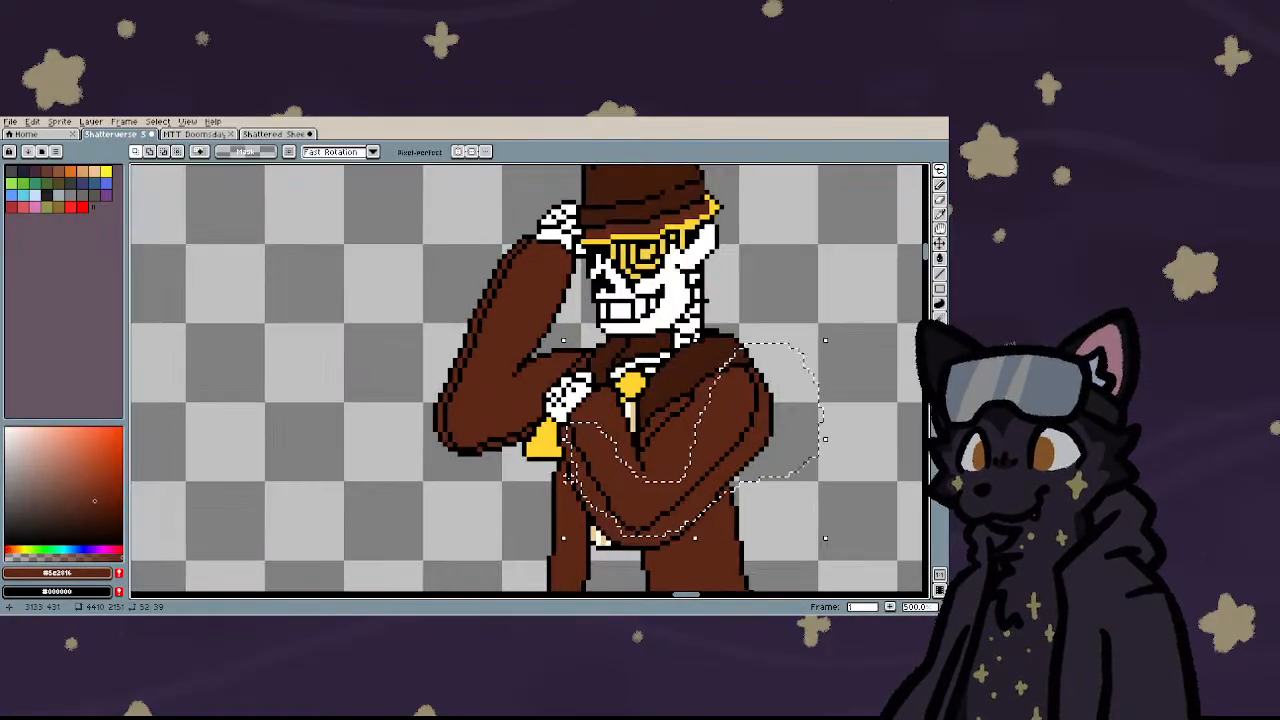
mouse_move(624, 478)
mouse_down()
mouse_move(614, 497)
mouse_move(364, 499)
mouse_move(254, 517)
mouse_up()
scroll(676, 486, down, 2)
scroll(364, 499, down, 1)
scroll(258, 519, up, 2)
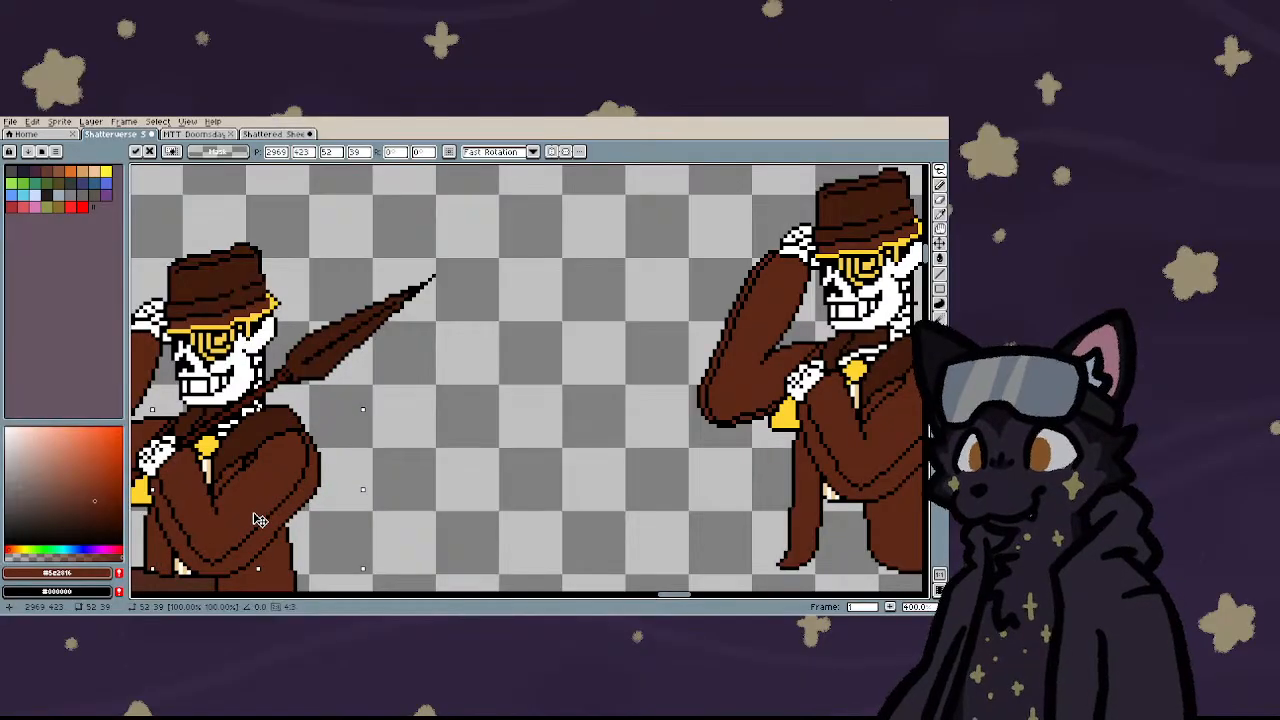
click(375, 425)
scroll(376, 413, down, 1)
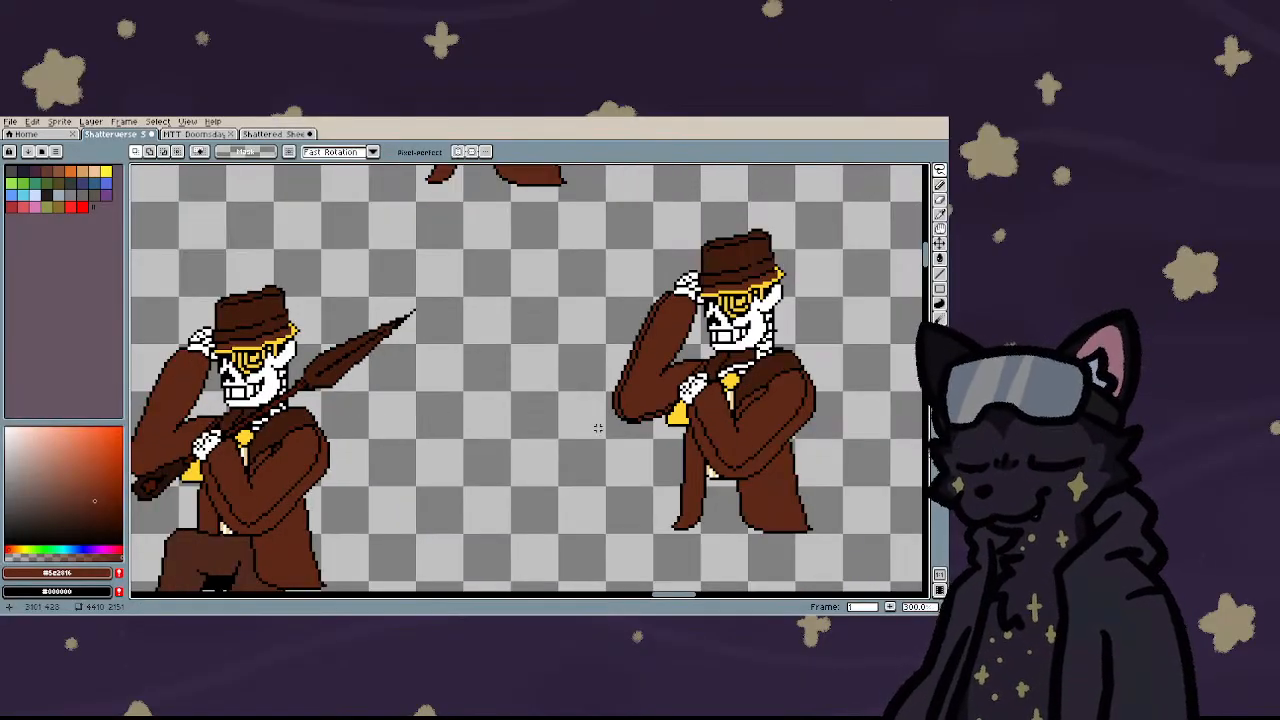
- Copy the raised arm's sleeve and elbow, about 25 × 50 px, from the torso sprite onto the full-body spear-holding sprite
scroll(668, 408, up, 2)
mouse_move(595, 428)
mouse_down()
mouse_move(669, 206)
mouse_move(555, 347)
mouse_move(566, 437)
mouse_move(584, 440)
mouse_move(600, 412)
mouse_move(509, 401)
mouse_move(239, 416)
mouse_move(184, 436)
mouse_move(278, 461)
mouse_up()
scroll(537, 410, down, 3)
scroll(191, 430, up, 4)
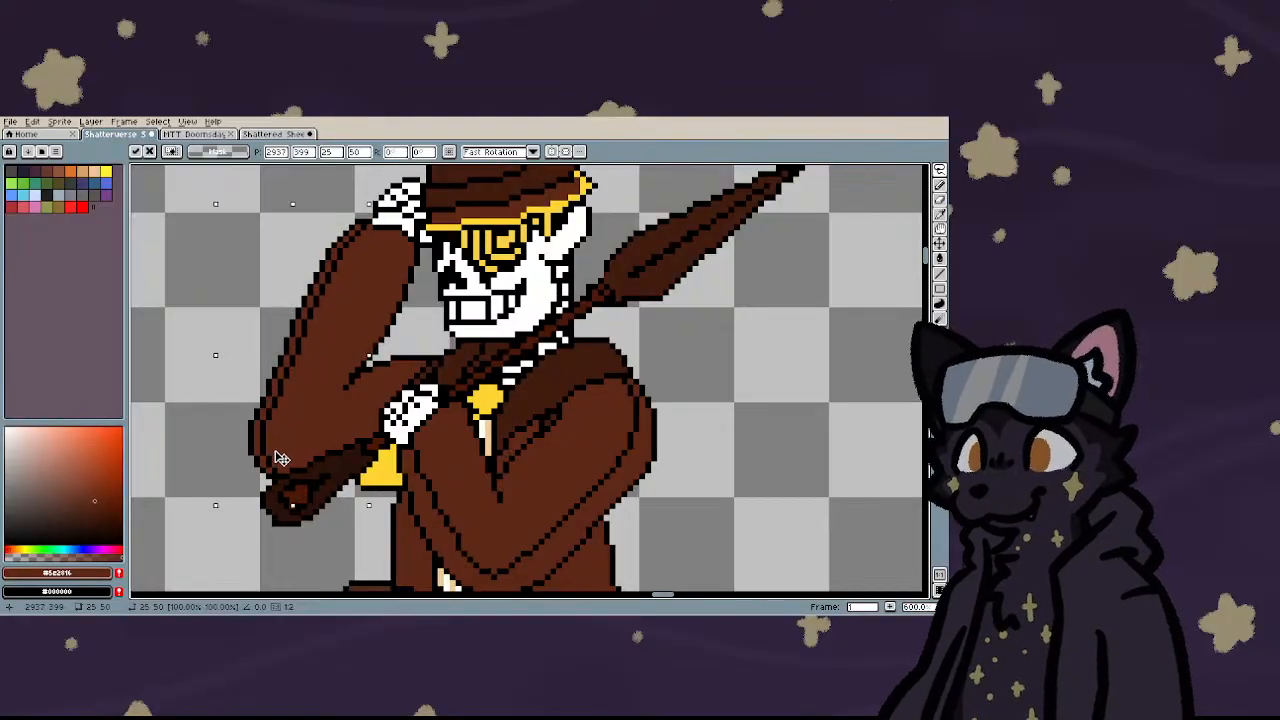
click(229, 486)
scroll(261, 478, up, 2)
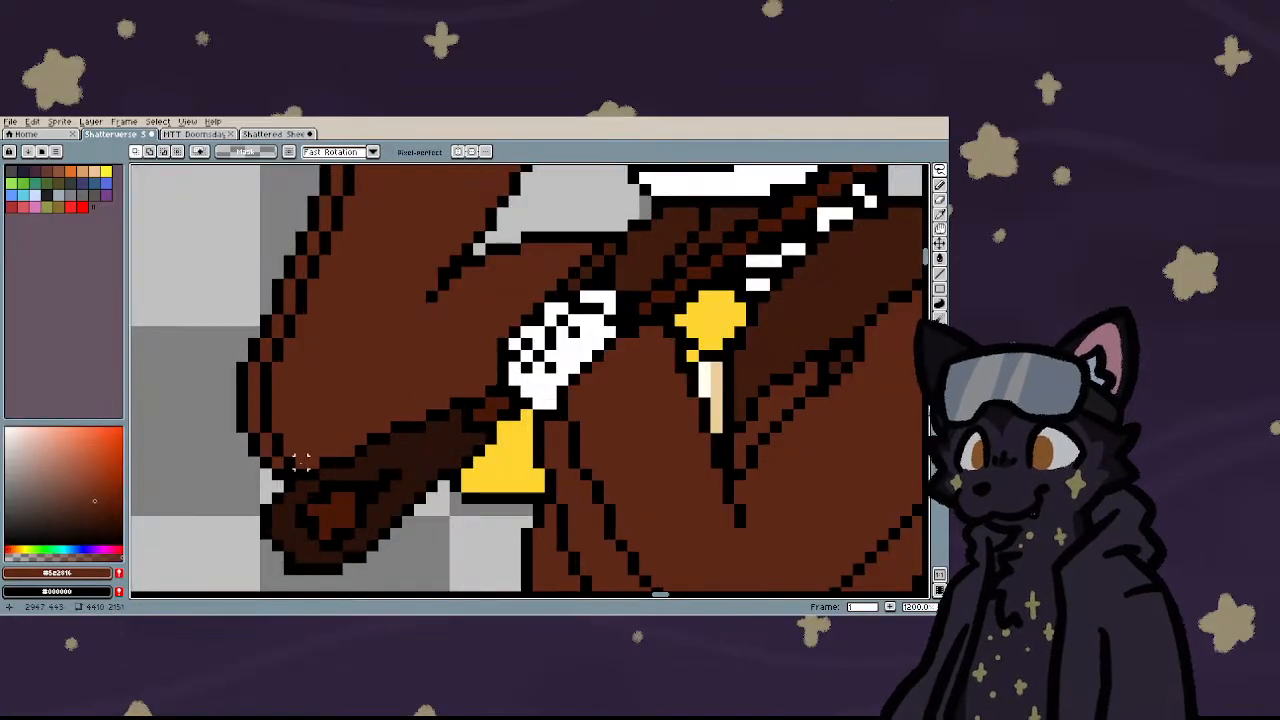
- Examine the full-body sprite's arms, spear and legs up close and against the neighbouring poses on the sheet
key(b)
scroll(315, 428, down, 5)
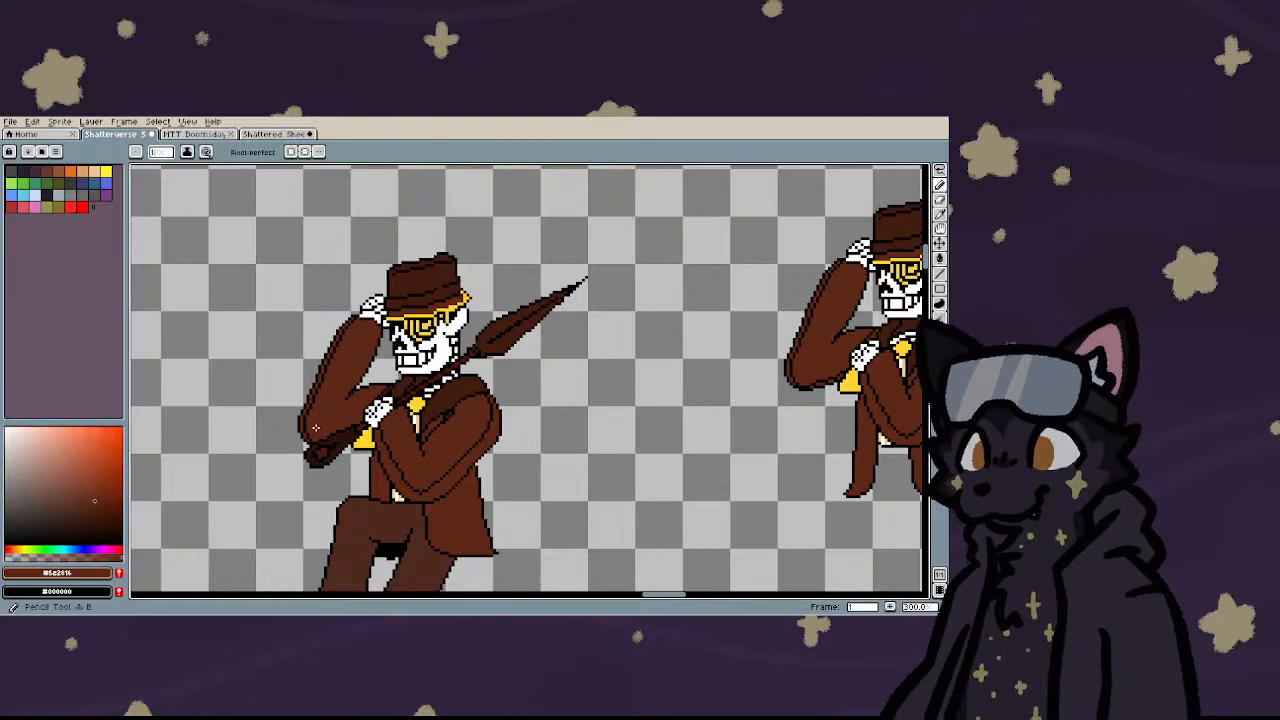
scroll(315, 428, down, 1)
scroll(315, 428, down, 1)
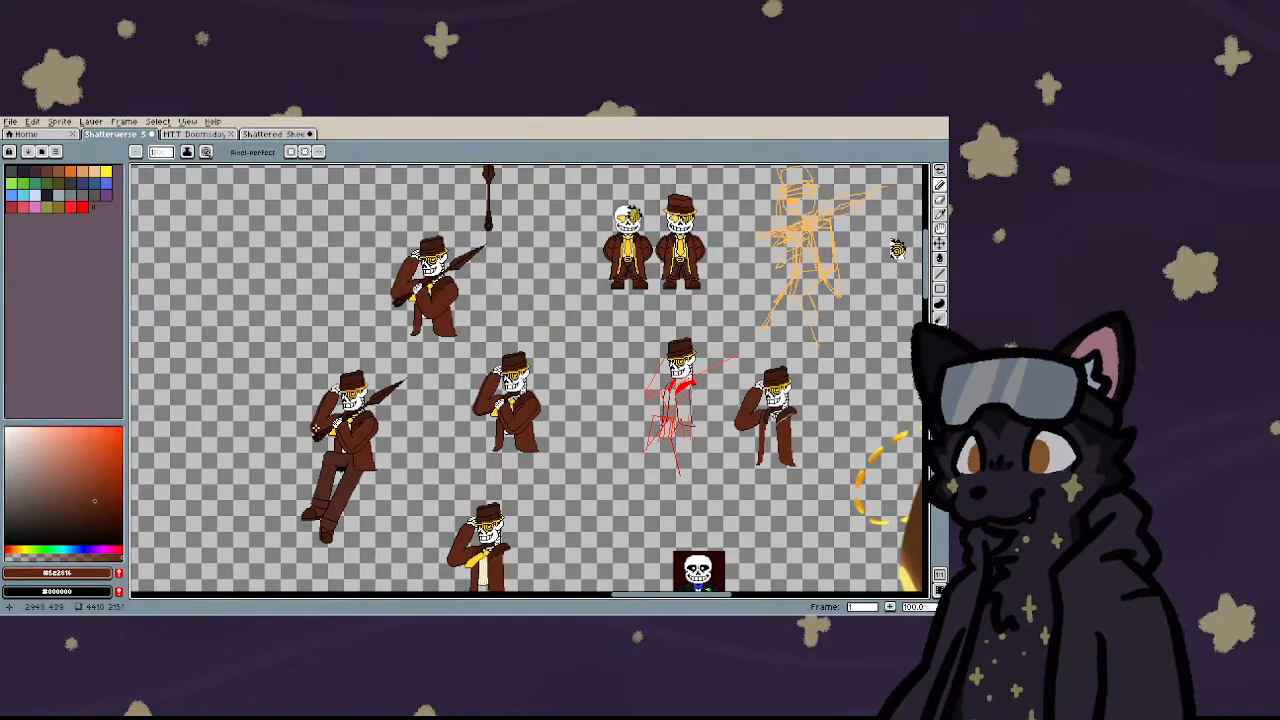
scroll(341, 469, up, 4)
scroll(341, 469, down, 1)
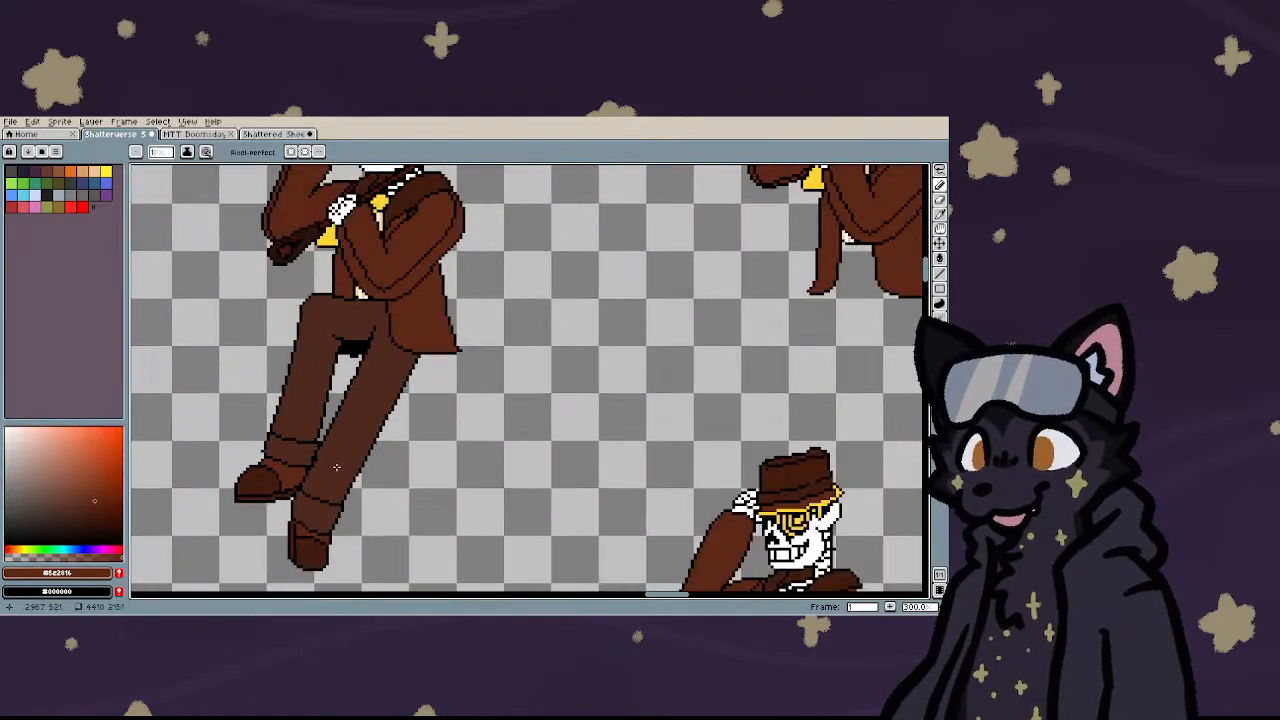
scroll(421, 502, down, 1)
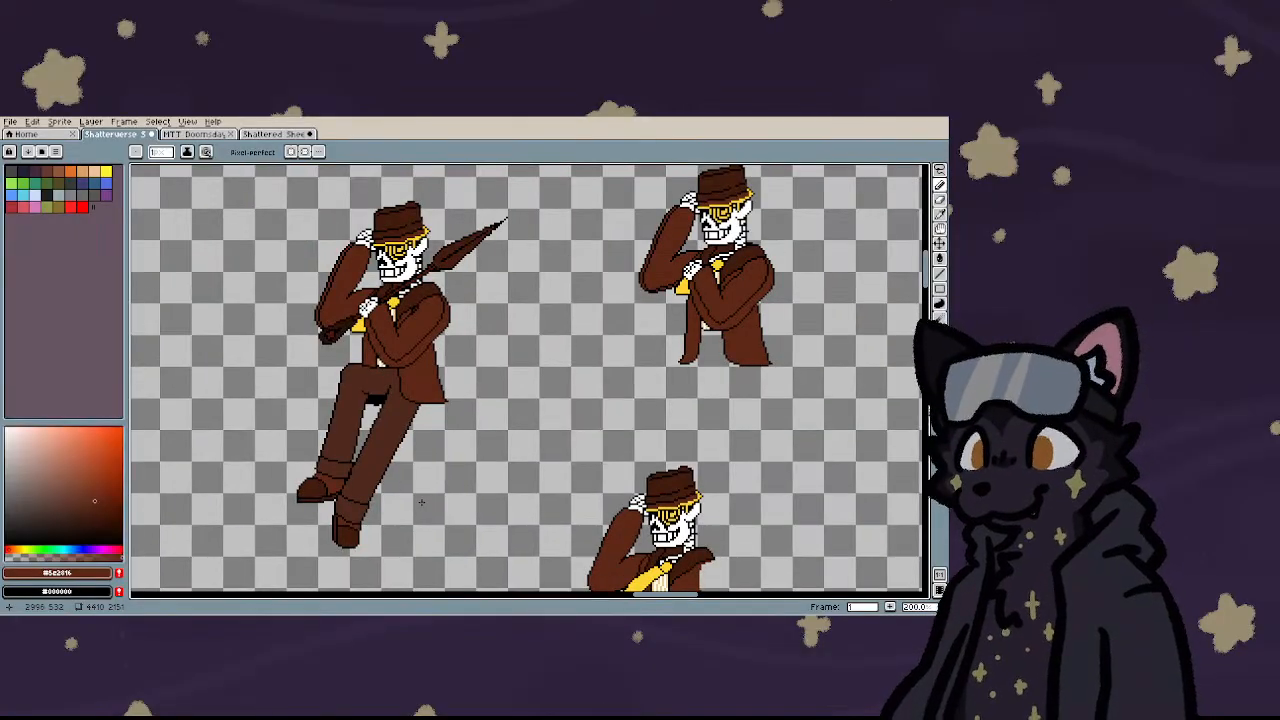
scroll(719, 362, down, 1)
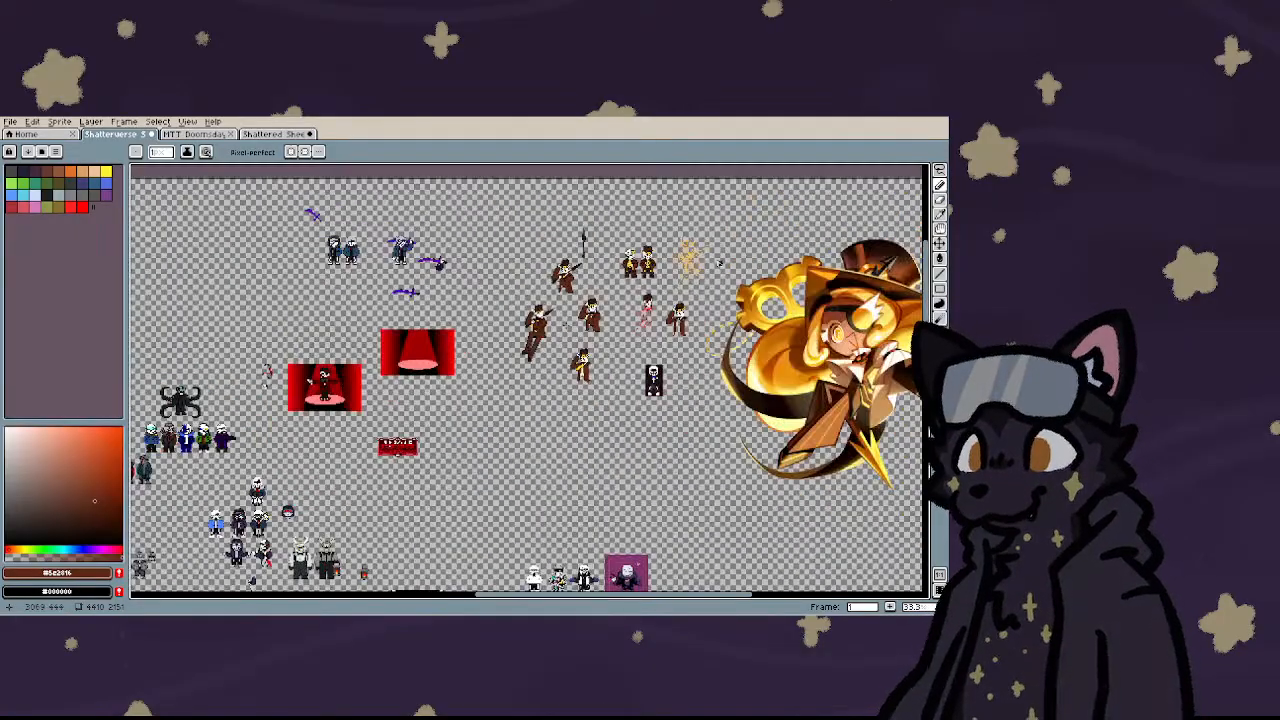
- Sample the gold of the hat brim and draw a vertical trim line inside the jacket opening beside the shirt
scroll(659, 319, up, 1)
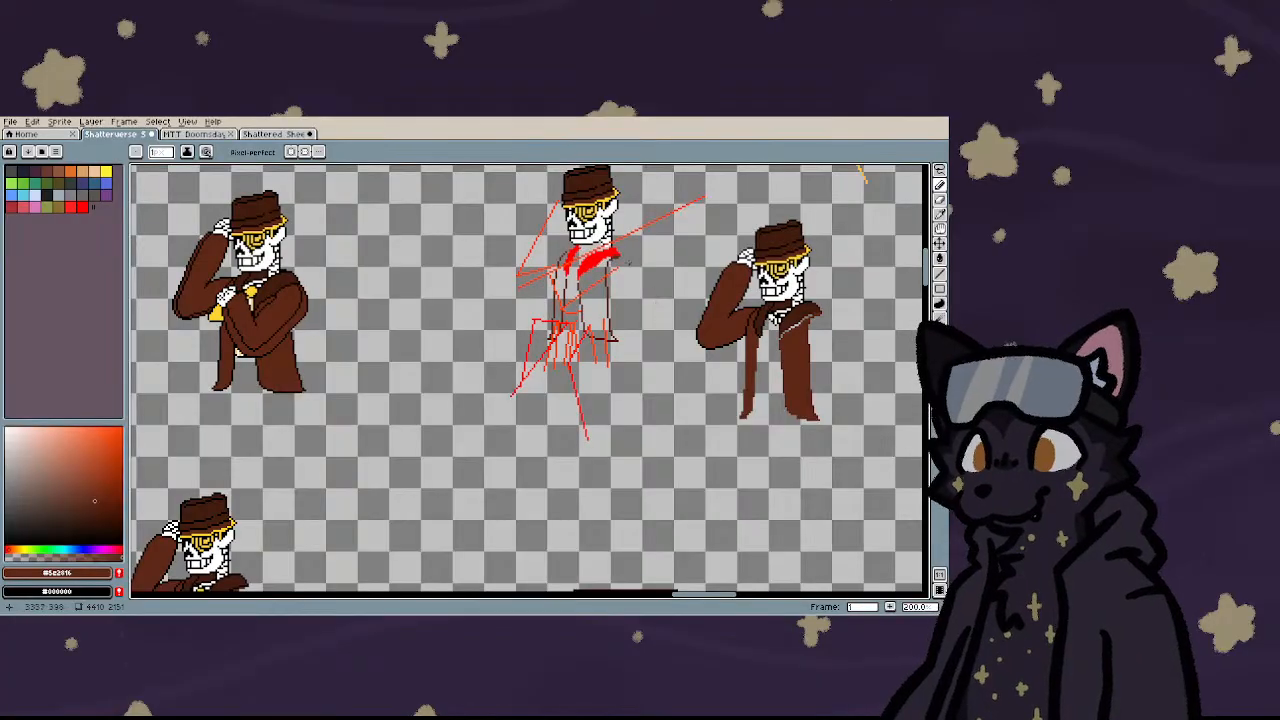
scroll(595, 200, up, 6)
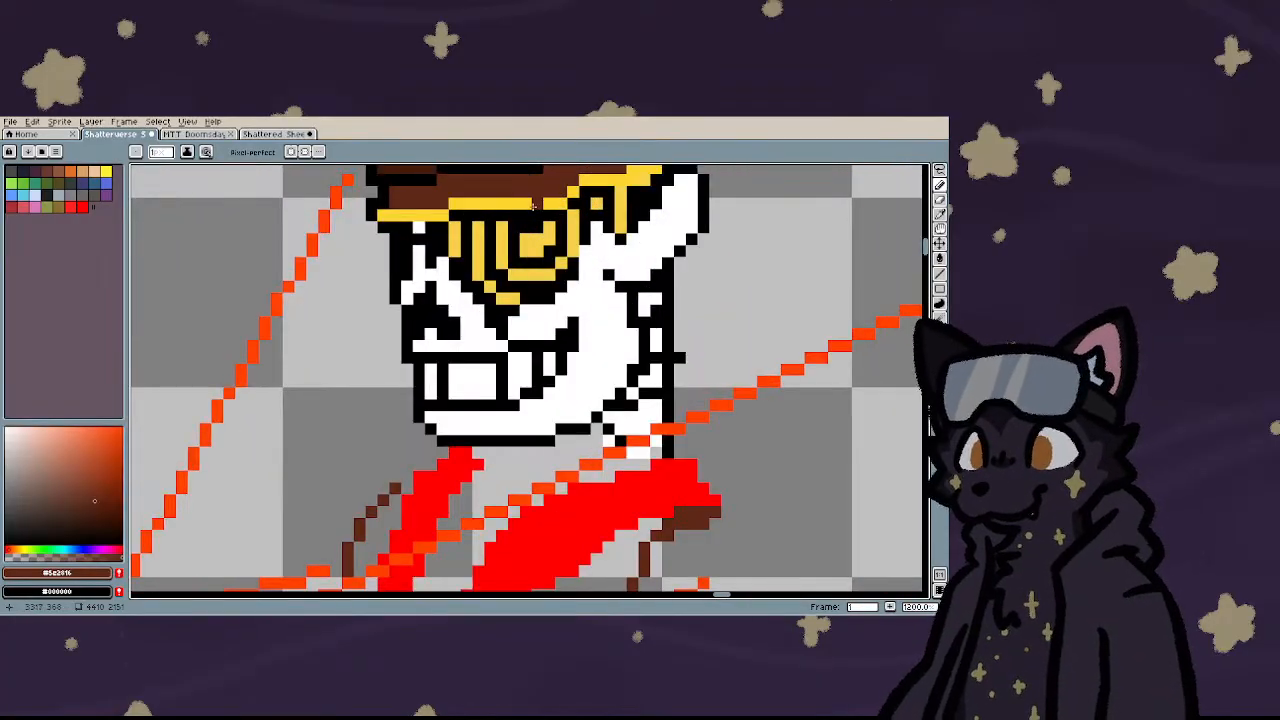
alt+click(533, 205)
scroll(560, 300, down, 7)
scroll(350, 356, up, 3)
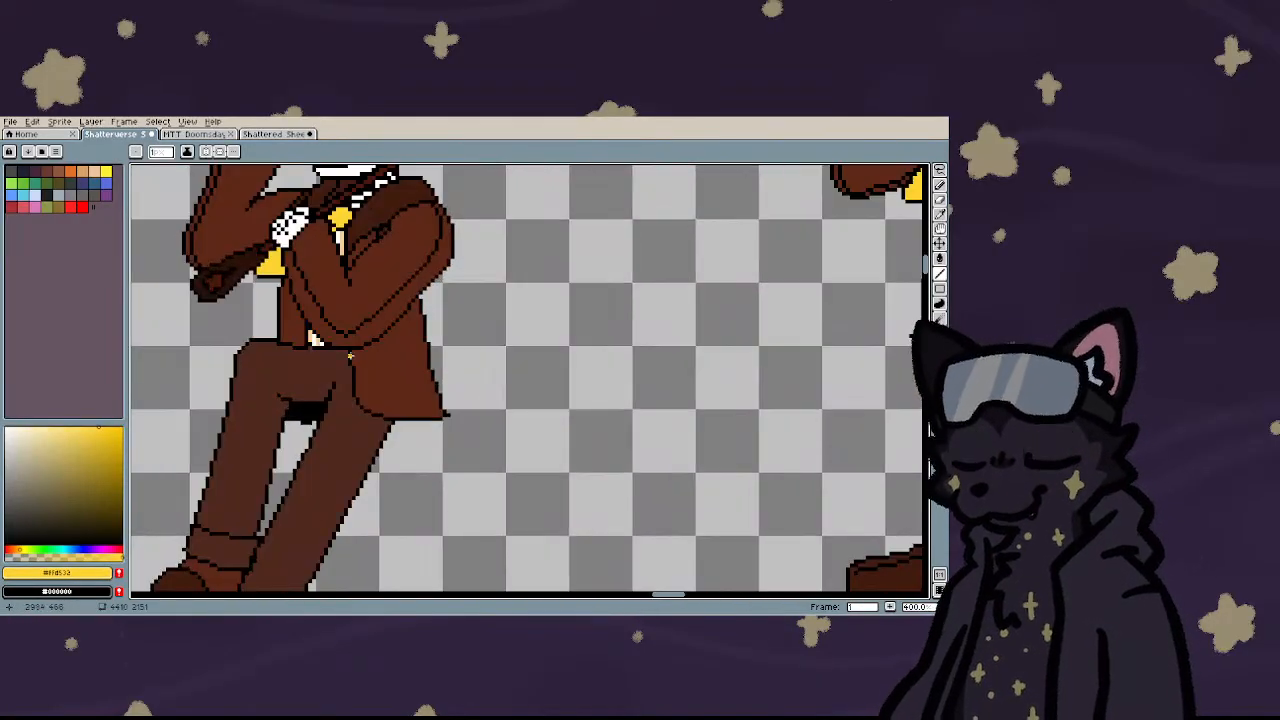
scroll(315, 285, down, 3)
scroll(340, 330, up, 7)
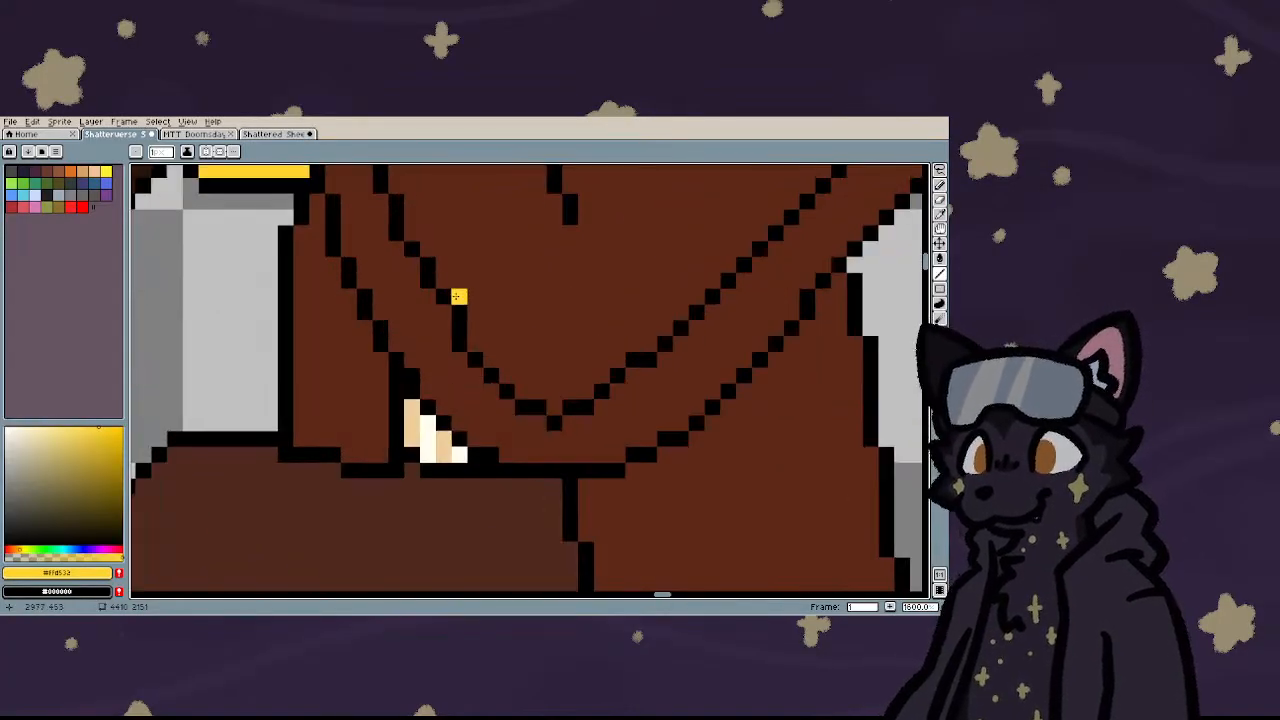
drag(397, 456, 396, 368)
scroll(396, 400, down, 5)
scroll(395, 440, down, 1)
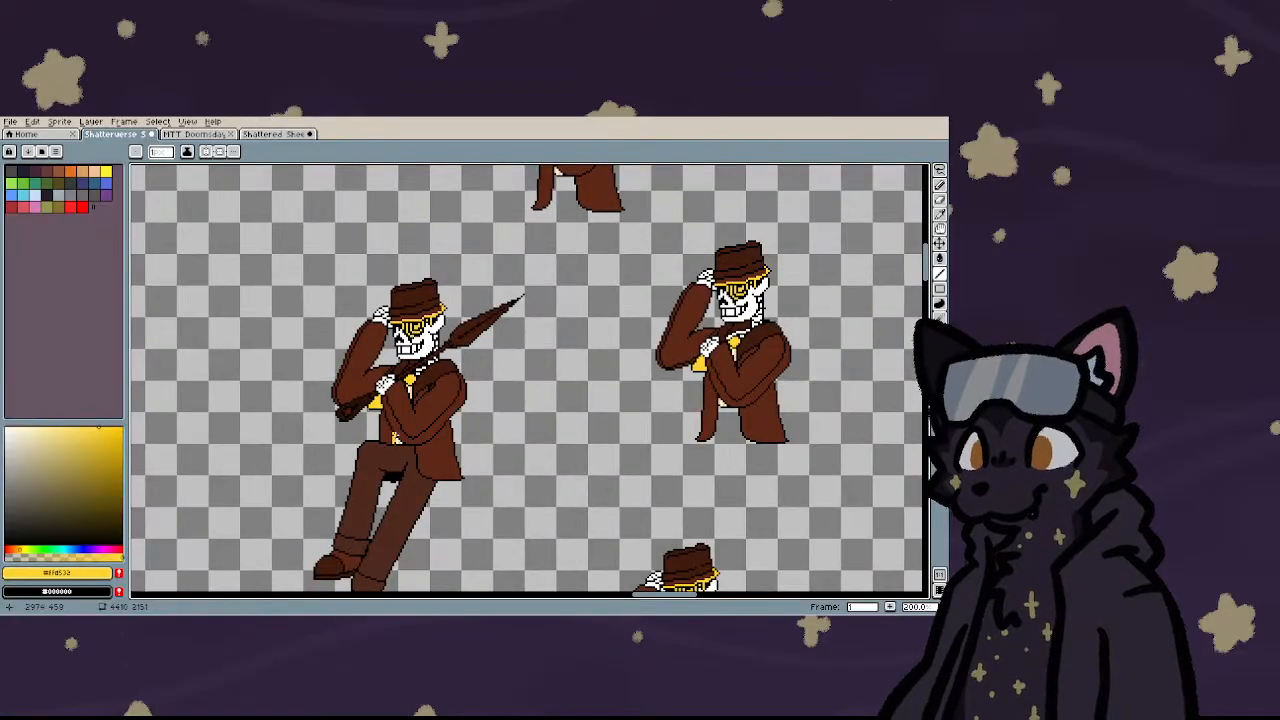
- Draw a short vertical gold trim line along the coat's front edge, just below the bent arm
scroll(396, 392, up, 3)
scroll(395, 428, up, 2)
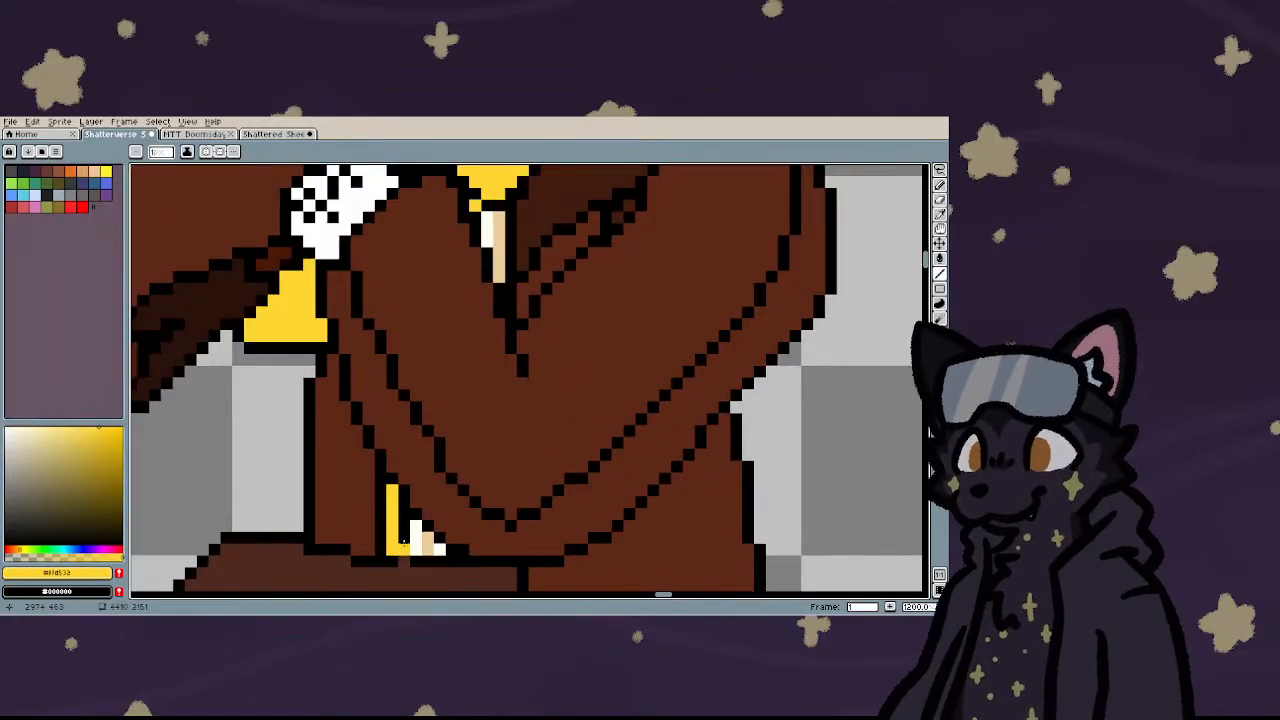
scroll(387, 488, down, 3)
scroll(390, 480, up, 3)
scroll(395, 447, down, 2)
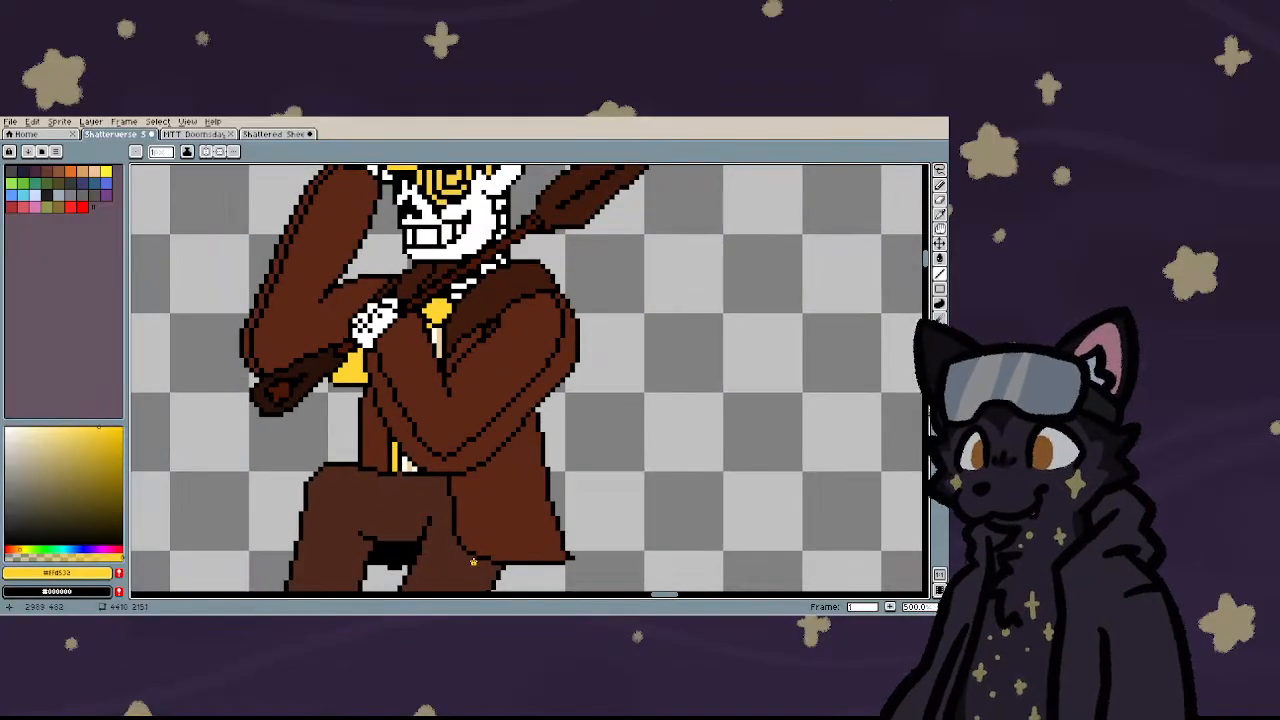
scroll(473, 562, up, 2)
scroll(446, 500, up, 2)
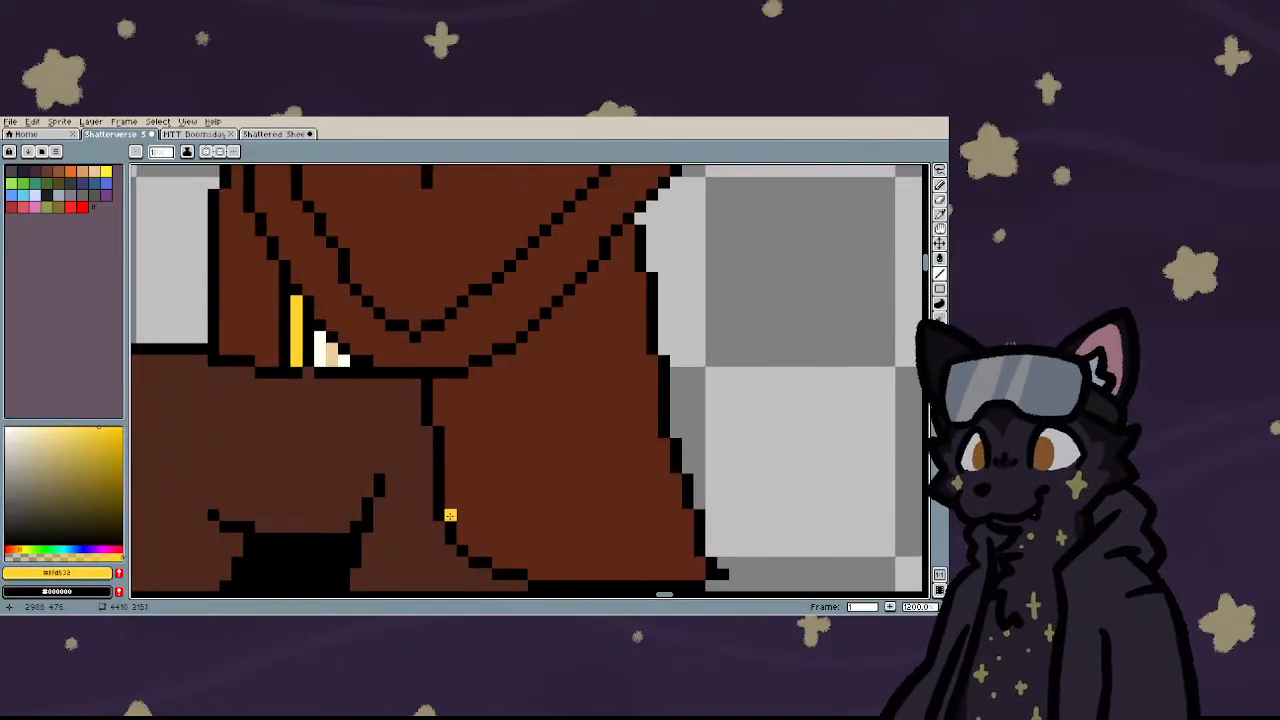
mouse_move(426, 431)
mouse_down()
mouse_move(426, 491)
mouse_move(414, 479)
mouse_move(415, 378)
mouse_up()
scroll(415, 481, down, 5)
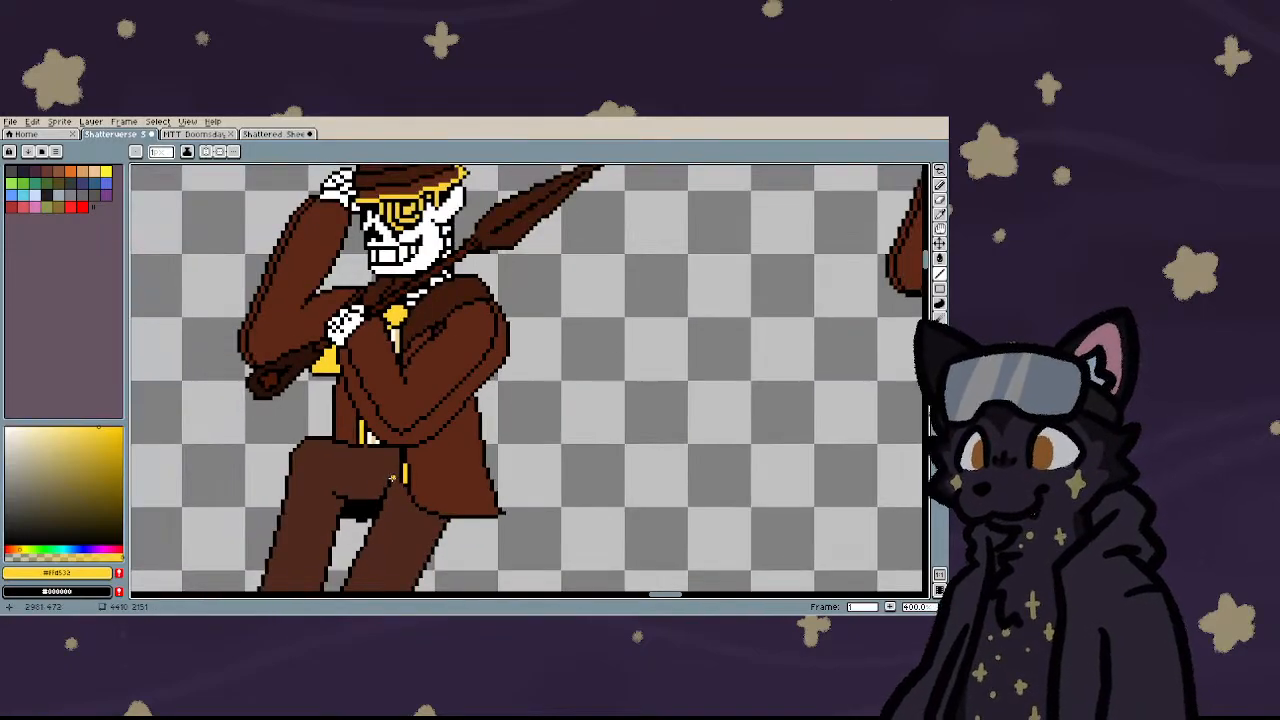
- Add a short gold trim line at the base of the lapel, beside the tie
scroll(398, 362, up, 5)
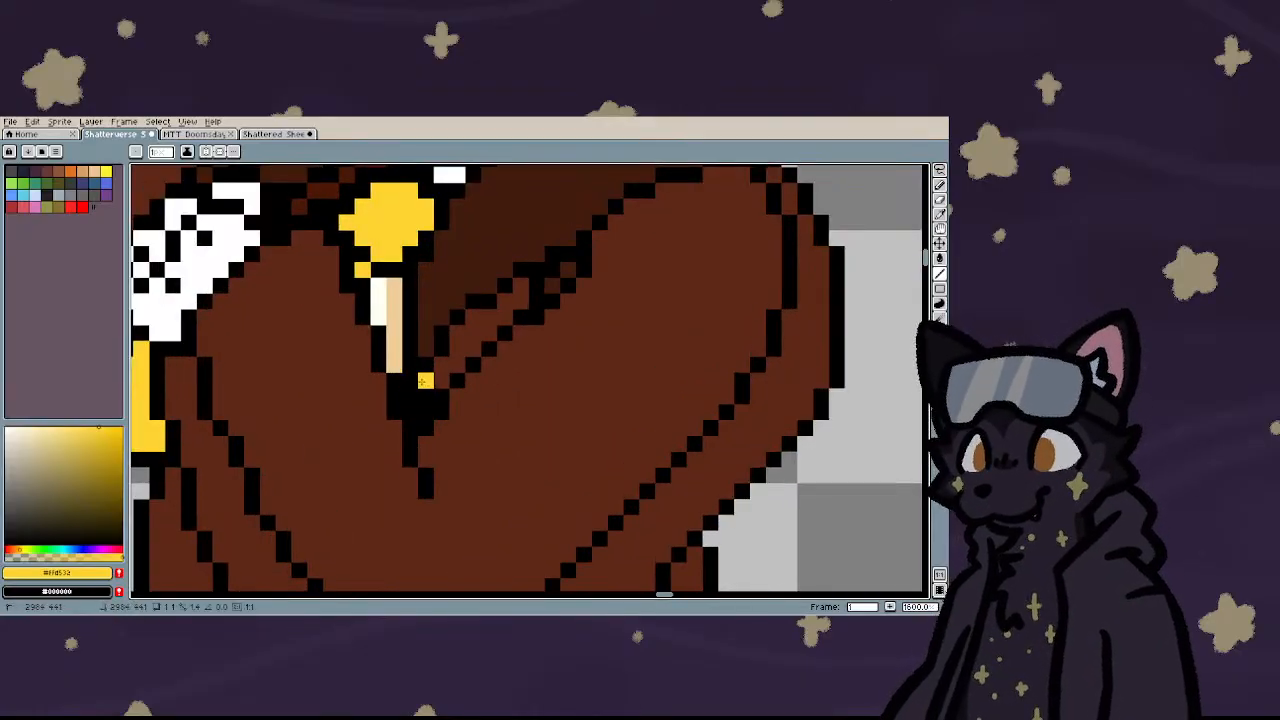
drag(426, 380, 421, 410)
scroll(358, 405, down, 4)
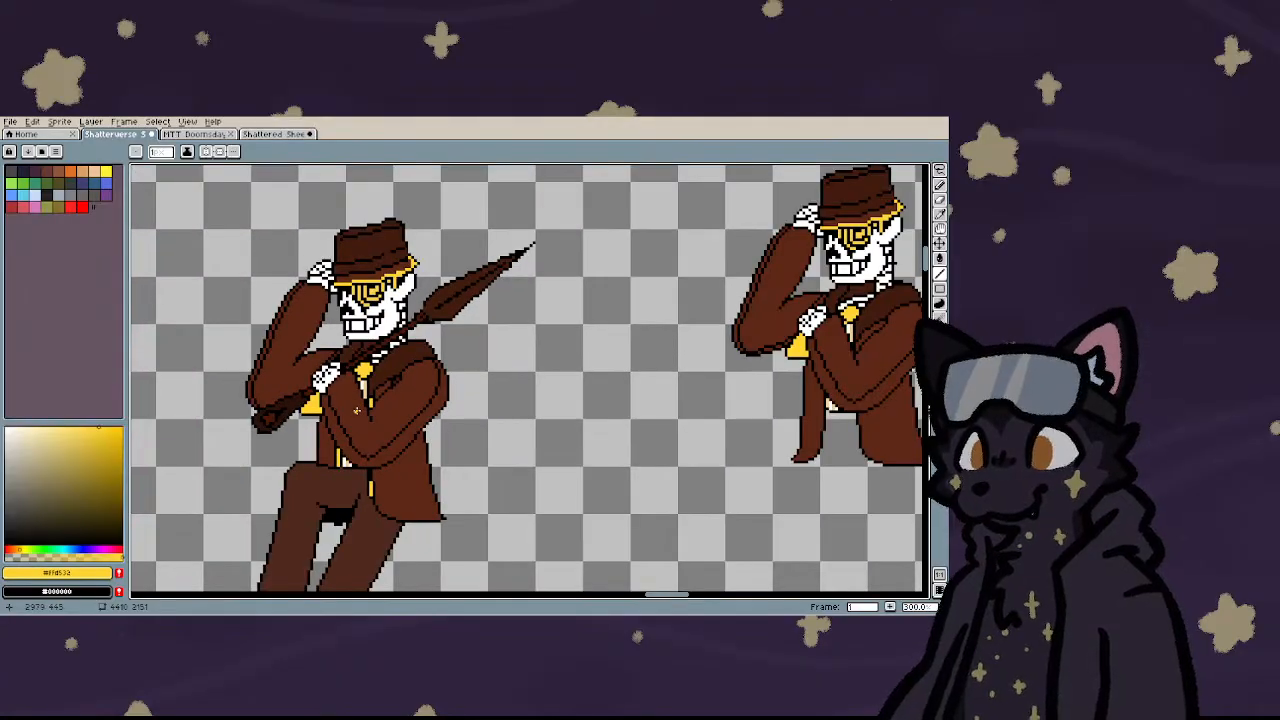
- Review the gold trim on the full-body sprite and compare the pose with the other character sprites on the sheet
scroll(382, 481, up, 5)
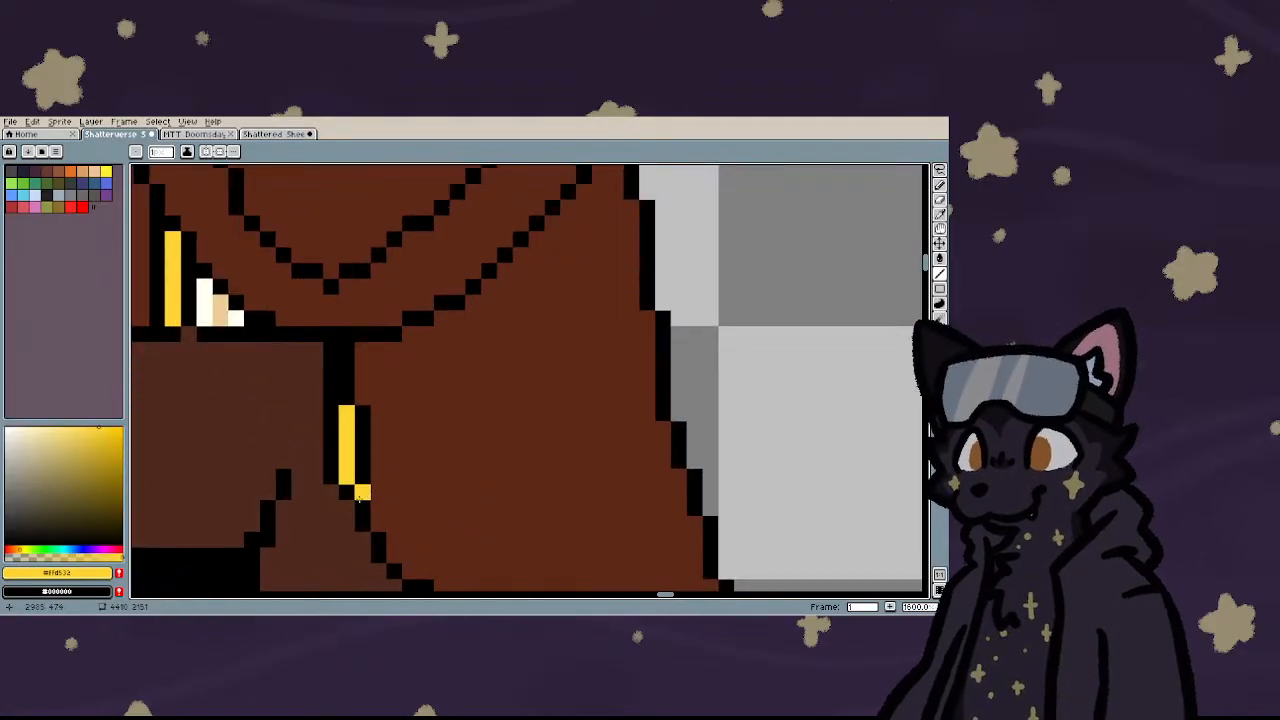
scroll(331, 491, down, 3)
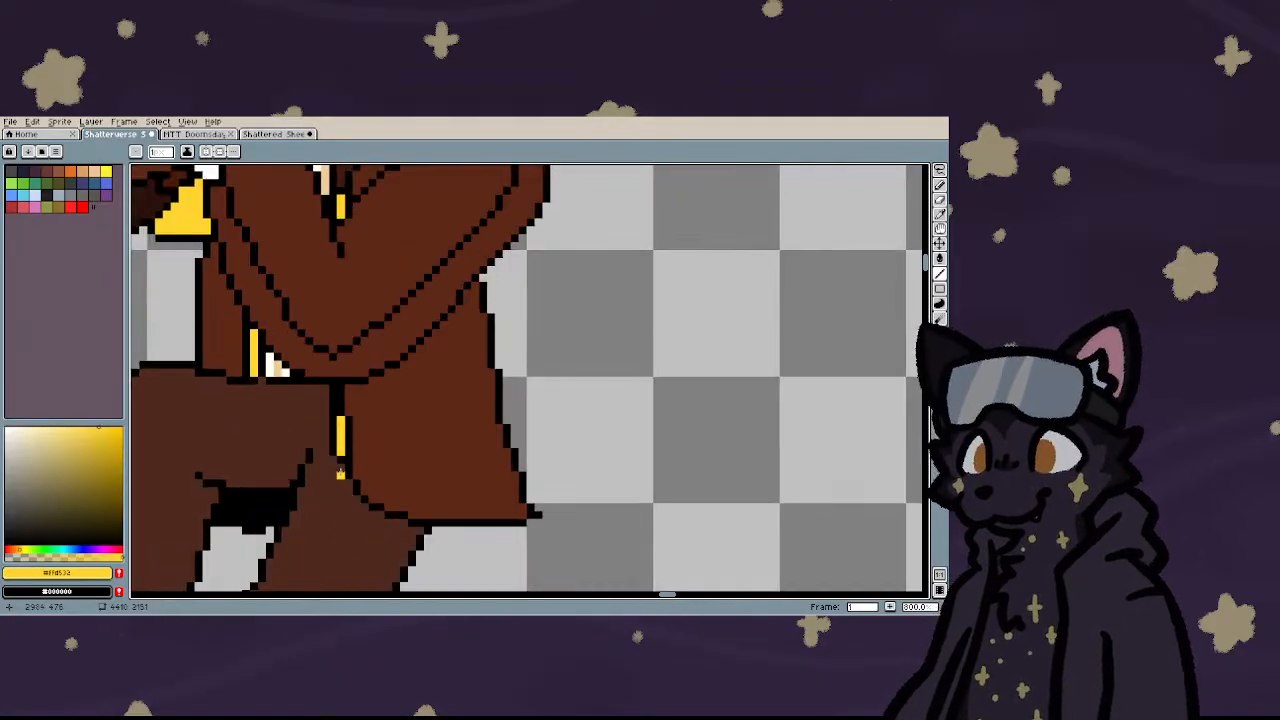
scroll(293, 514, down, 2)
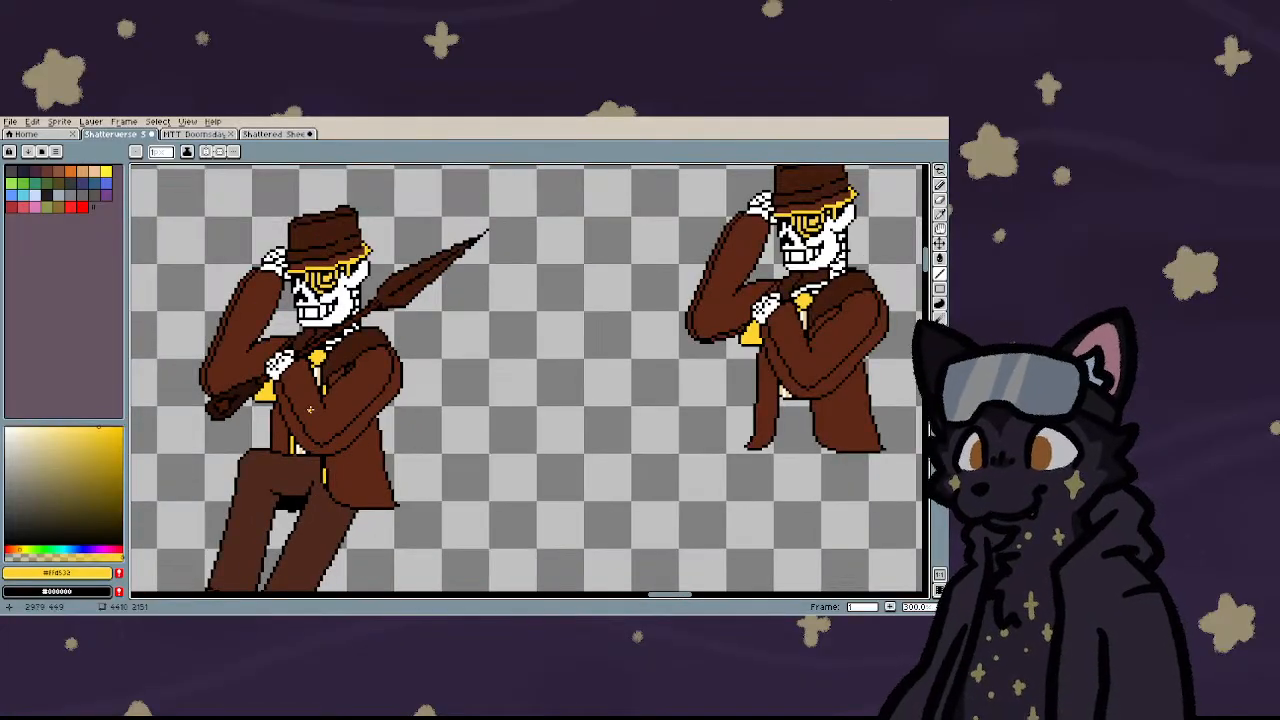
scroll(327, 429, down, 3)
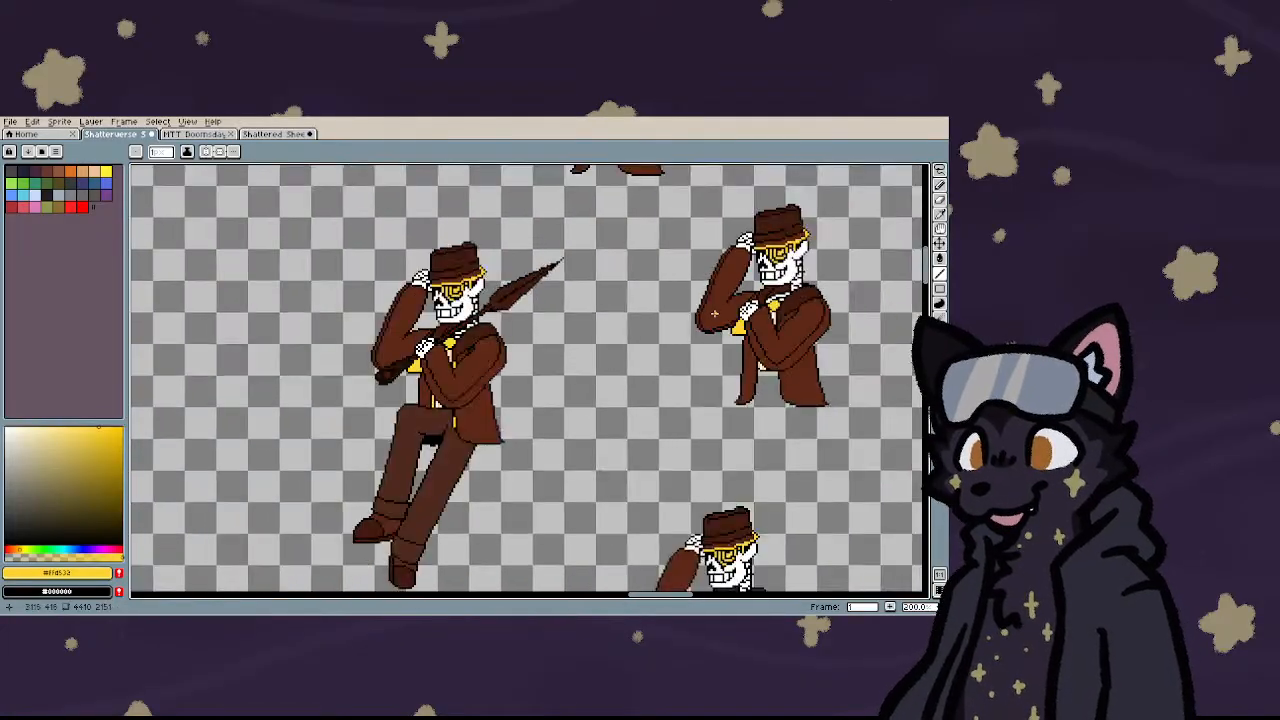
scroll(755, 300, up, 3)
scroll(753, 301, down, 3)
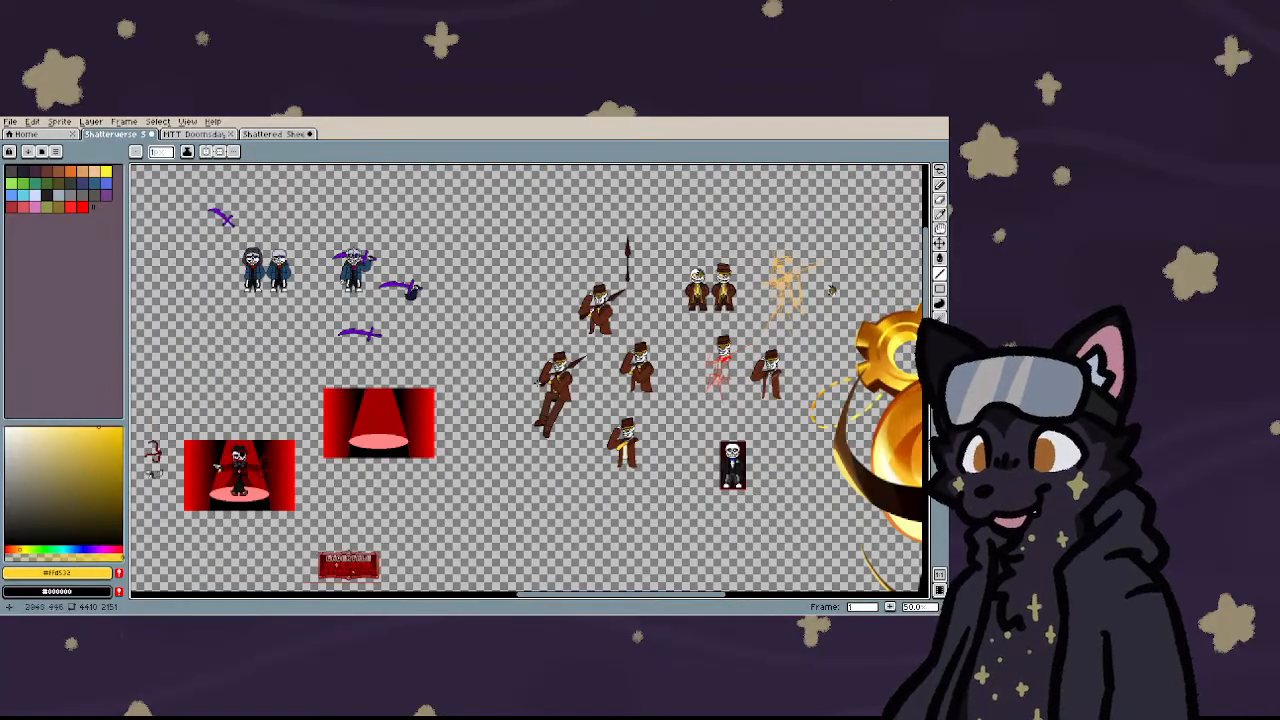
scroll(535, 440, up, 3)
scroll(495, 486, down, 3)
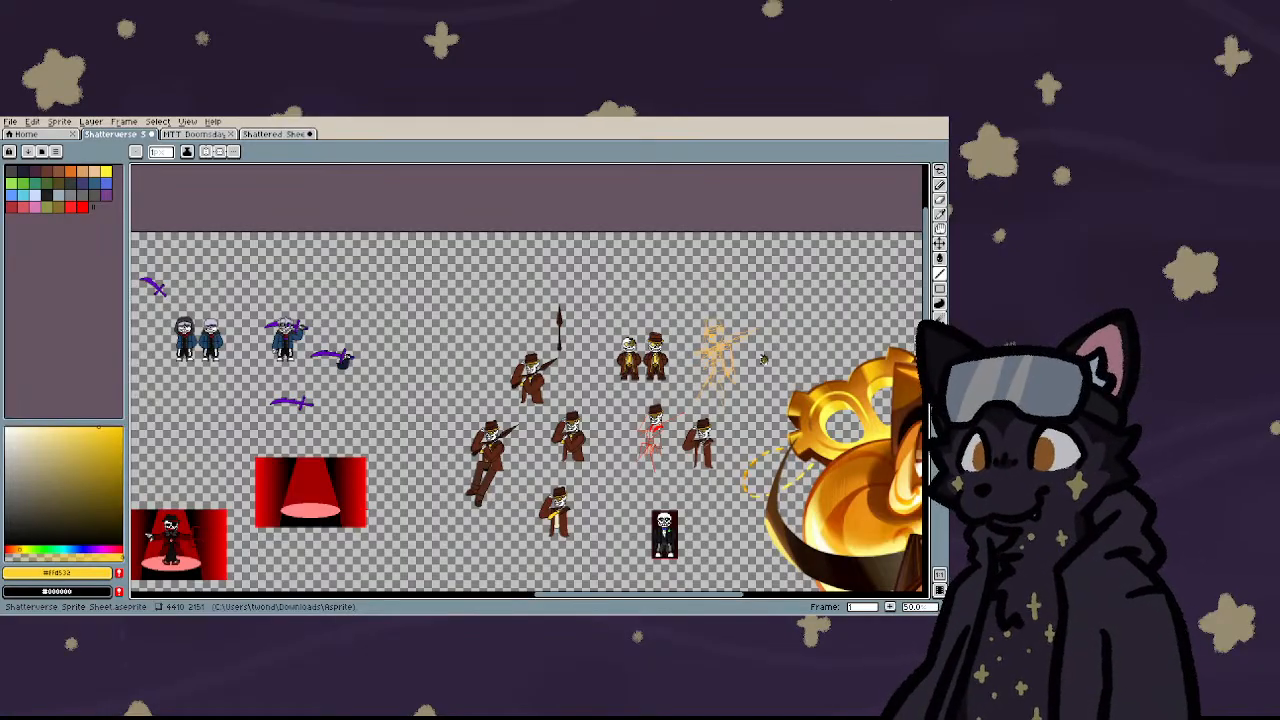
scroll(515, 435, up, 5)
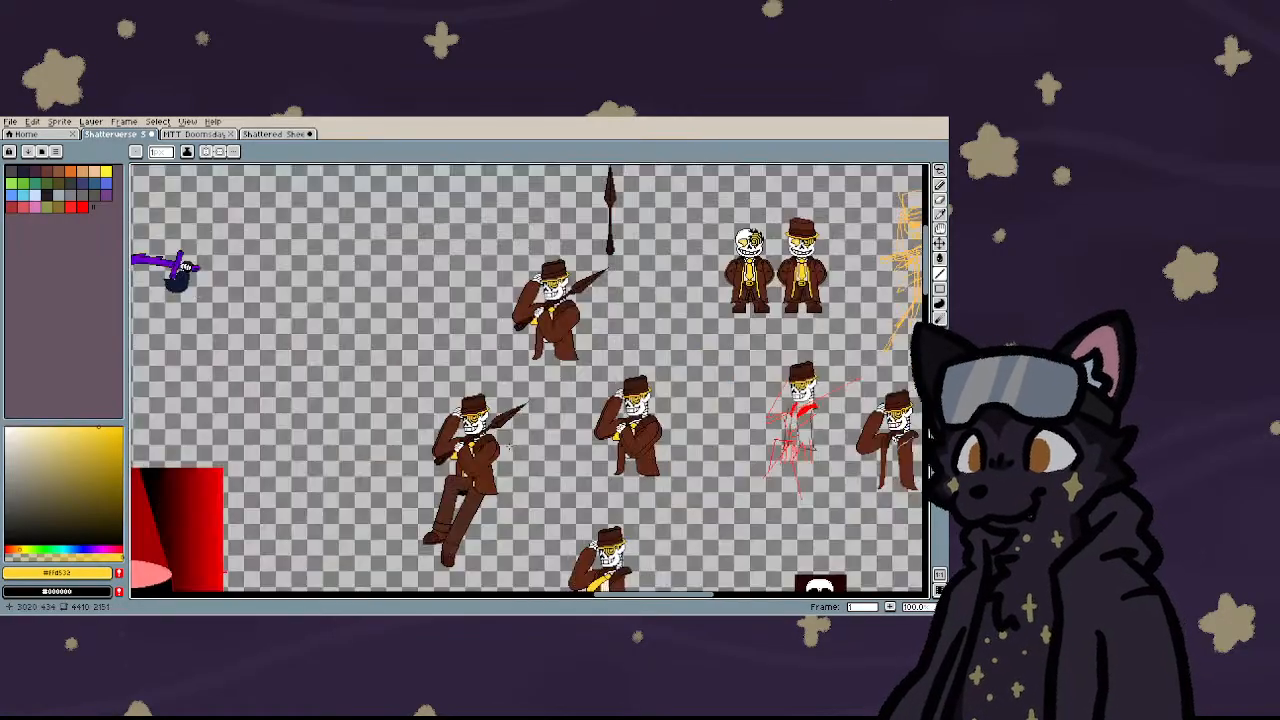
scroll(462, 372, down, 5)
scroll(471, 379, up, 5)
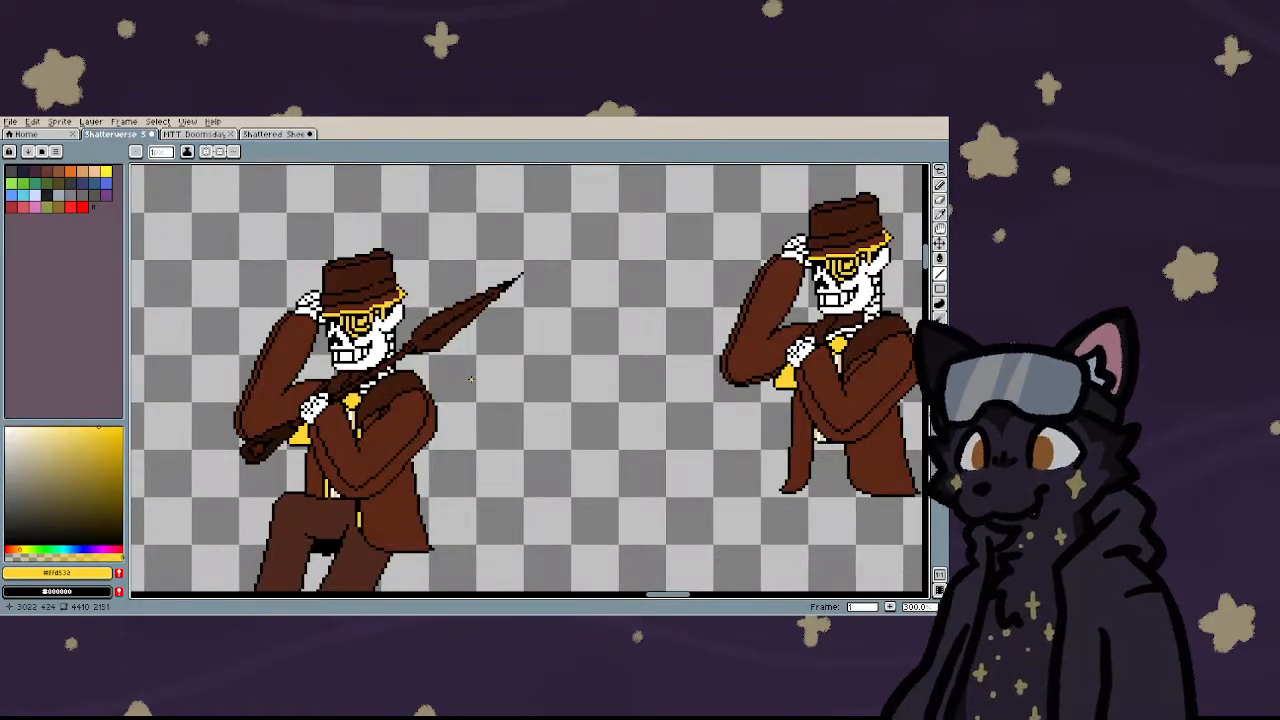
scroll(471, 379, down, 3)
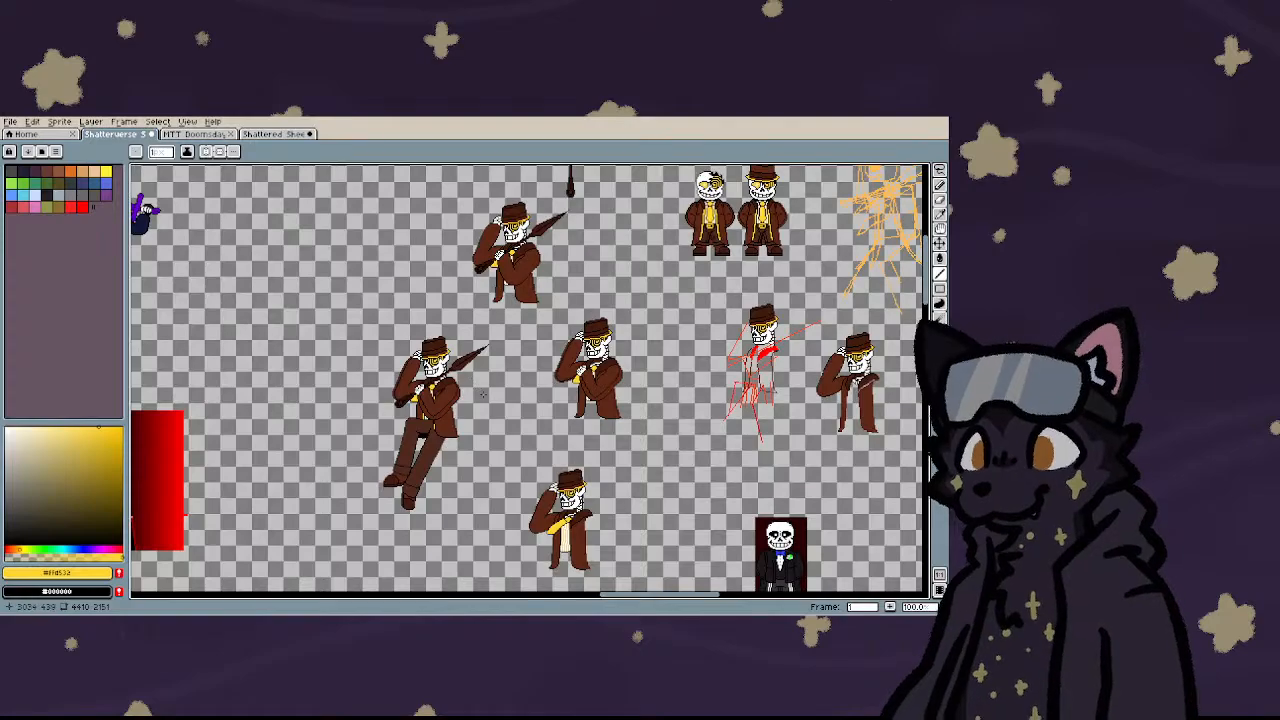
scroll(486, 397, up, 3)
scroll(486, 397, down, 3)
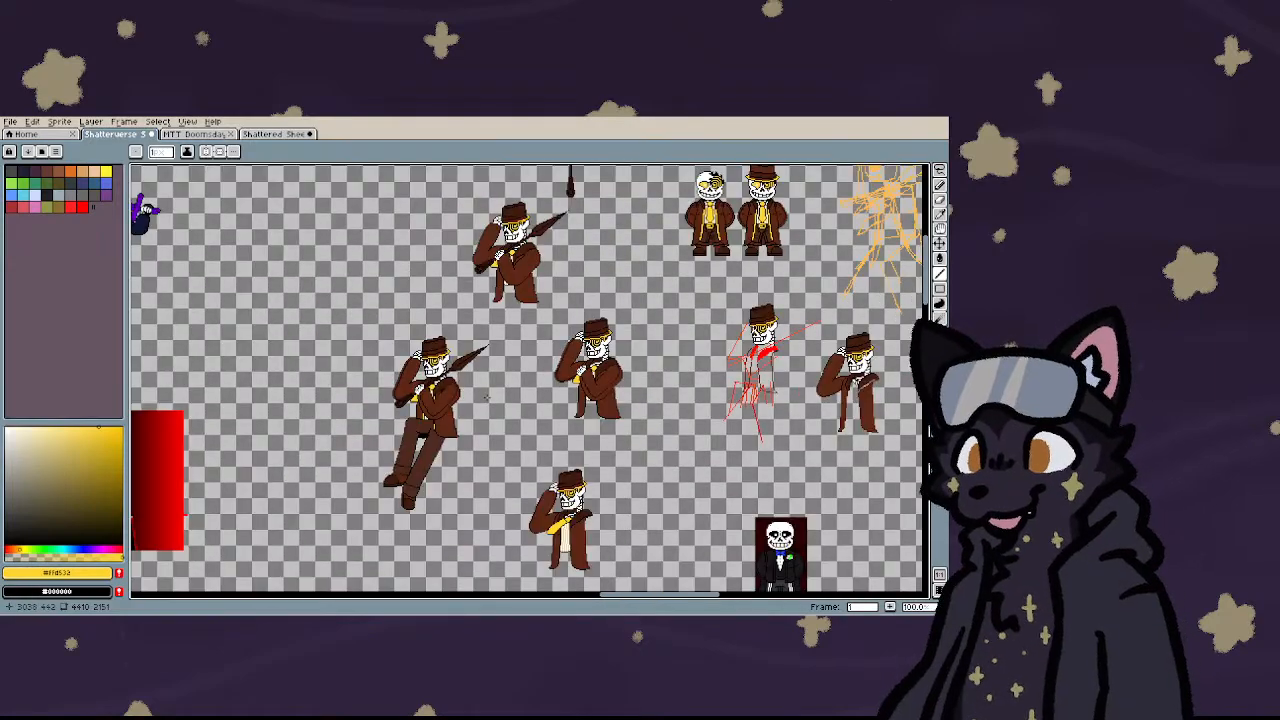
scroll(486, 397, up, 1)
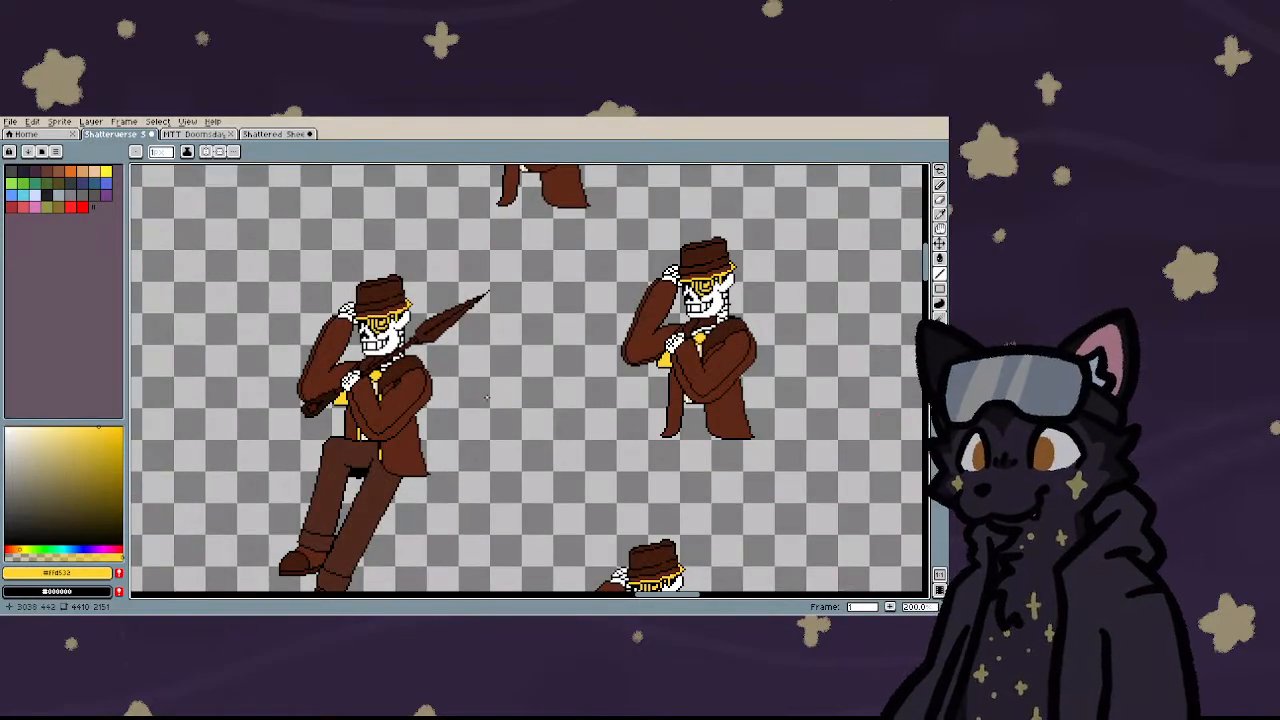
scroll(486, 397, down, 3)
scroll(606, 321, up, 3)
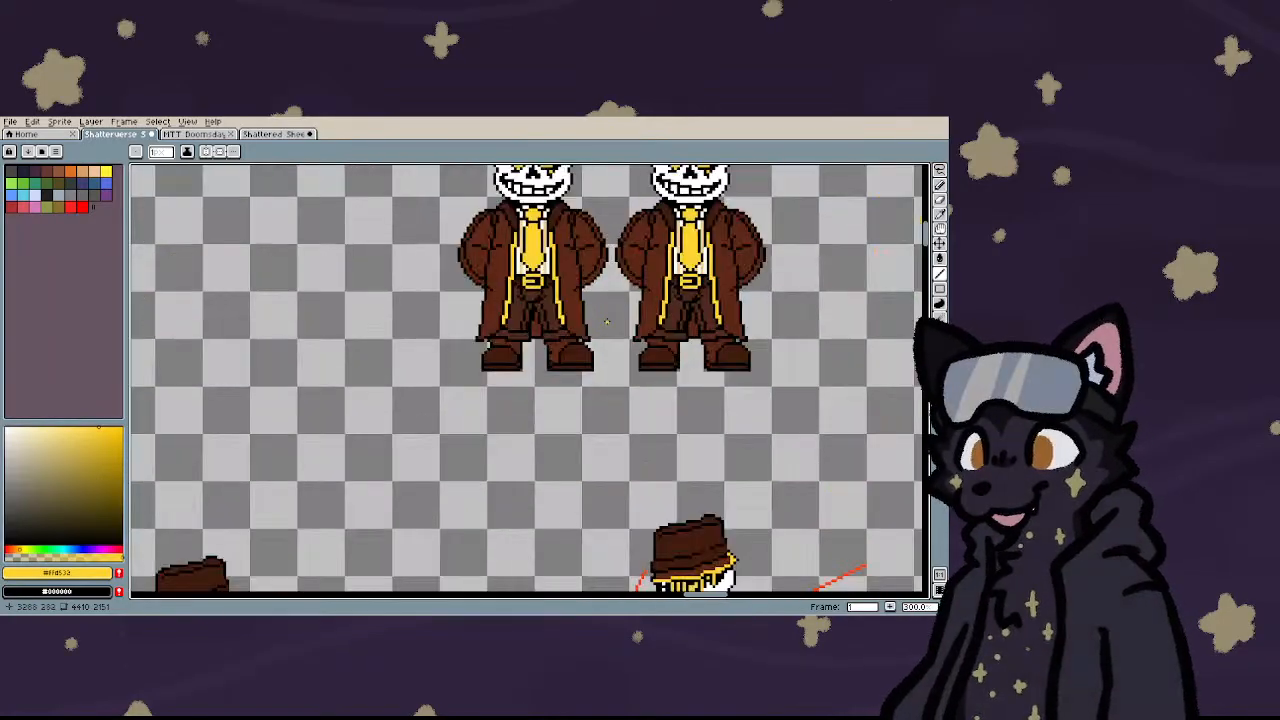
scroll(606, 321, down, 2)
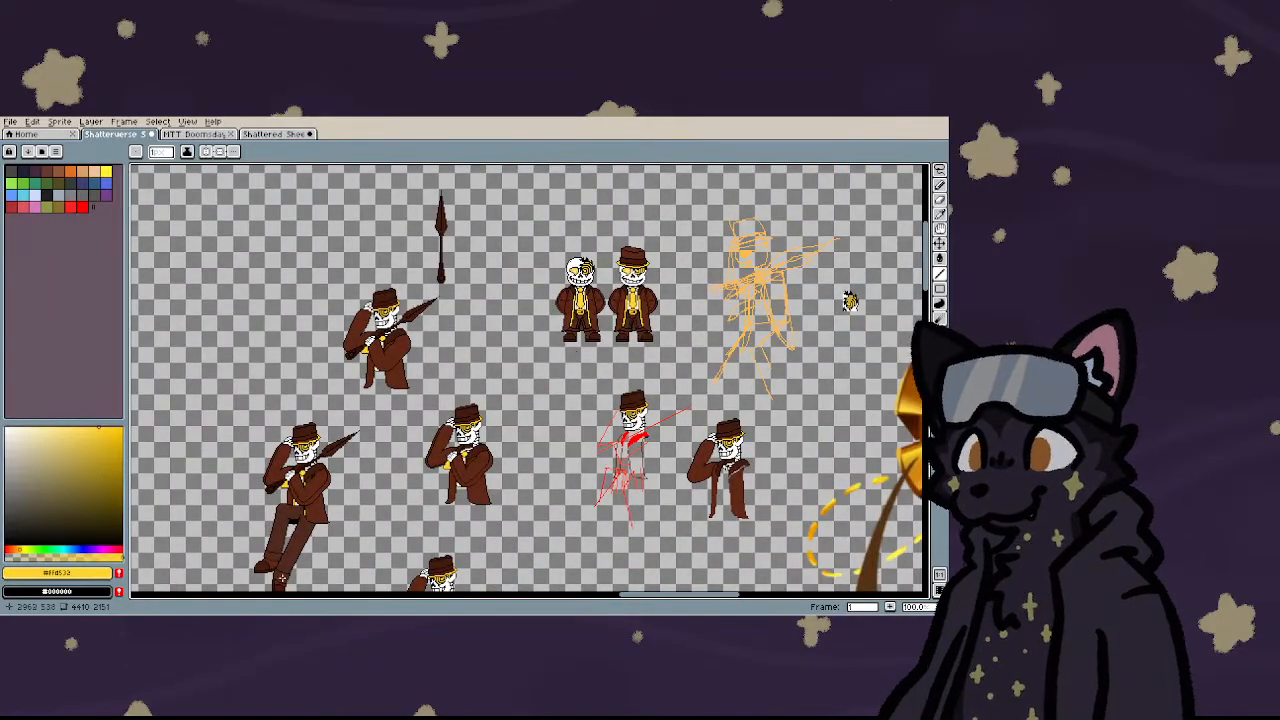
scroll(380, 320, up, 3)
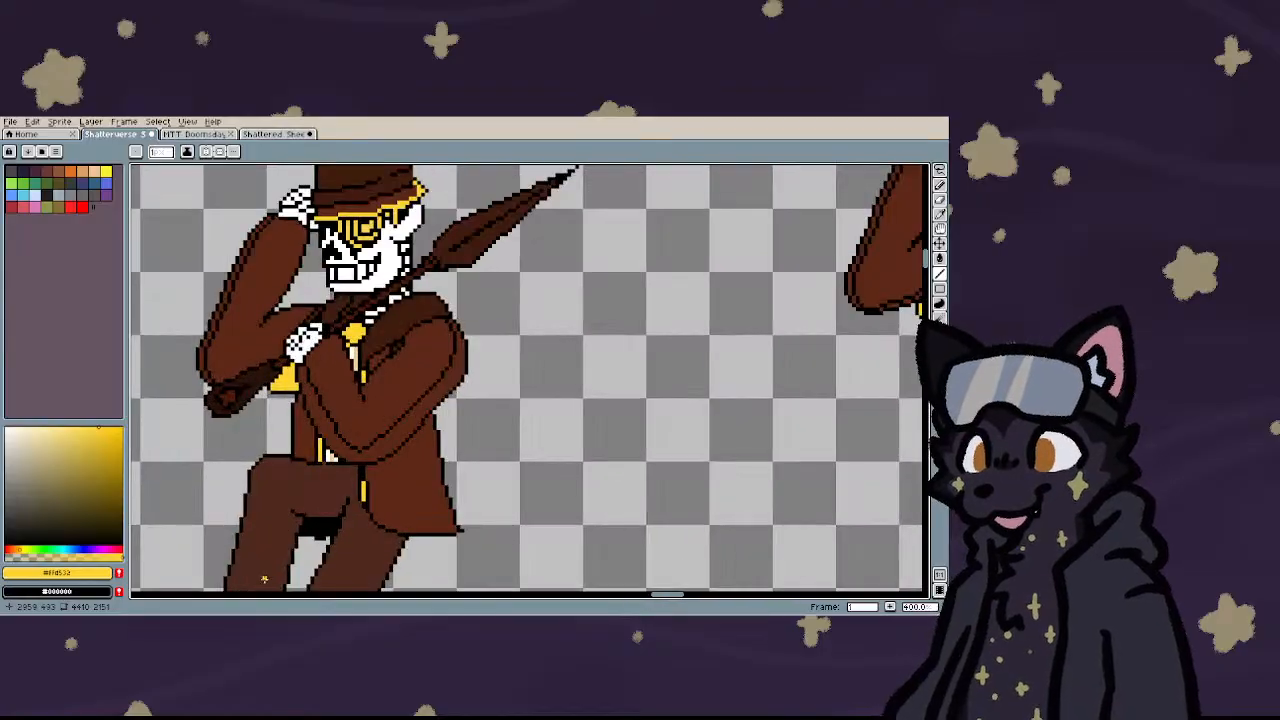
- Draw a black crease line down the inner side of the raised leg, from the knee bend to the trouser cuff
scroll(380, 320, down, 2)
scroll(285, 555, up, 3)
scroll(298, 534, up, 1)
scroll(298, 534, up, 1)
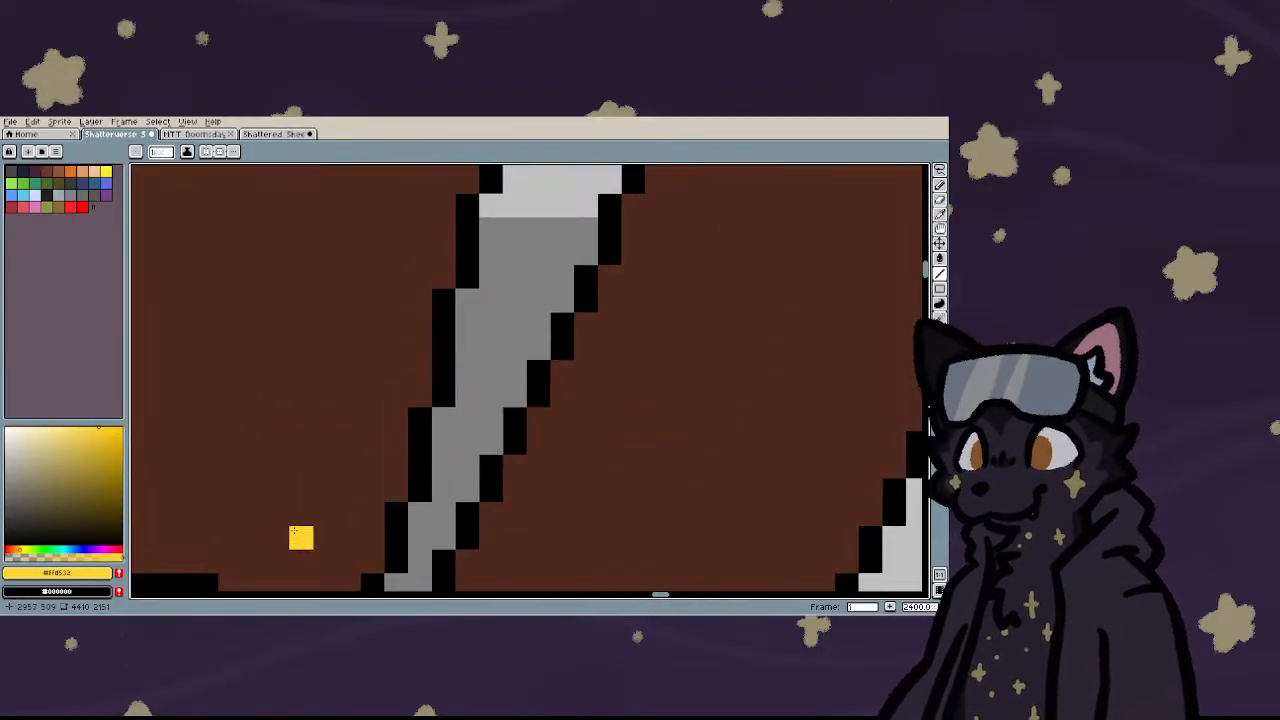
scroll(300, 560, down, 1)
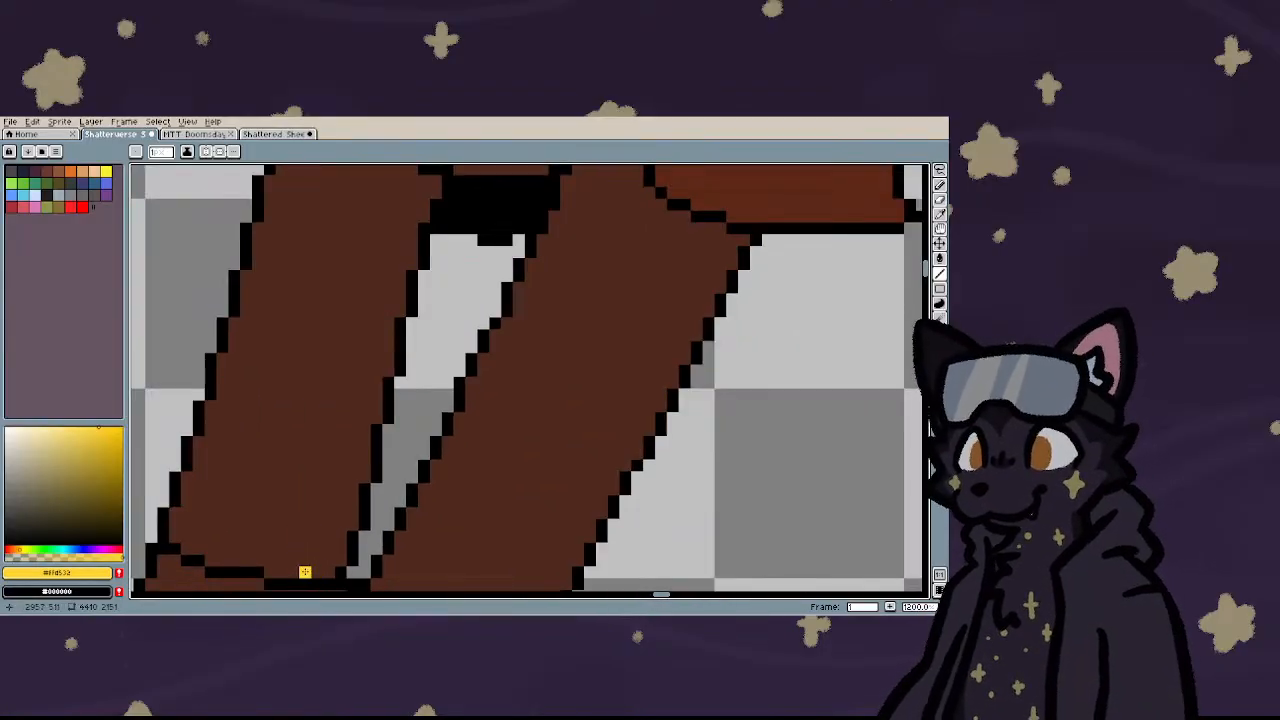
scroll(316, 534, down, 3)
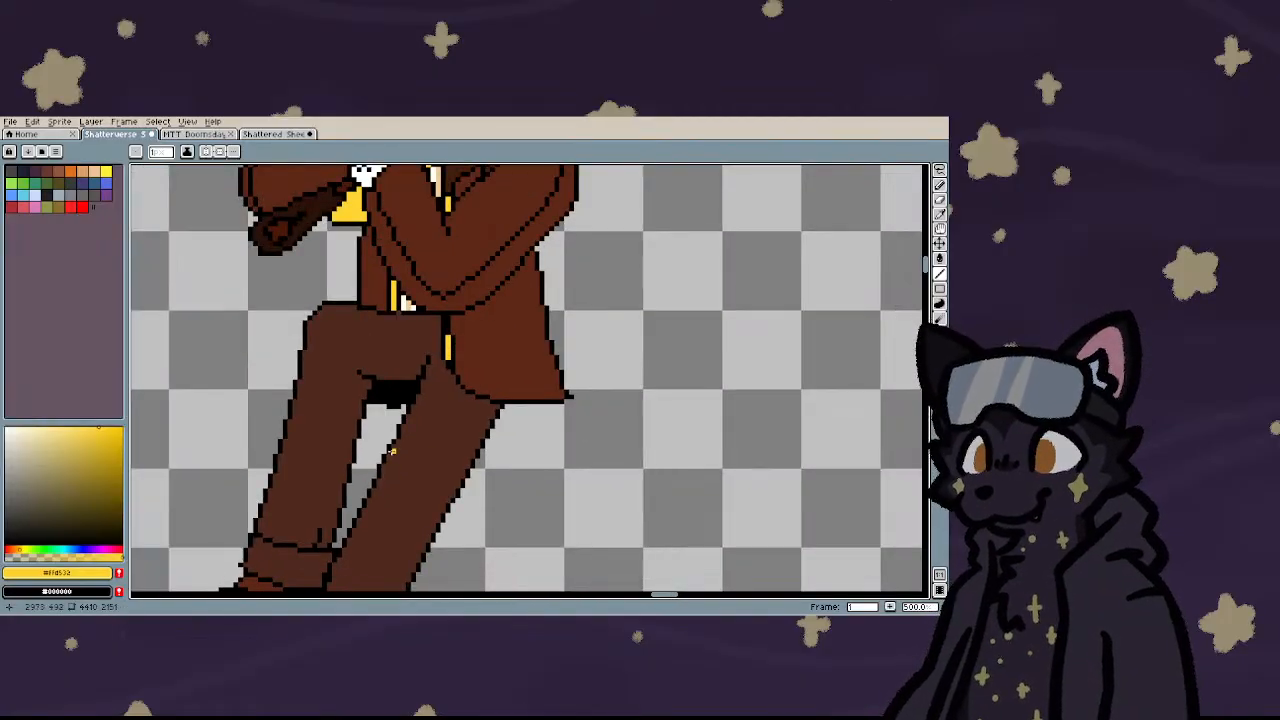
scroll(333, 503, up, 2)
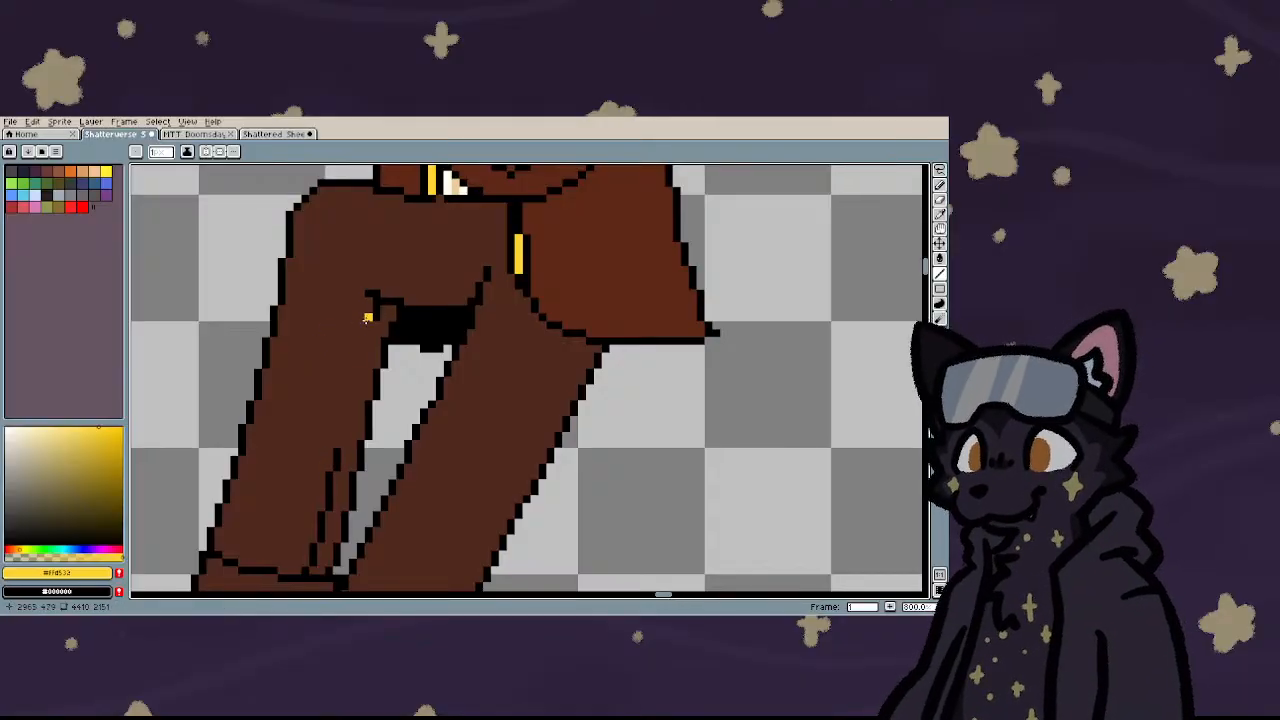
drag(360, 337, 337, 444)
scroll(337, 444, down, 3)
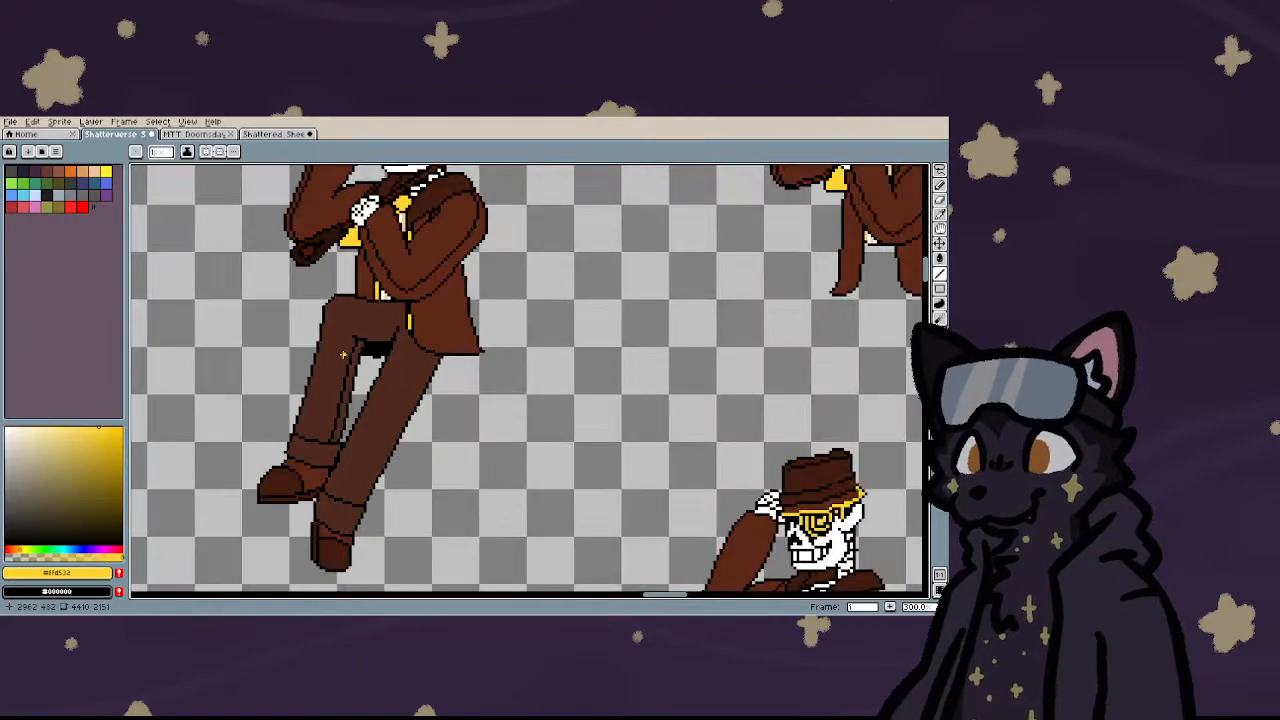
- Start a black outline on the trousers just below the gold trim at the jacket opening, and undo its last pixel
scroll(354, 354, up, 5)
scroll(392, 386, down, 2)
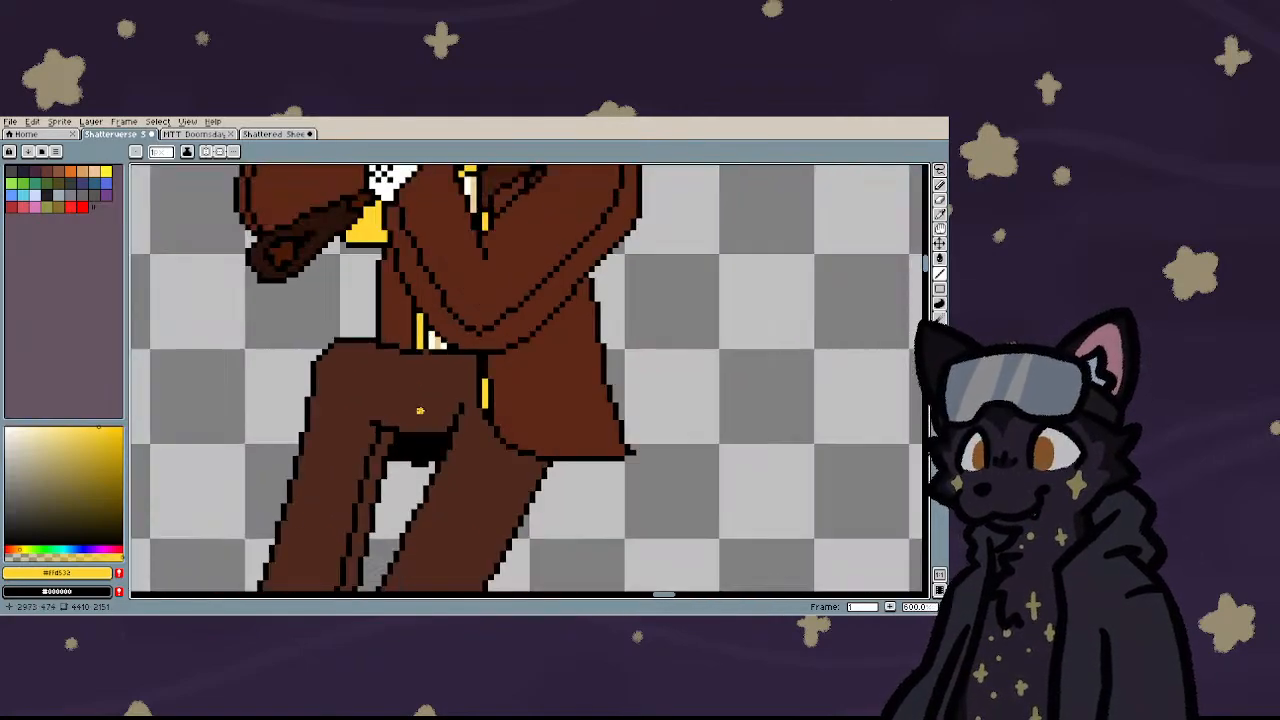
scroll(415, 410, up, 1)
scroll(437, 374, up, 3)
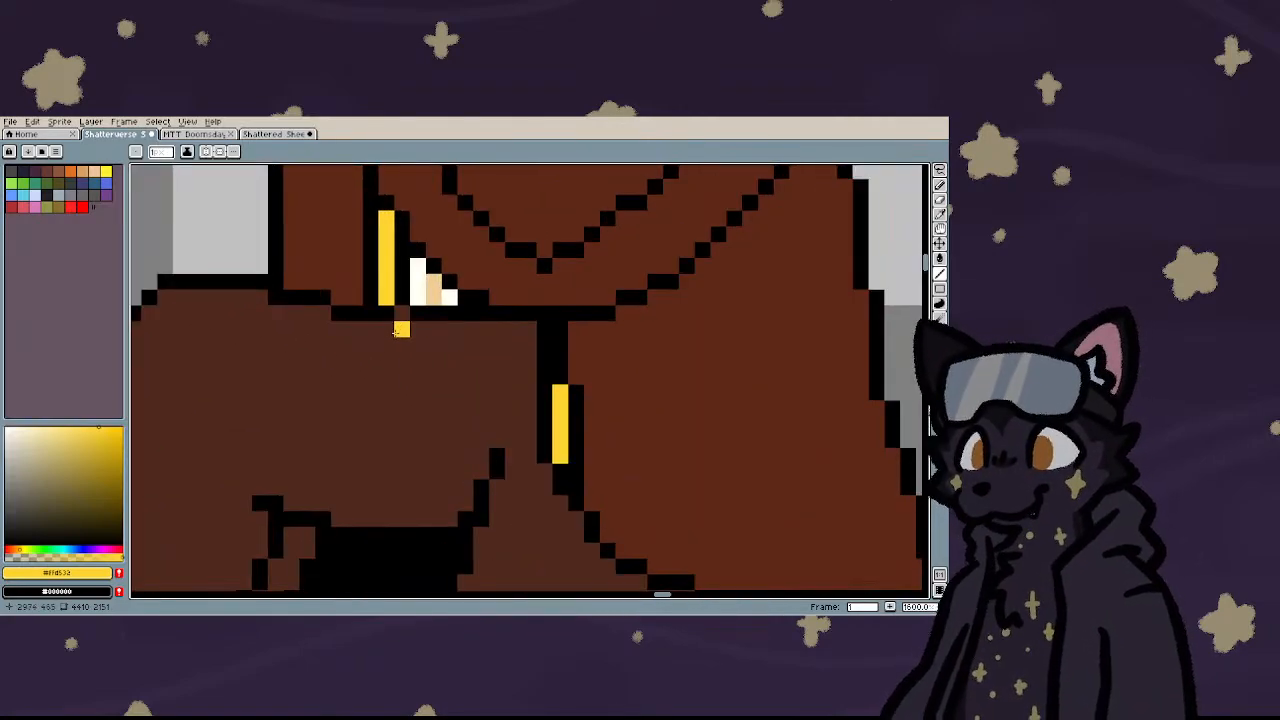
right_click(417, 344)
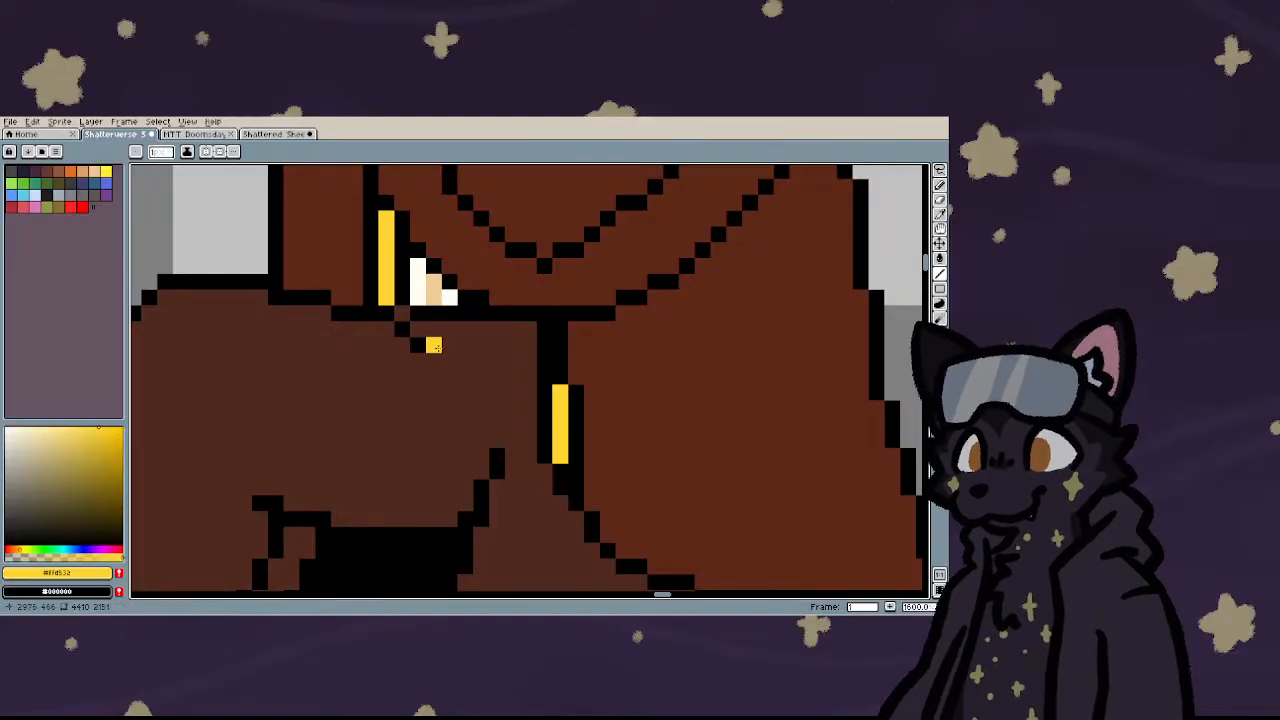
scroll(386, 344, down, 3)
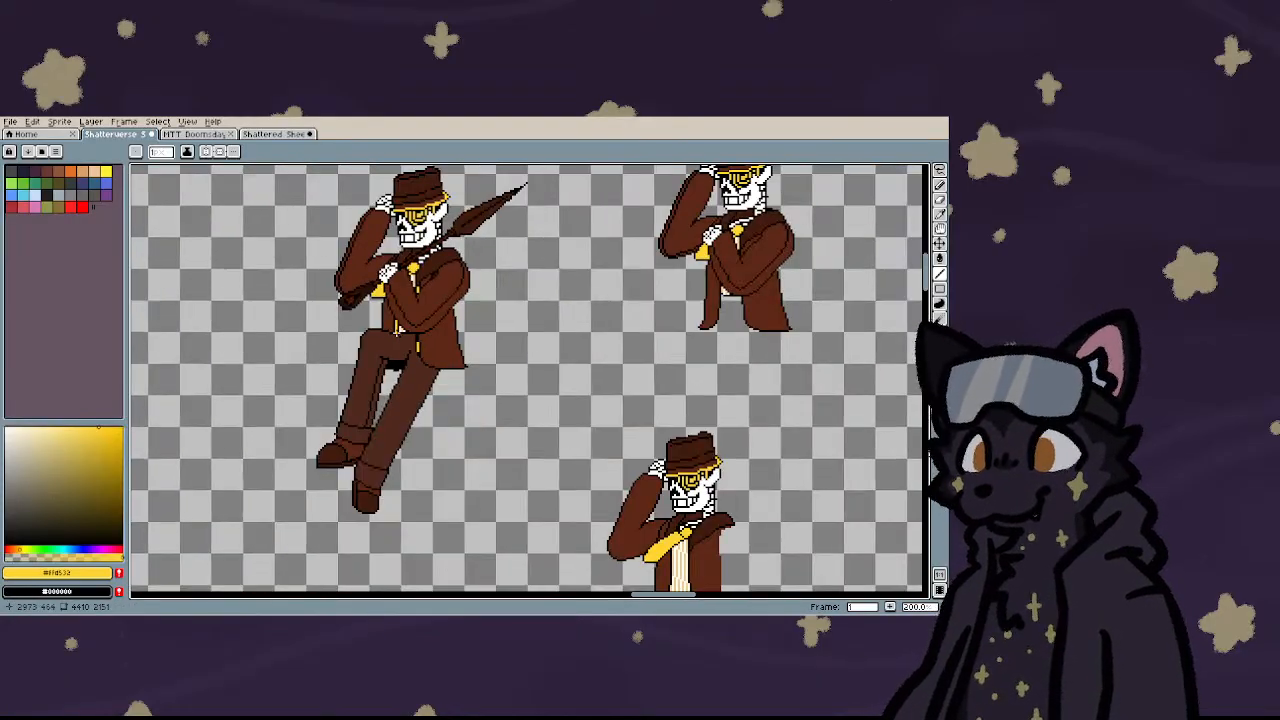
key(ctrl+z)
- Draw a stepped black waistline across the top of the trousers, from the coat's front edge to the gold trim beside the shirt
scroll(397, 333, up, 5)
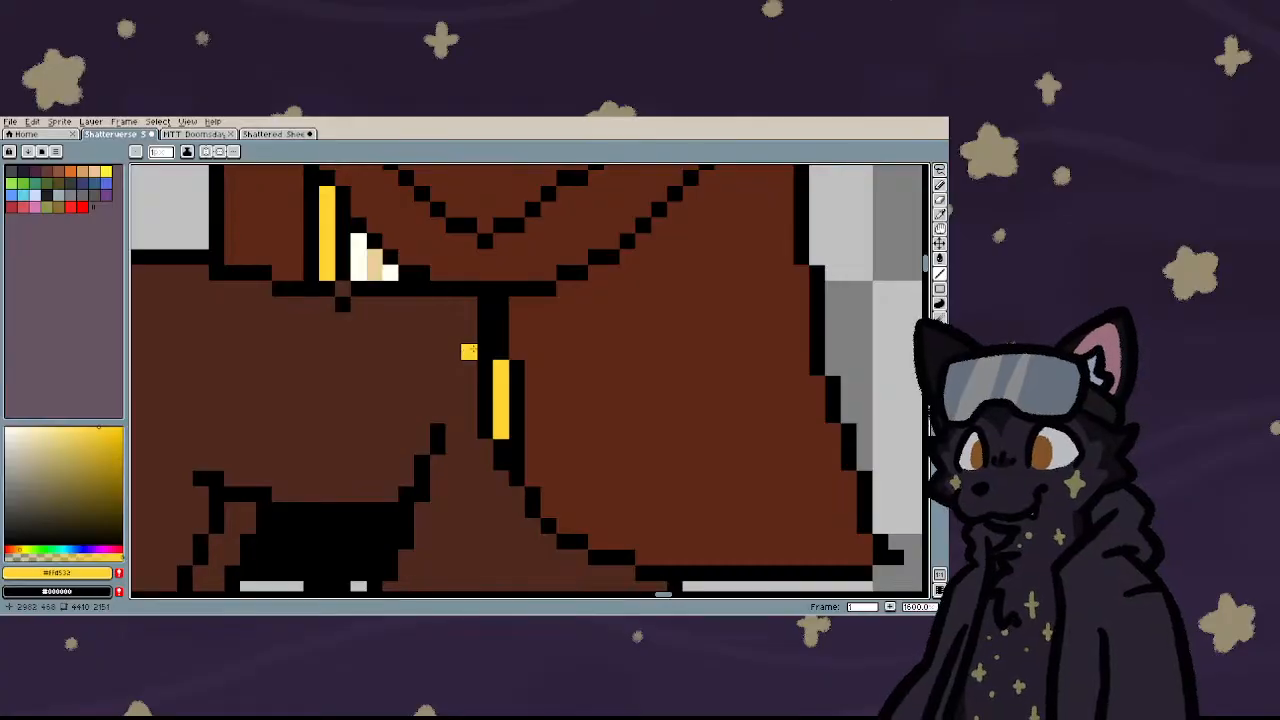
right_click(470, 349)
right_click(454, 351)
right_click(438, 351)
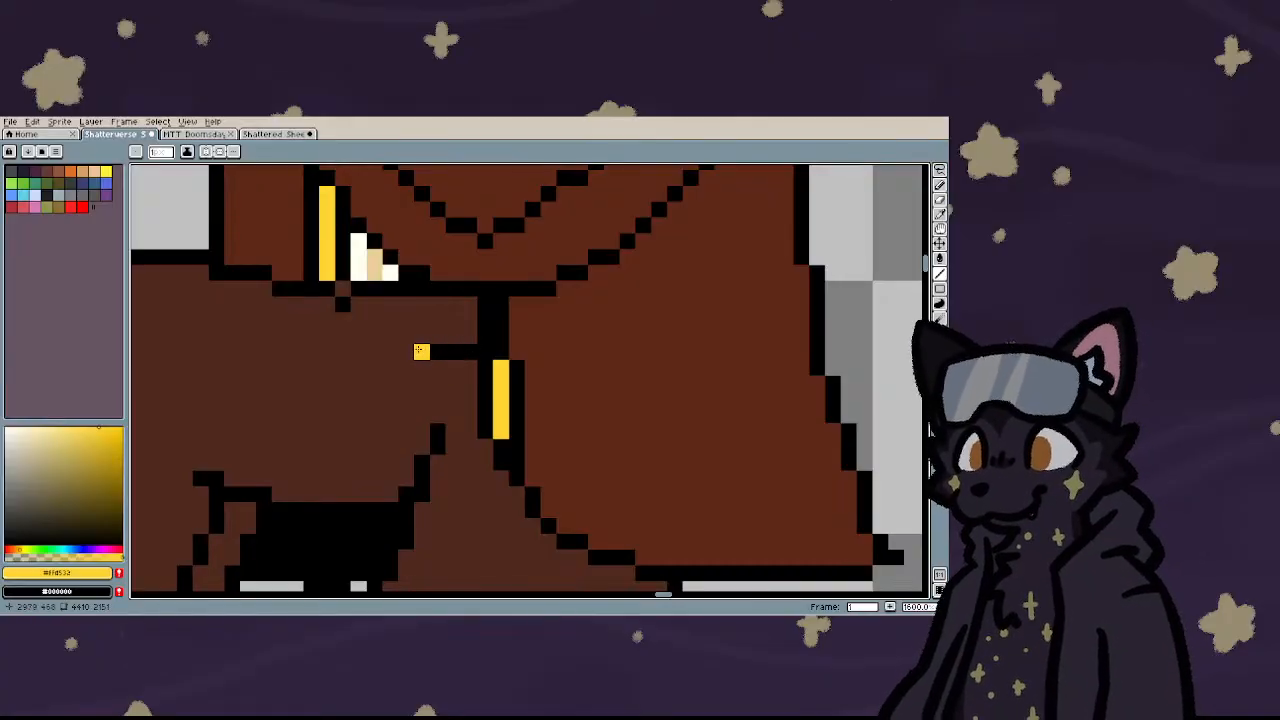
right_click(422, 351)
right_click(406, 336)
right_click(390, 336)
right_click(374, 336)
right_click(358, 336)
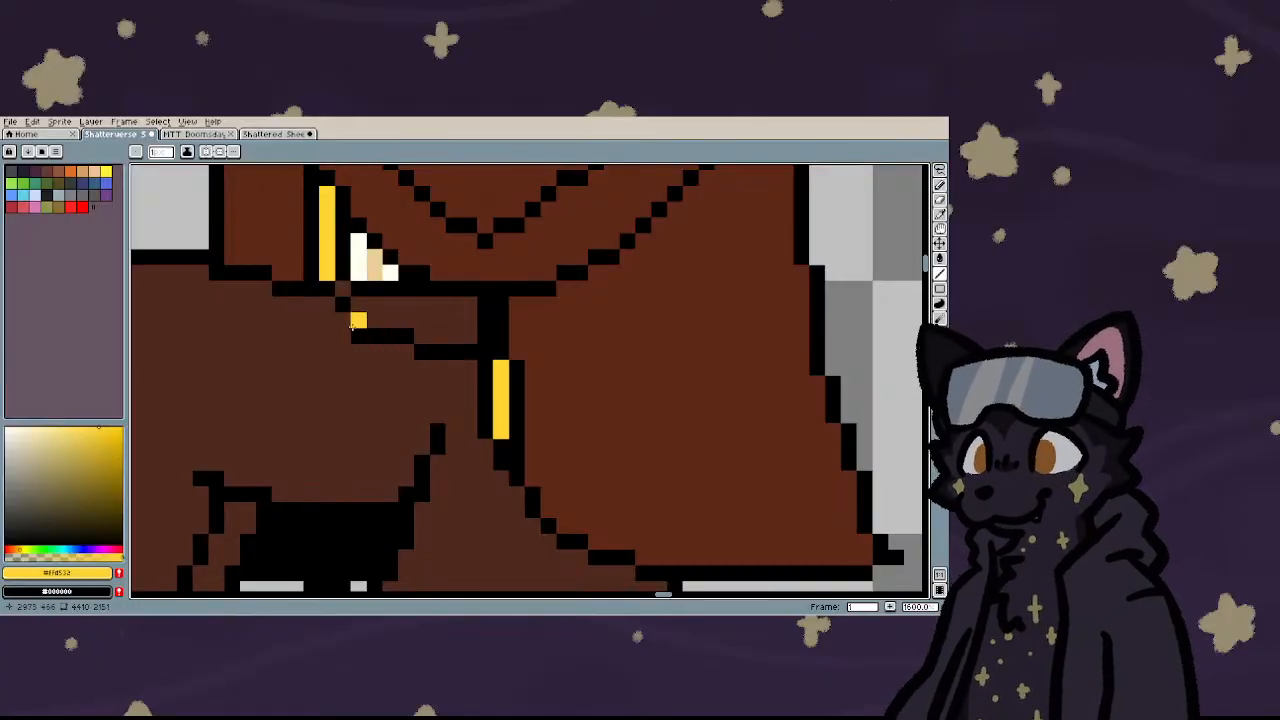
right_click(342, 320)
right_click(321, 307)
- Draw black fold lines on the trousers from the waistline down to the crotch, forming a narrow fly shape
scroll(320, 338, down, 3)
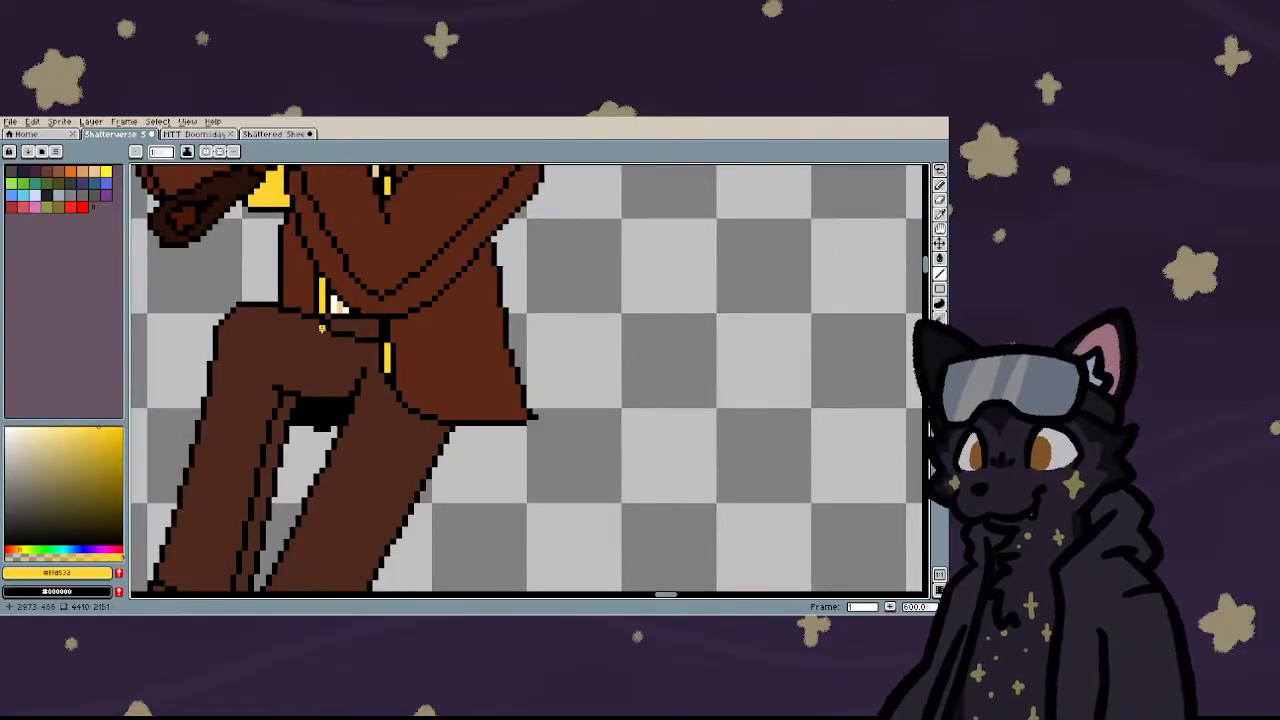
scroll(321, 328, down, 2)
scroll(351, 360, up, 3)
scroll(386, 391, down, 1)
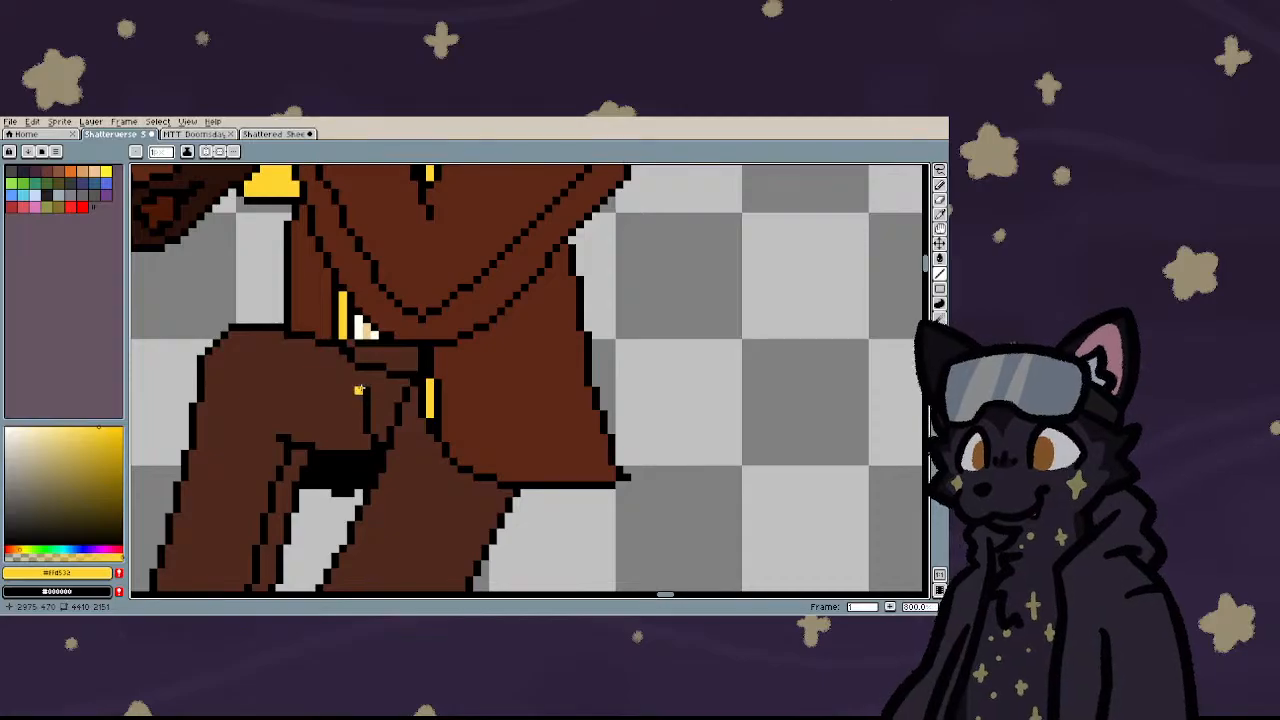
click(350, 397)
scroll(352, 398, down, 2)
scroll(370, 410, up, 8)
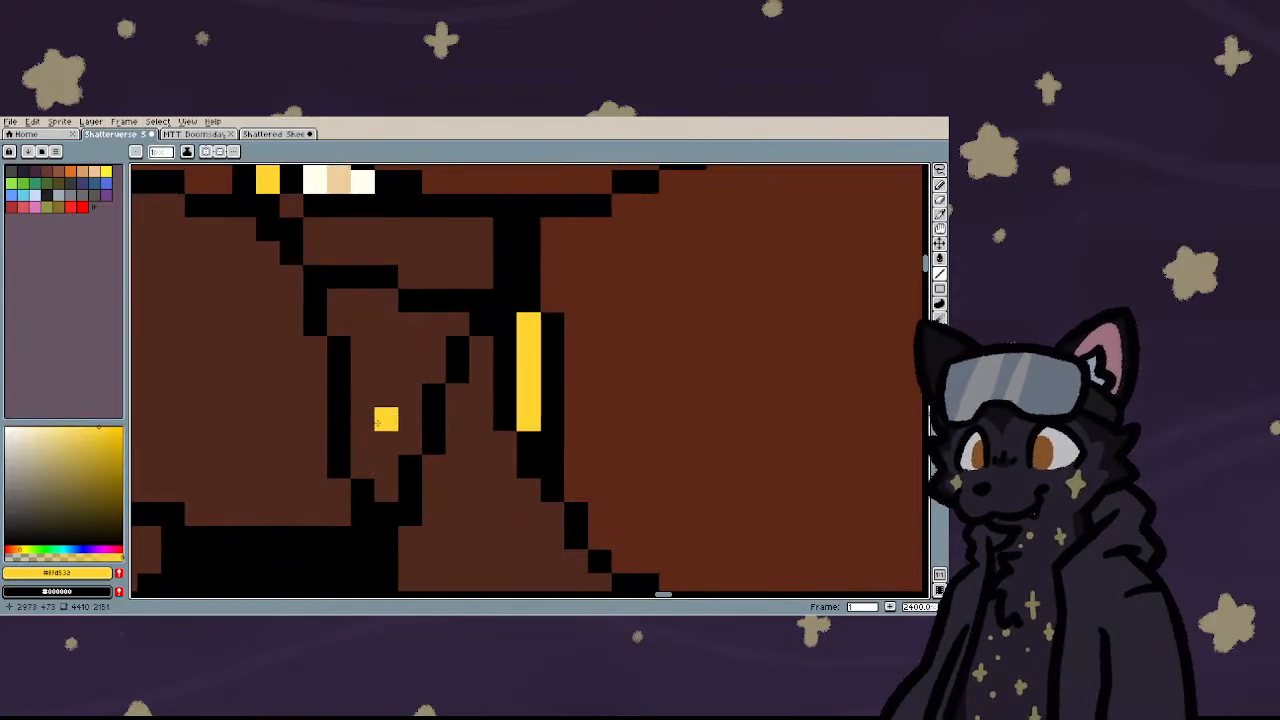
- Compare the posed figure's waist and legs with the belt, coat trim and trousers of the standing sprites
scroll(382, 425, down, 9)
scroll(480, 333, up, 4)
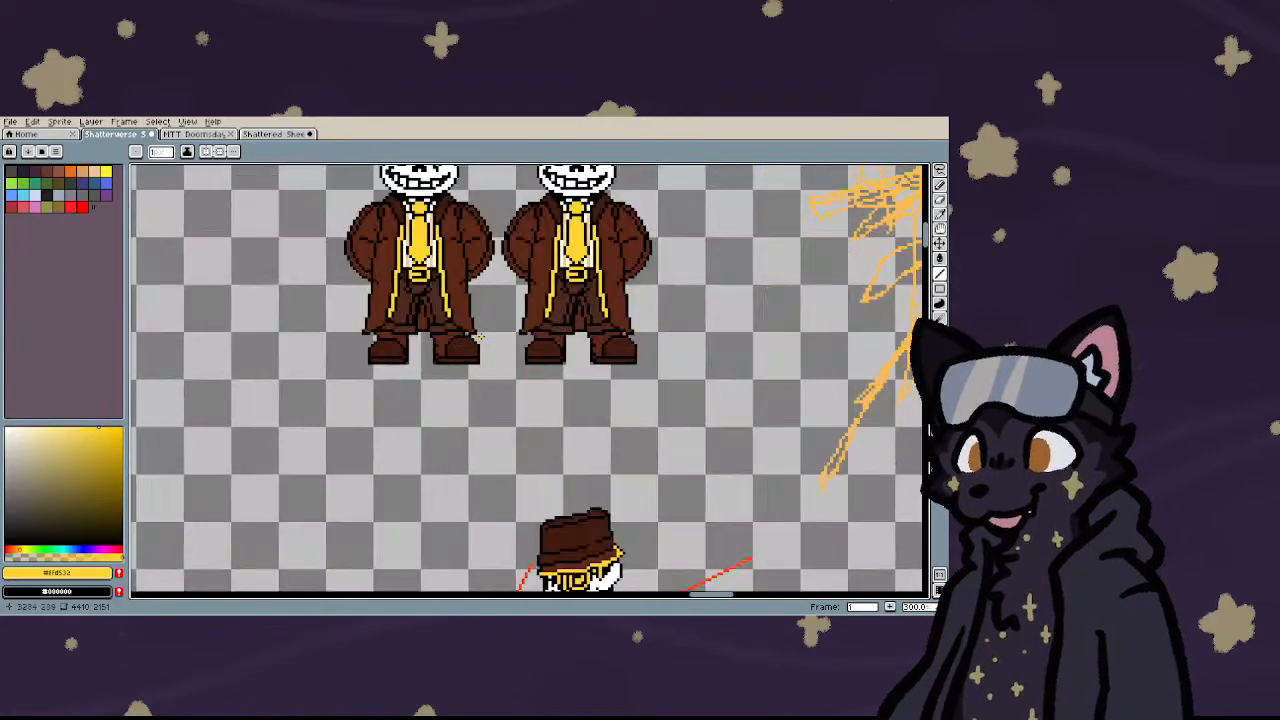
scroll(480, 332, down, 4)
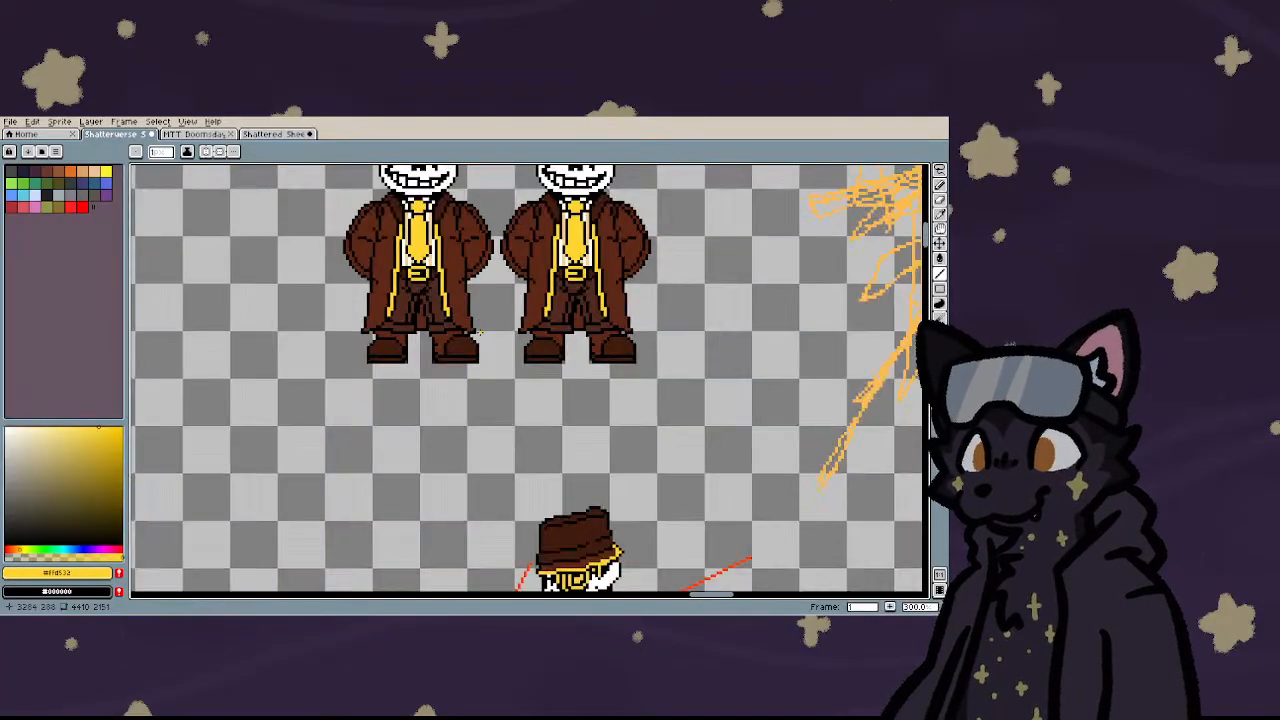
scroll(325, 441, up, 3)
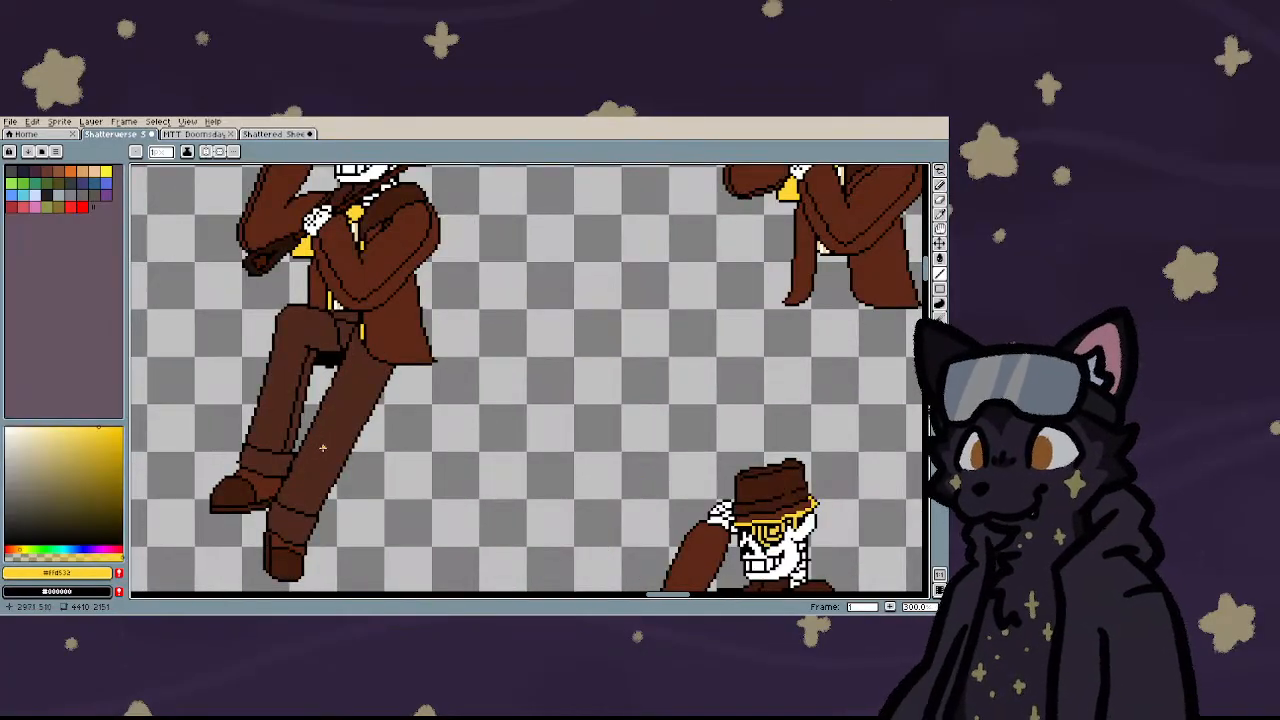
scroll(322, 448, down, 4)
scroll(493, 318, up, 4)
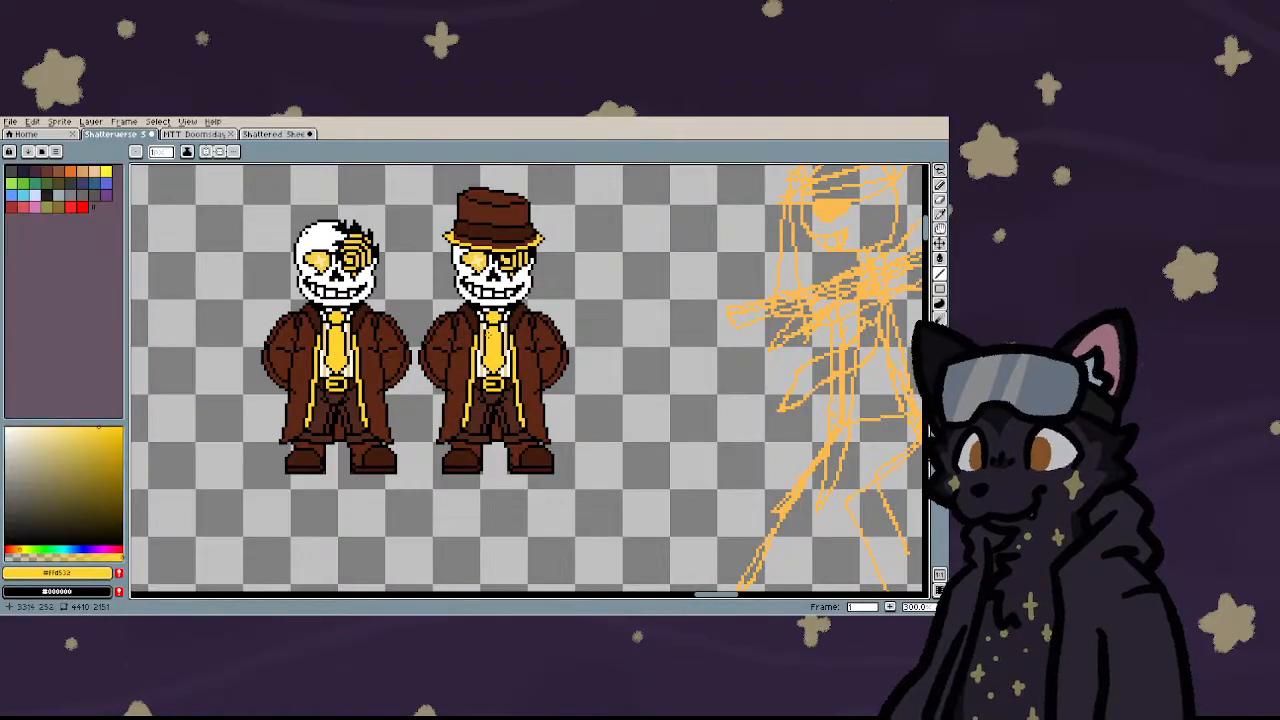
scroll(518, 415, down, 3)
scroll(320, 516, up, 3)
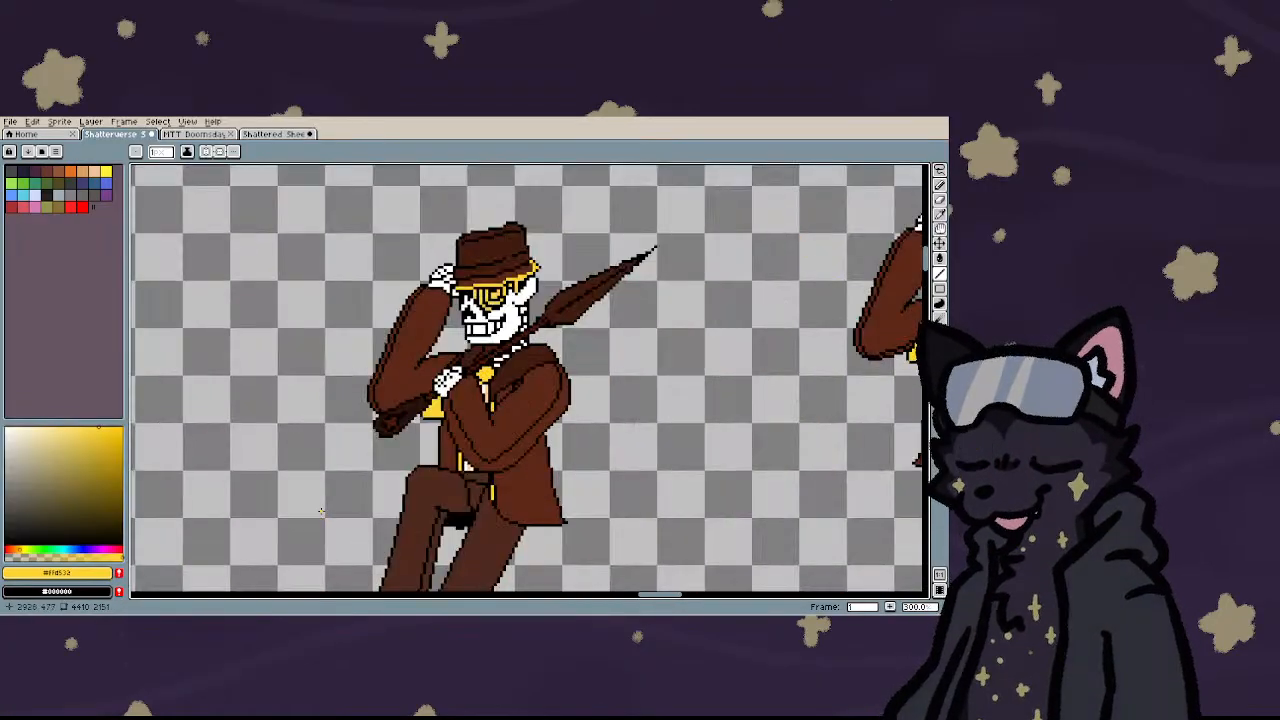
- Add a short black crease at the coat's outer edge, just below the bent arm
scroll(527, 457, up, 4)
scroll(529, 452, up, 3)
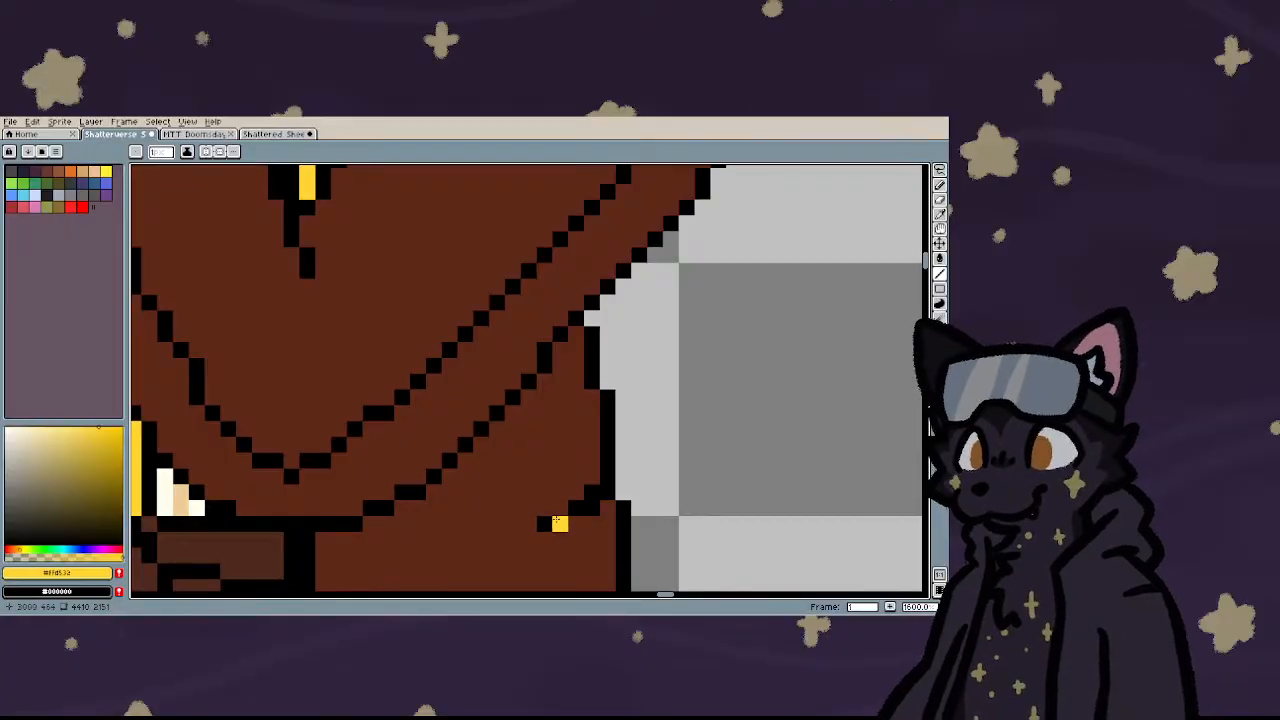
scroll(485, 529, down, 4)
scroll(388, 493, down, 2)
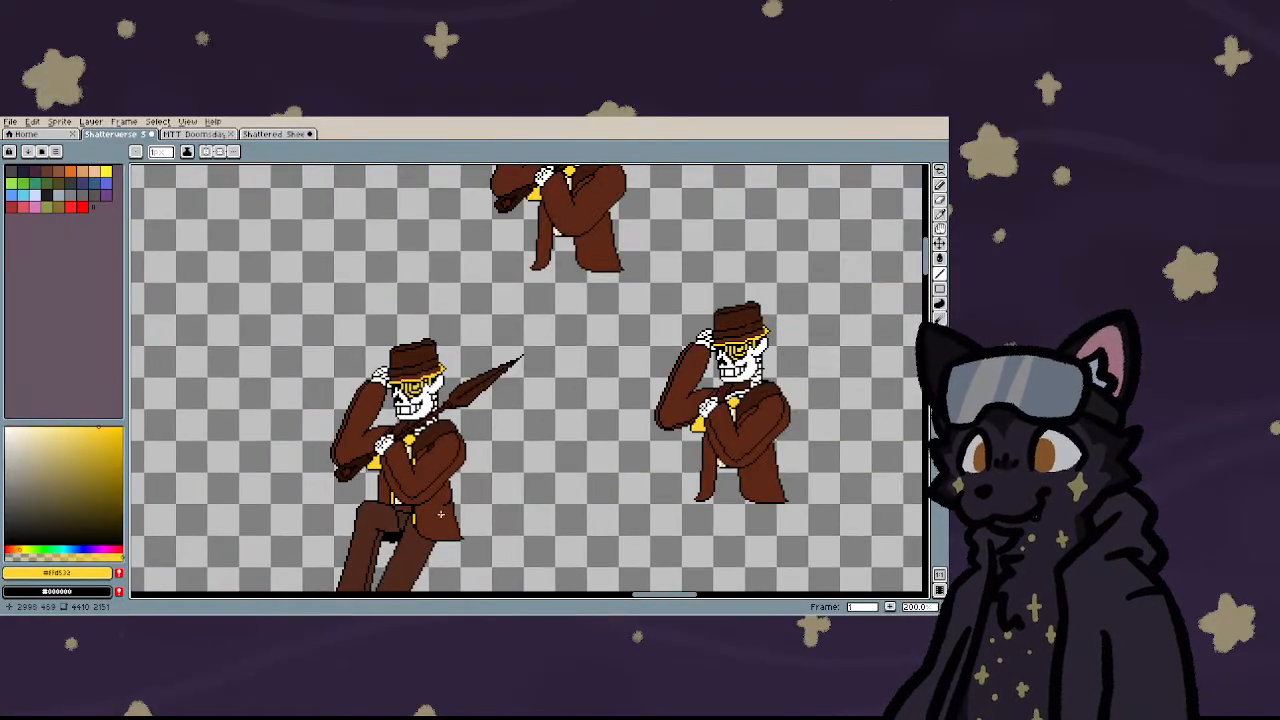
scroll(438, 510, down, 3)
scroll(535, 407, up, 4)
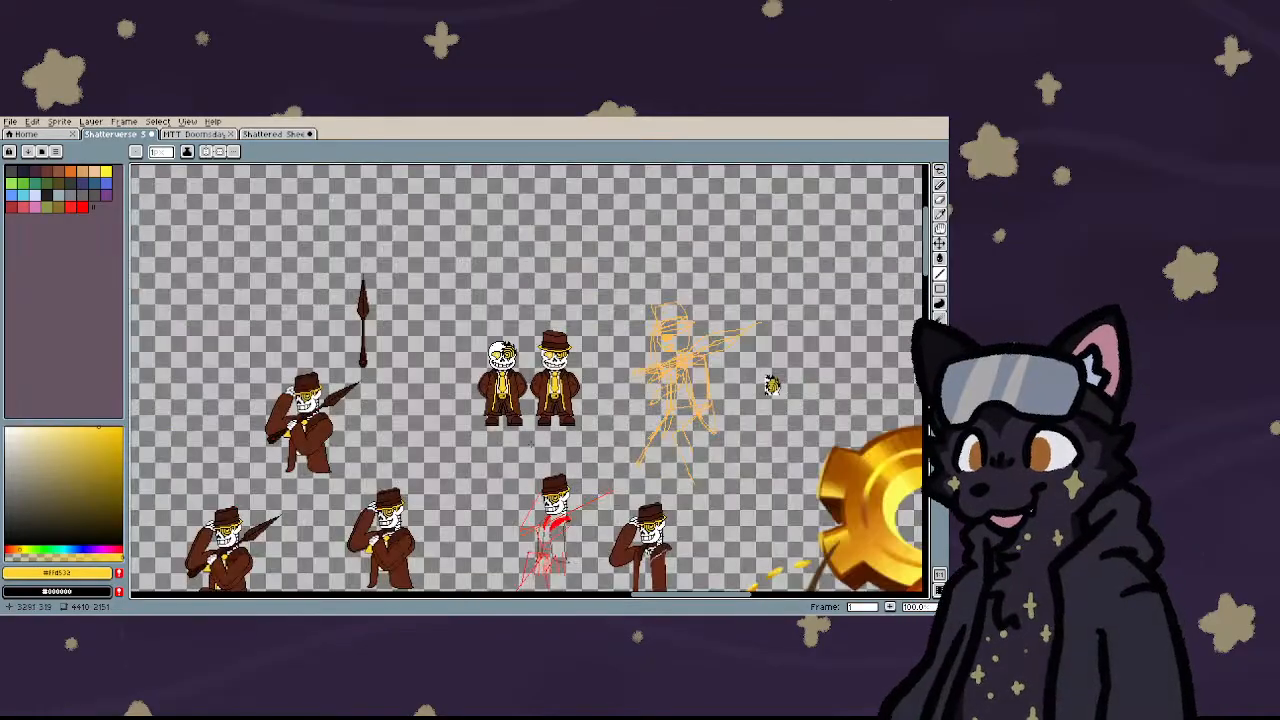
scroll(535, 407, down, 4)
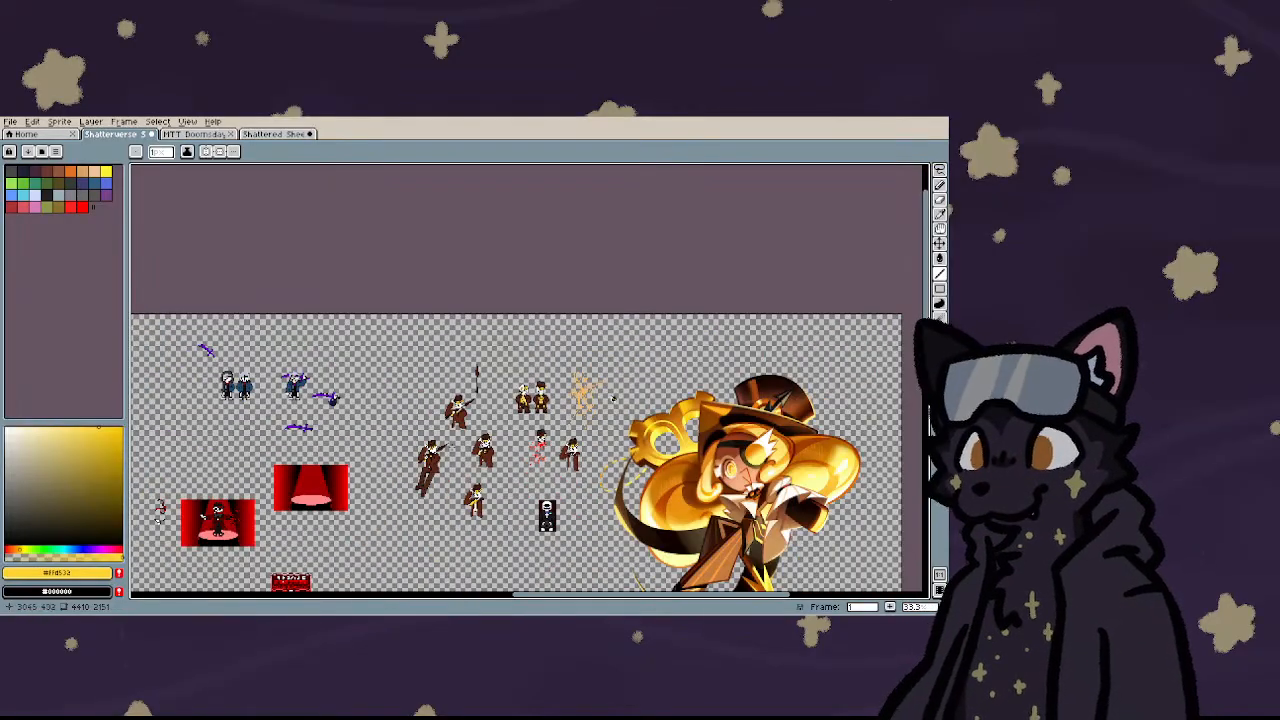
scroll(435, 480, up, 5)
scroll(435, 480, down, 5)
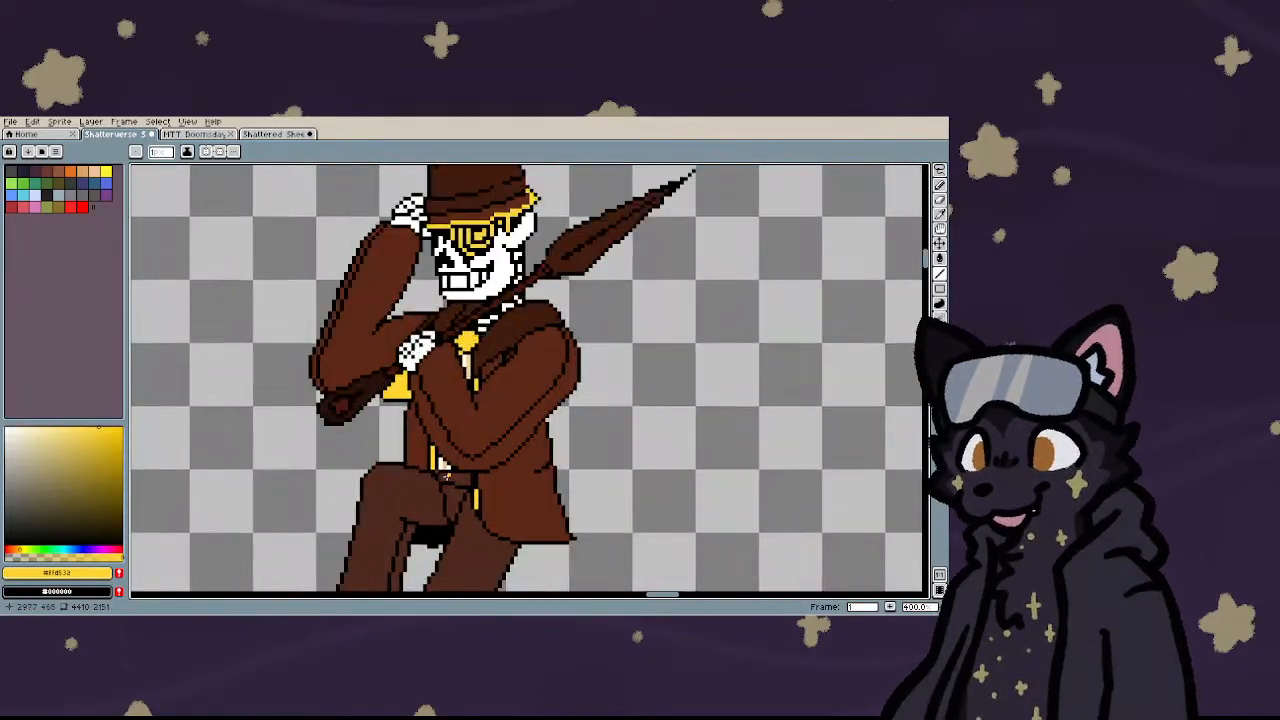
- Sample the gold of the standing sprite's belt buckle and pixel a stepped gold buckle edge along the waist beneath the shirt
key(i)
scroll(733, 266, up, 6)
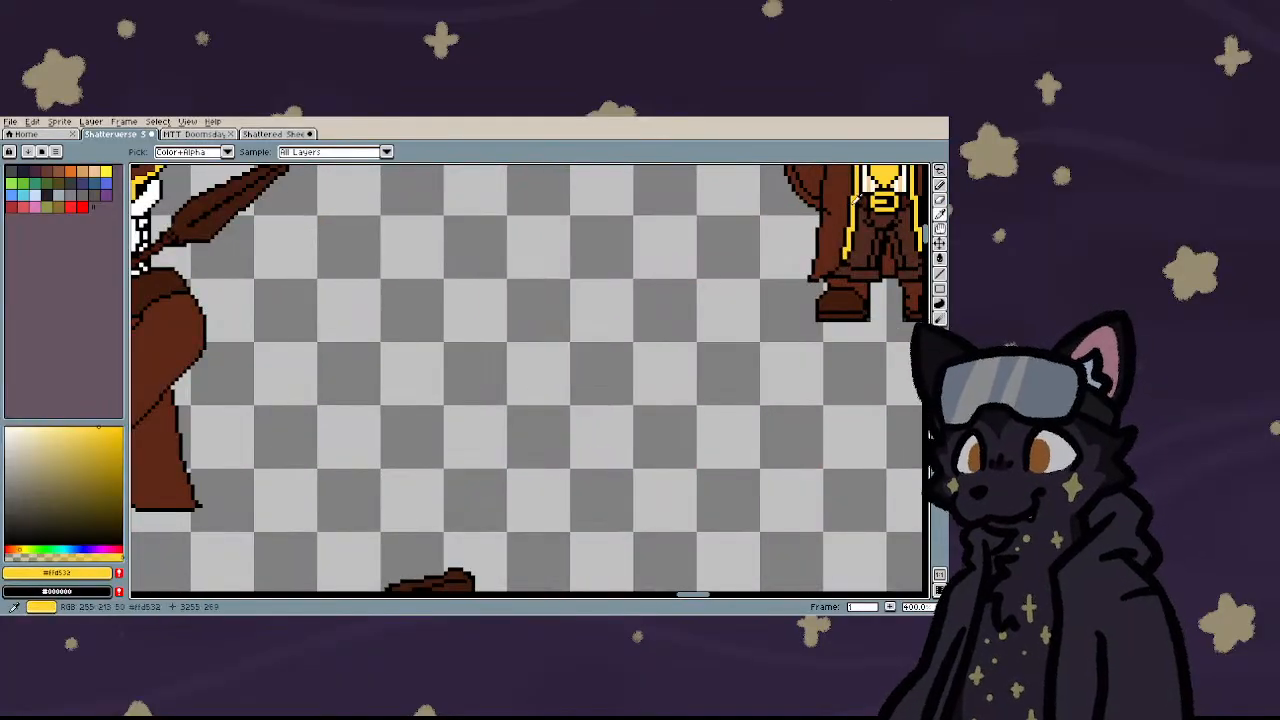
scroll(733, 266, down, 6)
key(b)
scroll(470, 452, up, 10)
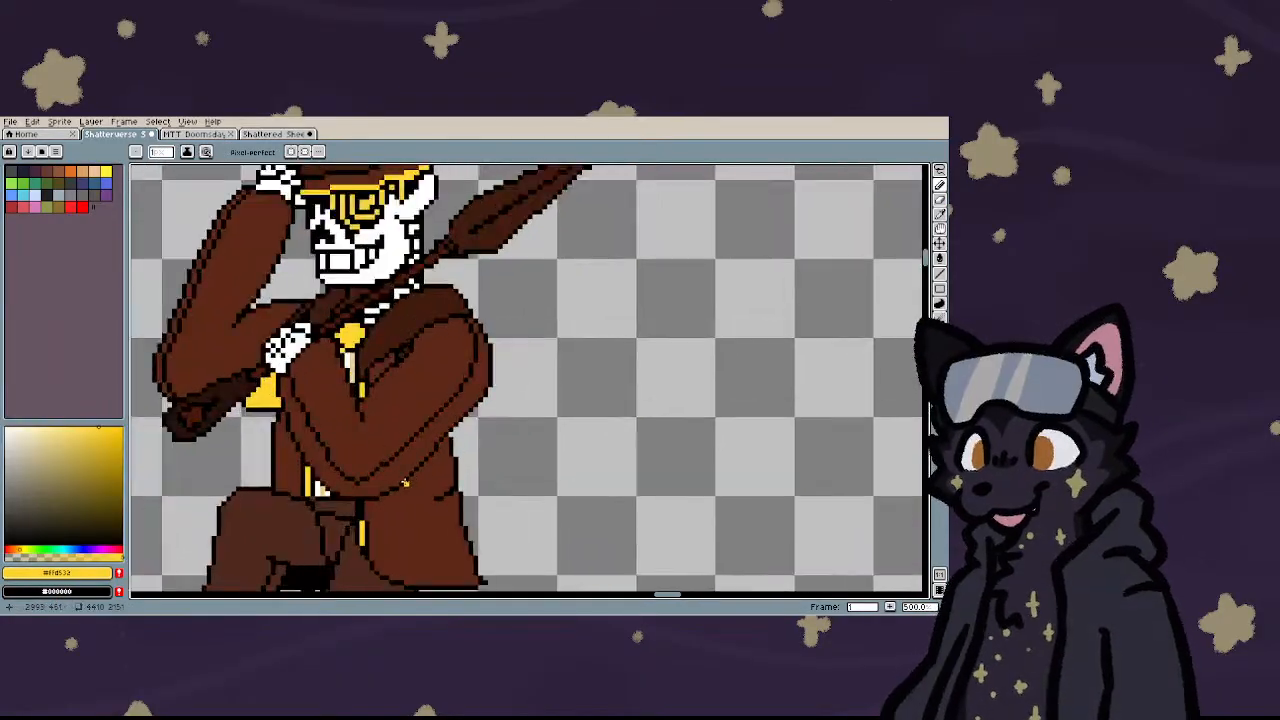
mouse_move(401, 447)
mouse_down()
mouse_move(522, 461)
mouse_move(390, 426)
mouse_move(511, 439)
mouse_up()
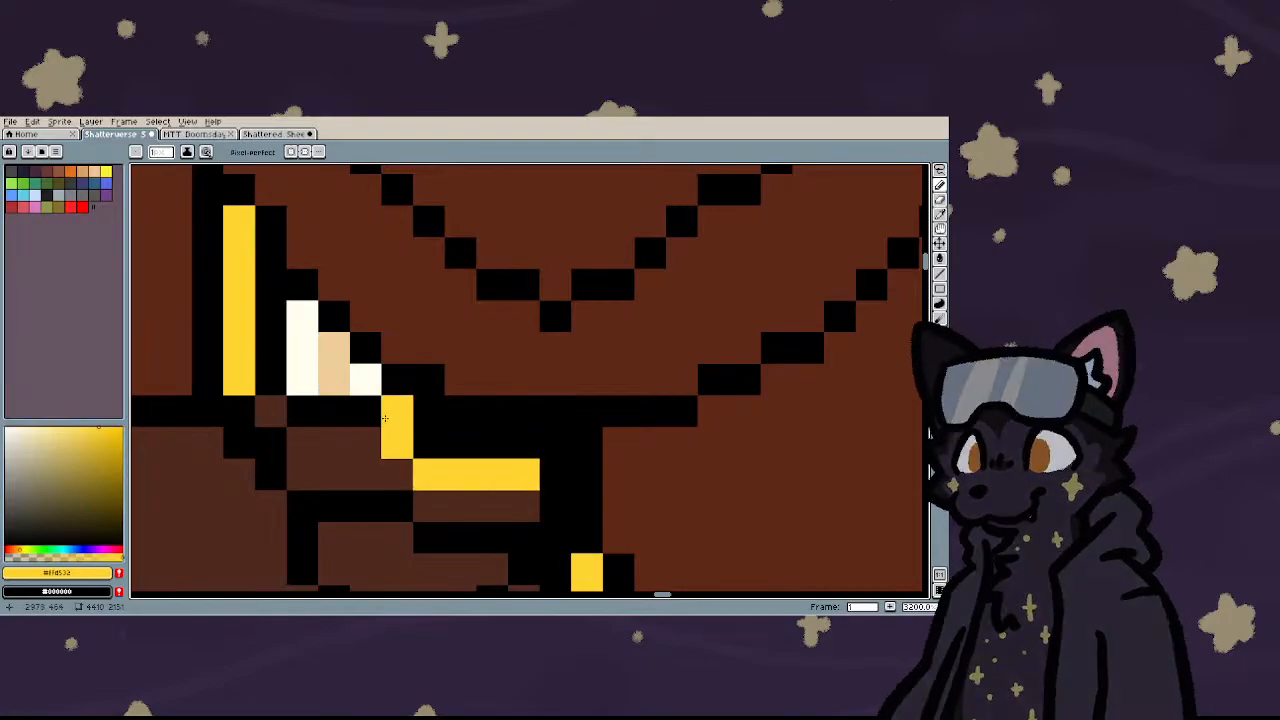
click(365, 412)
click(360, 386)
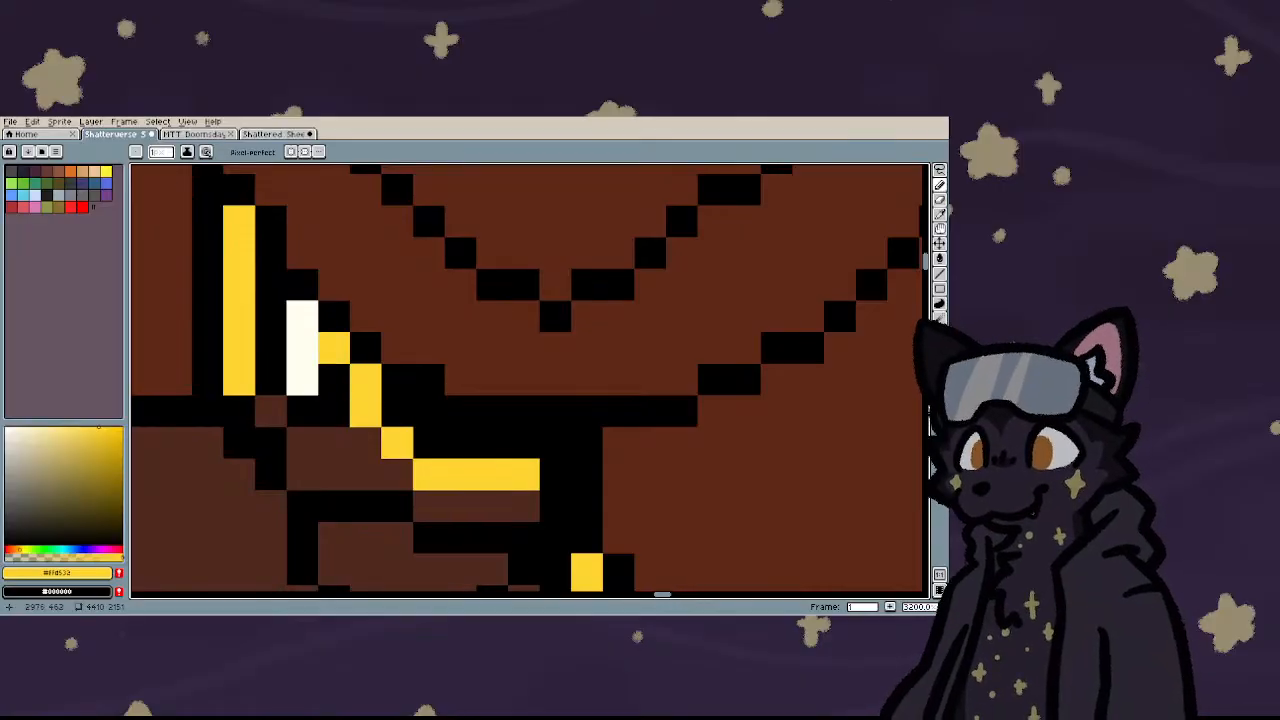
scroll(336, 376, down, 4)
scroll(340, 400, up, 3)
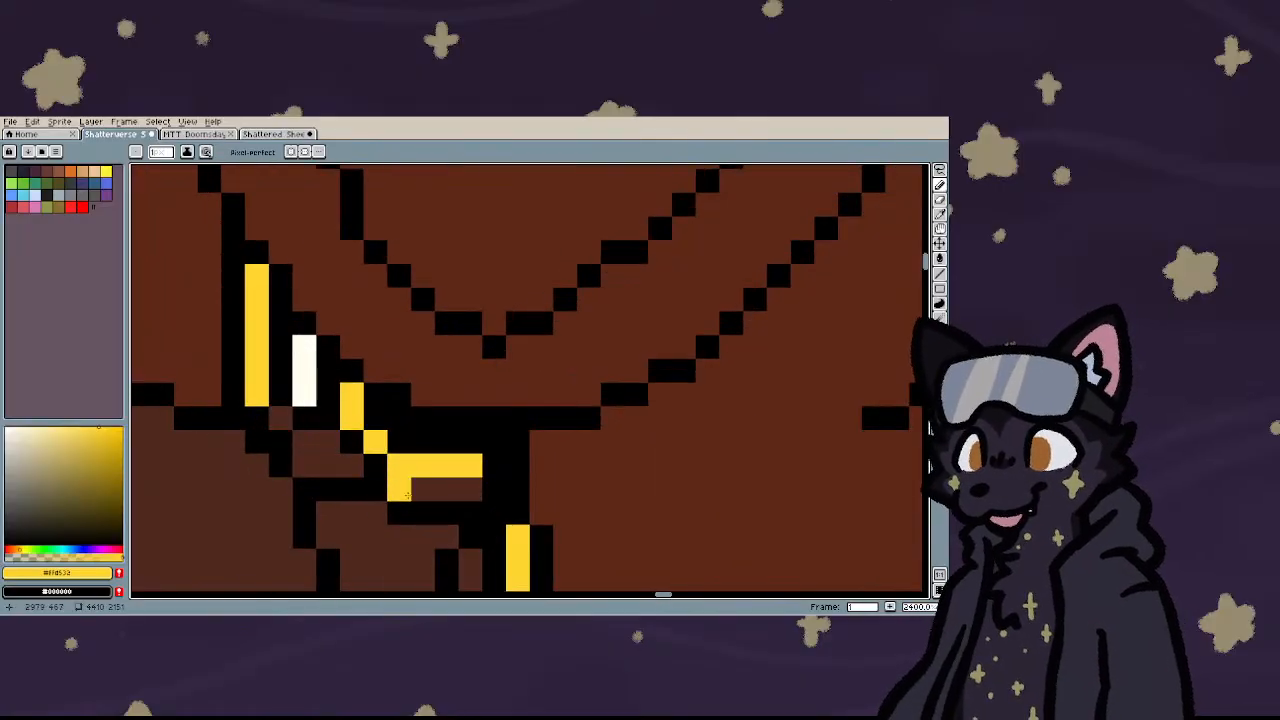
scroll(455, 488, down, 8)
- Sample the dark brown beside the standing sprite's buckle and cover the remaining shirt pixels at the waist with dark brown, outlined in black
key(i)
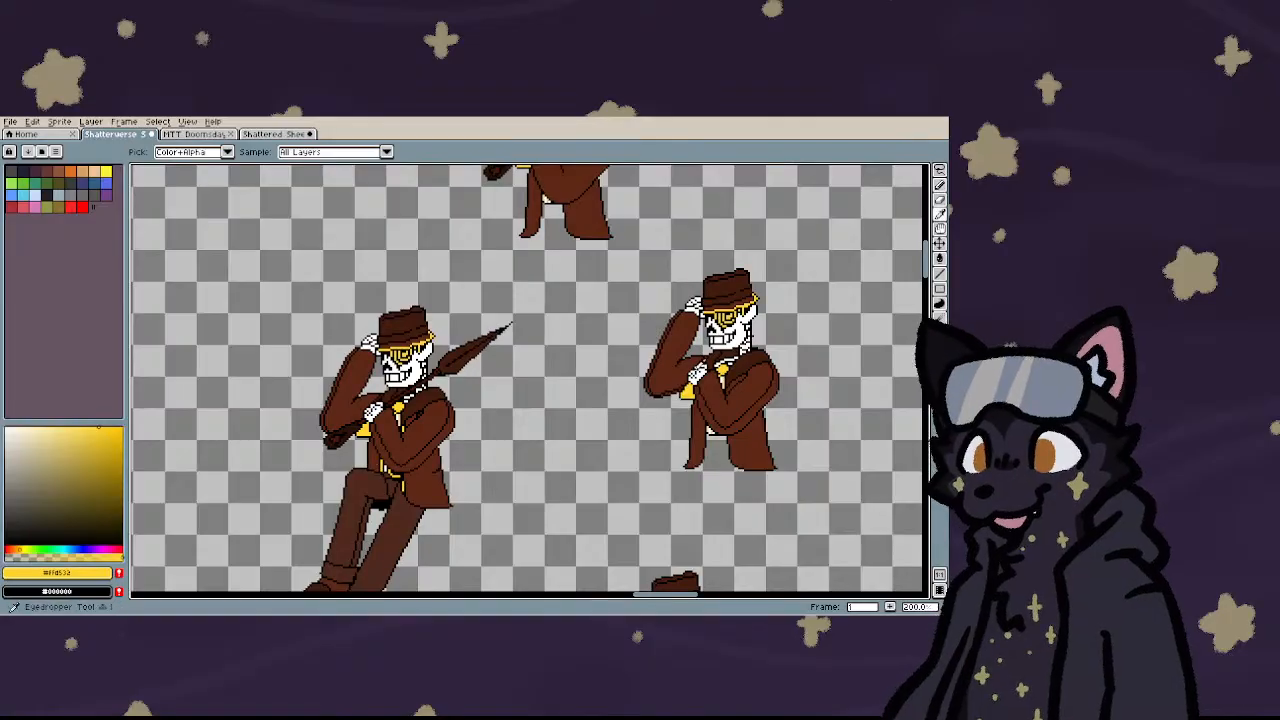
scroll(703, 357, down, 2)
scroll(770, 245, up, 4)
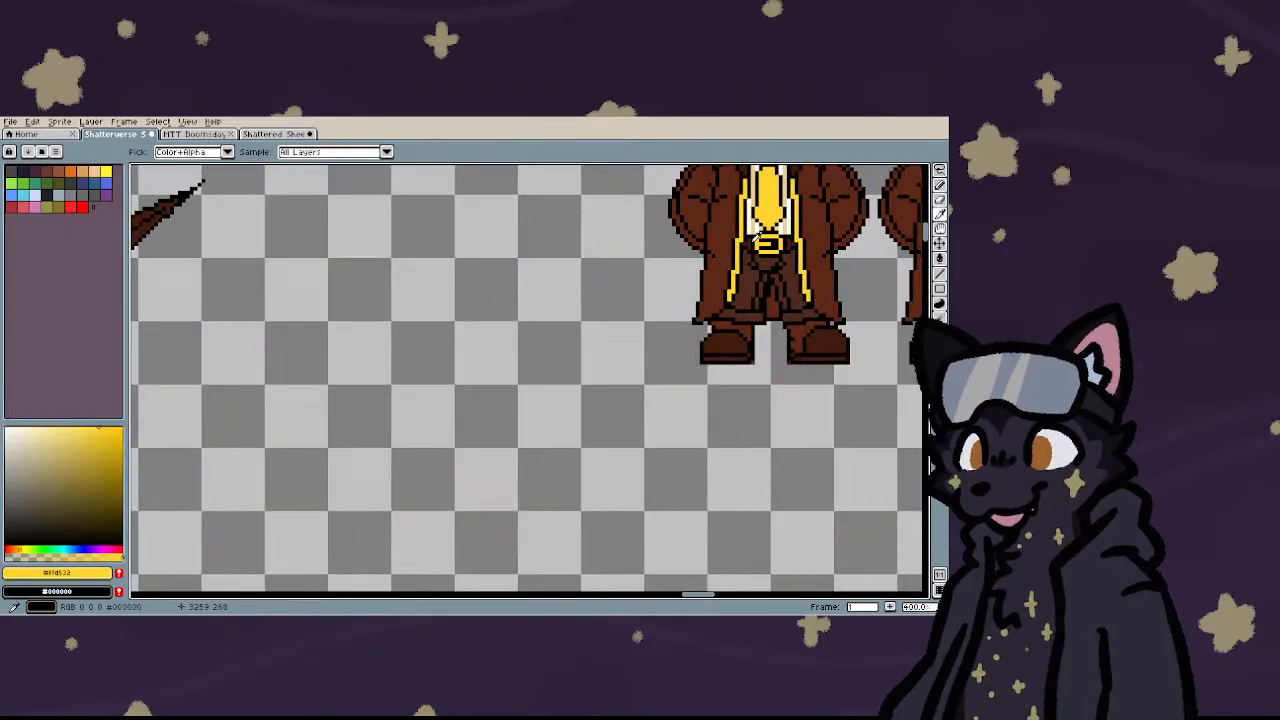
click(758, 240)
key(b)
scroll(600, 400, down, 3)
scroll(443, 481, up, 1)
scroll(443, 481, up, 8)
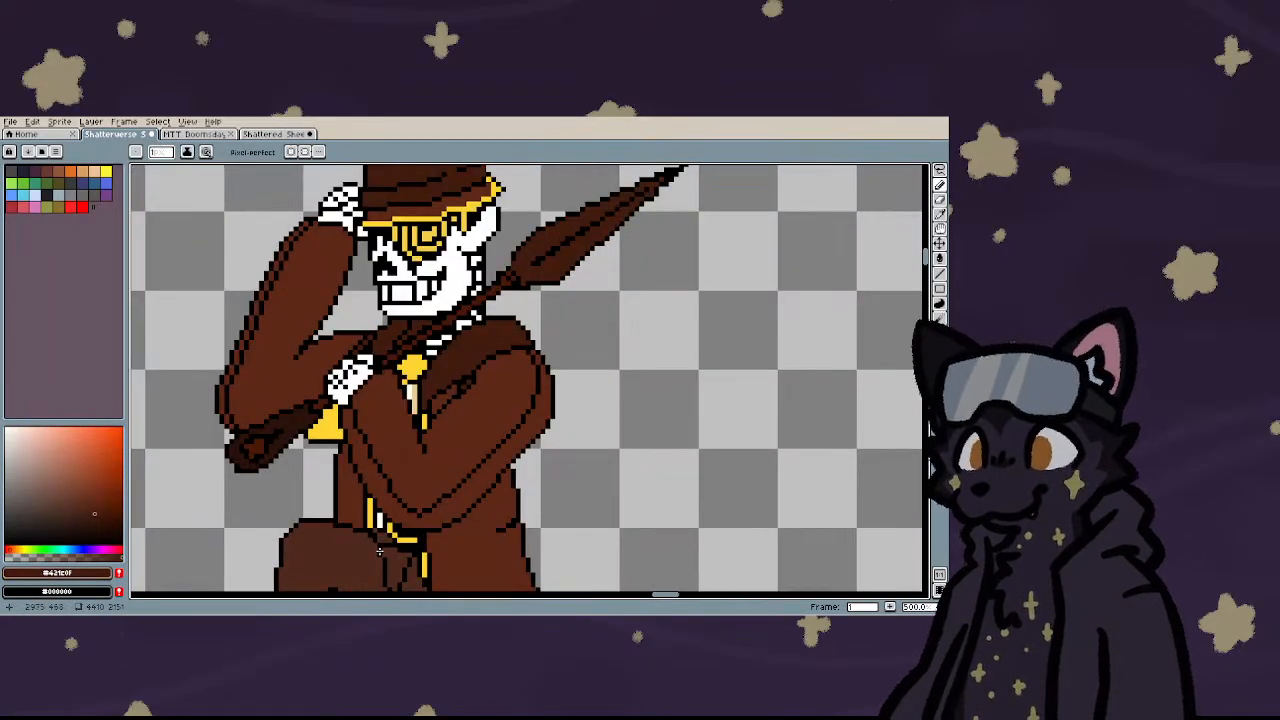
click(368, 492)
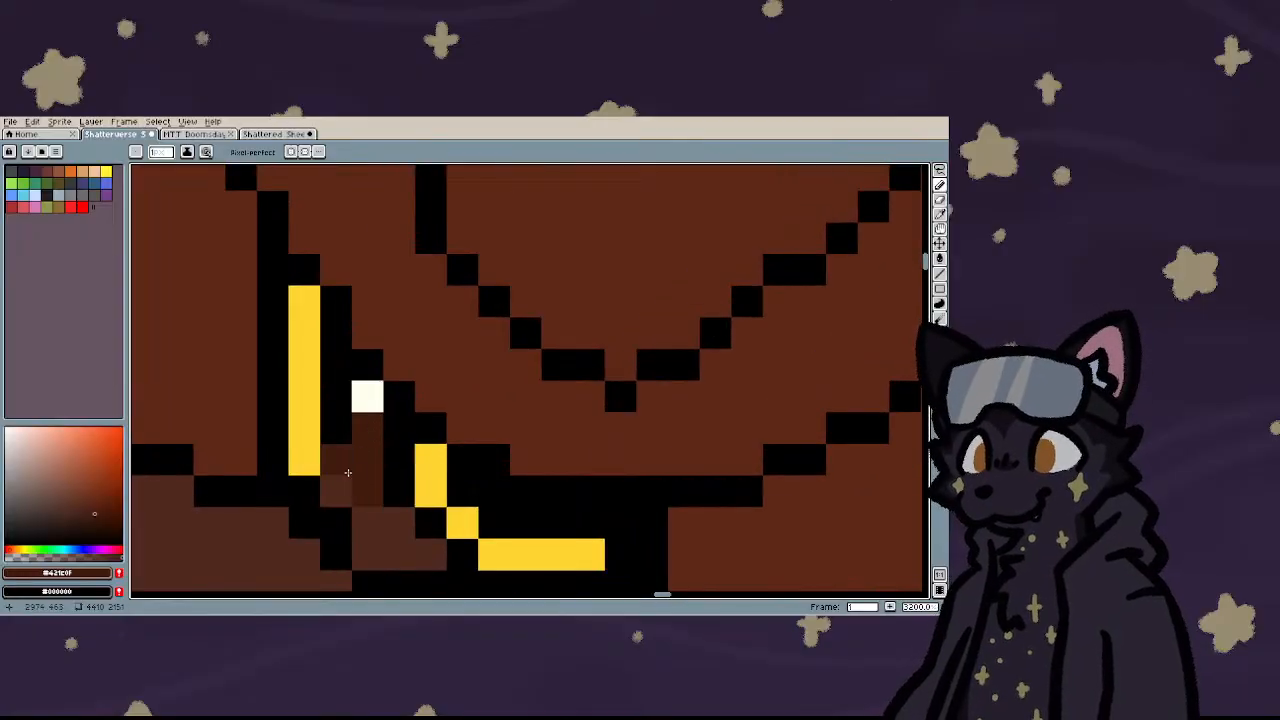
right_click(336, 492)
right_click(368, 524)
click(368, 396)
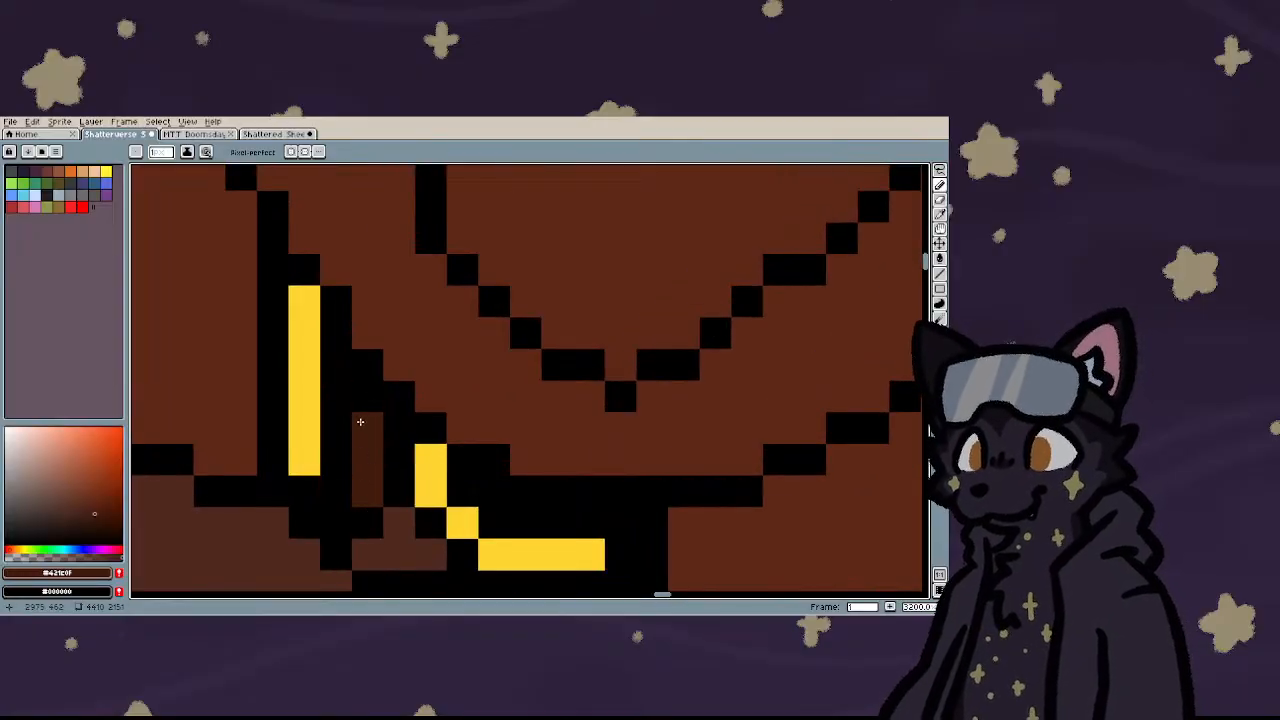
- Sample the buckle's gold, thicken the stepped gold buckle edge at the posed figure's waist, and undo the last gold mark
scroll(356, 448, down, 5)
scroll(355, 453, down, 1)
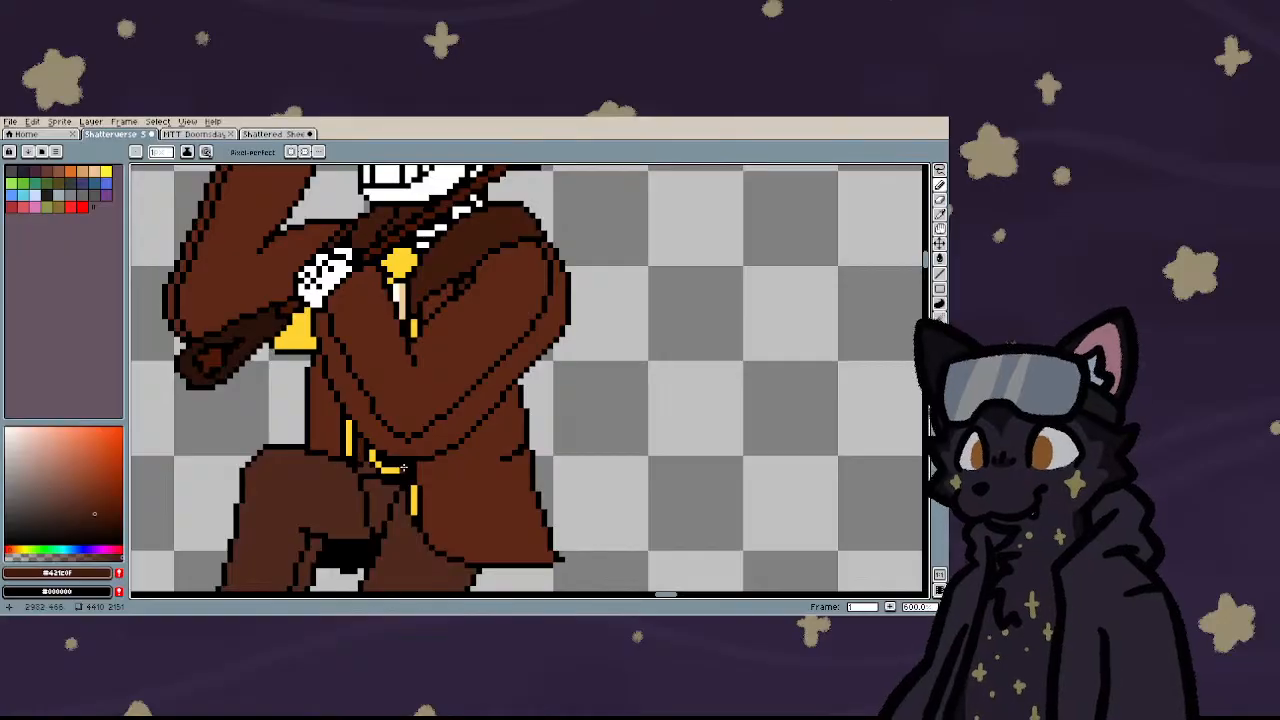
scroll(385, 486, down, 2)
scroll(385, 470, up, 5)
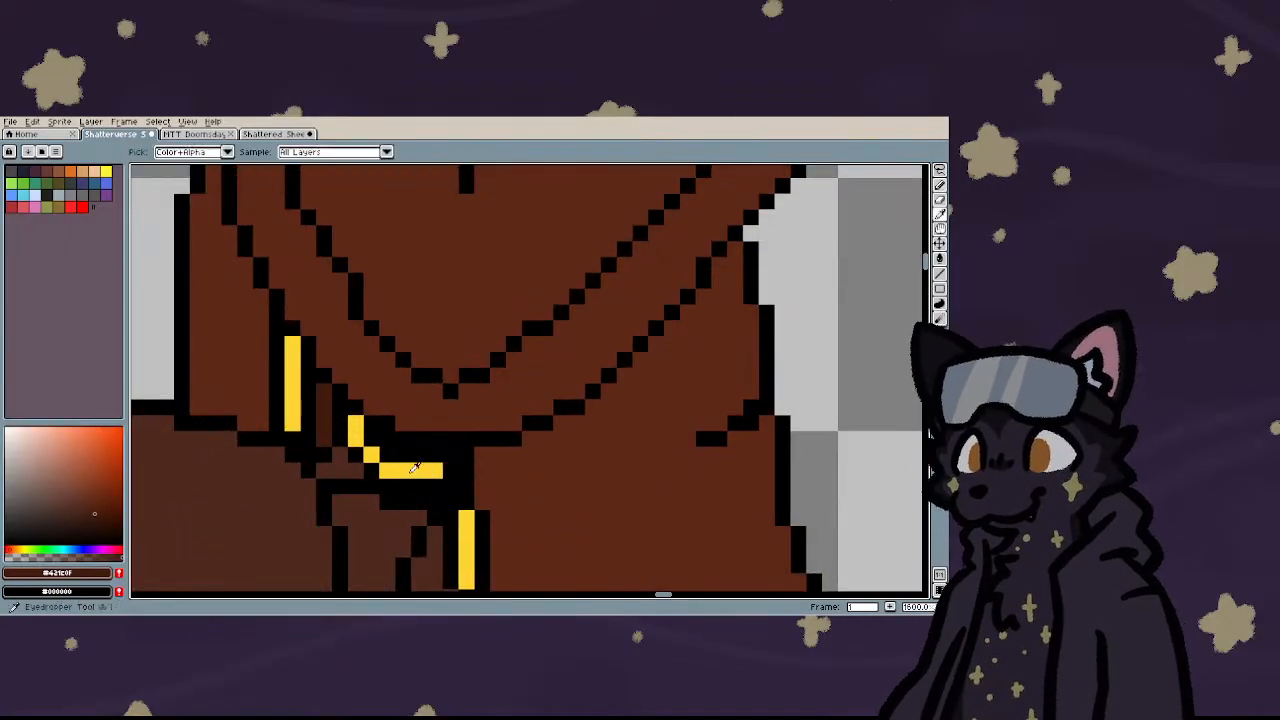
alt+click(400, 470)
drag(387, 470, 372, 438)
click(465, 470)
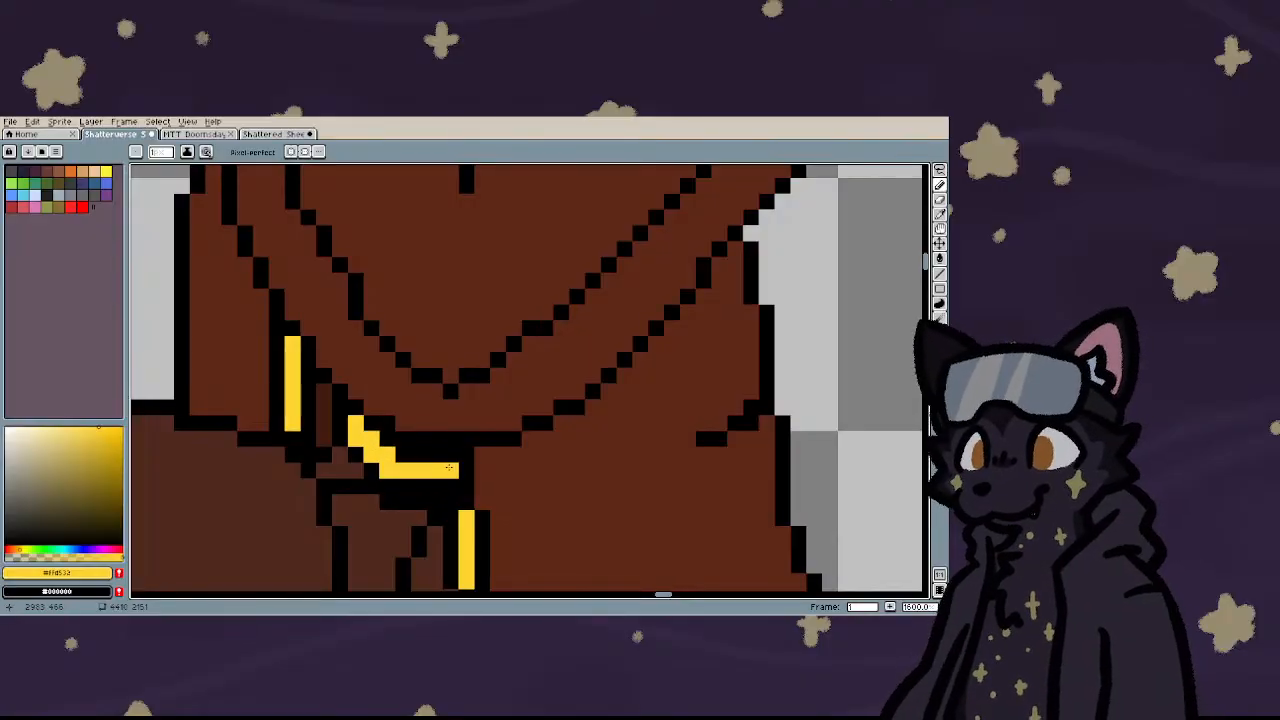
scroll(400, 485, down, 6)
scroll(395, 488, down, 1)
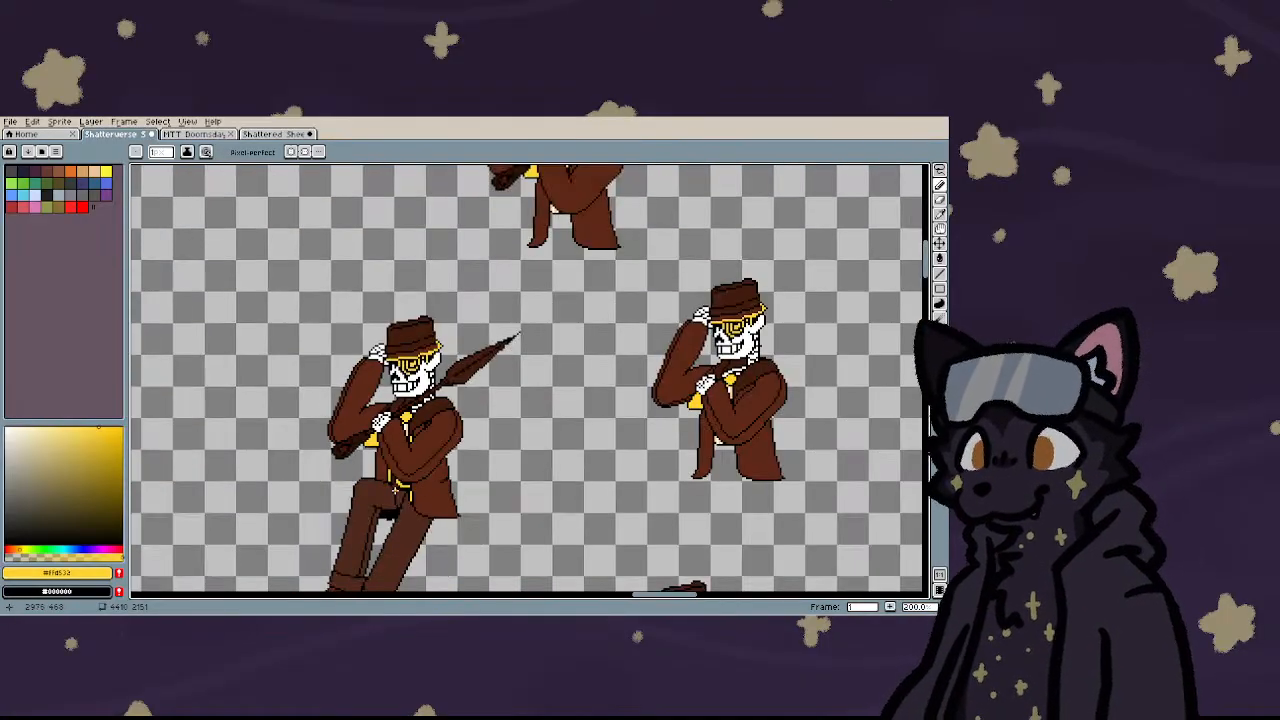
key(ctrl+z)
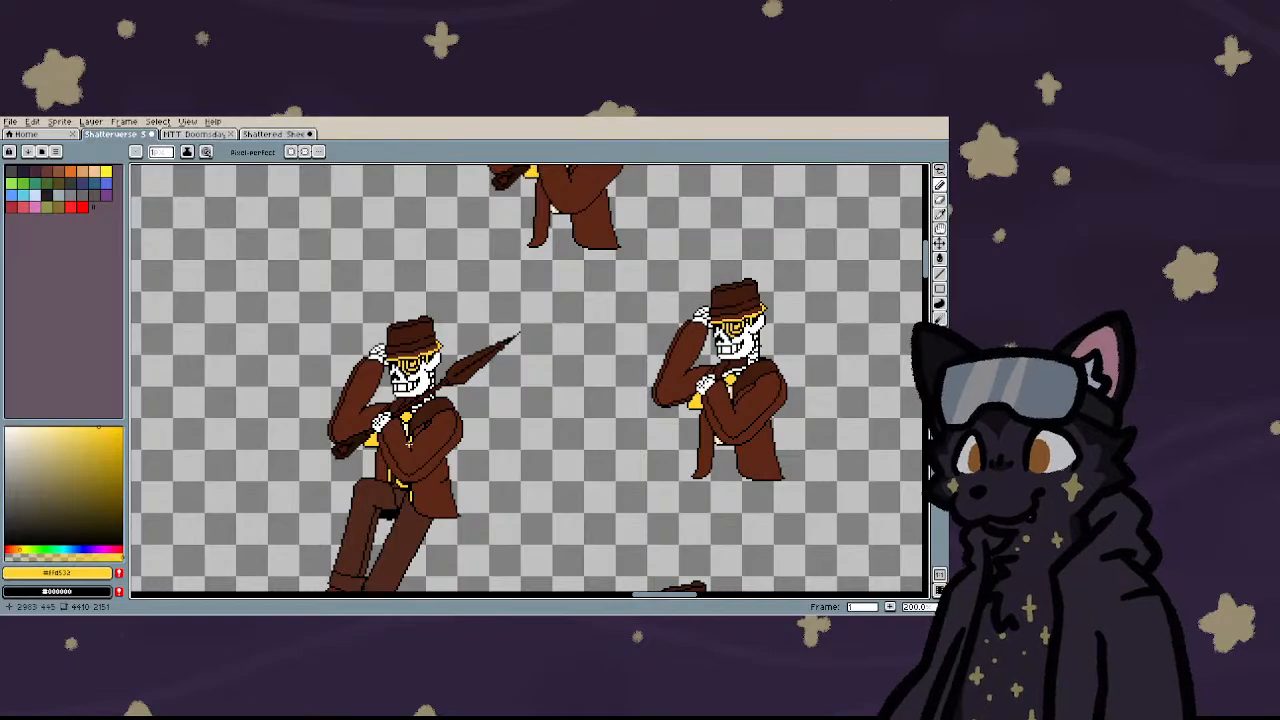
- Compare the posed figure with the standing sprites and the other poses on the sheet
scroll(410, 475, down, 1)
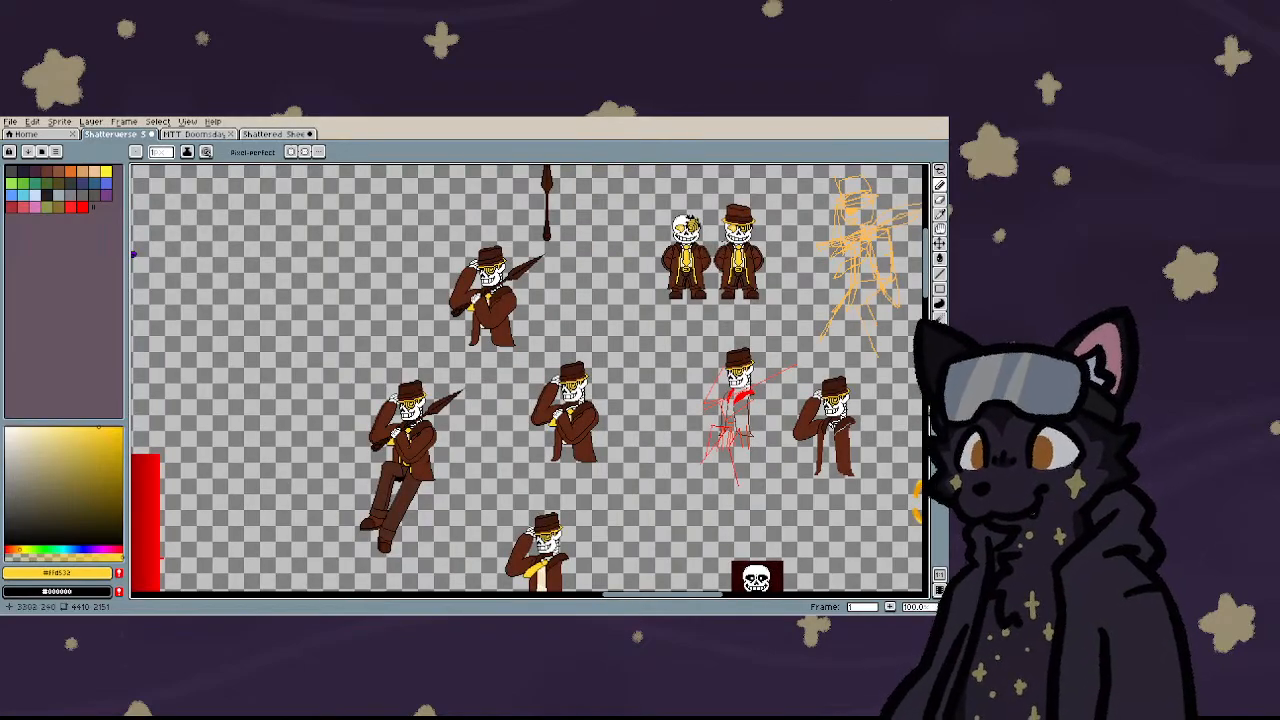
scroll(840, 250, down, 1)
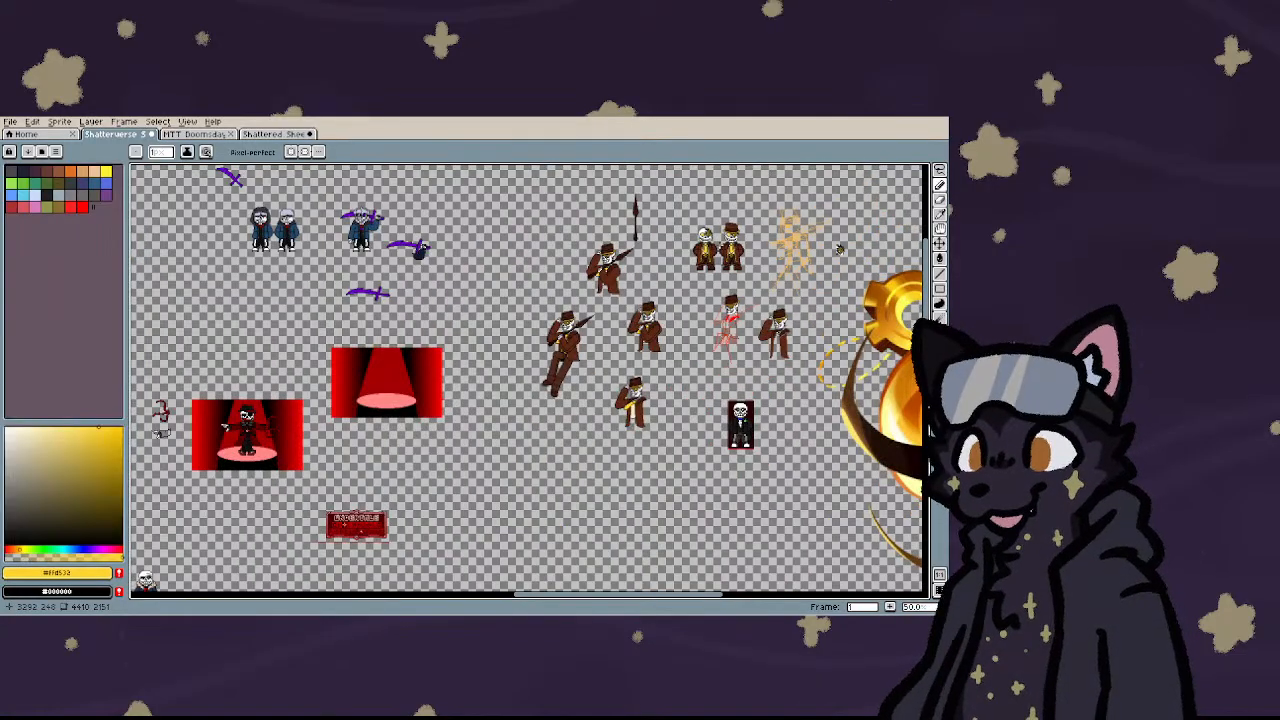
scroll(746, 240, up, 1)
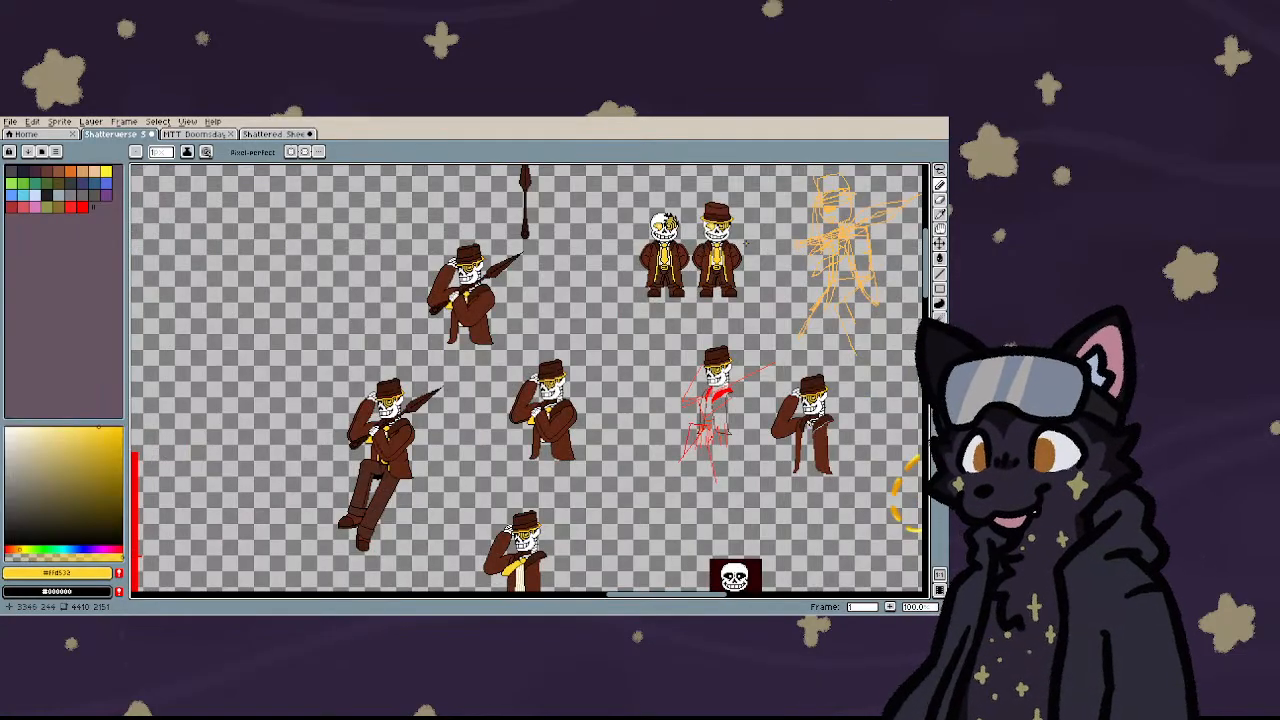
scroll(745, 242, down, 1)
scroll(746, 240, up, 1)
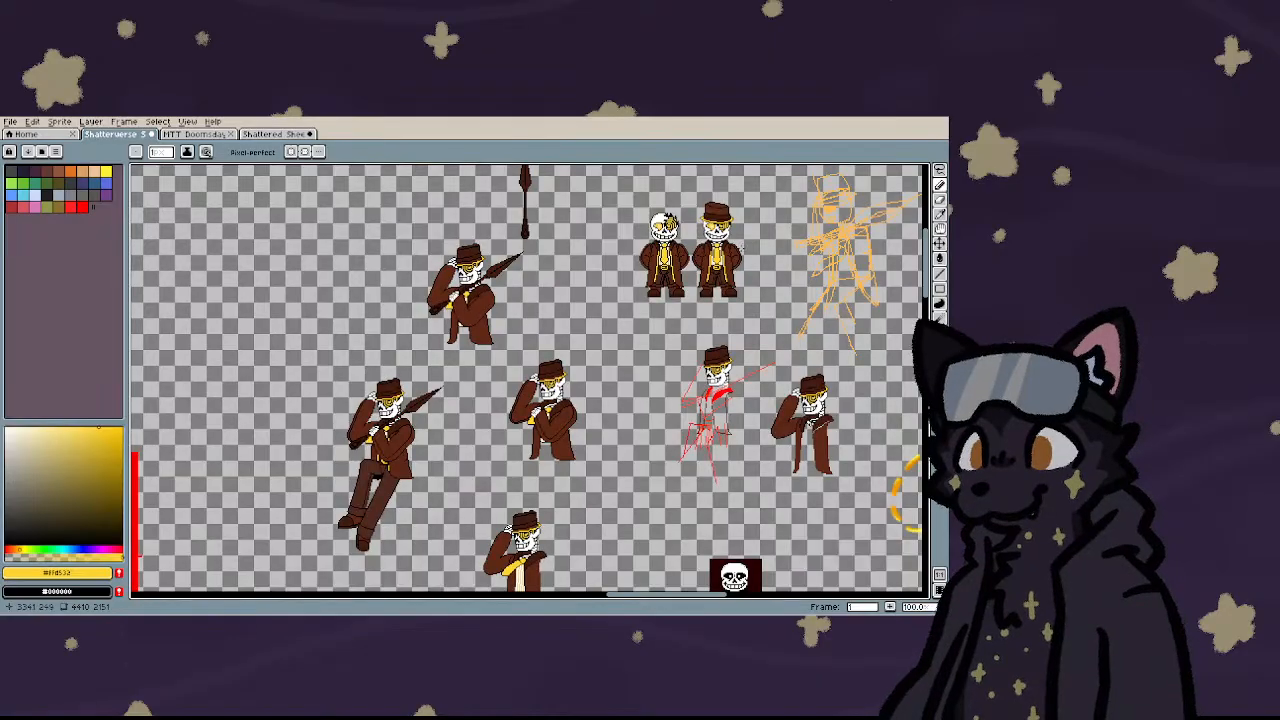
scroll(758, 229, up, 1)
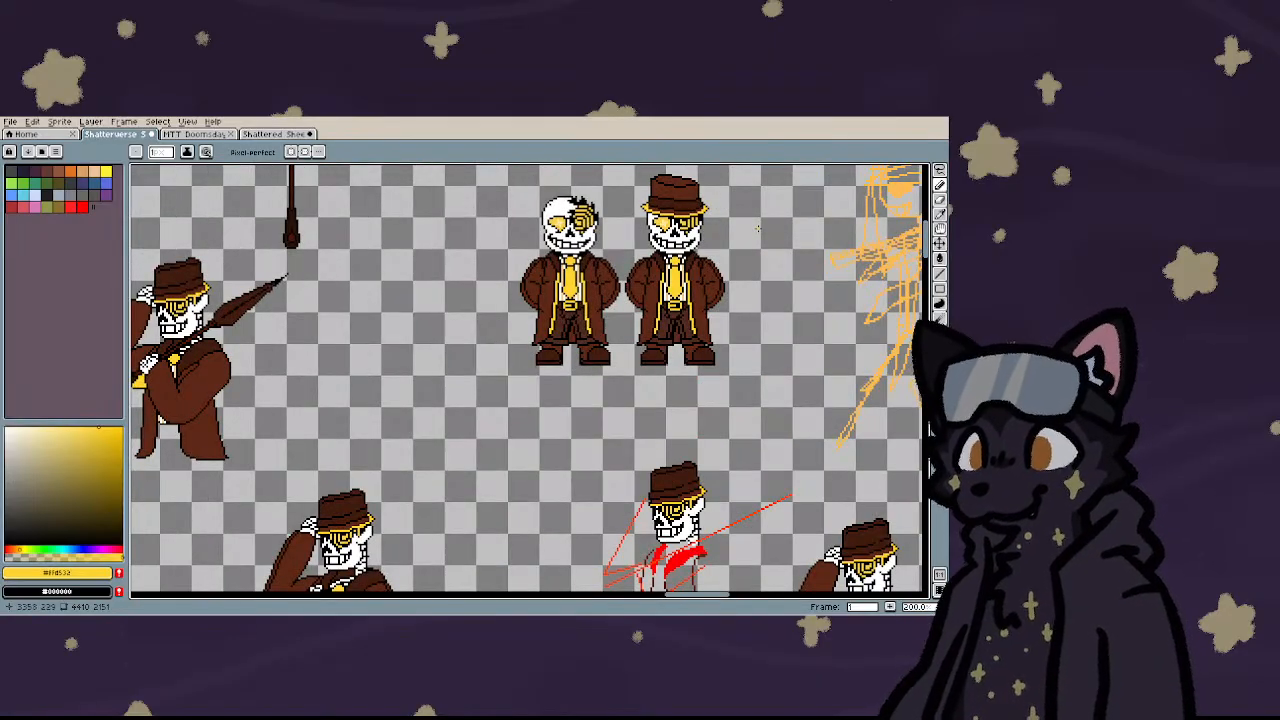
scroll(758, 229, down, 1)
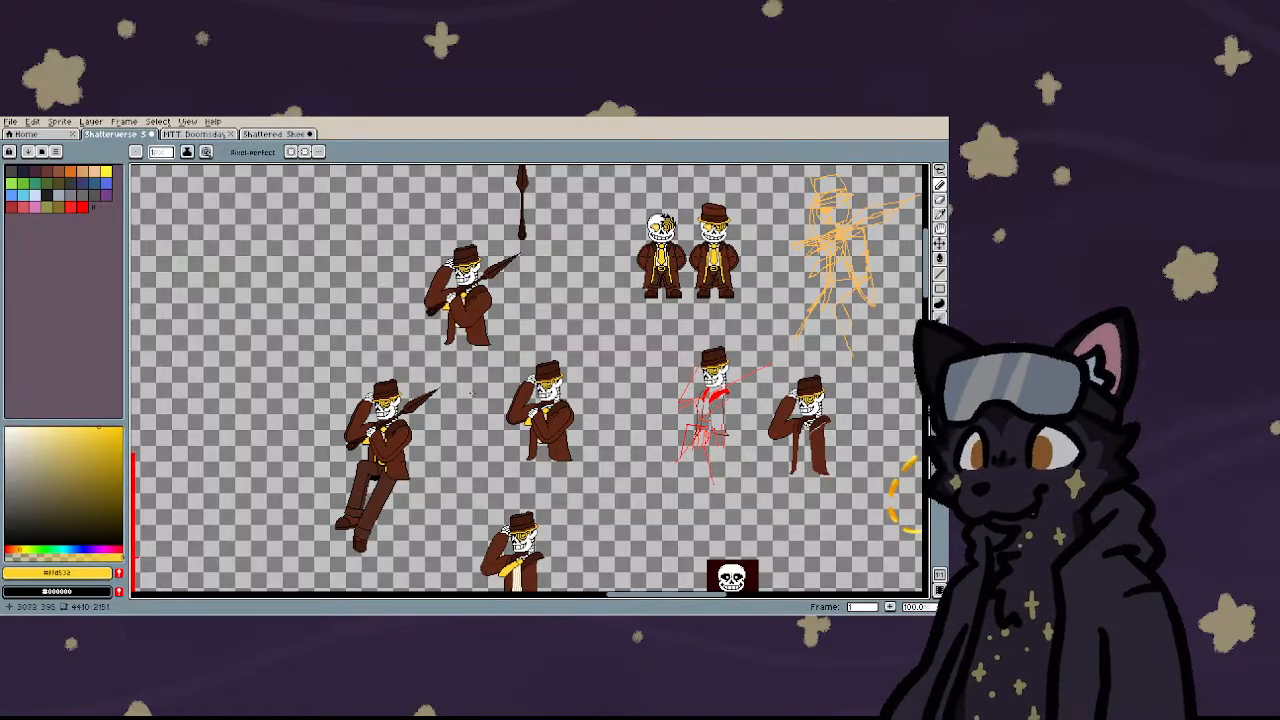
- Move the full-length posed figure up between the upright spear and the two standing sprites
key(m)
drag(464, 372, 282, 569)
drag(362, 521, 399, 297)
scroll(737, 313, down, 1)
scroll(730, 318, up, 3)
scroll(720, 320, down, 1)
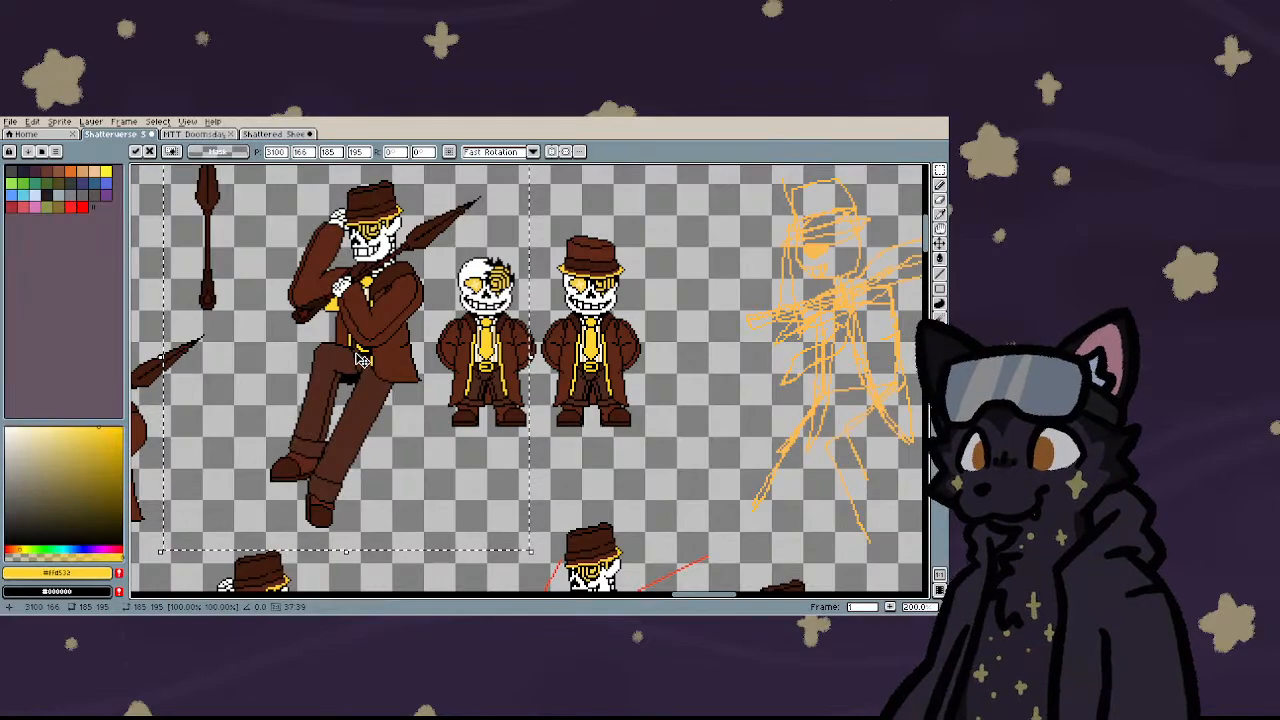
key(Right)
scroll(365, 358, down, 2)
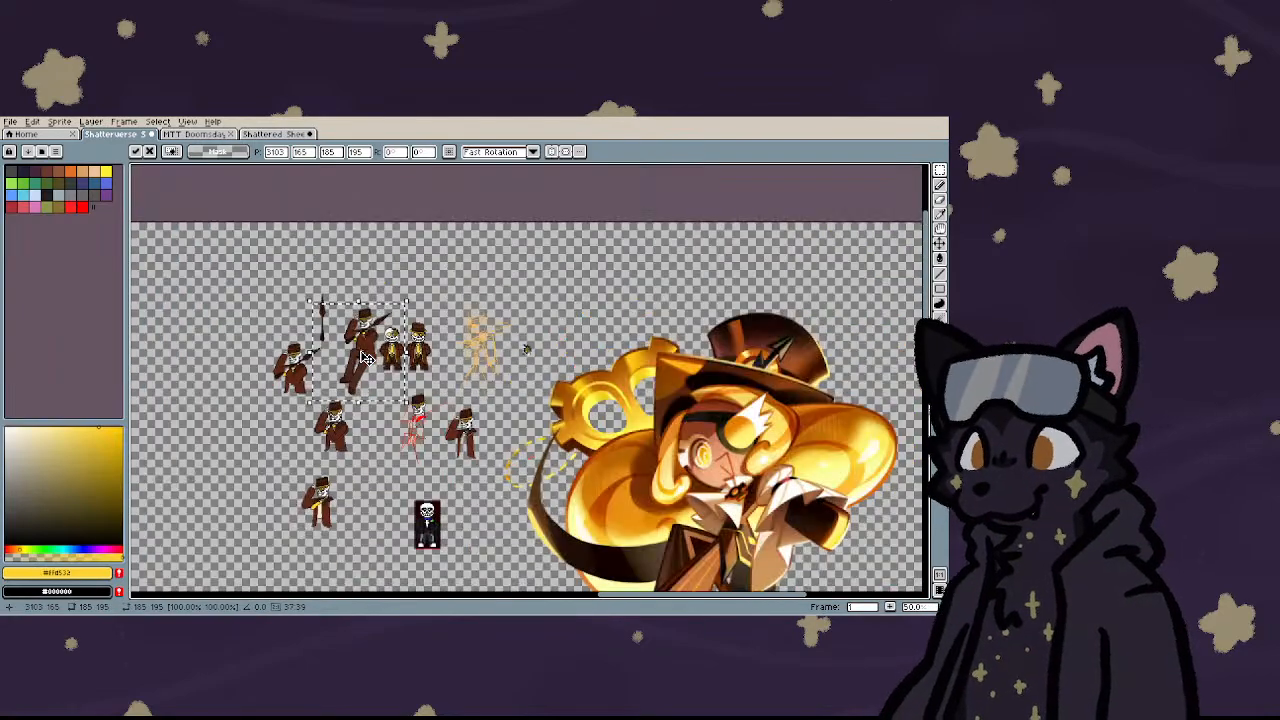
drag(365, 358, 487, 402)
scroll(356, 342, up, 3)
scroll(480, 365, down, 1)
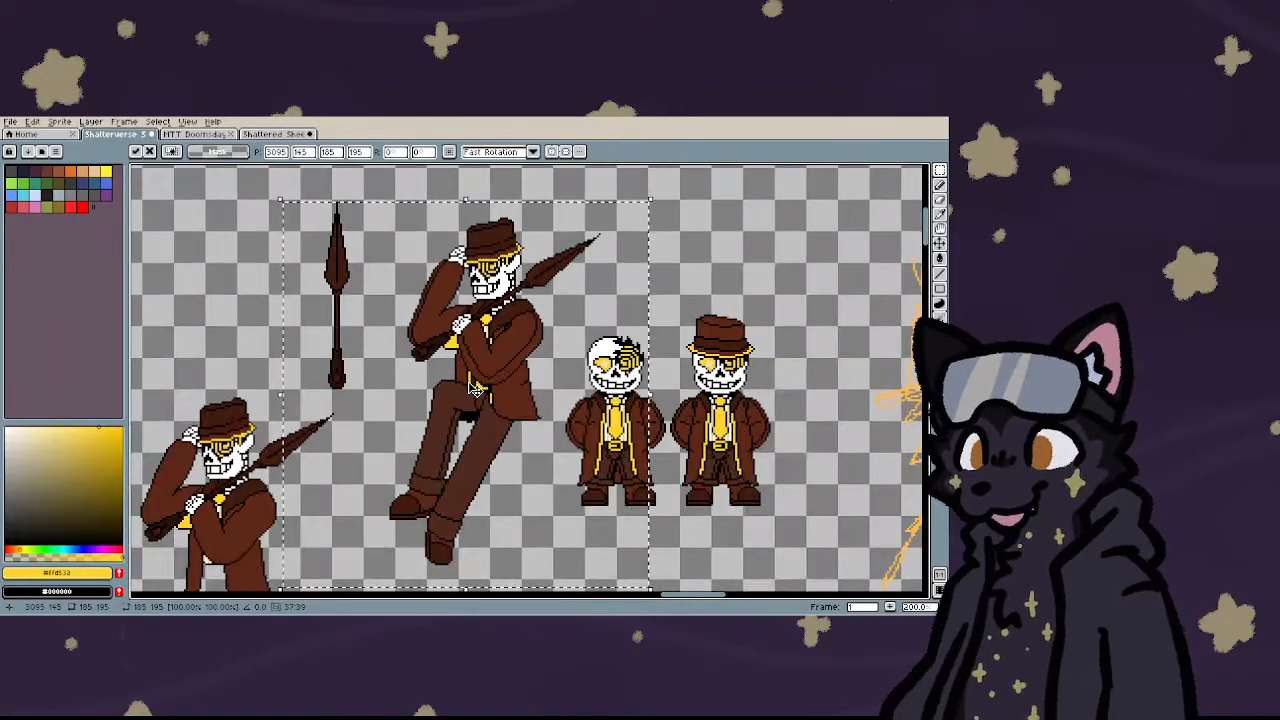
key(Return)
- Examine the moved figure's face, hat, coat and legs up close and against the neighbouring sprites and reference art
scroll(492, 246, up, 7)
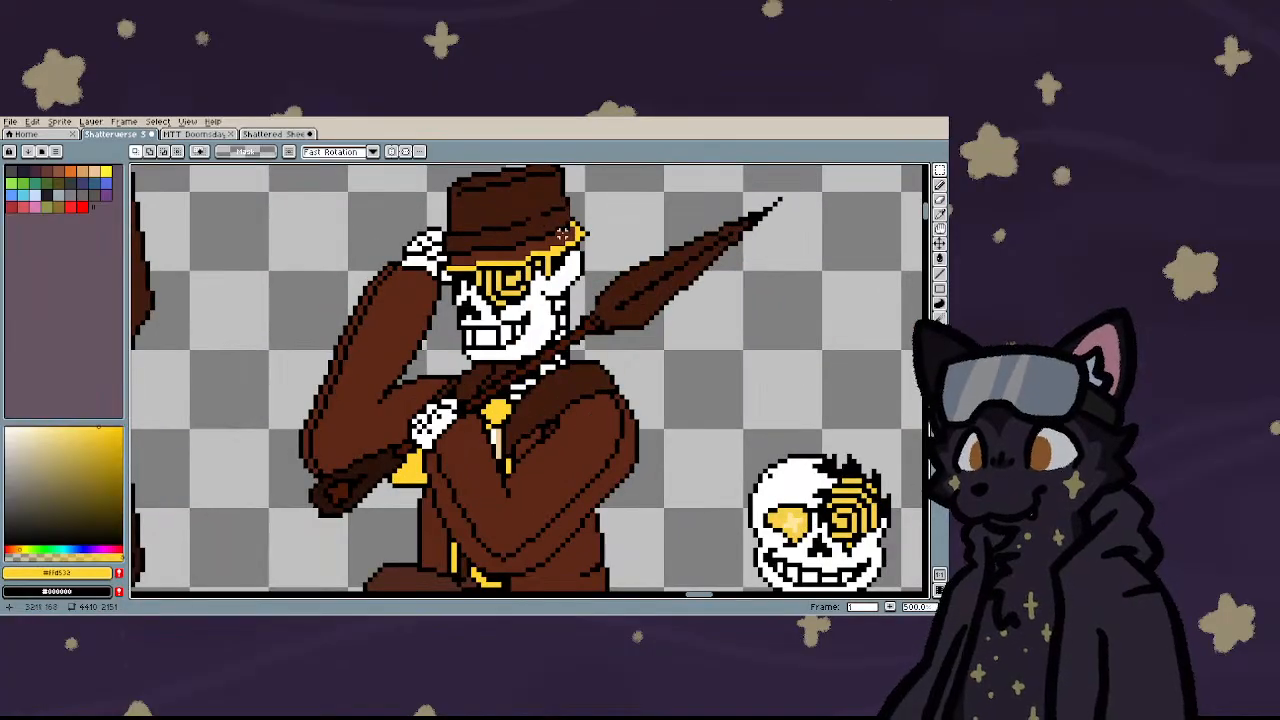
key(b)
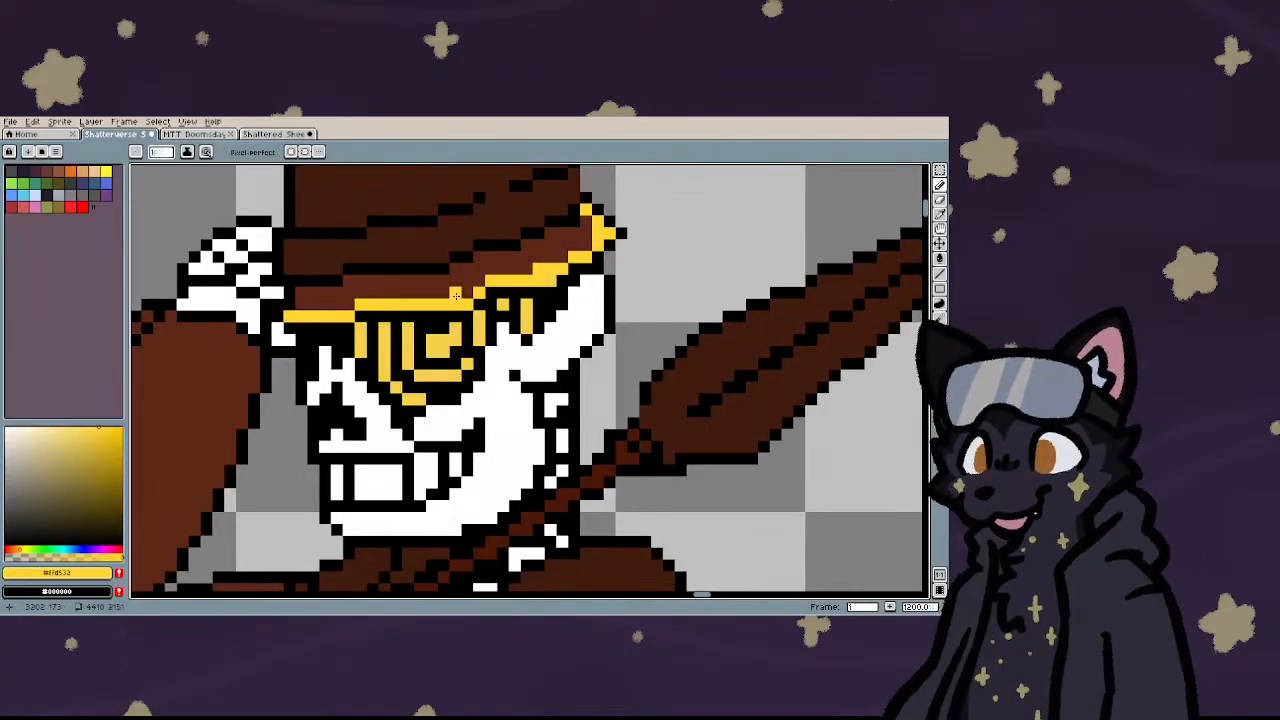
scroll(390, 306, down, 6)
scroll(400, 462, down, 2)
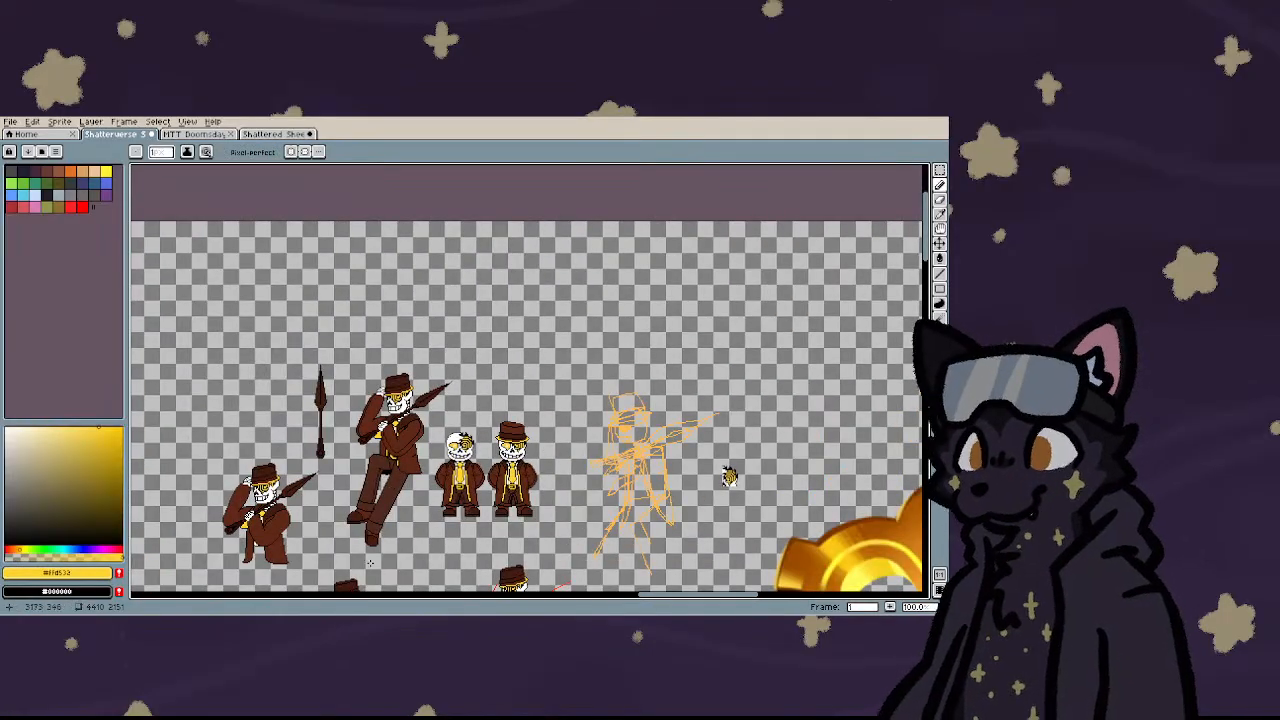
scroll(372, 548, up, 1)
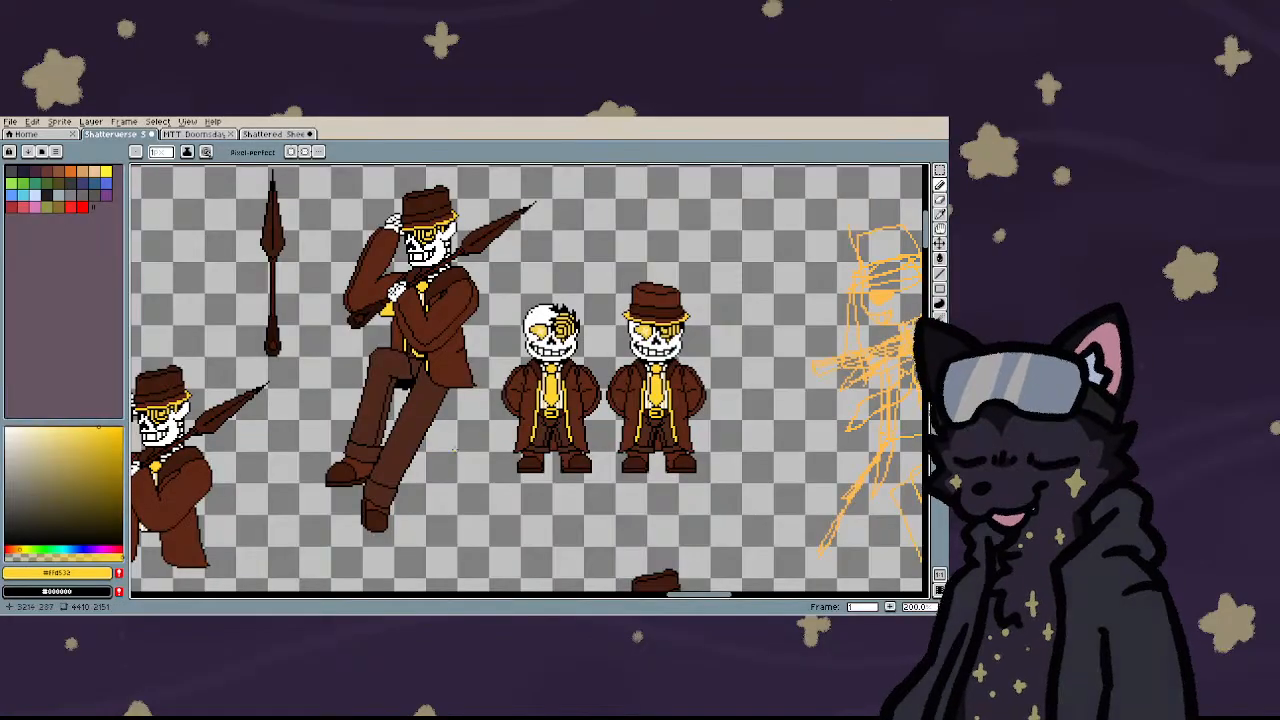
scroll(455, 432, down, 3)
scroll(455, 432, up, 3)
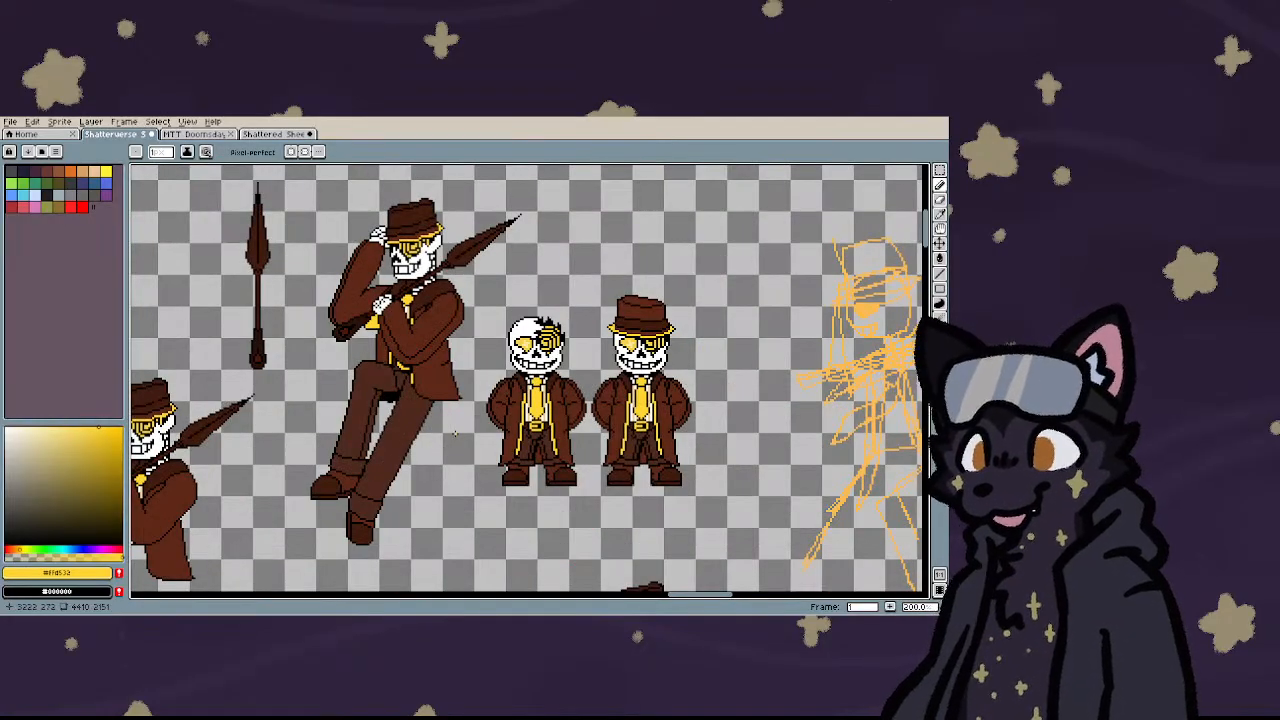
scroll(455, 432, down, 3)
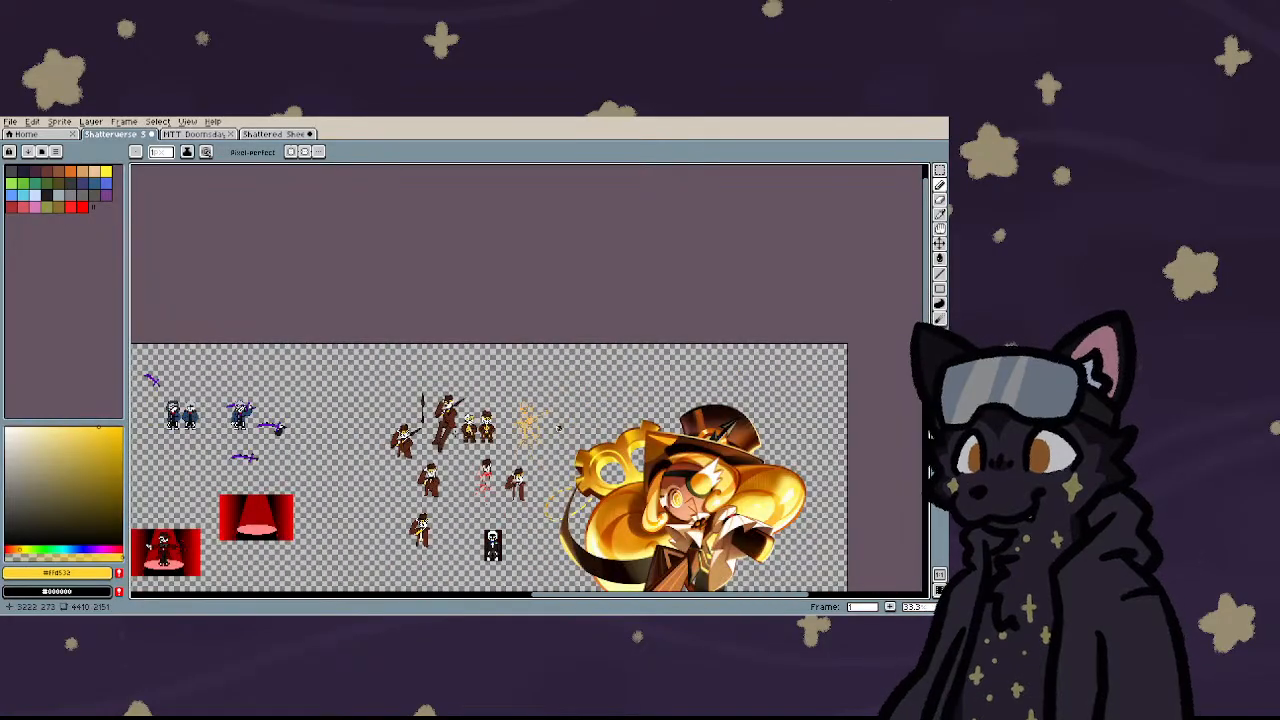
scroll(488, 515, up, 3)
scroll(452, 452, down, 3)
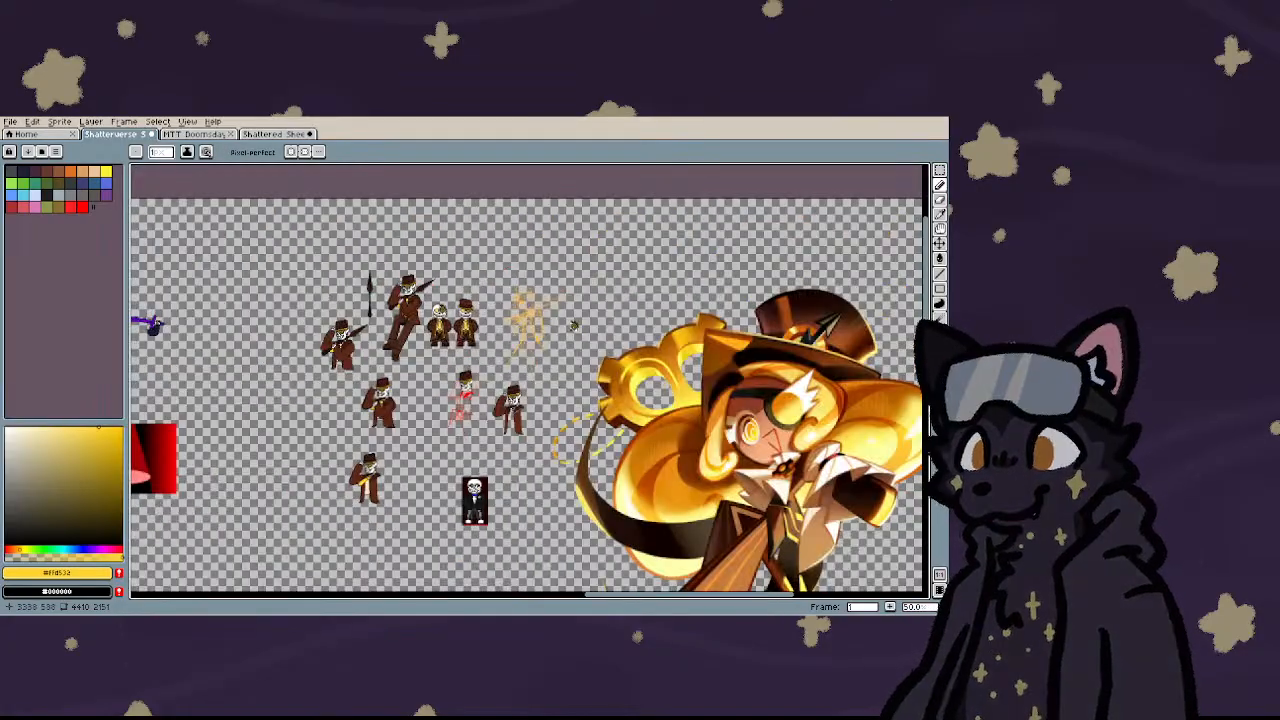
scroll(452, 452, up, 3)
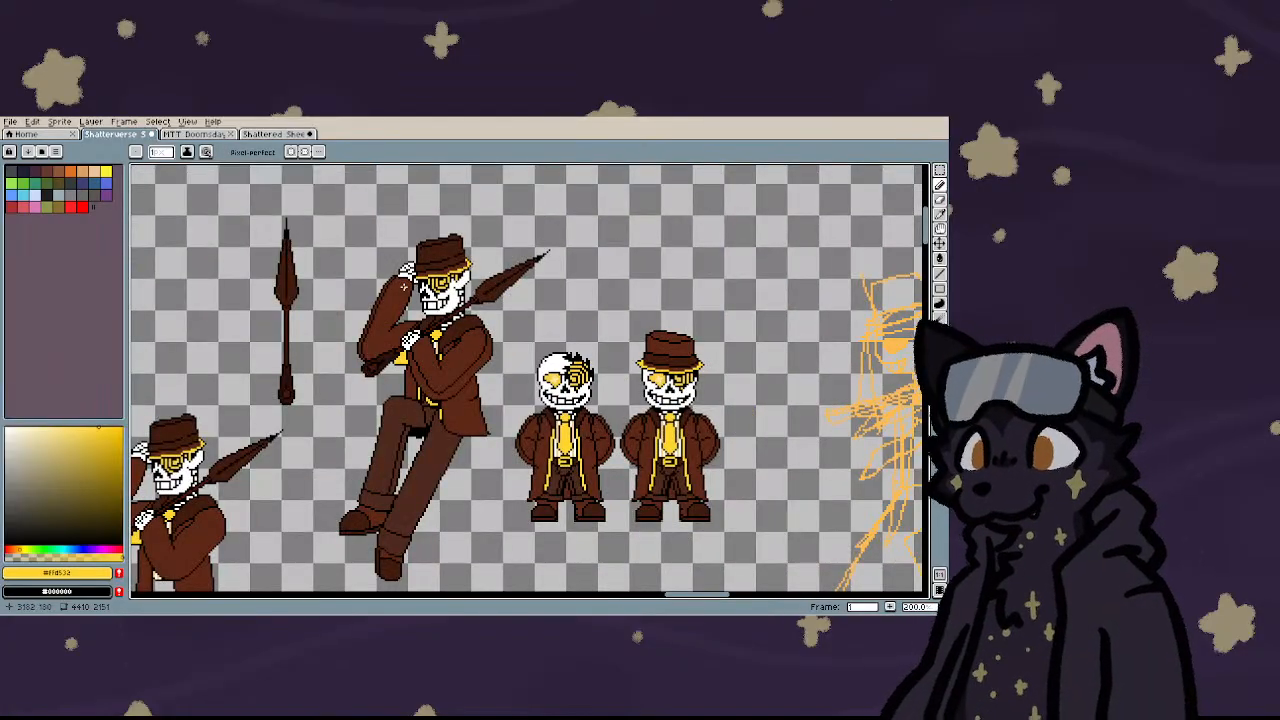
scroll(405, 286, down, 3)
scroll(578, 325, up, 1)
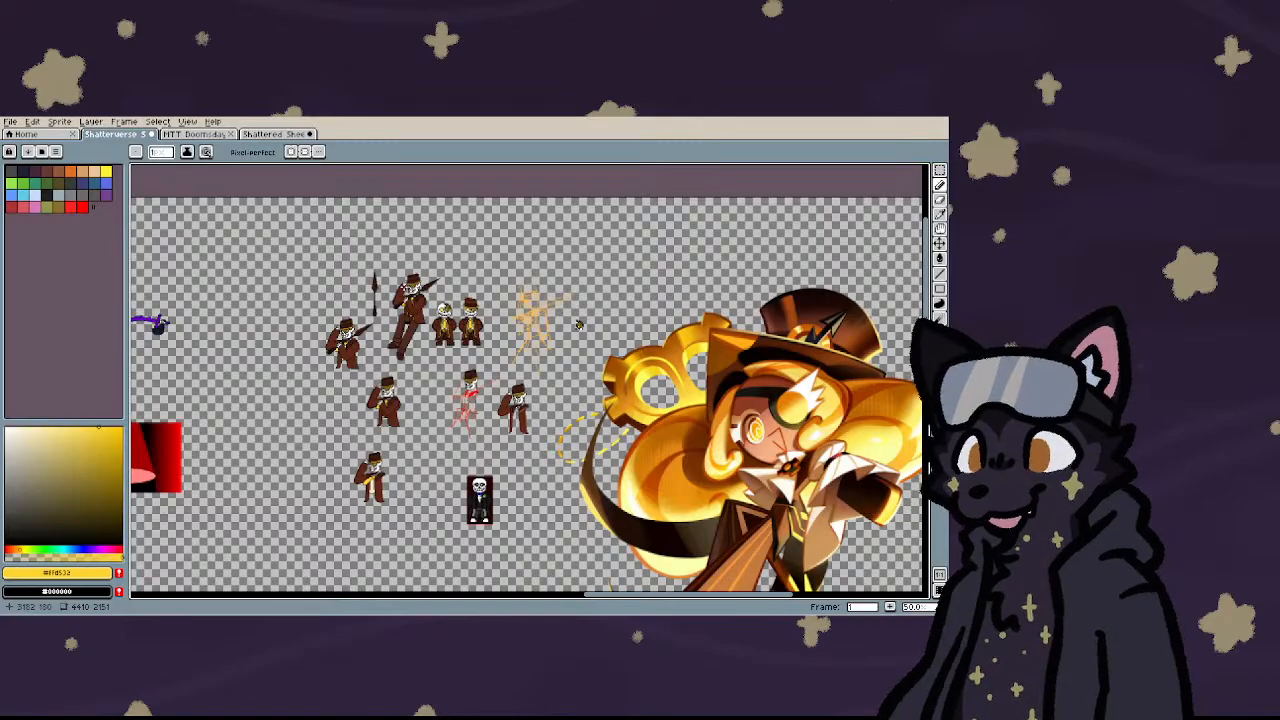
scroll(392, 286, up, 4)
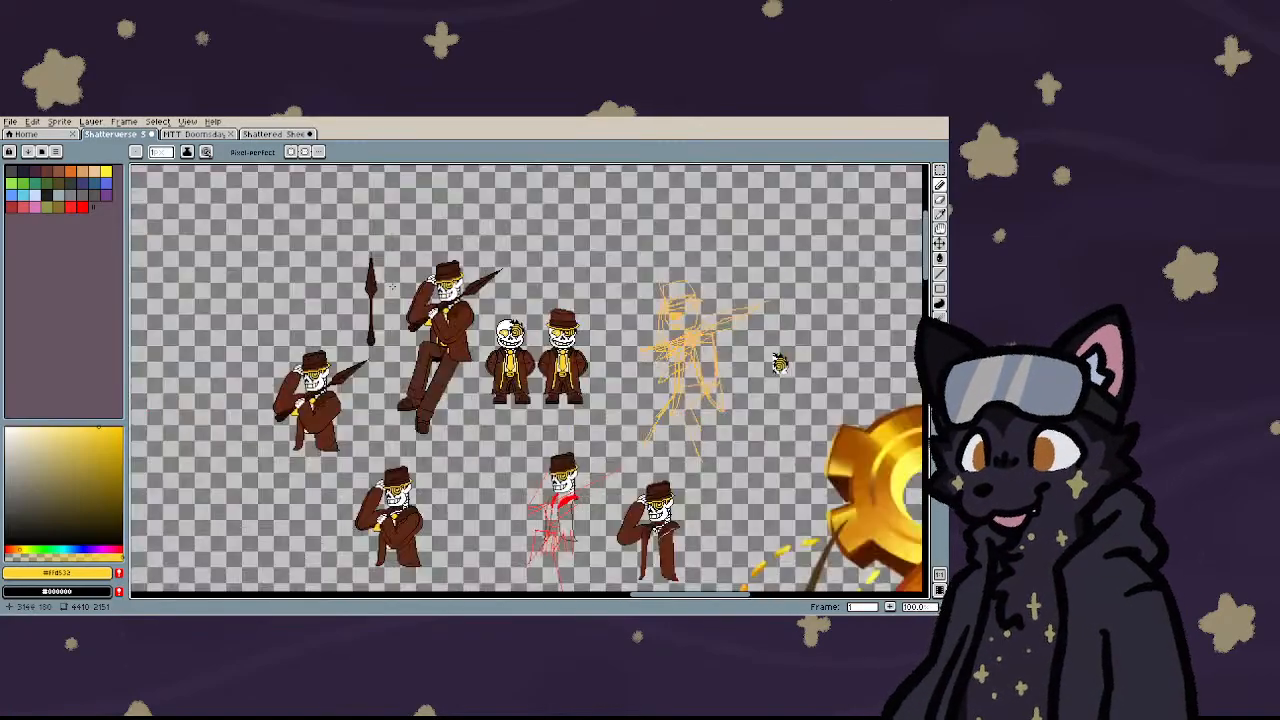
scroll(392, 286, down, 3)
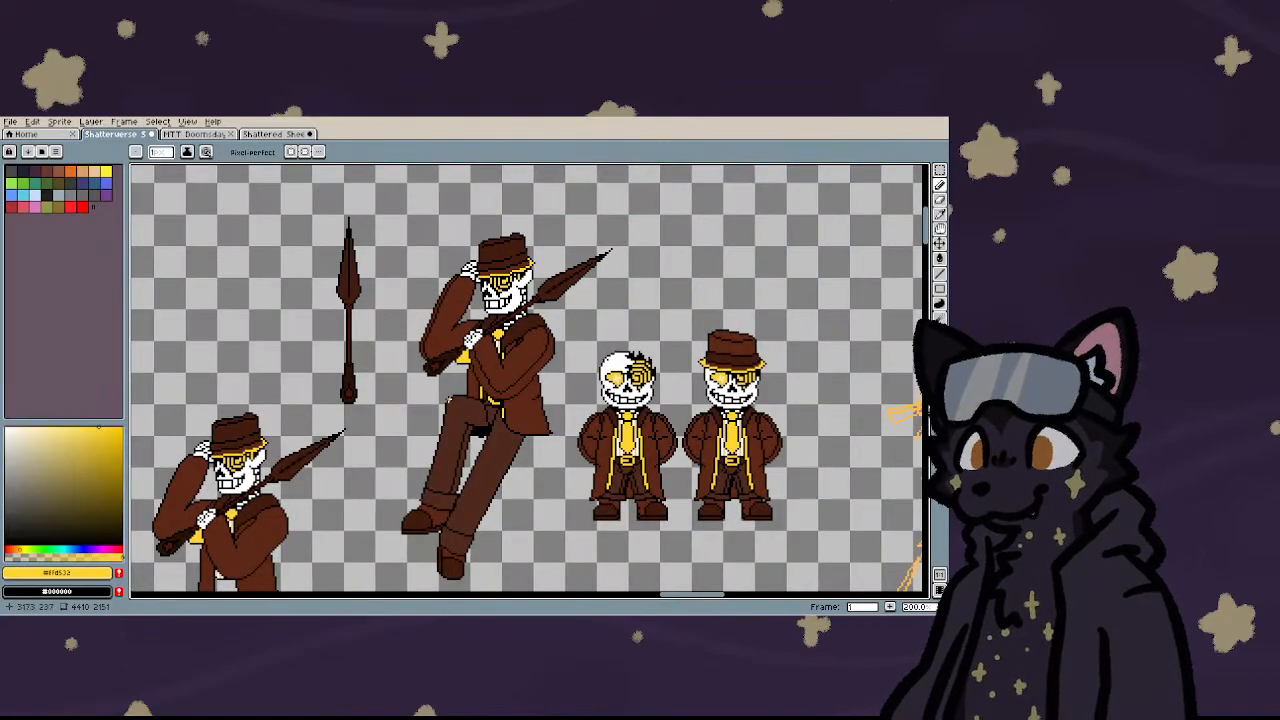
scroll(445, 398, up, 4)
scroll(447, 403, down, 2)
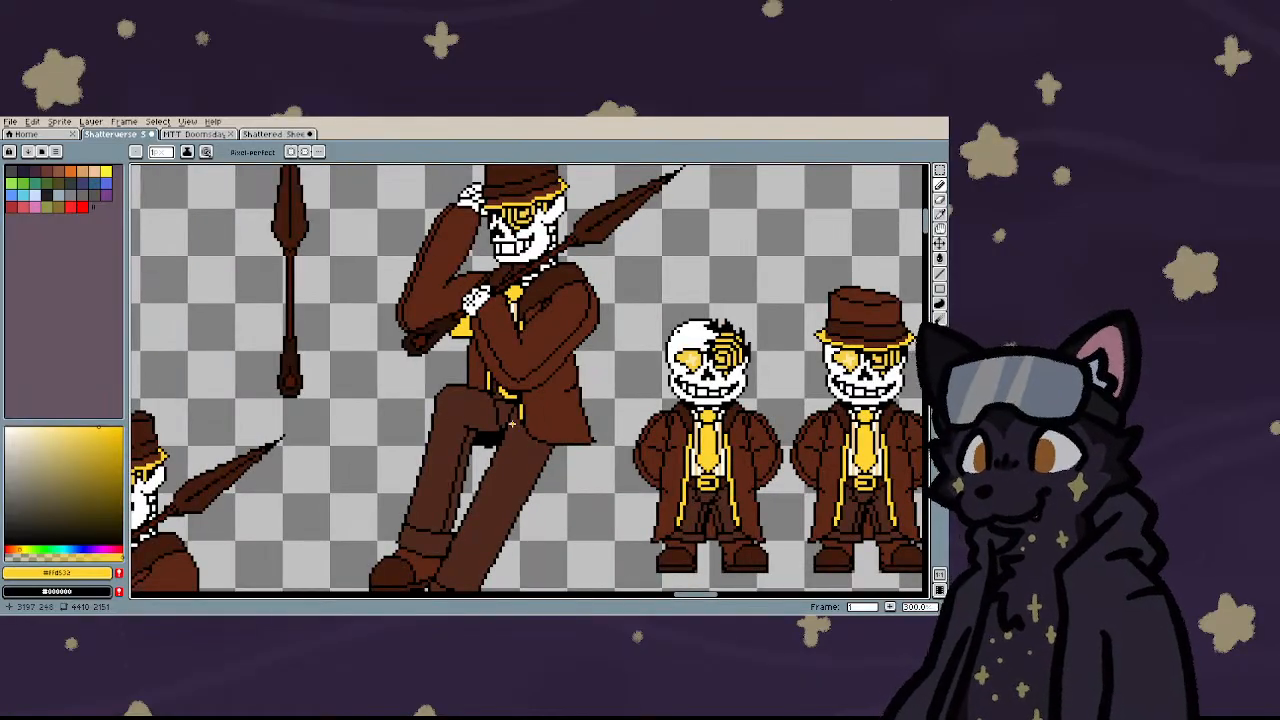
- Sample the trouser brown on the bent leg, darken it to #402015, and switch to the Paint Bucket tool
scroll(513, 423, down, 1)
scroll(445, 489, up, 4)
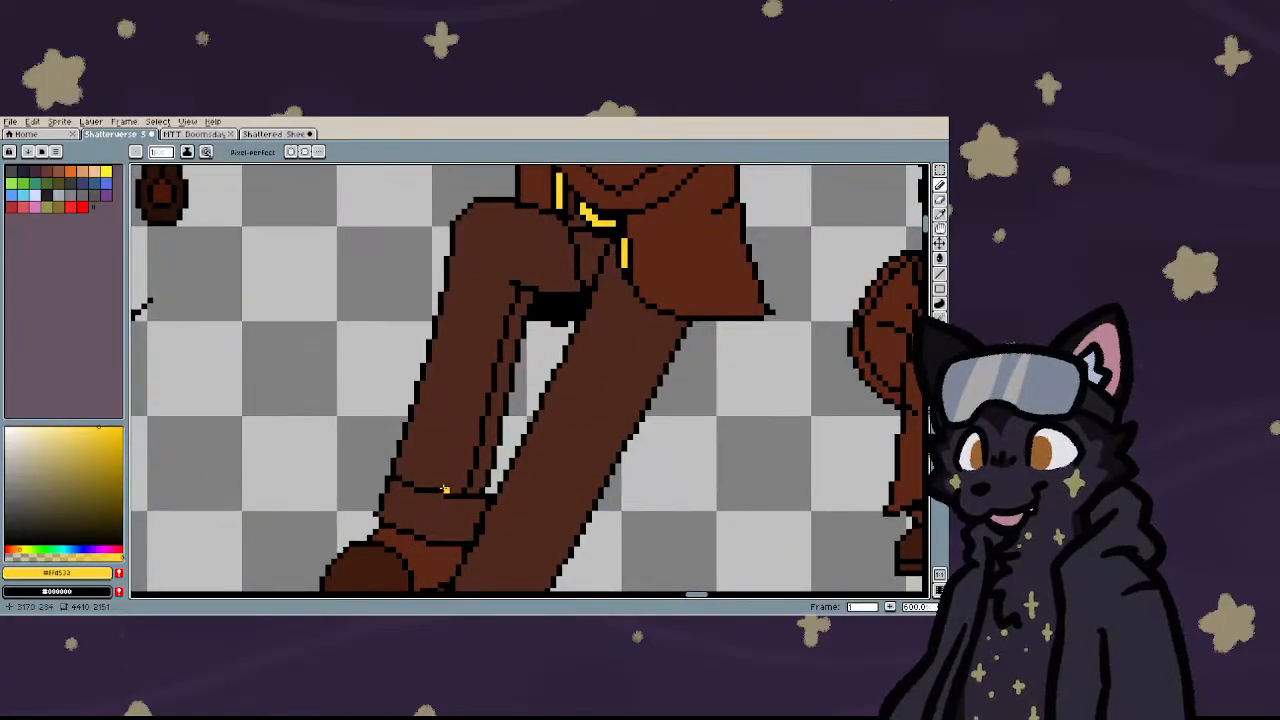
scroll(445, 489, up, 3)
key(i)
click(443, 449)
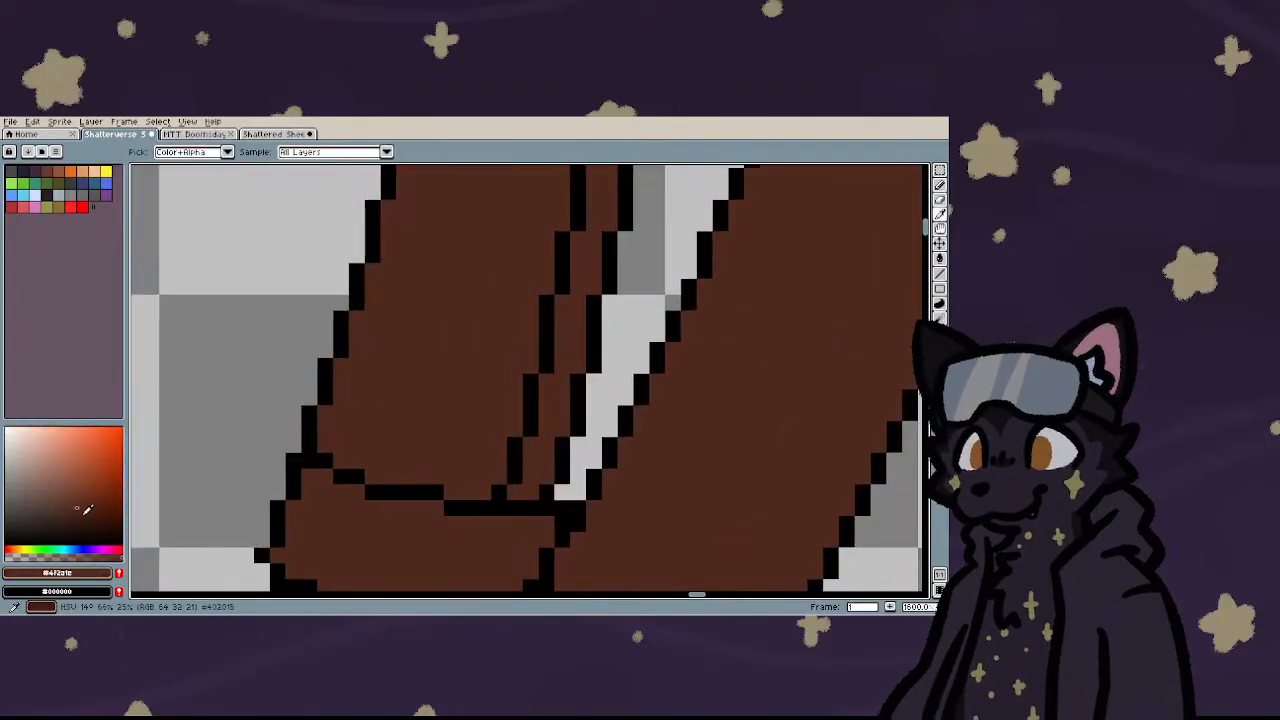
click(83, 512)
scroll(290, 474, down, 5)
key(g)
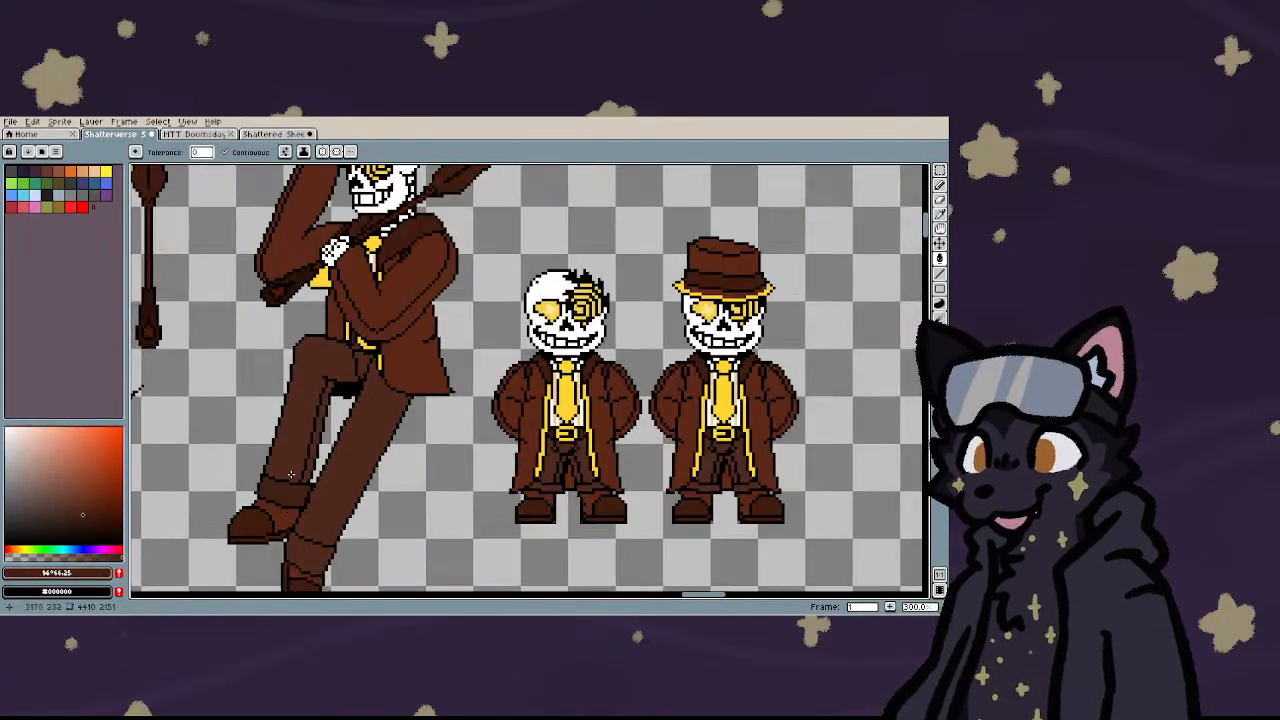
- Compare the posed figure's coat, legs and trouser cuffs with the trousers of the standing sprites
scroll(340, 440, down, 2)
scroll(343, 412, up, 1)
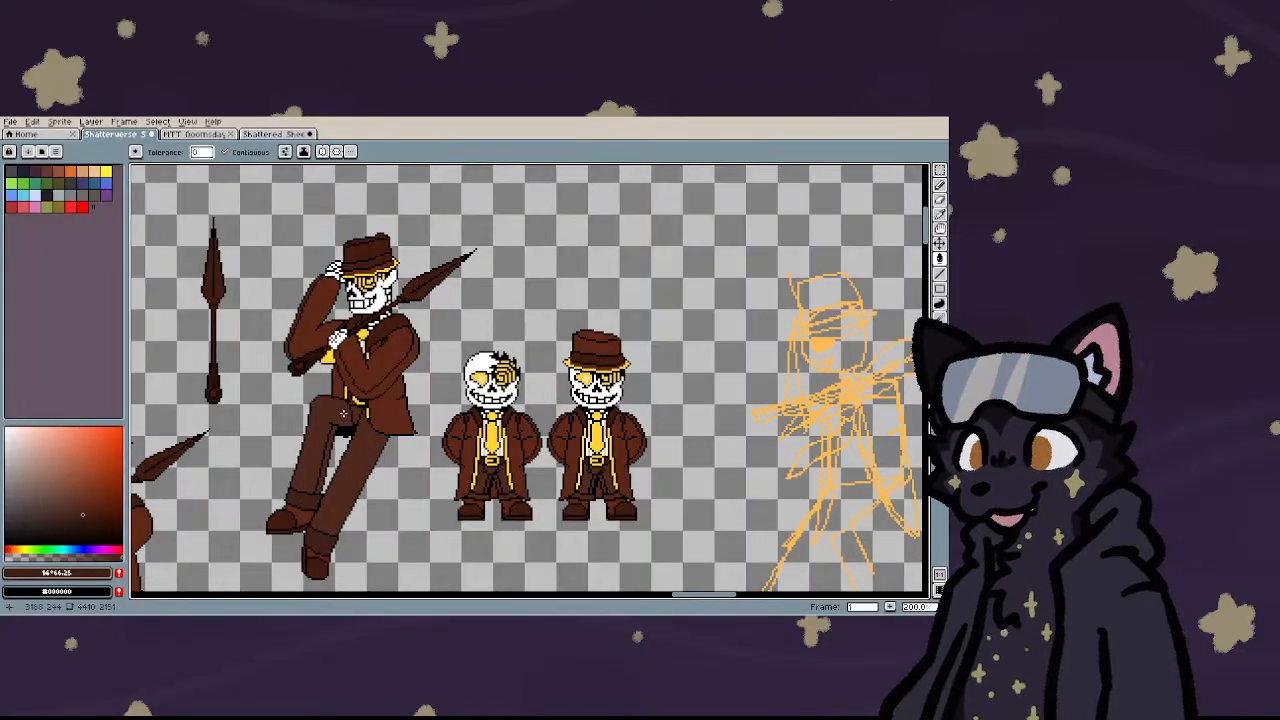
scroll(278, 283, up, 4)
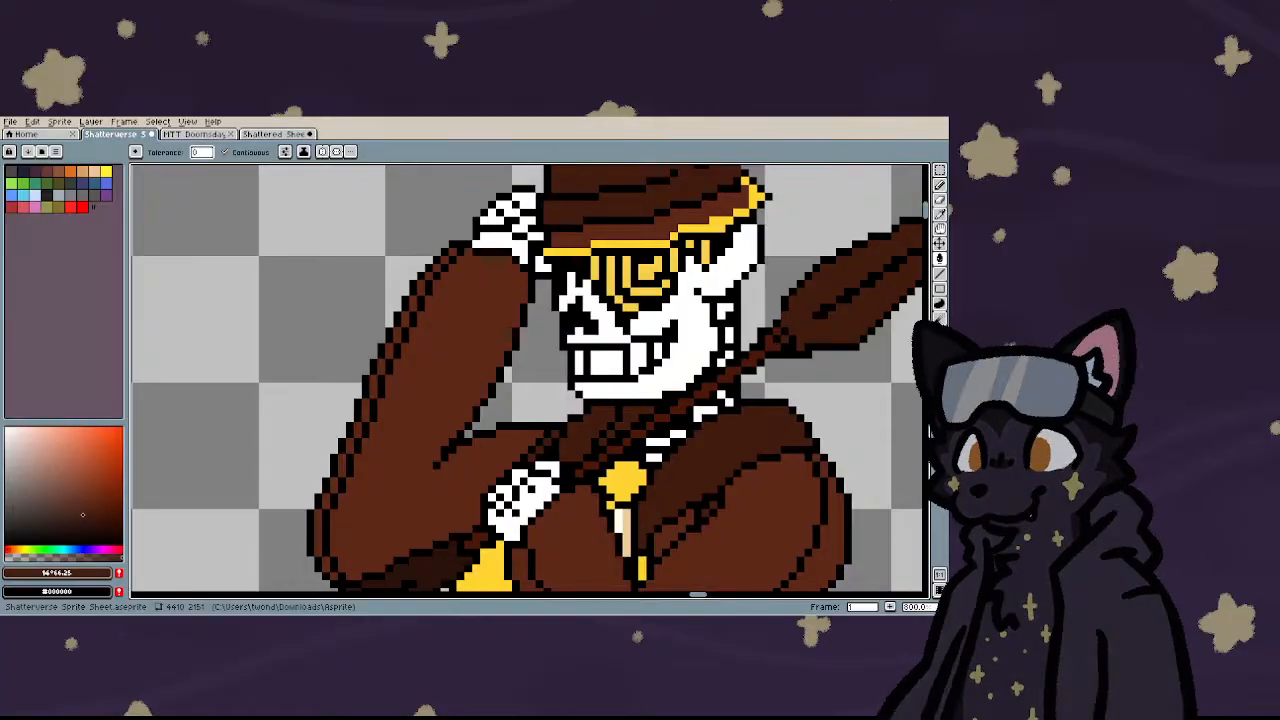
scroll(441, 397, down, 6)
scroll(421, 514, up, 4)
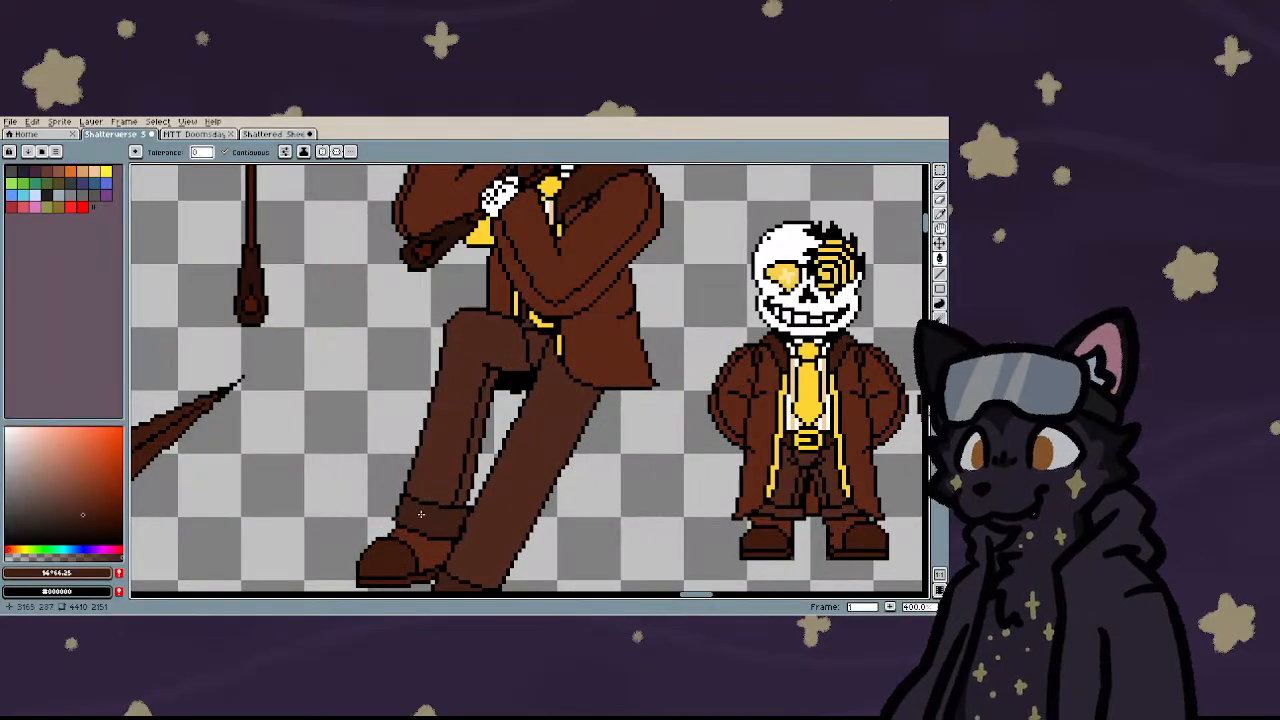
scroll(421, 514, down, 6)
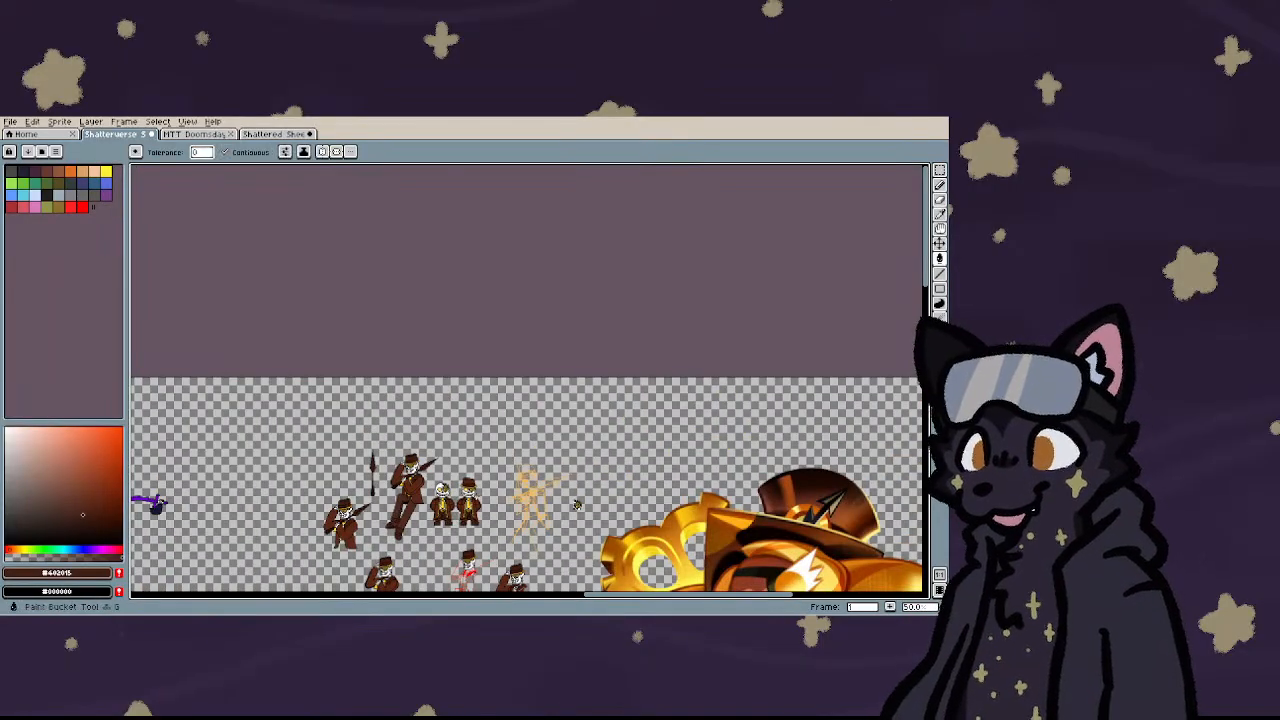
scroll(326, 578, up, 5)
scroll(205, 546, up, 3)
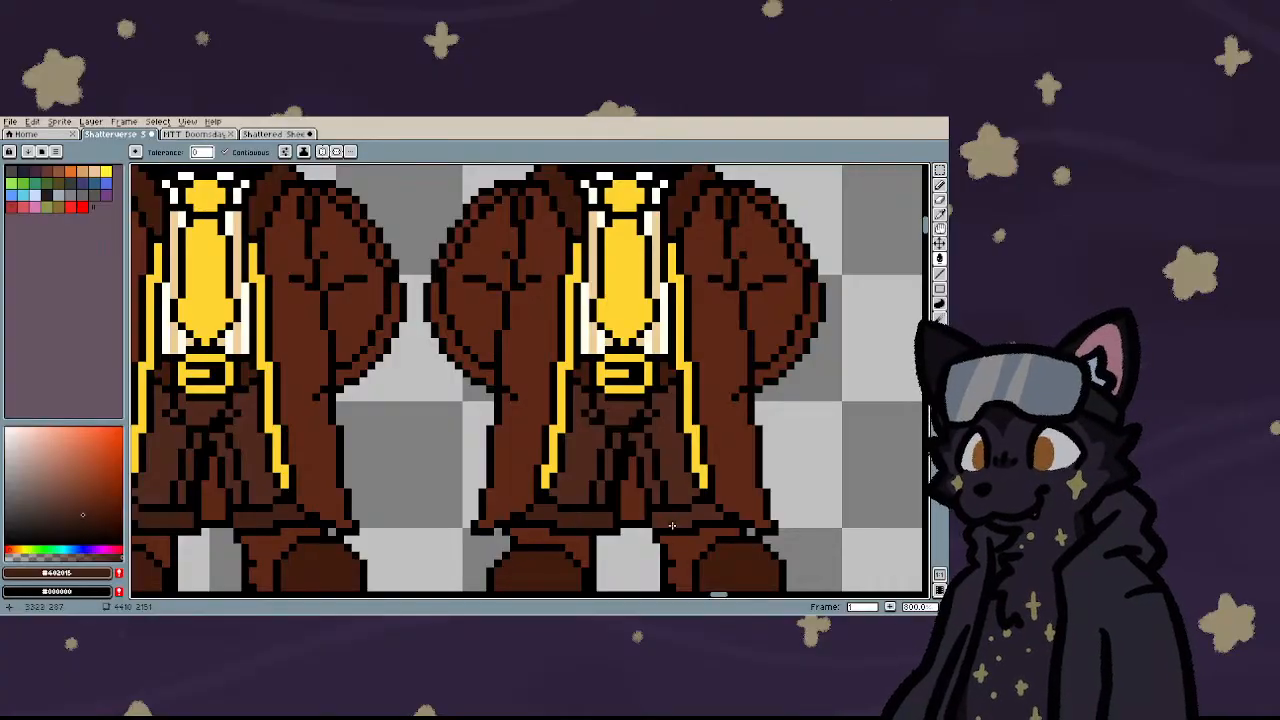
scroll(600, 492, down, 5)
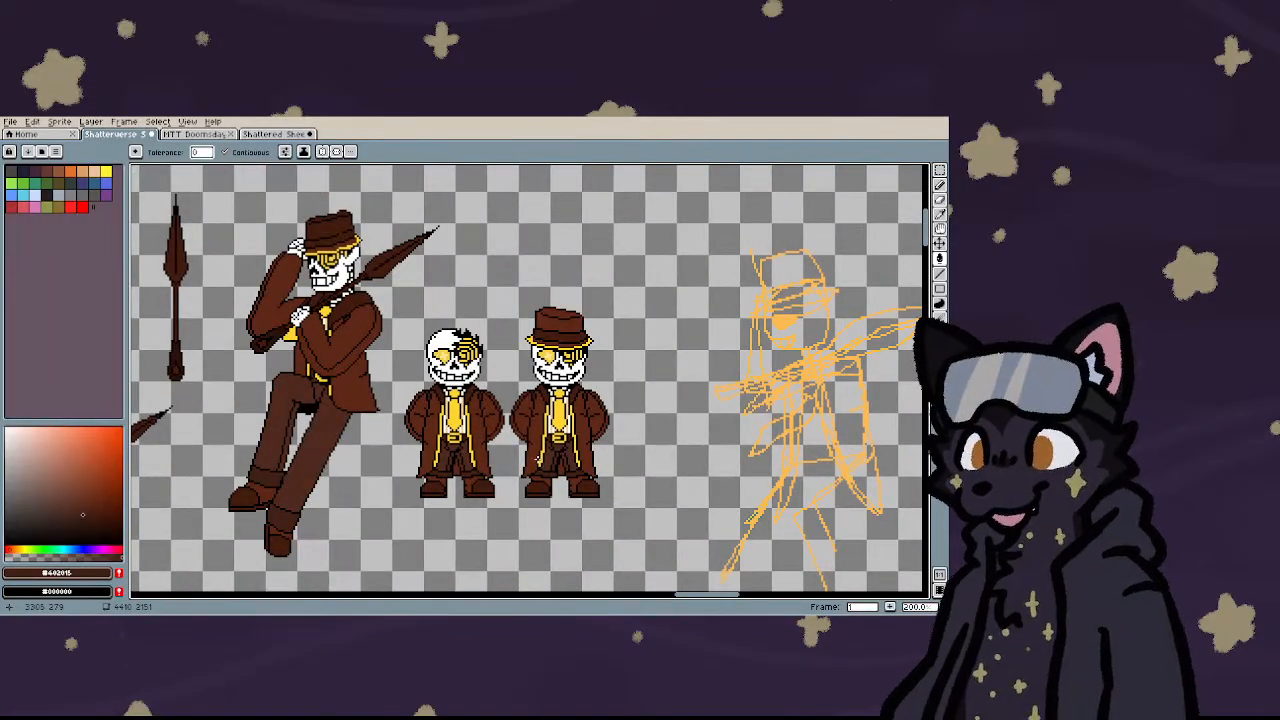
- Compare the posed figure with the two standing sprites, the orange sketch and the golden reference art at several zoom levels
scroll(525, 459, down, 2)
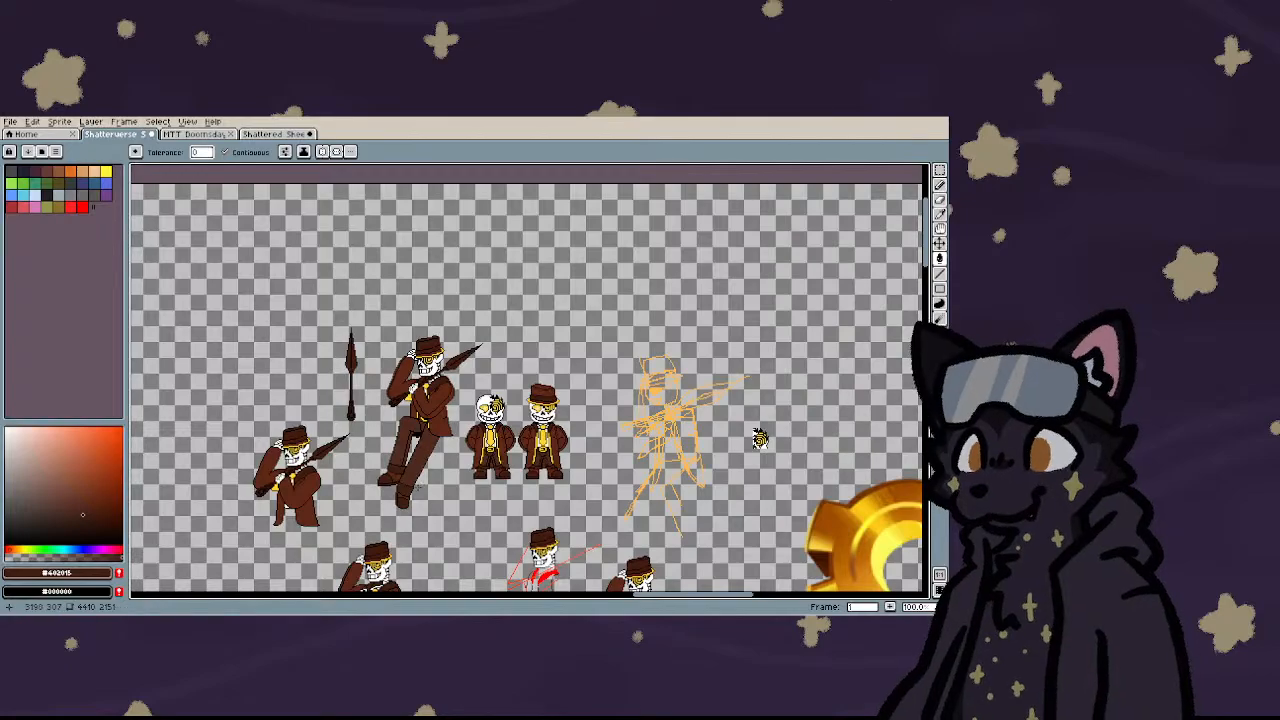
scroll(392, 460, up, 2)
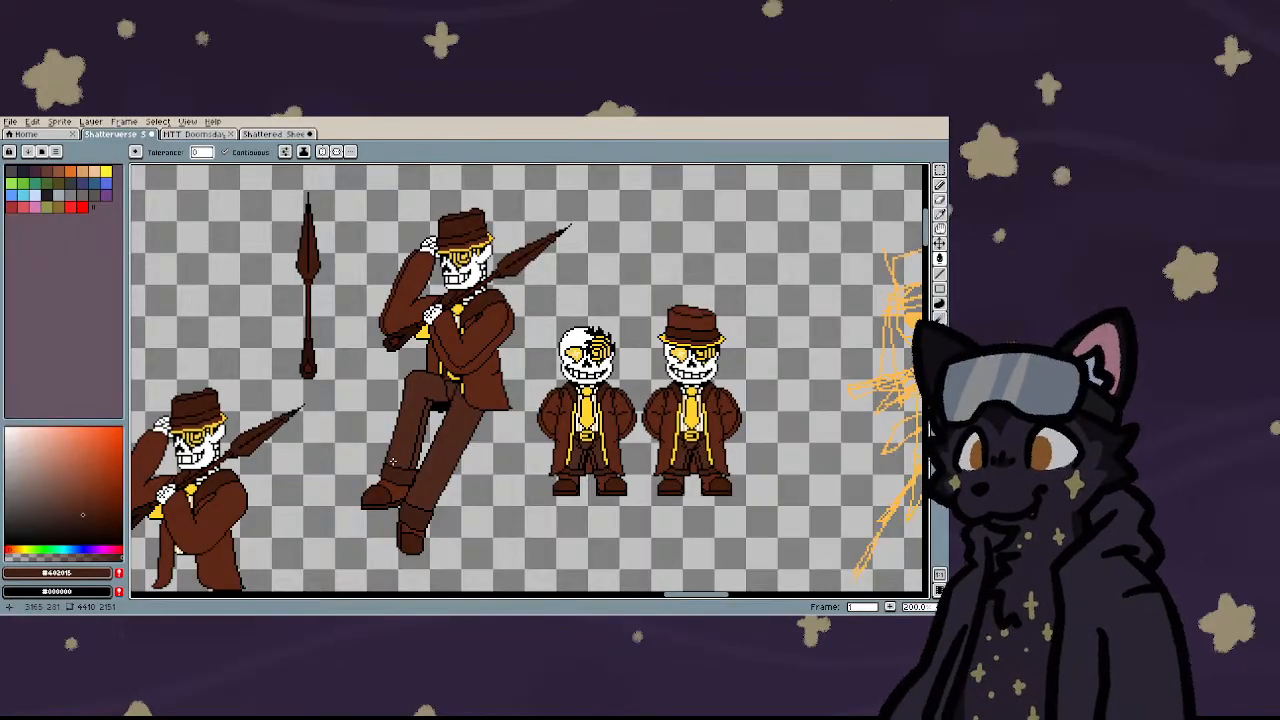
scroll(393, 461, down, 6)
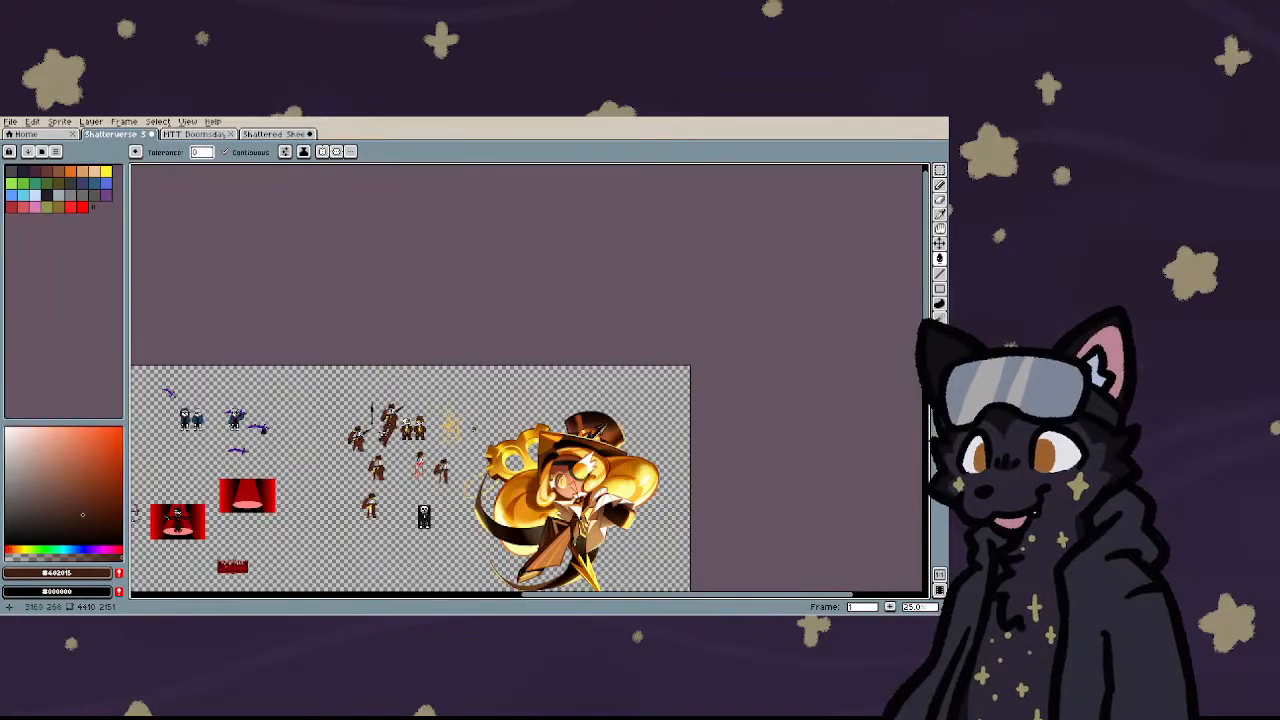
scroll(428, 417, up, 3)
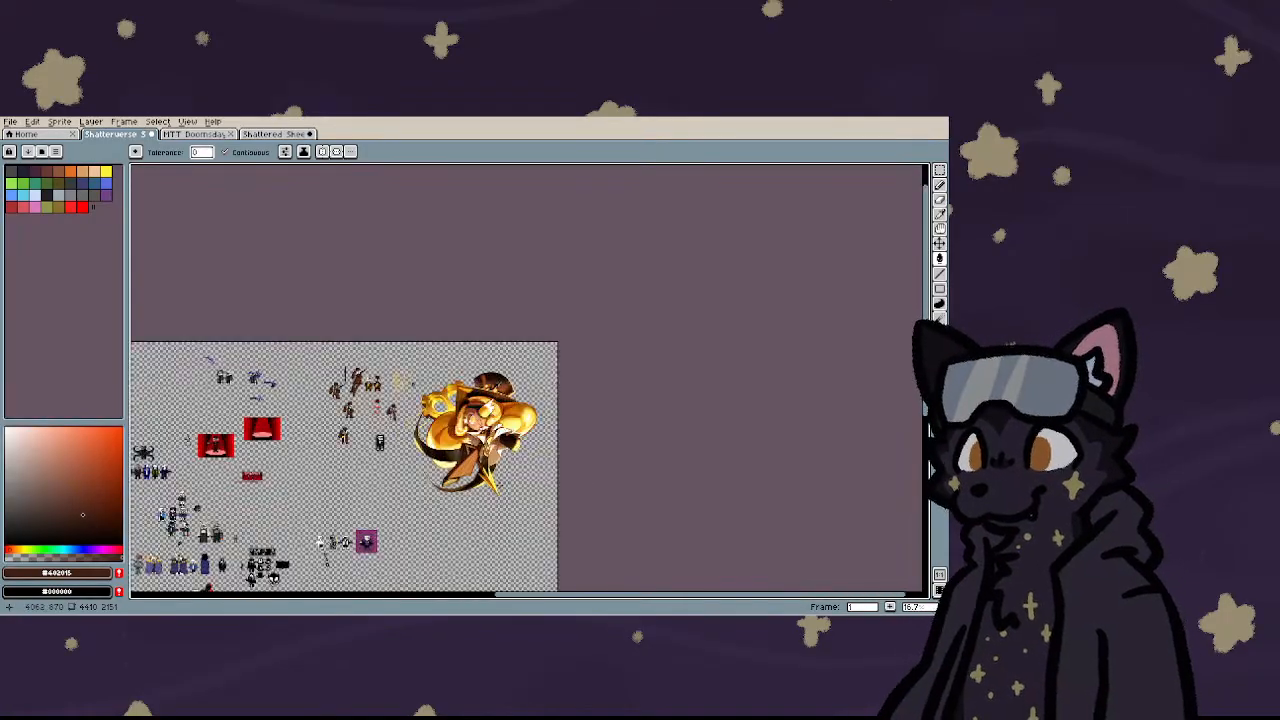
scroll(325, 282, down, 1)
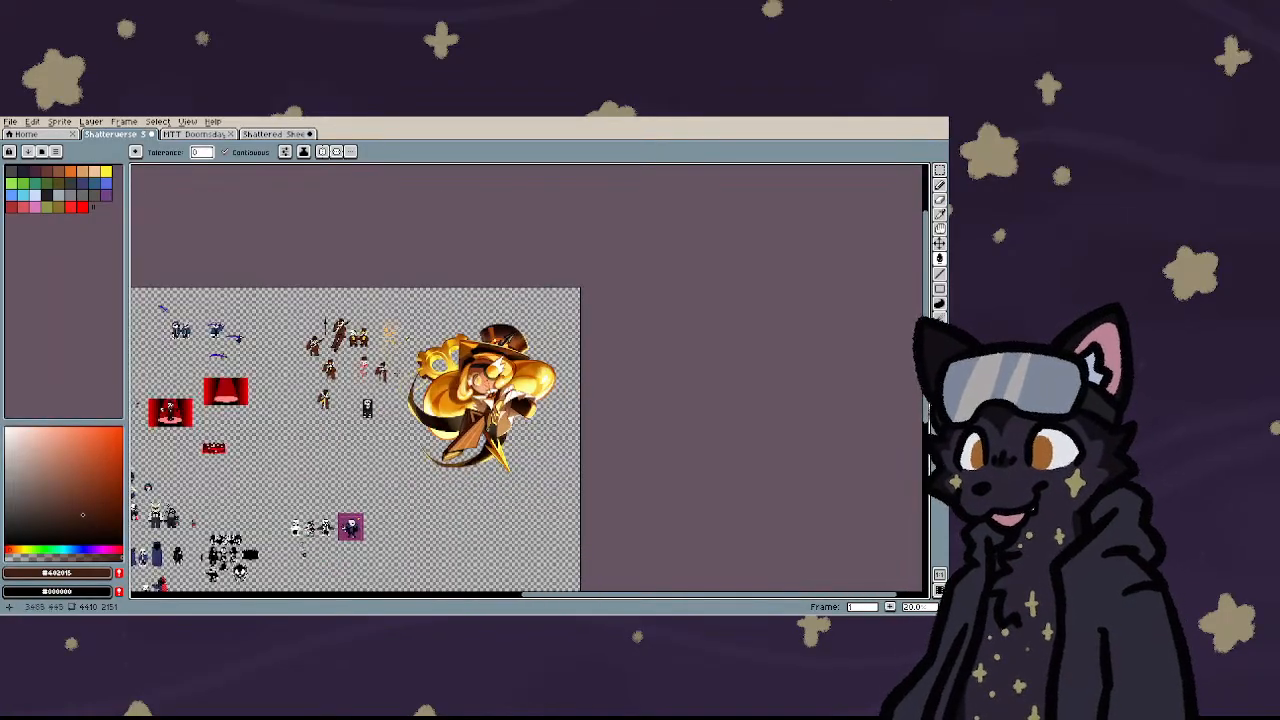
scroll(505, 368, up, 2)
scroll(355, 378, up, 5)
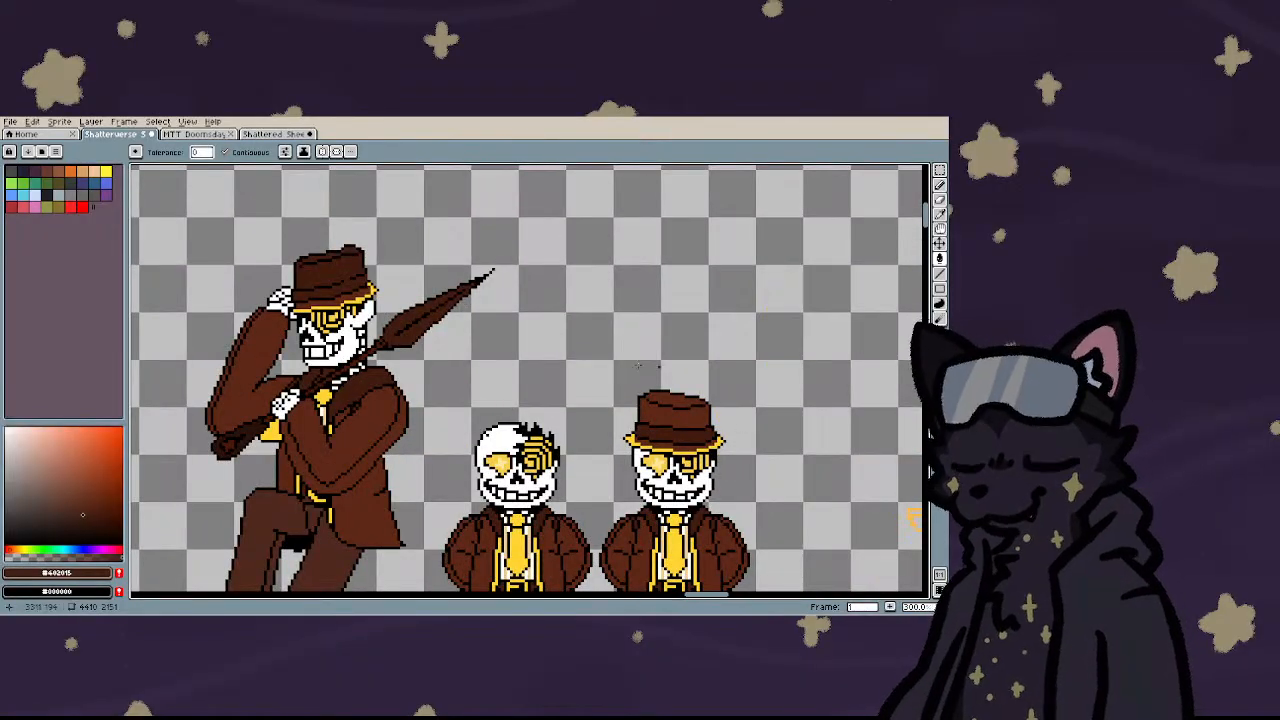
scroll(494, 362, down, 2)
scroll(719, 427, down, 1)
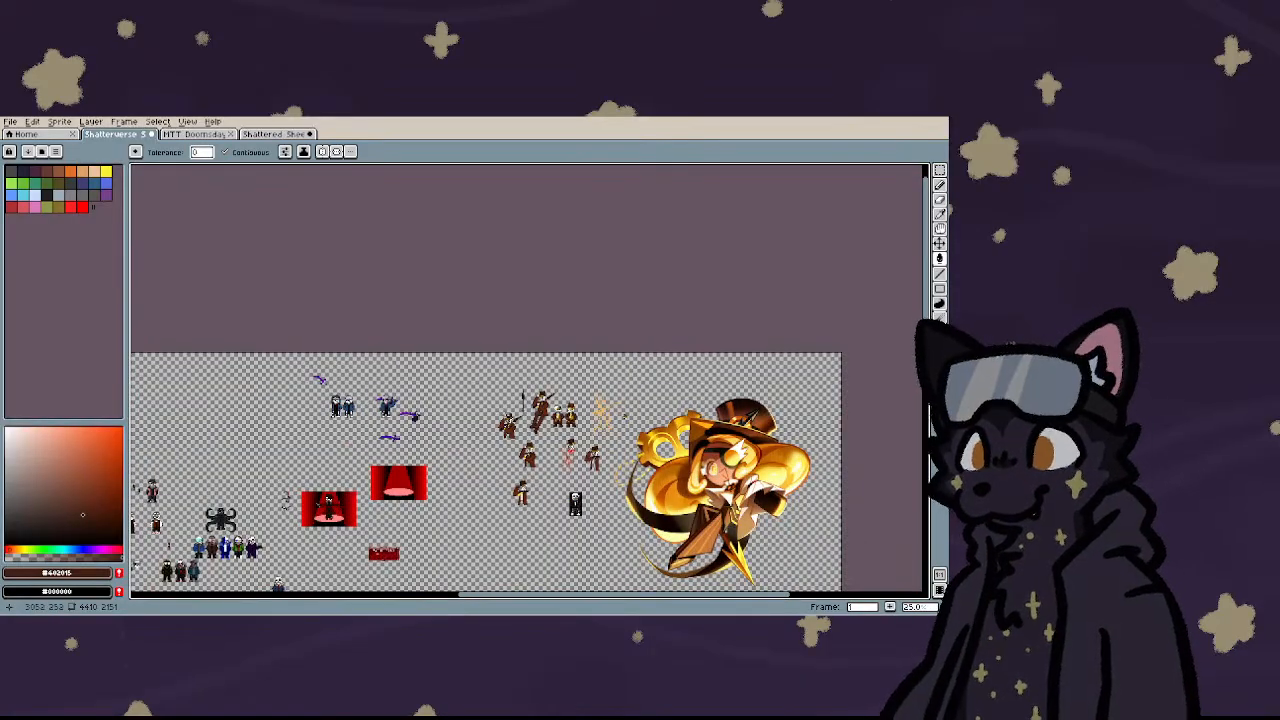
scroll(660, 422, up, 3)
scroll(697, 430, down, 2)
scroll(560, 408, down, 1)
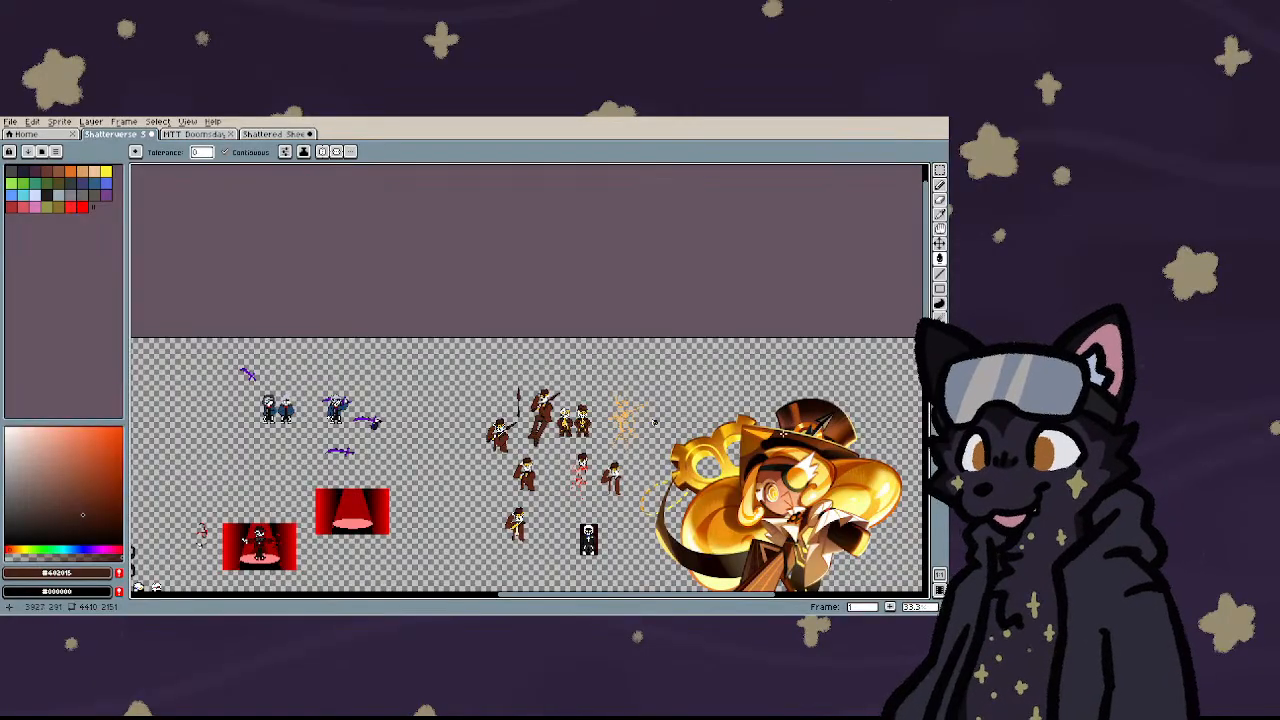
scroll(654, 422, up, 3)
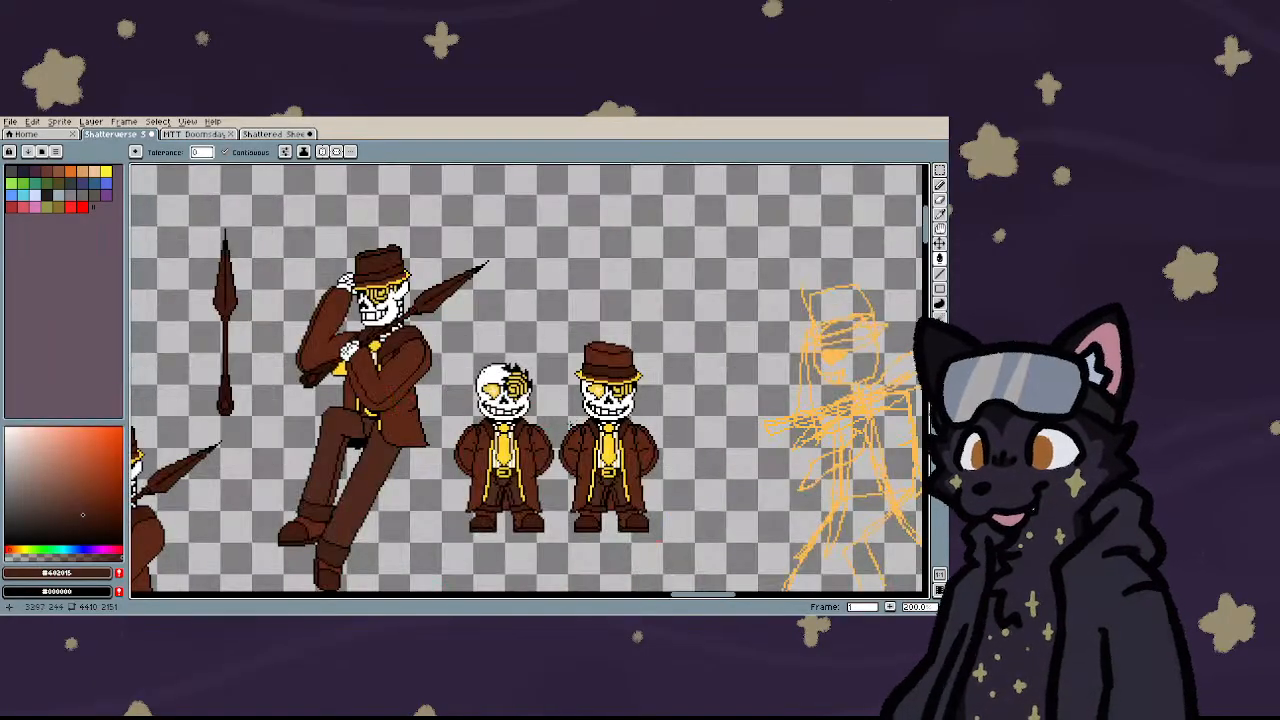
scroll(599, 436, down, 3)
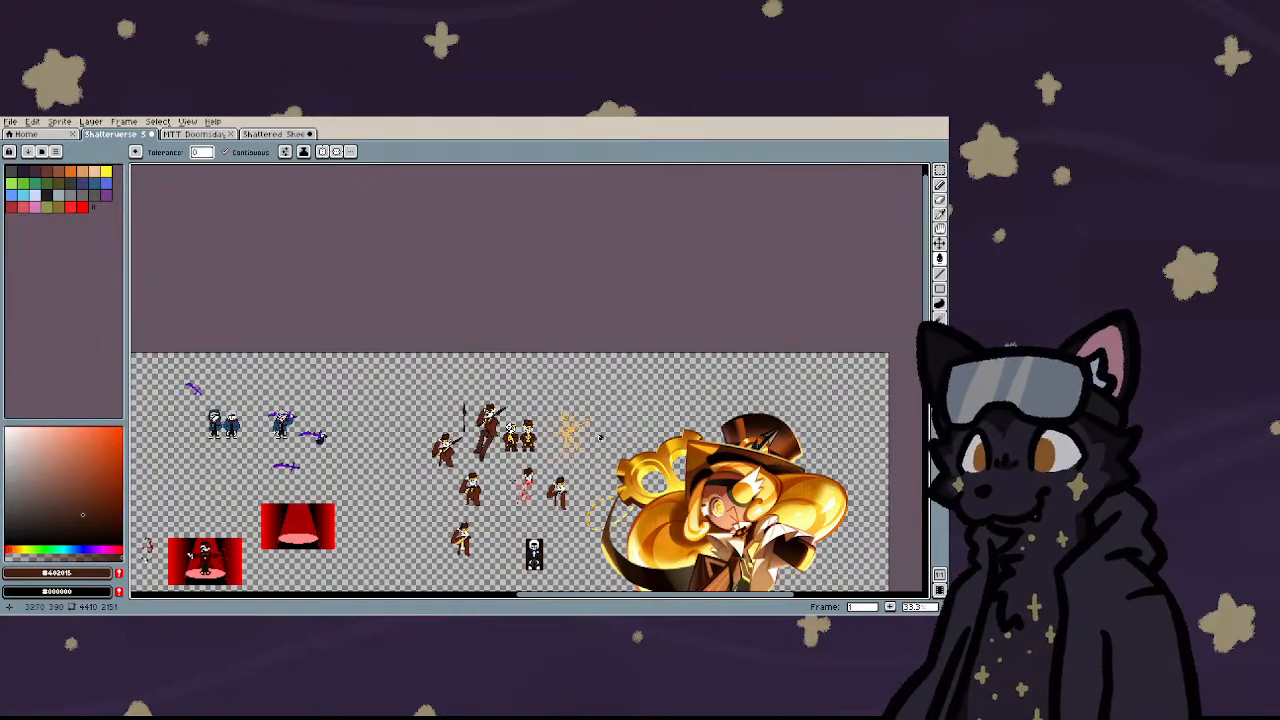
scroll(599, 436, down, 1)
scroll(630, 524, up, 1)
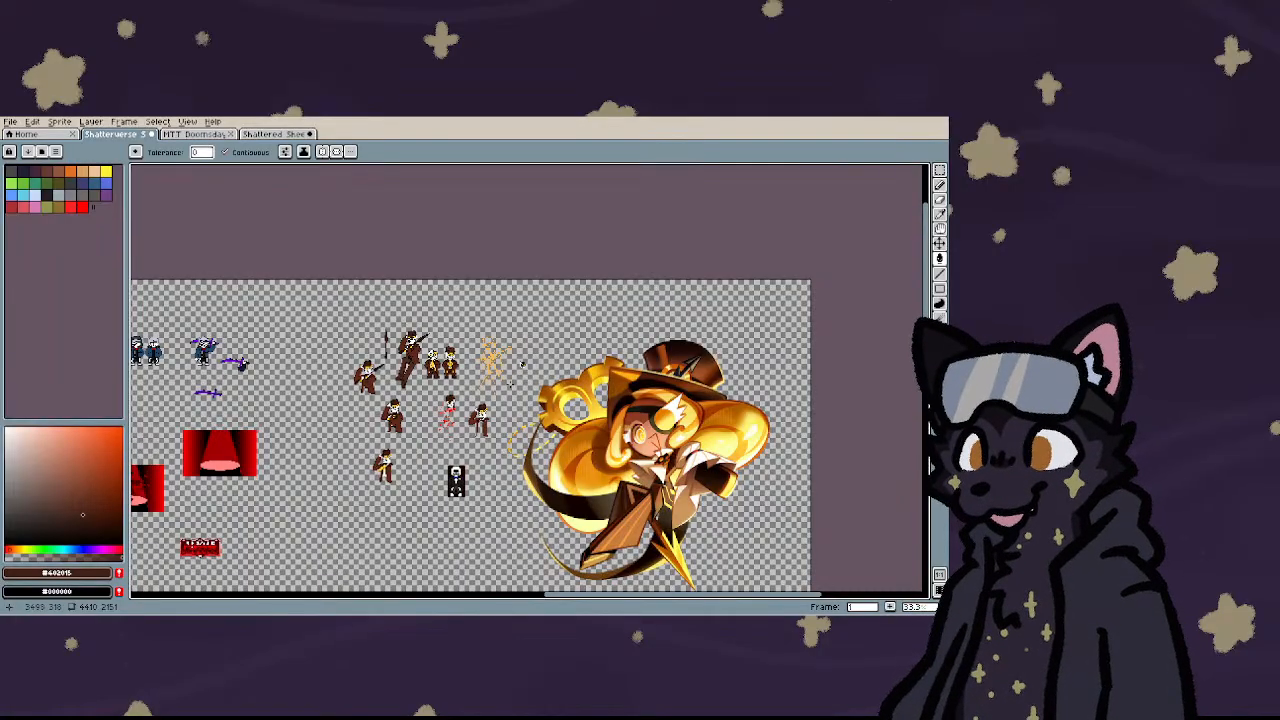
scroll(416, 330, up, 5)
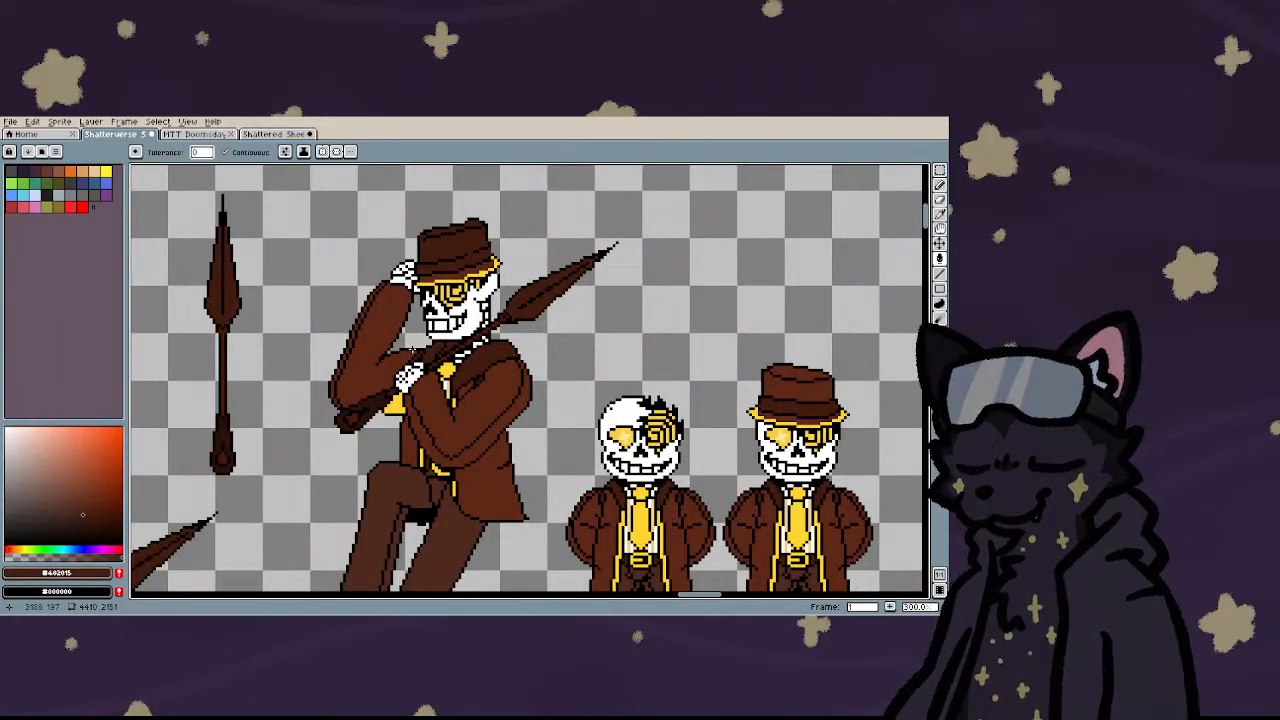
- Review the finished posed figure among the spear, its earlier pose versions and the red sketch below it
scroll(584, 378, down, 5)
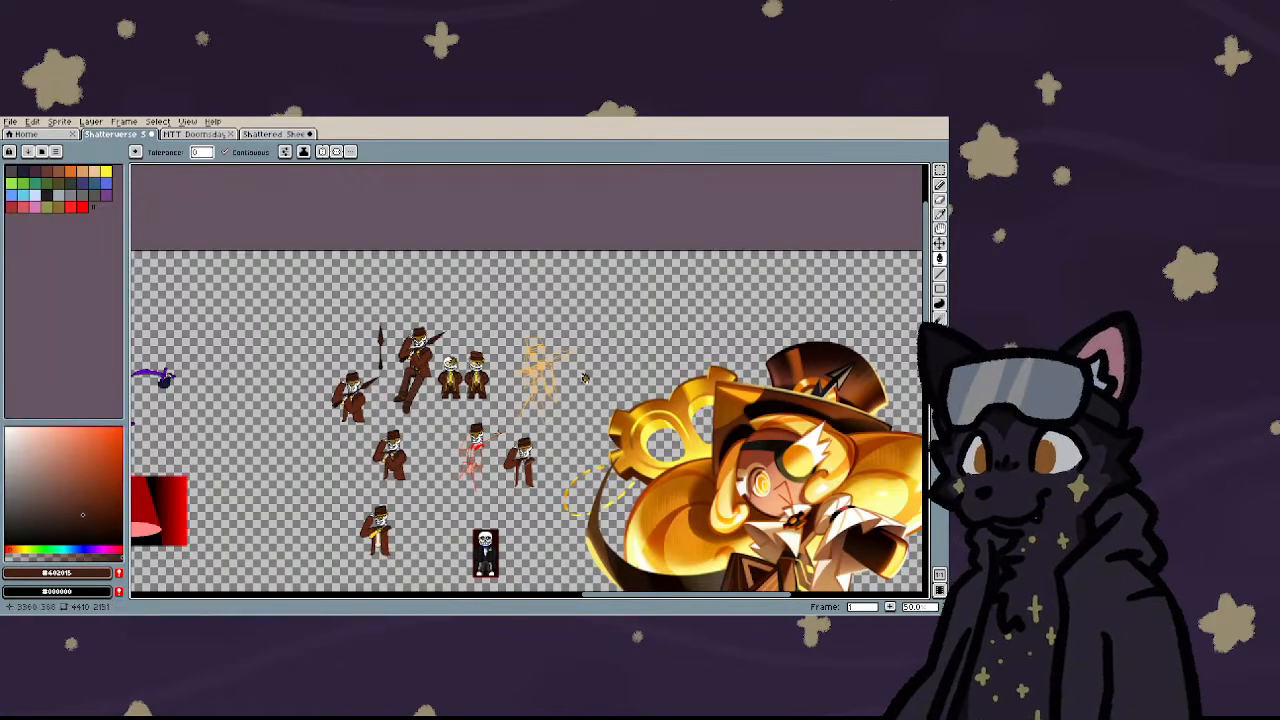
scroll(392, 395, up, 4)
scroll(392, 395, down, 4)
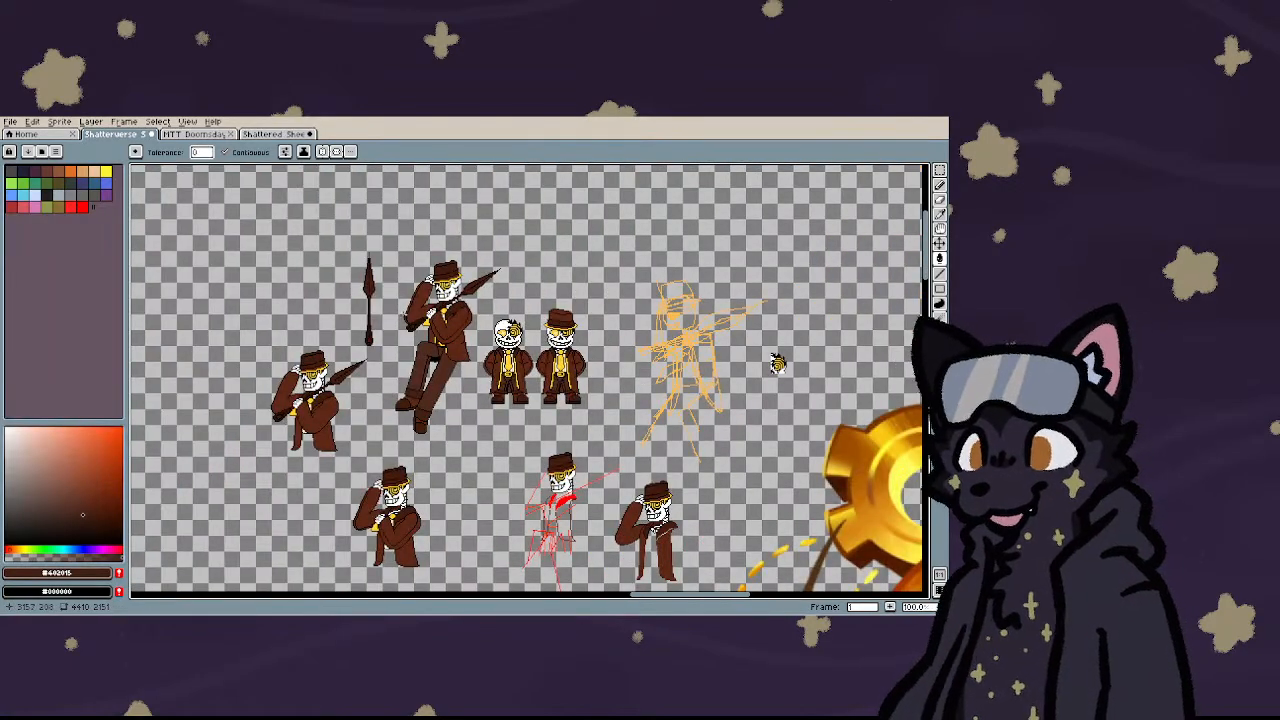
scroll(405, 322, up, 4)
scroll(405, 322, down, 4)
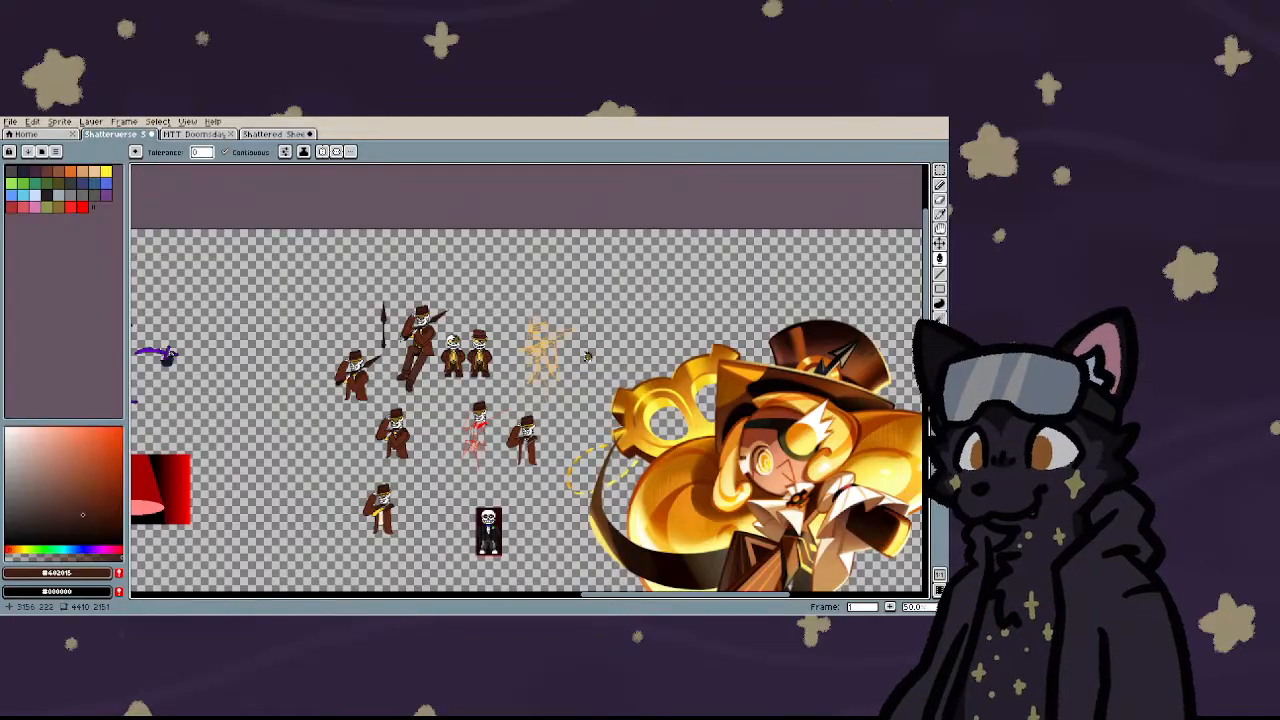
scroll(430, 342, down, 1)
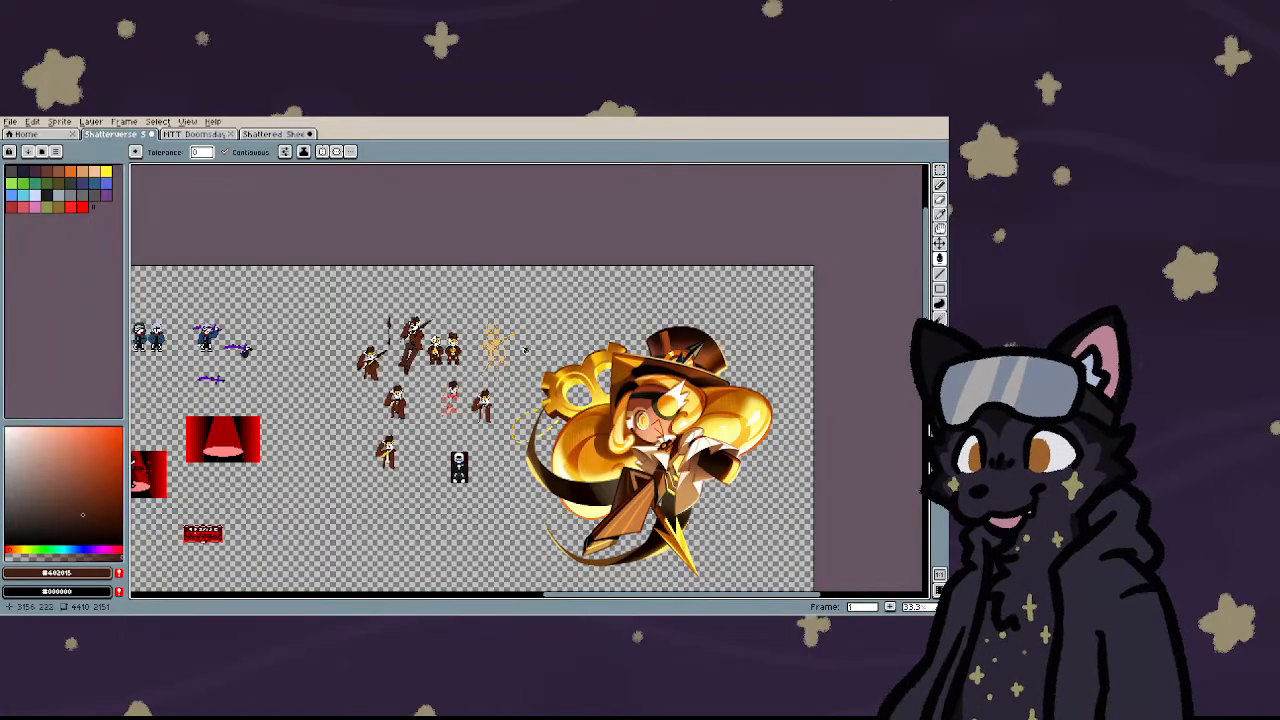
scroll(525, 350, up, 5)
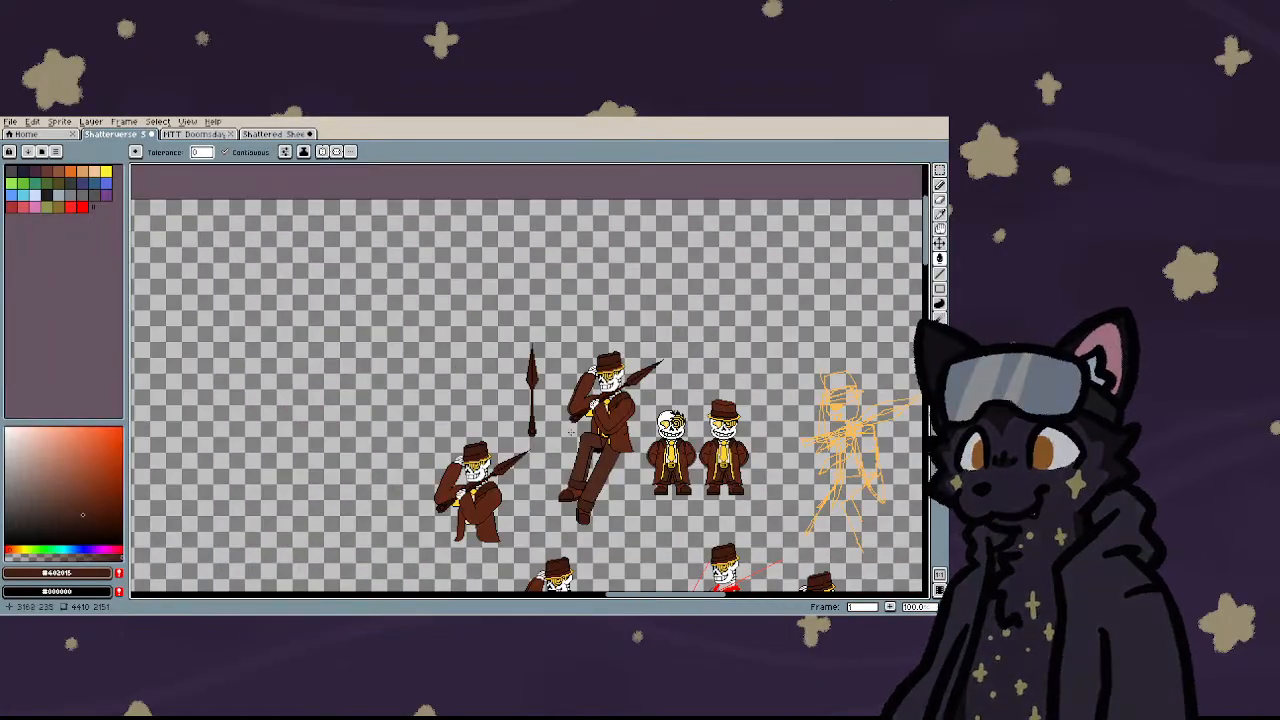
scroll(598, 439, down, 4)
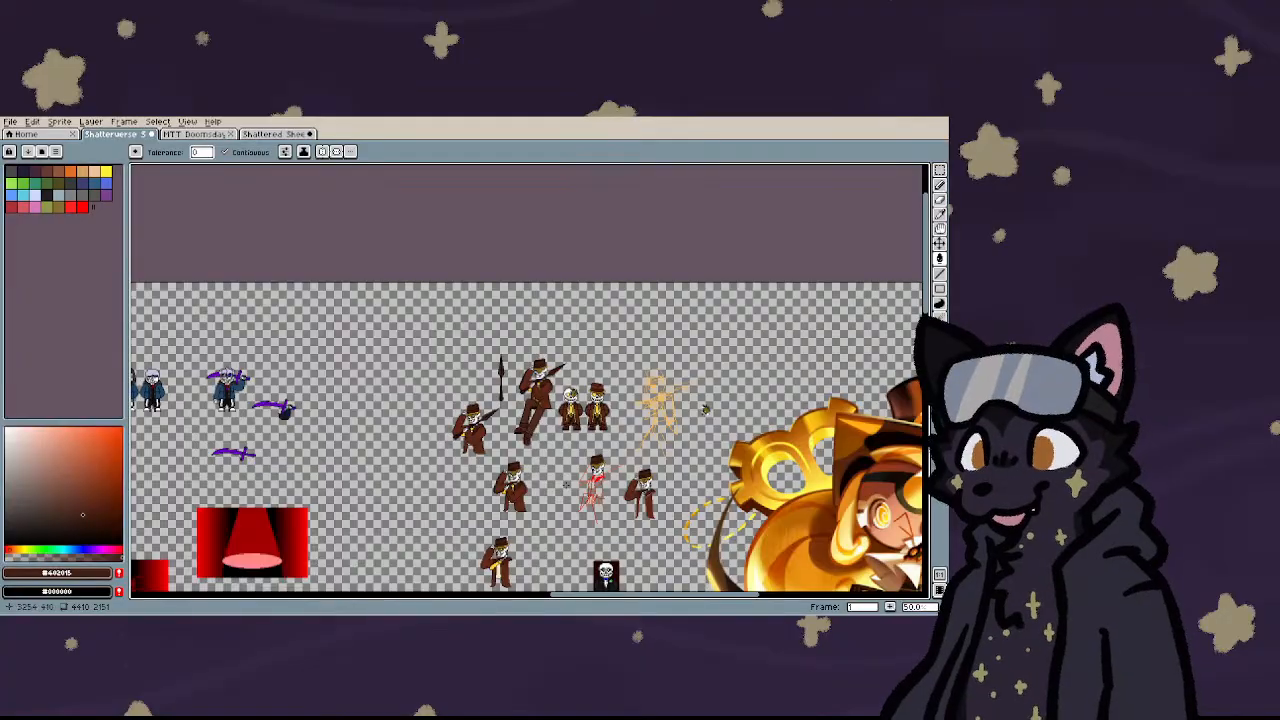
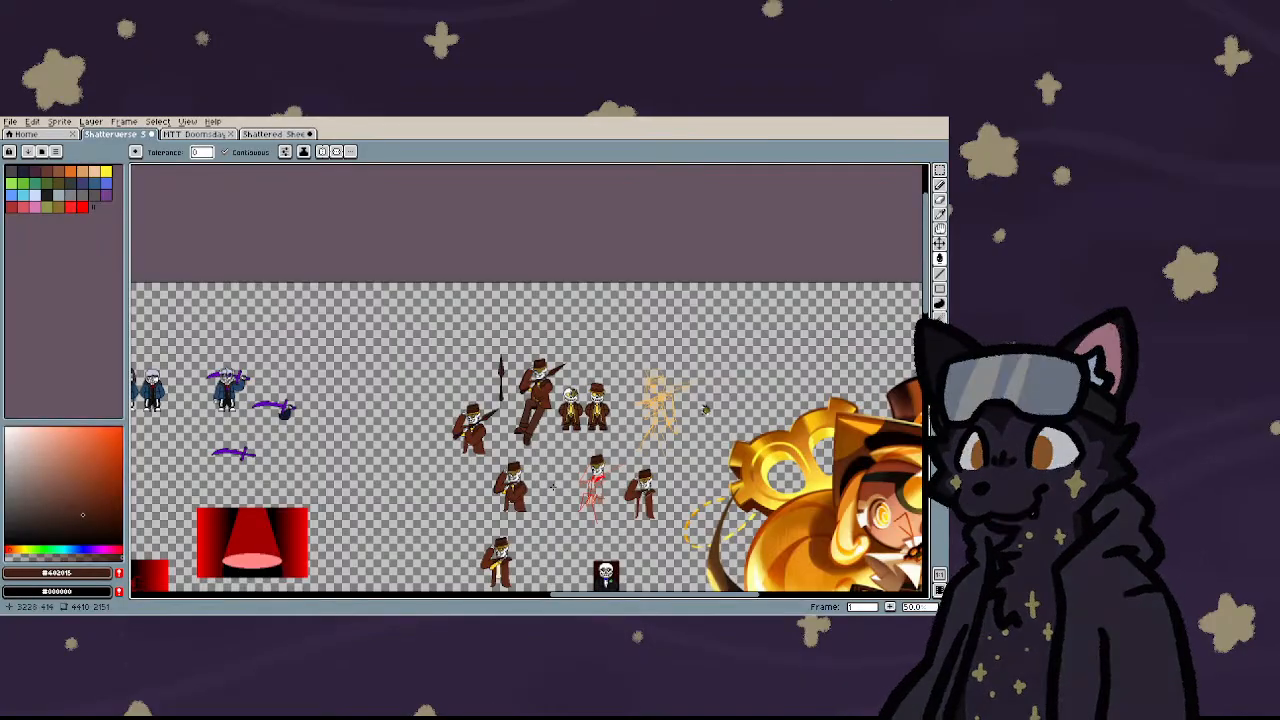
- Survey the other characters and scenes across the whole sprite sheet
scroll(553, 487, down, 3)
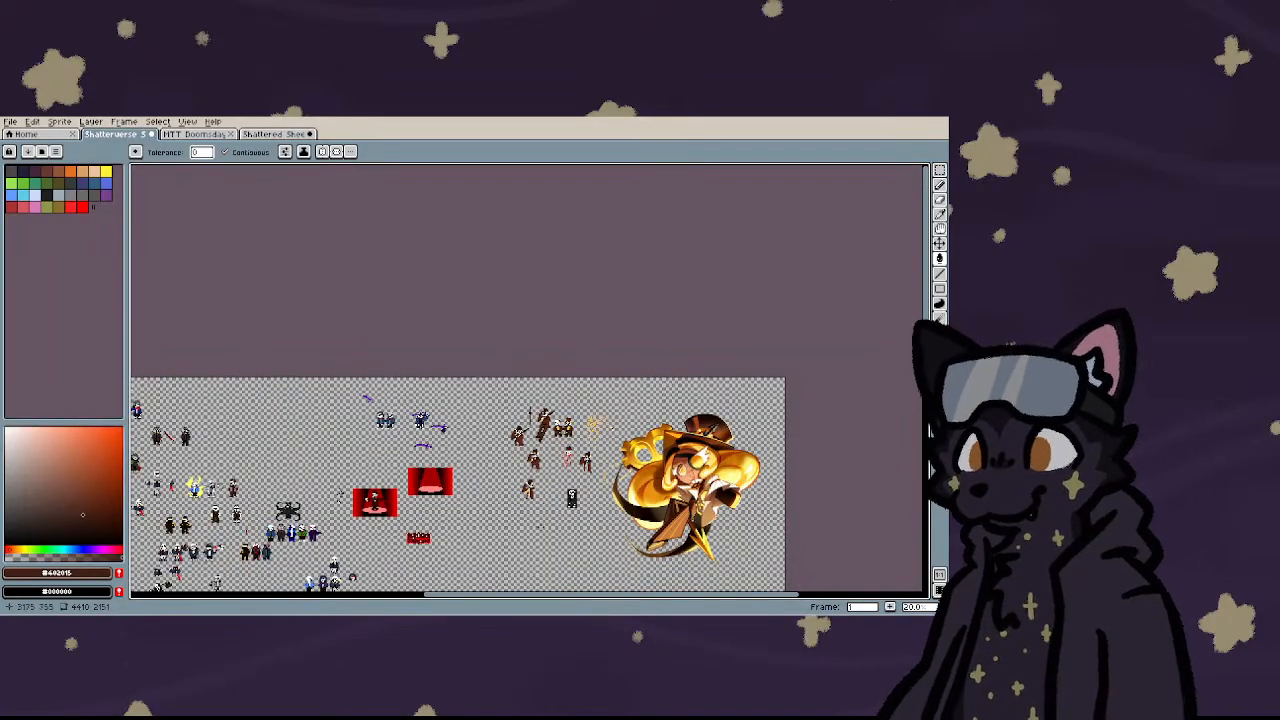
scroll(553, 487, down, 1)
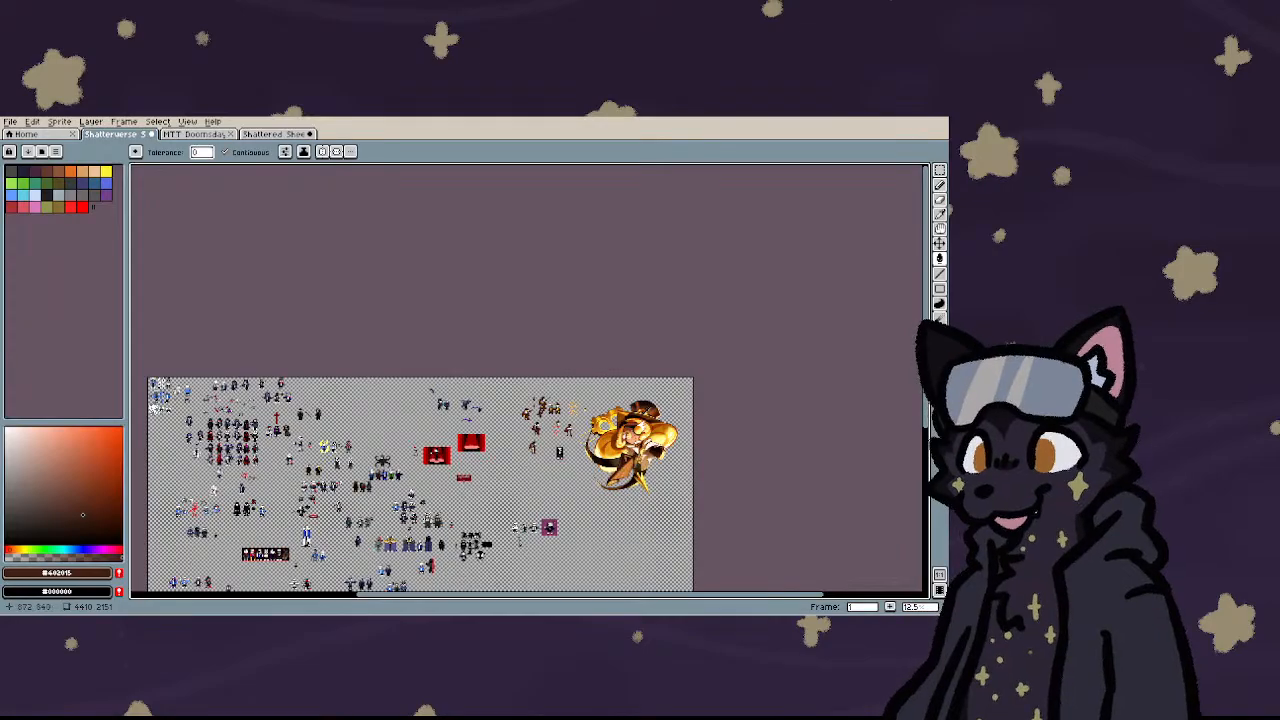
scroll(231, 473, up, 4)
scroll(235, 474, down, 1)
scroll(400, 430, down, 1)
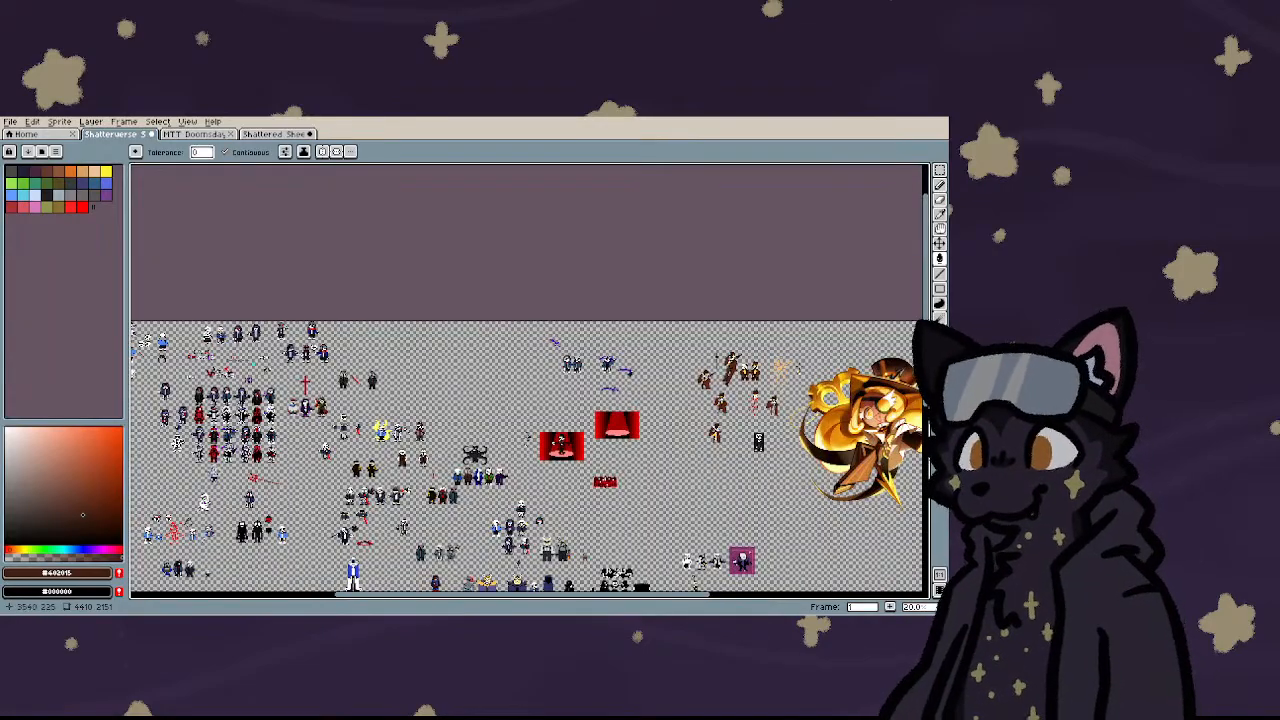
- Copy the hatted standing sprite and place the duplicate in the empty area between the red curtain scene and the spear-carrying poses
scroll(703, 313, up, 5)
scroll(703, 313, up, 1)
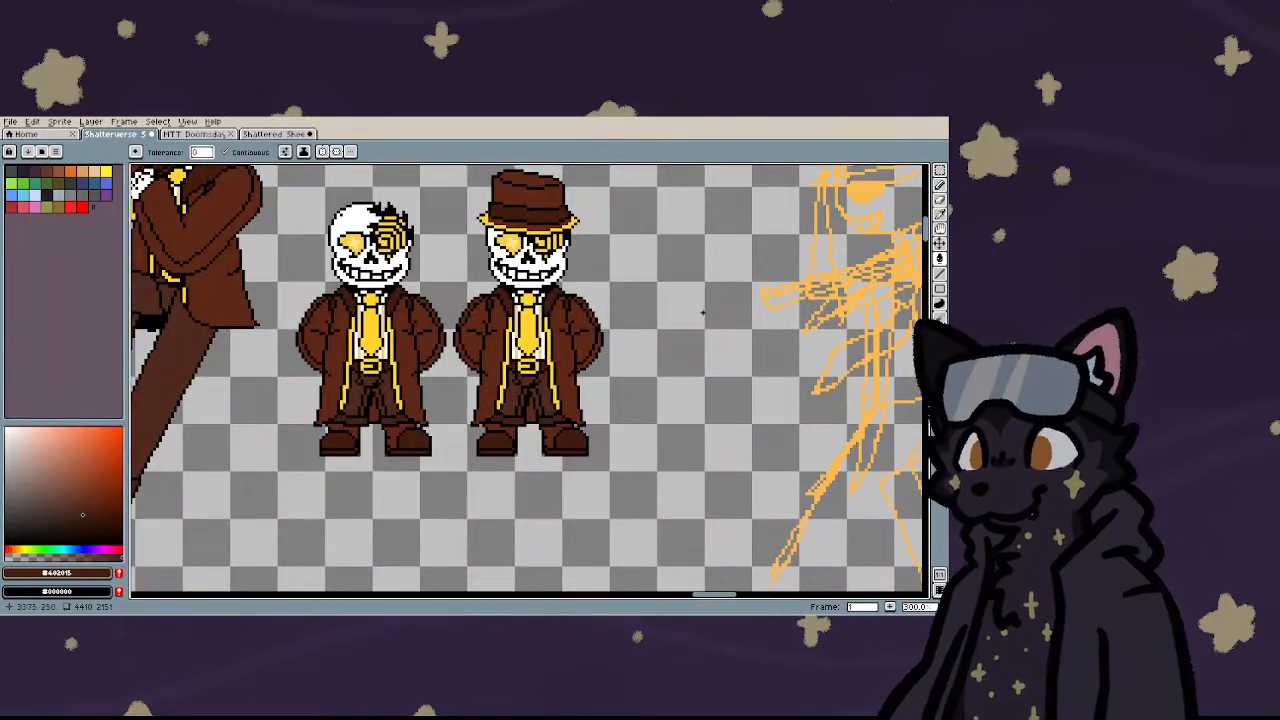
scroll(628, 271, down, 4)
scroll(606, 258, up, 4)
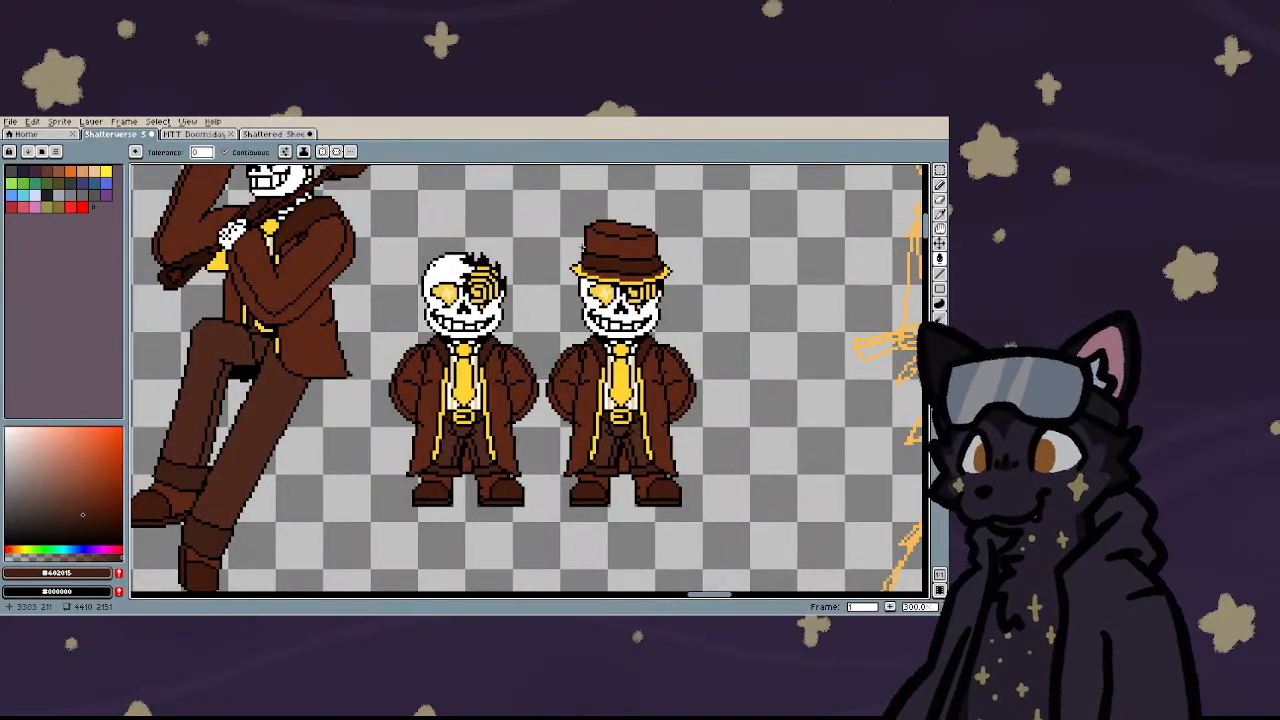
key(m)
drag(538, 206, 776, 536)
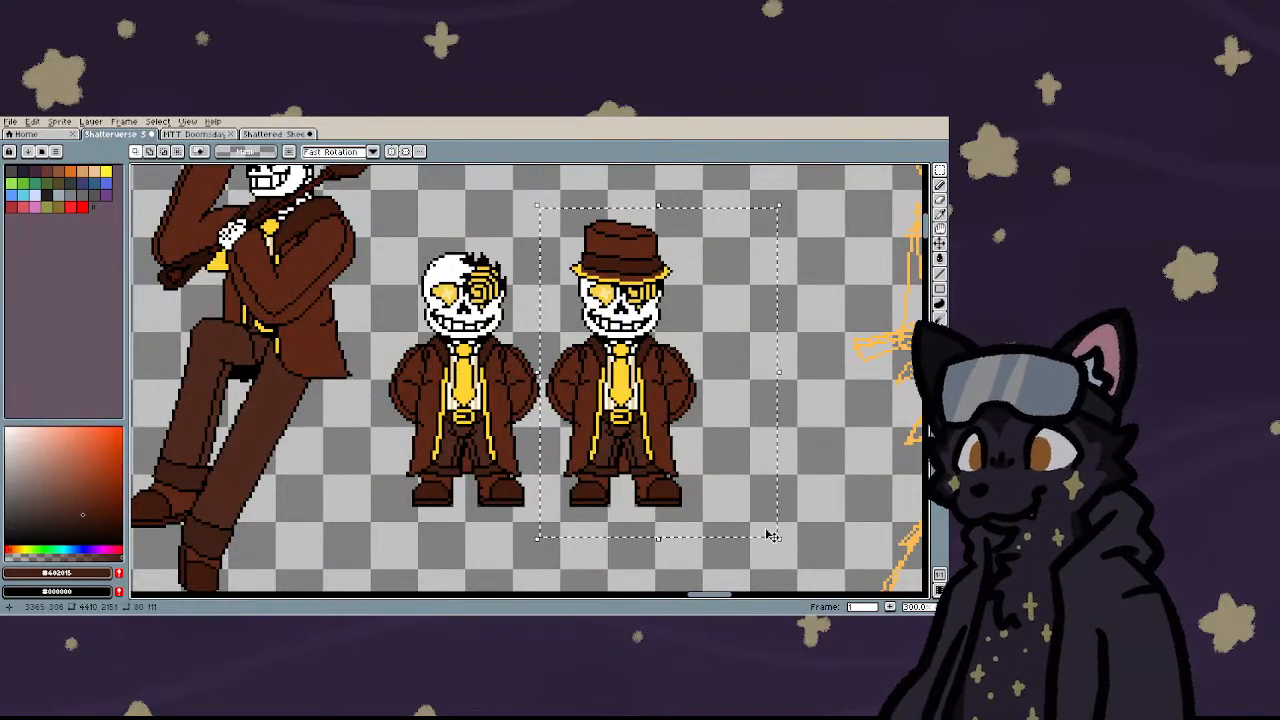
key(ctrl+c)
key(ctrl+v)
scroll(662, 343, down, 3)
drag(653, 353, 514, 418)
scroll(668, 401, down, 1)
click(521, 475)
- Sample the yellow of the copied sprite's glowing eye and pencil three pixels along the eye's lower outer edge to enlarge it
scroll(512, 412, up, 6)
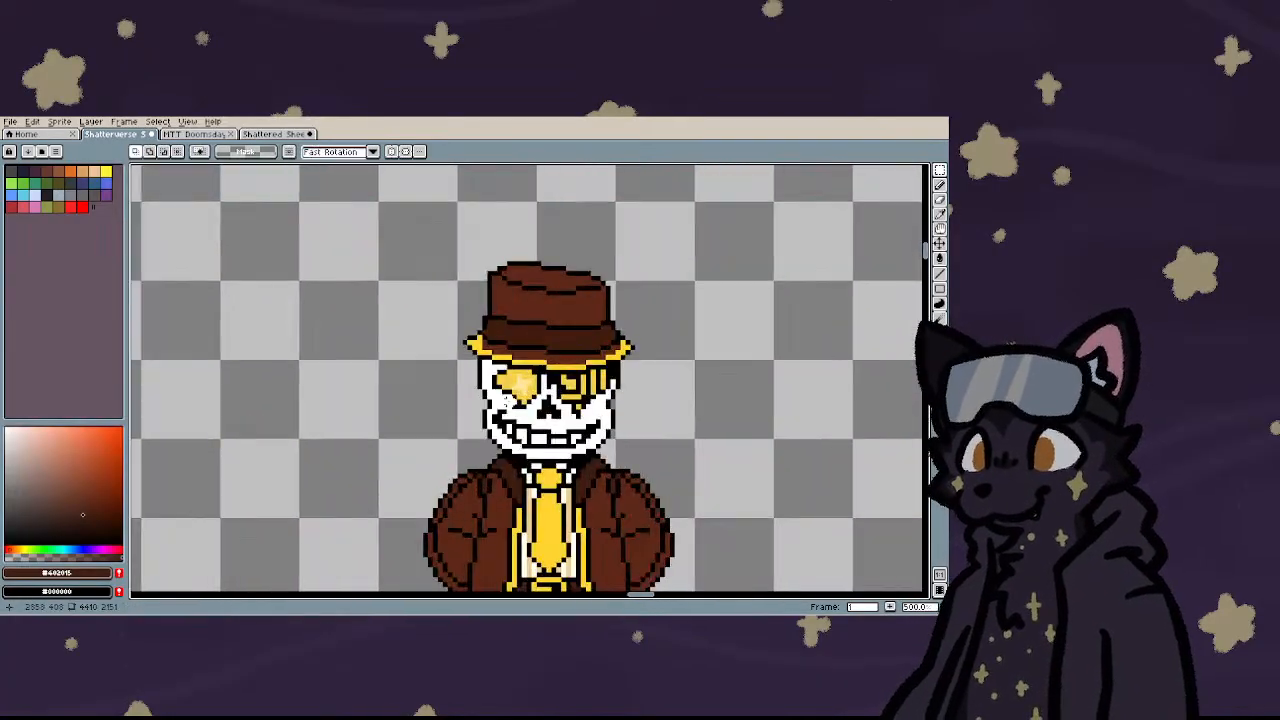
scroll(505, 388, up, 5)
key(b)
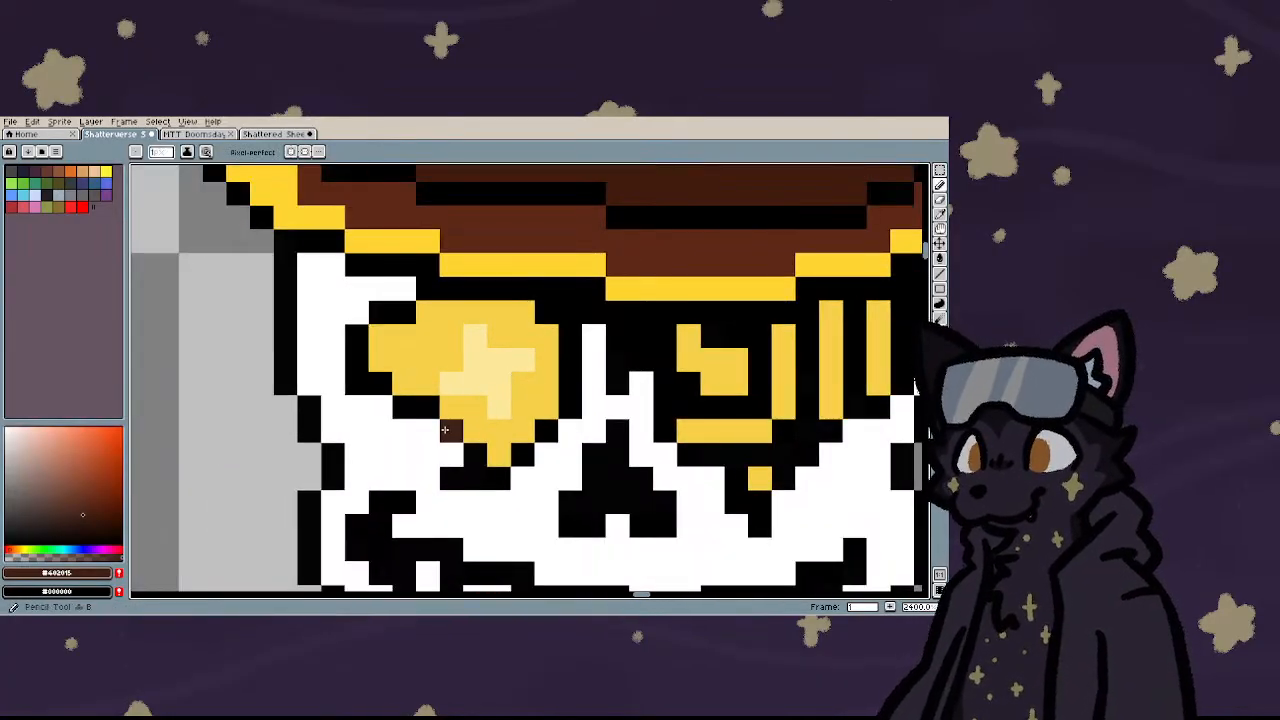
alt+click(430, 361)
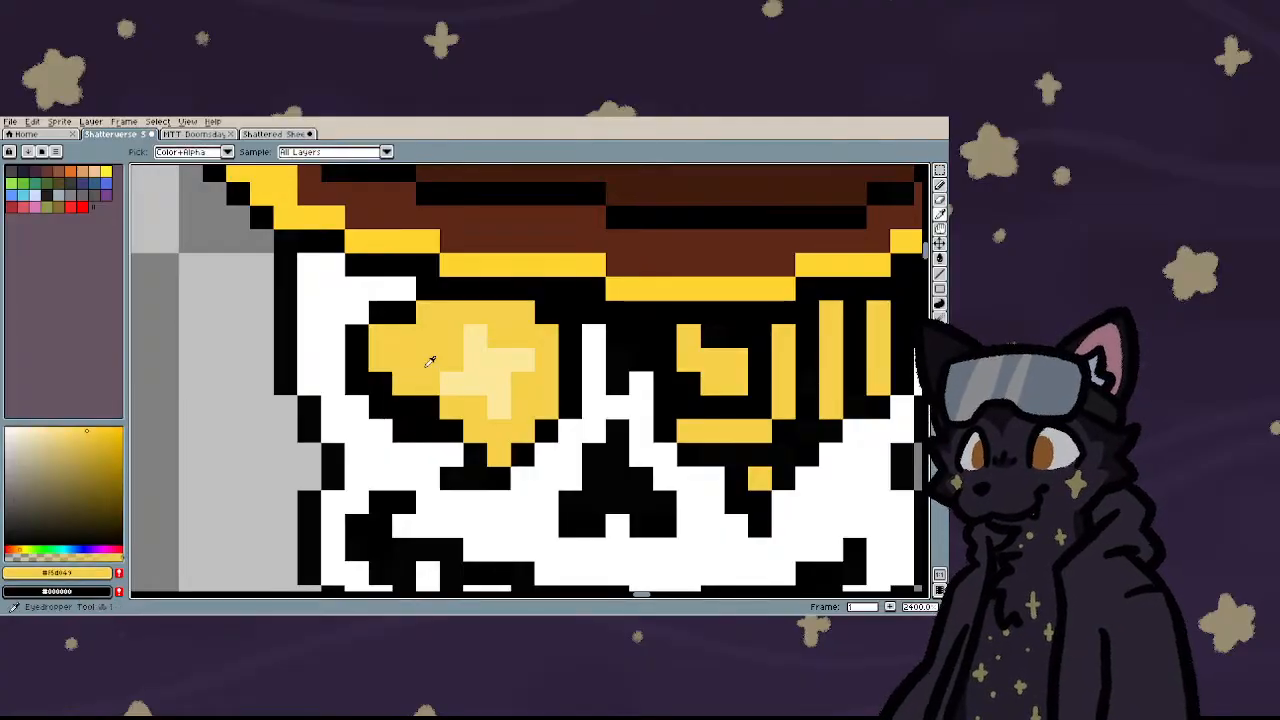
click(381, 383)
click(404, 407)
click(428, 407)
scroll(478, 384, down, 6)
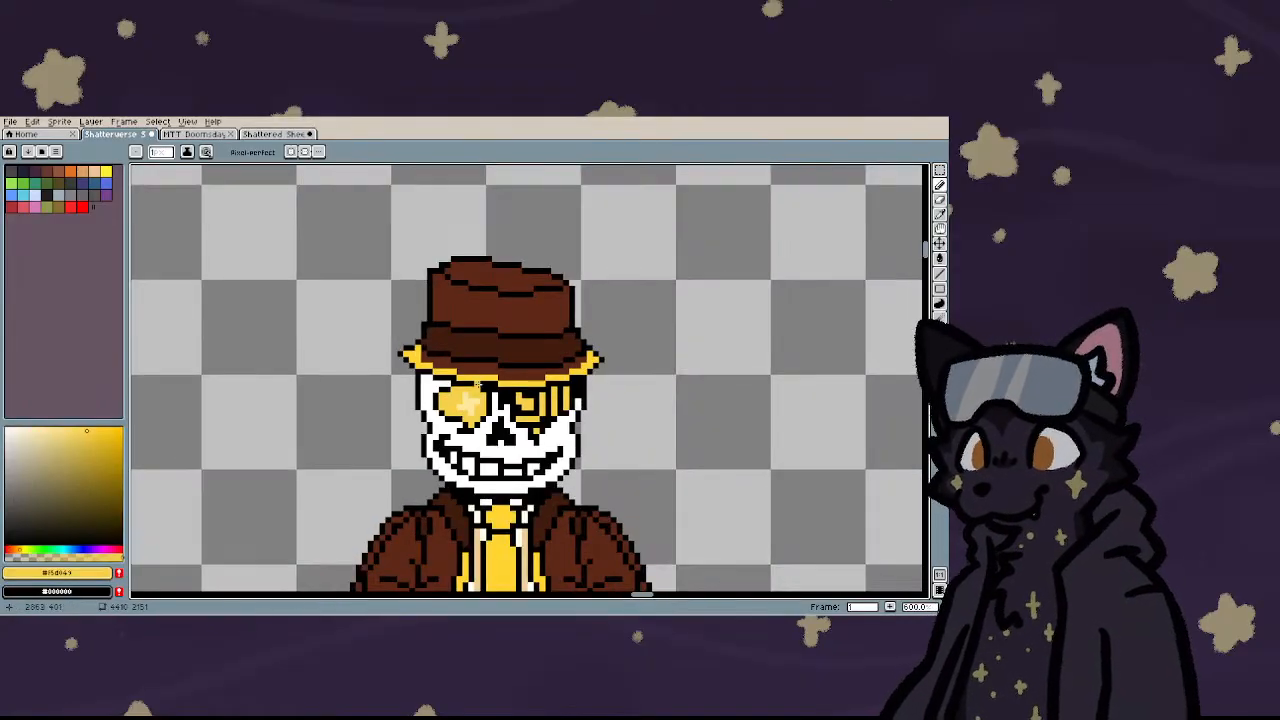
scroll(478, 385, down, 2)
scroll(527, 351, up, 1)
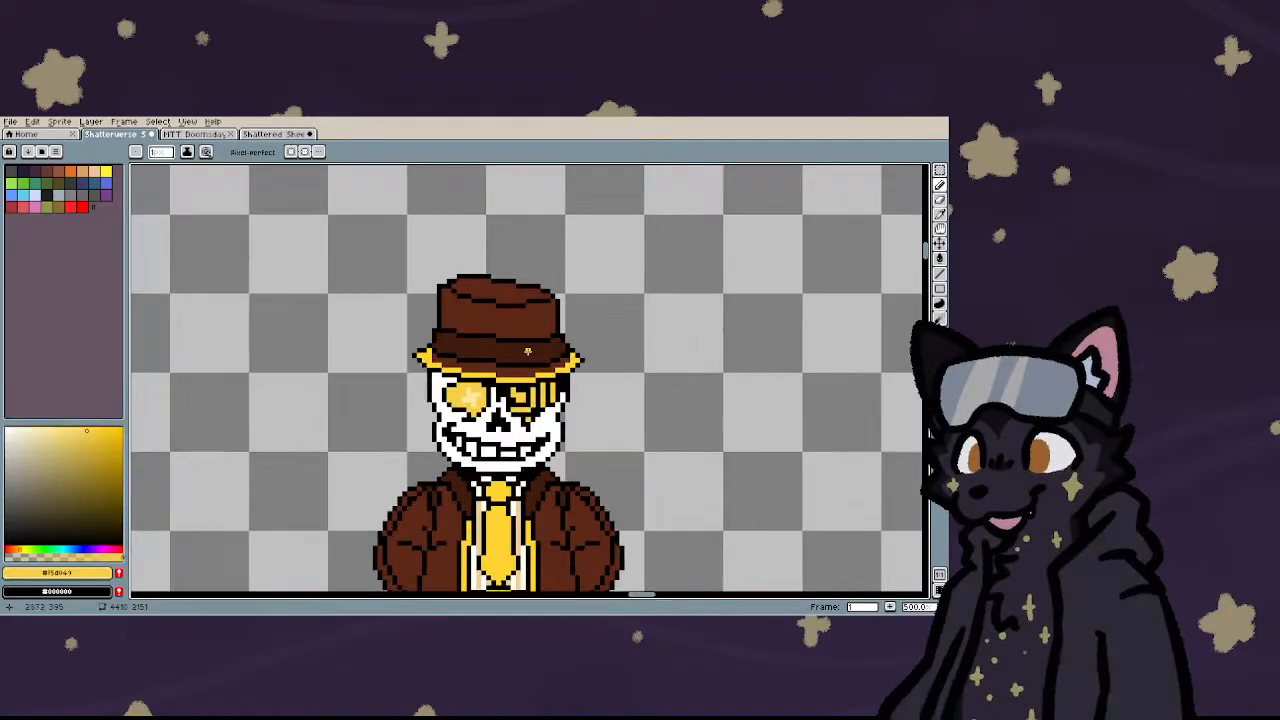
- Examine the copied sprite's glowing eye, striped lens, hat brim and coat up close and from a distance
scroll(527, 351, up, 7)
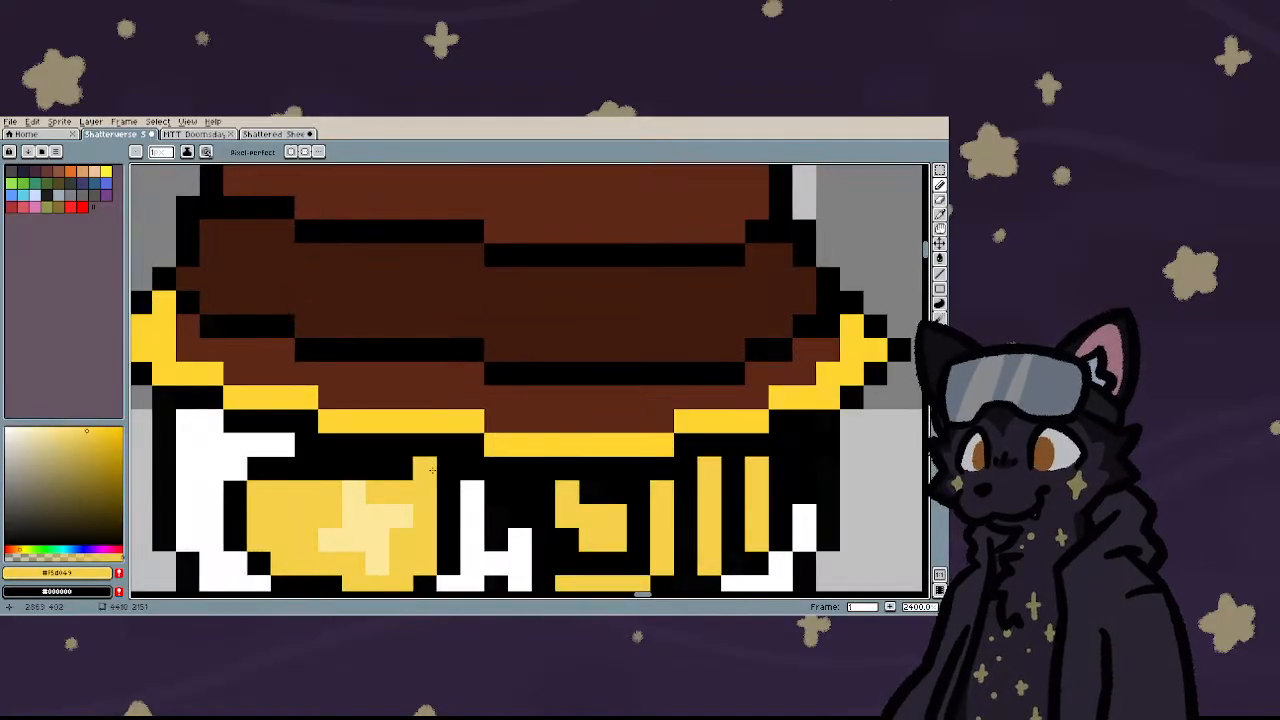
scroll(414, 469, down, 7)
scroll(404, 356, down, 1)
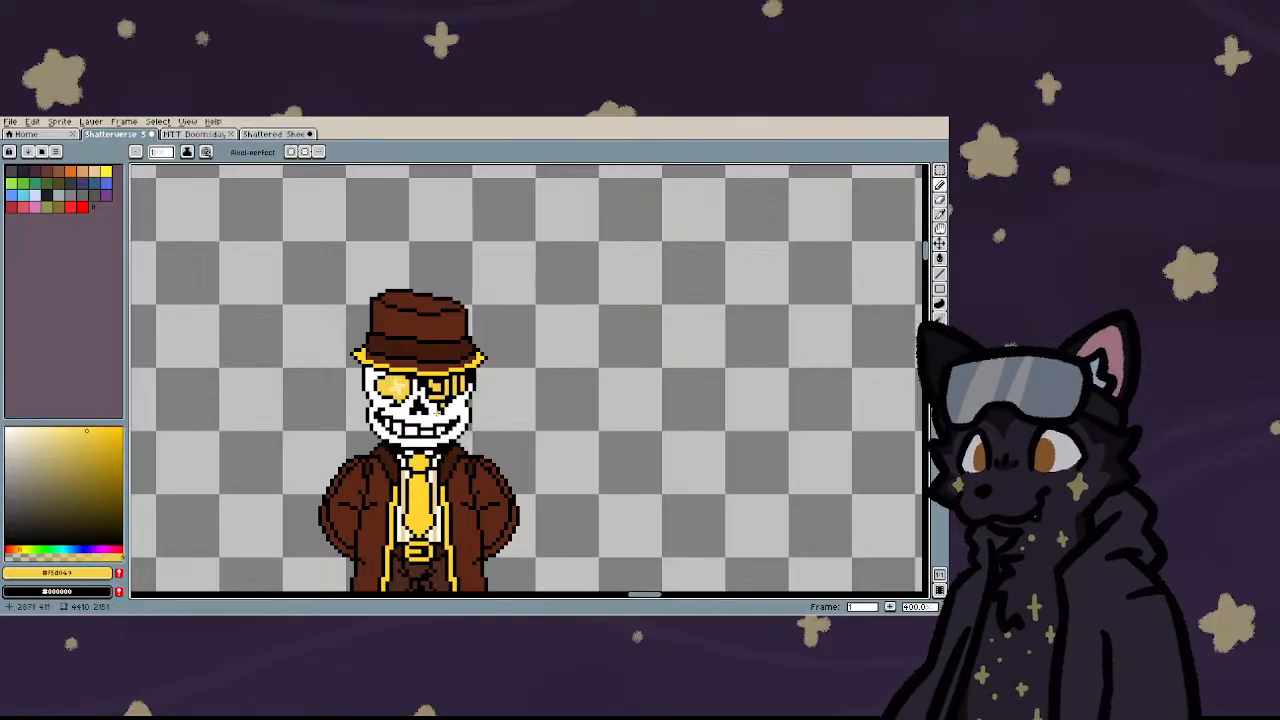
scroll(435, 373, up, 9)
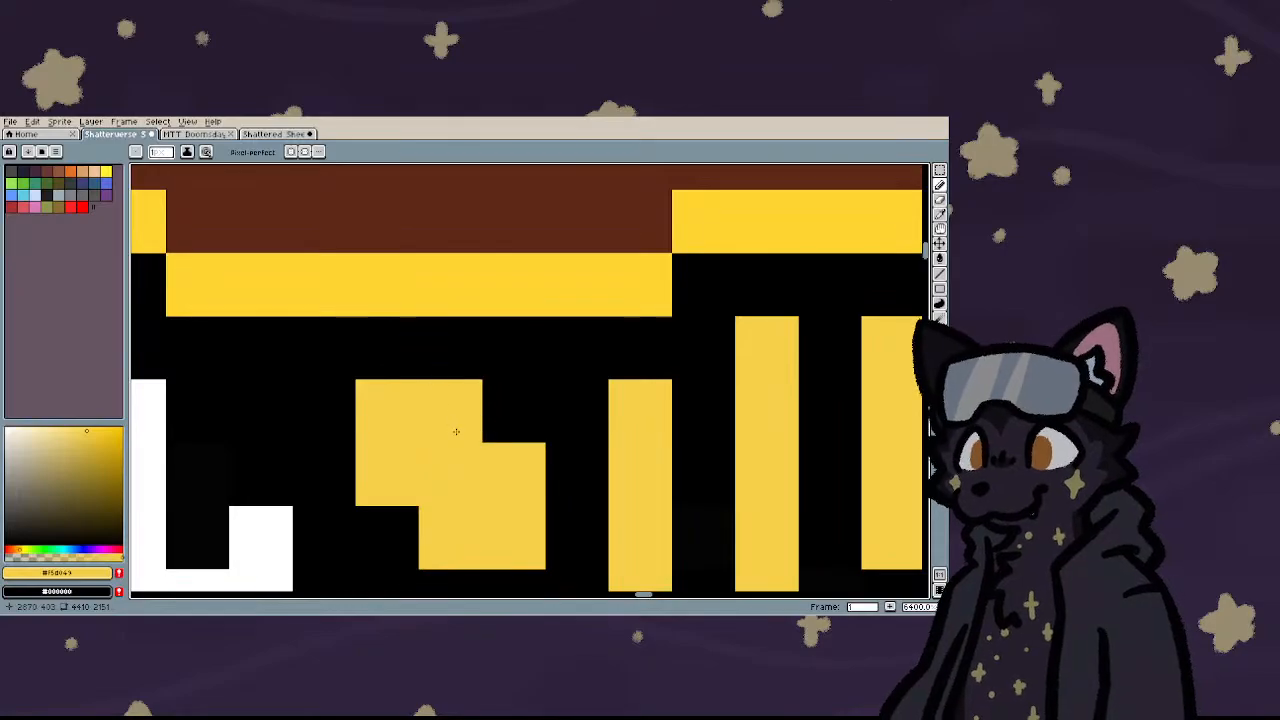
scroll(455, 431, down, 10)
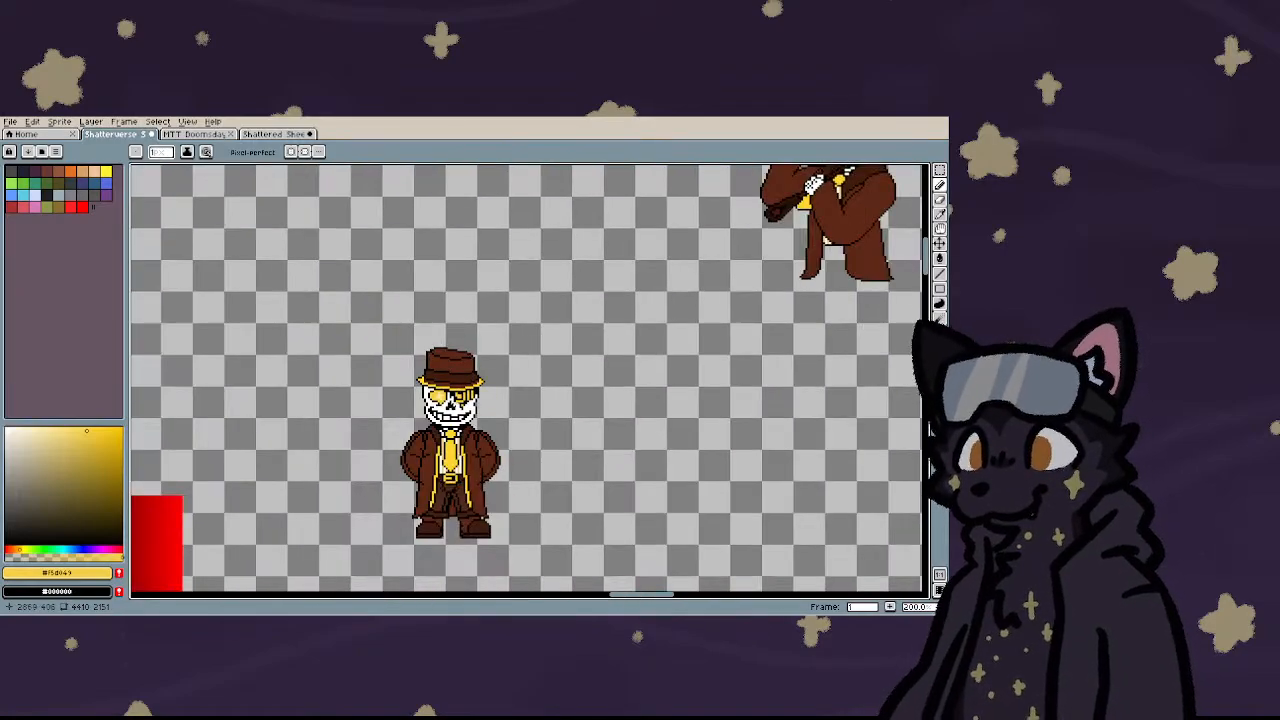
scroll(466, 459, up, 3)
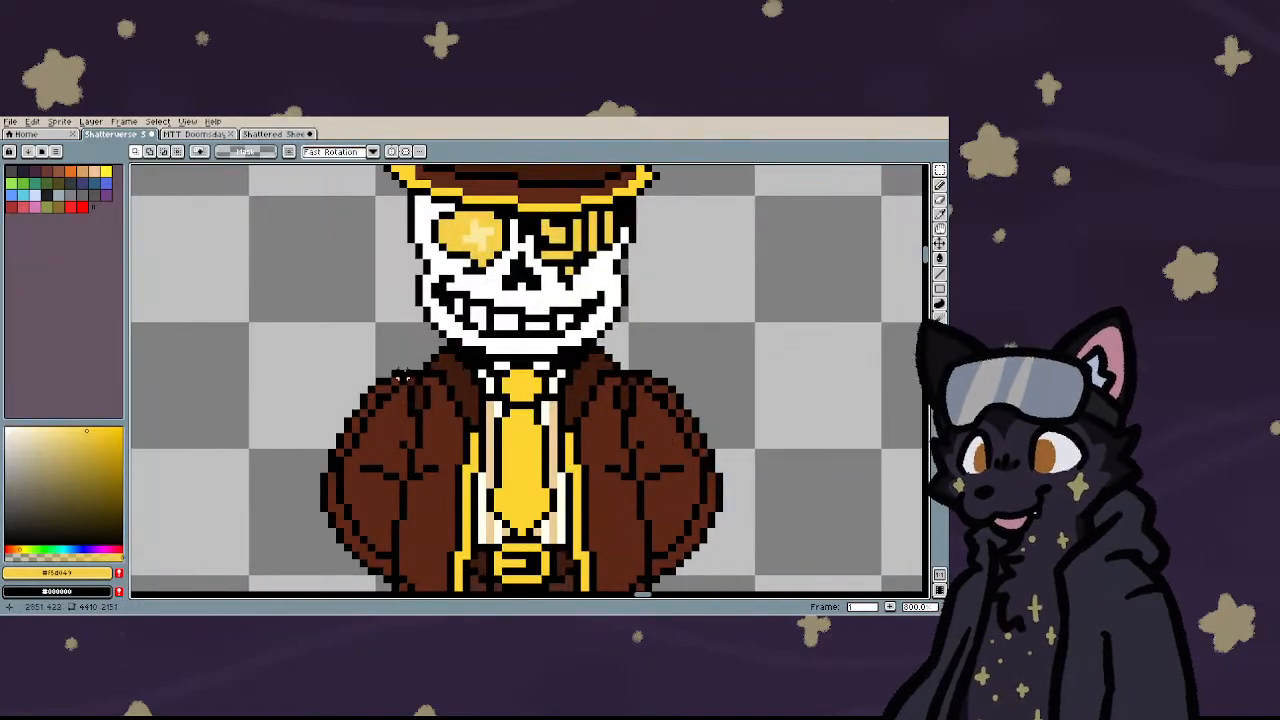
- Select the outstretched forearm and gloved hand of the purple-jacketed hooded sprite and mirror the selection horizontally
scroll(393, 372, down, 7)
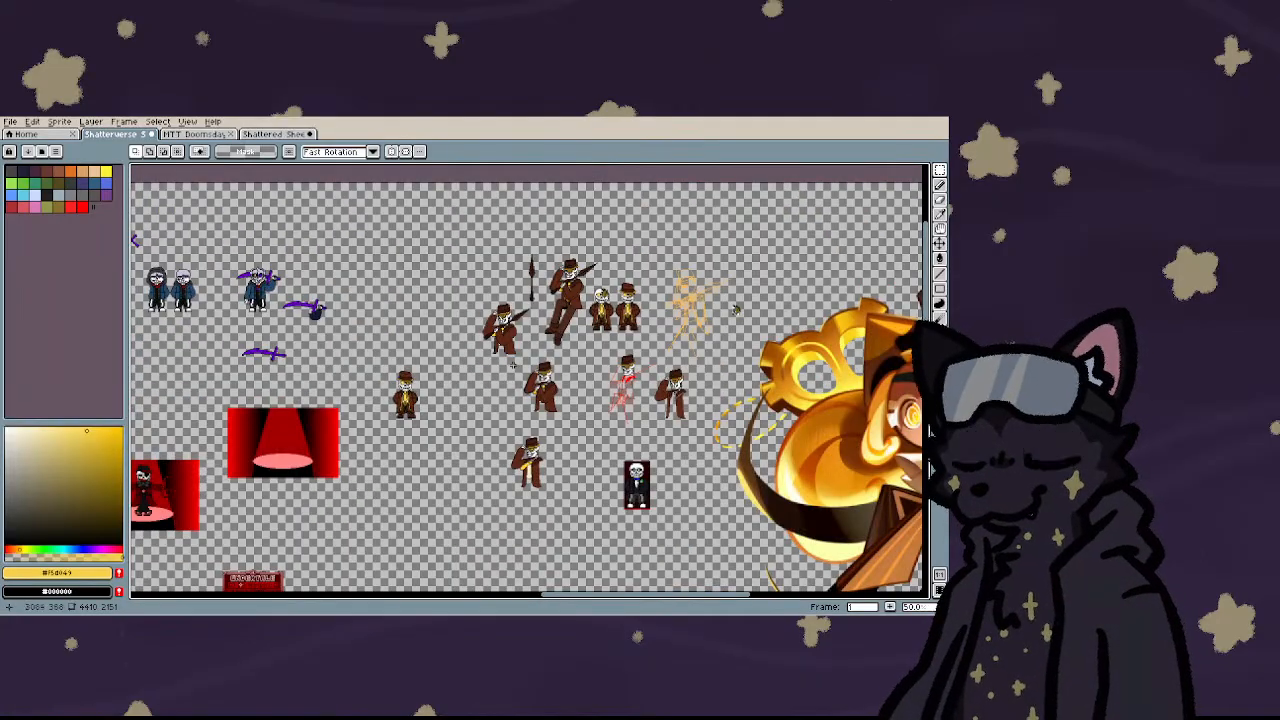
scroll(600, 372, down, 2)
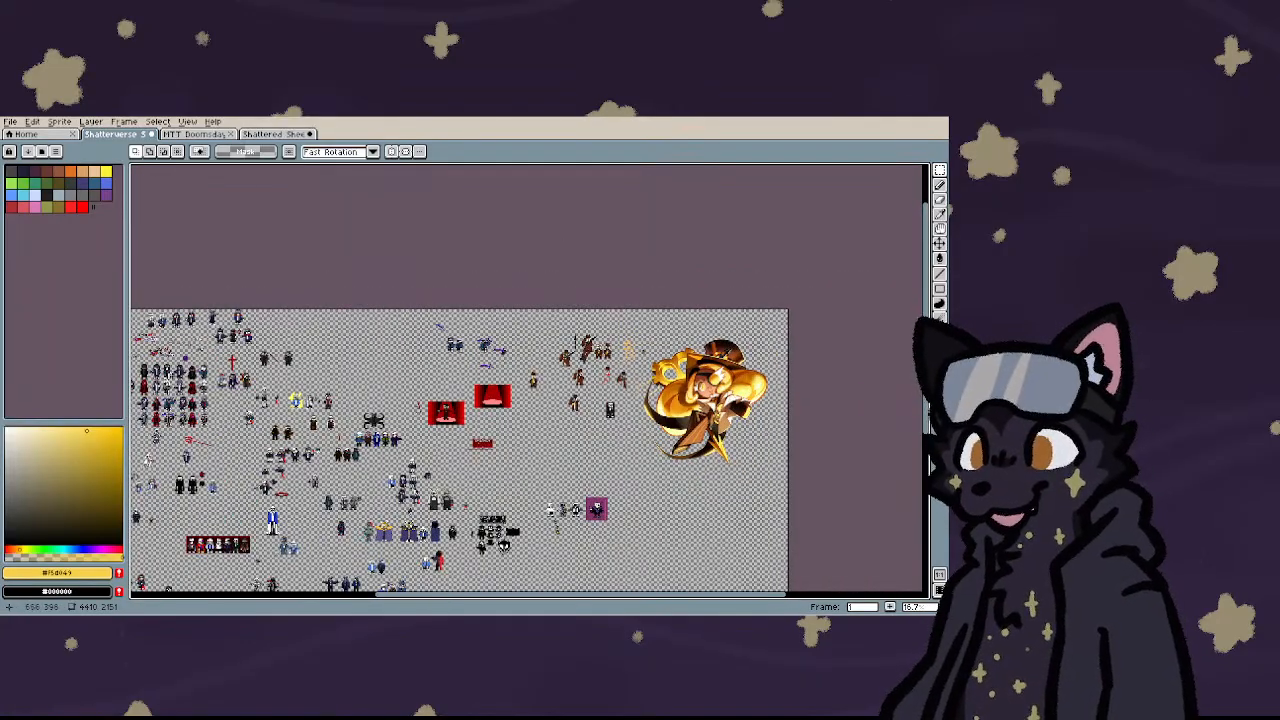
scroll(209, 371, down, 1)
scroll(209, 371, up, 8)
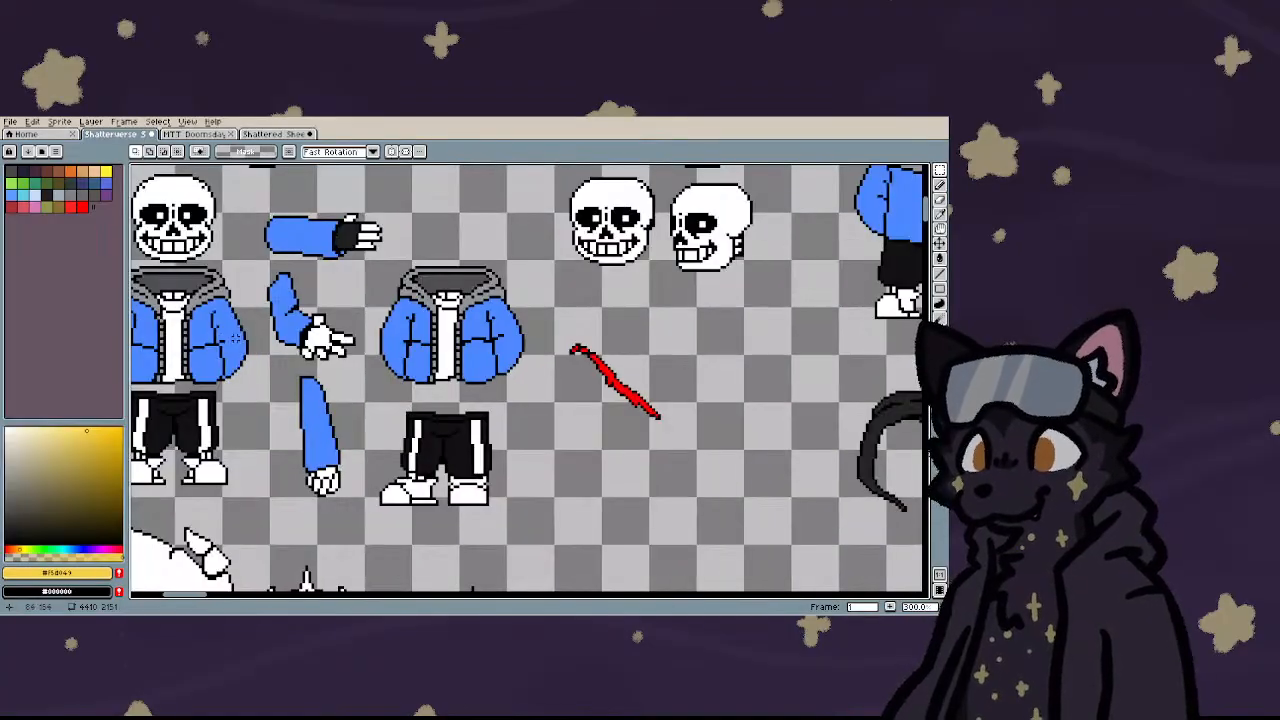
scroll(287, 312, down, 4)
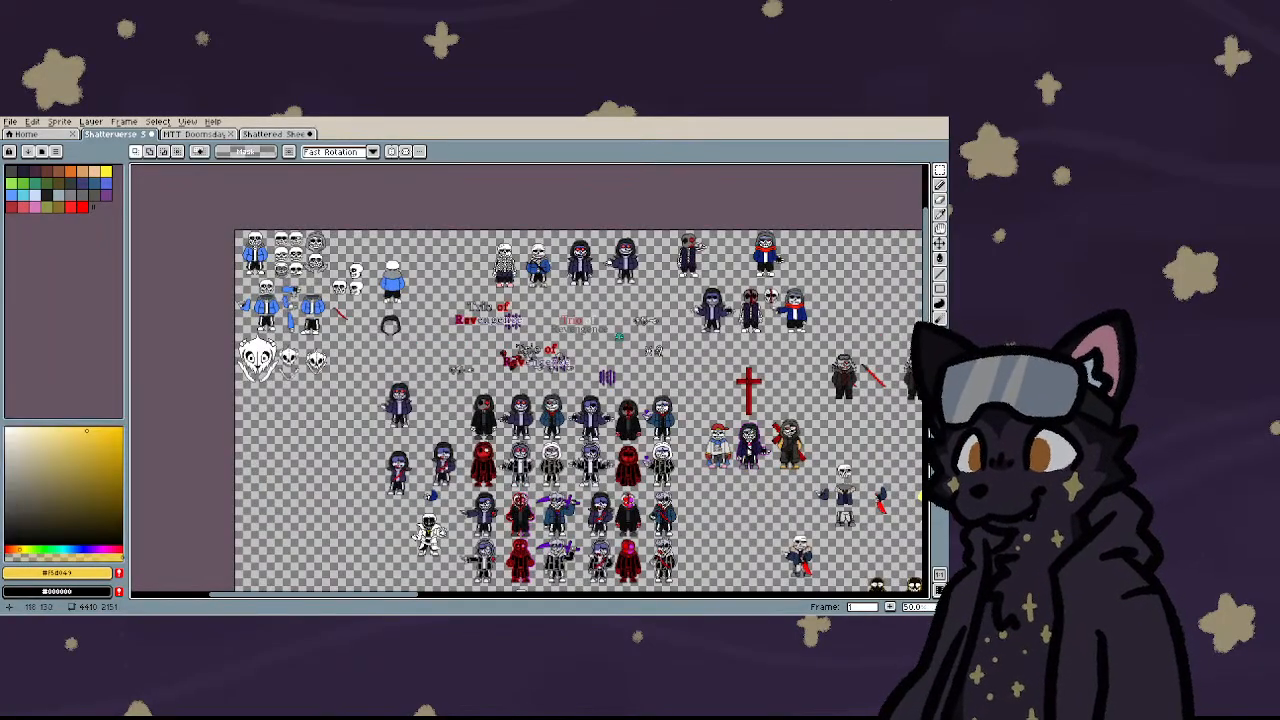
scroll(515, 422, up, 8)
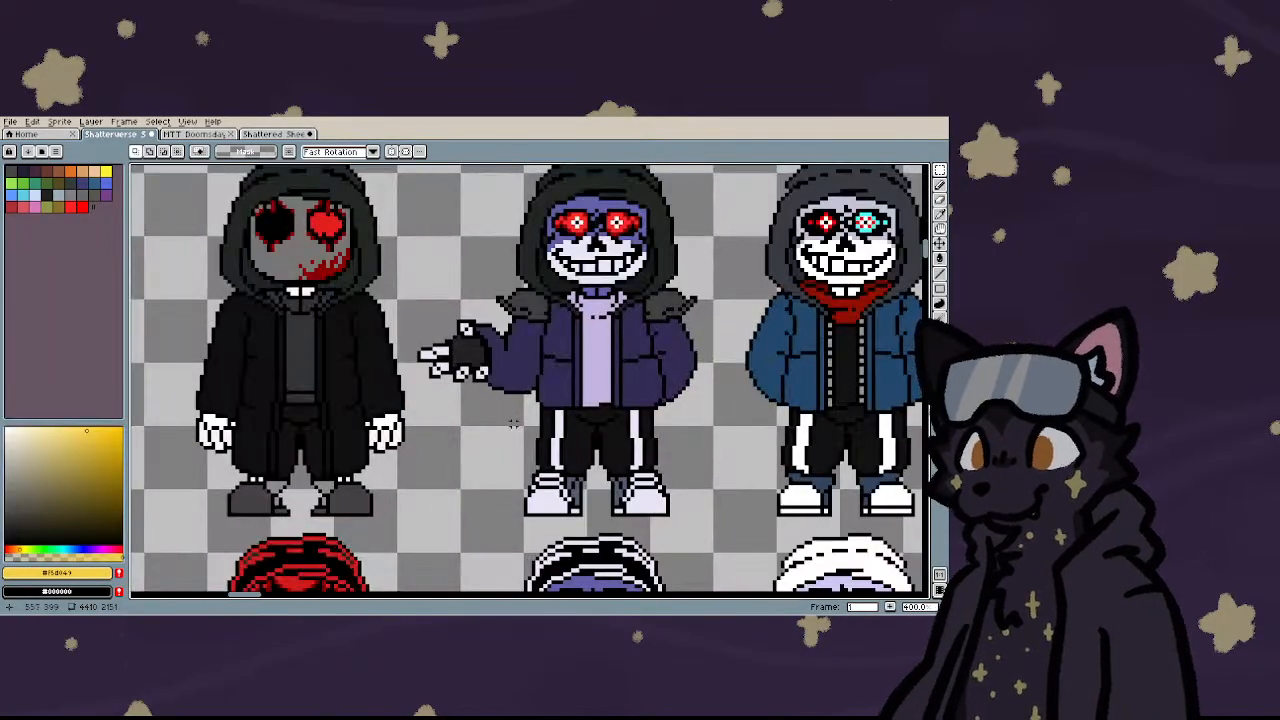
scroll(524, 319, up, 1)
drag(201, 305, 557, 566)
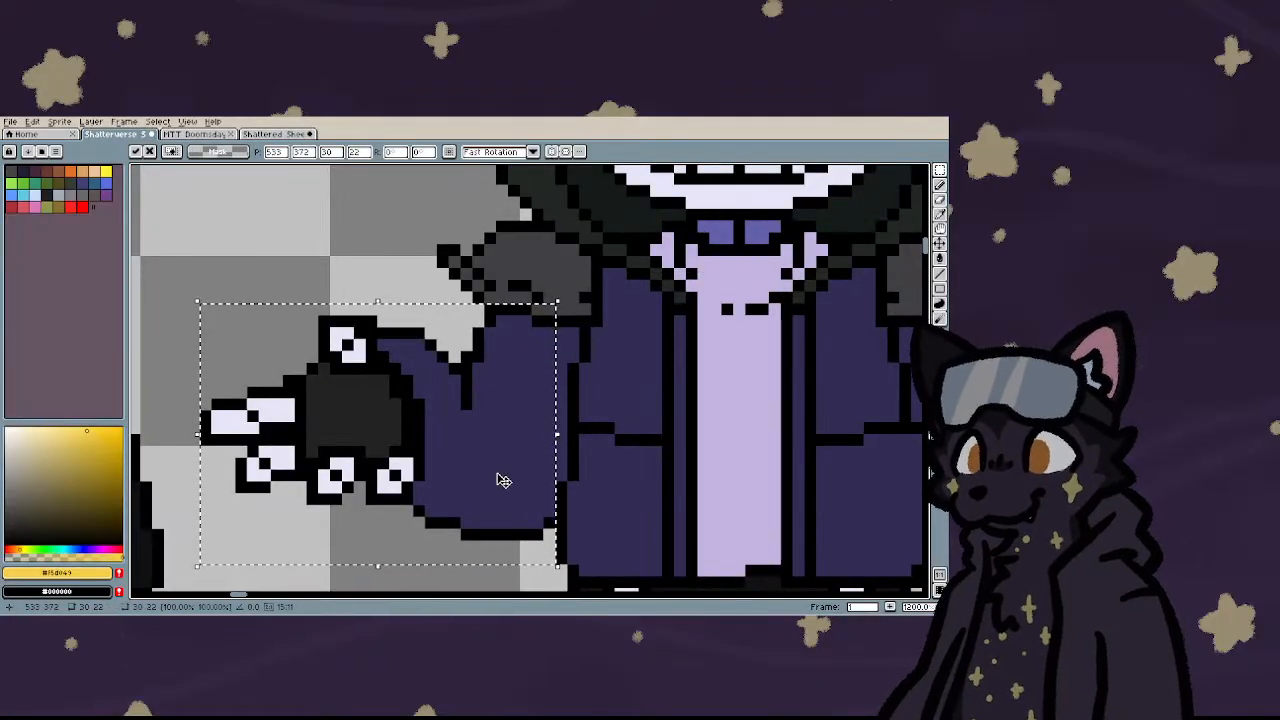
key(shift+h)
- Place the mirrored arm in the empty area beside the duplicated hatted standing sprite and deselect it
scroll(560, 437, down, 10)
drag(557, 437, 665, 450)
scroll(806, 448, down, 3)
scroll(665, 450, up, 3)
scroll(665, 450, down, 3)
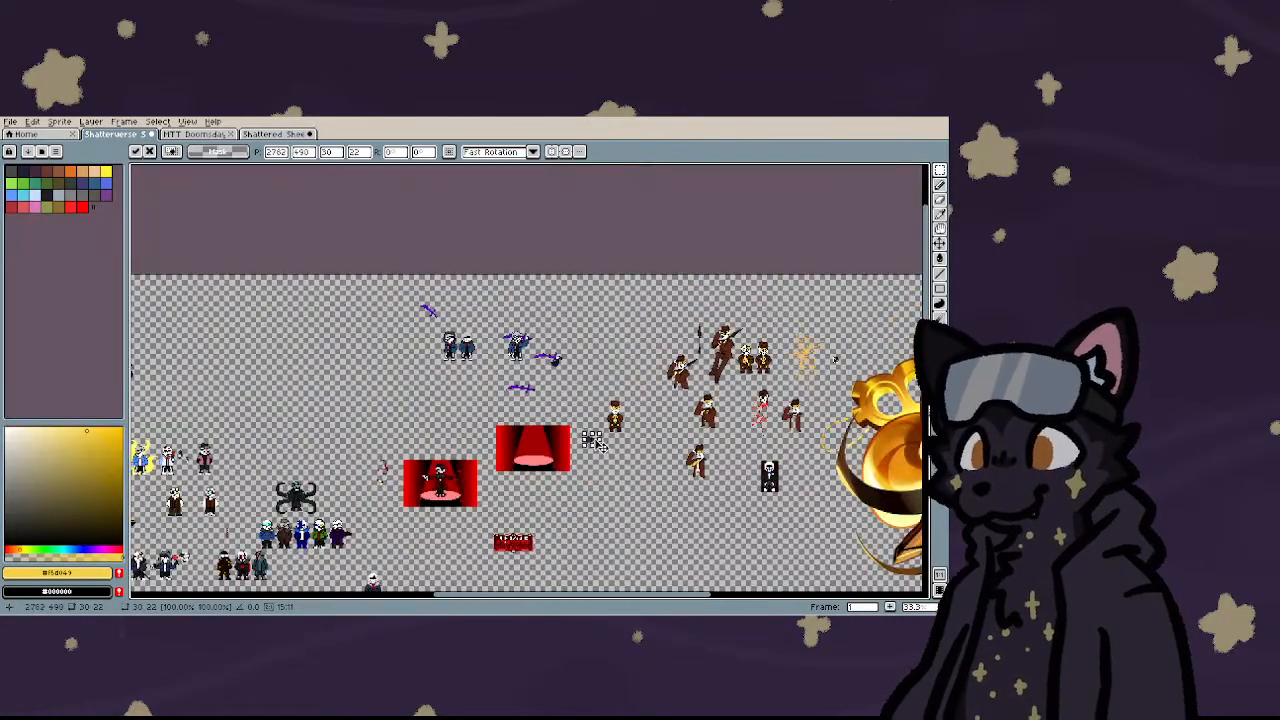
scroll(660, 430, up, 5)
drag(560, 420, 757, 413)
key(ctrl+d)
- Remove the duplicate's lower sleeve on the outstretched-arm side and attach the mirrored purple arm beneath its shoulder
scroll(598, 335, up, 3)
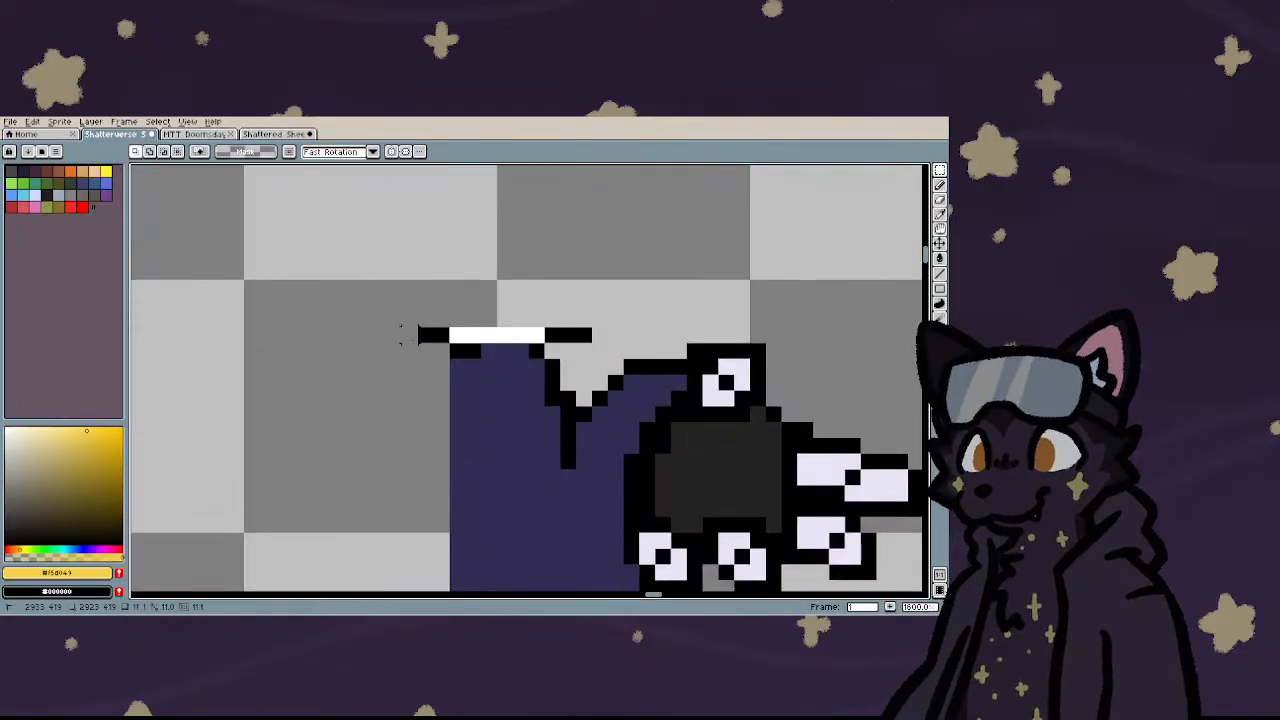
scroll(403, 362, down, 3)
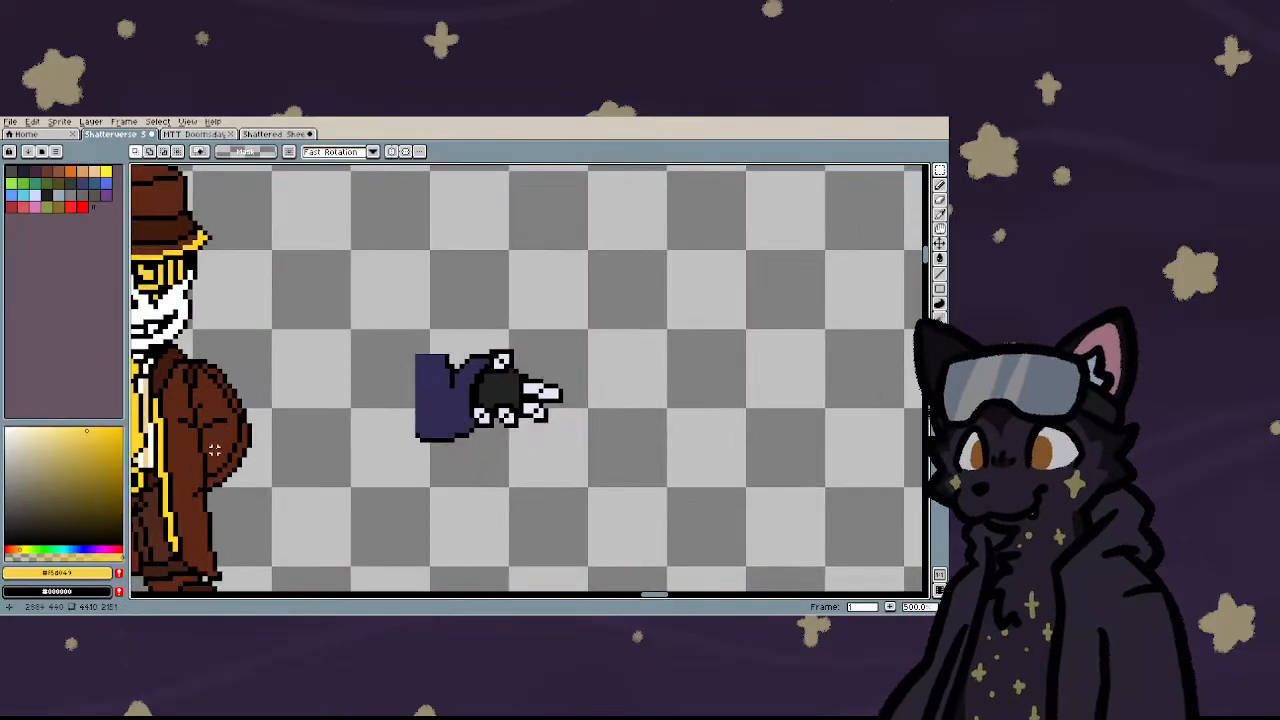
scroll(212, 482, up, 3)
scroll(400, 314, down, 5)
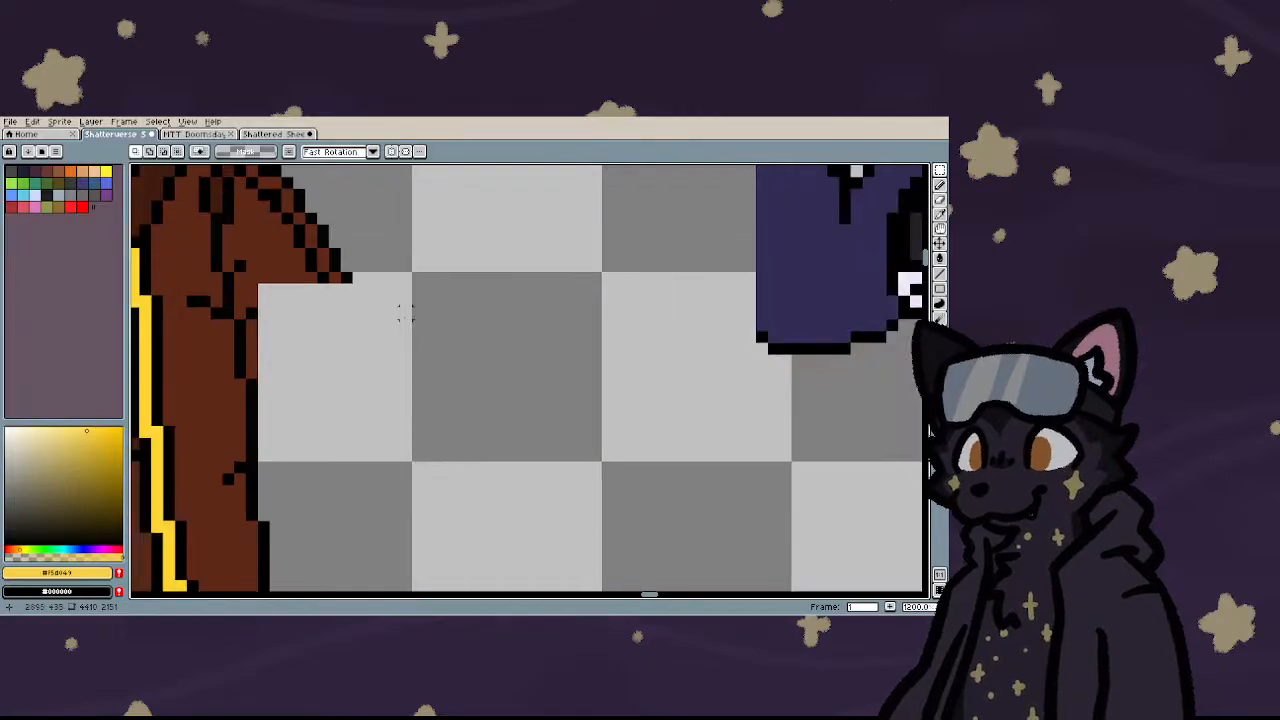
drag(674, 323, 465, 363)
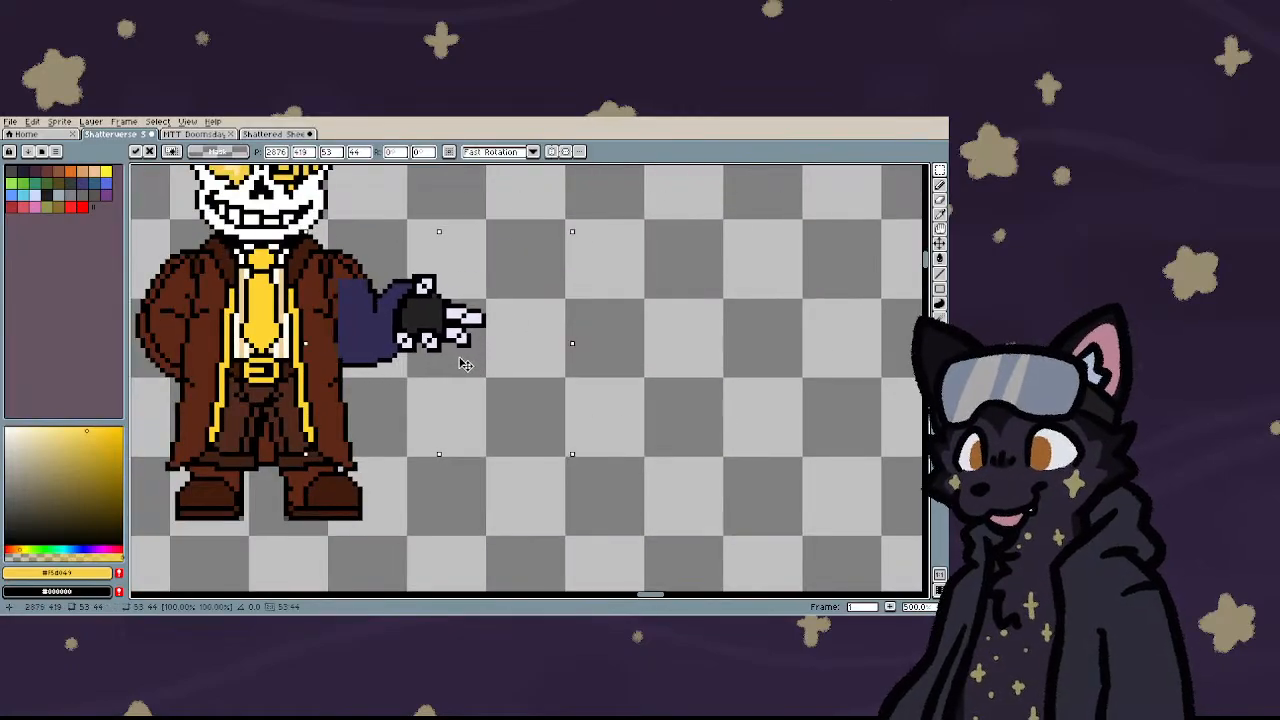
- Pencil a black outline along the crease joining the brown shoulder to the pasted purple arm
key(b)
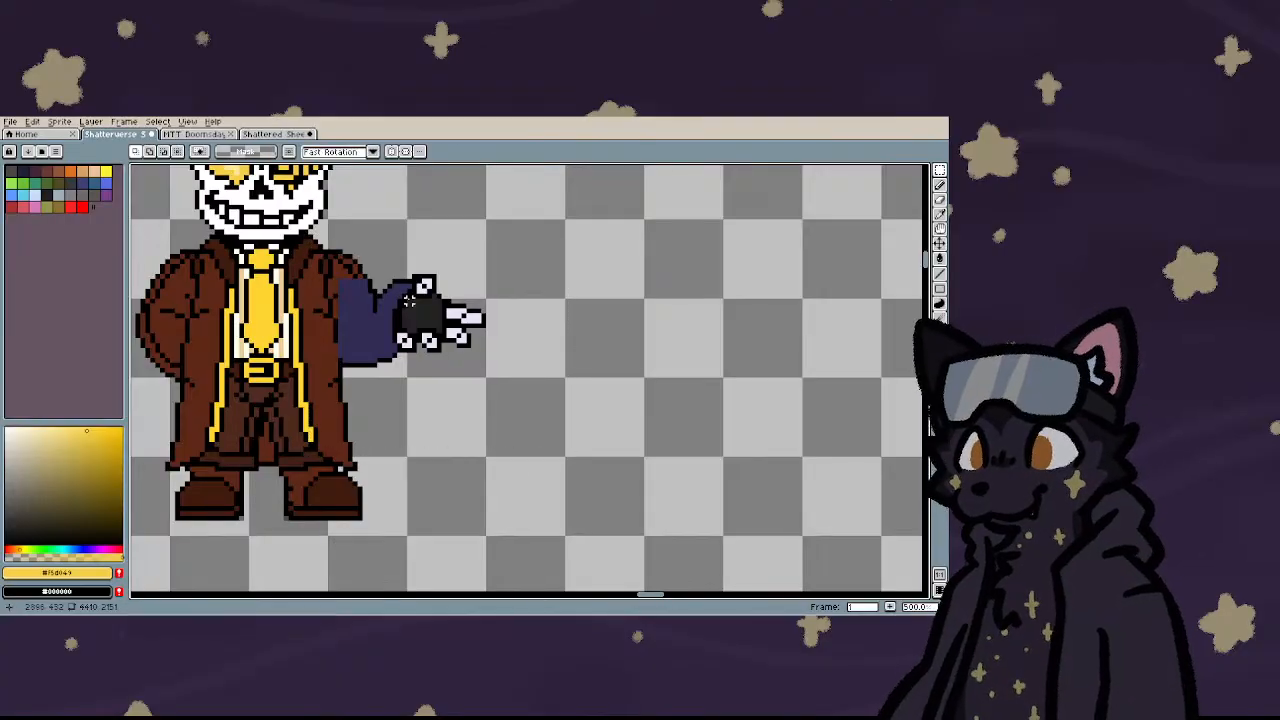
scroll(382, 284, up, 4)
drag(274, 274, 290, 320)
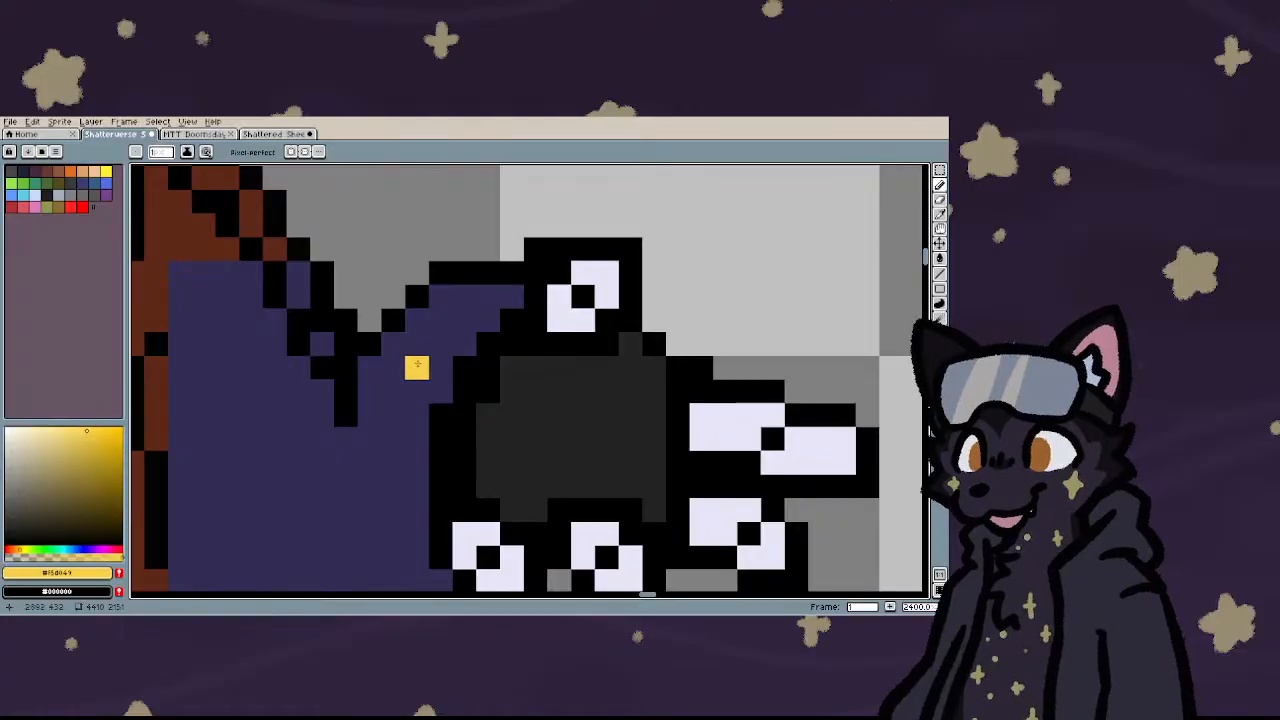
scroll(414, 366, down, 4)
scroll(368, 425, up, 3)
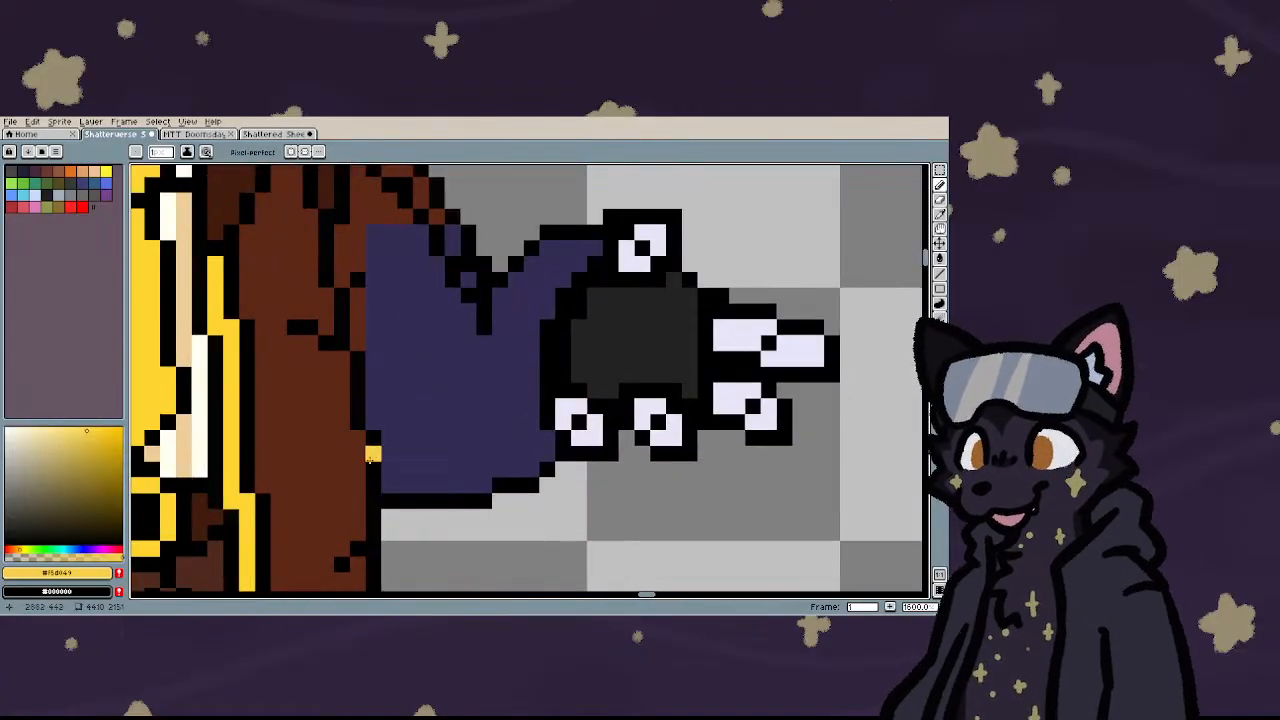
scroll(356, 392, down, 2)
scroll(347, 355, up, 1)
- Sample the coat's brown and fill the purple sleeve and its leftover shoulder pixels with it
alt+click(347, 355)
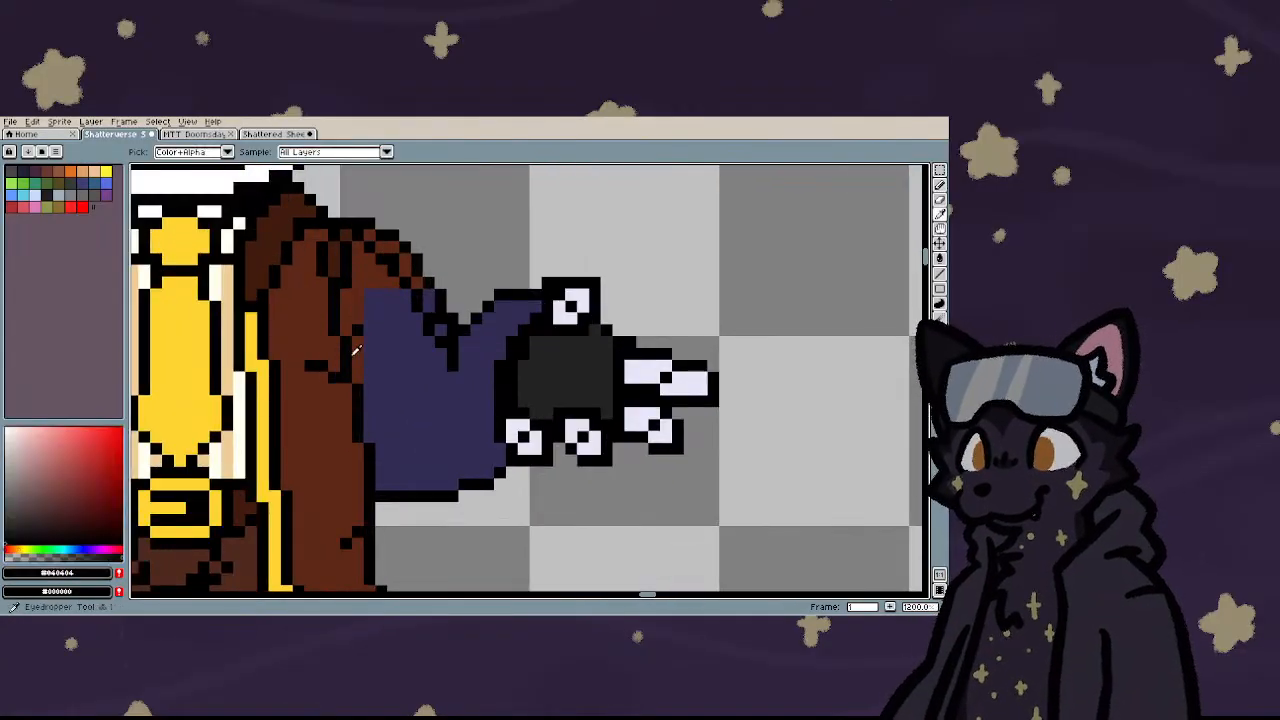
key(g)
scroll(400, 386, down, 1)
click(408, 384)
scroll(408, 384, down, 4)
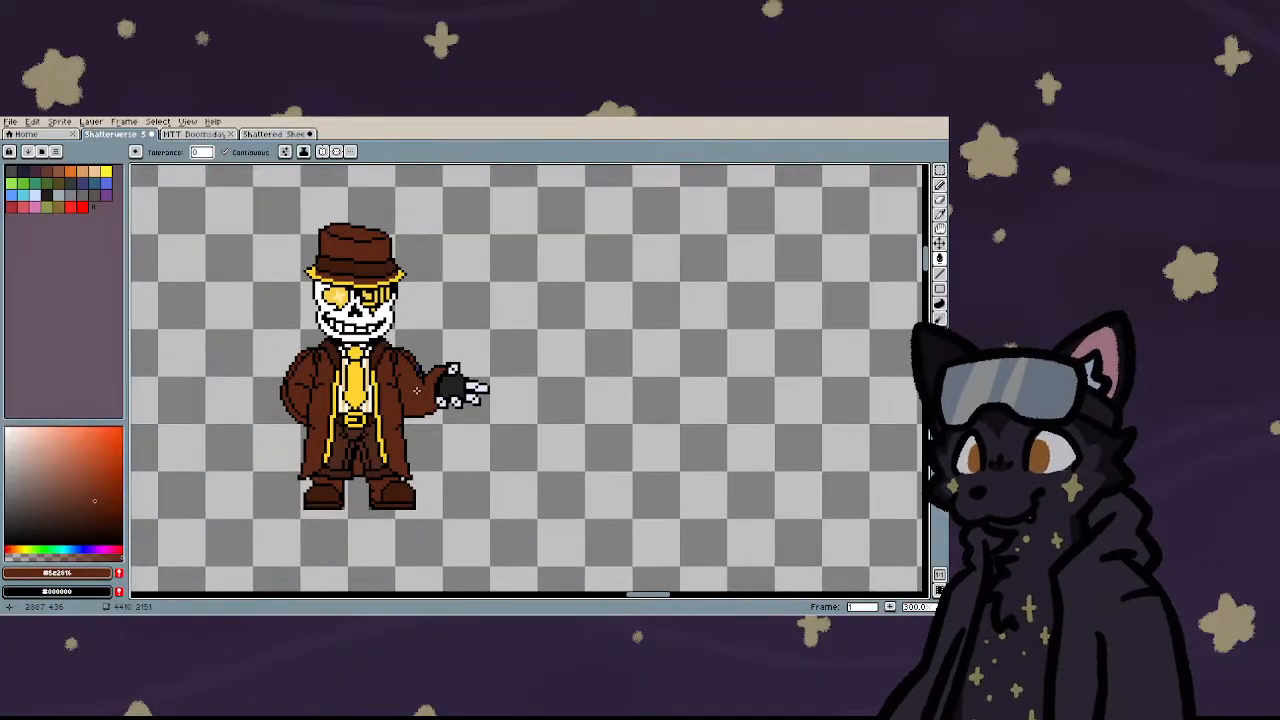
scroll(412, 376, down, 4)
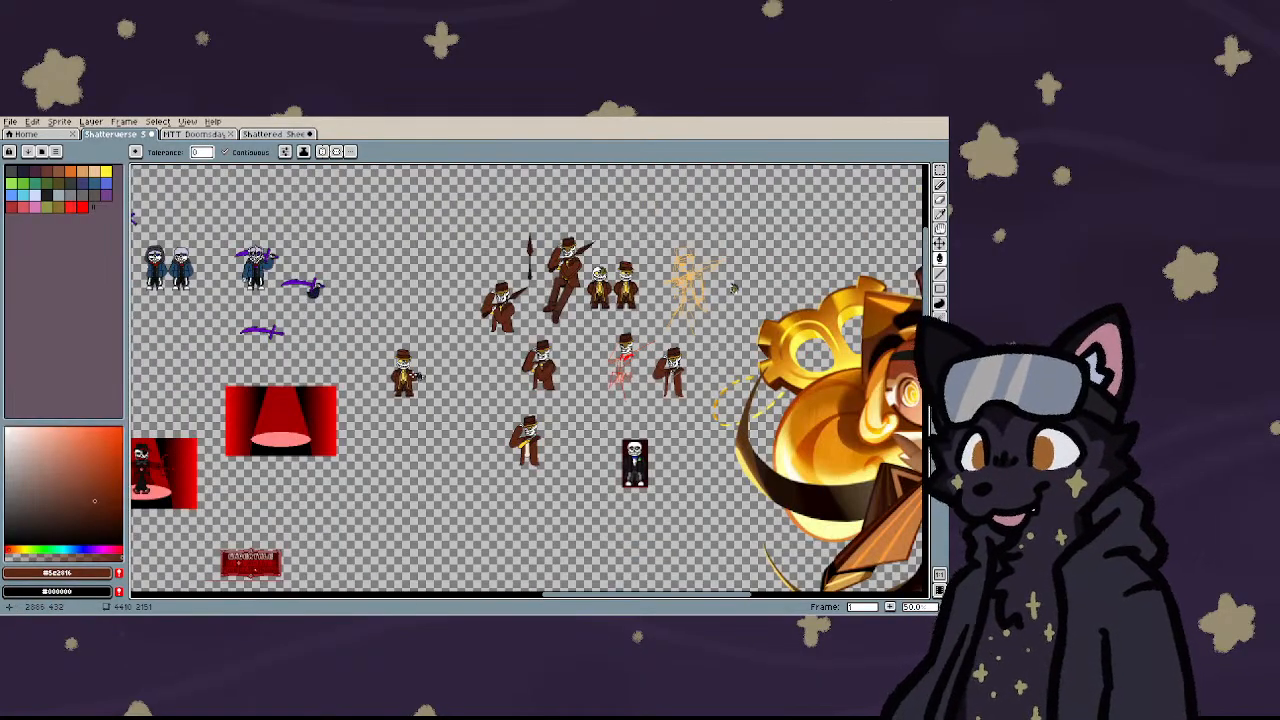
scroll(413, 375, up, 4)
scroll(327, 441, down, 4)
scroll(340, 410, up, 10)
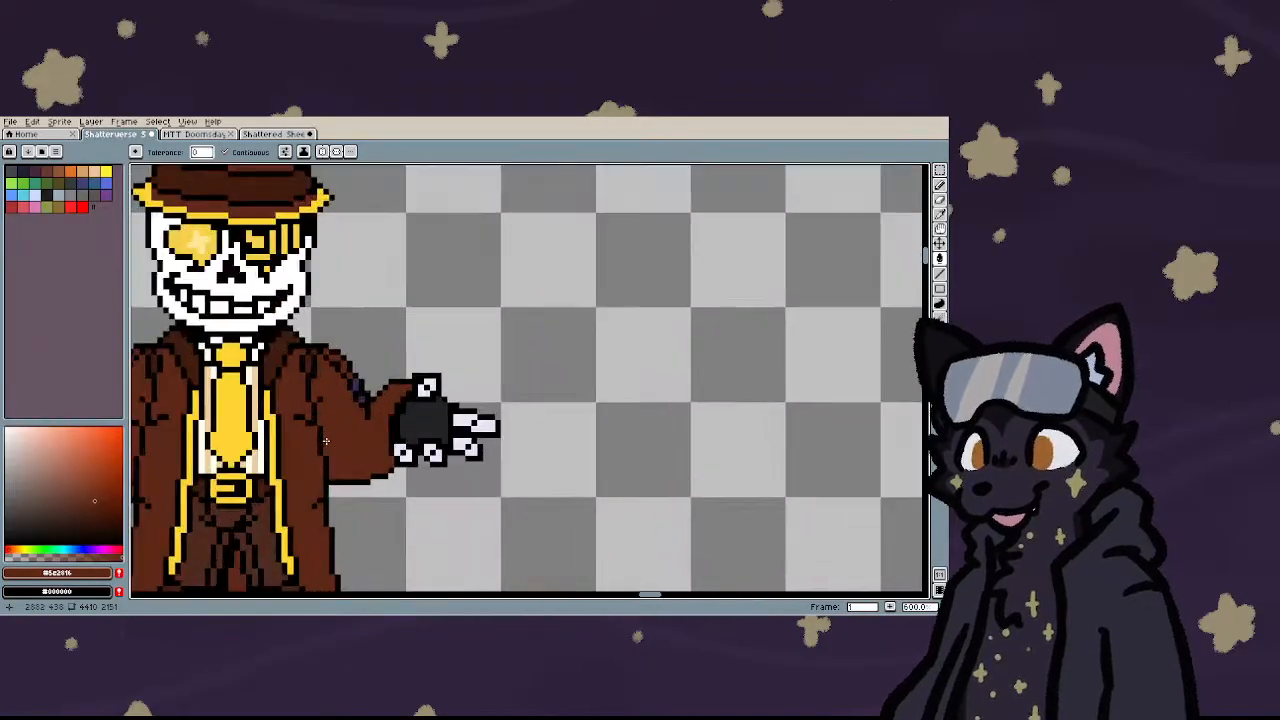
scroll(375, 342, down, 5)
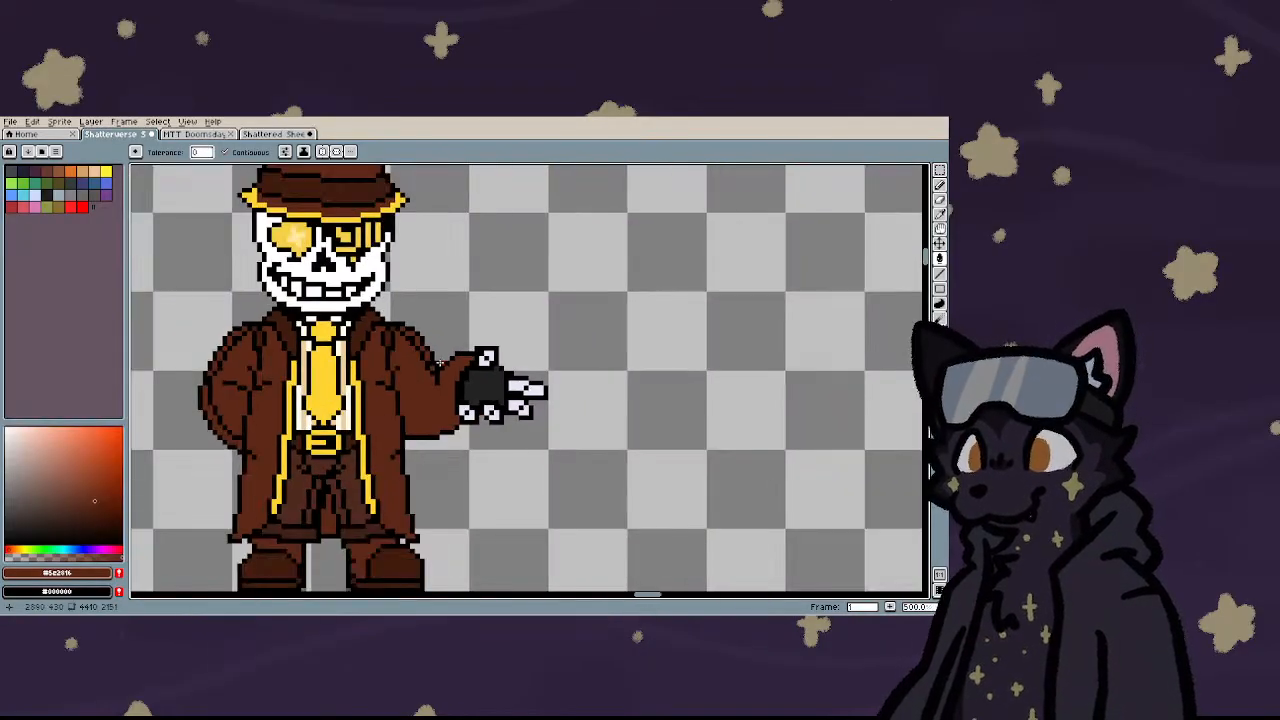
- Sample the white of the spear-carrying skeleton's hand and fill the dark palm of the outstretched hand with it
scroll(438, 363, down, 4)
scroll(560, 276, up, 4)
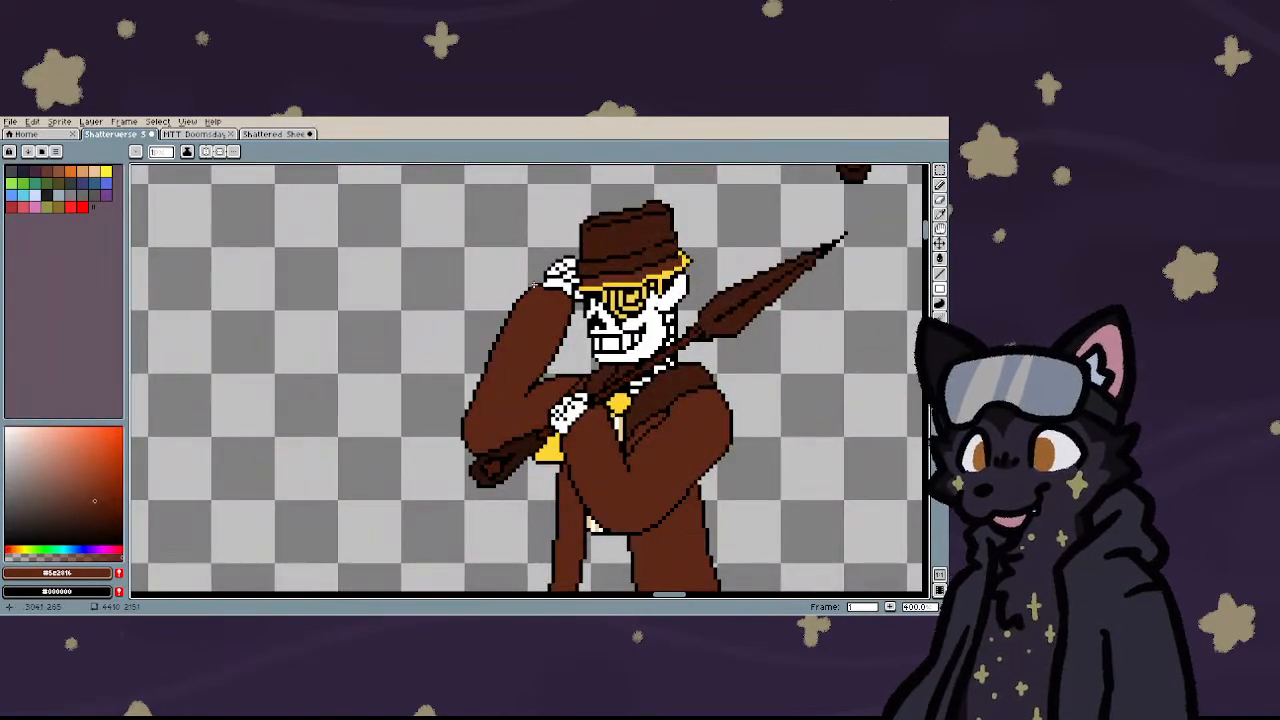
key(i)
click(561, 279)
scroll(558, 282, down, 4)
key(g)
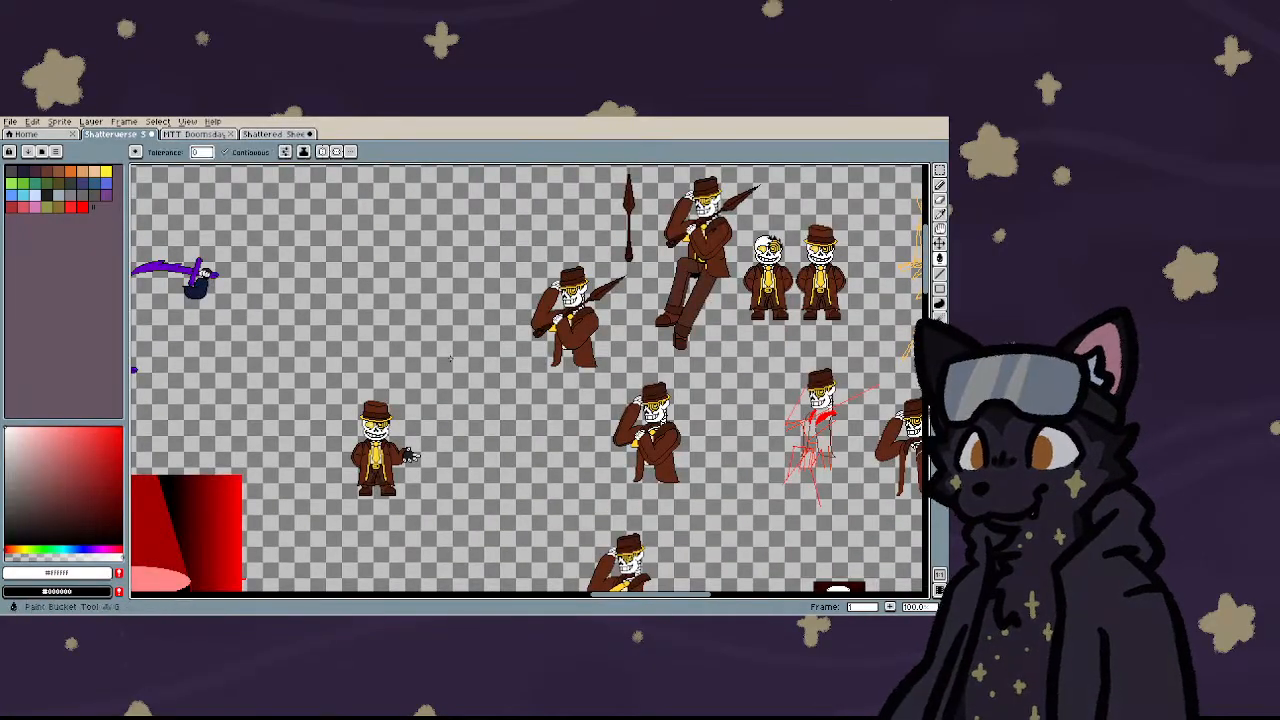
scroll(408, 479, up, 1)
scroll(407, 479, up, 3)
click(394, 371)
- Fill the pale lavender segments of the thumb and all fingers on the outstretched hand with white
click(332, 436)
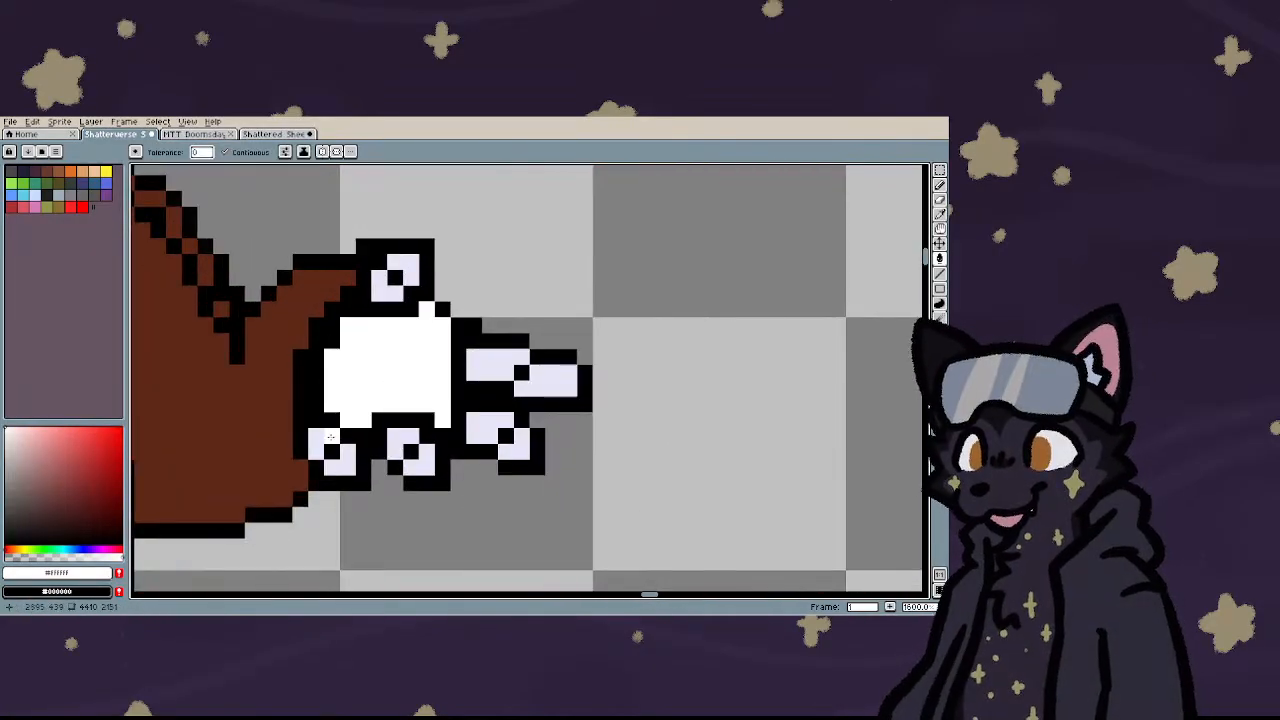
click(320, 444)
click(340, 460)
click(395, 437)
click(426, 466)
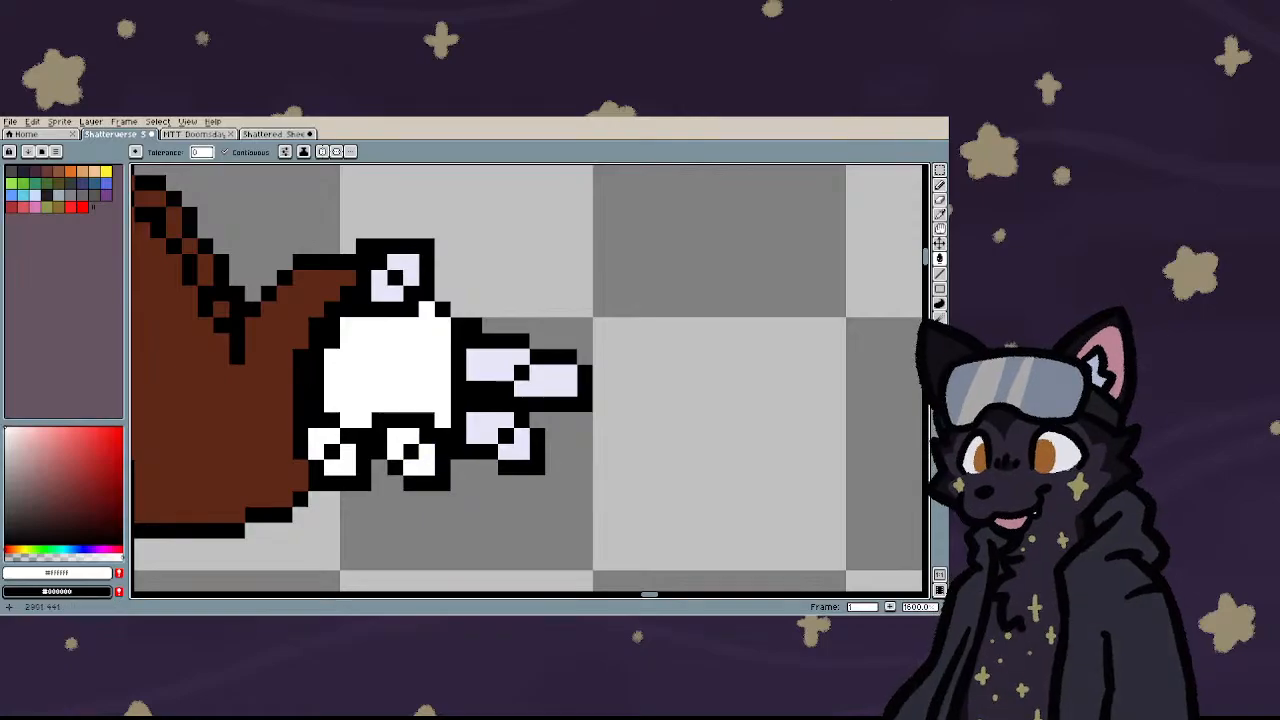
click(490, 420)
click(515, 445)
click(552, 382)
click(495, 364)
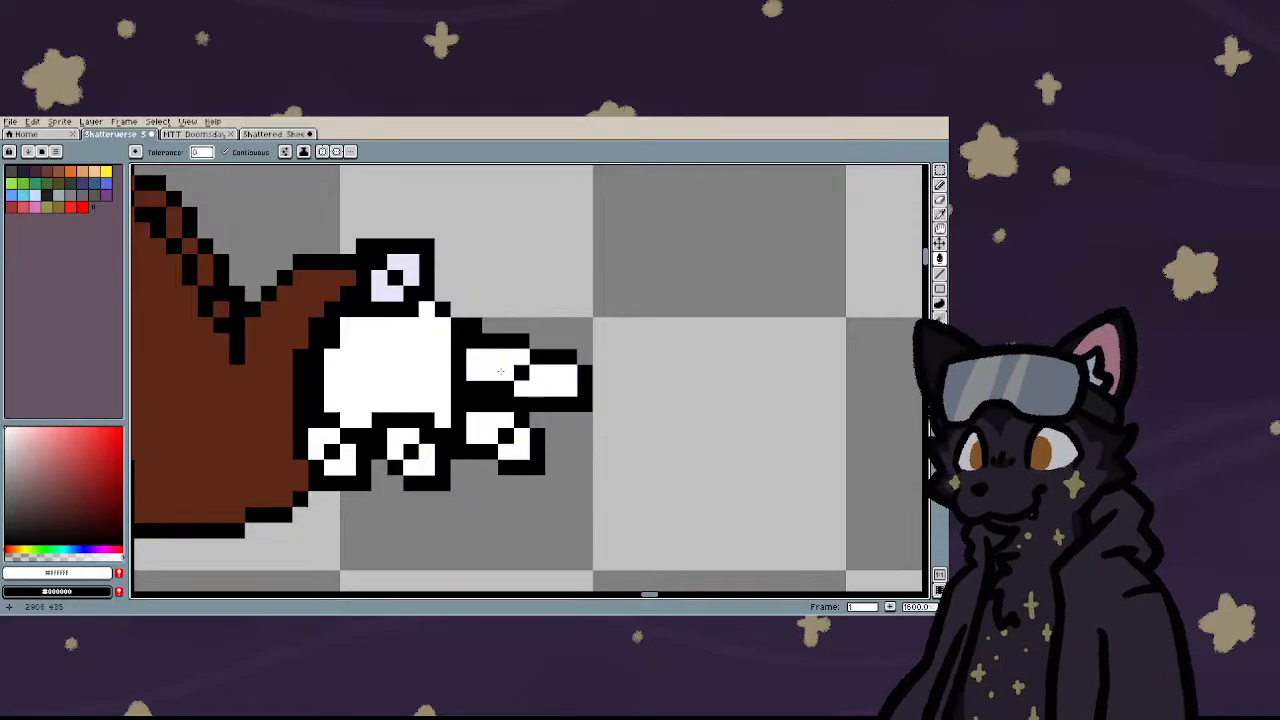
click(379, 286)
click(411, 262)
click(412, 278)
- Pencil black bone marks on the white palm beside the bases of the extended fingers
key(b)
click(443, 357)
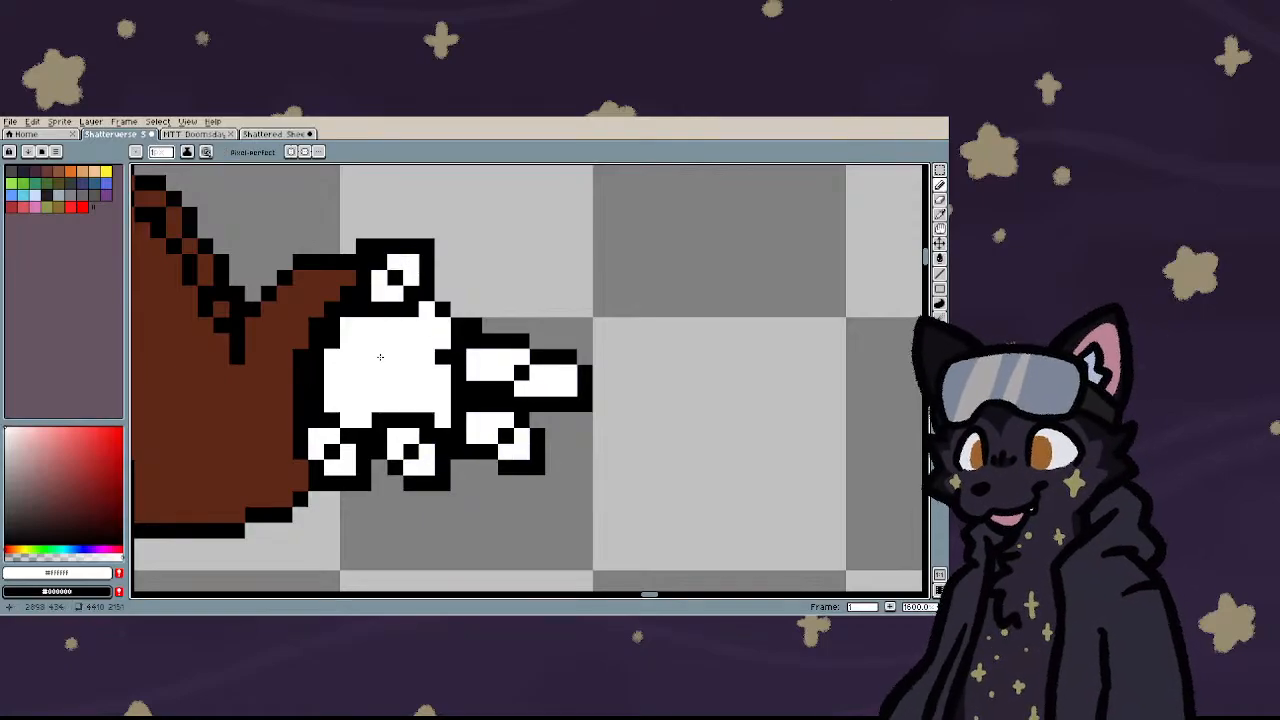
drag(441, 402, 425, 389)
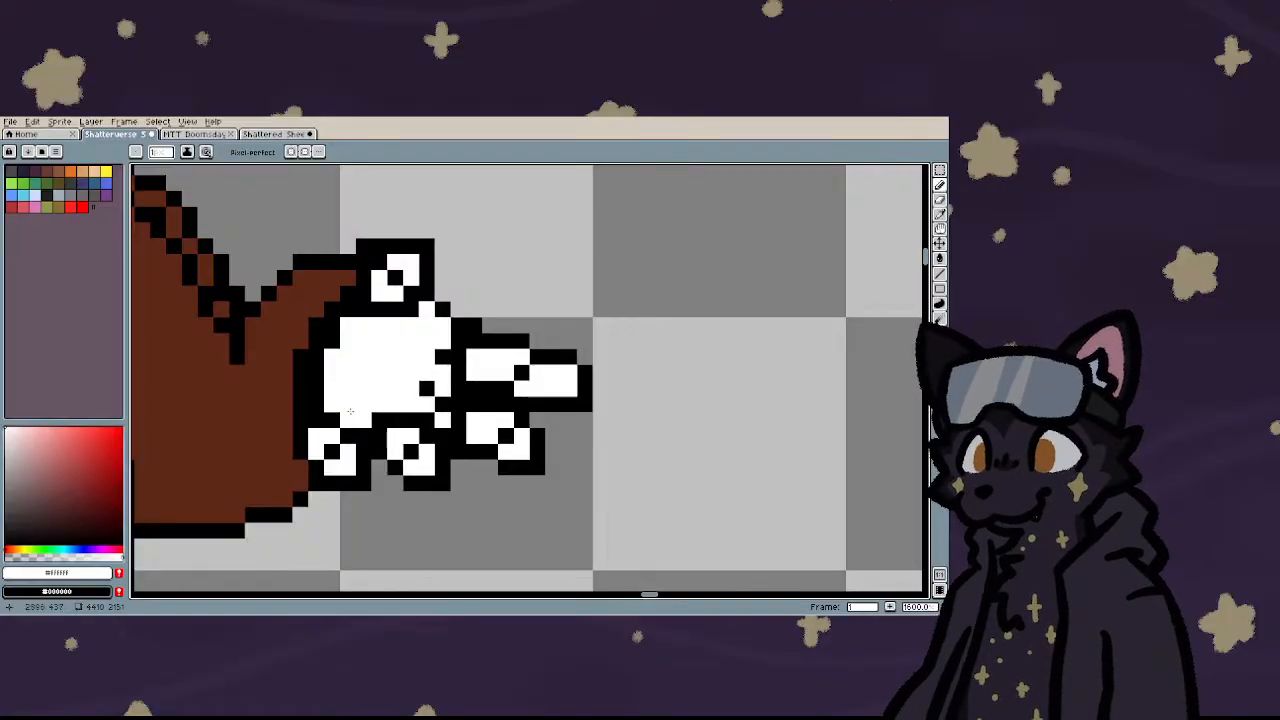
scroll(373, 397, down, 1)
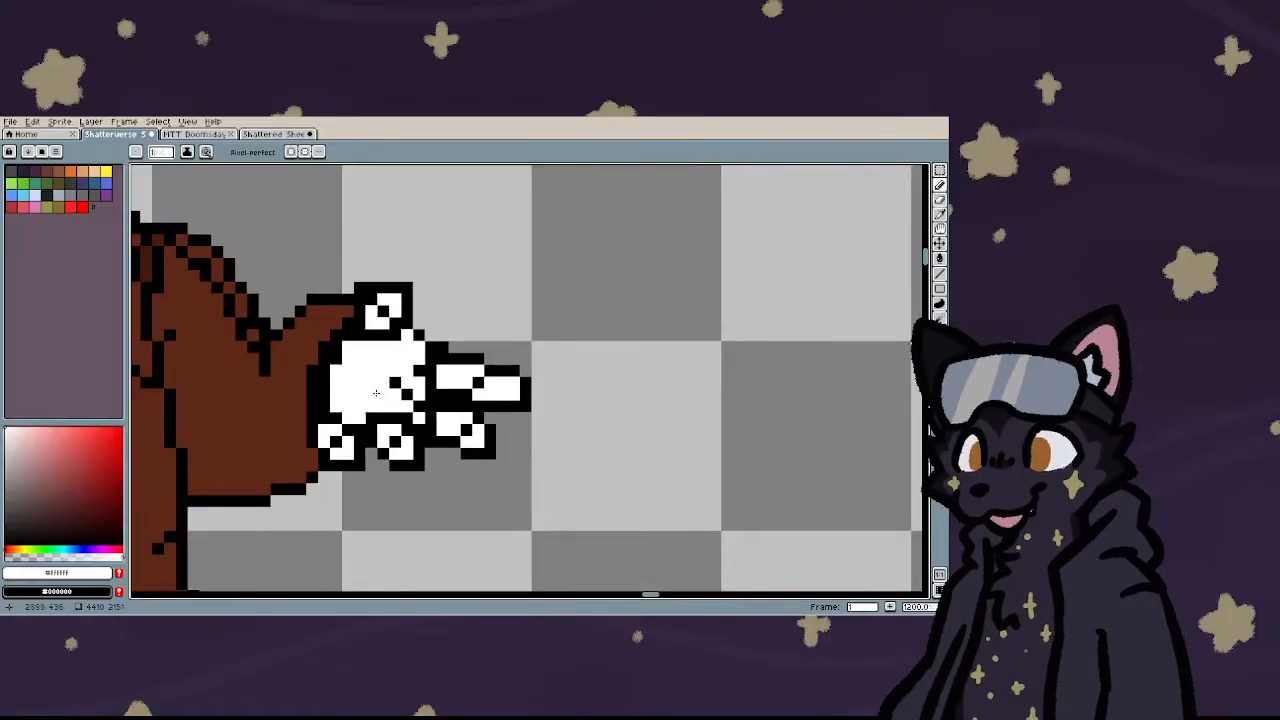
scroll(390, 386, up, 2)
scroll(396, 390, down, 3)
scroll(303, 375, up, 4)
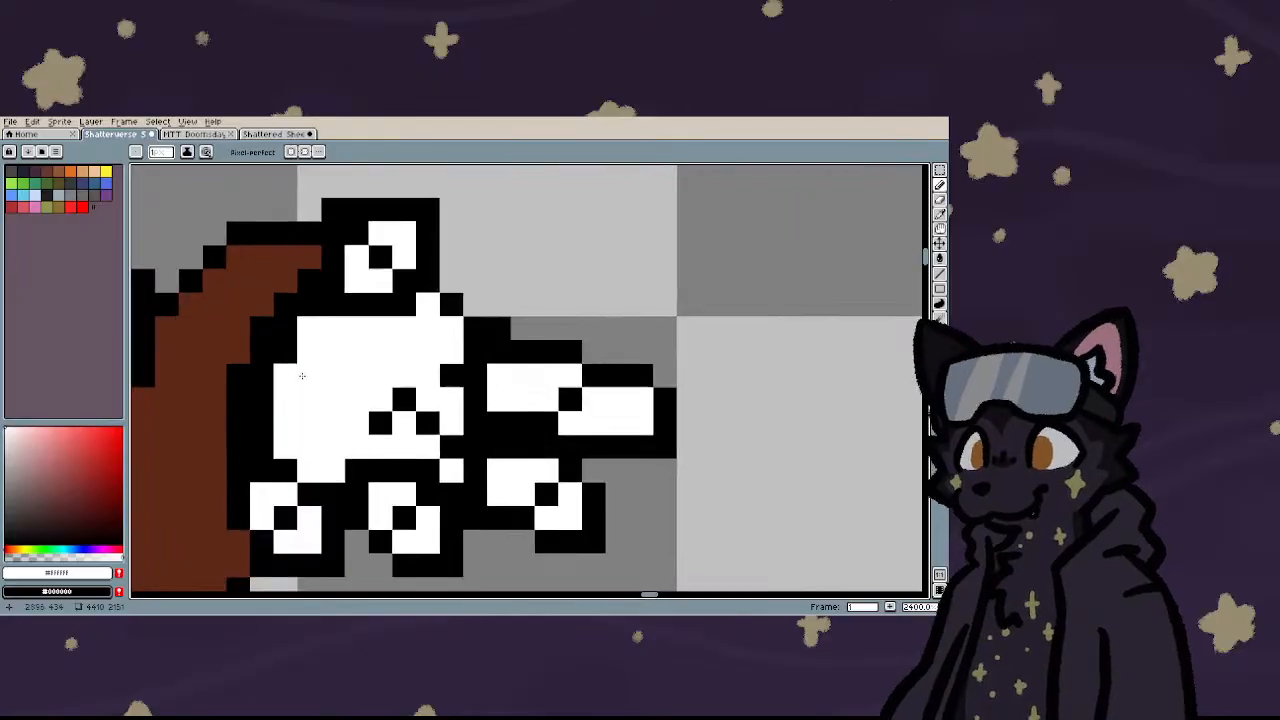
- Pencil a black gap in the middle of the palm and small black marks near the wrist
mouse_move(361, 393)
mouse_down()
mouse_move(391, 397)
mouse_move(397, 346)
mouse_up()
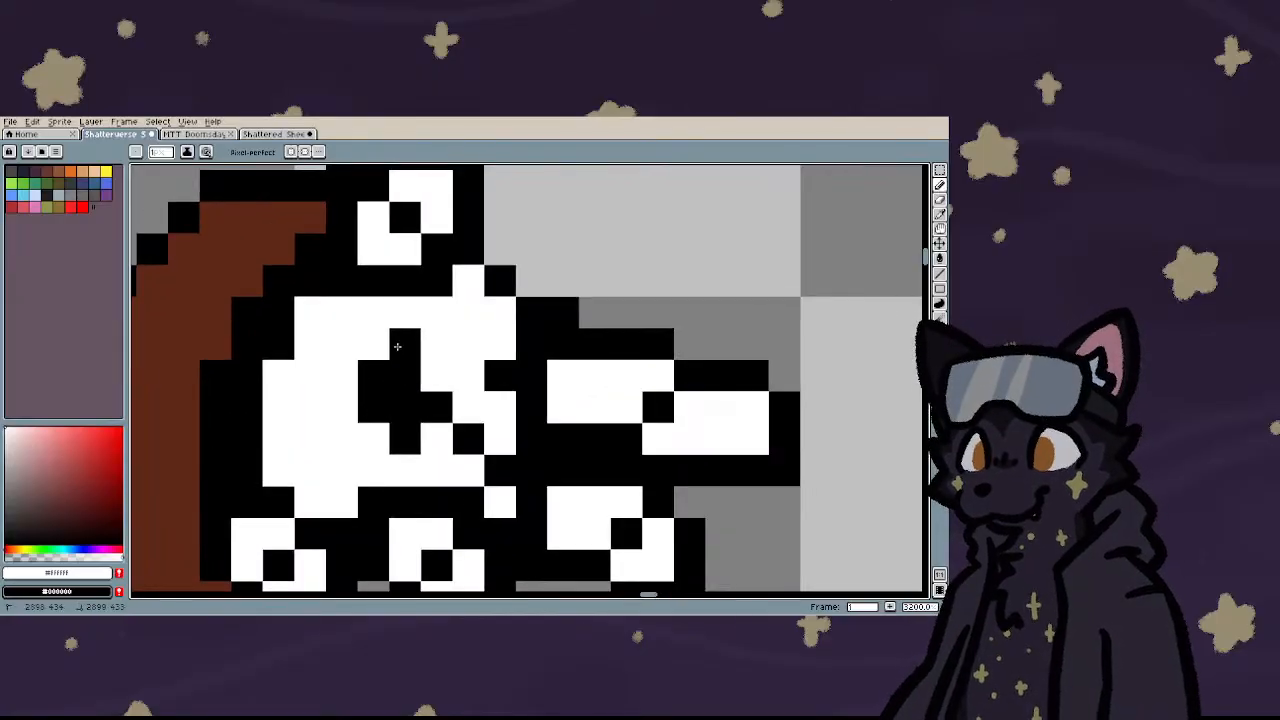
scroll(332, 410, down, 1)
scroll(332, 410, down, 2)
scroll(314, 400, up, 3)
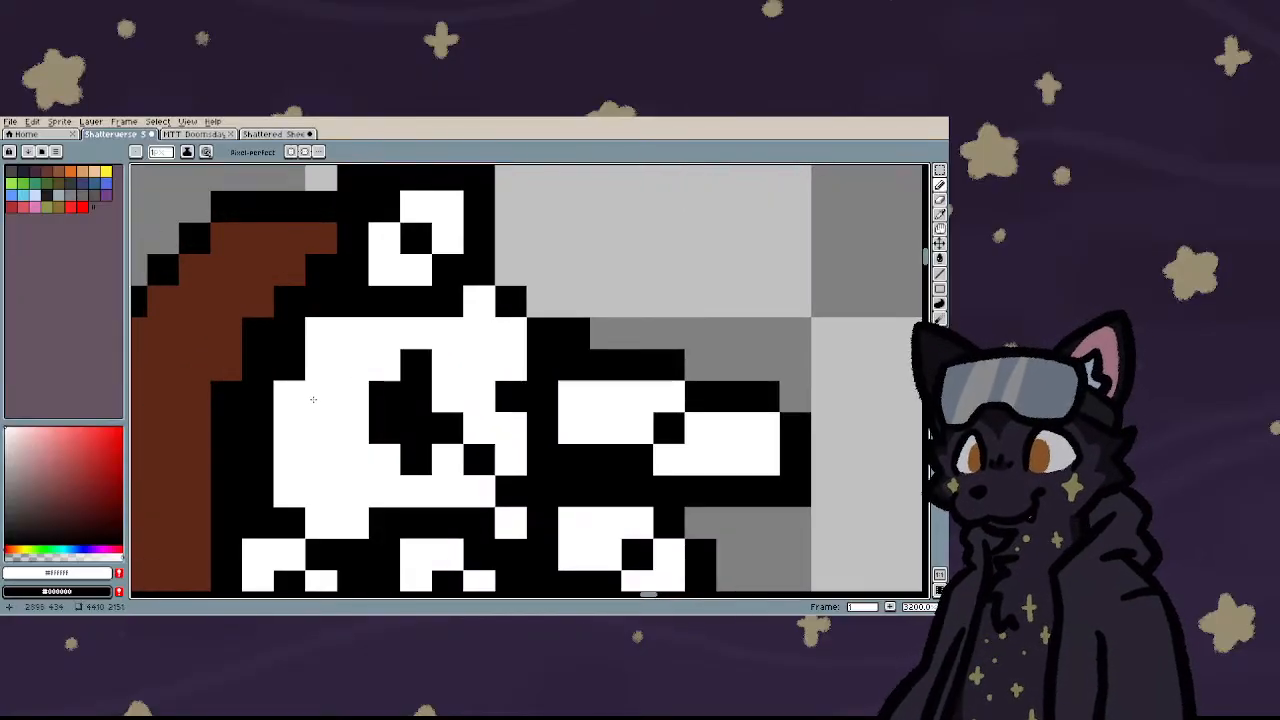
drag(289, 424, 322, 428)
scroll(316, 388, down, 2)
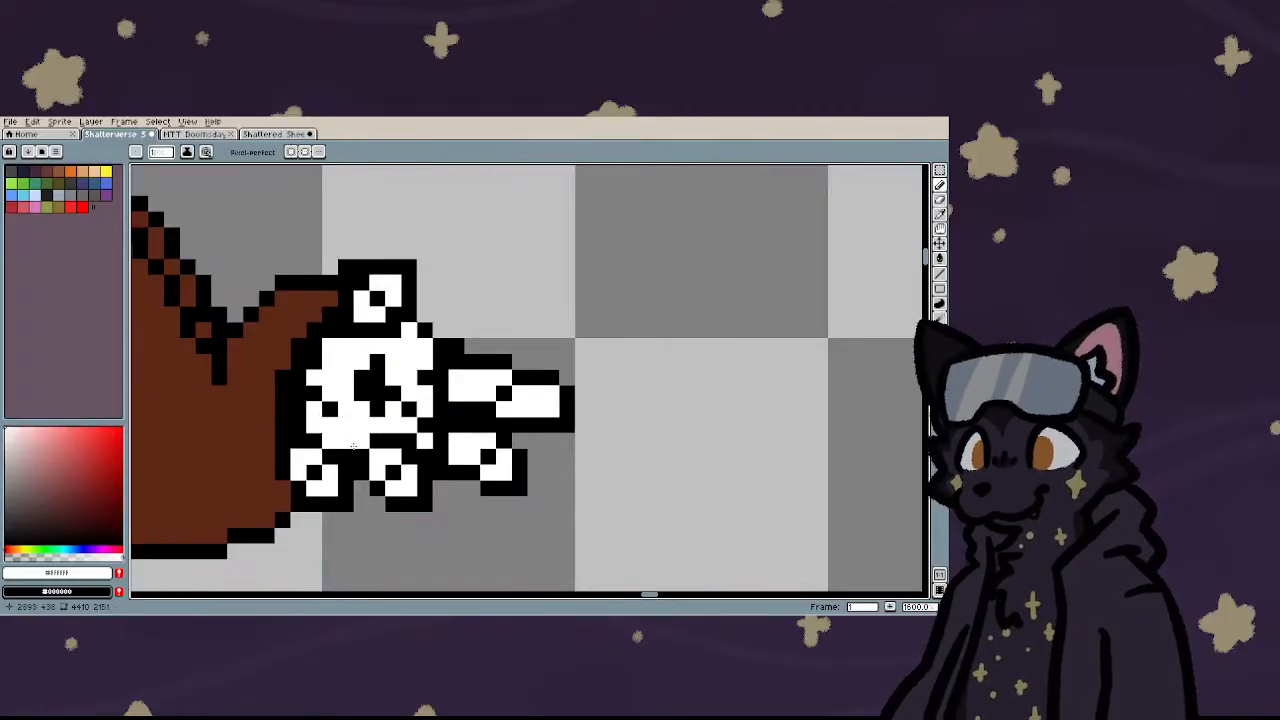
- Examine the hatted sprite's new outstretched arm and bony hand up close and from a distance
scroll(375, 414, down, 4)
scroll(383, 390, down, 3)
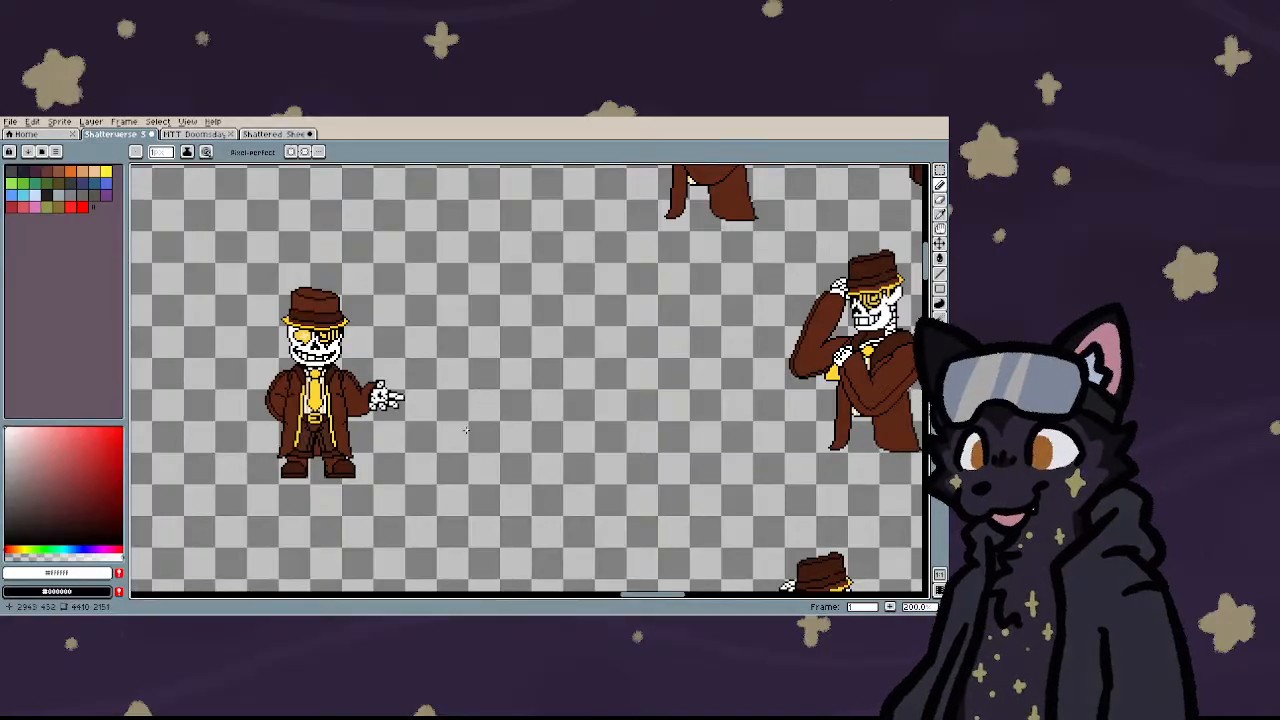
scroll(334, 391, up, 3)
scroll(343, 394, up, 4)
scroll(504, 368, down, 7)
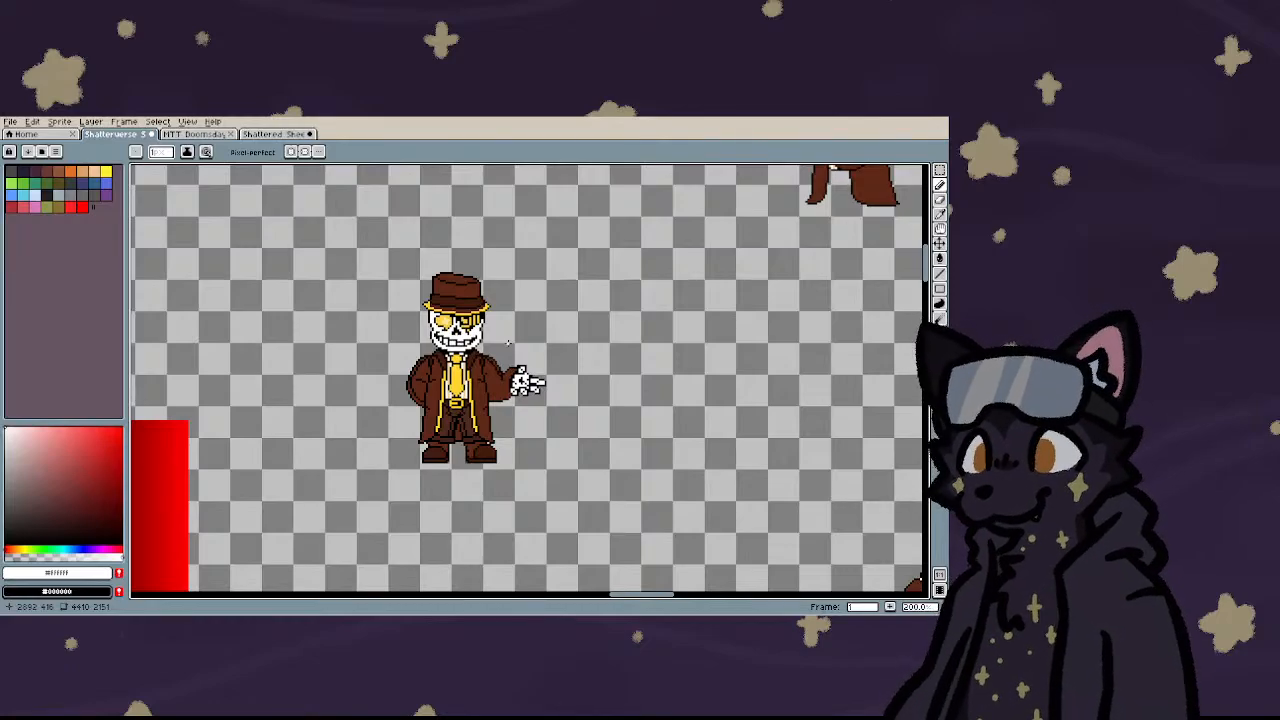
scroll(508, 342, up, 3)
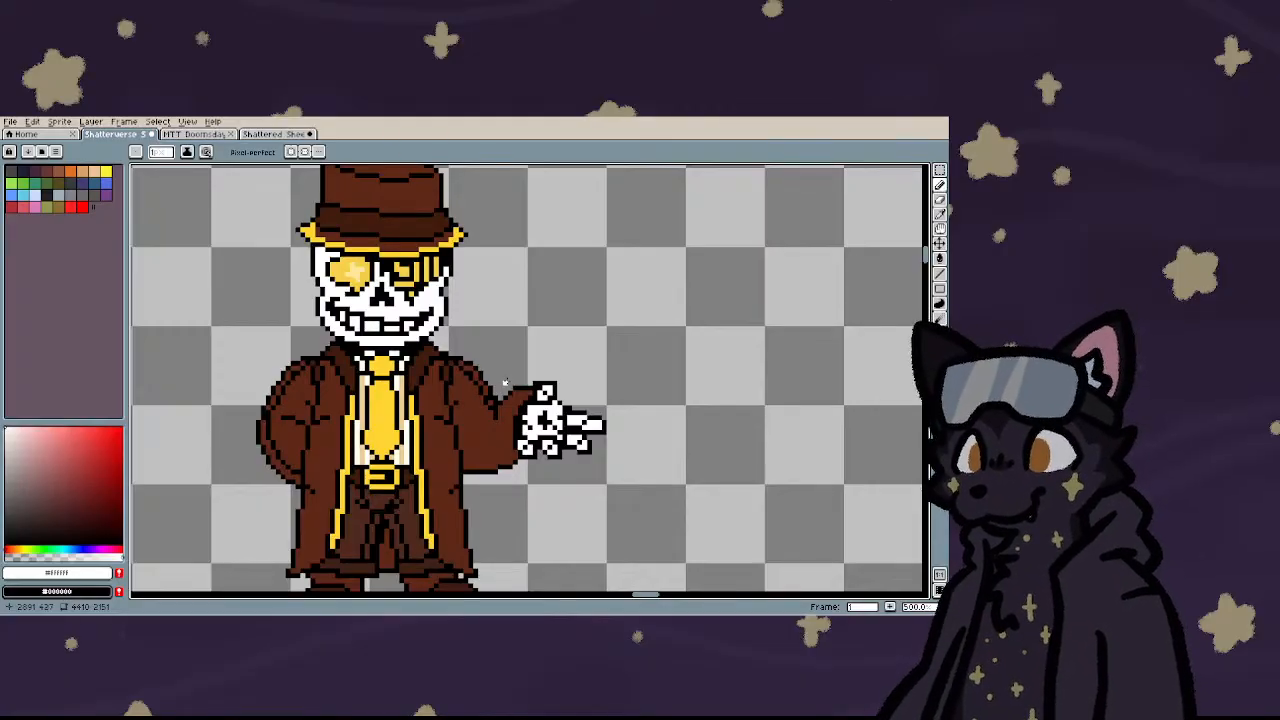
scroll(507, 390, down, 5)
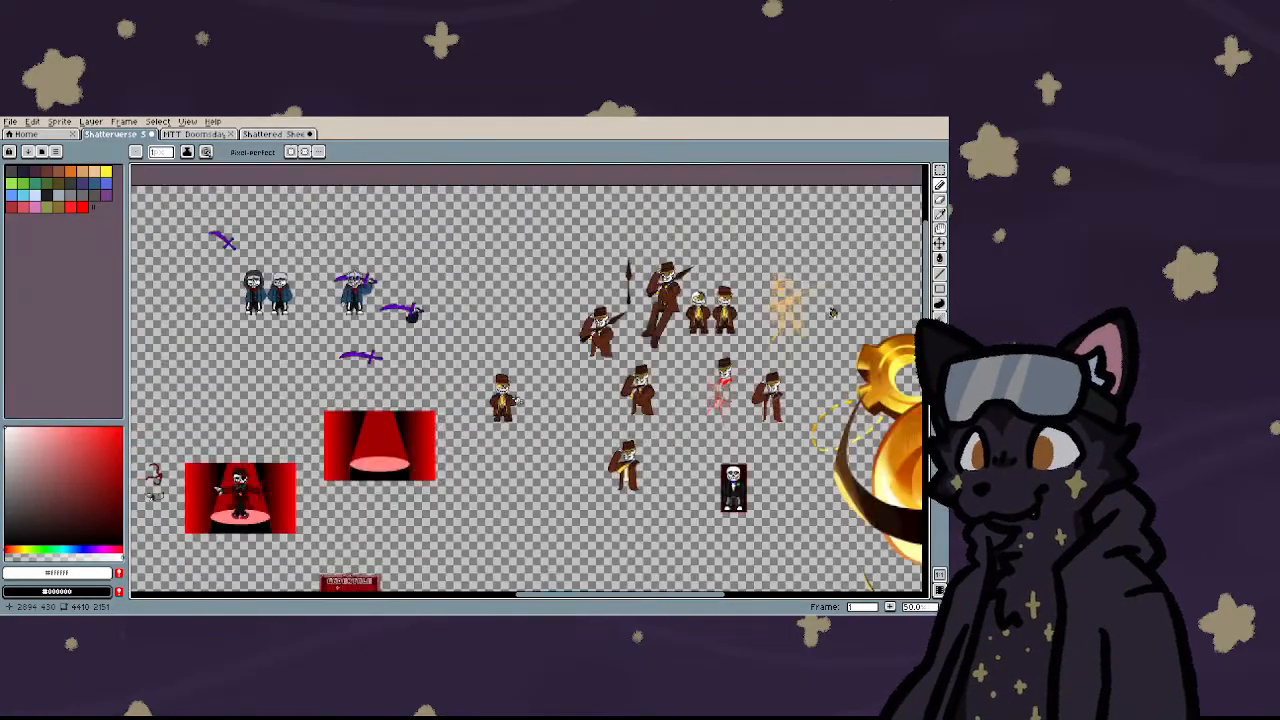
- Inspect the hatted skeleton's face, hat, coat and both arms up close and as a whole figure
scroll(515, 399, up, 4)
scroll(535, 357, up, 5)
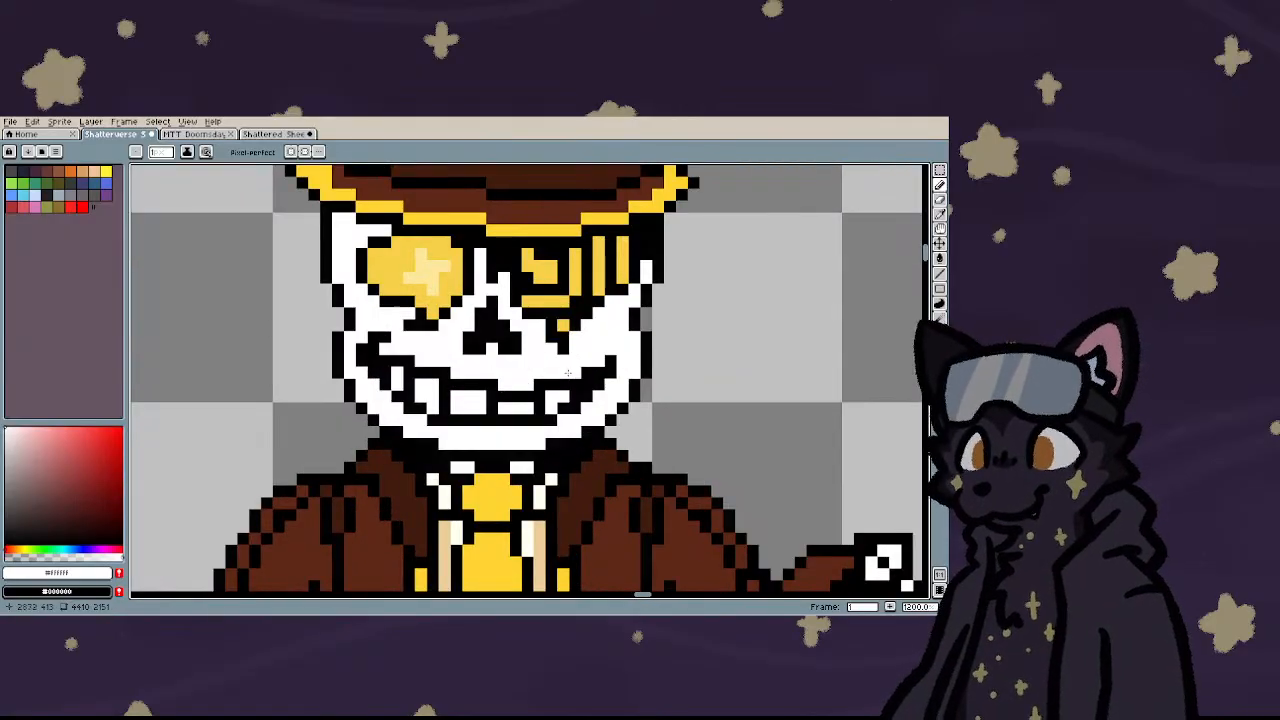
scroll(382, 324, up, 3)
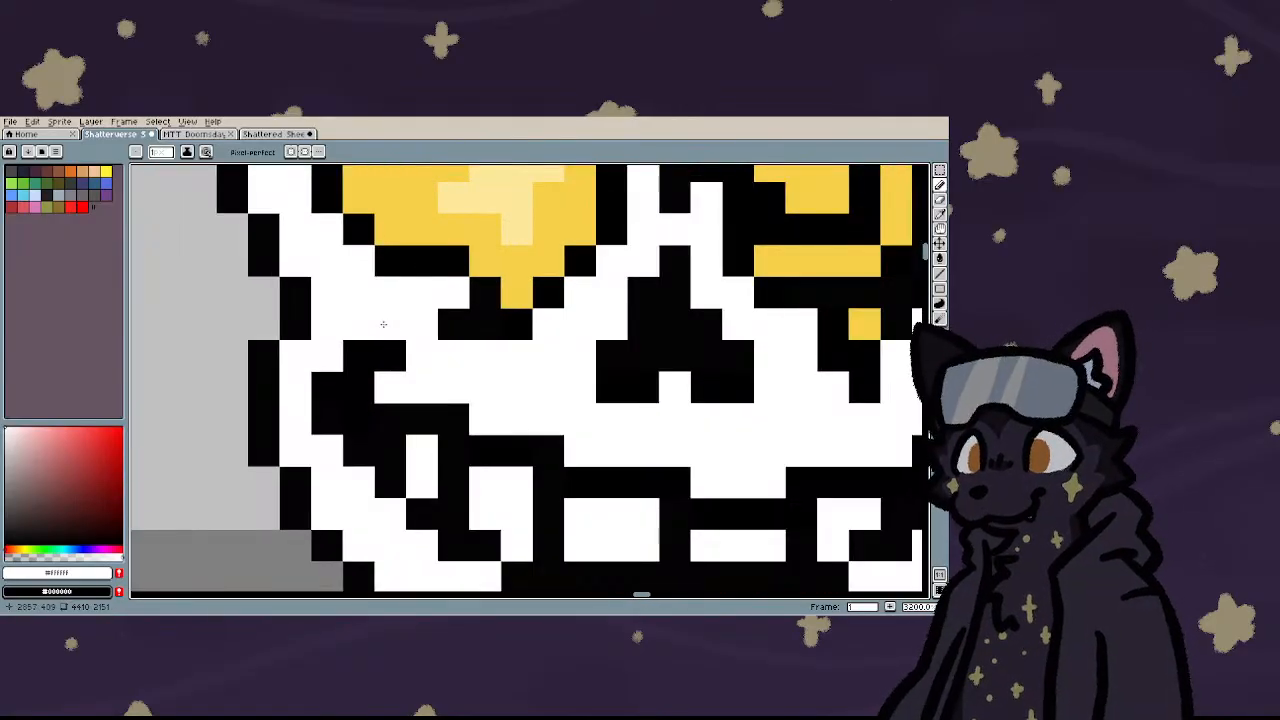
scroll(383, 324, down, 1)
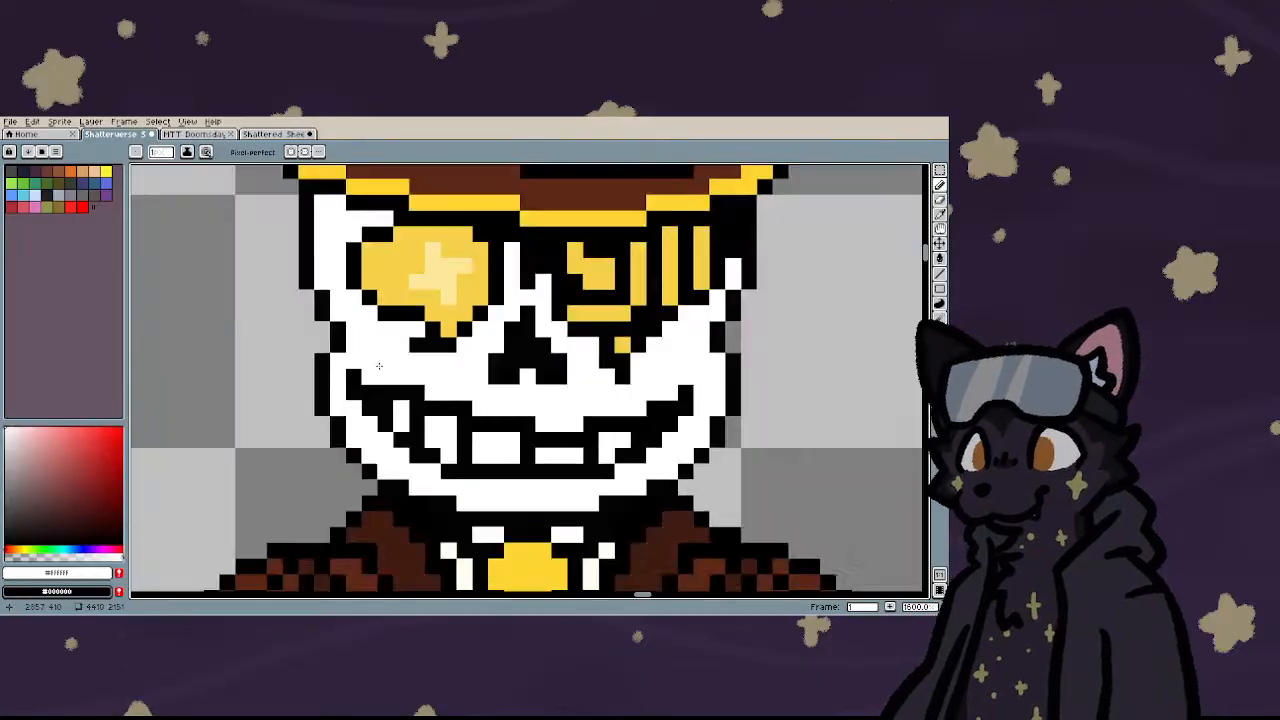
scroll(379, 366, down, 3)
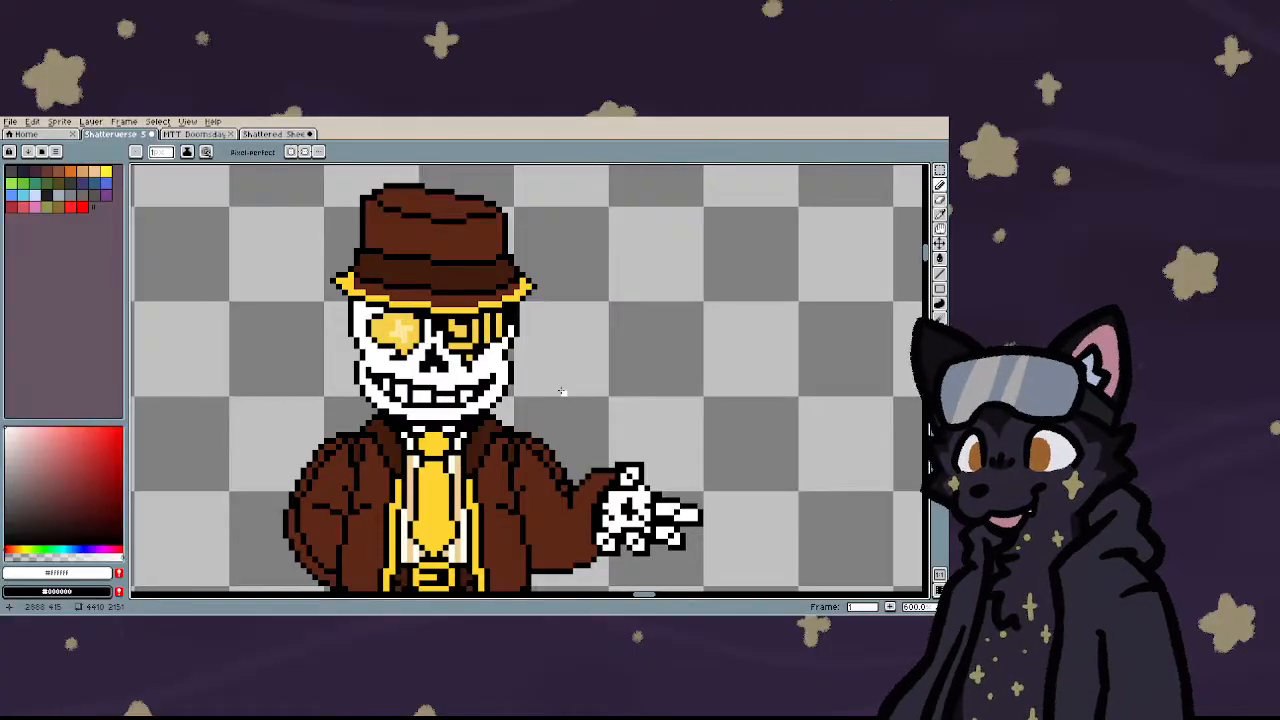
scroll(237, 334, up, 4)
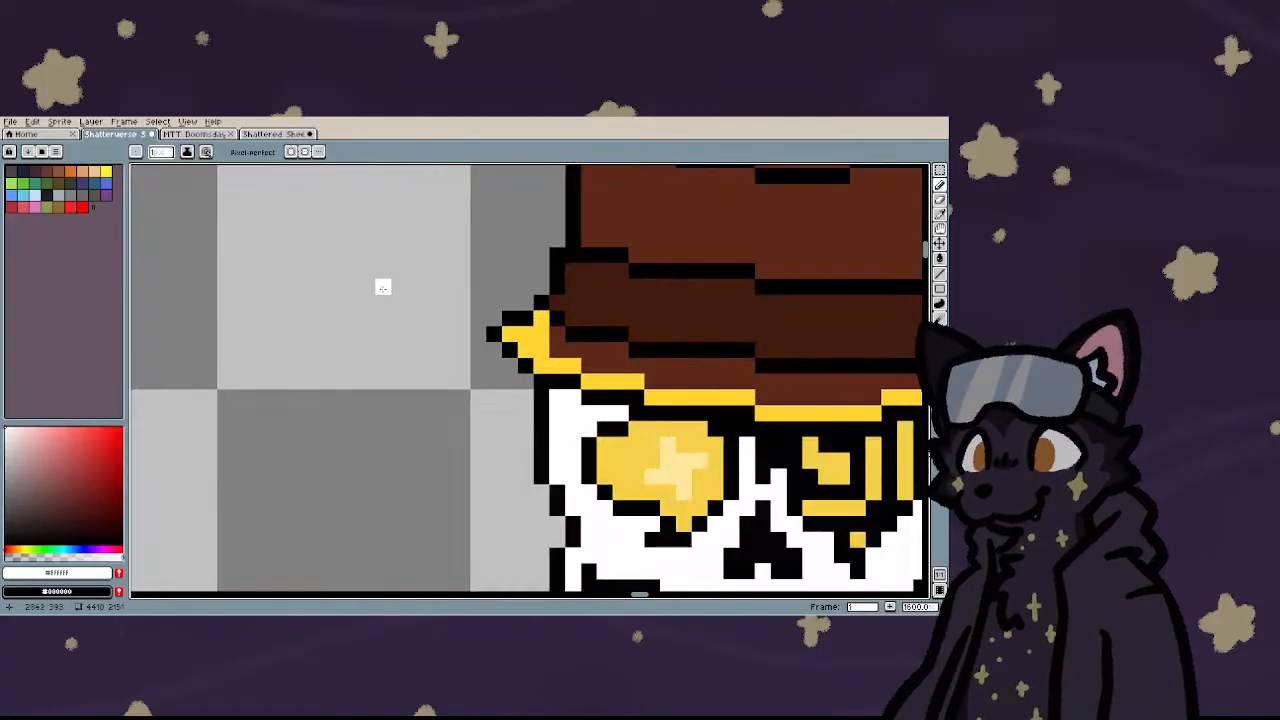
scroll(254, 315, down, 5)
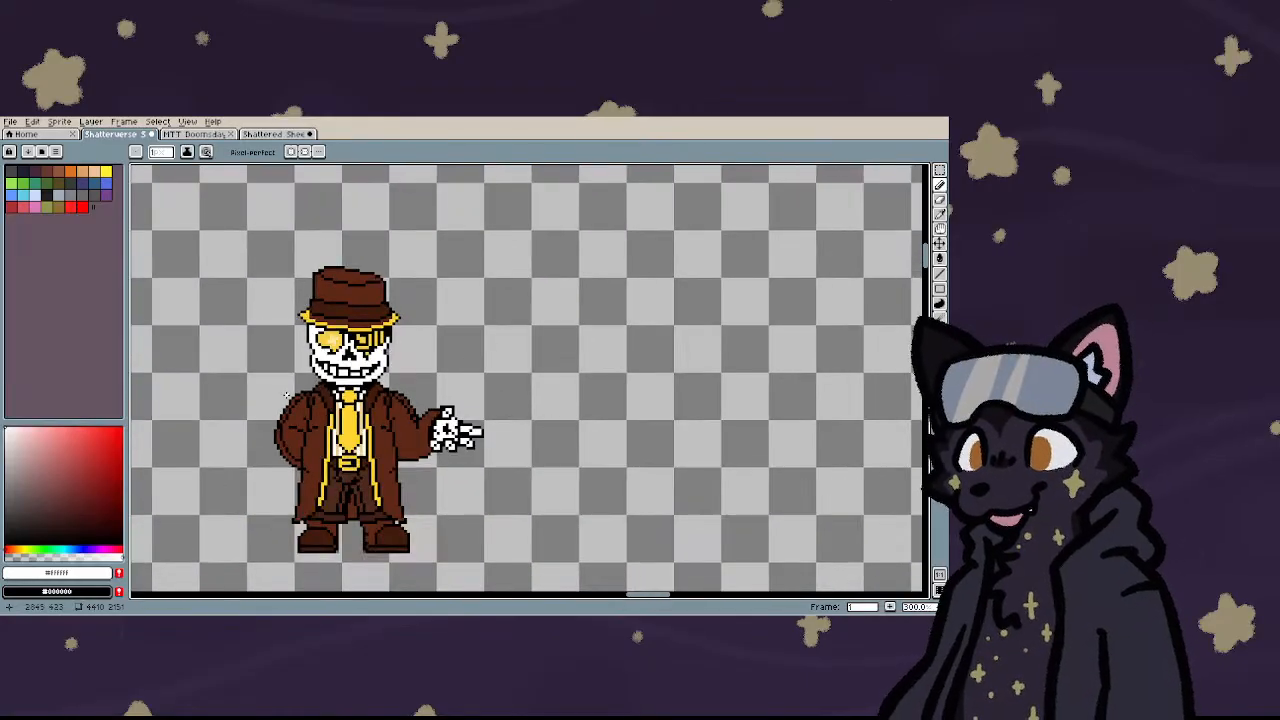
scroll(277, 418, up, 4)
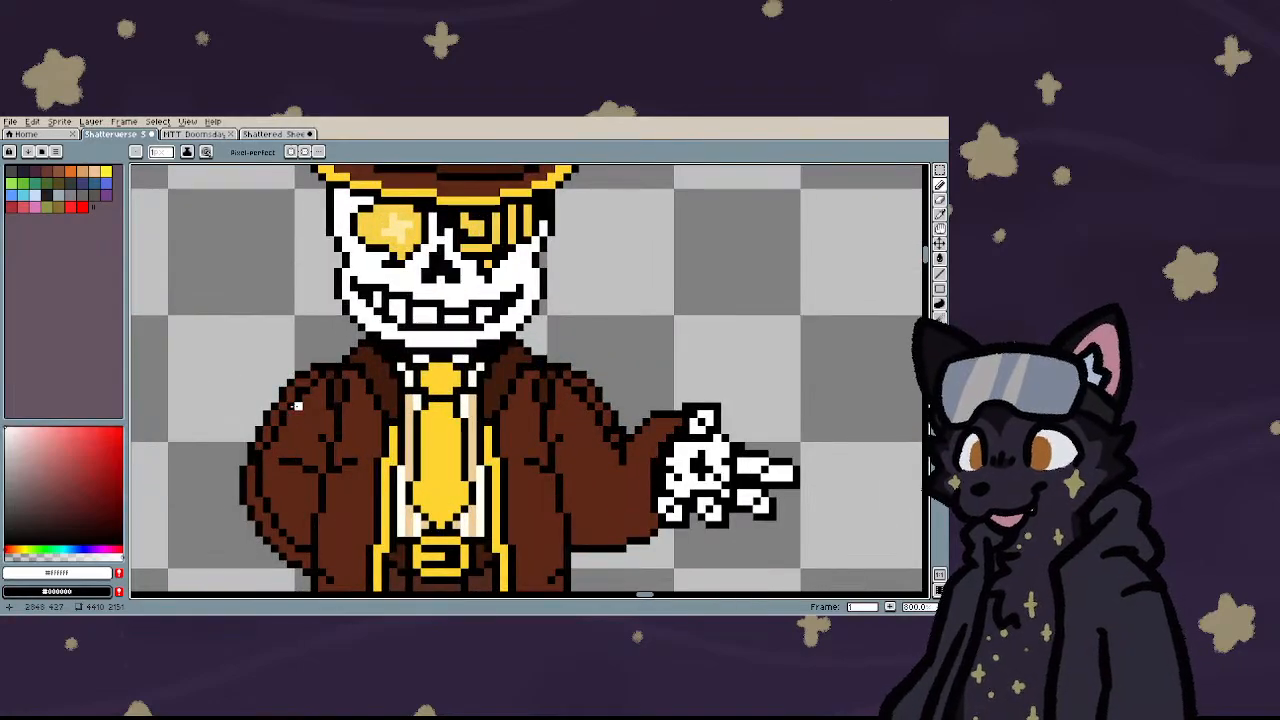
scroll(510, 362, down, 2)
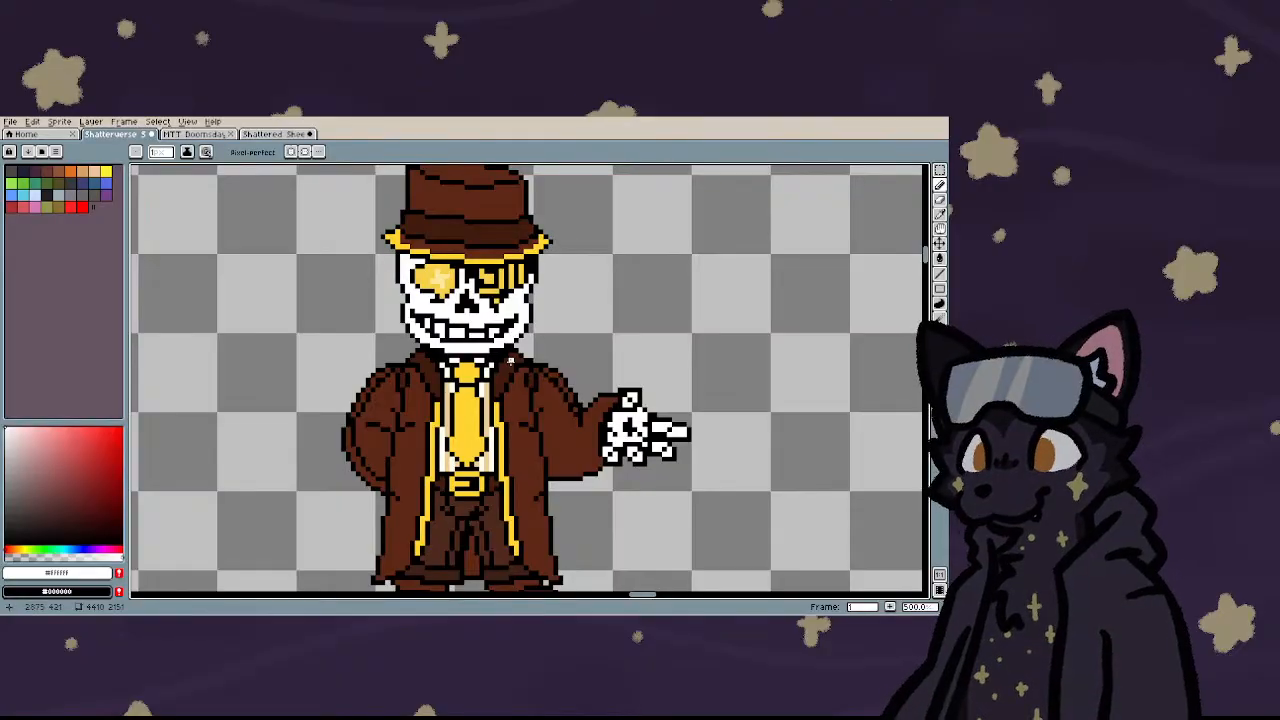
scroll(510, 362, down, 2)
scroll(366, 392, up, 3)
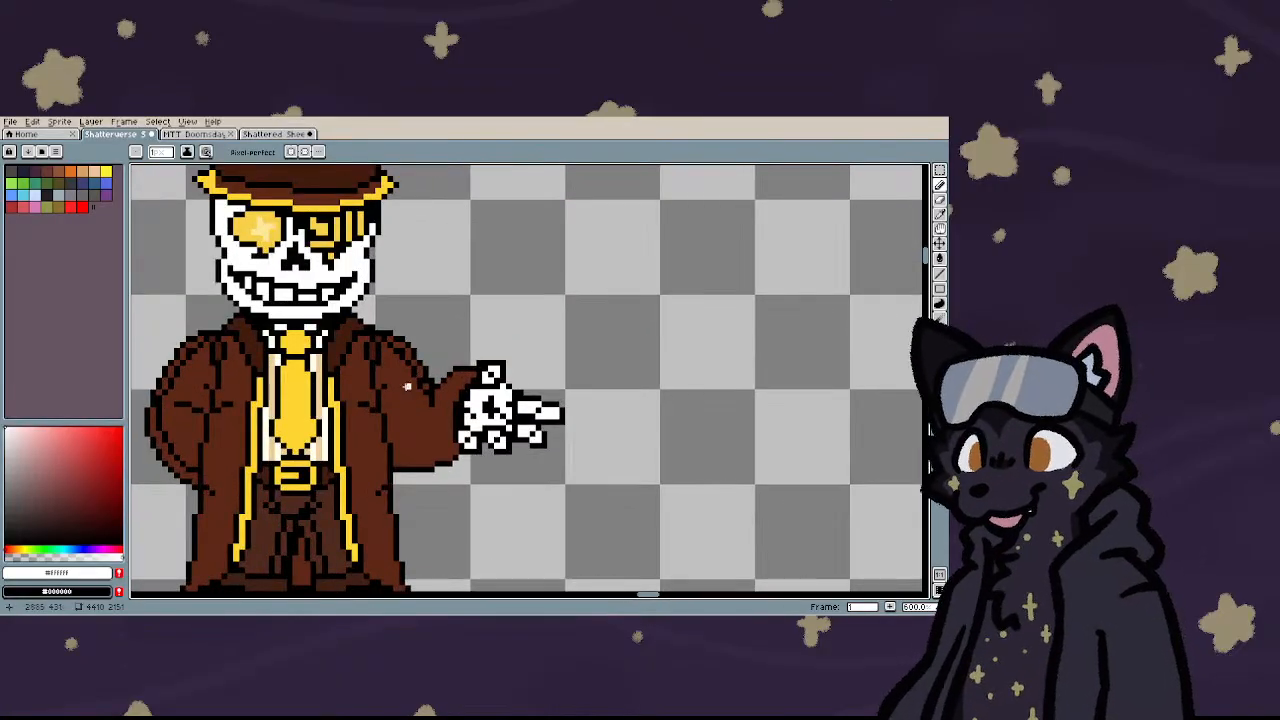
scroll(366, 392, up, 1)
scroll(366, 392, down, 2)
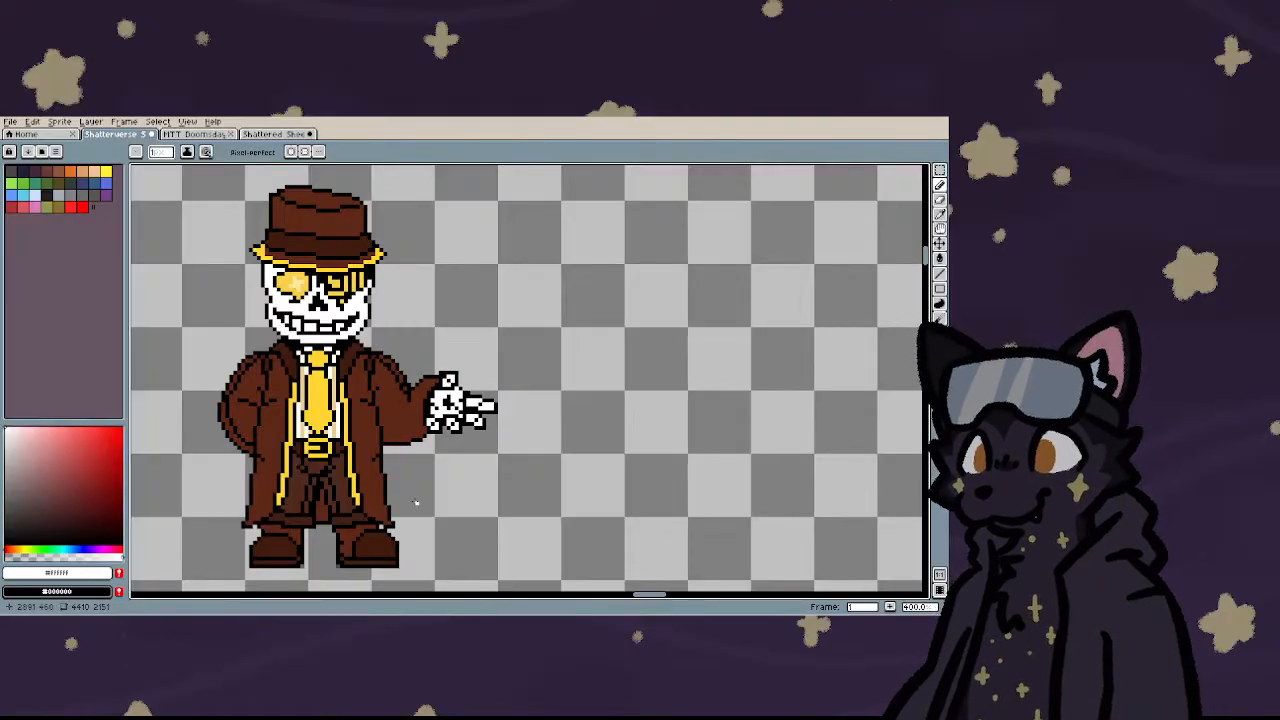
scroll(416, 502, down, 3)
scroll(390, 494, up, 3)
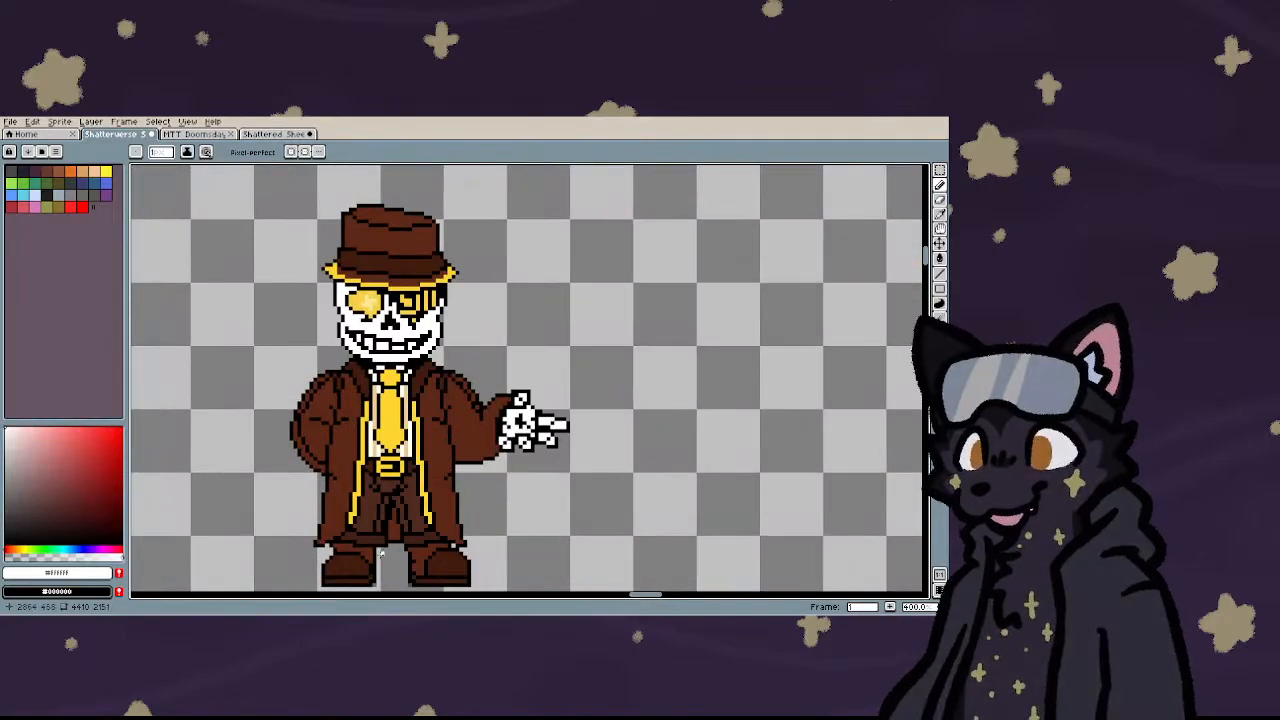
scroll(381, 553, up, 2)
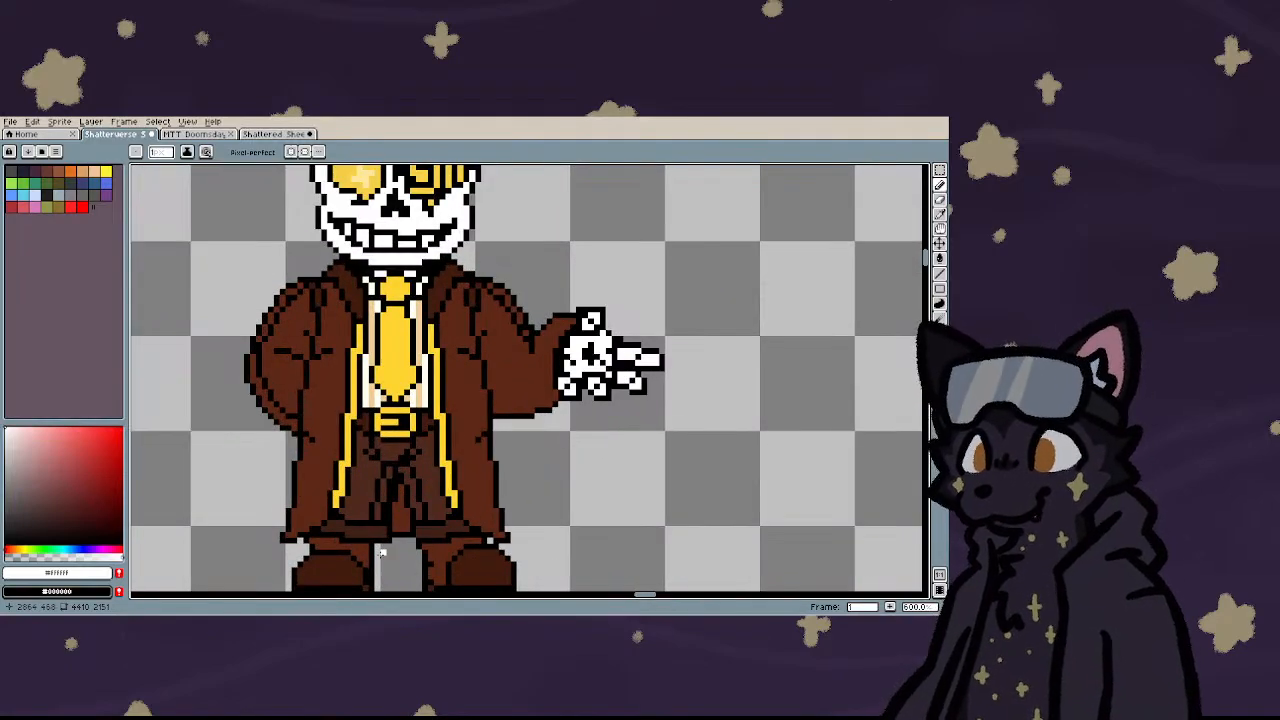
scroll(381, 553, down, 2)
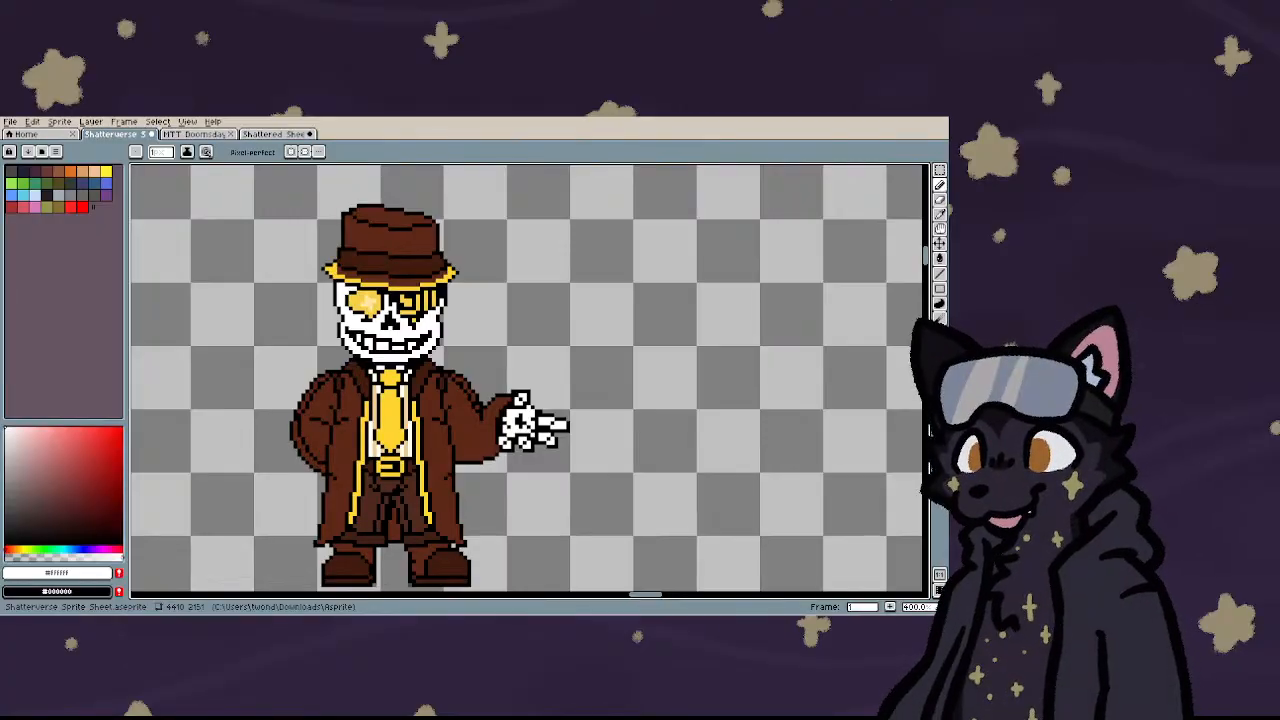
- Compare the outstretched-arm skeleton with the spear-carrying and other hatted poses on the sprite sheet
scroll(582, 374, down, 6)
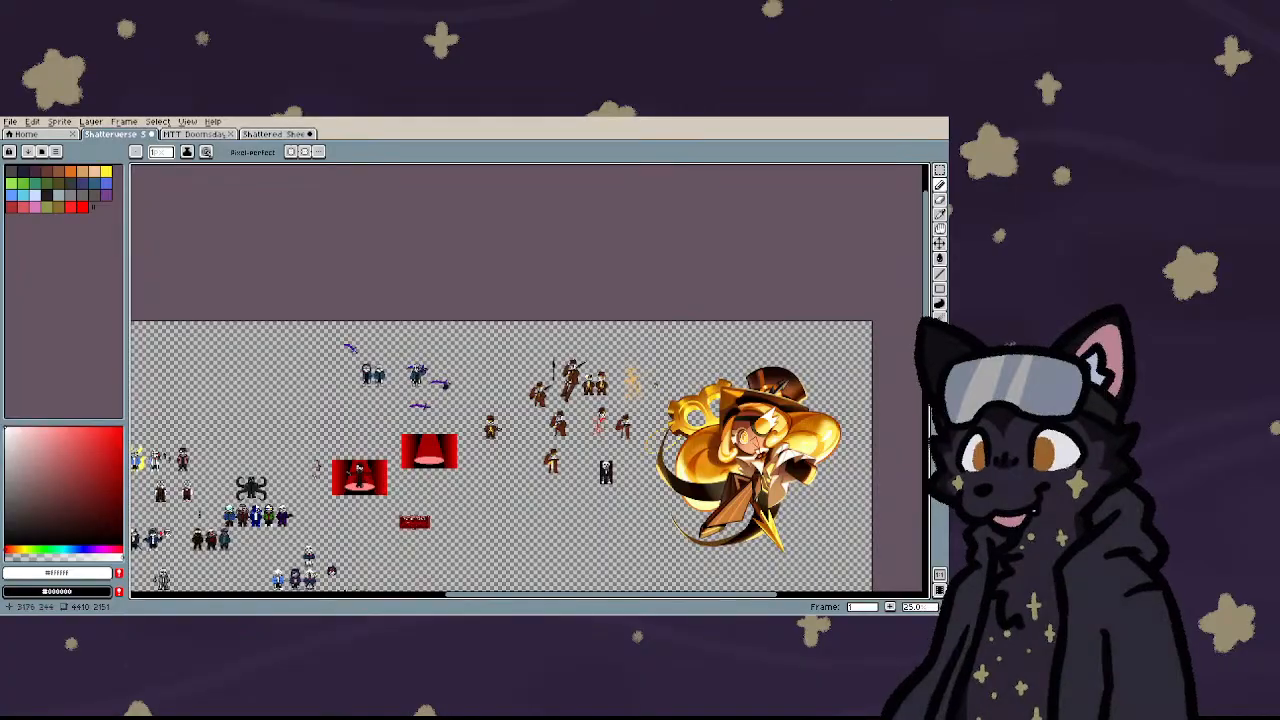
scroll(582, 374, up, 5)
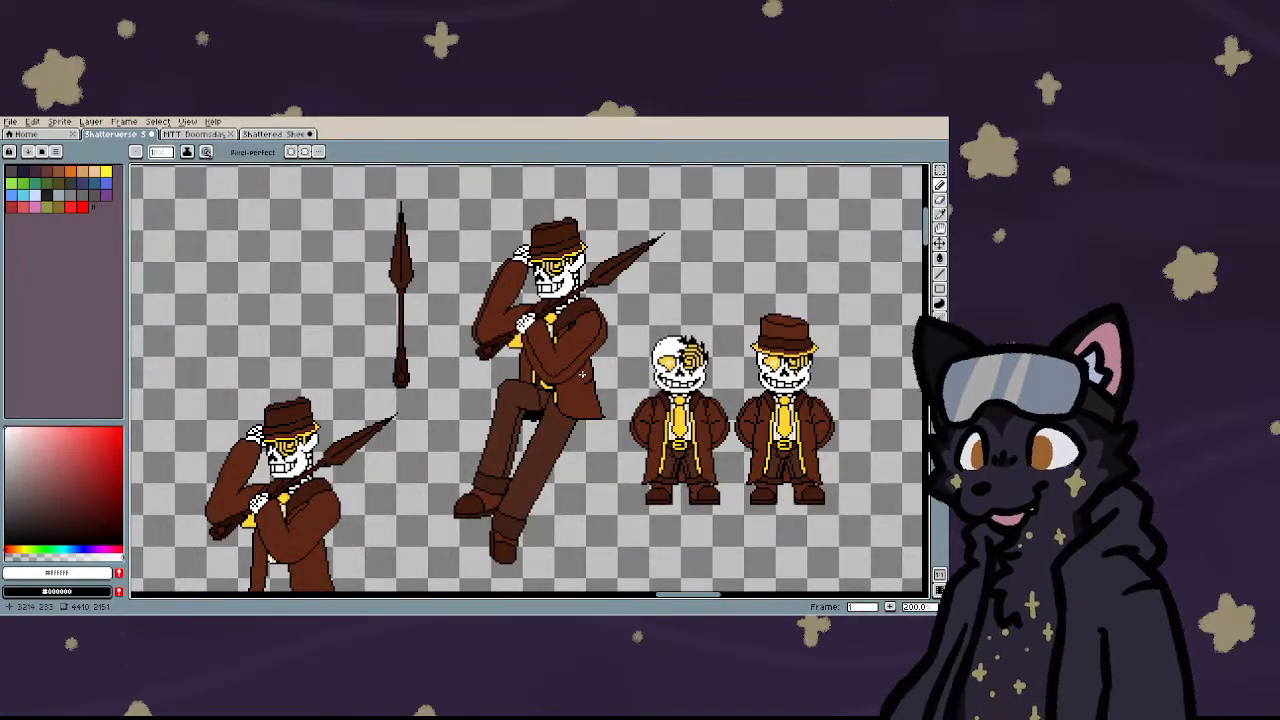
scroll(513, 273, up, 2)
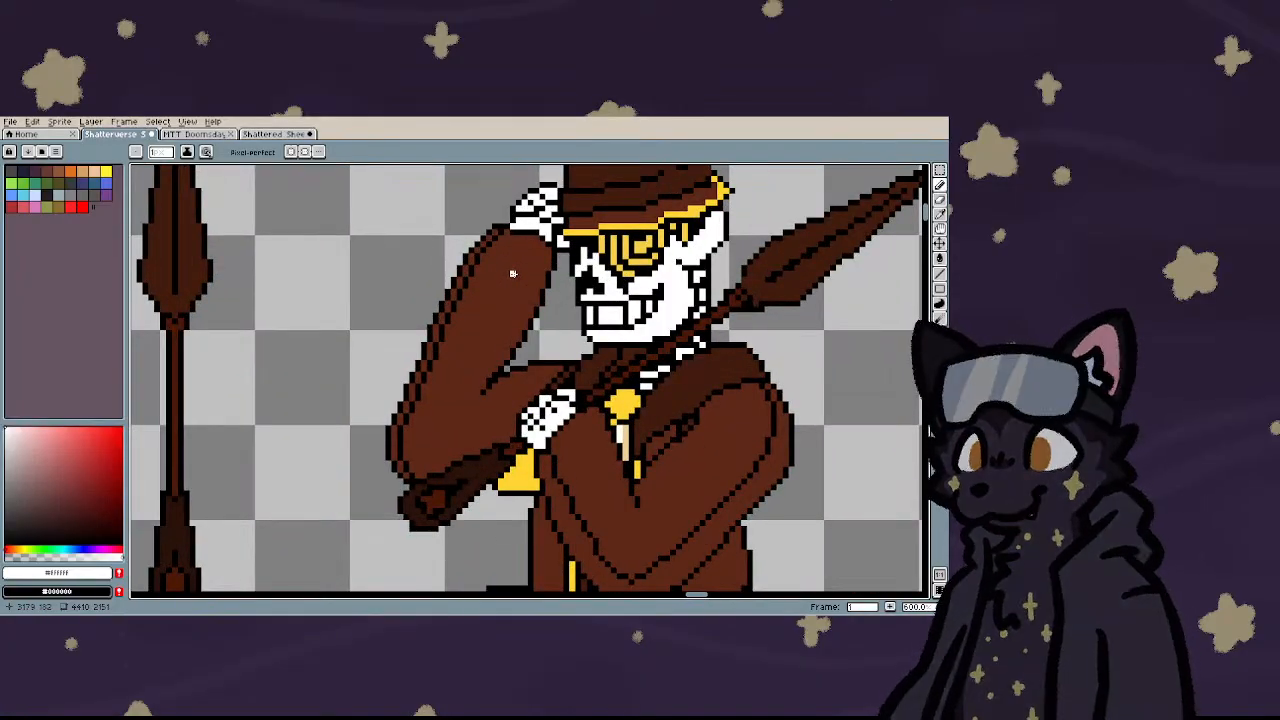
scroll(511, 274, down, 1)
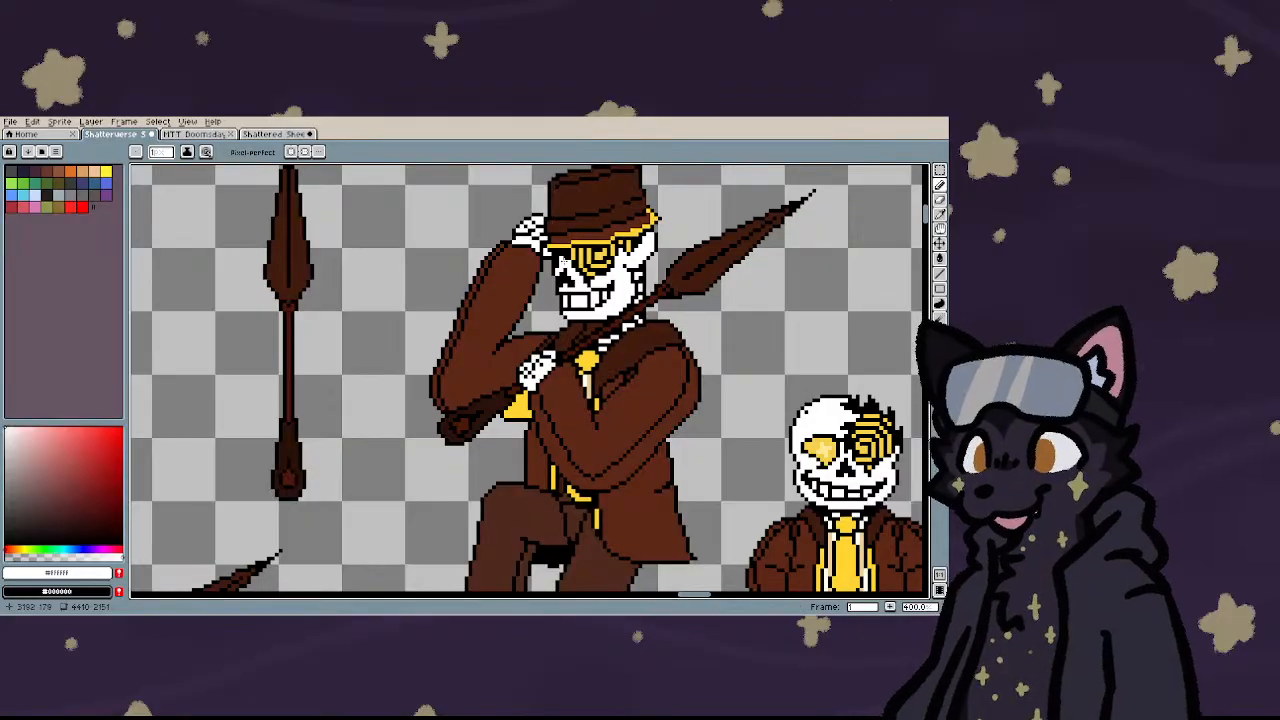
scroll(507, 261, down, 1)
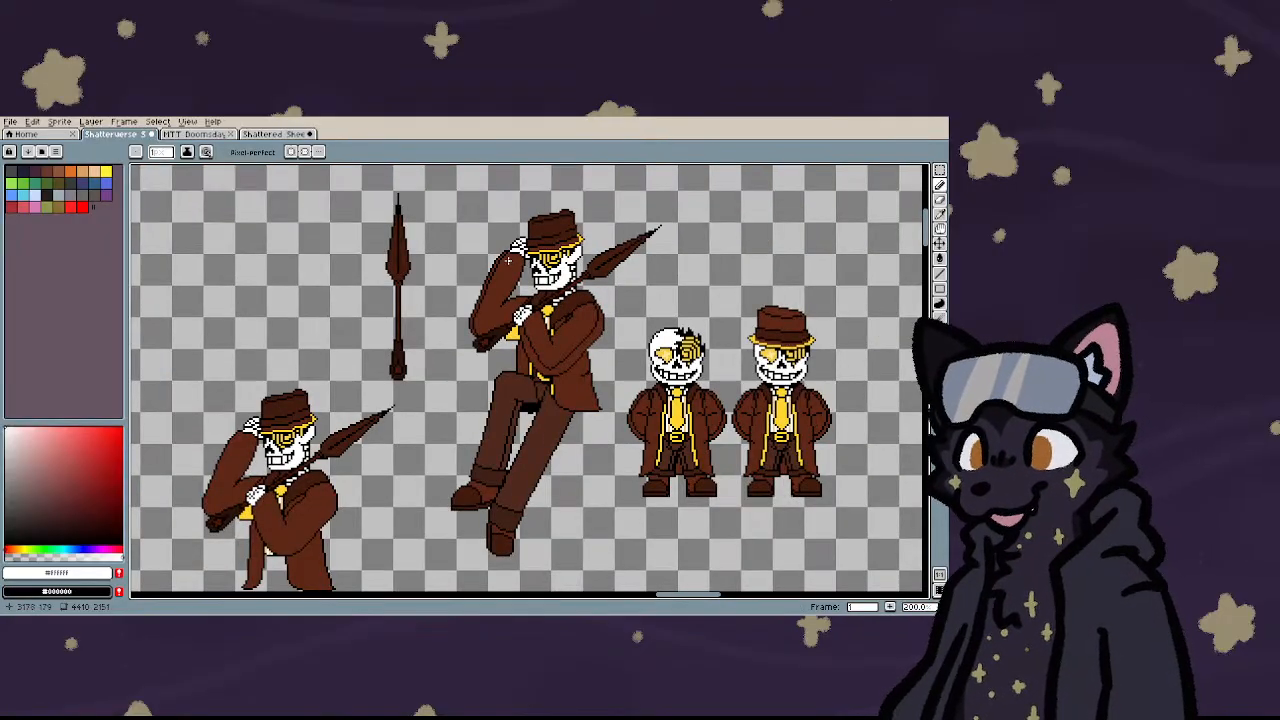
scroll(508, 259, down, 1)
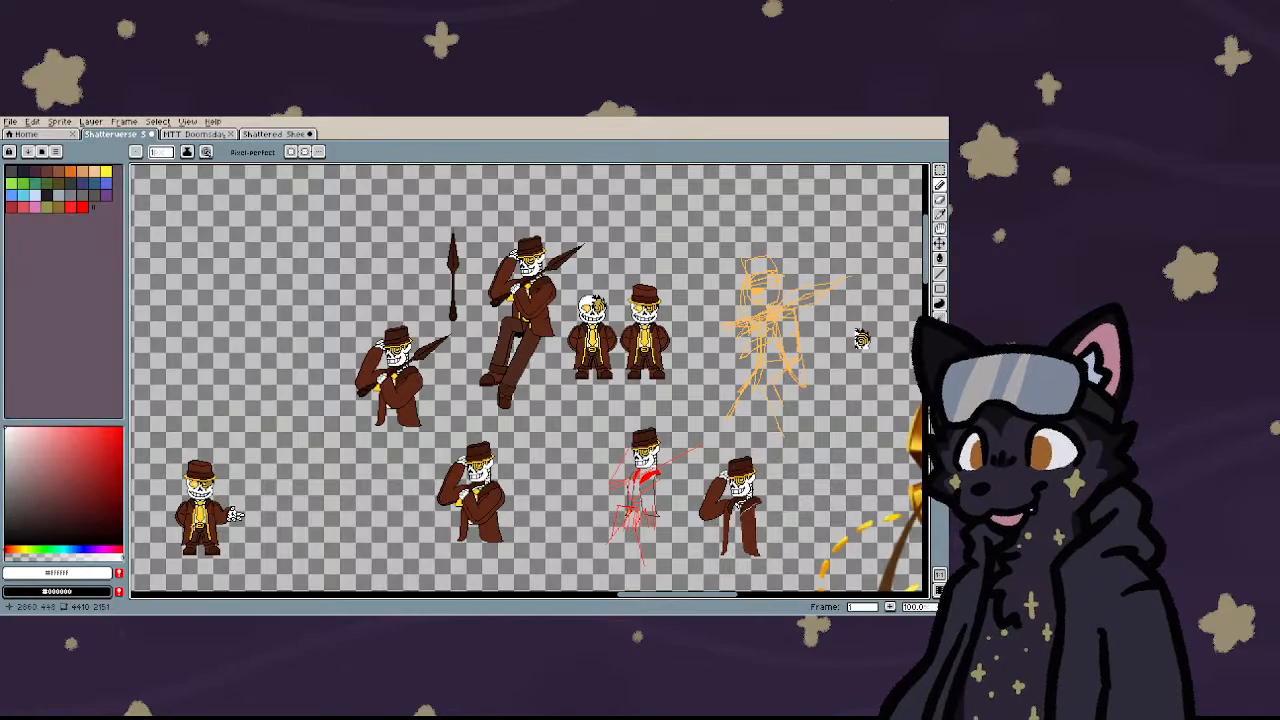
scroll(172, 546, up, 2)
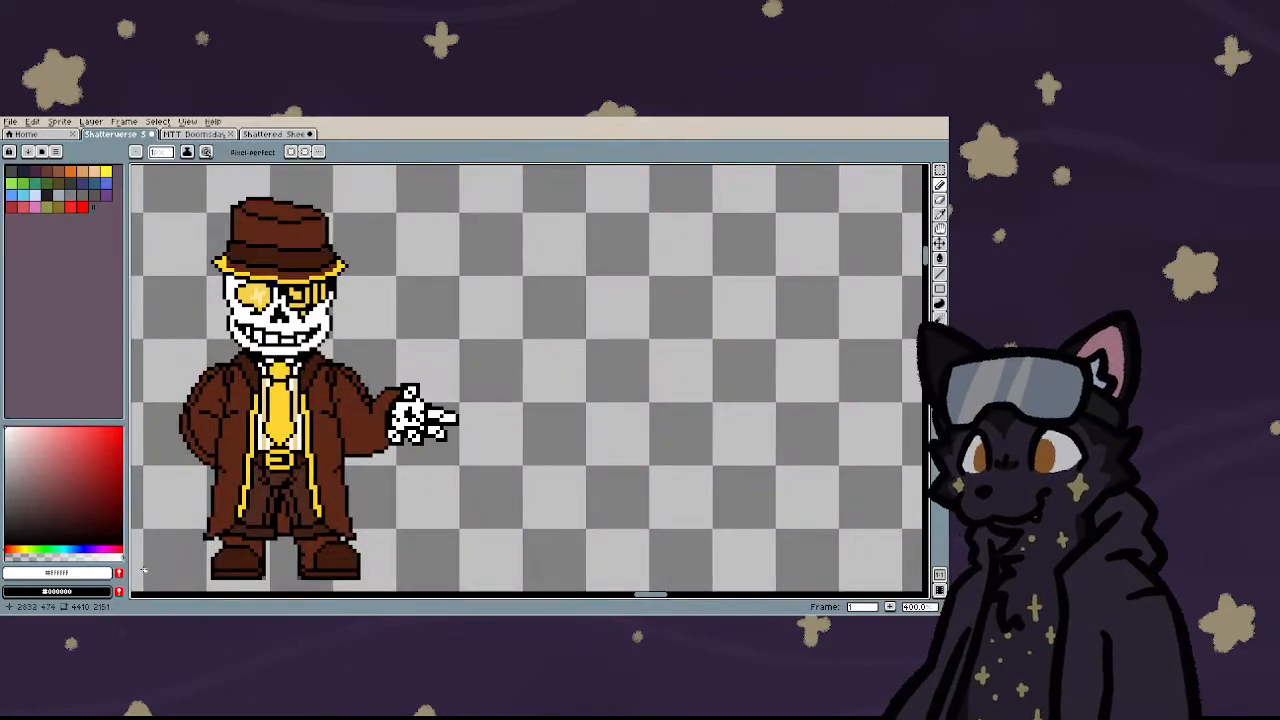
scroll(143, 570, down, 2)
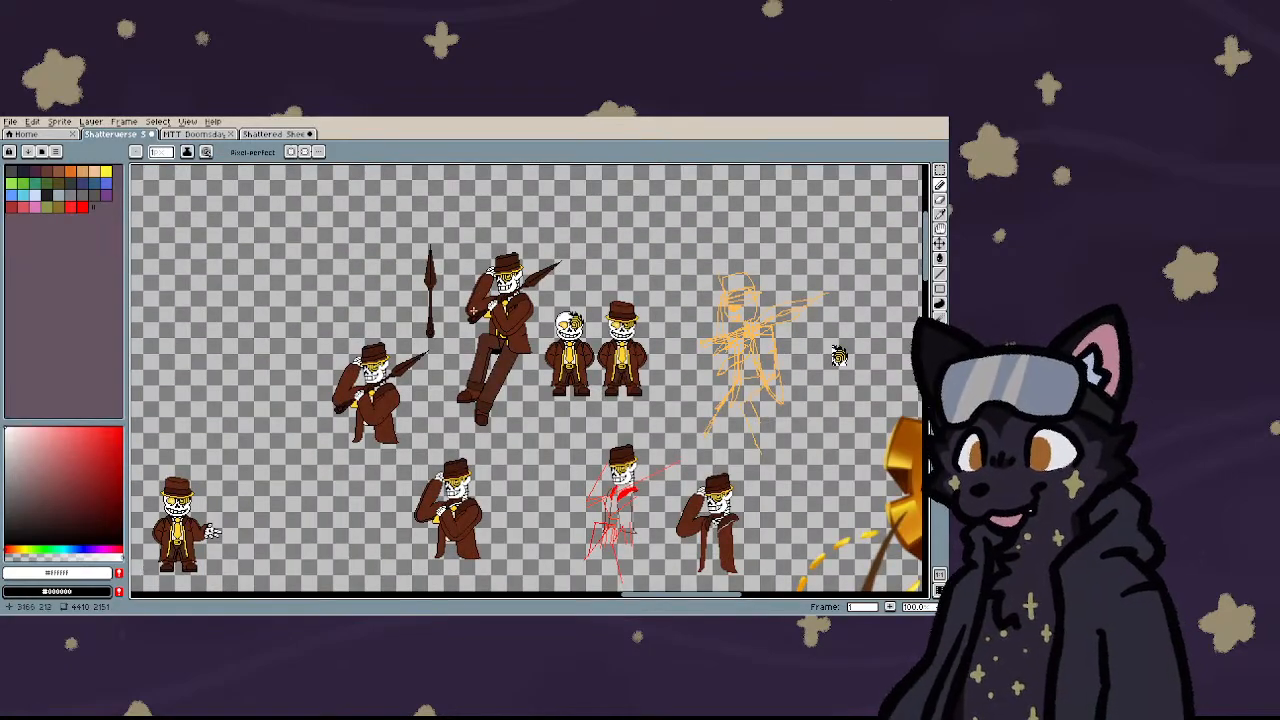
scroll(473, 311, up, 2)
scroll(486, 290, down, 4)
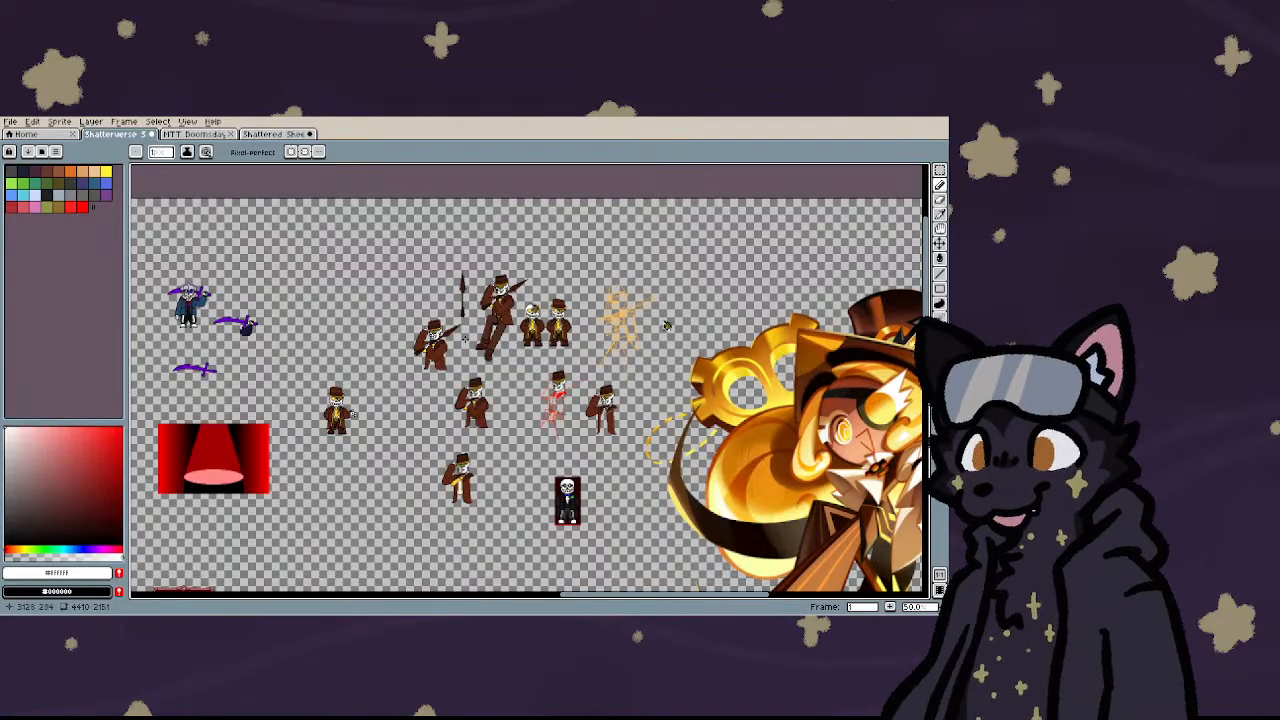
scroll(331, 436, up, 3)
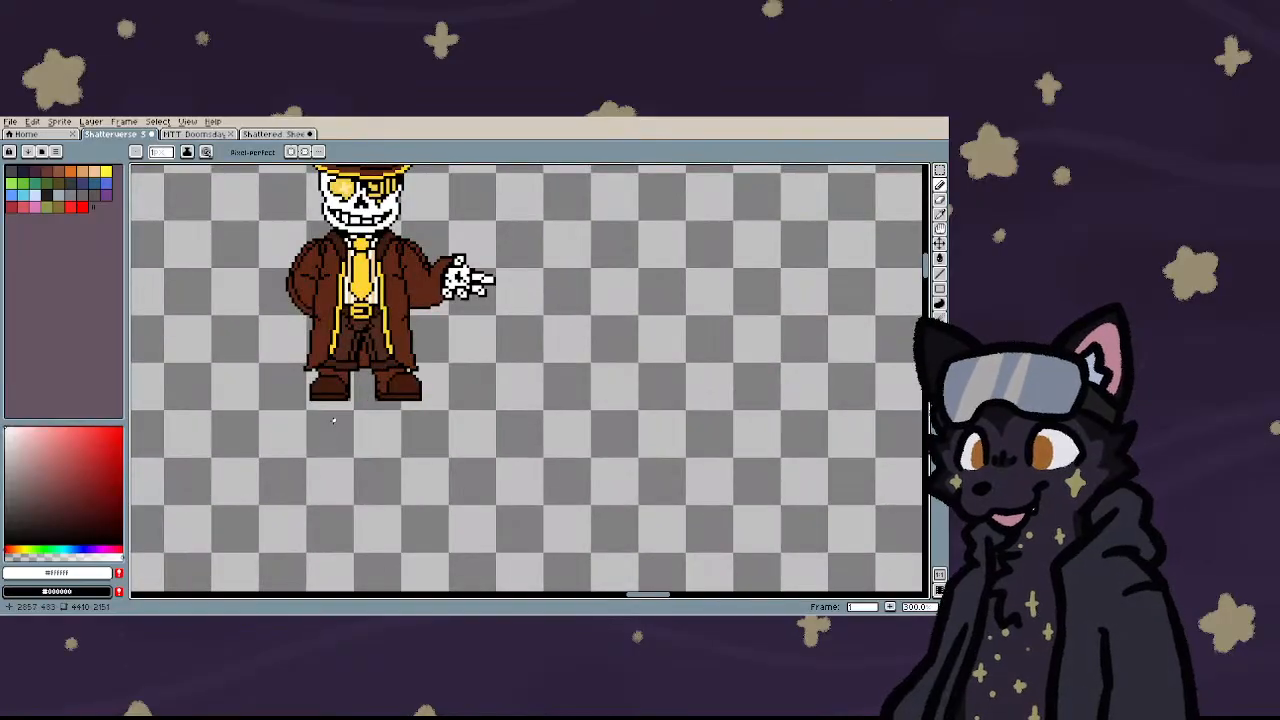
scroll(336, 421, down, 2)
scroll(322, 370, up, 3)
scroll(380, 258, up, 4)
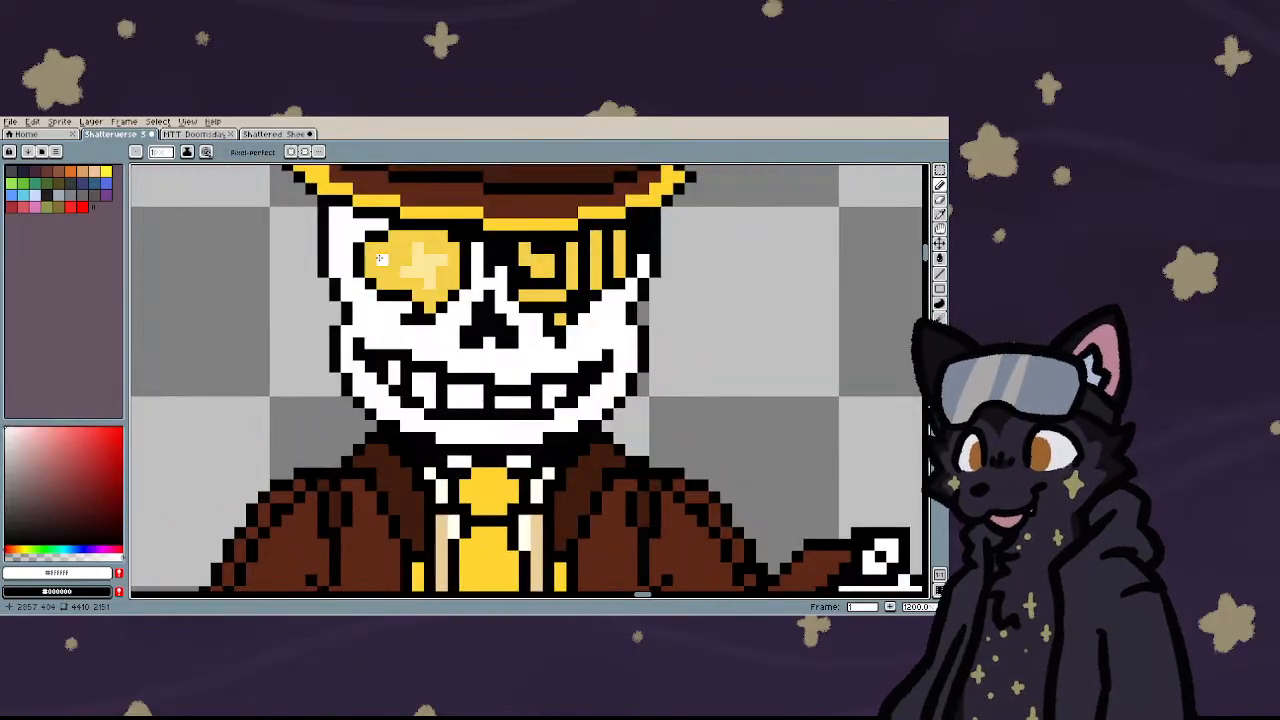
scroll(380, 258, down, 5)
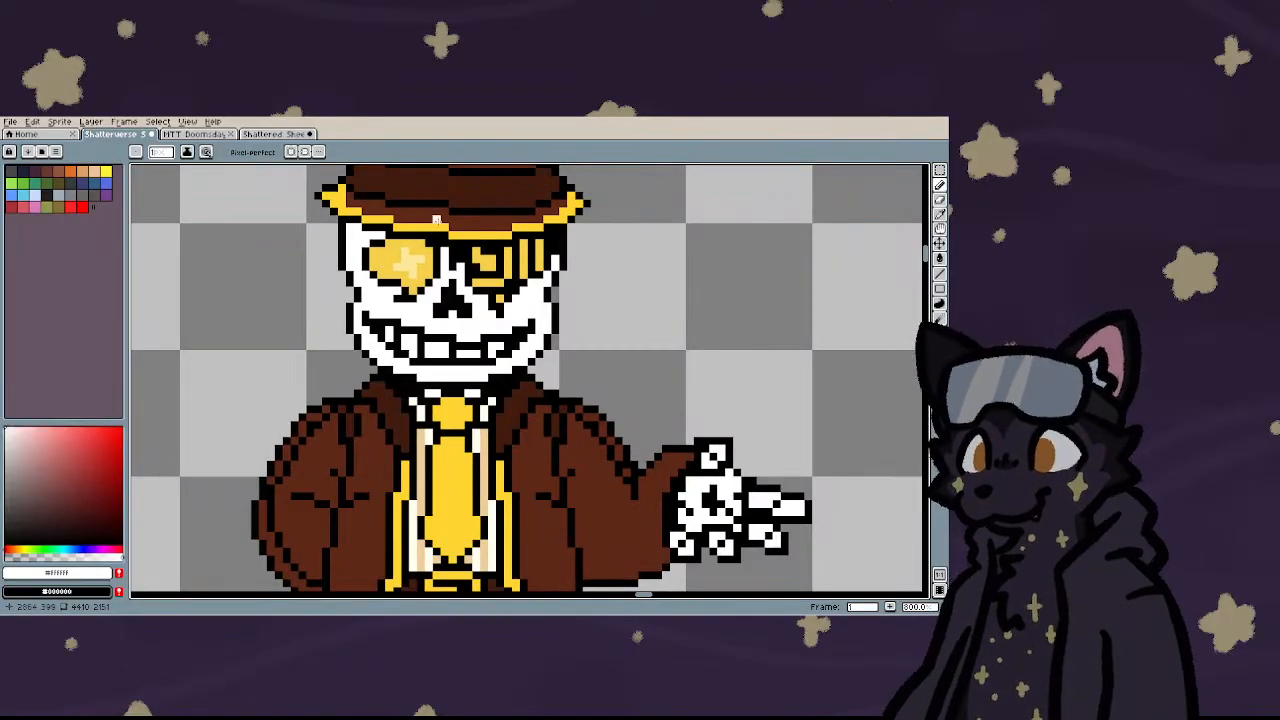
scroll(380, 258, down, 1)
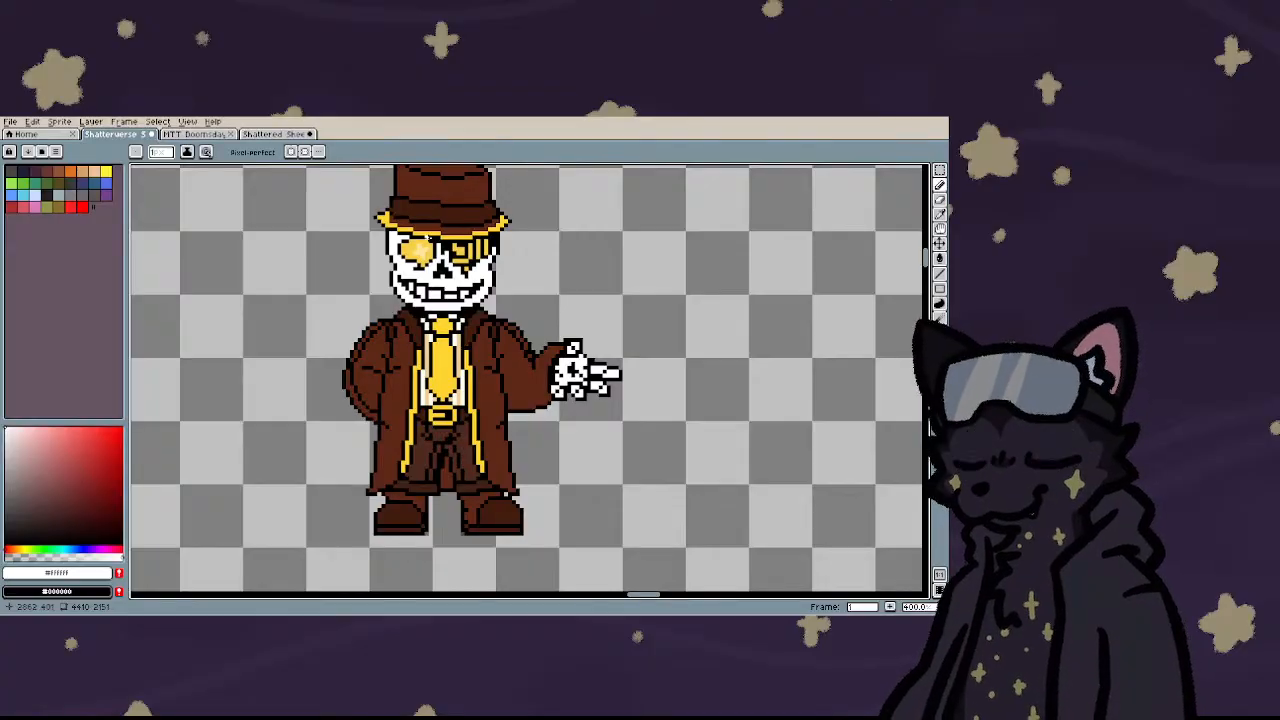
- Marquee-select small areas where the outstretched sleeve's lower edge meets the coat and shift the black outline joint by one pixel
key(m)
scroll(399, 440, down, 2)
scroll(399, 440, up, 4)
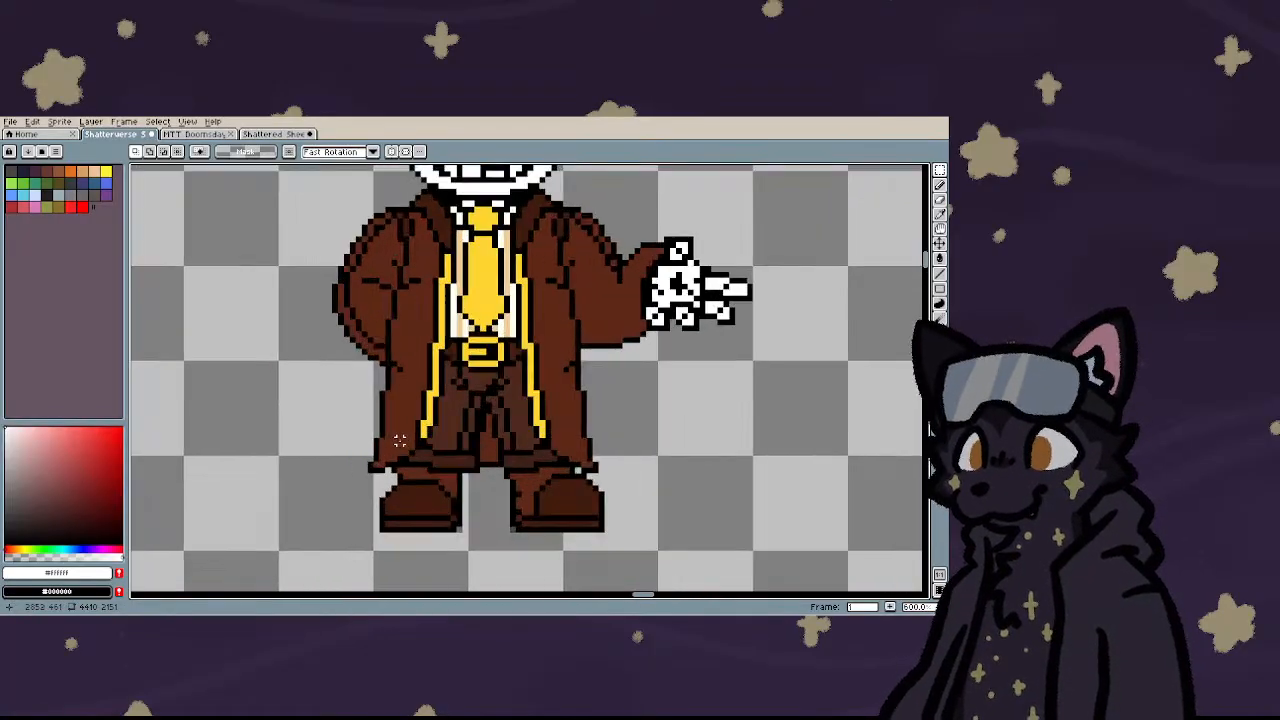
scroll(566, 322, up, 3)
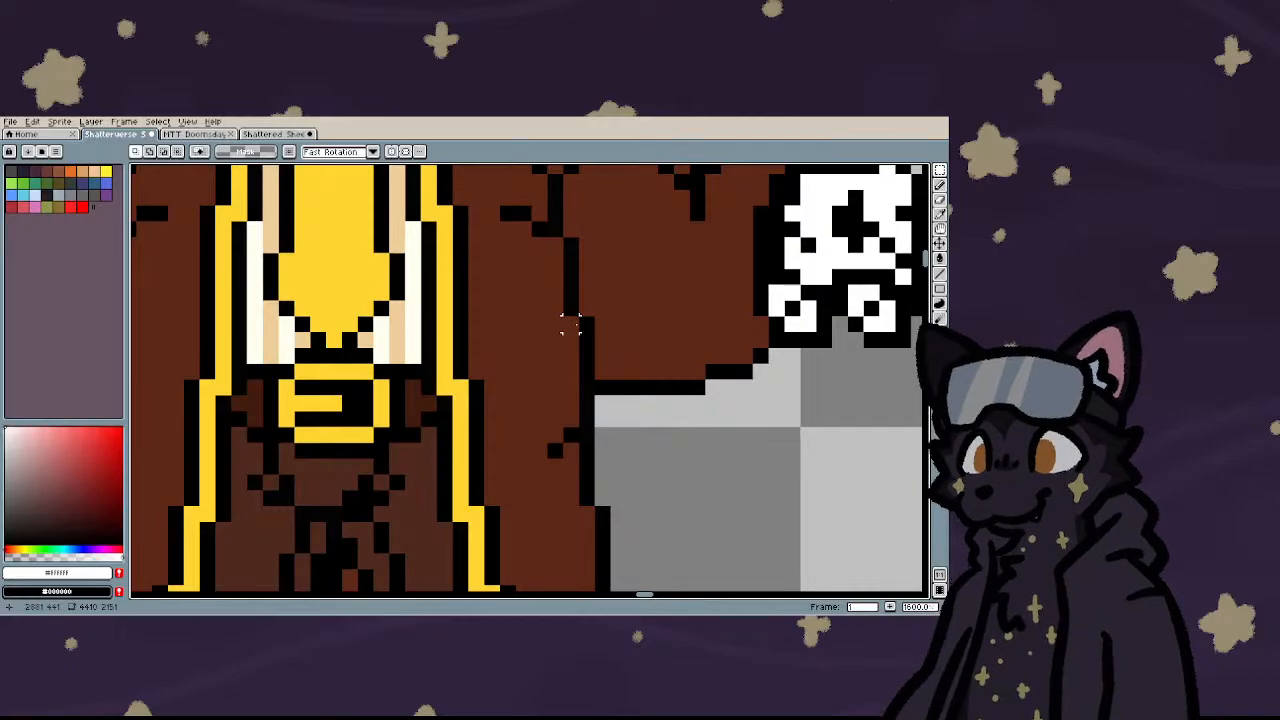
scroll(570, 323, down, 3)
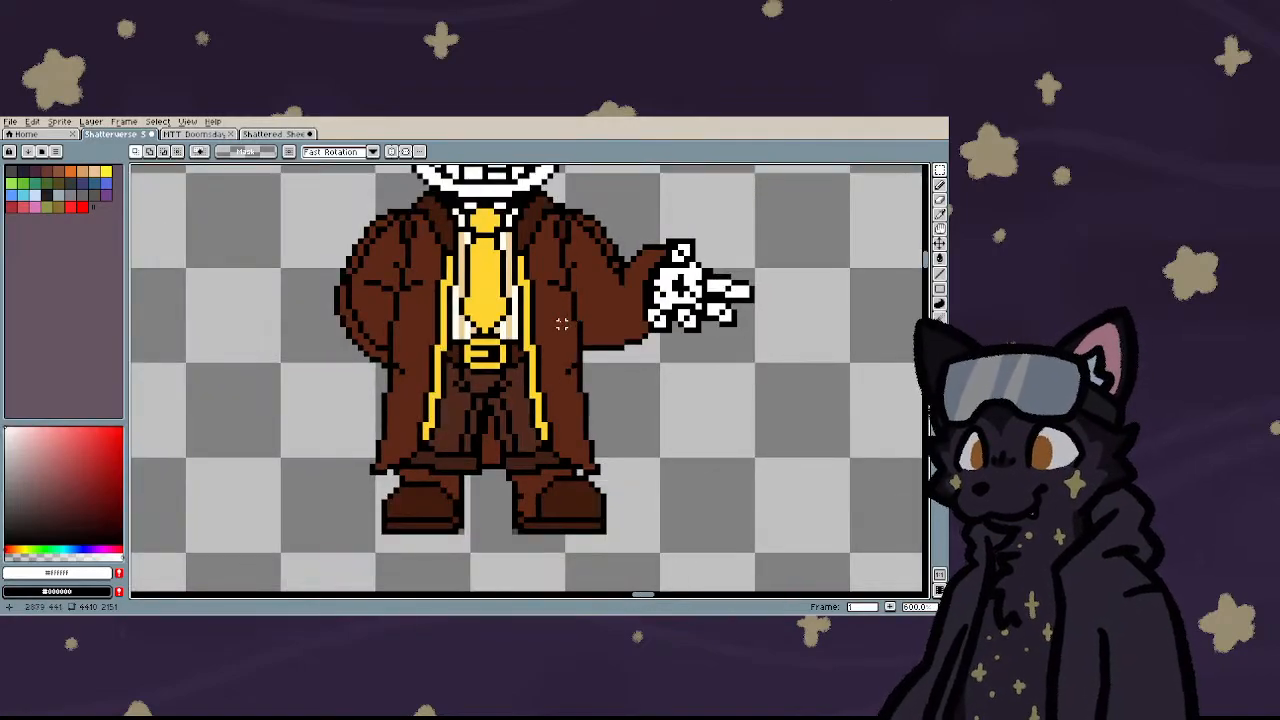
drag(562, 323, 610, 346)
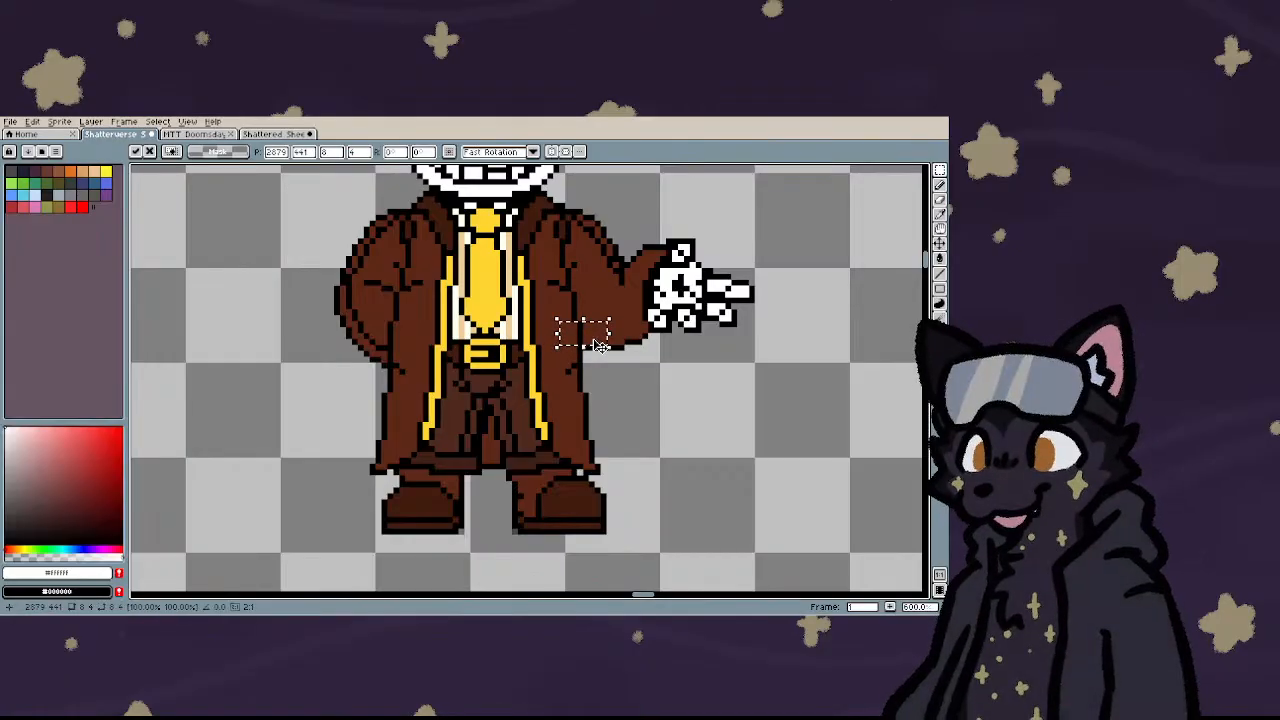
click(631, 350)
scroll(570, 326, up, 3)
drag(581, 369, 600, 334)
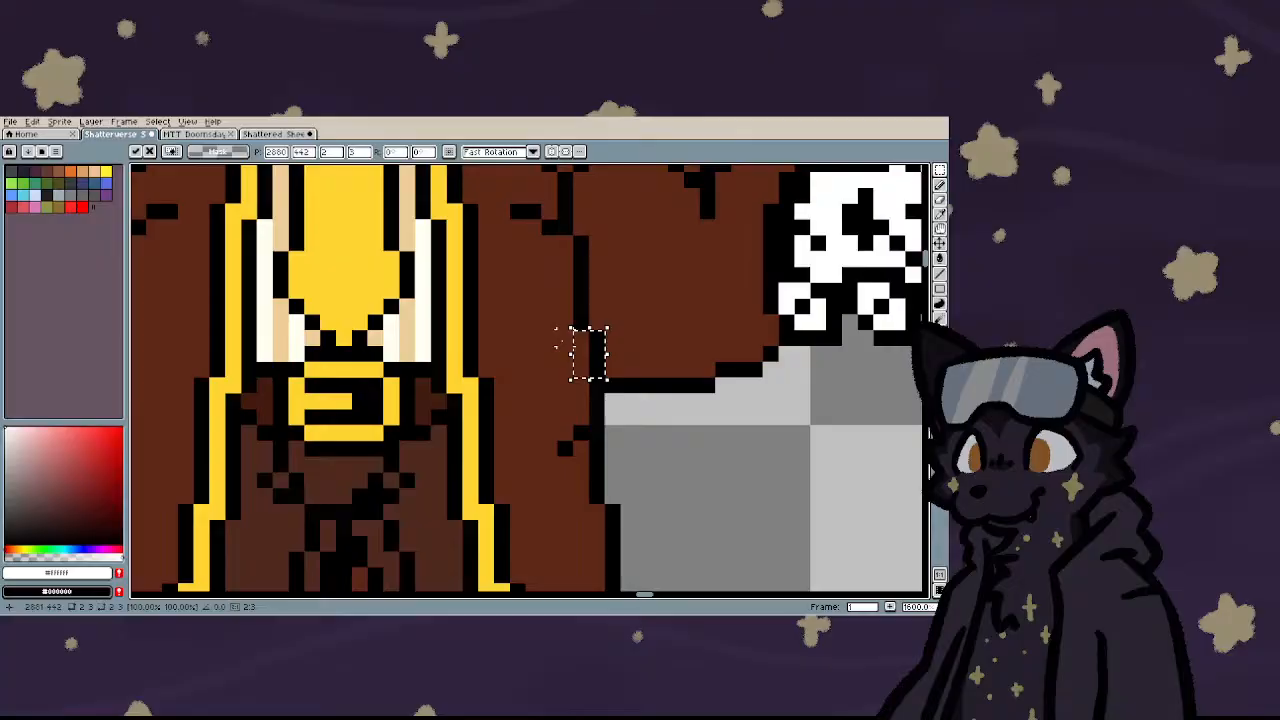
click(501, 320)
scroll(501, 320, down, 3)
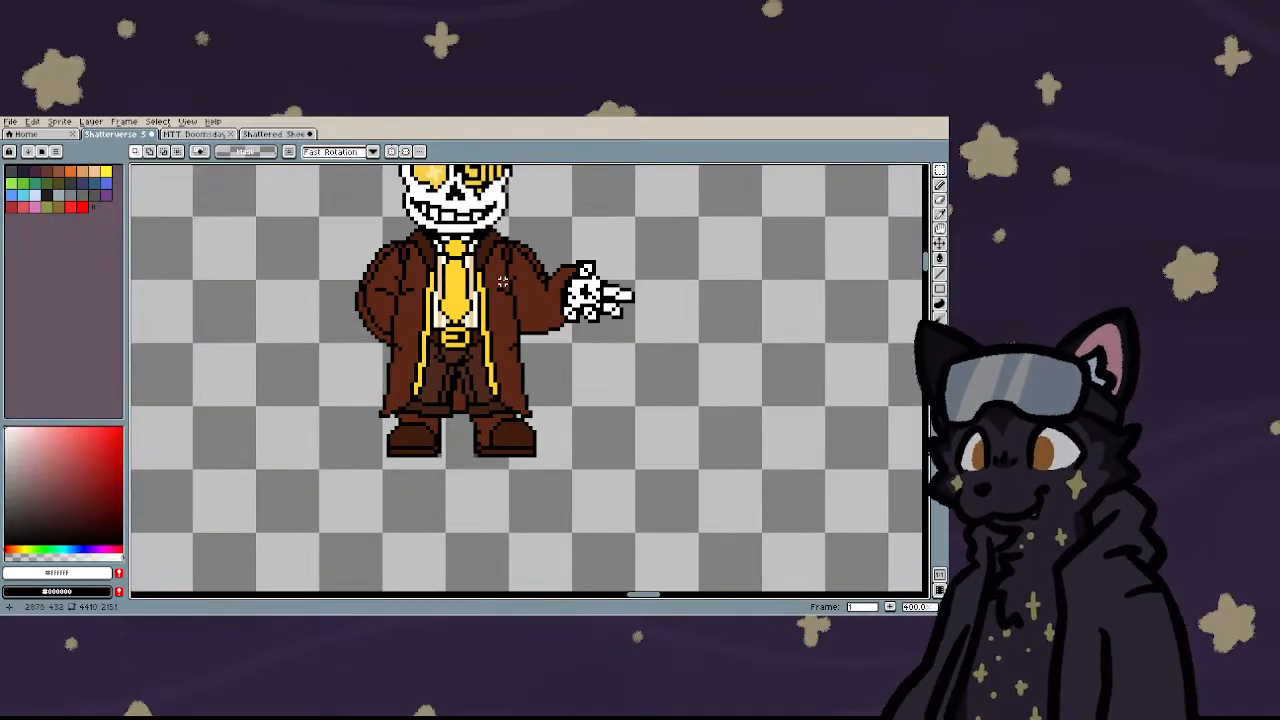
- Select the 6 by 9 pixel area of the inner sleeve outline above the joint and shift it one pixel toward the coat
scroll(502, 282, up, 3)
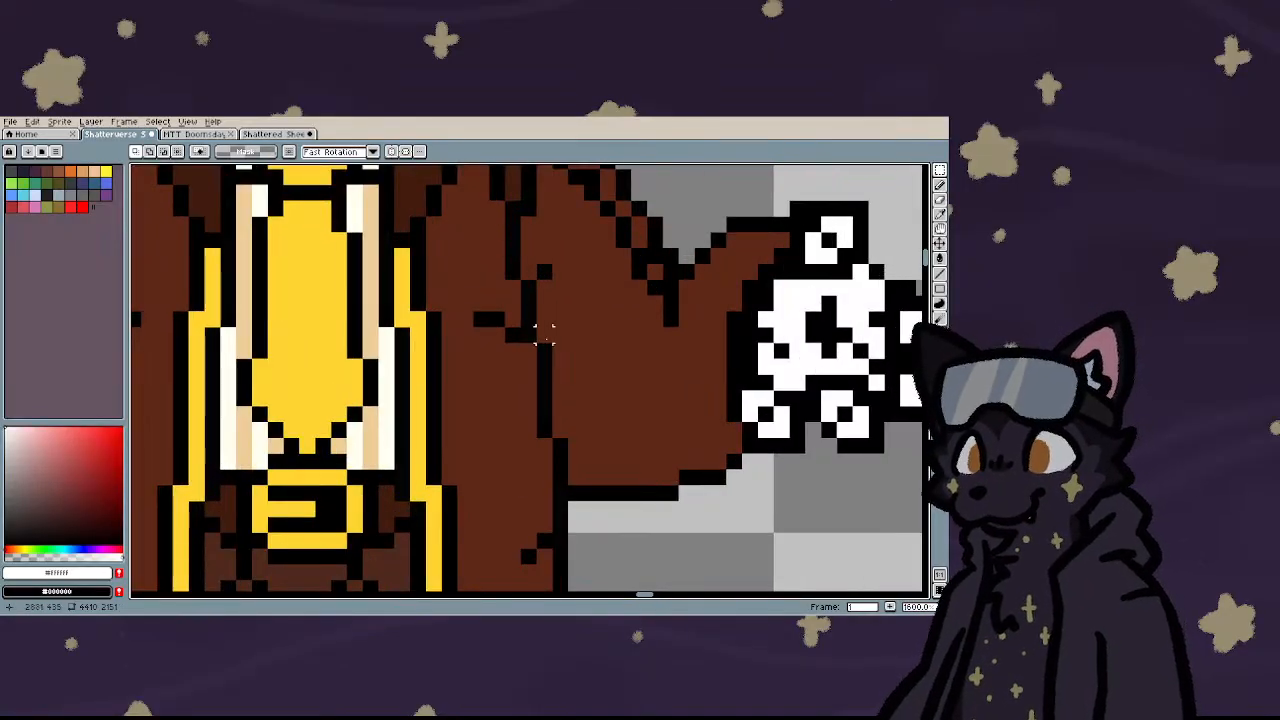
drag(543, 350, 600, 480)
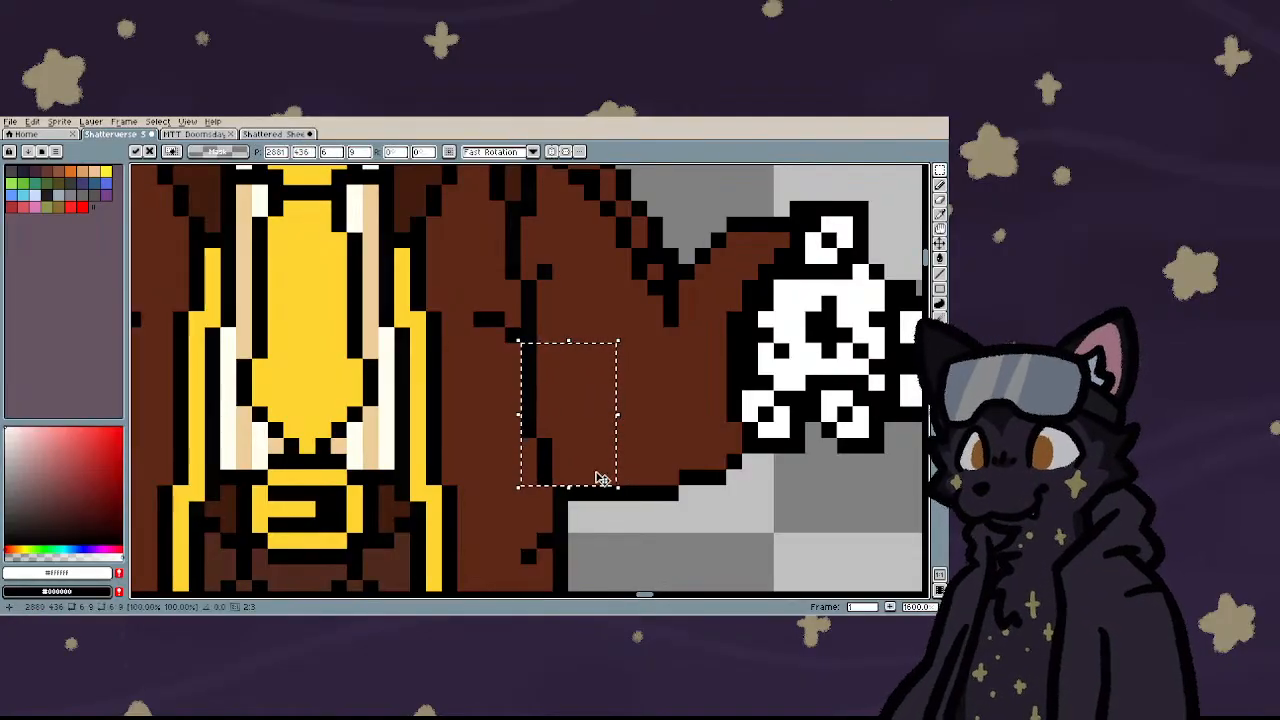
scroll(590, 475, down, 2)
scroll(580, 505, down, 2)
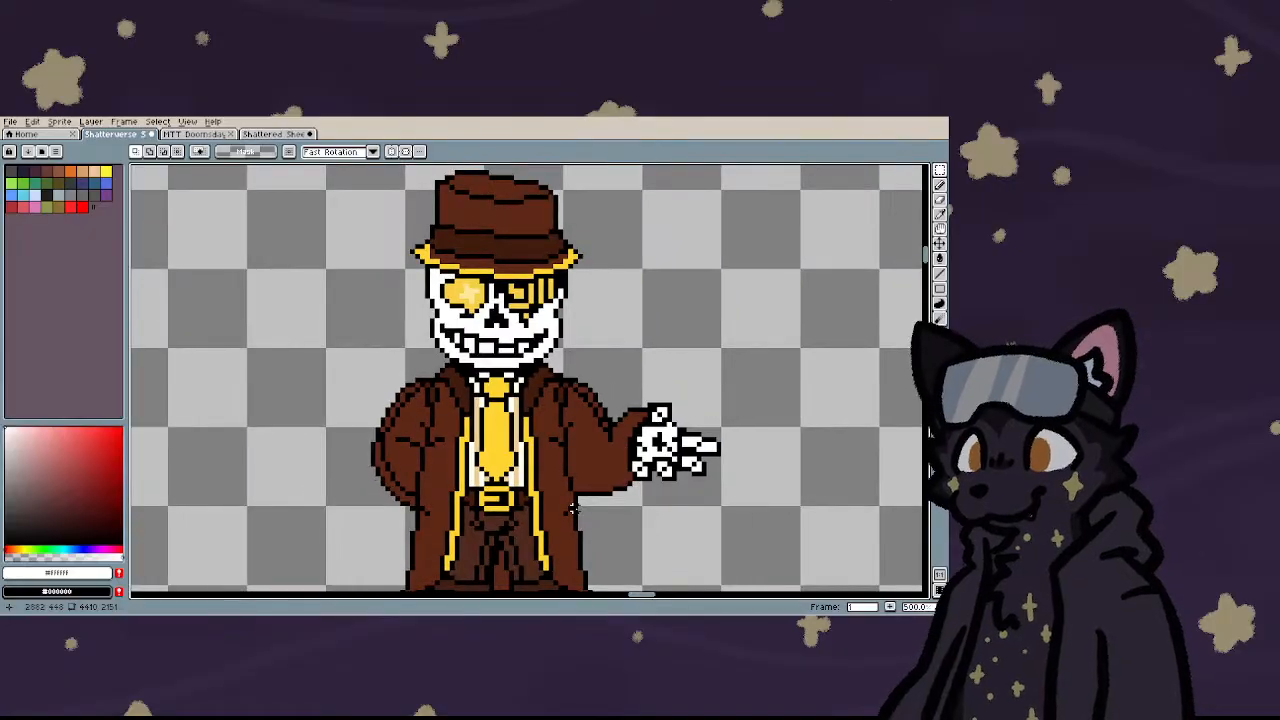
- Select the 3 by 3 pixel area of the outstretched sleeve's inner outline and shift it one pixel toward the hand
scroll(556, 462, up, 7)
drag(568, 449, 496, 376)
key(Right)
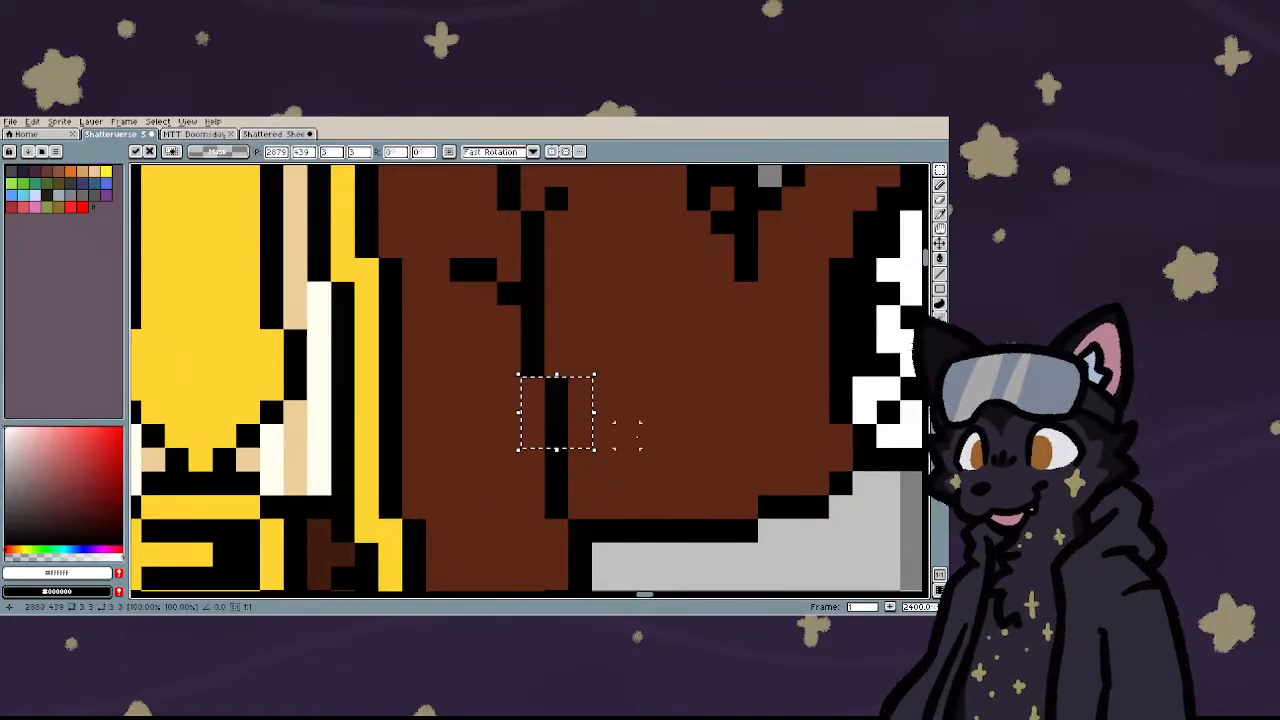
key(ctrl+d)
scroll(575, 395, down, 4)
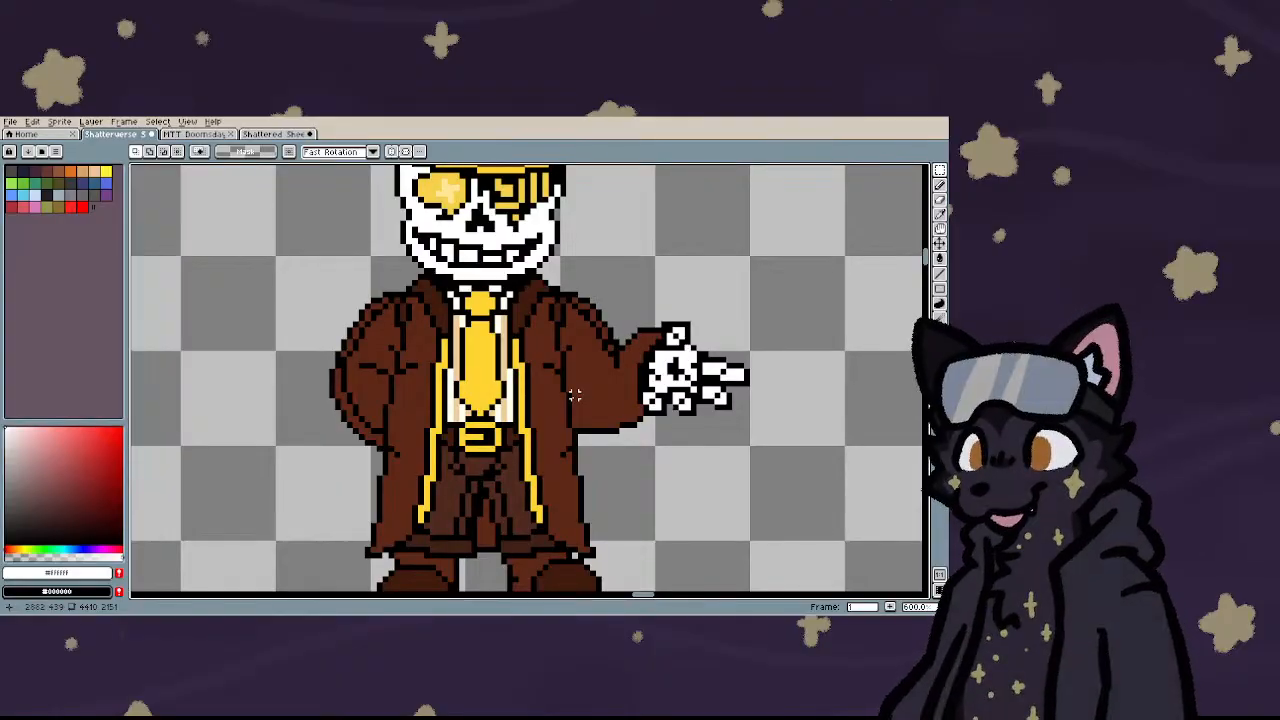
- Examine the whole hatted figure and the coat, sleeves and outstretched hand at different magnifications
scroll(575, 395, down, 3)
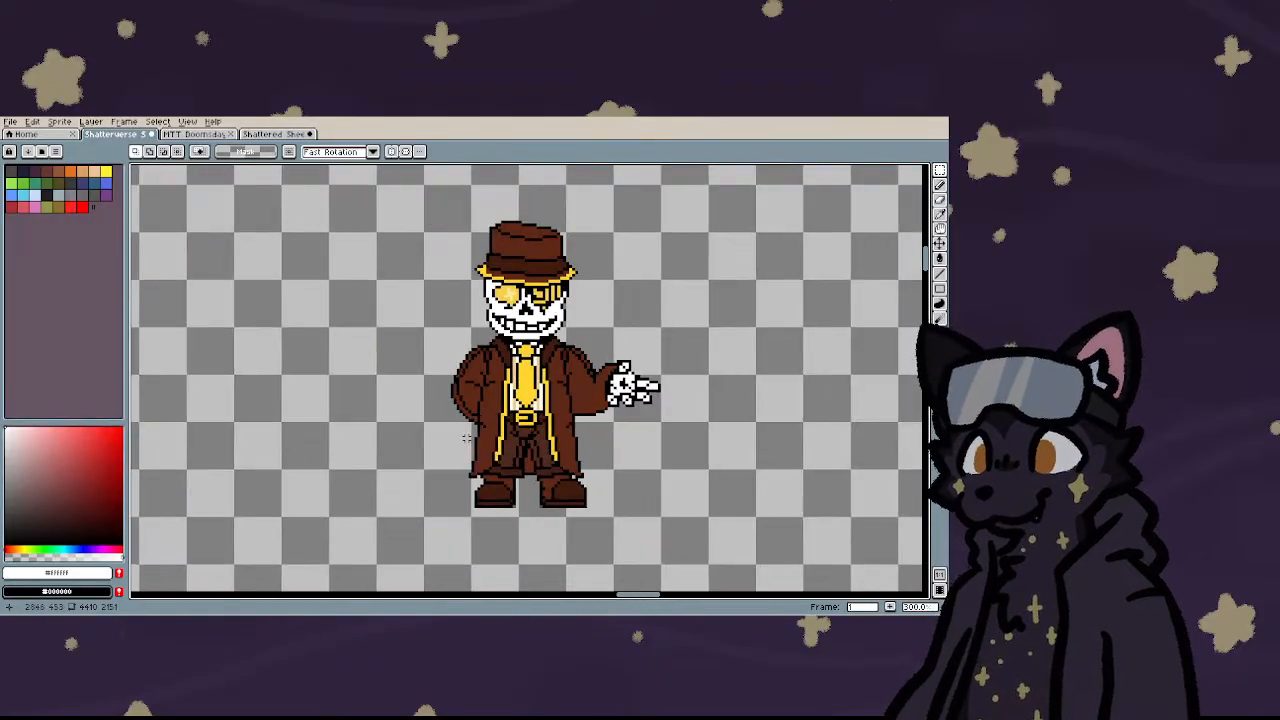
scroll(466, 441, up, 1)
scroll(466, 441, up, 2)
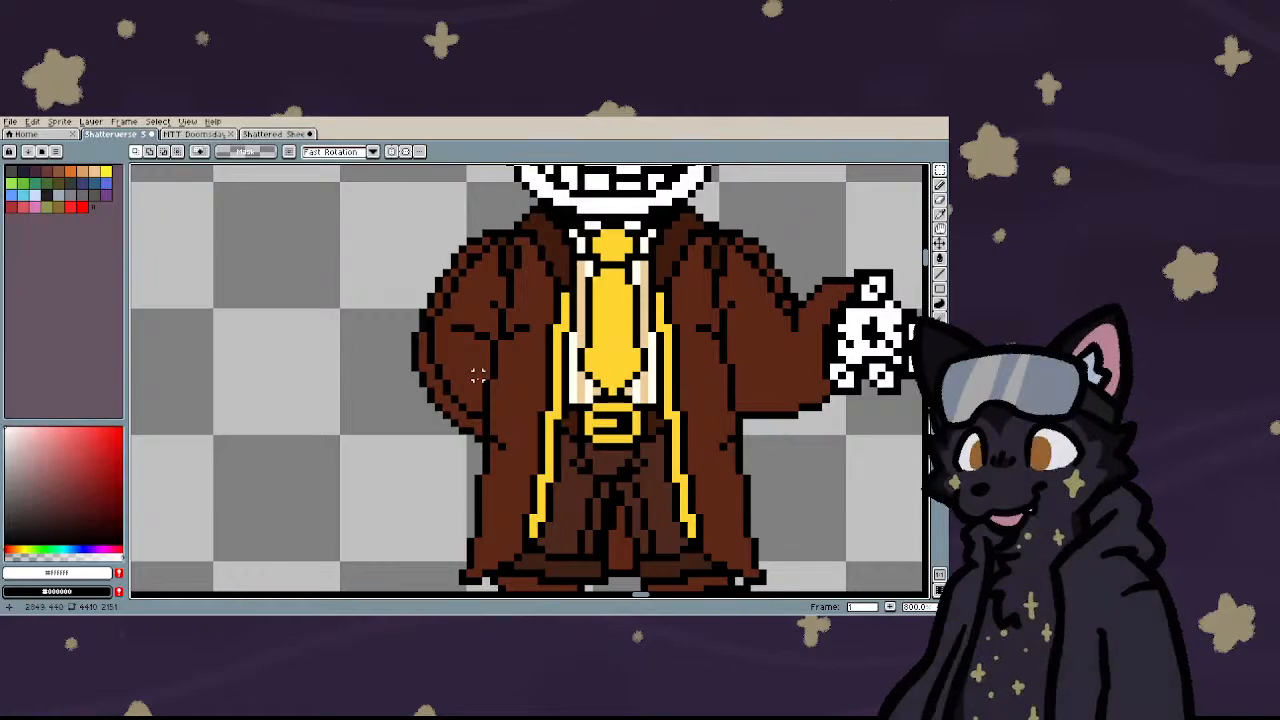
scroll(478, 375, down, 2)
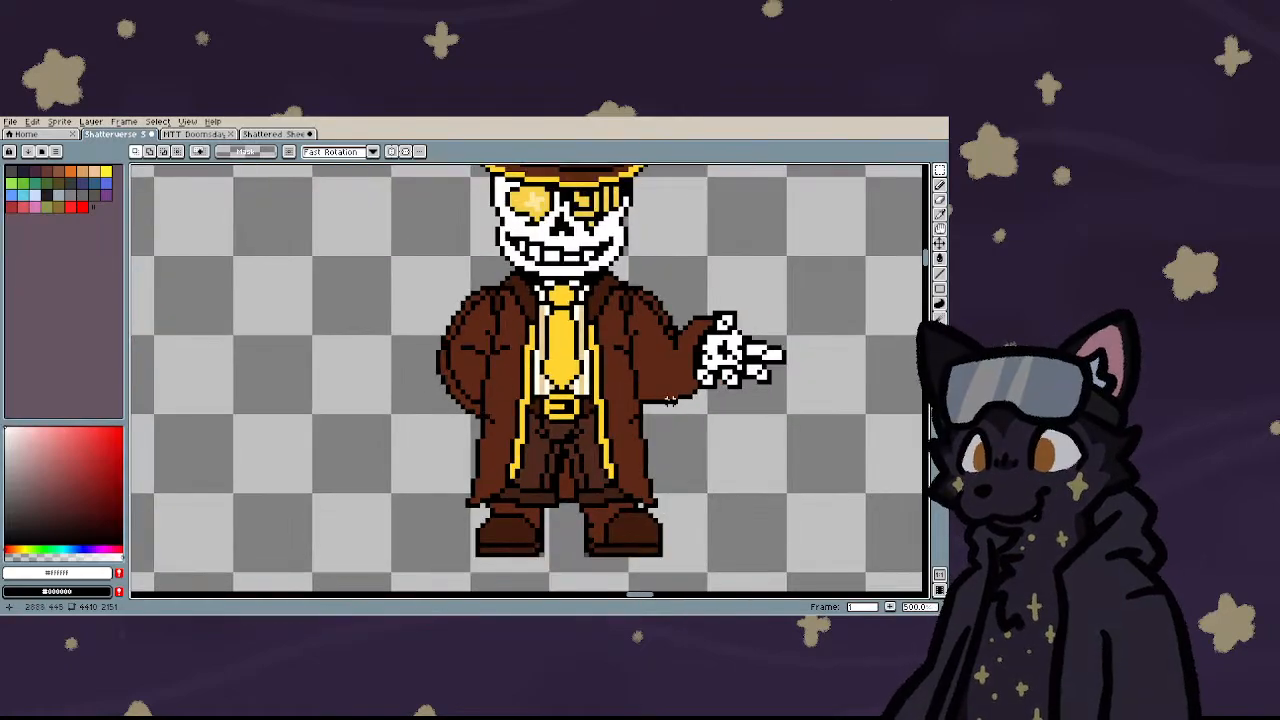
scroll(635, 390, down, 1)
scroll(631, 382, up, 3)
scroll(631, 382, down, 4)
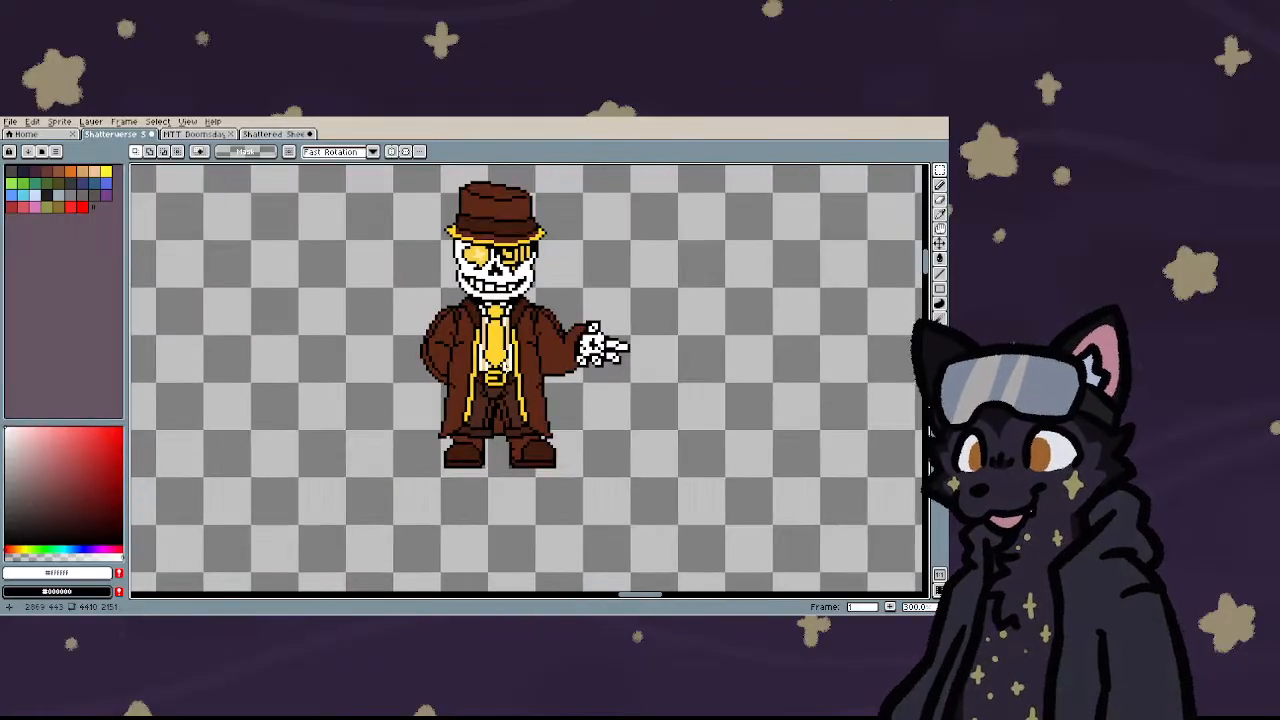
scroll(540, 312, up, 3)
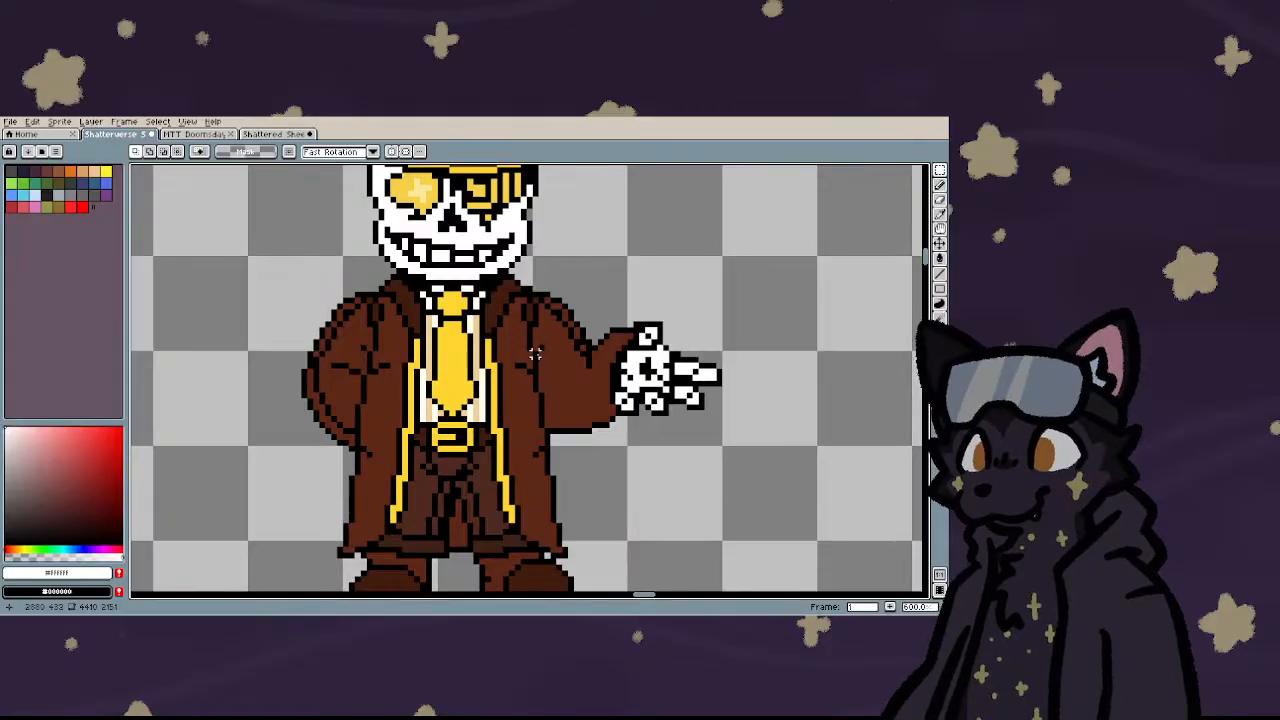
scroll(540, 336, down, 4)
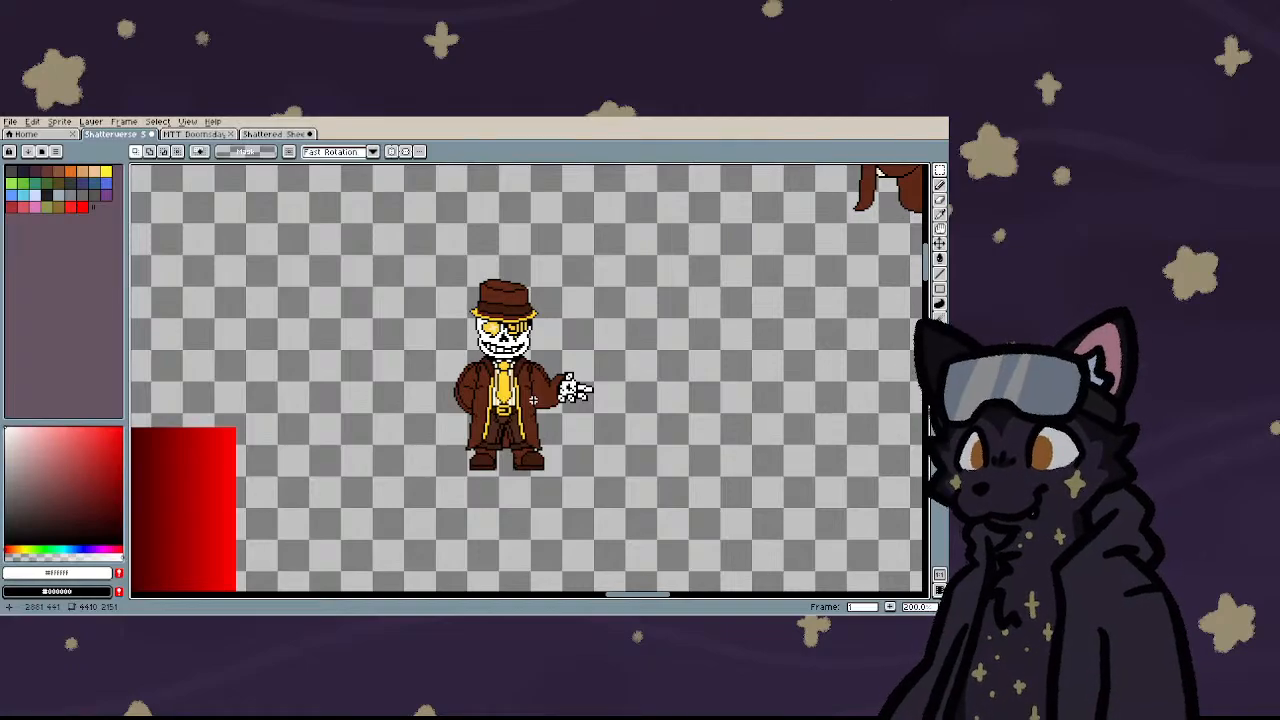
scroll(498, 343, up, 3)
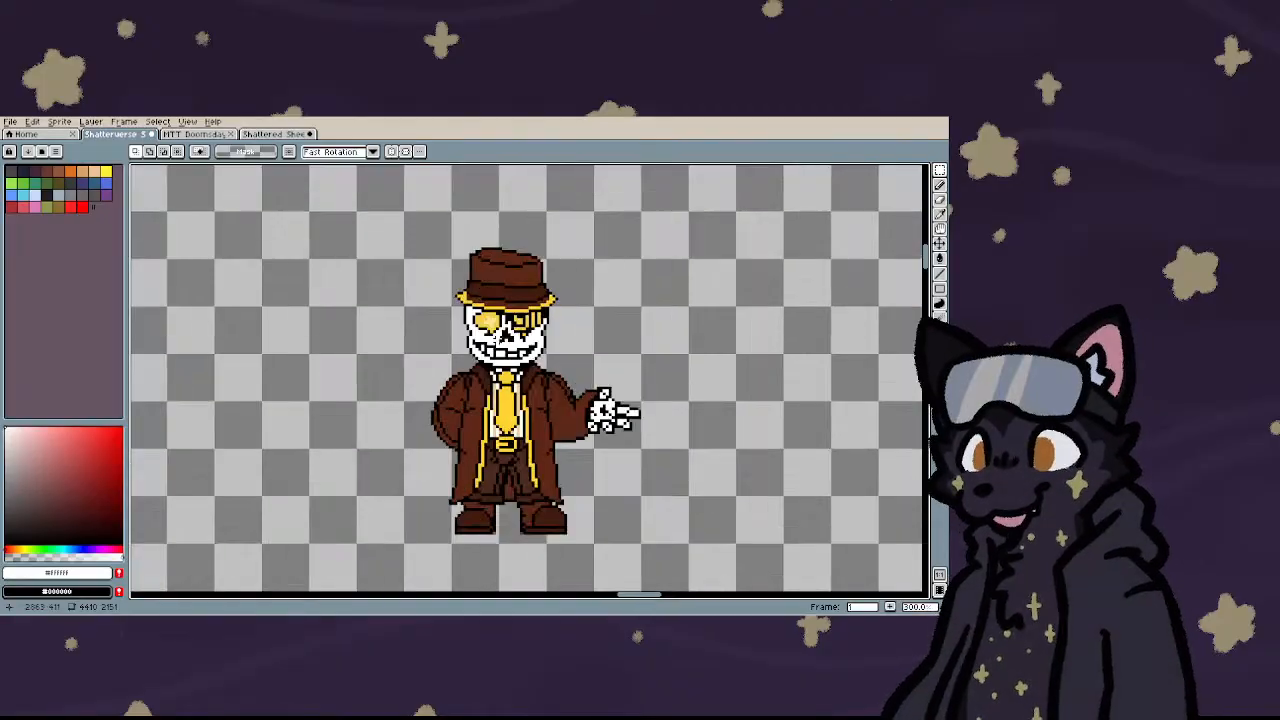
scroll(497, 340, down, 6)
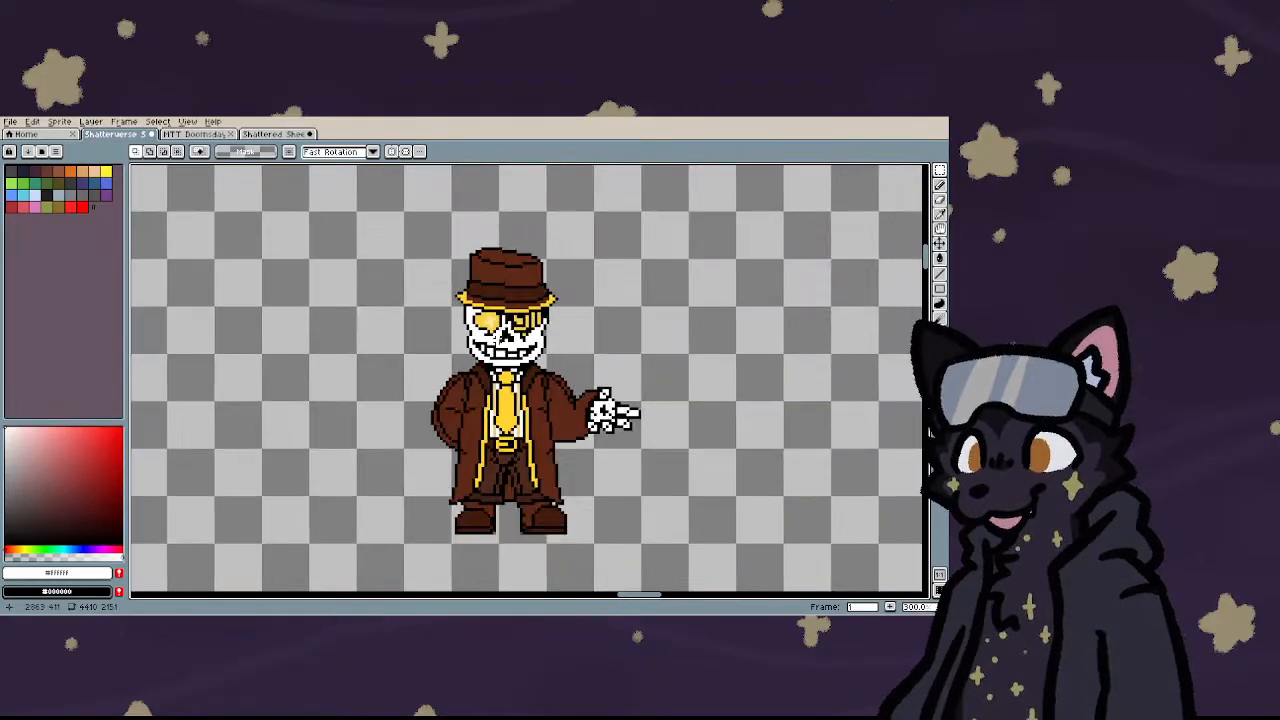
scroll(510, 336, up, 6)
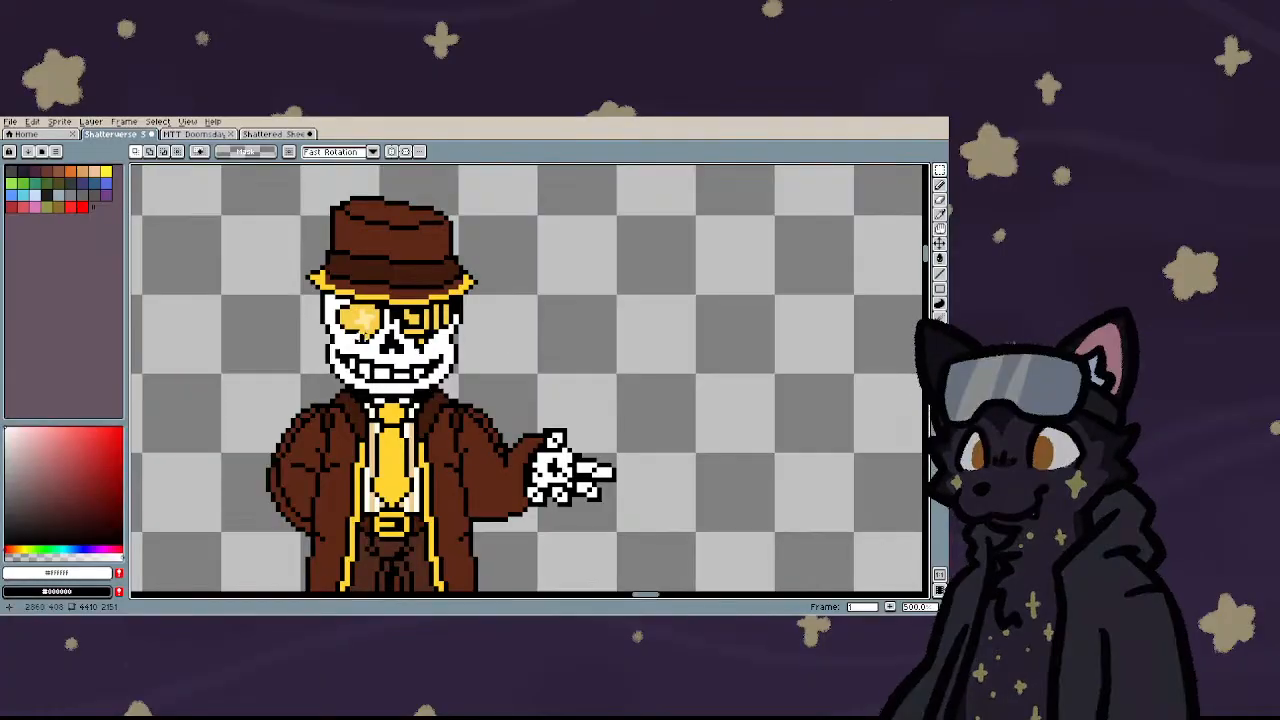
- Select the 3 by 3 pixel area over the short middle tooth and shift its upper edge up one pixel
scroll(362, 333, down, 2)
scroll(383, 341, up, 4)
scroll(384, 342, up, 4)
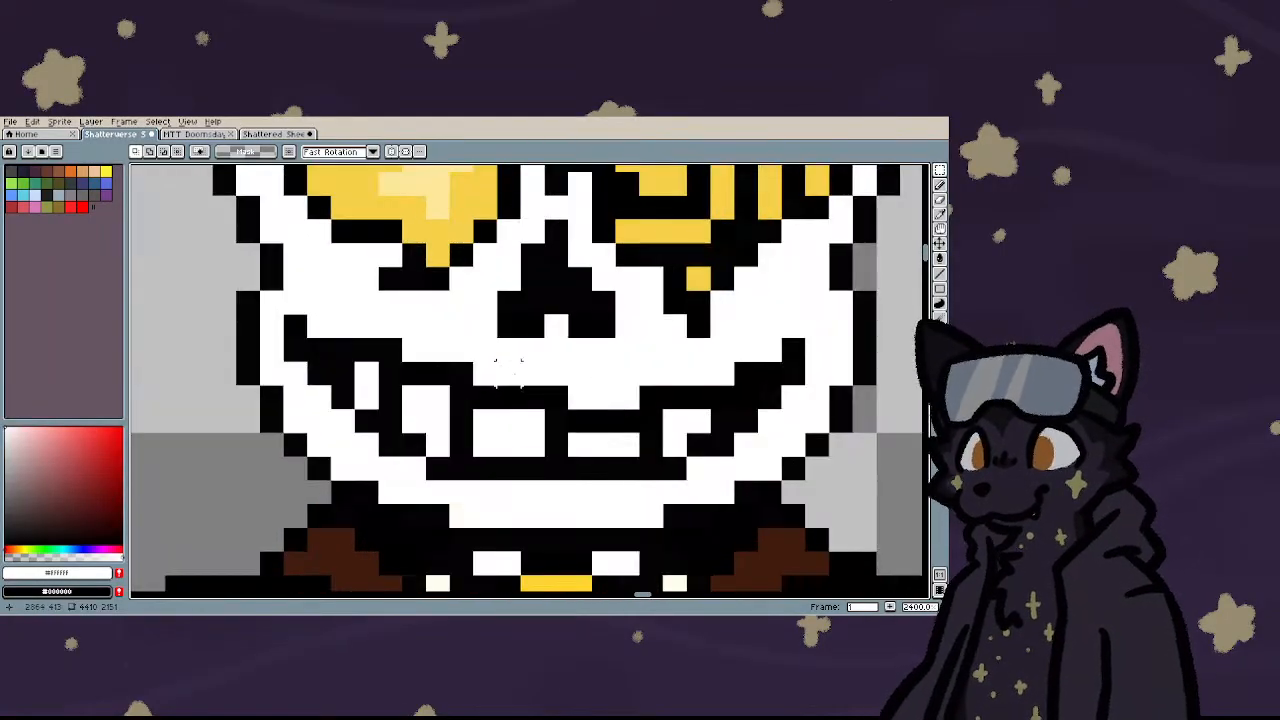
drag(565, 384, 643, 450)
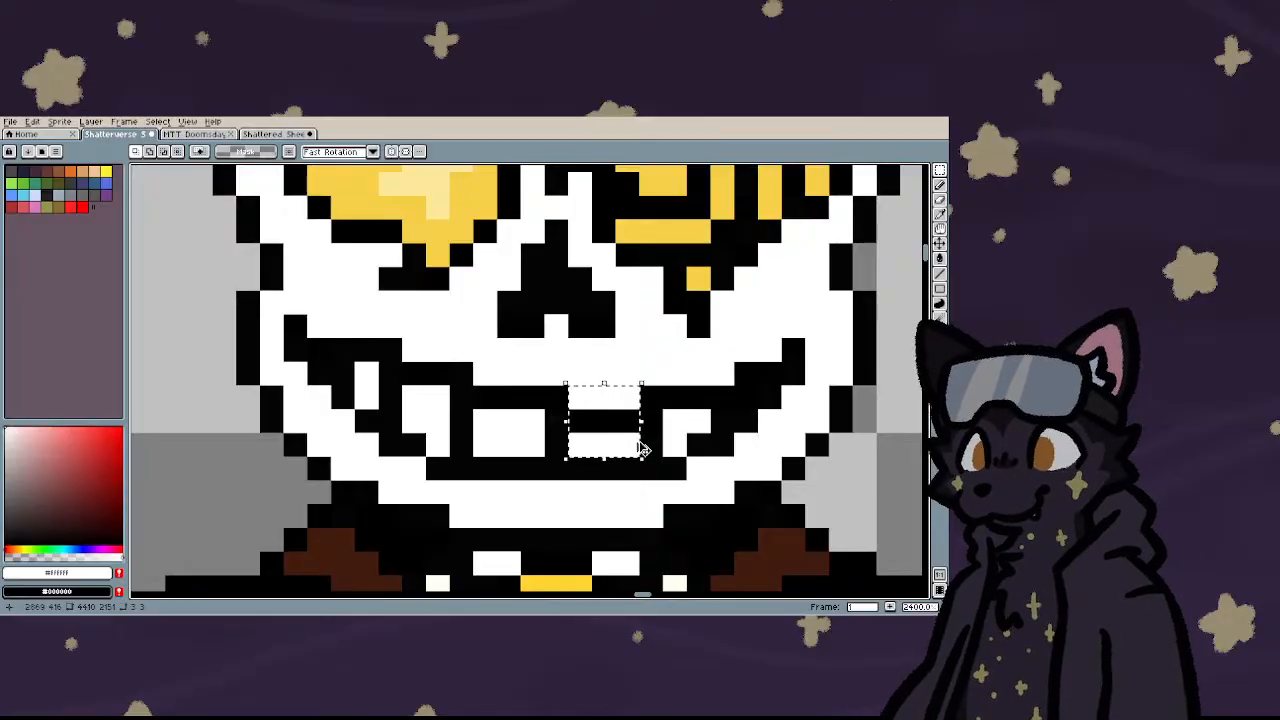
key(Up)
key(Return)
scroll(518, 396, down, 5)
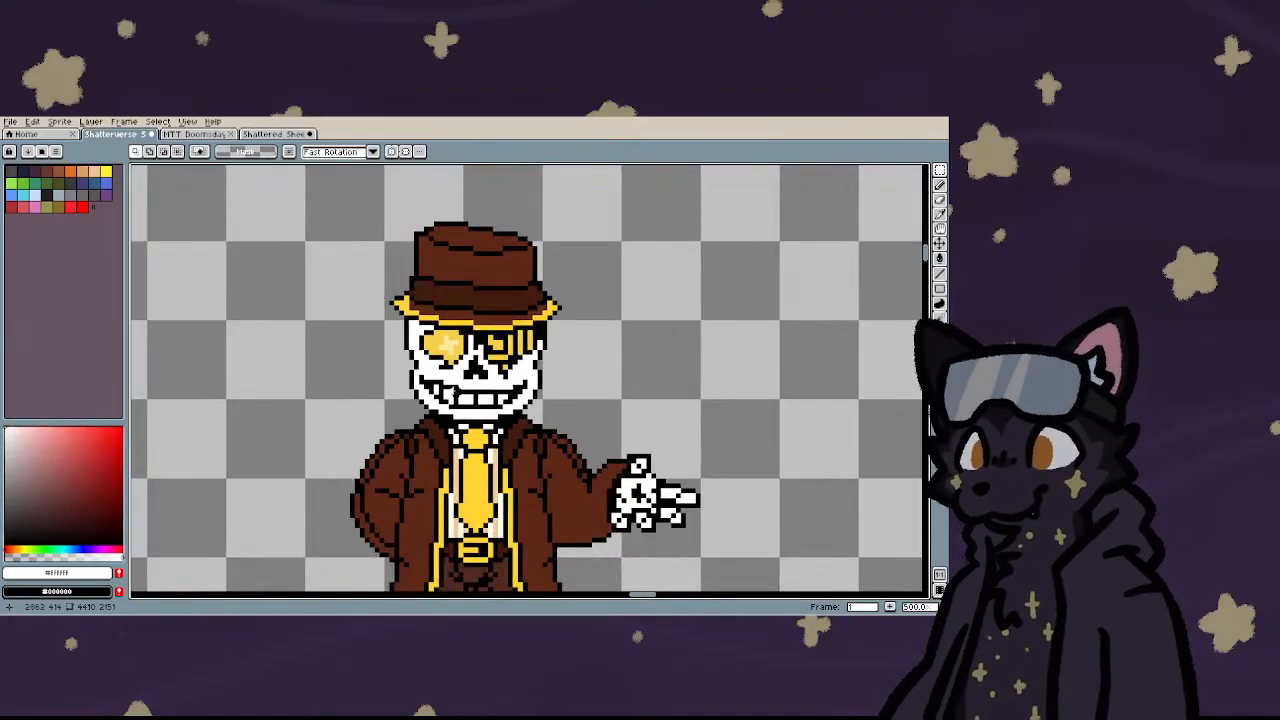
- Paint over the skull's large yellow star-marked eye with black so the whole socket is solid black
scroll(467, 387, up, 4)
scroll(403, 322, up, 4)
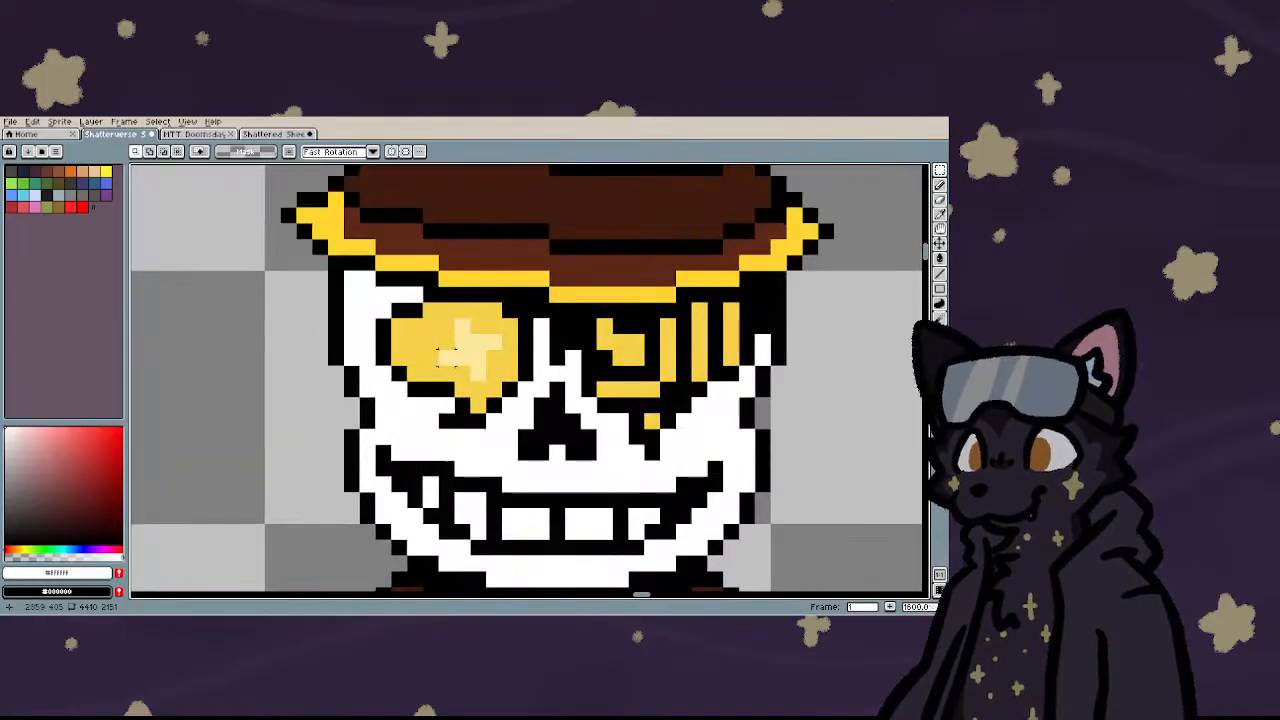
scroll(403, 322, down, 4)
scroll(403, 322, up, 5)
key(b)
mouse_move(403, 322)
mouse_down()
mouse_move(395, 379)
mouse_move(400, 323)
mouse_move(423, 303)
mouse_move(439, 391)
mouse_move(462, 315)
mouse_move(452, 291)
mouse_move(449, 379)
mouse_move(497, 412)
mouse_move(490, 325)
mouse_move(449, 422)
mouse_move(490, 395)
mouse_move(492, 384)
mouse_move(449, 424)
mouse_move(465, 393)
mouse_move(476, 417)
mouse_move(508, 419)
mouse_move(546, 331)
mouse_move(518, 311)
mouse_move(519, 352)
mouse_move(498, 291)
mouse_up()
- Sample the yellow from the other eye and pencil a rounded iris with a one-pixel black pupil in the blackened socket
key(i)
click(737, 337)
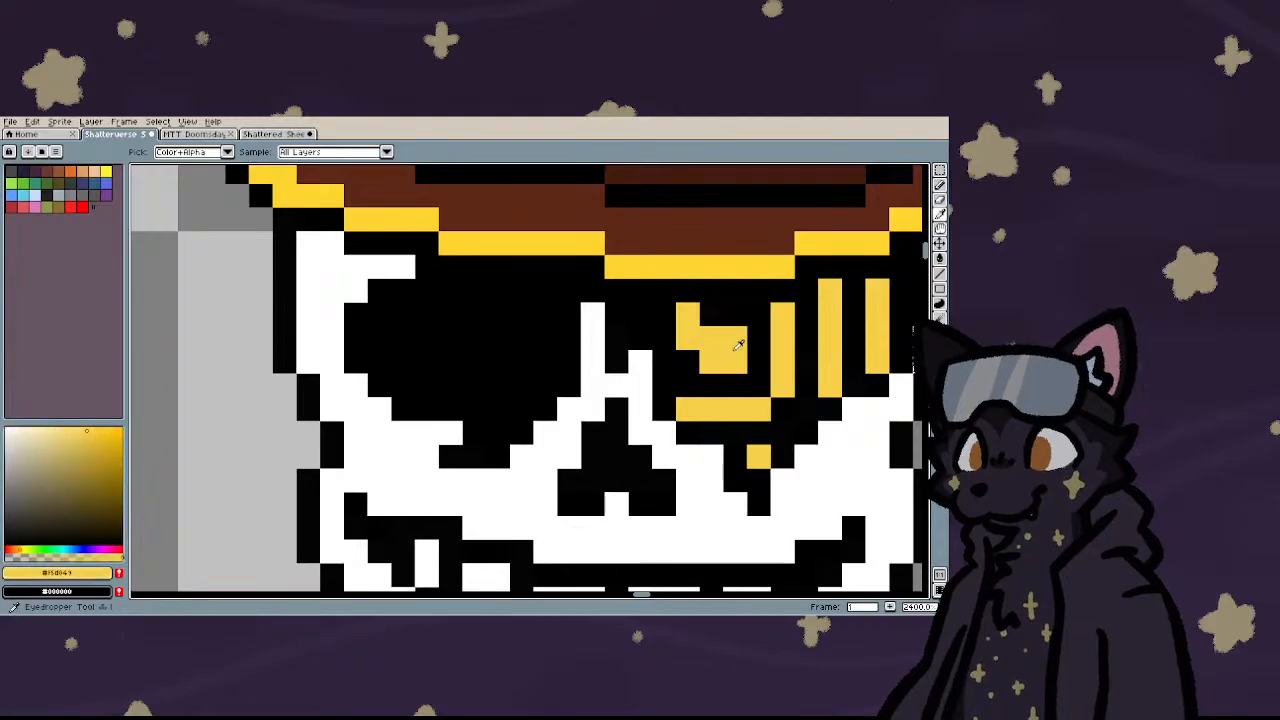
key(b)
click(499, 361)
key(ctrl+z)
click(517, 365)
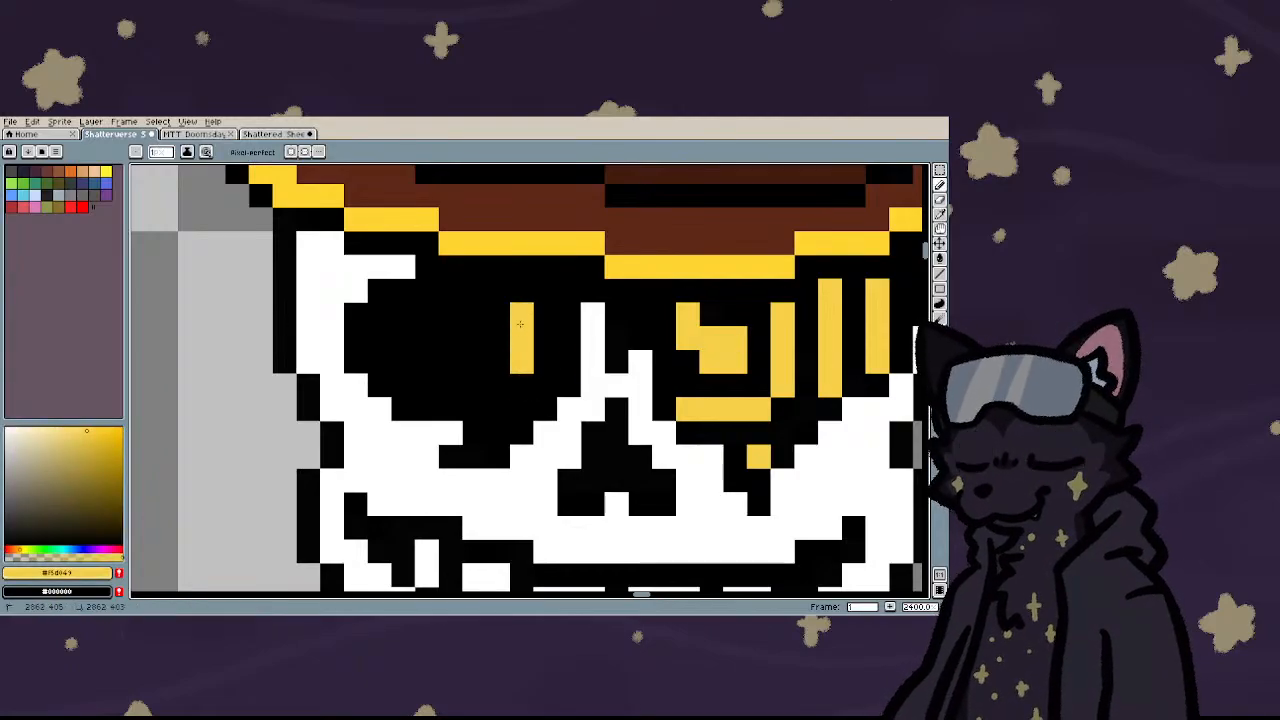
mouse_move(546, 315)
mouse_down()
mouse_move(534, 382)
mouse_move(484, 386)
mouse_up()
drag(448, 325, 451, 314)
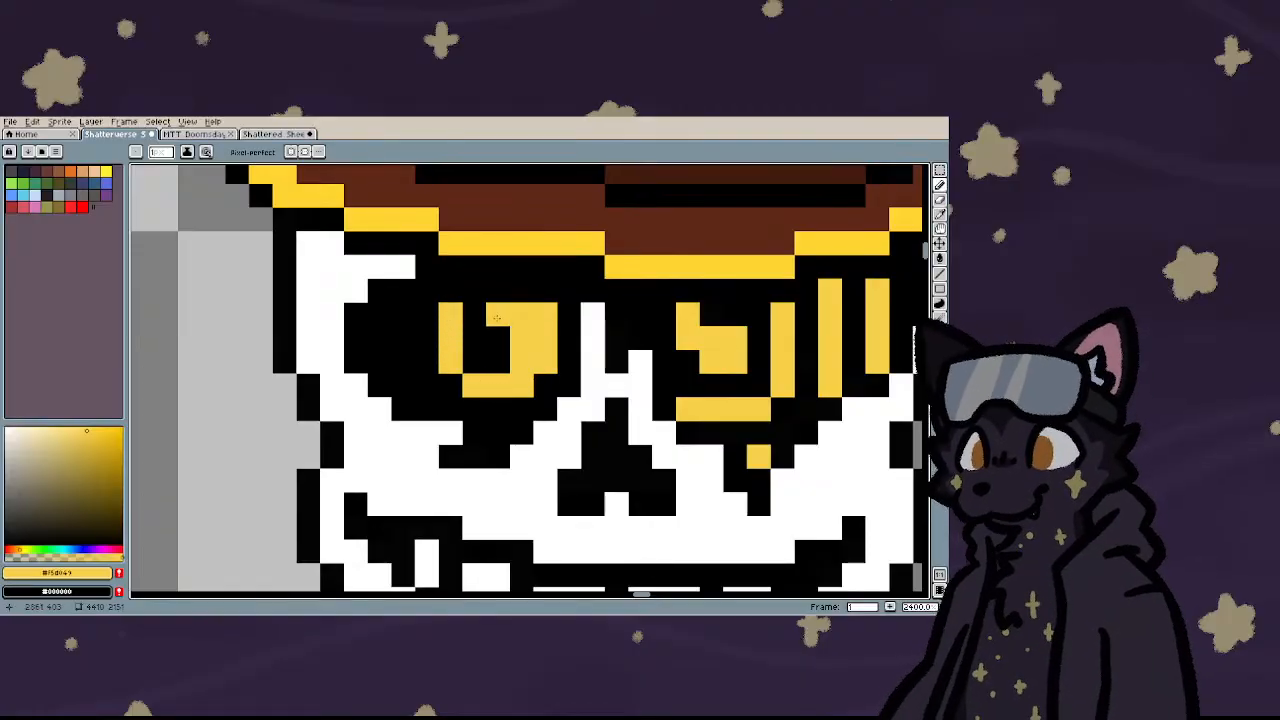
mouse_move(480, 362)
mouse_down()
mouse_move(475, 316)
mouse_move(492, 314)
mouse_up()
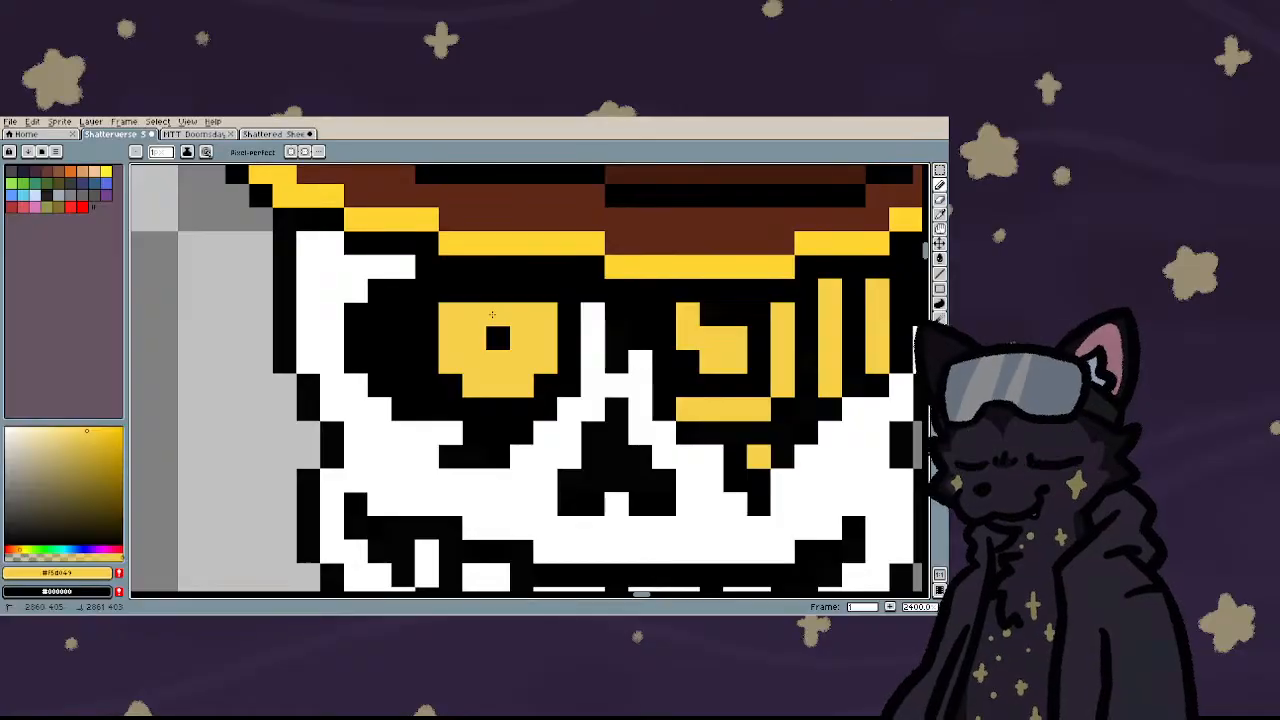
click(474, 290)
click(522, 290)
- Undo the last pencil stroke and extend the yellow iris into a point toward the outer edge of the socket
scroll(480, 330, down, 3)
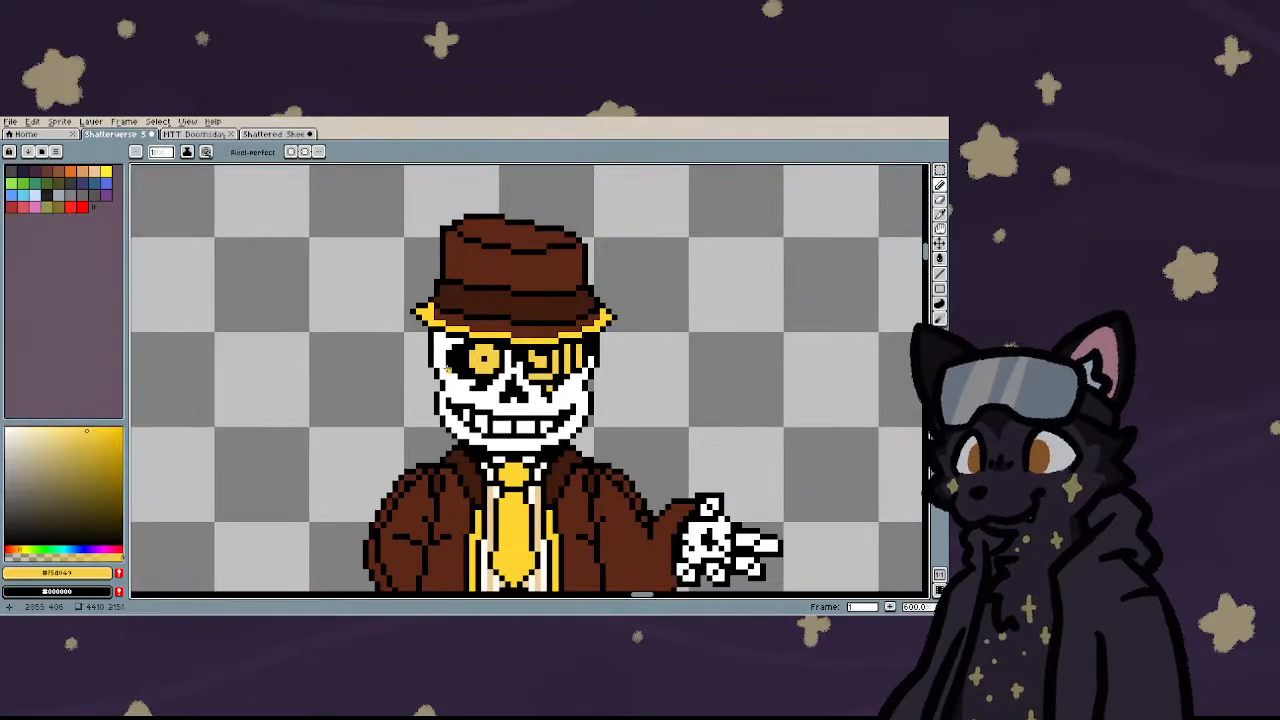
scroll(471, 376, up, 3)
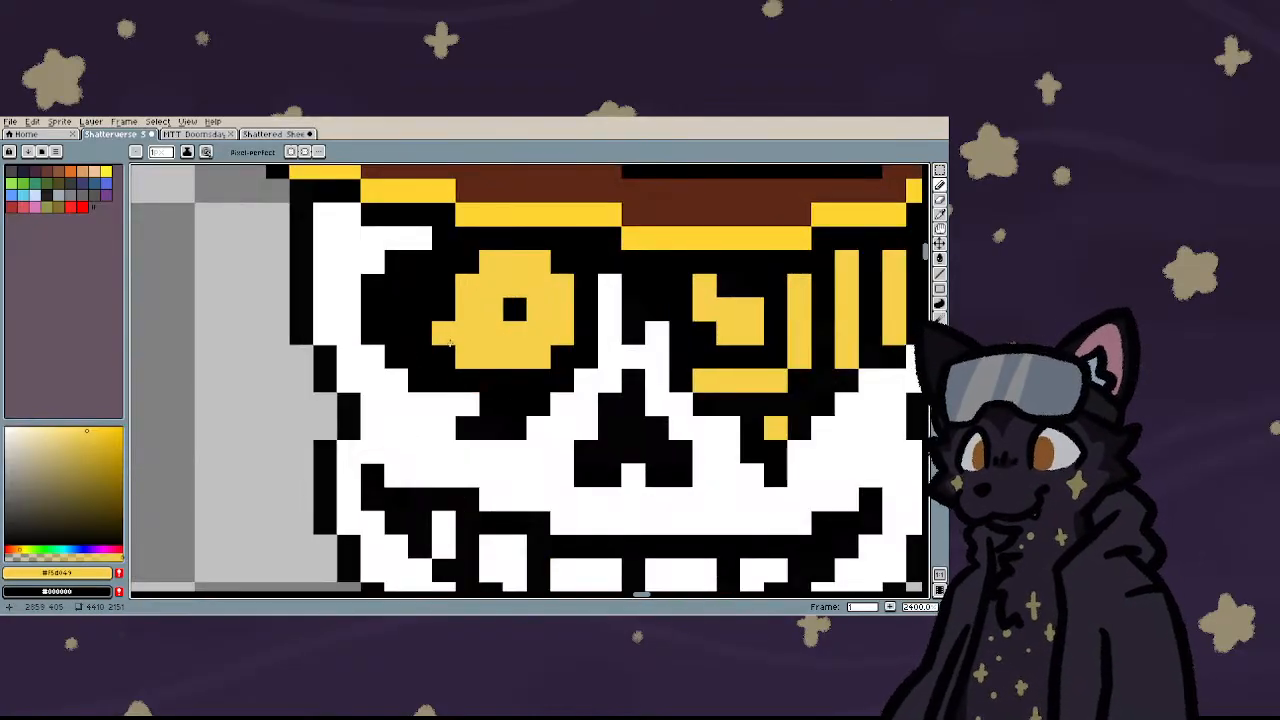
key(ctrl+z)
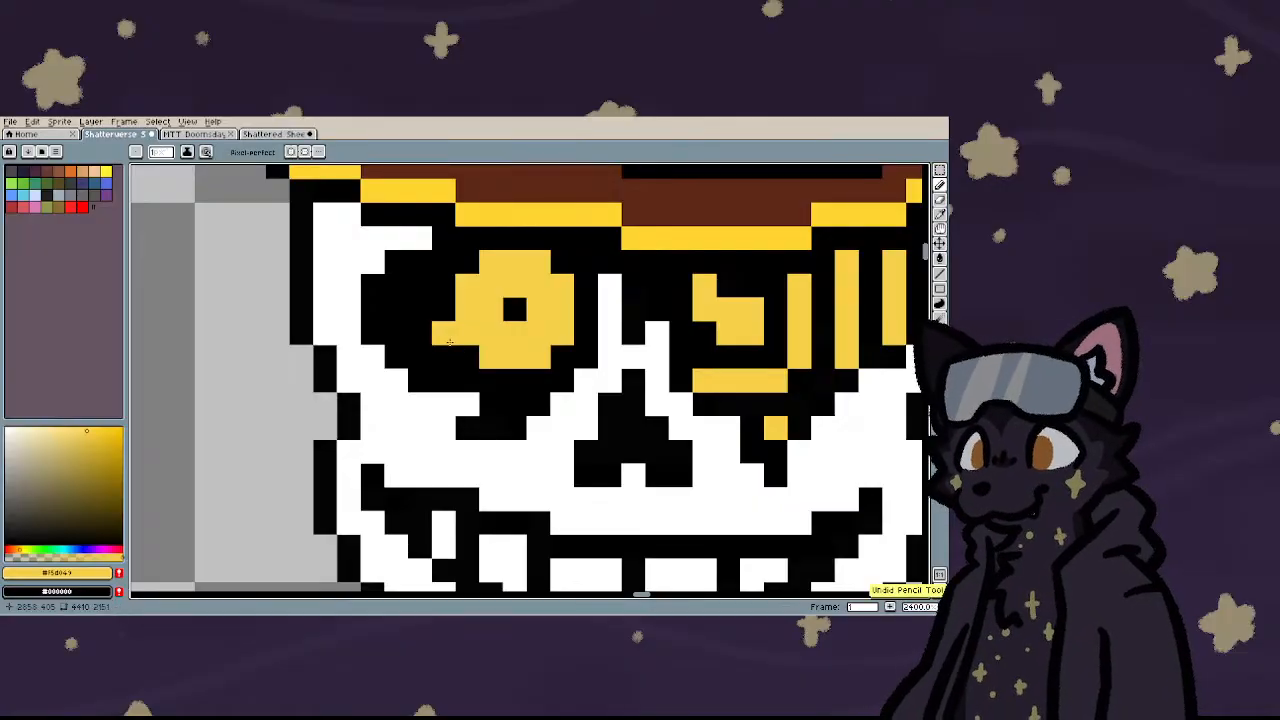
drag(450, 342, 444, 286)
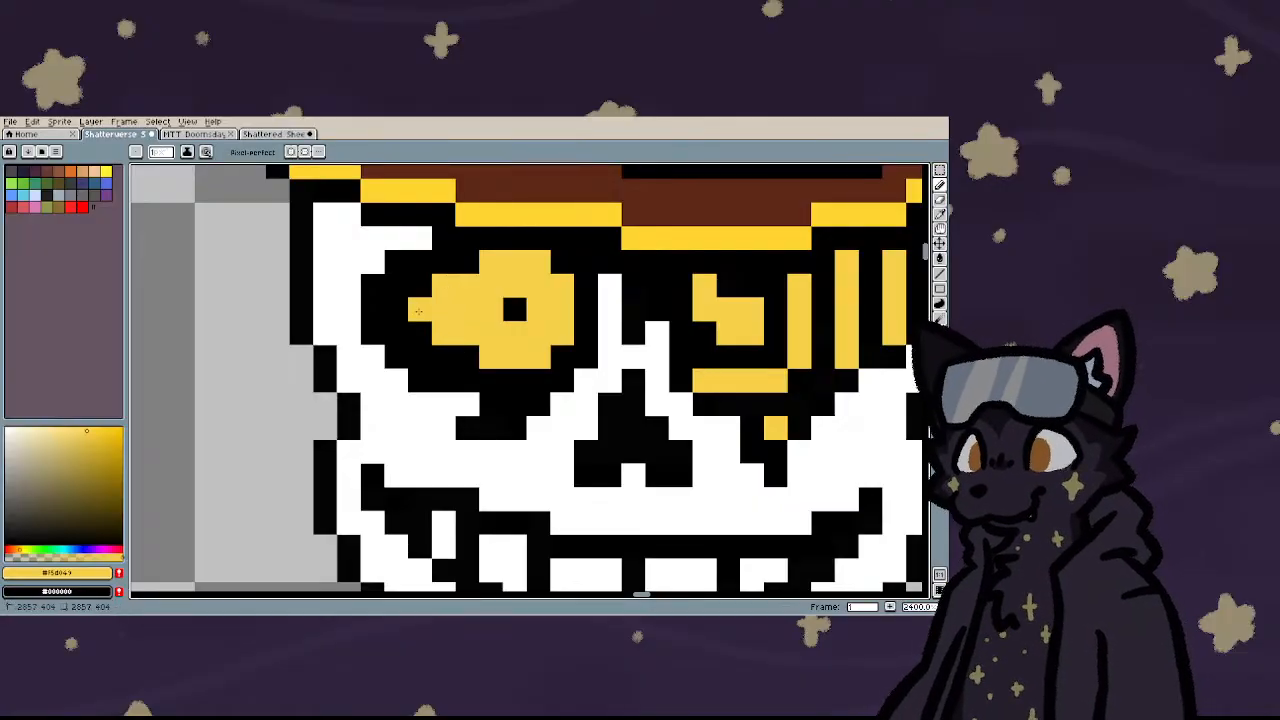
scroll(448, 428, down, 5)
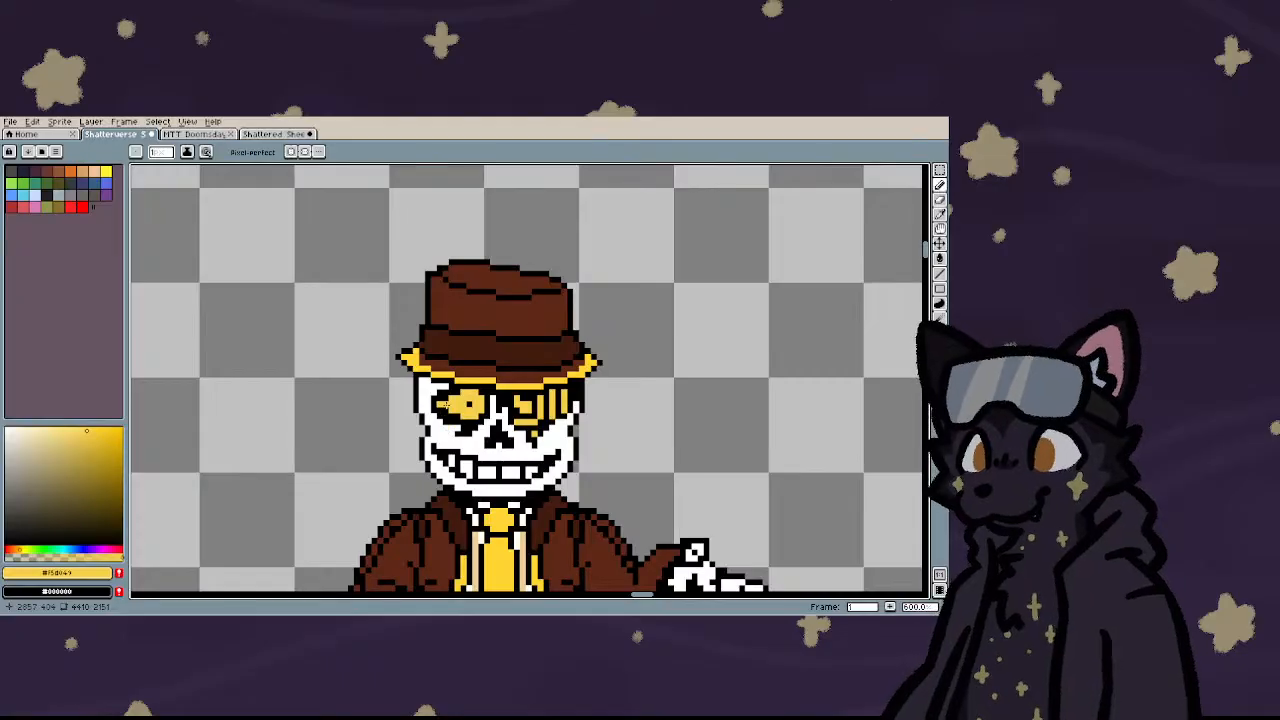
scroll(470, 408, up, 5)
scroll(465, 410, down, 5)
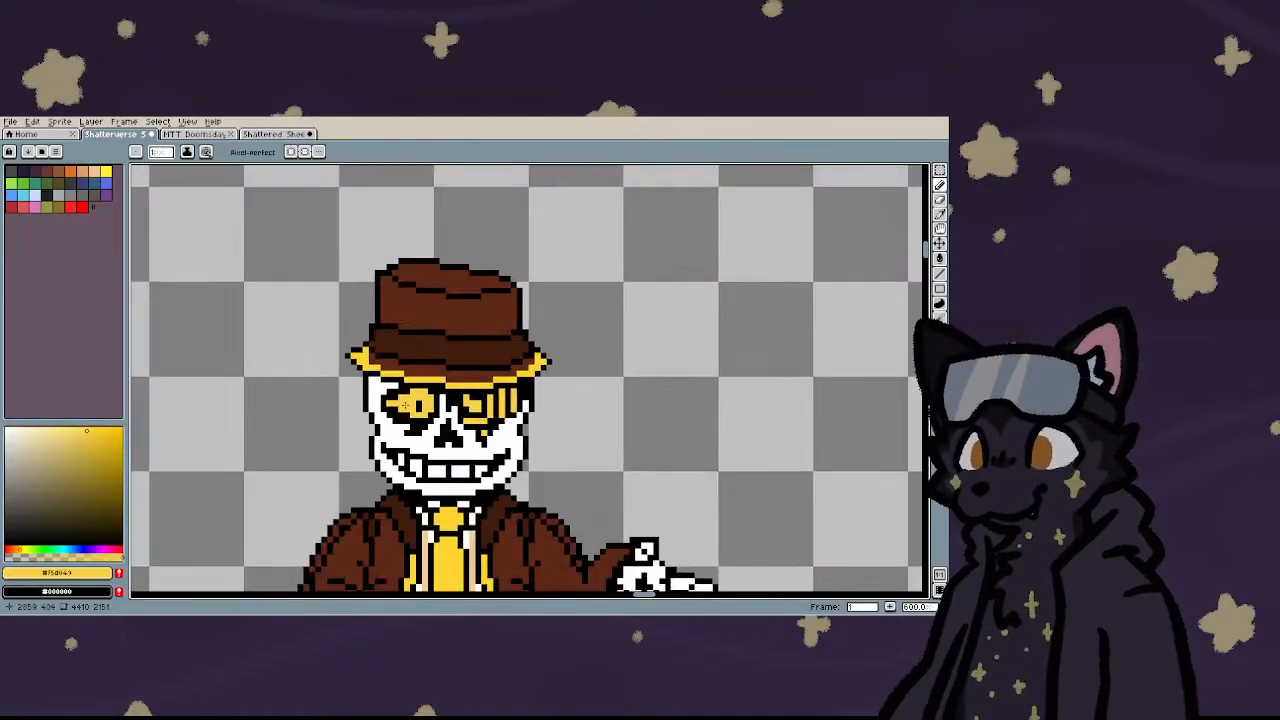
- Rework the pupil into four black pixels around a yellow center and add a downward point to the yellow iris
scroll(412, 400, up, 5)
drag(412, 400, 437, 375)
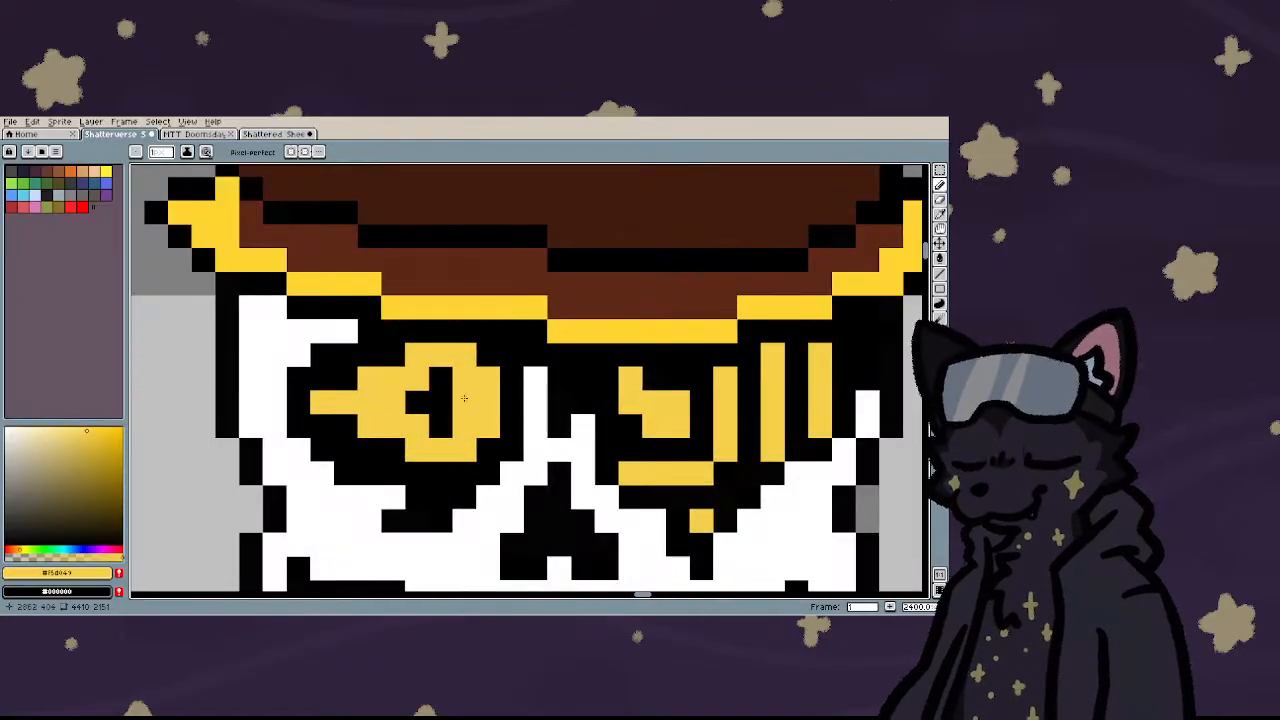
click(464, 398)
scroll(401, 425, down, 3)
scroll(388, 404, down, 2)
scroll(413, 413, up, 3)
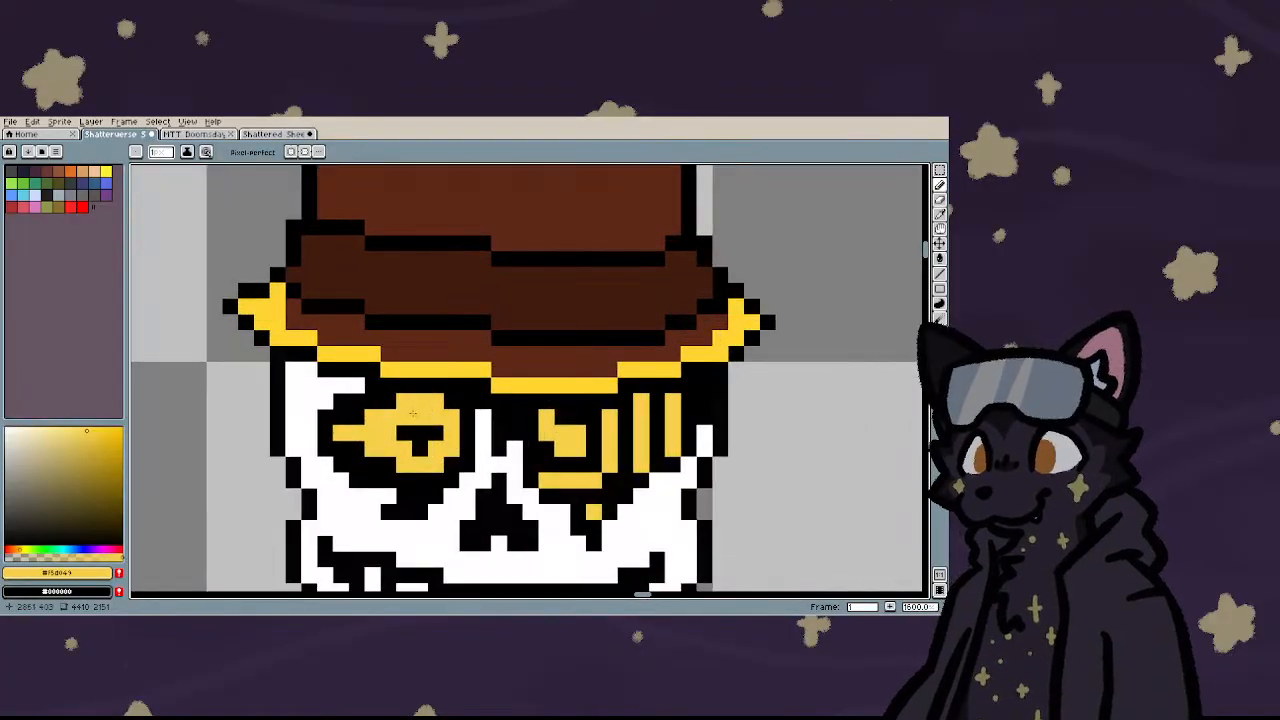
scroll(424, 430, down, 5)
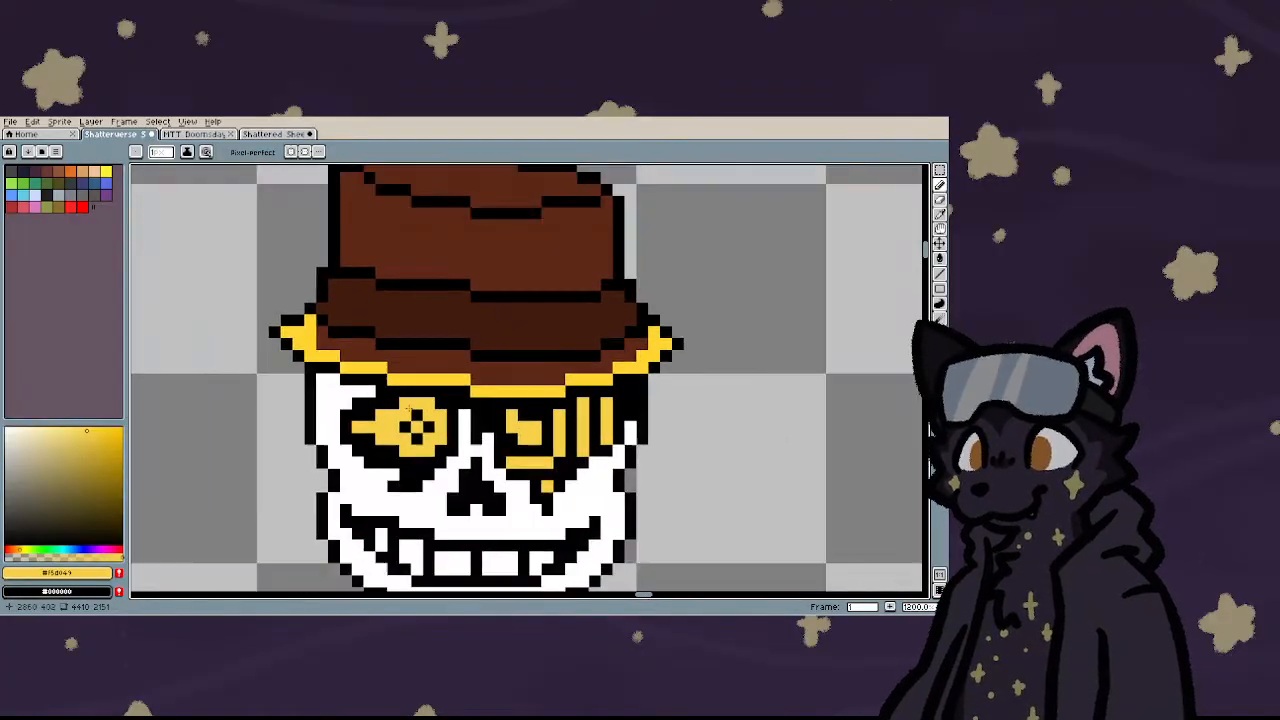
scroll(421, 436, up, 4)
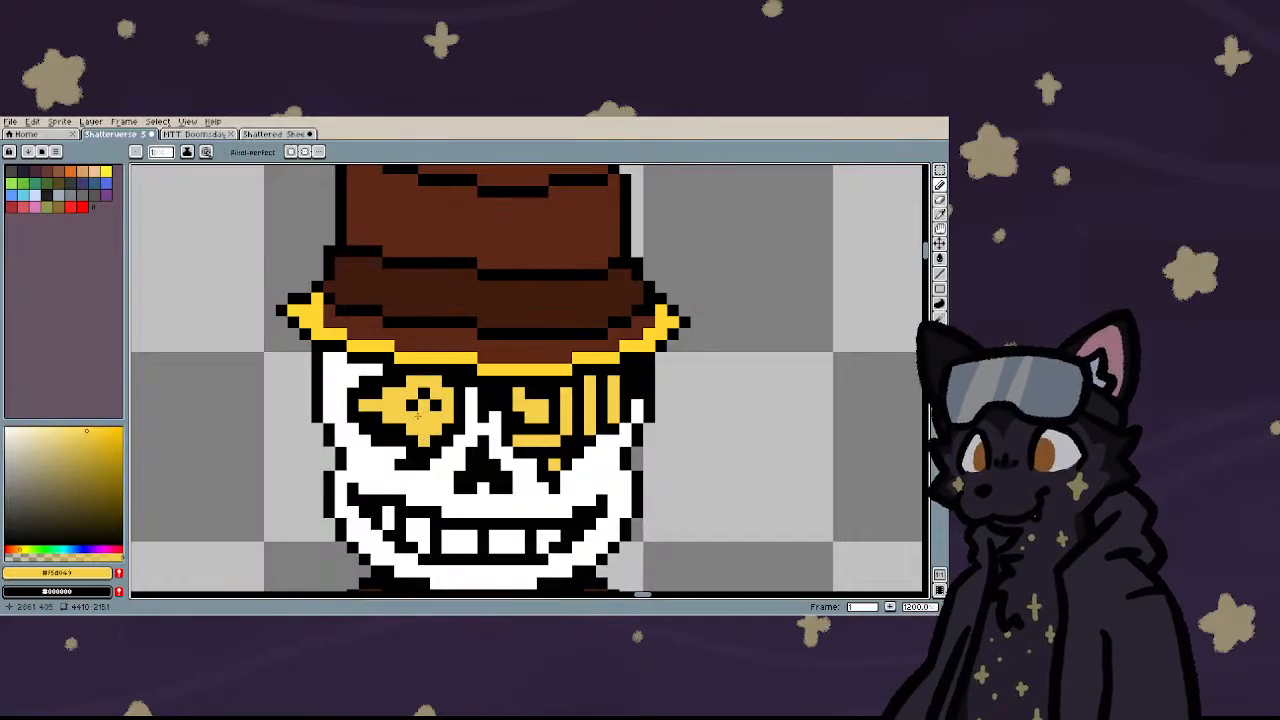
- Try a white streak below the pupil, undo it, and place white highlight pixels above and on both sides of the pupil
scroll(418, 415, up, 2)
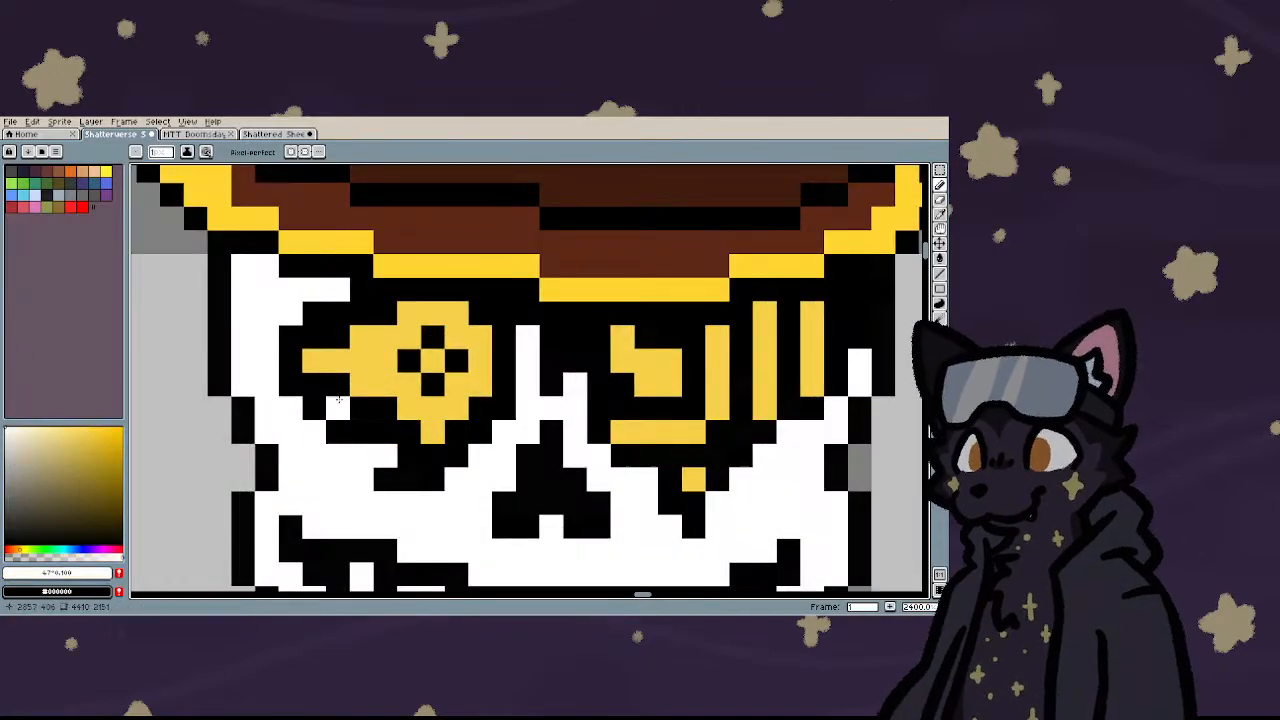
drag(338, 400, 428, 412)
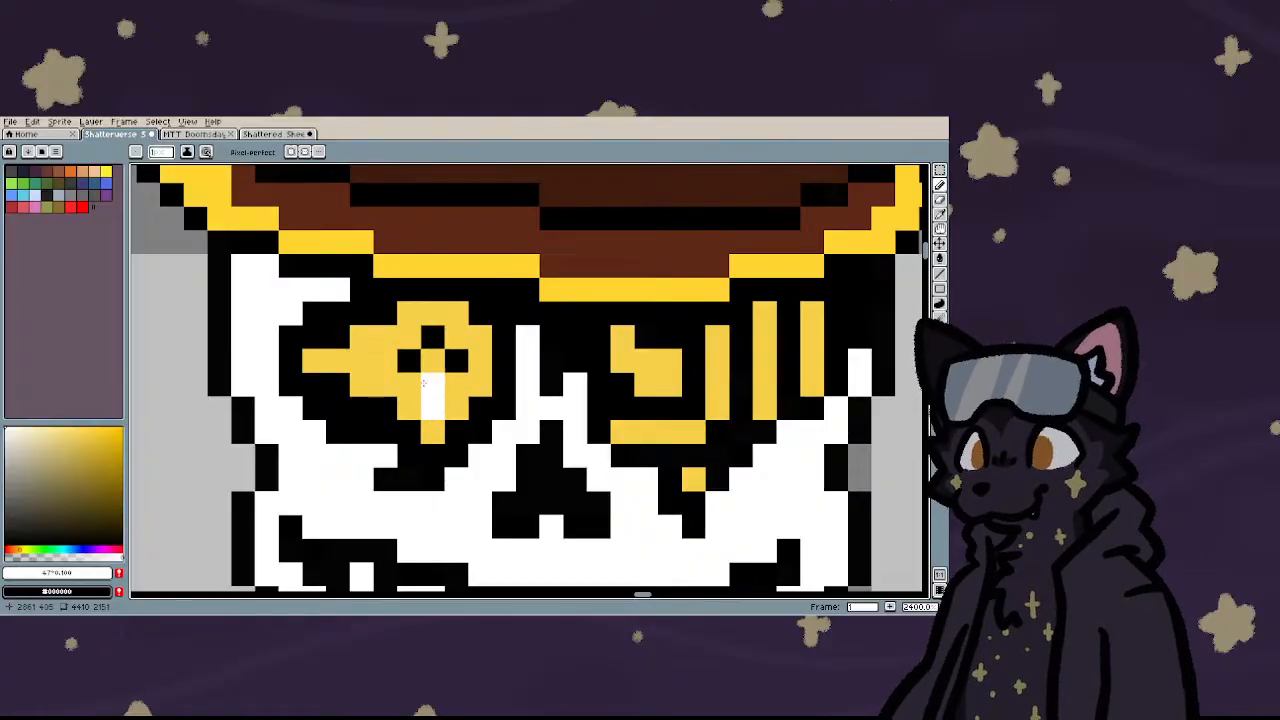
right_click(450, 362)
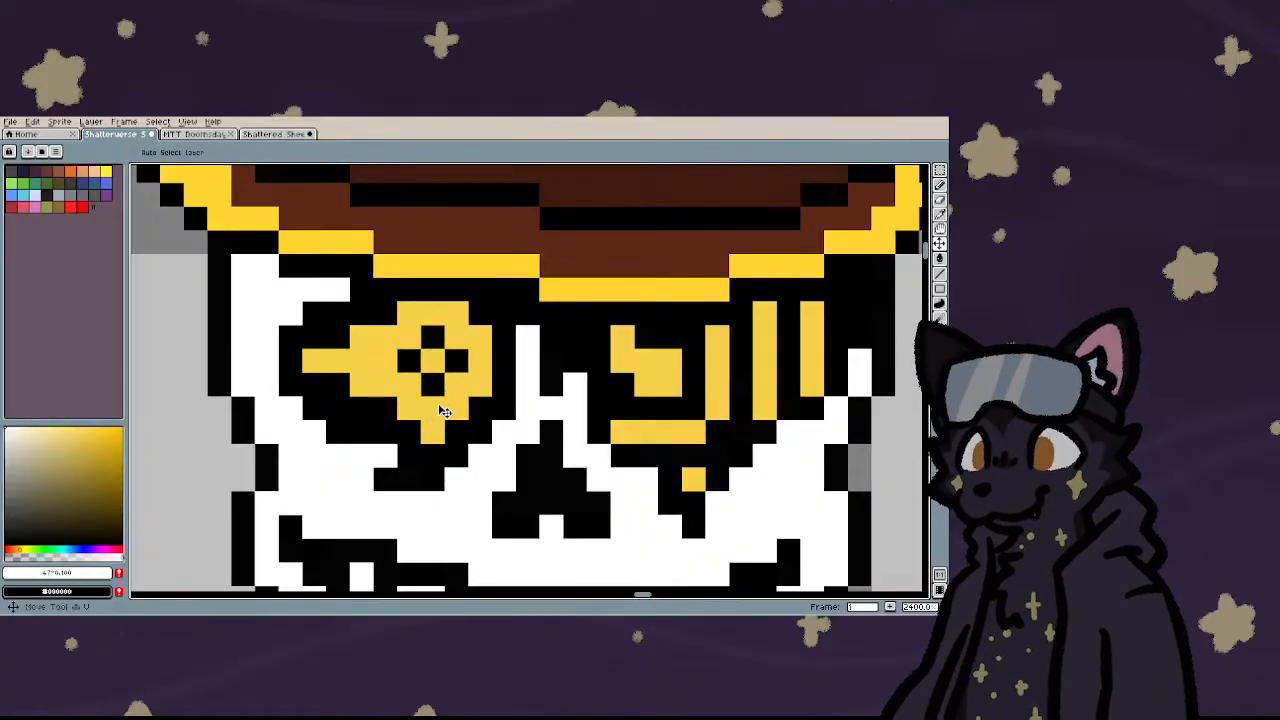
scroll(421, 398, down, 3)
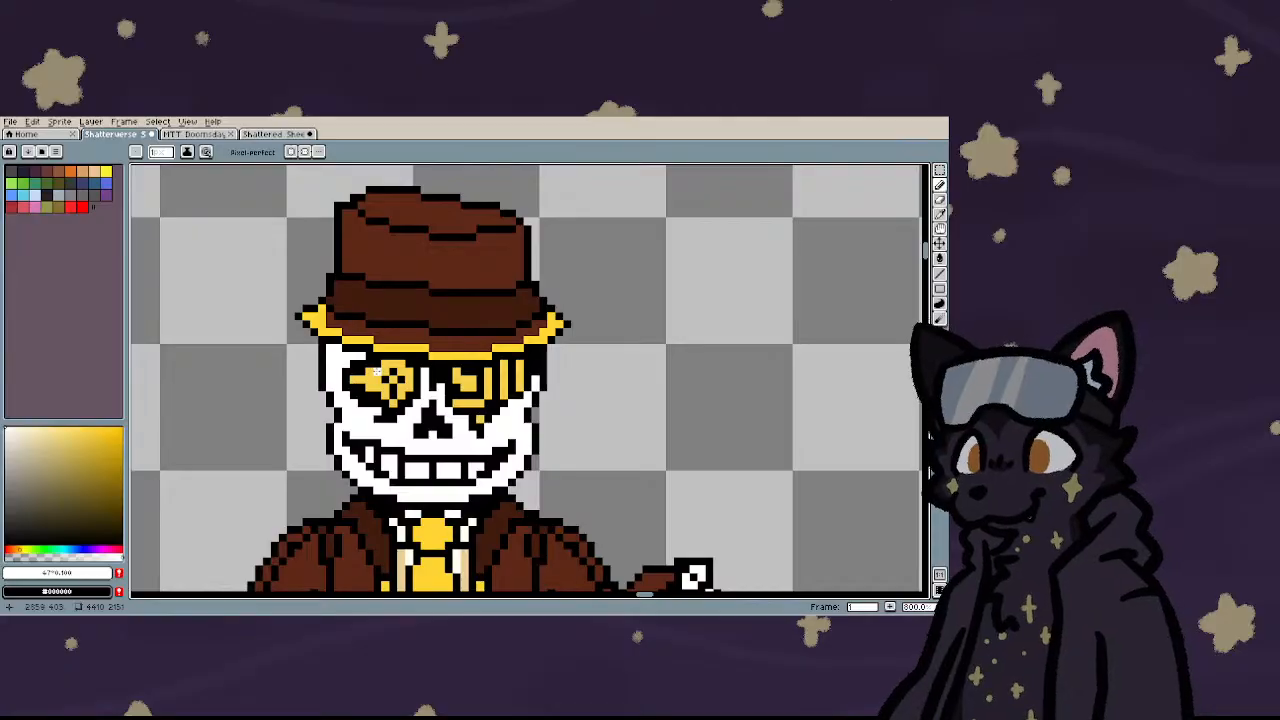
scroll(377, 372, up, 2)
scroll(330, 400, down, 2)
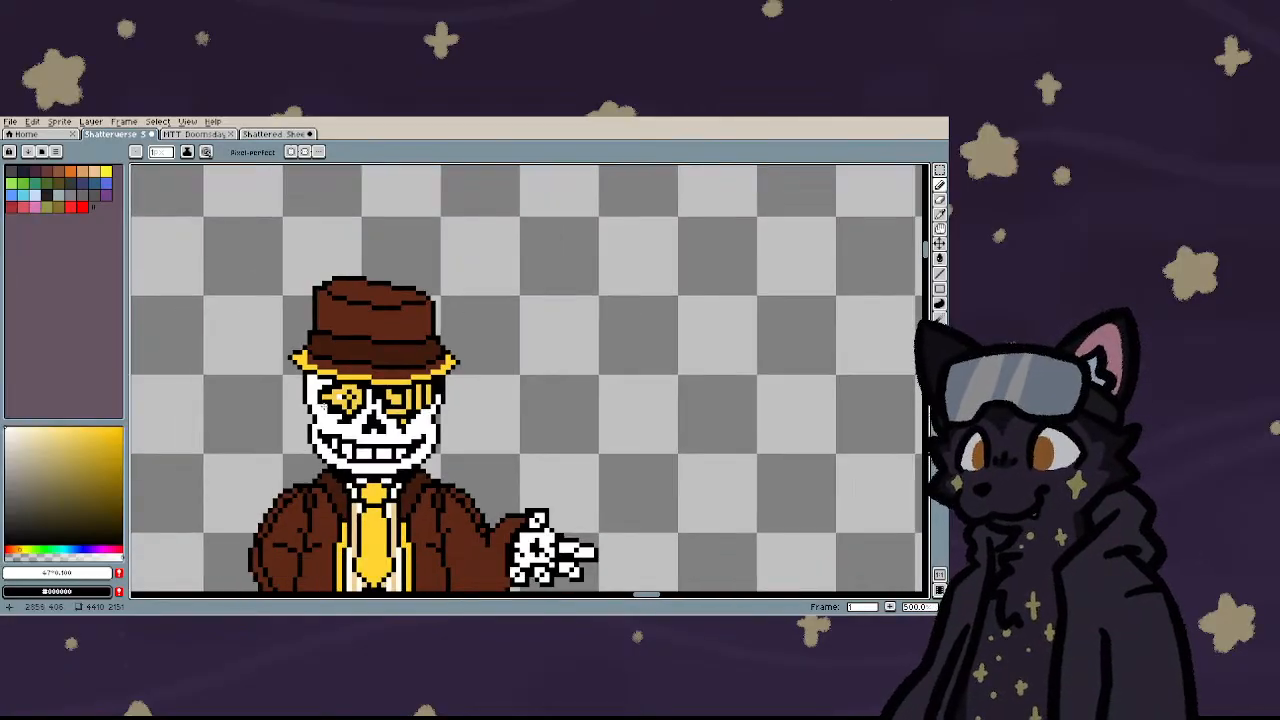
scroll(357, 396, up, 2)
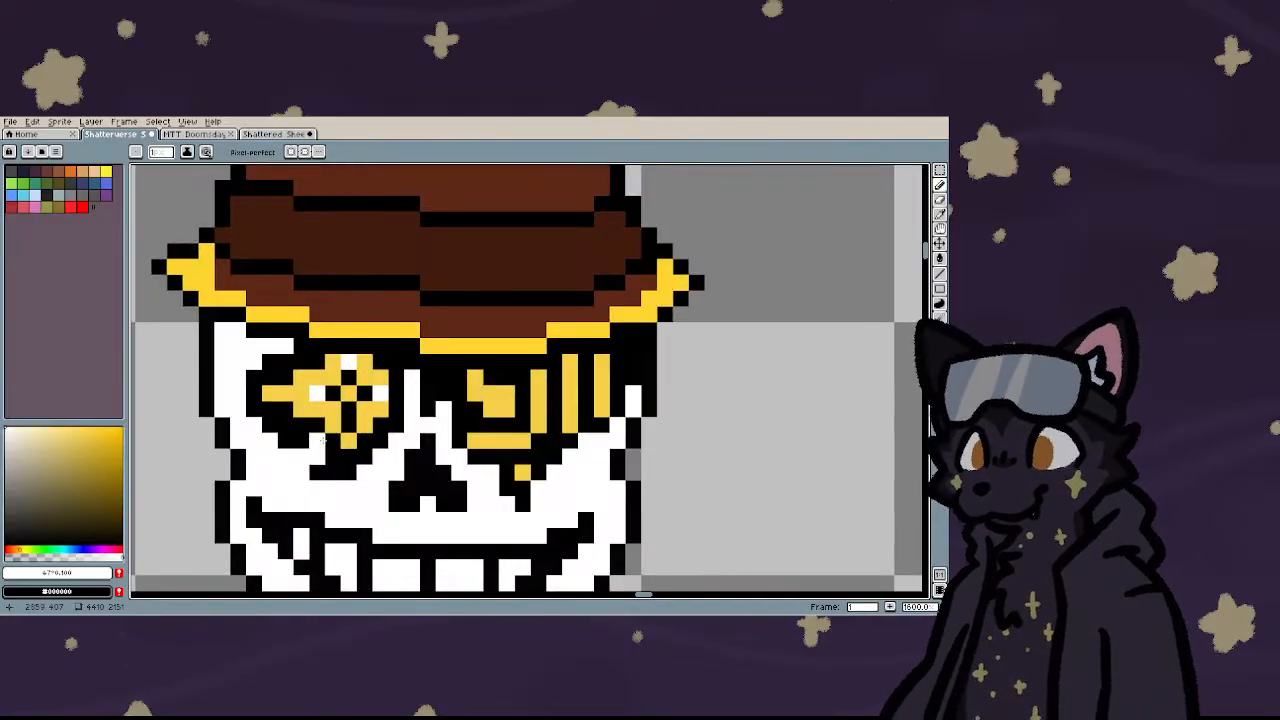
- Copy the glowing yellow eye from the skull's socket and place the pasted copy in the empty area beside the head
scroll(323, 440, down, 3)
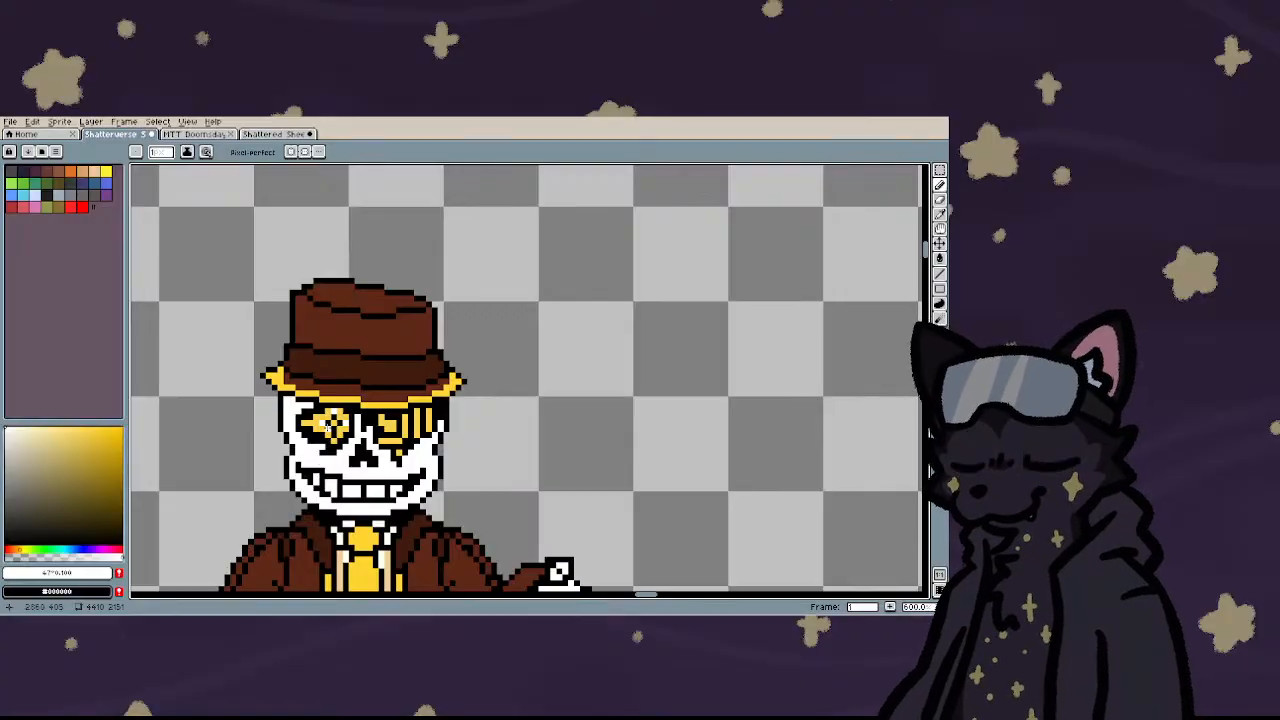
scroll(309, 455, up, 3)
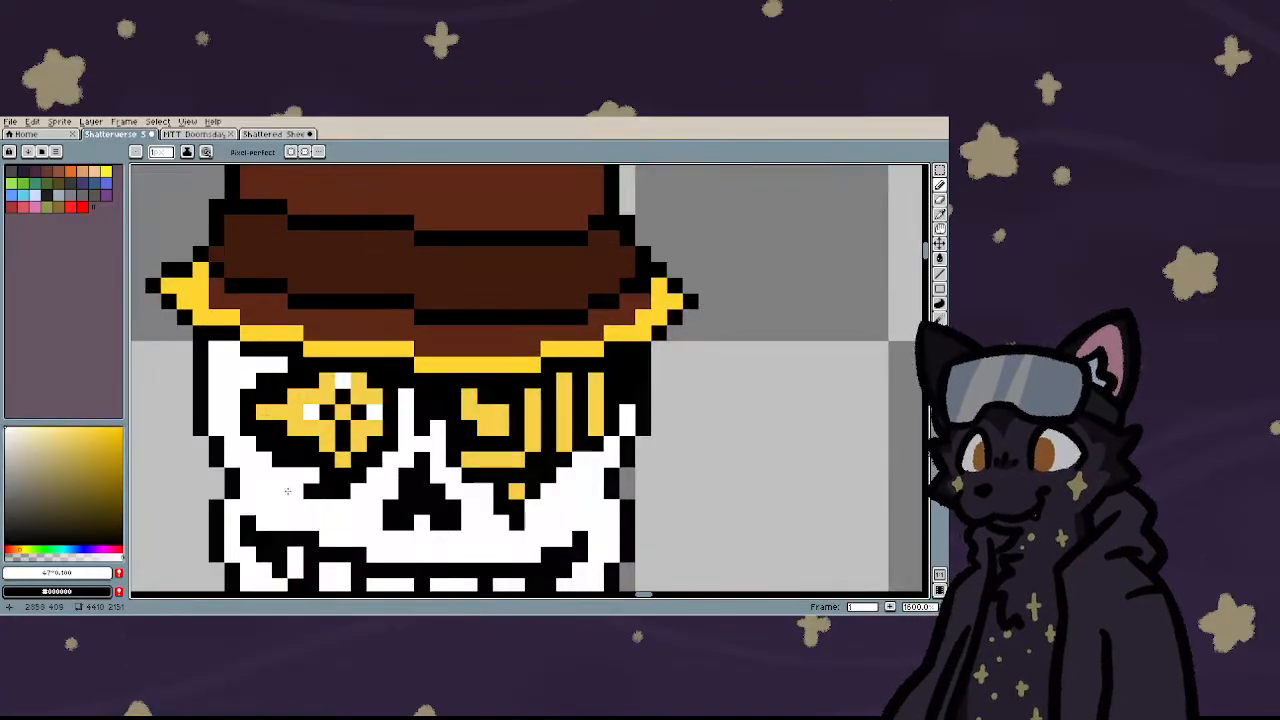
scroll(287, 491, down, 3)
scroll(291, 451, up, 3)
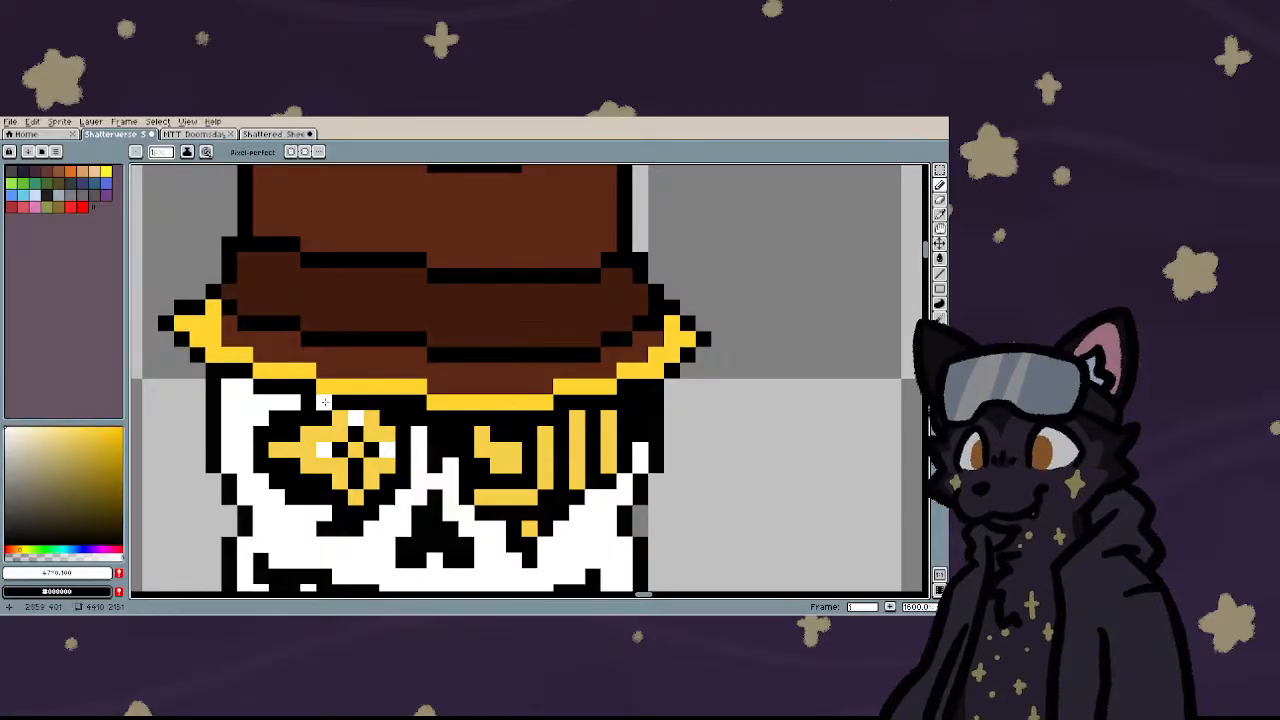
key(m)
mouse_move(268, 411)
mouse_down()
mouse_move(410, 500)
mouse_move(402, 466)
mouse_move(243, 487)
mouse_move(238, 461)
mouse_up()
key(ctrl+c)
key(ctrl+v)
scroll(402, 466, down, 3)
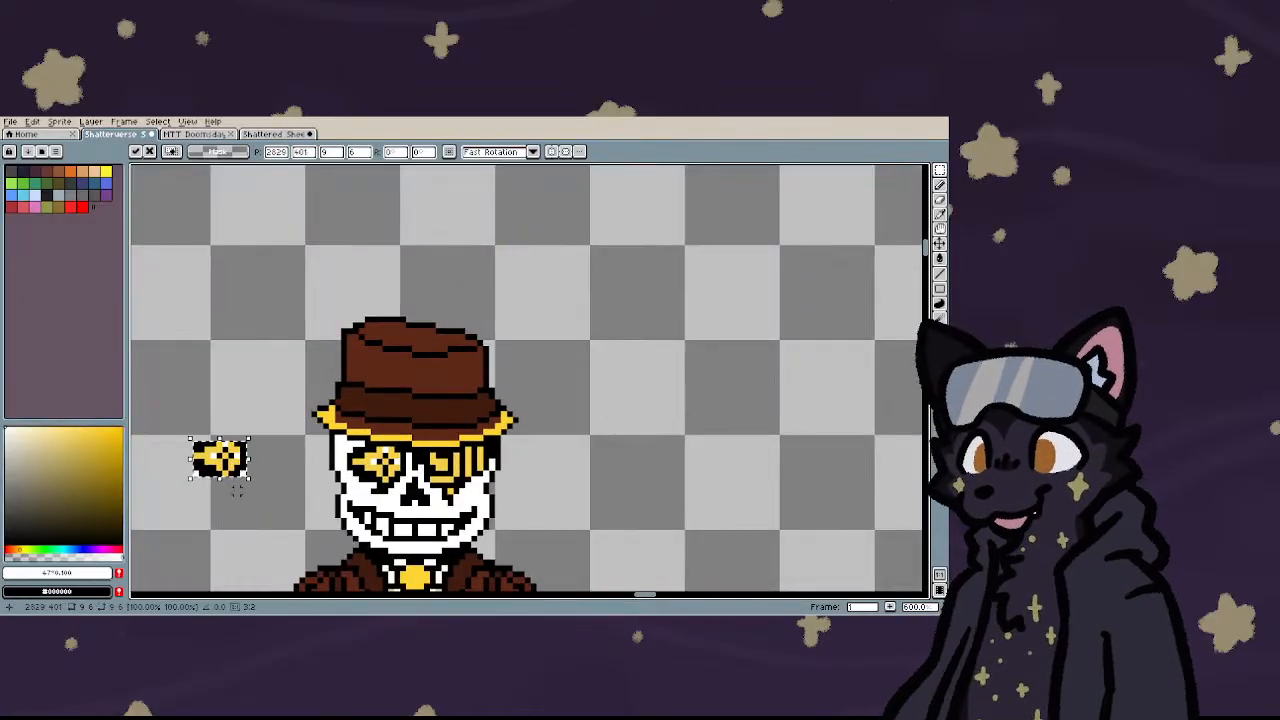
key(Return)
- Pencil the copied eye's outer-side highlight black and place a white highlight below the pupil
scroll(238, 488, up, 5)
key(v)
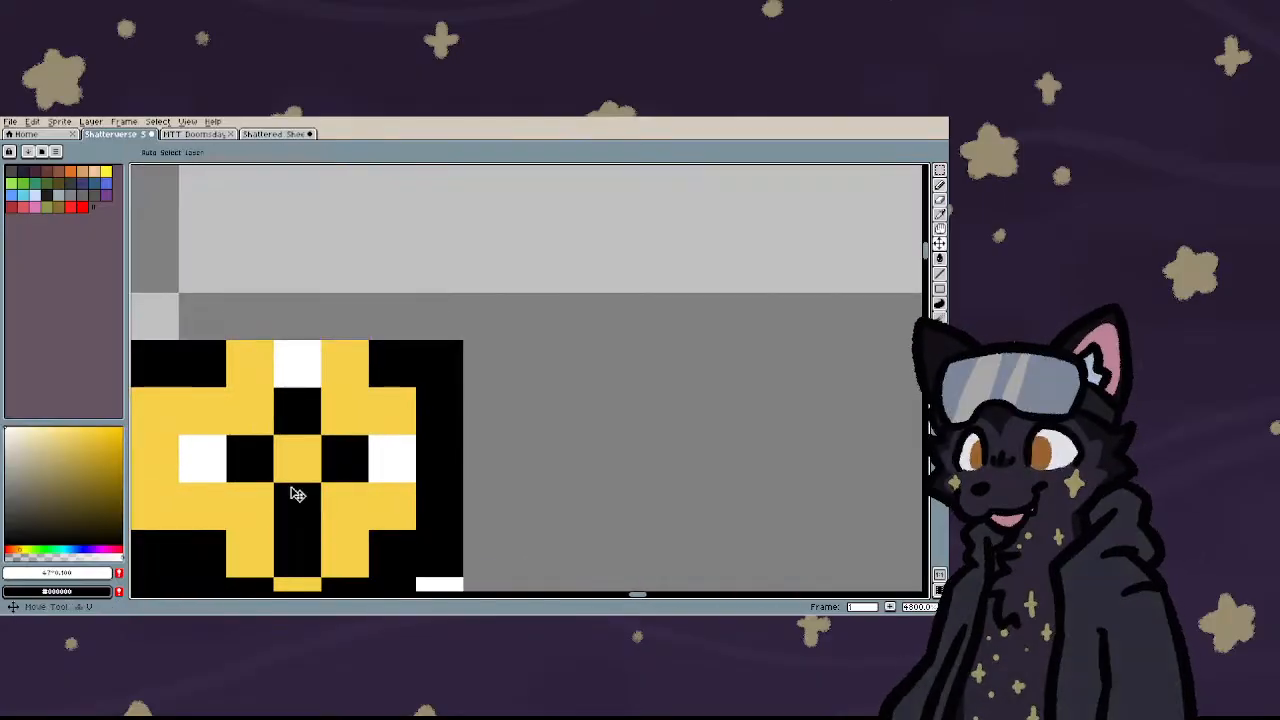
key(b)
click(217, 455)
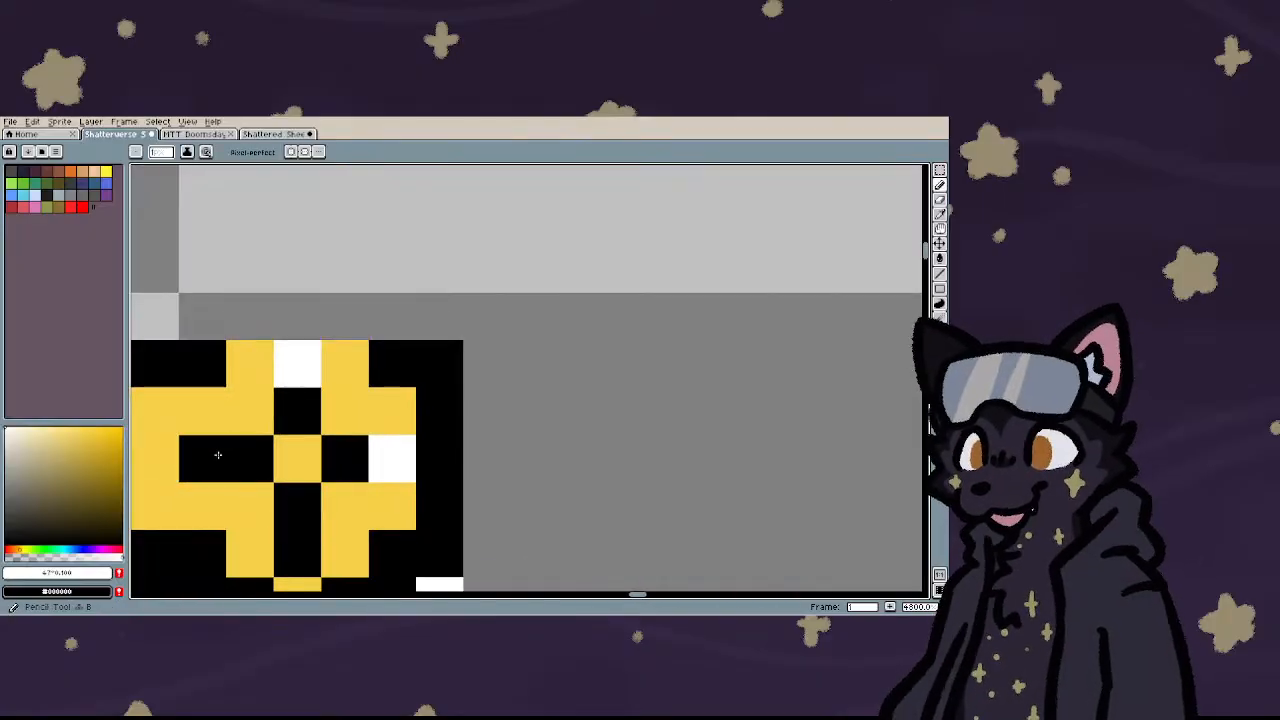
key(ctrl+z)
scroll(364, 412, down, 3)
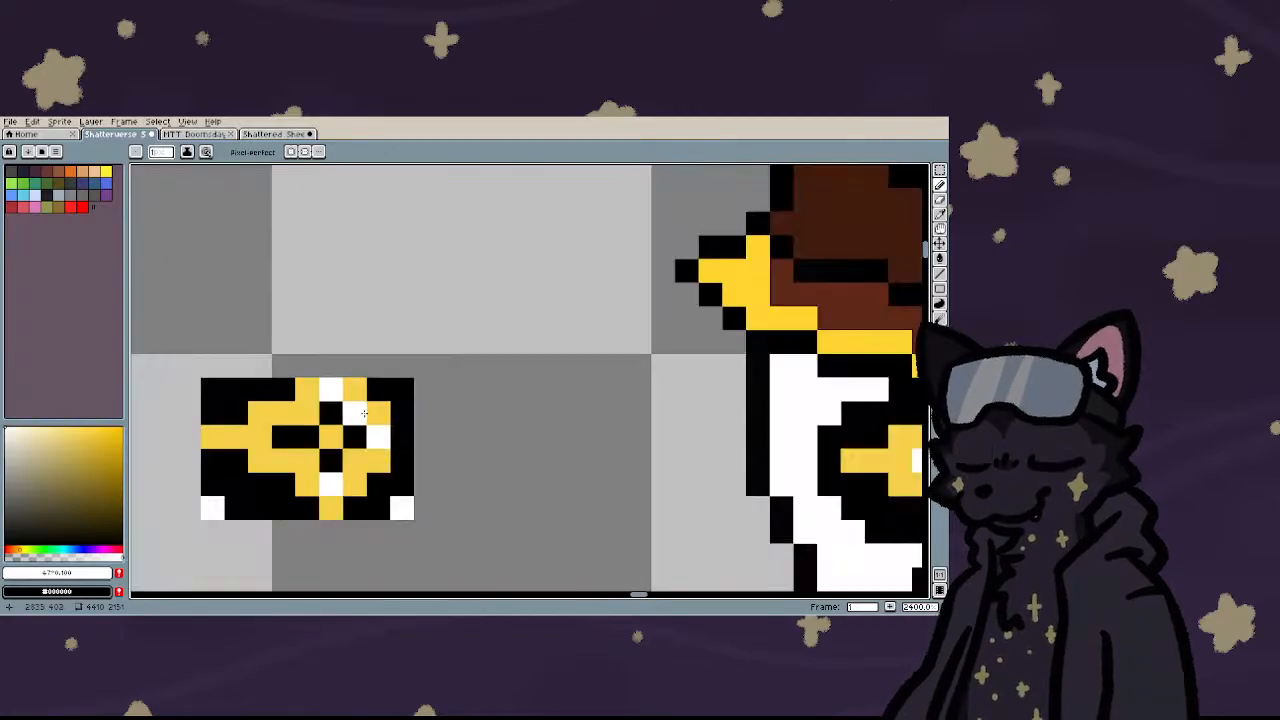
- Duplicate the altered eye directly below and recolour its highlights, with white on both sides and below the pupil and black above
scroll(365, 412, down, 3)
scroll(292, 442, up, 1)
key(m)
drag(256, 337, 447, 491)
drag(404, 429, 418, 469)
click(486, 429)
scroll(396, 436, up, 3)
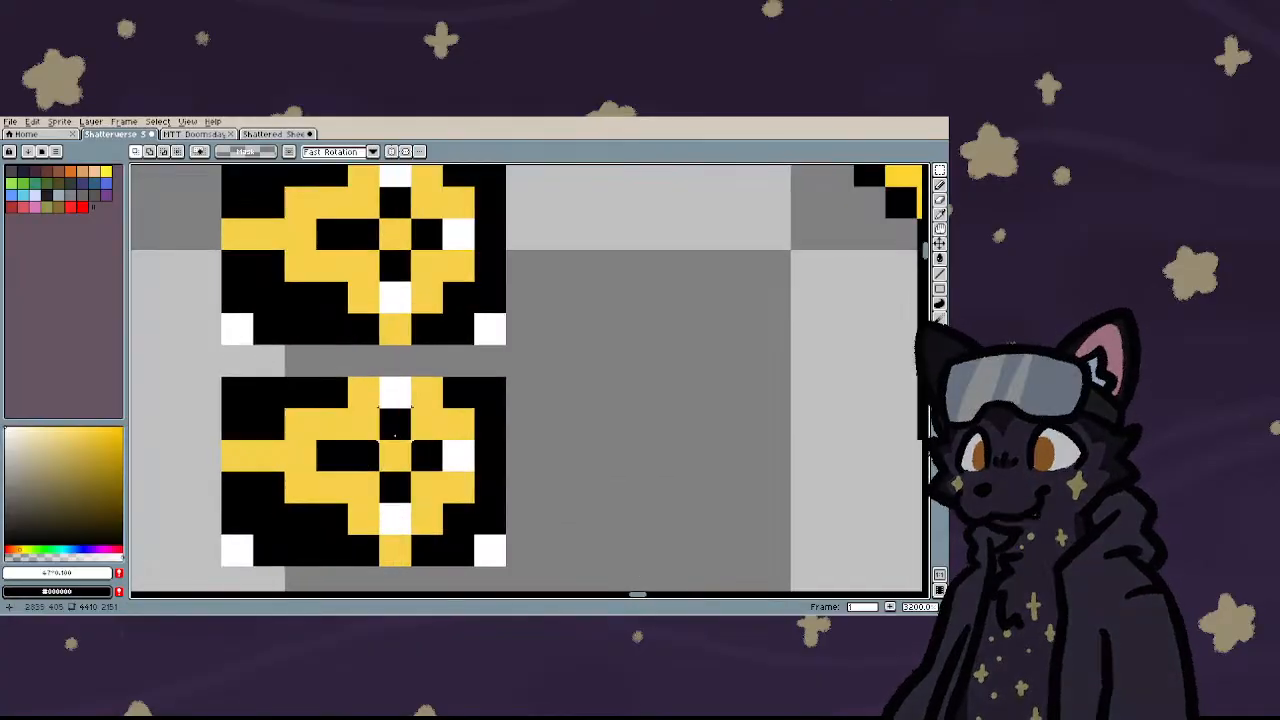
key(b)
scroll(345, 445, down, 3)
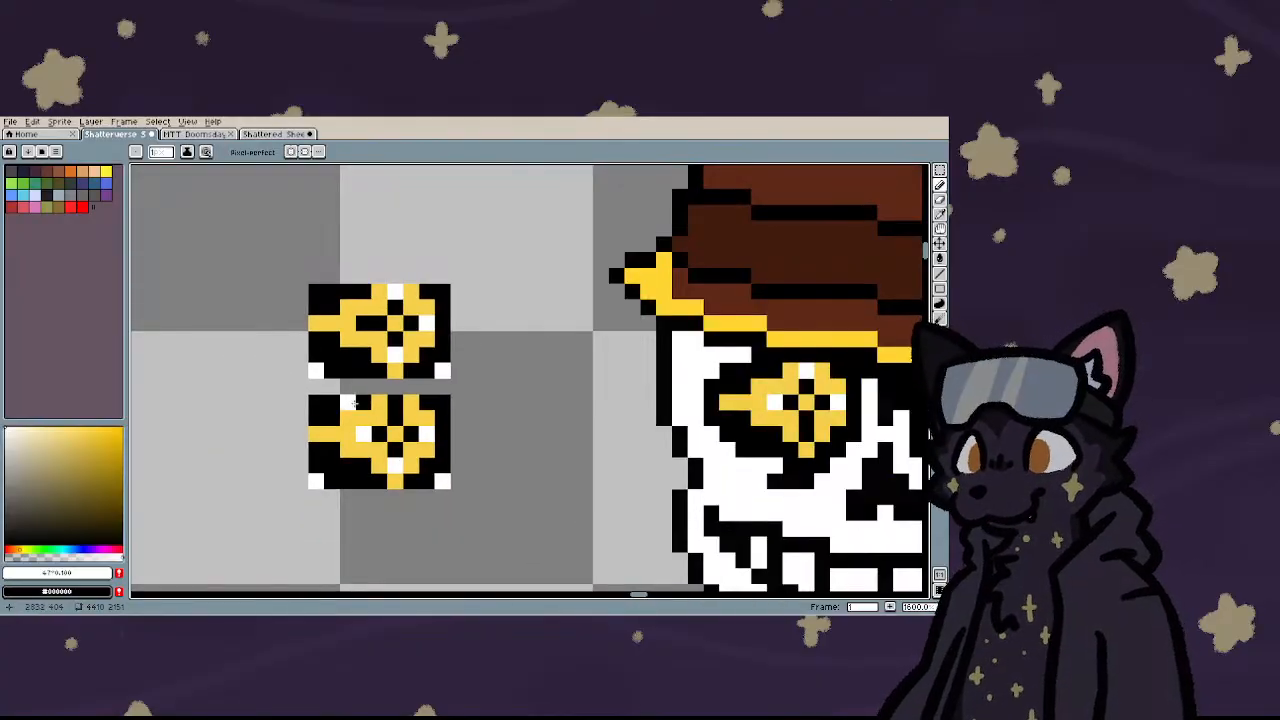
- Duplicate the second eye below it and recolour its highlights, with white above, below and on the outer side and black toward the nose
key(m)
drag(305, 393, 484, 507)
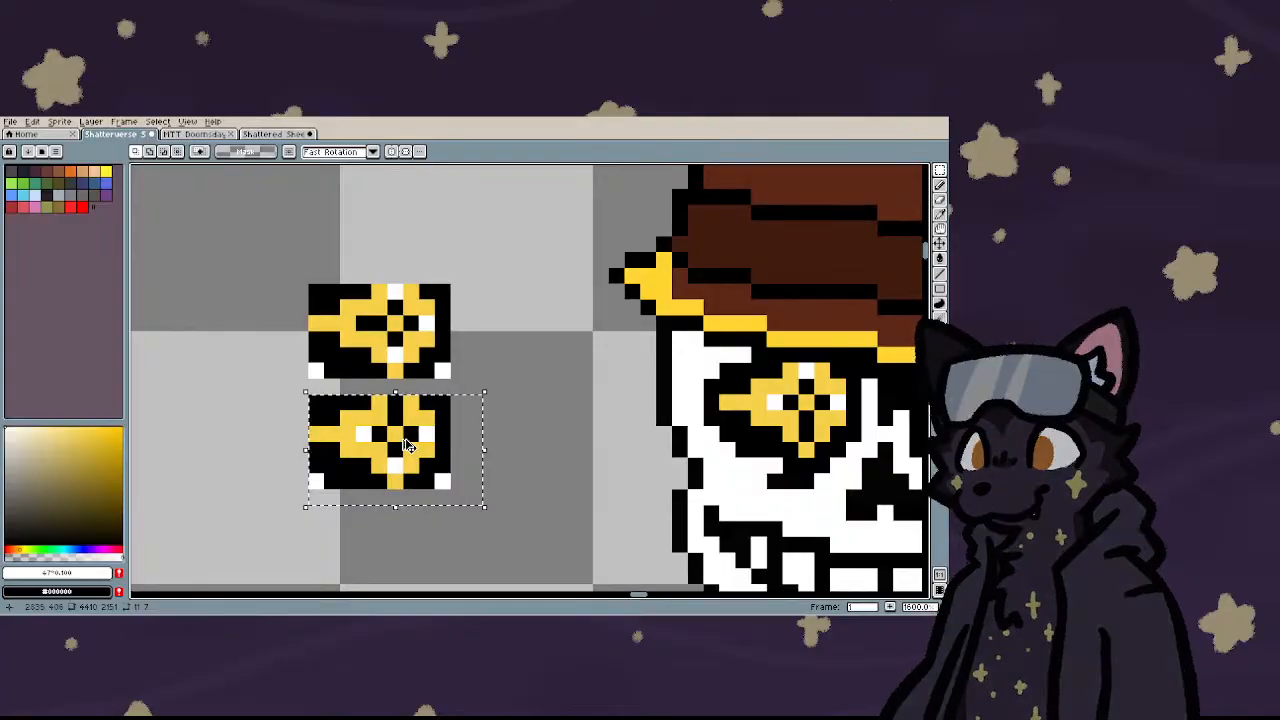
ctrl+drag(407, 446, 407, 557)
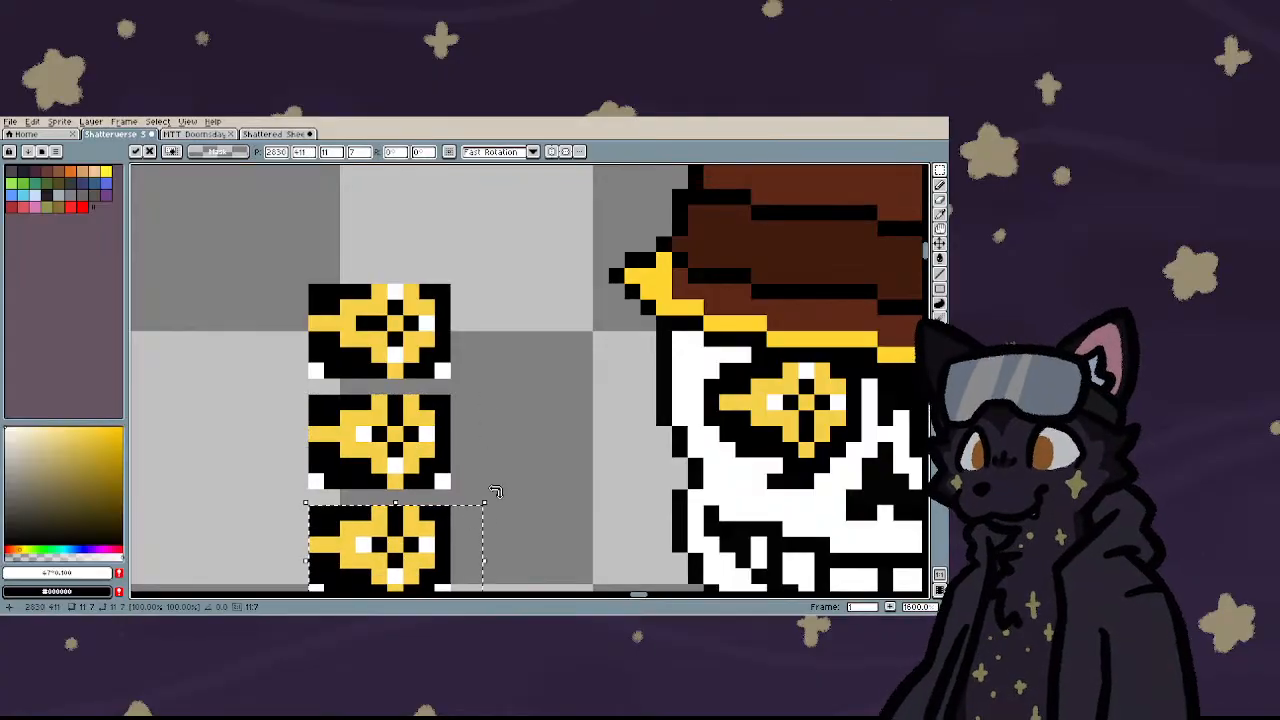
scroll(495, 492, up, 3)
key(ctrl+d)
key(b)
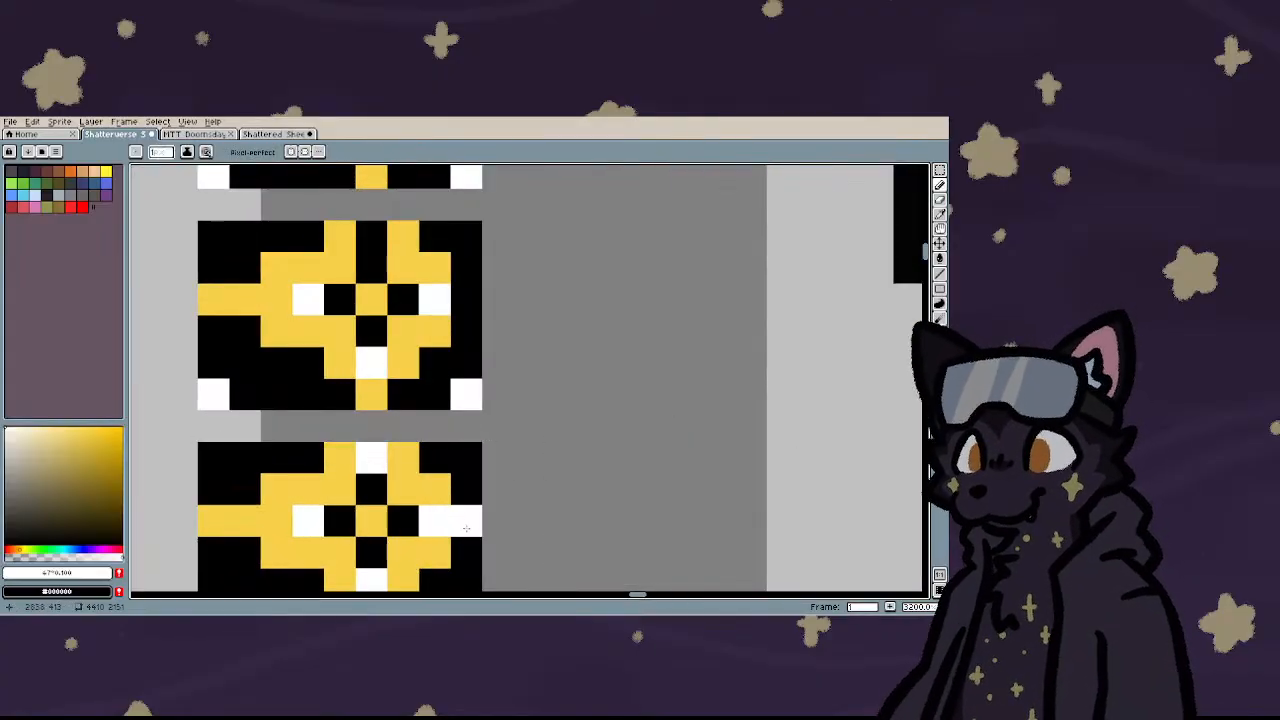
drag(466, 528, 430, 522)
scroll(554, 457, down, 6)
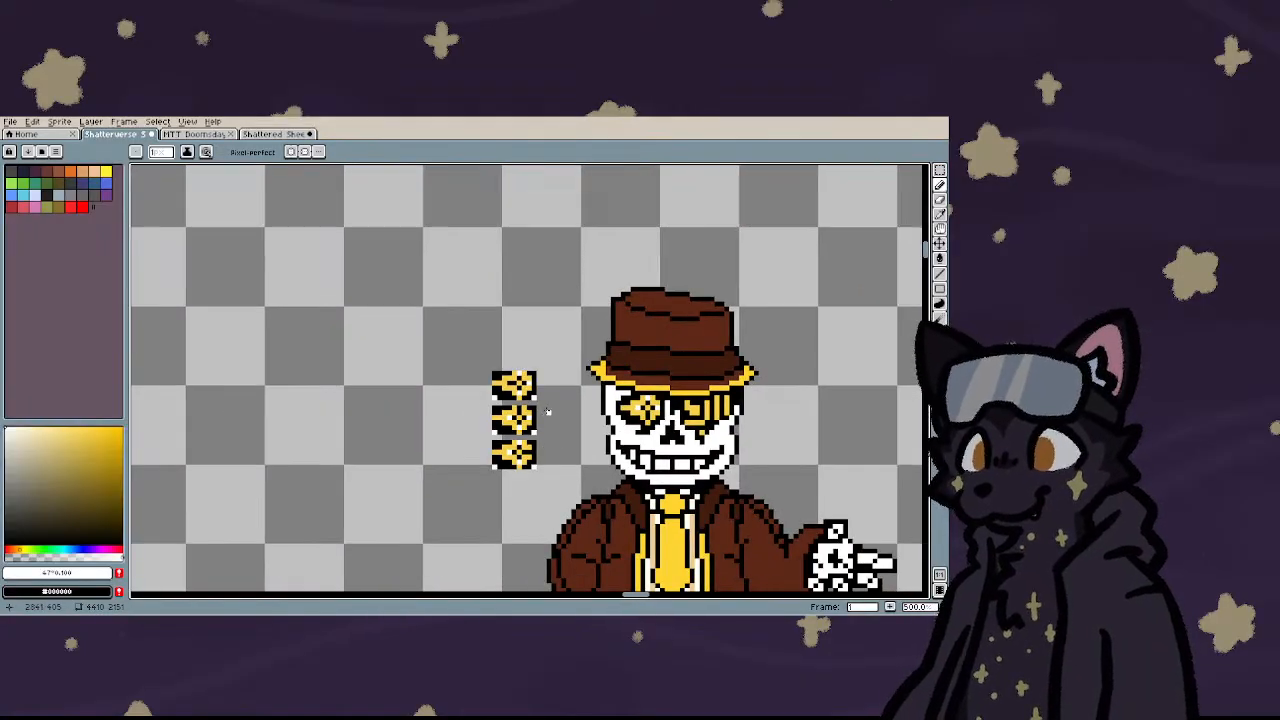
- Move the stack of three eye variants closer to the skull's head and deselect it
scroll(548, 411, up, 1)
key(m)
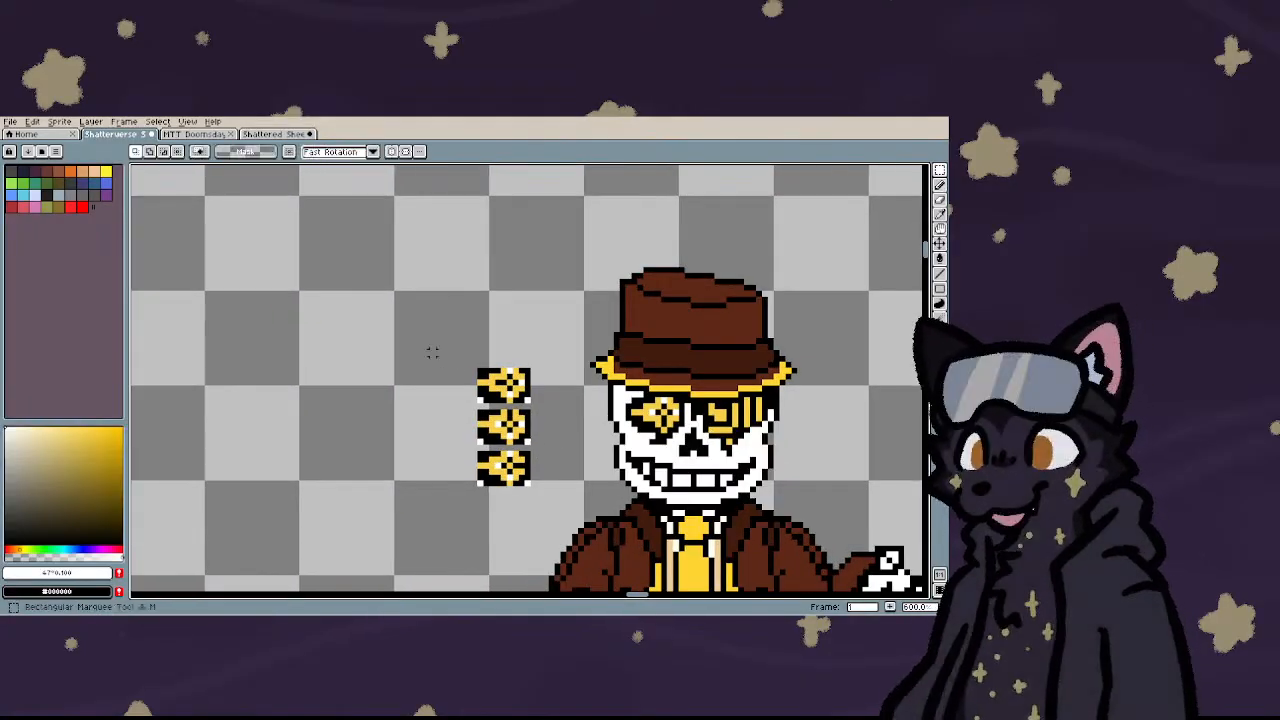
drag(429, 350, 544, 508)
drag(505, 452, 557, 446)
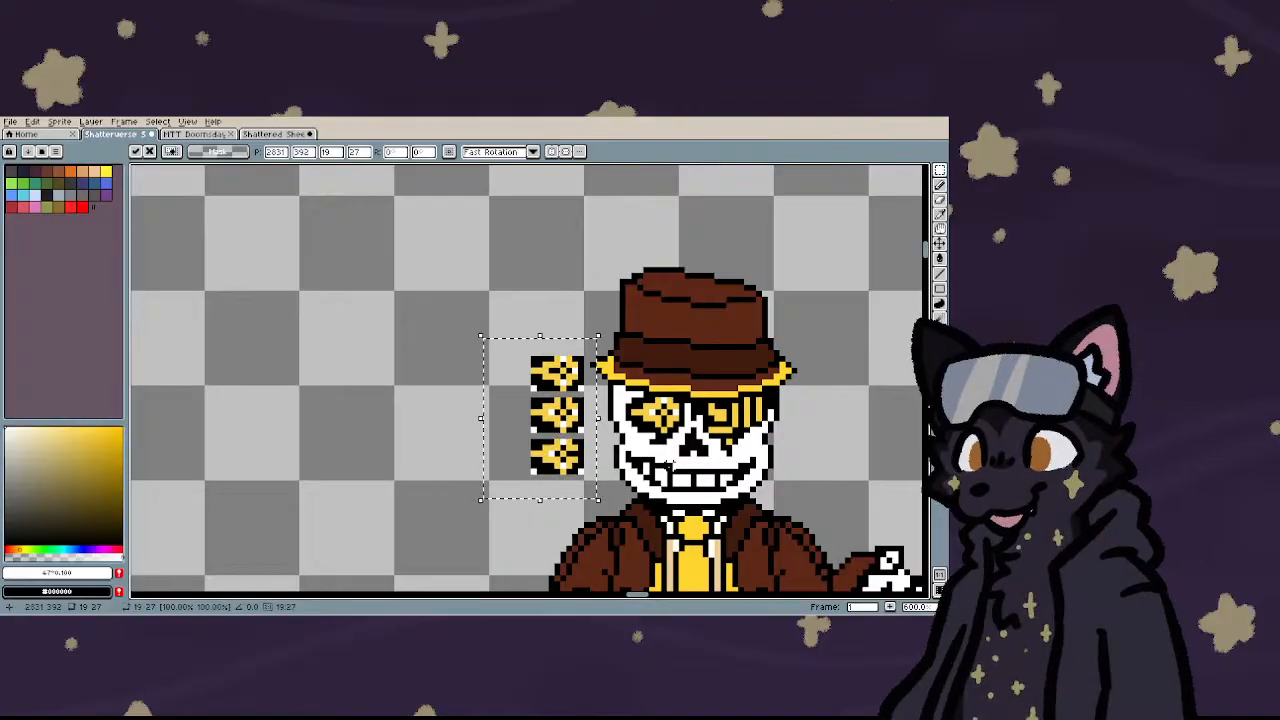
key(ctrl+d)
scroll(558, 420, up, 7)
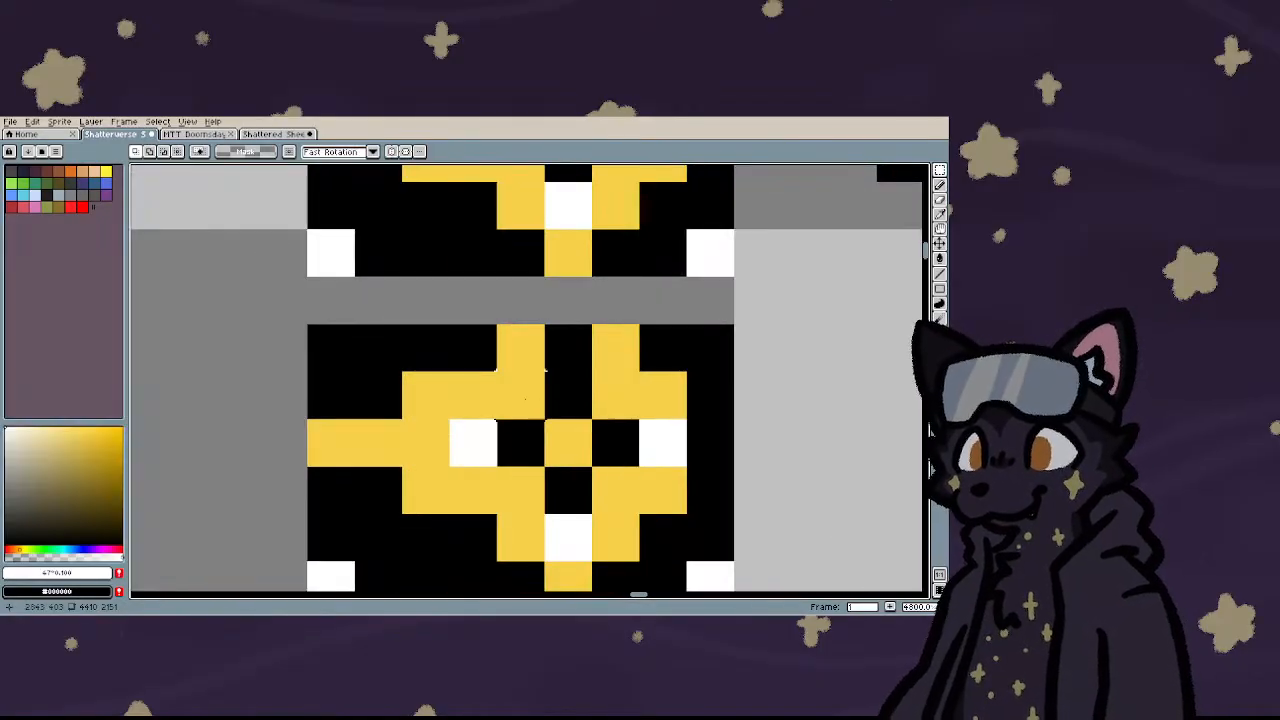
- Sample the iris yellow, choose a lighter tint and pencil it diagonally around the middle eye variant's pupil and in its center
key(i)
click(529, 391)
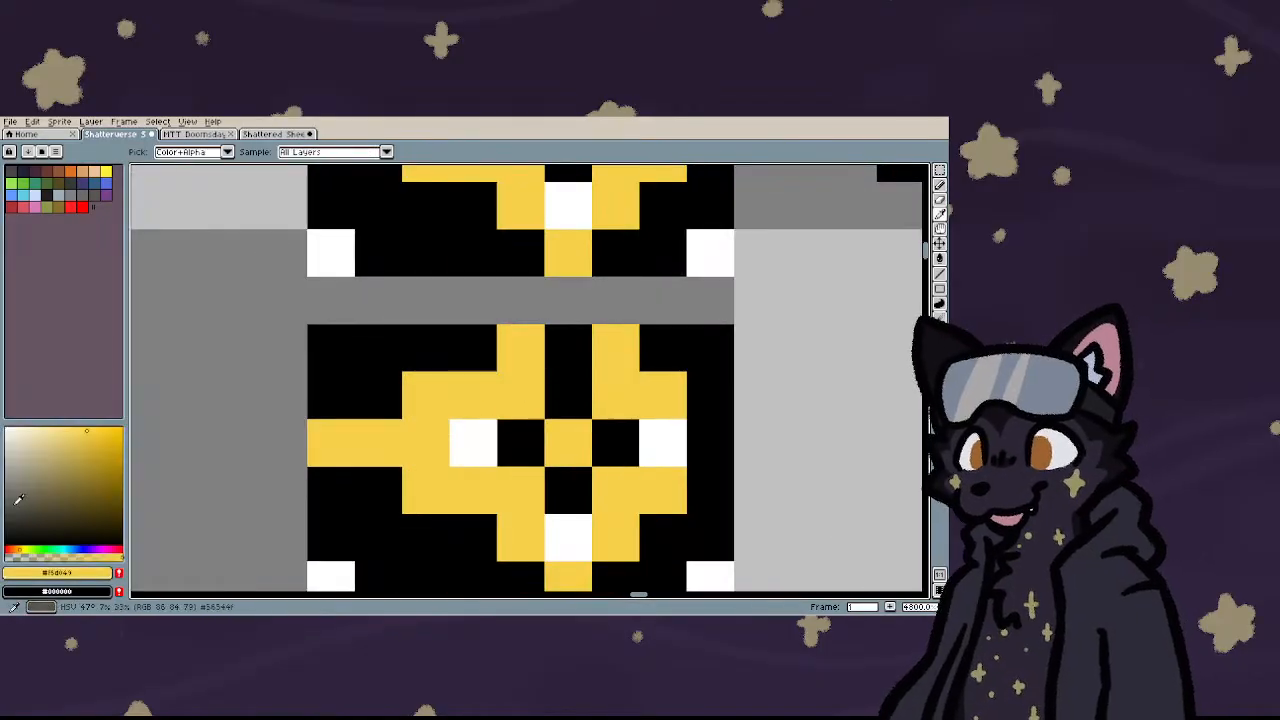
key(b)
click(520, 395)
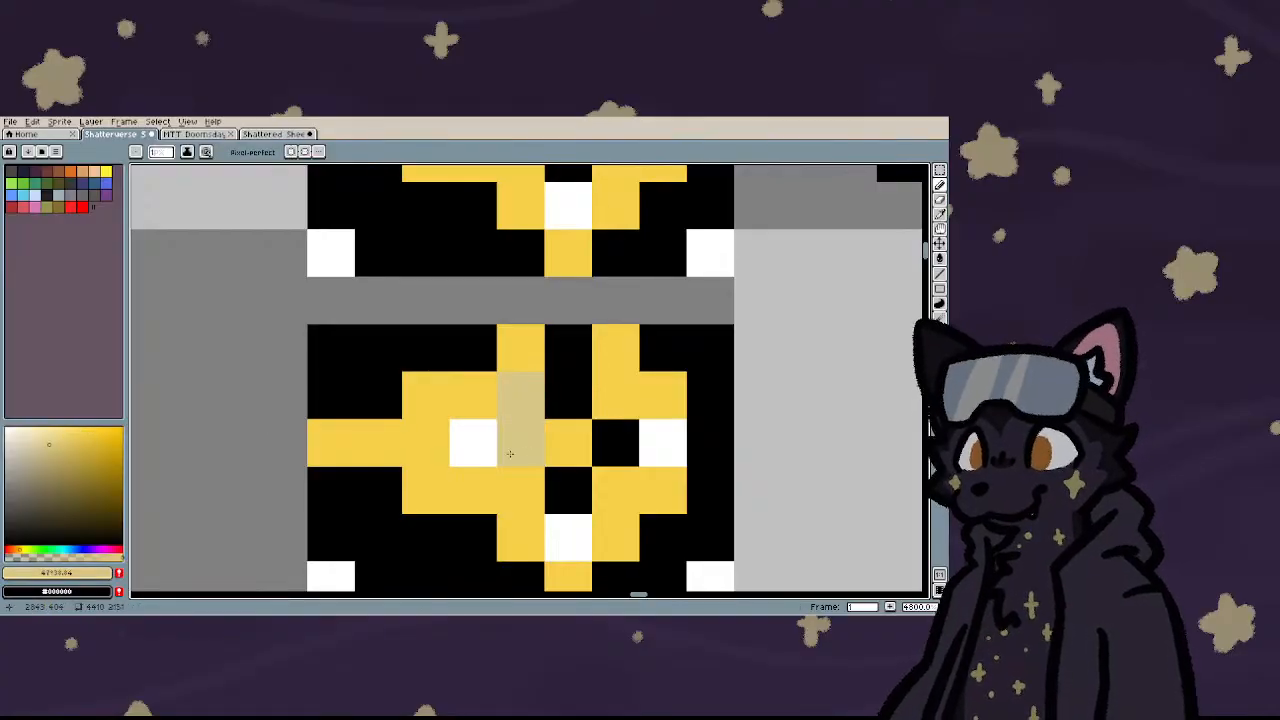
click(56, 428)
click(520, 395)
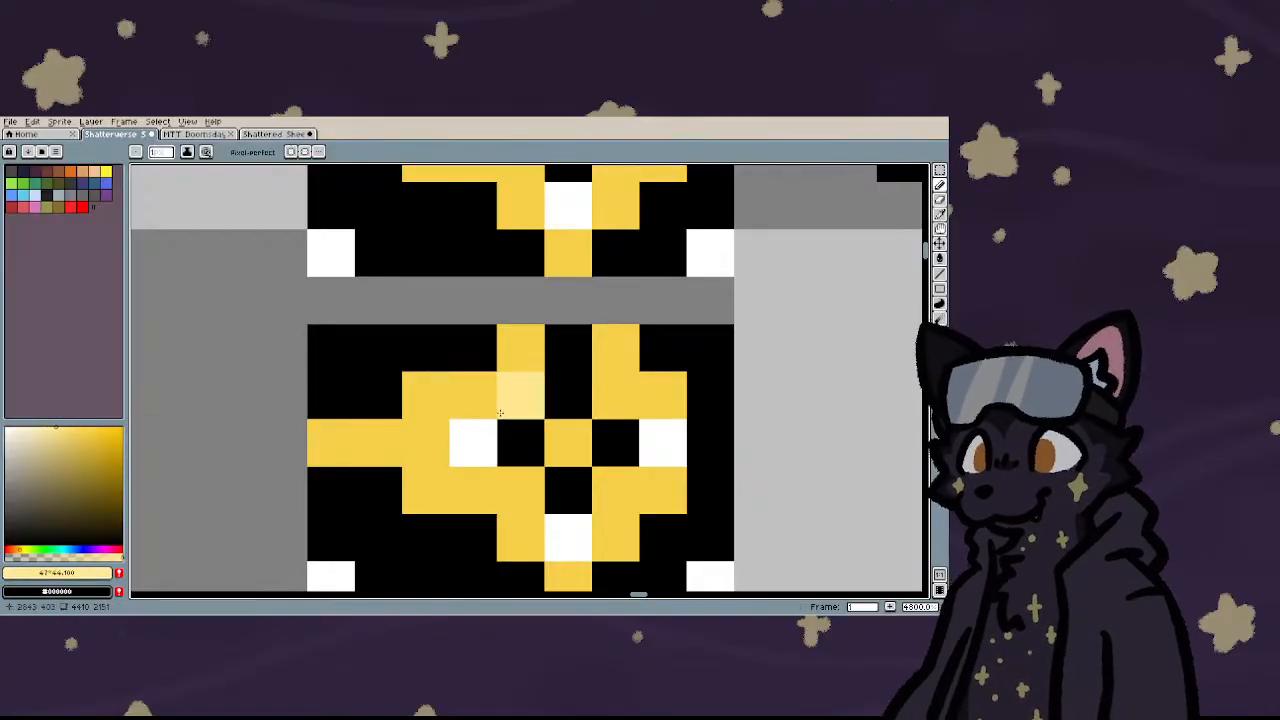
click(520, 490)
click(615, 395)
click(568, 447)
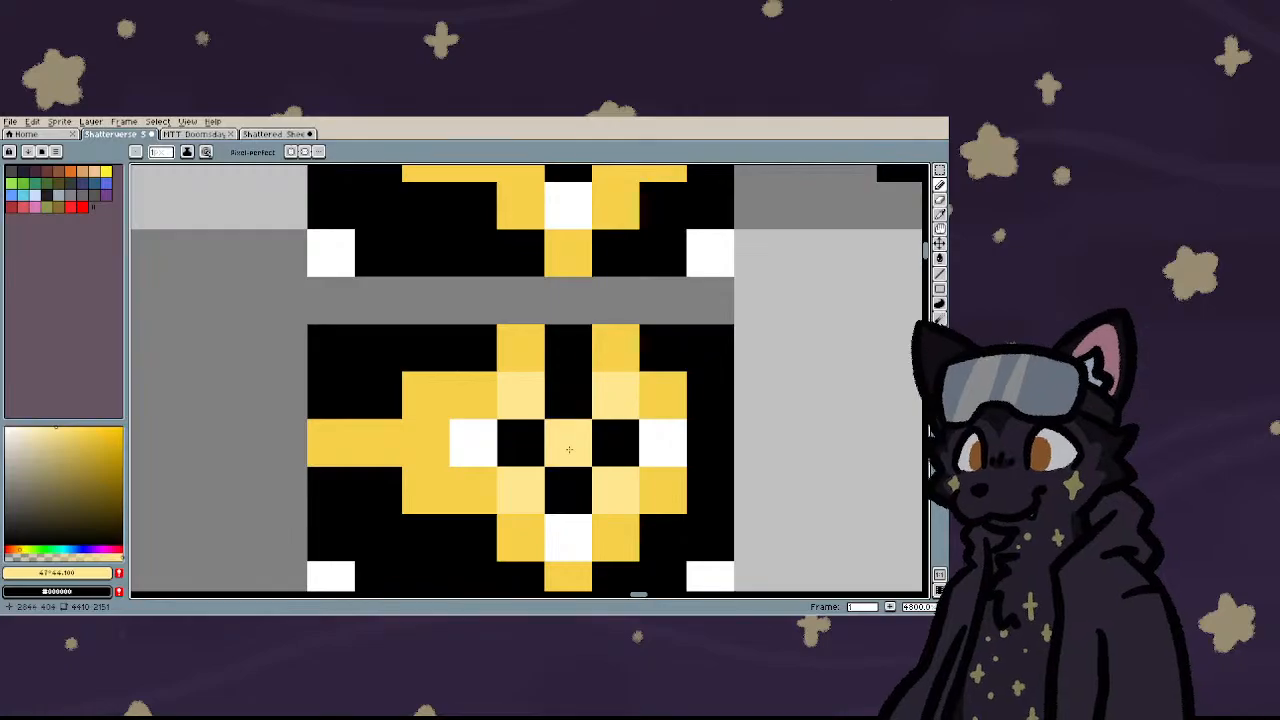
click(568, 490)
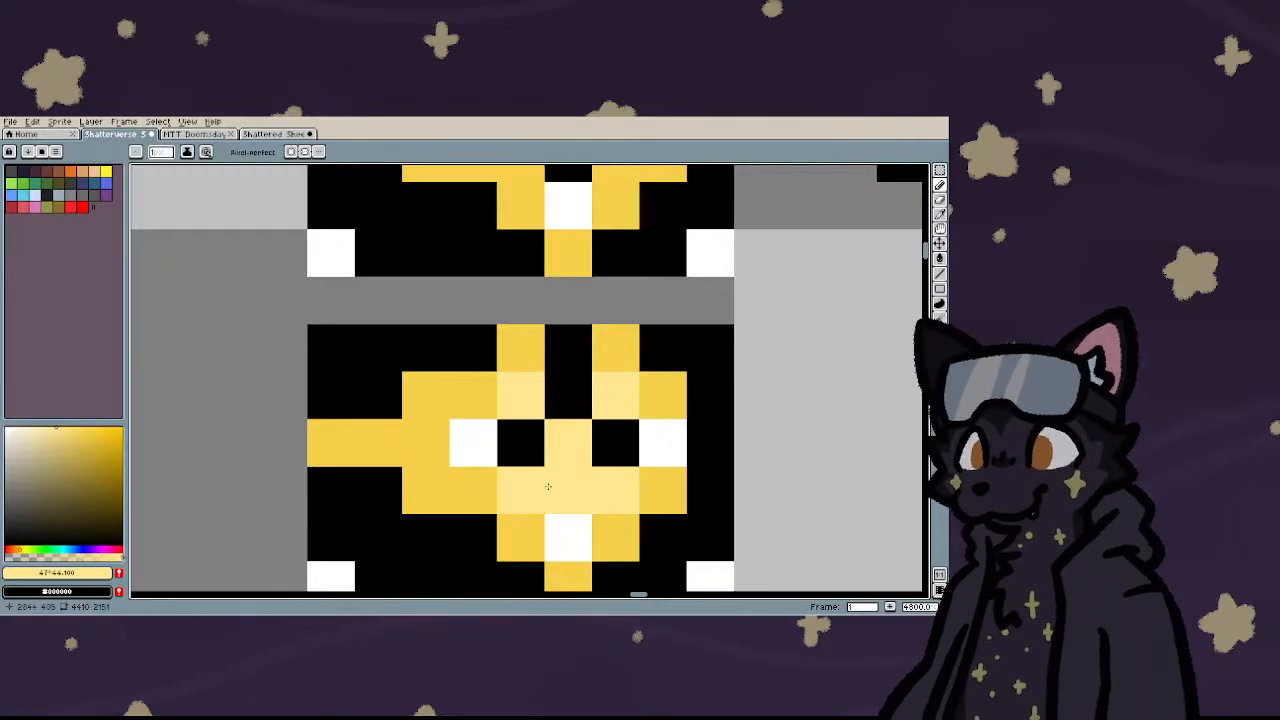
- Add the same light yellow pixels around the pupils of the upper and lower eye variants
scroll(568, 490, down, 3)
scroll(504, 392, up, 2)
click(498, 341)
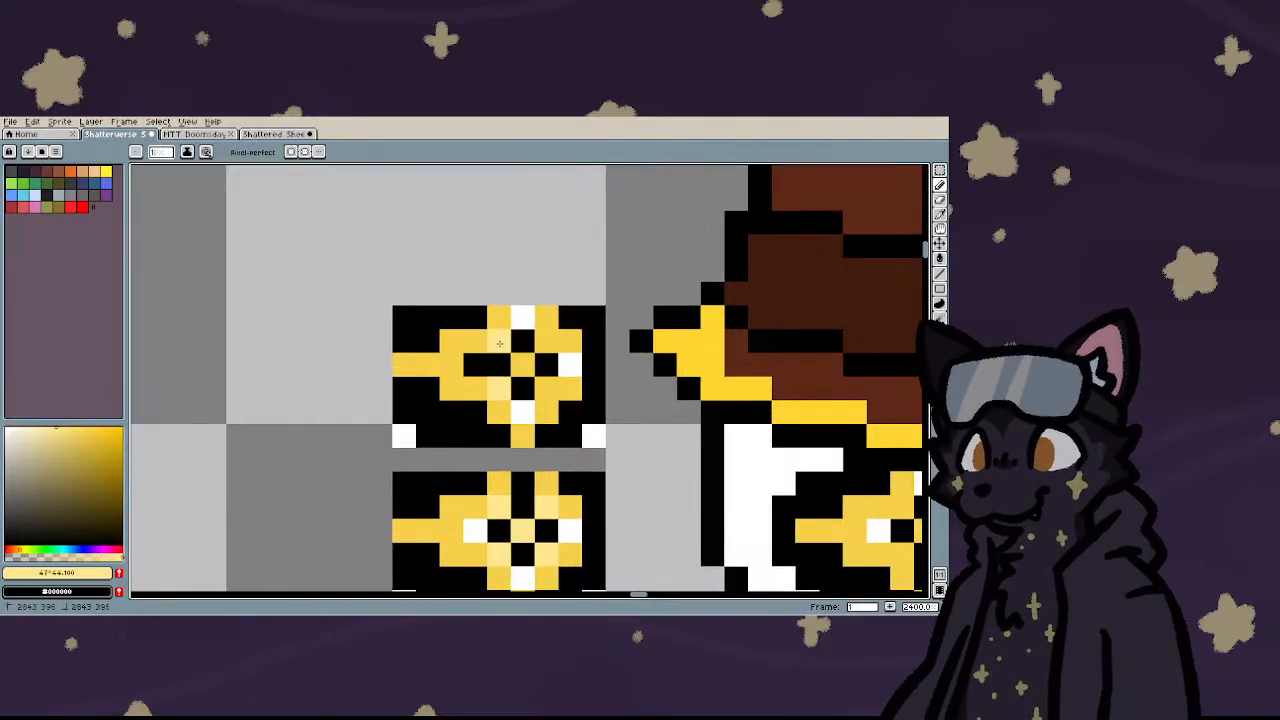
click(540, 342)
scroll(469, 344, down, 3)
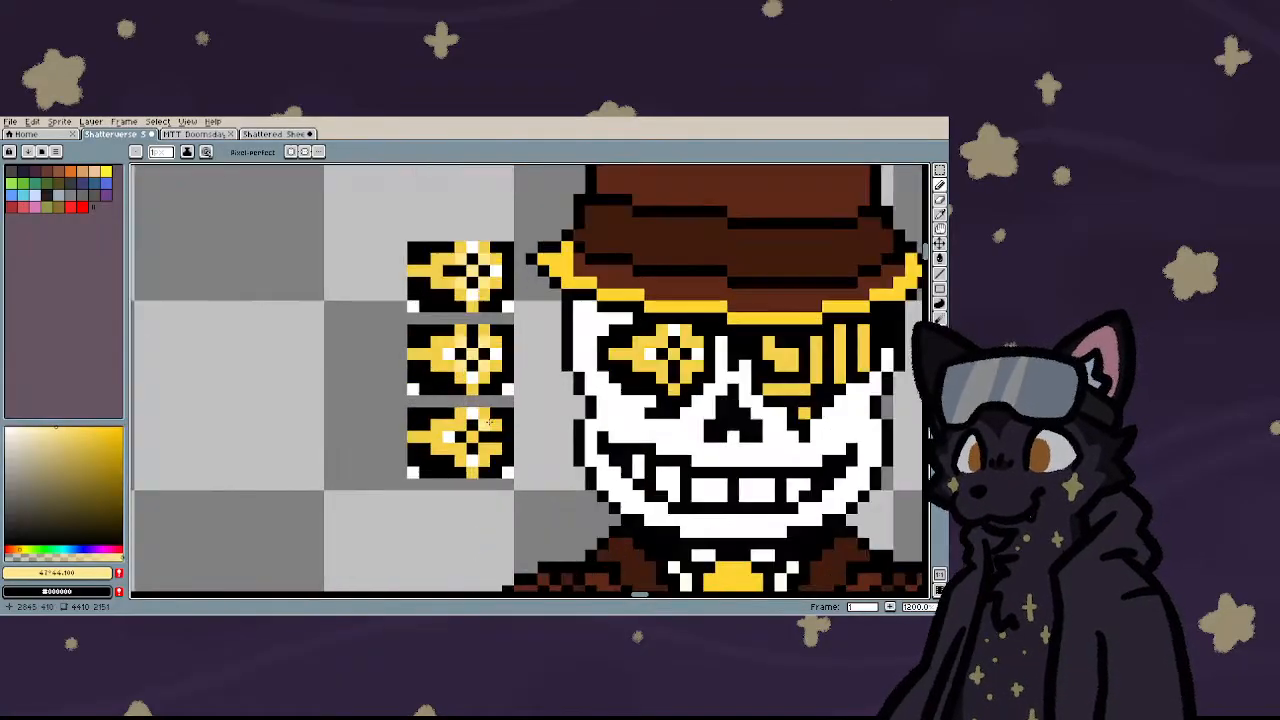
scroll(447, 428, up, 2)
right_click(450, 444)
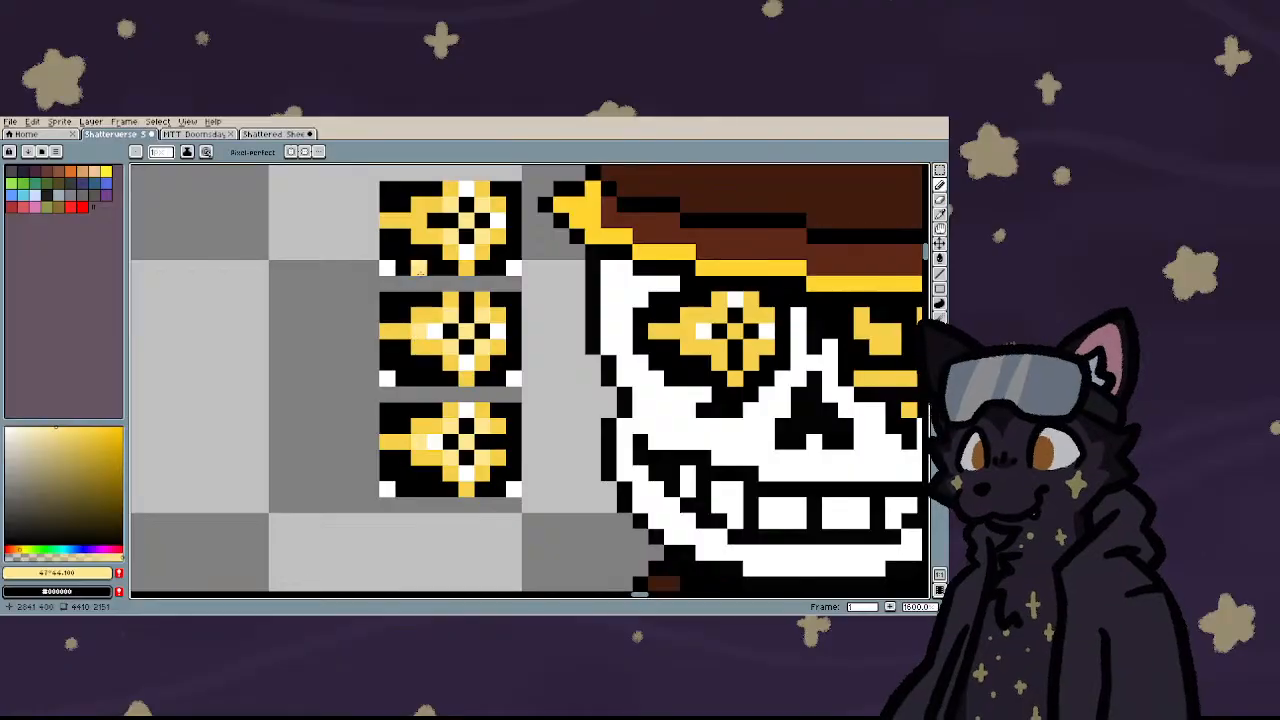
- Shade the iris of the eye in the skull's socket with light yellow pixels around the pupil
scroll(420, 220, down, 1)
scroll(550, 305, up, 3)
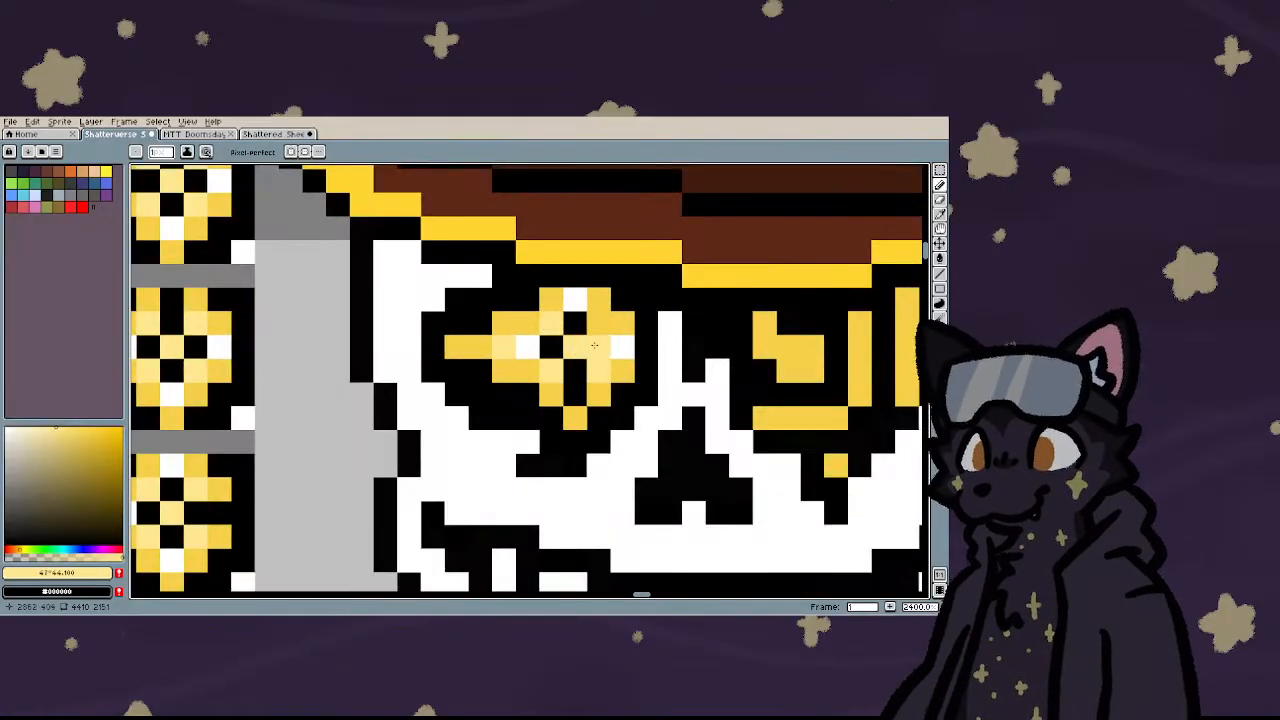
scroll(590, 340, down, 3)
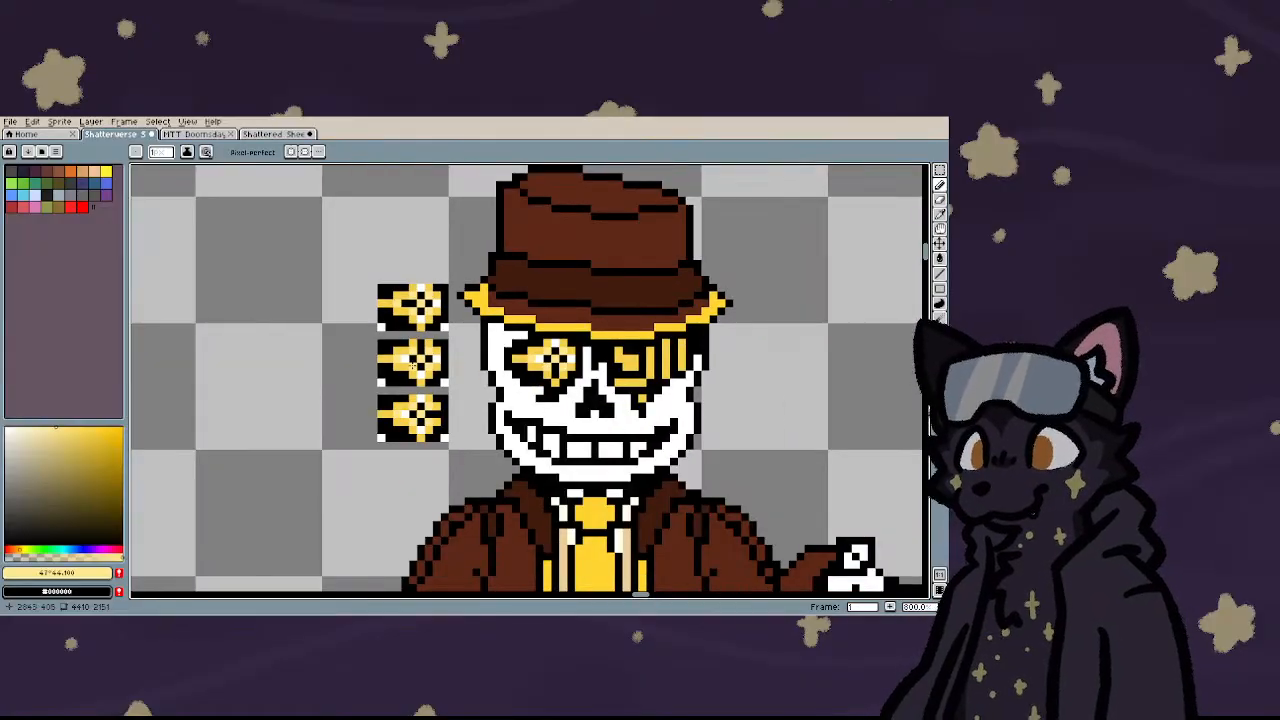
- Pick an even paler yellow and compare the skull's shaded eye with the three variants beside the head
scroll(412, 366, up, 3)
scroll(412, 366, down, 1)
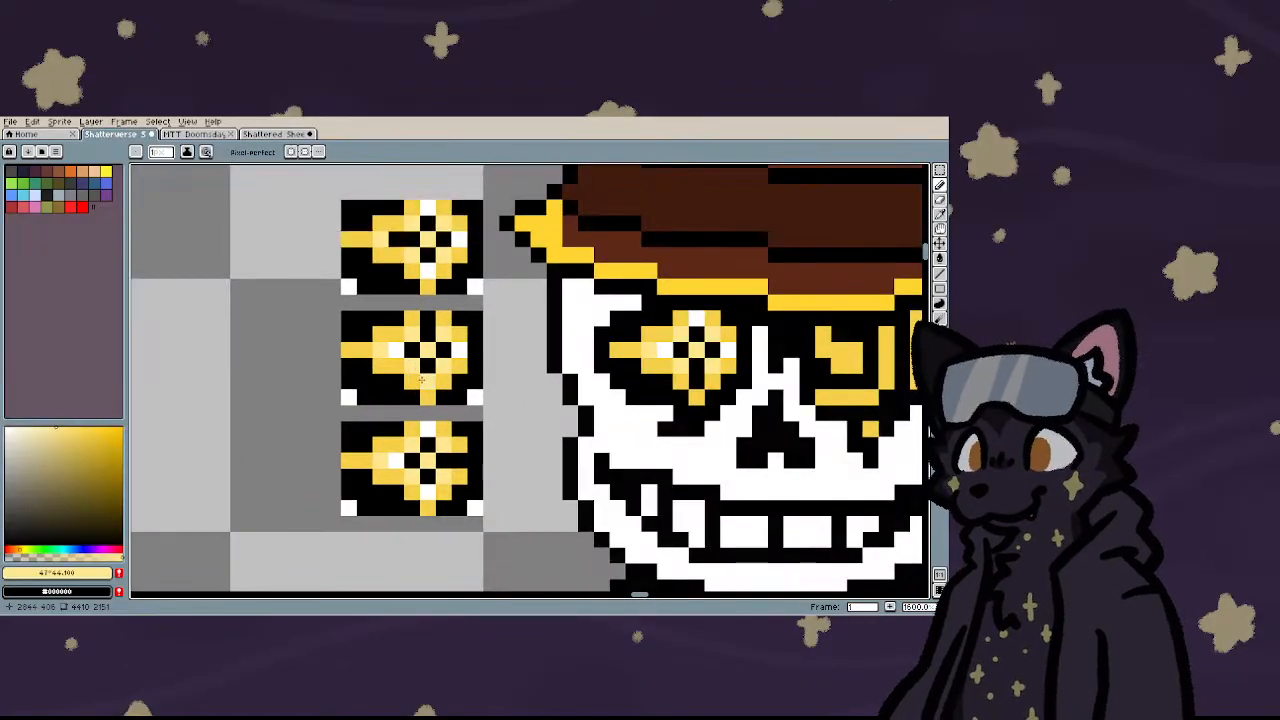
click(36, 427)
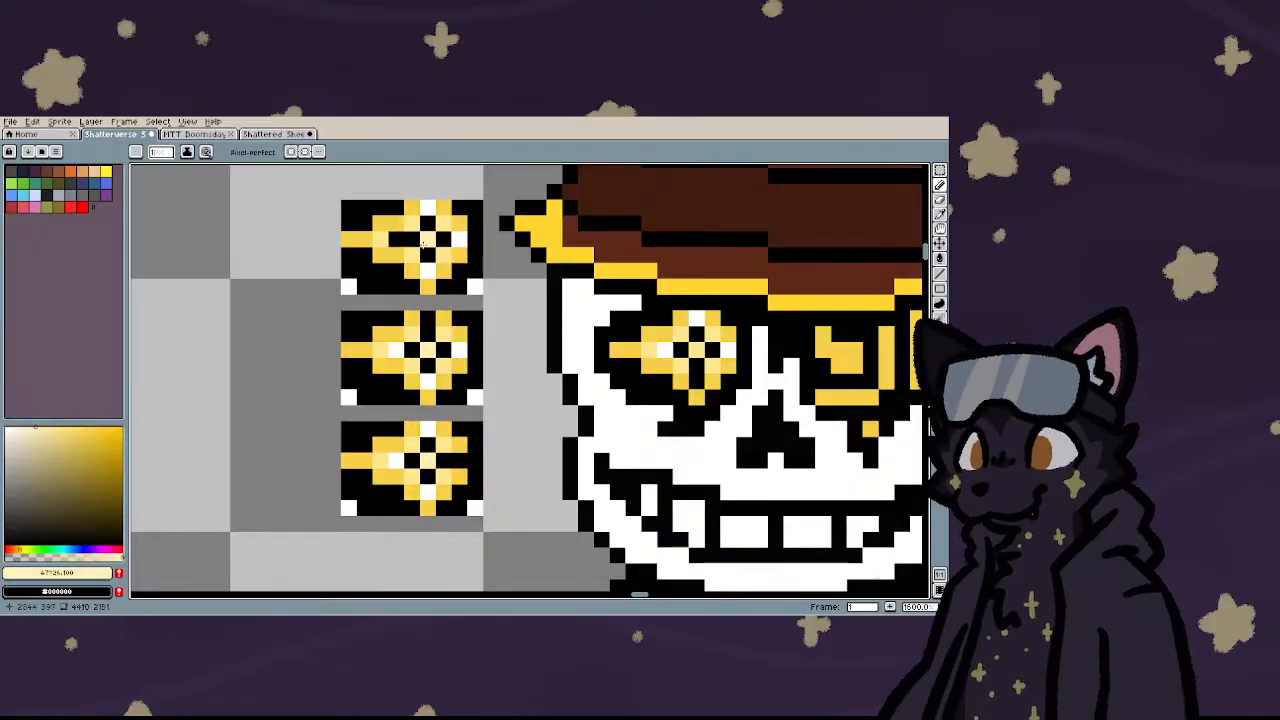
scroll(472, 351, down, 4)
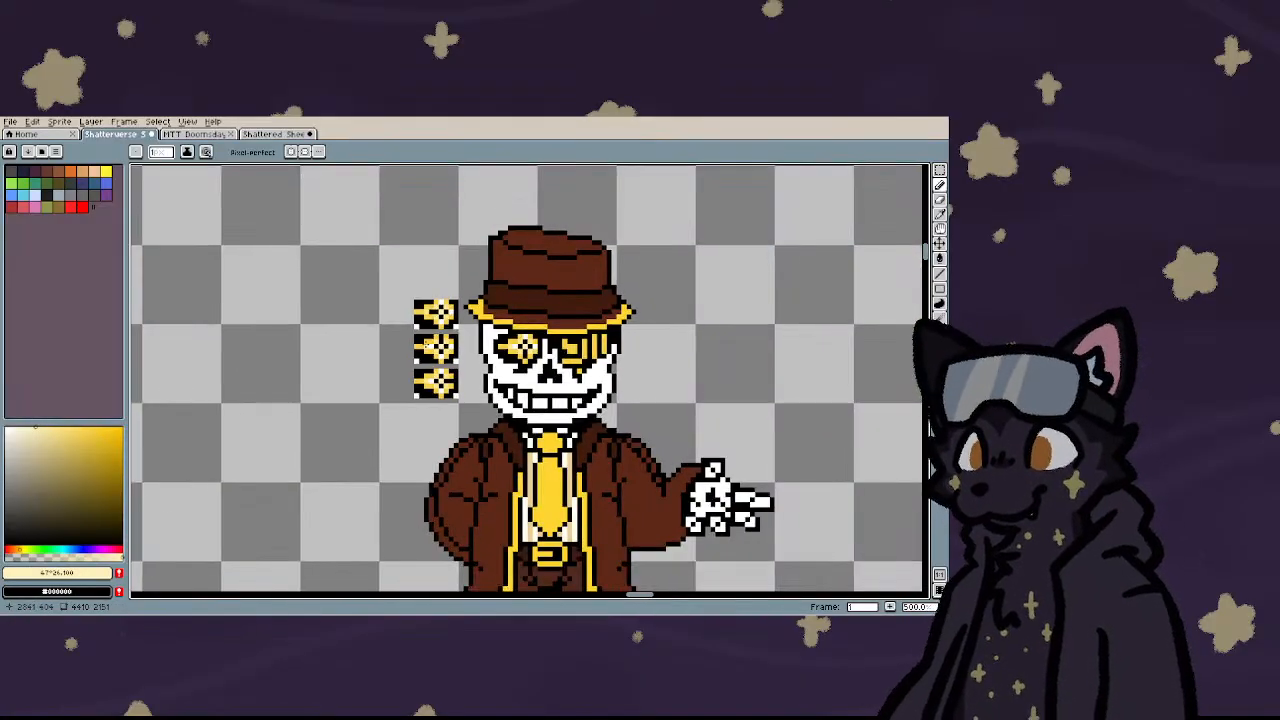
scroll(489, 344, up, 3)
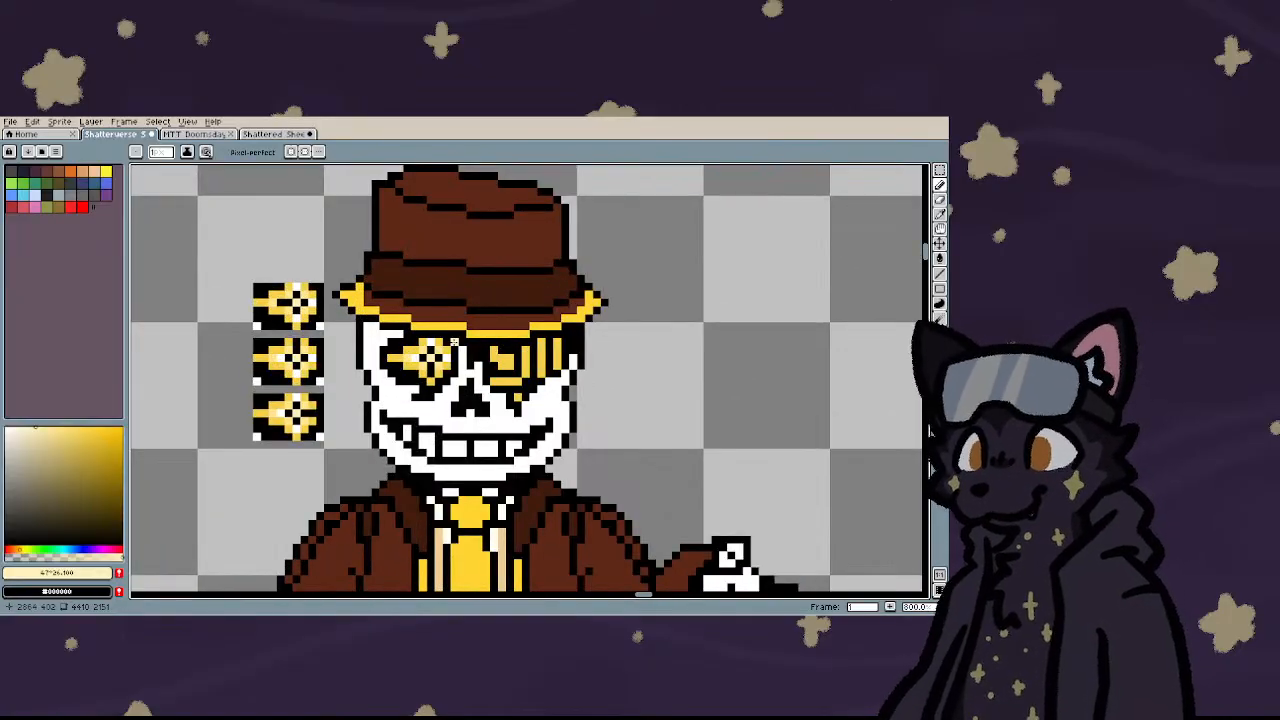
scroll(455, 343, down, 3)
scroll(455, 351, up, 4)
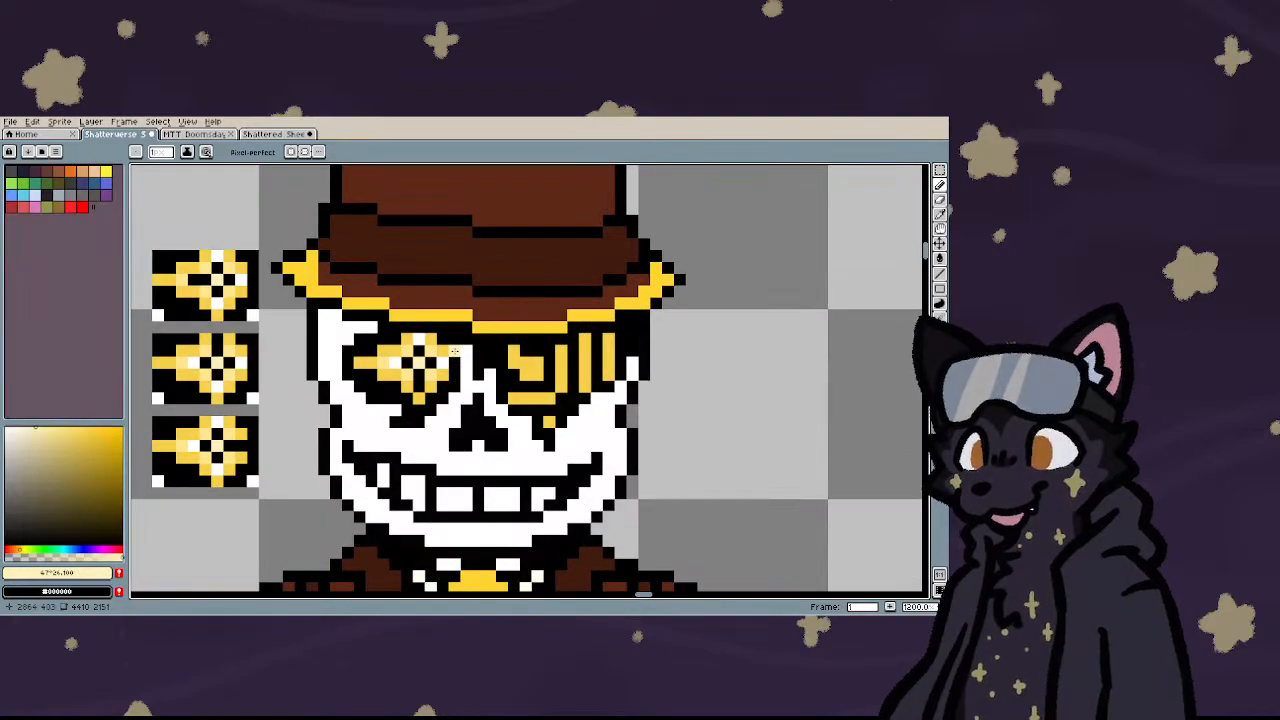
scroll(455, 351, down, 5)
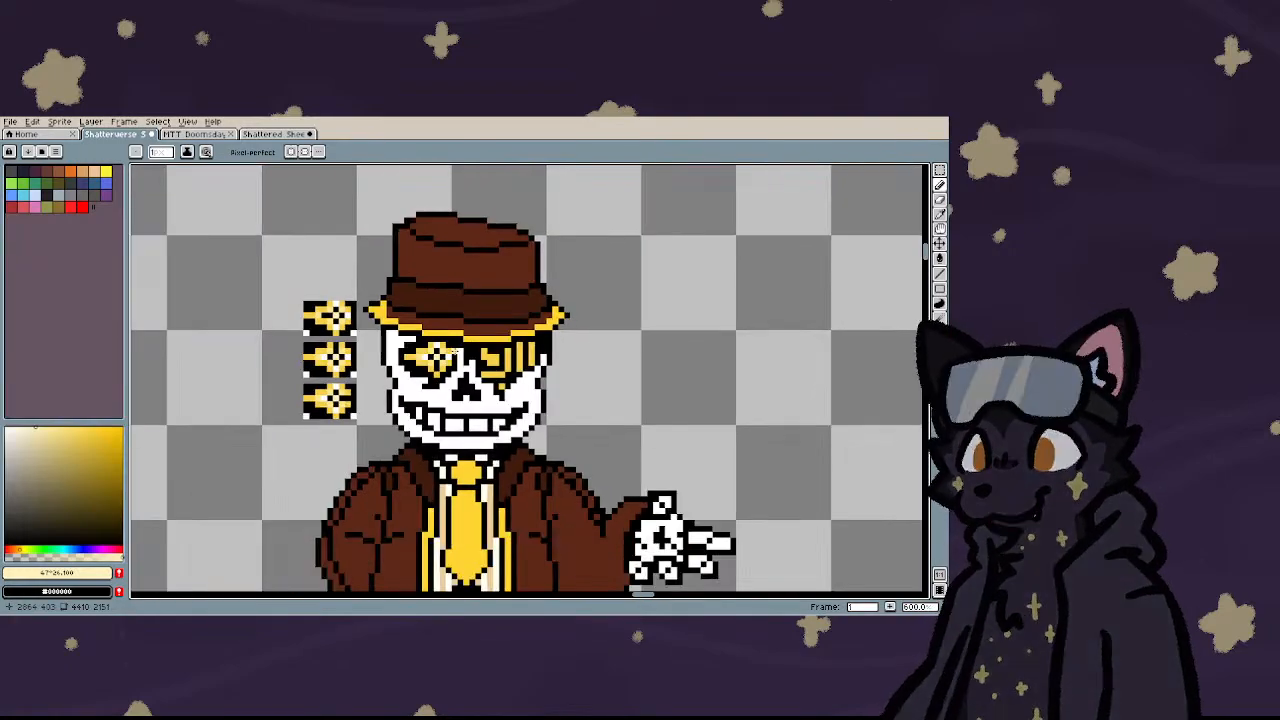
scroll(614, 349, up, 3)
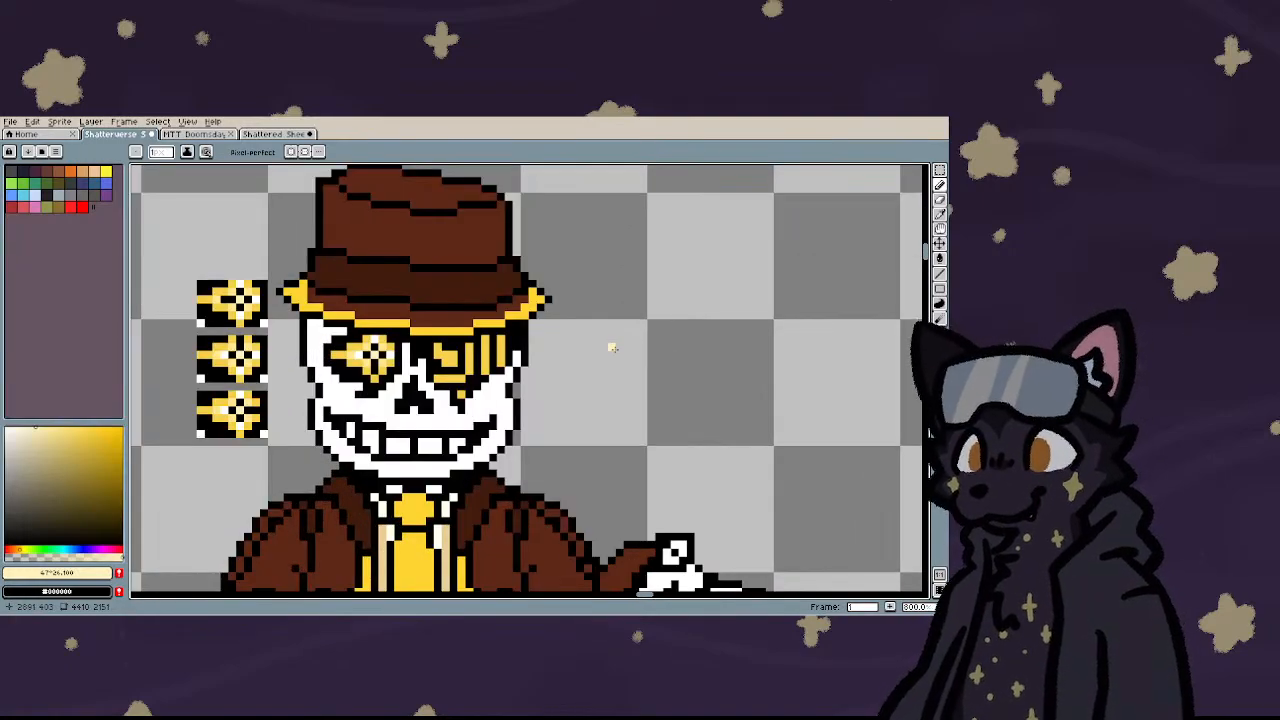
scroll(613, 348, down, 3)
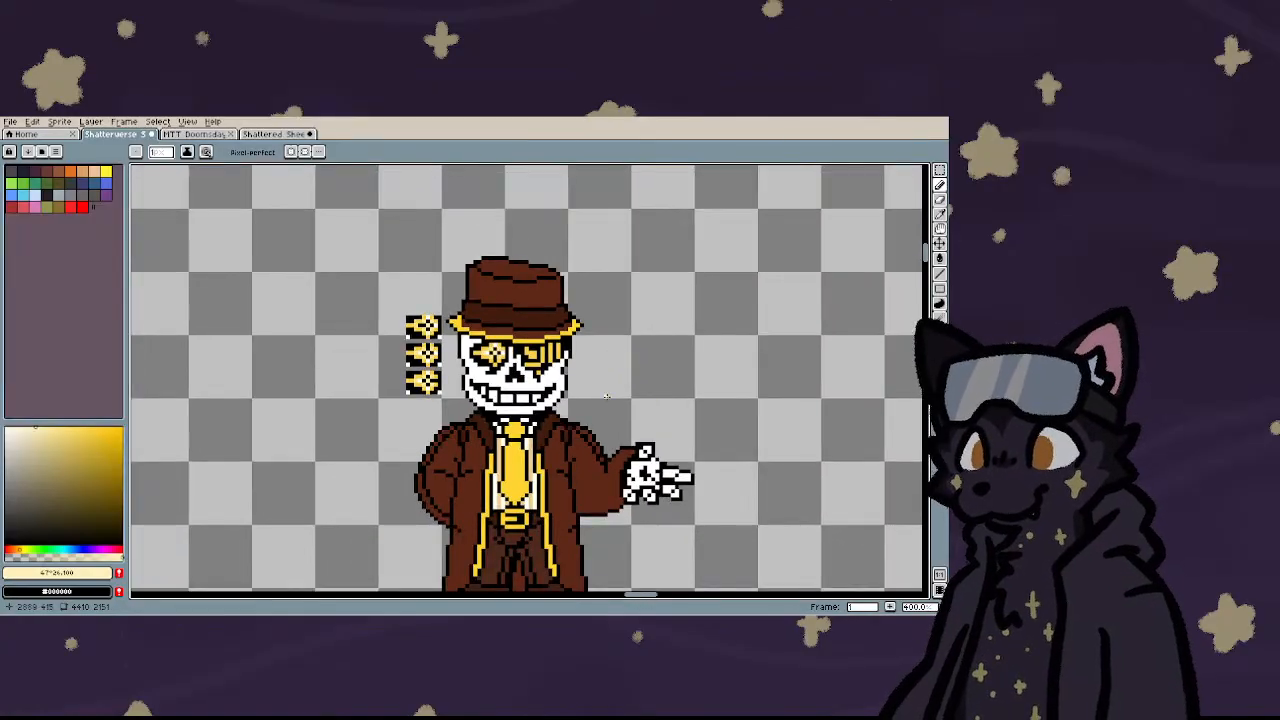
scroll(605, 397, up, 5)
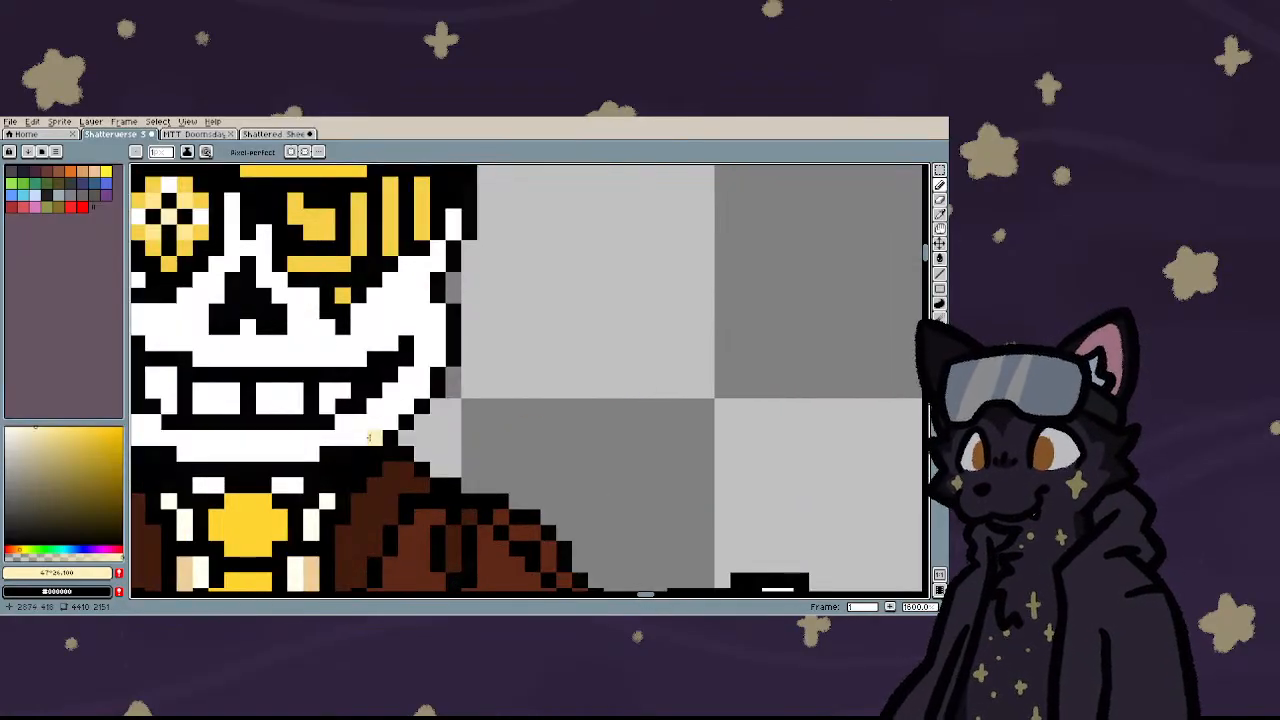
- Sample the yellow from the middle eye variant and fill the black hole in the outstretched hand's palm with it
scroll(334, 419, down, 4)
scroll(357, 410, down, 3)
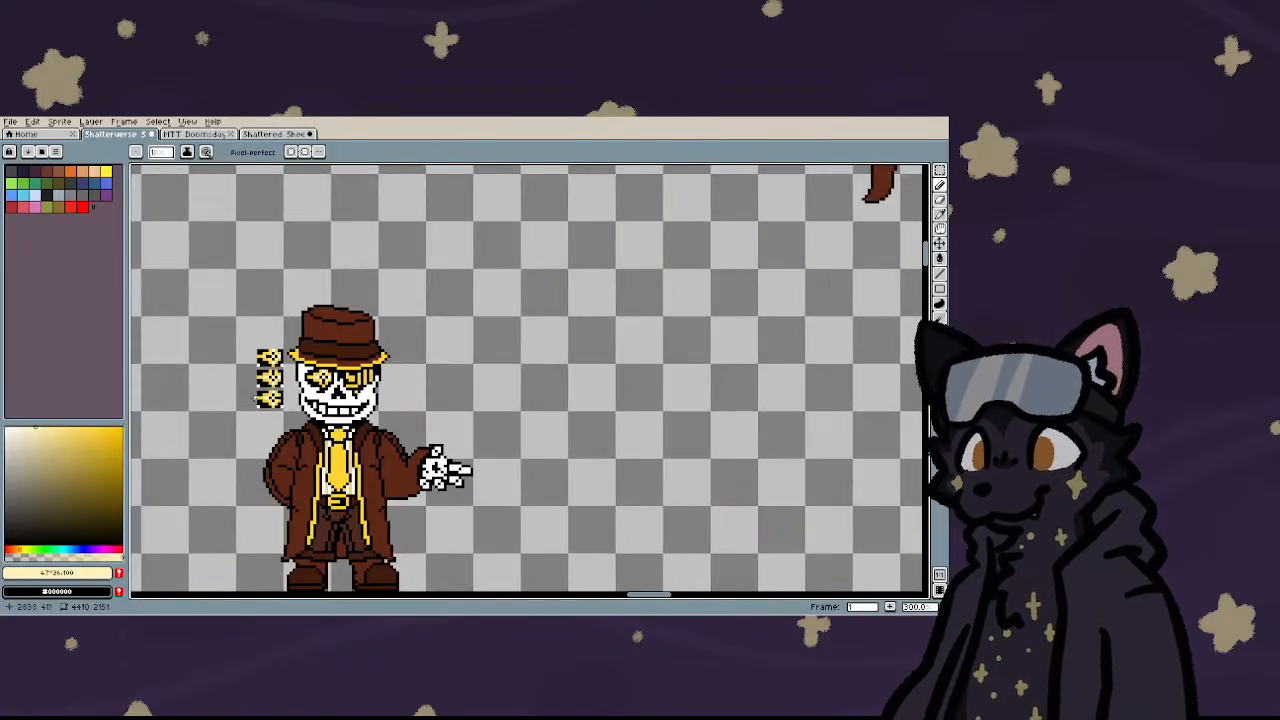
scroll(340, 390, up, 3)
scroll(500, 495, down, 2)
scroll(525, 490, up, 7)
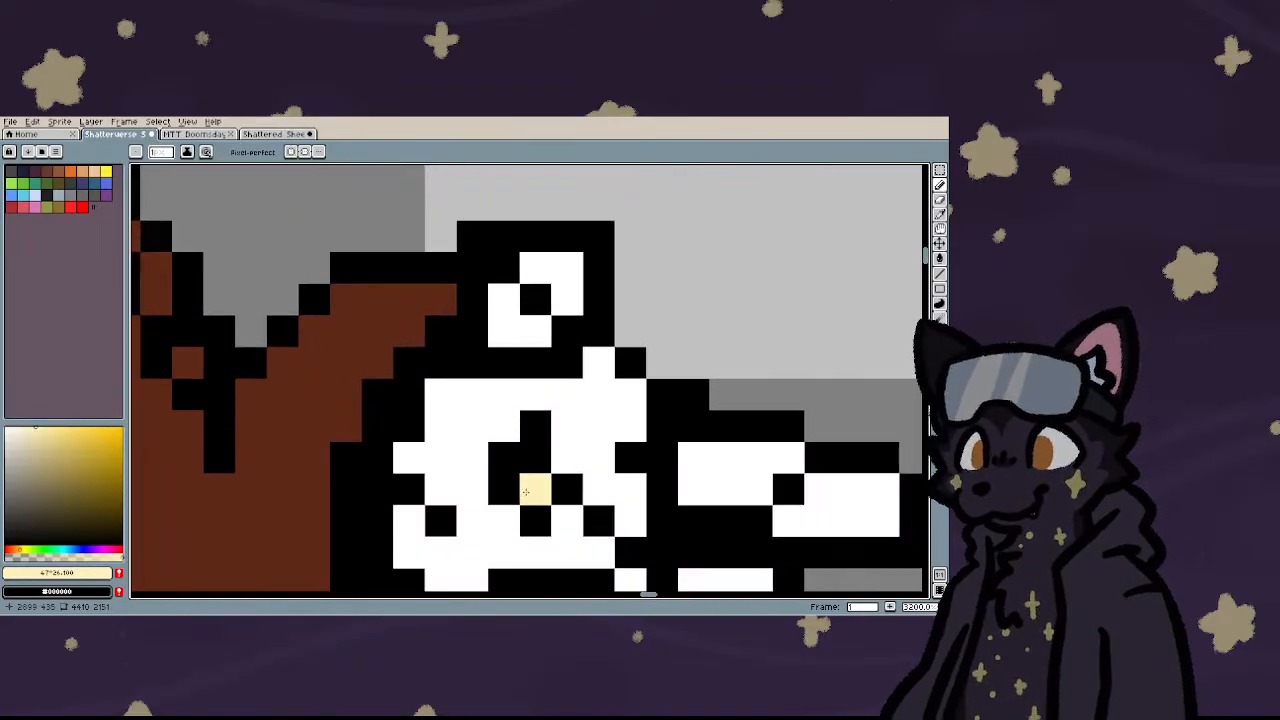
scroll(525, 490, down, 8)
key(i)
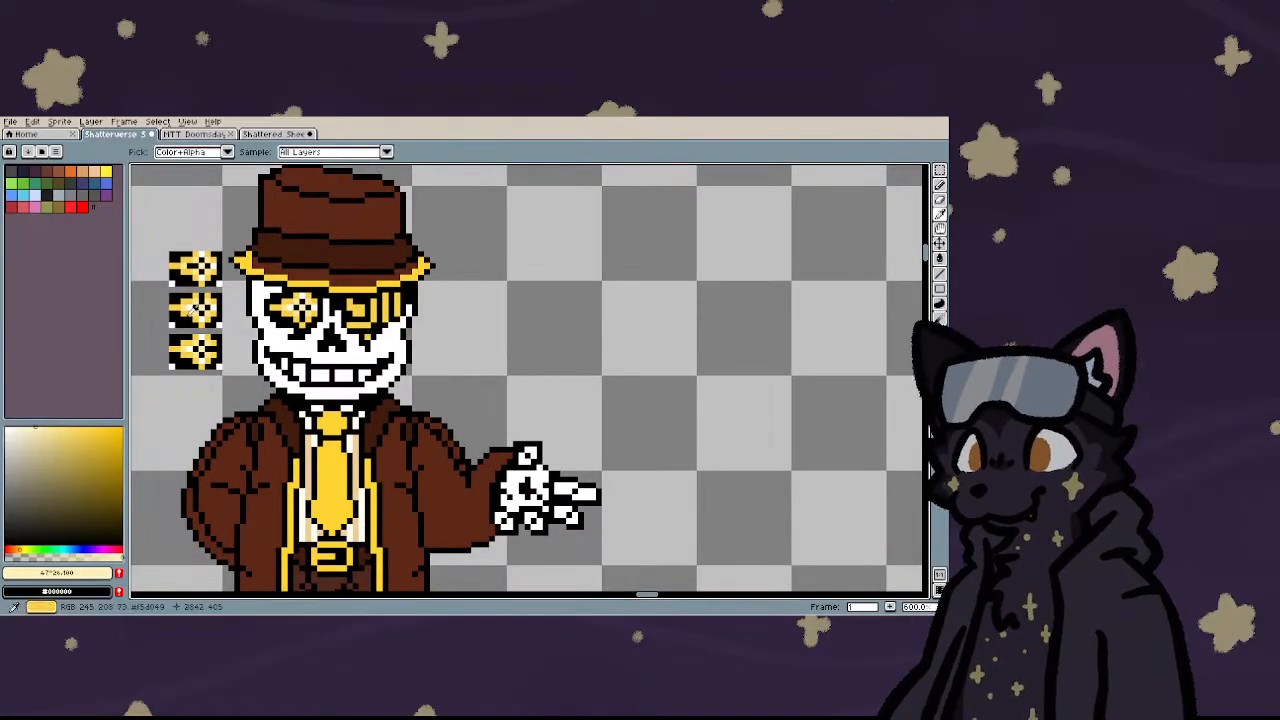
click(188, 308)
key(b)
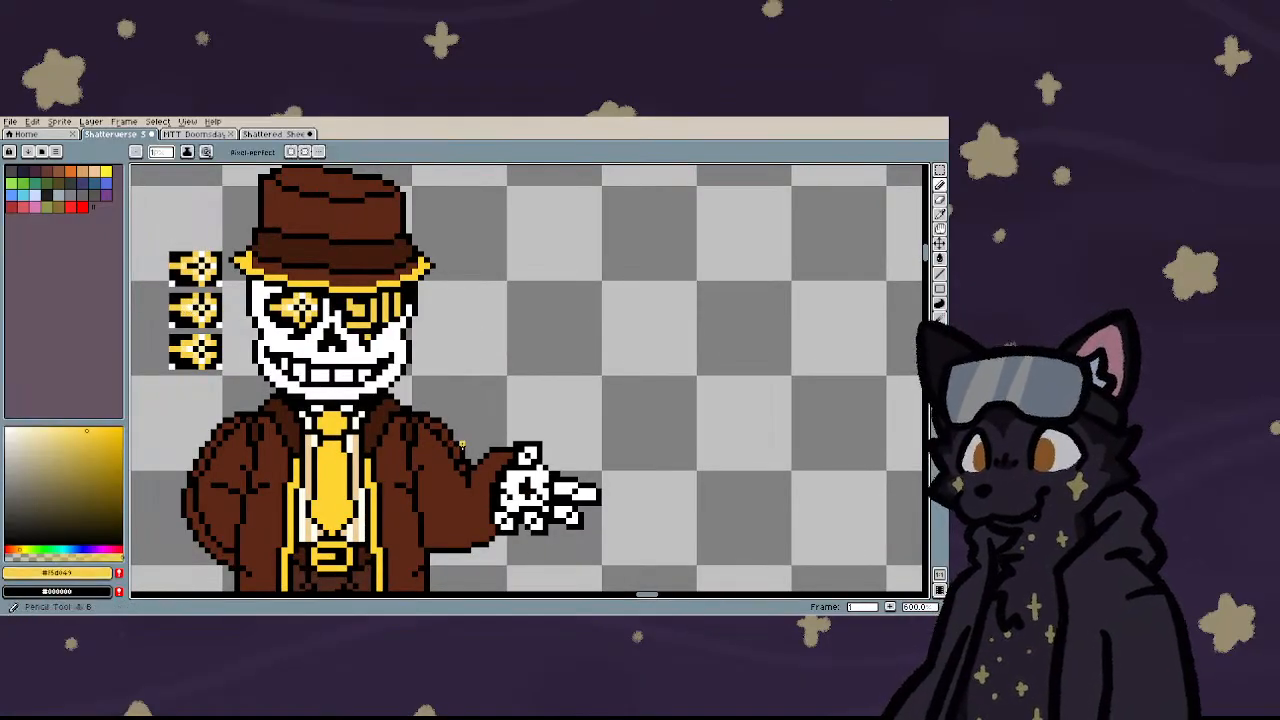
scroll(351, 432, up, 3)
scroll(351, 432, down, 2)
key(g)
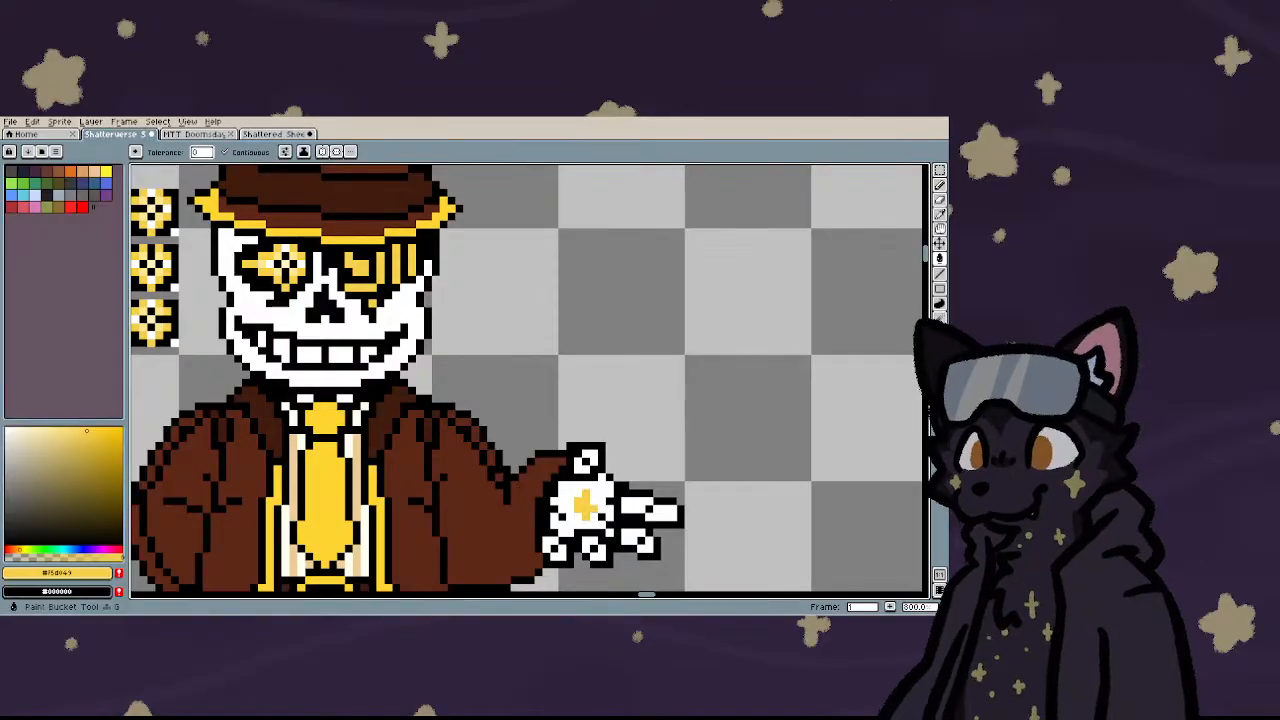
- Widen the yellow palm mark by pencilling extra yellow pixels along its left and upper-left edge
scroll(491, 471, down, 3)
scroll(493, 490, up, 6)
key(b)
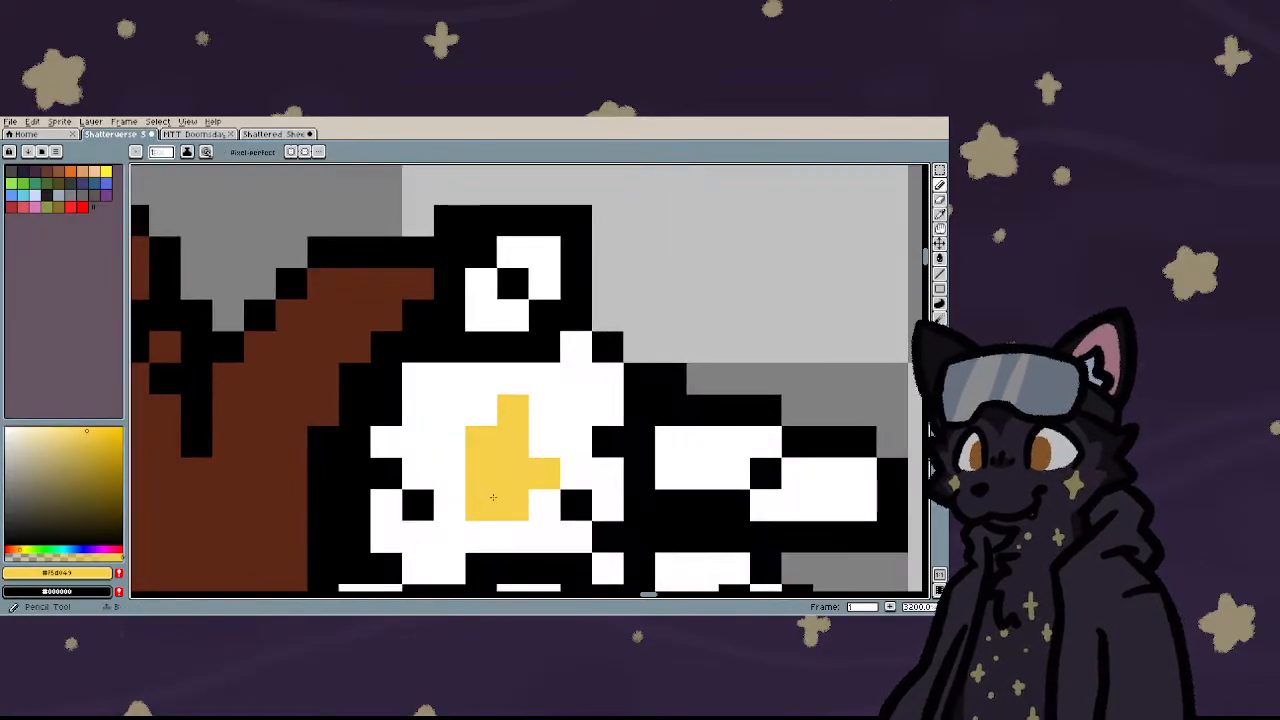
click(448, 473)
click(448, 442)
click(480, 410)
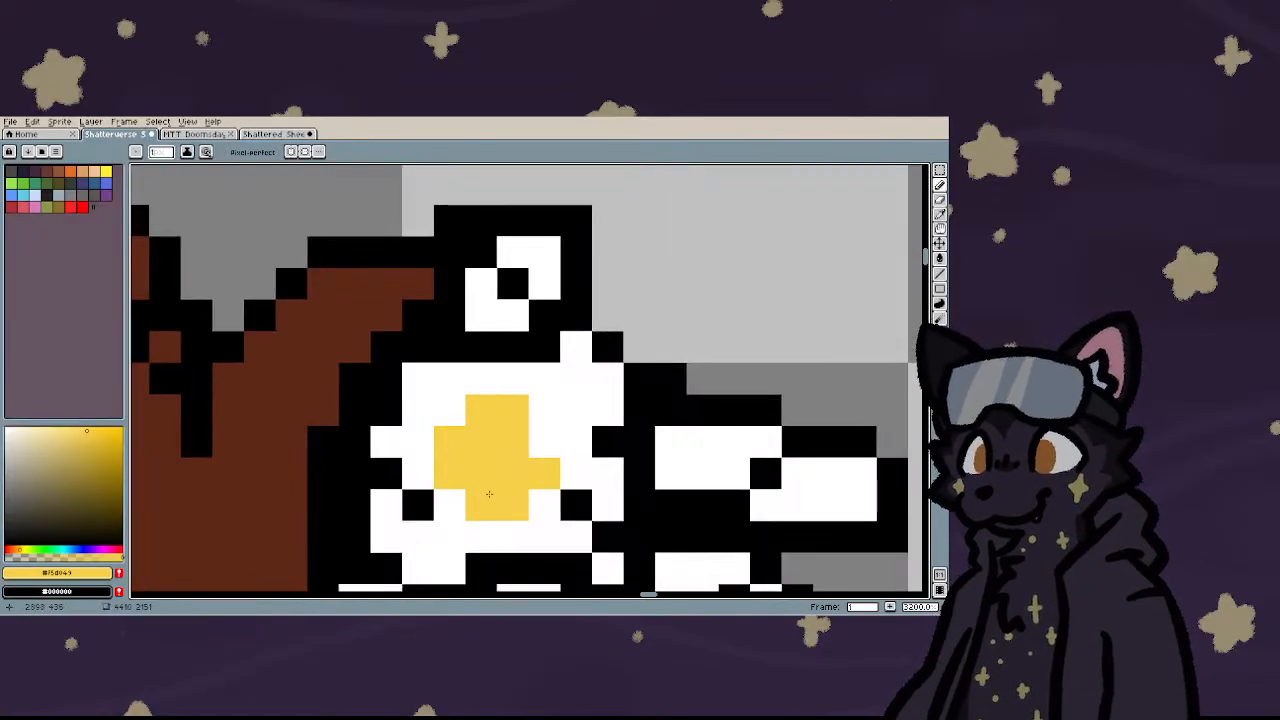
- Outline the yellow palm mark in black pixels on all sides and trim its corners to a pointed diamond shape
right_click(512, 410)
right_click(480, 379)
right_click(450, 410)
click(418, 442)
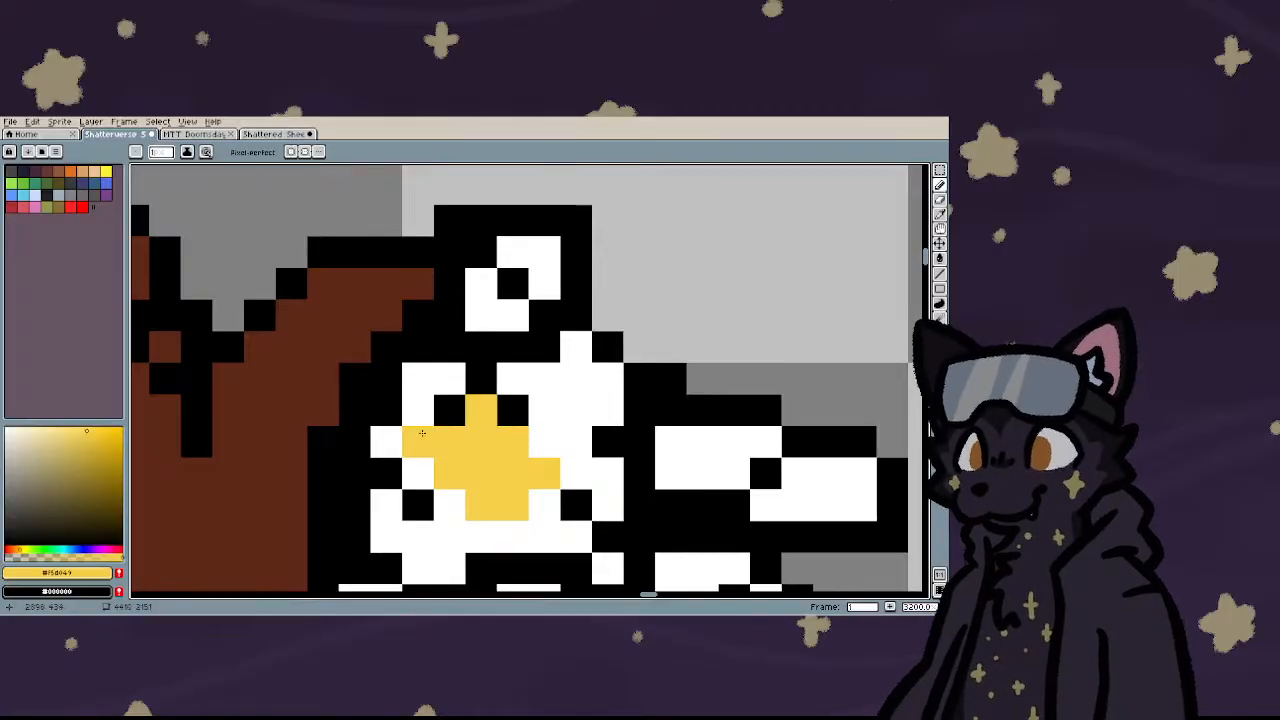
right_click(418, 442)
right_click(418, 474)
right_click(450, 506)
right_click(482, 538)
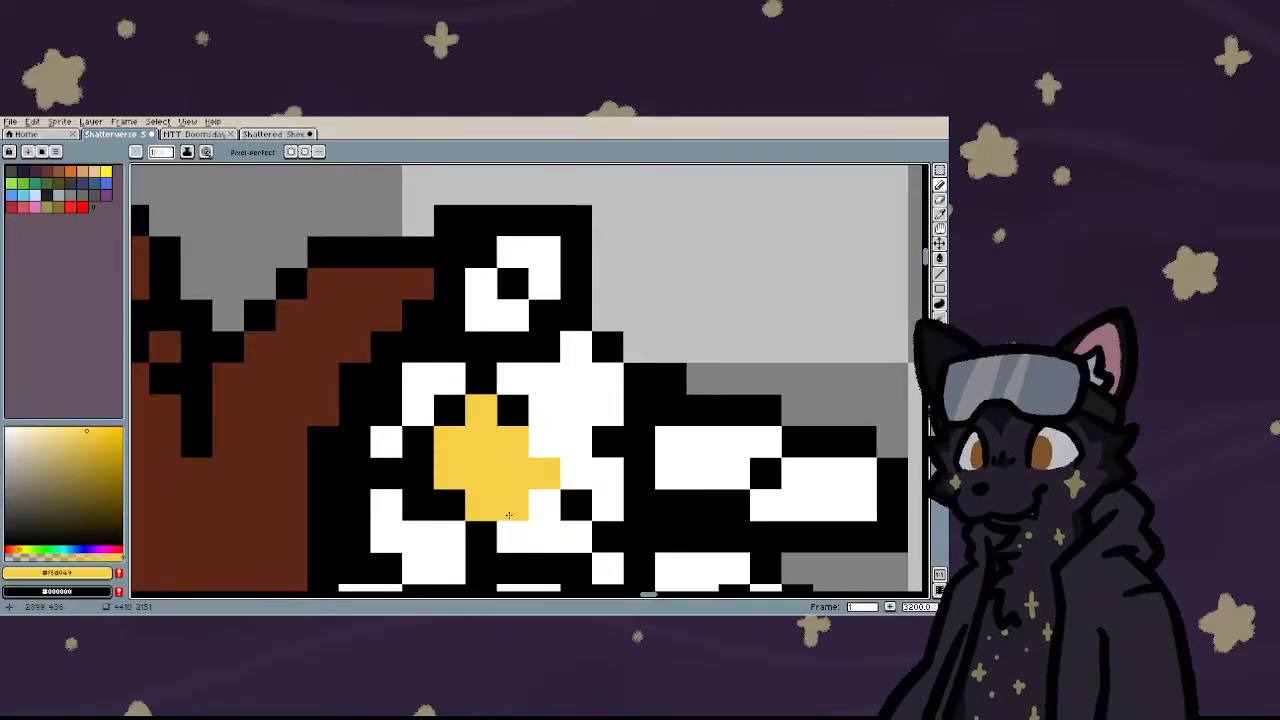
right_click(514, 505)
right_click(545, 505)
click(545, 442)
click(576, 474)
scroll(456, 477, down, 7)
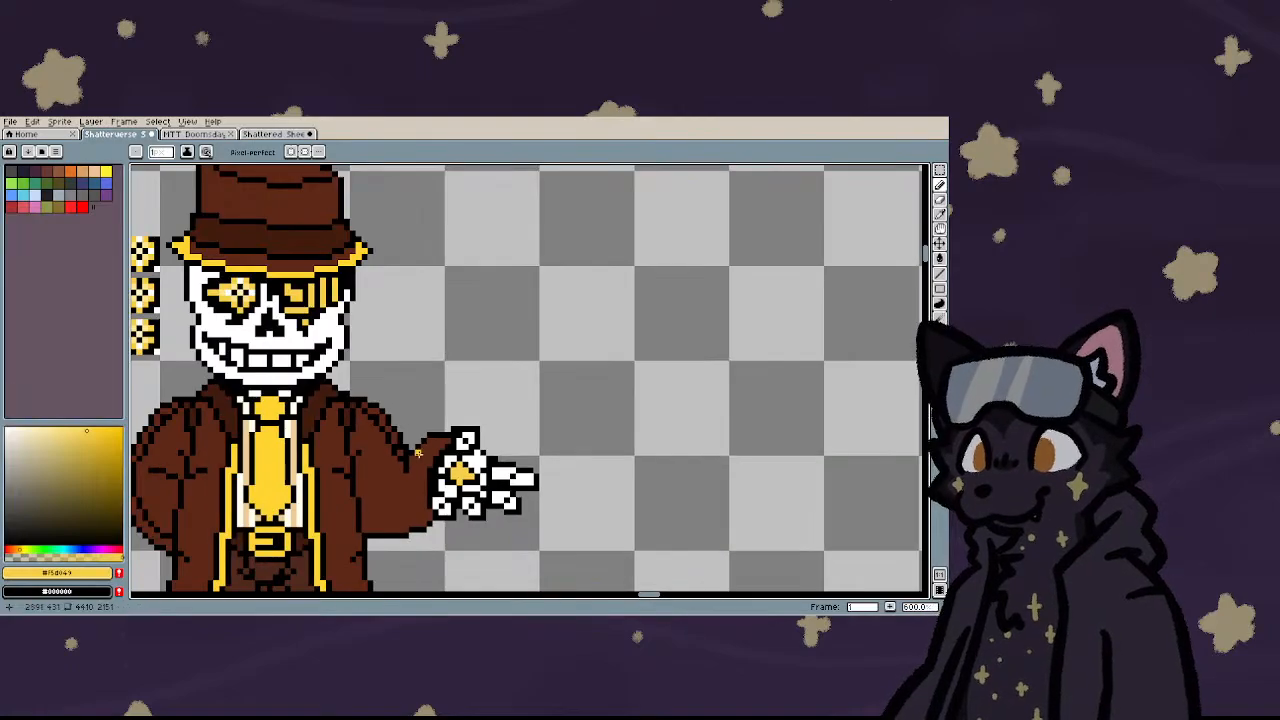
scroll(418, 453, down, 2)
scroll(432, 457, up, 6)
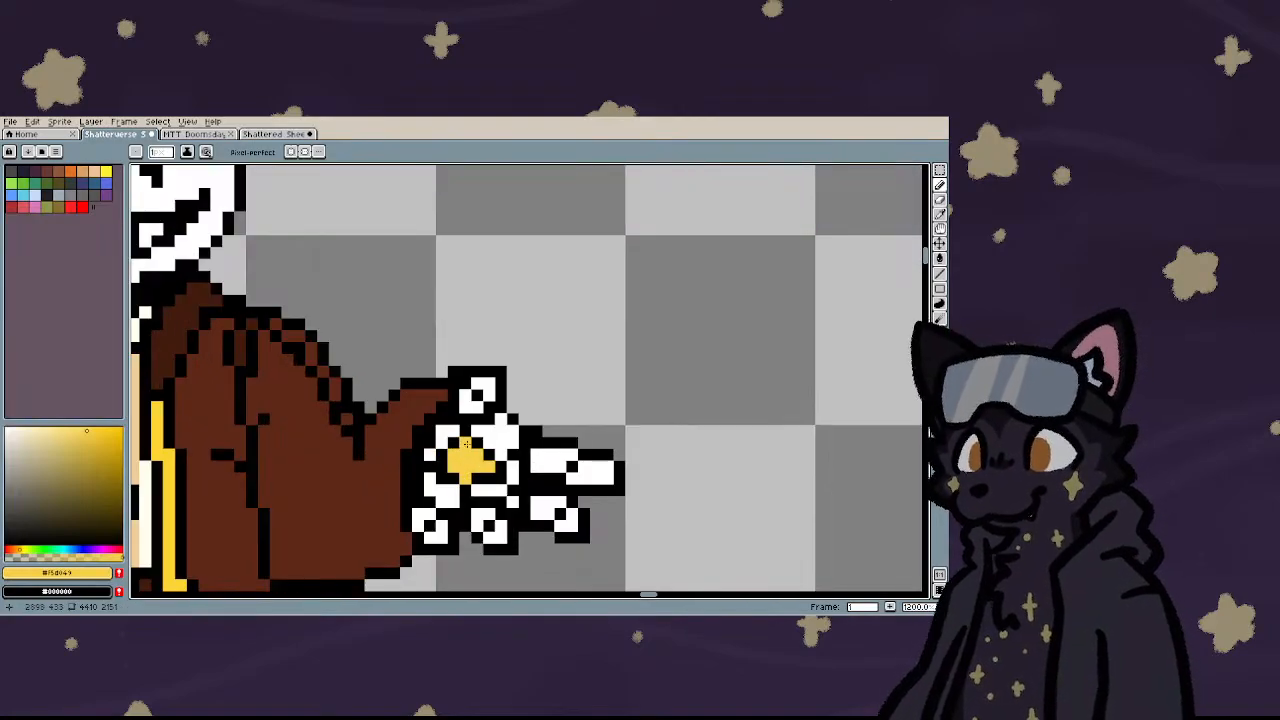
scroll(466, 444, down, 4)
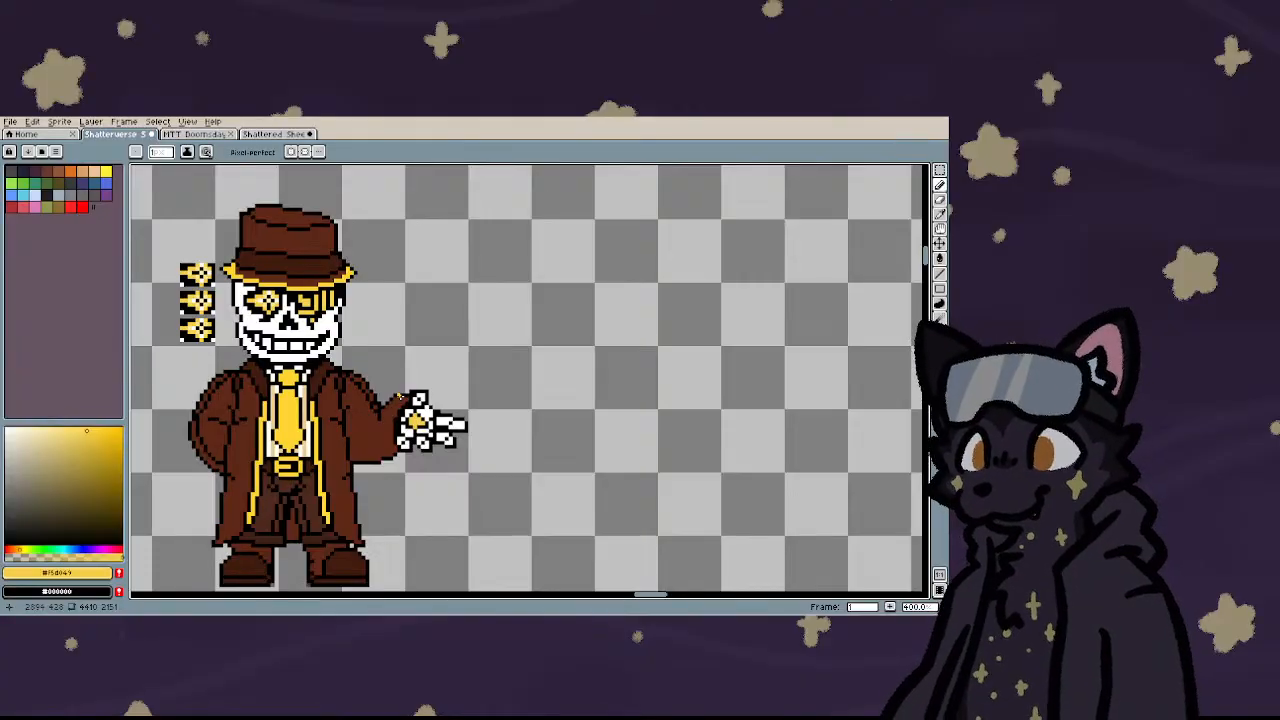
- Copy the outstretched hand with its sleeve end and place the duplicate directly above the original
key(m)
scroll(399, 395, up, 2)
drag(390, 330, 516, 496)
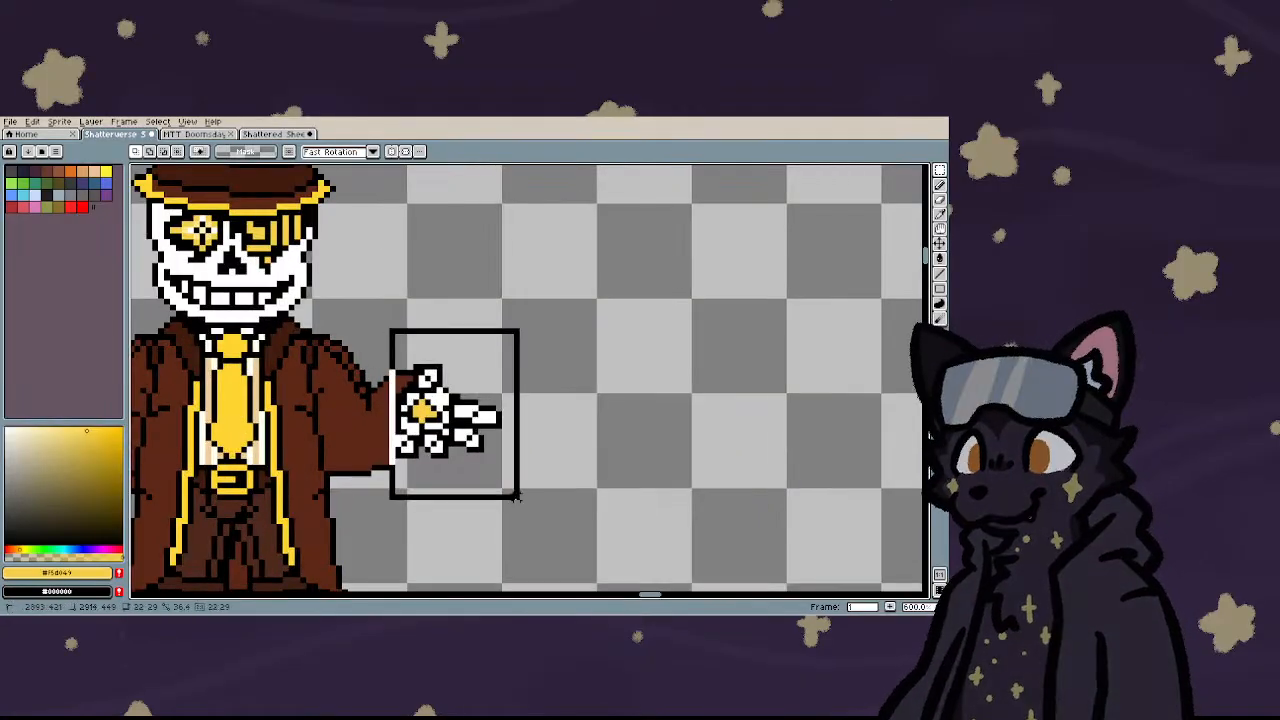
key(ctrl+c)
key(ctrl+v)
drag(450, 420, 450, 305)
key(ctrl+d)
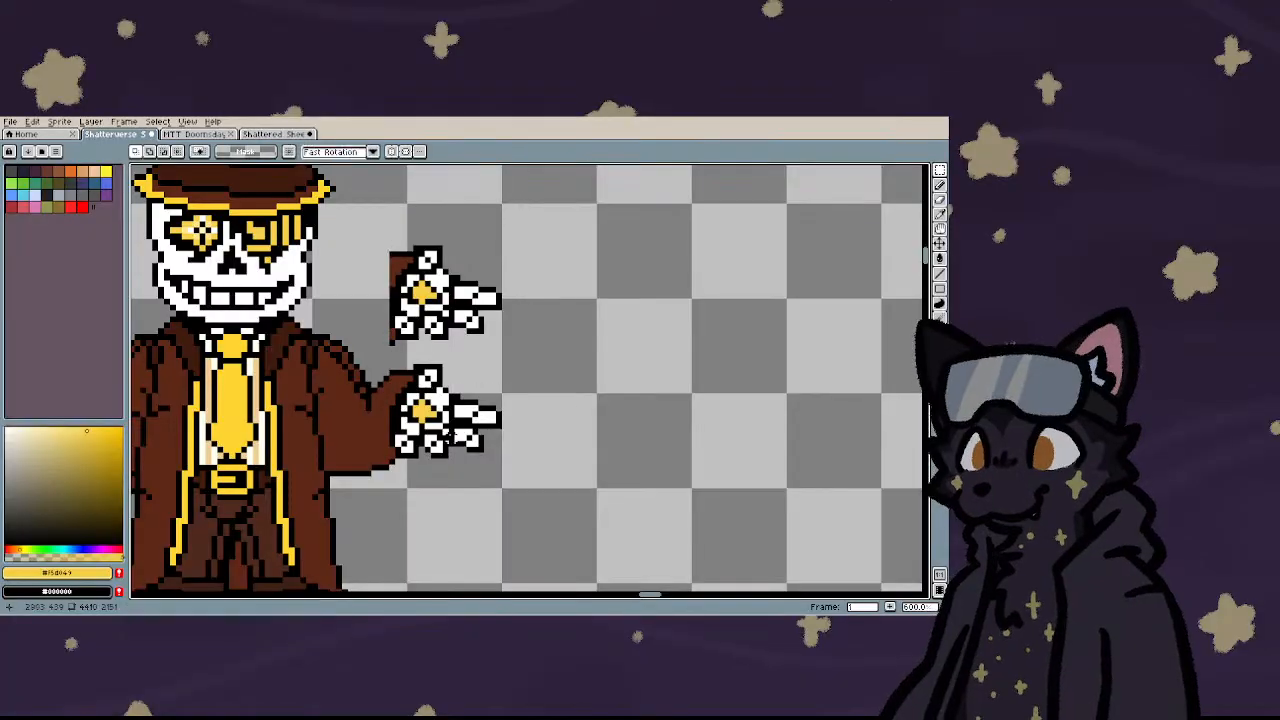
- Sample black beside the middle eye variant and fill the yellow palm mark of the duplicated hand with it
scroll(450, 440, down, 3)
scroll(240, 346, up, 5)
key(i)
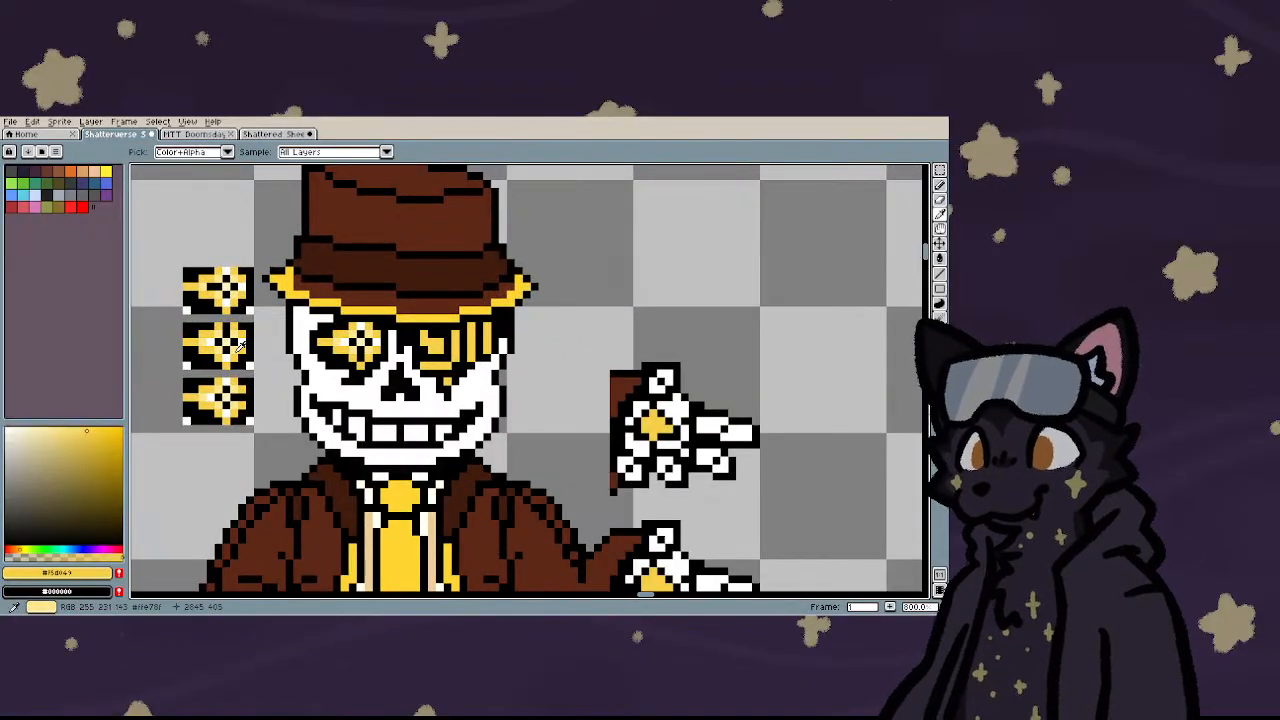
click(238, 345)
key(g)
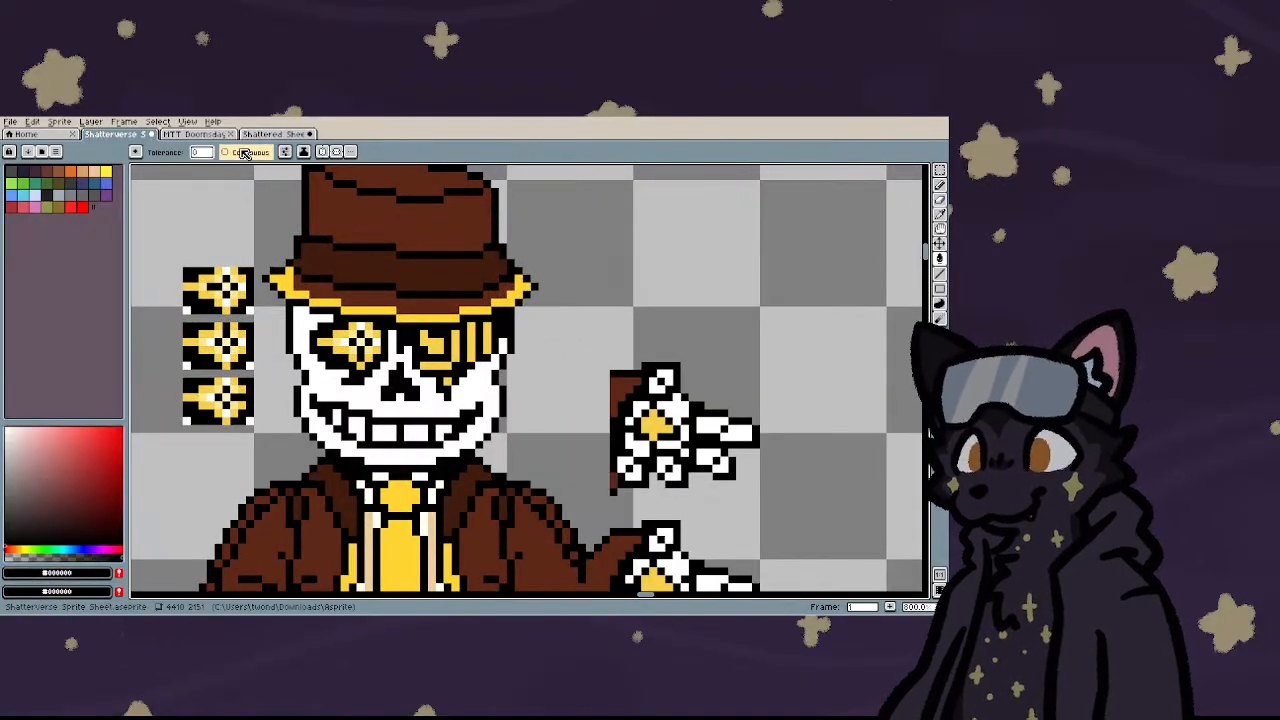
click(655, 428)
scroll(463, 385, down, 6)
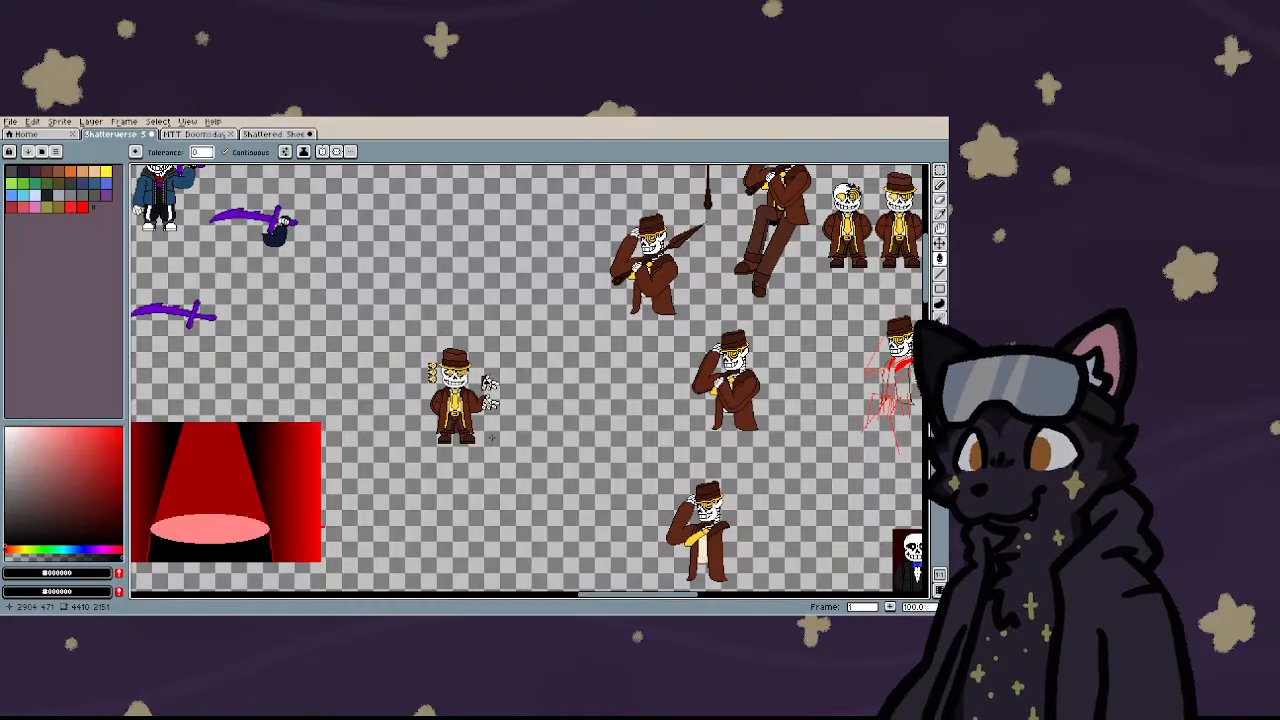
- Look over the other hatted skeleton sprites on the sheet, up to the one leaping with the spear
key(b)
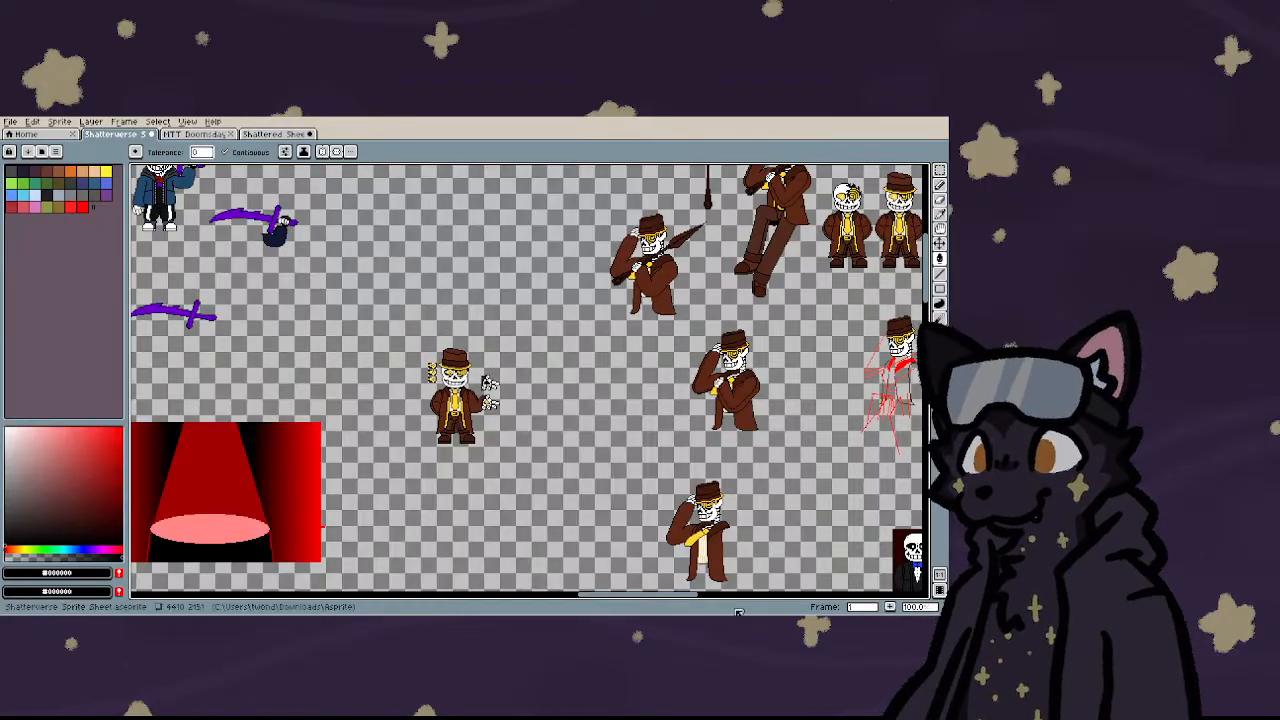
scroll(765, 408, up, 6)
scroll(691, 470, down, 5)
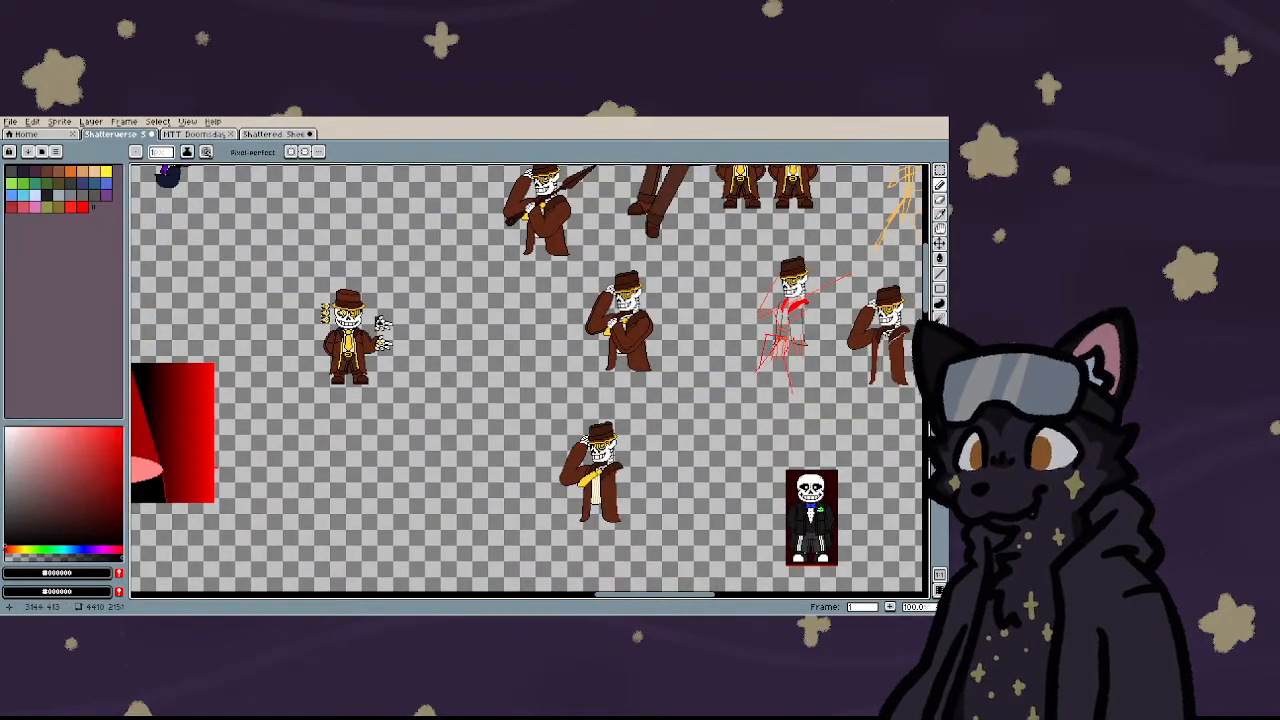
scroll(691, 470, up, 5)
scroll(677, 370, down, 6)
scroll(535, 345, up, 1)
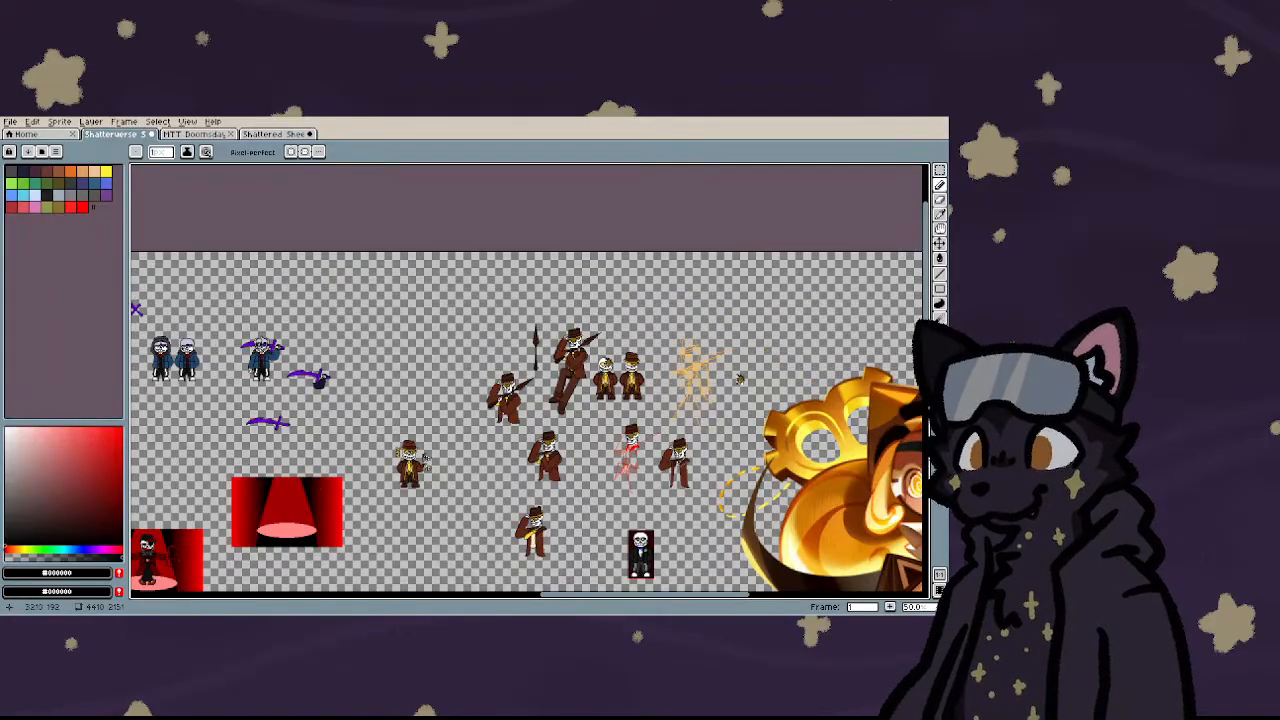
scroll(580, 338, up, 5)
scroll(556, 397, down, 1)
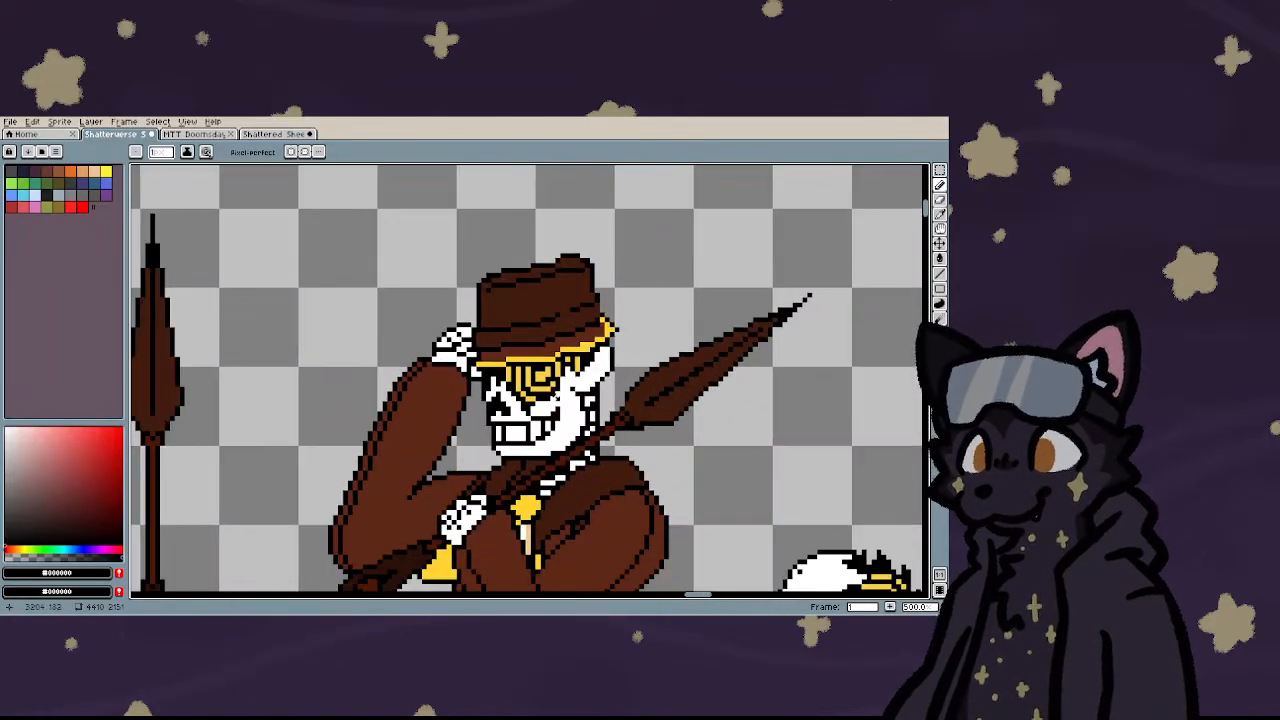
- Retouch the leaping skeleton's spear-gripping hand, sampling its white and pencilling over dark pixels between the fingers
scroll(540, 447, up, 3)
mouse_move(395, 487)
mouse_down()
mouse_move(403, 414)
mouse_move(431, 458)
mouse_up()
scroll(431, 458, down, 4)
scroll(430, 420, up, 3)
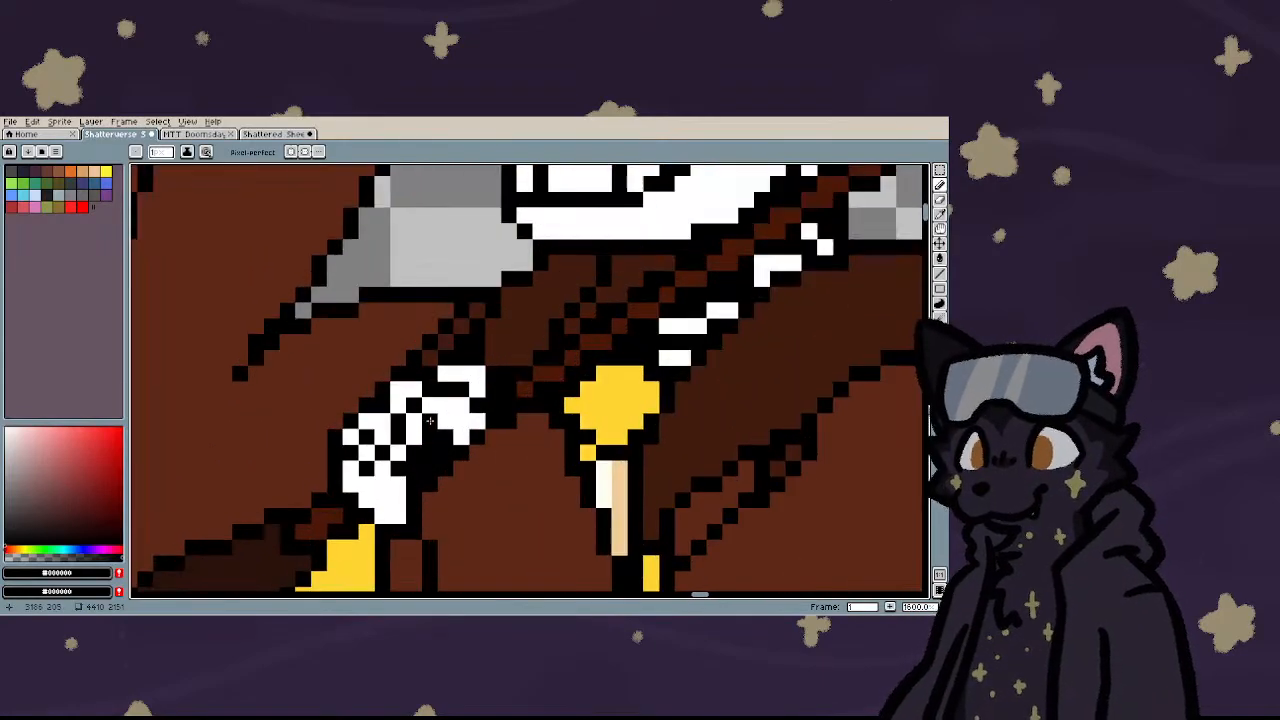
alt+click(447, 421)
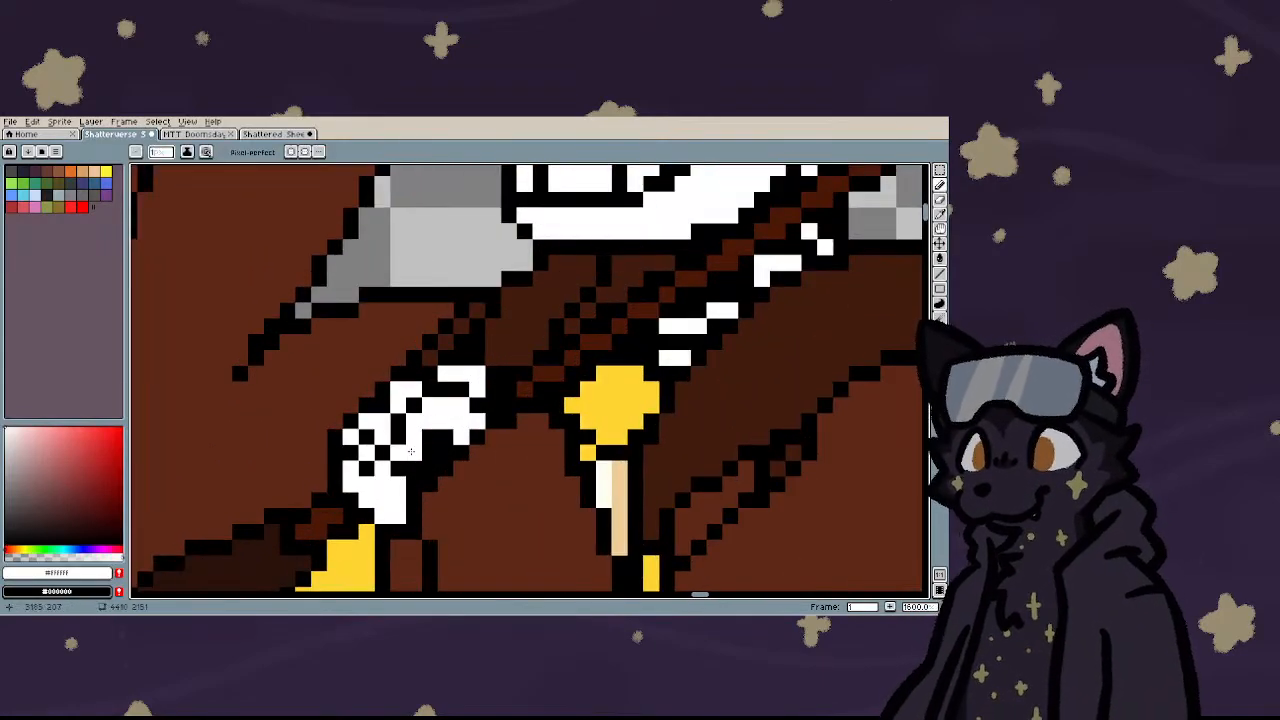
scroll(406, 483, down, 1)
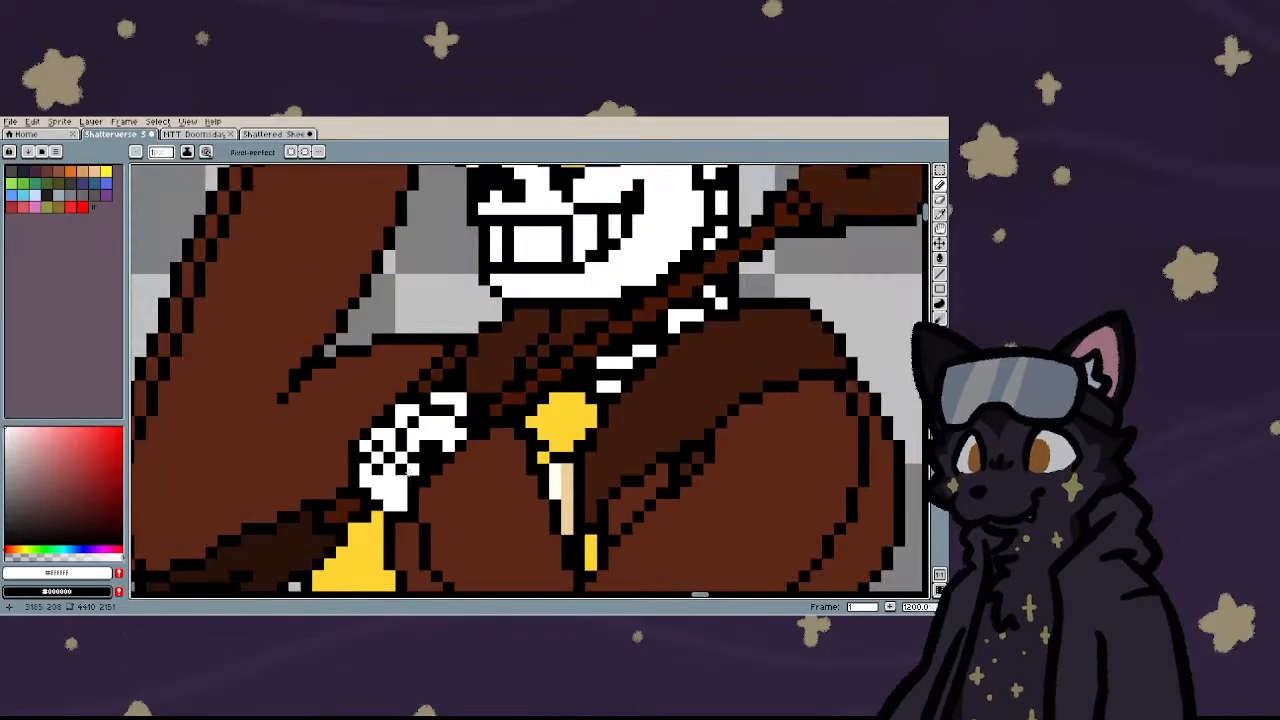
- Move the new skeleton with its eye and hand variants to the empty area above the two standing skeletons
scroll(520, 410, down, 7)
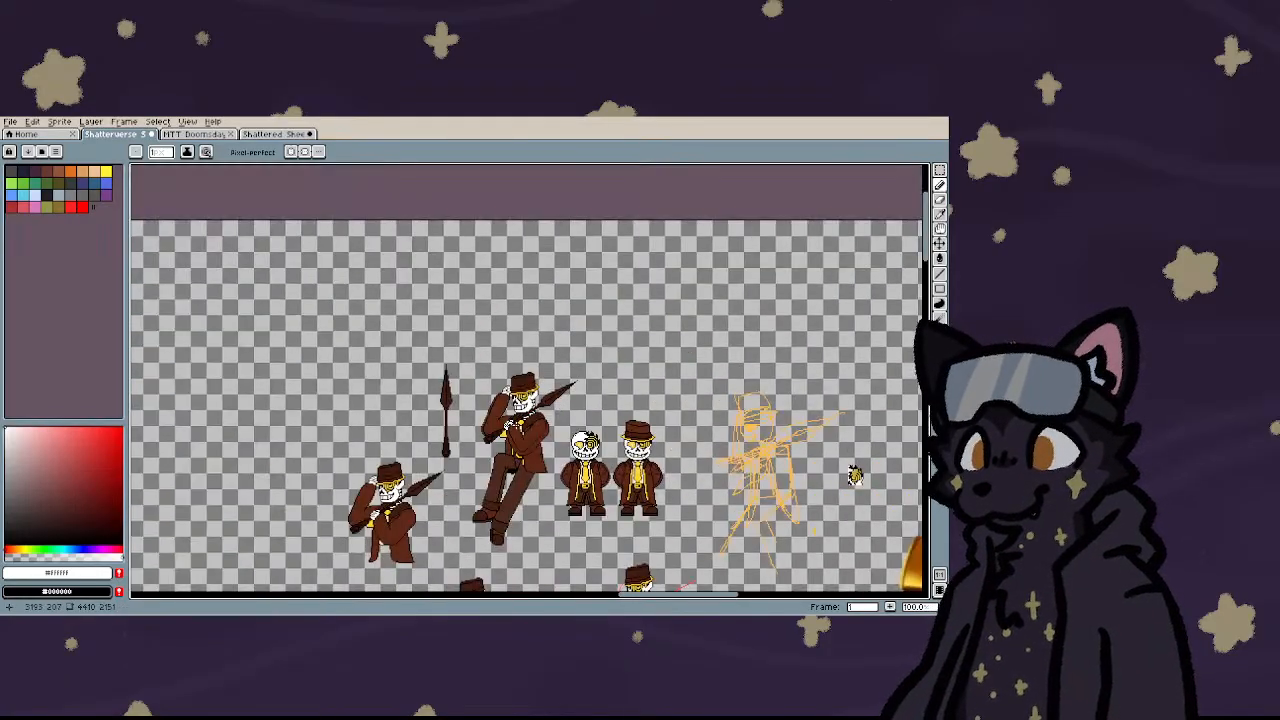
scroll(464, 507, down, 1)
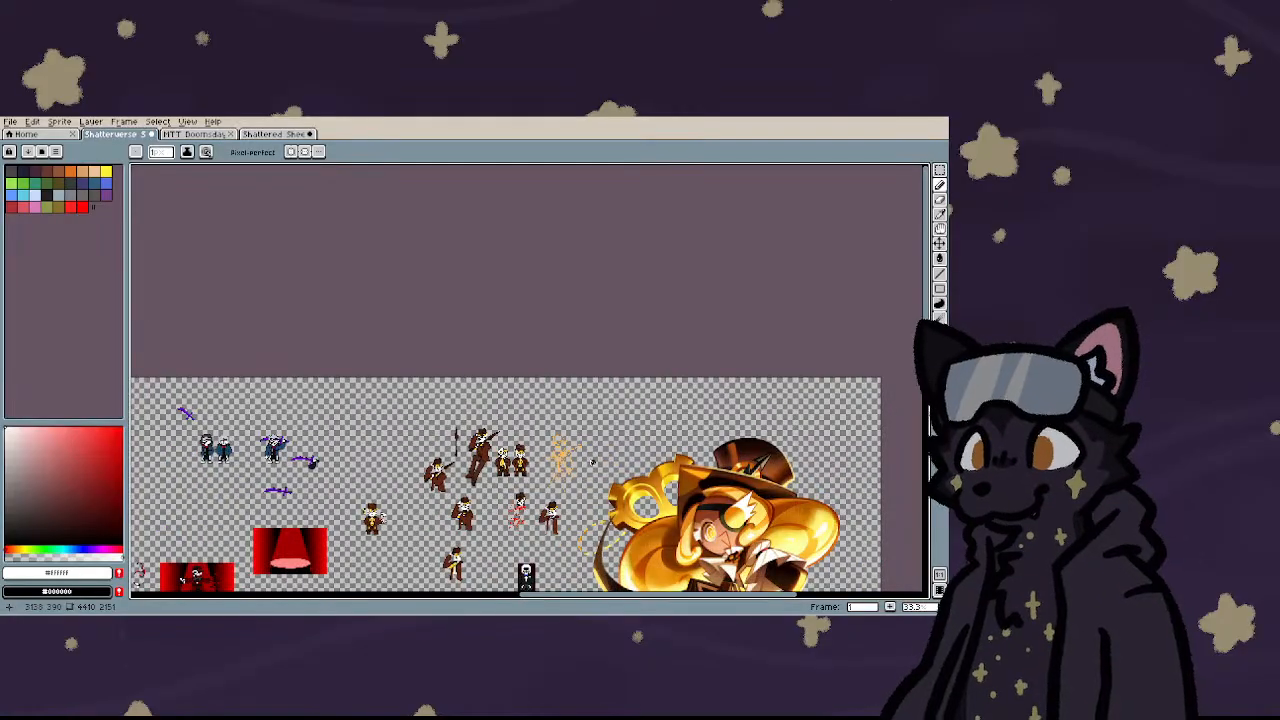
scroll(381, 543, up, 3)
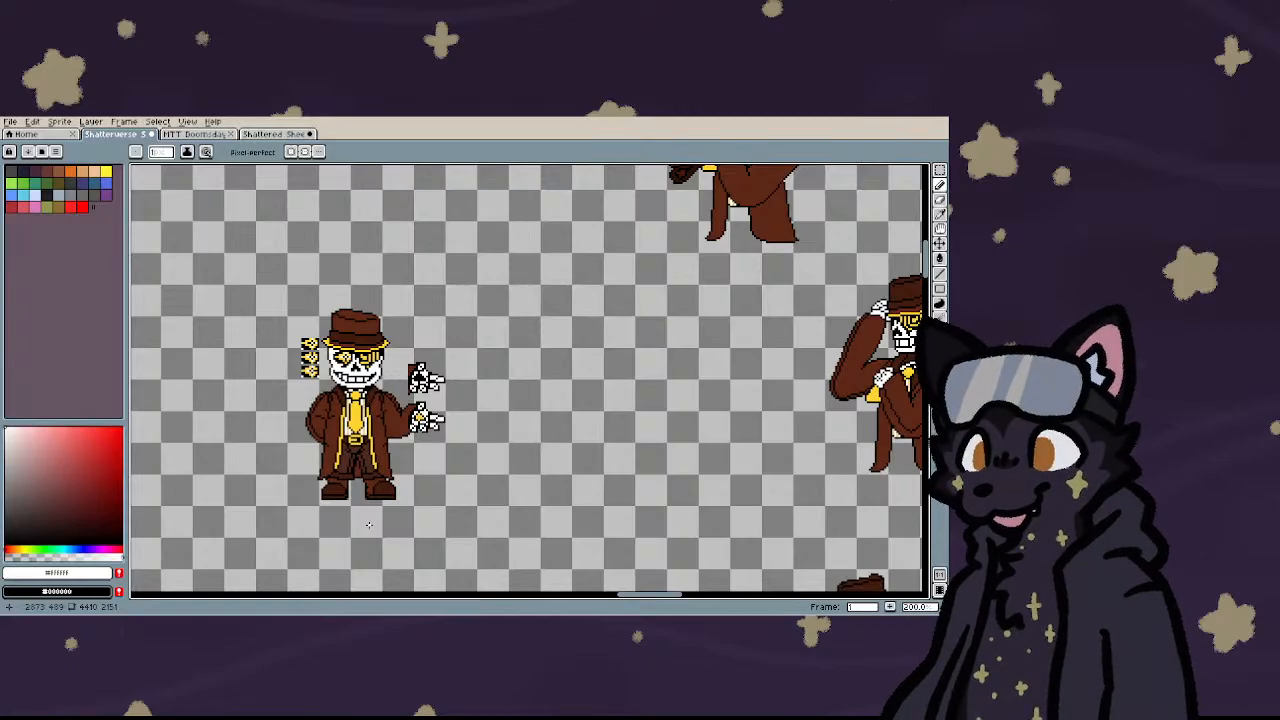
key(m)
drag(516, 250, 258, 532)
scroll(346, 479, down, 3)
drag(345, 478, 509, 387)
scroll(509, 387, up, 1)
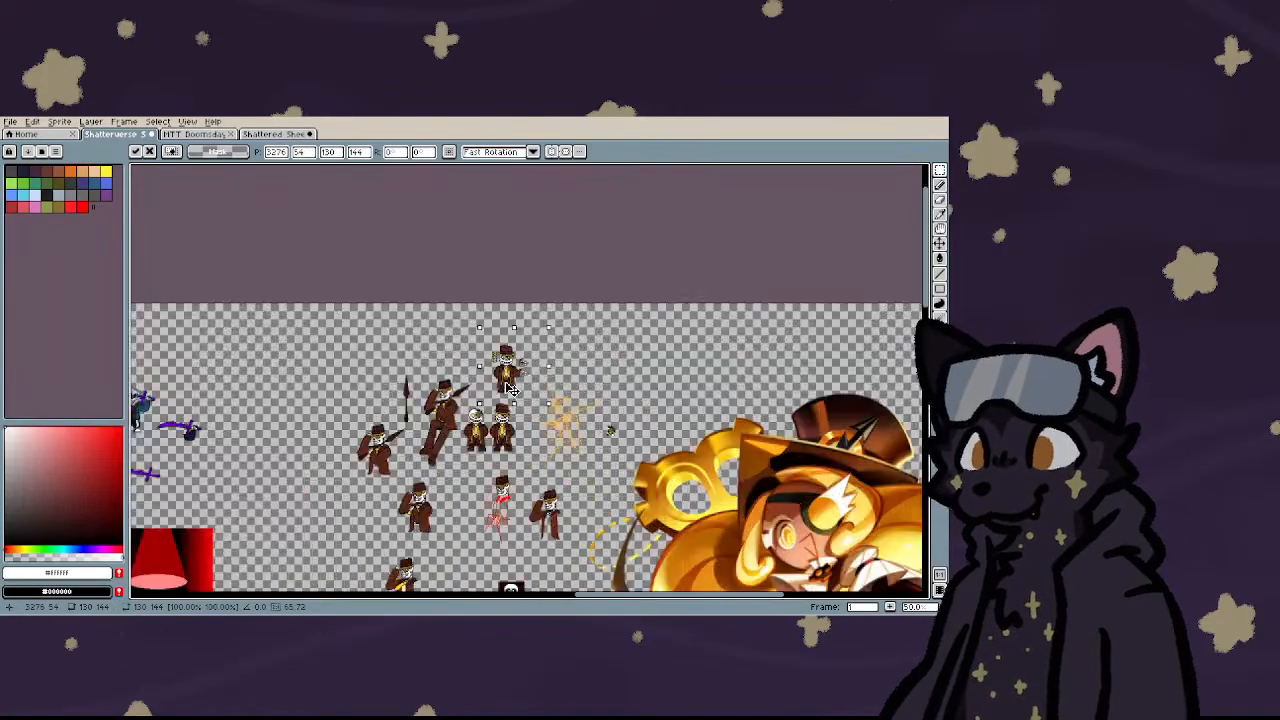
scroll(509, 387, up, 2)
click(425, 439)
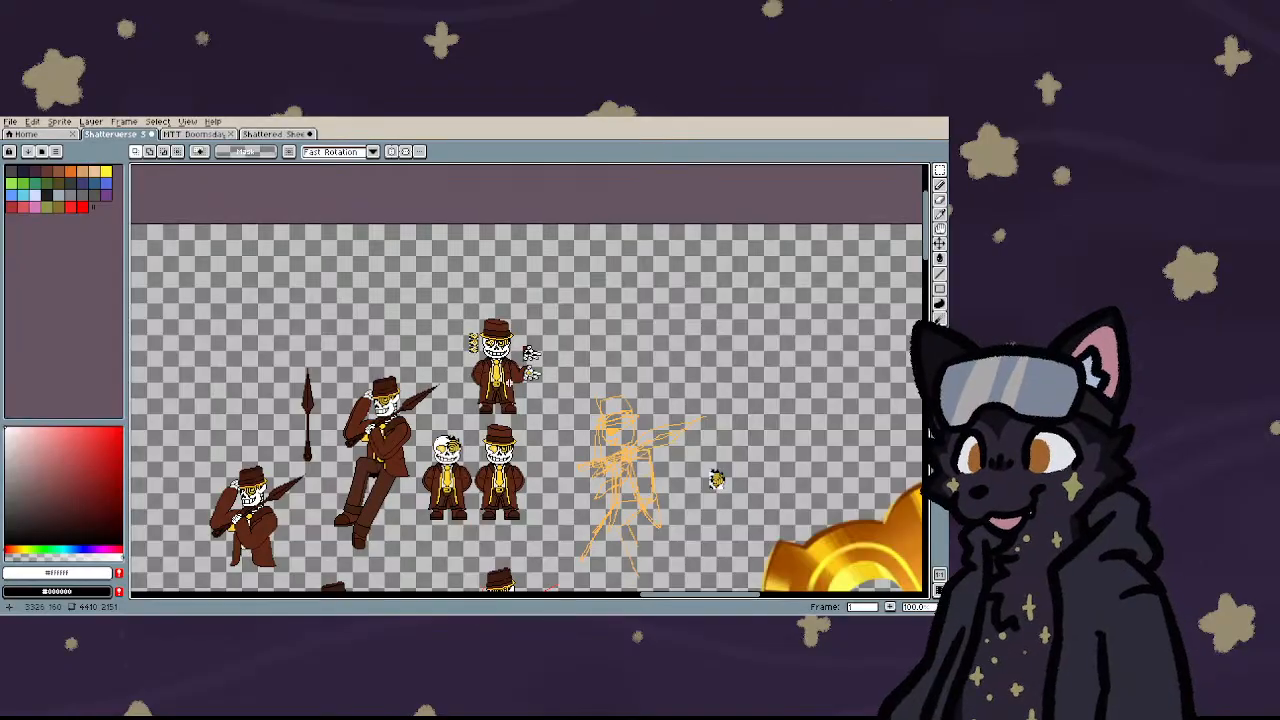
- Sample the light yellow from the skull's eye and pencil highlight pixels into the center of the lower hand's palm mark
scroll(509, 382, up, 3)
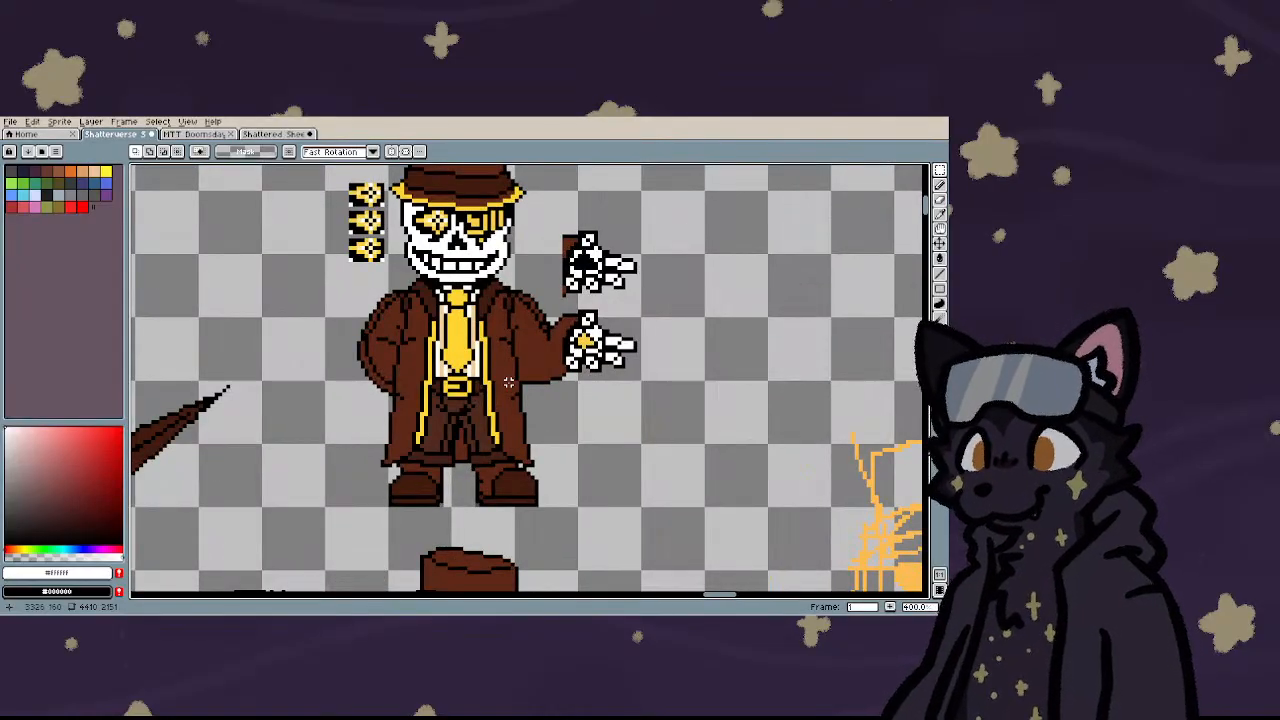
scroll(452, 189, up, 3)
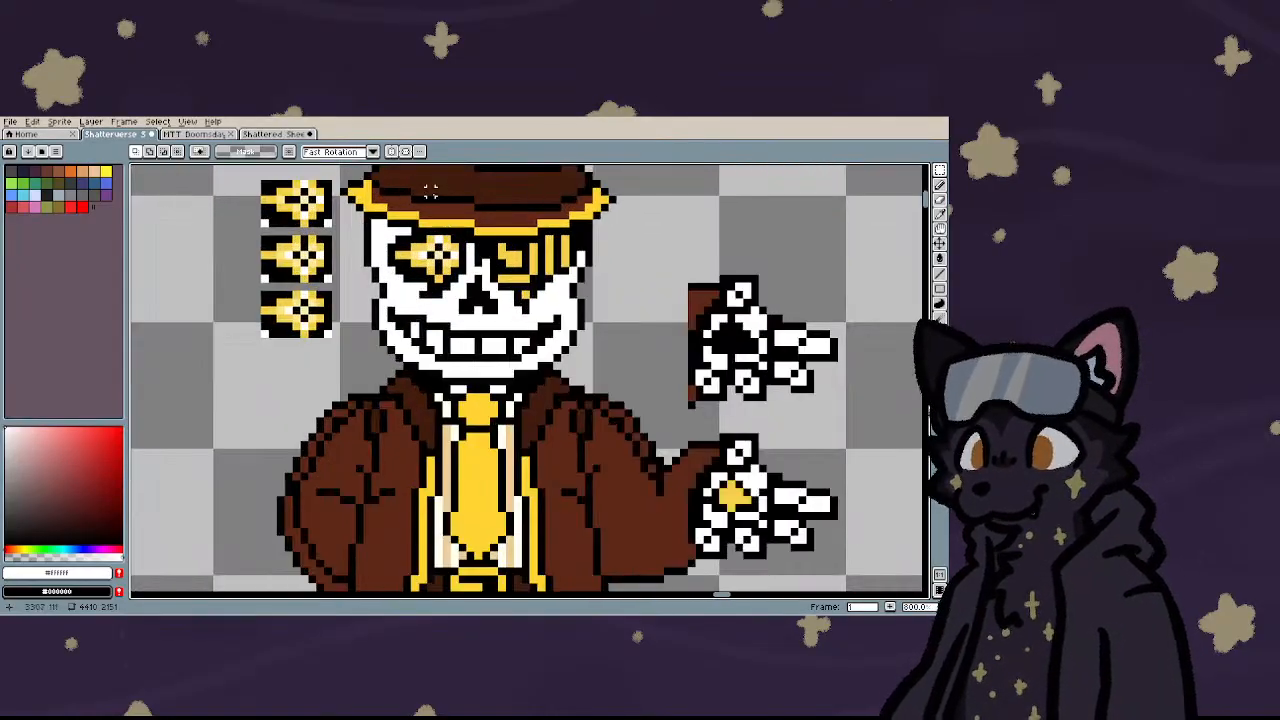
key(i)
click(409, 260)
key(m)
scroll(409, 260, down, 4)
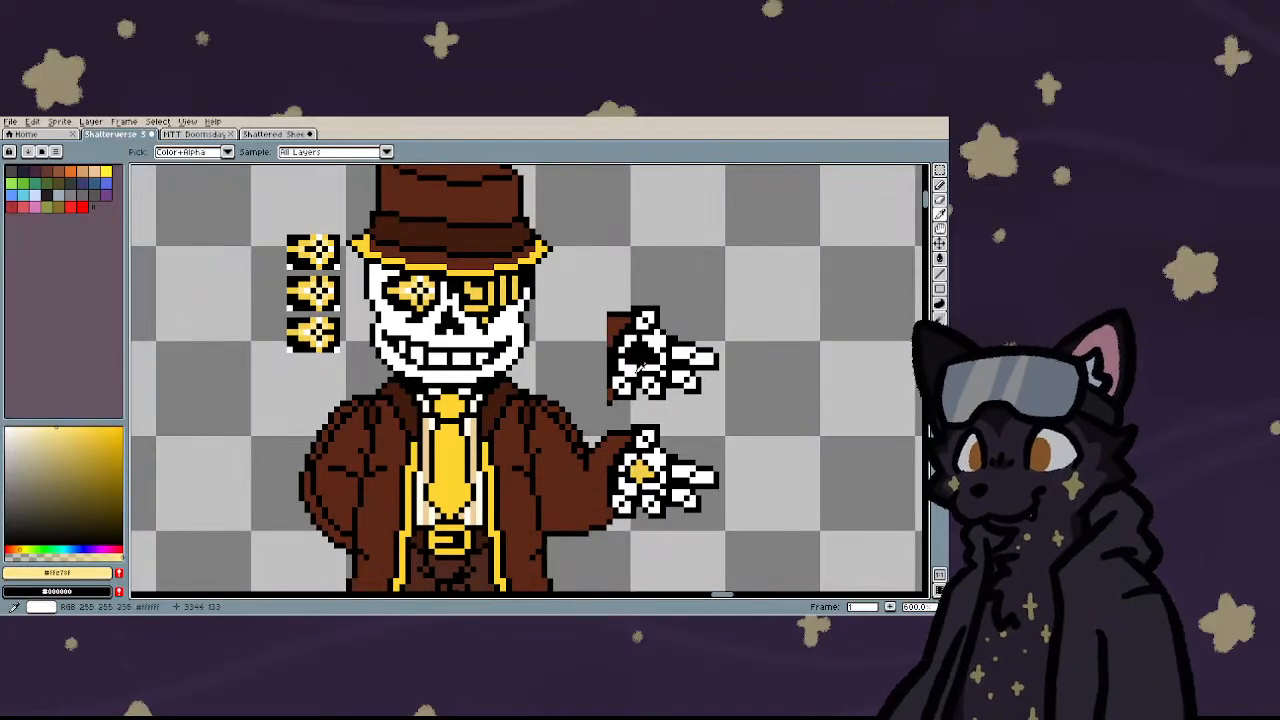
scroll(606, 360, up, 5)
scroll(606, 360, up, 2)
key(b)
click(604, 345)
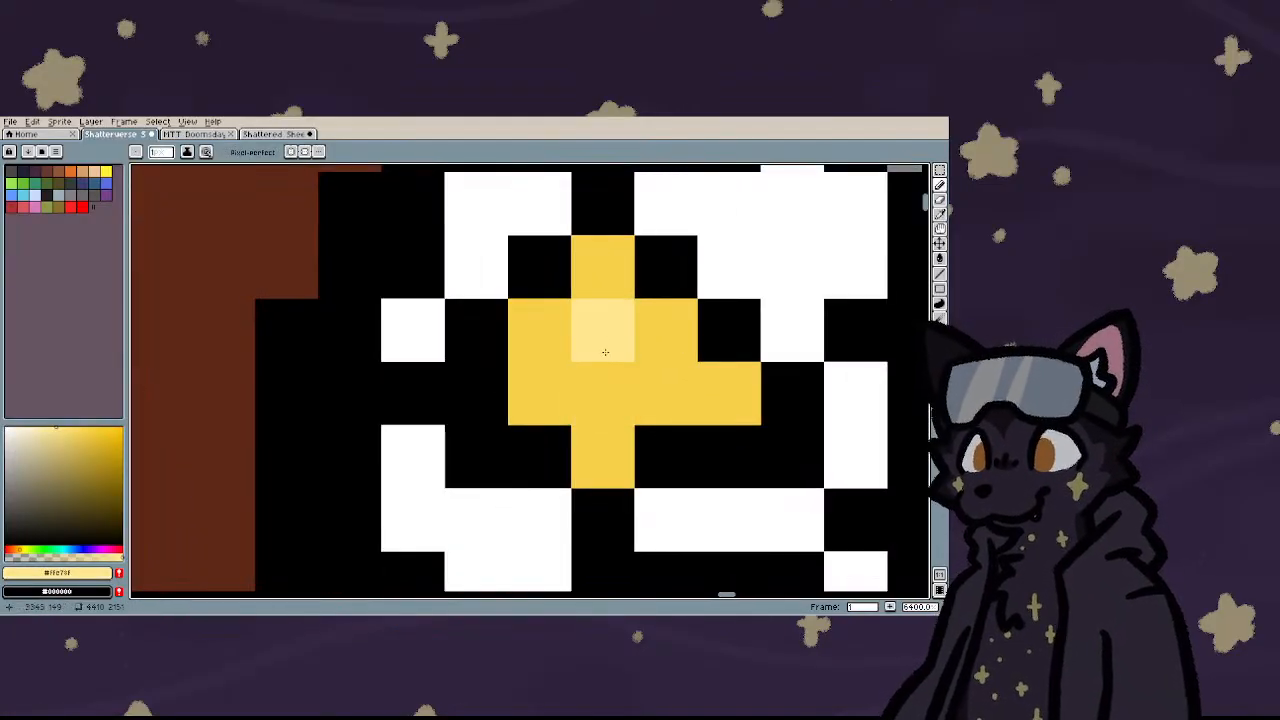
mouse_move(604, 352)
mouse_down()
mouse_move(605, 395)
mouse_move(628, 400)
mouse_up()
scroll(628, 400, down, 5)
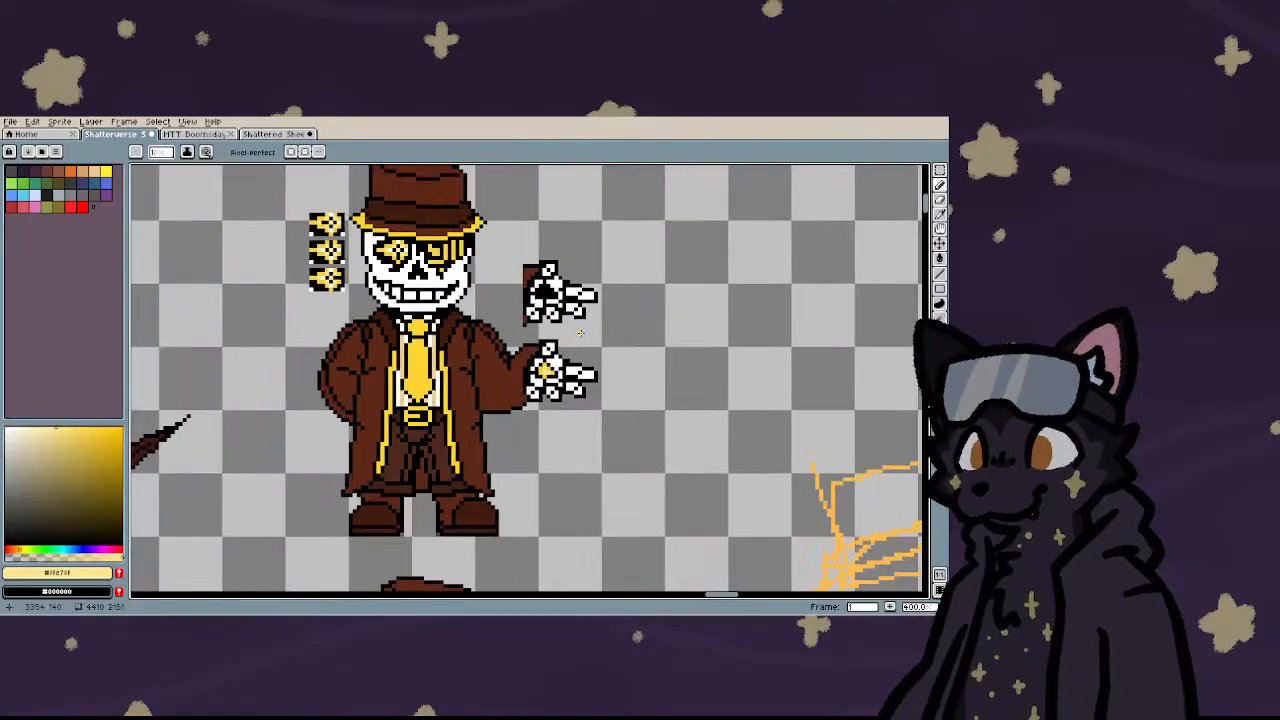
scroll(578, 333, down, 3)
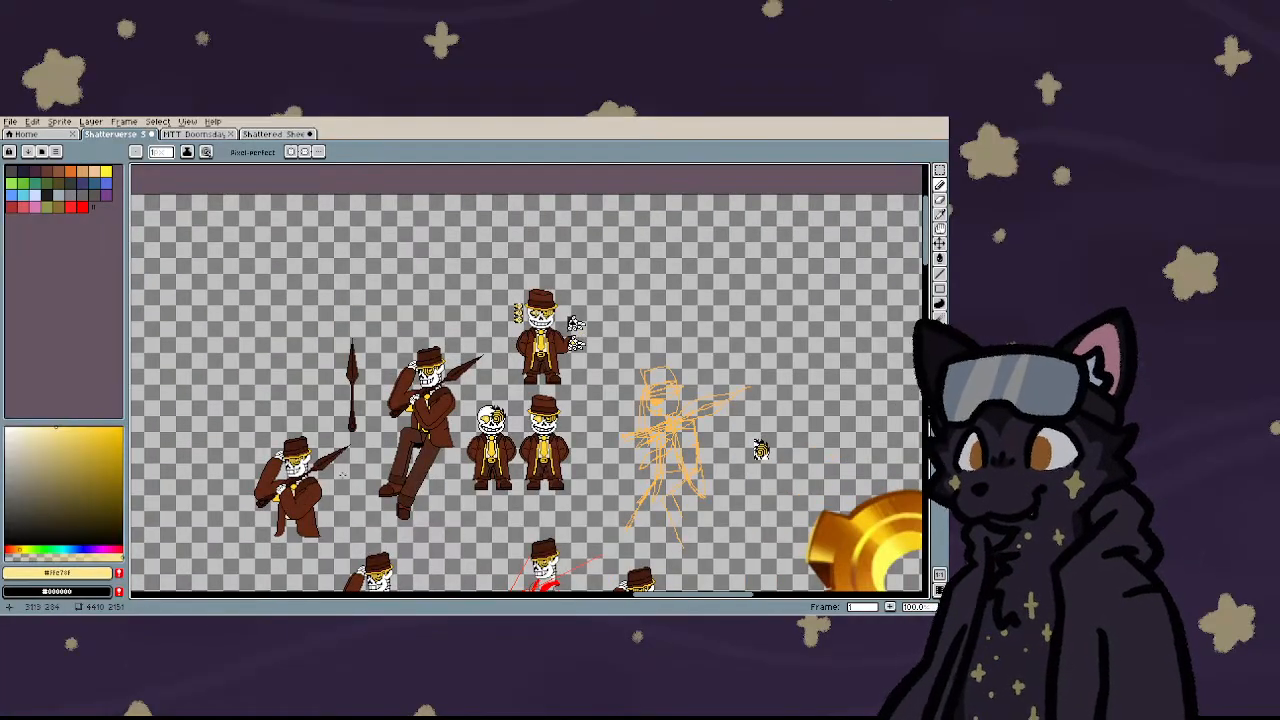
- Examine the face of the hatless standing skeleton up close, especially its glowing eye and grin
scroll(372, 440, up, 2)
key(m)
scroll(360, 368, down, 2)
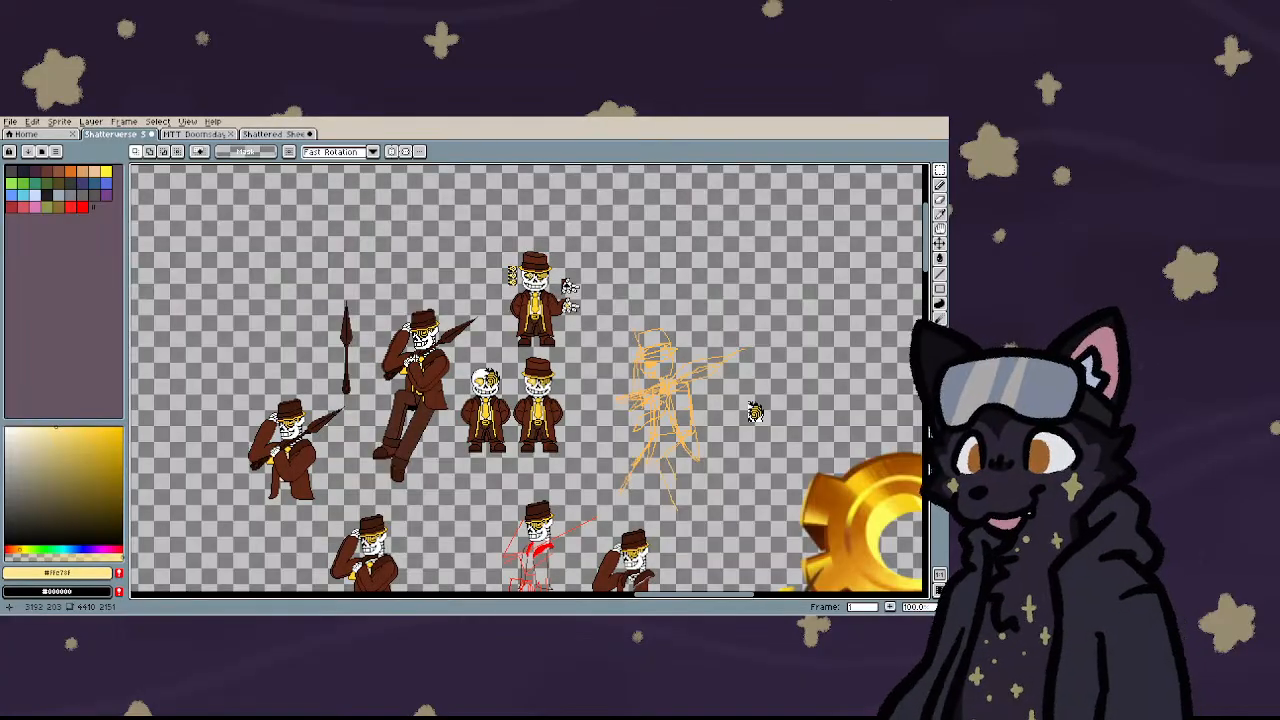
scroll(505, 278, up, 2)
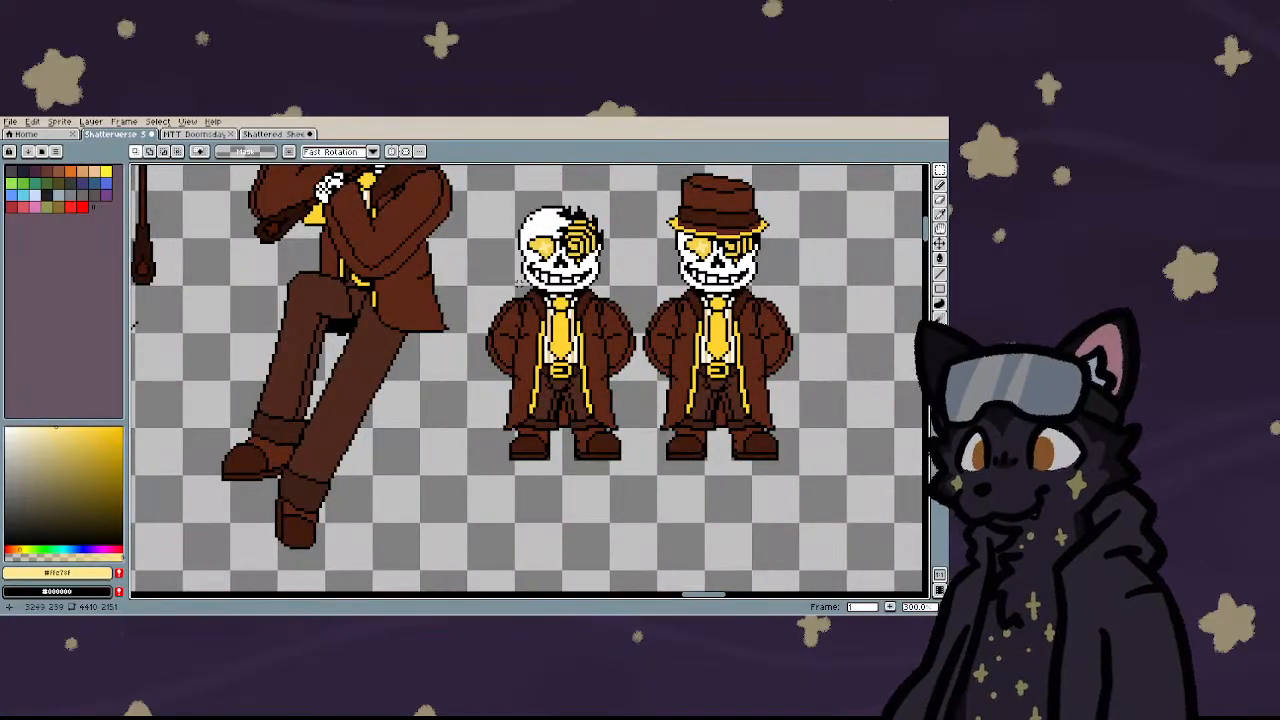
scroll(518, 283, up, 4)
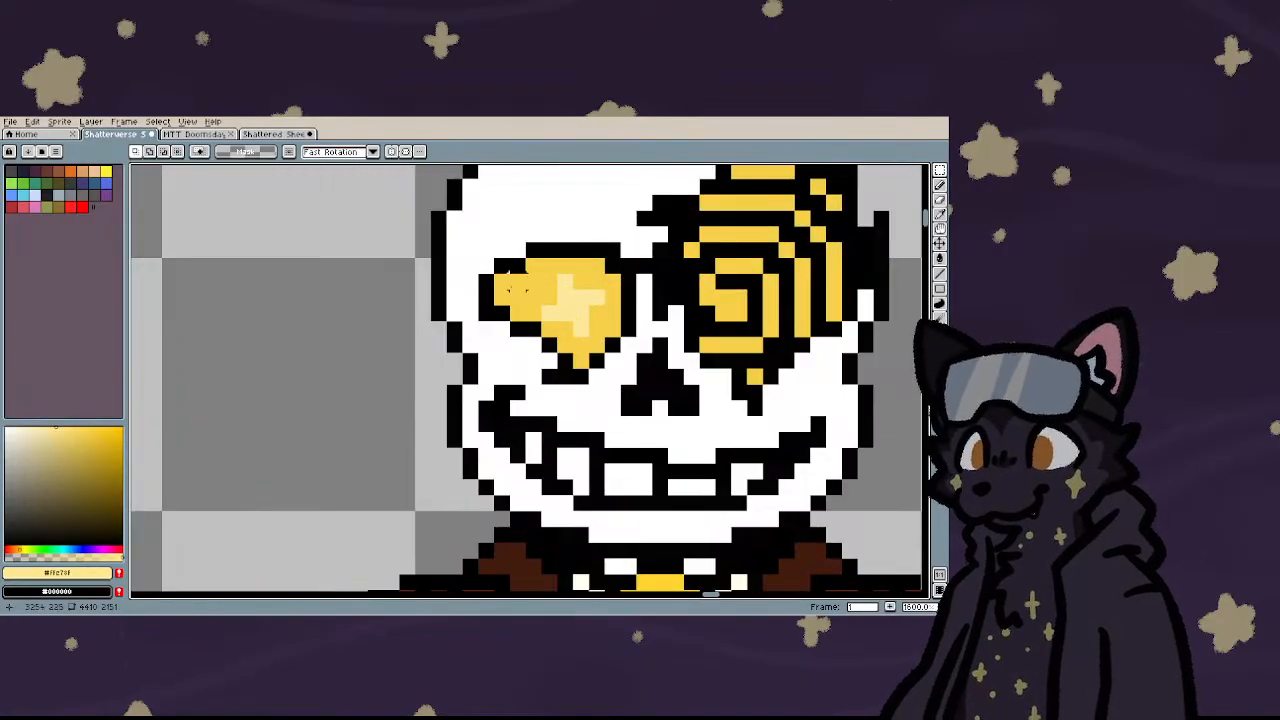
scroll(509, 288, up, 3)
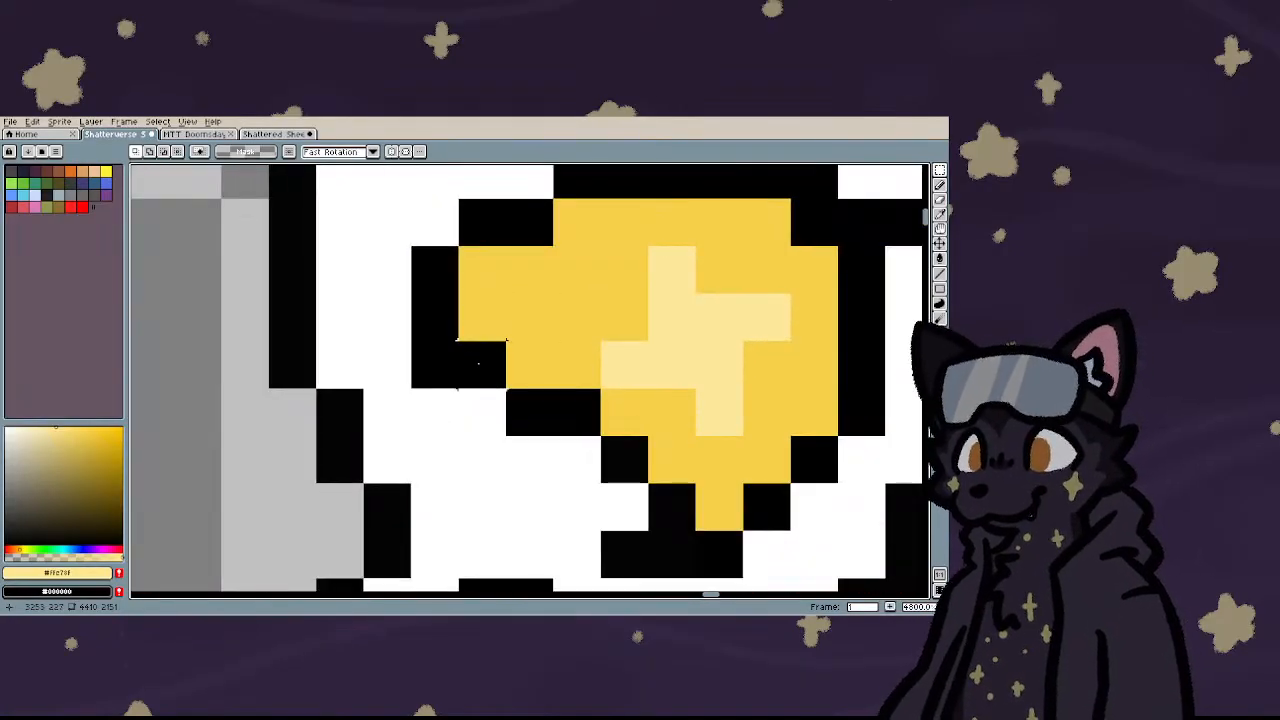
key(p)
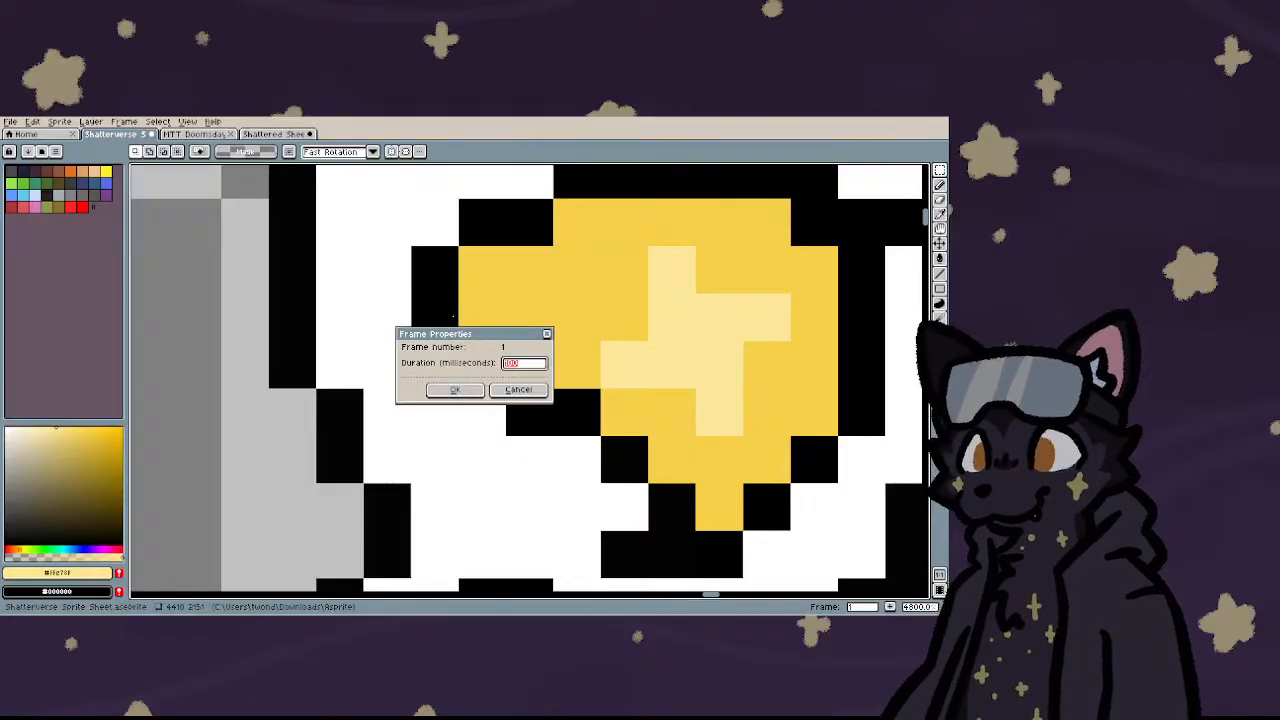
click(545, 334)
key(i)
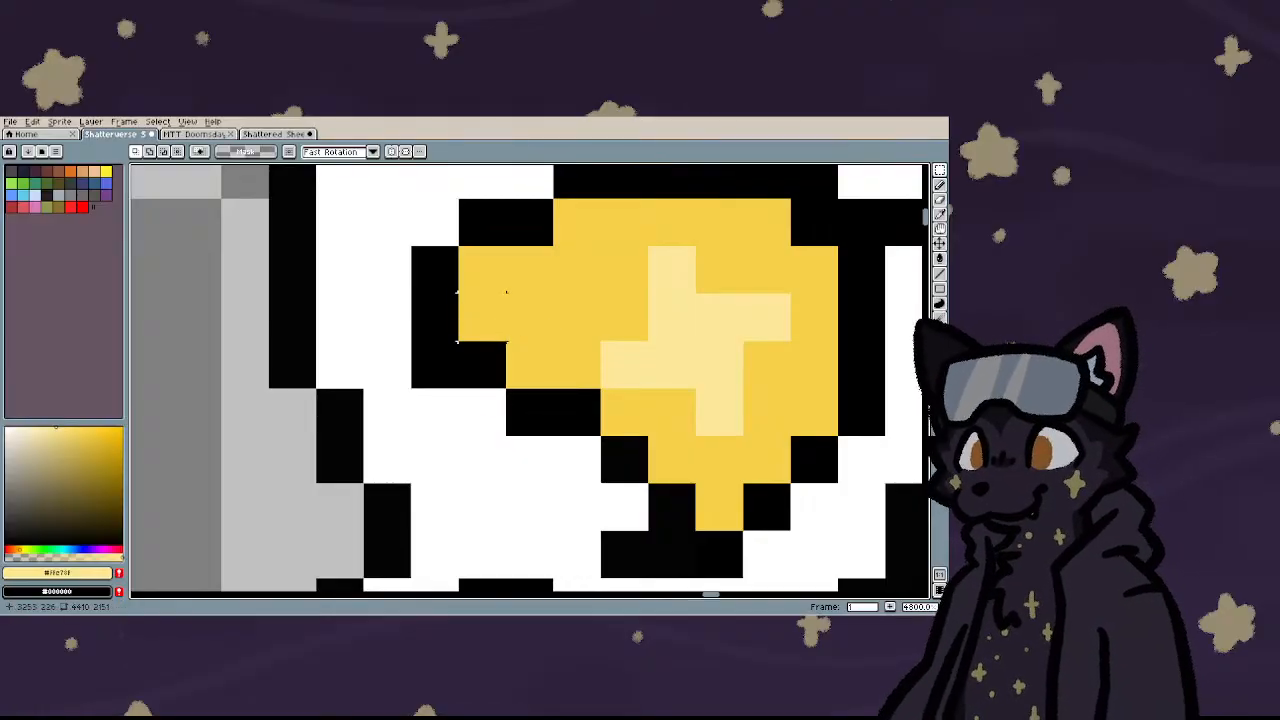
scroll(451, 286, down, 4)
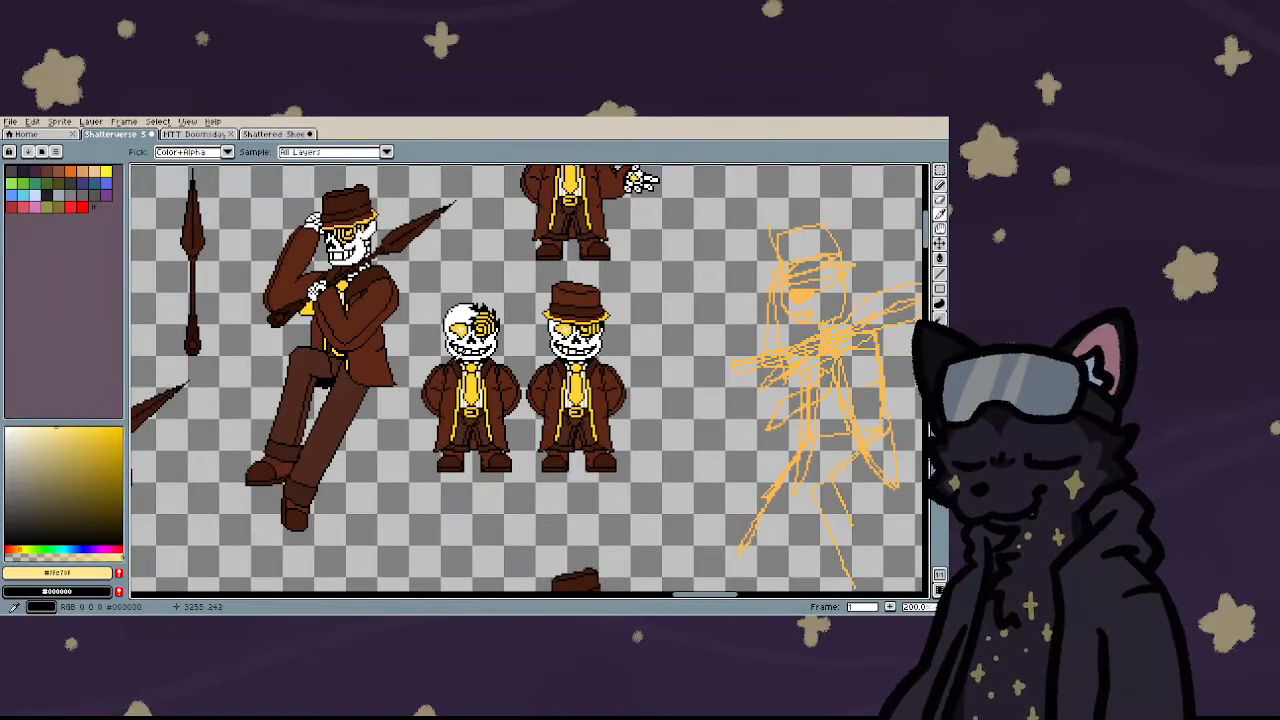
- Lasso the upper mouth line of the leaping skeleton with the spear and move it down one pixel
scroll(350, 242, up, 4)
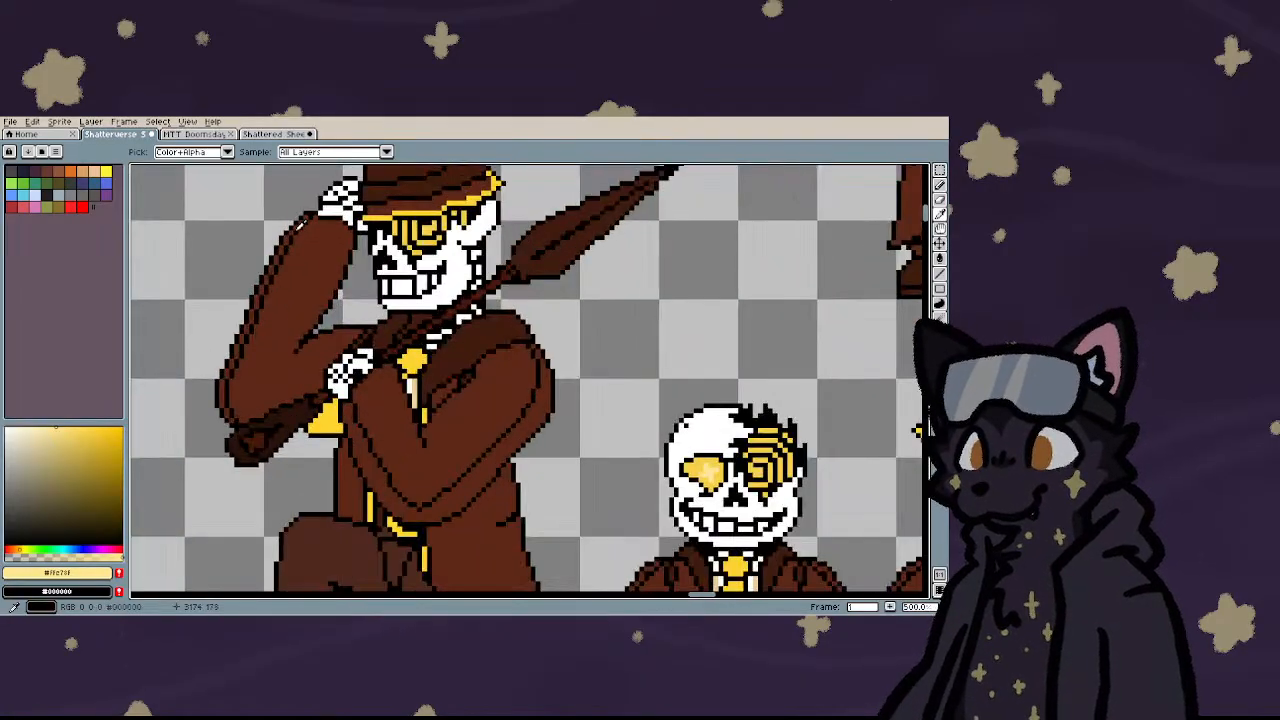
scroll(393, 260, up, 3)
scroll(393, 260, up, 4)
key(m)
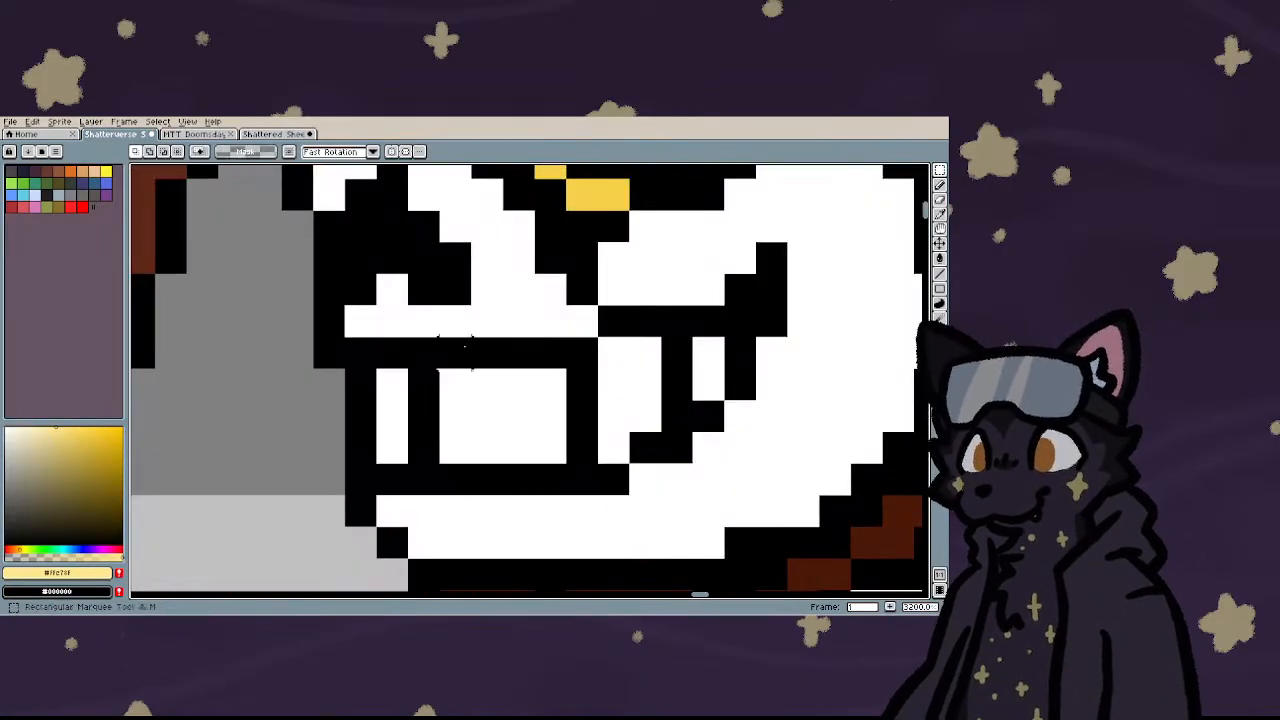
drag(661, 272, 530, 372)
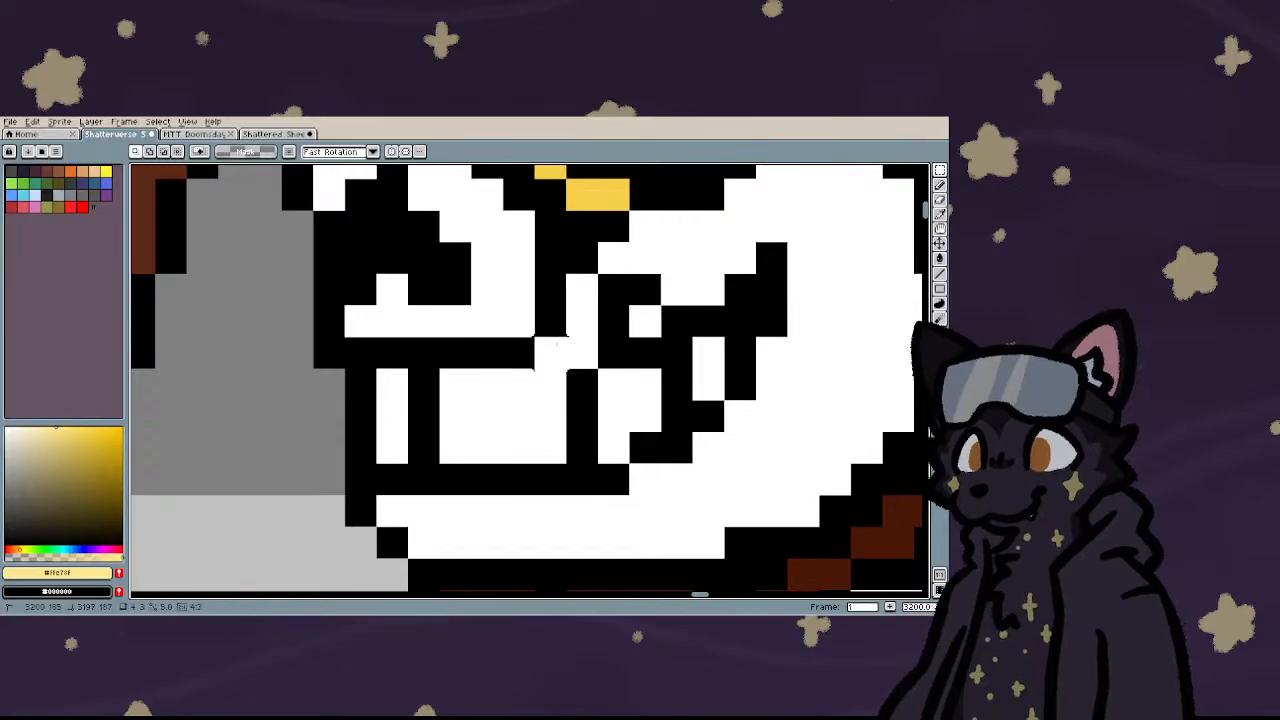
key(ctrl+d)
key(q)
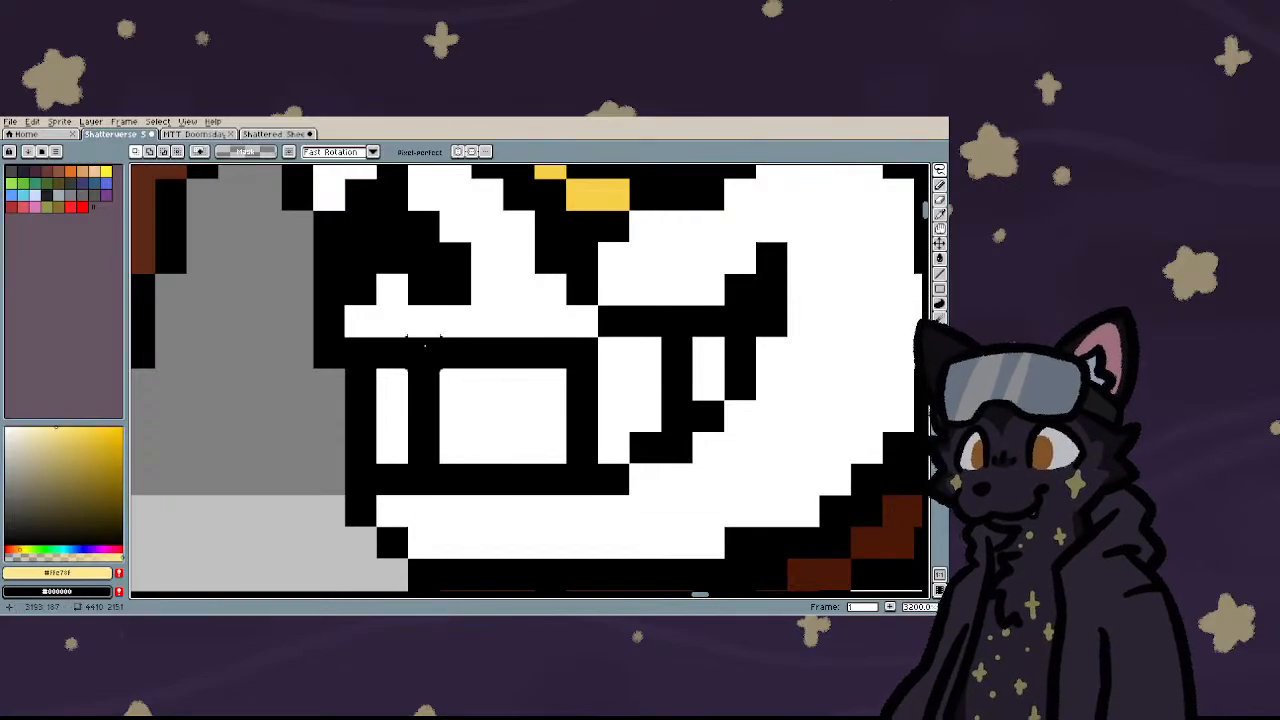
mouse_move(424, 340)
mouse_down()
mouse_move(440, 325)
mouse_move(565, 337)
mouse_move(640, 296)
mouse_move(638, 348)
mouse_move(589, 374)
mouse_move(470, 400)
mouse_move(408, 345)
mouse_move(410, 308)
mouse_up()
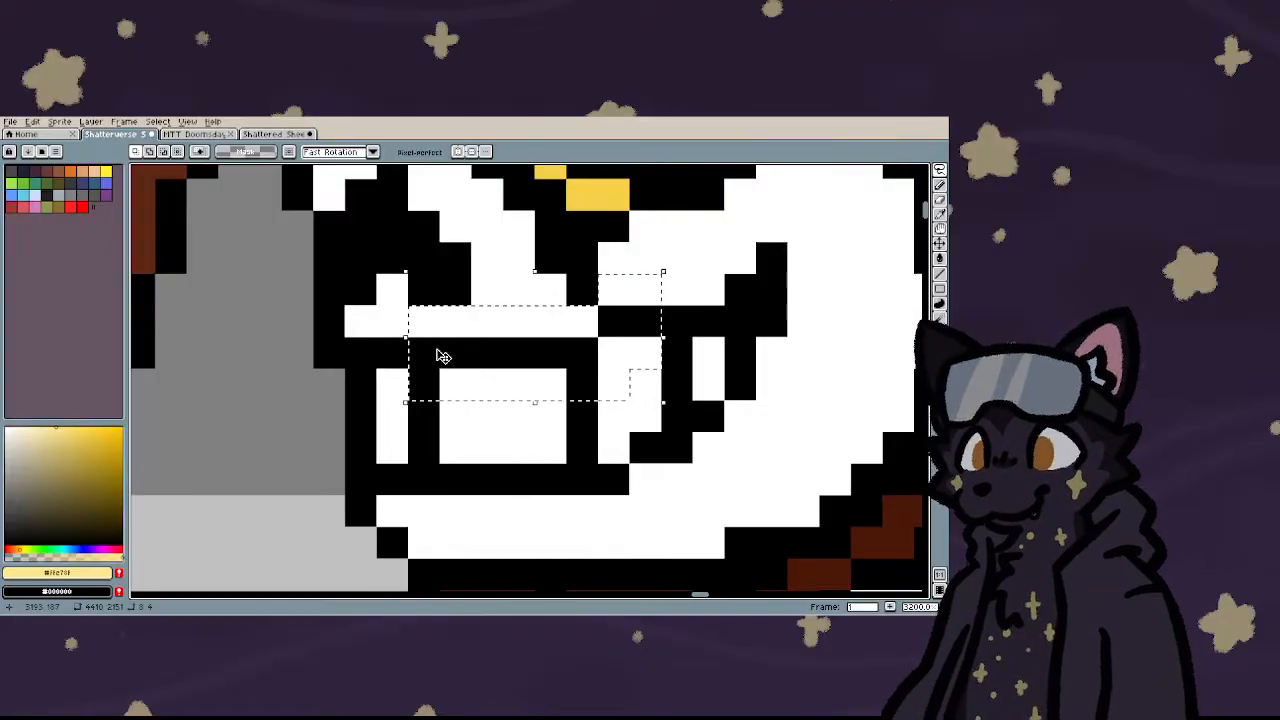
key(Down)
click(738, 390)
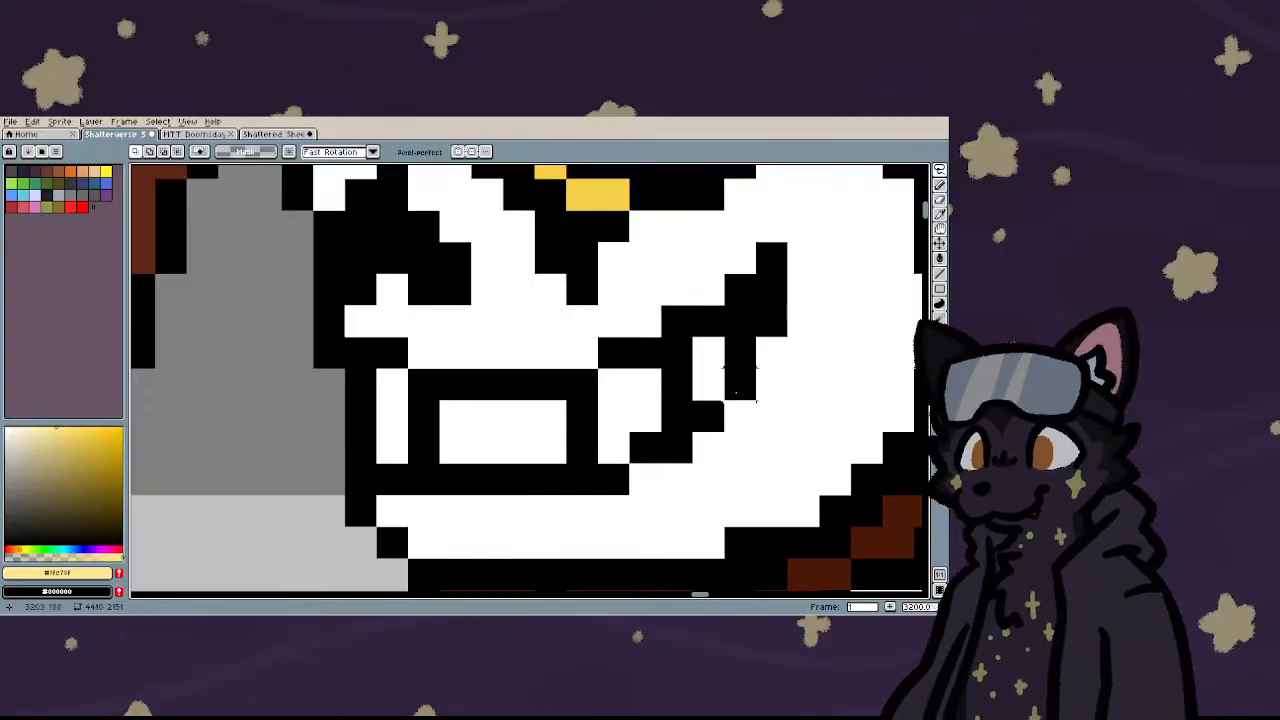
- Undo the last pencil stroke on the leaping skeleton's face and check the grin from a distance
key(b)
scroll(345, 382, down, 5)
key(ctrl+z)
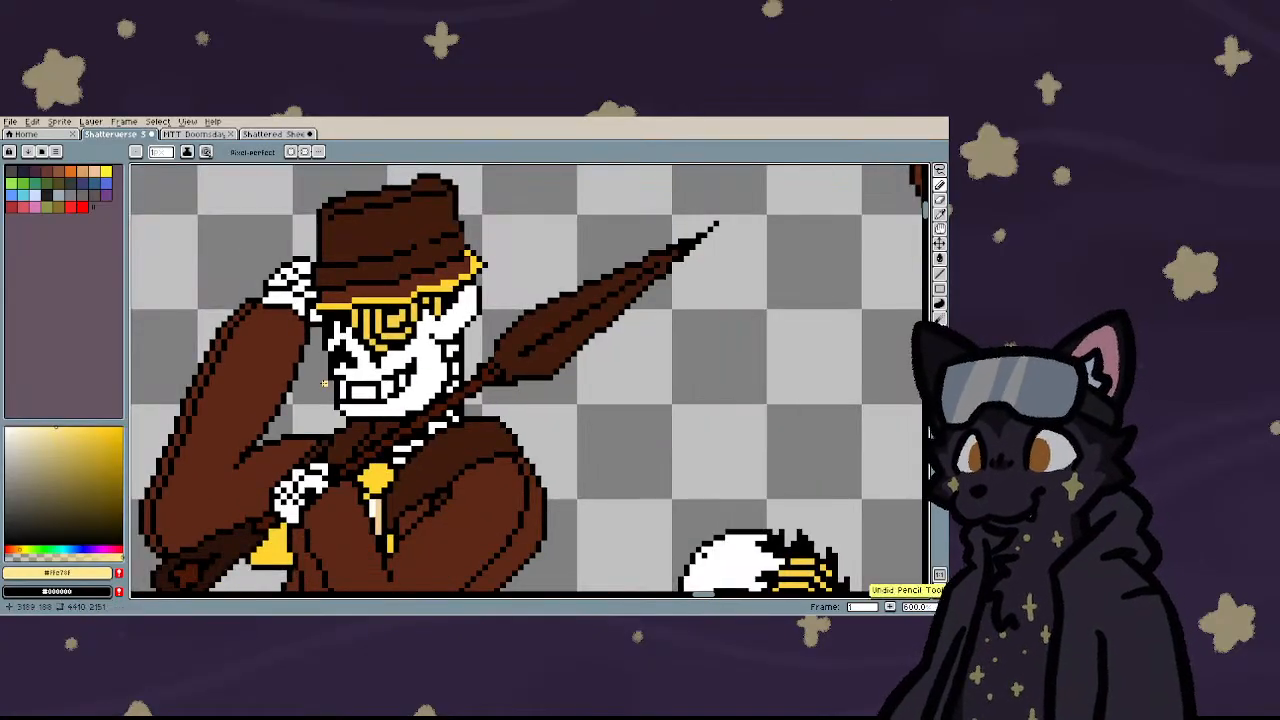
scroll(324, 382, down, 2)
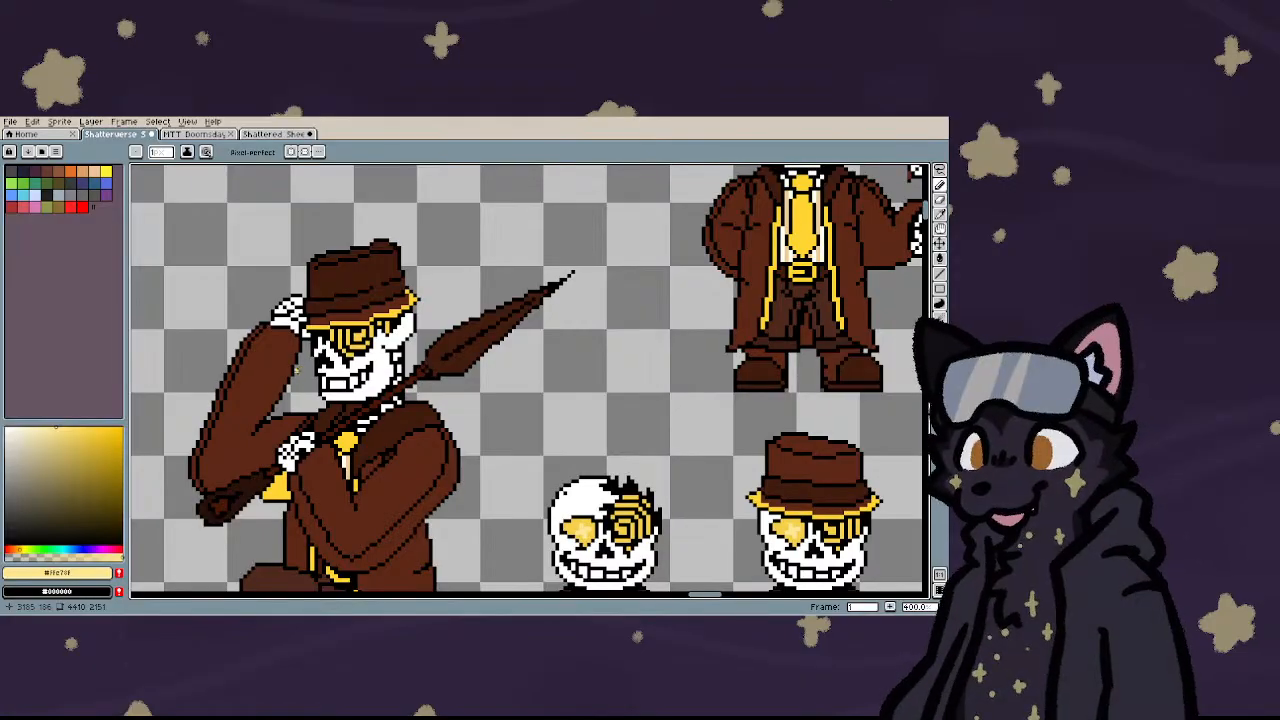
scroll(340, 350, down, 1)
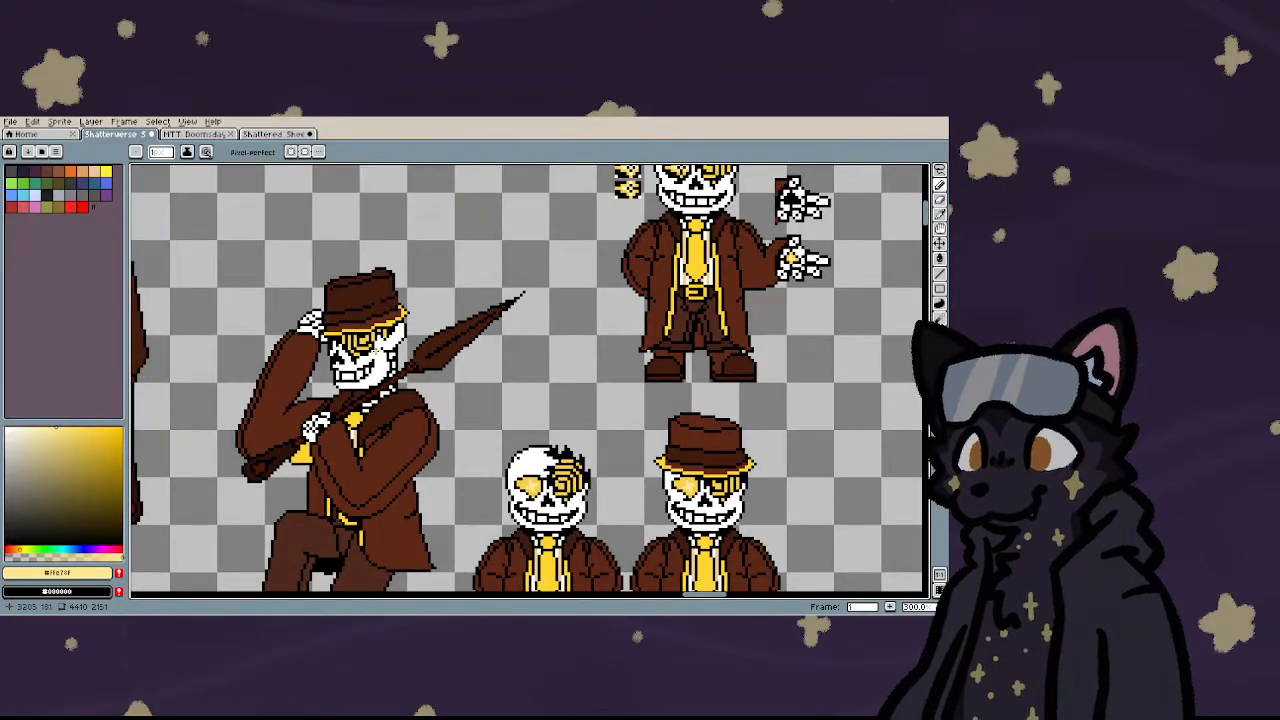
- Extend the leaping skeleton's mouth corner one pixel toward the cheek, pencilling sampled white over its tip and black pixels beside it
scroll(360, 347, up, 4)
scroll(360, 347, up, 3)
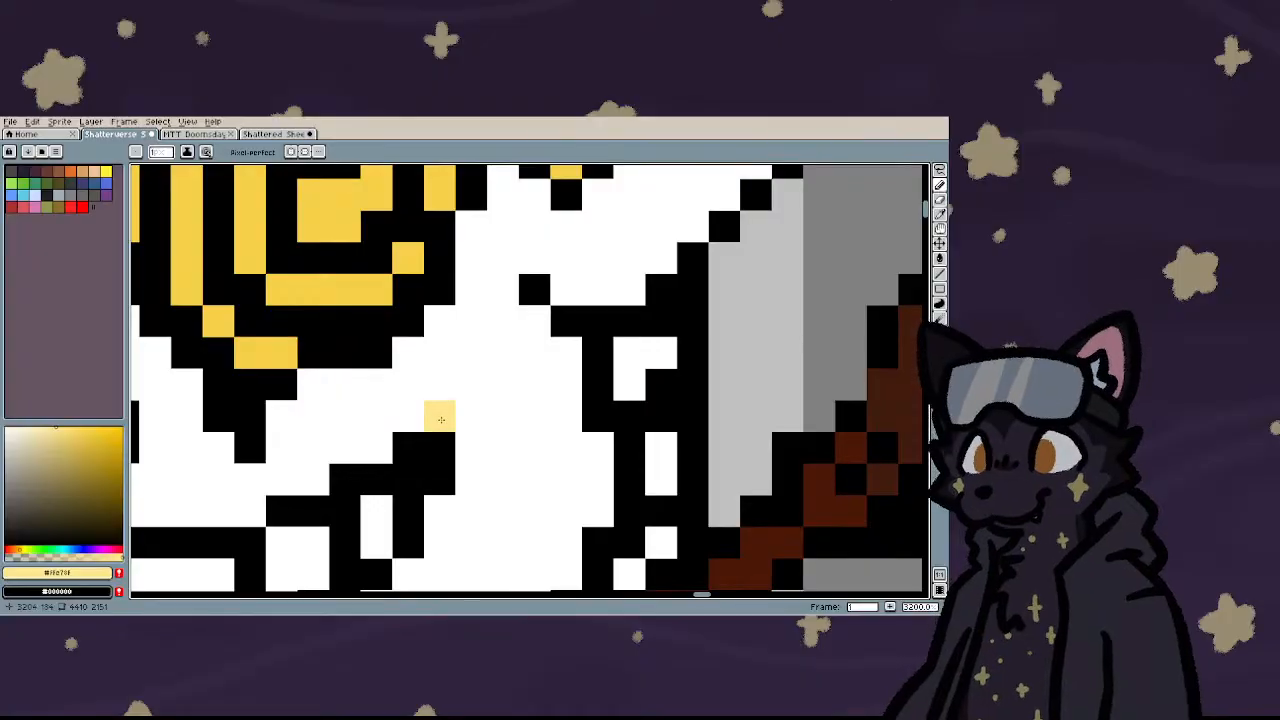
alt+click(466, 394)
click(440, 416)
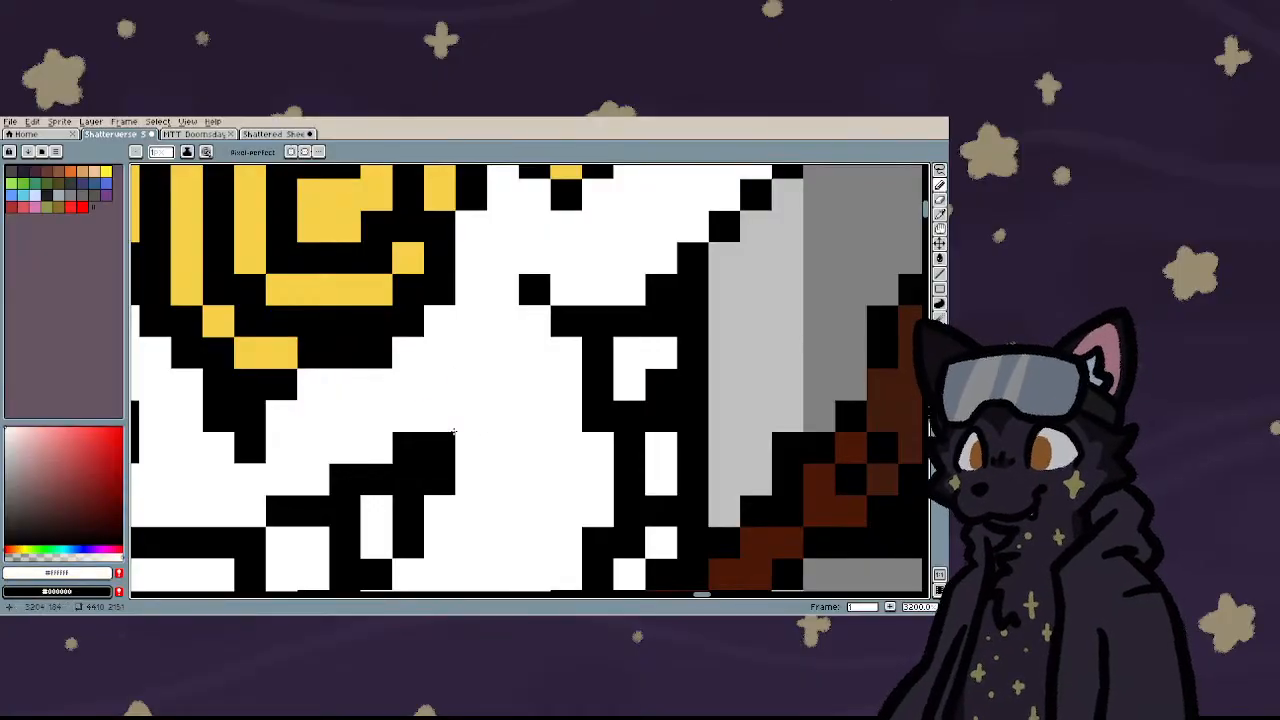
right_click(472, 448)
right_click(472, 416)
scroll(450, 391, down, 5)
scroll(450, 391, up, 4)
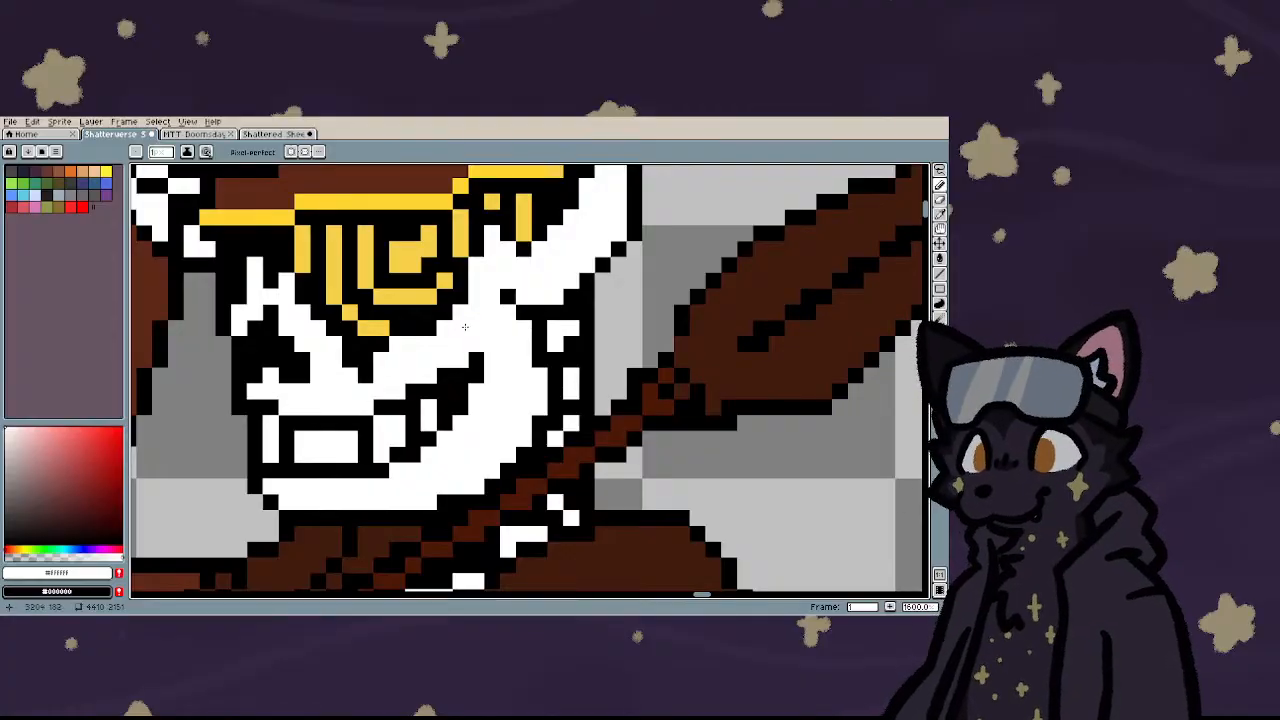
key(ctrl+z)
scroll(465, 328, down, 3)
scroll(410, 322, up, 2)
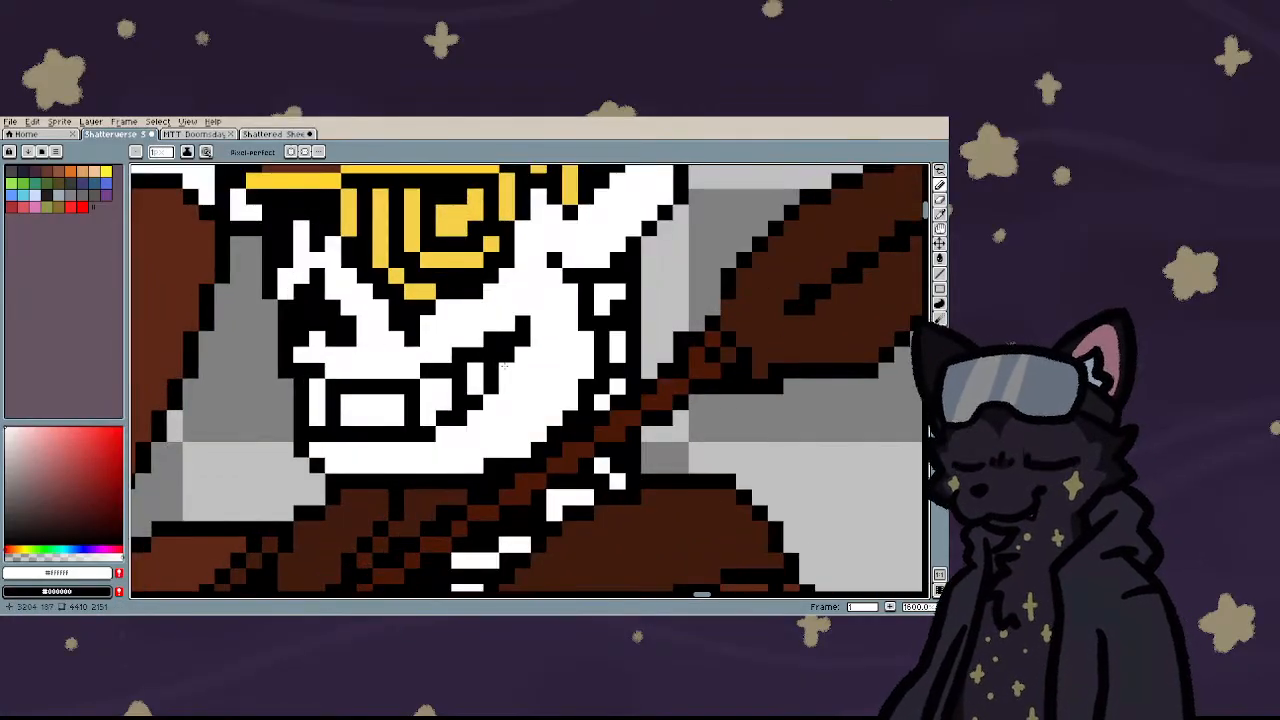
- Pencil white over the rising smile line at the leaping skeleton's mouth corner
scroll(318, 356, down, 4)
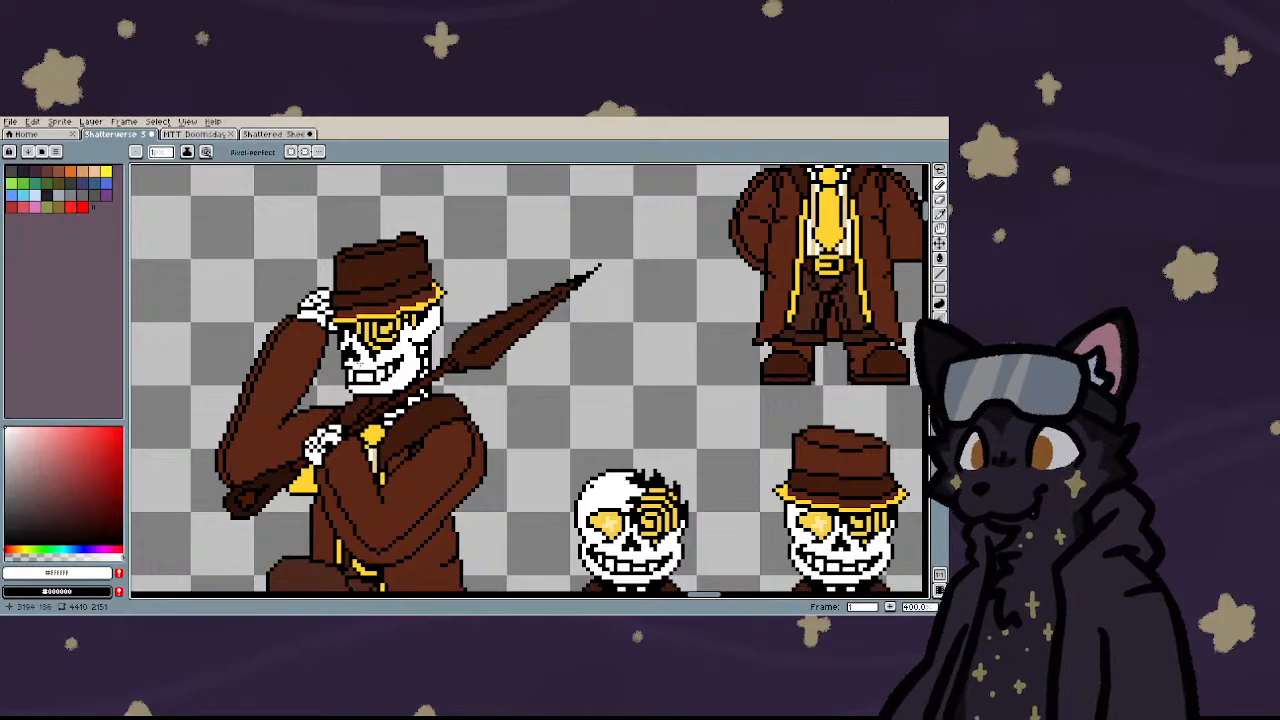
scroll(318, 356, up, 4)
scroll(405, 348, down, 2)
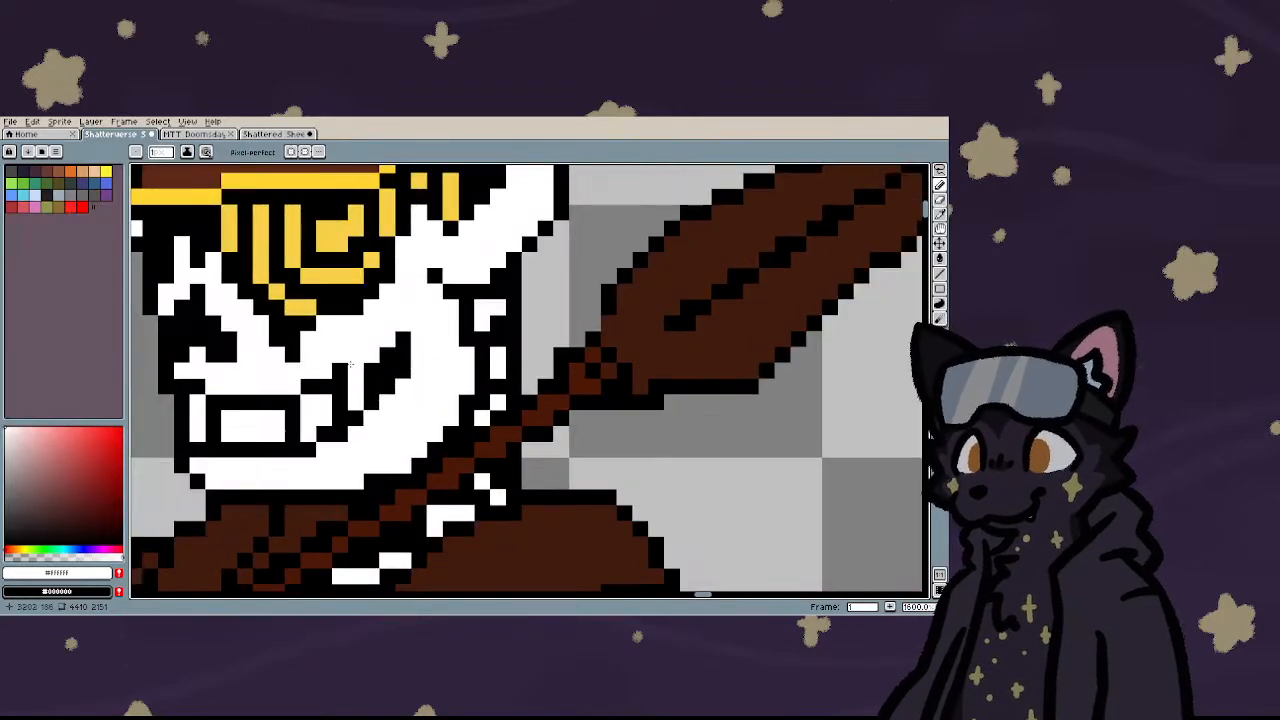
scroll(318, 376, down, 4)
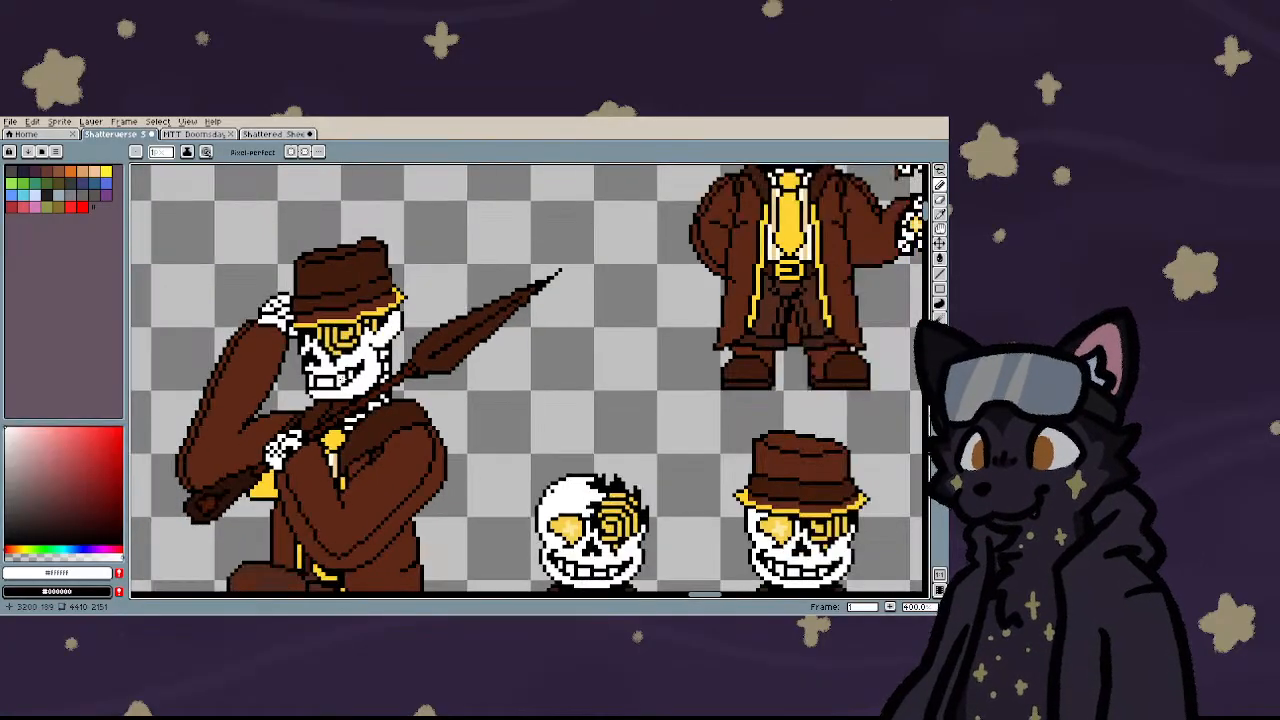
scroll(325, 384, down, 1)
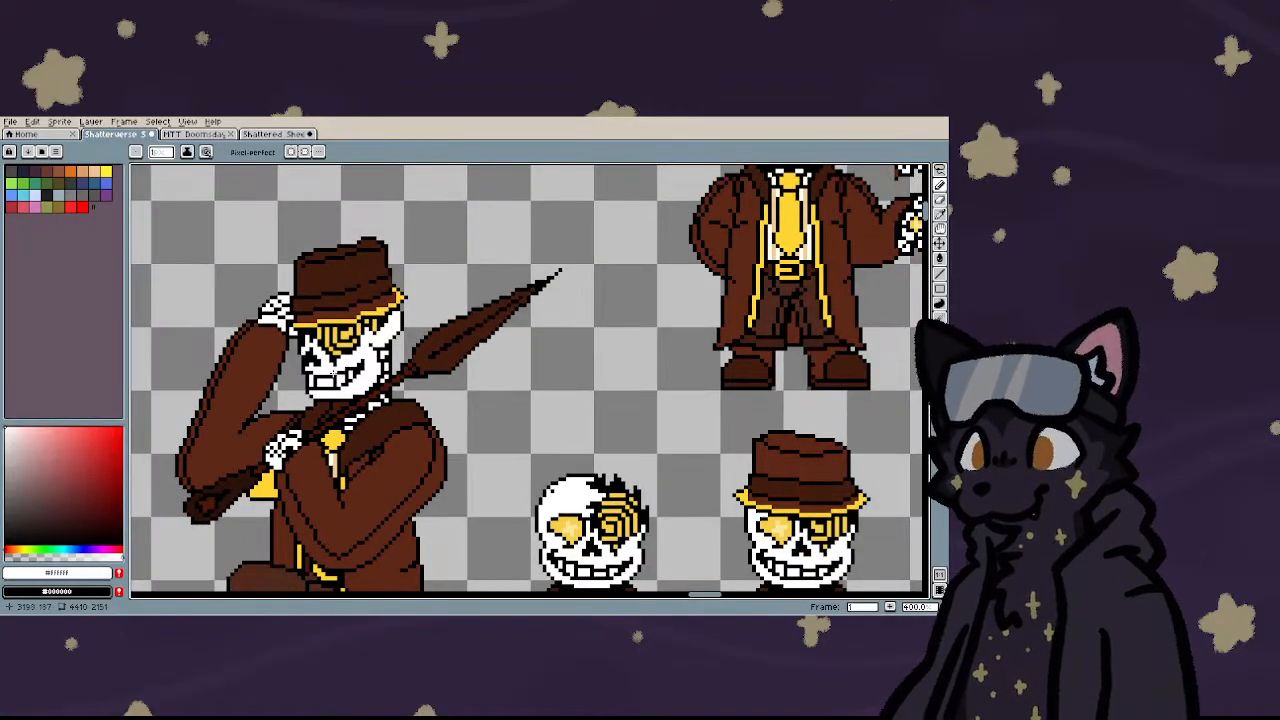
scroll(338, 374, up, 4)
scroll(340, 373, up, 3)
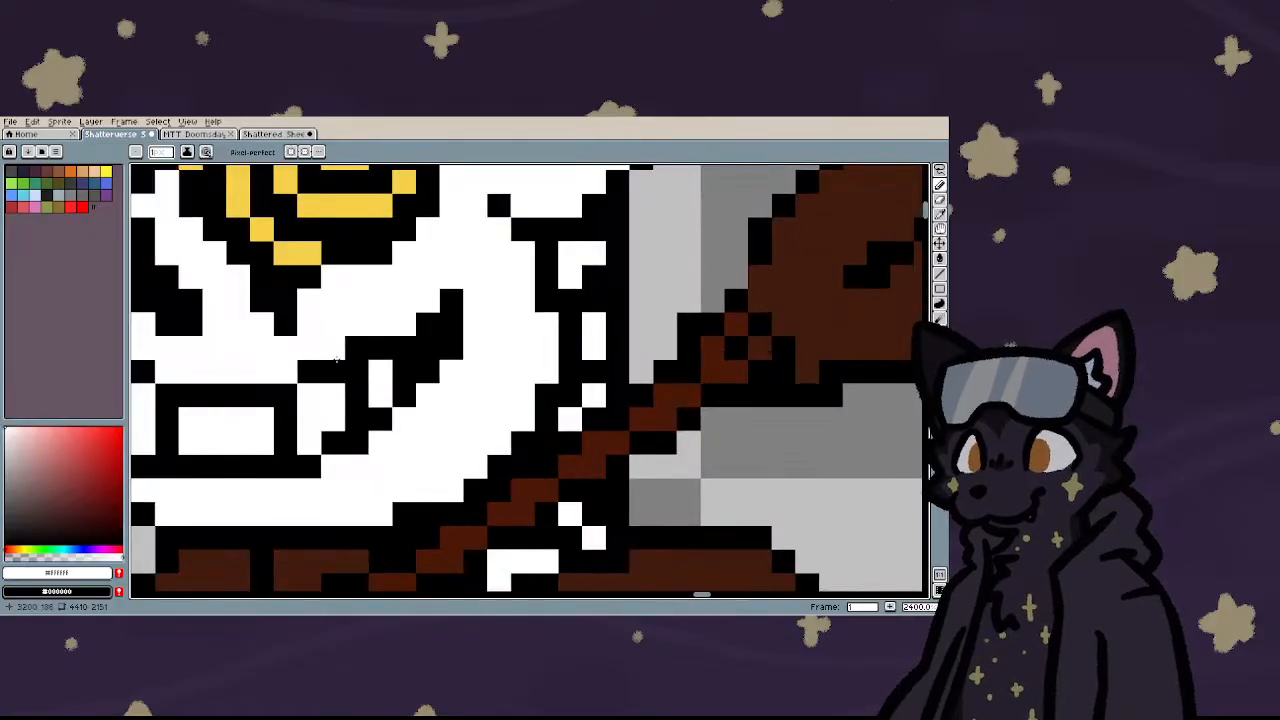
mouse_move(340, 372)
mouse_down()
mouse_move(320, 370)
mouse_move(440, 350)
mouse_move(414, 330)
mouse_move(350, 347)
mouse_move(451, 300)
mouse_up()
scroll(310, 390, down, 7)
scroll(248, 405, down, 2)
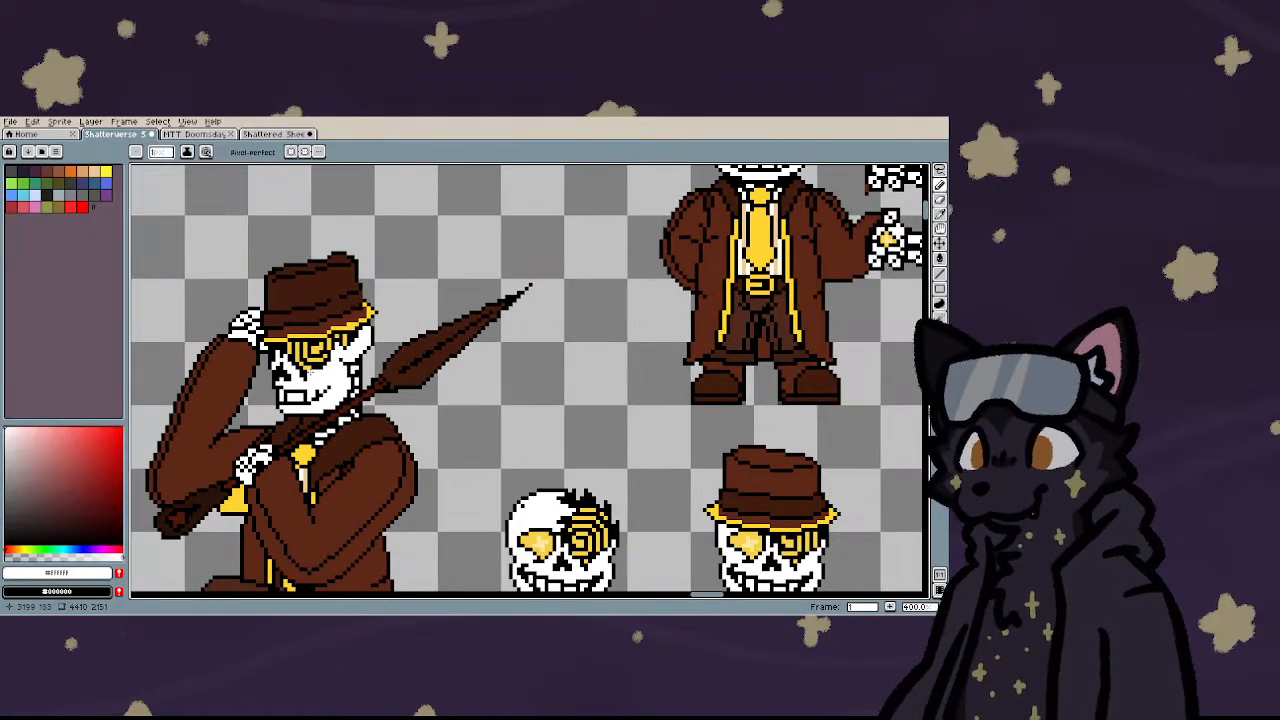
- Pencil a straight horizontal black line above the leaping skeleton's back teeth to close the top of the mouth
scroll(248, 405, up, 5)
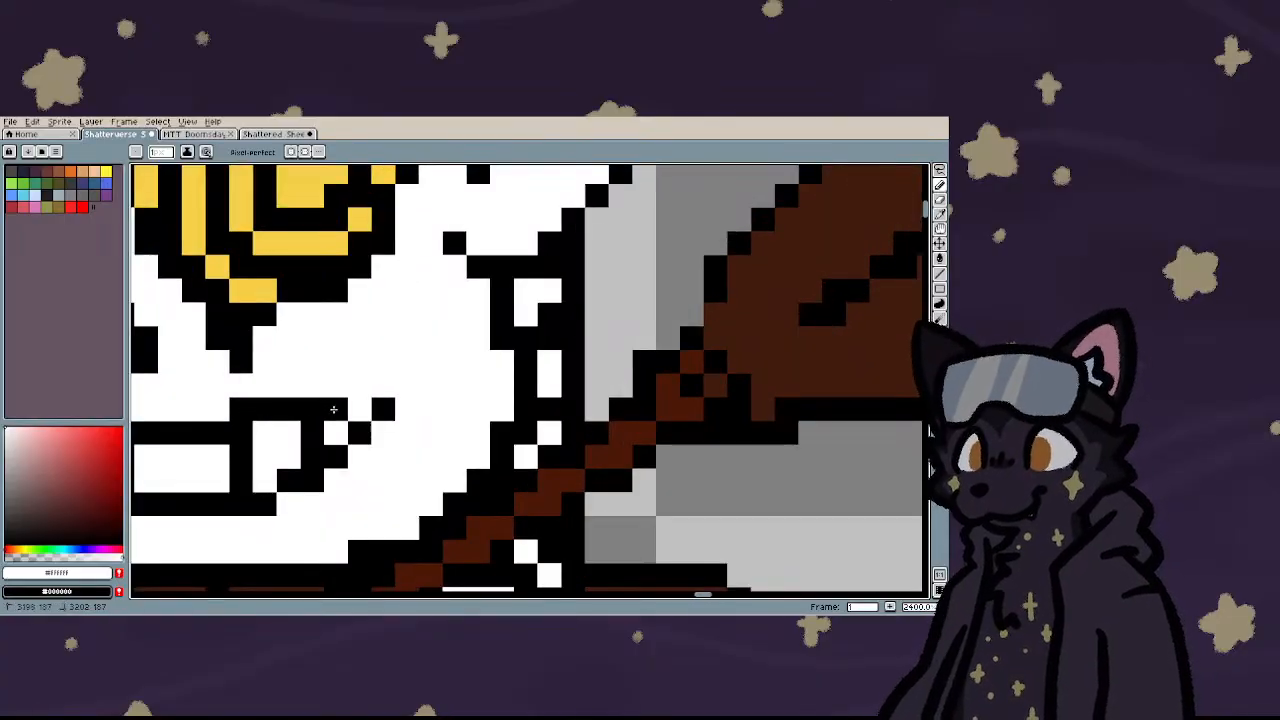
scroll(375, 396, down, 5)
scroll(336, 360, down, 2)
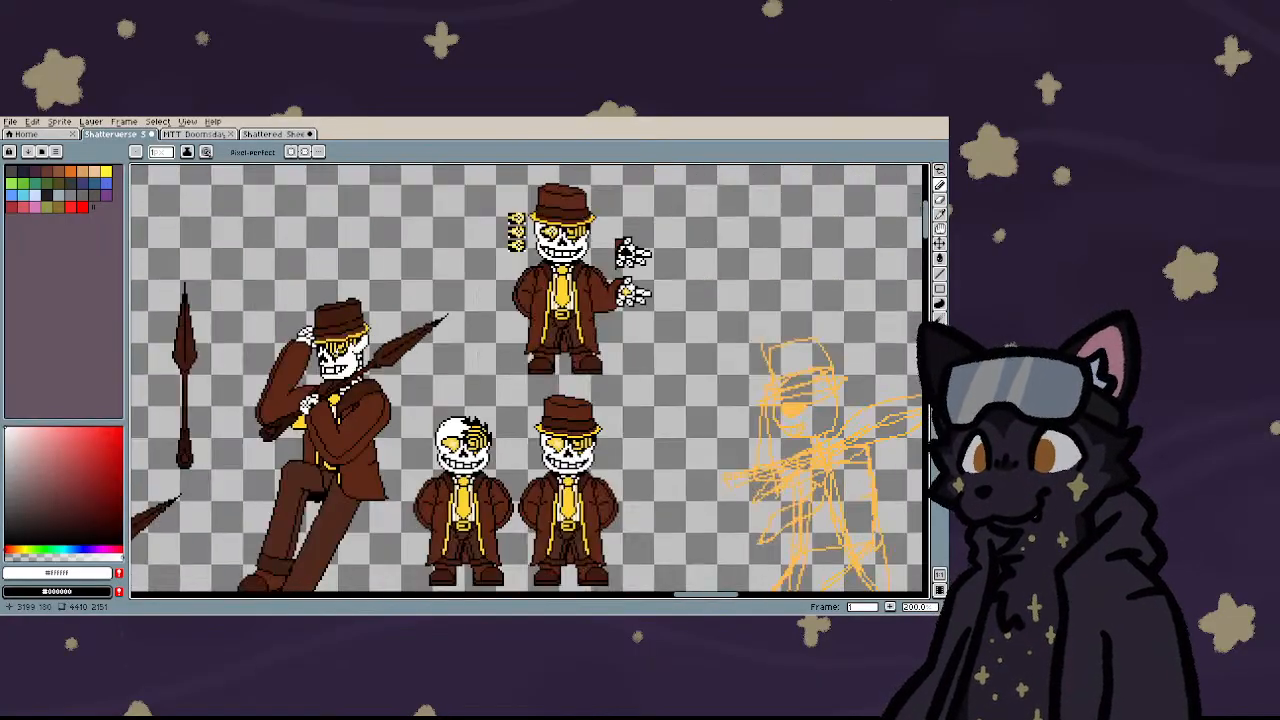
scroll(360, 362, up, 7)
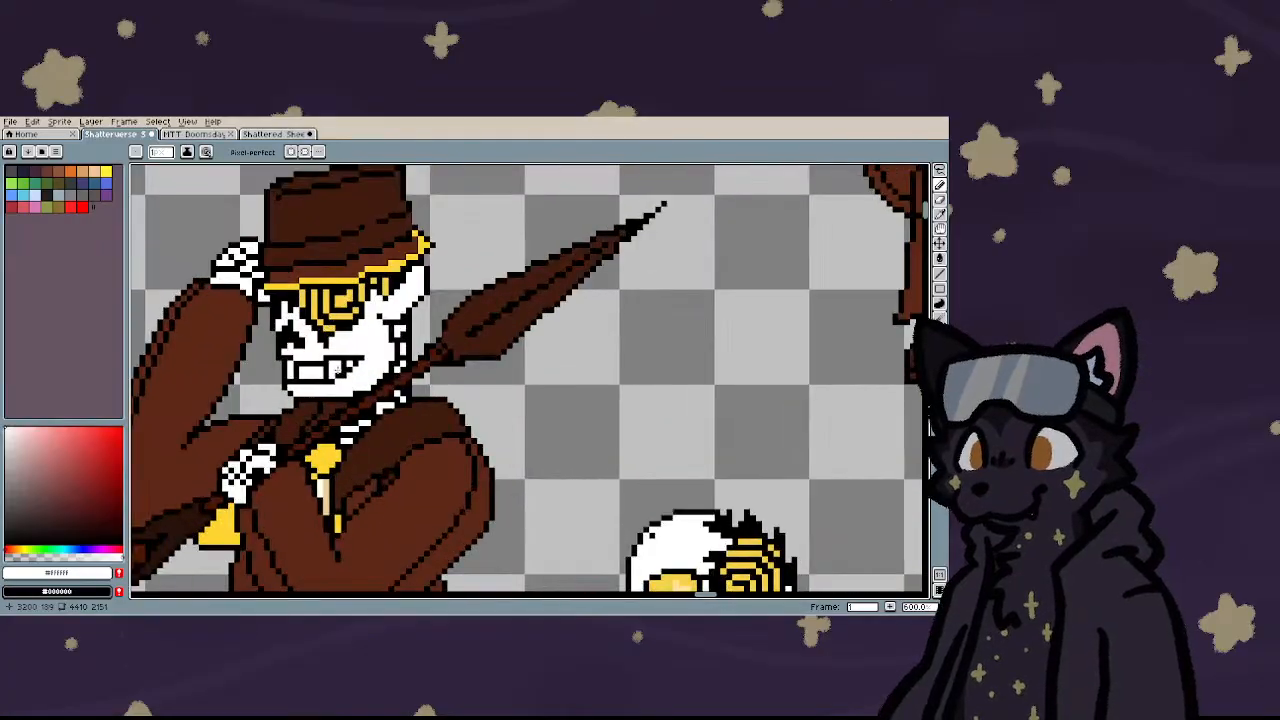
scroll(361, 363, down, 3)
scroll(361, 363, down, 5)
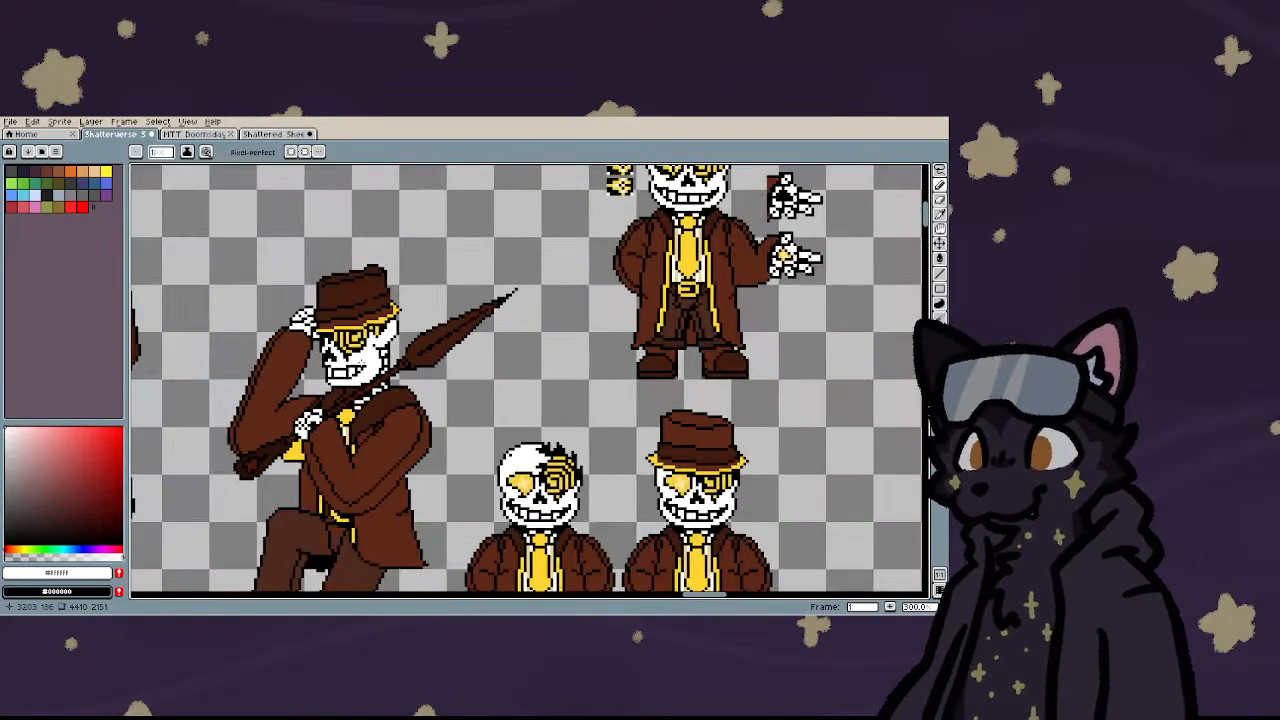
- Pencil a black stroke rising from the leaping skeleton's back teeth toward the cheek as the corner of the smile
scroll(360, 365, up, 5)
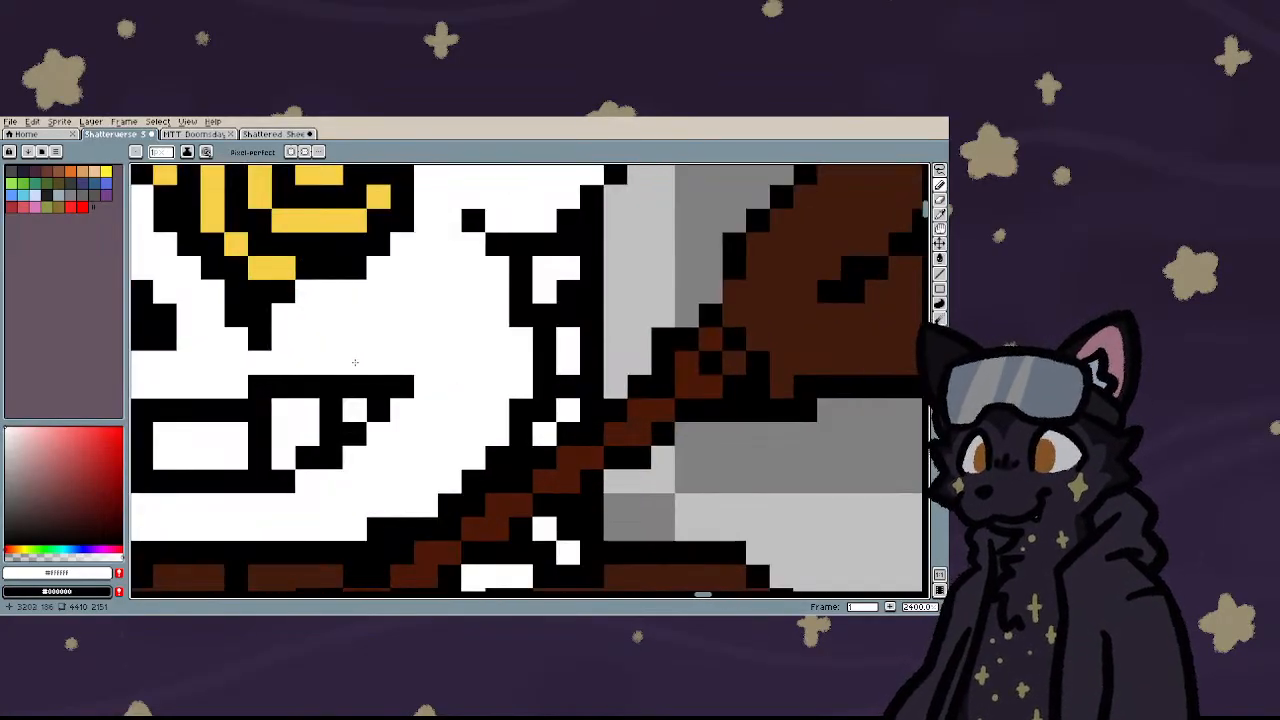
scroll(360, 365, down, 5)
scroll(360, 365, up, 7)
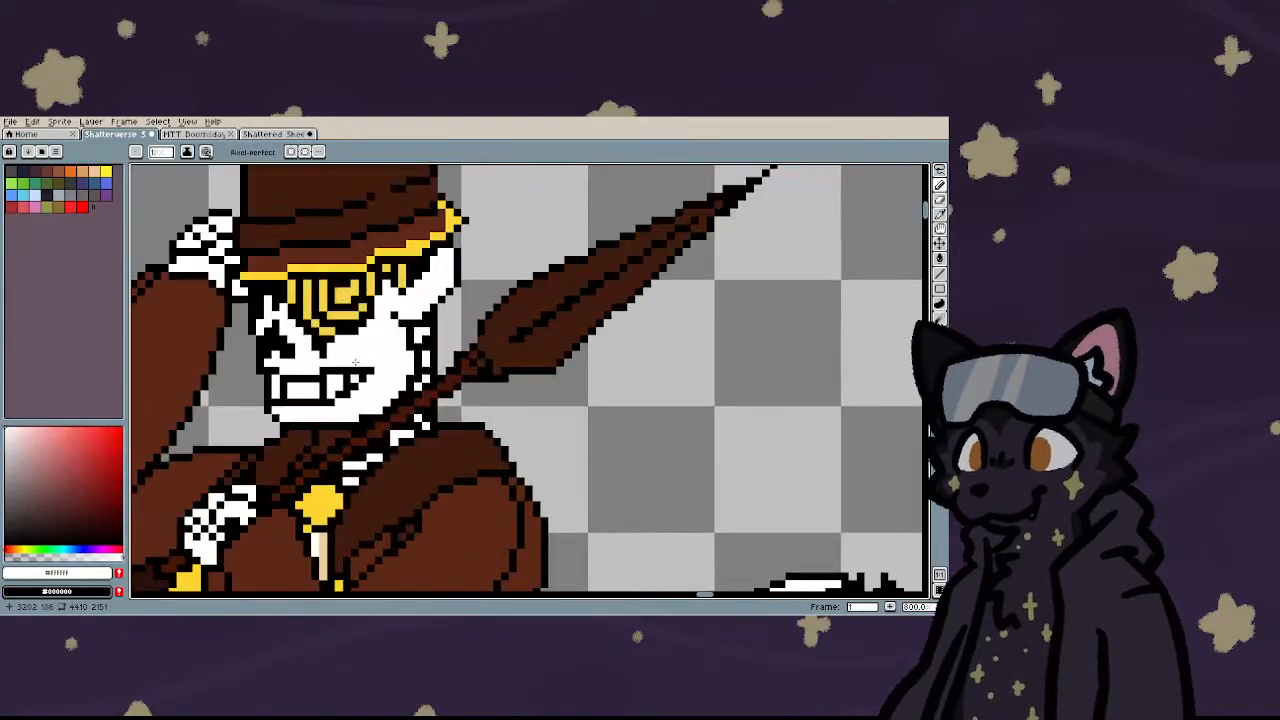
mouse_move(350, 362)
mouse_down()
mouse_move(431, 362)
mouse_move(443, 334)
mouse_up()
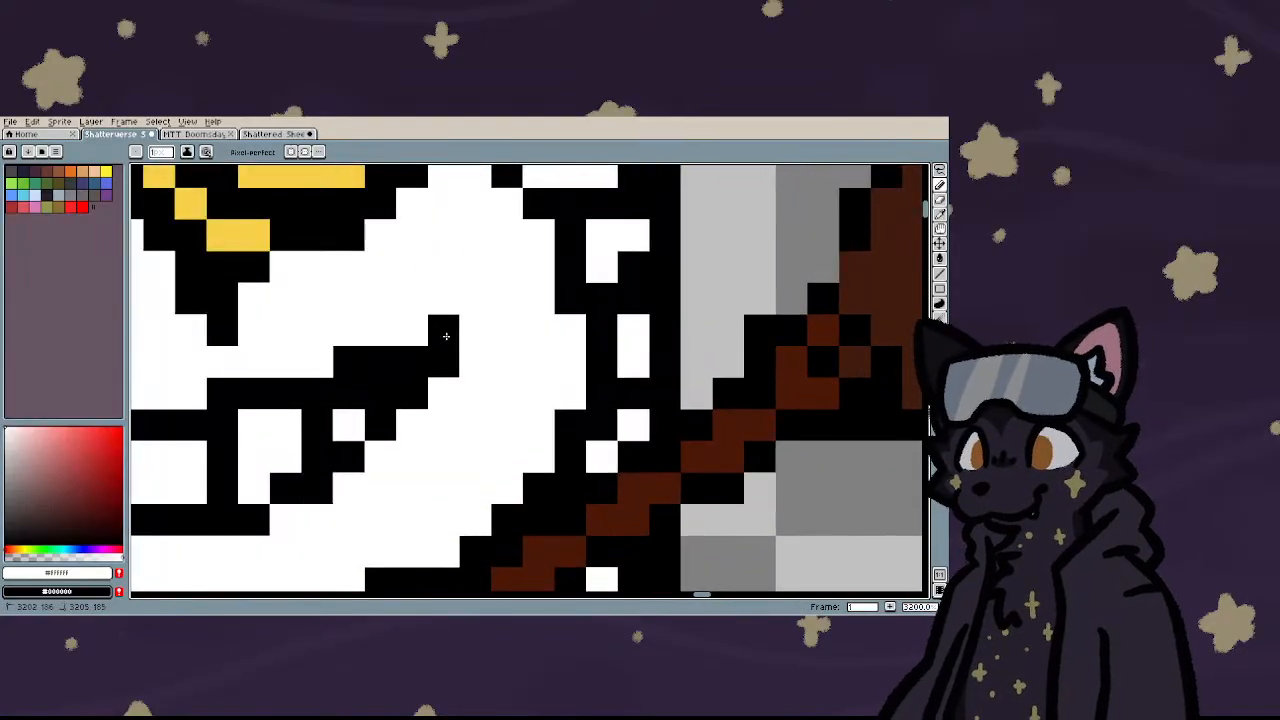
scroll(443, 334, down, 5)
scroll(289, 335, up, 3)
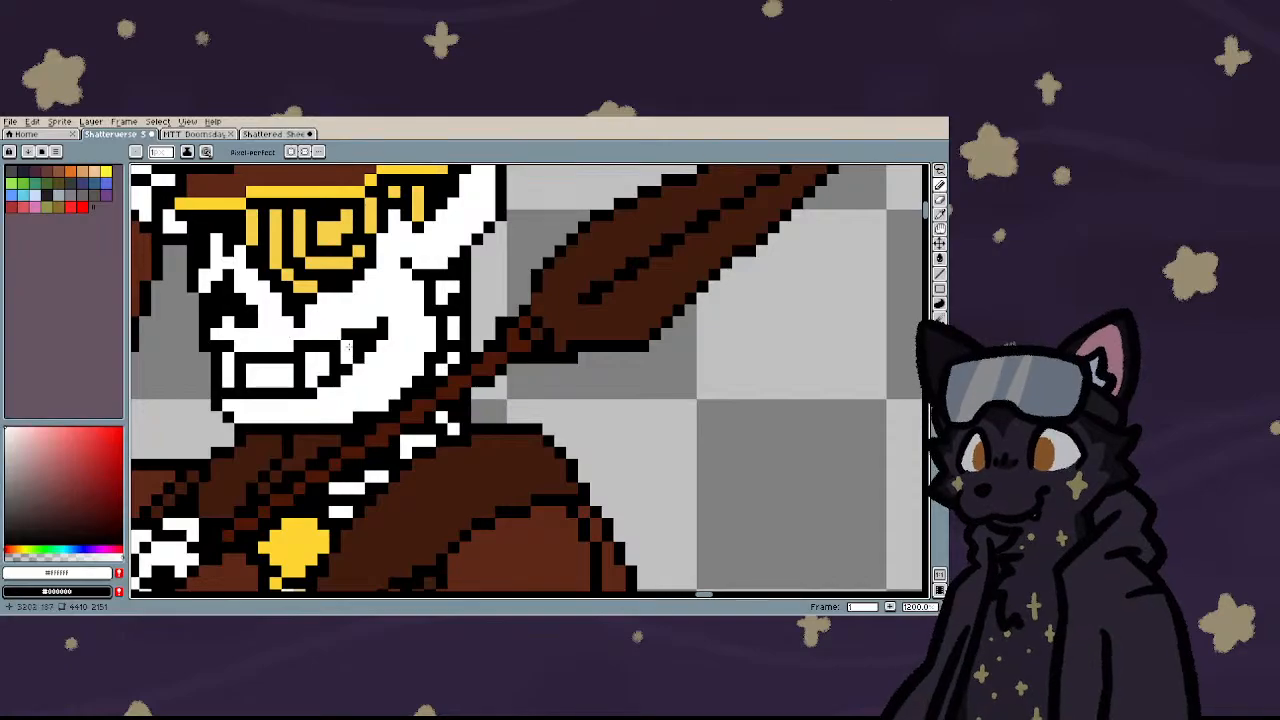
scroll(281, 338, down, 3)
scroll(280, 345, down, 3)
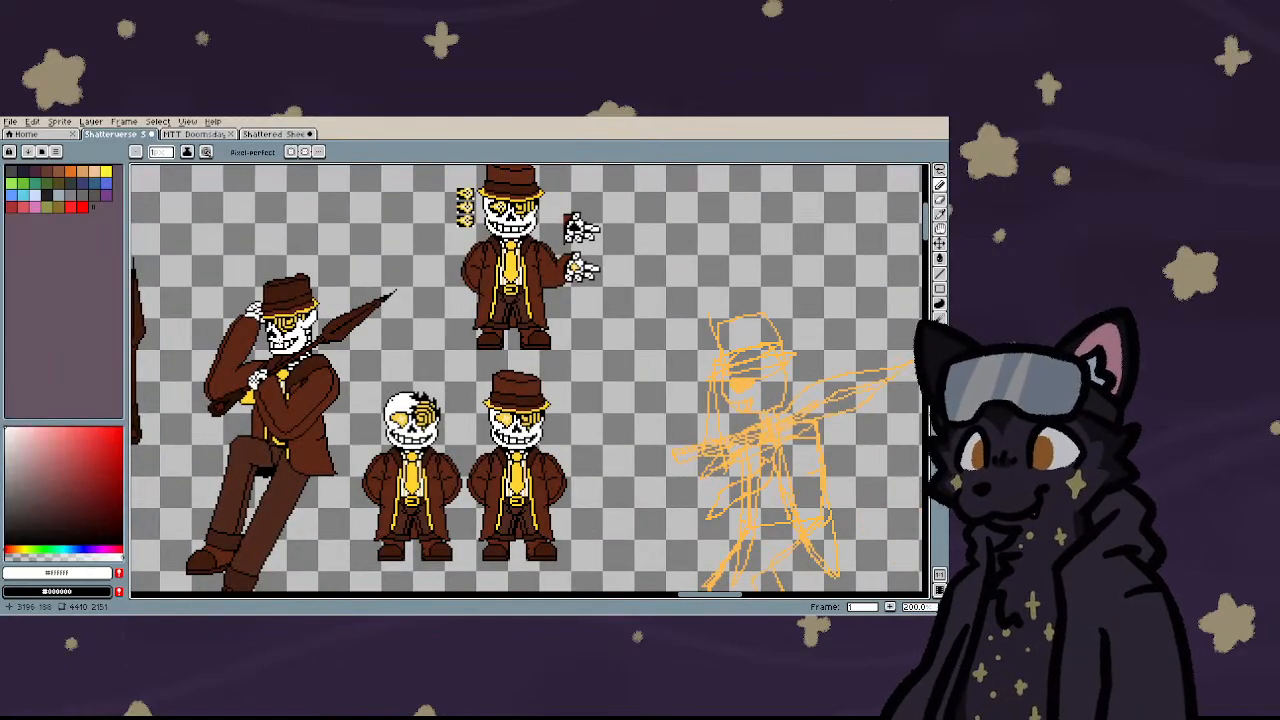
- Examine the leaping spear skeleton's face up close and compare the sprite with the surrounding hatted variants, orange sketch and earlier poses
scroll(281, 341, up, 3)
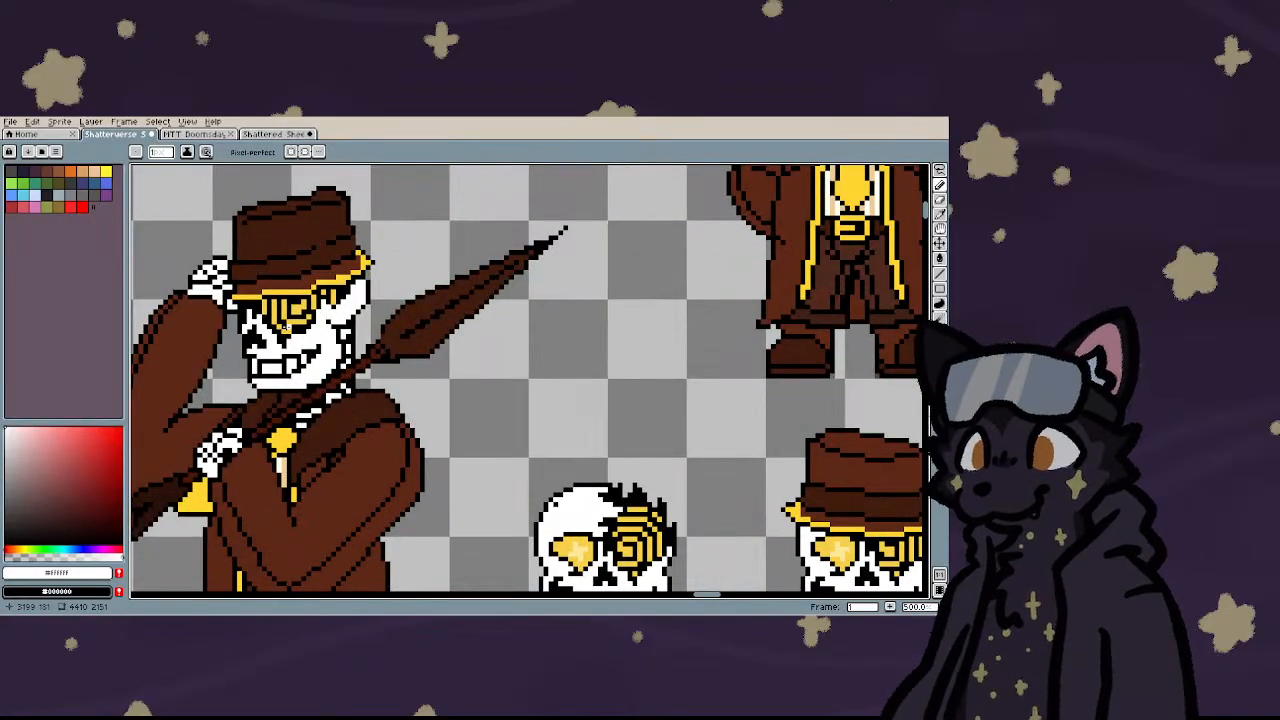
scroll(301, 346, down, 3)
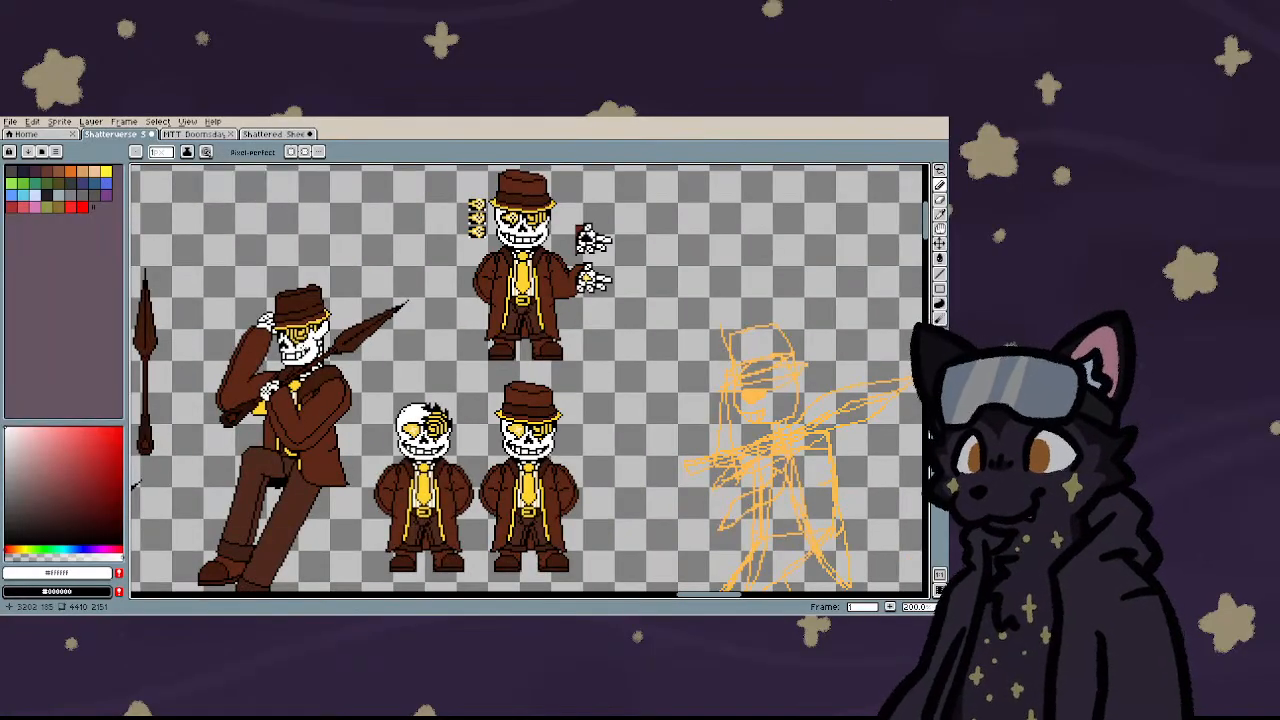
scroll(337, 316, down, 3)
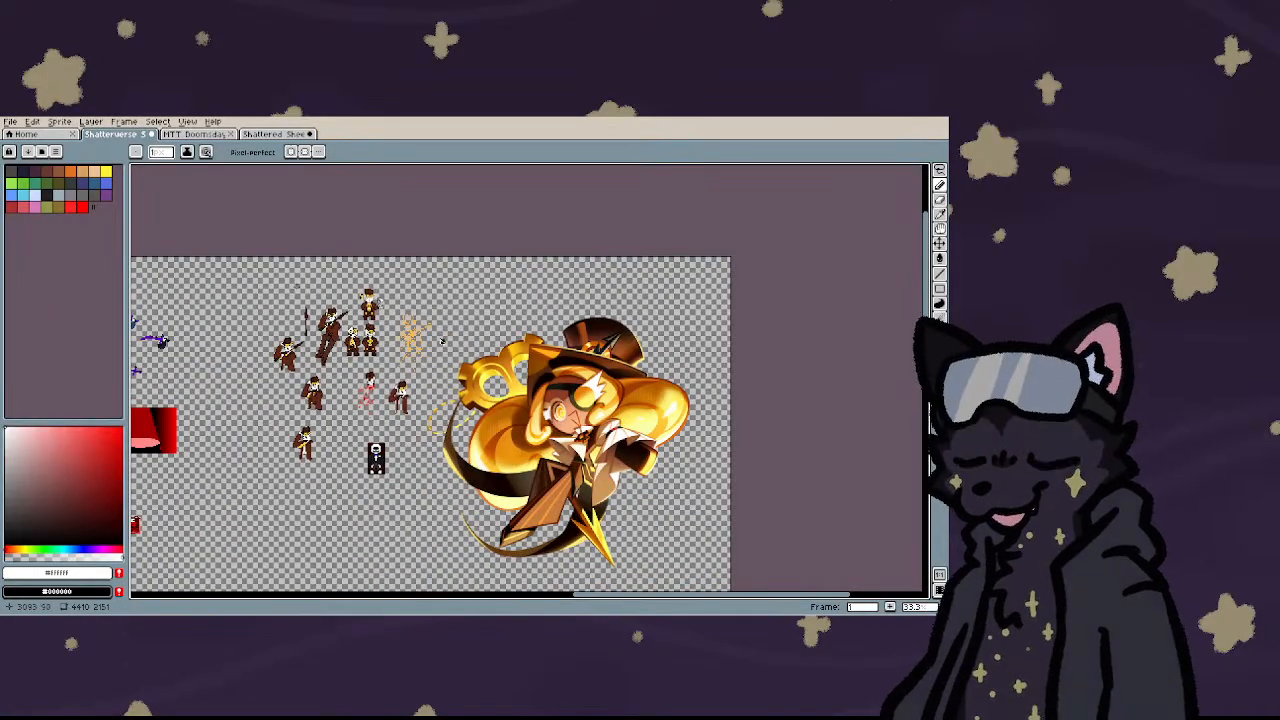
scroll(722, 447, up, 2)
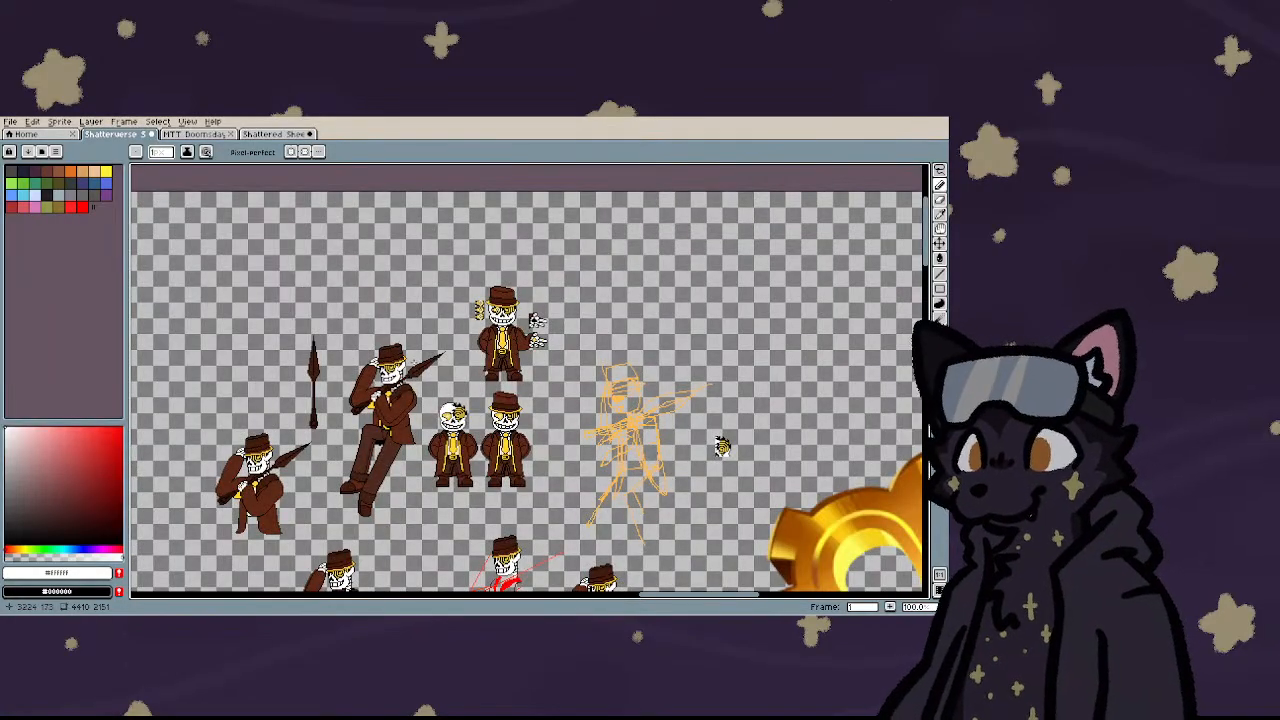
scroll(722, 447, down, 3)
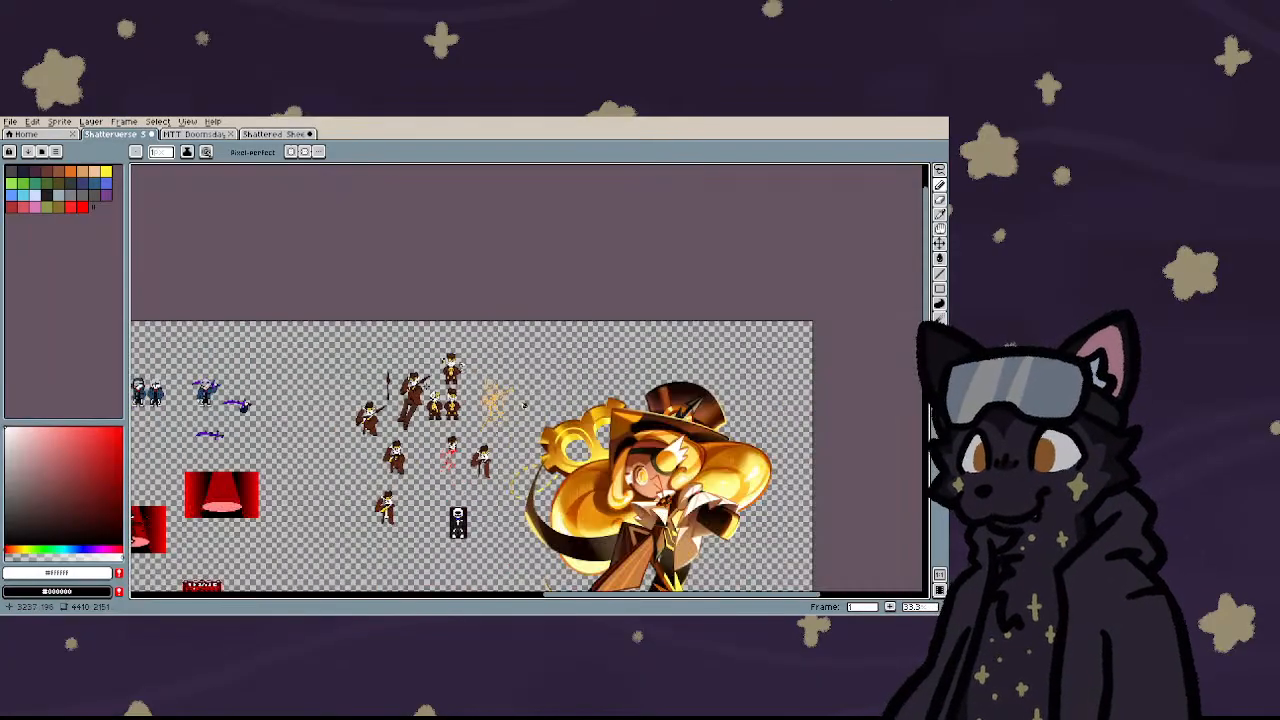
scroll(722, 447, up, 4)
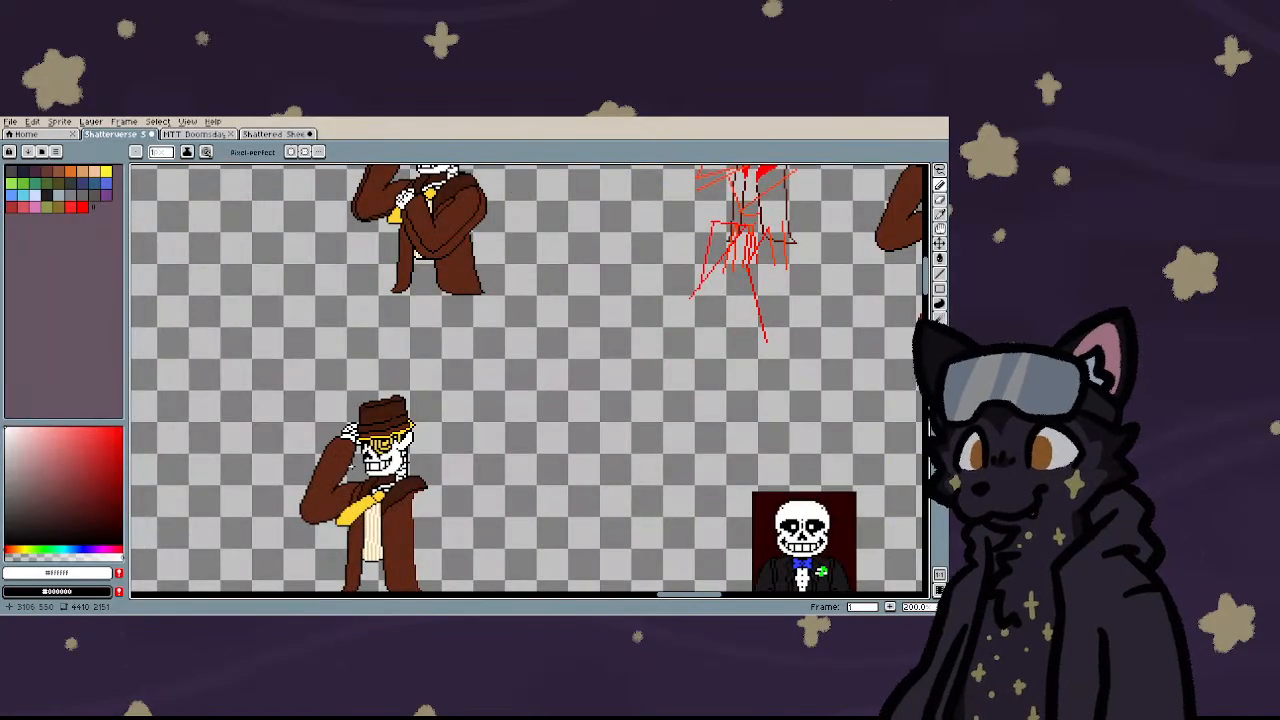
scroll(380, 390, down, 4)
scroll(380, 390, up, 3)
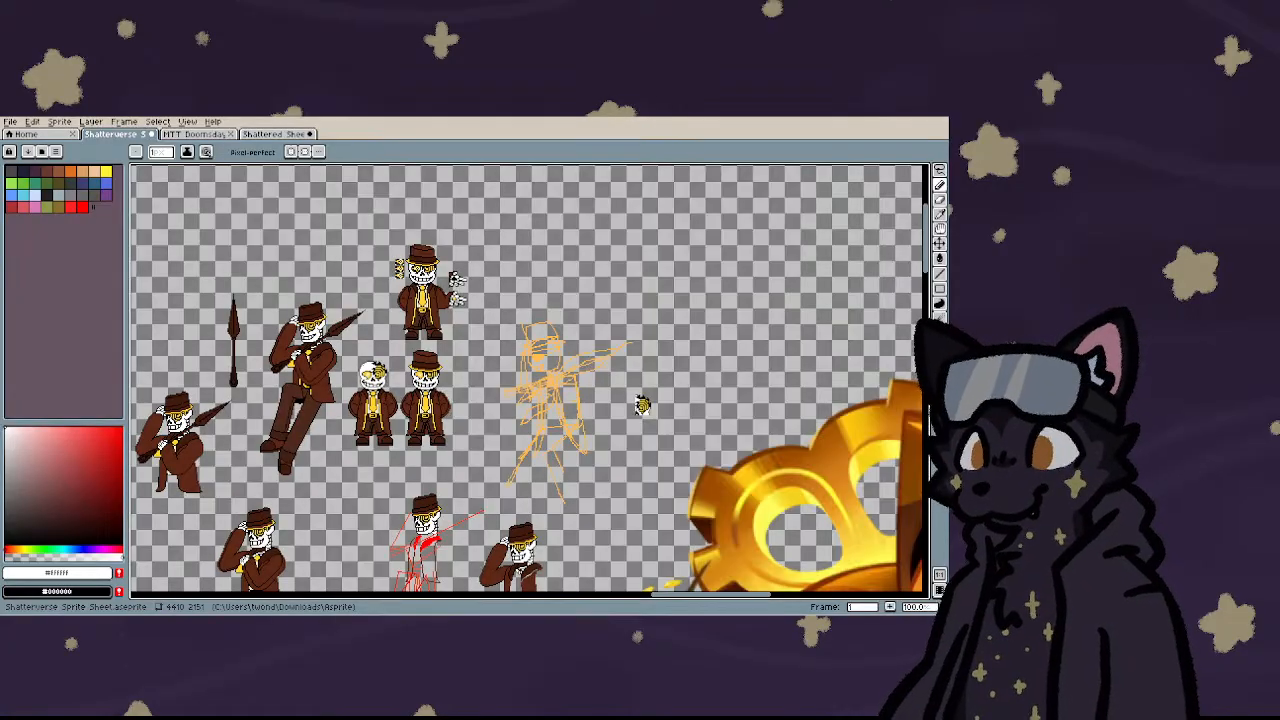
- Look over the whole sprite sheet's other character groups, ending at the brown-coated hatted skeletons and their separate eye and hand sprites
scroll(284, 457, down, 5)
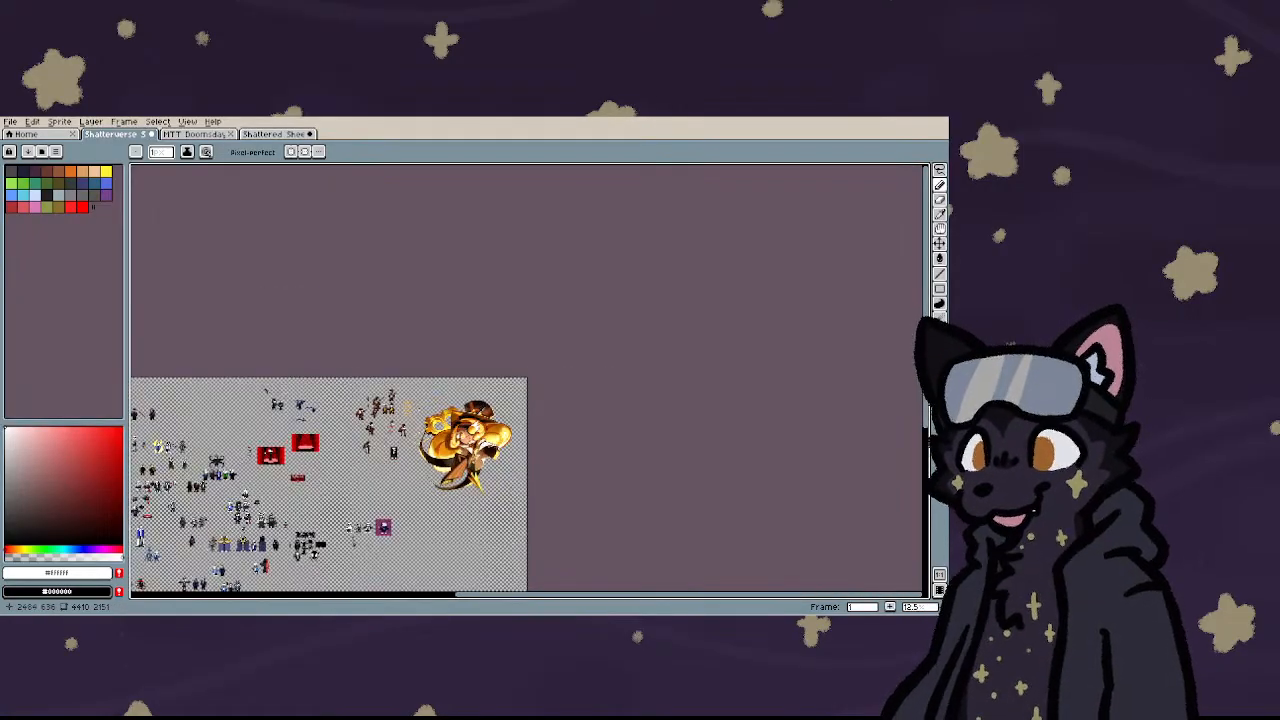
scroll(335, 462, down, 3)
scroll(275, 502, up, 6)
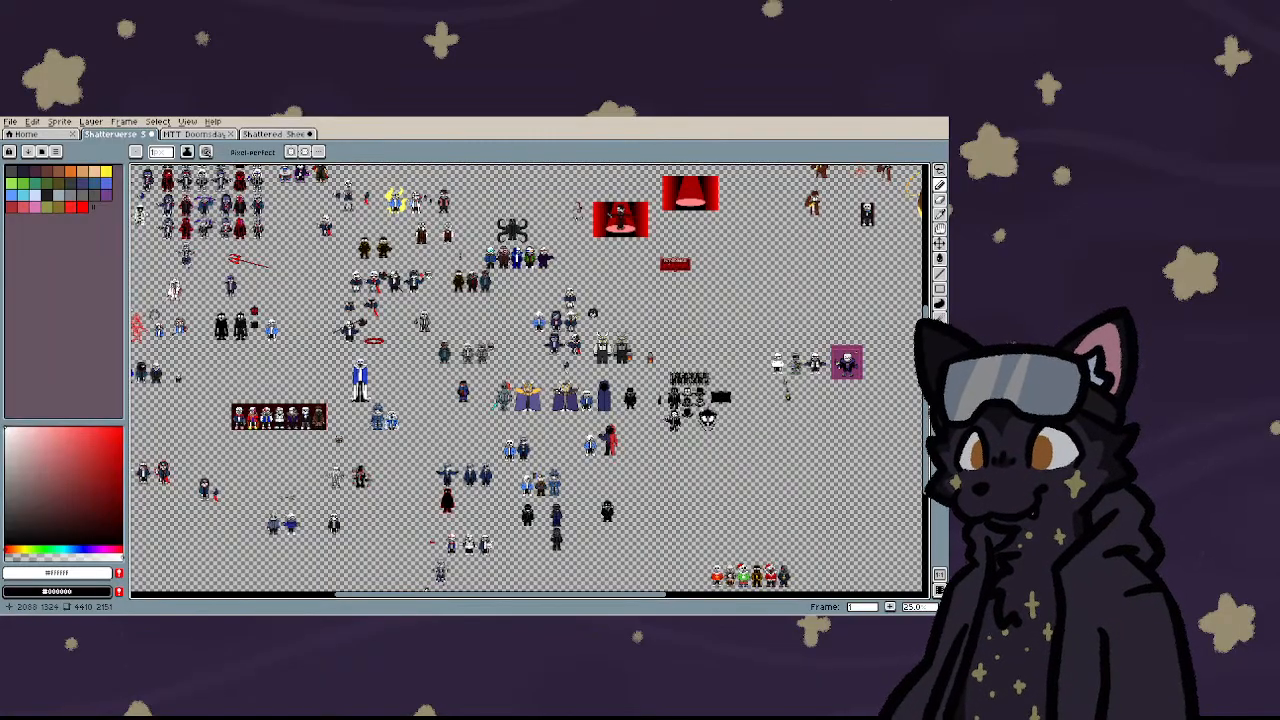
scroll(592, 374, down, 1)
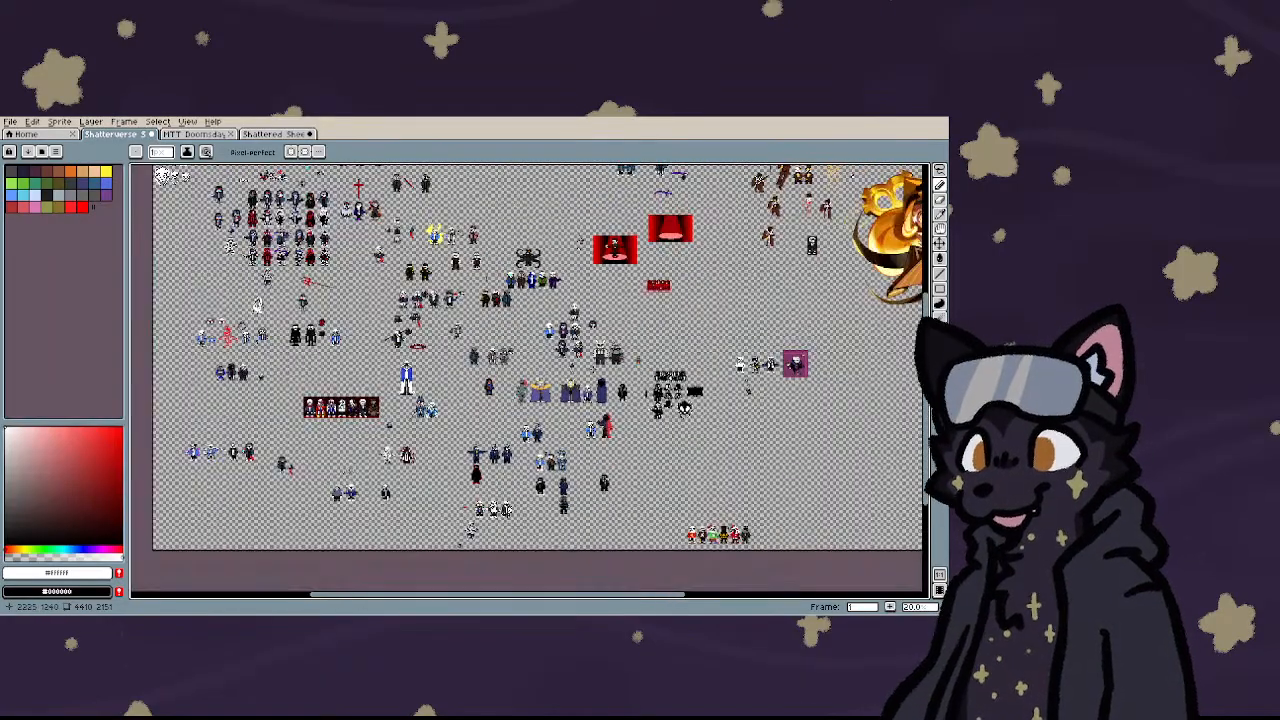
scroll(850, 175, up, 2)
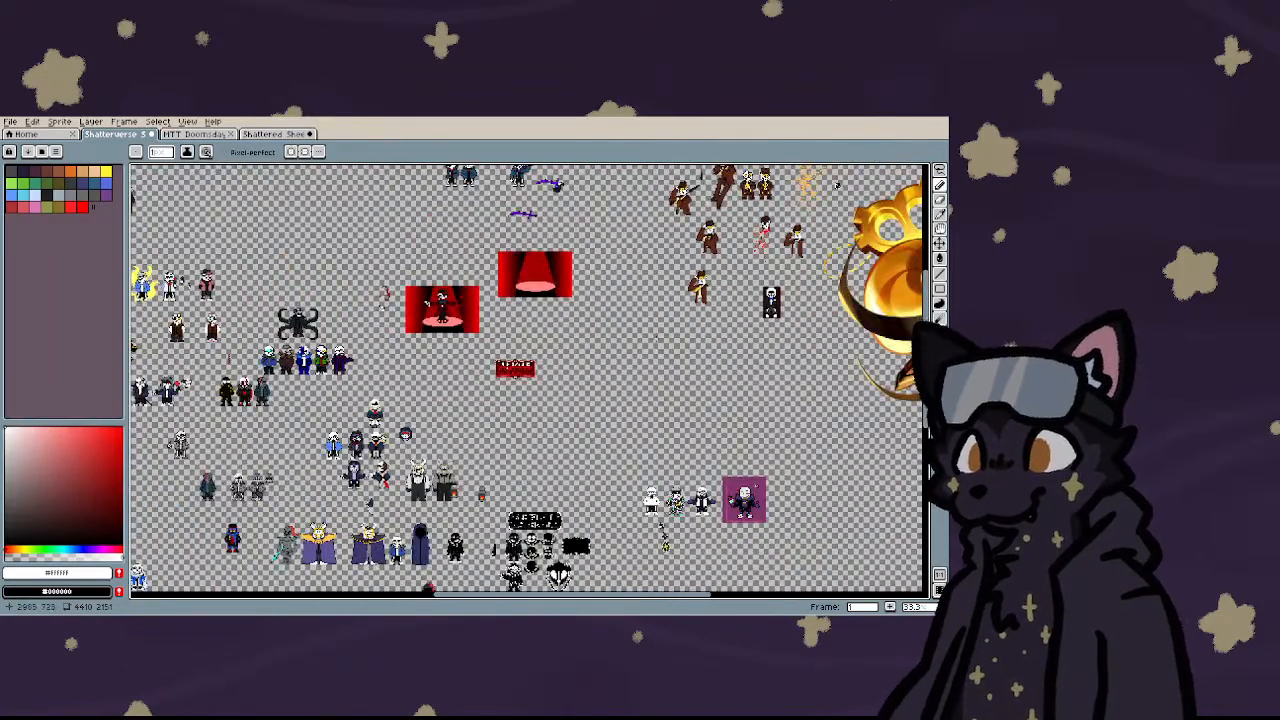
scroll(836, 183, down, 4)
scroll(709, 252, up, 8)
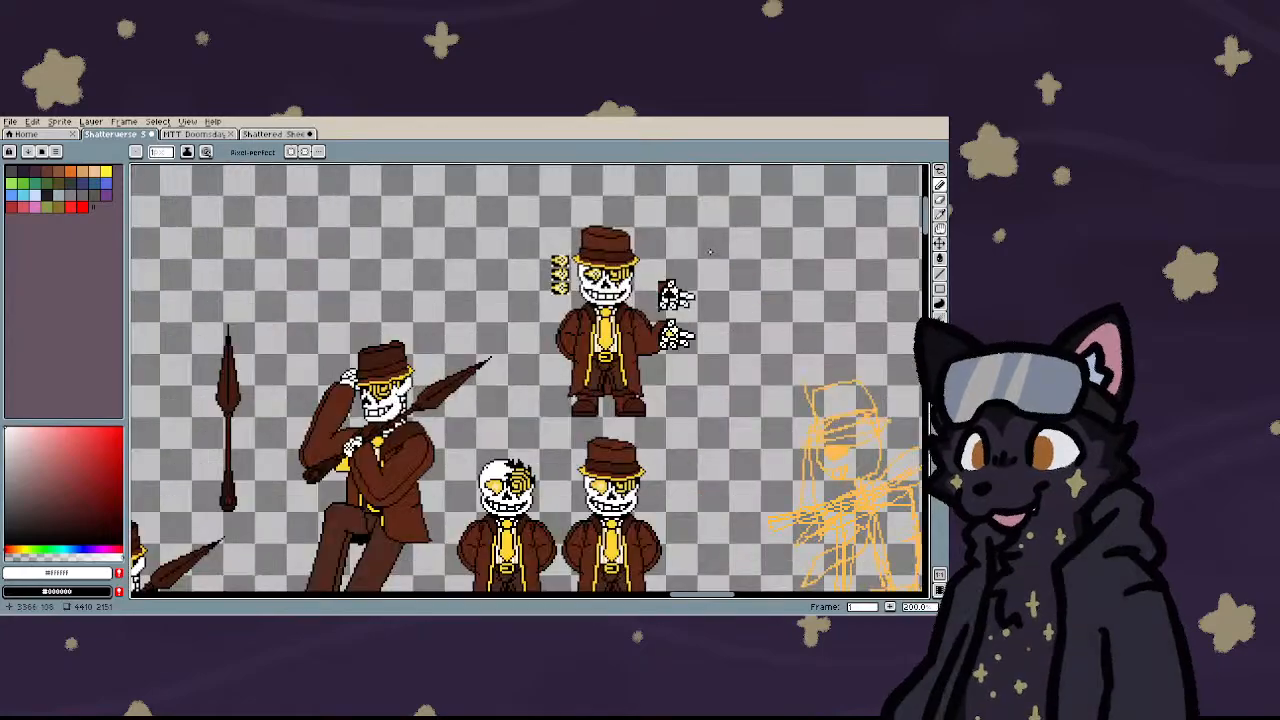
scroll(709, 252, down, 1)
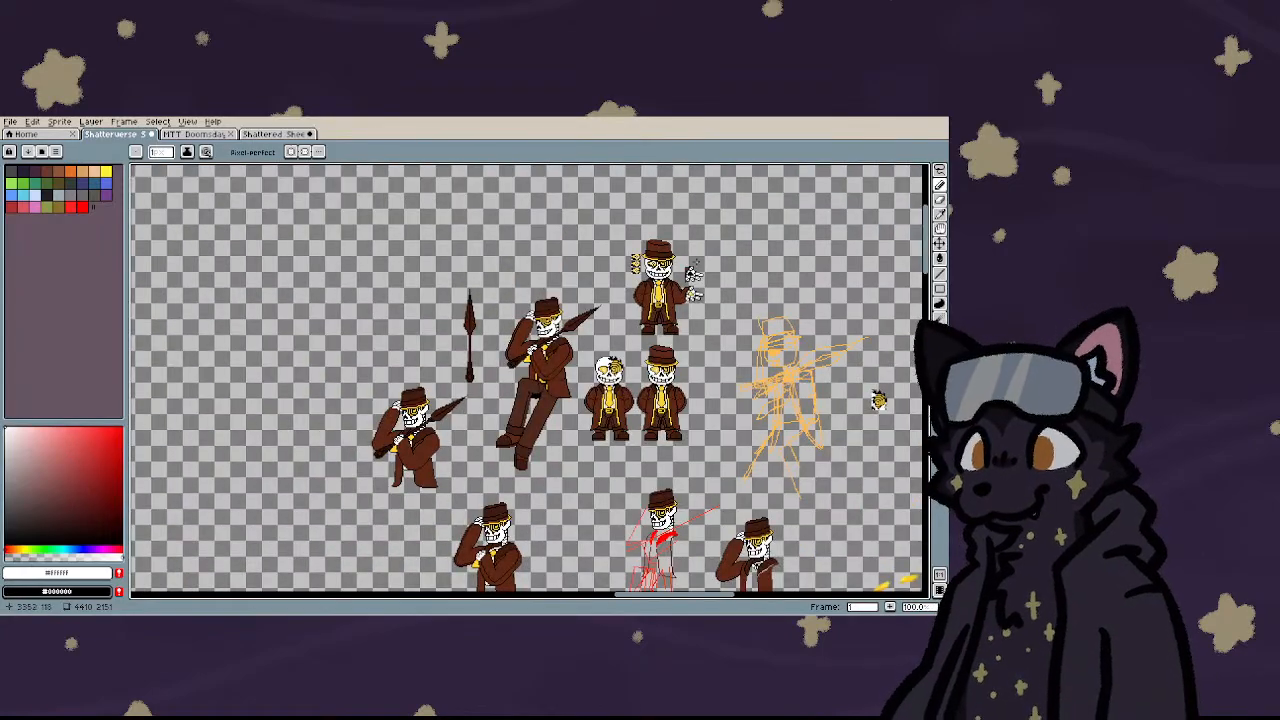